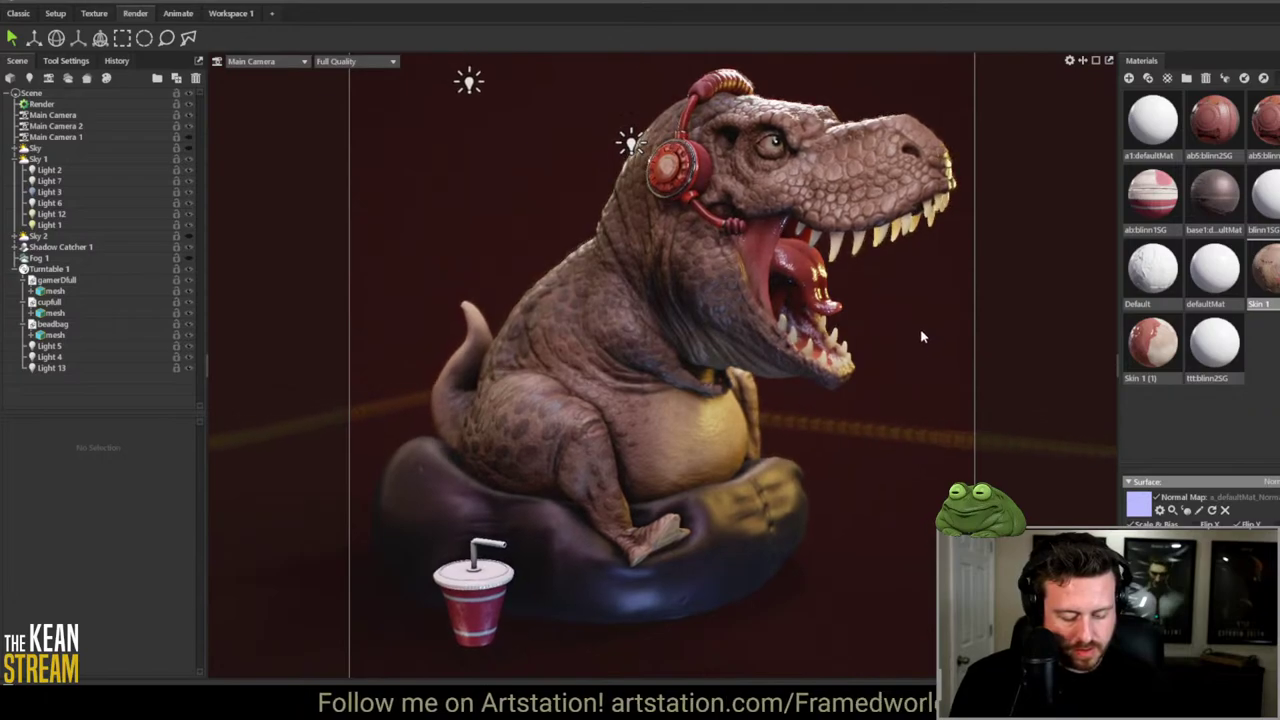
Step: Select Render and preview ray tracing on the T-rex, then undo back to the standard preview
mouse_move(930, 343)
left_mouse_down()
mouse_move(972, 328)
mouse_move(914, 337)
left_mouse_up()
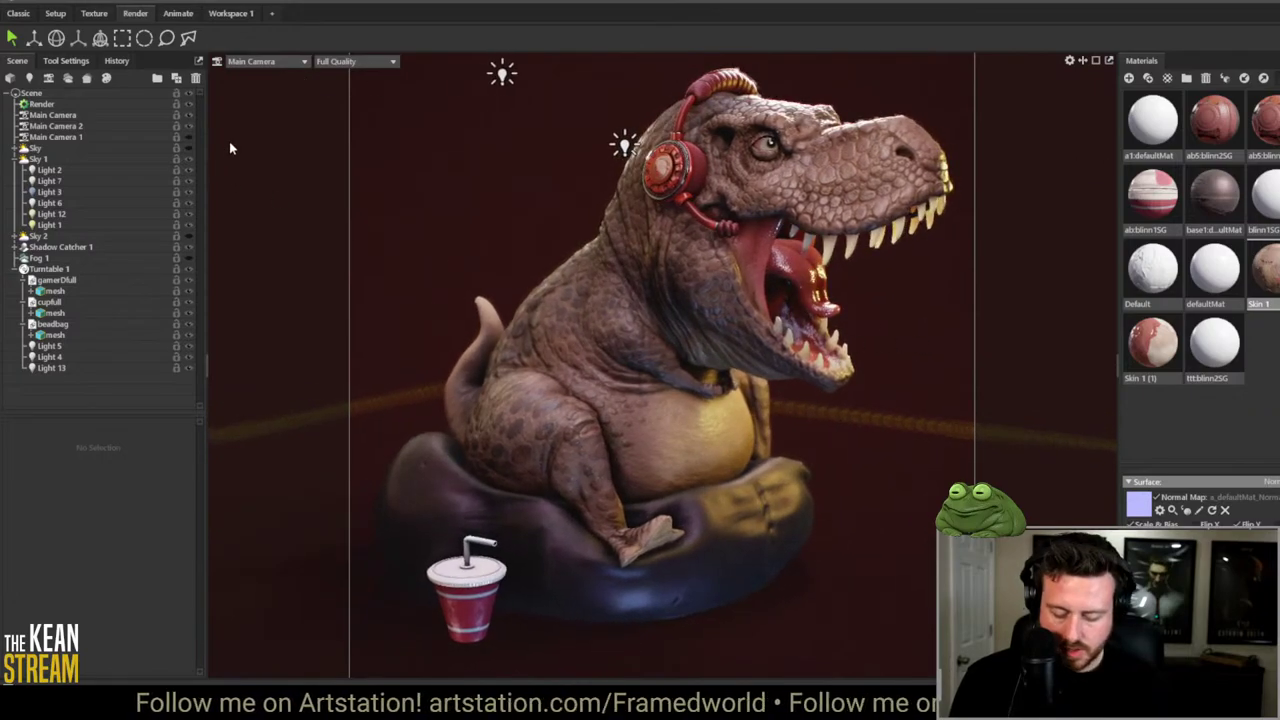
left_click(45, 104)
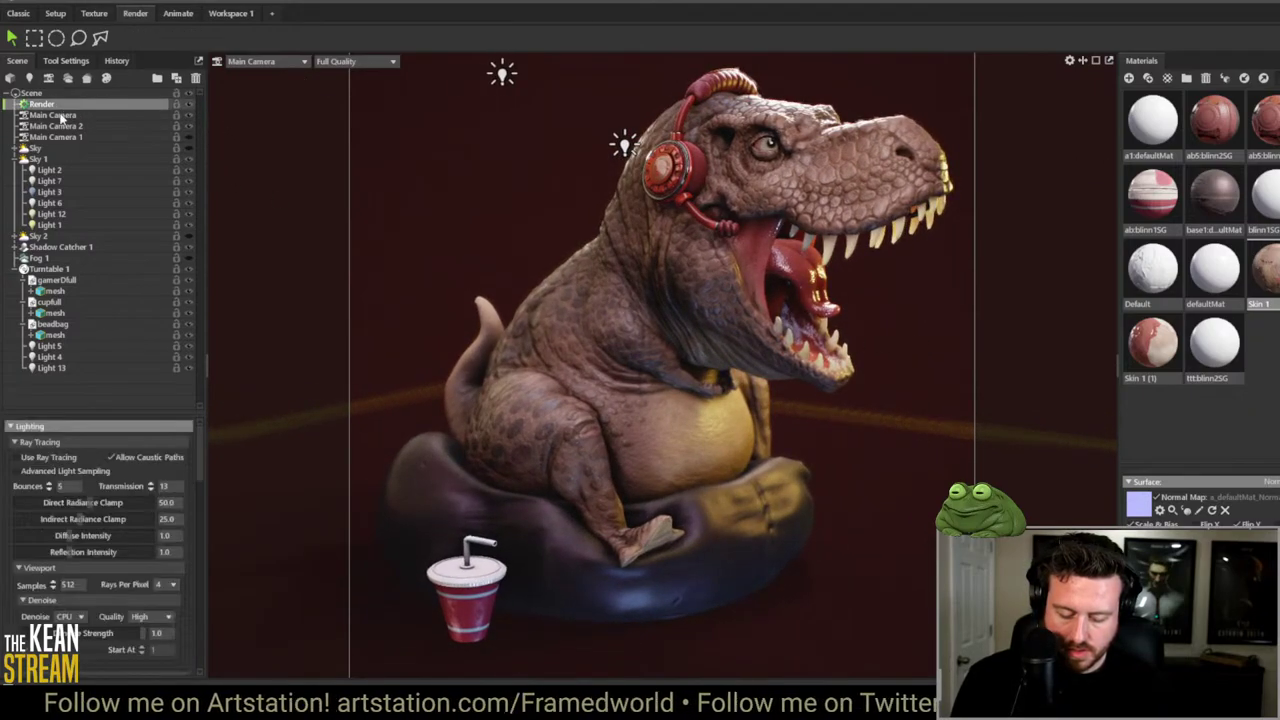
left_click(16, 457)
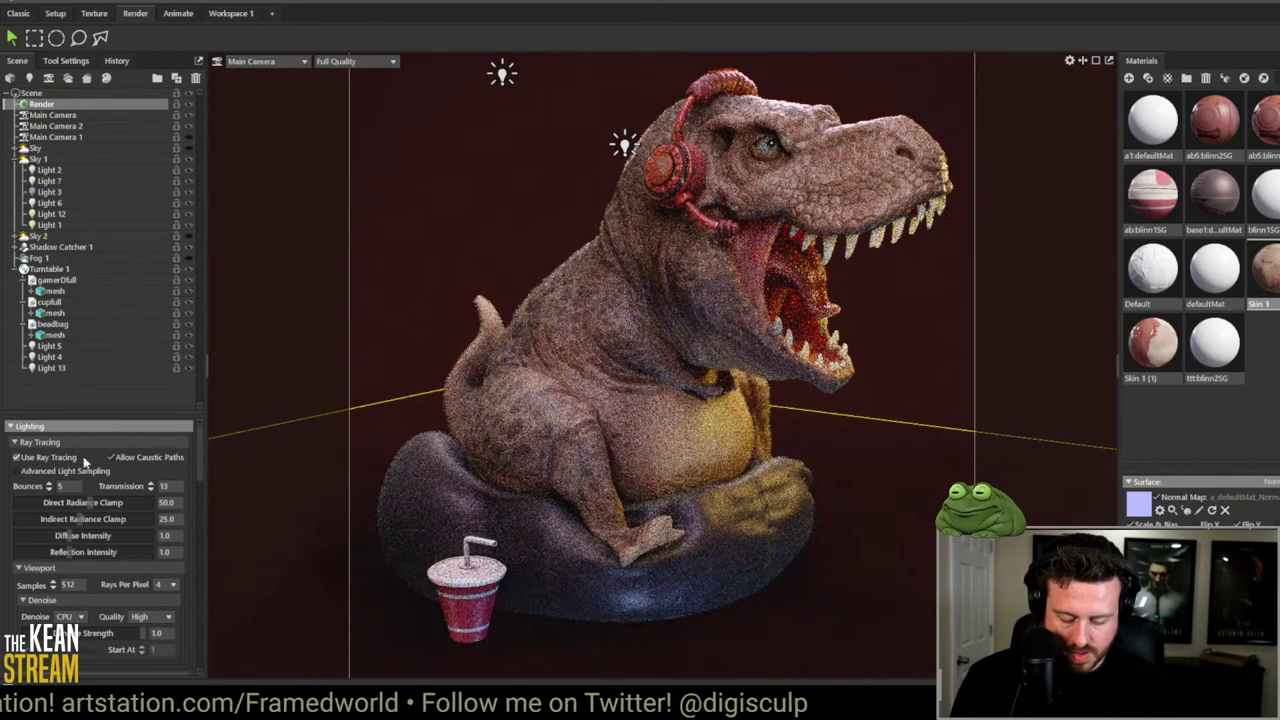
left_click_drag(470, 235, 435, 250)
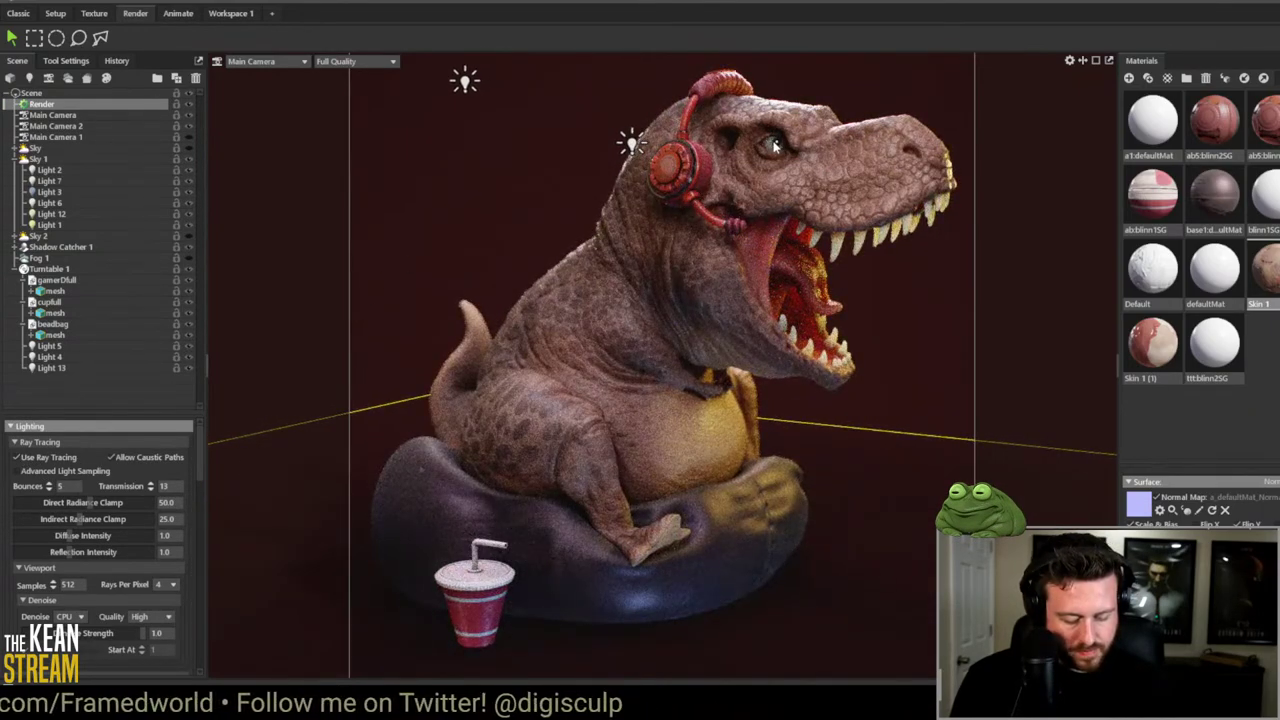
key("ctrl+z")
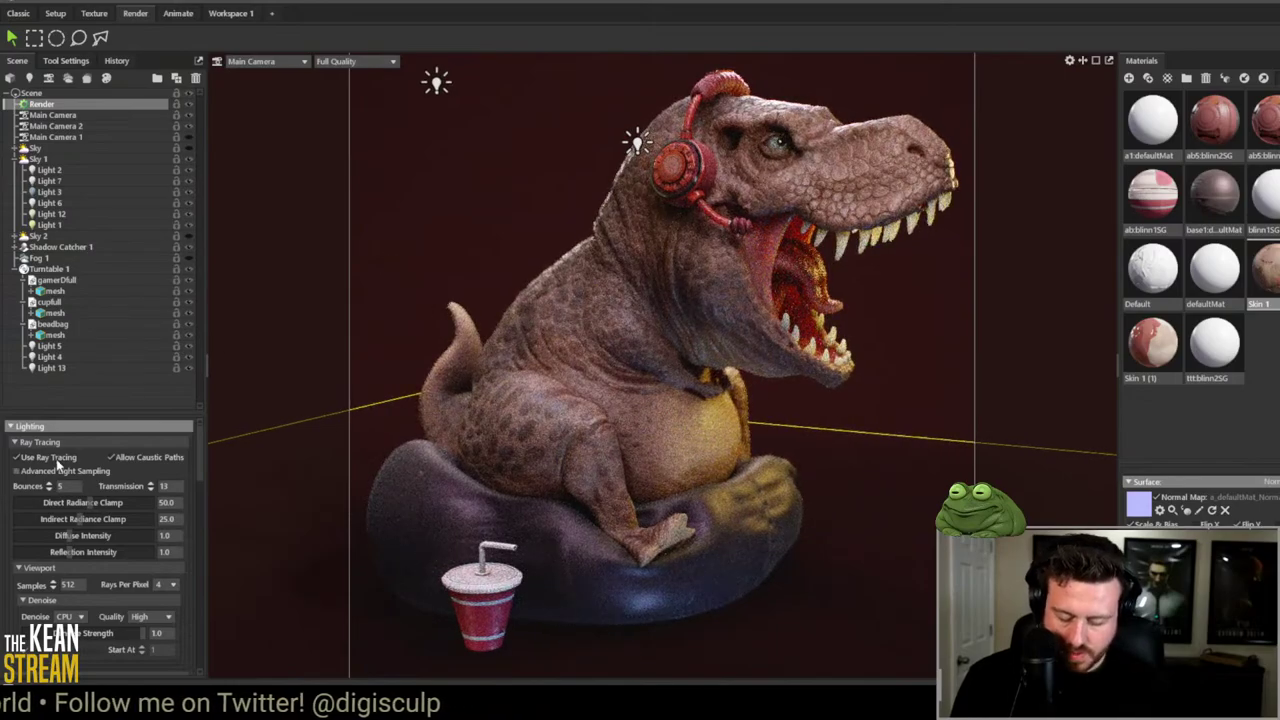
Step: Compare the orange and dark red sky lighting, with ray tracing turned back on
left_click(188, 148)
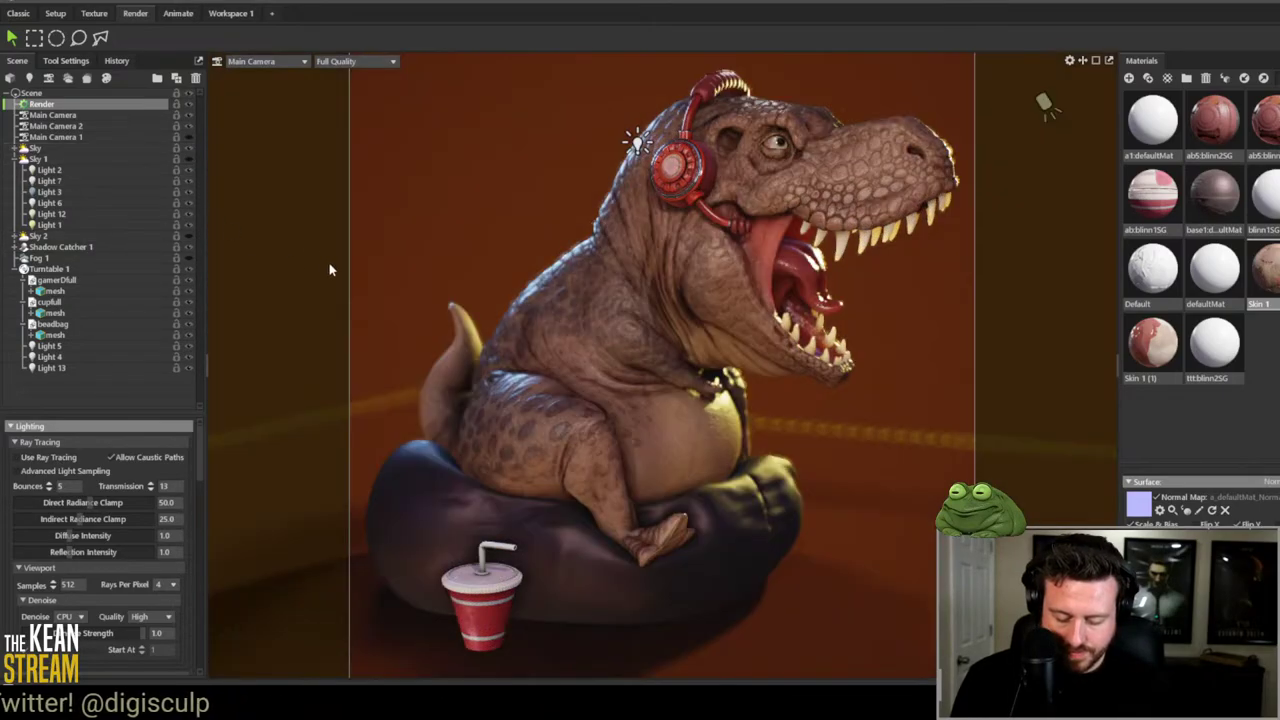
left_click(189, 237)
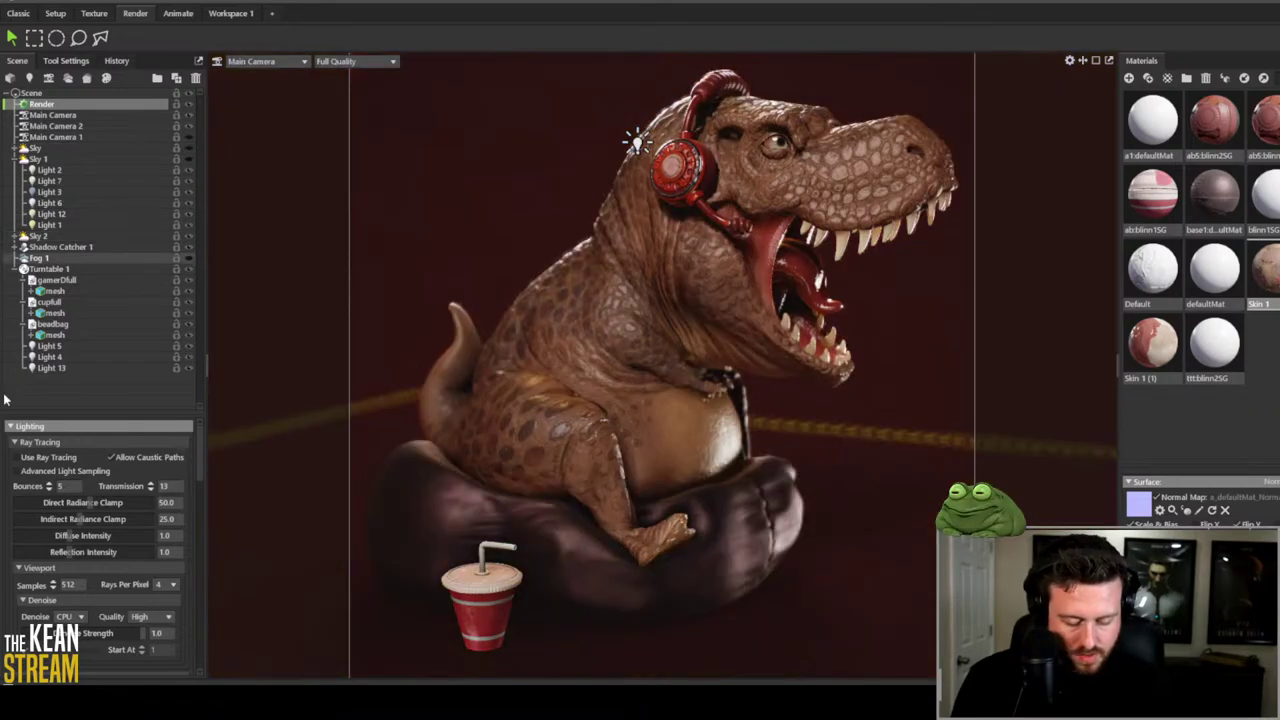
left_click(16, 457)
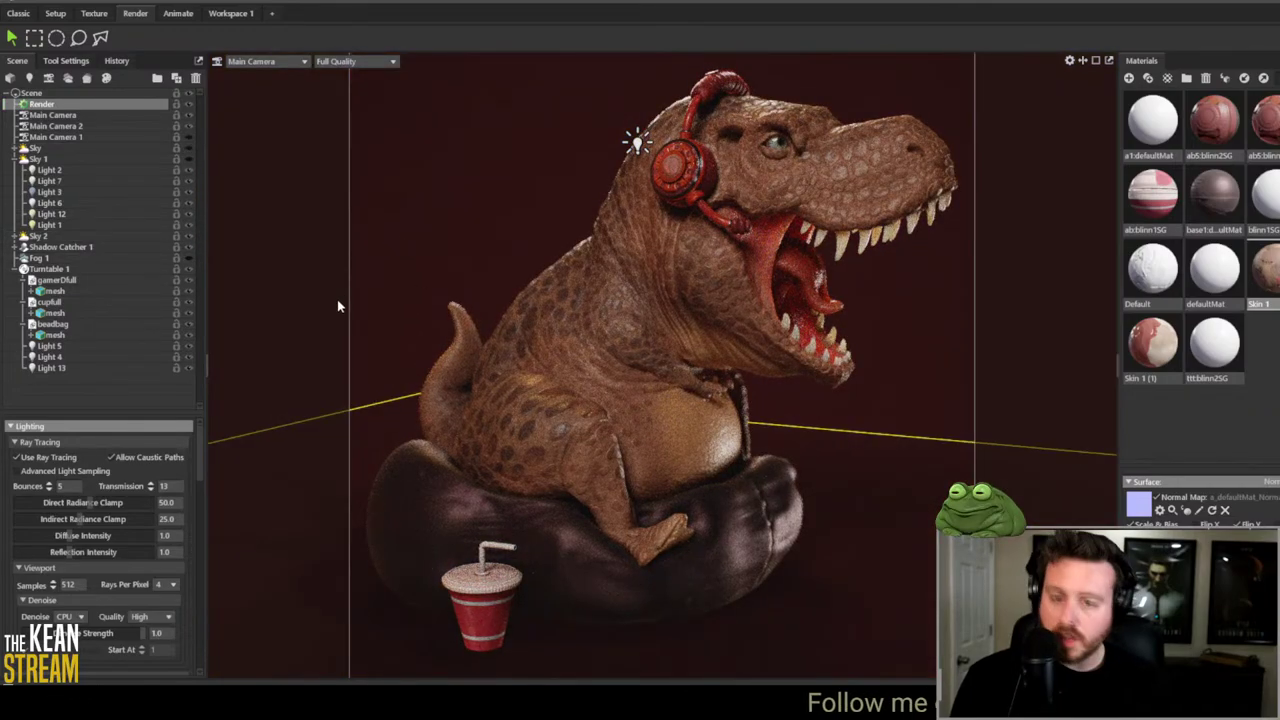
left_click(188, 158)
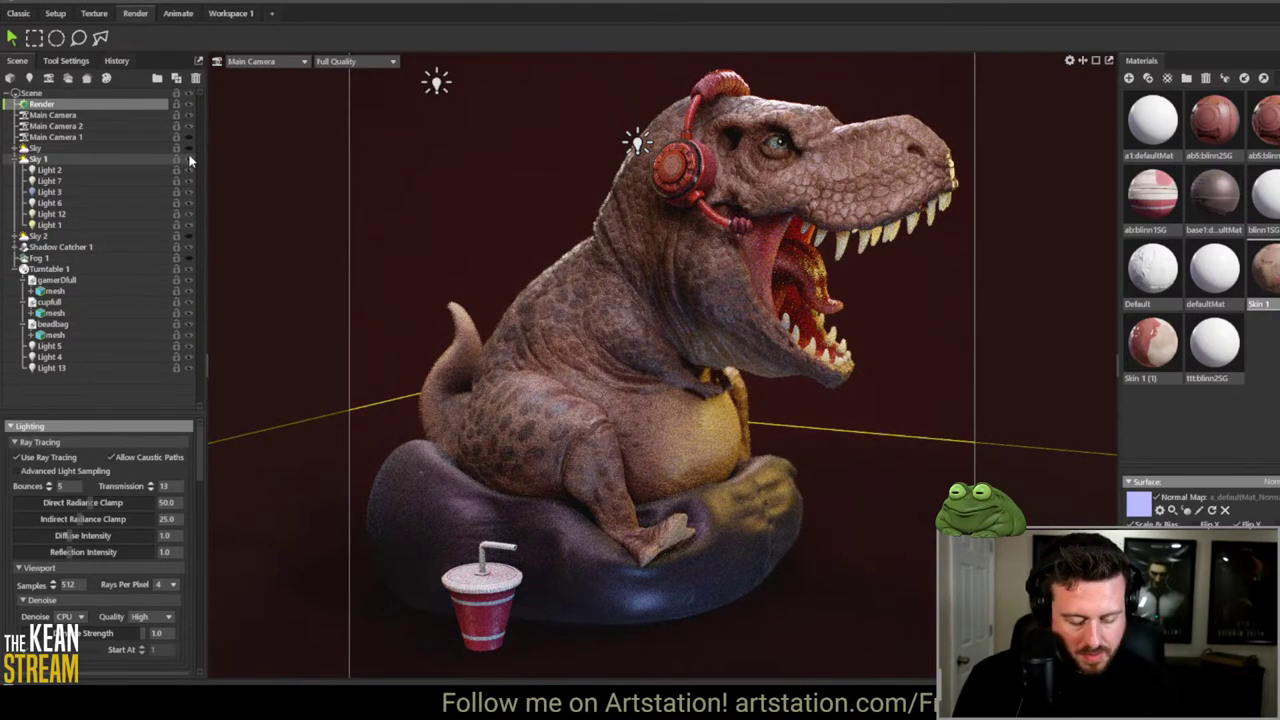
left_click(189, 149)
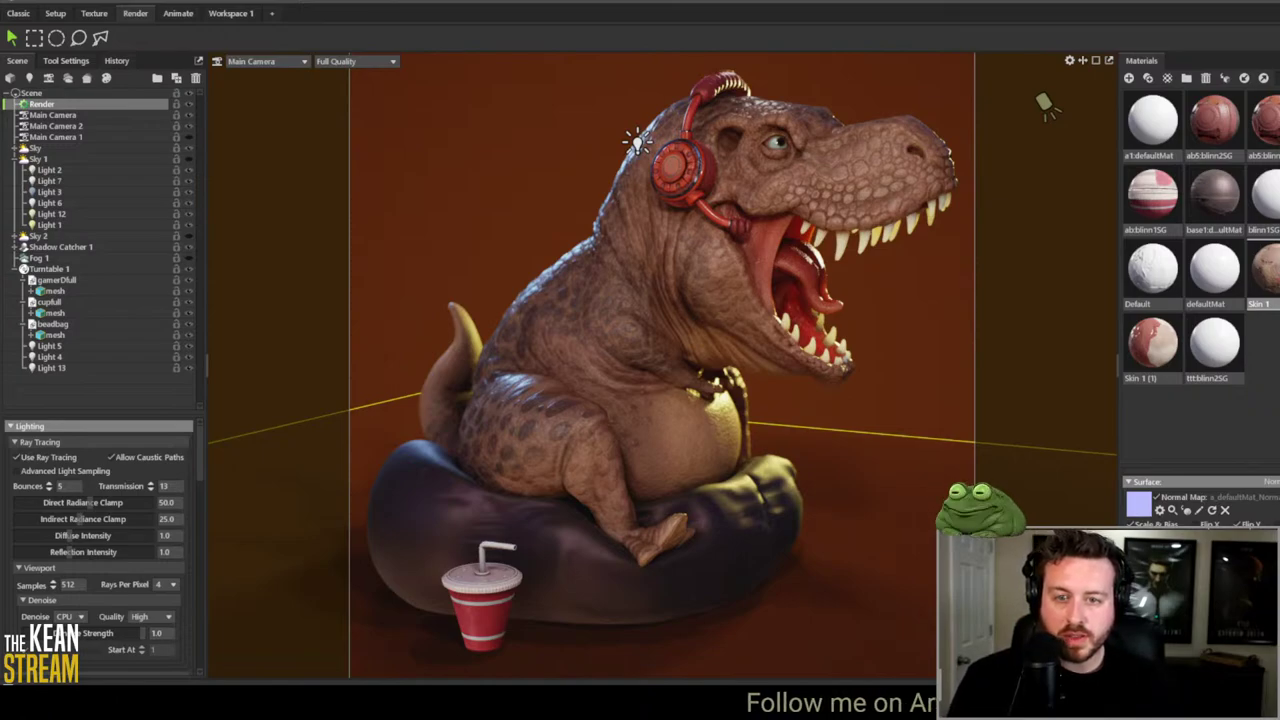
Step: Re-enable Sky 1 to bring back the dark red backdrop
left_click(188, 160)
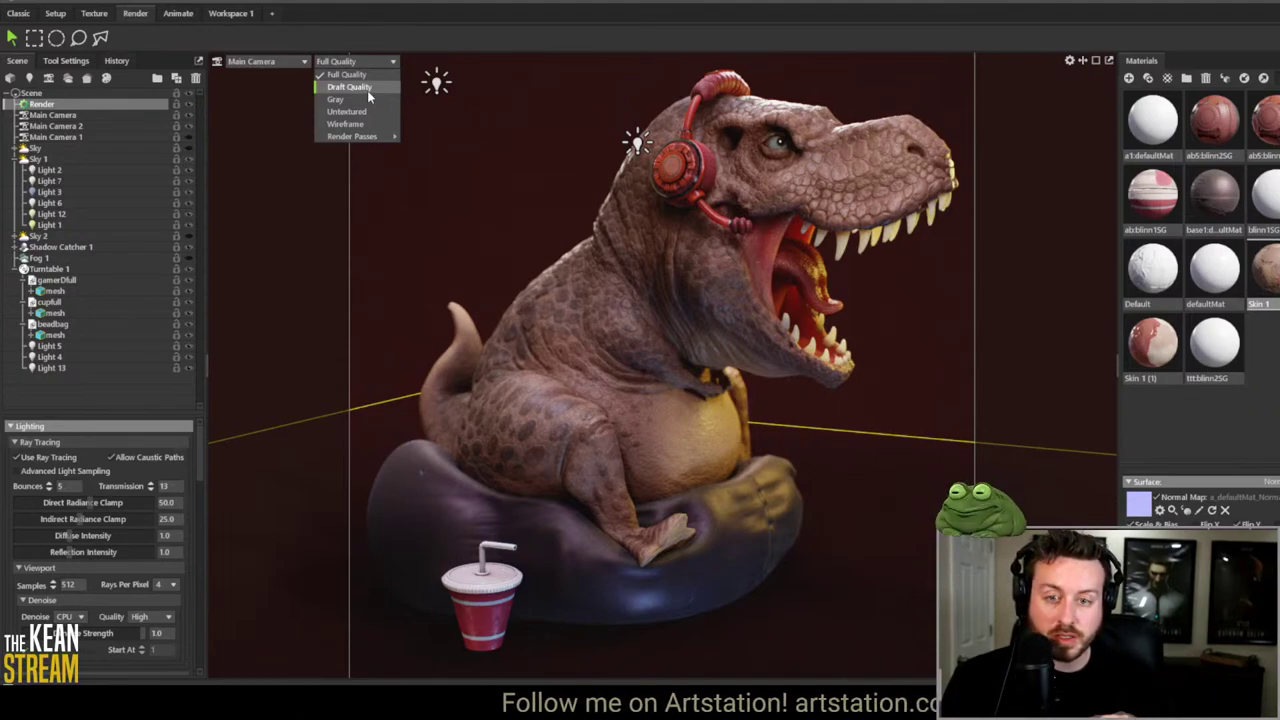
Step: Keep Full Quality, orbit to a new T-rex angle, and switch orange to dark red sky
left_click(940, 418)
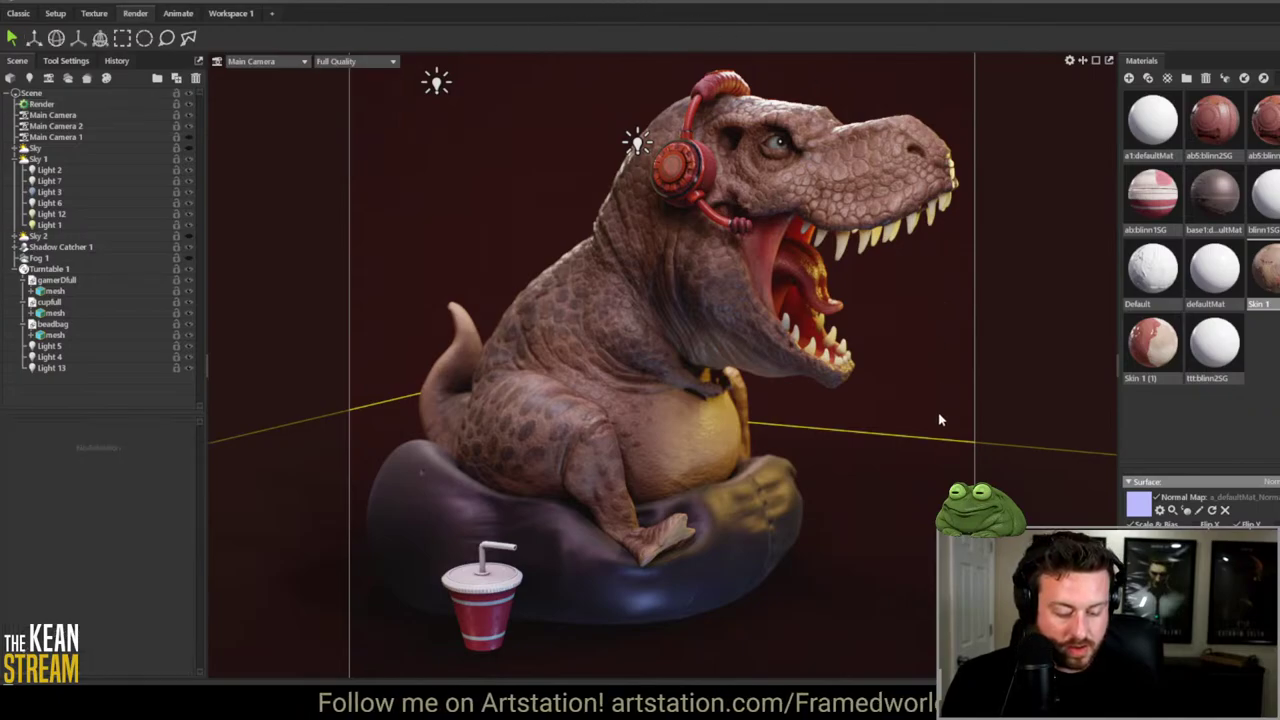
left_click_drag(944, 401, 840, 463)
left_click_drag(880, 383, 924, 399)
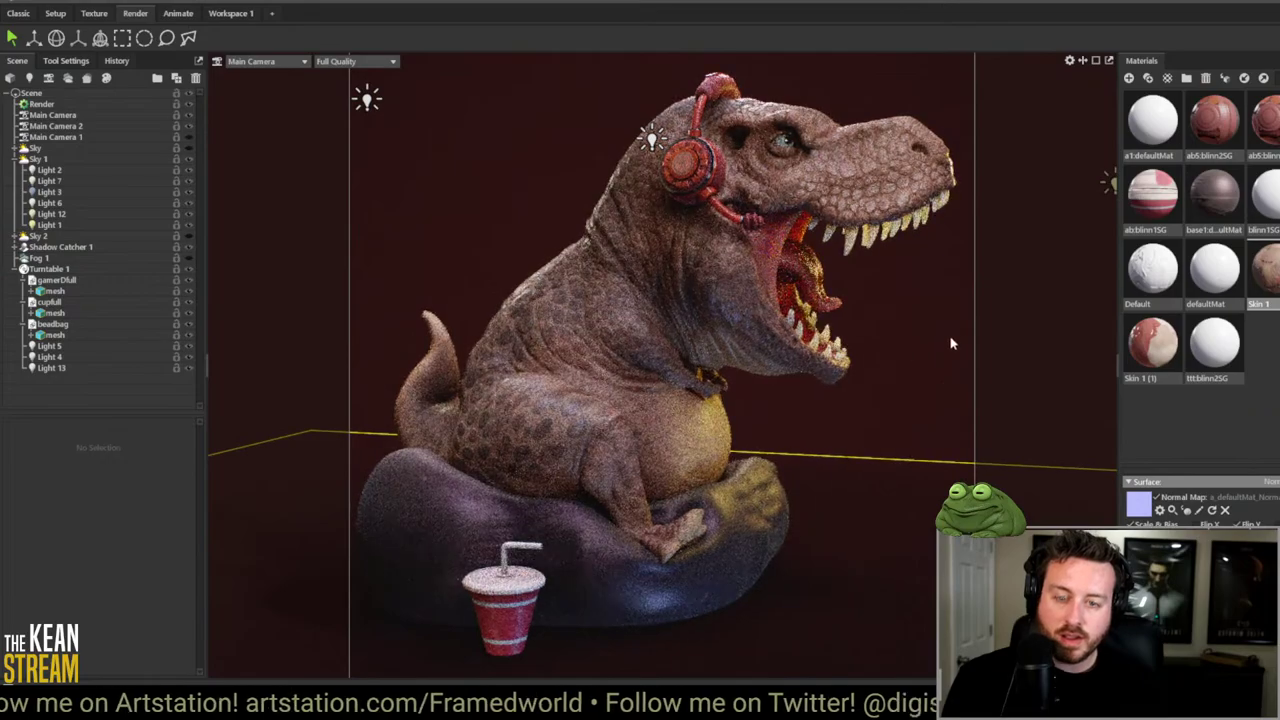
left_click_drag(951, 343, 942, 333)
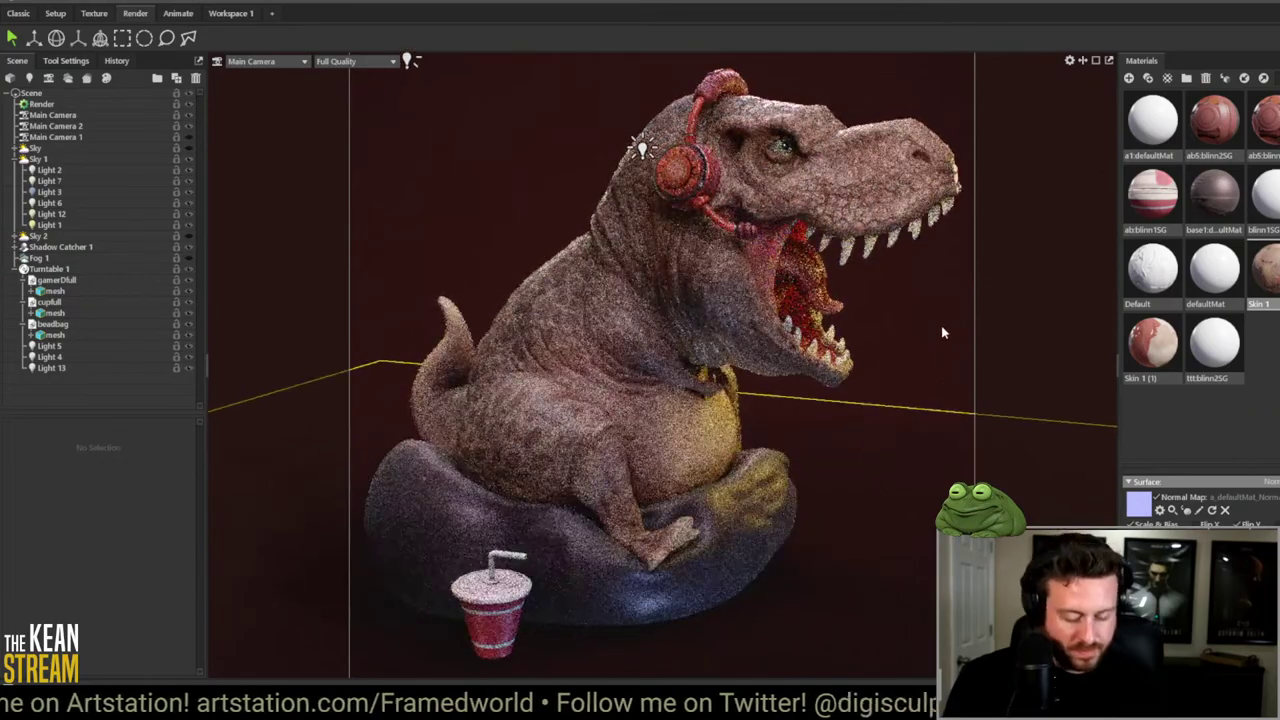
left_click(190, 148)
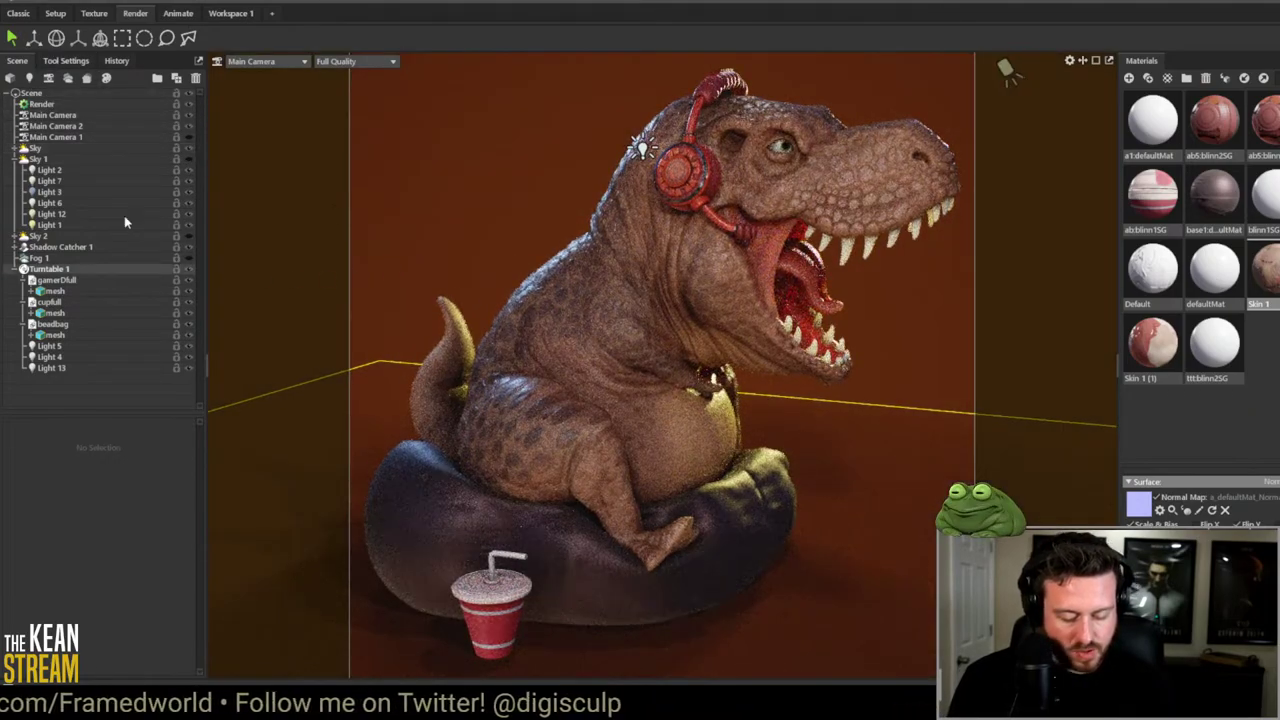
left_click(76, 104)
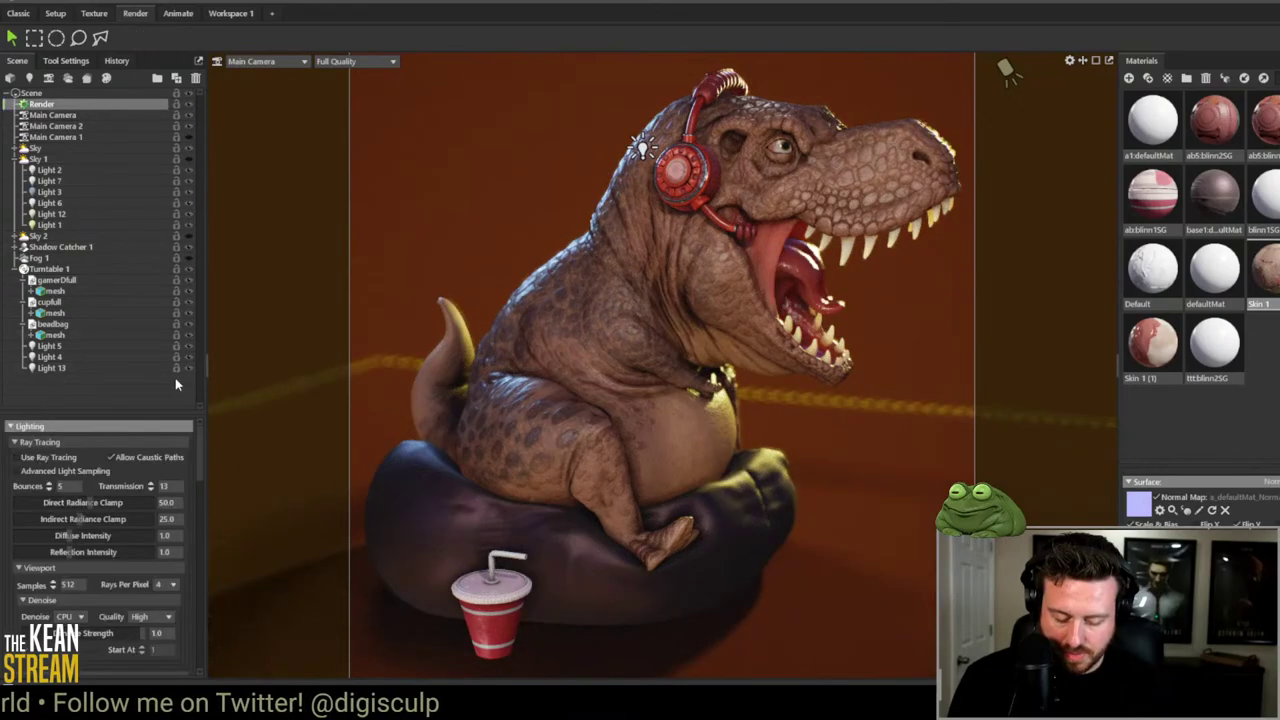
left_click(187, 159)
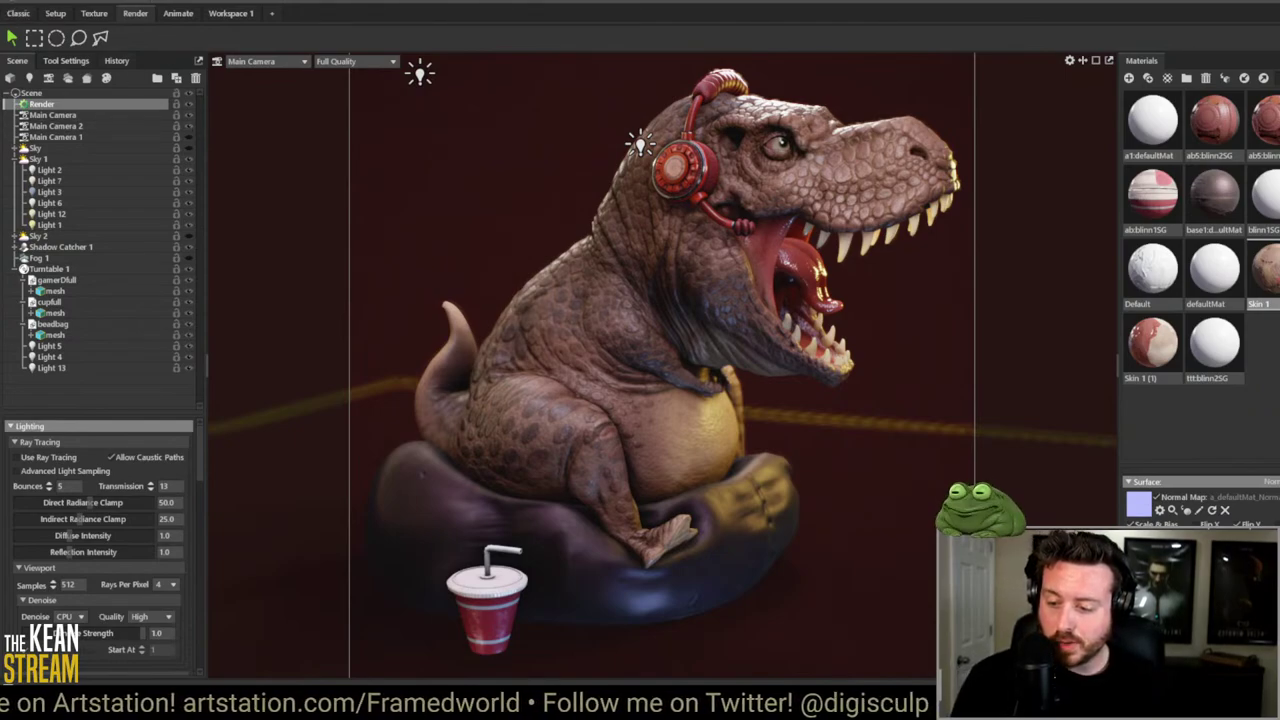
Step: In ZBrush select UMesh_cc1, rotate and pan to check it, then return to Marmoset
key("alt+Tab")
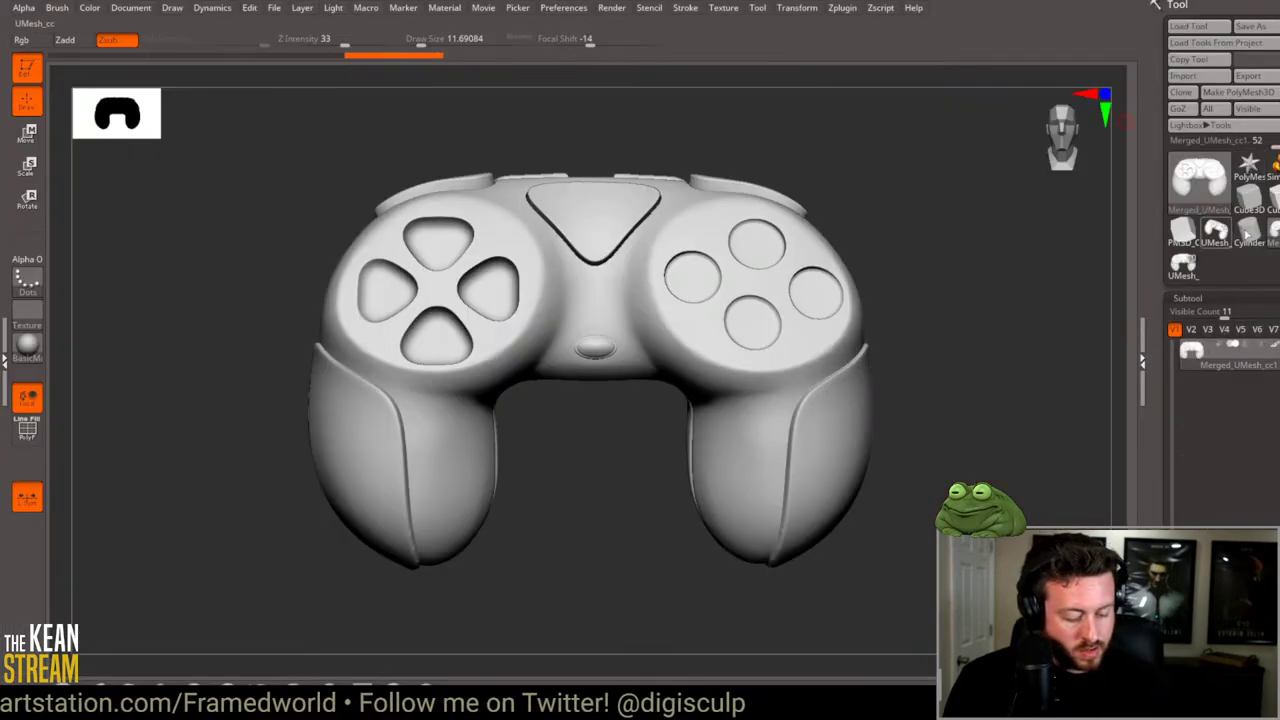
left_click(1214, 232)
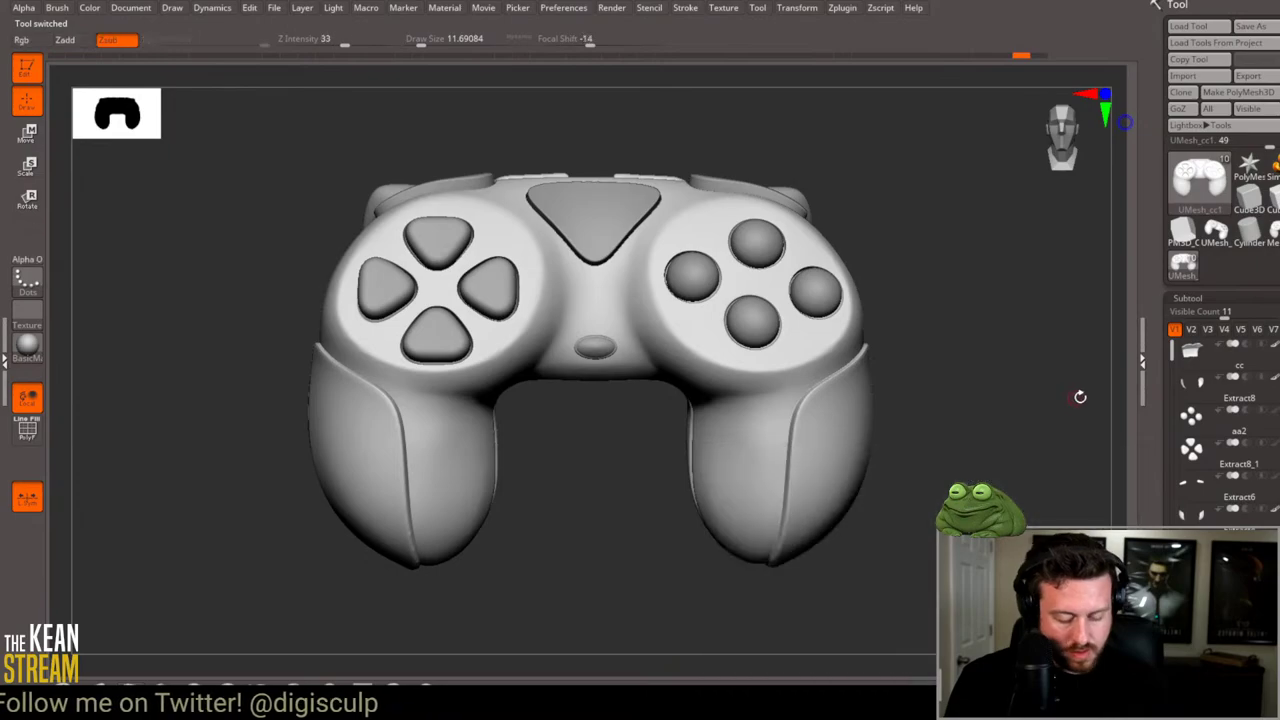
left_click_drag(1080, 397, 1052, 347)
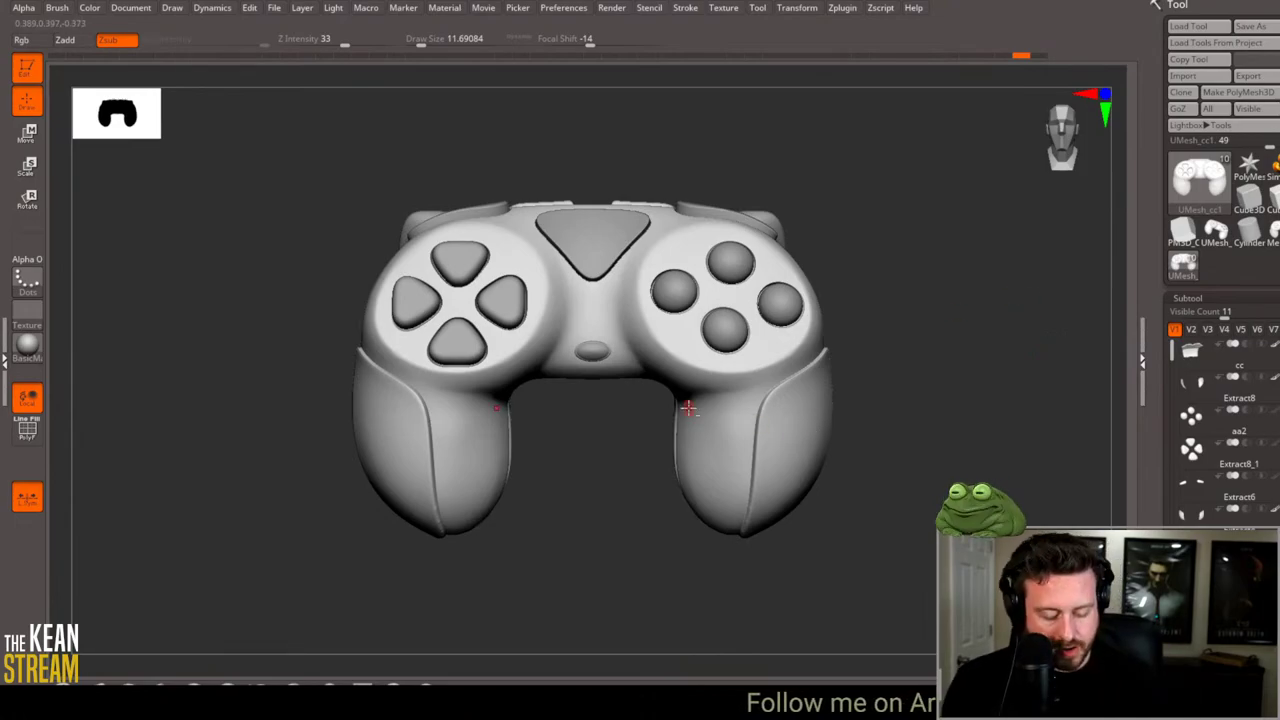
mouse_move(1236, 209)
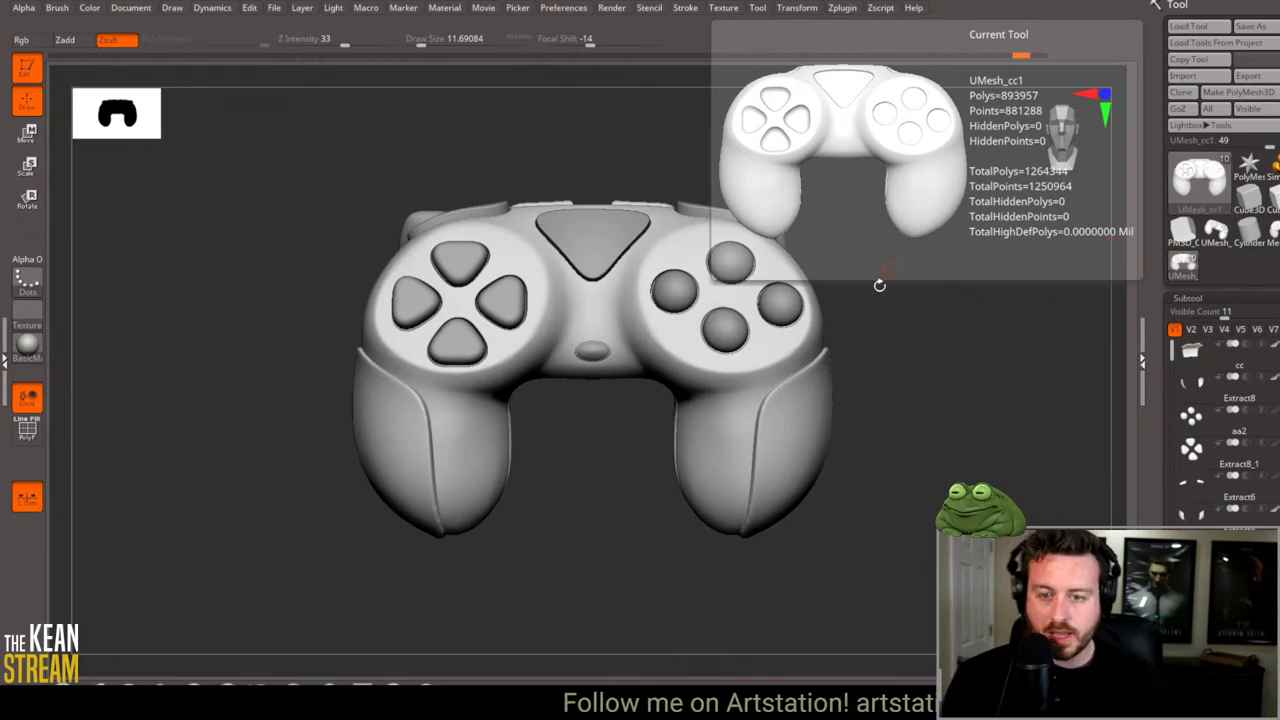
left_click_drag(883, 352, 863, 366, "alt")
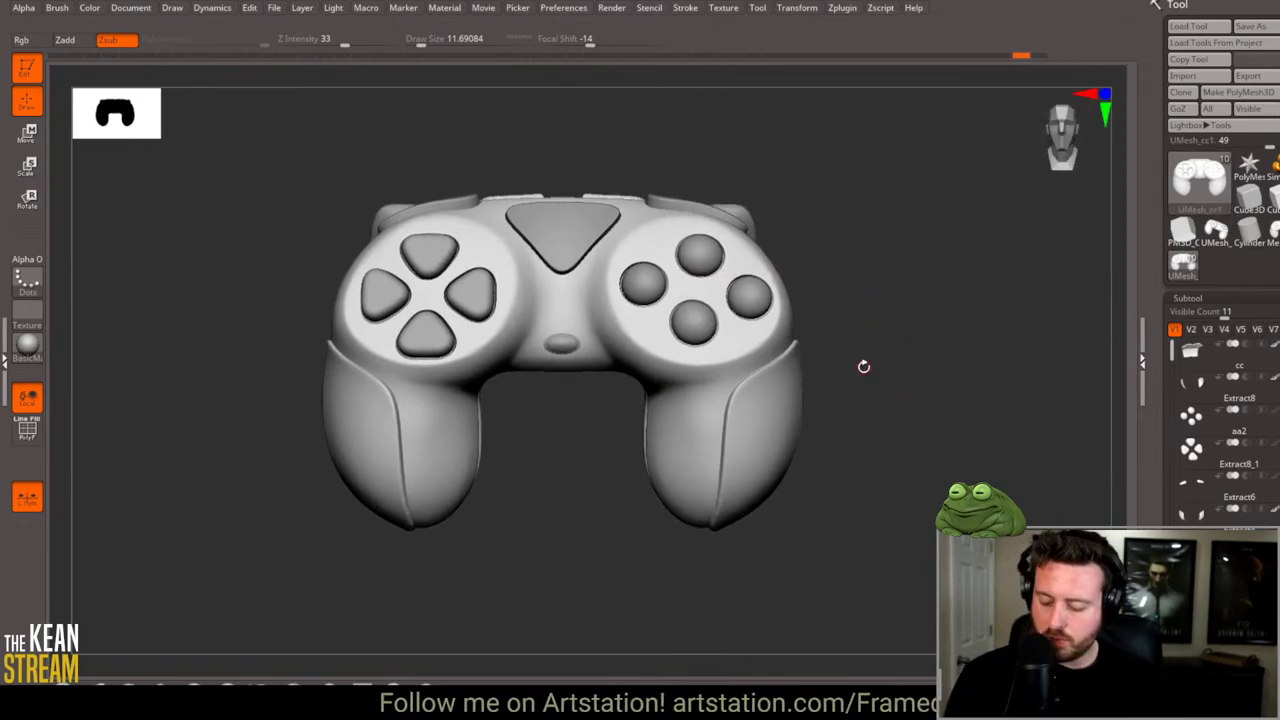
key("alt+Tab")
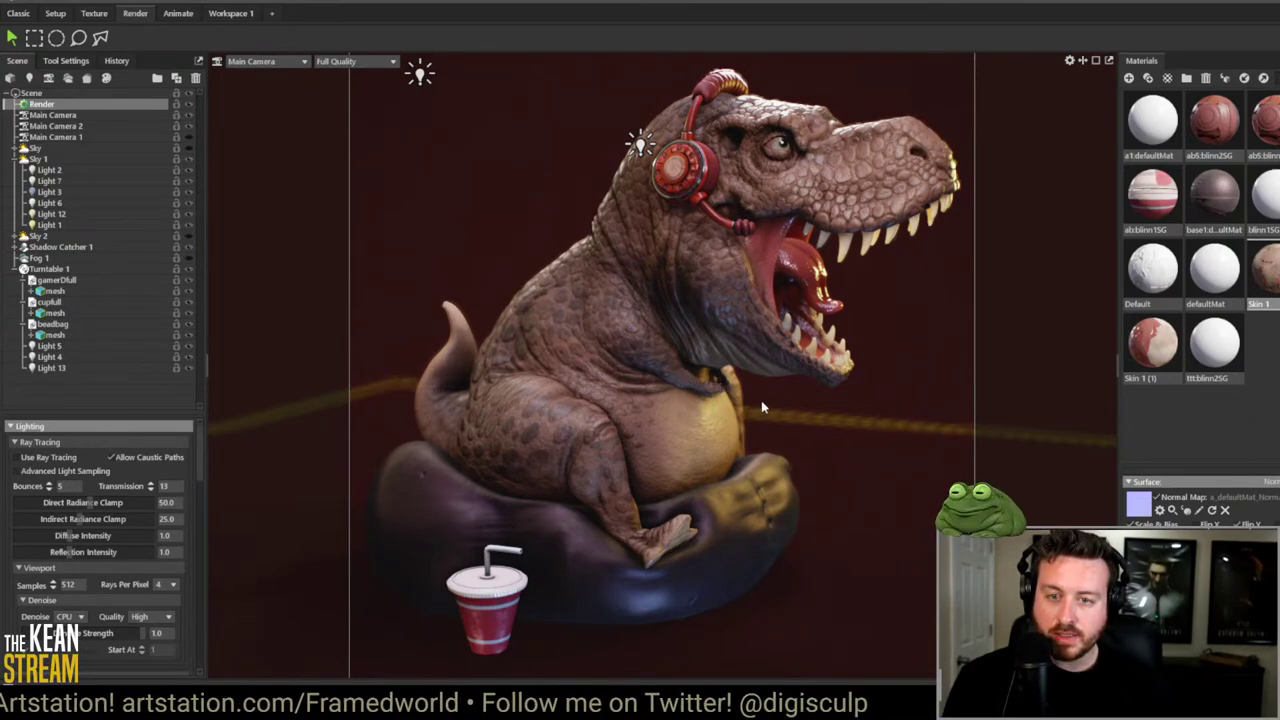
Step: Zoom in on the T-rex, set the viewport to Draft Quality, and return to ZBrush
scroll(828, 438, "up", 10)
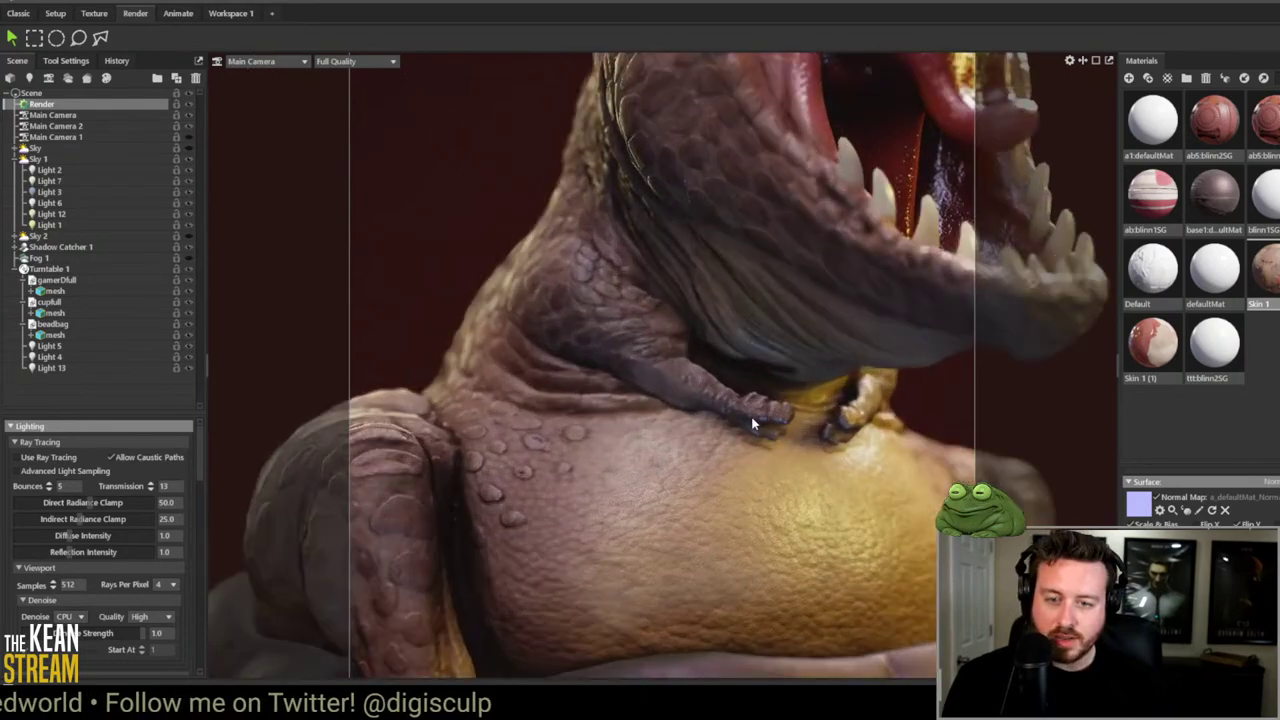
scroll(707, 347, "down", 3)
scroll(707, 347, "down", 5)
mouse_move(707, 347)
left_mouse_down()
mouse_move(761, 358)
mouse_move(724, 348)
mouse_move(742, 366)
mouse_move(708, 370)
left_mouse_up()
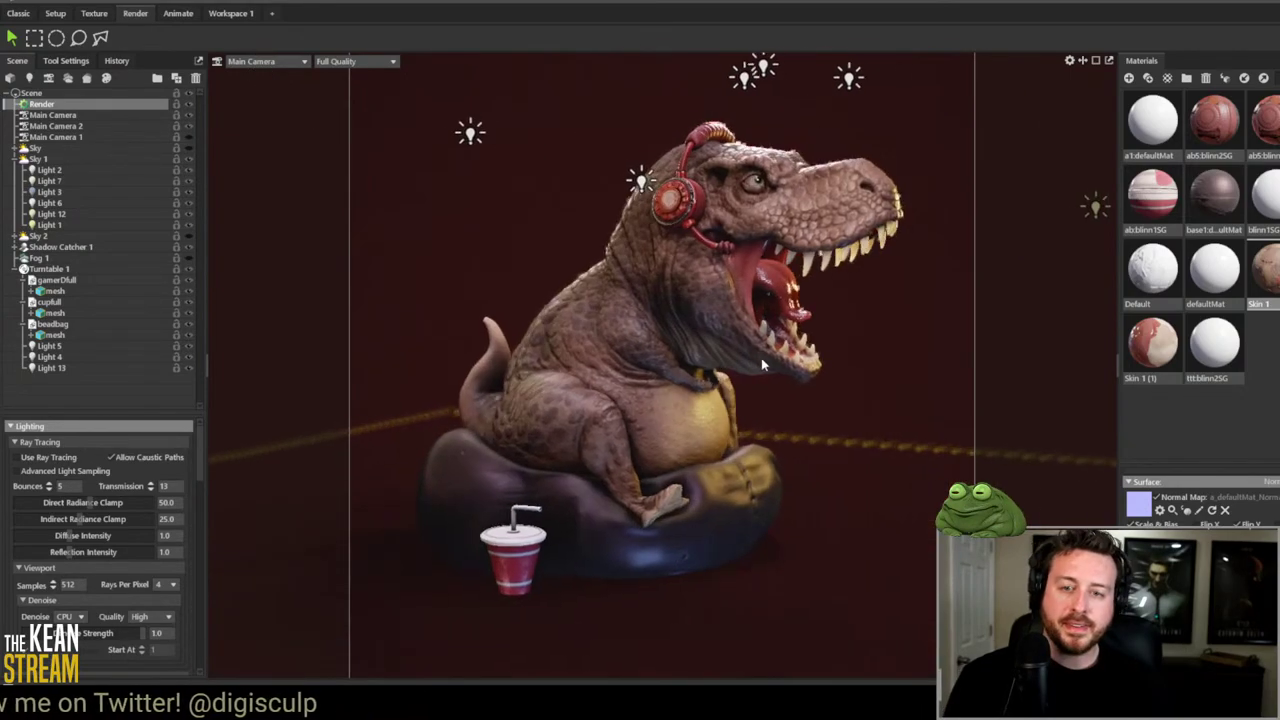
left_click(345, 62)
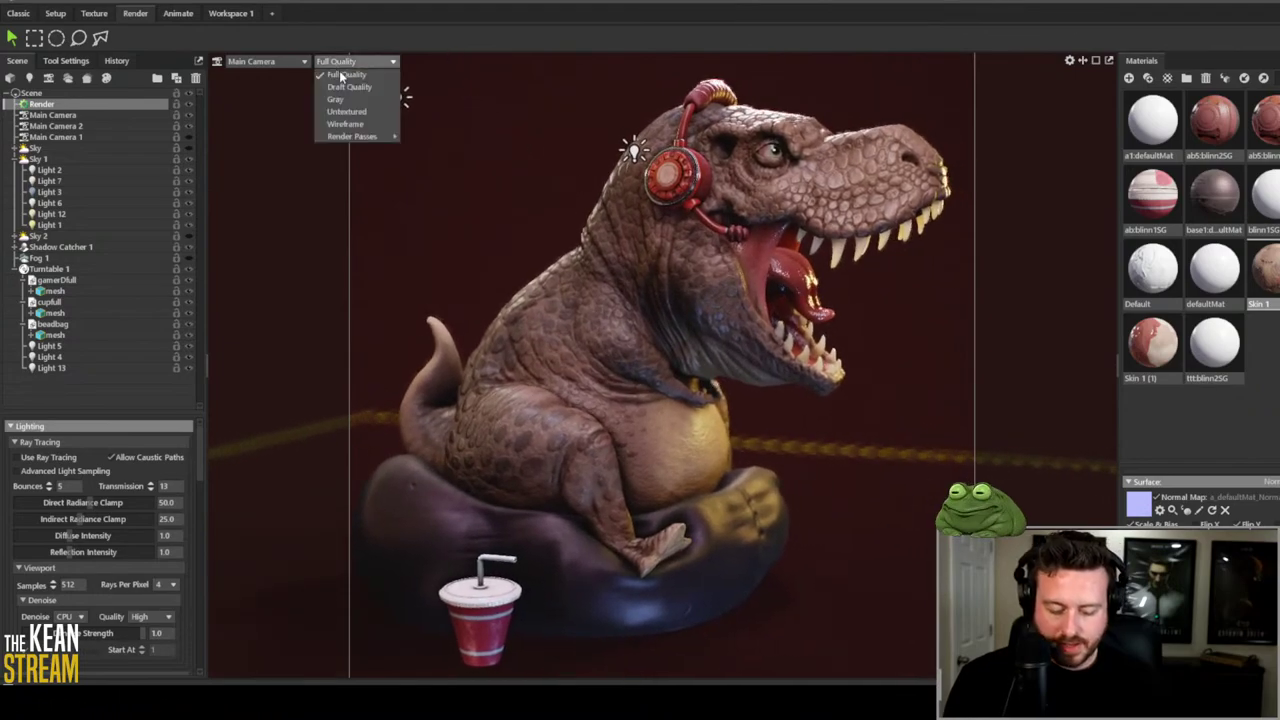
left_click(345, 62)
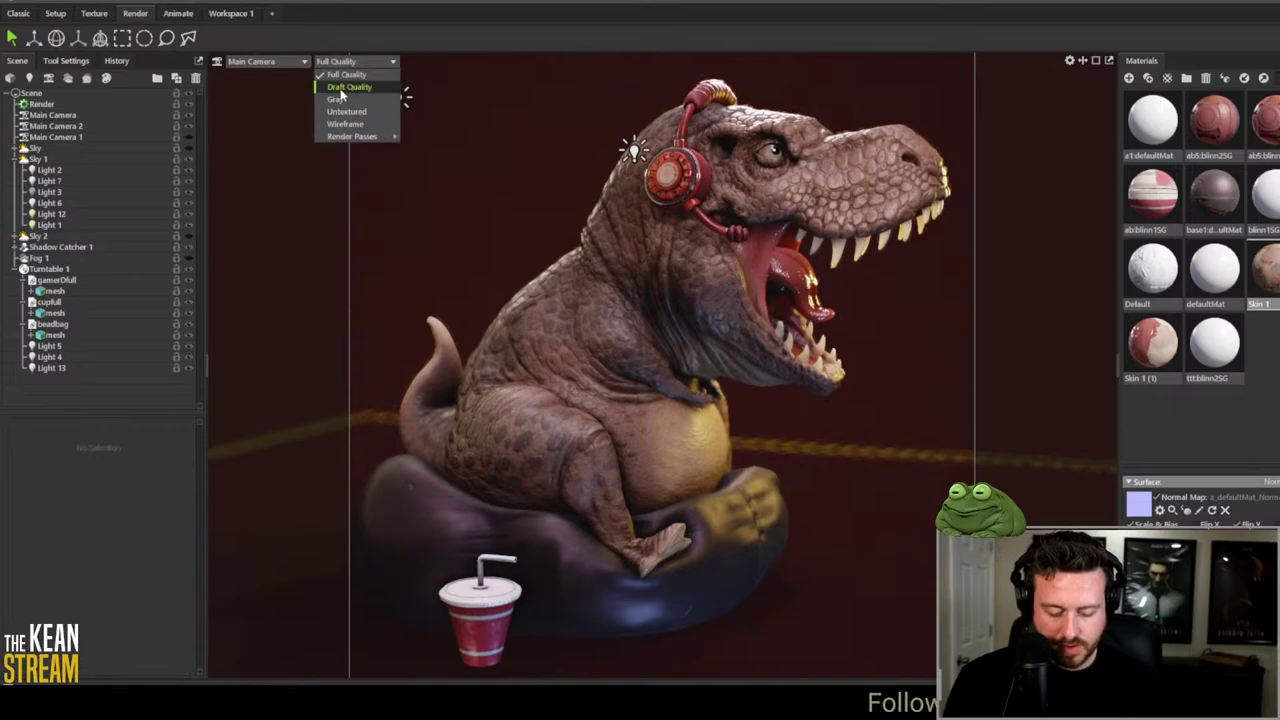
left_click(345, 87)
left_click(1252, 8)
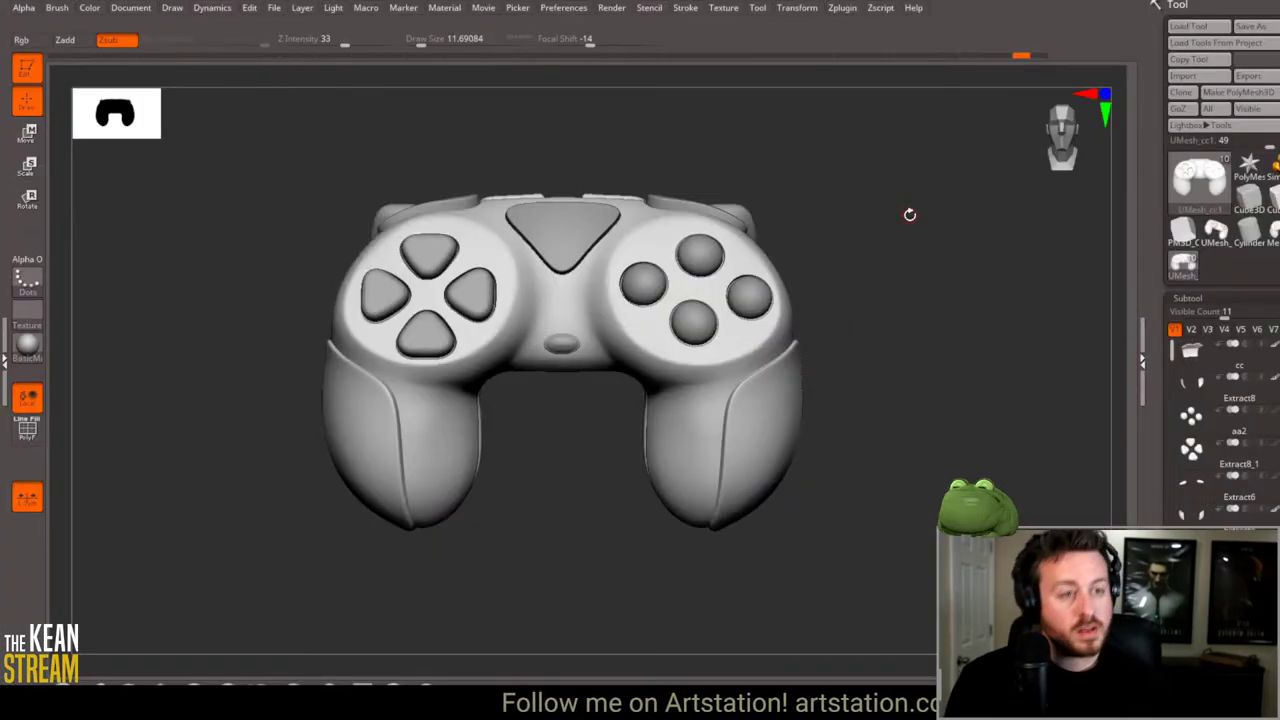
Step: Orbit the controller to a side view, then go back to Marmoset's quality dropdown
left_click_drag(871, 360, 686, 457)
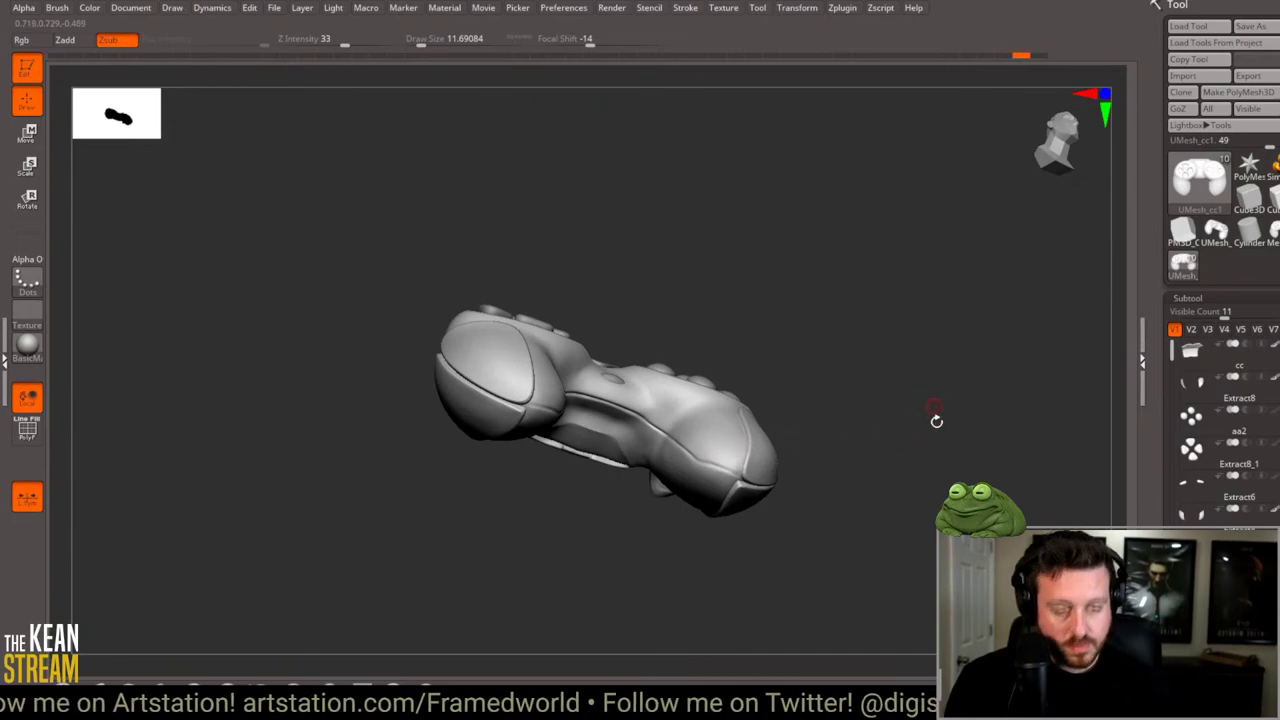
left_click_drag(934, 420, 880, 403)
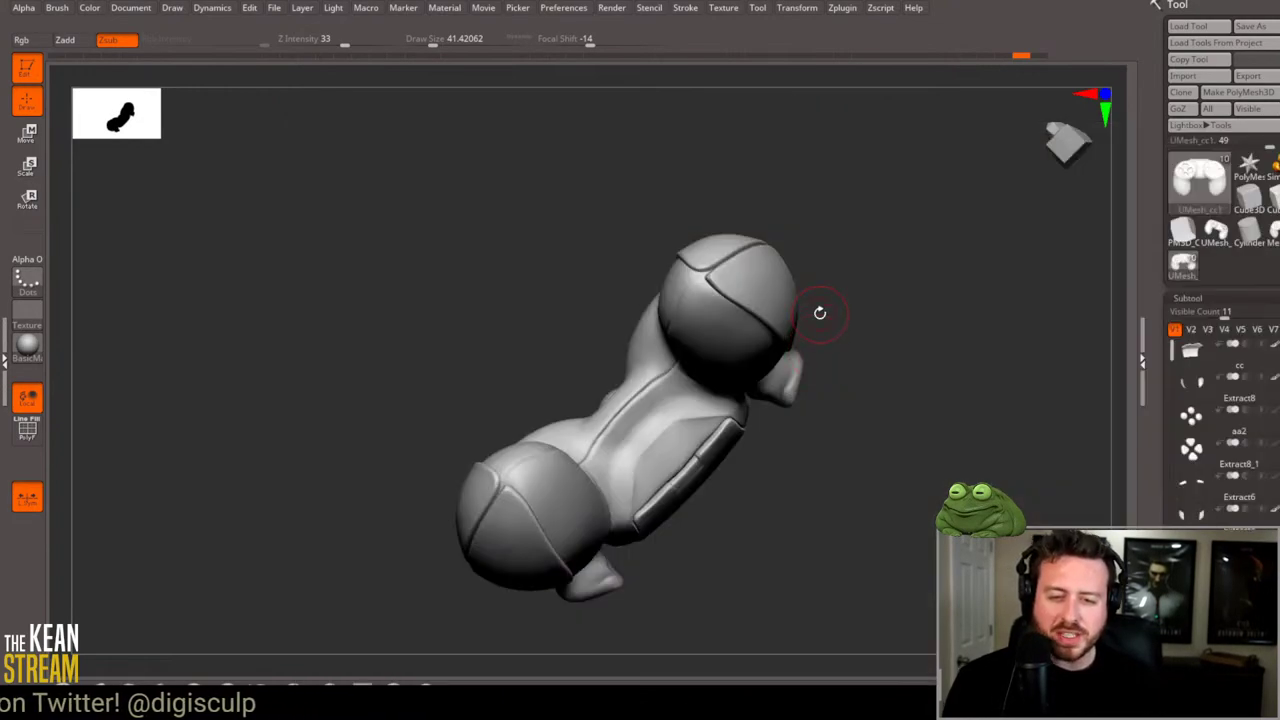
key("alt+Tab")
left_click(339, 63)
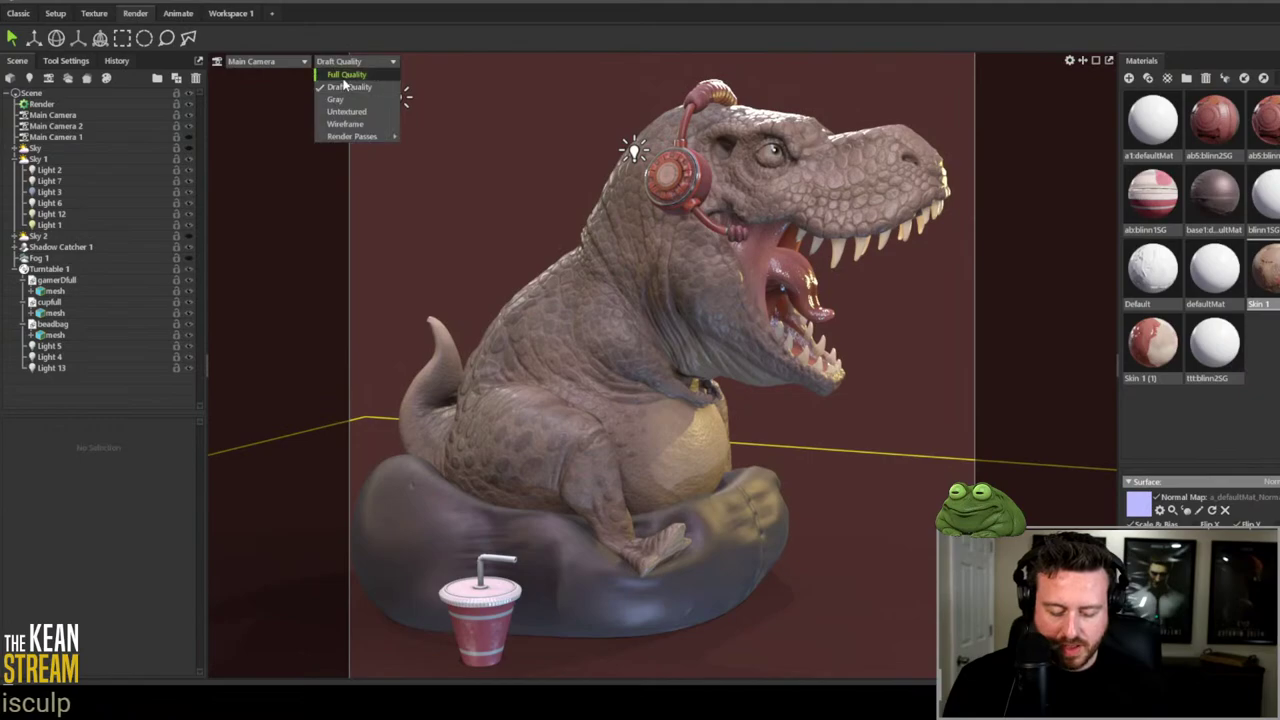
Step: Restore Full Quality and swap between the warm orange and dark red skies
left_click(346, 75)
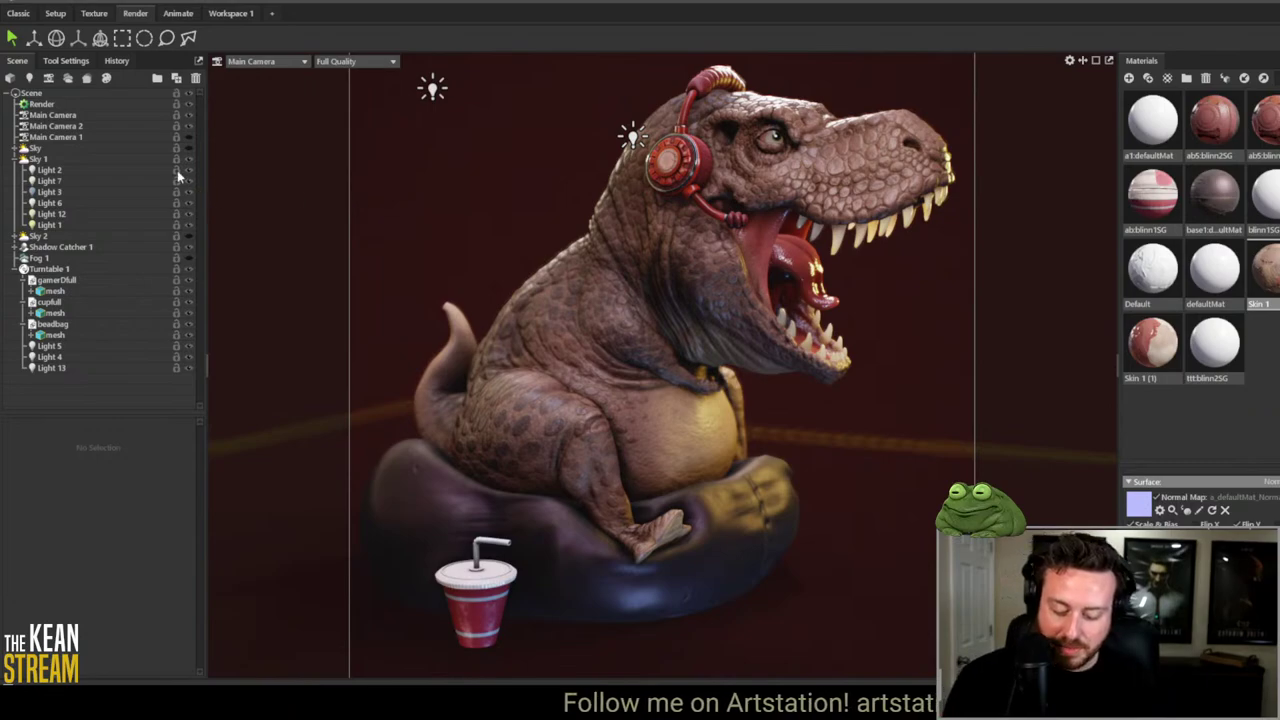
left_click(189, 237)
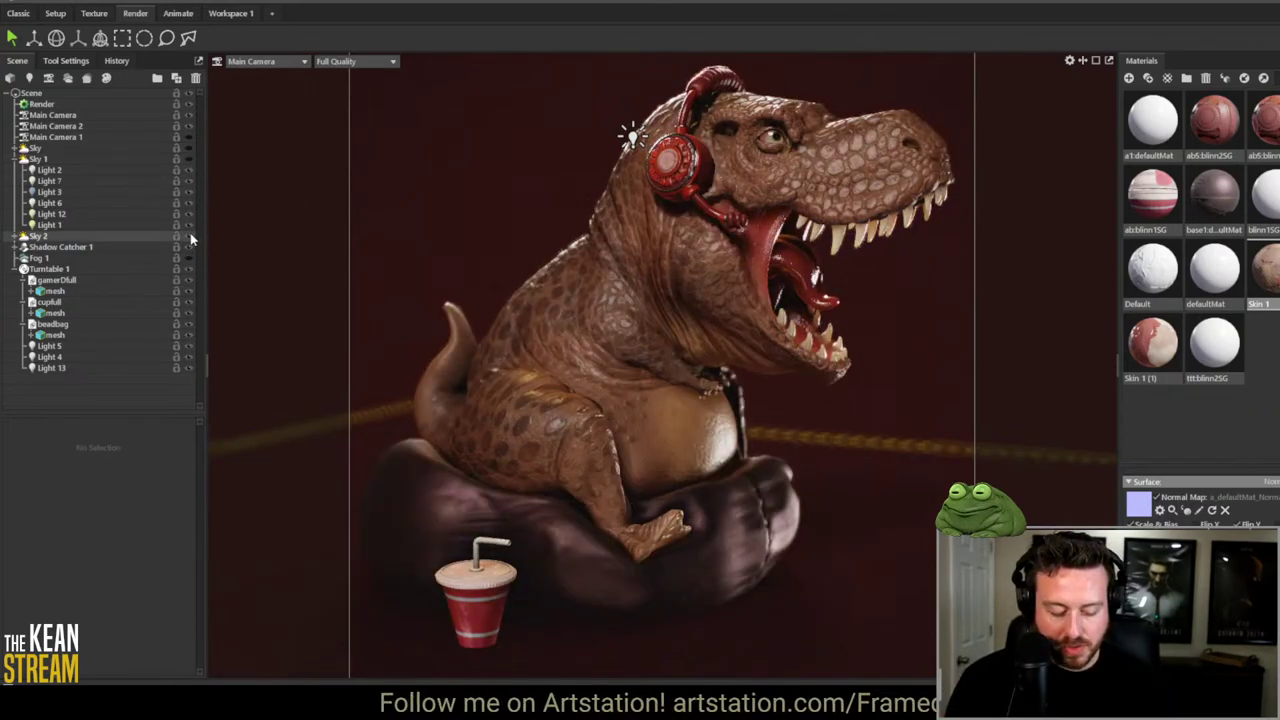
left_click(189, 152)
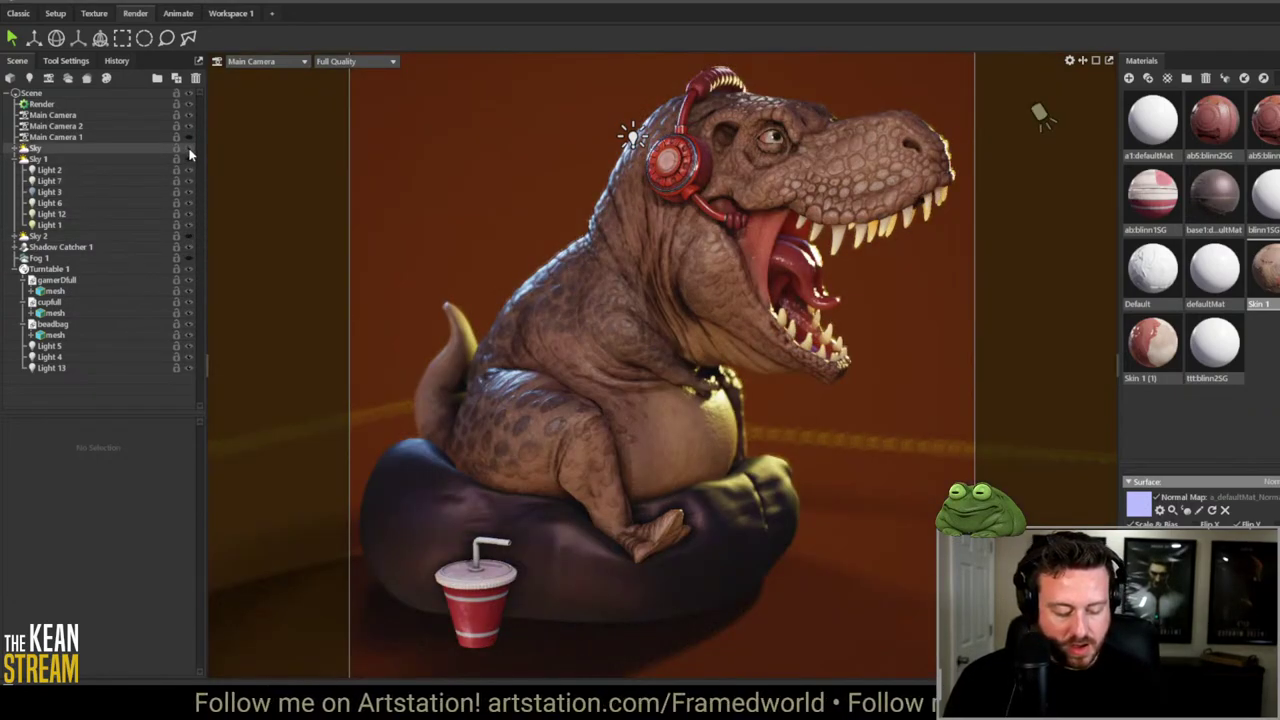
left_click(190, 161)
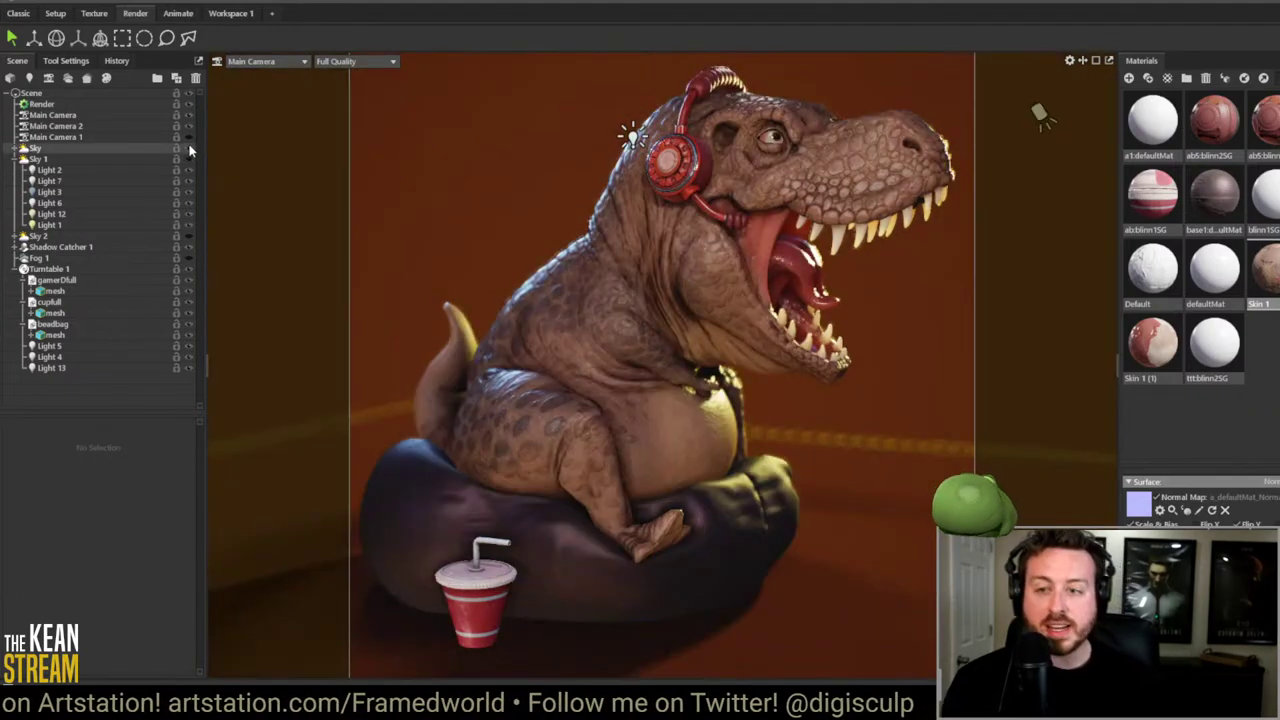
left_click(190, 149)
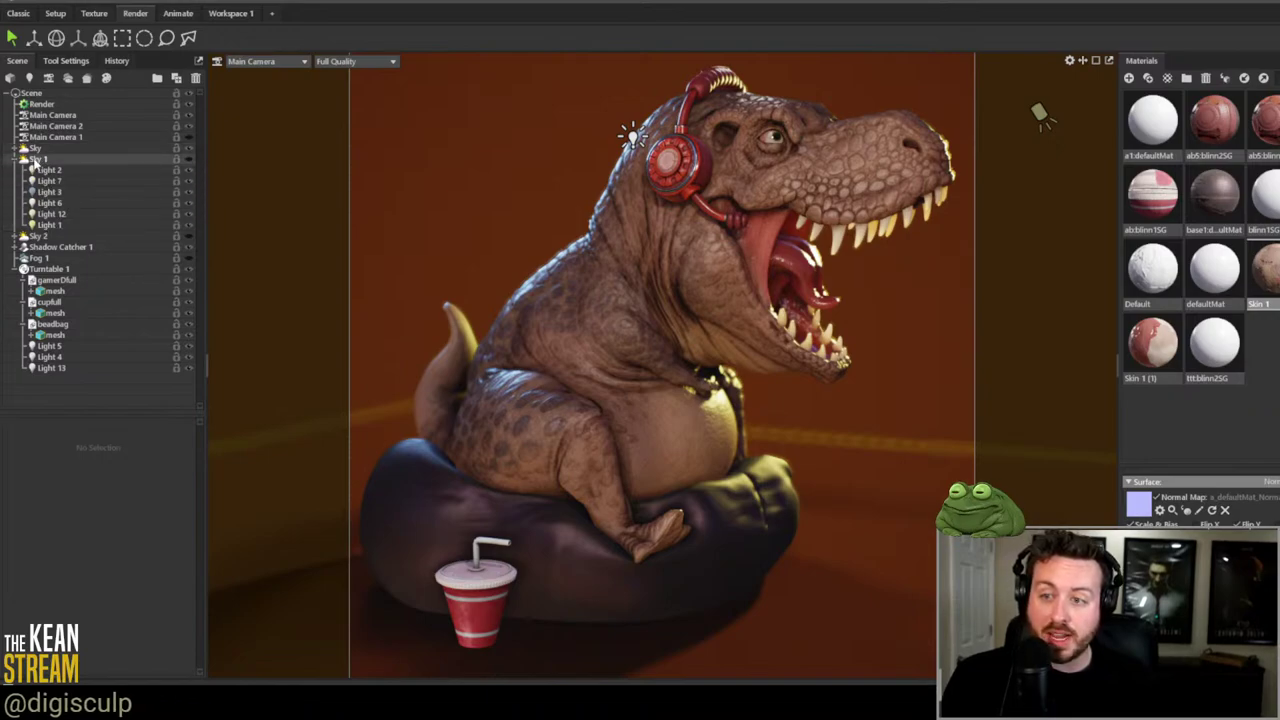
Step: Collapse the Sky 1 group and compare the skies again, ending on warm orange
left_click(17, 159)
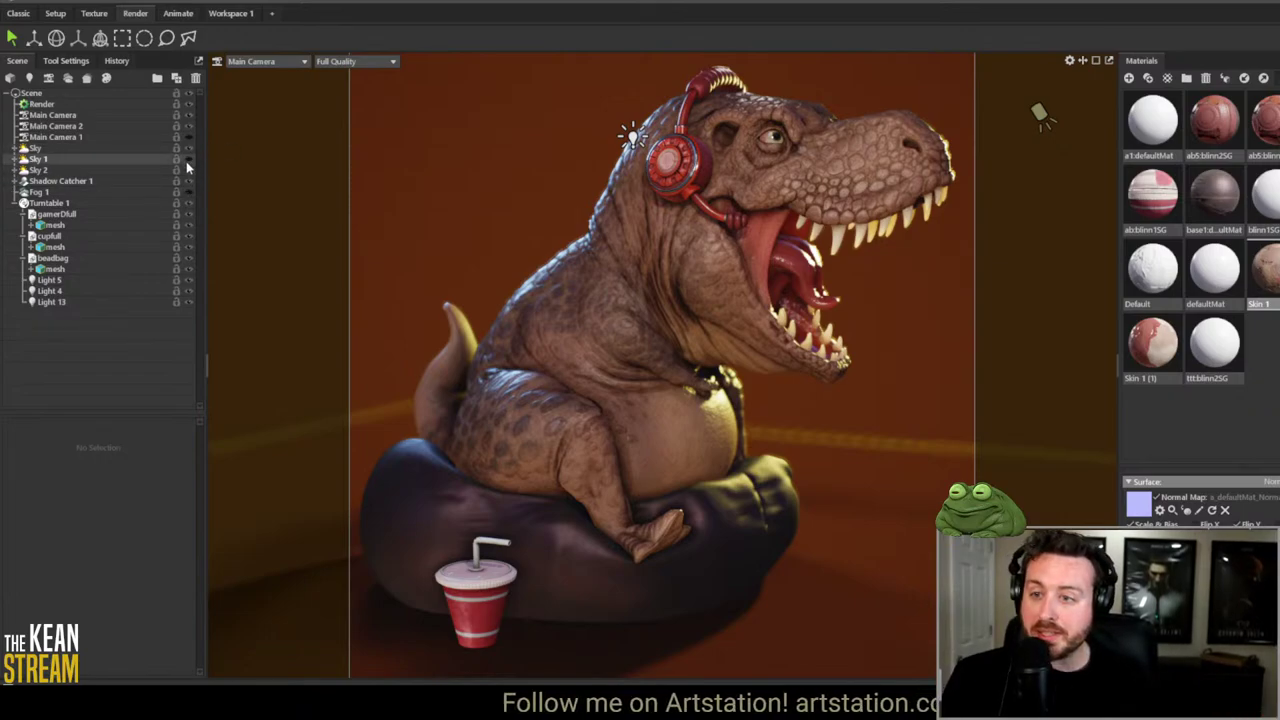
left_click(189, 161)
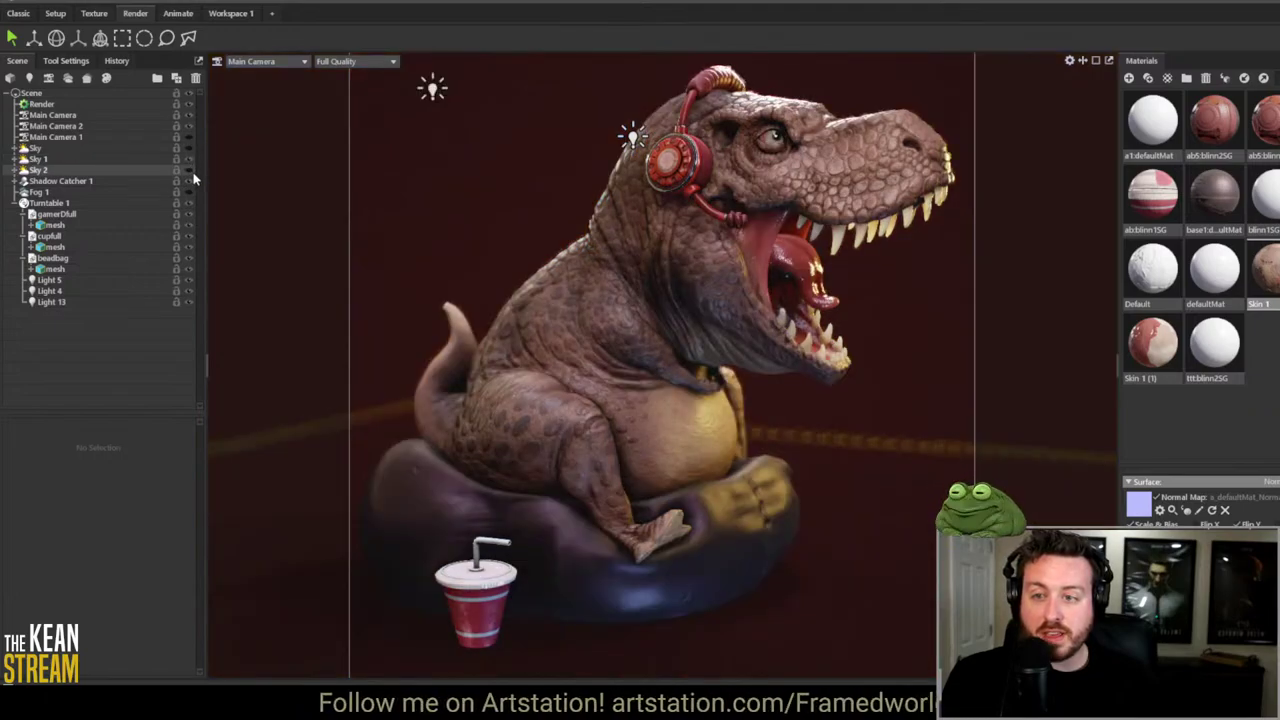
left_click(189, 169)
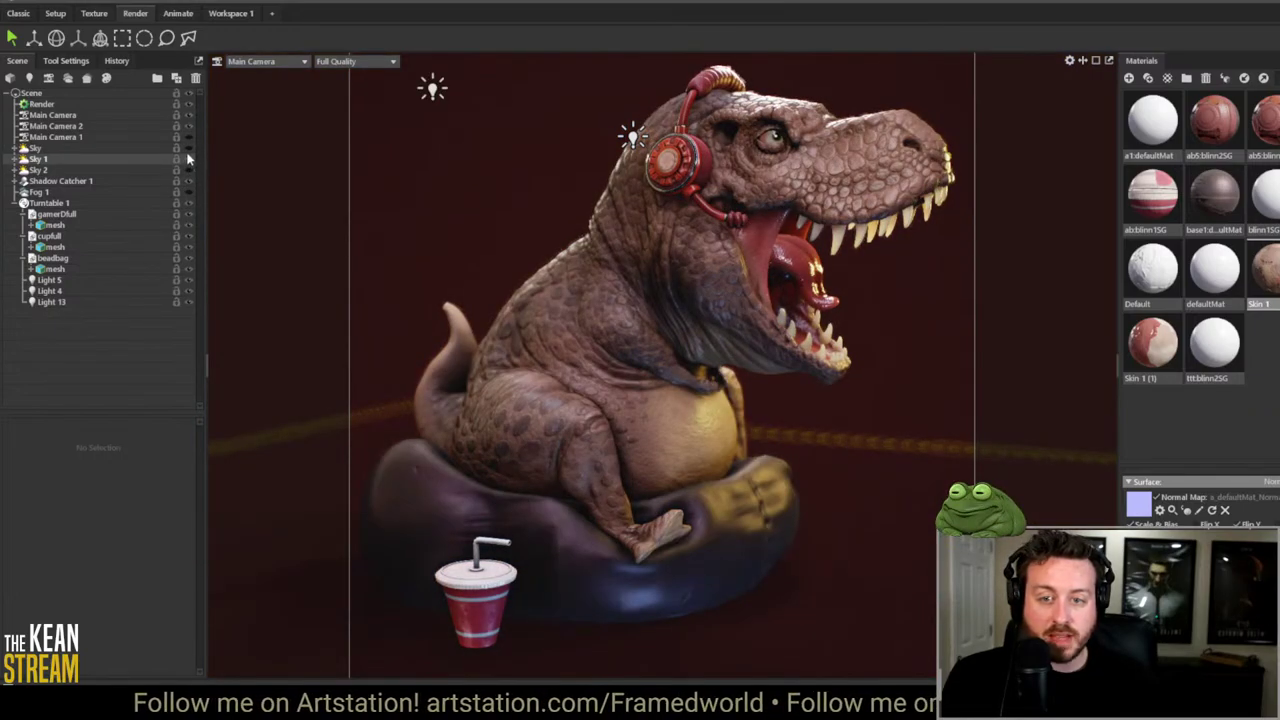
left_click(187, 148)
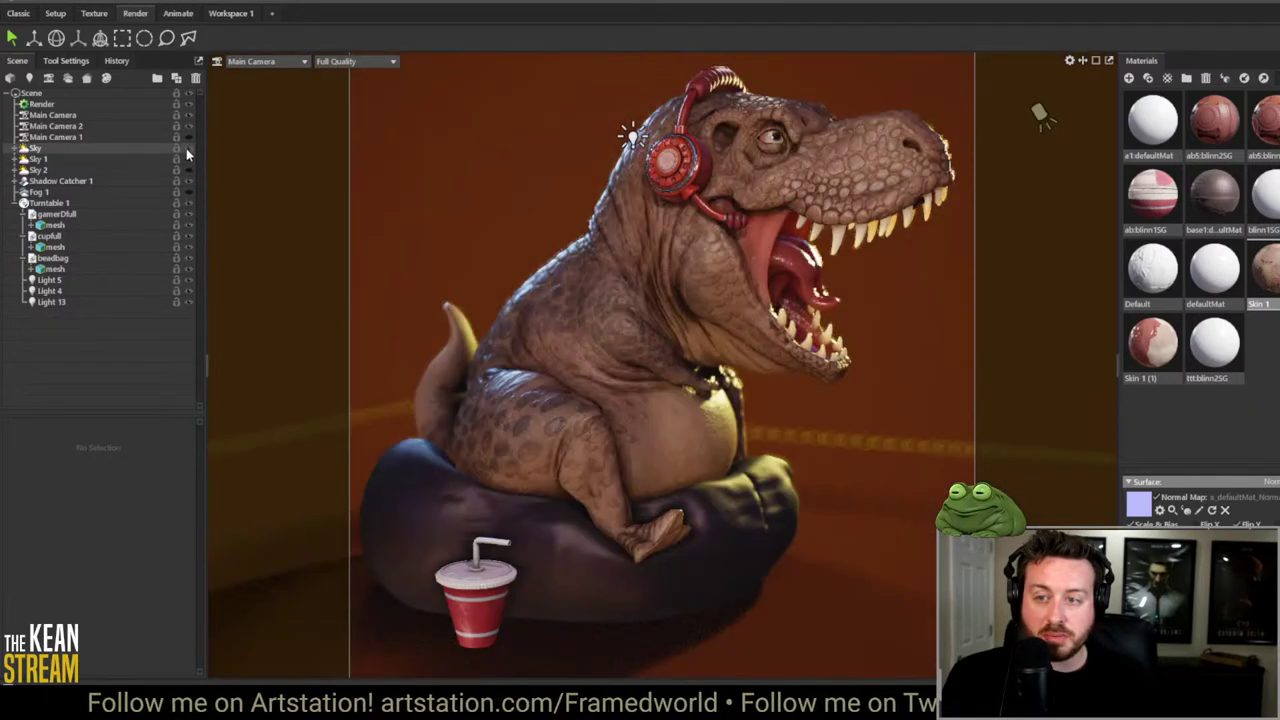
Step: Inspect the settings of Sky, Sky 1, Sky 2 and Main Camera 1
left_click(63, 148)
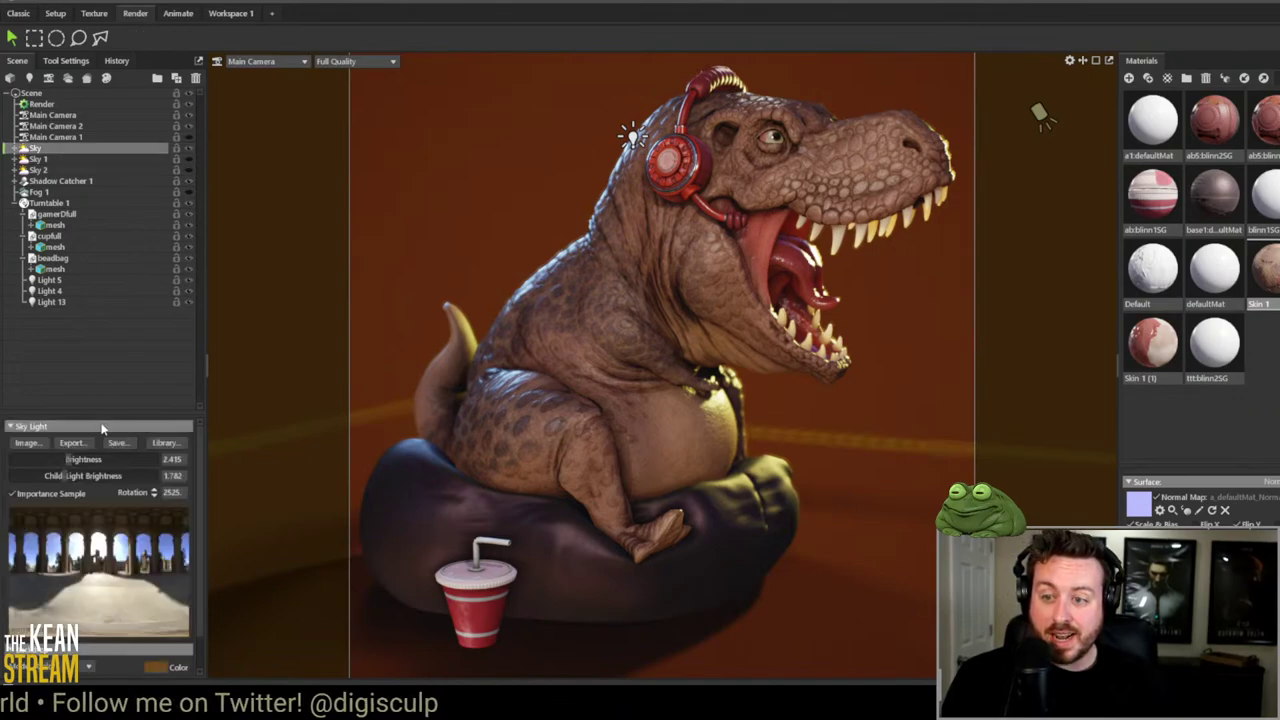
left_click(54, 162)
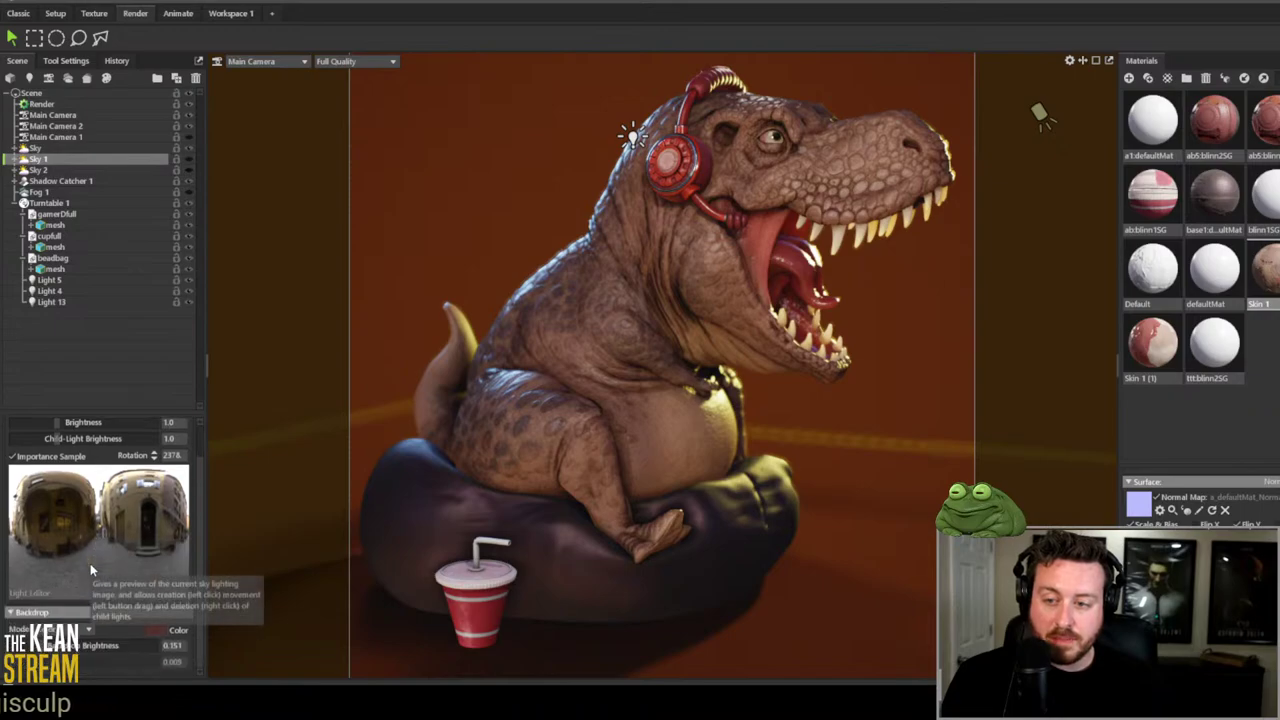
scroll(122, 577, "down", 1)
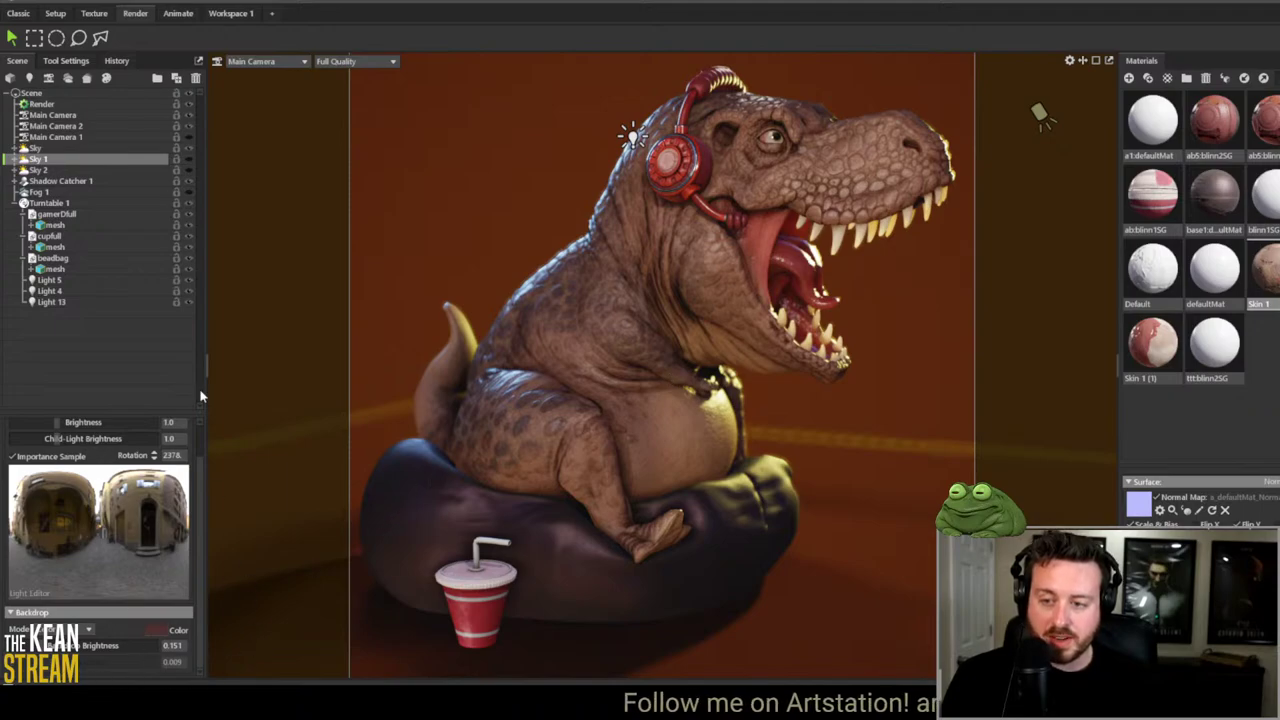
left_click(60, 170)
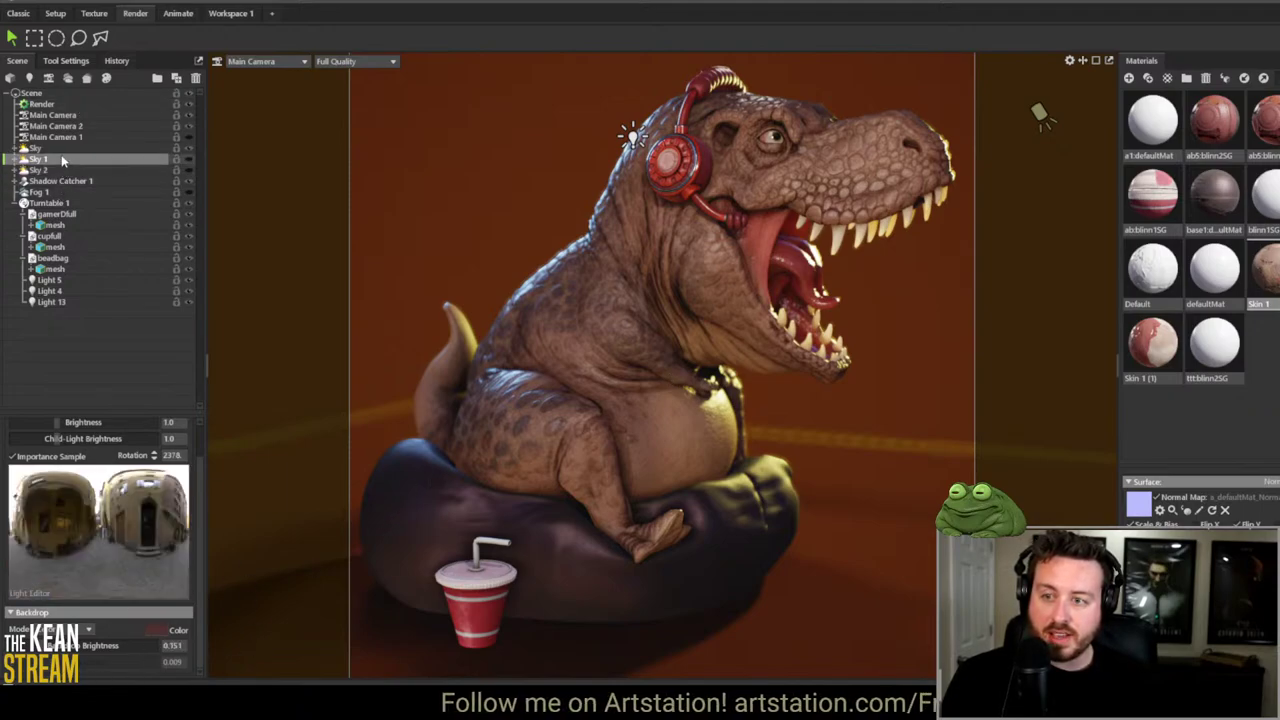
left_click(60, 158)
left_click(61, 170)
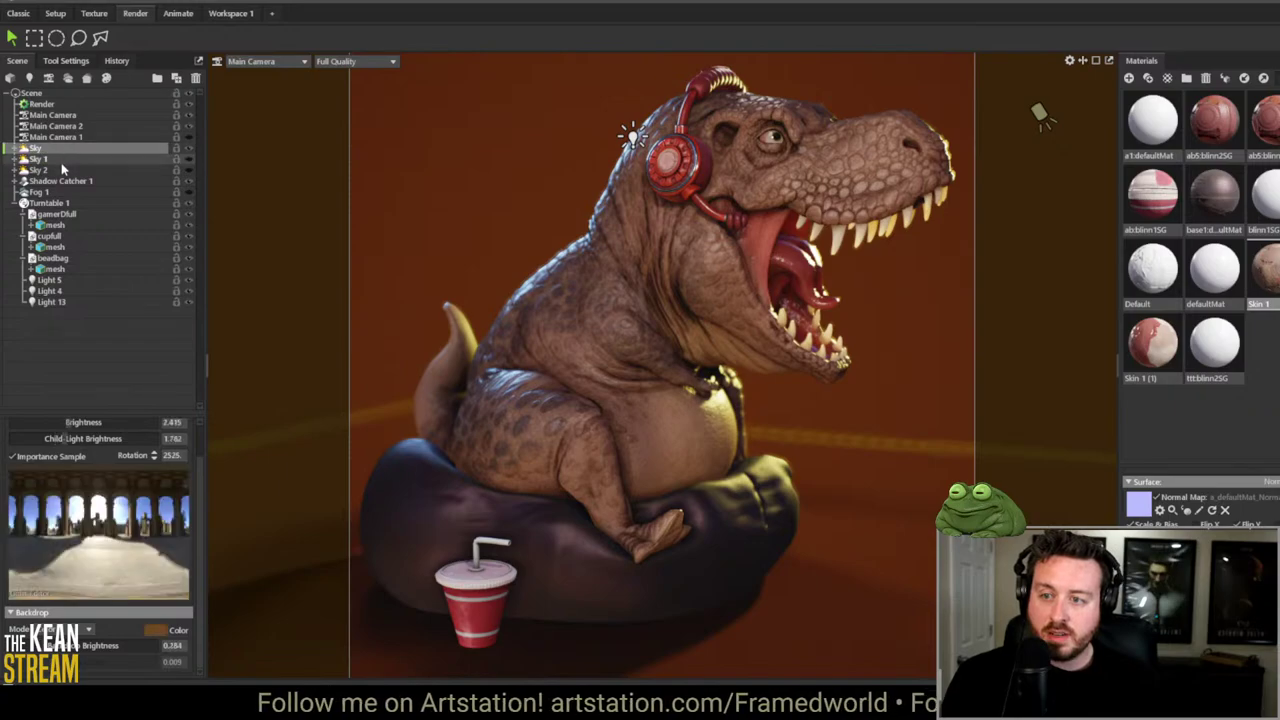
left_click(61, 158)
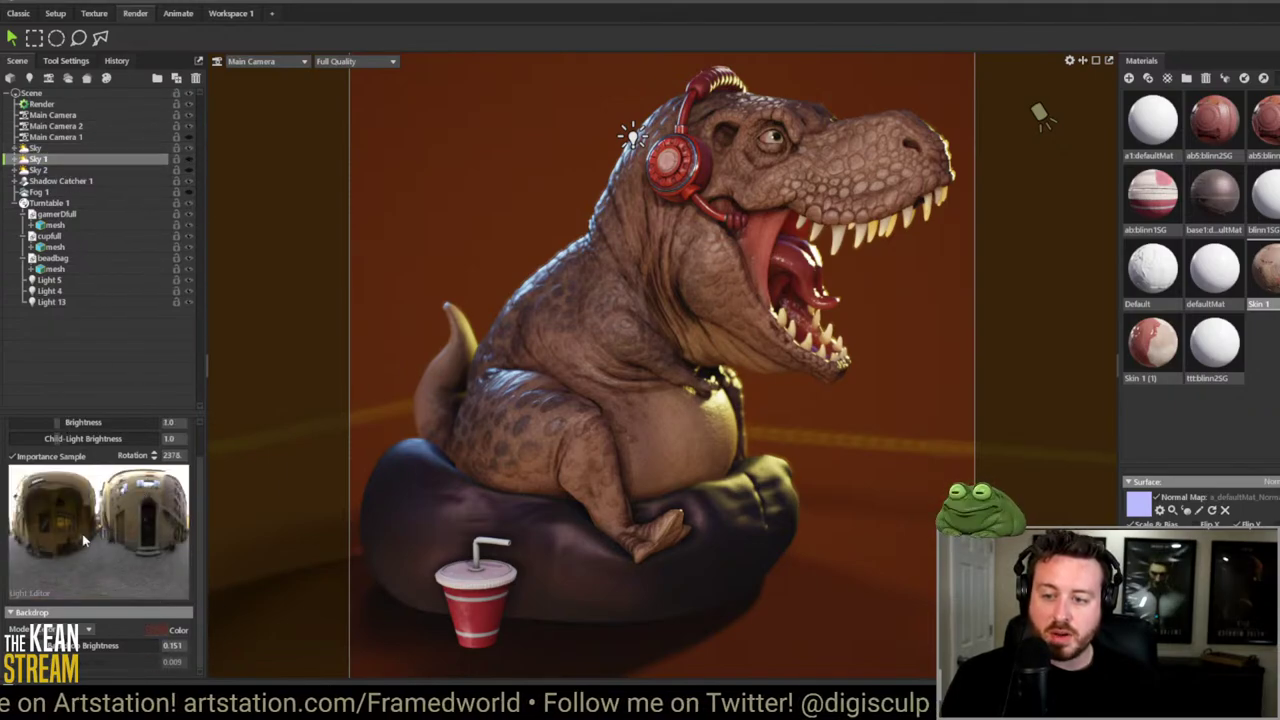
left_click(82, 141)
left_click(82, 157)
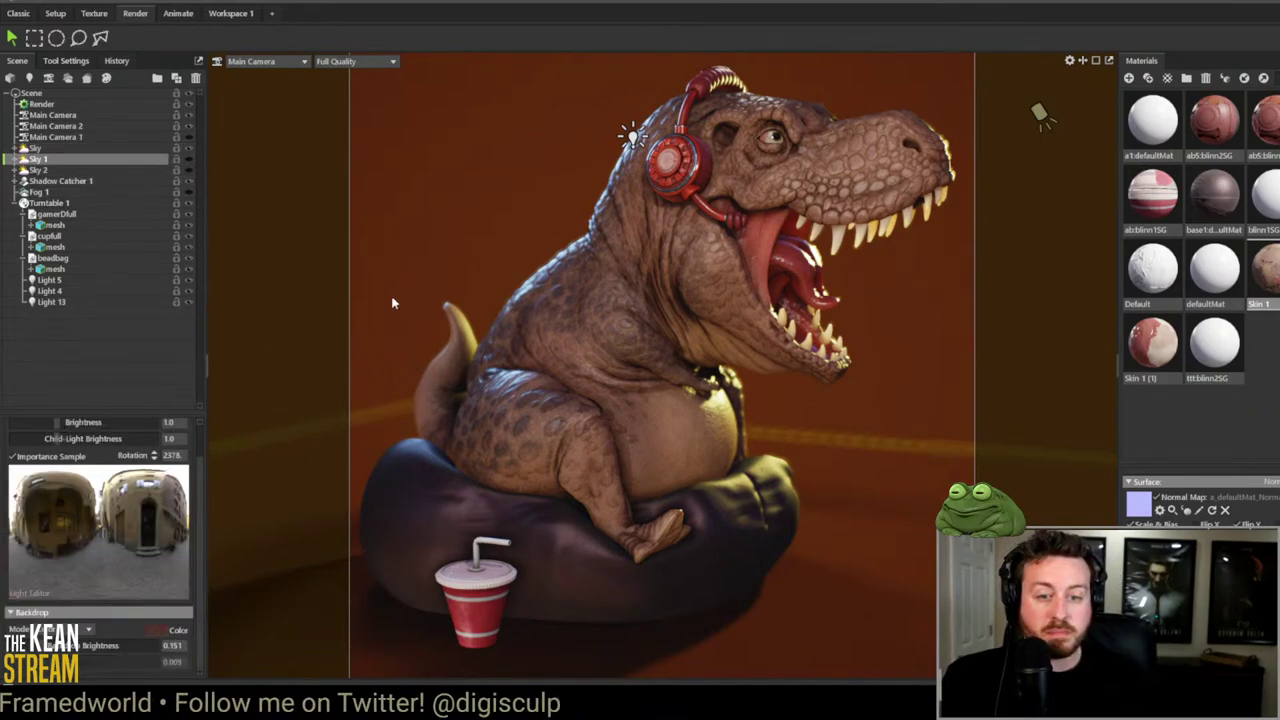
Step: Toggle between the skies, settling on dark red Sky 1, and select Render
left_click(188, 158)
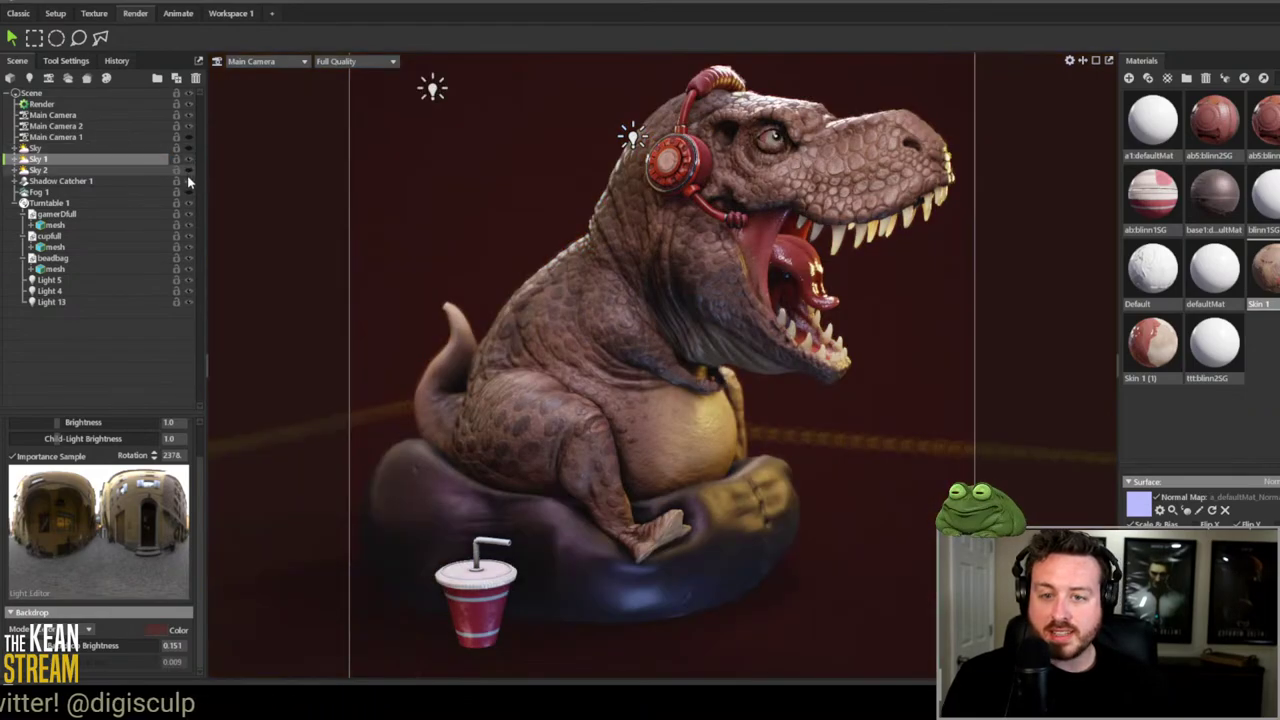
left_click(186, 170)
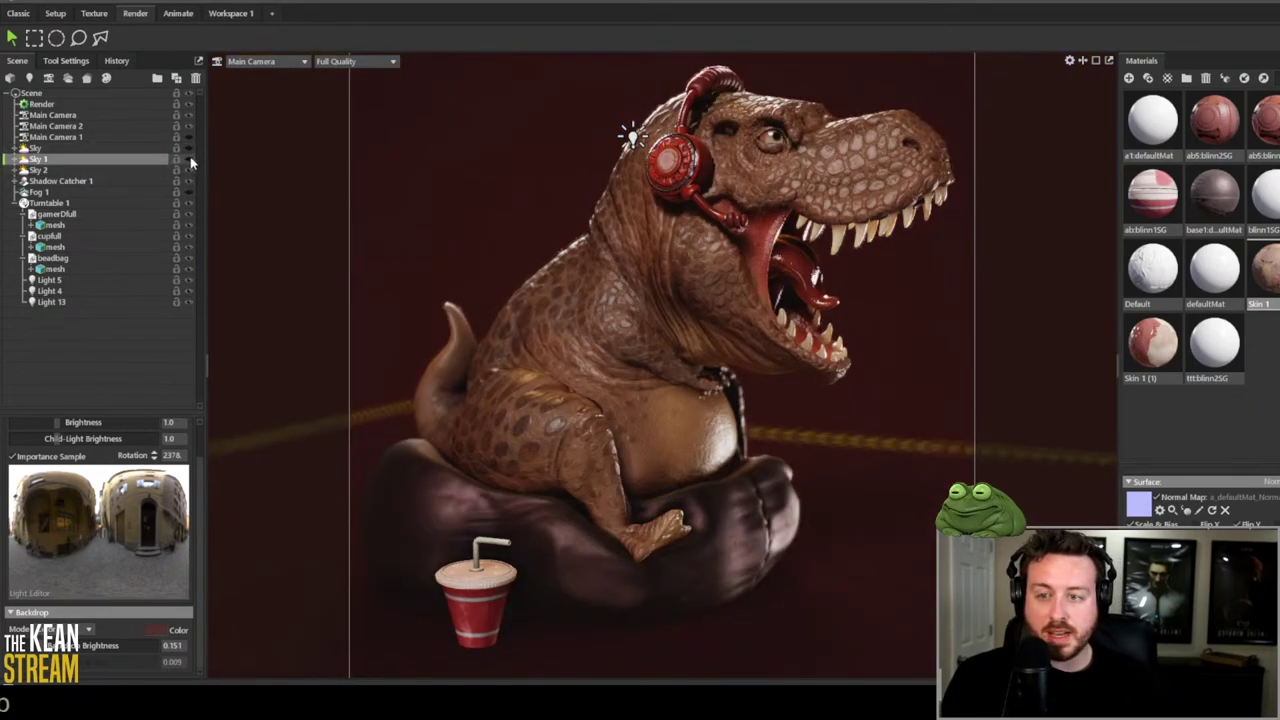
left_click(190, 158)
left_click(188, 158)
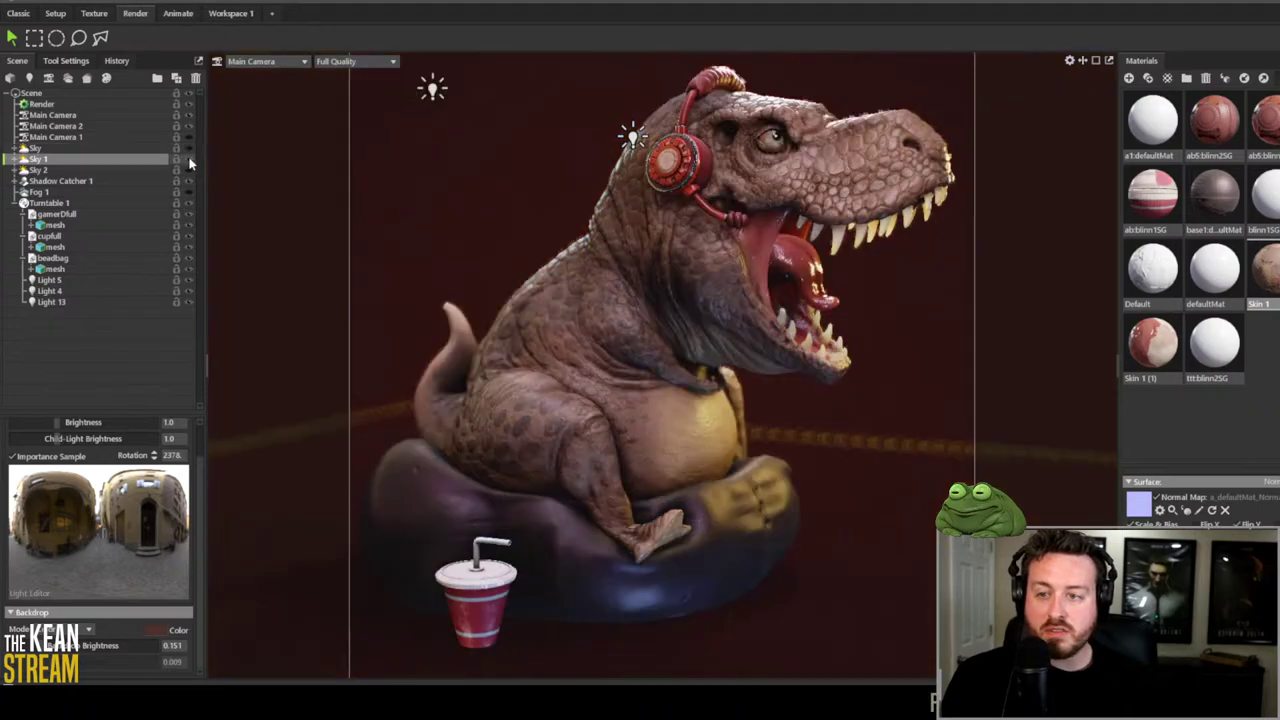
left_click(190, 152)
left_click(189, 155)
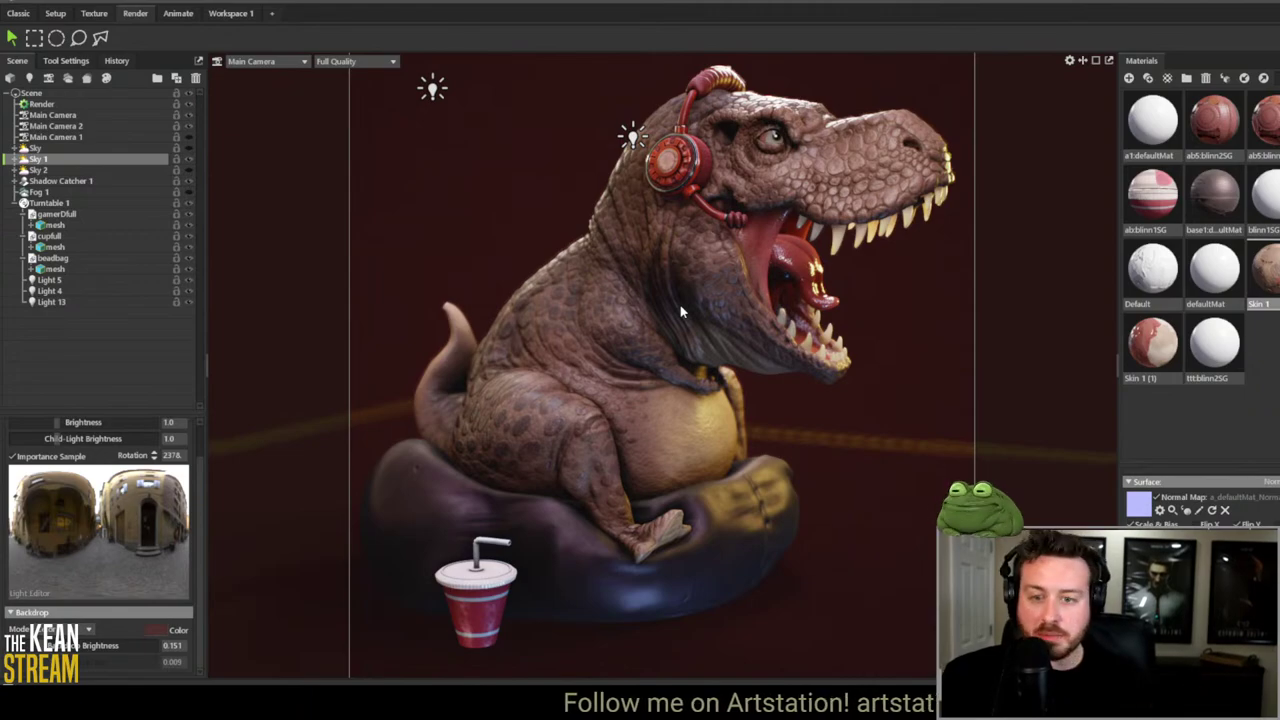
left_click(41, 104)
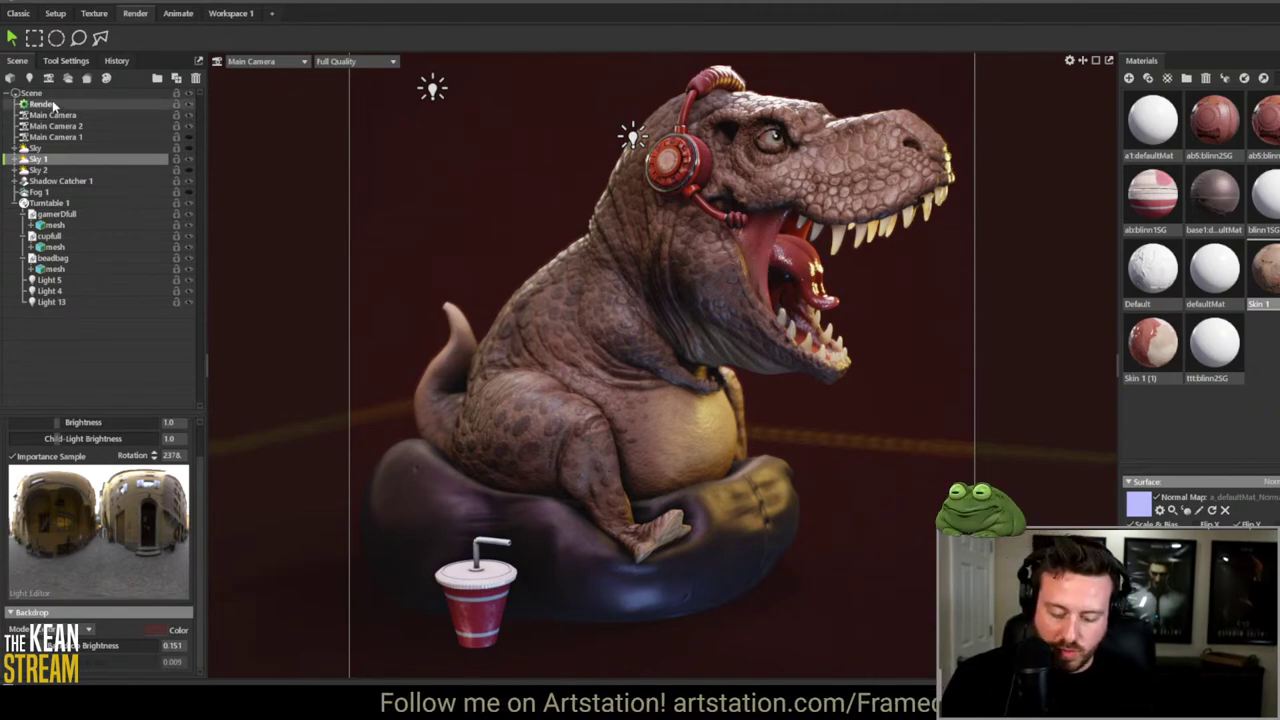
left_click(36, 456)
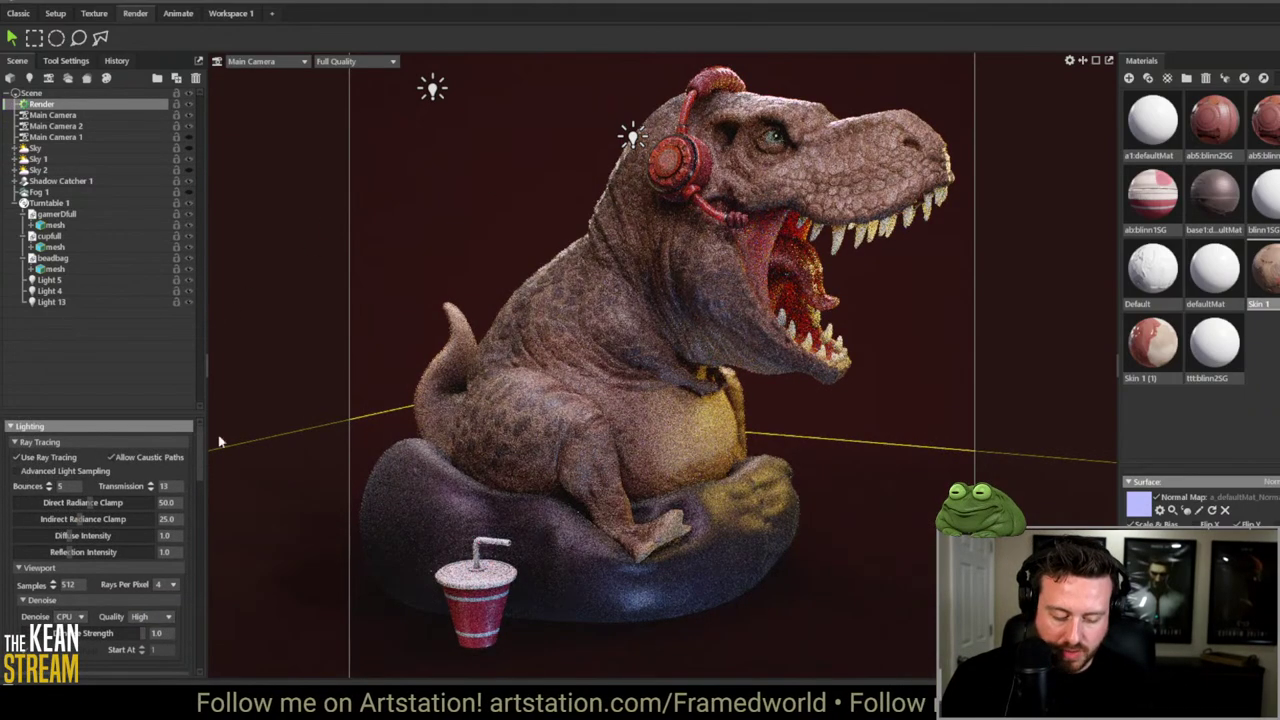
left_click(189, 149)
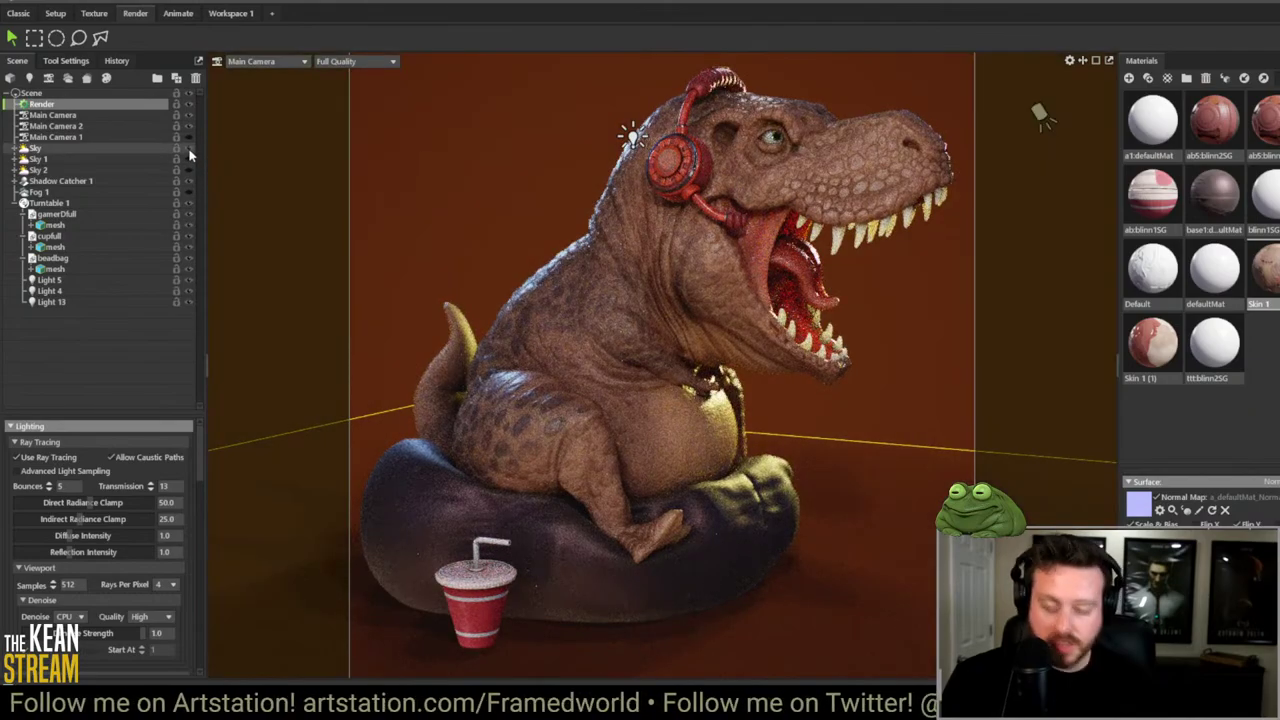
left_click(190, 169)
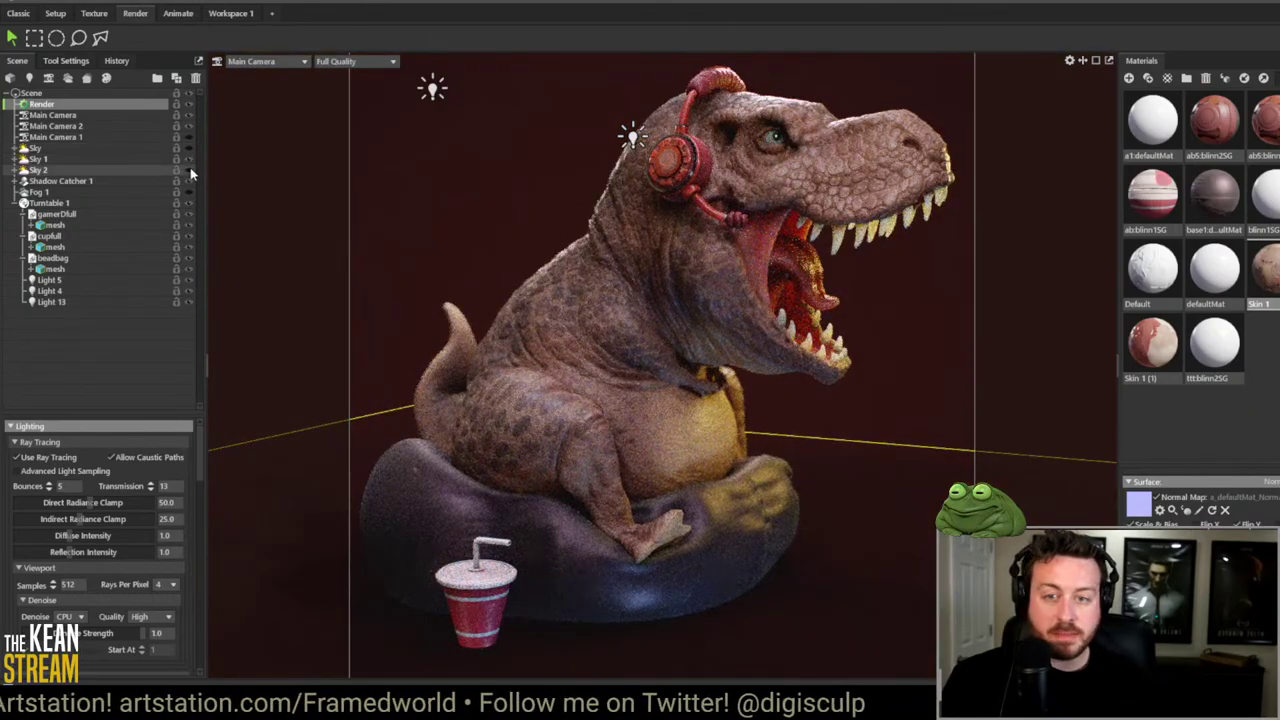
left_click(190, 170)
left_click(190, 150)
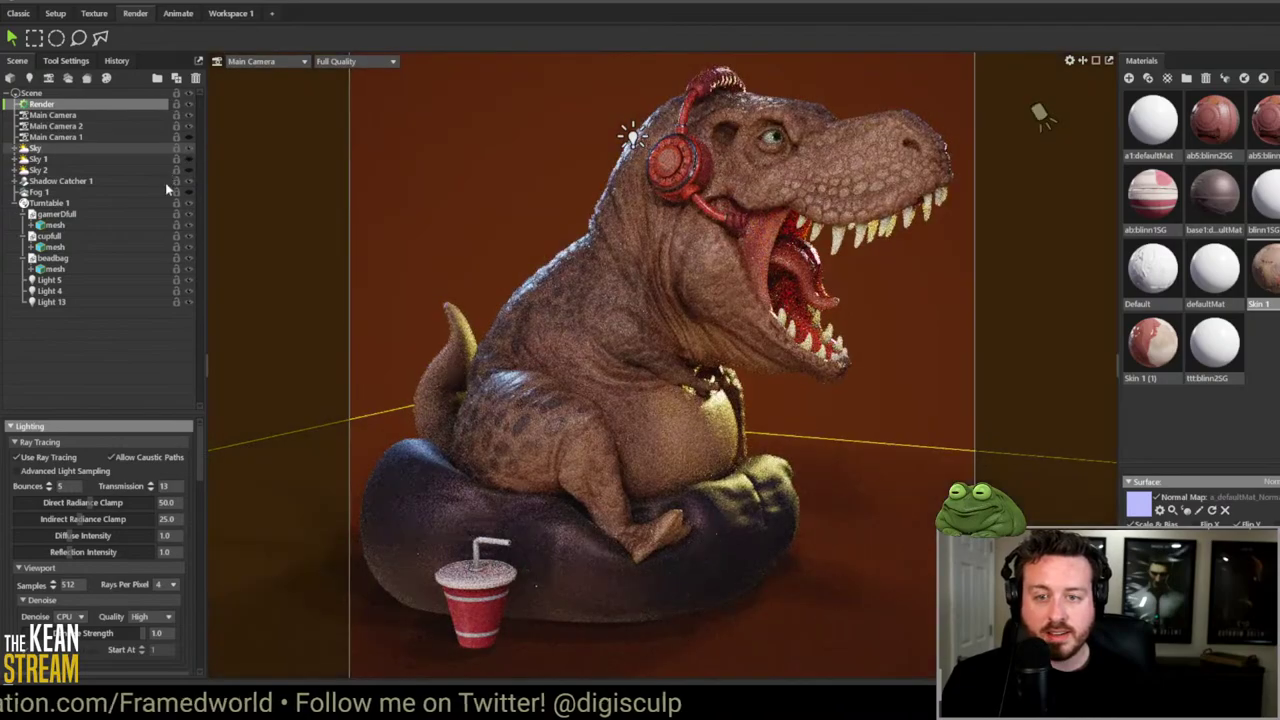
left_click(44, 458)
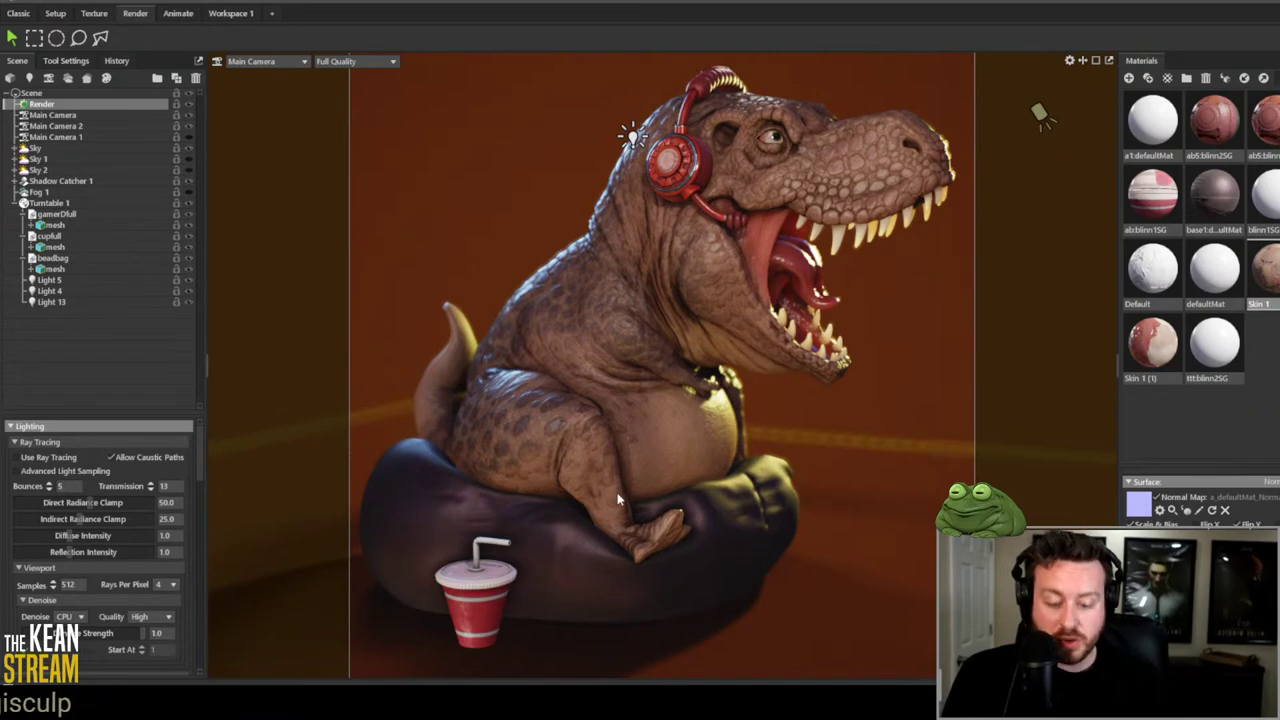
left_click(16, 457)
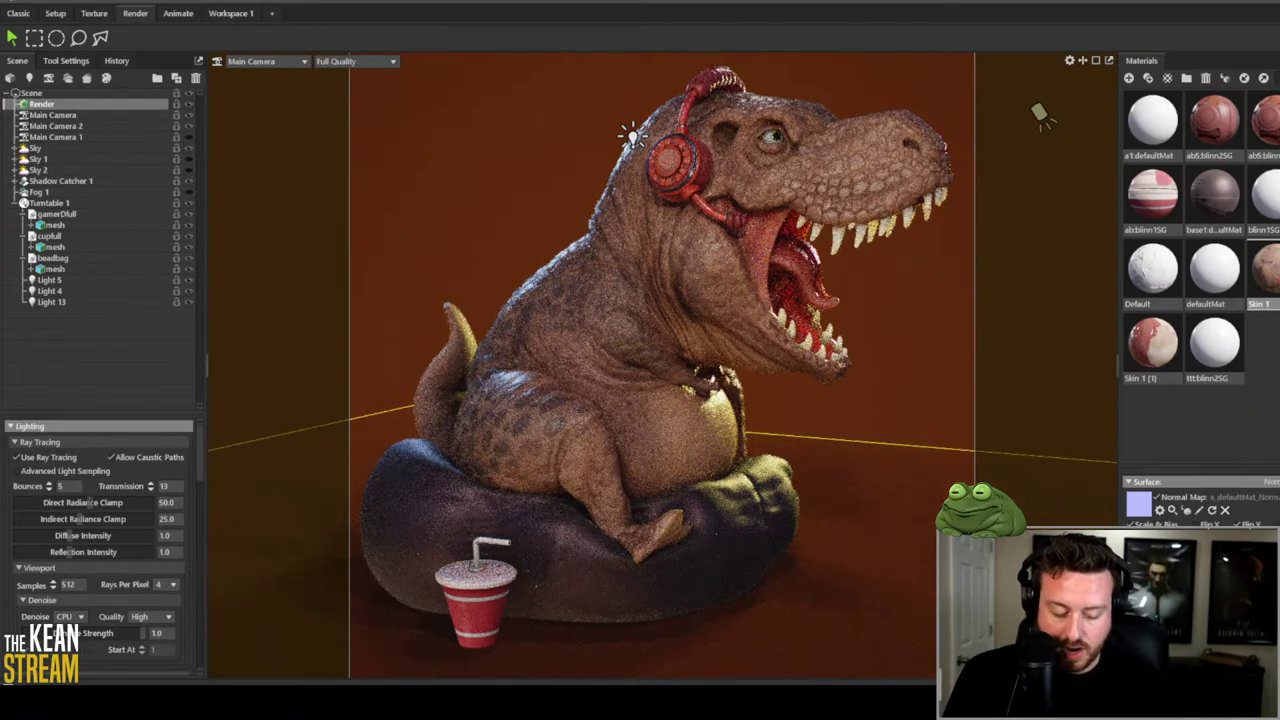
left_click(189, 160)
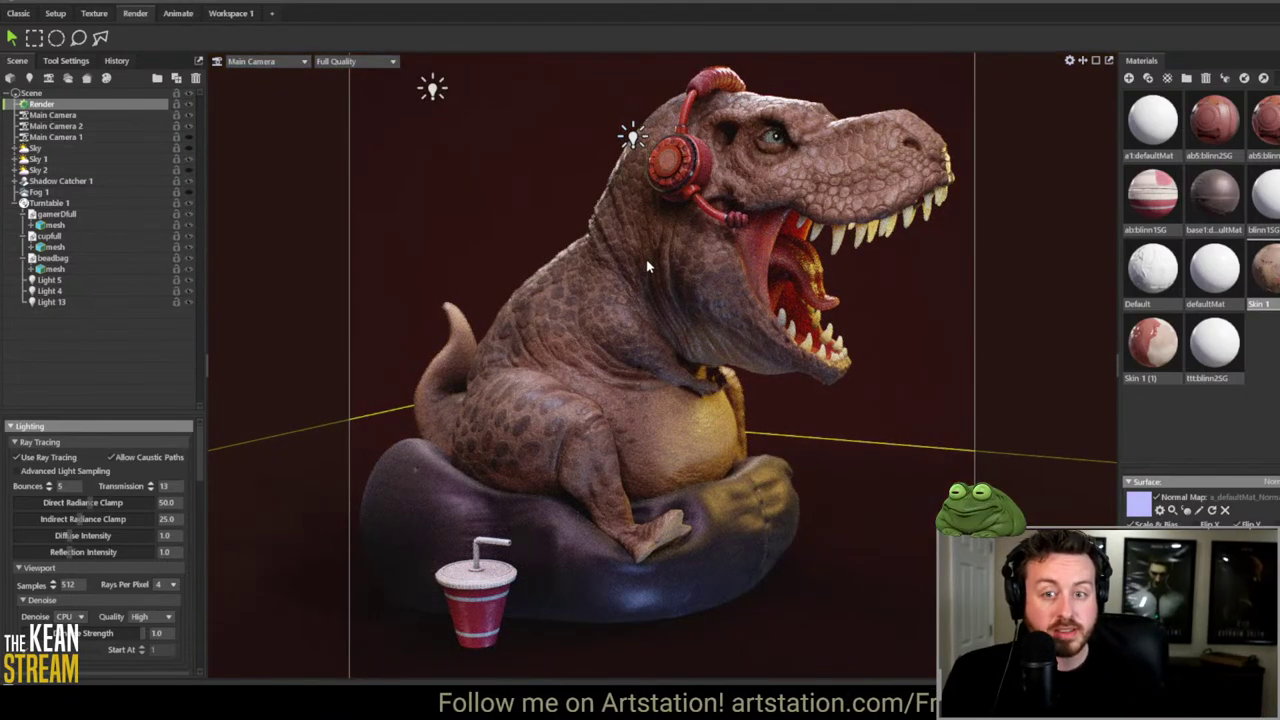
Step: Zoom in on the red headphone cup and microphone boom tip to inspect them
double_click(664, 158)
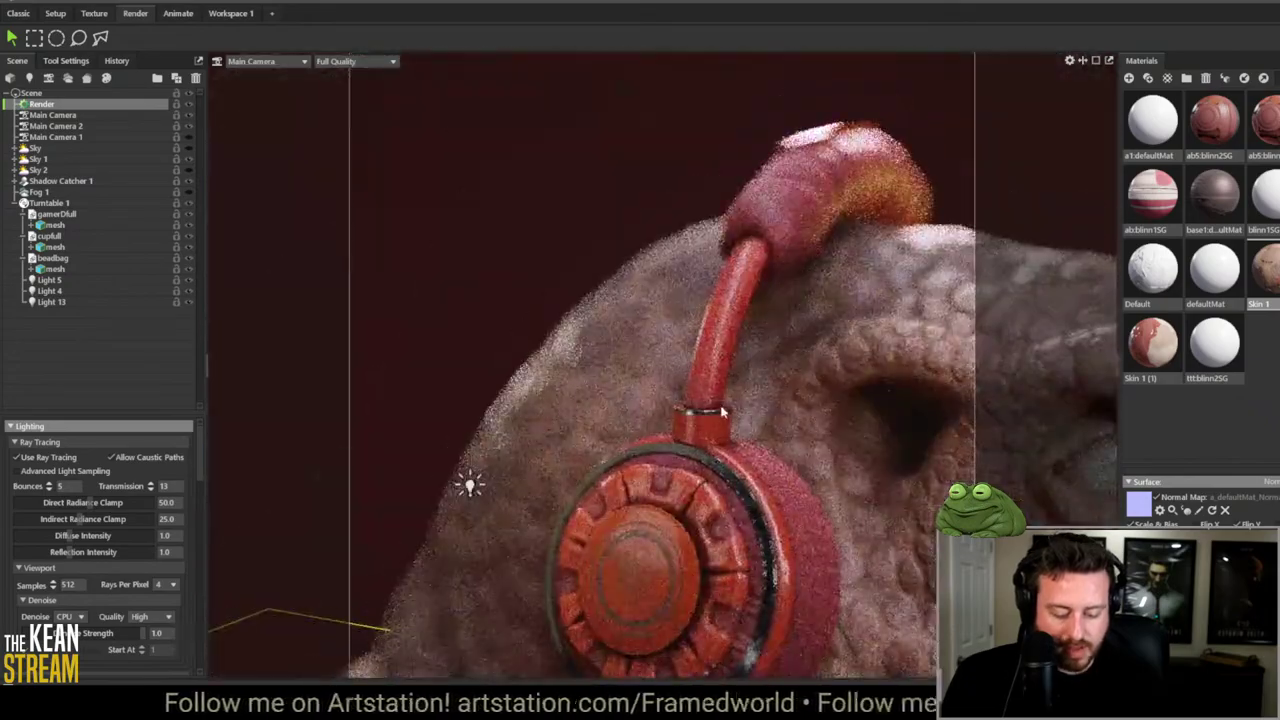
left_click_drag(722, 410, 638, 248)
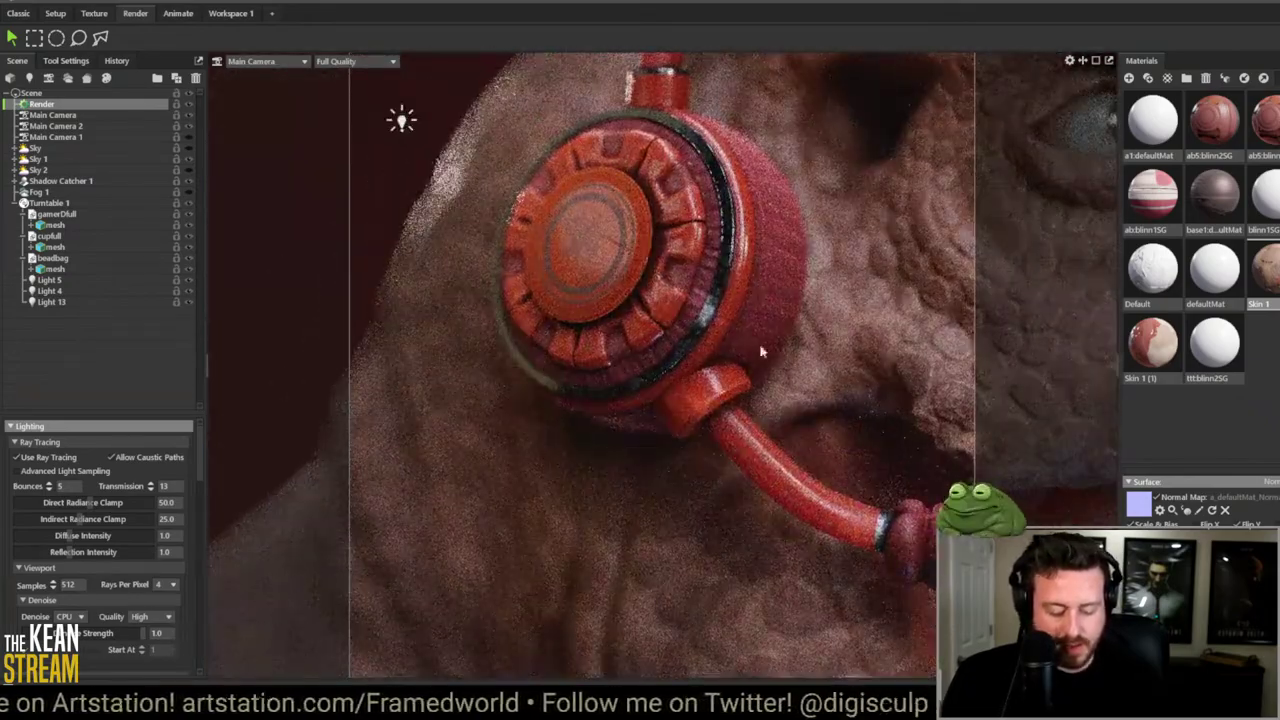
double_click(790, 430)
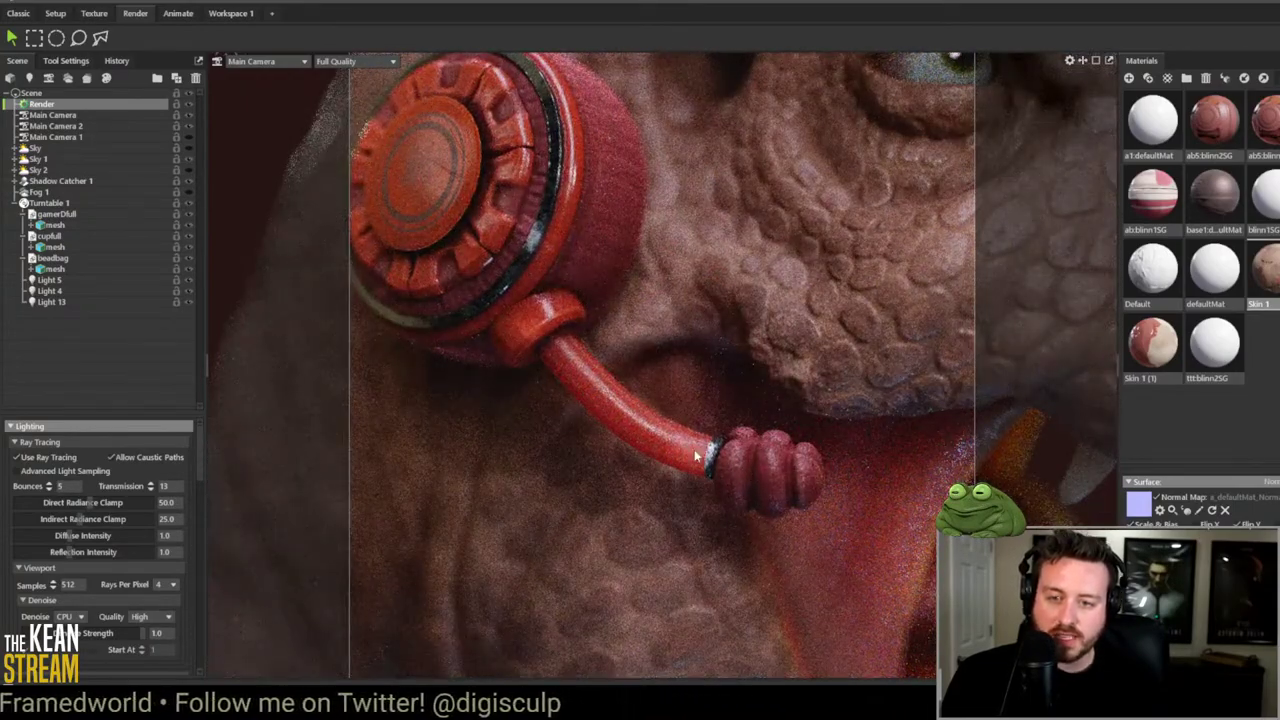
double_click(517, 272)
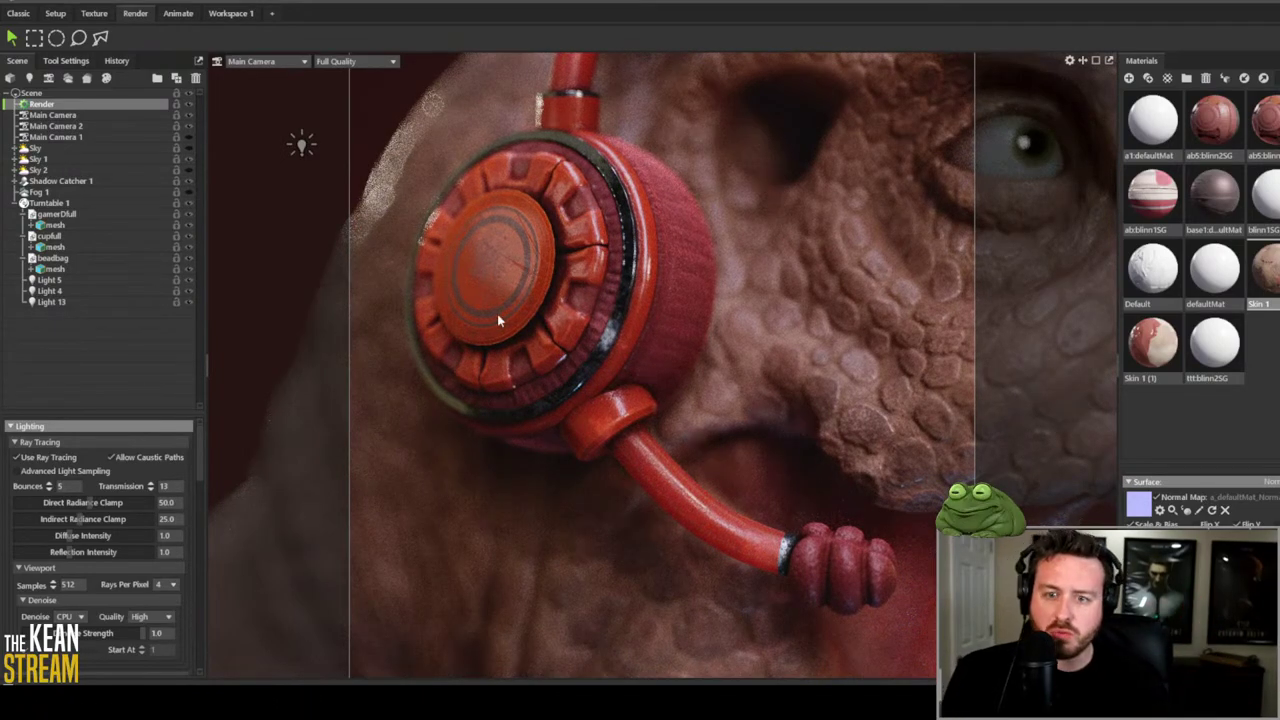
double_click(541, 276)
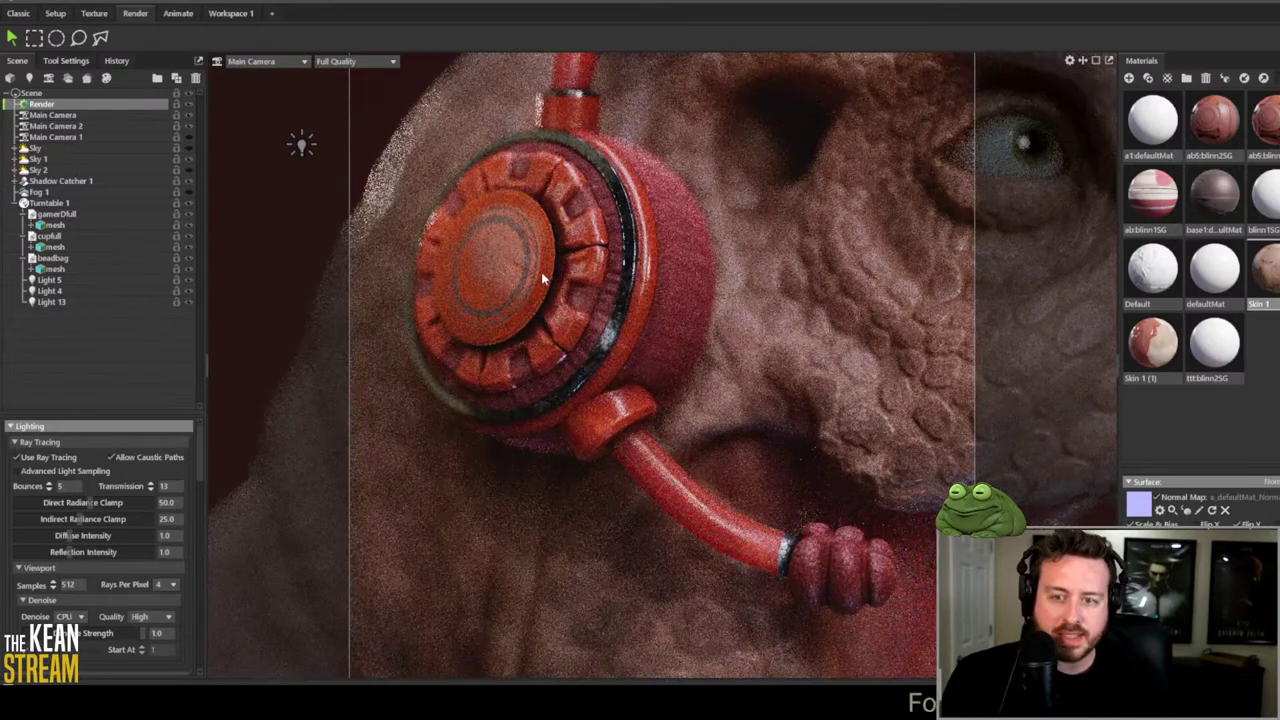
Step: Turn off ray tracing, reframe the full T-rex, and turn ZBrush's controller to front view
left_click(17, 457)
scroll(732, 378, "down", 10)
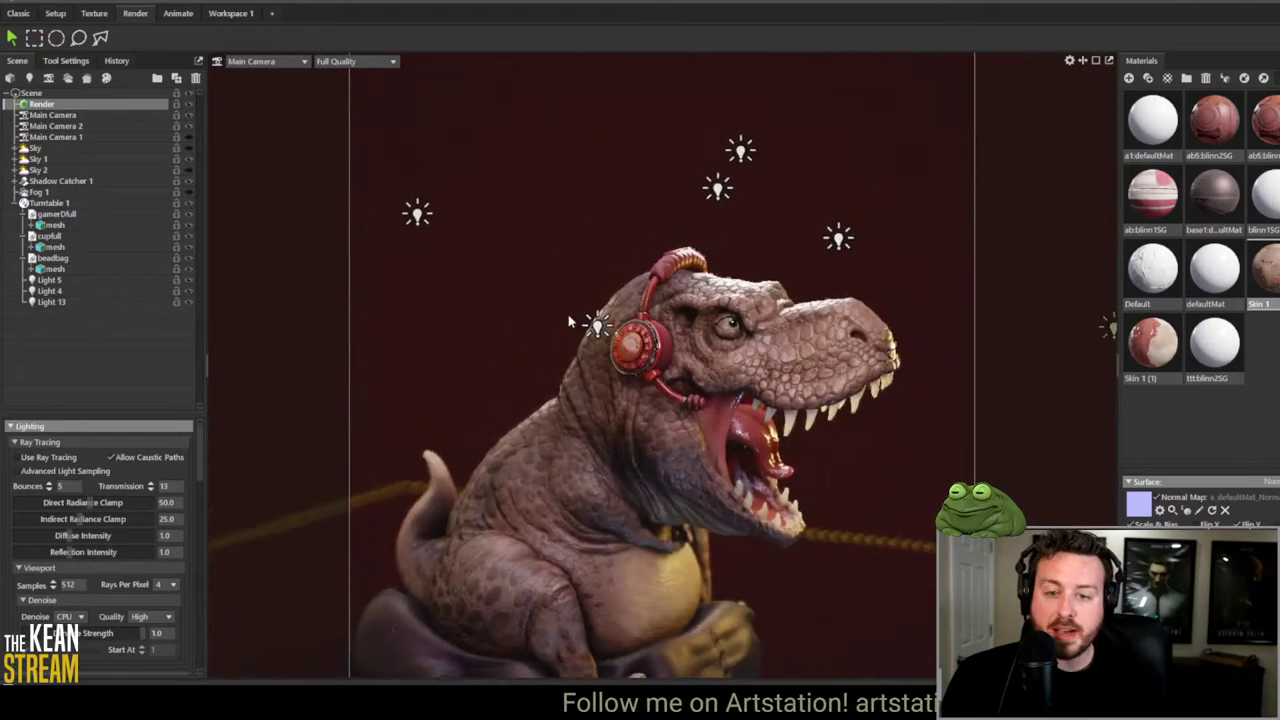
middle_click_drag(622, 290, 656, 252)
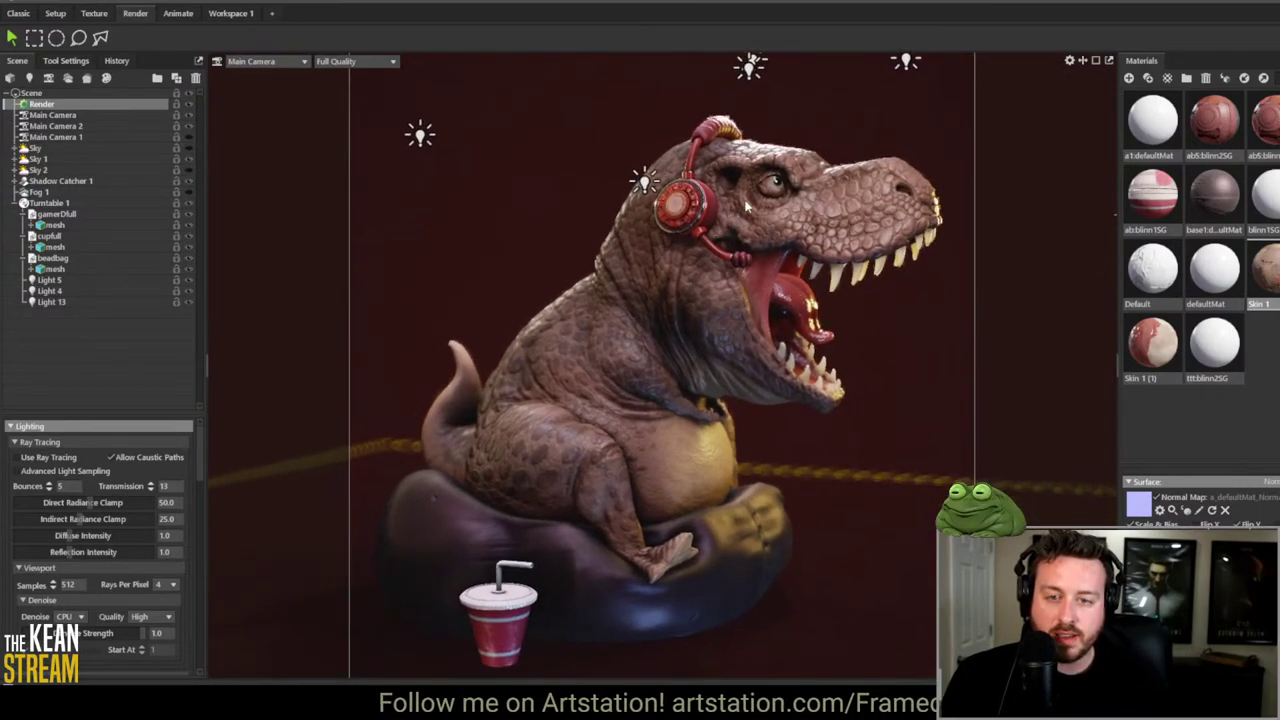
scroll(741, 231, "up", 3)
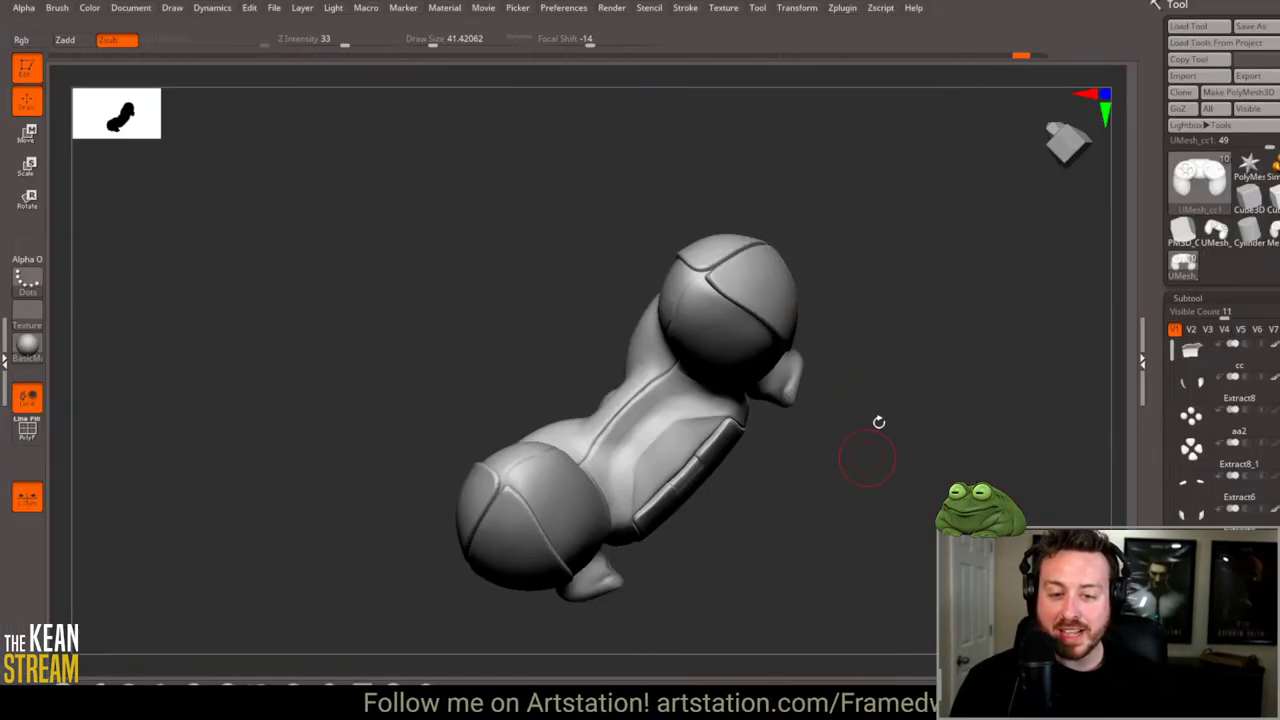
left_click_drag(879, 422, 1050, 420)
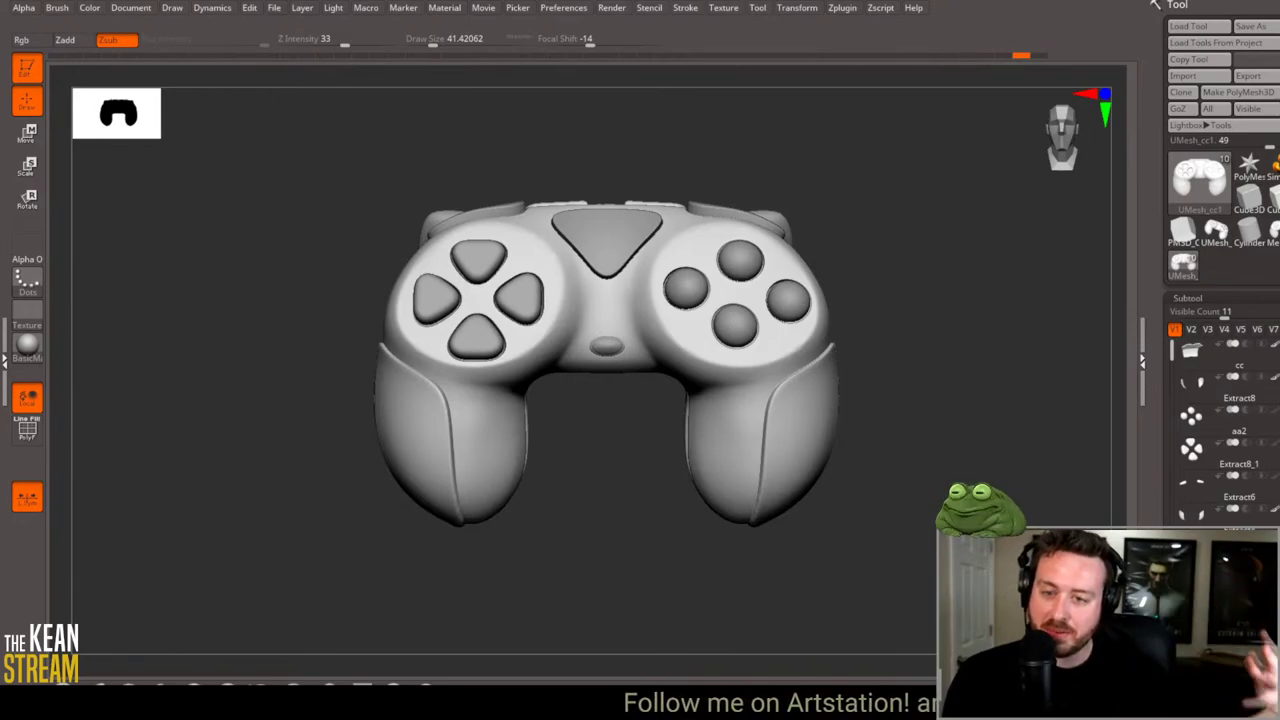
Step: Orbit and zoom around the controller, switching to the centre button and right grip subtools
left_click_drag(888, 480, 908, 473)
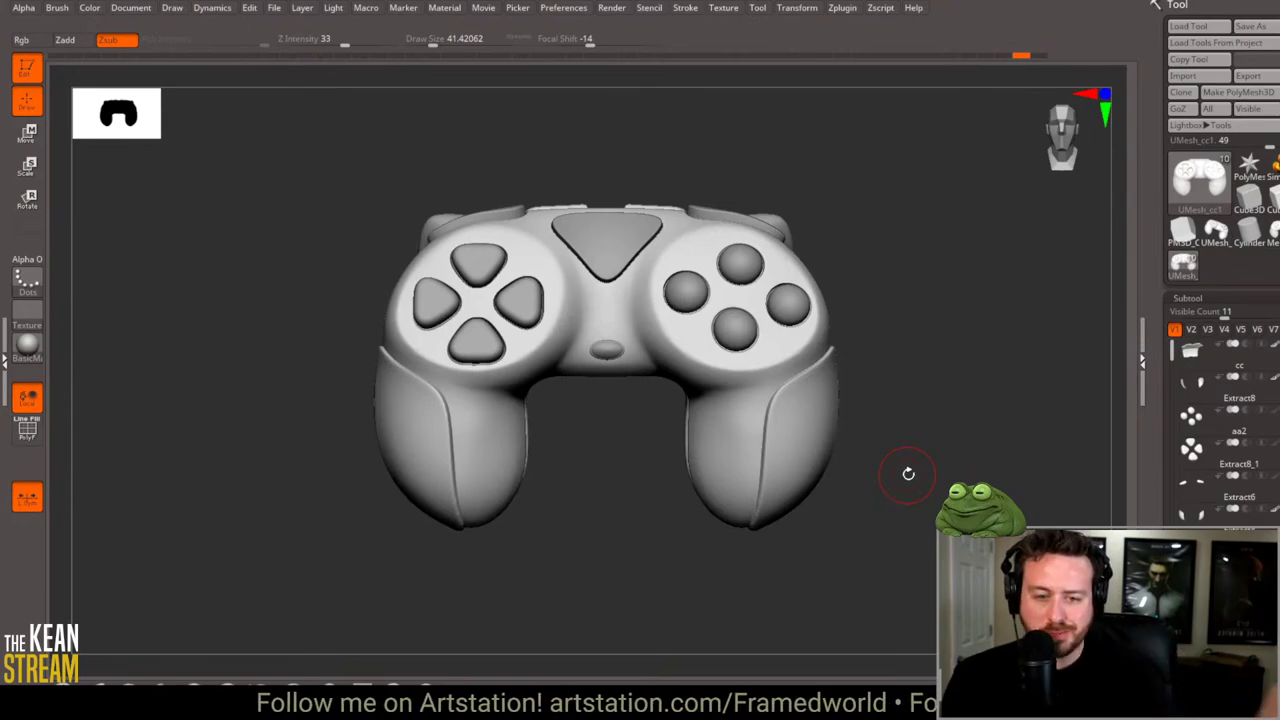
left_click_drag(908, 473, 907, 472)
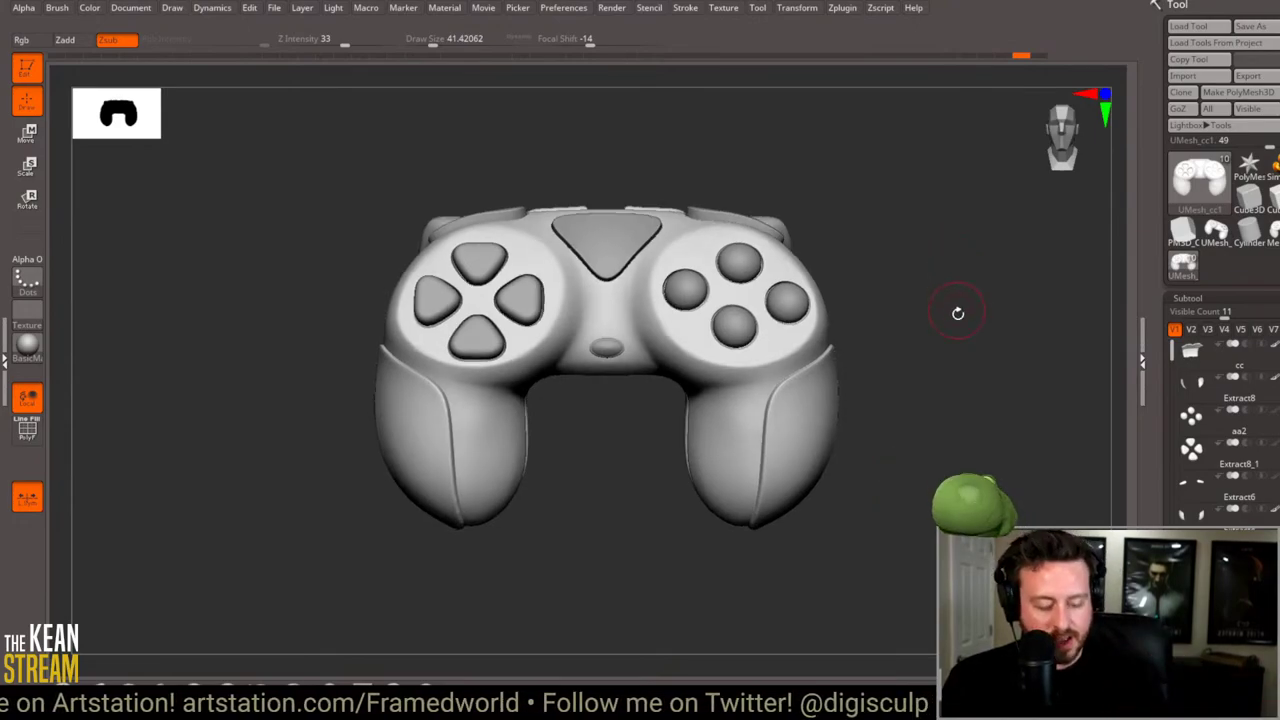
left_click_drag(957, 306, 1044, 269)
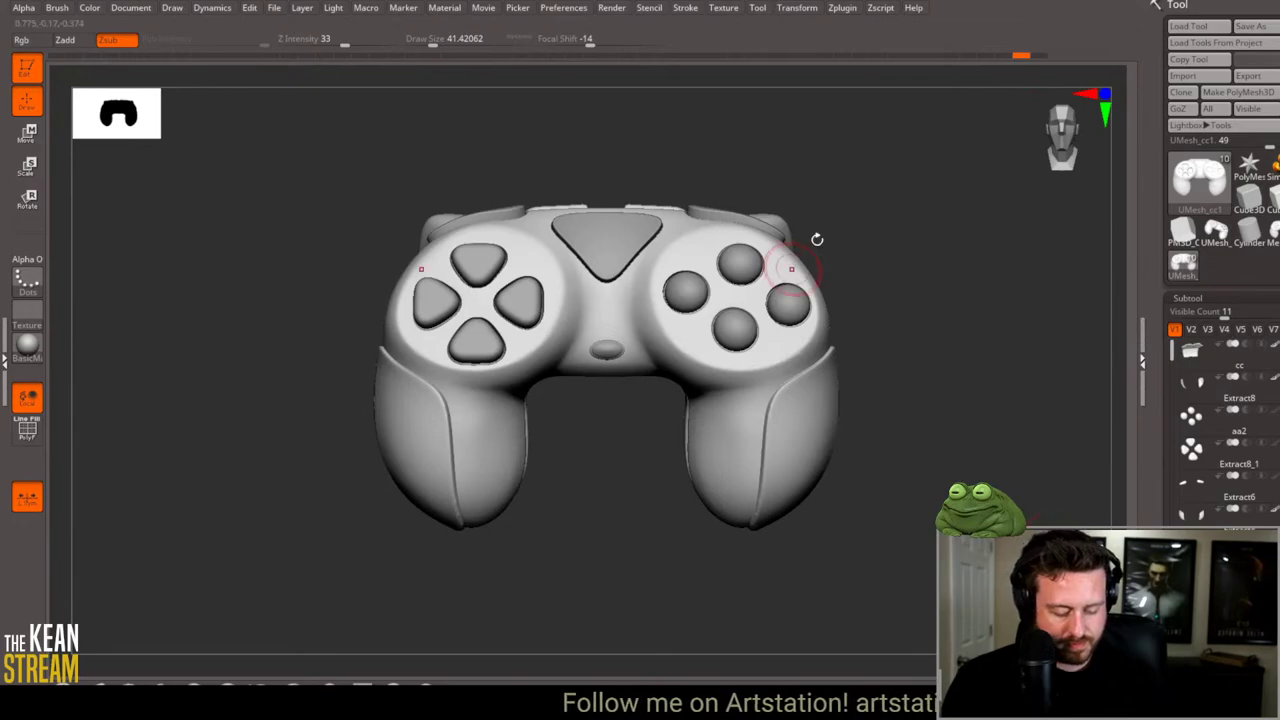
right_click_drag(921, 322, 480, 334, "ctrl")
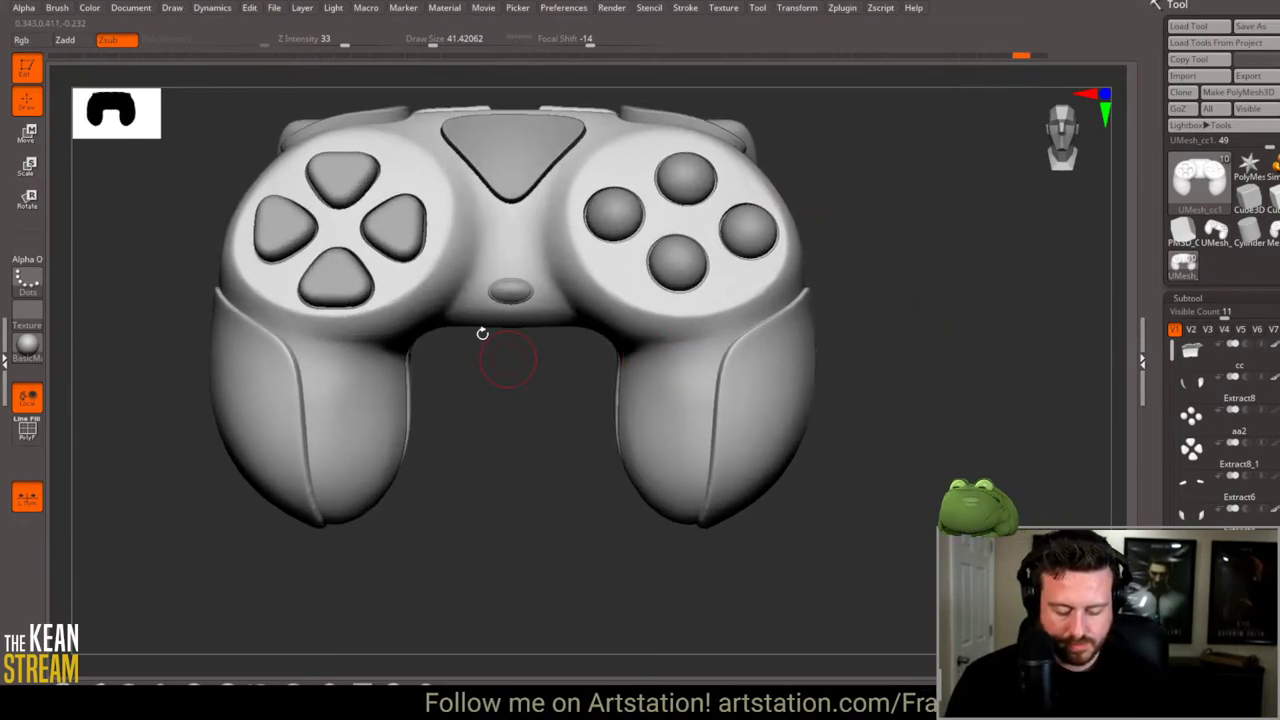
left_click(512, 295, "alt")
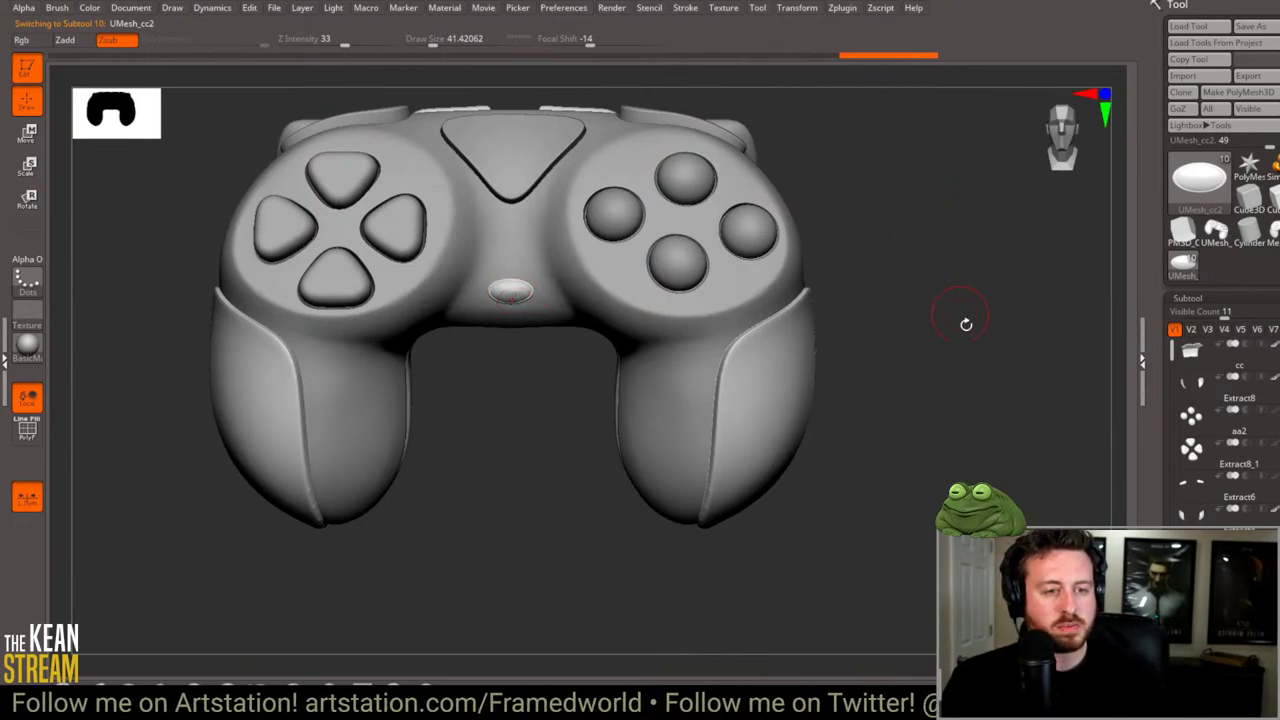
mouse_move(957, 354)
left_mouse_down()
mouse_move(994, 340)
mouse_move(969, 369)
mouse_move(949, 350)
left_mouse_up()
left_click(714, 394, "alt")
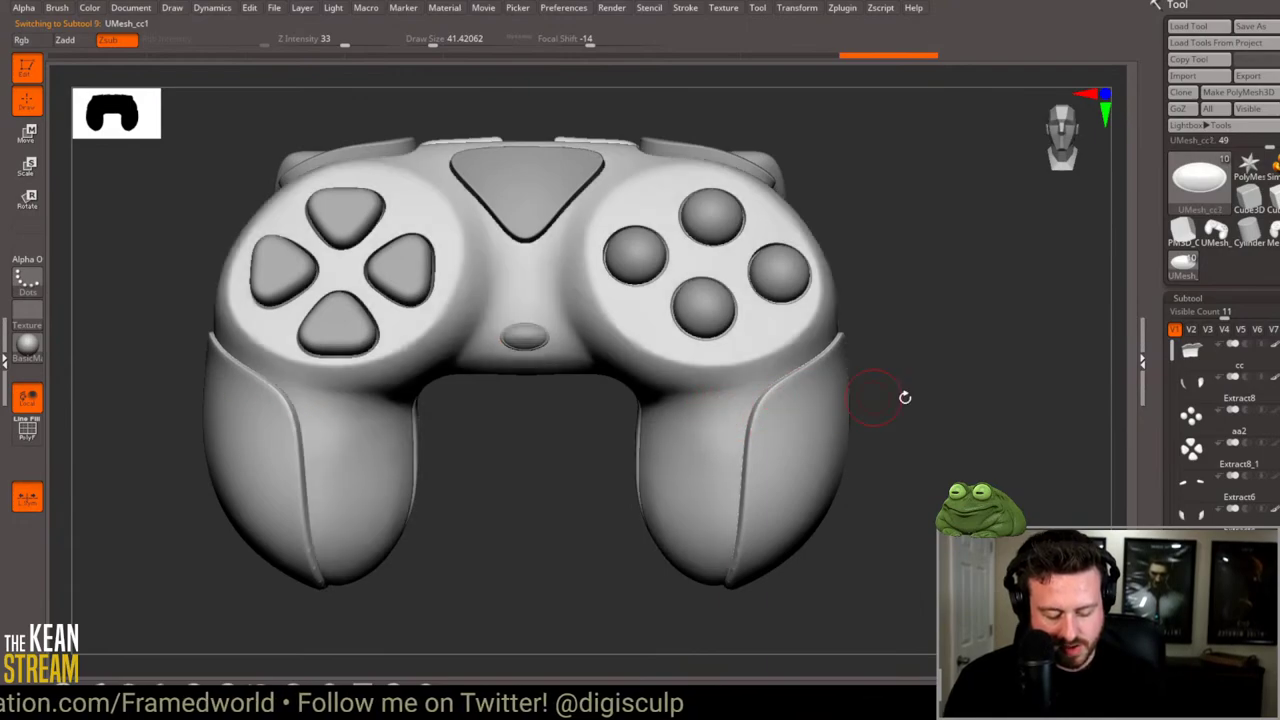
mouse_move(906, 397)
left_mouse_down()
mouse_move(923, 428)
mouse_move(929, 394)
mouse_move(906, 389)
left_mouse_up()
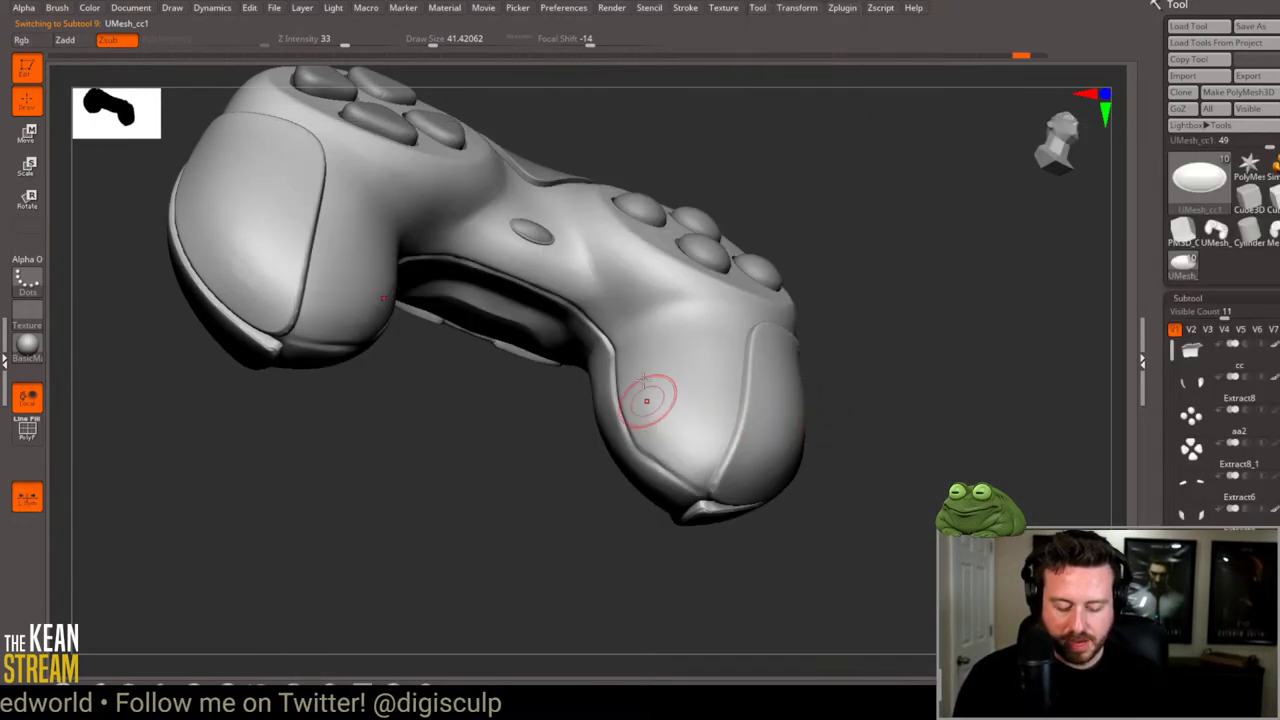
Step: Lower the Draw Size to about 21.6 and orbit the controller round to its back
key("space")
left_click_drag(660, 329, 604, 338)
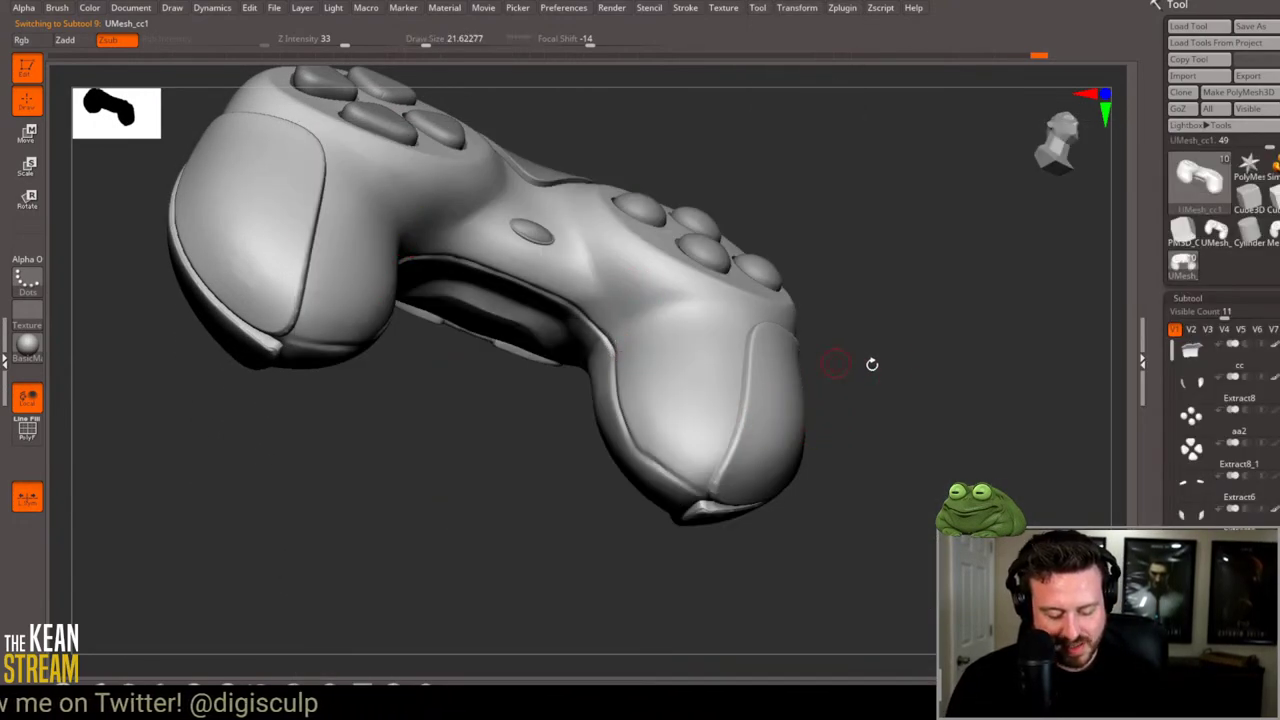
left_click_drag(900, 357, 928, 344)
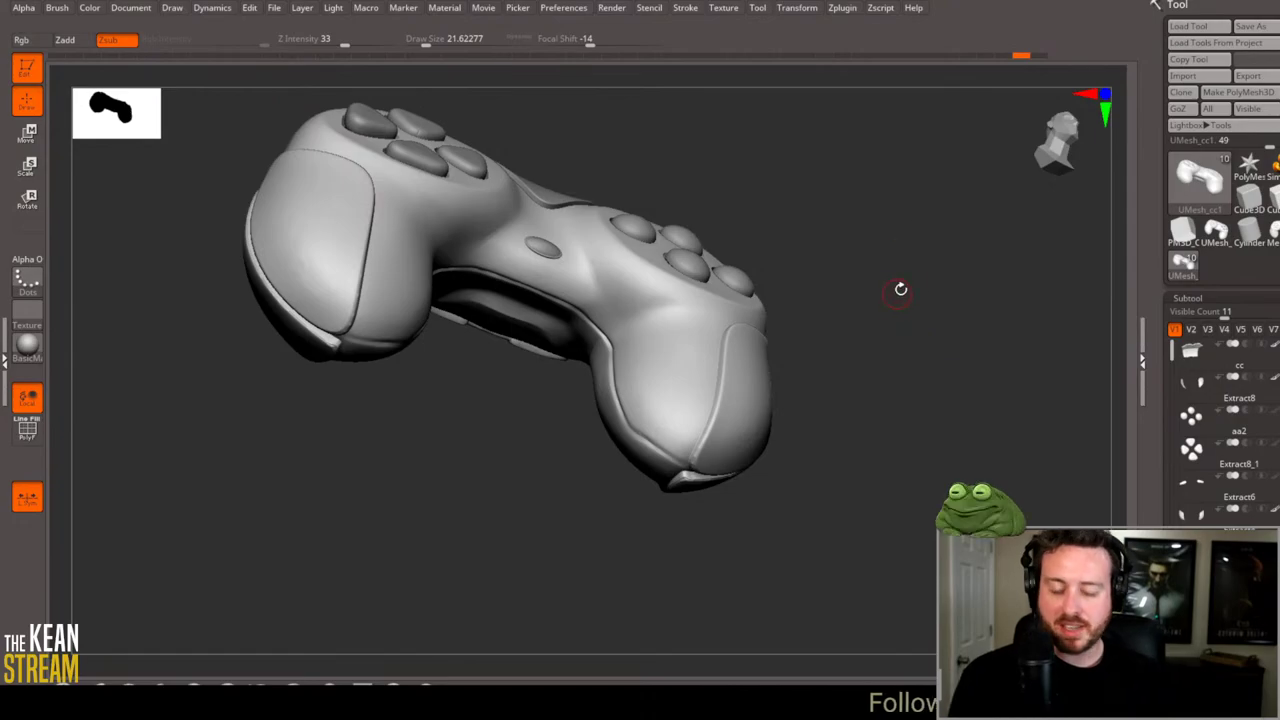
left_click_drag(900, 289, 926, 366)
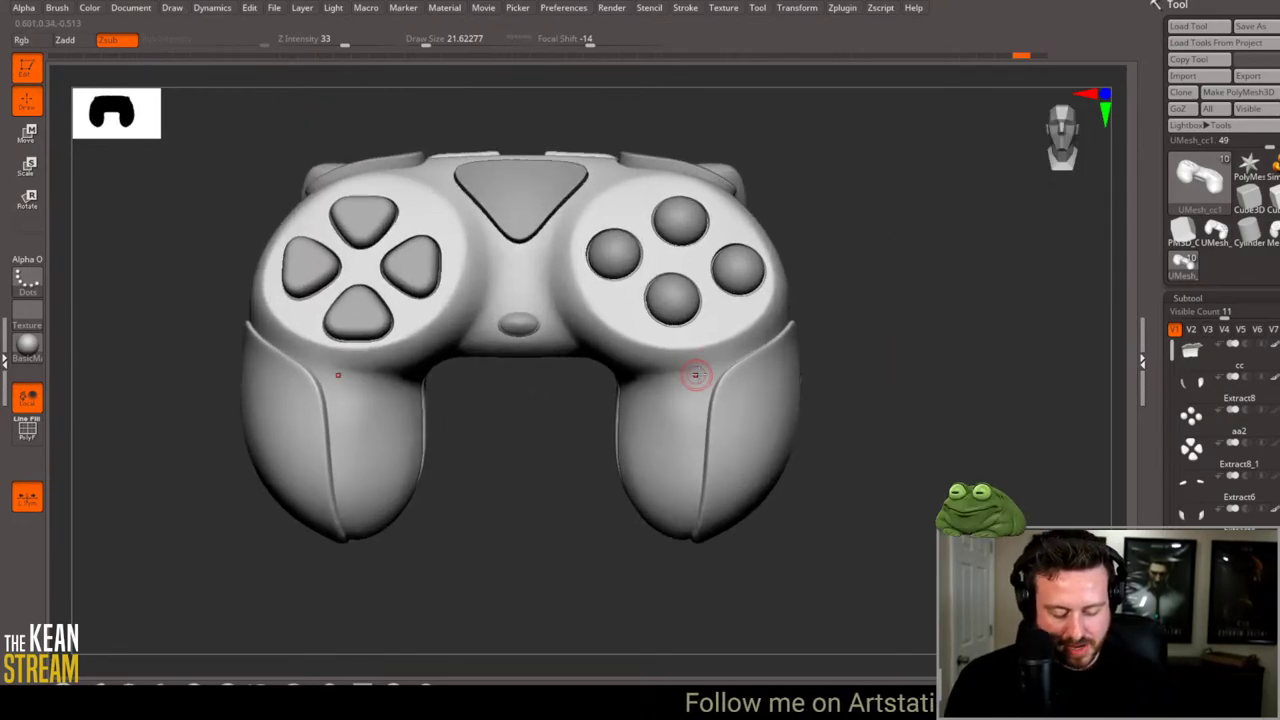
left_click_drag(971, 329, 990, 375)
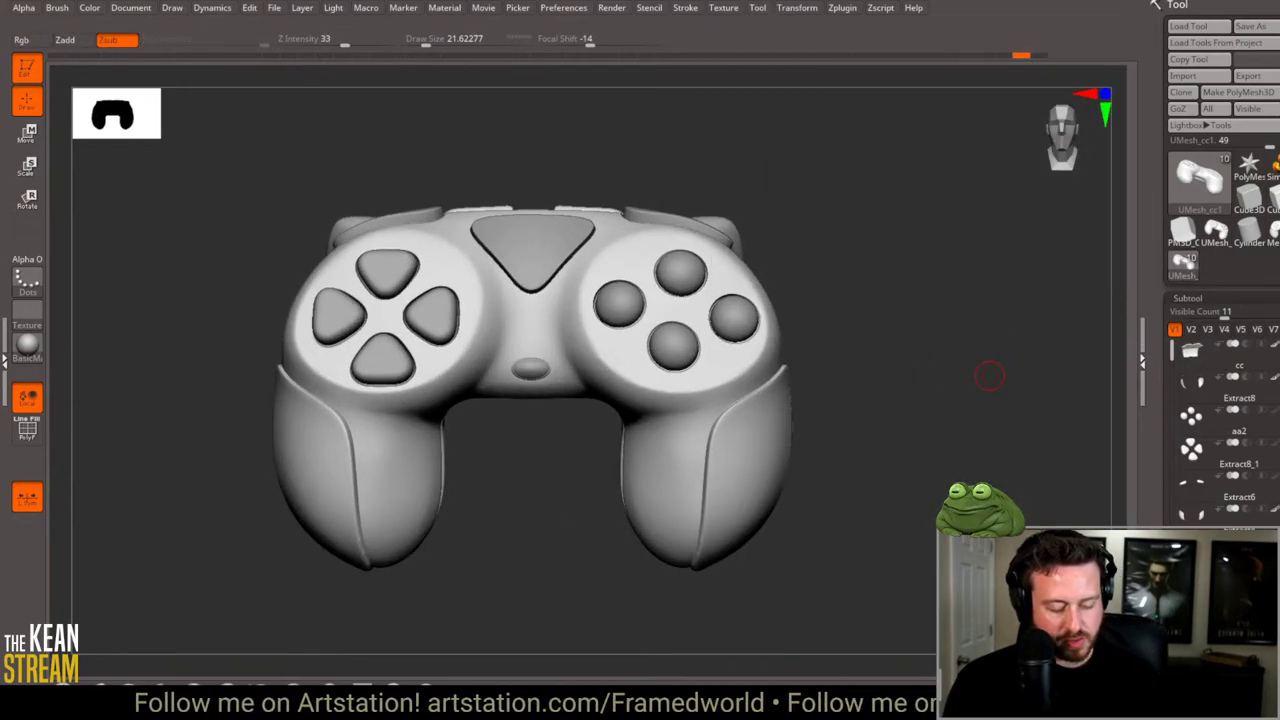
Step: Rotate the controller through side, front and three-quarter views
mouse_move(880, 365)
left_mouse_down()
mouse_move(866, 371)
mouse_move(823, 309)
mouse_move(760, 295)
left_mouse_up()
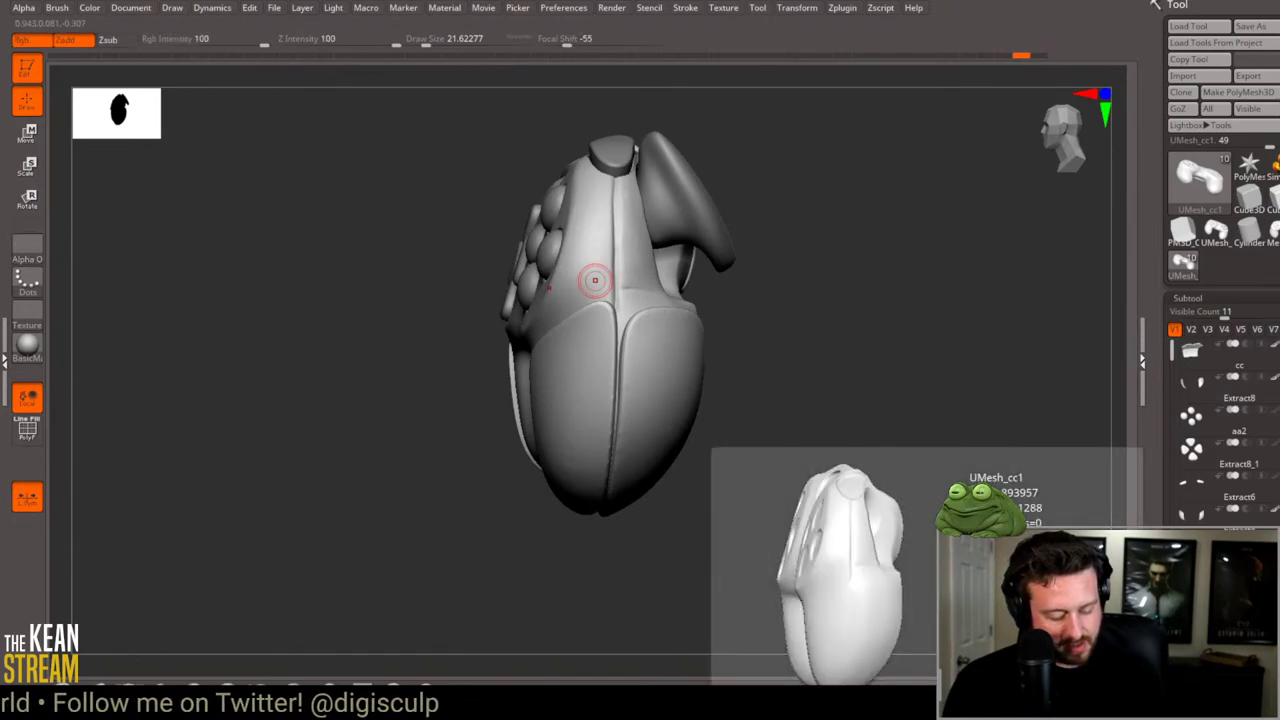
left_click_drag(863, 514, 921, 528)
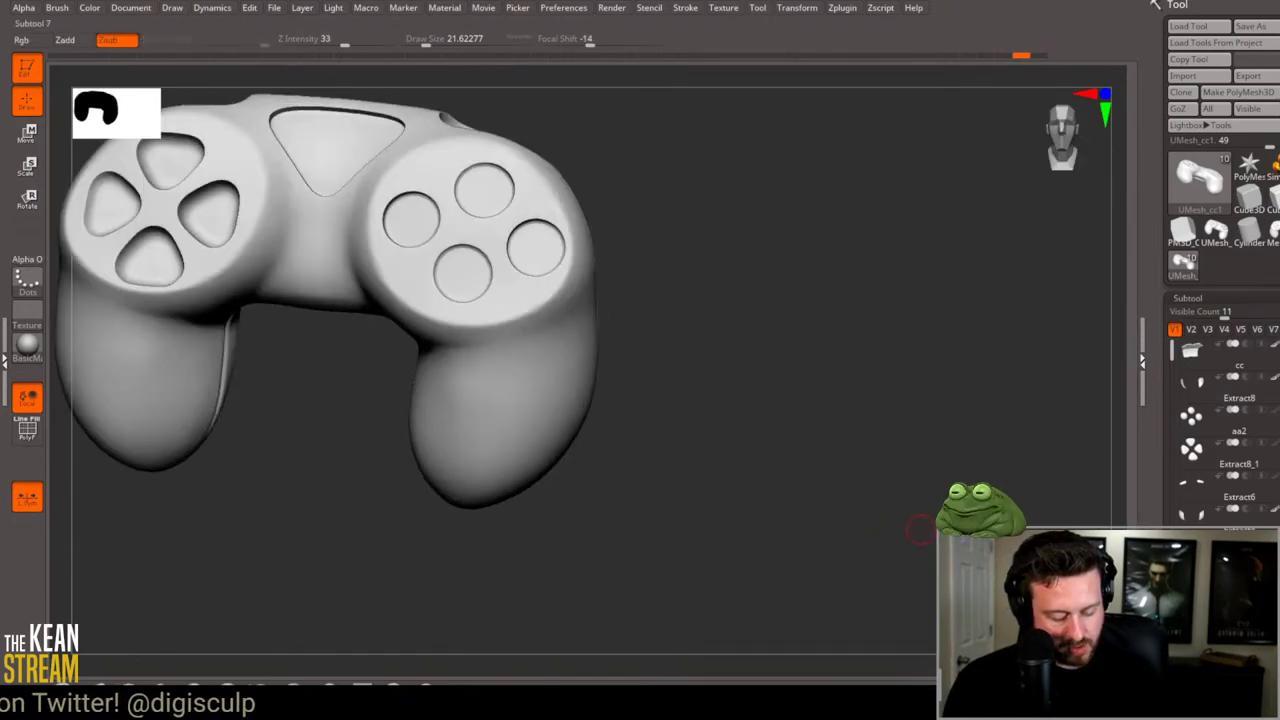
mouse_move(709, 303)
left_mouse_down()
mouse_move(778, 354)
mouse_move(653, 299)
left_mouse_up()
left_click_drag(899, 297, 904, 313)
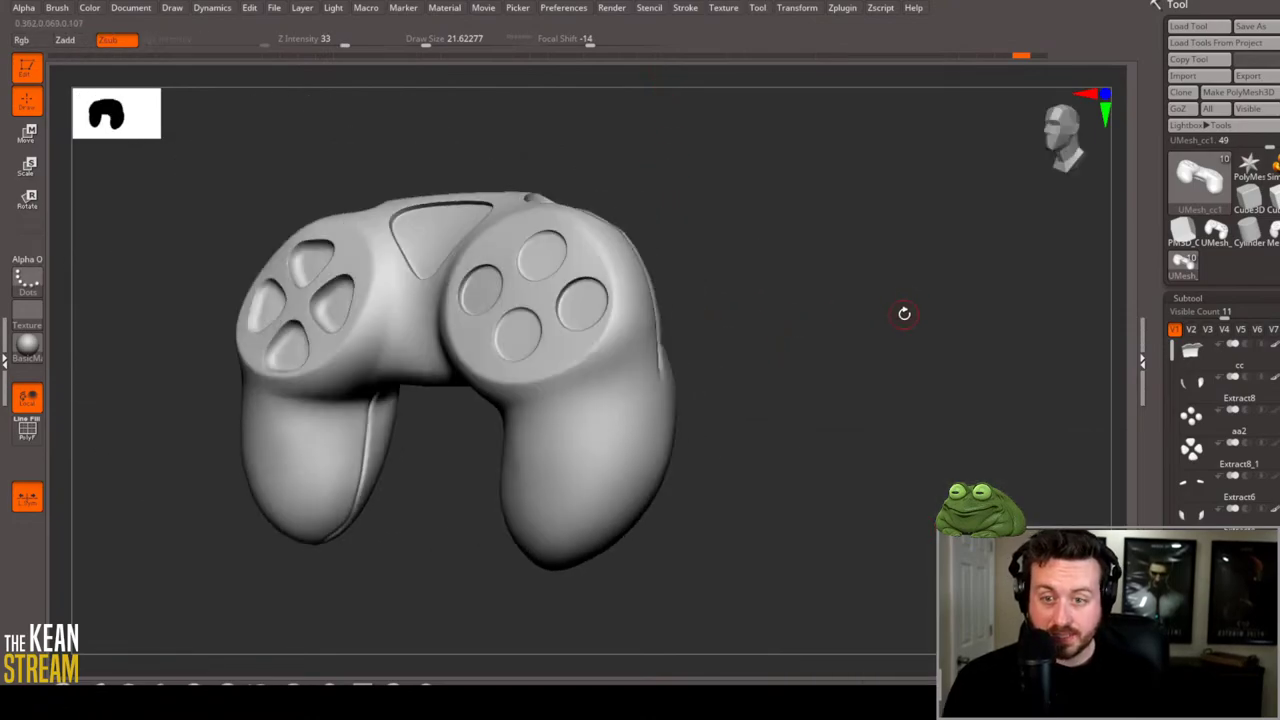
Step: Make Subtool 7 active, turn to a side view, and switch to Marmoset Toolbag
key("Up")
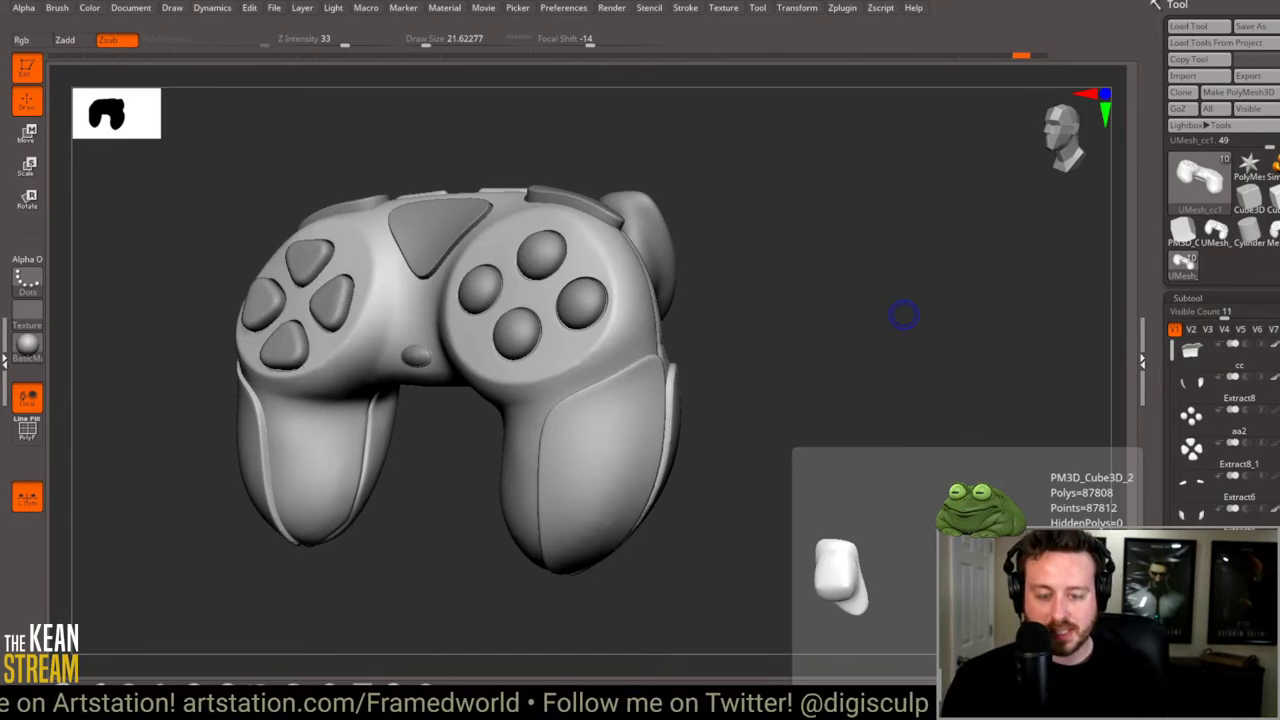
left_click_drag(849, 315, 909, 385)
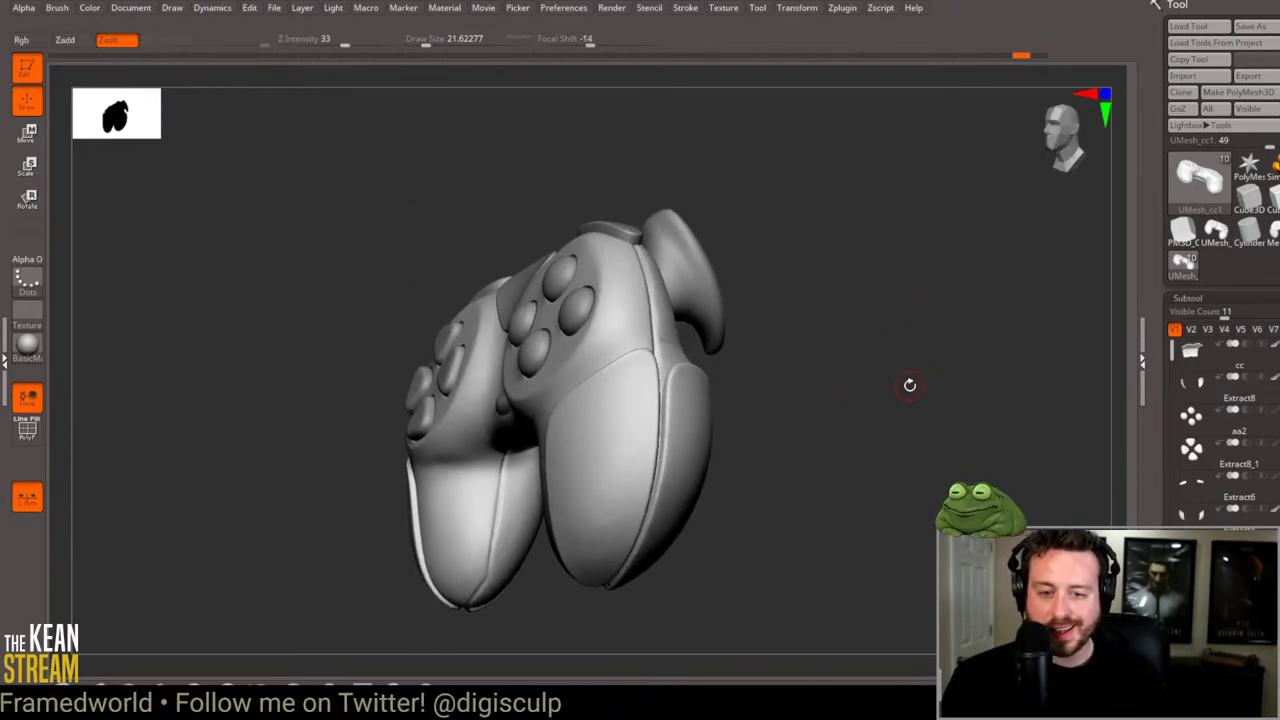
key("alt+Tab")
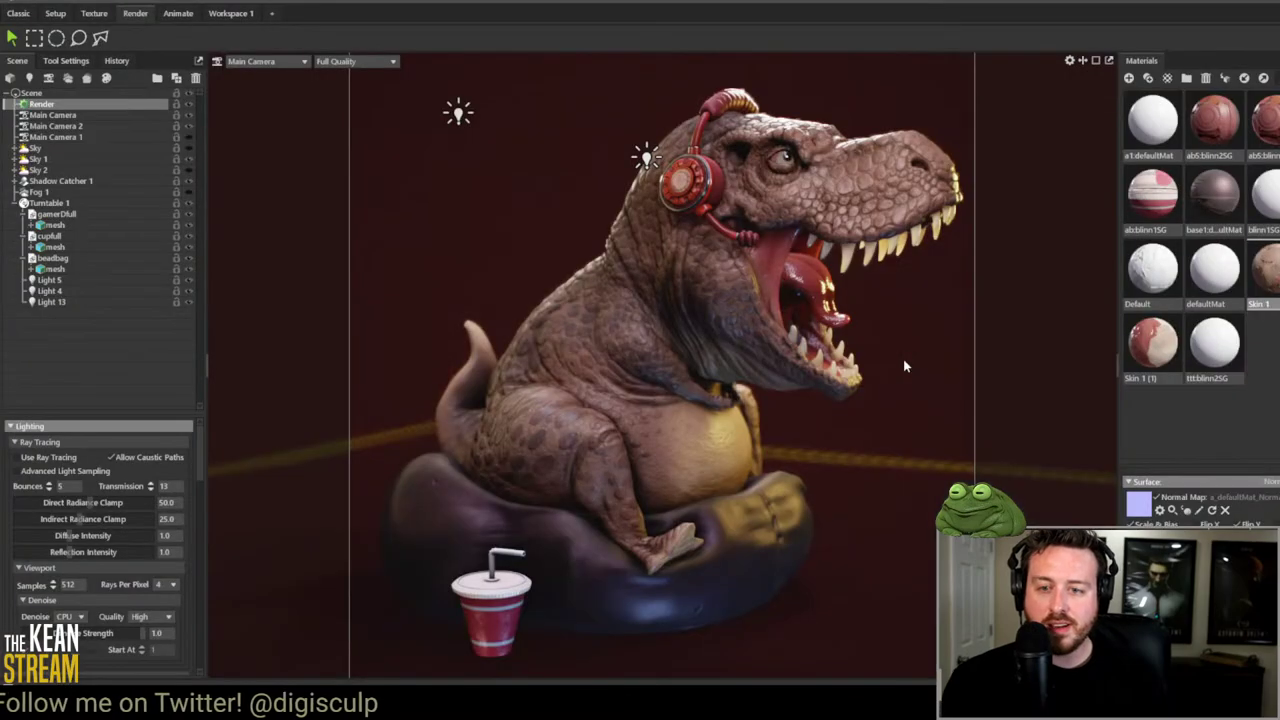
Step: Focus on the headphone and orbit around the T-rex's head to show the eye
double_click(684, 190)
middle_click_drag(725, 363, 627, 248)
left_click_drag(660, 318, 720, 265)
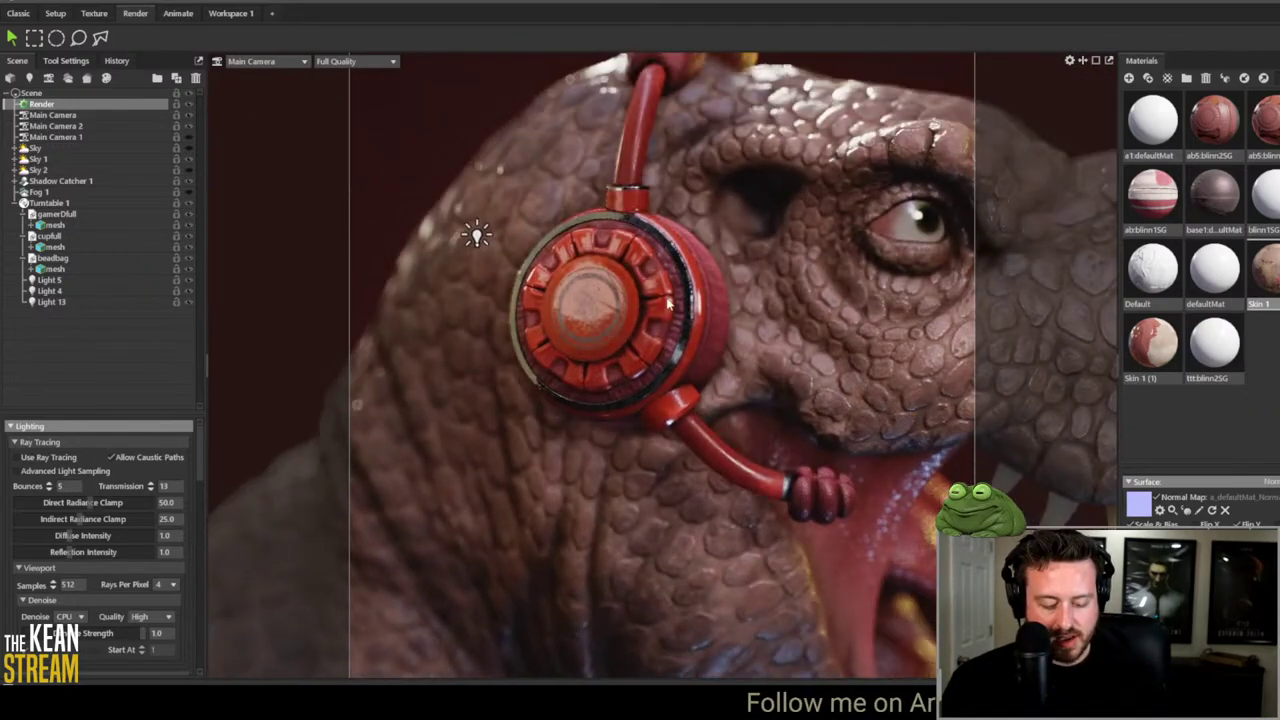
scroll(653, 281, "up", 3)
scroll(716, 368, "down", 3)
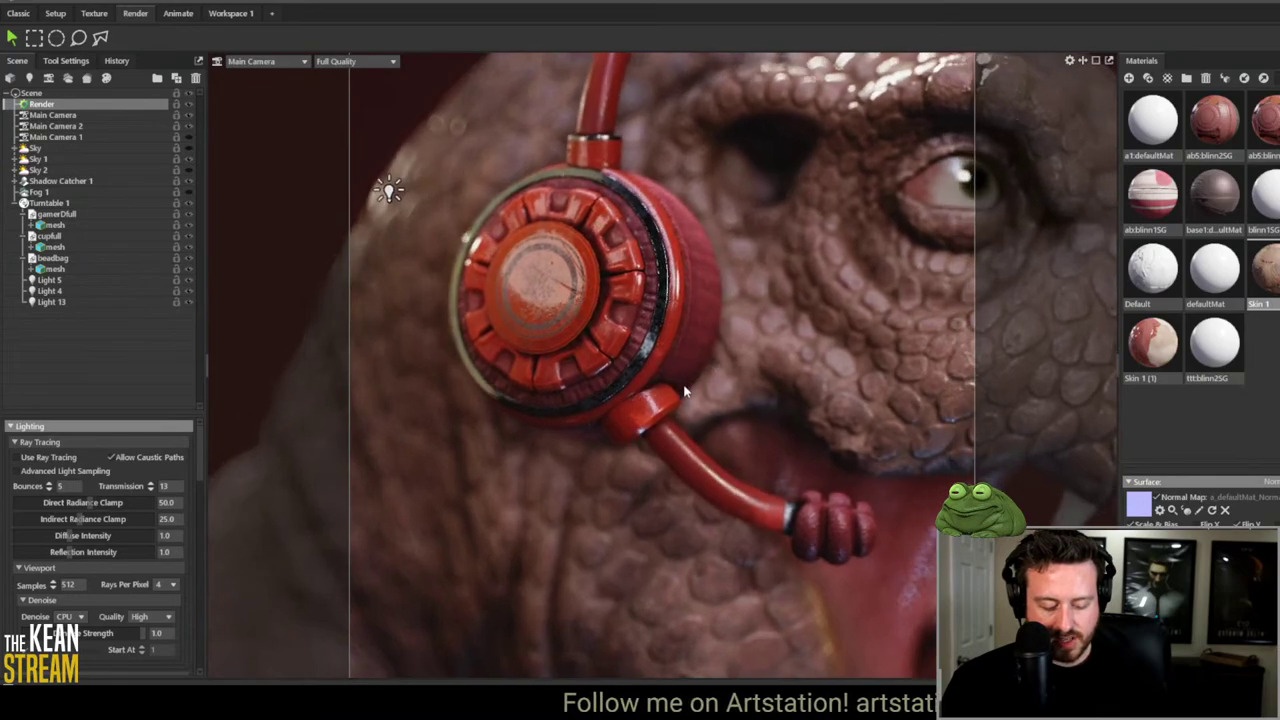
left_click_drag(675, 371, 716, 127)
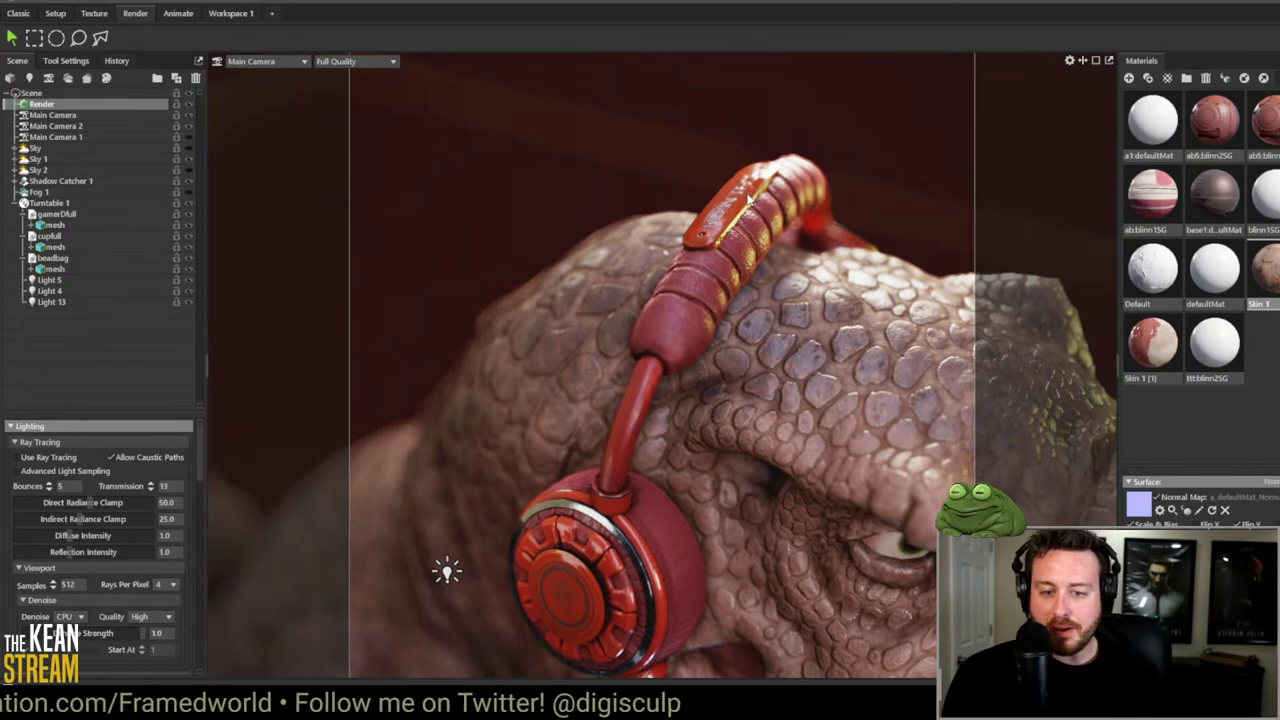
Step: Set the viewport preview to Draft Quality and orbit the T-rex to face the viewer
left_click(393, 62)
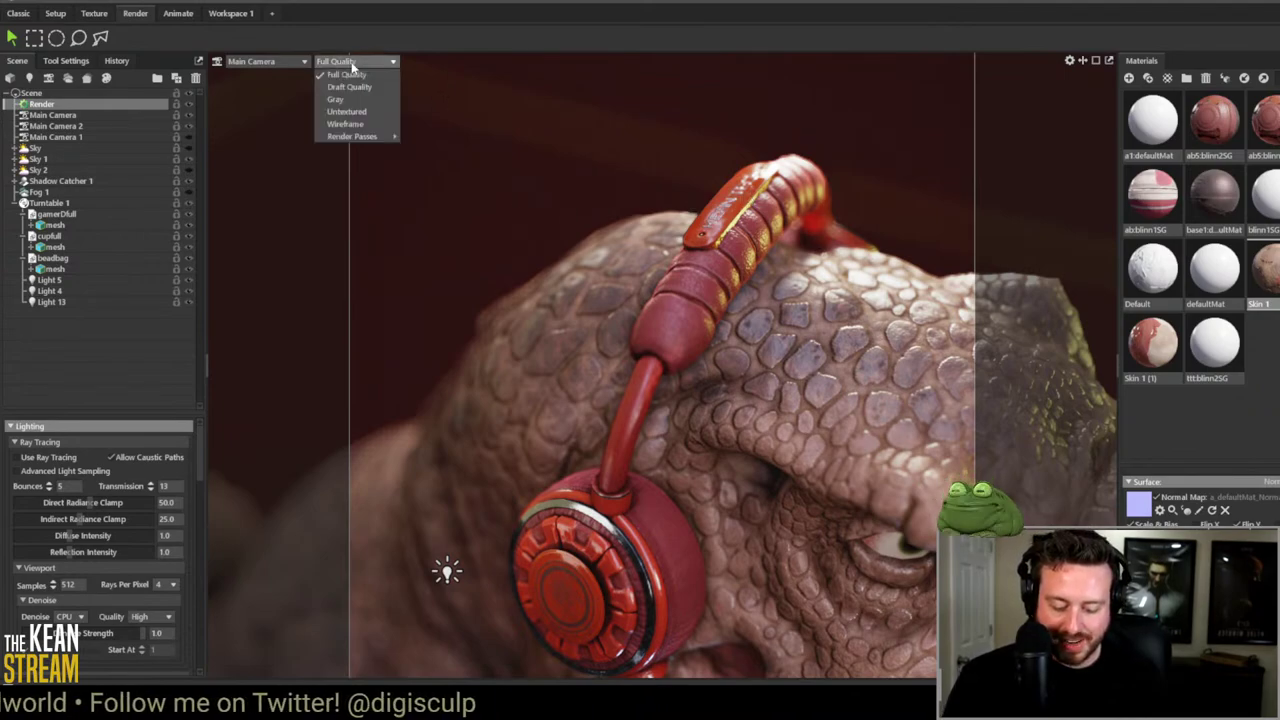
left_click(392, 112)
left_click_drag(392, 112, 595, 287)
scroll(595, 287, "down", 10)
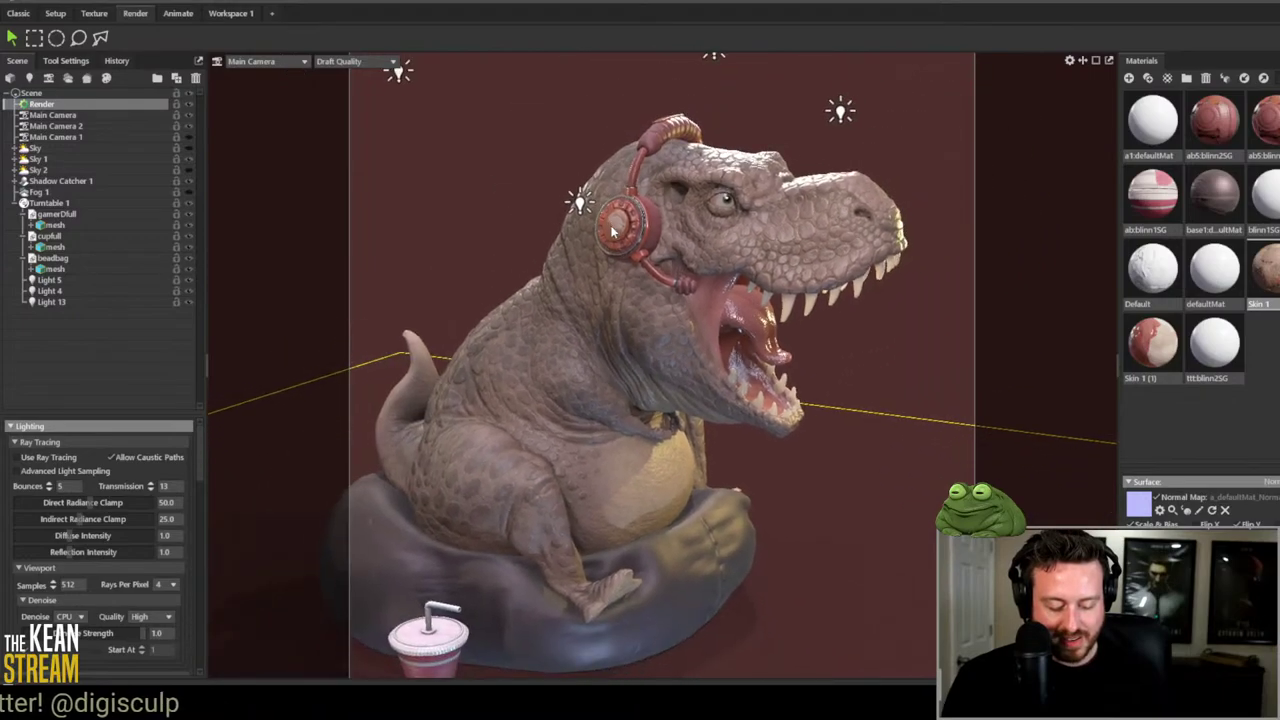
left_click_drag(613, 230, 664, 218)
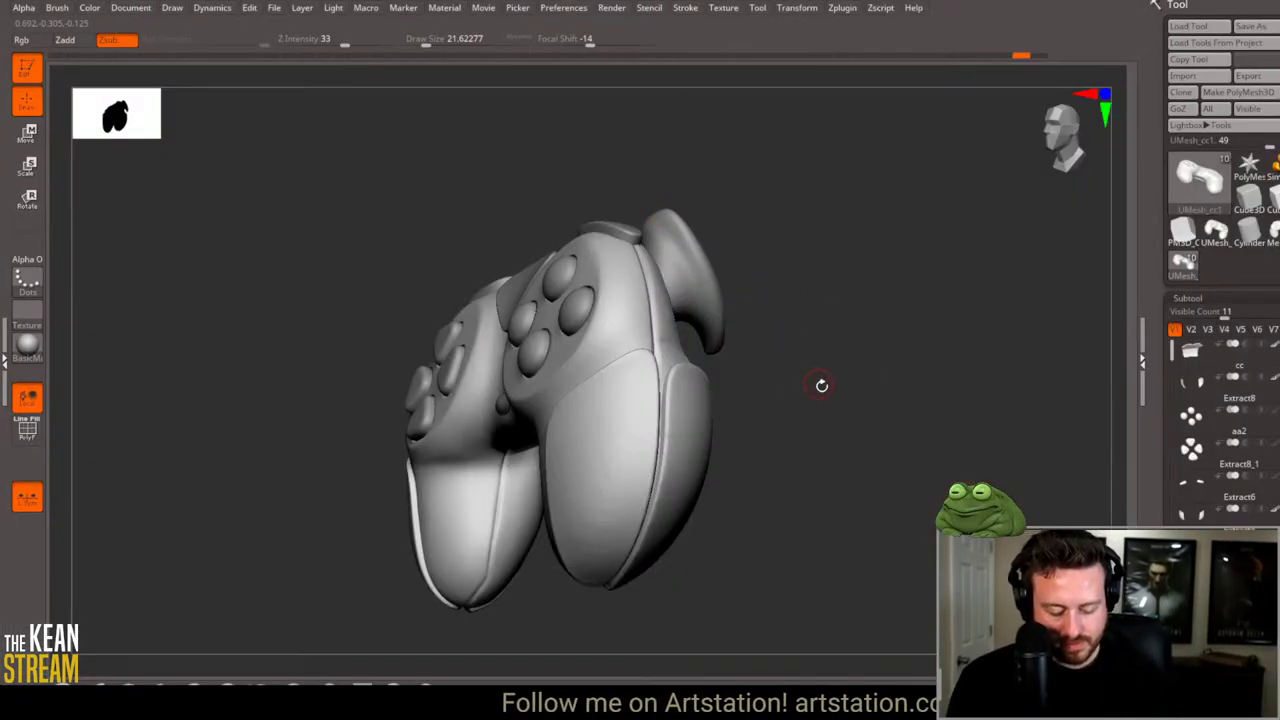
Step: Rotate the controller from side to straight front view, then pick a brush with B, M, V
left_click_drag(821, 385, 595, 336)
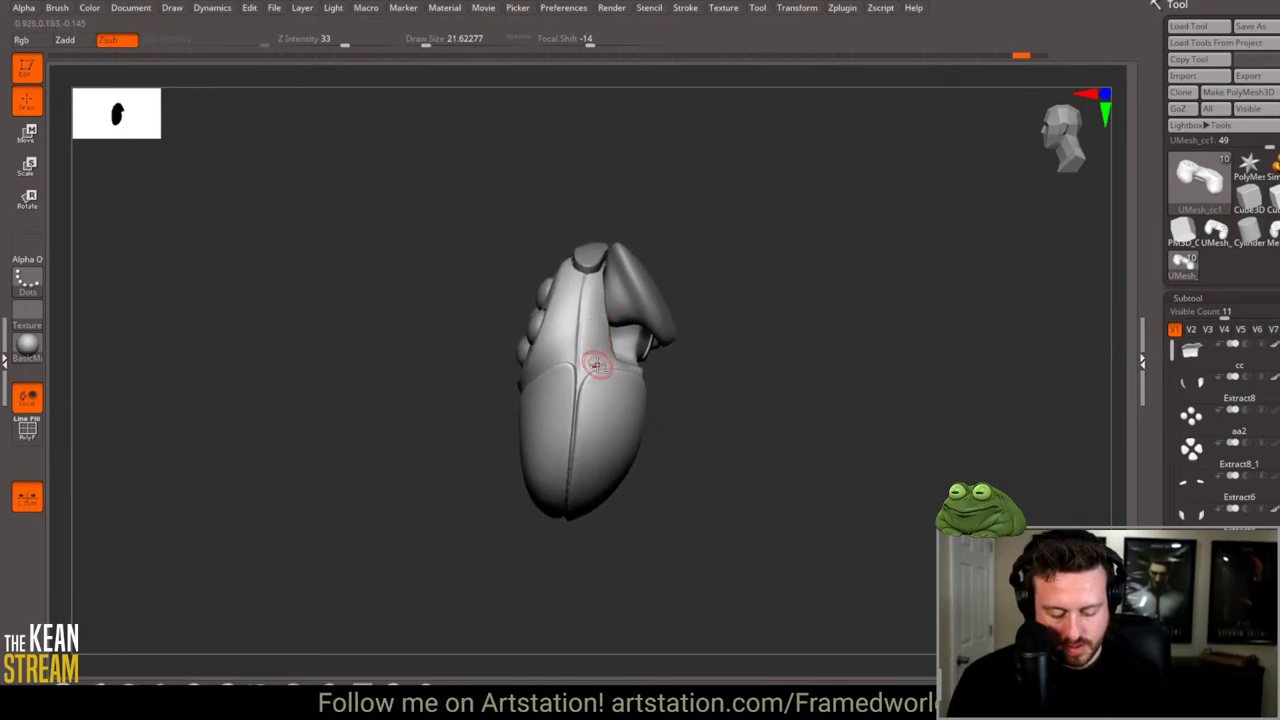
left_click_drag(873, 351, 832, 377)
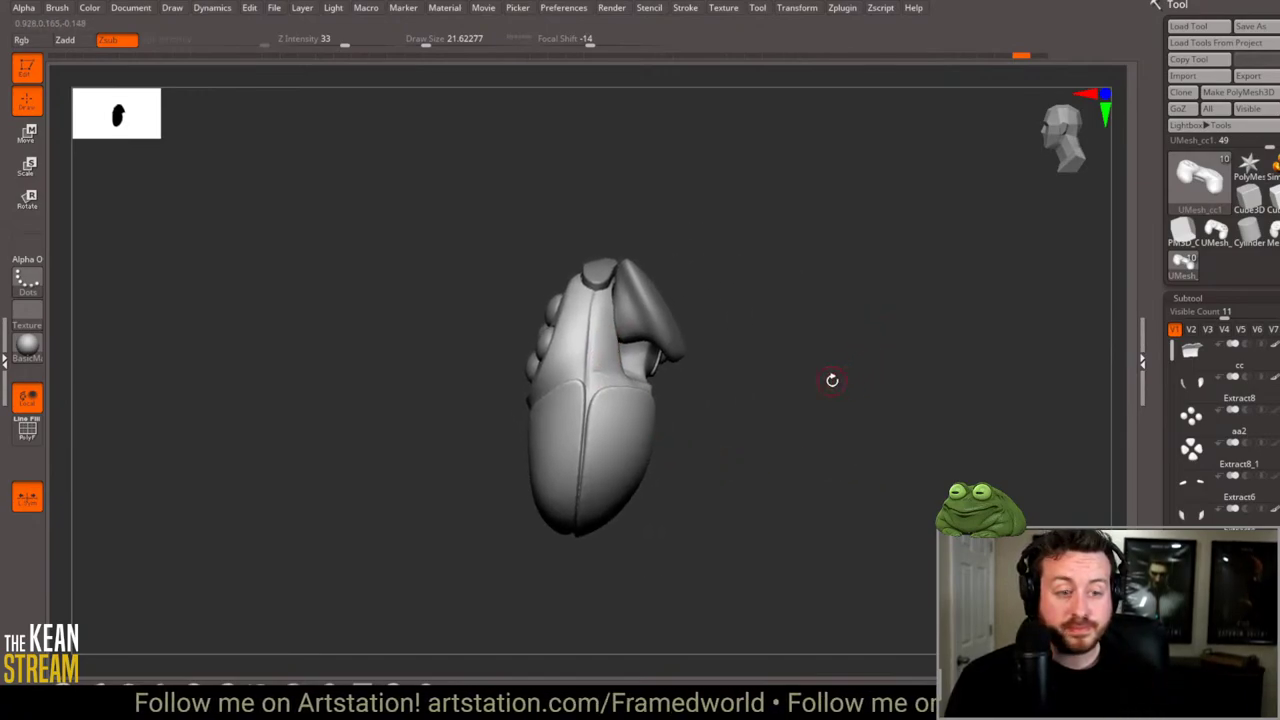
left_click_drag(700, 355, 643, 366)
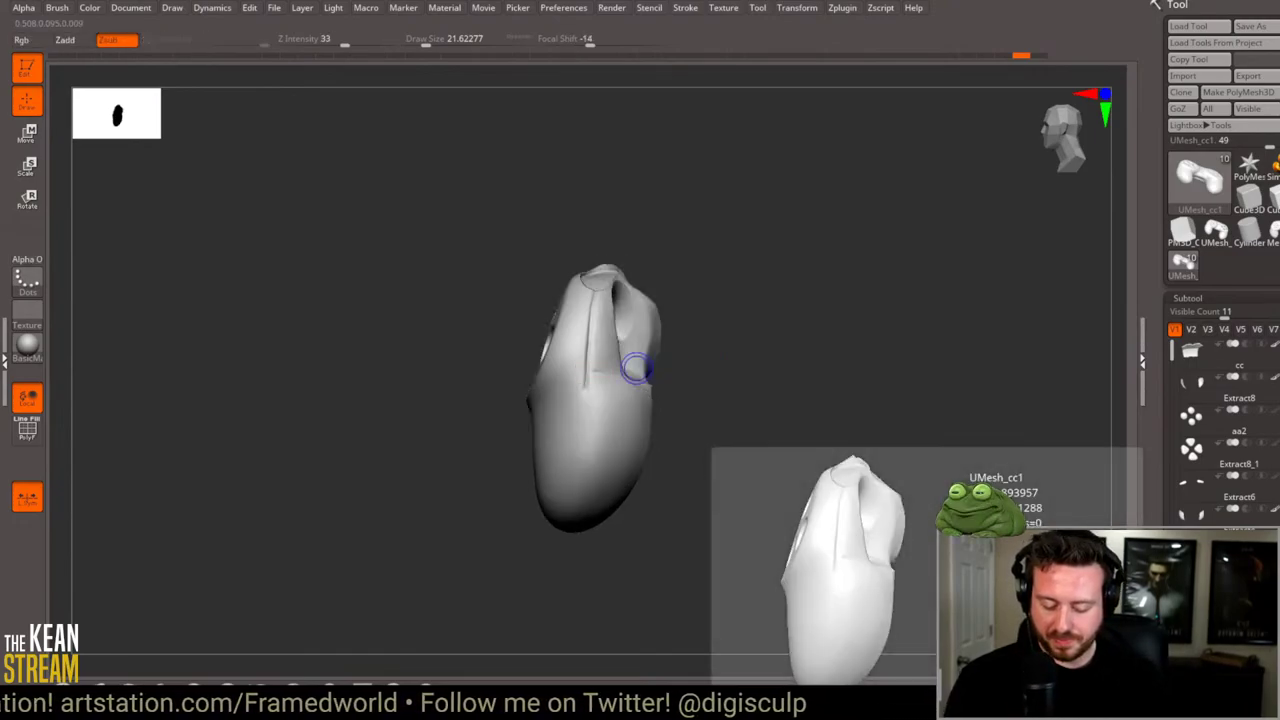
left_click_drag(777, 355, 751, 418)
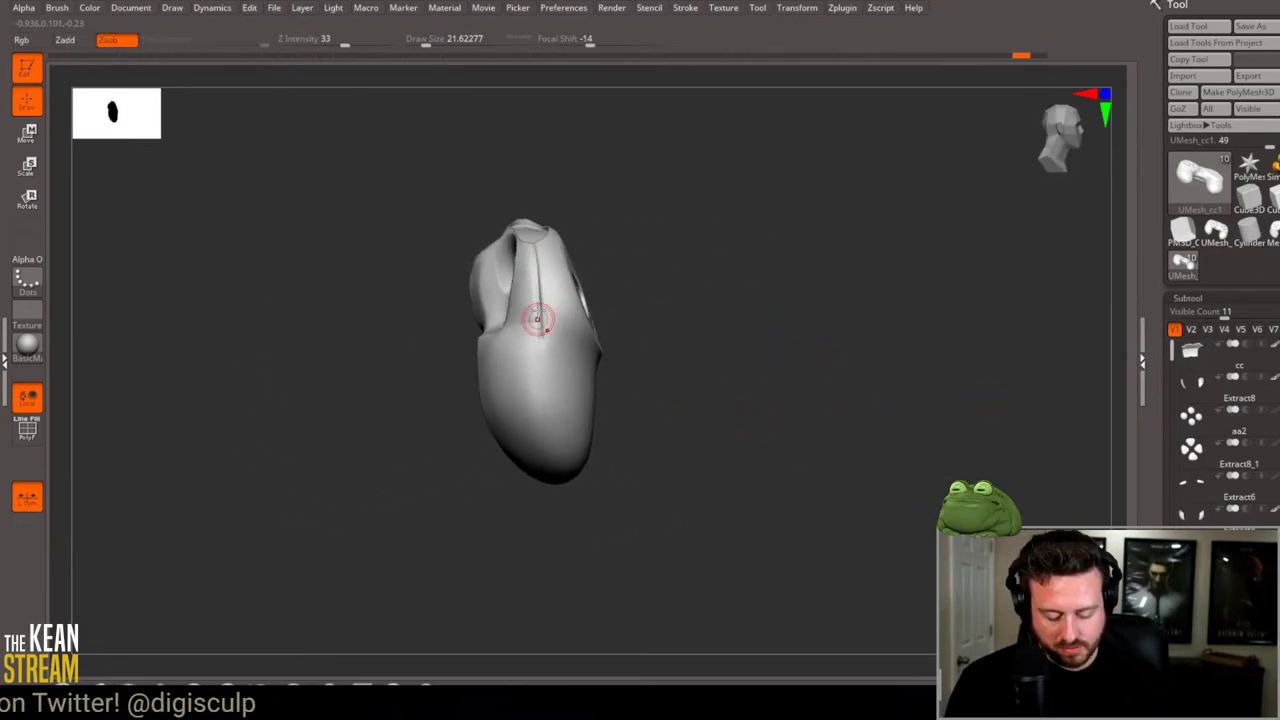
key("b")
key("m")
key("v")
Step: Orbit around the lower grip, top and front to inspect the centre seam closely
left_click_drag(536, 283, 678, 368)
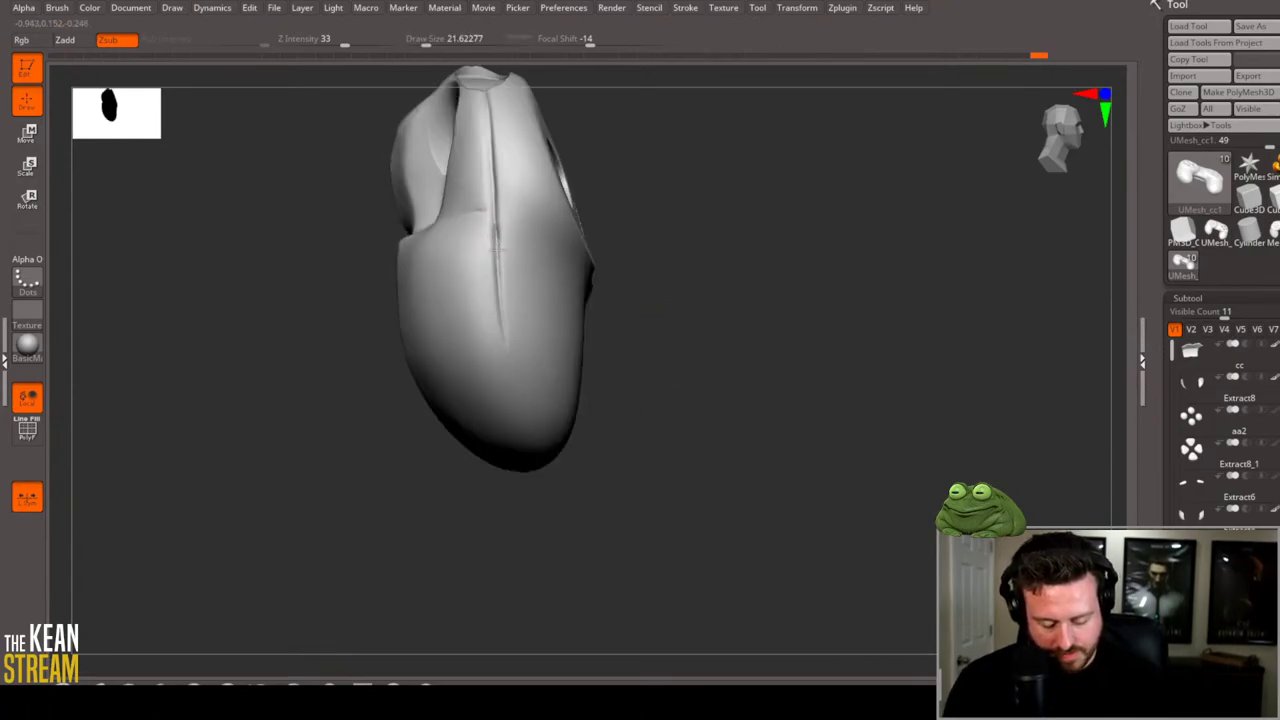
left_click_drag(672, 413, 517, 394)
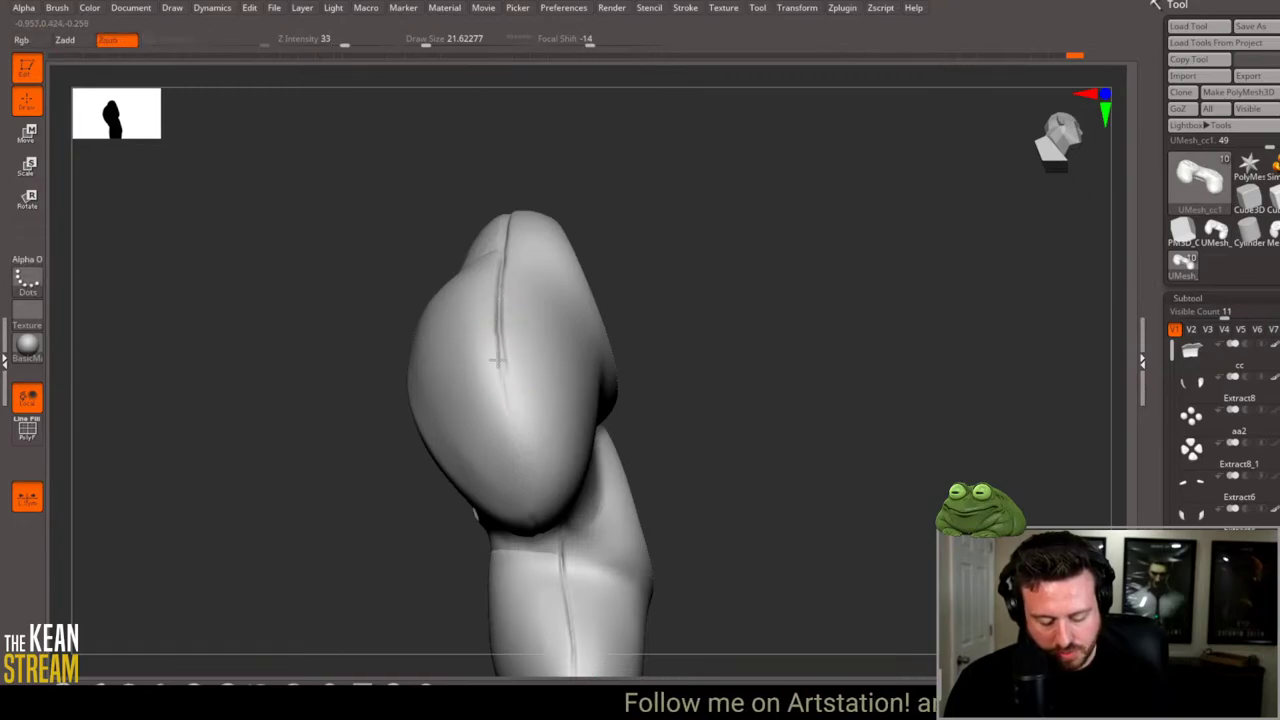
left_click_drag(529, 529, 754, 352)
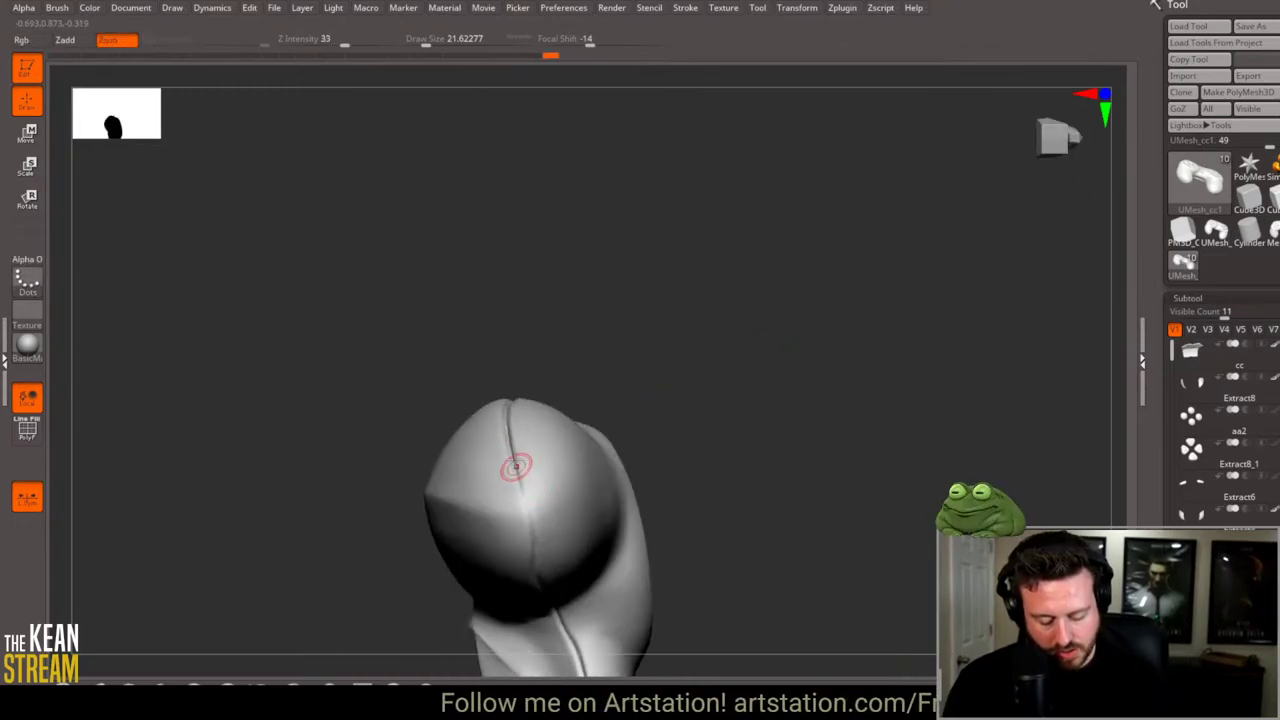
left_click_drag(542, 563, 529, 406)
left_click_drag(537, 500, 661, 412)
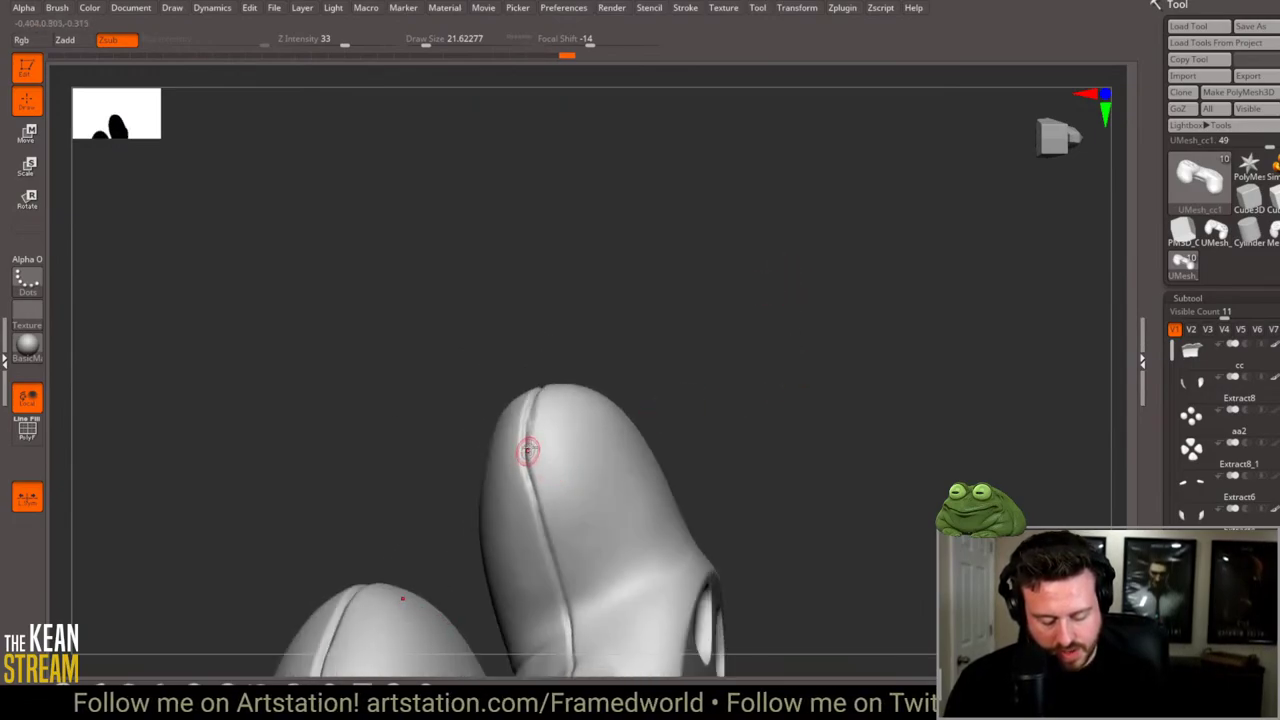
left_click_drag(529, 449, 746, 434)
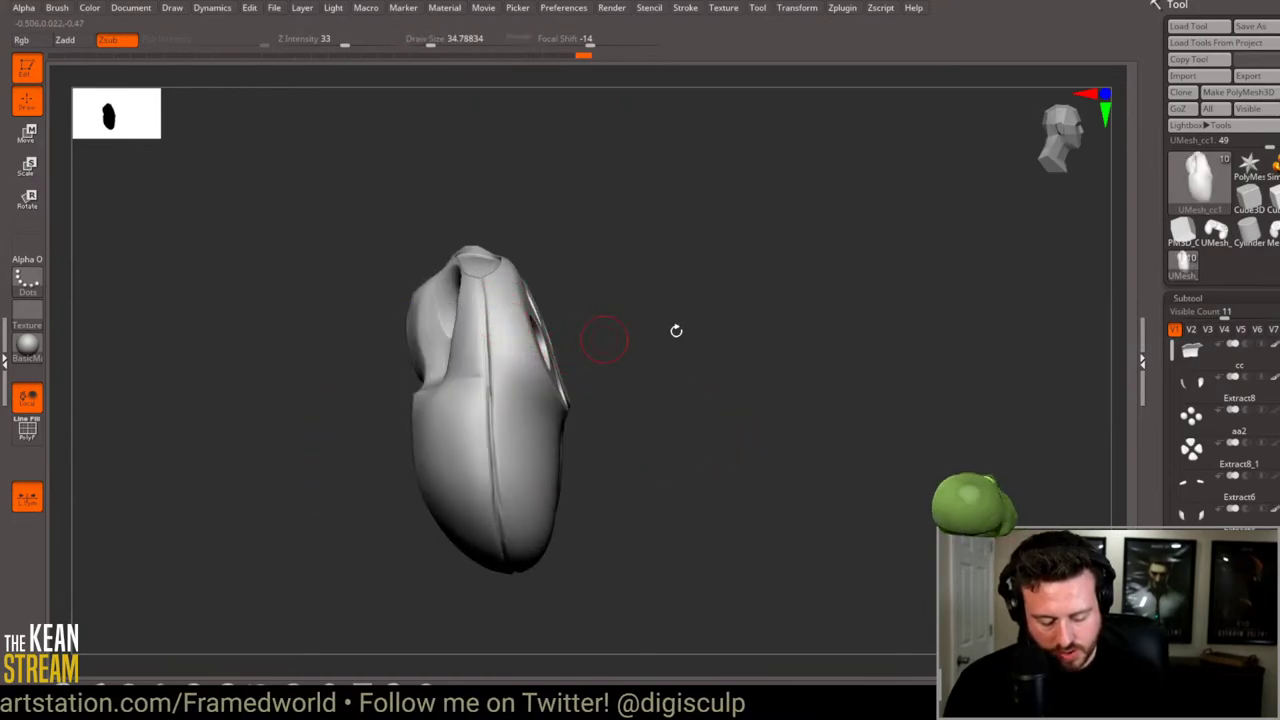
mouse_move(677, 329)
left_mouse_down()
mouse_move(486, 323)
mouse_move(737, 243)
mouse_move(757, 266)
mouse_move(749, 306)
mouse_move(746, 284)
left_mouse_up()
left_click_drag(728, 370, 763, 329)
Step: Select the SliceCurve brush and dismiss its selection-brush note
key("b")
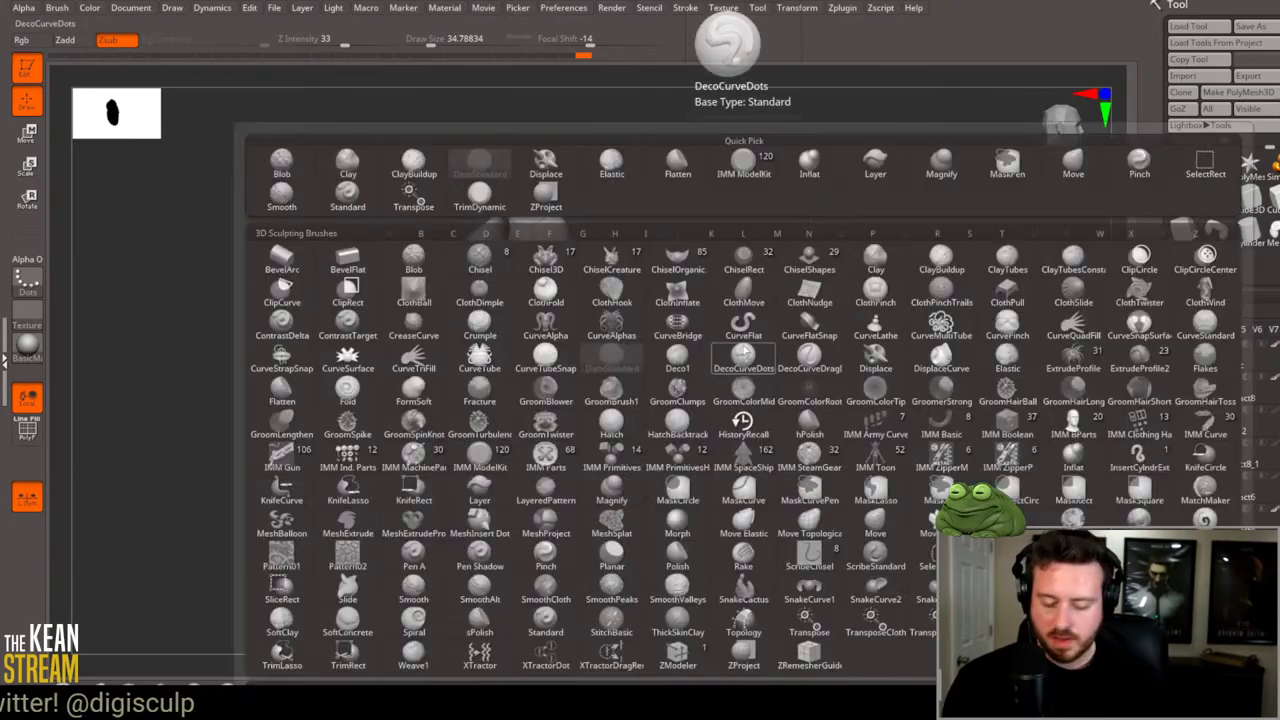
key("d")
key("s")
key("b")
key("s")
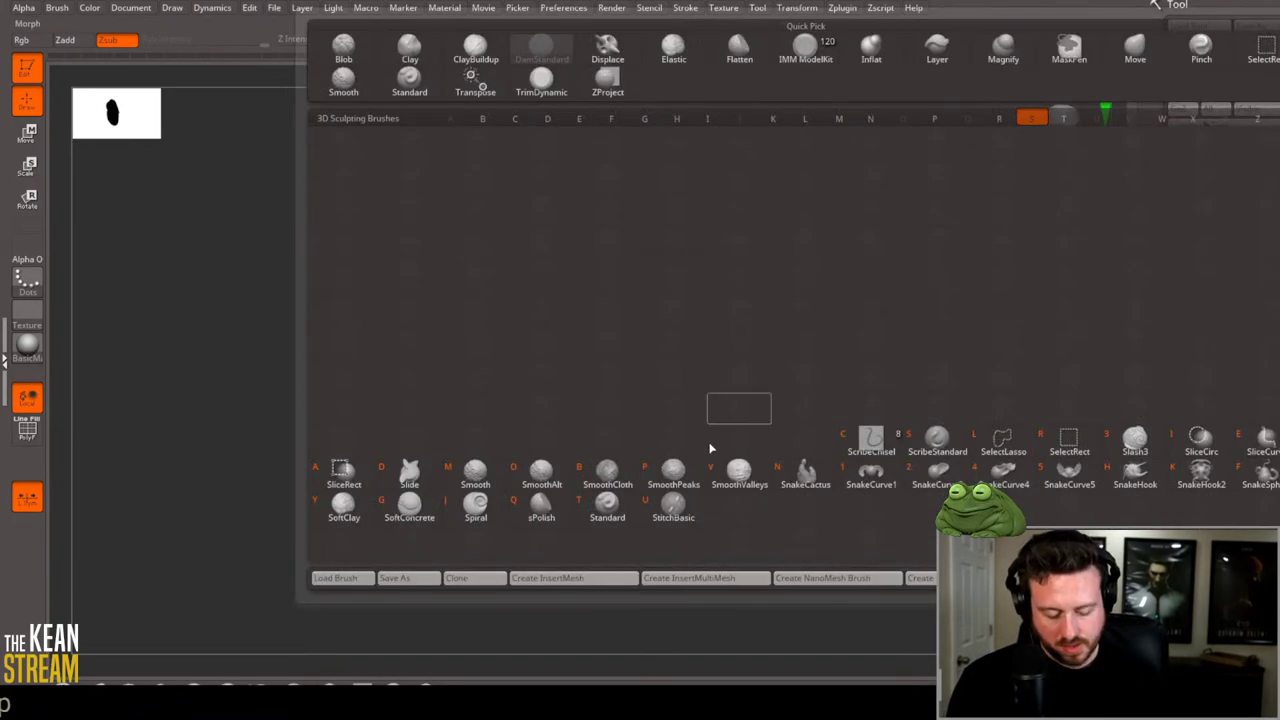
left_click(1265, 445)
left_click(1078, 481)
Step: Slice along the centre seam on both sides of the controller, checking the split with PolyF
left_click_drag(766, 489, 548, 221)
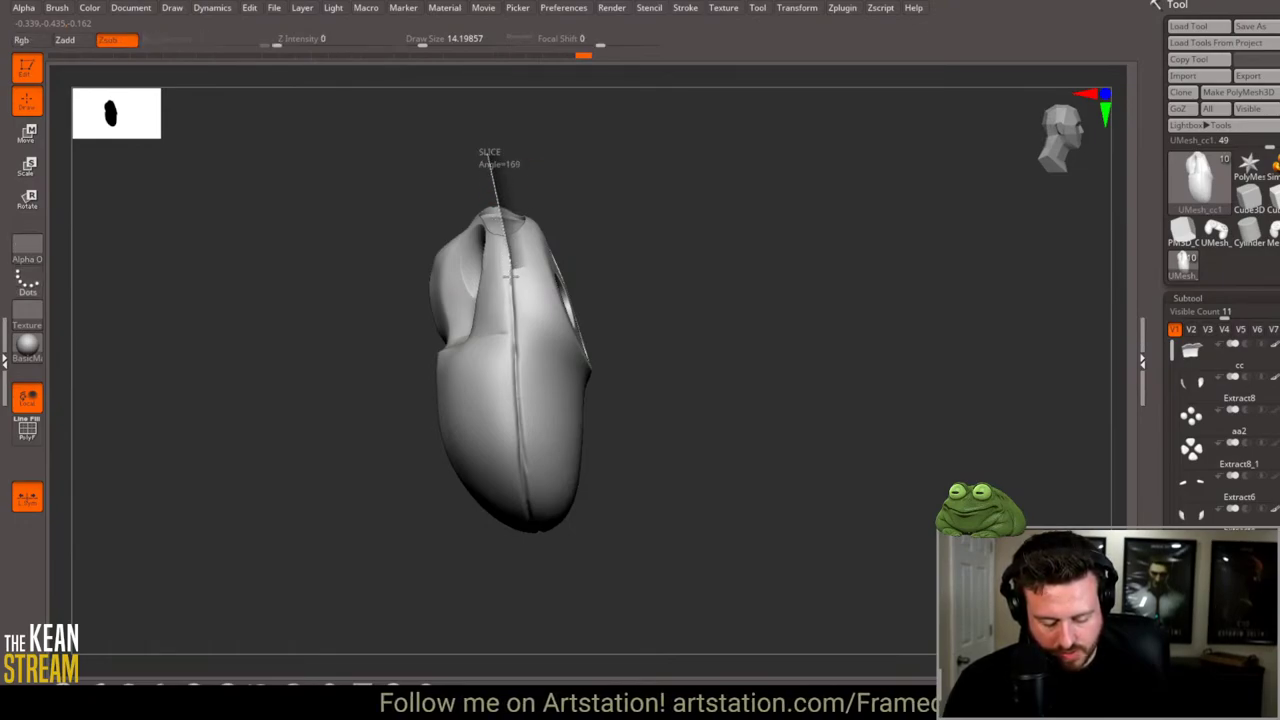
left_click_drag(512, 354, 577, 603, "ctrl+shift")
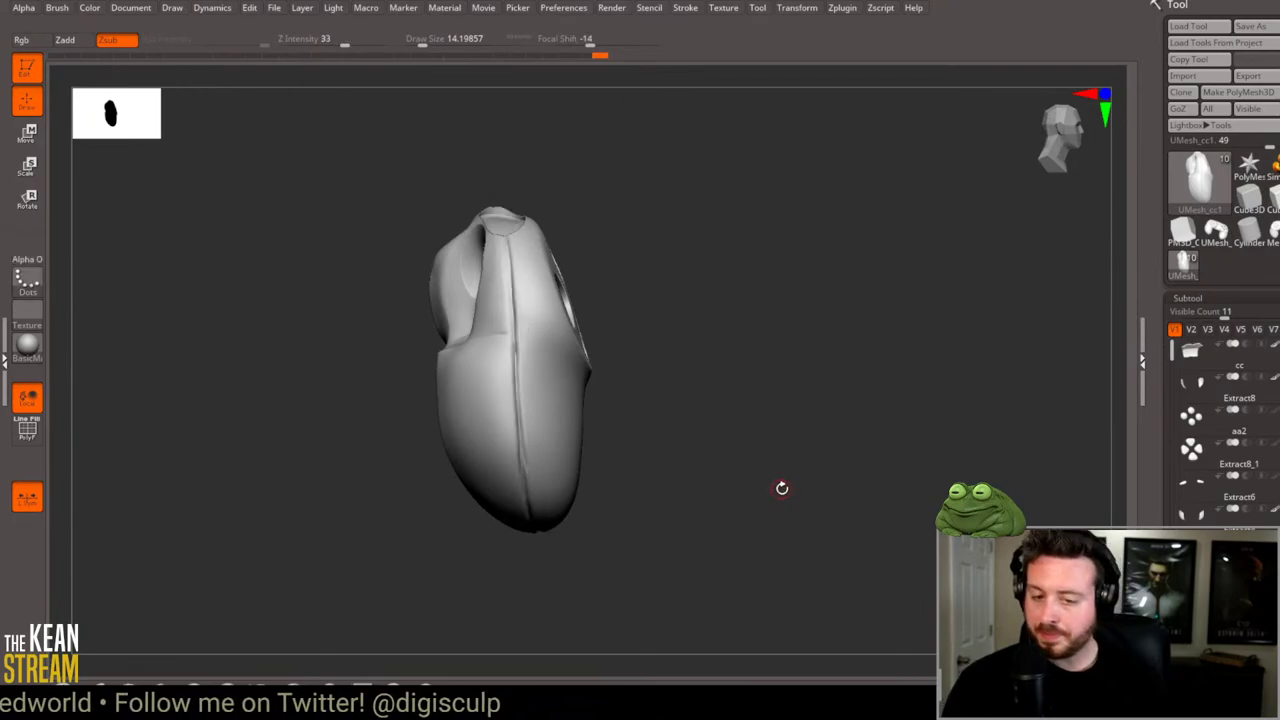
mouse_move(782, 488)
left_mouse_down()
mouse_move(737, 443)
mouse_move(825, 433)
mouse_move(763, 449)
mouse_move(783, 443)
mouse_move(784, 471)
mouse_move(786, 386)
mouse_move(794, 429)
mouse_move(783, 437)
left_mouse_up()
key("shift+f")
key("shift+f")
key("shift+f")
key("shift+f")
mouse_move(797, 356)
left_mouse_down()
mouse_move(780, 417)
mouse_move(638, 254)
left_mouse_up()
key("shift+f")
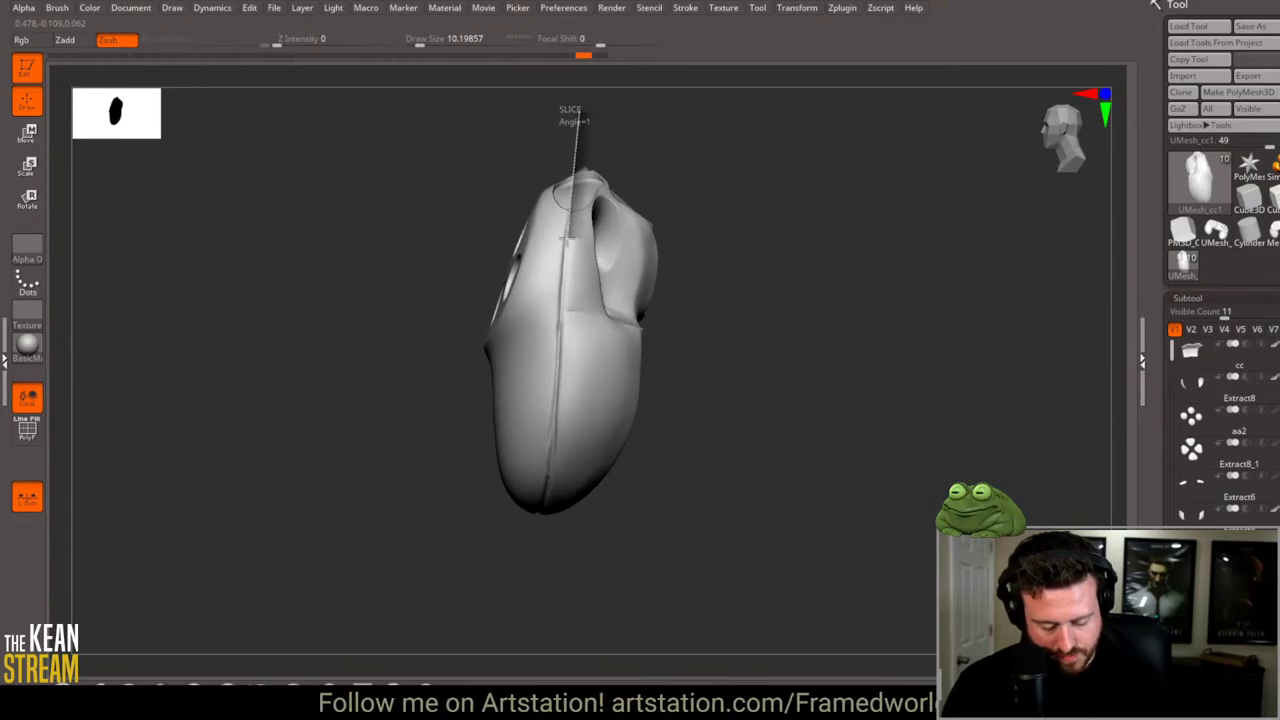
left_click_drag(563, 235, 533, 544, "ctrl+shift")
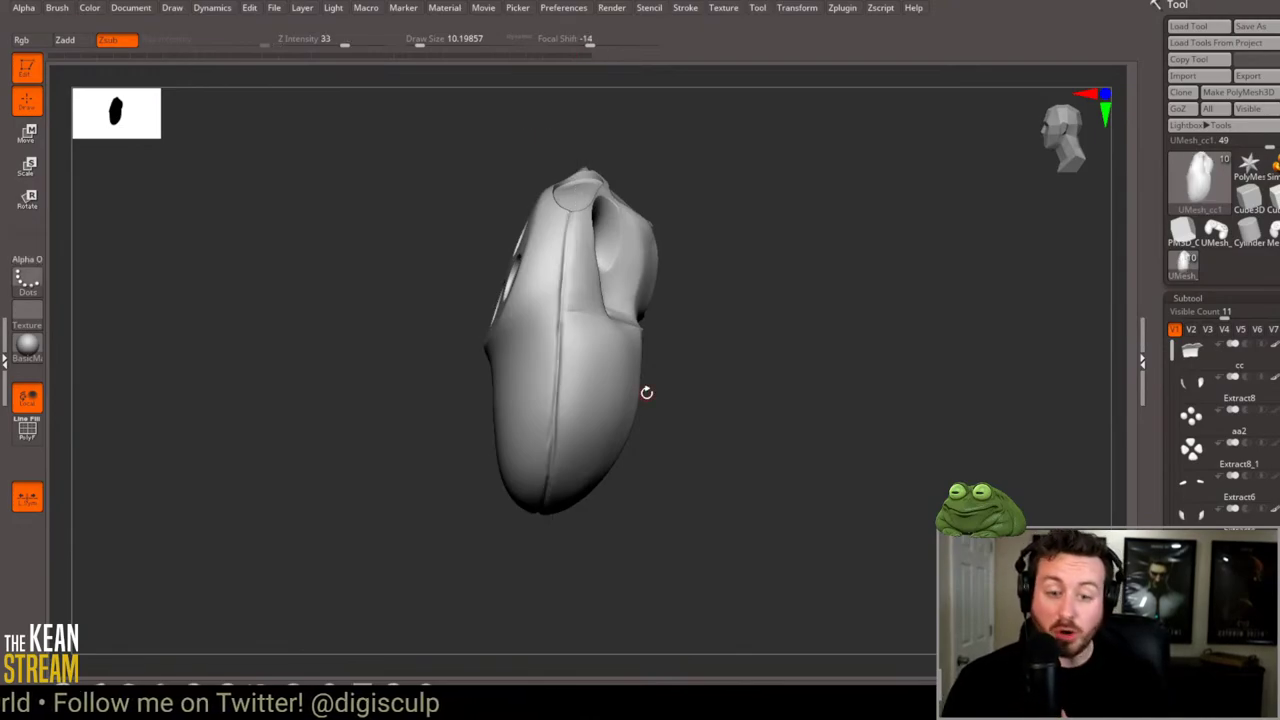
Step: Review the new polygroup slices with PolyF and switch the brush to Zsub
mouse_move(646, 393)
left_mouse_down()
mouse_move(691, 300)
mouse_move(769, 305)
mouse_move(757, 329)
mouse_move(769, 277)
mouse_move(757, 340)
mouse_move(758, 263)
mouse_move(783, 286)
mouse_move(777, 317)
mouse_move(751, 320)
mouse_move(754, 434)
mouse_move(769, 346)
mouse_move(786, 354)
mouse_move(771, 327)
mouse_move(800, 271)
mouse_move(810, 313)
mouse_move(769, 321)
mouse_move(791, 309)
mouse_move(805, 262)
mouse_move(797, 300)
left_mouse_up()
key("shift+f")
key("shift+f")
key("shift+f")
key("shift+f")
key("shift+f")
key("shift+f")
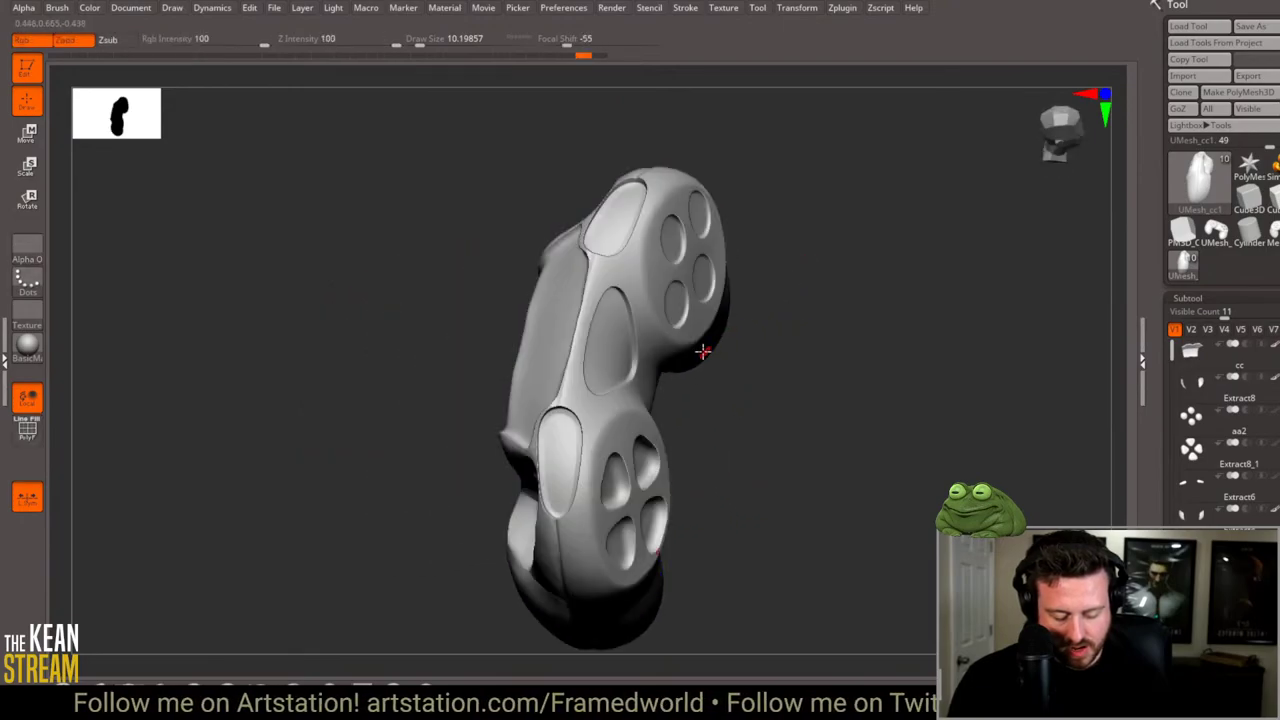
key("b")
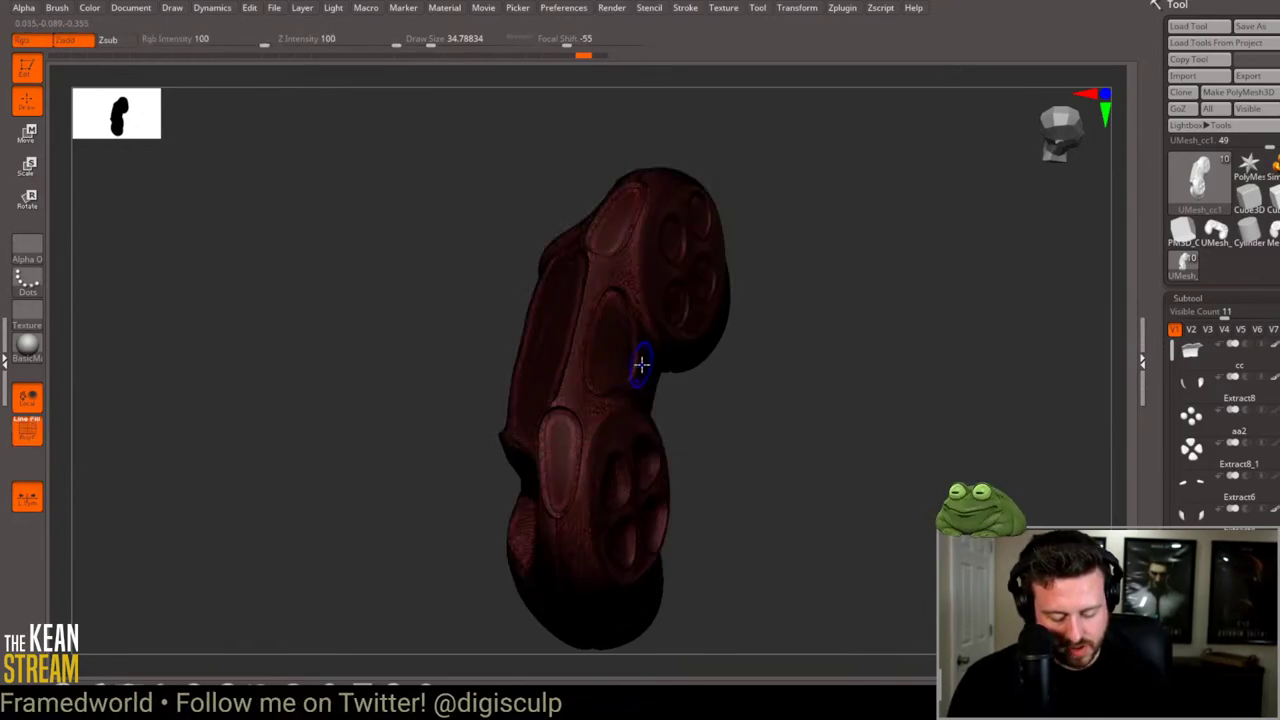
Step: Turn to a front view and raise the brush draw size to about 132
mouse_move(643, 366)
left_mouse_down()
mouse_move(827, 232)
mouse_move(603, 369)
mouse_move(608, 282)
left_mouse_up()
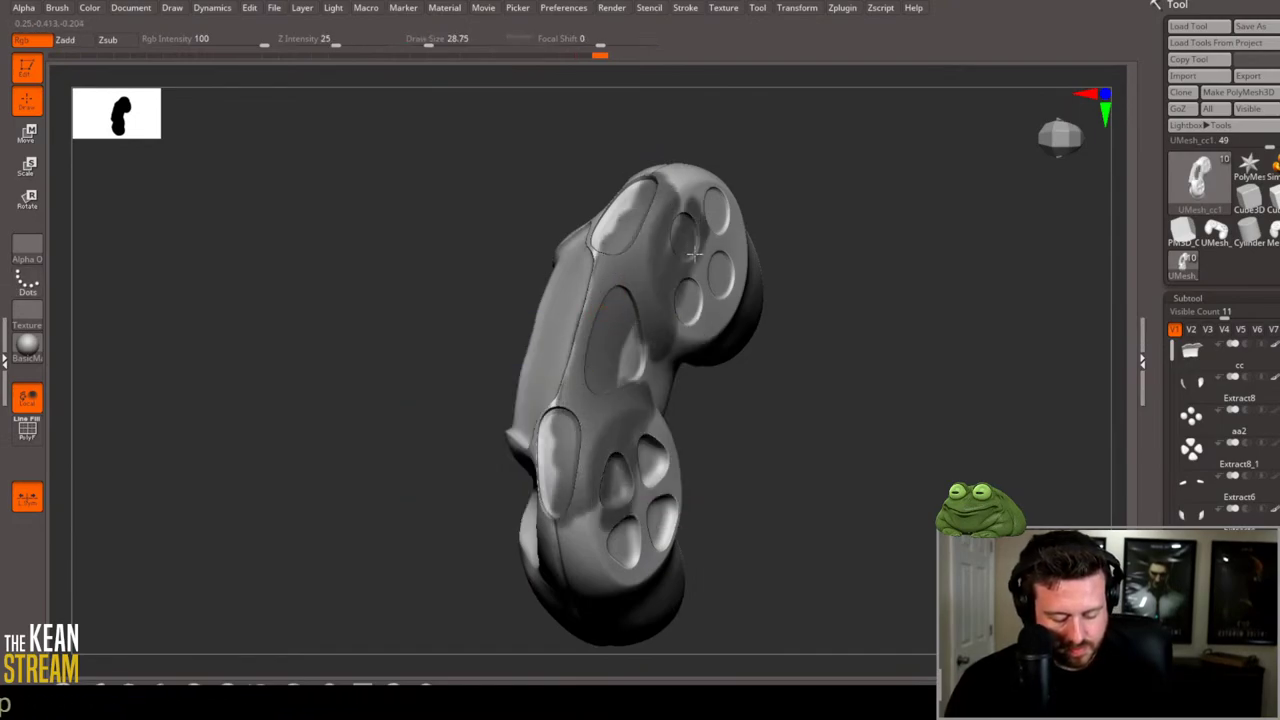
key("space")
left_click_drag(694, 256, 723, 261)
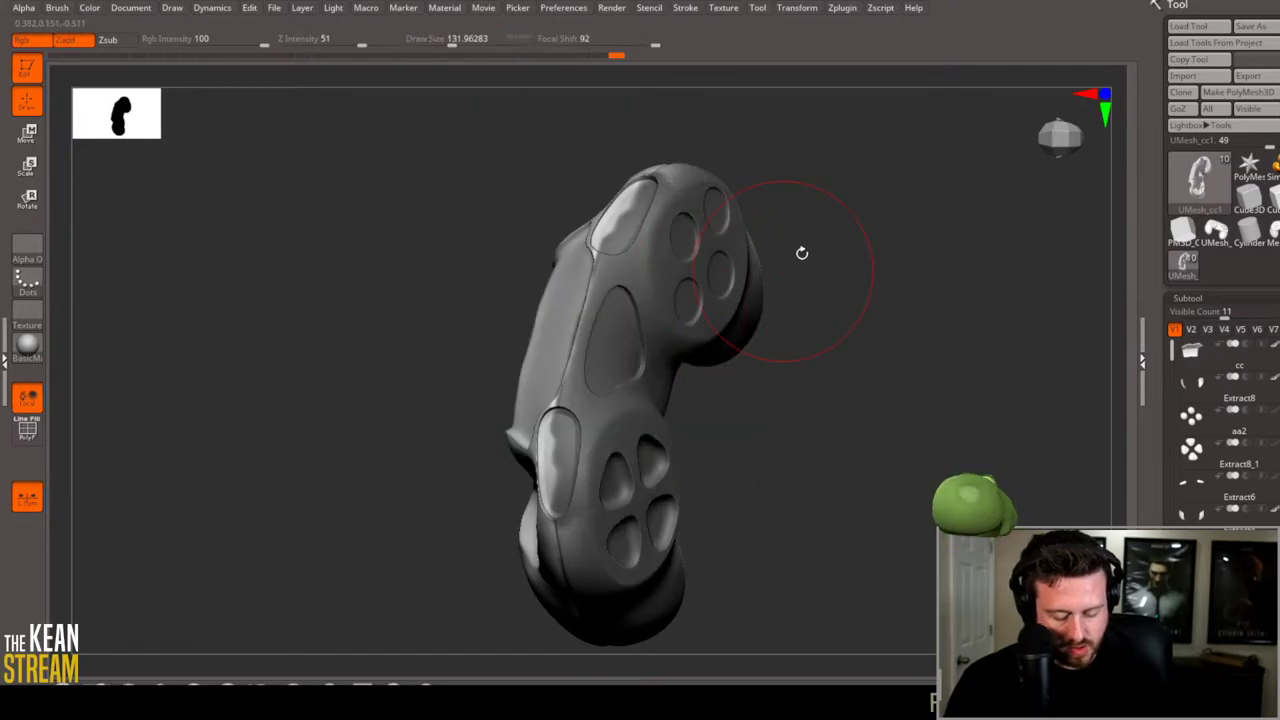
Step: Shrink the brush draw size to about 46
left_click_drag(801, 253, 817, 271)
key("space")
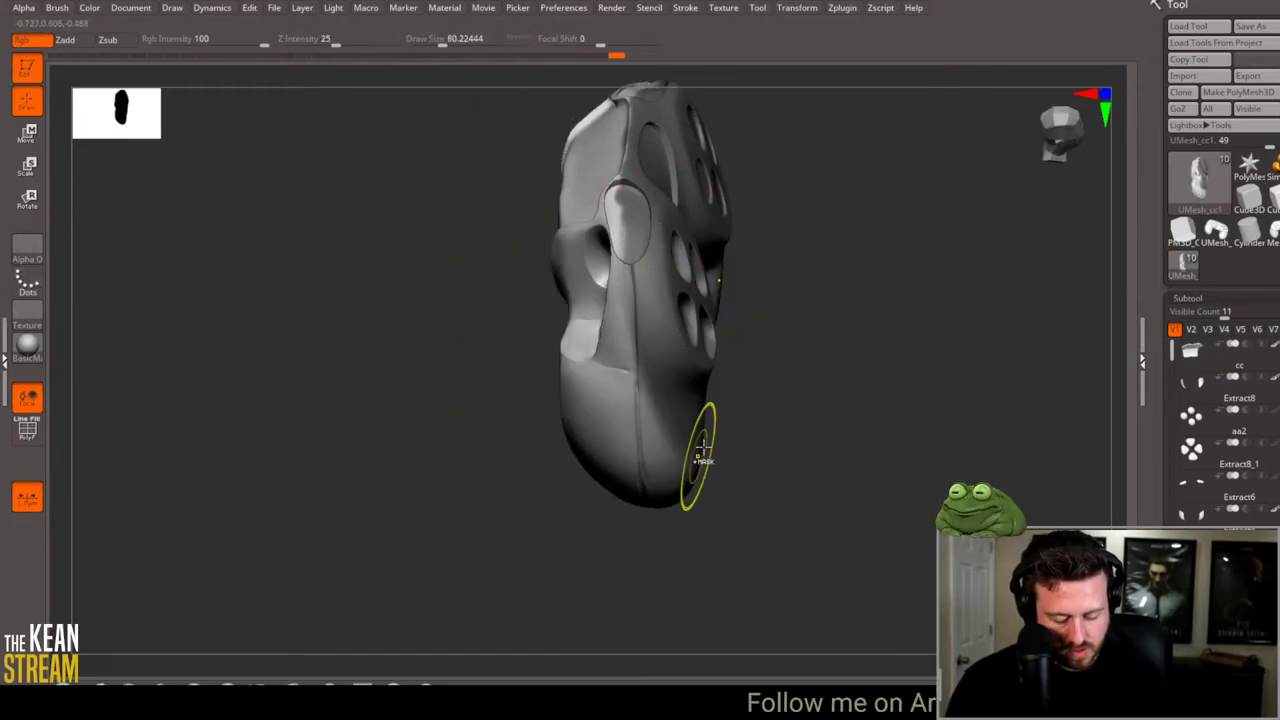
key("space")
mouse_move(703, 455)
left_mouse_down()
mouse_move(700, 380)
mouse_move(669, 462)
mouse_move(737, 457)
mouse_move(886, 306)
mouse_move(614, 300)
left_mouse_up()
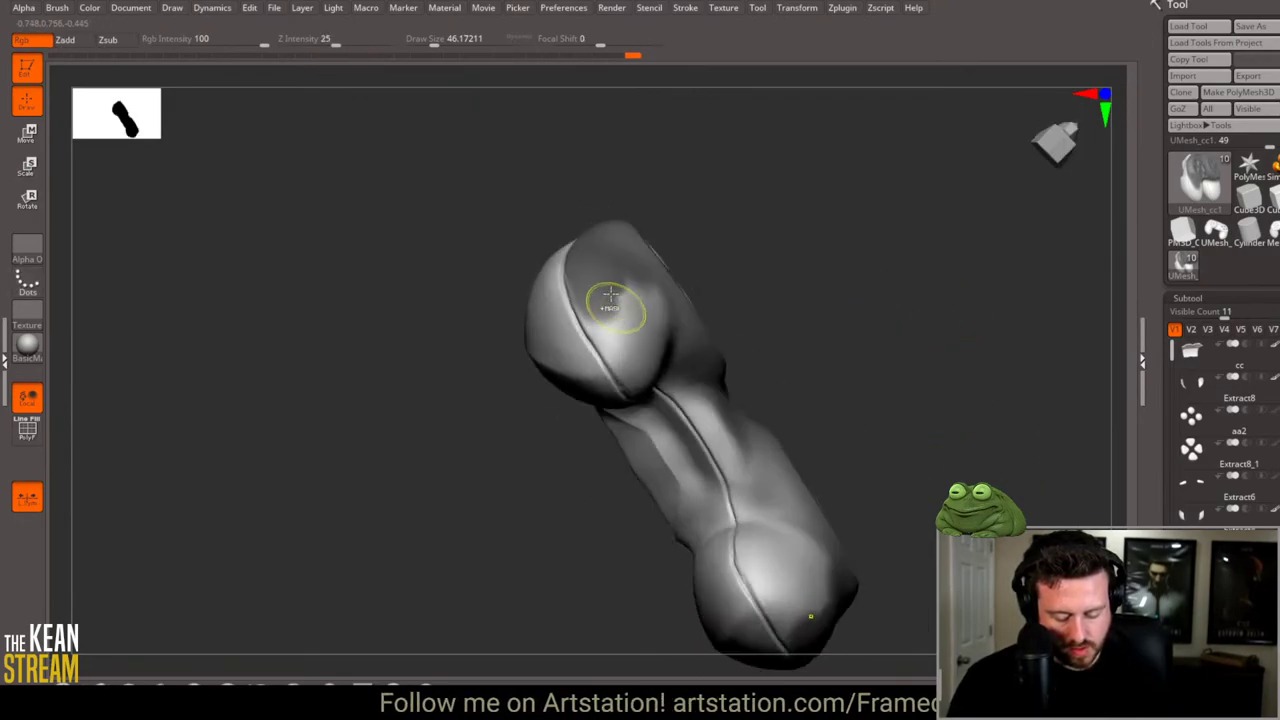
Step: Orbit past the top button holes and line the view up on the grip seam
left_click_drag(780, 286, 712, 374)
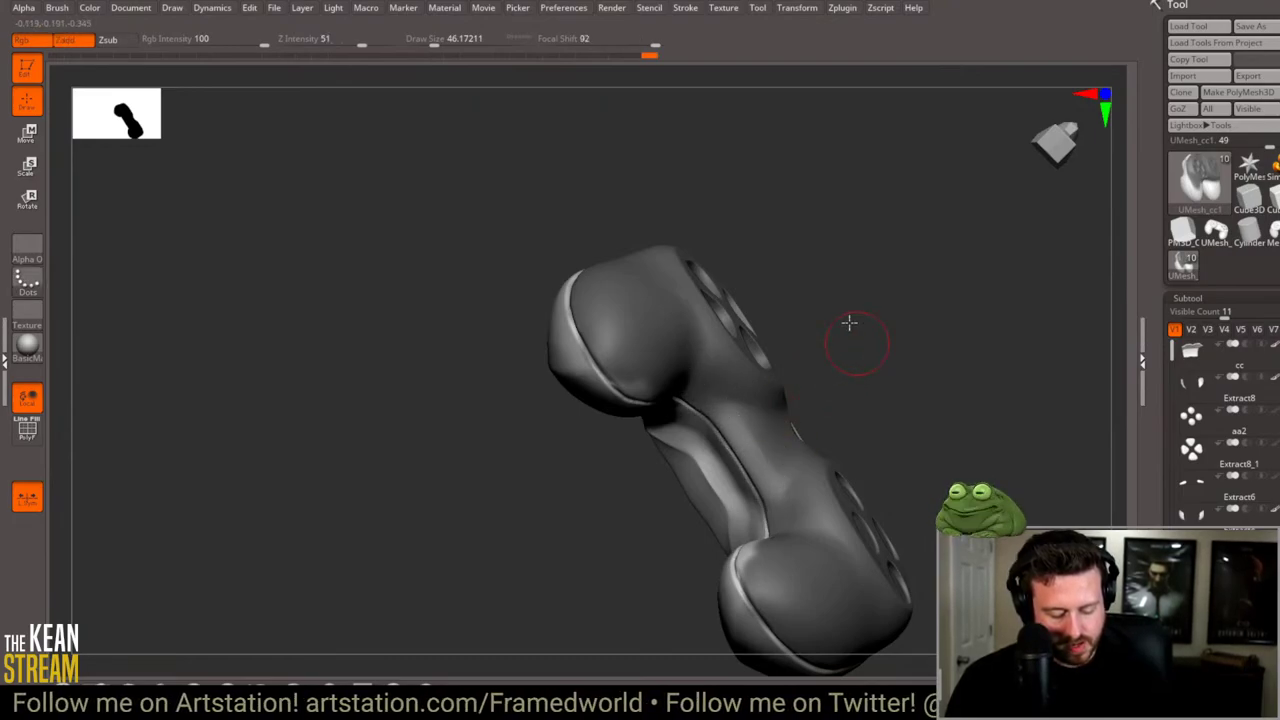
key("space")
mouse_move(851, 323)
left_mouse_down()
mouse_move(697, 376)
mouse_move(622, 360)
left_mouse_up()
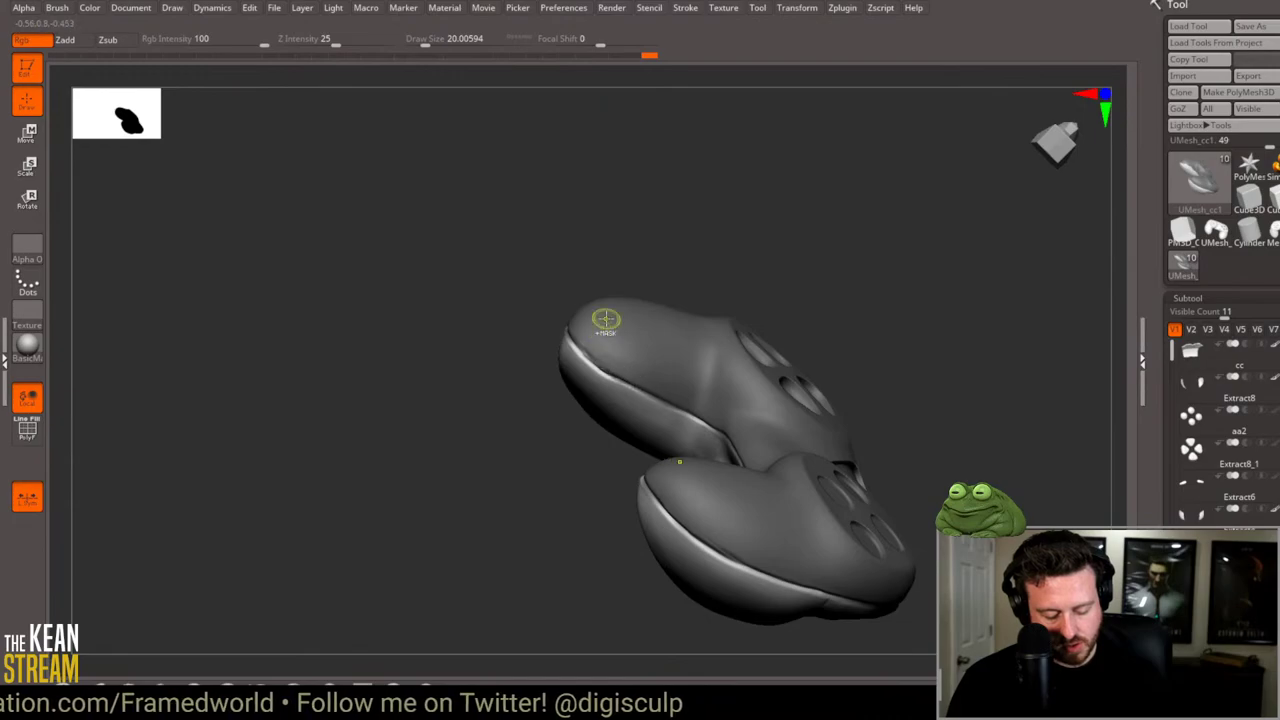
left_click_drag(900, 345, 861, 237)
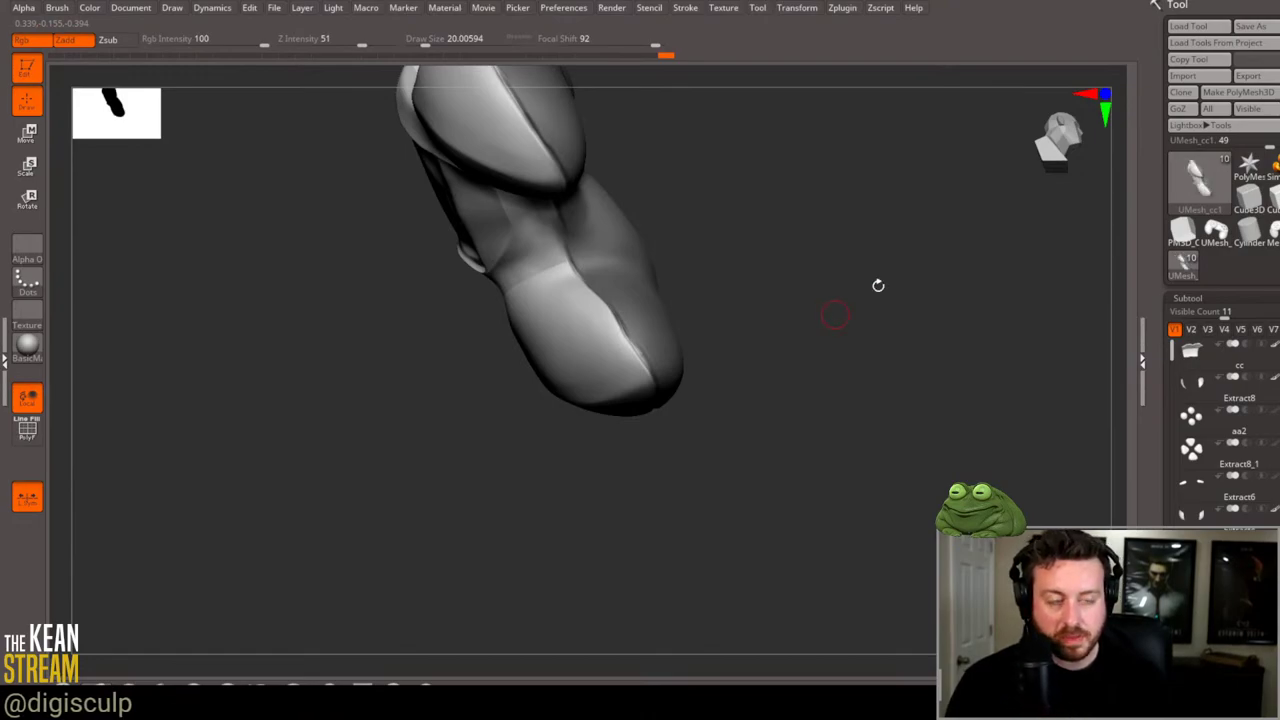
left_click_drag(878, 286, 770, 336)
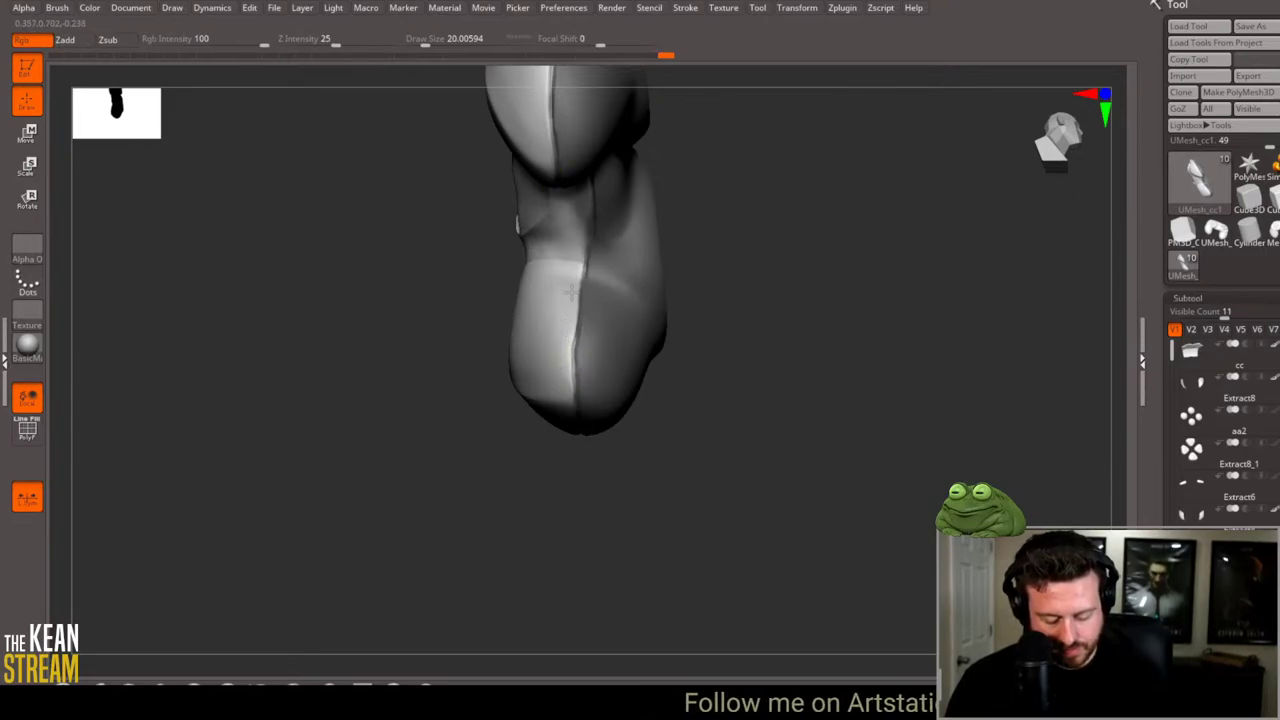
mouse_move(716, 283)
left_mouse_down()
mouse_move(640, 237)
mouse_move(577, 262)
left_mouse_up()
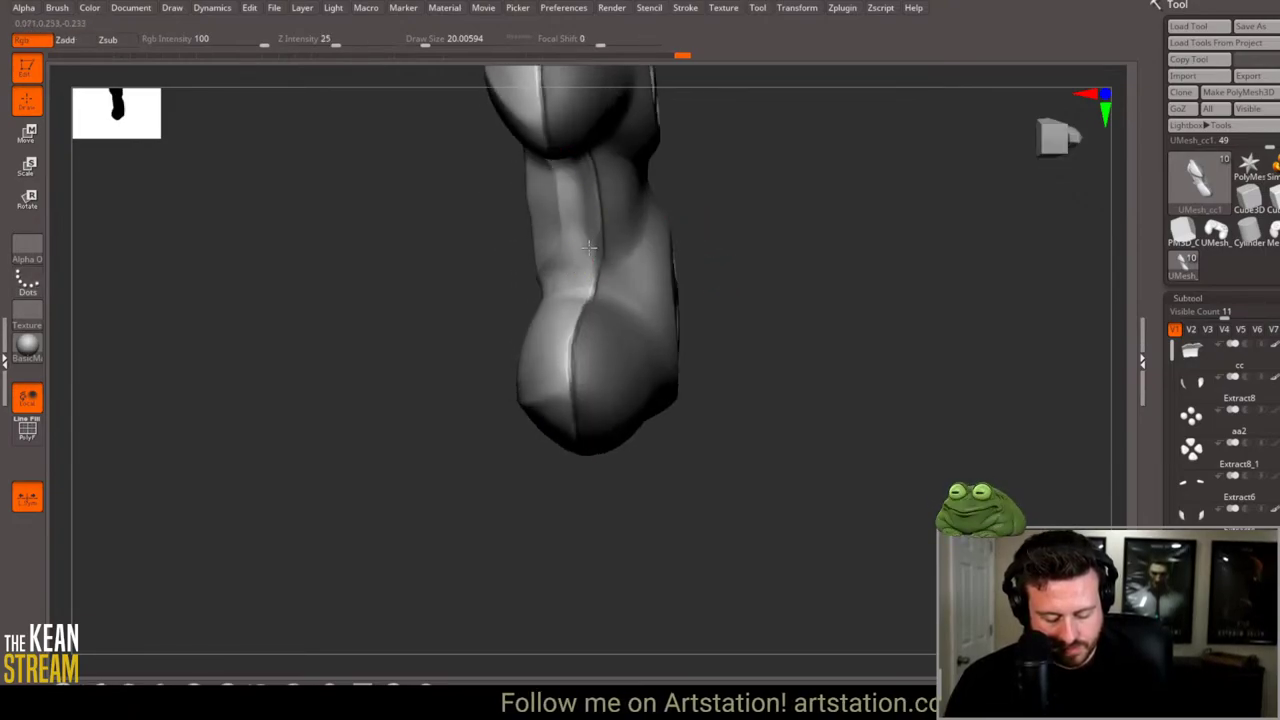
Step: Smooth beside the grip seam, tumbling around to check it from several angles
left_click_drag(644, 187, 582, 222, "shift")
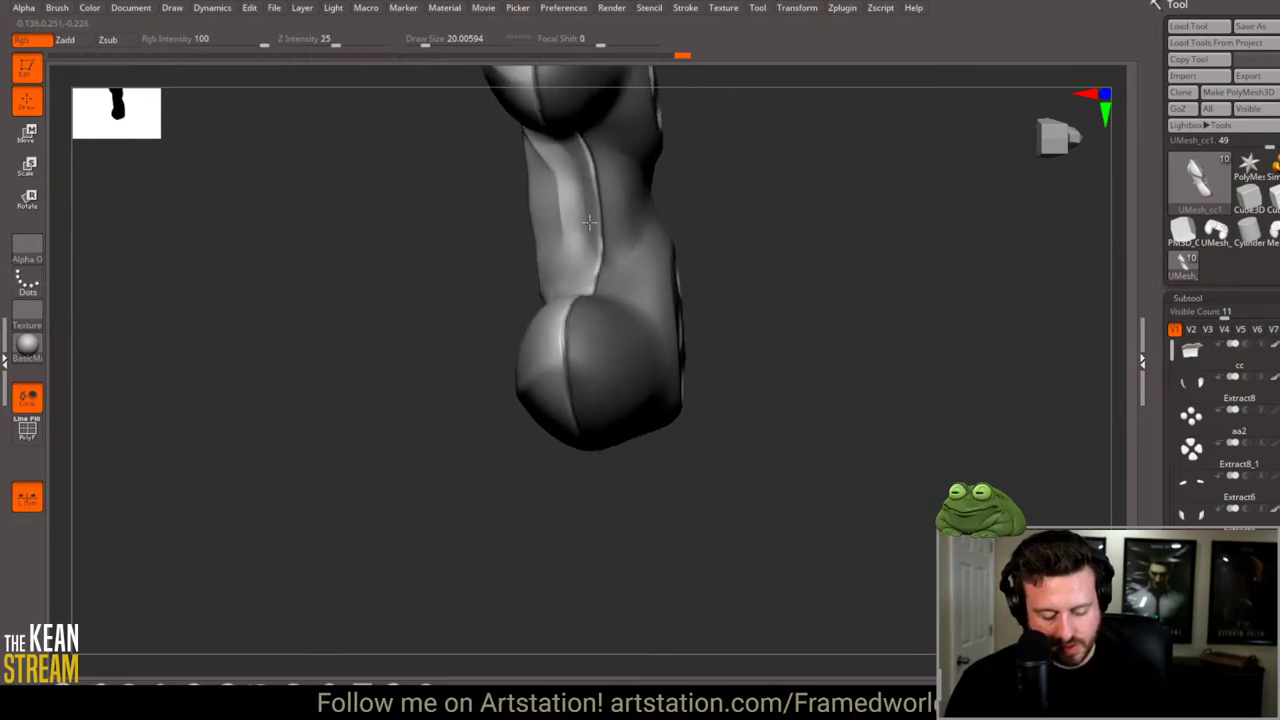
left_click_drag(799, 204, 591, 260)
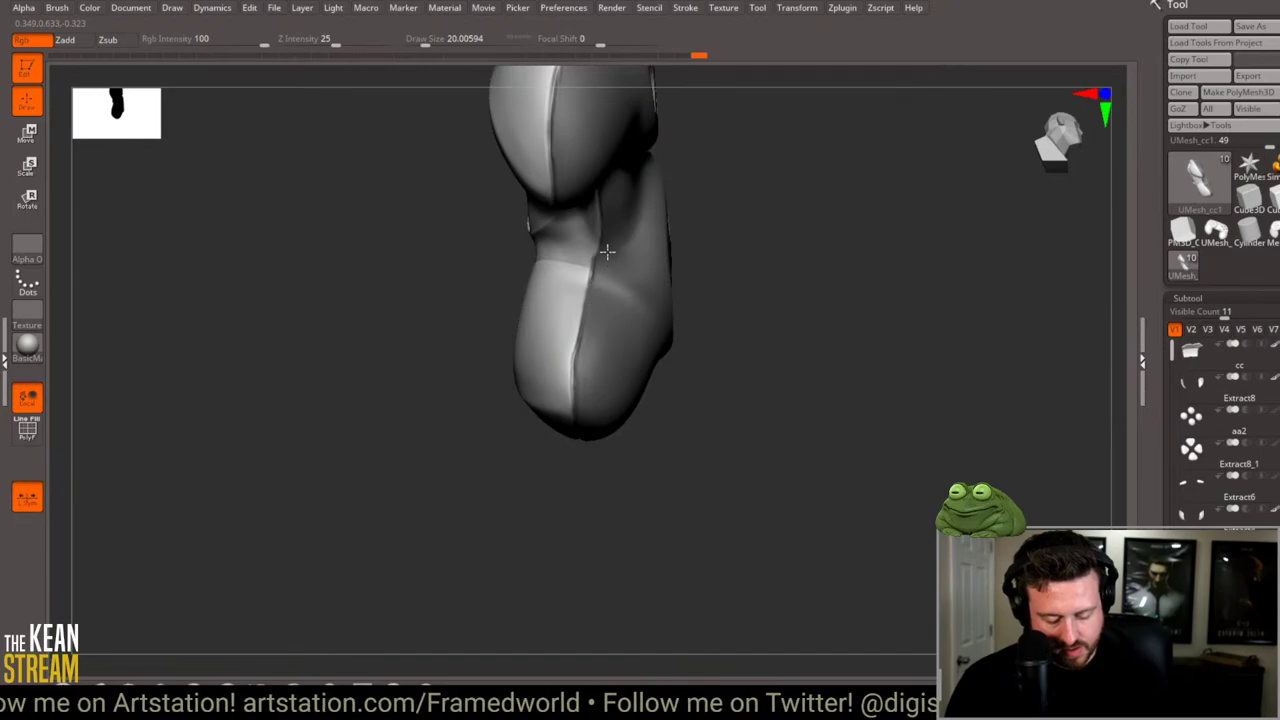
mouse_move(690, 240)
left_mouse_down("shift")
mouse_move(717, 240)
mouse_move(716, 283)
mouse_move(700, 295)
left_mouse_up("shift")
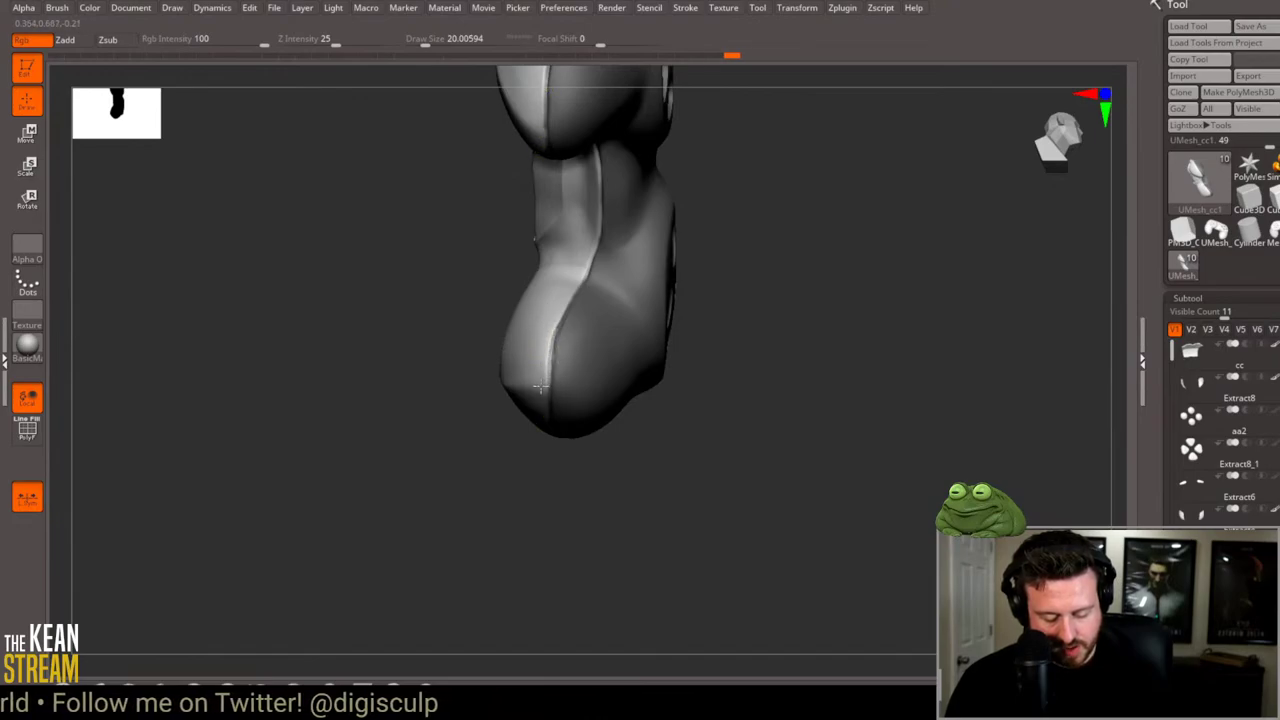
left_click_drag(735, 232, 568, 304)
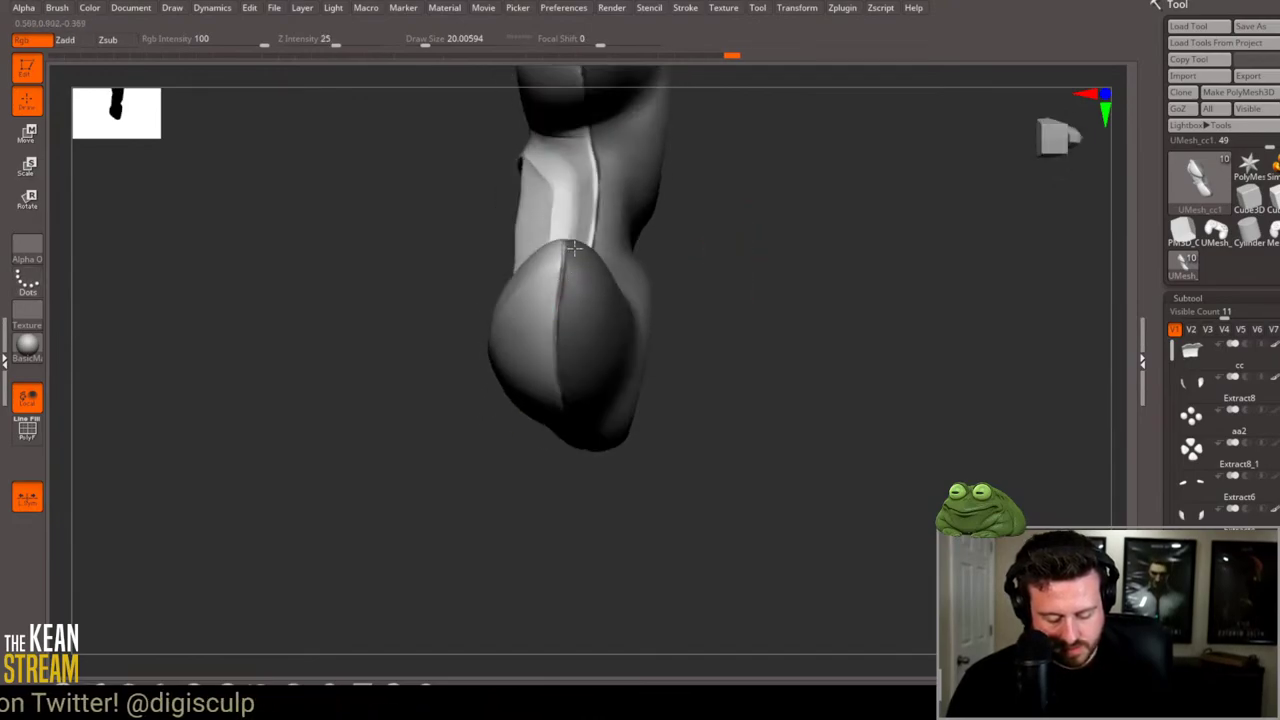
left_click_drag(694, 244, 581, 267)
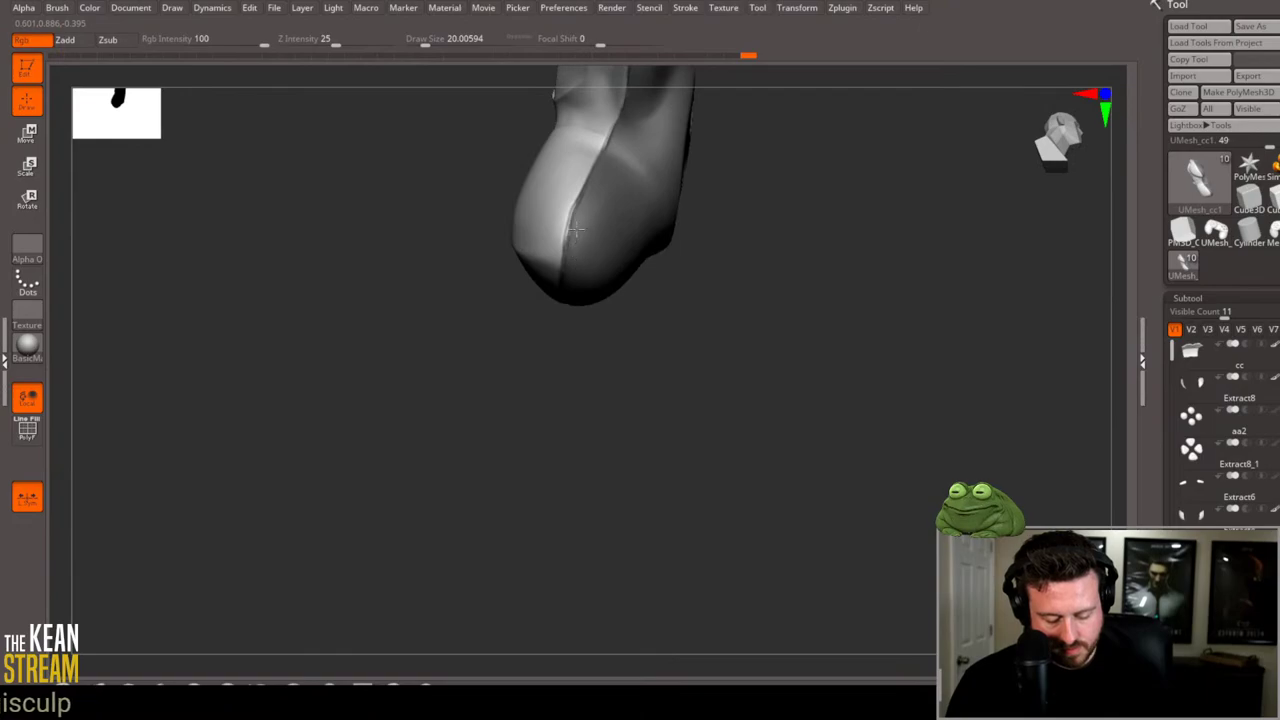
left_click_drag(695, 235, 567, 331)
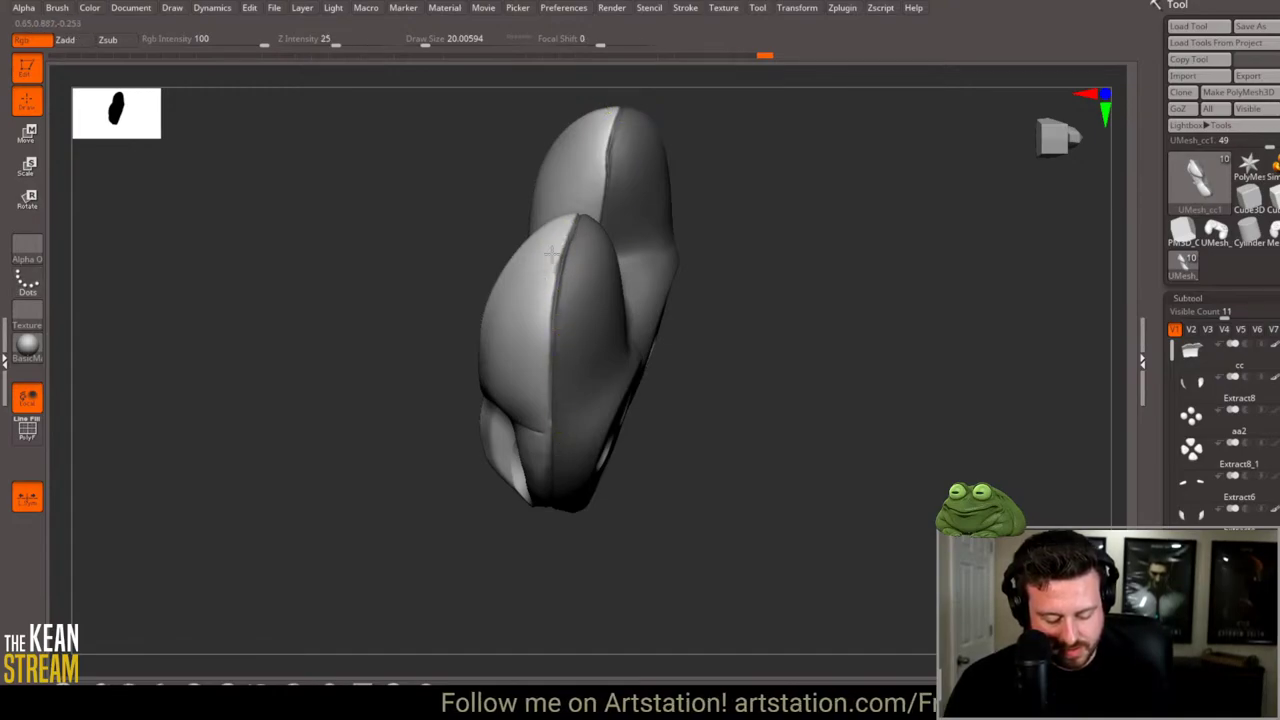
Step: Zoom in on the grip and orbit past the front buttons to a side view
left_click_drag(562, 375, 731, 266)
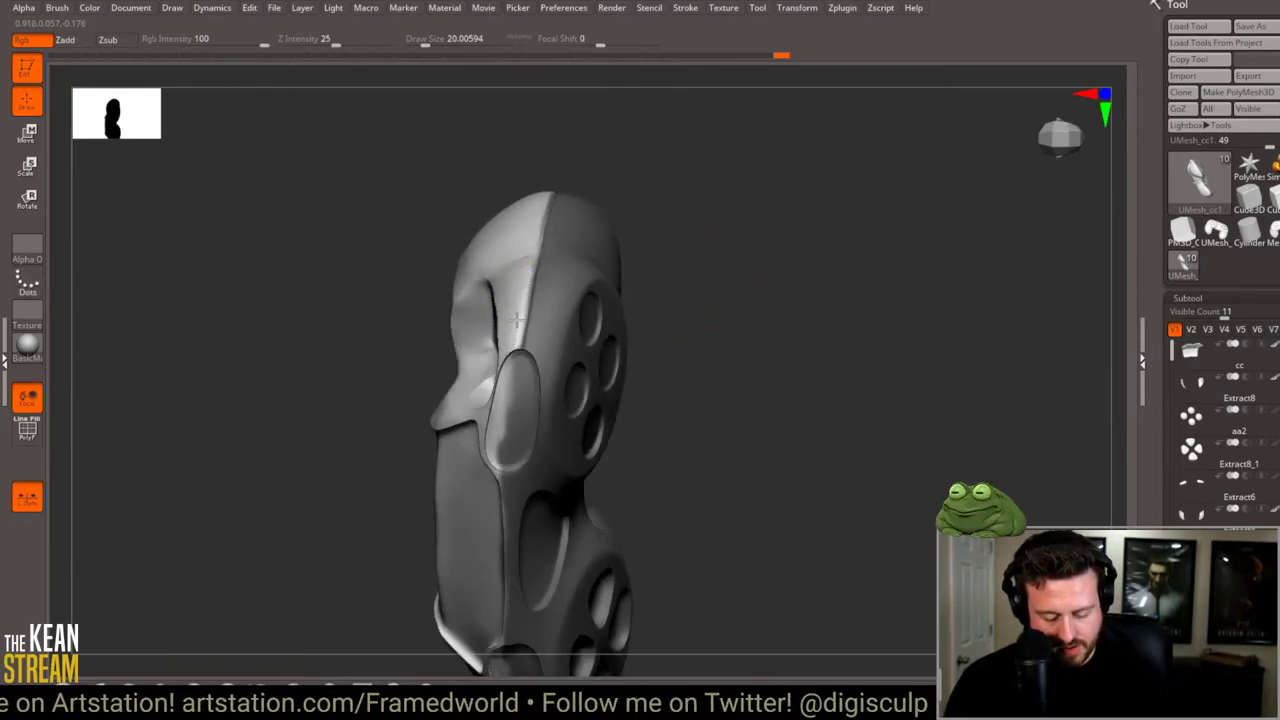
left_click_drag(720, 300, 743, 226)
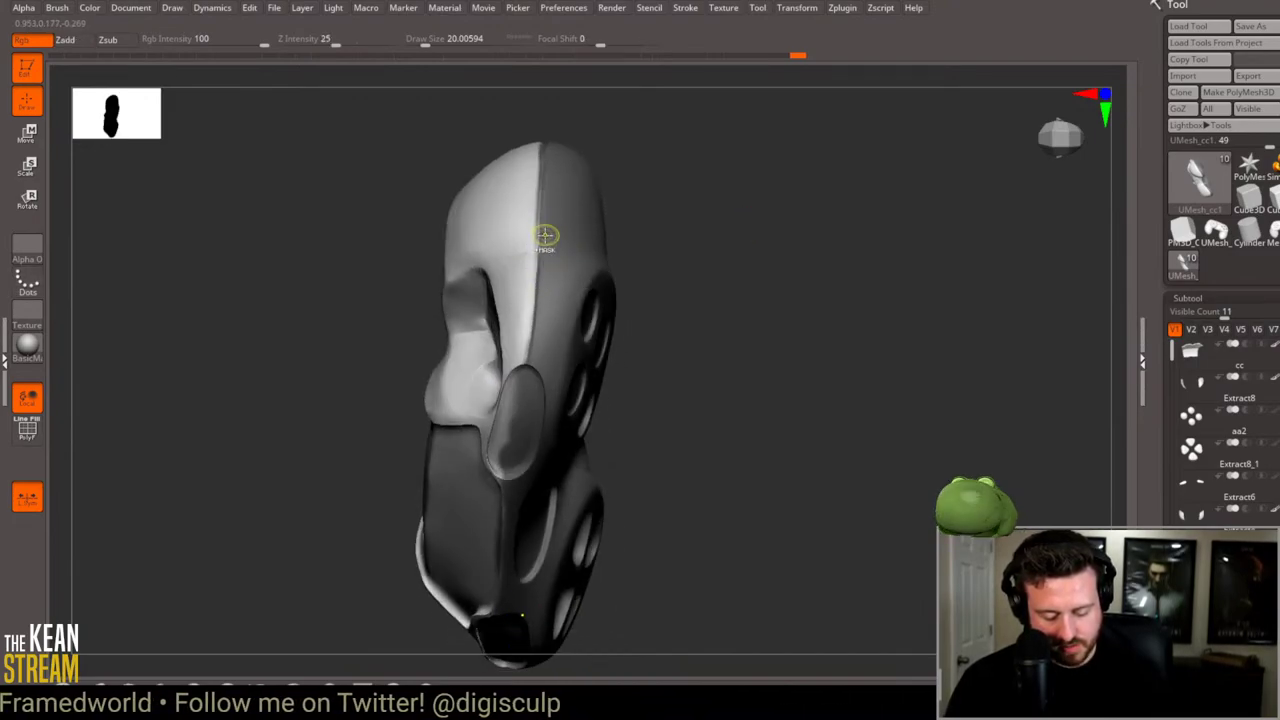
left_click_drag(545, 328, 820, 277)
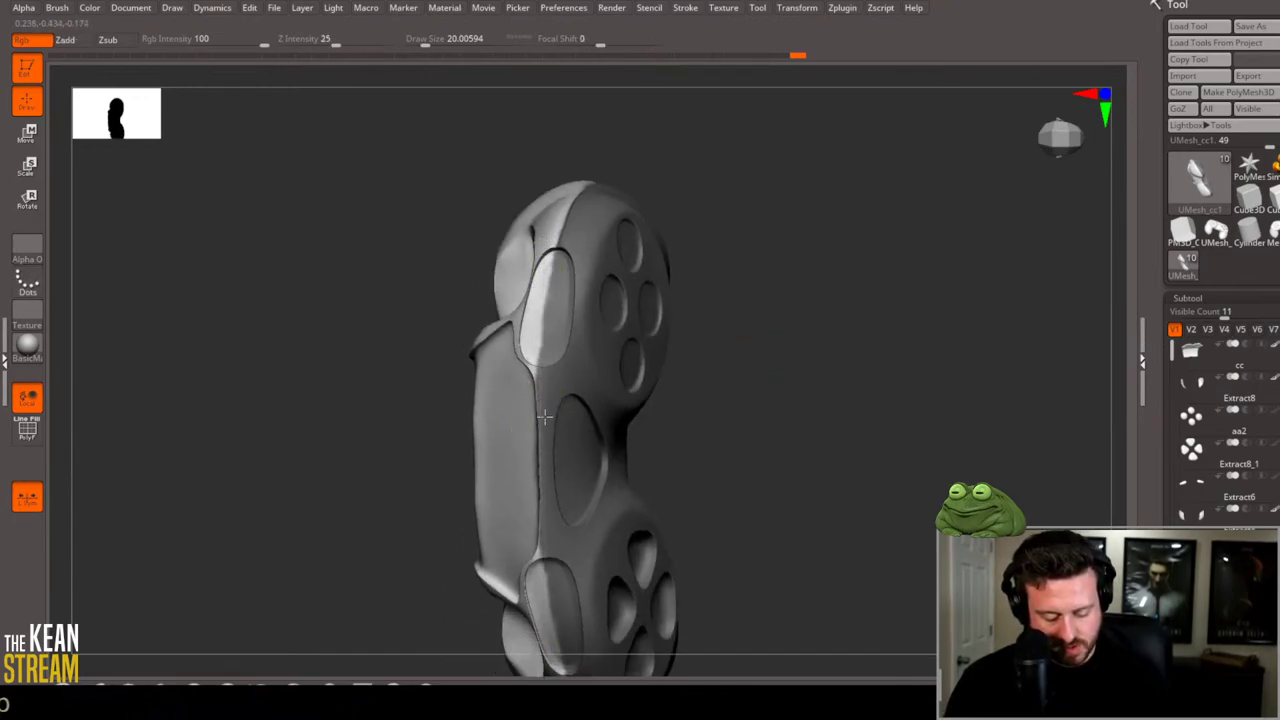
left_click_drag(541, 583, 694, 343)
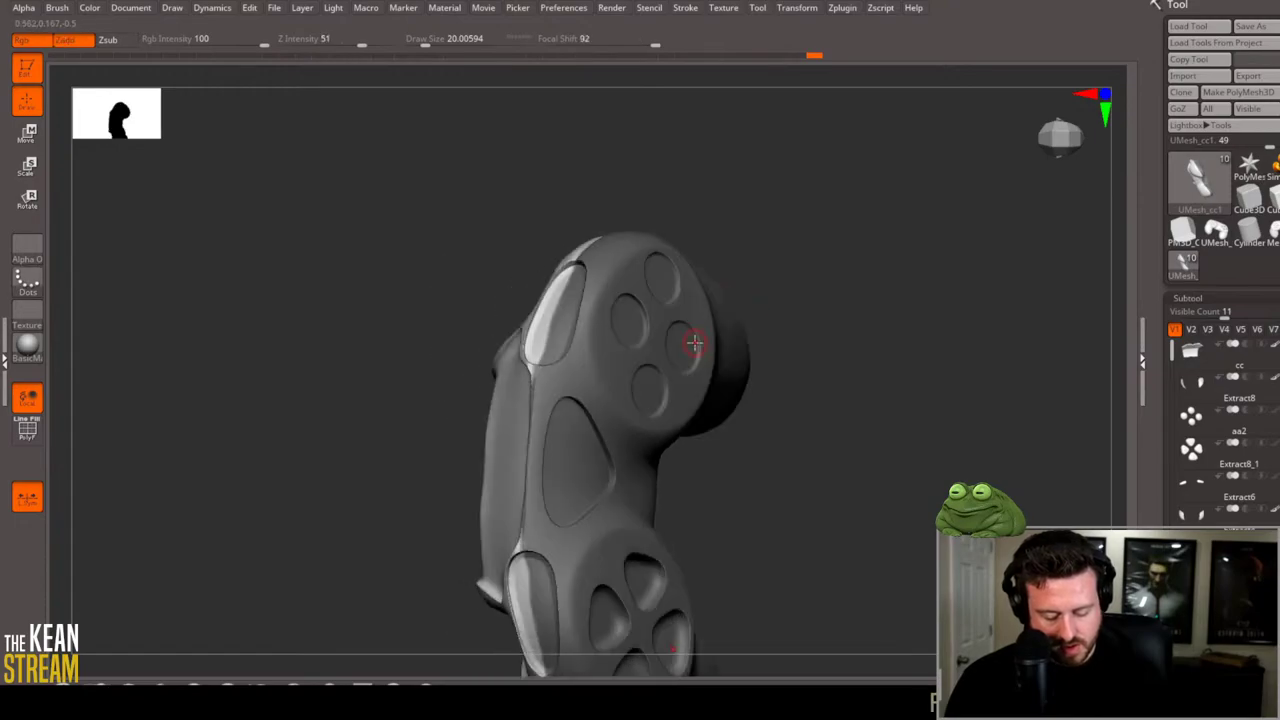
left_click_drag(611, 305, 774, 229)
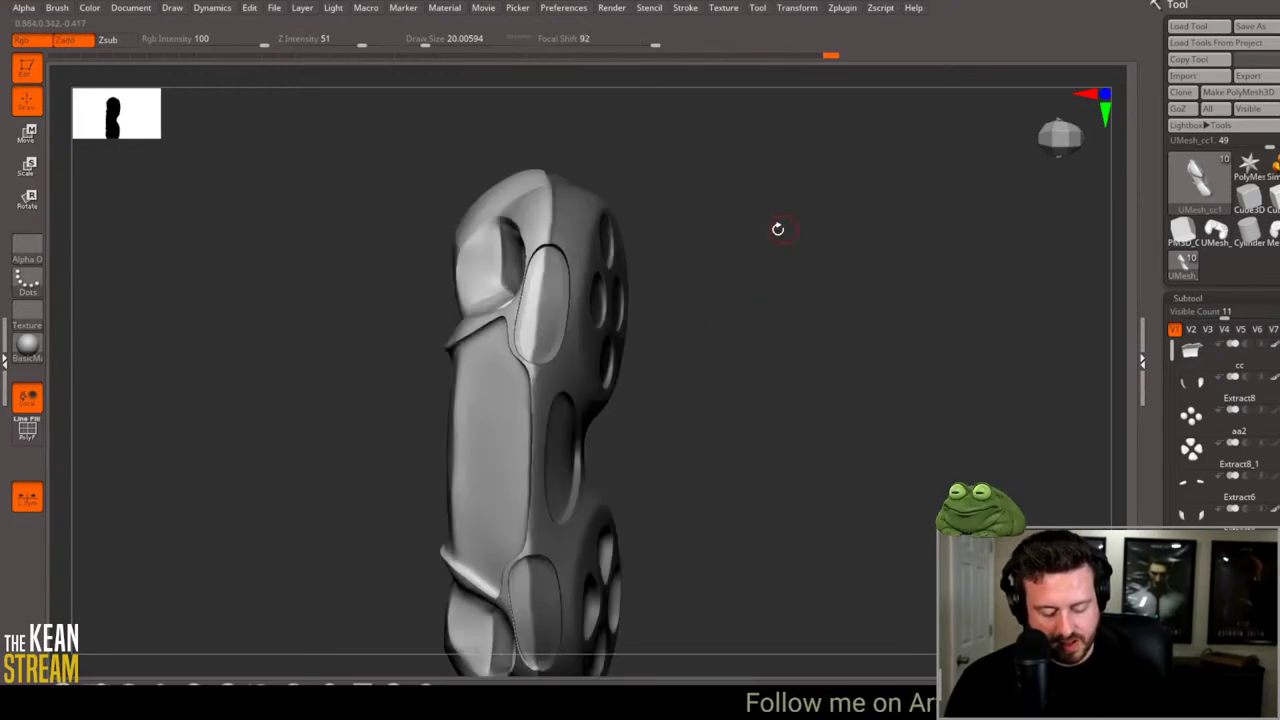
Step: Shrink the draw size and sculpt along the top oval panel's seam edge
key("space")
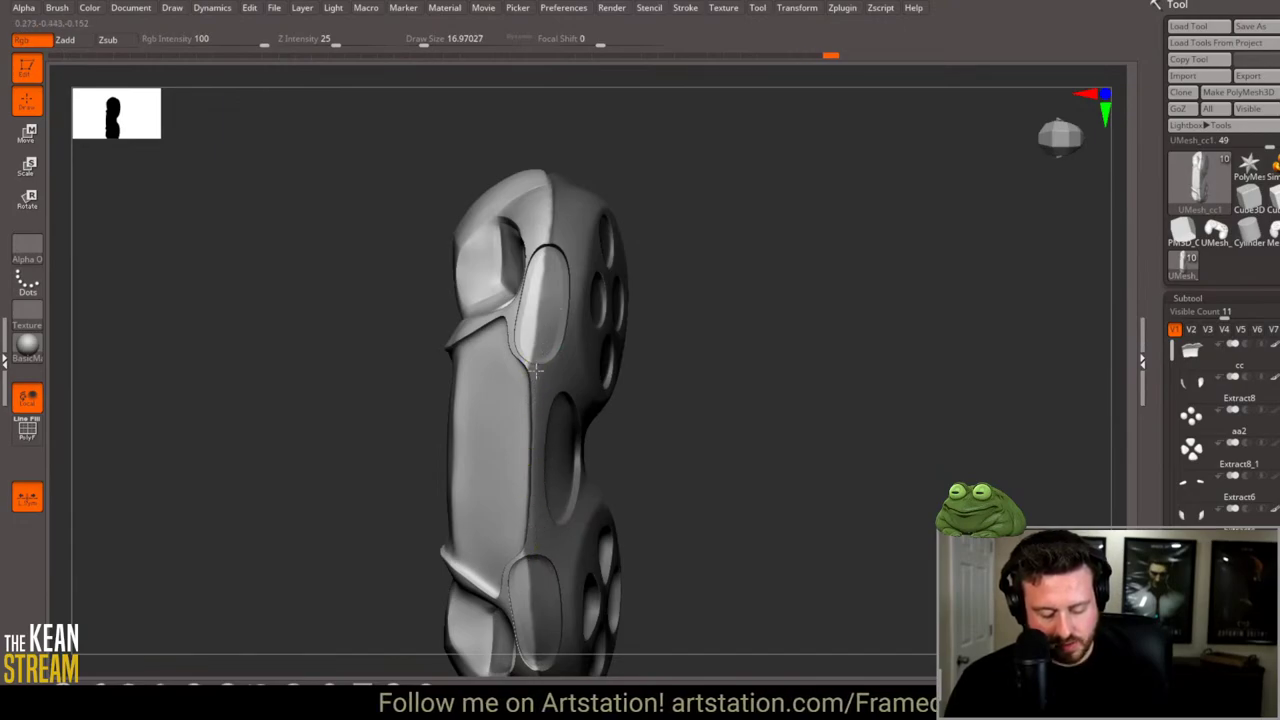
left_click(540, 275)
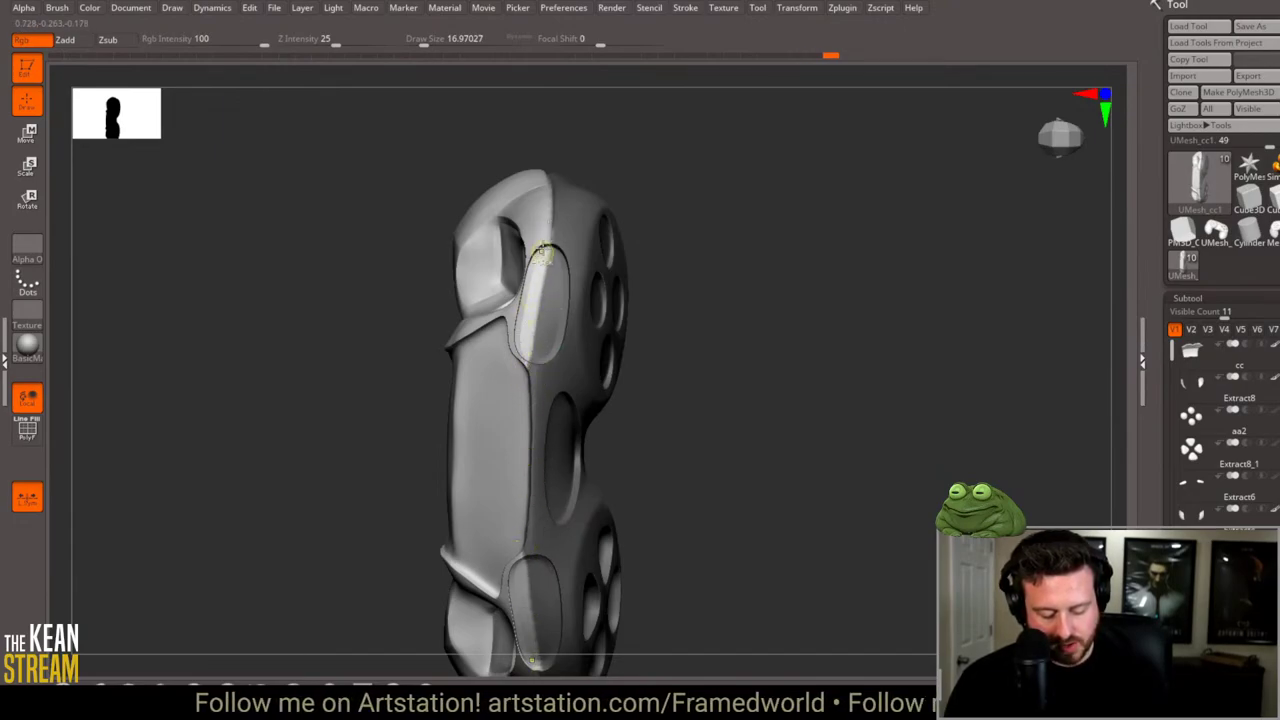
left_click(543, 290)
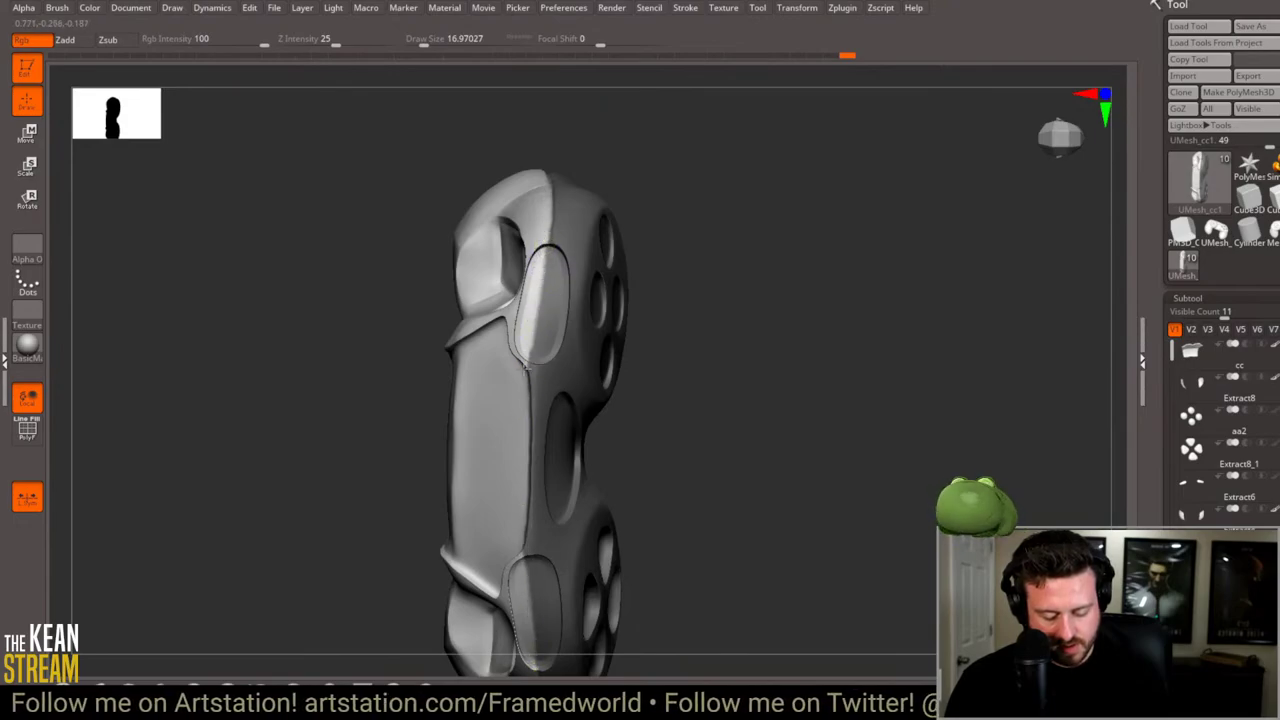
left_click_drag(700, 380, 731, 300)
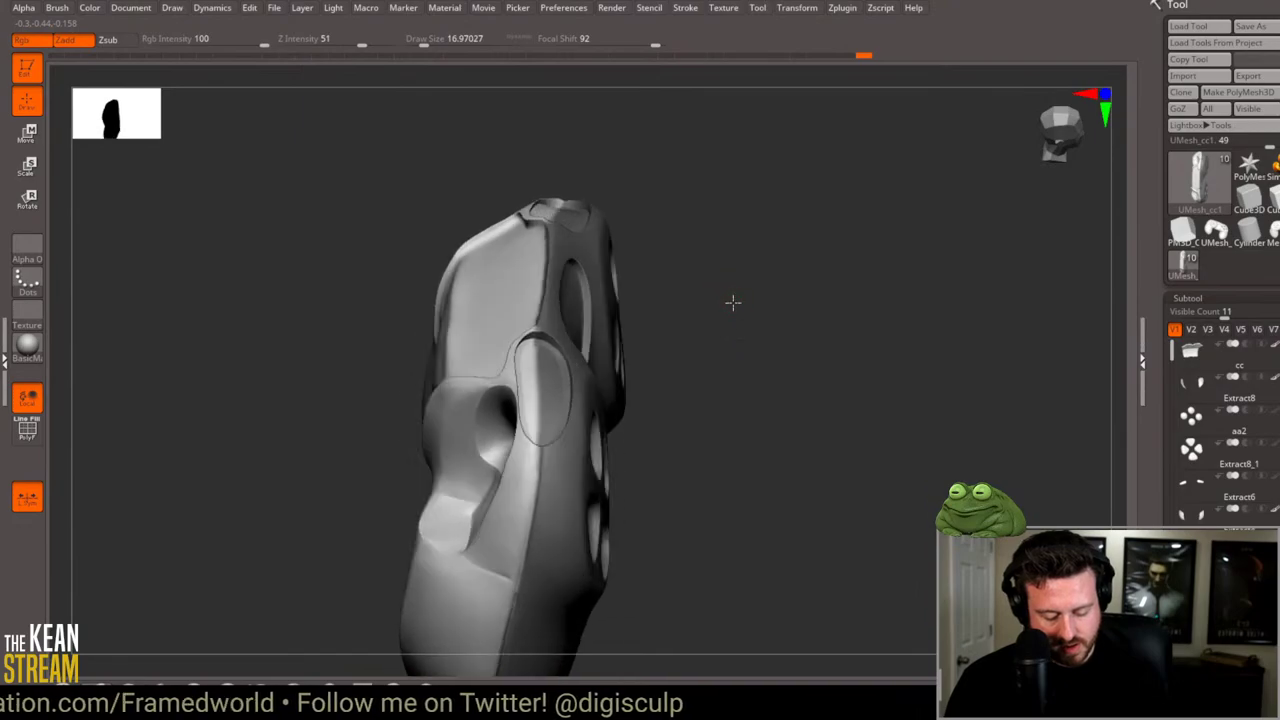
Step: Switch to a masking brush with B, S, T and rotate toward the grip's side
key("b")
key("s")
key("t")
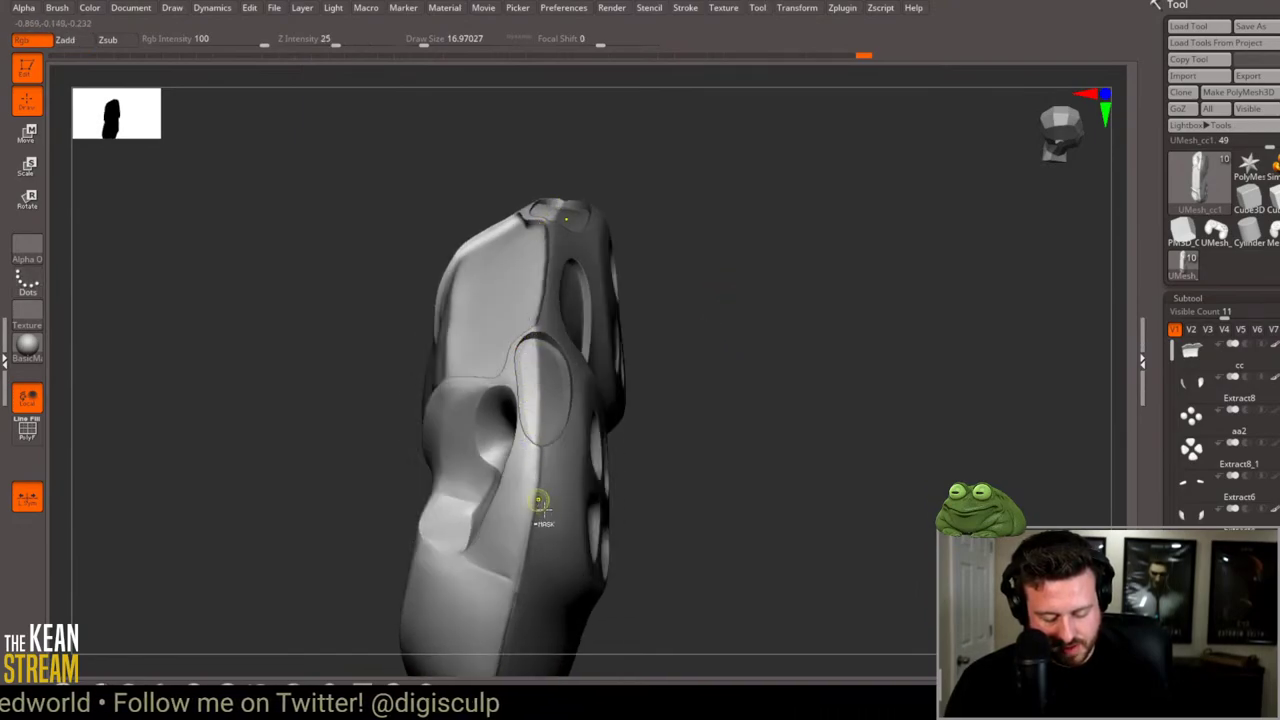
mouse_move(650, 440)
left_mouse_down()
mouse_move(688, 347)
mouse_move(530, 338)
left_mouse_up()
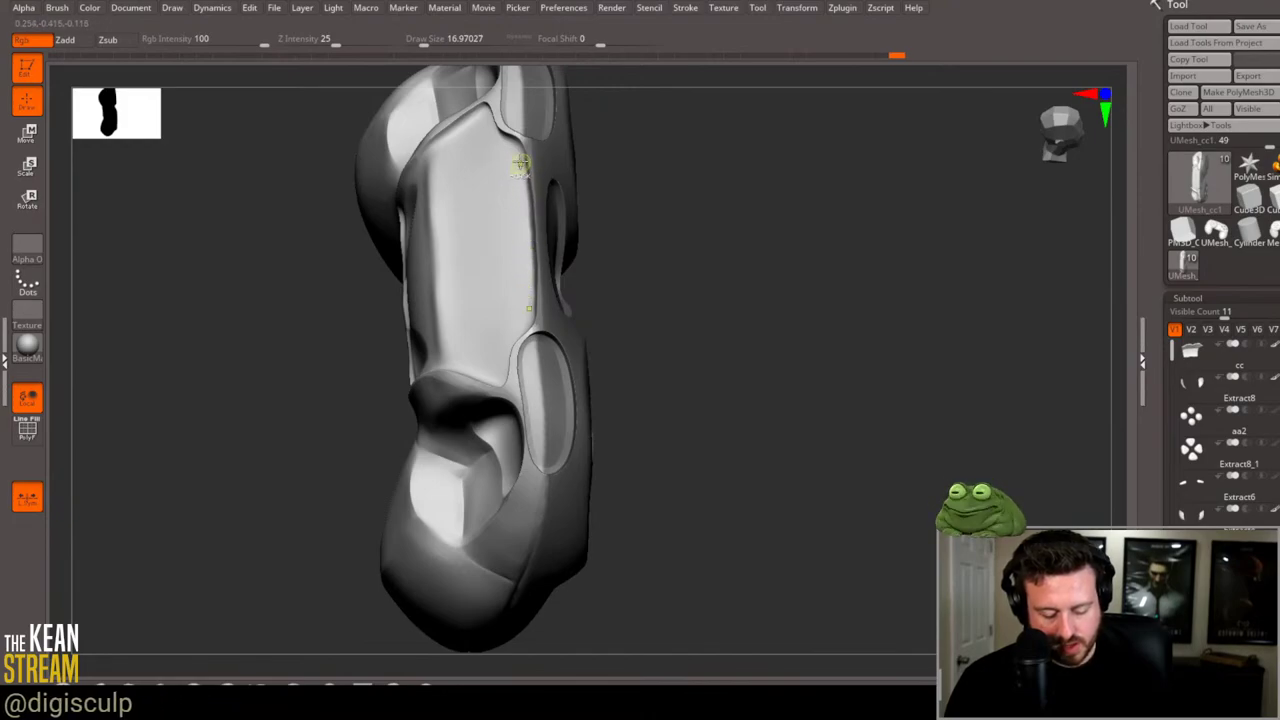
left_click_drag(616, 233, 560, 250)
key("space")
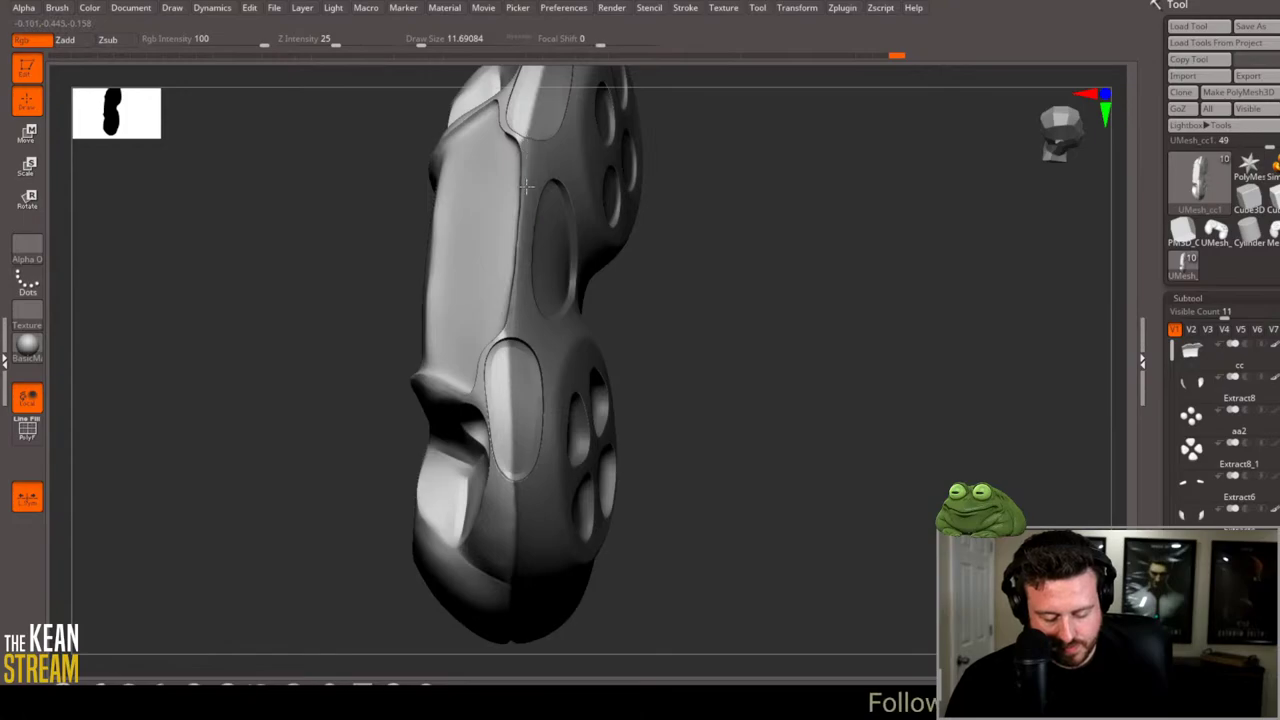
mouse_move(799, 226)
left_mouse_down()
mouse_move(746, 289)
mouse_move(758, 274)
left_mouse_up()
key("ctrl")
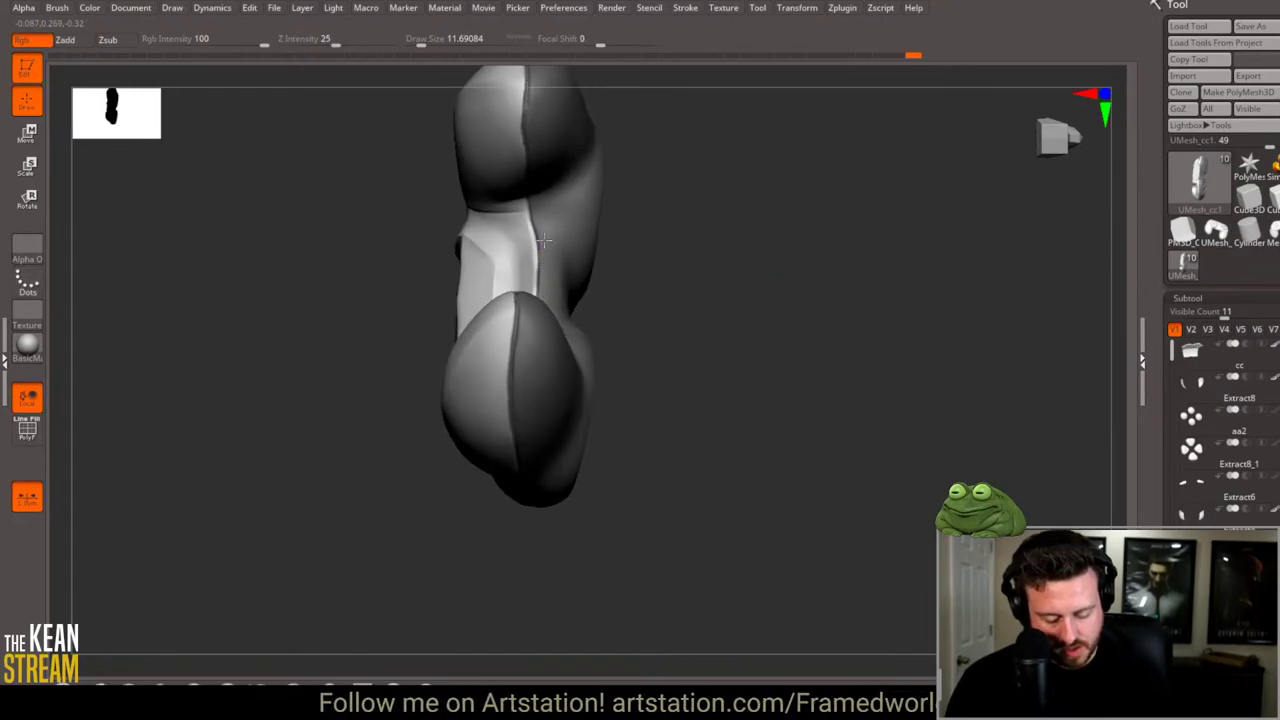
left_click_drag(720, 203, 697, 343)
Step: Isolate the button and seam pieces by their polygroups using PolyF
key("shift+f")
left_click(568, 429, "ctrl+shift")
key("shift+f")
left_click(757, 331, "ctrl+shift")
left_click(813, 318, "ctrl+shift")
Step: Reposition a button with the Move gizmo, then unhide all pieces and return to Draw mode
key("w")
left_click_drag(397, 357, 578, 233, "alt")
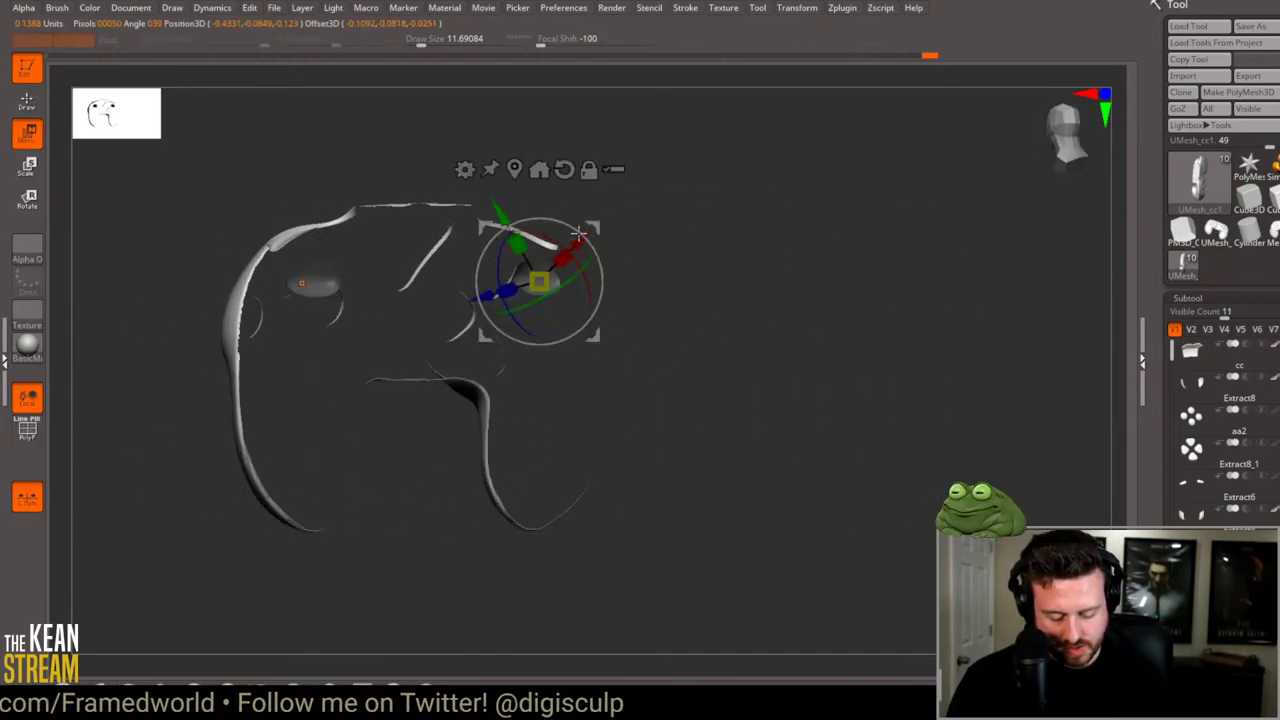
key("q")
key("w")
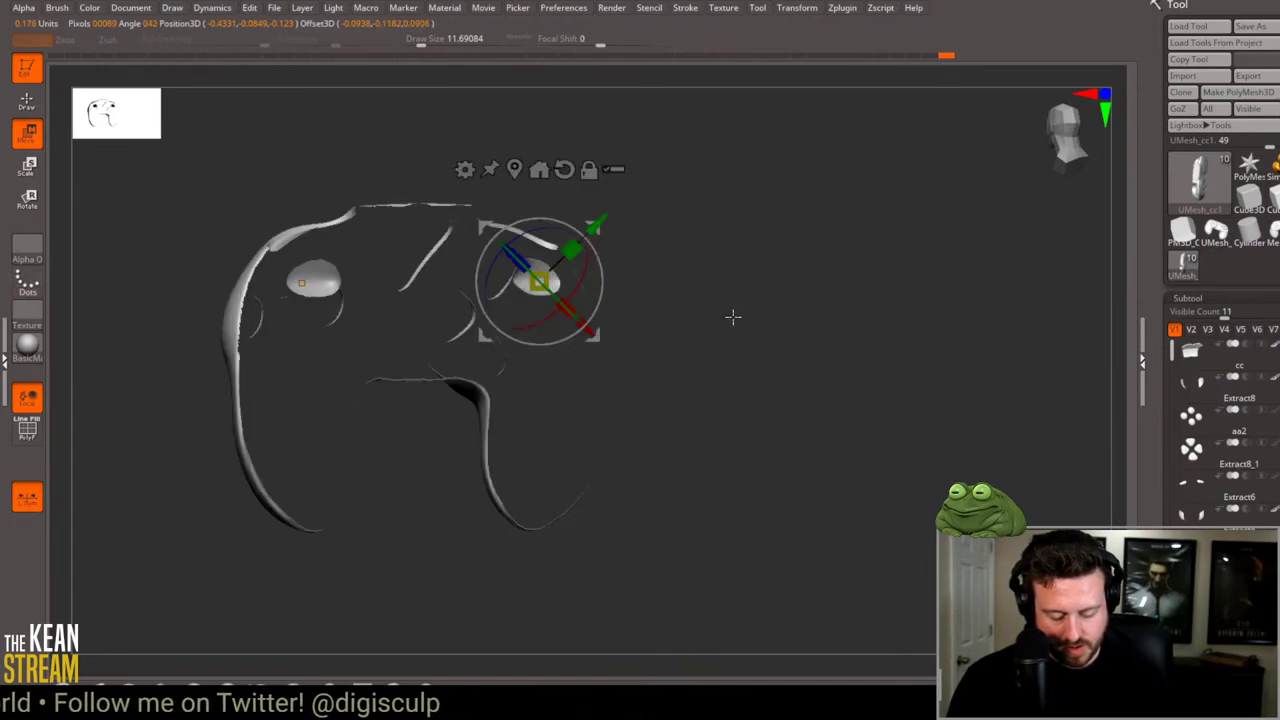
left_click(731, 329, "ctrl+shift")
mouse_move(737, 329)
left_mouse_down()
mouse_move(709, 340)
mouse_move(748, 318)
mouse_move(756, 365)
left_mouse_up()
left_click(748, 318, "ctrl+shift")
key("q")
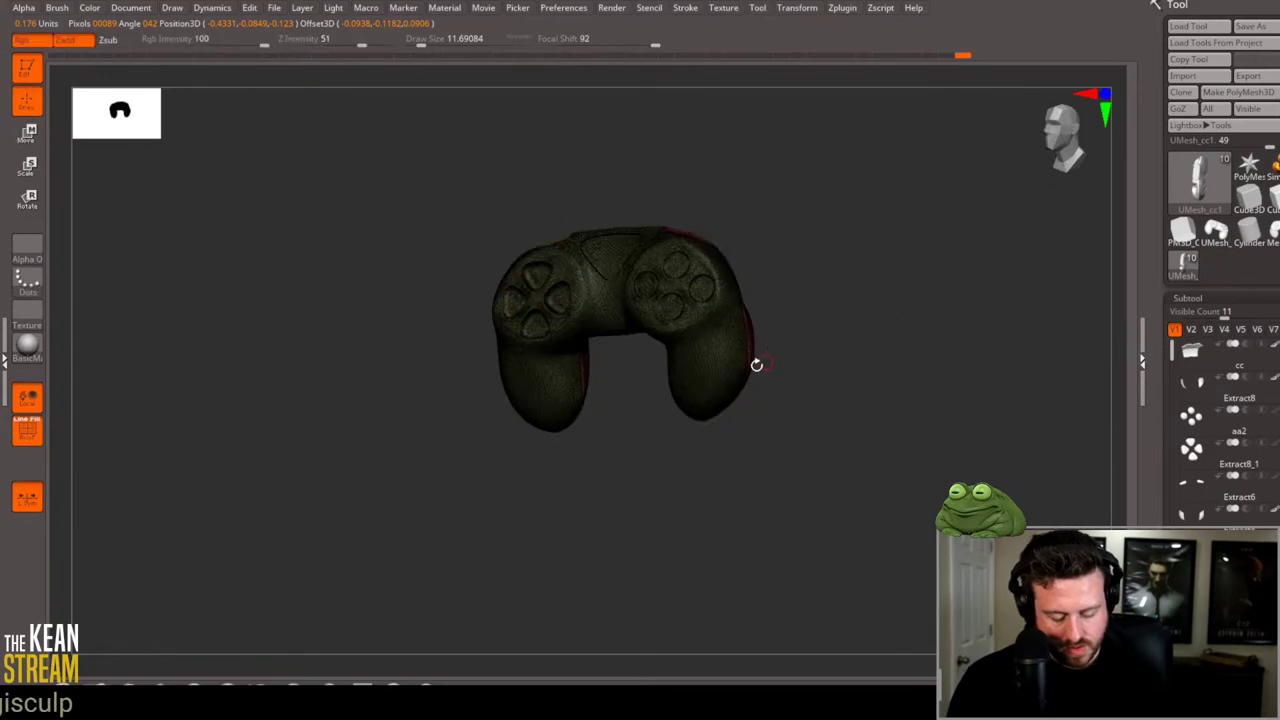
Step: Check the grip's wireframe, choose the SelectLasso brush, and bring up Tool > Geometry
left_click_drag(867, 314, 758, 429)
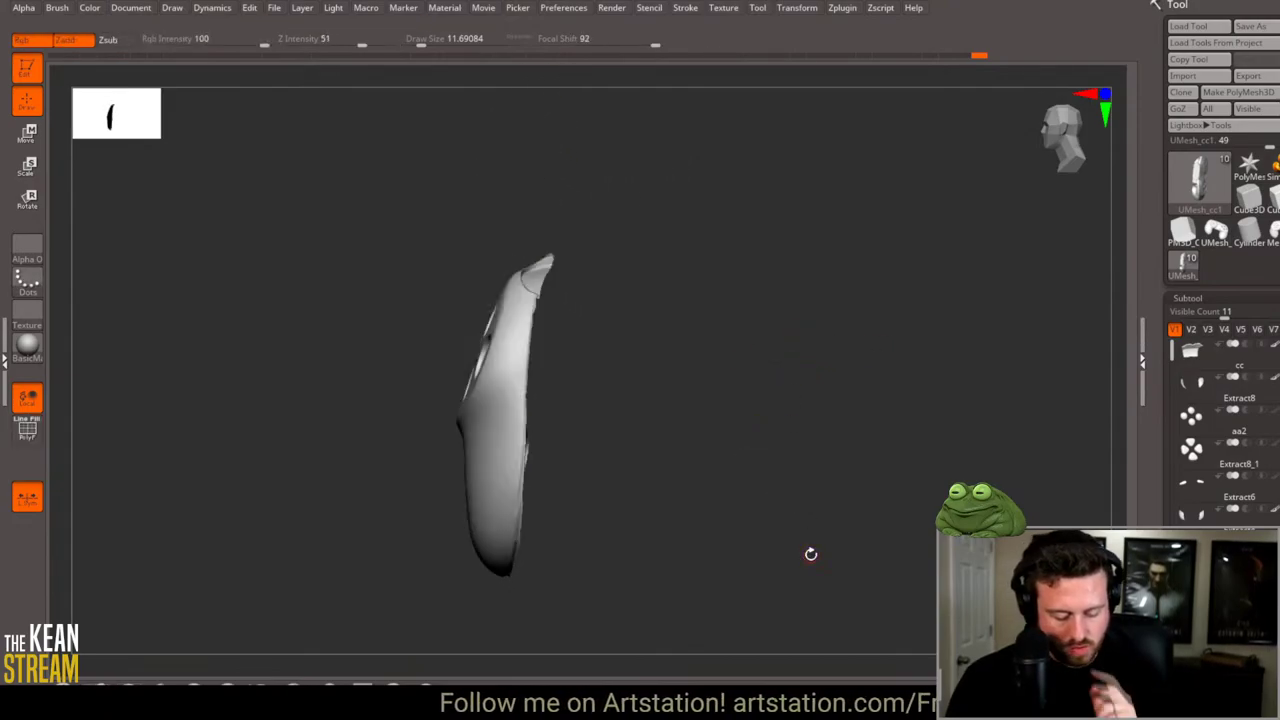
key("shift+f")
key("ctrl")
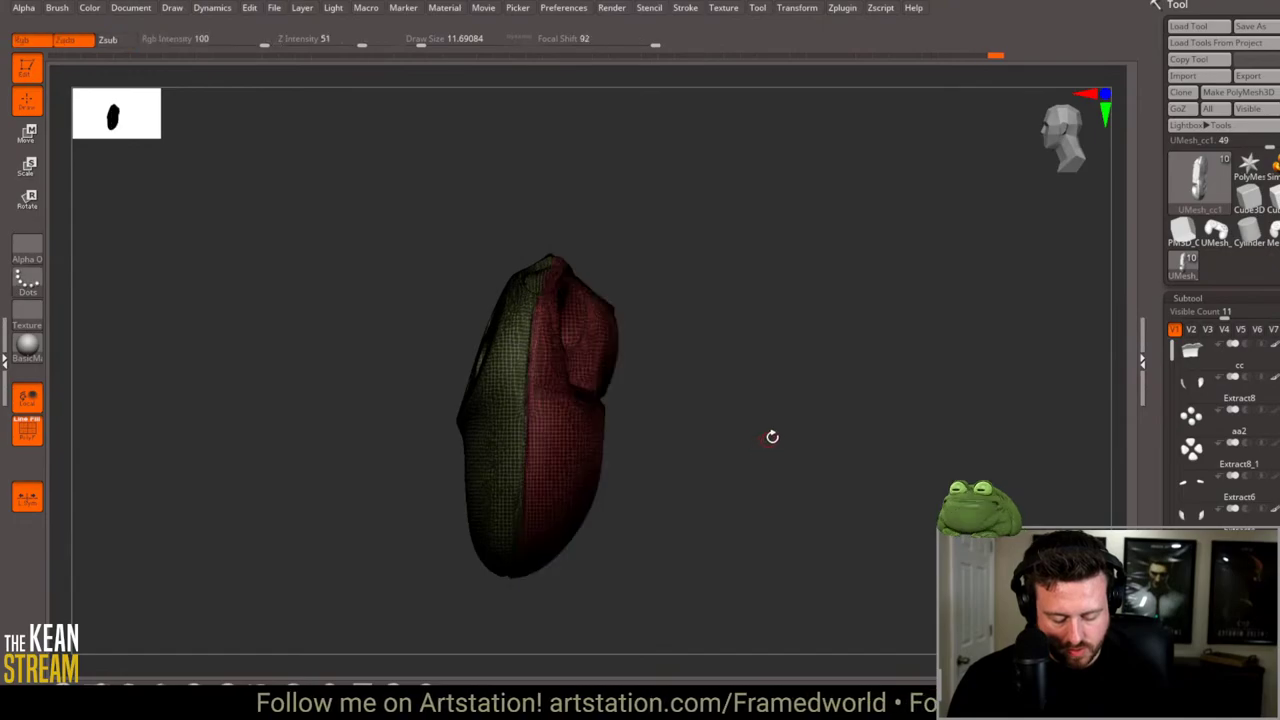
key("b")
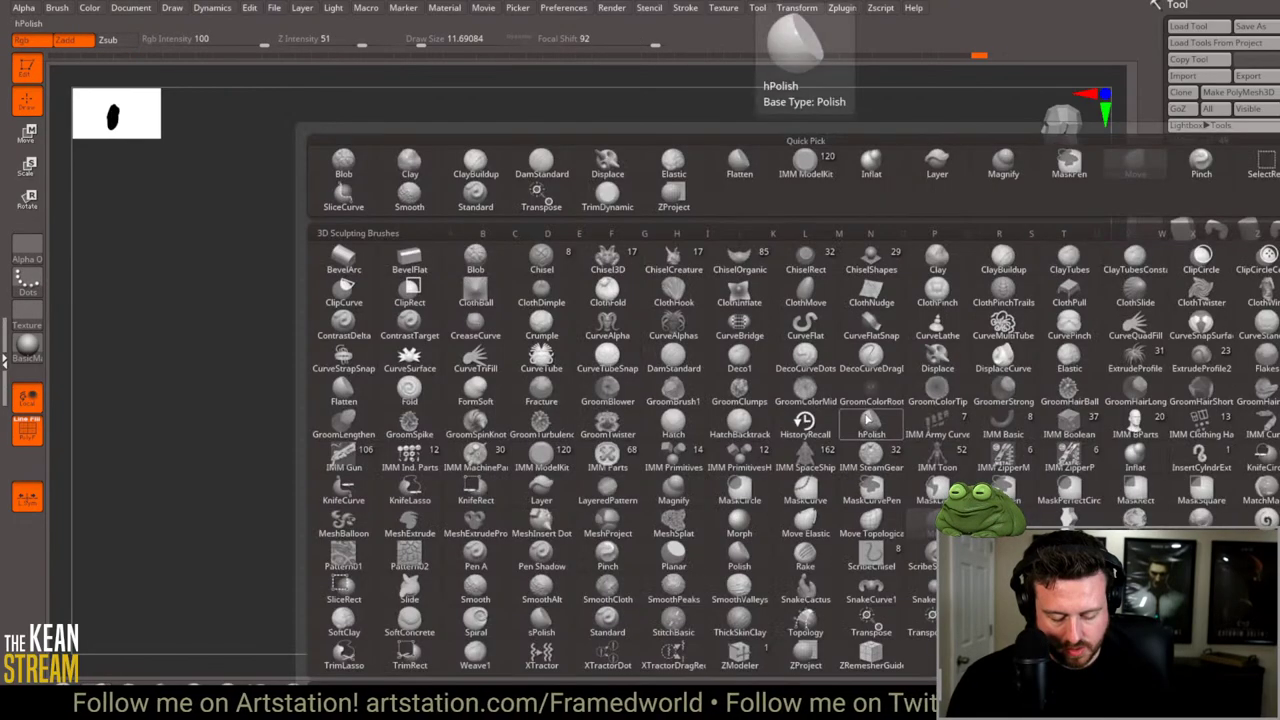
key("s")
key("Escape")
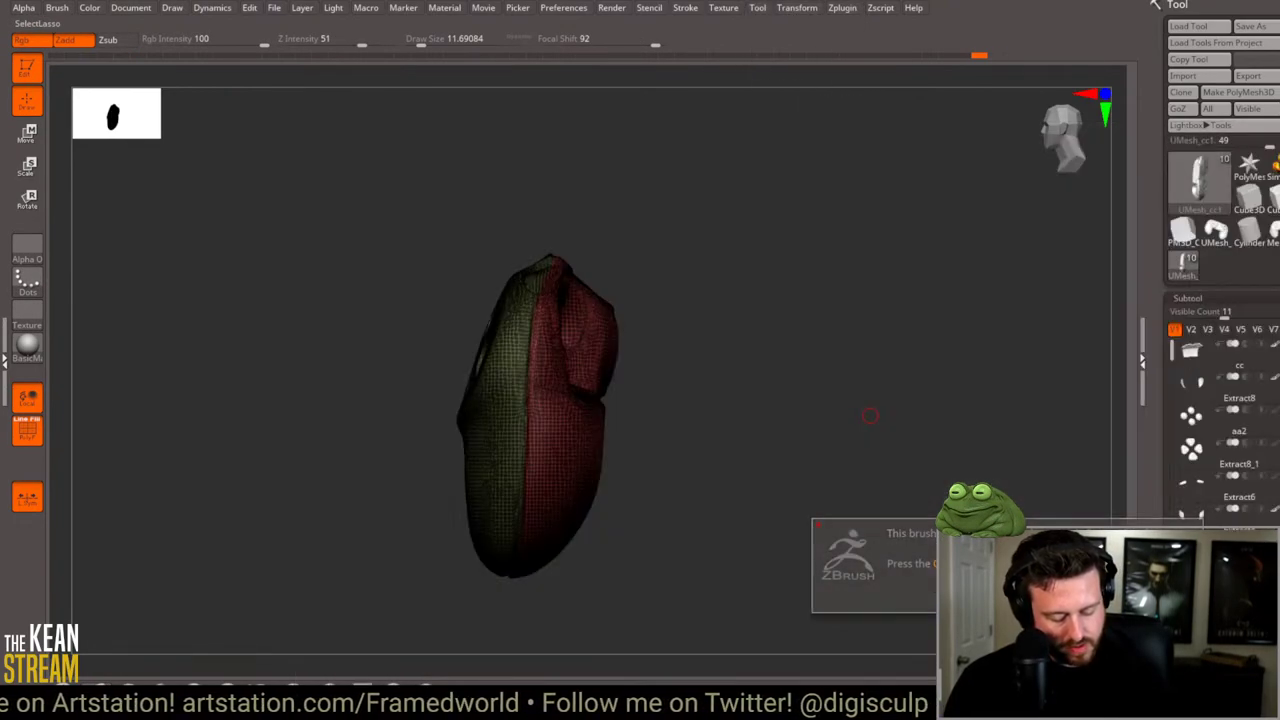
left_click(1187, 298)
key("shift+f")
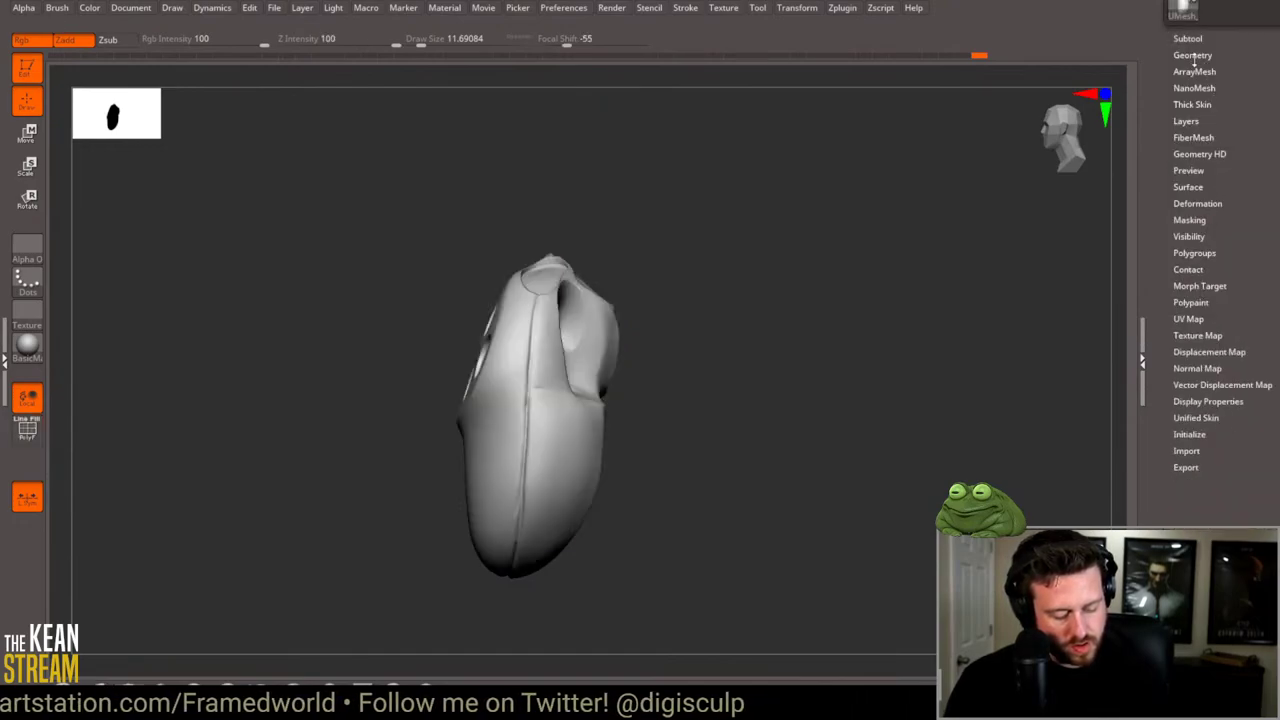
left_click(1198, 57)
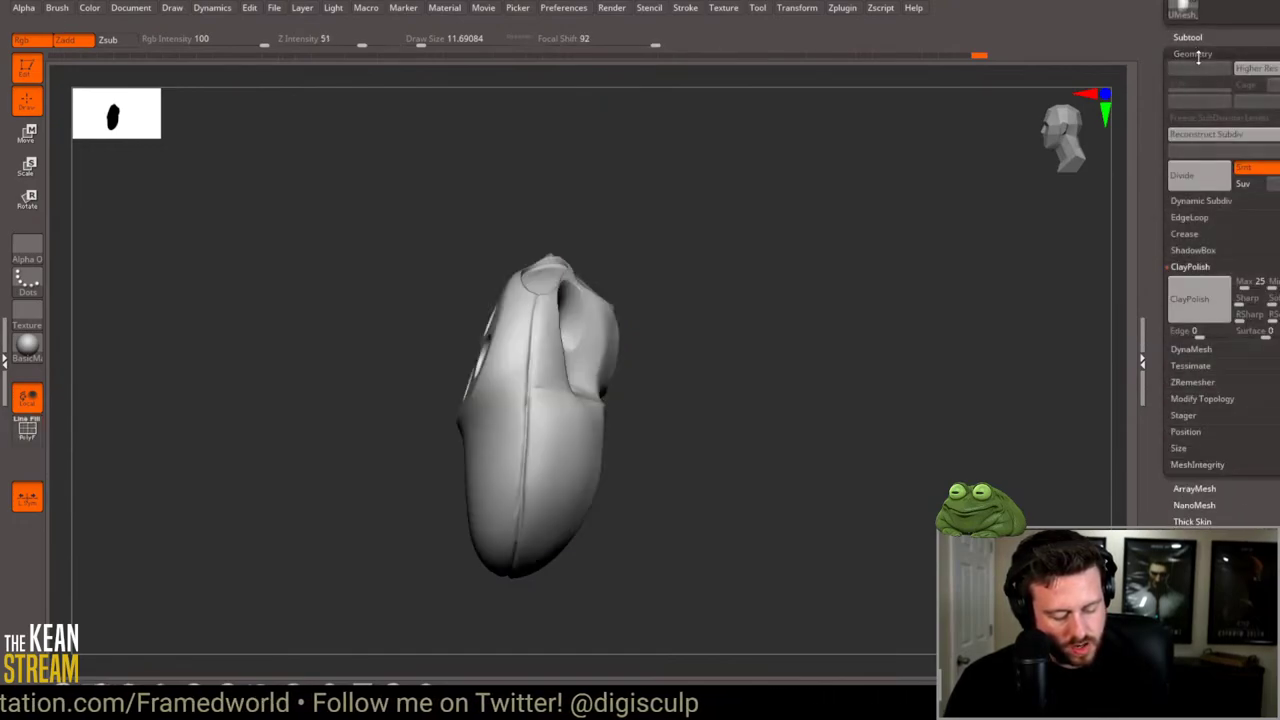
Step: Turn on Groups in the DynaMesh settings and bring the controller to a front view
left_click(1200, 349)
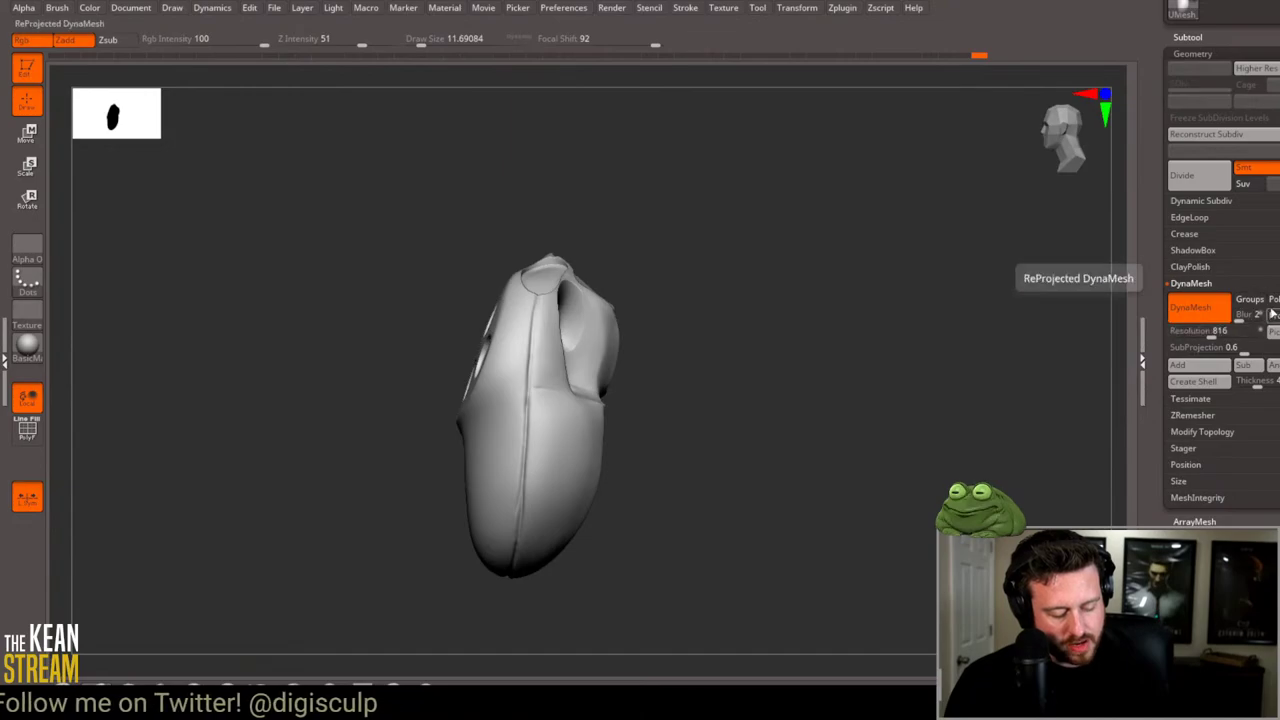
left_click(1249, 299)
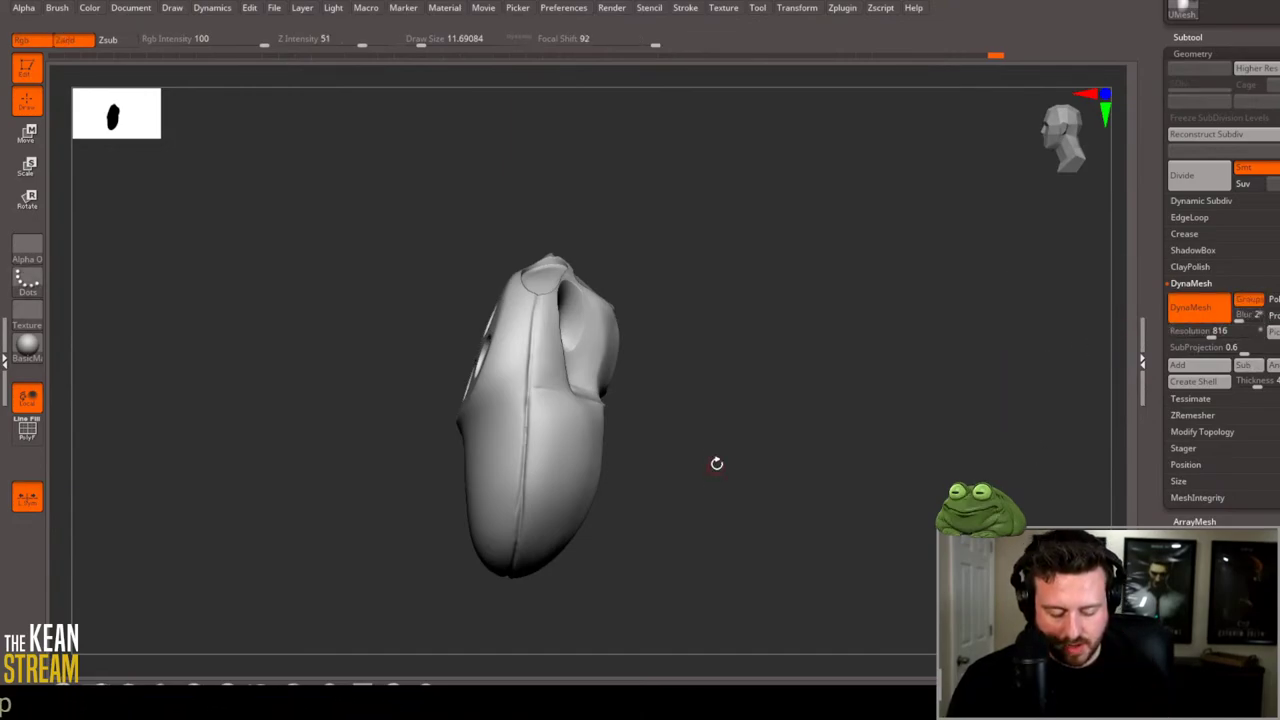
left_click_drag(686, 485, 598, 485)
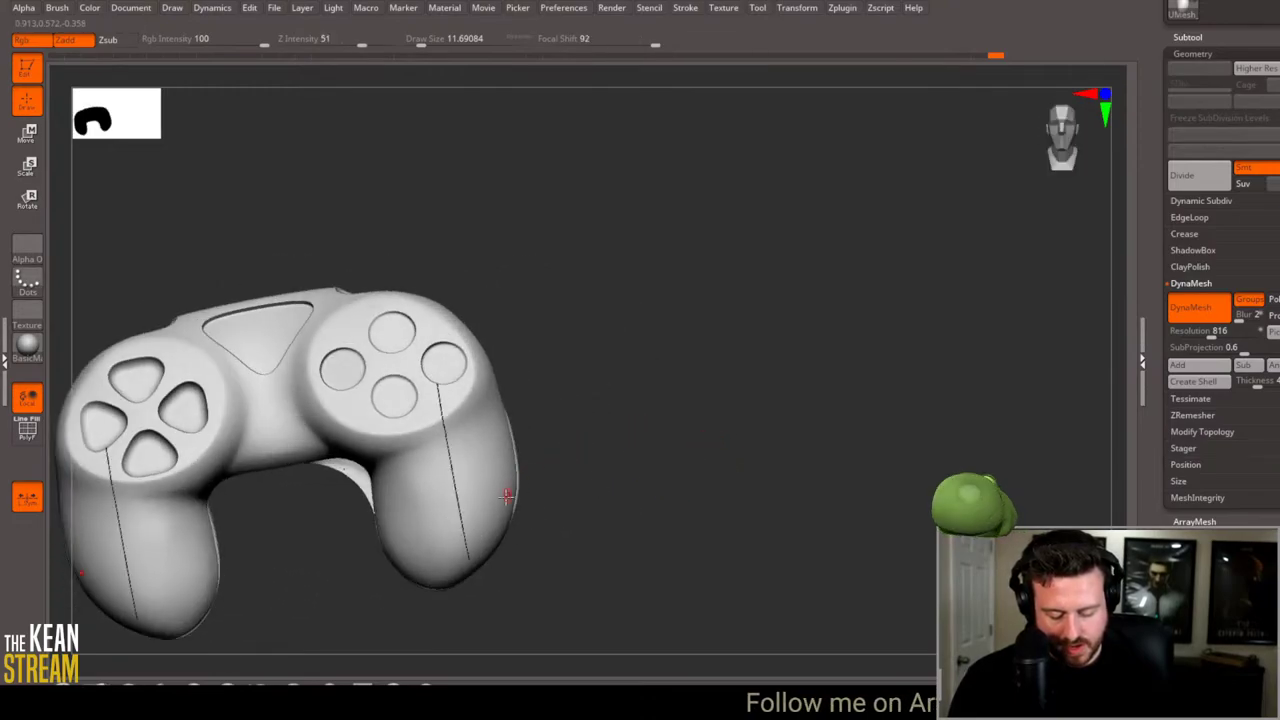
mouse_move(651, 419)
left_mouse_down()
mouse_move(613, 426)
mouse_move(634, 420)
left_mouse_up()
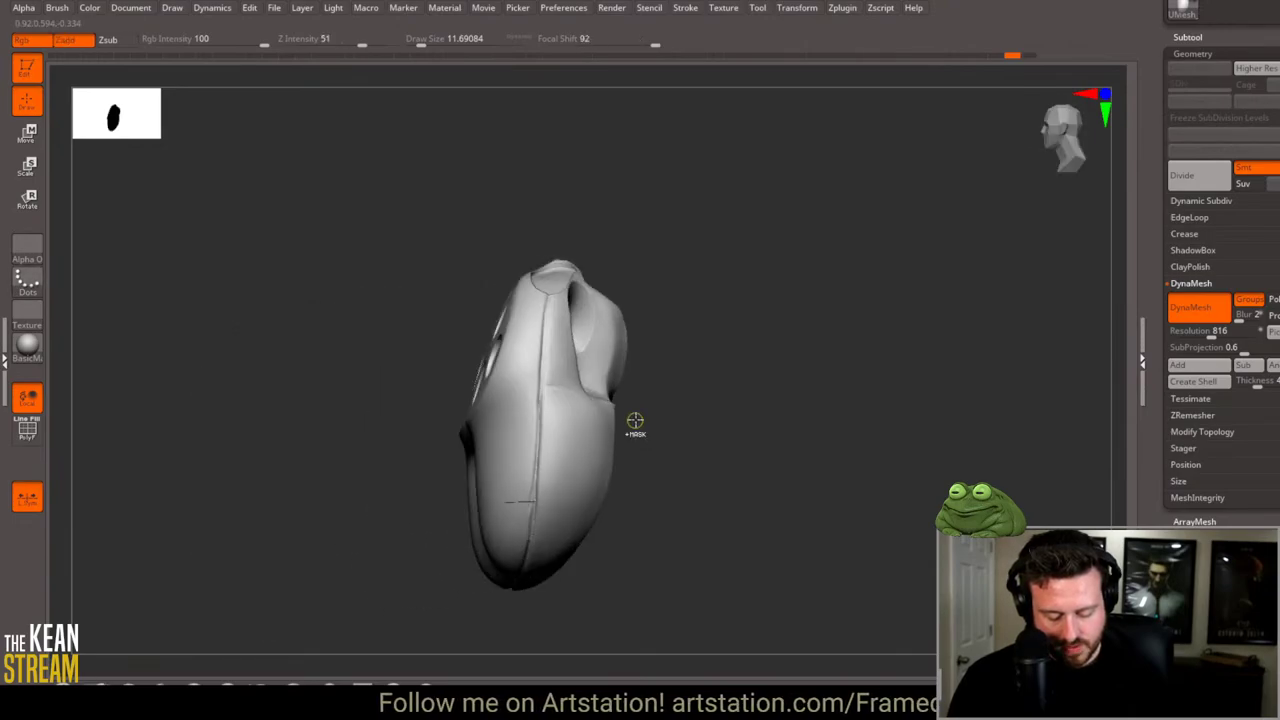
left_click_drag(572, 476, 720, 423, "shift")
Step: DynaMesh the body at resolution 816 and review the separate panels with PolyF
key("shift+f")
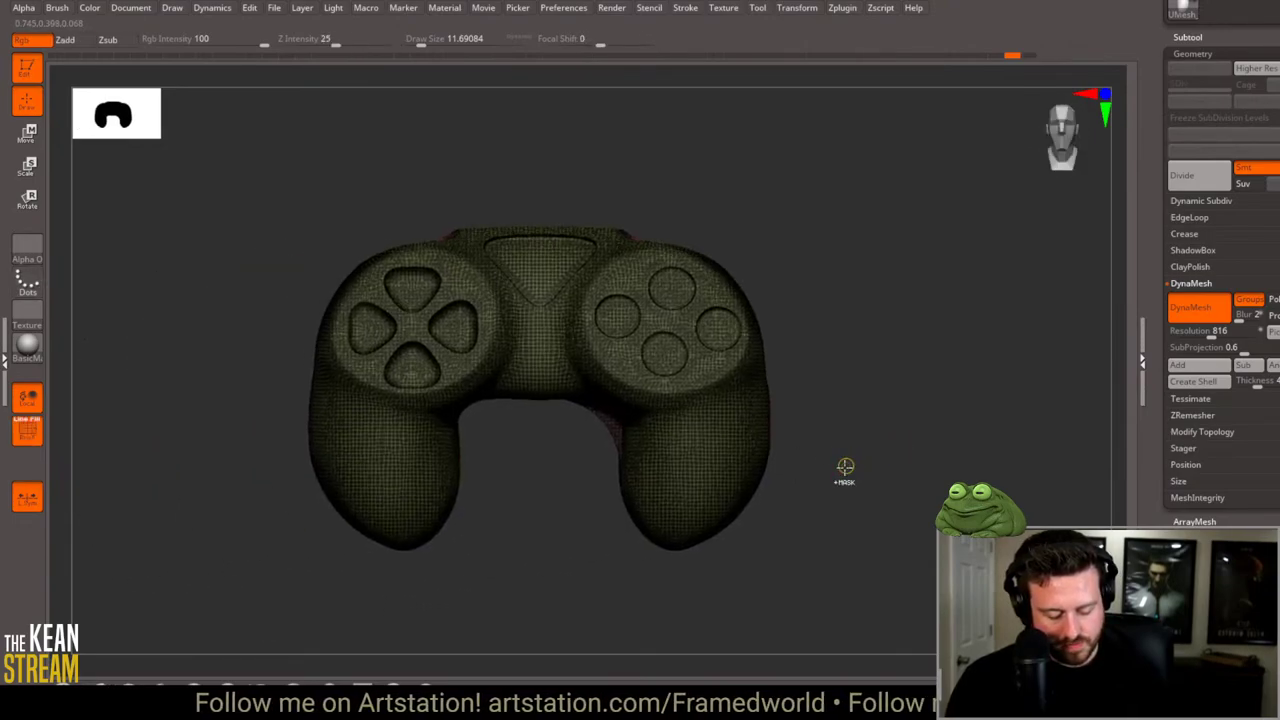
key("shift+f")
mouse_move(863, 463)
left_mouse_down()
mouse_move(877, 460)
mouse_move(837, 471)
mouse_move(774, 457)
mouse_move(616, 575)
mouse_move(780, 466)
mouse_move(766, 463)
mouse_move(860, 437)
left_mouse_up()
key("ctrl")
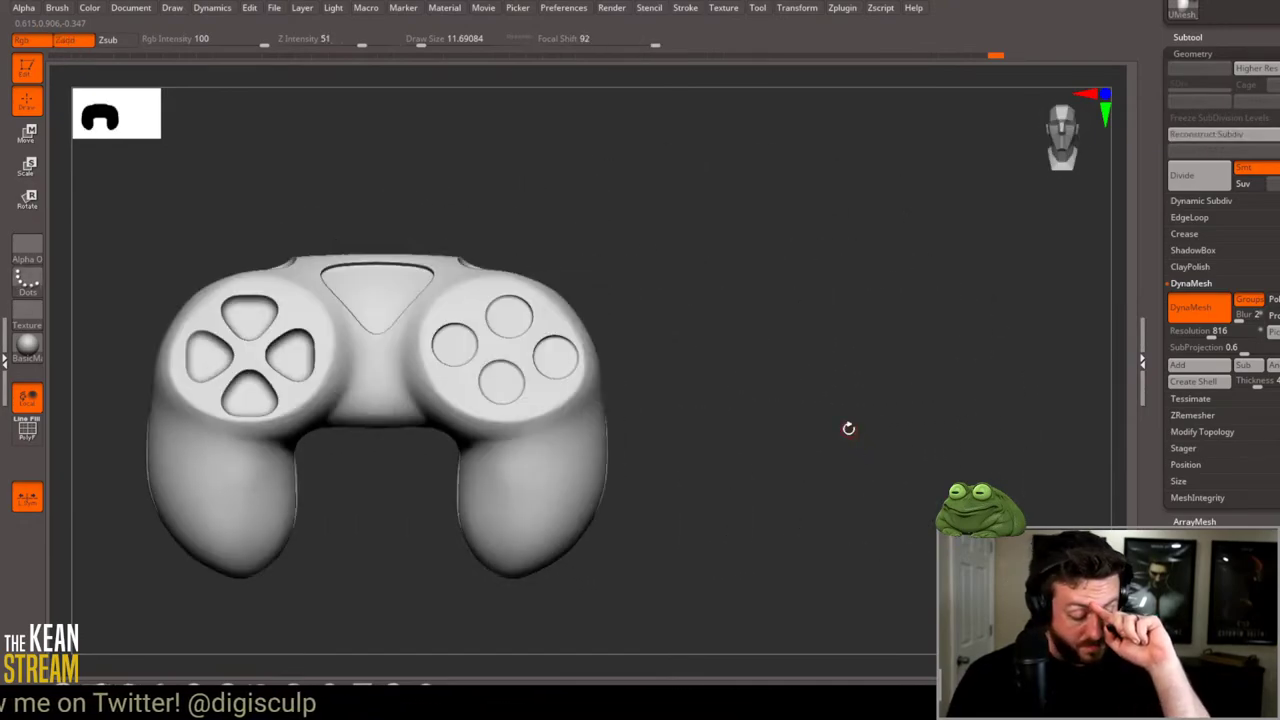
left_click(1191, 284)
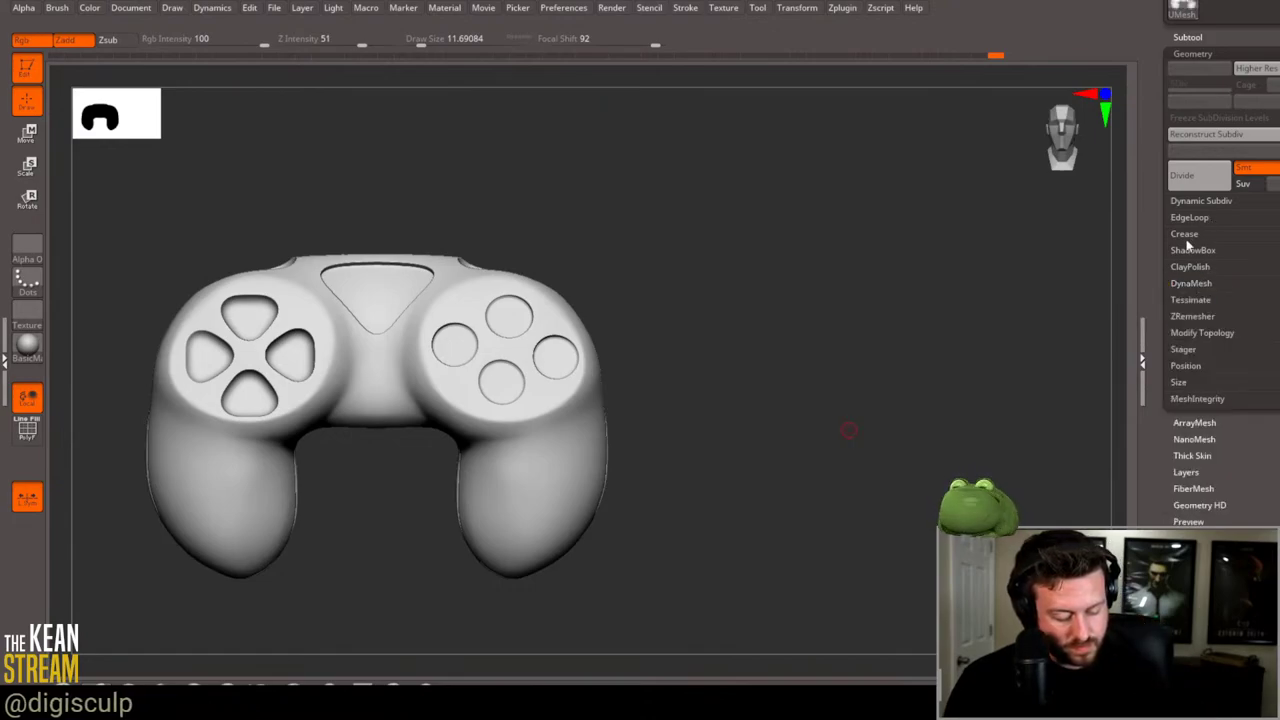
key("shift+f")
key("shift+f")
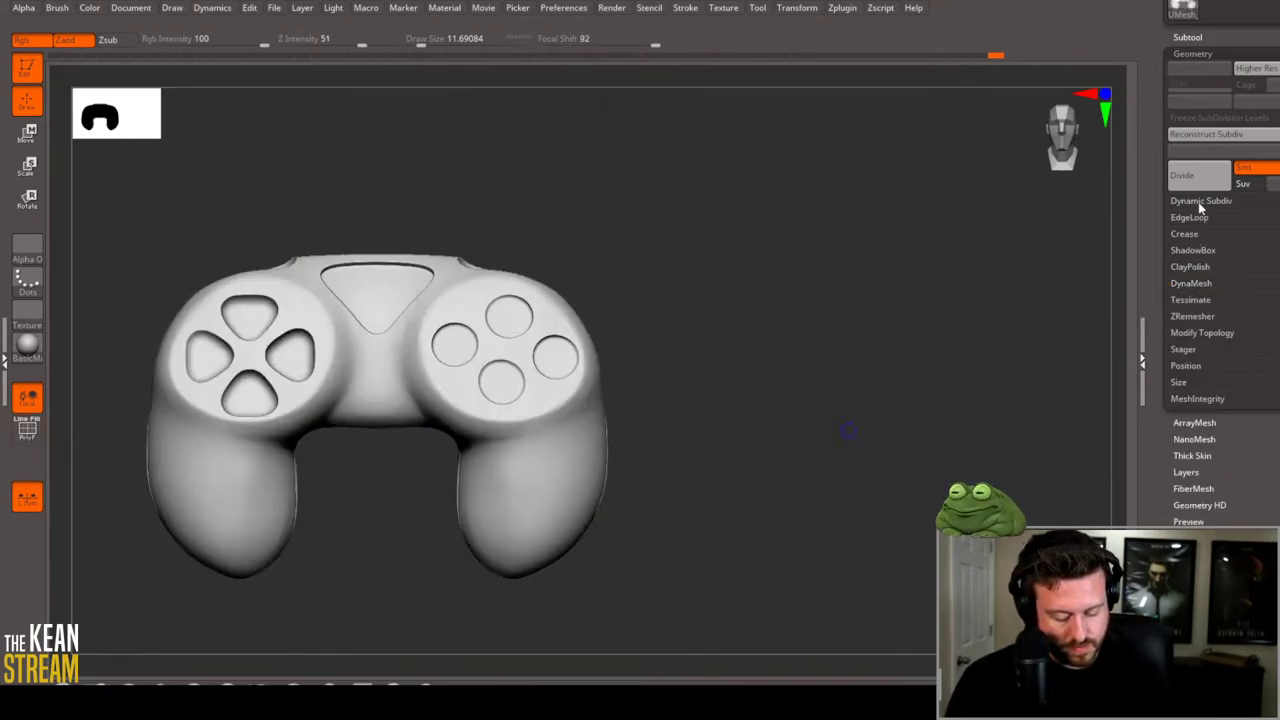
scroll(1232, 487, "down", 1)
Step: Show the Geometry palette's edge loop options after checking the subtool list
left_click(1187, 34)
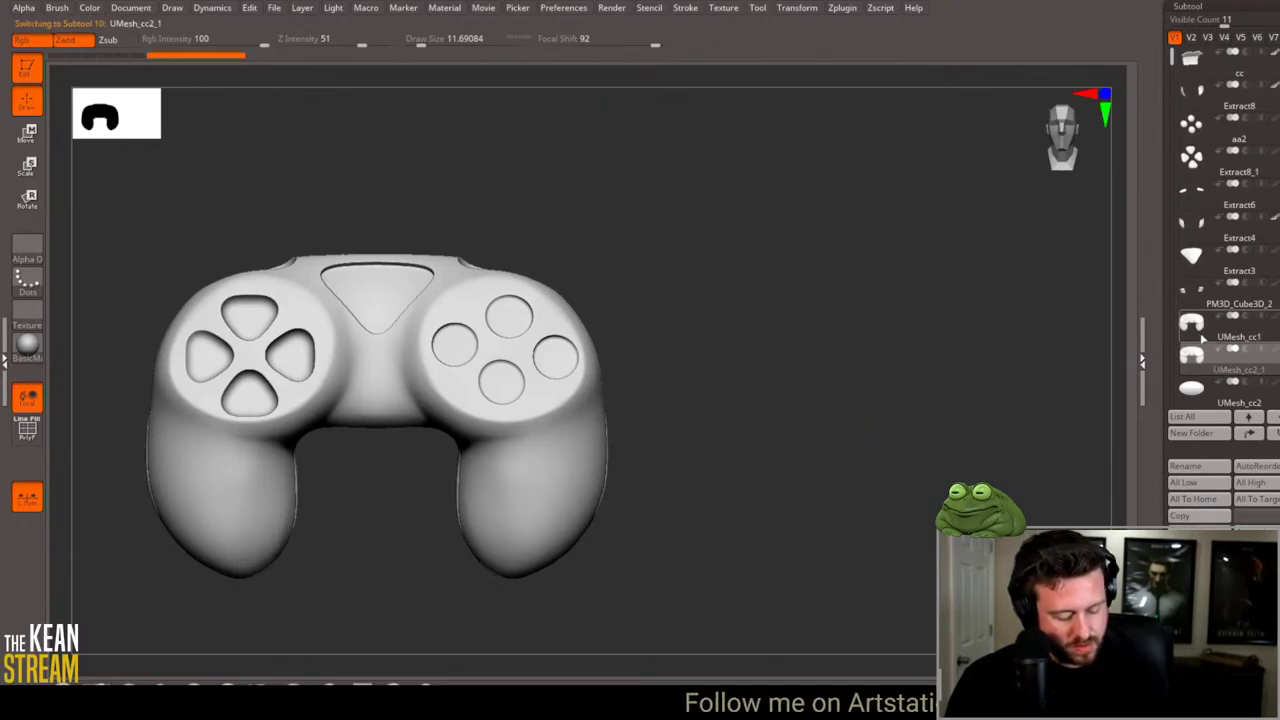
left_click(1187, 6)
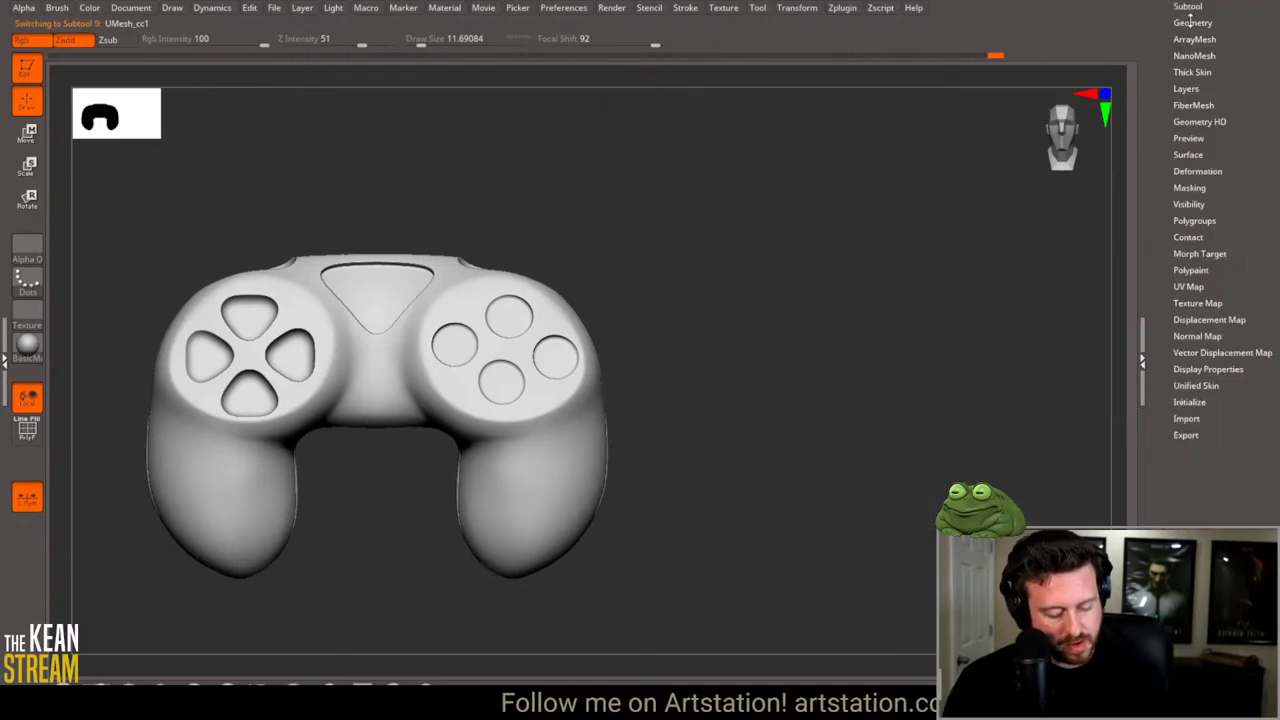
left_click(1192, 21)
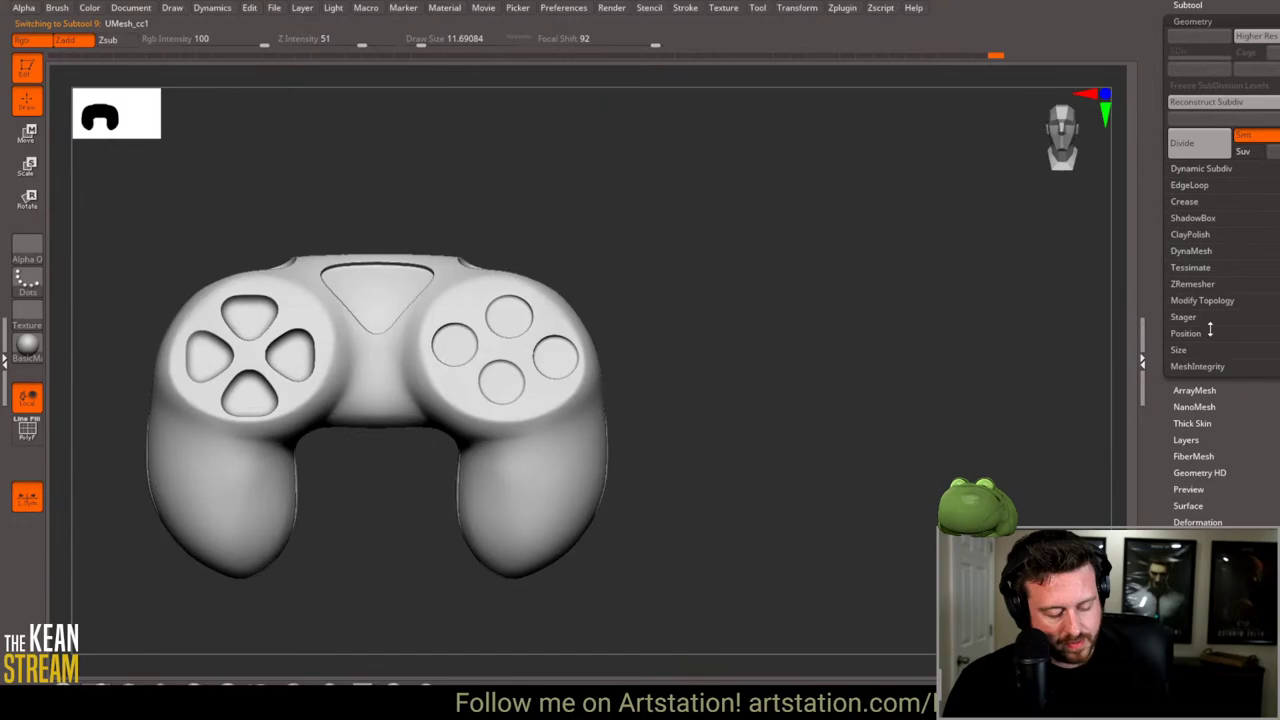
left_click(1192, 186)
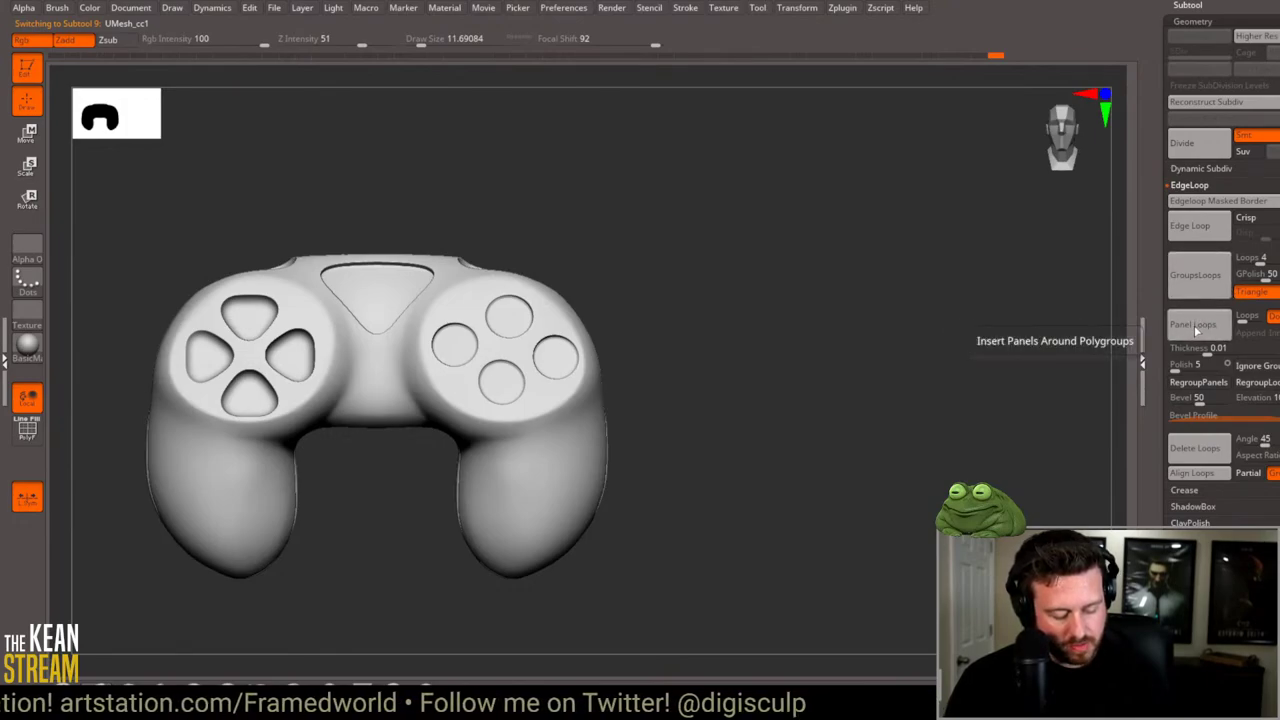
Step: Set the panel loop Polish to 14, then select the UMesh_cc1 body subtool
left_click_drag(740, 443, 734, 443)
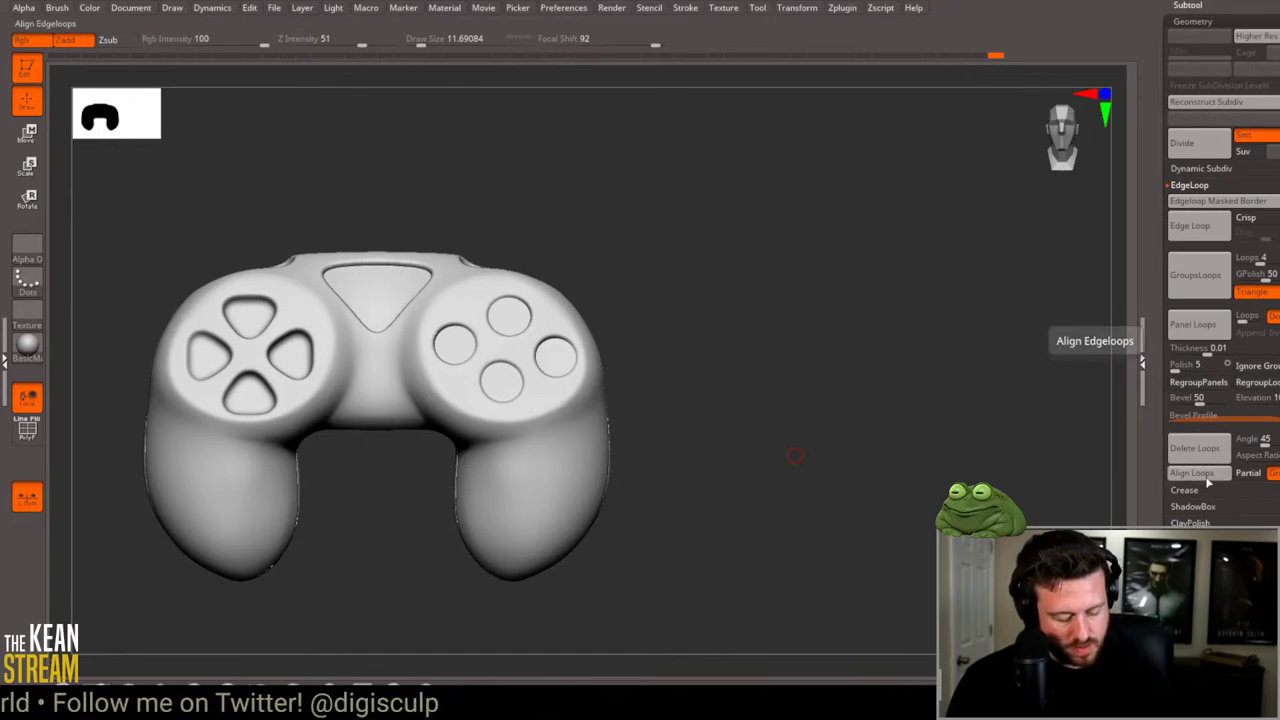
left_click_drag(1099, 460, 934, 552)
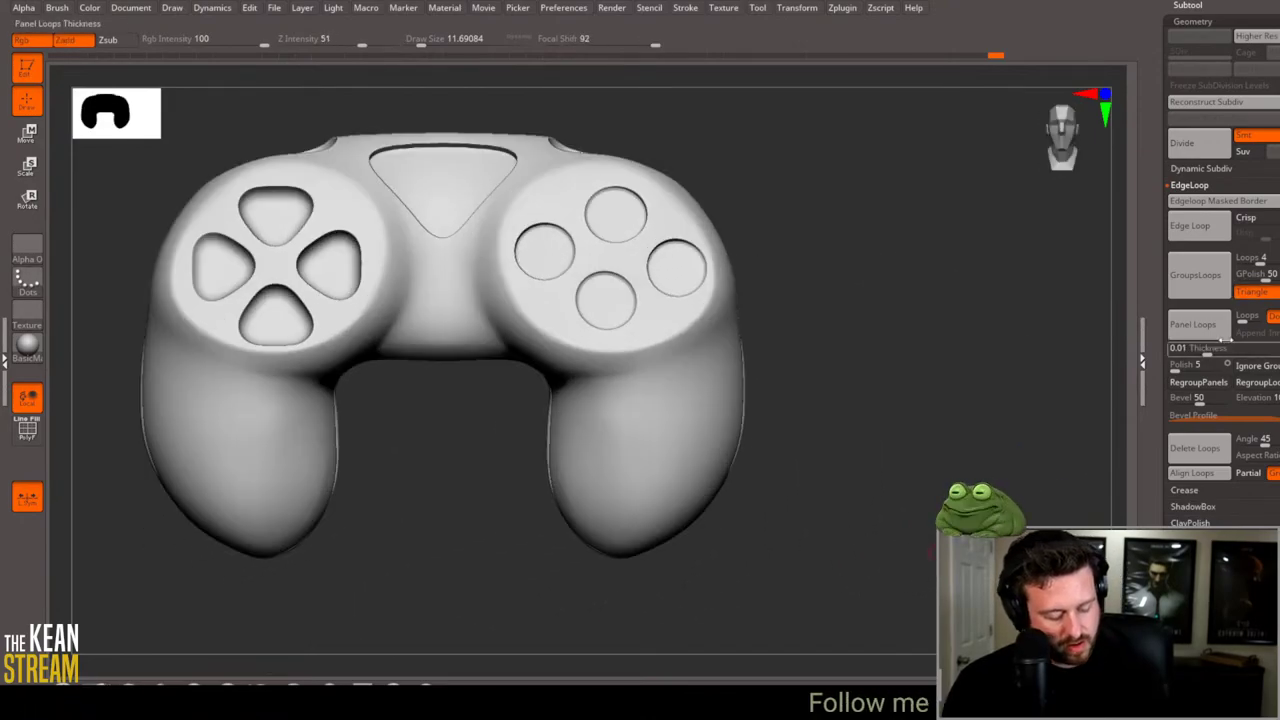
left_click(1176, 370)
type("14")
key("Return")
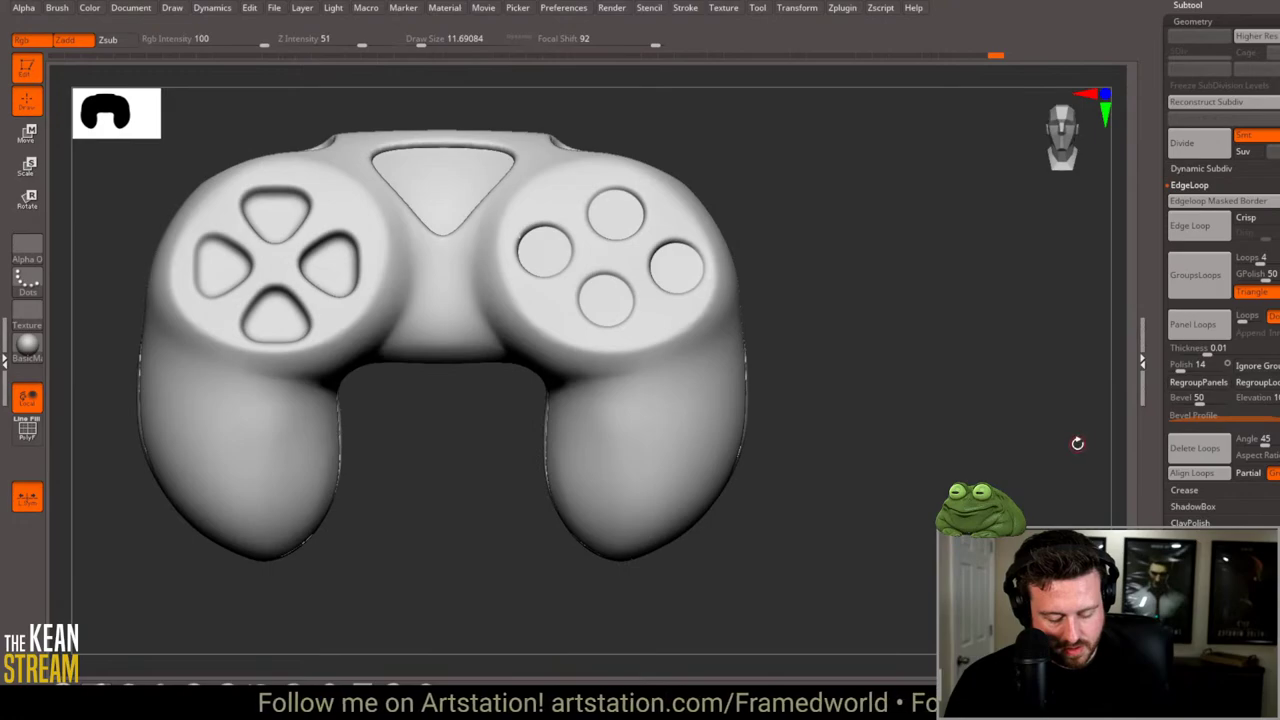
scroll(1253, 119, "up", 5)
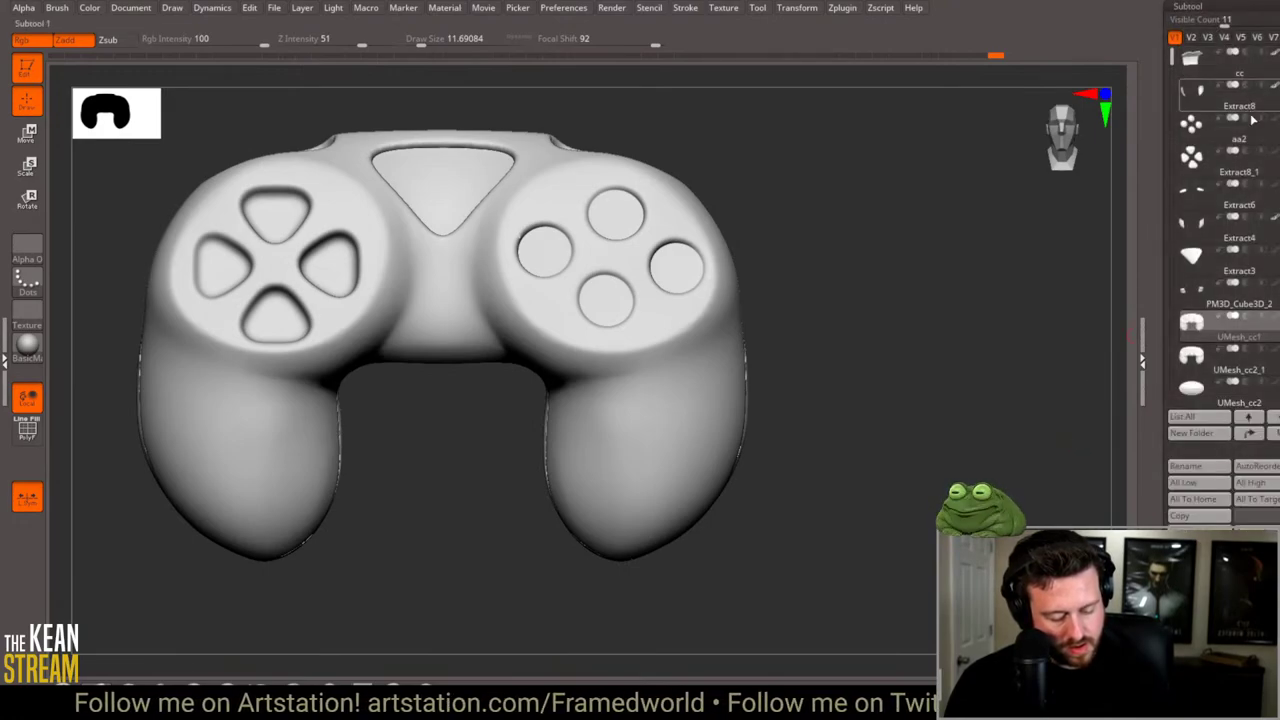
left_click(1276, 327)
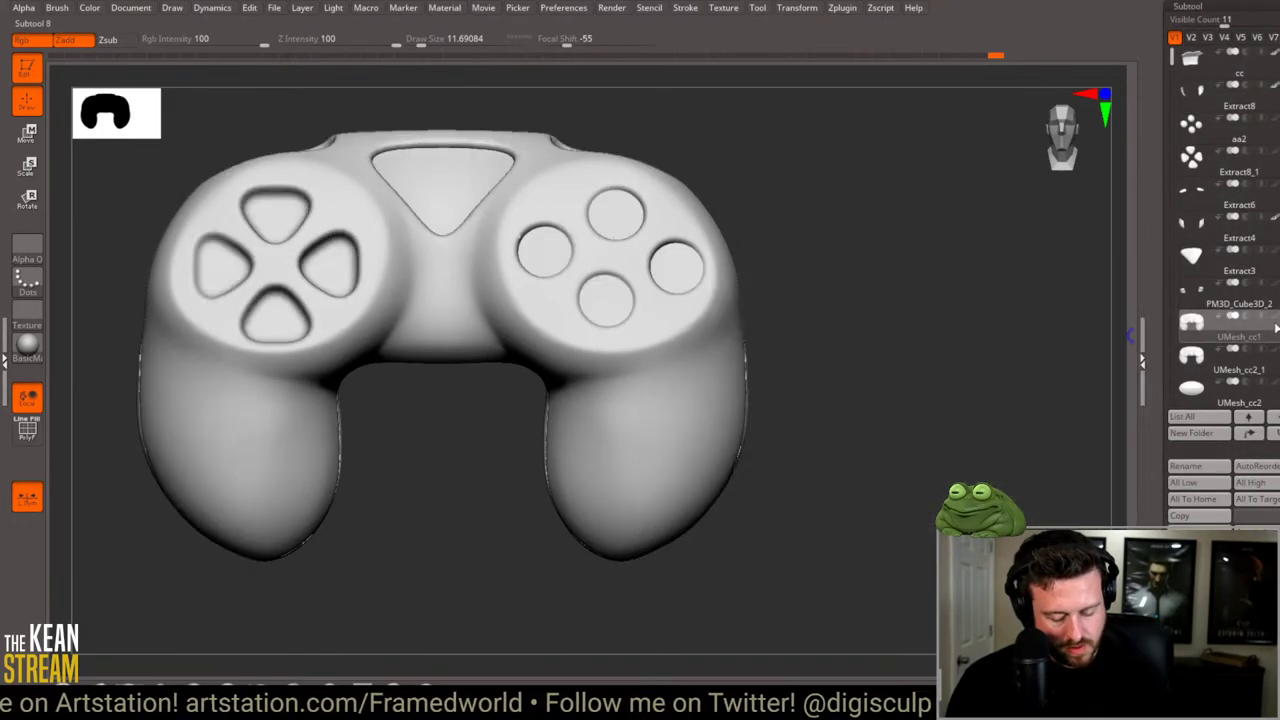
mouse_move(920, 374)
left_mouse_down()
mouse_move(897, 374)
mouse_move(960, 371)
mouse_move(932, 366)
left_mouse_up()
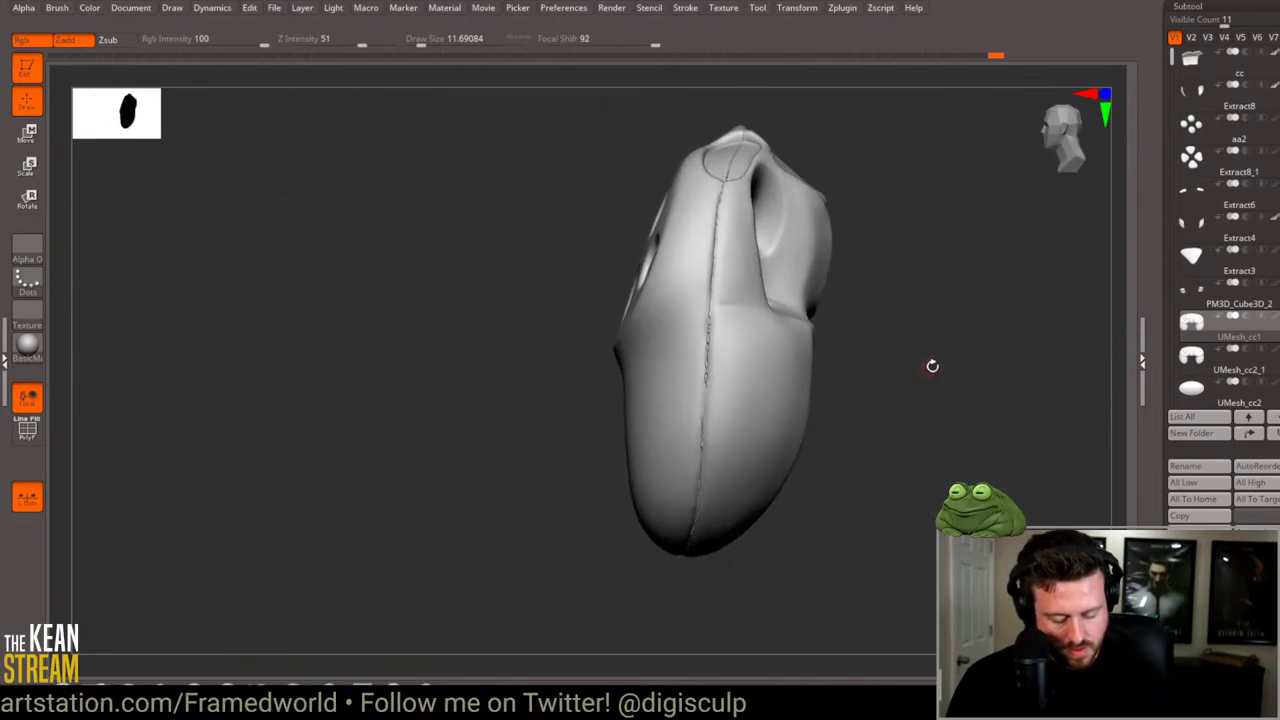
key("shift+f")
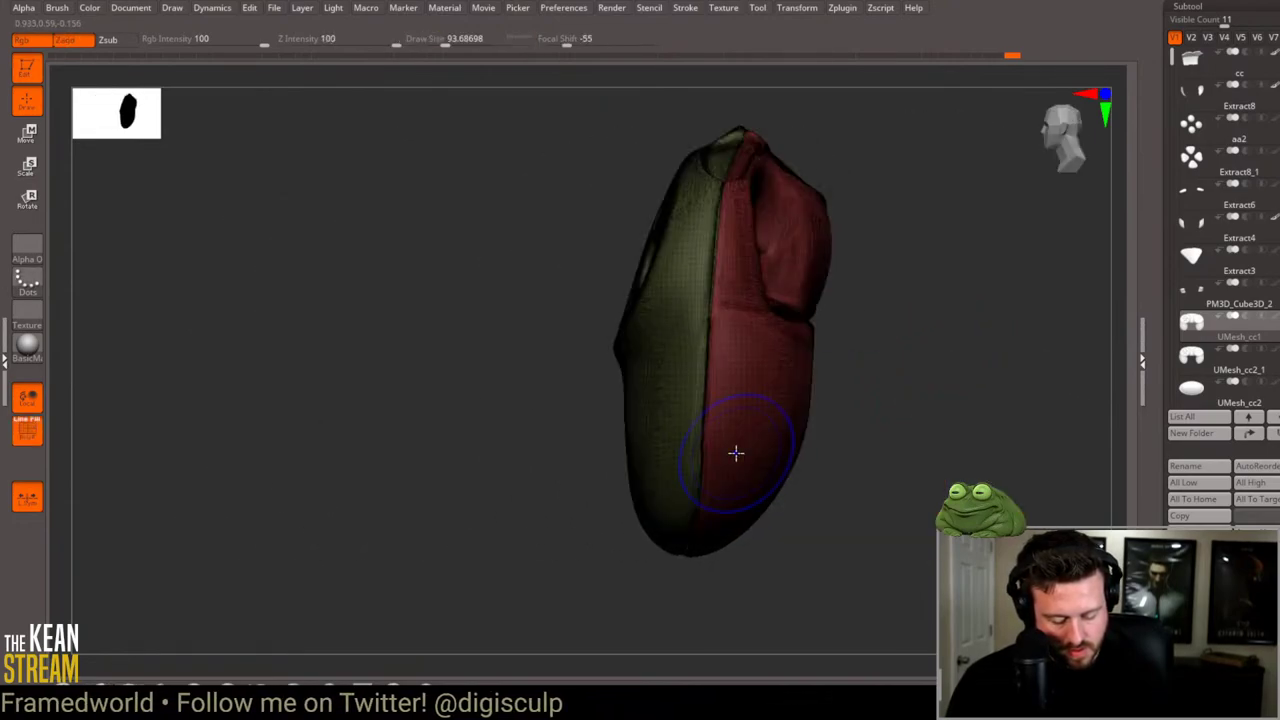
key("w")
left_click(669, 437)
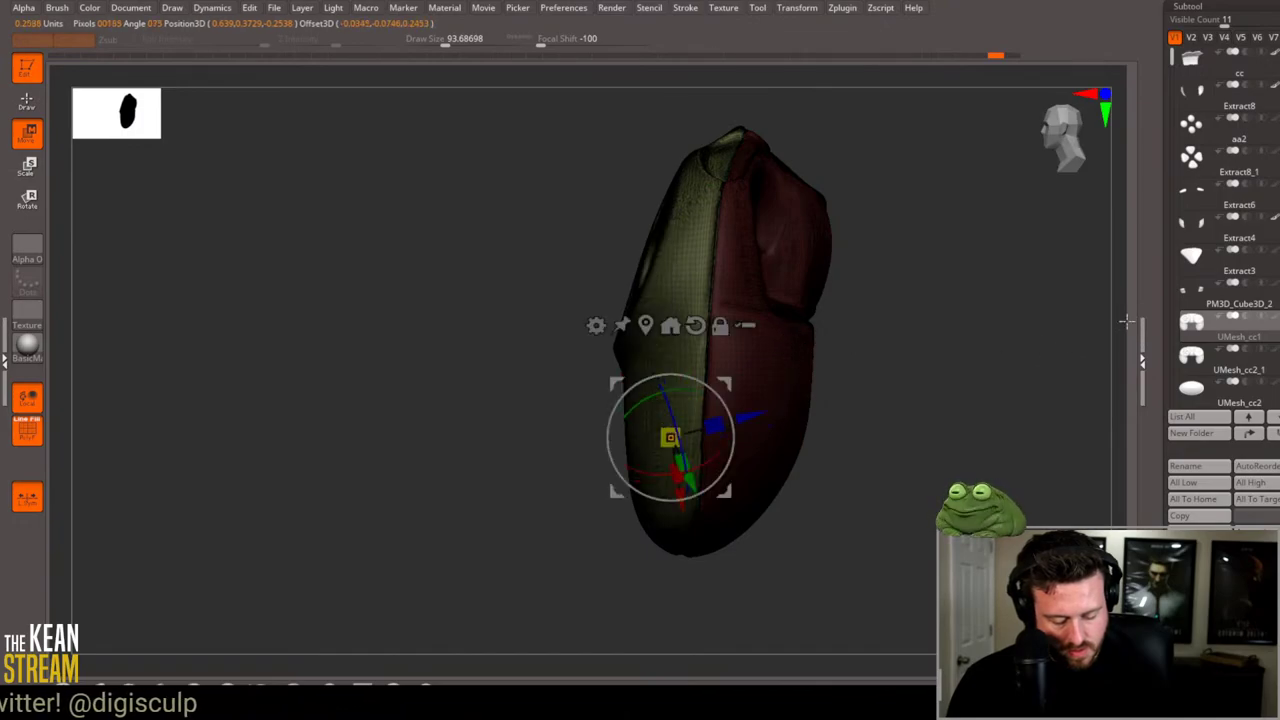
key("q")
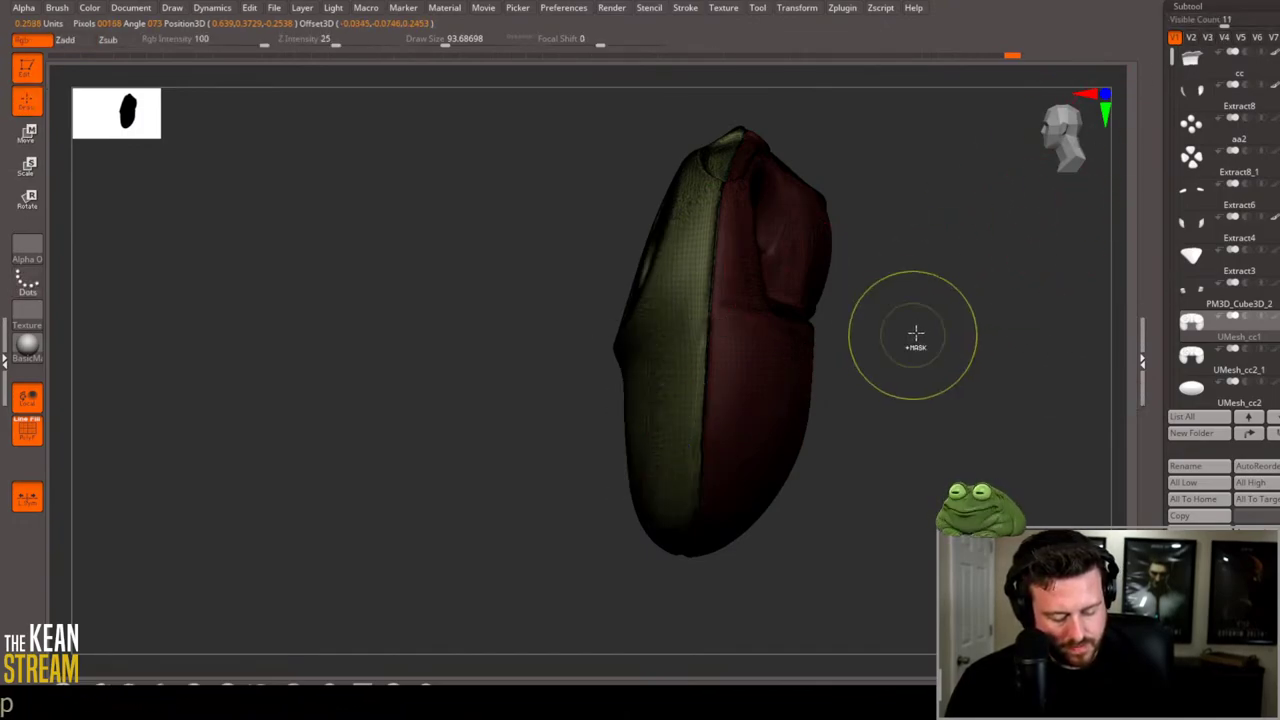
left_click(938, 352, "ctrl")
left_click(675, 450, "ctrl+shift")
left_click(840, 389, "ctrl+shift")
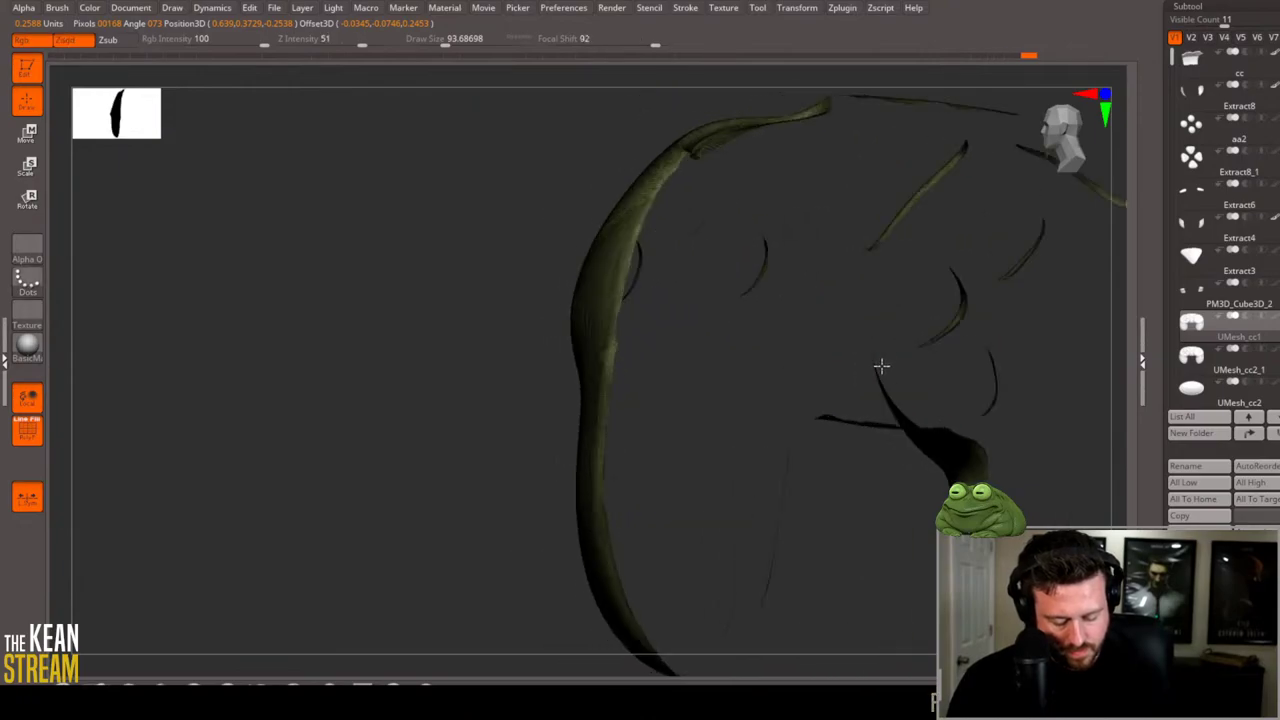
mouse_move(531, 557)
left_mouse_down()
mouse_move(874, 403)
mouse_move(959, 389)
mouse_move(900, 423)
left_mouse_up()
left_click(871, 417, "ctrl+shift")
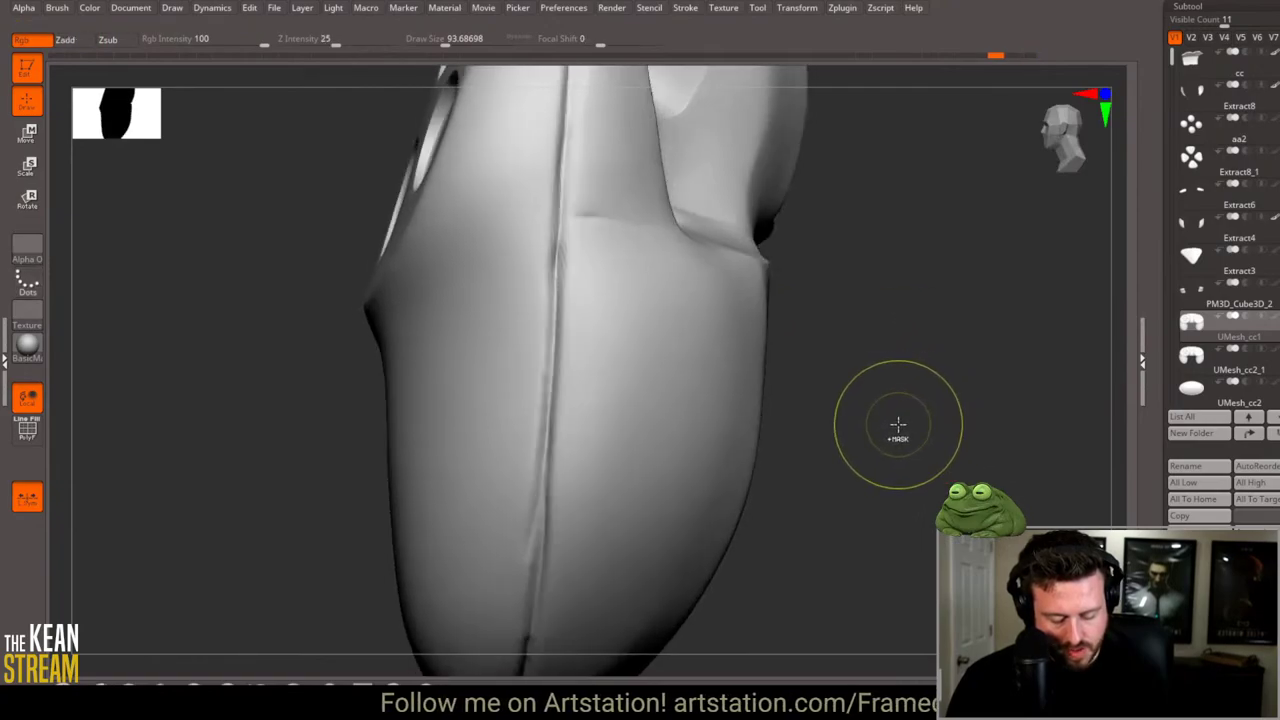
Step: Open the Geometry settings and enter an initial panel loop thickness of 0.001
left_click(1189, 6)
left_click(1195, 22)
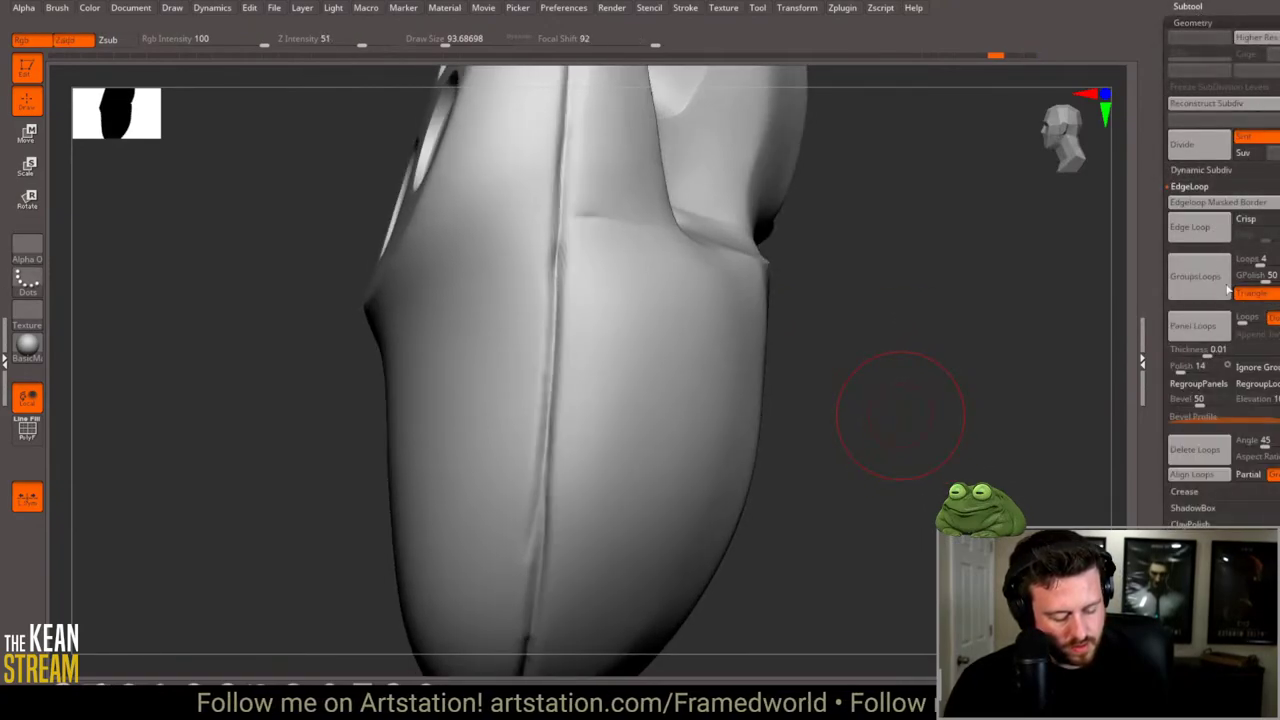
left_click(1222, 348)
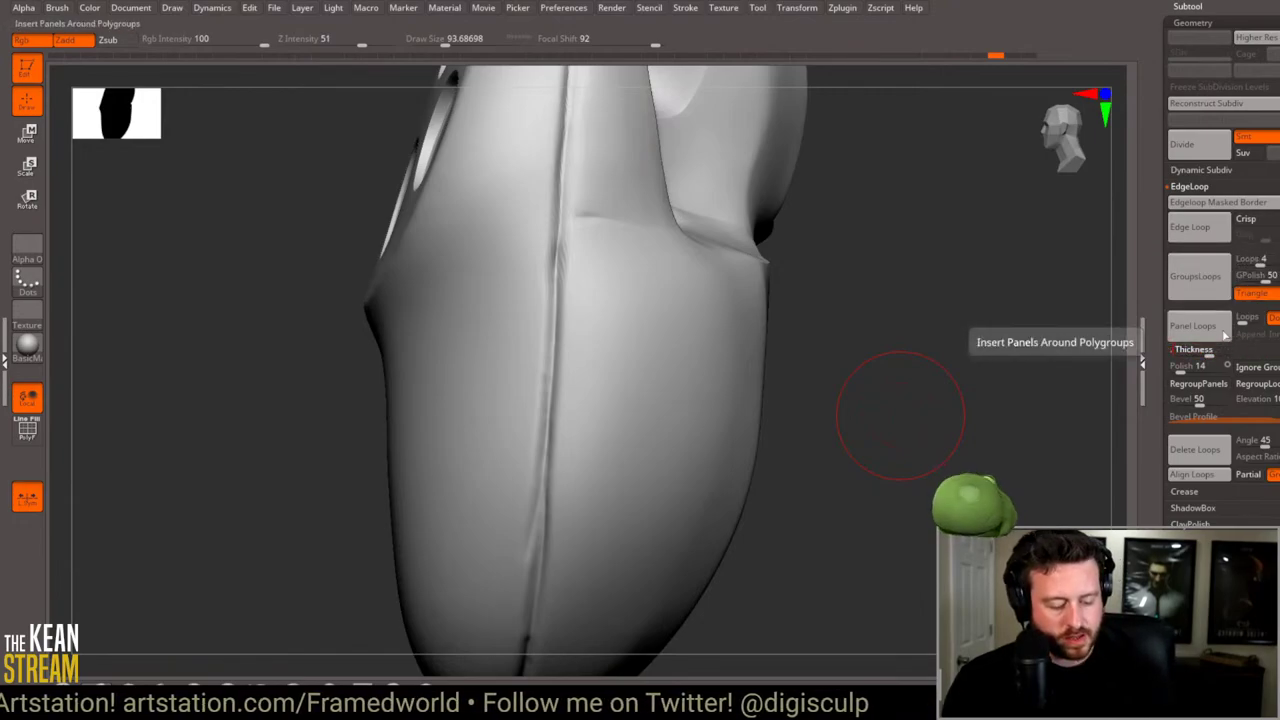
key("Return")
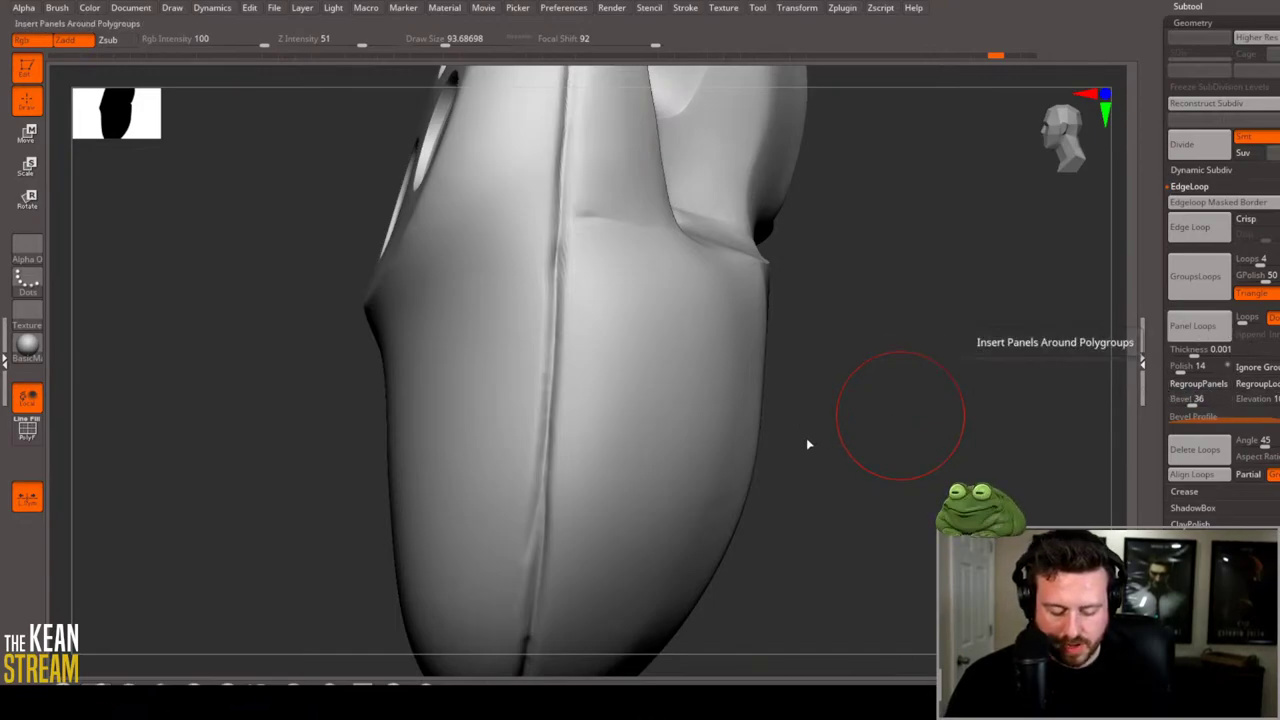
left_click_drag(808, 438, 805, 440)
key("shift+f")
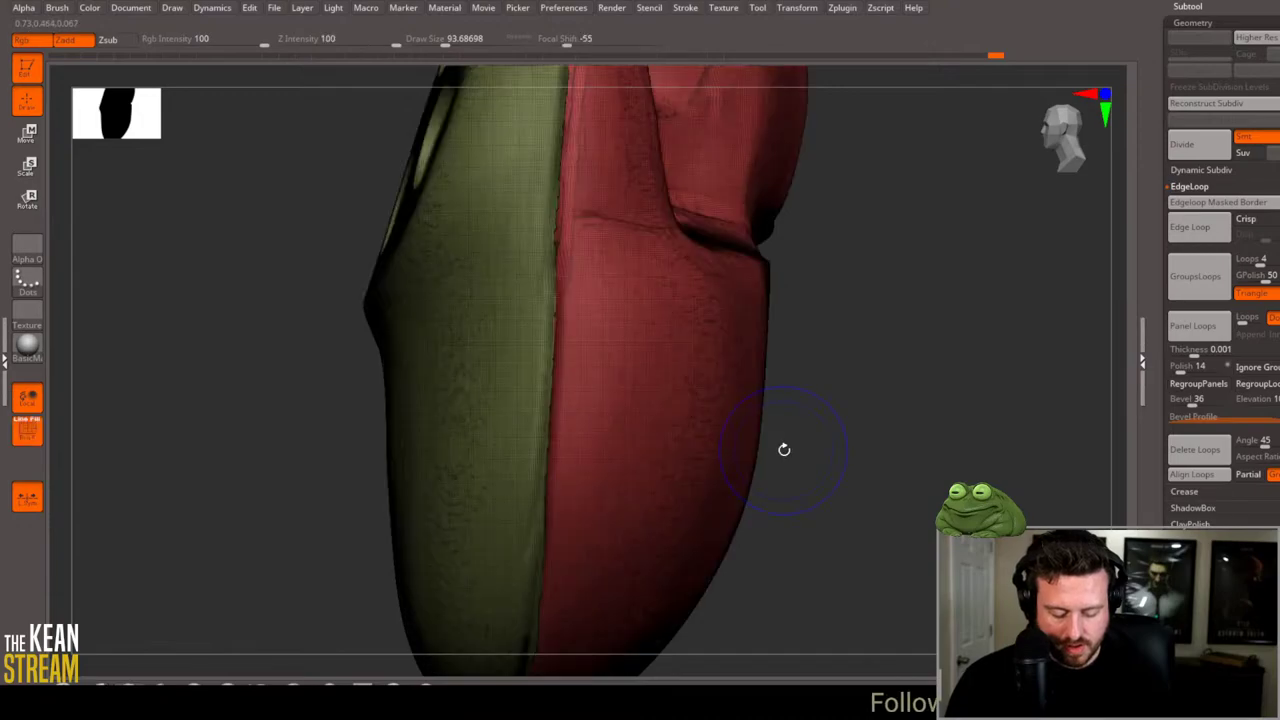
key("shift+f")
key("f")
mouse_move(886, 437)
left_mouse_down()
mouse_move(814, 429)
mouse_move(825, 453)
mouse_move(1000, 297)
mouse_move(911, 398)
left_mouse_up()
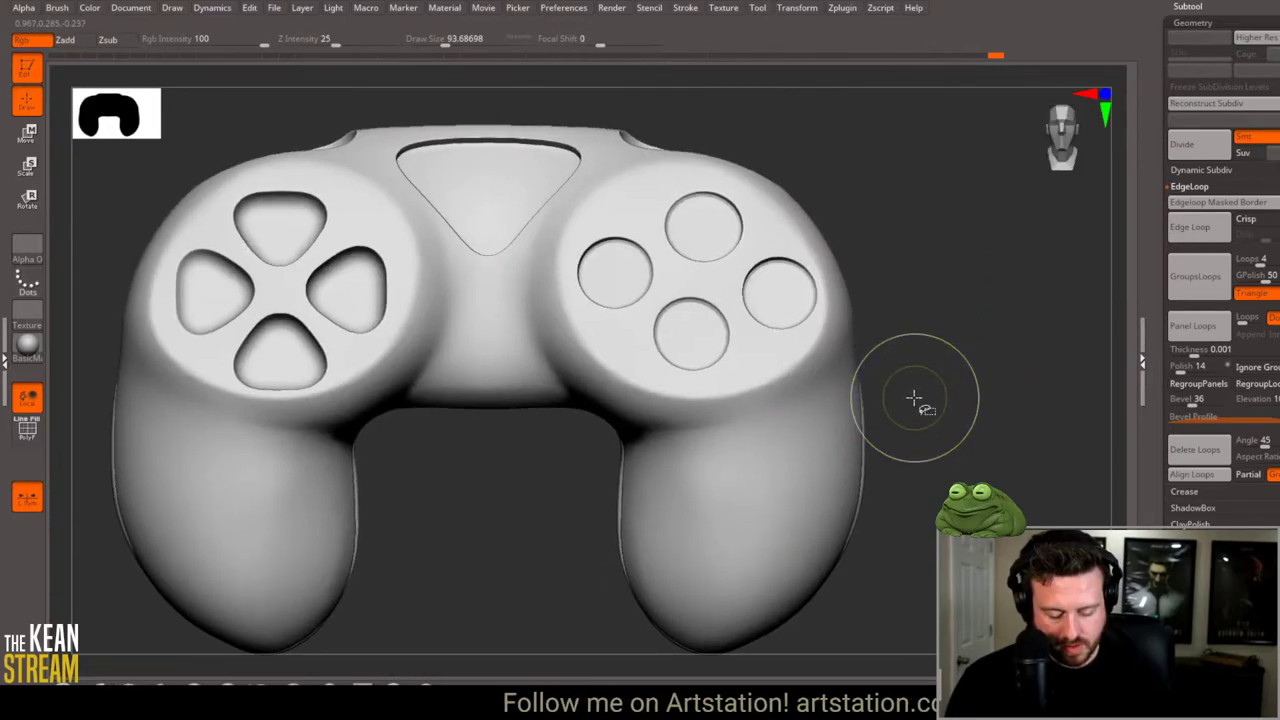
Step: Tune panel loop bevel, thickness (.01) and loop count, then apply seams along polygroup borders
left_click(1190, 398)
left_click_drag(1196, 354, 1212, 347)
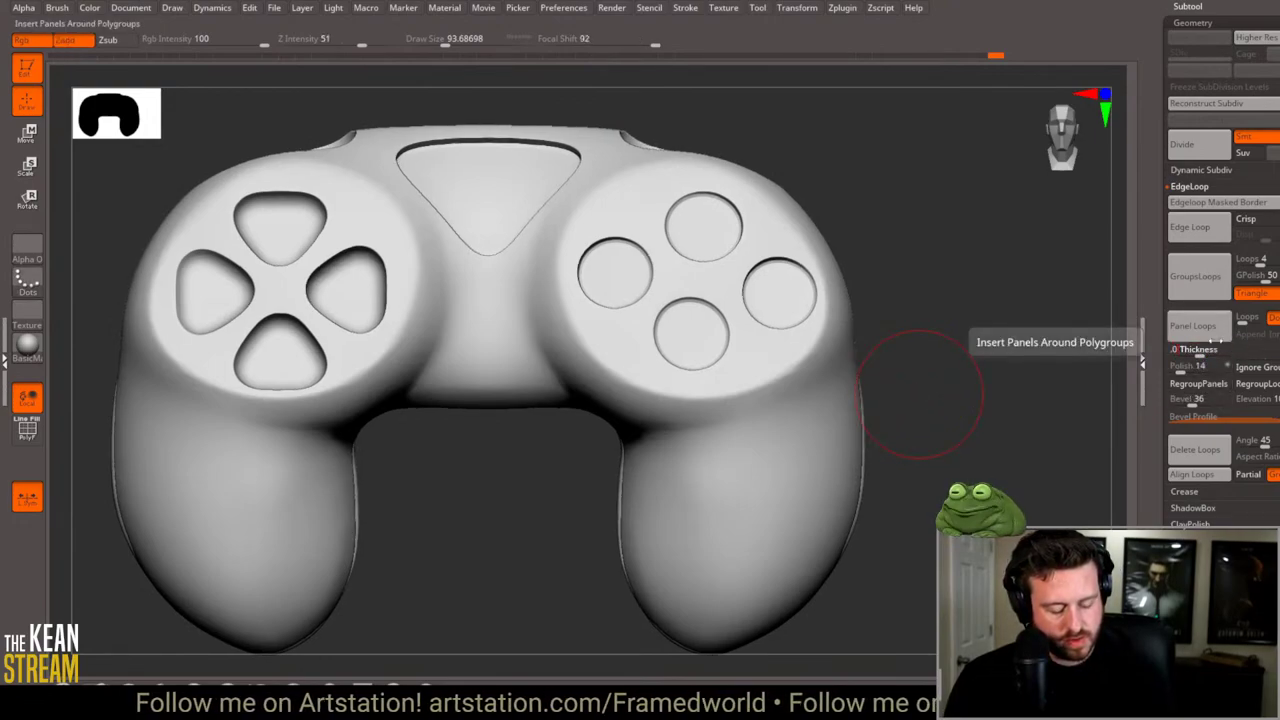
type(".01")
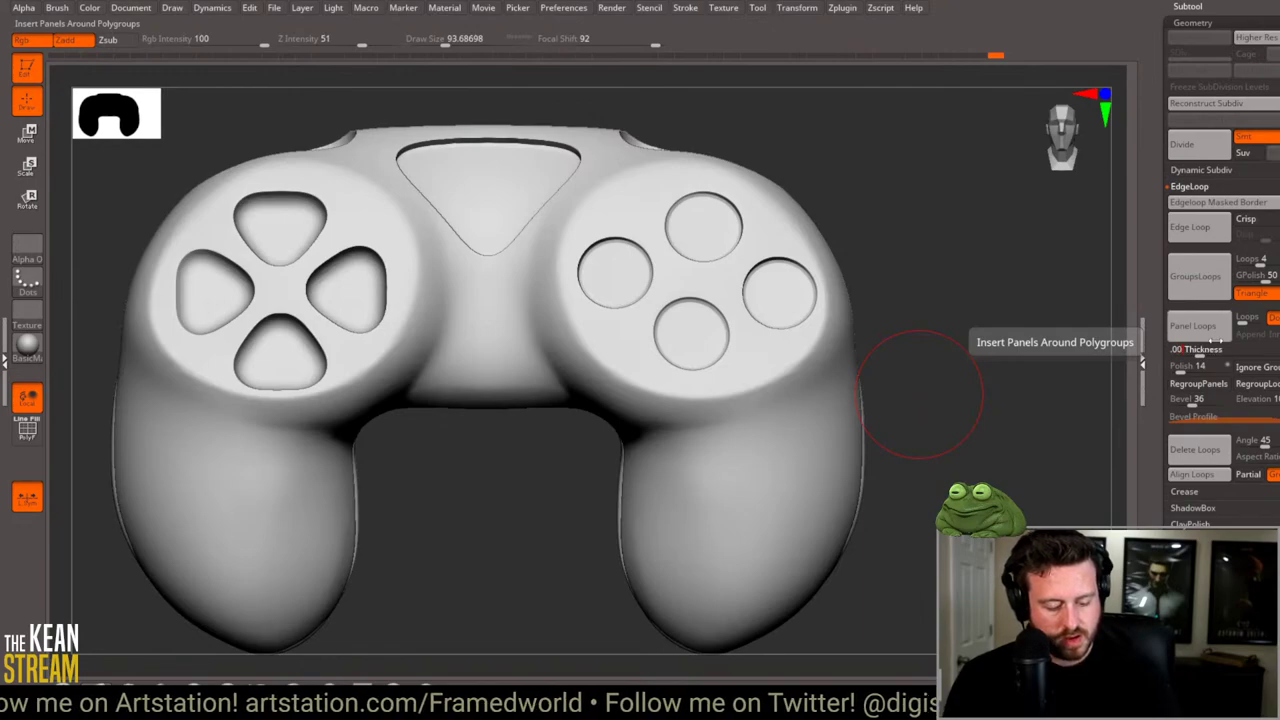
key("Return")
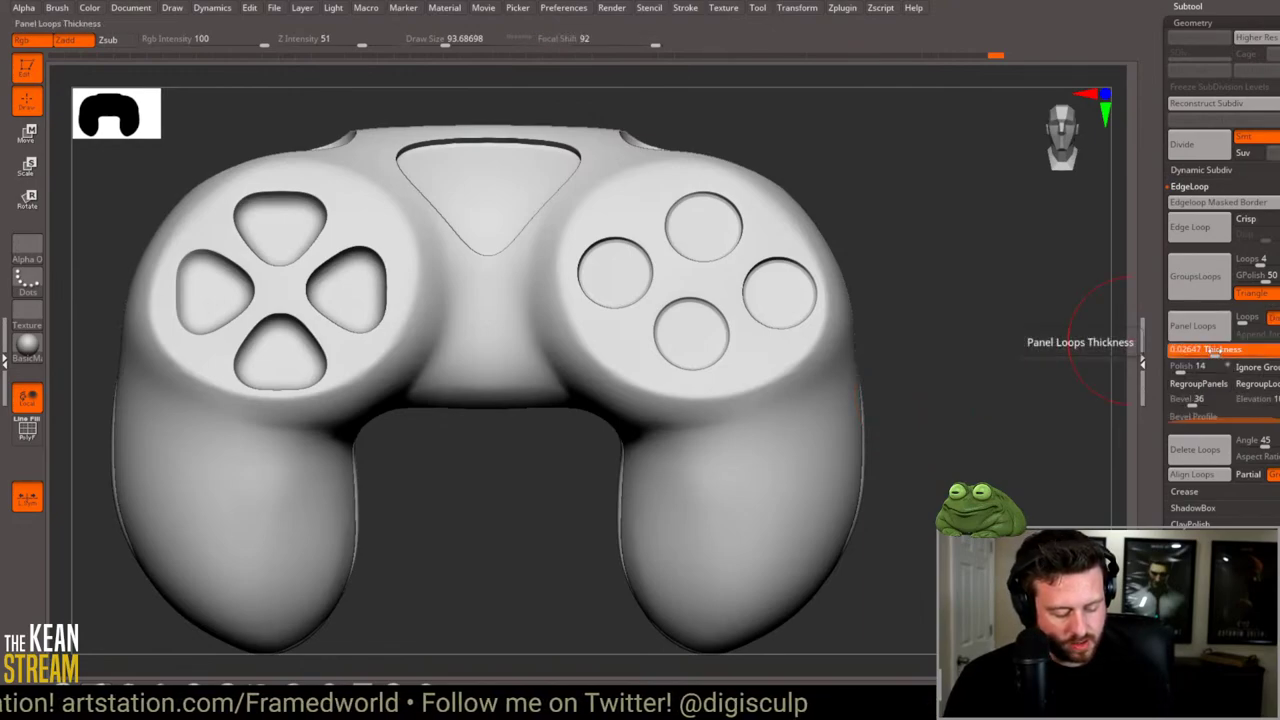
left_click(1240, 328)
key("o")
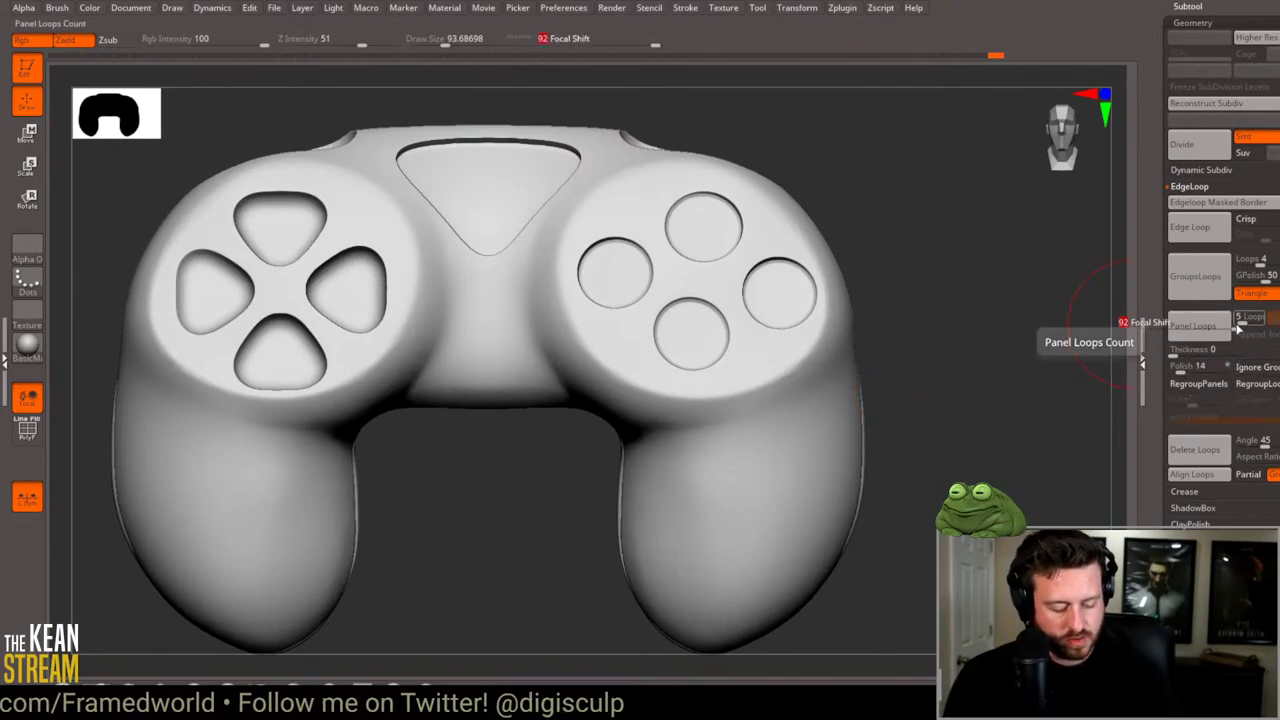
left_click_drag(1172, 350, 1176, 350)
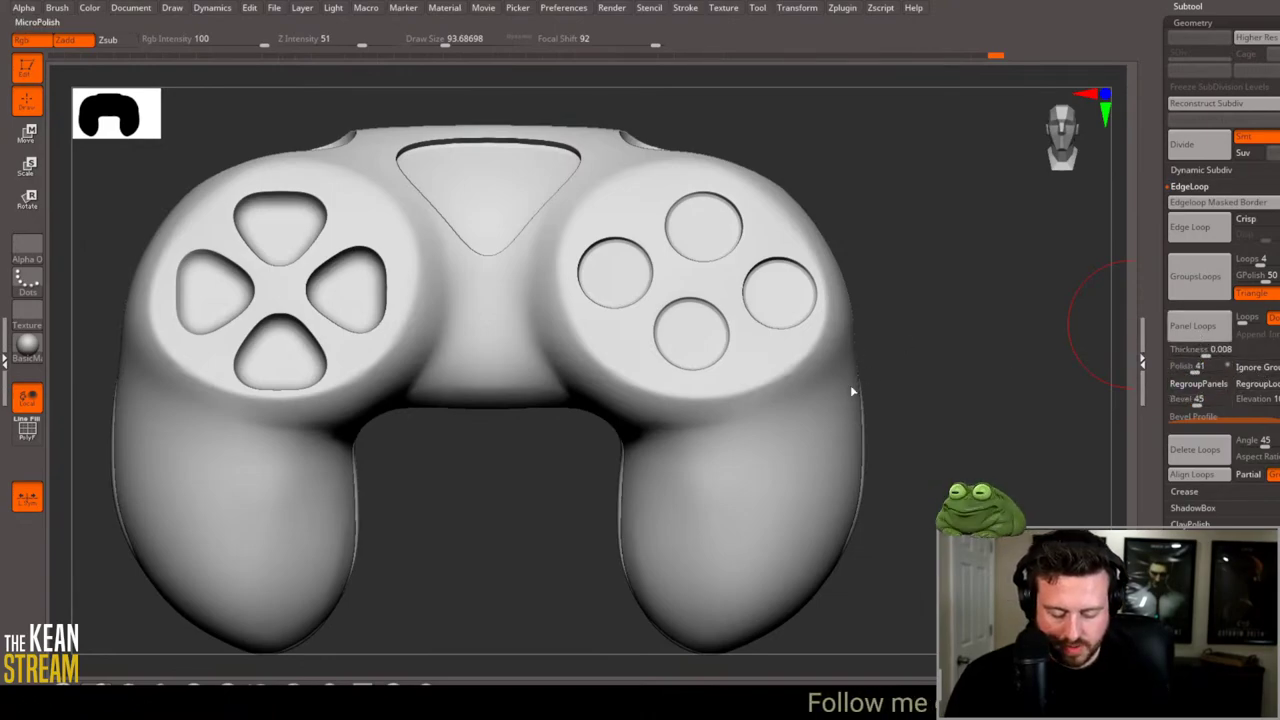
key("ctrl+z")
mouse_move(927, 379)
left_mouse_down()
mouse_move(940, 369)
mouse_move(911, 380)
mouse_move(900, 414)
mouse_move(843, 406)
mouse_move(860, 423)
mouse_move(974, 349)
mouse_move(963, 386)
mouse_move(943, 374)
mouse_move(974, 323)
mouse_move(982, 346)
left_mouse_up()
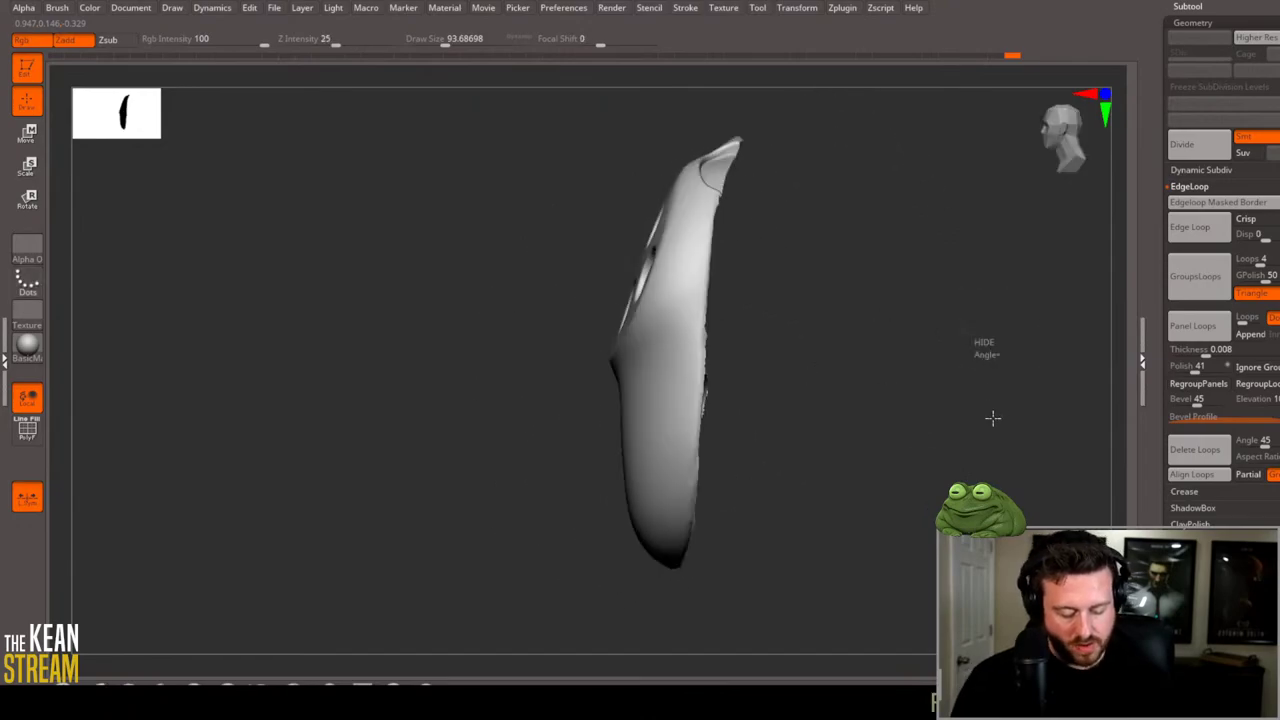
Step: Undo the panel split, reveal the hidden controller part, and adjust the panel loop Polish value
left_click_drag(992, 418, 929, 393)
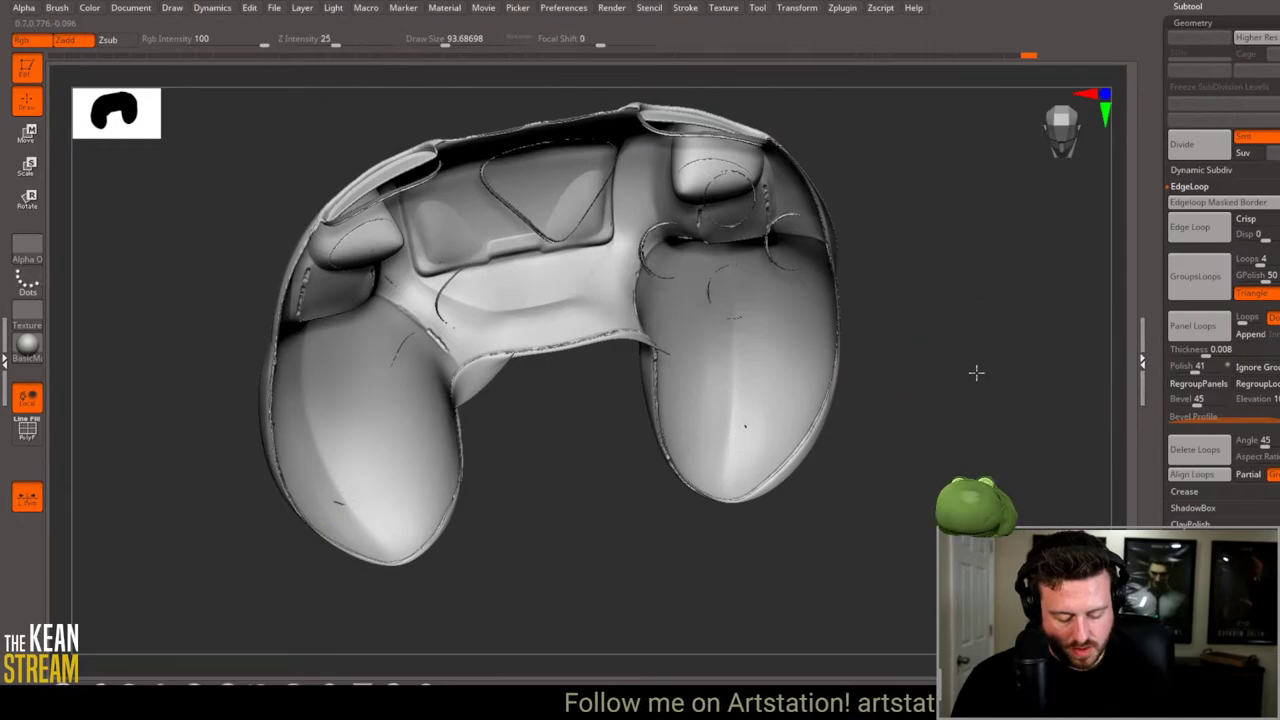
mouse_move(977, 380)
left_mouse_down()
mouse_move(917, 391)
mouse_move(936, 371)
mouse_move(777, 520)
mouse_move(783, 530)
left_mouse_up()
key("shift+f")
key("shift+f")
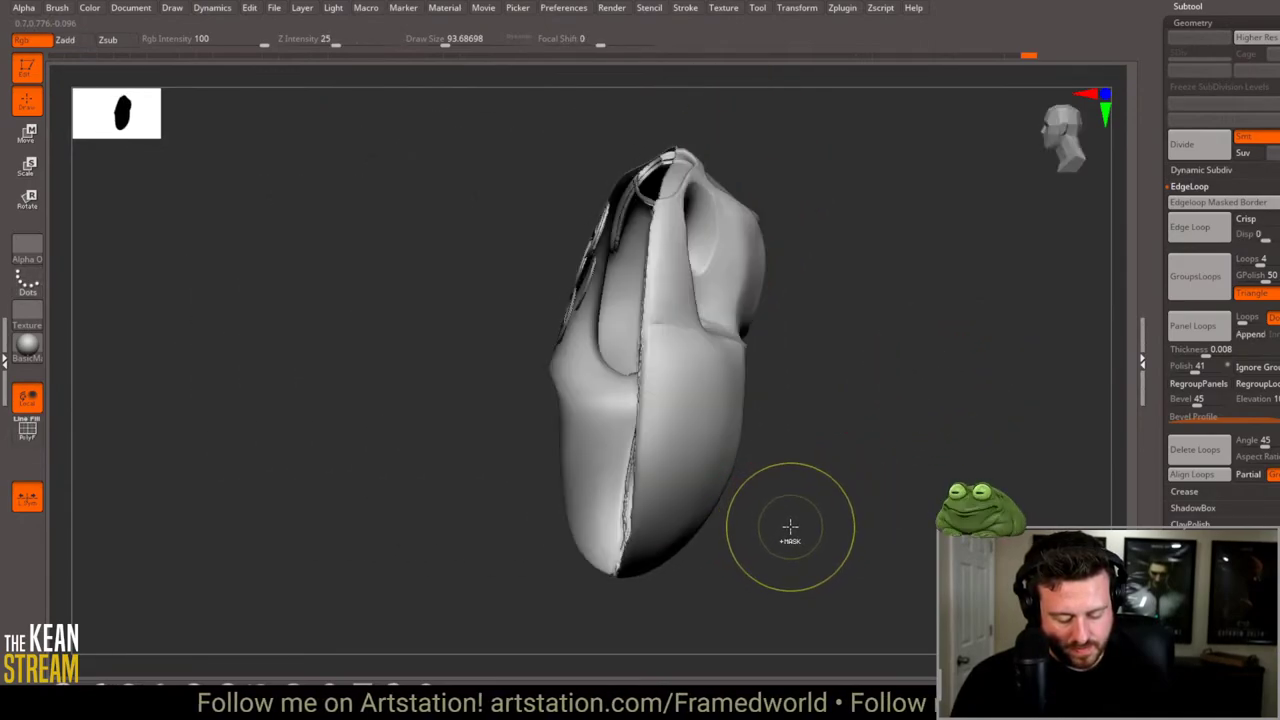
left_click(790, 527, "ctrl+shift")
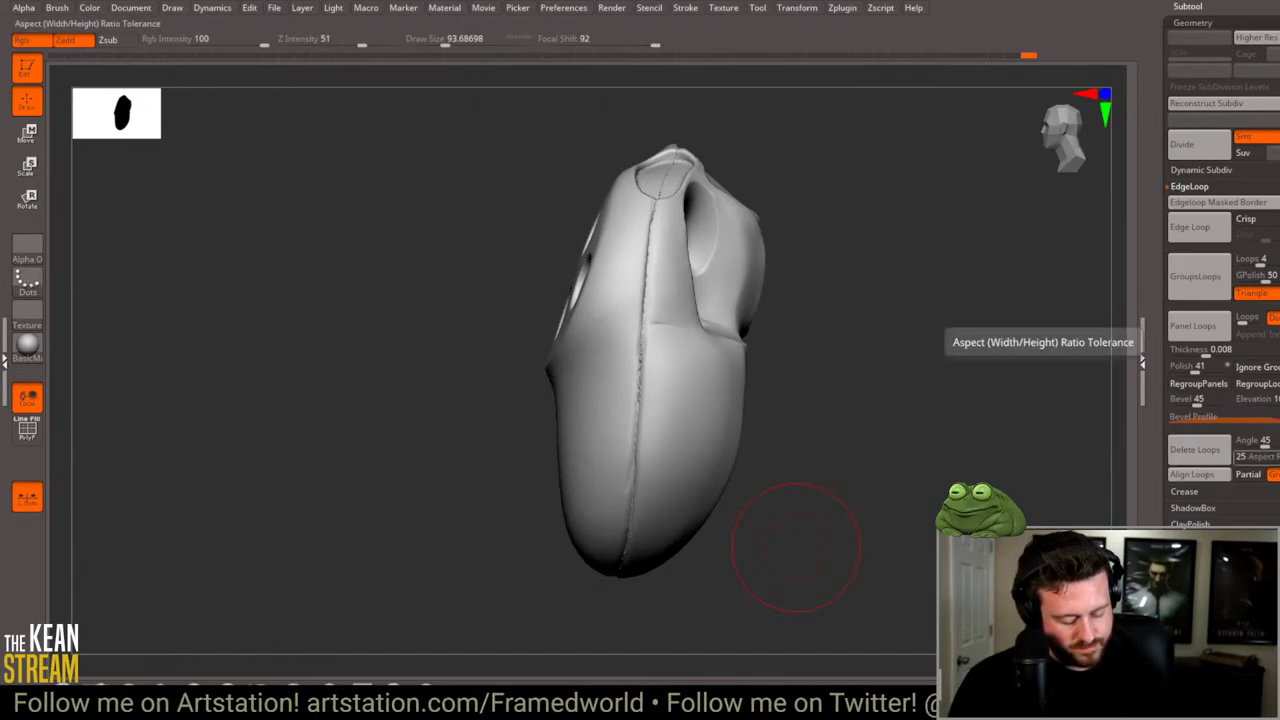
mouse_move(1258, 398)
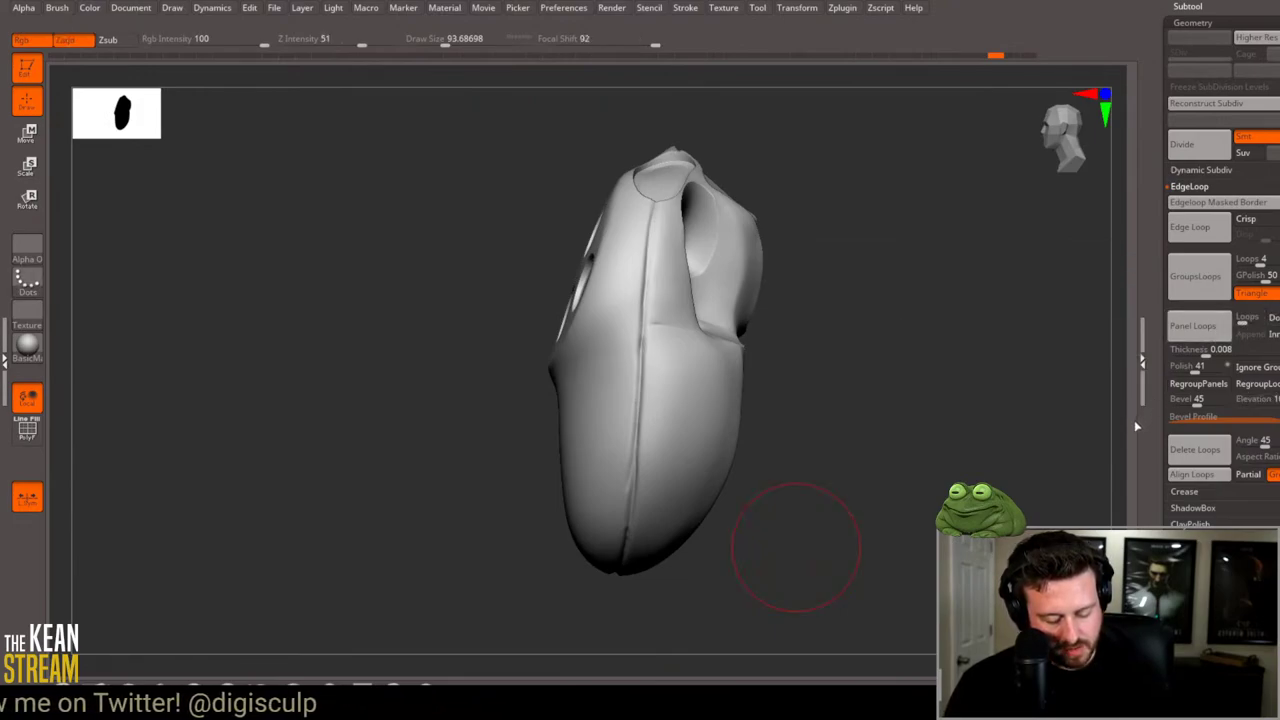
left_click_drag(1136, 426, 1093, 526)
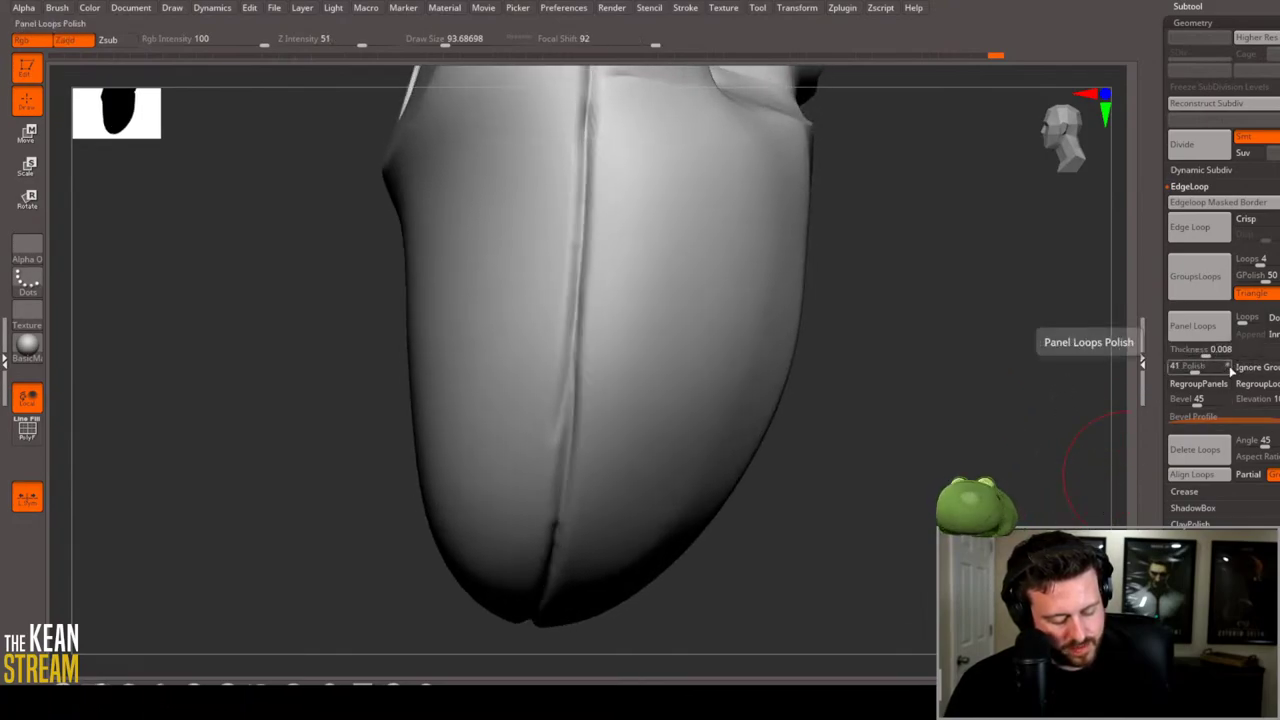
left_click_drag(1202, 366, 1196, 367)
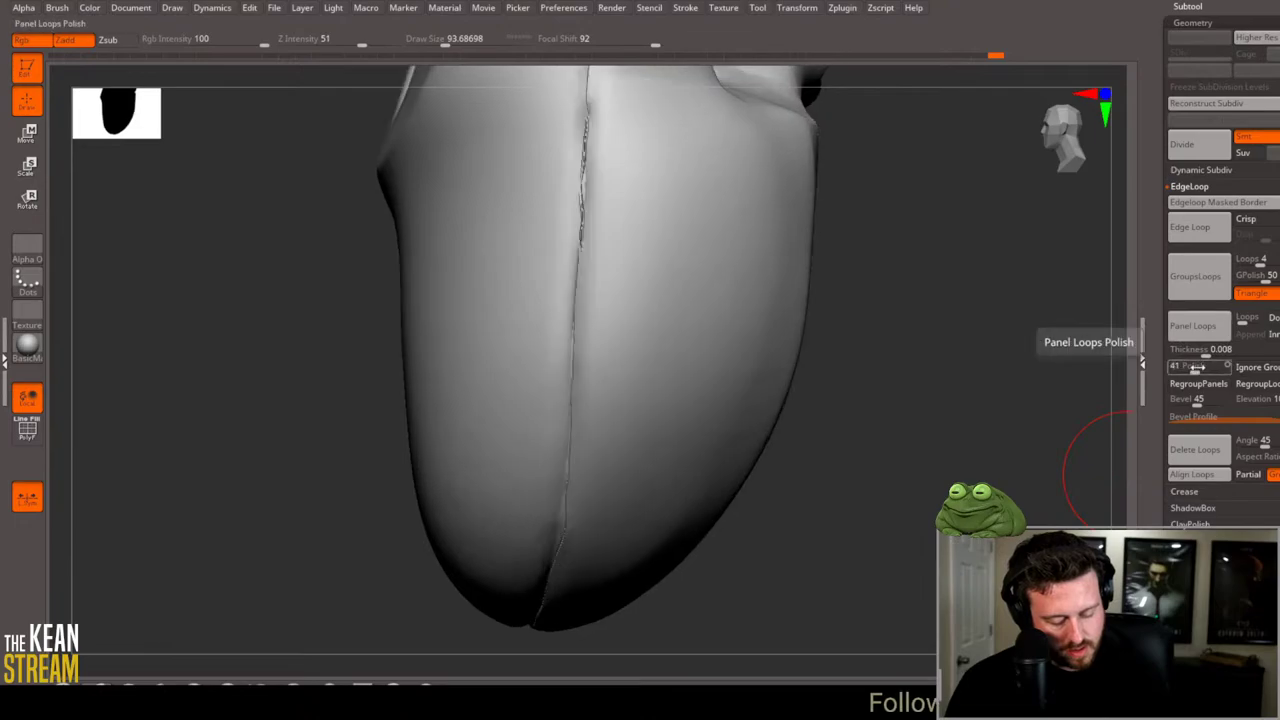
mouse_move(911, 475)
left_mouse_down()
mouse_move(883, 440)
mouse_move(877, 503)
mouse_move(900, 523)
mouse_move(969, 479)
mouse_move(966, 406)
mouse_move(966, 429)
left_mouse_up()
Step: Rotate the controller with the transpose gizmo to inspect its side seam
key("ctrl")
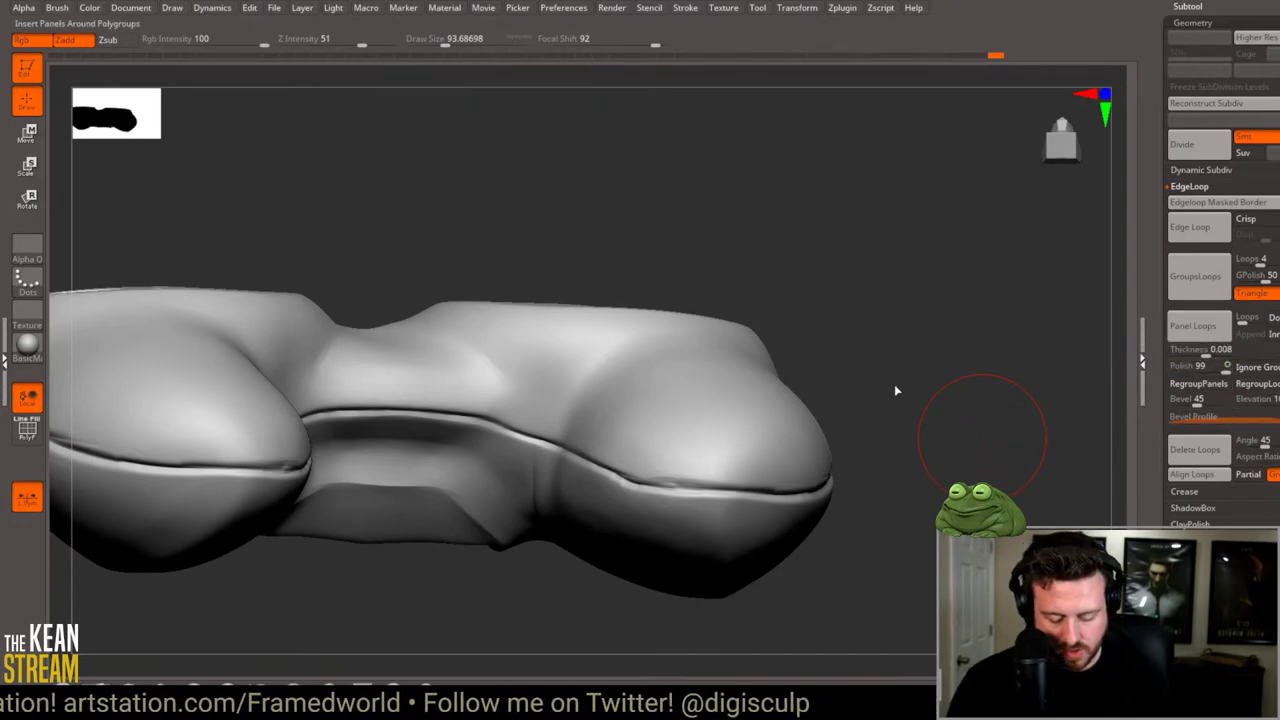
mouse_move(894, 388)
left_mouse_down()
mouse_move(911, 397)
mouse_move(937, 379)
mouse_move(929, 403)
left_mouse_up()
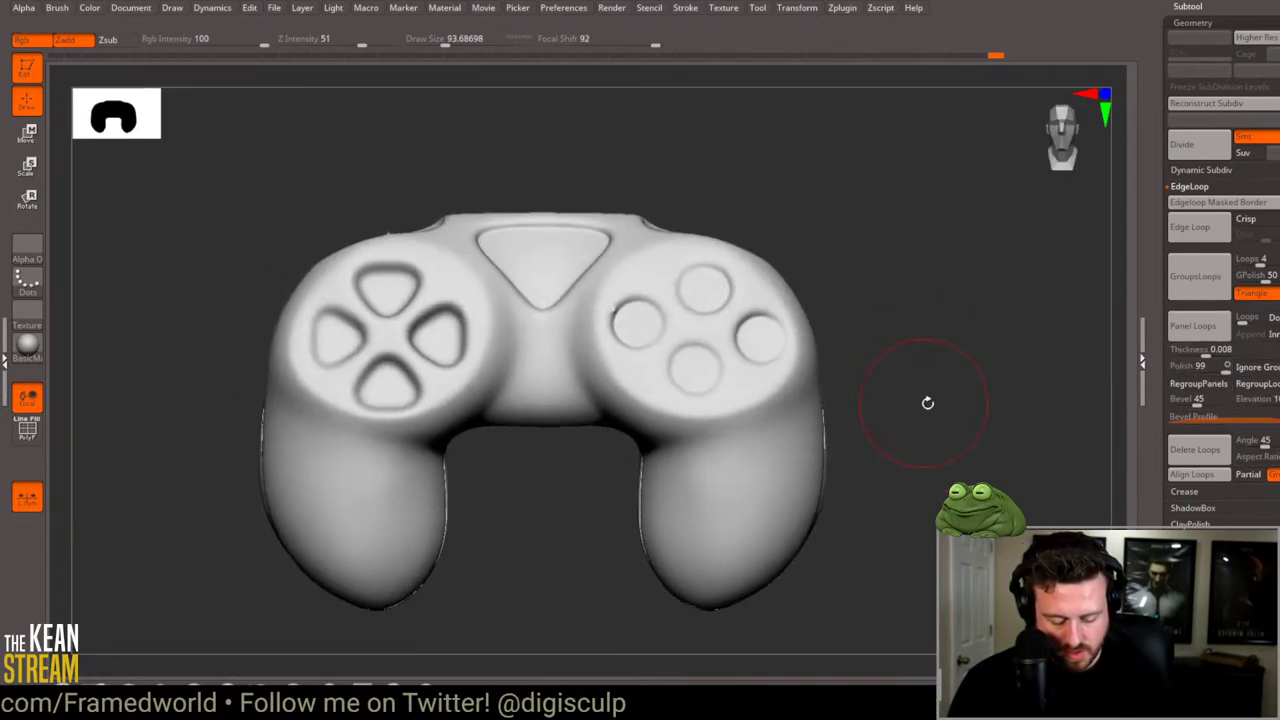
key("ctrl")
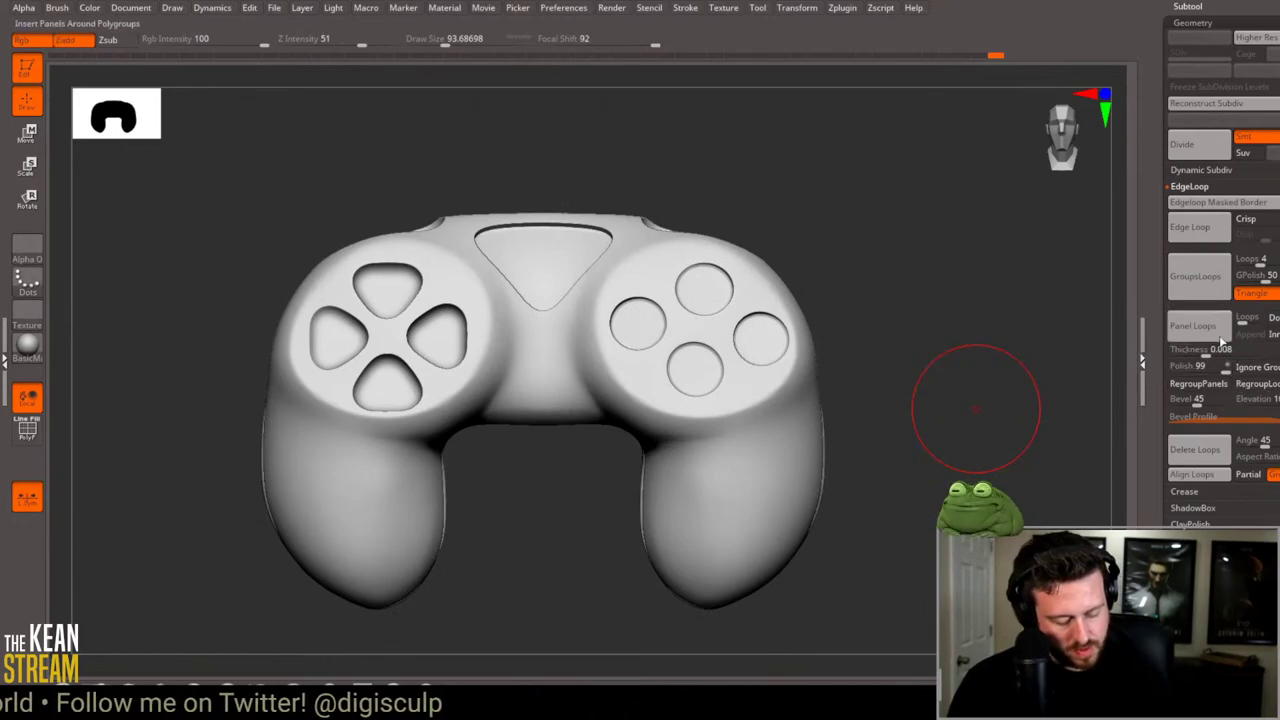
mouse_move(879, 381)
left_mouse_down()
mouse_move(892, 372)
mouse_move(920, 387)
left_mouse_up()
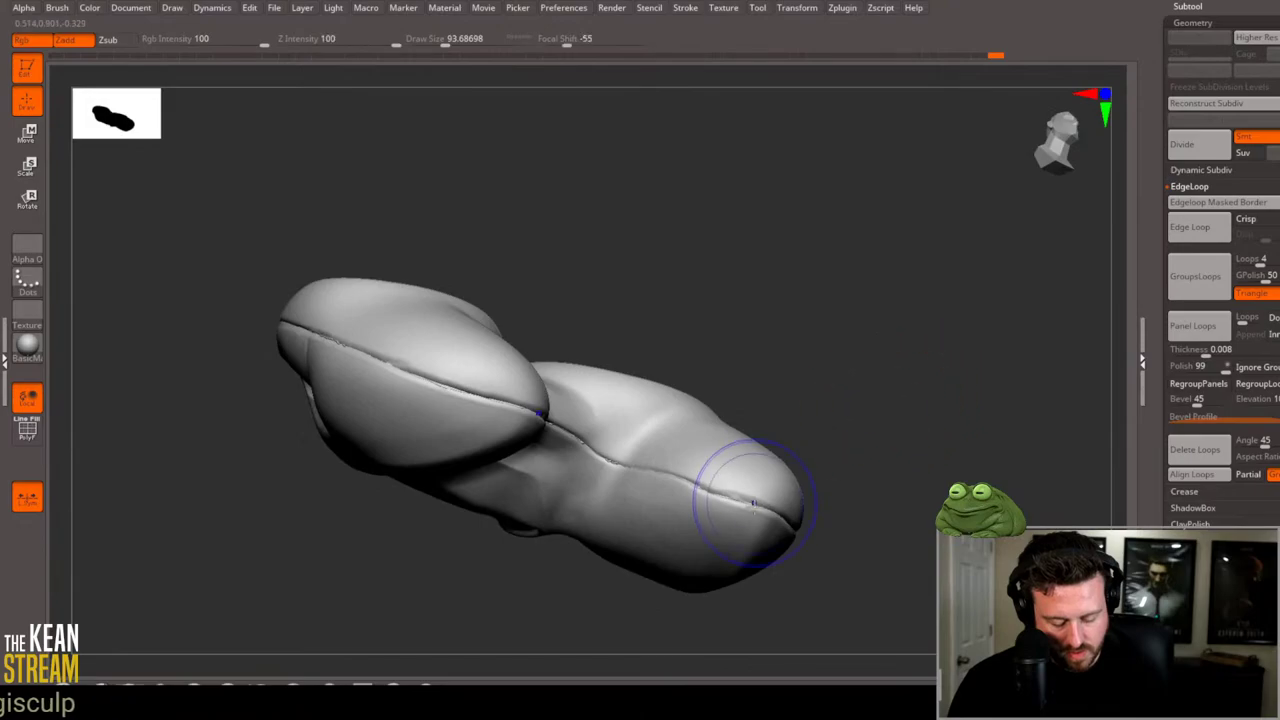
left_click_drag(645, 478, 912, 442)
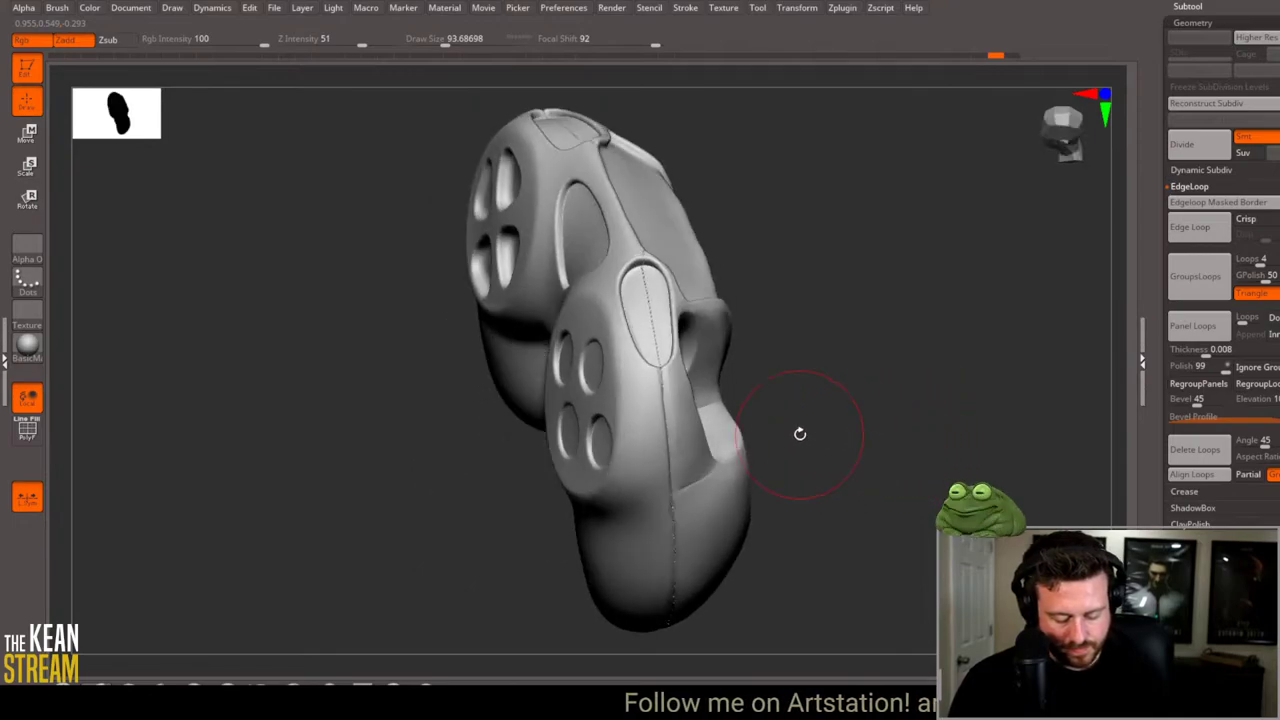
key("w")
left_click(706, 457)
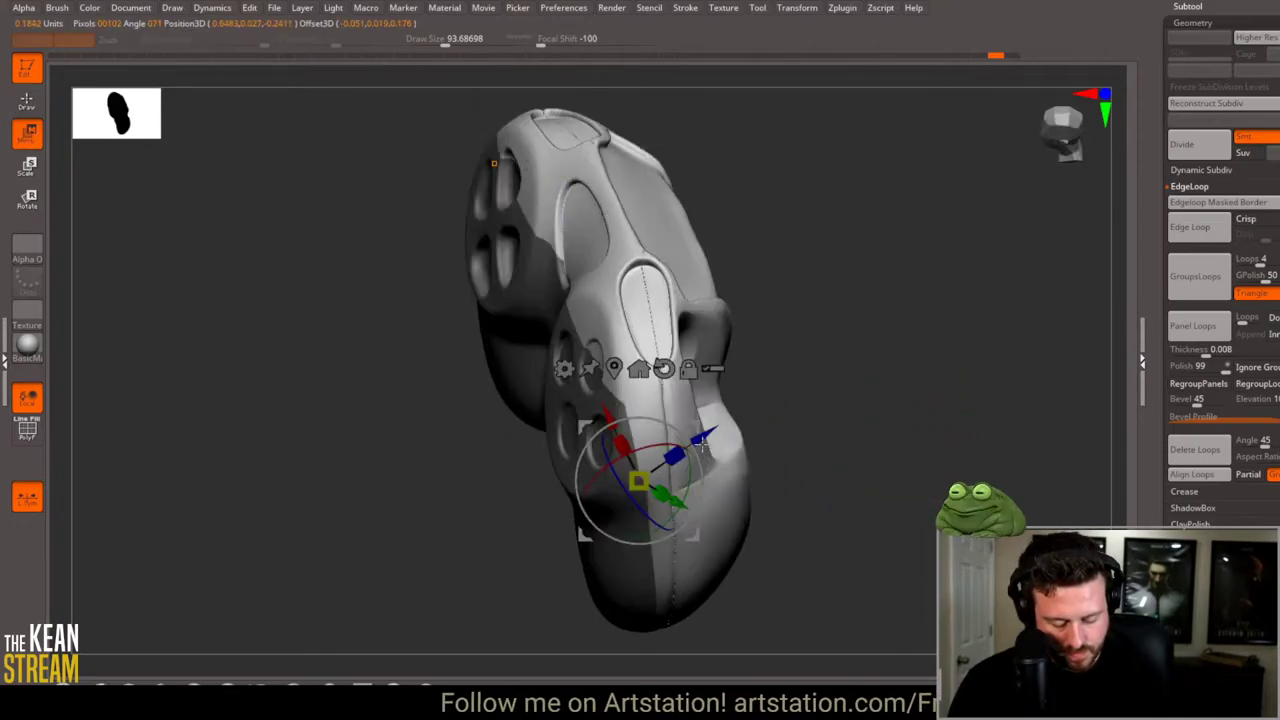
mouse_move(703, 440)
left_mouse_down()
mouse_move(686, 396)
mouse_move(751, 443)
mouse_move(846, 423)
mouse_move(537, 446)
left_mouse_up()
key("q")
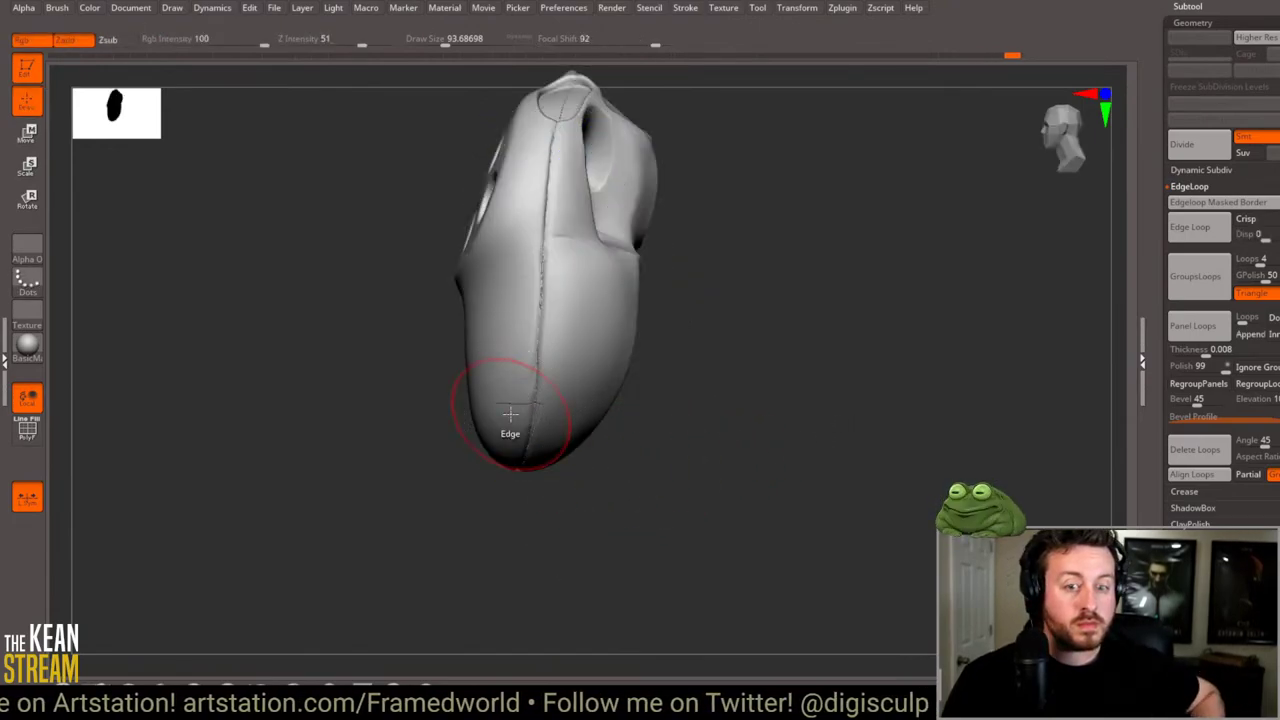
mouse_move(680, 400)
left_mouse_down()
mouse_move(829, 334)
mouse_move(540, 418)
mouse_move(729, 466)
mouse_move(594, 443)
mouse_move(689, 456)
left_mouse_up()
left_click_drag(586, 429, 586, 443, "shift")
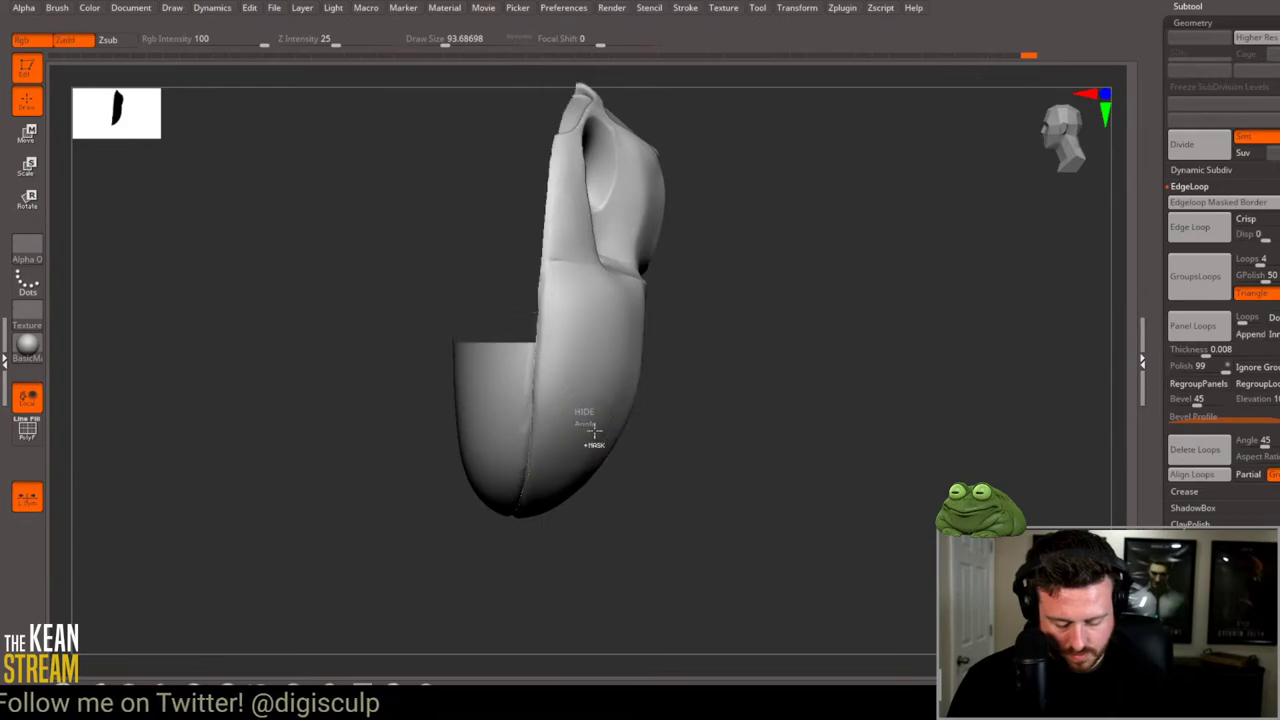
mouse_move(714, 421)
left_mouse_down()
mouse_move(760, 423)
mouse_move(846, 357)
mouse_move(810, 430)
mouse_move(863, 430)
mouse_move(826, 437)
left_mouse_up()
Step: Compare versions by stepping through undo and redo with polygroup colouring shown
key("shift+f")
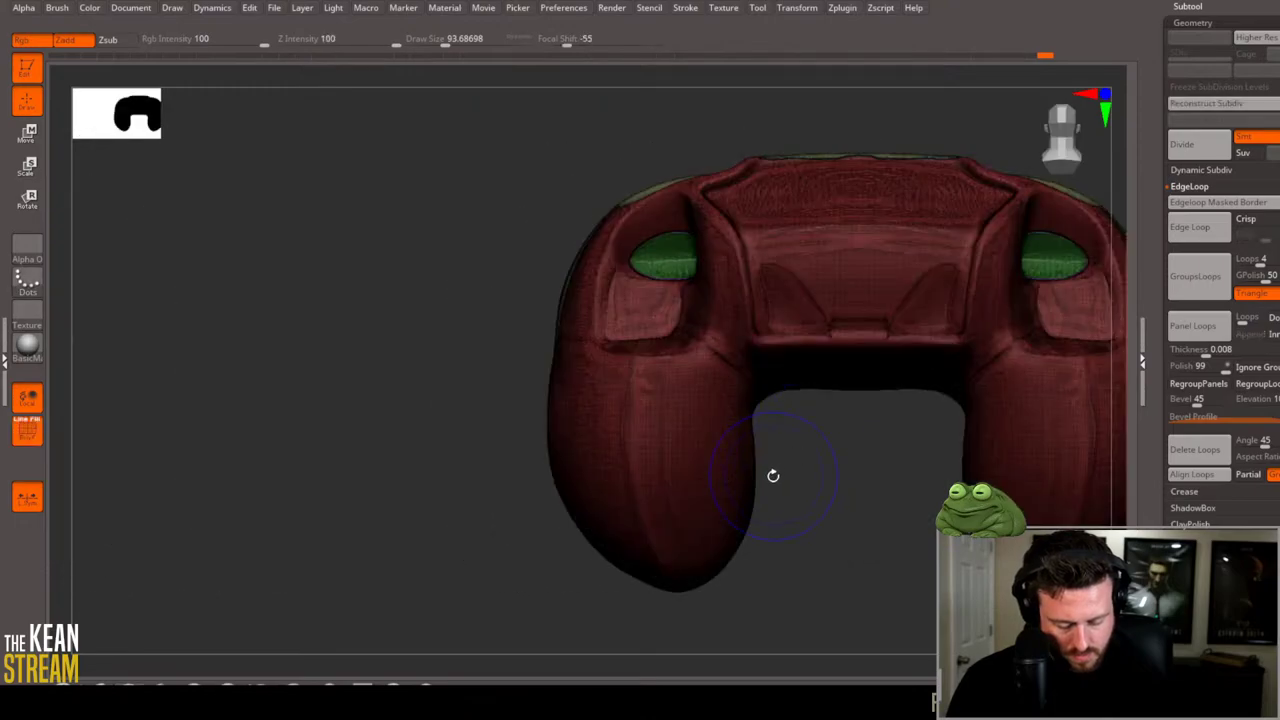
key("shift+f")
key("ctrl+z")
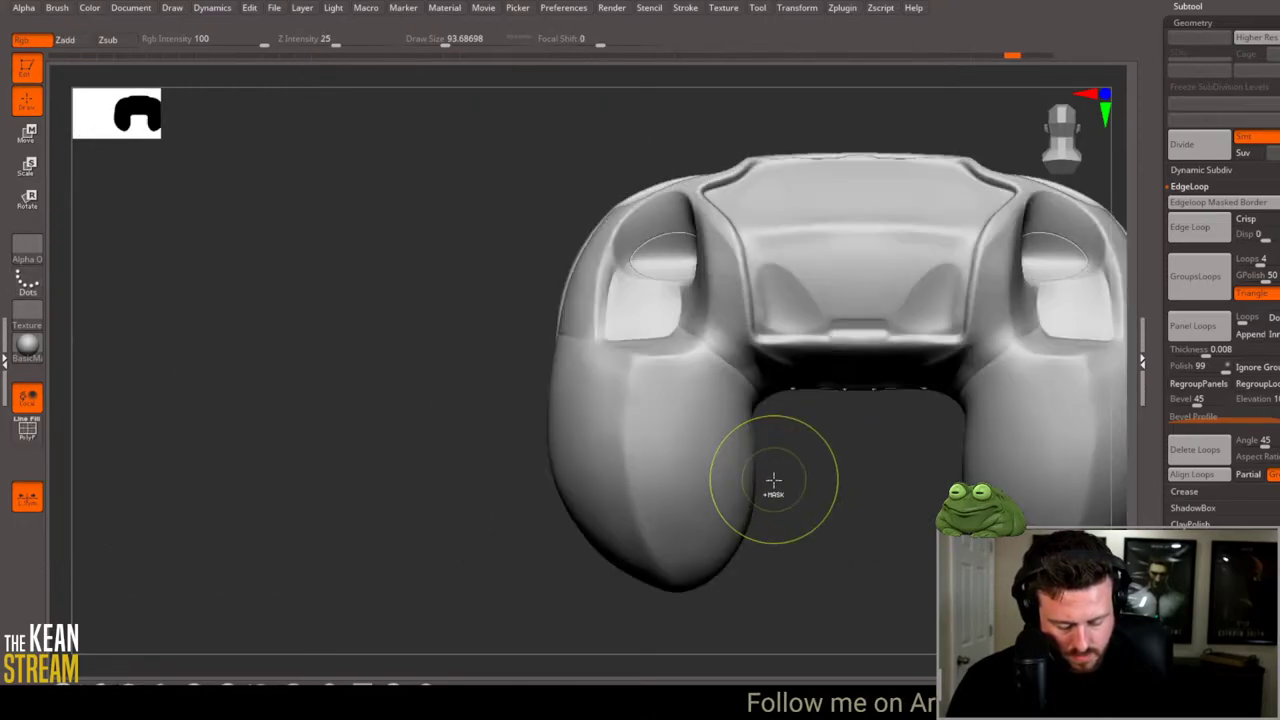
key("ctrl+z")
key("shift+f")
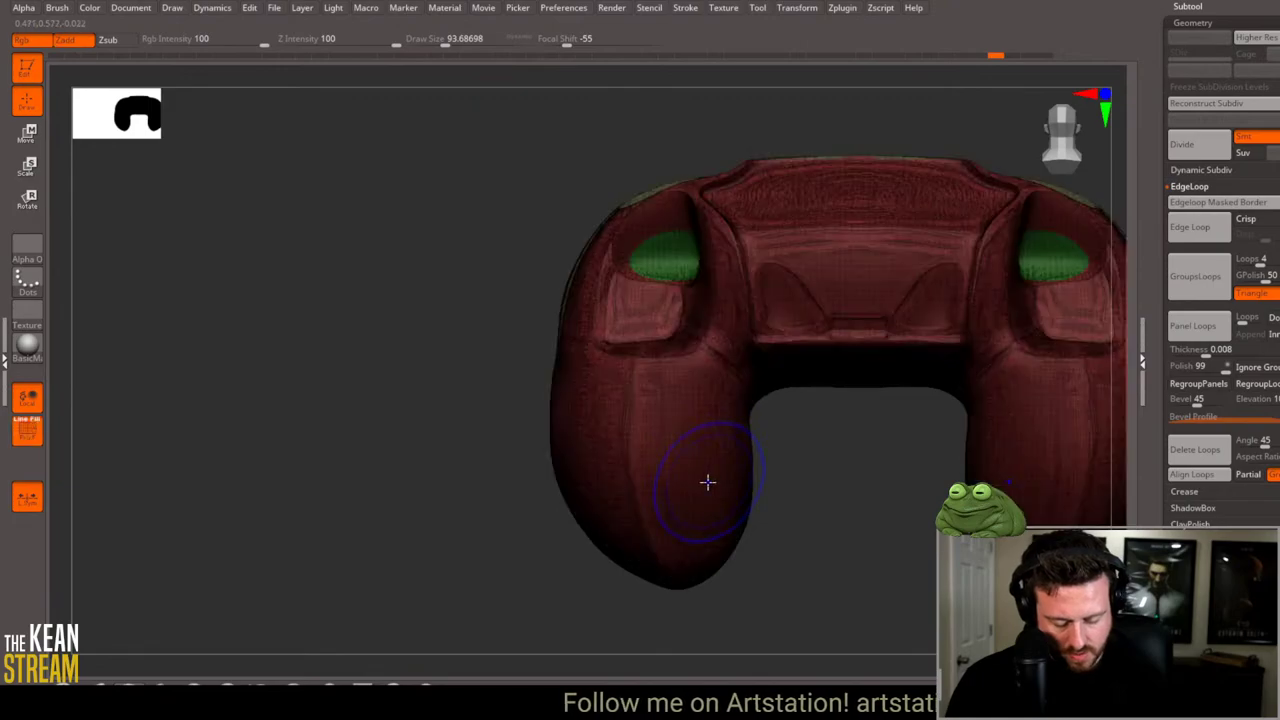
key("ctrl+shift+z")
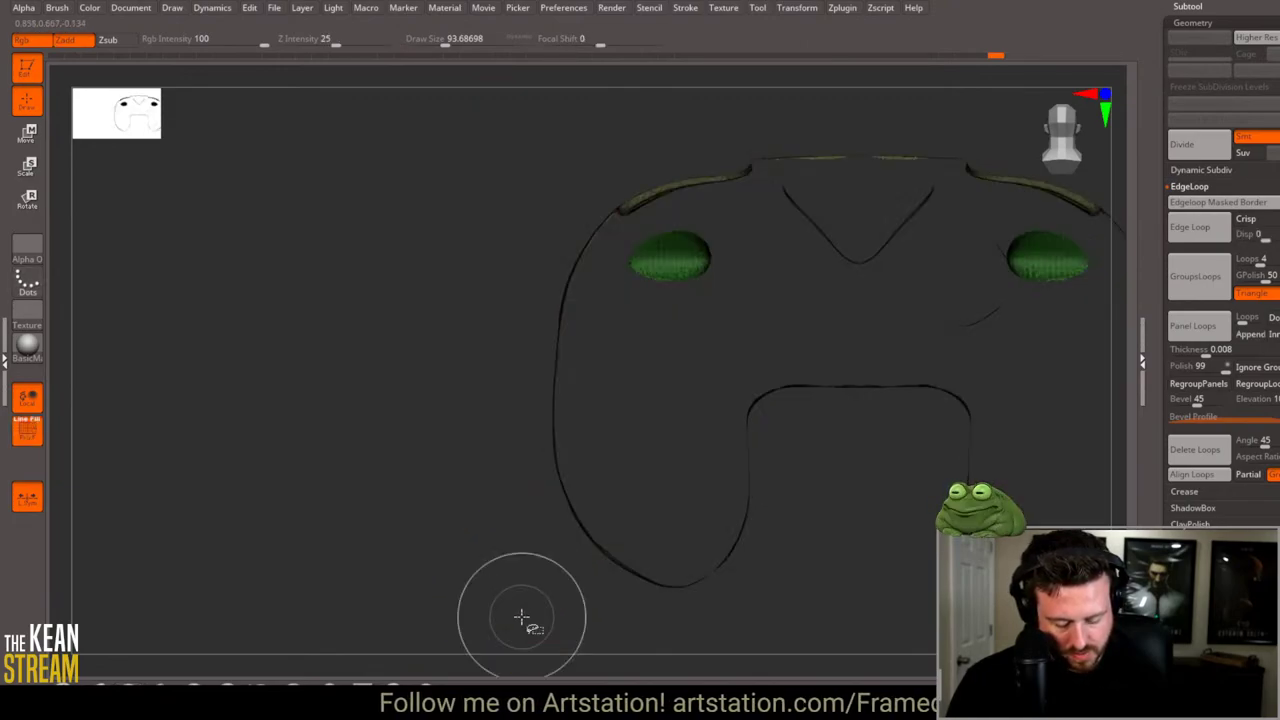
key("b")
key("s")
key("t")
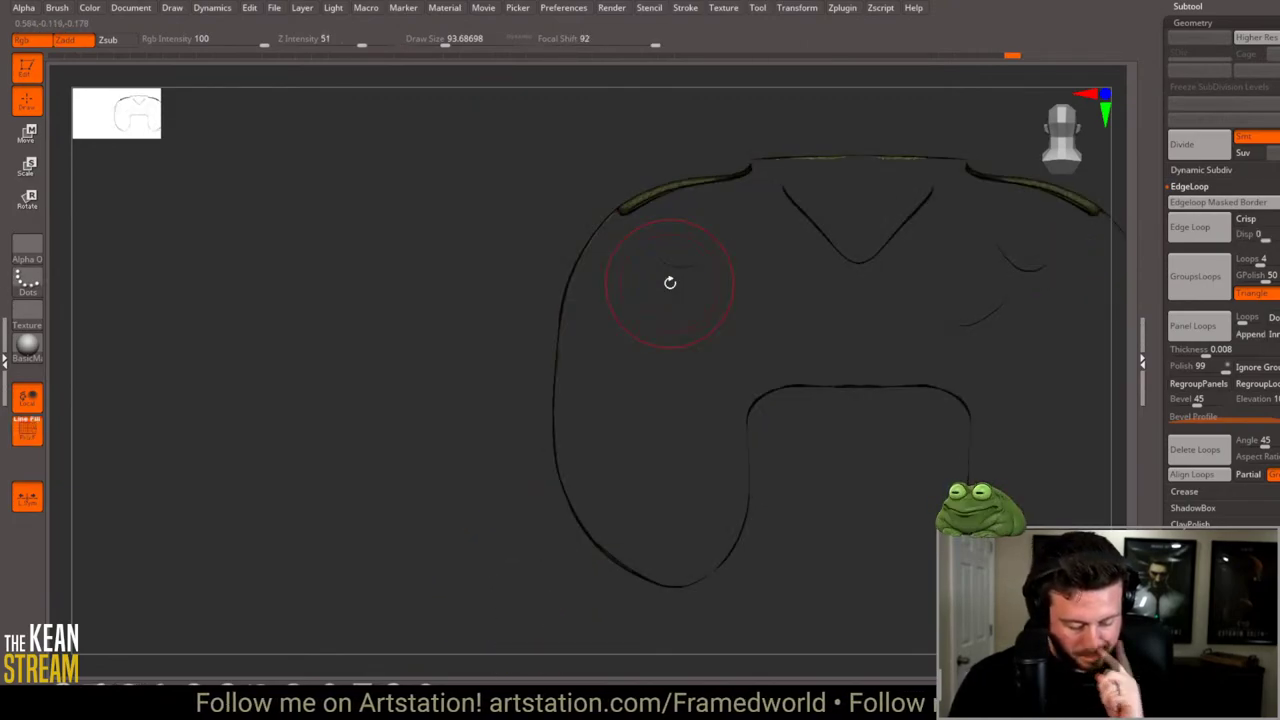
key("ctrl+shift+z")
key("ctrl+shift+z")
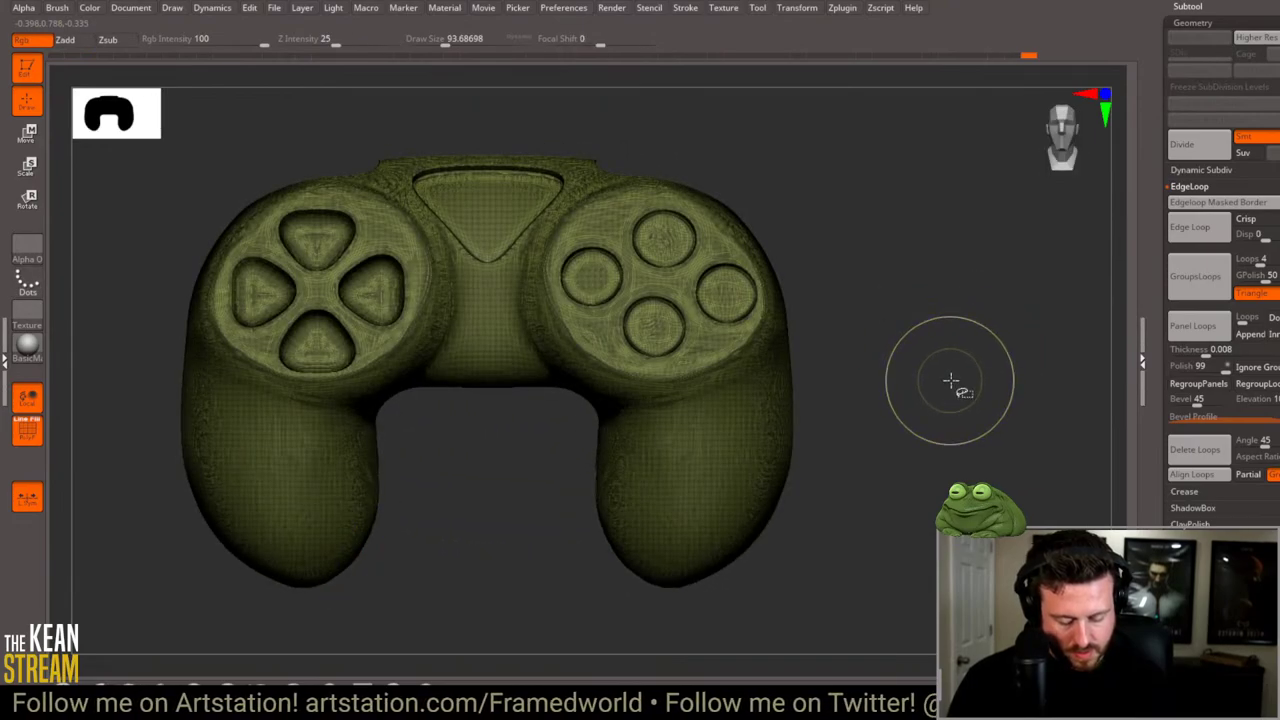
key("ctrl+shift+z")
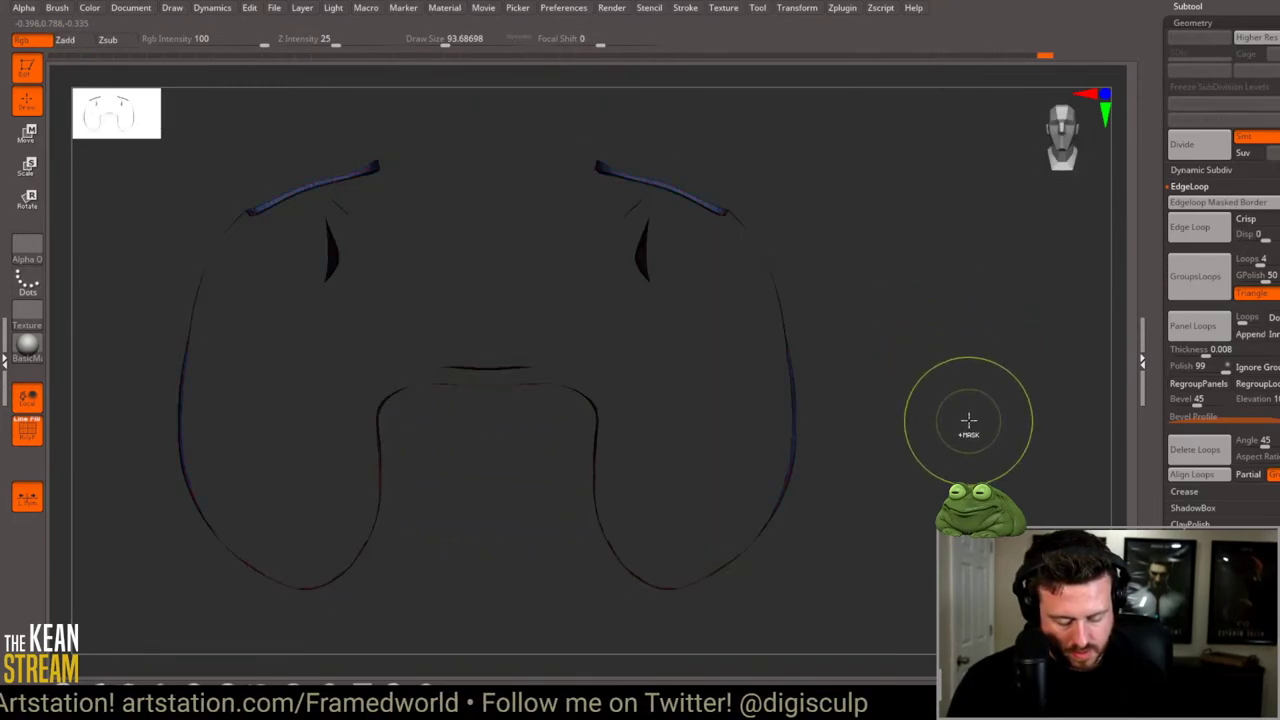
key("ctrl+shift+z")
mouse_move(983, 414)
left_mouse_down()
mouse_move(983, 434)
mouse_move(942, 432)
mouse_move(977, 420)
left_mouse_up()
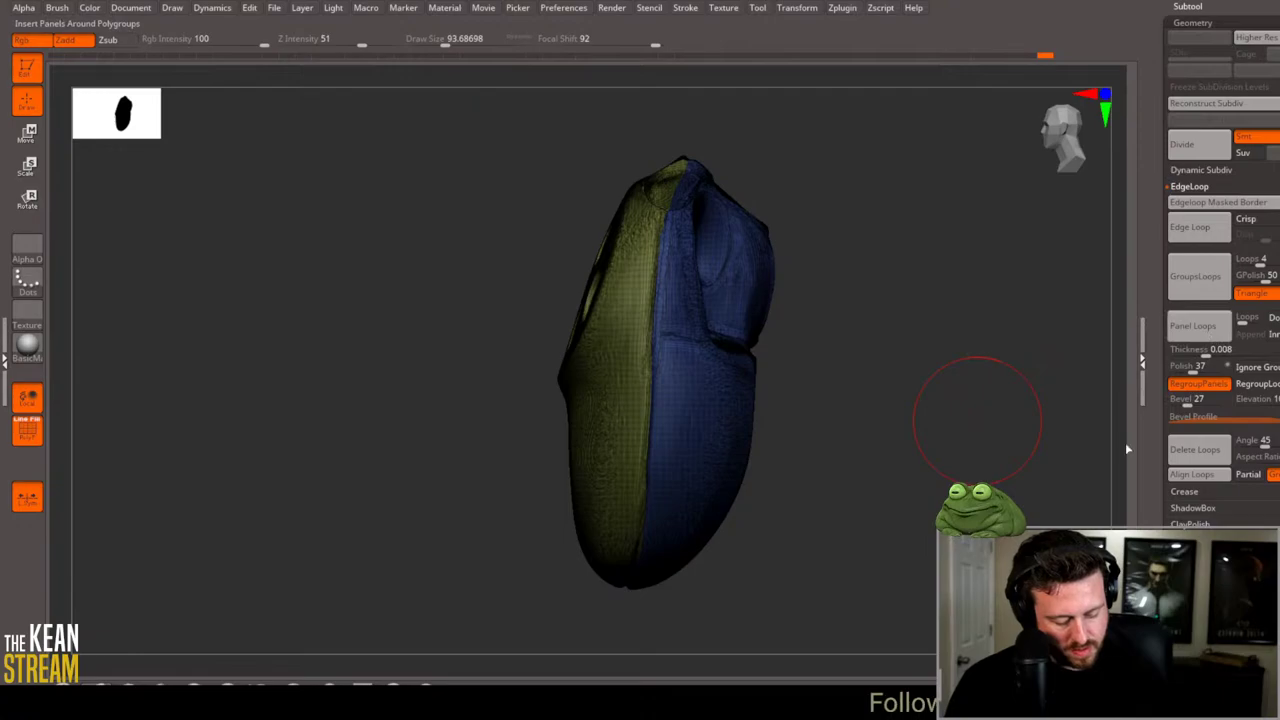
Step: Enable double-sided panel loops, then apply ClayPolish to sharpen the seams
key("ctrl+w")
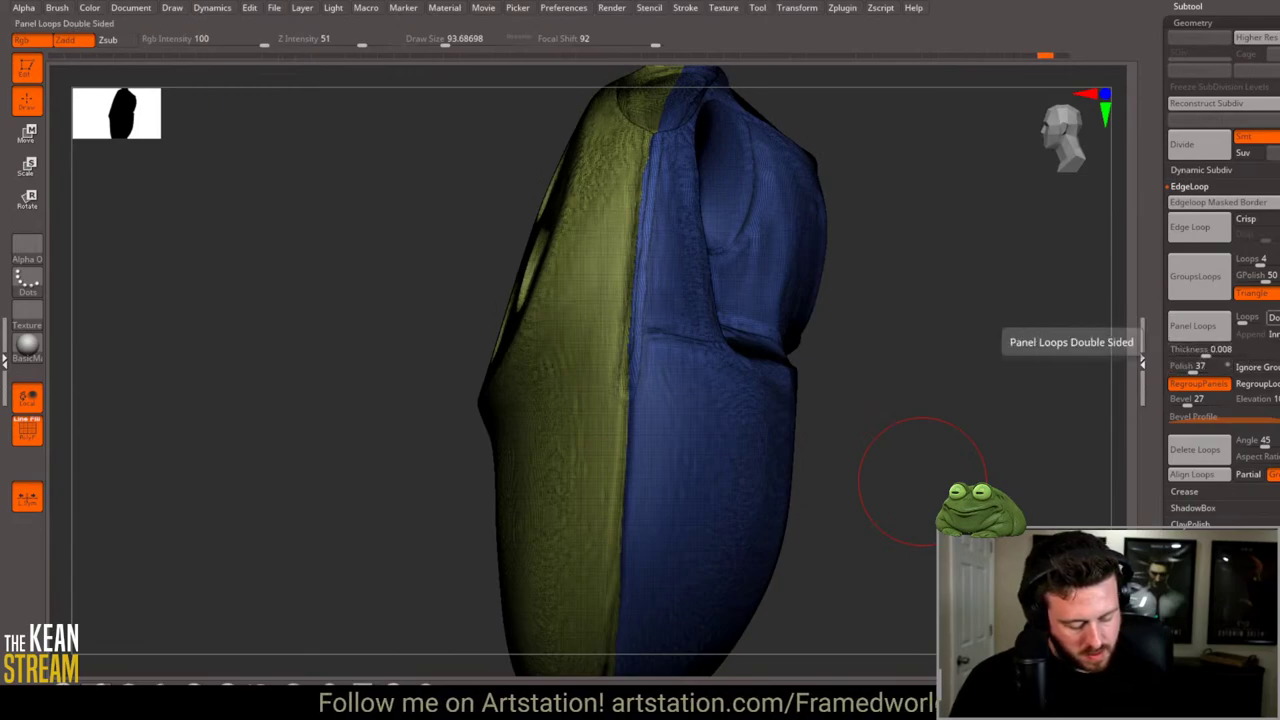
left_click(1274, 317)
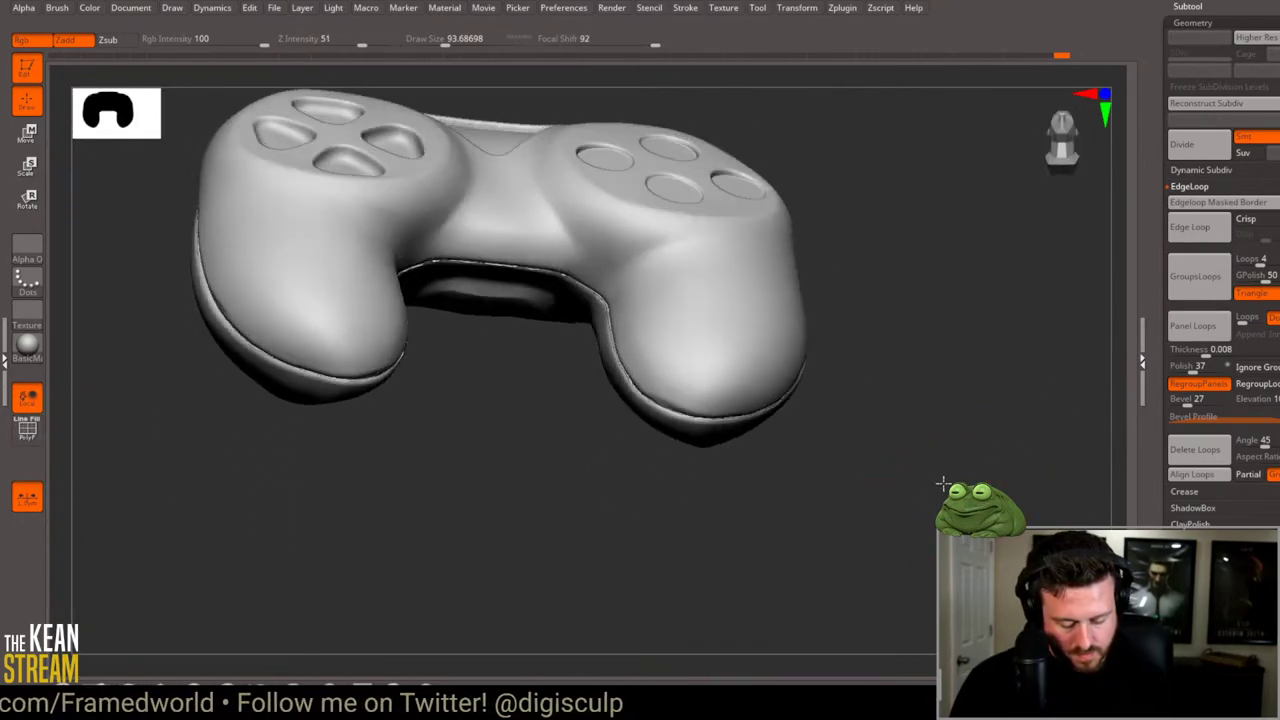
left_click_drag(930, 518, 955, 515)
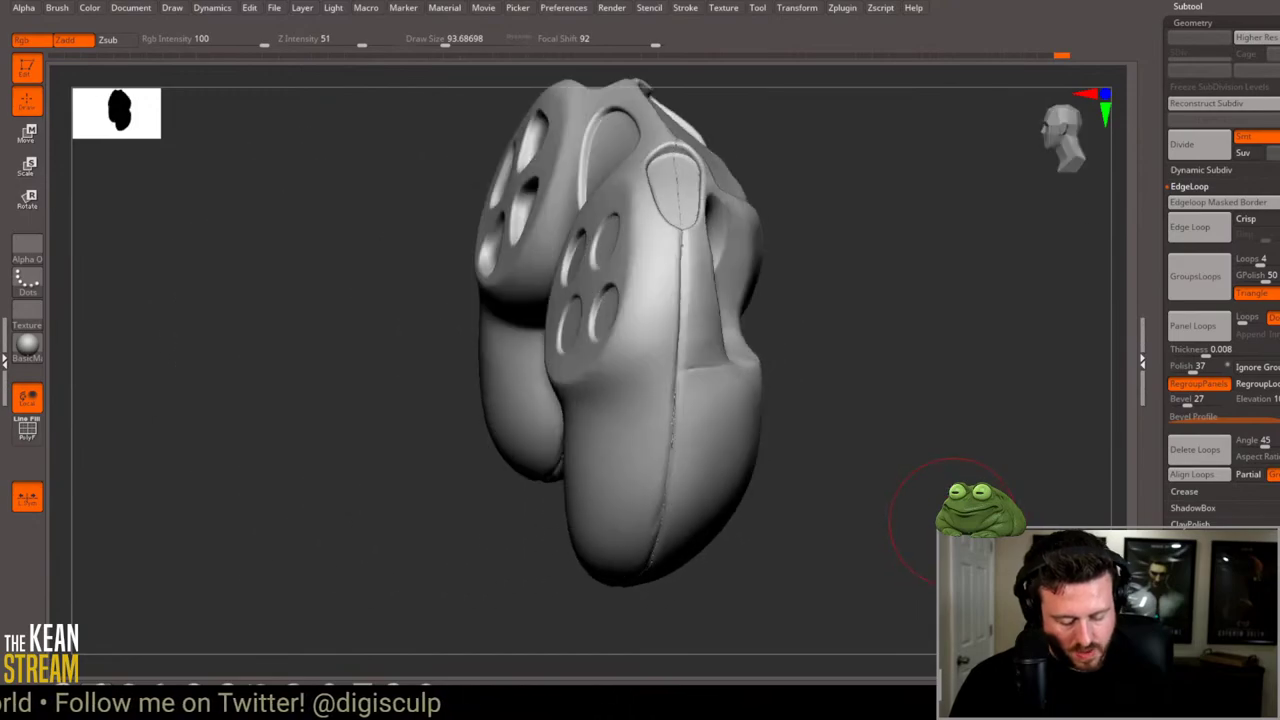
left_click(1203, 524)
left_click(1177, 286)
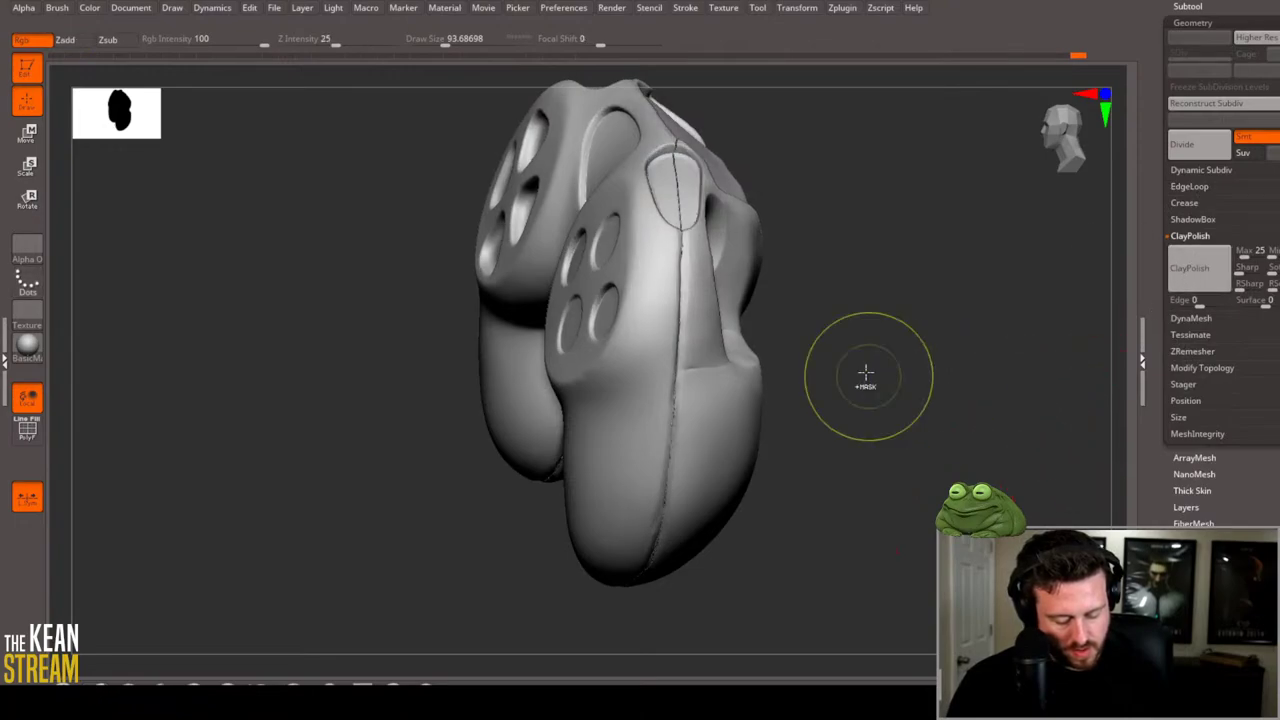
Step: Expand the Subtool list and orbit the controller through side, front and angled views
left_click_drag(929, 467, 863, 449)
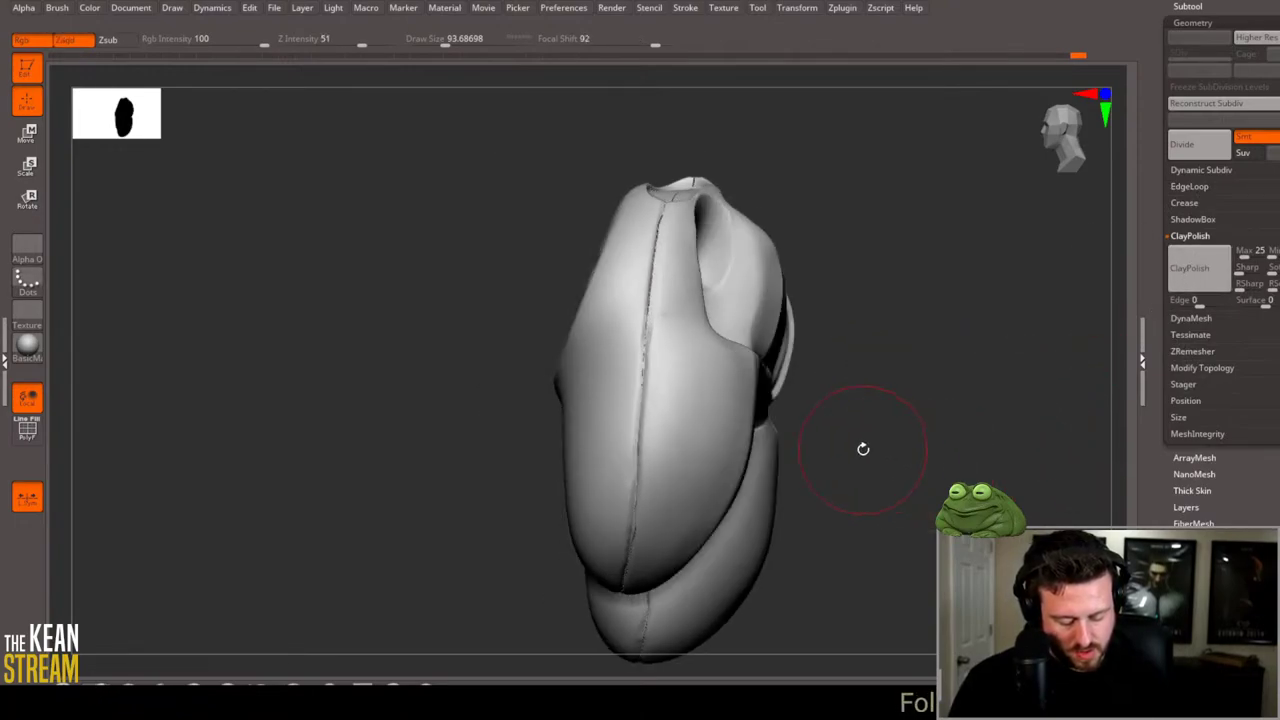
left_click(1190, 6)
left_click_drag(726, 387, 984, 360)
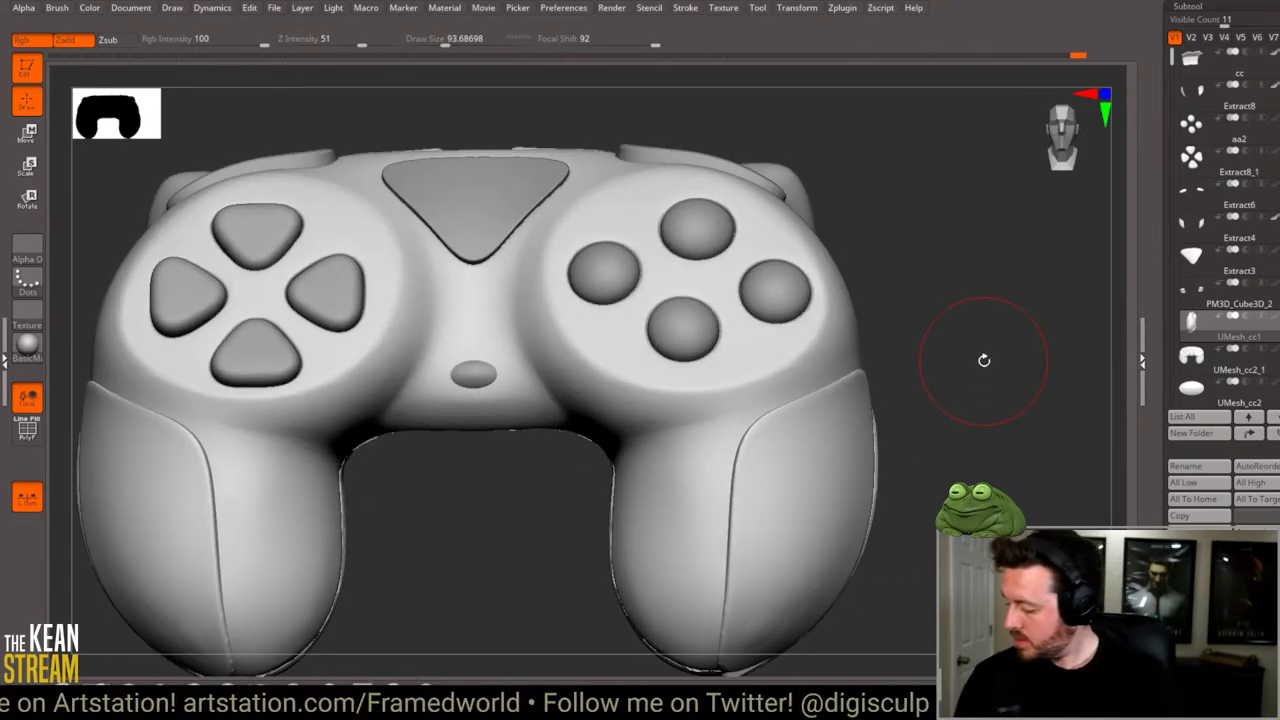
scroll(876, 305, "down", 2)
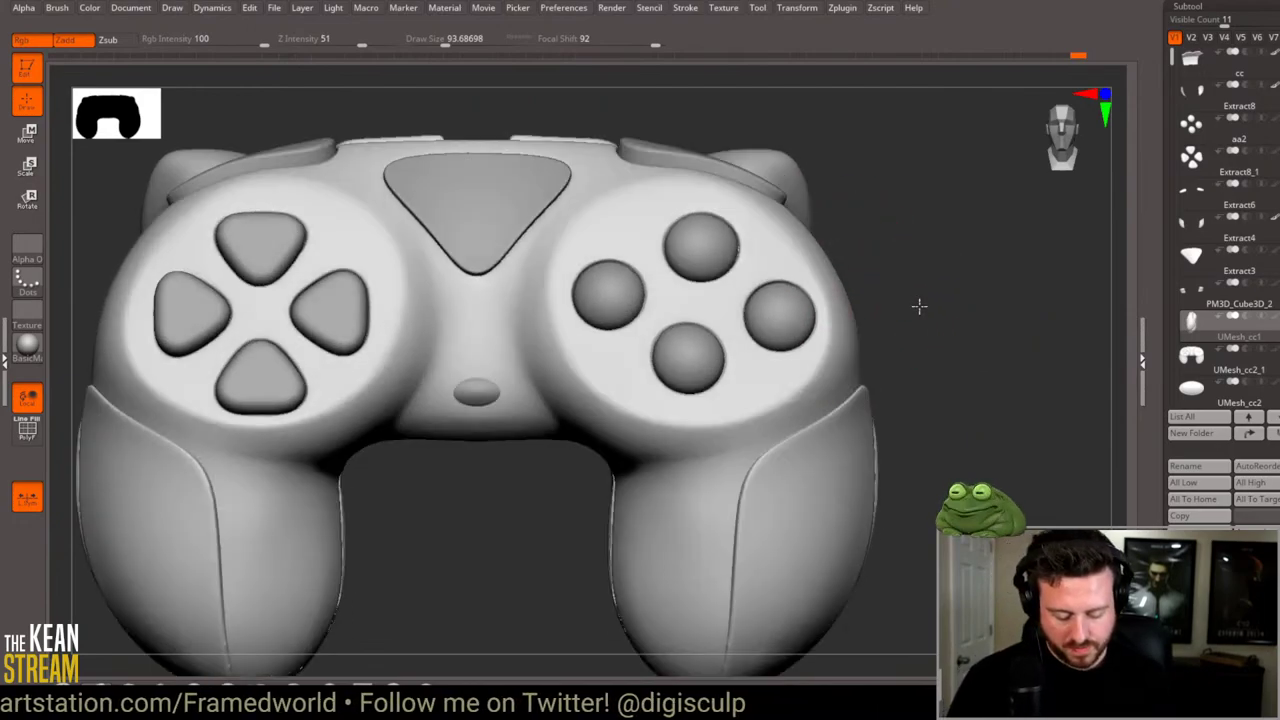
left_click_drag(834, 323, 854, 380)
scroll(870, 385, "up", 2)
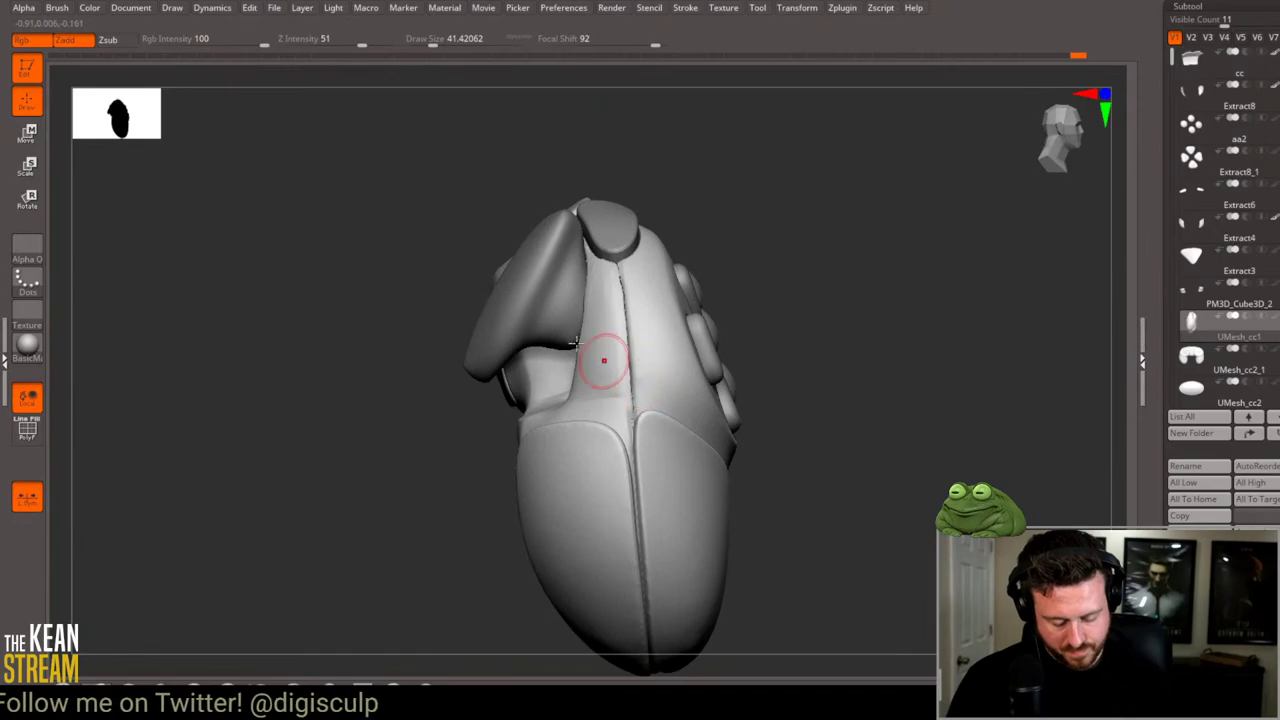
Step: Set the Smooth brush modifier Min Connected to 2 and select the UMesh_cc1 subtool
left_click(57, 8)
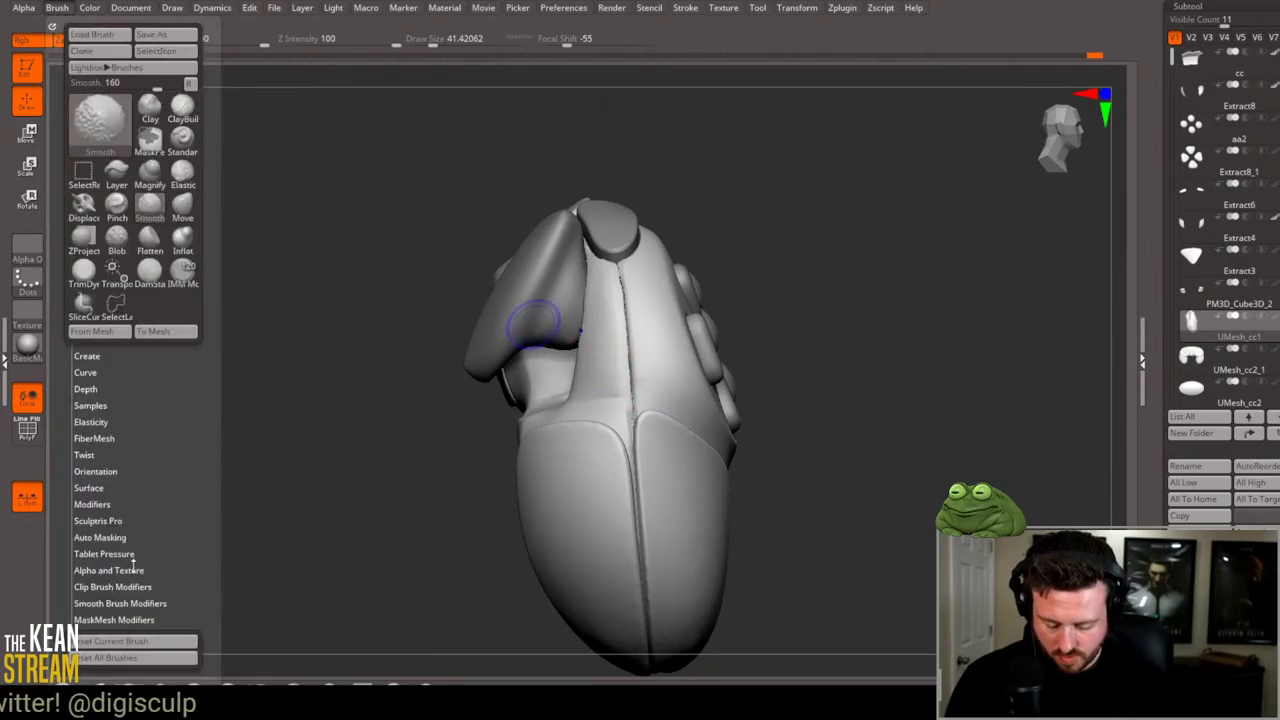
scroll(132, 560, "down", 3)
left_click(122, 428)
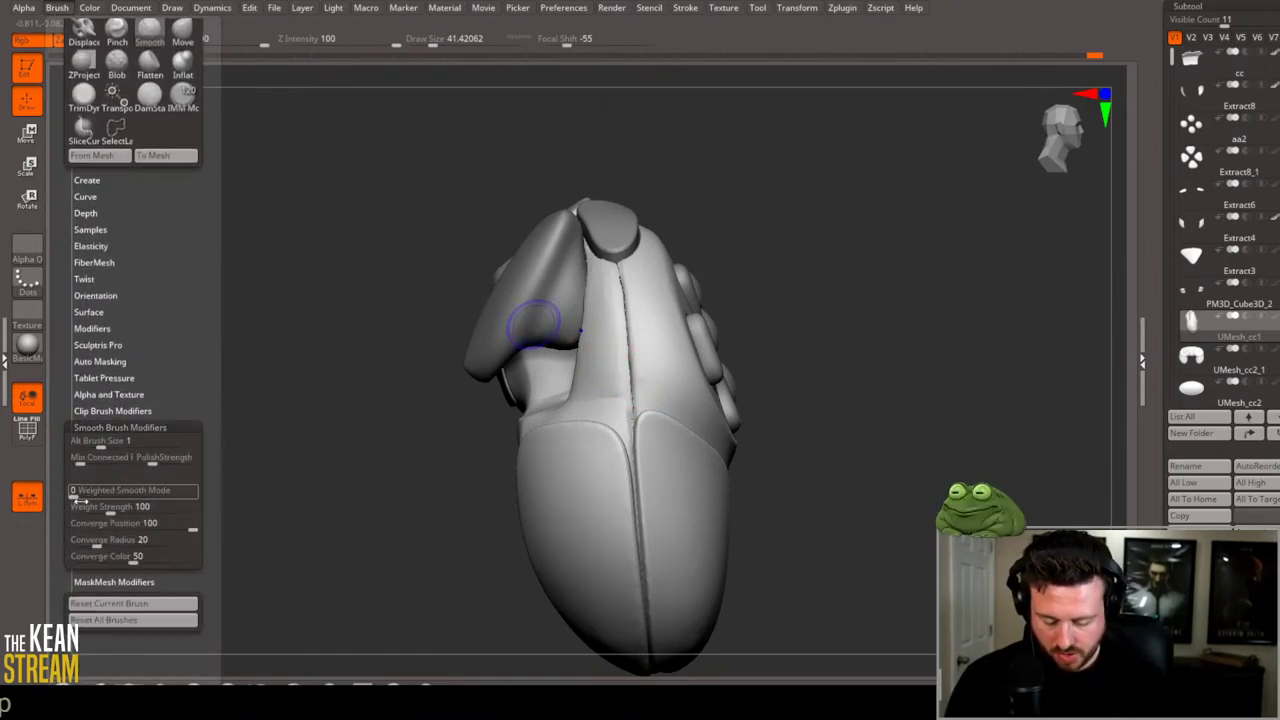
left_click(76, 462)
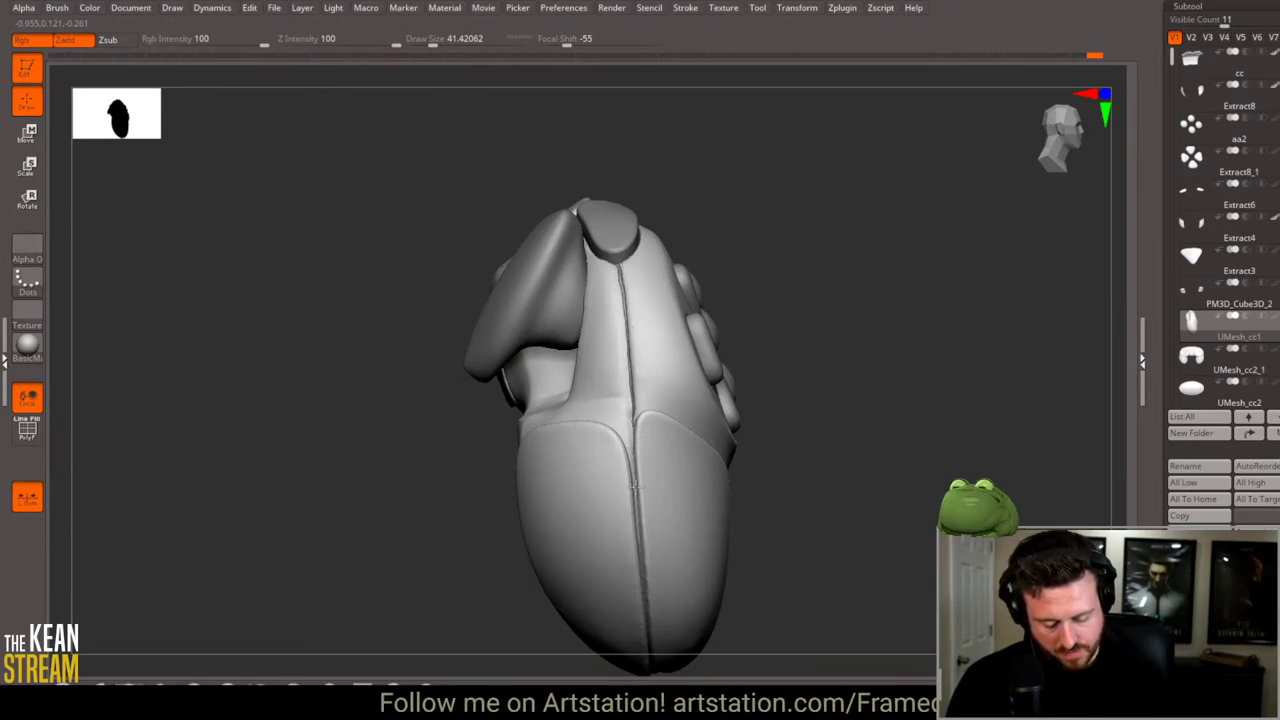
left_click(1237, 348)
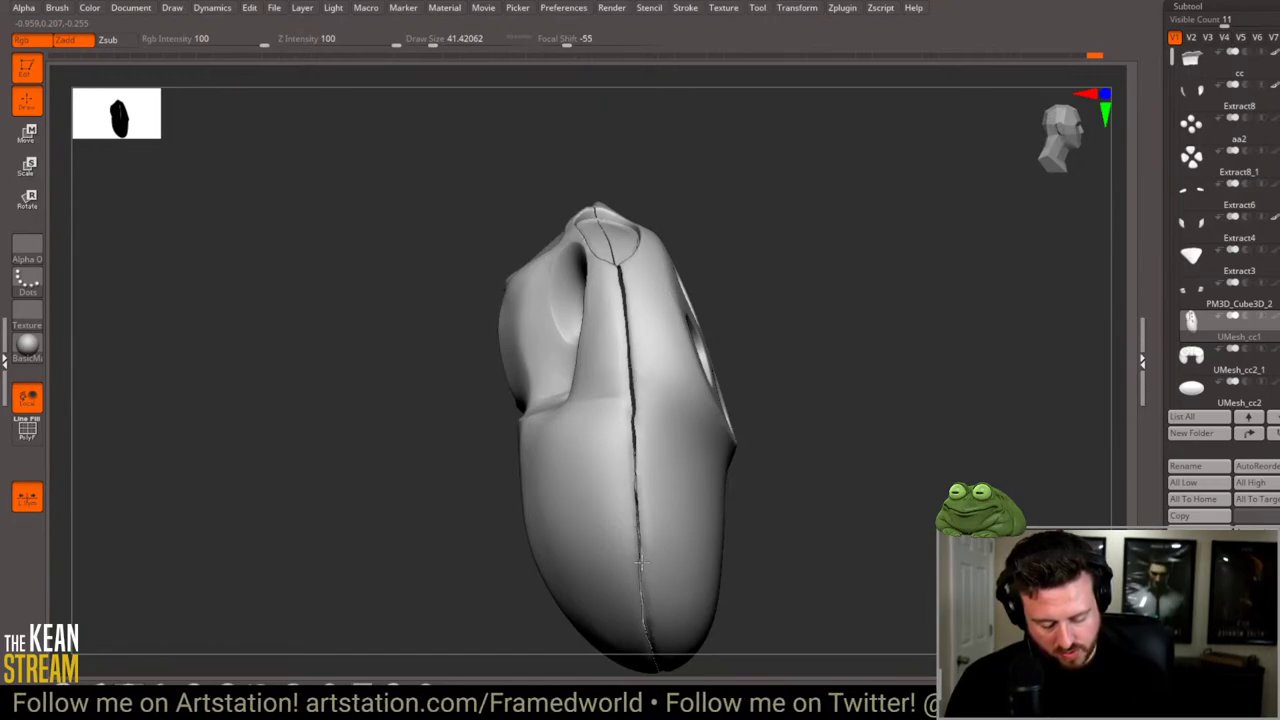
Step: Resize the brush and orbit around the UMesh_cc1 grip, top and underside seams
left_click_drag(769, 373, 652, 367)
mouse_move(626, 585)
left_mouse_down()
mouse_move(843, 349)
mouse_move(660, 480)
mouse_move(780, 426)
mouse_move(716, 352)
left_mouse_up()
key("space")
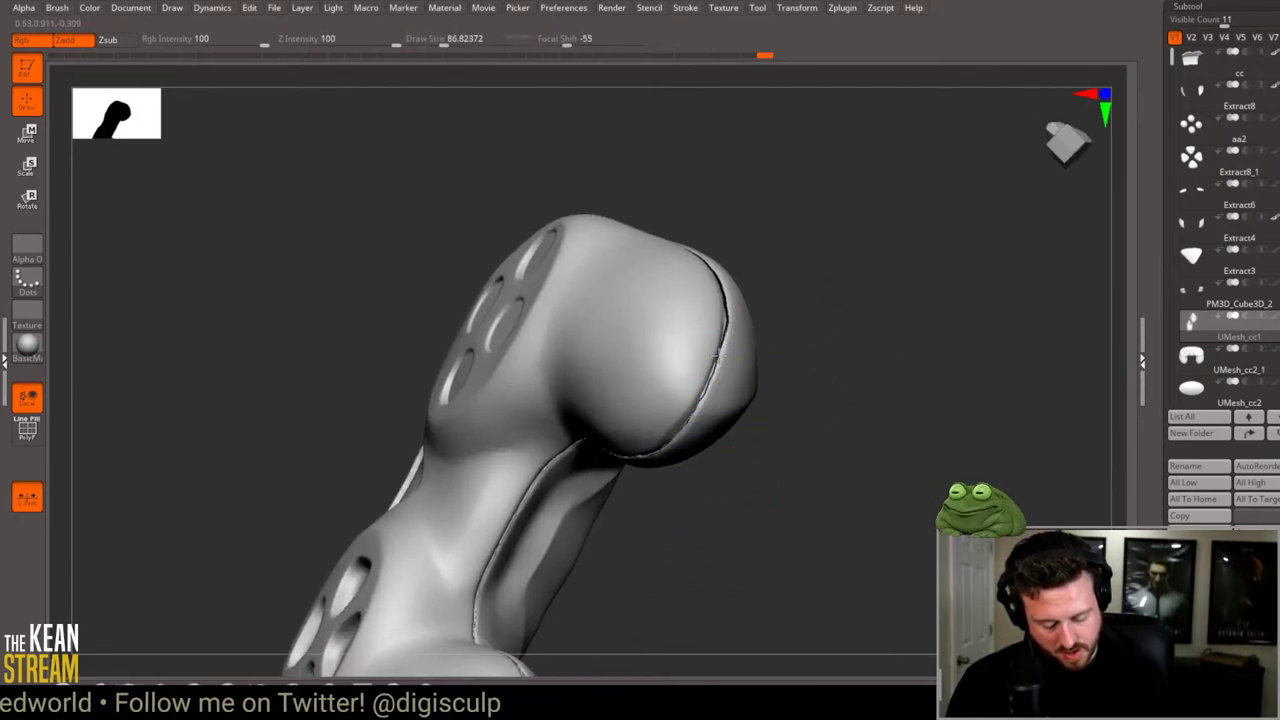
left_click_drag(655, 477, 680, 377)
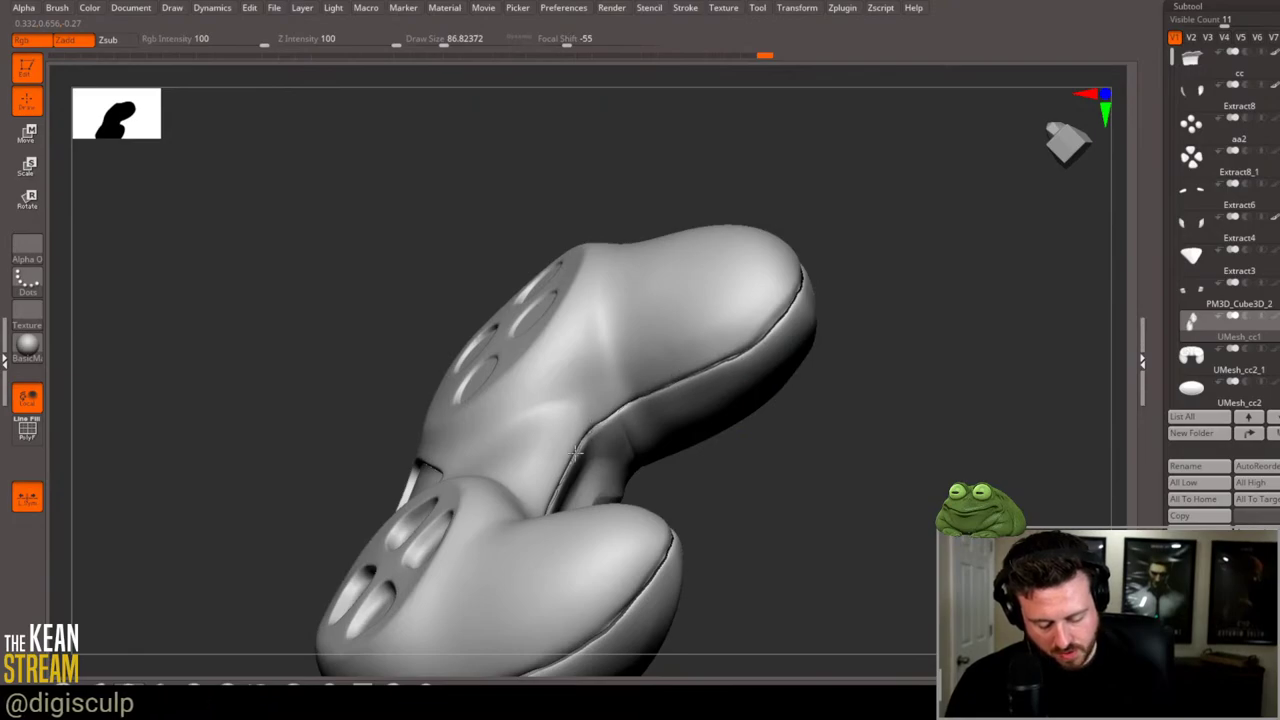
key("space")
mouse_move(624, 444)
left_mouse_down()
mouse_move(640, 500)
mouse_move(590, 478)
mouse_move(955, 362)
left_mouse_up()
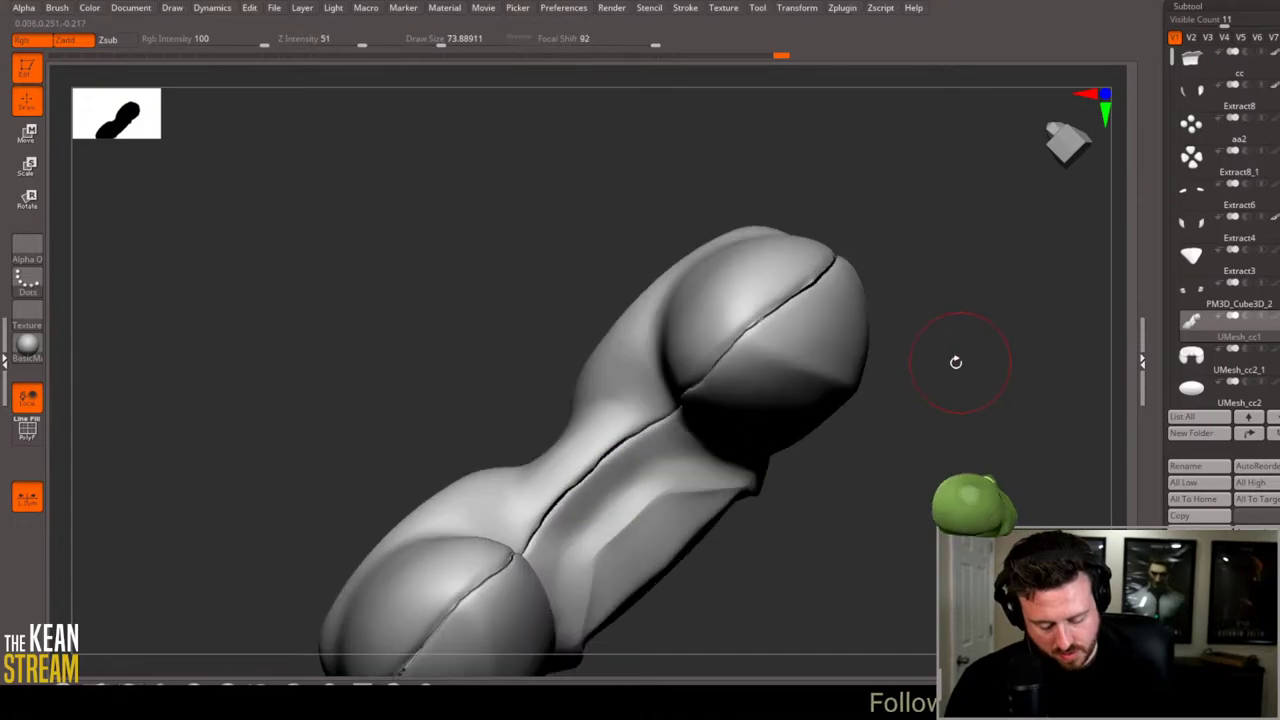
left_click_drag(931, 418, 548, 535)
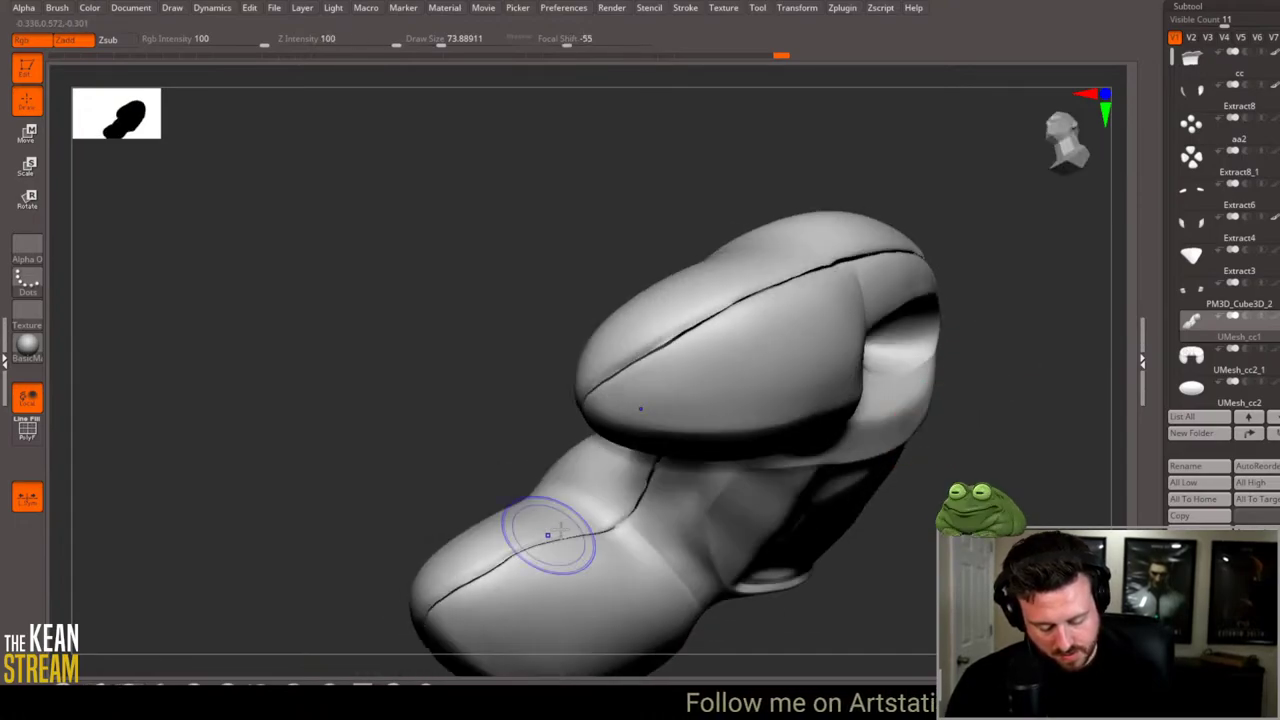
left_click_drag(287, 613, 580, 502)
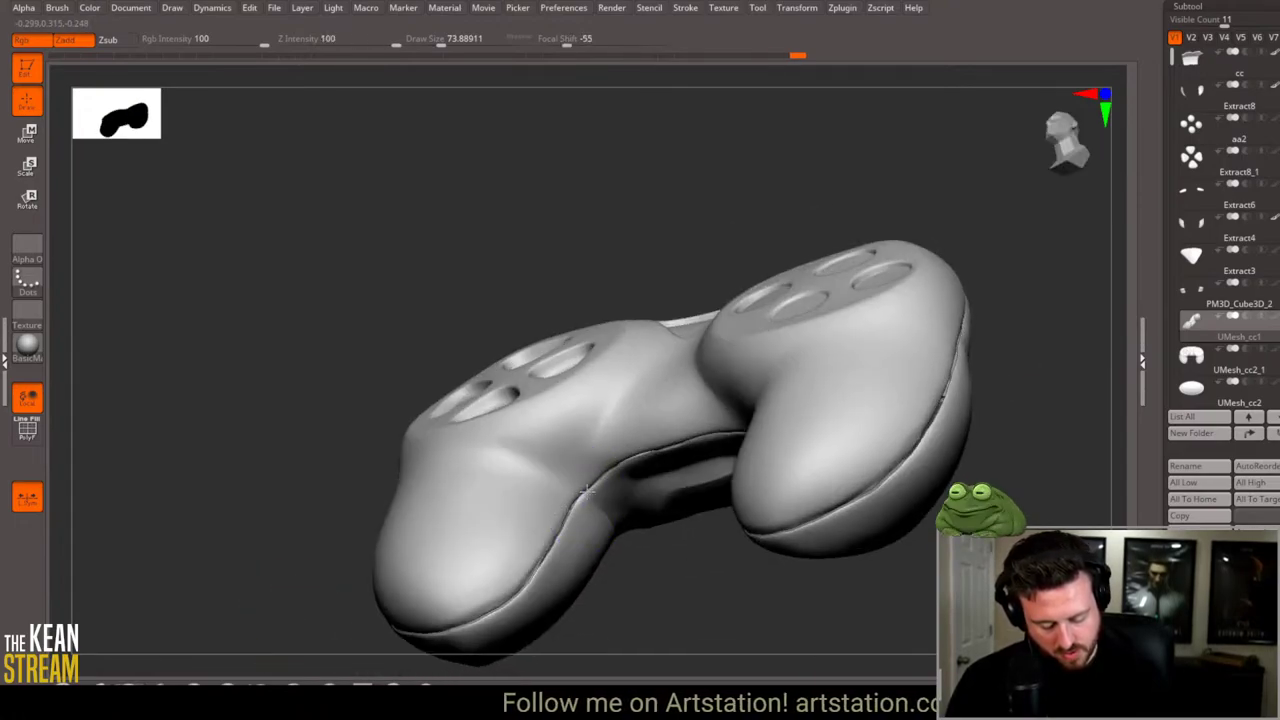
left_click_drag(605, 567, 613, 485)
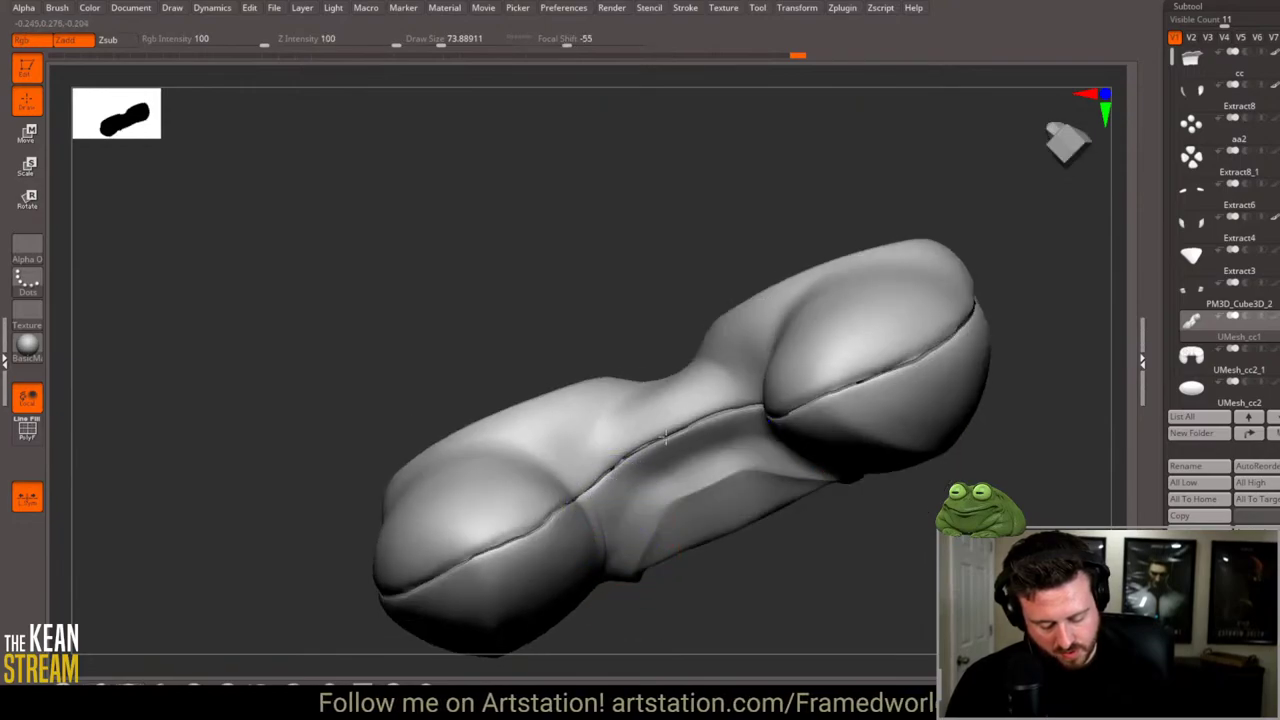
left_click_drag(736, 538, 600, 500)
key("w")
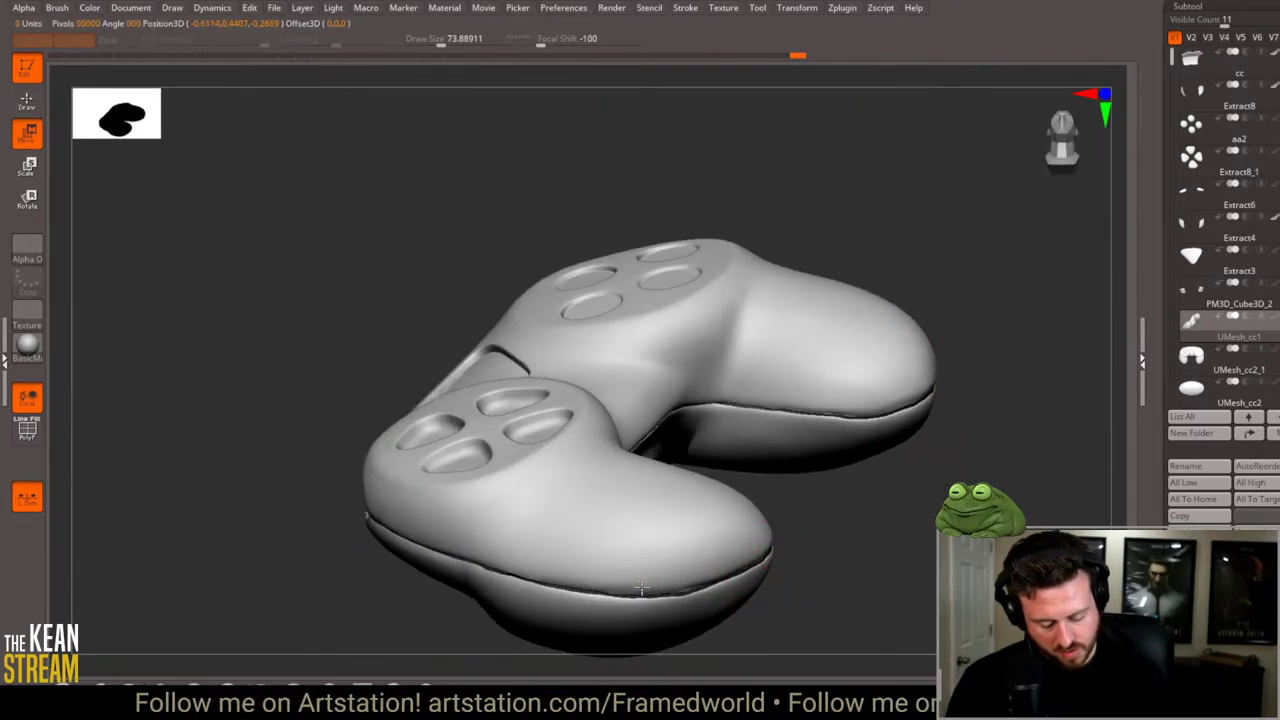
left_click_drag(520, 600, 638, 617)
left_click(638, 617, "ctrl")
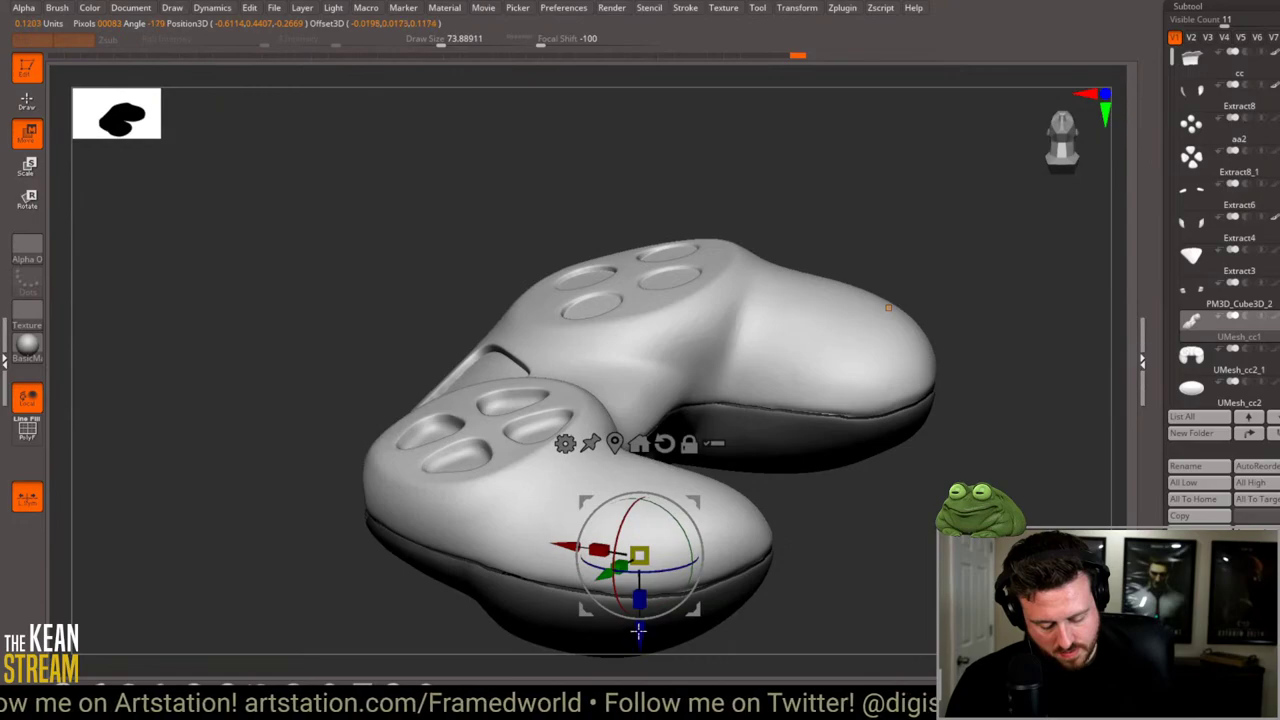
key("q")
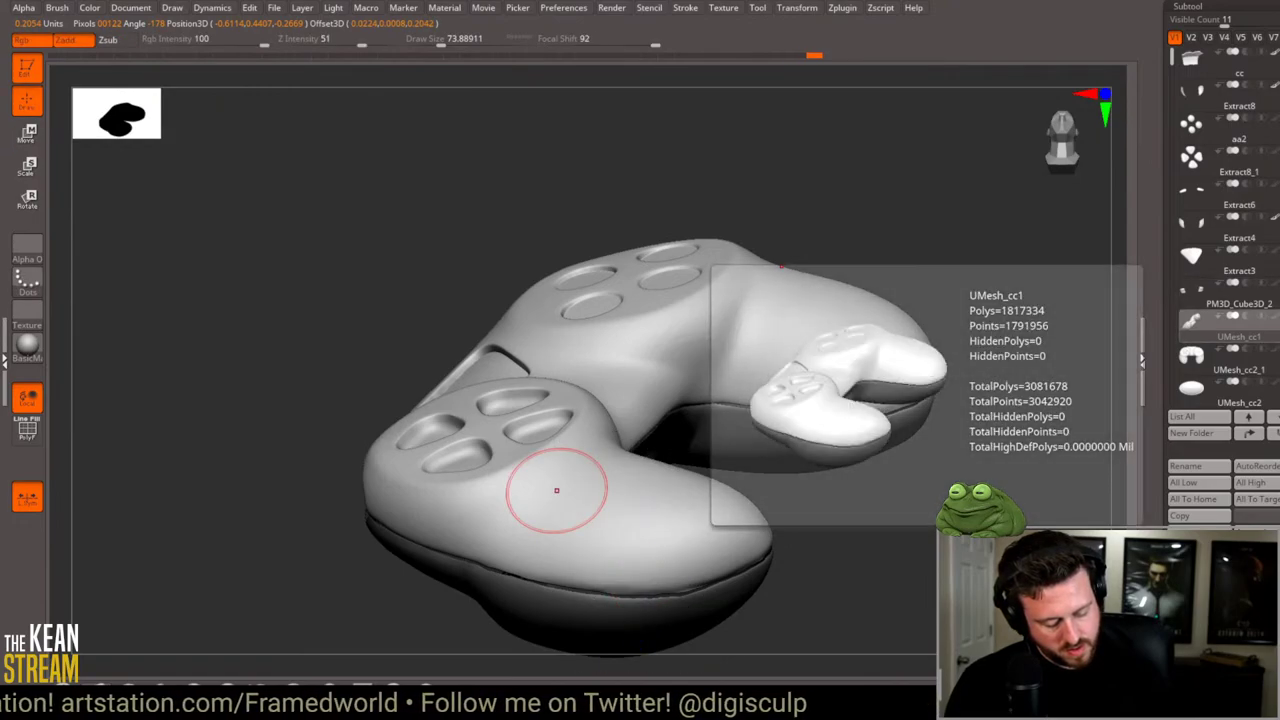
left_click_drag(300, 500, 677, 509)
key("w")
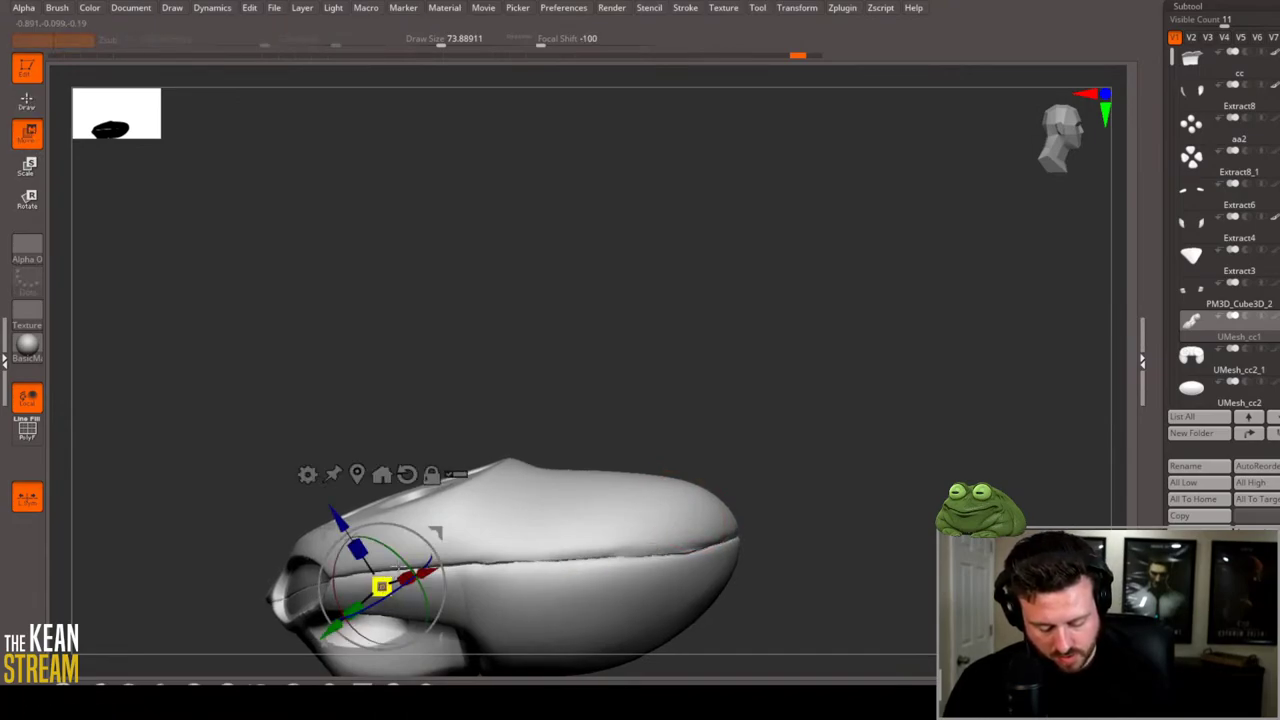
key("q")
mouse_move(817, 397)
left_mouse_down()
mouse_move(791, 466)
mouse_move(803, 477)
mouse_move(767, 457)
left_mouse_up()
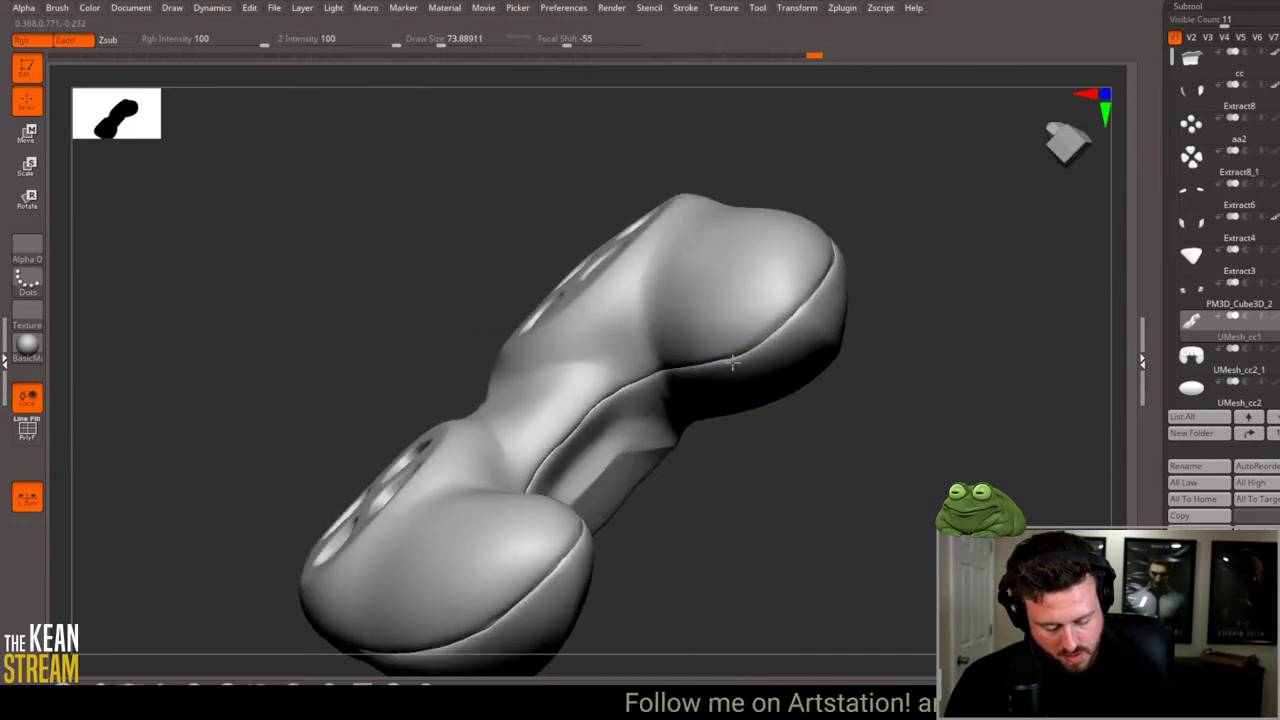
left_click_drag(768, 346, 916, 483)
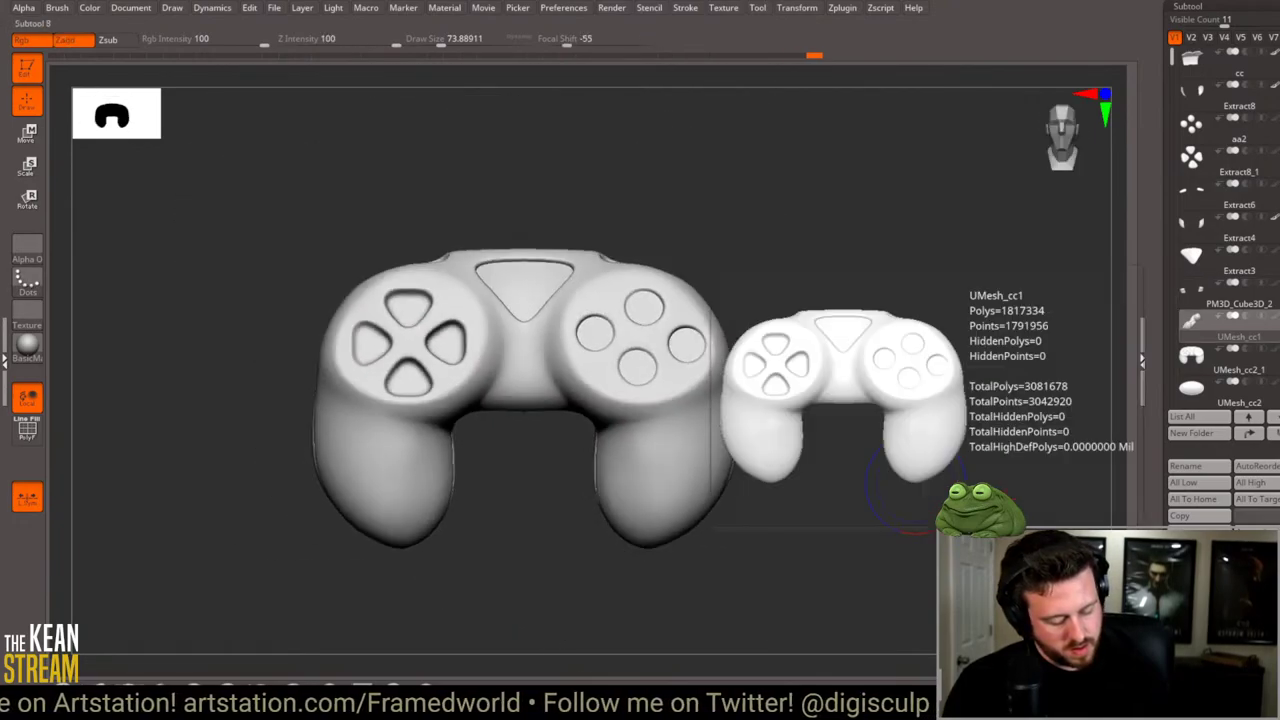
left_click_drag(900, 340, 894, 371)
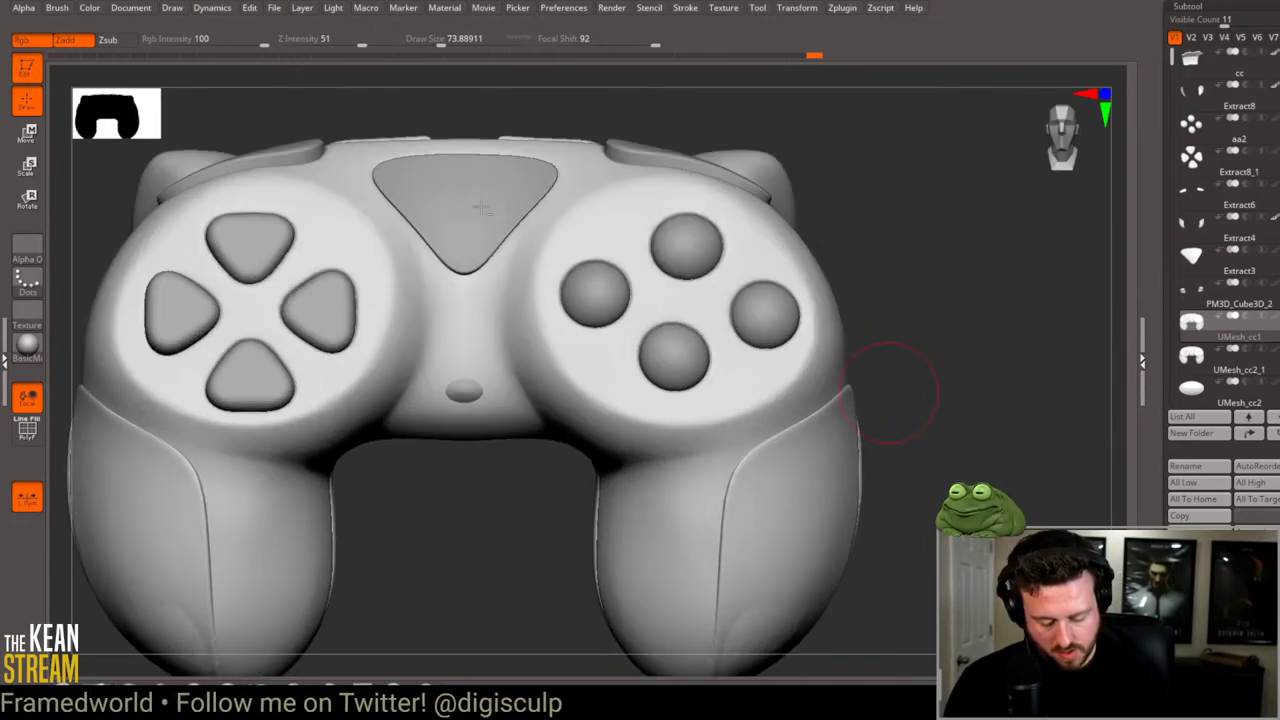
Step: Select and zoom in on the top triangle piece and the face buttons
left_click(491, 249, "alt")
key("w")
left_click(417, 215)
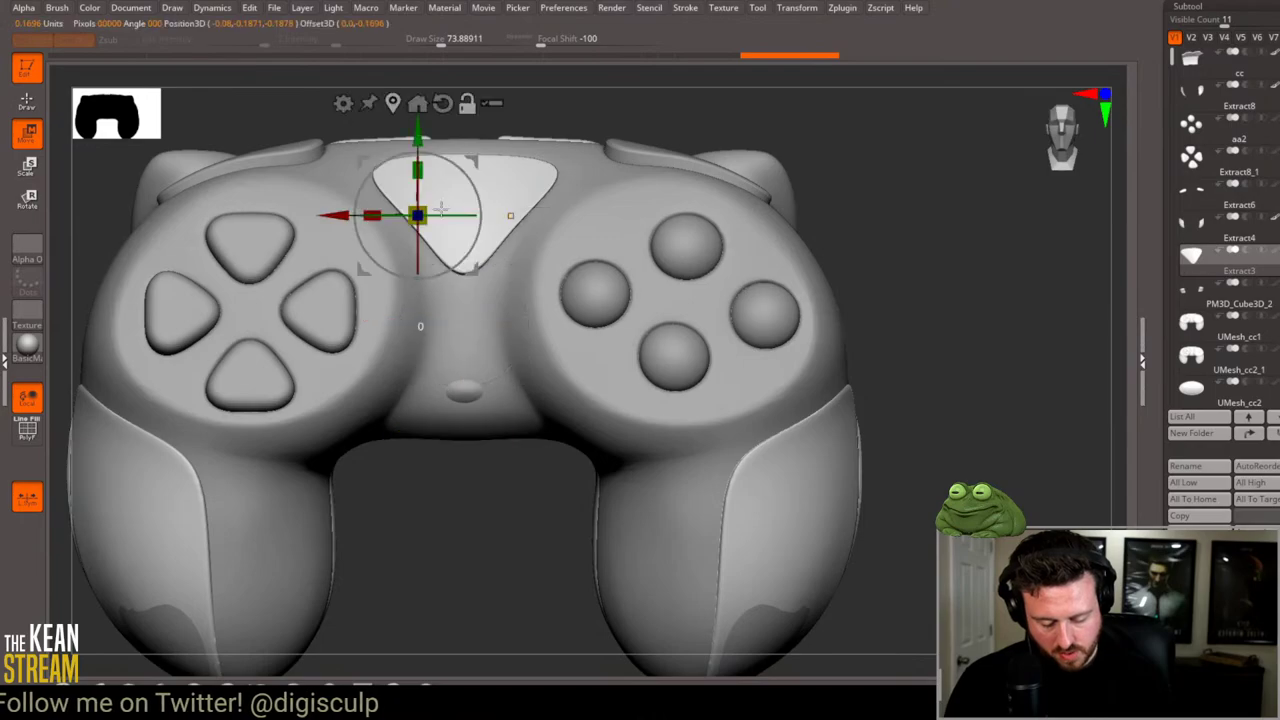
left_click_drag(905, 330, 857, 286)
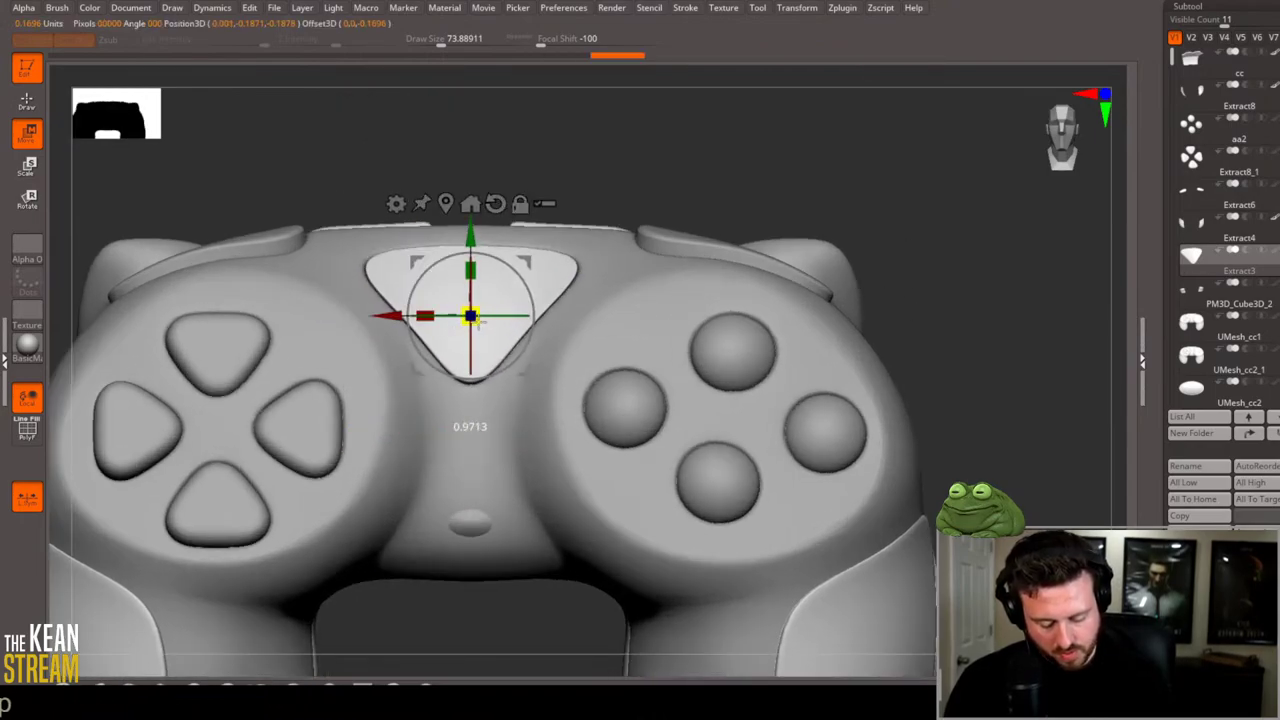
key("q")
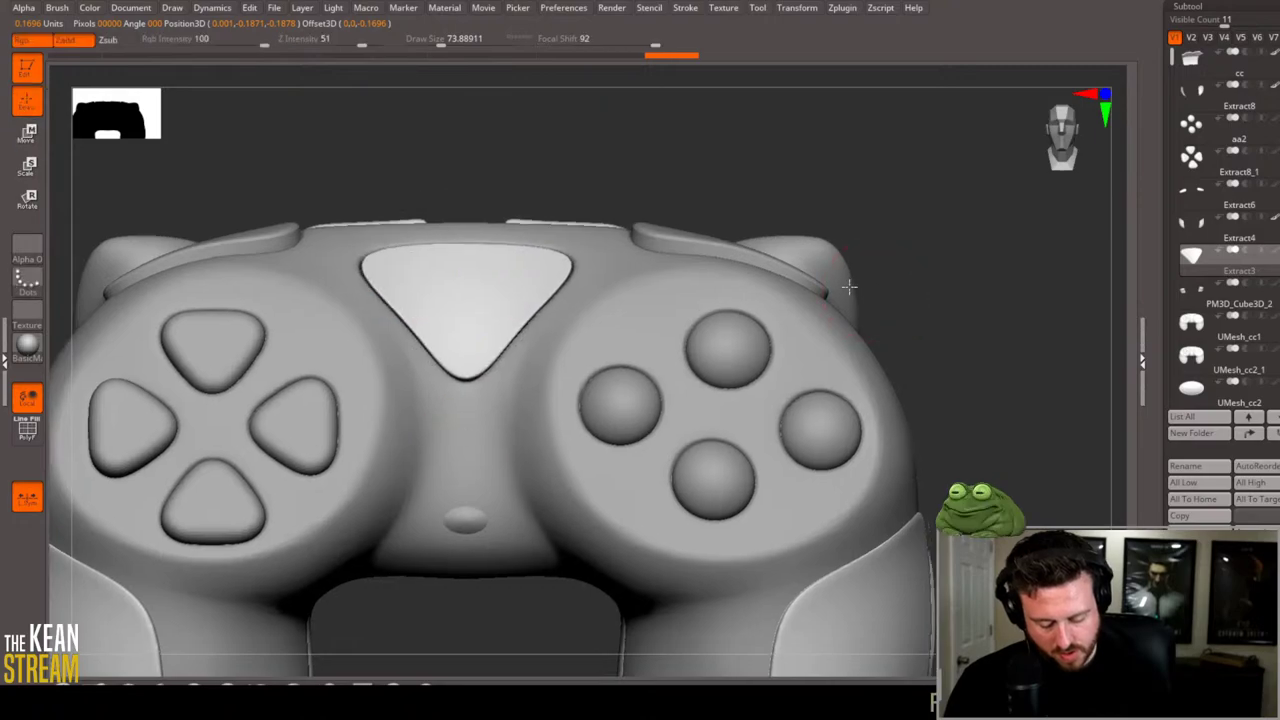
left_click(652, 343, "alt")
mouse_move(943, 371)
left_mouse_down()
mouse_move(847, 365)
mouse_move(642, 423)
left_mouse_up()
key("w")
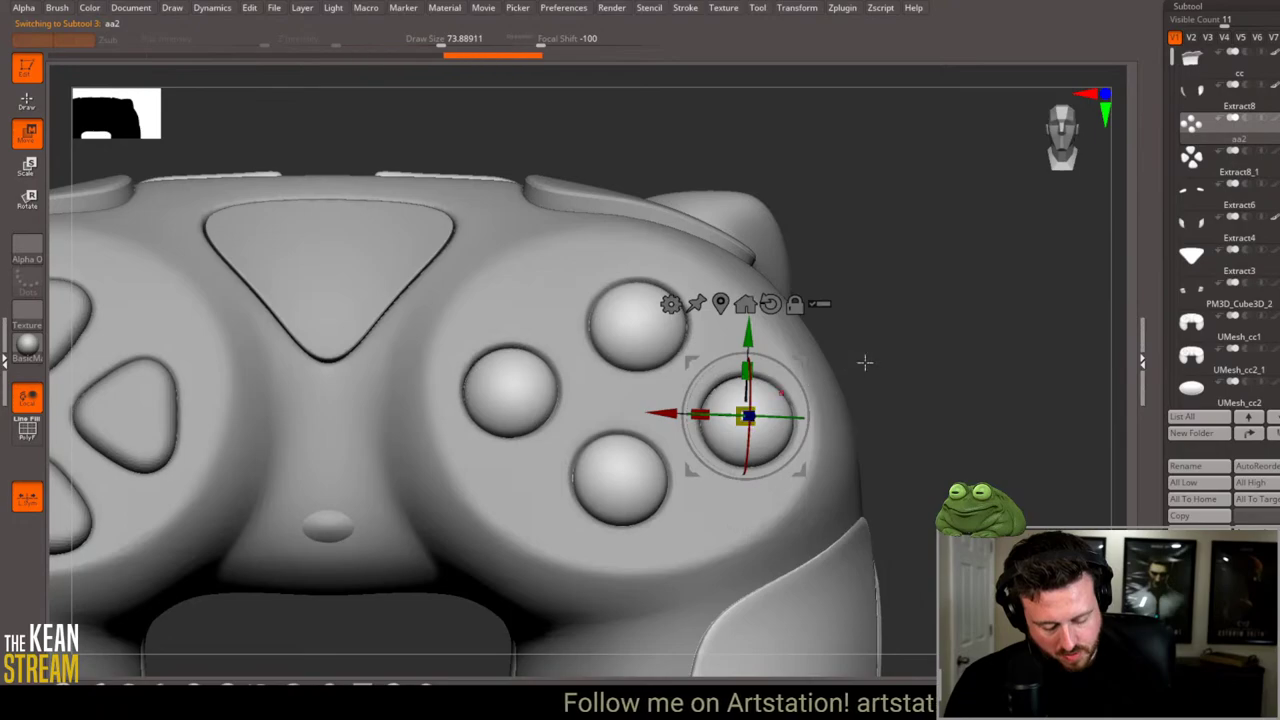
key("q")
key("f")
left_click_drag(814, 331, 884, 318, "alt")
Step: Inspect the D-pad and grip pieces, enlarging the brush size while orbiting
left_click(588, 402, "alt")
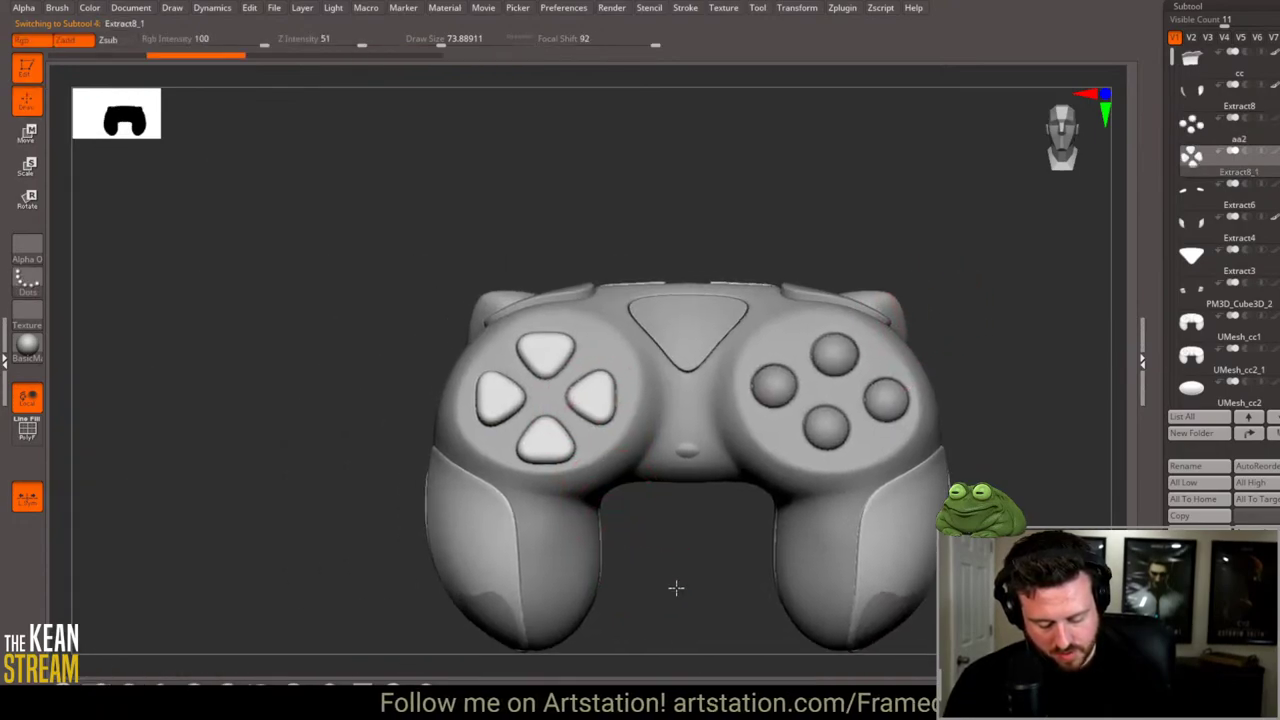
left_click_drag(674, 586, 706, 577, "alt")
key("w")
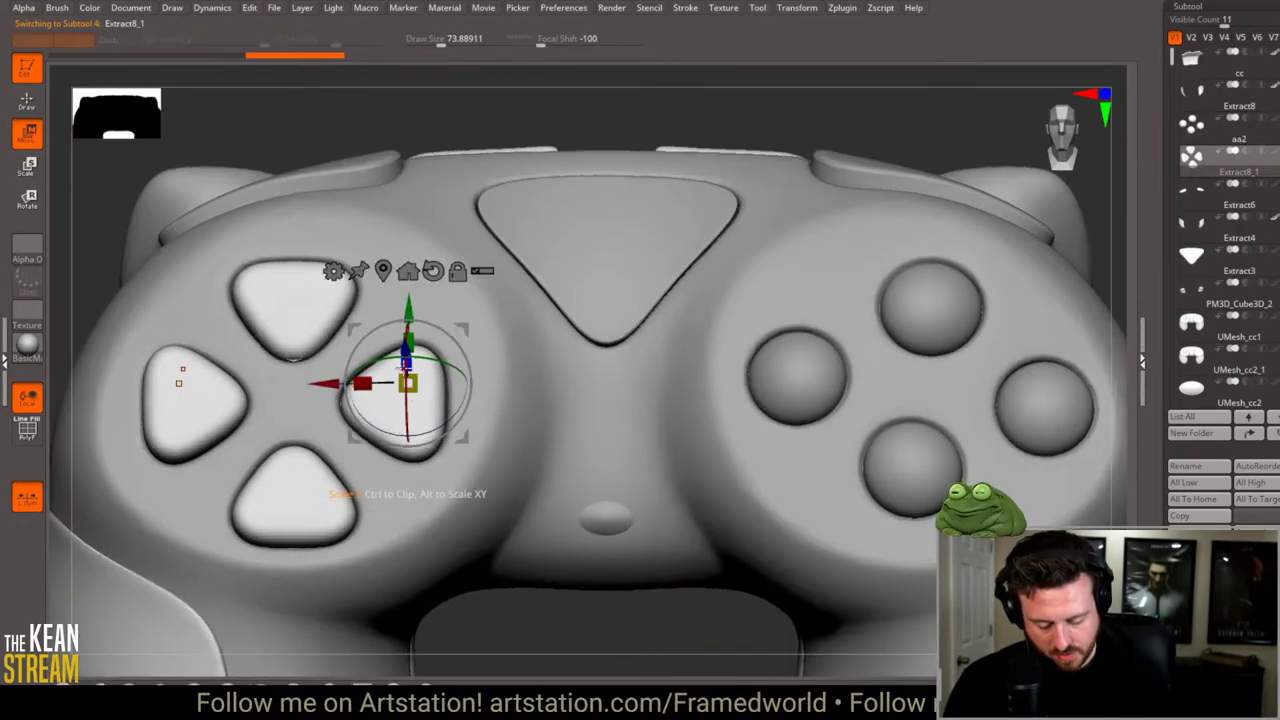
key("q")
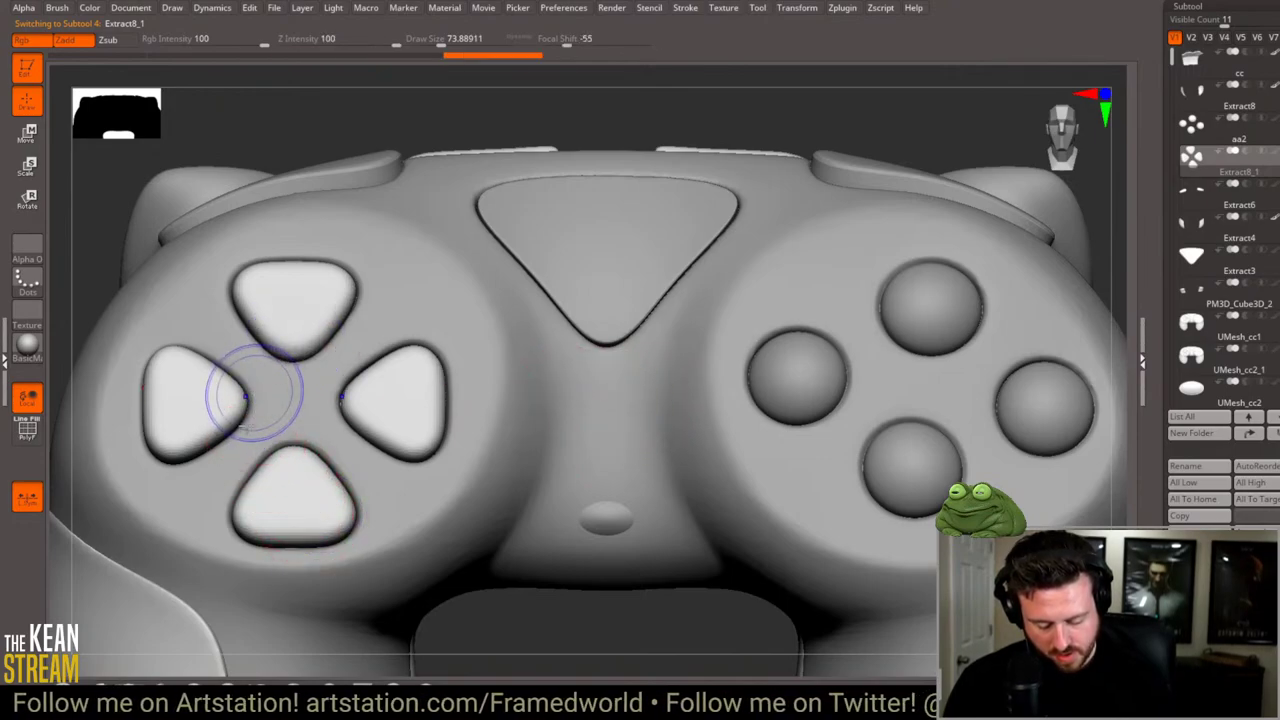
key("f")
key("f")
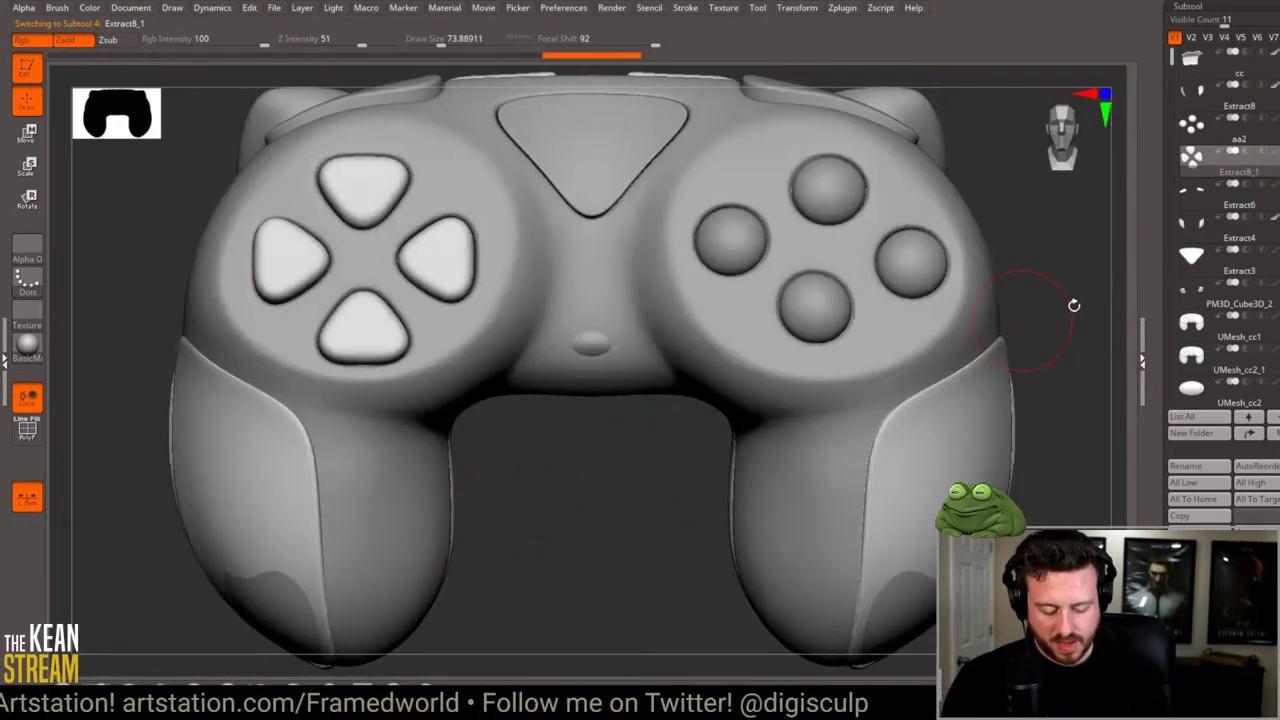
left_click_drag(1074, 303, 672, 398)
left_click(673, 412, "alt")
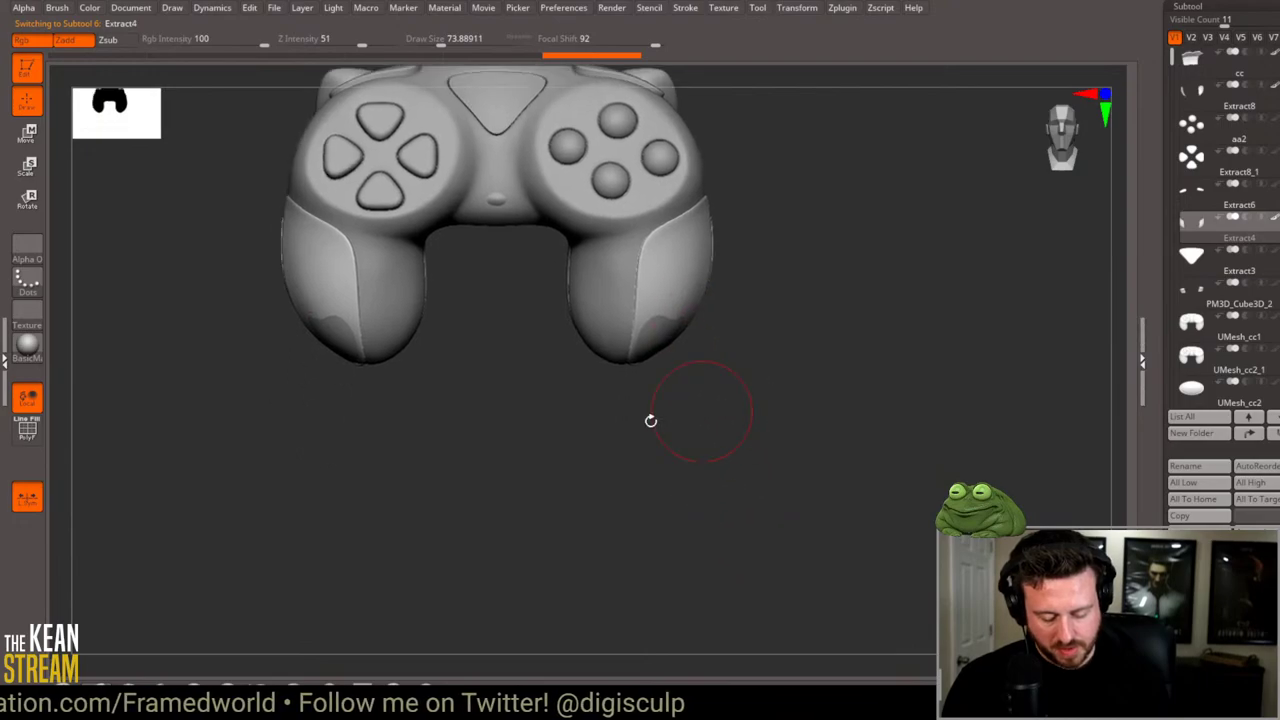
key("space")
left_click_drag(664, 325, 656, 341)
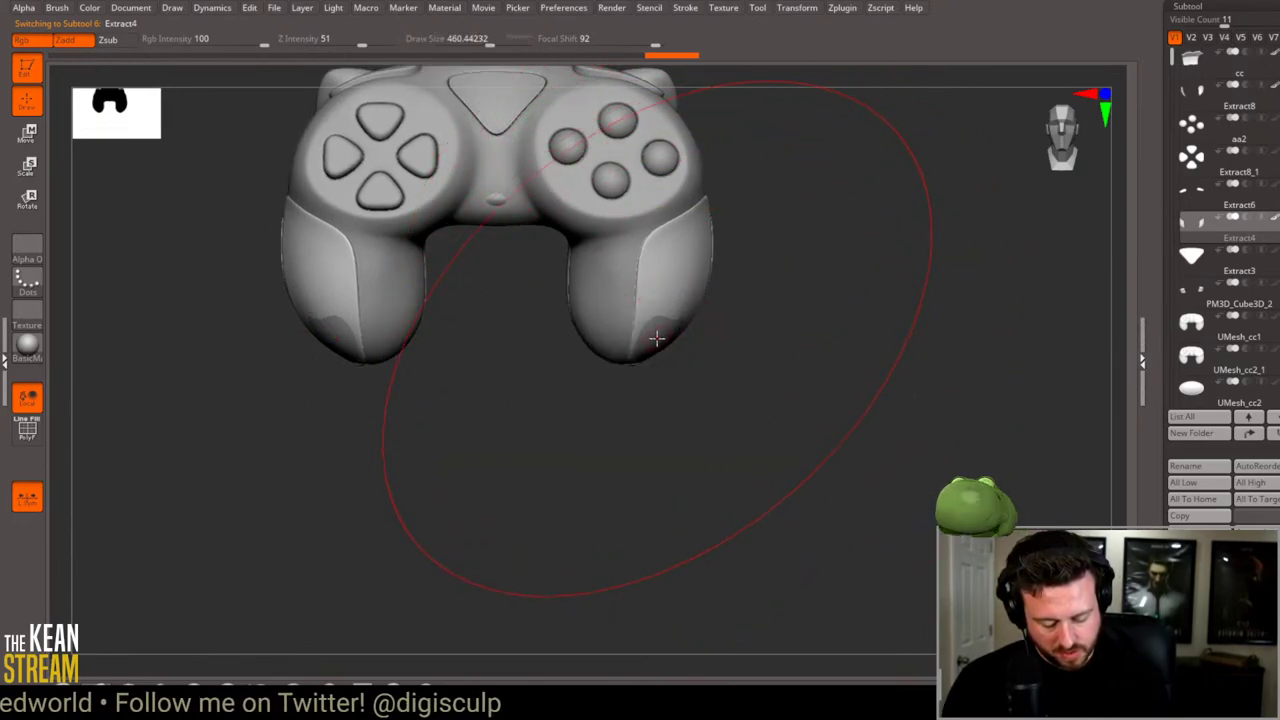
right_click_drag(662, 338, 710, 333)
right_click_drag(808, 274, 736, 295)
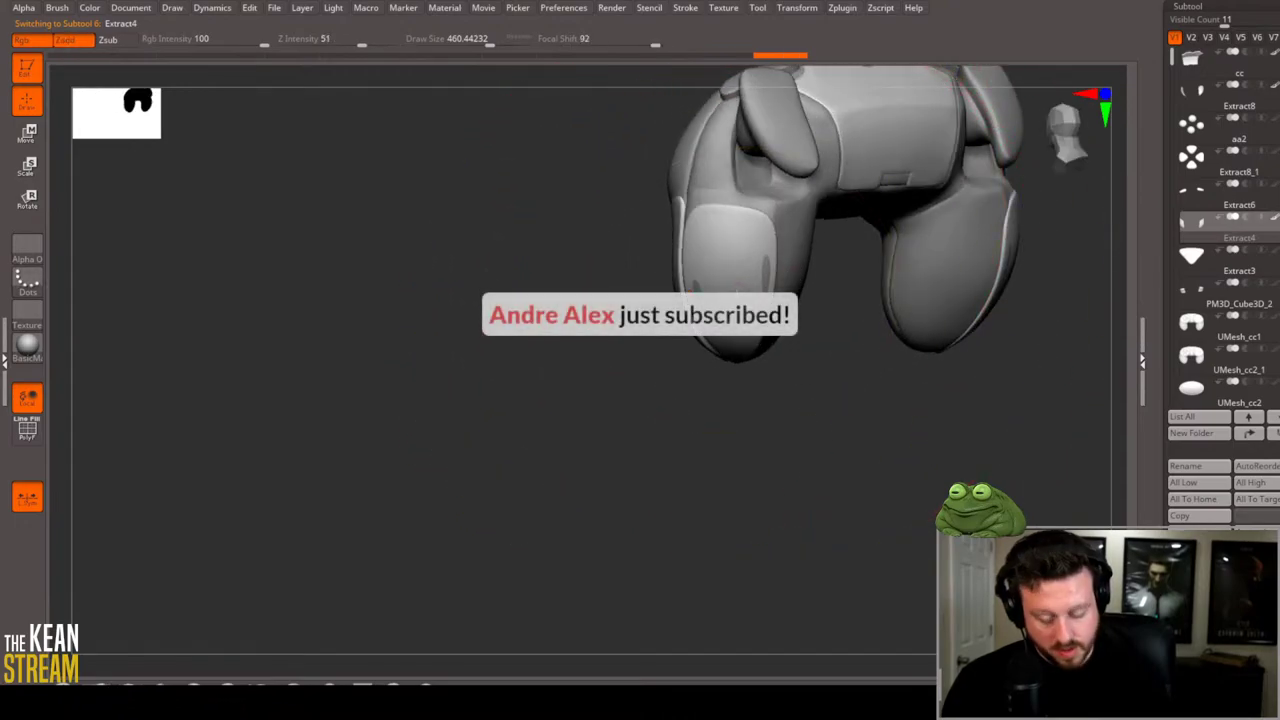
right_click_drag(625, 478, 609, 467)
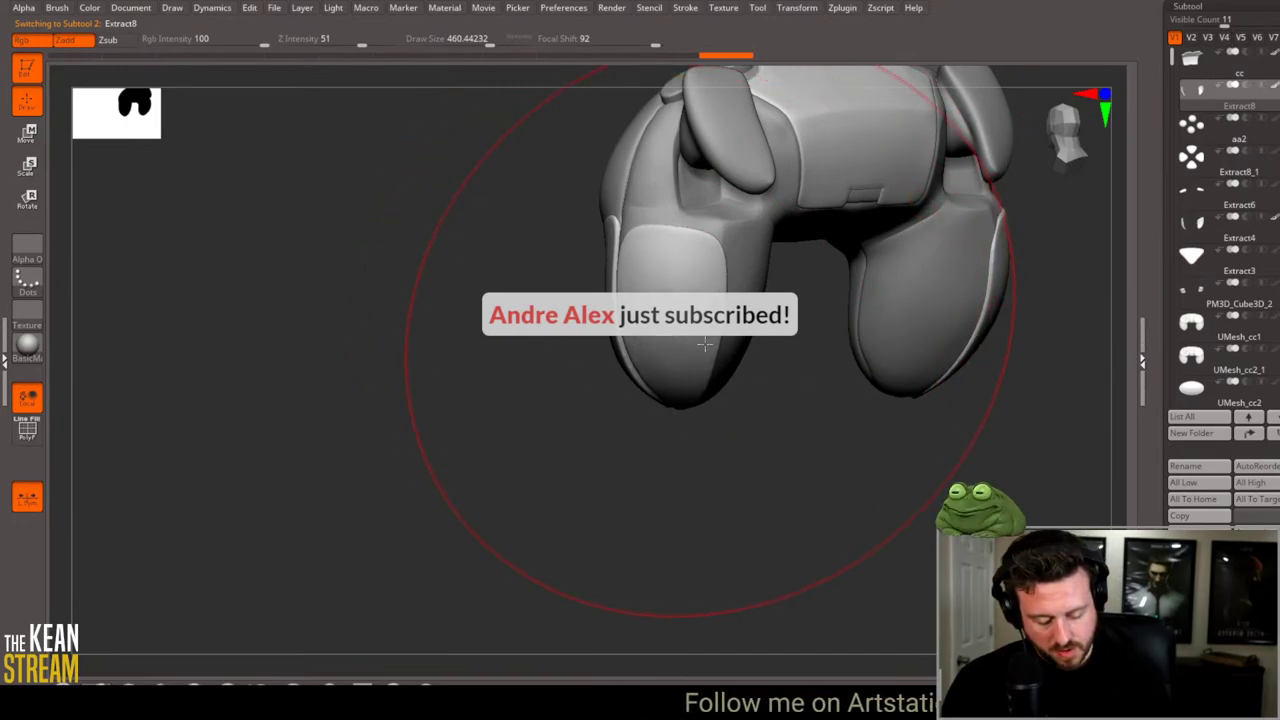
right_click_drag(705, 344, 670, 314)
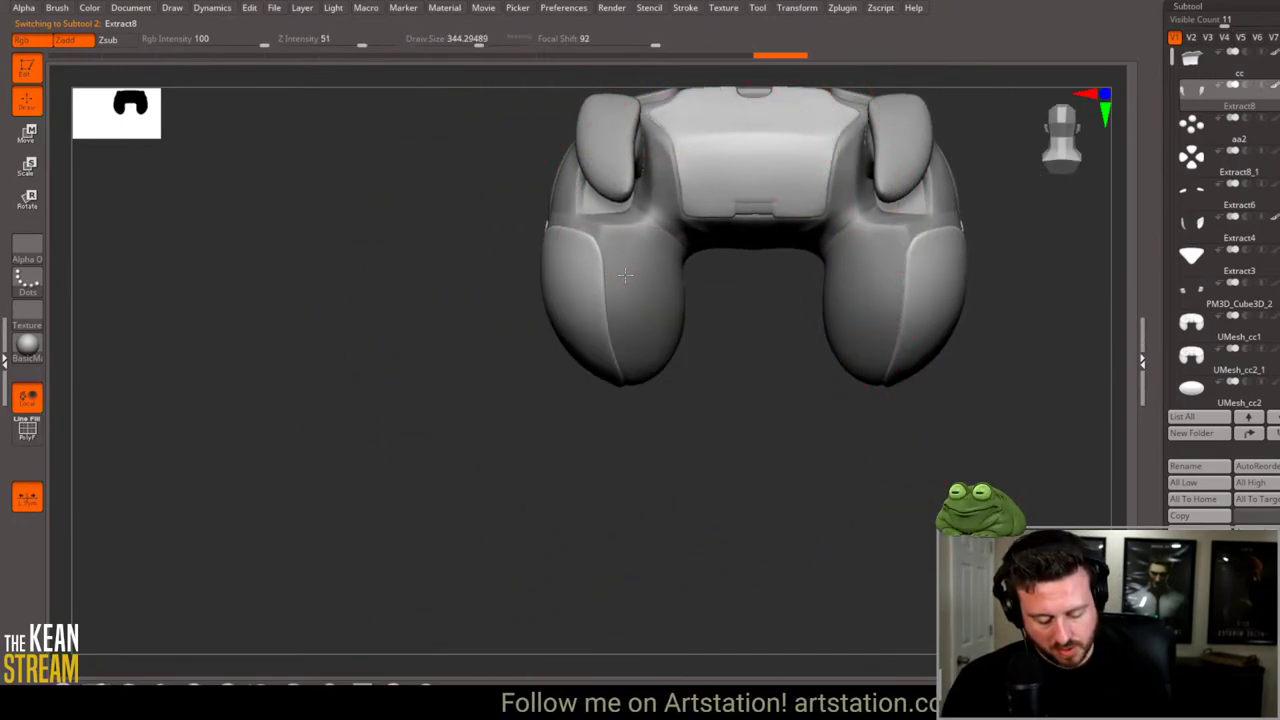
mouse_move(625, 275)
right_mouse_down()
mouse_move(640, 491)
mouse_move(757, 437)
right_mouse_up()
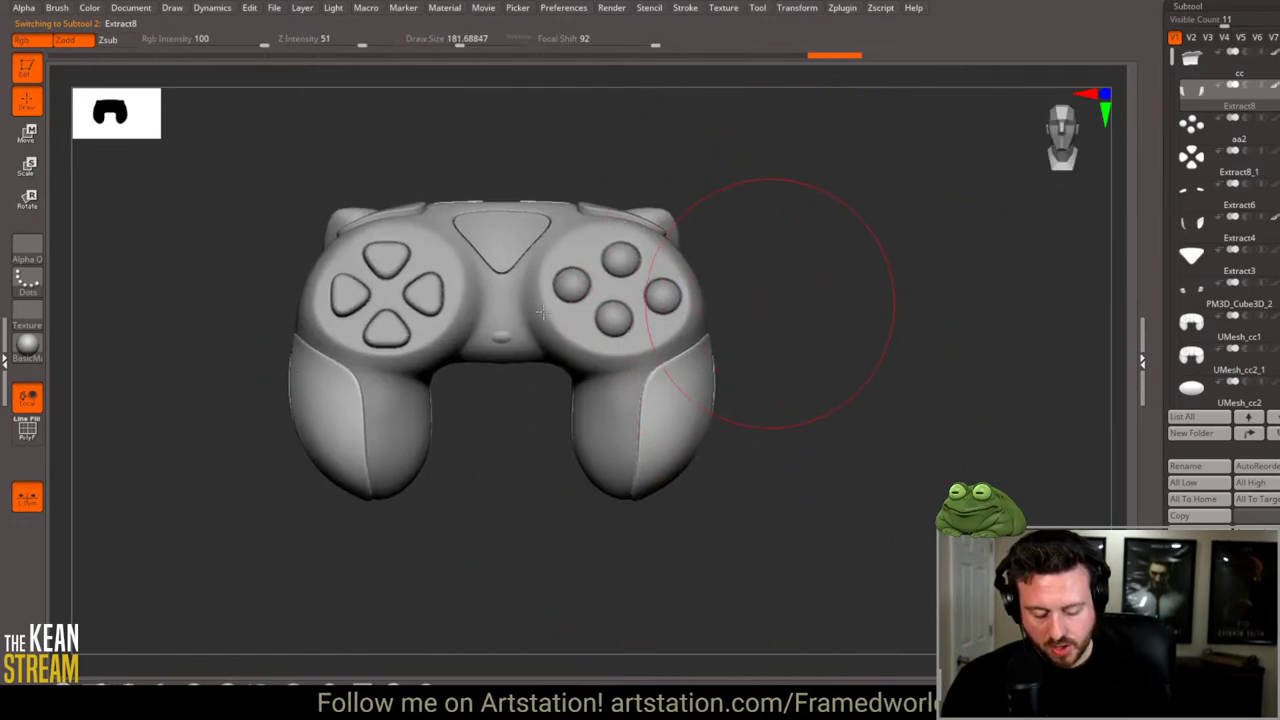
Step: Slightly enlarge the small oval centre button, then switch to Marmoset Toolbag
left_click(541, 312, "alt")
right_click_drag(541, 312, 854, 217, "ctrl")
right_click_drag(343, 491, 543, 314, "alt")
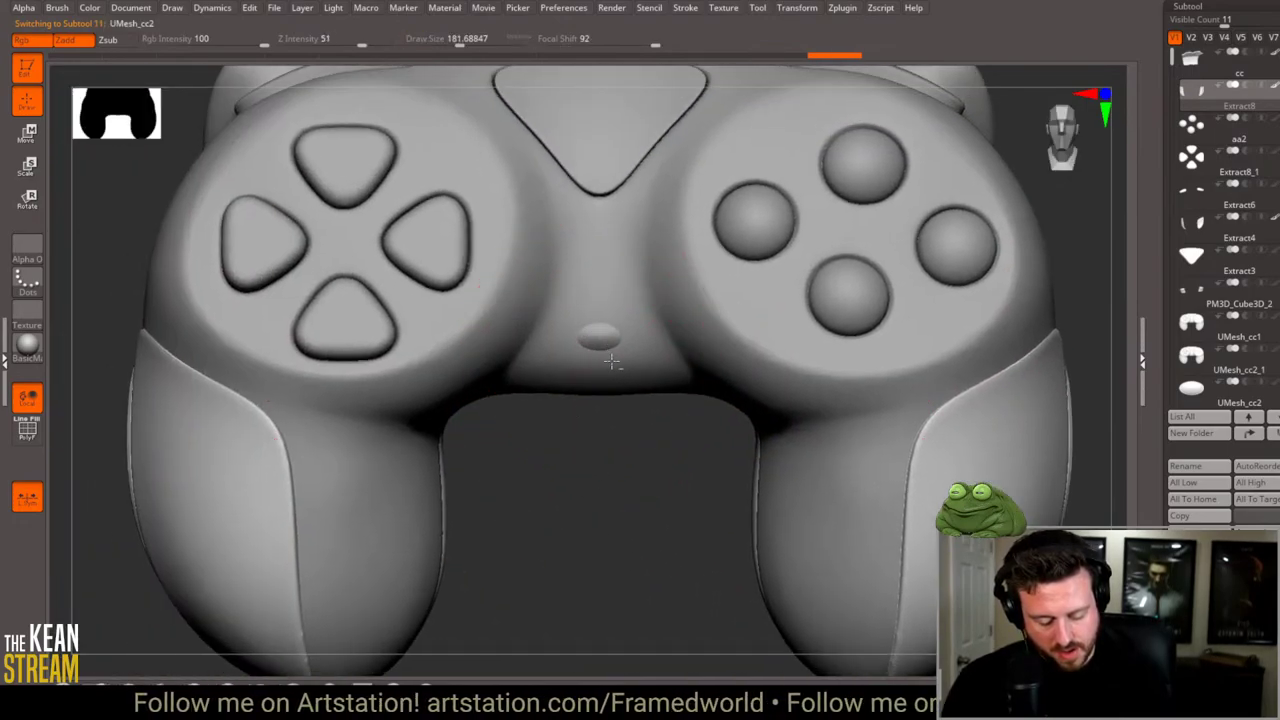
key("space")
left_click_drag(628, 342, 637, 333)
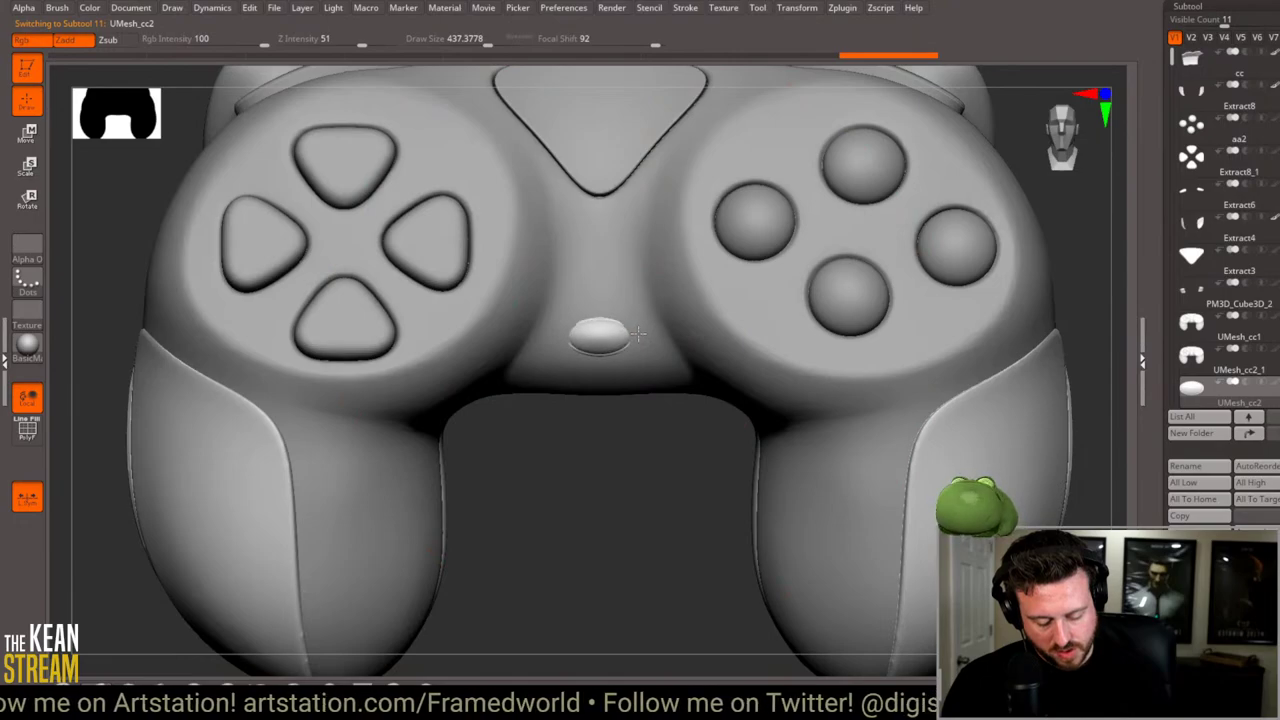
key("alt+Tab")
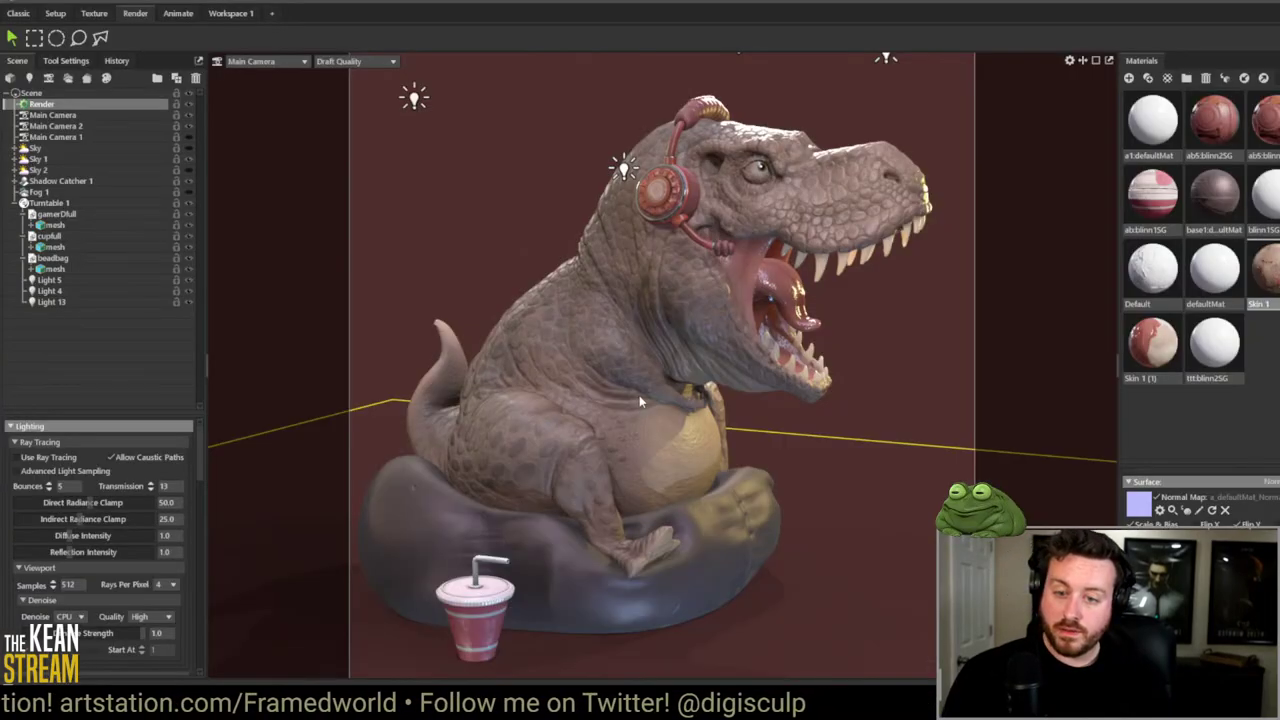
Step: Preview the T-rex at Full Quality, revert to Draft Quality, and return to ZBrush
left_click(340, 61)
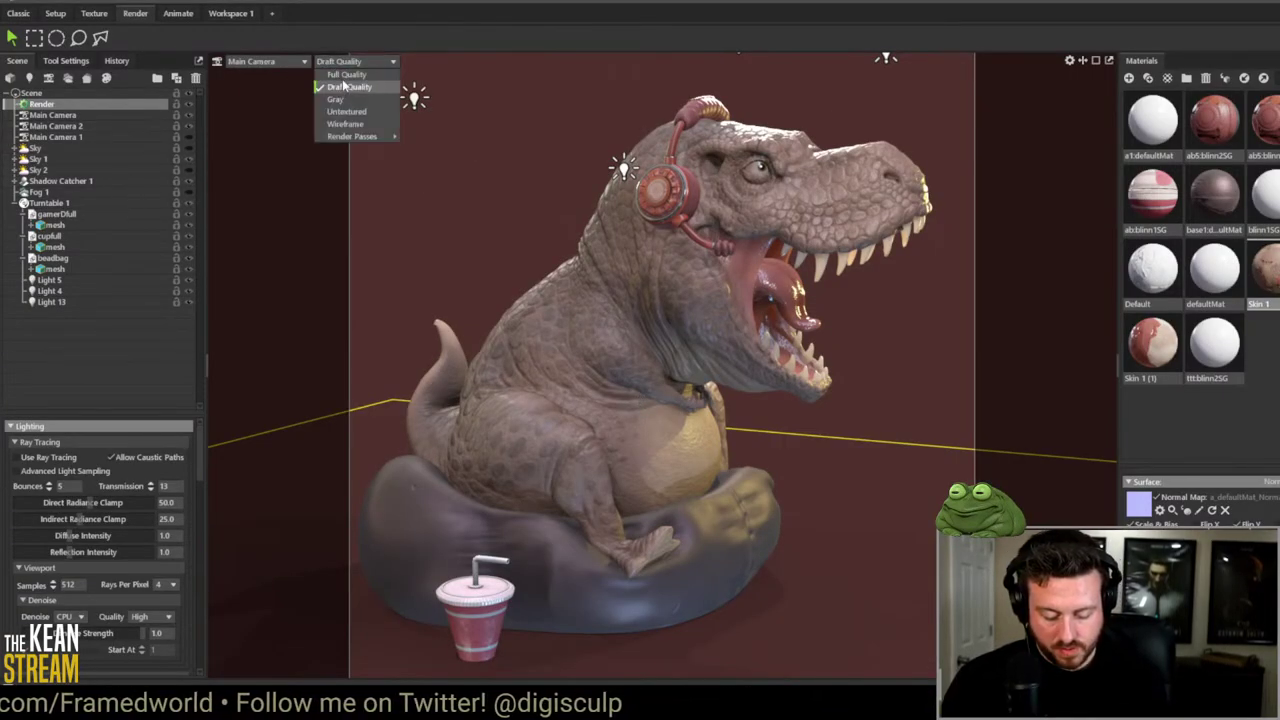
left_click(345, 74)
left_click_drag(893, 396, 839, 378)
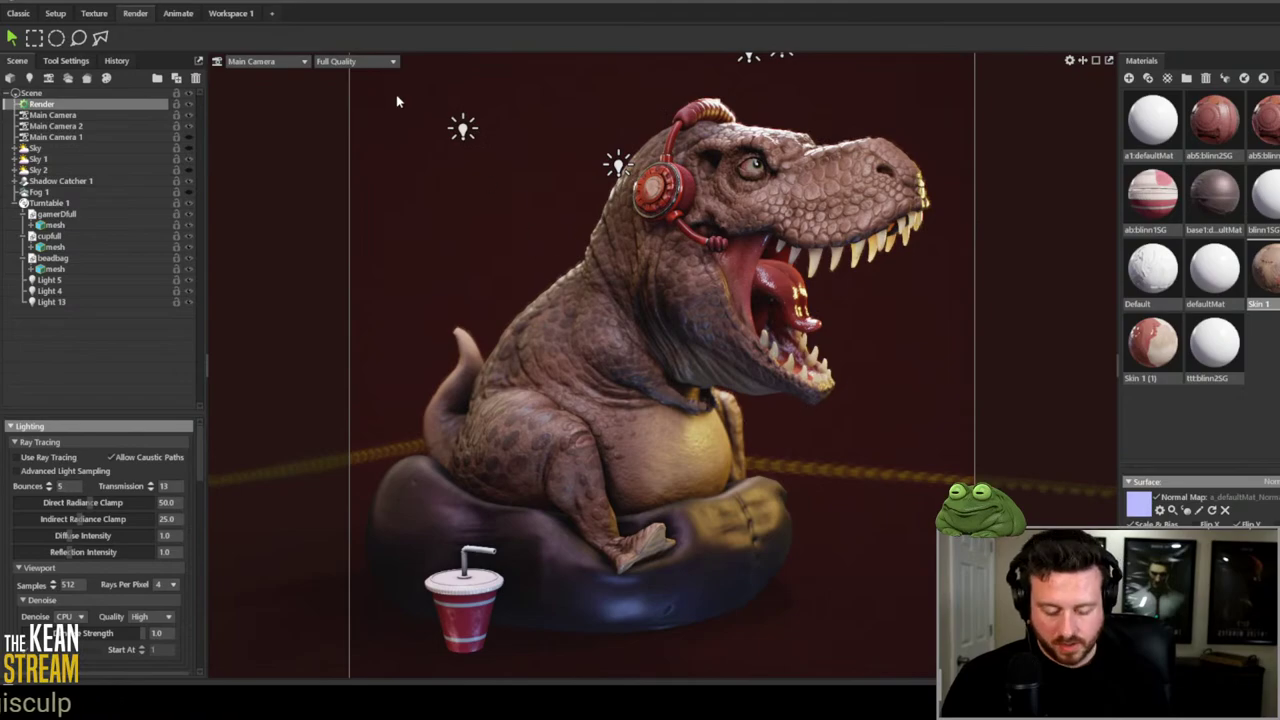
left_click(350, 87)
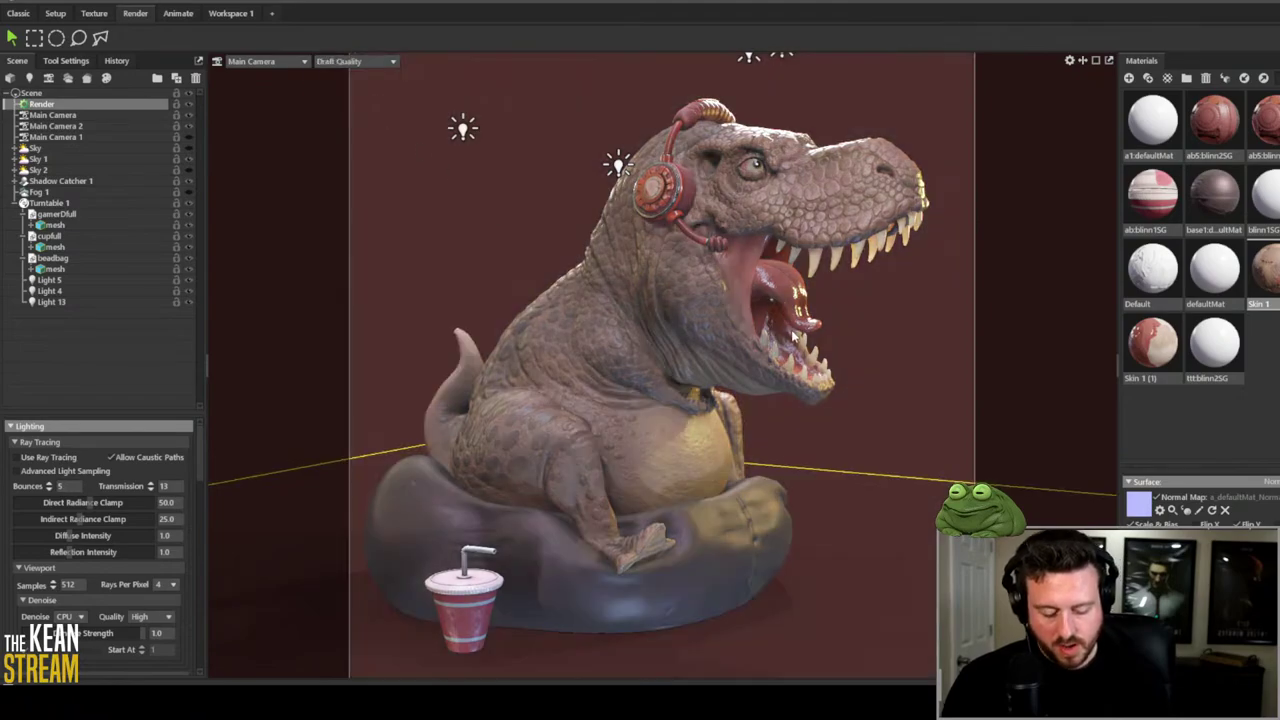
key("alt+Tab")
left_click_drag(620, 673, 583, 520)
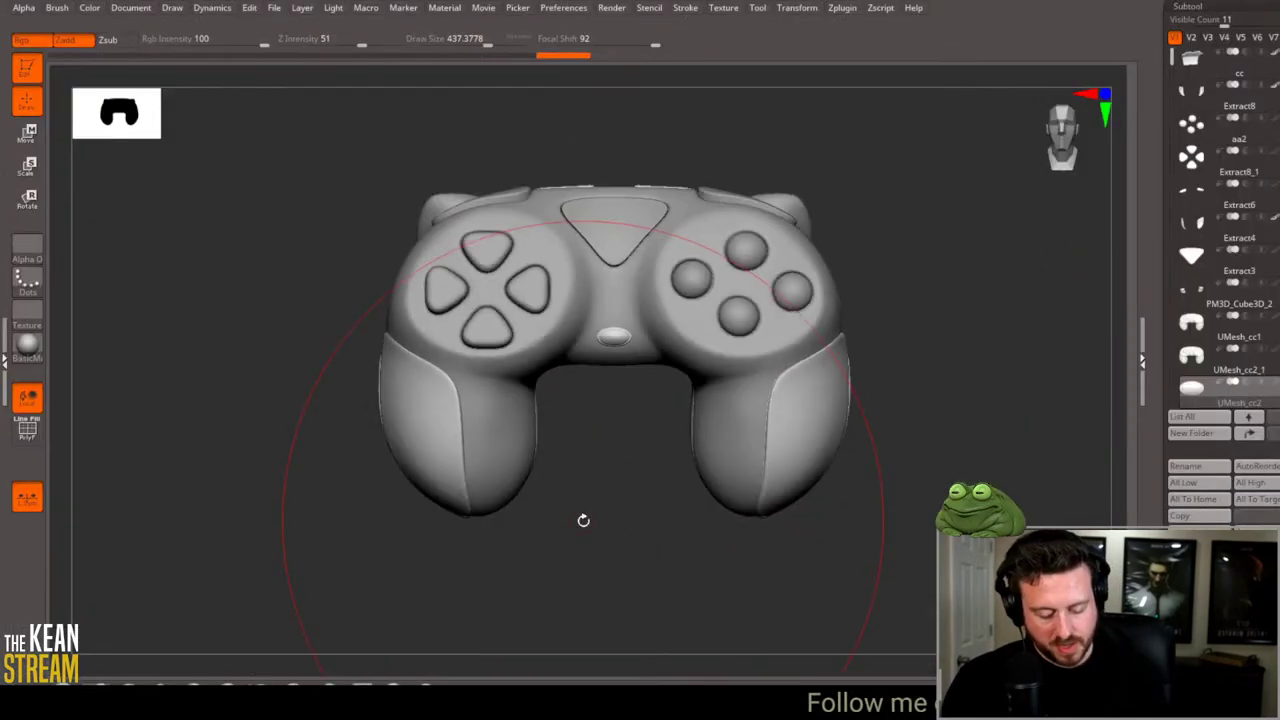
mouse_move(857, 357)
left_mouse_down()
mouse_move(837, 323)
mouse_move(560, 420)
mouse_move(441, 501)
mouse_move(451, 428)
left_mouse_up()
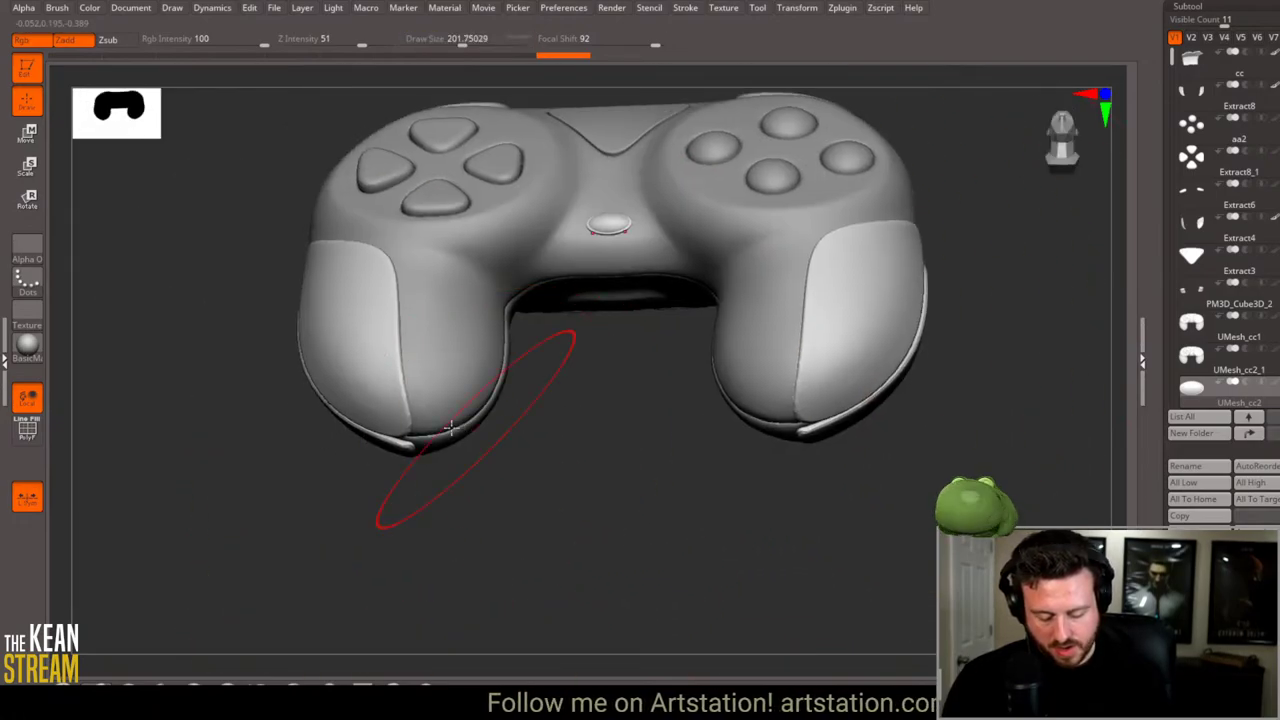
left_click(394, 410, "alt")
left_click_drag(469, 520, 430, 380)
key("space")
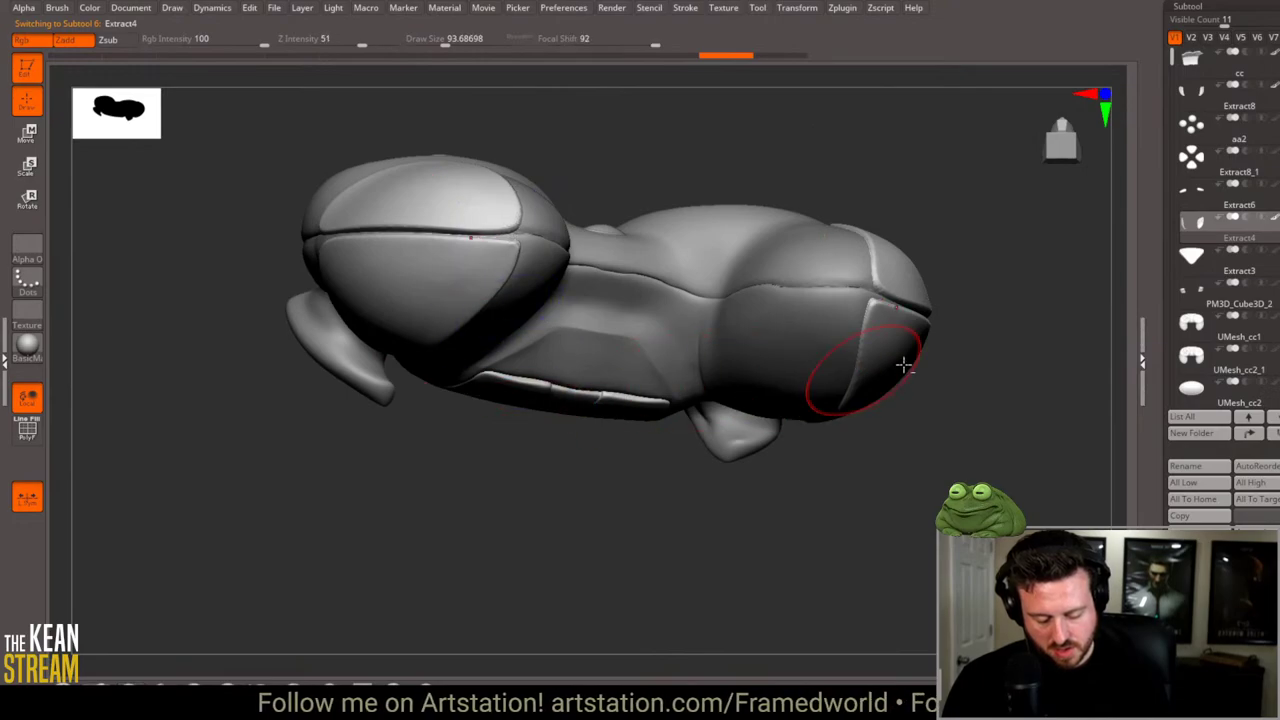
left_click_drag(903, 366, 870, 400)
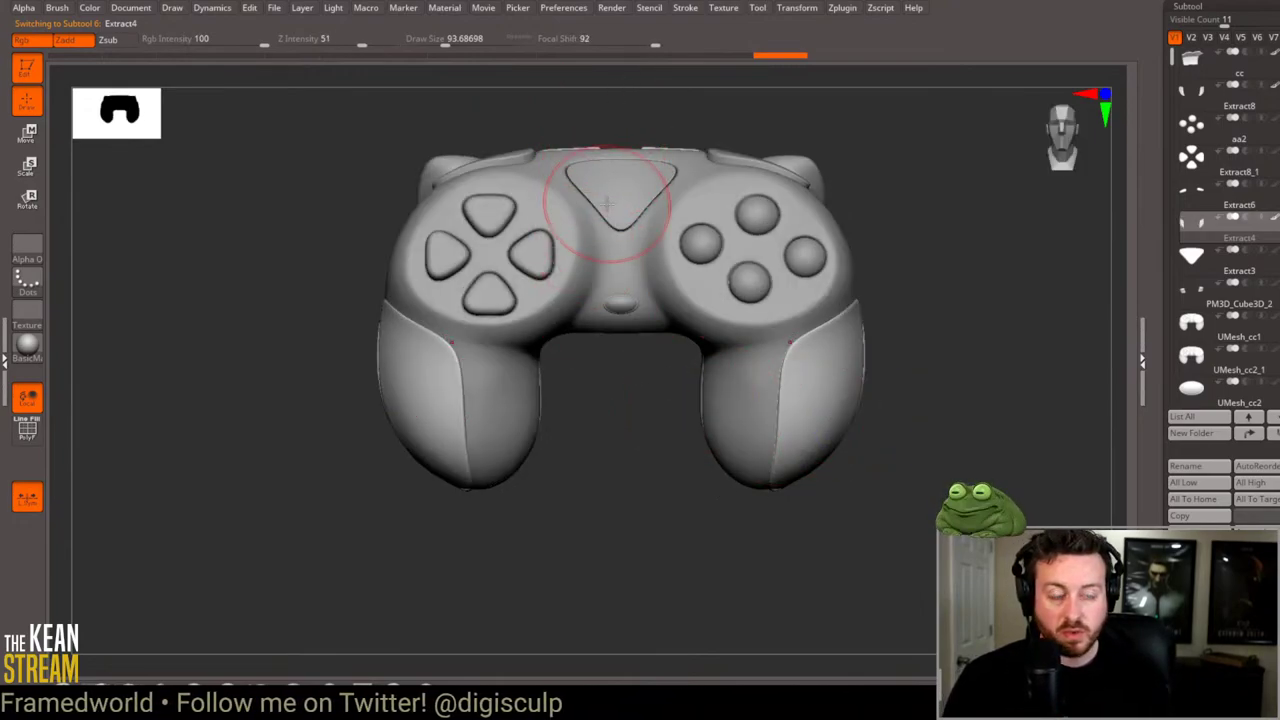
left_click_drag(927, 231, 869, 271)
key("f")
mouse_move(960, 270)
left_mouse_down()
mouse_move(1020, 251)
mouse_move(1006, 303)
left_mouse_up()
key("space")
left_click(631, 316, "alt")
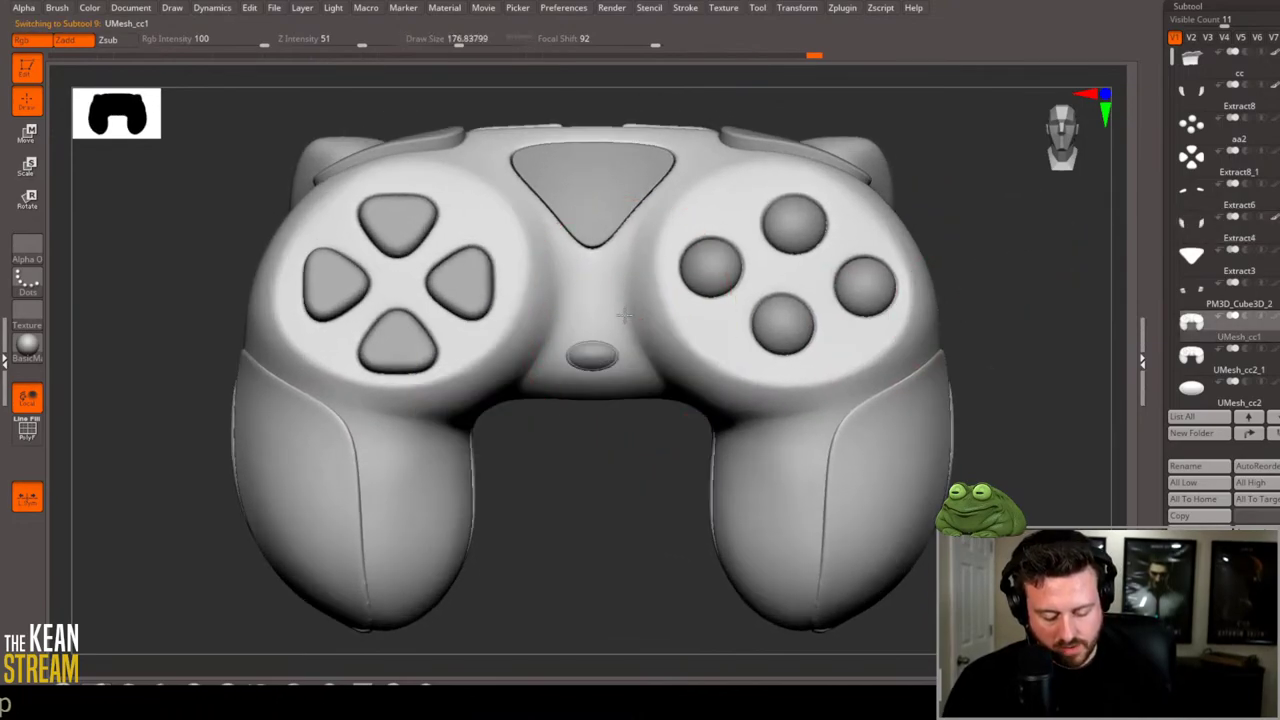
mouse_move(970, 300)
left_mouse_down()
mouse_move(986, 257)
mouse_move(906, 323)
mouse_move(894, 311)
mouse_move(909, 277)
mouse_move(983, 290)
left_mouse_up()
key("space")
left_click_drag(561, 330, 564, 320)
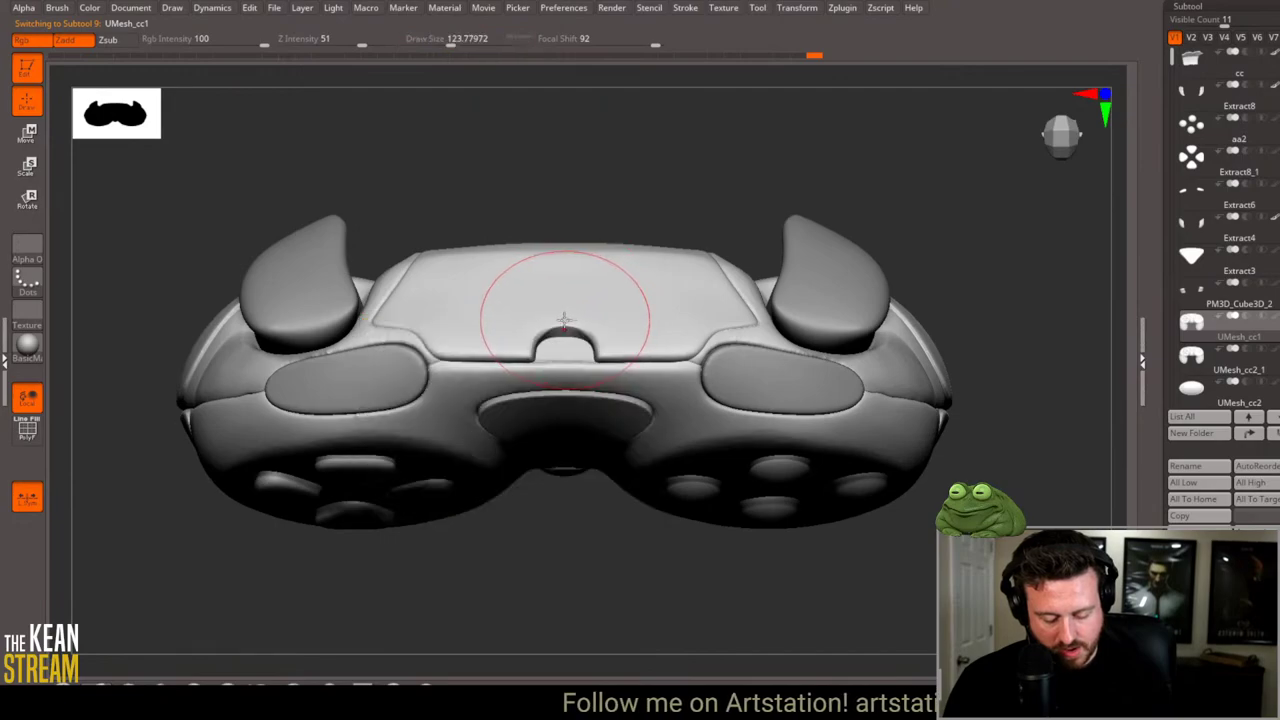
left_click(583, 325, "alt")
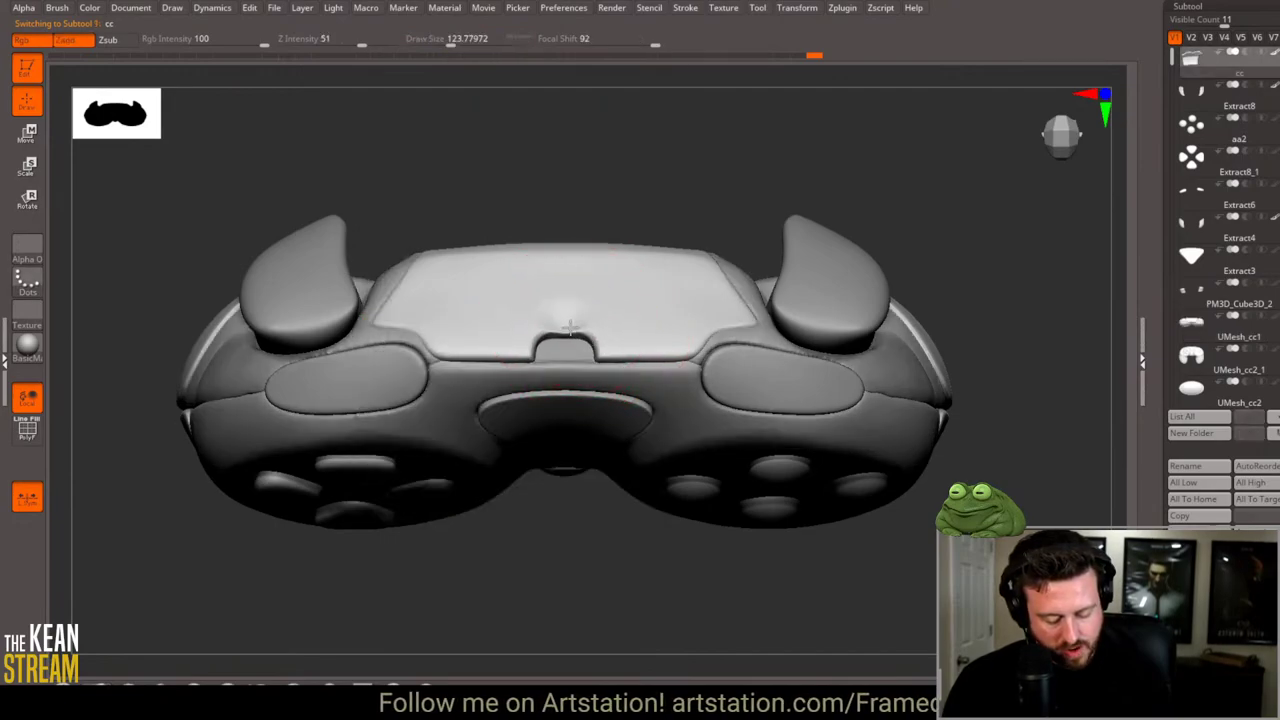
left_click_drag(645, 290, 731, 189)
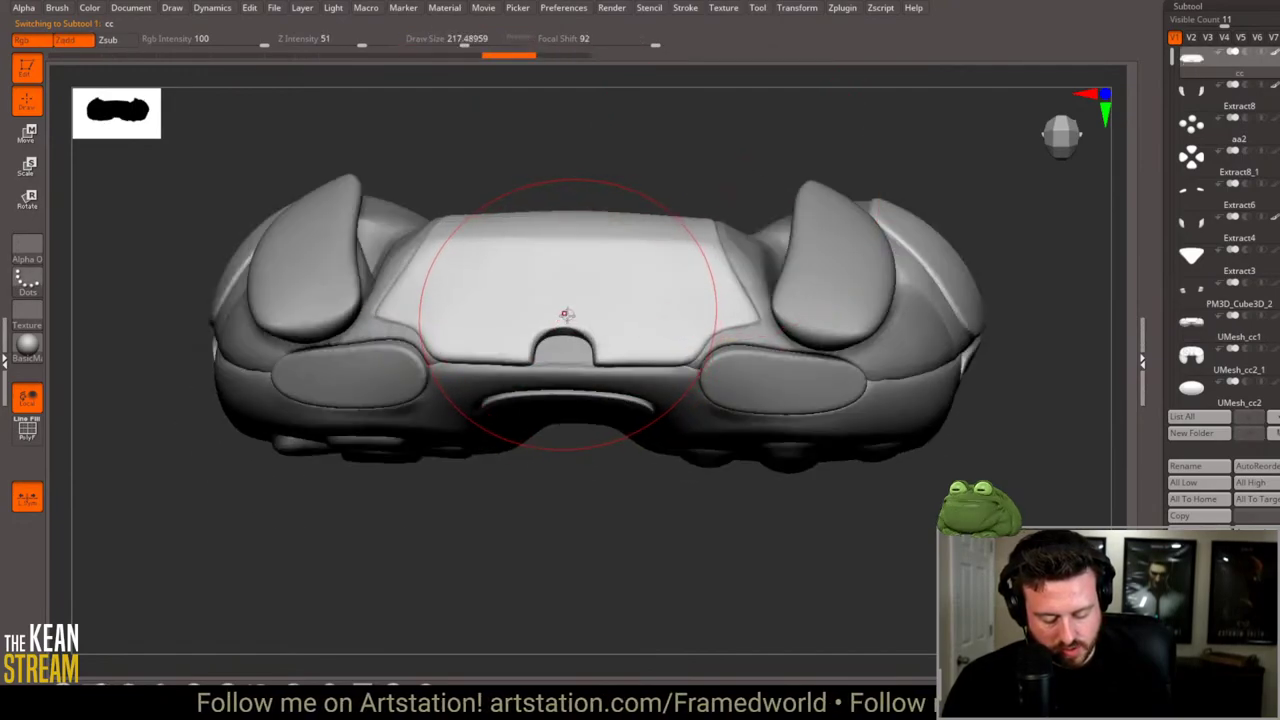
left_click_drag(583, 503, 573, 319)
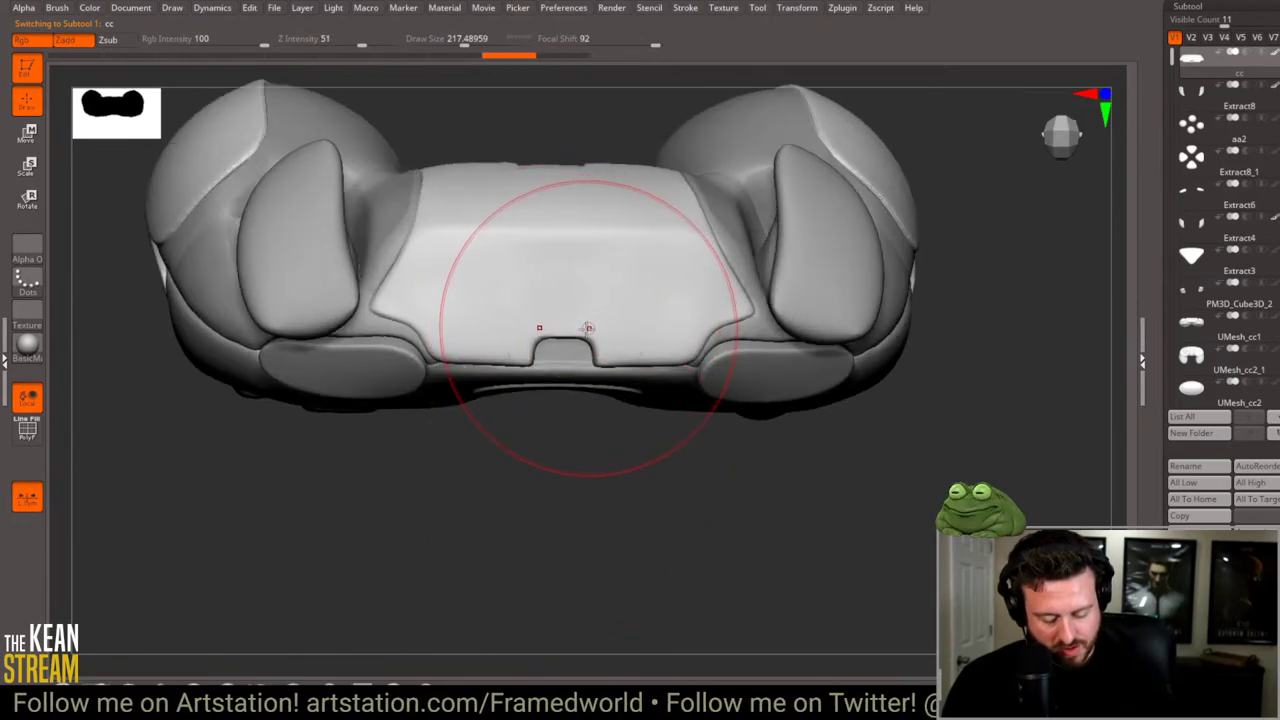
left_click_drag(594, 386, 602, 336)
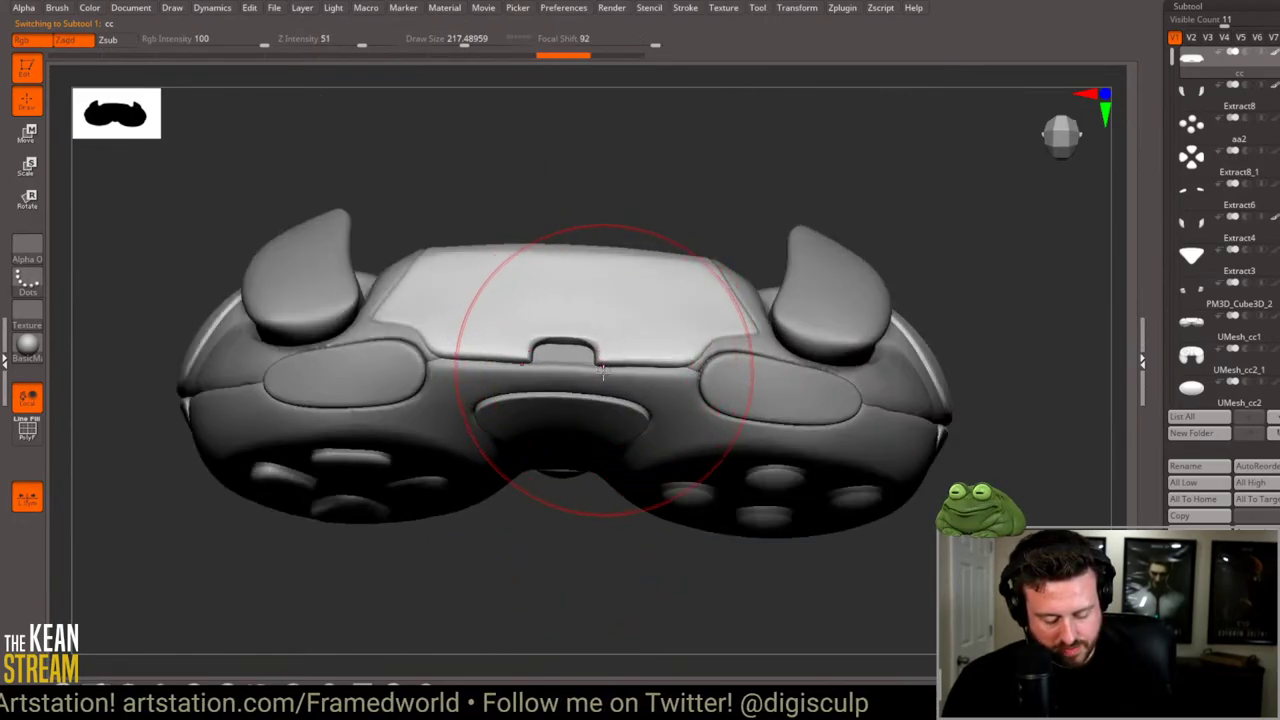
key("shift")
mouse_move(900, 300)
left_mouse_down()
mouse_move(906, 286)
mouse_move(929, 402)
mouse_move(903, 349)
mouse_move(903, 294)
mouse_move(903, 337)
mouse_move(775, 386)
mouse_move(897, 349)
mouse_move(893, 335)
mouse_move(914, 363)
mouse_move(940, 354)
mouse_move(819, 375)
left_mouse_up()
left_click(759, 402, "alt")
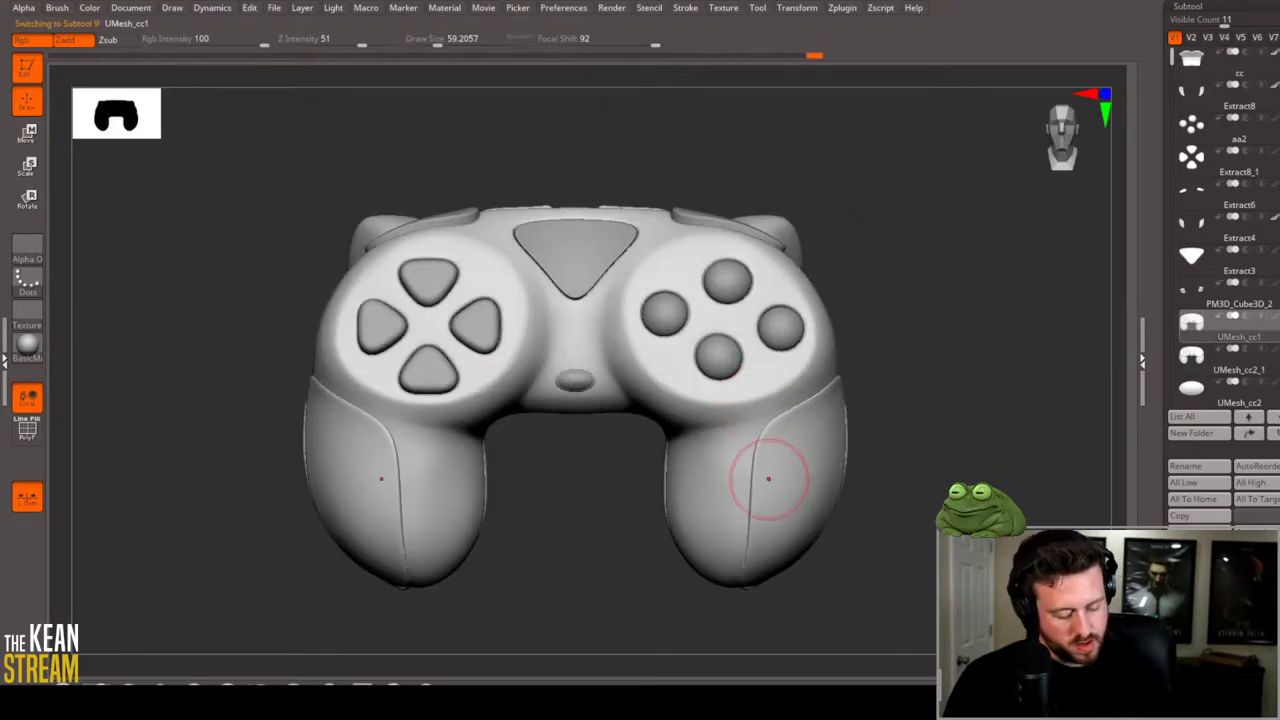
Step: Select the UMesh_cc2_1 grip panel, return to UMesh_cc1, and rotate to reveal the top bumpers
left_click(1198, 357)
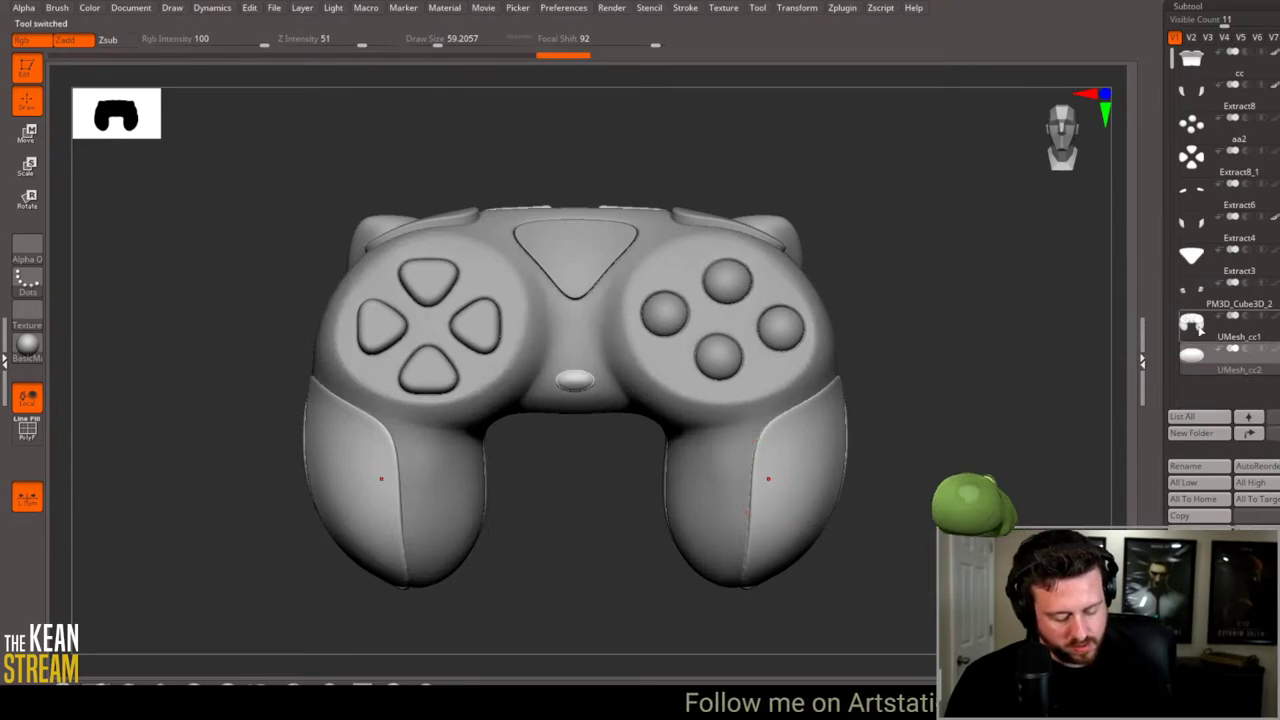
left_click(836, 514, "alt")
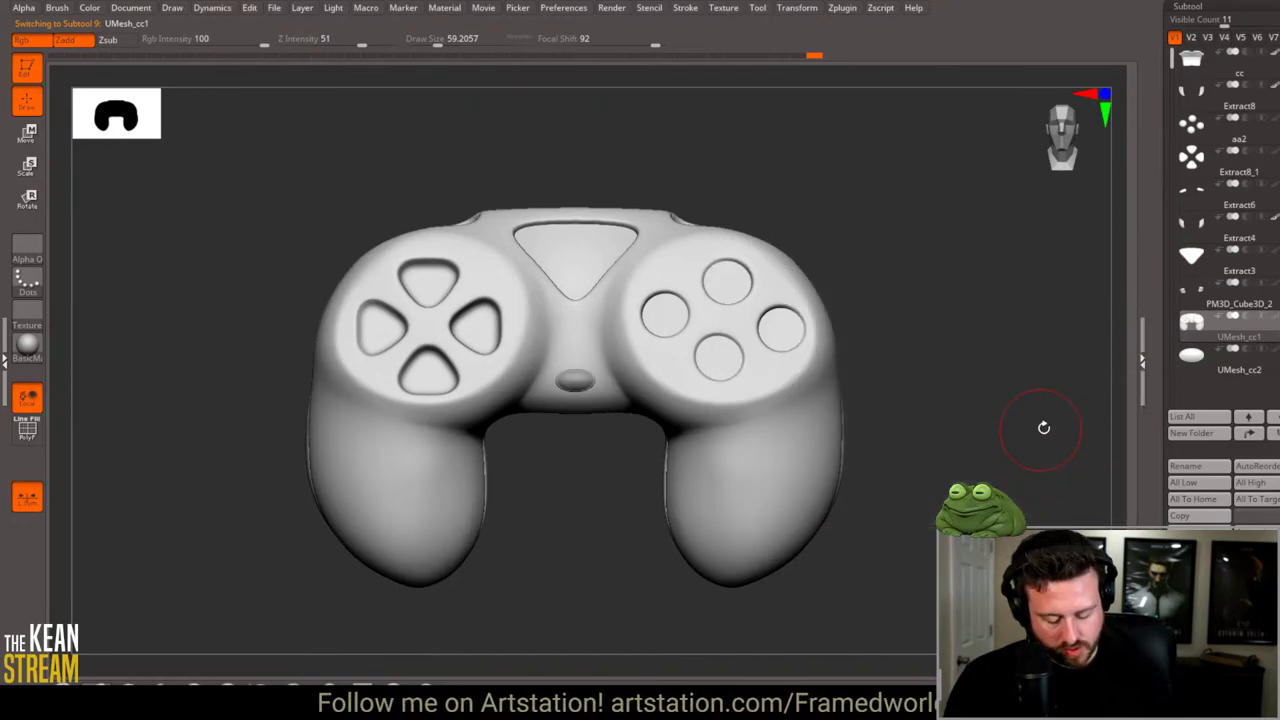
key("shift")
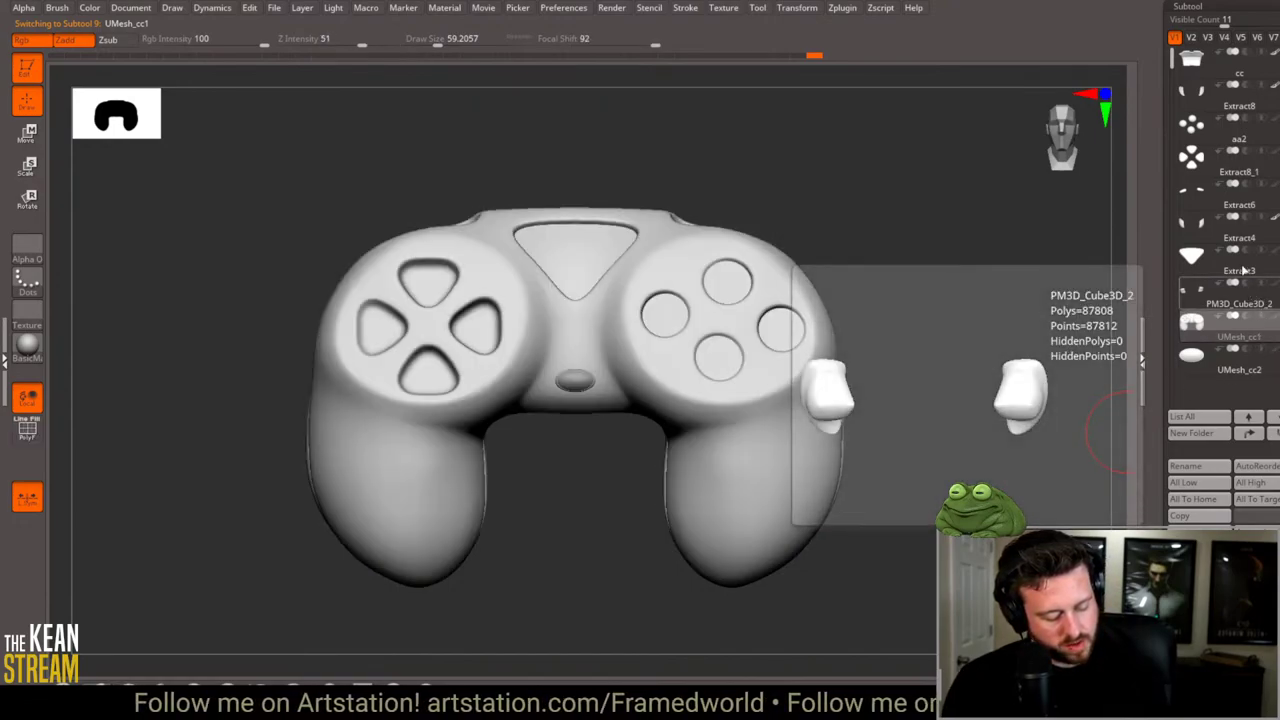
mouse_move(1222, 203)
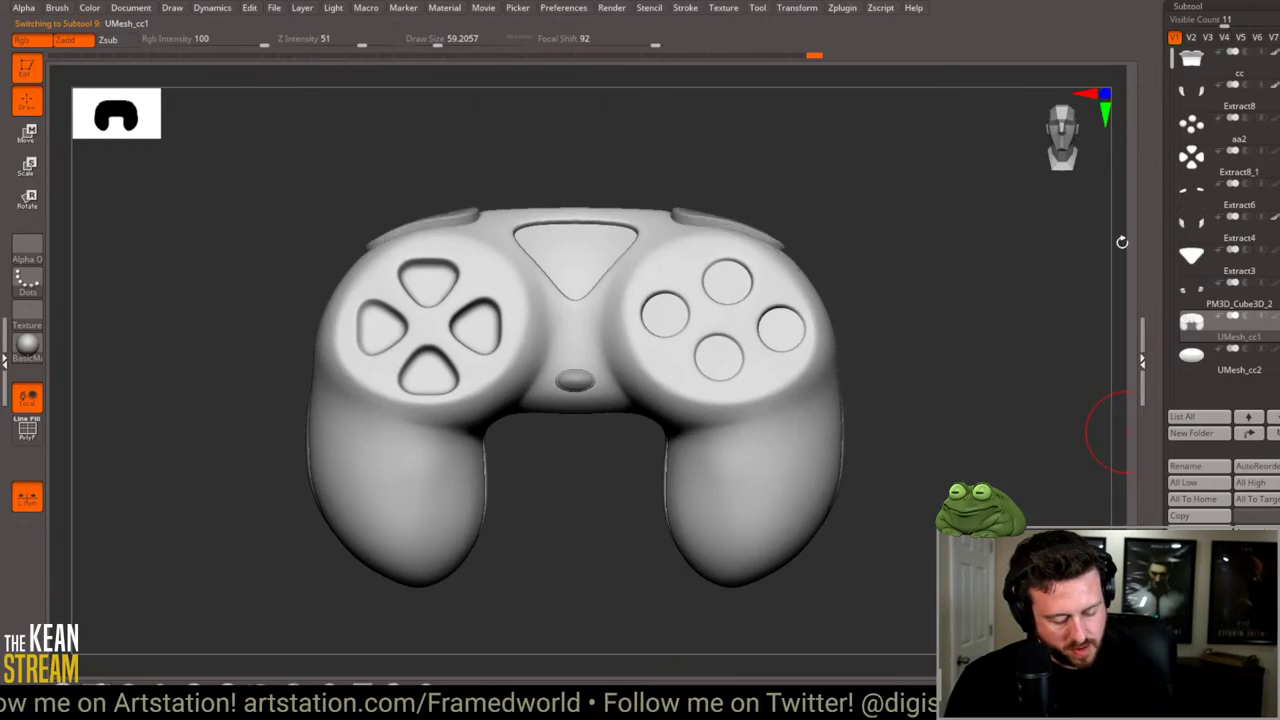
left_click_drag(1100, 429, 1047, 356)
Step: Select the Extract6 bumpers with the Move gizmo, then orbit and zoom around the controller
key("f")
left_click(808, 286, "alt")
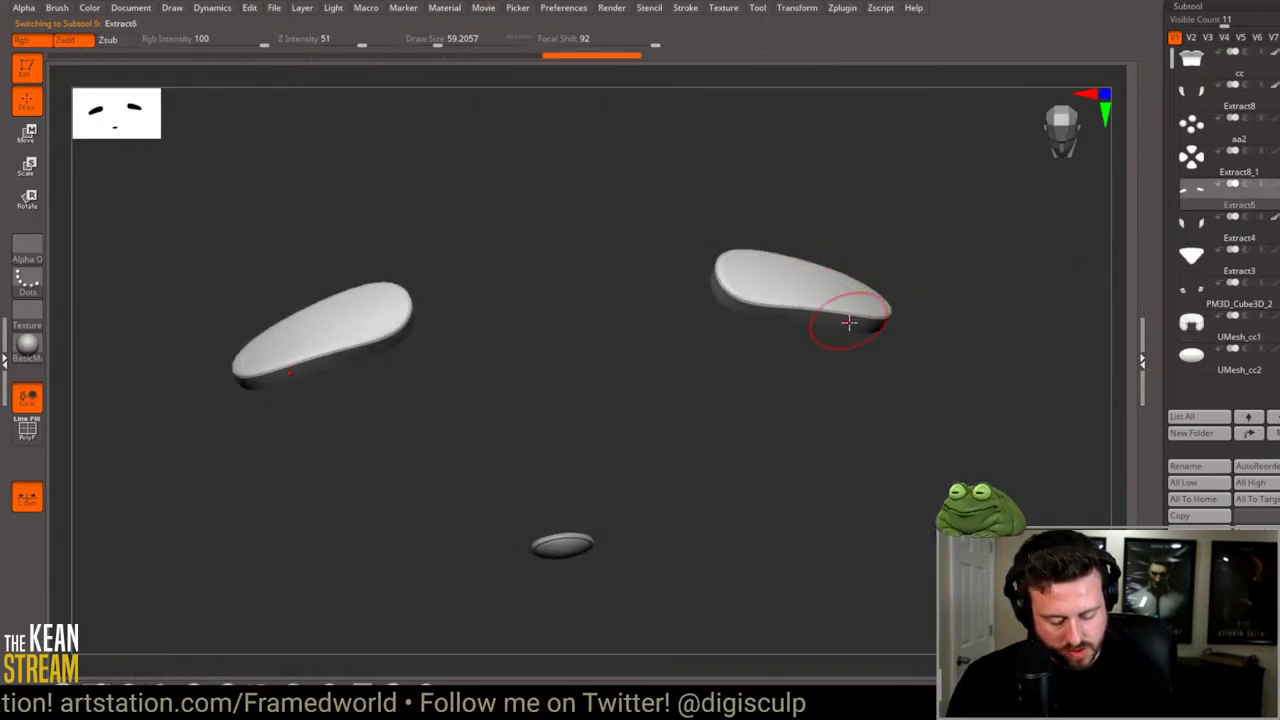
key("w")
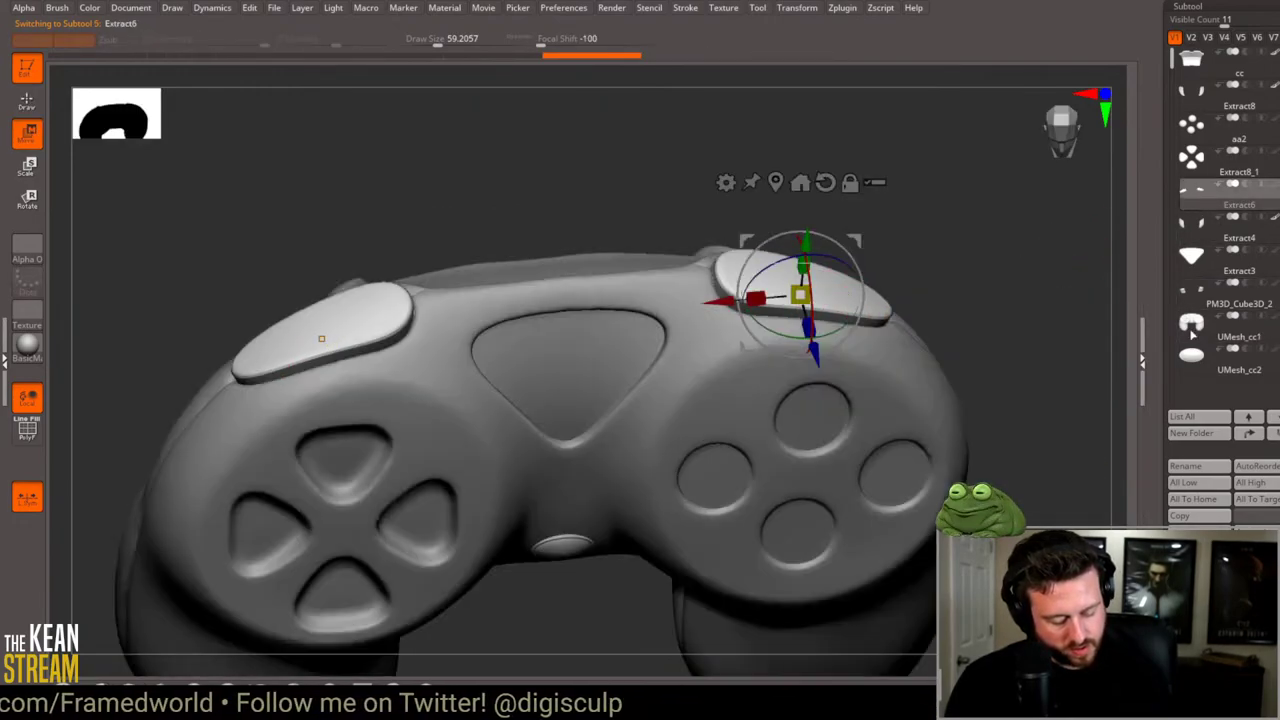
left_click_drag(960, 185, 858, 255)
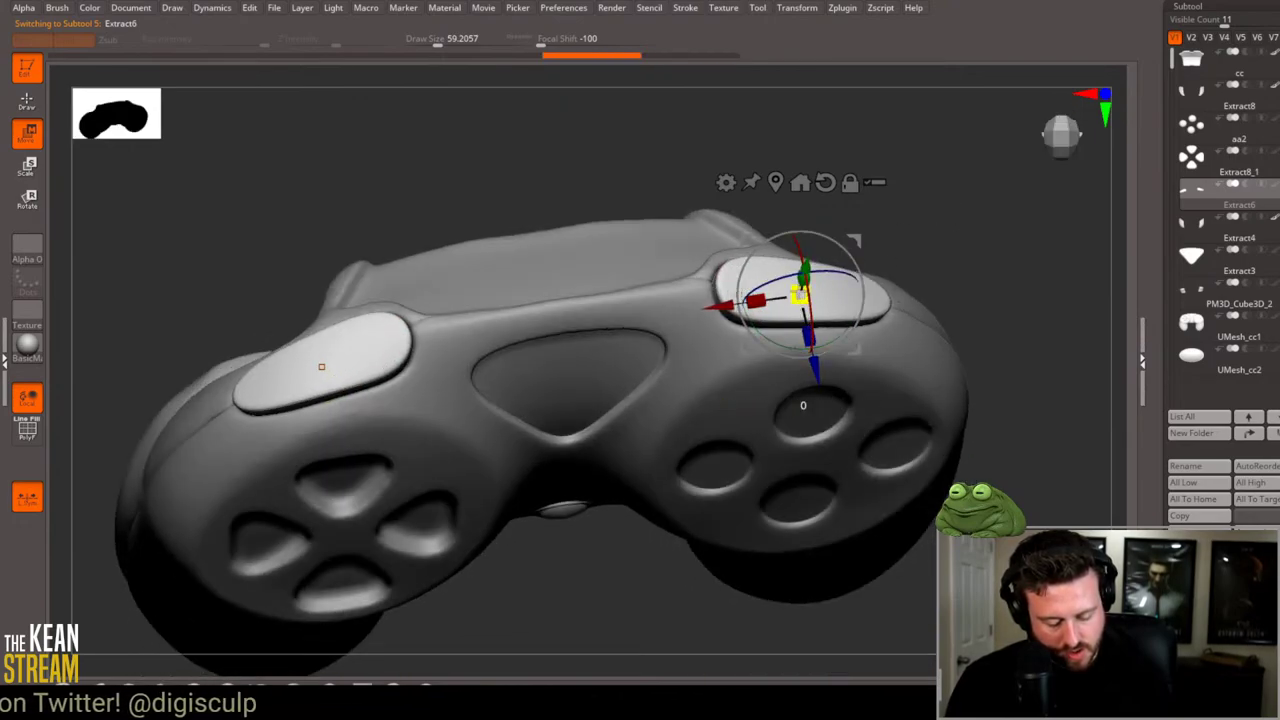
mouse_move(949, 197)
left_mouse_down()
mouse_move(930, 245)
mouse_move(974, 223)
mouse_move(934, 282)
left_mouse_up()
key("q")
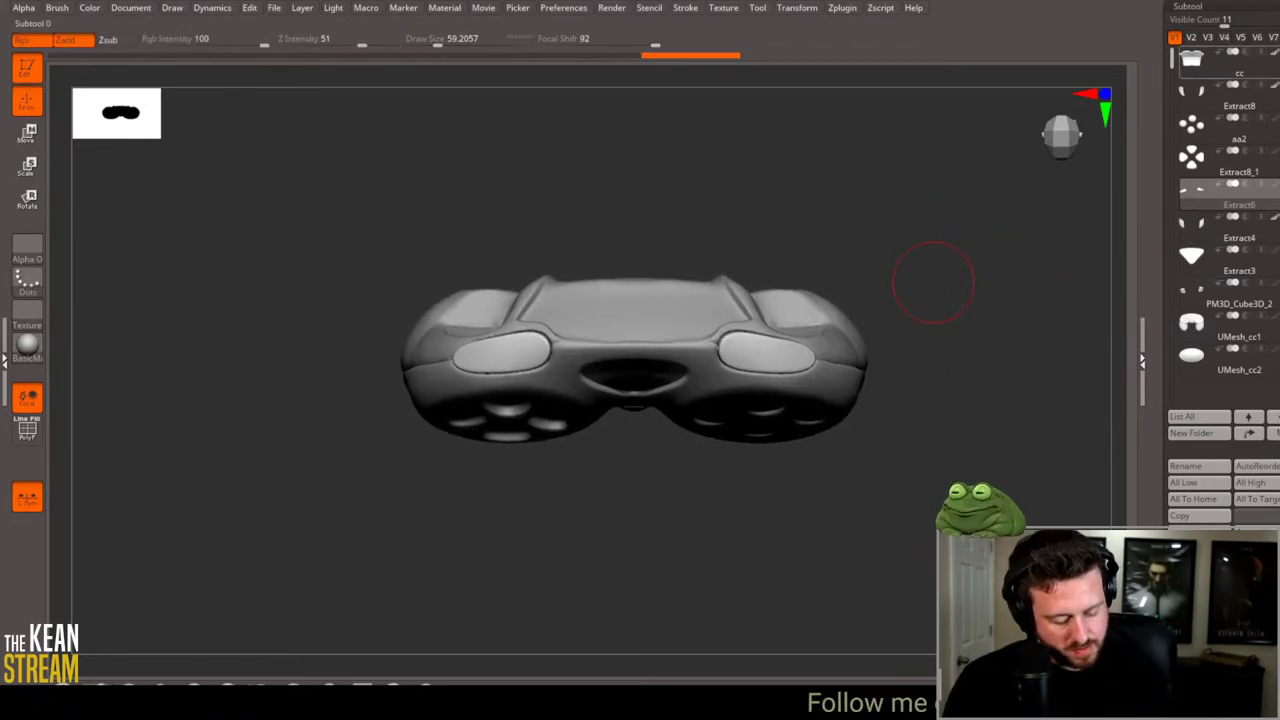
left_click_drag(909, 237, 877, 223)
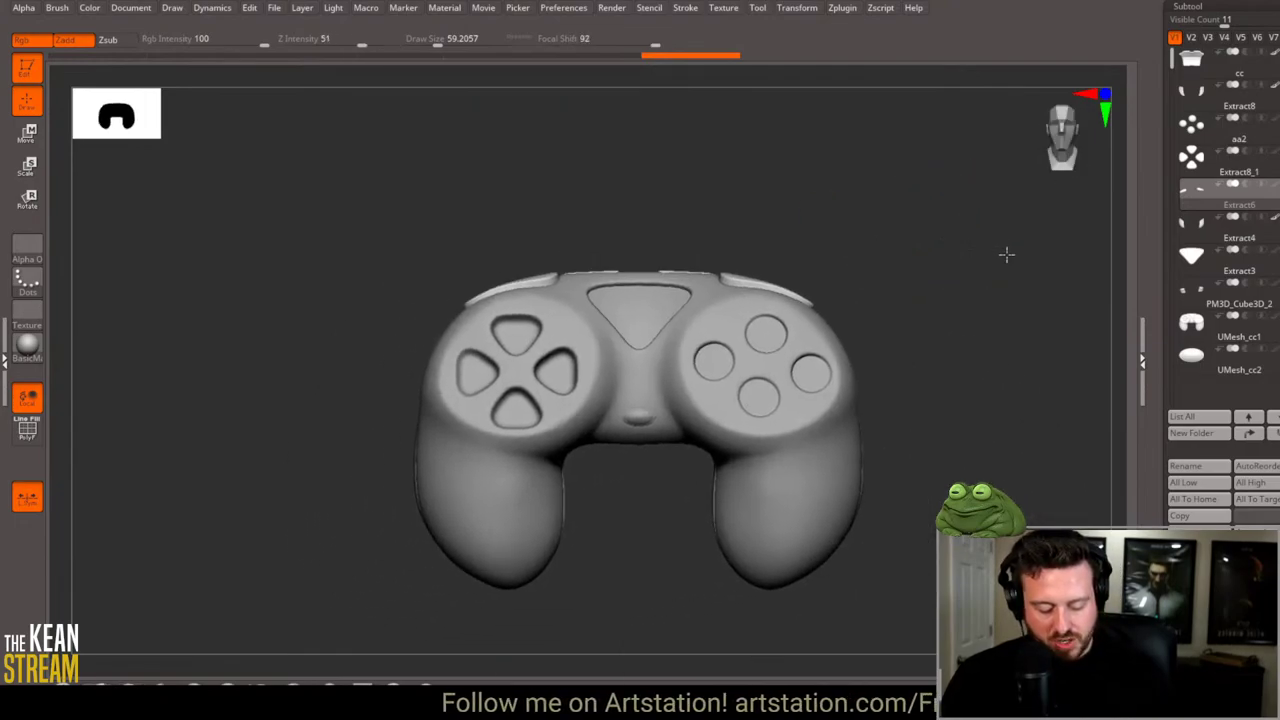
left_click_drag(934, 260, 1041, 402, "alt")
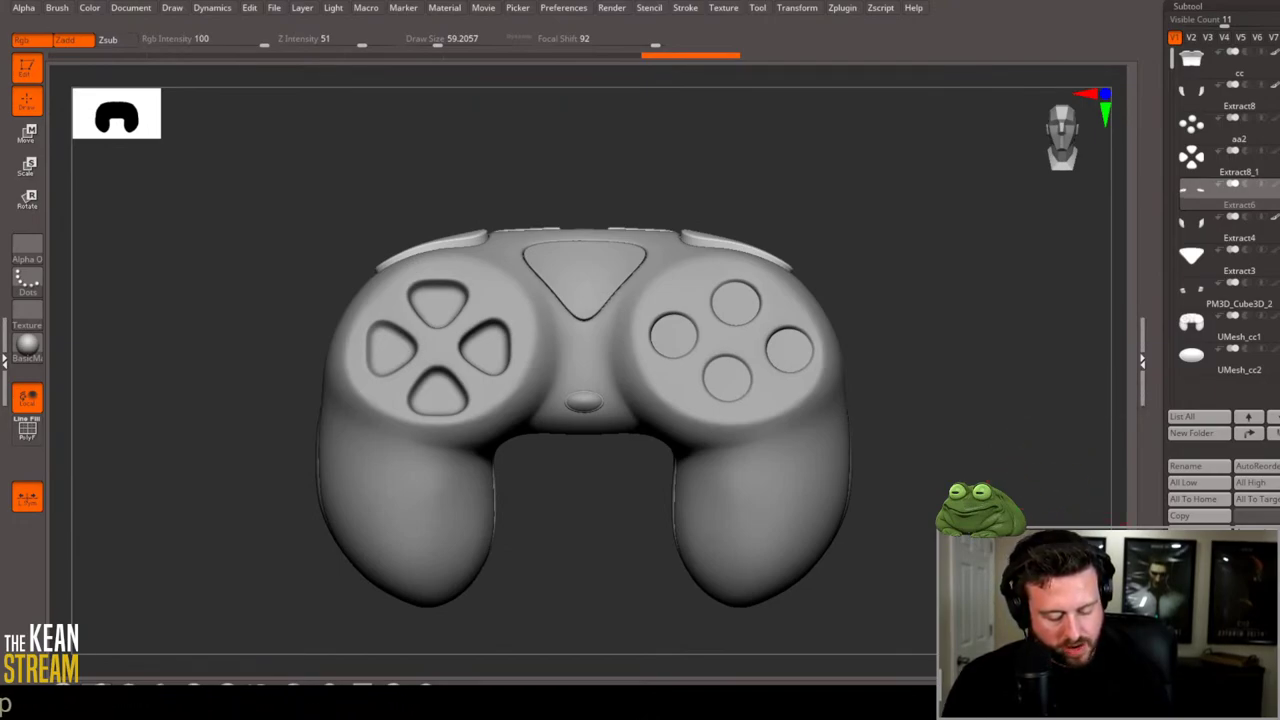
Step: Switch to the Merged_Extract6 tool and orbit to inspect its top and side
scroll(1266, 142, "up", 3)
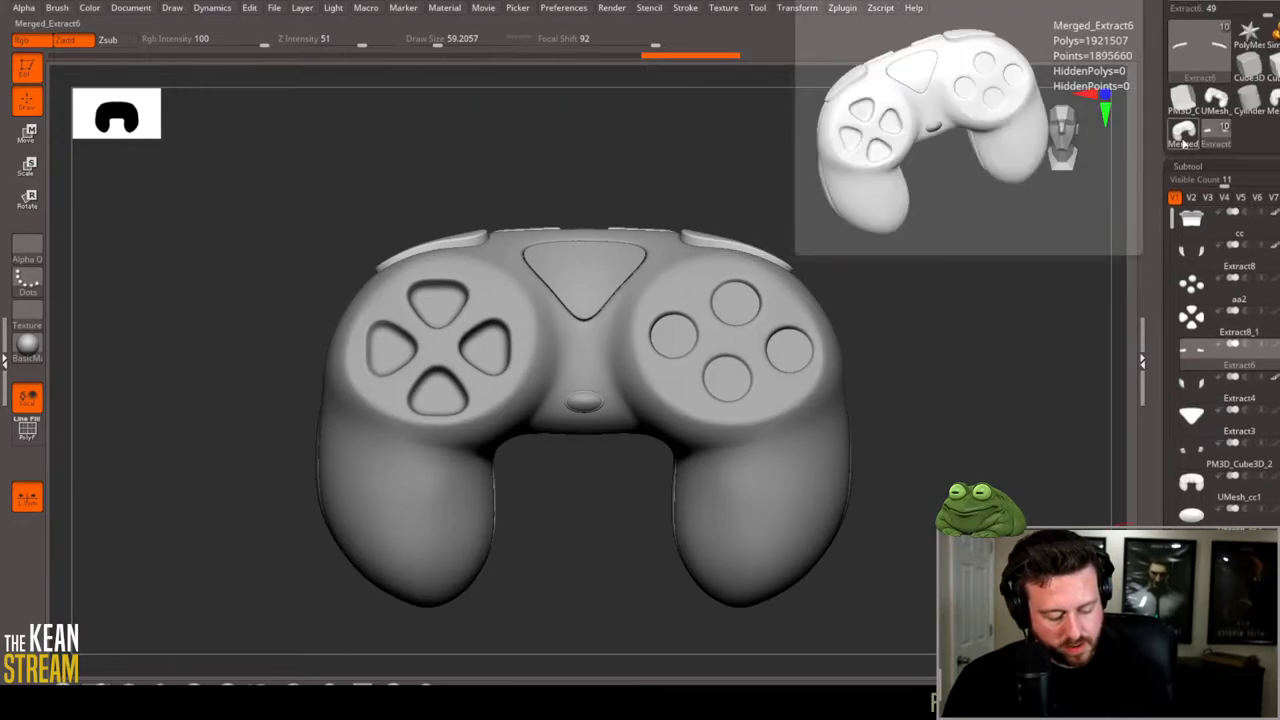
left_click(1184, 143)
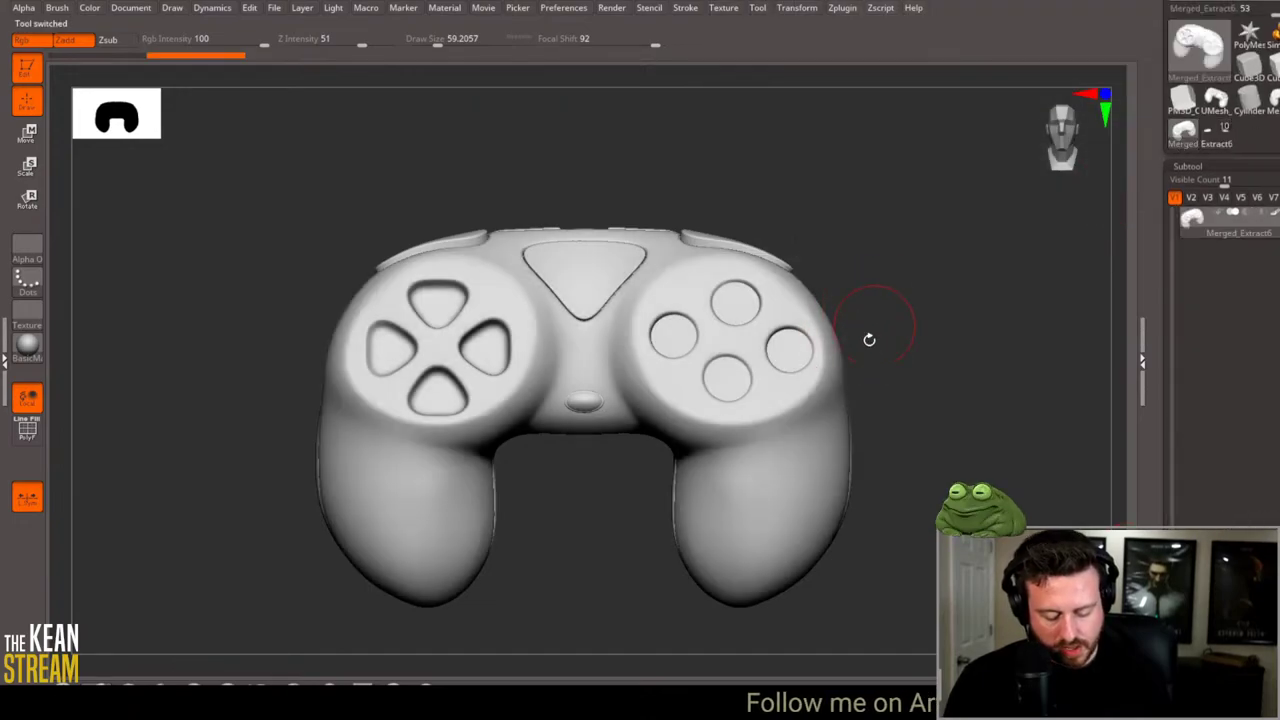
scroll(923, 311, "up", 3)
left_click_drag(925, 312, 830, 220)
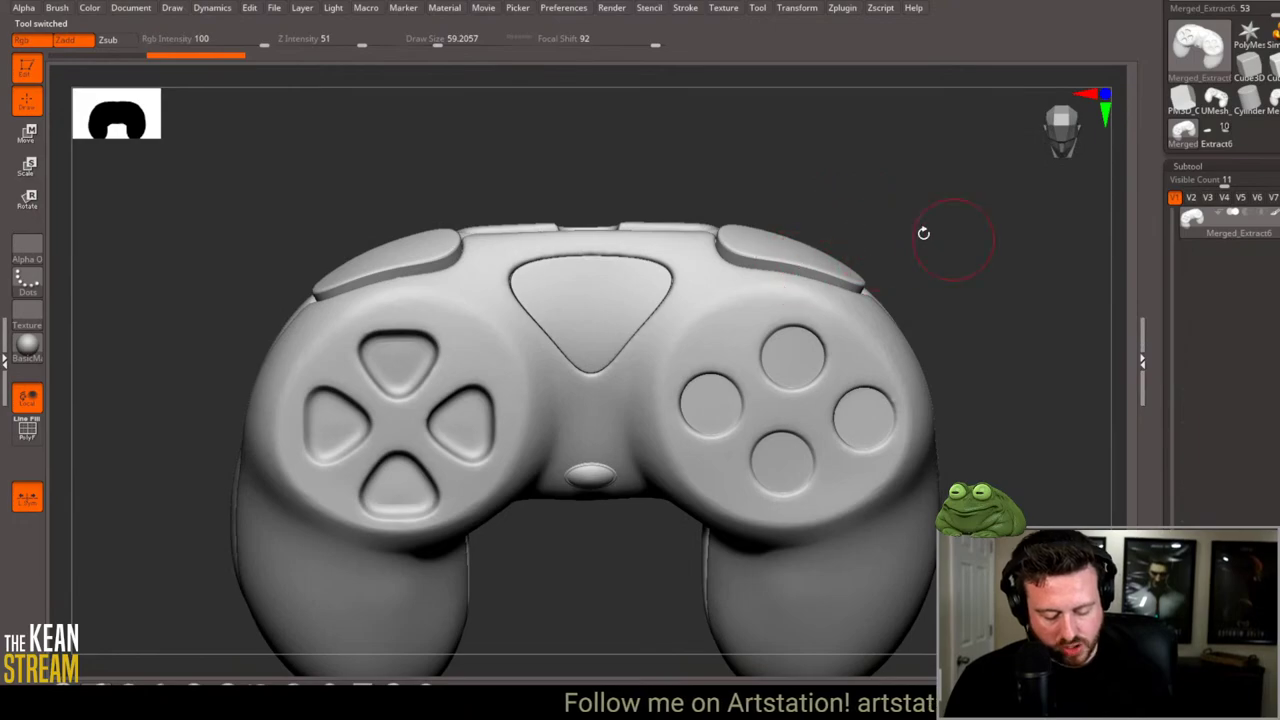
left_click_drag(923, 233, 946, 297)
Step: Check the merged mesh's topology with PolyFrame, then bring up Decimation Master
scroll(952, 236, "up", 3)
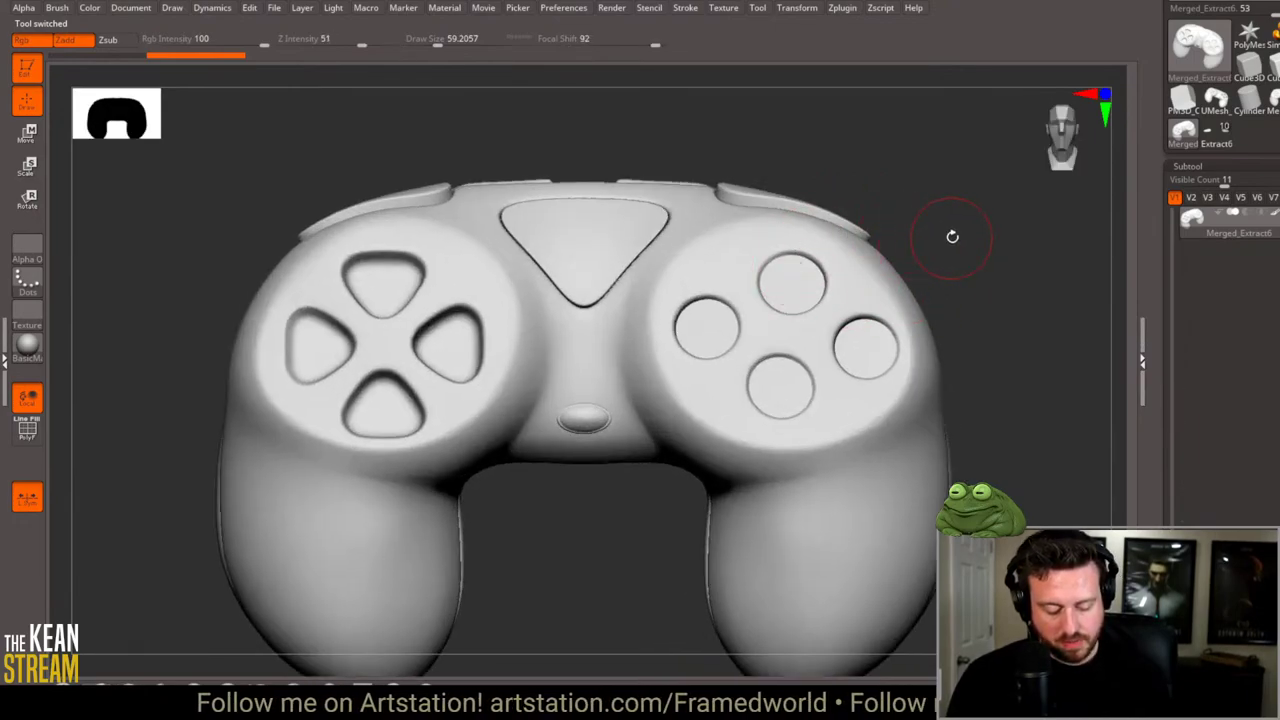
scroll(952, 236, "down", 3)
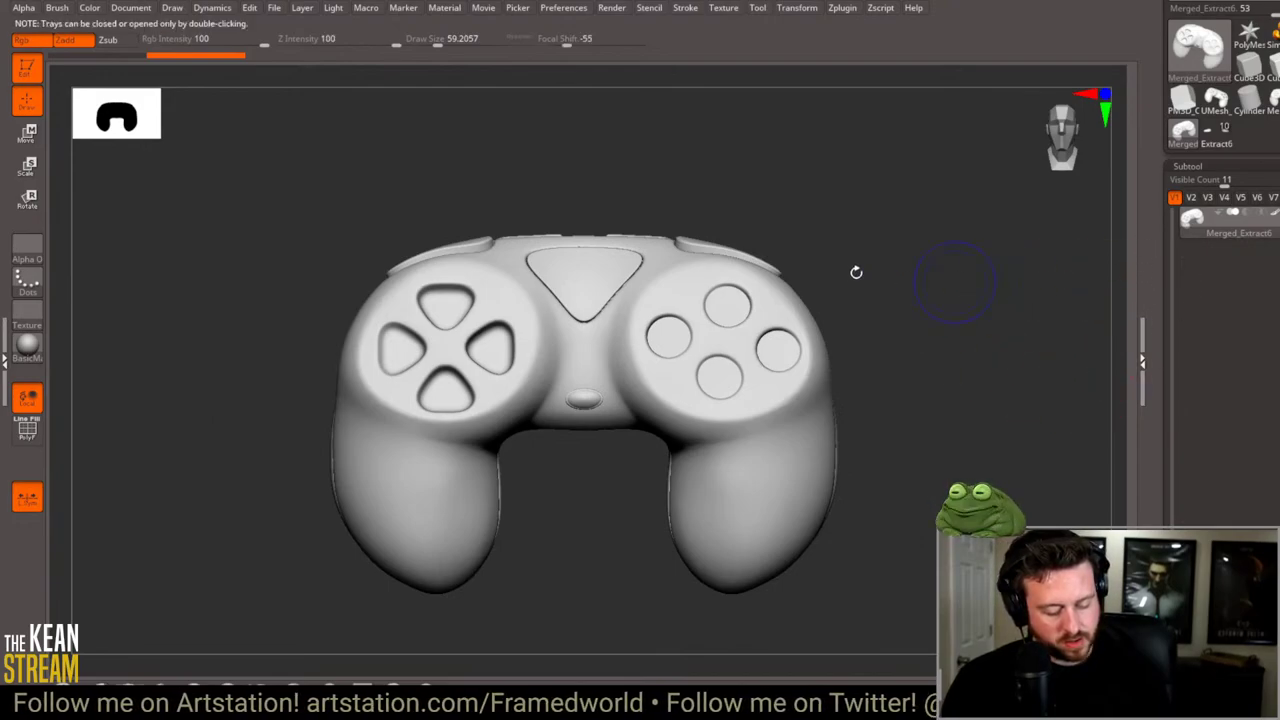
key("shift+f")
scroll(865, 234, "up", 3)
key("shift+f")
key("shift+f")
key("shift+f")
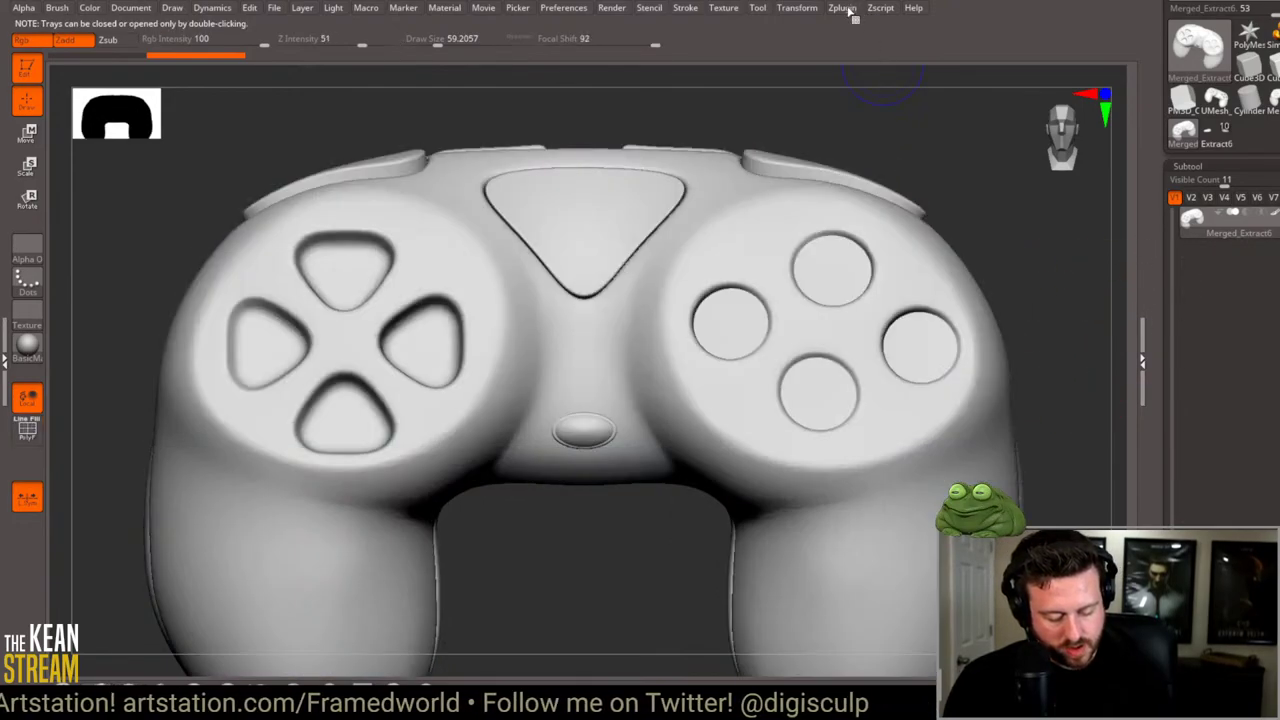
left_click(849, 10)
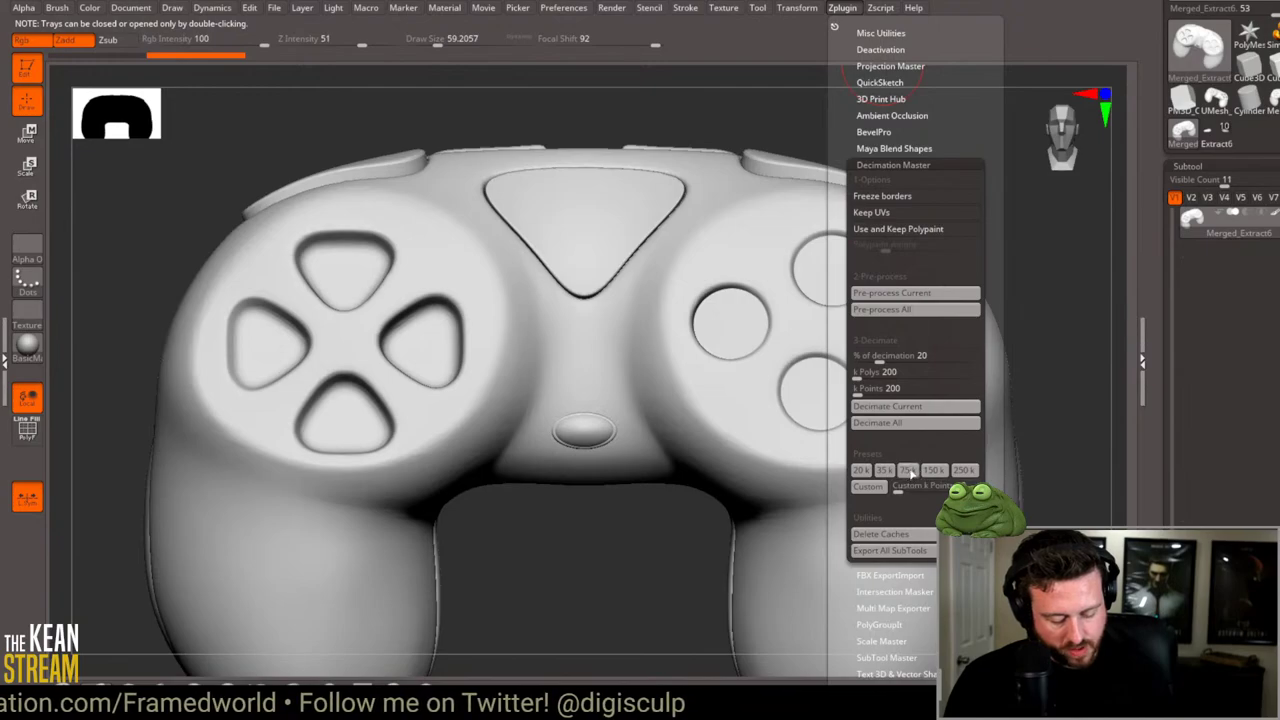
Step: Decimate Merged_Extract6 with the 75k preset, inspect the result, then reselect Extract6
left_click(910, 472)
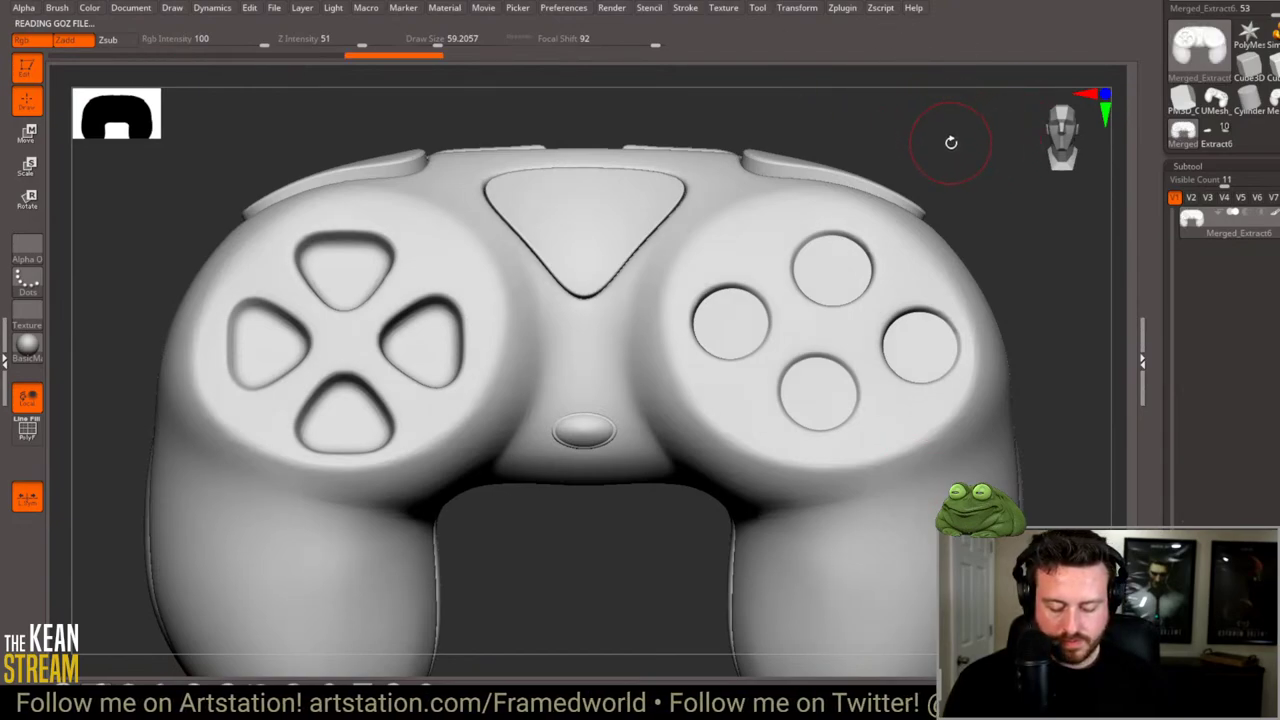
left_click_drag(943, 143, 1031, 371, "alt")
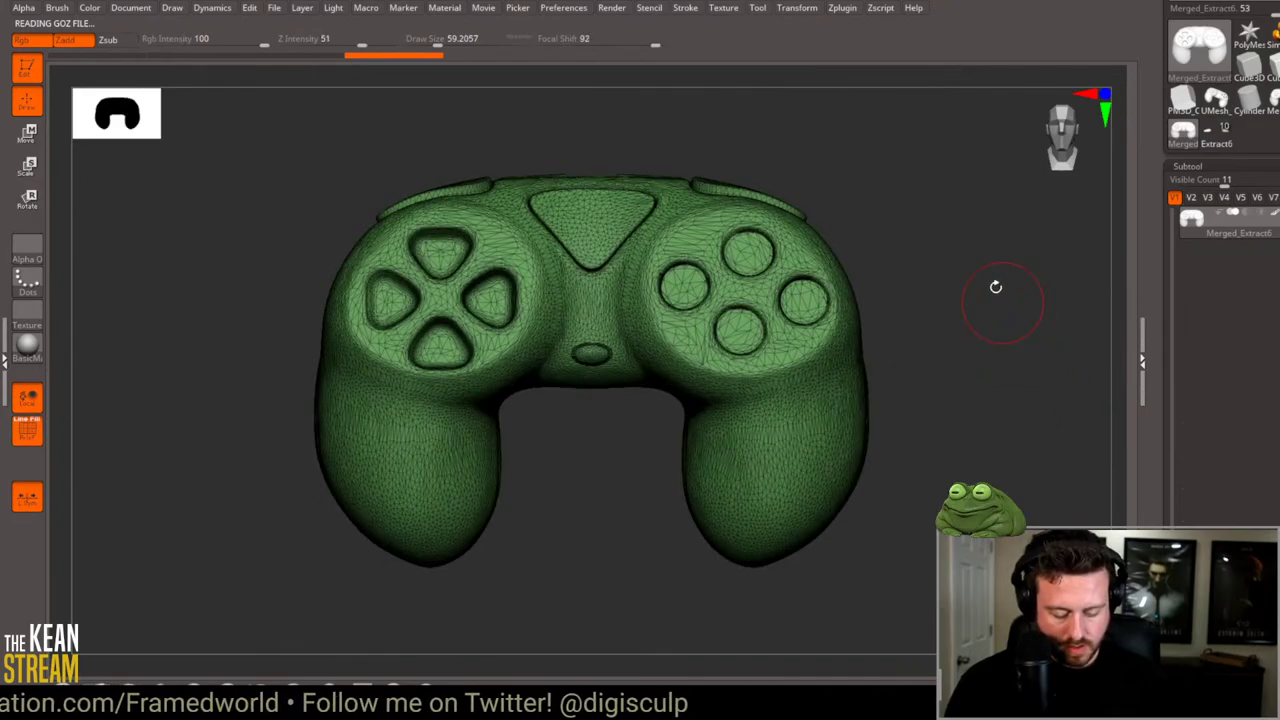
left_click_drag(996, 287, 1030, 349)
left_click_drag(1024, 277, 1028, 308, "shift")
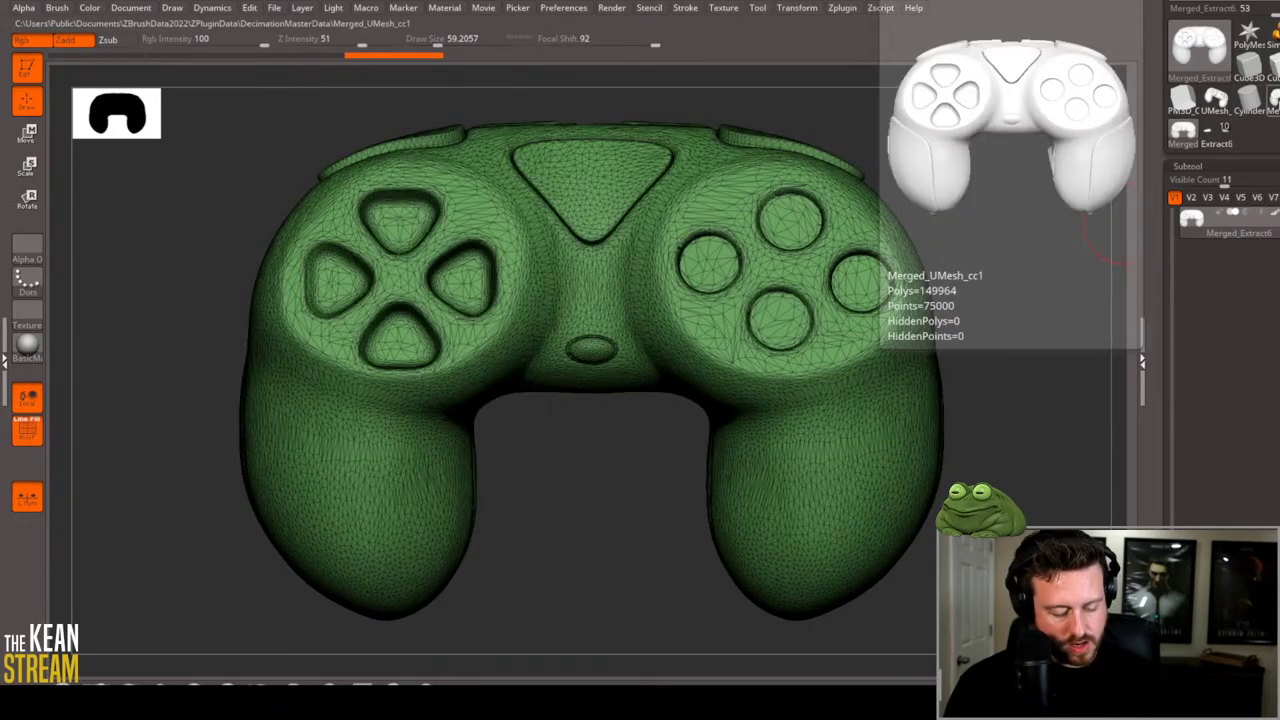
left_click(1228, 132)
left_click(1228, 133)
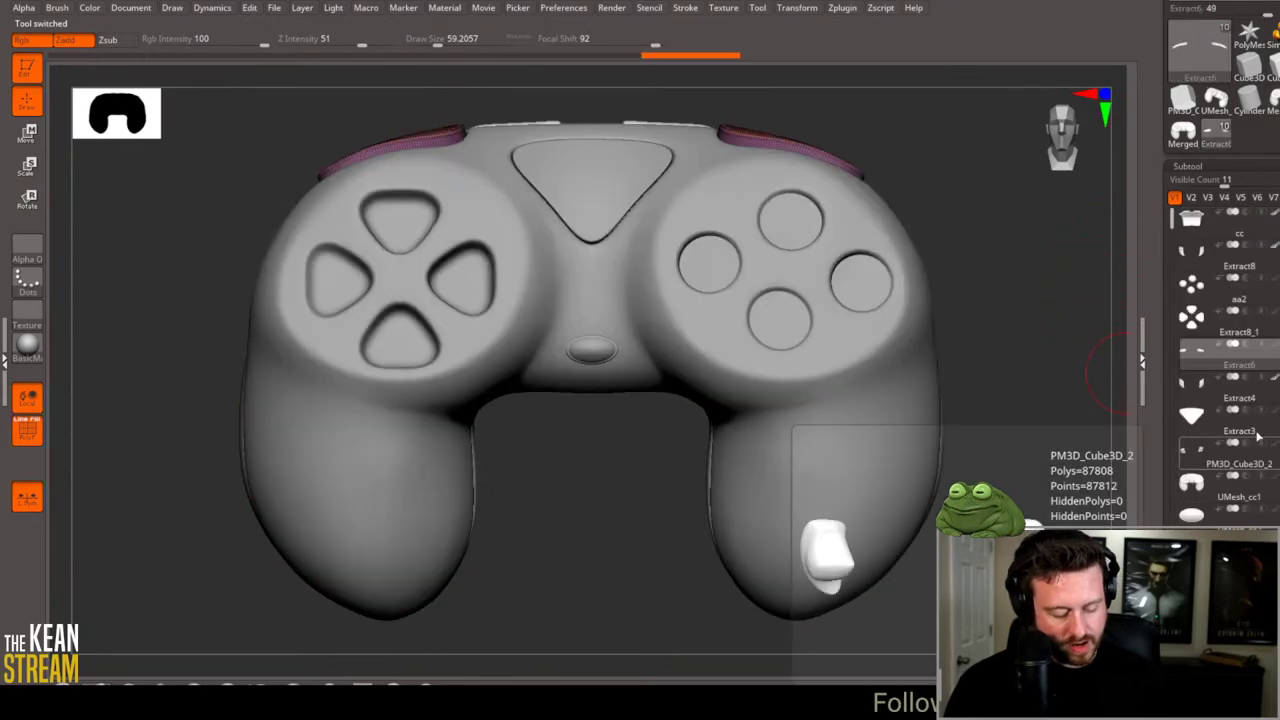
Step: Unhide the grip side panels and fit the whole controller in view
left_click(1233, 477)
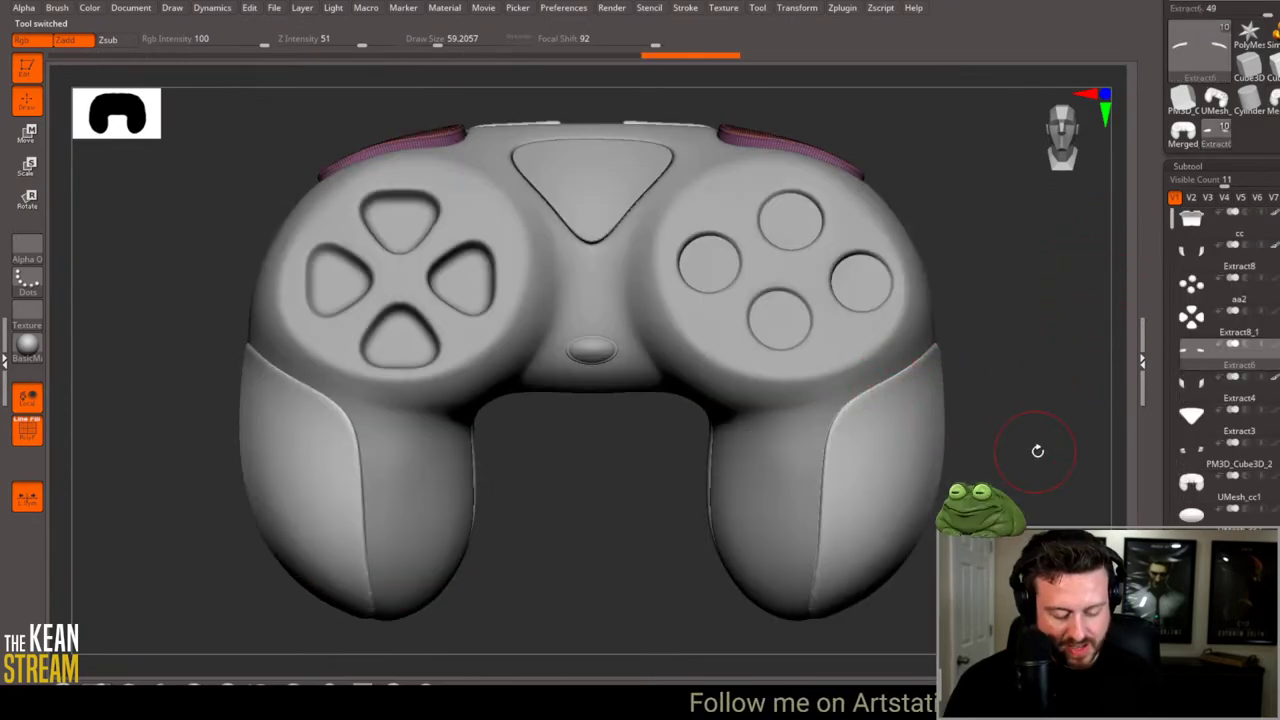
left_click_drag(1037, 451, 1010, 454)
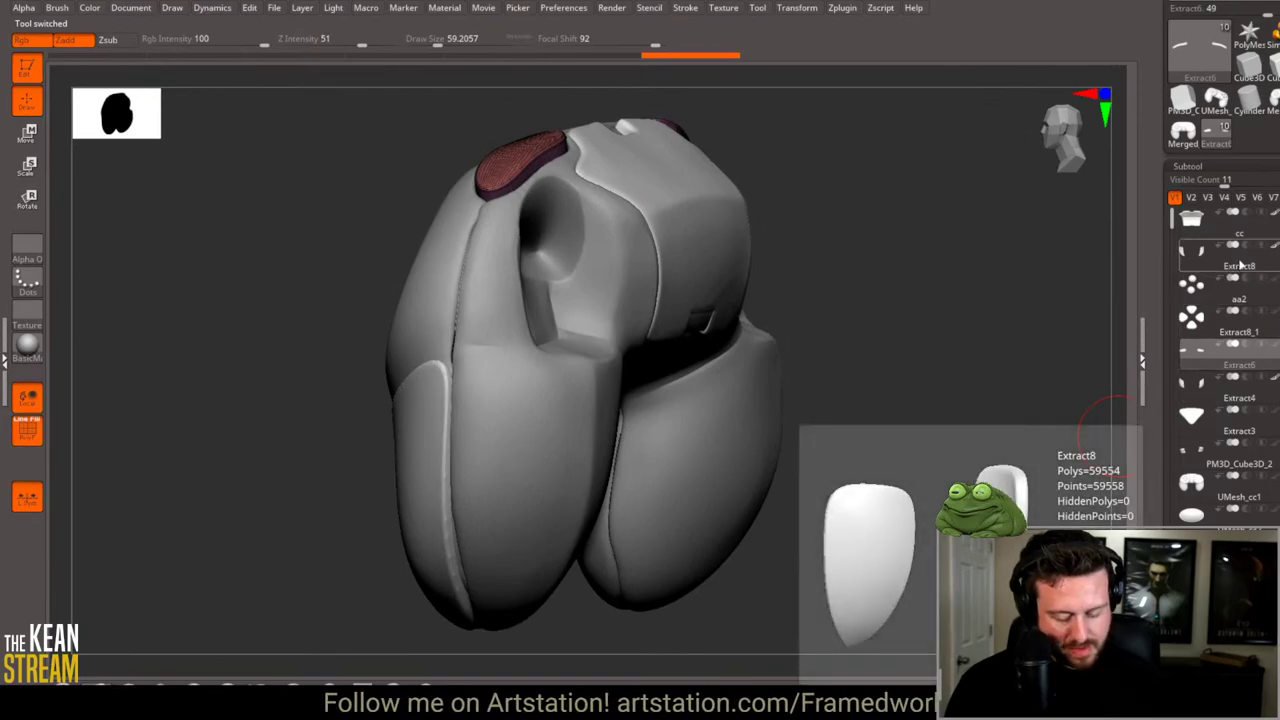
mouse_move(1049, 320)
left_mouse_down("alt")
mouse_move(855, 338)
mouse_move(877, 337)
left_mouse_up("alt")
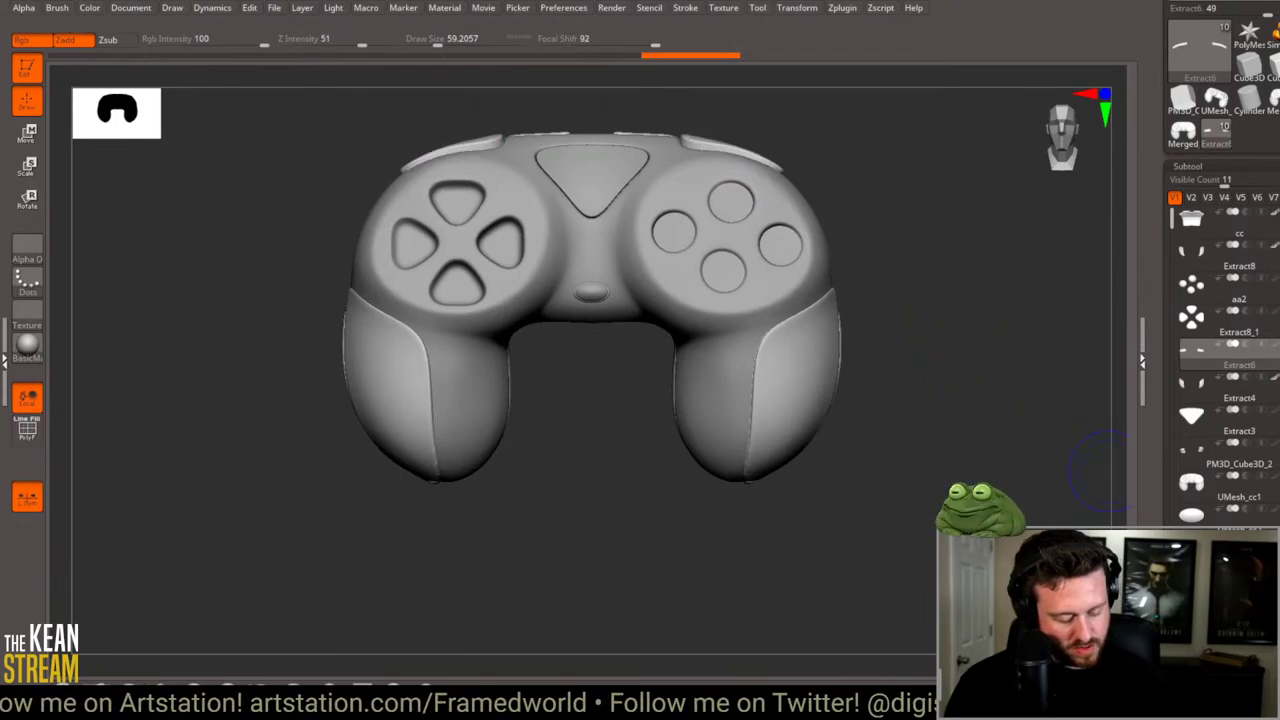
scroll(1220, 300, "down", 3)
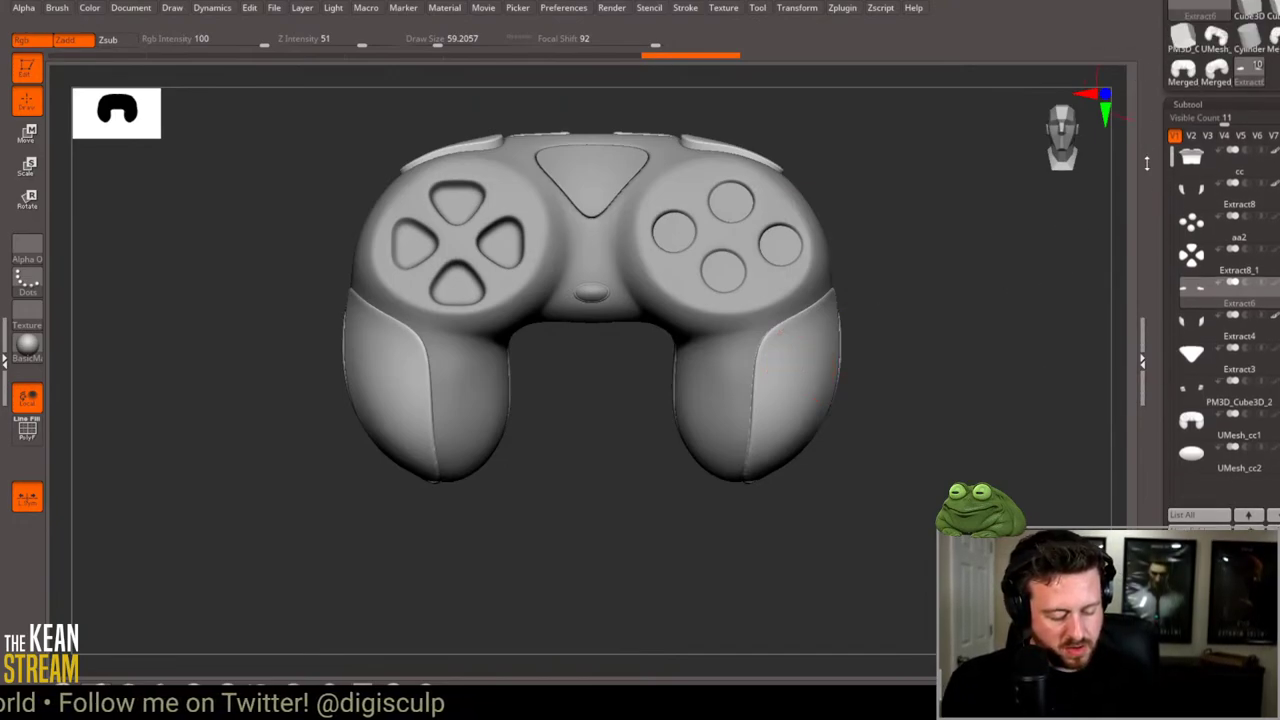
Step: Check the Merged_Extract7 wireframe and polygroups, then start a Decimation Master preset on it
key("shift+f")
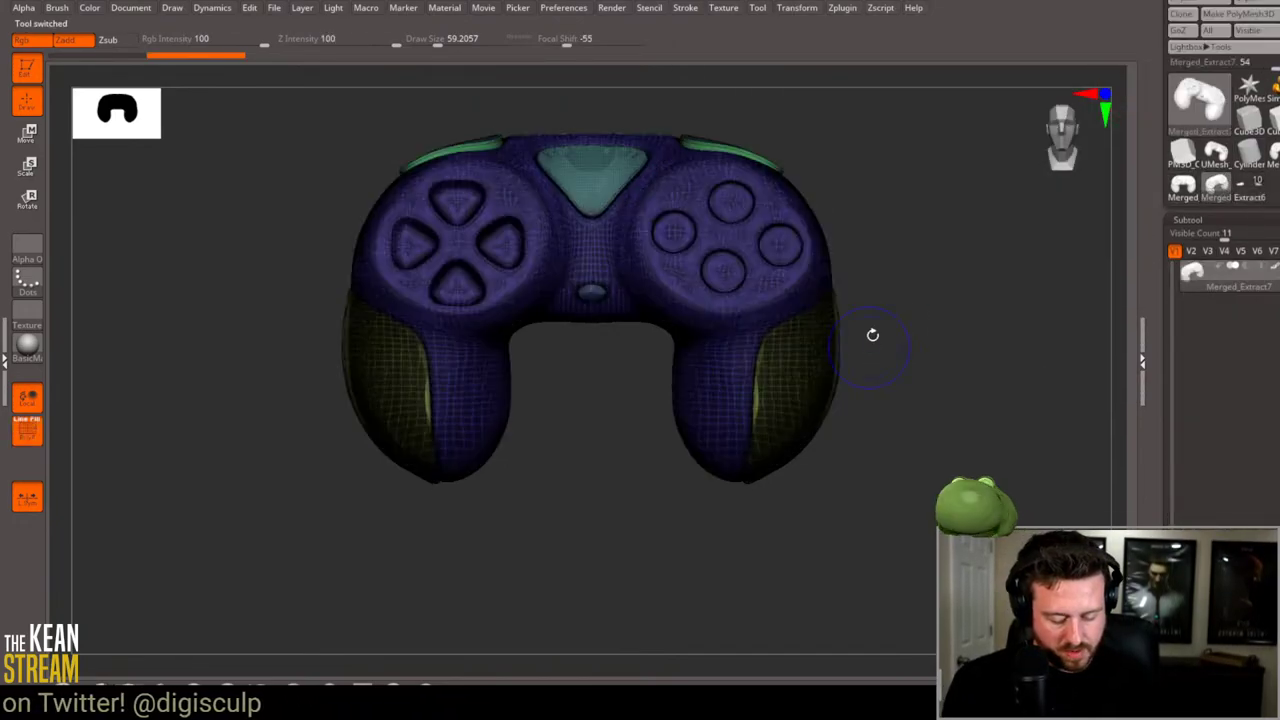
key("shift+f")
left_click(842, 7)
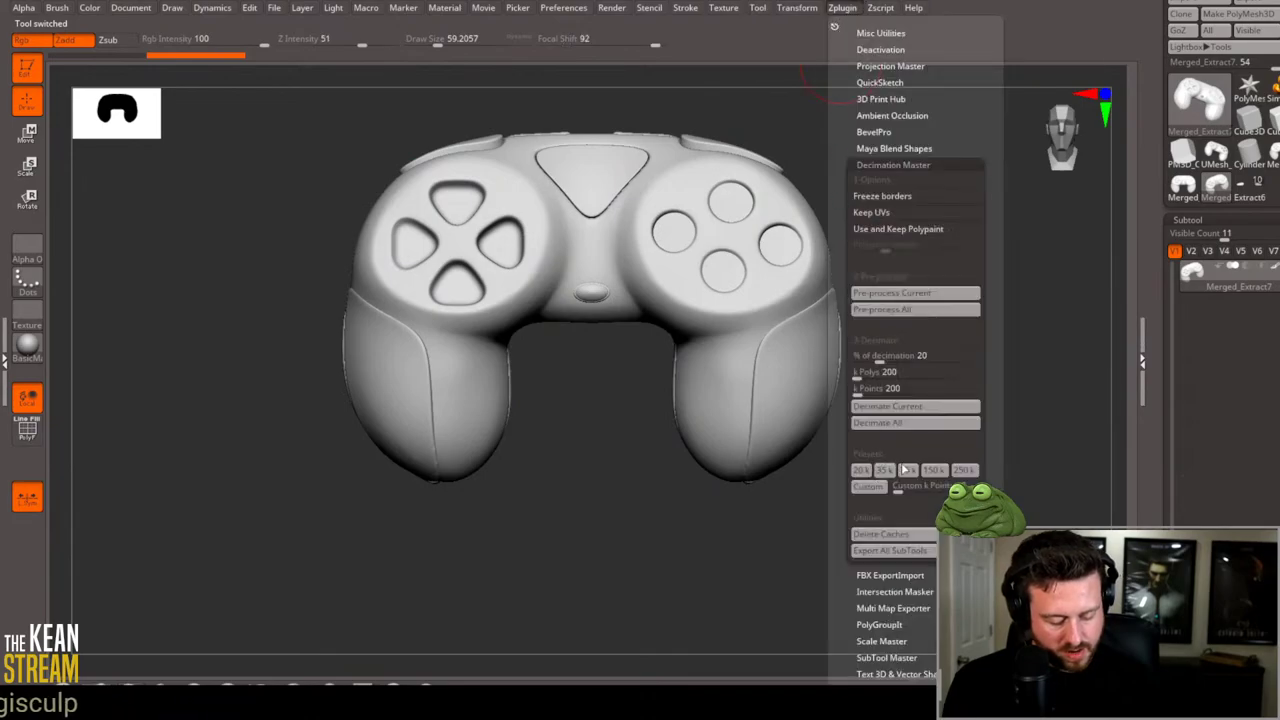
left_click(905, 469)
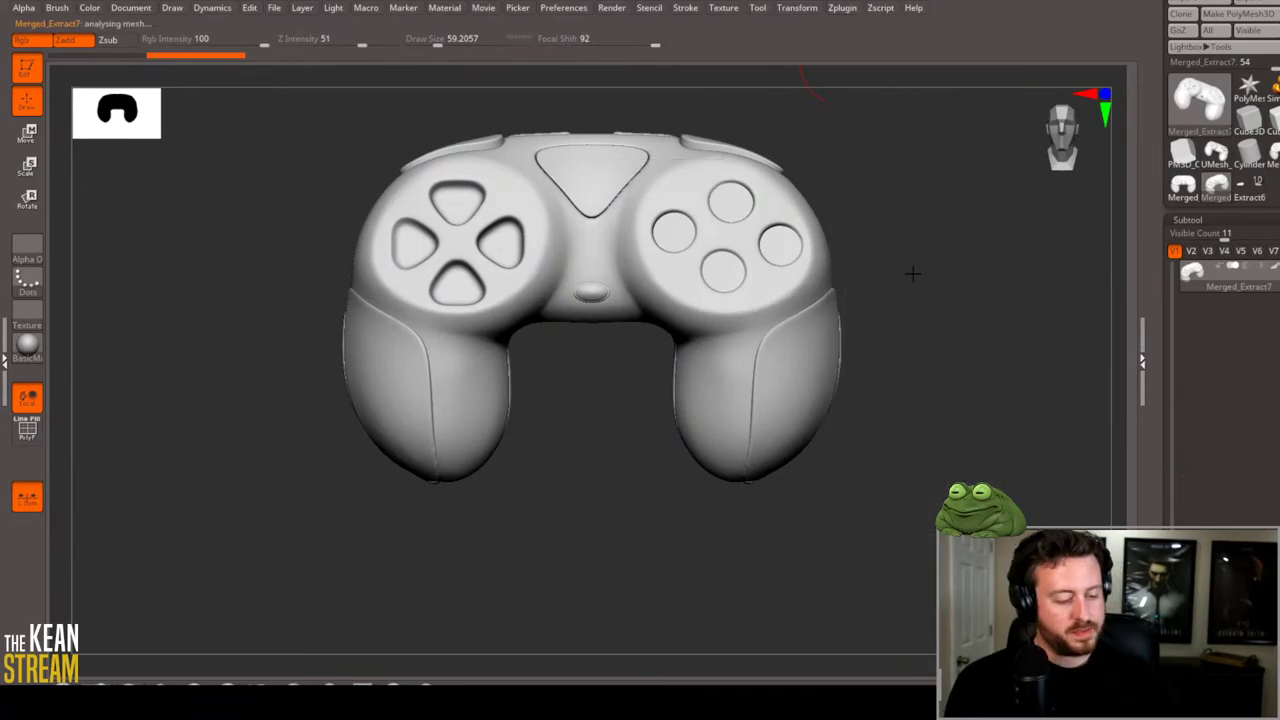
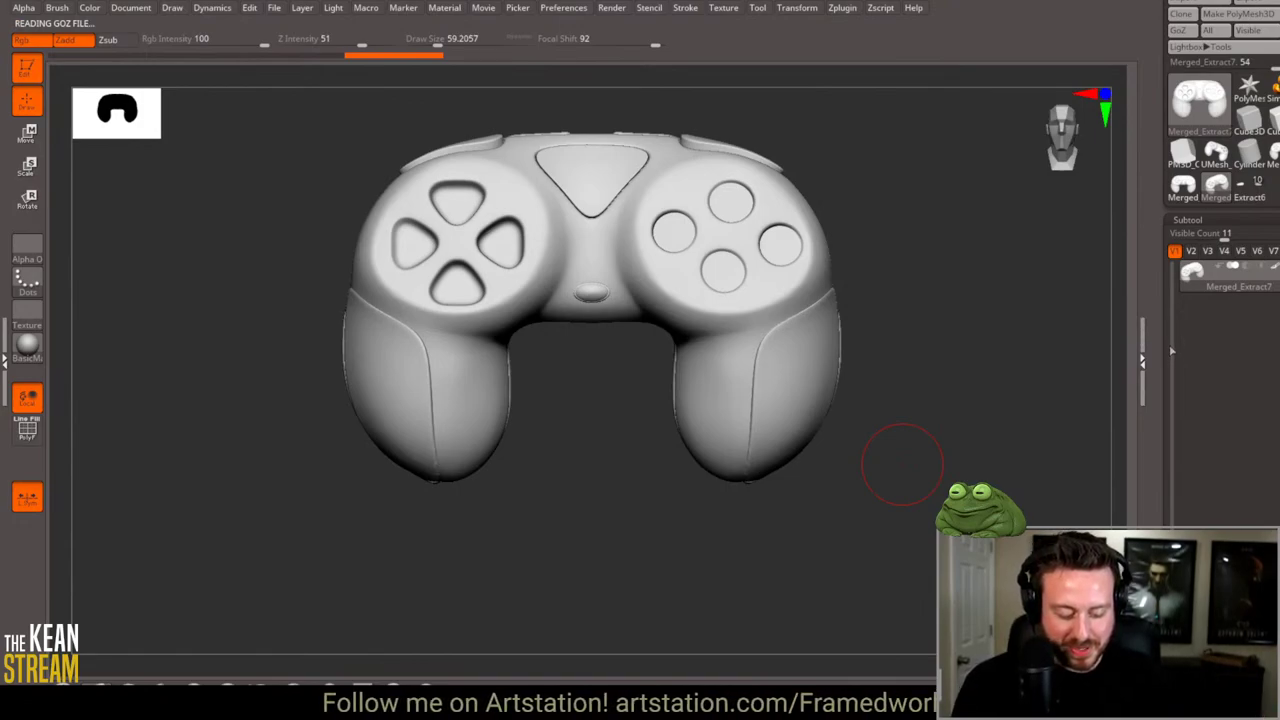
Step: Show the controller front-on with polyframe in ZBrush and export it as a mesh file
key("shift+f")
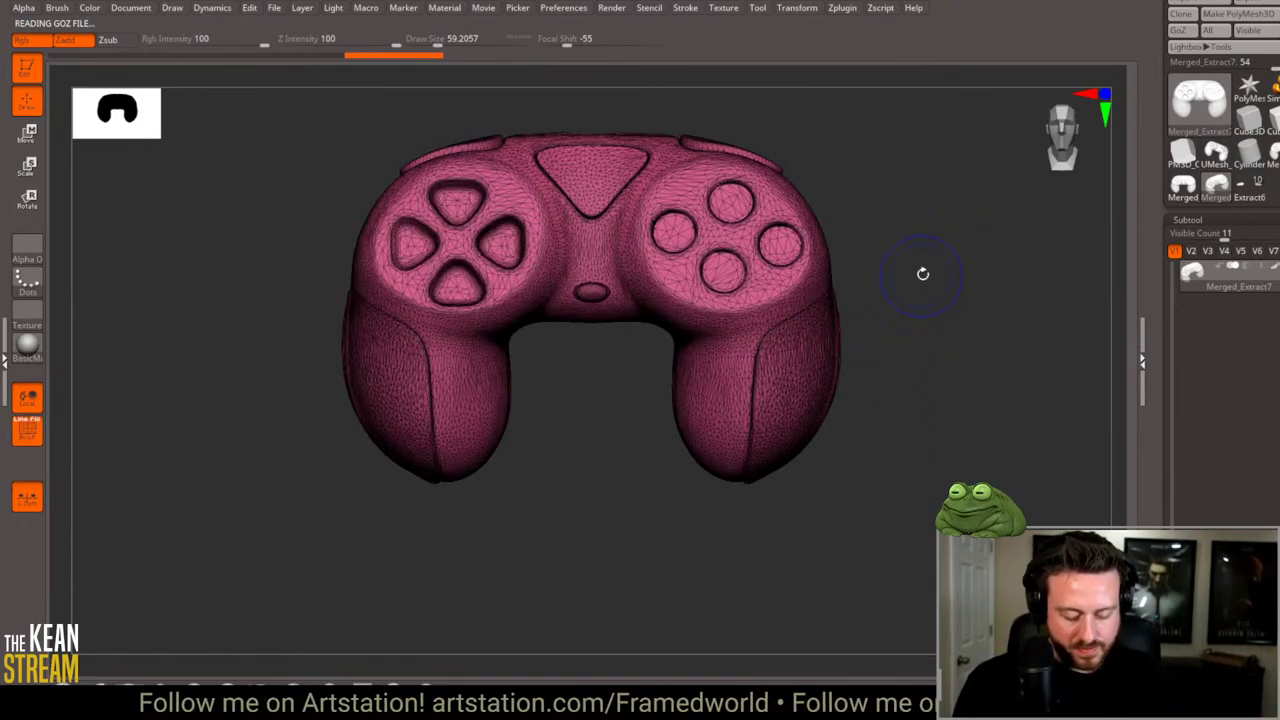
left_click_drag(923, 273, 1000, 280)
key("shift+f")
key("shift+f")
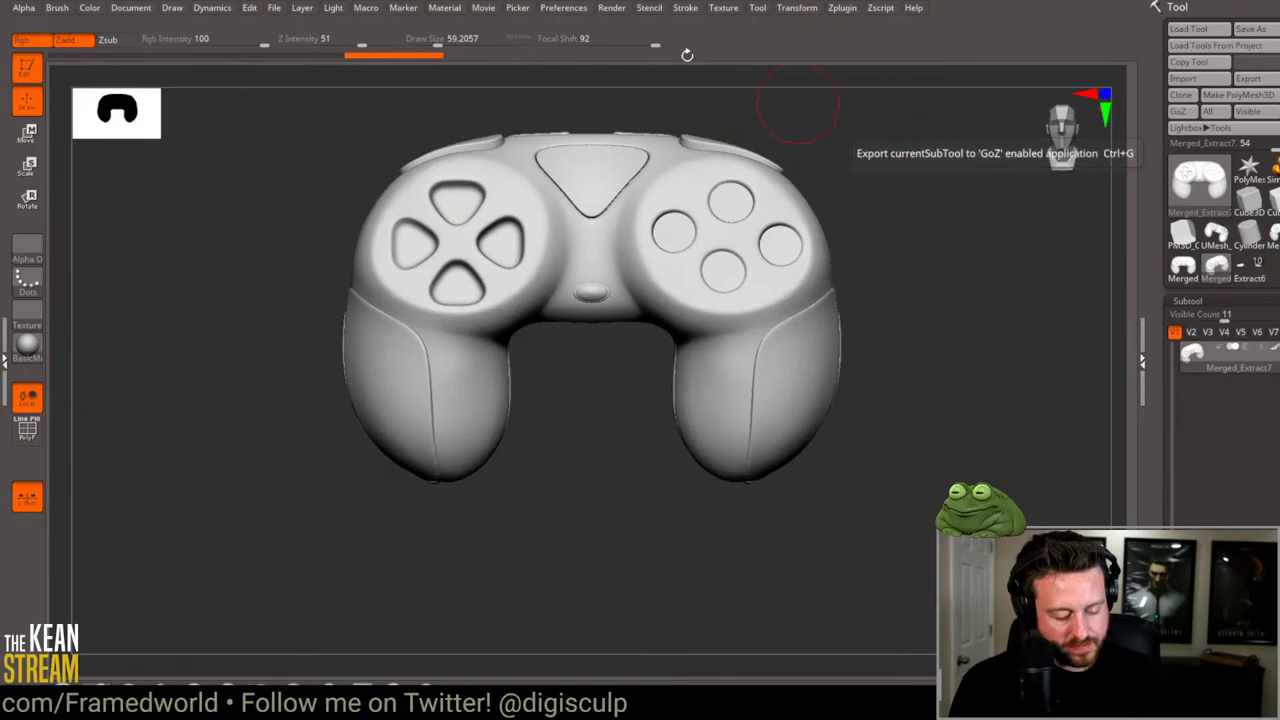
left_click(1252, 78)
key("Escape")
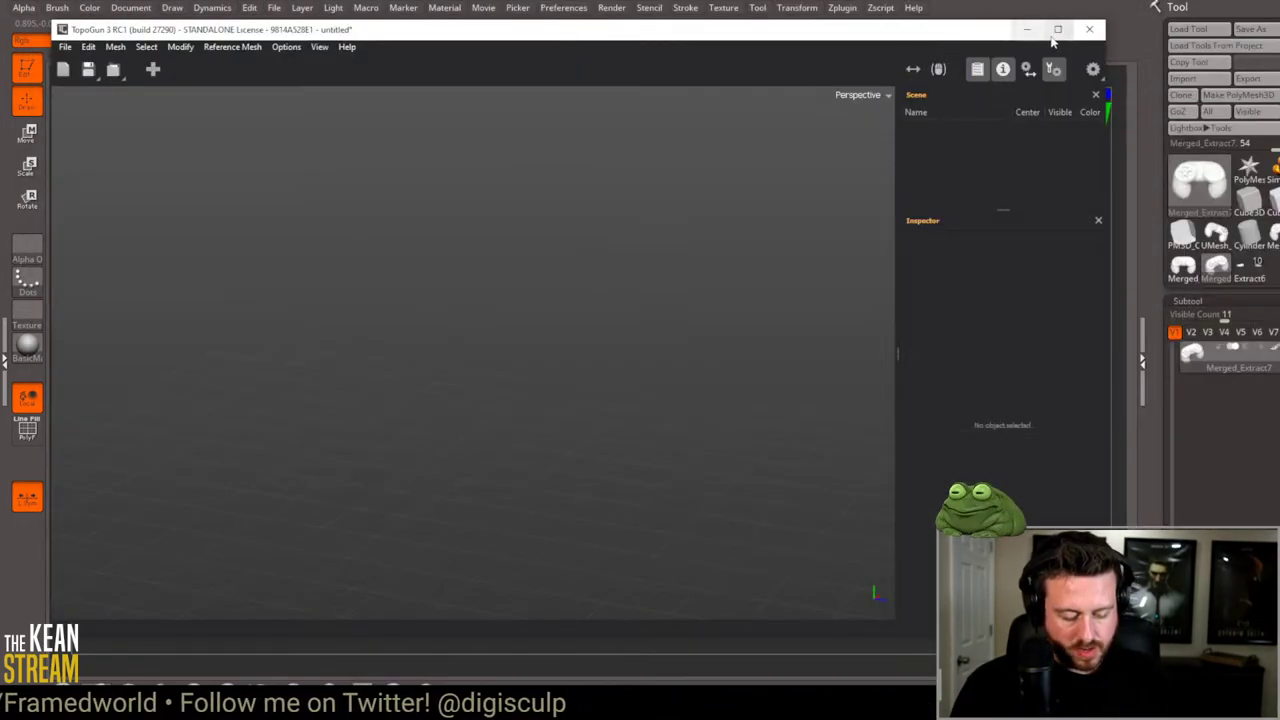
Step: Maximize TopoGun and load the exported controller as the reference mesh
left_click(1057, 29)
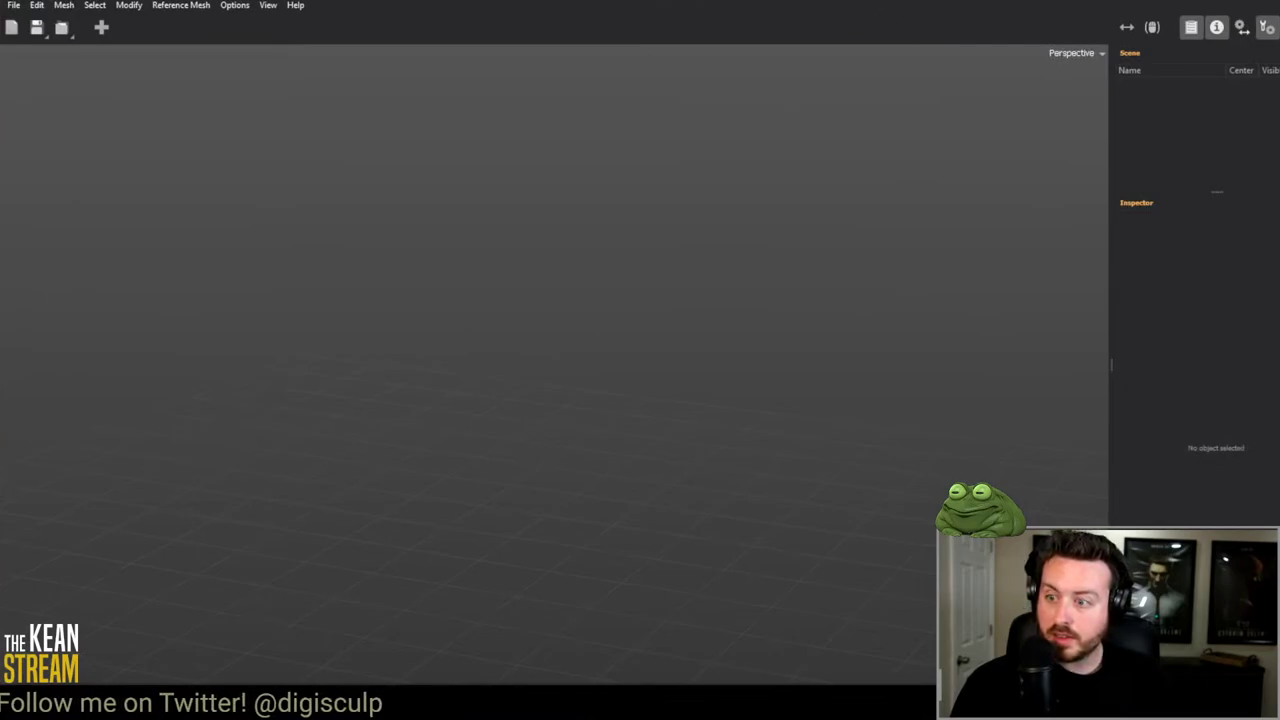
left_click_drag(622, 52, 100, 262)
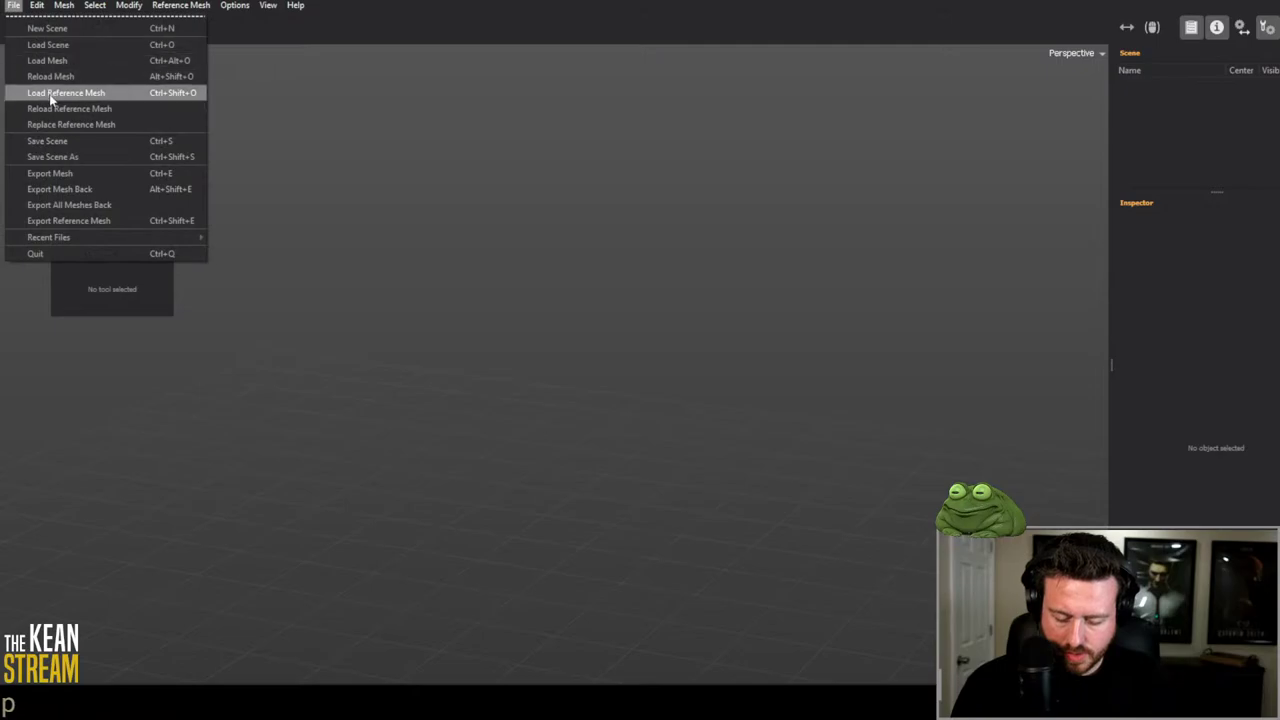
left_click(50, 93)
key("Escape")
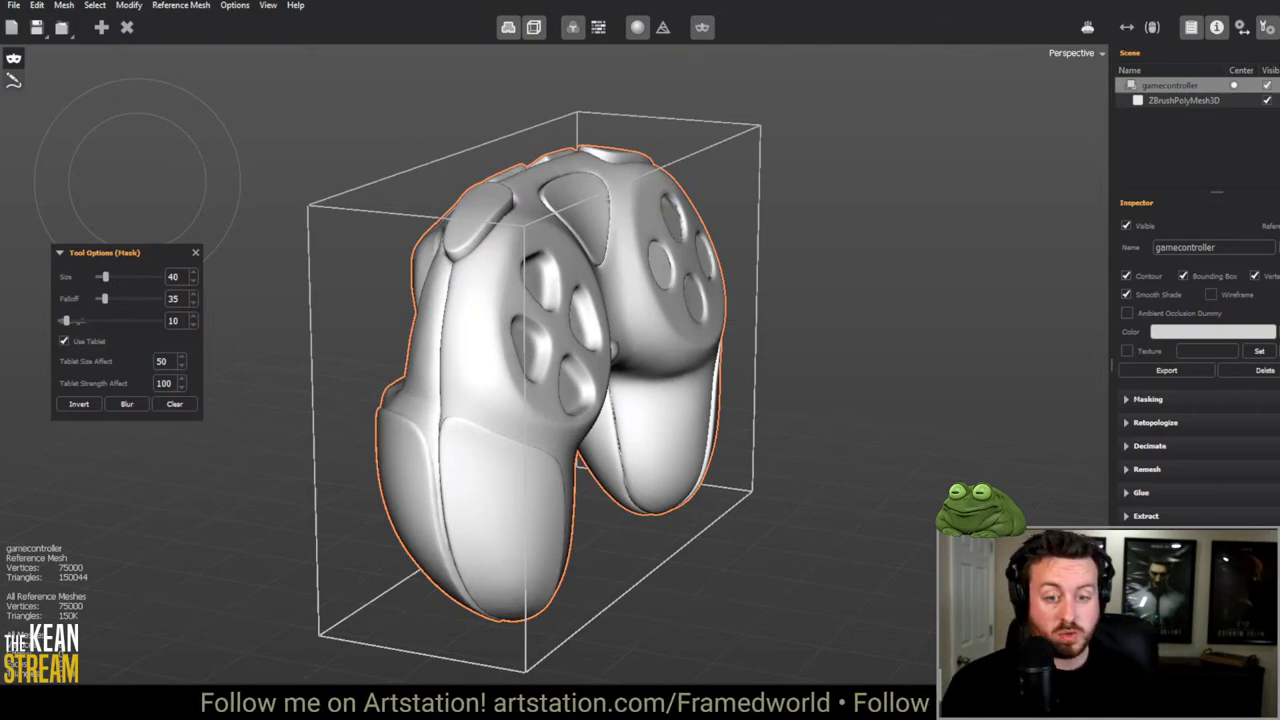
Step: Frame the whole controller and add a new empty gamecontroller_0 mesh
middle_click_drag(785, 390, 631, 350)
scroll(631, 350, "up", 4)
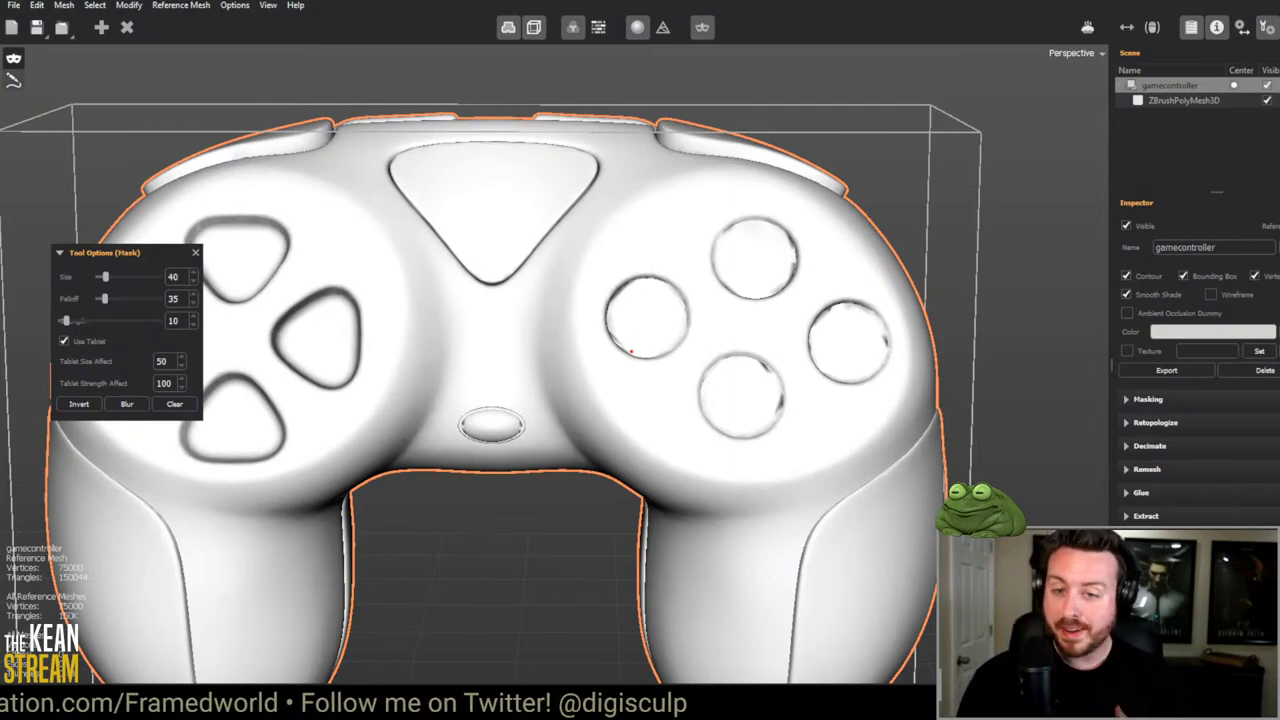
key("f")
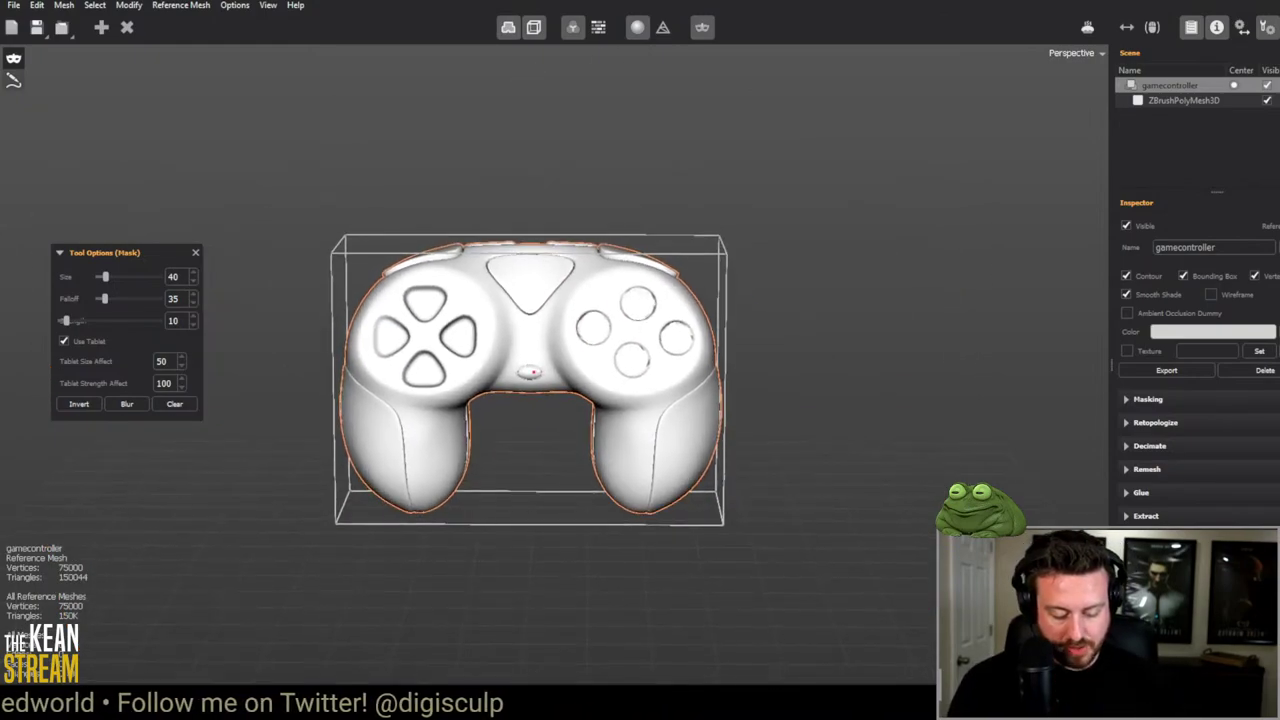
scroll(376, 170, "up", 2)
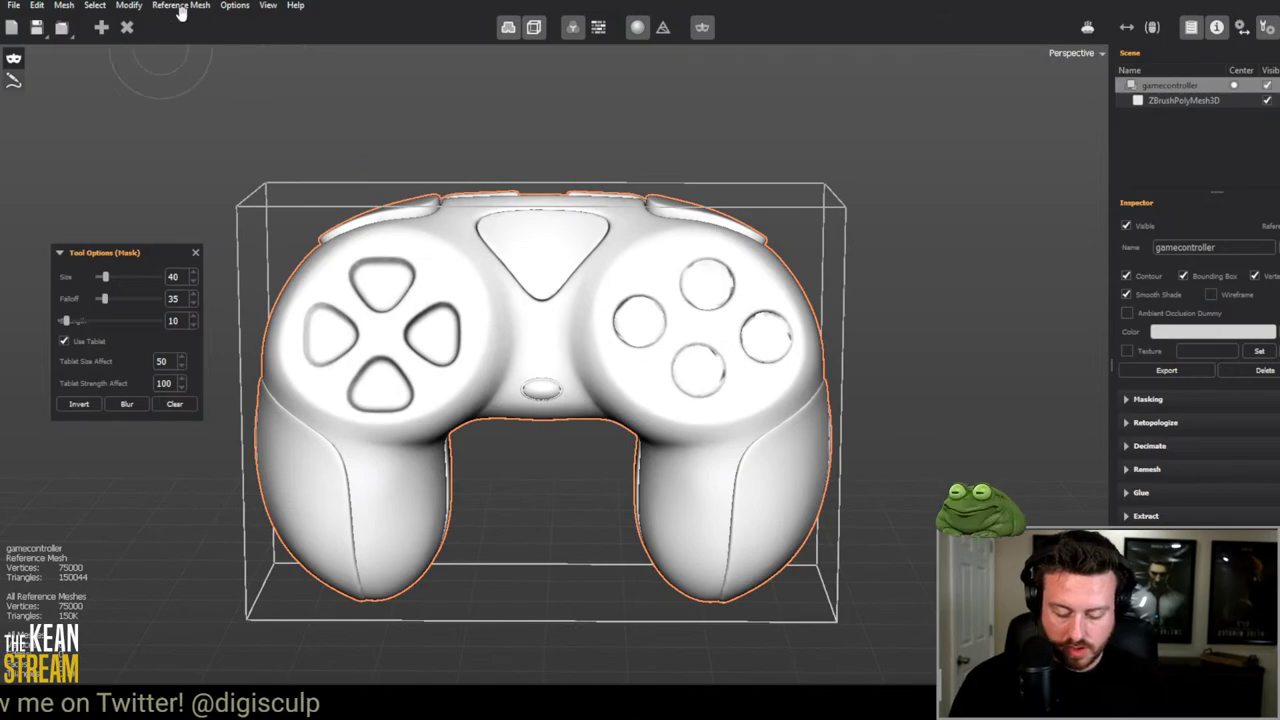
left_click(101, 27)
Step: Zoom to a front view of the controller's centre between the button pads and activate the Create tool
scroll(567, 310, "up", 2)
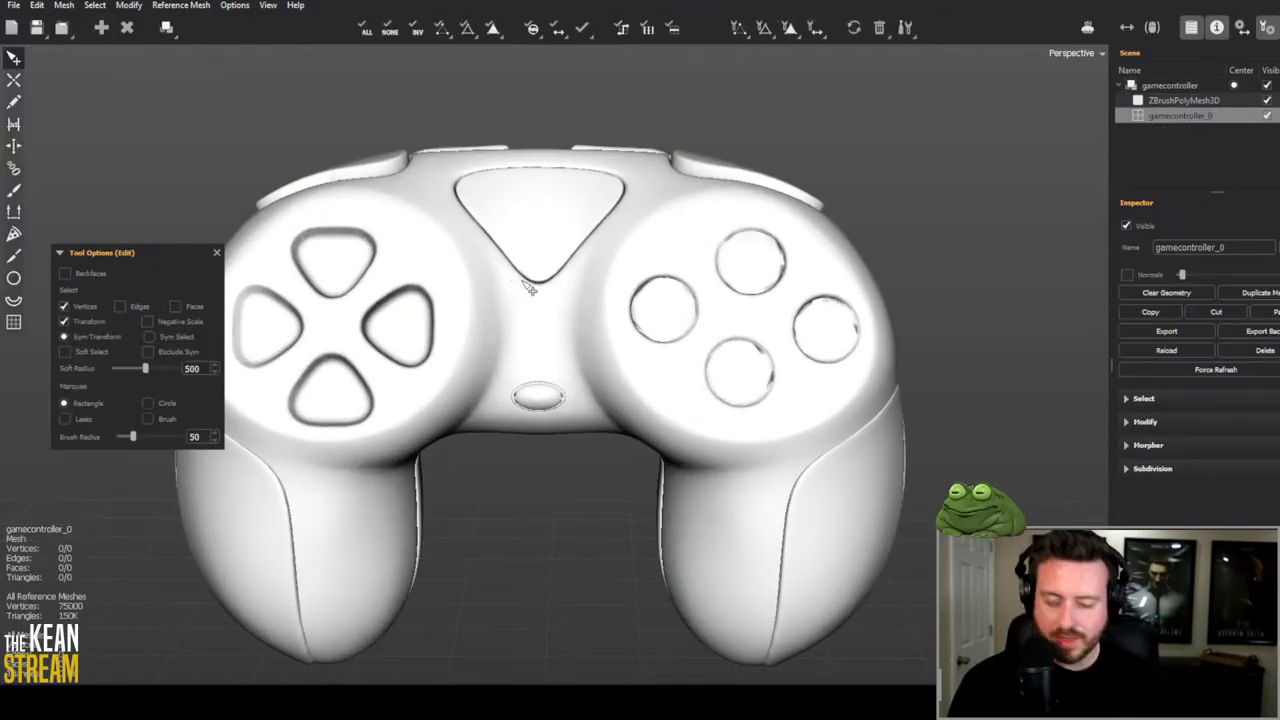
scroll(595, 286, "up", 3)
scroll(651, 374, "down", 5)
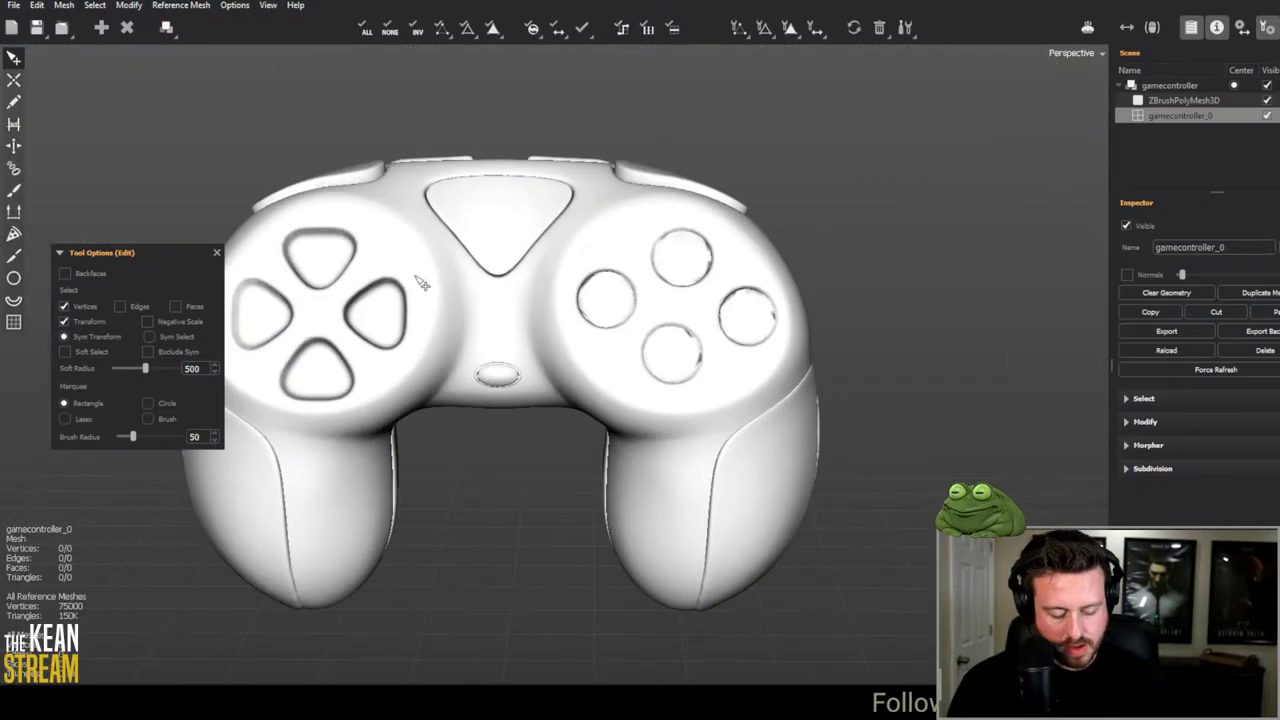
scroll(601, 227, "up", 2)
middle_click_drag(508, 285, 430, 225)
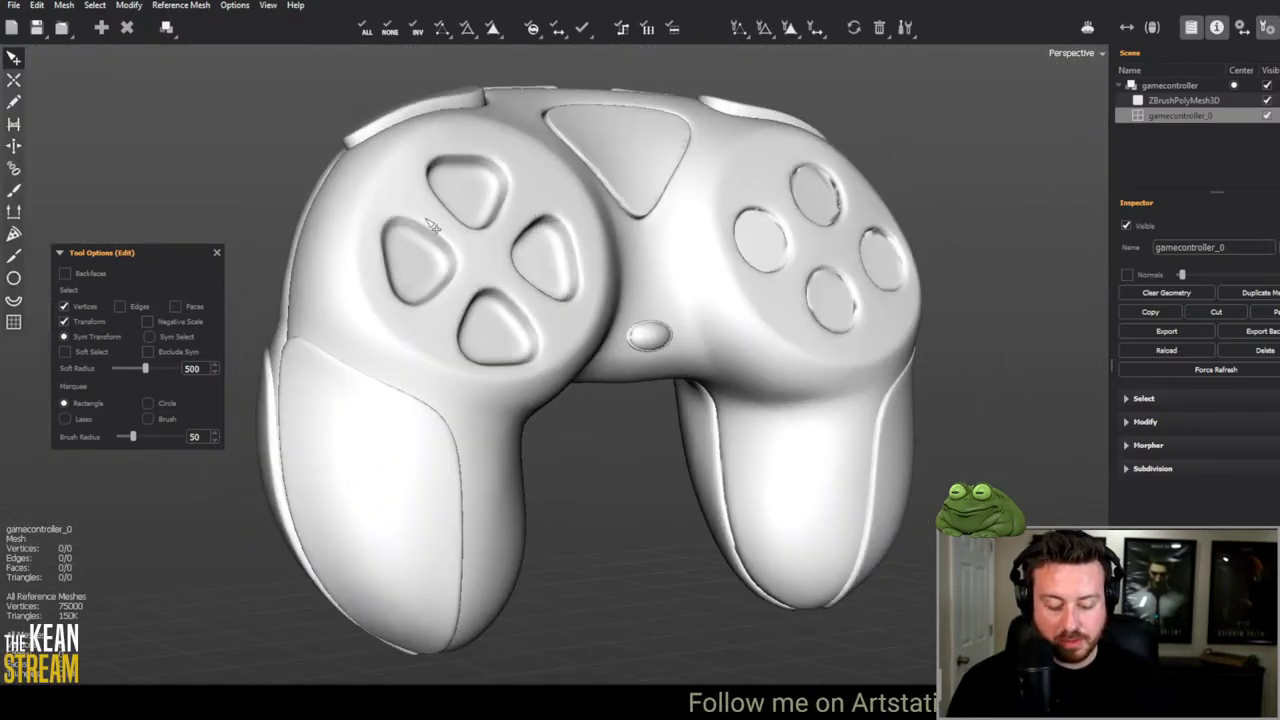
middle_click_drag(552, 266, 621, 350)
scroll(621, 350, "up", 3)
scroll(680, 423, "down", 4)
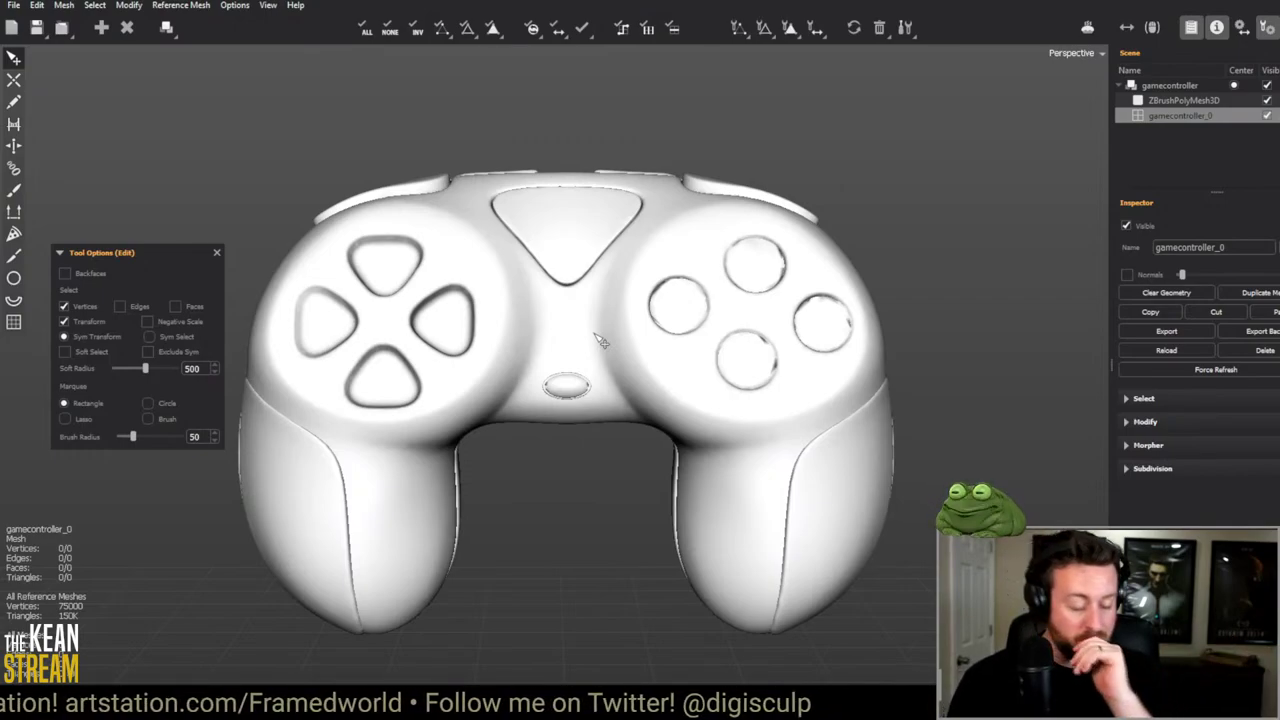
scroll(600, 341, "up", 5)
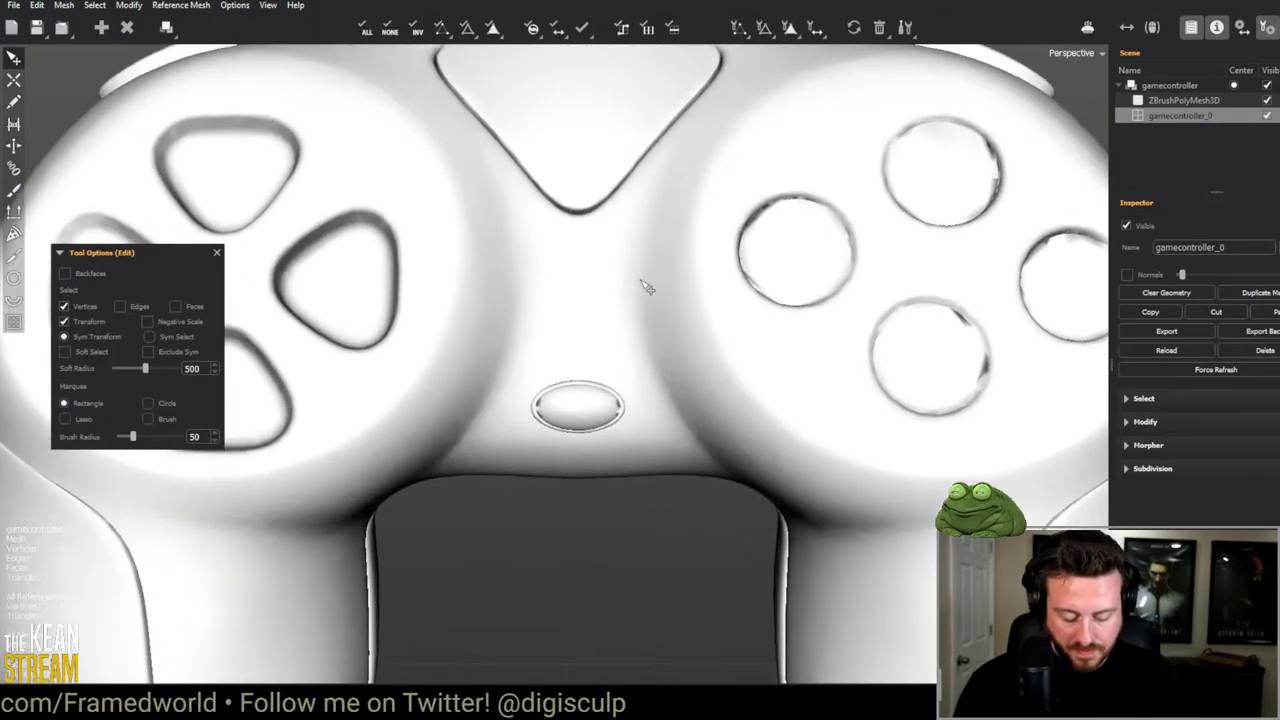
scroll(600, 270, "down", 5)
scroll(551, 277, "up", 5)
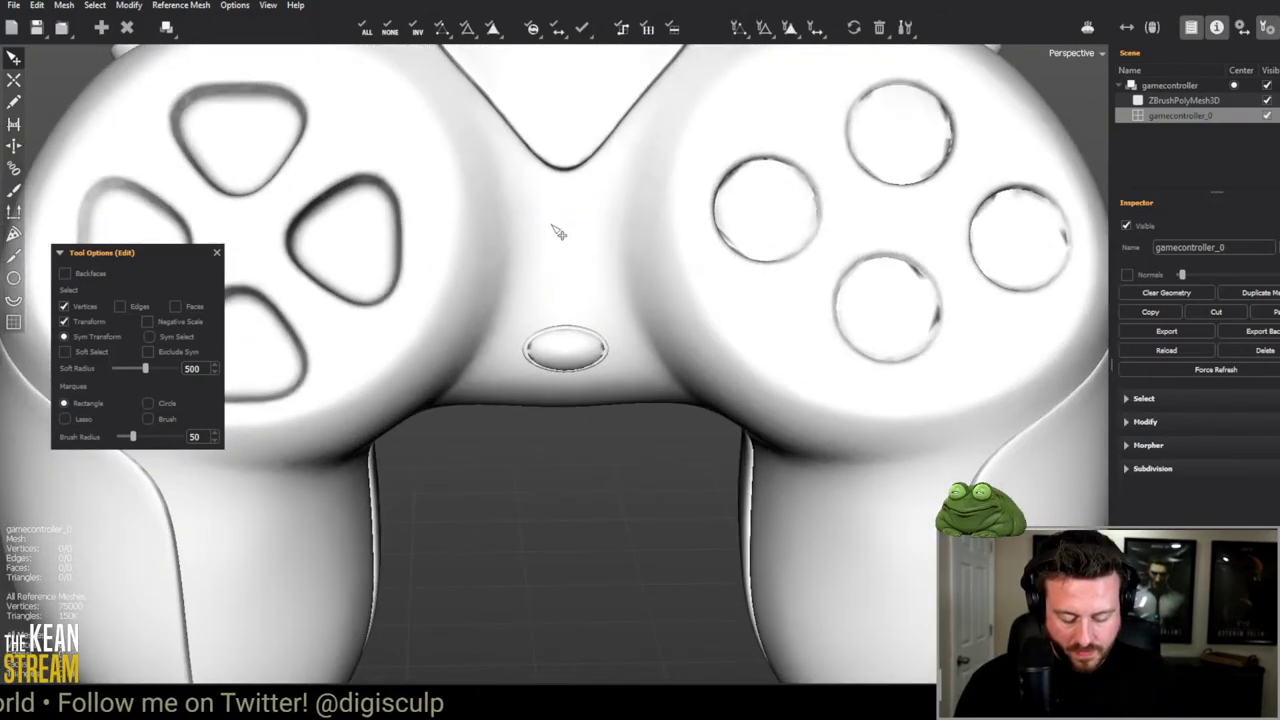
key("c")
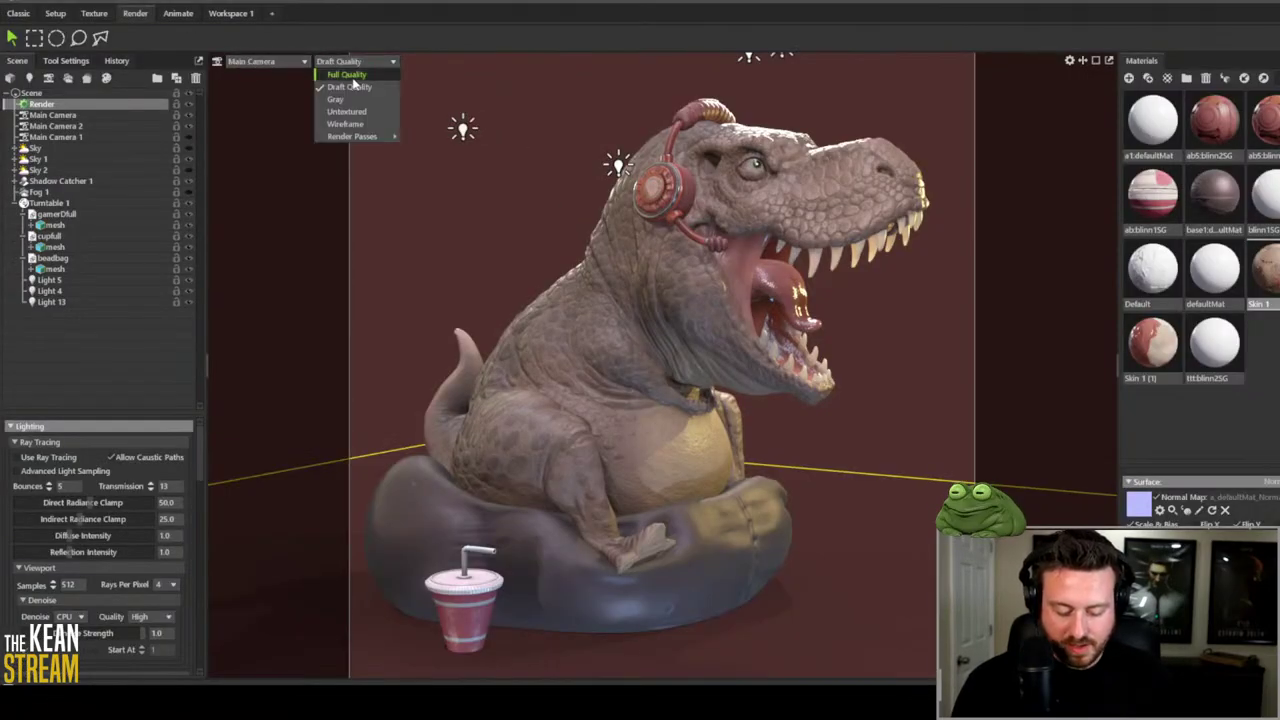
Step: Set the viewport to Full Quality and preview the T-rex's head under the orange sky
left_click(348, 75)
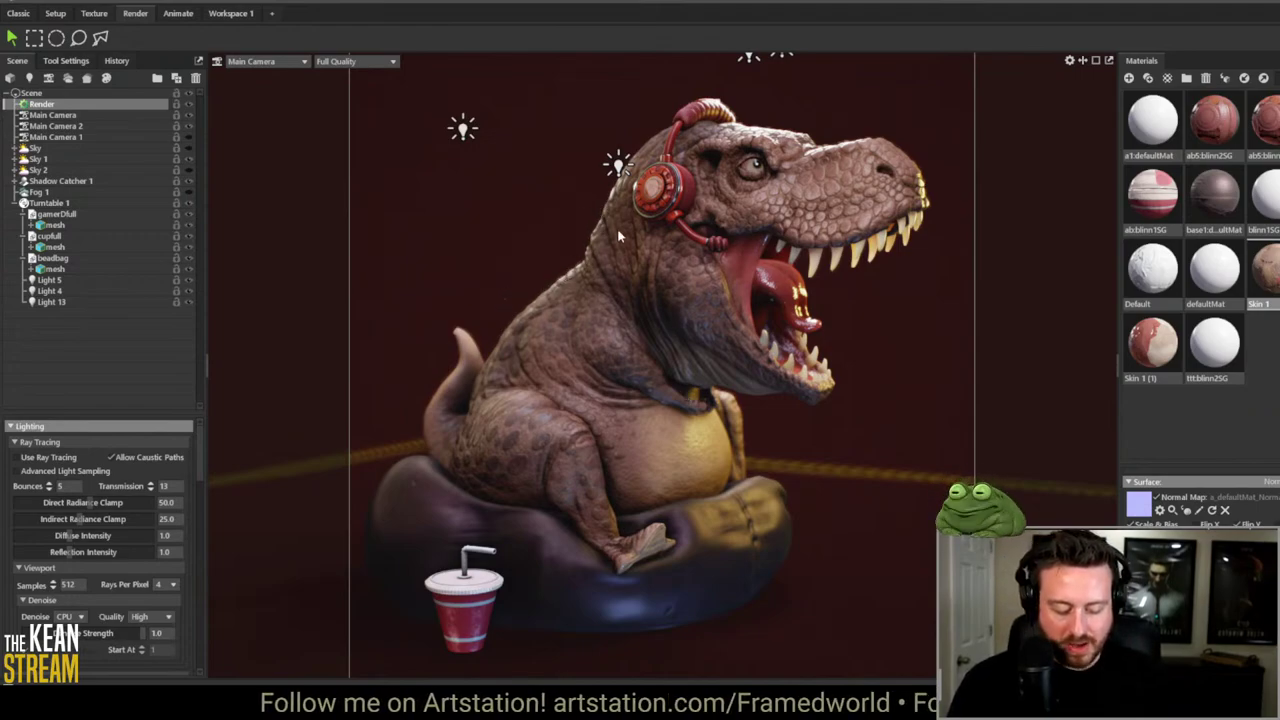
left_click(188, 170)
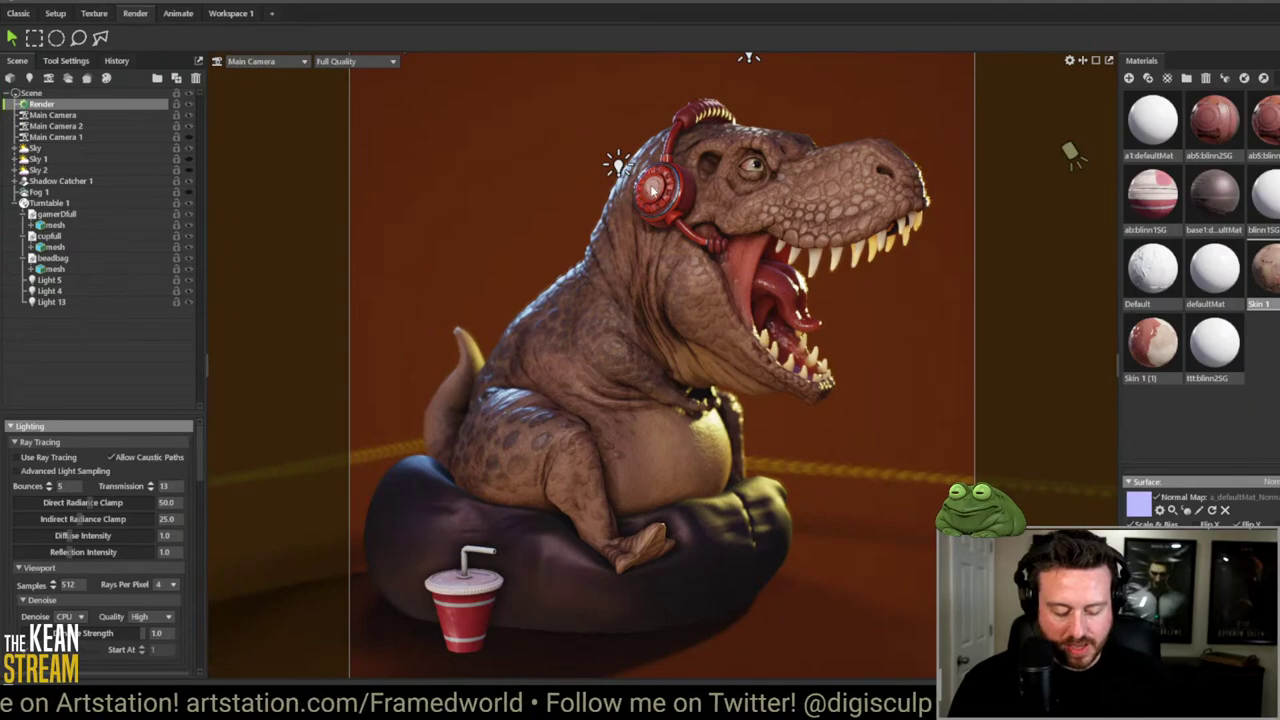
scroll(621, 119, "up", 10)
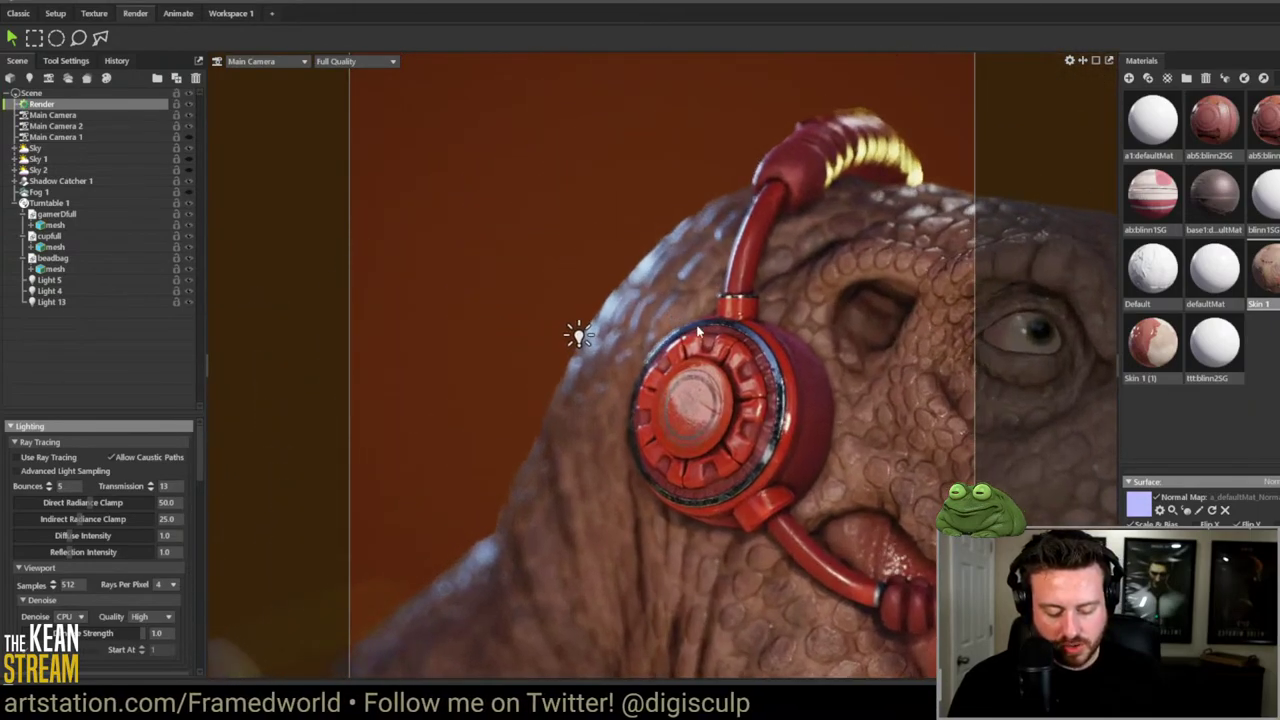
scroll(739, 337, "down", 4)
left_click_drag(540, 240, 600, 405)
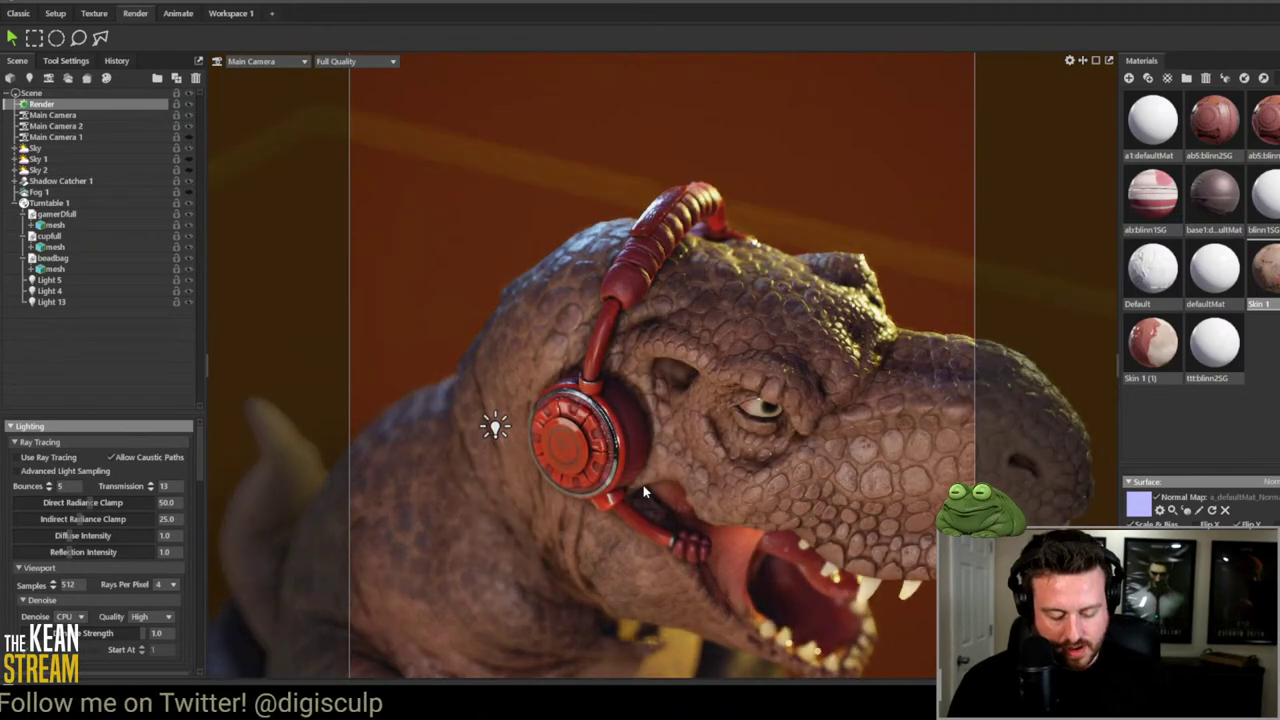
left_click_drag(629, 176, 680, 151)
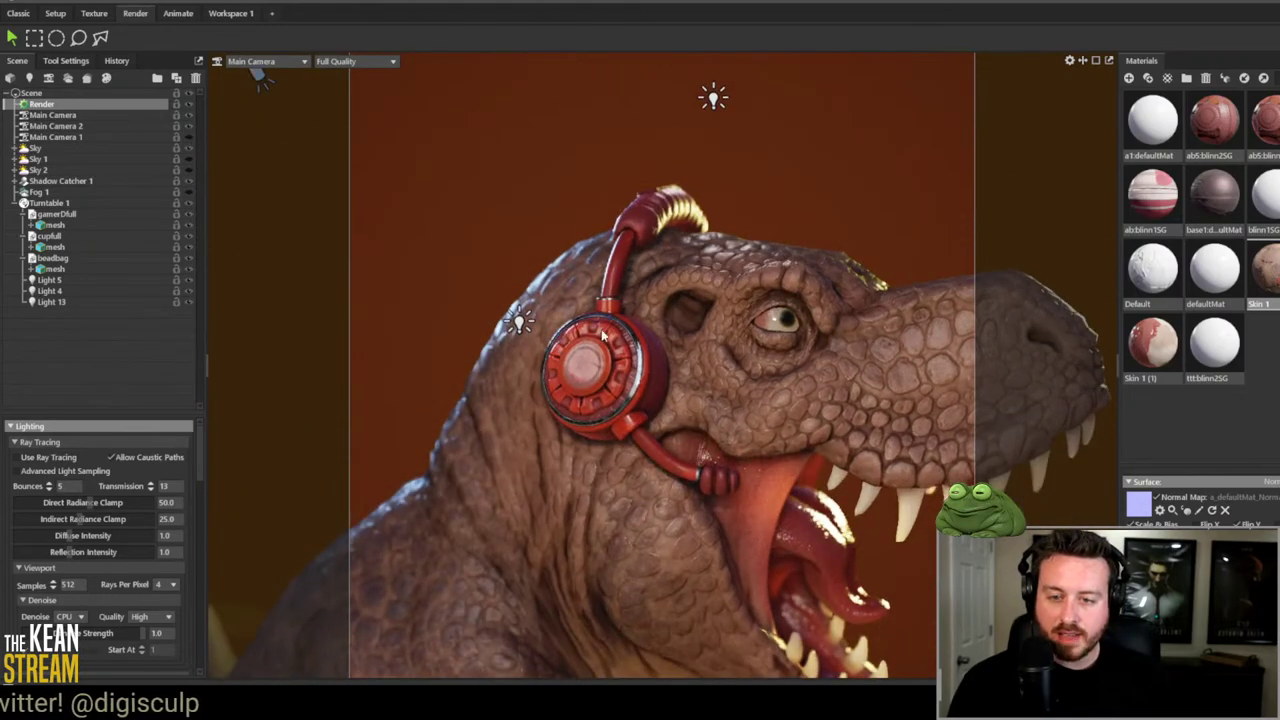
Step: Restore the dark maroon sky and inspect the microphone boom and drink cup
left_click(189, 159)
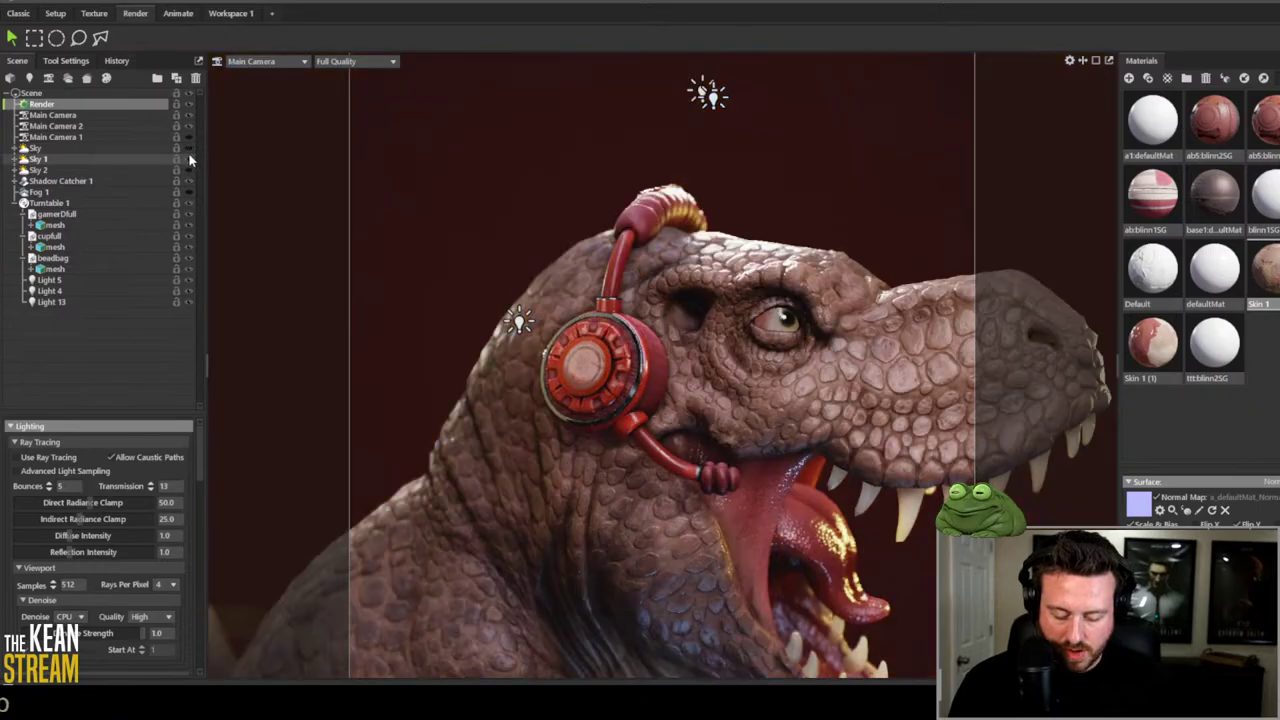
scroll(625, 446, "up", 10)
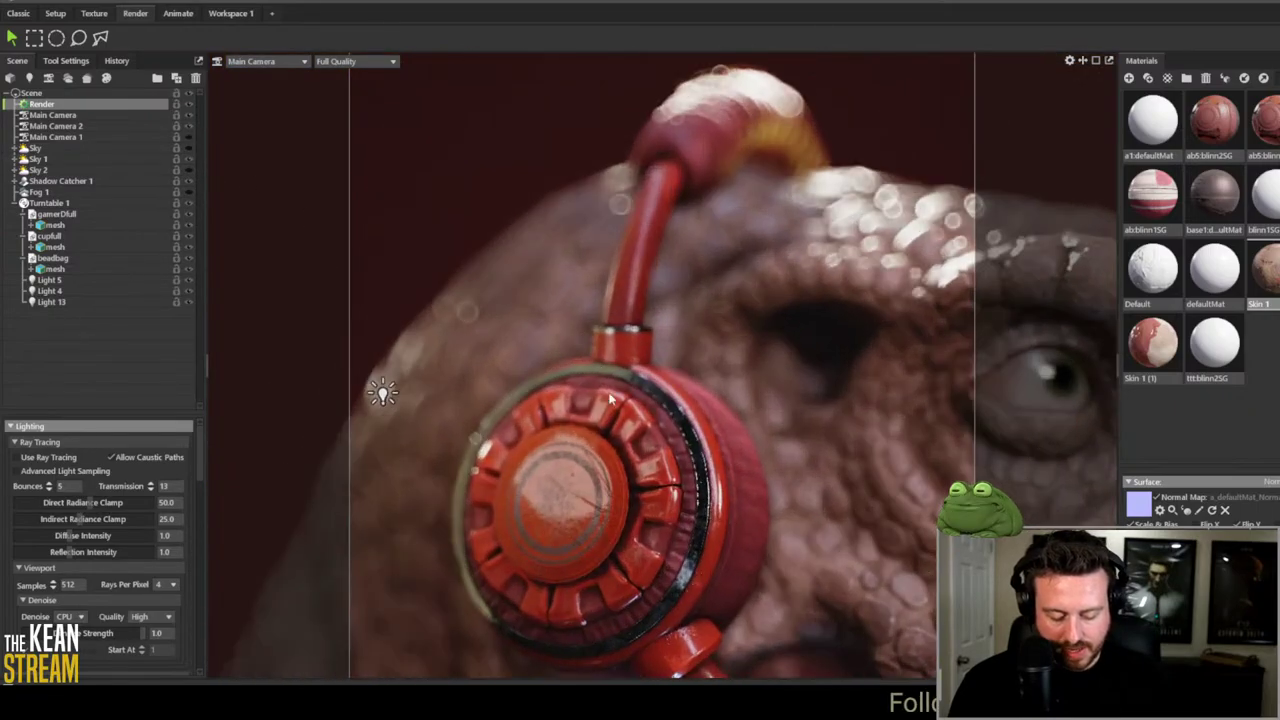
left_click_drag(612, 400, 577, 215)
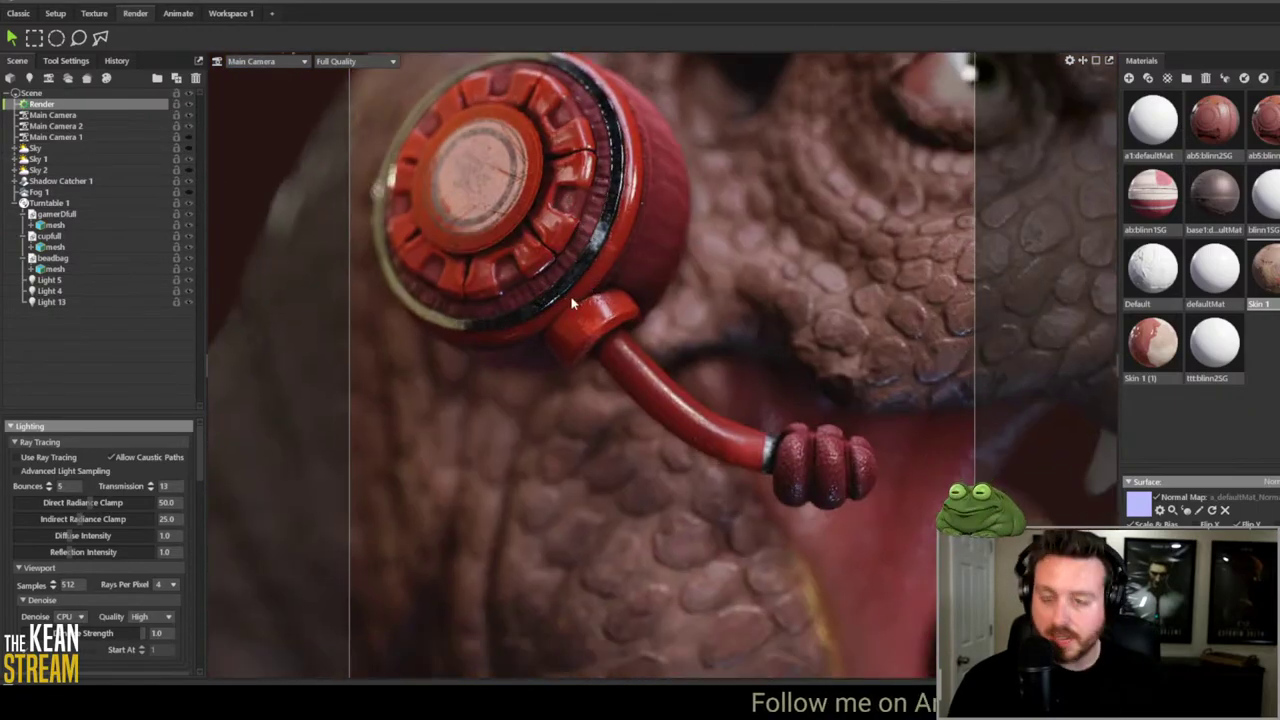
scroll(678, 358, "down", 10)
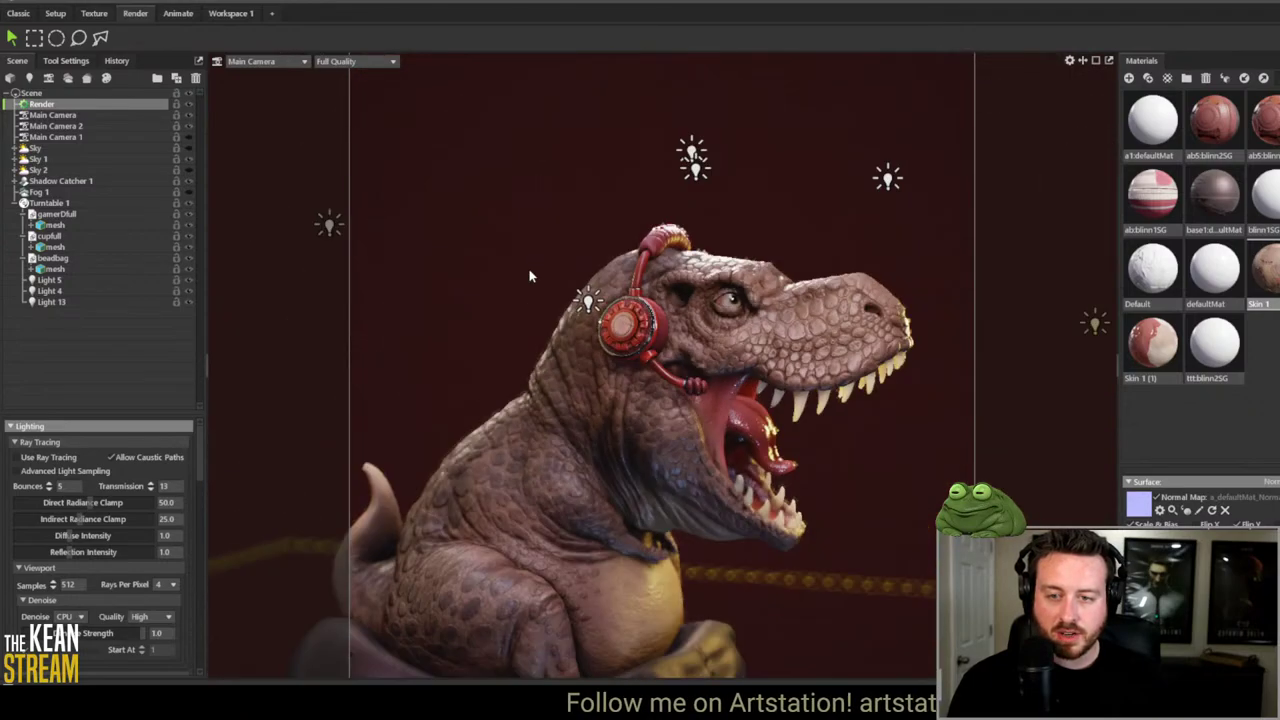
middle_click_drag(713, 322, 766, 208)
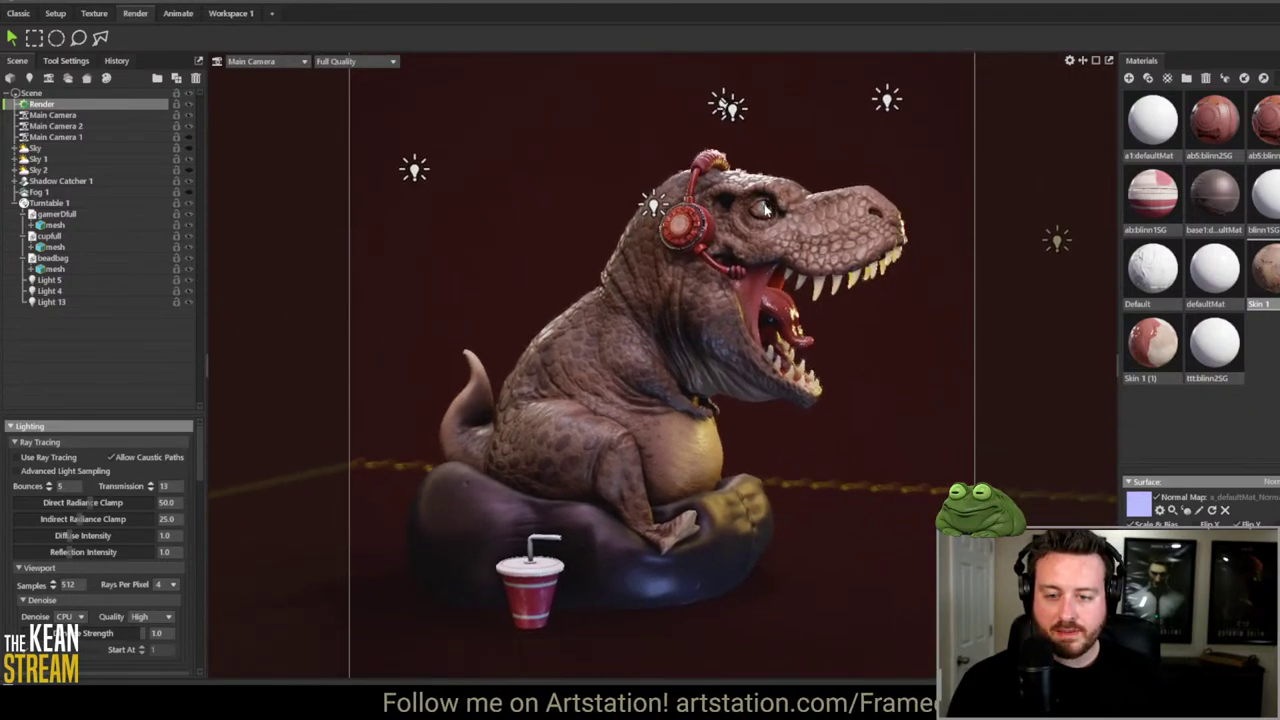
scroll(764, 250, "up", 5)
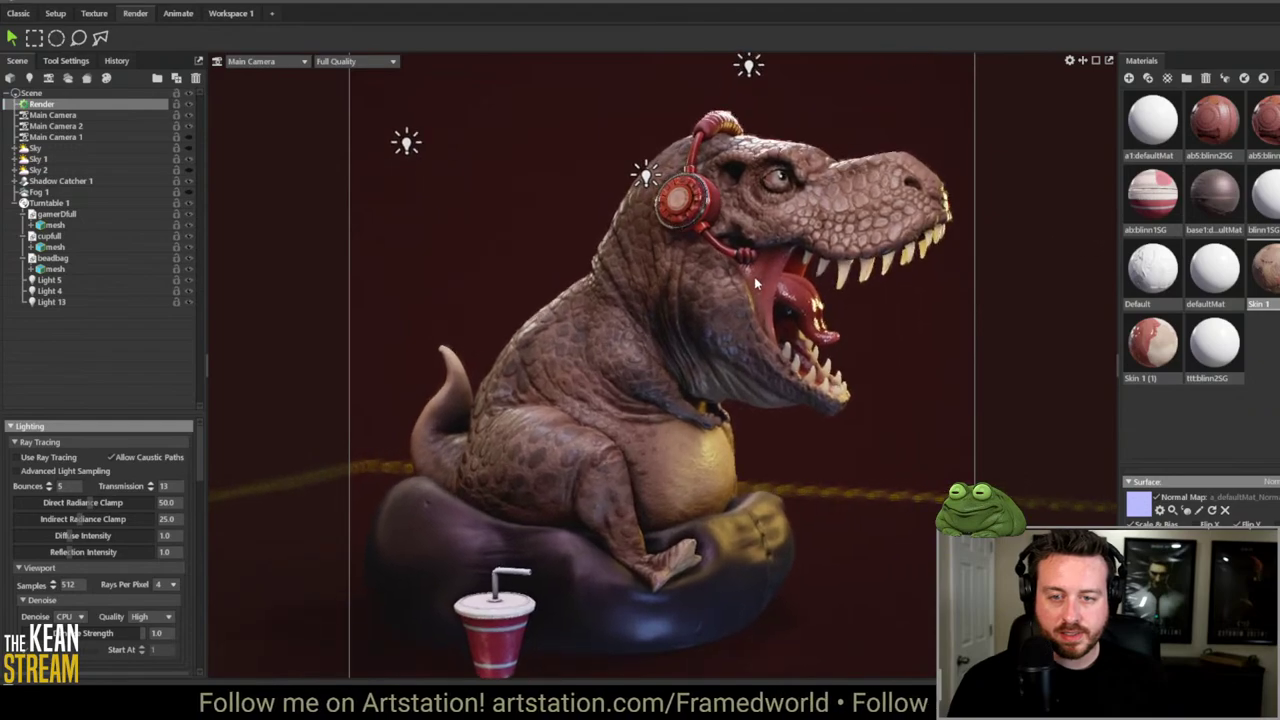
middle_click_drag(739, 276, 737, 264)
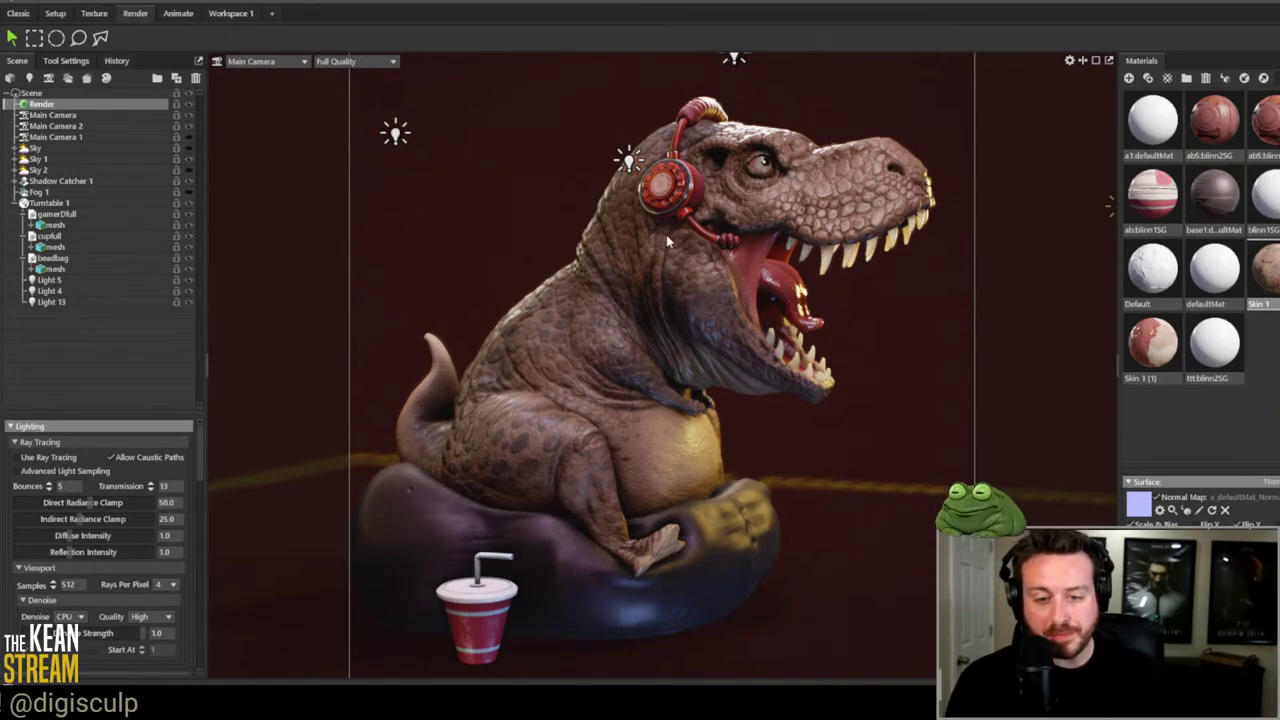
Step: Inspect the cup and beanbag from above at varying zoom levels
middle_click_drag(502, 513, 414, 280)
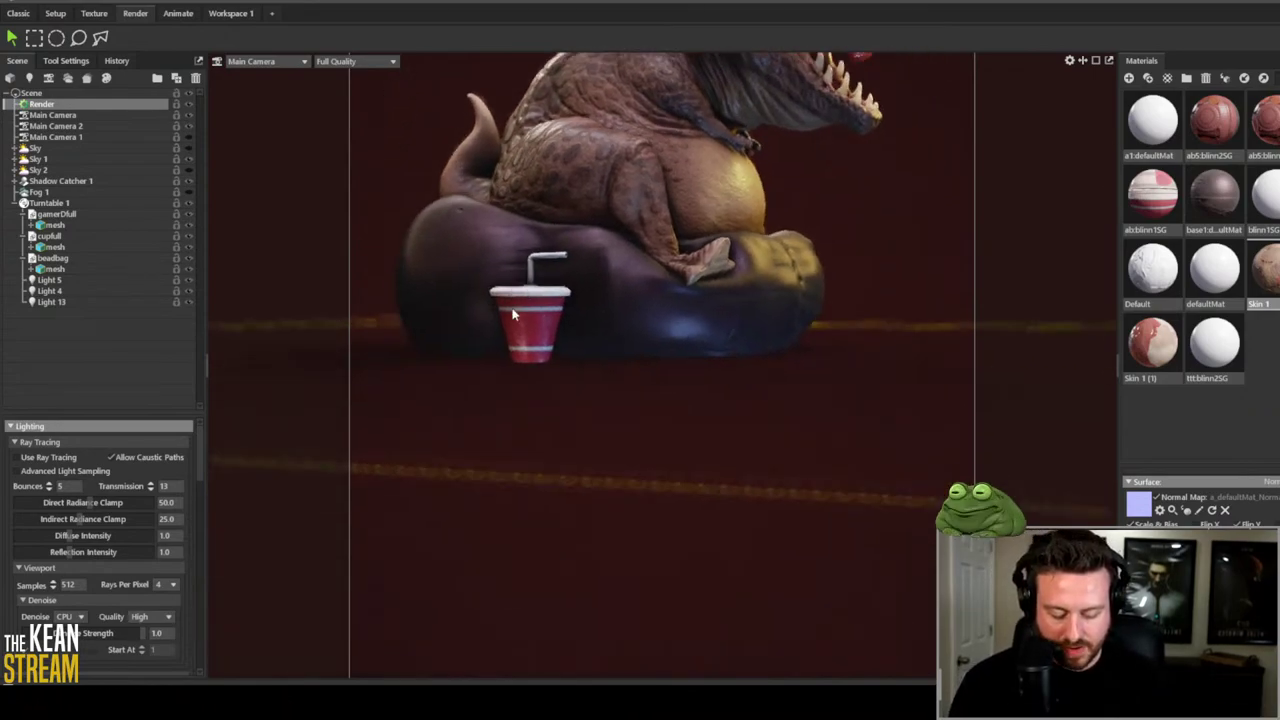
scroll(414, 280, "up", 6)
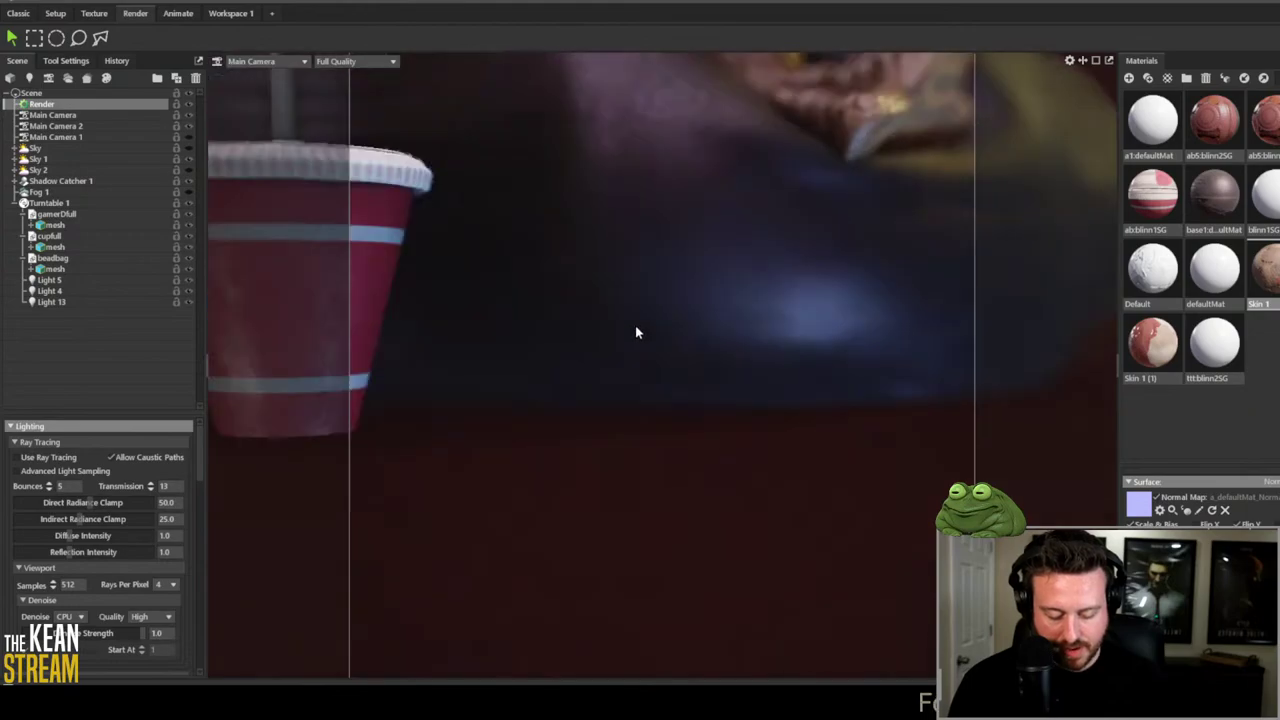
left_click_drag(636, 332, 623, 429)
scroll(605, 340, "up", 3)
scroll(594, 310, "down", 3)
scroll(616, 276, "up", 2)
scroll(613, 370, "up", 4)
scroll(636, 460, "down", 2)
scroll(640, 500, "up", 3)
scroll(599, 415, "up", 2)
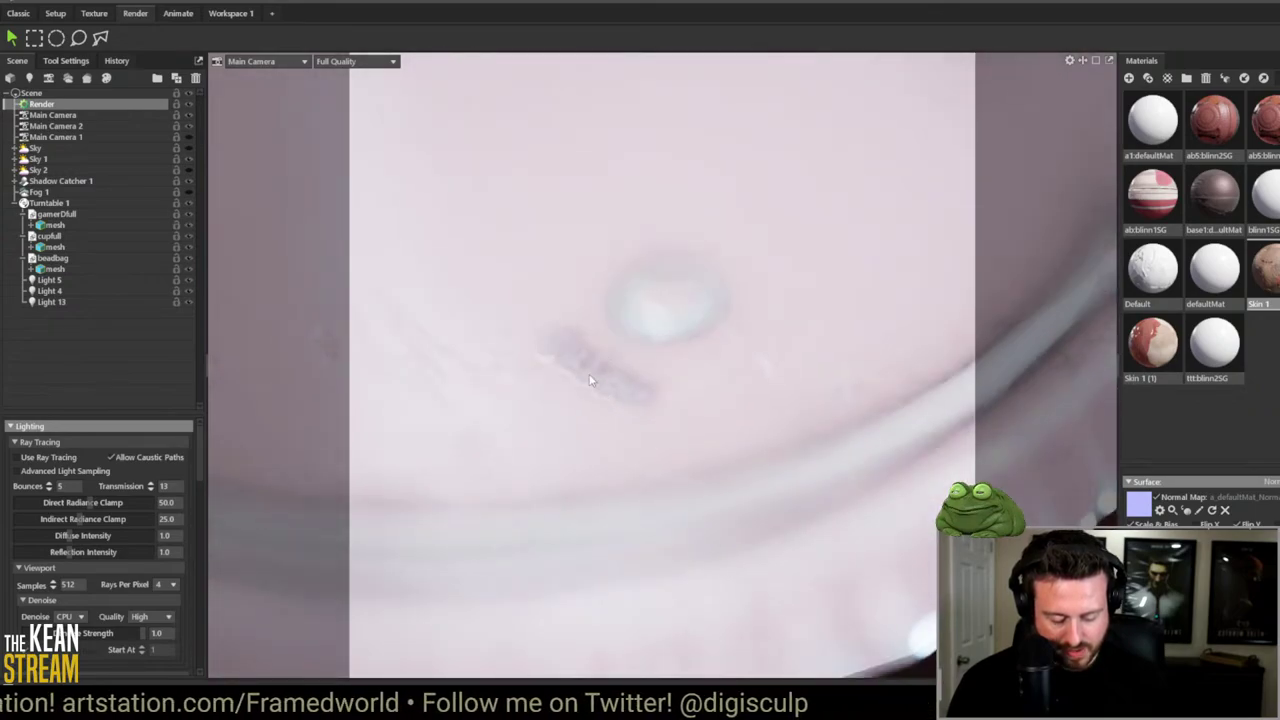
scroll(630, 390, "down", 4)
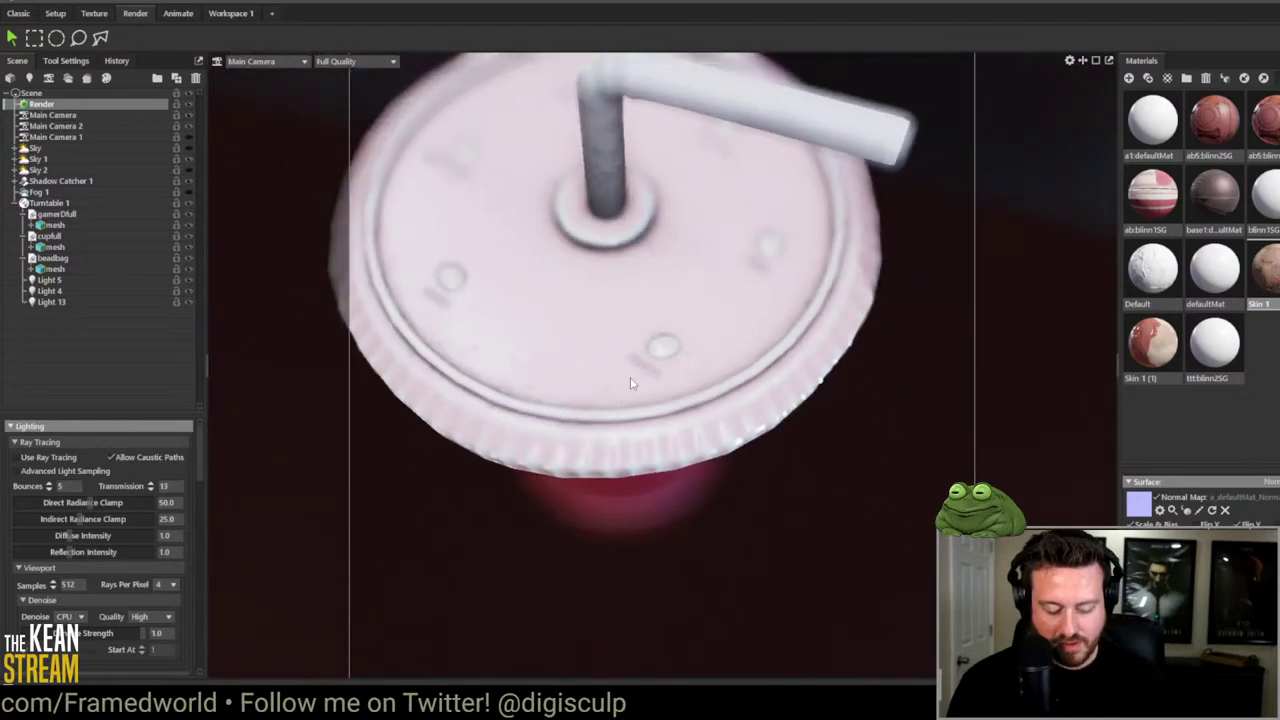
Step: Frame the cup, orbit the dinosaur, and set the viewport to Draft Quality
left_click_drag(622, 368, 794, 197)
scroll(650, 303, "down", 6)
left_click_drag(810, 258, 773, 252)
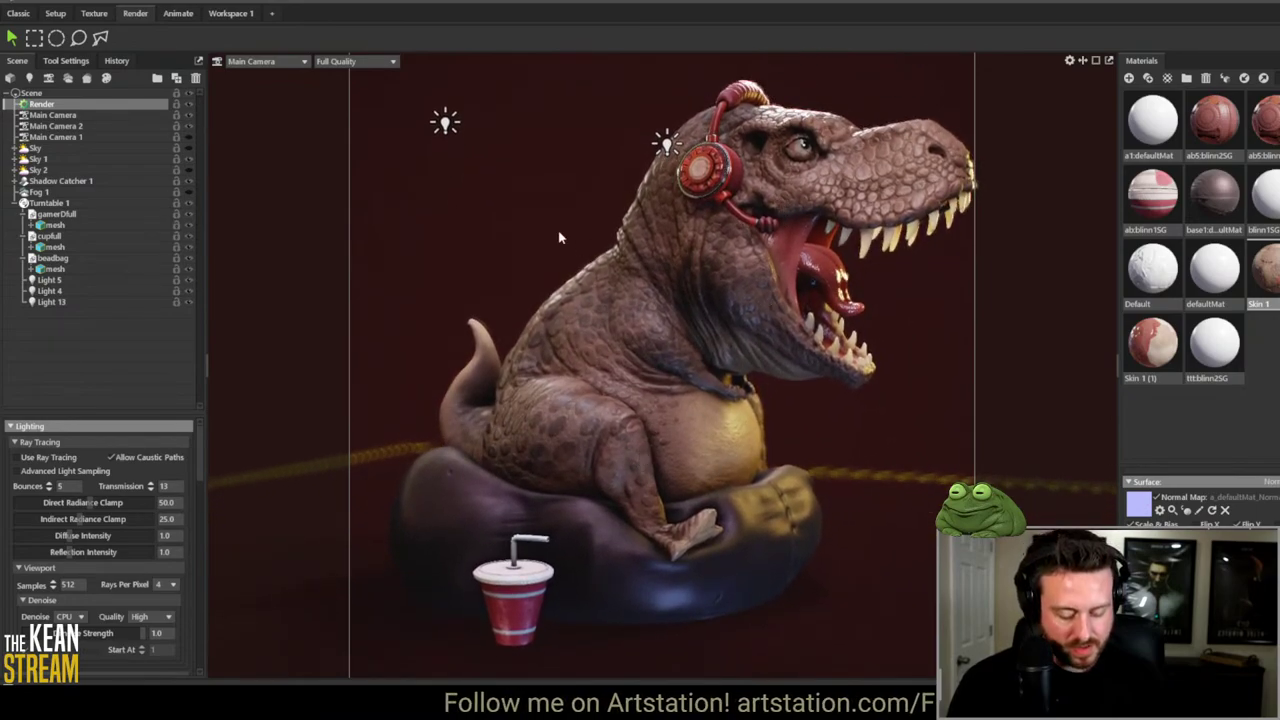
left_click(365, 62)
left_click(355, 85)
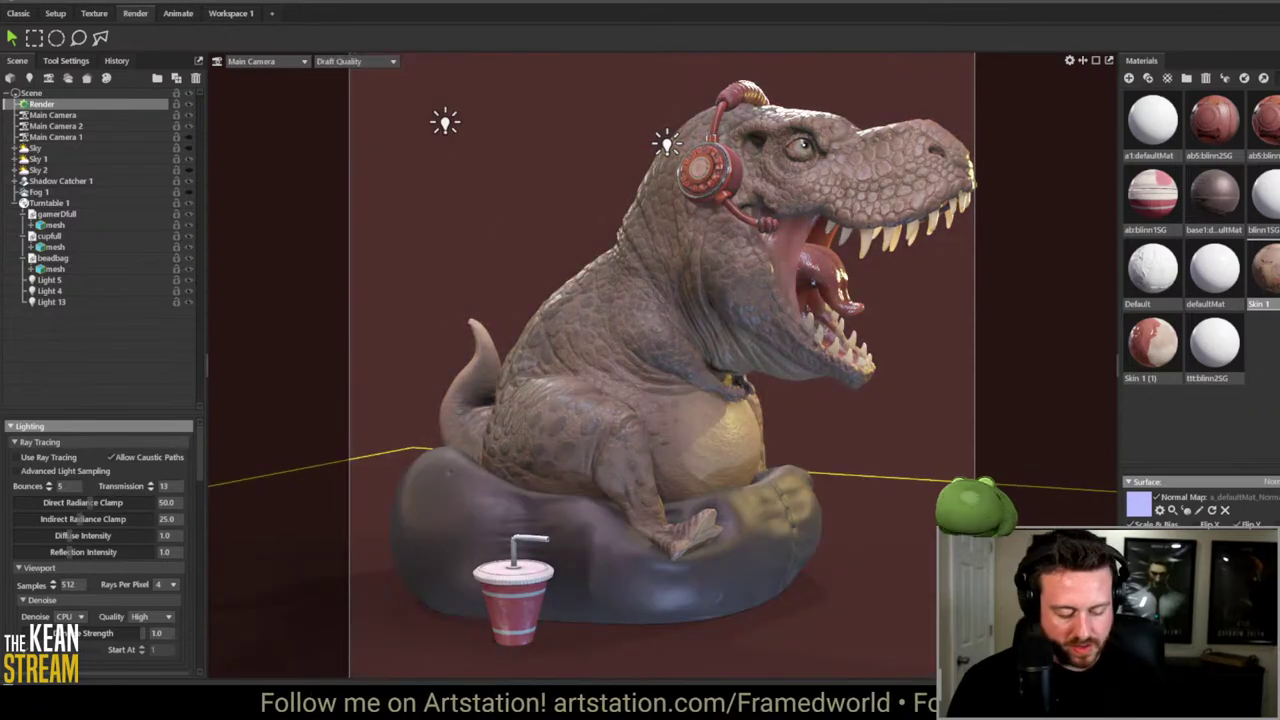
Step: Zoom in on the controller's centre oval button in TopoGun, then return to ZBrush
key("alt+Tab")
scroll(501, 238, "up", 2)
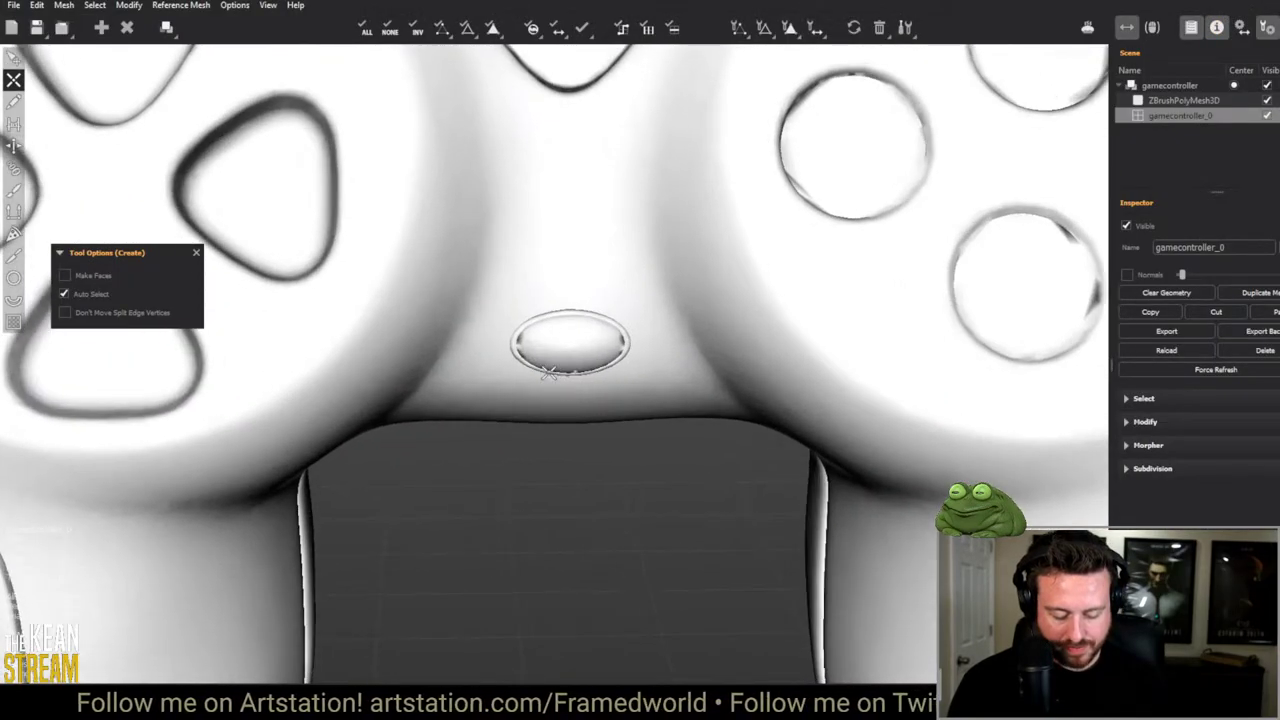
scroll(501, 238, "down", 5)
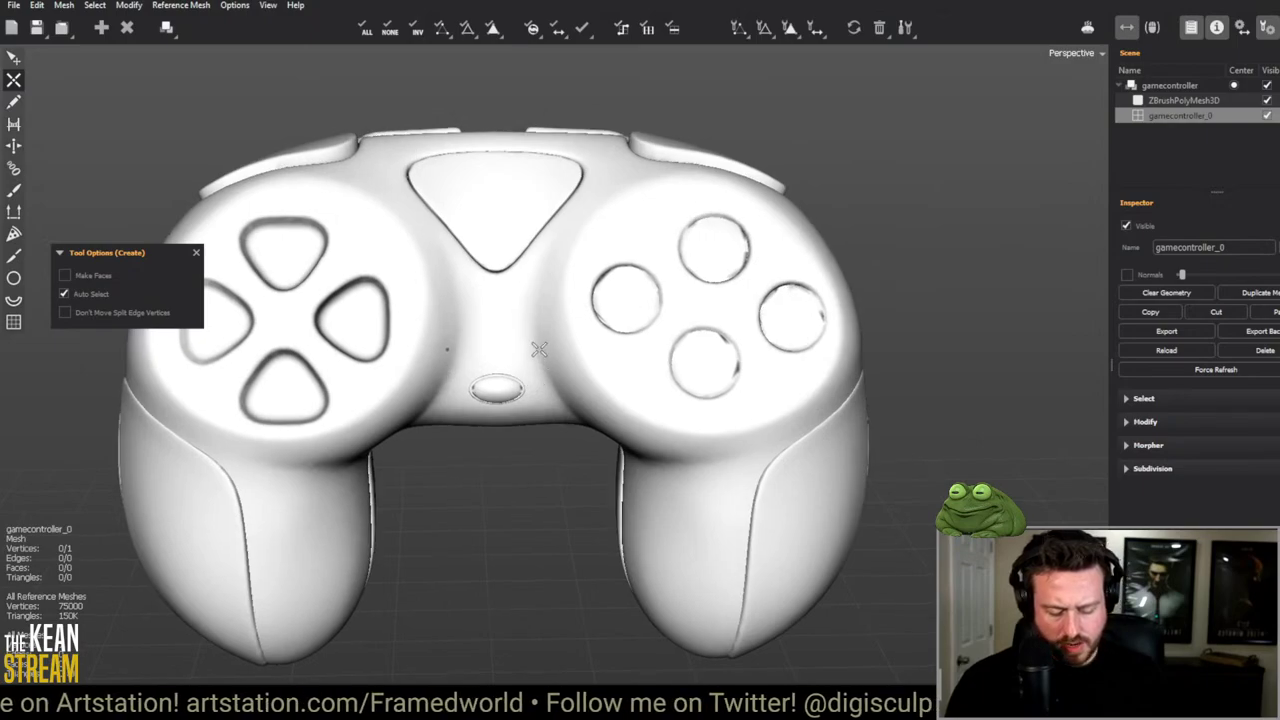
scroll(454, 440, "up", 4)
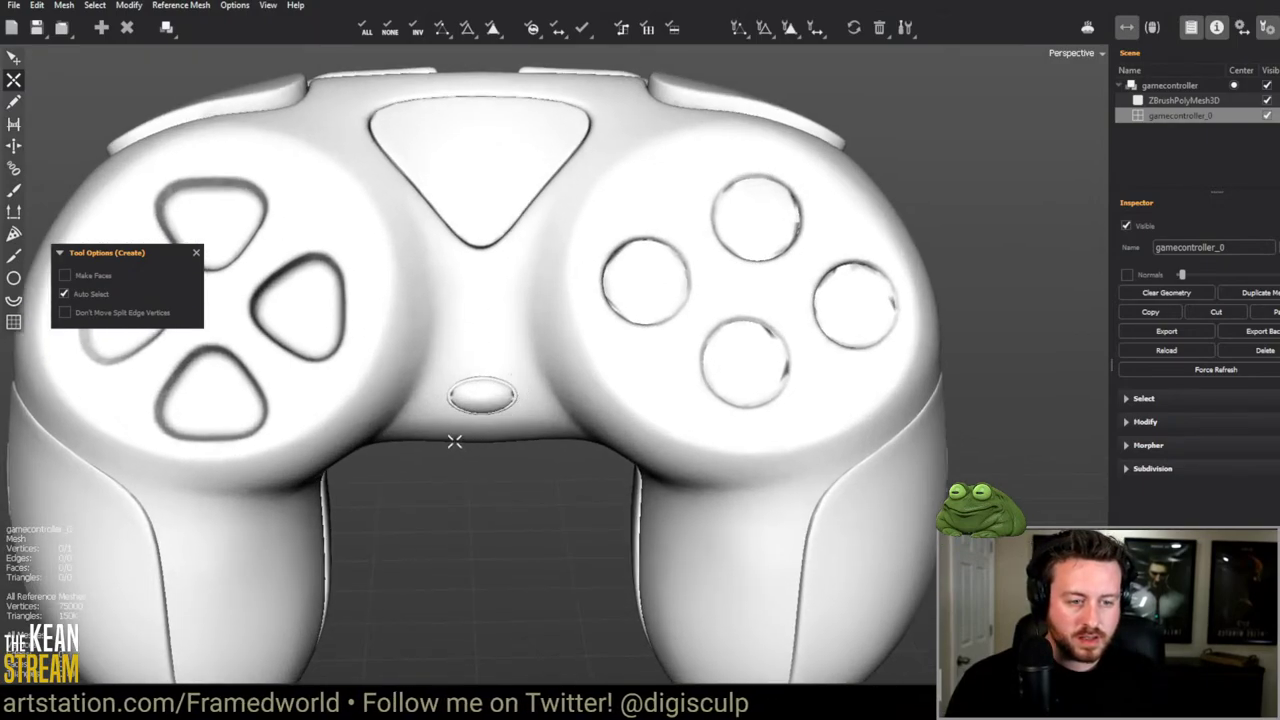
scroll(500, 340, "up", 1)
scroll(520, 345, "up", 3)
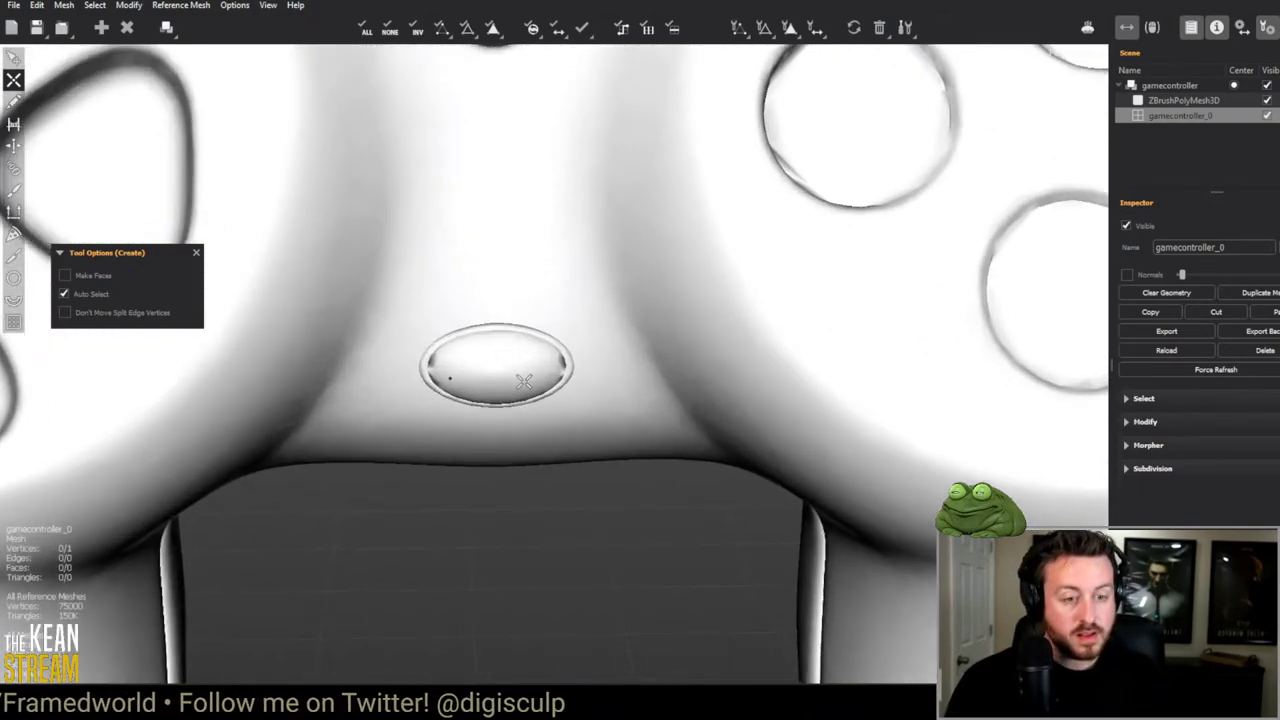
scroll(540, 352, "down", 1)
scroll(491, 320, "down", 3)
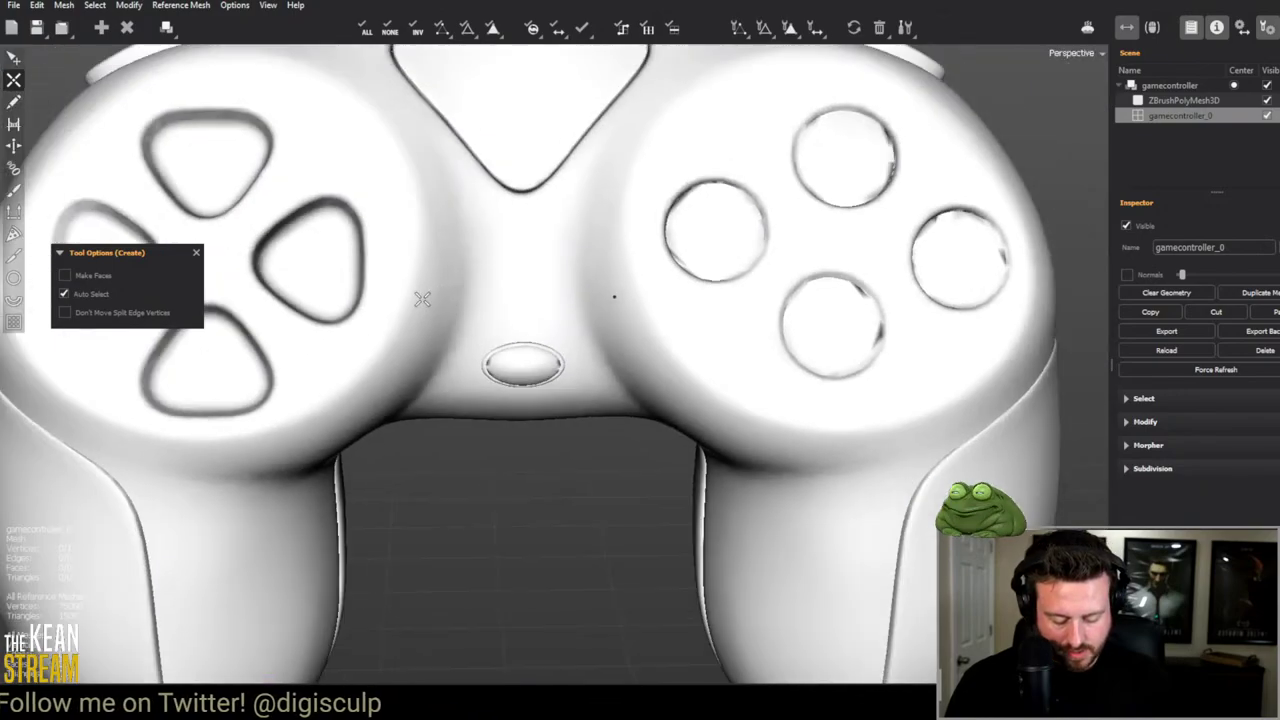
middle_click_drag(473, 371, 490, 351)
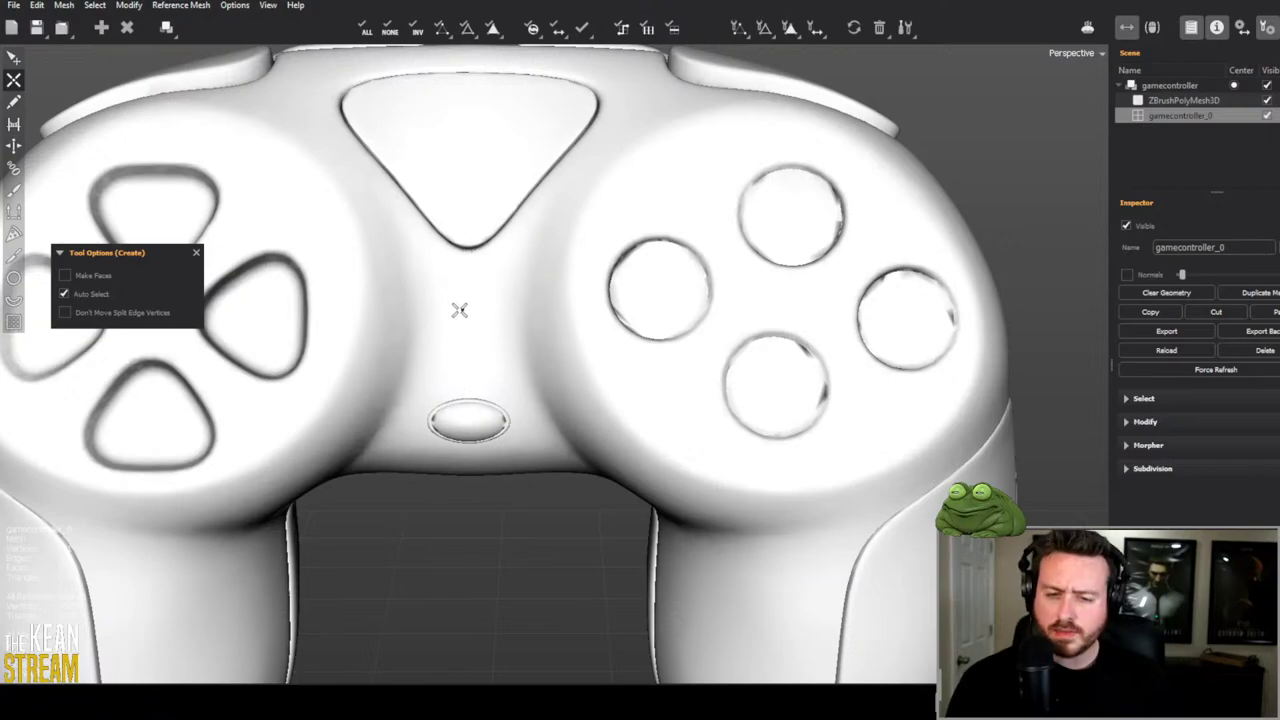
key("alt+Tab")
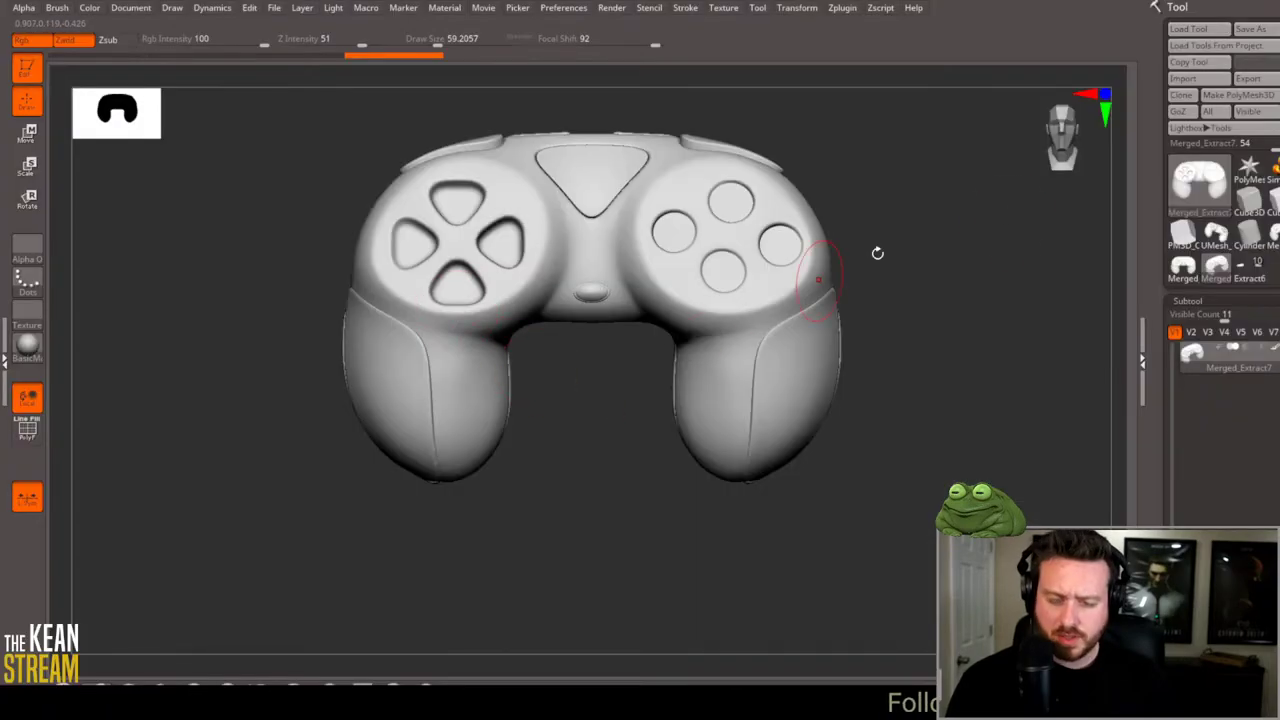
Step: Expand Geometry > Modify Topology in ZBrush and zoom onto the button pads
left_click(1232, 301)
left_click(1195, 144)
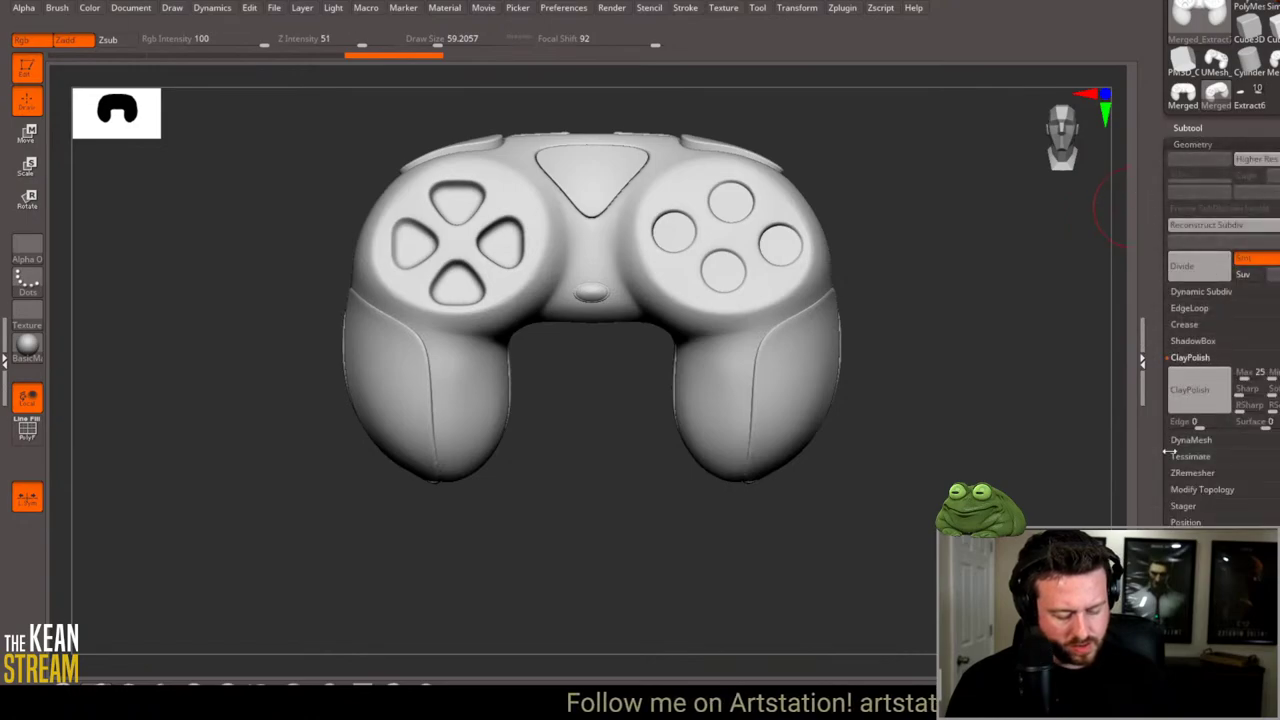
left_click(1200, 489)
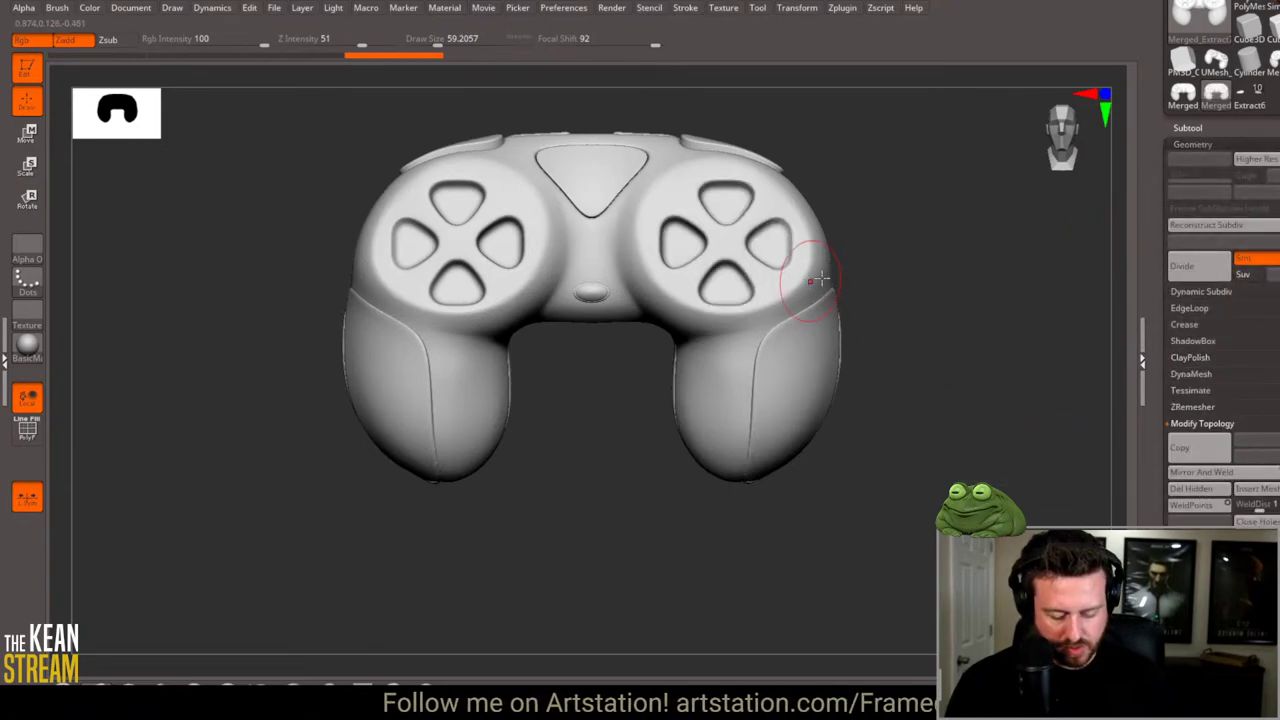
key("b")
key("z")
key("m")
right_click_drag(894, 214, 960, 310, "ctrl")
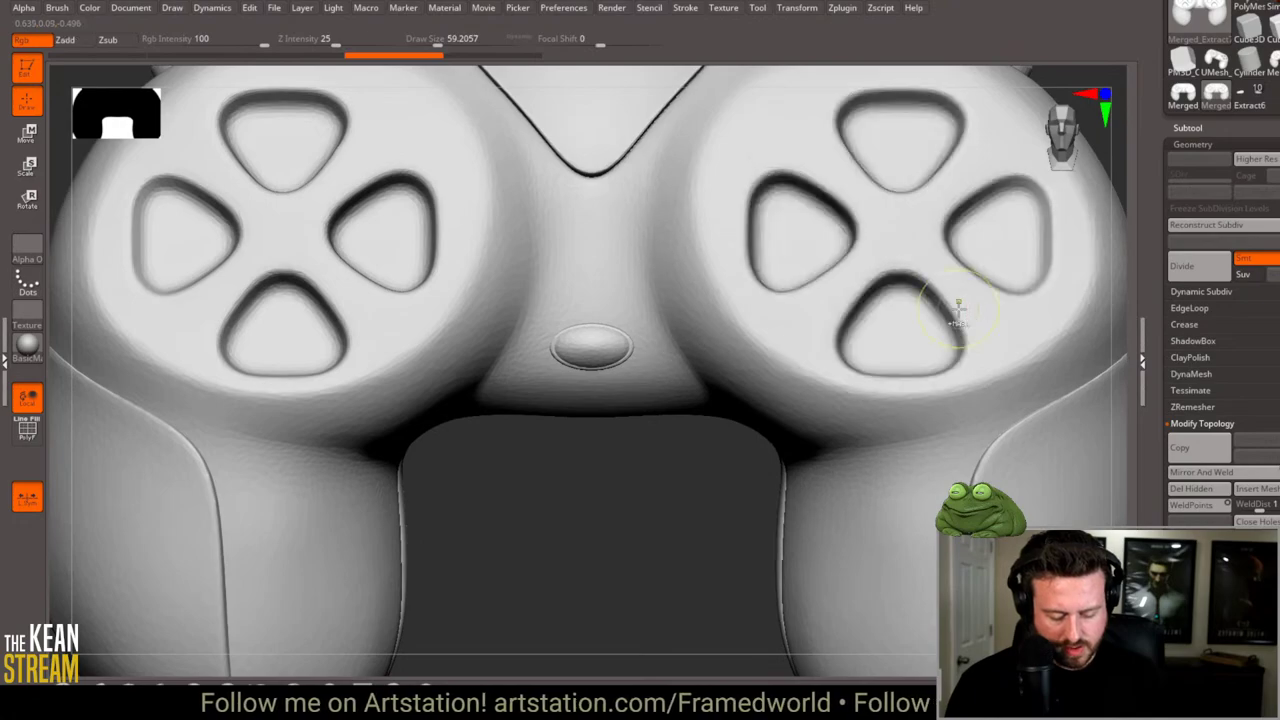
Step: Mirror And Weld the triangle buttons, undo it, and view the controller front-on in TopoGun
key("alt+Tab")
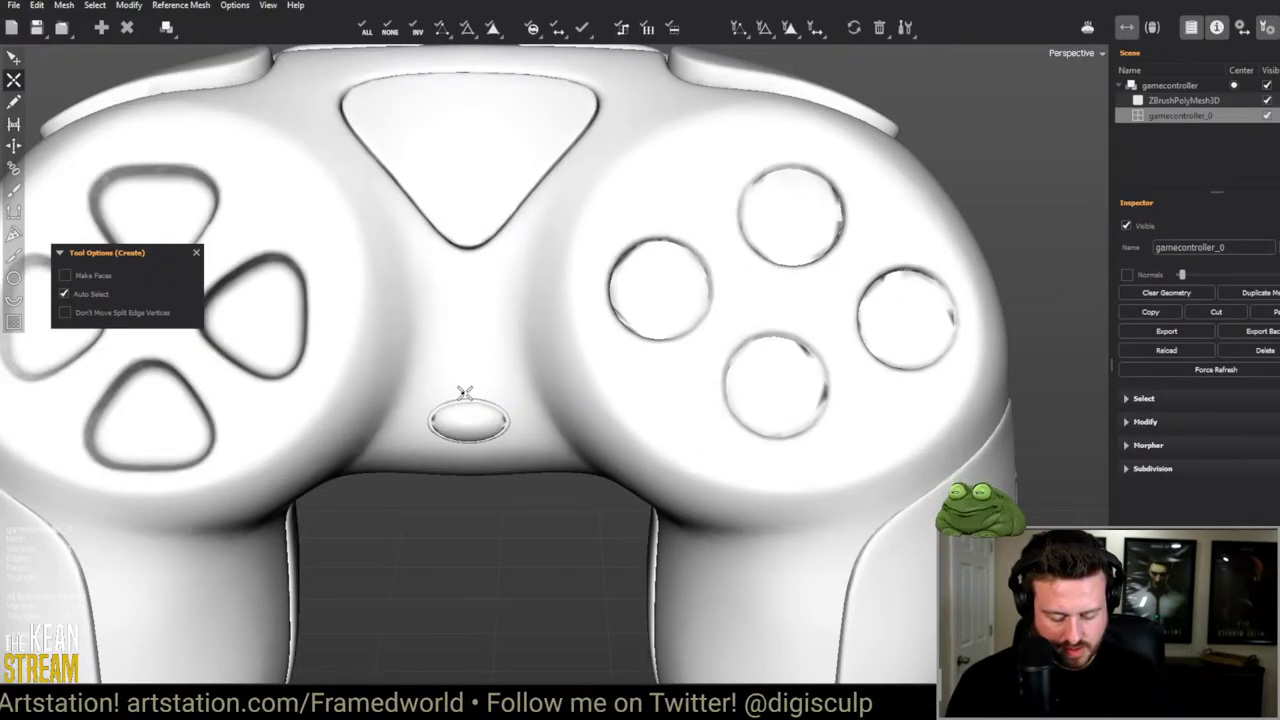
key("alt+Tab")
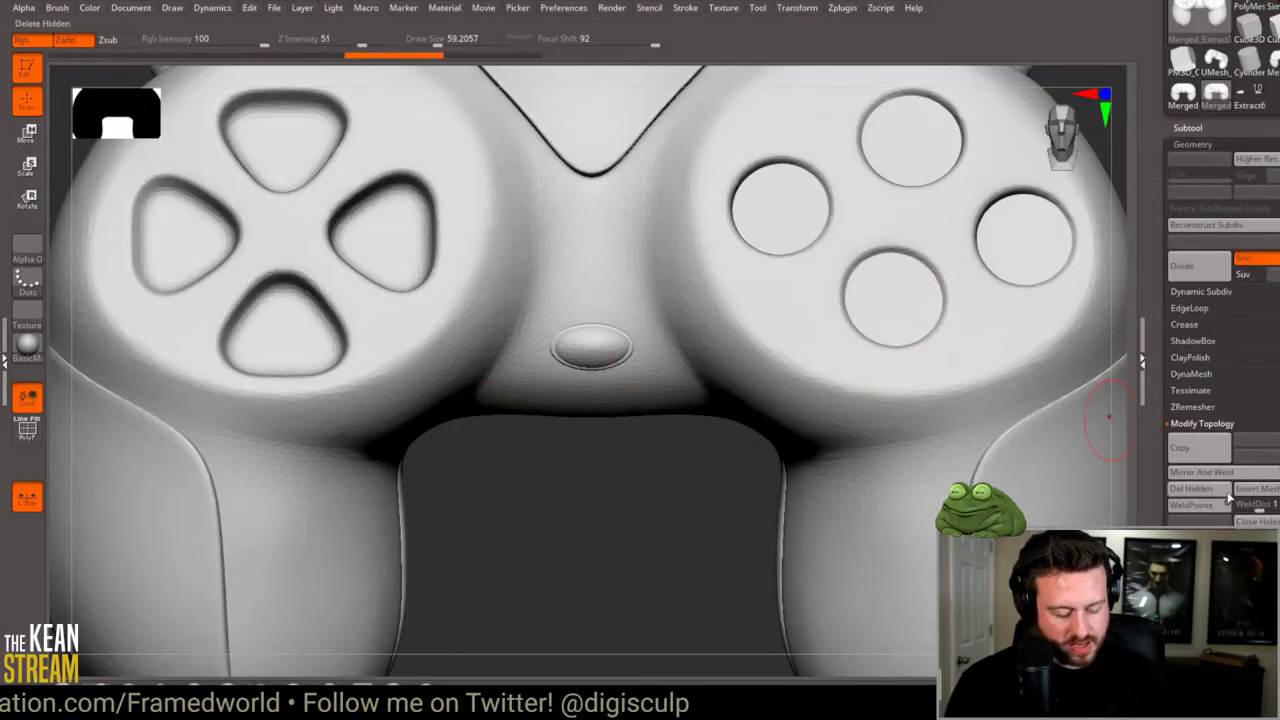
left_click(1226, 473)
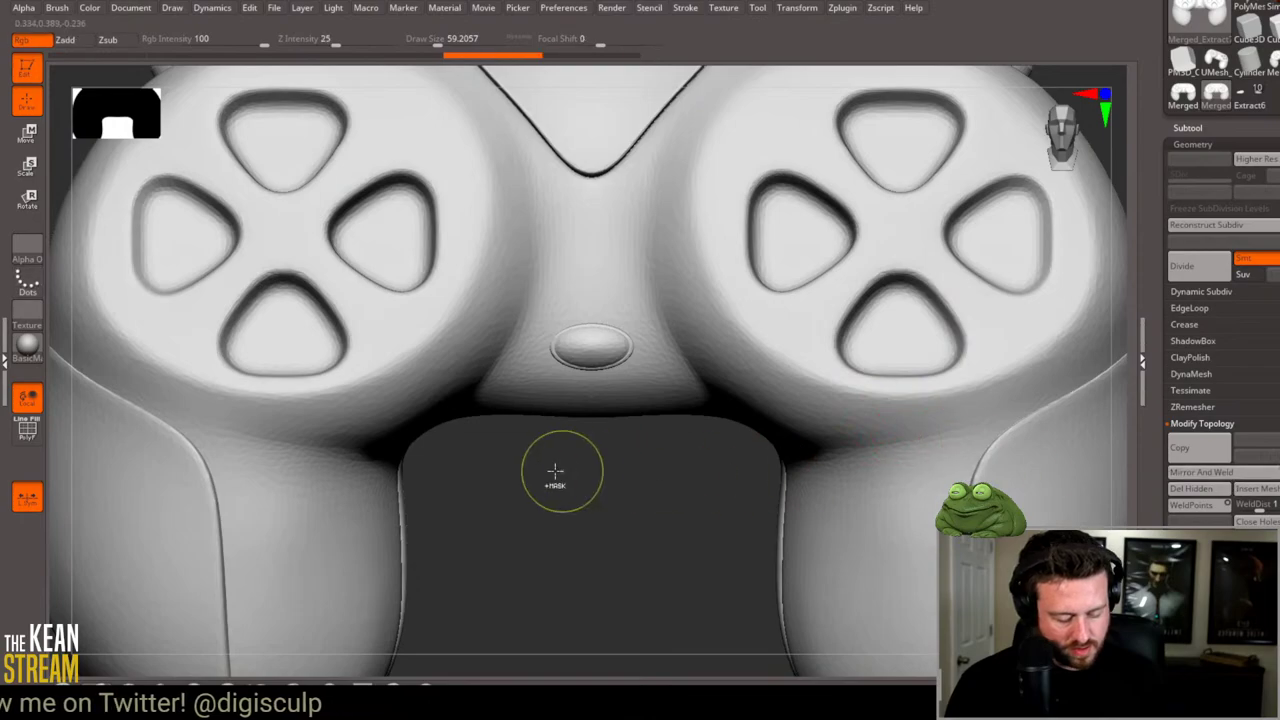
key("ctrl+z")
key("alt+Tab")
middle_click_drag(314, 380, 645, 158)
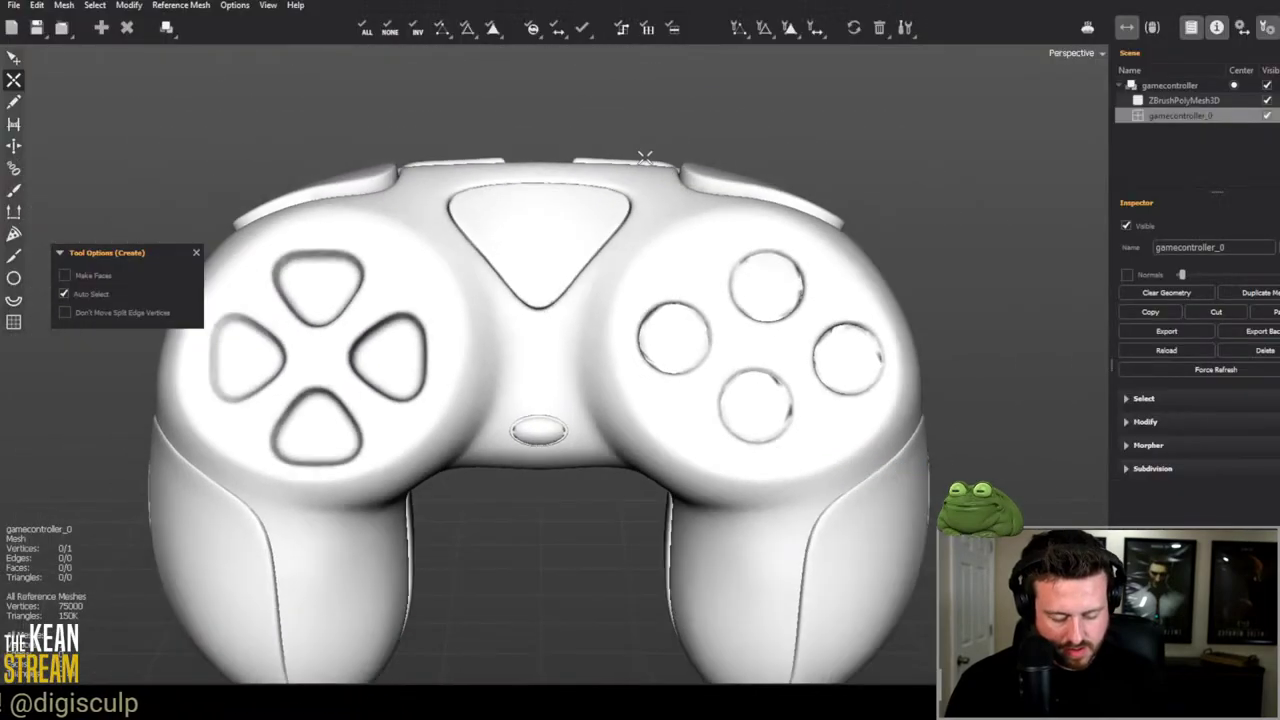
Step: Use Adjust Symmetry and Create Symmetry to set up mirroring for the retopology mesh
scroll(650, 170, "up", 4)
left_click(558, 30)
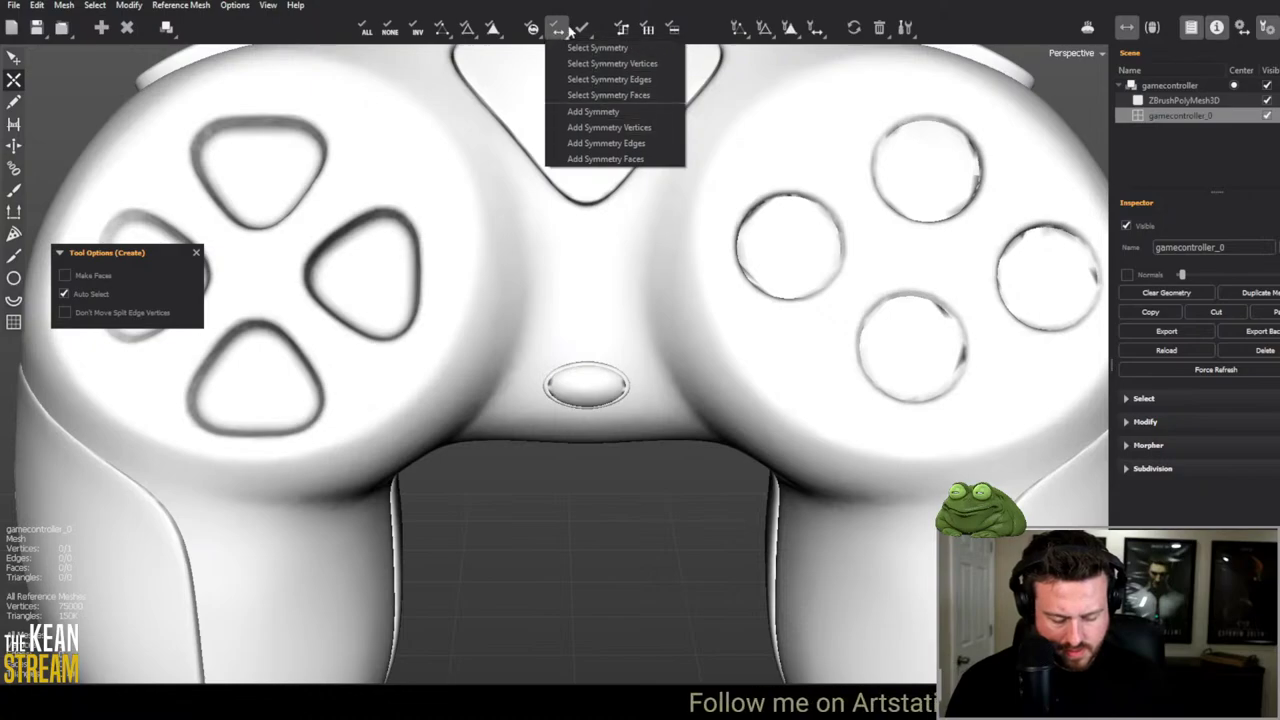
left_click(848, 32)
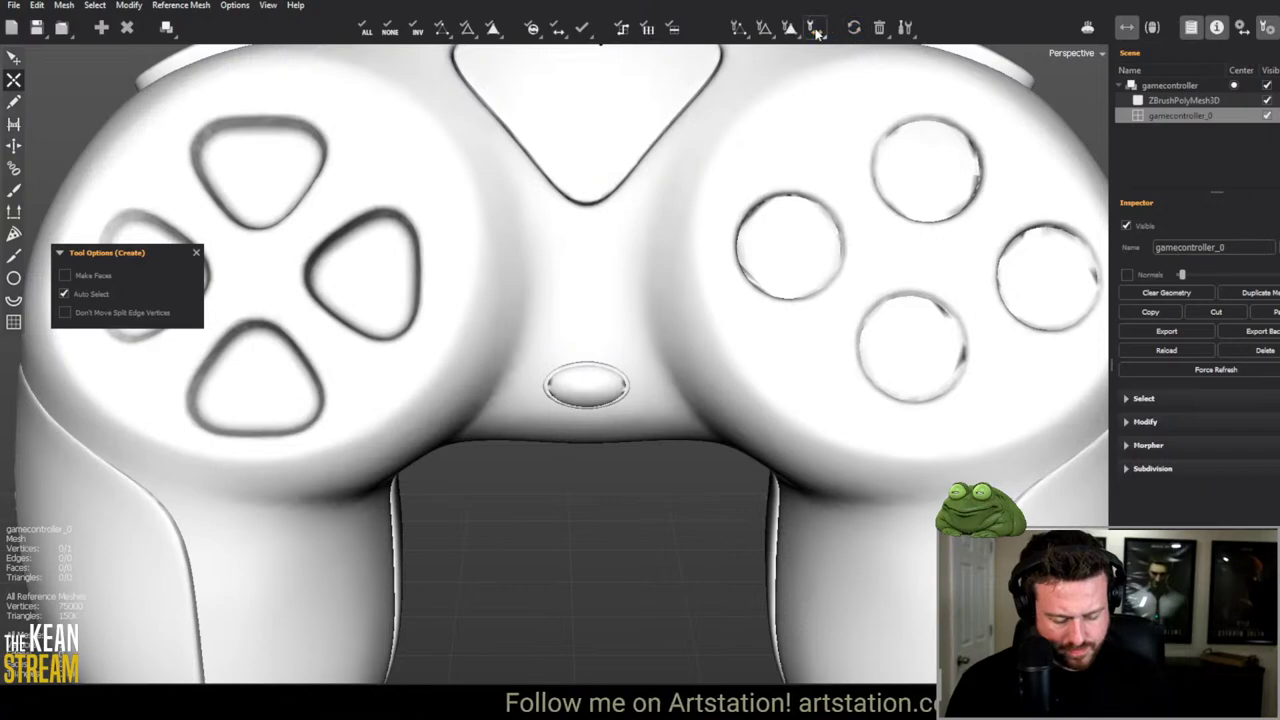
left_click(817, 33)
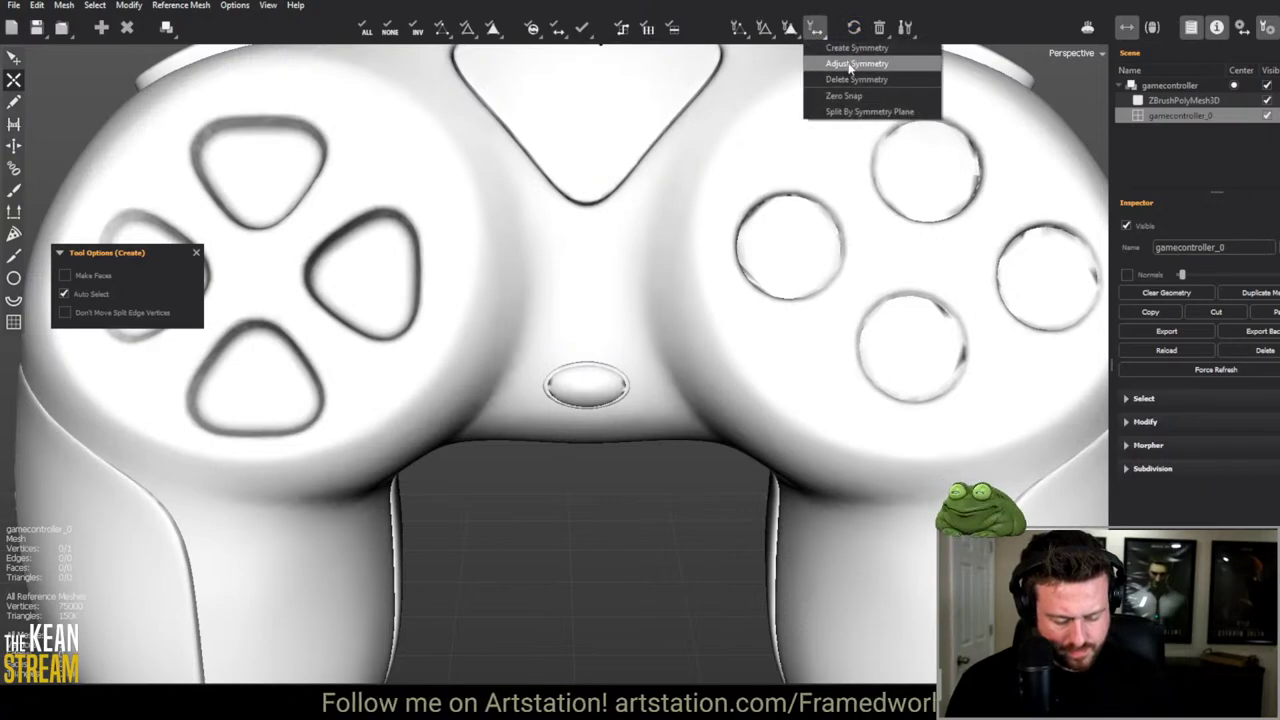
left_click(850, 64)
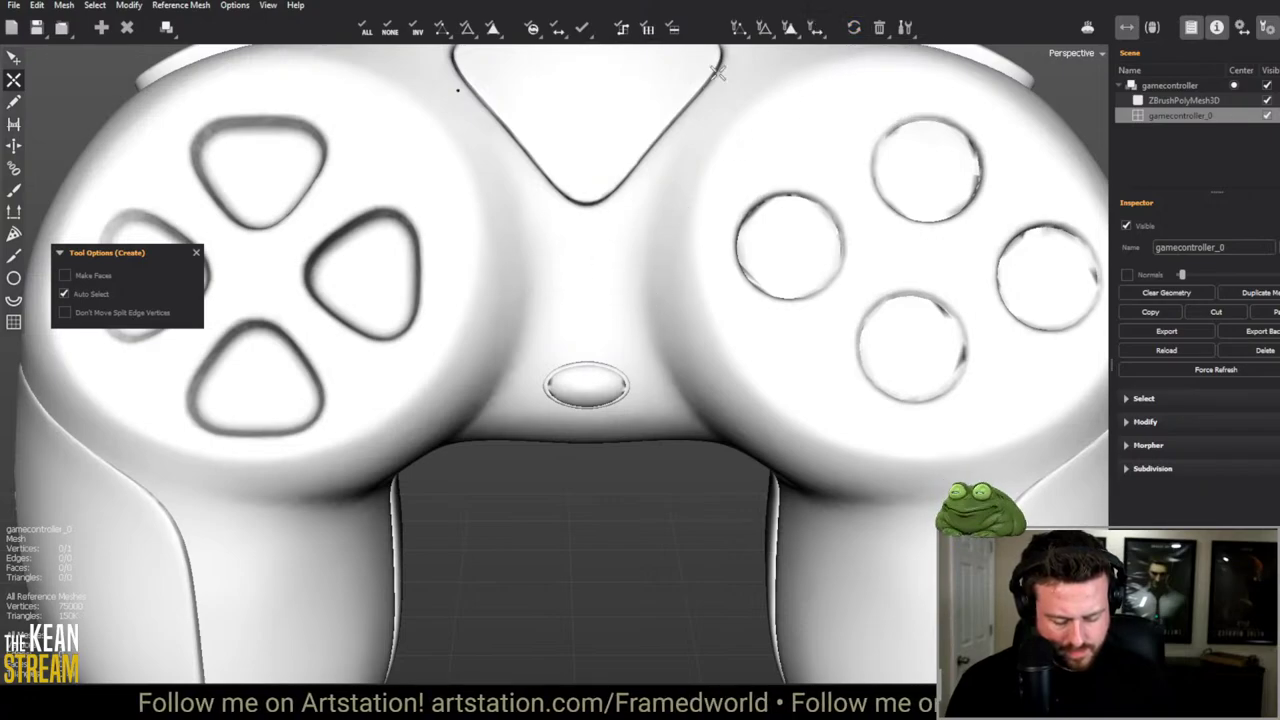
left_click(817, 33)
left_click(833, 50)
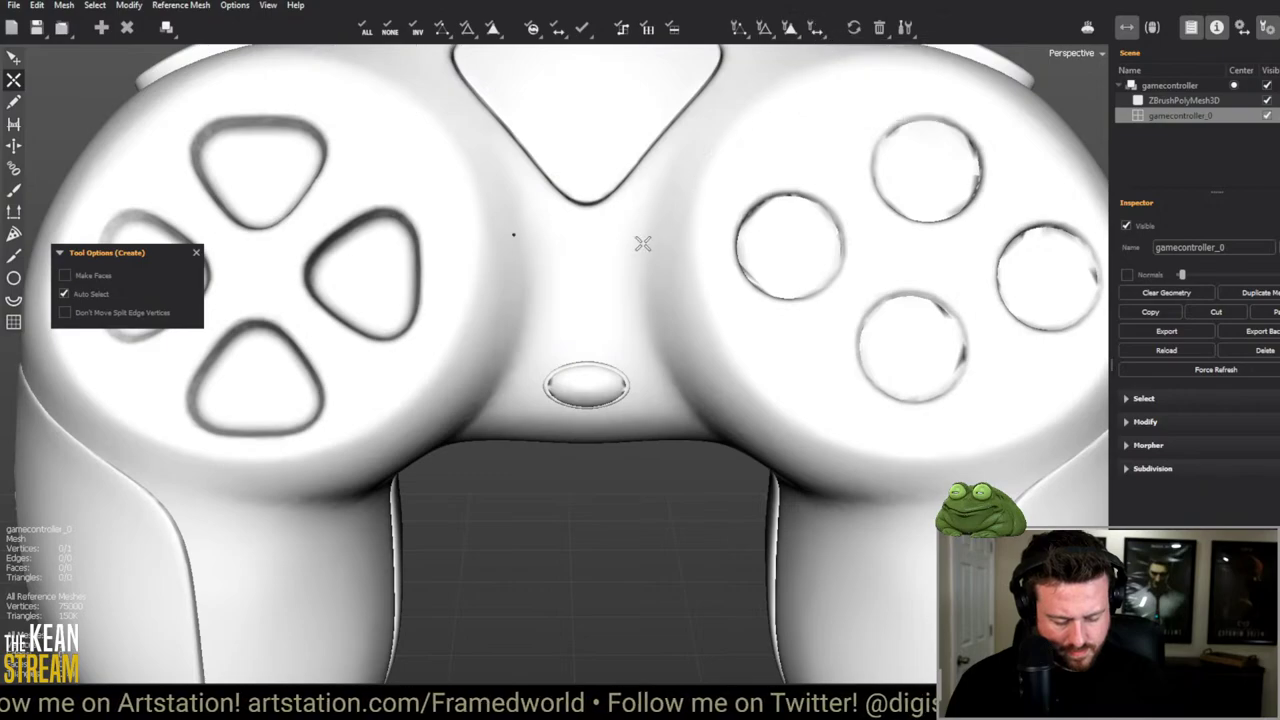
left_click(800, 30)
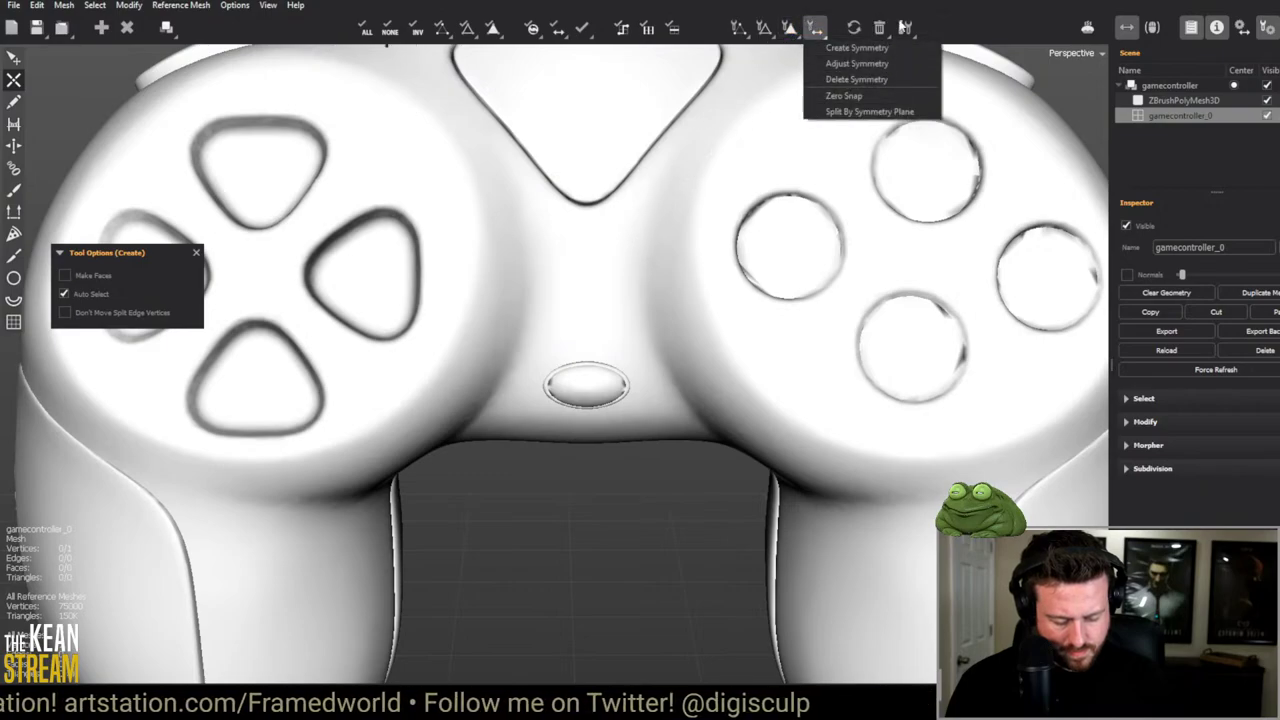
left_click(845, 92)
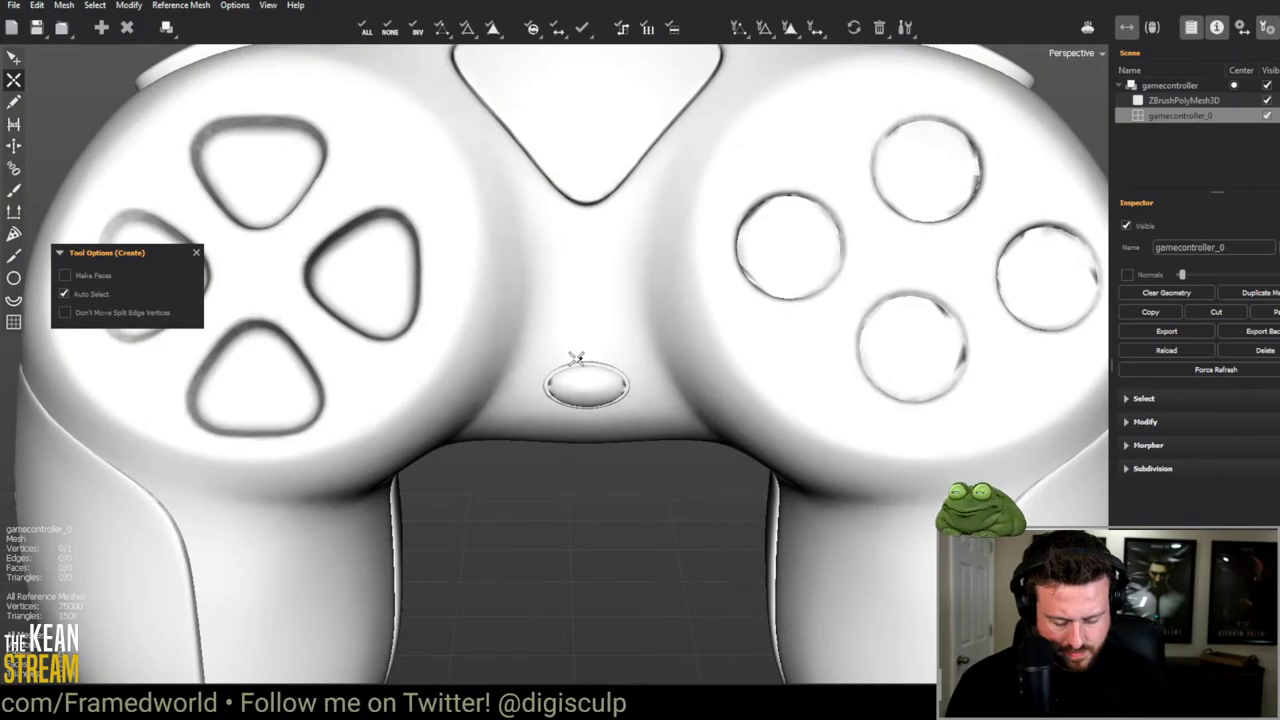
Step: Dock Tool Options on the left and view the top edge with the Edit tool active
scroll(443, 373, "down", 5)
middle_click_drag(443, 373, 506, 317)
scroll(506, 340, "up", 5)
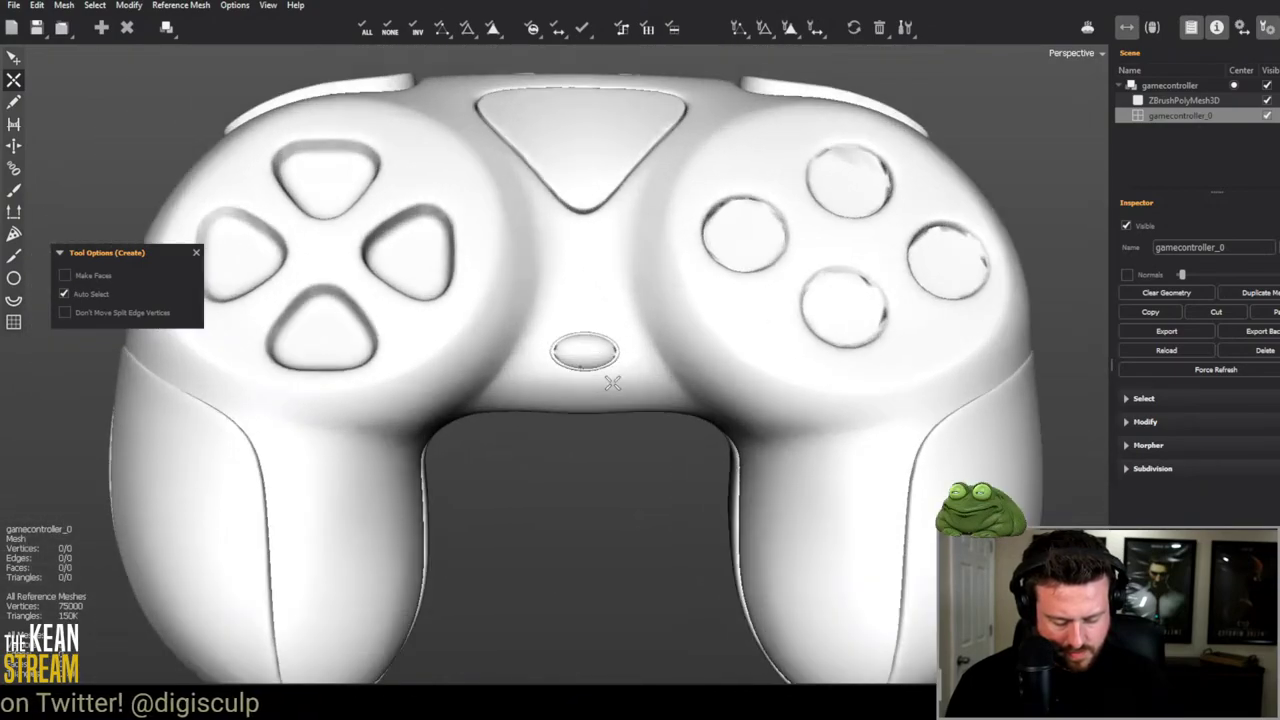
left_click_drag(95, 253, 68, 345)
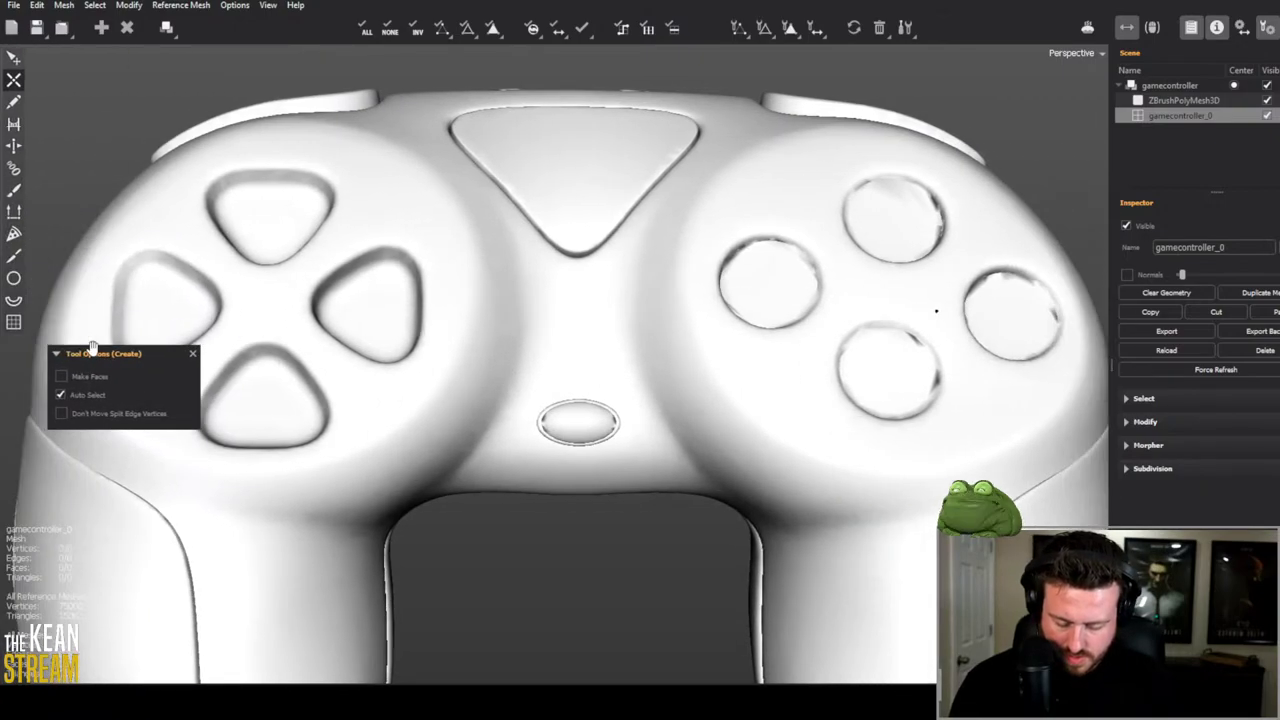
key("q")
scroll(478, 298, "down", 3)
scroll(526, 338, "up", 2)
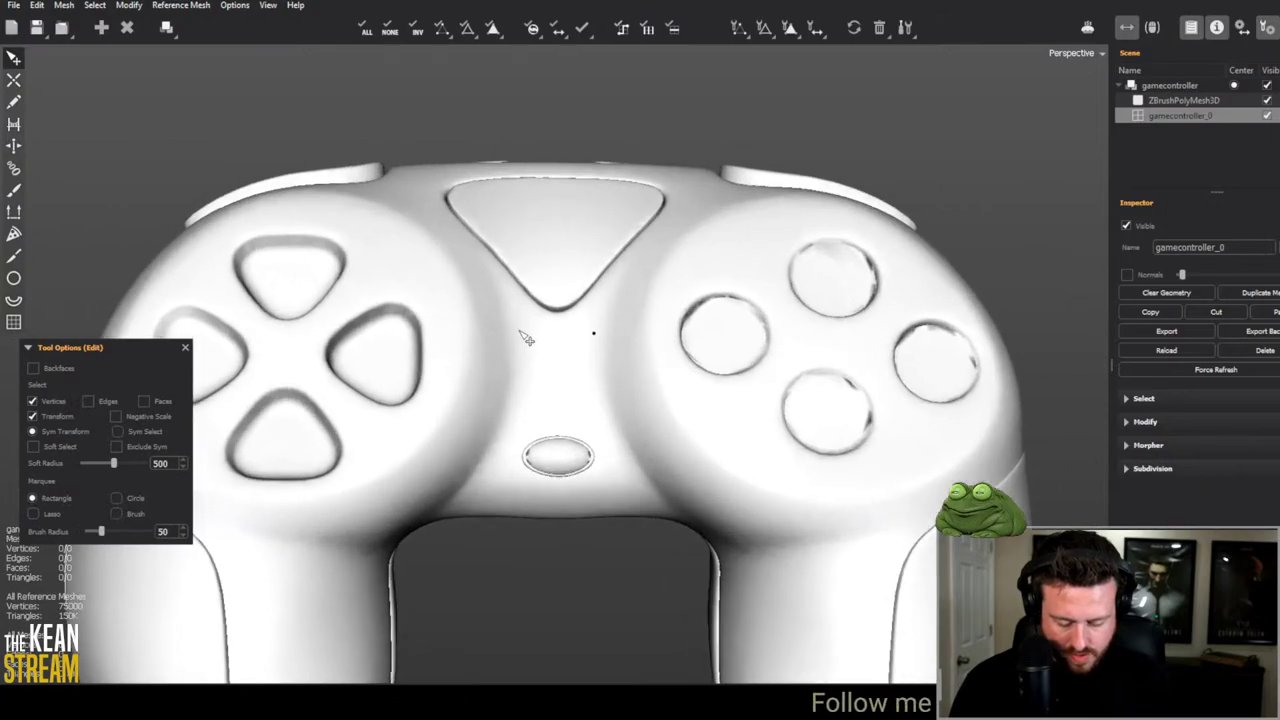
middle_click_drag(560, 320, 545, 487)
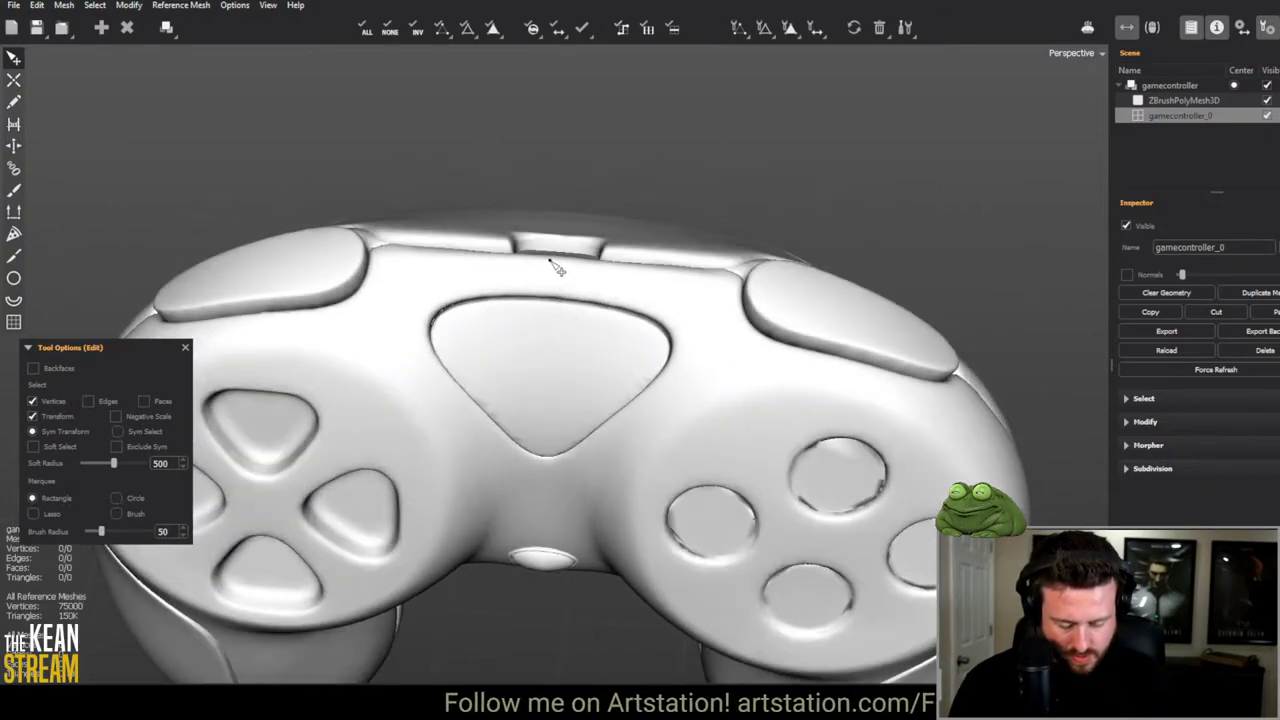
key("w")
key("q")
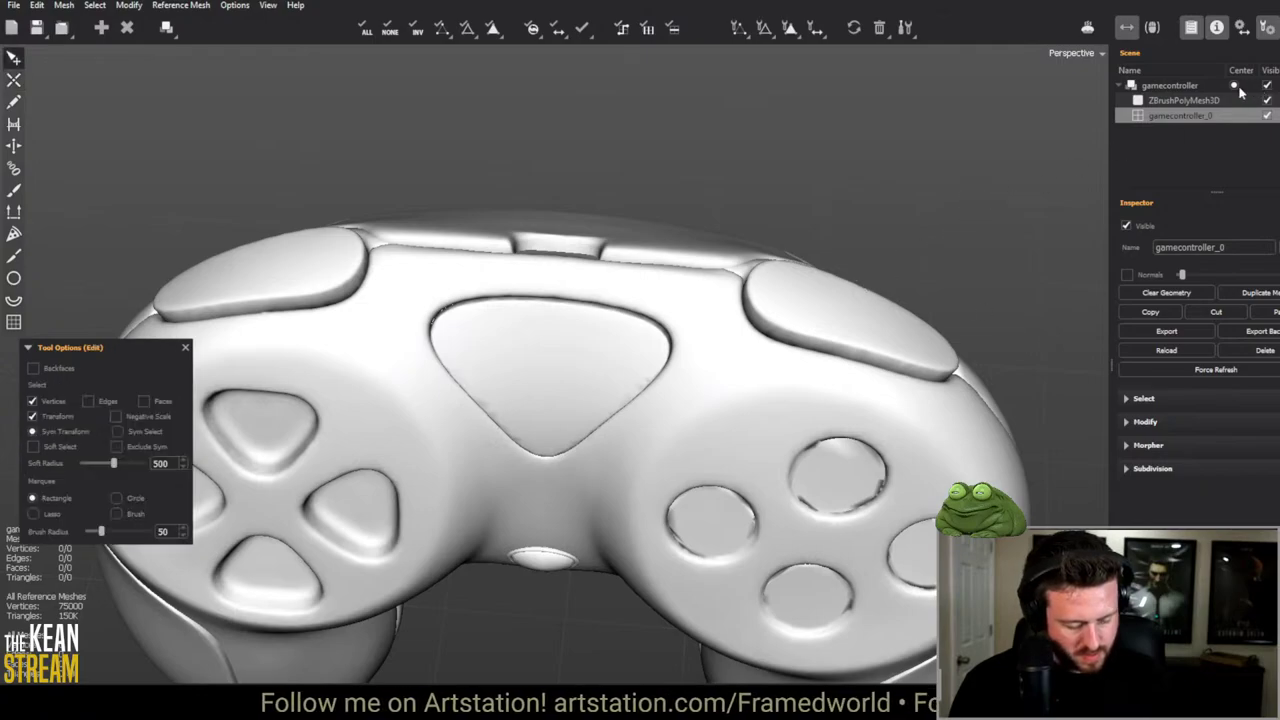
Step: Show the symmetry plane and inspect the controller's top edge and button face
left_click(1240, 28)
left_click_drag(600, 267, 600, 214, "alt")
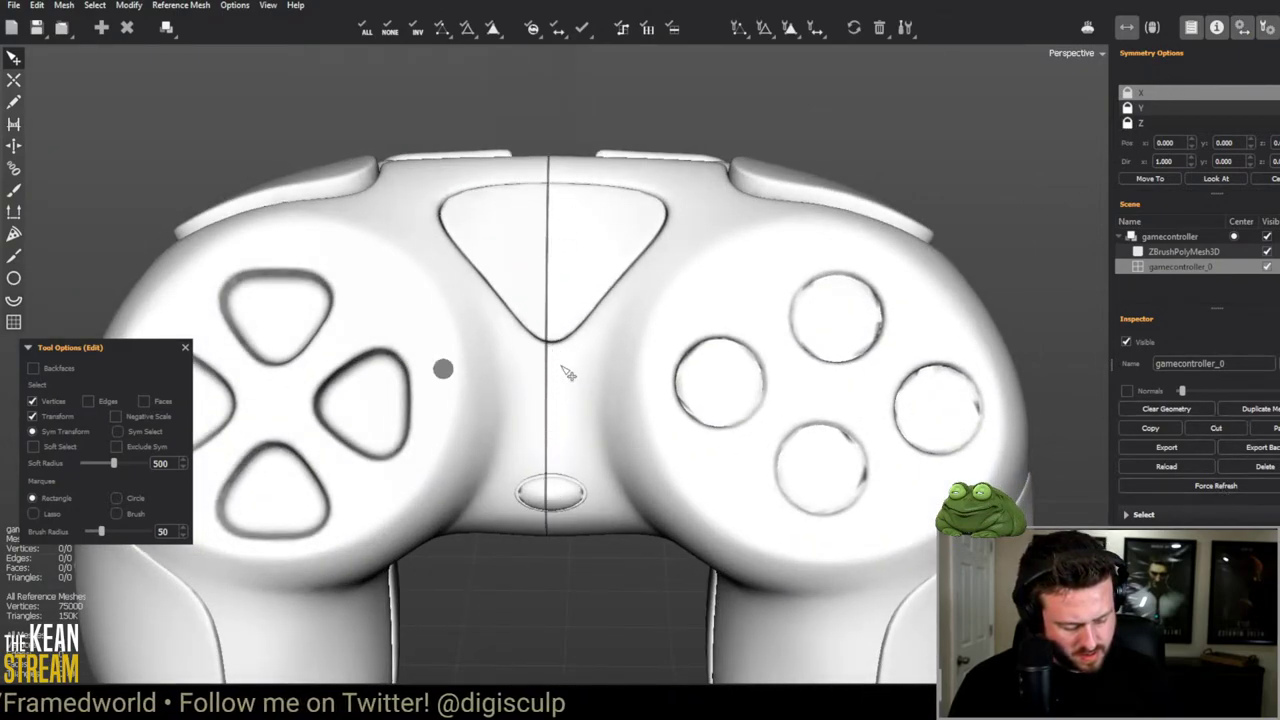
scroll(571, 366, "up", 5)
scroll(537, 406, "down", 5)
left_click_drag(437, 345, 514, 43, "alt")
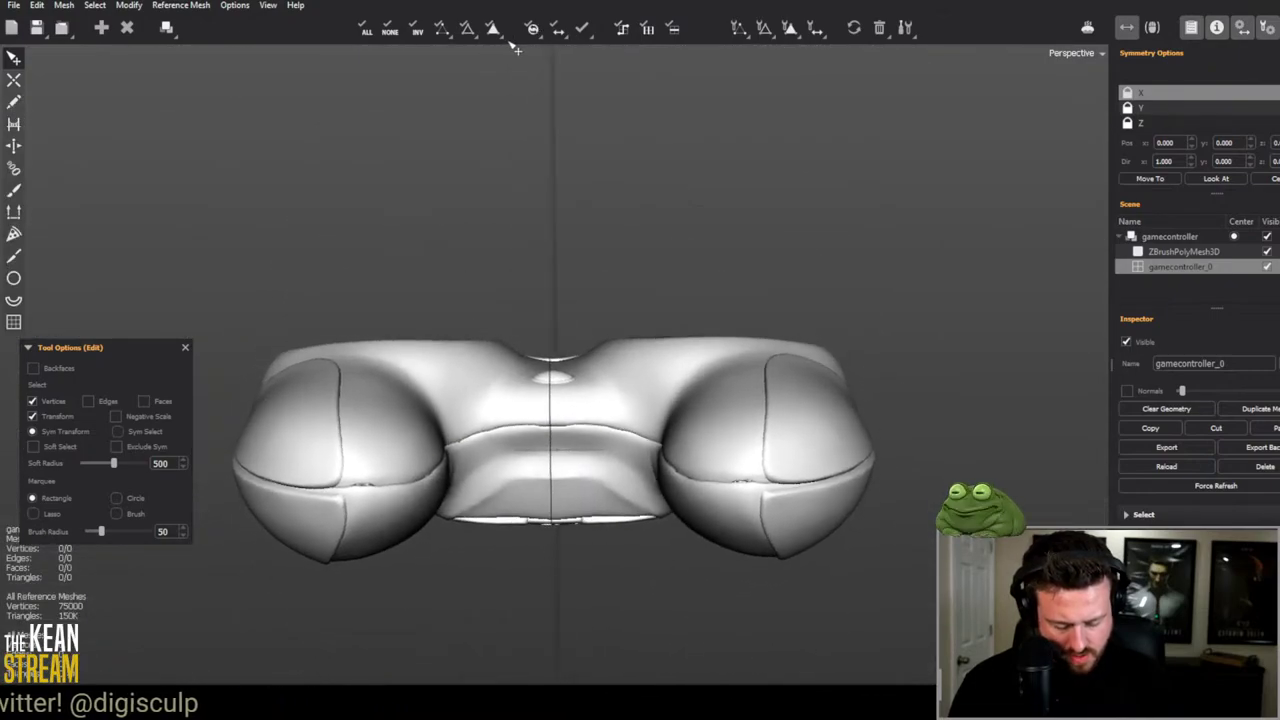
scroll(556, 352, "up", 5)
left_click_drag(556, 352, 505, 510, "alt")
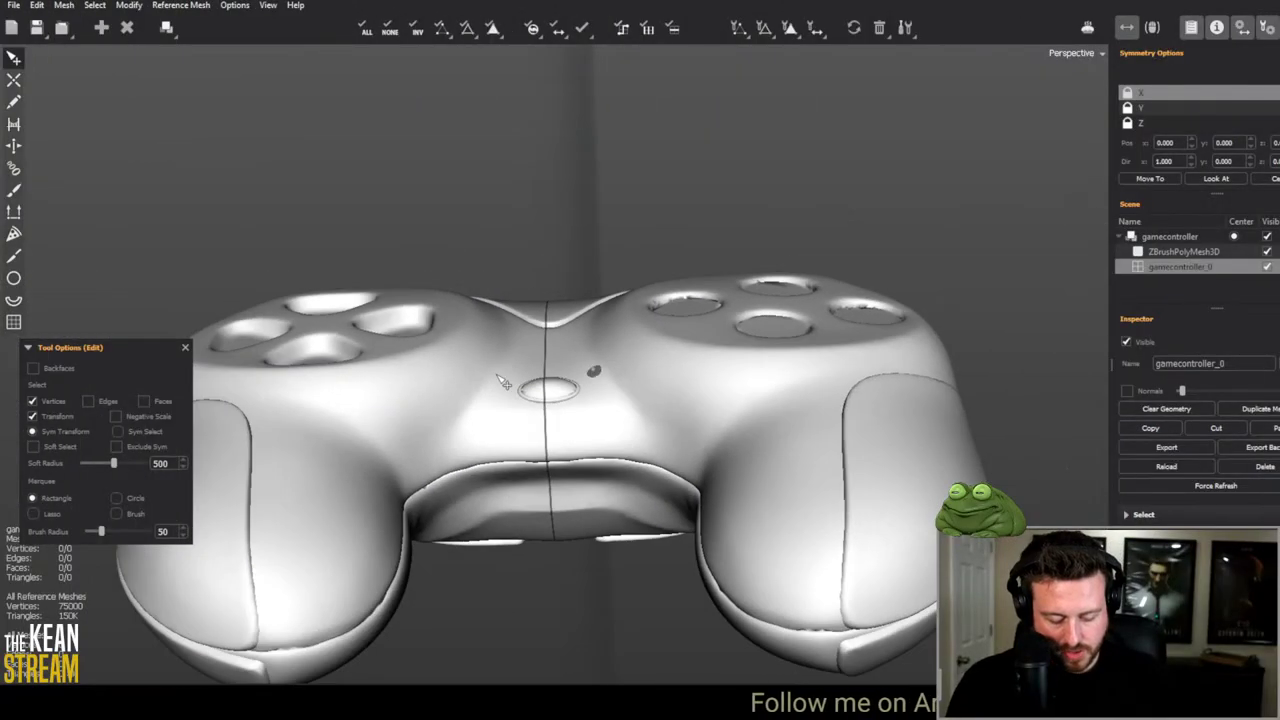
Step: Set the symmetry plane's Pos X to 0.007 to align with the centre seam
scroll(537, 460, "down", 6)
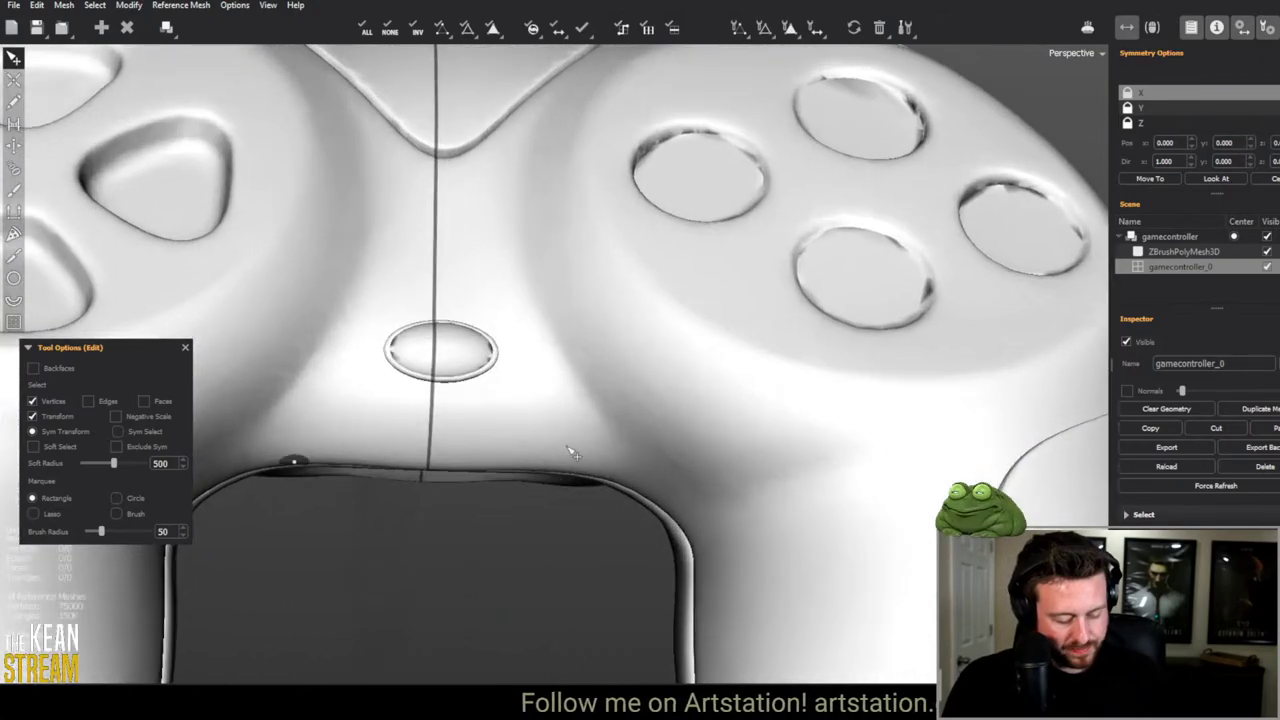
middle_click_drag(570, 452, 533, 392)
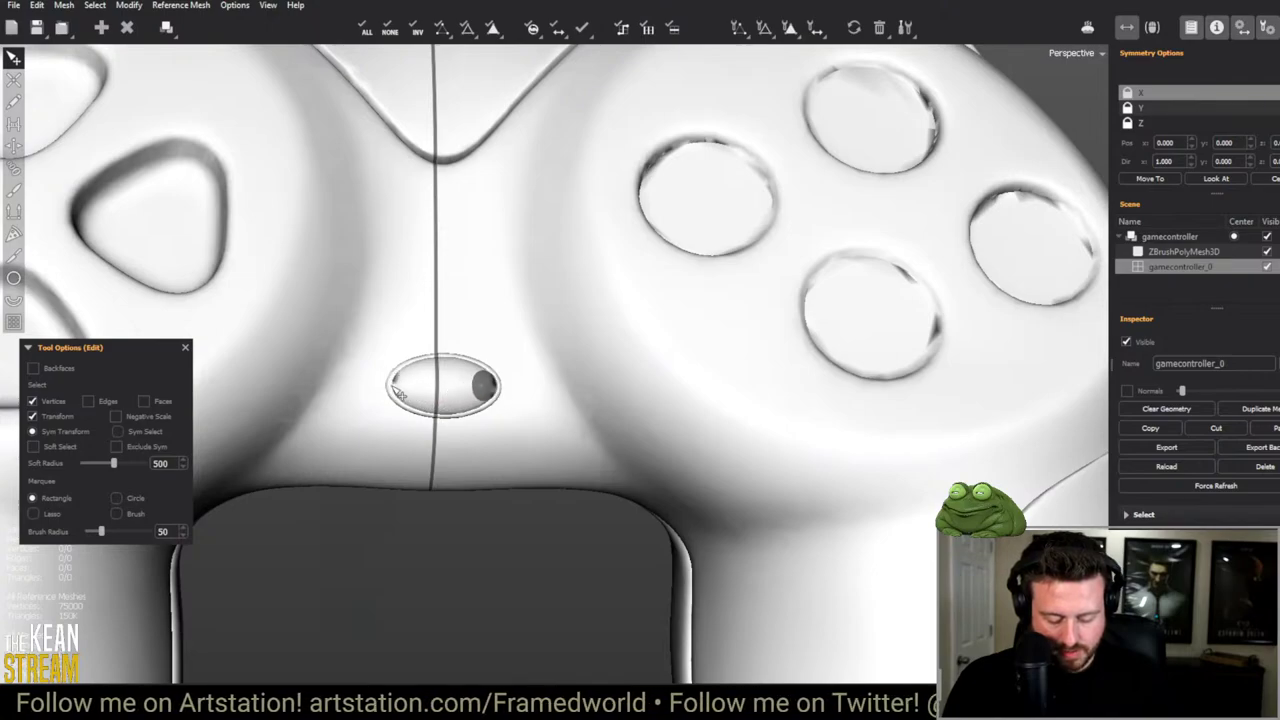
middle_click_drag(395, 385, 383, 393)
scroll(383, 393, "down", 5)
middle_click_drag(420, 480, 438, 680)
scroll(534, 375, "up", 6)
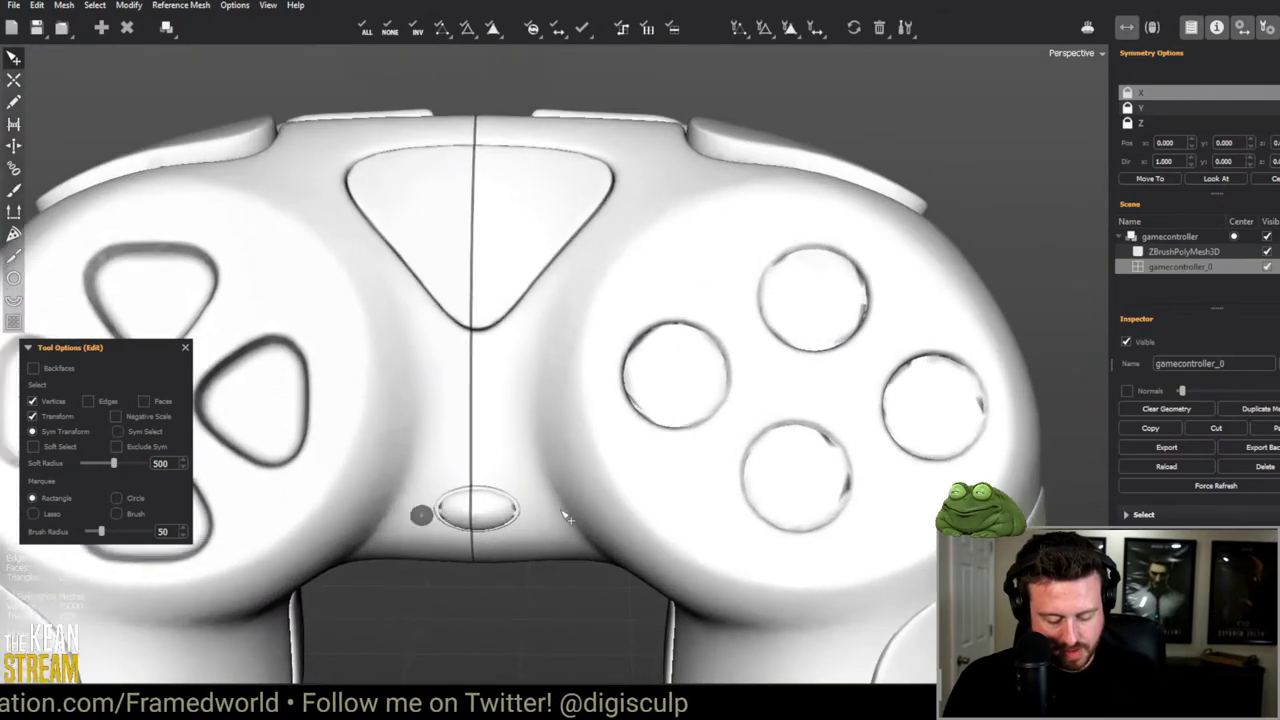
left_click(1194, 142)
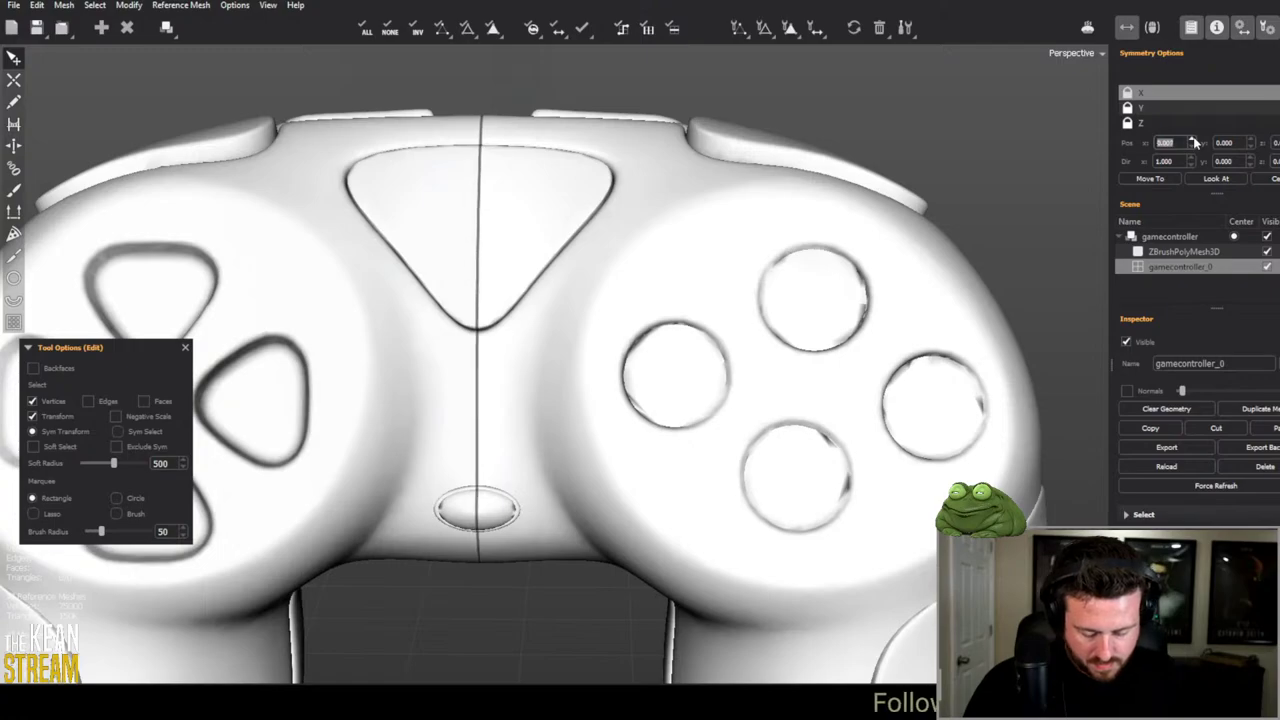
scroll(211, 157, "down", 5)
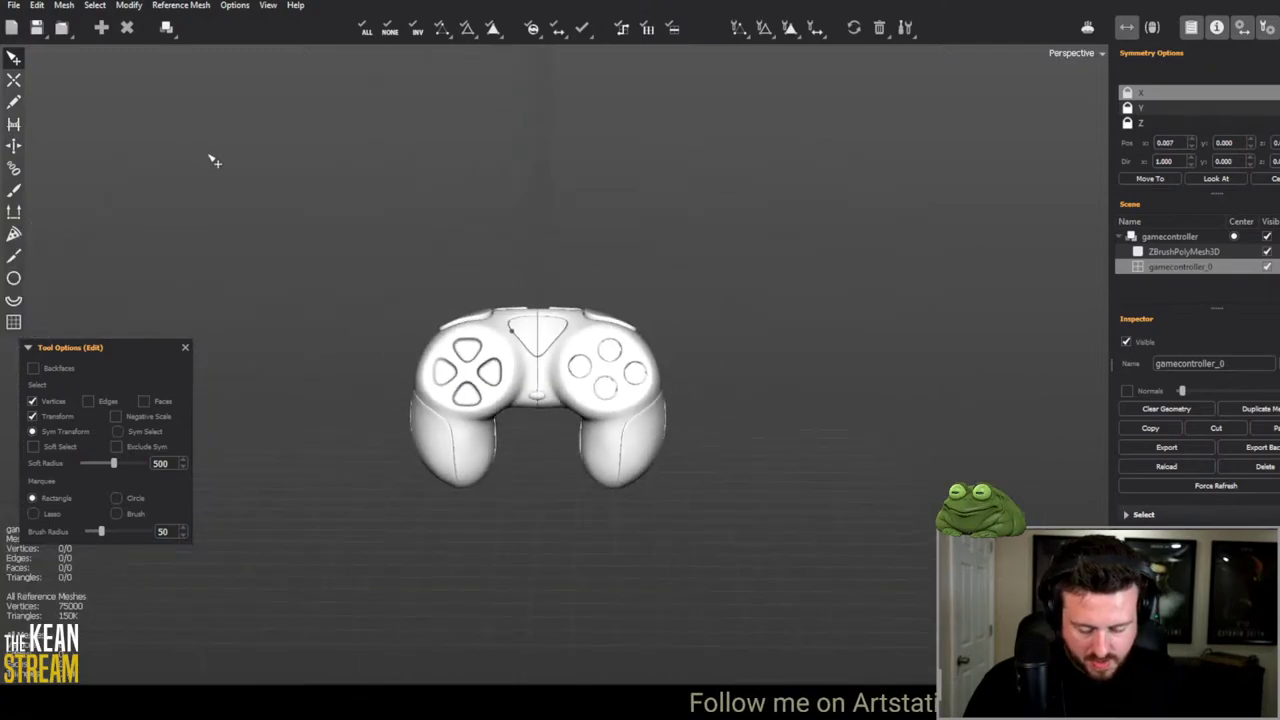
right_click_drag(211, 157, 850, 600)
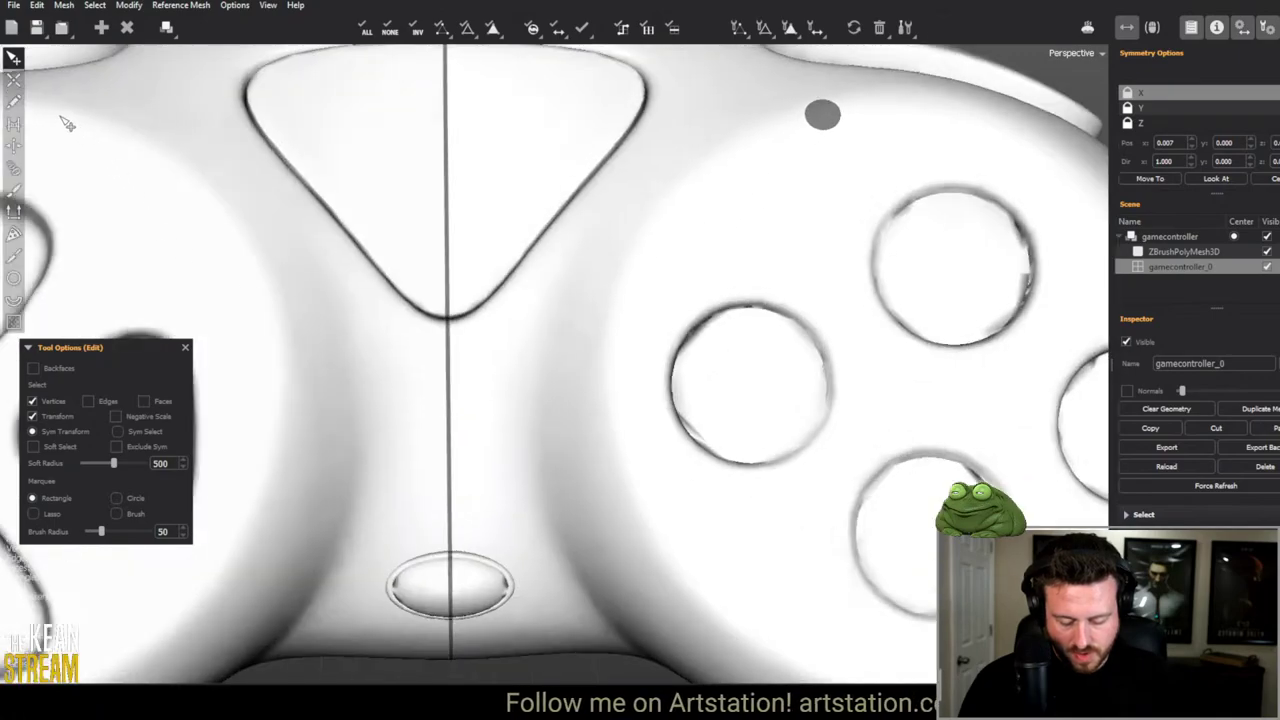
Step: Close Symmetry Options and build mirrored vertices and a face from the triangle tip down the neck
key("c")
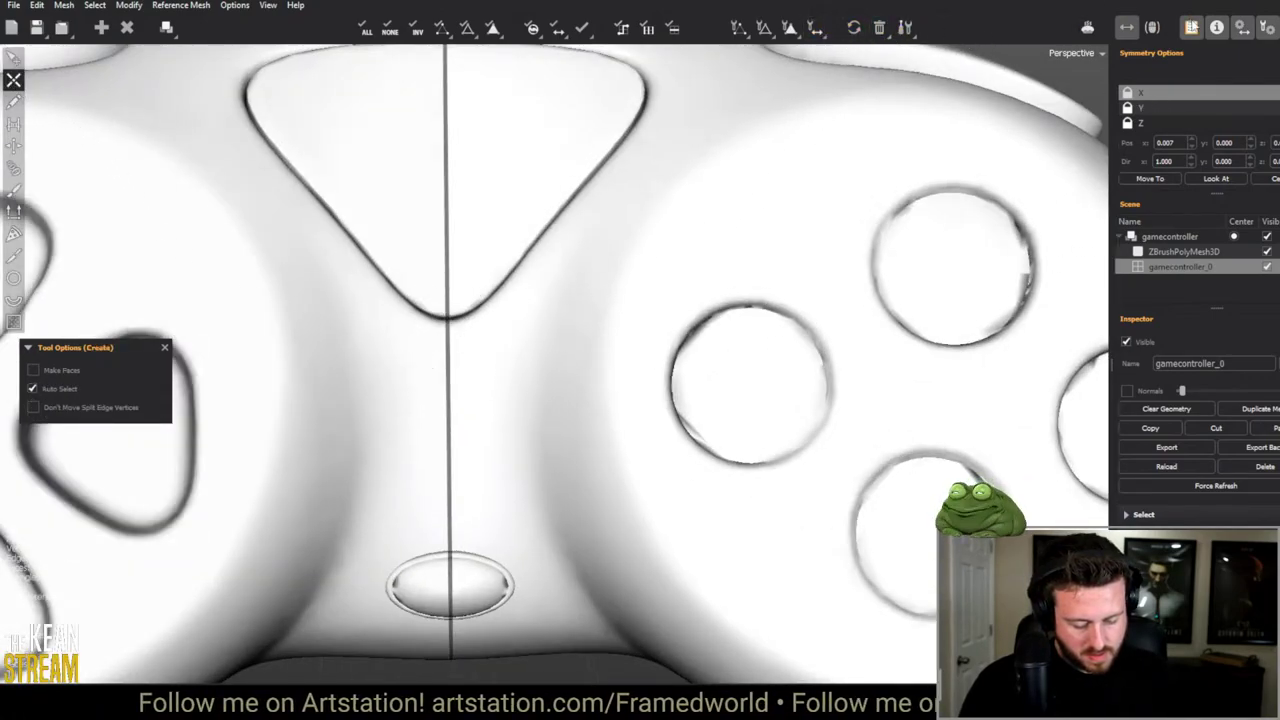
left_click(855, 28)
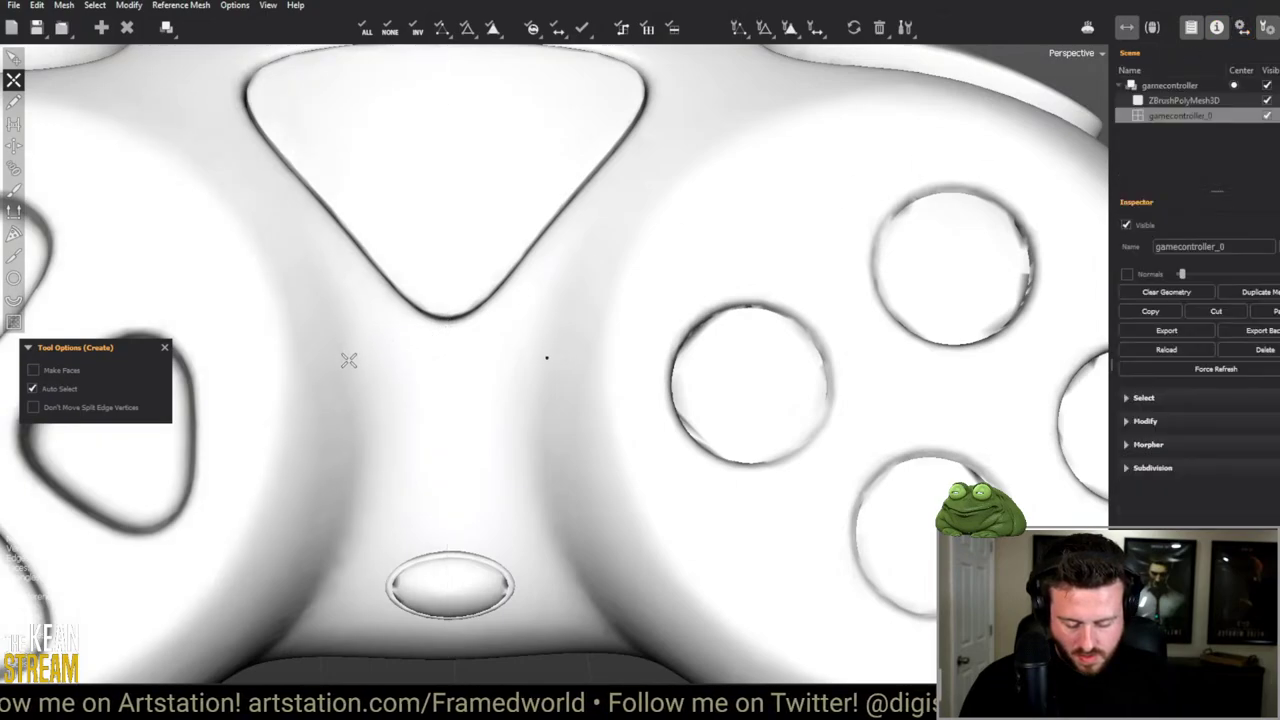
left_click(447, 320)
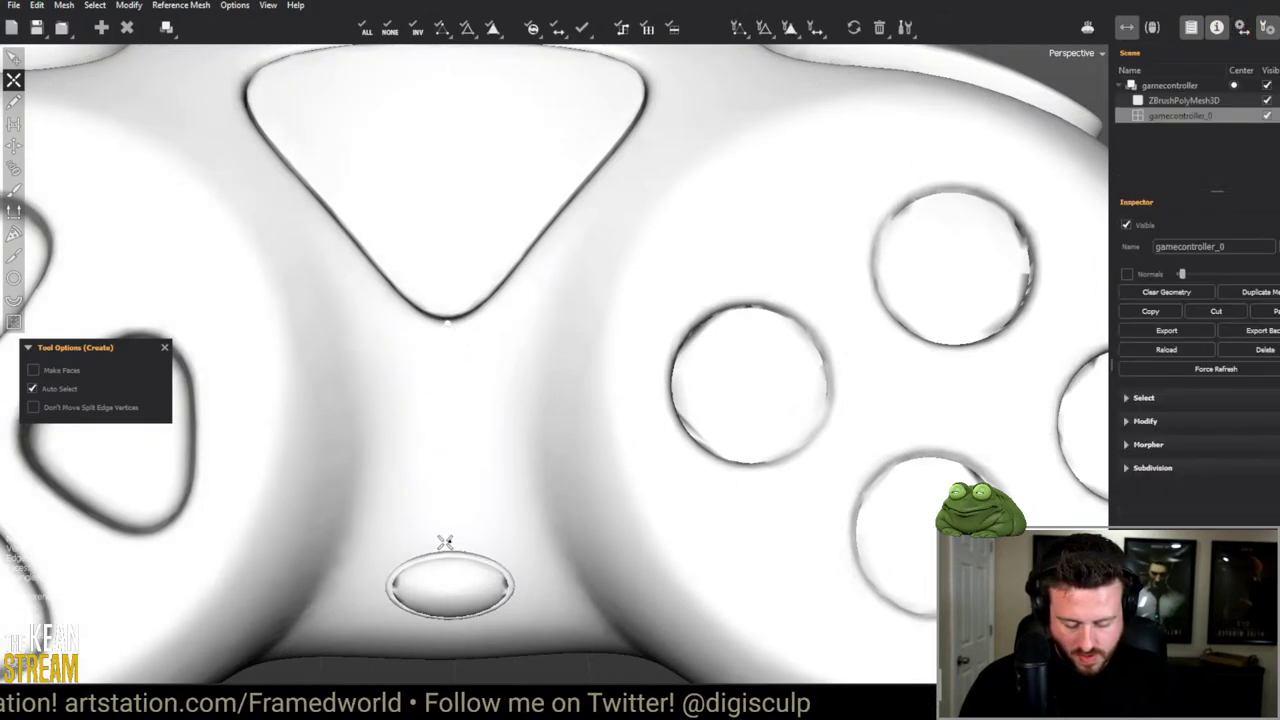
left_click(449, 547)
scroll(457, 420, "up", 4)
left_click(566, 474)
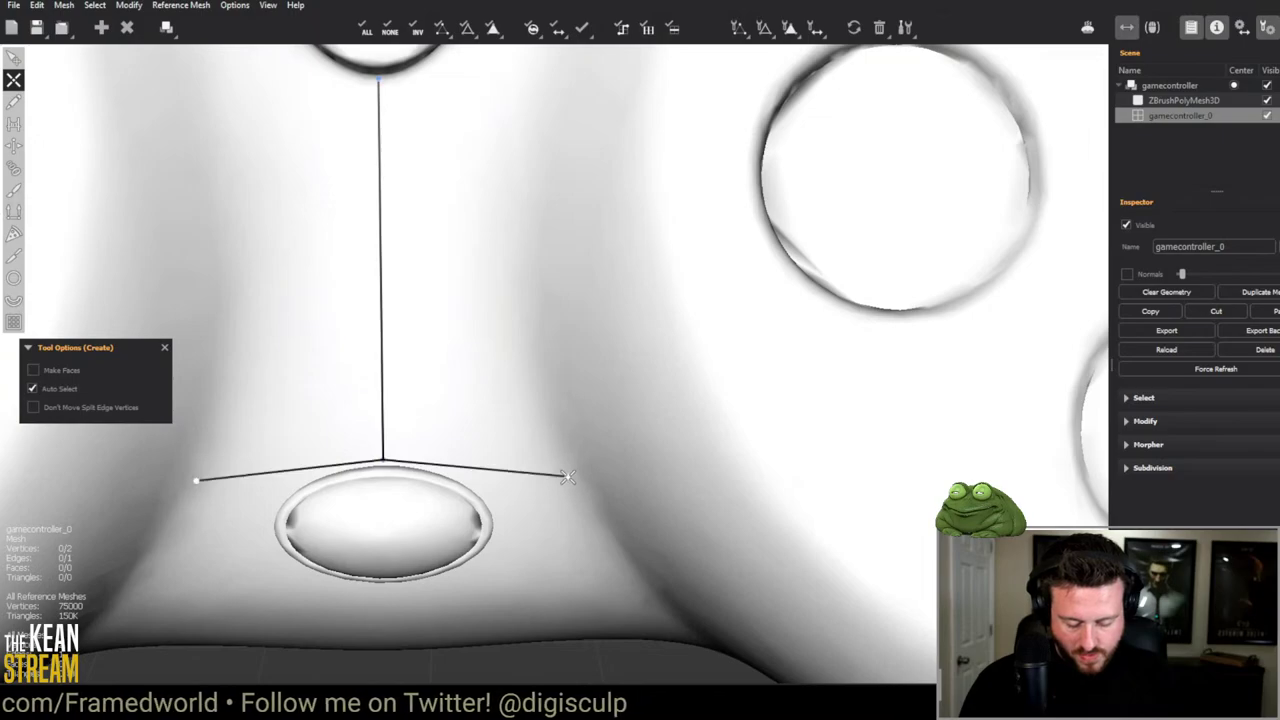
left_click(535, 340)
left_click(524, 191)
scroll(517, 75, "down", 2)
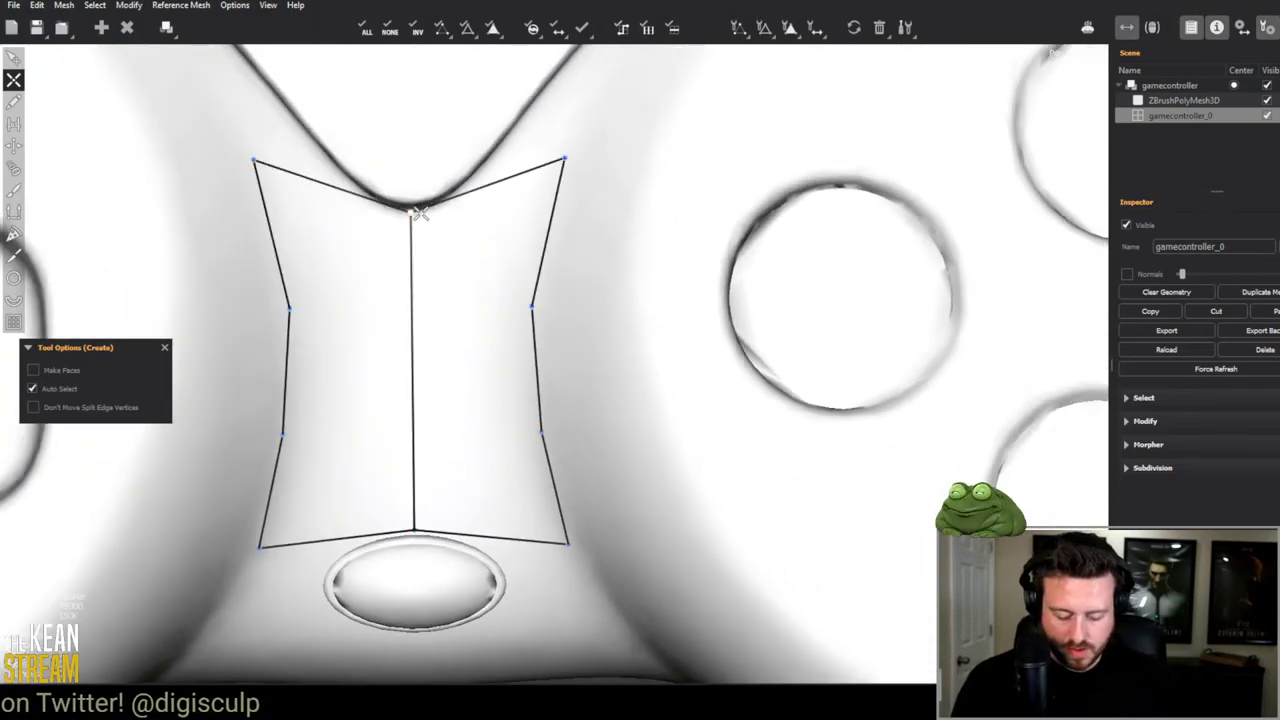
left_click(528, 308)
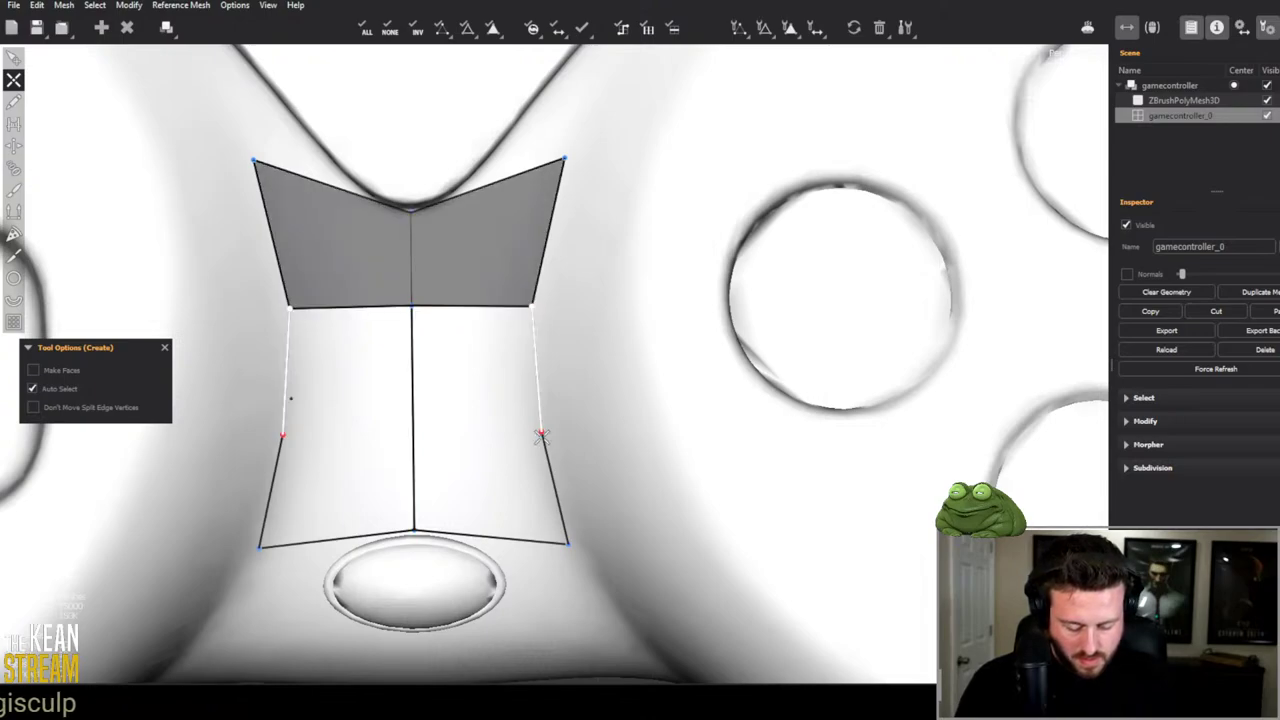
Step: Split the centre edge into a horizontal loop and frame the oval button
left_click(414, 430)
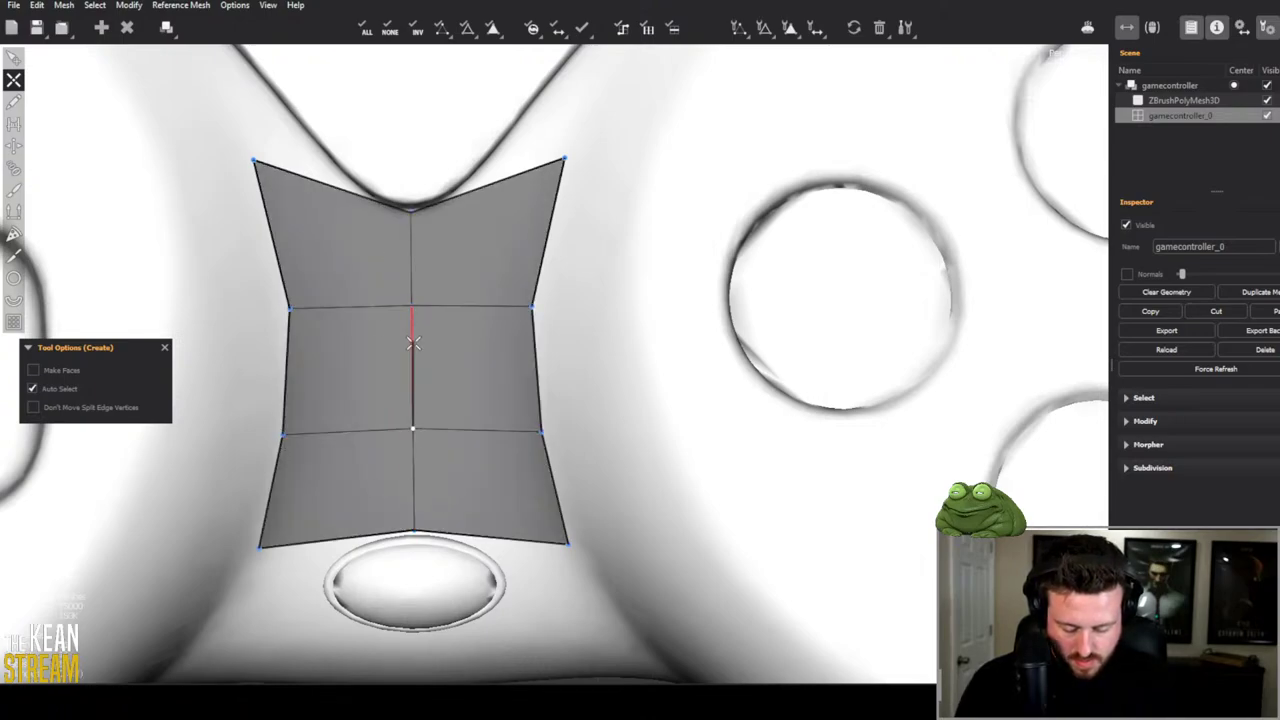
scroll(413, 343, "down", 2)
scroll(362, 337, "up", 5)
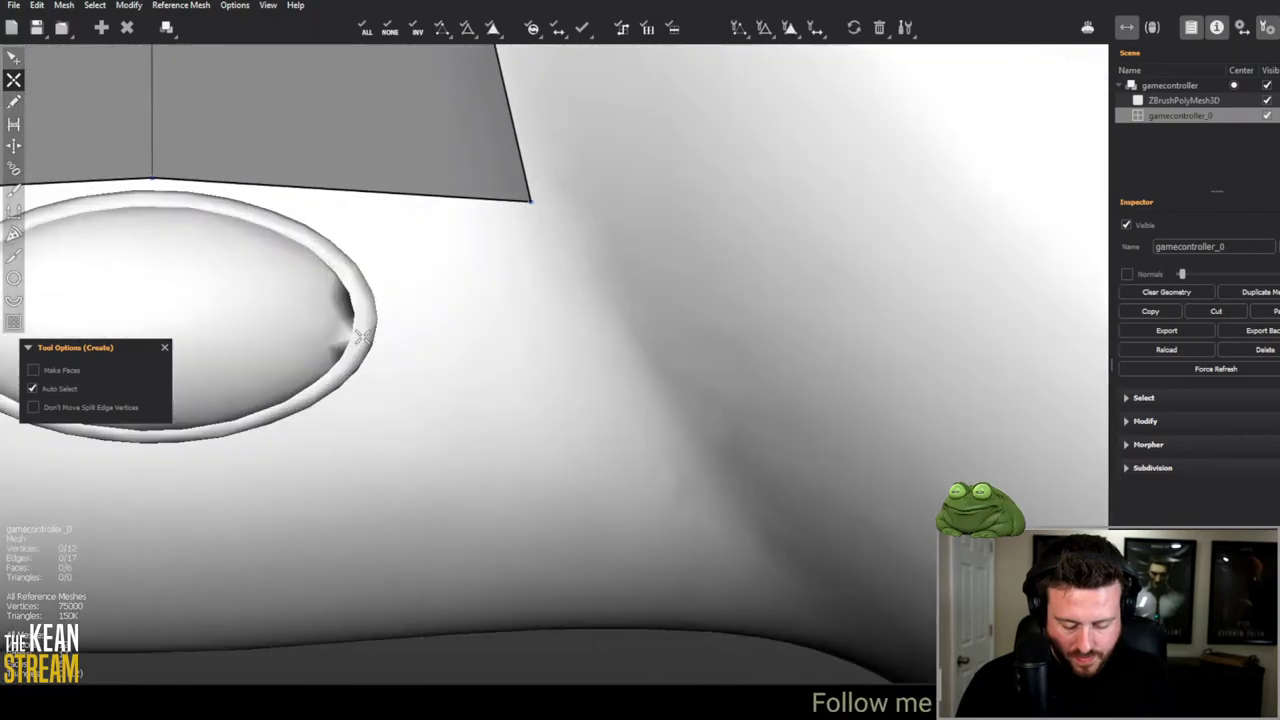
scroll(362, 337, "down", 2)
middle_click_drag(362, 337, 306, 300)
scroll(402, 355, "up", 3)
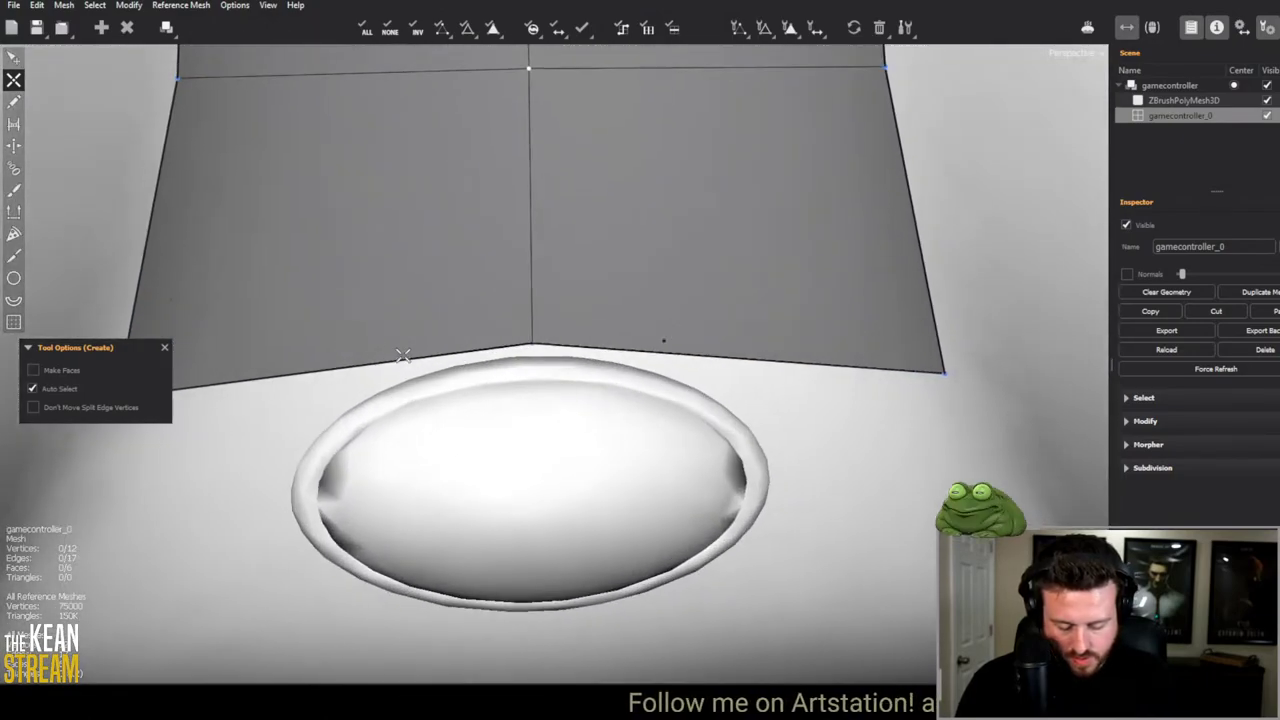
middle_click_drag(402, 355, 415, 356)
Step: Draw edges down to the oval's rim and fill small quads along its top
key("x")
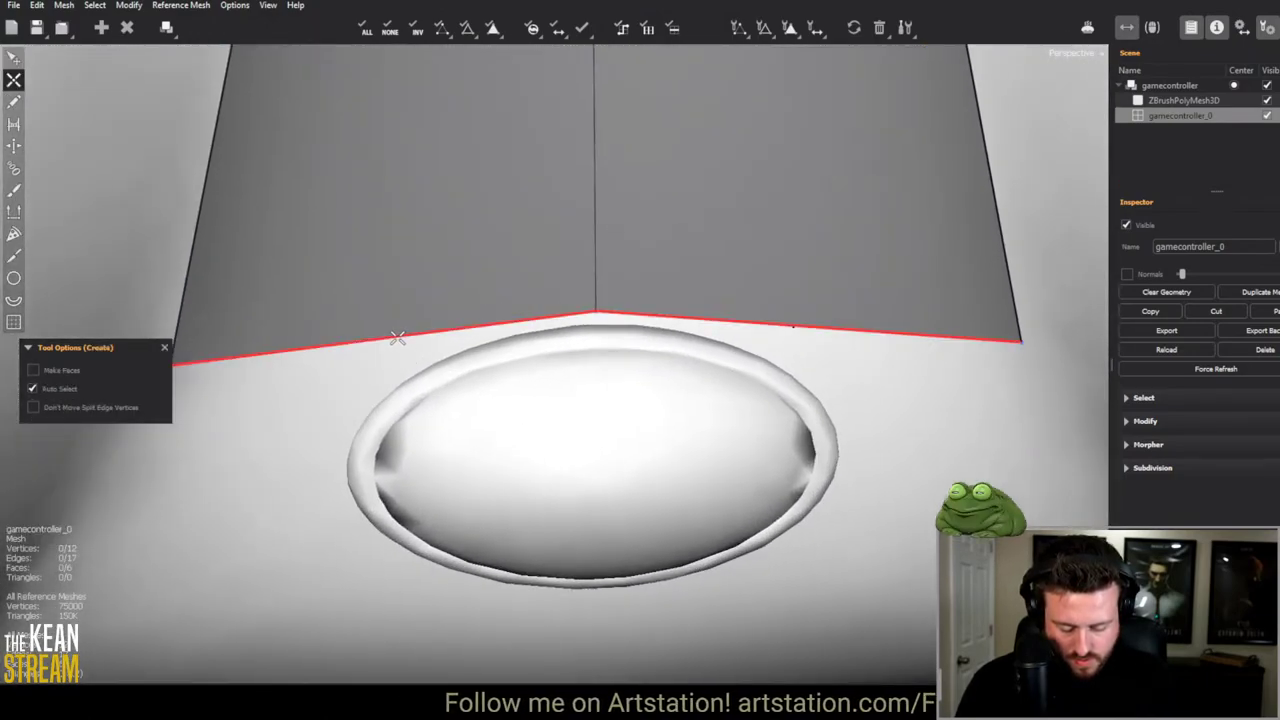
left_click_drag(396, 338, 413, 370)
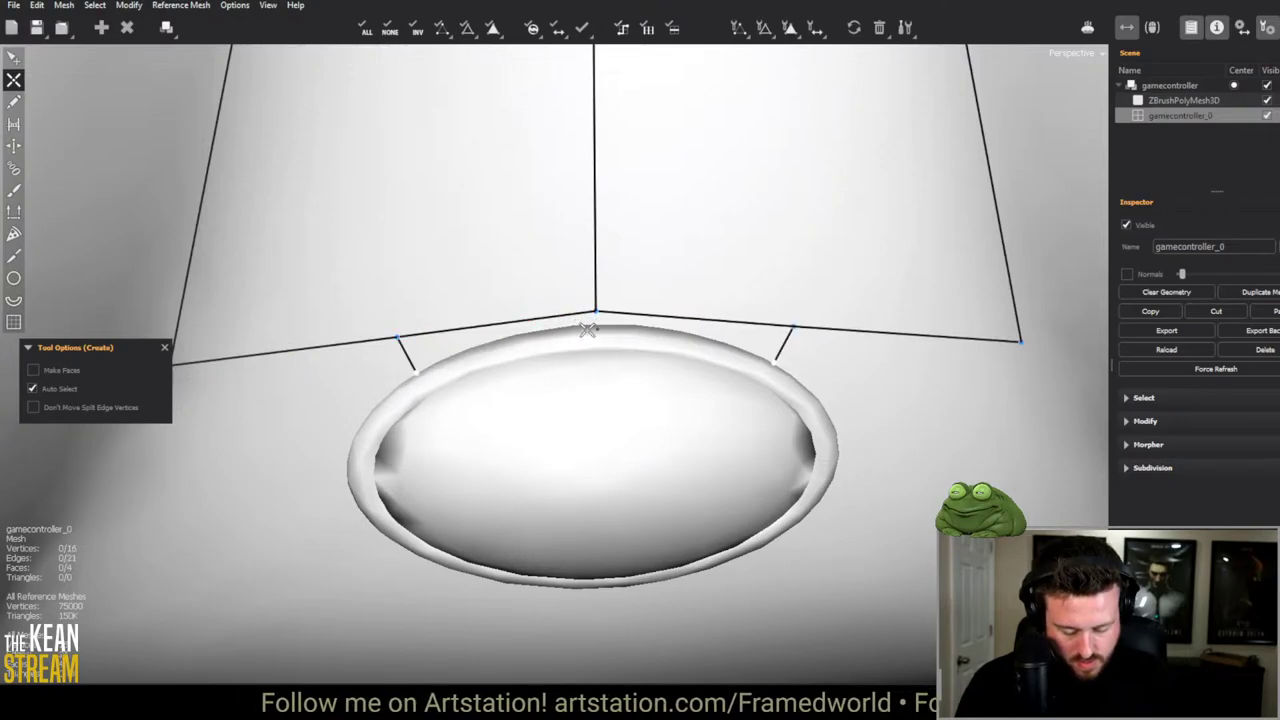
left_click_drag(512, 334, 507, 323)
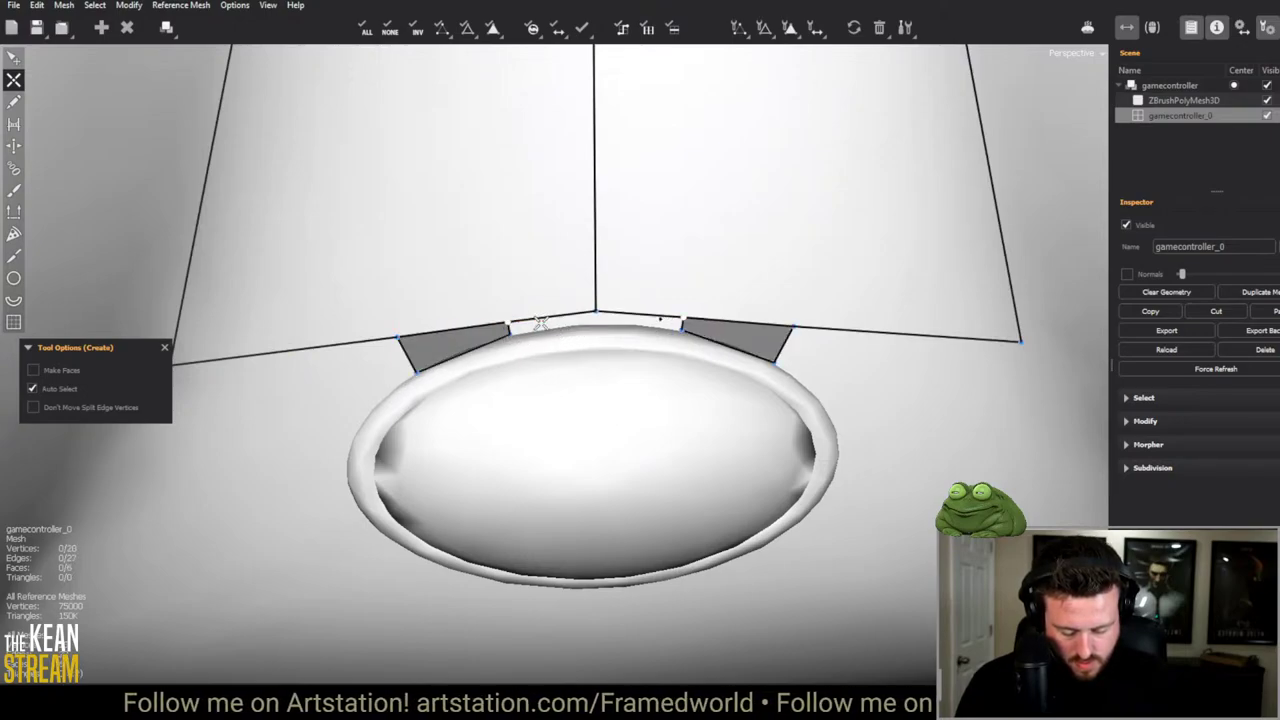
left_click(597, 310)
left_click(640, 328)
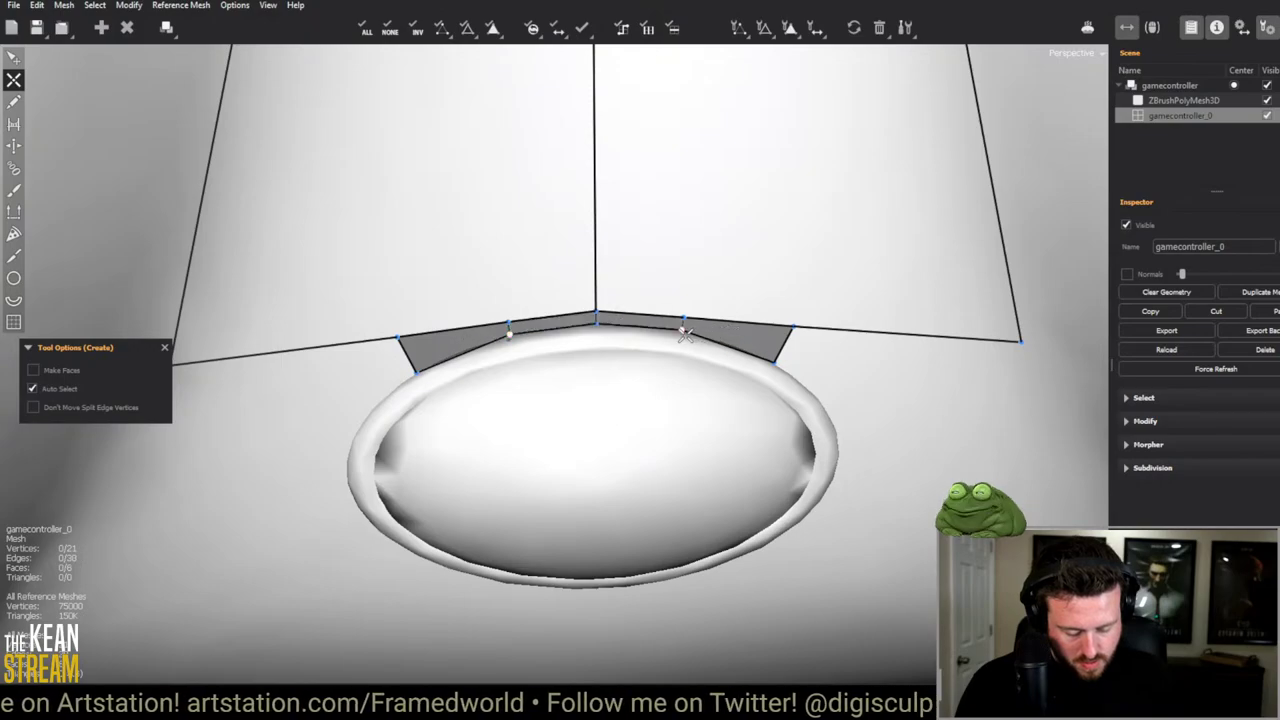
Step: Add quads at both ends of the oval strip and check them from around the oval
scroll(737, 380, "down", 3)
middle_click_drag(737, 380, 556, 345)
scroll(556, 345, "up", 1)
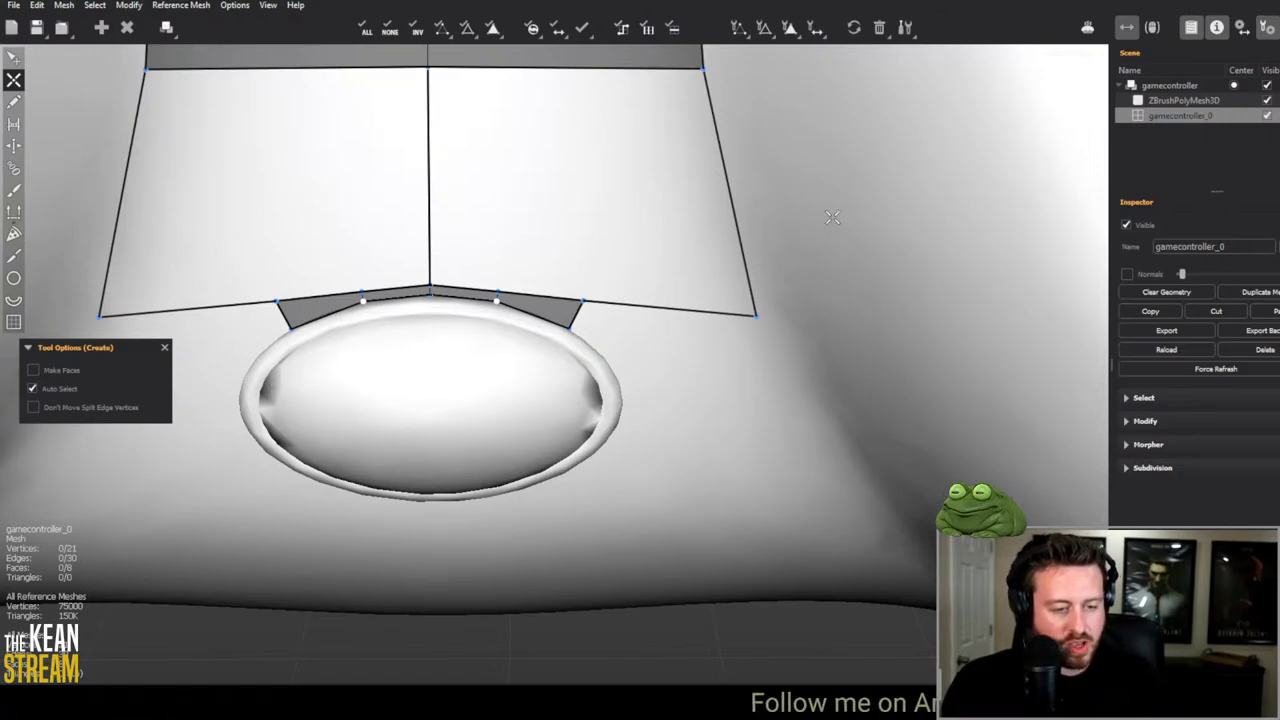
scroll(512, 303, "up", 3)
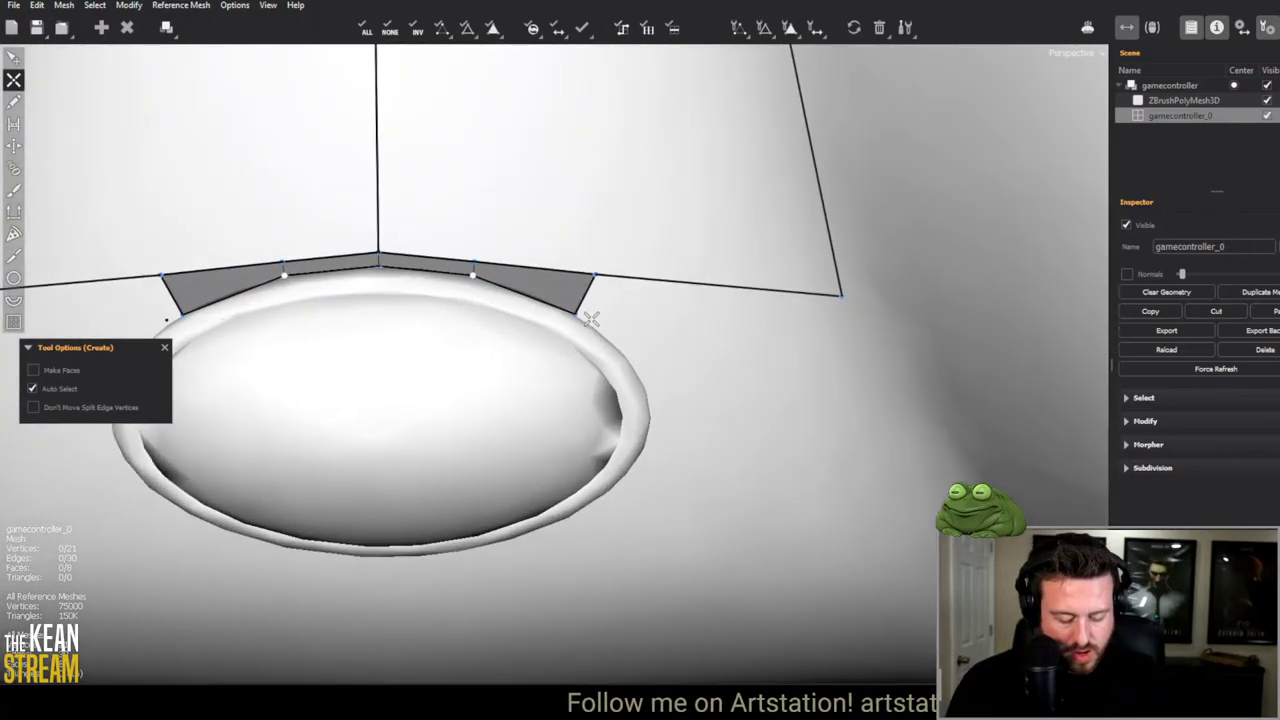
left_click(692, 286)
middle_click_drag(694, 286, 500, 317)
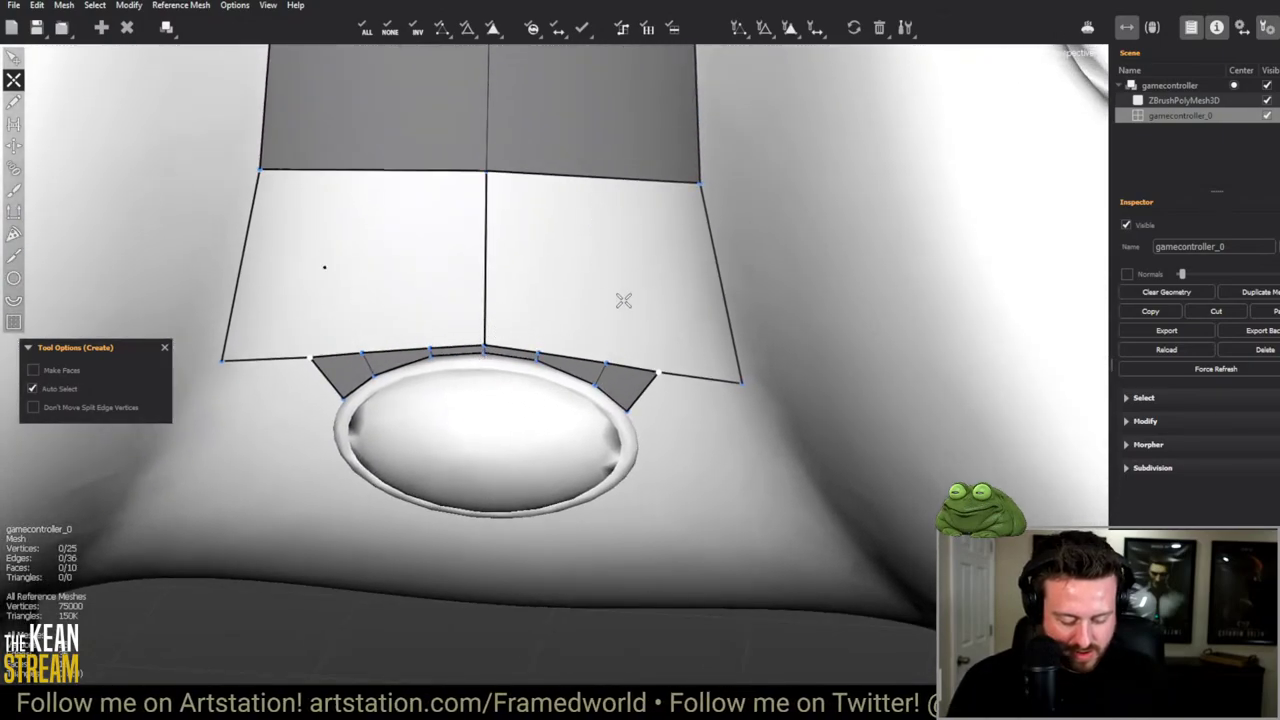
middle_click_drag(651, 251, 633, 316)
Step: Insert a vertical edge loop through the left quads of the strip
key("1")
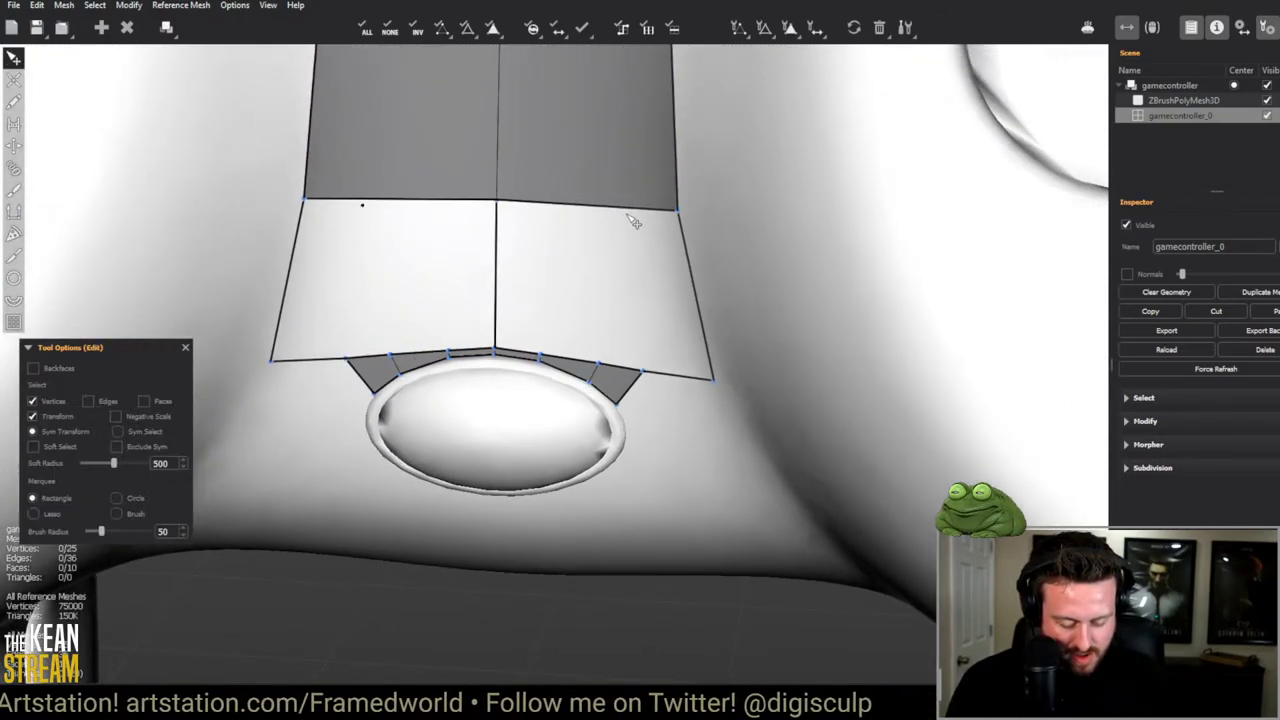
middle_click_drag(603, 227, 620, 420)
key("2")
right_click(82, 347)
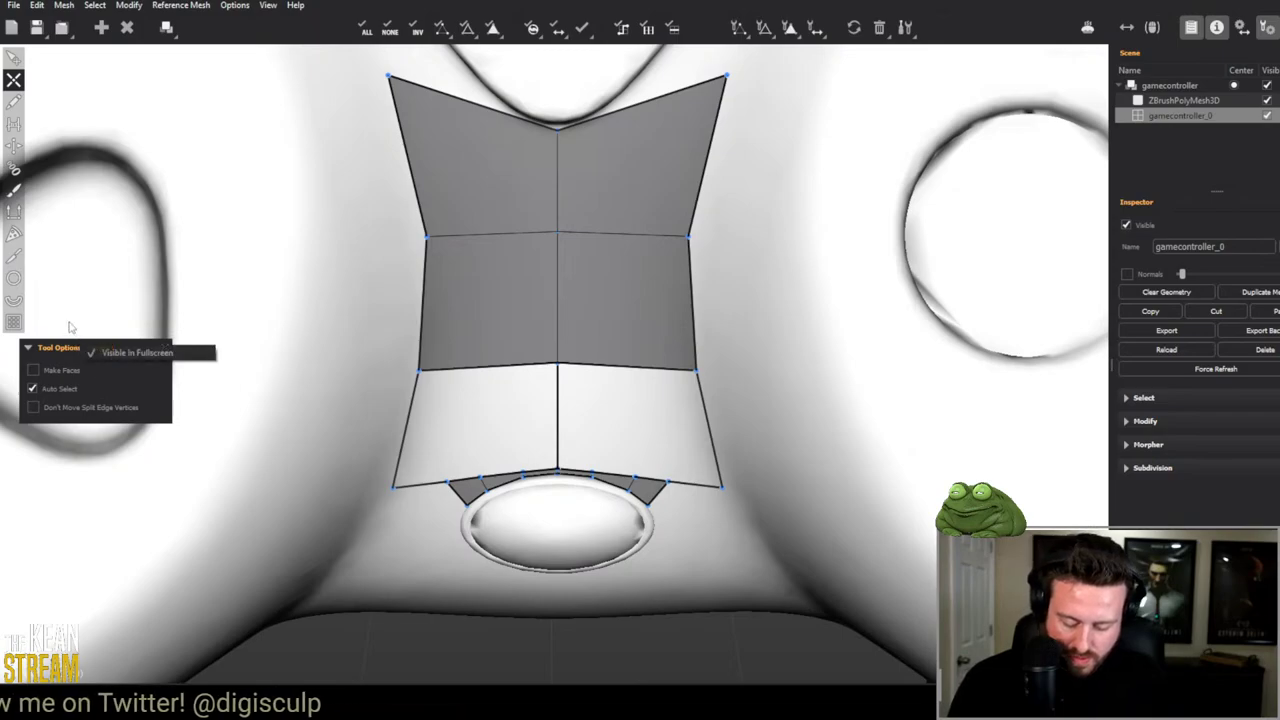
key("1")
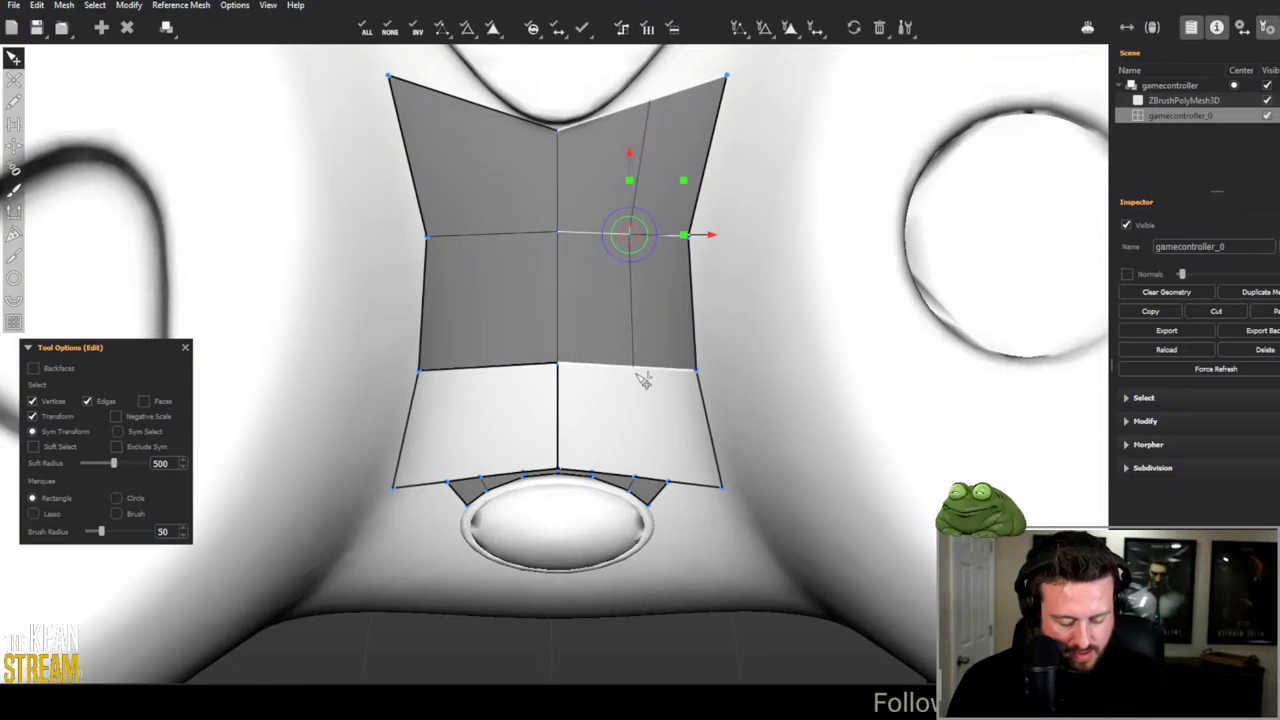
left_click(486, 372)
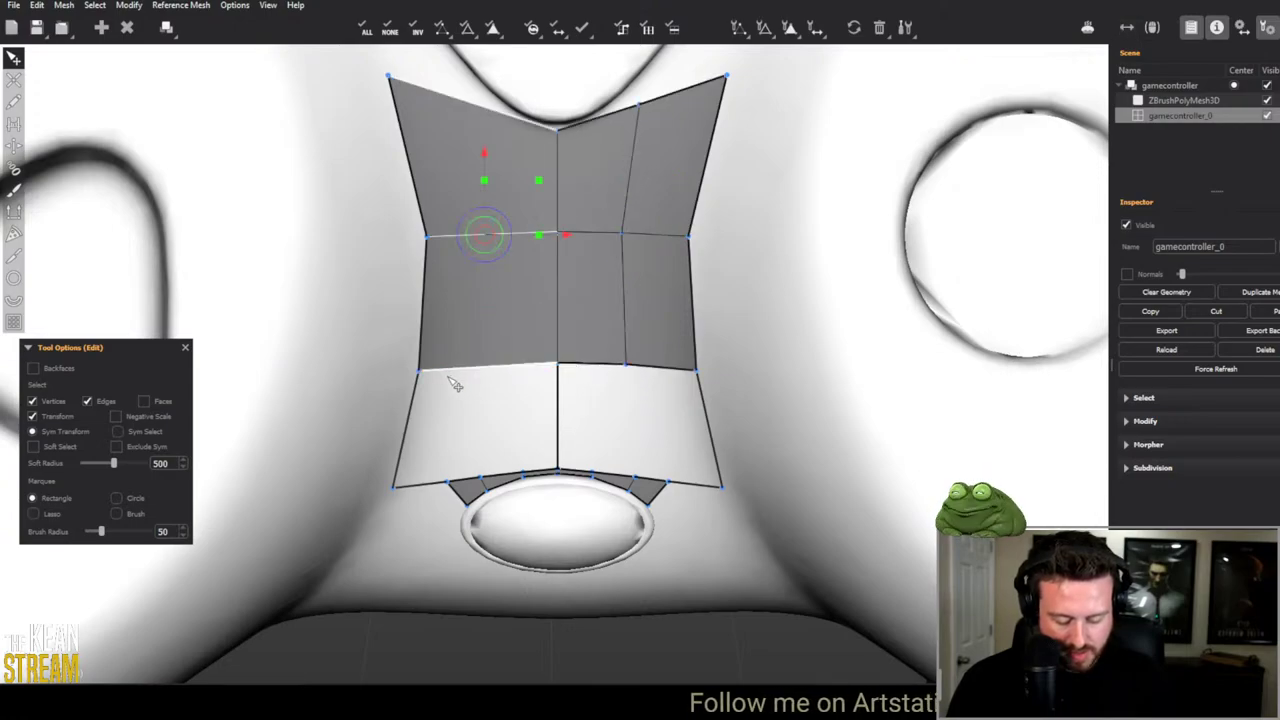
left_click(600, 400)
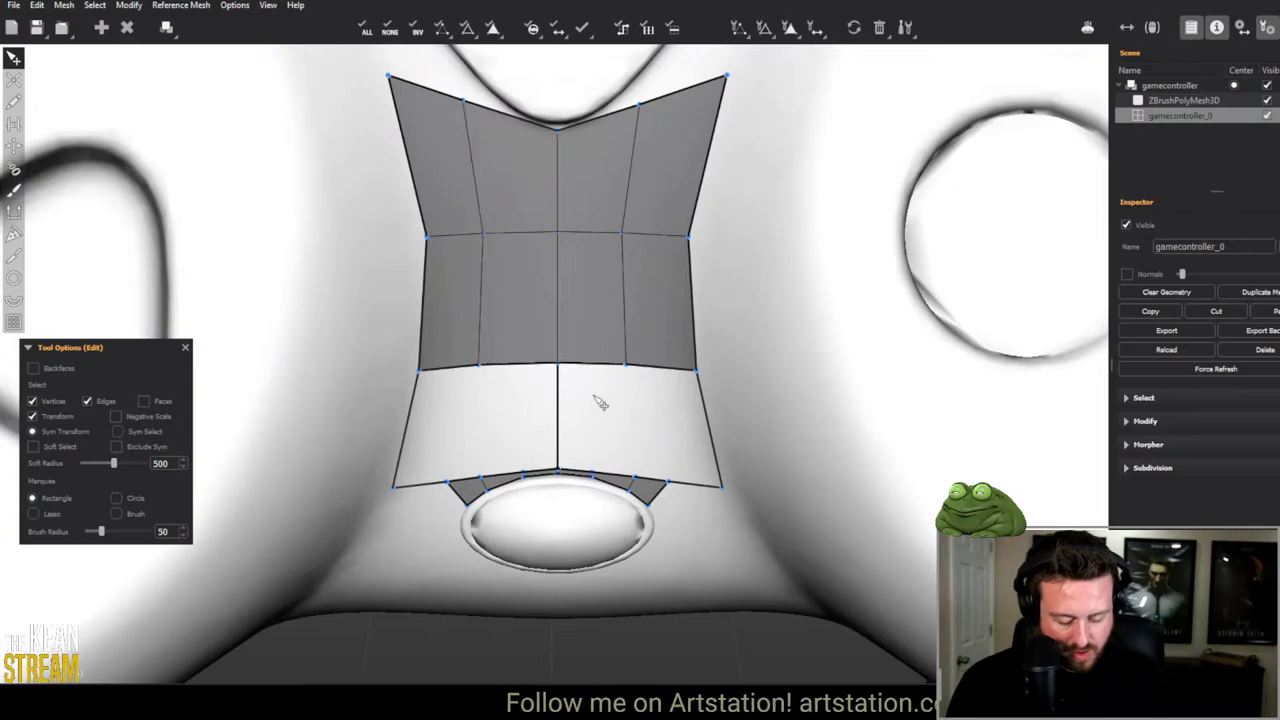
Step: Pull the upper loop's top-left vertex inward to reshape the upper quads
left_click(484, 362)
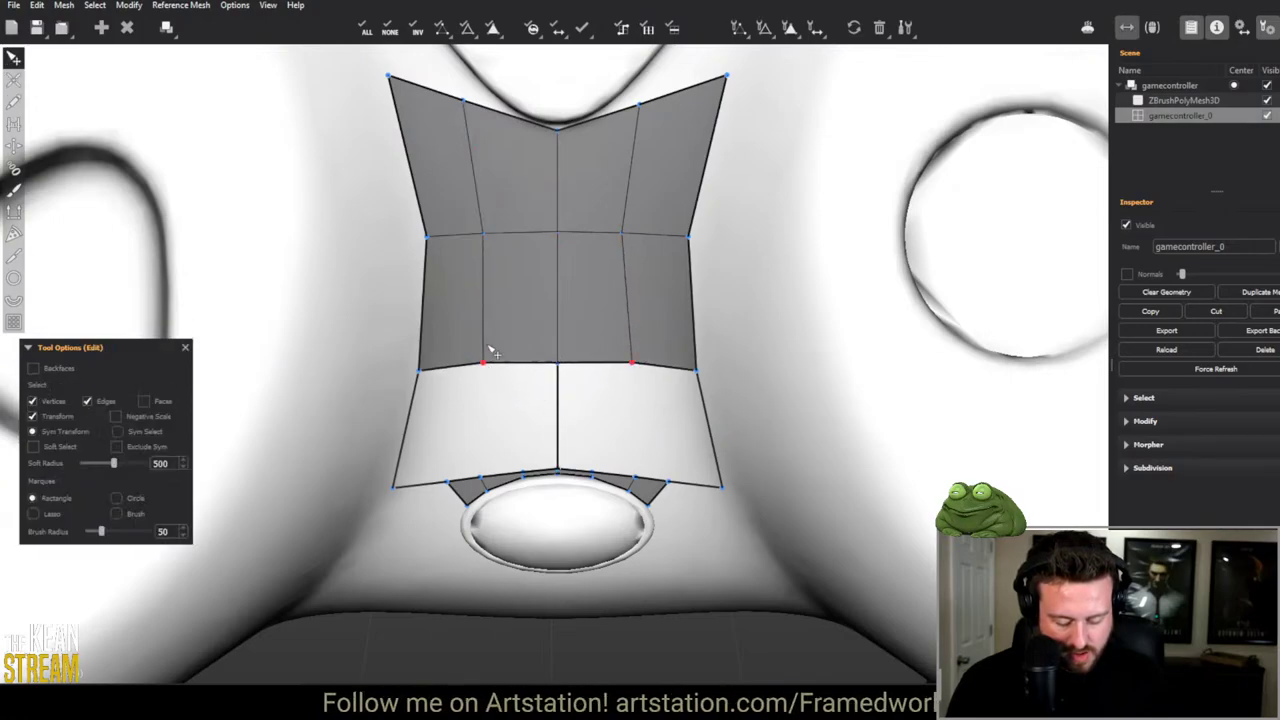
left_click(473, 105)
left_click_drag(476, 108, 565, 138)
left_click(517, 119)
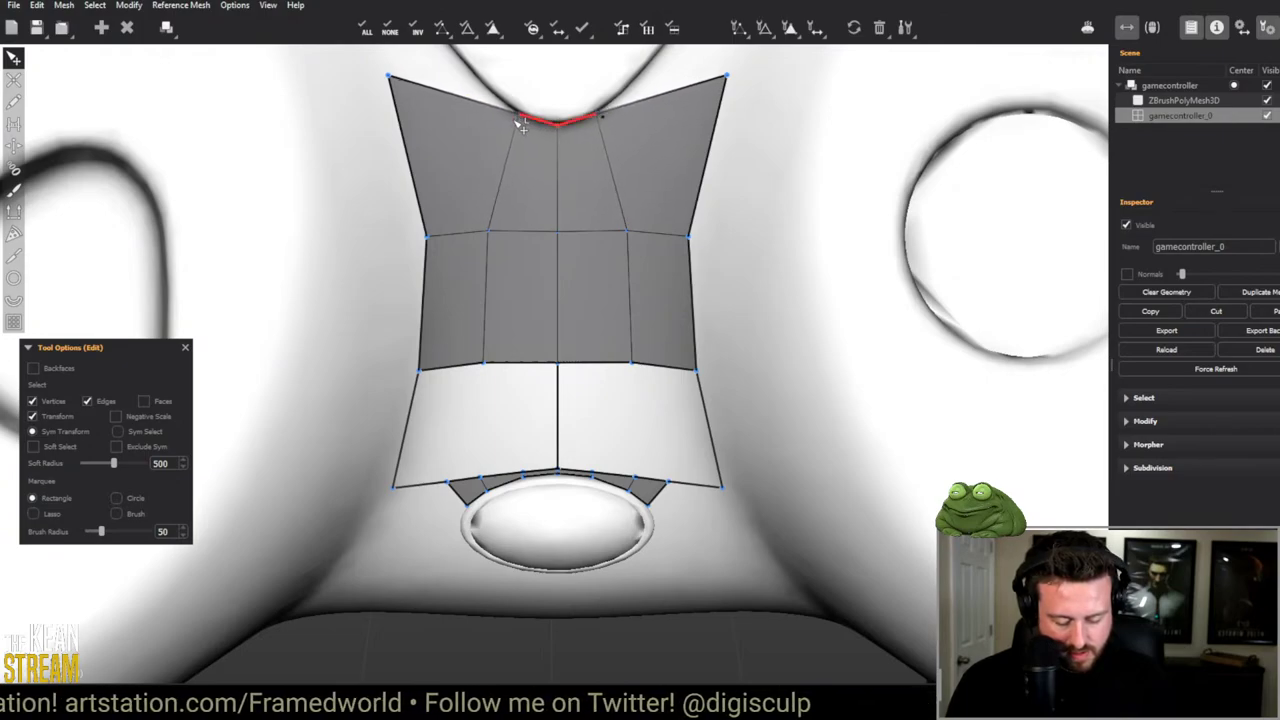
Step: Draw new edges across the white strip, creating quads on both sides
key("c")
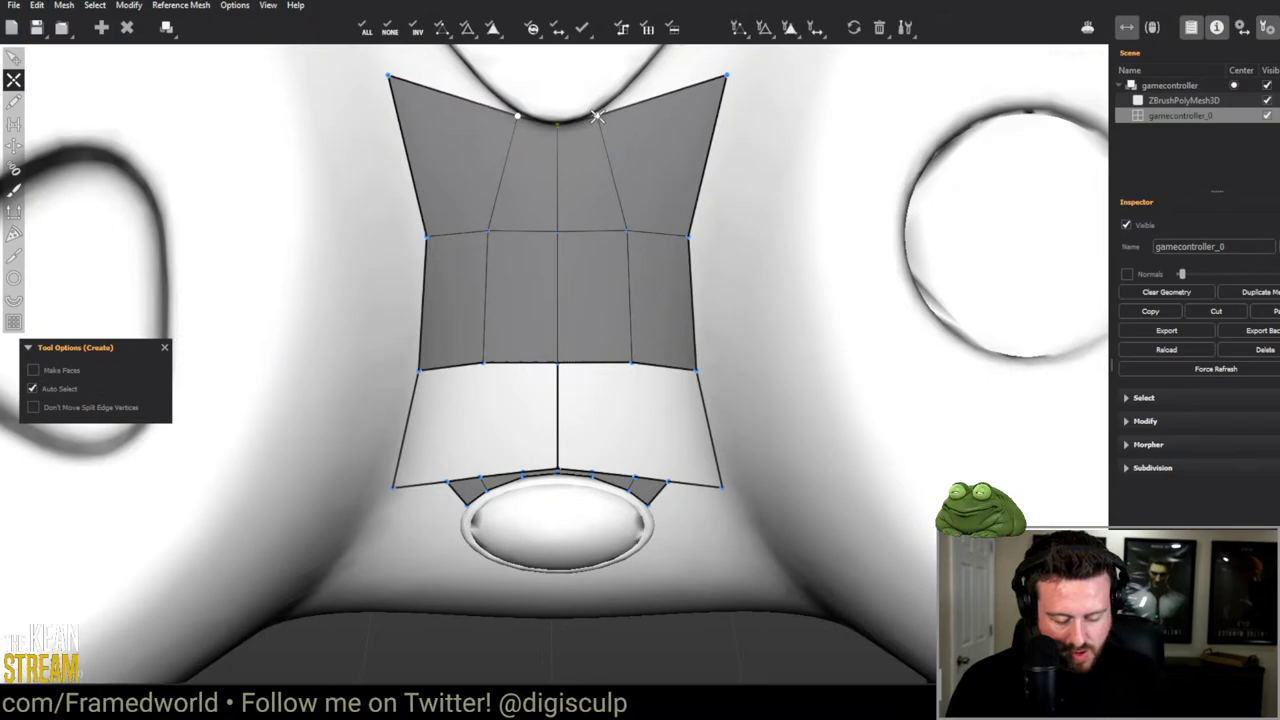
middle_click_drag(551, 374, 551, 260)
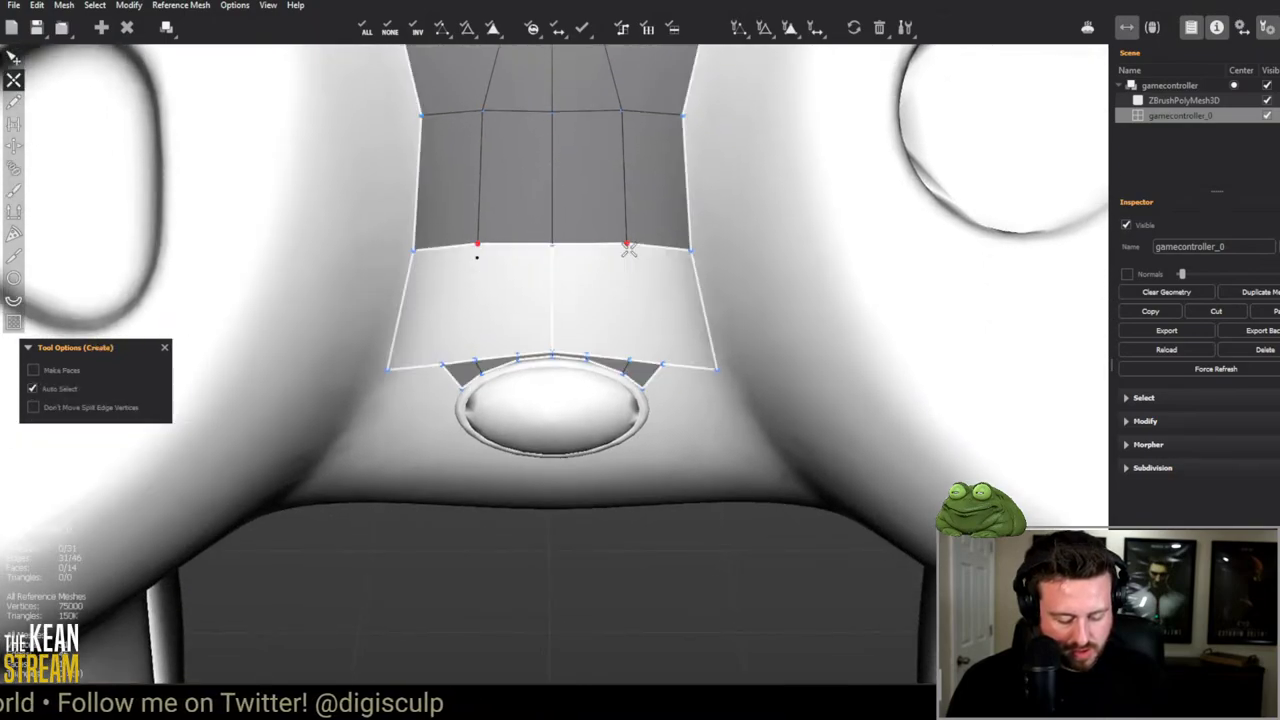
key("e")
left_click(783, 293)
key("c")
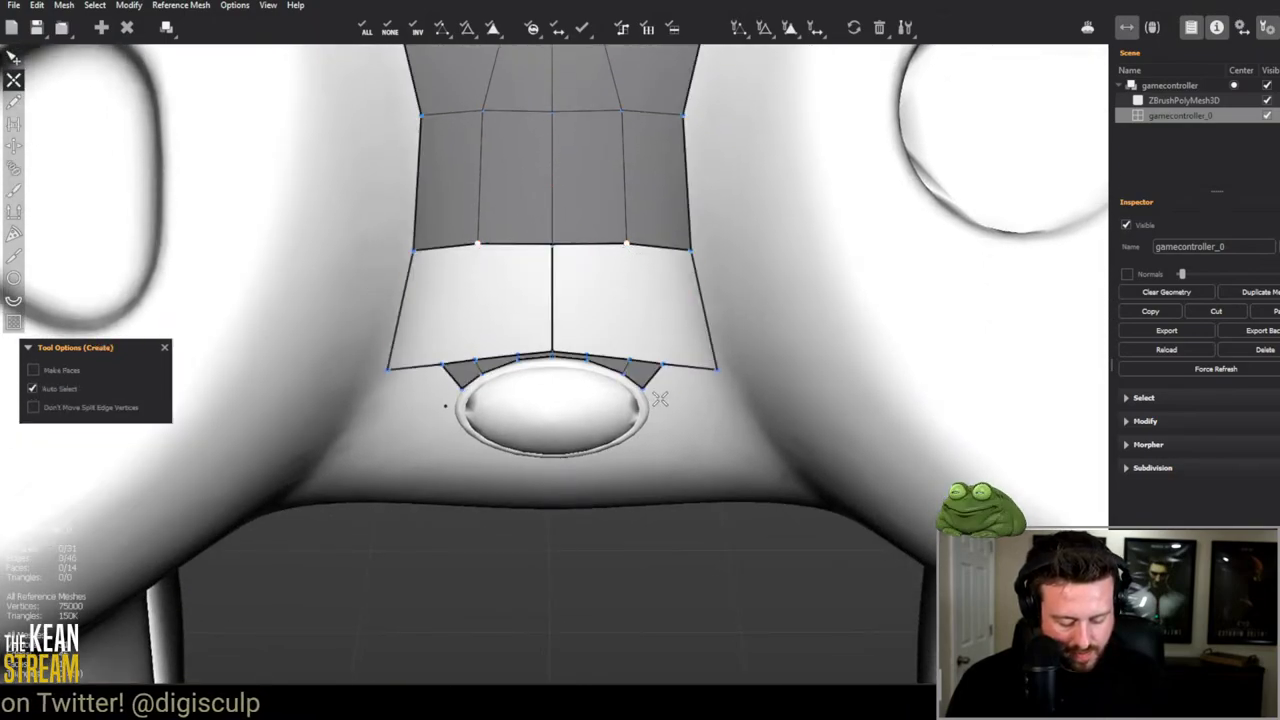
left_click(660, 362)
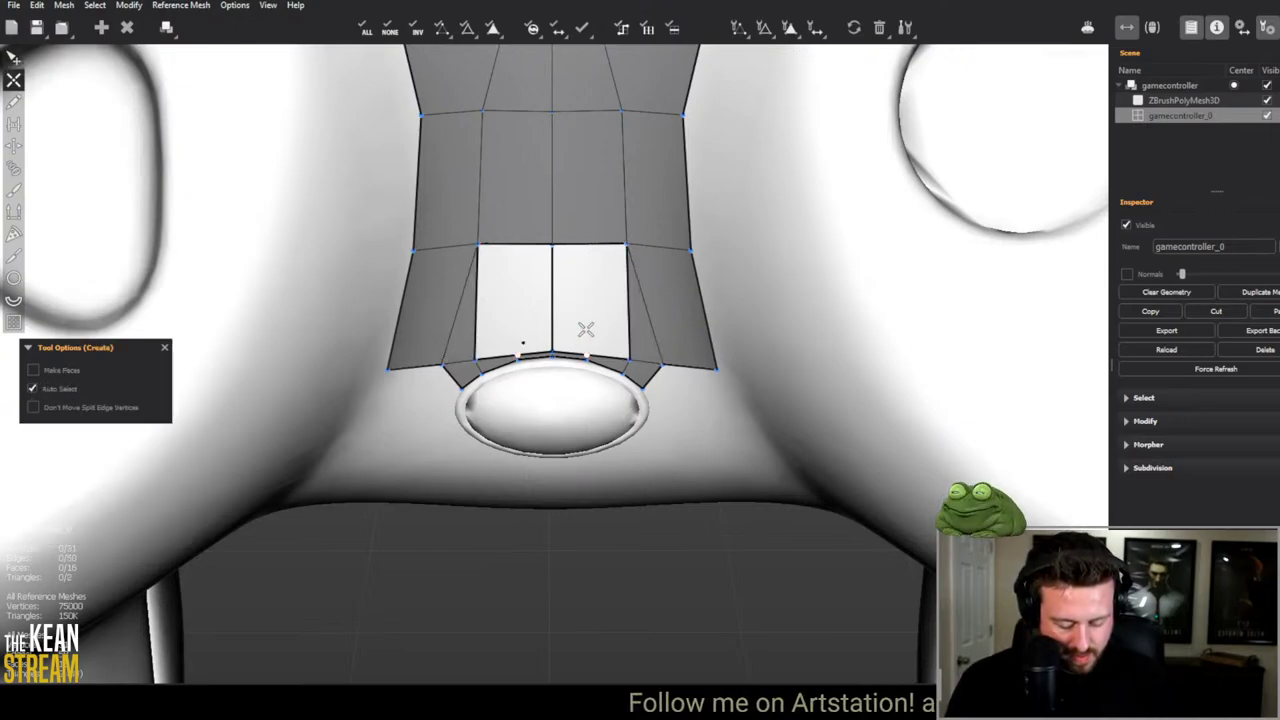
Step: Fill the open holes below the strip with quads
key("q")
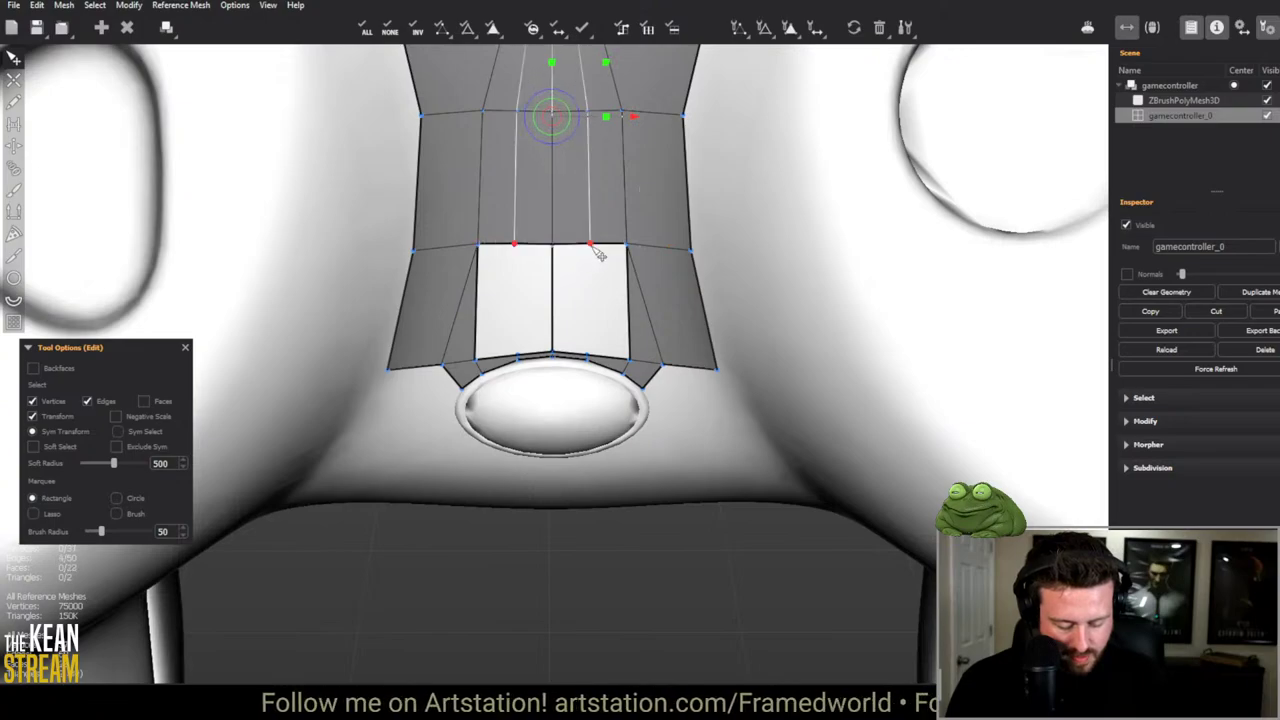
key("f")
left_click(590, 250)
key("q")
Step: Move the top vertex so the patch edge follows the neck contour
scroll(561, 408, "down", 5)
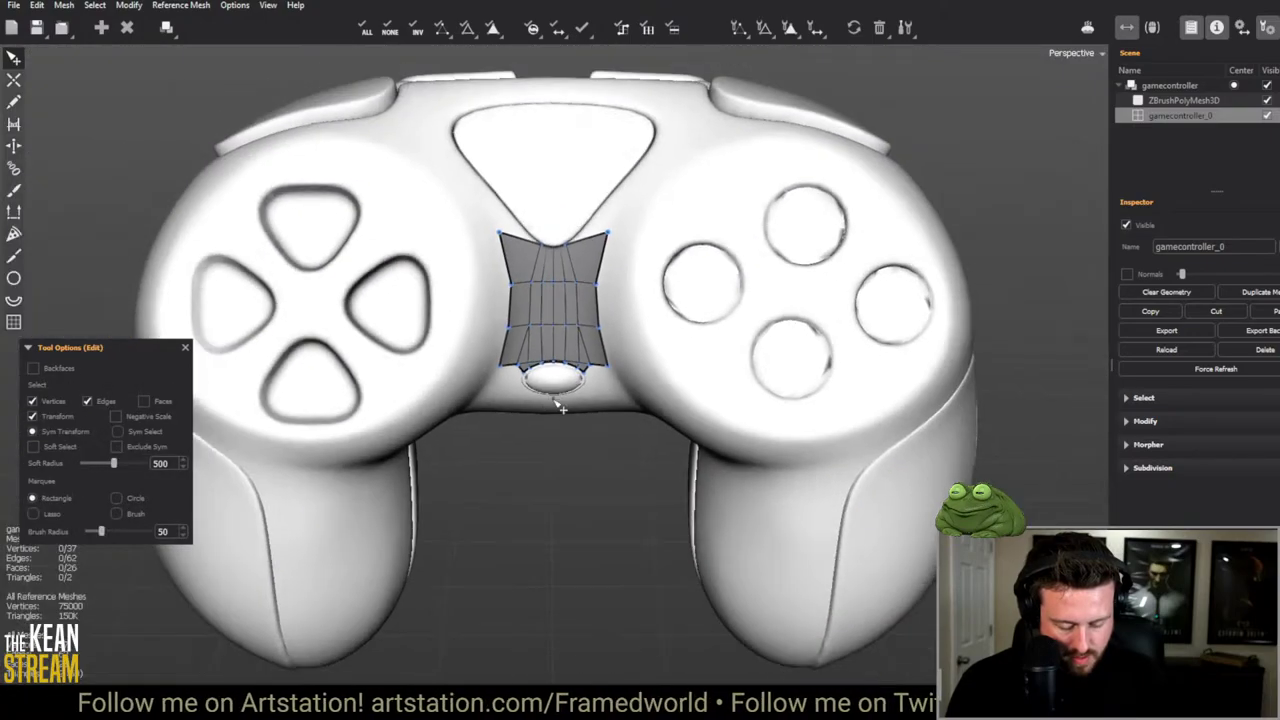
scroll(500, 250, "up", 5)
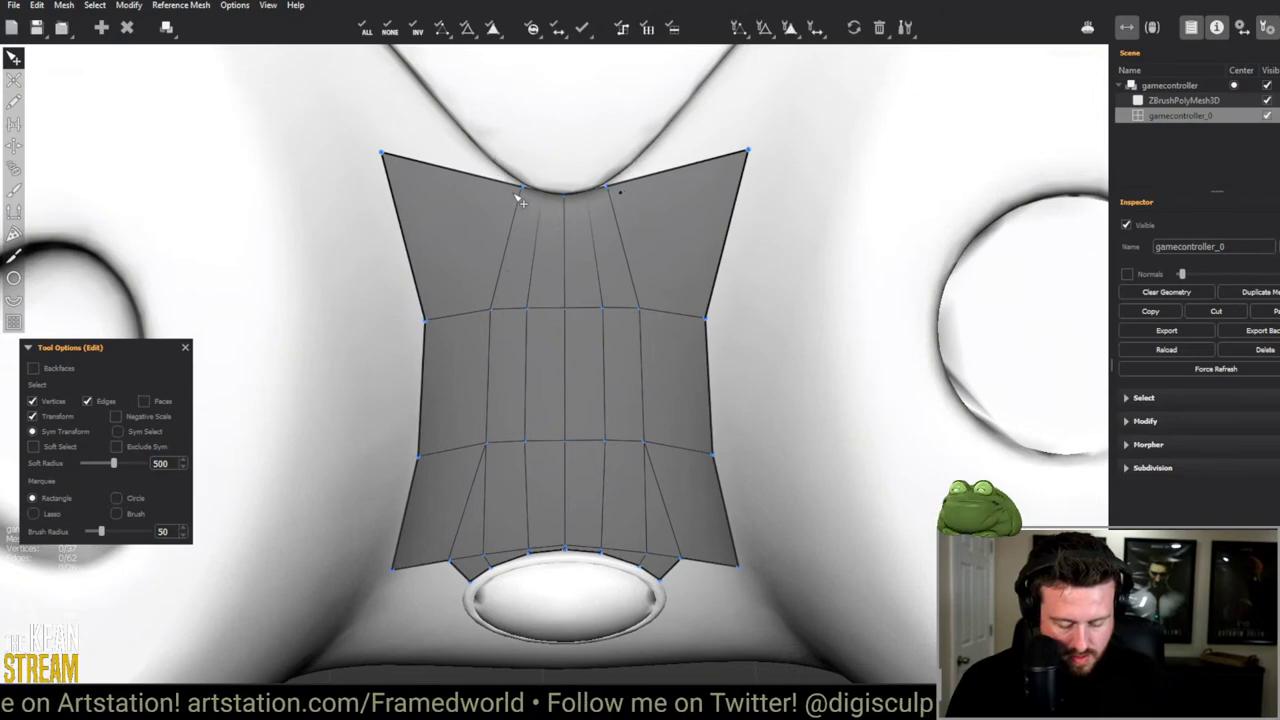
left_click_drag(505, 190, 492, 176)
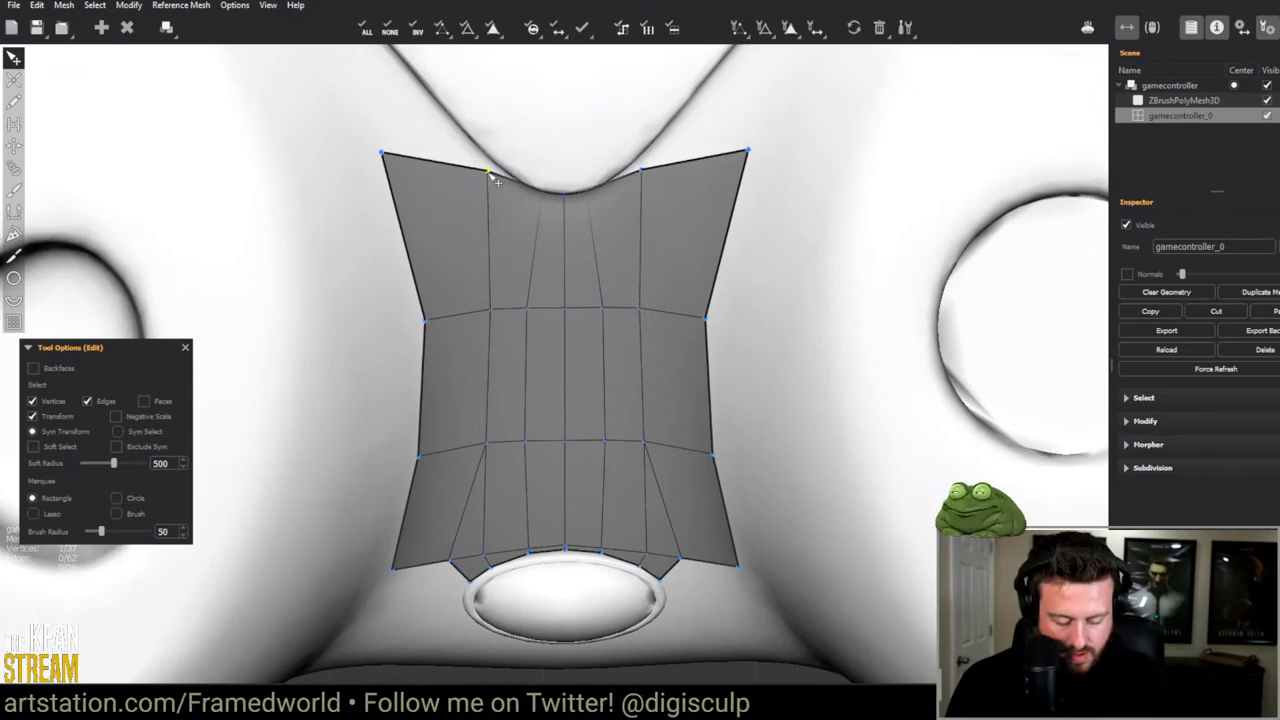
key("w")
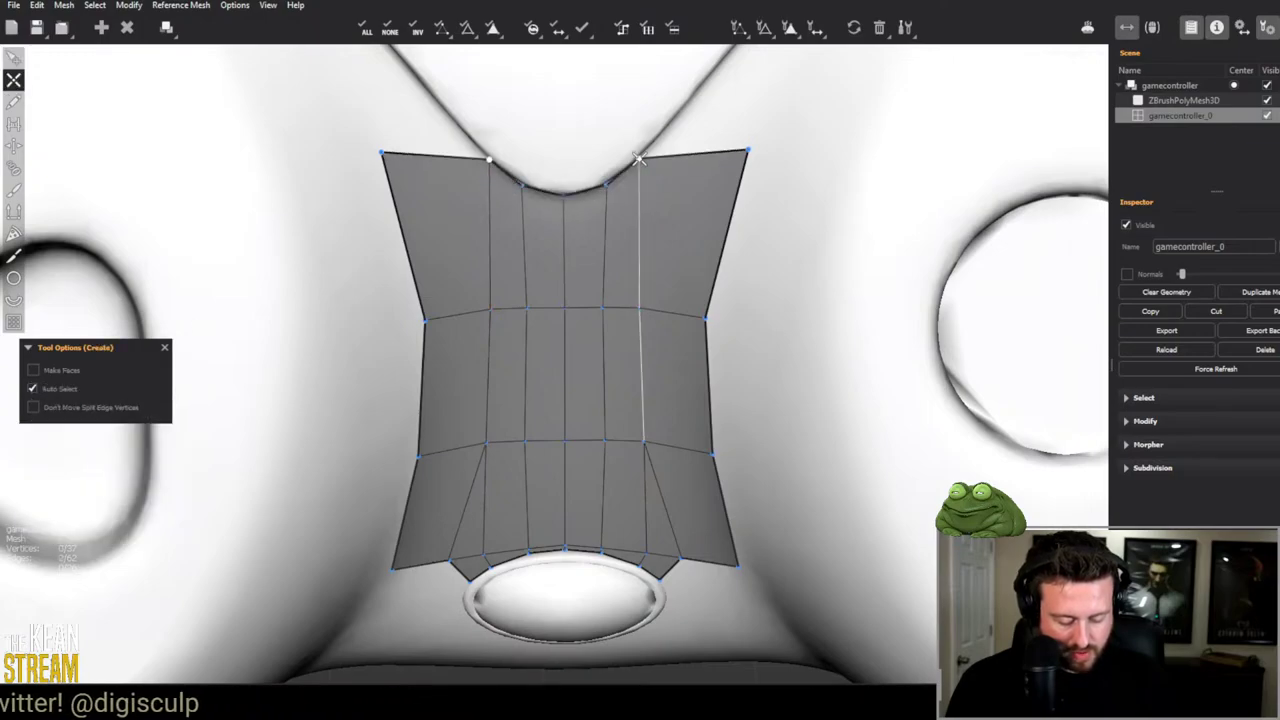
scroll(639, 160, "down", 5)
scroll(606, 209, "up", 5)
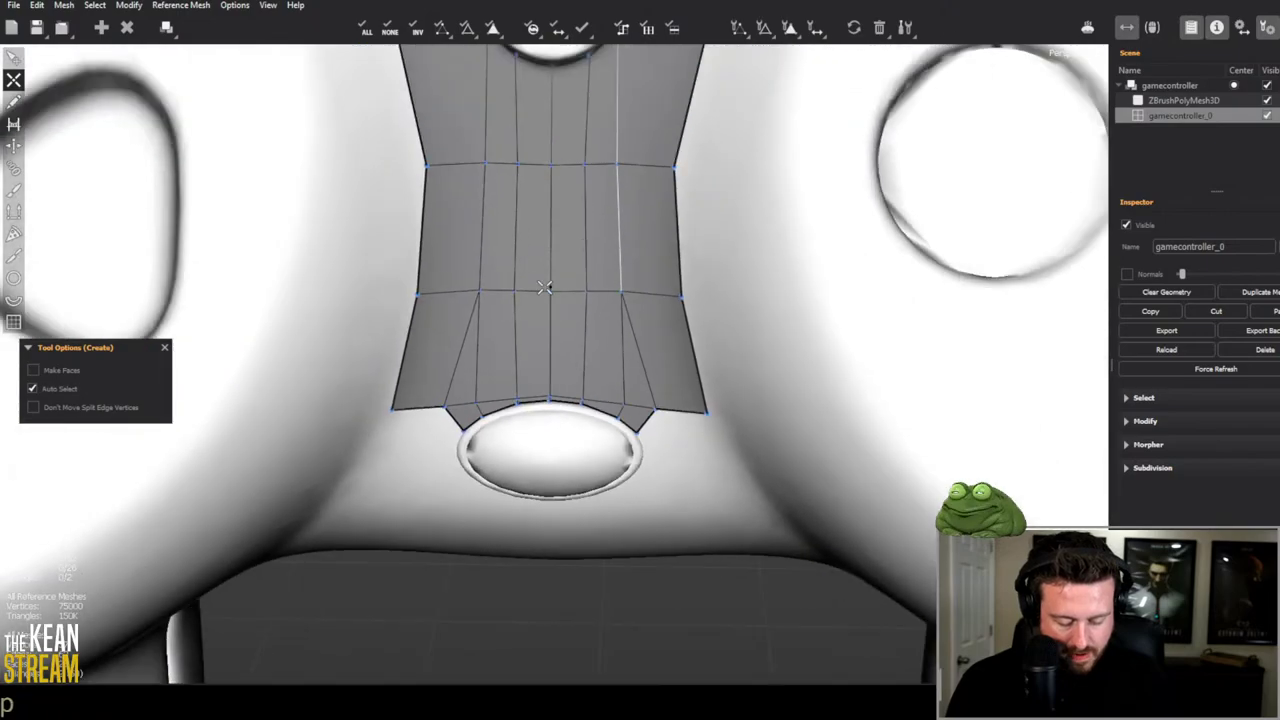
scroll(544, 287, "up", 3)
Step: Add mirrored faces beside the oval button extending outward
middle_click_drag(349, 380, 440, 322)
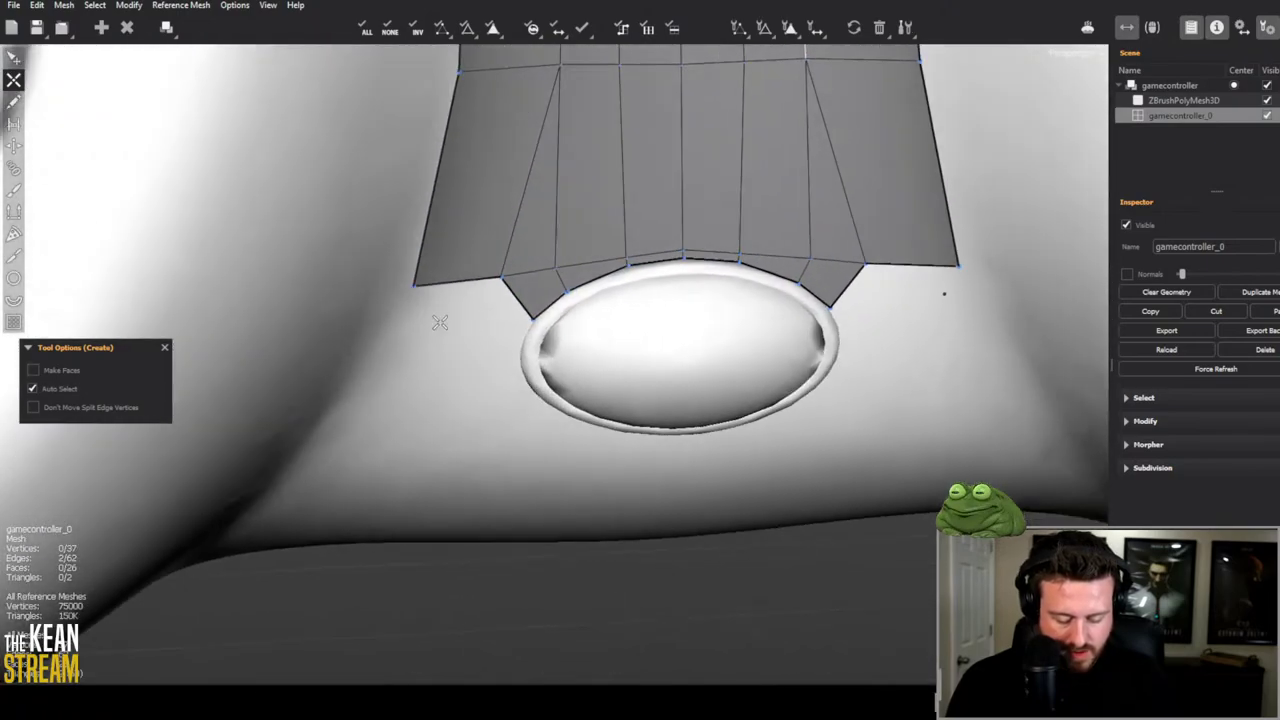
key("shift")
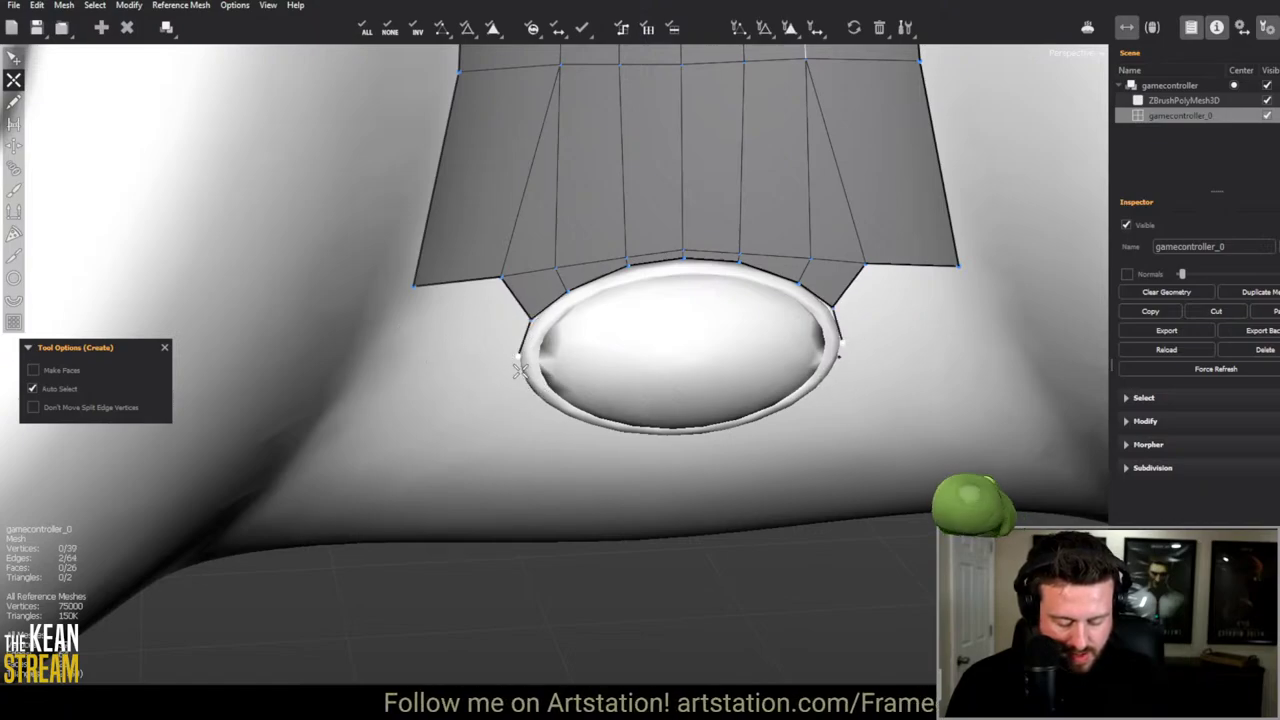
left_click(478, 360)
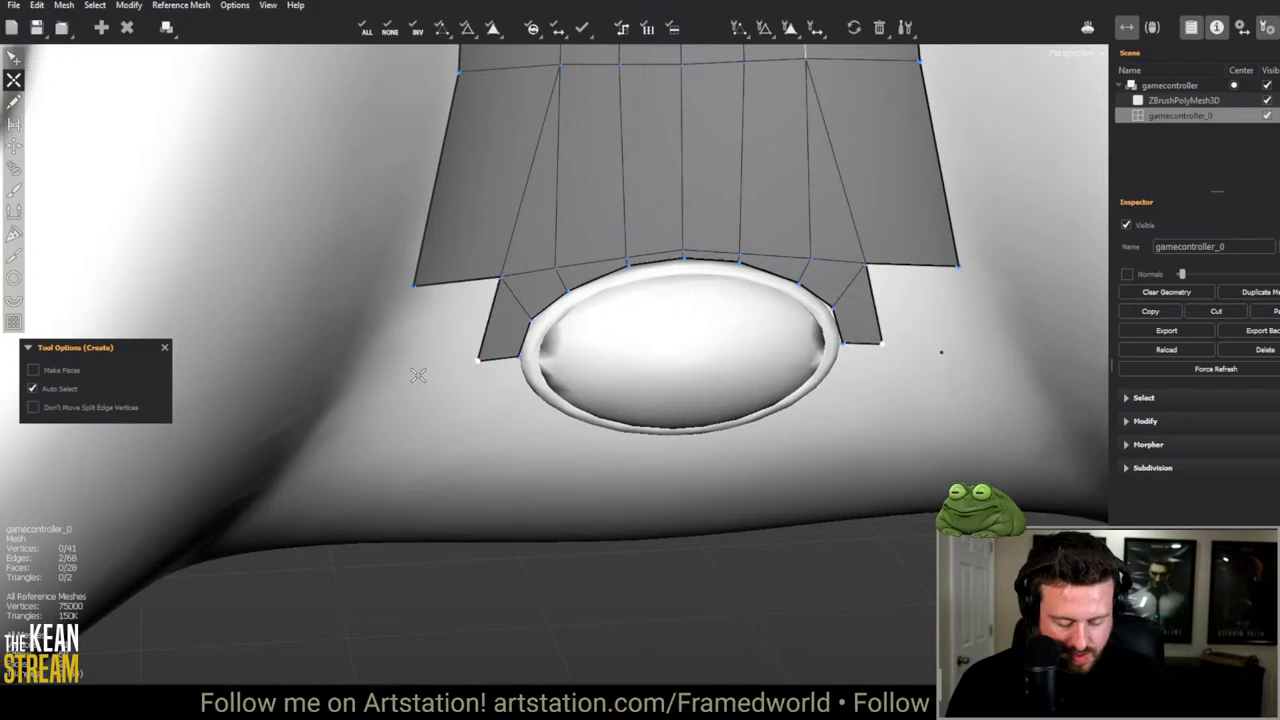
left_click(360, 372)
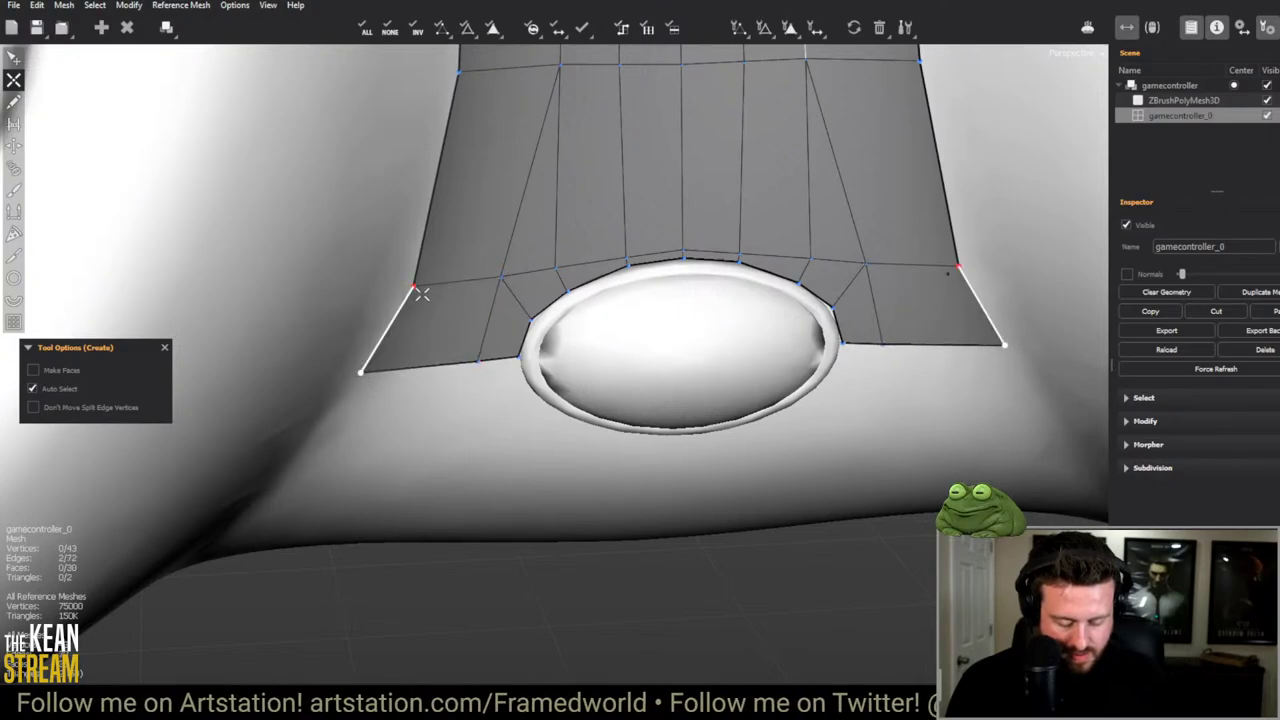
Step: Place a vertex beside the oval and close a quad against the ring
mouse_move(462, 392)
middle_mouse_down()
mouse_move(467, 303)
mouse_move(437, 277)
mouse_move(486, 129)
mouse_move(457, 251)
mouse_move(431, 209)
middle_mouse_up()
key("e")
key("c")
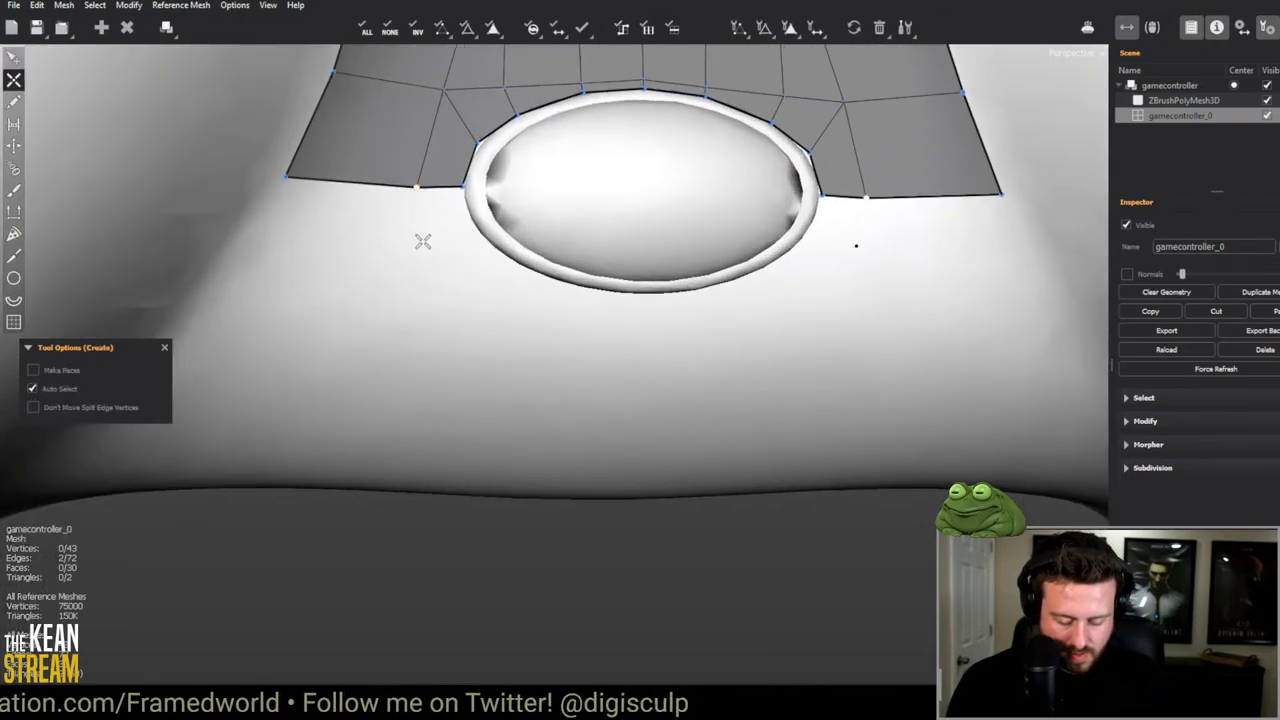
left_click(419, 270)
left_click(472, 229)
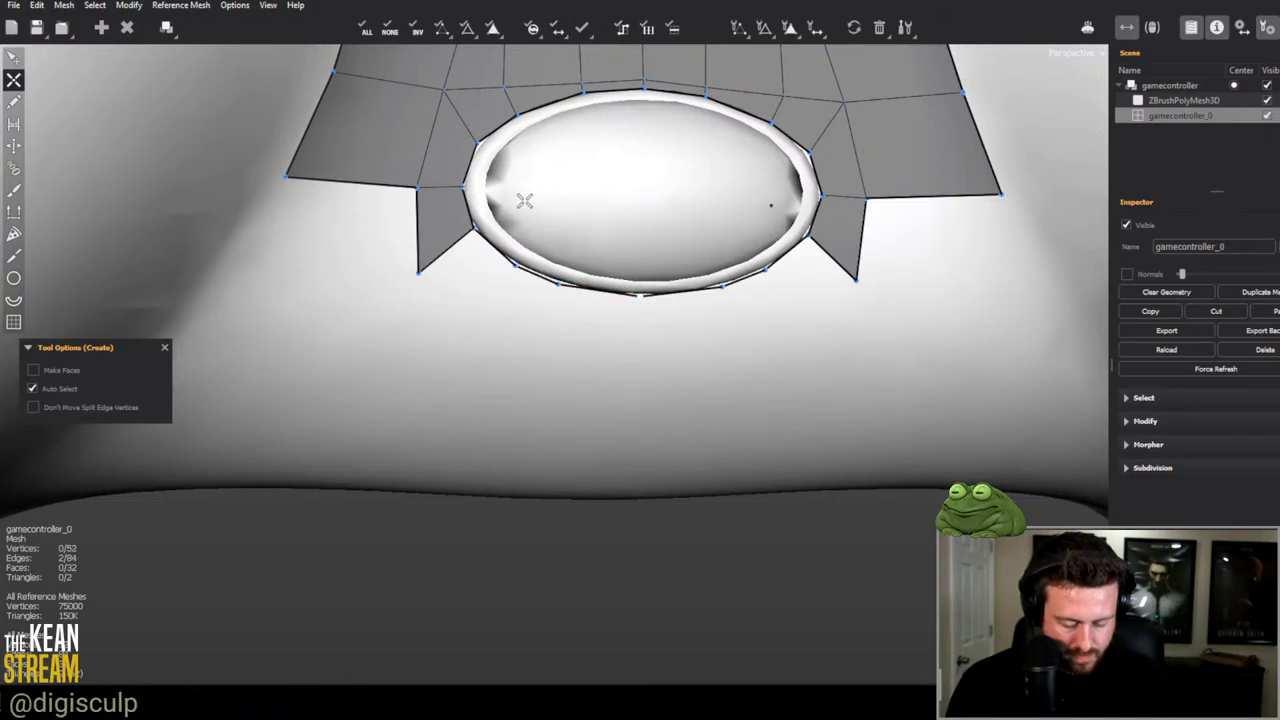
Step: Build a vertex chain below the ring and close the side quads
middle_click_drag(524, 201, 438, 139)
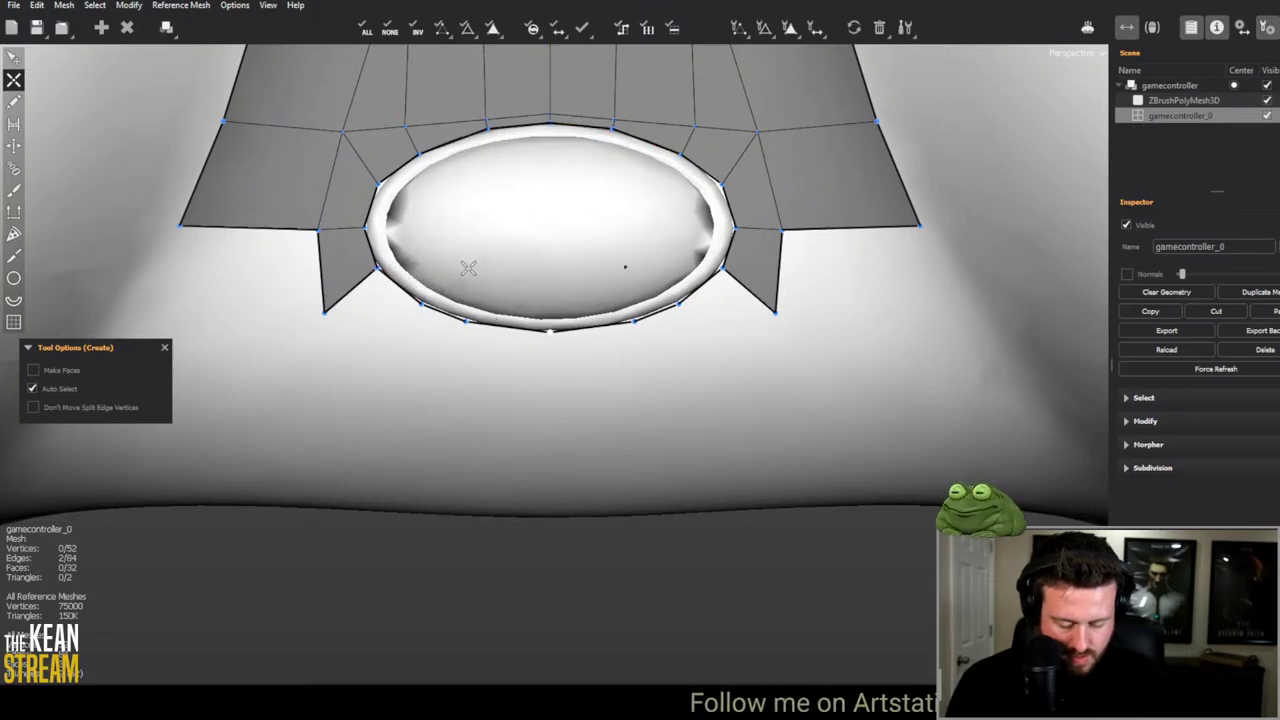
middle_click_drag(468, 268, 418, 364)
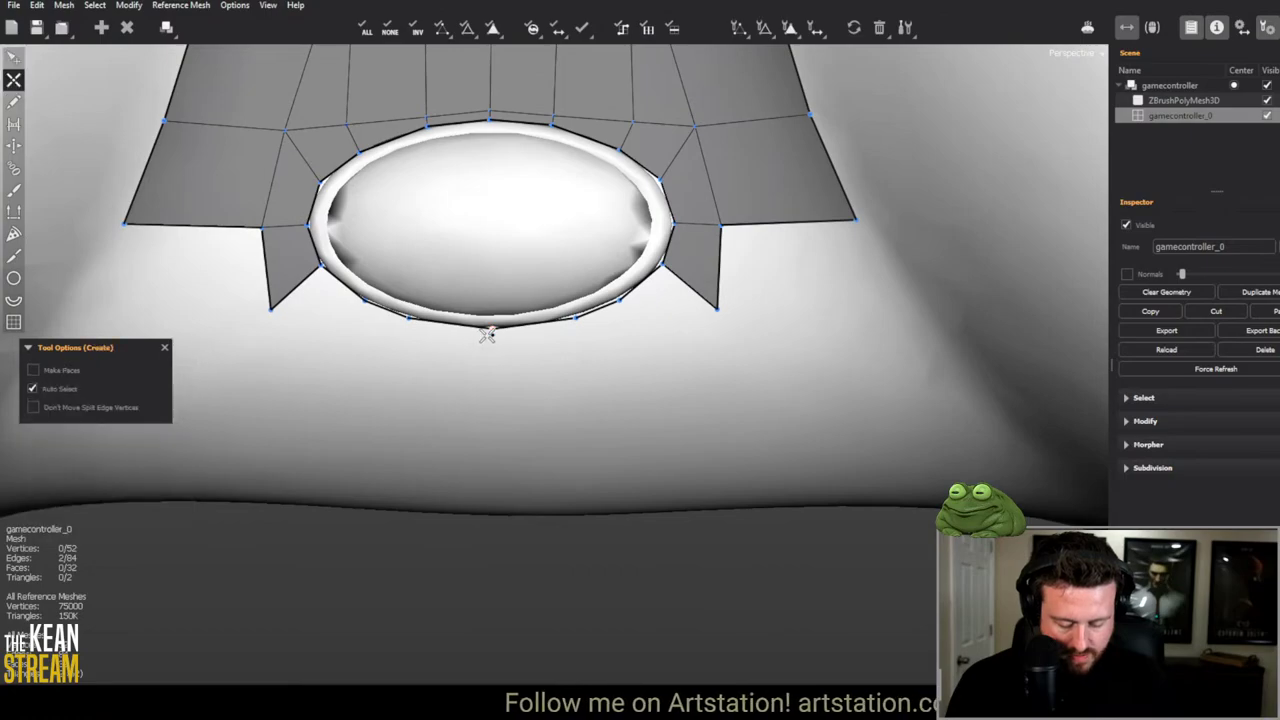
left_click(397, 356)
left_click(316, 345)
left_click(363, 303)
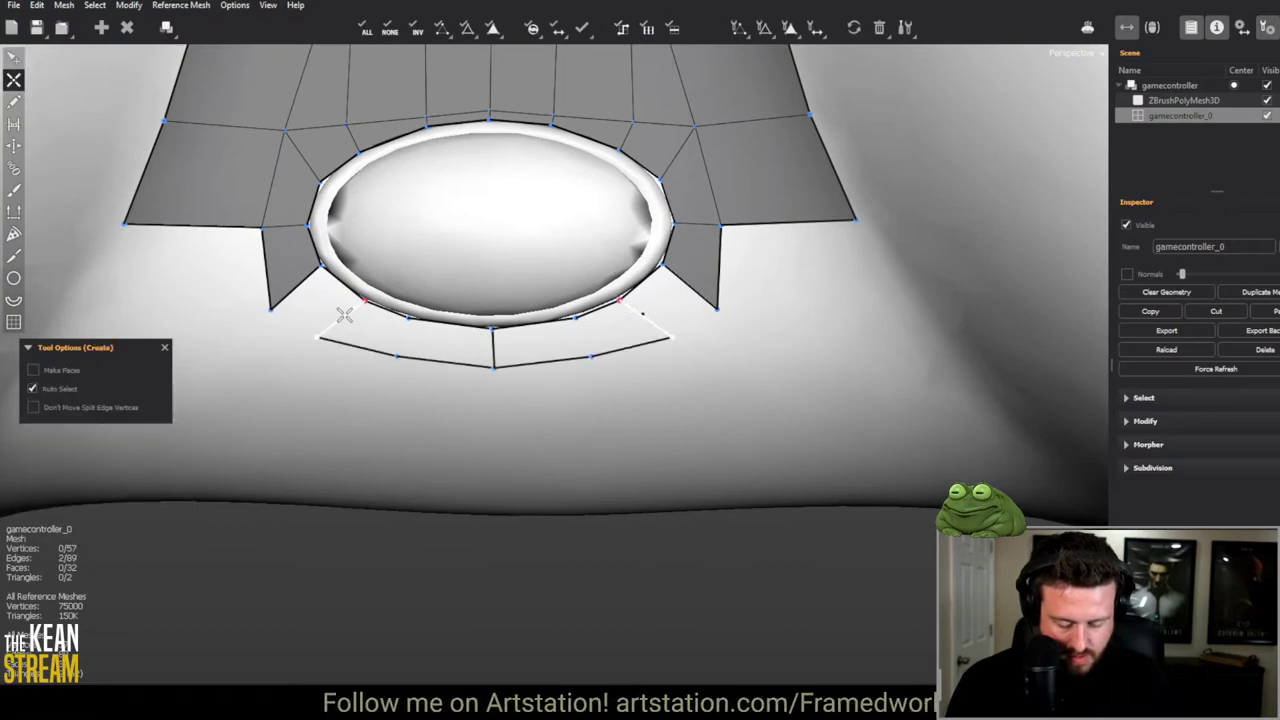
left_click(270, 310)
Step: Bridge the bottom strip under the oval button with faces
key("b")
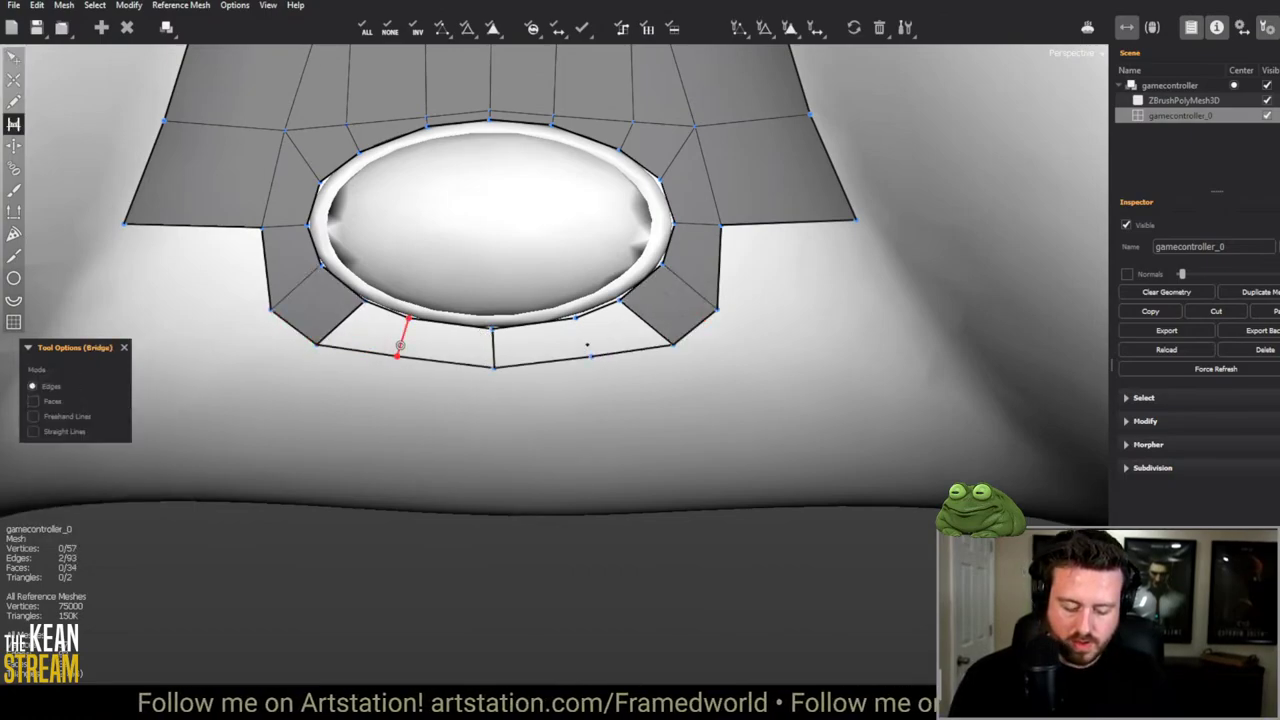
left_click_drag(400, 336, 535, 403)
key("q")
middle_click_drag(382, 475, 445, 444)
key("w")
middle_click_drag(257, 294, 443, 171)
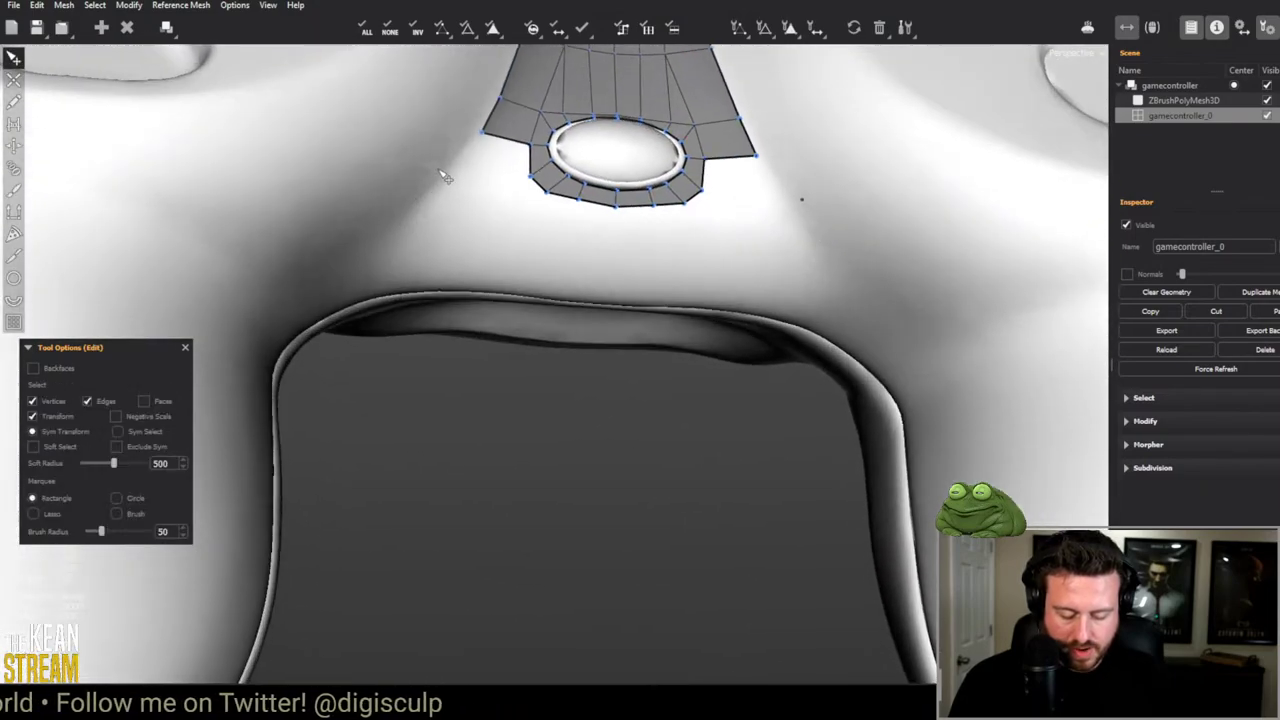
Step: Start the strip below the ring with mirrored wing quads and a centre vertex
left_click(426, 206)
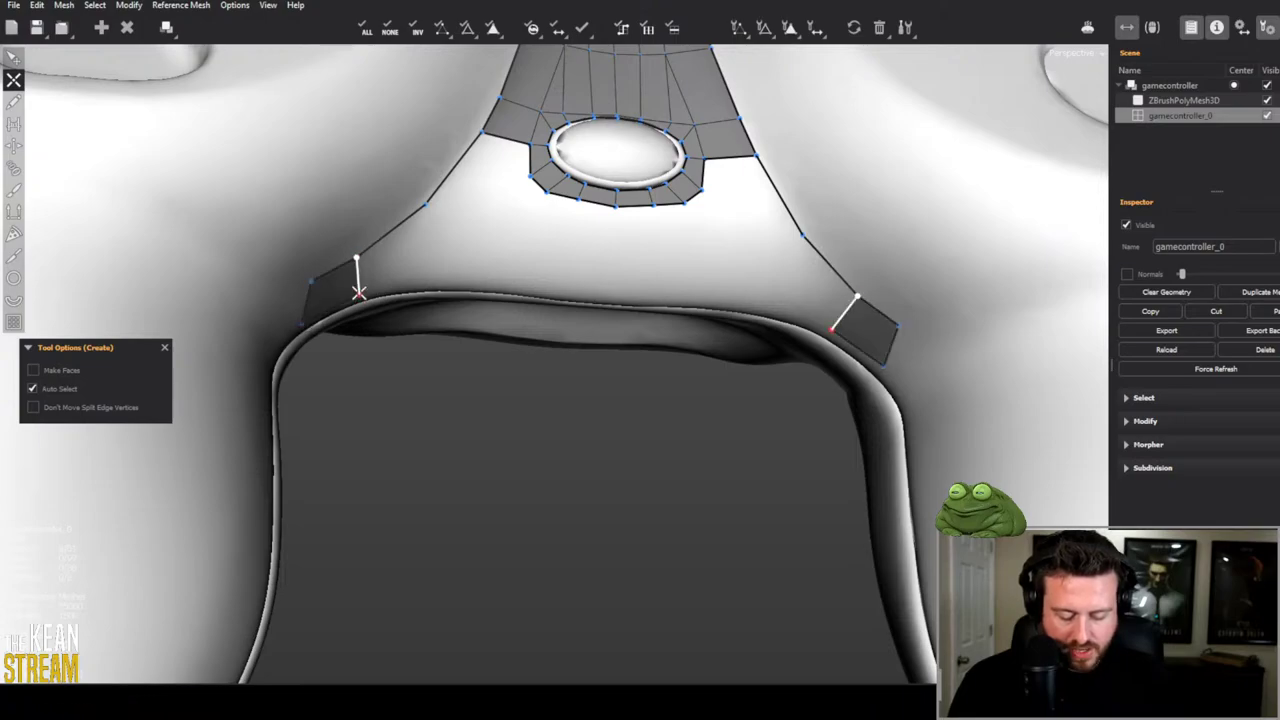
left_click(430, 272)
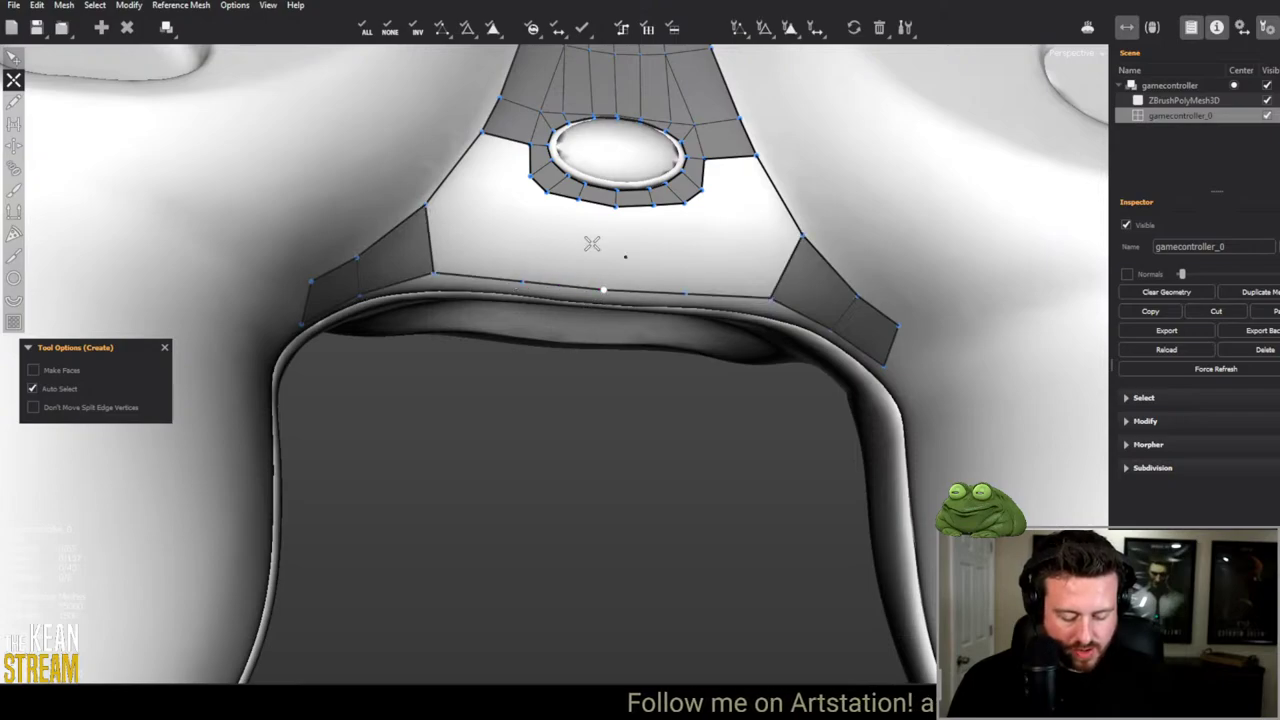
middle_click_drag(592, 243, 596, 283)
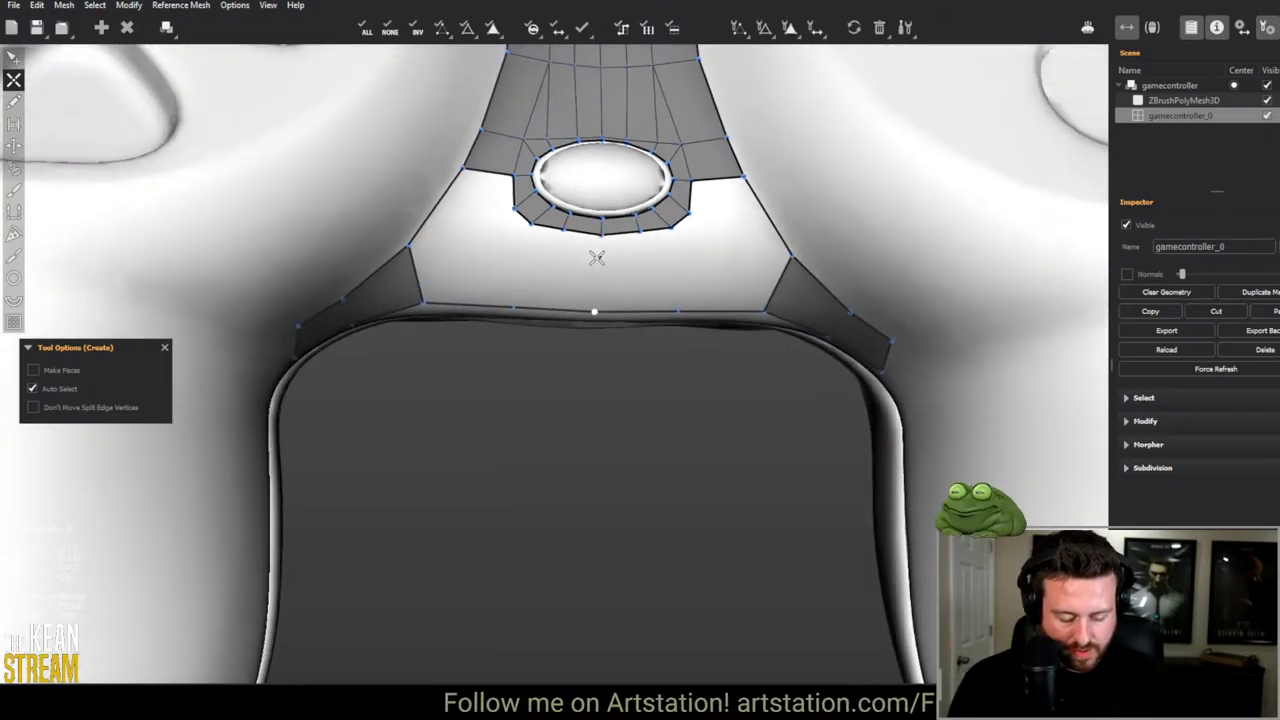
left_click(597, 272)
left_click(511, 270)
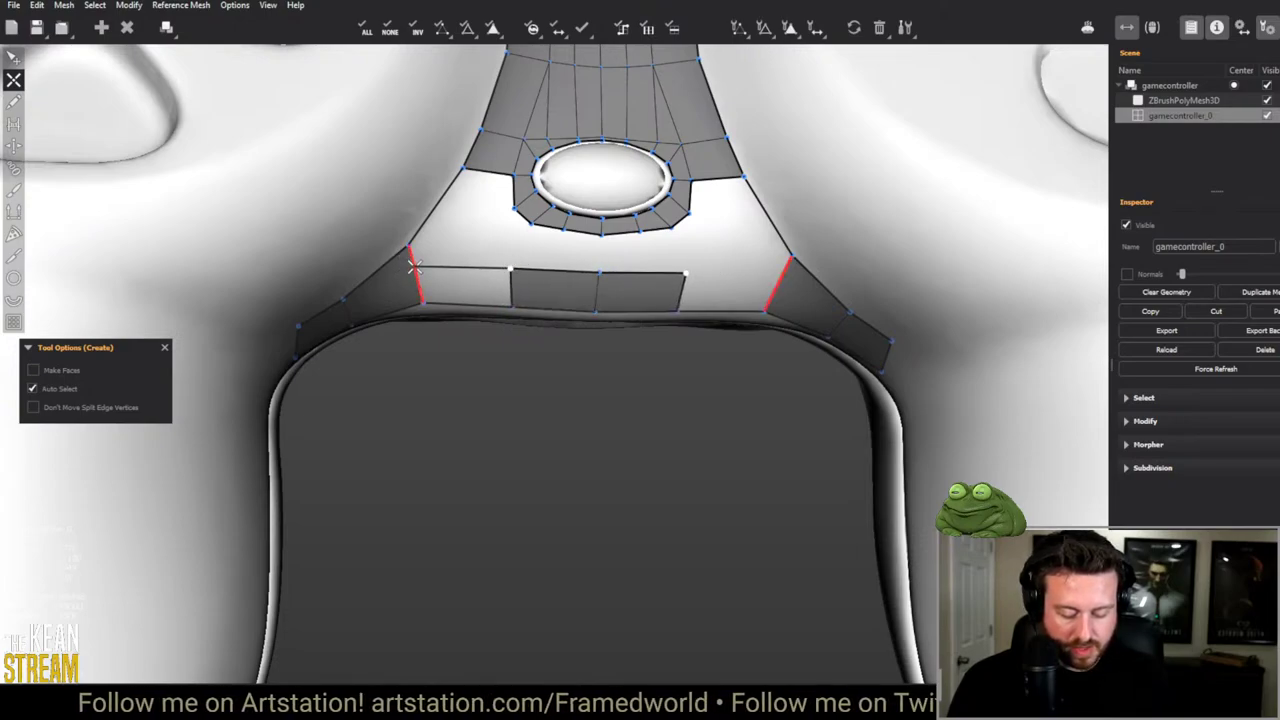
Step: Adjust the left wing's top vertex and join the wings to the centre strip
key("e")
key("c")
key("e")
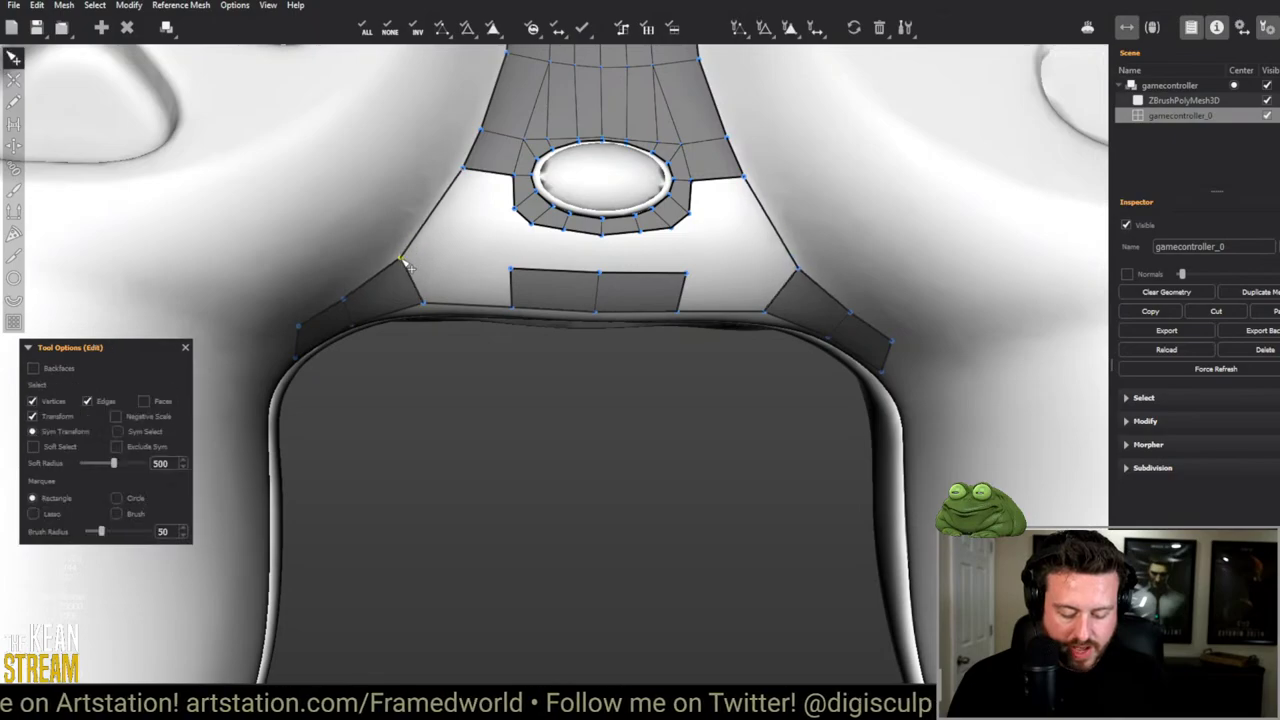
left_click_drag(408, 247, 398, 268)
key("c")
left_click(396, 266)
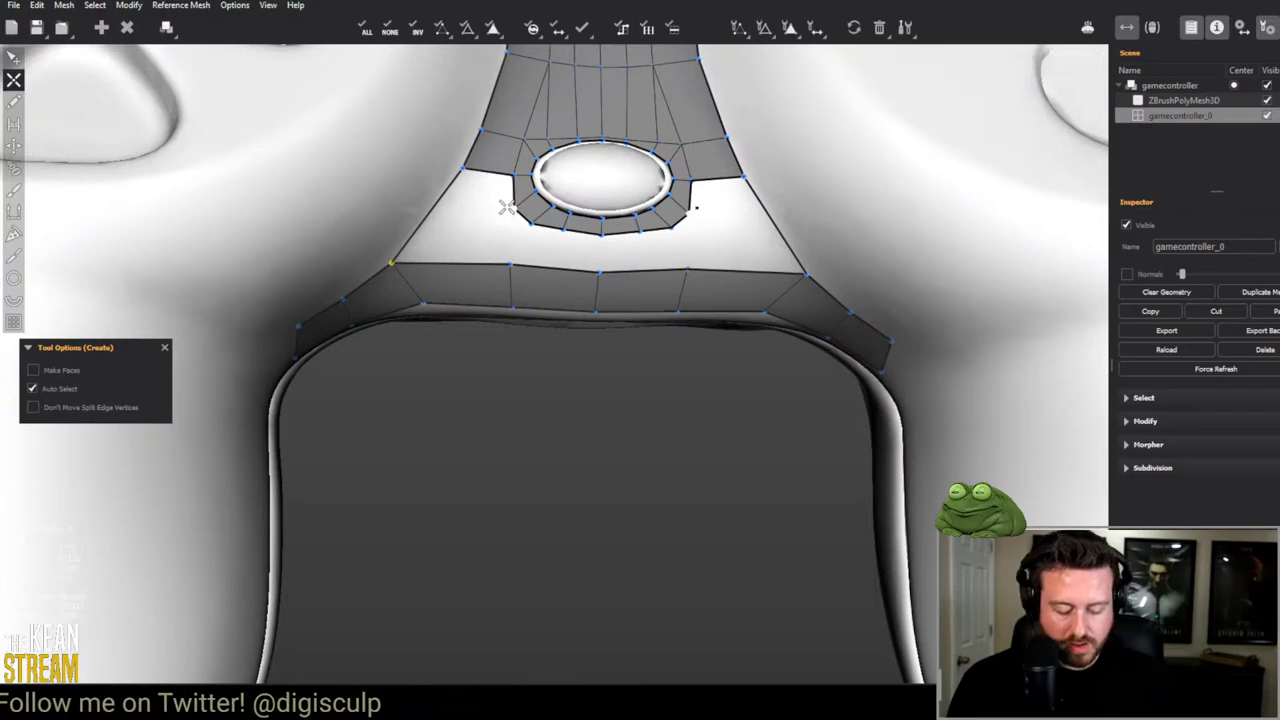
Step: Fill the gaps beside the ring's lower row and split the middle upper face
middle_click_drag(520, 298, 475, 266)
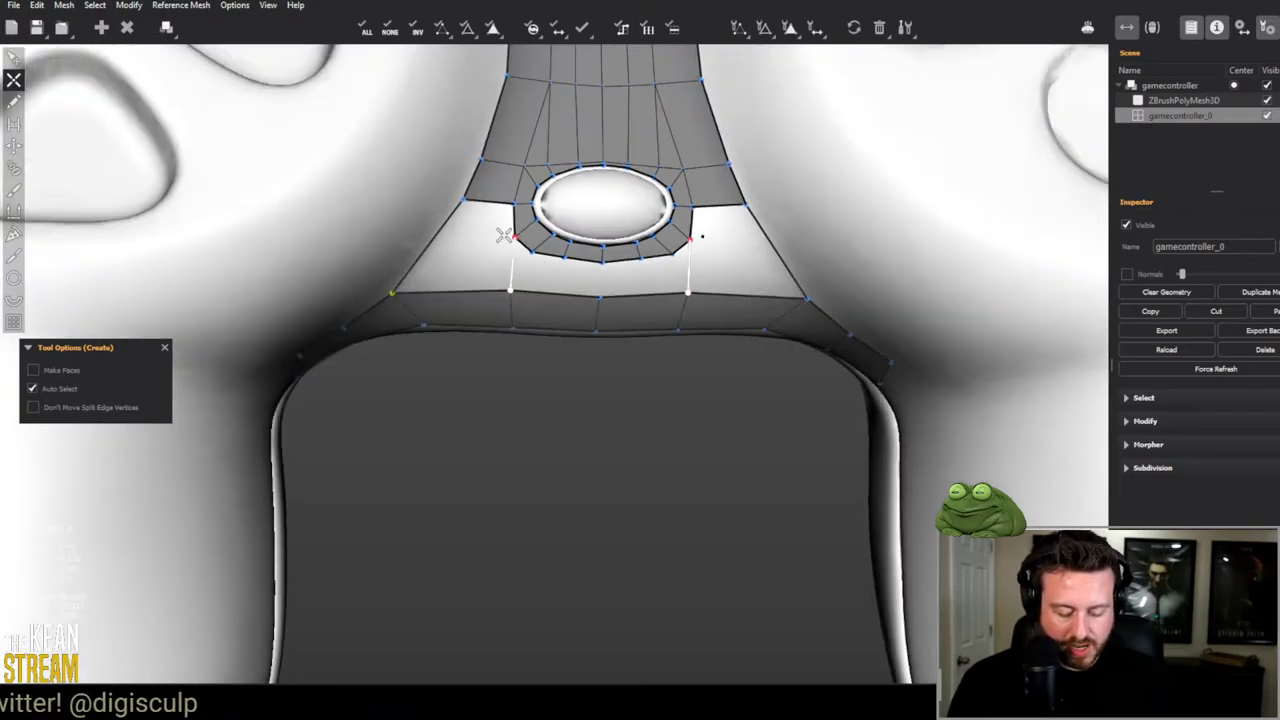
left_click(434, 239)
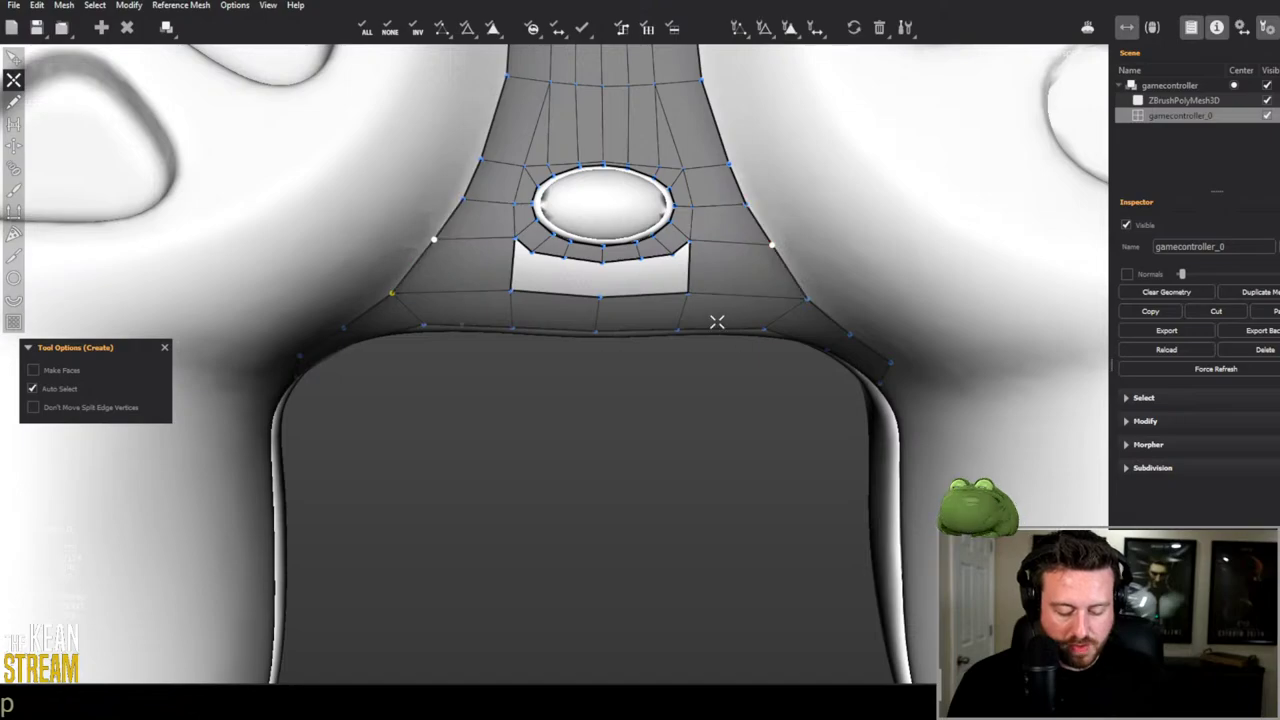
middle_click_drag(717, 321, 497, 245)
key("e")
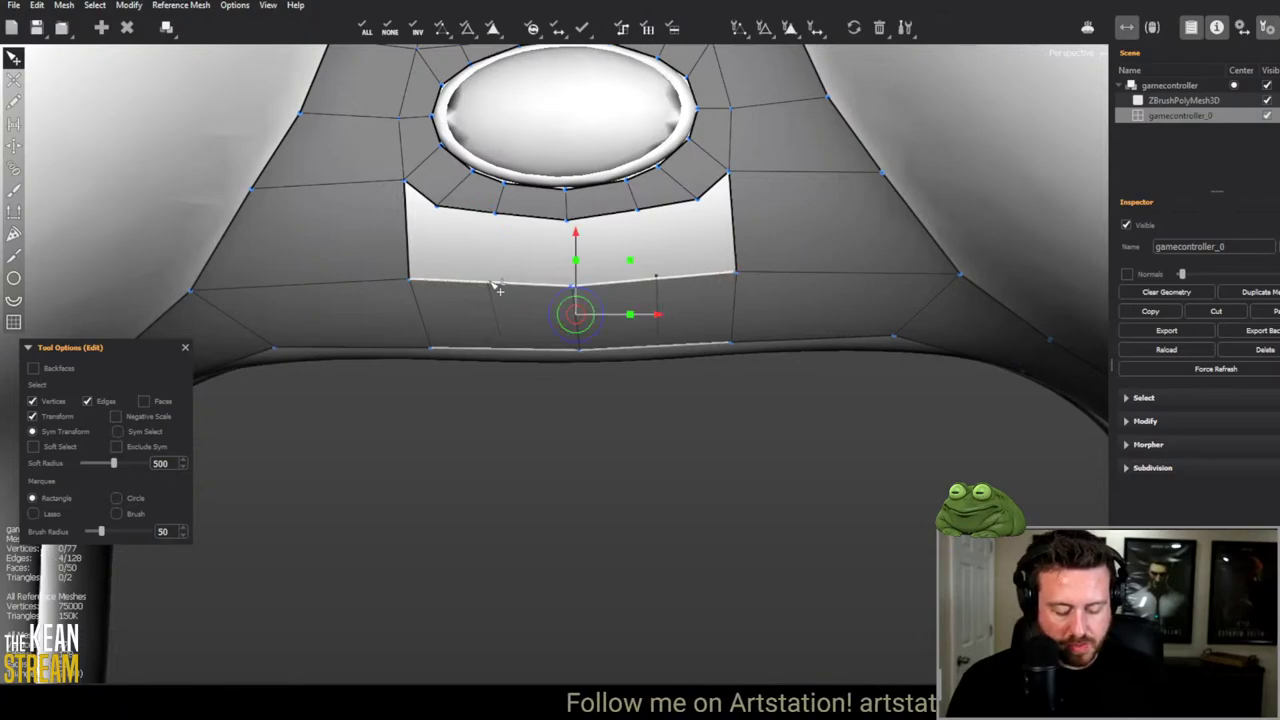
key("c")
left_click(574, 285)
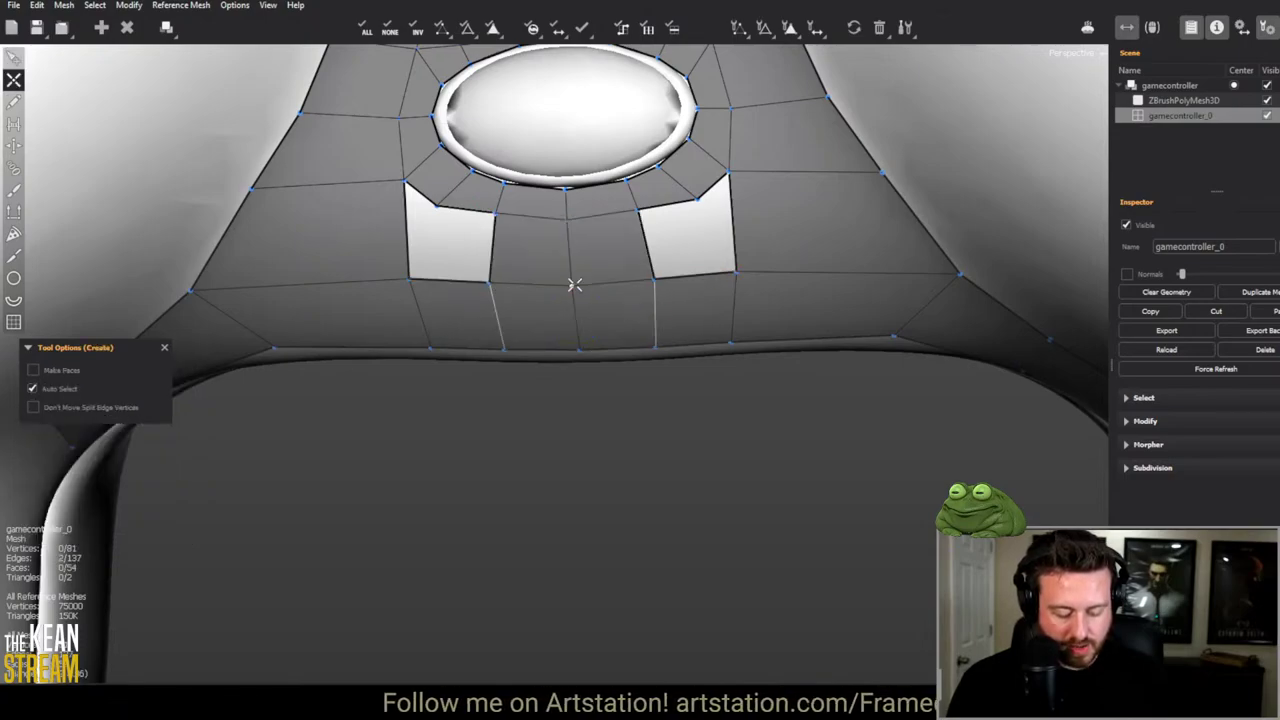
left_click(408, 280)
left_click(425, 213)
middle_click_drag(425, 213, 443, 349)
Step: Add a new centre quad below the centre edge
key("e")
middle_click_drag(537, 414, 600, 250)
key("c")
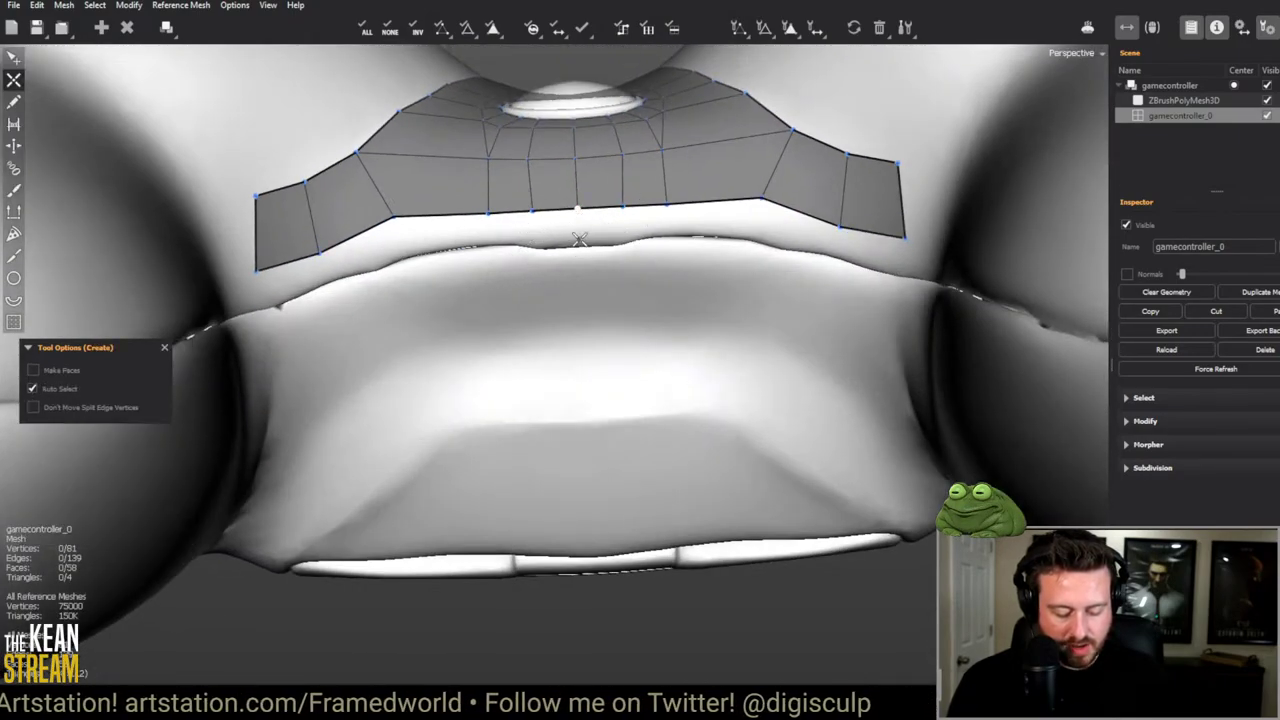
left_click(579, 245)
left_click(527, 247)
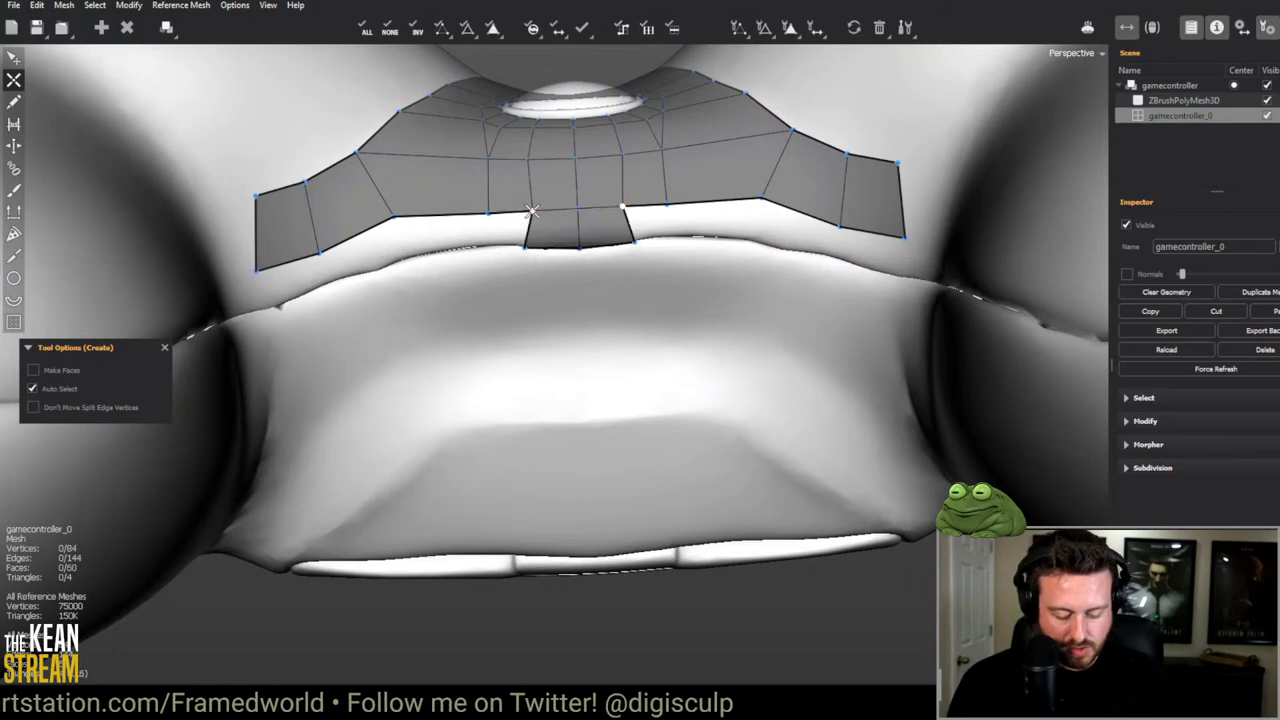
Step: Add mirrored quads stepping down-left to close the lower corners
left_click(488, 247)
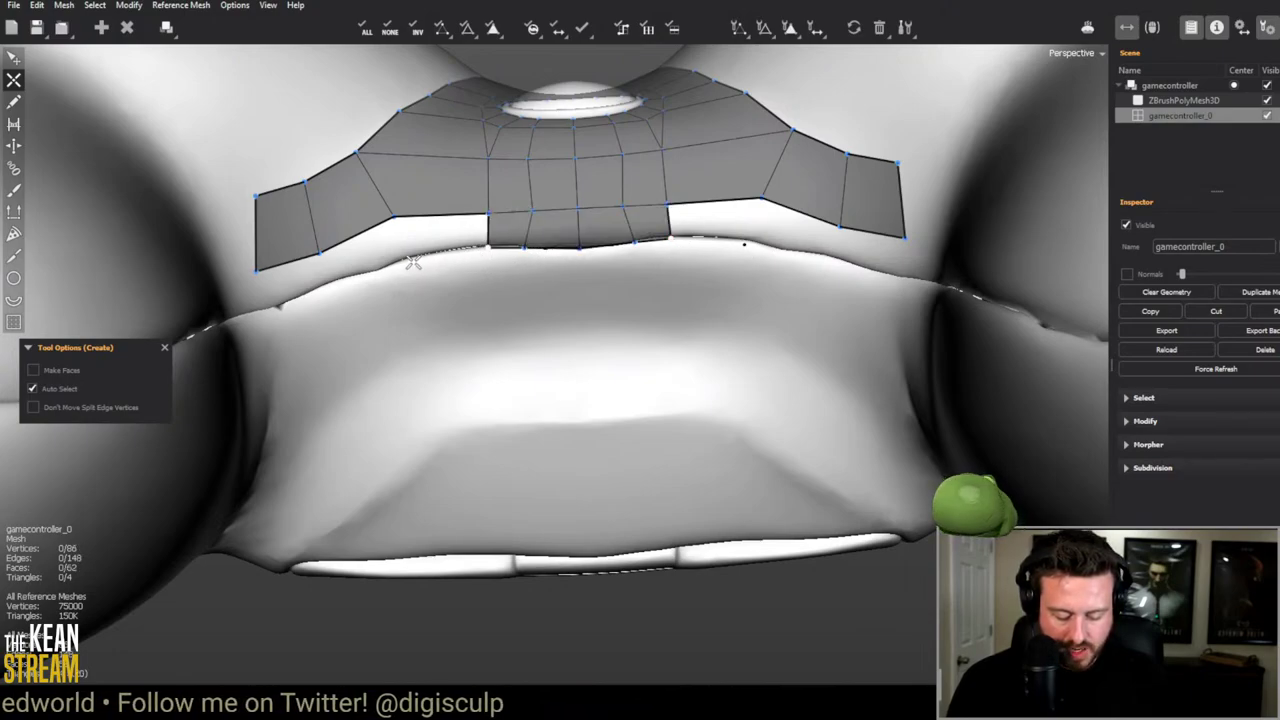
left_click(412, 258)
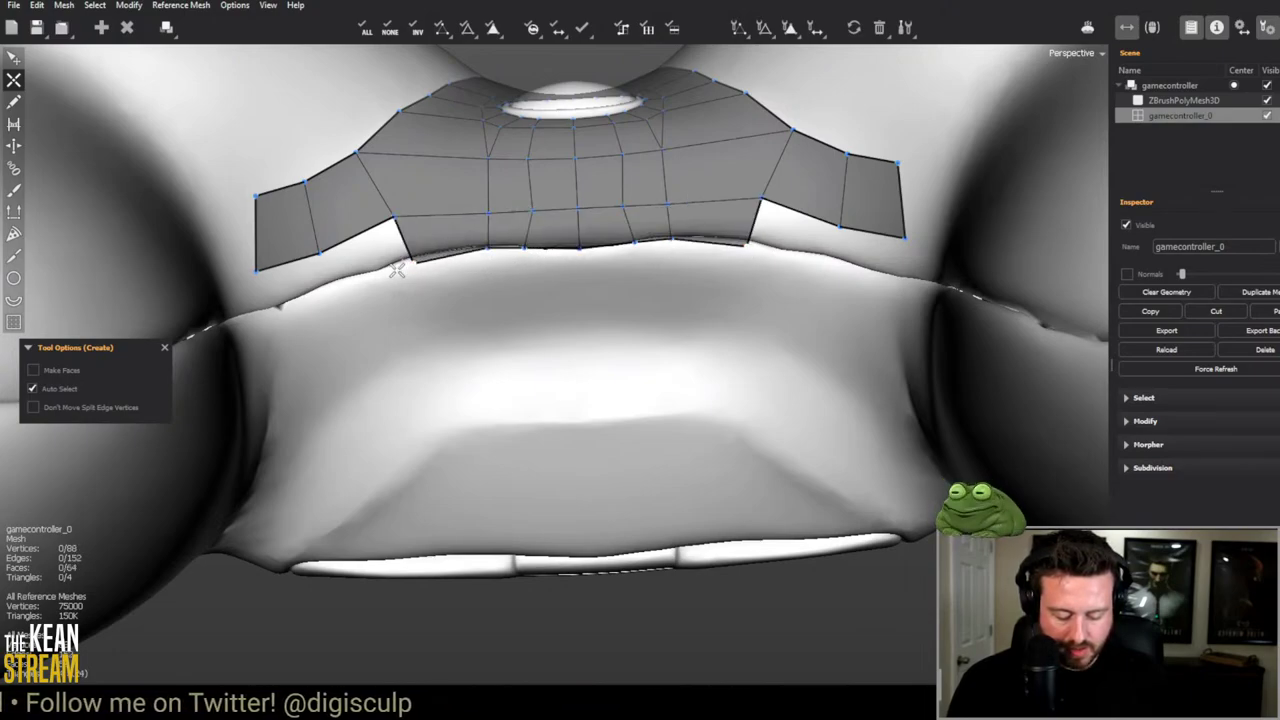
left_click(335, 286)
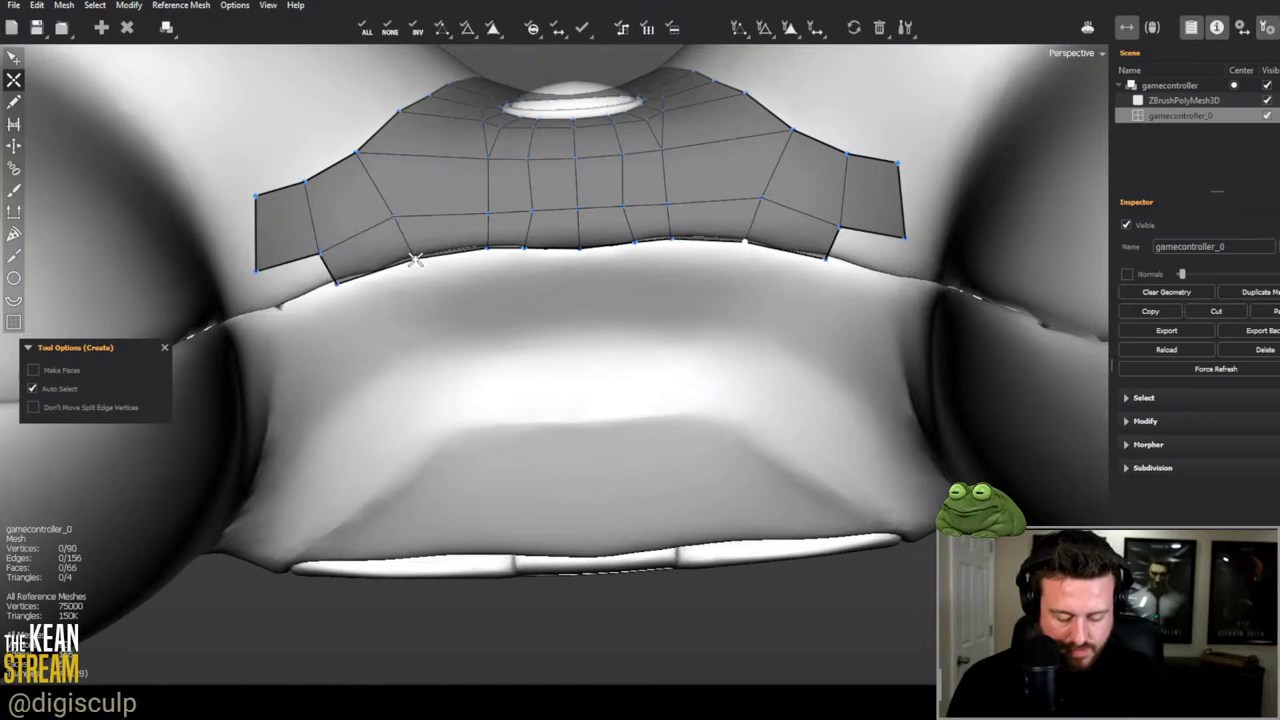
left_click(260, 275)
scroll(450, 400, "down", 6)
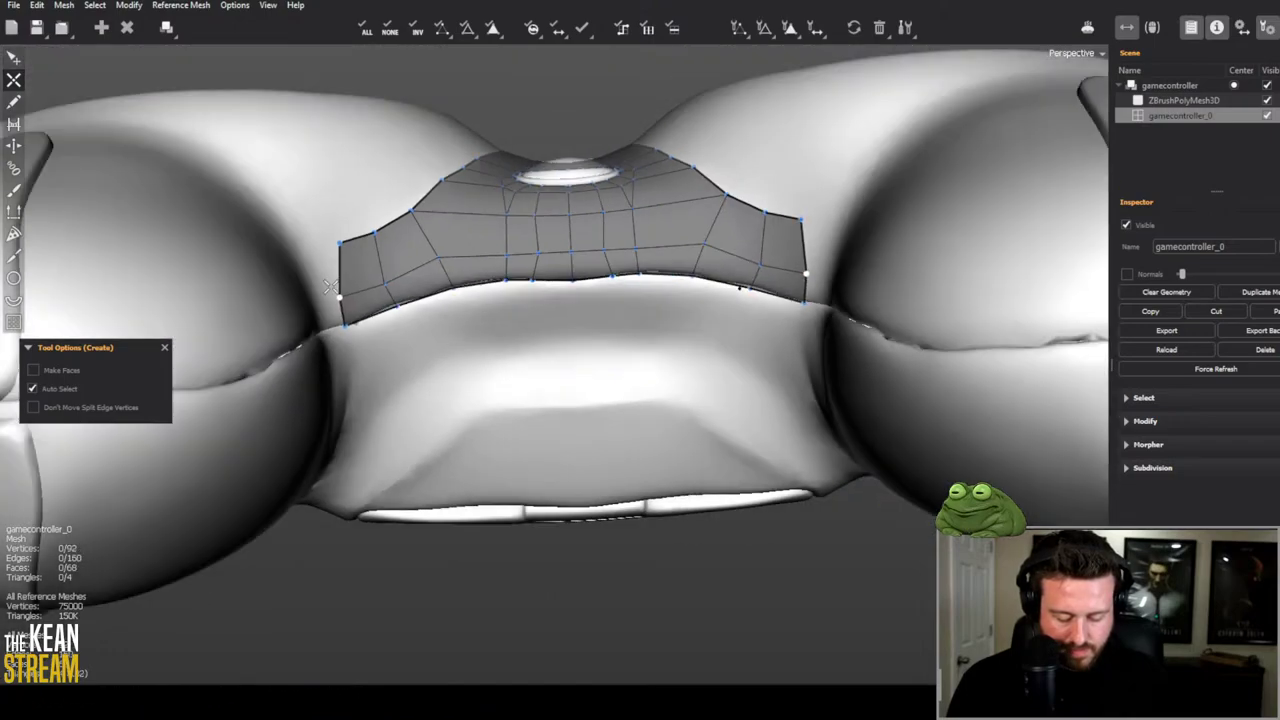
scroll(503, 449, "up", 4)
scroll(510, 470, "down", 4)
Step: Close mirrored faces across the oval button with upper, lower and centre vertices
key("q")
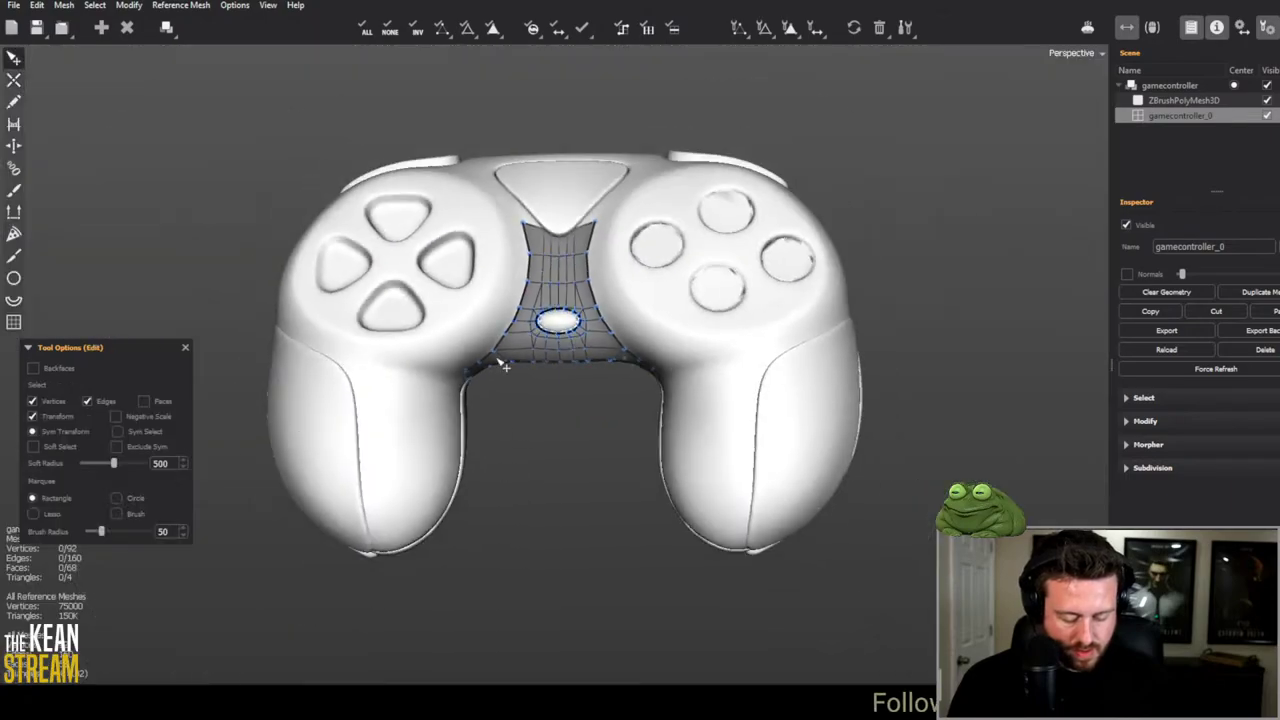
scroll(428, 363, "up", 6)
scroll(432, 365, "down", 3)
scroll(432, 365, "up", 3)
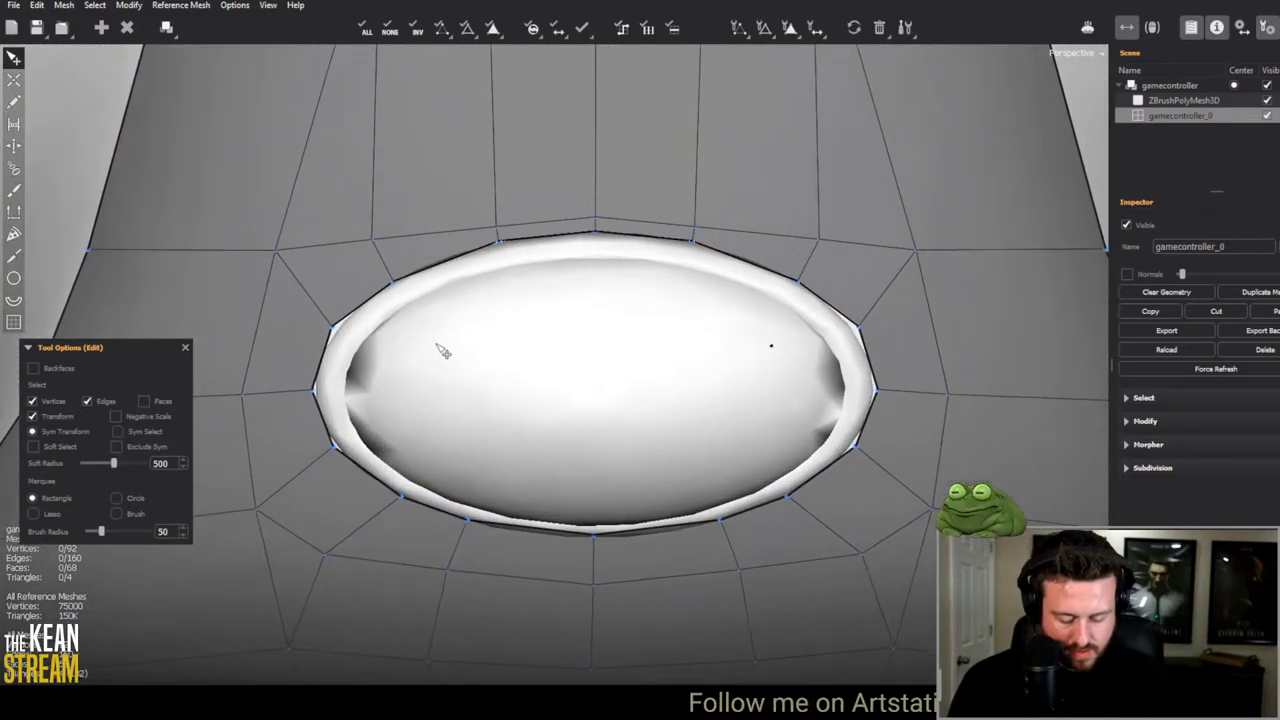
key("w")
left_click(486, 364)
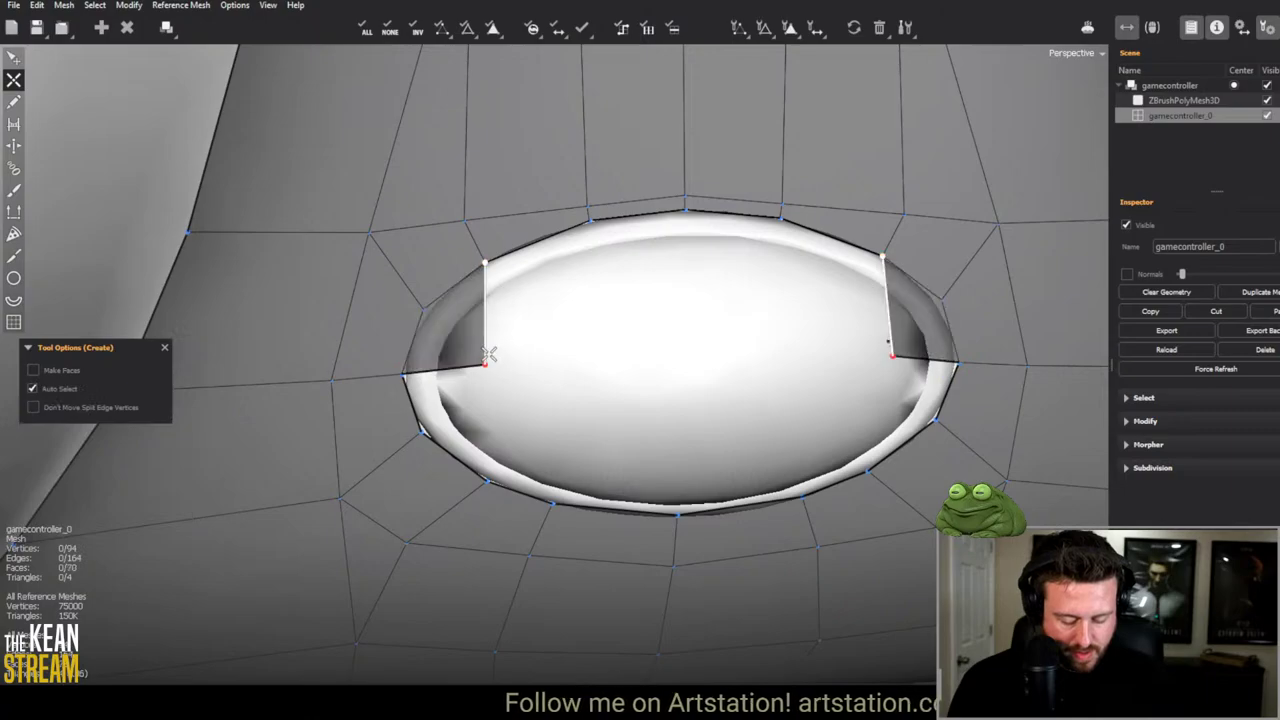
left_click(486, 480)
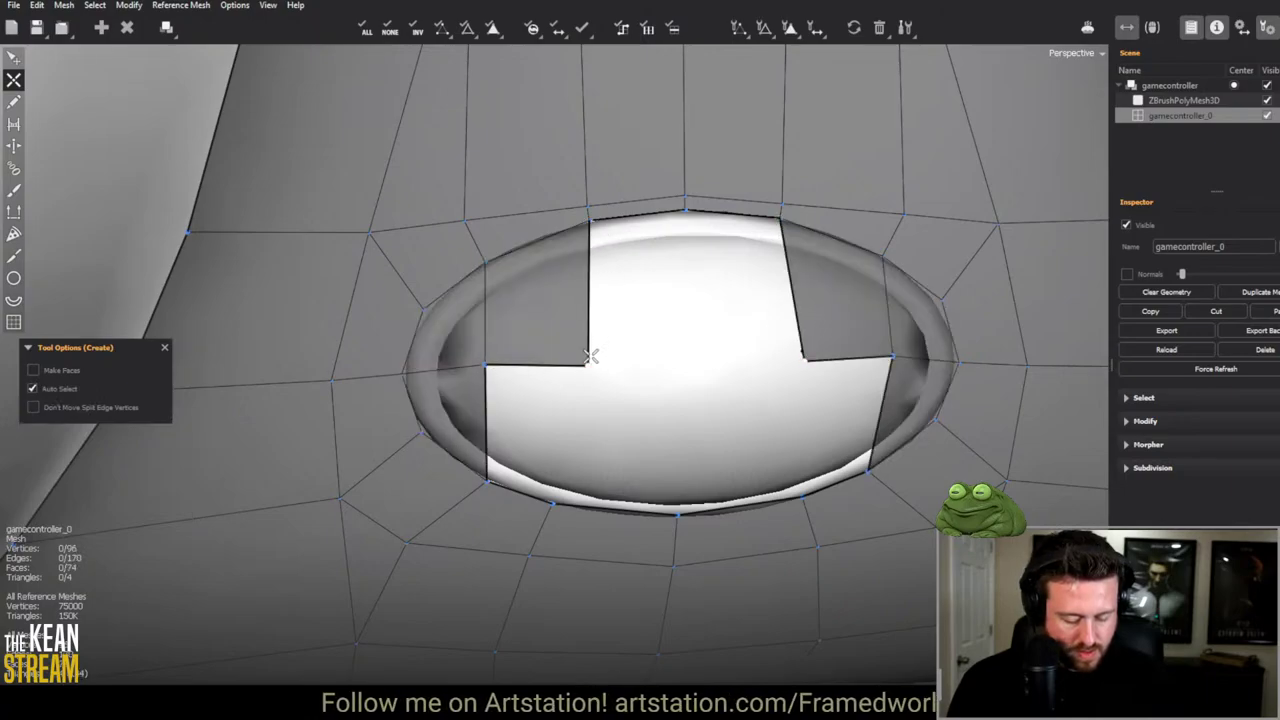
left_click(694, 400)
middle_click_drag(694, 400, 586, 300)
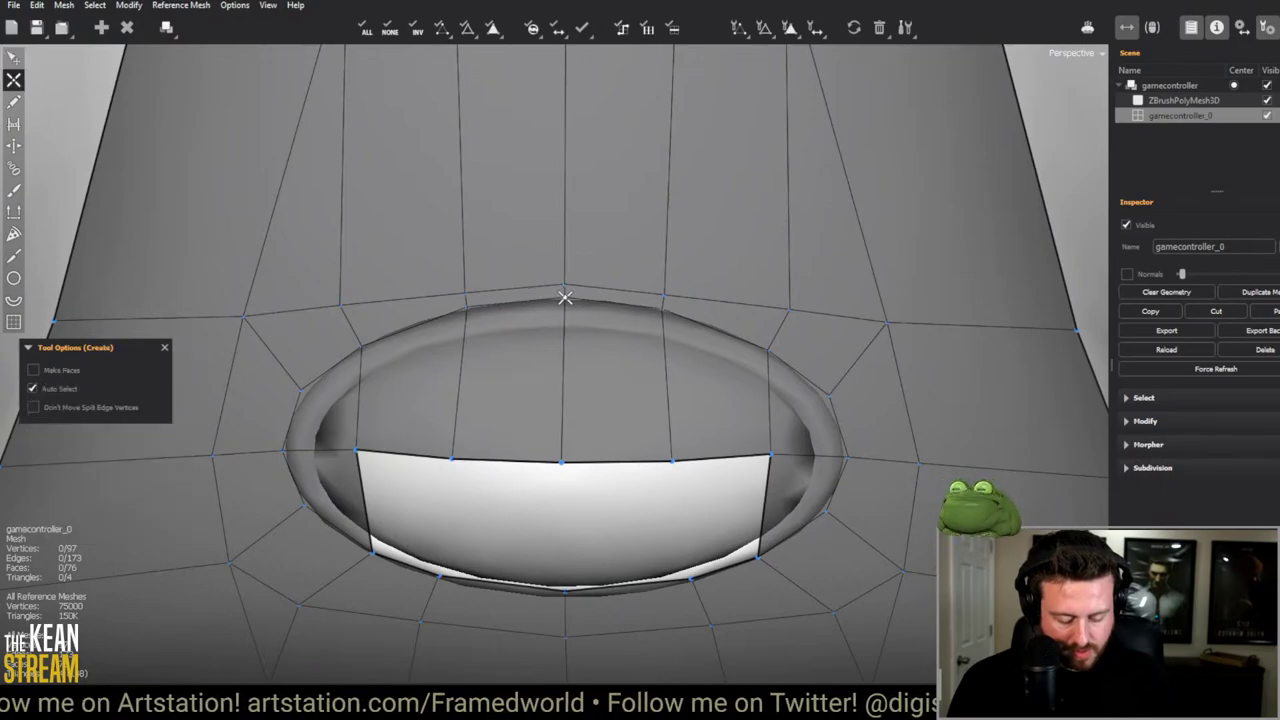
Step: Split the oval button's top face into columns with vertical edges matching the surrounding mesh
key("q")
left_click(565, 298)
middle_click_drag(583, 378, 560, 214)
key("q")
left_click(555, 305)
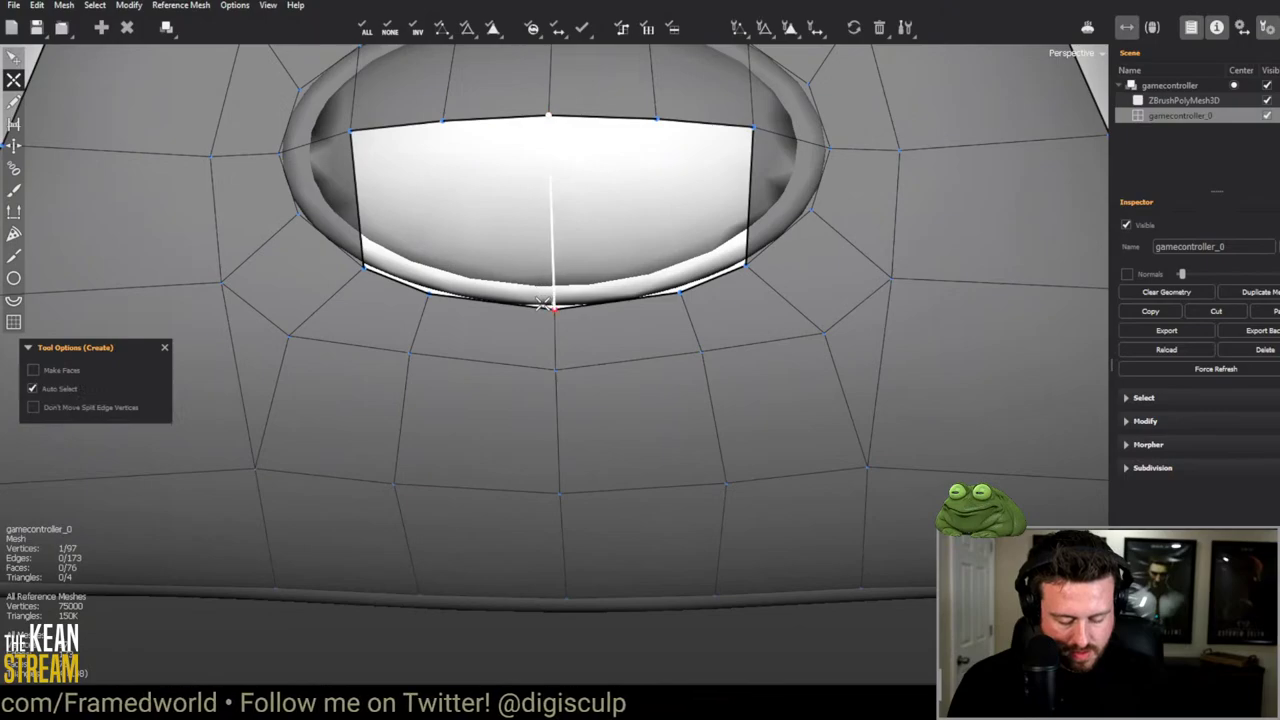
left_click(680, 291)
left_click(656, 119)
left_click(430, 295)
left_click(441, 121)
scroll(540, 362, "down", 5)
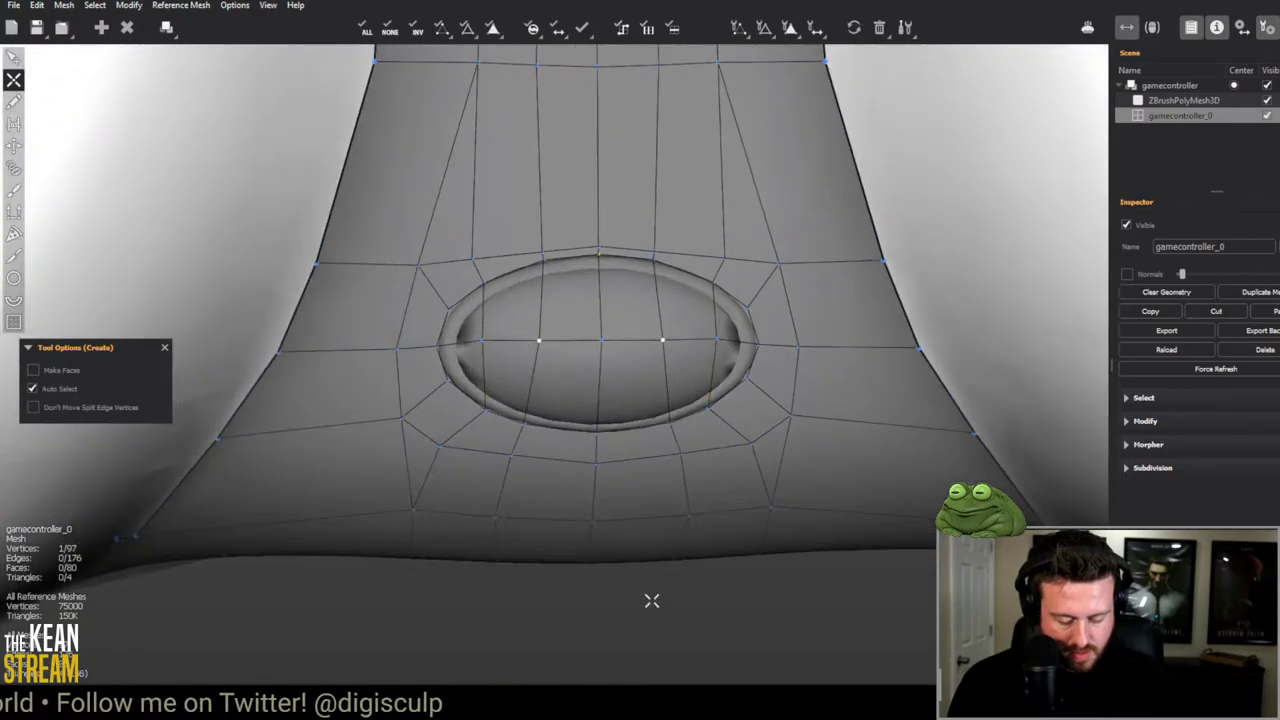
Step: Orbit to a front view of the controller and inspect the neck strip's top
key("q")
scroll(466, 380, "up", 5)
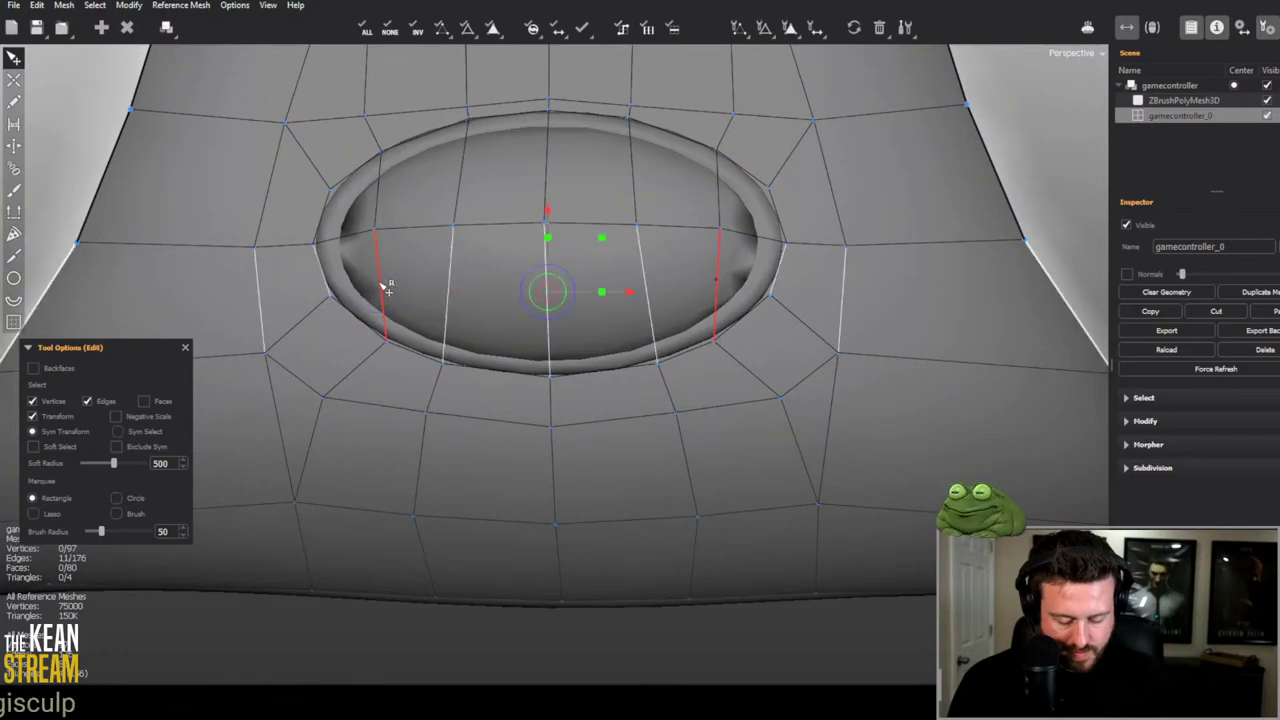
key("w")
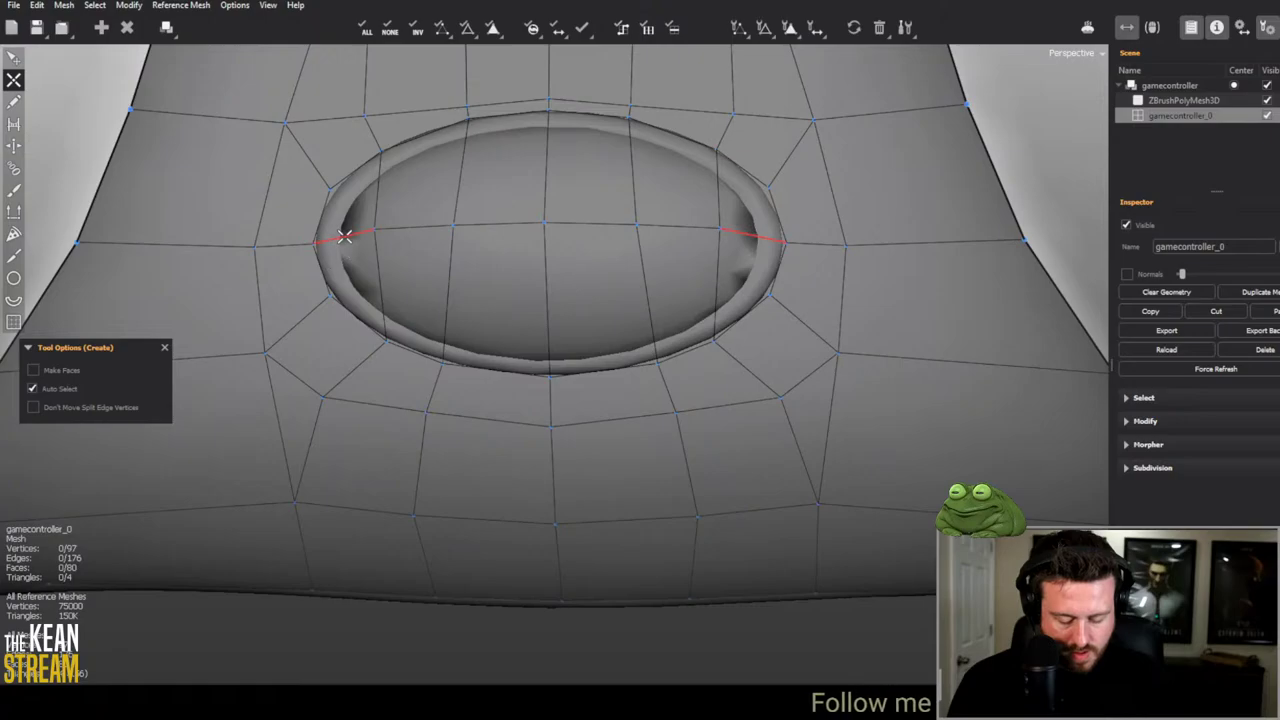
scroll(417, 349, "down", 5)
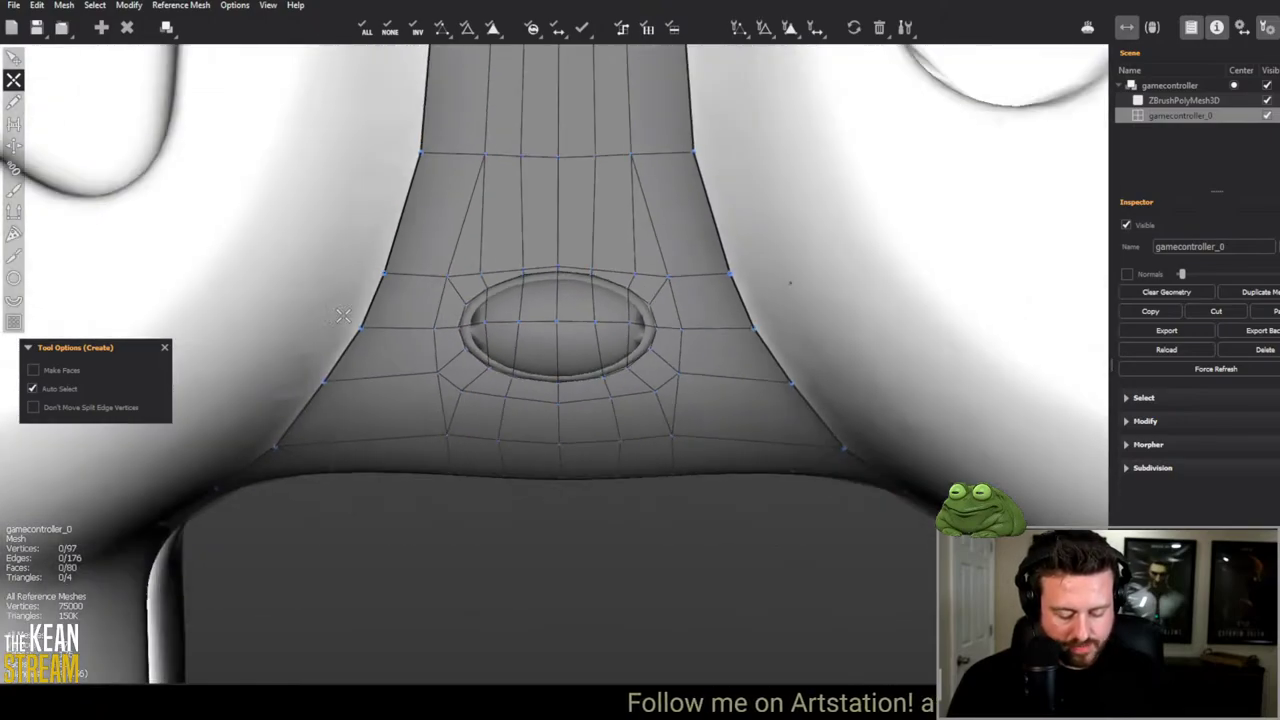
key("q")
middle_click_drag(634, 554, 510, 322)
scroll(510, 322, "up", 5)
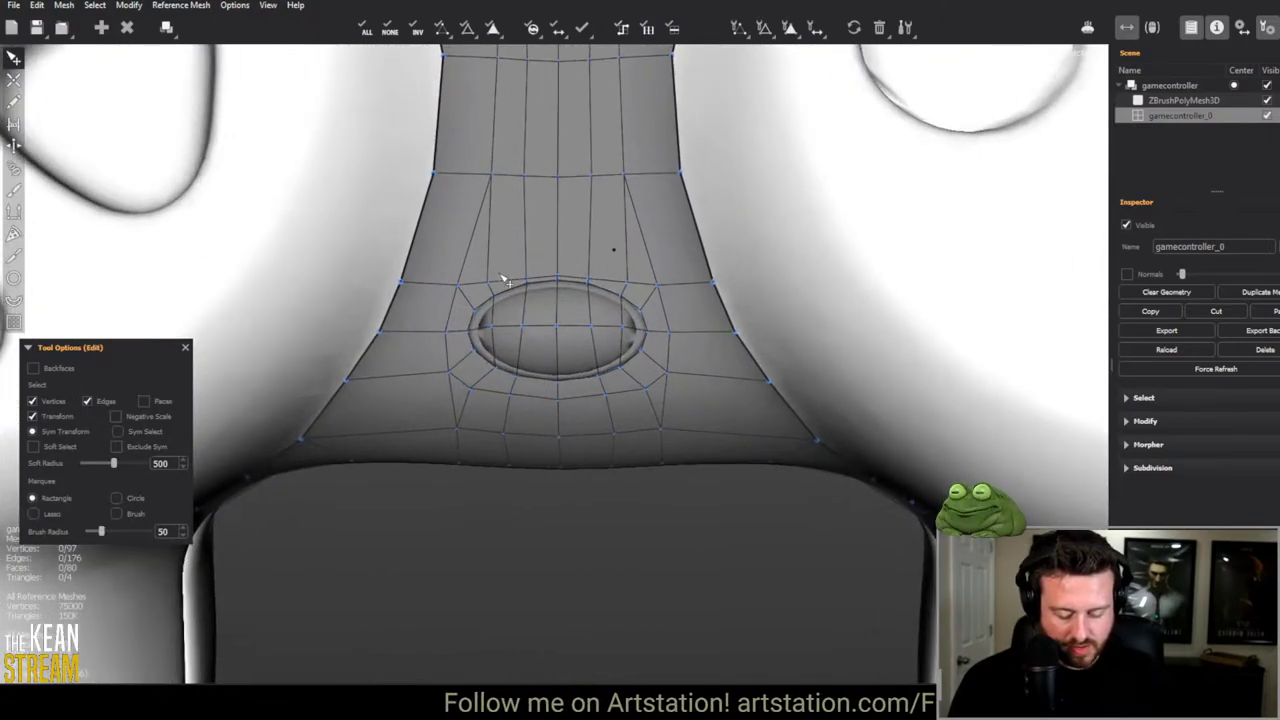
scroll(503, 277, "up", 2)
scroll(592, 351, "down", 5)
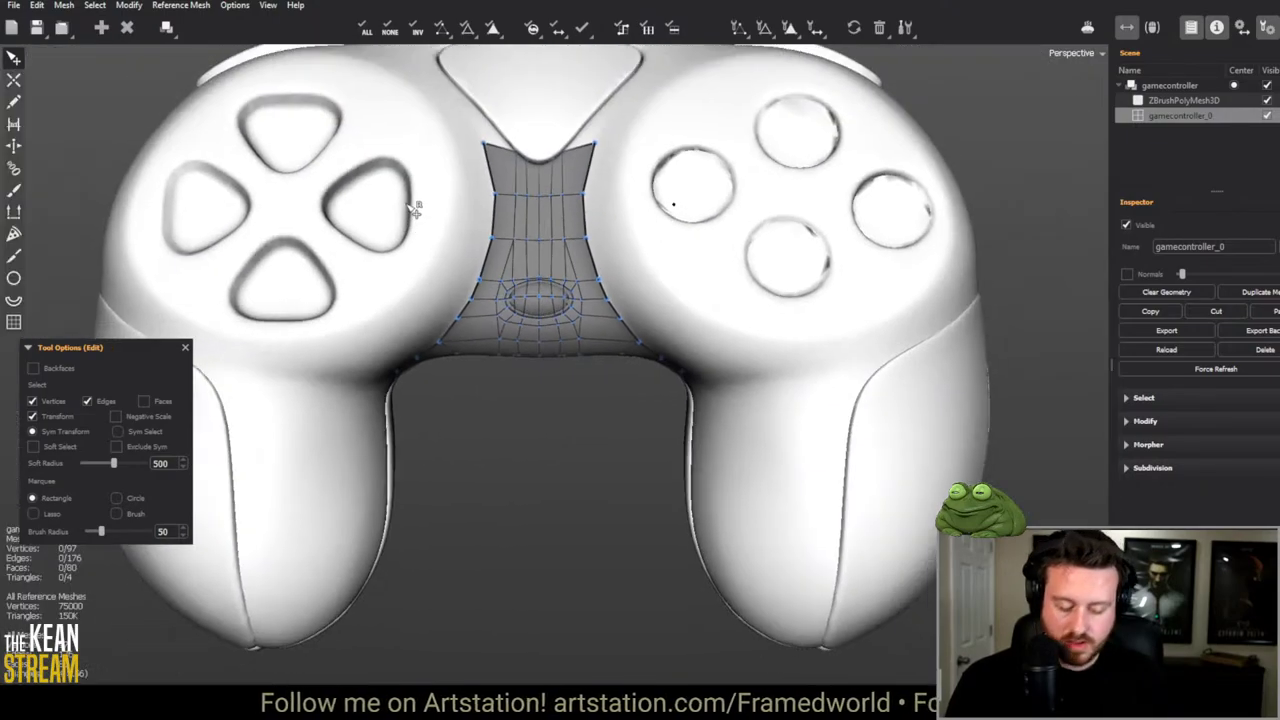
middle_click_drag(414, 206, 366, 417)
scroll(490, 298, "up", 6)
middle_click_drag(490, 298, 566, 349)
Step: Add mirrored vertices above the strip and fill quads on both sides to the triangle hole's edge
key("w")
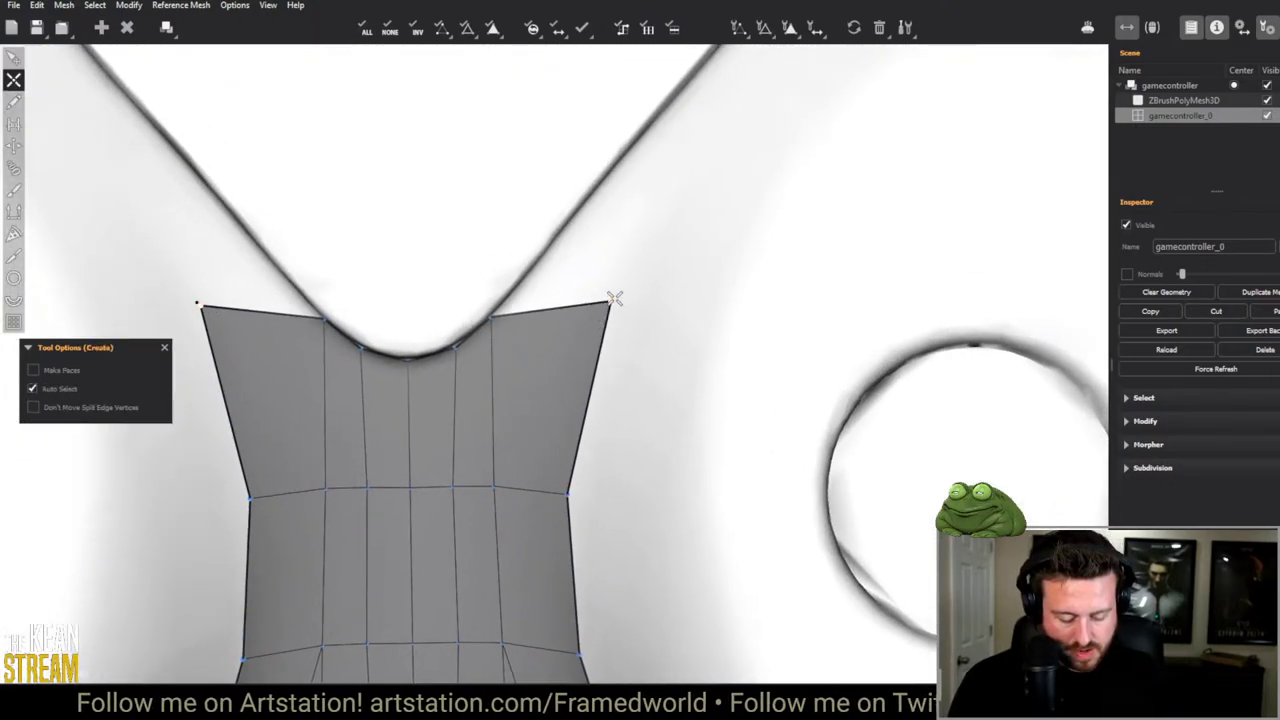
left_click(672, 176)
left_click(590, 230)
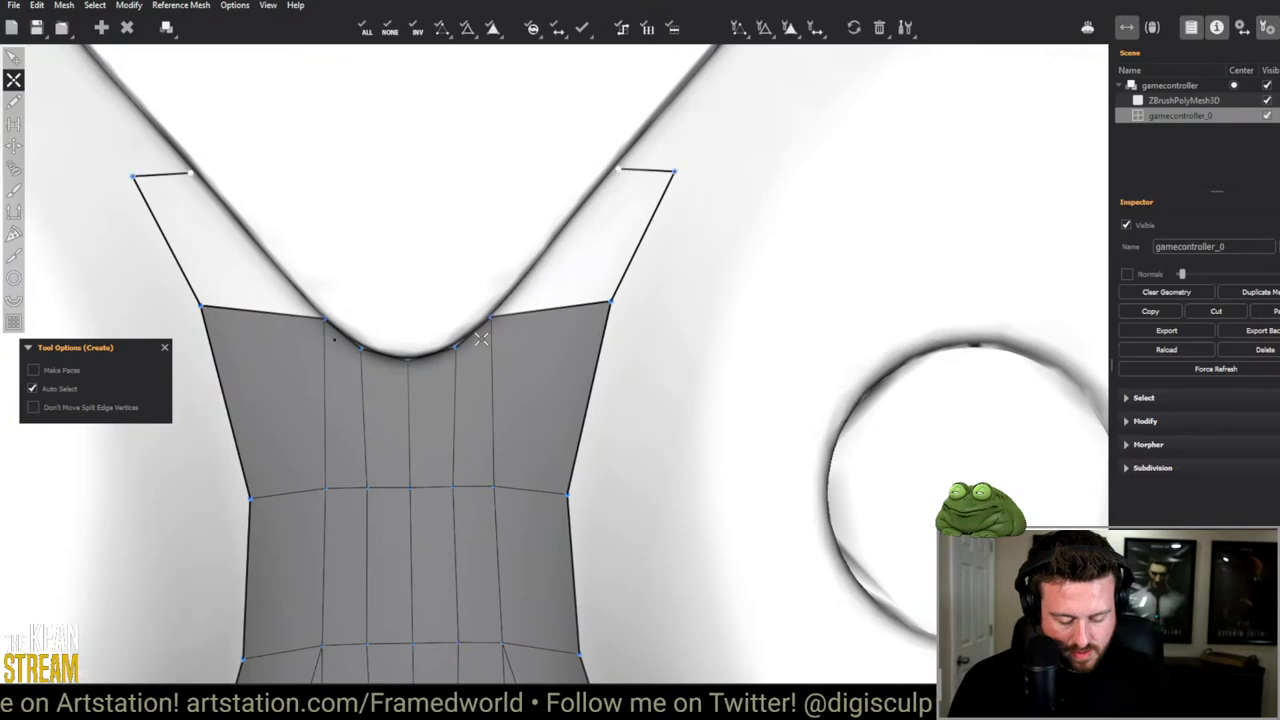
left_click(230, 250)
scroll(405, 255, "down", 5)
scroll(405, 255, "down", 3)
scroll(431, 257, "up", 8)
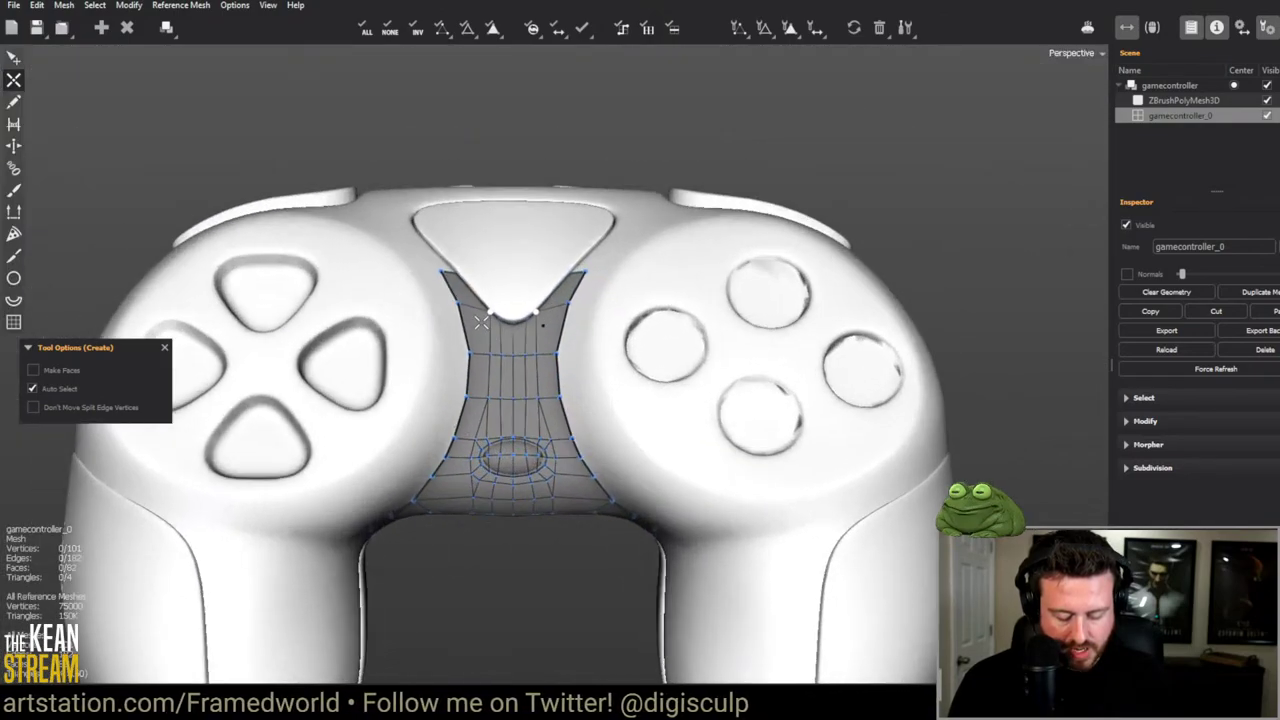
scroll(487, 330, "down", 2)
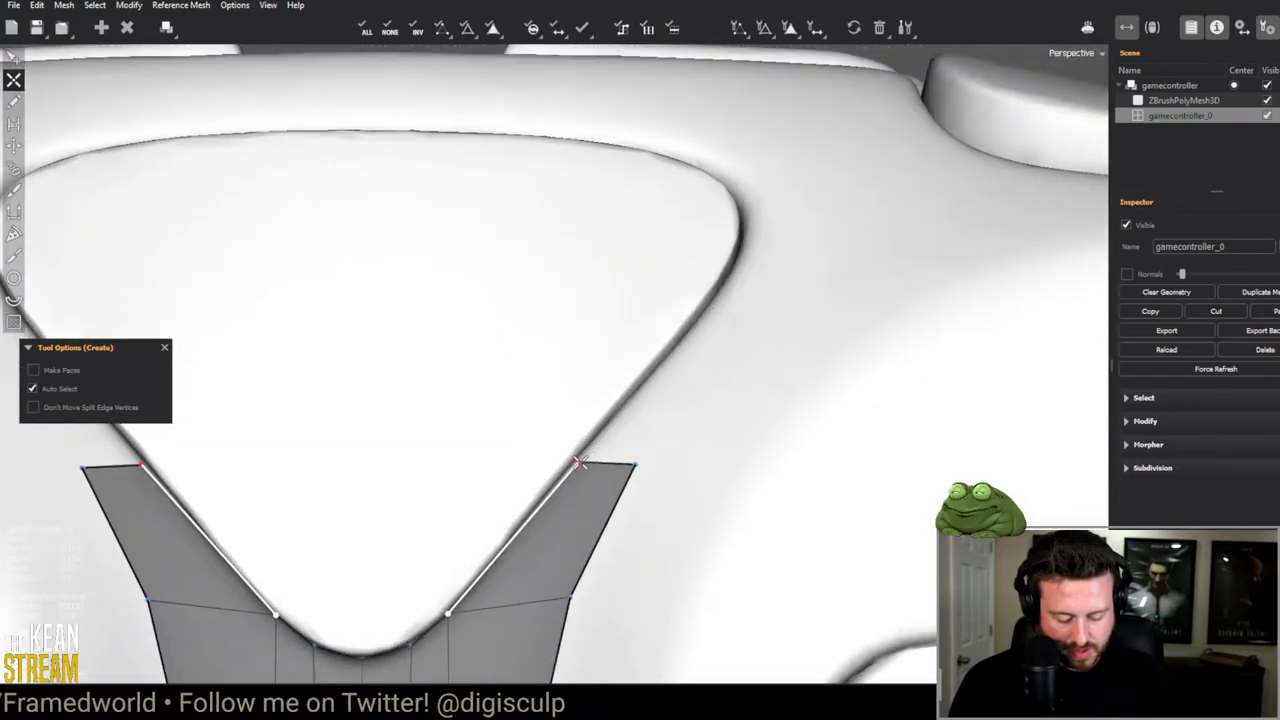
left_click(683, 343)
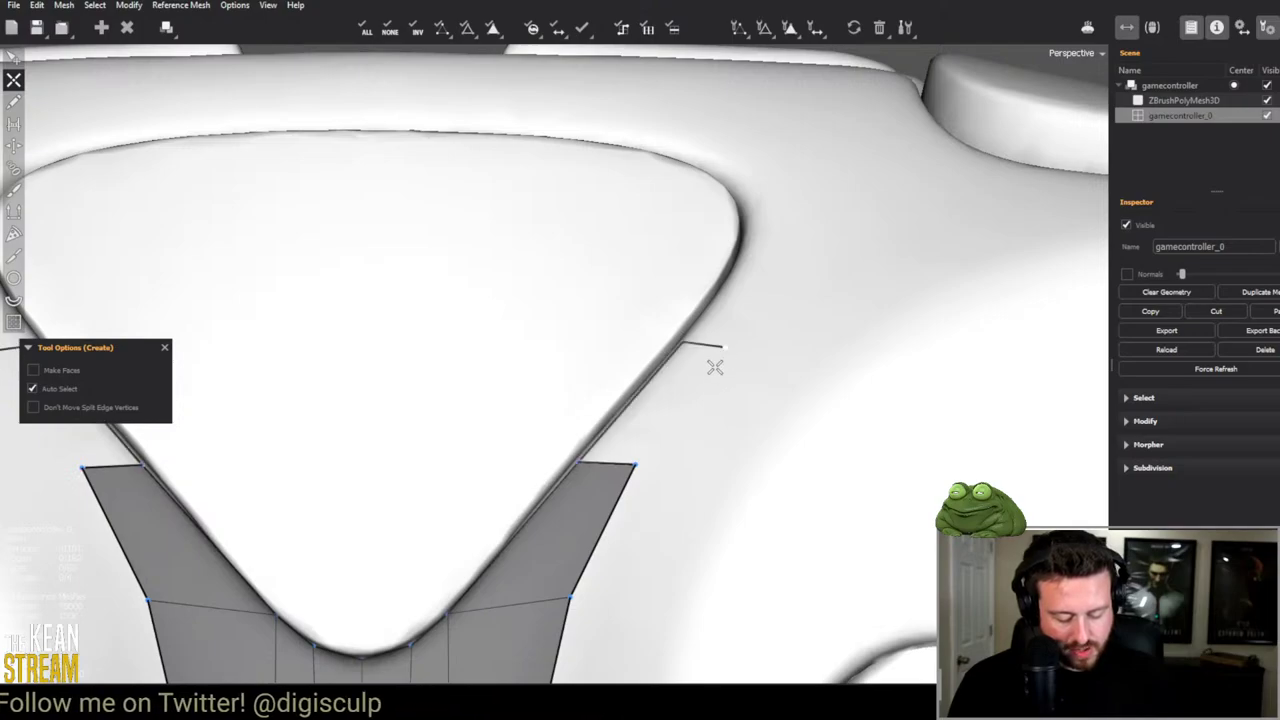
left_click(700, 368)
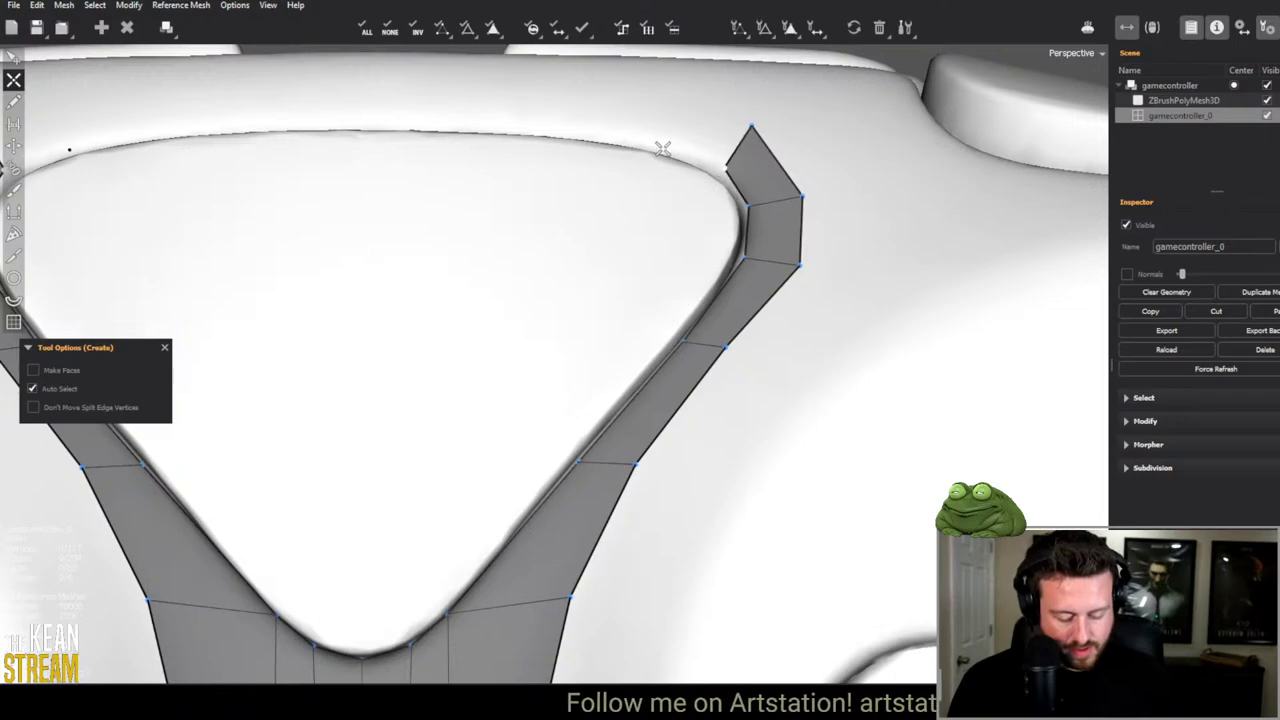
Step: Extend the top edge strip toward the shoulder and bridge the top gap with a mirrored quad
middle_click_drag(655, 147, 661, 286)
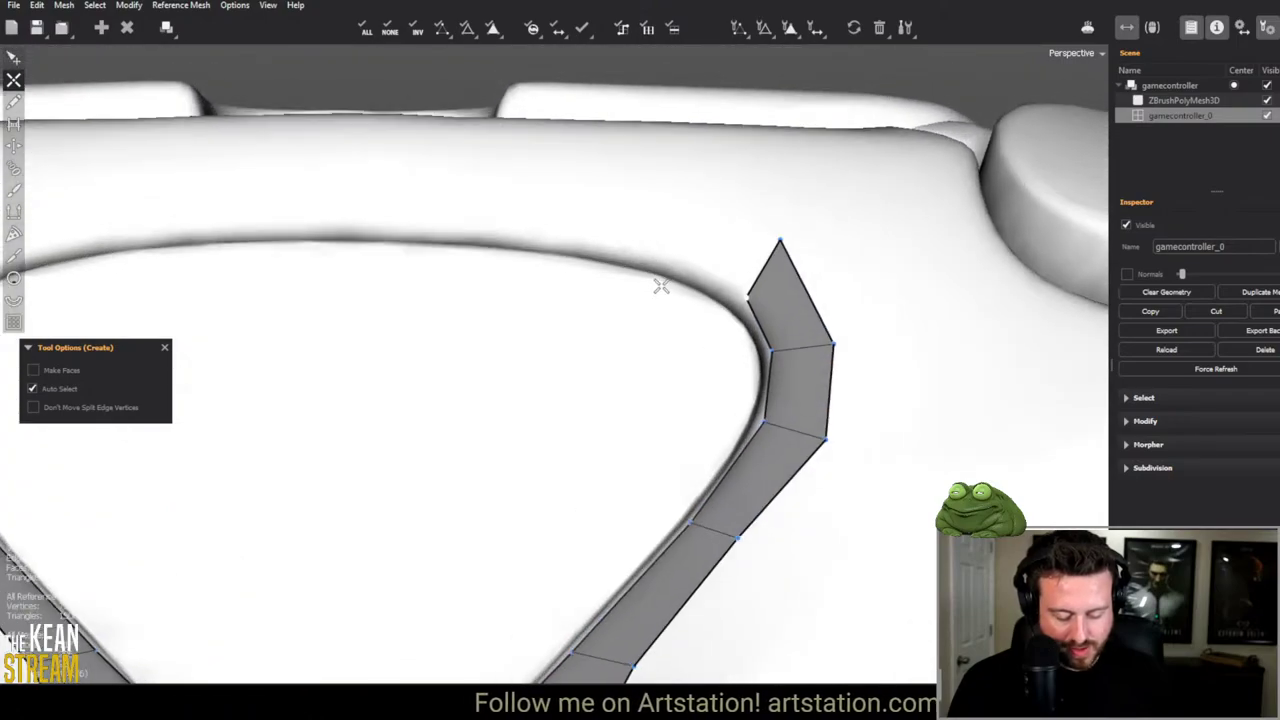
left_click(680, 208)
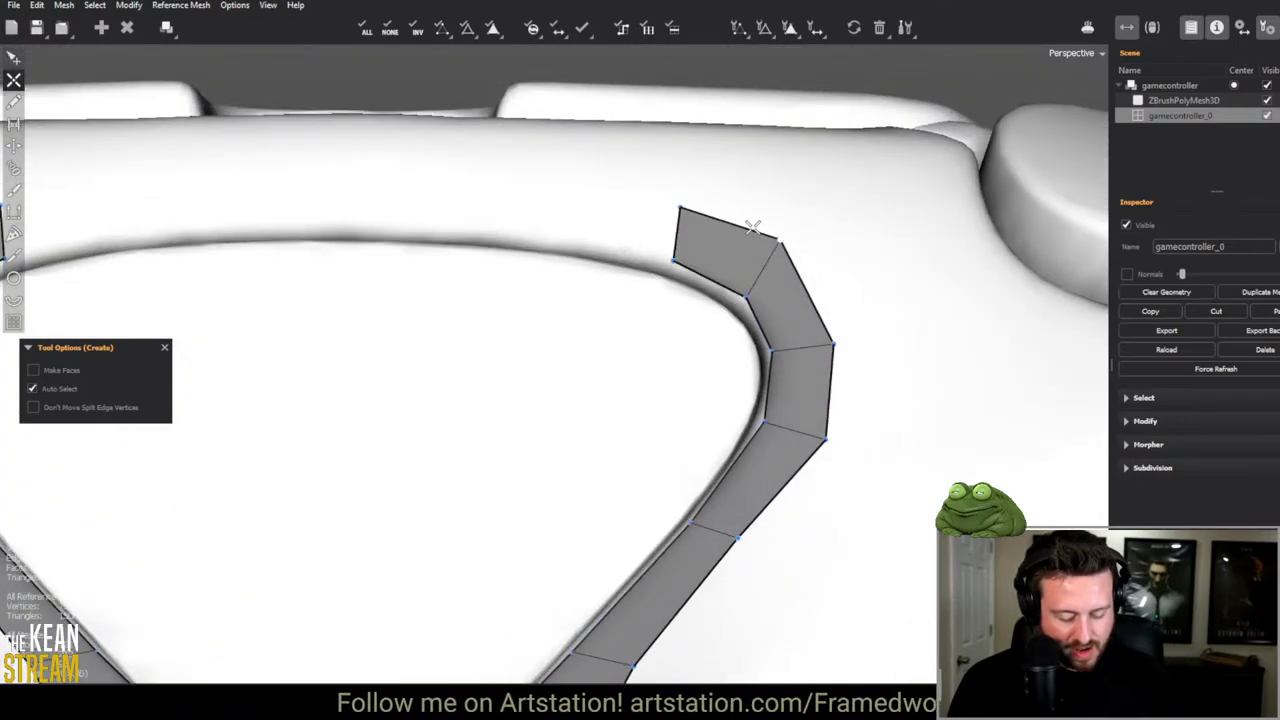
left_click(591, 245)
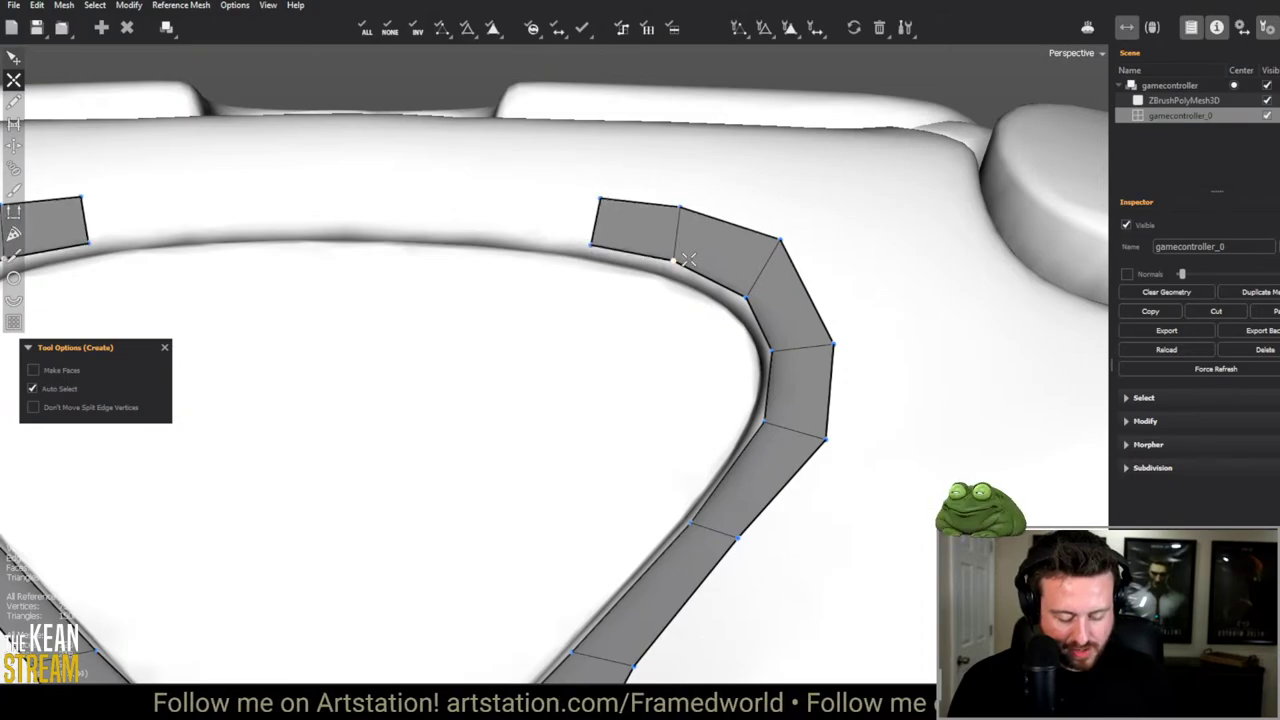
left_click(501, 186)
left_click(397, 178)
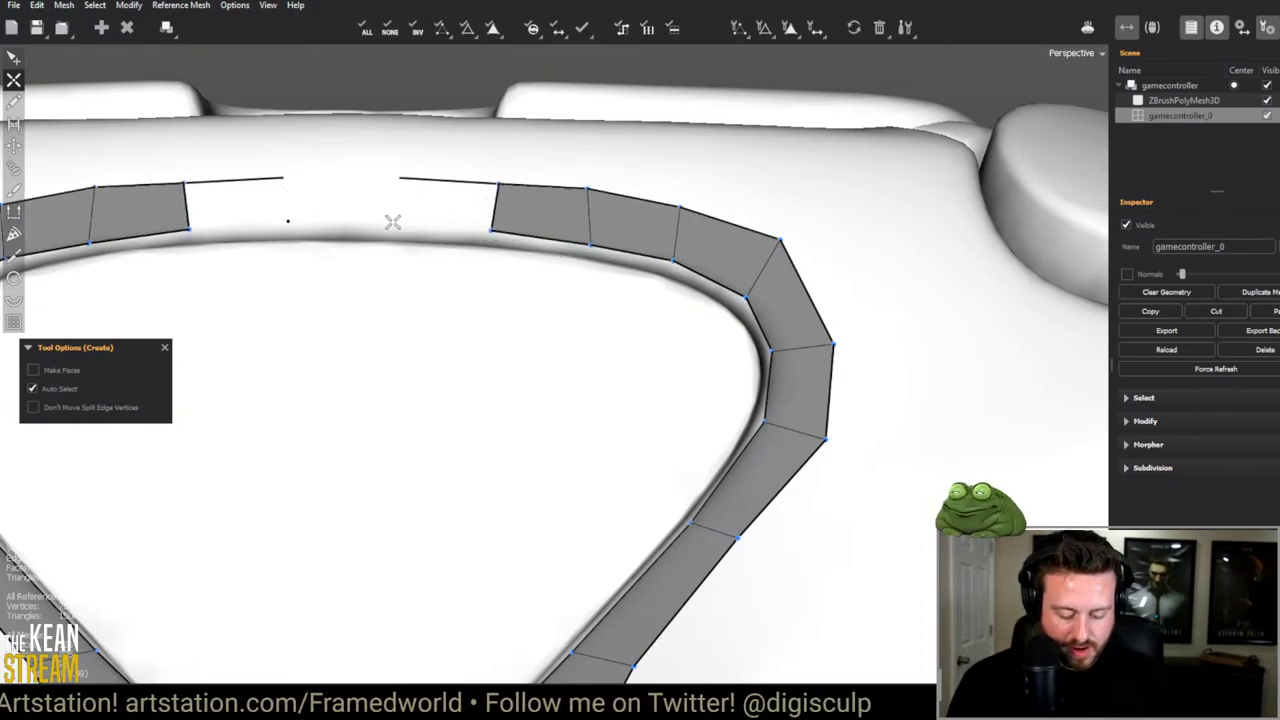
left_click(397, 222)
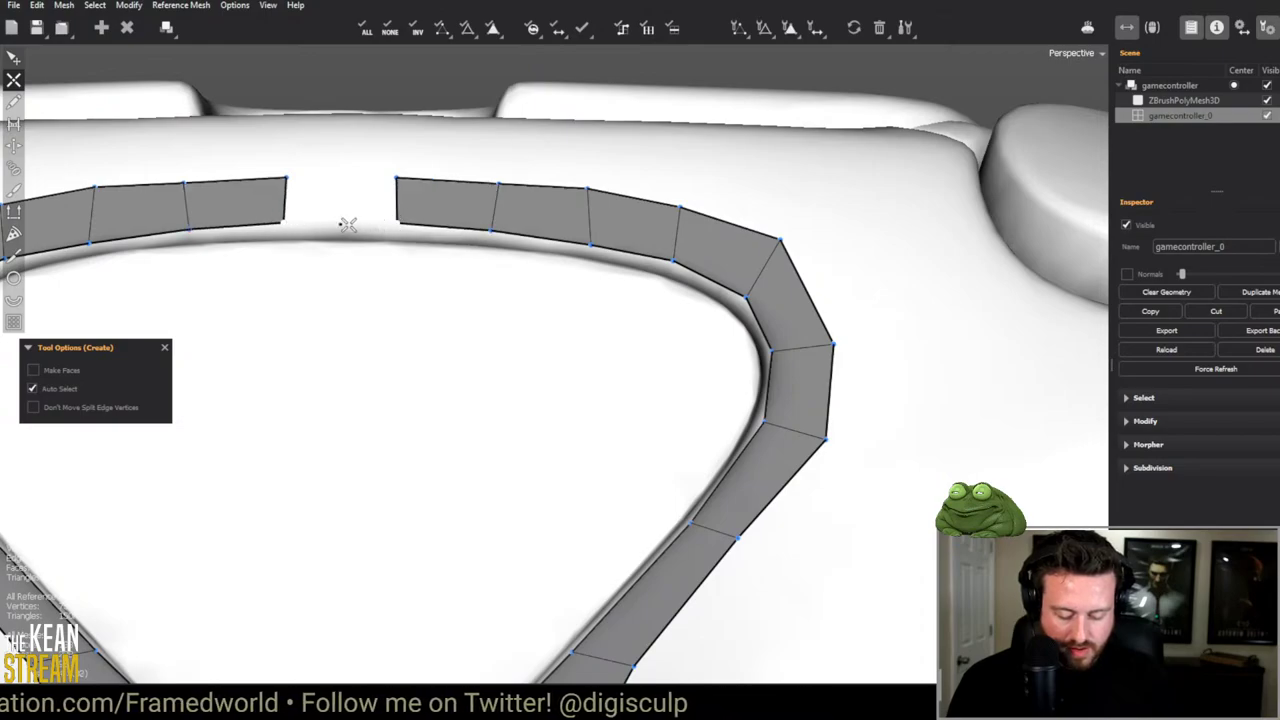
Step: Orbit and zoom to a front view to check the closed loop around the button
scroll(506, 277, "down", 4)
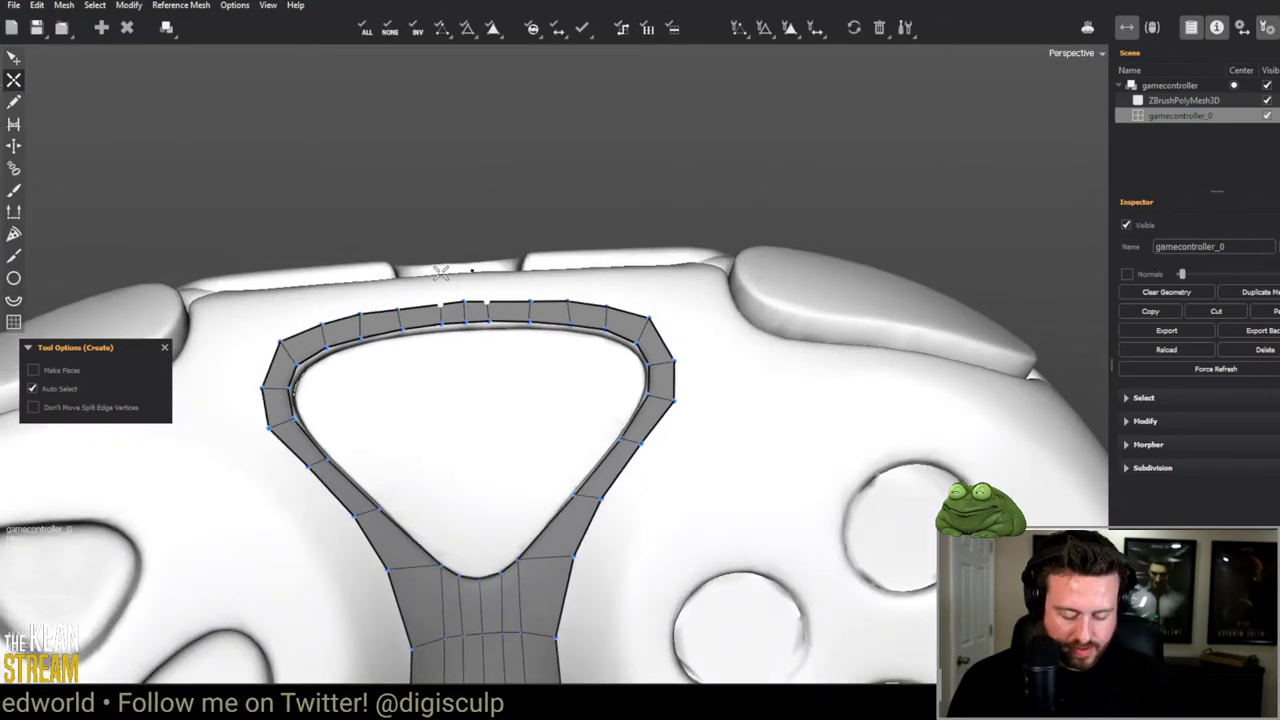
scroll(520, 286, "up", 4)
left_click_drag(435, 250, 277, 220, "alt")
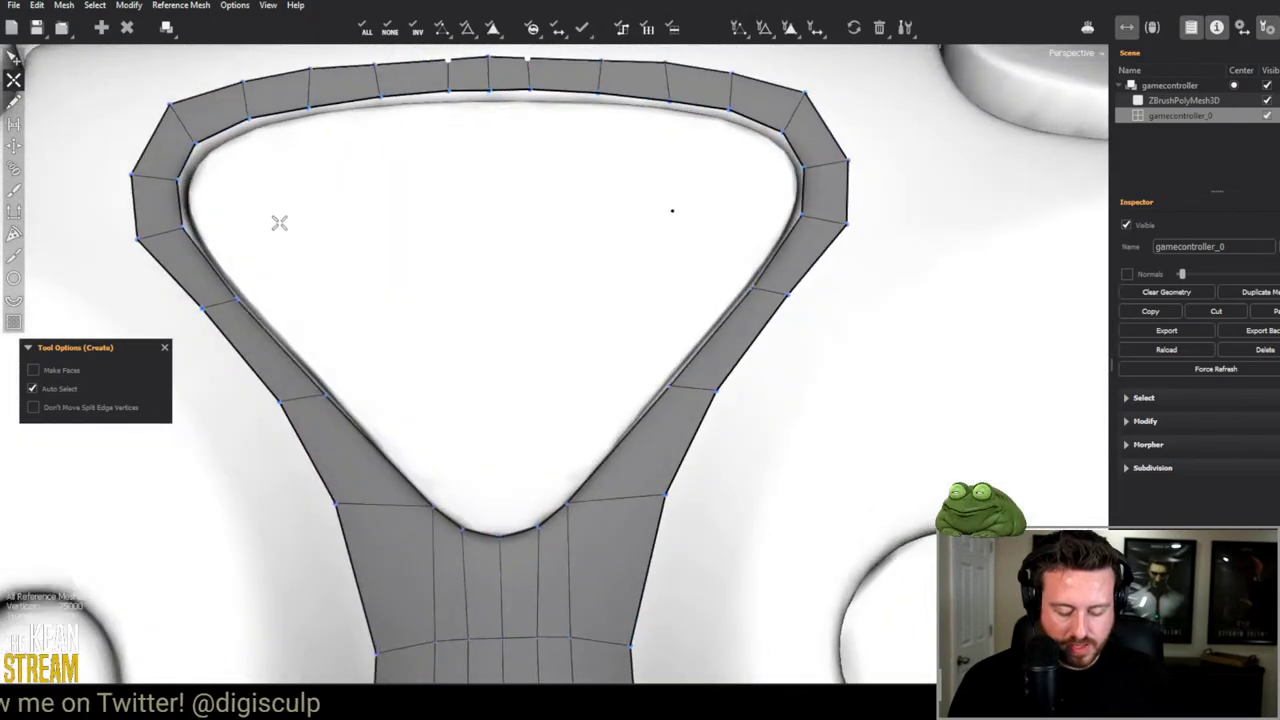
scroll(389, 303, "up", 4)
scroll(220, 207, "down", 4)
scroll(449, 289, "up", 3)
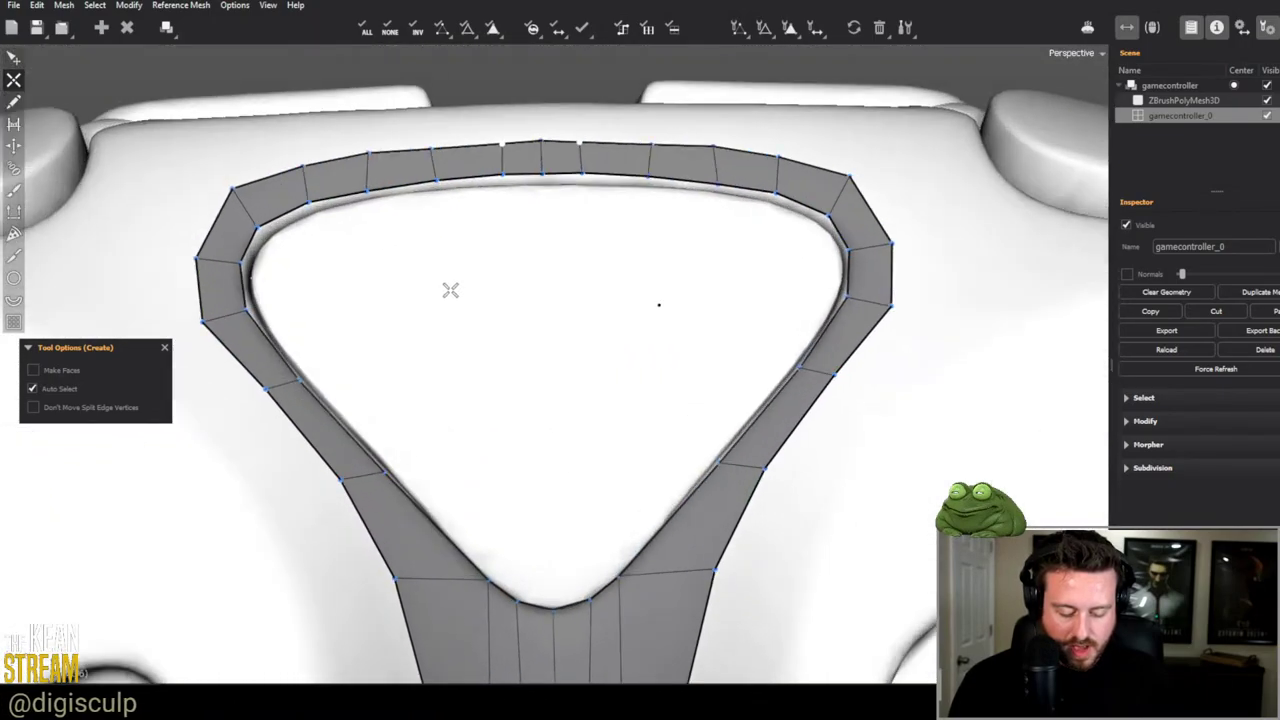
key("e")
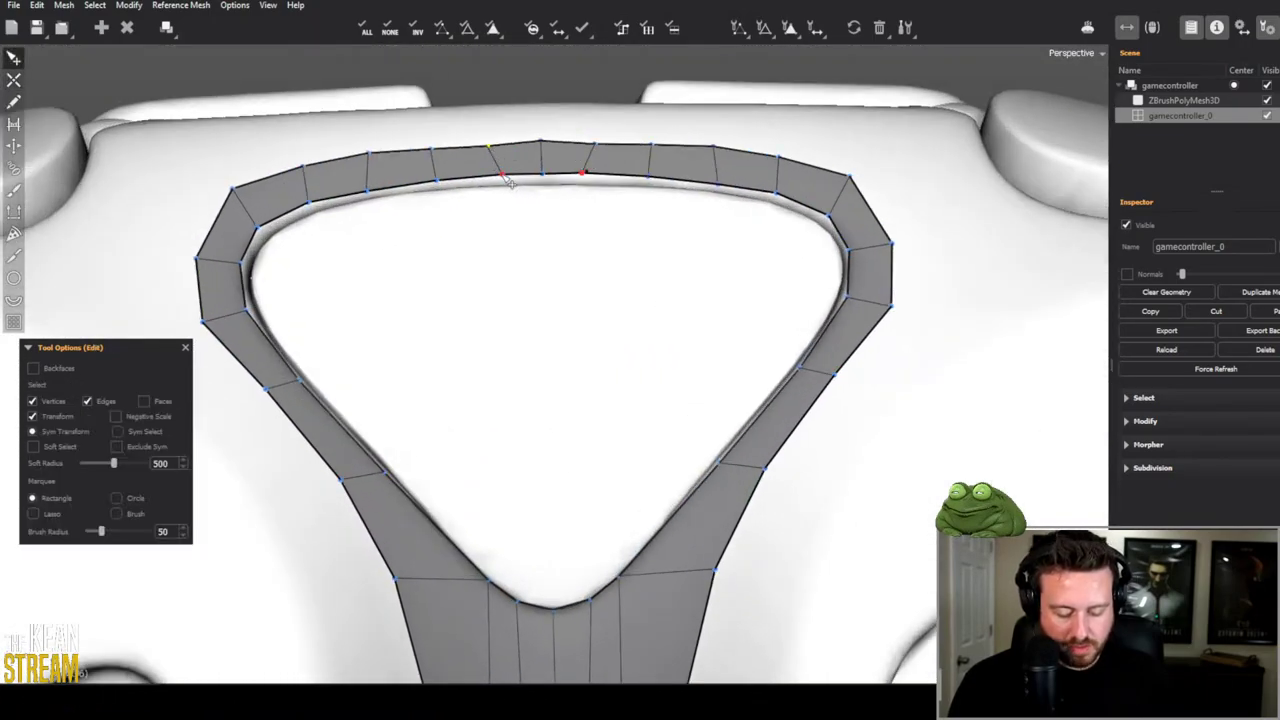
Step: Build the inner quad strip along the top and down both sides of the groove
key("c")
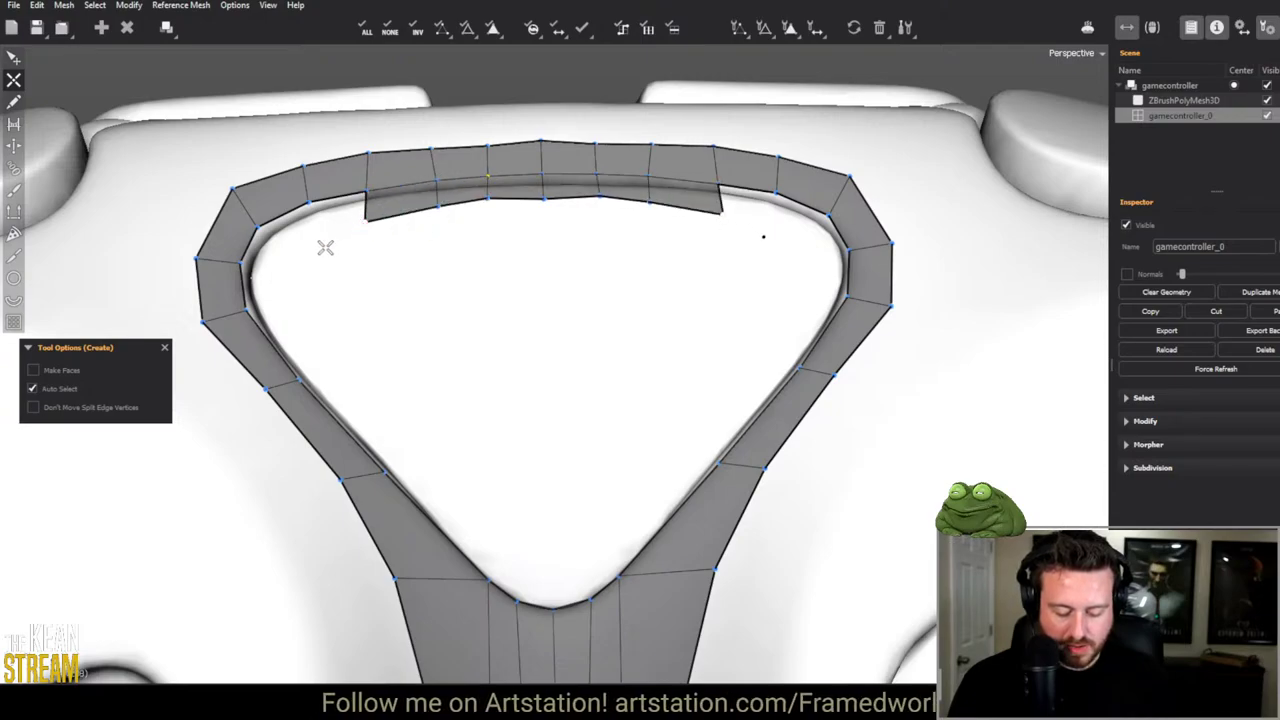
left_click(293, 256)
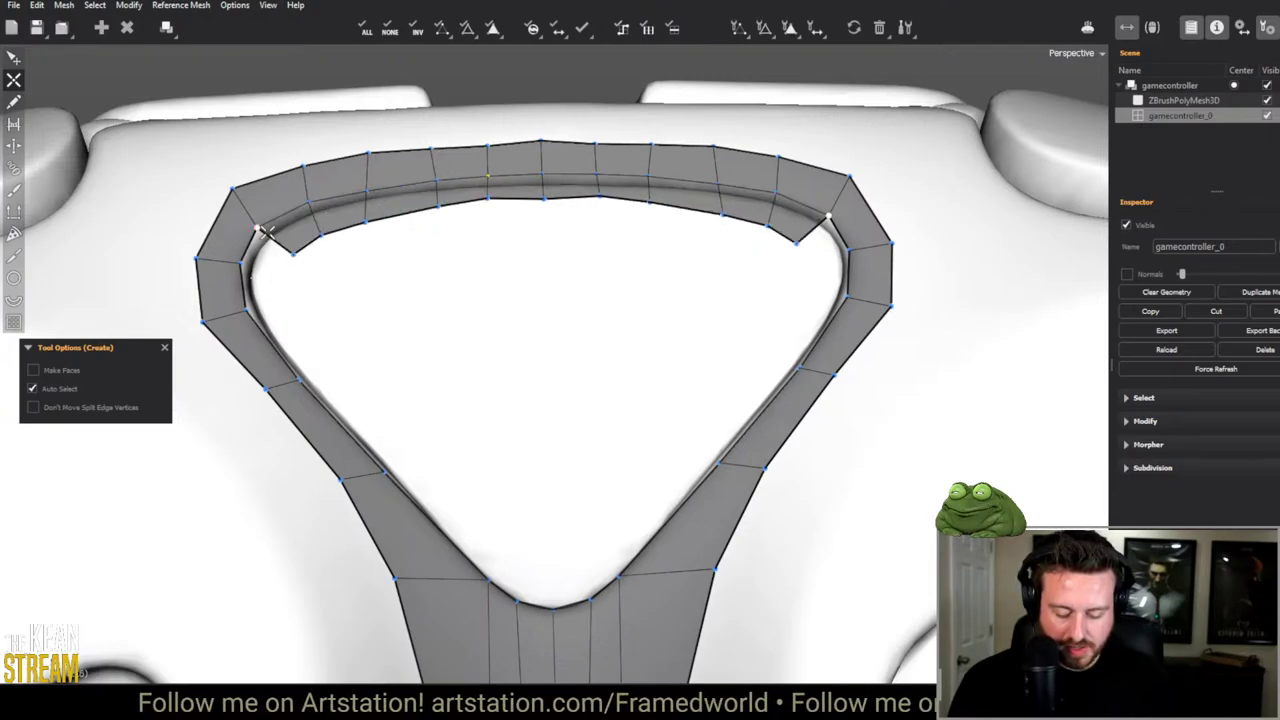
left_click(296, 277)
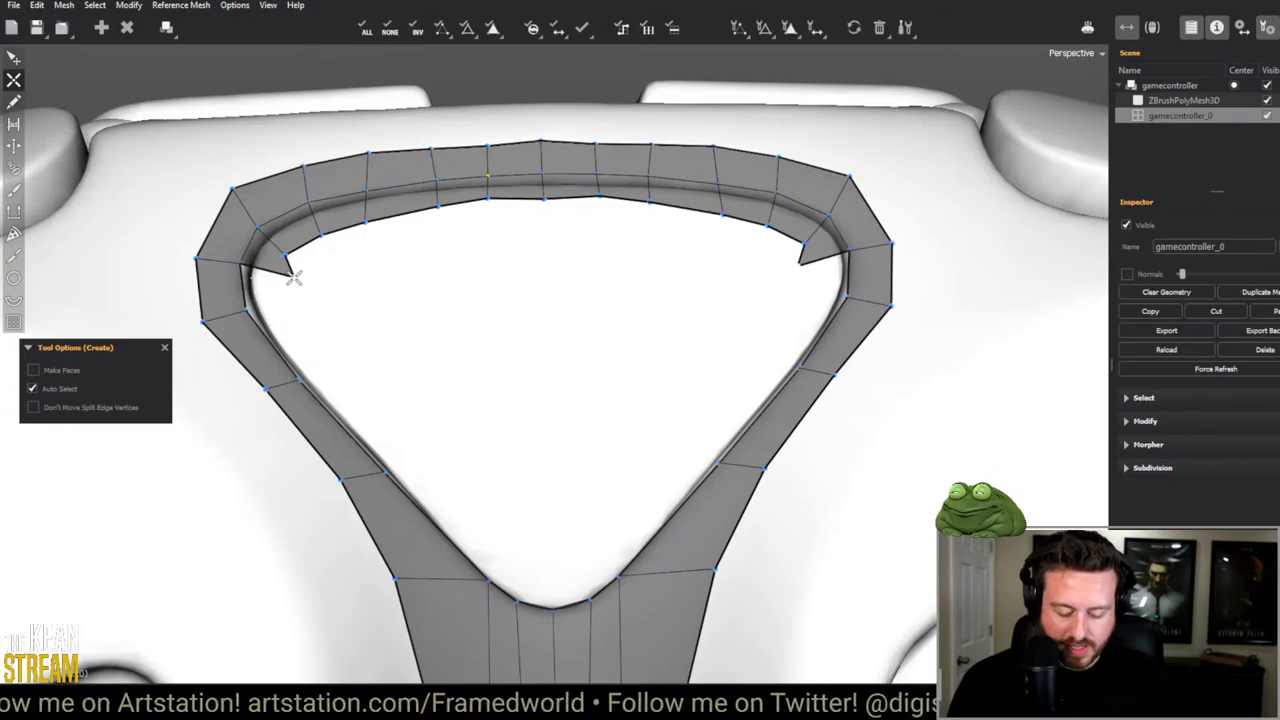
left_click(270, 313)
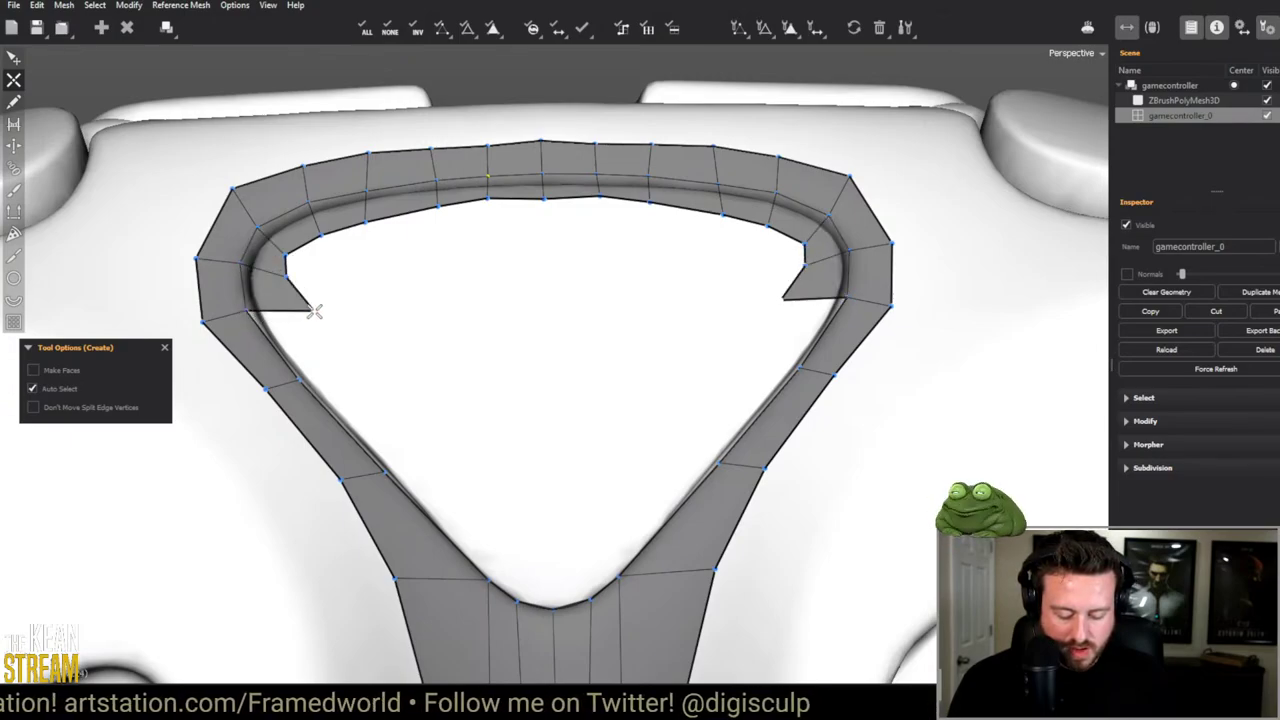
left_click(300, 384)
mouse_move(368, 370)
left_mouse_down()
mouse_move(346, 368)
mouse_move(363, 362)
left_mouse_up()
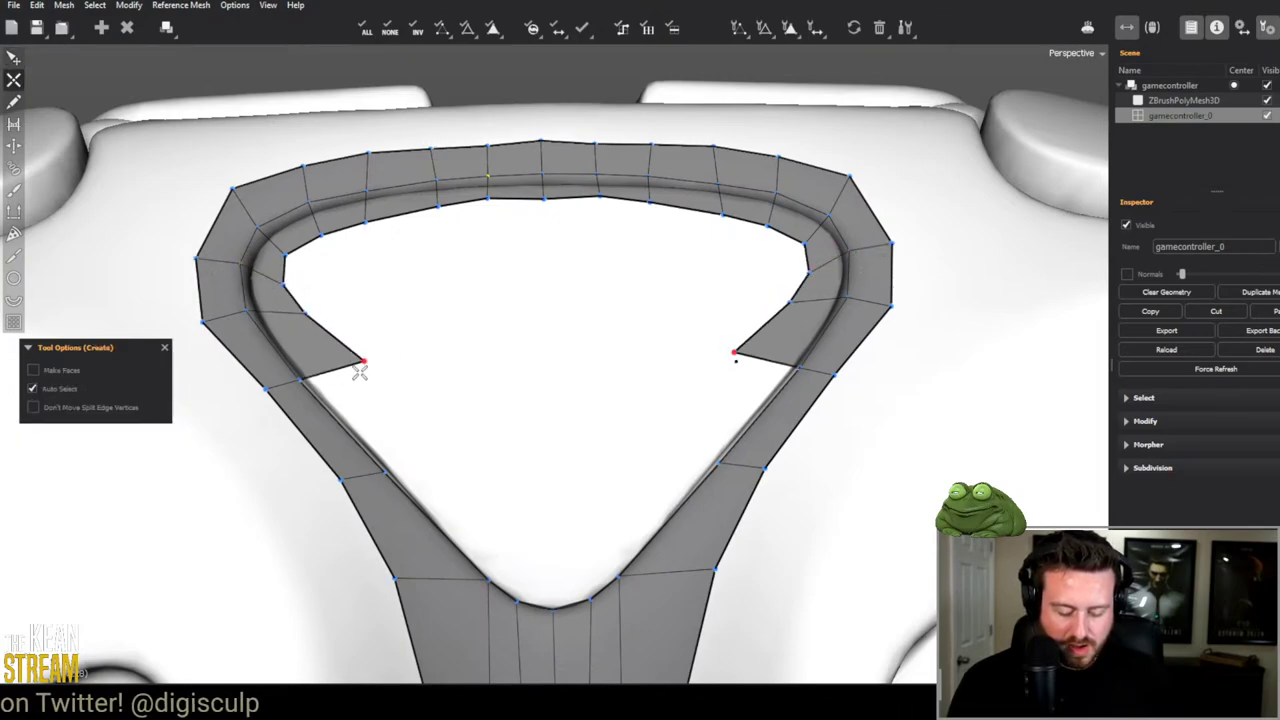
left_click(406, 470)
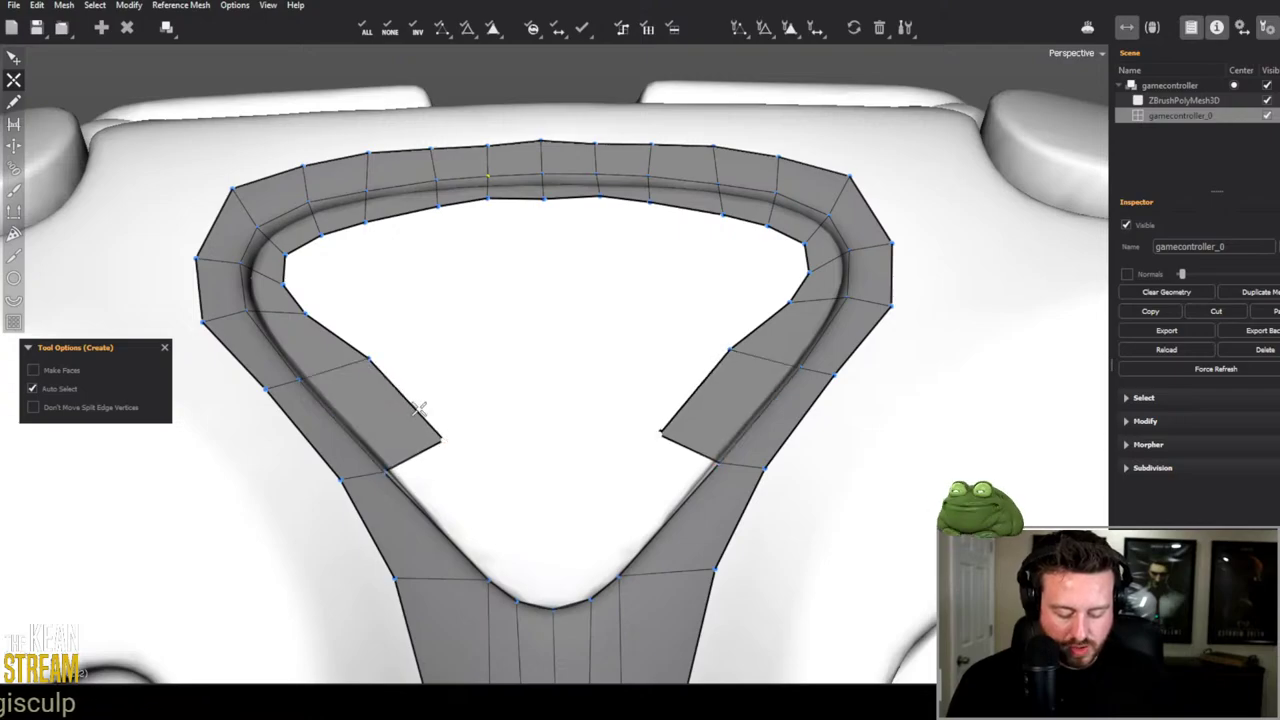
Step: Extend the inner strip to the bottom point, tweak its vertices, and undo a stray bridging edge
scroll(404, 408, "down", 3)
scroll(398, 303, "up", 3)
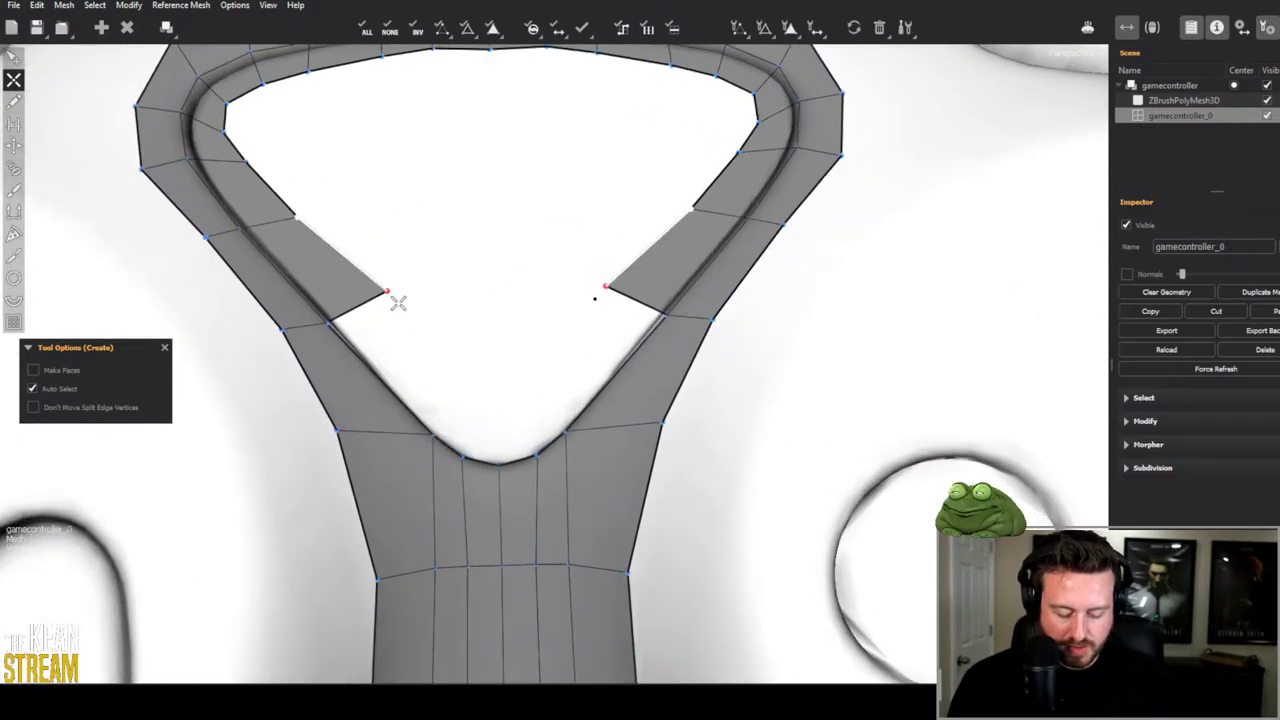
left_click(469, 380)
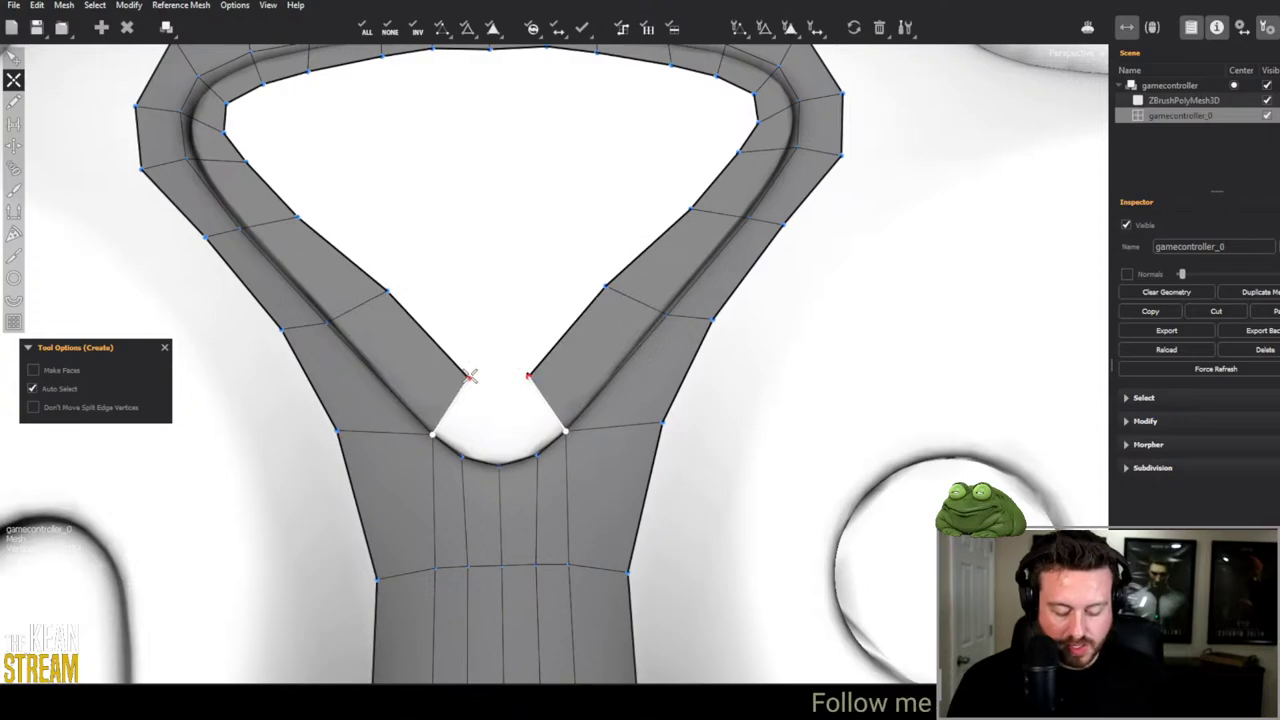
left_click_drag(470, 376, 454, 398)
mouse_move(390, 290)
left_mouse_down()
mouse_move(350, 296)
mouse_move(367, 297)
left_mouse_up()
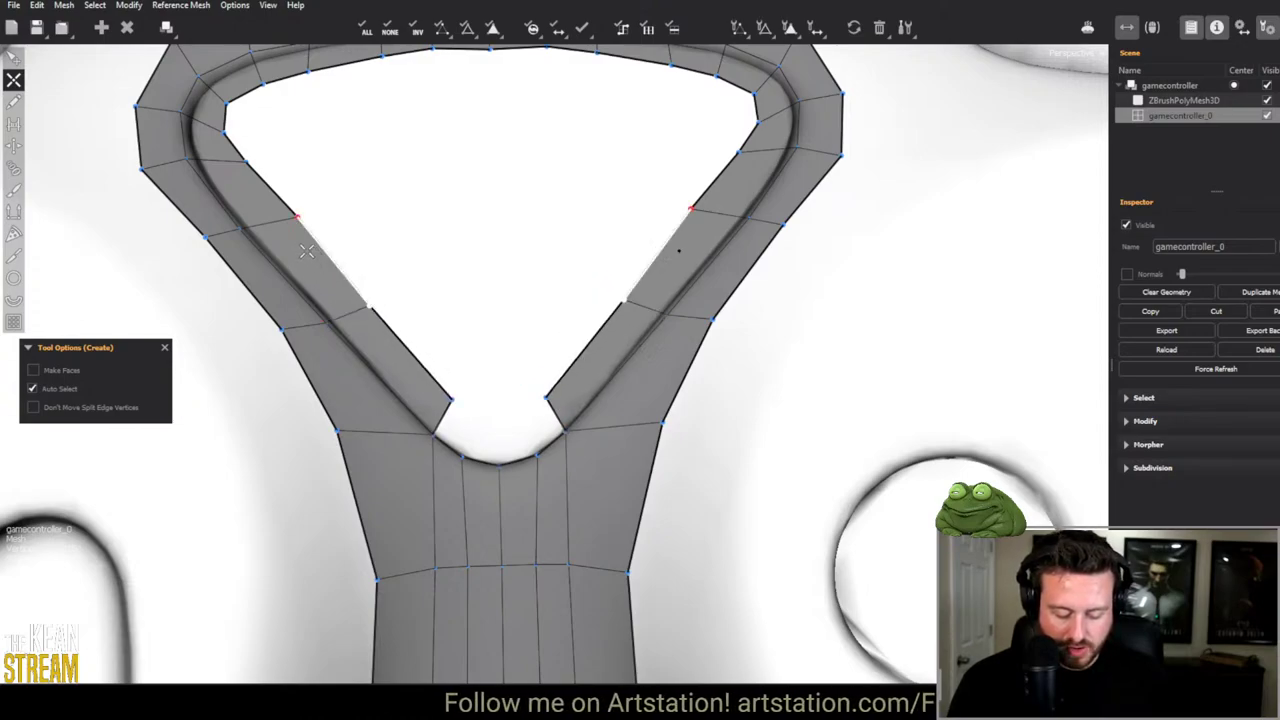
left_click_drag(290, 219, 366, 300)
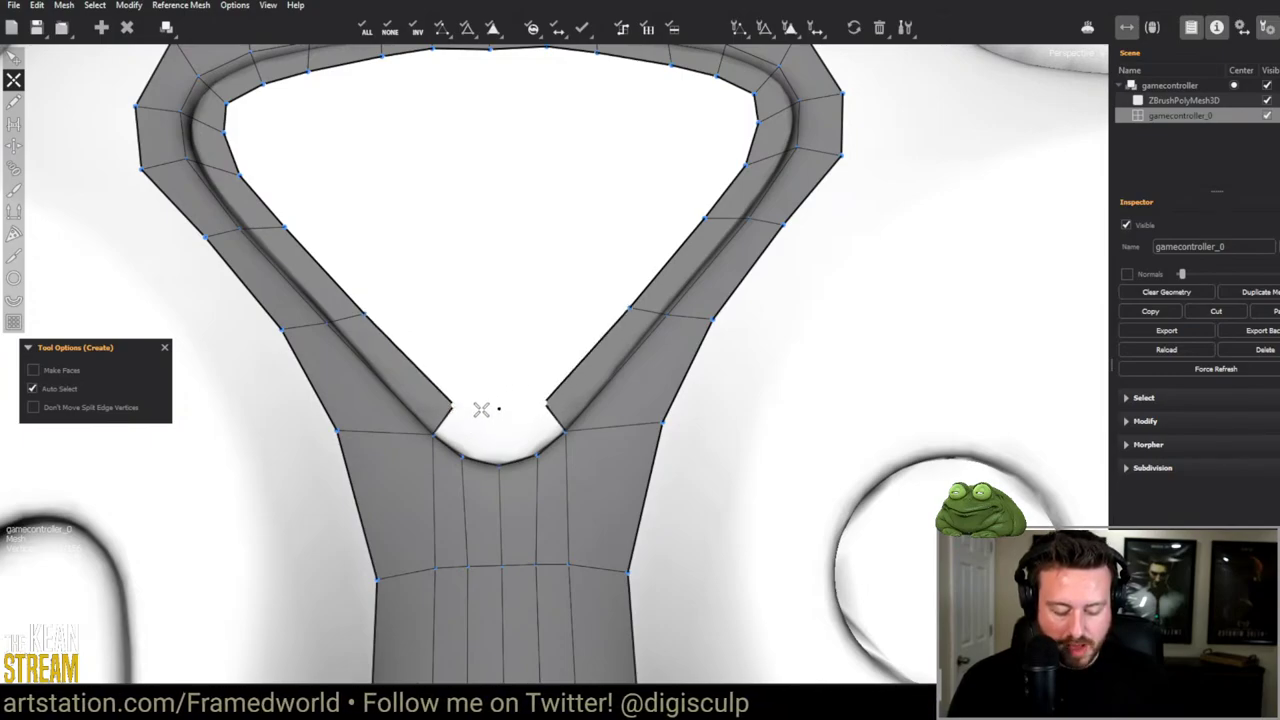
left_click(480, 430)
key("ctrl+z")
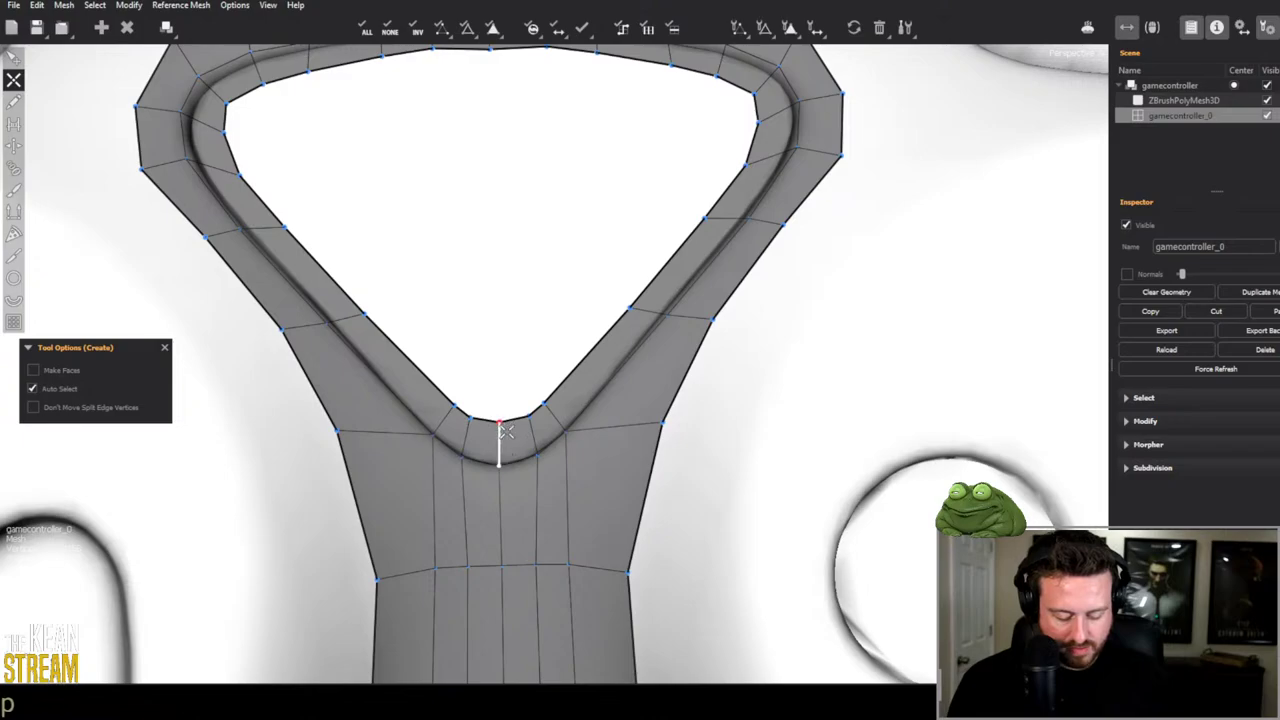
scroll(500, 420, "down", 5)
scroll(414, 400, "up", 6)
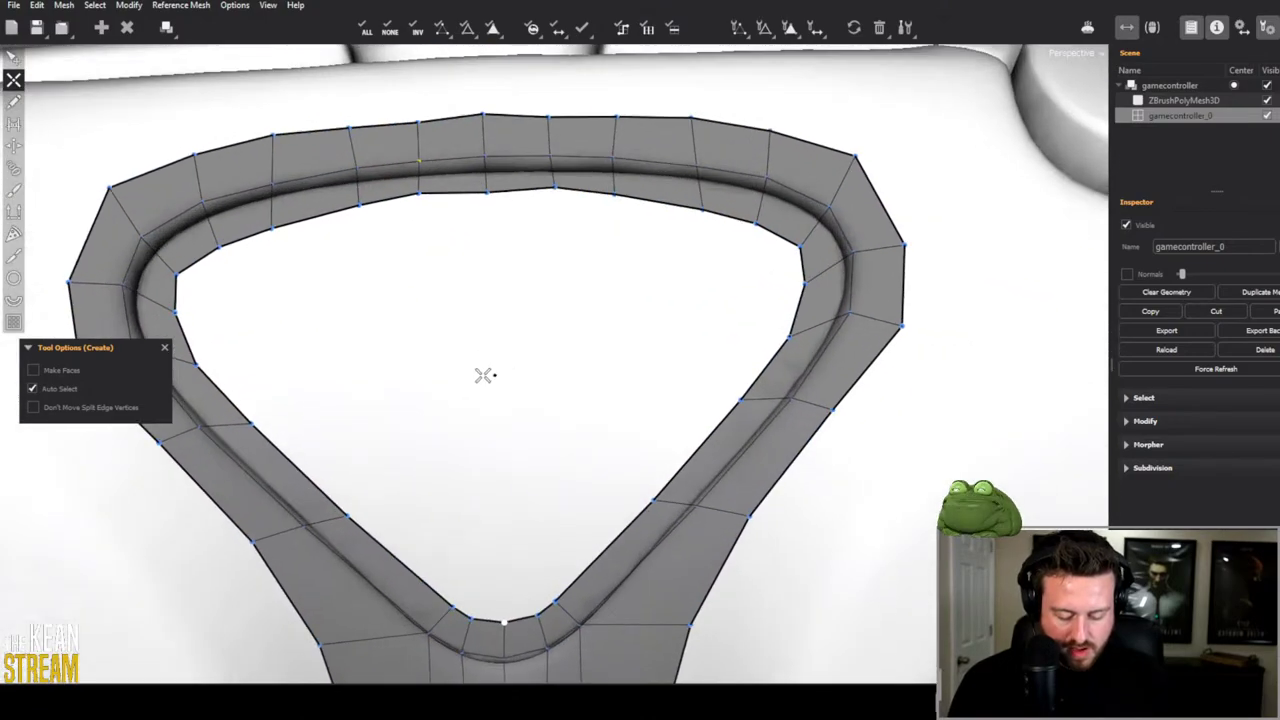
Step: Fill the inner gaps with quads and add a vertical centre edge from the bottom centre vertex
key("w")
key("q")
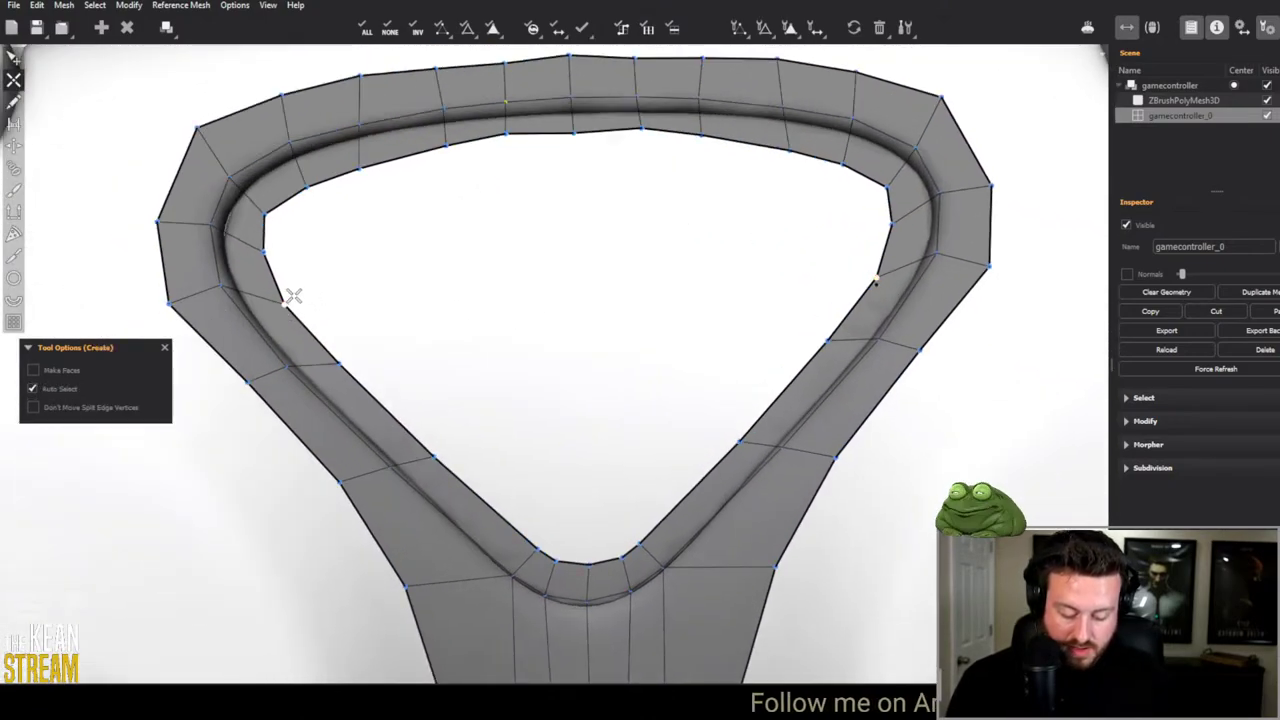
left_click_drag(289, 291, 341, 194)
left_click(337, 361)
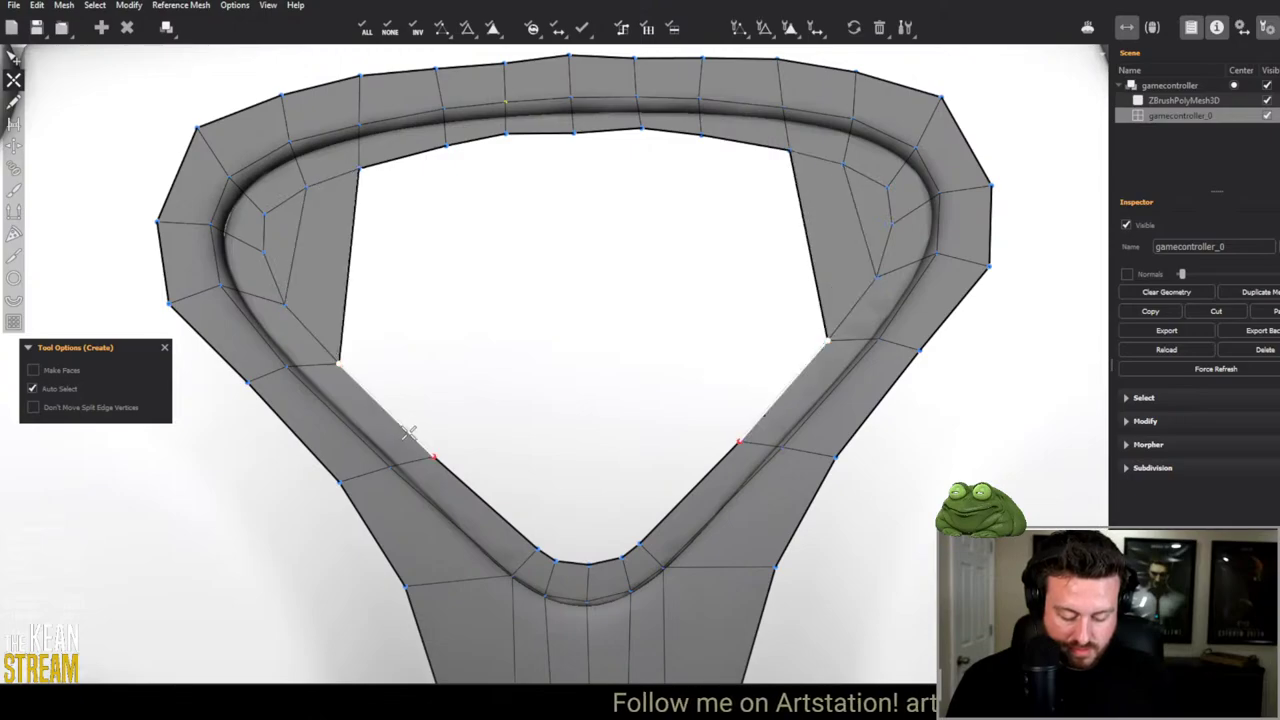
left_click(446, 147)
left_click(542, 458)
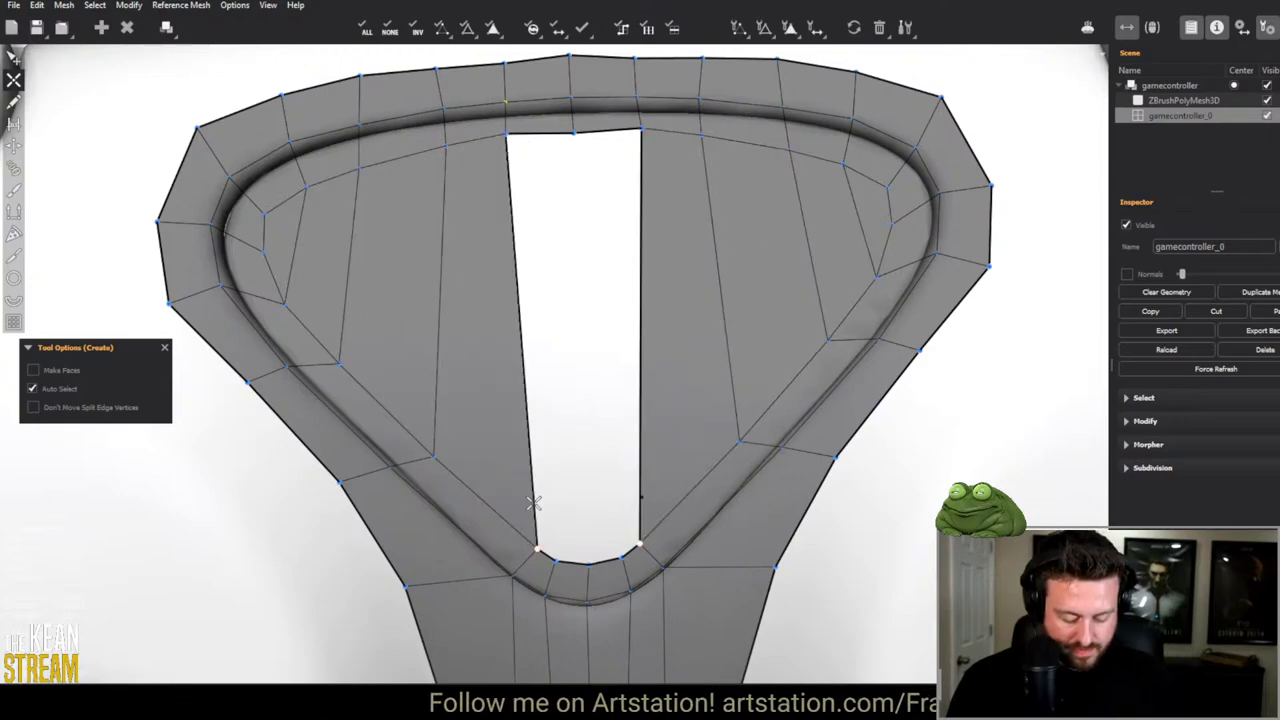
left_click(591, 565)
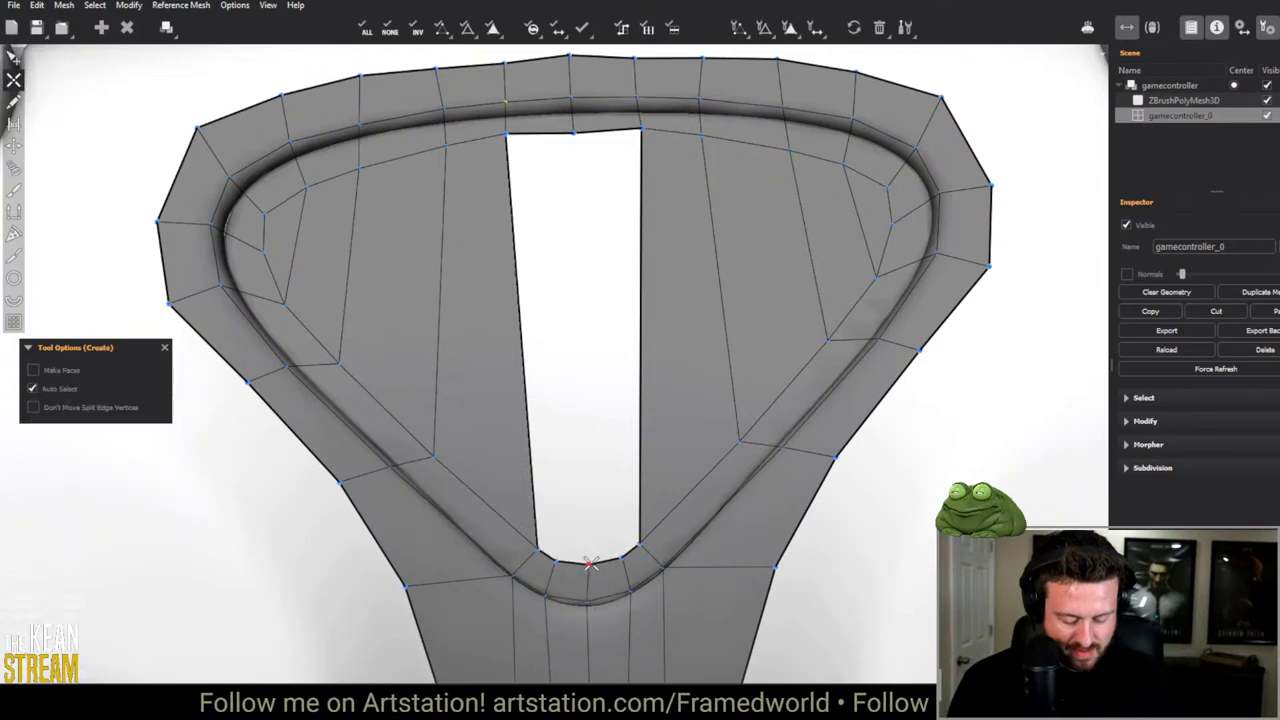
left_click(573, 131)
Step: Select the bottom centre vertex and fill the two holes beside the centre edge
scroll(529, 380, "up", 3)
scroll(543, 257, "down", 3)
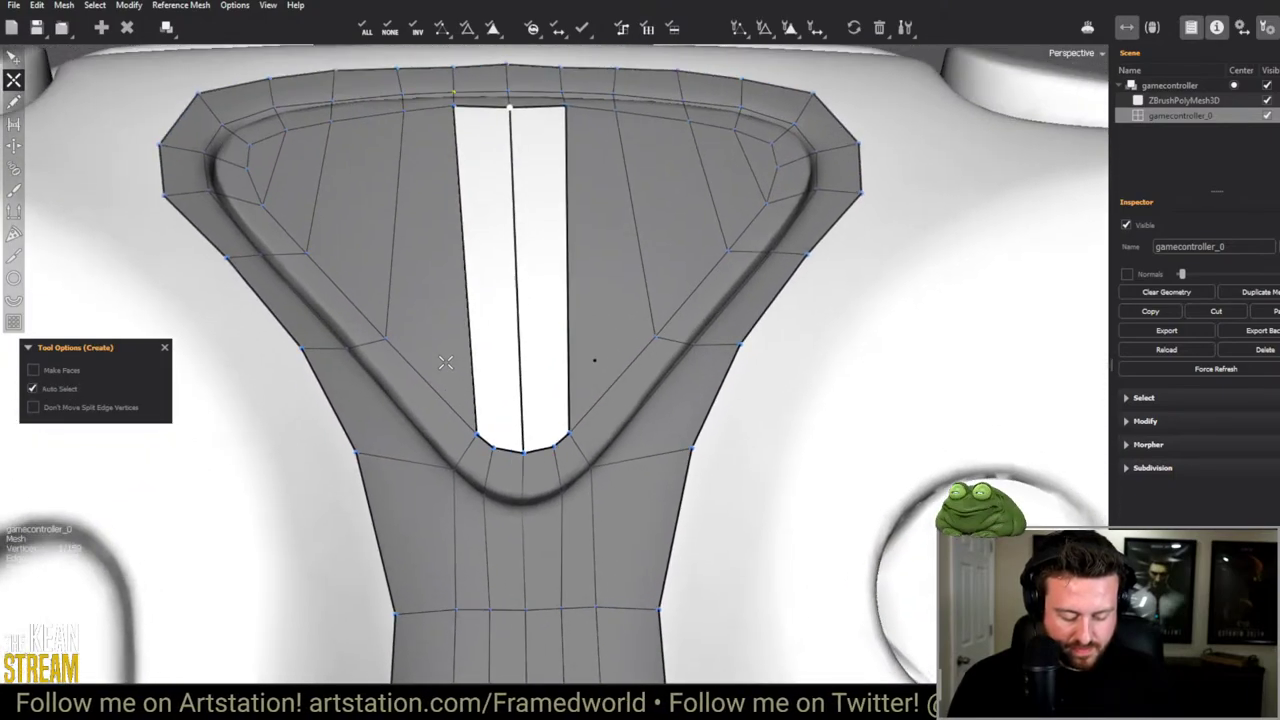
key("q")
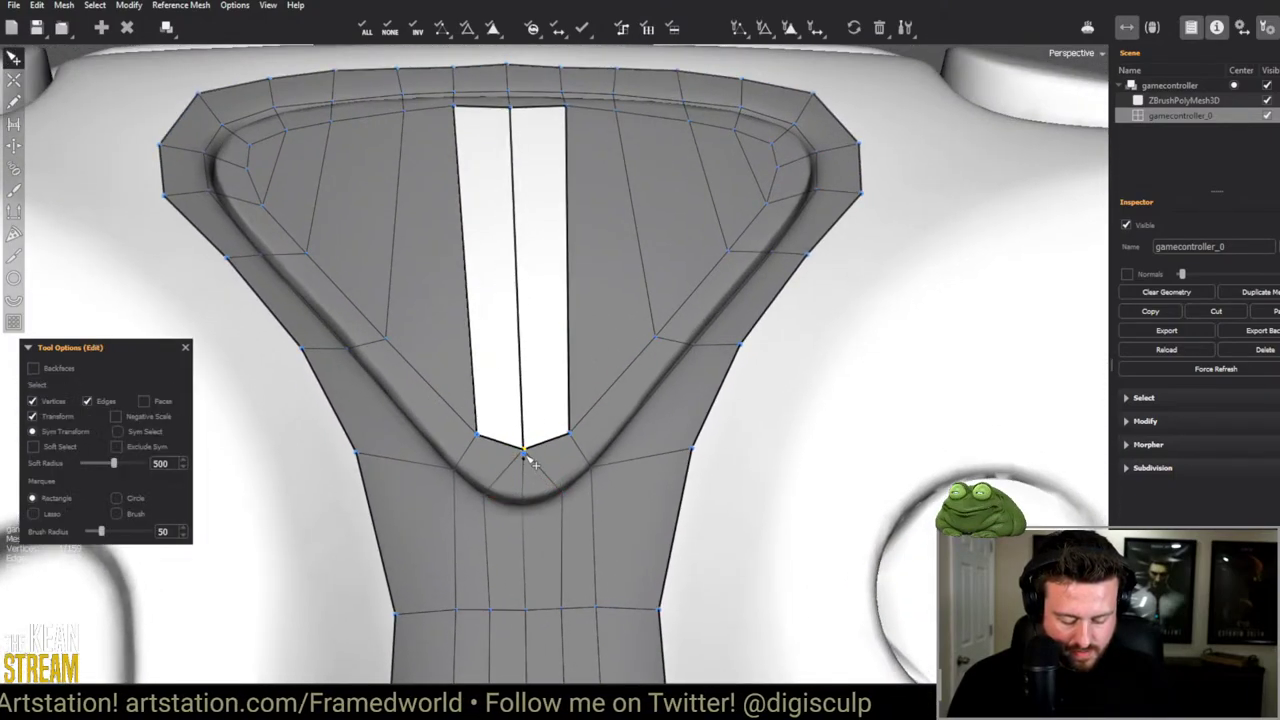
left_click(524, 455)
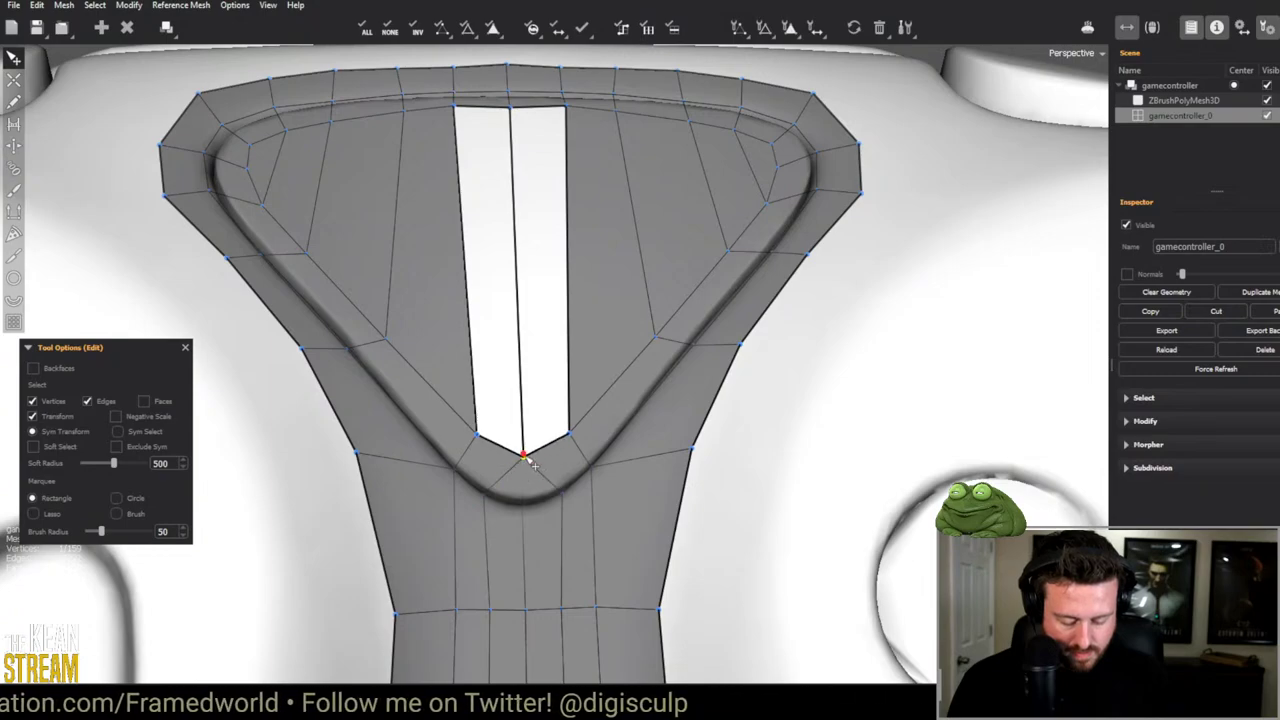
key("f")
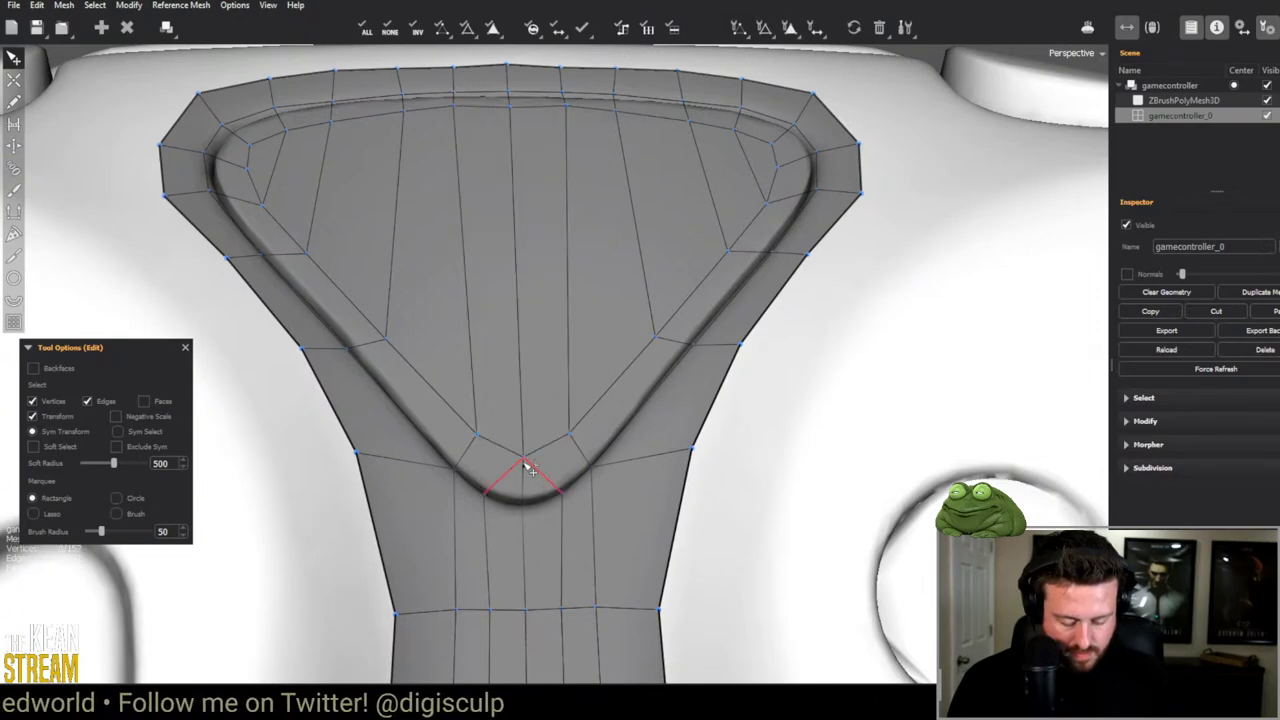
left_click(528, 457)
key("ctrl+z")
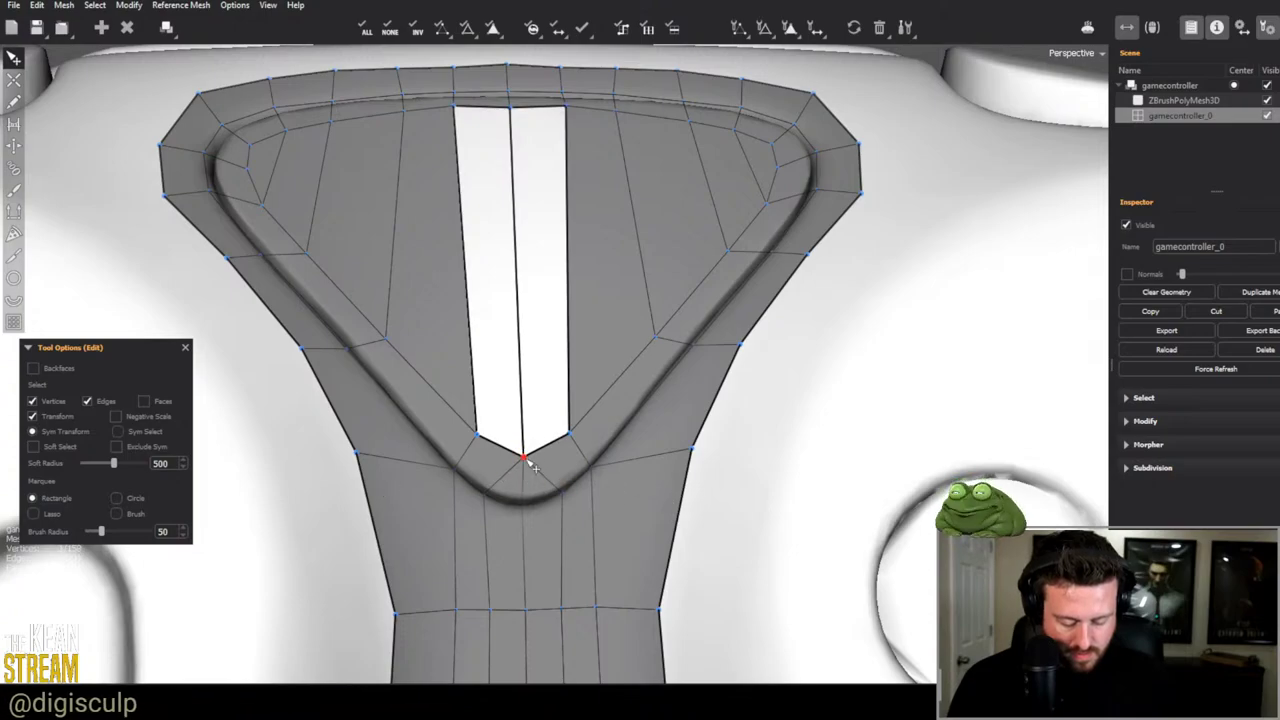
key("f")
scroll(414, 434, "down", 5)
scroll(766, 309, "up", 6)
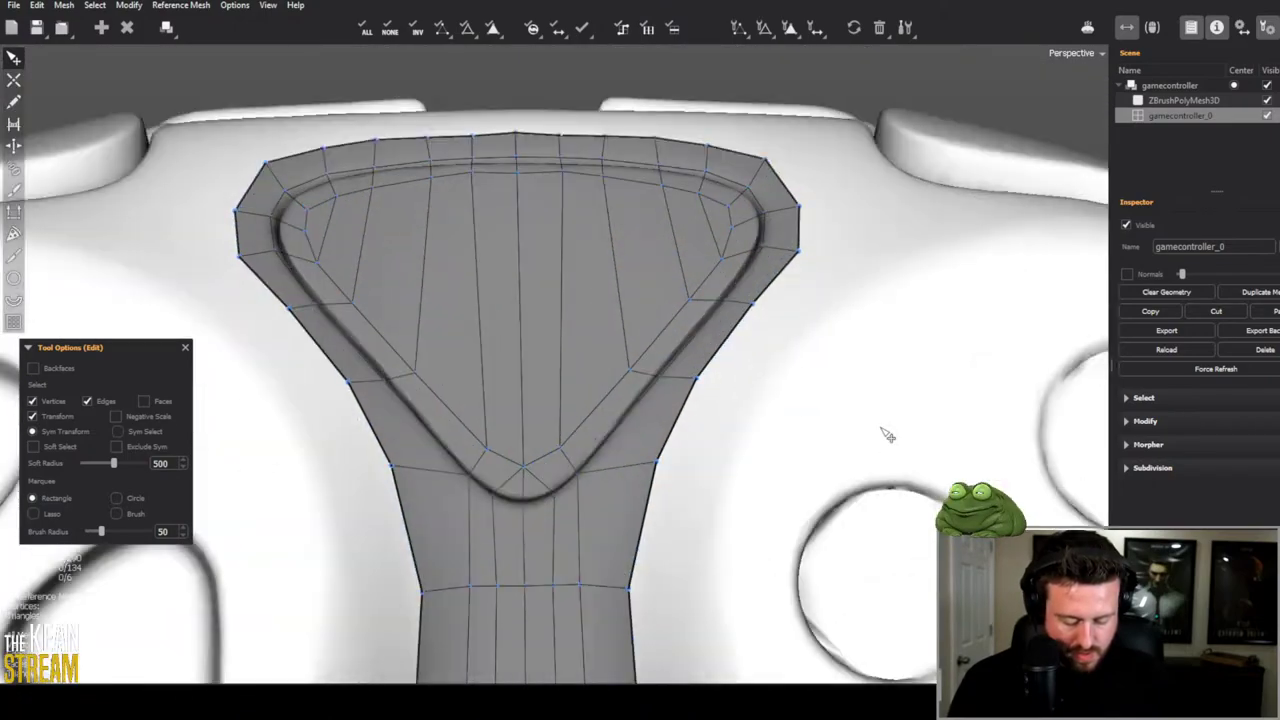
scroll(481, 352, "down", 3)
Step: Select the inner ring edge loop to check it, then clear the selection
left_click(14, 257)
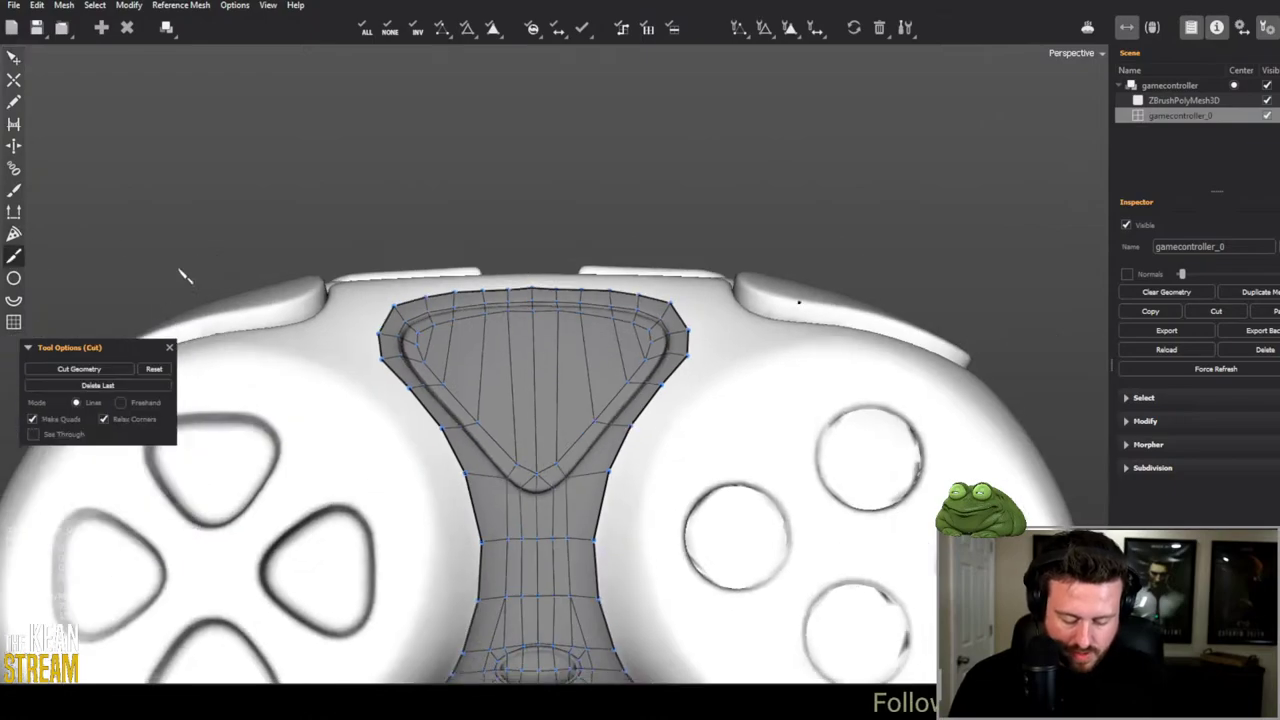
left_click(14, 190)
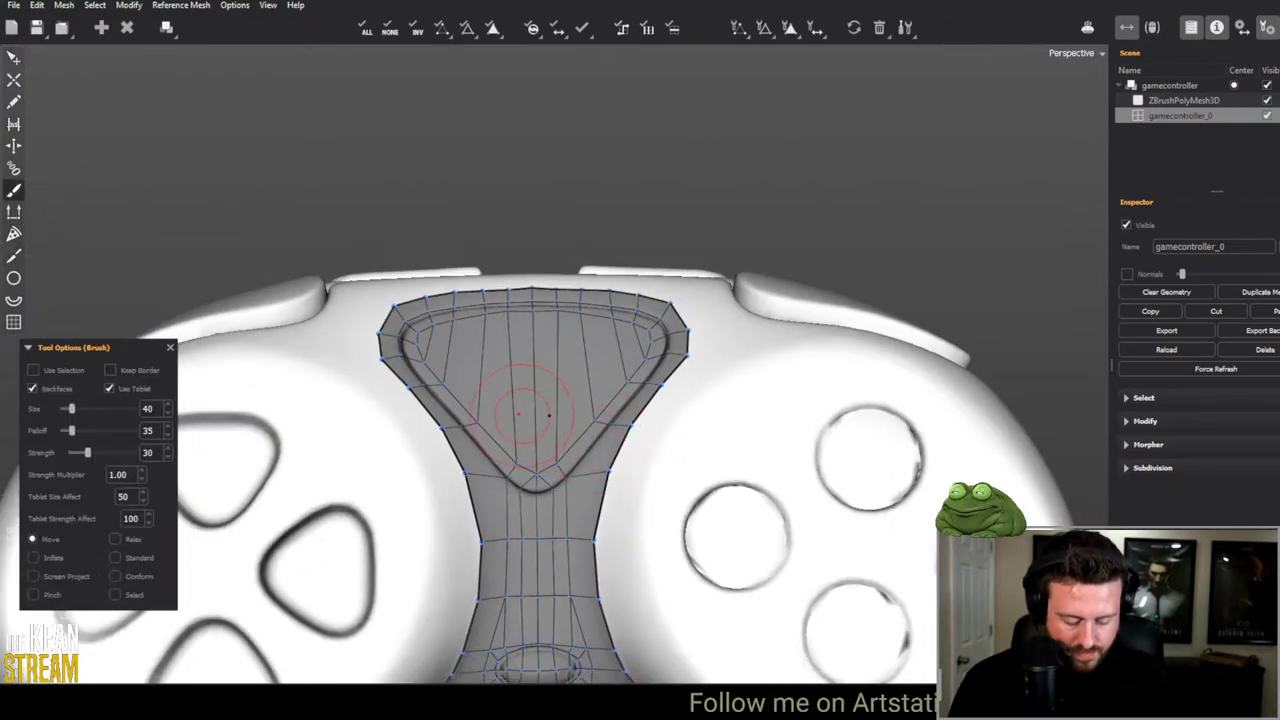
scroll(600, 360, "up", 3)
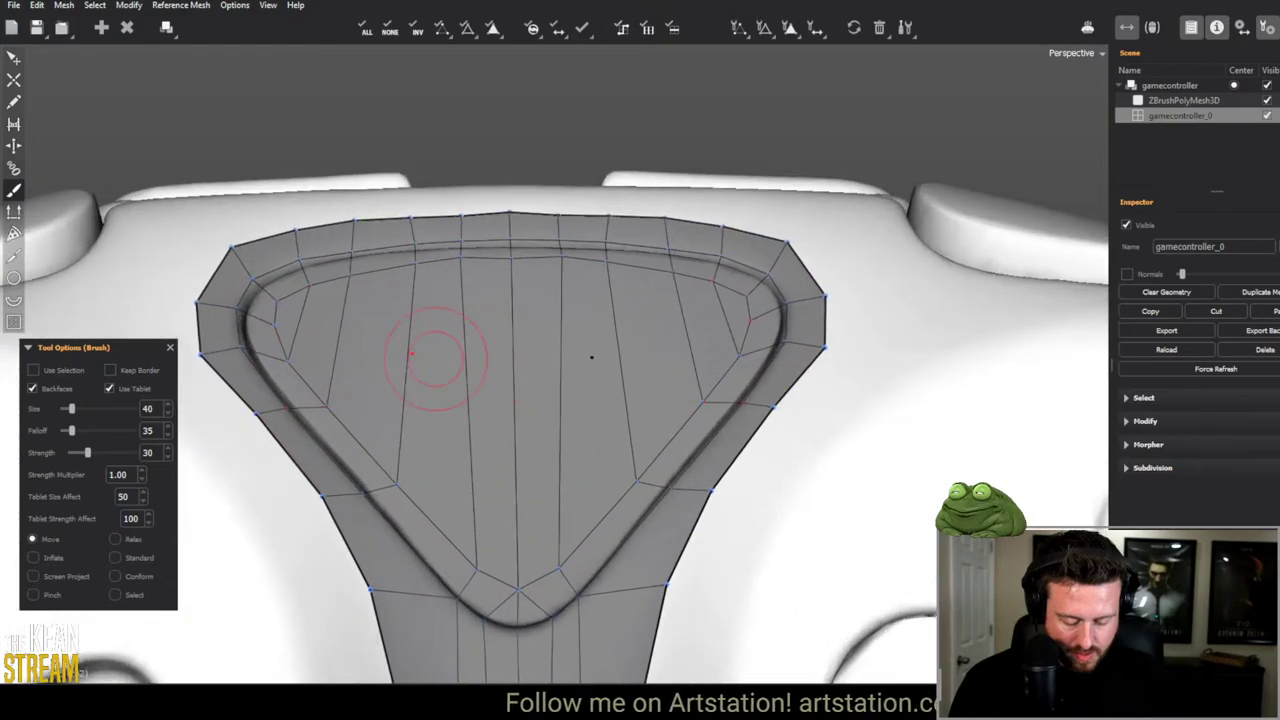
left_click(14, 57)
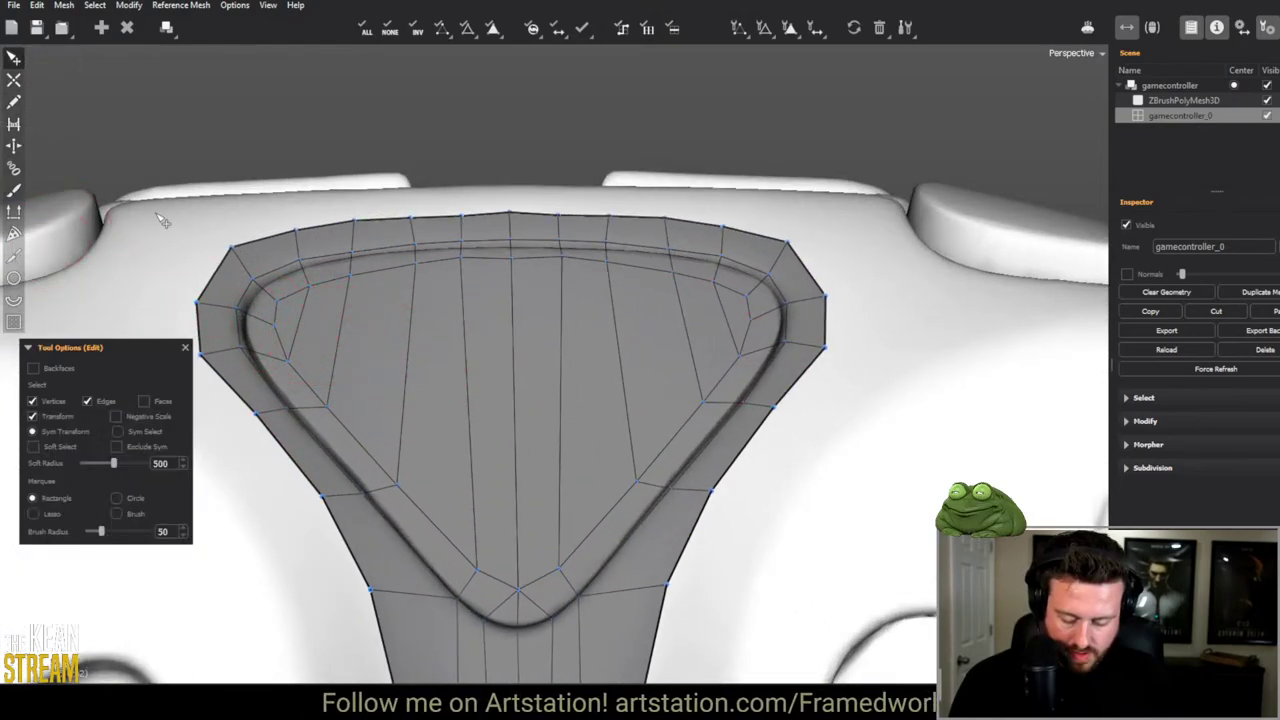
scroll(193, 328, "up", 2)
scroll(193, 328, "down", 2)
left_click(162, 292)
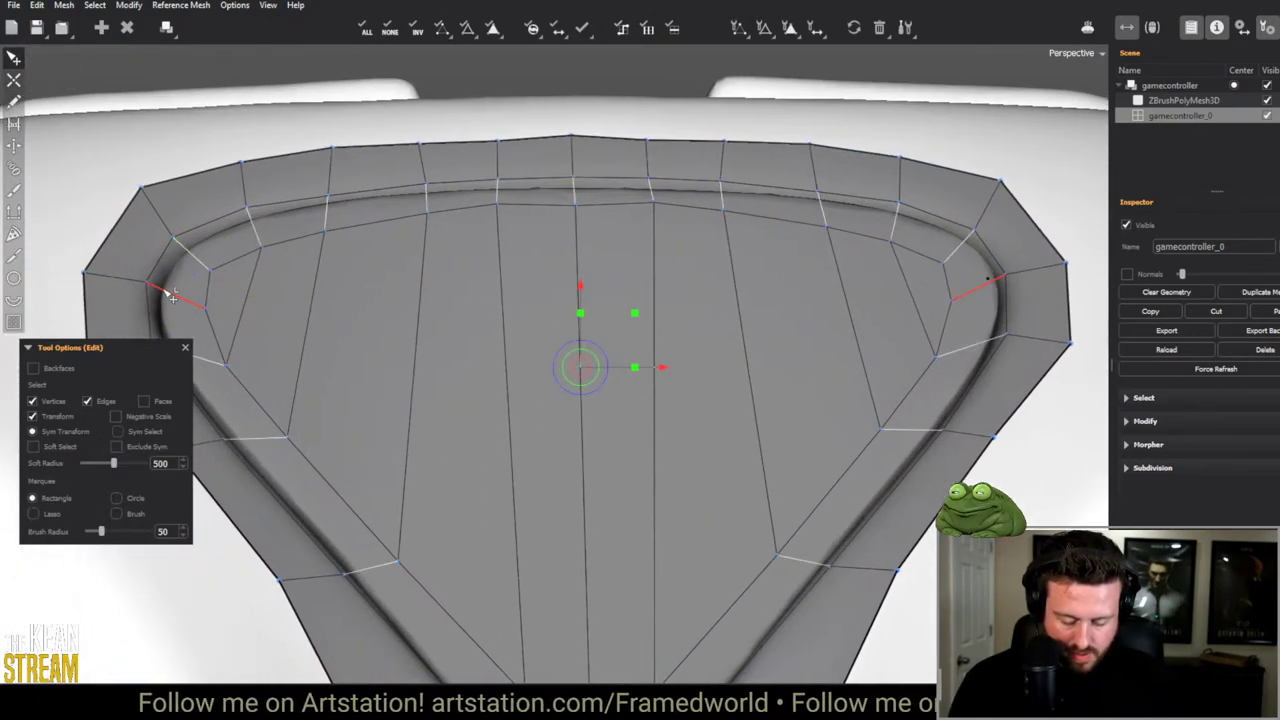
double_click(165, 295)
scroll(320, 363, "down", 3)
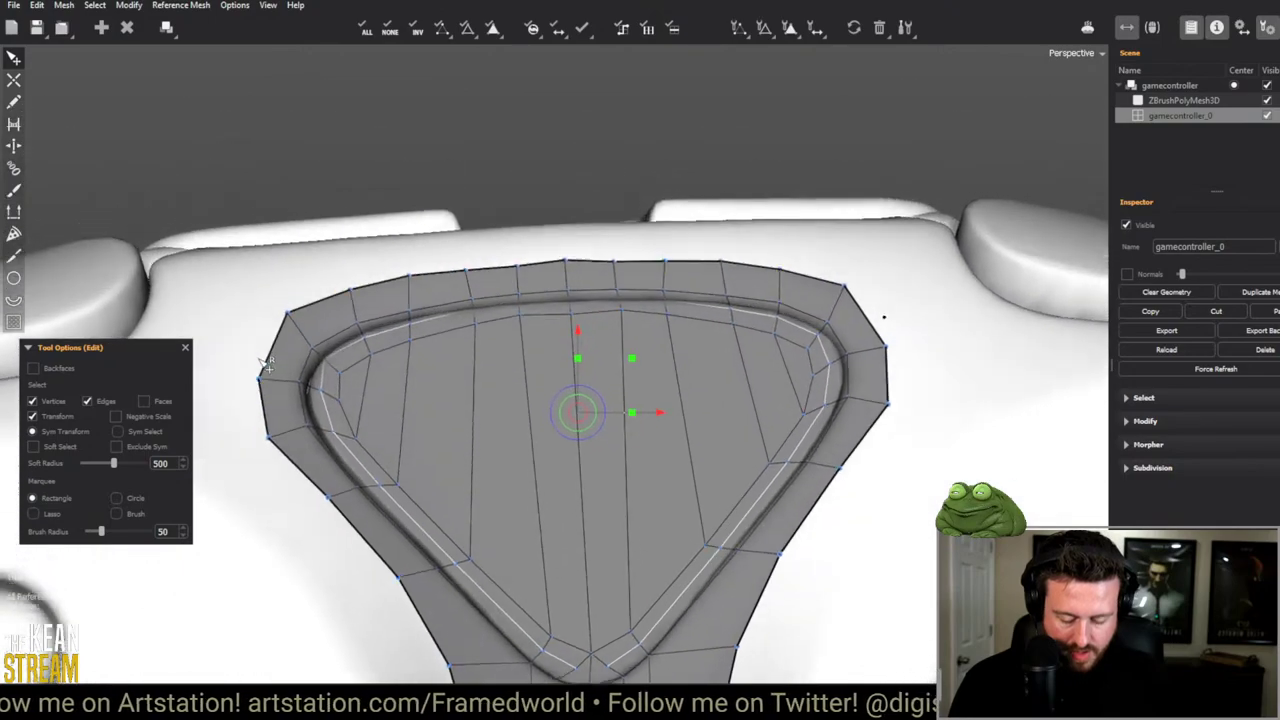
double_click(334, 364)
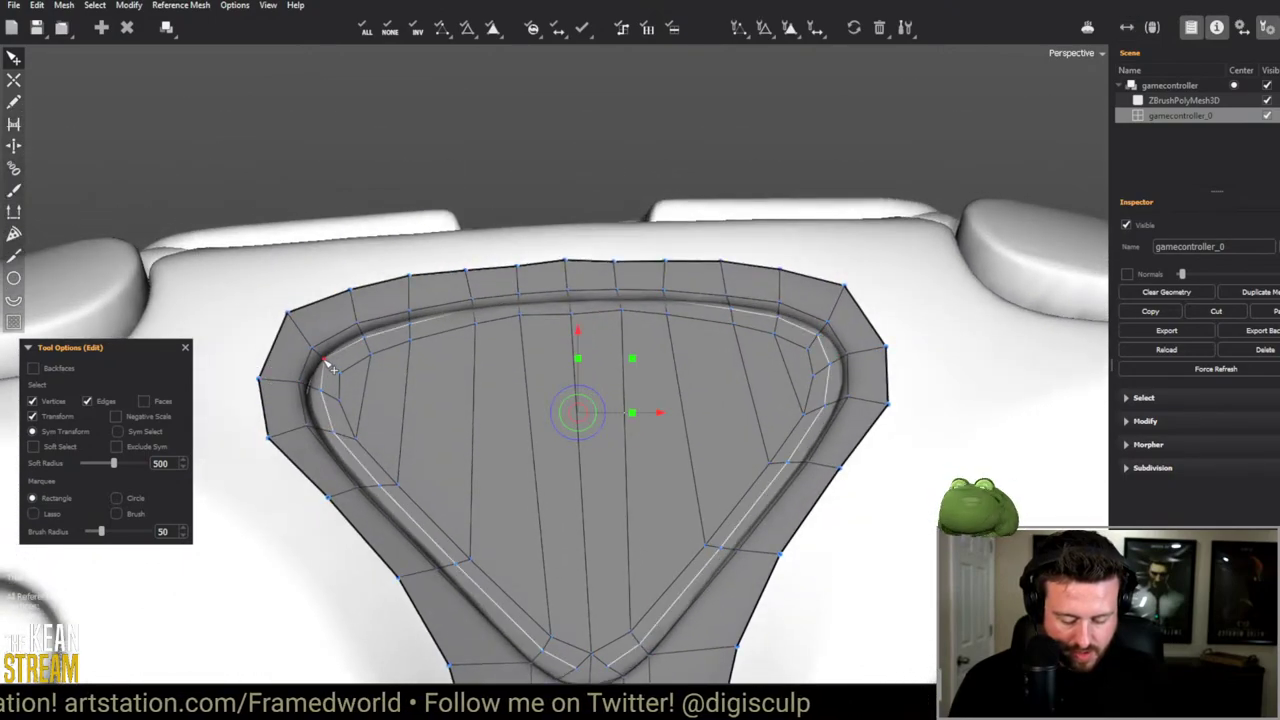
key("Escape")
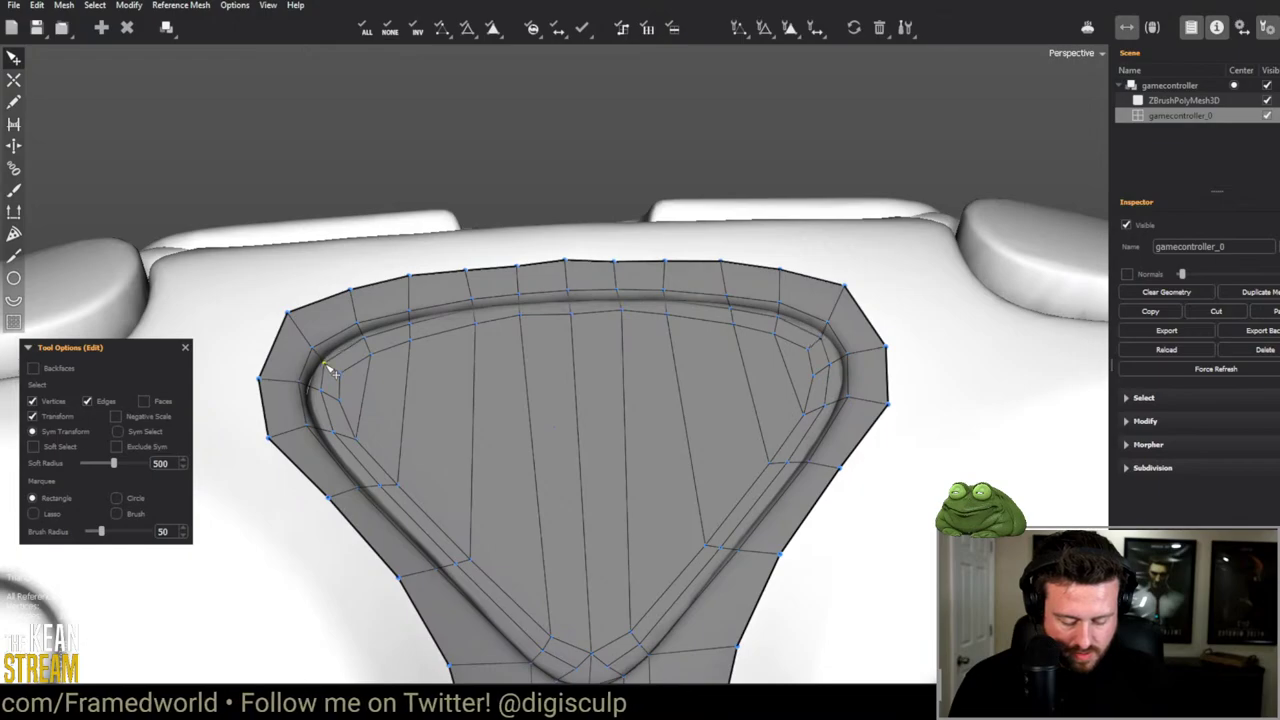
Step: Brush the triangle patch vertices with the soft Move brush into evenly spaced vertical columns
scroll(446, 393, "down", 5)
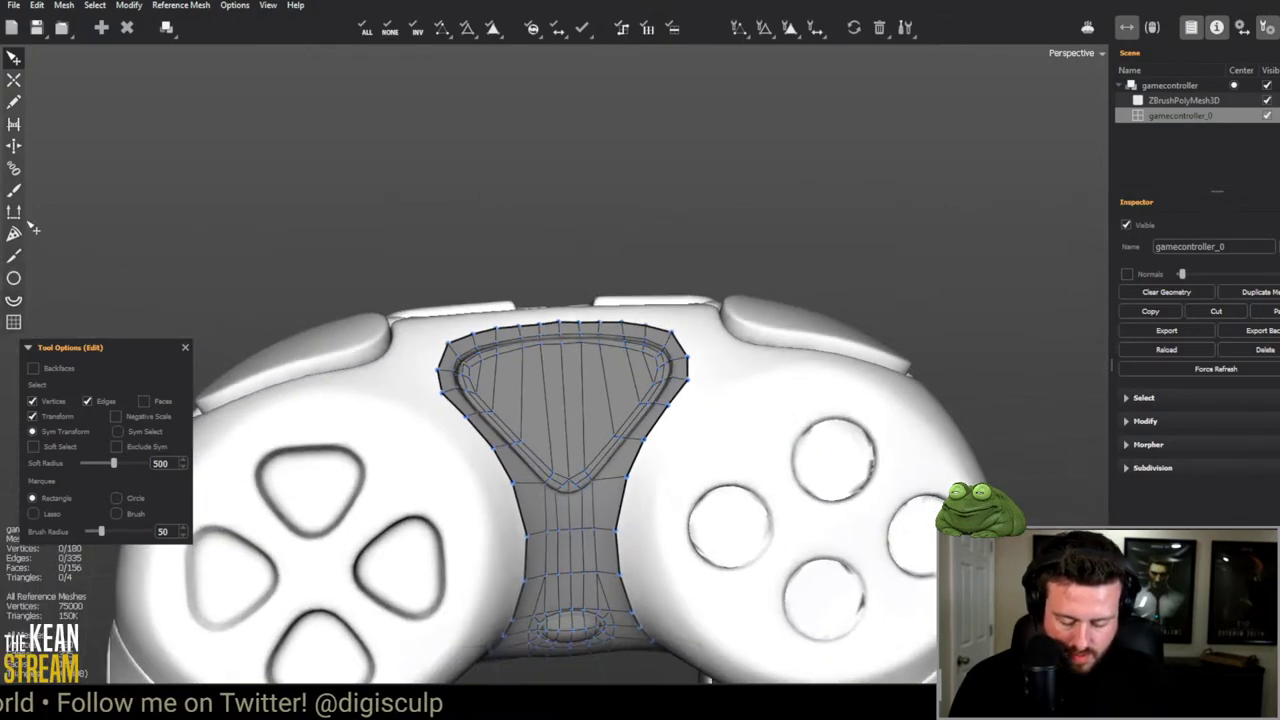
left_click(14, 189)
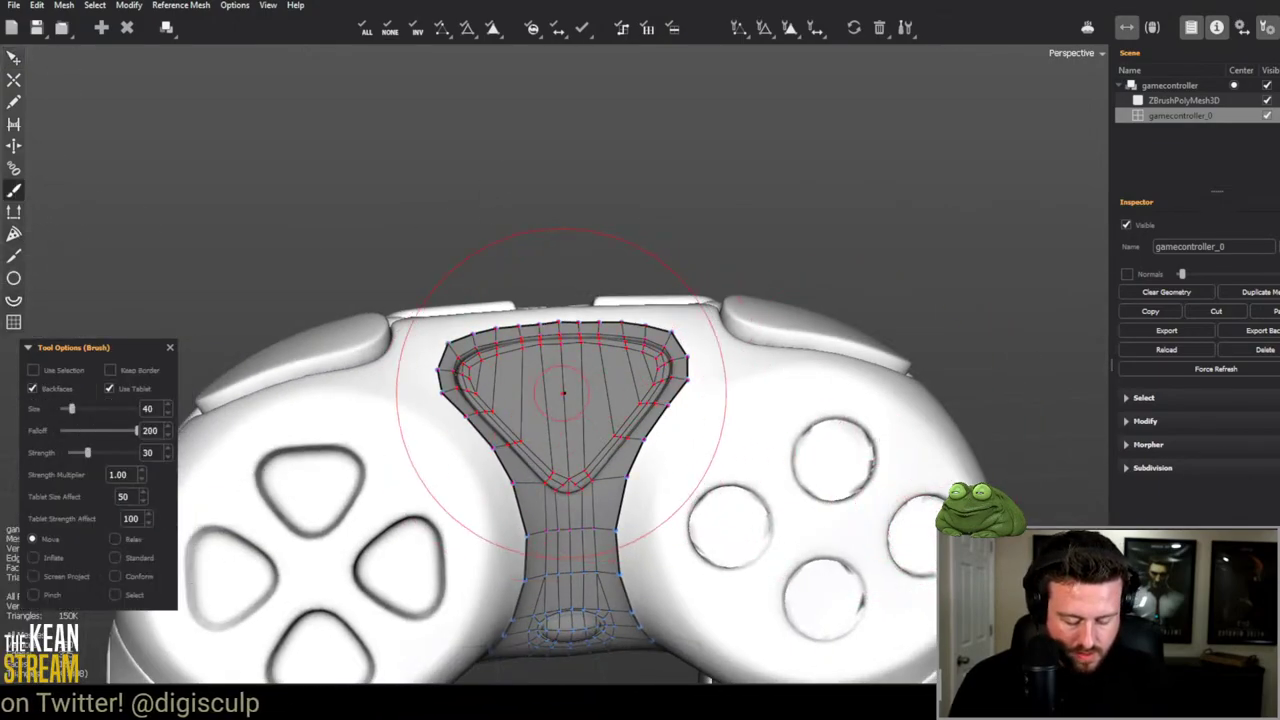
scroll(505, 372, "down", 5)
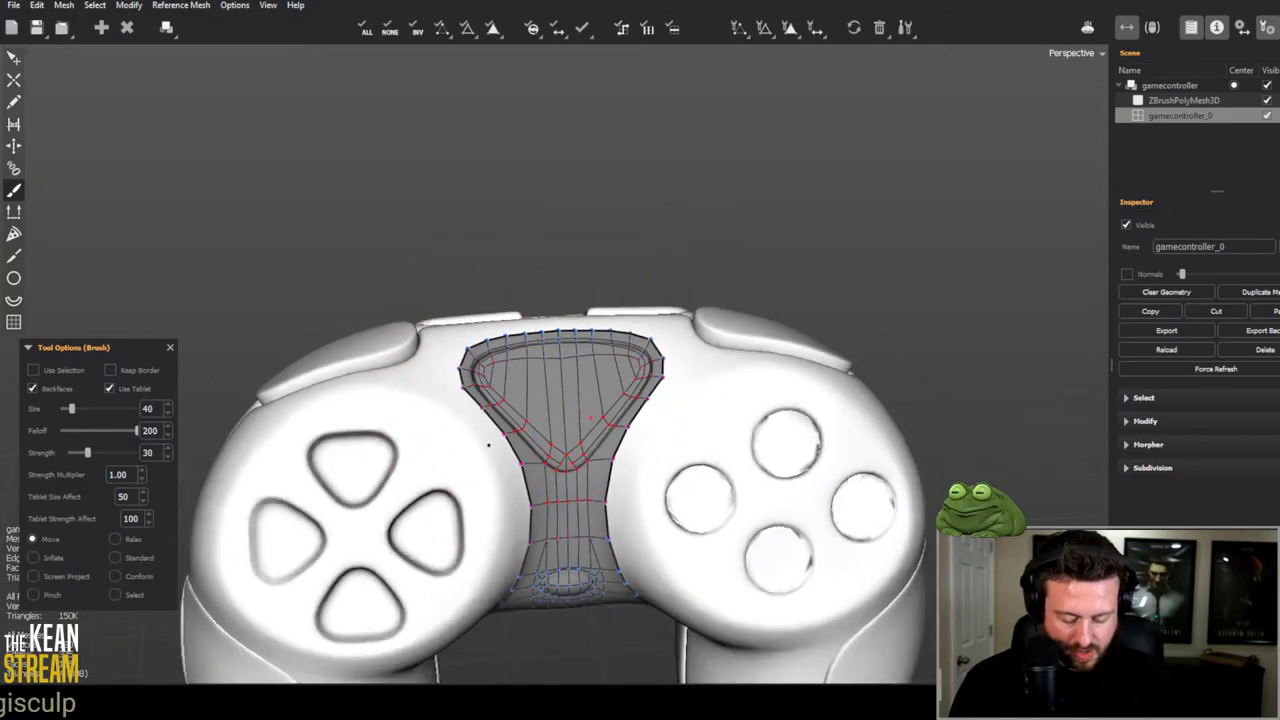
scroll(560, 390, "up", 8)
scroll(571, 394, "down", 2)
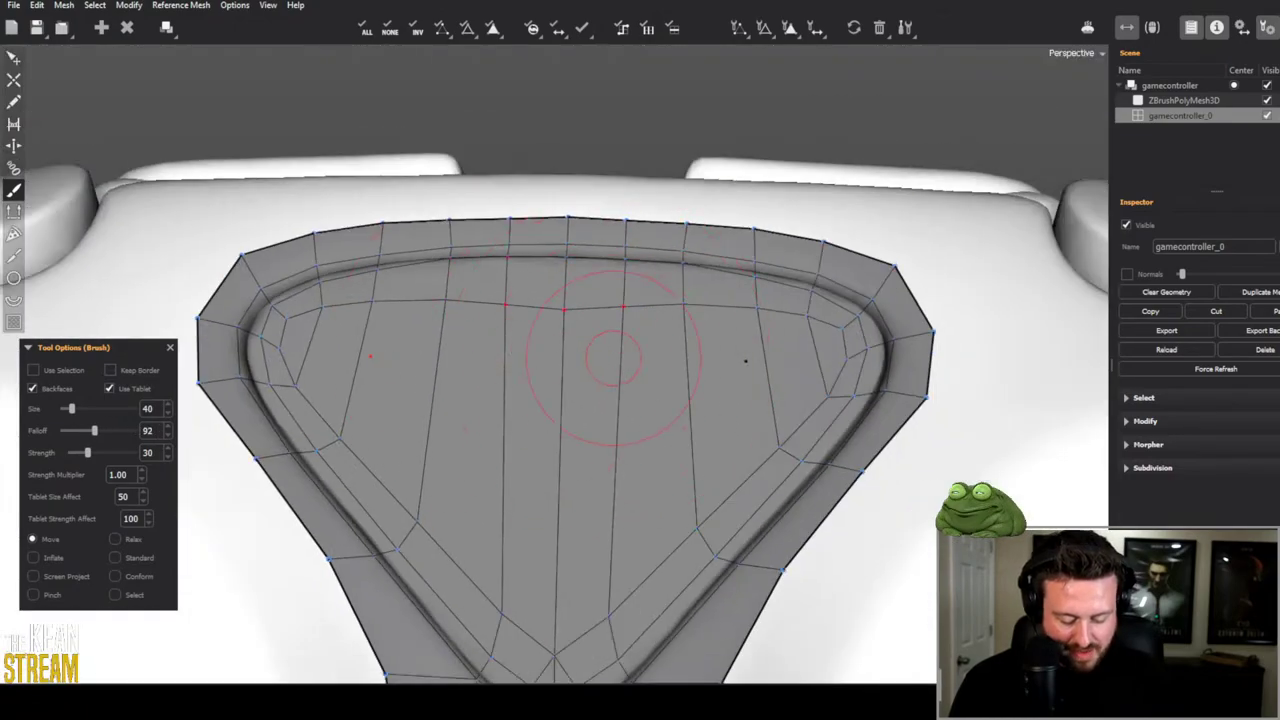
mouse_move(520, 318)
left_mouse_down()
mouse_move(493, 343)
mouse_move(460, 328)
mouse_move(391, 352)
mouse_move(353, 332)
mouse_move(397, 358)
mouse_move(437, 359)
mouse_move(468, 332)
left_mouse_up()
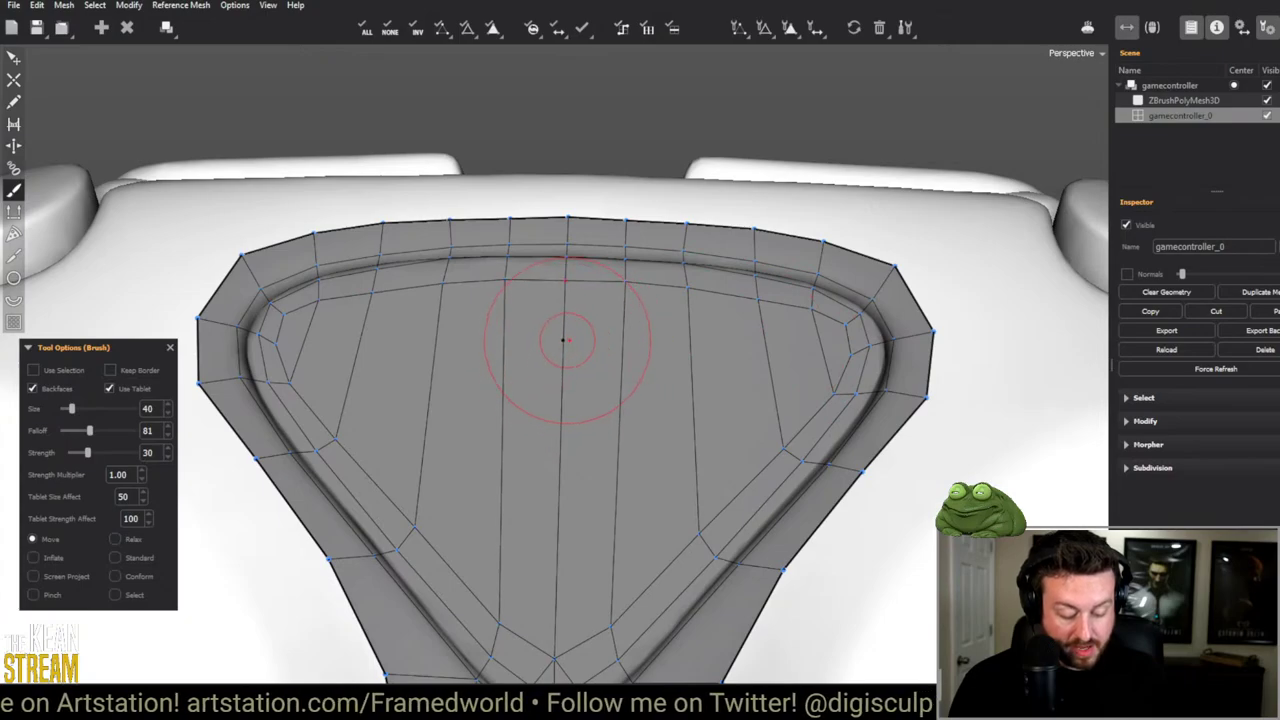
scroll(566, 340, "down", 6)
scroll(520, 370, "up", 5)
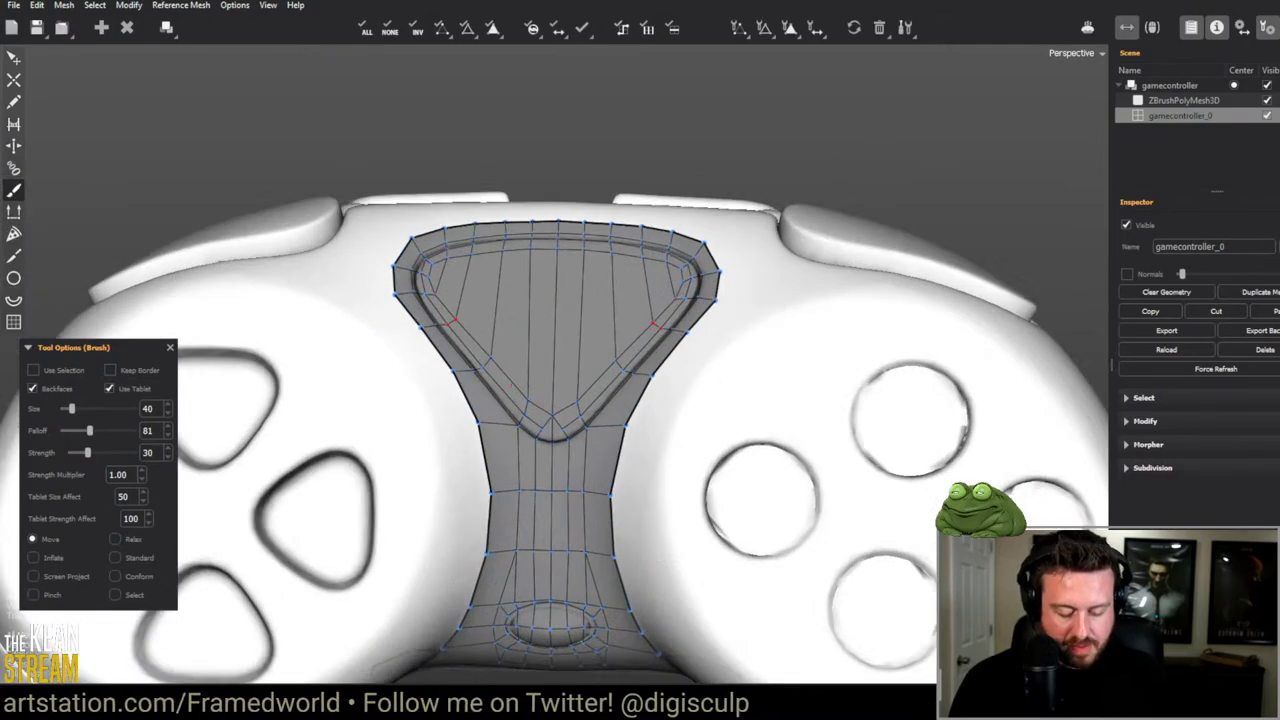
scroll(545, 362, "up", 2)
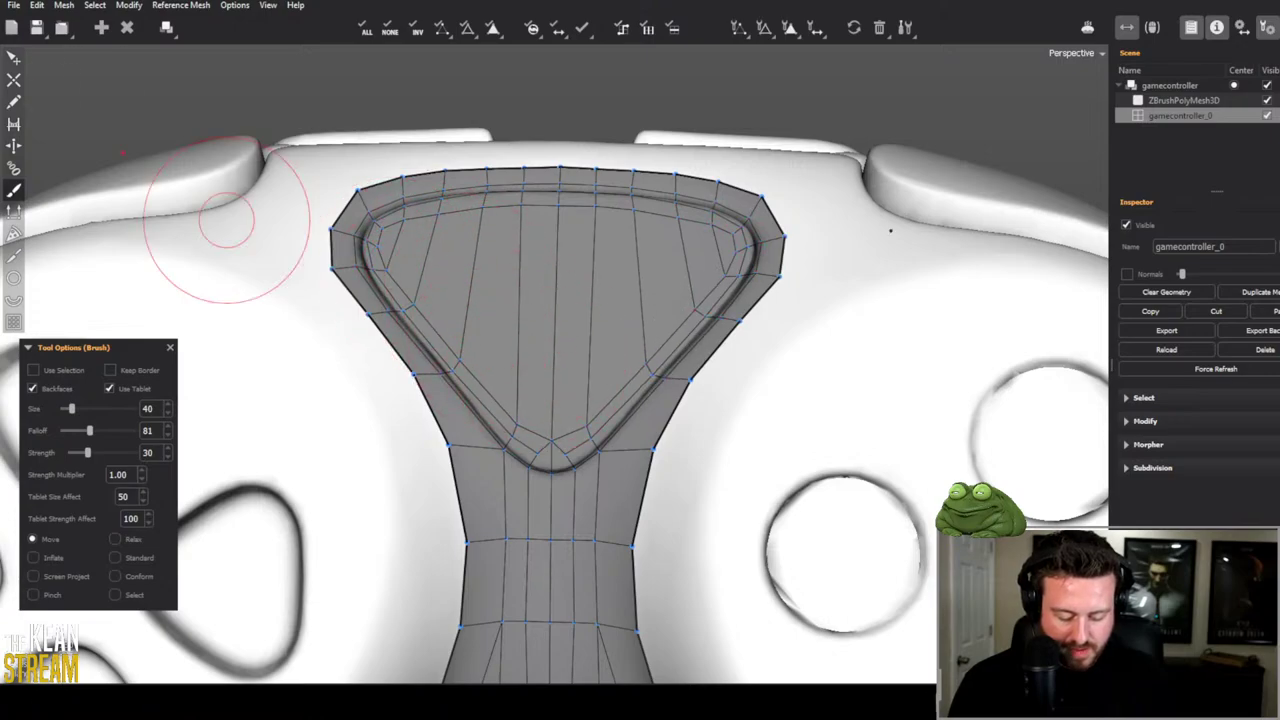
Step: Pull the vertex at the bottom of the V up and left, then check it in perspective
left_click(14, 58)
scroll(505, 418, "up", 5)
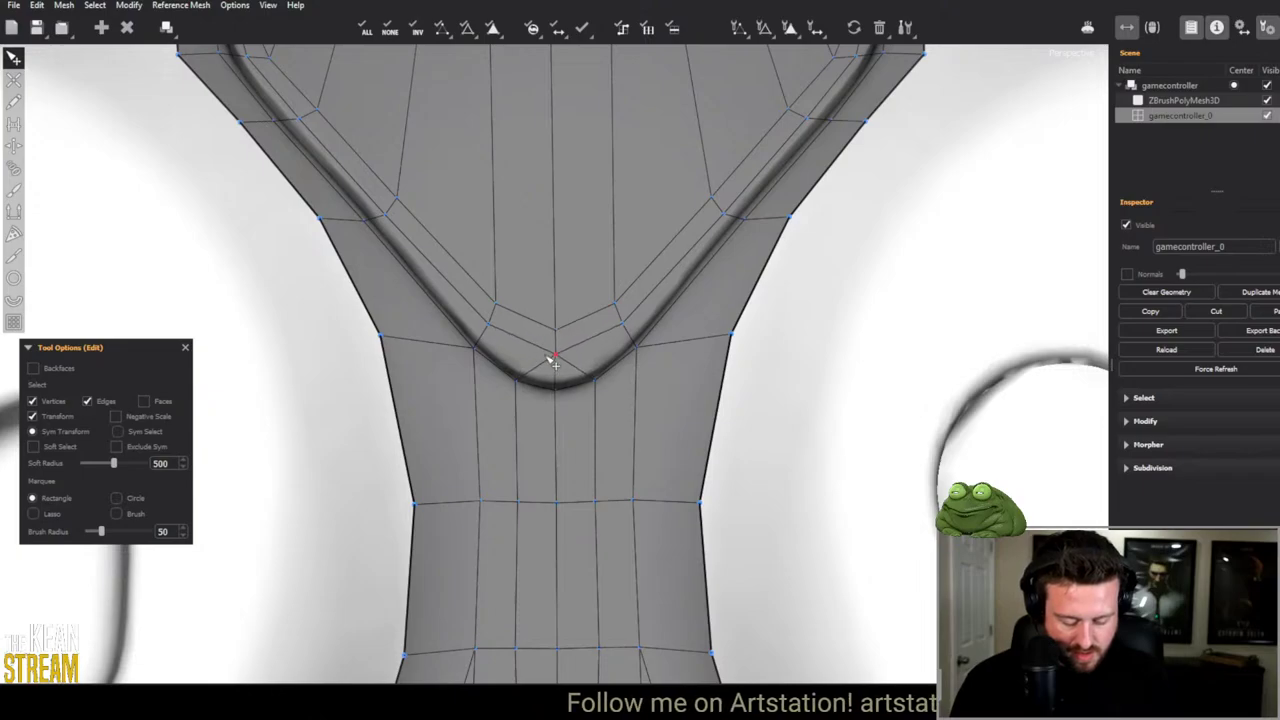
left_click(557, 366)
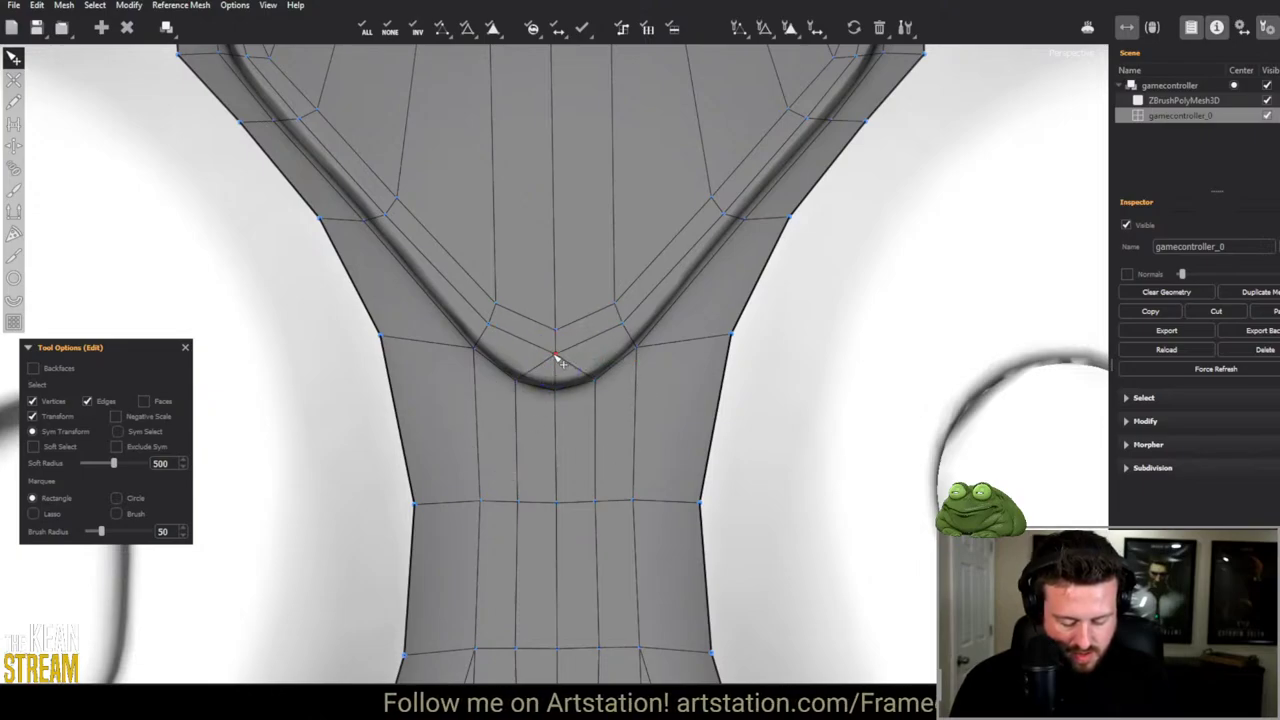
left_click_drag(555, 361, 538, 348)
middle_click_drag(531, 374, 571, 294)
left_click(593, 287)
left_click(549, 334)
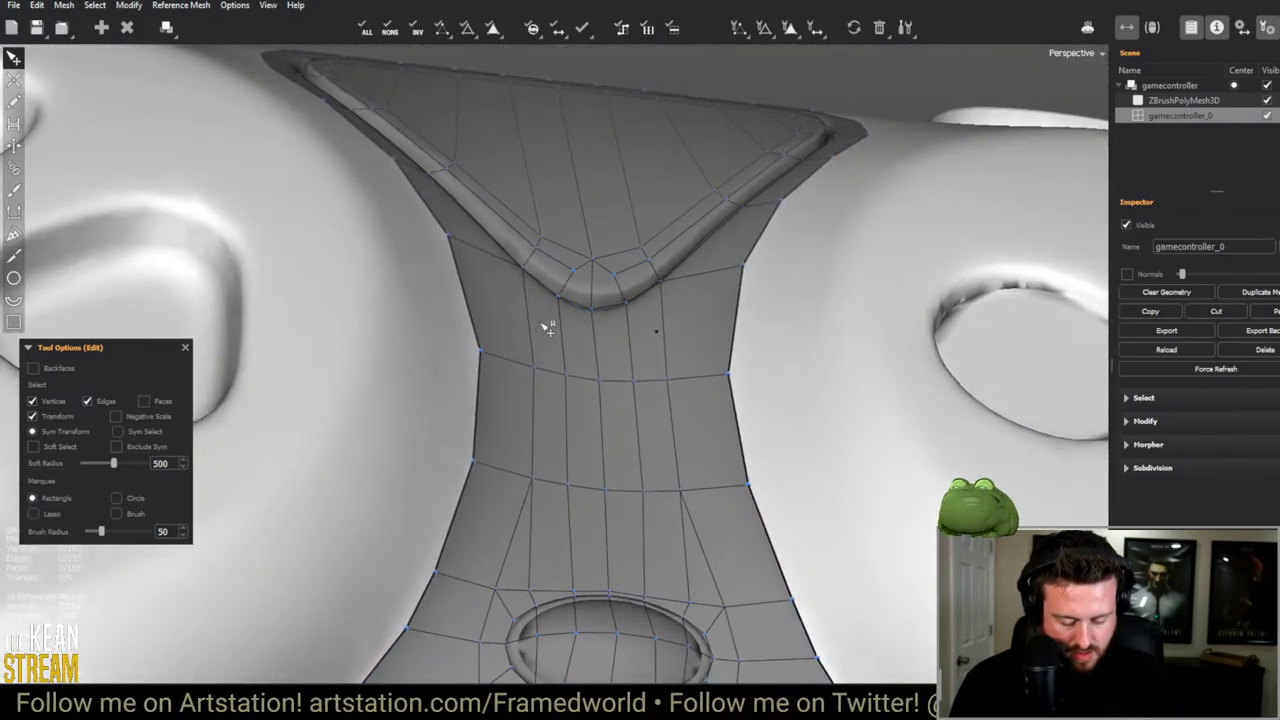
Step: Delete the V-bottom edge and weld a border vertex to the centre to close the gap
scroll(517, 457, "up", 5)
left_click(565, 374)
key("Delete")
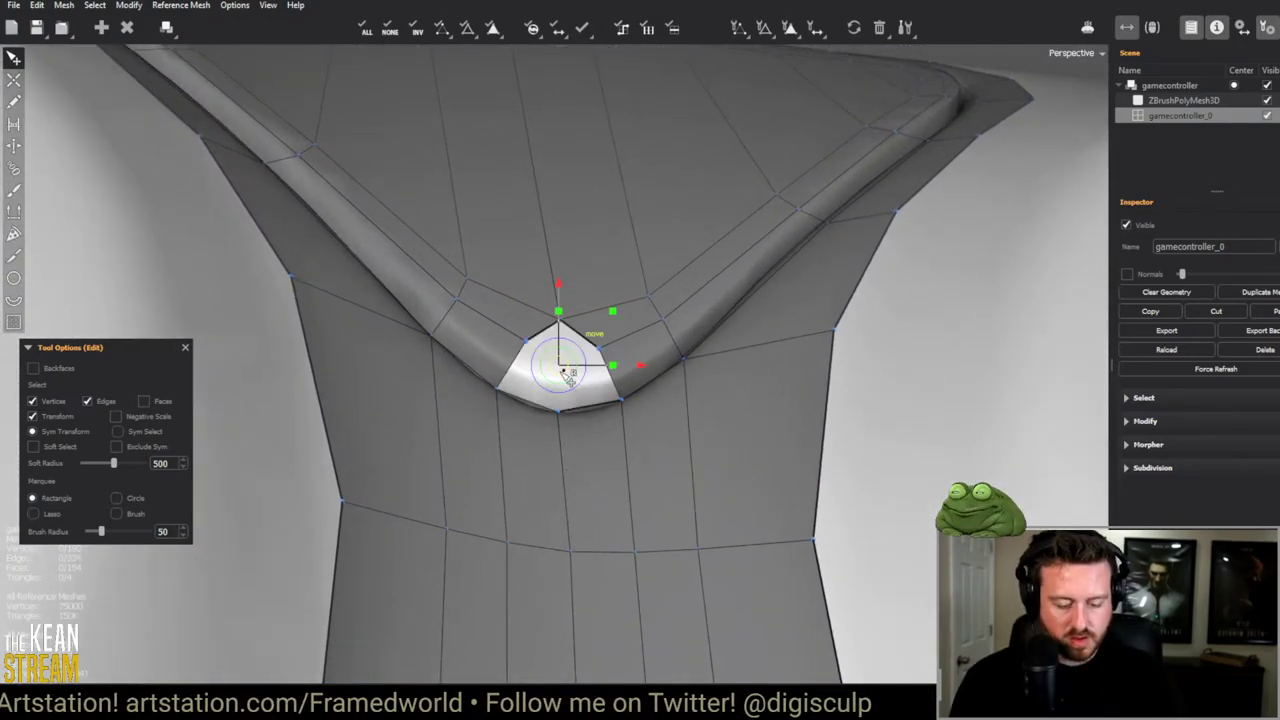
left_click(536, 364)
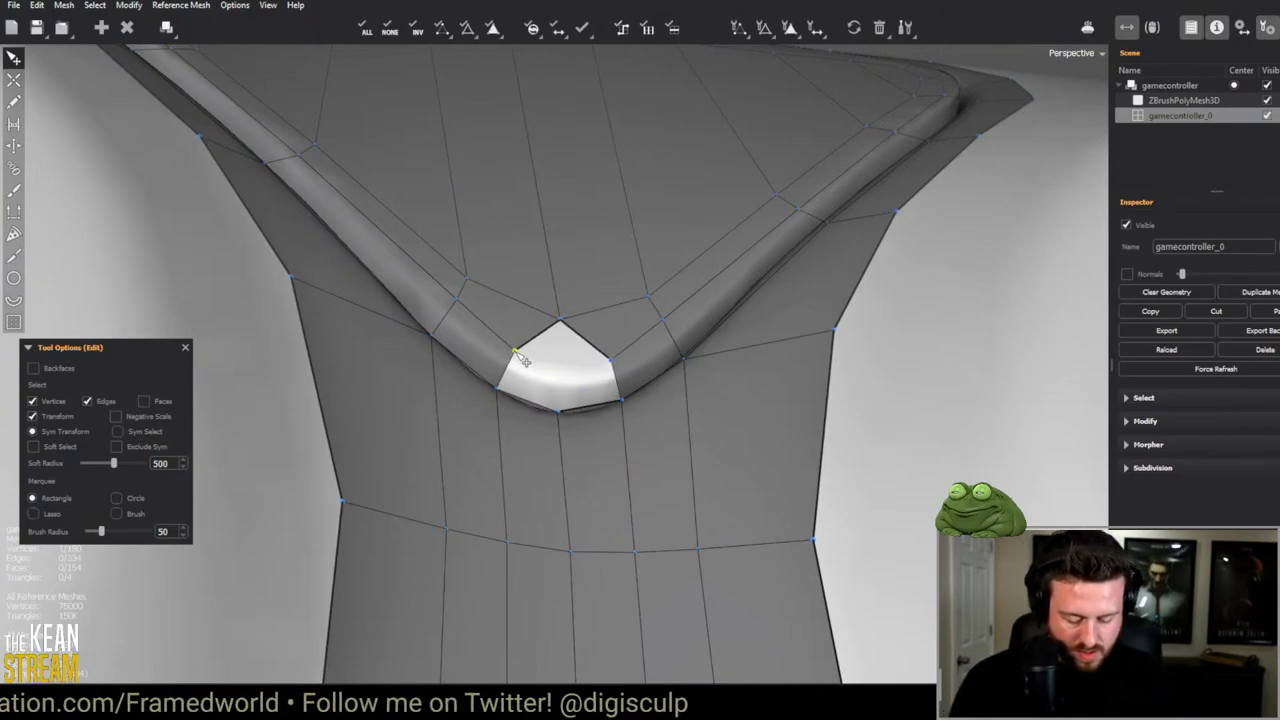
left_click(535, 364)
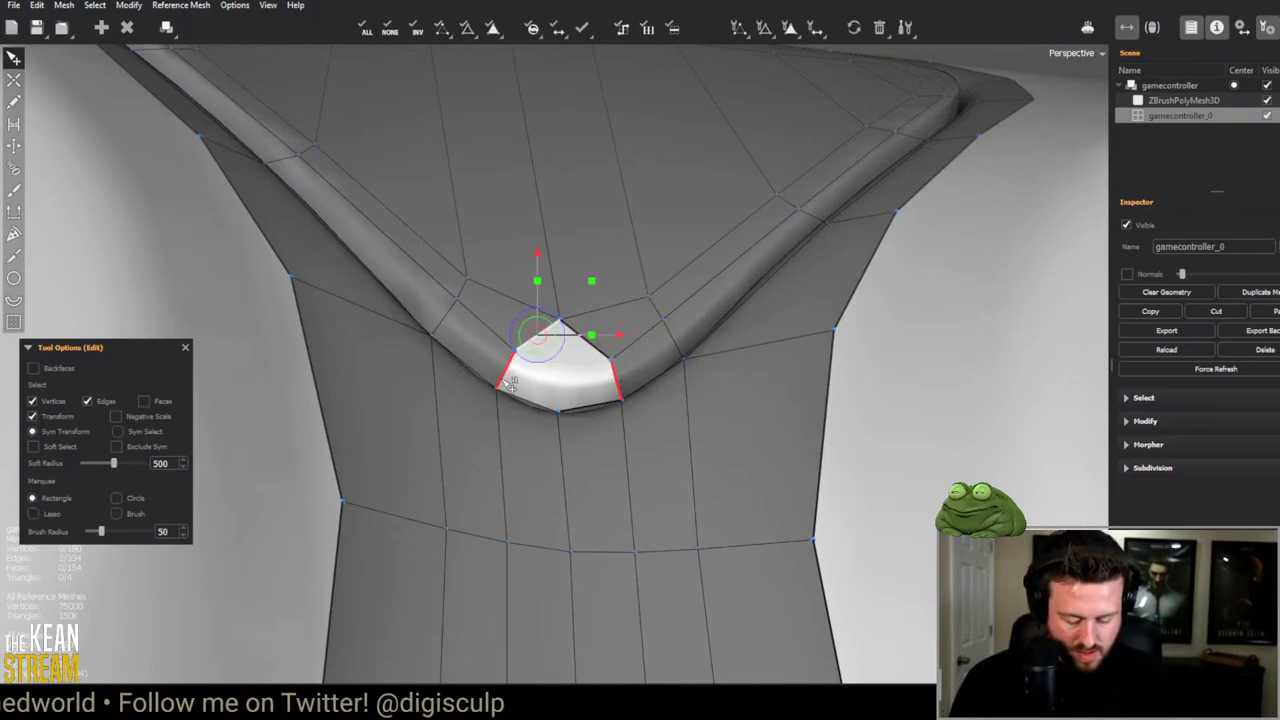
left_click(522, 358)
left_click_drag(522, 358, 561, 349)
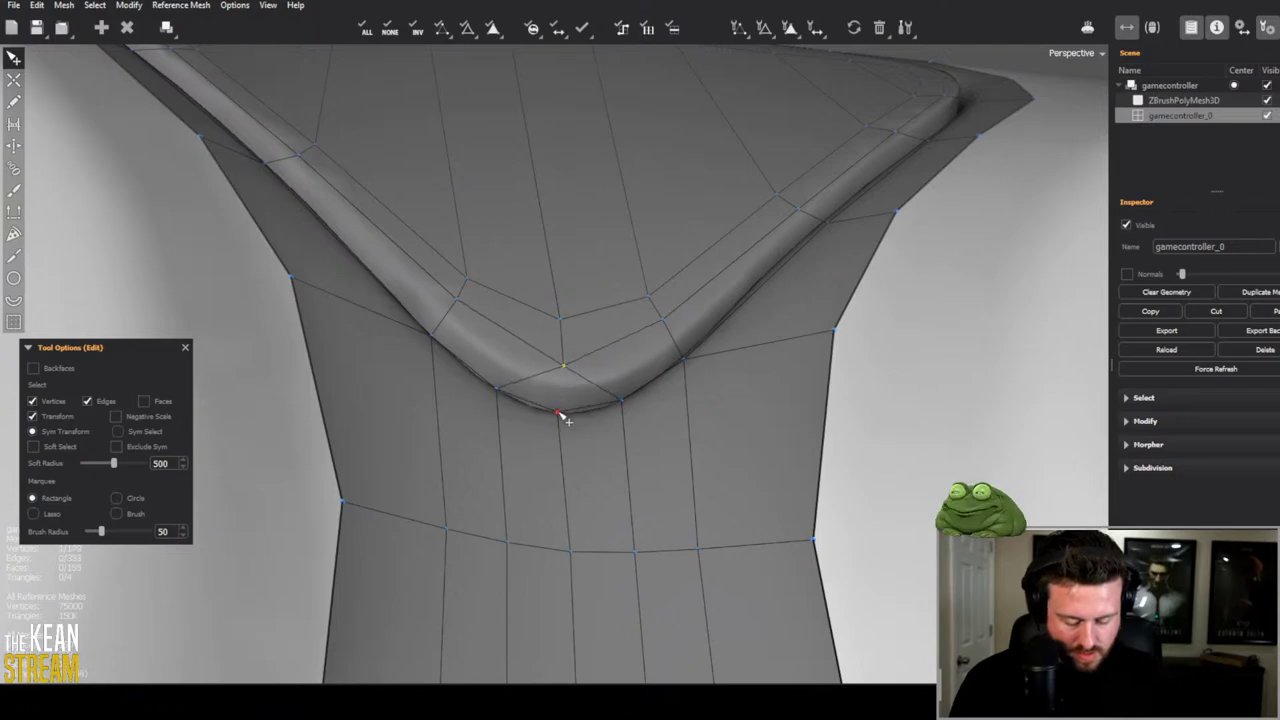
Step: Remove the leftover edges around the V bottom of the neck
key("q")
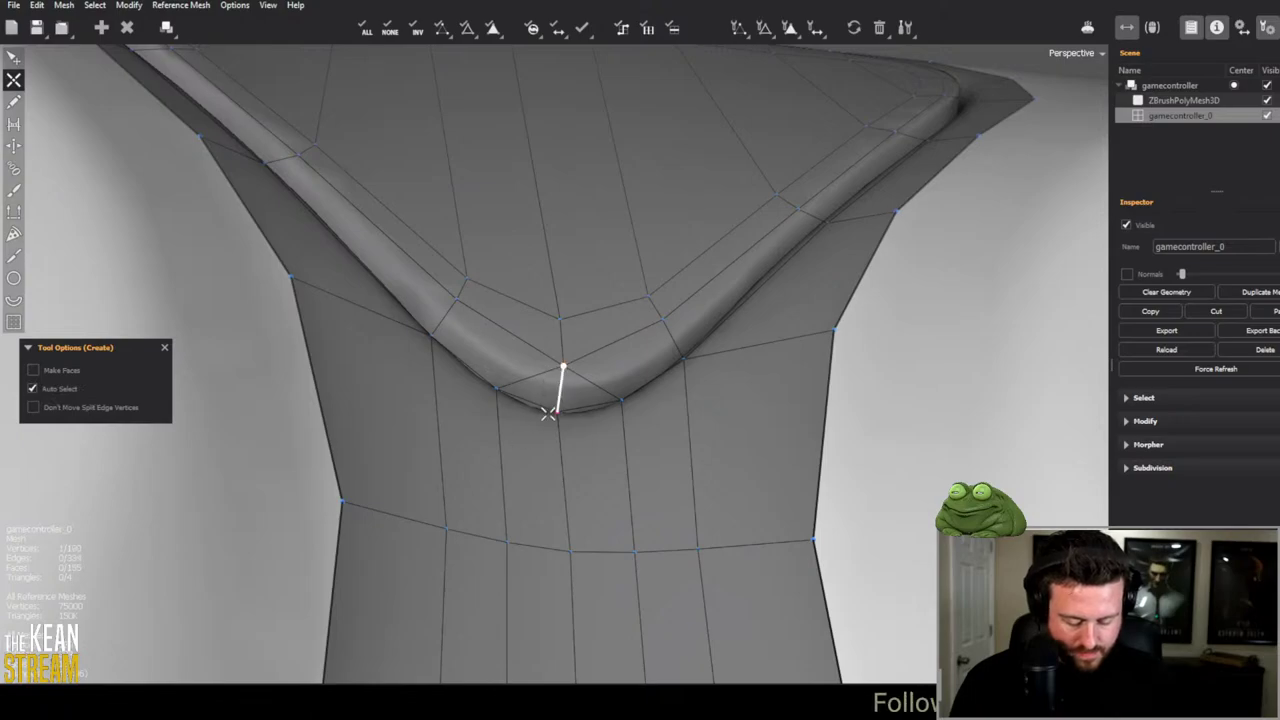
middle_click_drag(562, 369, 523, 409)
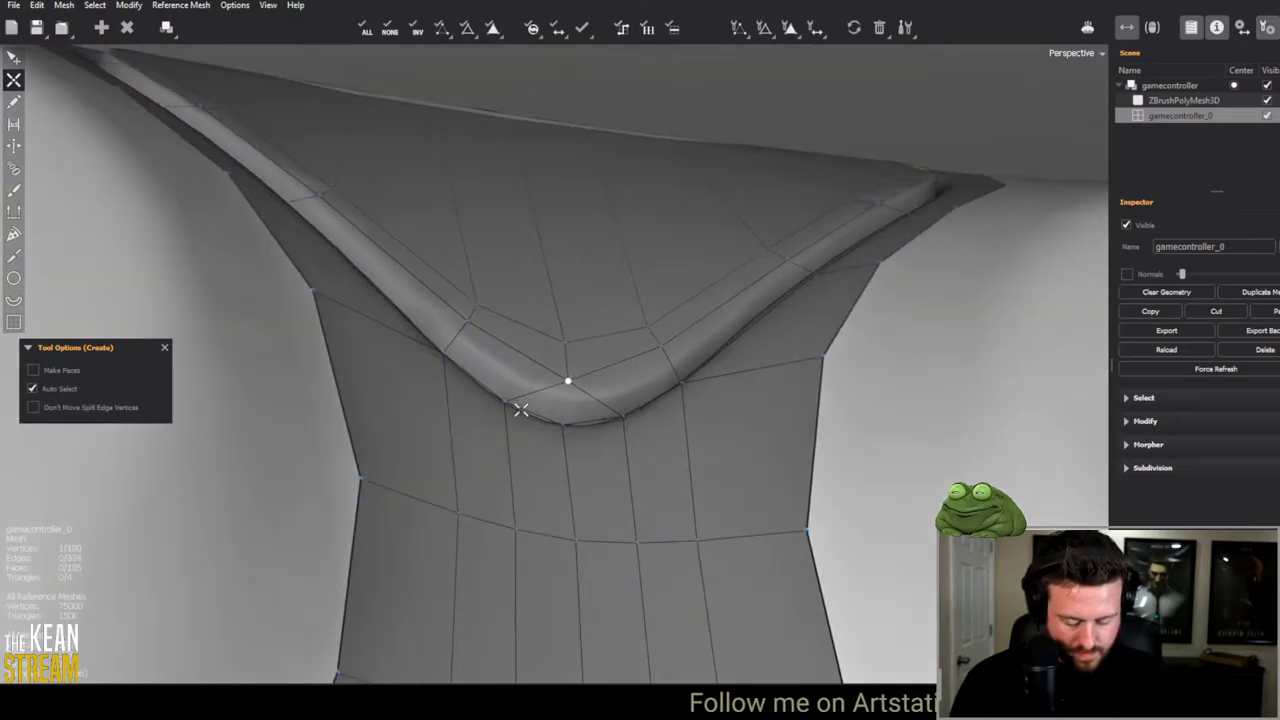
key("w")
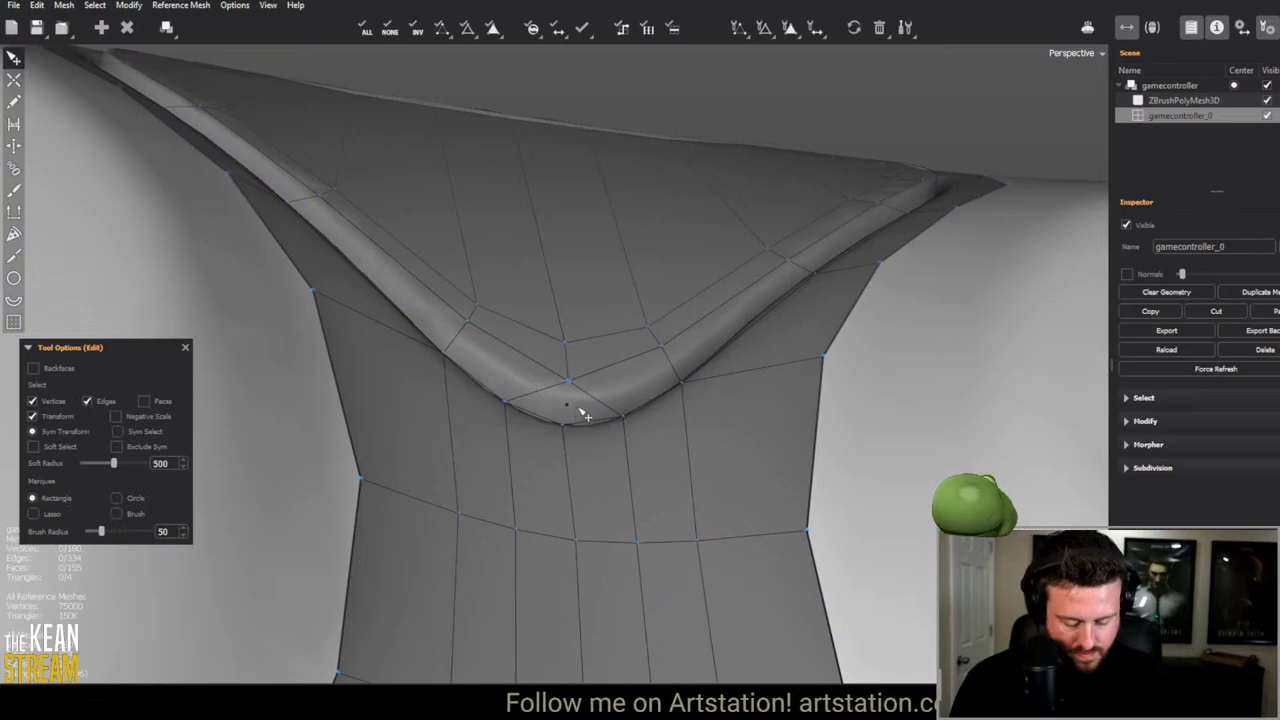
left_click(568, 405)
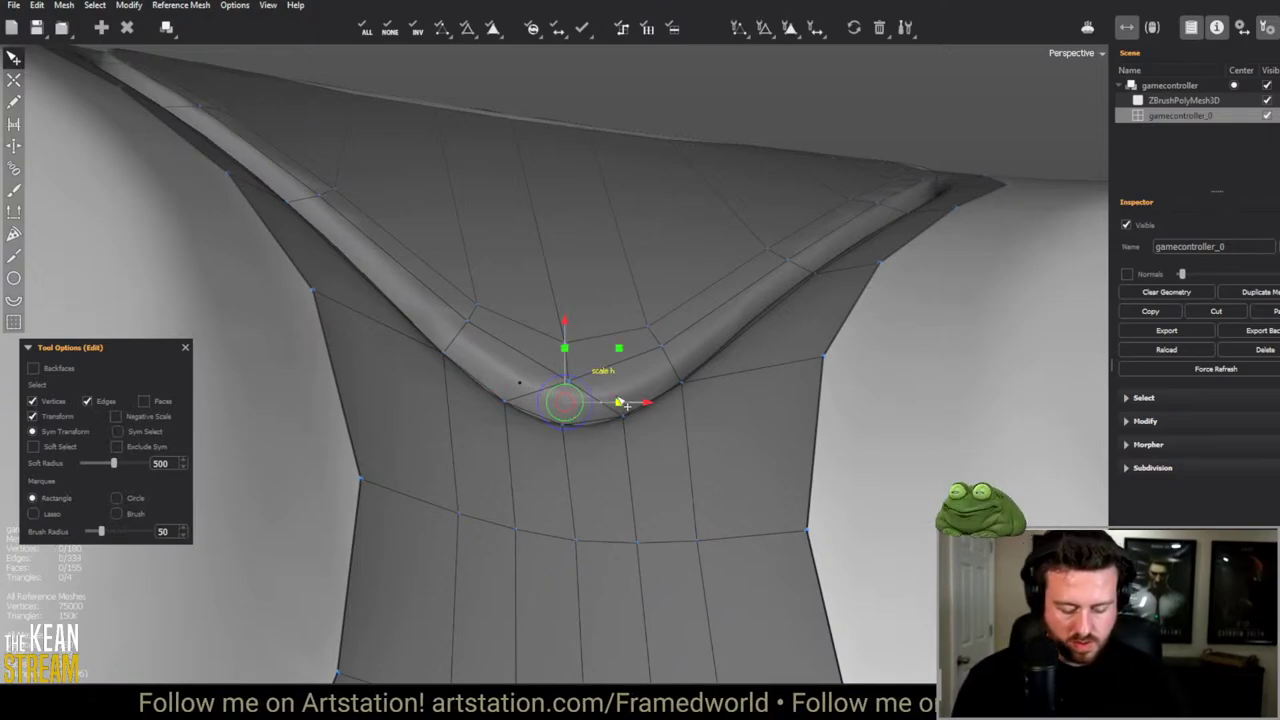
left_click(537, 396)
key("Delete")
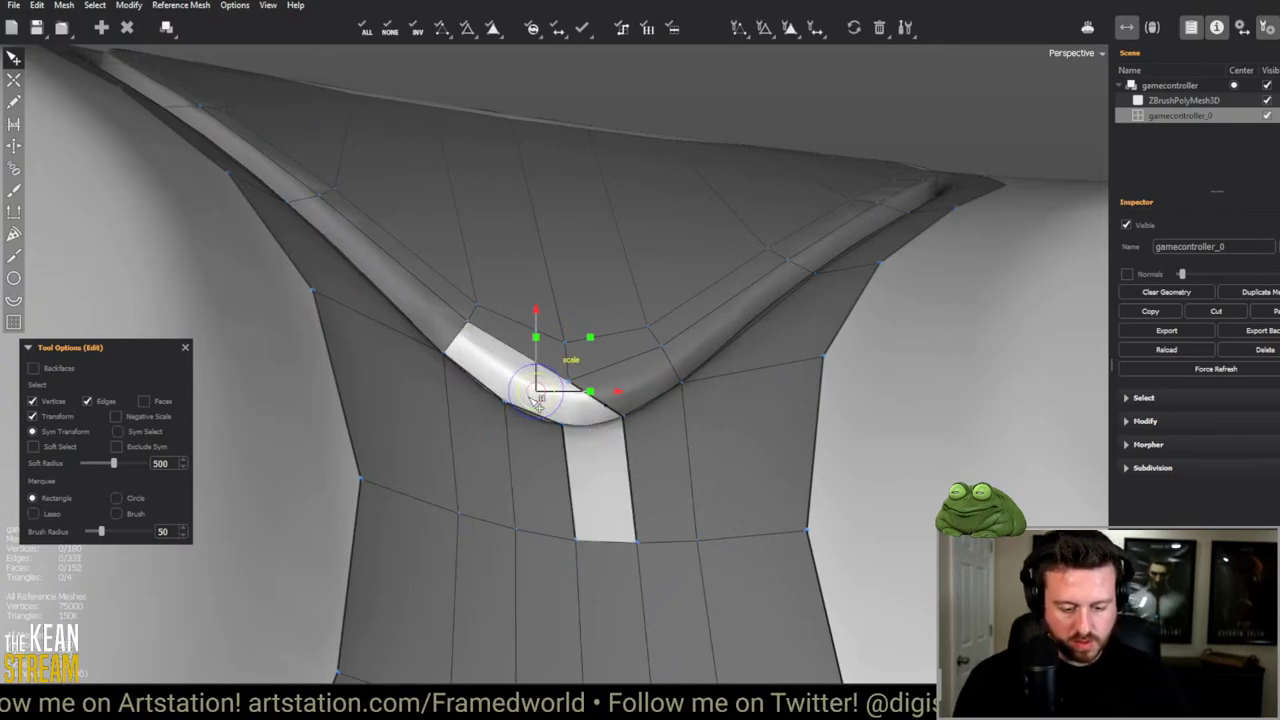
left_click(612, 408)
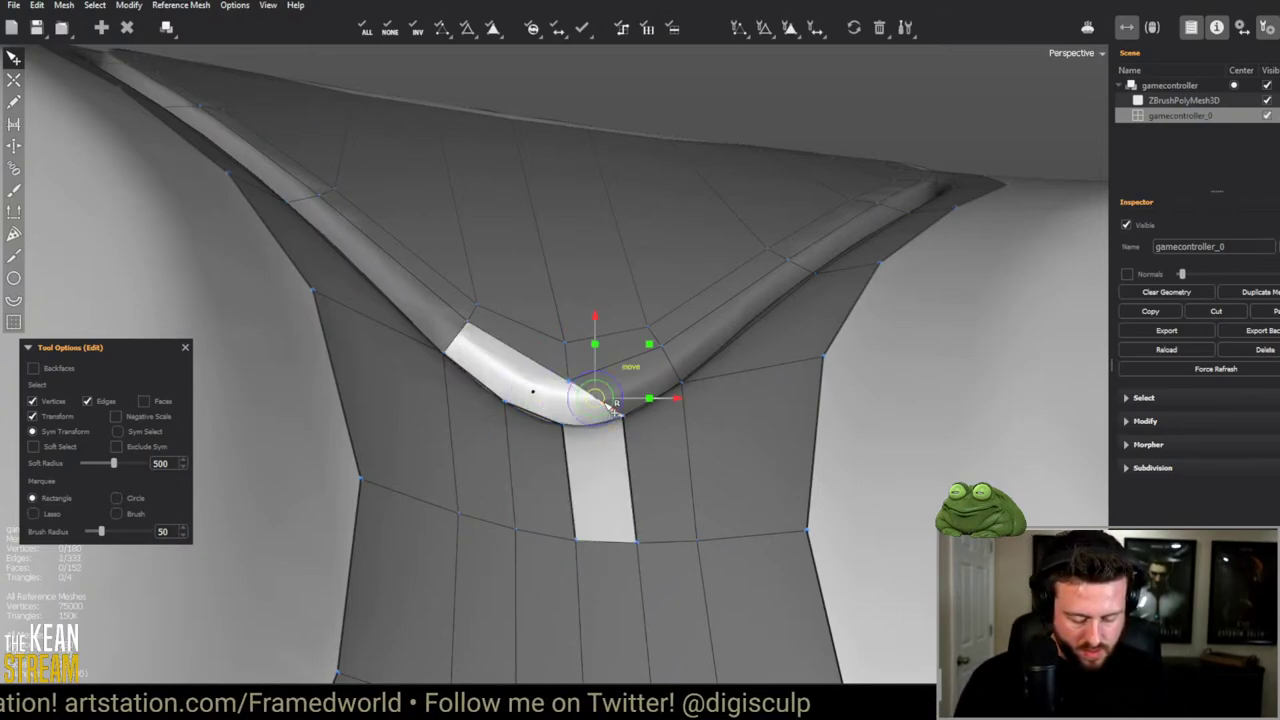
key("Delete")
Step: Fill new chevron faces under the curved strip at the bend
middle_click_drag(530, 350, 546, 395)
key("c")
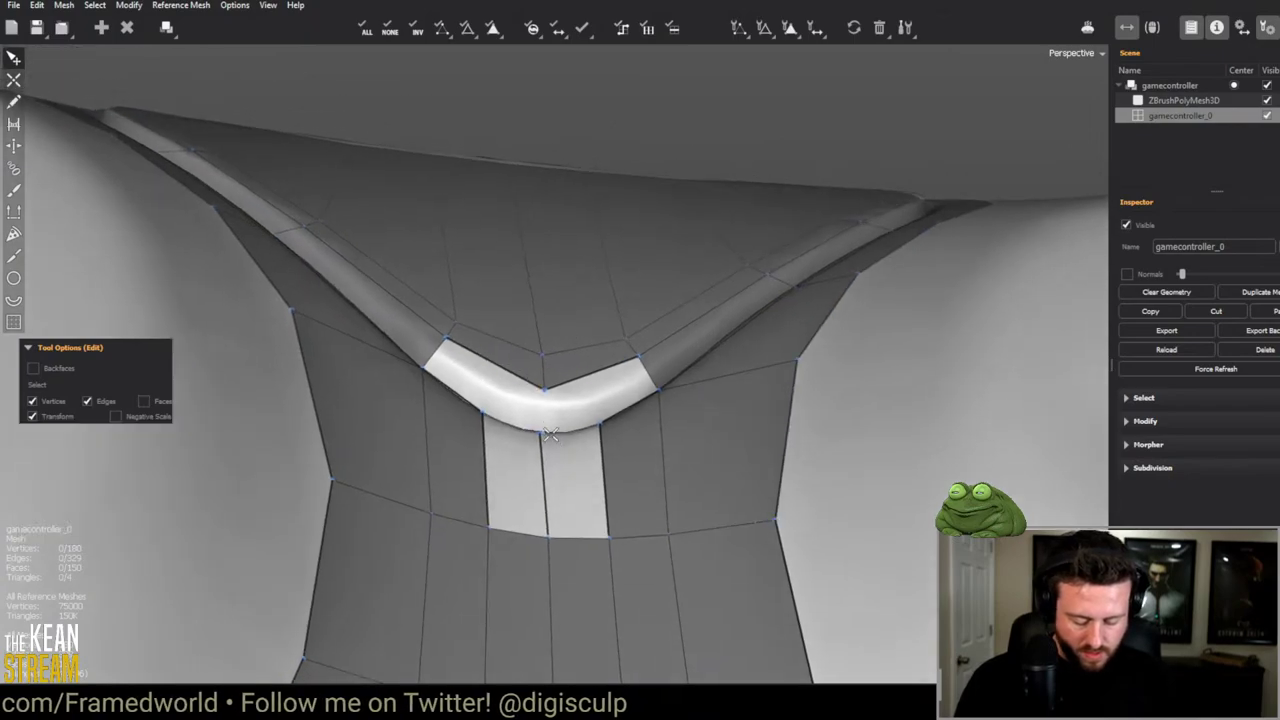
middle_click_drag(471, 437, 477, 411)
left_click(471, 392)
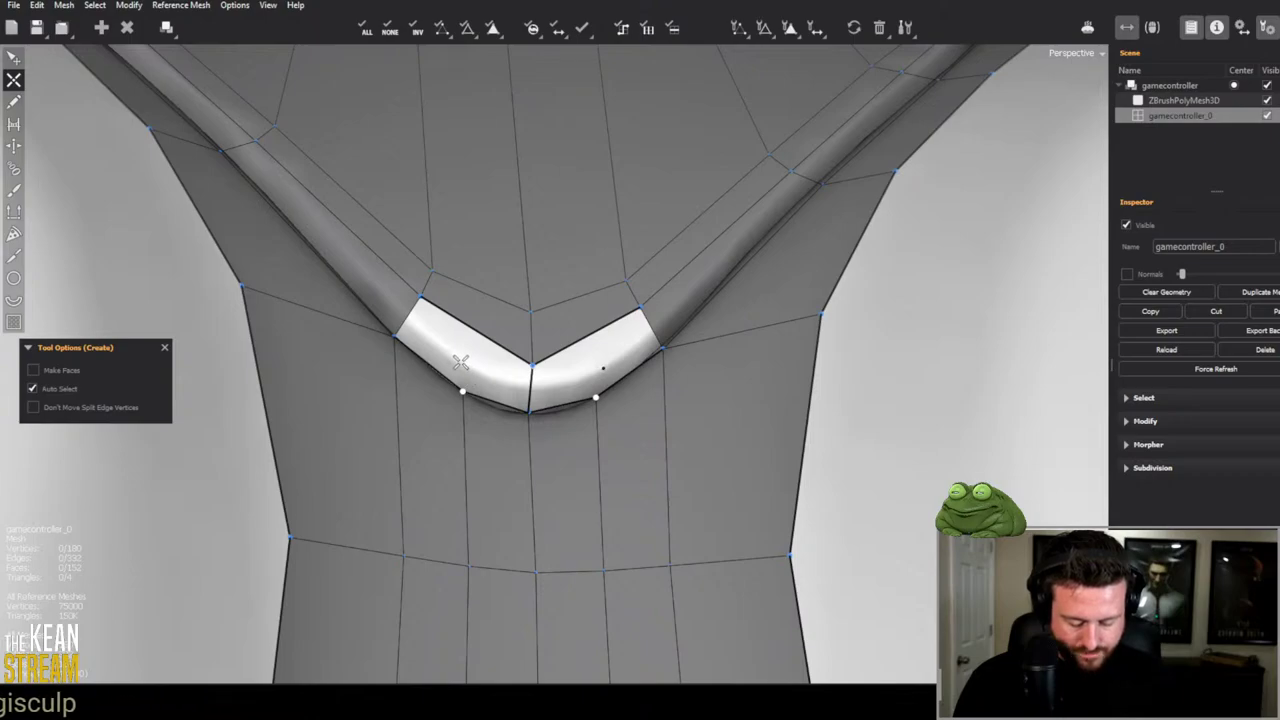
left_click(460, 362)
middle_click_drag(460, 362, 466, 348)
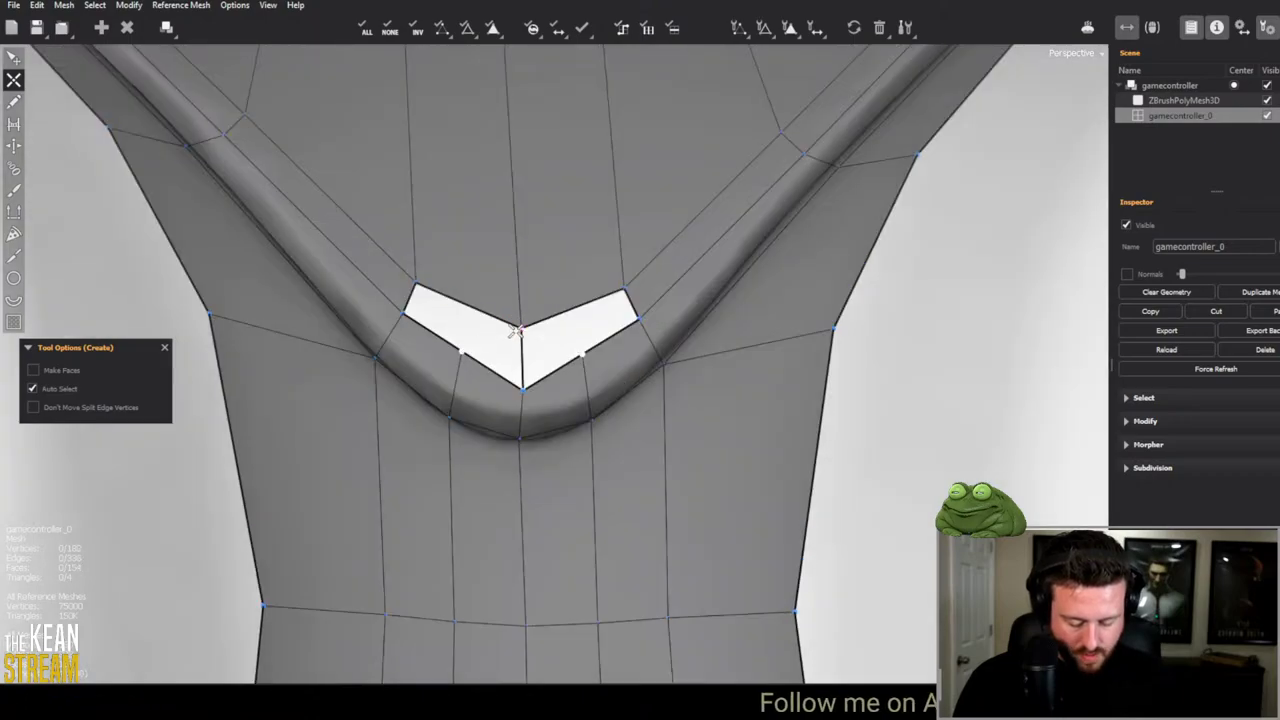
left_click(514, 331)
middle_click_drag(514, 390, 446, 366)
left_click(611, 452)
key("e")
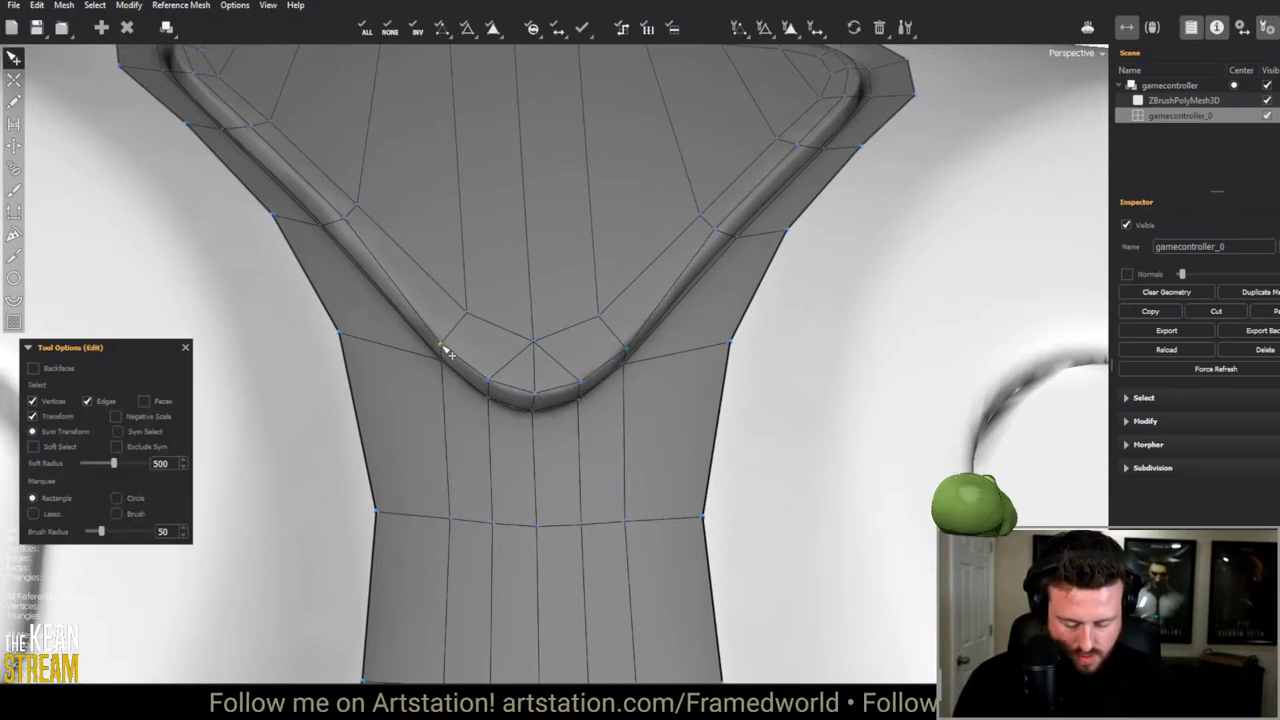
Step: Slide the triangular button's rim vertices onto the groove symmetrically and inspect the rim
left_click_drag(447, 355, 452, 350)
middle_click_drag(451, 352, 420, 343)
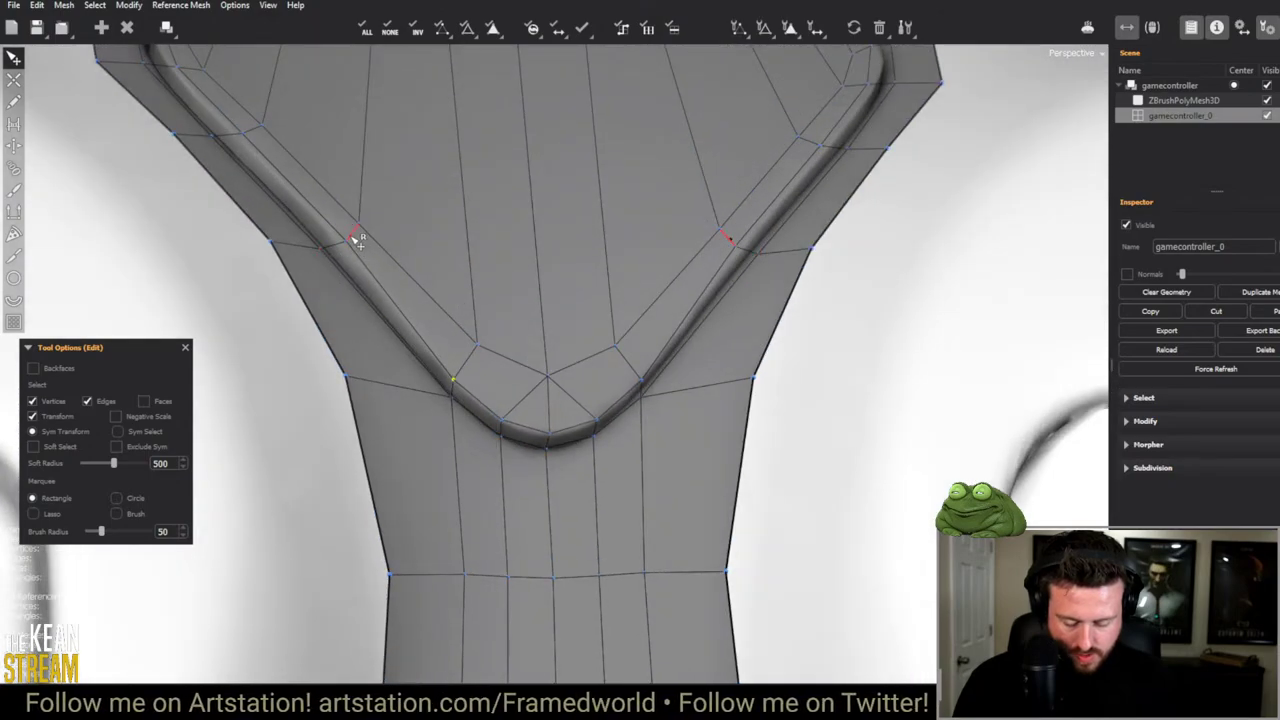
left_click_drag(353, 249, 340, 244)
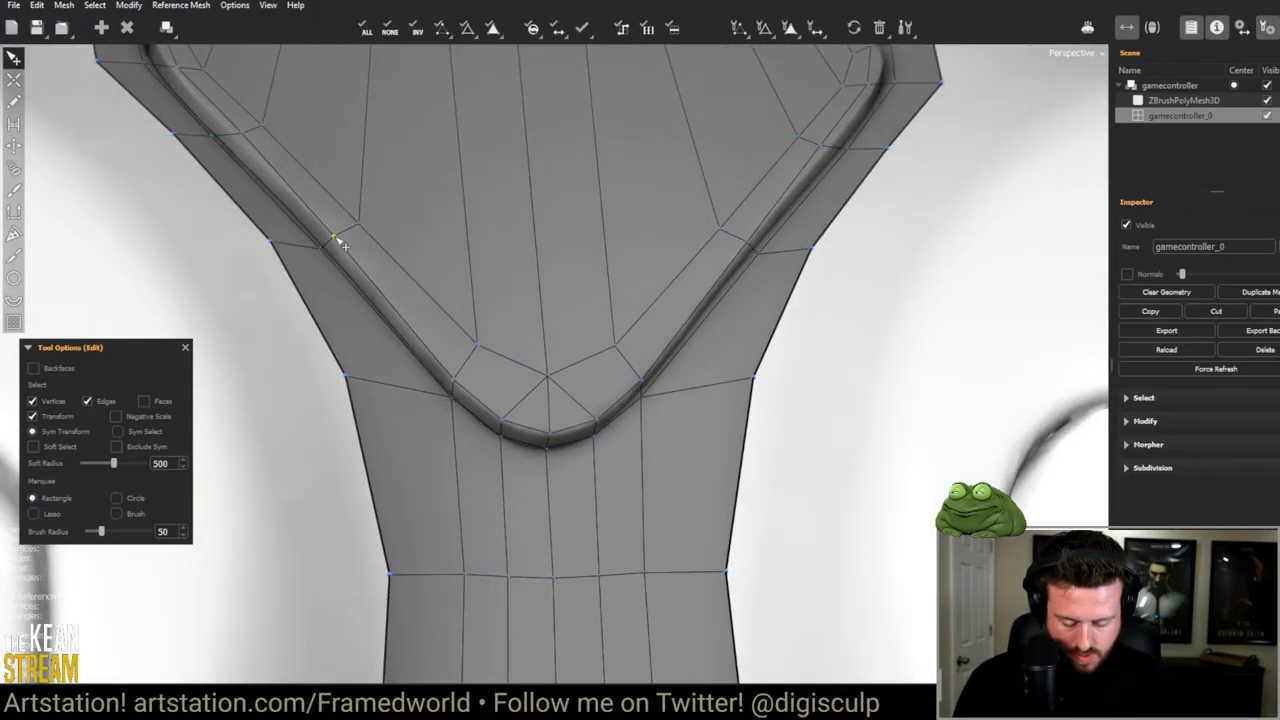
middle_click_drag(340, 244, 378, 330)
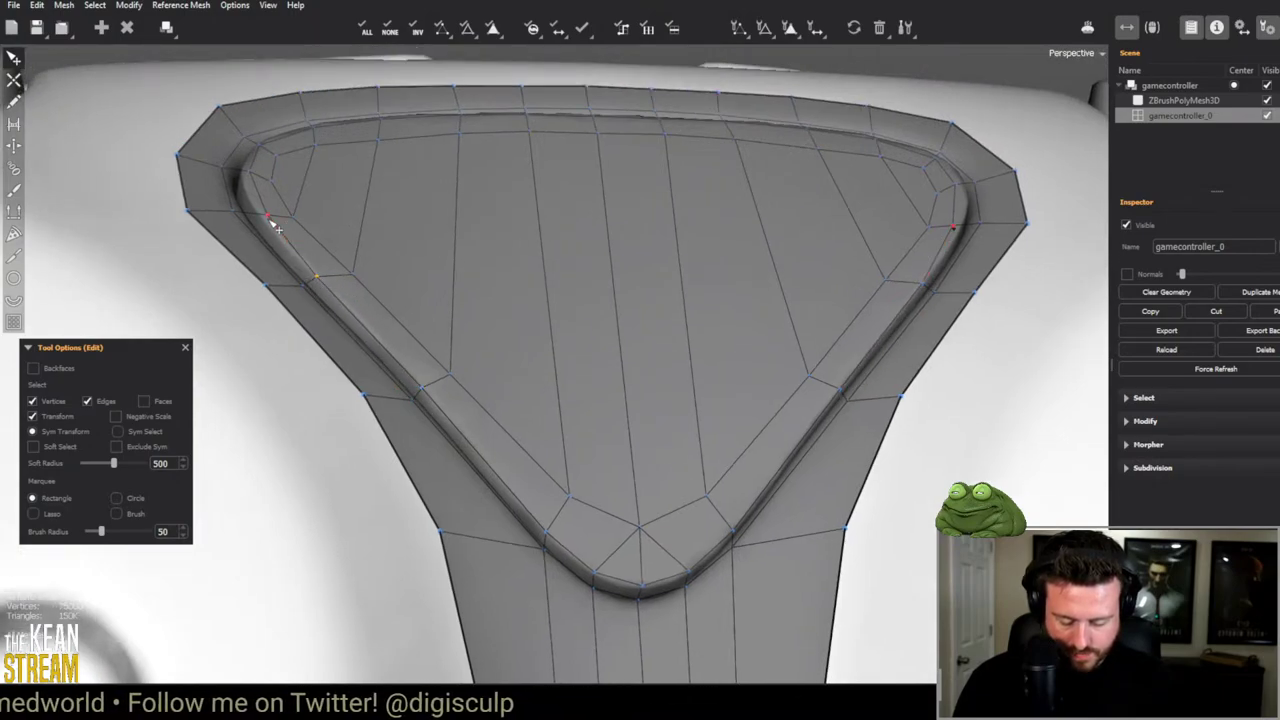
middle_click_drag(259, 211, 371, 182)
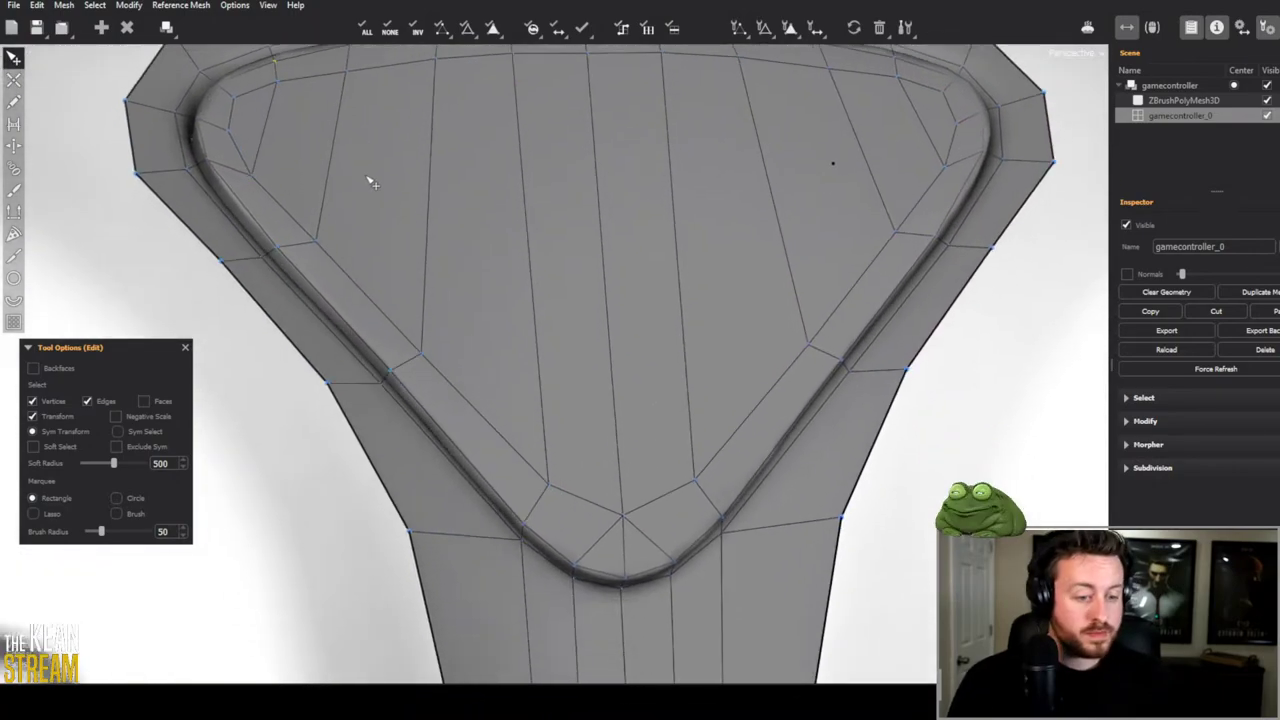
middle_click_drag(533, 311, 313, 243)
Step: Add quads between the triangular rim and the top edge on both sides of the centre strip
key("2")
scroll(471, 447, "down", 5)
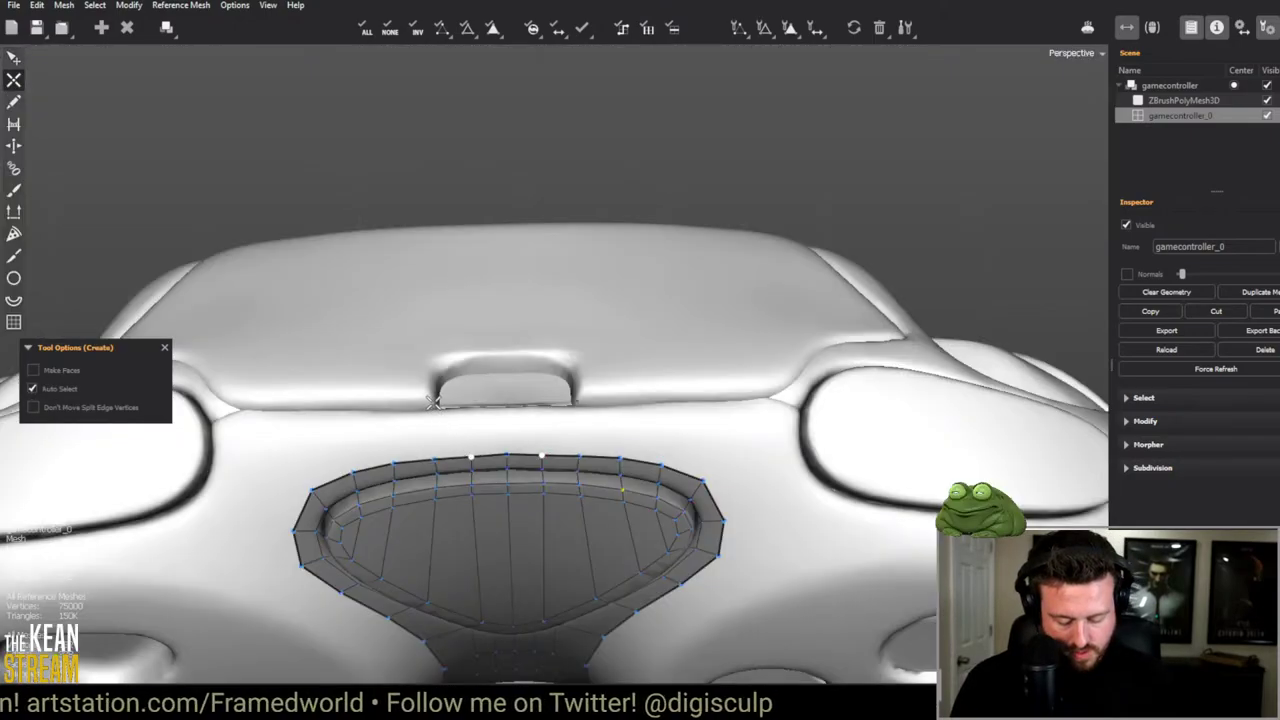
scroll(433, 402, "up", 3)
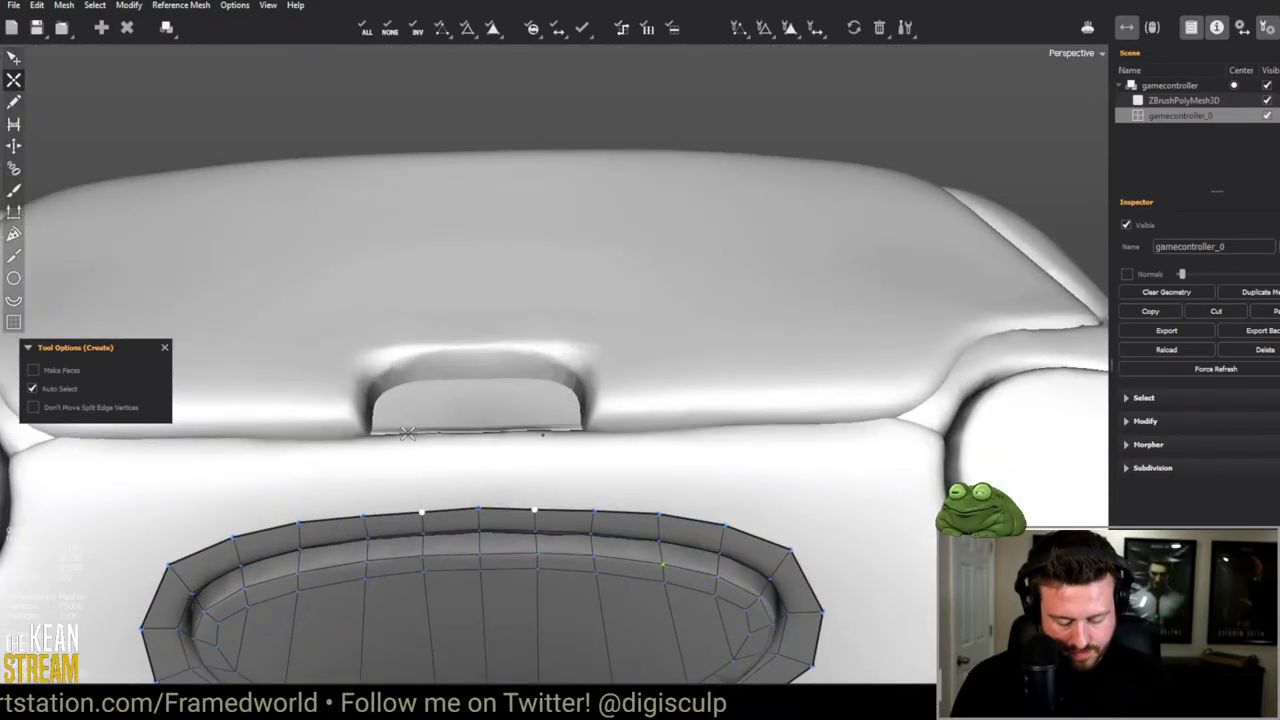
left_click(477, 438)
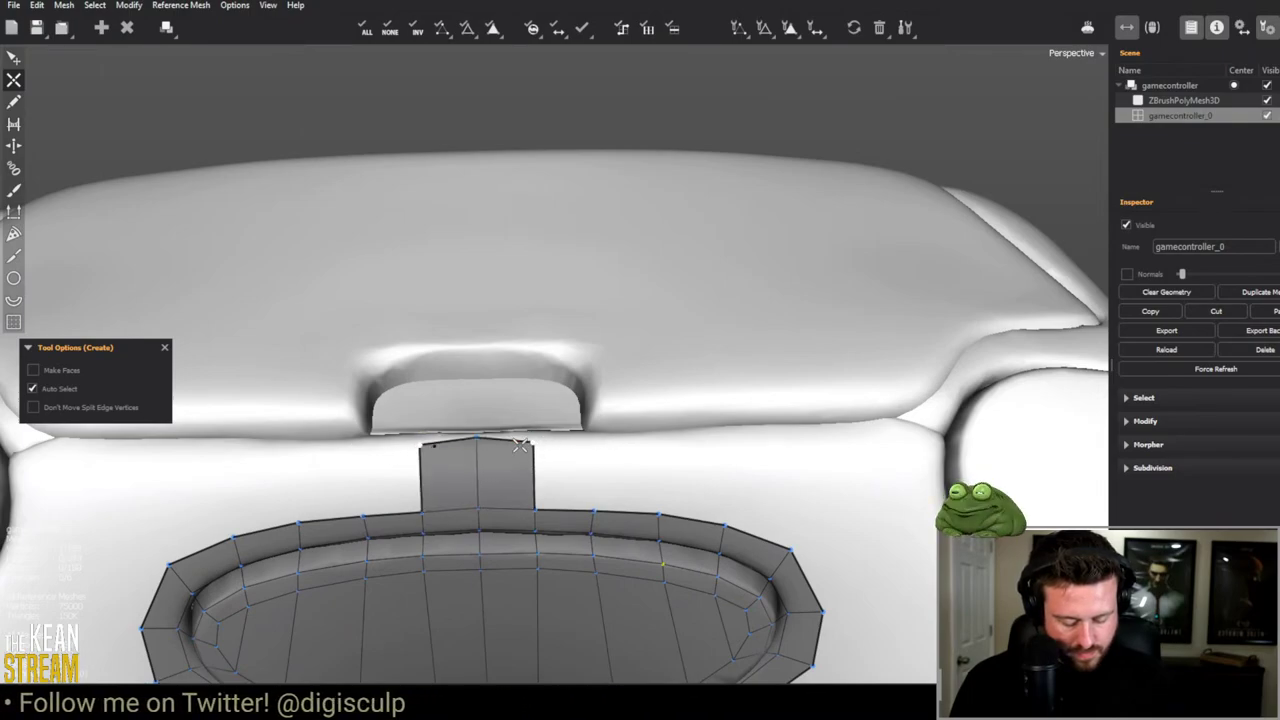
left_click(586, 484)
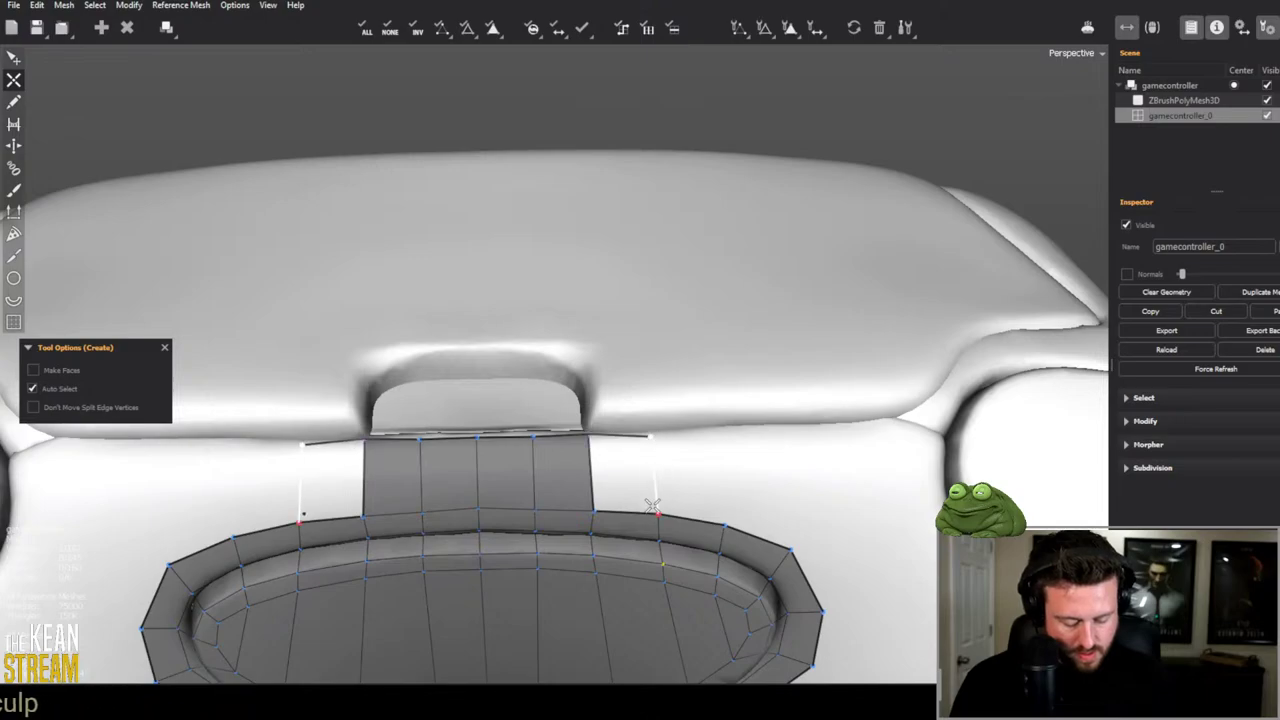
left_click(654, 444)
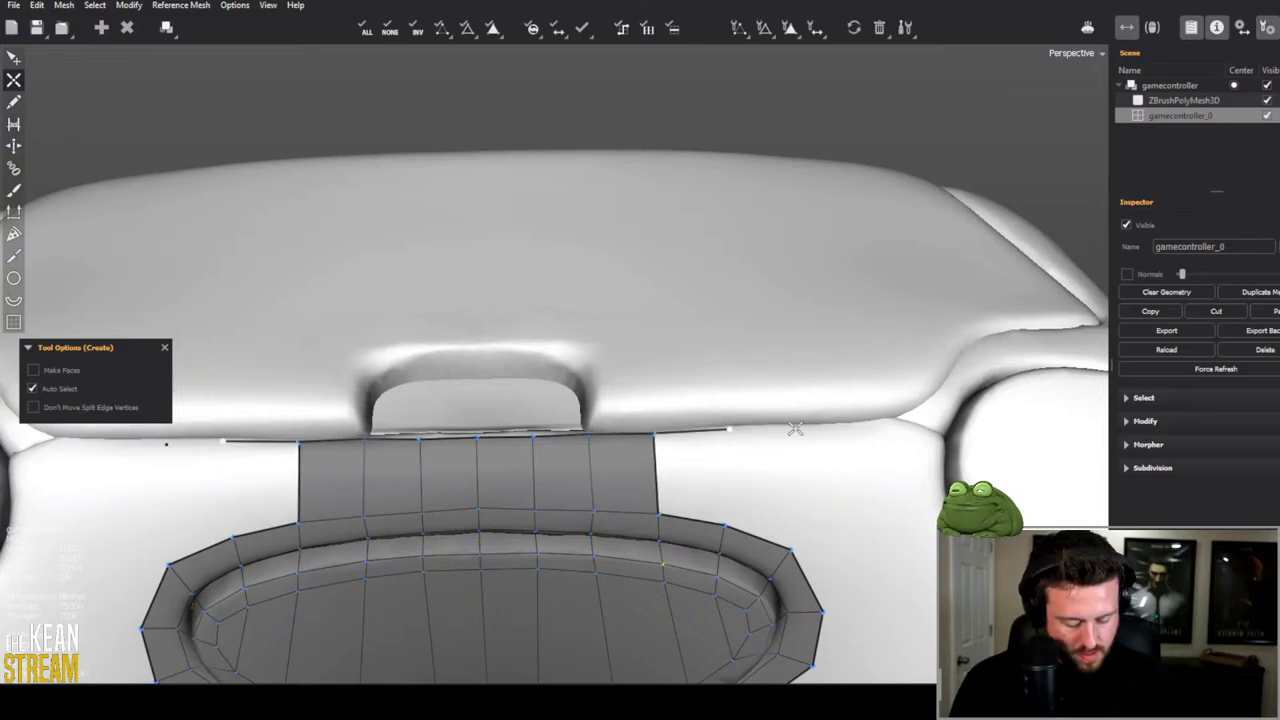
middle_click_drag(828, 502, 357, 320)
Step: Bridge edges to fill quads beside the top strip
key("b")
left_click(736, 414)
scroll(208, 375, "up", 2)
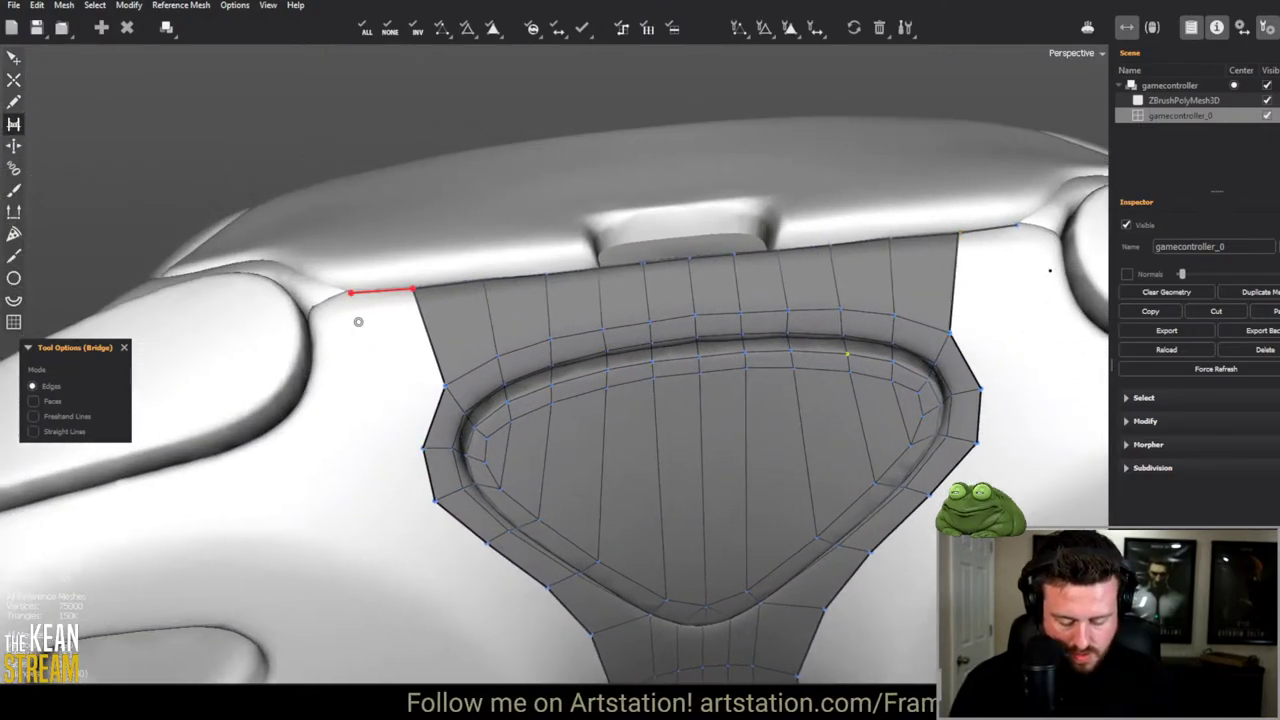
key("q")
key("c")
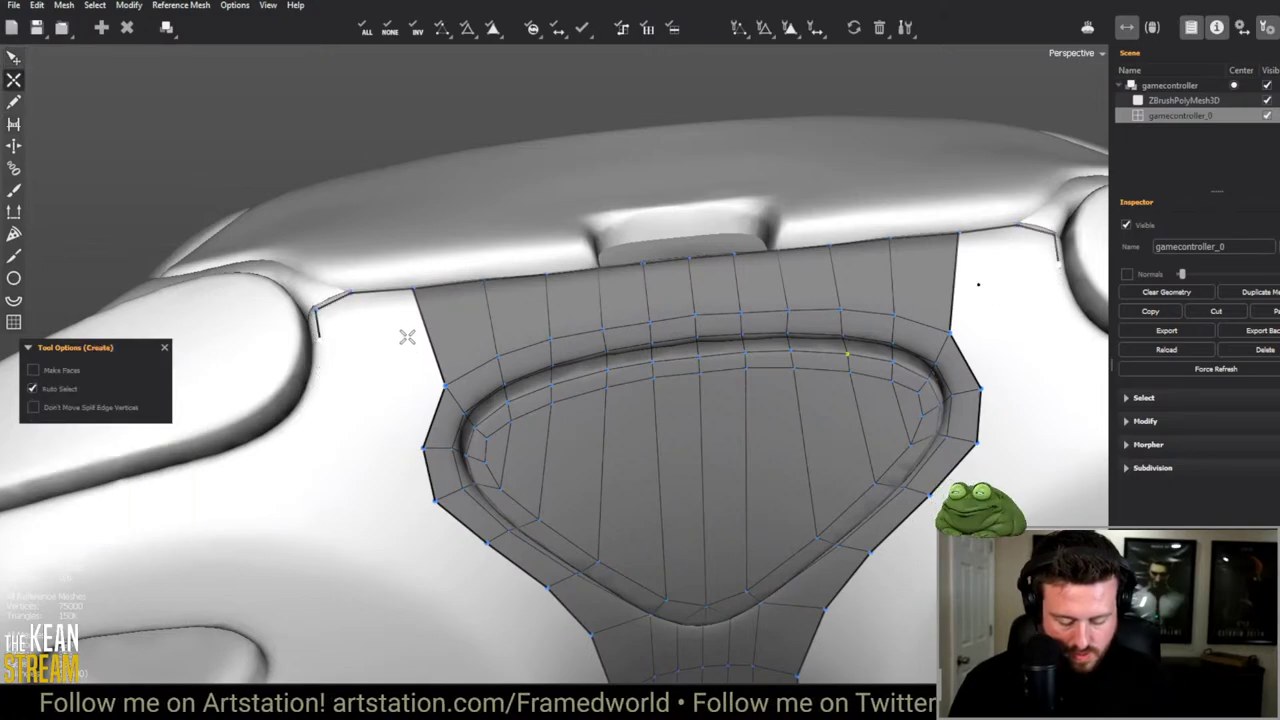
middle_click_drag(371, 349, 440, 450)
Step: Delete the bad strip of faces, redraw the top edge and bridge quads across both sides again
key("q")
left_click(440, 450)
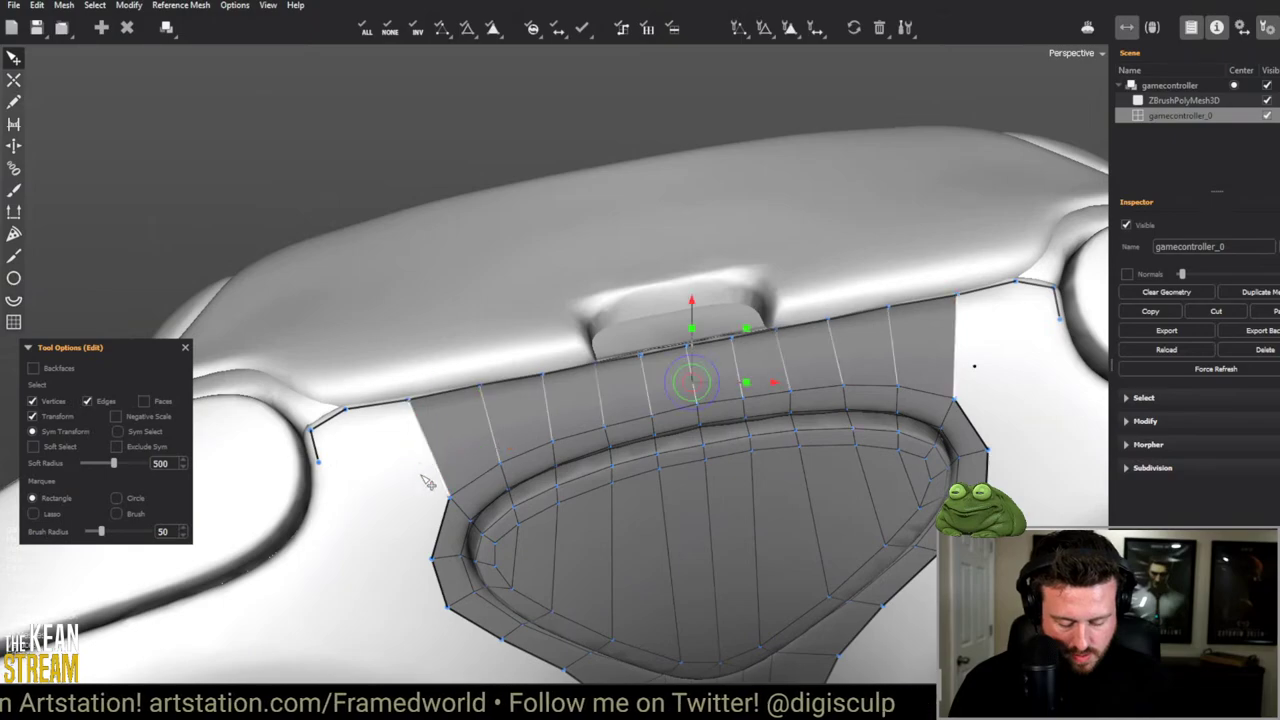
key("Delete")
key("q")
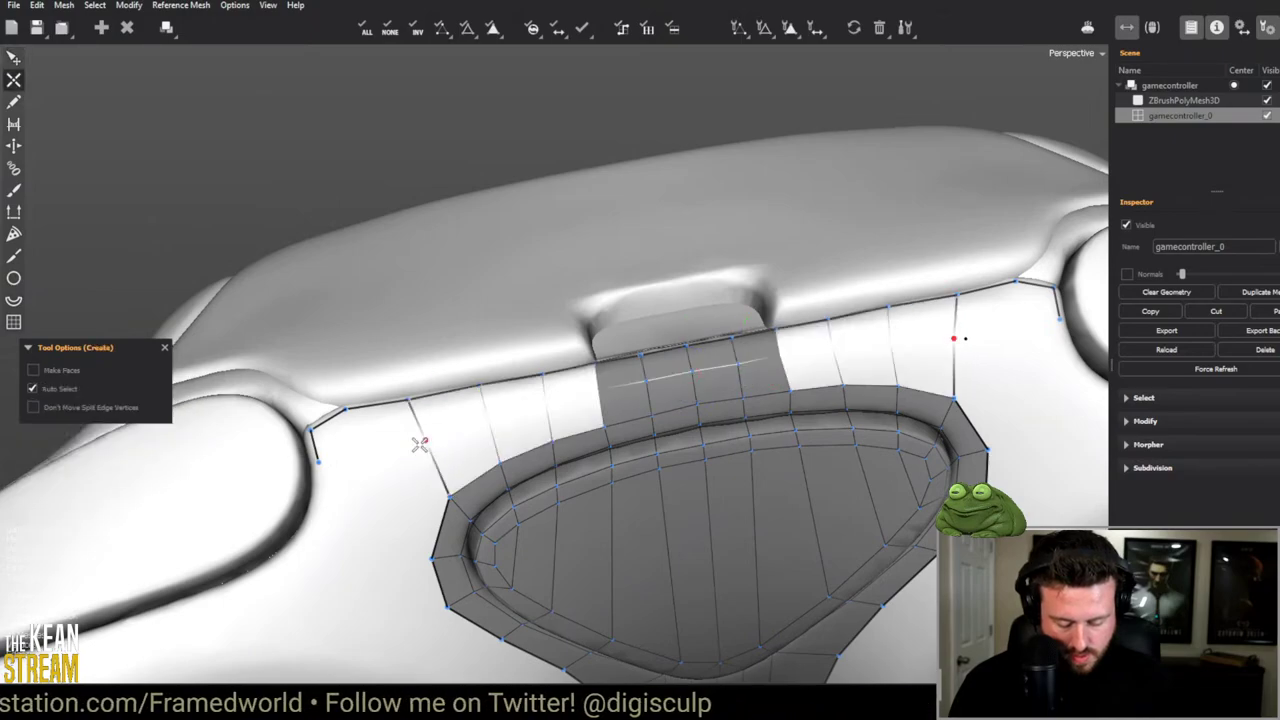
left_click(420, 446)
key("q")
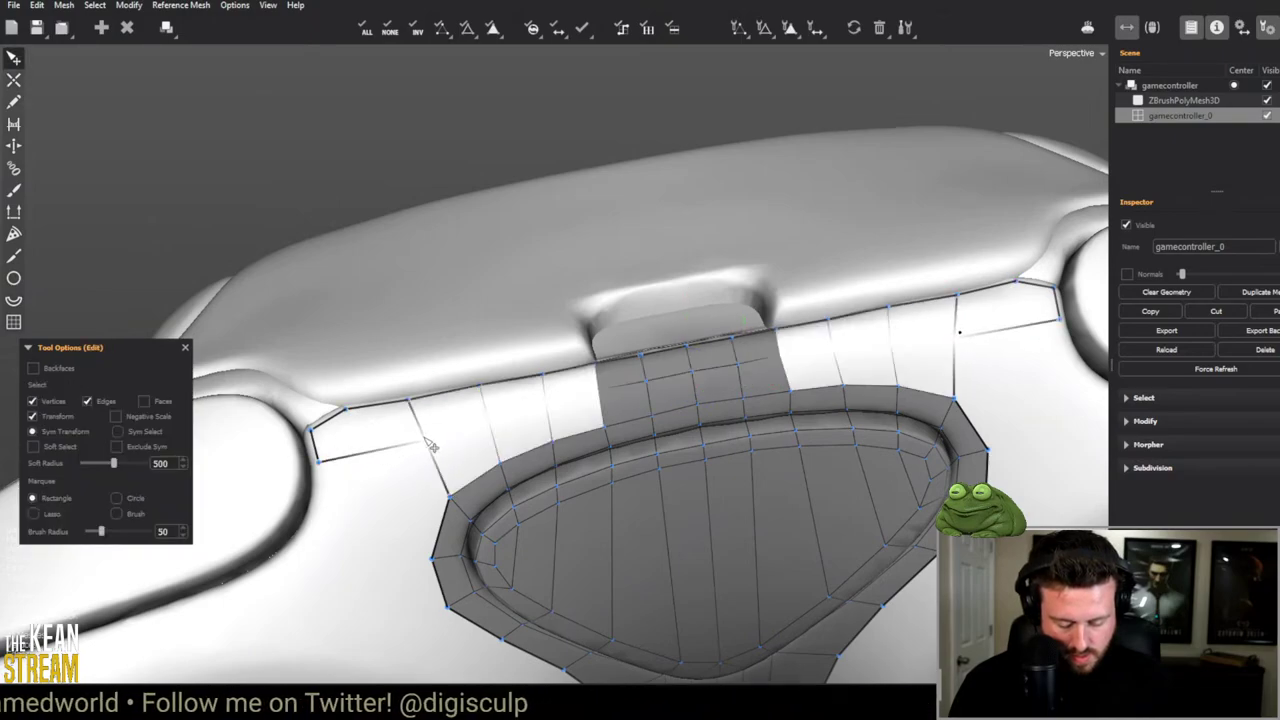
key("q")
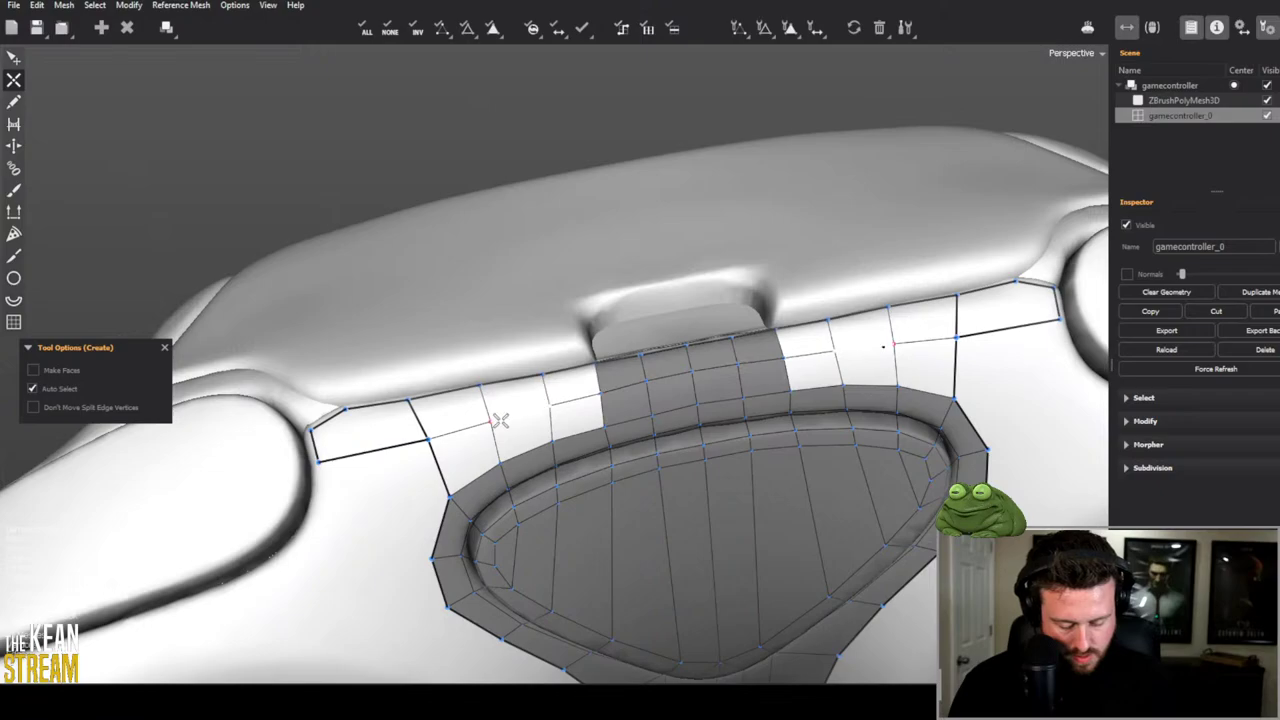
key("e")
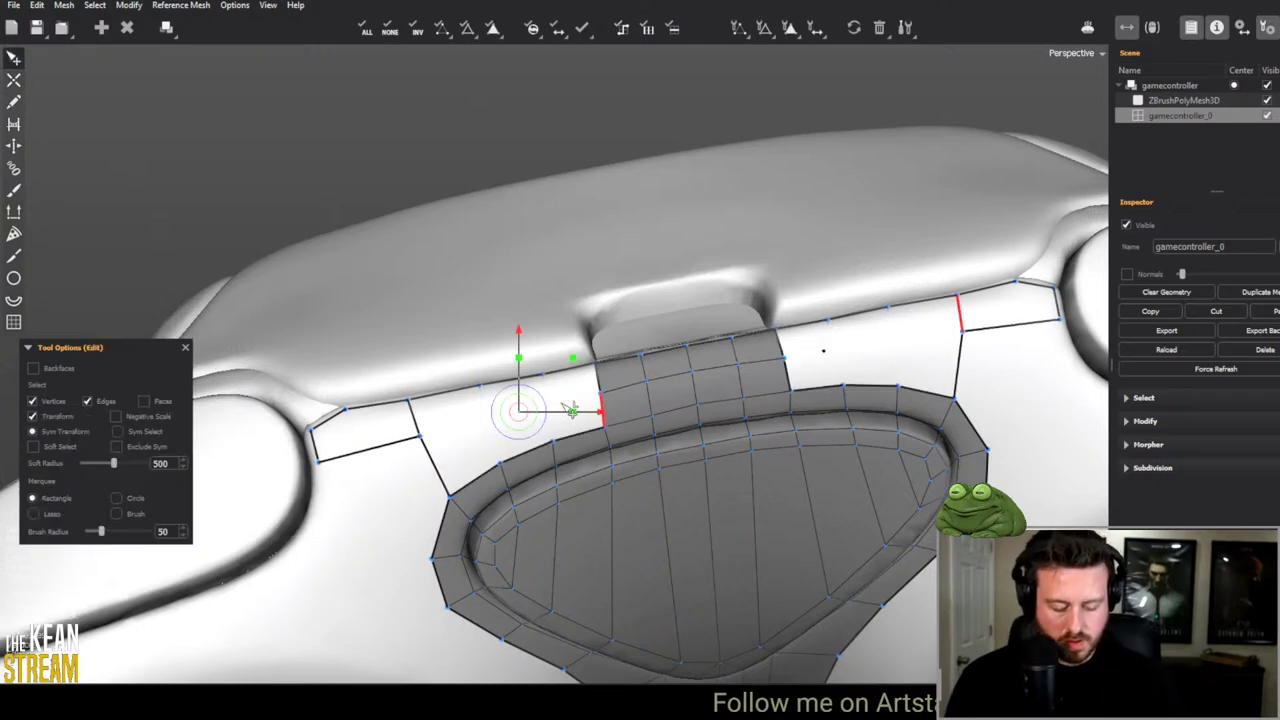
key("c")
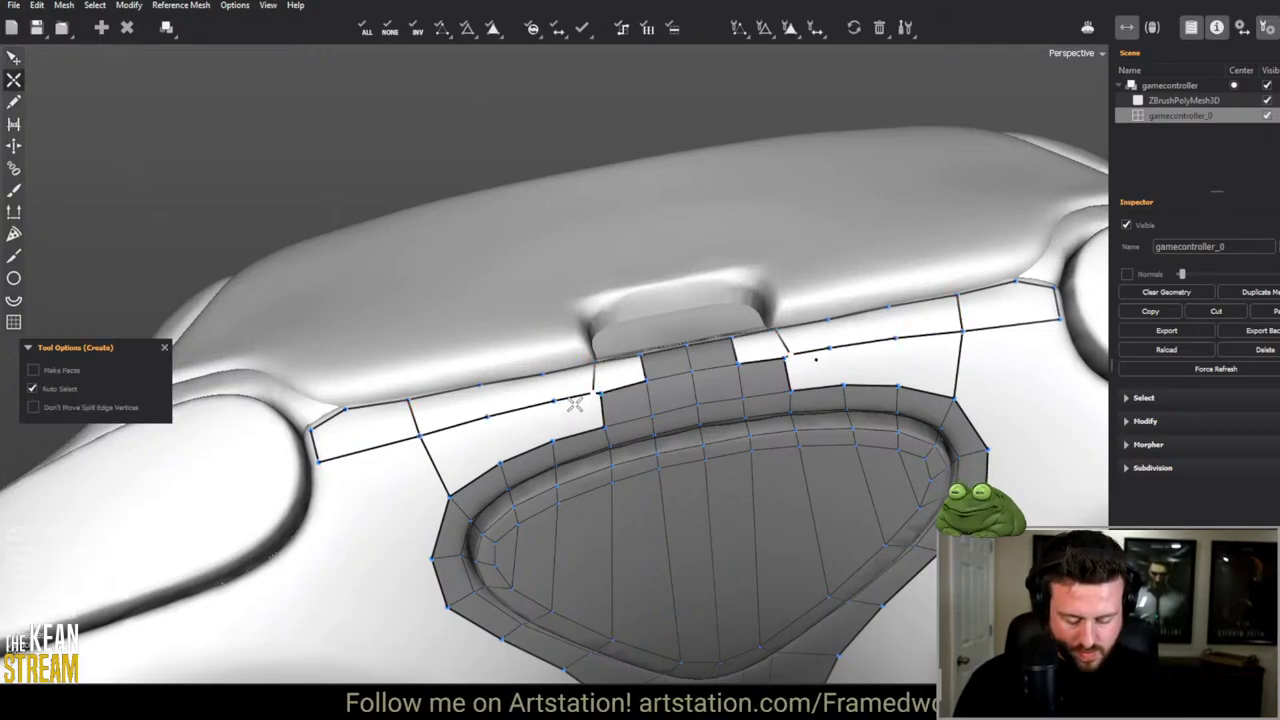
key("b")
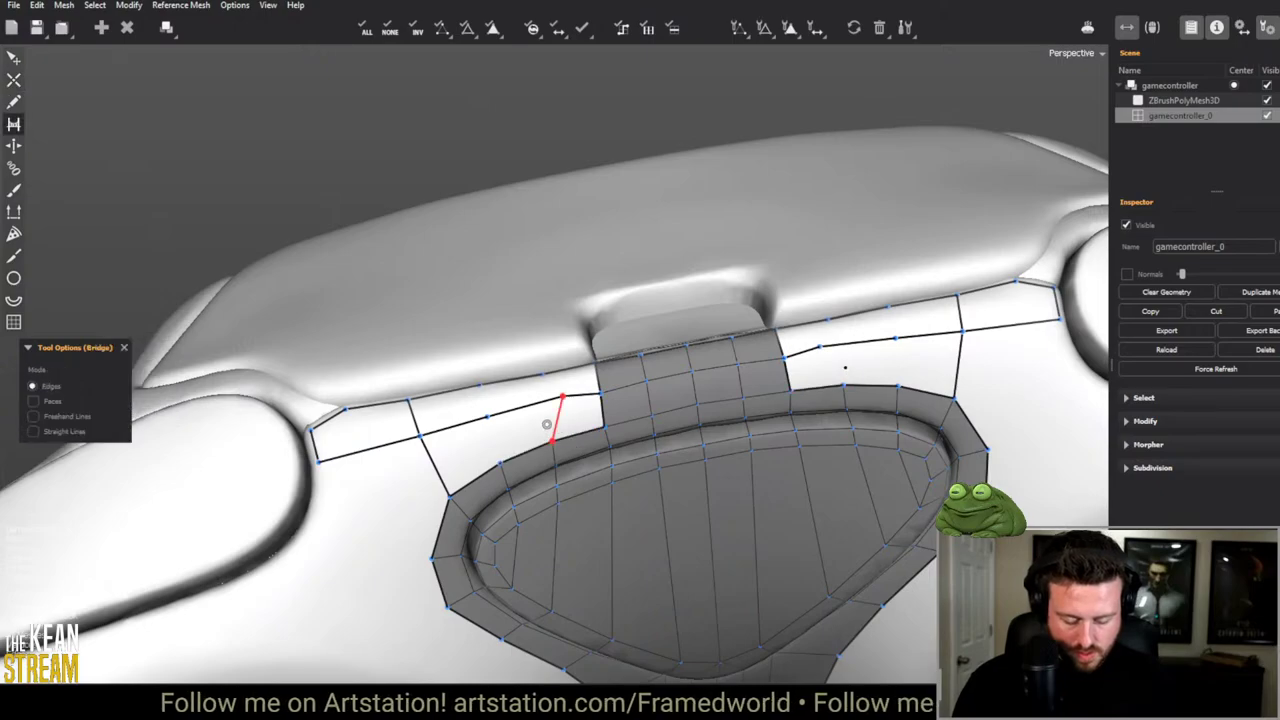
left_click_drag(545, 430, 435, 415)
Step: Add mirrored quads at both ends of the top strip, branching down toward the shoulder buttons
key("e")
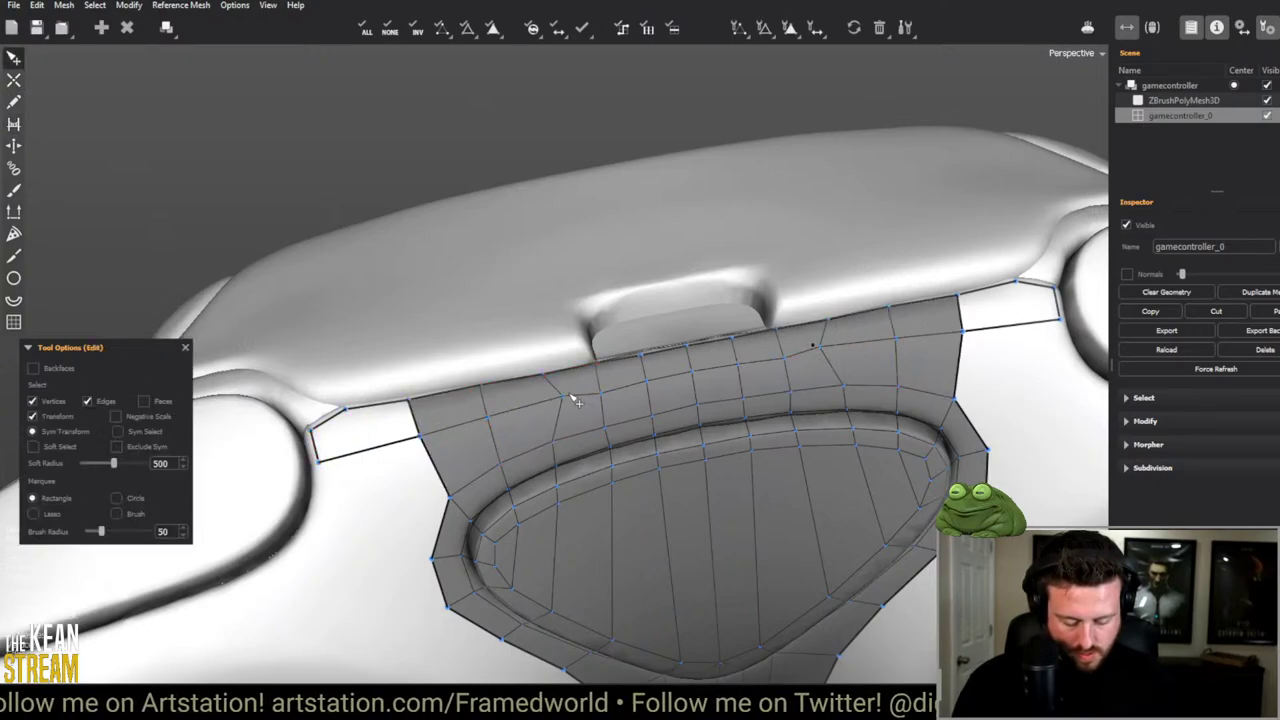
key("b")
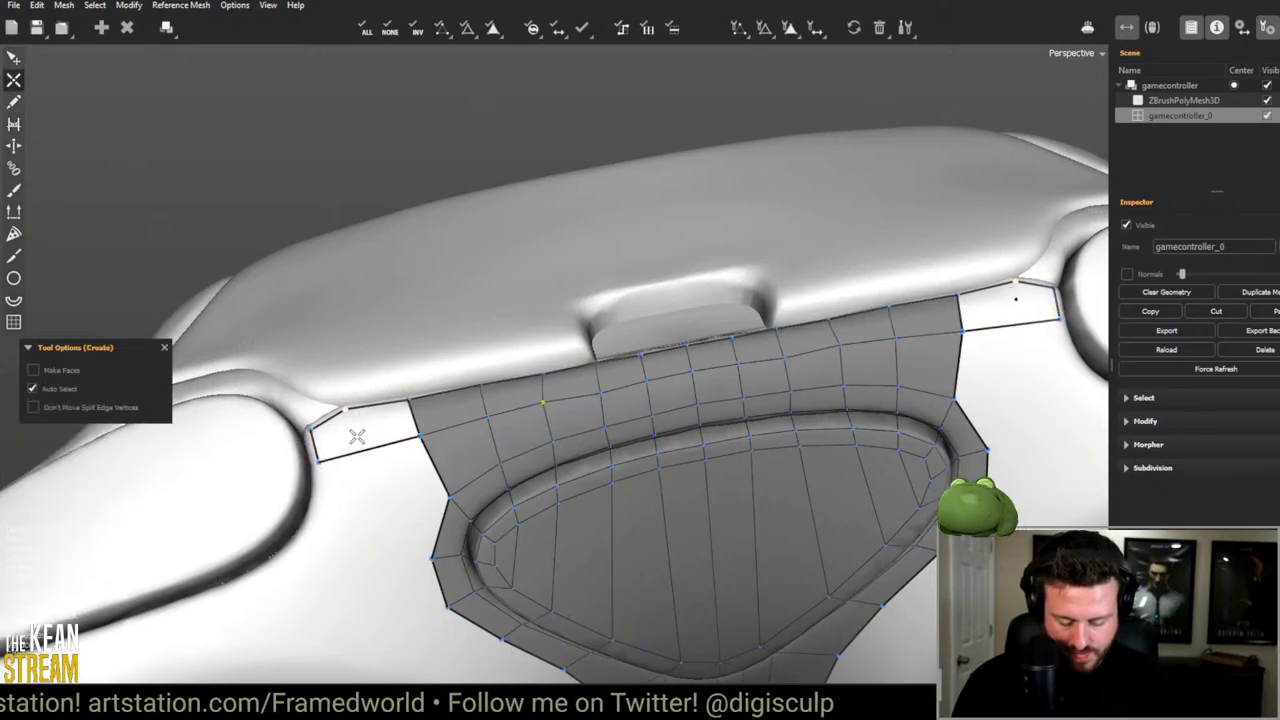
left_click(360, 455)
middle_click_drag(360, 455, 451, 358)
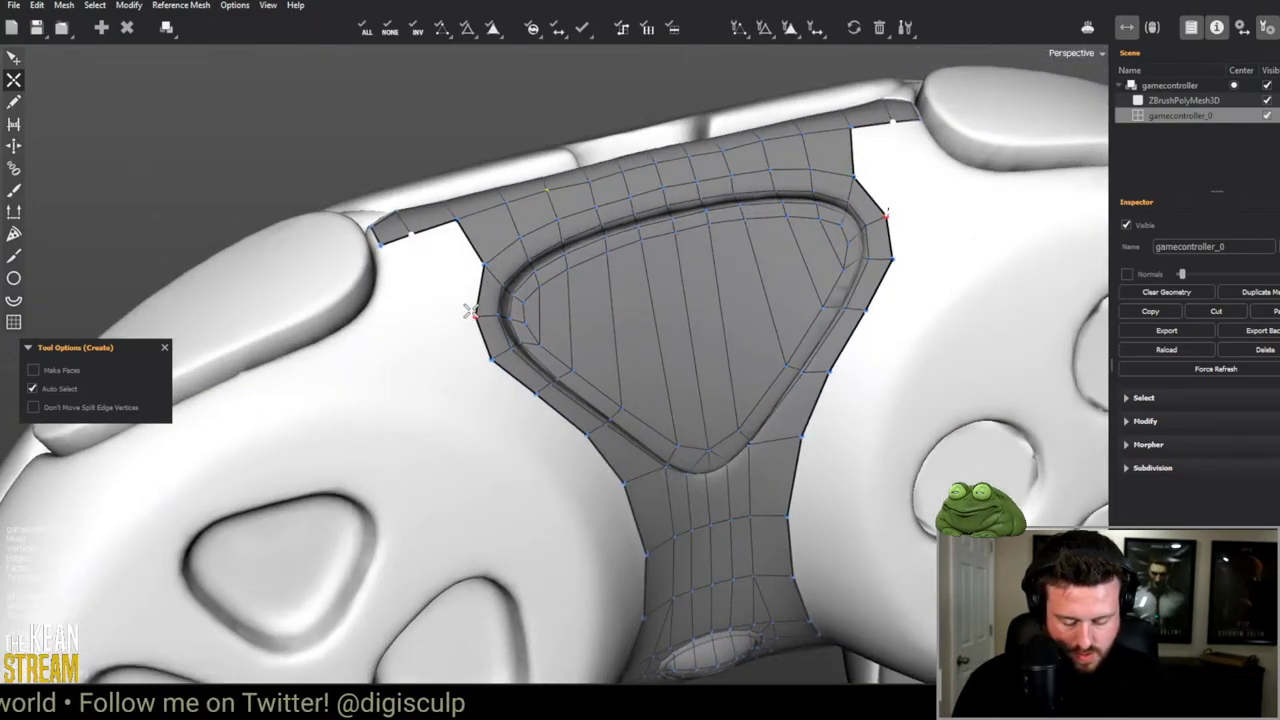
left_click(470, 313)
middle_click_drag(429, 420, 547, 396)
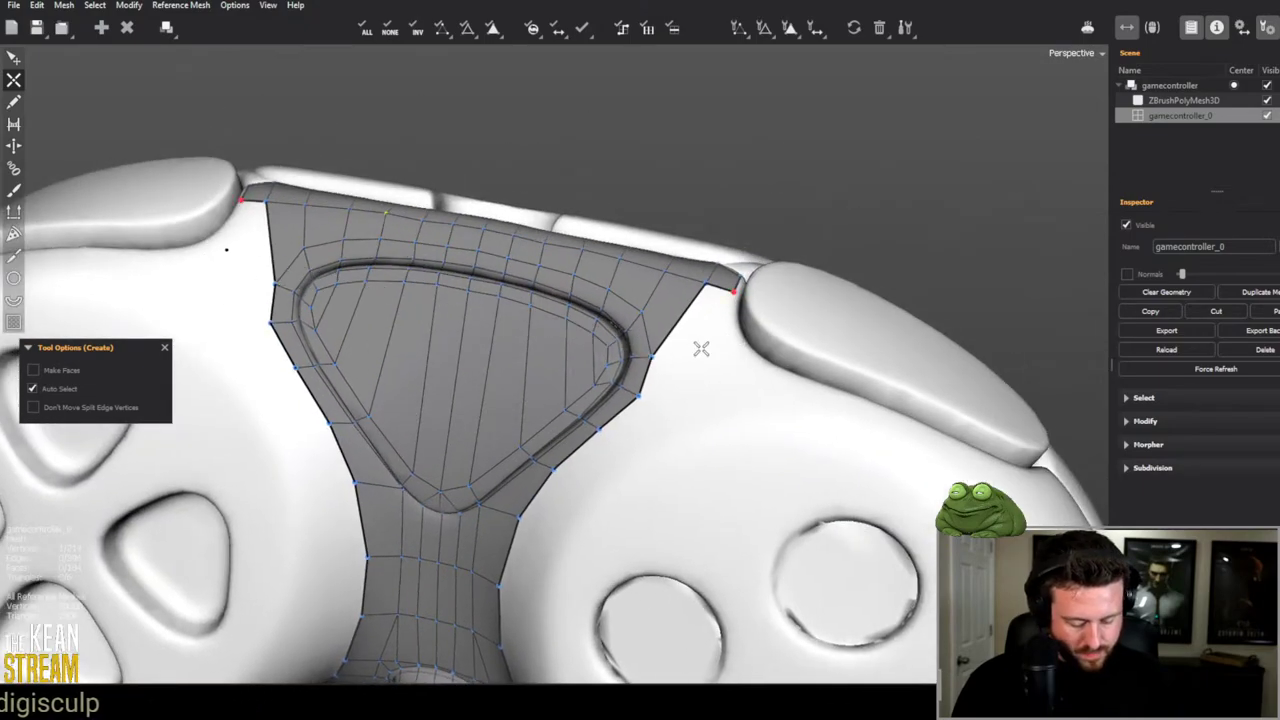
left_click_drag(734, 292, 735, 348)
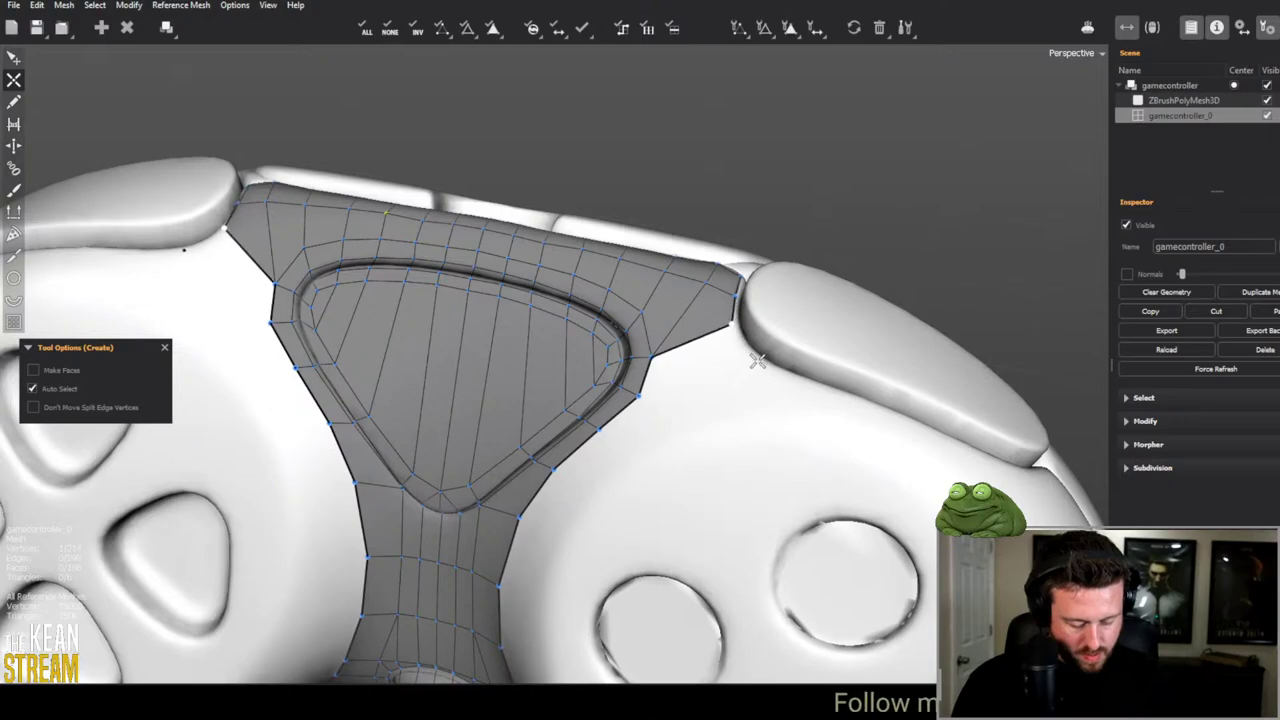
left_click(692, 395)
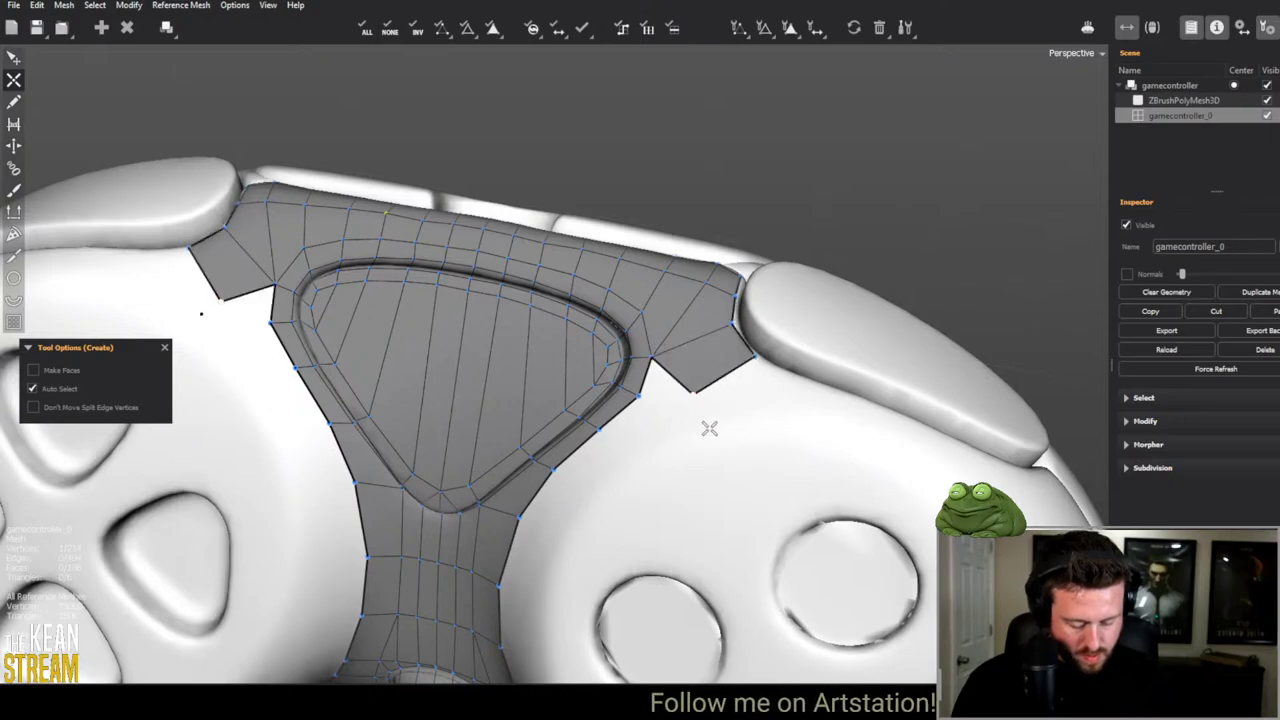
left_click(820, 388)
middle_click_drag(786, 443, 625, 380)
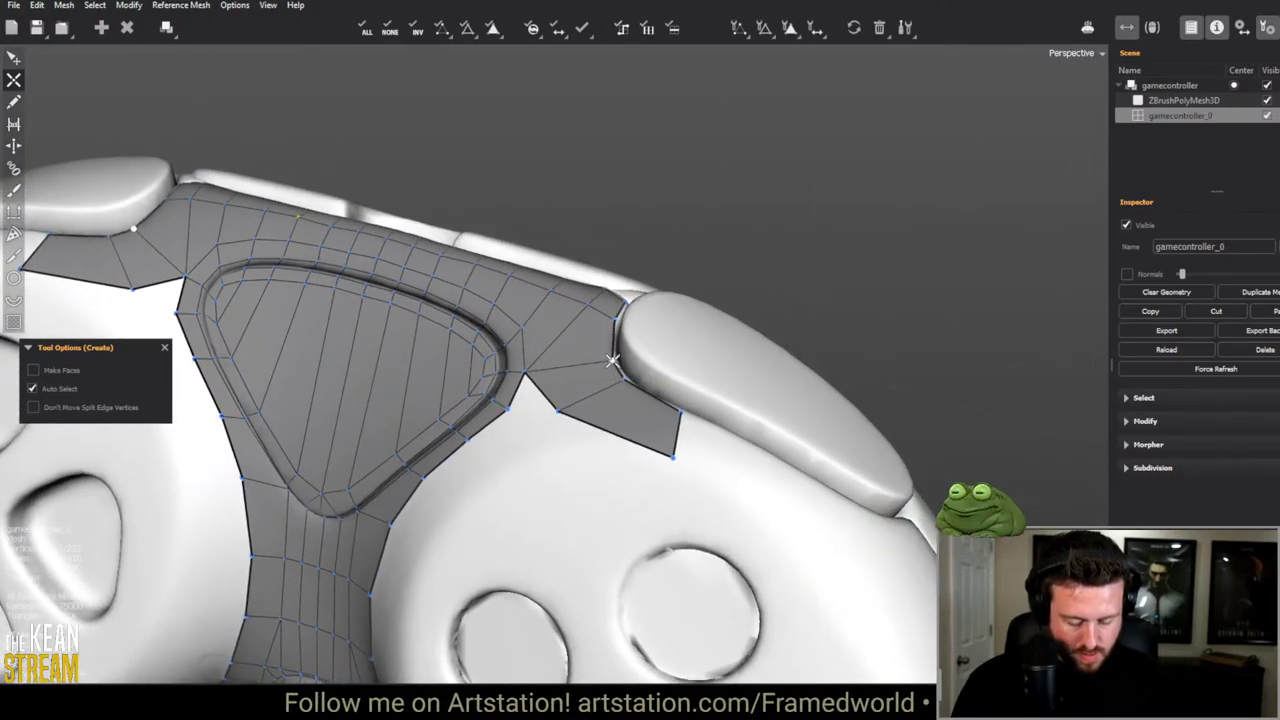
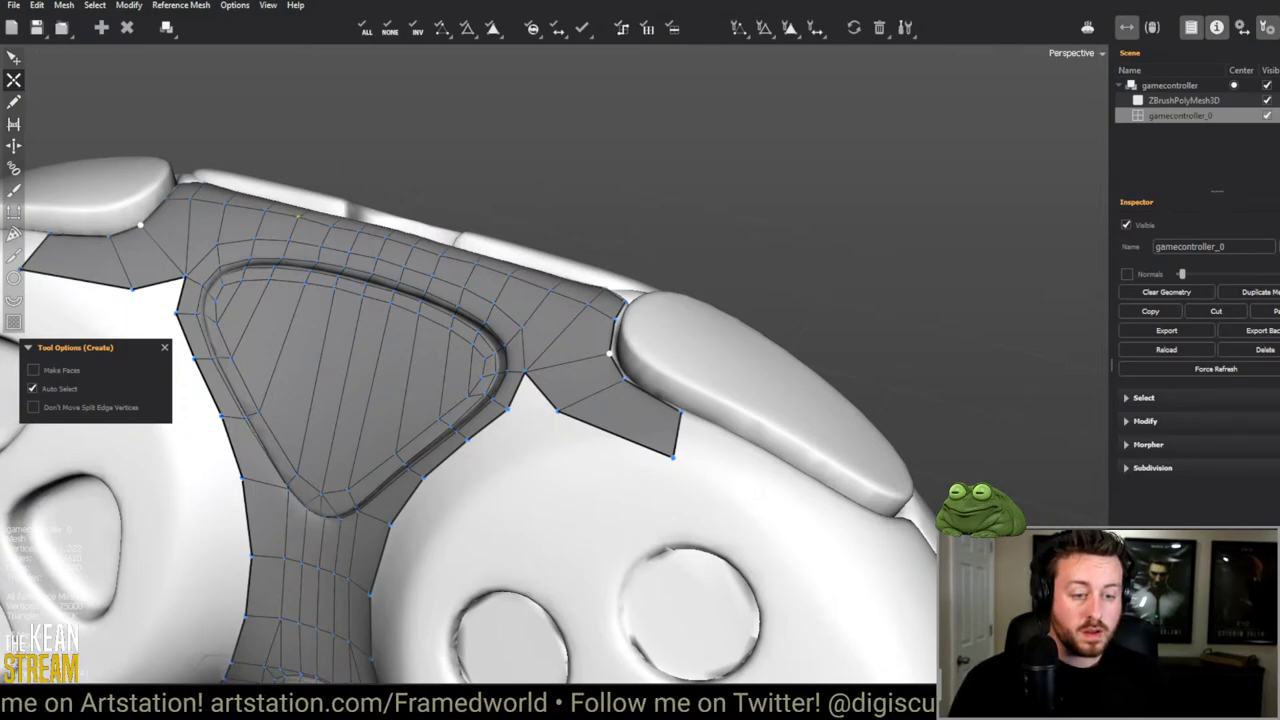
Step: Add mirrored quads to close the holes on both sides of the central strip
middle_click_drag(604, 390, 543, 471)
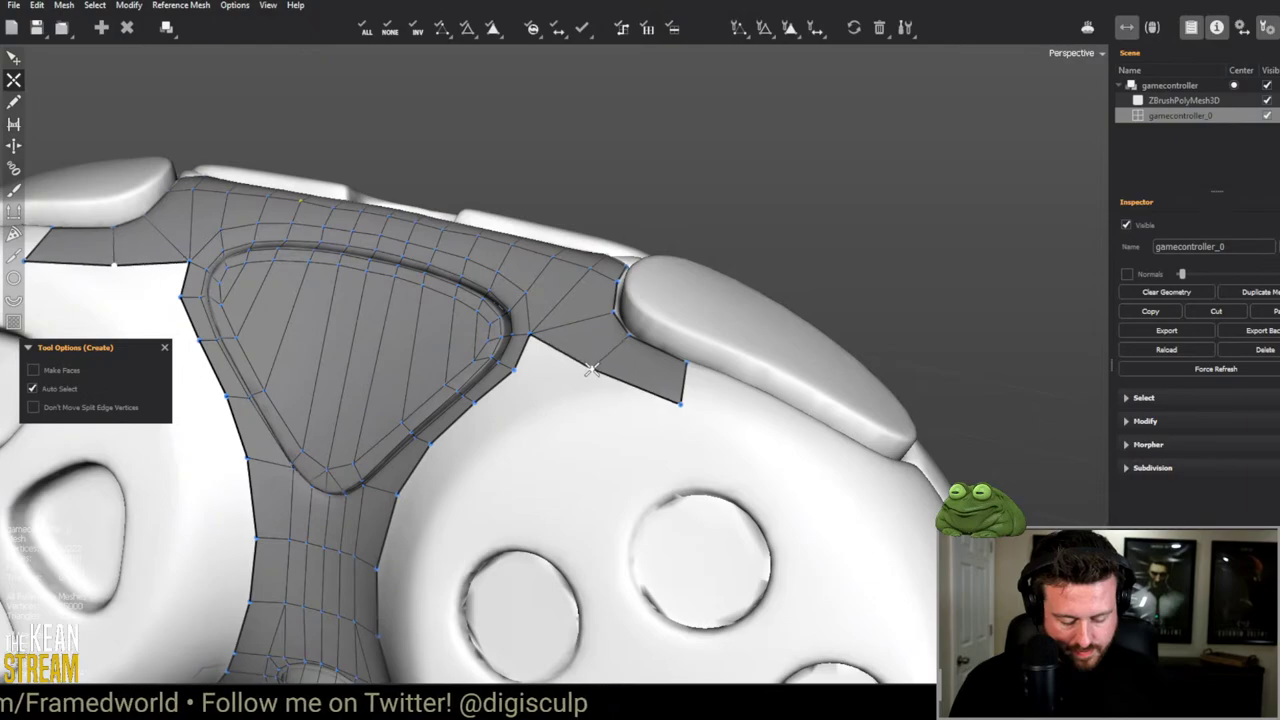
left_click(513, 432)
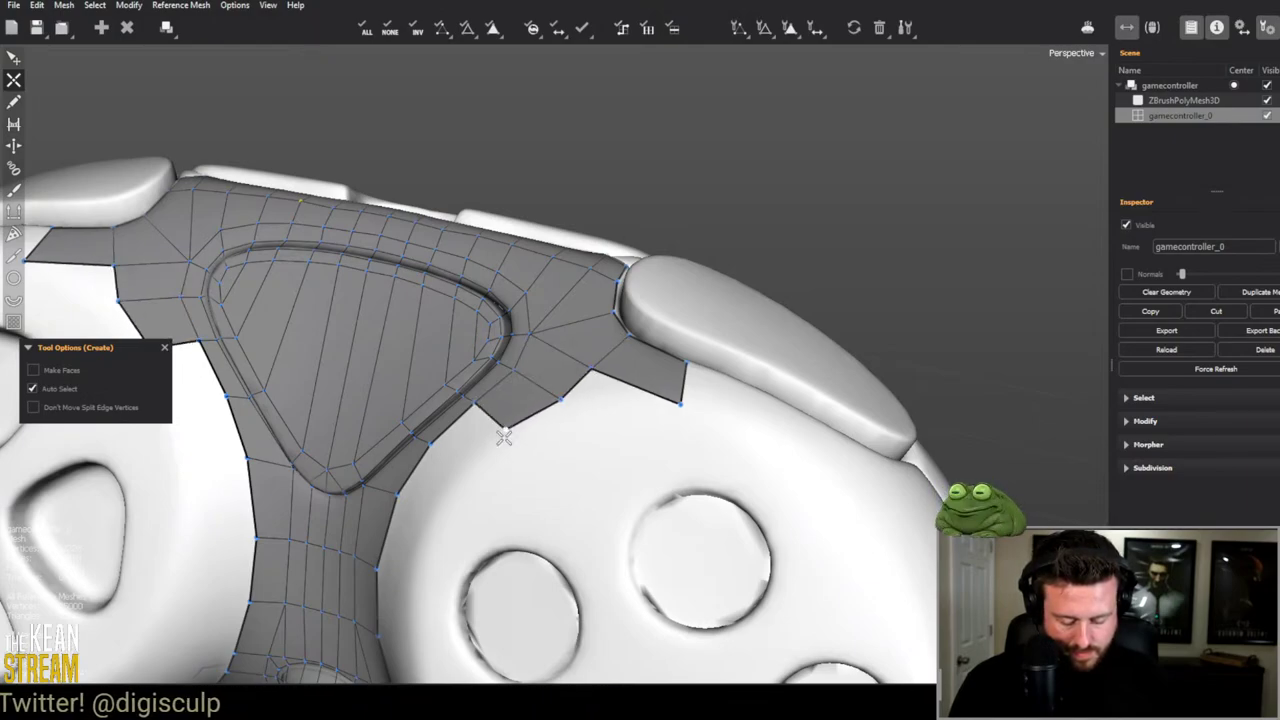
middle_click_drag(435, 498, 659, 330)
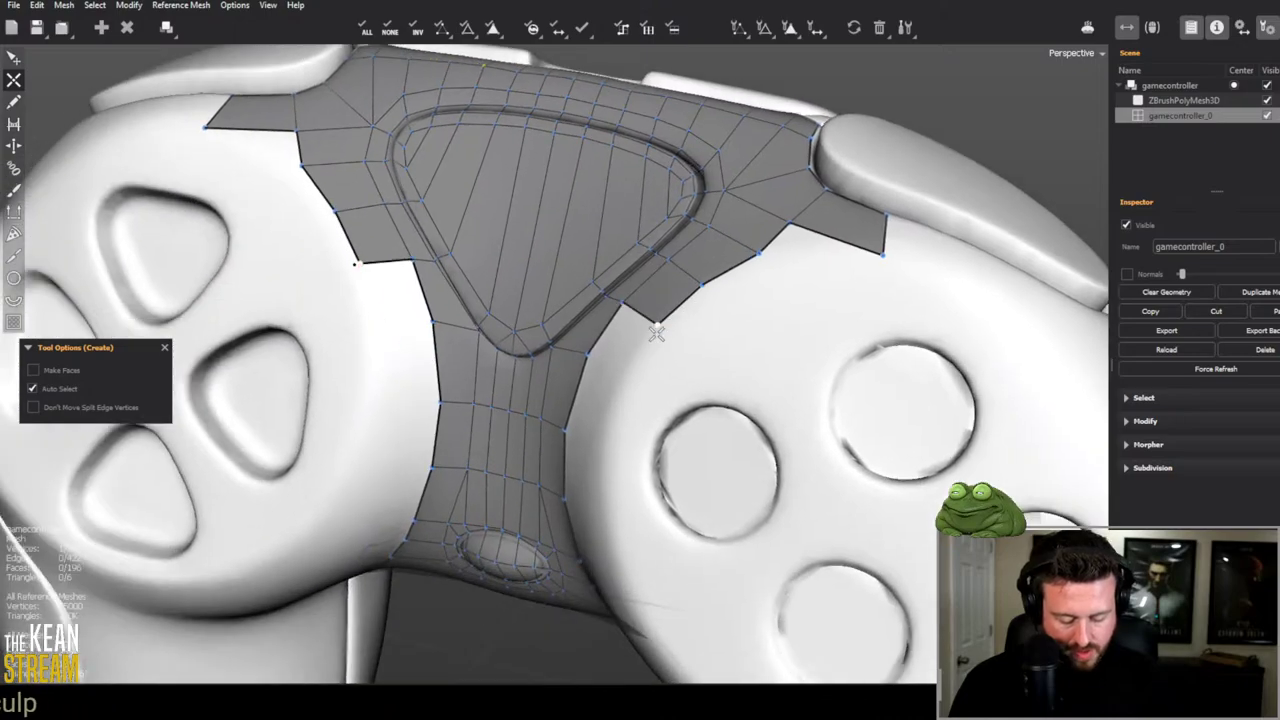
left_click(586, 364)
middle_click_drag(590, 368, 670, 414)
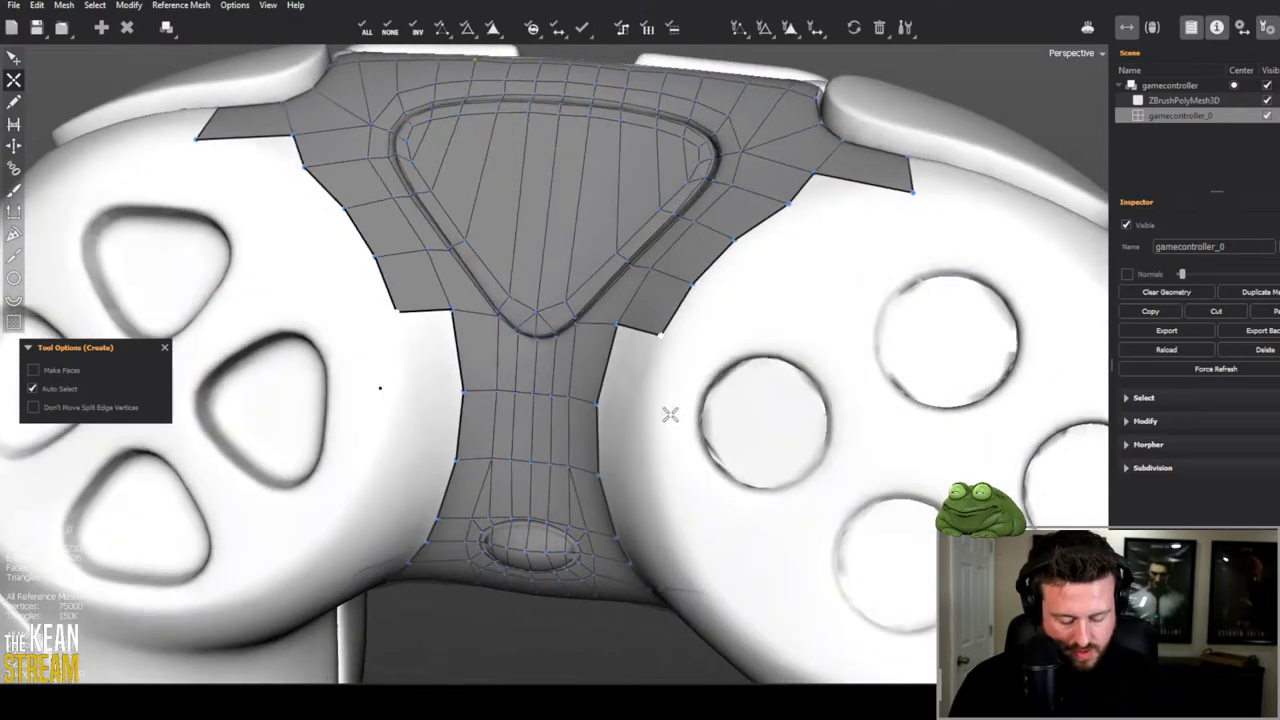
left_click(605, 407)
middle_click_drag(653, 415, 746, 374)
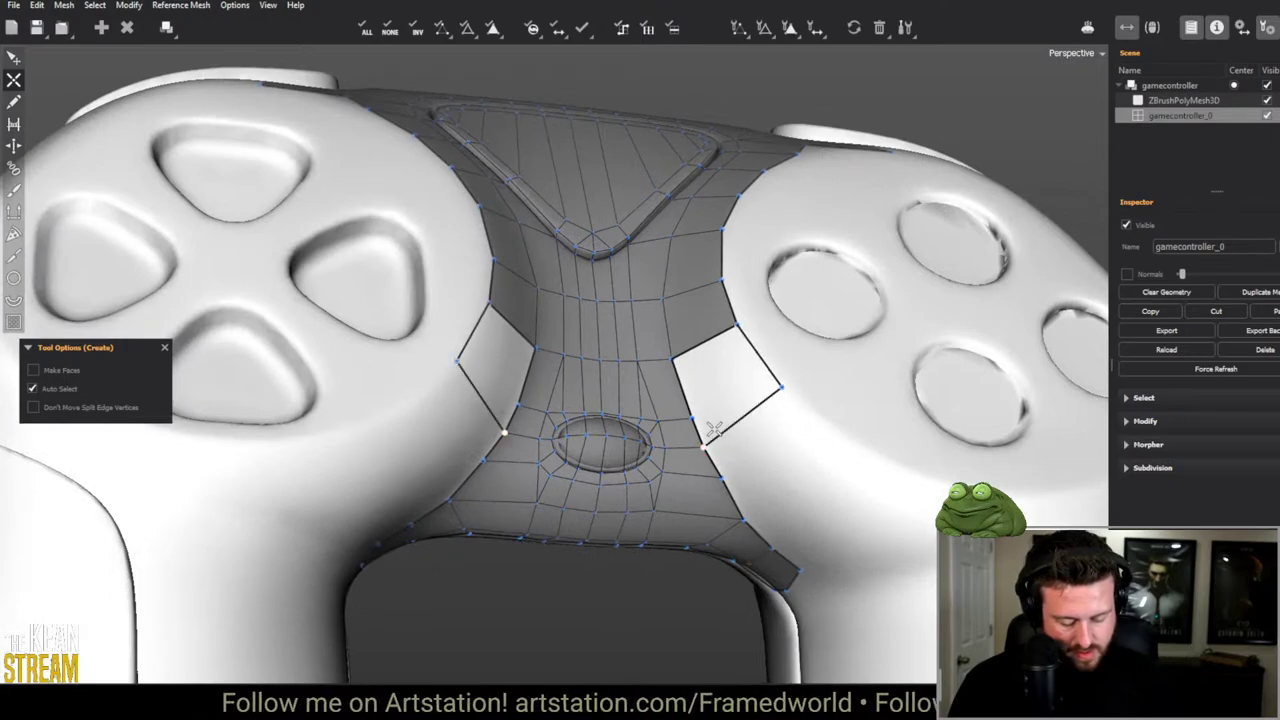
left_click(731, 410)
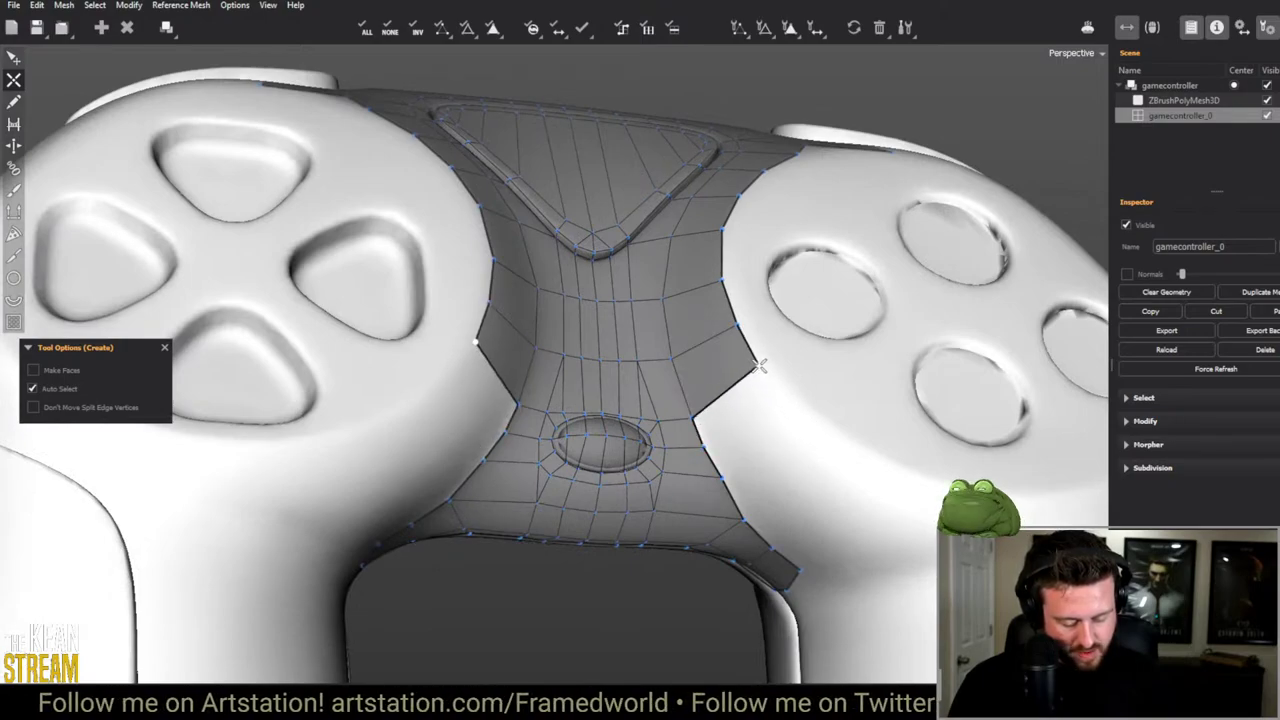
Step: Extend the mesh outward toward the grips with new quads, including the outer corner
middle_click_drag(789, 451, 755, 402)
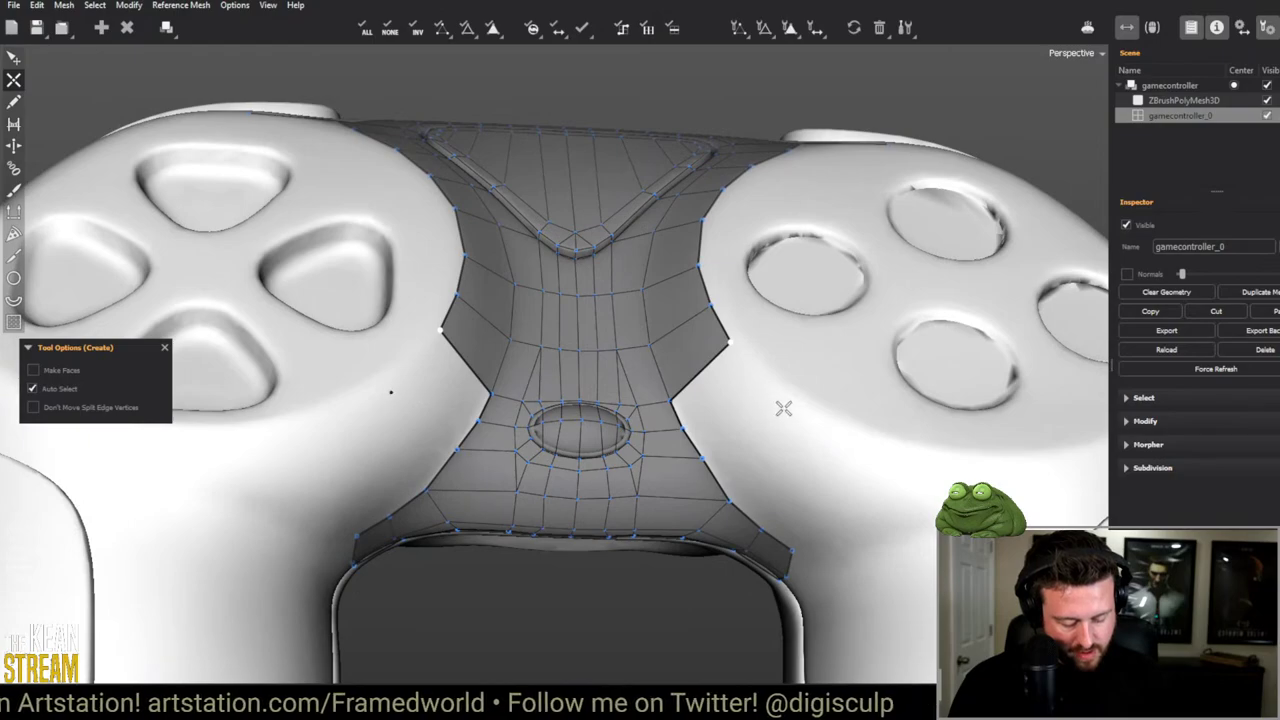
left_click(783, 408)
left_click(808, 412)
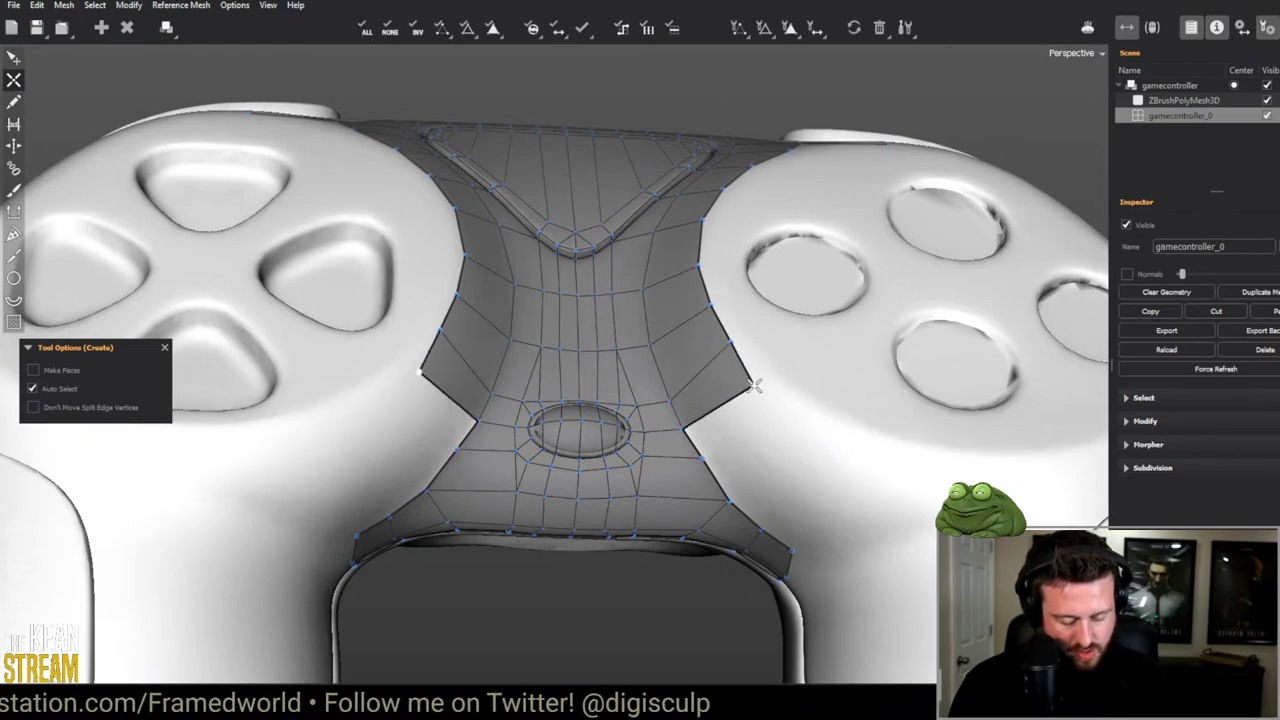
left_click(722, 463)
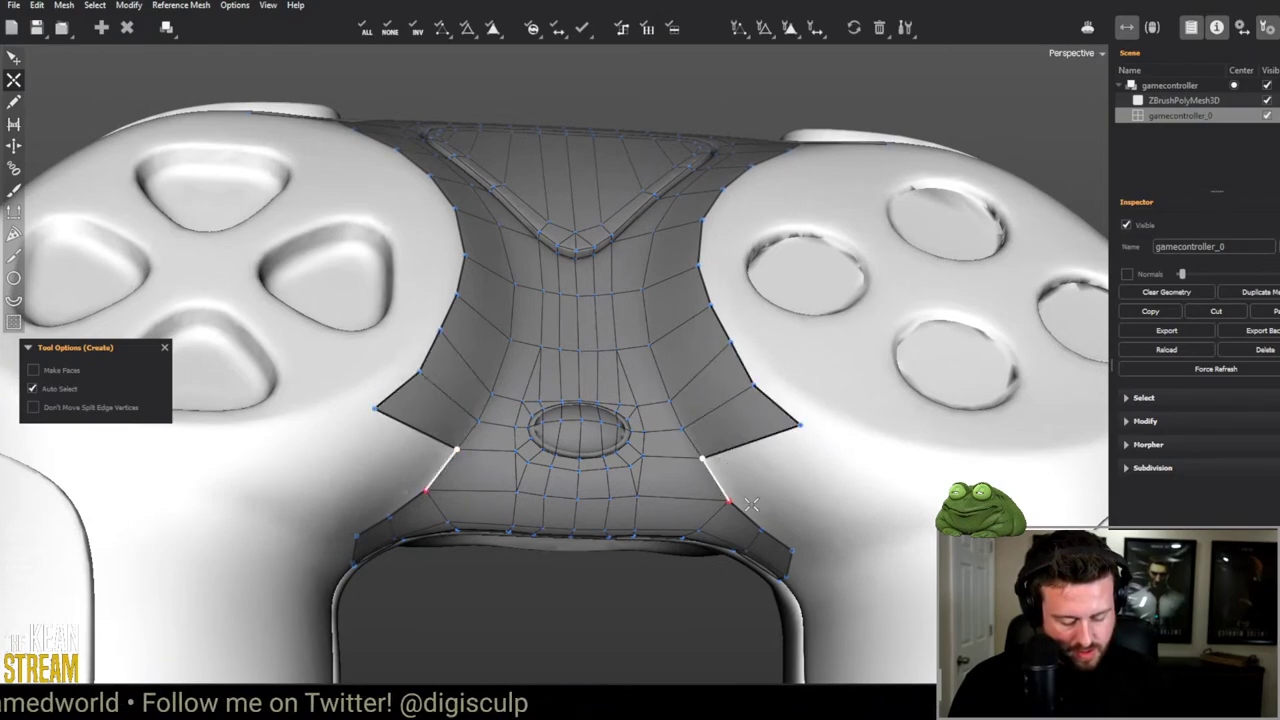
left_click(834, 447)
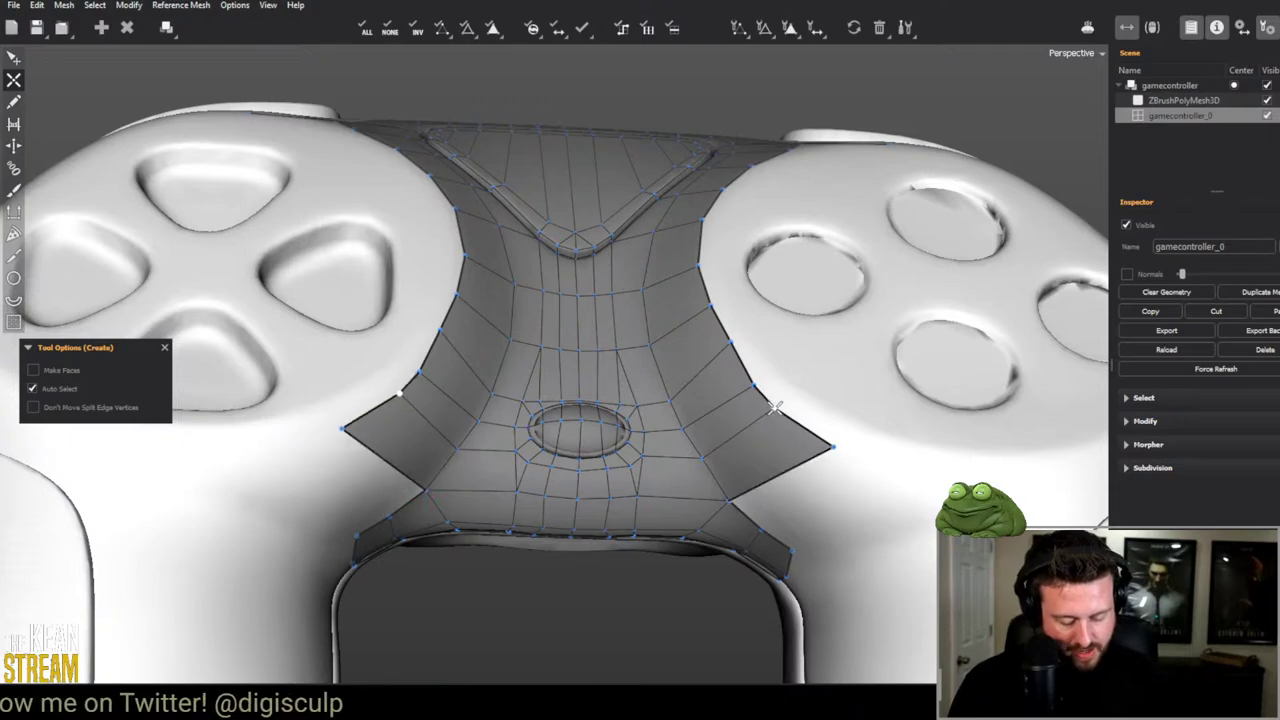
middle_click_drag(775, 407, 693, 366)
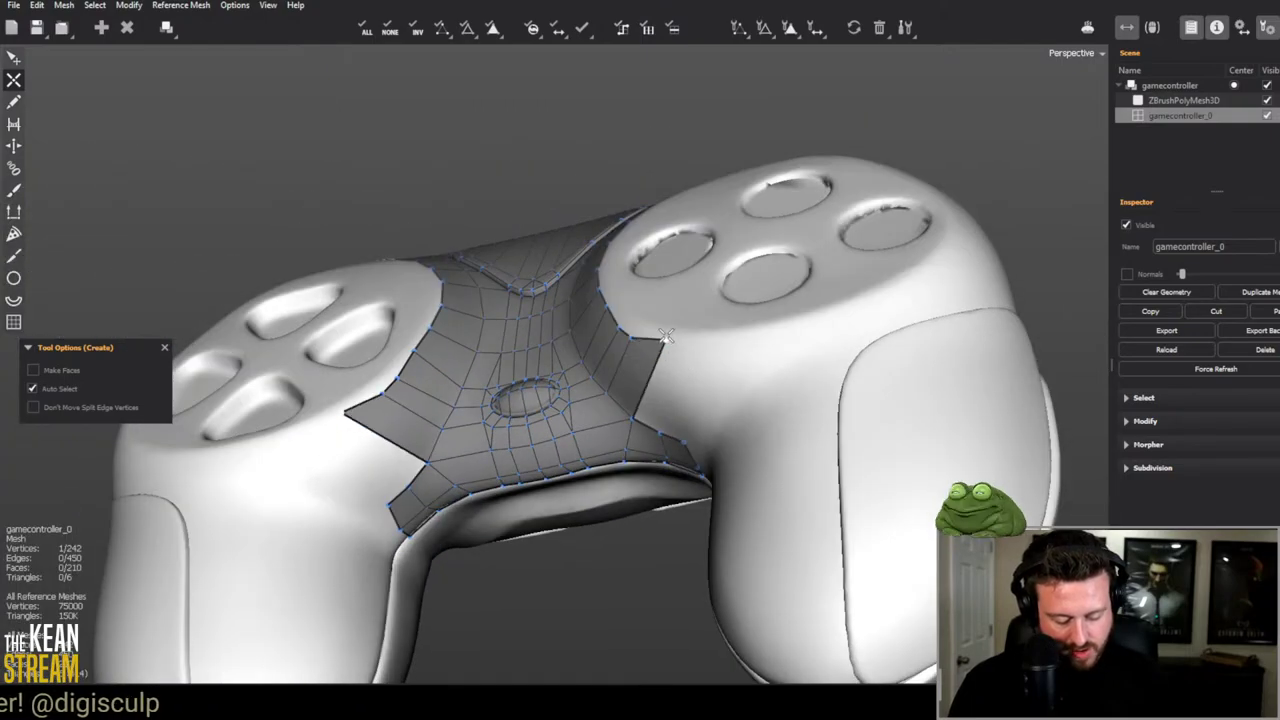
Step: In Edit mode, pull the mesh's outer corner vertex up and inward
scroll(641, 327, "up", 5)
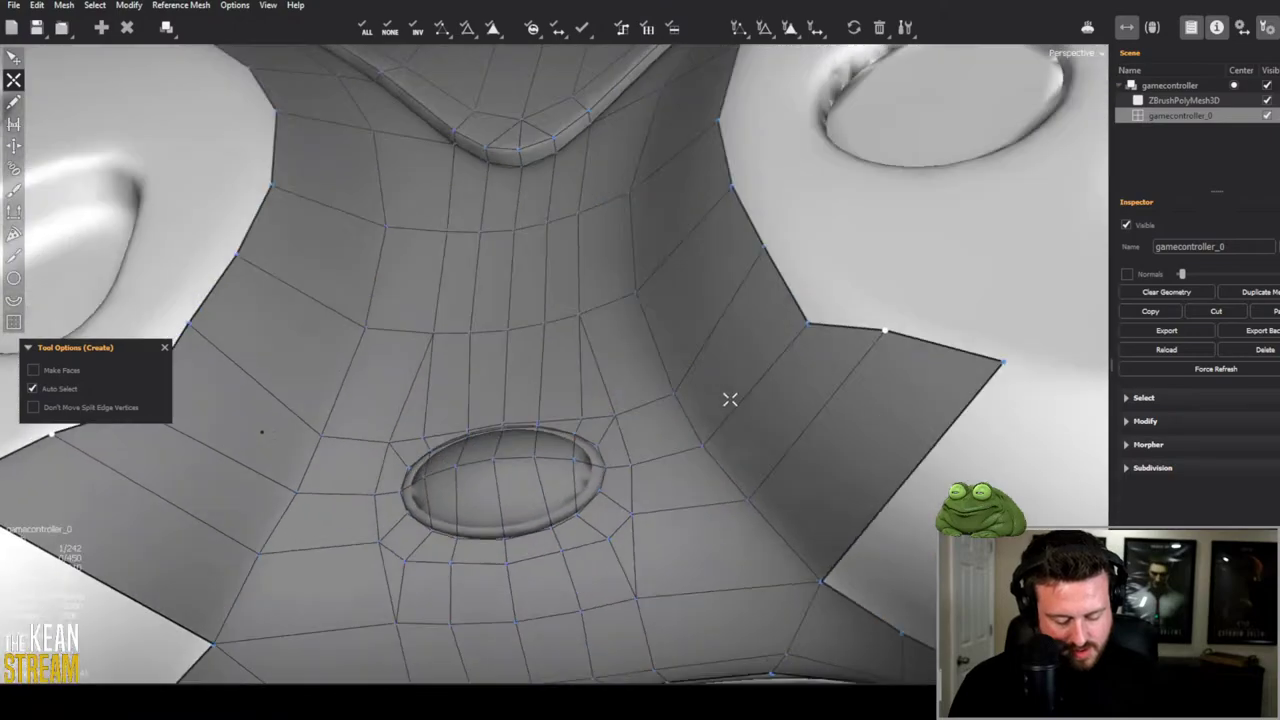
key("q")
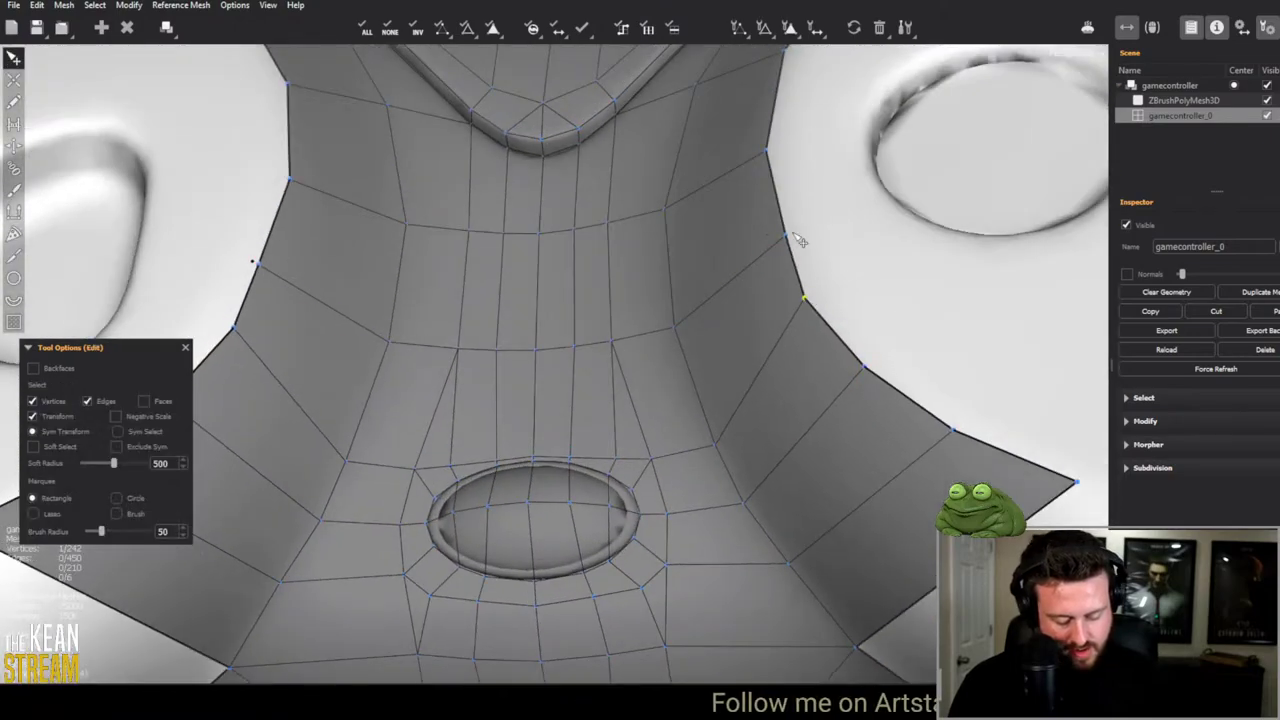
scroll(663, 237, "down", 5)
scroll(660, 350, "up", 5)
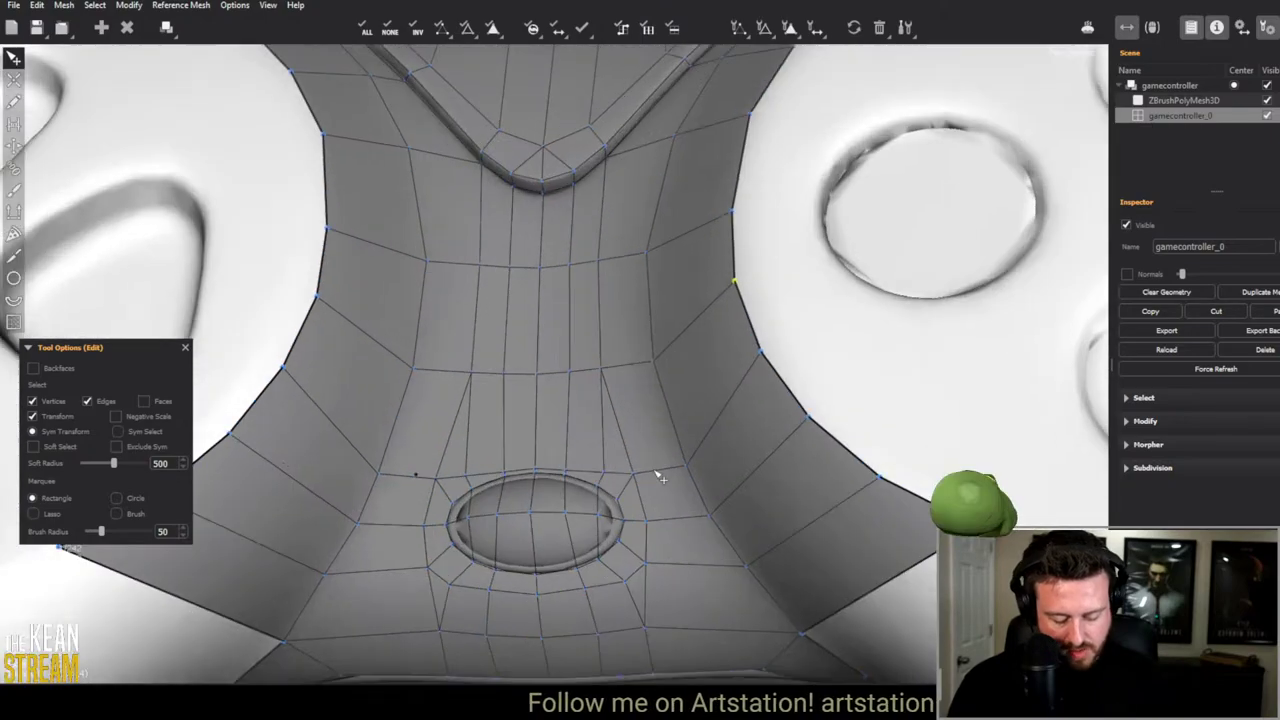
scroll(657, 474, "down", 5)
scroll(473, 388, "up", 5)
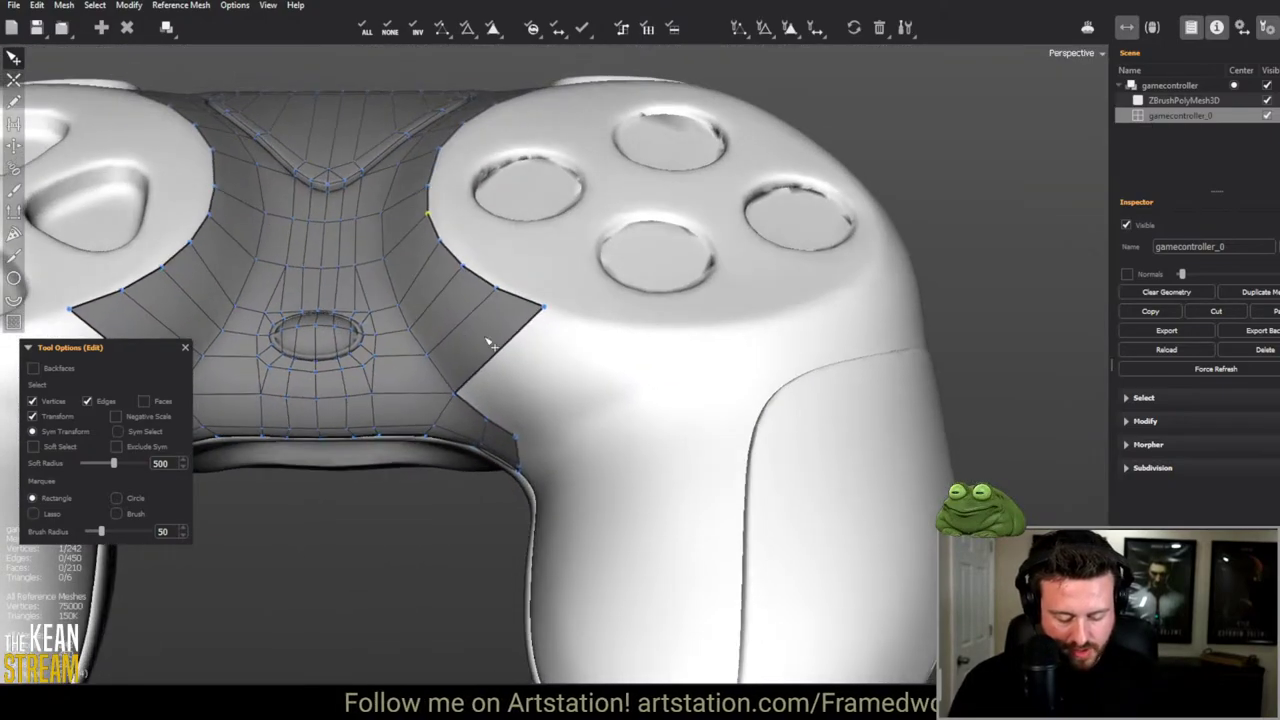
left_click_drag(552, 311, 516, 301)
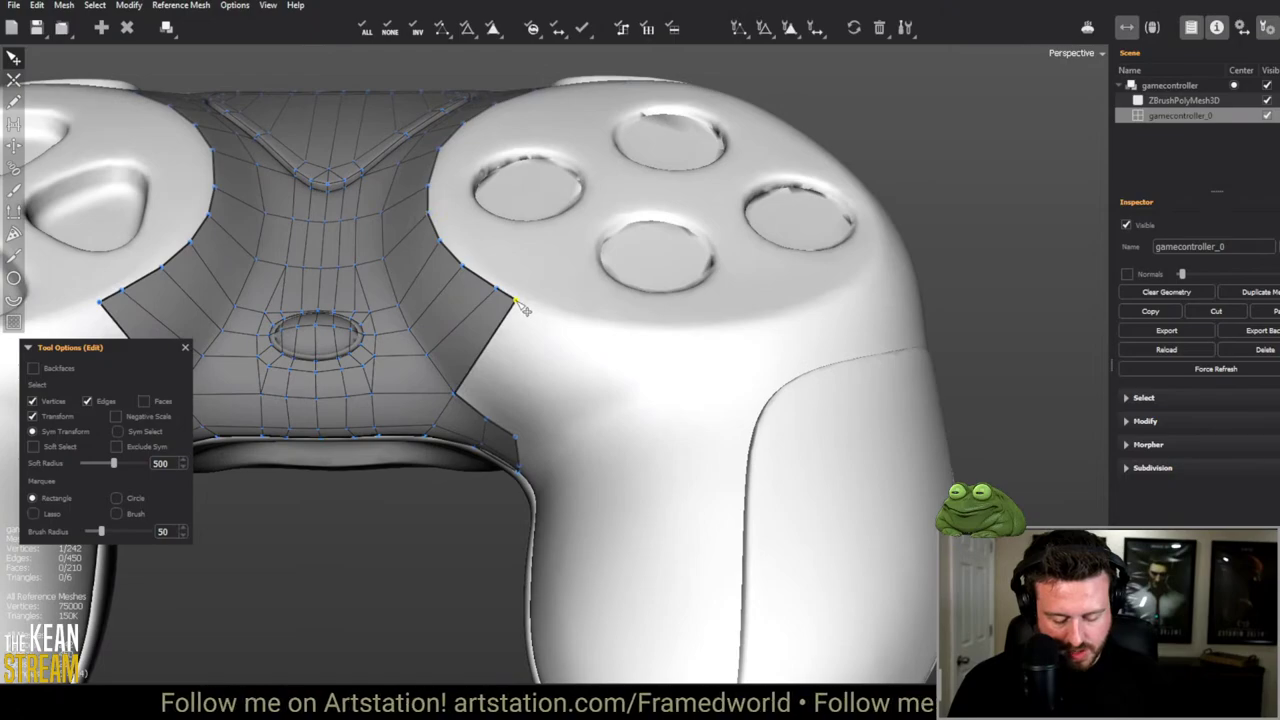
Step: Build a new quad from the edge vertex out along the grip
left_click(487, 289)
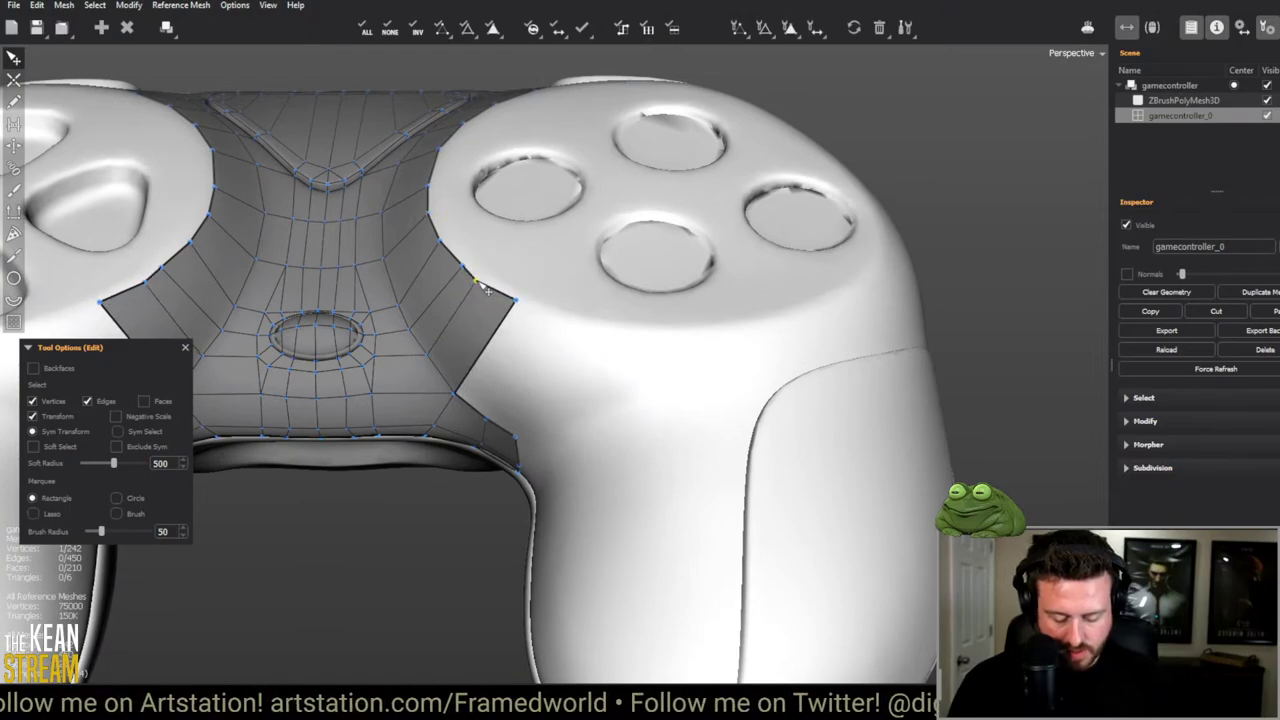
key("c")
left_click(576, 318)
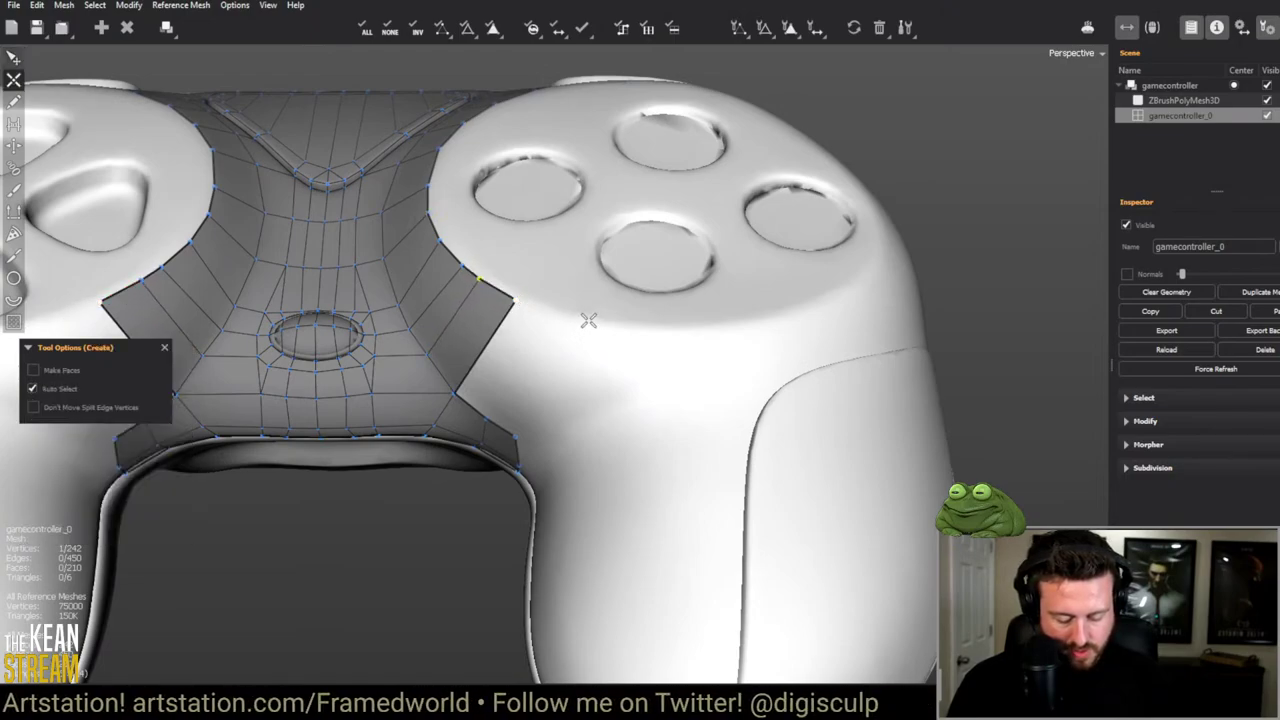
left_click(511, 428)
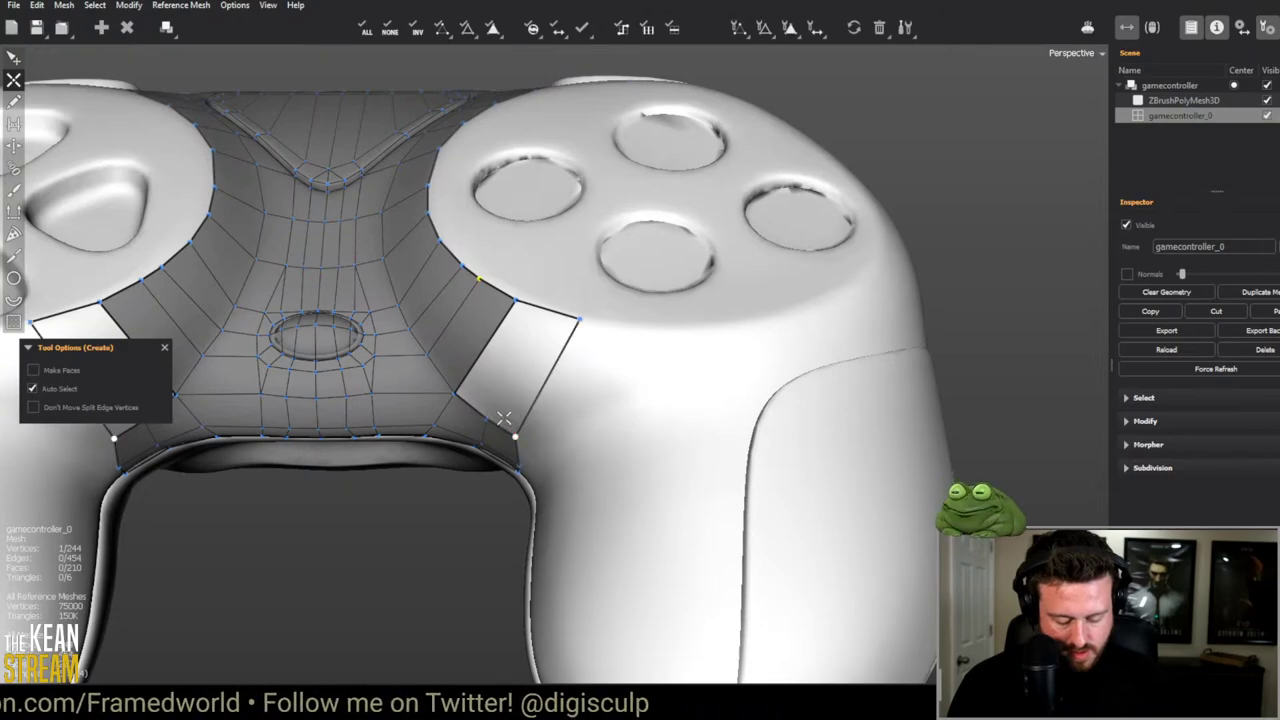
left_click(547, 308)
scroll(547, 308, "down", 3)
middle_click_drag(530, 360, 500, 403)
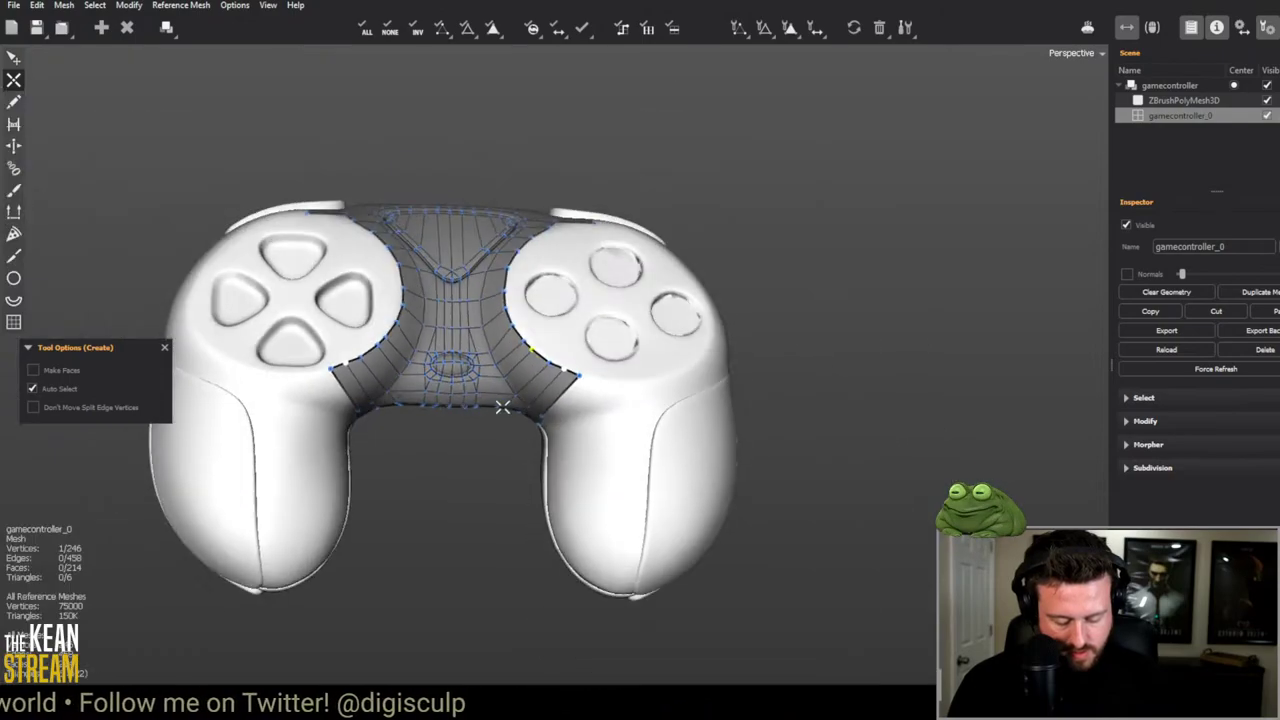
scroll(457, 472, "up", 2)
middle_click_drag(457, 472, 442, 326)
scroll(503, 411, "up", 3)
scroll(442, 326, "down", 3)
scroll(442, 326, "up", 1)
scroll(560, 355, "up", 3)
Step: Add quads below the notch along the right grip's lower edge
key("e")
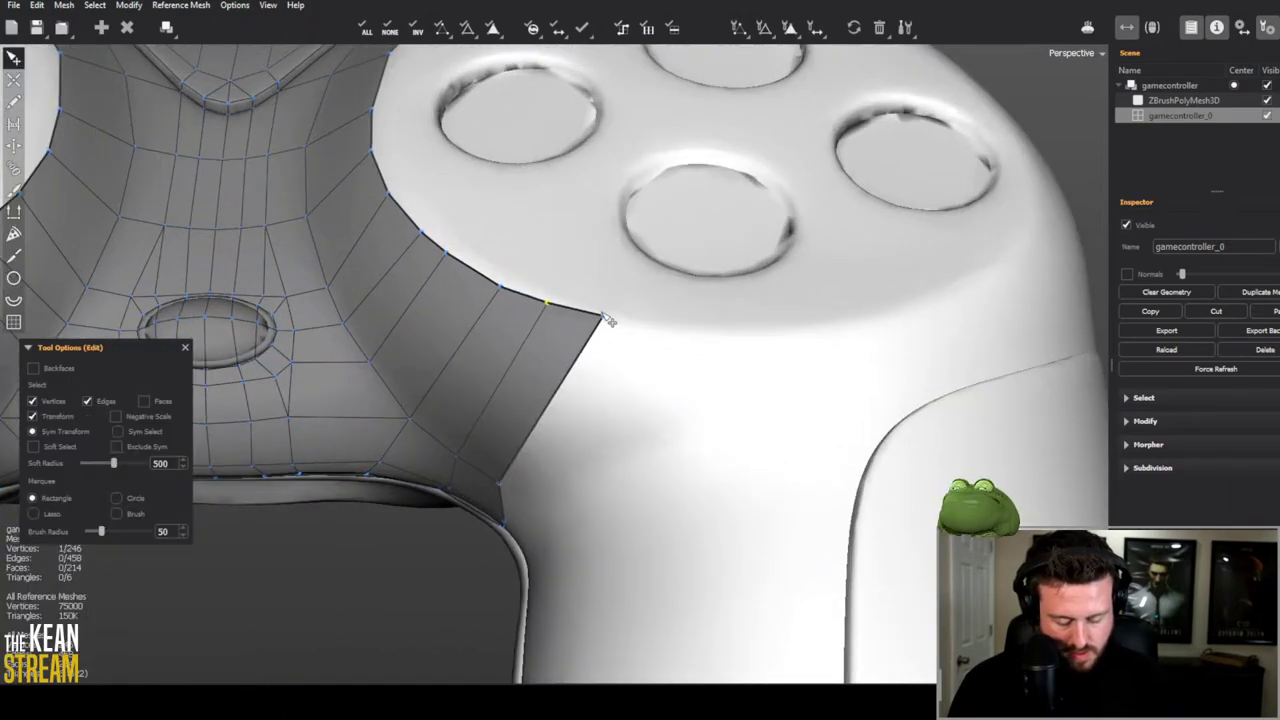
key("c")
scroll(598, 320, "down", 5)
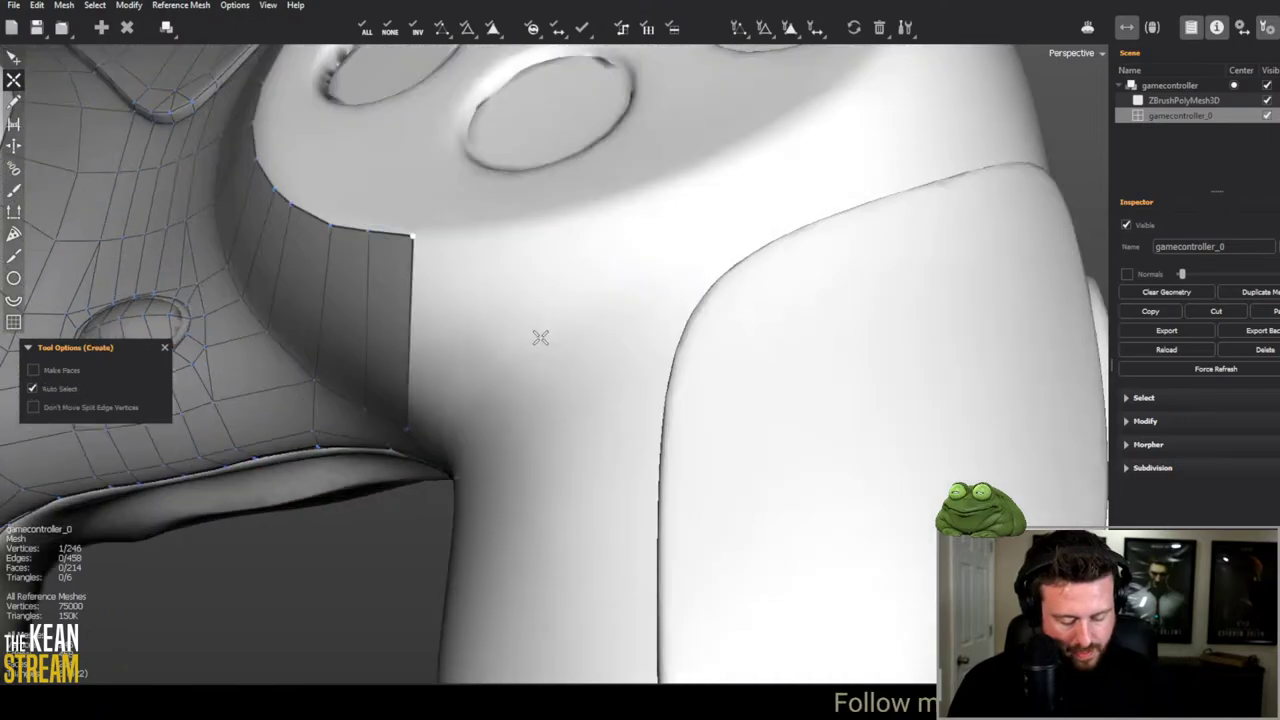
middle_click_drag(537, 337, 610, 434)
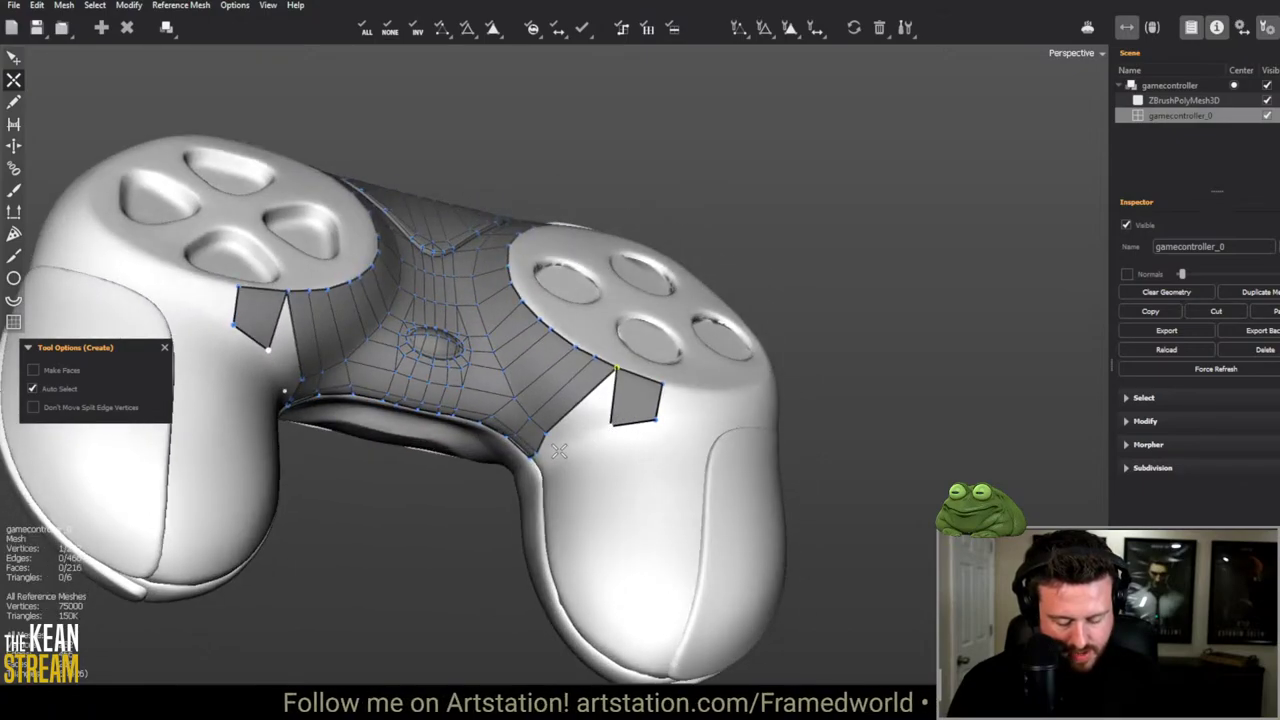
middle_click_drag(566, 452, 545, 515)
scroll(591, 466, "up", 4)
left_click(613, 462)
left_click(583, 447)
left_click(543, 514)
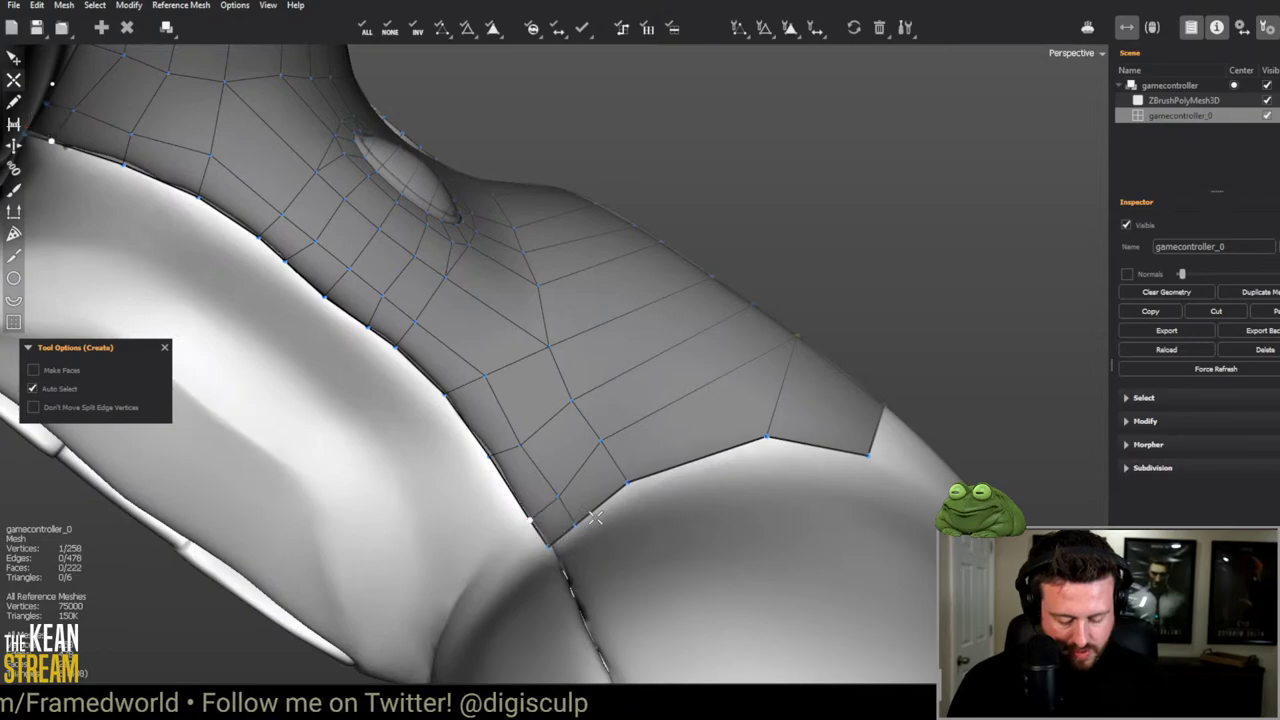
scroll(304, 438, "down", 5)
middle_click_drag(304, 438, 520, 400)
scroll(523, 394, "up", 5)
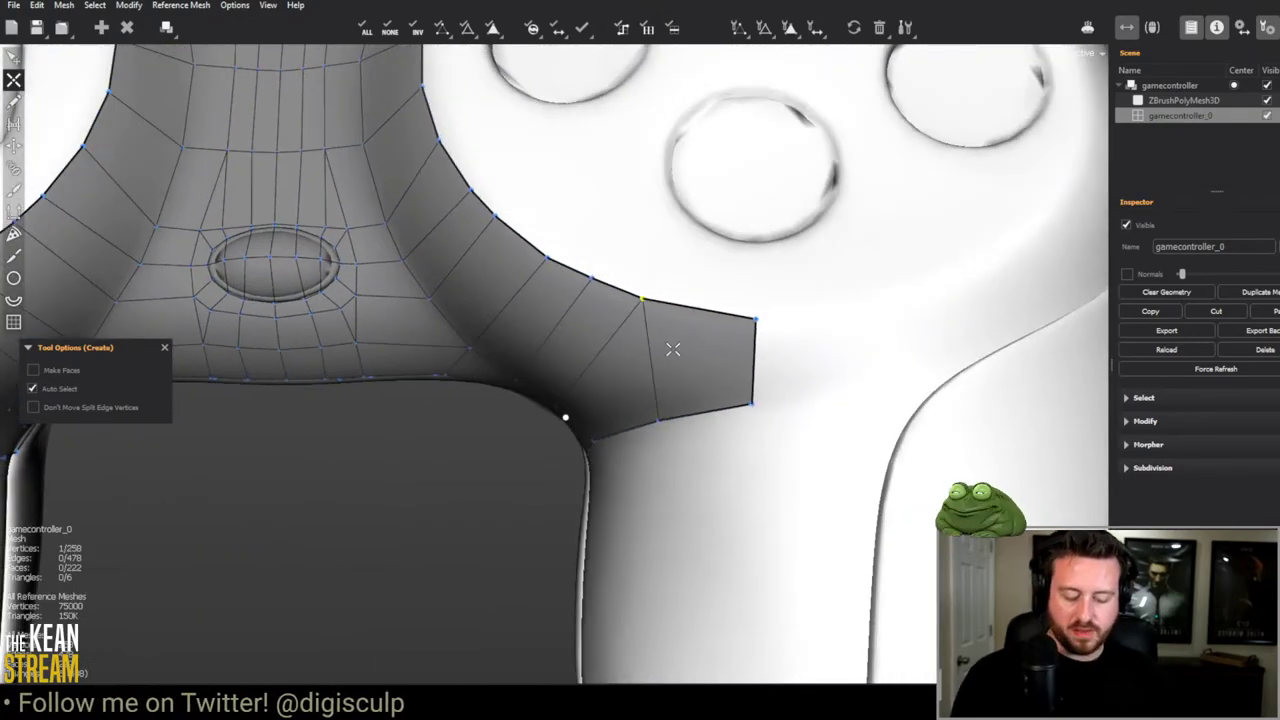
scroll(560, 303, "down", 2)
middle_click_drag(560, 303, 608, 329)
scroll(625, 389, "up", 2)
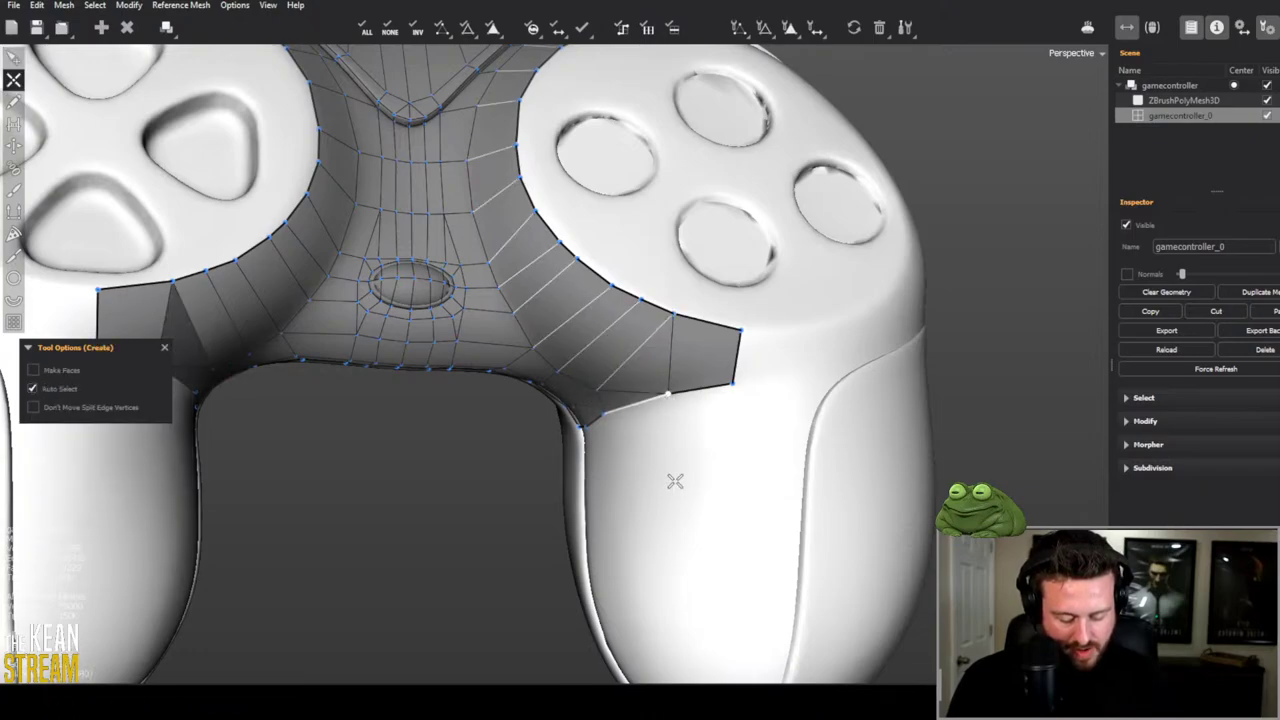
scroll(520, 486, "down", 2)
Step: Delete the faces at the grip strip's lower edge and rebuild them with a new face
key("w")
scroll(543, 451, "up", 4)
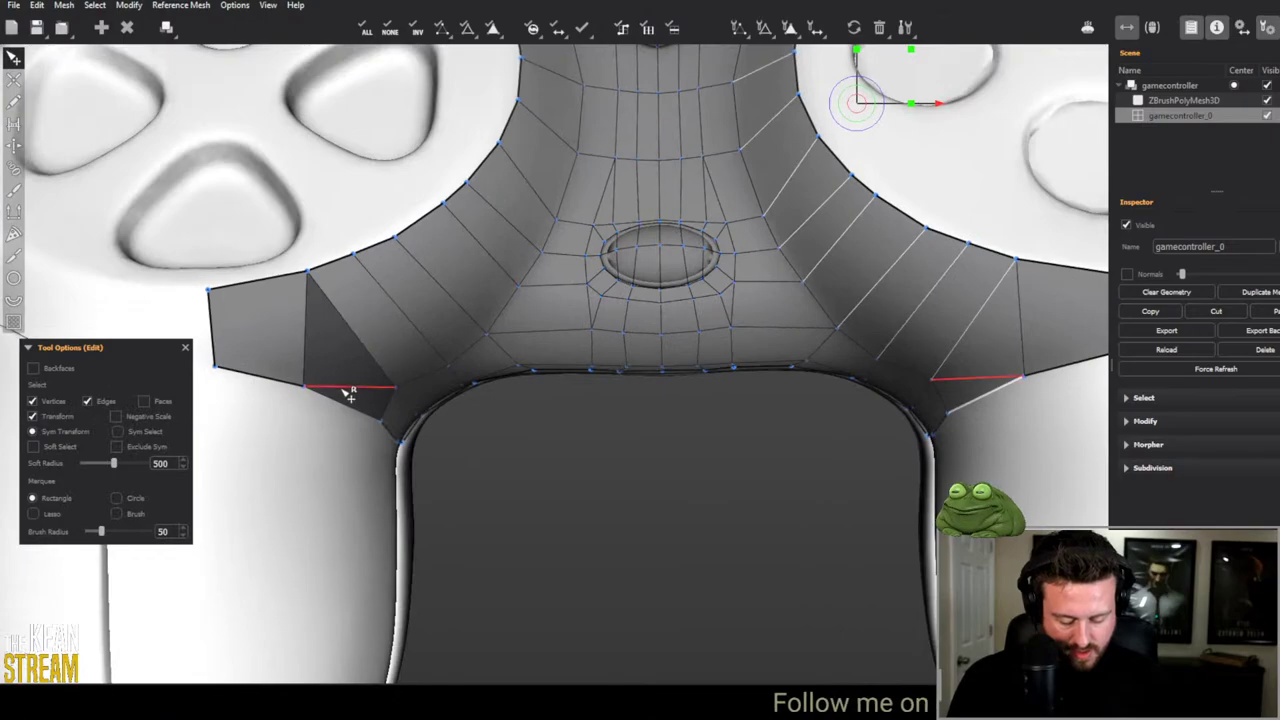
scroll(348, 393, "down", 5)
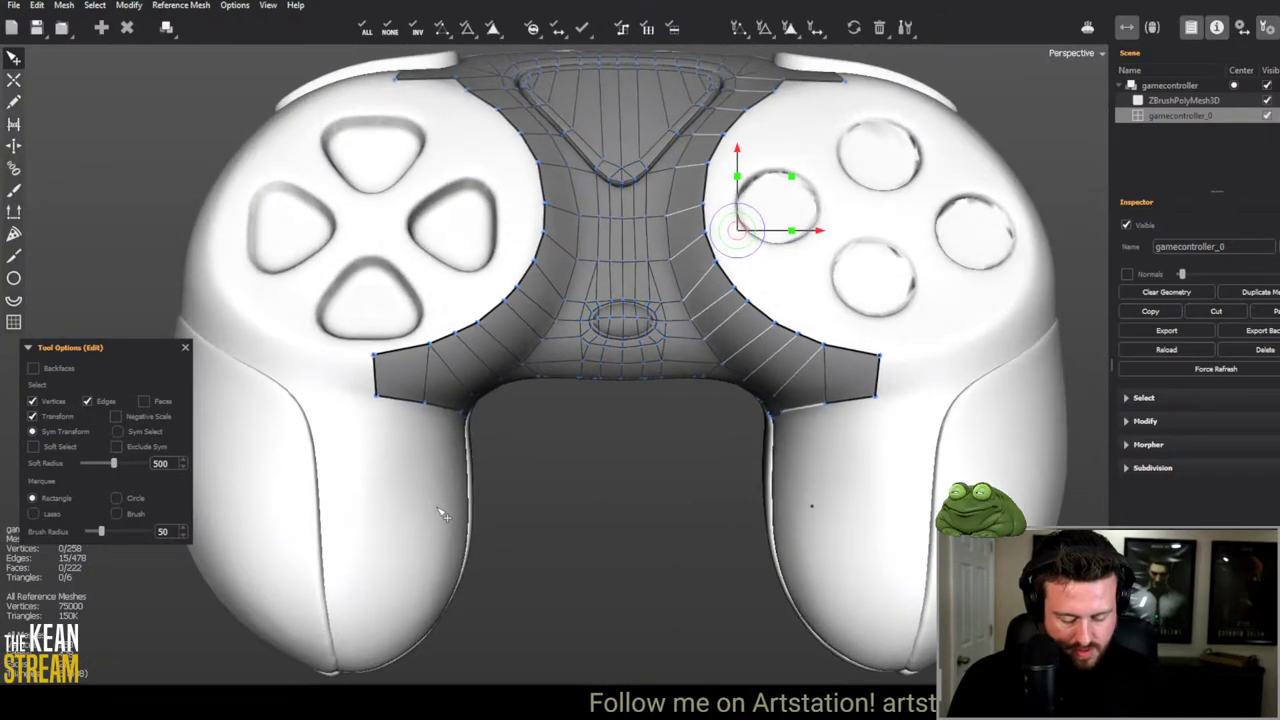
scroll(440, 515, "up", 5)
left_click_drag(531, 537, 471, 386, "alt")
key("w")
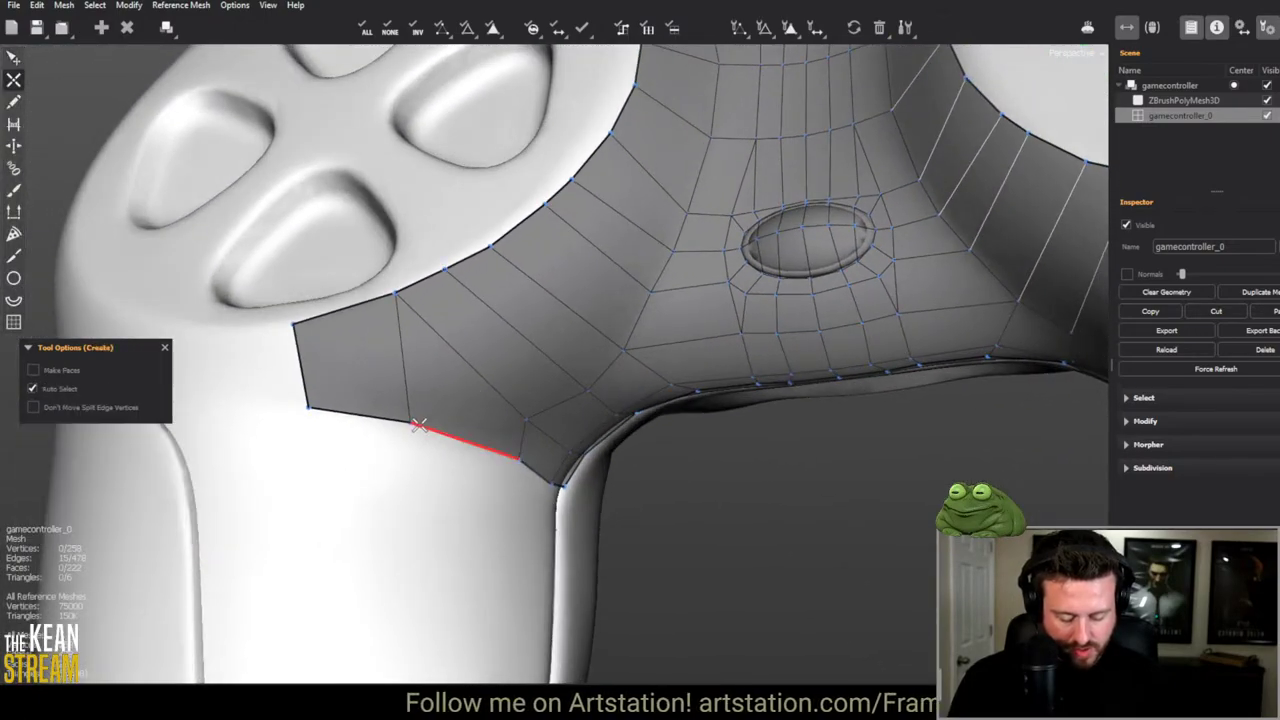
key("w")
left_click(440, 433)
key("Delete")
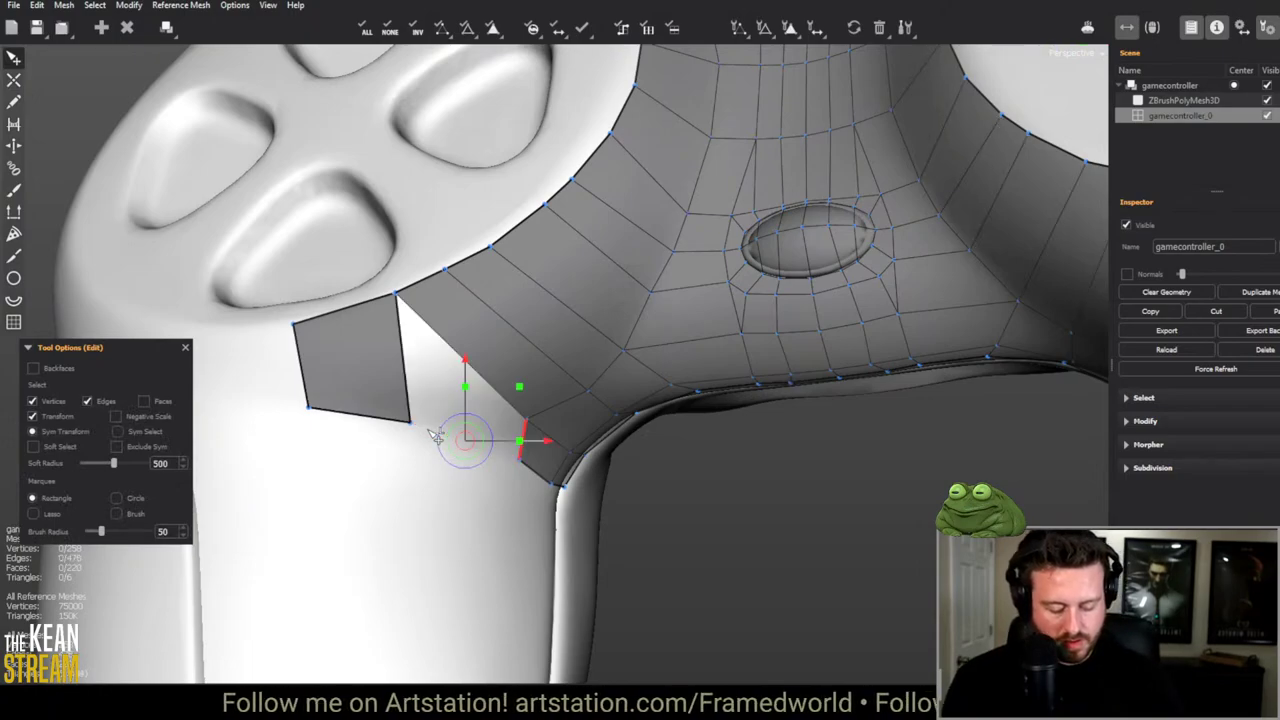
key("w")
left_click(410, 421)
left_click(523, 424)
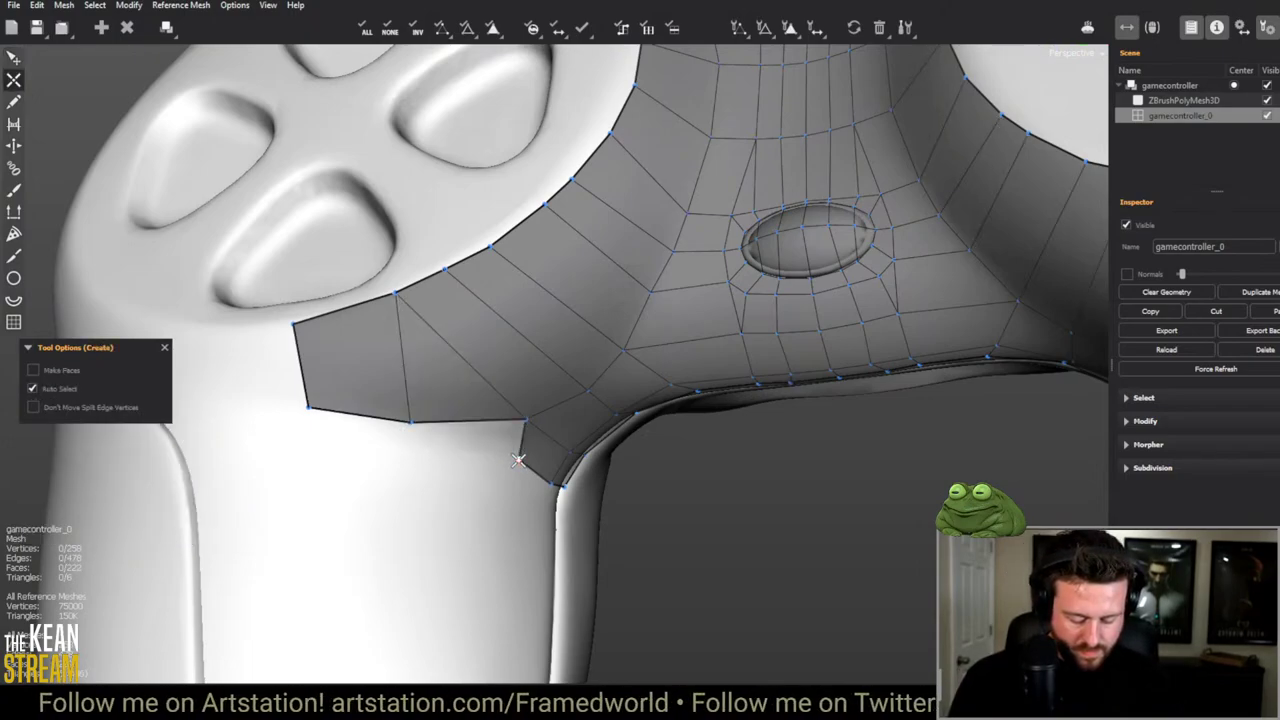
Step: Add a new quad with a vertex below the strip's end
scroll(463, 520, "down", 5)
left_click_drag(463, 520, 537, 509, "alt")
key("w")
scroll(463, 487, "up", 3)
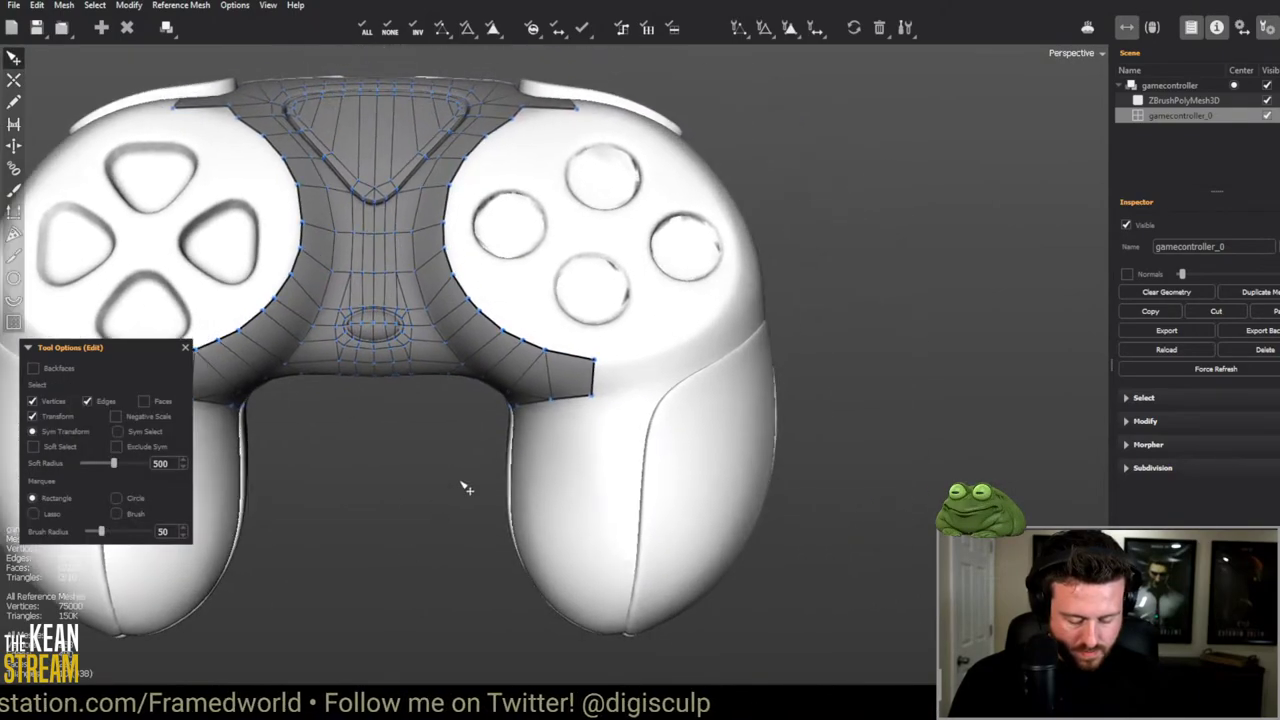
scroll(465, 488, "up", 3)
key("w")
left_click(709, 374)
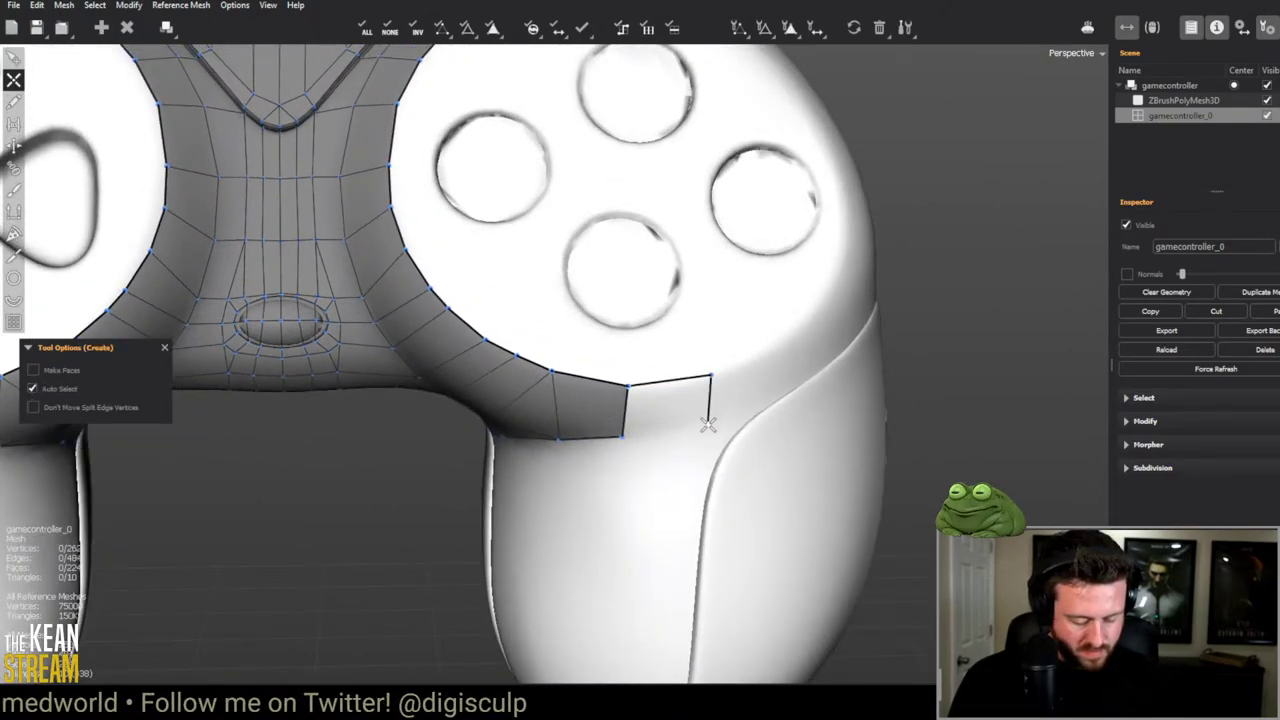
left_click(707, 427)
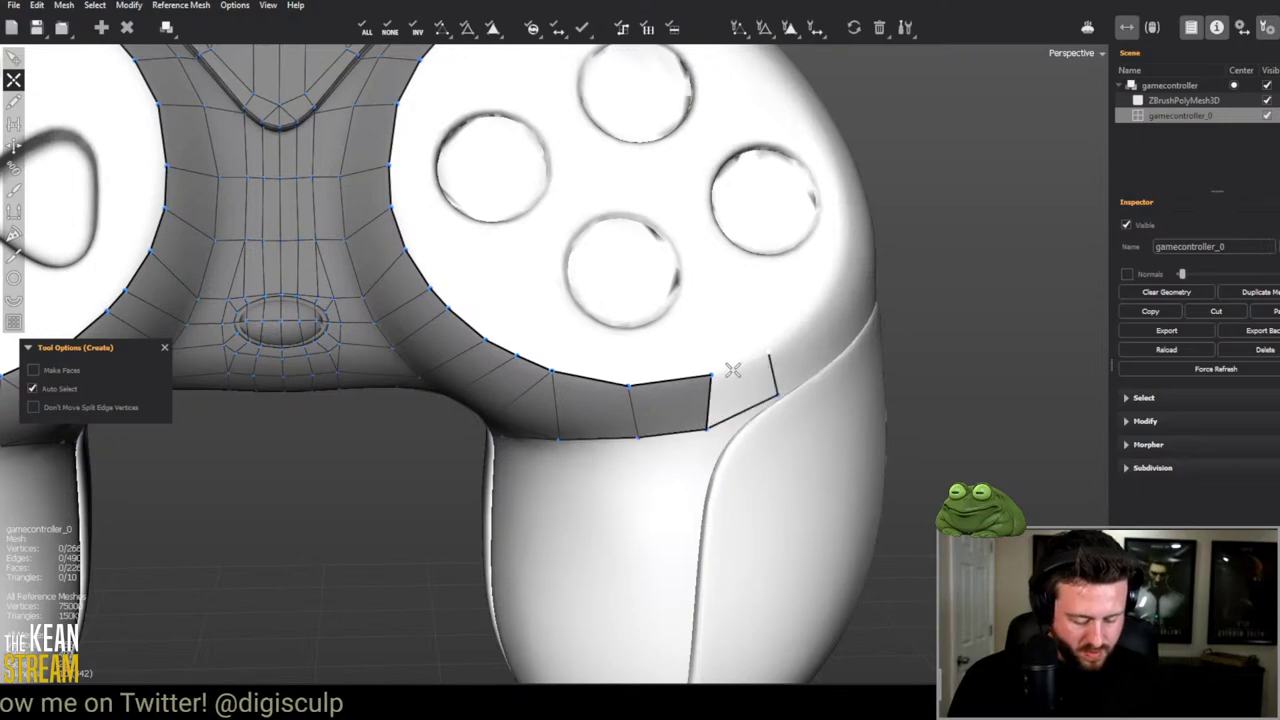
Step: Add quads along the right pad's rim and above the strip's end, splitting the top quad diagonally
scroll(700, 382, "down", 5)
left_click_drag(700, 382, 409, 471, "alt")
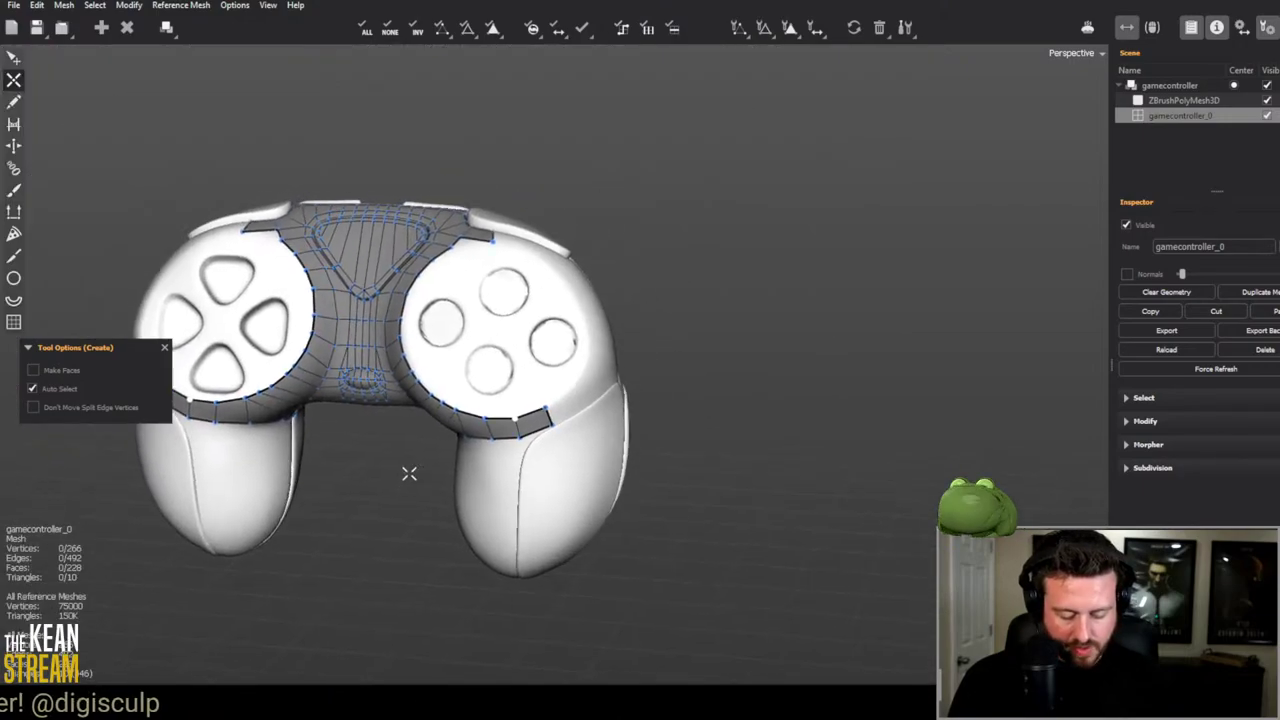
scroll(455, 475, "up", 2)
scroll(424, 450, "up", 2)
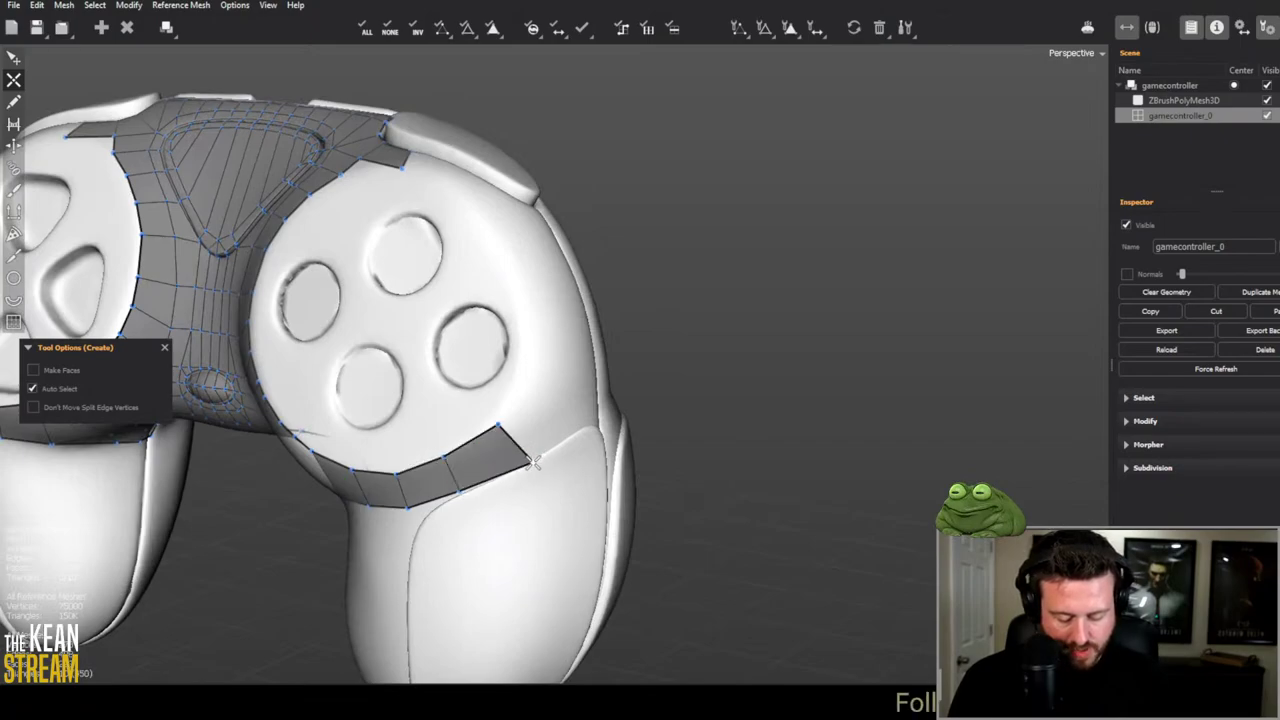
left_click_drag(517, 461, 488, 452, "alt")
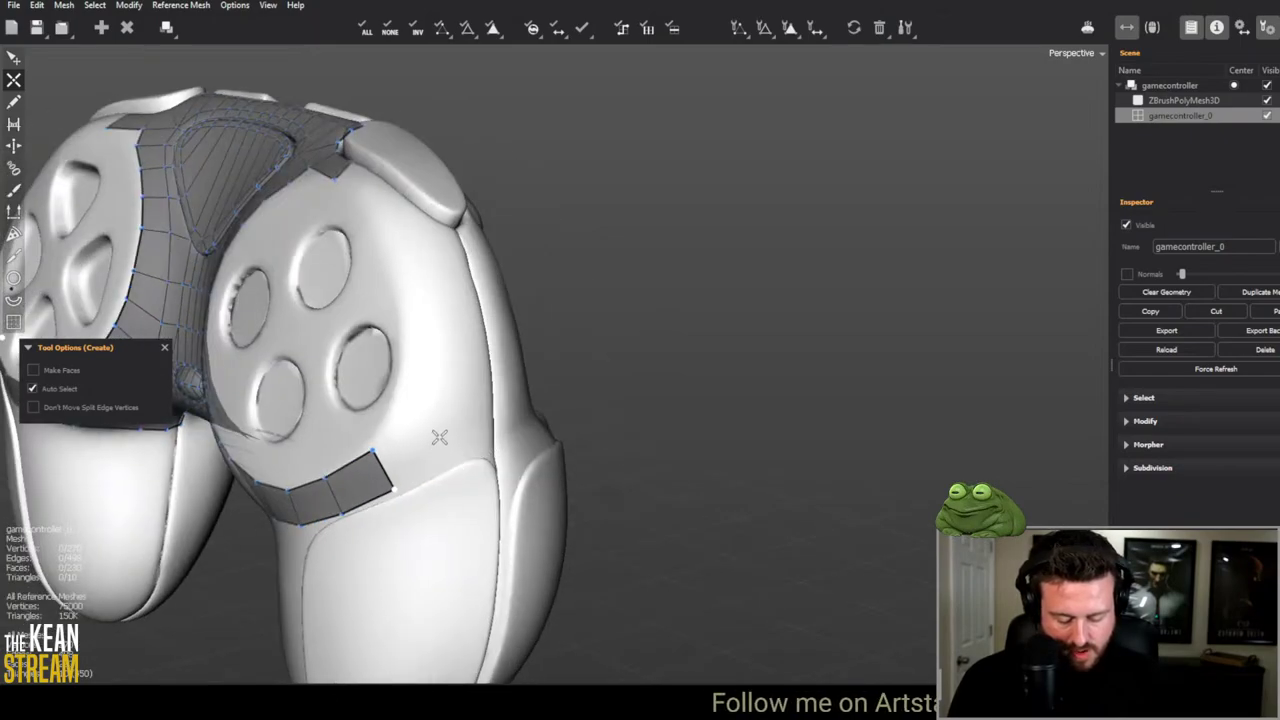
left_click(373, 447)
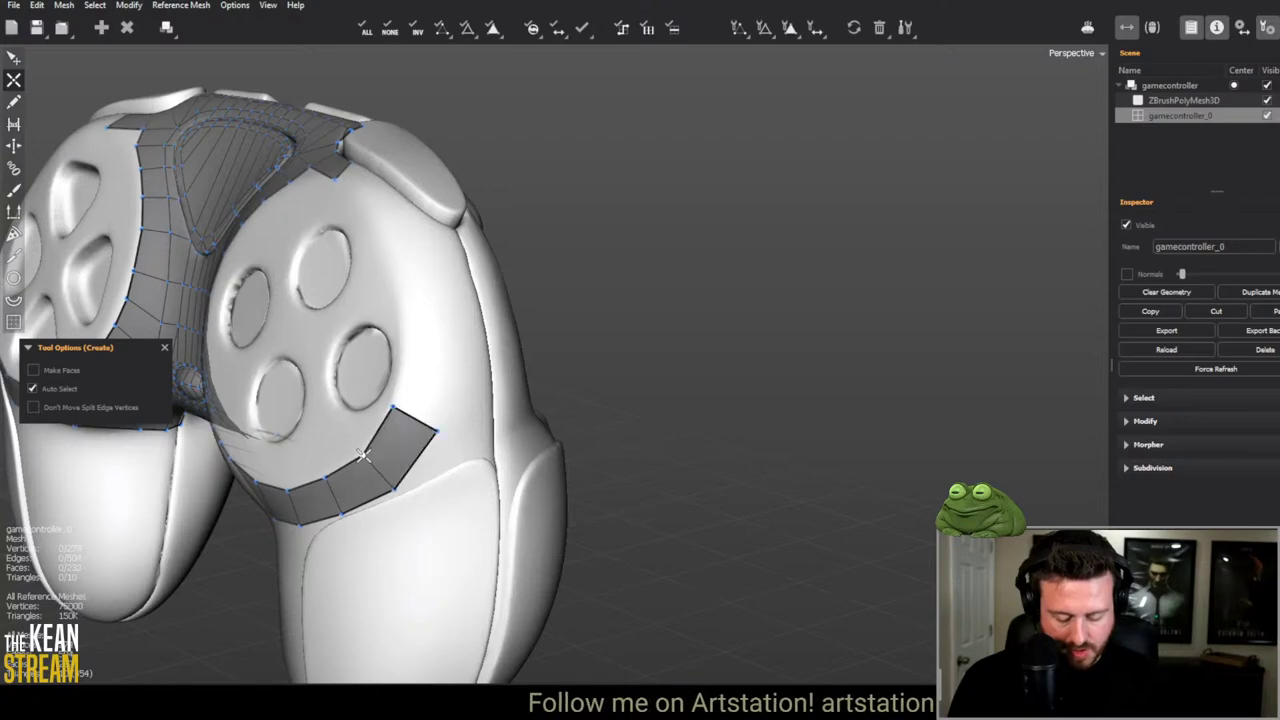
left_click(401, 349)
left_click(446, 342)
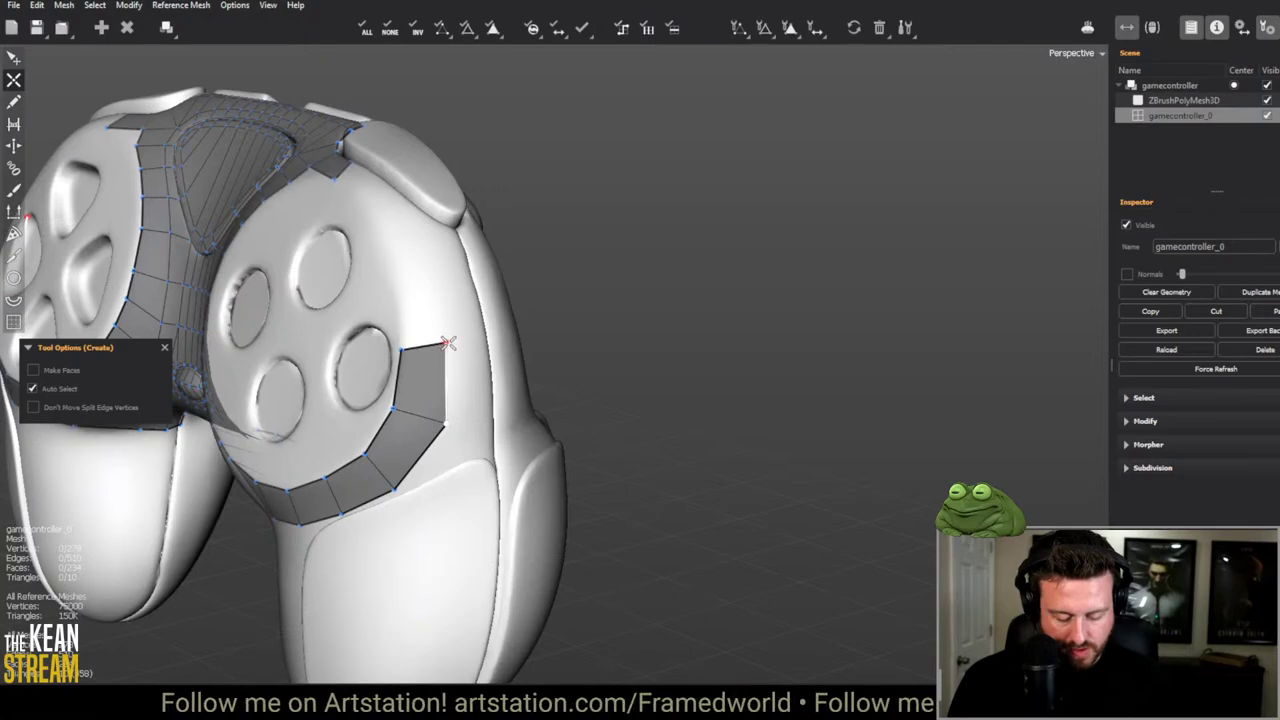
left_click(435, 274)
left_click(397, 287)
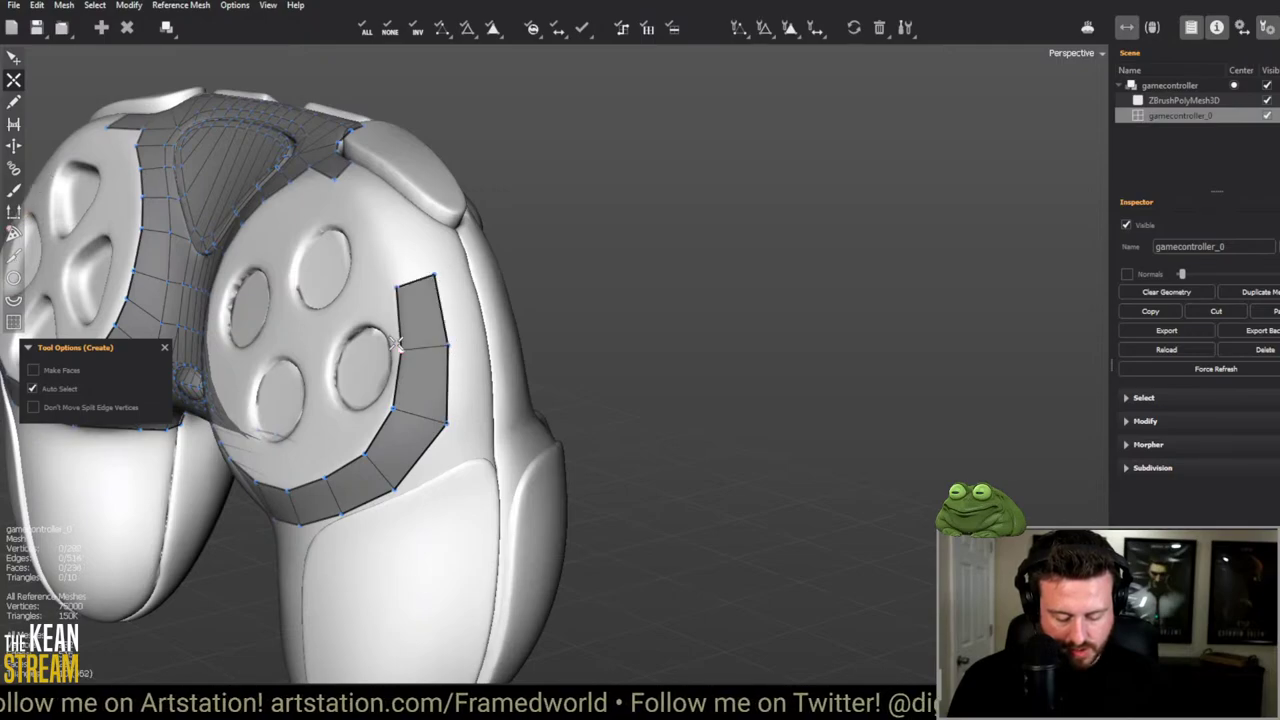
left_click(404, 343)
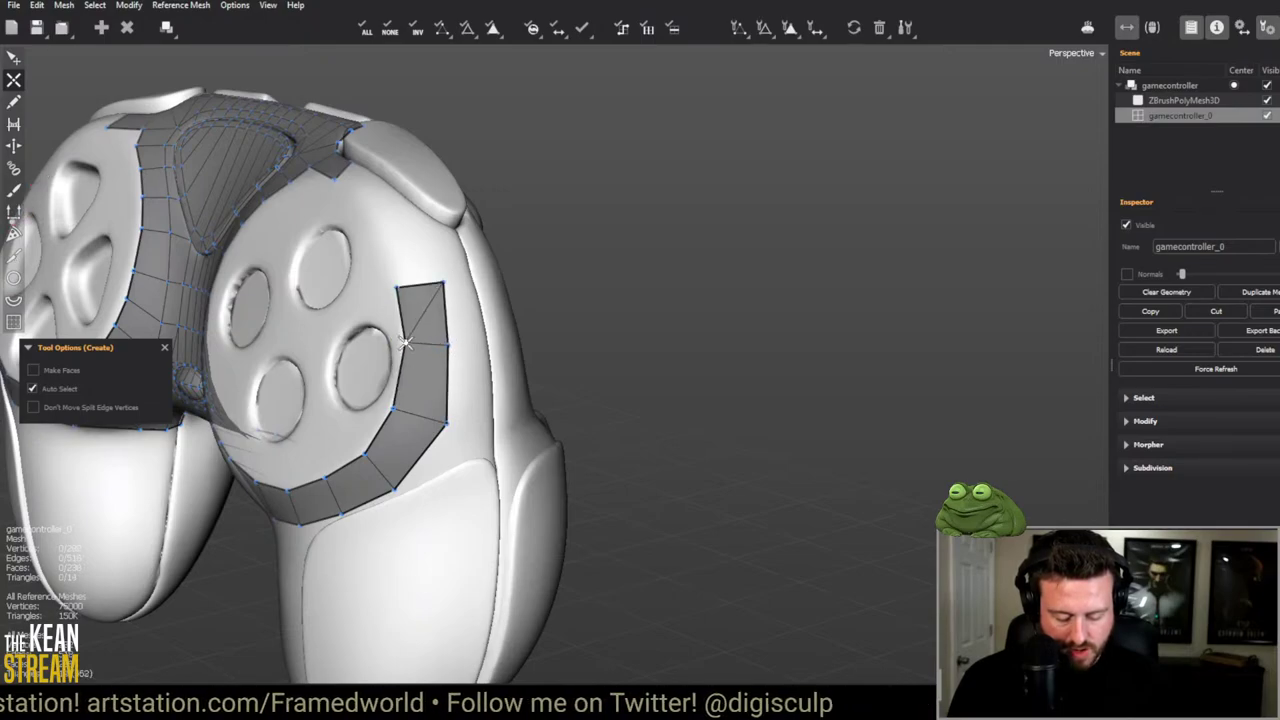
Step: Close a quad at the strip's top and split the edge beside the shoulder button
key("e")
left_click_drag(404, 343, 468, 370, "alt")
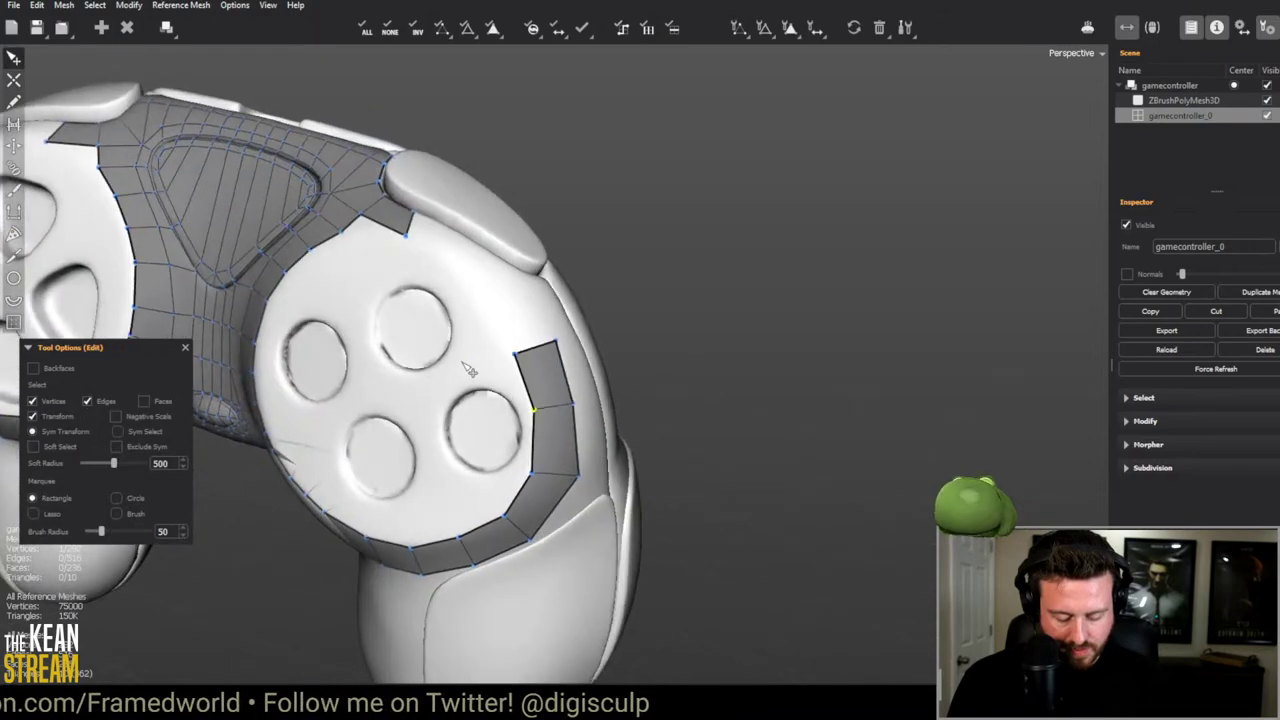
key("c")
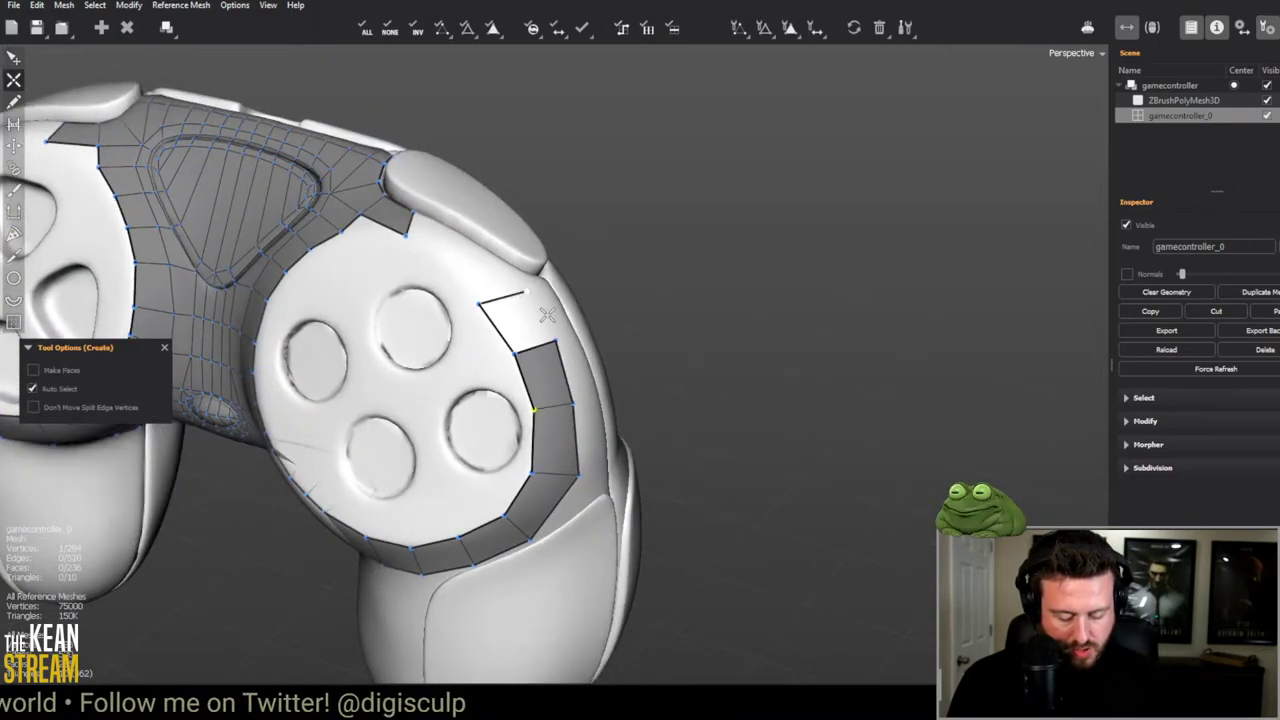
left_click(527, 289)
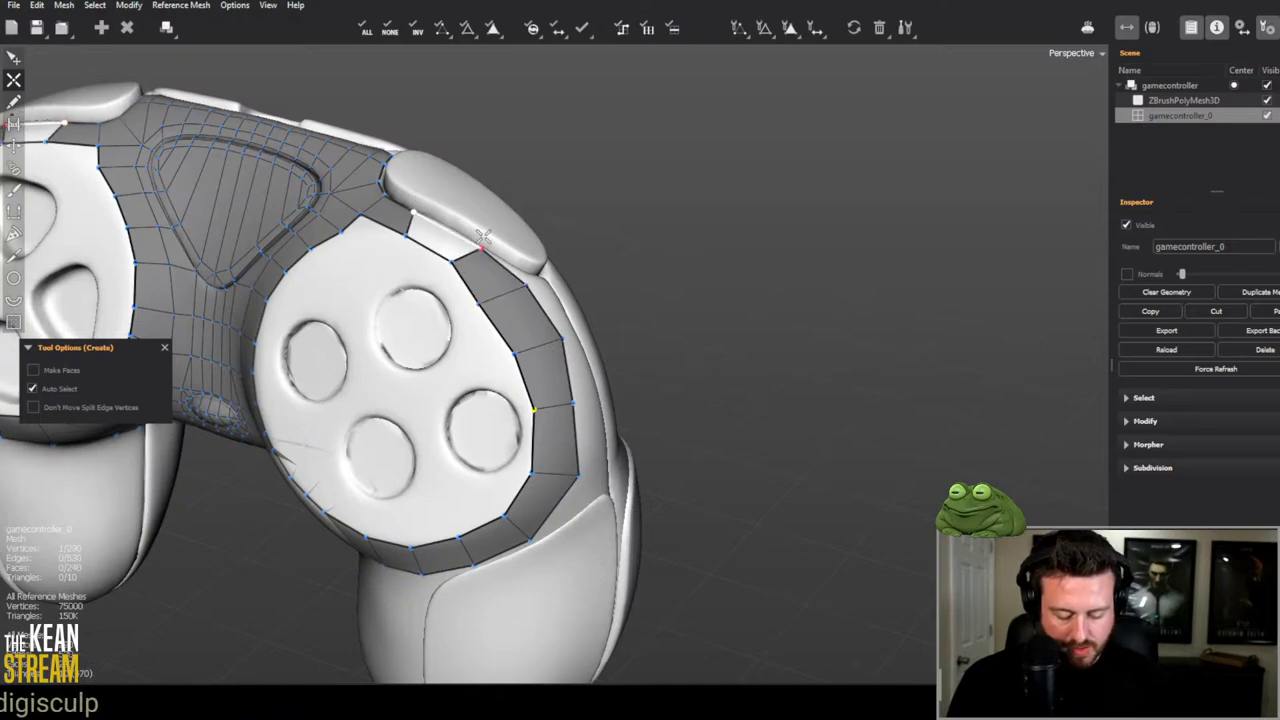
left_click_drag(455, 247, 335, 412, "alt")
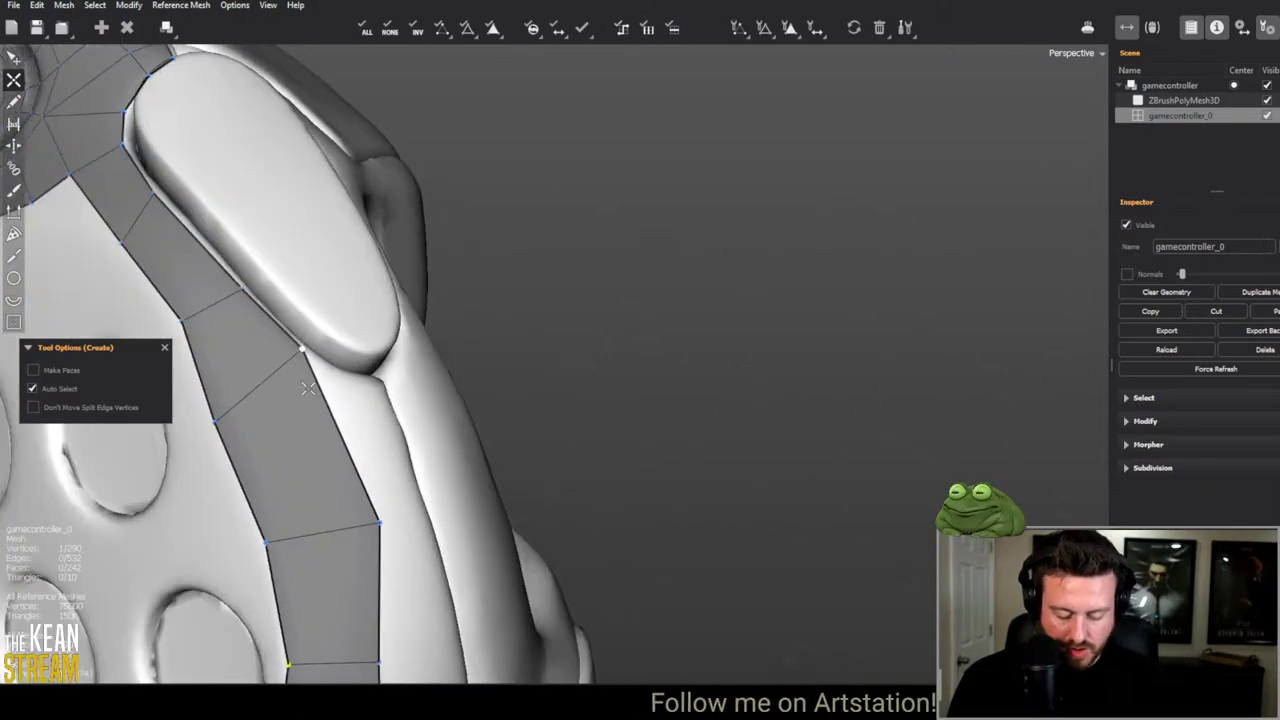
left_click(338, 436)
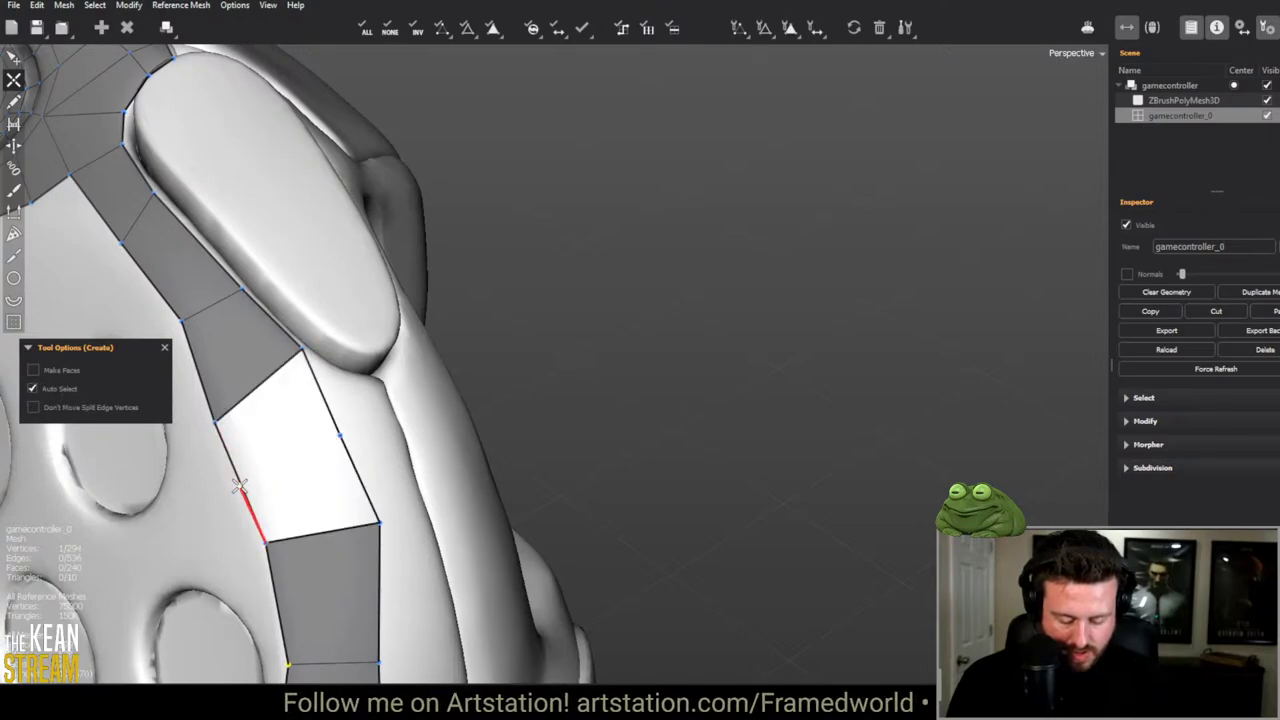
Step: Move a strip vertex onto the grip seam and add a quad bridging strip and seam
middle_click_drag(358, 436, 245, 500)
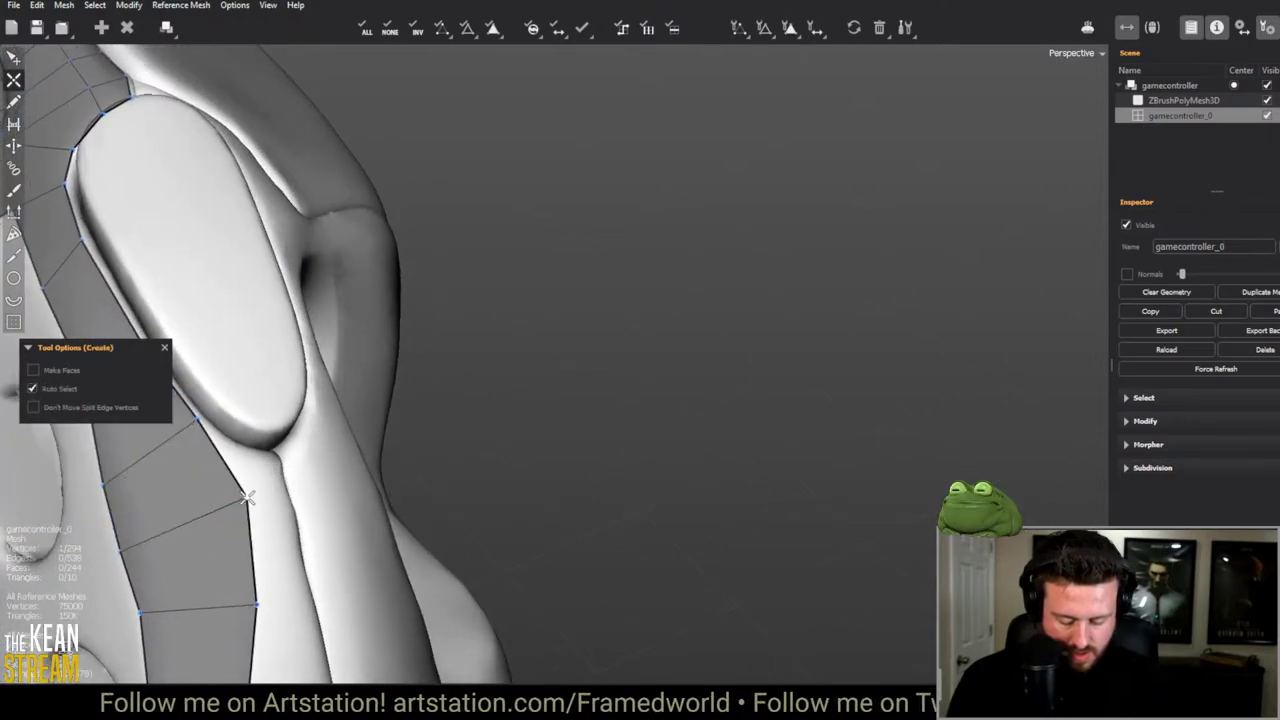
left_click_drag(242, 509, 271, 500)
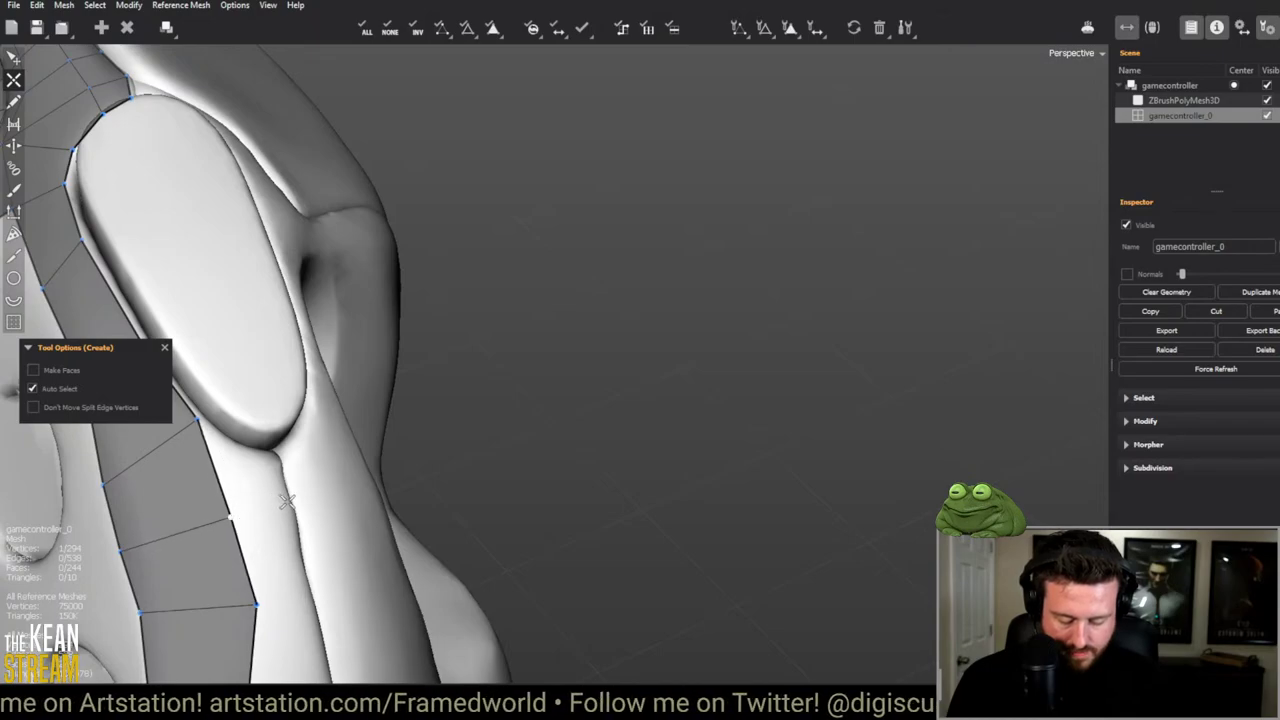
left_click(283, 460)
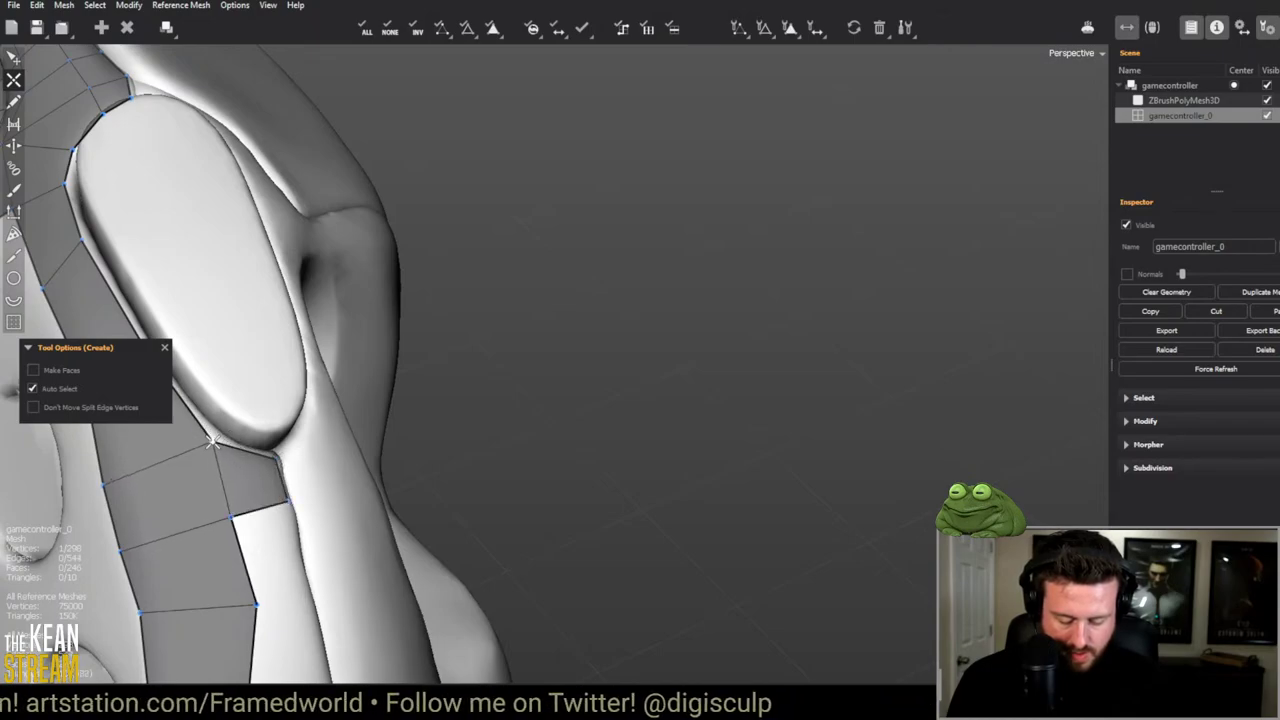
left_click_drag(200, 421, 220, 440)
scroll(220, 440, "down", 6)
middle_click_drag(225, 400, 343, 268)
Step: Fill the open hole on the controller's side beneath the shoulder with new quads
scroll(429, 374, "up", 5)
key("q")
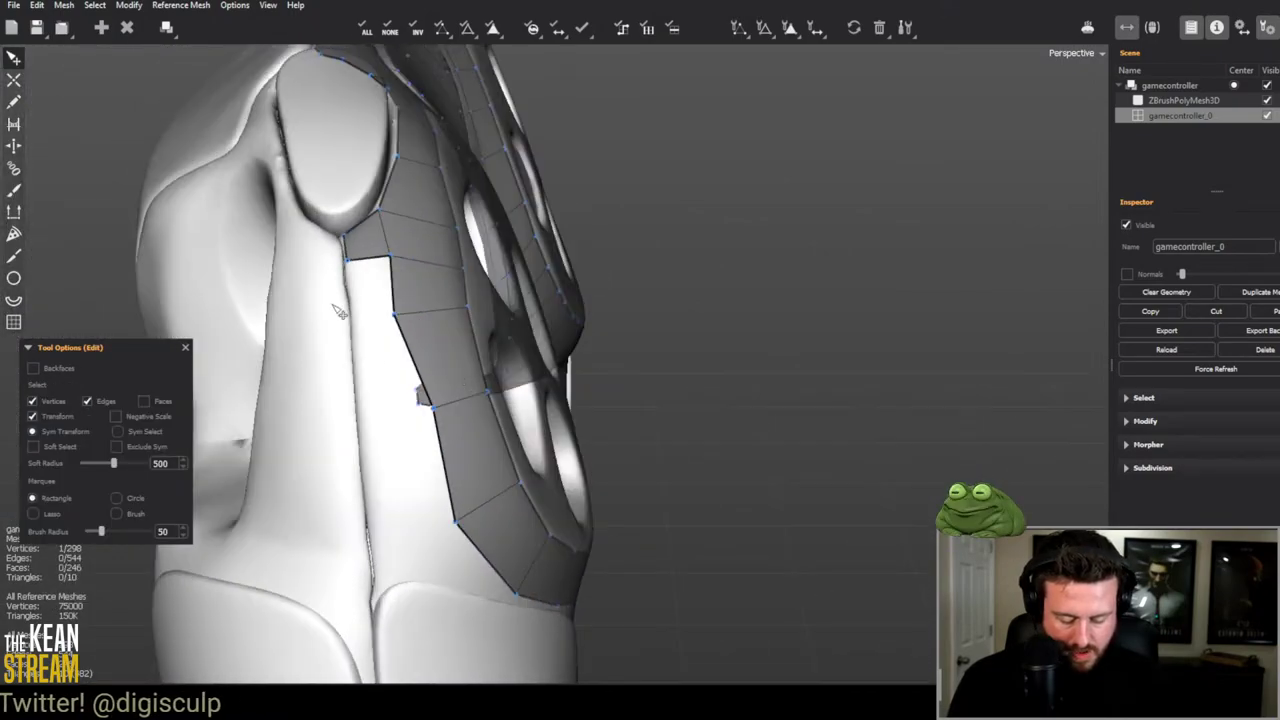
key("w")
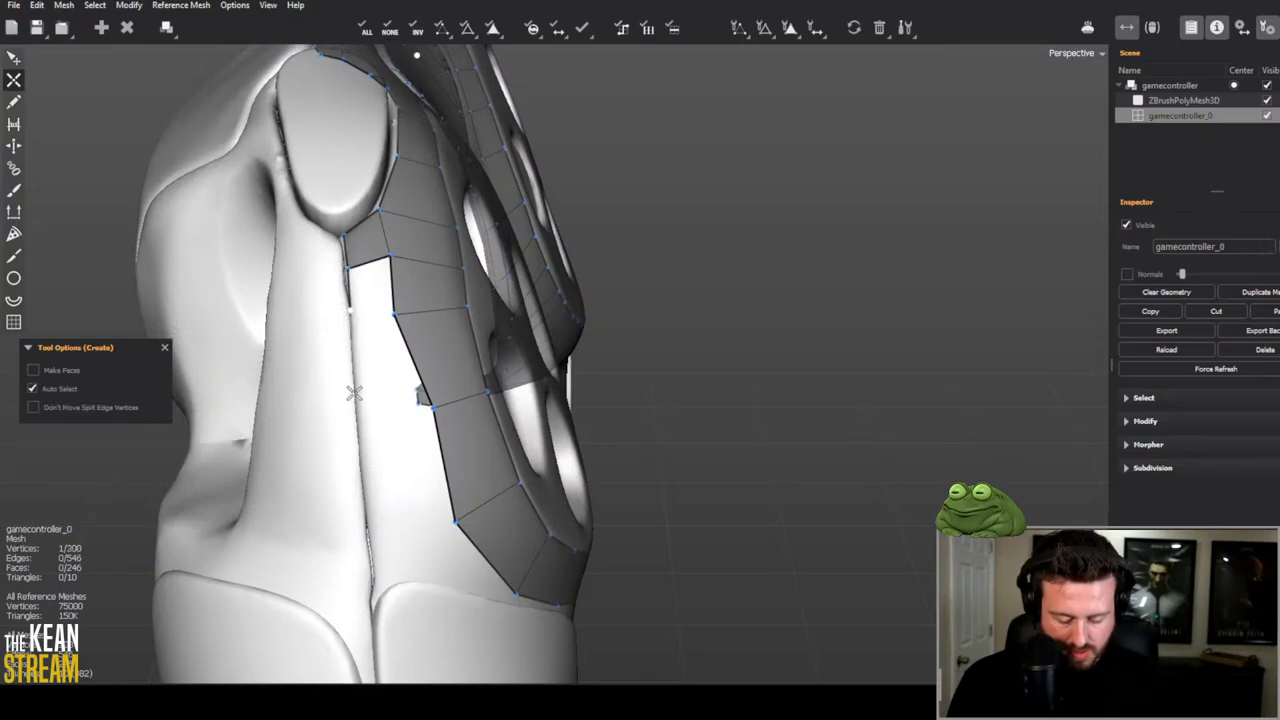
left_click_drag(392, 320, 328, 323)
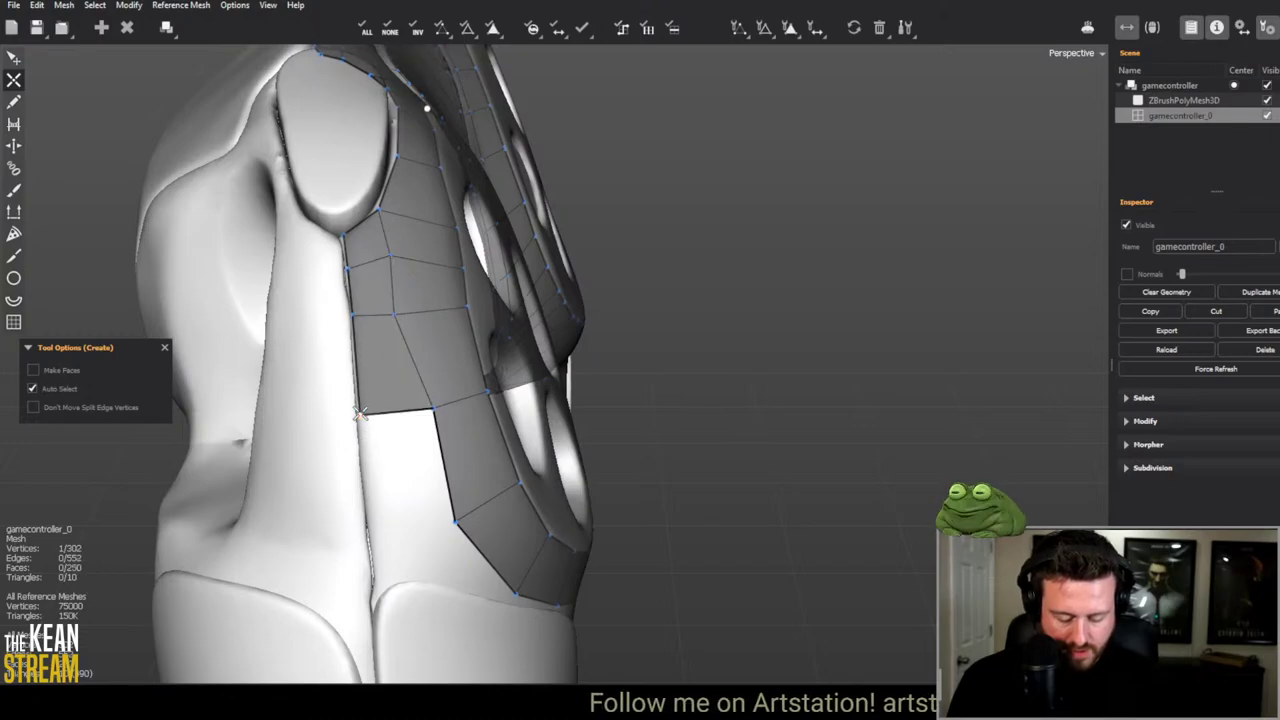
middle_click_drag(367, 455, 378, 302)
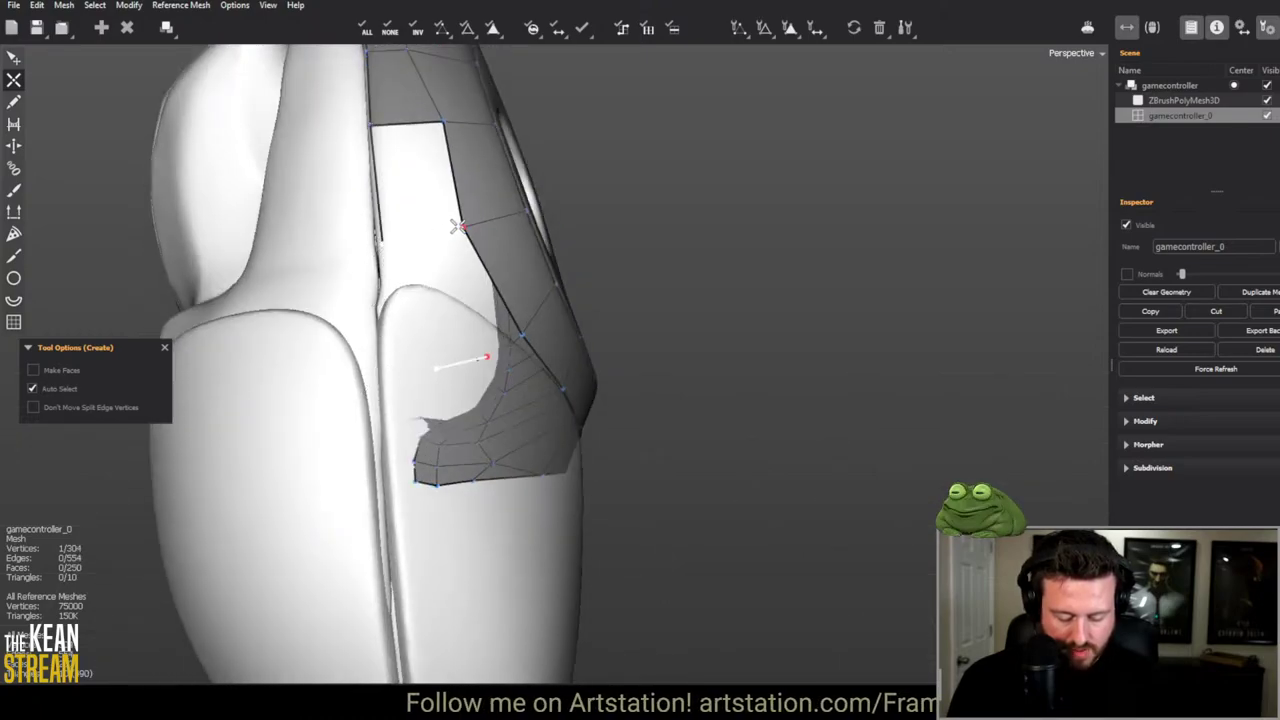
left_click(378, 238)
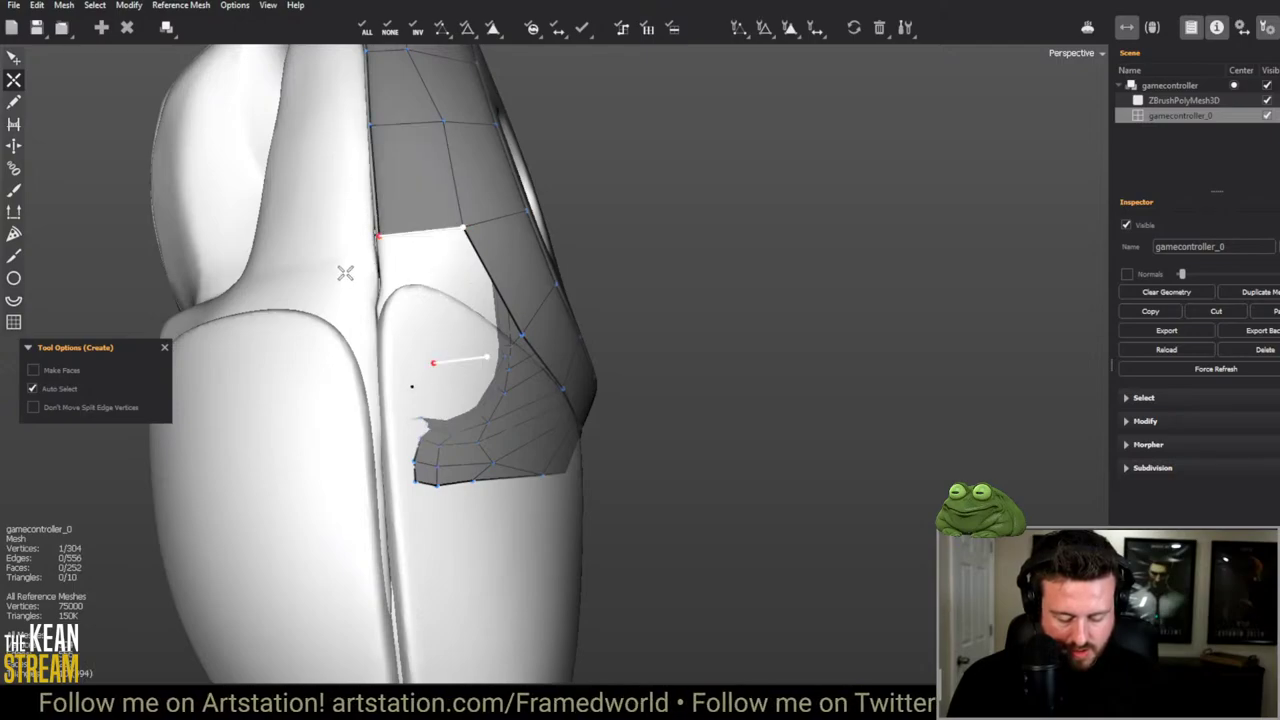
middle_click_drag(345, 273, 400, 421)
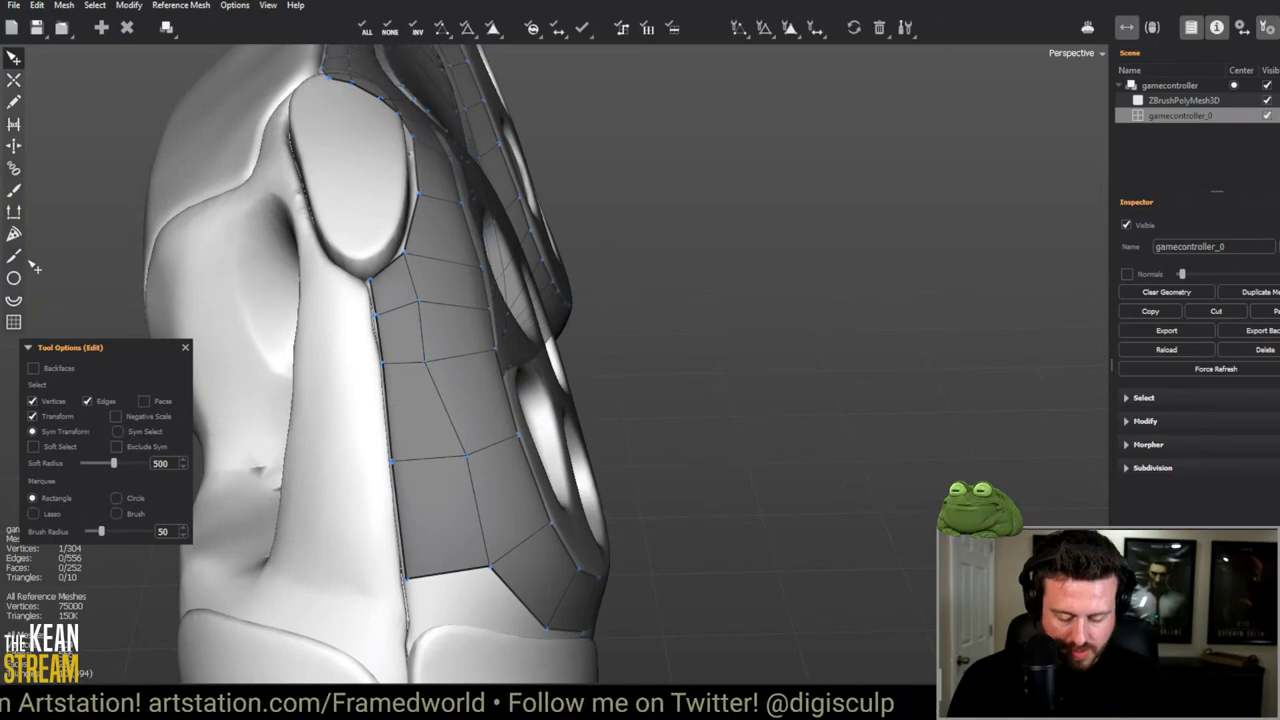
Step: Smooth the new strip's vertices with the Brush tool at Falloff 9
key("b")
left_click_drag(500, 450, 457, 528, "shift")
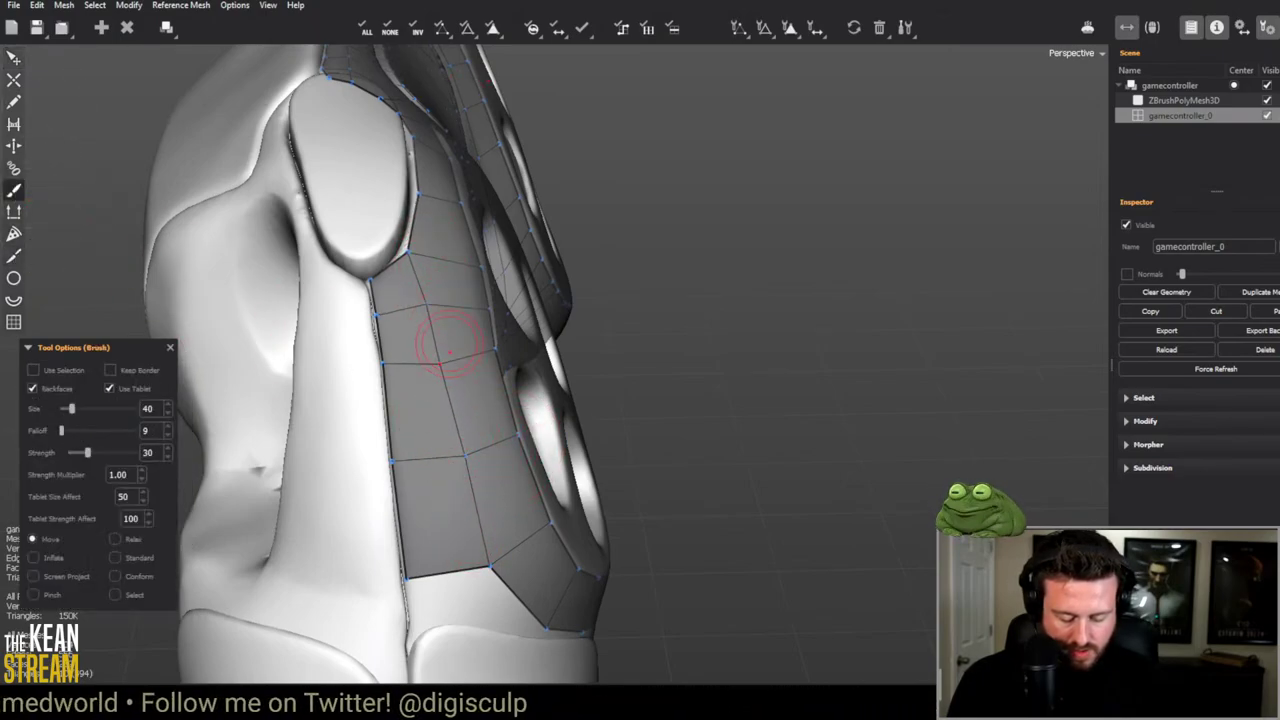
key("q")
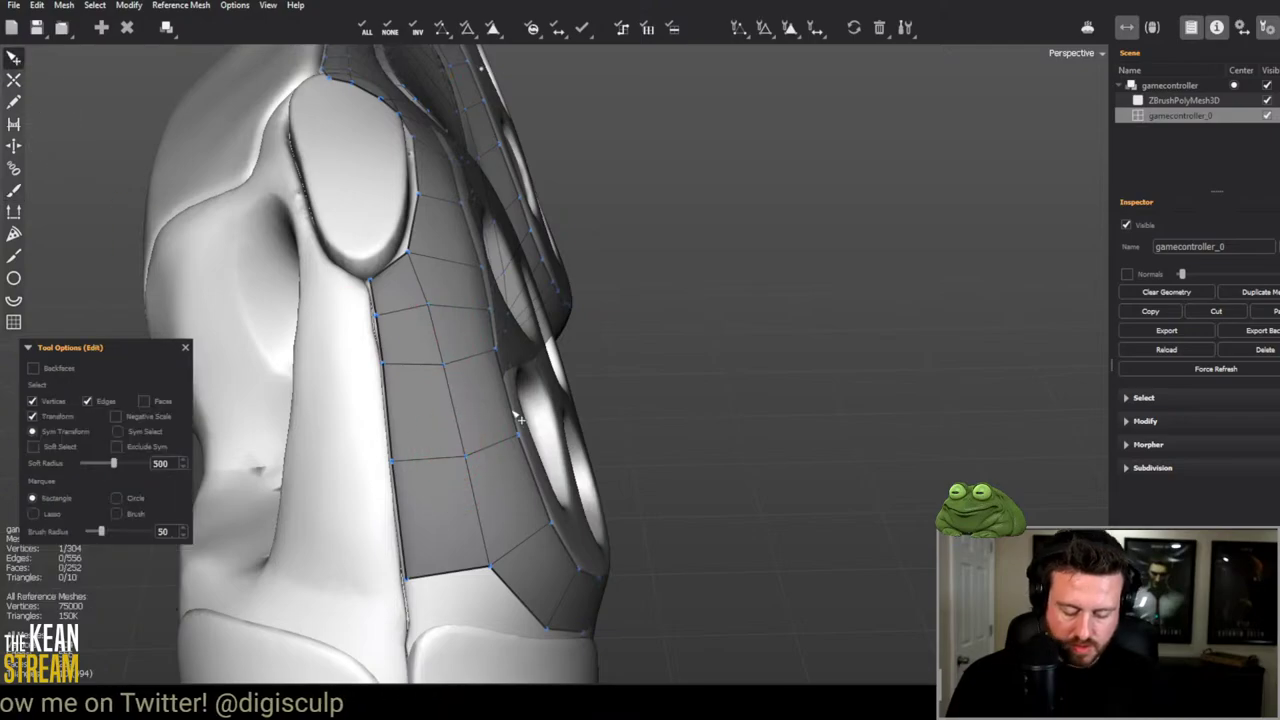
mouse_move(450, 260)
middle_mouse_down()
mouse_move(166, 283)
mouse_move(166, 231)
mouse_move(418, 347)
middle_mouse_up()
Step: Raise a vertex on the left pad's top edge and fill the gap there
scroll(418, 347, "up", 5)
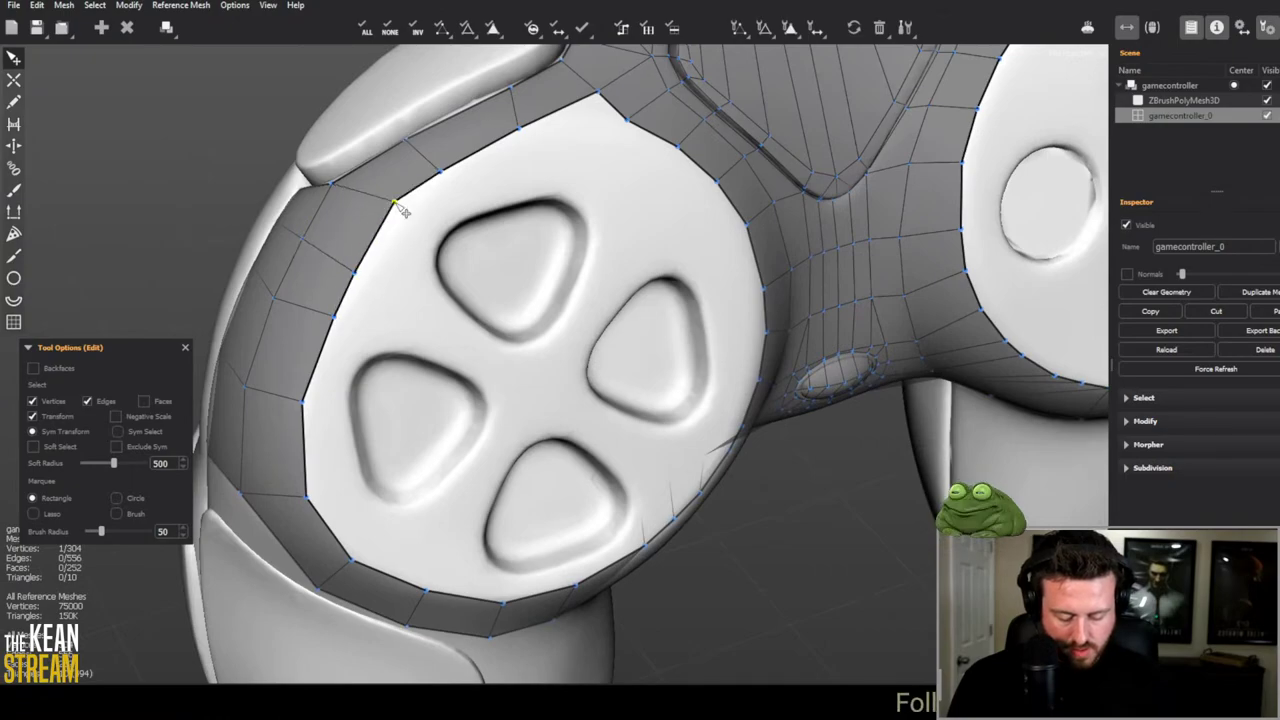
scroll(418, 249, "down", 5)
middle_click_drag(418, 249, 640, 295)
scroll(571, 234, "up", 4)
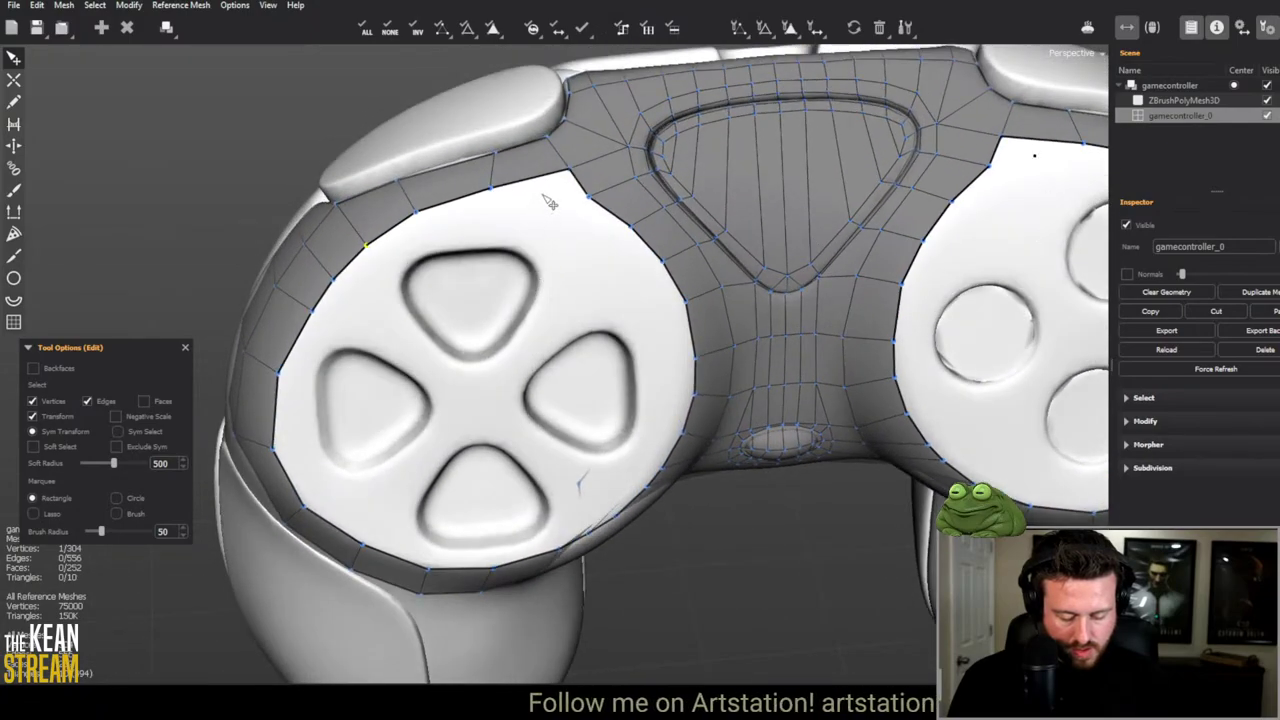
key("c")
scroll(498, 198, "down", 3)
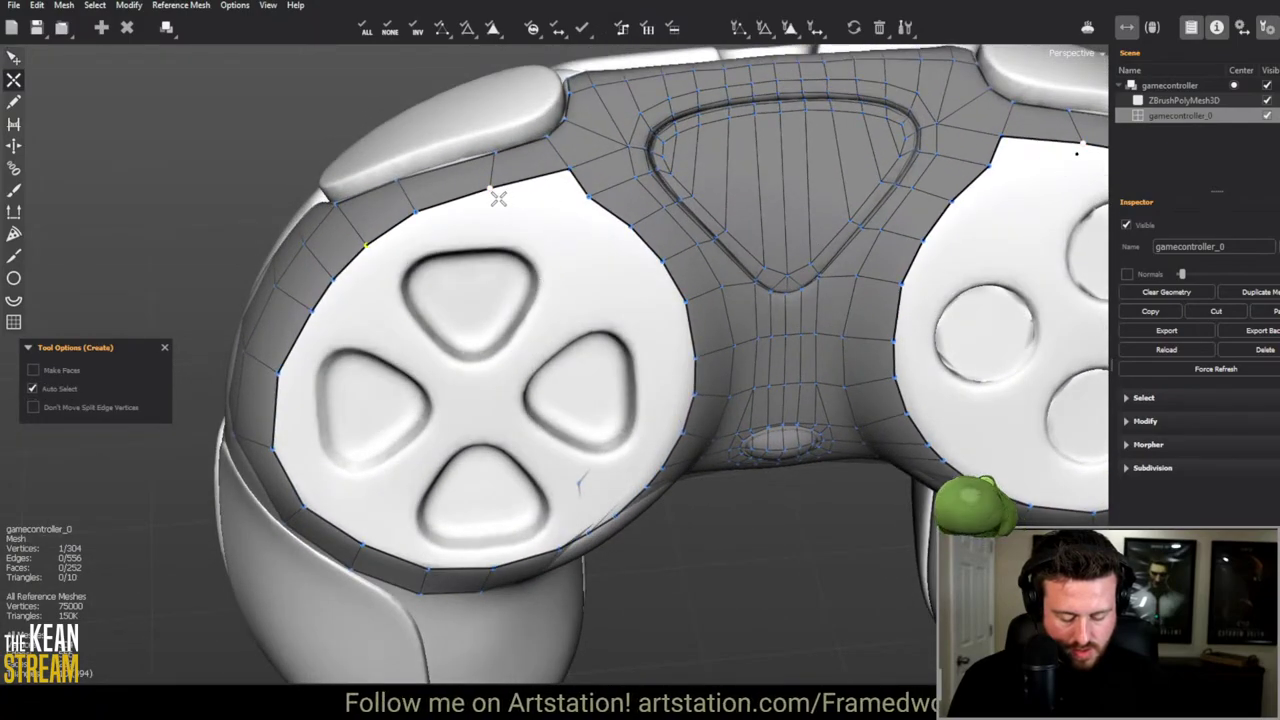
scroll(420, 231, "down", 4)
scroll(475, 240, "up", 4)
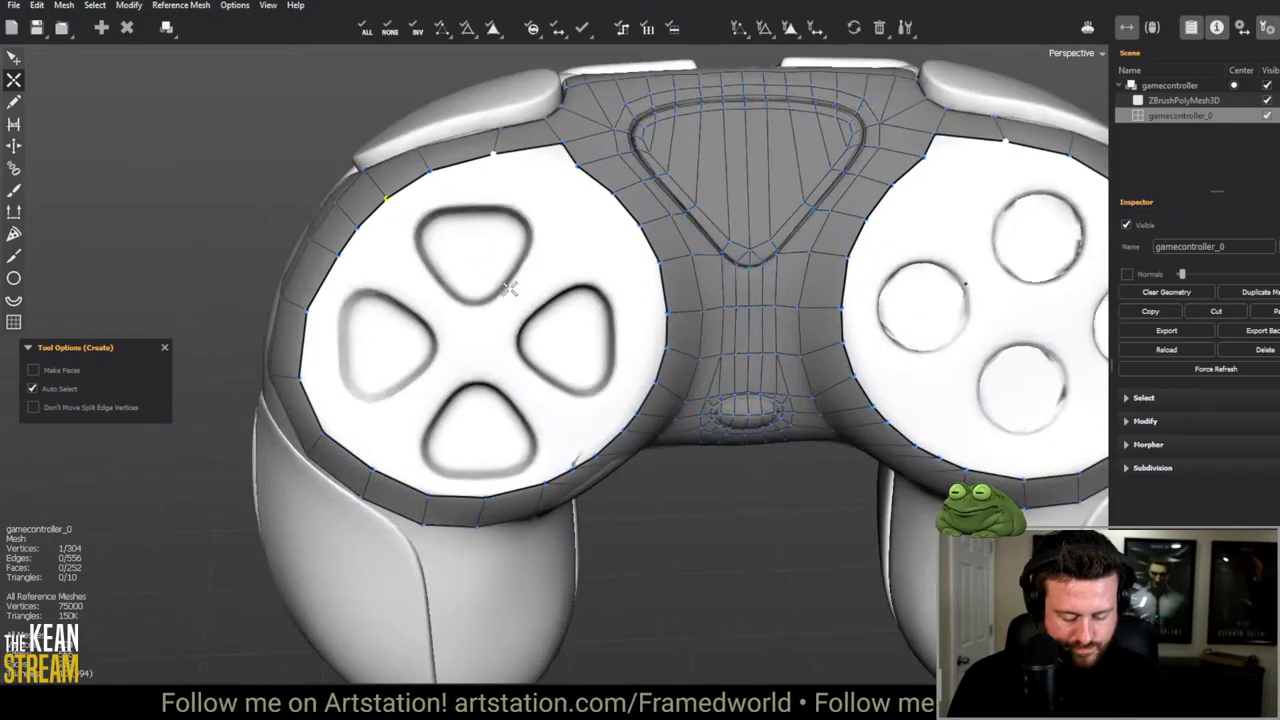
scroll(510, 245, "up", 4)
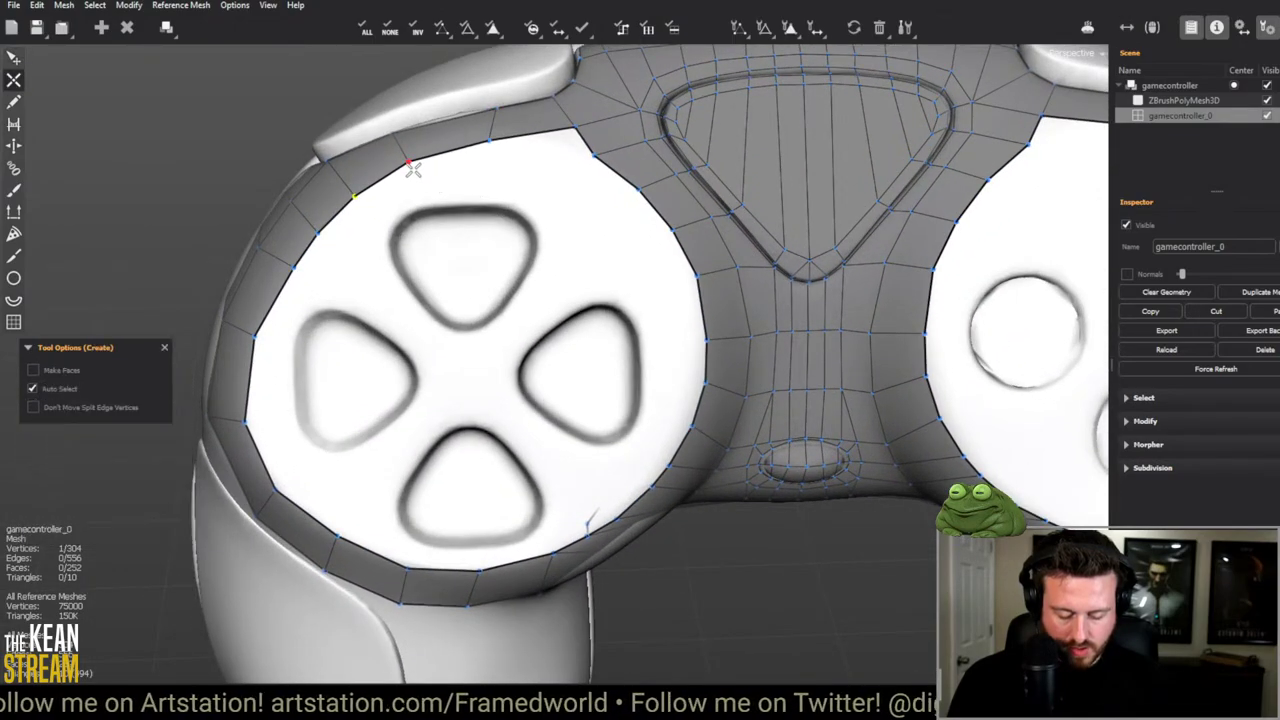
left_click_drag(490, 138, 491, 124)
left_click(515, 127)
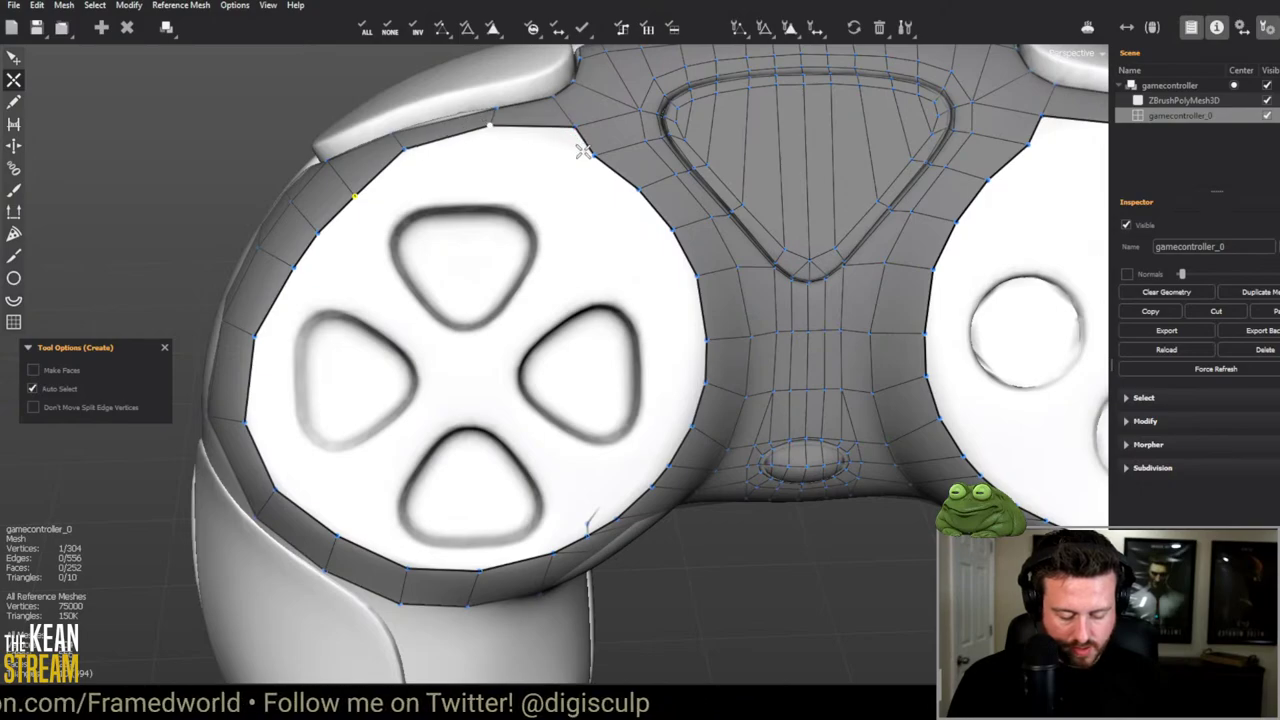
Step: Delete the stray vertex and fill the resulting hole, including its triangular gap, with new faces
middle_click_drag(515, 127, 582, 205)
key("e")
key("Delete")
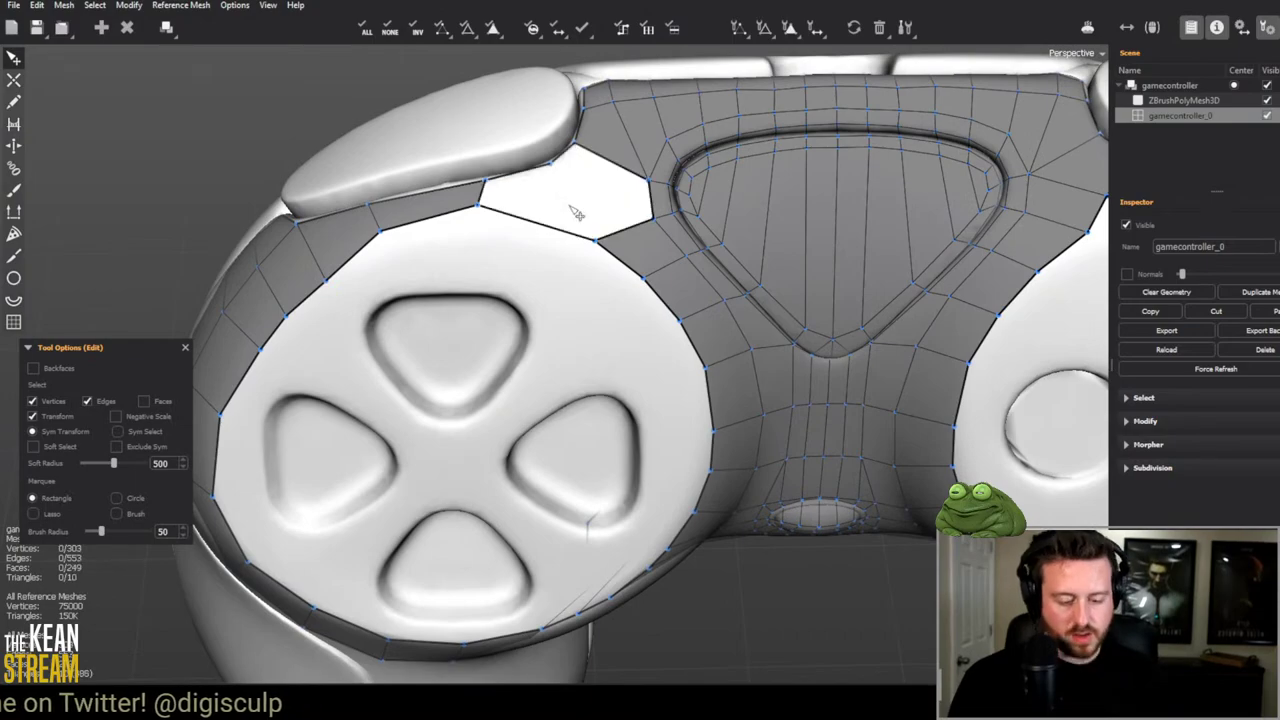
key("c")
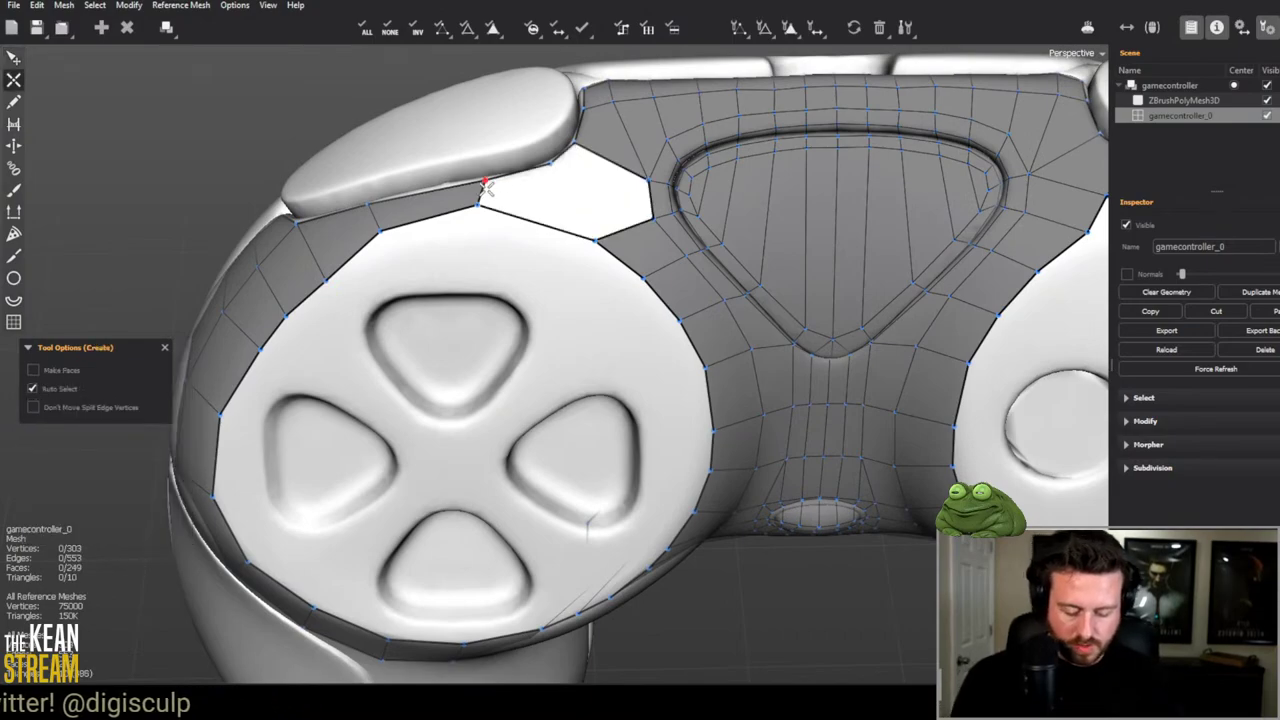
left_click(645, 210)
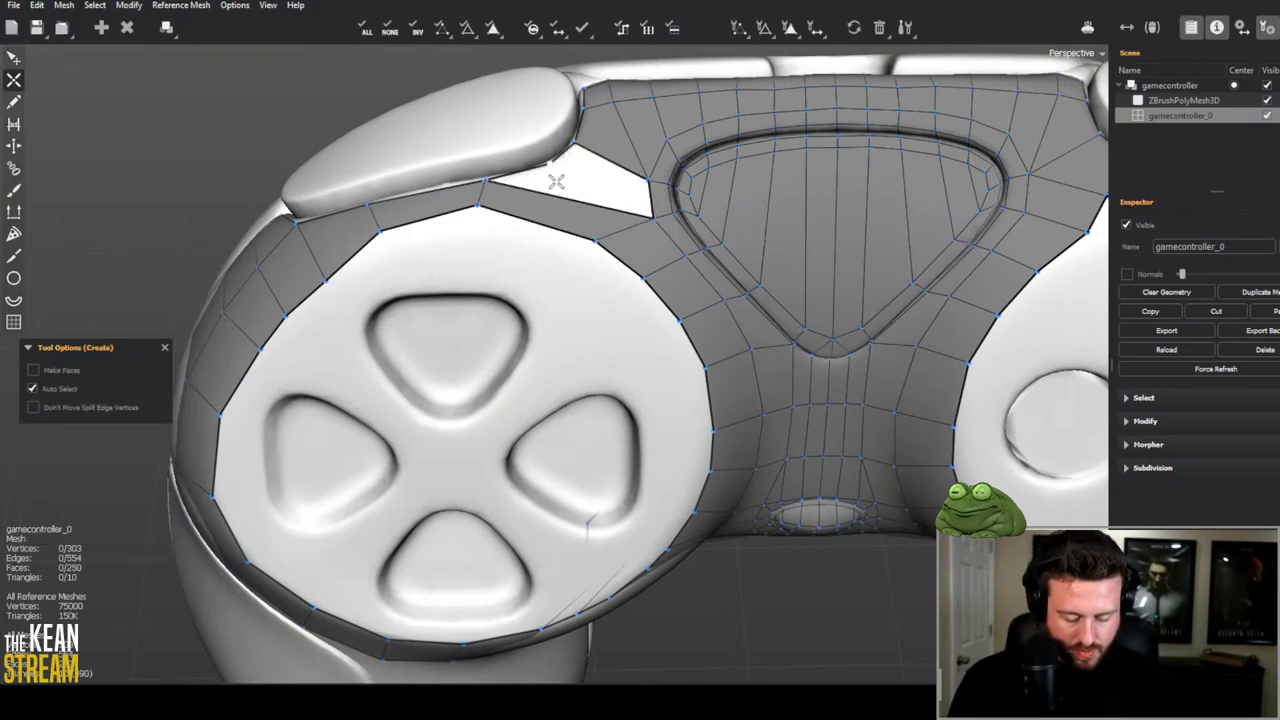
left_click(634, 206)
key("e")
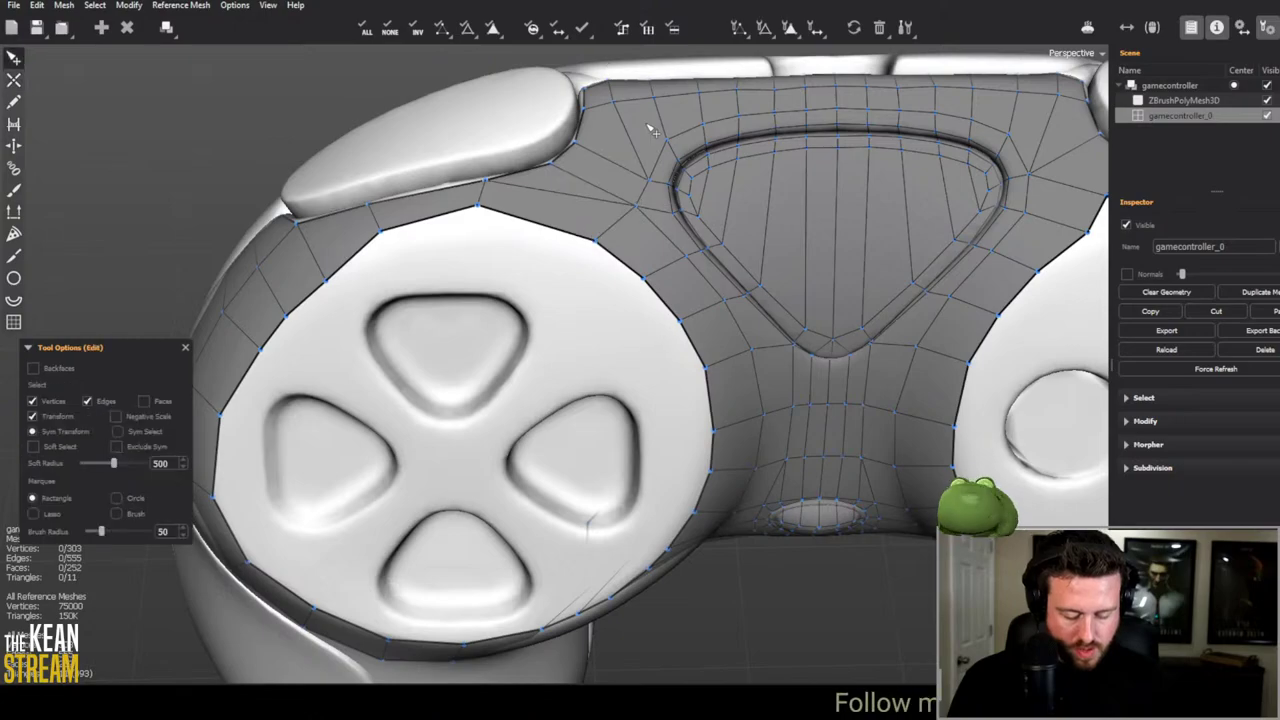
Step: Extrude the edge beside the shoulder bumper into a face and shift a ring vertex up-right
left_click_drag(851, 651, 527, 106, "alt")
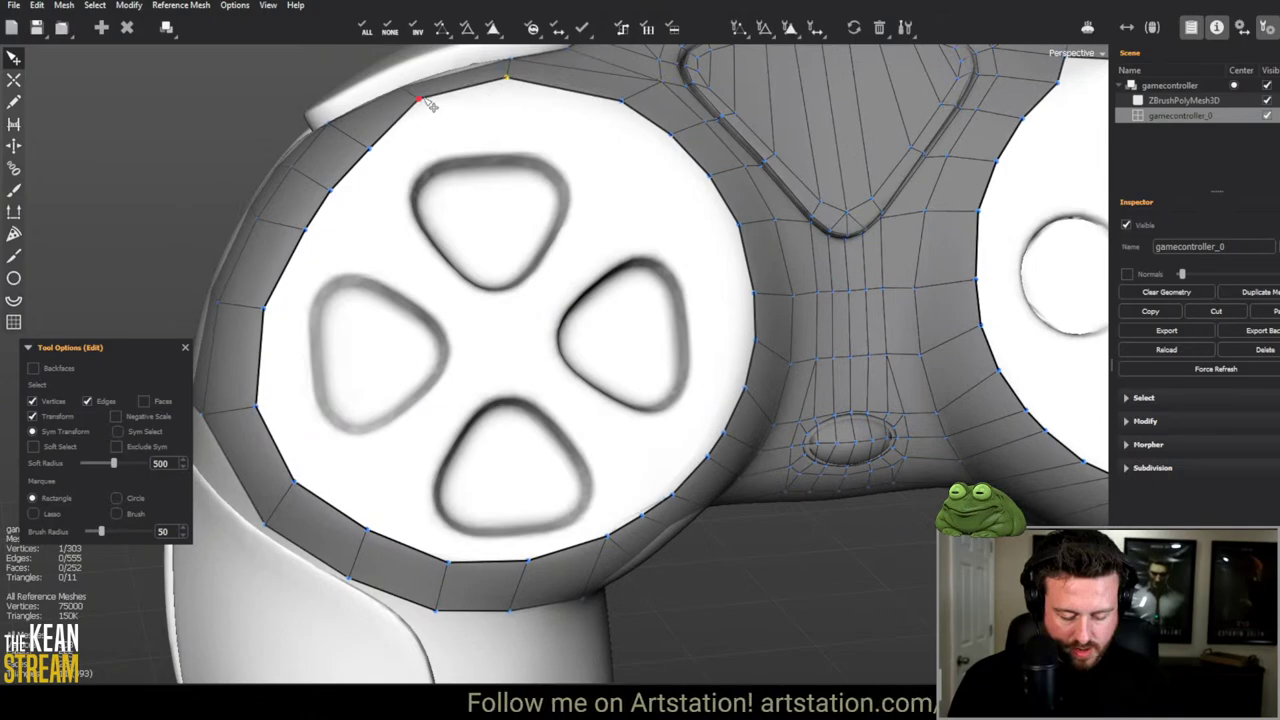
left_click_drag(418, 114, 488, 236, "alt")
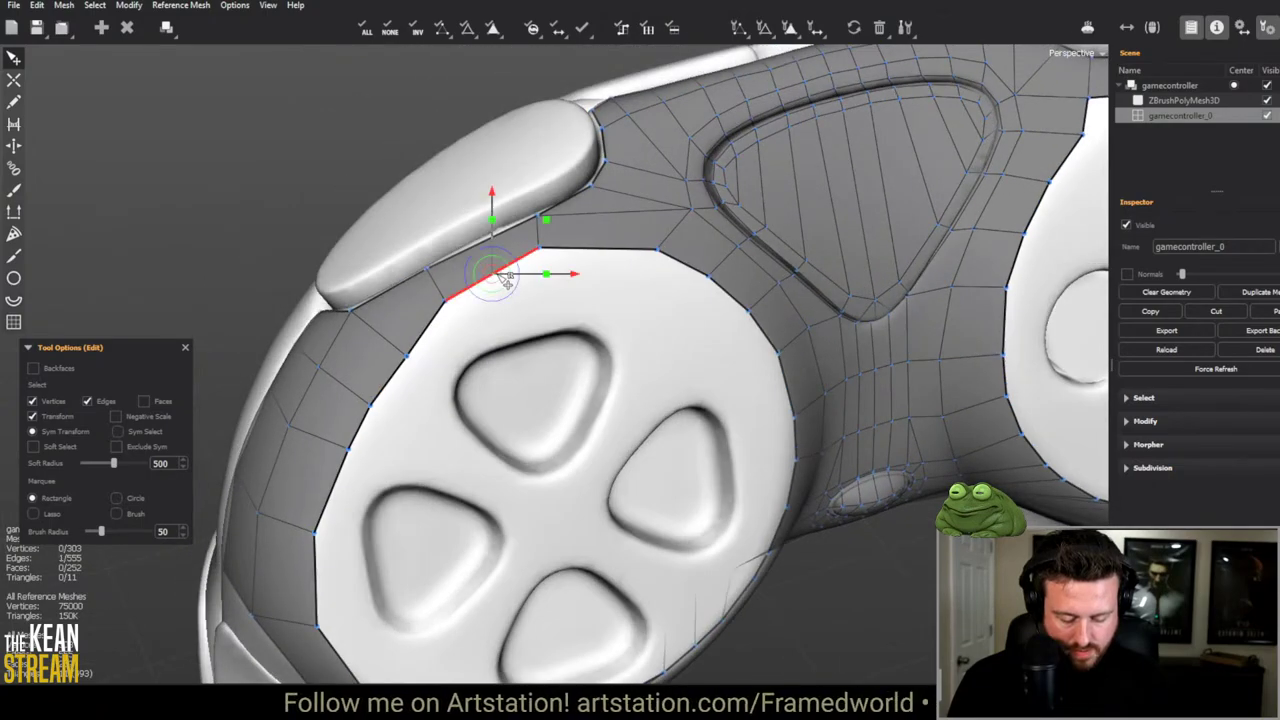
left_click_drag(508, 280, 490, 262, "shift")
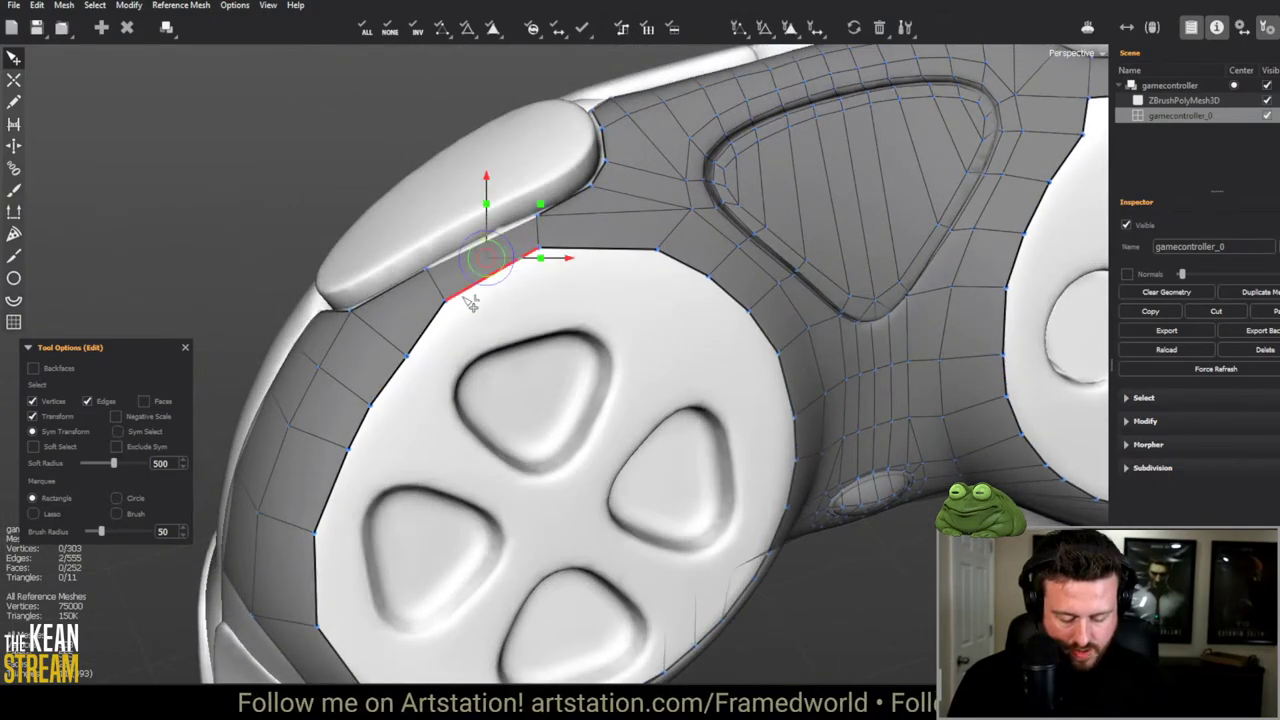
scroll(510, 300, "down", 5)
left_click(515, 305)
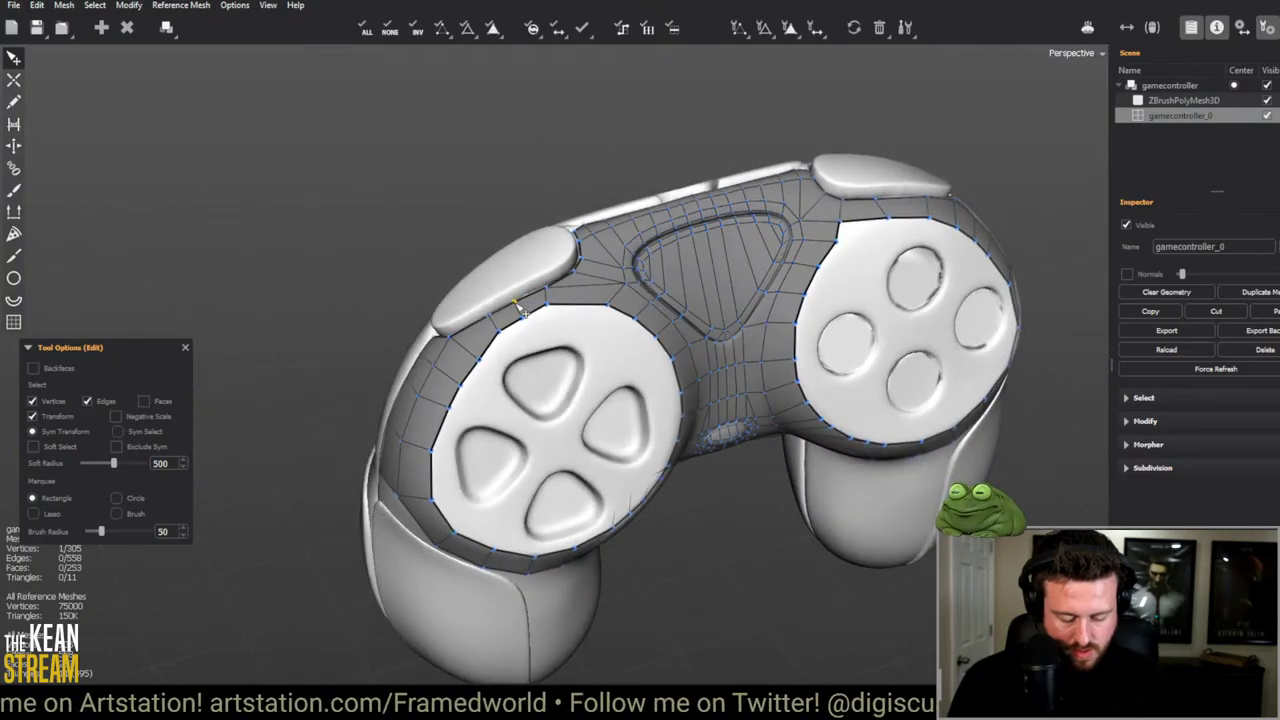
scroll(515, 305, "up", 5)
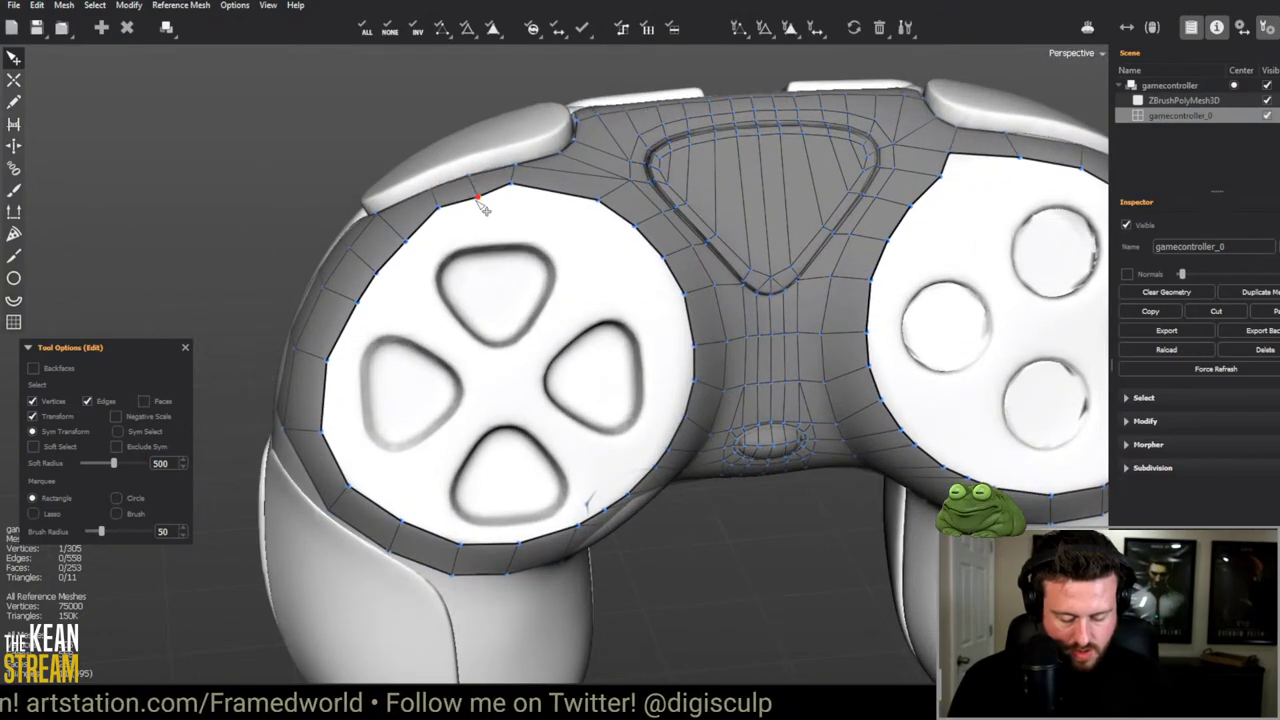
left_click_drag(480, 200, 532, 195)
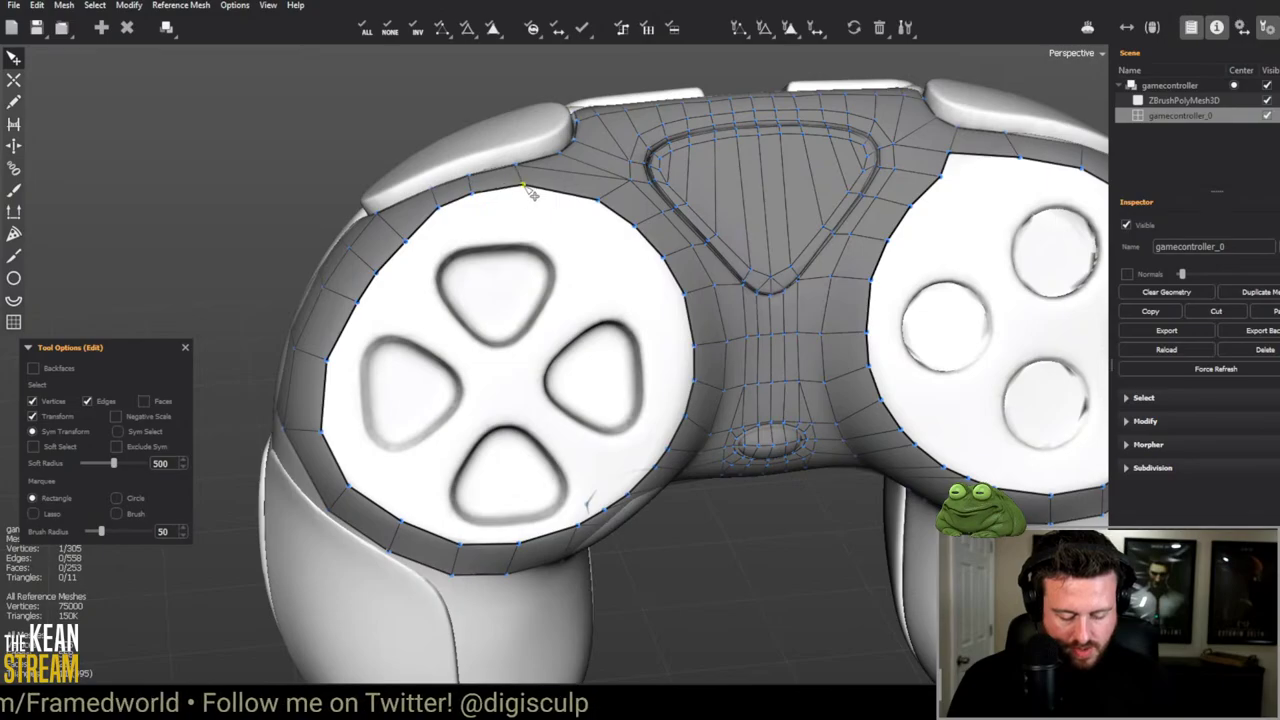
scroll(532, 195, "up", 5)
scroll(547, 140, "down", 5)
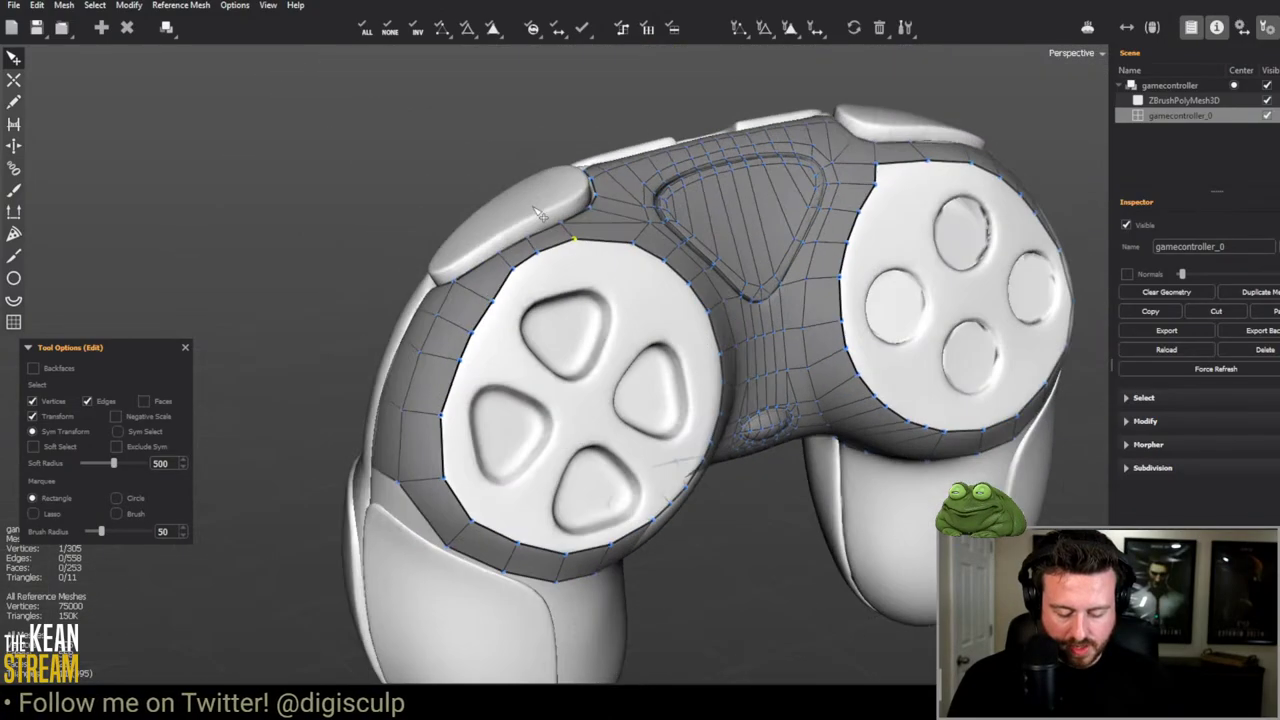
scroll(654, 334, "up", 5)
middle_click_drag(654, 334, 471, 251)
Step: Build the first quads of the strip along the top button groove's upper edge
key("c")
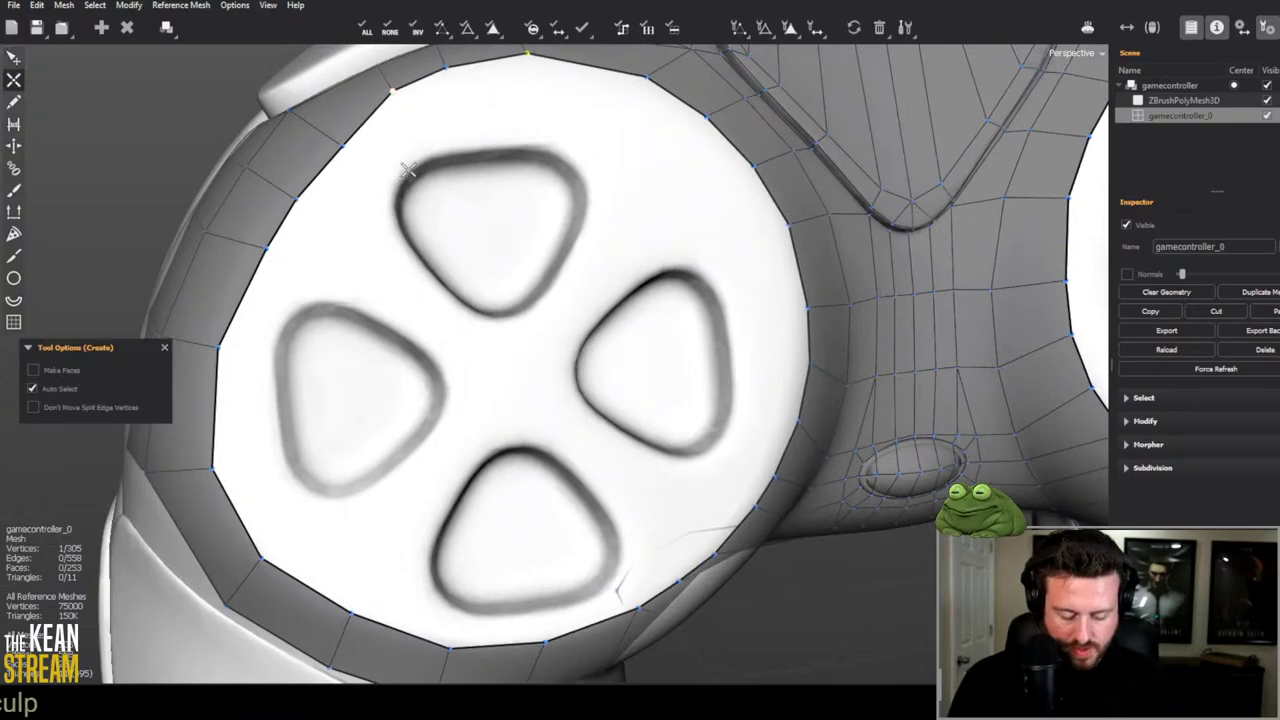
left_click(526, 62)
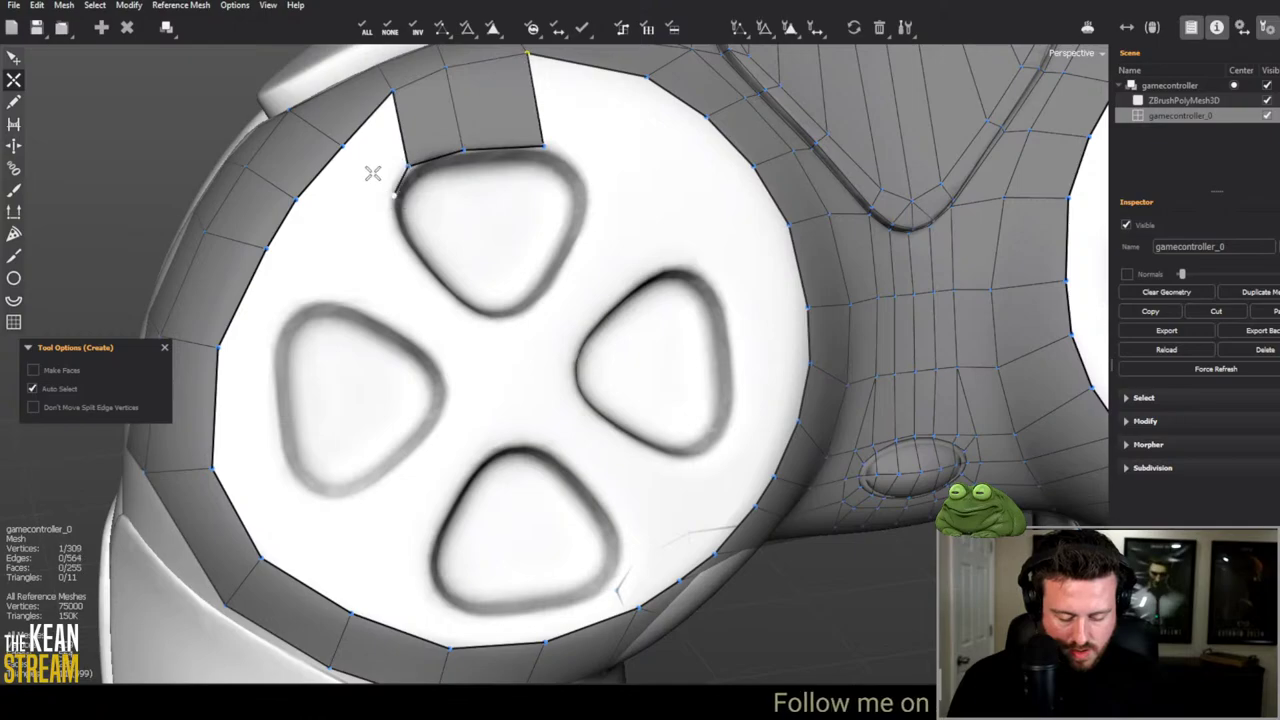
scroll(403, 210, "down", 2)
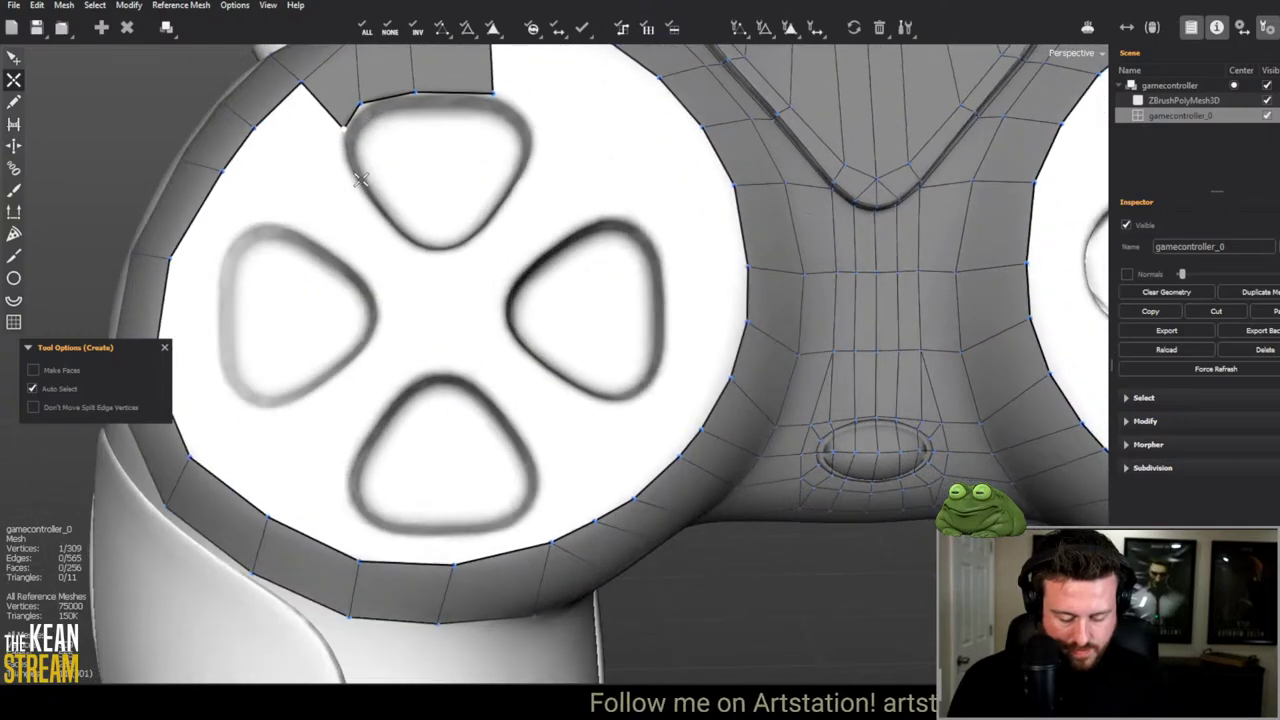
scroll(366, 164, "up", 5)
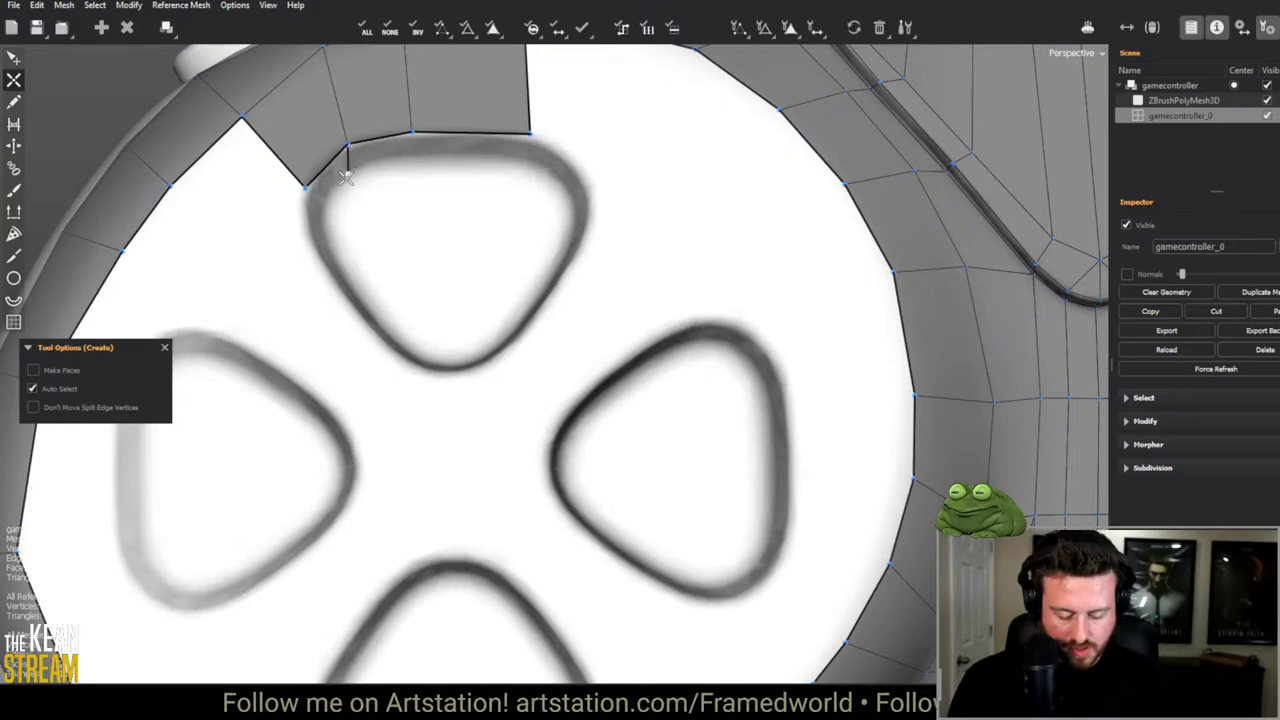
left_click(306, 188)
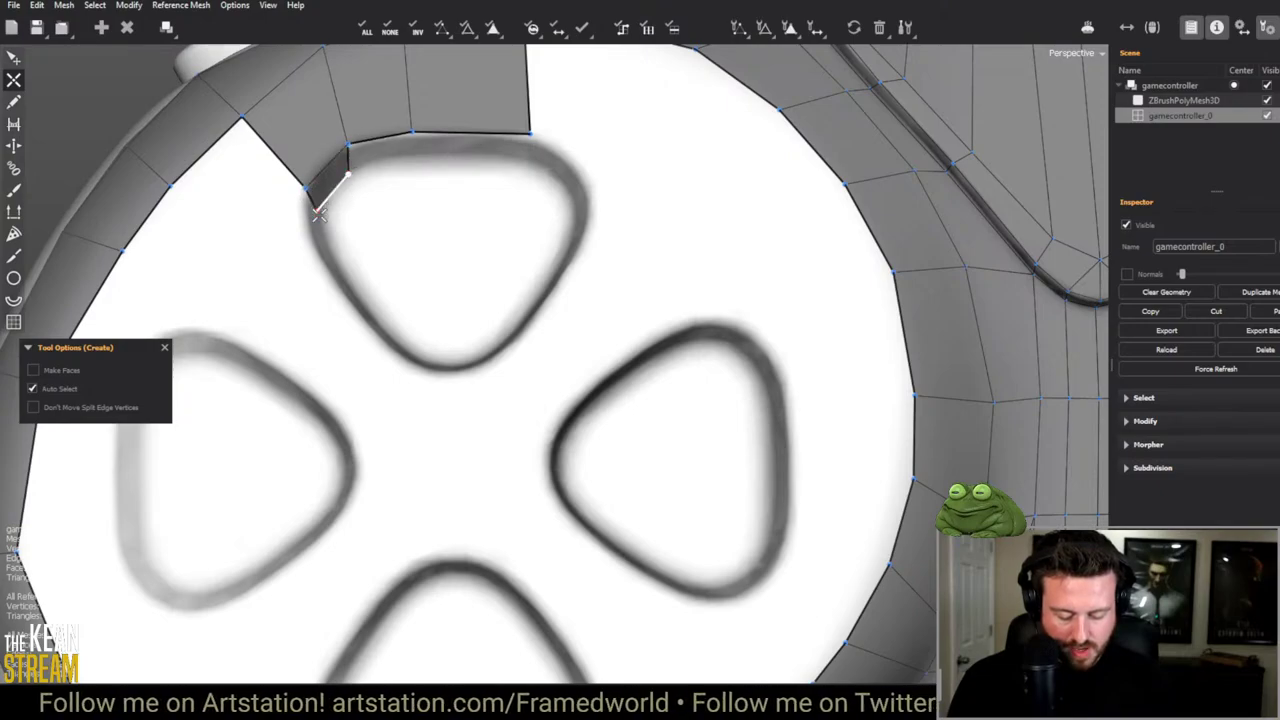
left_click(408, 162)
left_click(522, 170)
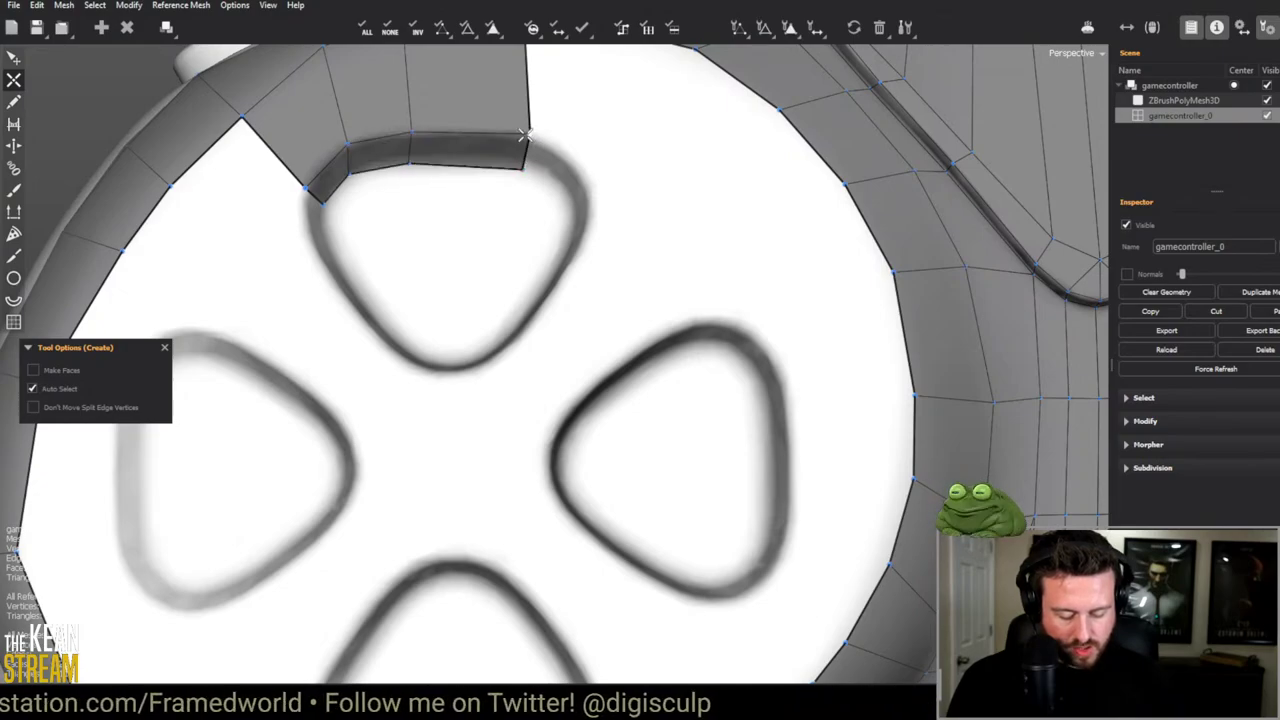
left_click(574, 190)
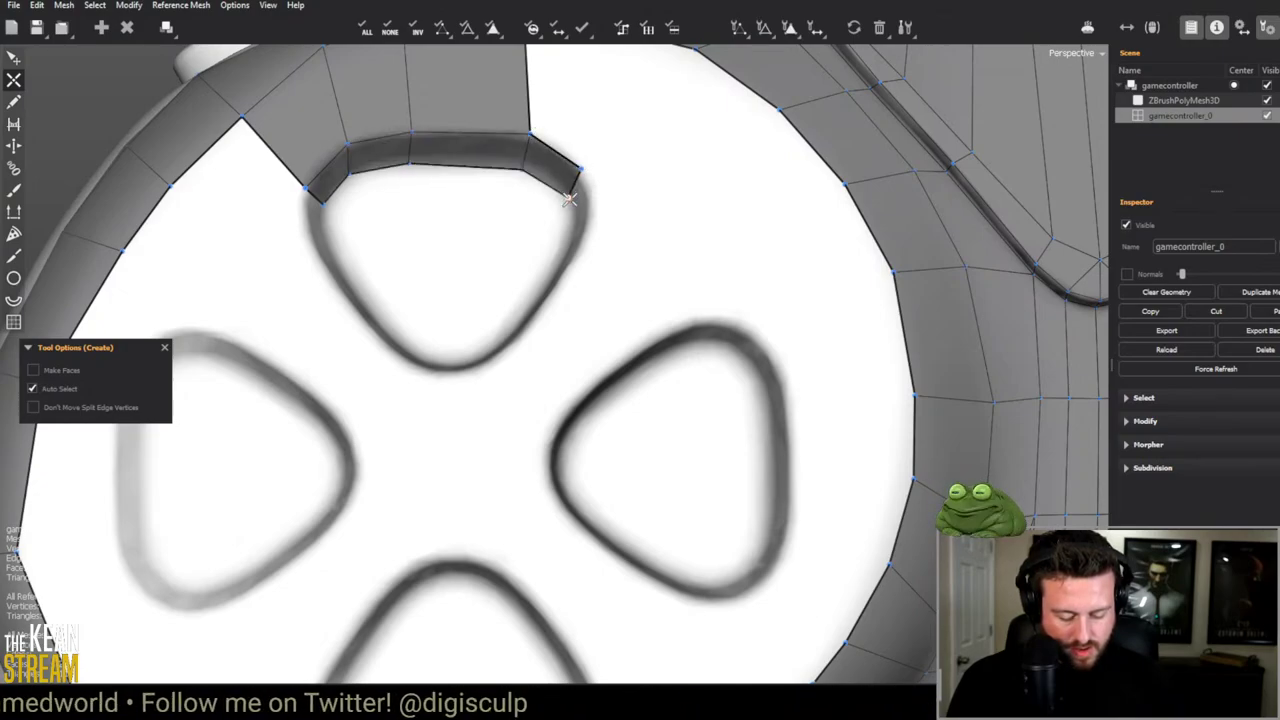
Step: Extend the quad strip down both sides of the groove and close it at the bottom
middle_click_drag(574, 190, 628, 300)
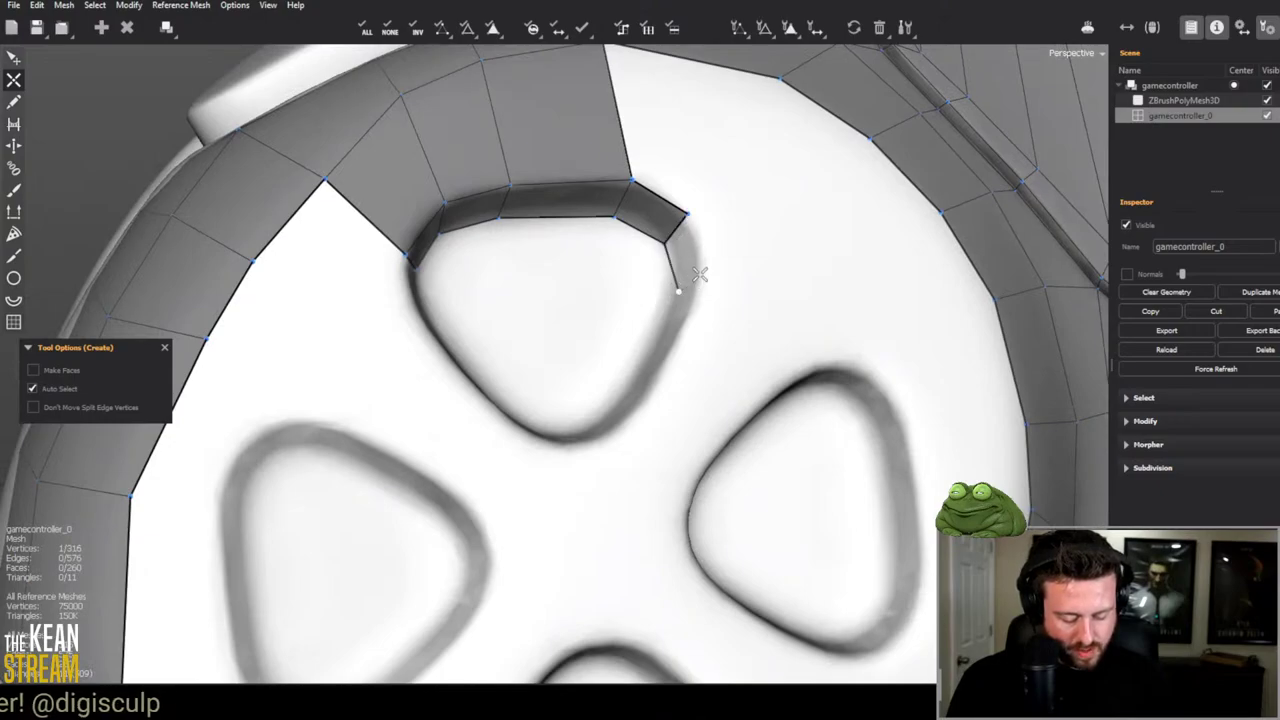
middle_click_drag(695, 222, 462, 157)
left_click(488, 165)
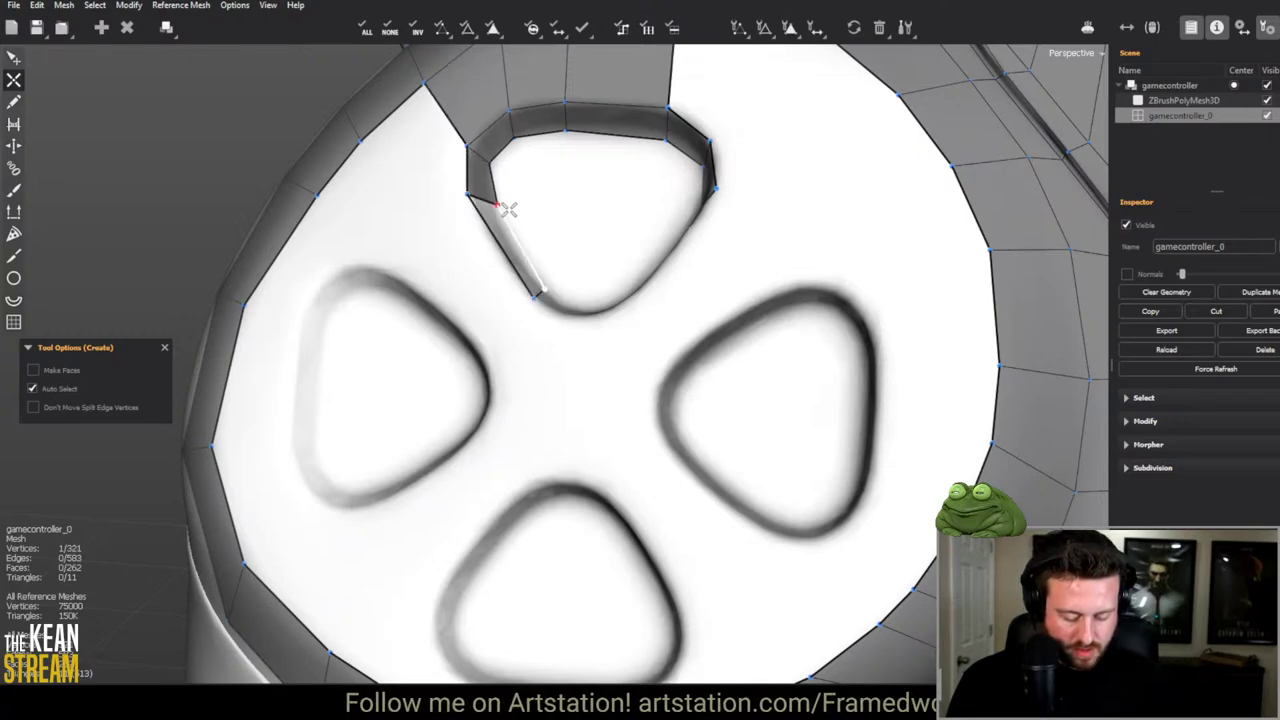
left_click(537, 297)
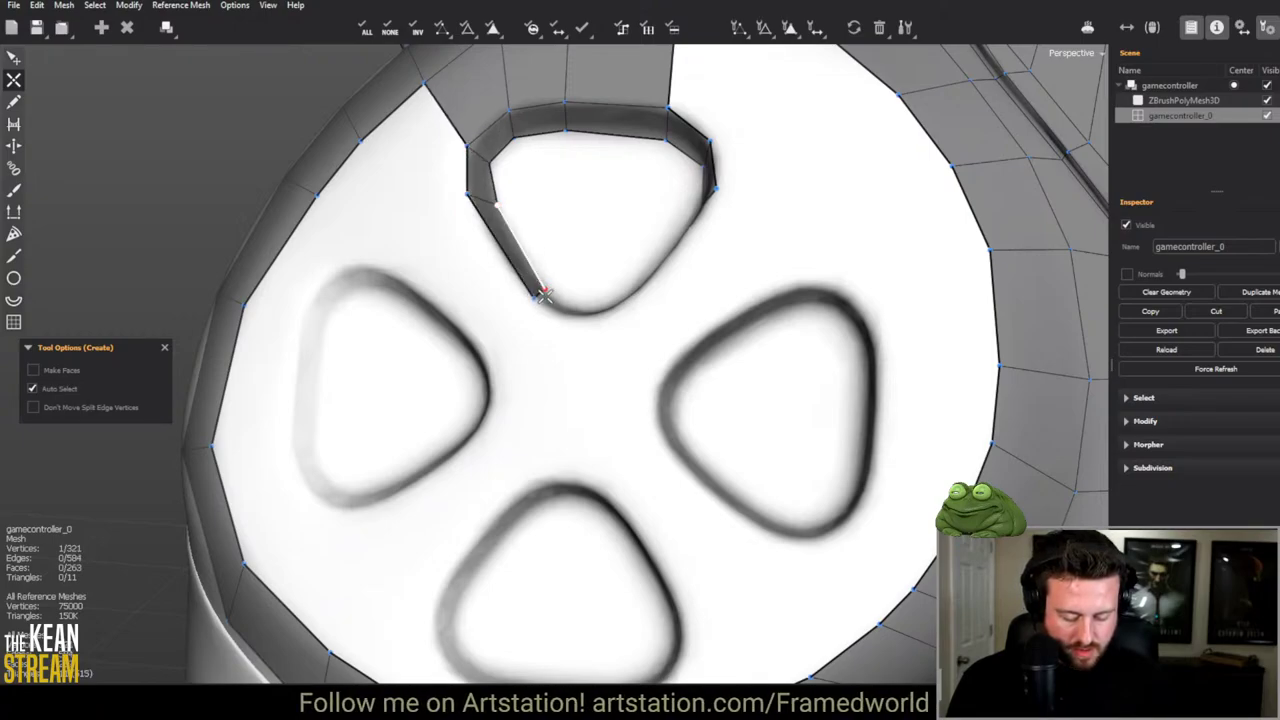
middle_click_drag(517, 282, 476, 275)
left_click(480, 273)
left_click(480, 294)
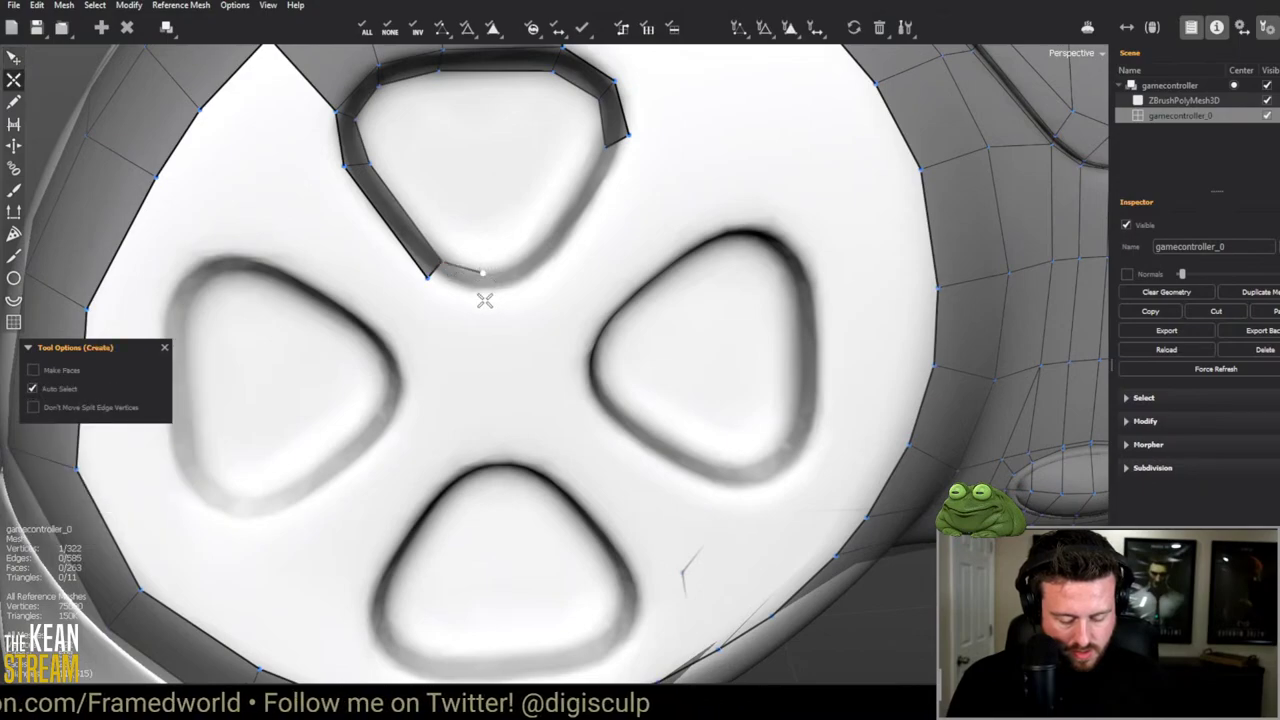
left_click(429, 289)
left_click_drag(482, 296, 494, 300)
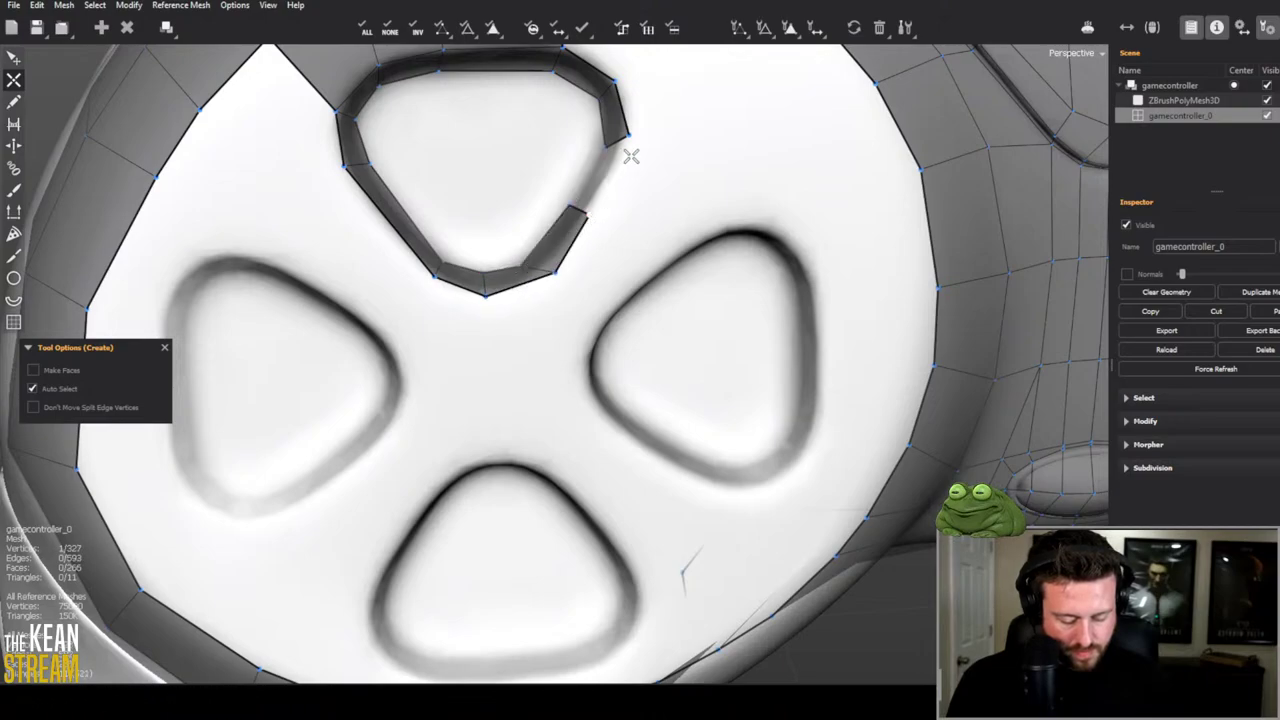
scroll(581, 200, "down", 5)
scroll(540, 260, "up", 5)
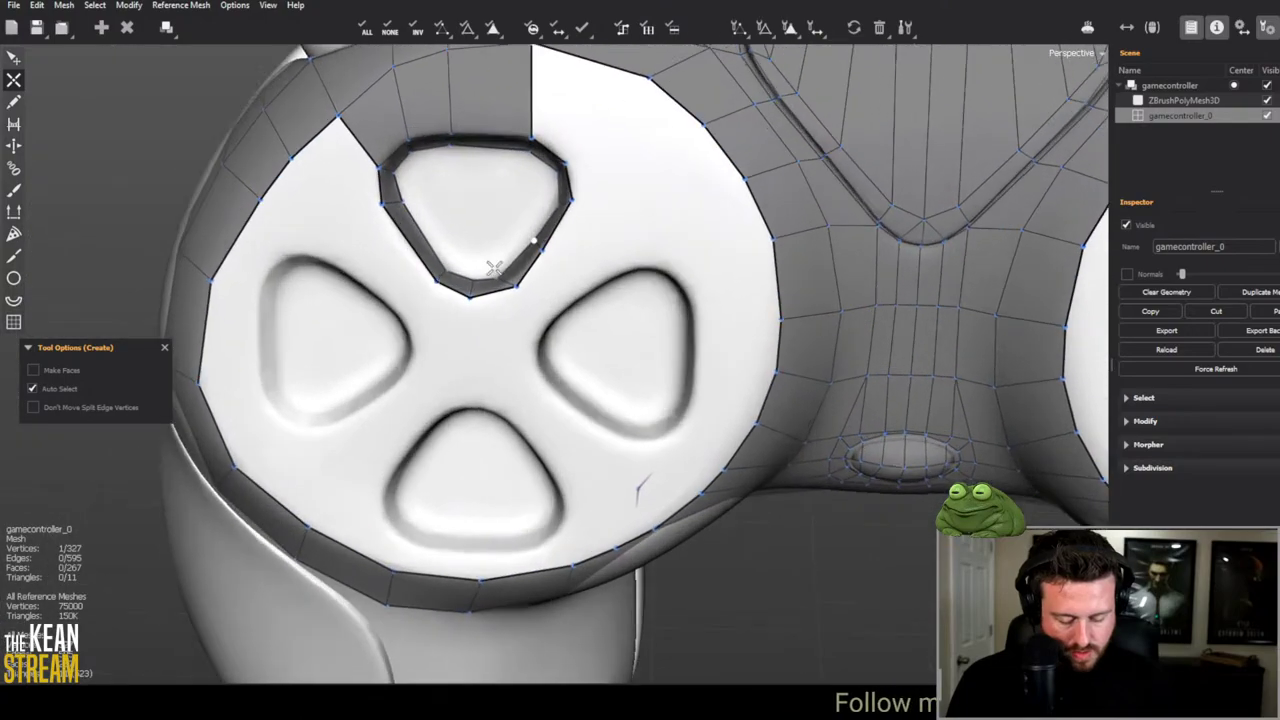
key("q")
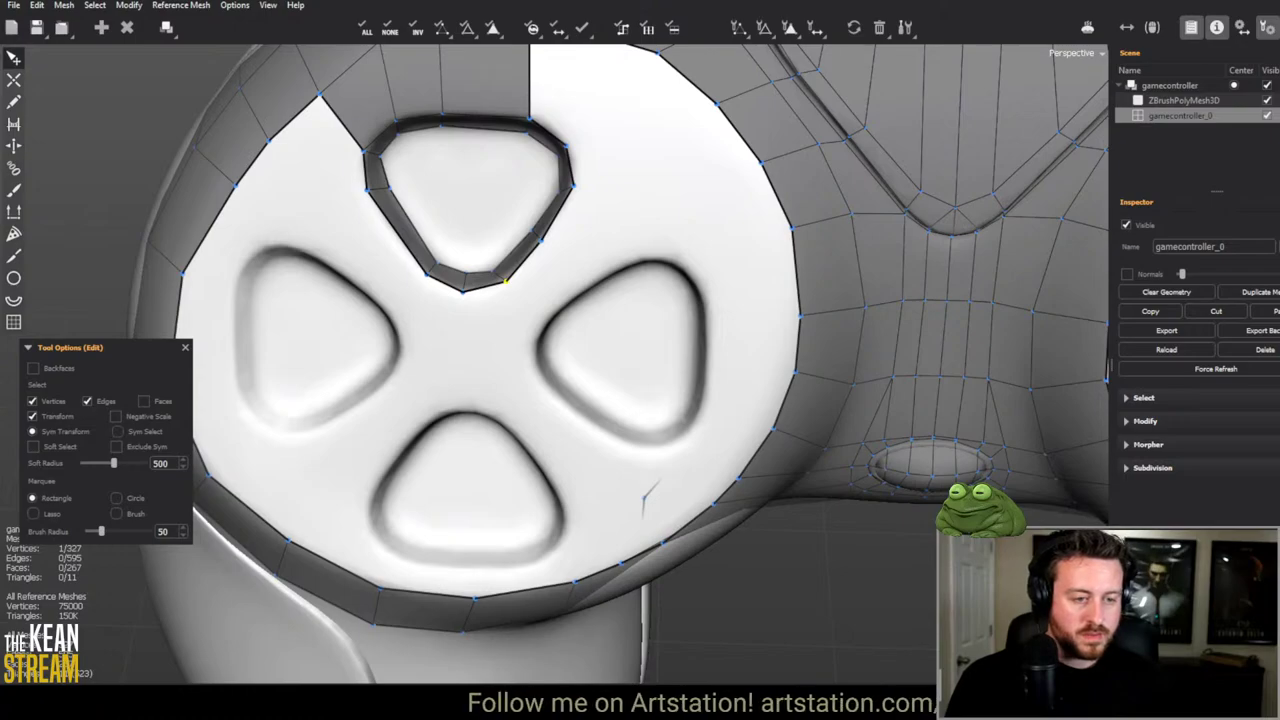
middle_click_drag(670, 390, 603, 306)
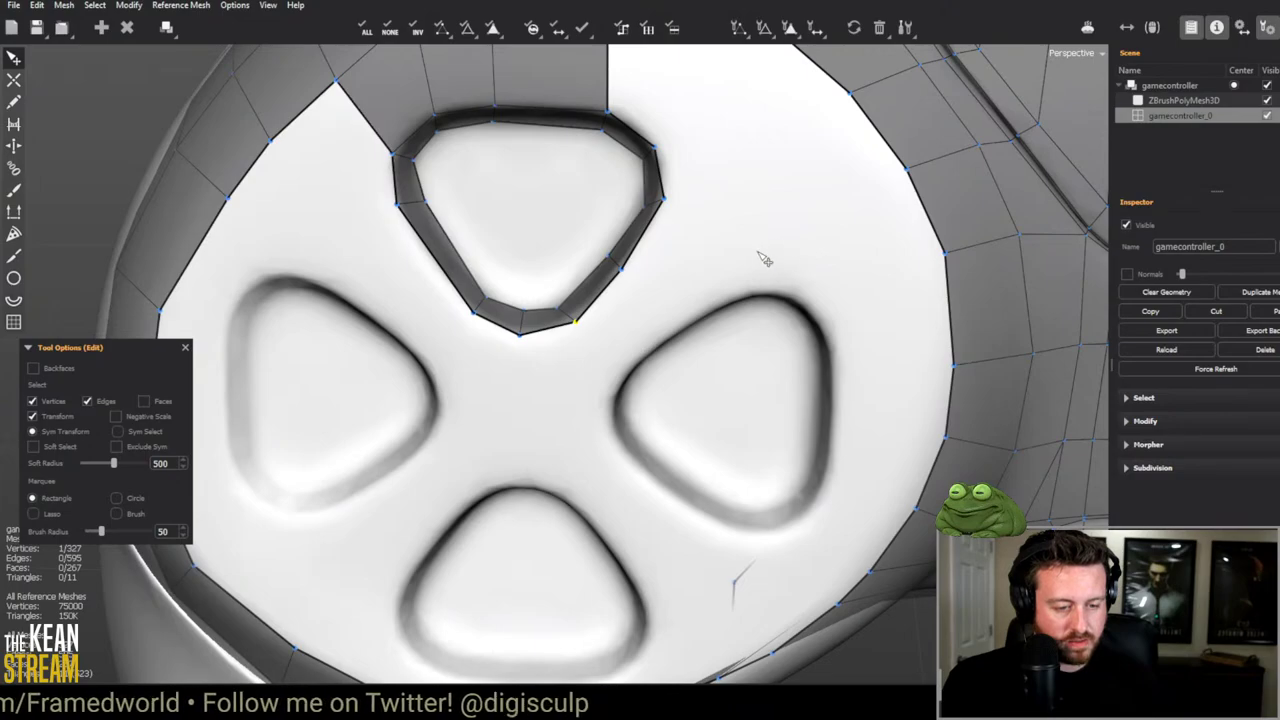
scroll(764, 260, "up", 5)
key("Tab")
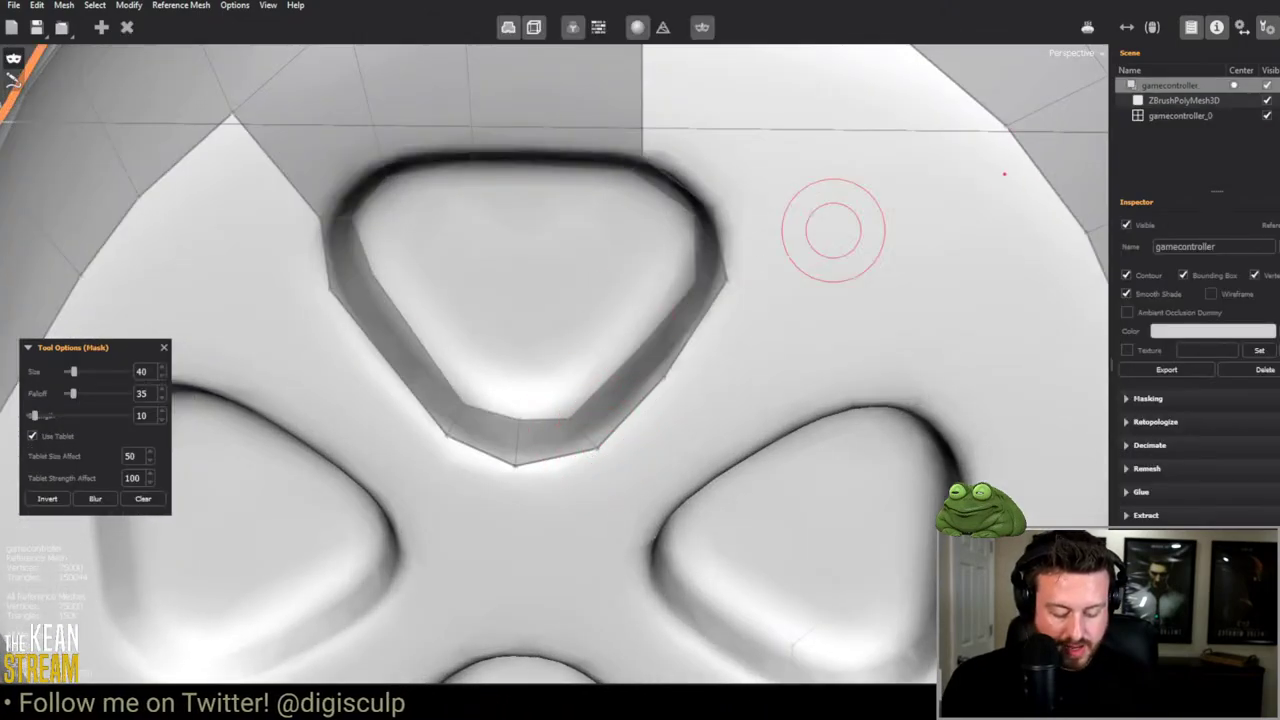
left_click(1177, 117)
scroll(494, 246, "down", 4)
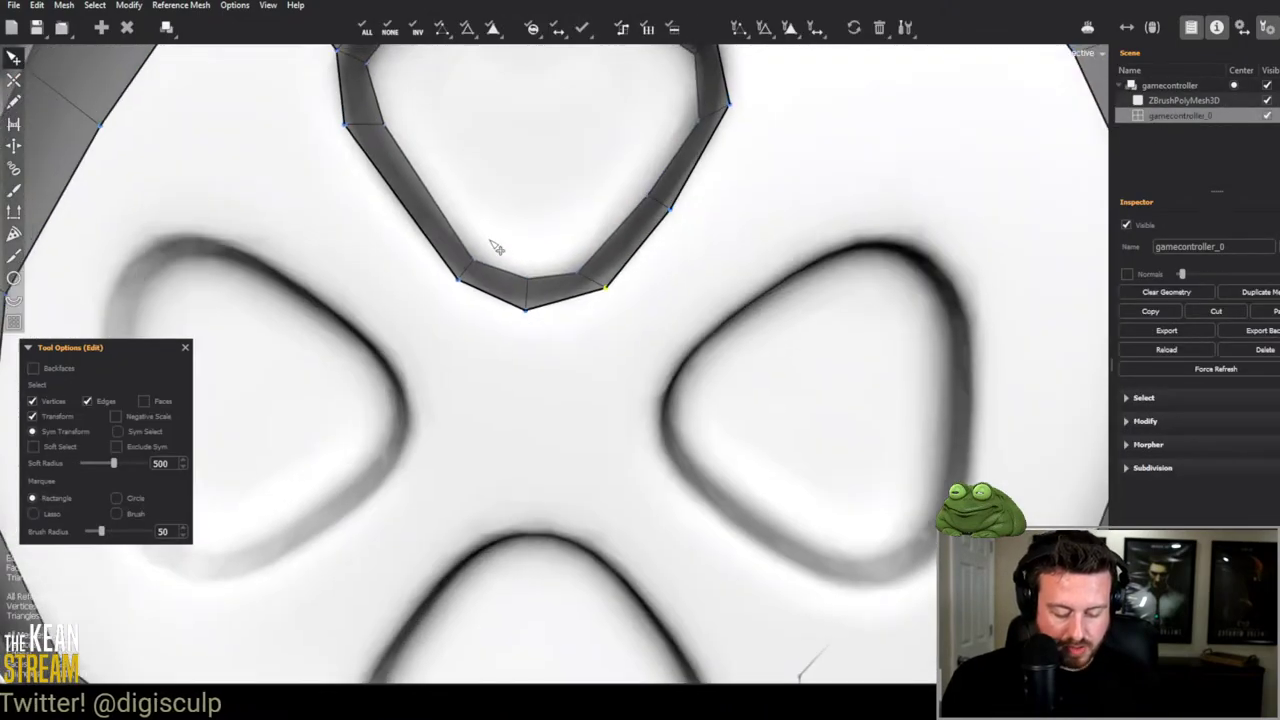
scroll(506, 343, "up", 4)
middle_click_drag(496, 347, 495, 288)
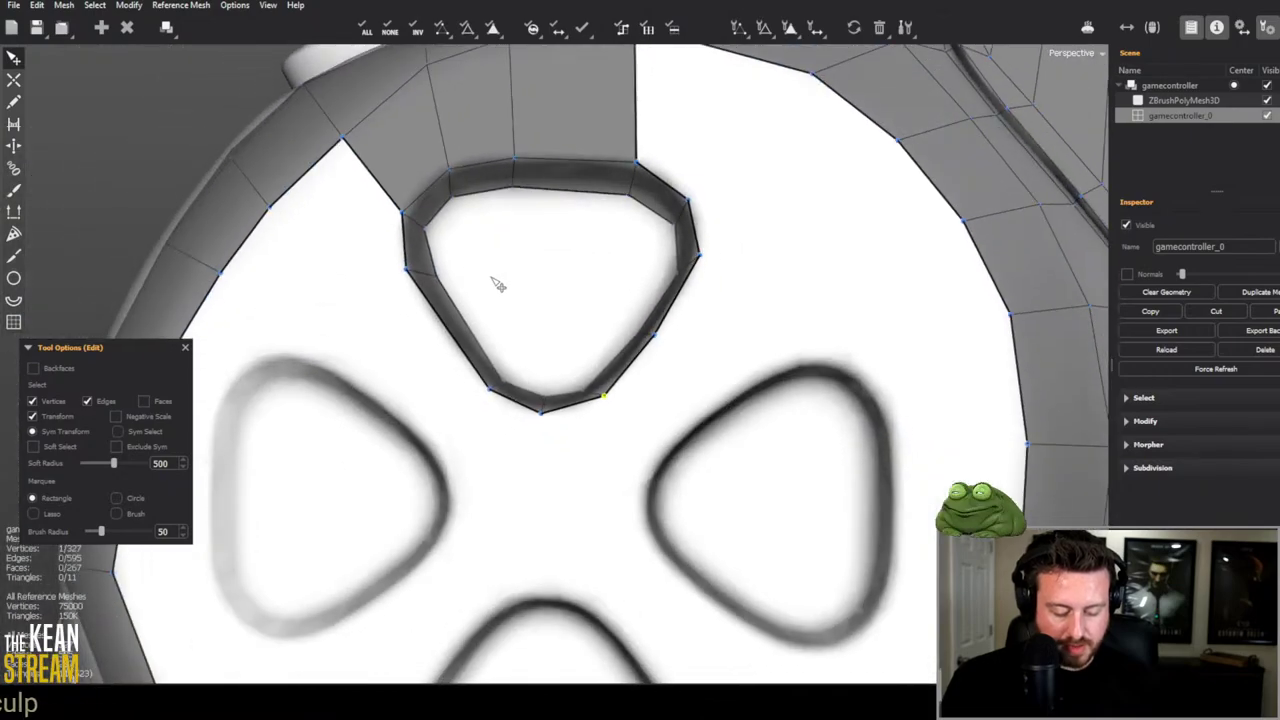
scroll(502, 214, "down", 2)
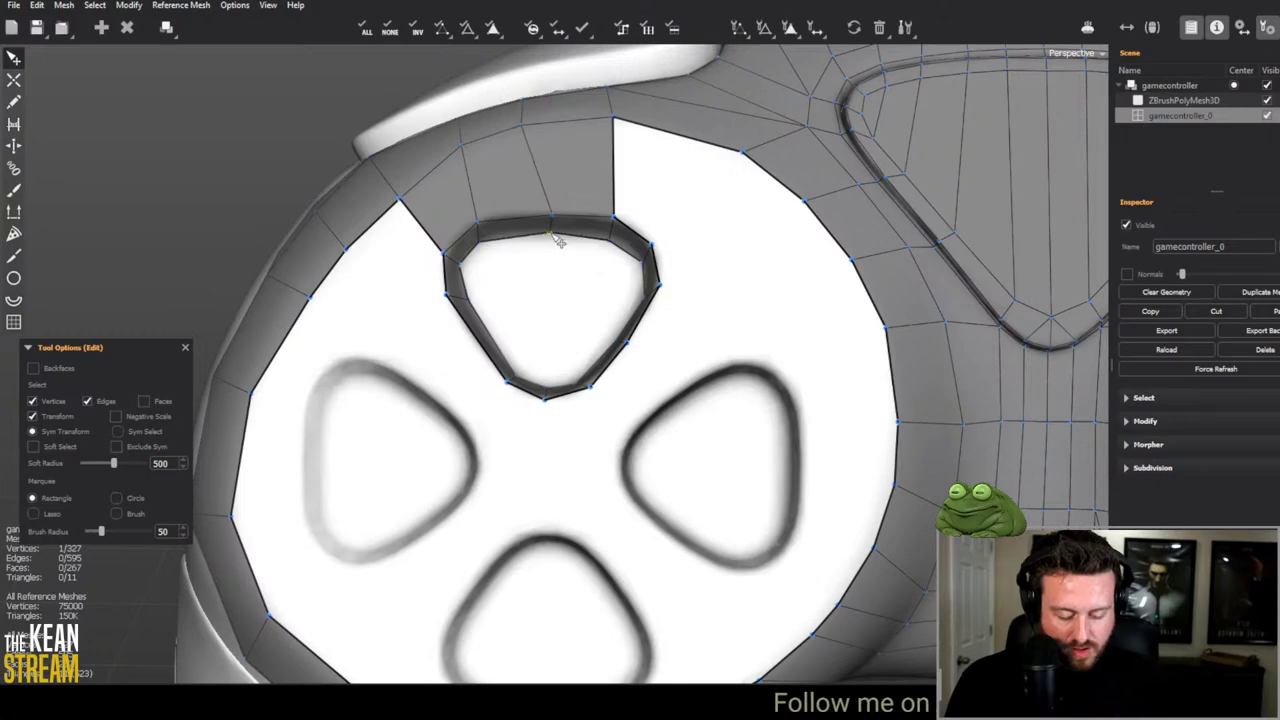
middle_click_drag(545, 289, 538, 322)
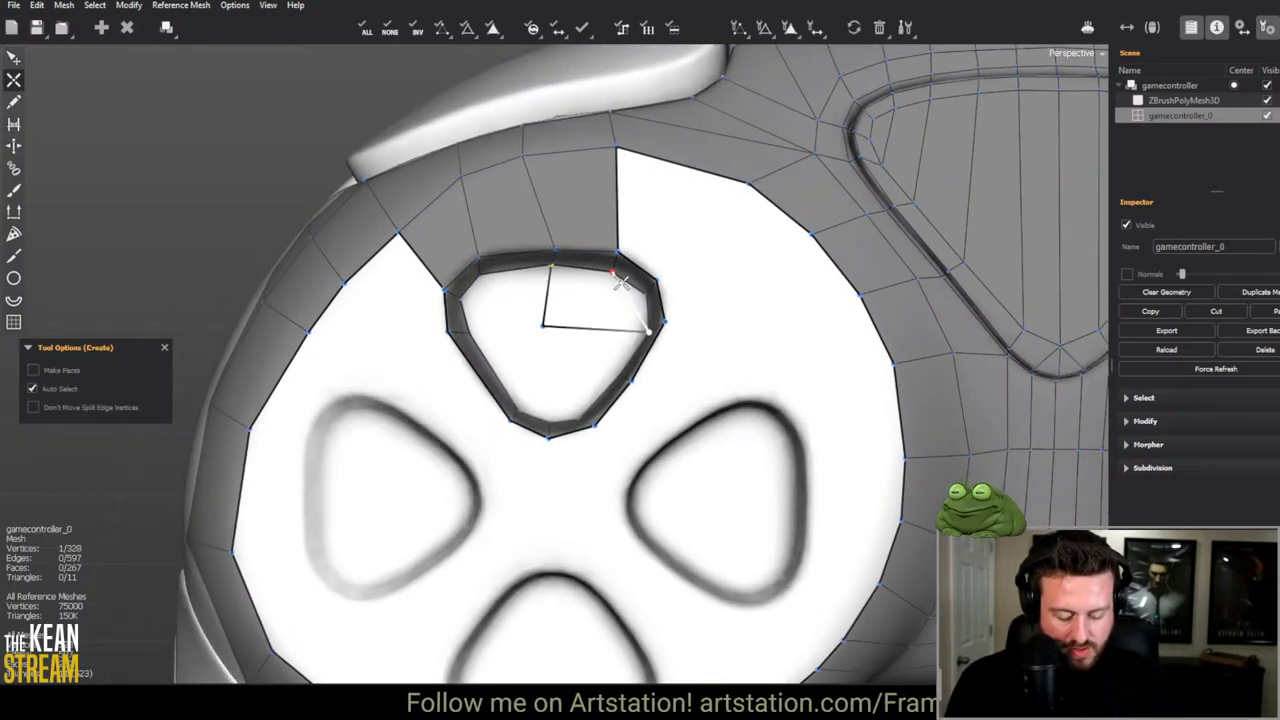
Step: Fan faces from the centre vertex around the top button's rim, redoing the bad lower-right face
left_click(549, 329)
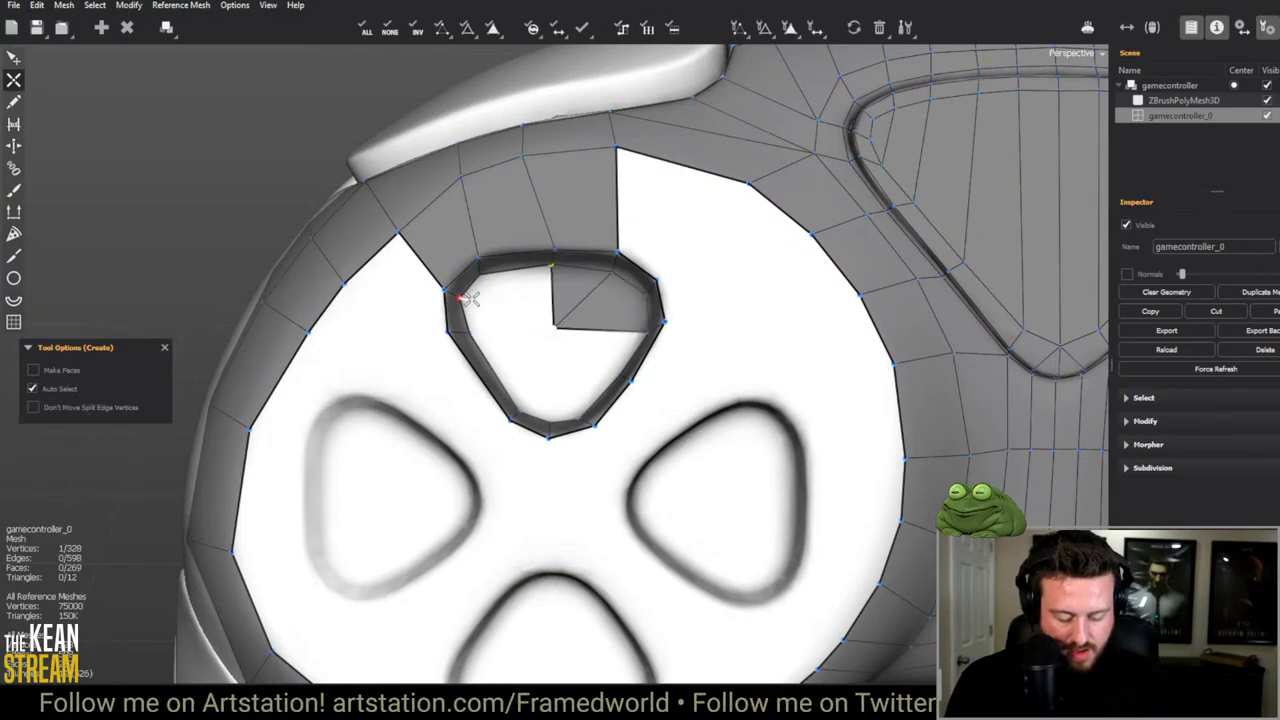
left_click(556, 323)
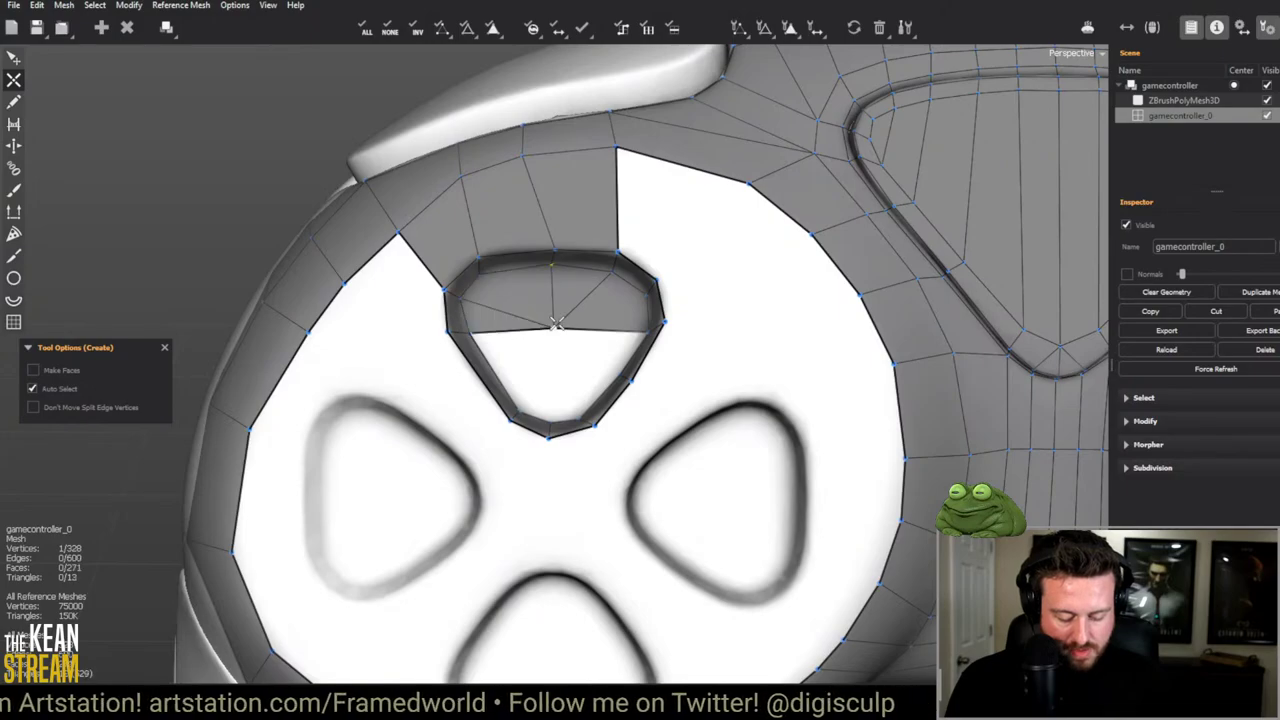
middle_click_drag(556, 323, 557, 443)
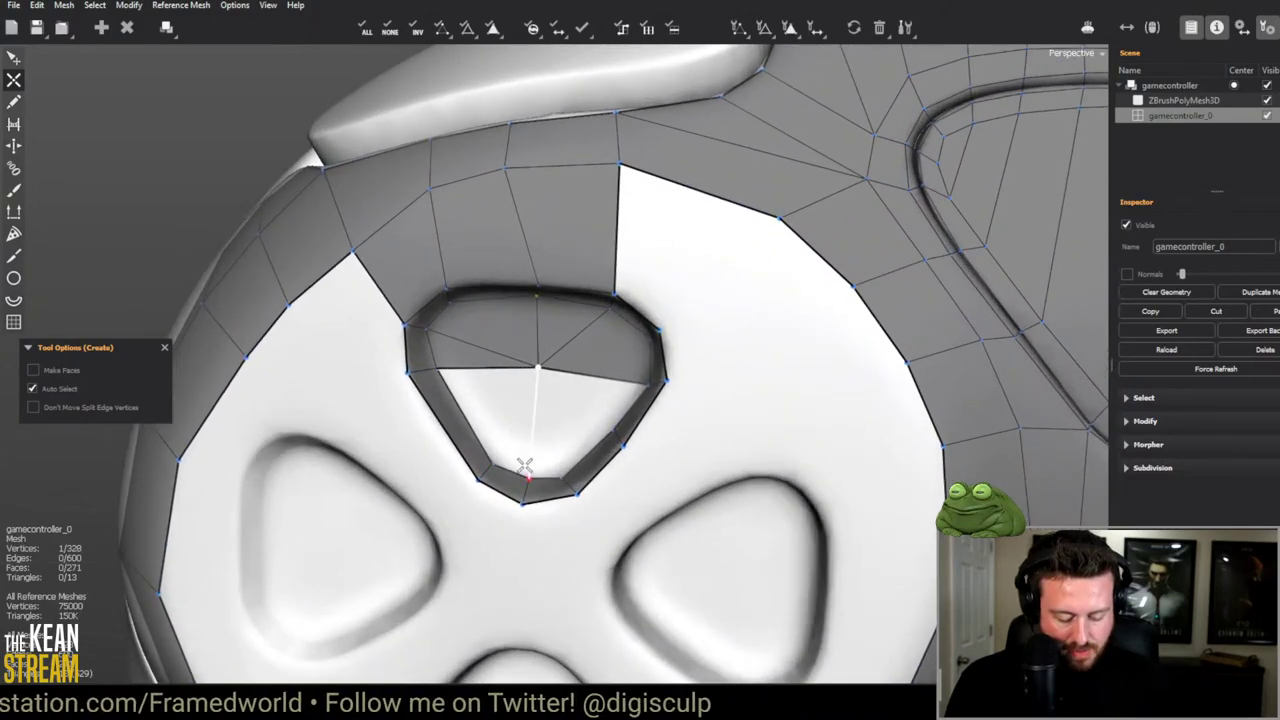
left_click(525, 475)
left_click(560, 468)
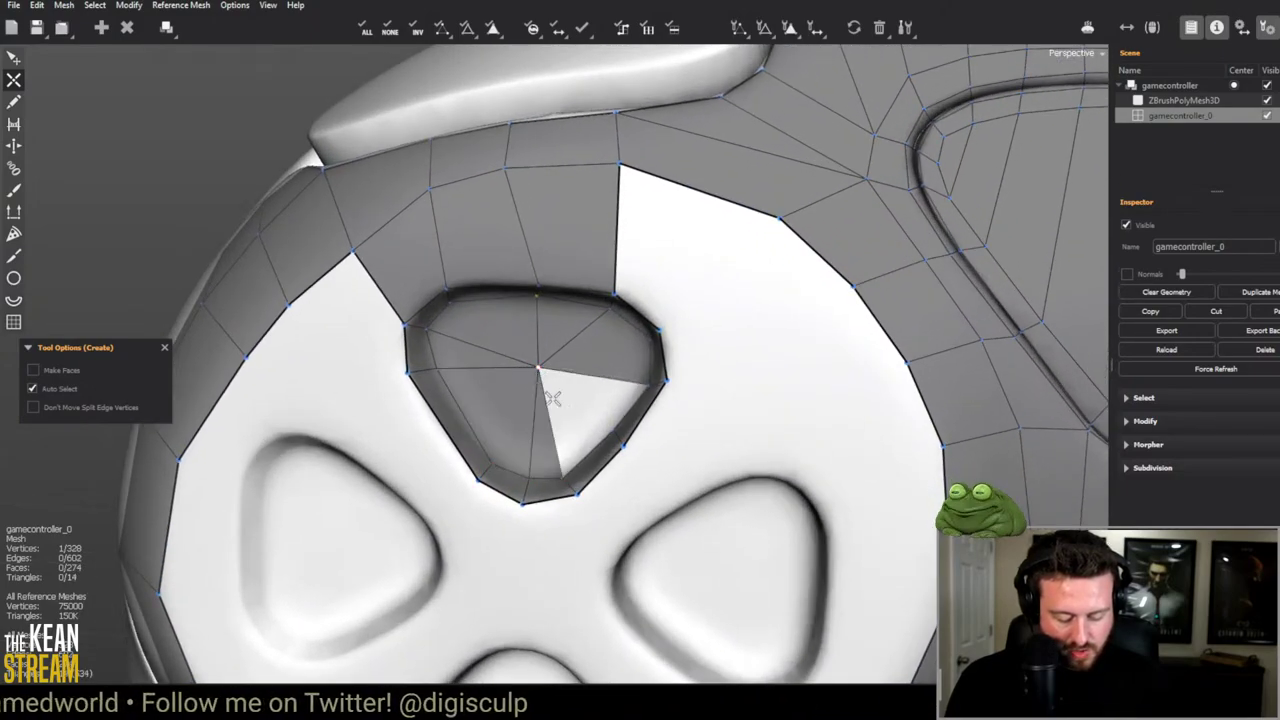
left_click(586, 423)
key("ctrl+z")
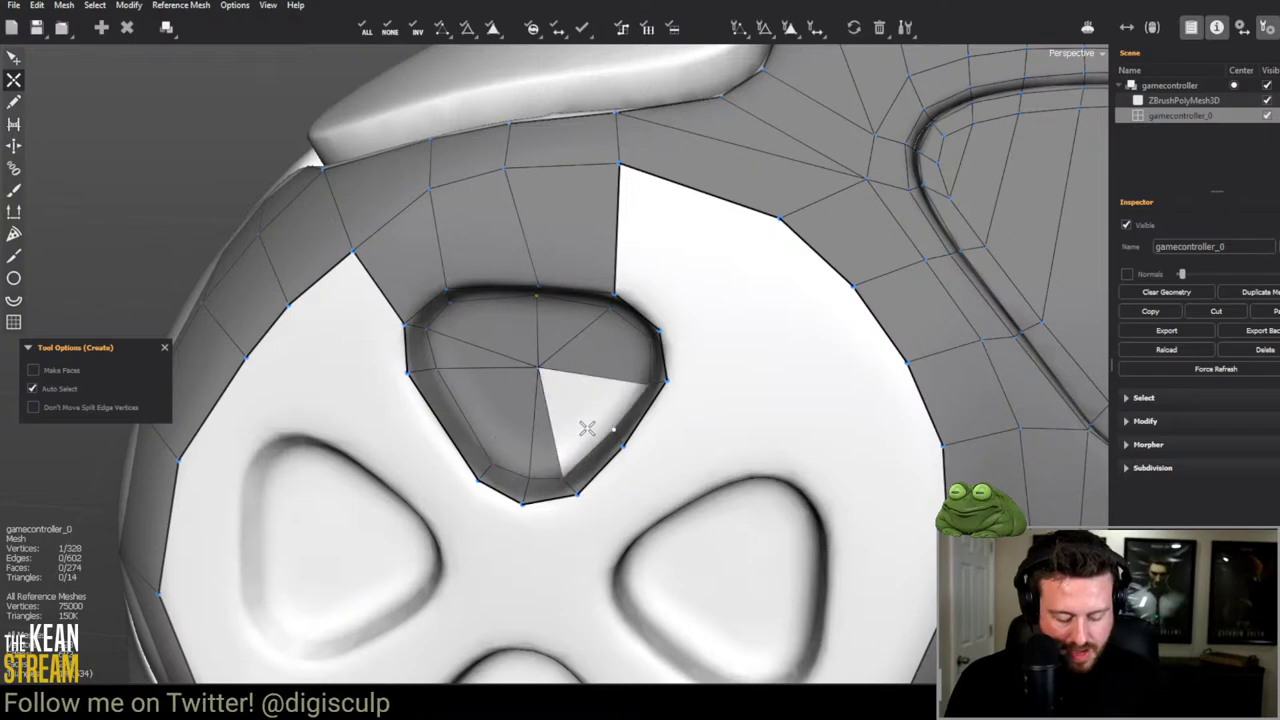
left_click(541, 376)
scroll(481, 451, "down", 5)
key("e")
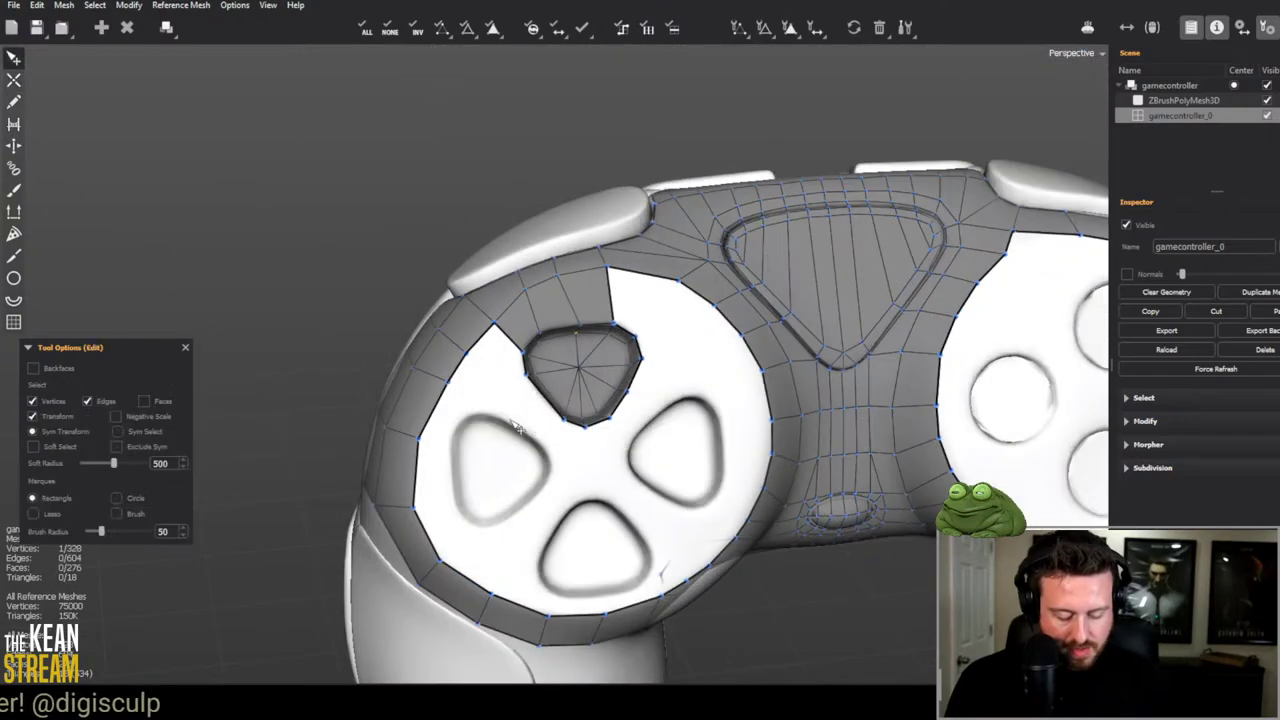
scroll(573, 380, "up", 8)
scroll(676, 393, "down", 6)
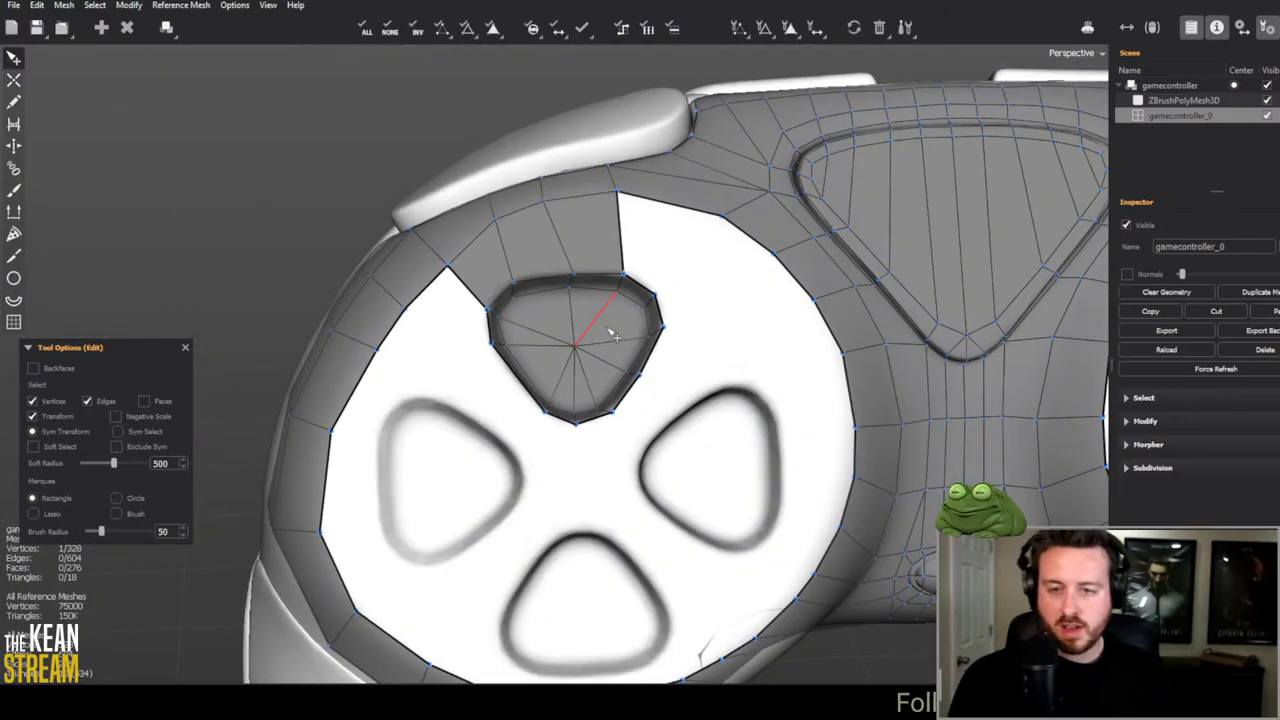
Step: Add two quads bridging the top button loop to the pad's outer edge
key("c")
left_click(720, 242)
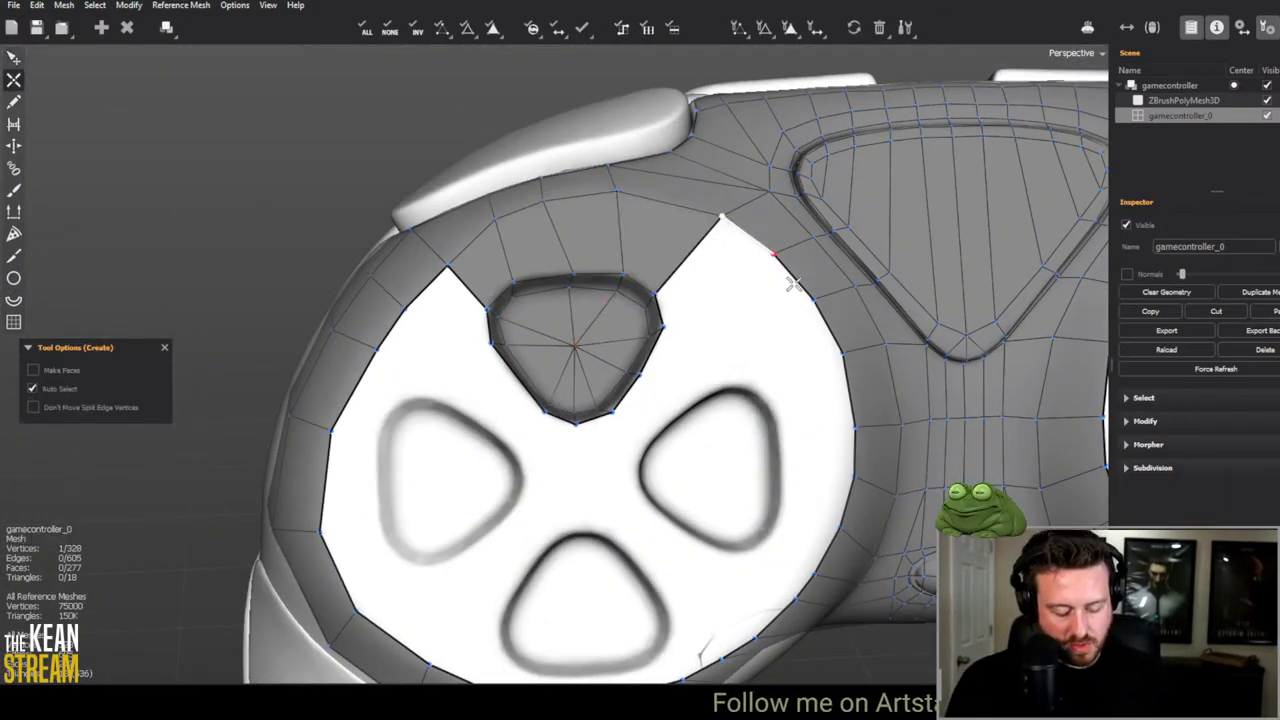
left_click(683, 328)
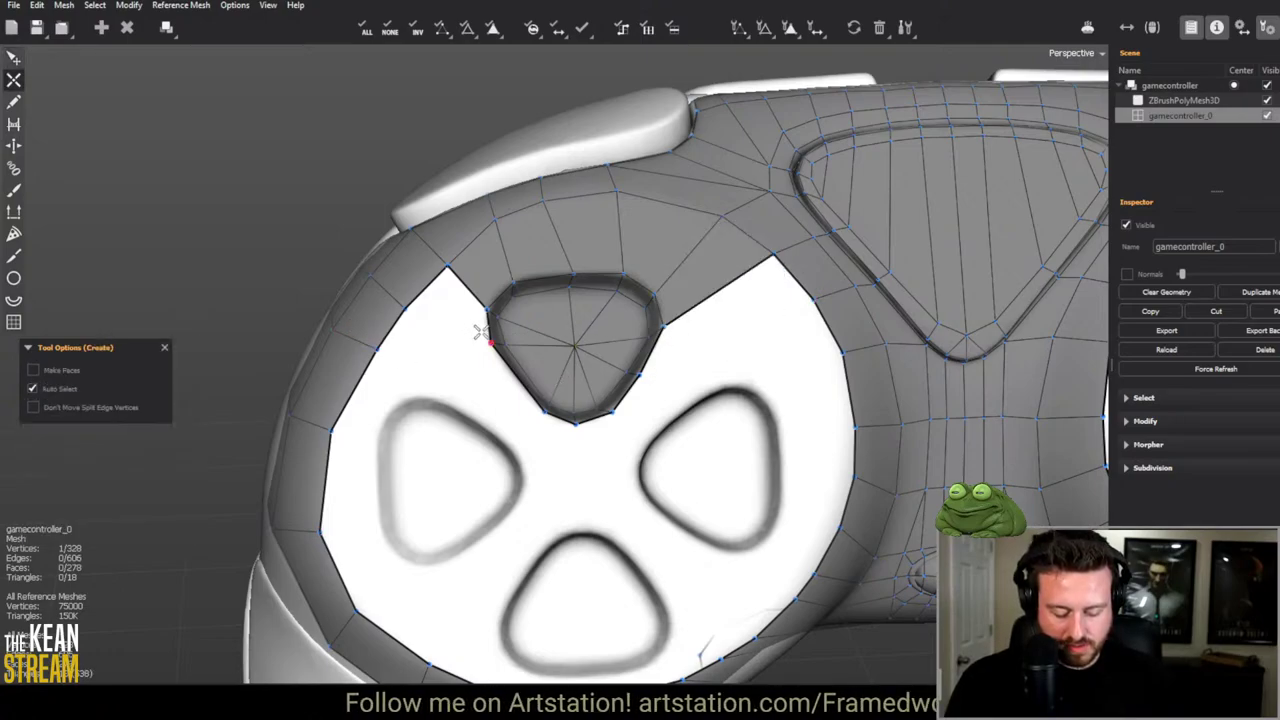
scroll(395, 413, "down", 5)
scroll(706, 511, "up", 5)
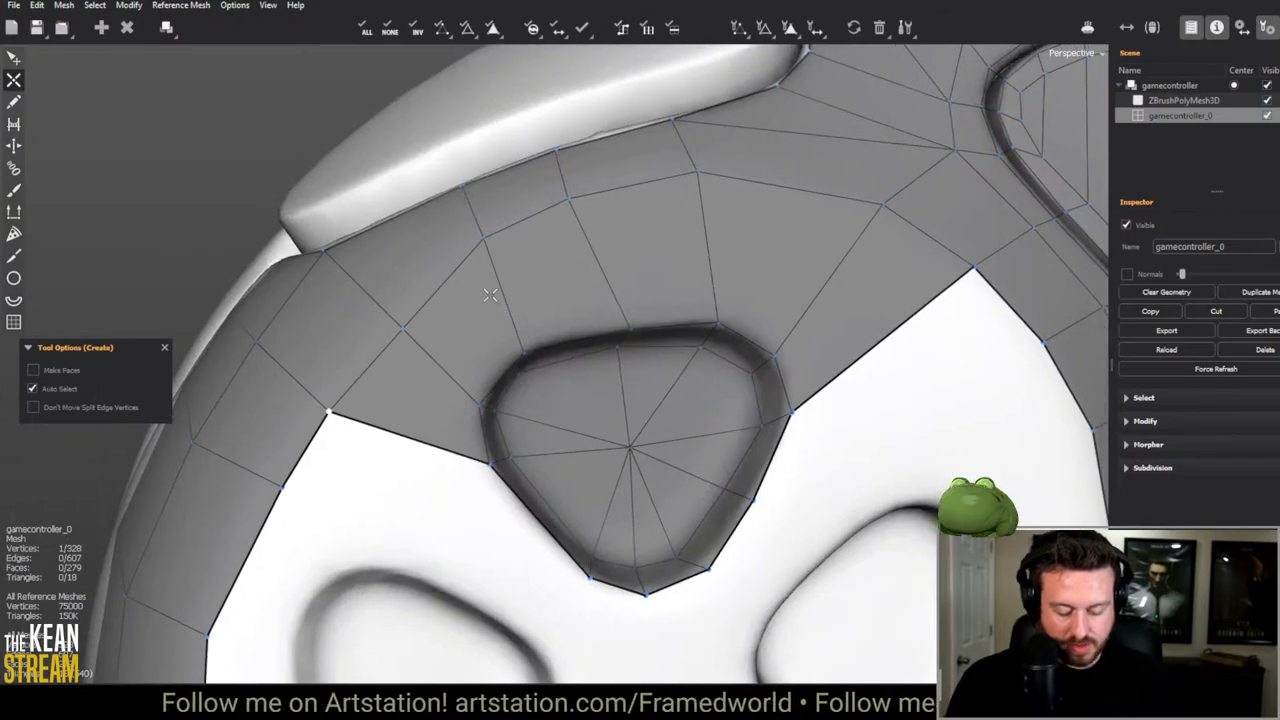
scroll(357, 249, "down", 3)
scroll(458, 327, "up", 2)
Step: Pull the pad's left border vertex outward and reposition the edge above the top button
key("q")
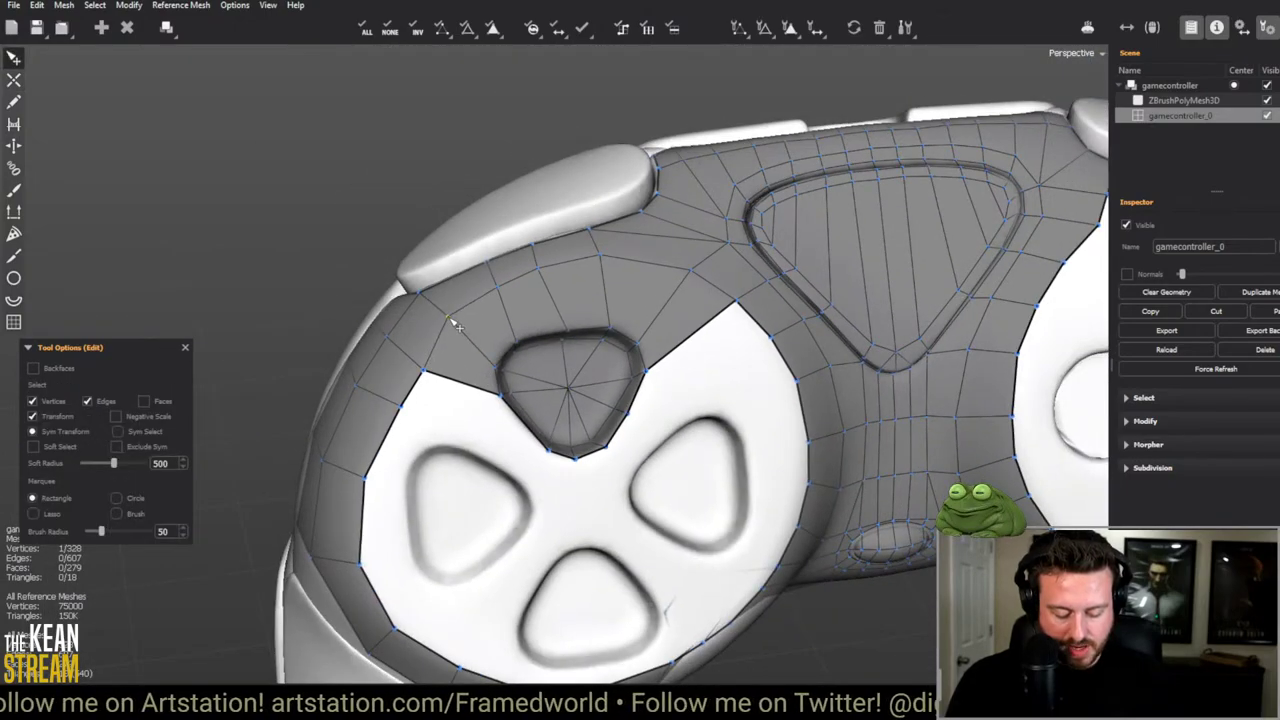
scroll(457, 300, "up", 3)
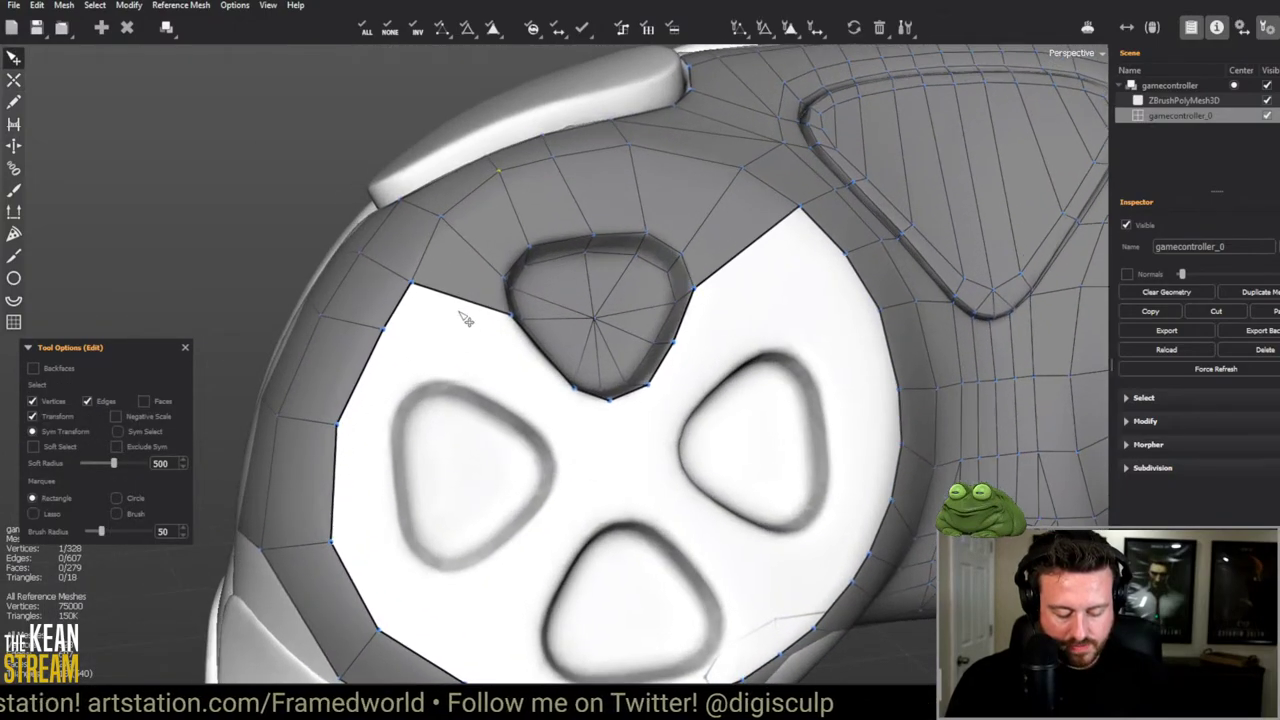
left_click_drag(381, 331, 363, 327)
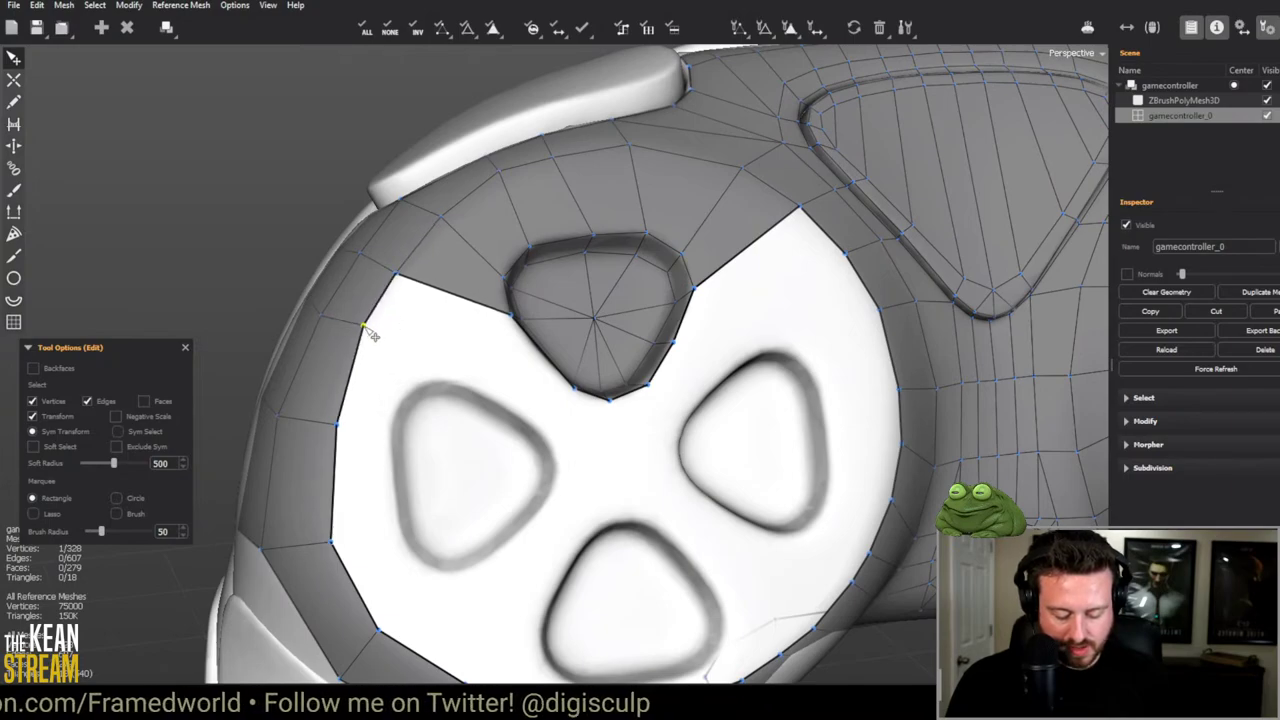
scroll(206, 400, "down", 5)
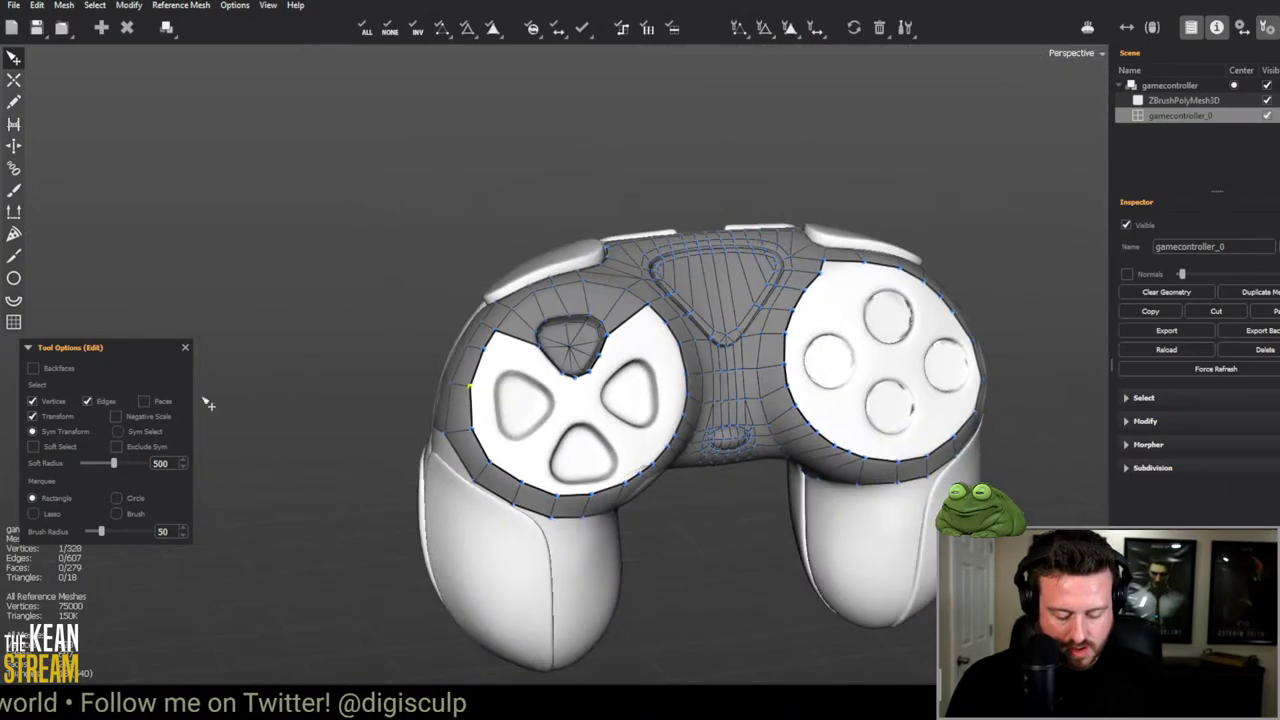
scroll(551, 491, "up", 5)
left_click(407, 298)
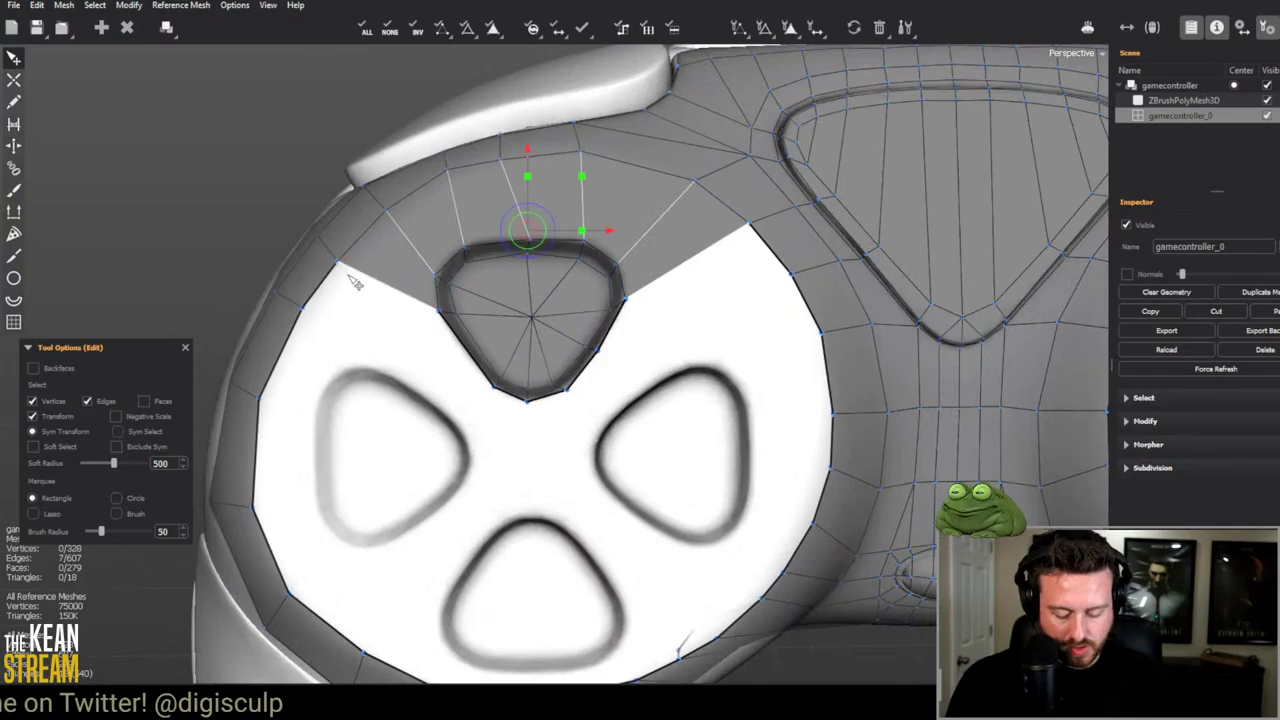
left_click_drag(366, 281, 351, 394)
middle_click_drag(351, 394, 449, 406)
scroll(449, 406, "down", 5)
scroll(414, 357, "up", 6)
key("c")
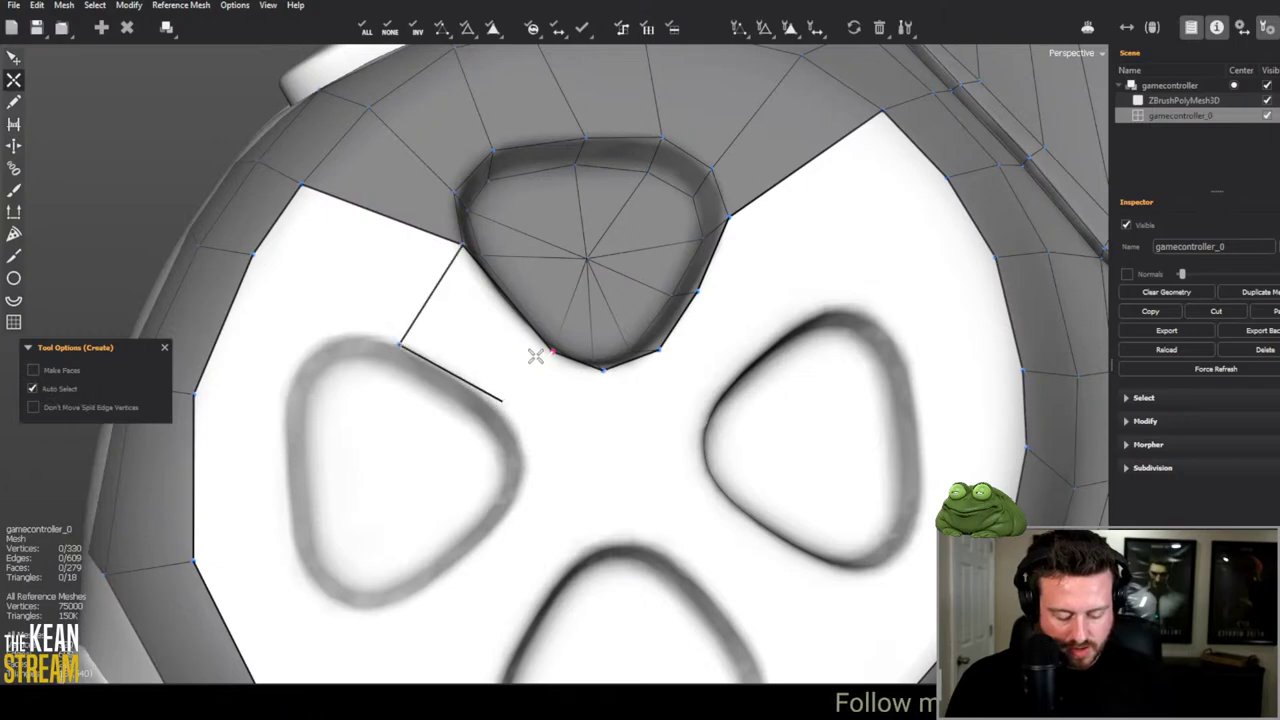
Step: Close quads left of and below the top button, redoing a misplaced one
left_click_drag(536, 355, 497, 402)
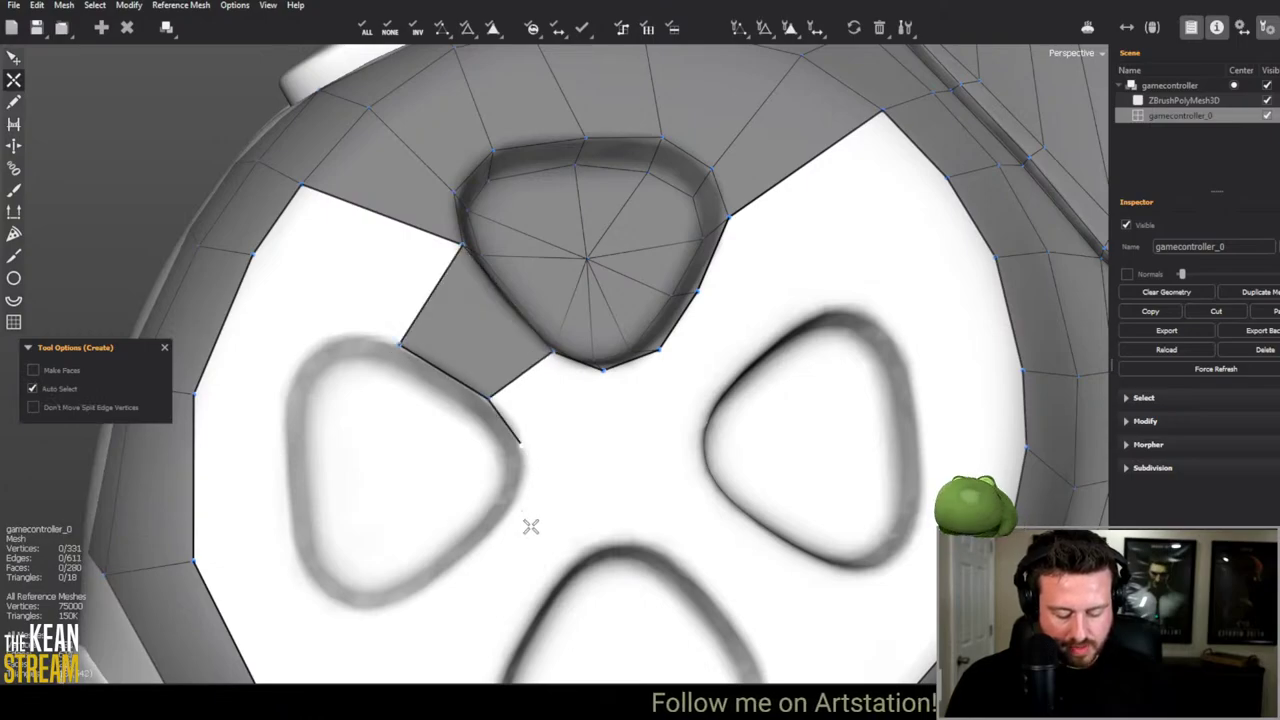
left_click(592, 396)
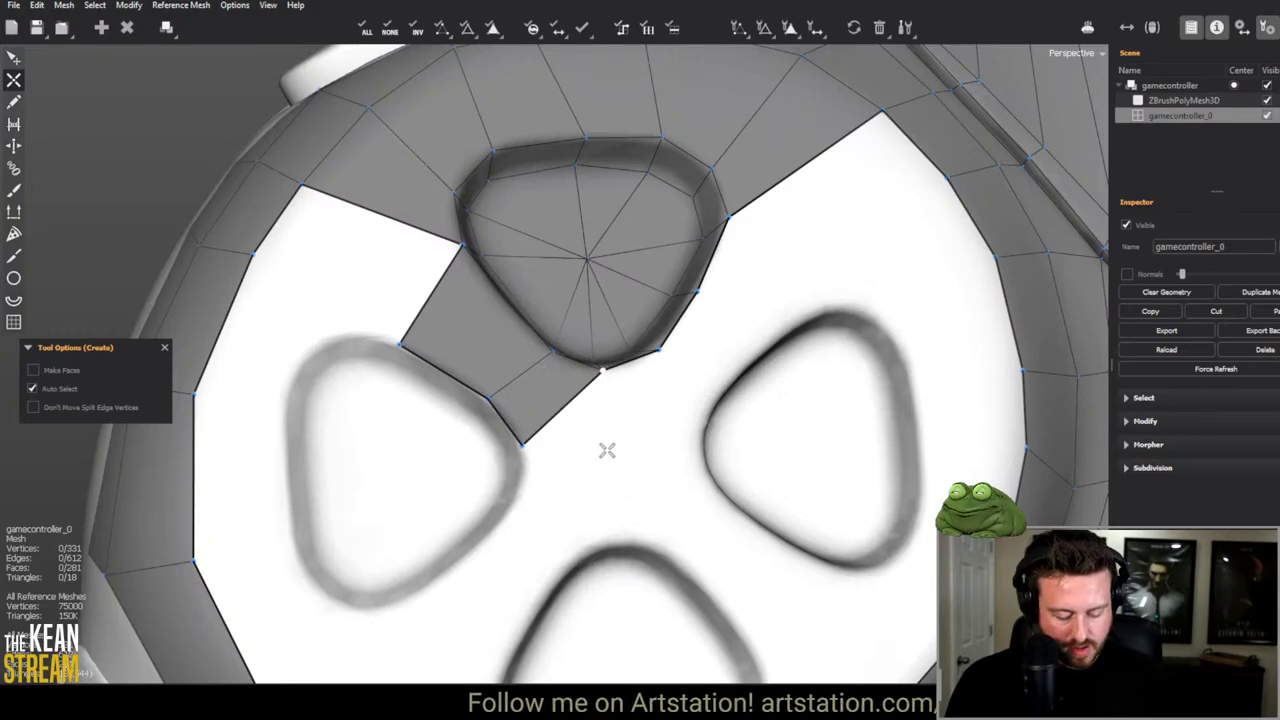
key("ctrl+z")
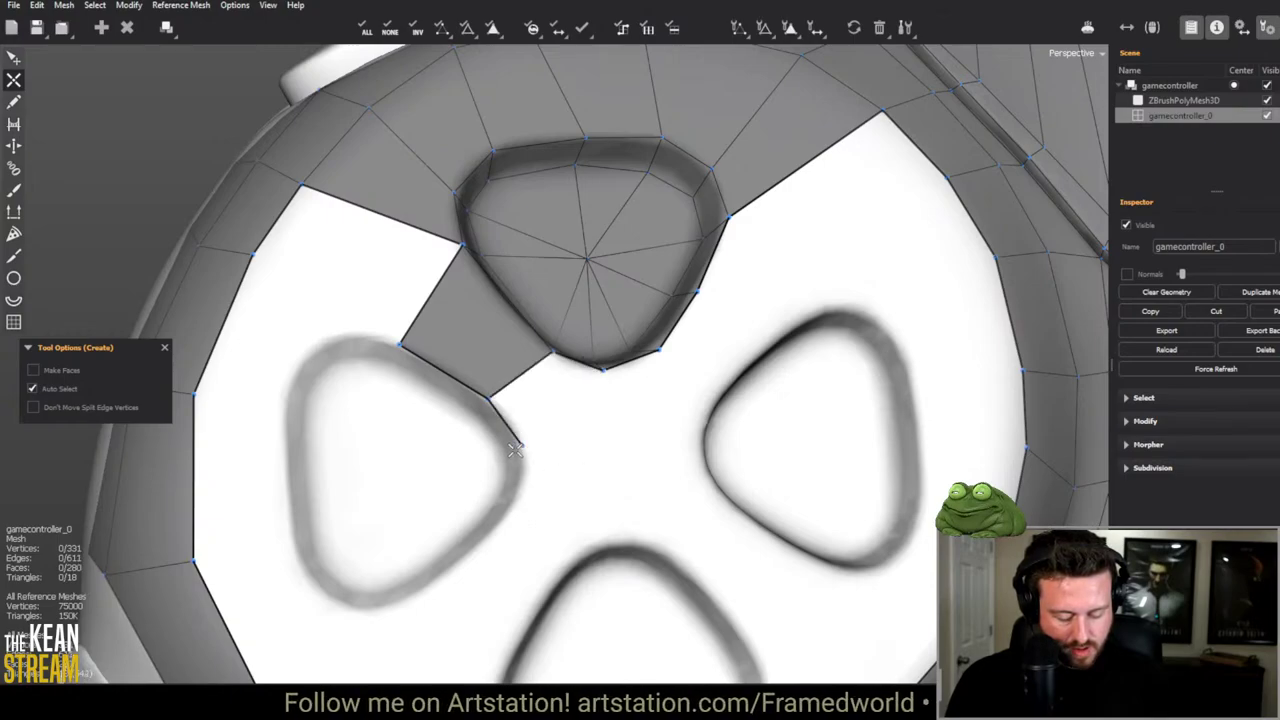
left_click_drag(518, 443, 700, 436)
left_click(608, 450)
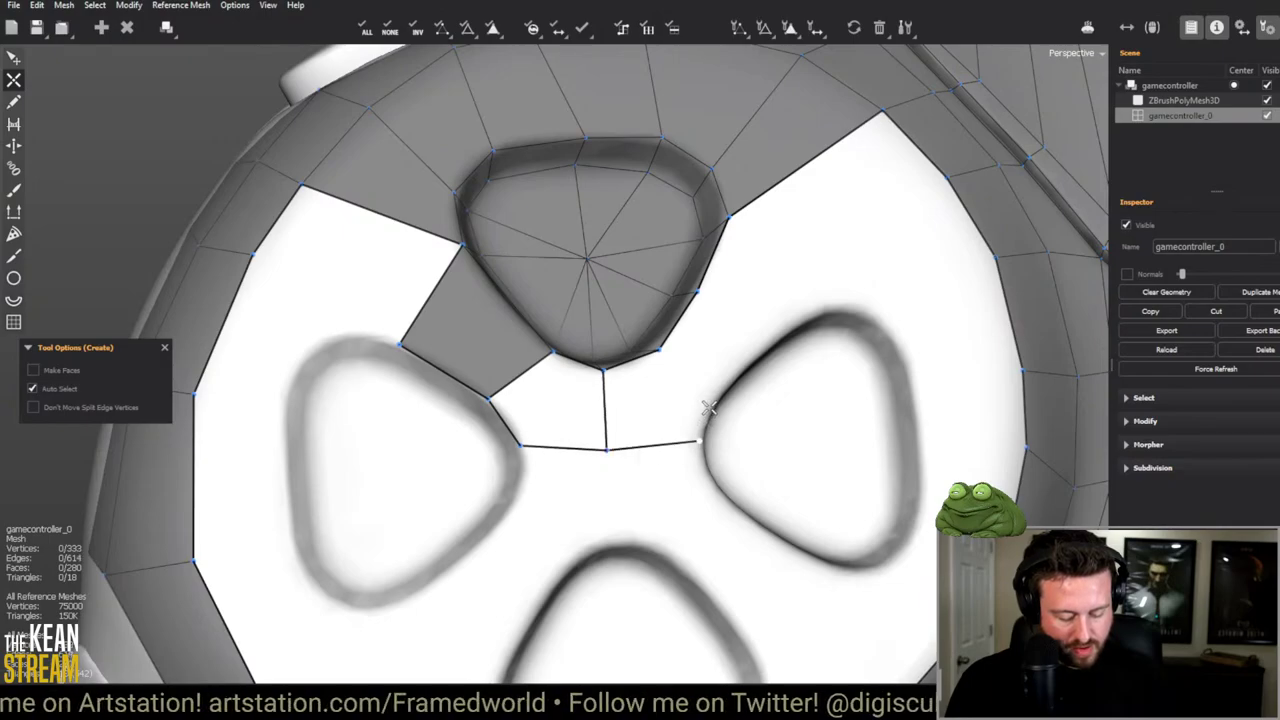
Step: Extend vertex chains toward the right and bottom button grooves
left_click_drag(662, 353, 708, 410)
left_click(697, 440)
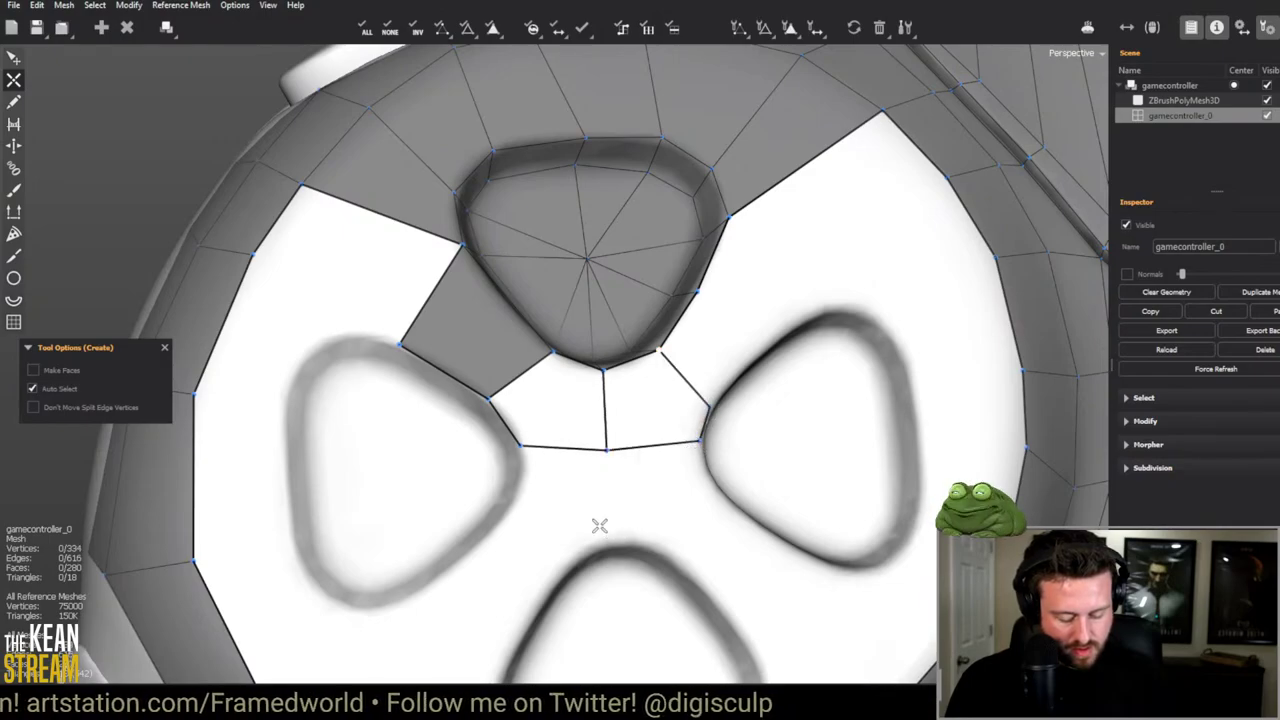
left_click(628, 538)
left_click(577, 550)
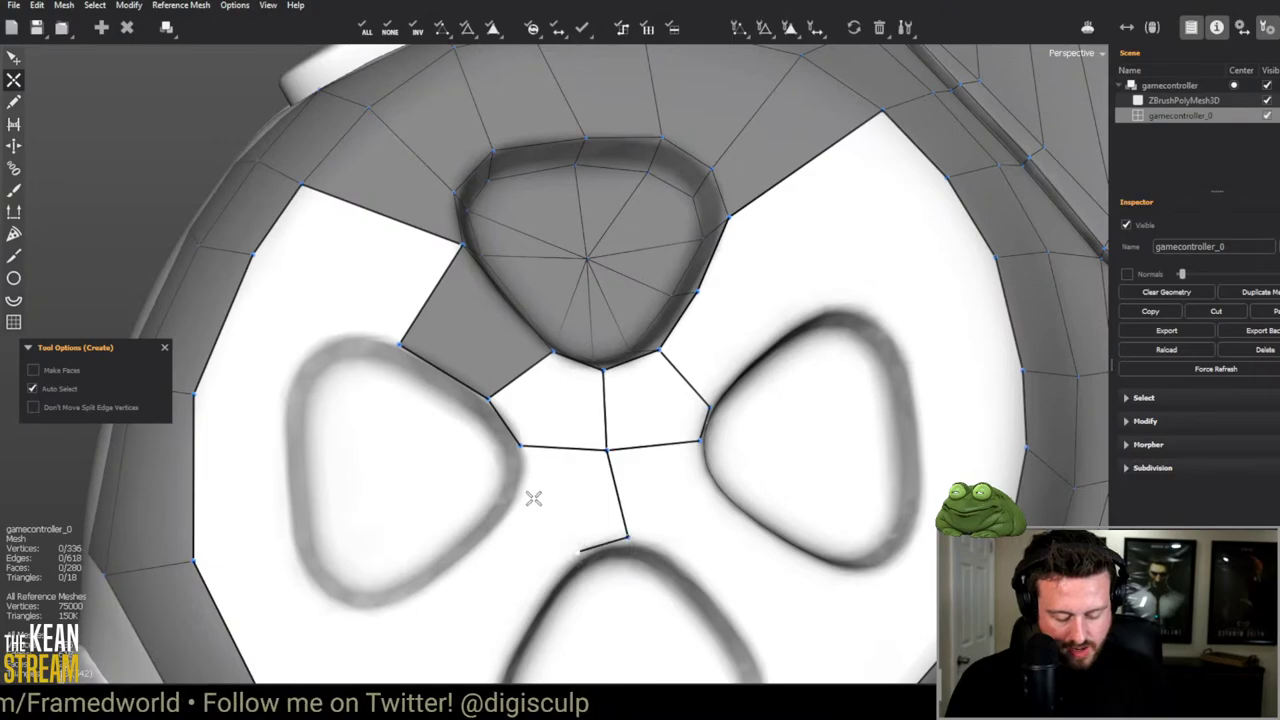
left_click(527, 500)
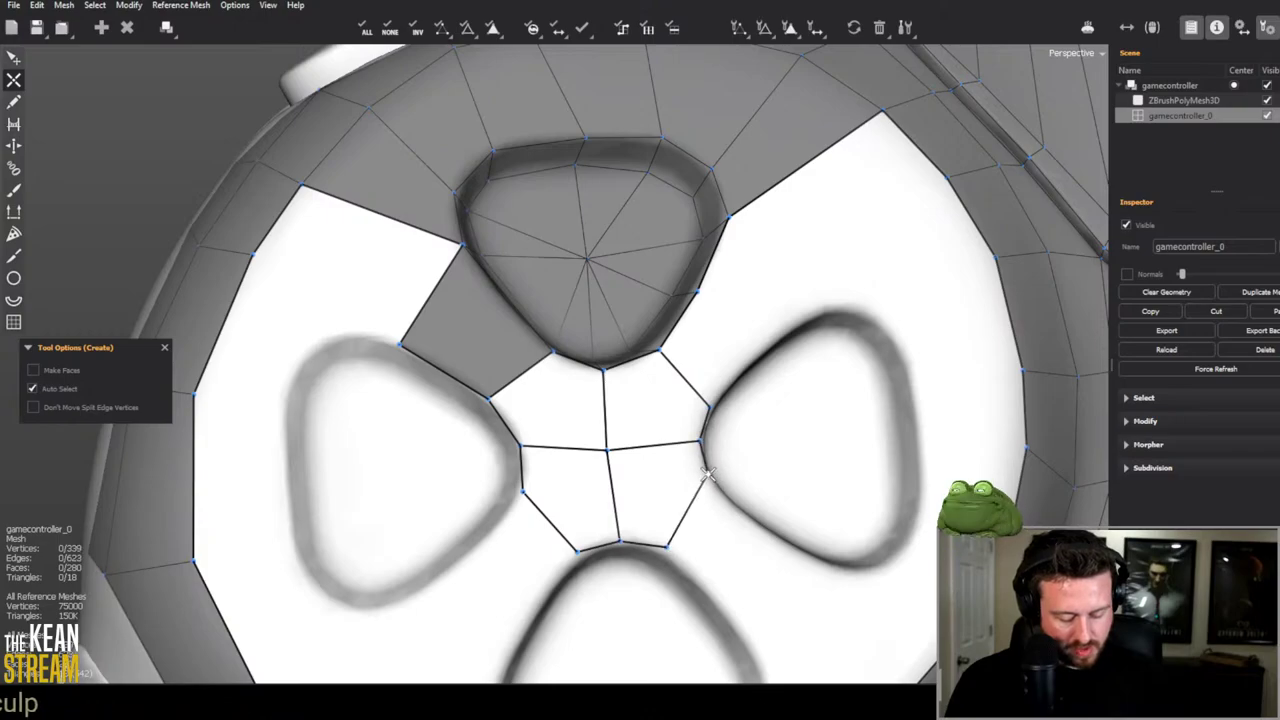
Step: Fill the remaining lower-left, lower-right, right and left holes in the D-pad centre
left_click(579, 512)
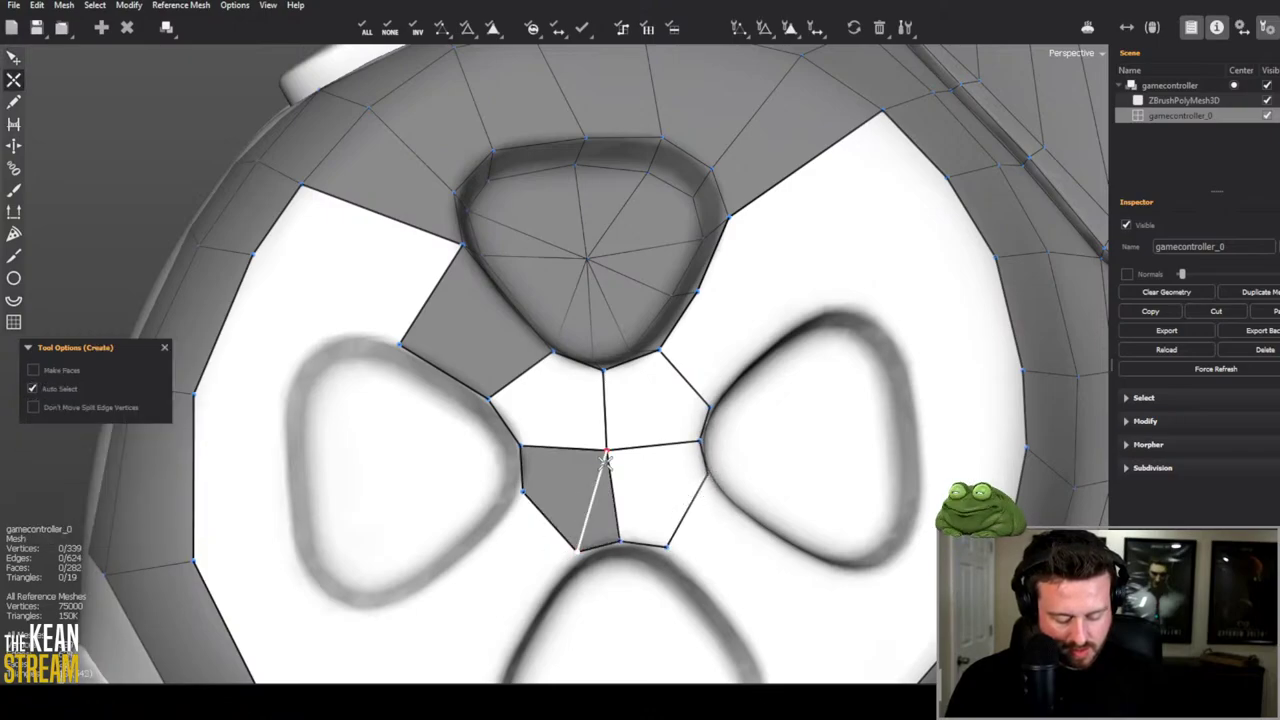
left_click(665, 532)
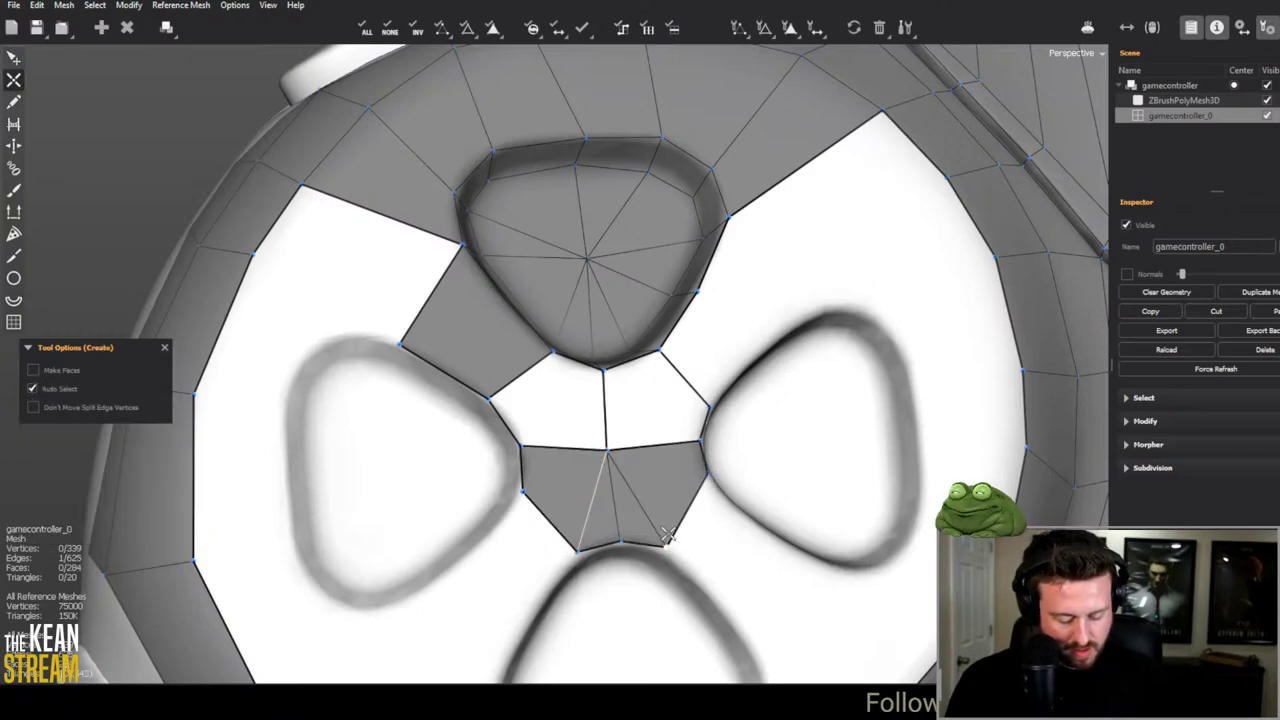
left_click(634, 396)
left_click(556, 387)
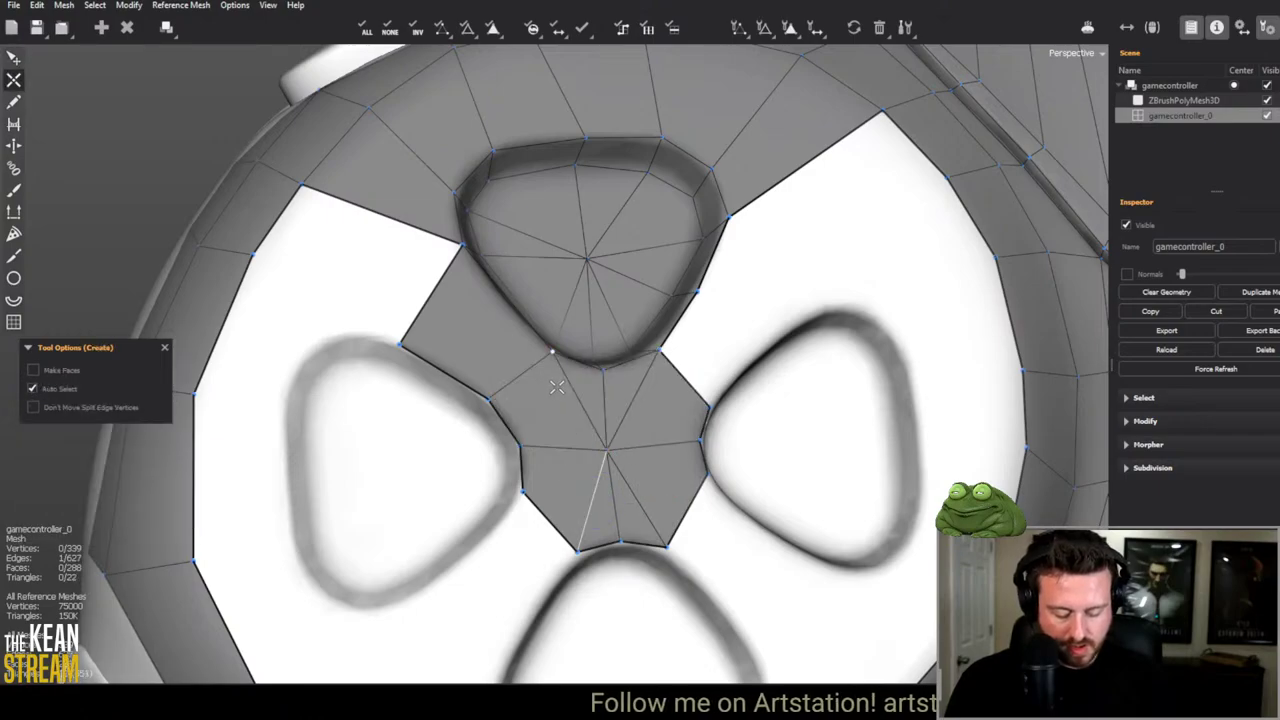
Step: Remove the stray edge beside the left button
key("w")
key("c")
middle_click_drag(428, 547, 468, 472)
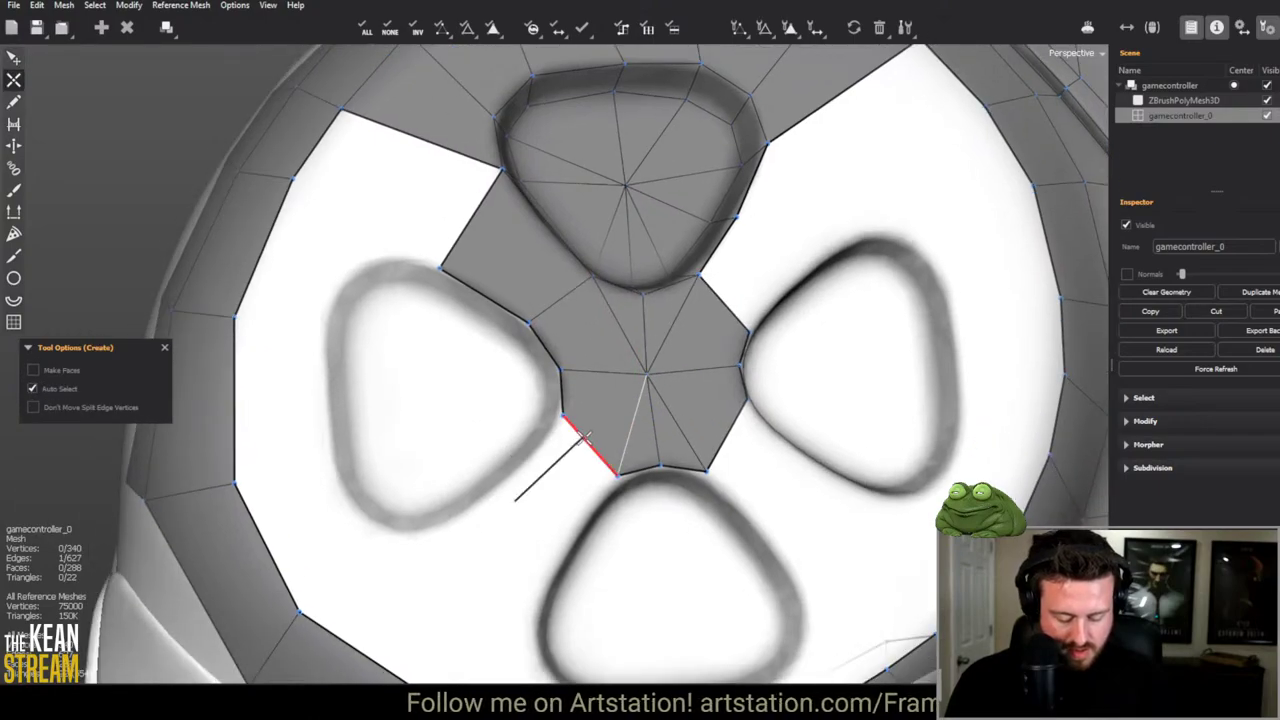
key("w")
key("c")
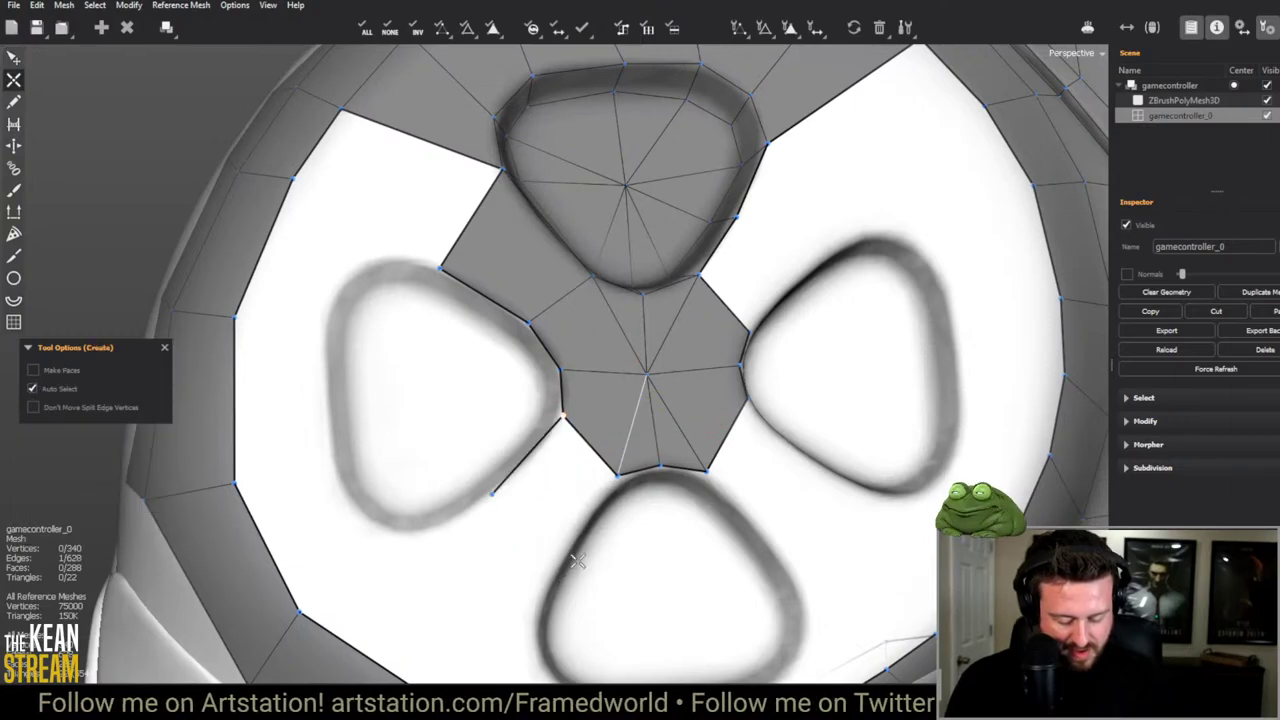
key("ctrl+z")
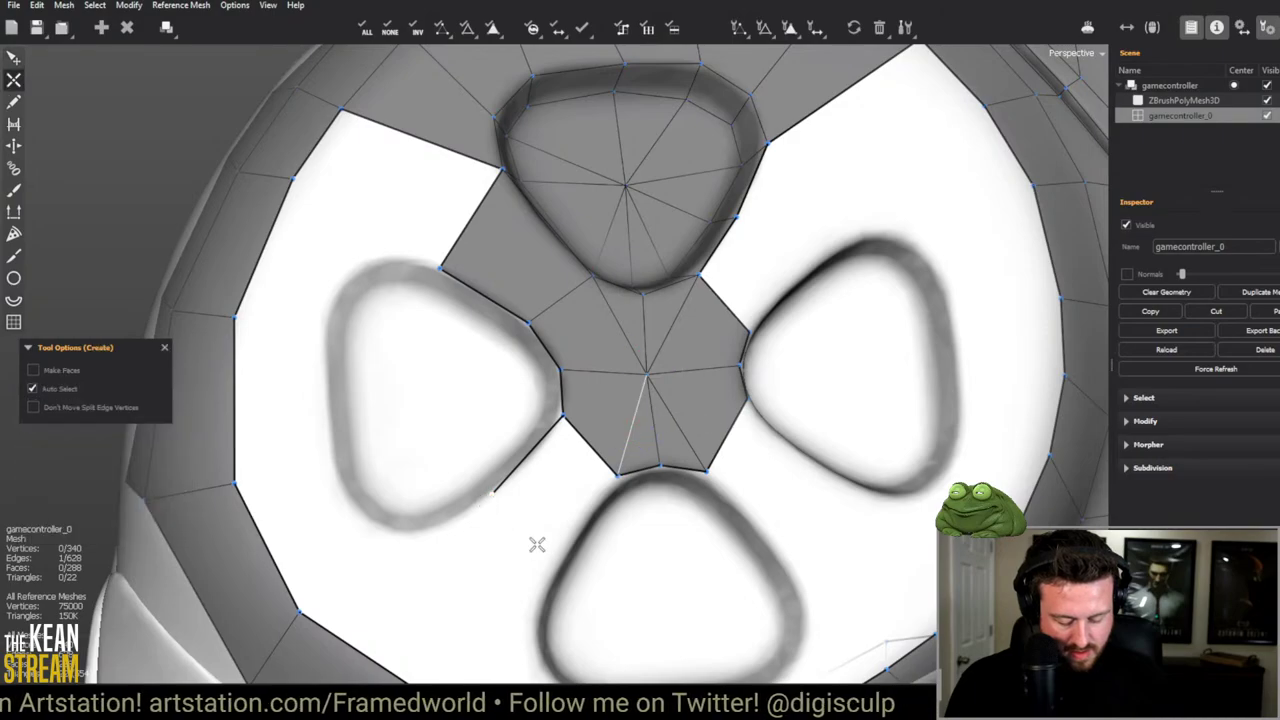
Step: Build quads on the lower-left, lower-right and upper-right arms, closing the face beside the right arm
left_click(565, 548)
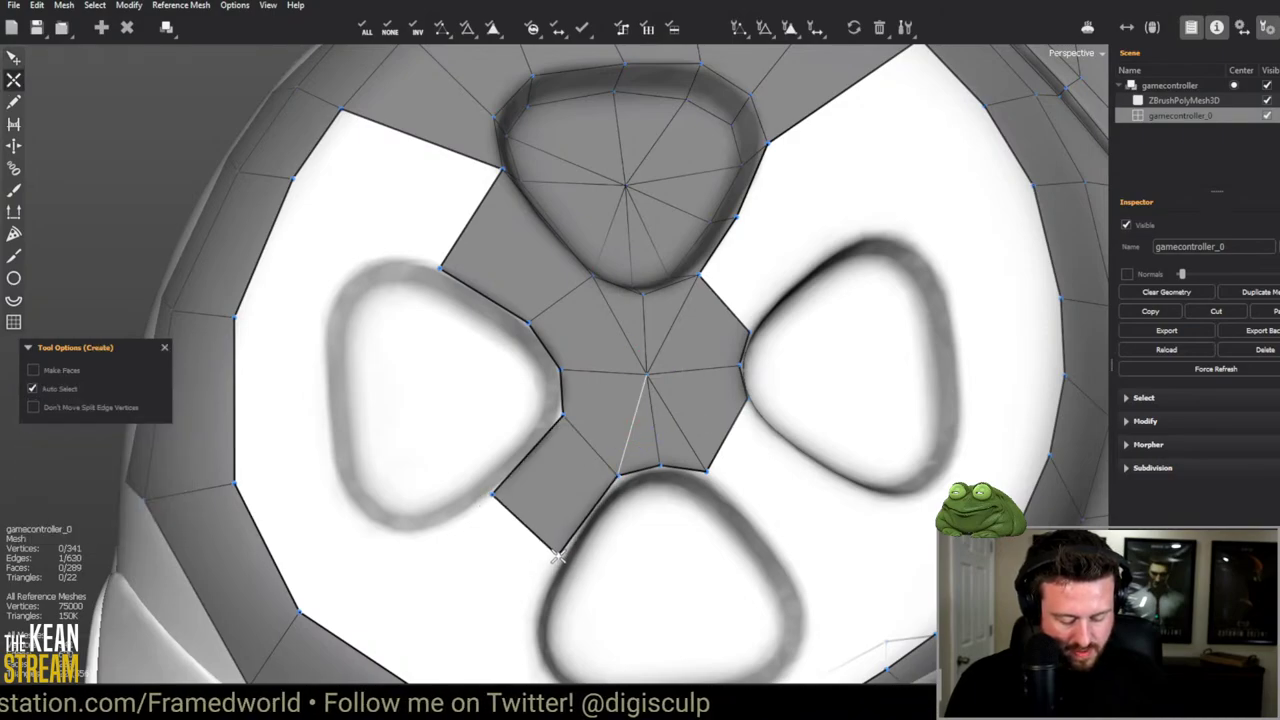
middle_click_drag(565, 548, 596, 484)
key("e")
key("c")
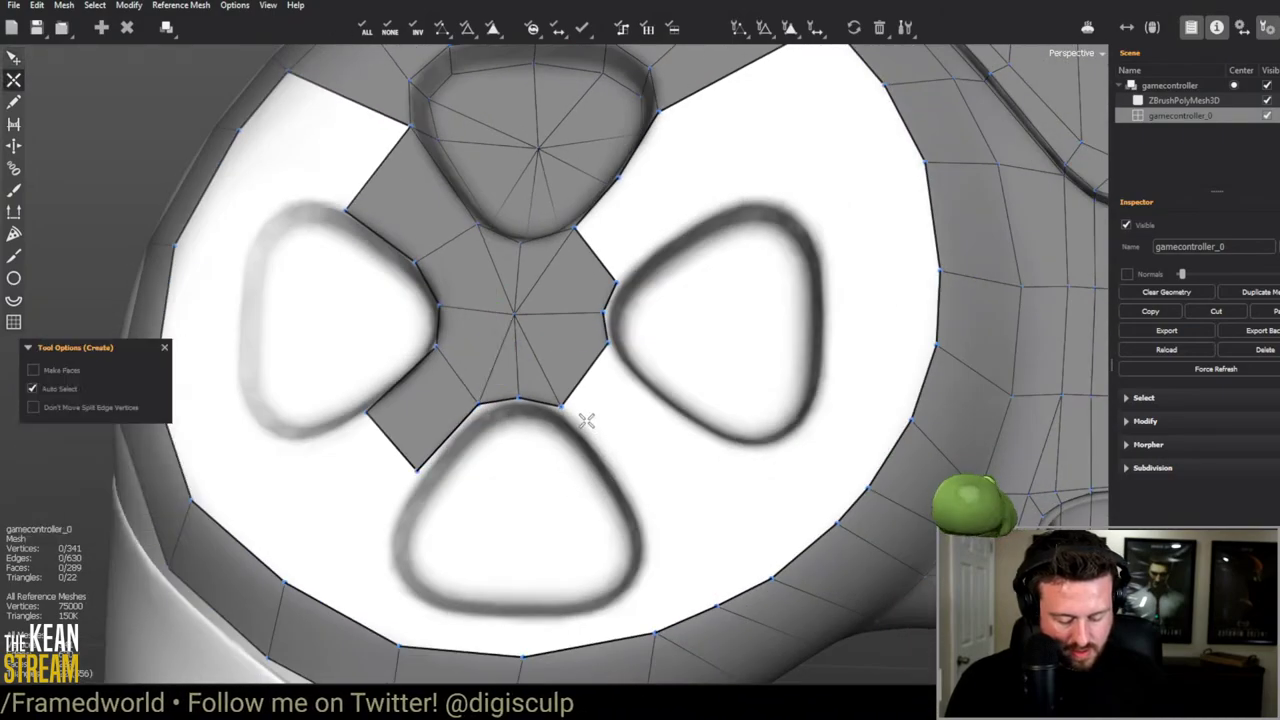
left_click(640, 492)
left_click(695, 425)
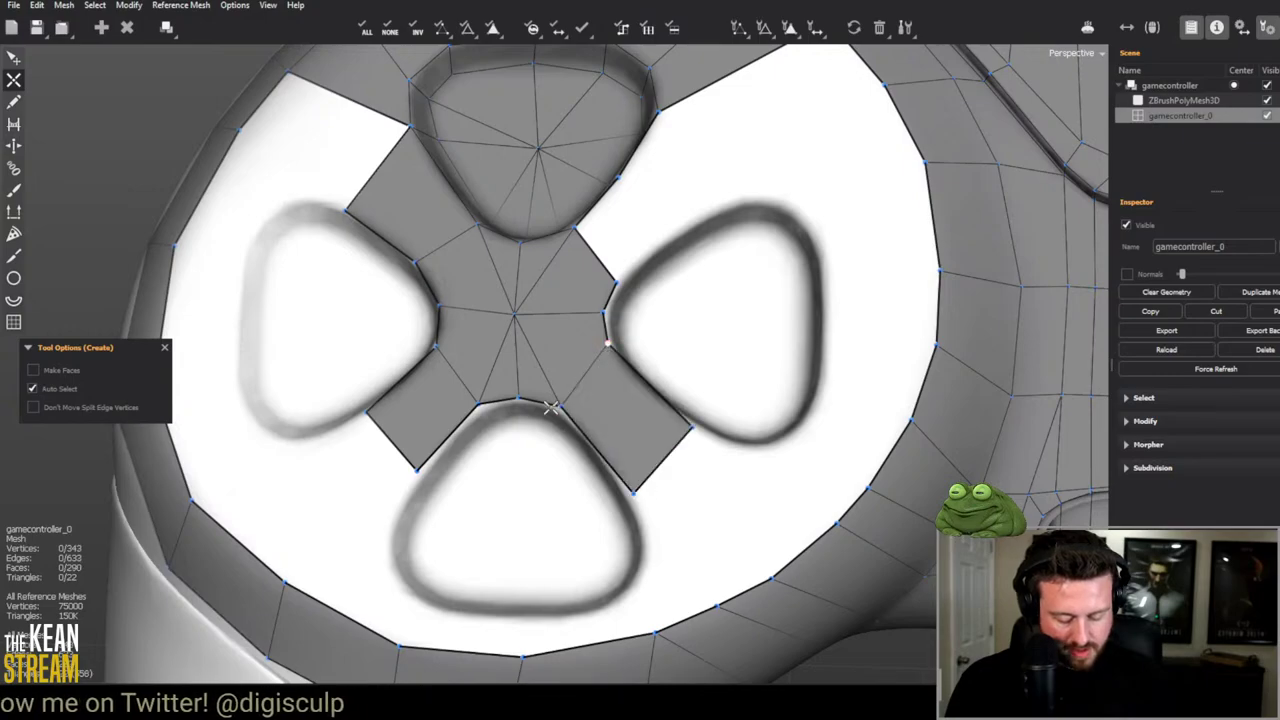
middle_click_drag(695, 425, 647, 332)
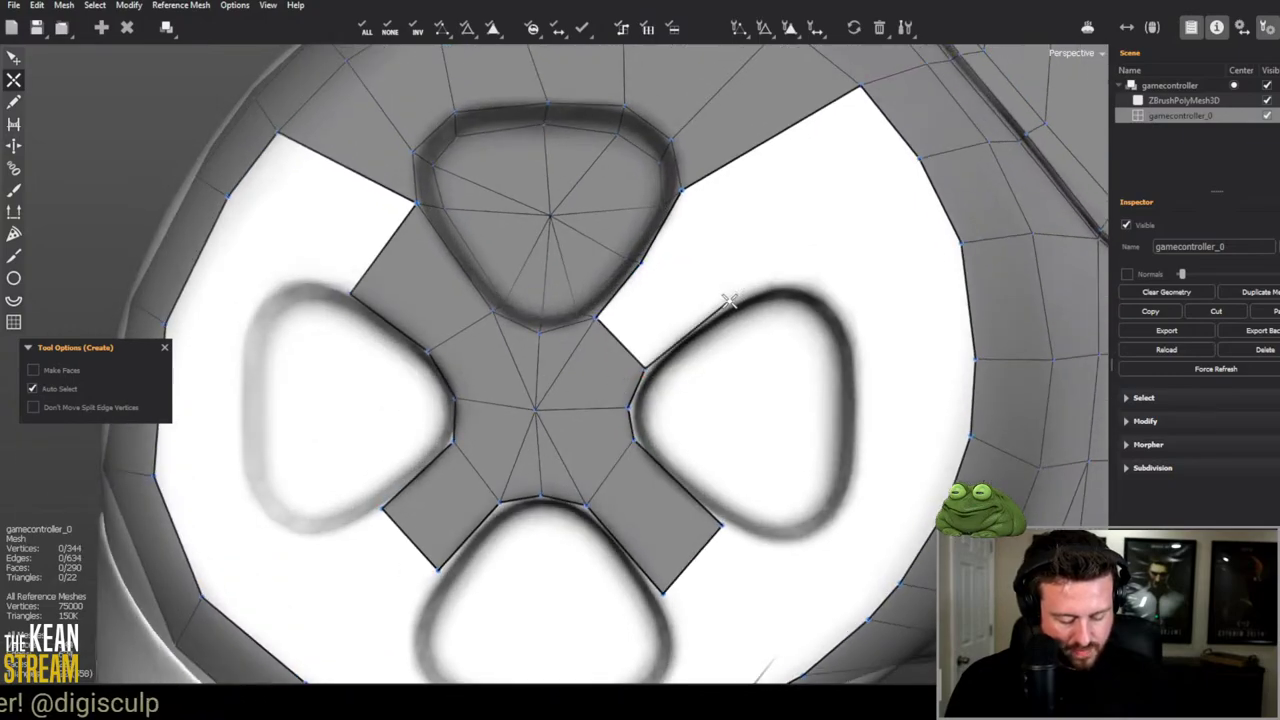
left_click(658, 265)
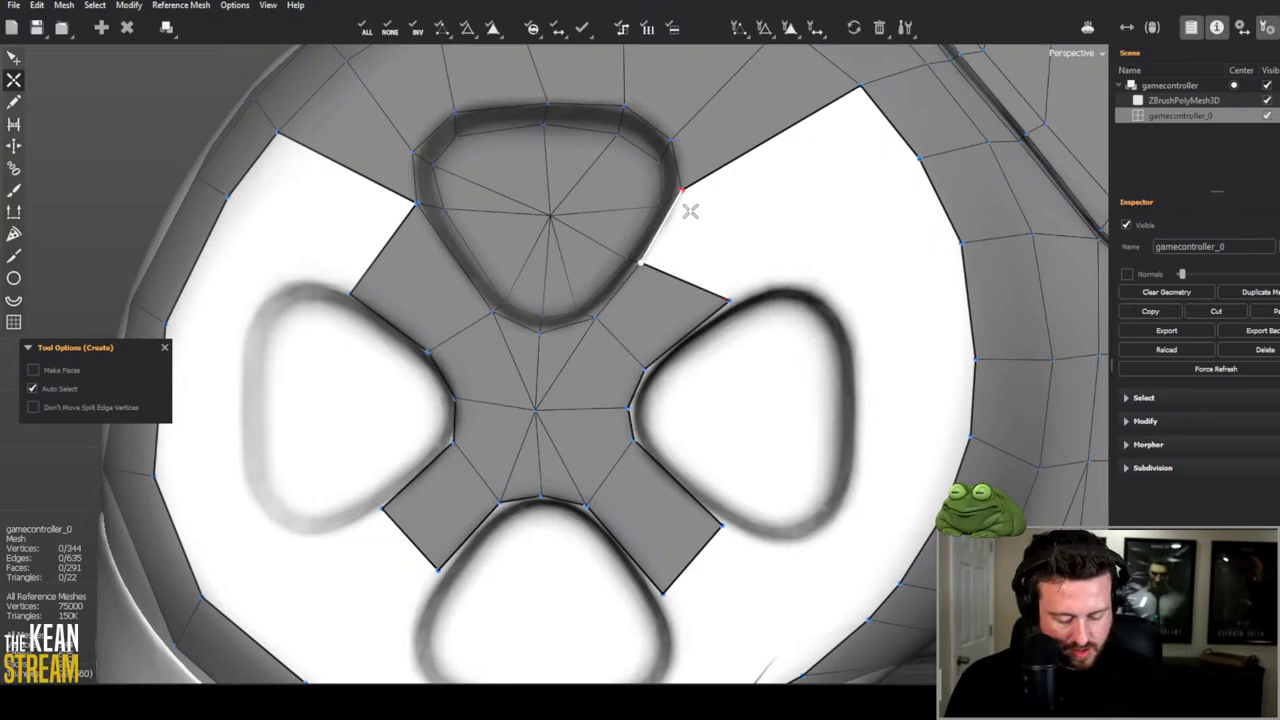
left_click(776, 280)
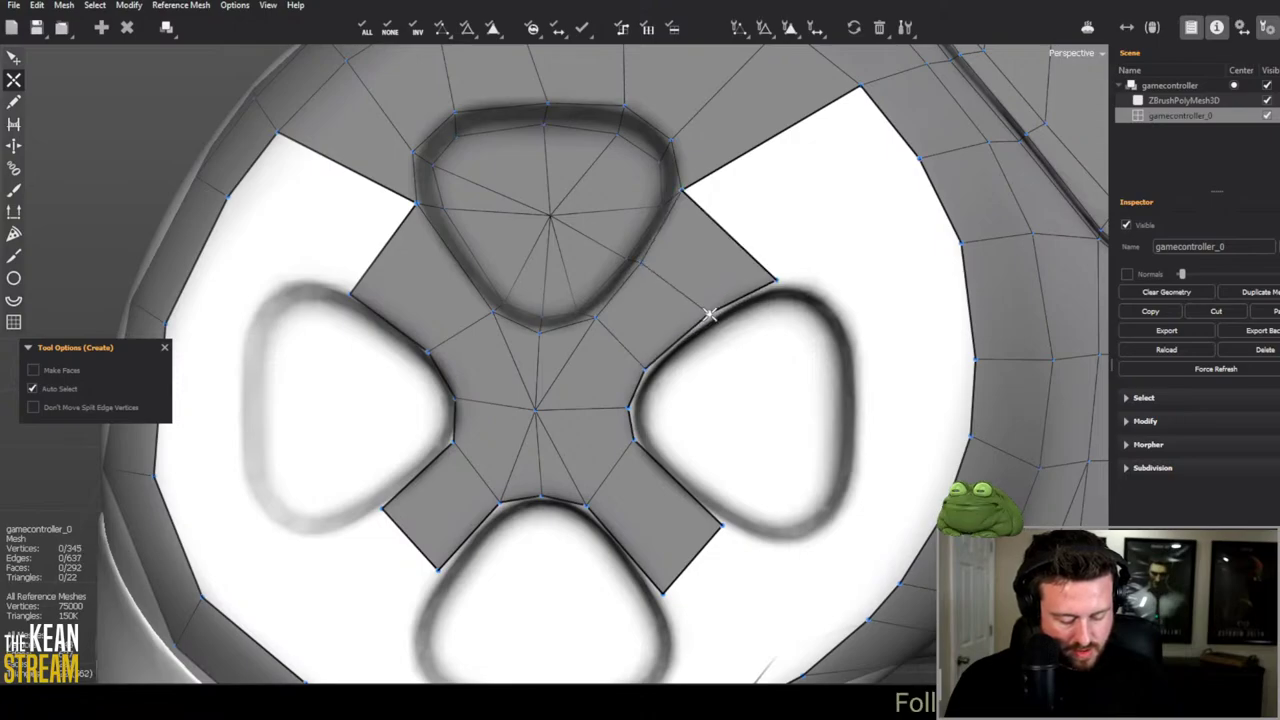
middle_click_drag(405, 272, 419, 327)
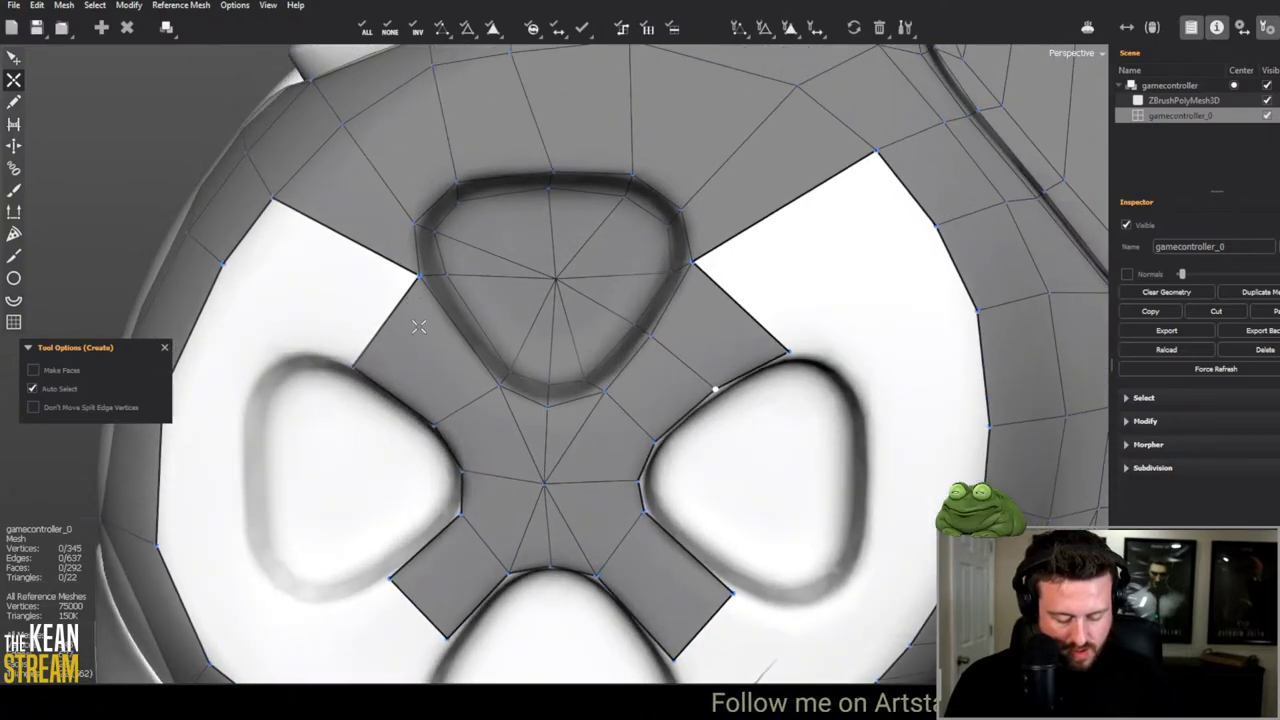
Step: Delete the faulty vertex and its faces between the top groove and right arm
key("e")
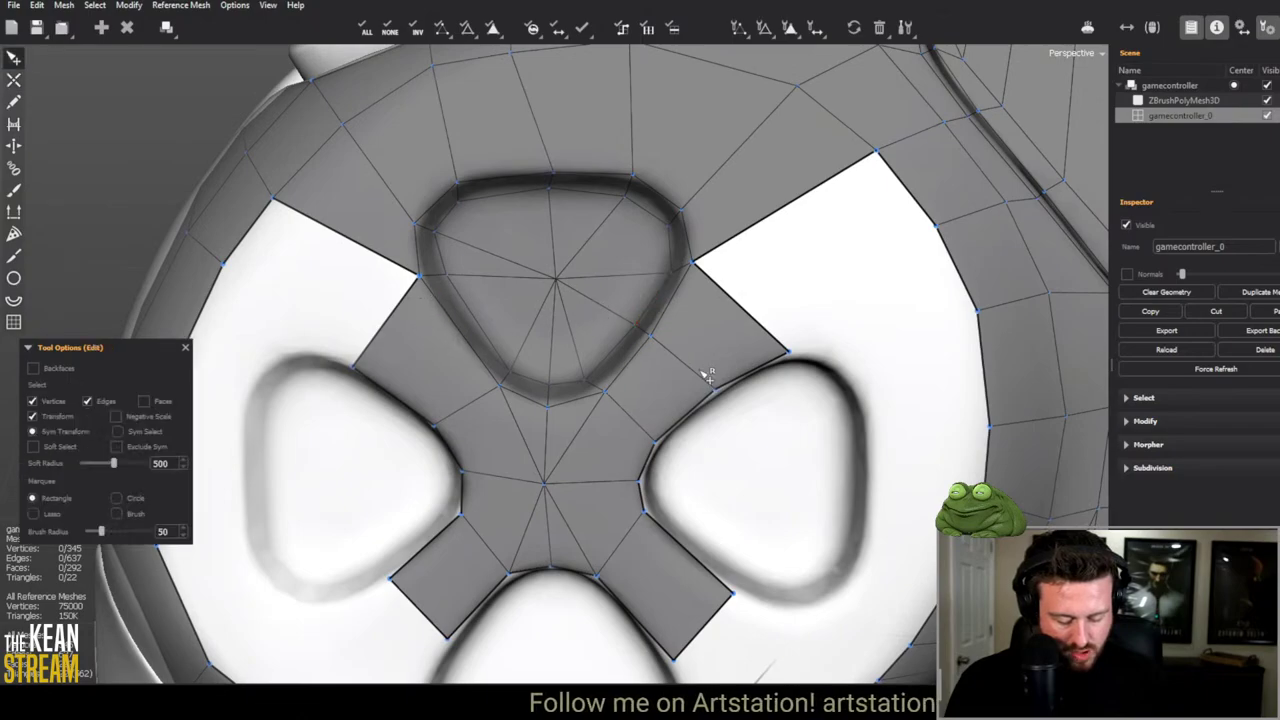
key("Delete")
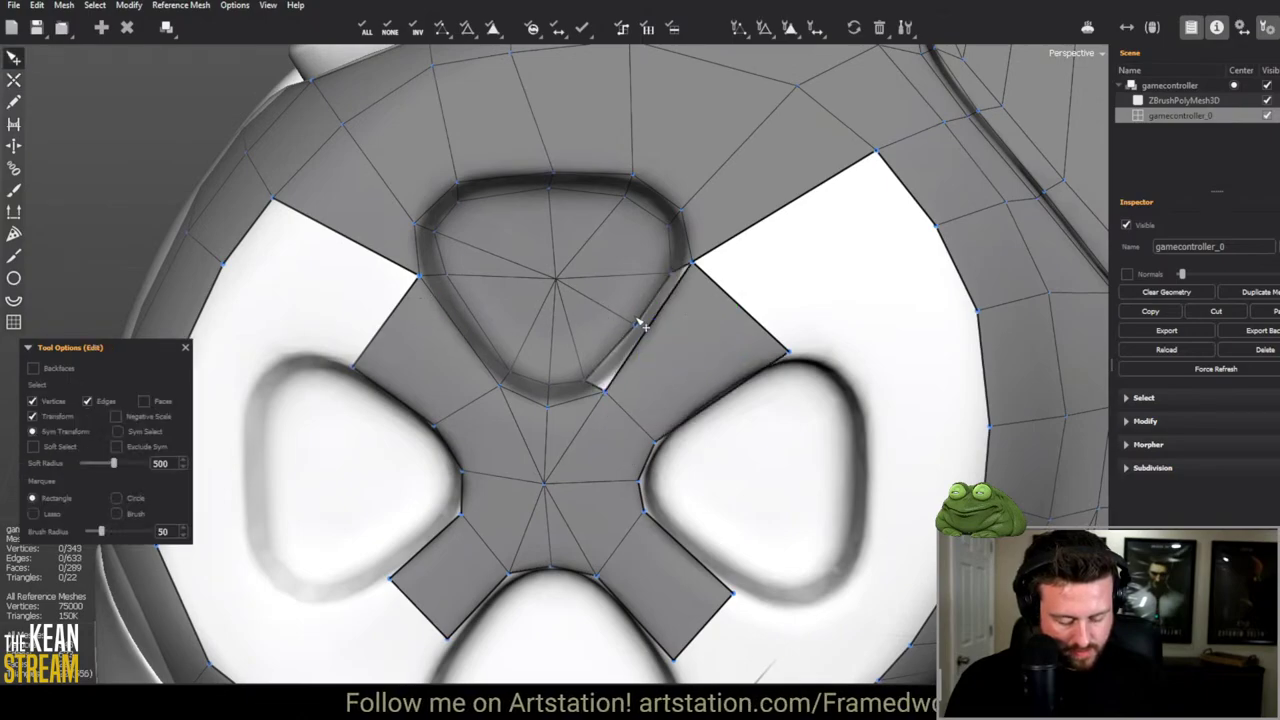
scroll(528, 371, "down", 5)
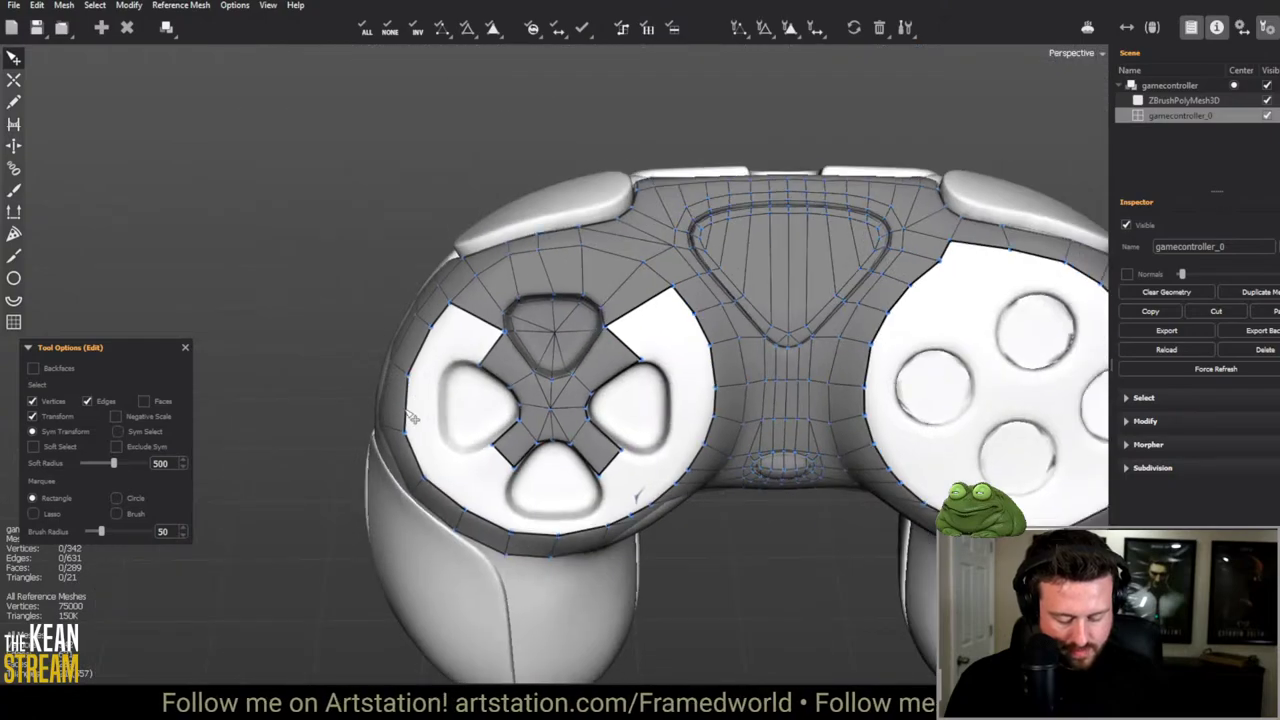
scroll(410, 357, "up", 5)
Step: Inspect the corner vertices of the D-pad's left and lower arms
left_click(412, 345)
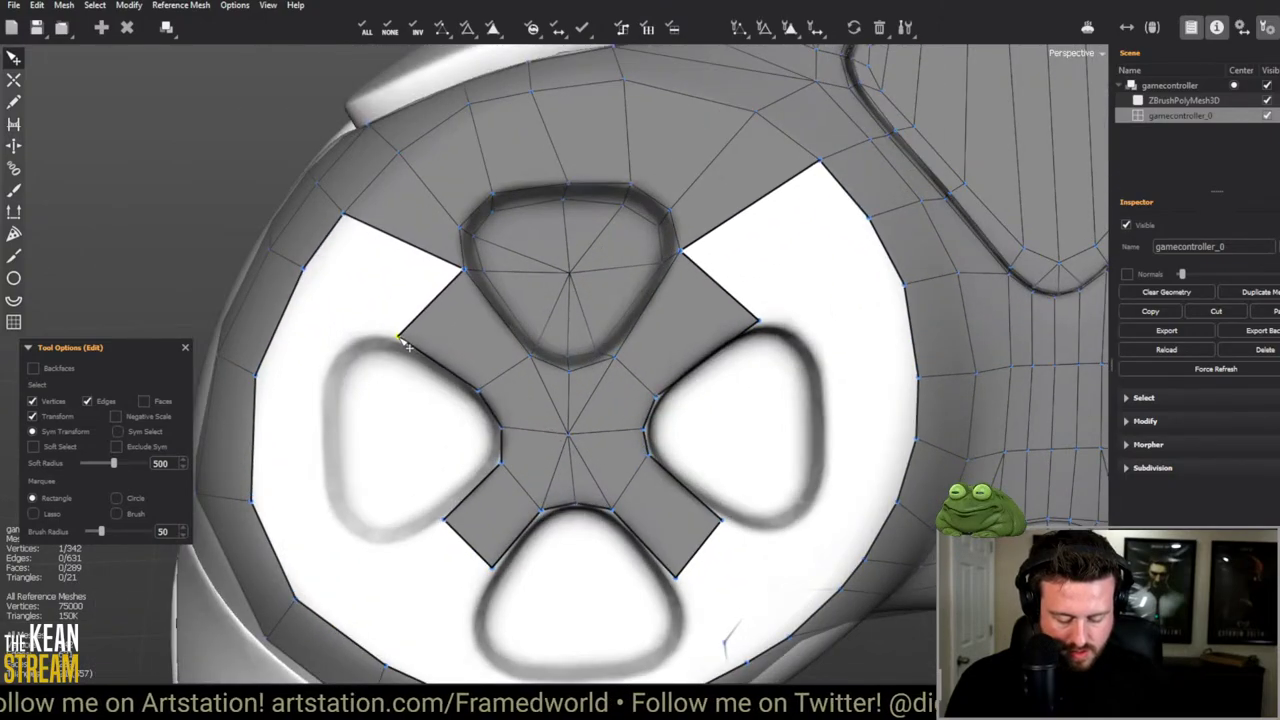
scroll(410, 484, "up", 1)
middle_click_drag(410, 484, 550, 418)
scroll(550, 418, "up", 2)
left_click(521, 445)
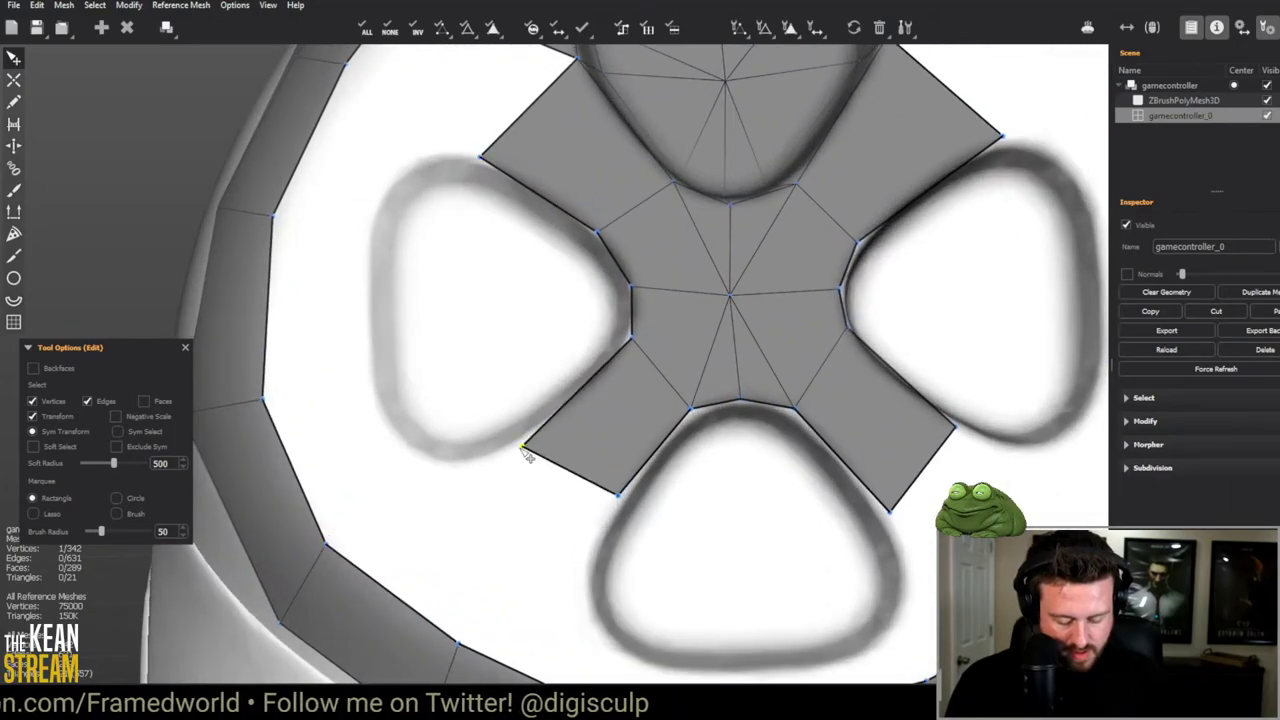
left_click(621, 497, "shift")
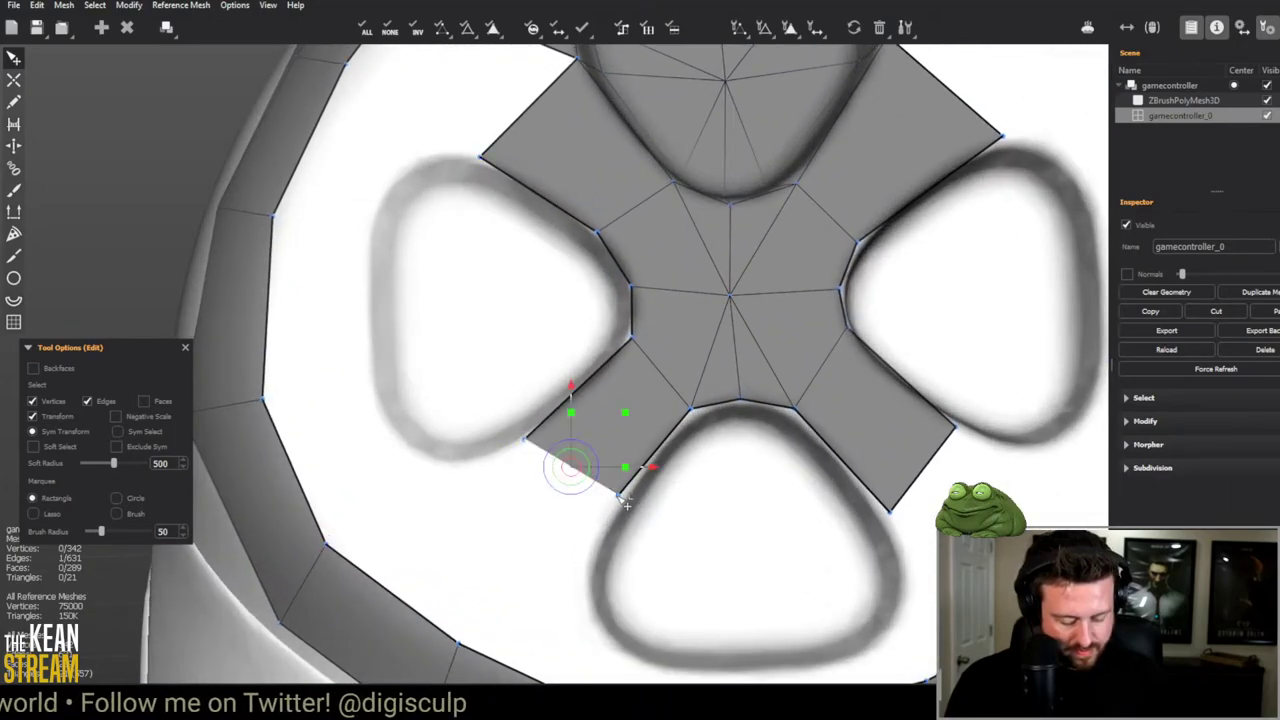
left_click(609, 523)
middle_click_drag(622, 514, 780, 486)
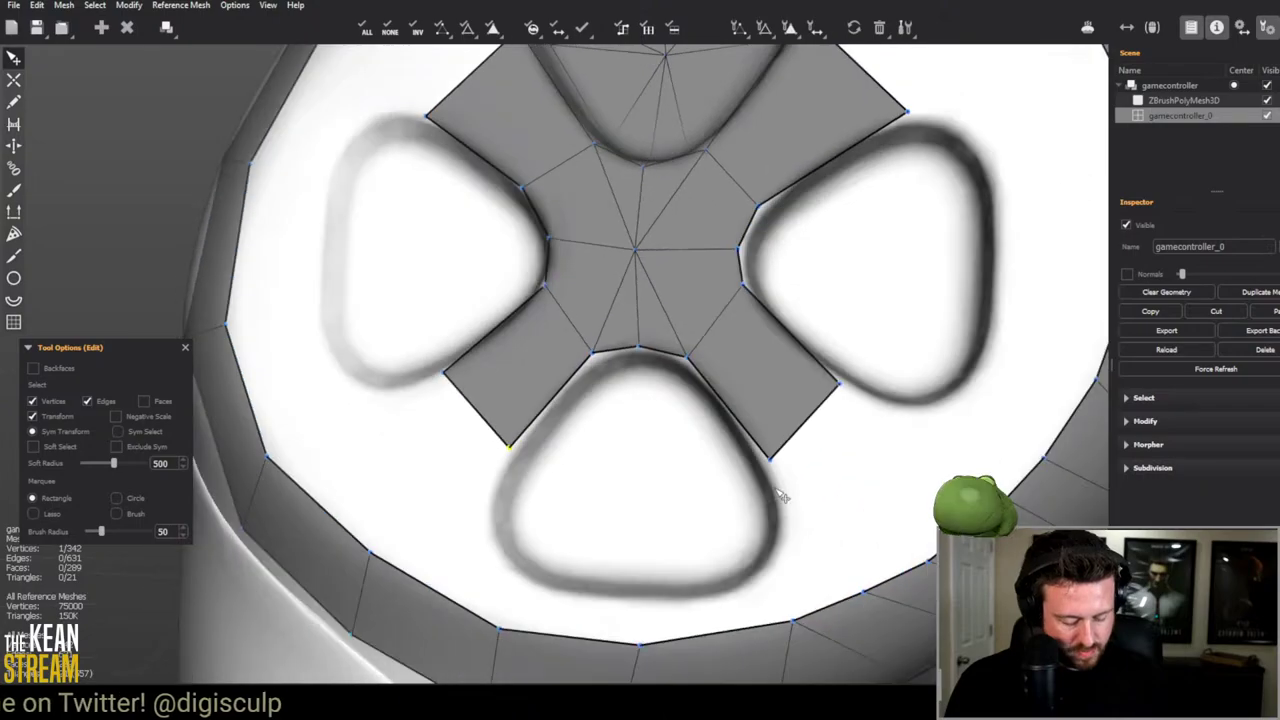
left_click(776, 471)
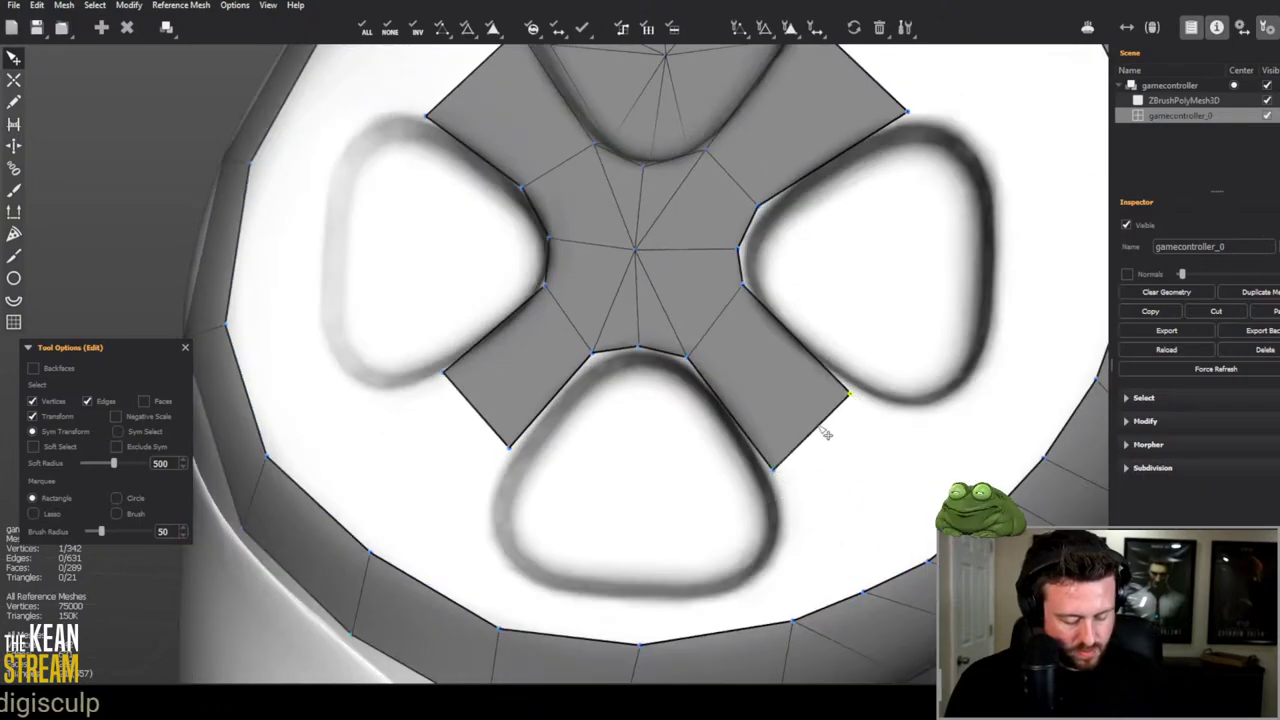
scroll(780, 420, "down", 3)
middle_click_drag(645, 432, 533, 330)
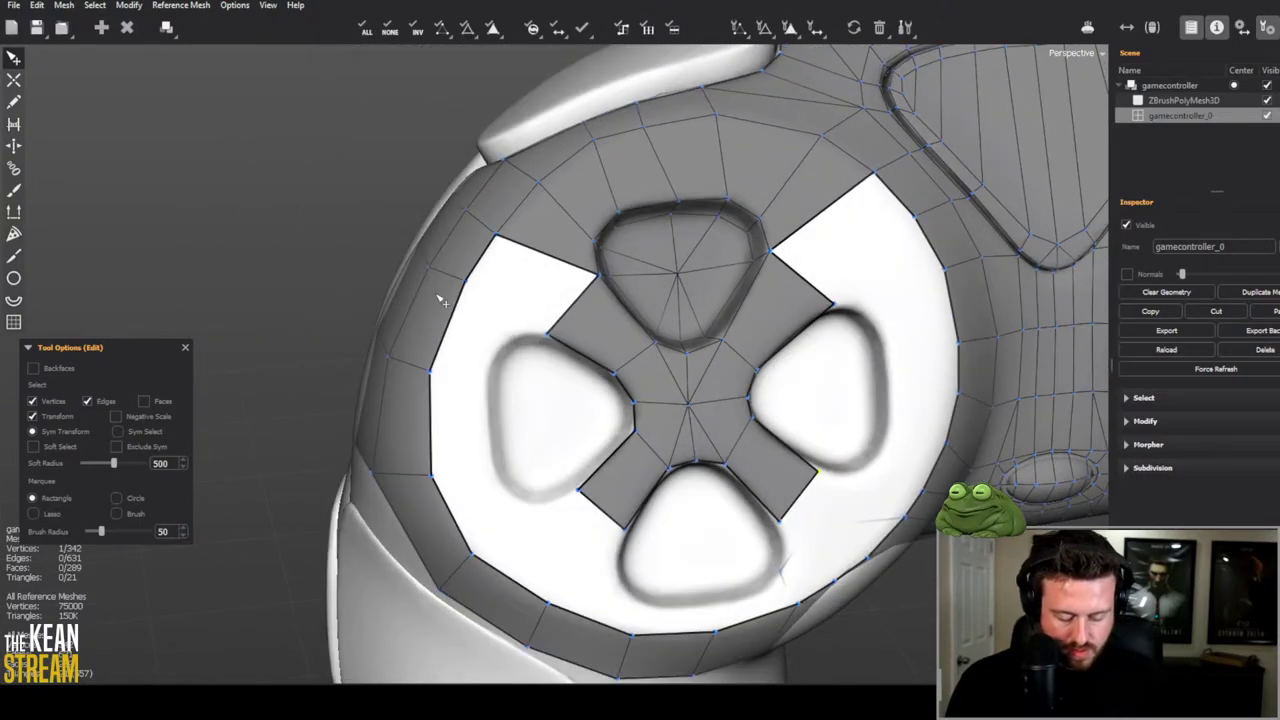
key("c")
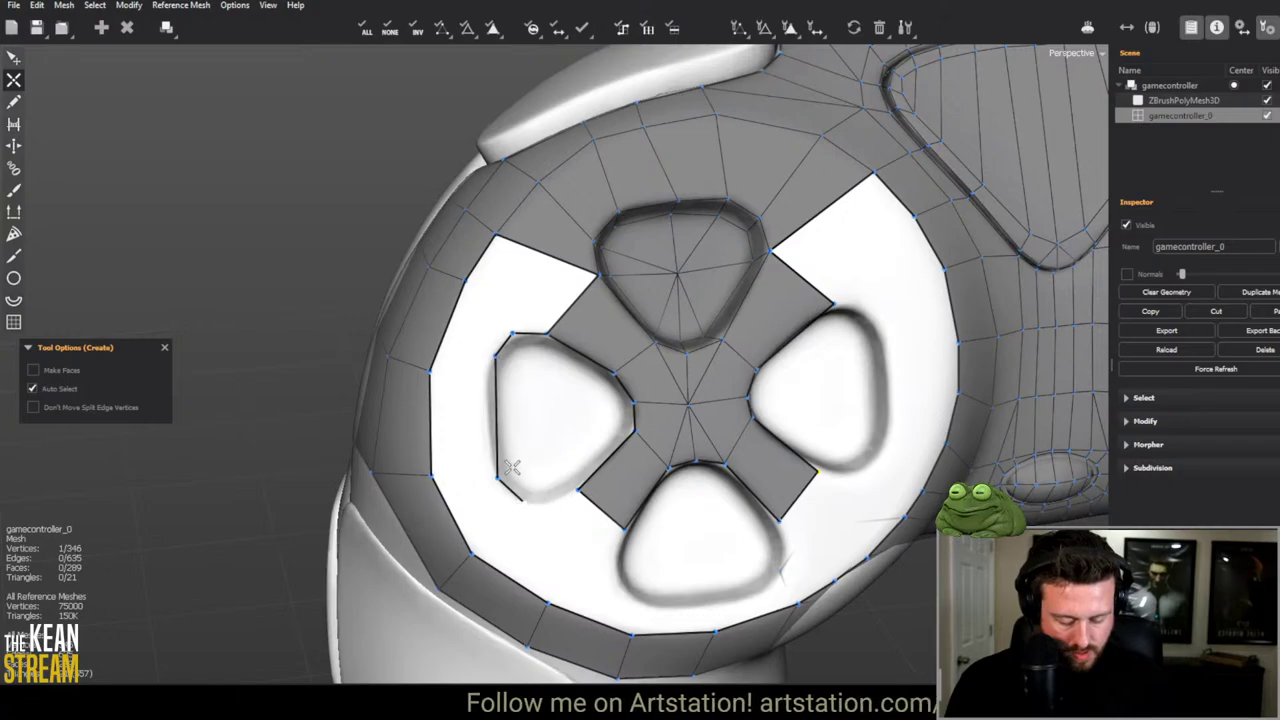
Step: Place a vertex on the left groove outline and close a quad to the outer ring
left_click(535, 507)
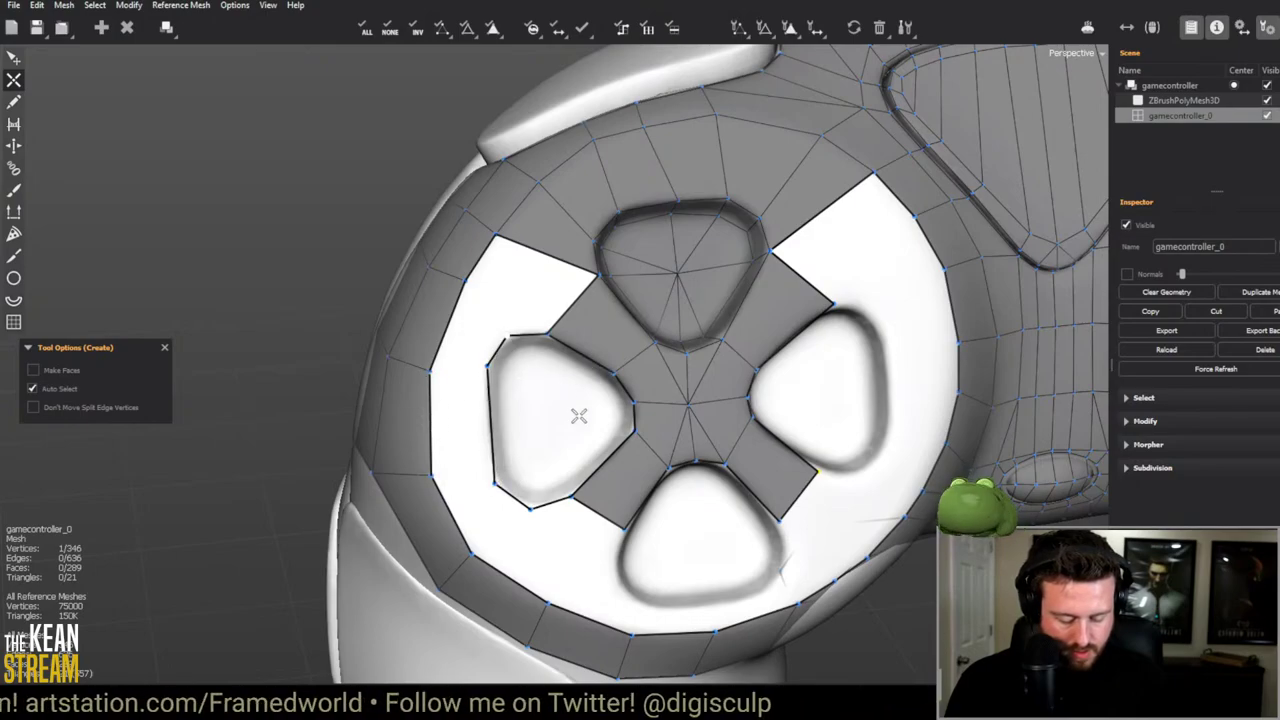
scroll(489, 425, "up", 3)
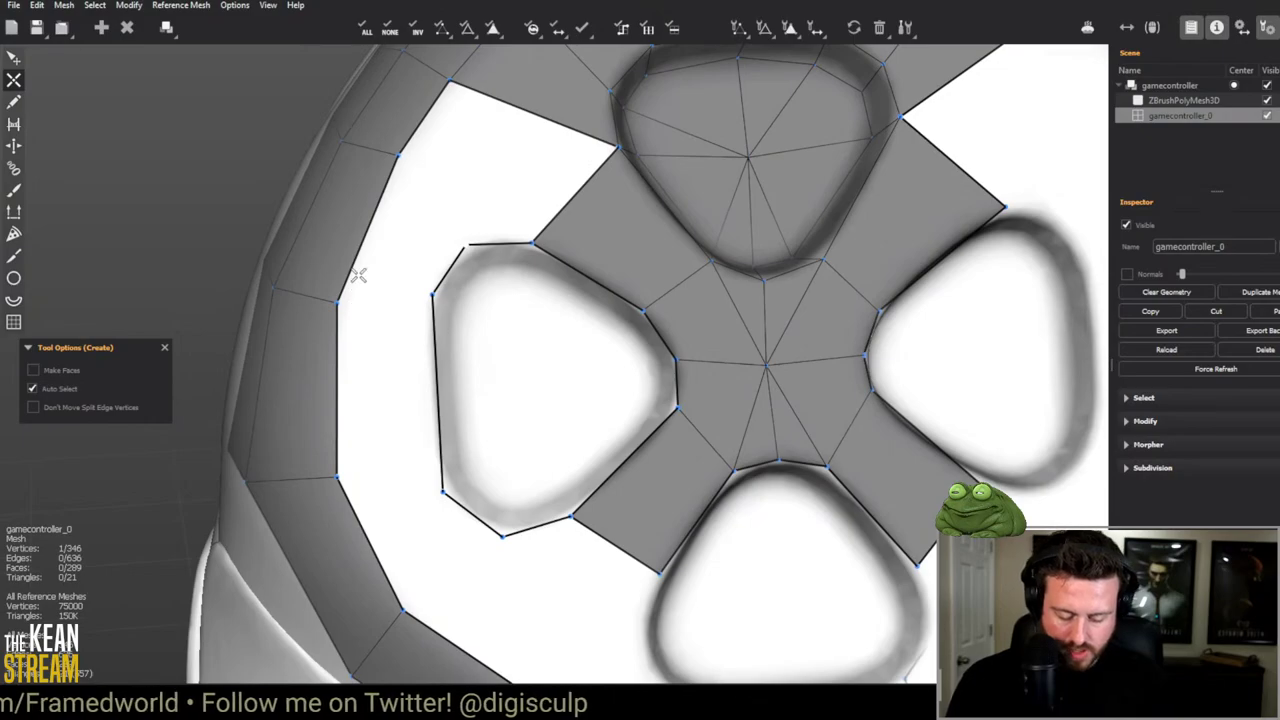
scroll(358, 275, "down", 2)
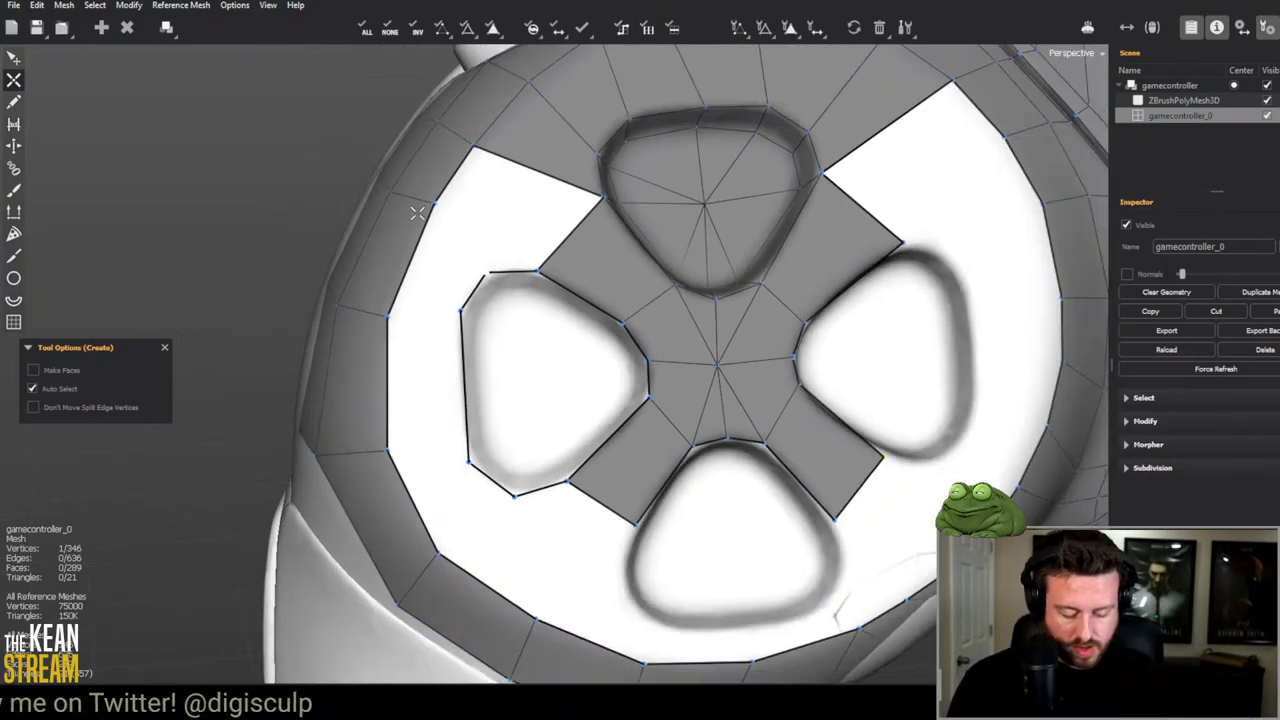
middle_click_drag(417, 213, 487, 370)
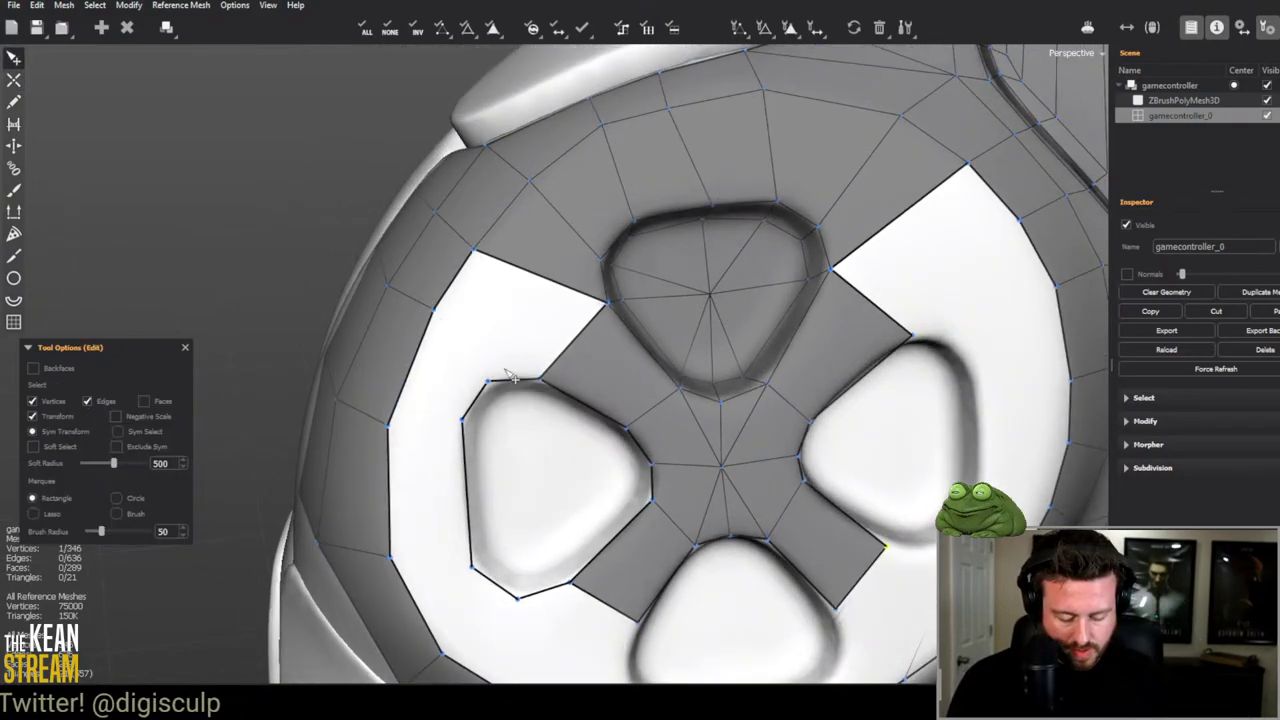
left_click(475, 247)
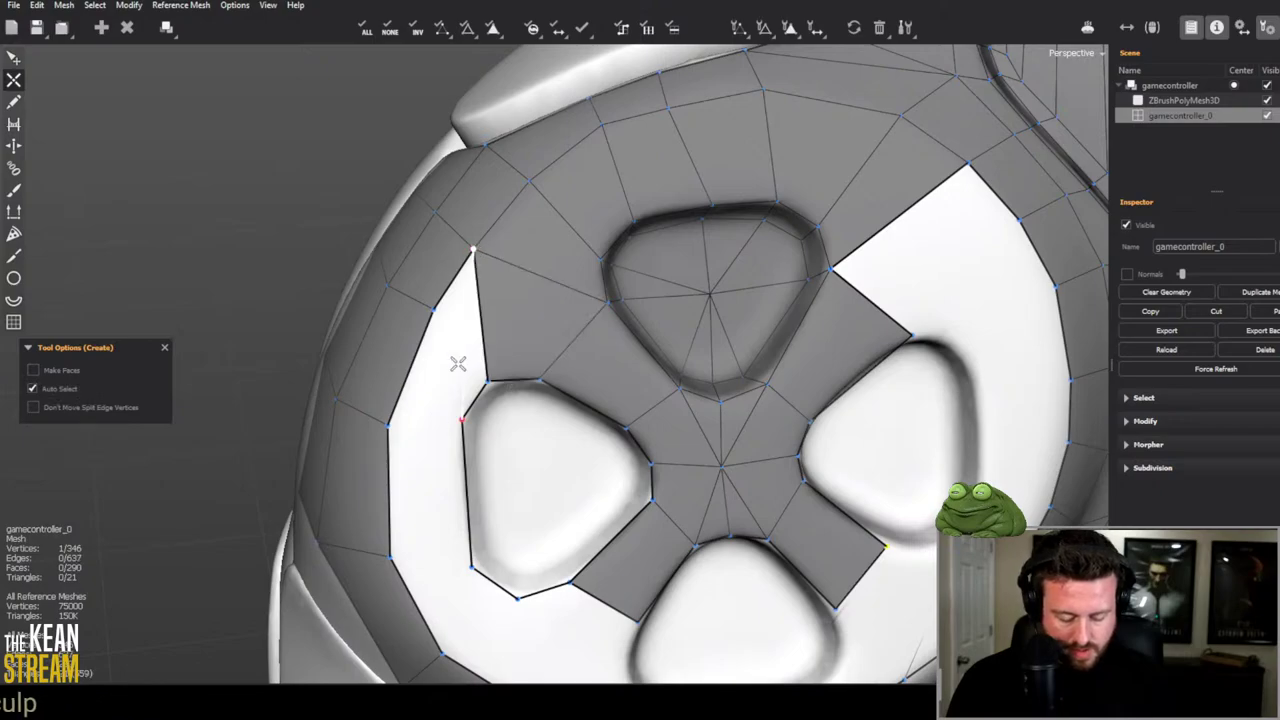
middle_click_drag(457, 363, 650, 408)
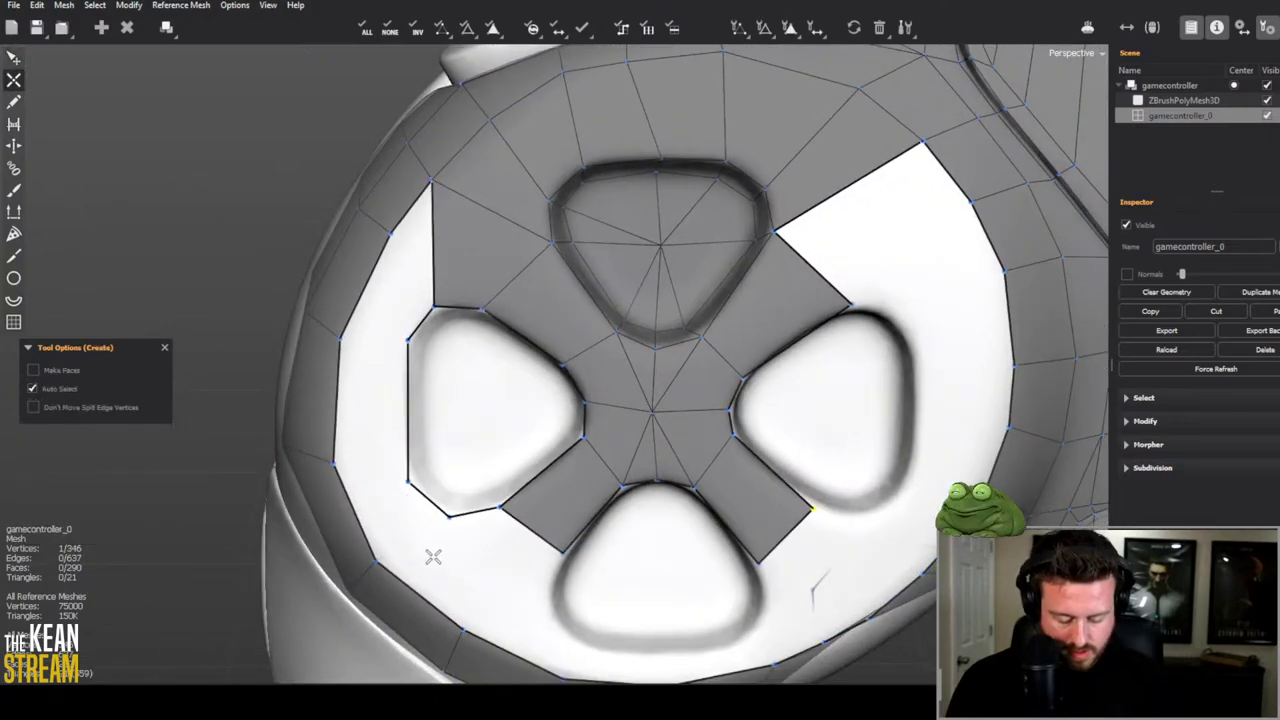
middle_click_drag(452, 580, 552, 481)
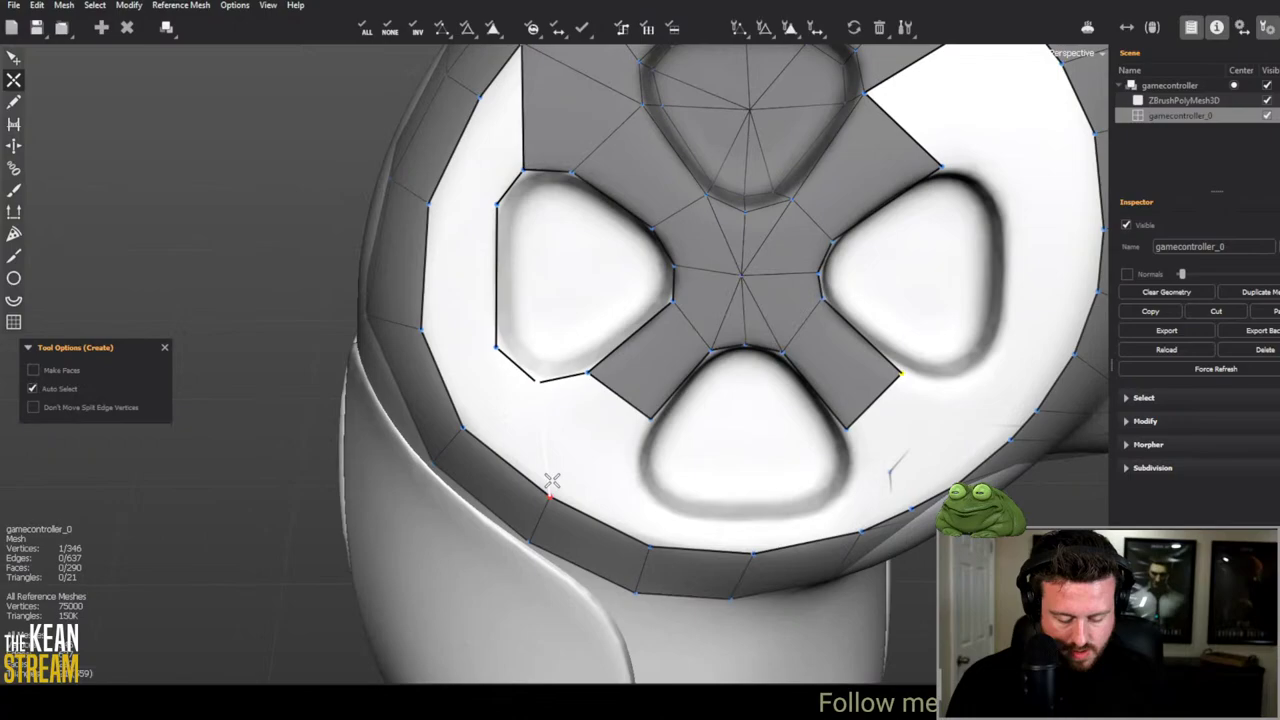
Step: Fill quads below and along the left groove's upper rim, deleting a misplaced quad
left_click(628, 424)
middle_click_drag(628, 424, 524, 472)
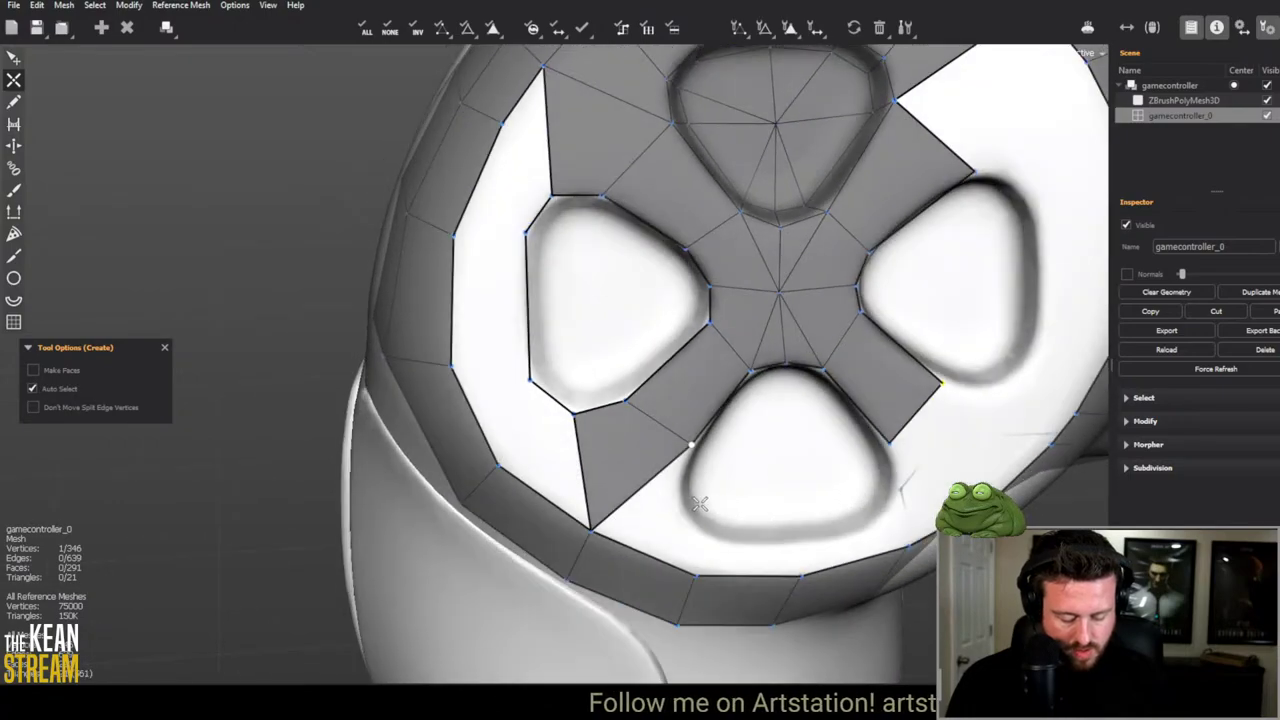
left_click(620, 470, "ctrl")
middle_click_drag(577, 420, 542, 358)
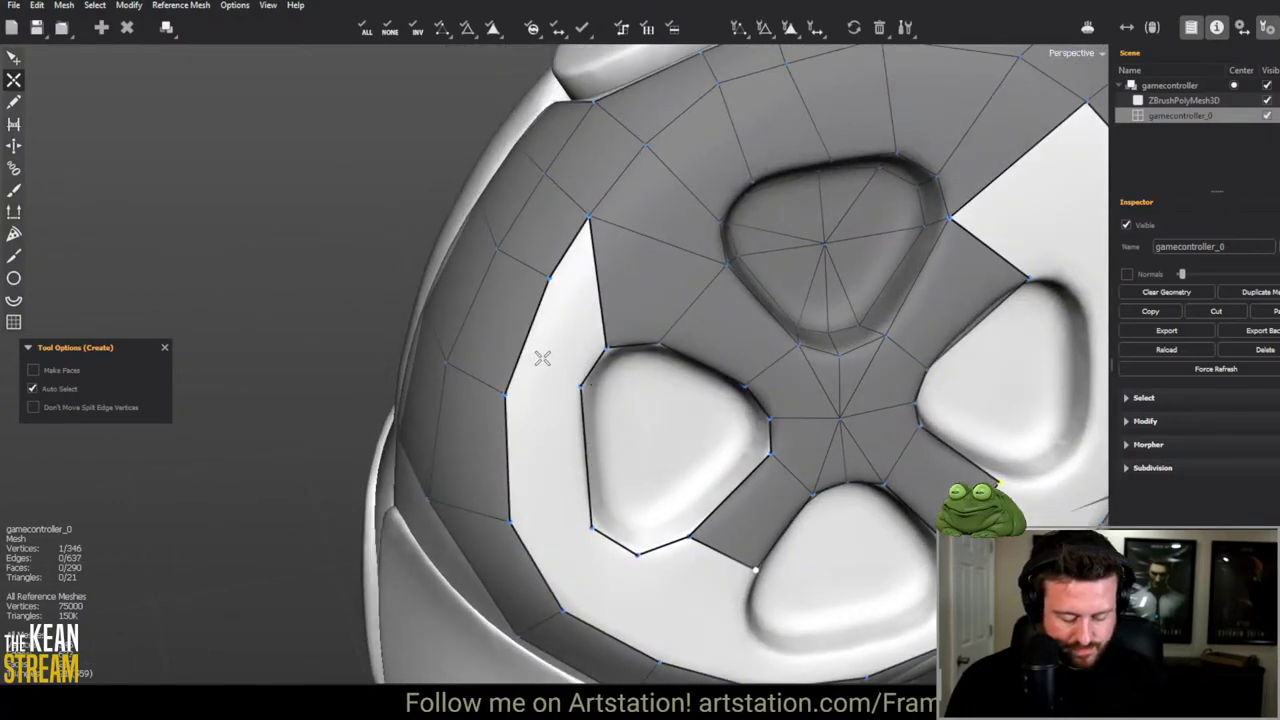
left_click(563, 371)
left_click(545, 385)
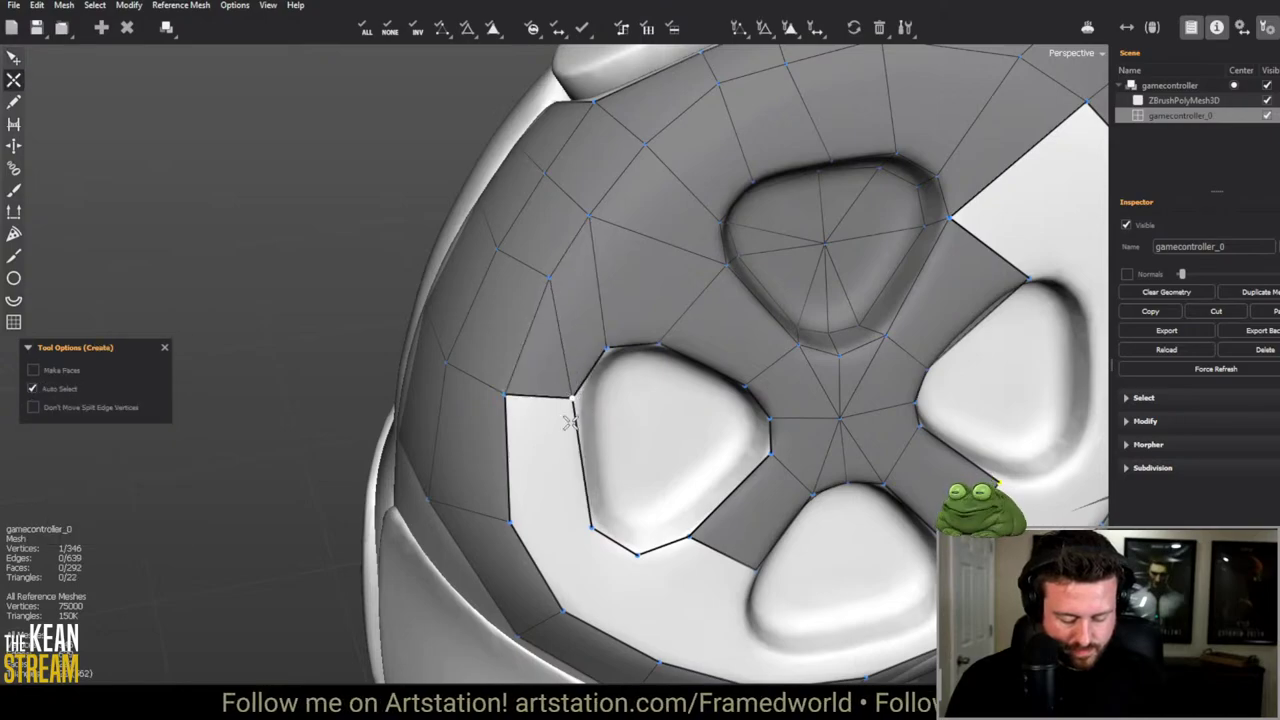
left_click(585, 514)
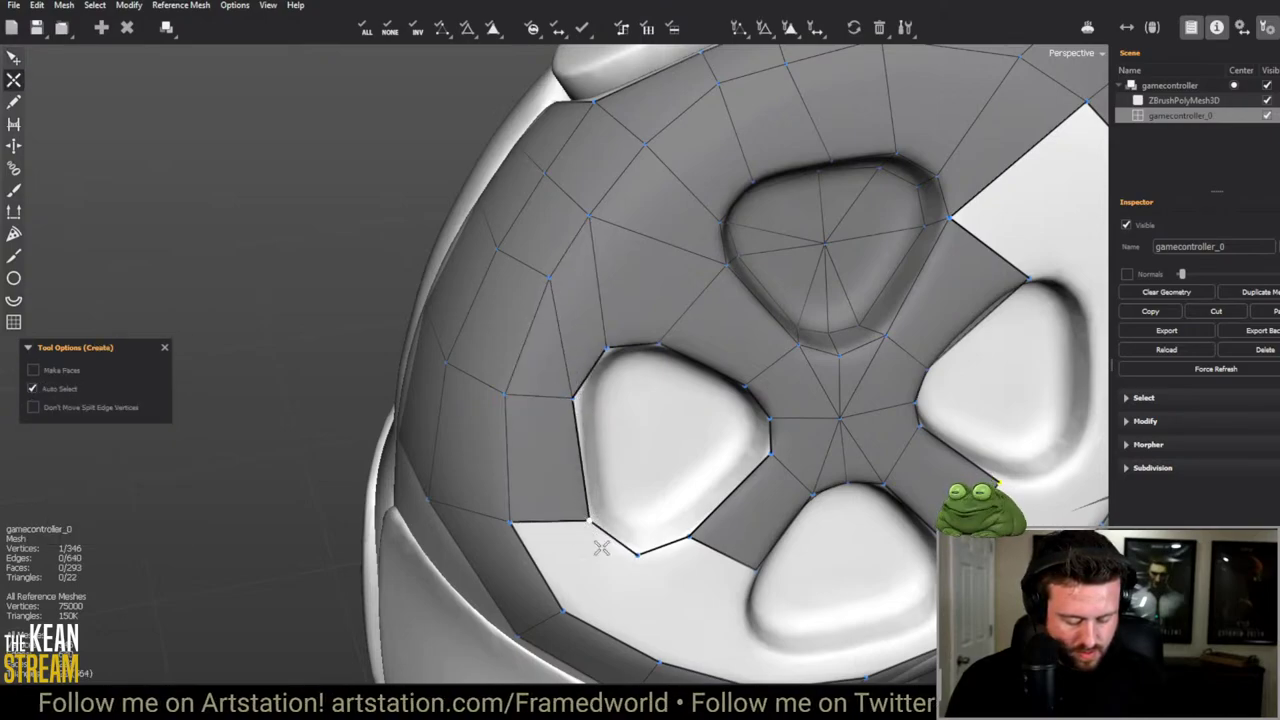
left_click(604, 579)
middle_click_drag(626, 600, 510, 241)
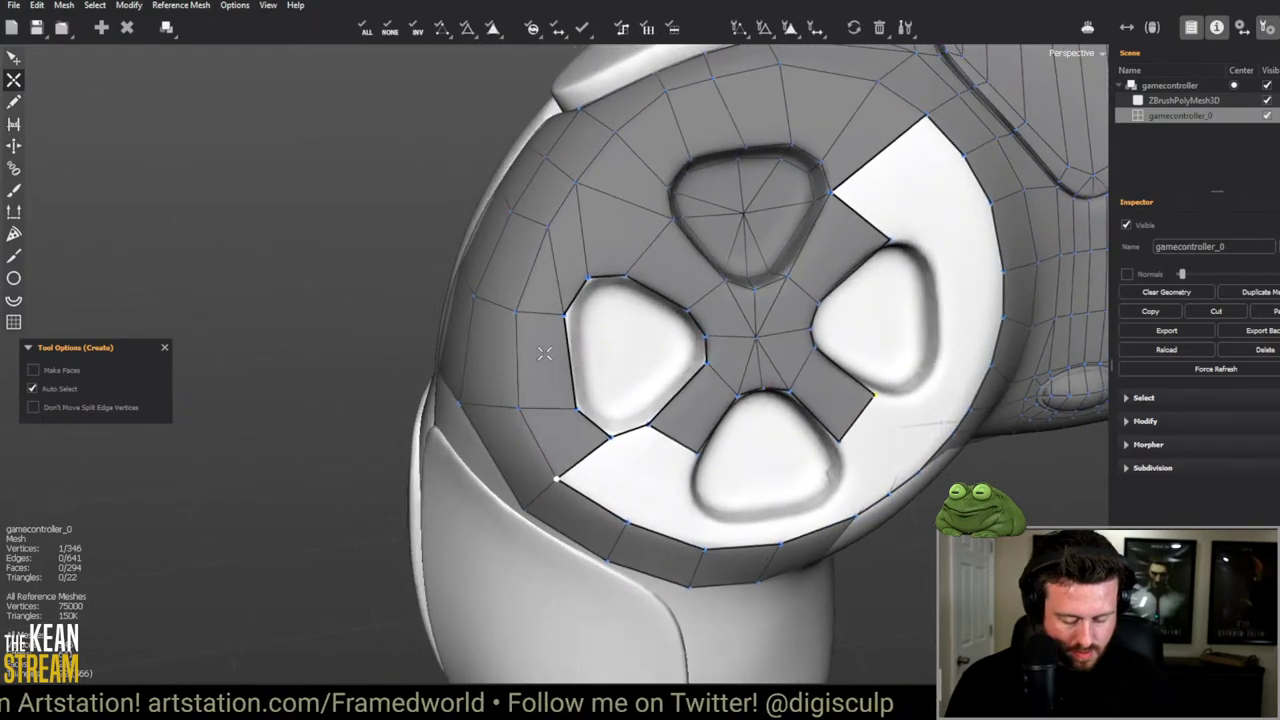
Step: Select the edge beside the left groove while reframing the controller
key("e")
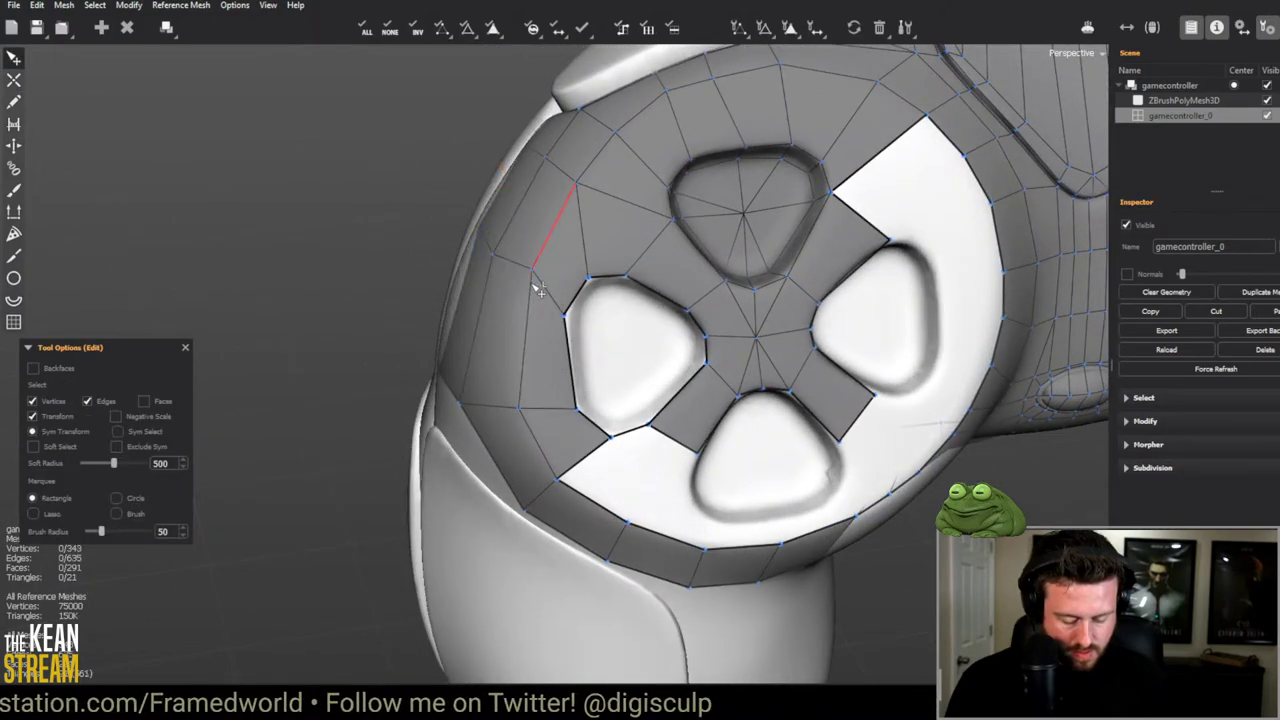
middle_click_drag(534, 286, 423, 249)
scroll(471, 320, "up", 3)
middle_click_drag(471, 320, 540, 322)
left_click(535, 320)
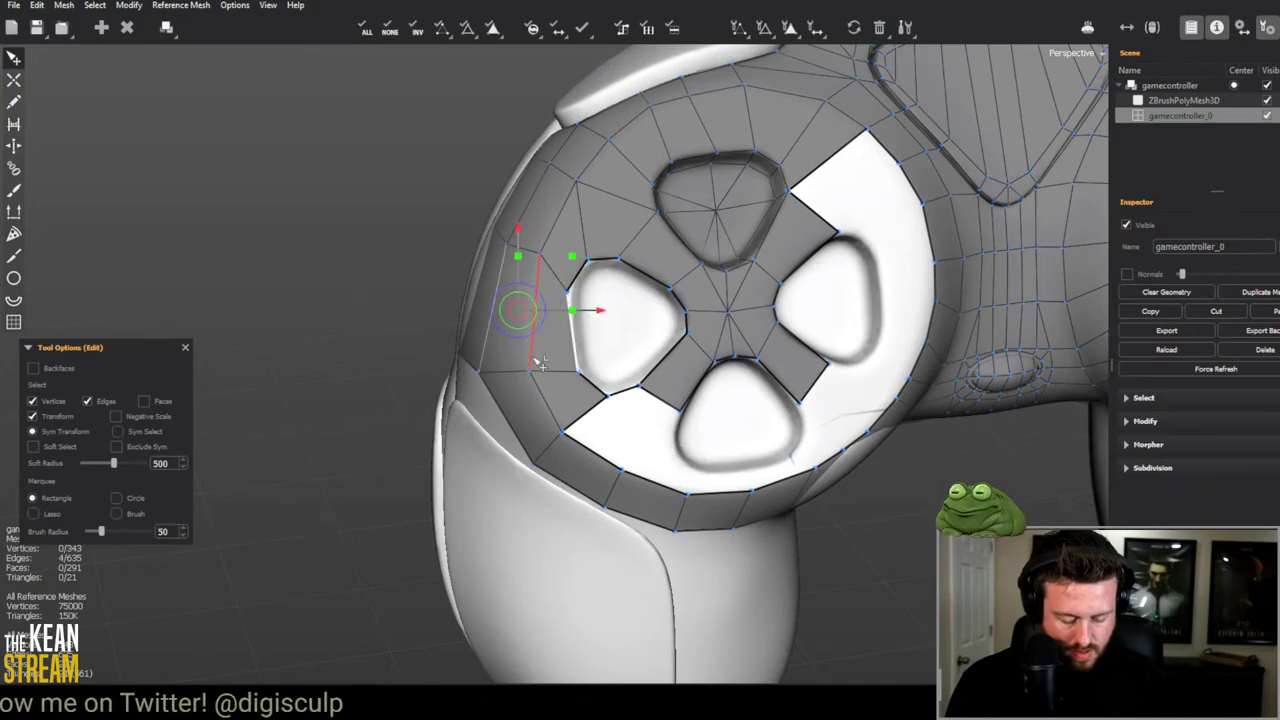
middle_click_drag(343, 375, 546, 333)
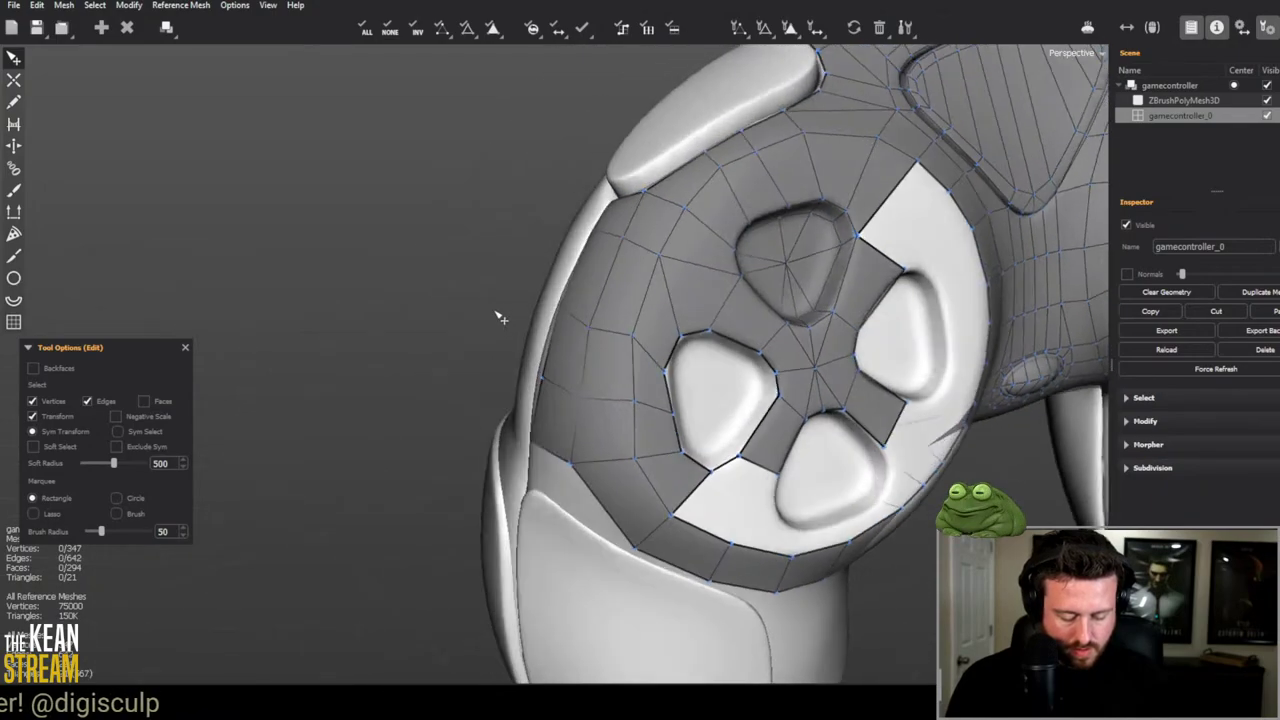
Step: Orbit and zoom to view the left D-pad from the front
key("c")
middle_click_drag(578, 396, 506, 403)
scroll(449, 340, "down", 3)
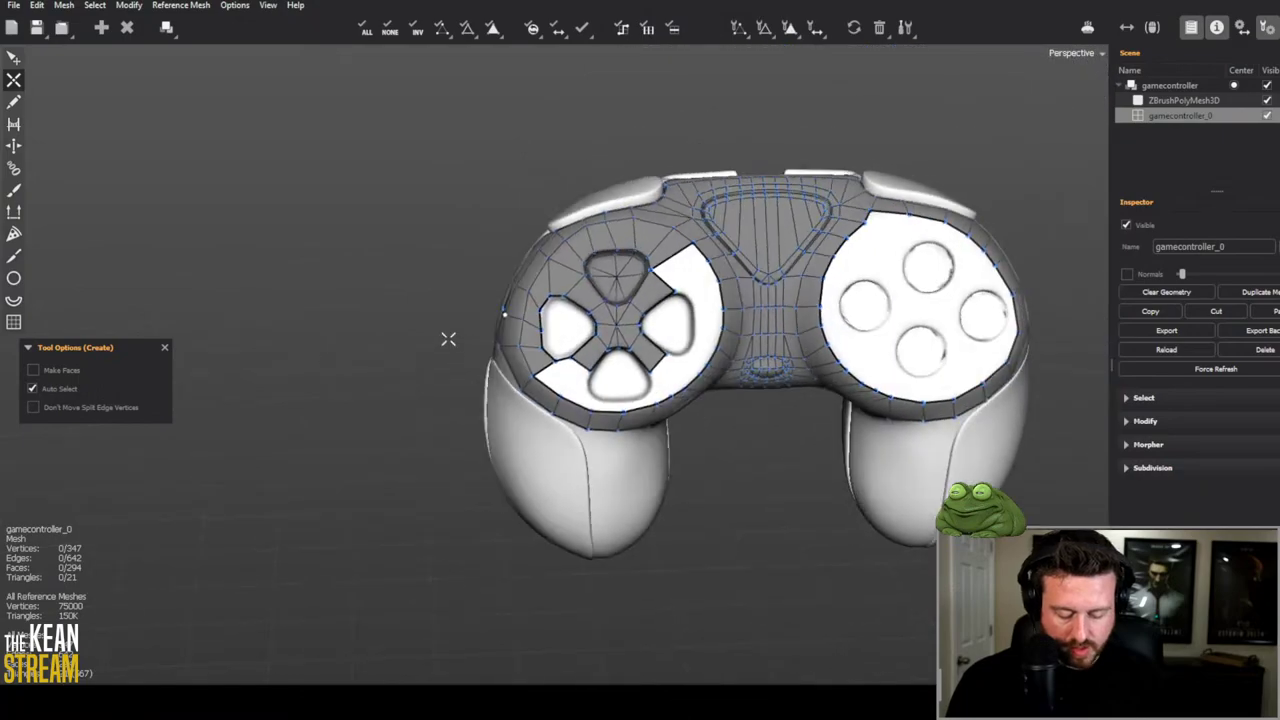
scroll(548, 274, "up", 3)
key("e")
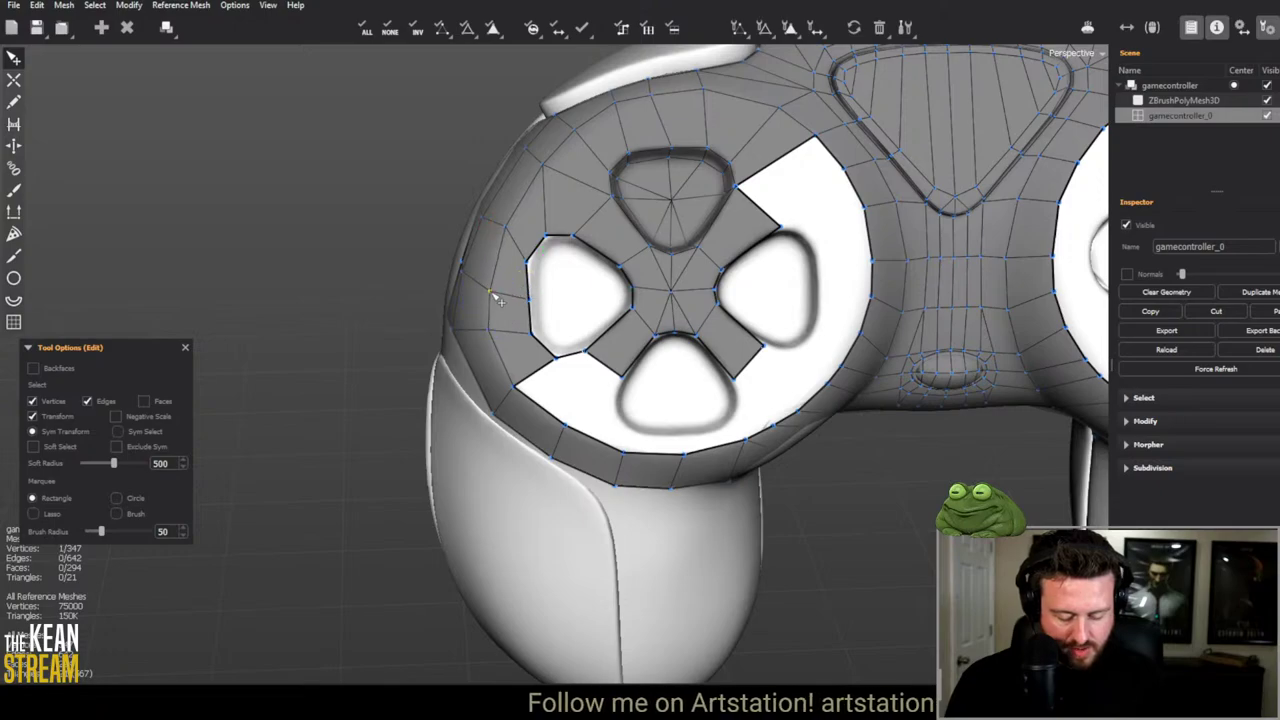
scroll(495, 298, "down", 3)
scroll(860, 265, "up", 1)
scroll(507, 249, "up", 3)
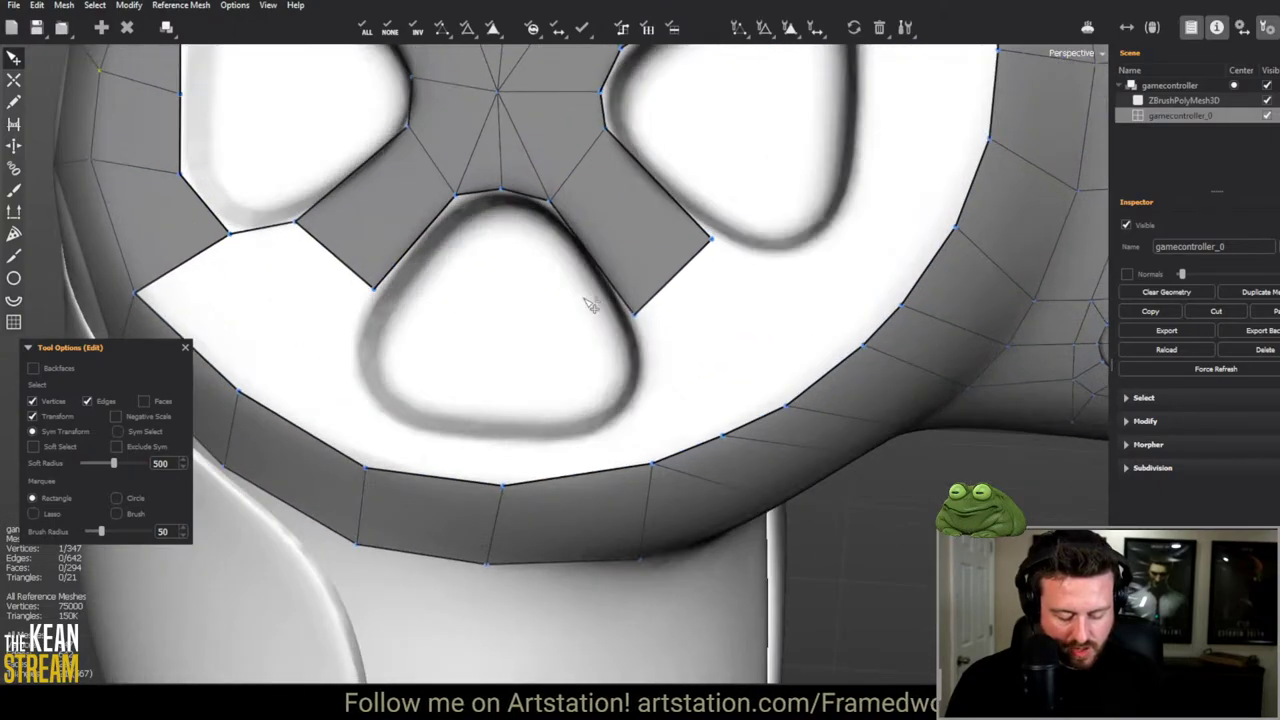
scroll(366, 194, "down", 2)
scroll(443, 351, "up", 4)
Step: Place a vertex to add a quad joining the left arm to the bottom button's groove
key("c")
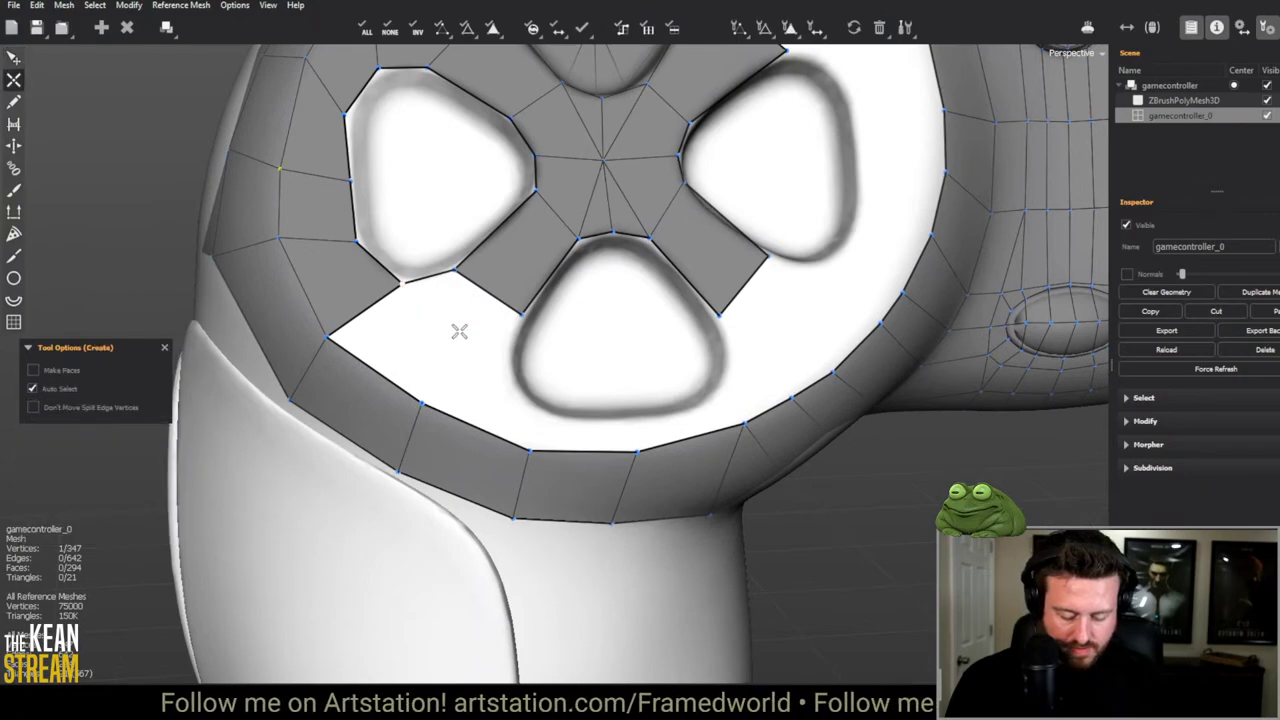
left_click(505, 362)
scroll(505, 362, "down", 2)
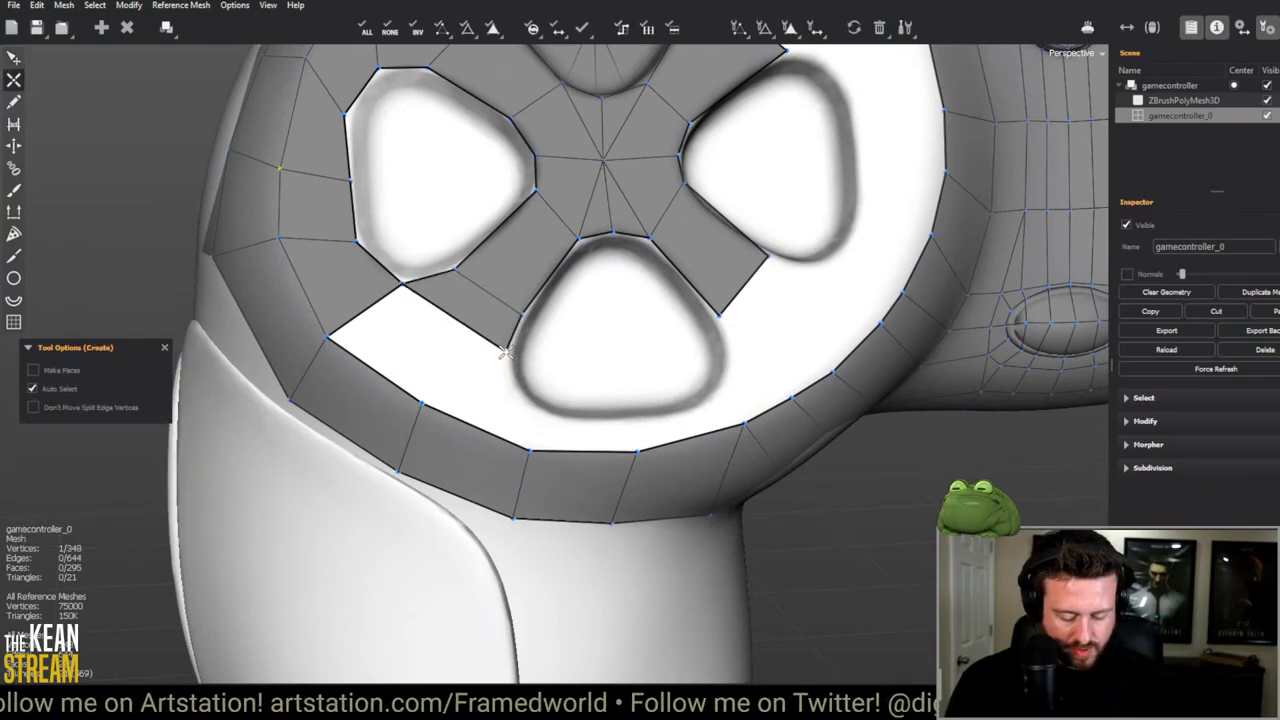
scroll(279, 271, "down", 2)
scroll(279, 271, "down", 3)
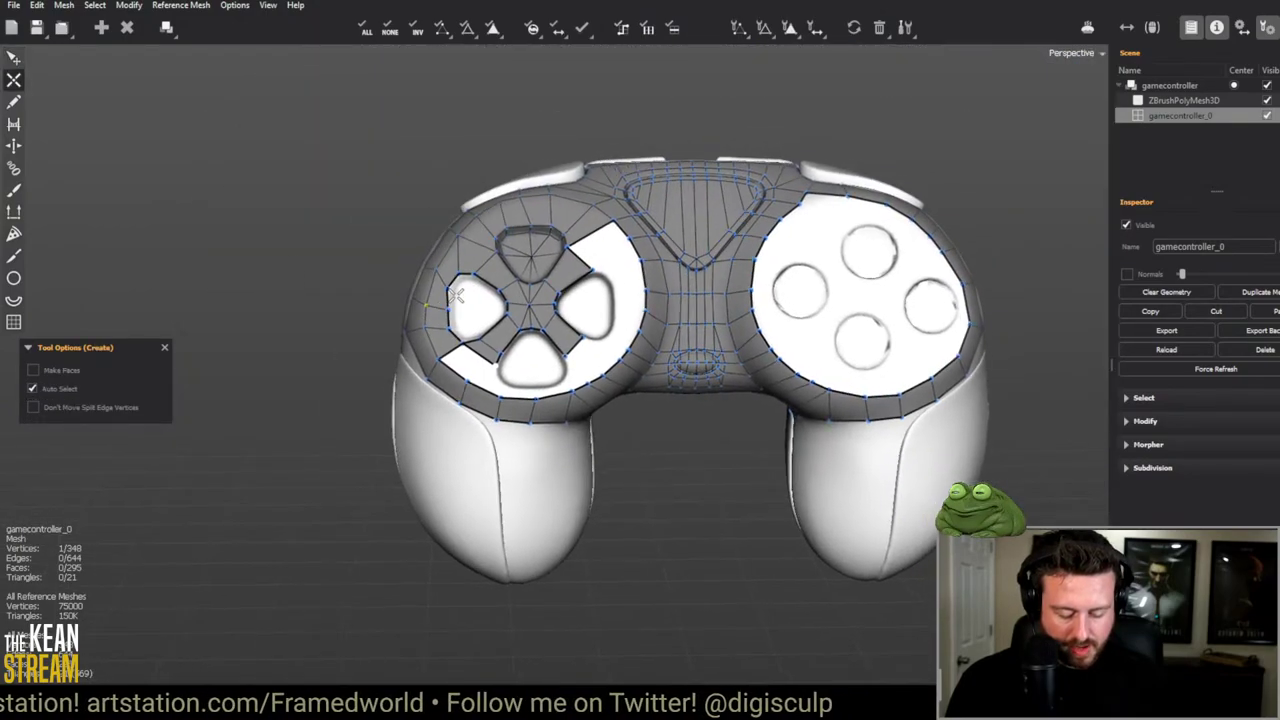
scroll(449, 294, "up", 2)
scroll(449, 298, "up", 5)
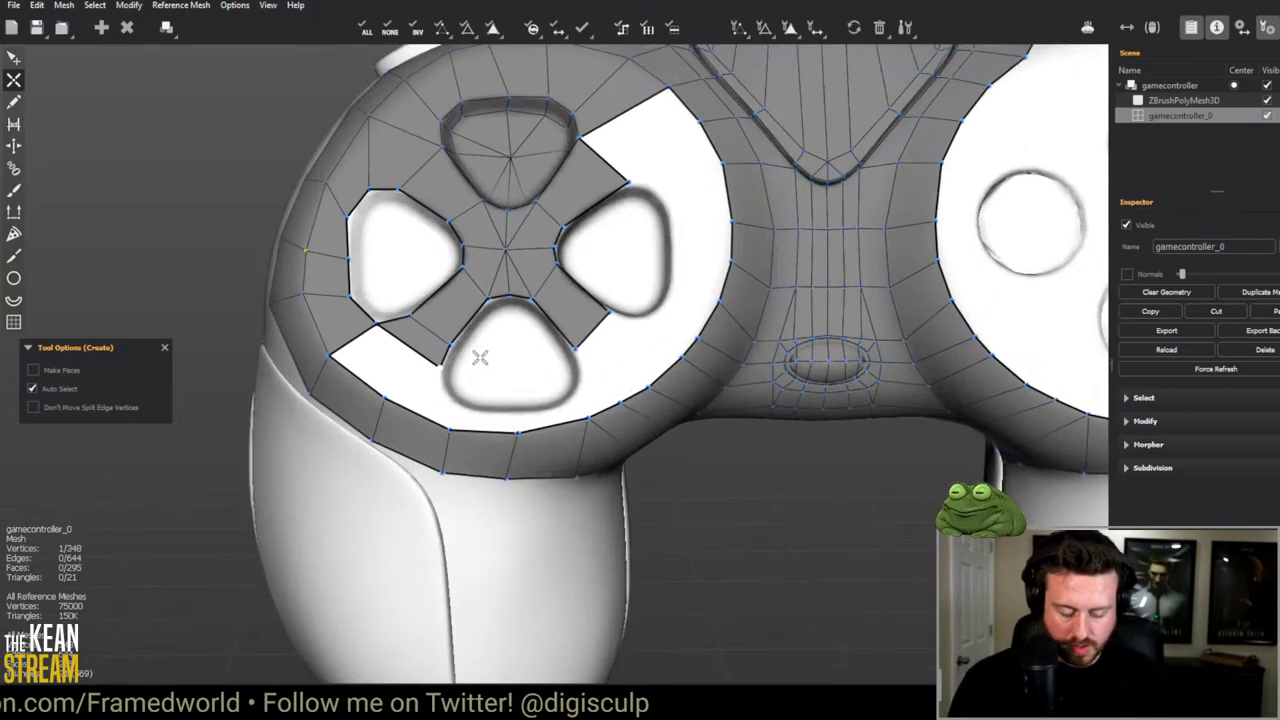
Step: Trace vertices along the left hole's rim and bridge them into a strip of groove faces
scroll(407, 424, "up", 2)
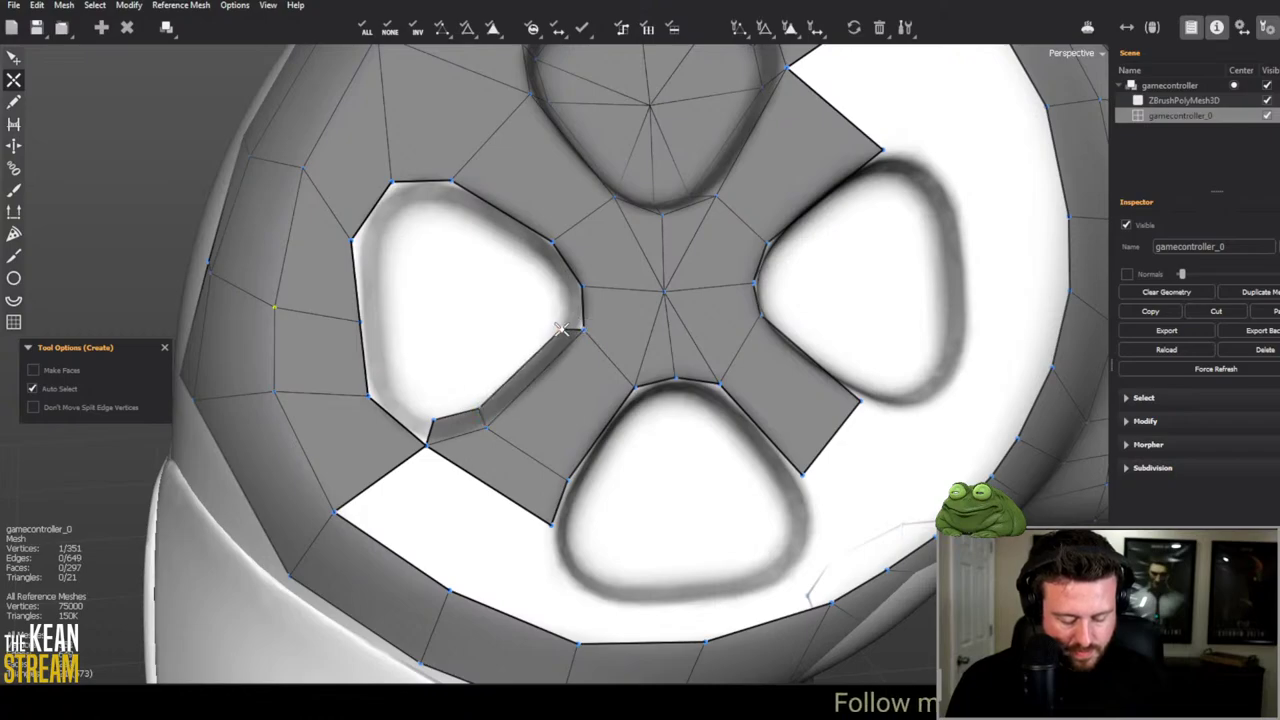
left_click(539, 255)
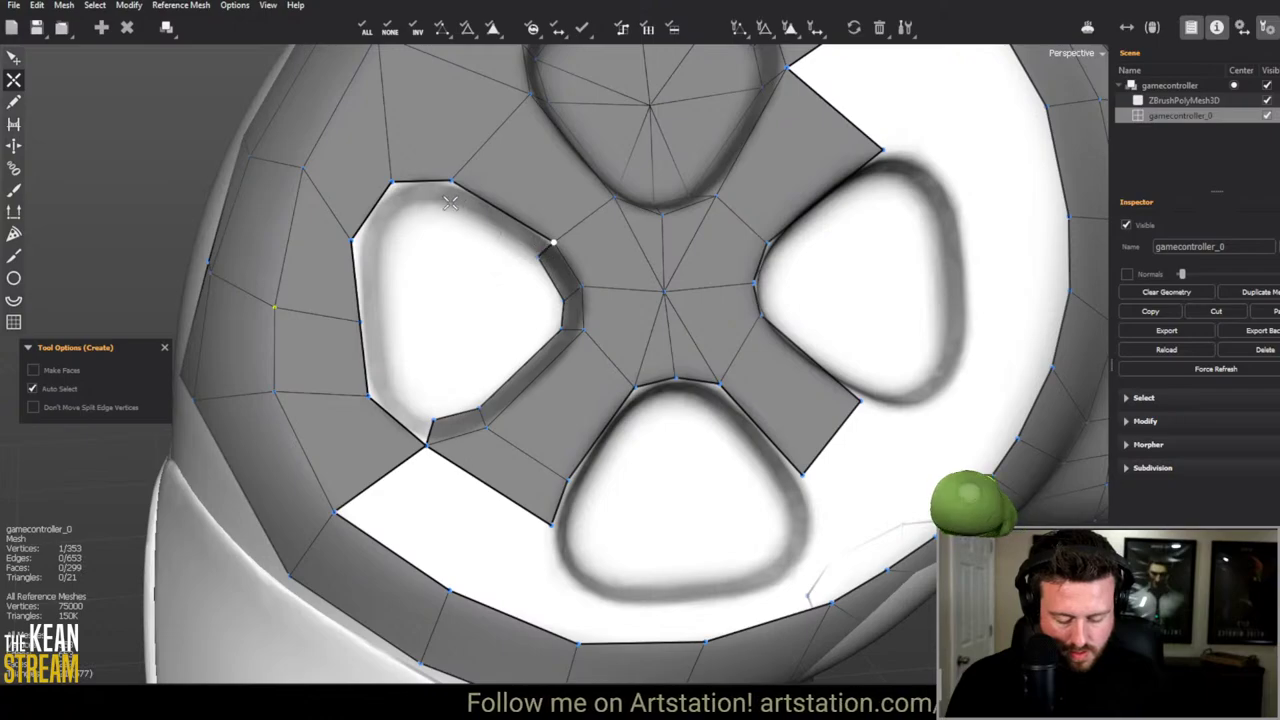
key("ctrl+z")
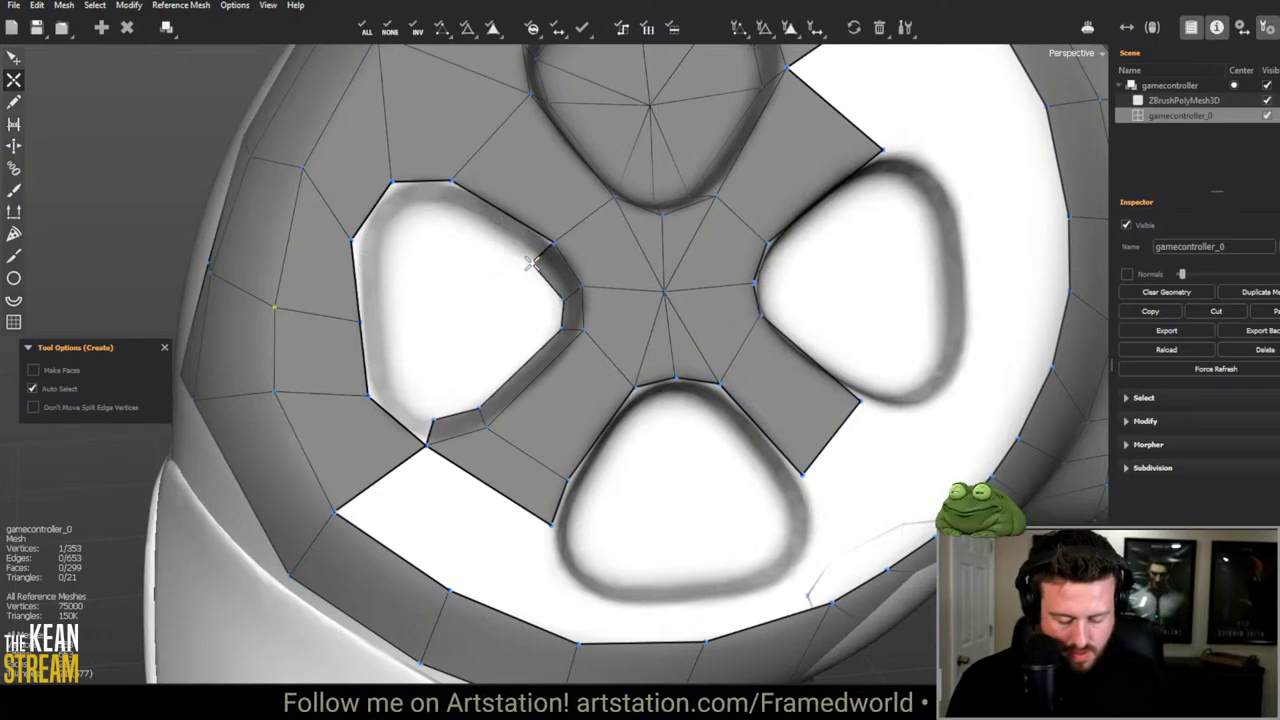
left_click(445, 211)
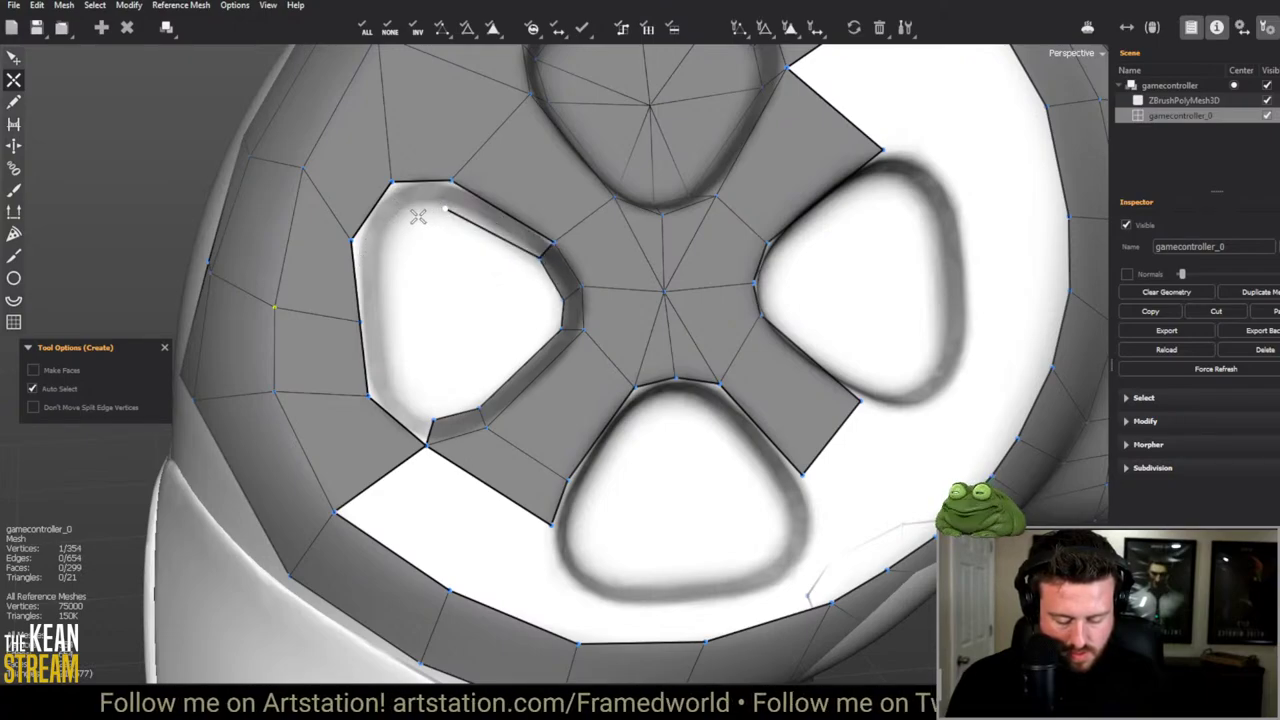
left_click(405, 212)
left_click(379, 248)
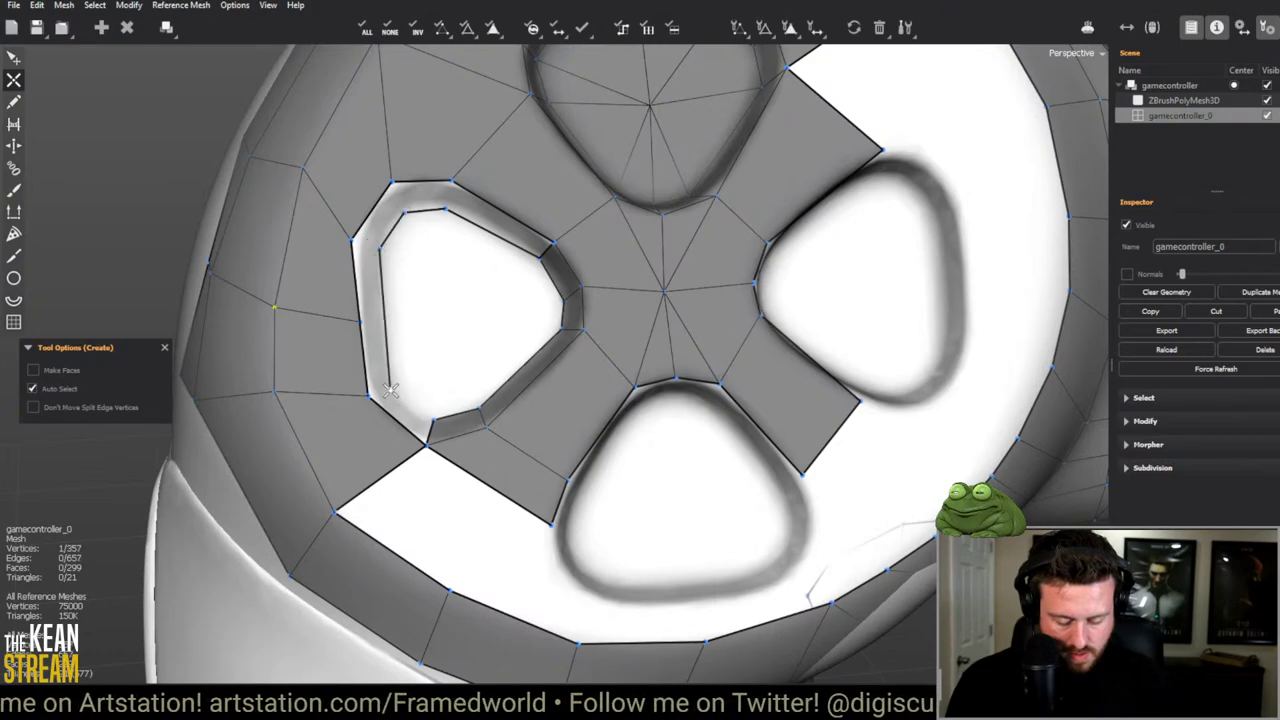
left_click(390, 391)
key("b")
left_click_drag(399, 401, 410, 207)
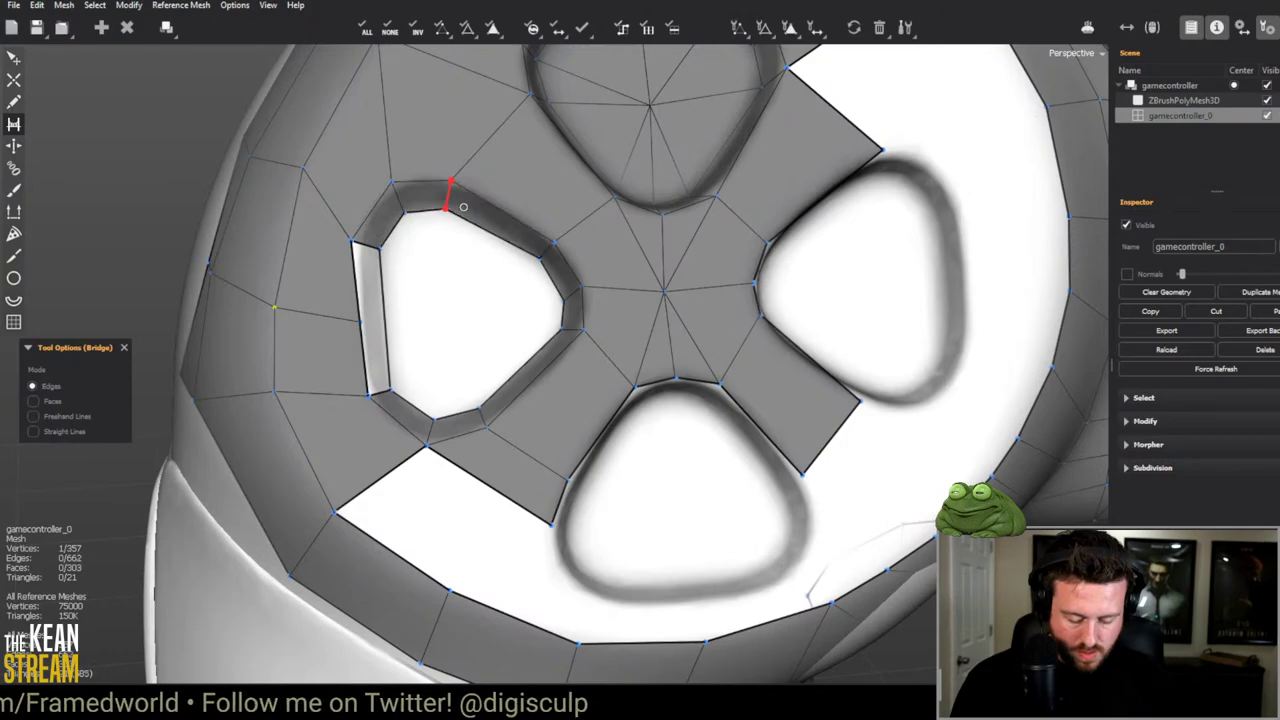
Step: Split the groove strip with a new vertex and fill the left button's interior with triangles
key("r")
key("c")
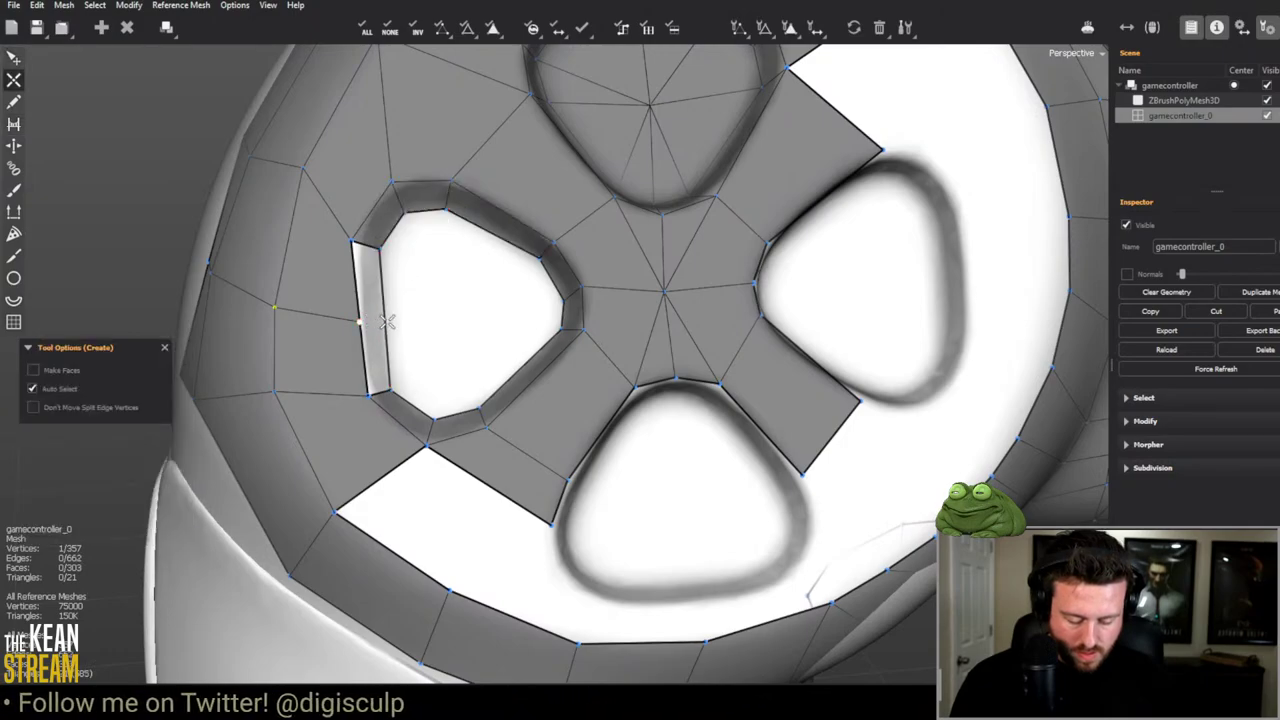
left_click(388, 322)
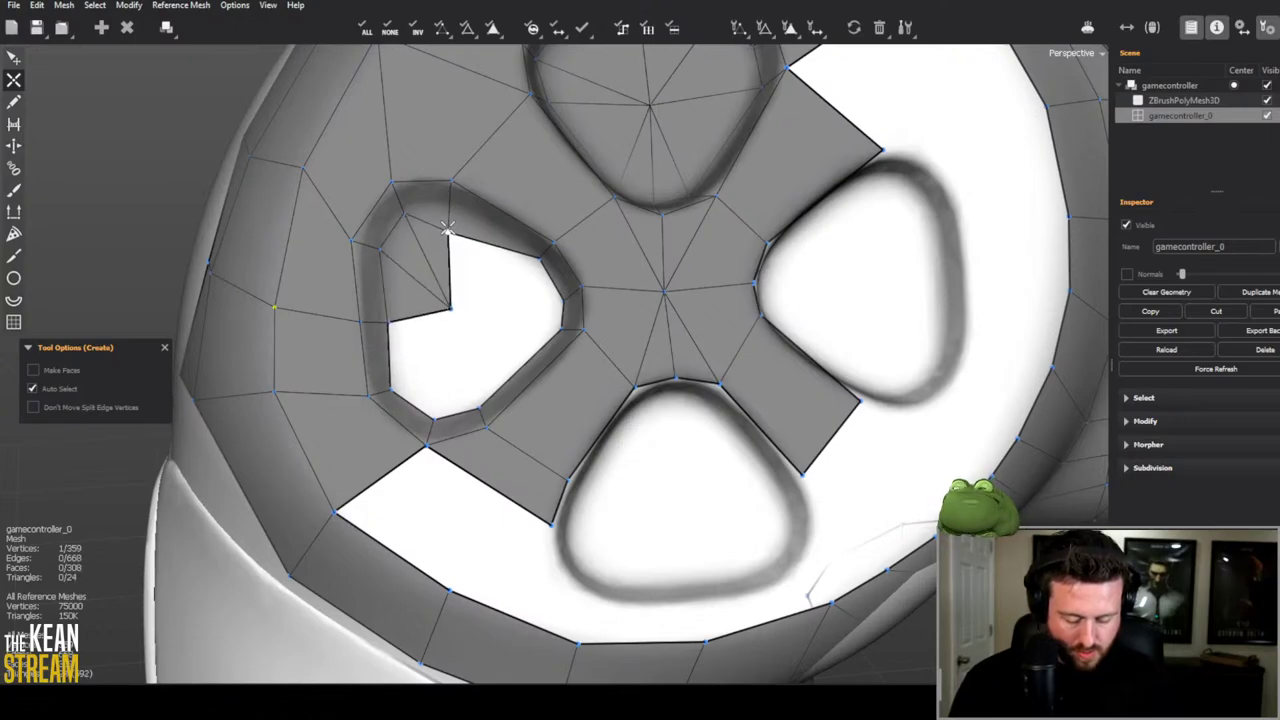
left_click(535, 260)
left_click(527, 316)
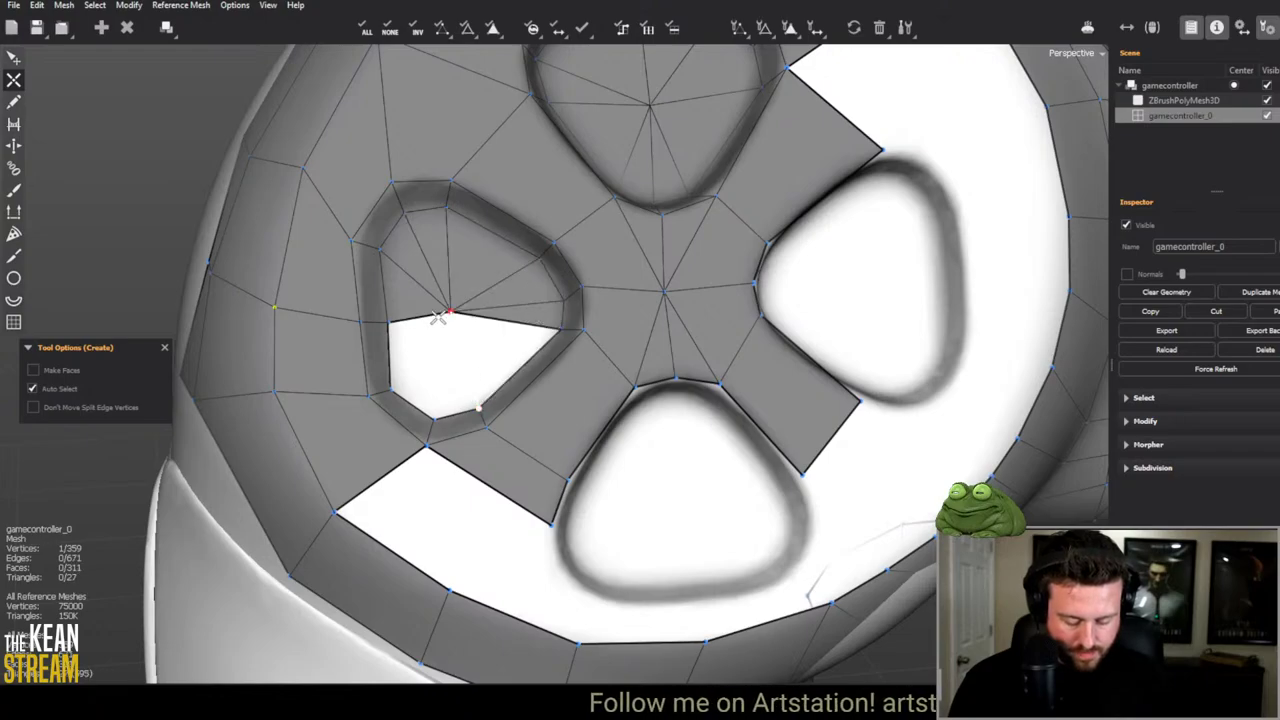
left_click(495, 345)
left_click(425, 385)
scroll(435, 420, "down", 5)
Step: Close the gap beside the D-pad's right arm with a new quad
key("e")
middle_click_drag(277, 400, 340, 430)
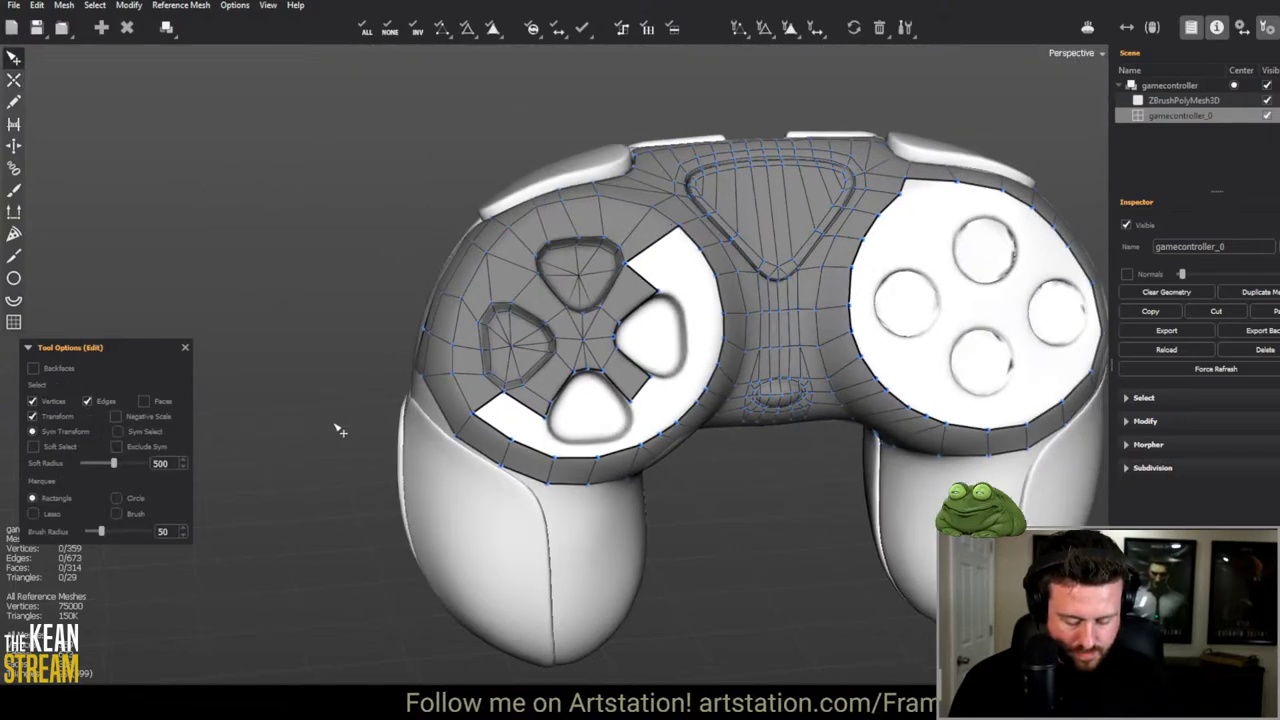
scroll(437, 380, "up", 4)
scroll(363, 286, "down", 4)
scroll(510, 308, "up", 2)
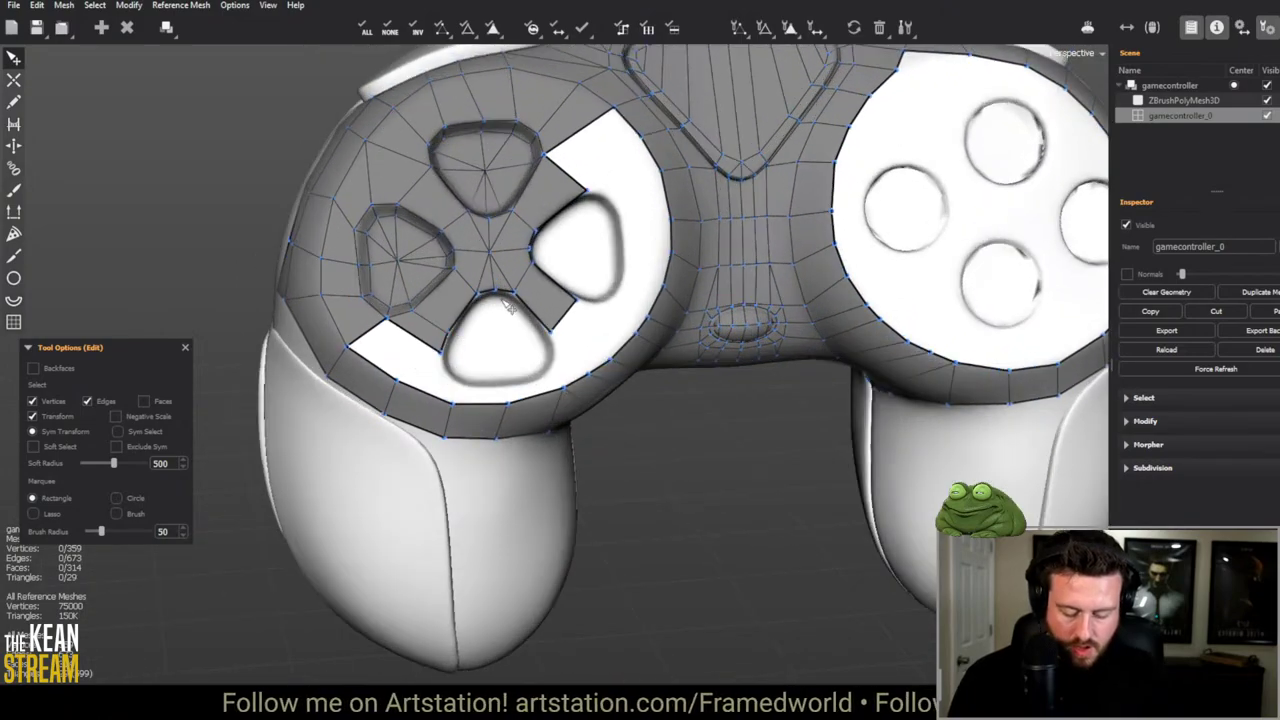
scroll(508, 308, "up", 3)
key("c")
left_click(610, 262)
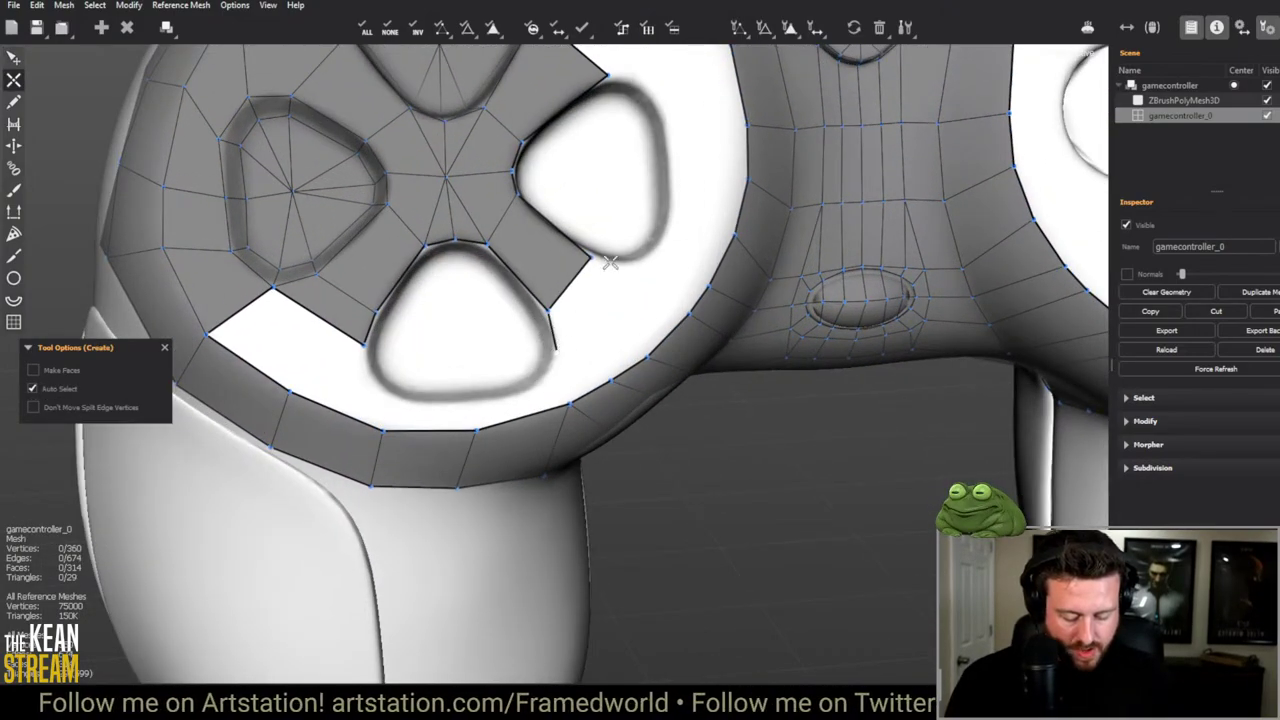
left_click(636, 264)
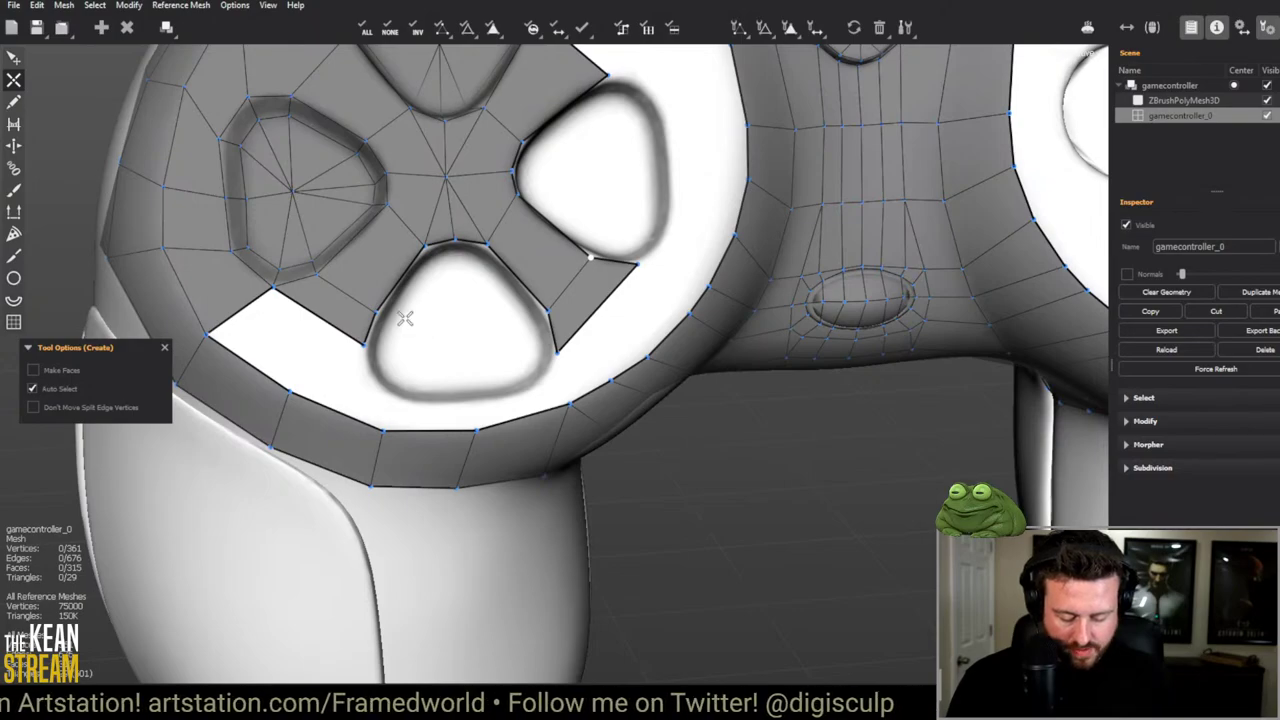
scroll(412, 310, "down", 2)
scroll(450, 290, "up", 2)
key("e")
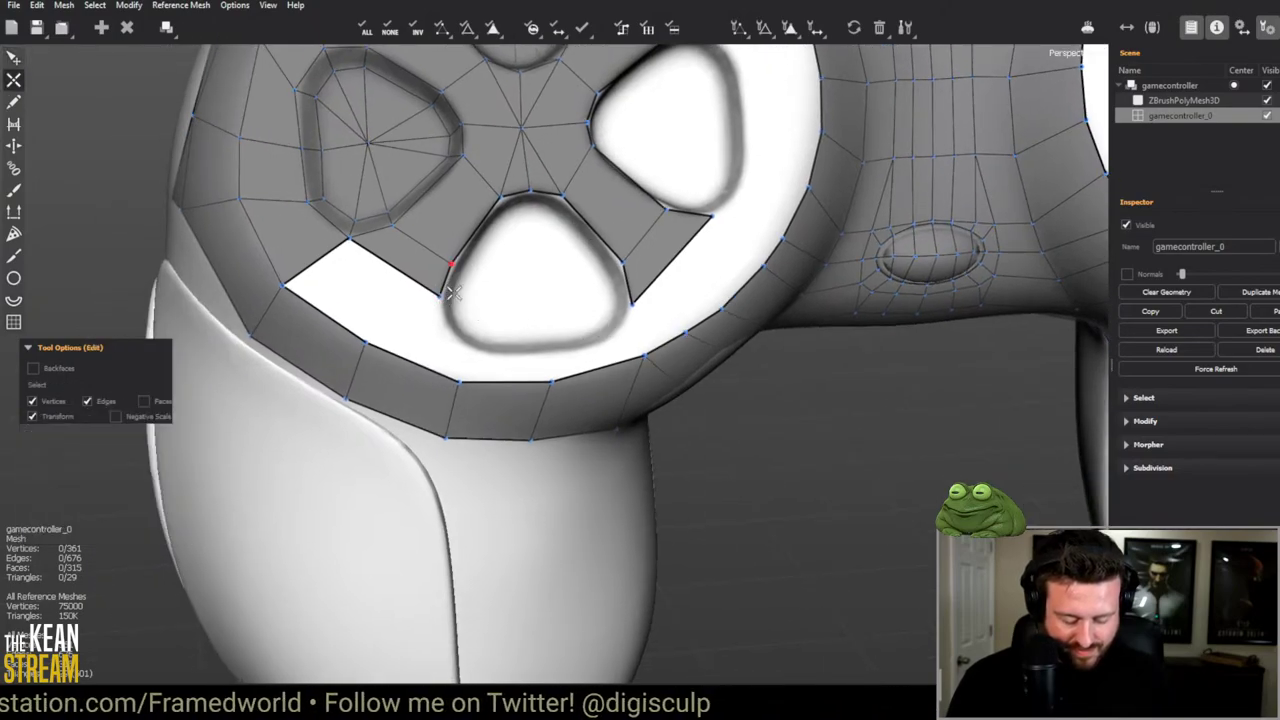
scroll(452, 292, "down", 2)
key("c")
scroll(455, 262, "up", 2)
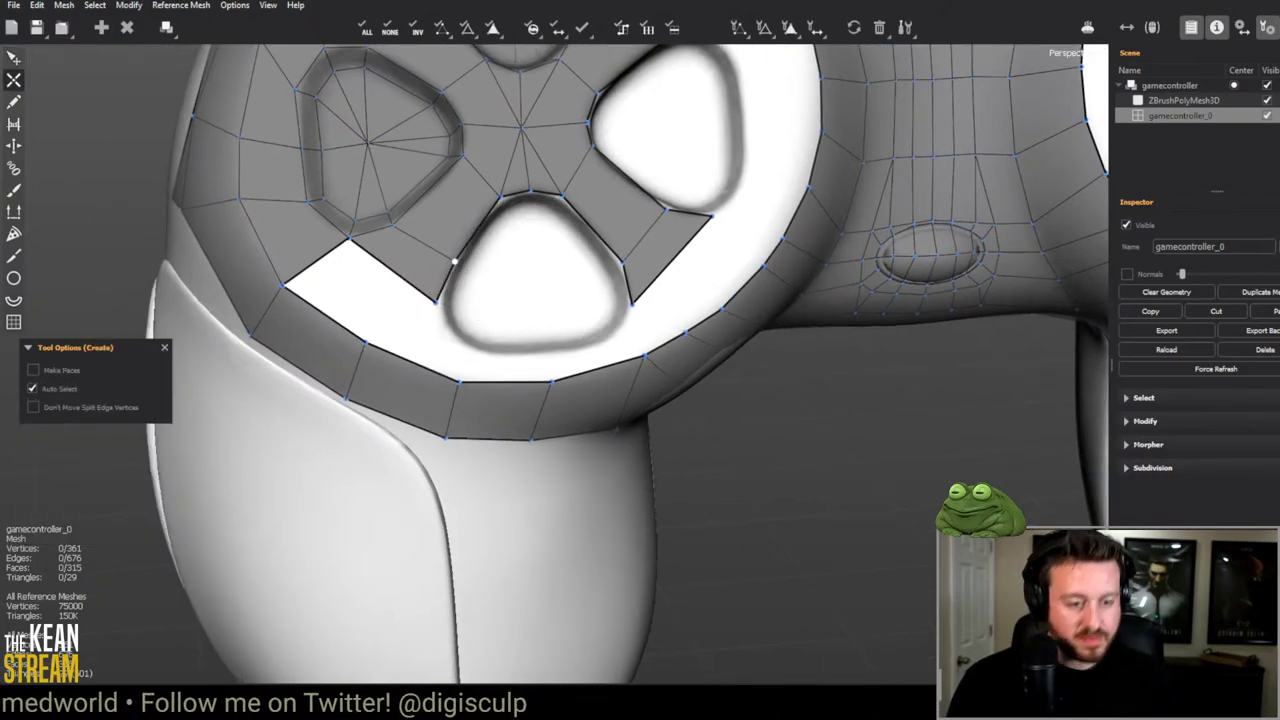
scroll(453, 262, "down", 2)
scroll(453, 262, "up", 2)
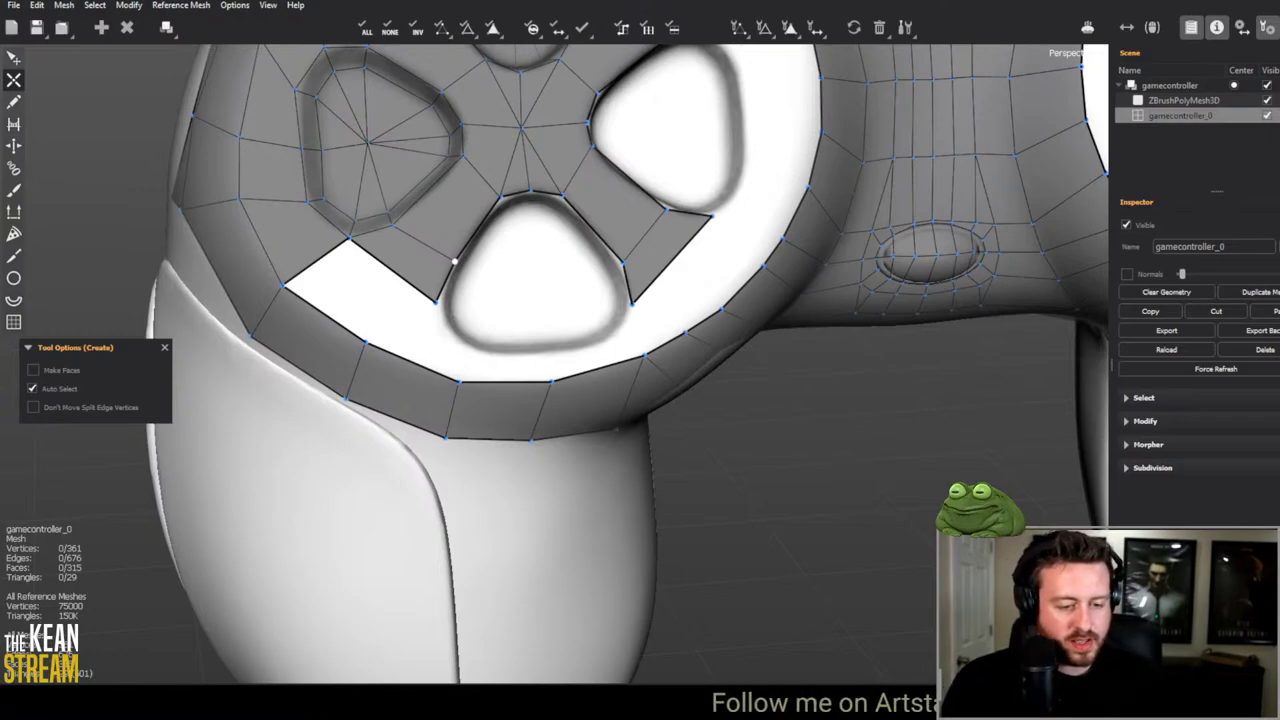
scroll(634, 344, "up", 3)
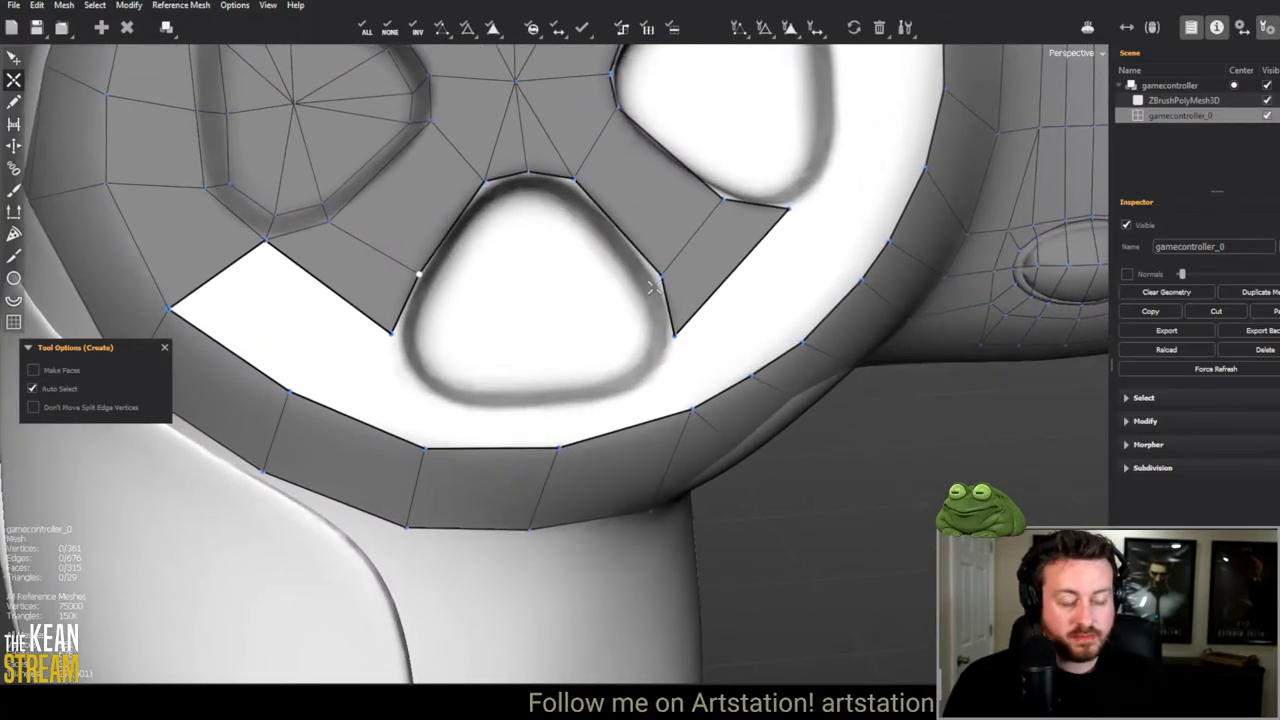
Step: Run an edge path around the bottom hole's left side, bottom and right side, then lift the rim vertex onto the edge
key("q")
left_click(661, 276)
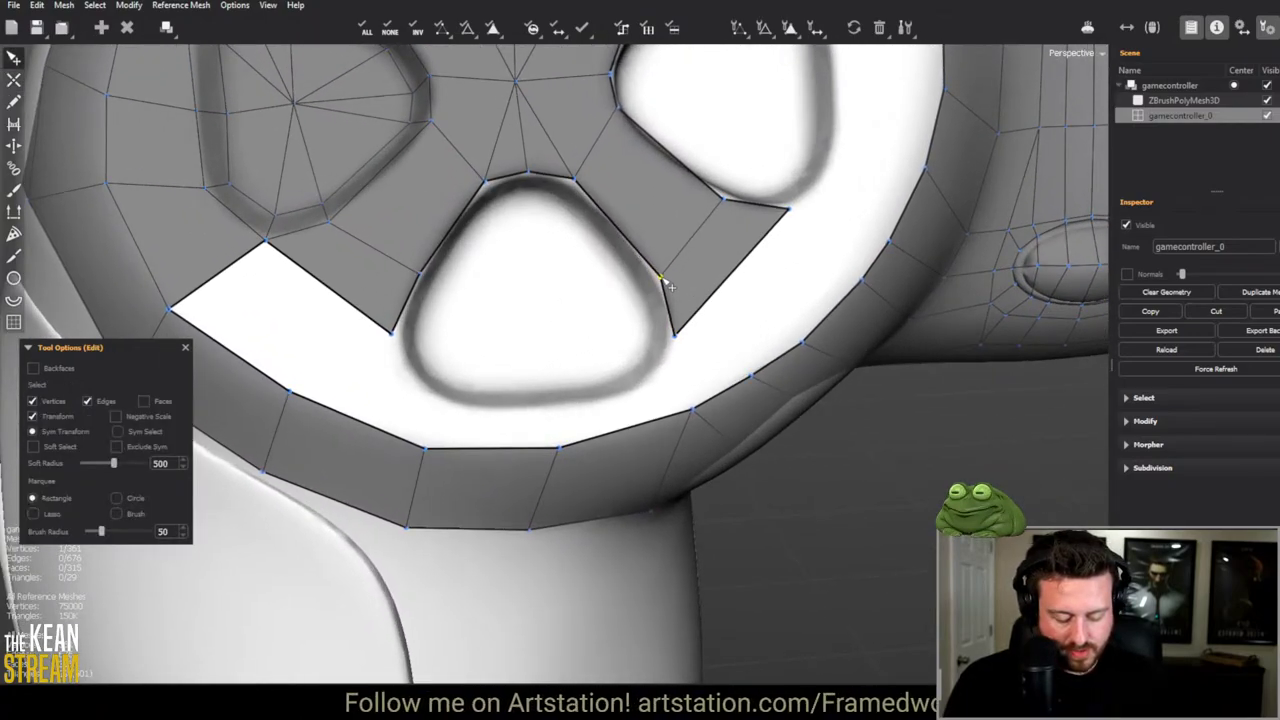
key("w")
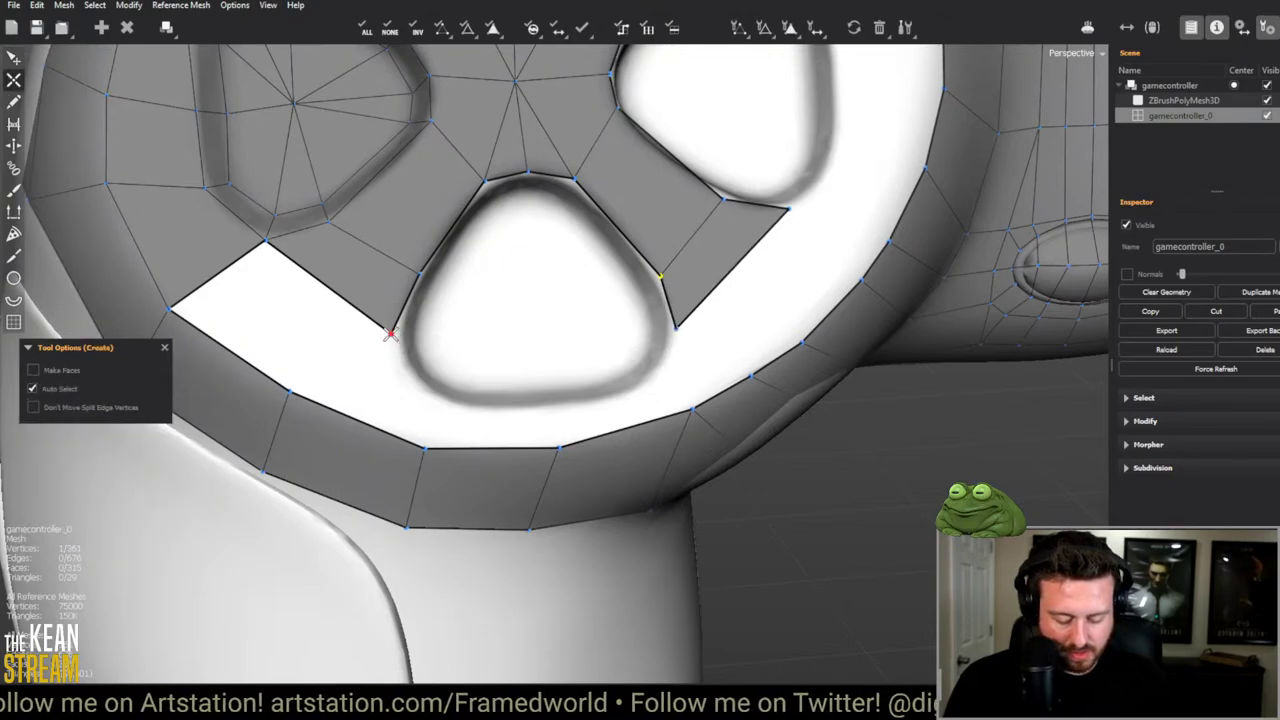
left_click(412, 382)
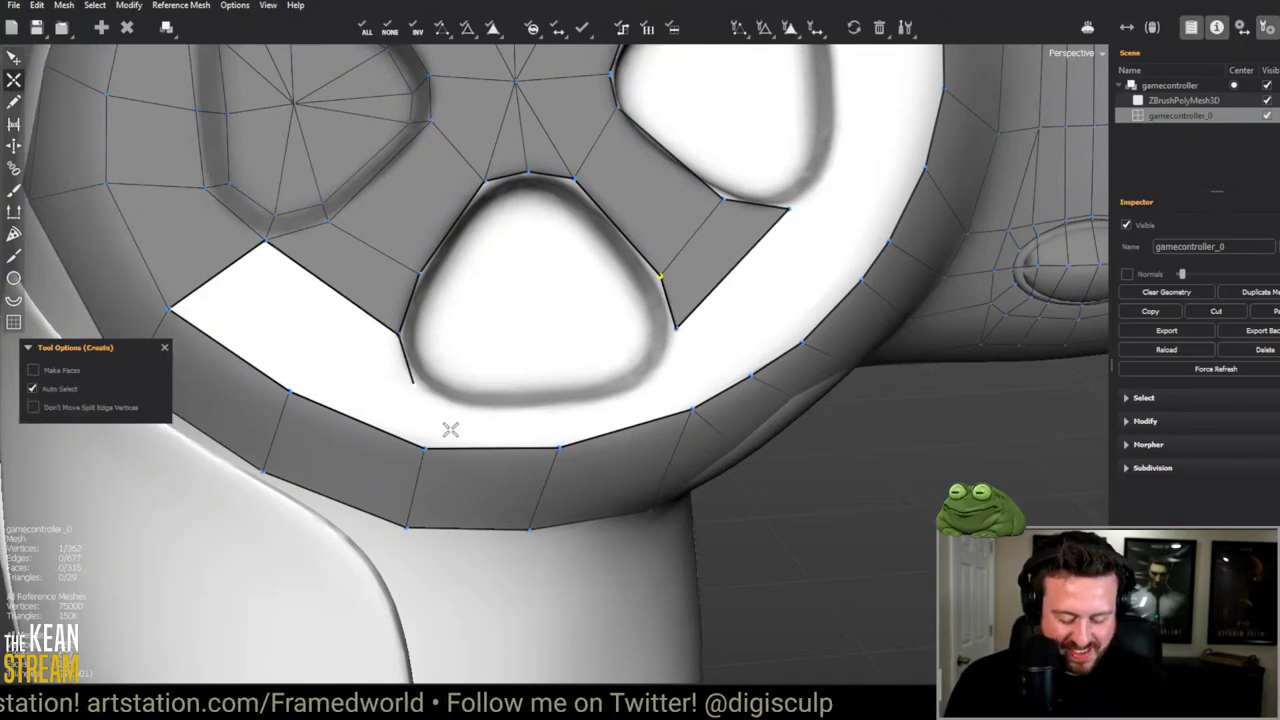
left_click(455, 405)
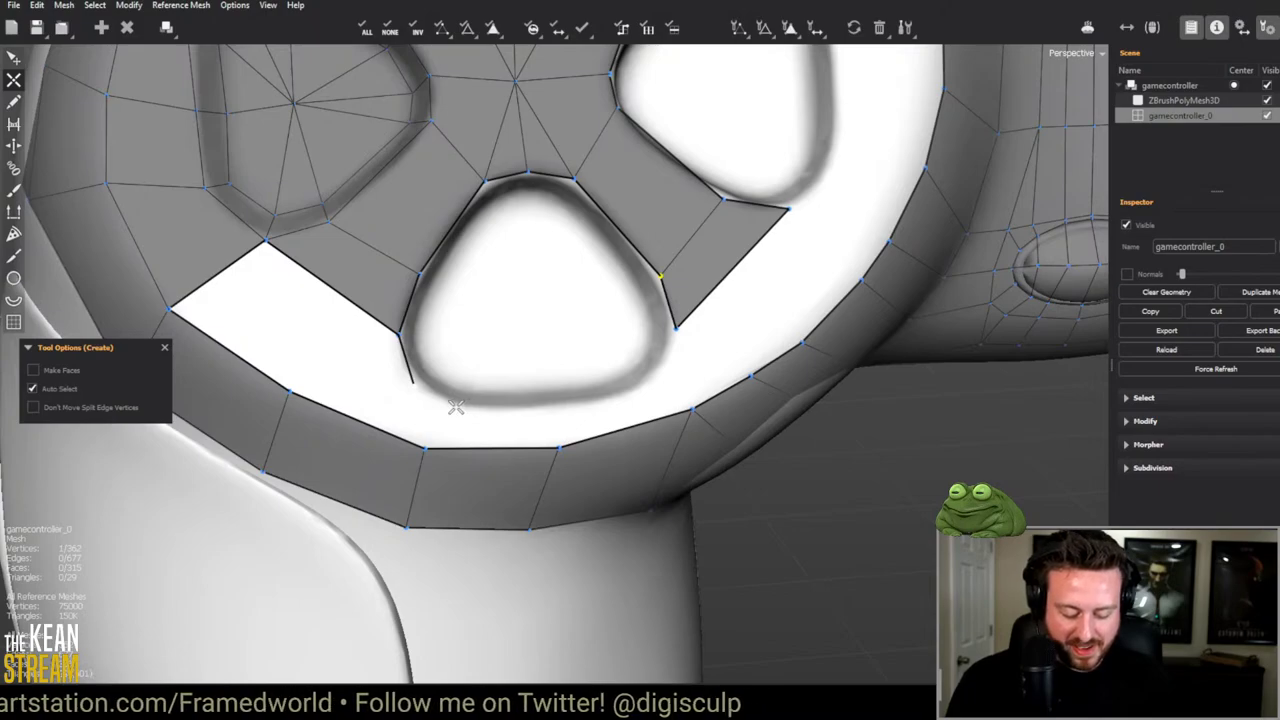
left_click(642, 385)
left_click(672, 352)
left_click(675, 326)
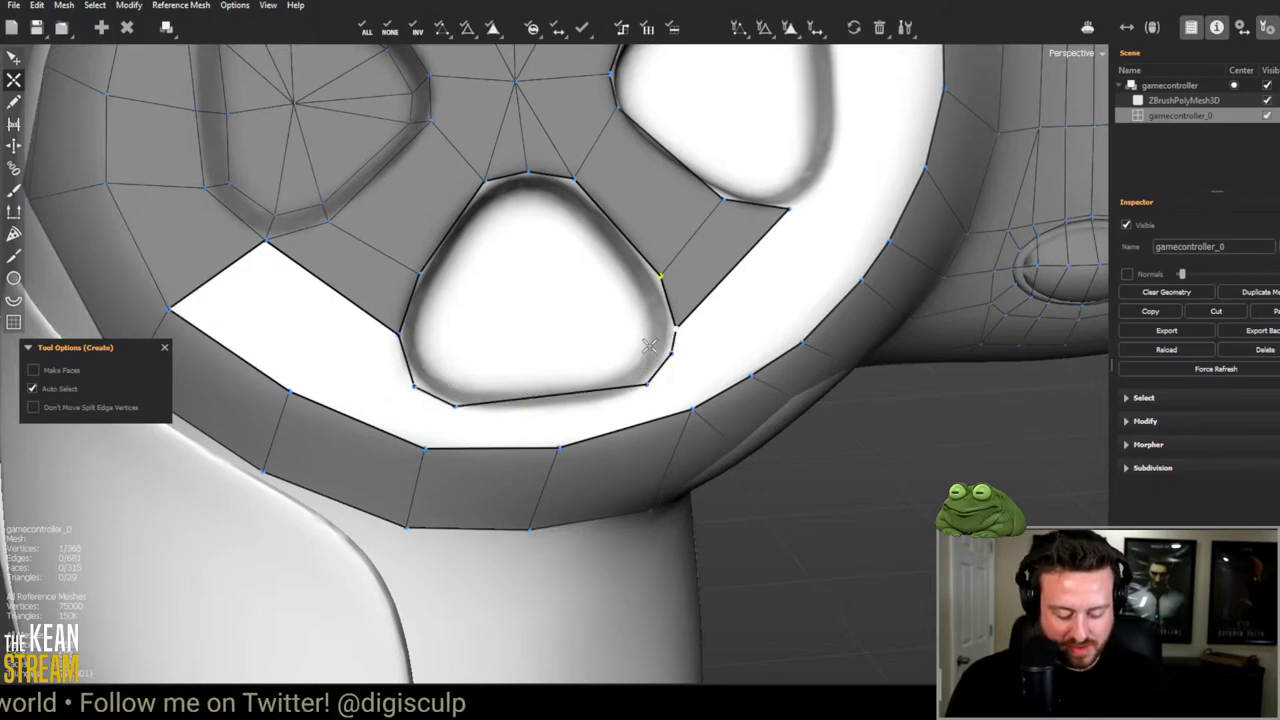
left_click_drag(677, 328, 675, 312)
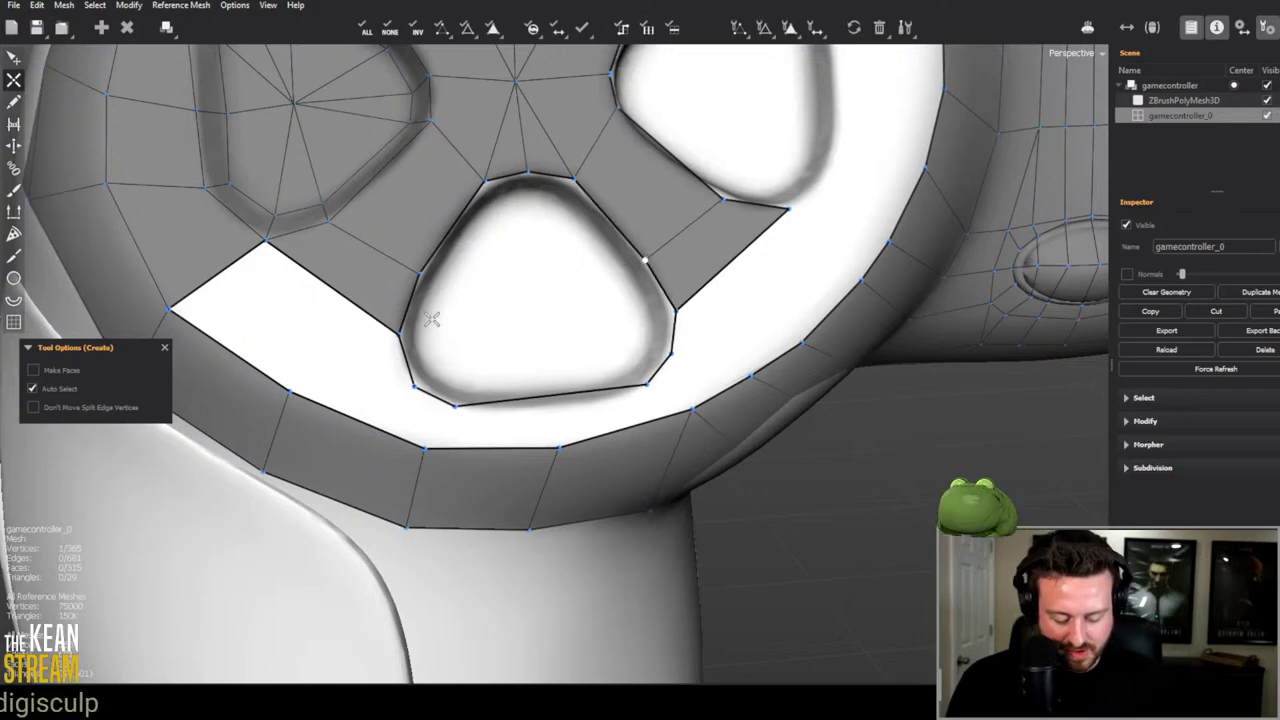
key("e")
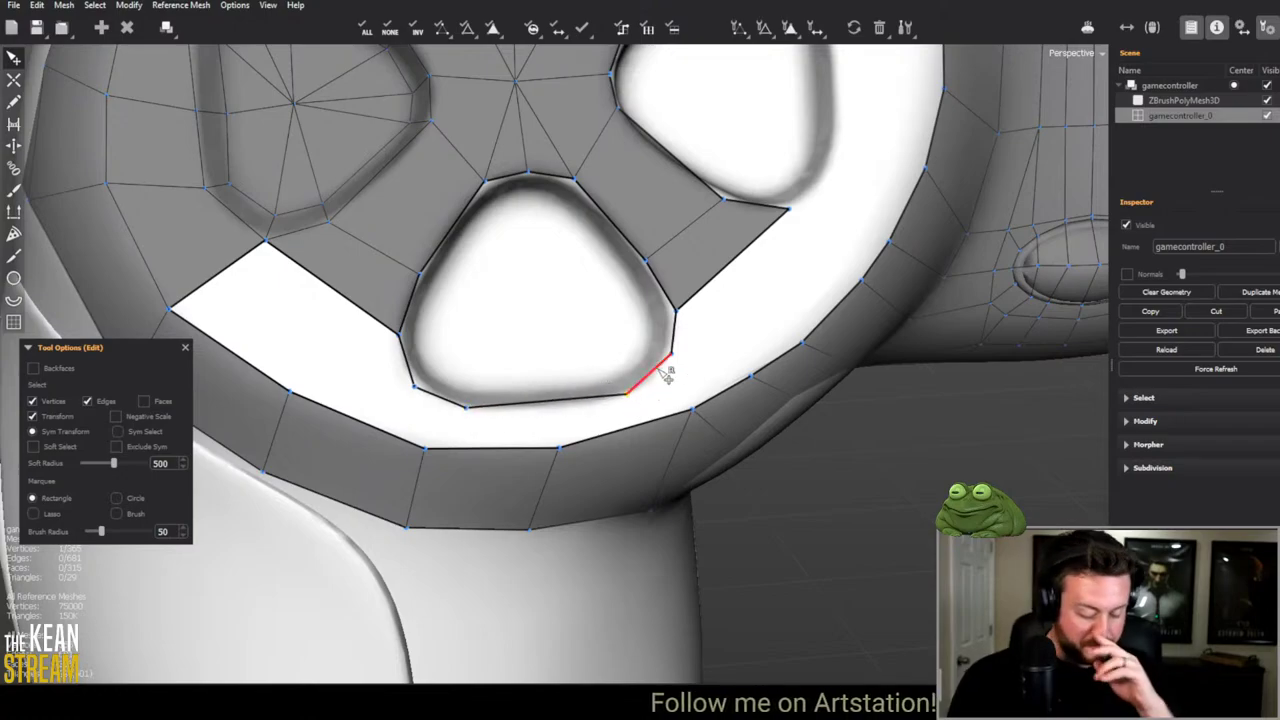
key("c")
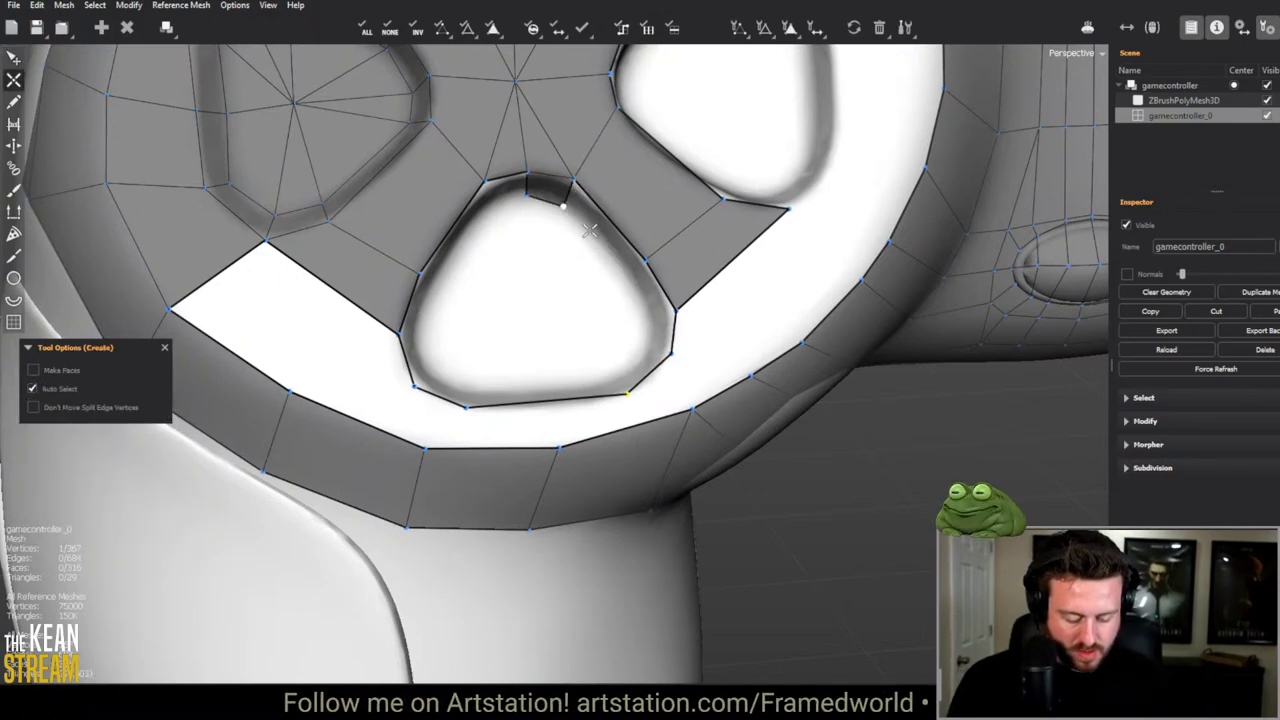
Step: Build groove faces along the bottom hole's top, right side and bottom to complete the quad ring
left_click(631, 282)
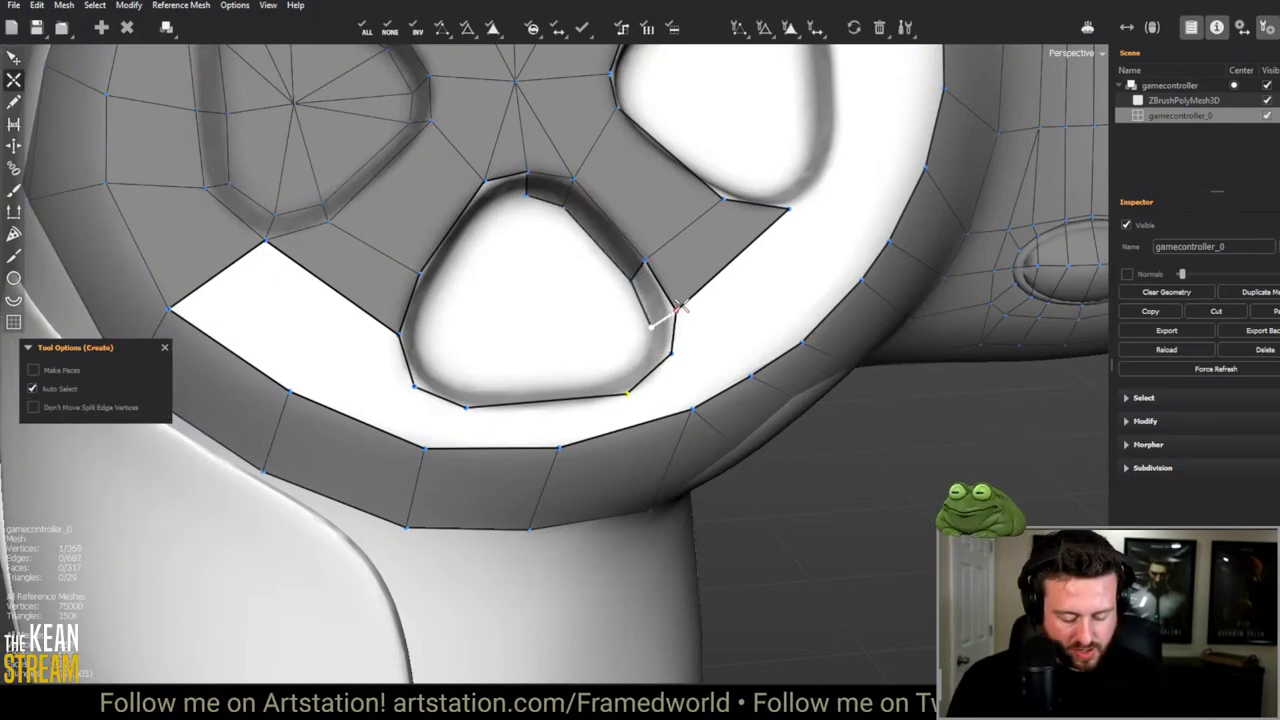
left_click(648, 328)
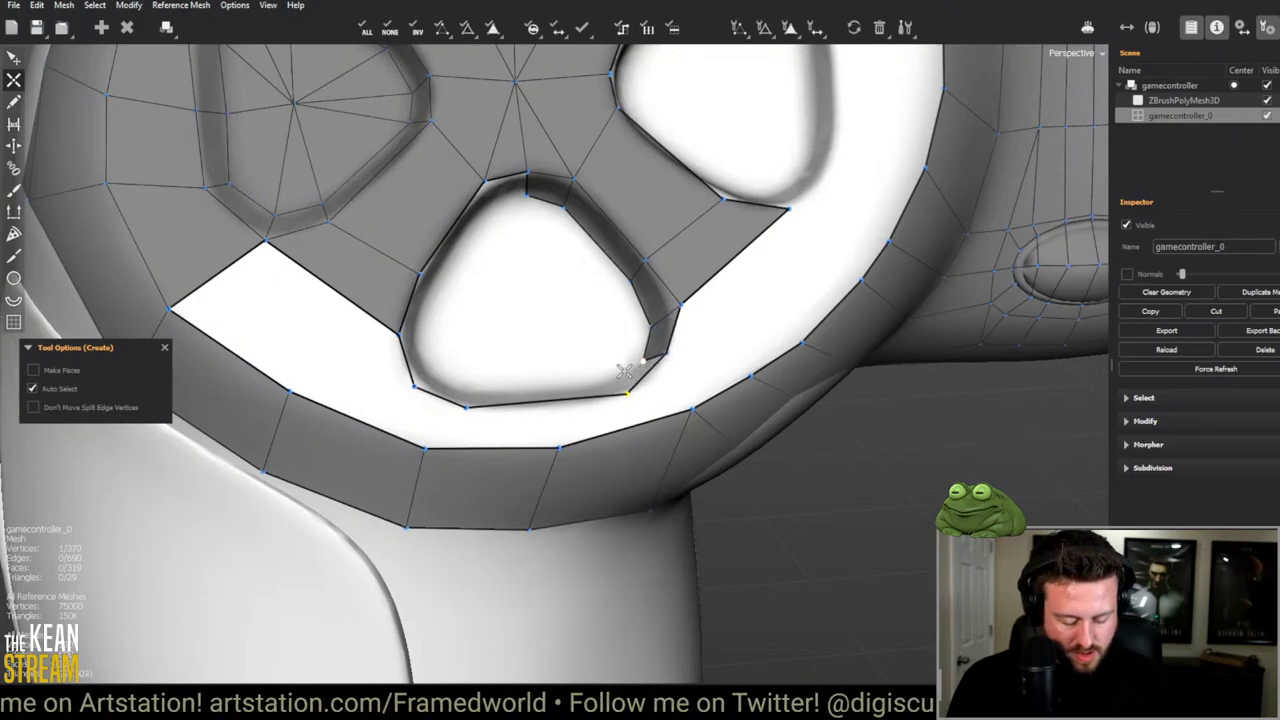
left_click(625, 385)
left_click(627, 396)
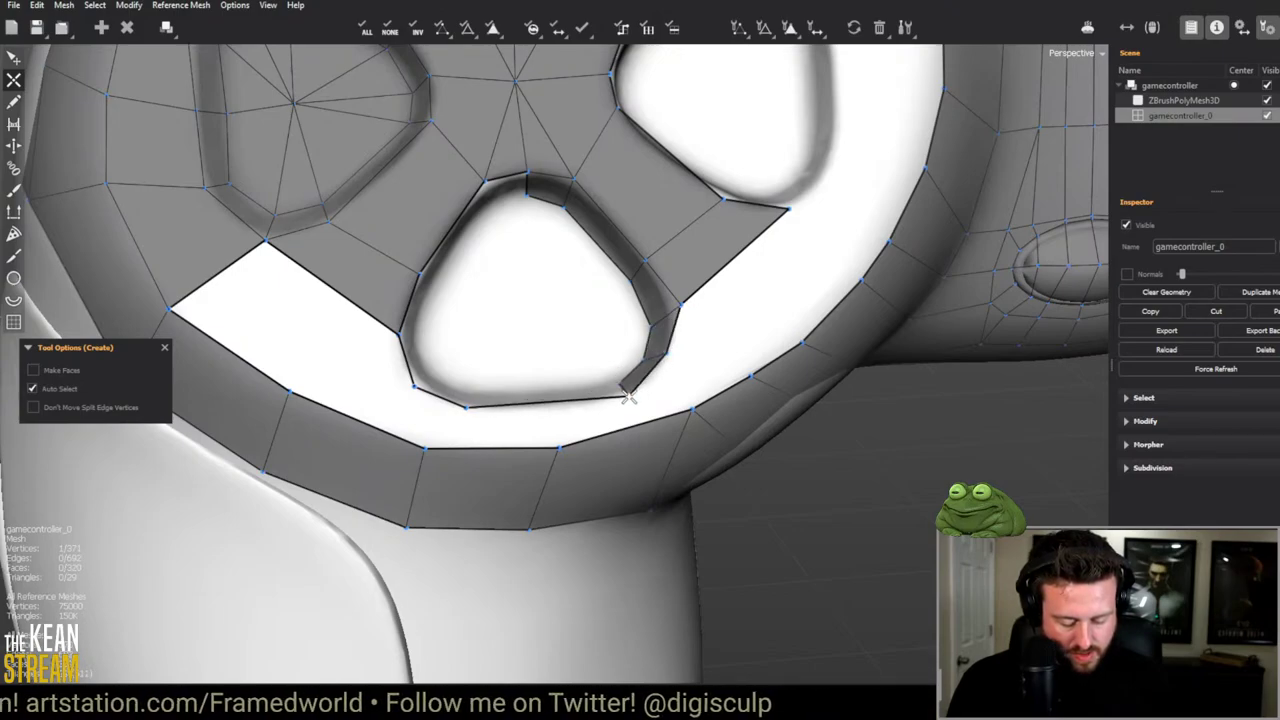
left_click(622, 382)
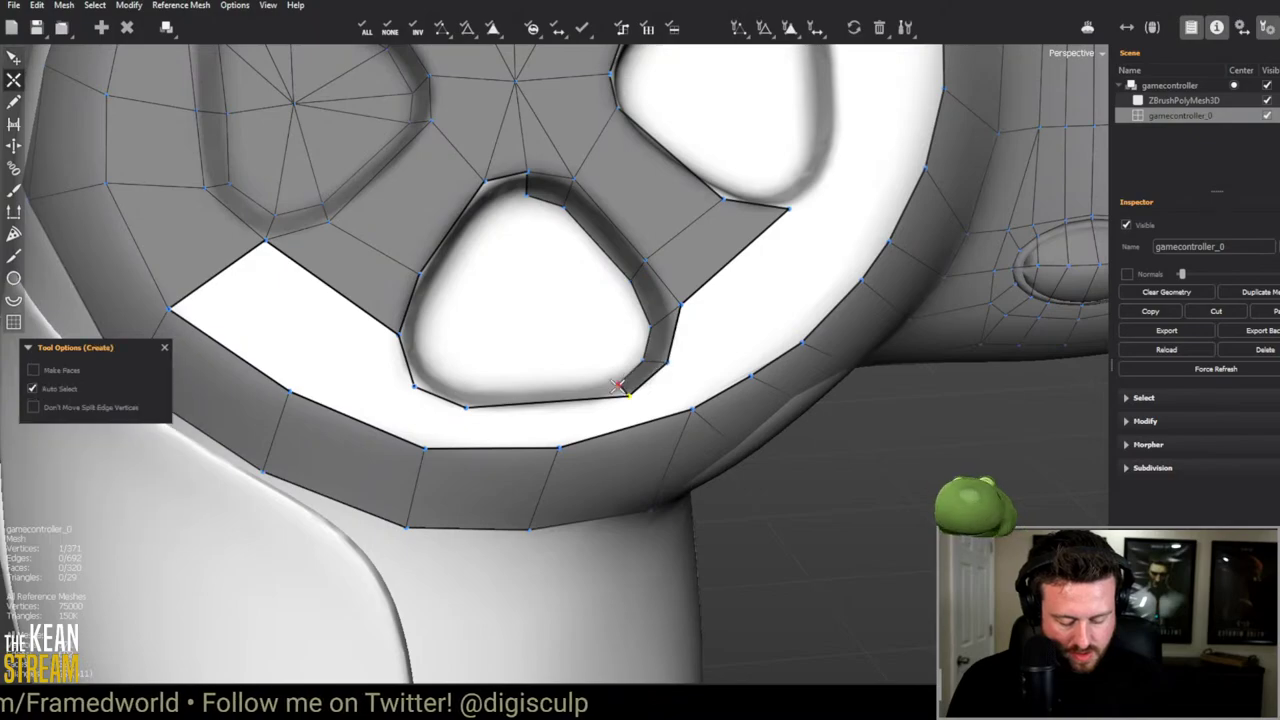
left_click(473, 385)
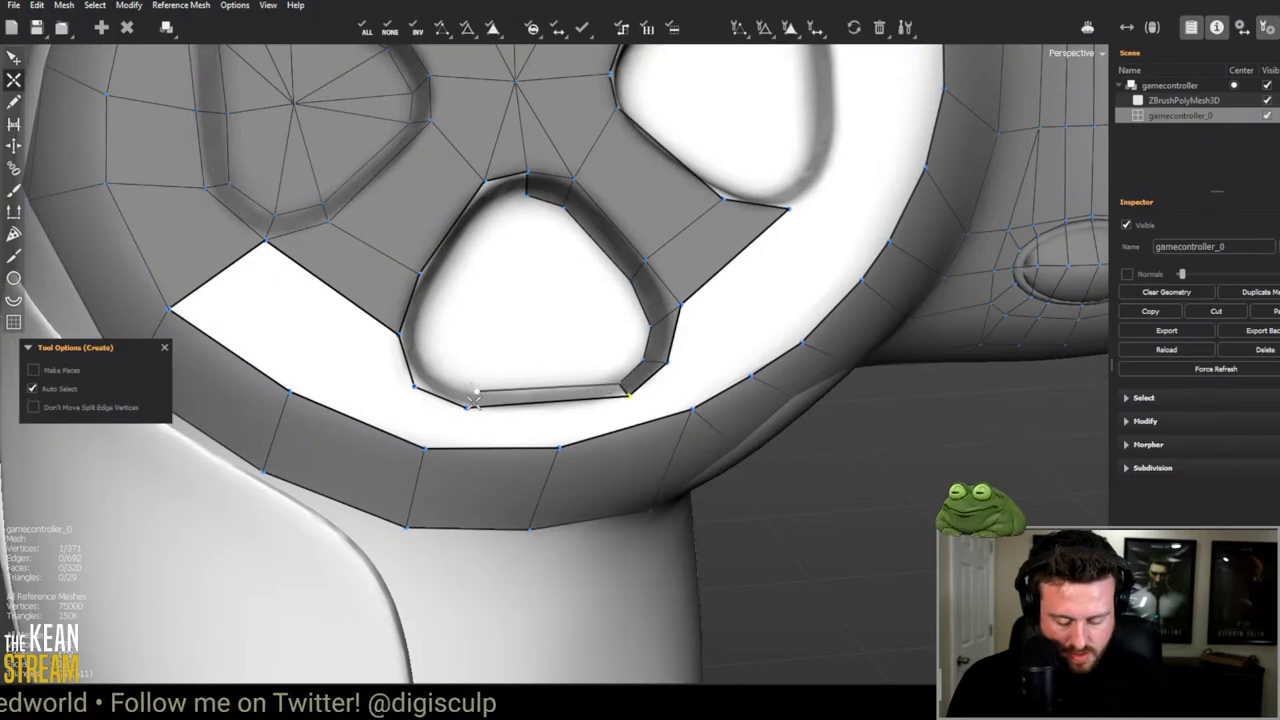
left_click(423, 373)
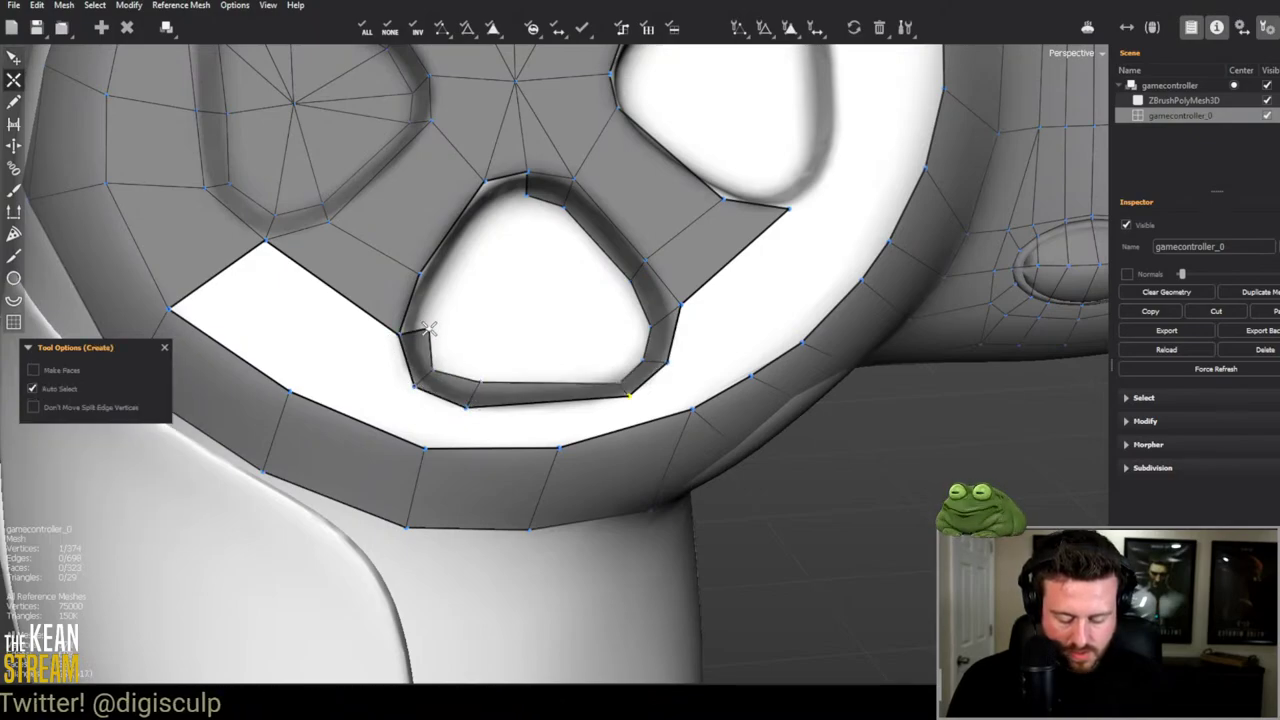
Step: Add a vertex on the inner top edge and fan triangles across the bottom button's interior
left_click(522, 195)
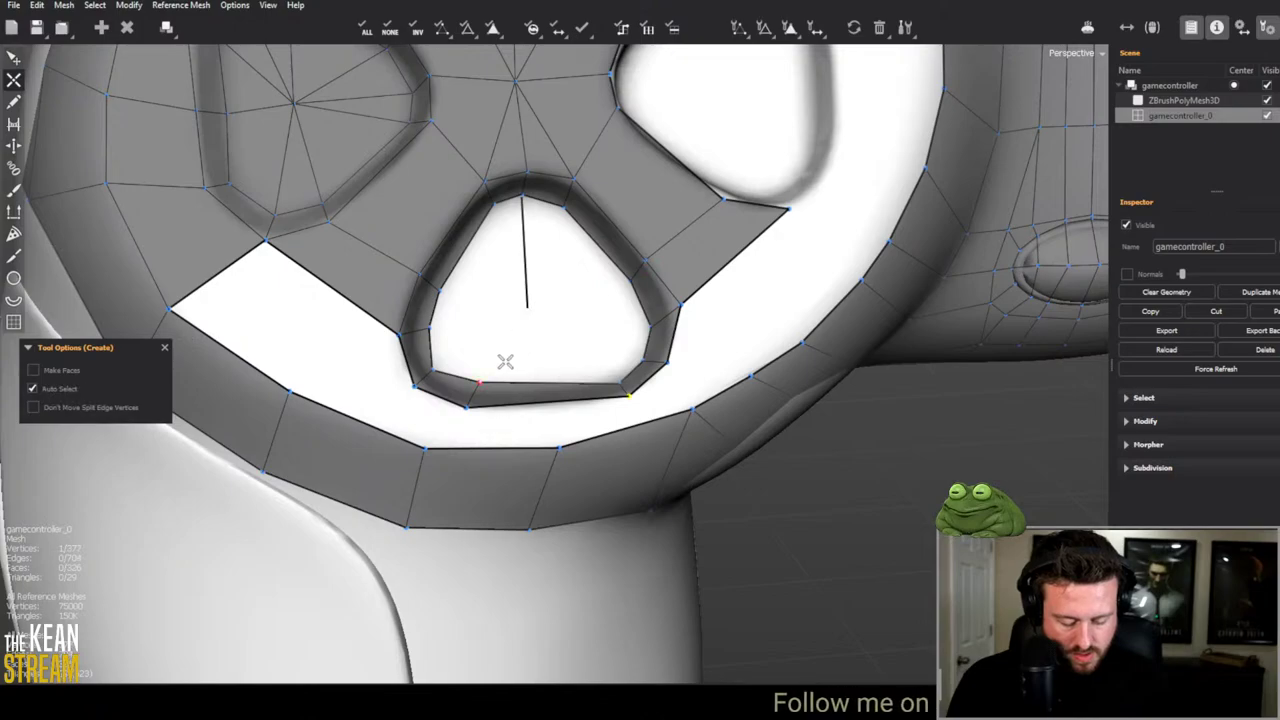
left_click(613, 382)
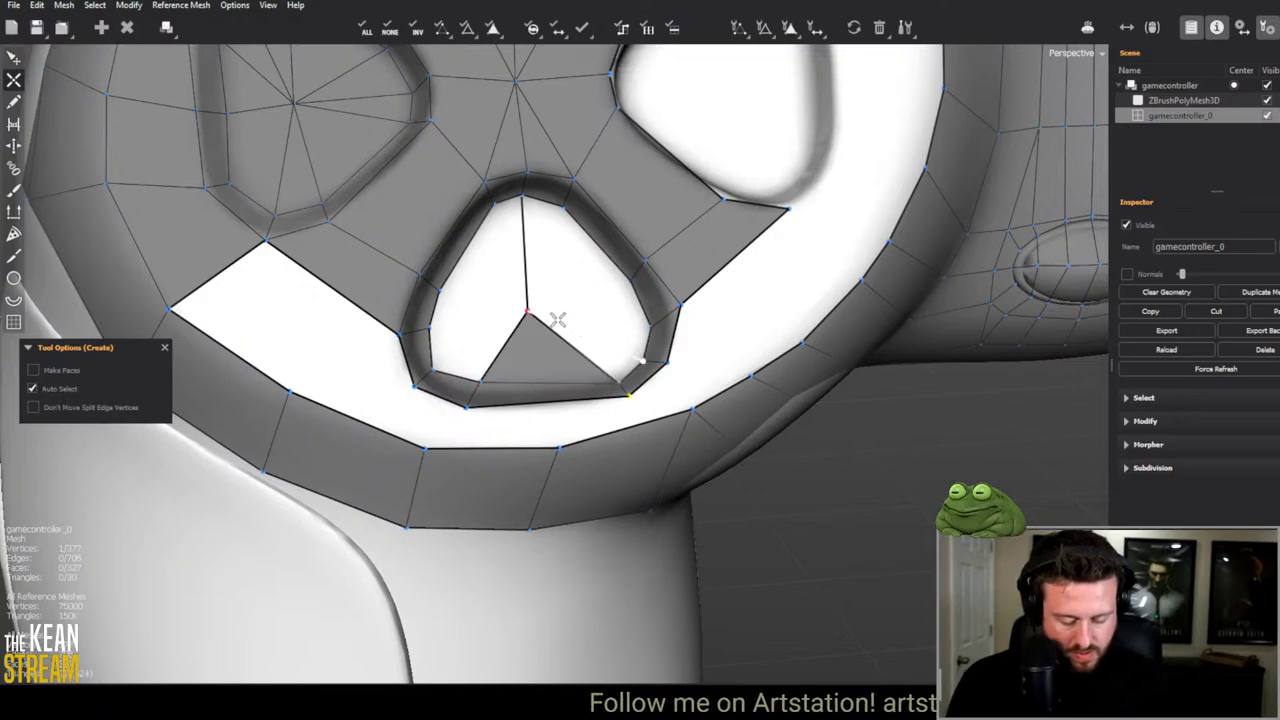
left_click(643, 323)
left_click(594, 271)
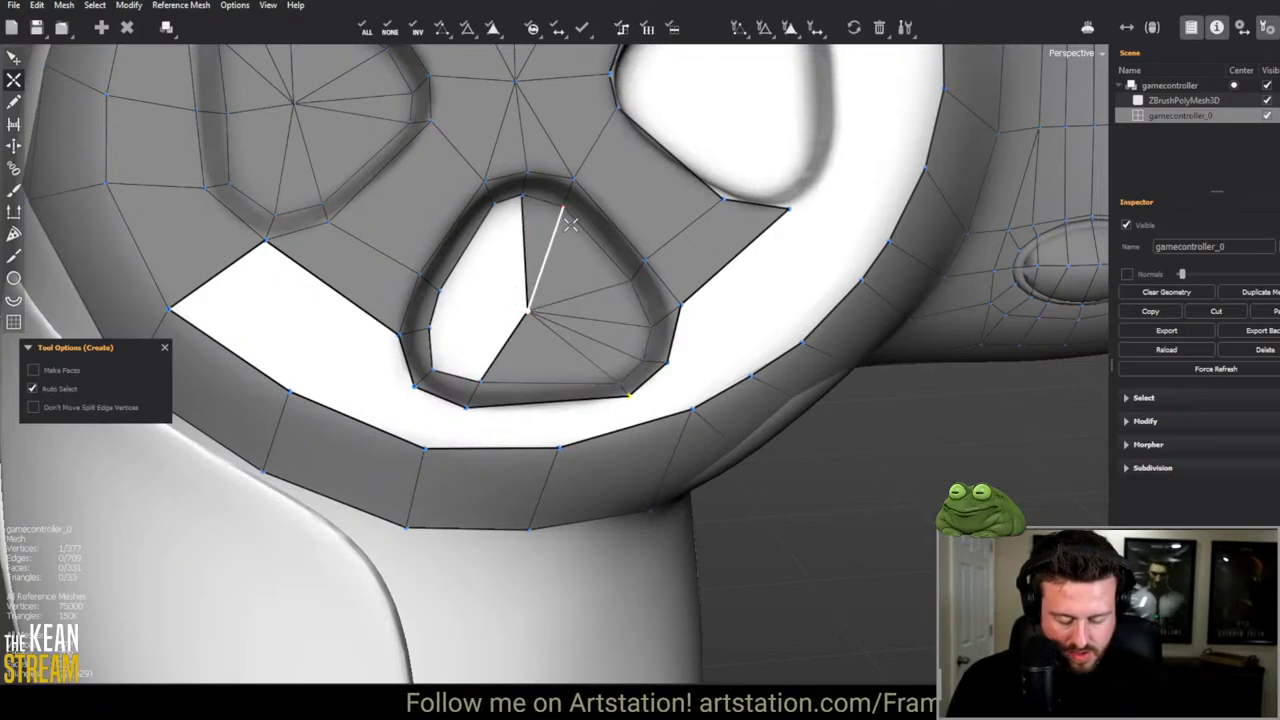
left_click(494, 203)
left_click(437, 292)
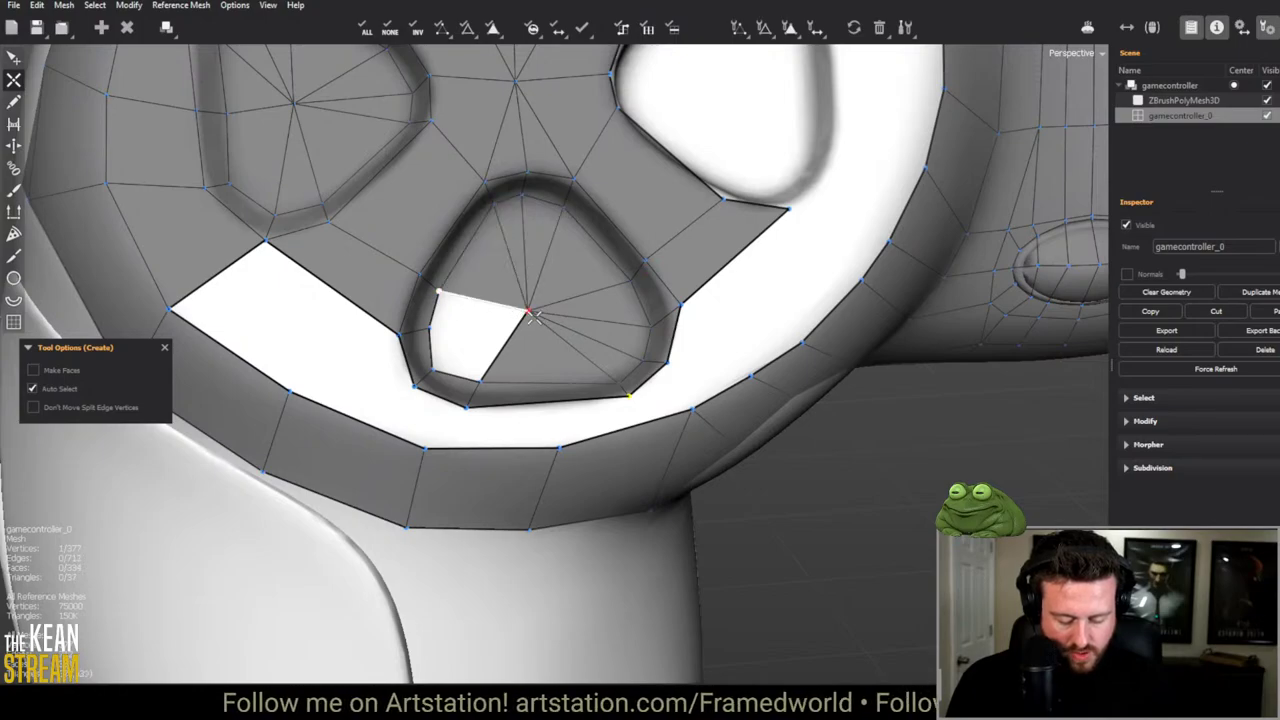
left_click(530, 313)
Step: Fill the gap under the lower D-pad button with faces
left_click_drag(566, 406, 745, 573, "alt")
key("e")
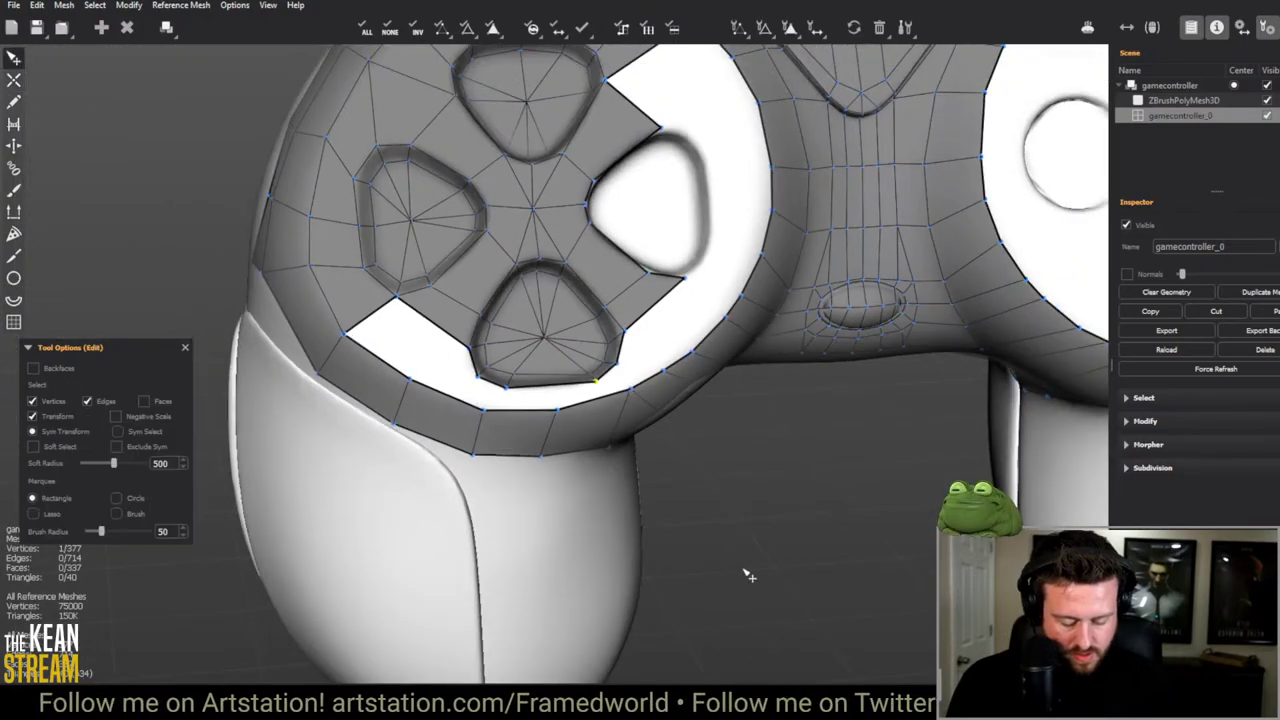
scroll(503, 429, "up", 2)
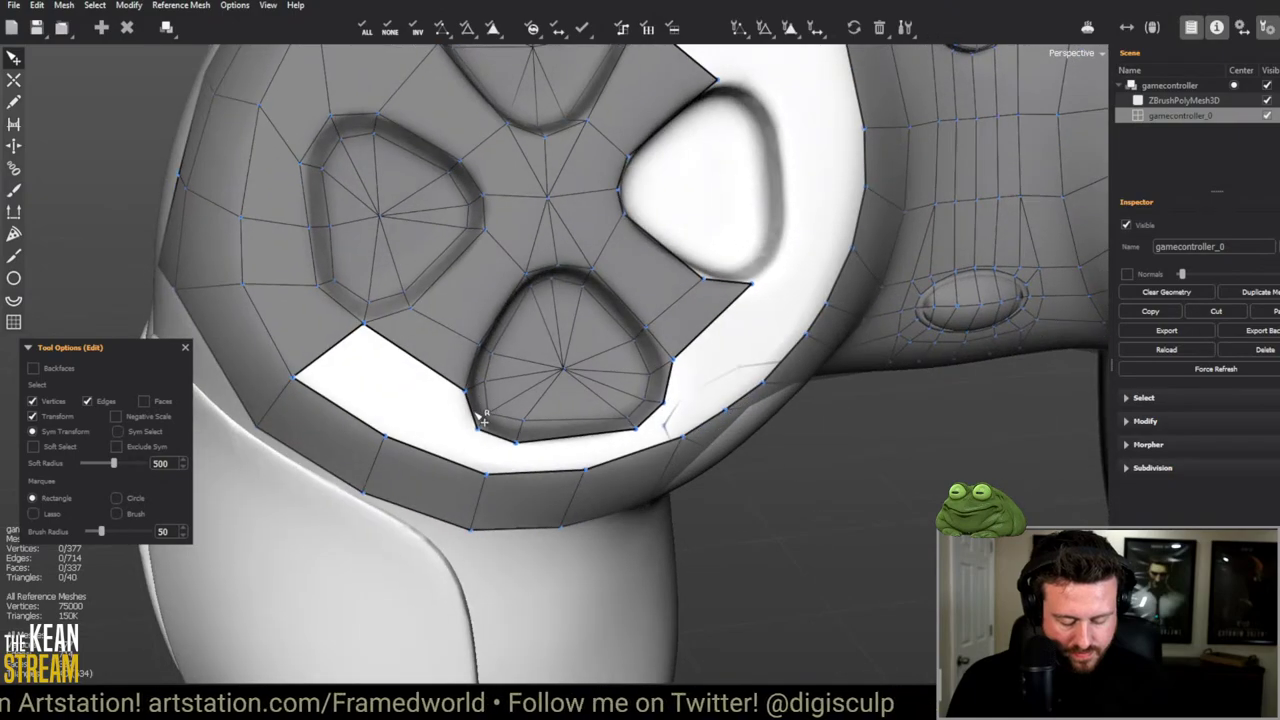
left_click_drag(520, 444, 548, 446)
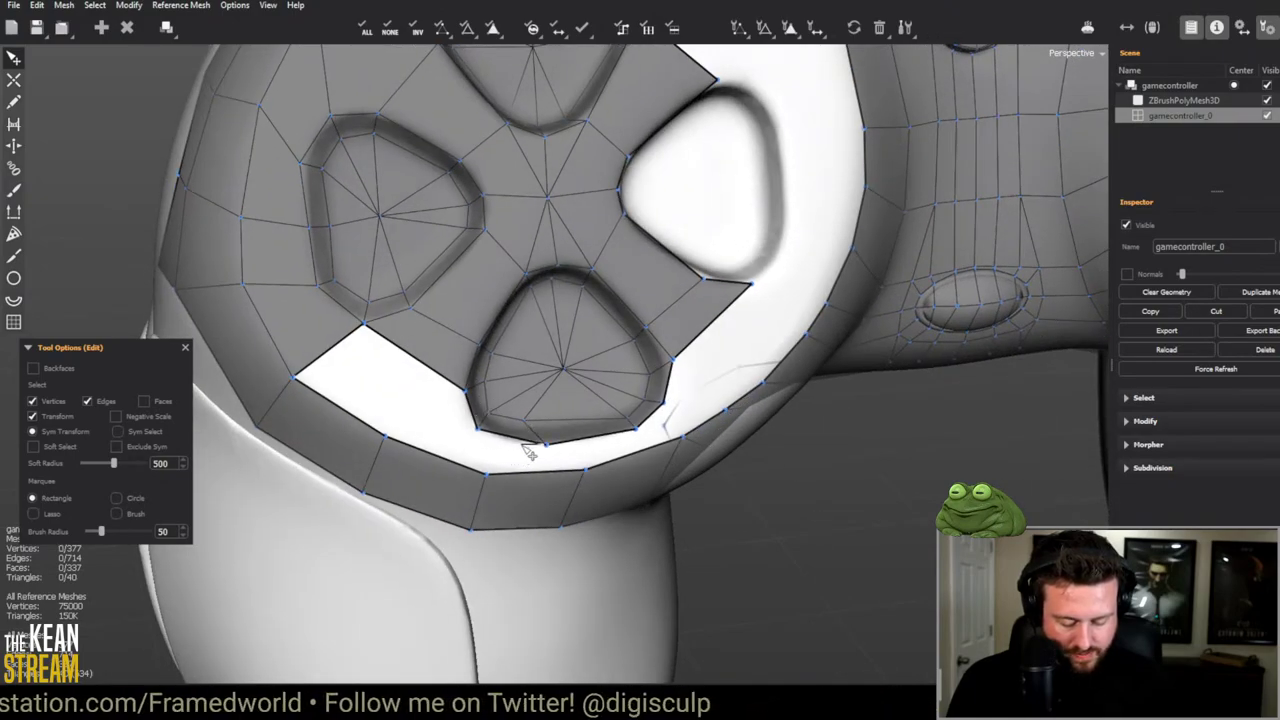
key("ctrl+z")
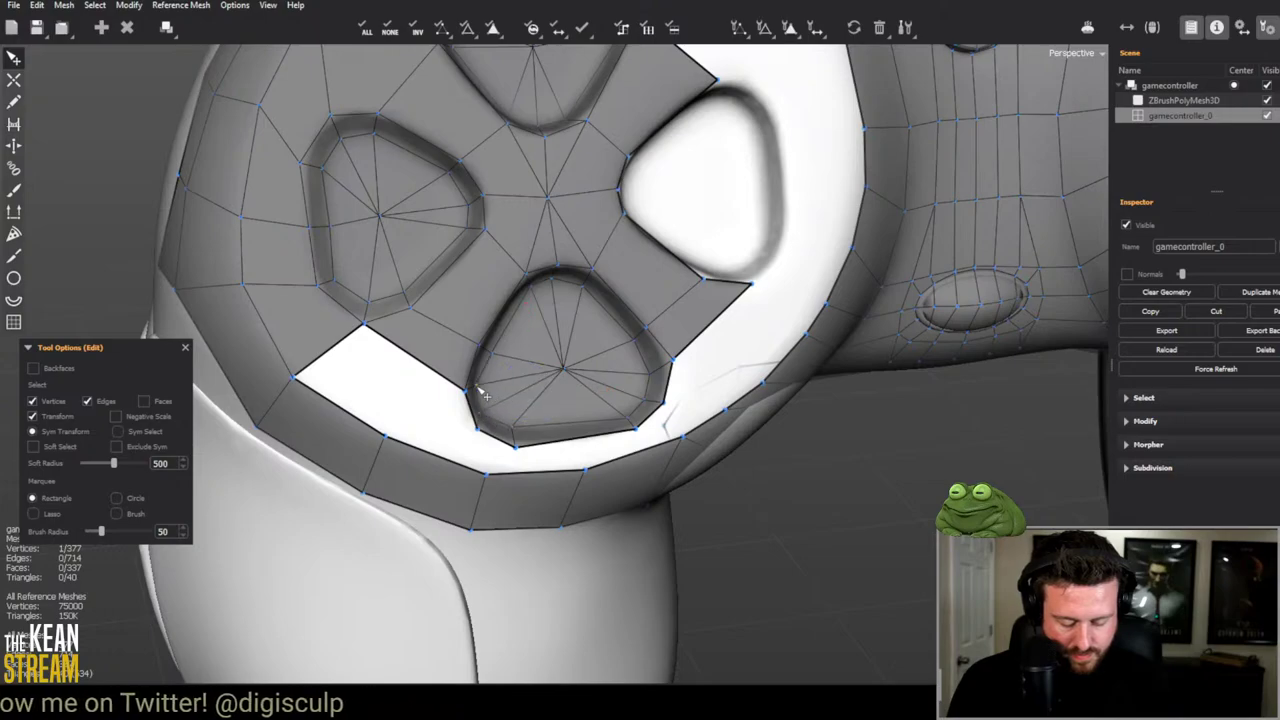
scroll(567, 325, "down", 5)
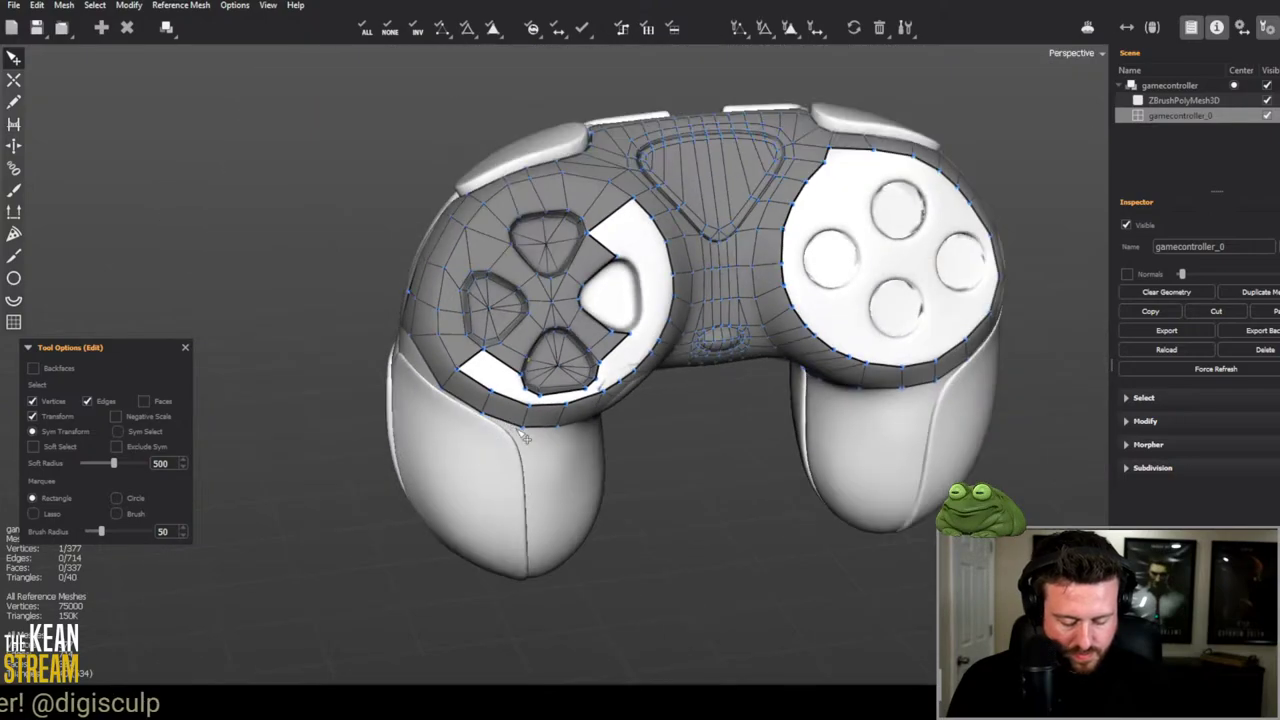
middle_click_drag(524, 437, 525, 300)
scroll(526, 291, "up", 6)
key("c")
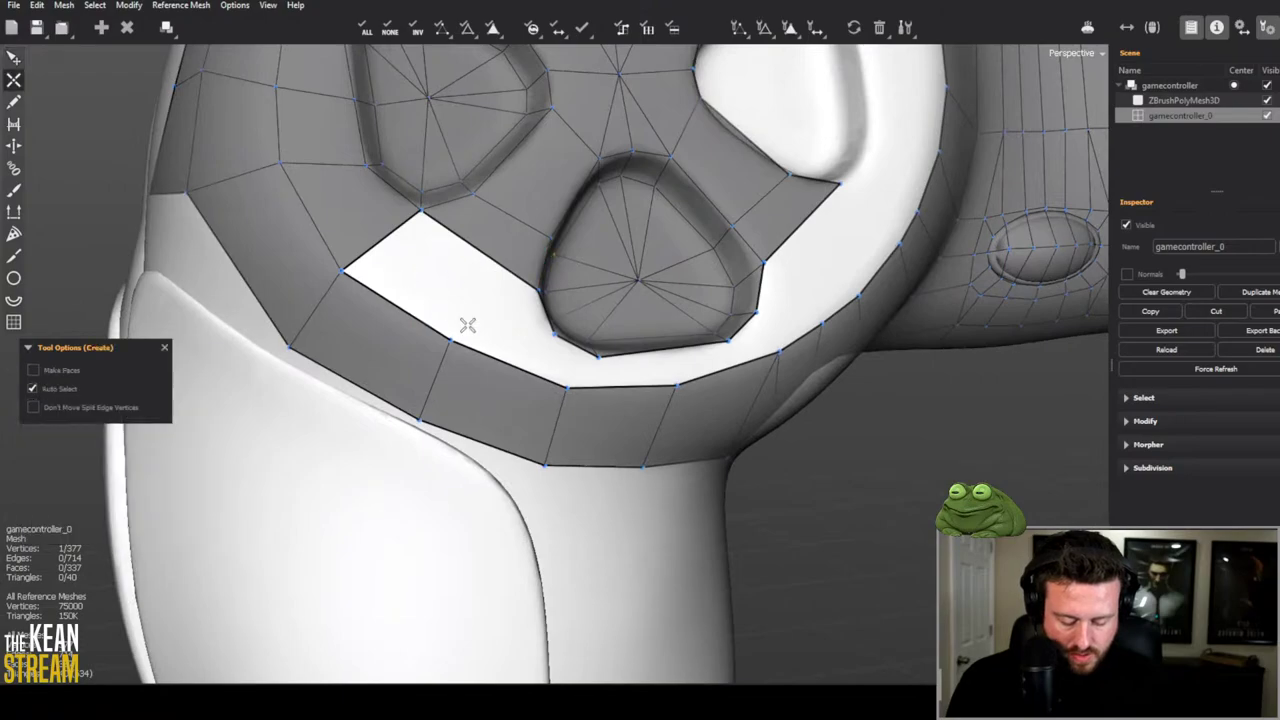
mouse_move(447, 325)
middle_mouse_down()
mouse_move(357, 423)
mouse_move(438, 344)
middle_mouse_up()
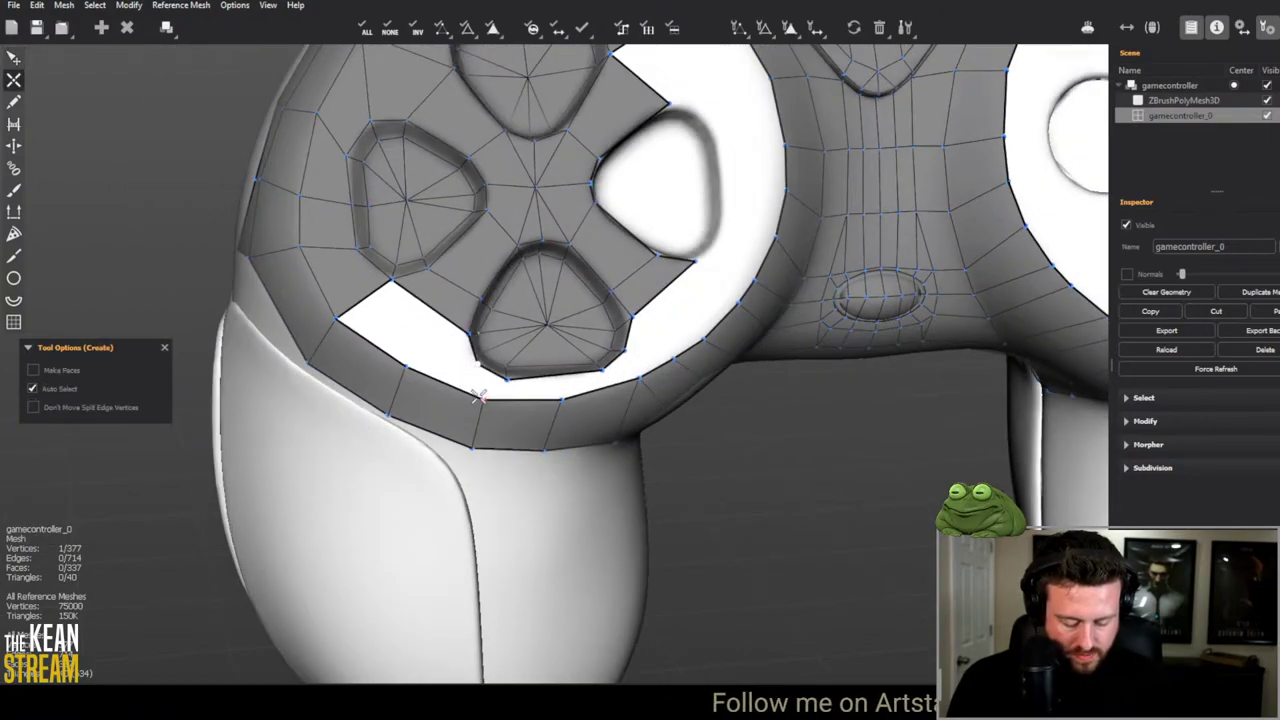
left_click(615, 374)
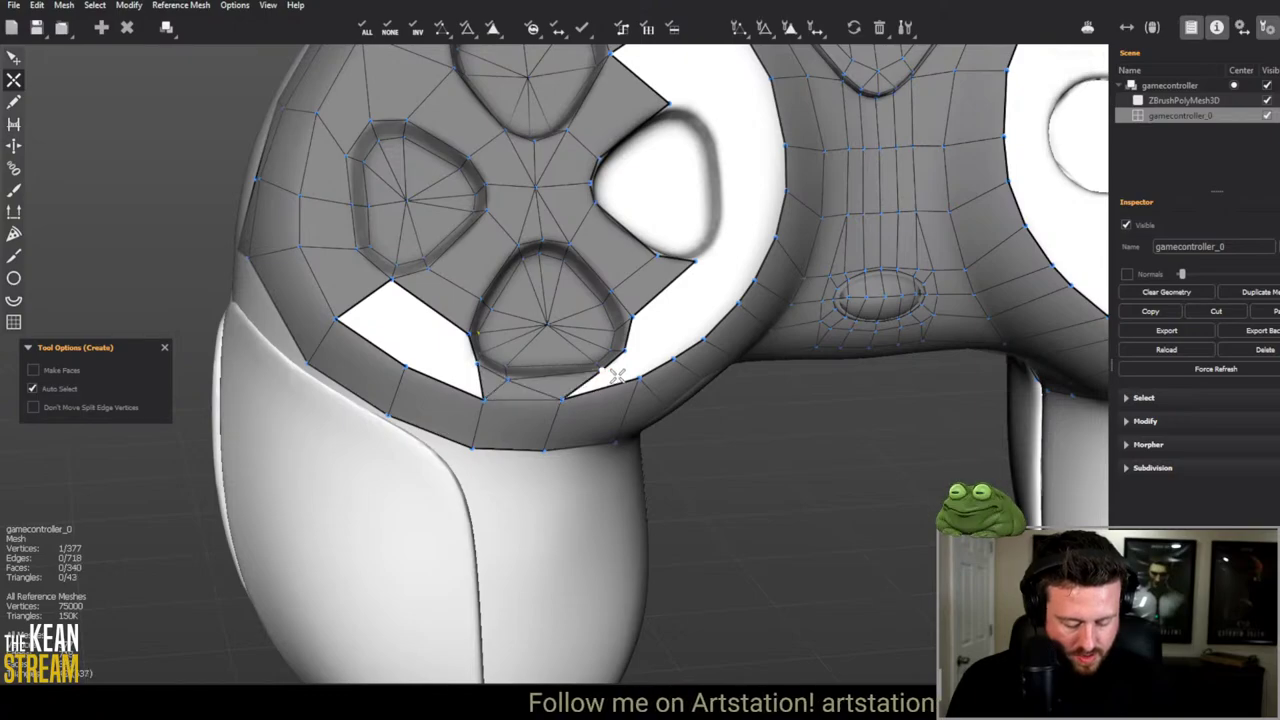
Step: Weld a stray vertex onto the button's edge and move vertices onto its lower edge and corner
scroll(420, 429, "down", 5)
scroll(469, 417, "up", 5)
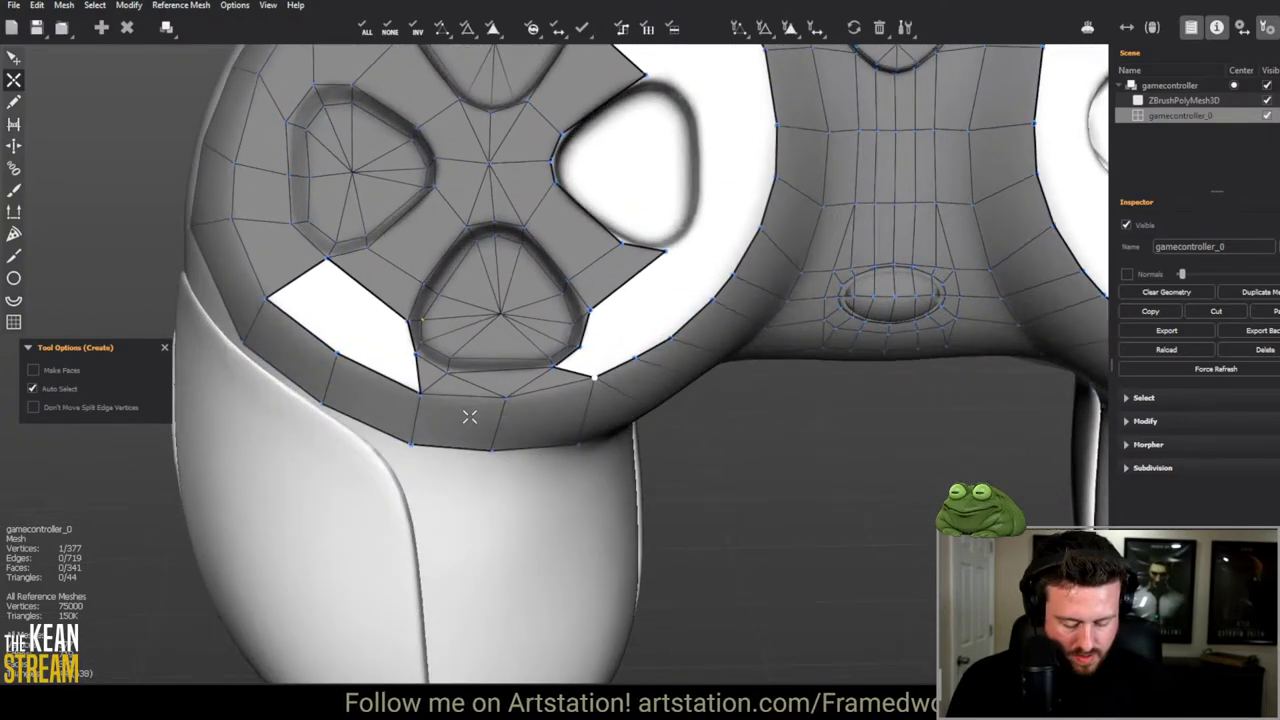
key("e")
left_click_drag(489, 391, 503, 361)
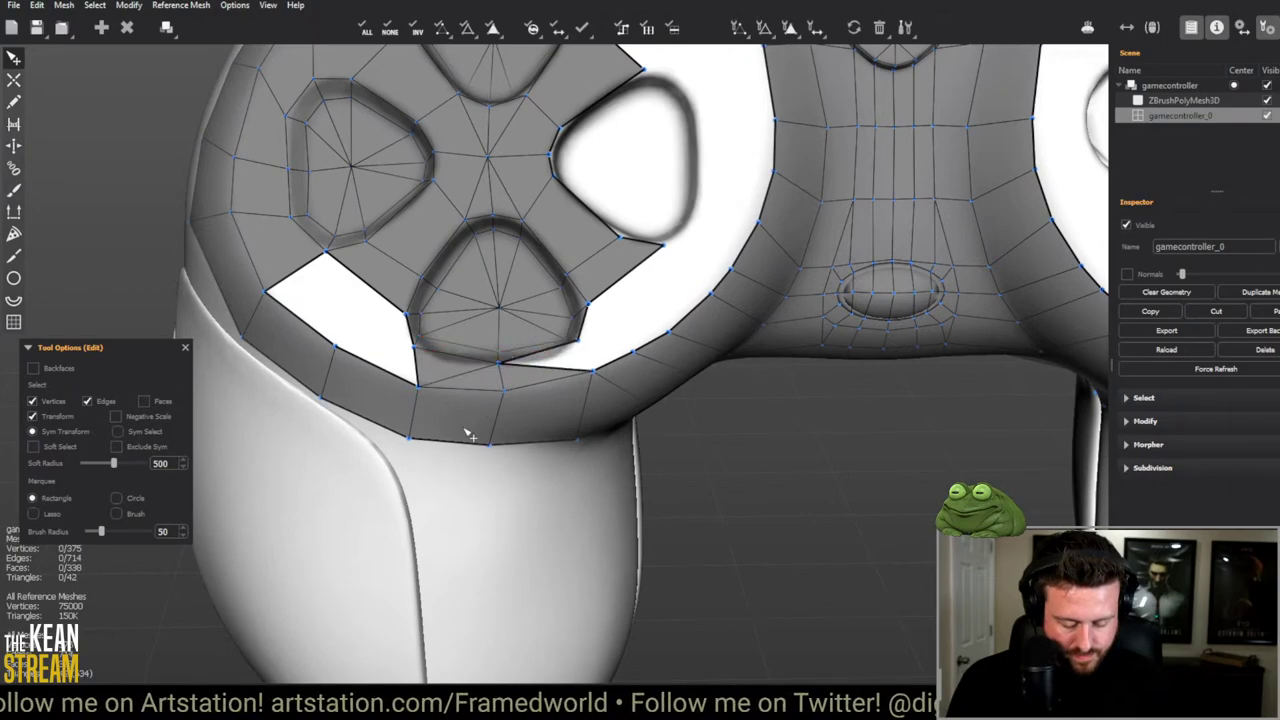
scroll(477, 398, "up", 2)
scroll(440, 383, "up", 1)
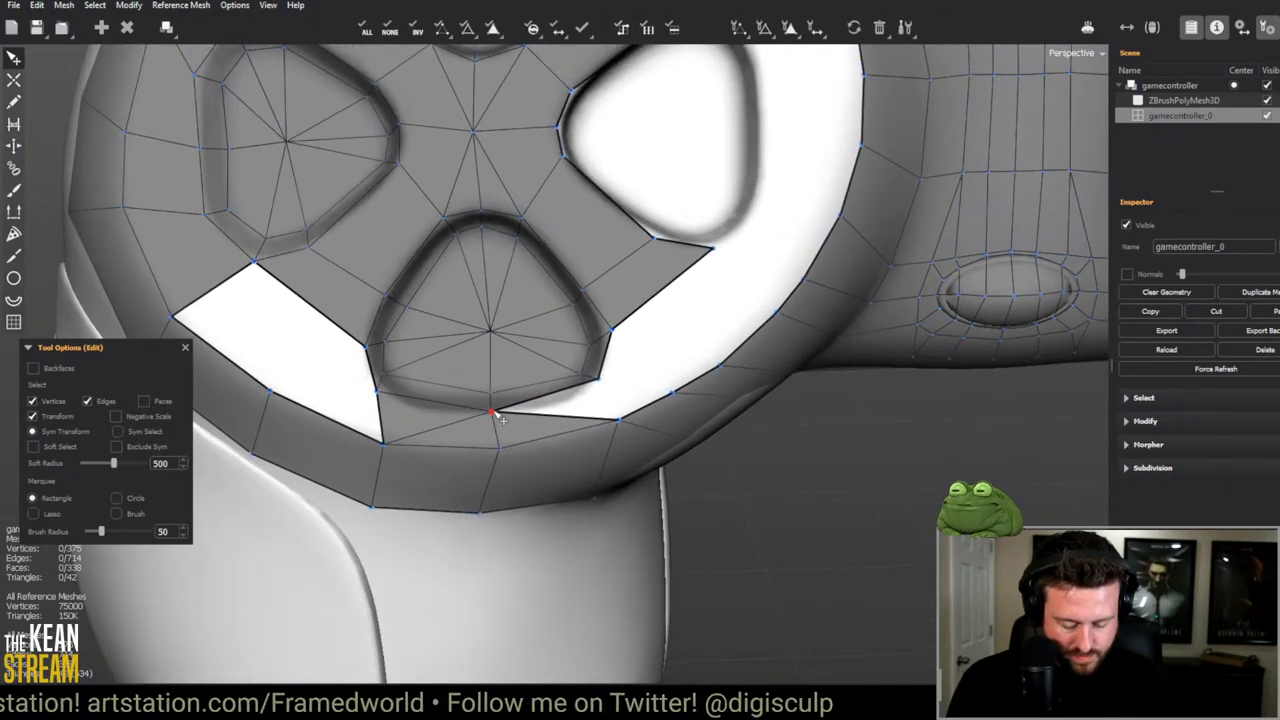
left_click(491, 415)
left_click_drag(494, 418, 491, 401)
left_click_drag(377, 392, 399, 405)
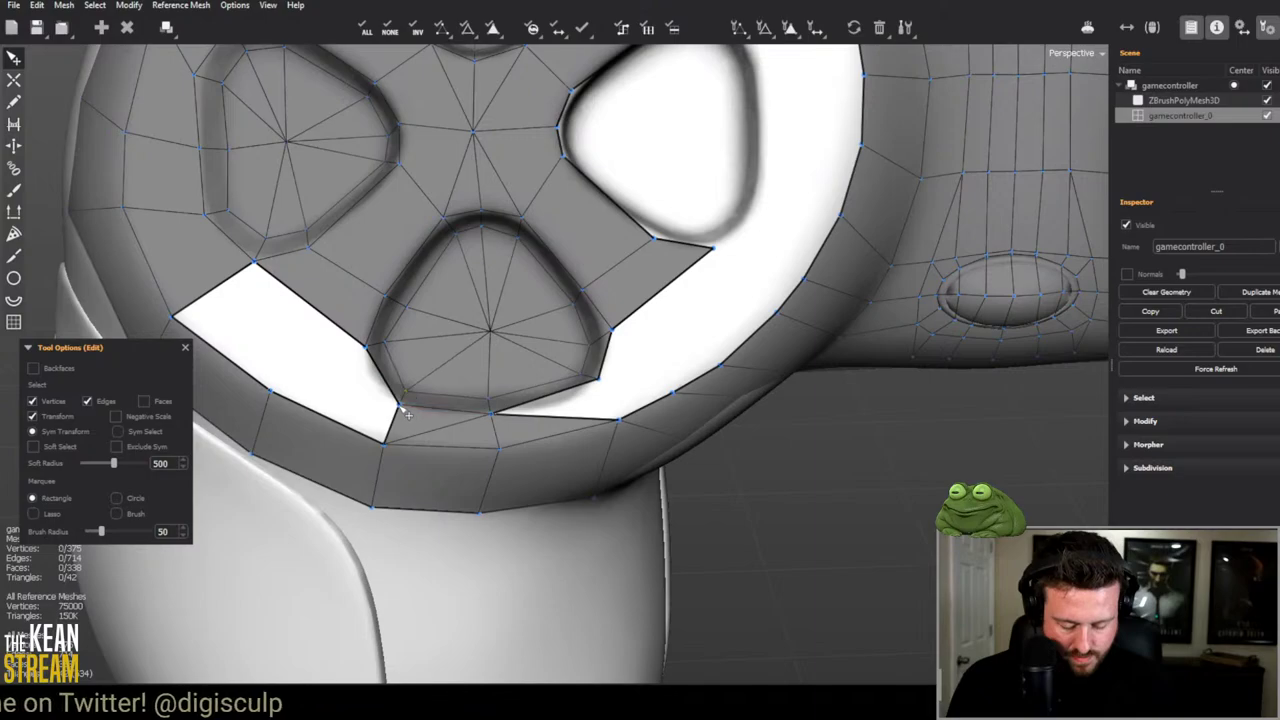
Step: Fill the gap to the left of the lower button with faces
key("c")
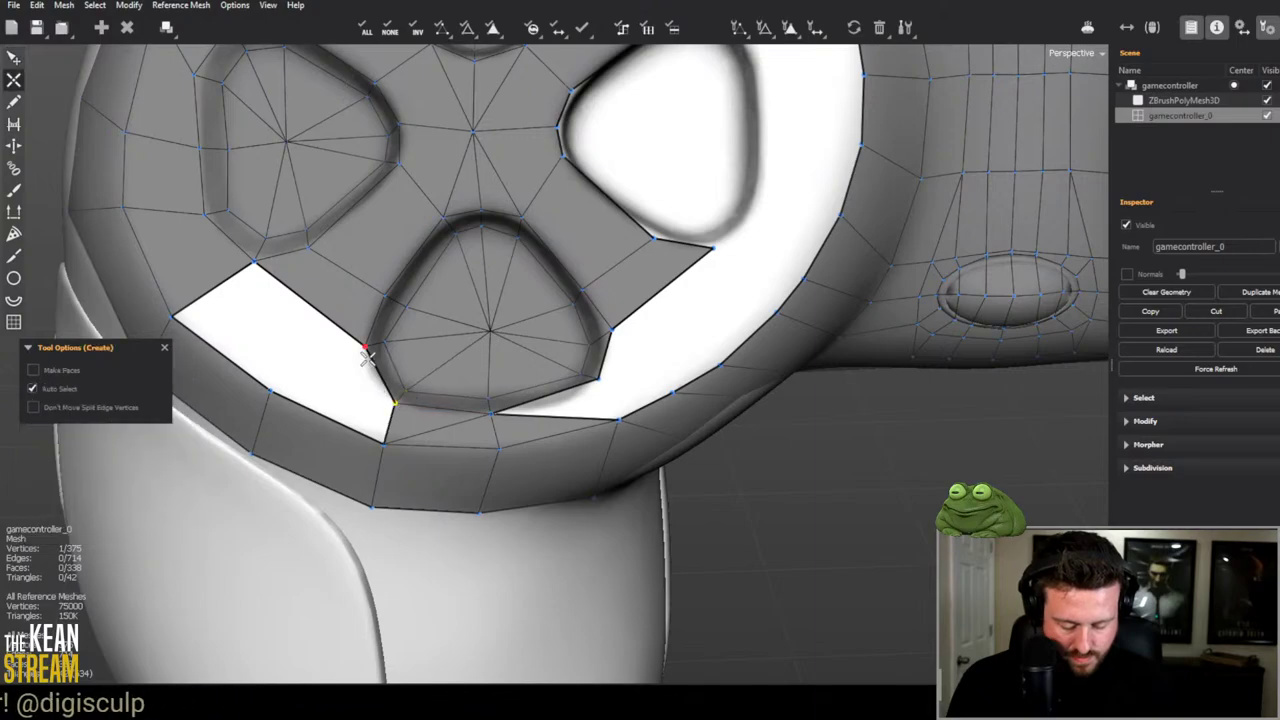
left_click(263, 407)
middle_click_drag(337, 443, 325, 403)
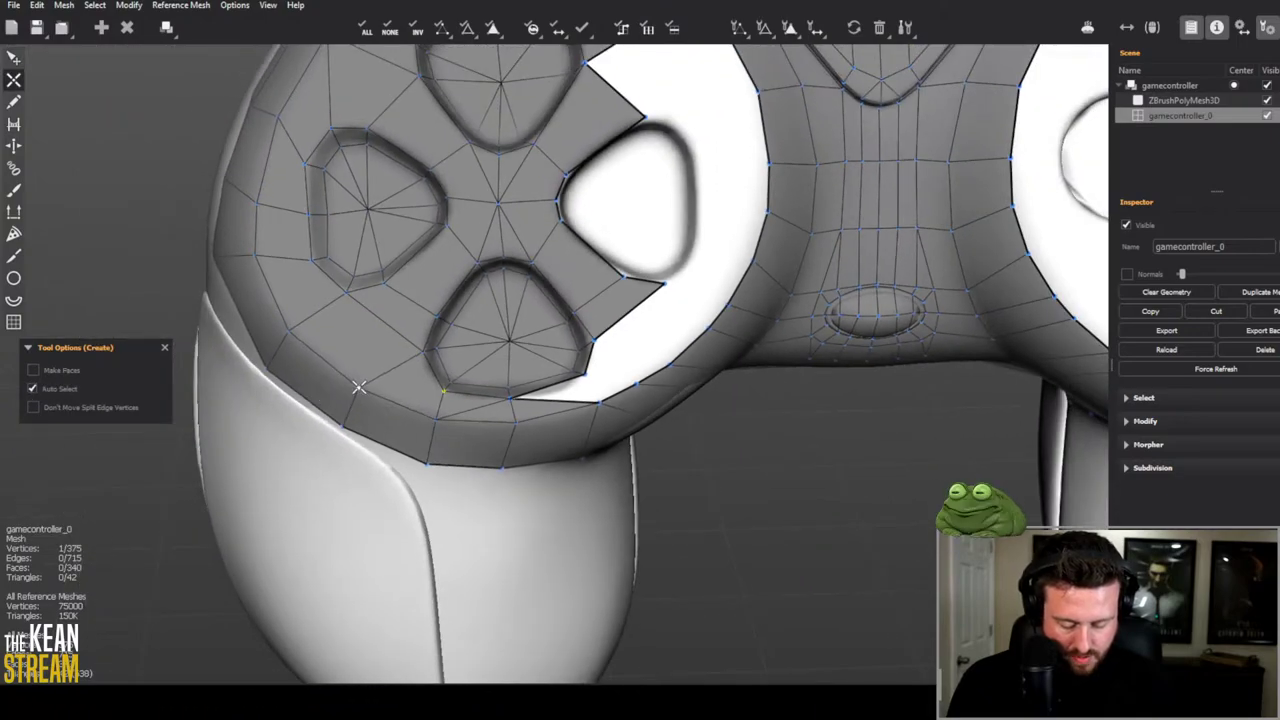
key("e")
left_click(476, 413)
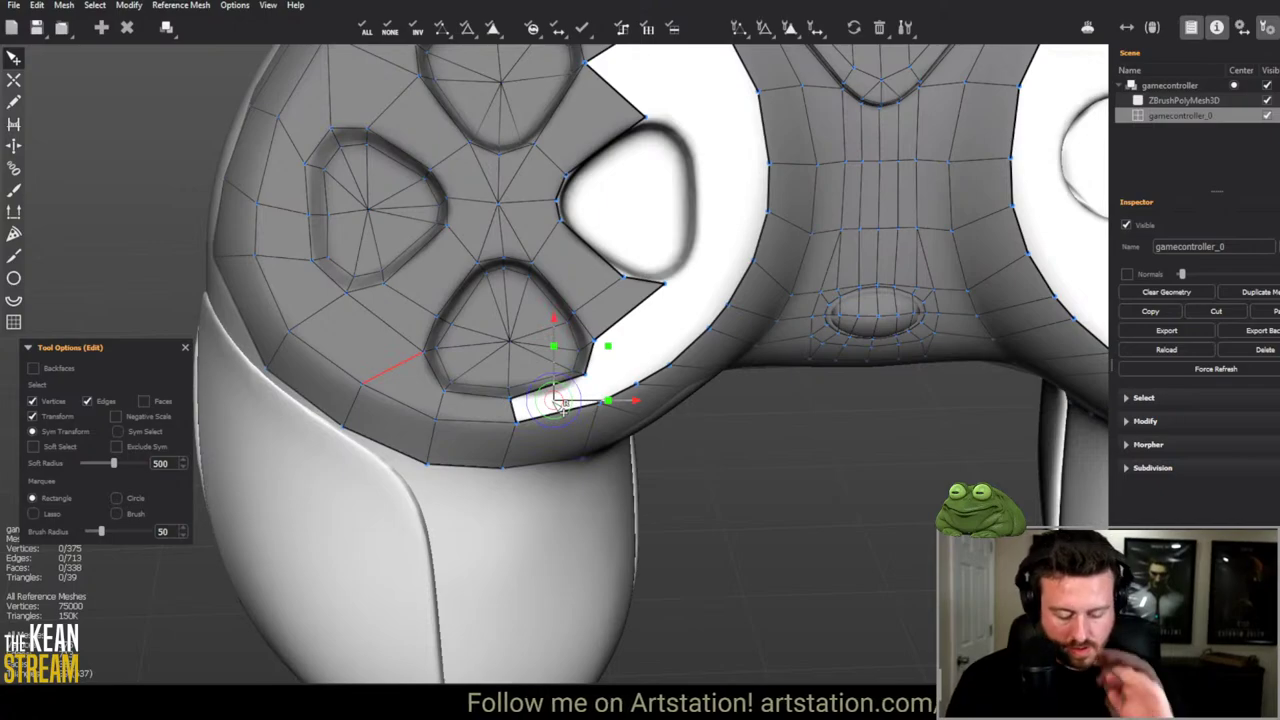
scroll(575, 400, "up", 2)
key("c")
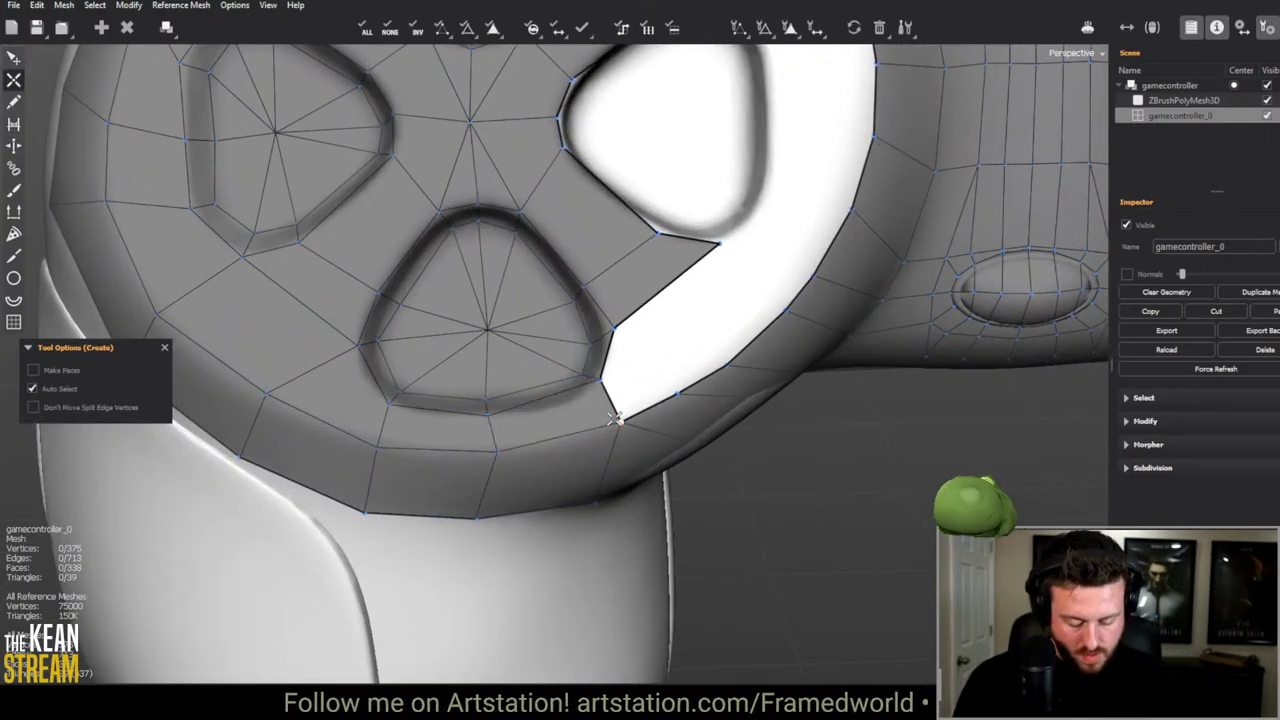
Step: Fill the remaining gaps to the right of the lower button with faces
left_click(652, 396)
scroll(600, 400, "down", 2)
key("e")
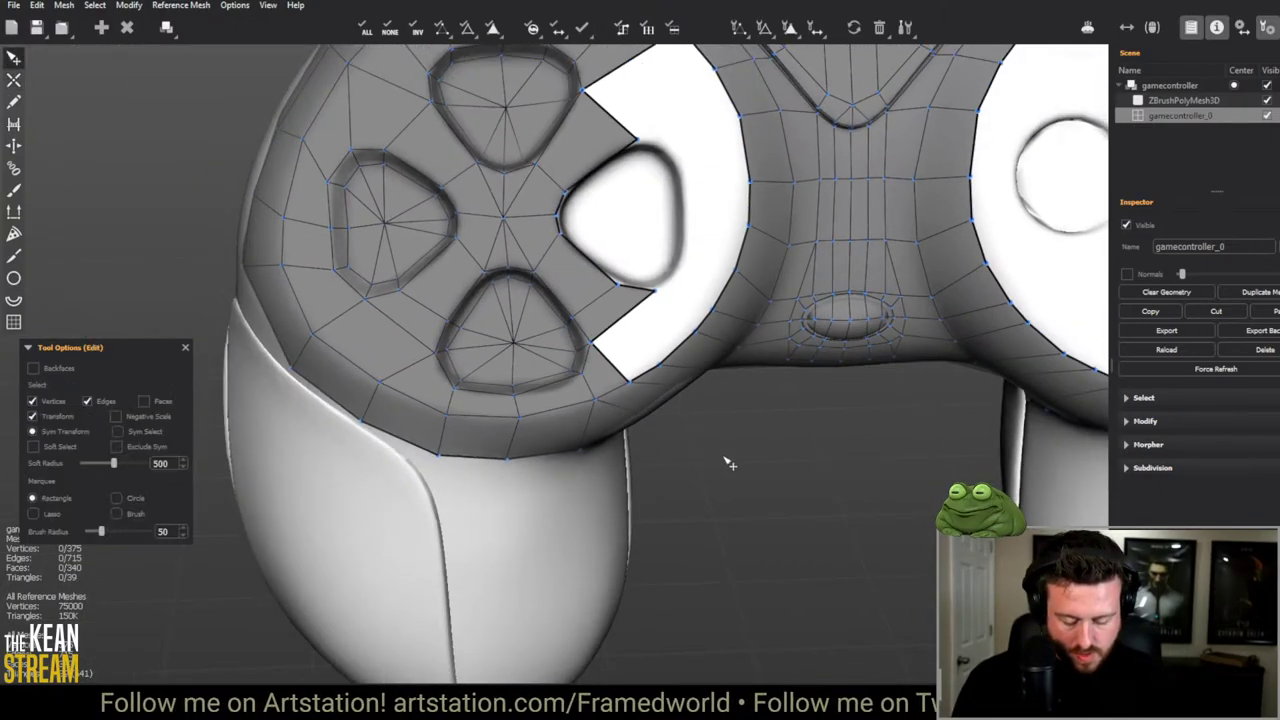
scroll(730, 463, "down", 4)
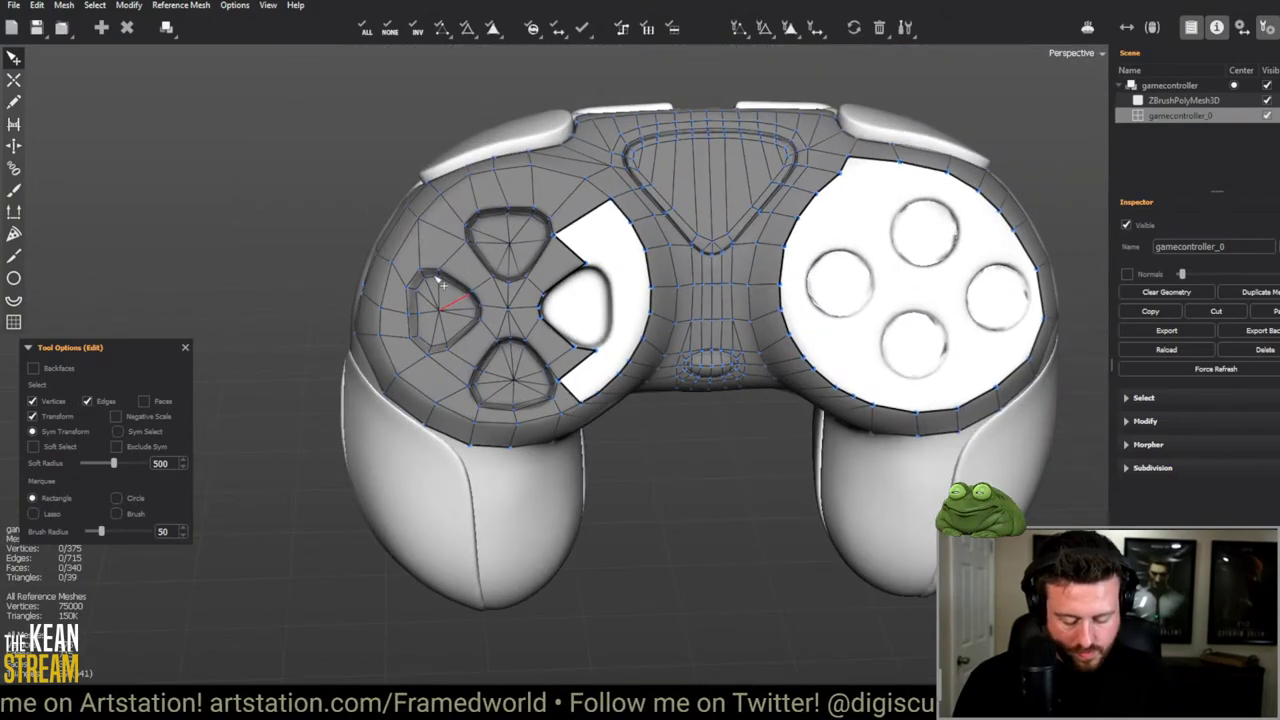
scroll(540, 357, "up", 3)
key("c")
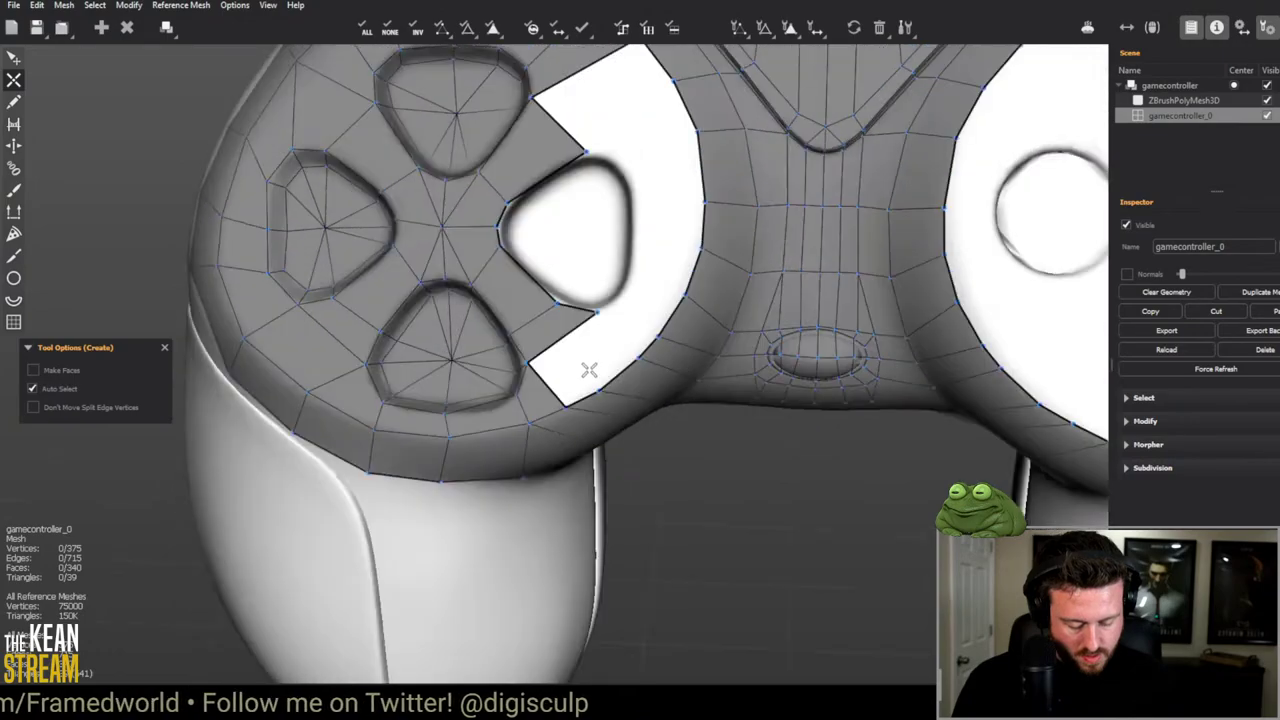
left_click(594, 313)
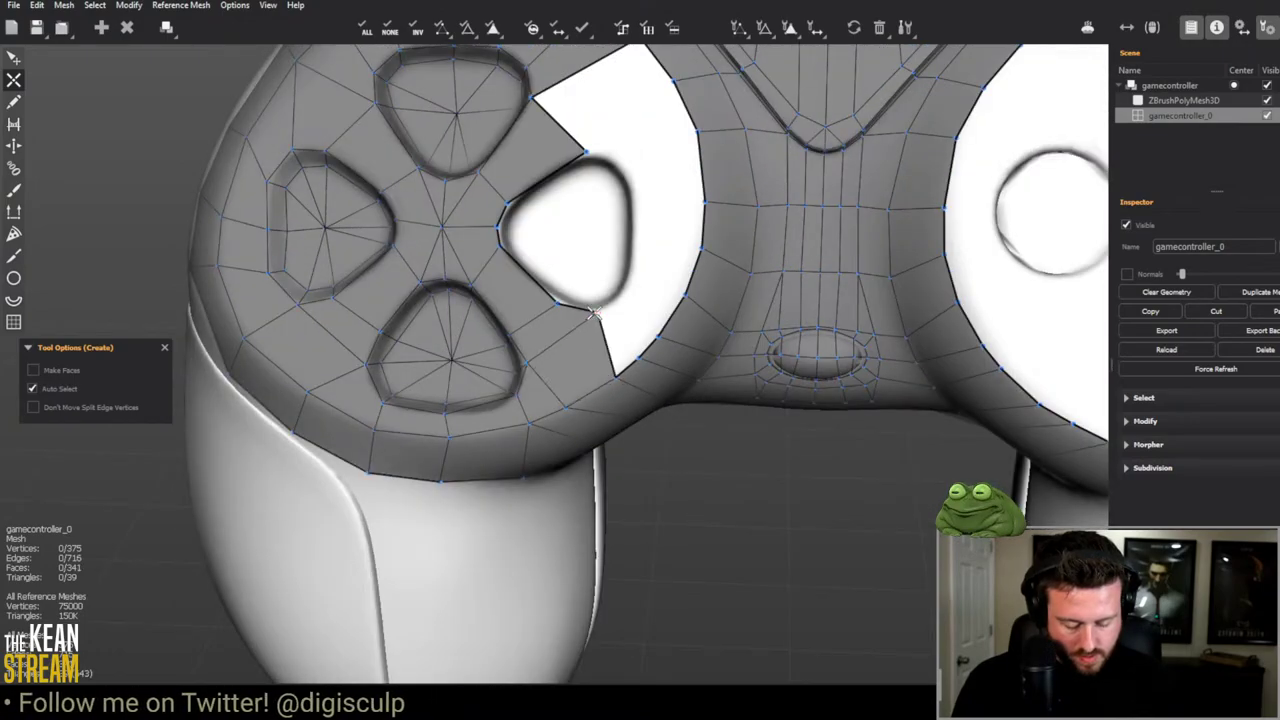
key("e")
middle_click_drag(643, 400, 610, 300)
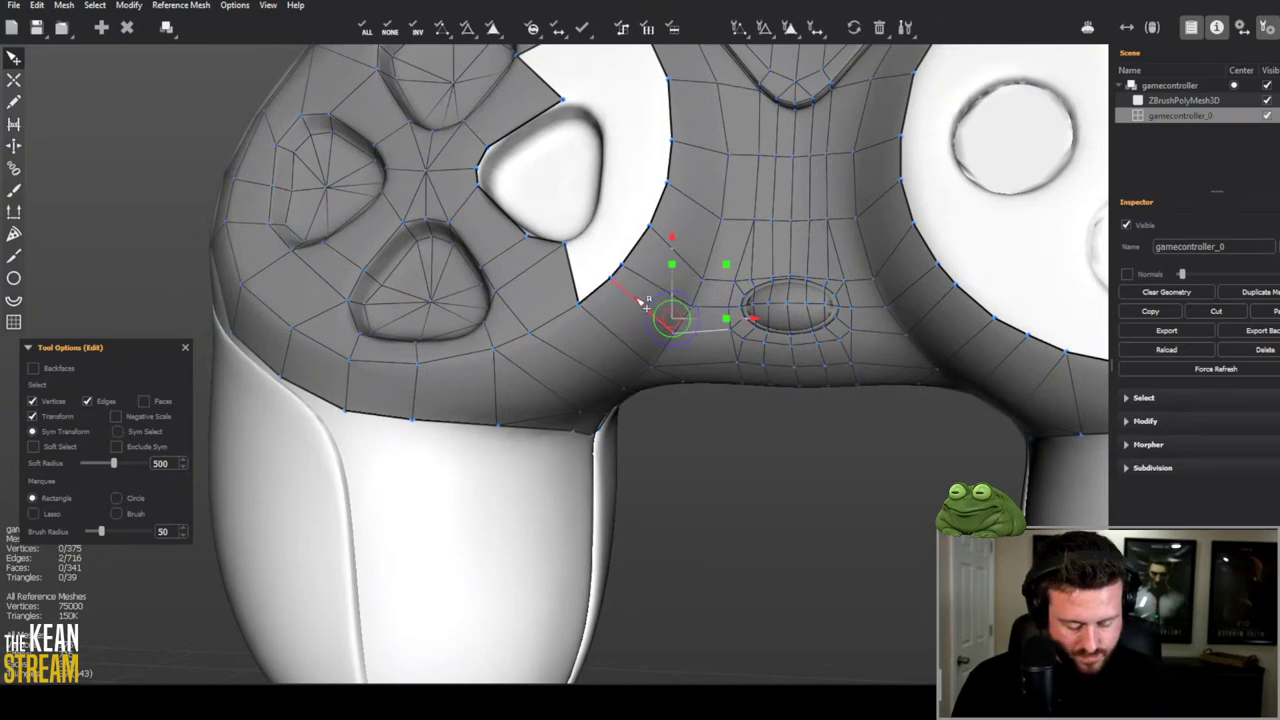
middle_click_drag(676, 423, 730, 340)
key("c")
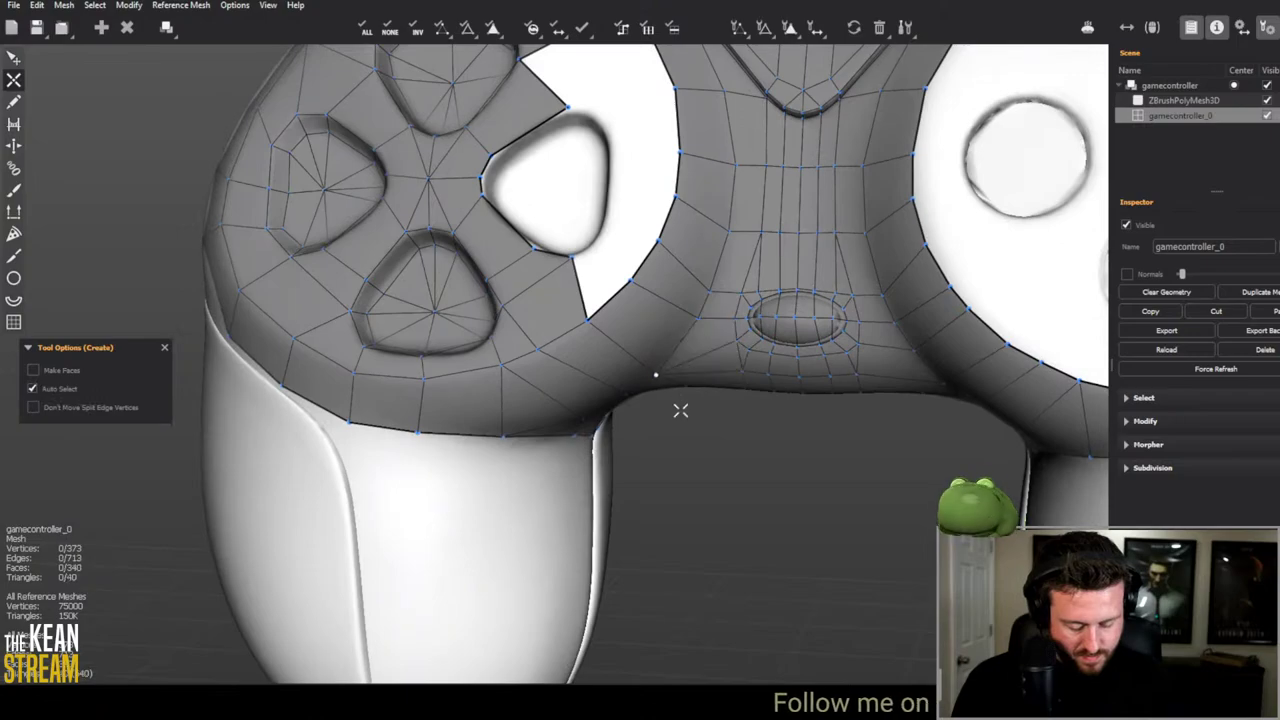
key("e")
middle_click_drag(697, 472, 608, 410)
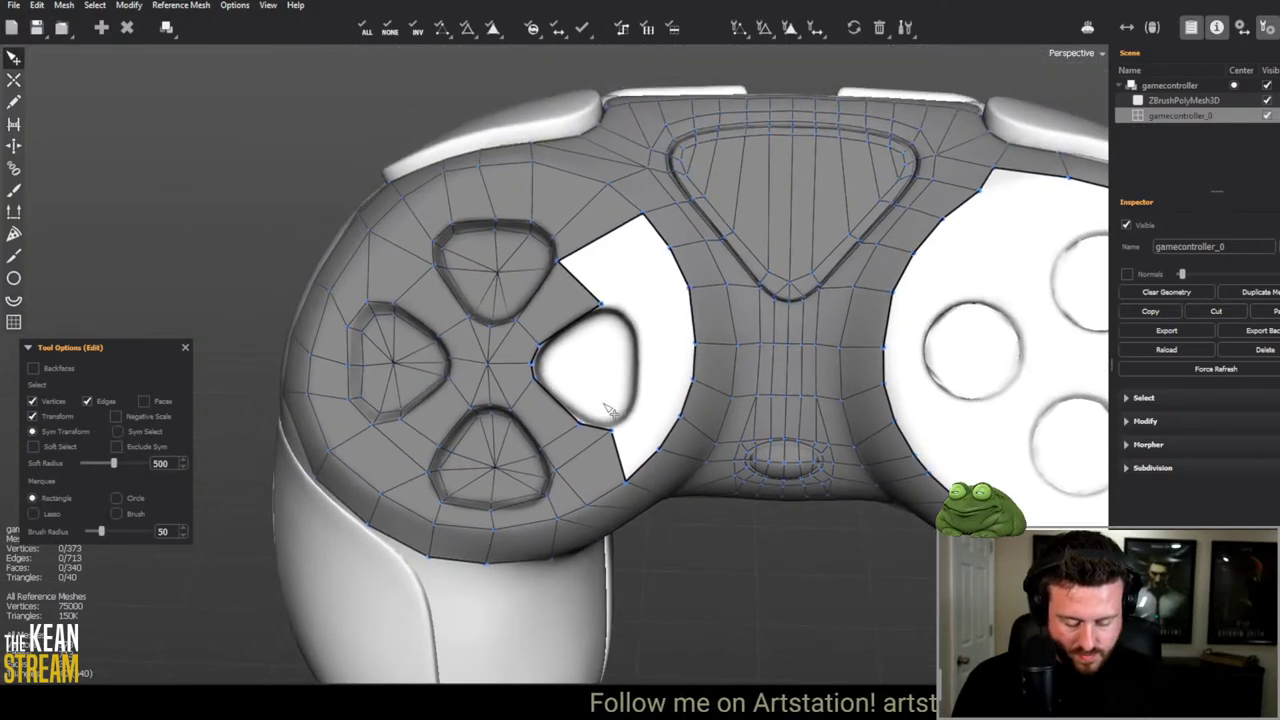
scroll(608, 410, "up", 3)
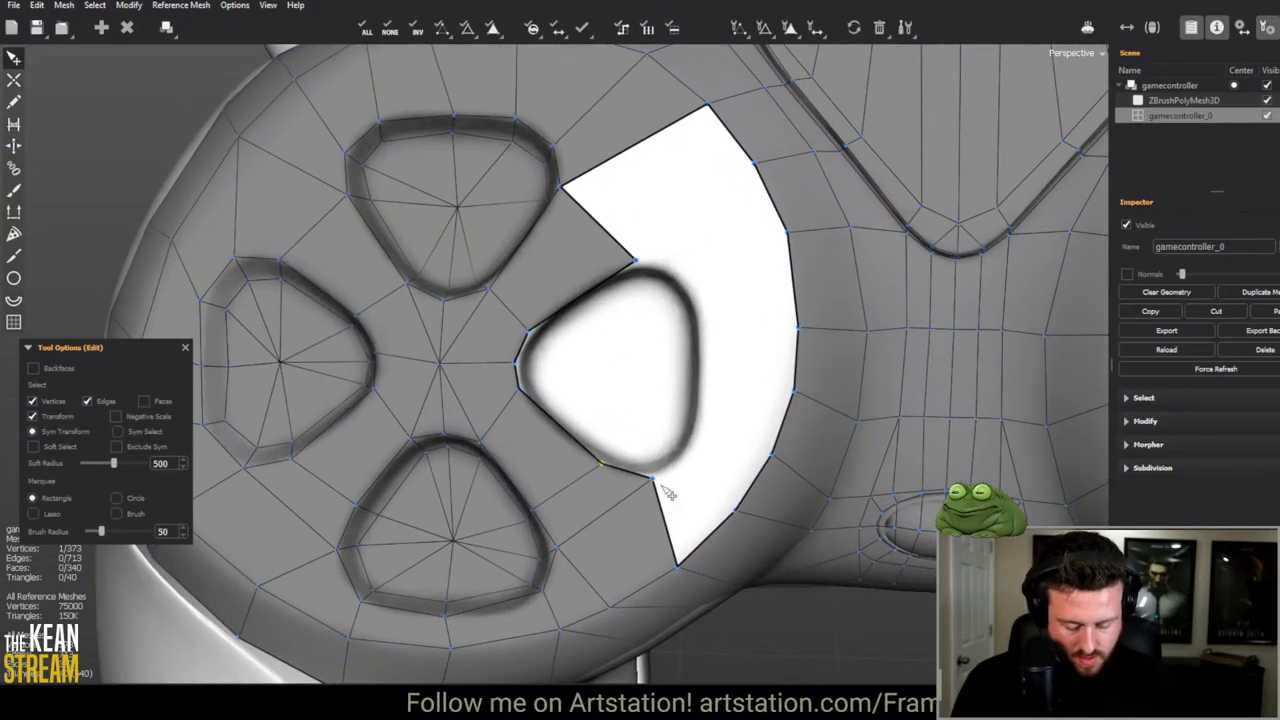
Step: Close the rim loop around the right D-pad button's hole with new edges
left_click_drag(520, 388, 666, 504)
key("c")
key("e")
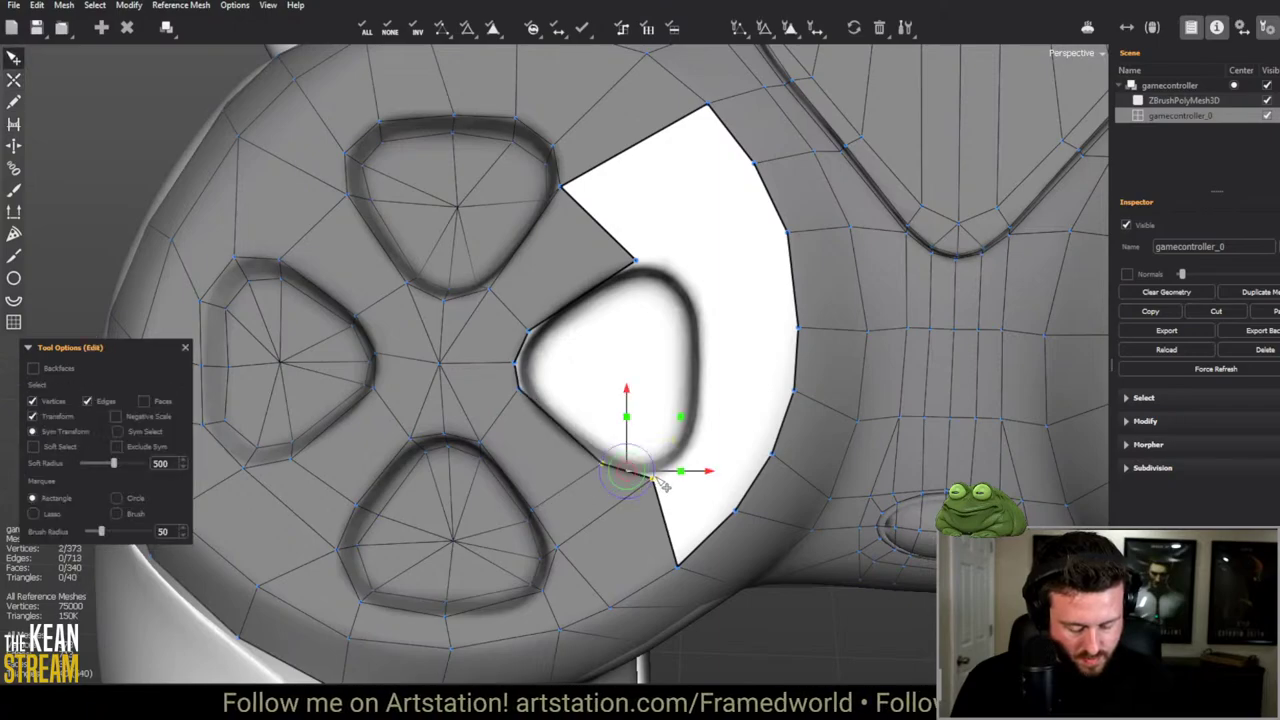
key("c")
left_click(694, 449)
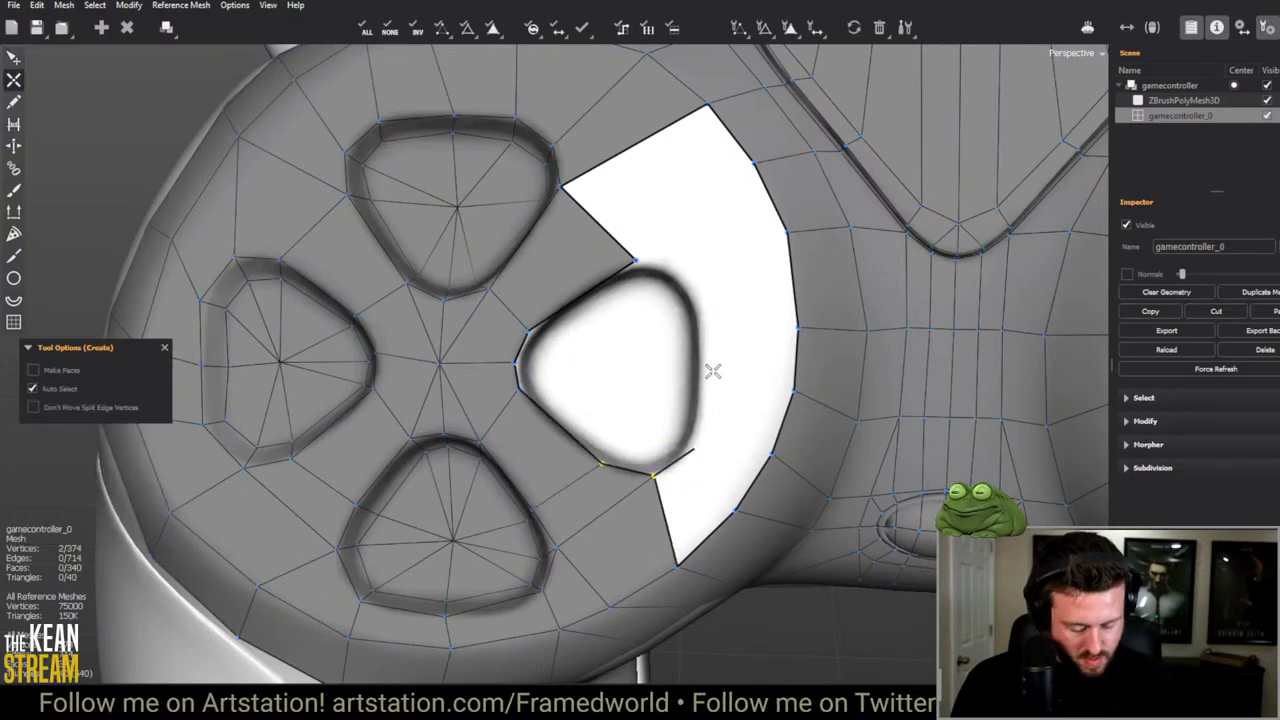
left_click(704, 368)
left_click(702, 299)
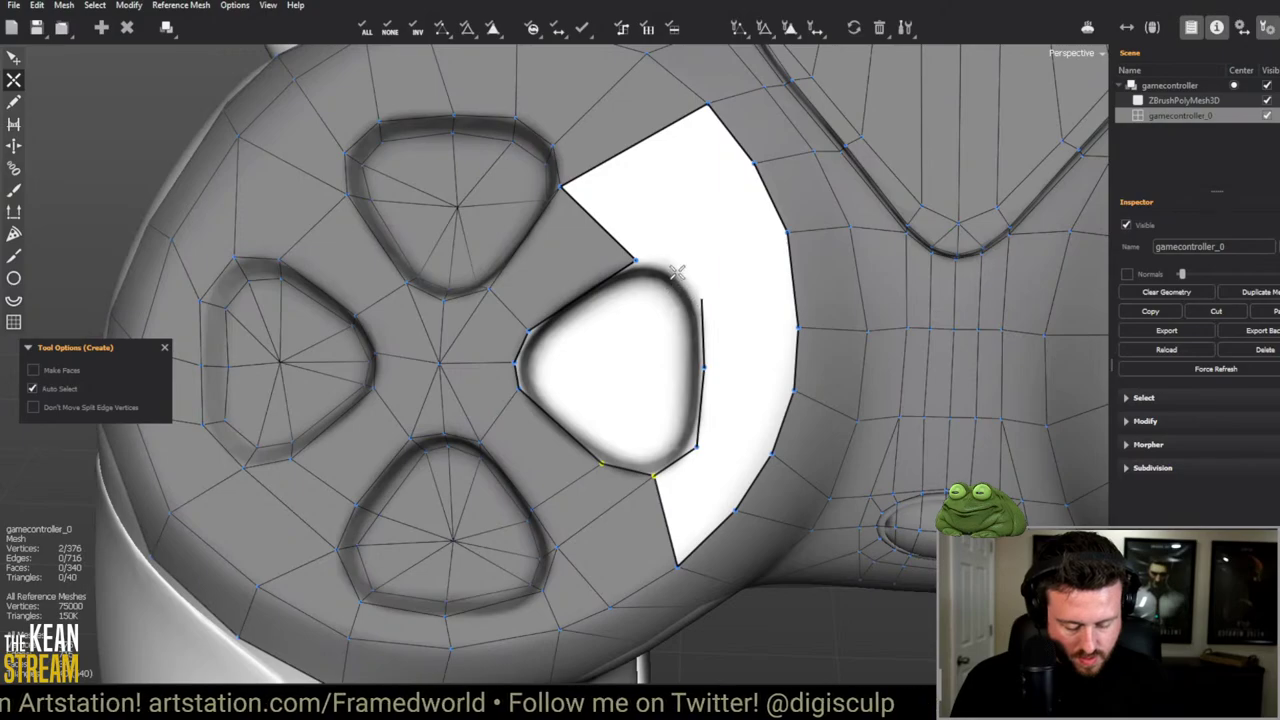
left_click(677, 272)
Step: Bridge faces across the right button groove's top edge
key("e")
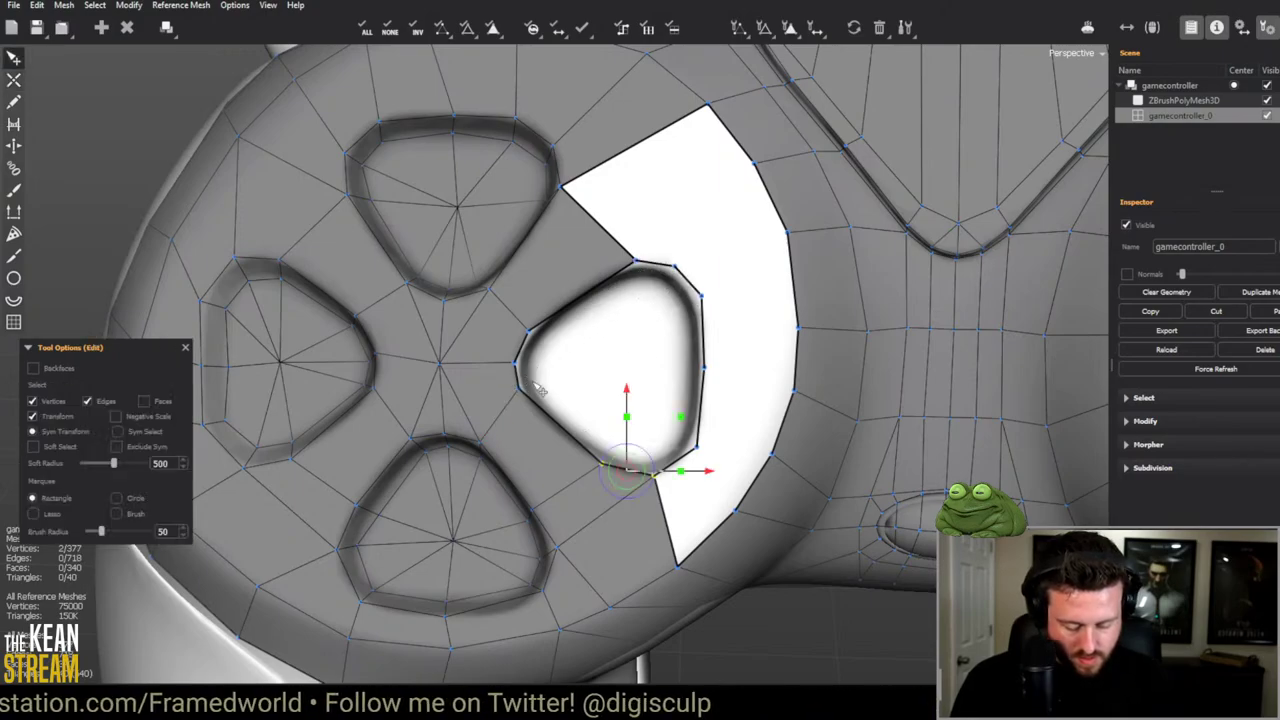
key("c")
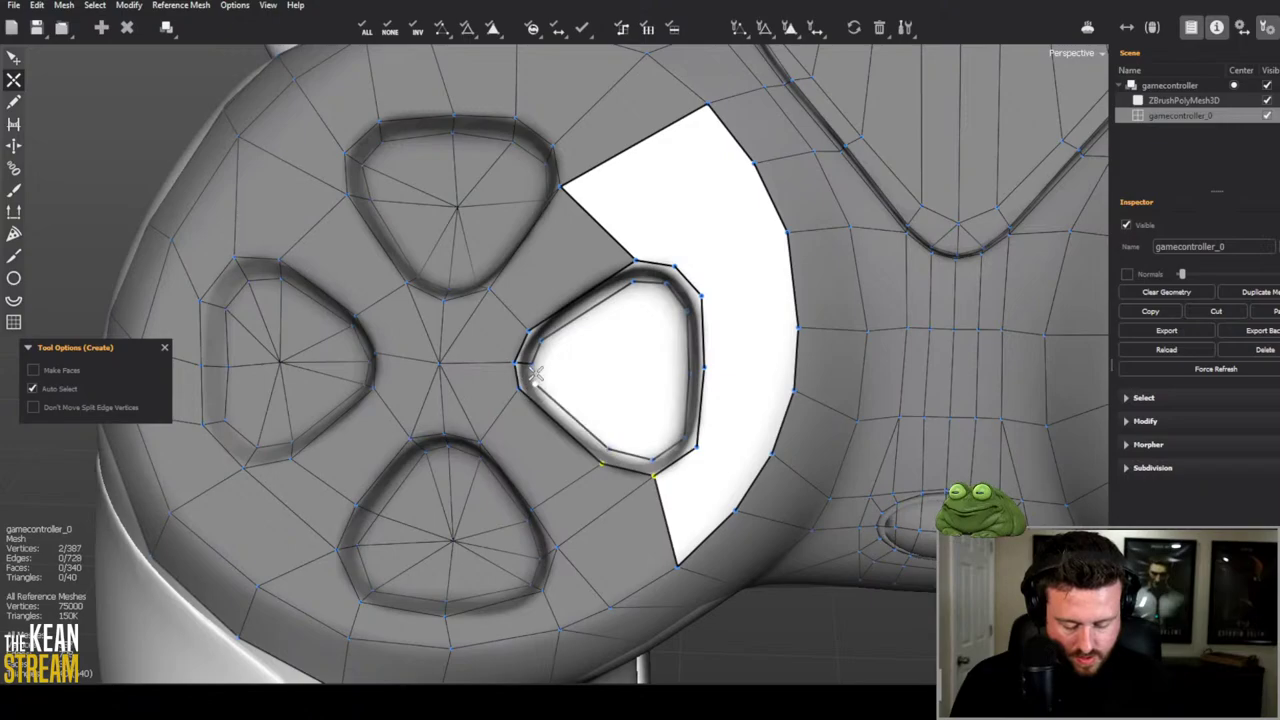
key("b")
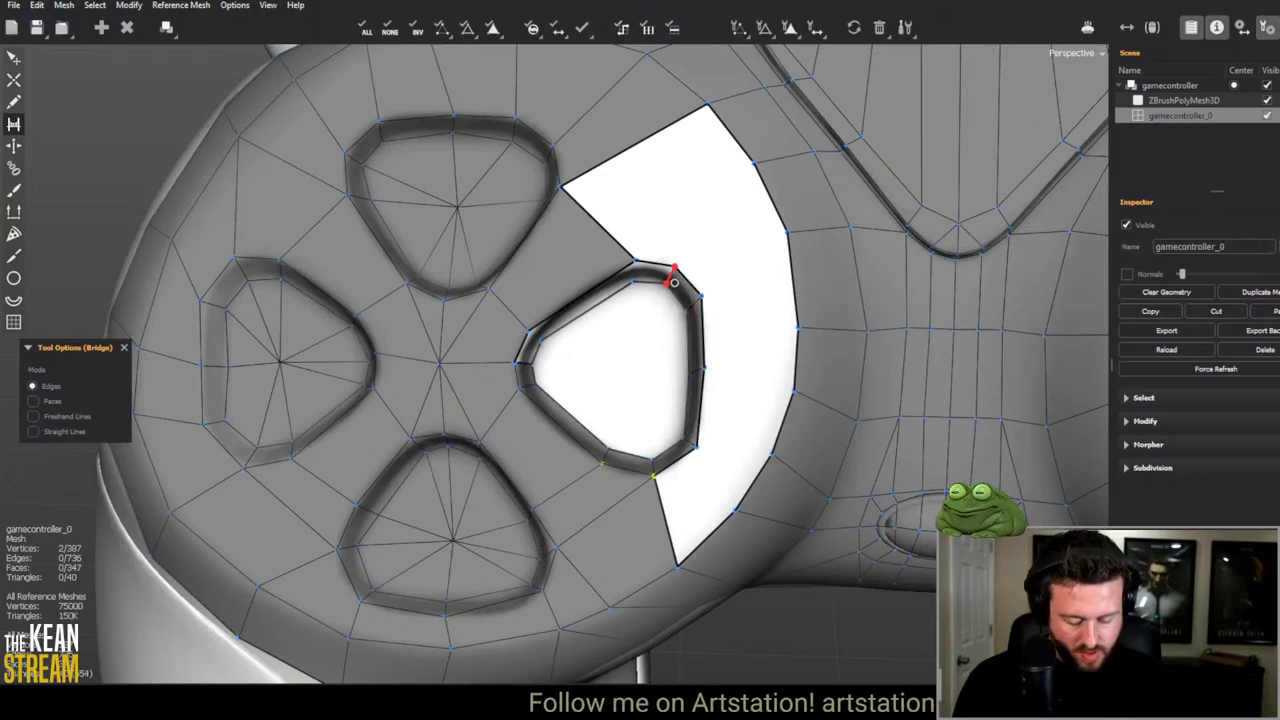
left_click(674, 282)
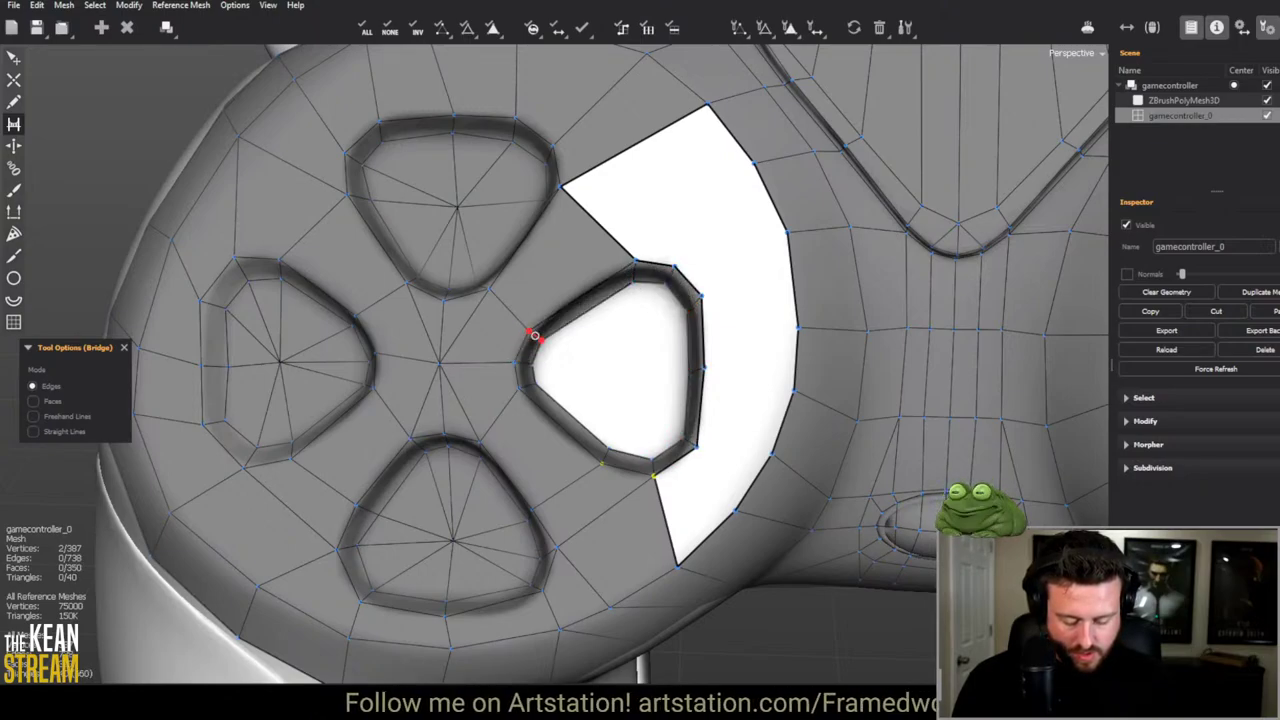
key("e")
key("c")
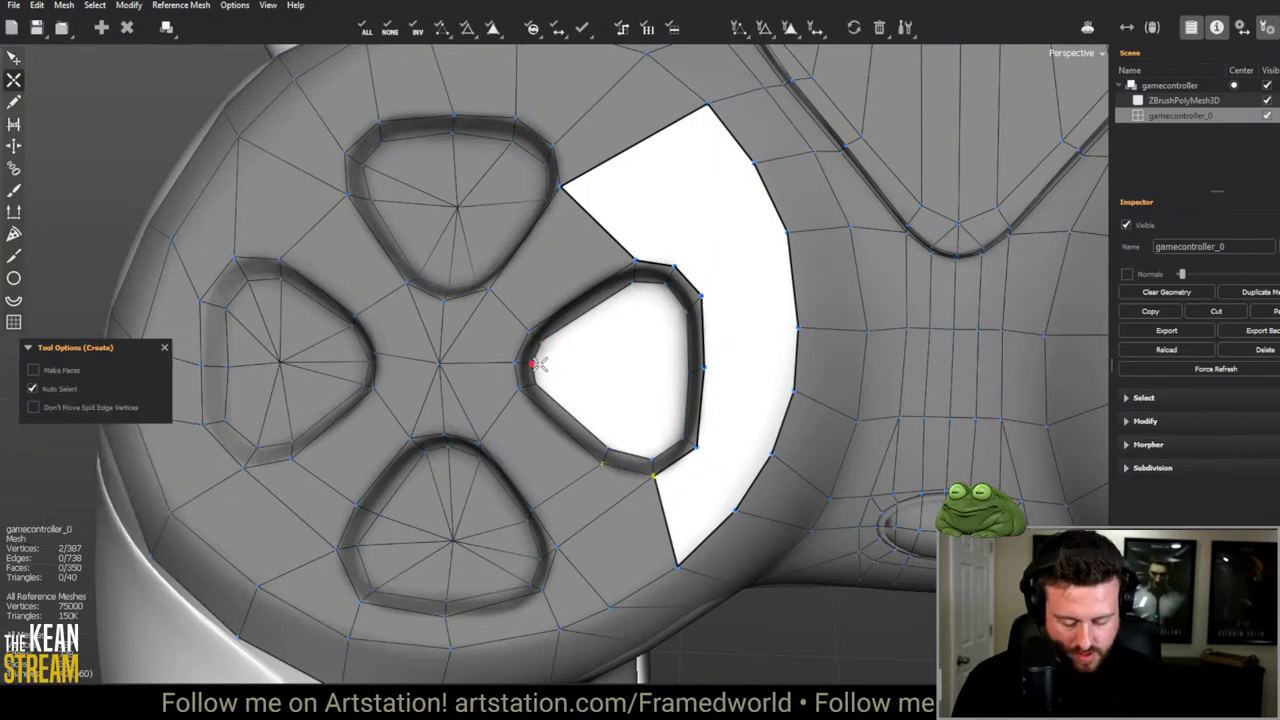
Step: Place a centre vertex and fan triangles around it to fill the right button's interior
left_click(620, 368)
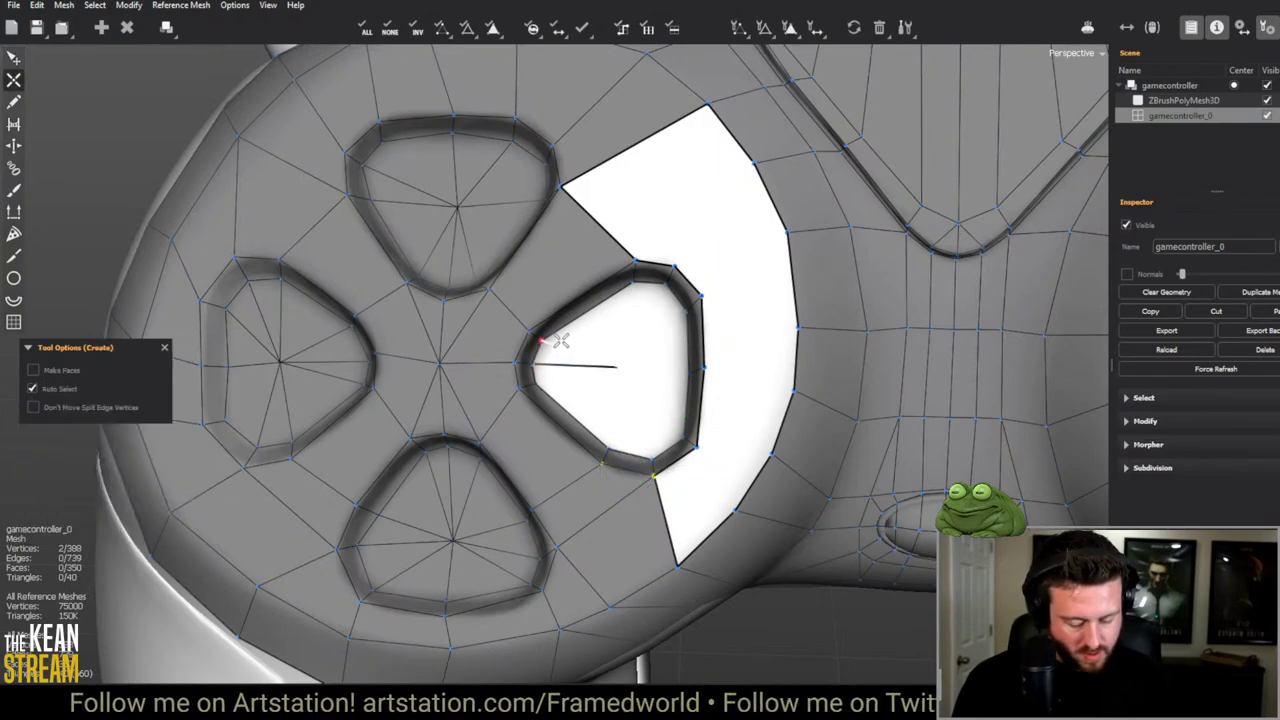
left_click(622, 382)
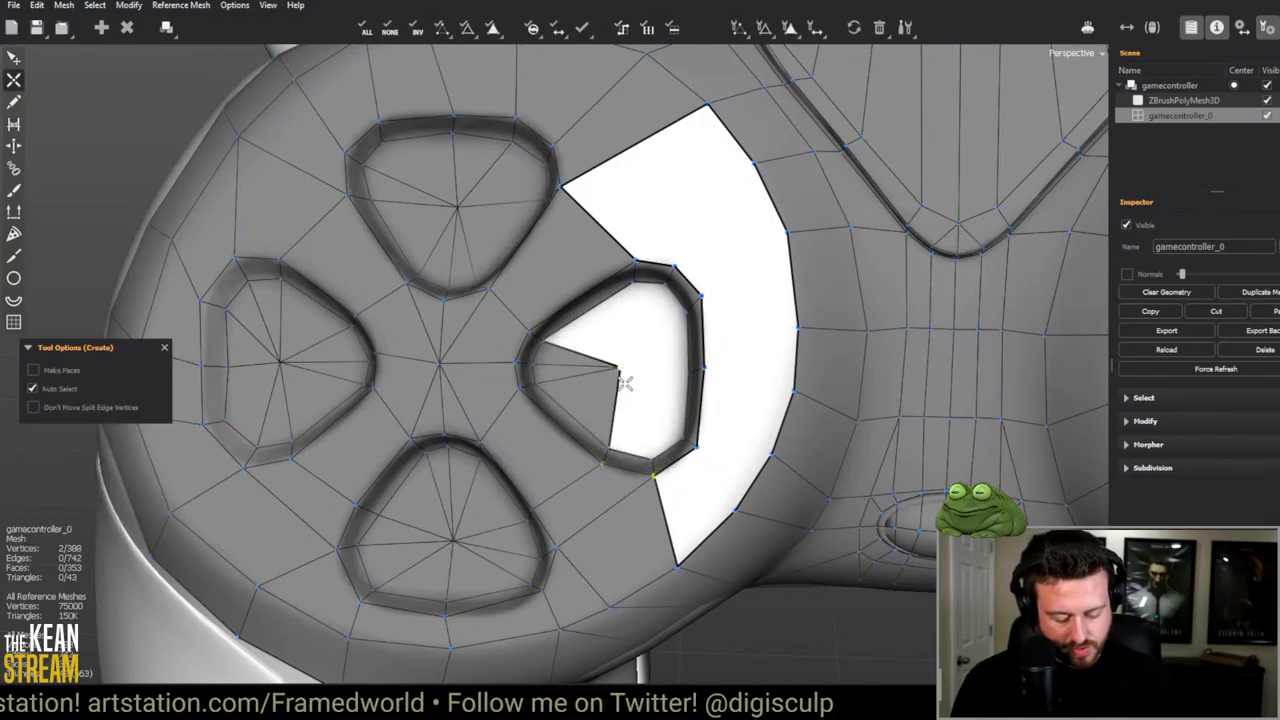
left_click(648, 420)
left_click(656, 368)
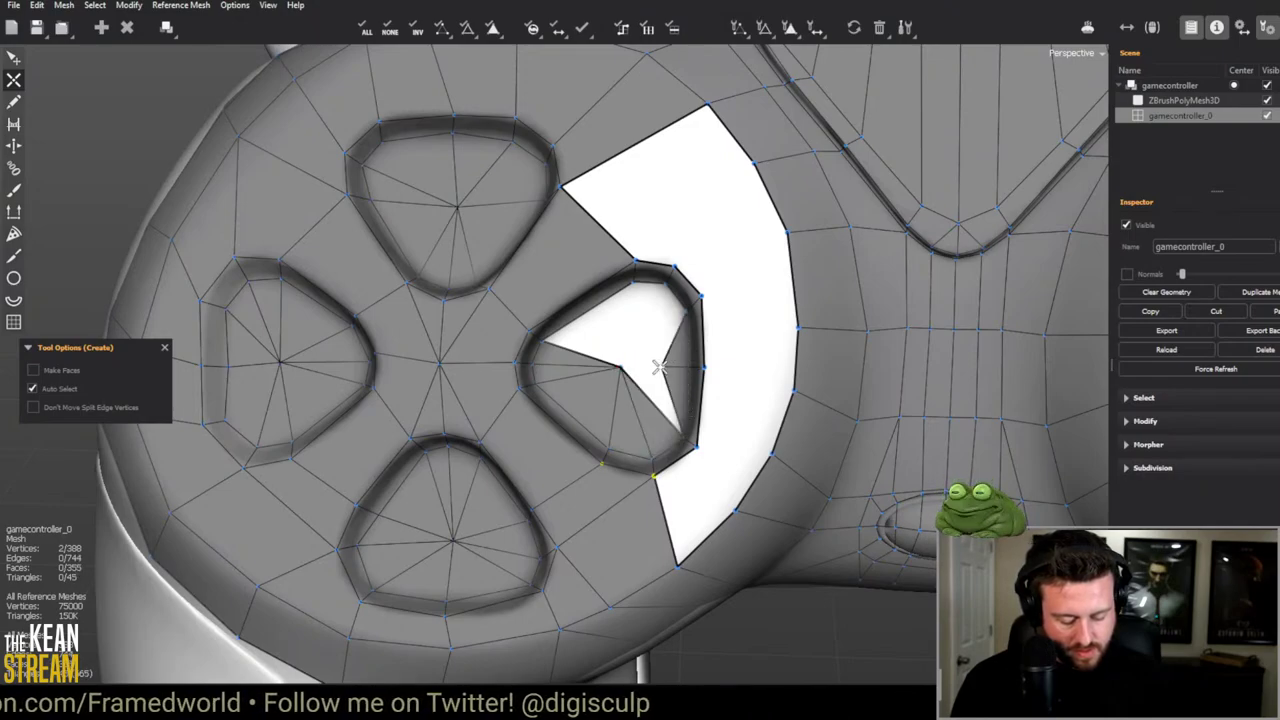
left_click(657, 429)
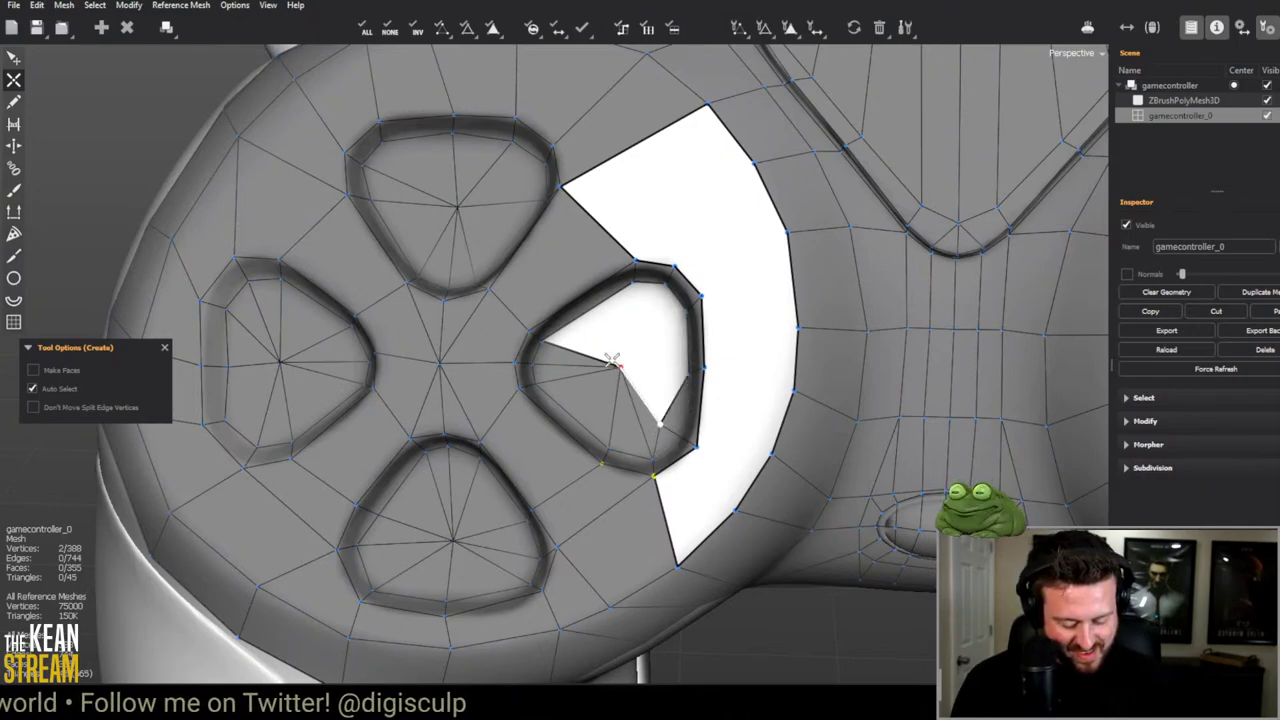
key("ctrl+z")
left_click(660, 362)
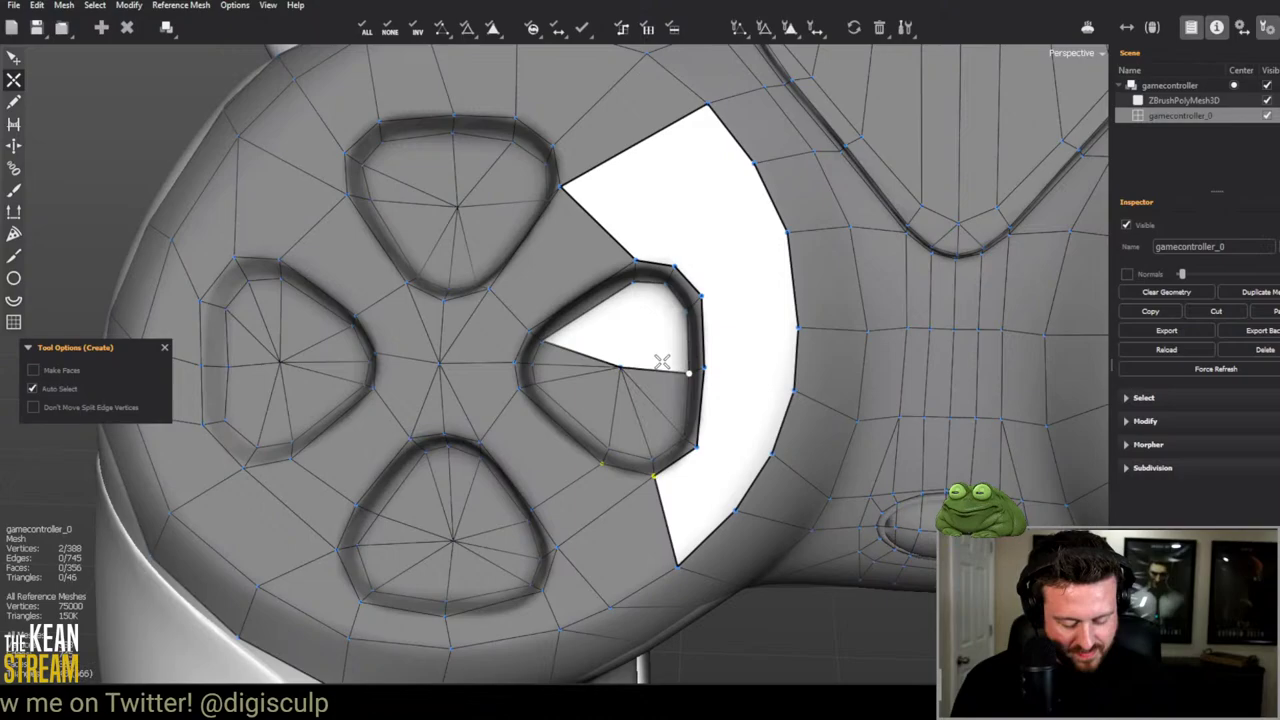
key("ctrl+z")
left_click(664, 301)
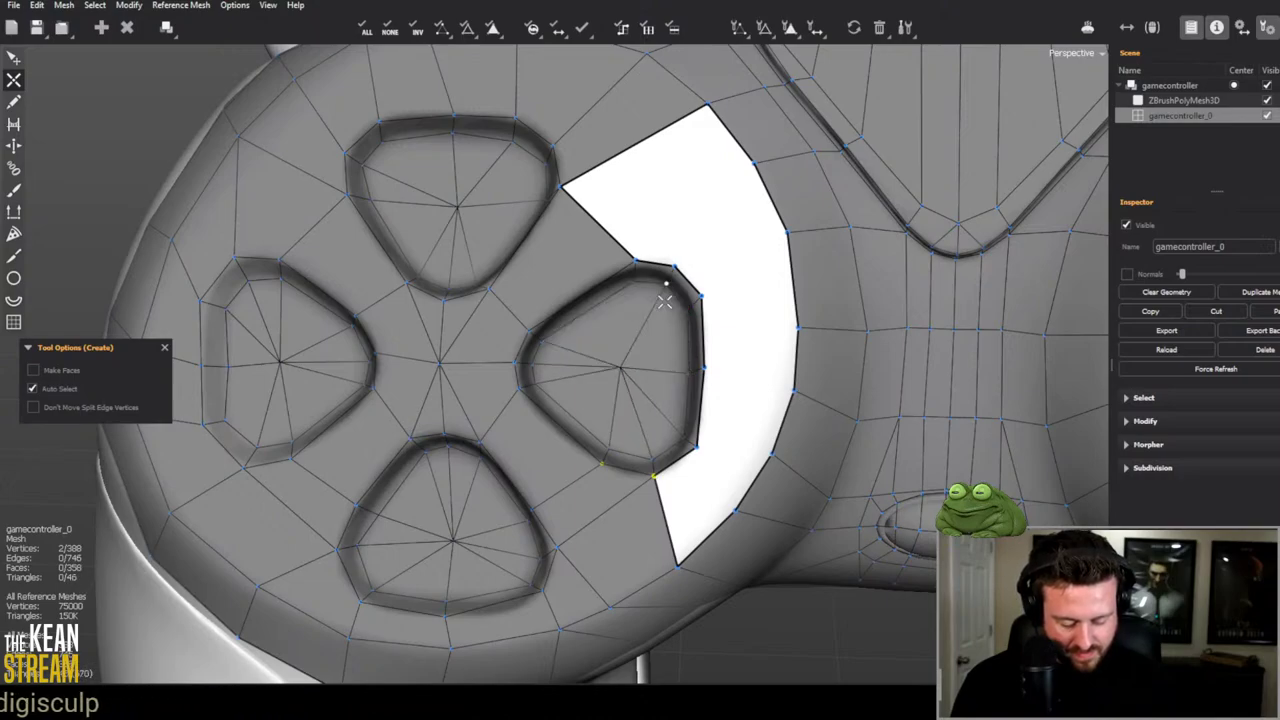
left_click(620, 368)
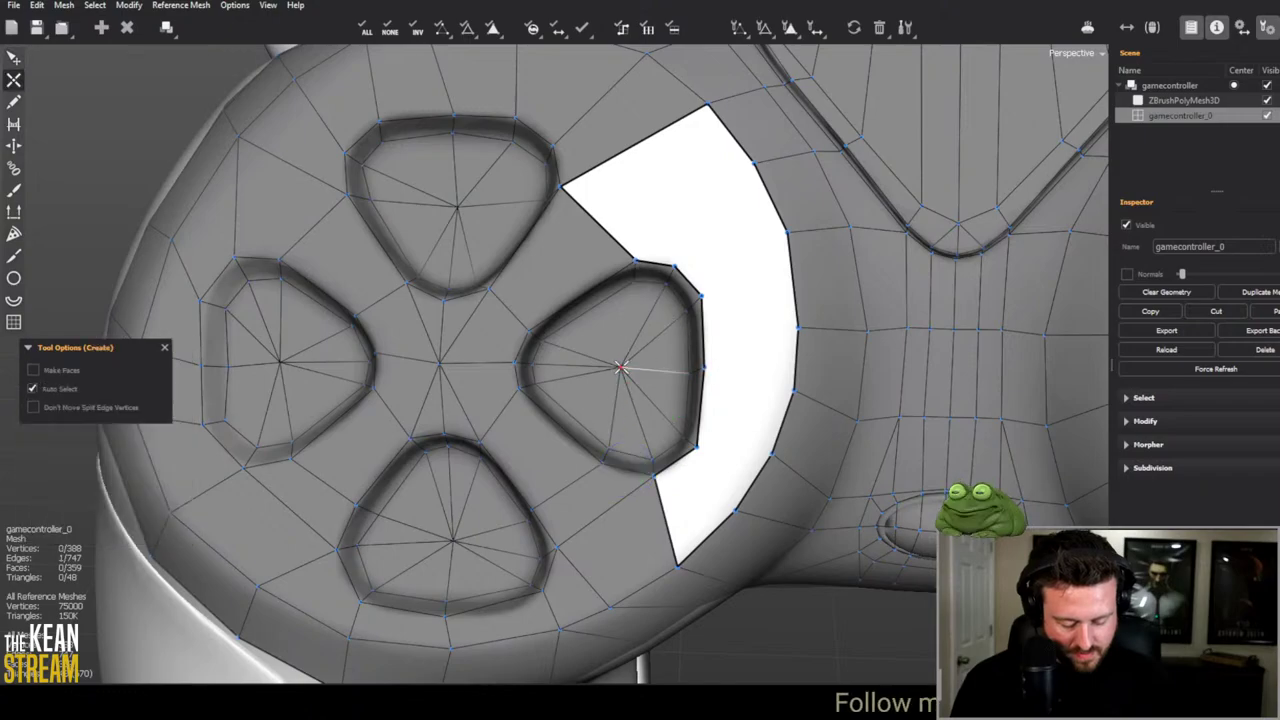
key("f")
key("e")
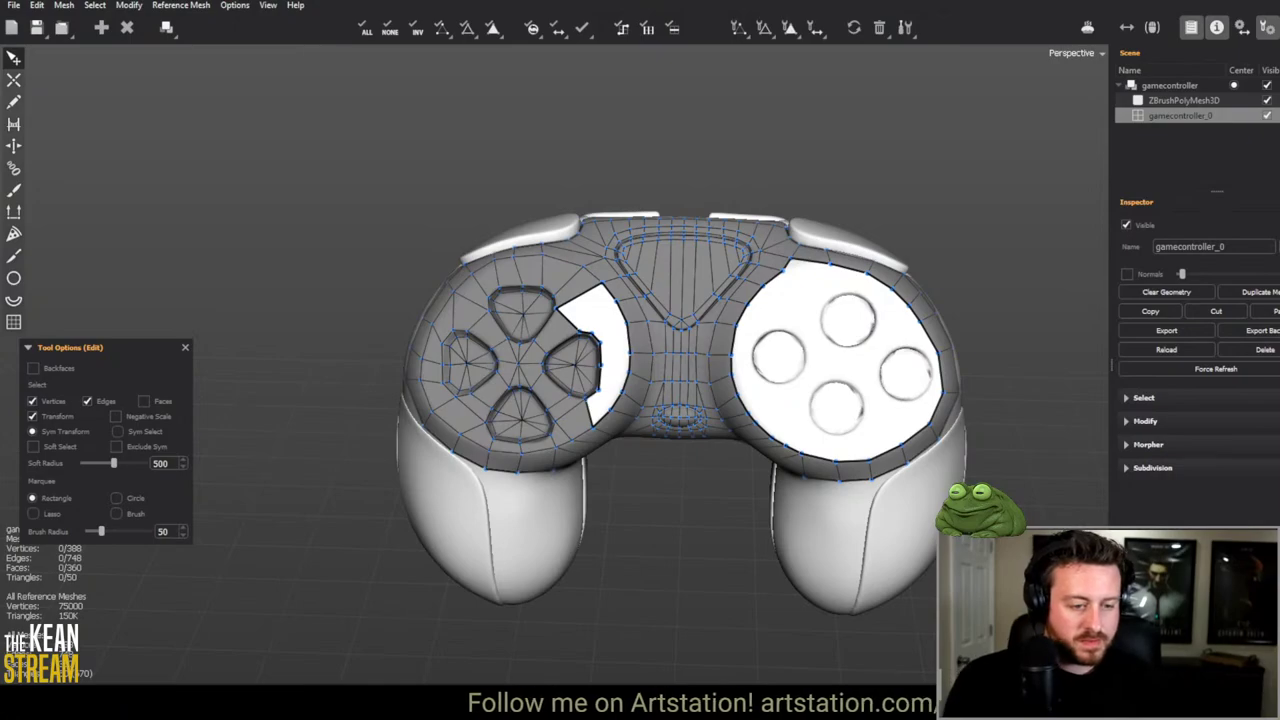
Step: Add a new face at the bottom of the white strip beside the right D-pad button
scroll(952, 263, "up", 3)
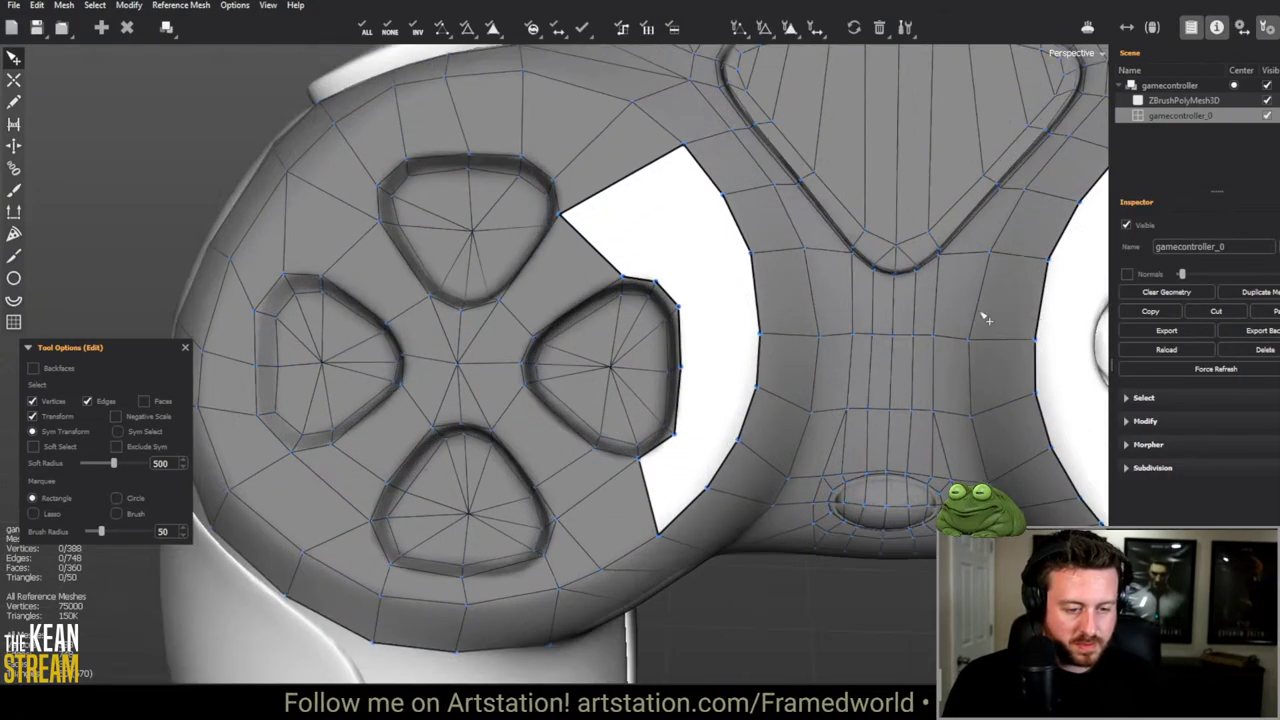
scroll(729, 223, "up", 3)
key("c")
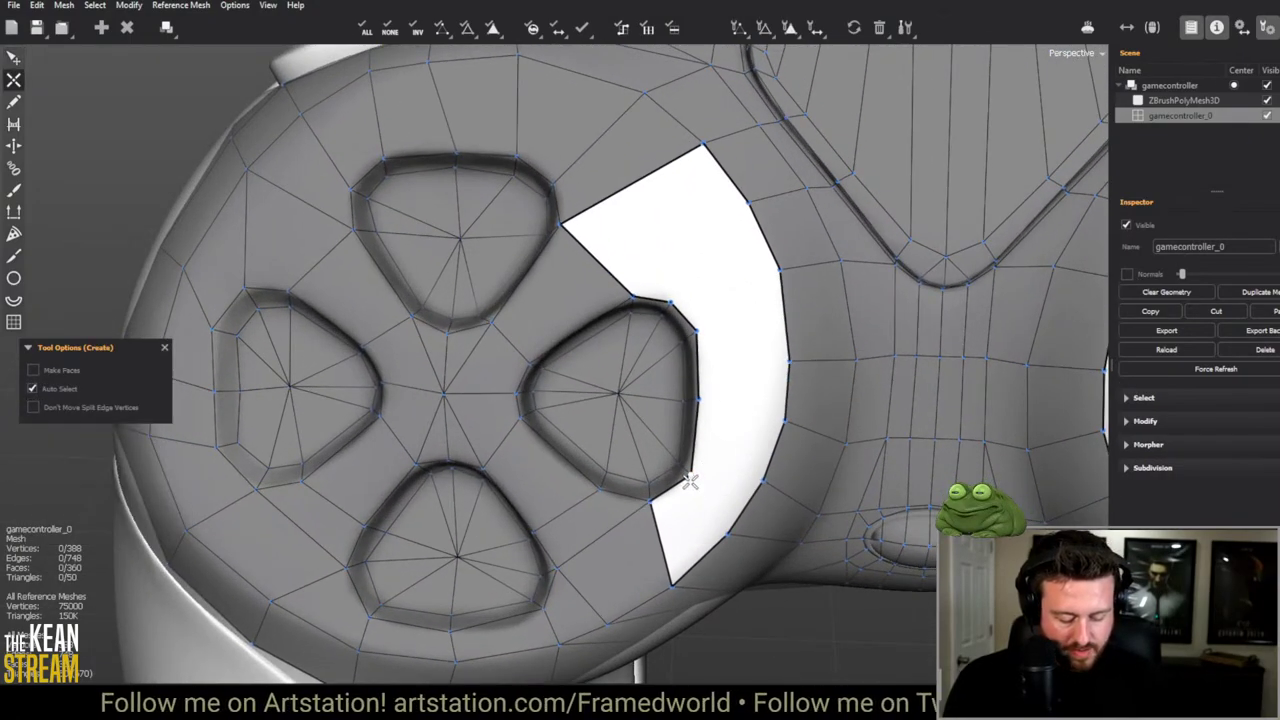
left_click(728, 525)
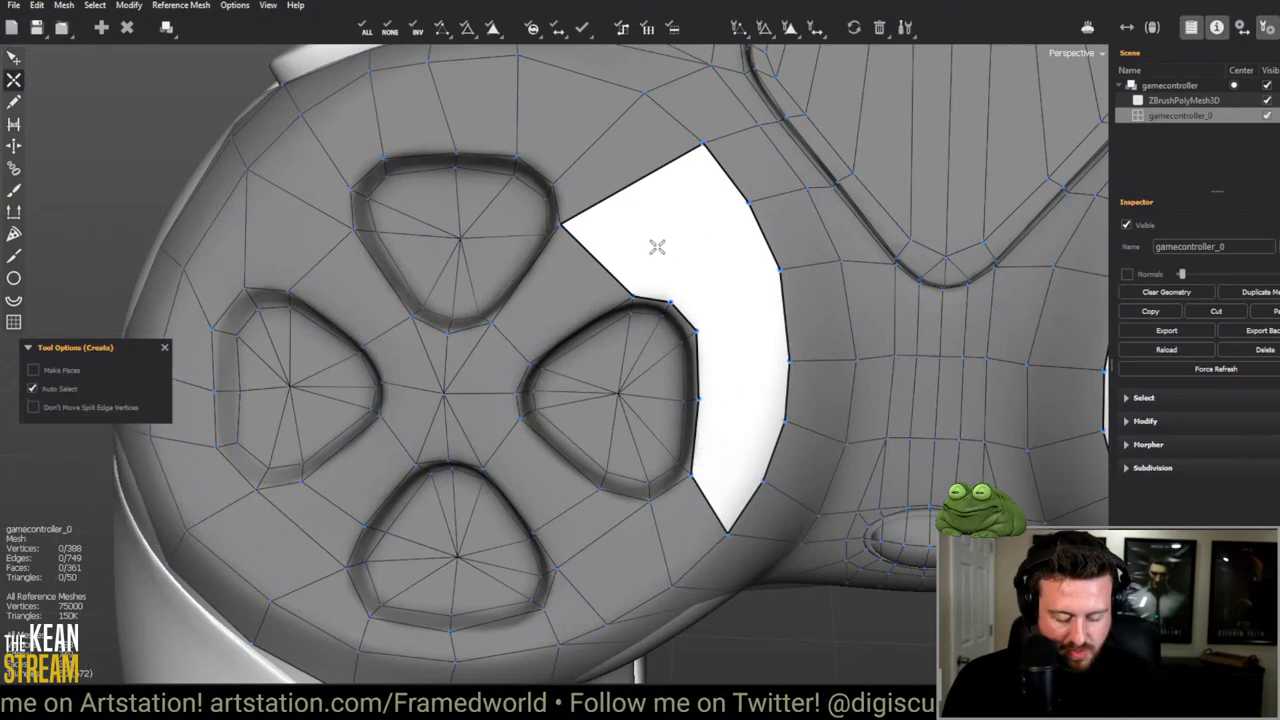
Step: Select the edge above the open strip, then deselect it
key("e")
left_click(590, 158)
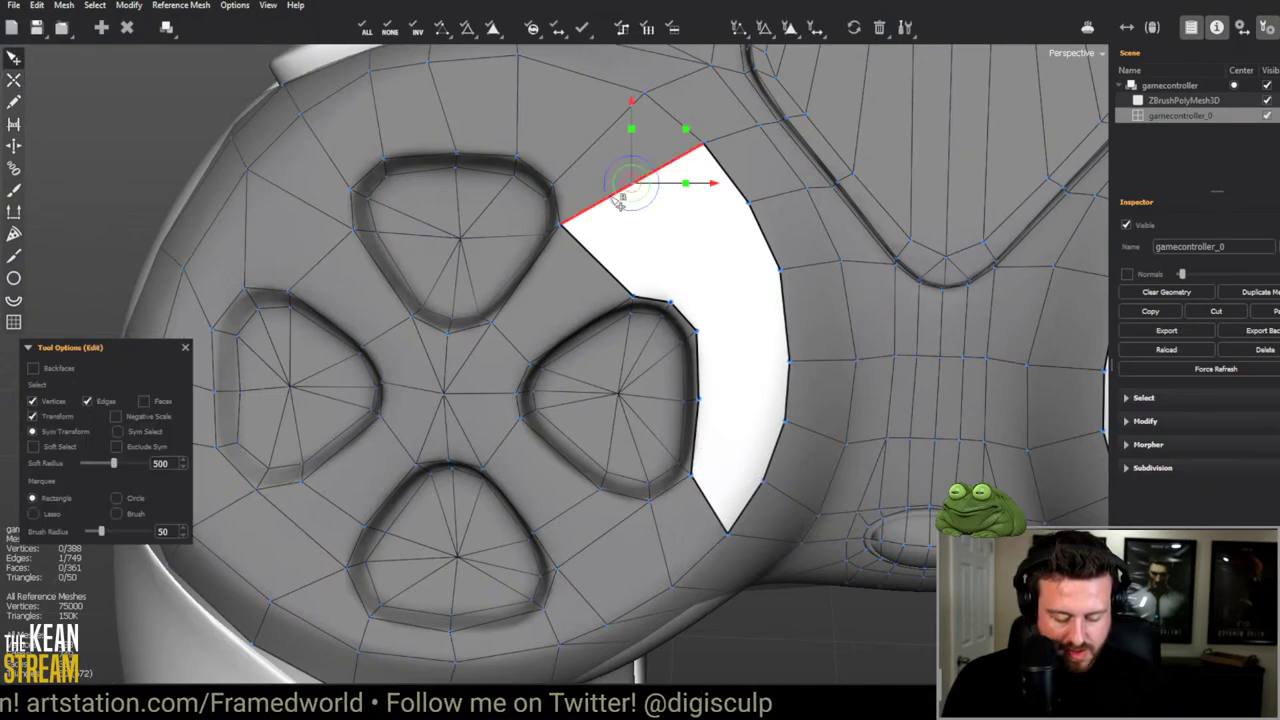
left_click(595, 170)
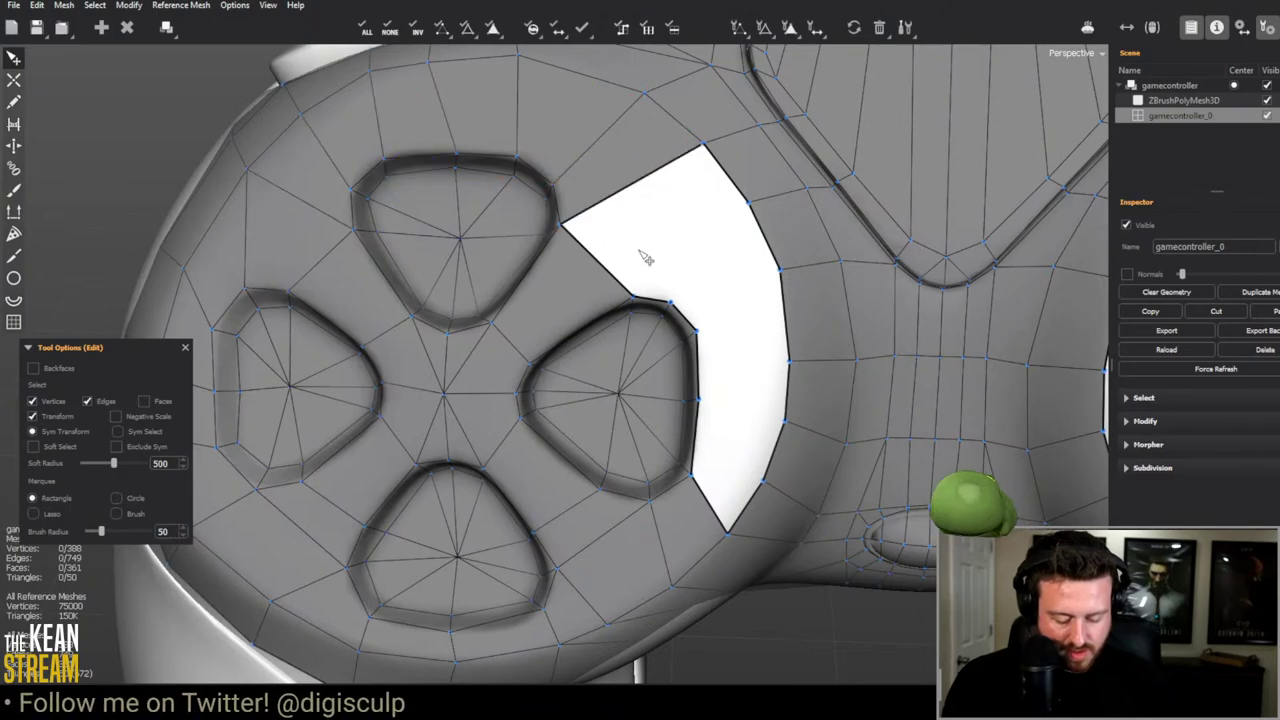
key("c")
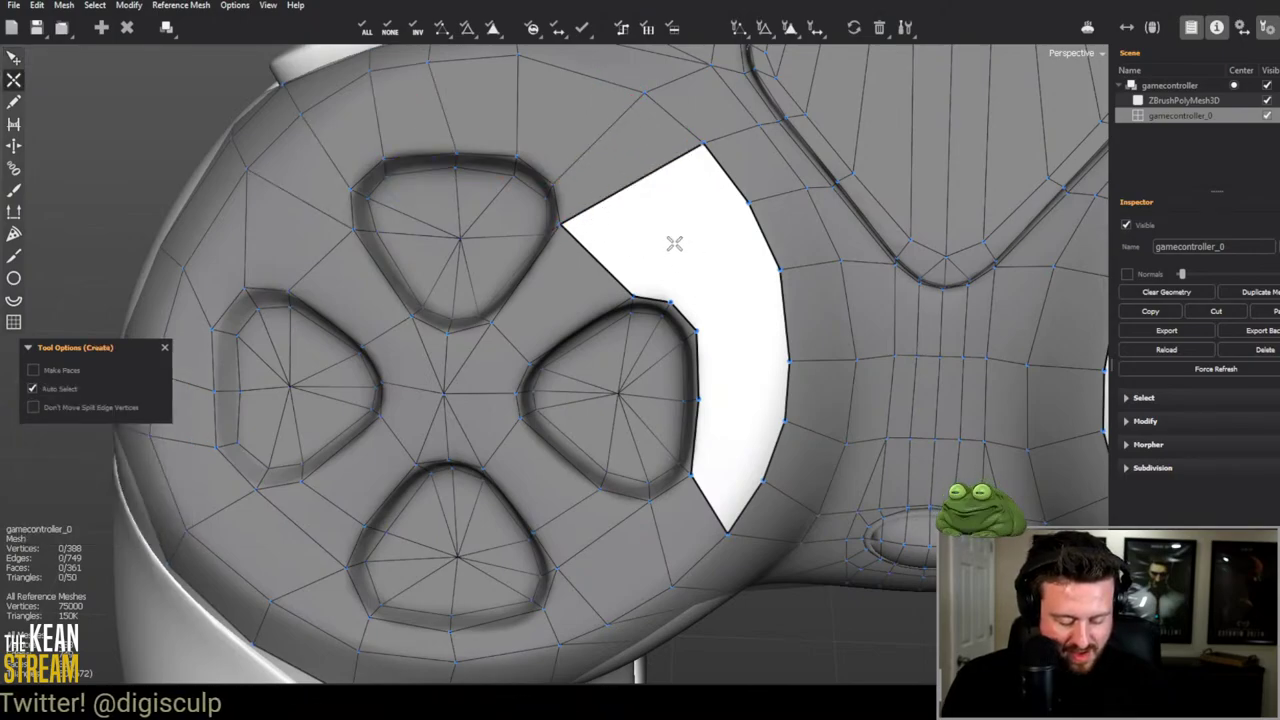
Step: Tilt the view to look down on the controller
scroll(674, 243, "down", 5)
scroll(411, 294, "up", 3)
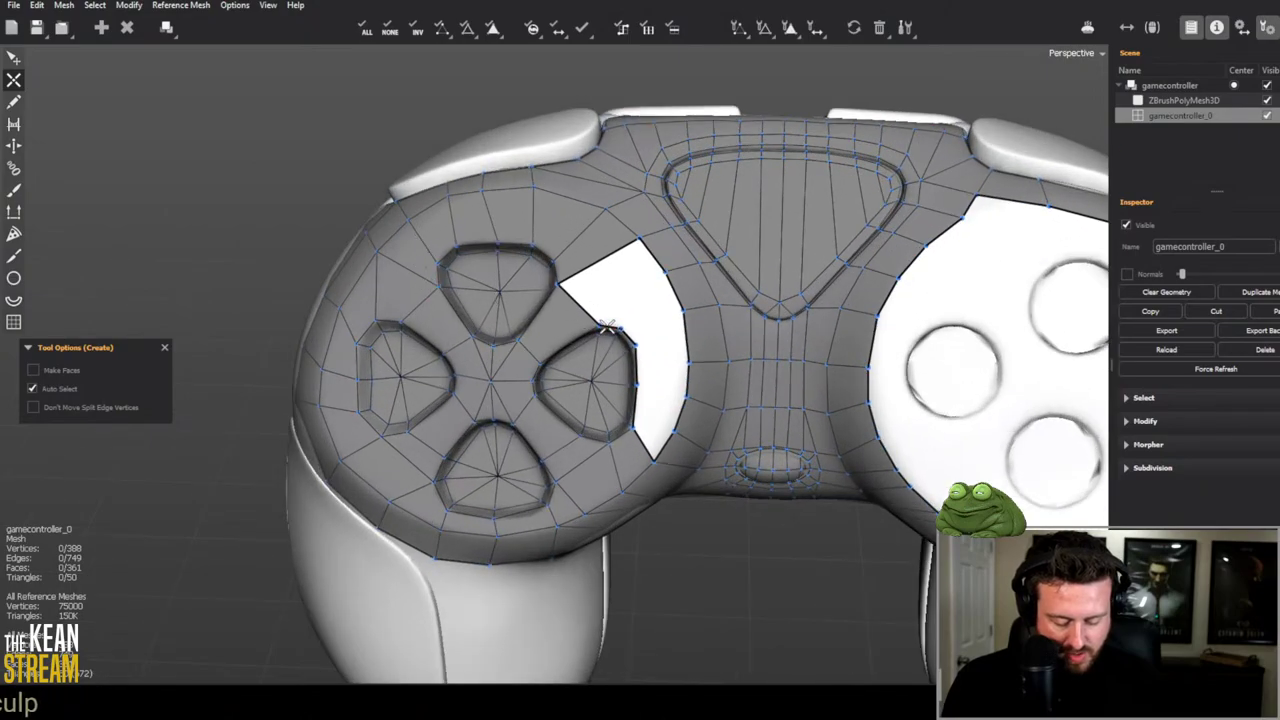
scroll(607, 326, "down", 5)
middle_click_drag(607, 326, 640, 350)
scroll(681, 374, "up", 5)
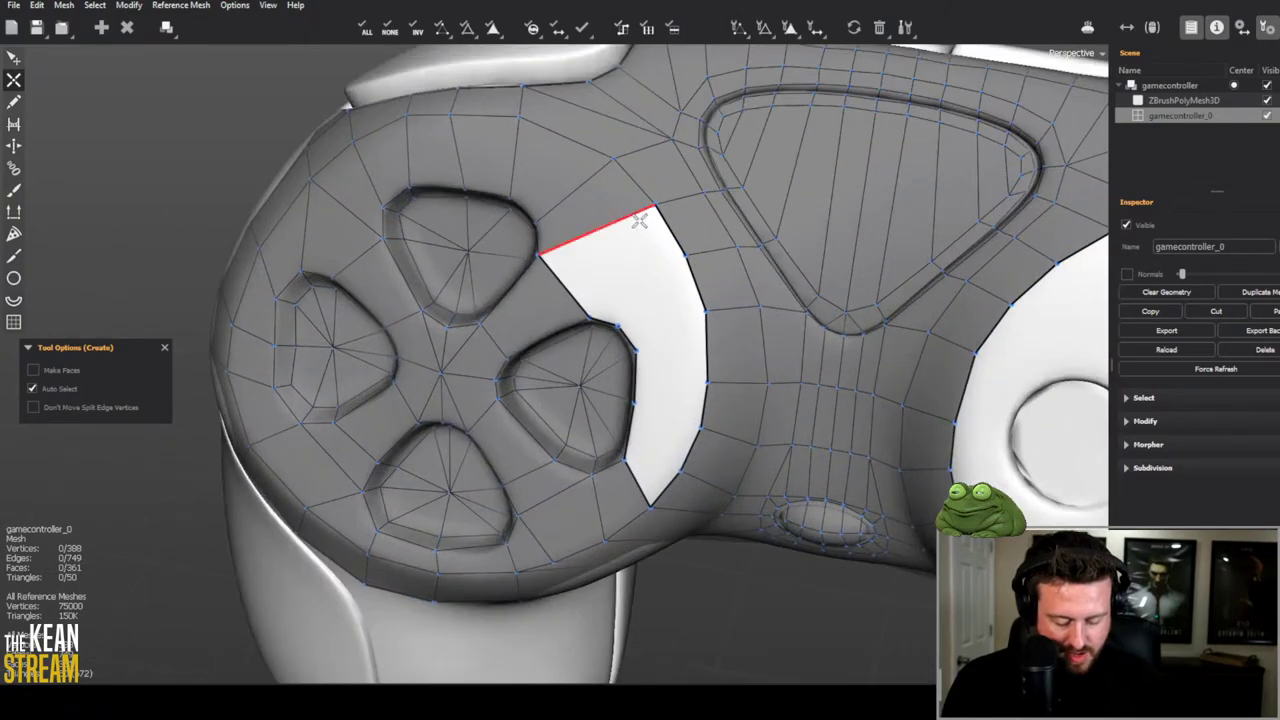
key("e")
scroll(573, 210, "down", 5)
scroll(580, 205, "up", 5)
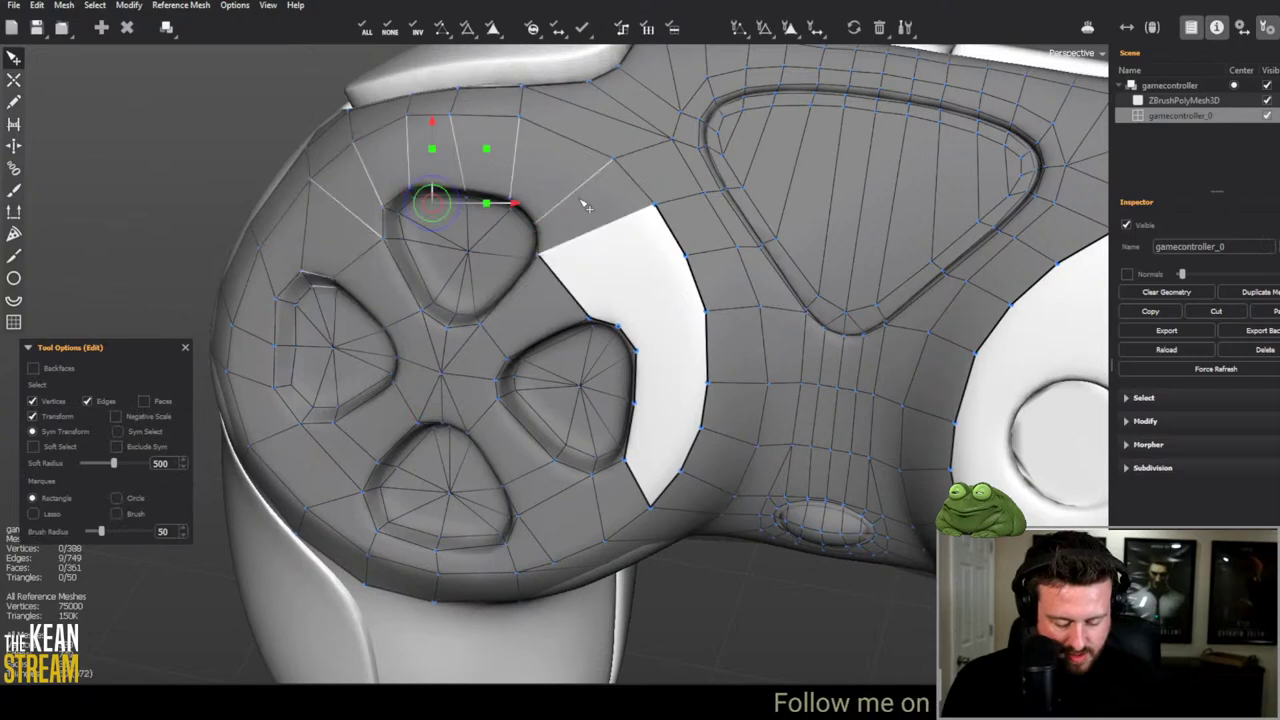
Step: Select the band of faces around the D-pad and orbit closer to it
left_click(587, 207, "shift")
left_click_drag(587, 207, 429, 277, "alt")
key("c")
scroll(357, 385, "down", 5)
scroll(437, 337, "up", 5)
Step: Extend the selection to the full face ring around the D-pad and view it head-on
key("e")
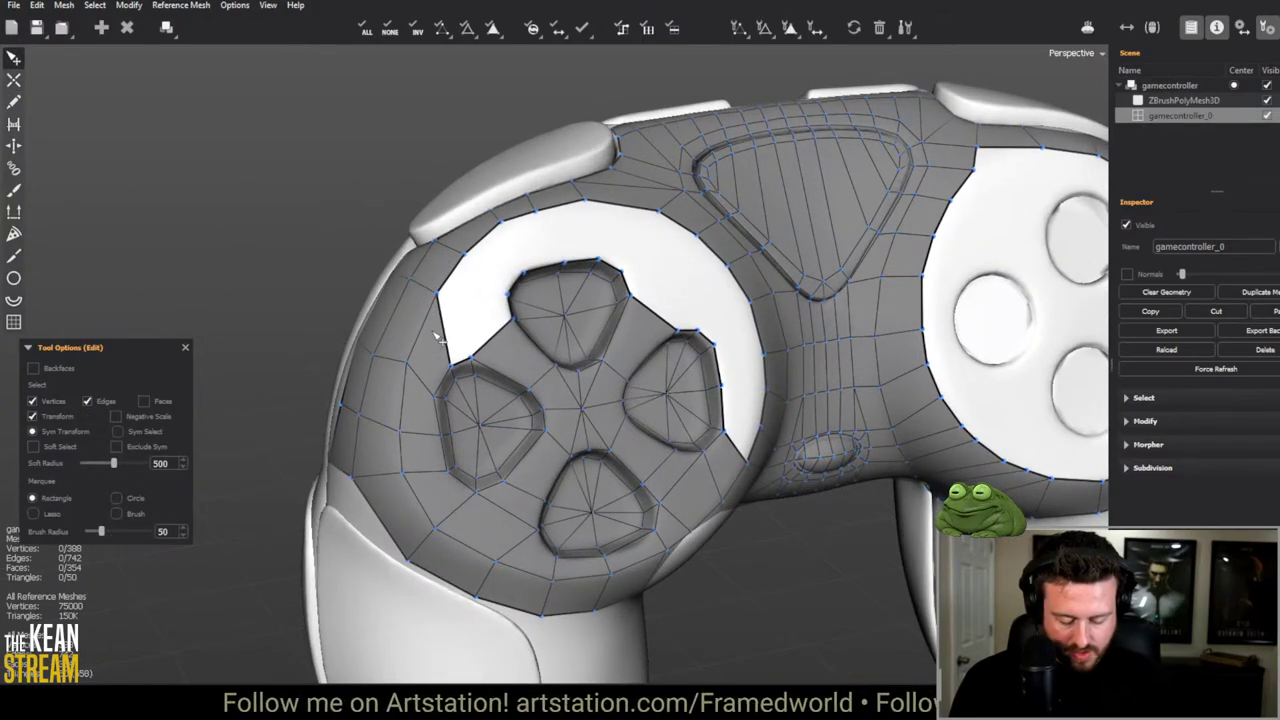
left_click(443, 330, "shift")
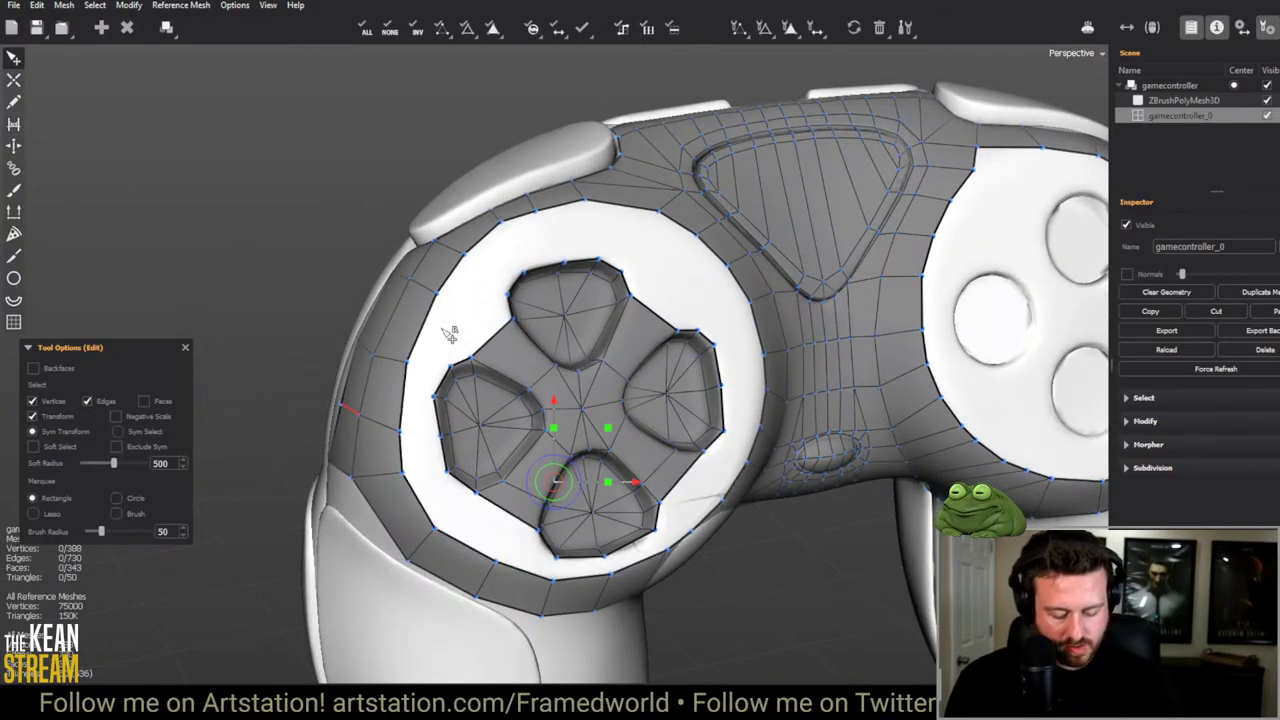
left_click_drag(450, 335, 623, 457, "alt")
scroll(623, 457, "up", 5)
key("c")
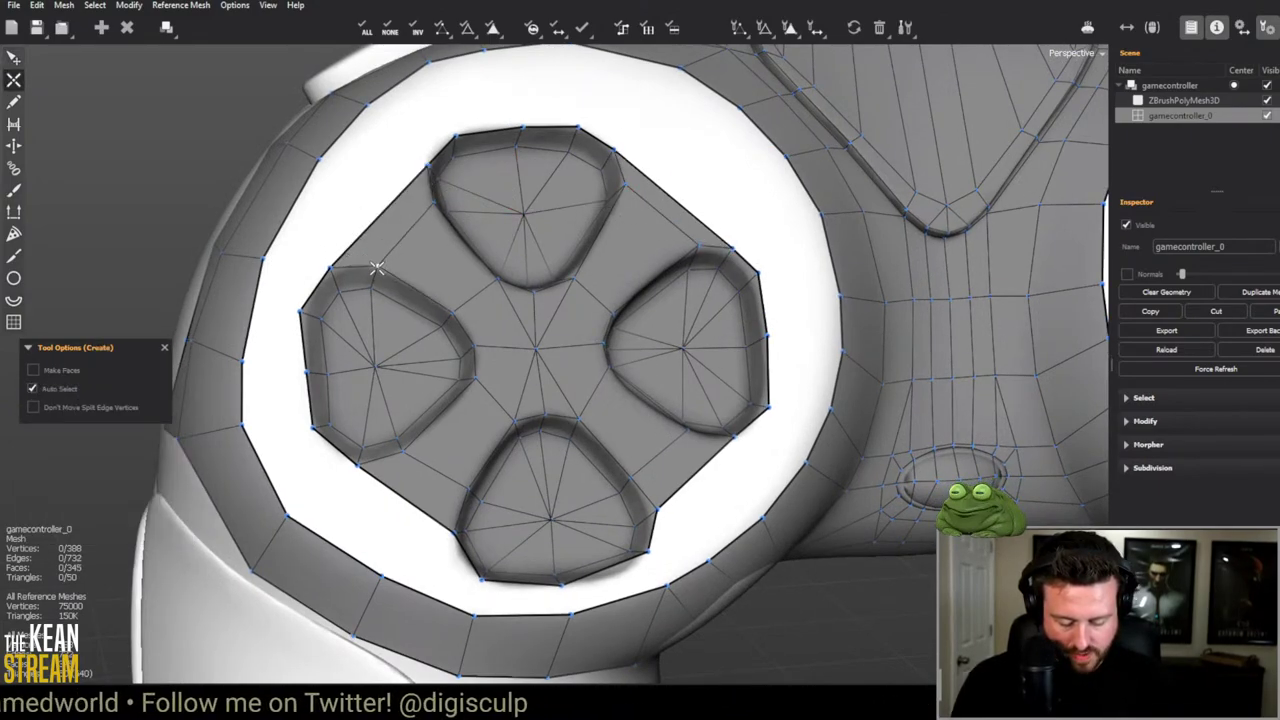
scroll(397, 280, "down", 5)
scroll(397, 395, "up", 5)
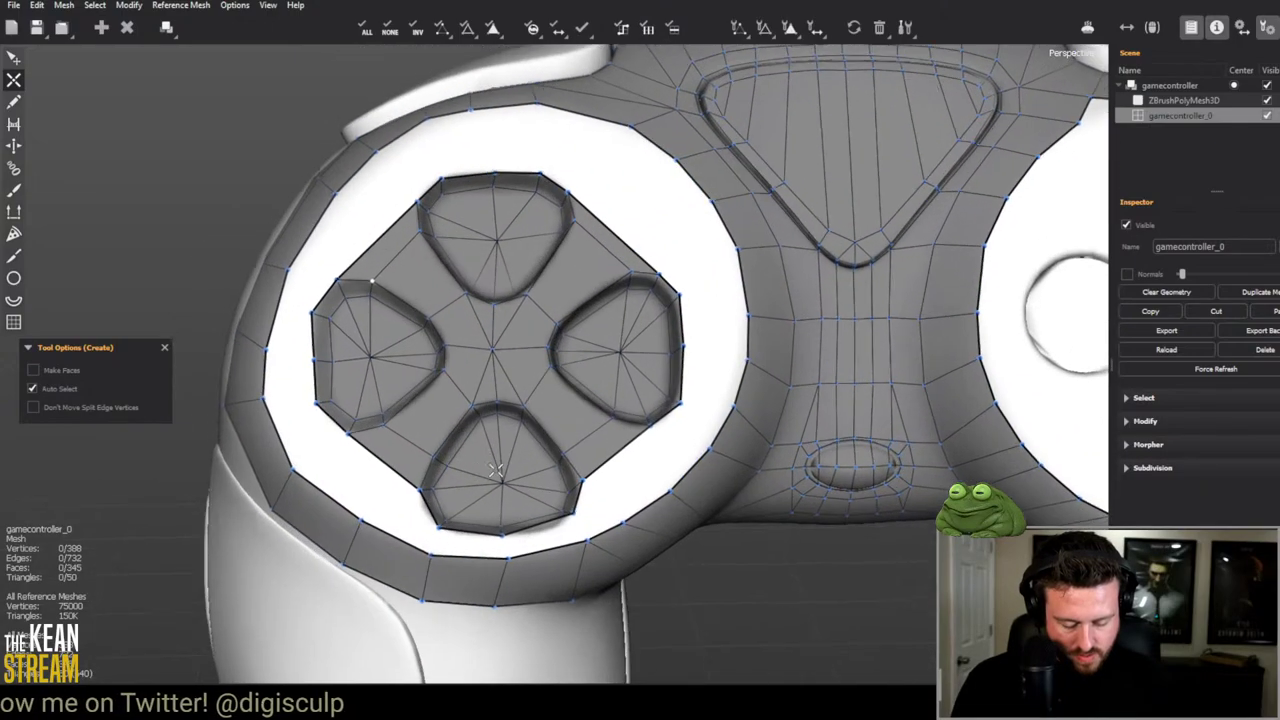
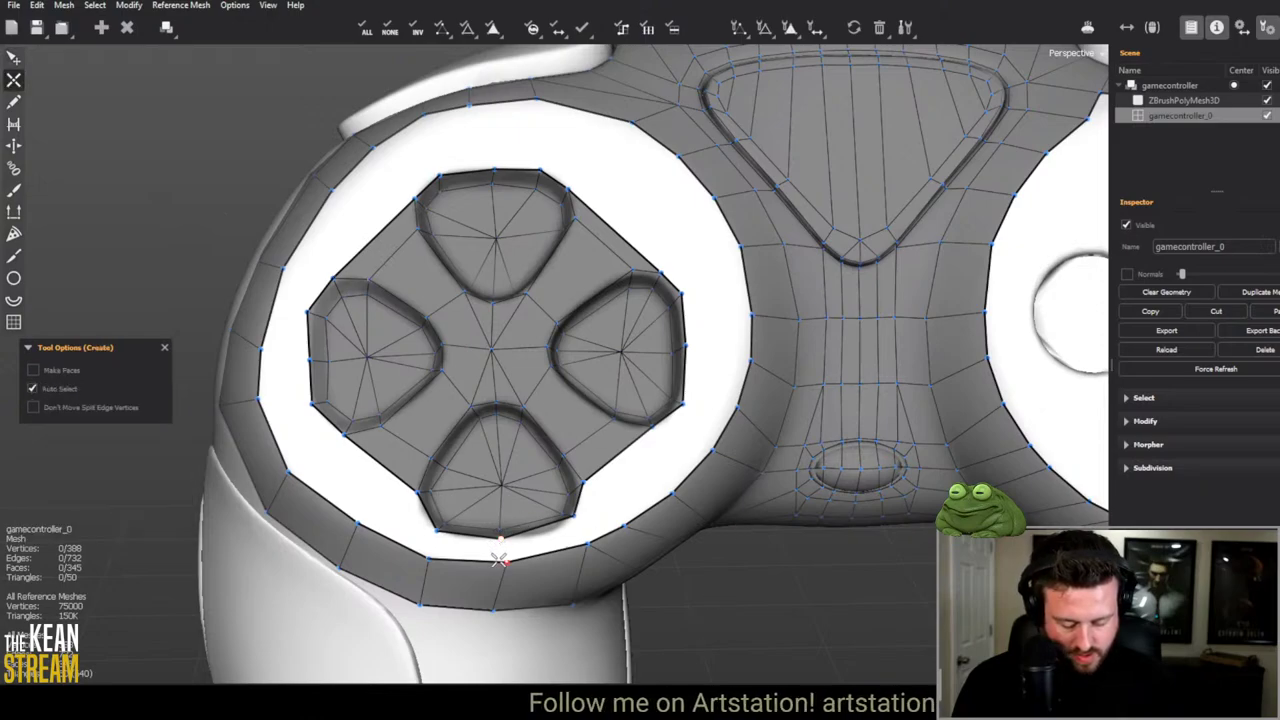
Step: Connect the D-pad's right, top and left sides to the outer ring and fill the left gap
left_click(708, 356)
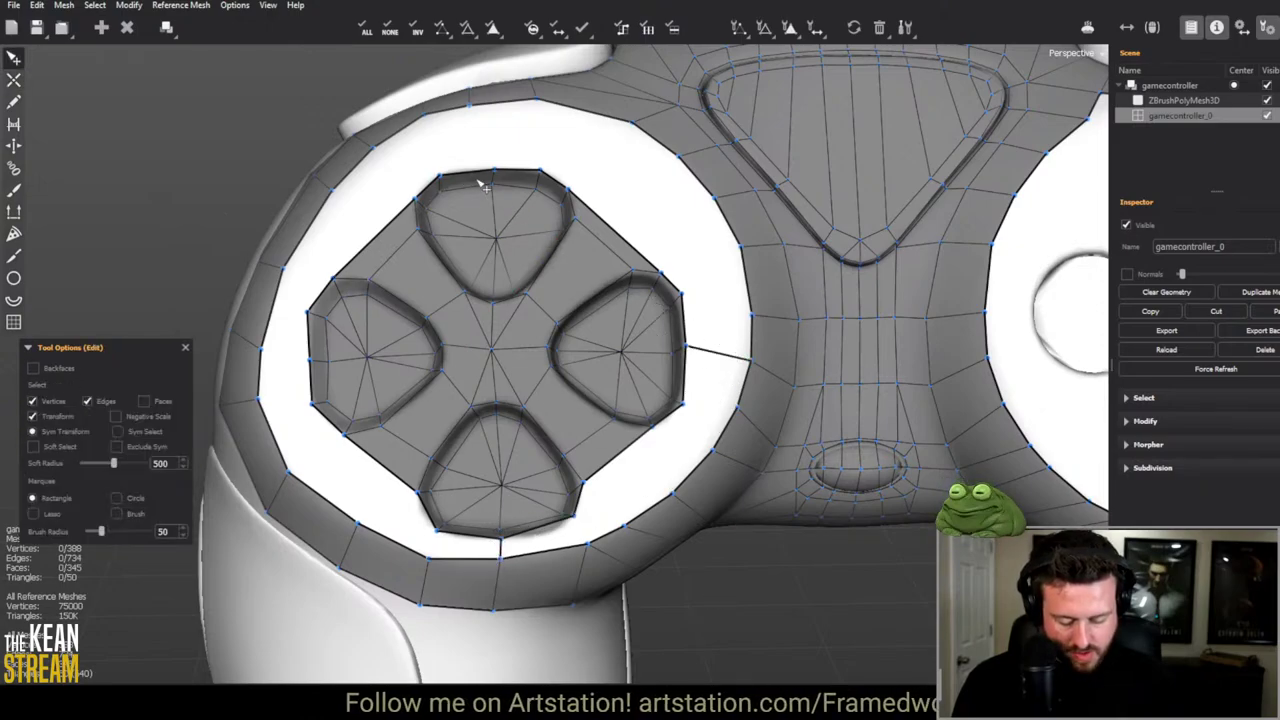
left_click(496, 146)
left_click(294, 357)
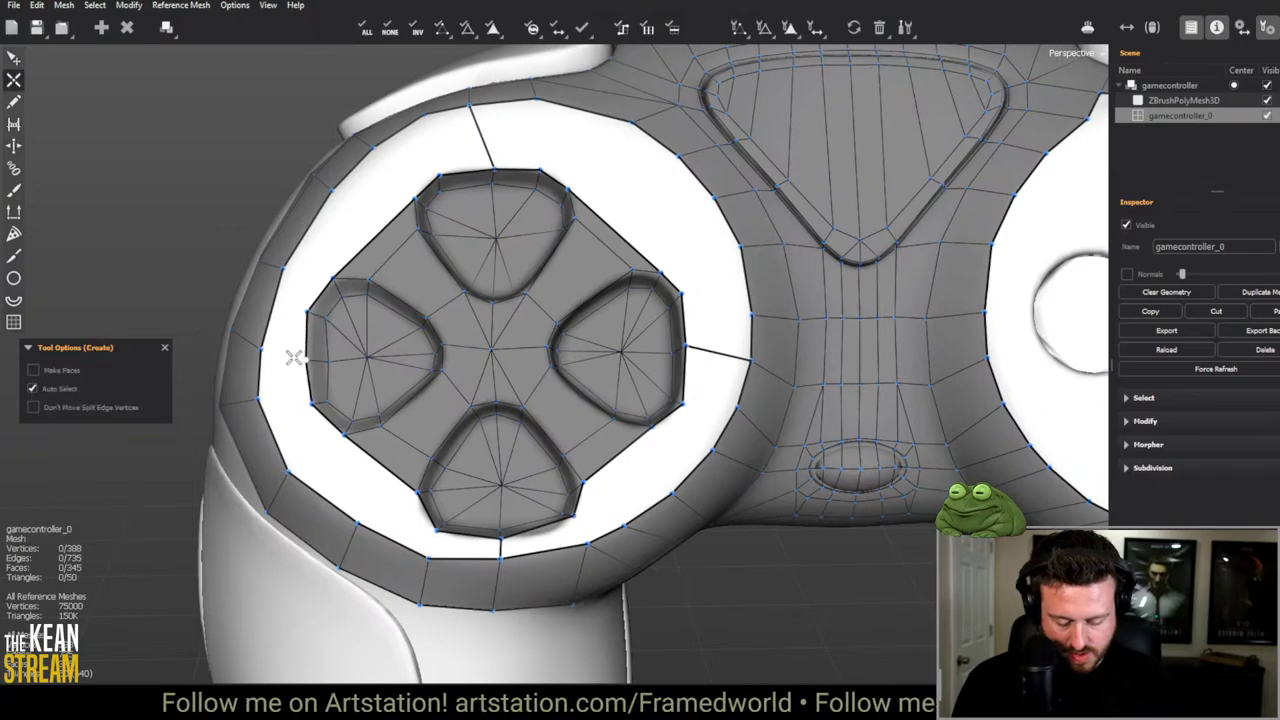
left_click(286, 402)
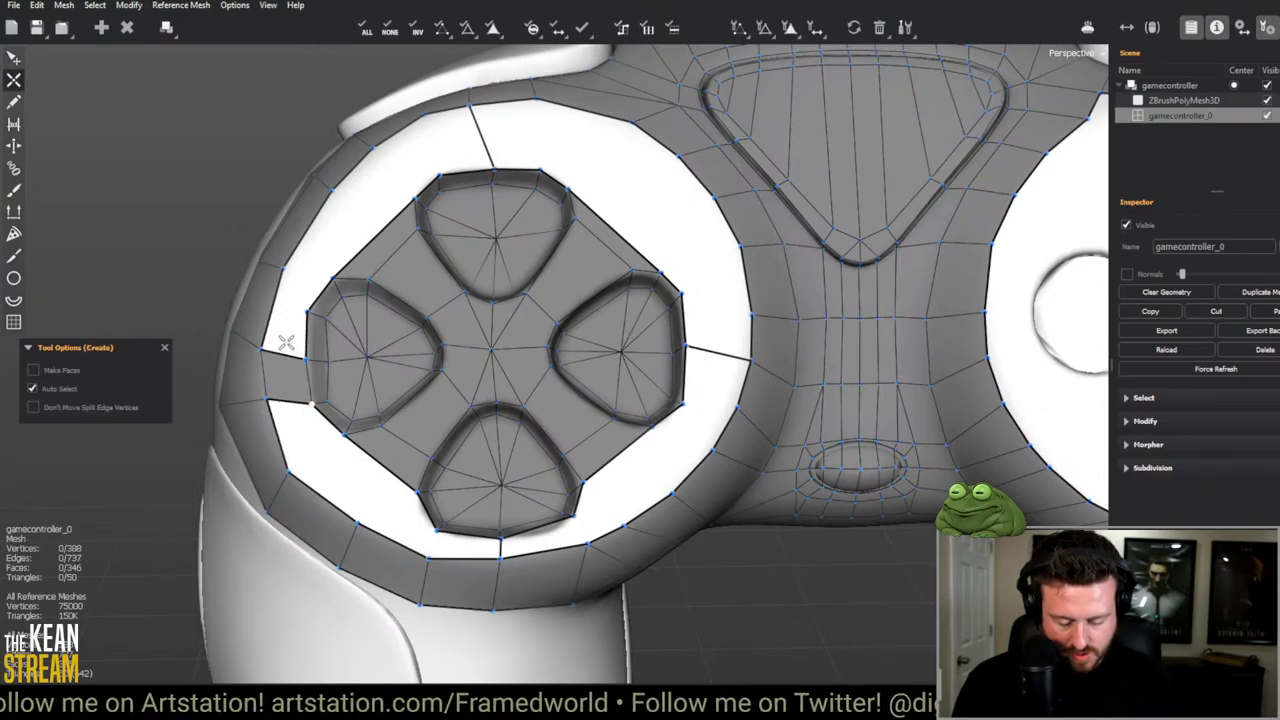
Step: Fill the upper-left ring gap with a face and add two faces across the top gap
key("q")
key("w")
left_click(296, 300)
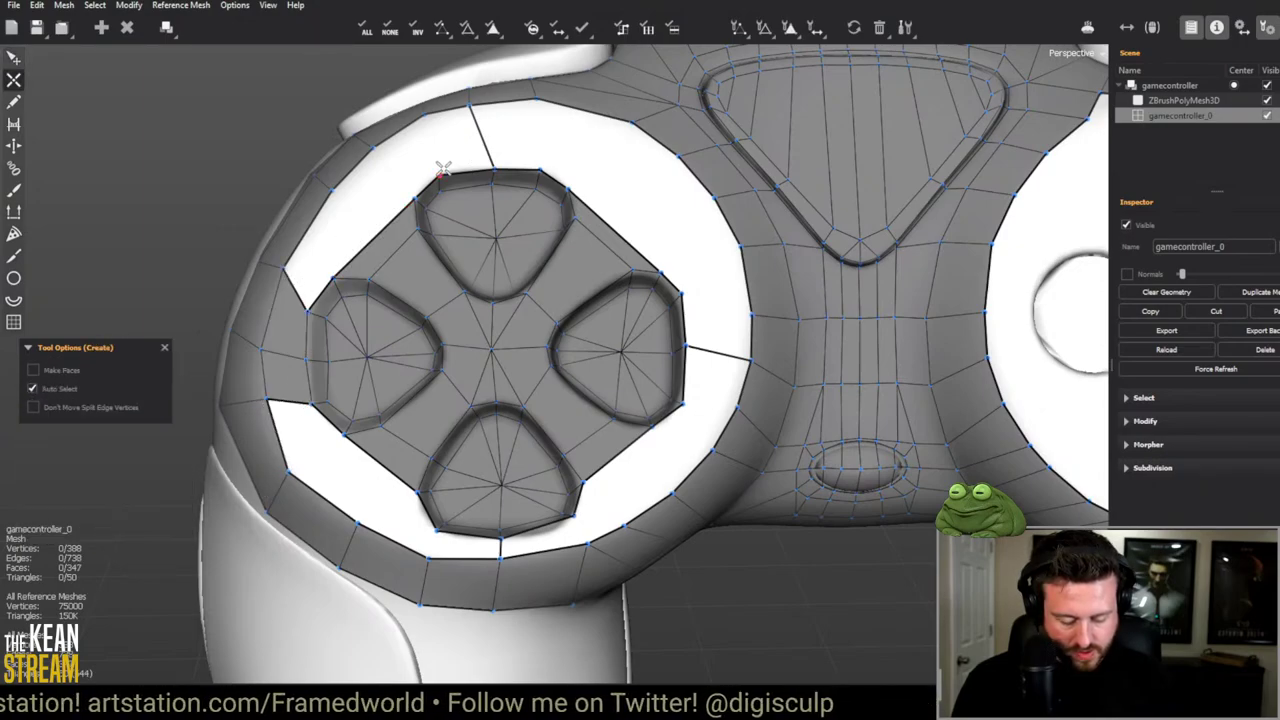
left_click(432, 127)
key("q")
key("w")
left_click(542, 130)
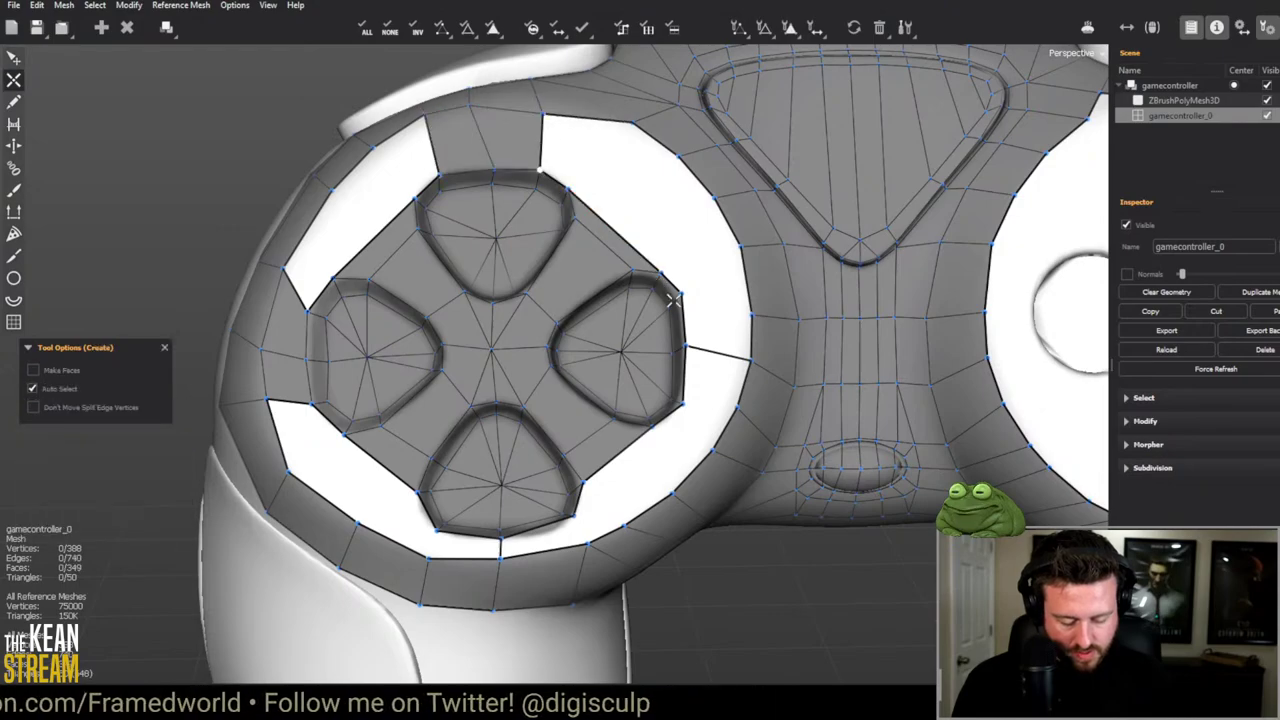
key("q")
key("w")
Step: Add two faces across the right ring gap and one face across the bottom gap
left_click(737, 308)
key("q")
key("w")
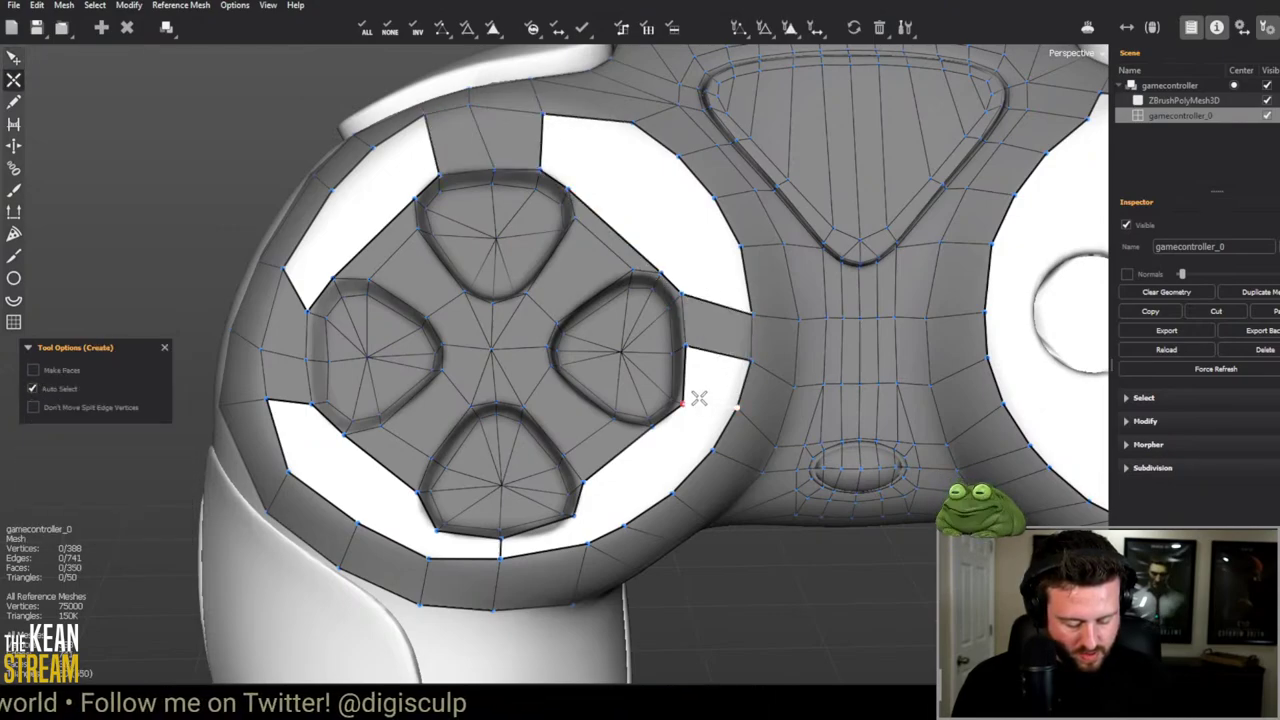
left_click(700, 394)
key("q")
key("w")
left_click(520, 540)
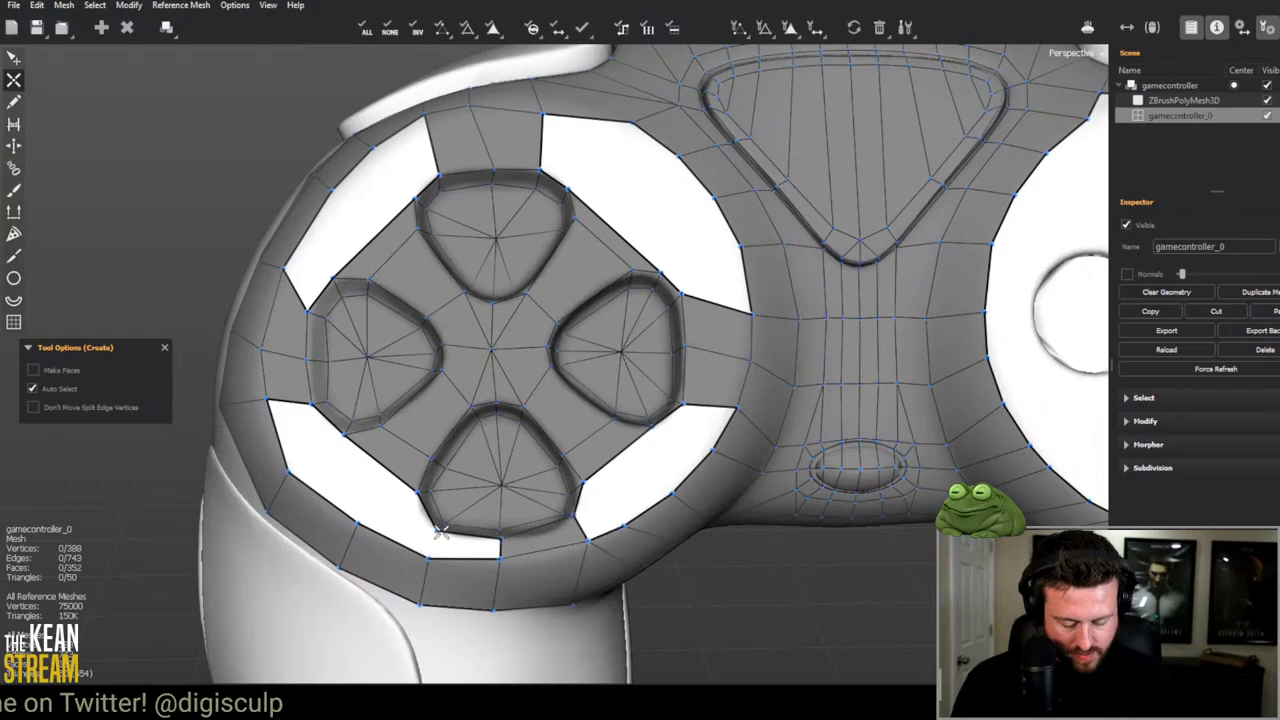
key("q")
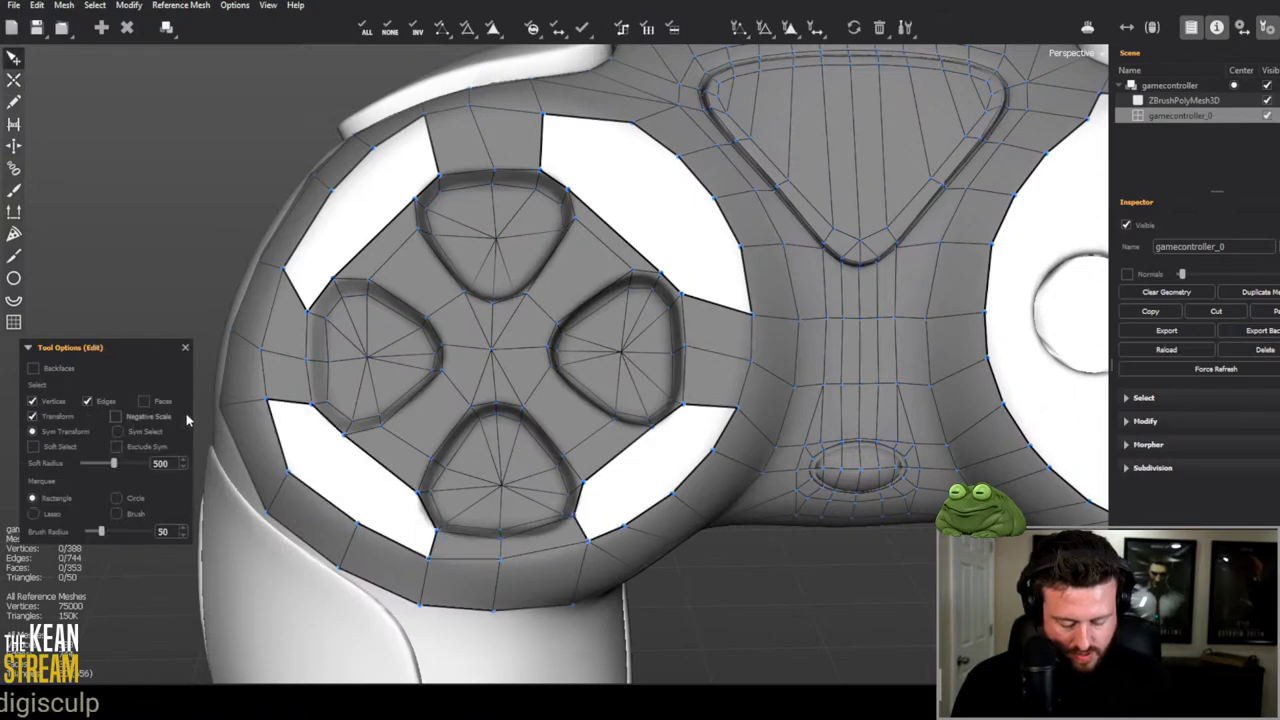
Step: Pull the upper-left hole's corner vertex down-left, then view the D-pad from above
middle_click_drag(366, 257, 316, 370)
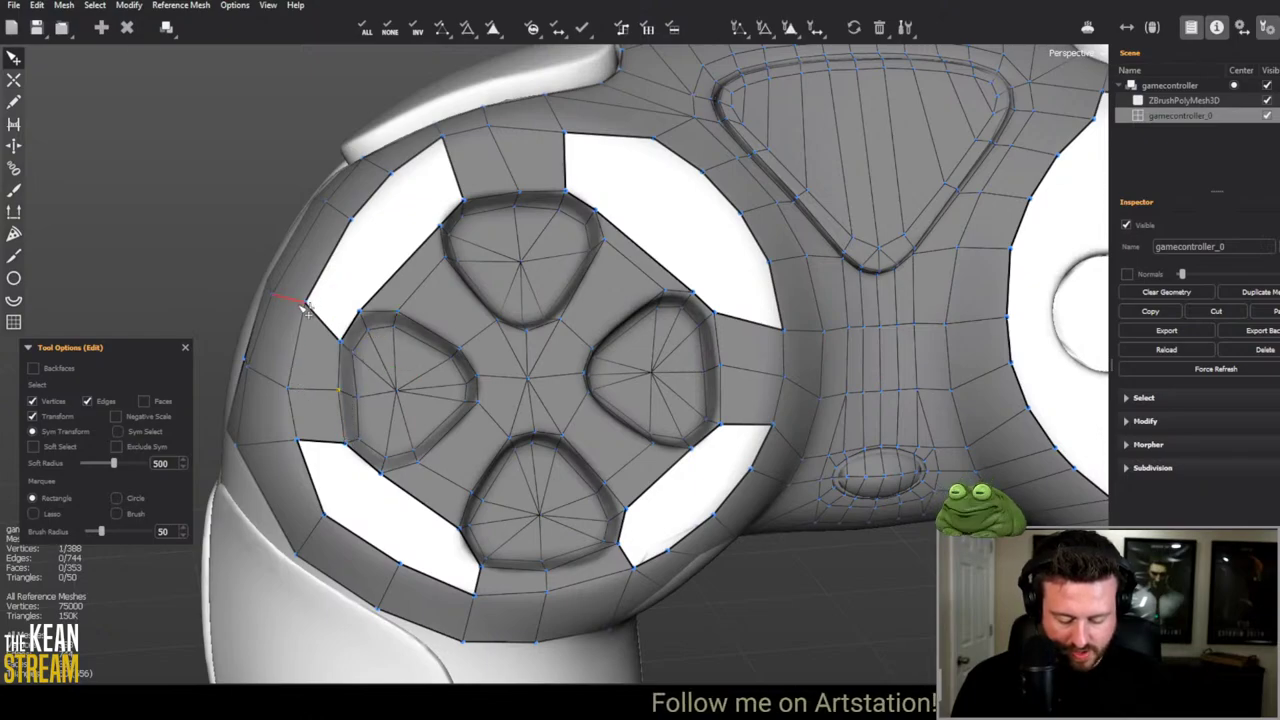
left_click_drag(312, 310, 303, 336)
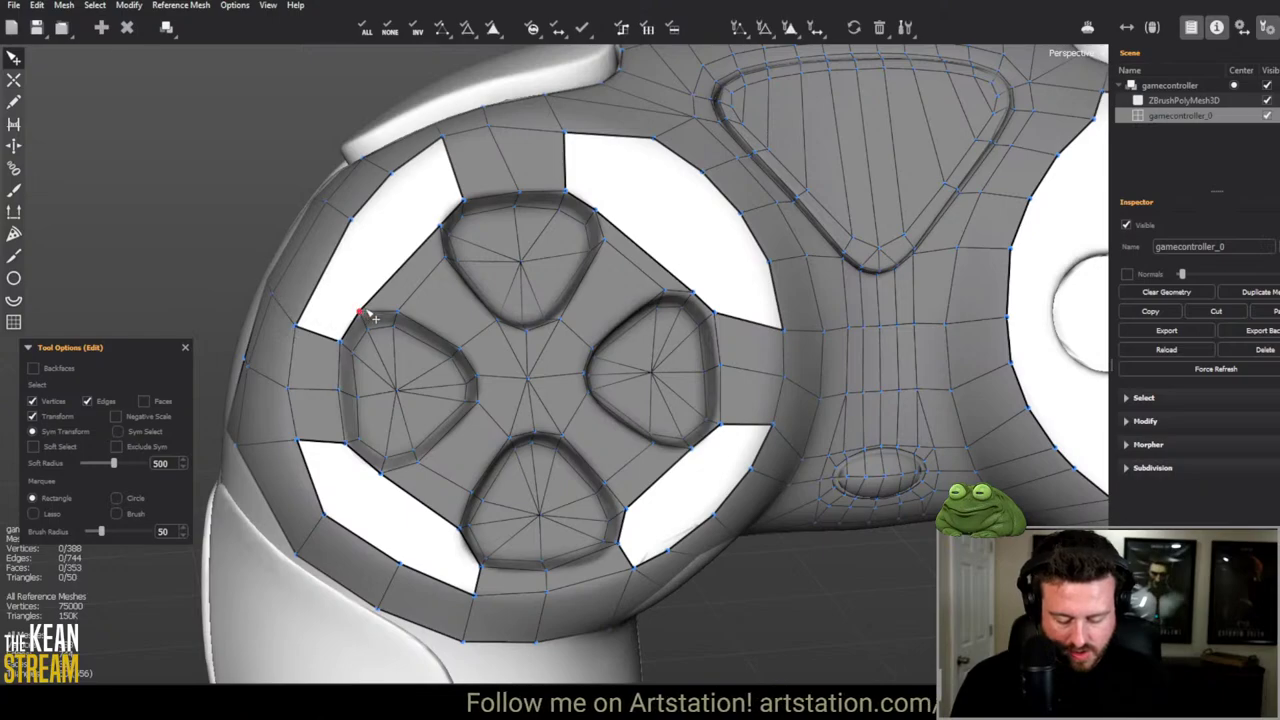
key("c")
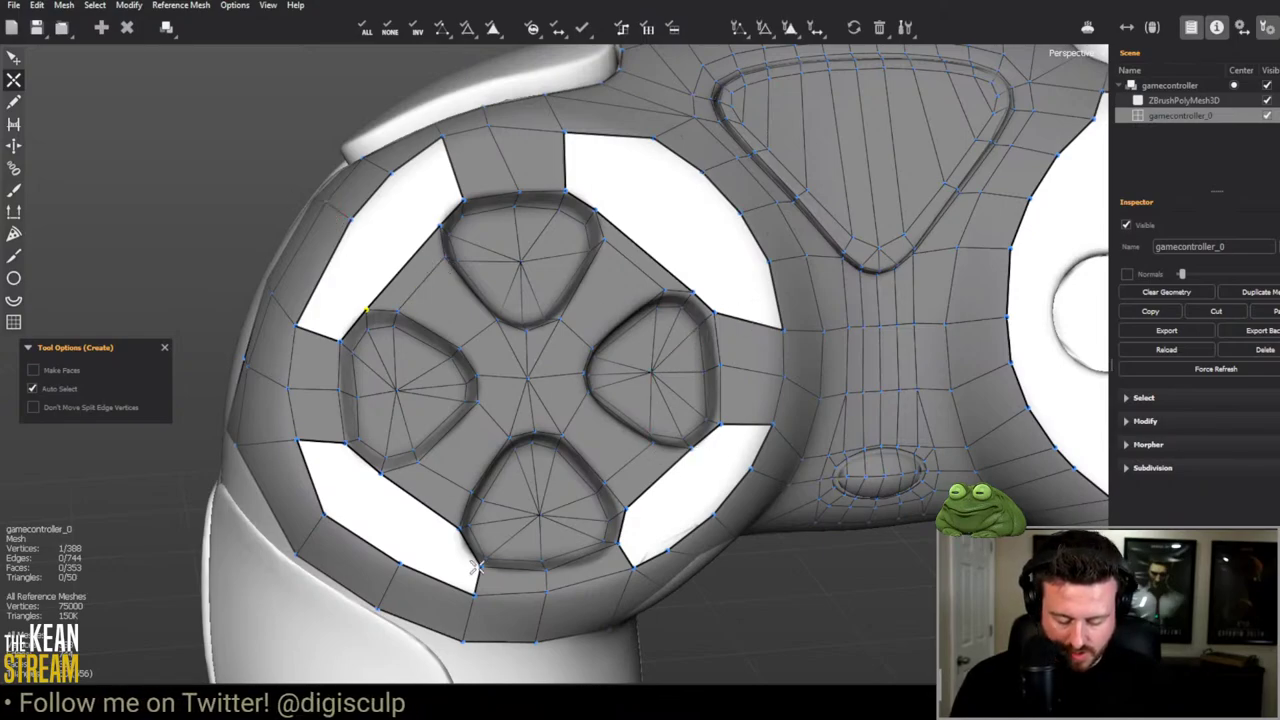
left_click_drag(367, 311, 594, 477, "alt")
key("q")
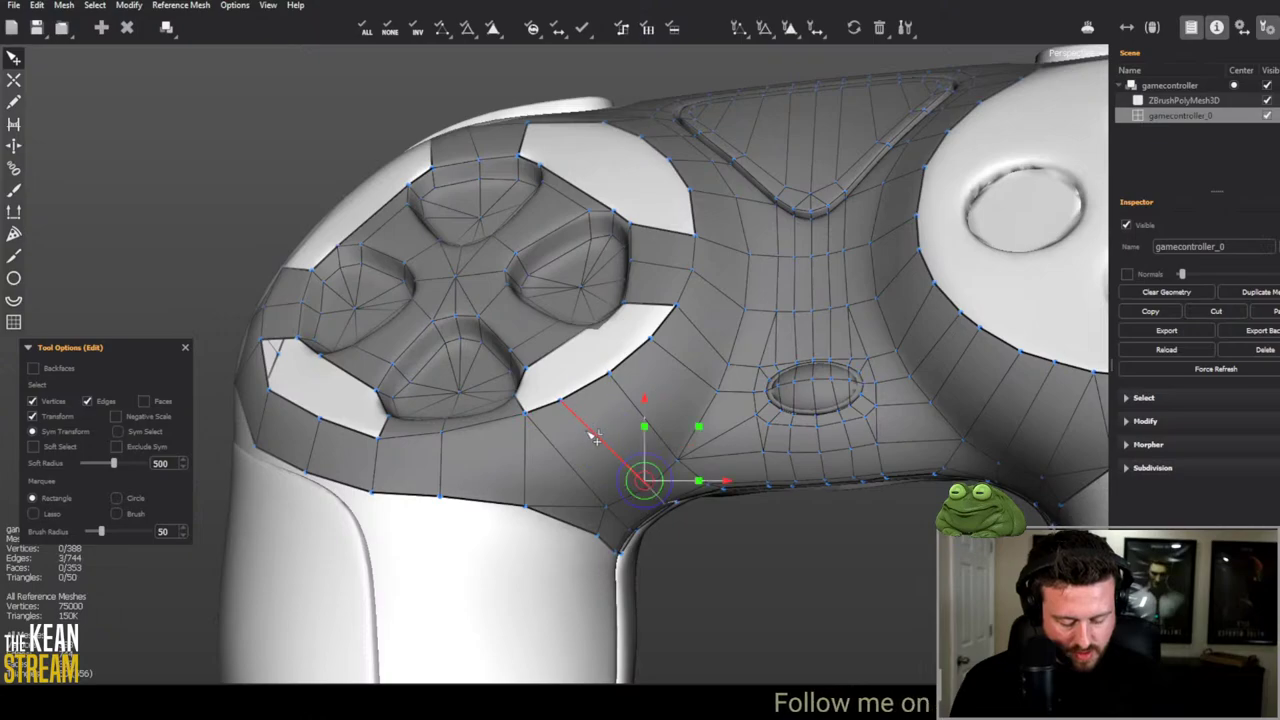
Step: Reposition the corner vertex below the right gap, nudging it up-left and back down-right
left_click(737, 549)
left_click(645, 482)
left_click_drag(645, 482, 630, 455)
left_click(677, 543)
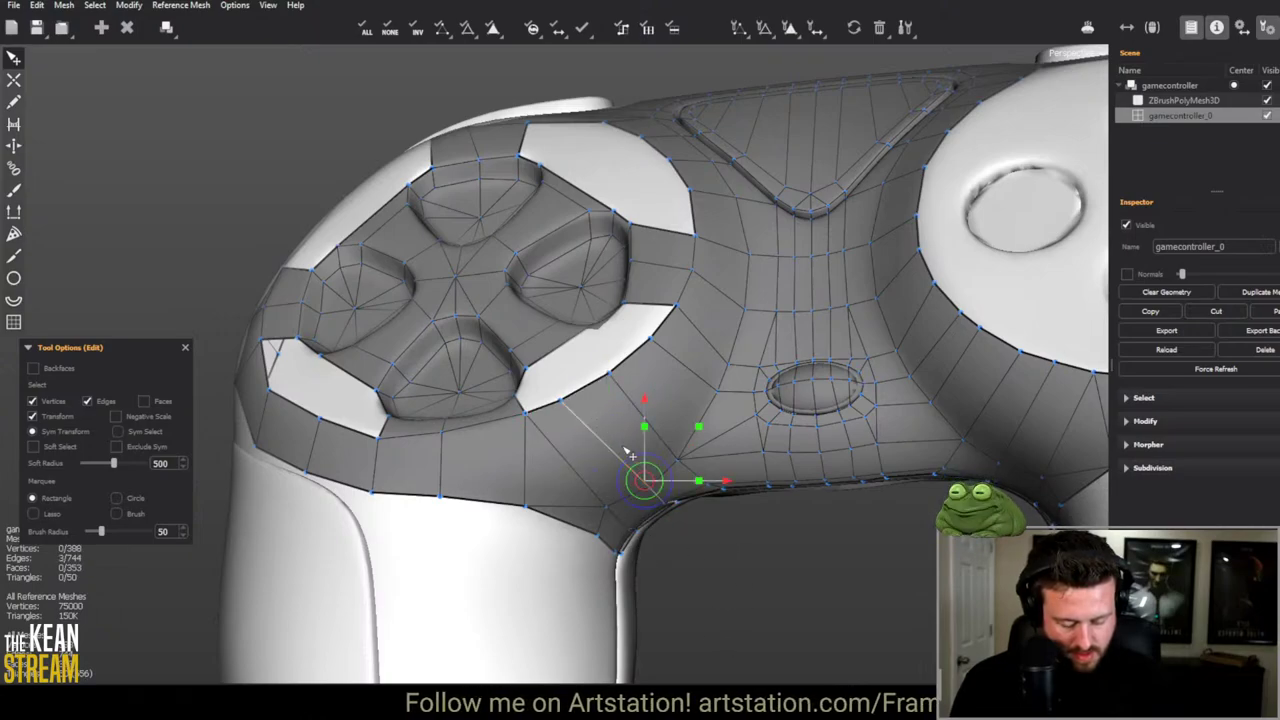
left_click(720, 591)
middle_click_drag(720, 591, 623, 423)
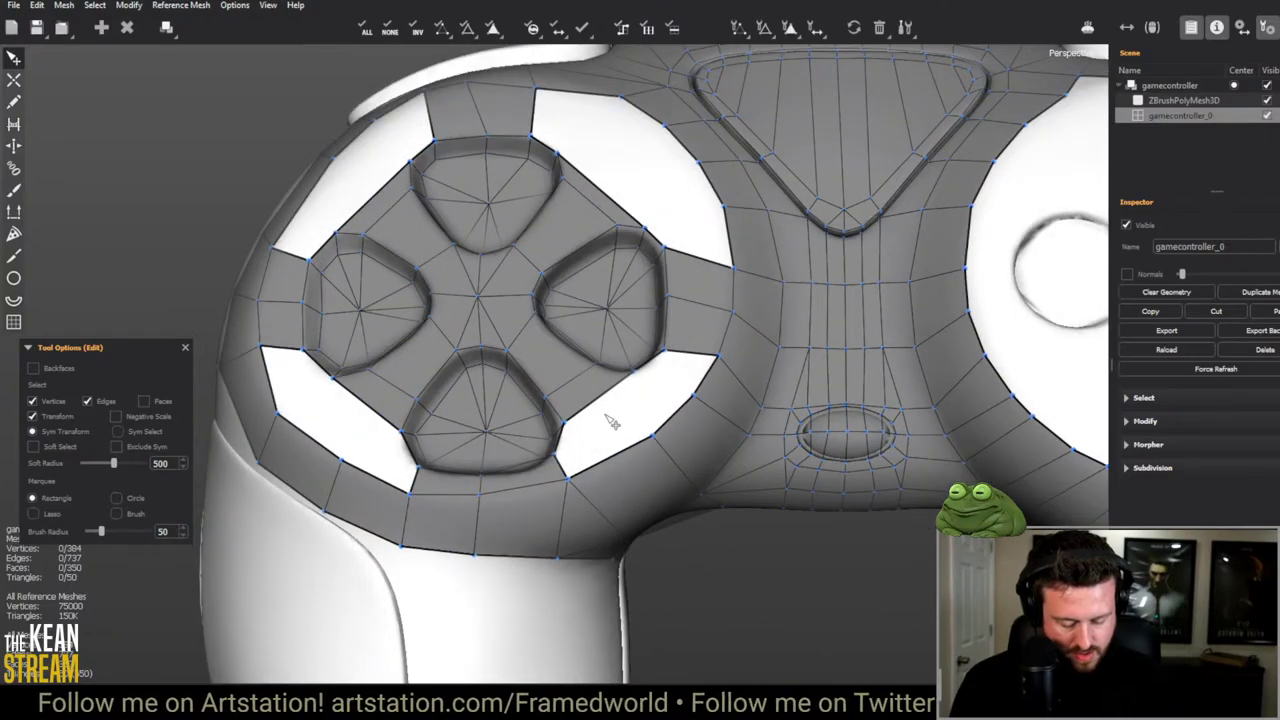
Step: Join vertices across the lower-right white gap with a new edge
key("c")
left_click(565, 423)
left_click(652, 436)
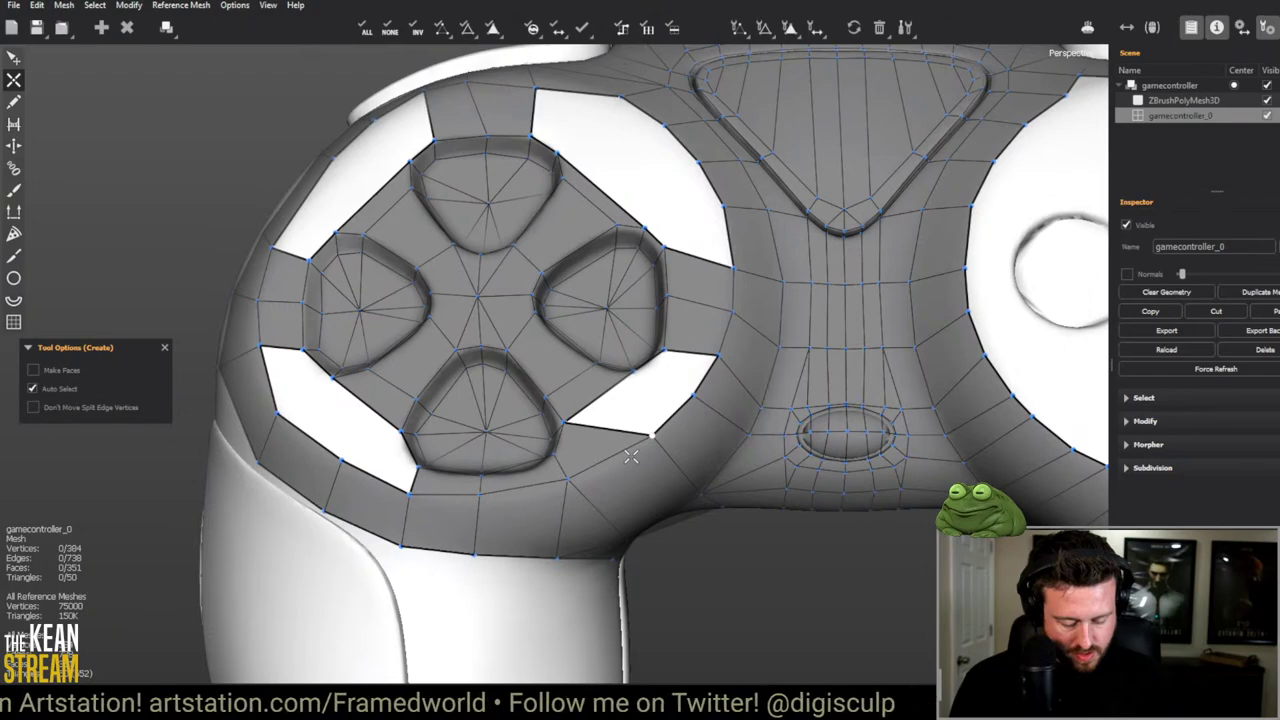
key("e")
middle_click_drag(600, 580, 466, 450)
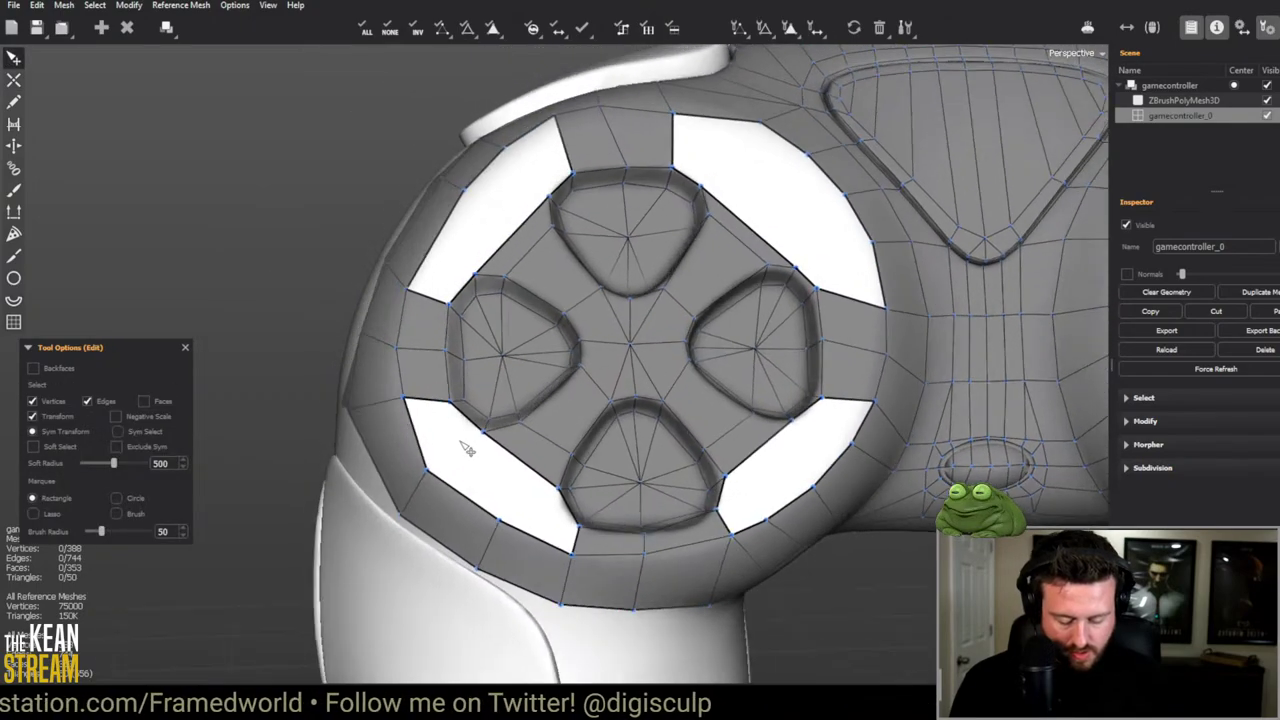
Step: Fill the lower-left holes with faces and split and fill the upper-left hole
key("c")
left_click(477, 443)
left_click(500, 514)
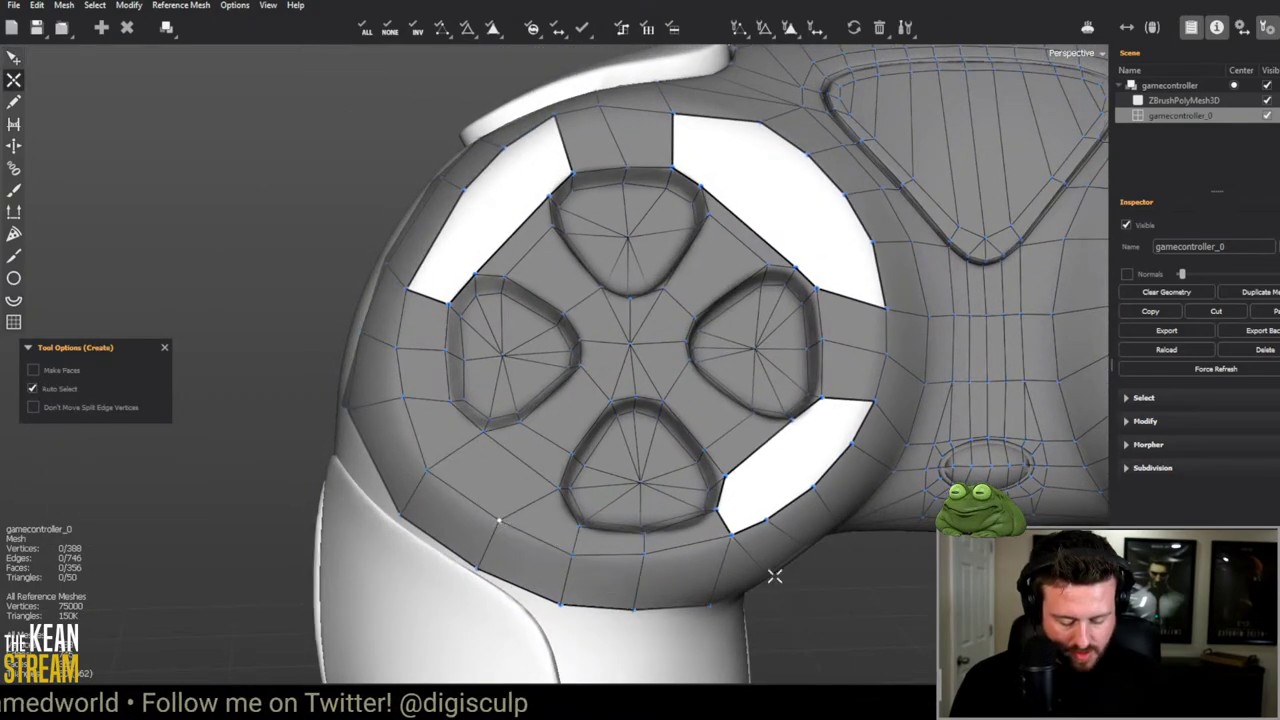
left_click(461, 183)
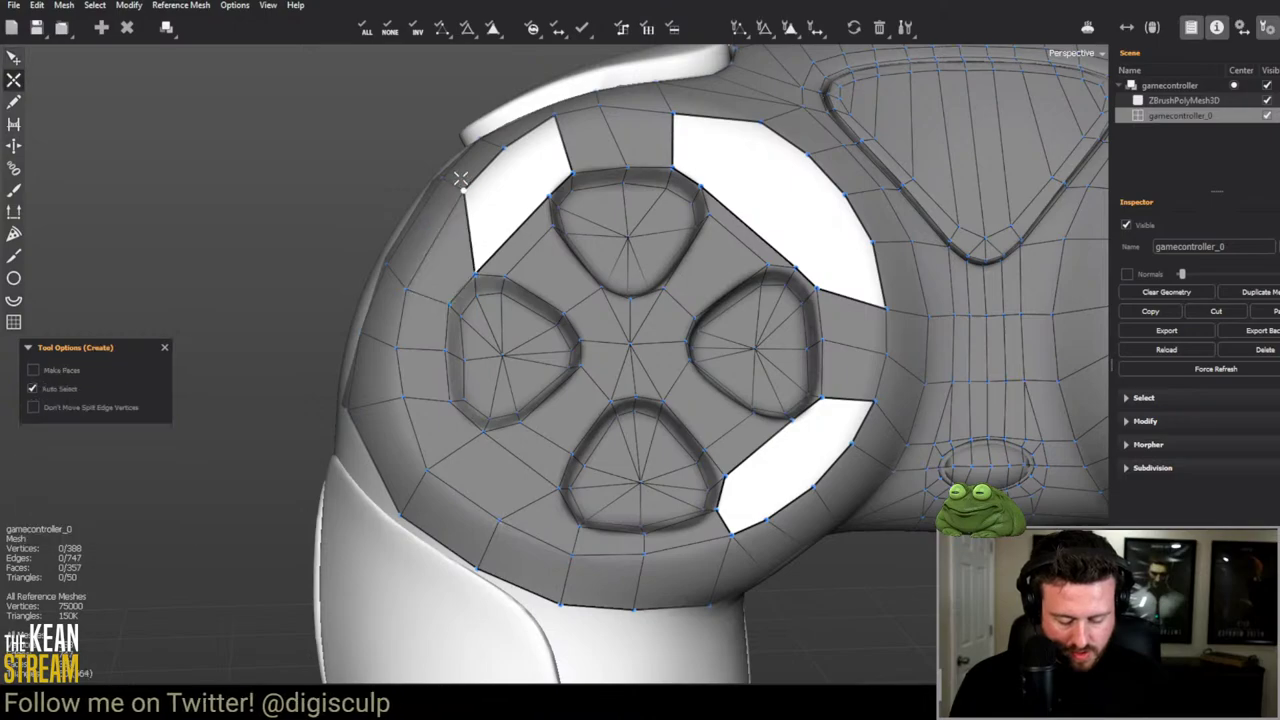
left_click(530, 180)
key("e")
Step: Add two faces partly filling the hole beside the D-pad
middle_click_drag(674, 423, 800, 595)
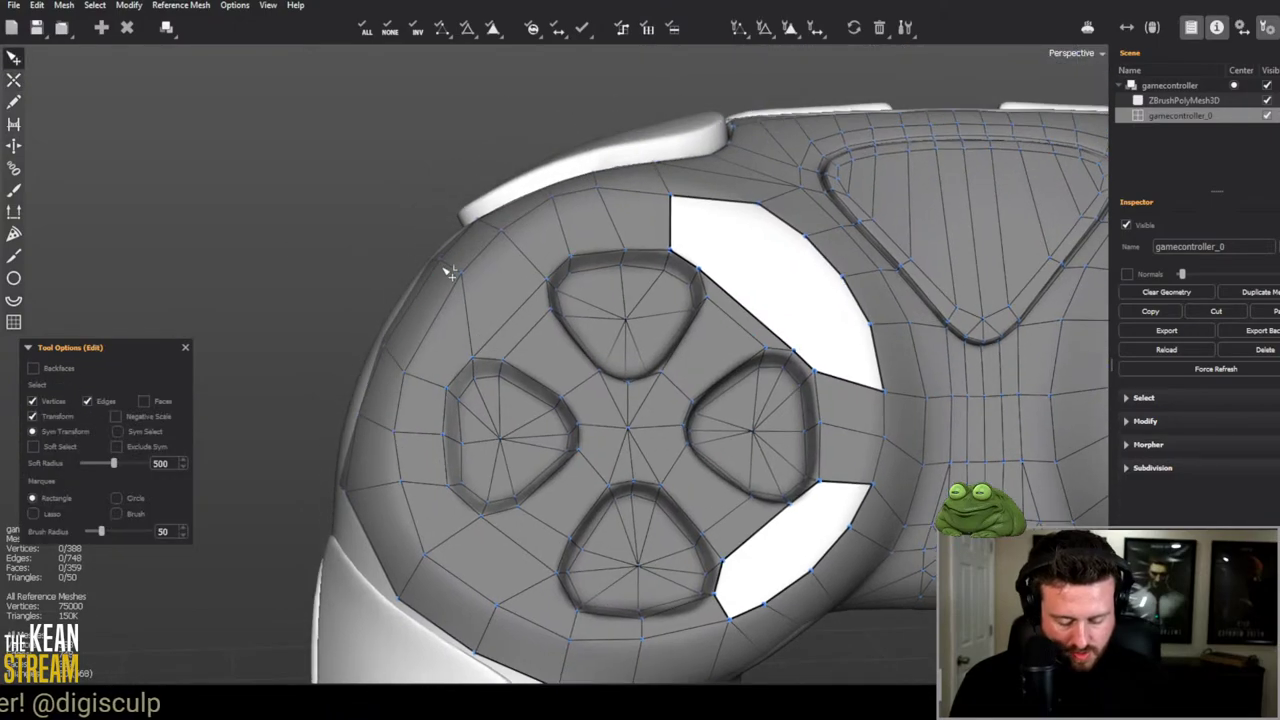
middle_click_drag(440, 314, 535, 345)
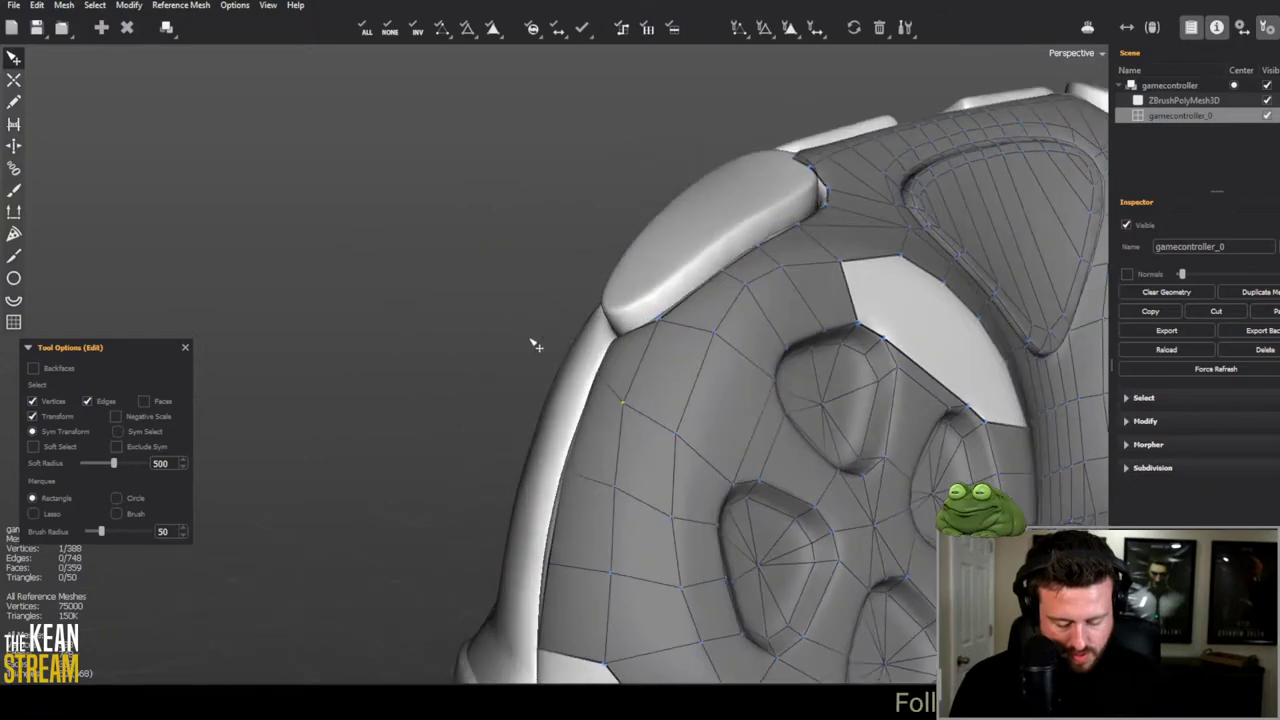
middle_click_drag(593, 405, 514, 423)
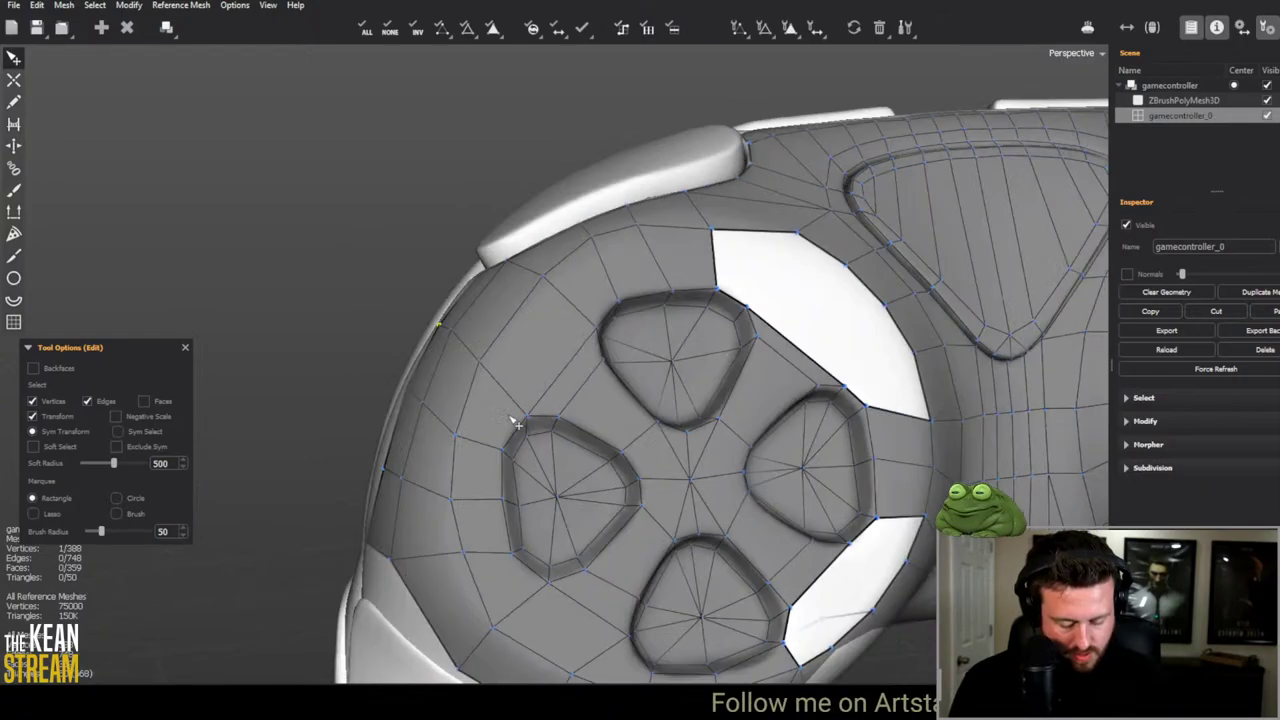
scroll(480, 425, "down", 3)
scroll(415, 430, "up", 3)
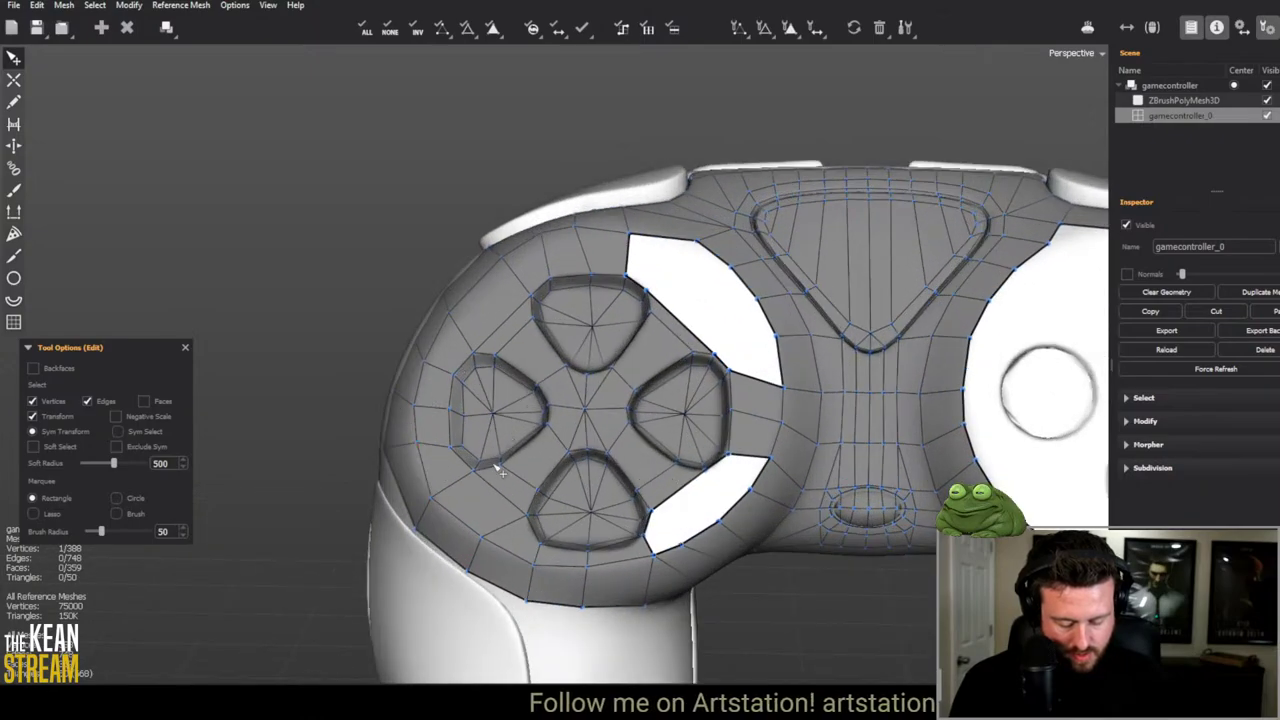
middle_click_drag(497, 470, 510, 595)
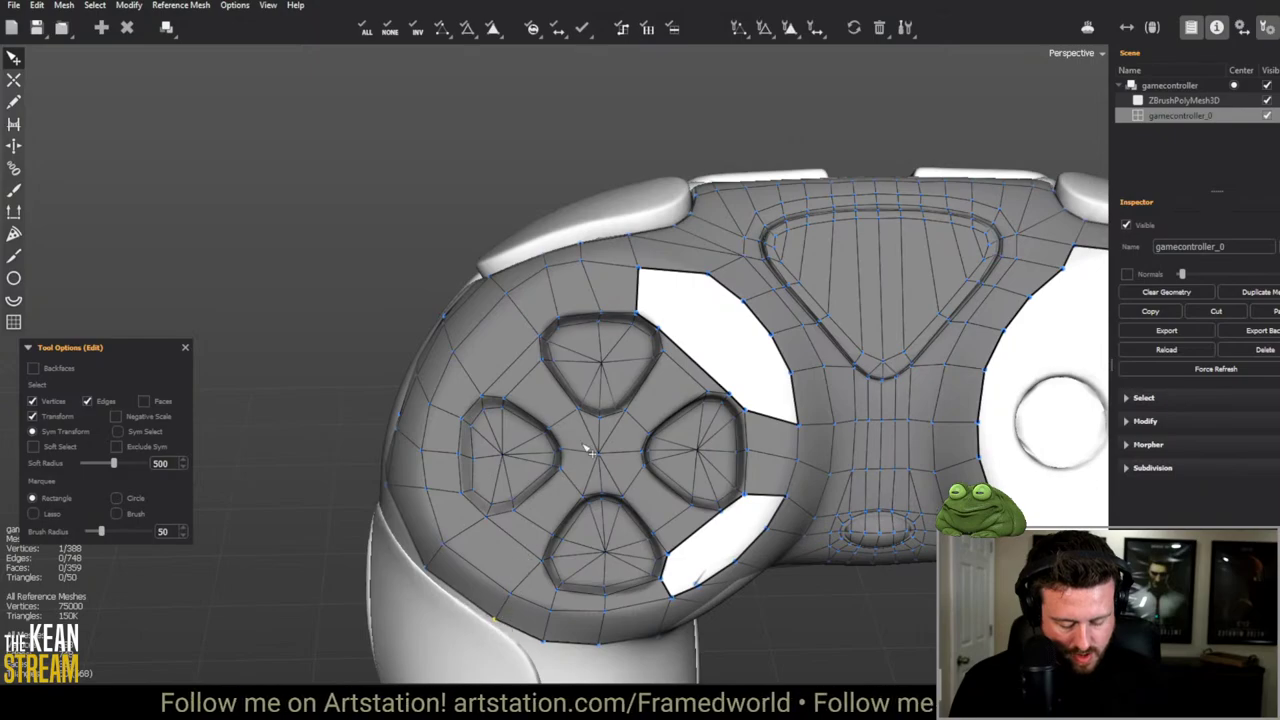
middle_click_drag(590, 452, 471, 449)
scroll(343, 309, "down", 3)
middle_click_drag(343, 309, 330, 320)
scroll(540, 273, "up", 5)
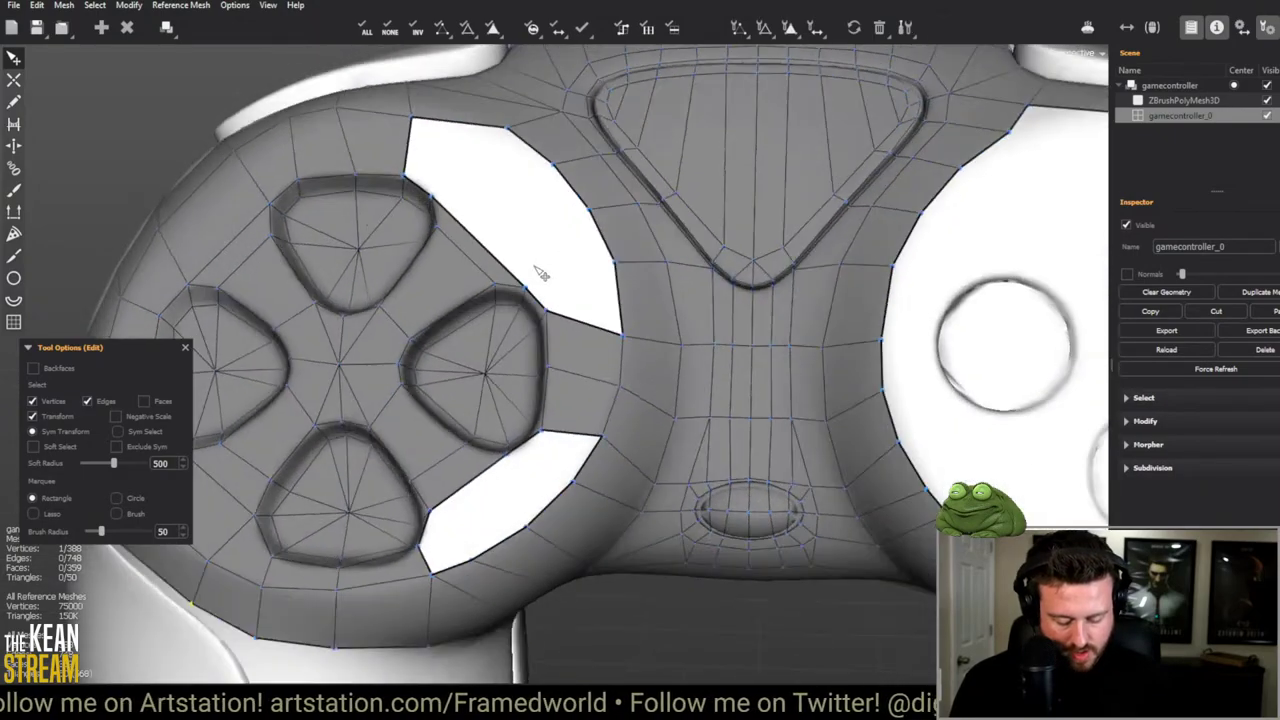
middle_click_drag(540, 273, 486, 320)
key("c")
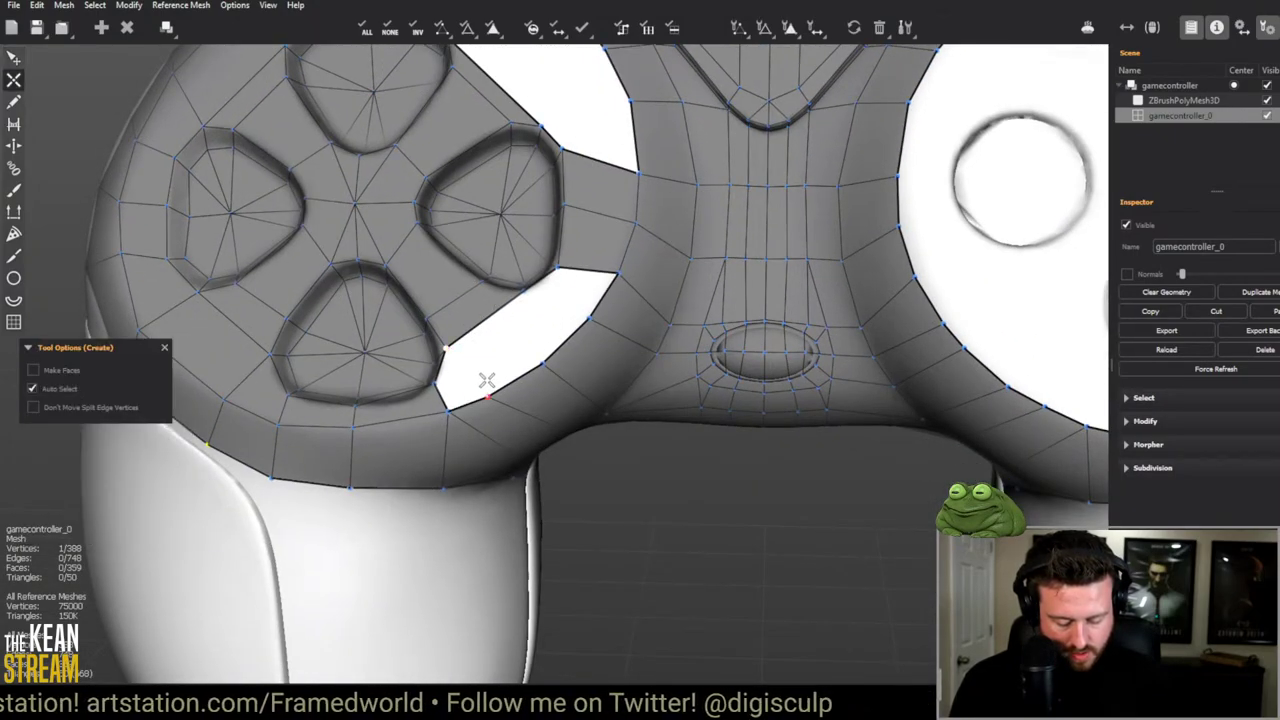
left_click(487, 385)
left_click(542, 290)
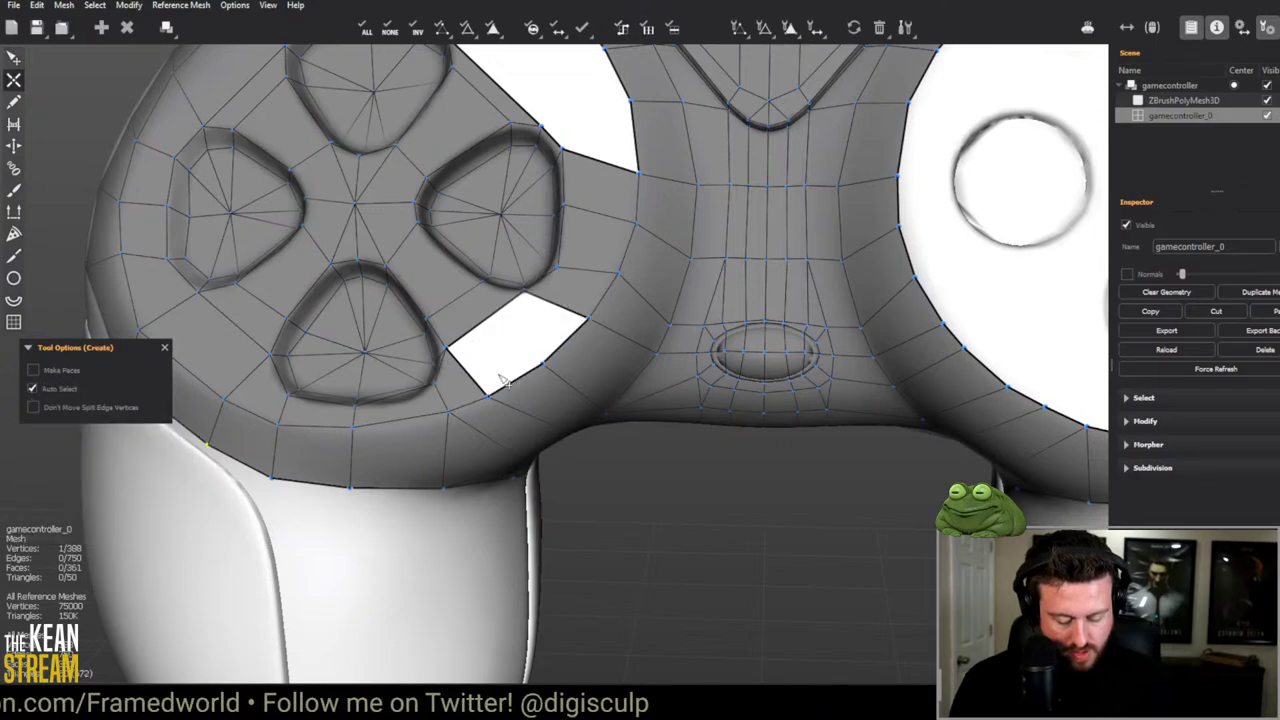
key("e")
Step: Delete the misplaced edge beside the D-pad and shift the hole's right-side edge up-left
middle_click_drag(571, 380, 545, 330)
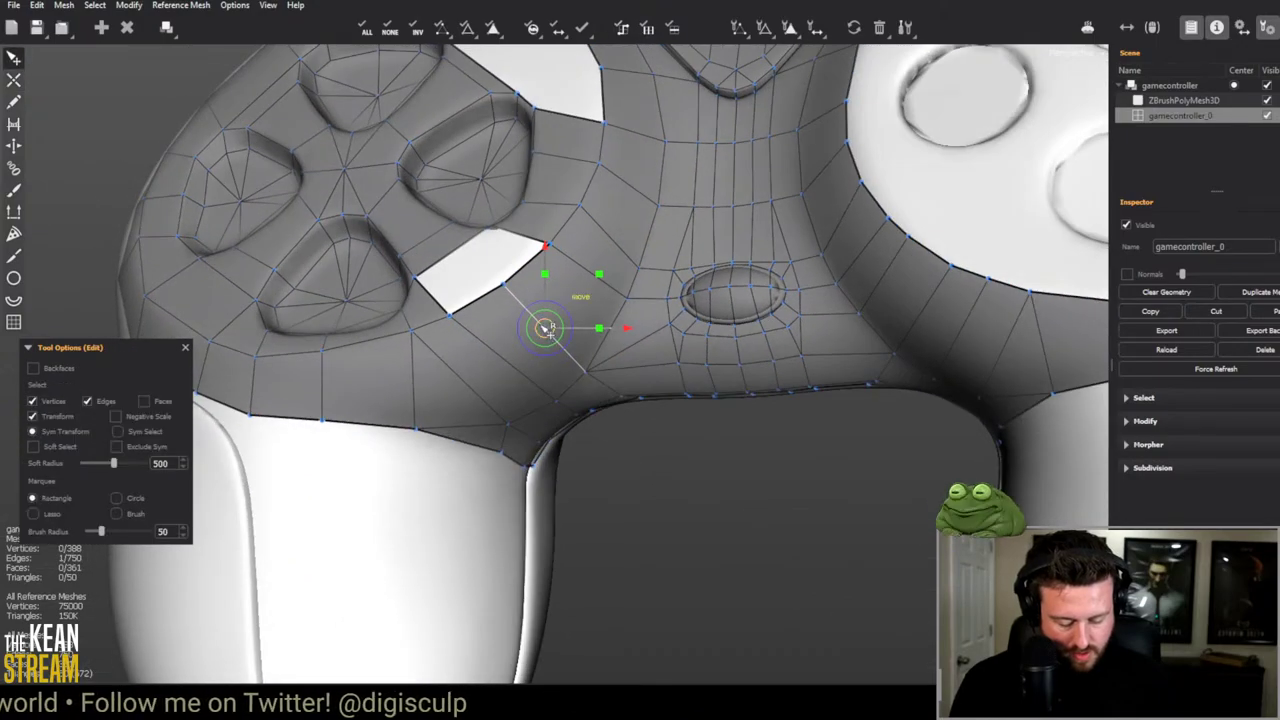
key("Delete")
middle_click_drag(604, 457, 582, 388)
key("c")
key("e")
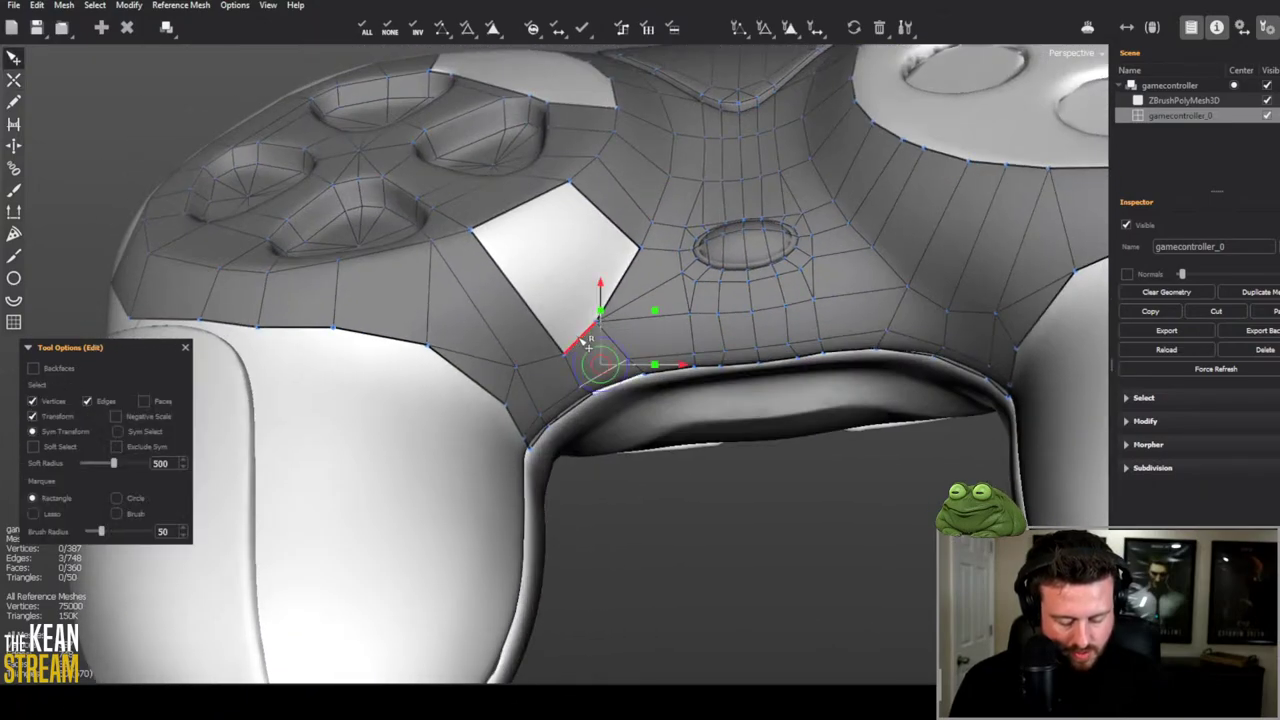
key("f")
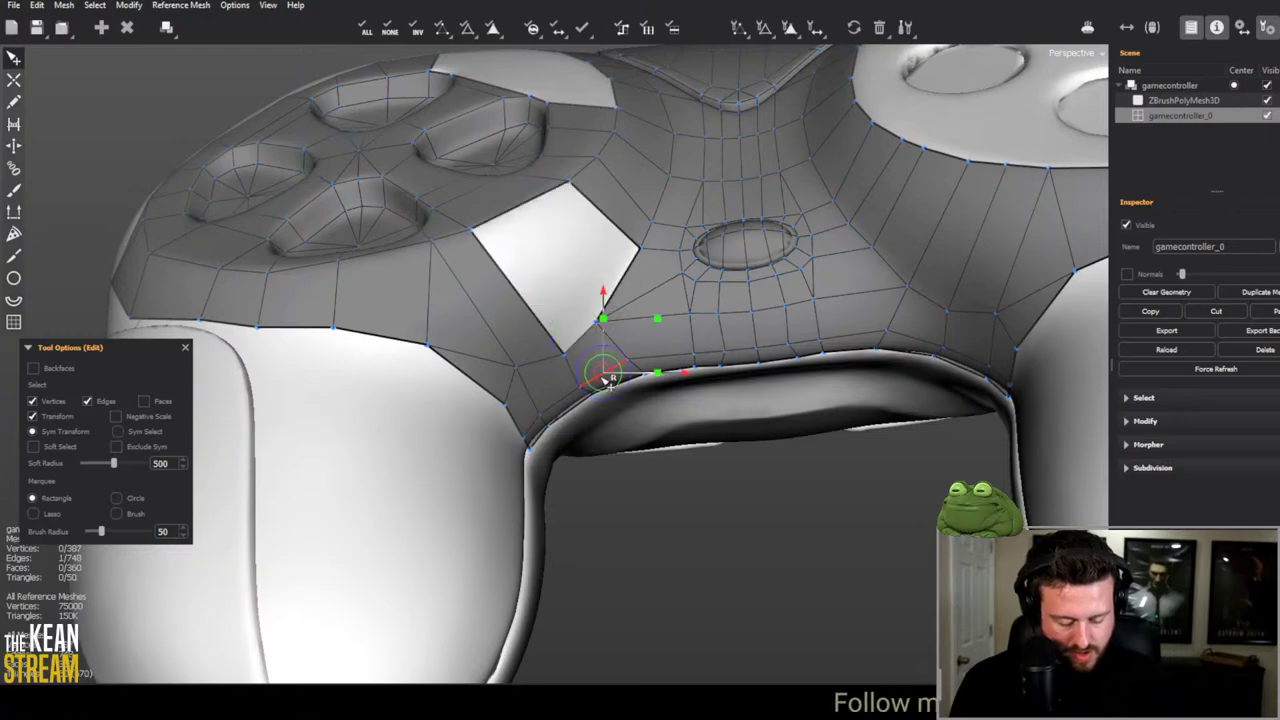
left_click_drag(606, 380, 580, 343)
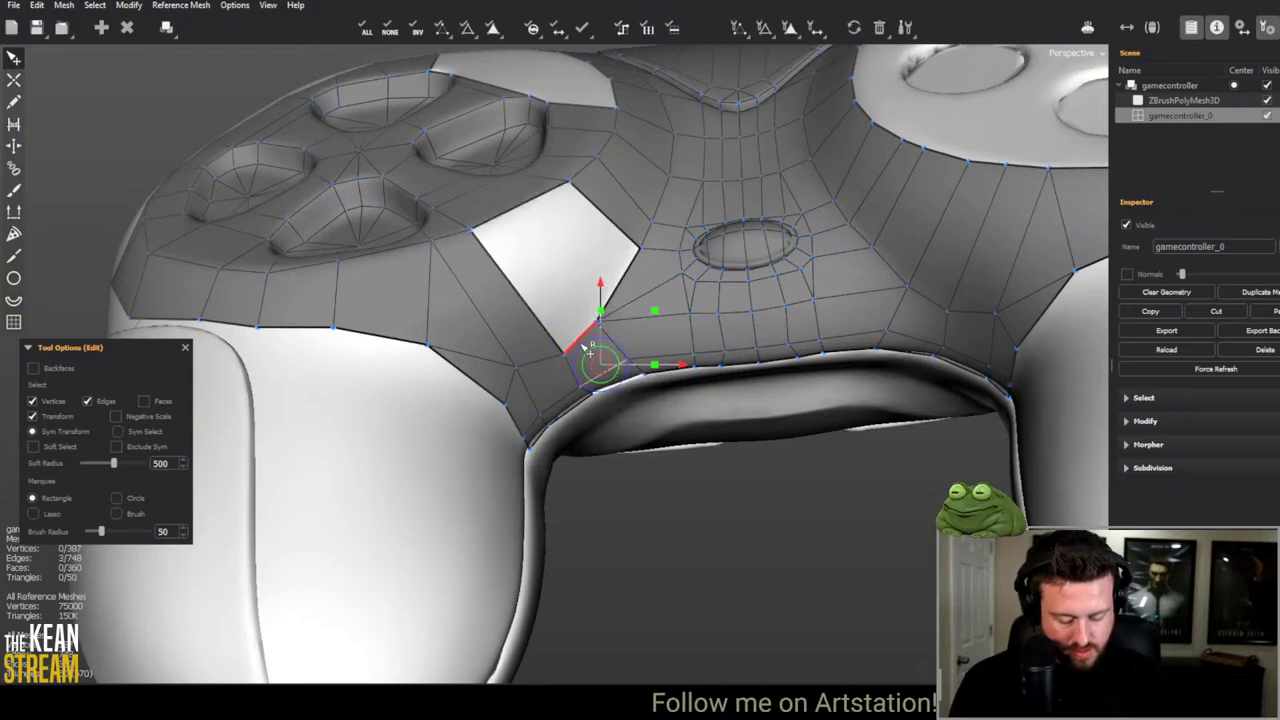
left_click(657, 486)
middle_click_drag(657, 486, 605, 522)
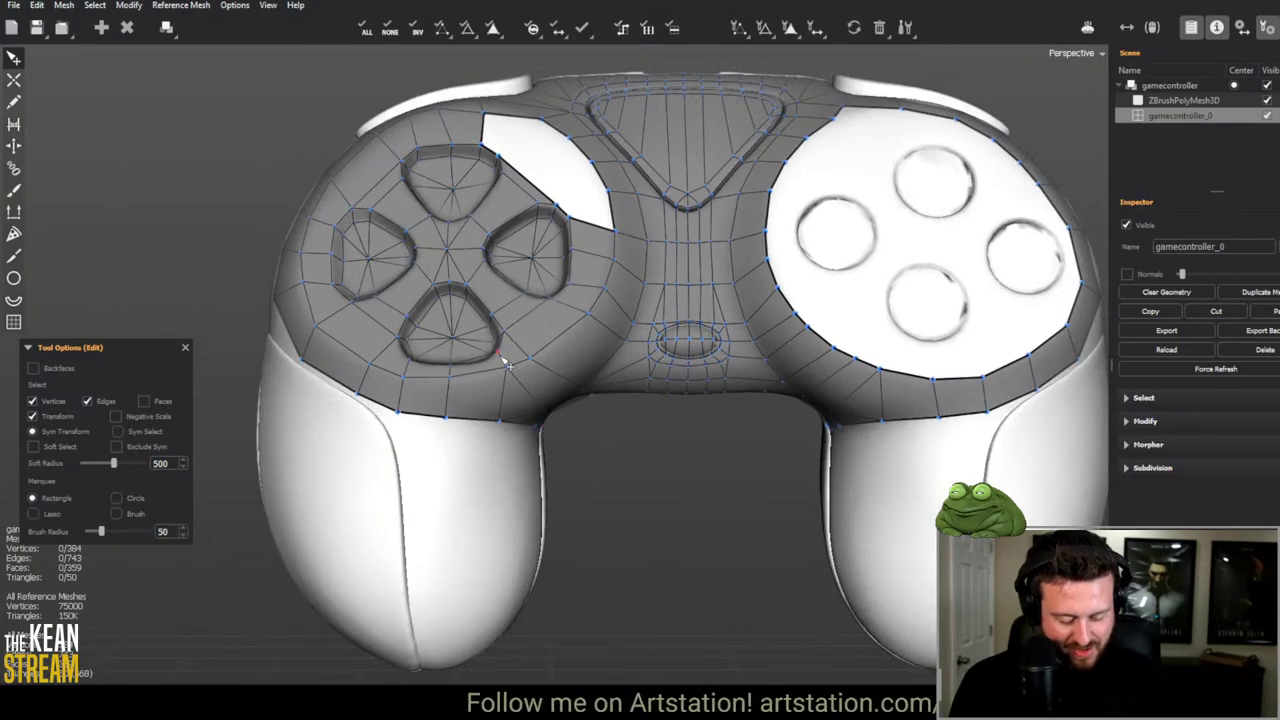
middle_click_drag(508, 365, 470, 350)
scroll(451, 363, "up", 5)
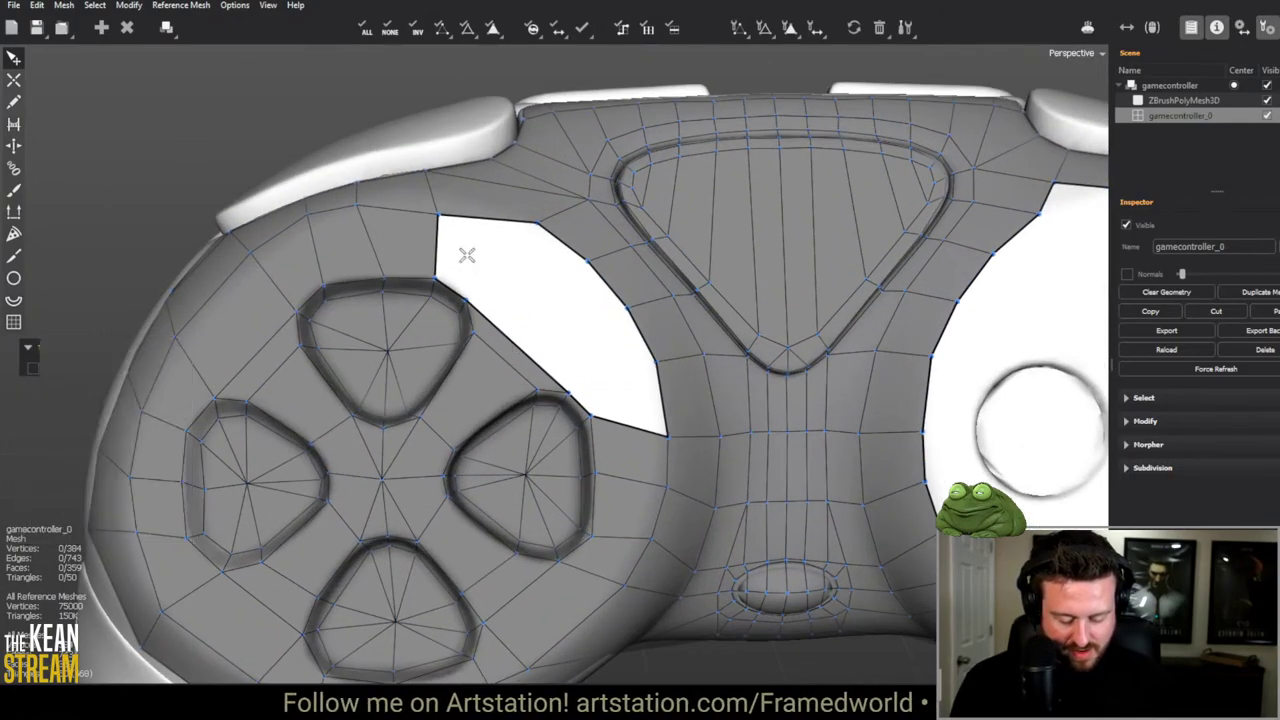
Step: Close the rest of the hole with faces, from its top-left corner to the last quad
key("c")
left_click(540, 225)
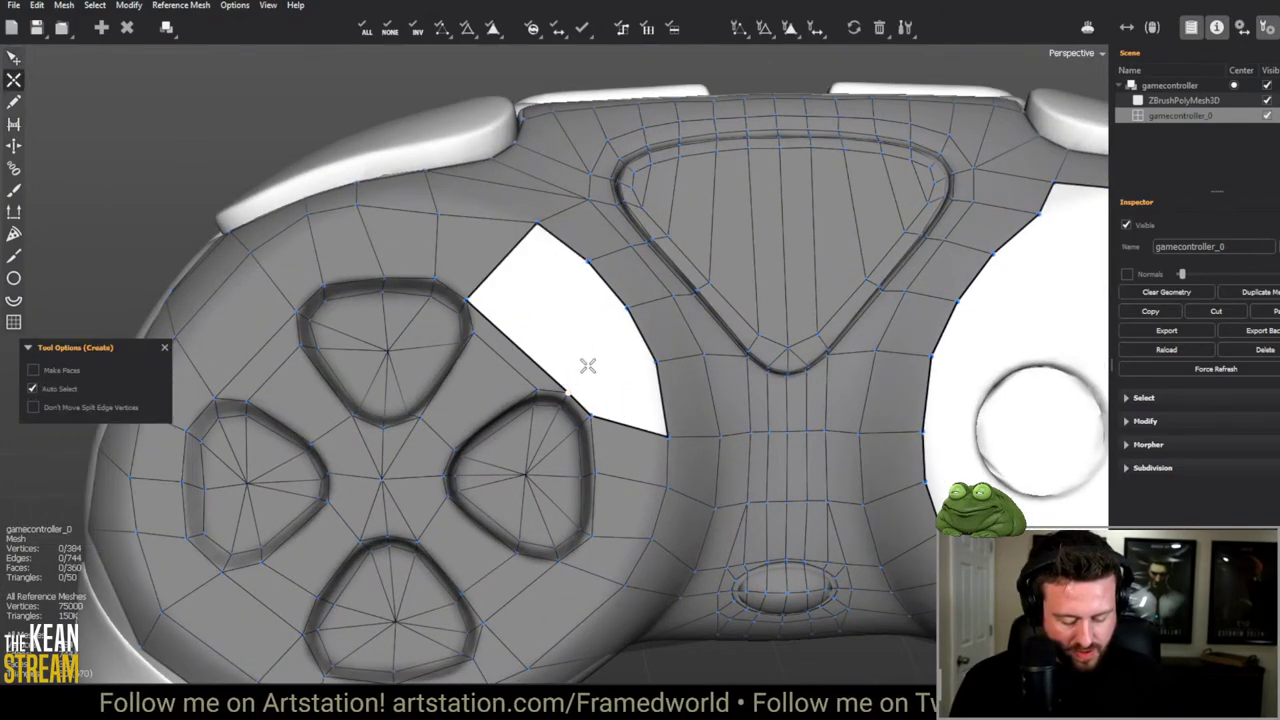
left_click(640, 360)
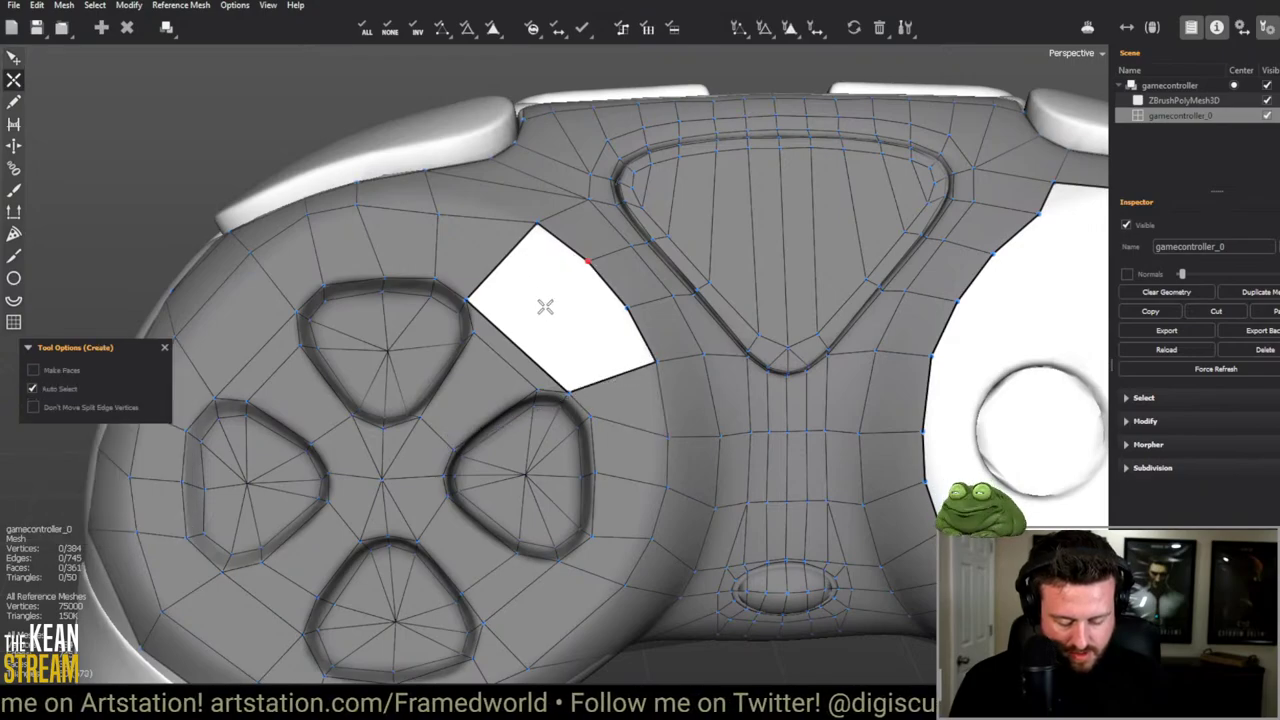
scroll(549, 354, "down", 3)
scroll(500, 329, "up", 6)
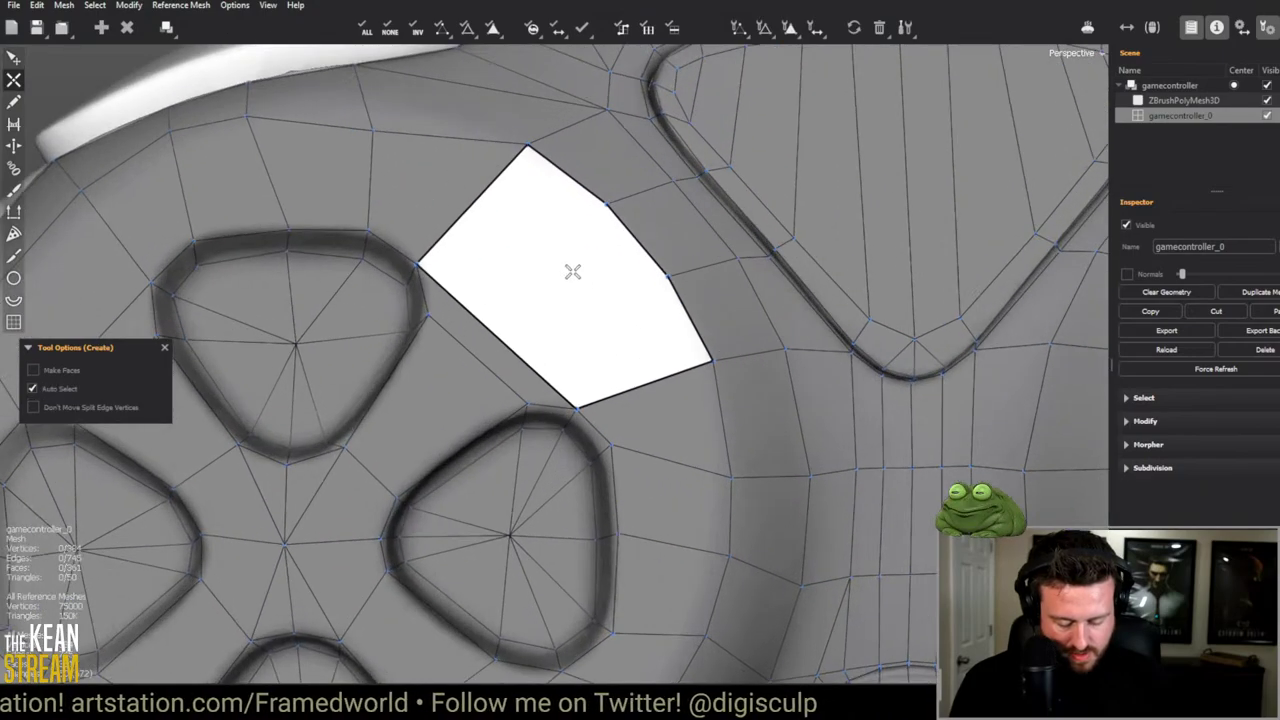
left_click(585, 218)
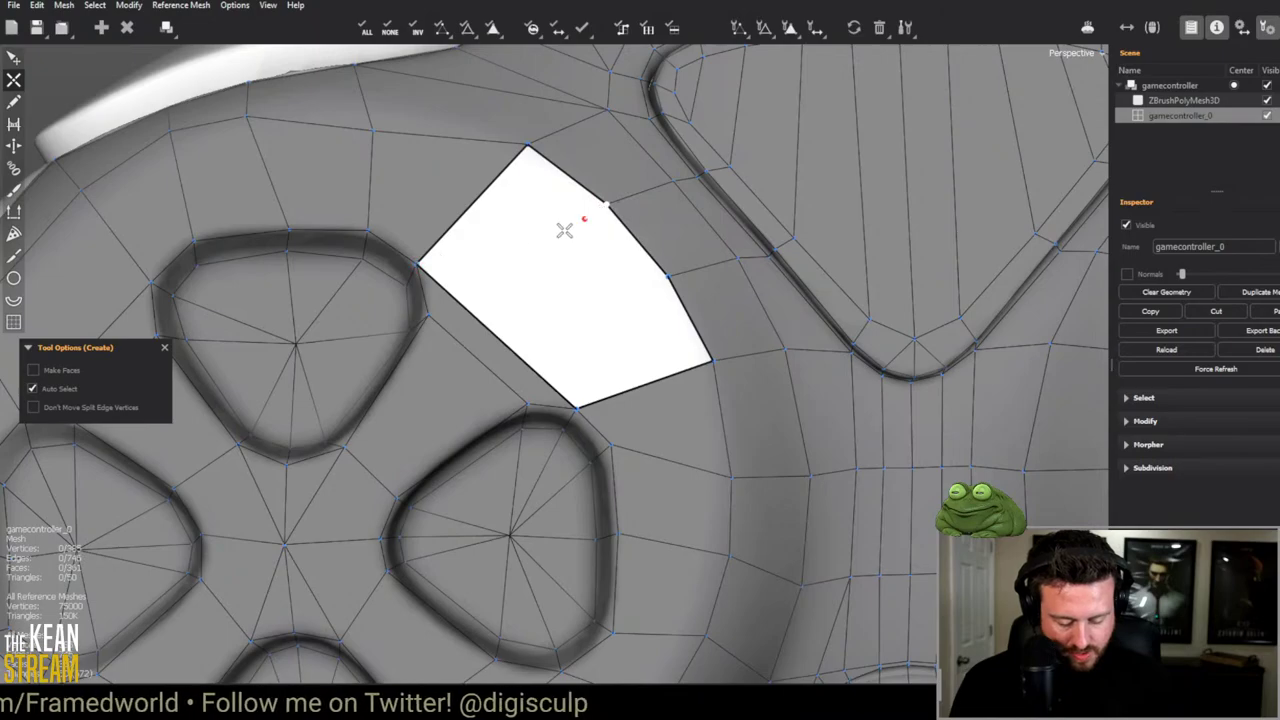
left_click(415, 262)
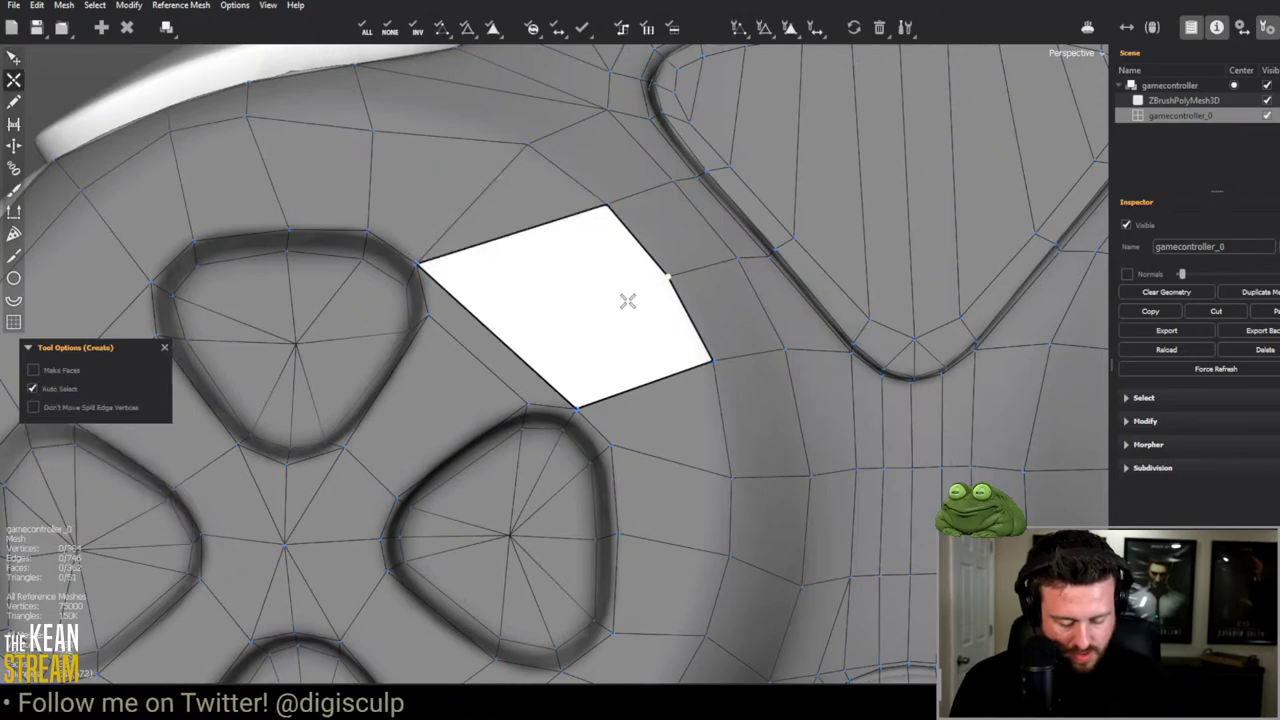
left_click(573, 402)
scroll(566, 394, "down", 8)
key("q")
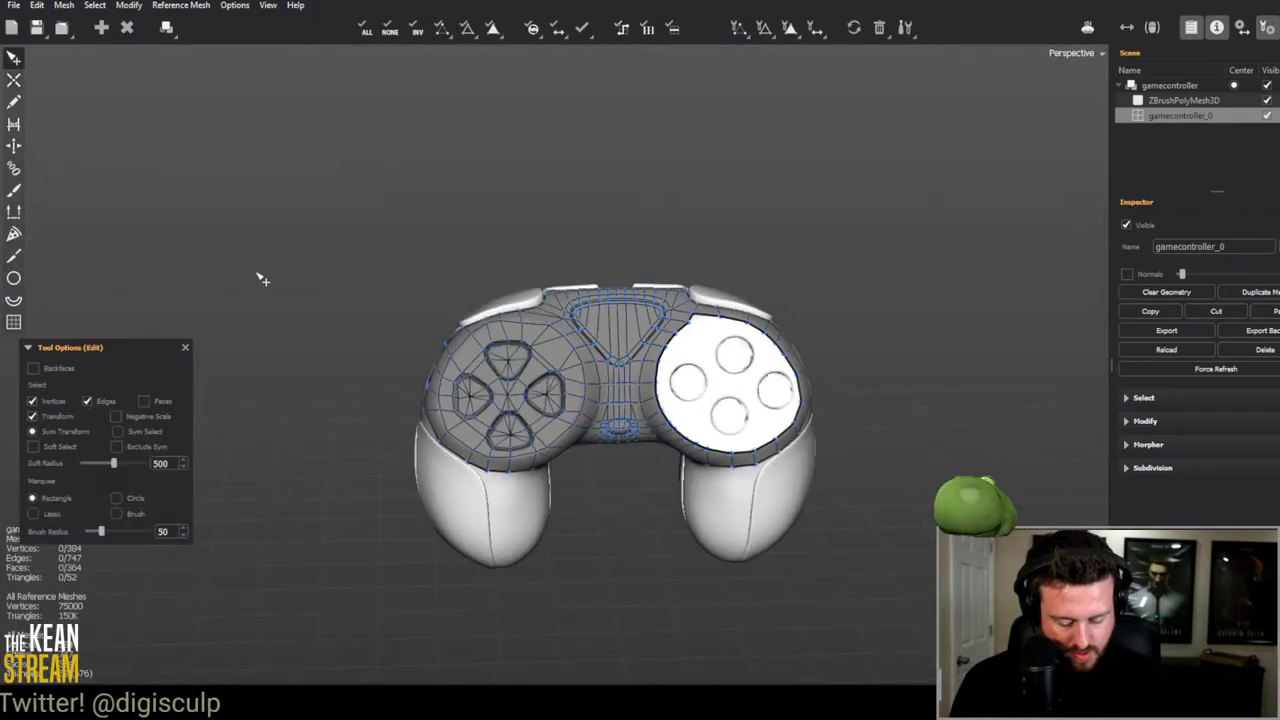
scroll(605, 315, "up", 2)
middle_click_drag(605, 315, 530, 298)
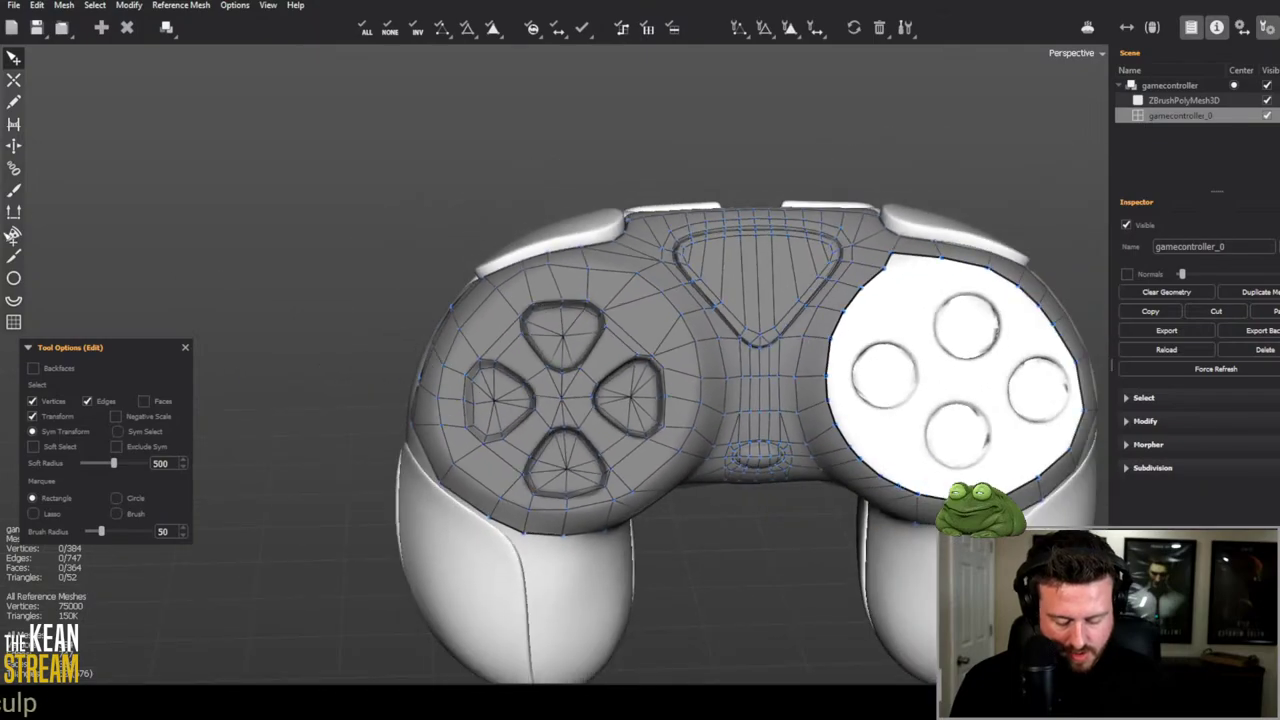
Step: Brush the vertices on the controller's left side, changing falloff from 62 to 31, then 177
left_click(17, 190)
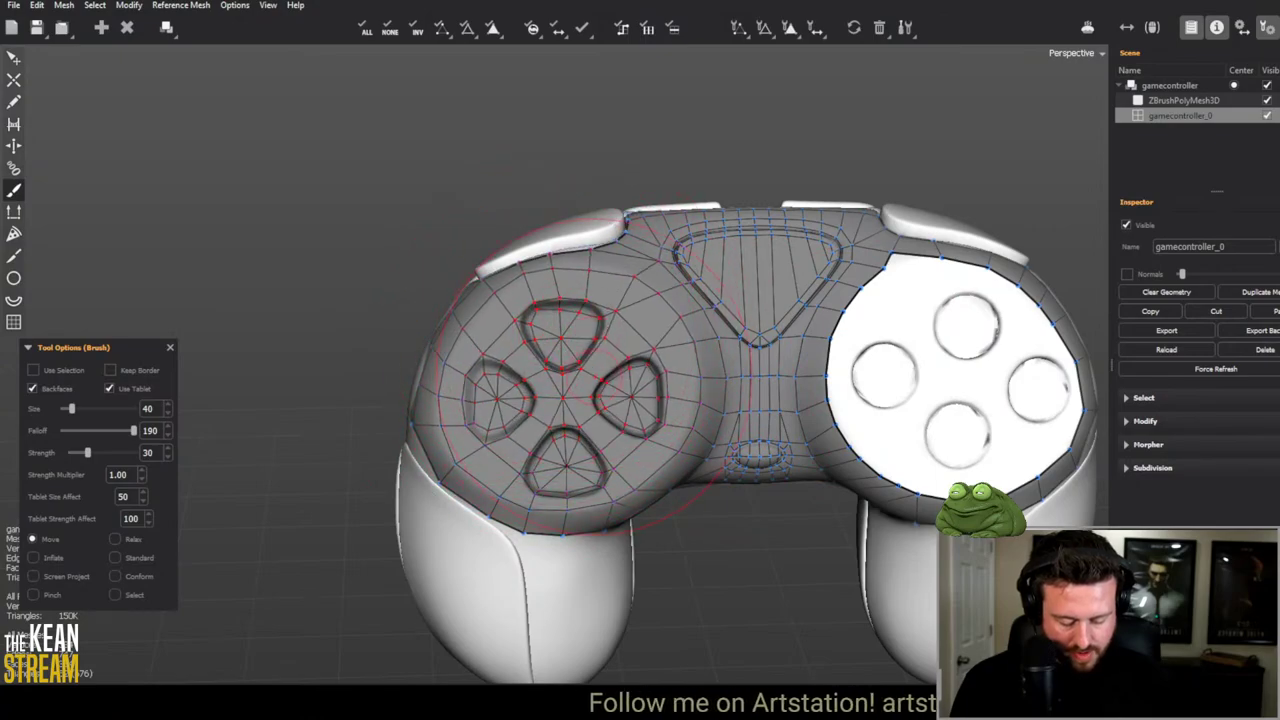
middle_click_drag(400, 290, 423, 286)
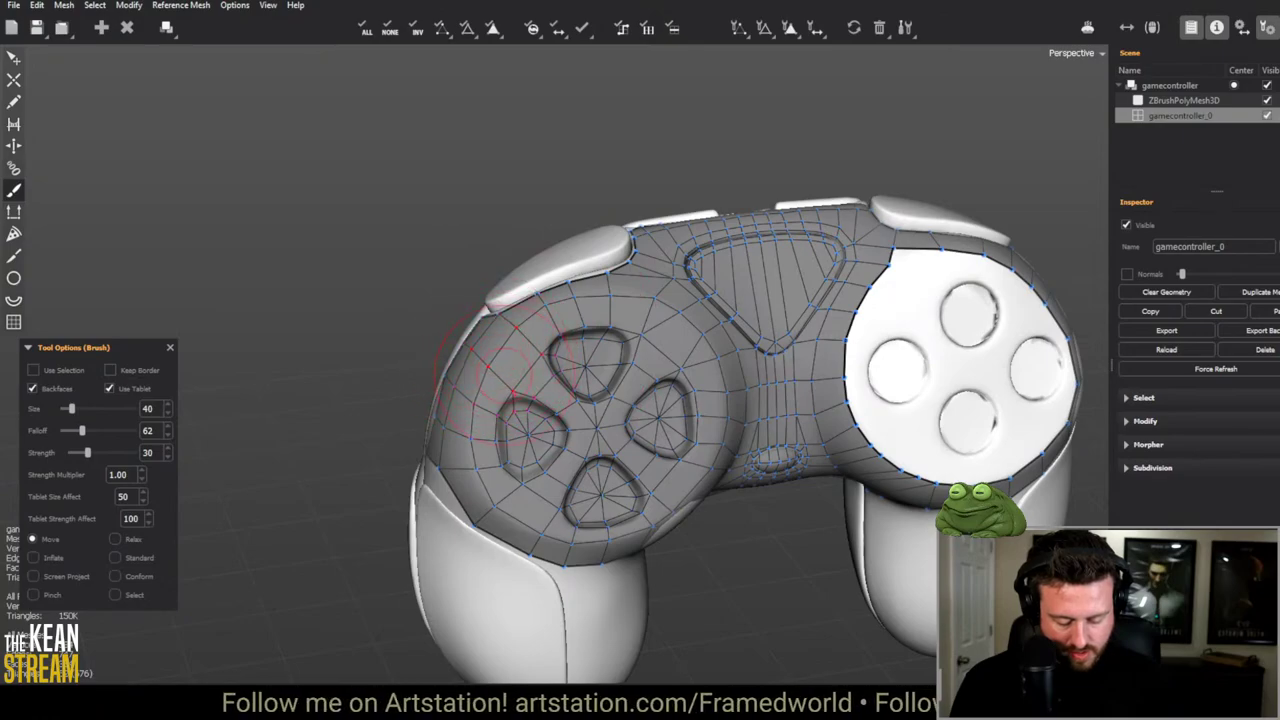
middle_click_drag(449, 329, 423, 386)
right_click_drag(470, 445, 418, 440)
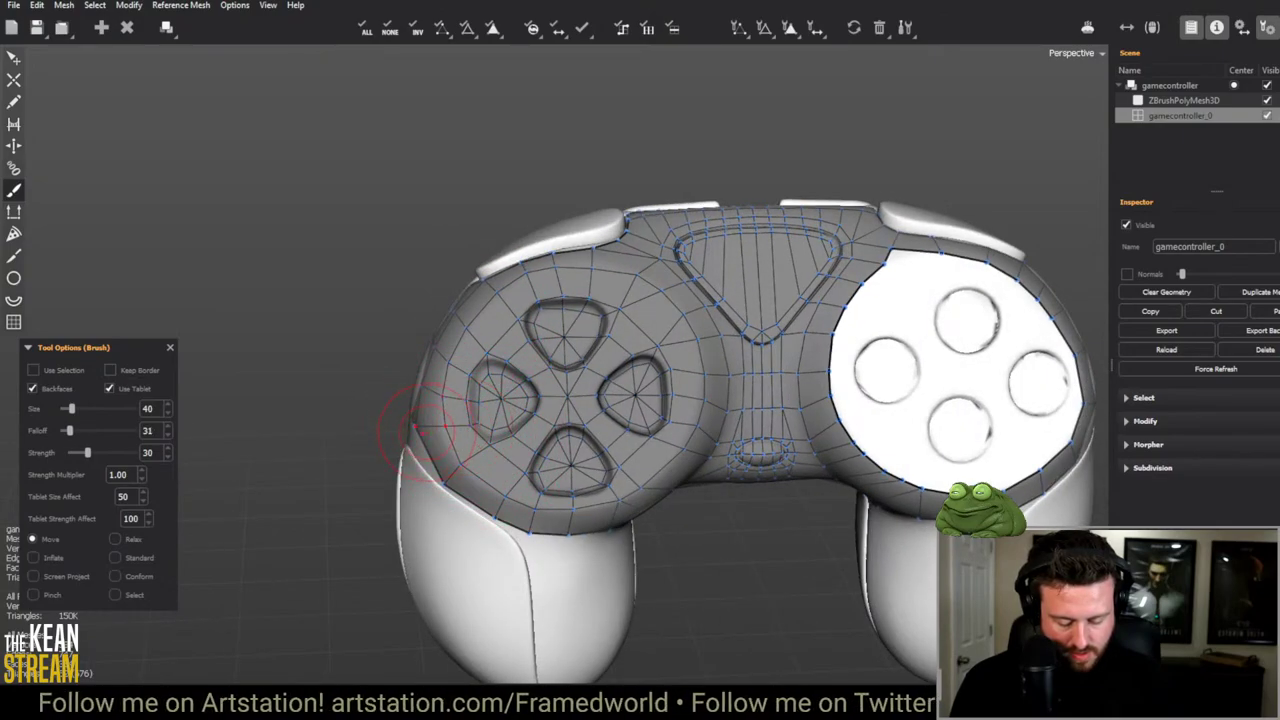
middle_click_drag(418, 440, 430, 445)
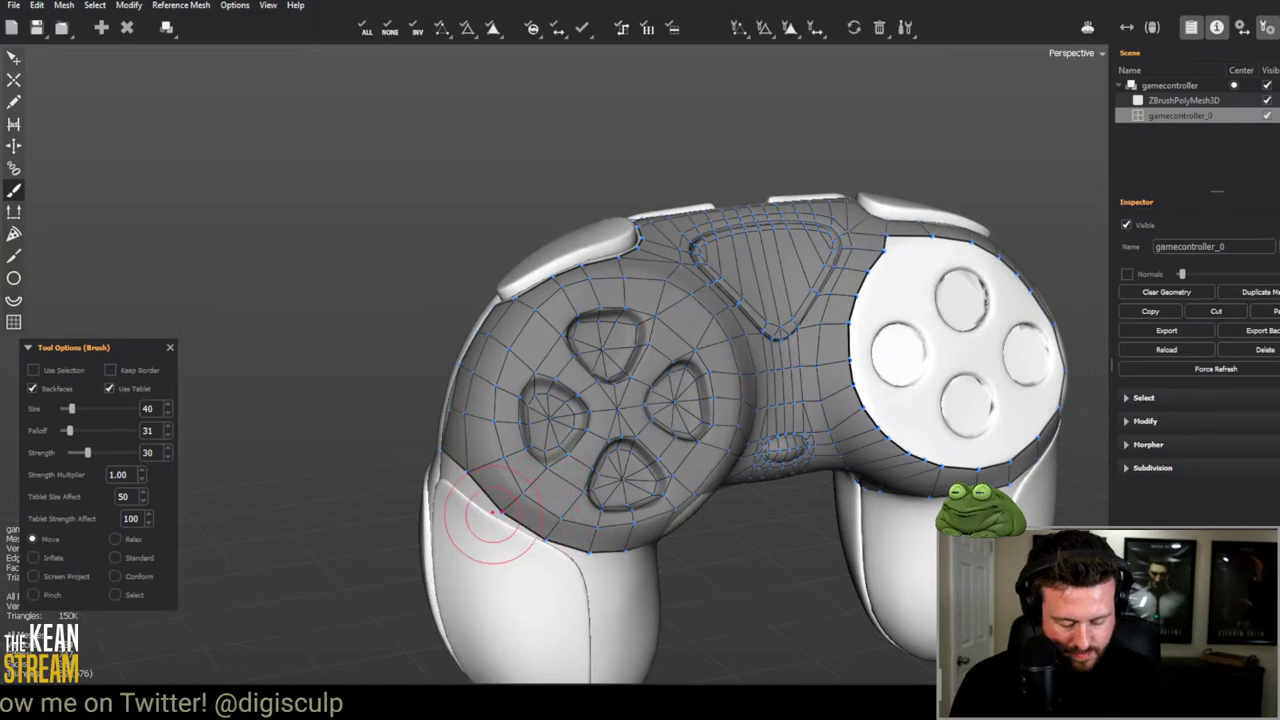
middle_click_drag(457, 529, 550, 515)
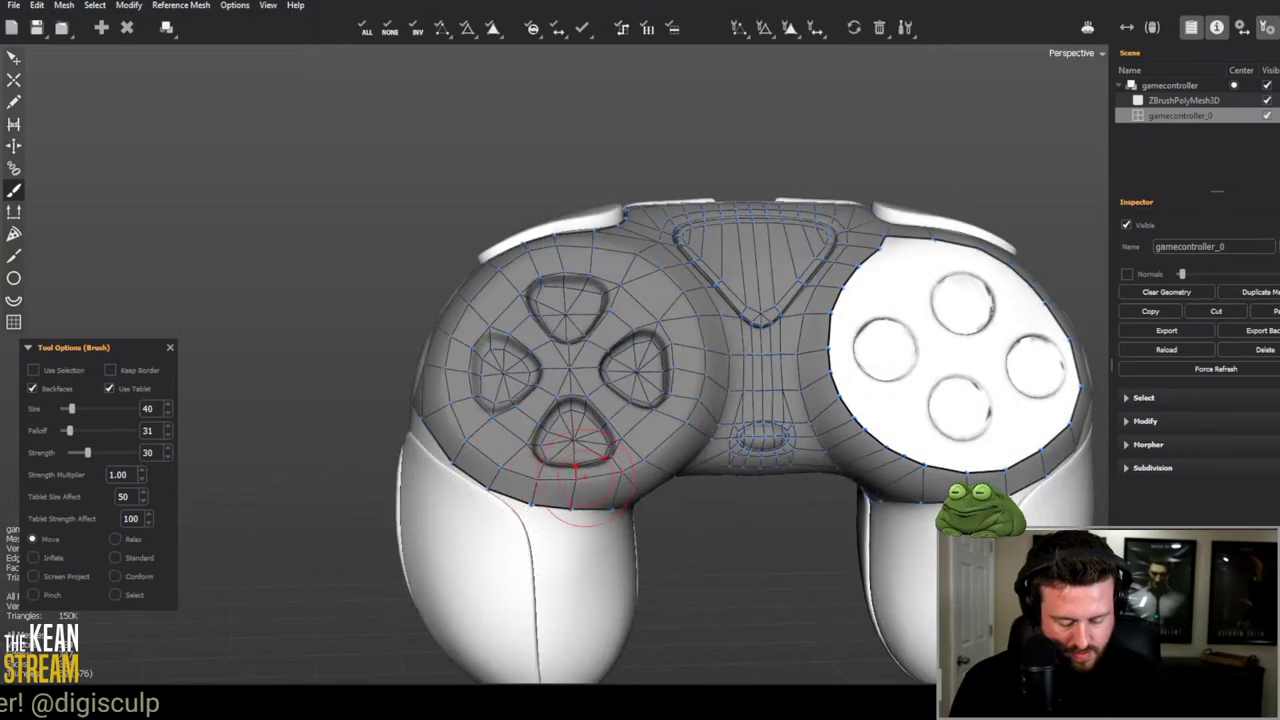
middle_click_drag(625, 455, 620, 452)
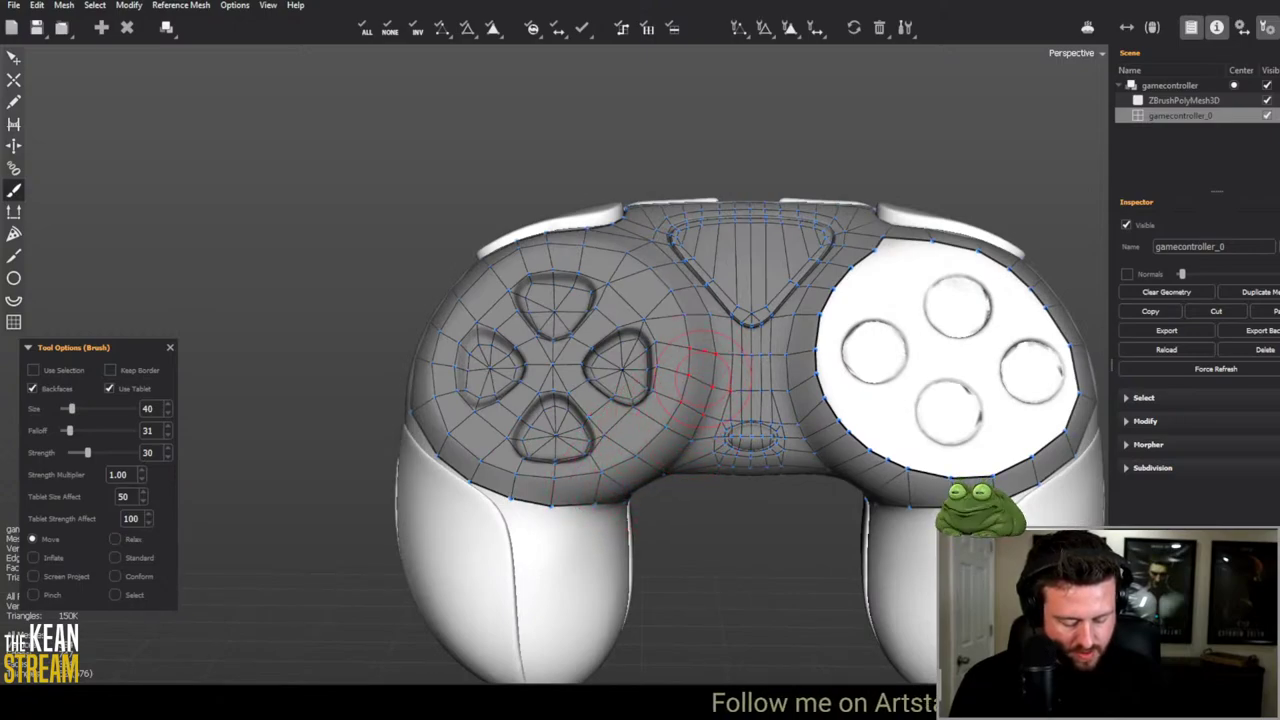
middle_click_drag(699, 374, 689, 319)
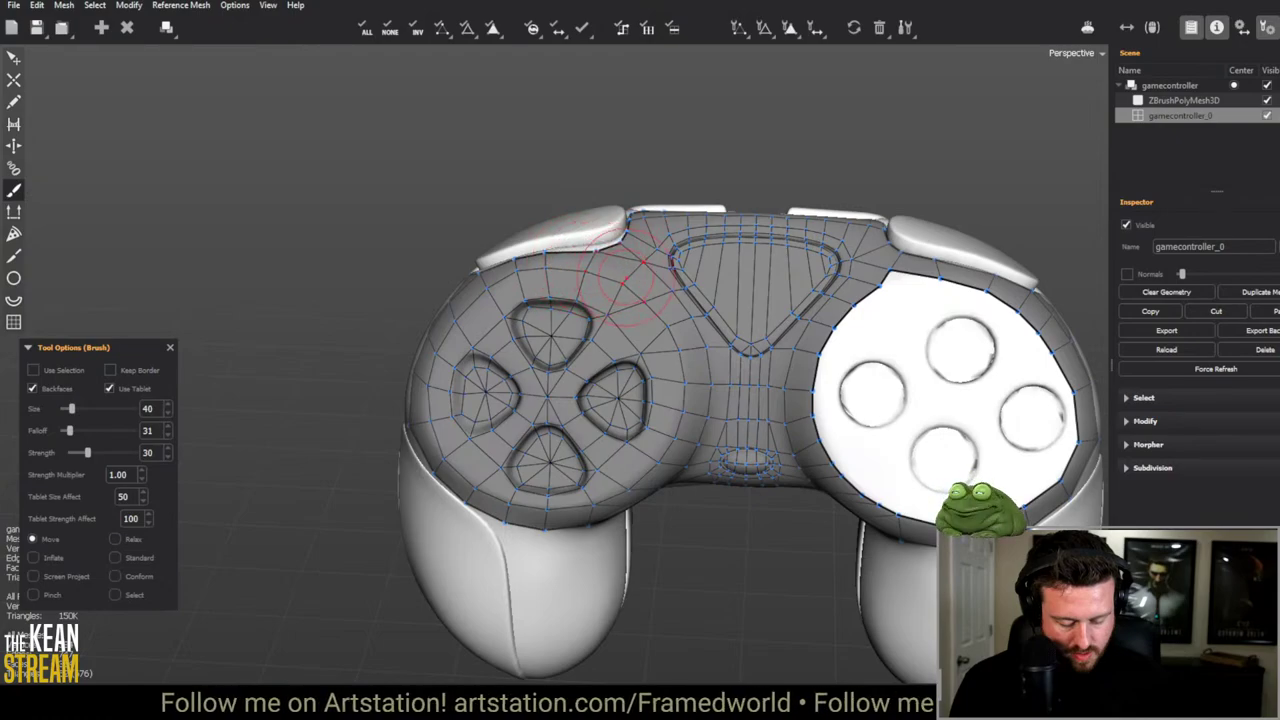
scroll(620, 350, "down", 3)
scroll(620, 355, "up", 3)
middle_click_drag(620, 355, 625, 365)
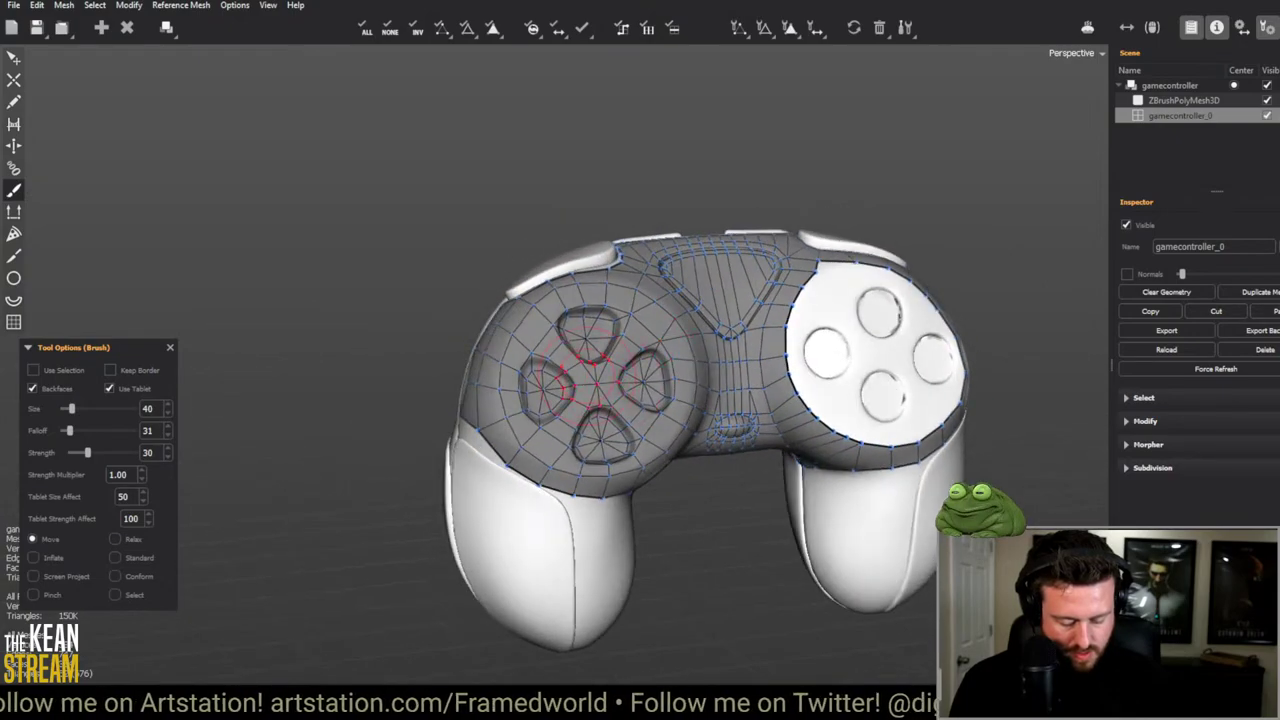
right_click_drag(625, 365, 625, 365)
middle_click_drag(630, 365, 600, 380)
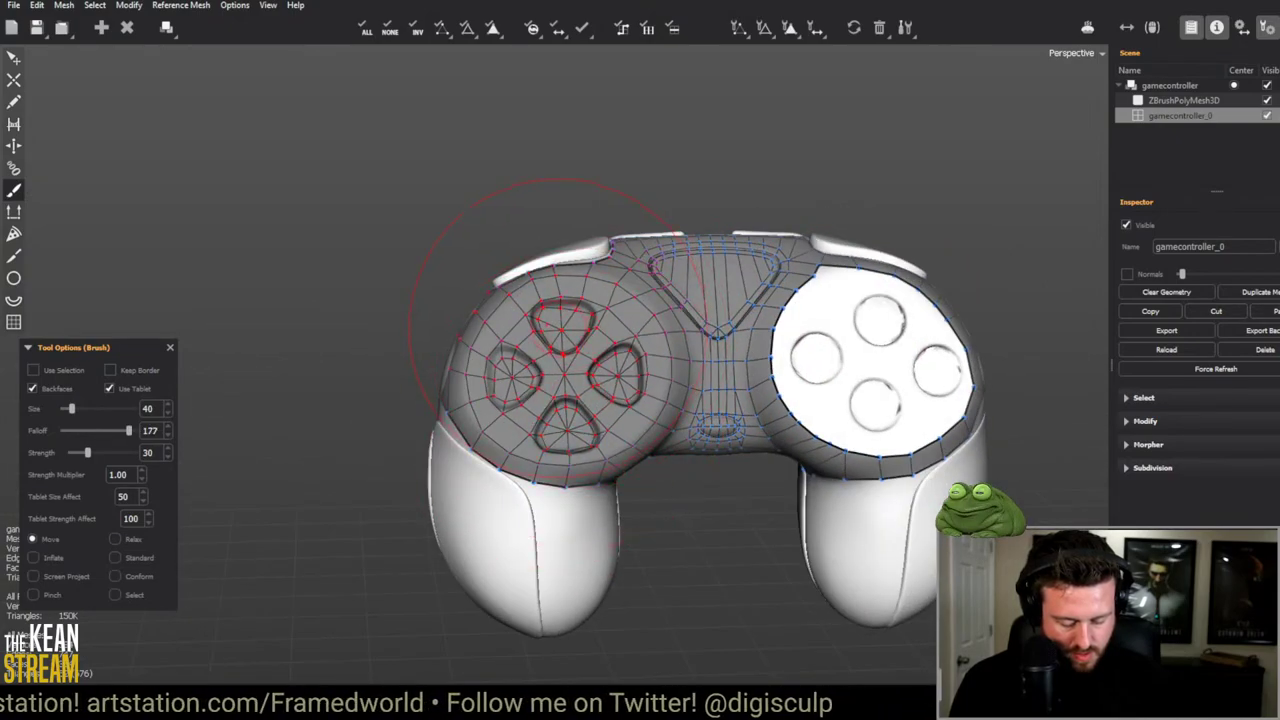
Step: Brush the d-pad vertices into the button recesses with falloff around 60, then 50, then 21
scroll(557, 160, "up", 5)
right_click_drag(557, 160, 486, 143)
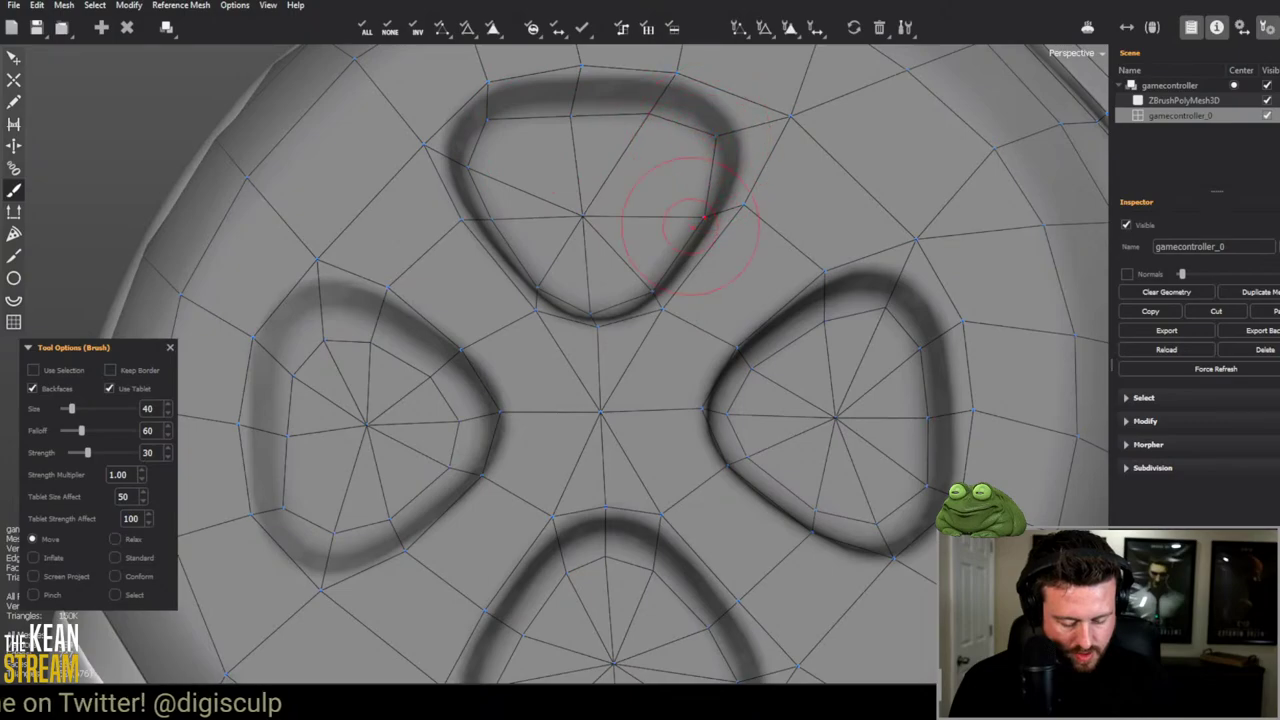
scroll(652, 293, "down", 5)
scroll(537, 263, "up", 3)
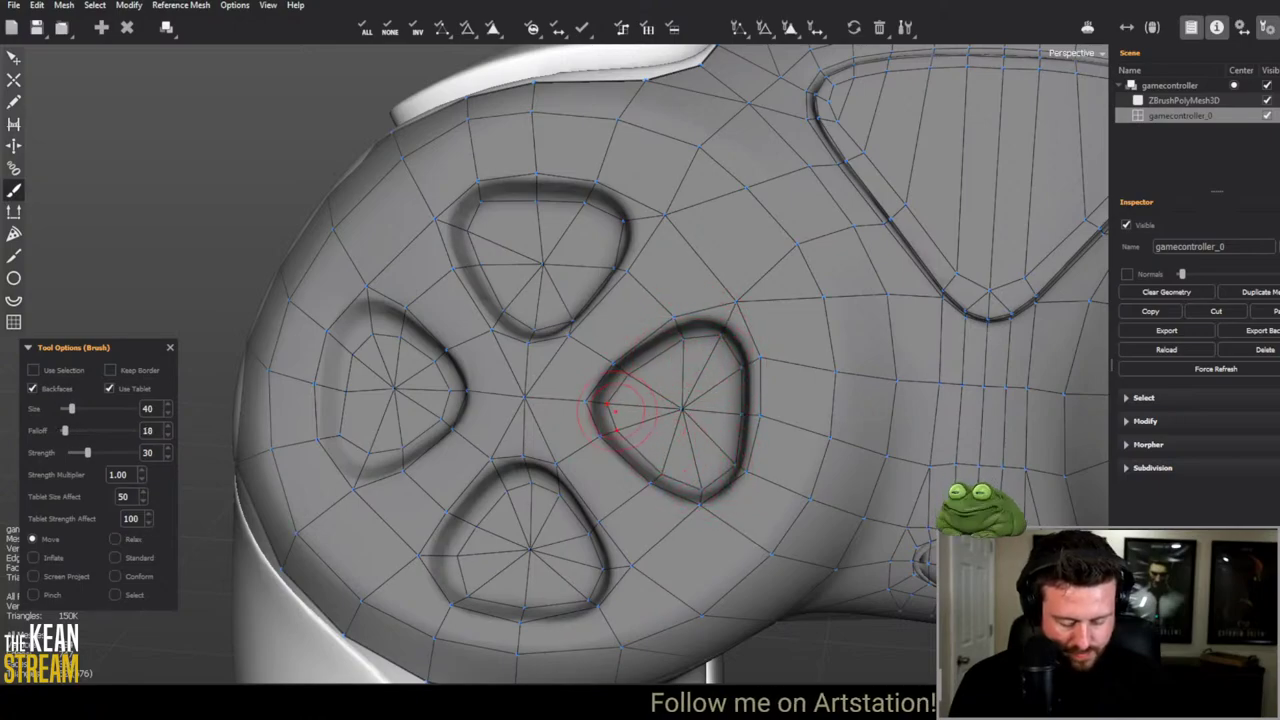
middle_click_drag(398, 395, 499, 408)
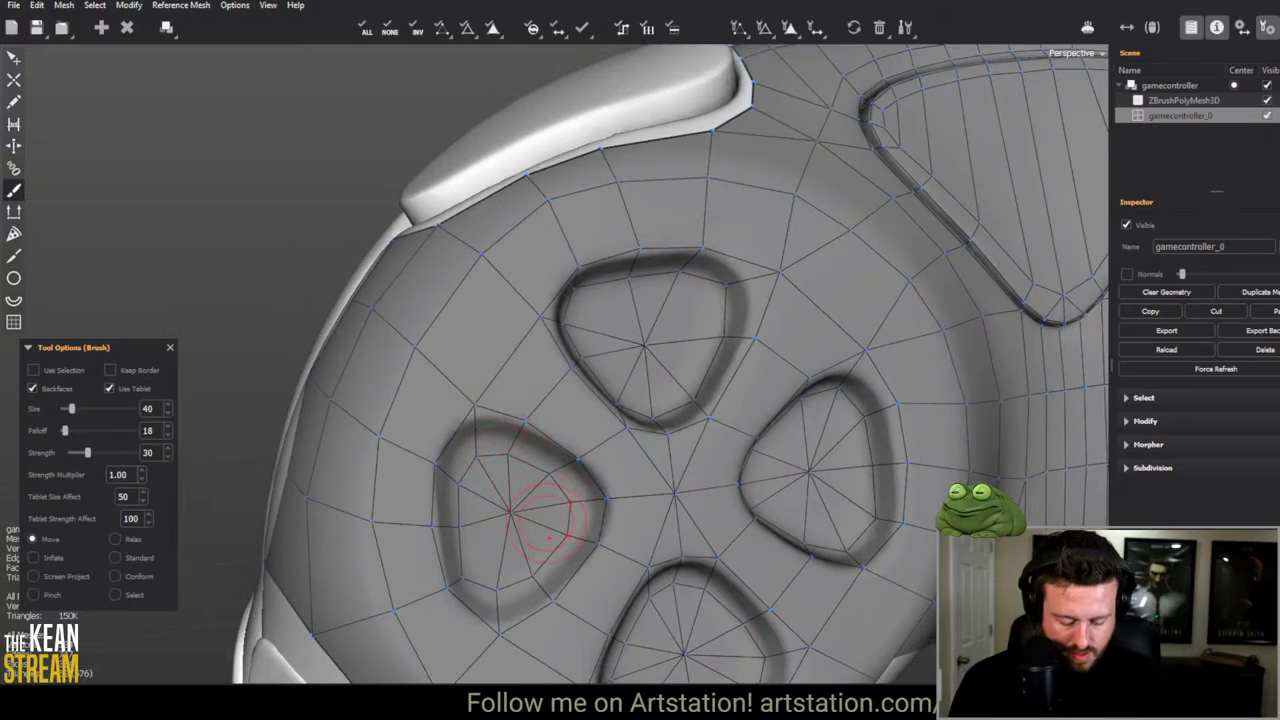
right_click_drag(528, 490, 510, 500)
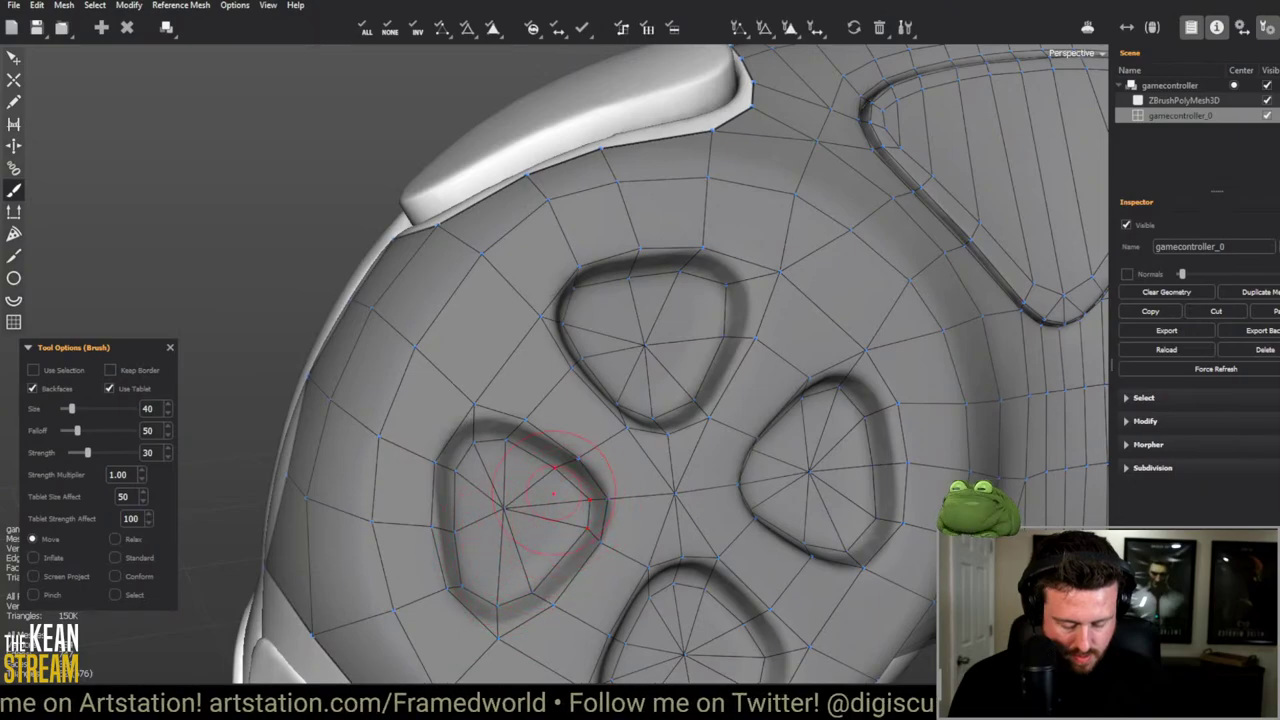
middle_click_drag(486, 457, 472, 292)
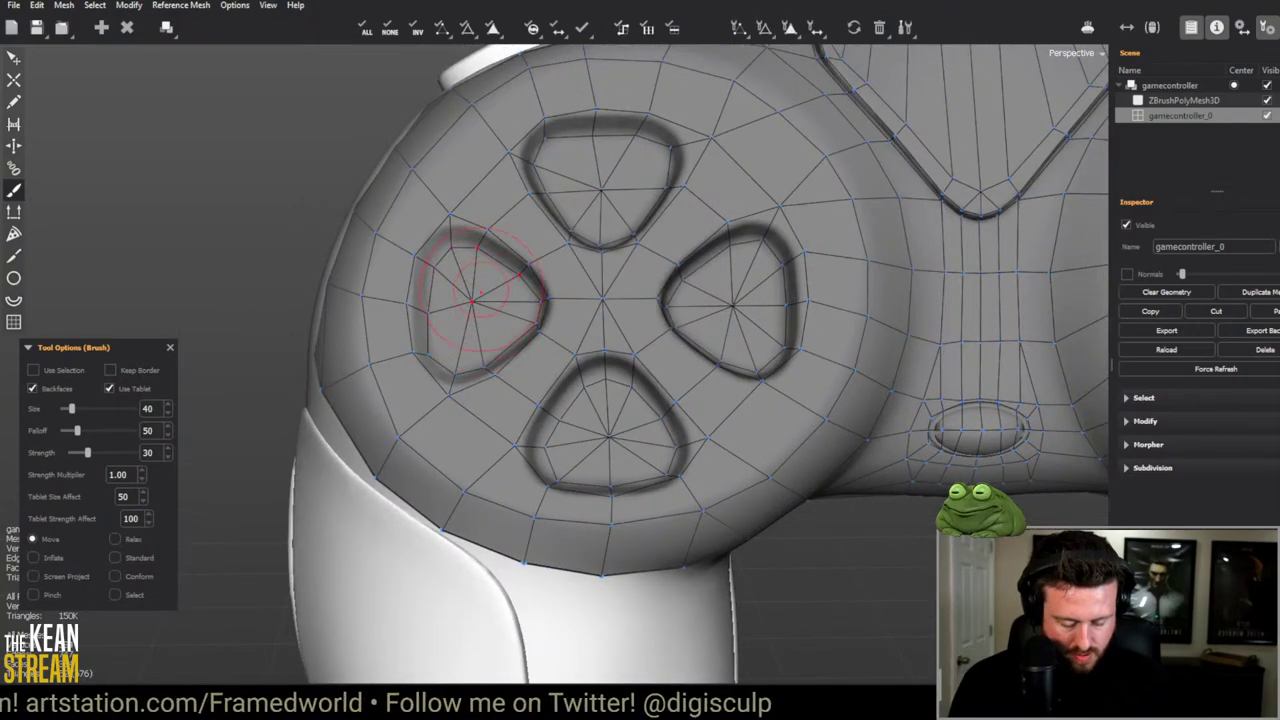
left_click_drag(472, 296, 476, 300)
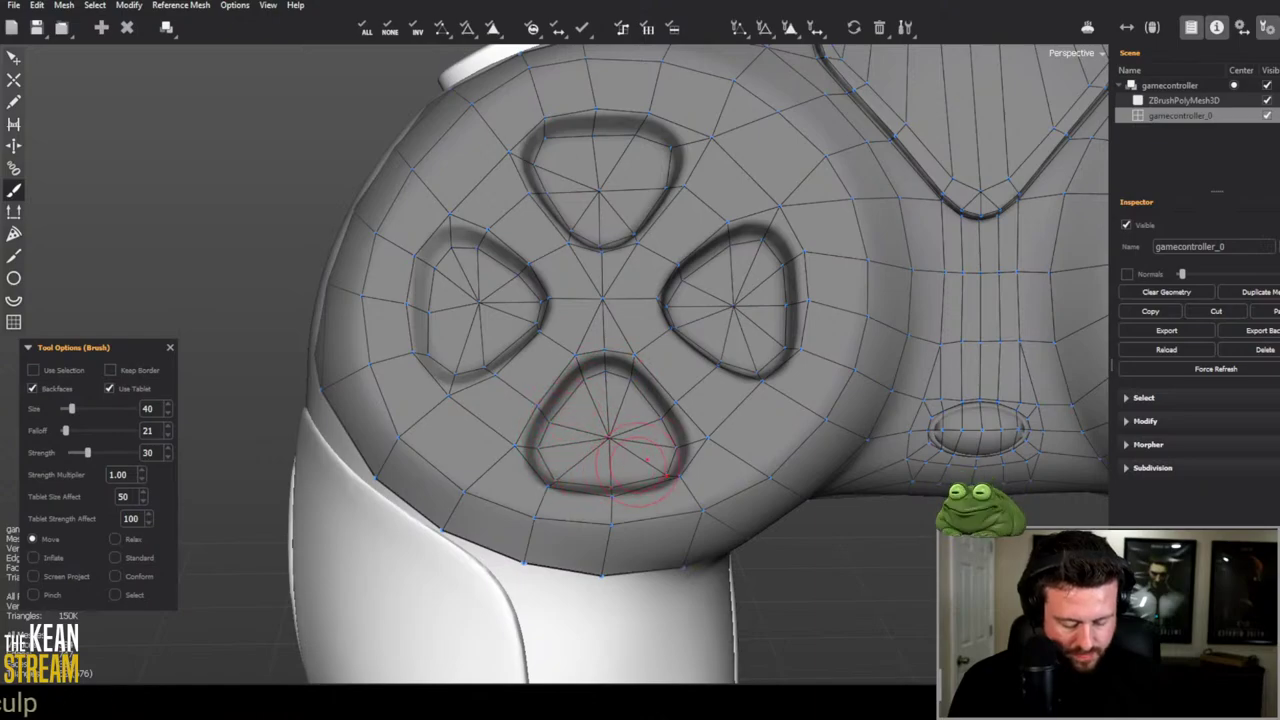
scroll(605, 435, "down", 10)
middle_click_drag(605, 435, 440, 483)
Step: Collapse the short edge at the top of the face-button border, merging its two vertices
left_click(13, 54)
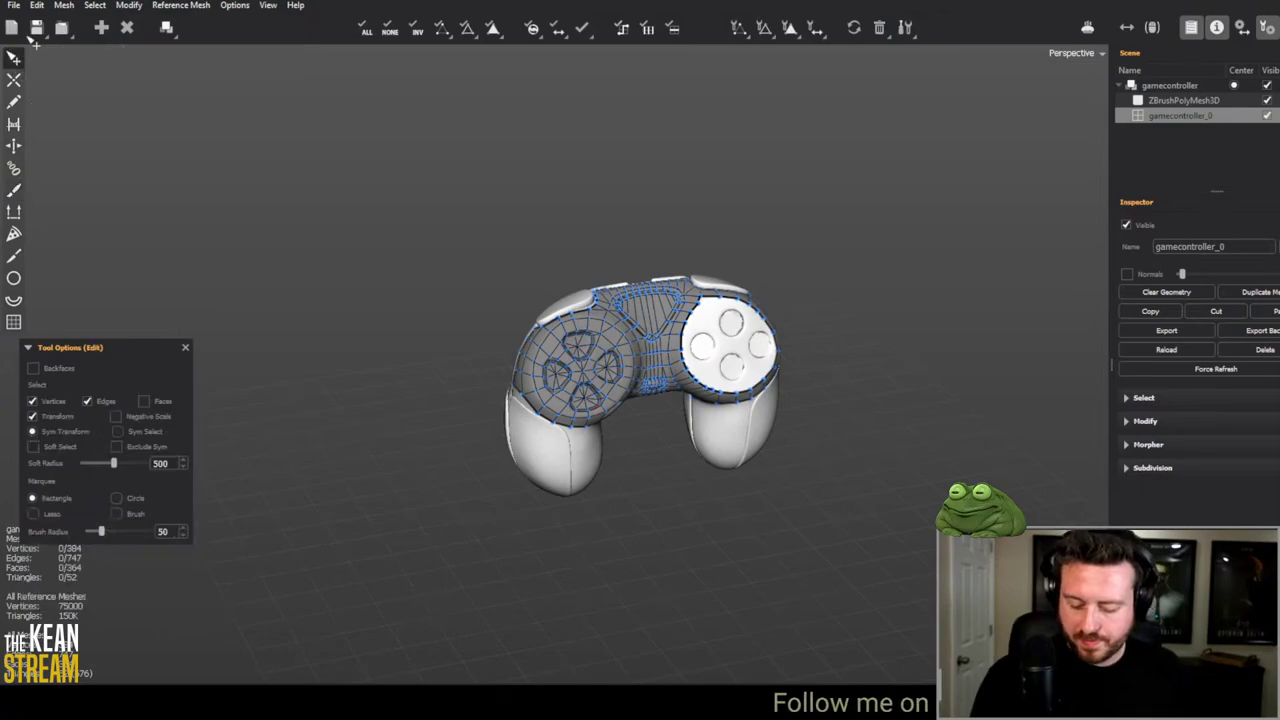
middle_click_drag(692, 345, 600, 390)
scroll(680, 397, "up", 6)
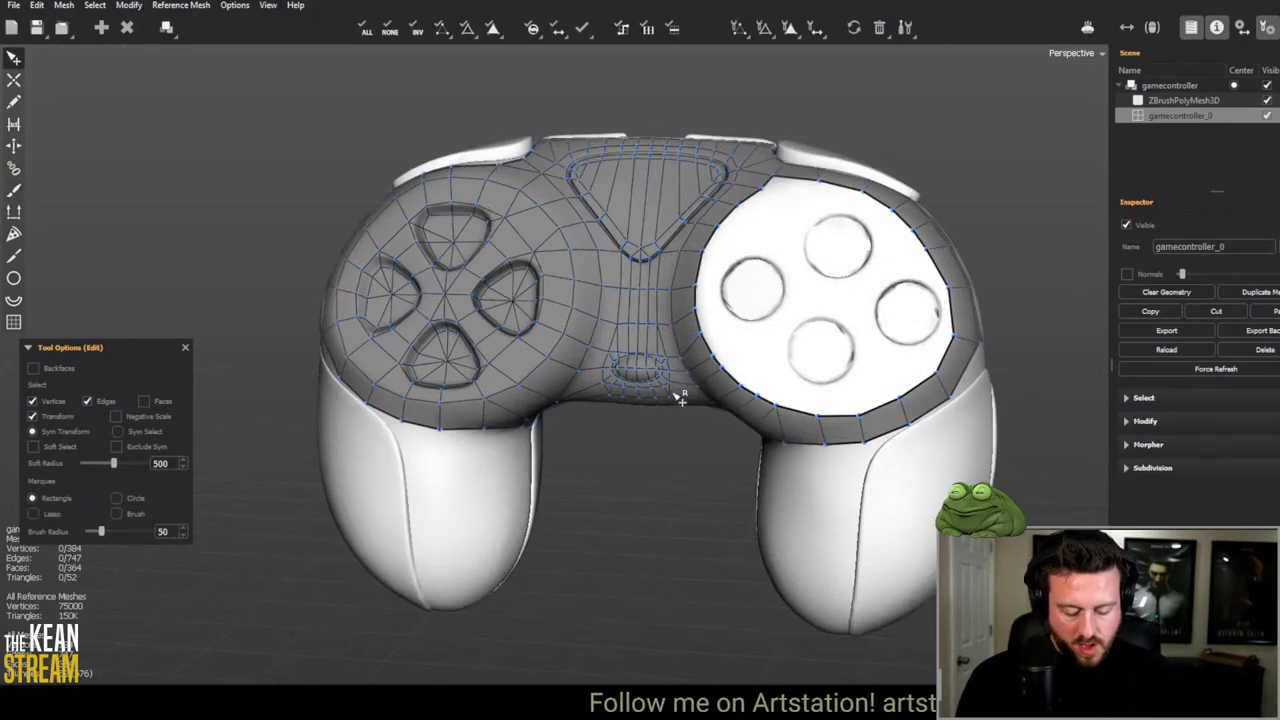
scroll(589, 287, "up", 4)
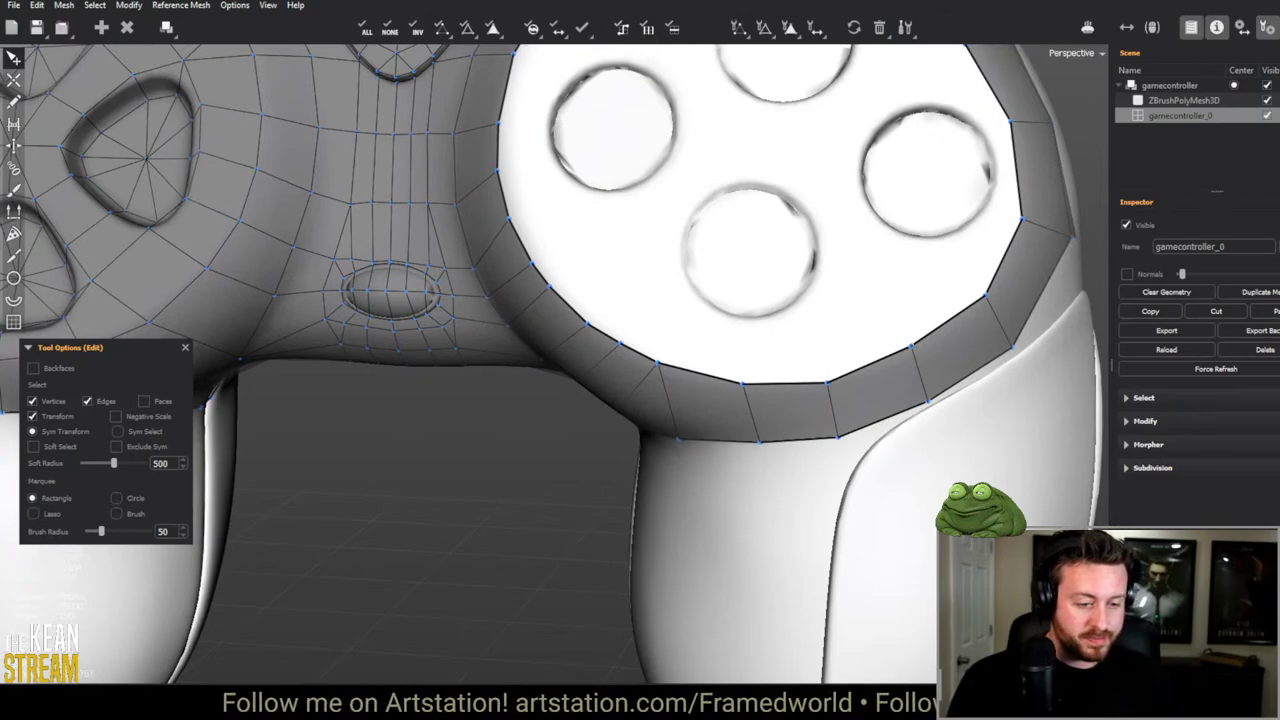
scroll(660, 466, "down", 5)
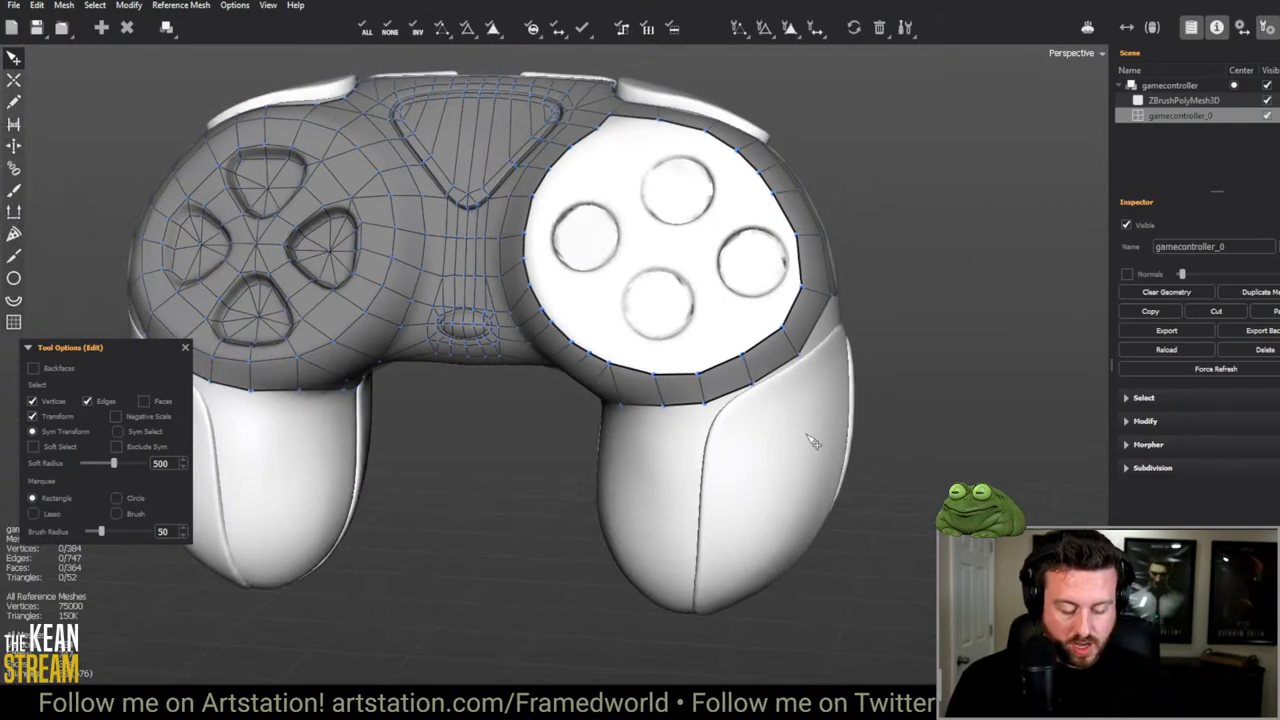
middle_click_drag(620, 450, 660, 466)
scroll(660, 400, "up", 5)
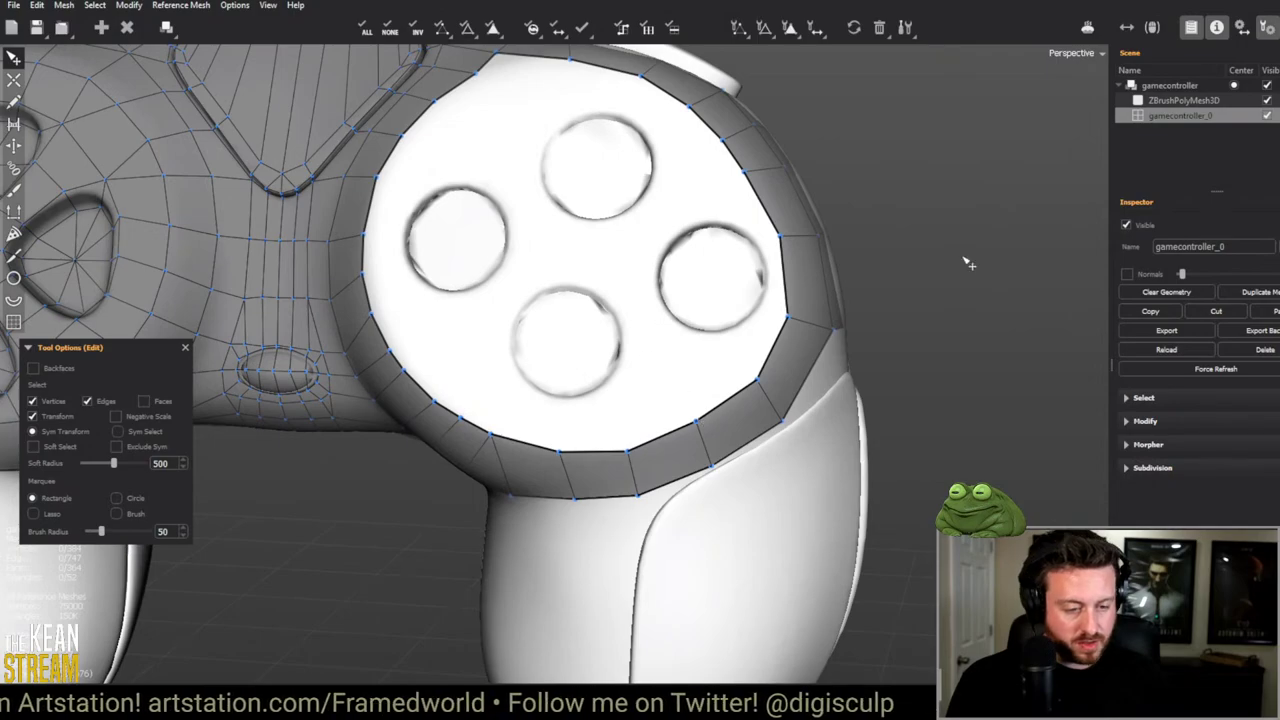
scroll(557, 349, "up", 2)
scroll(420, 308, "down", 8)
middle_click_drag(420, 308, 490, 415)
scroll(510, 390, "up", 8)
scroll(545, 335, "down", 8)
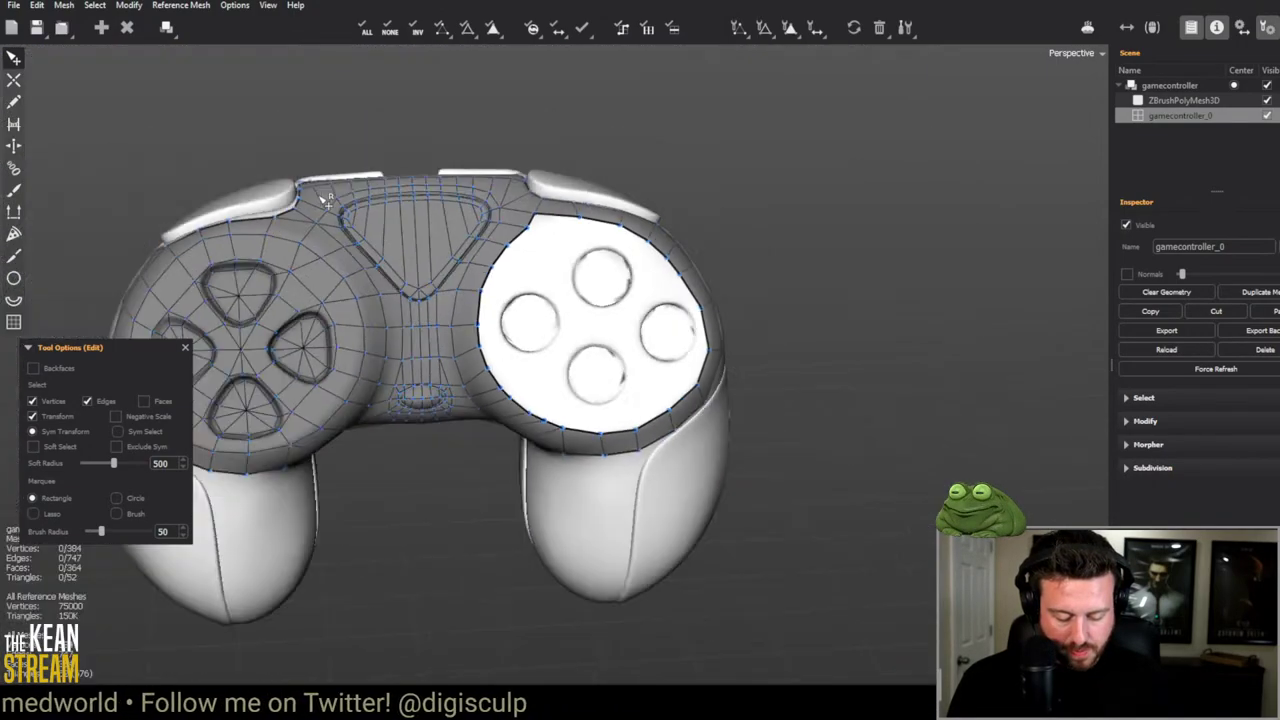
middle_click_drag(545, 335, 500, 280)
scroll(485, 251, "up", 8)
key("c")
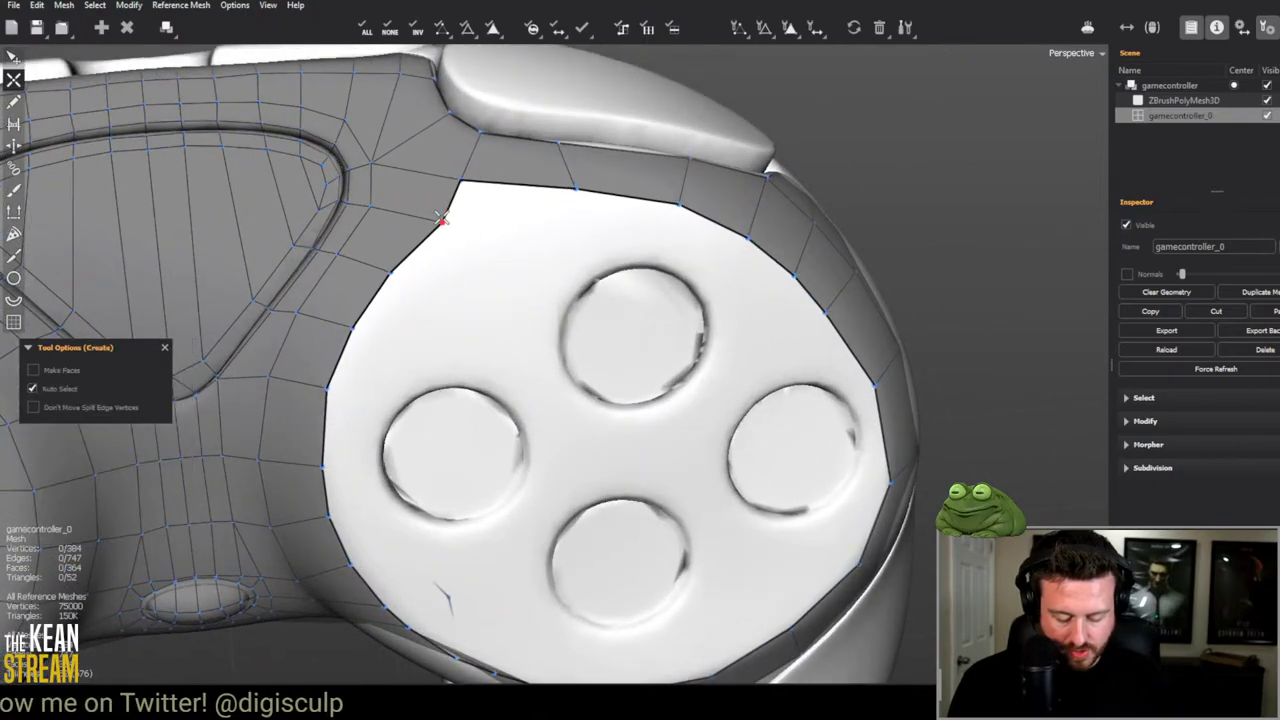
key("e")
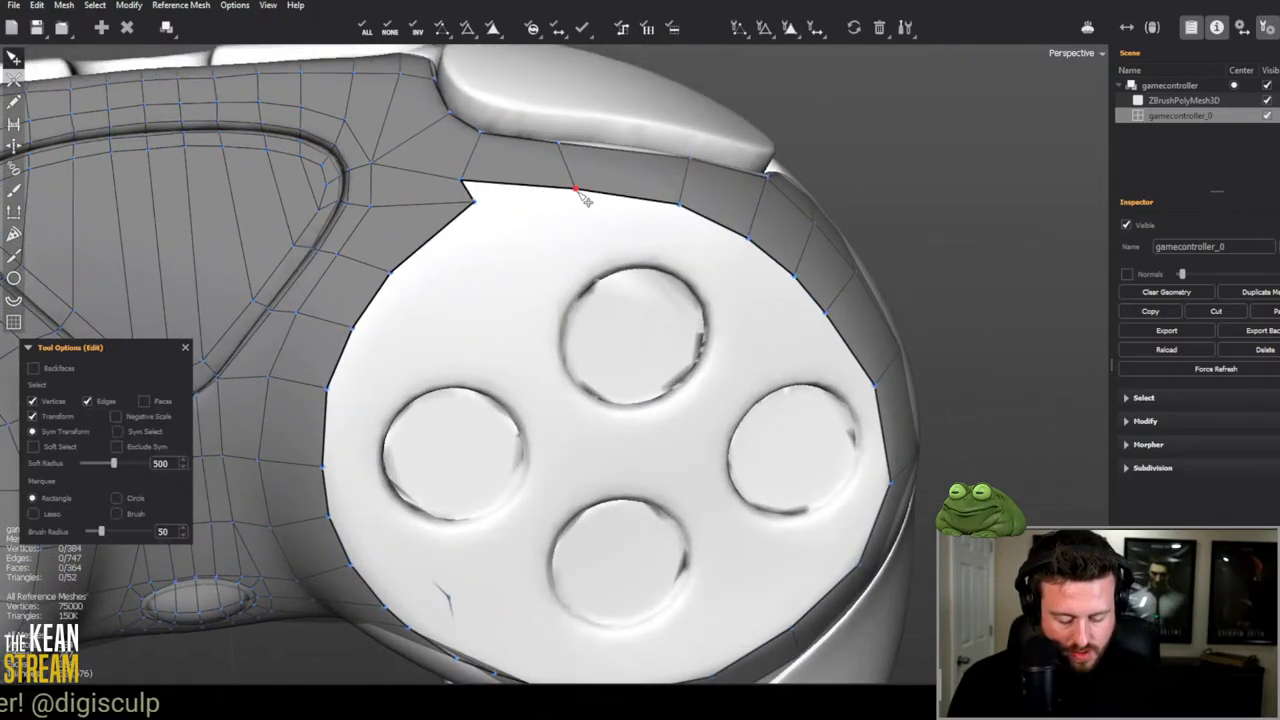
left_click(478, 199)
Step: Fill the small gap near the top with faces, then zoom in with the Create tool active
key("c")
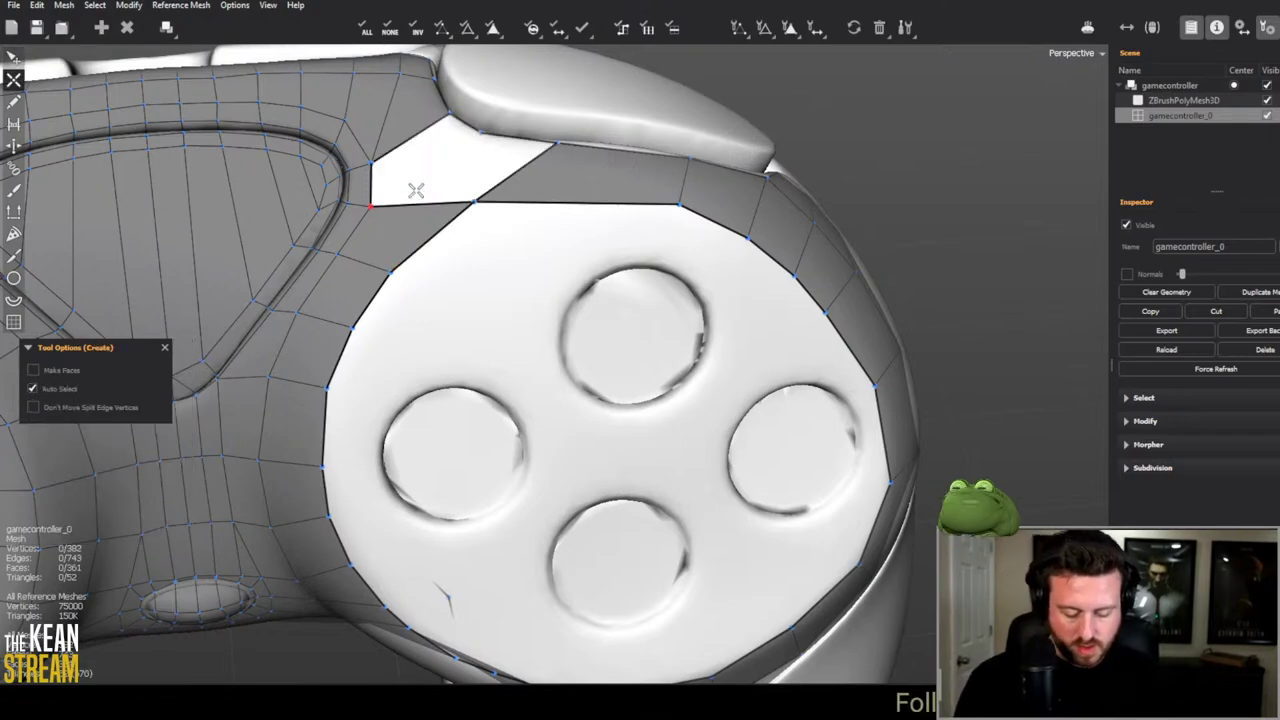
left_click(418, 190)
key("e")
left_click_drag(507, 343, 478, 245, "alt")
scroll(478, 245, "down", 5)
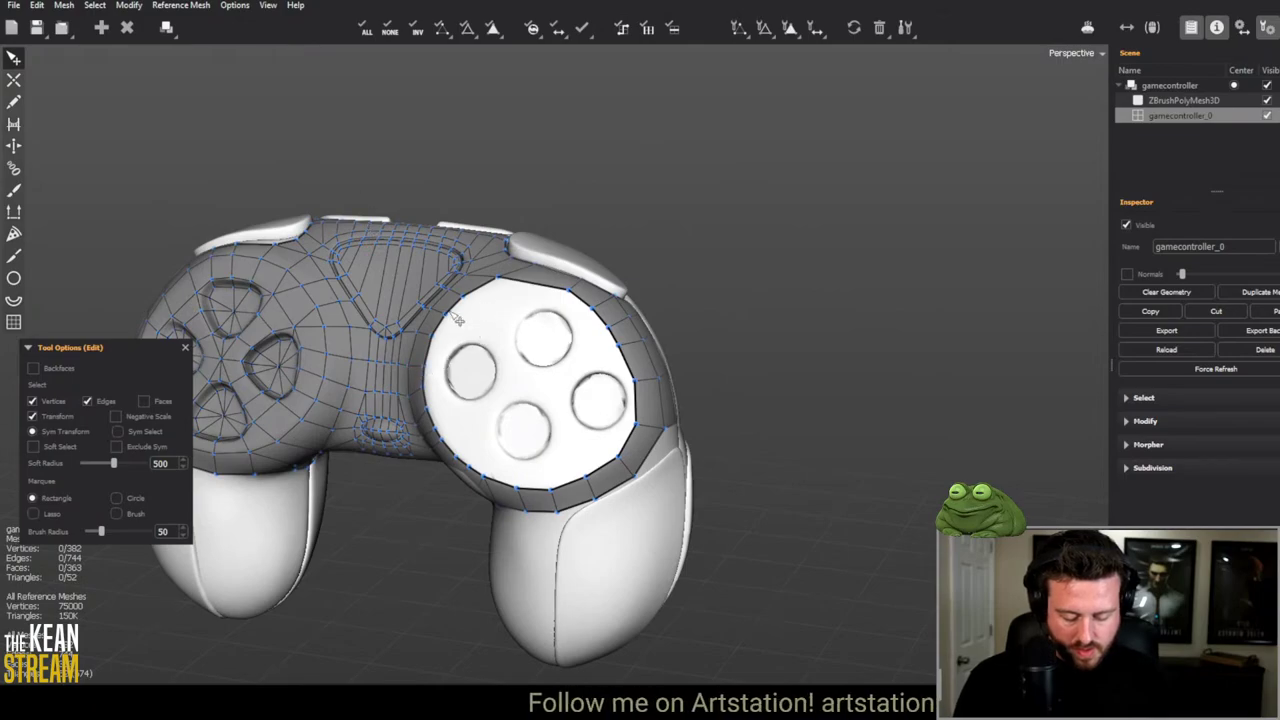
scroll(456, 318, "up", 5)
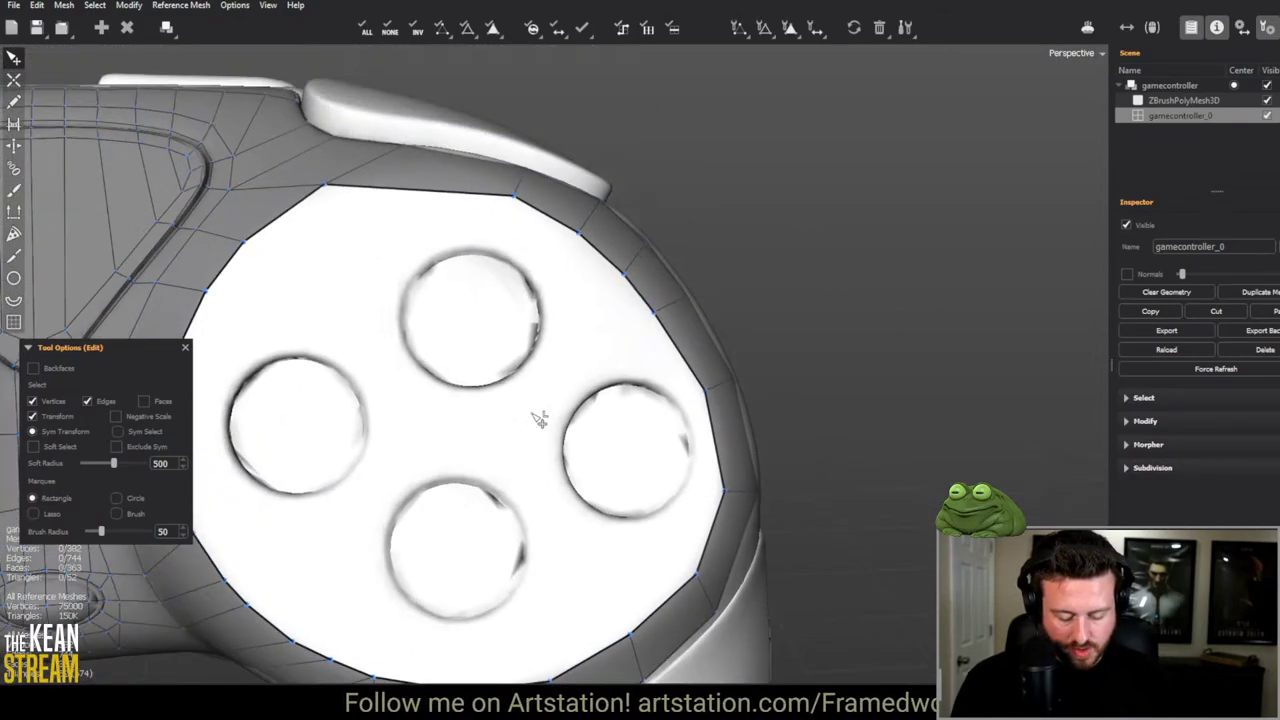
scroll(448, 321, "up", 3)
key("c")
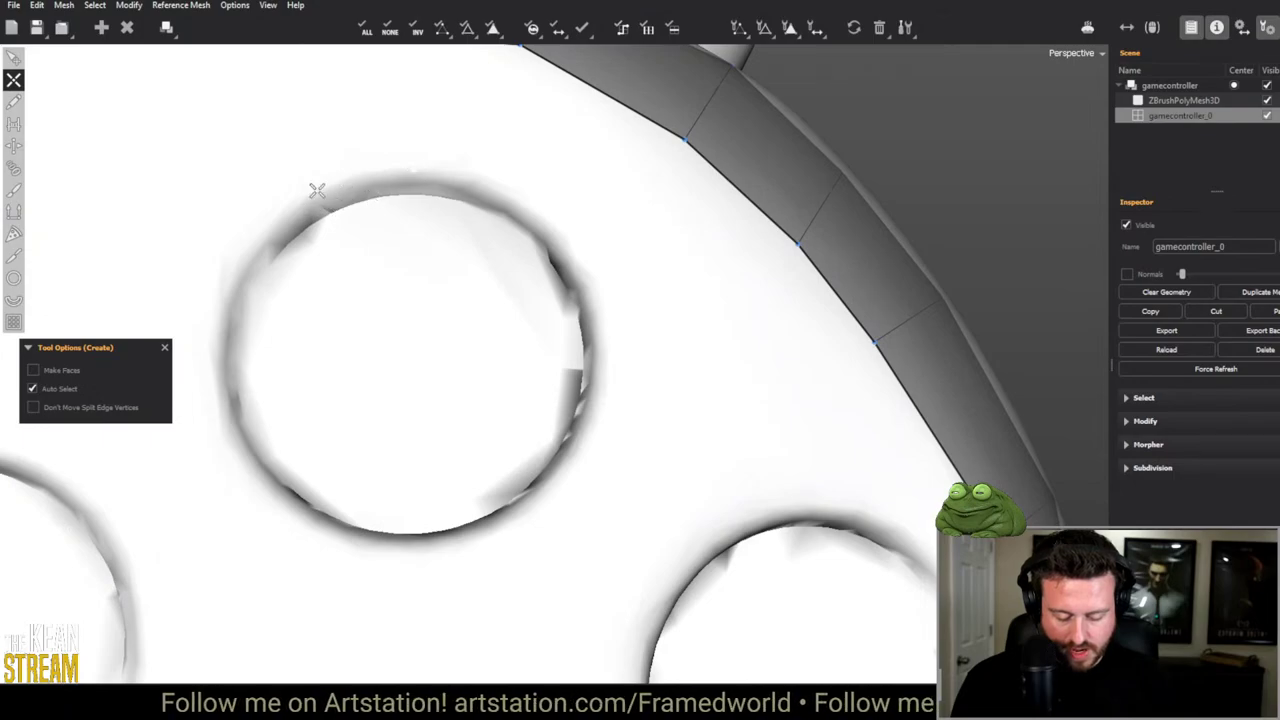
scroll(263, 232, "down", 5)
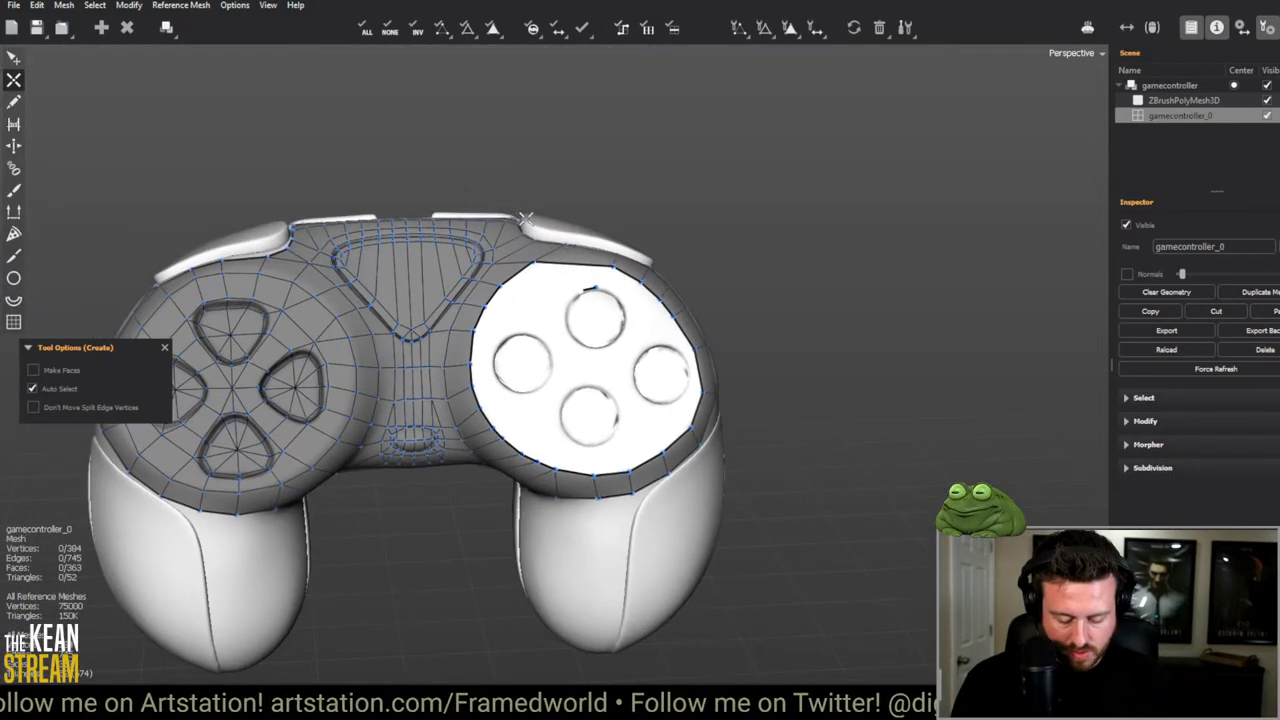
scroll(403, 178, "up", 5)
scroll(403, 178, "down", 3)
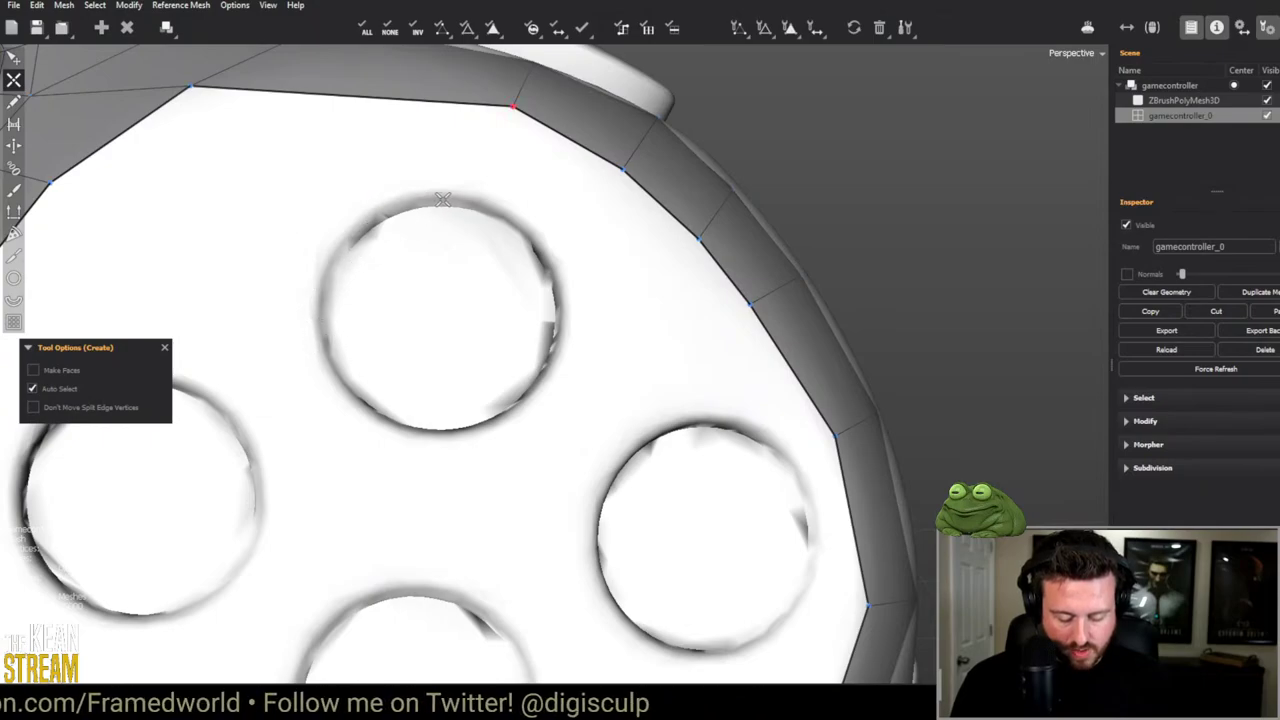
Step: Extend the vertex outline around the top hole and merge its extra vertices along the rim
key("s")
key("c")
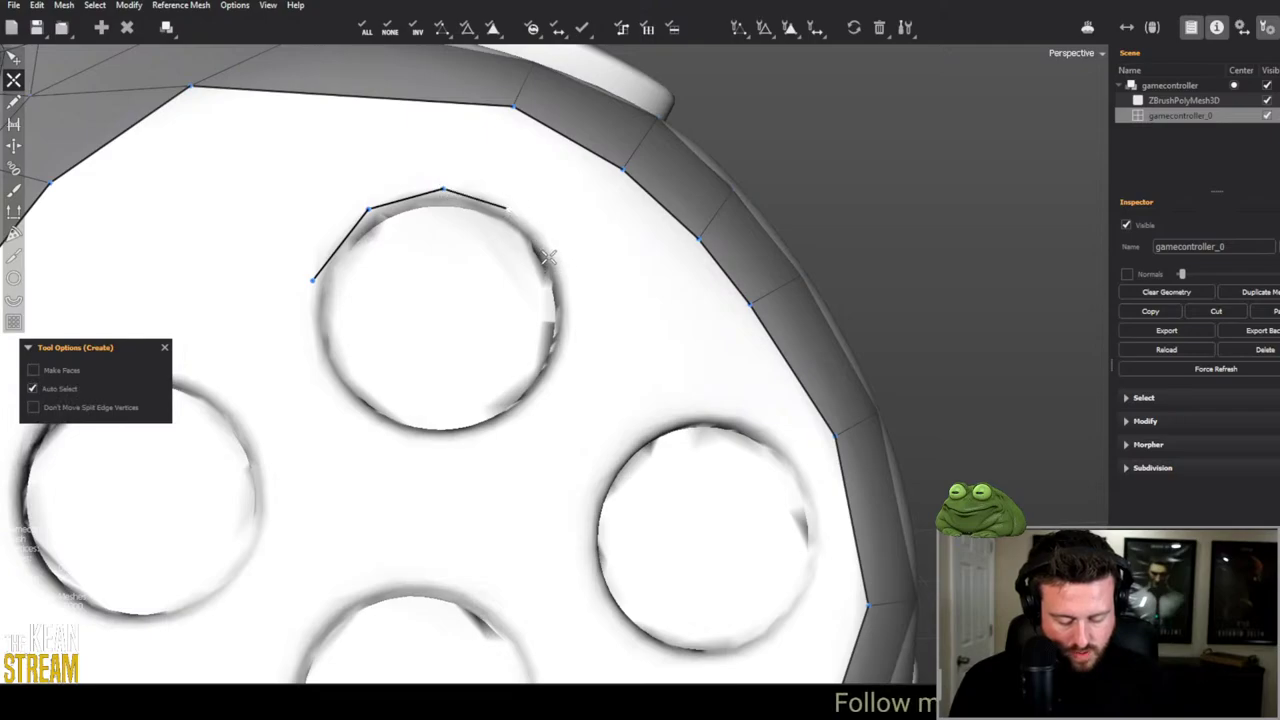
left_click(570, 308)
key("e")
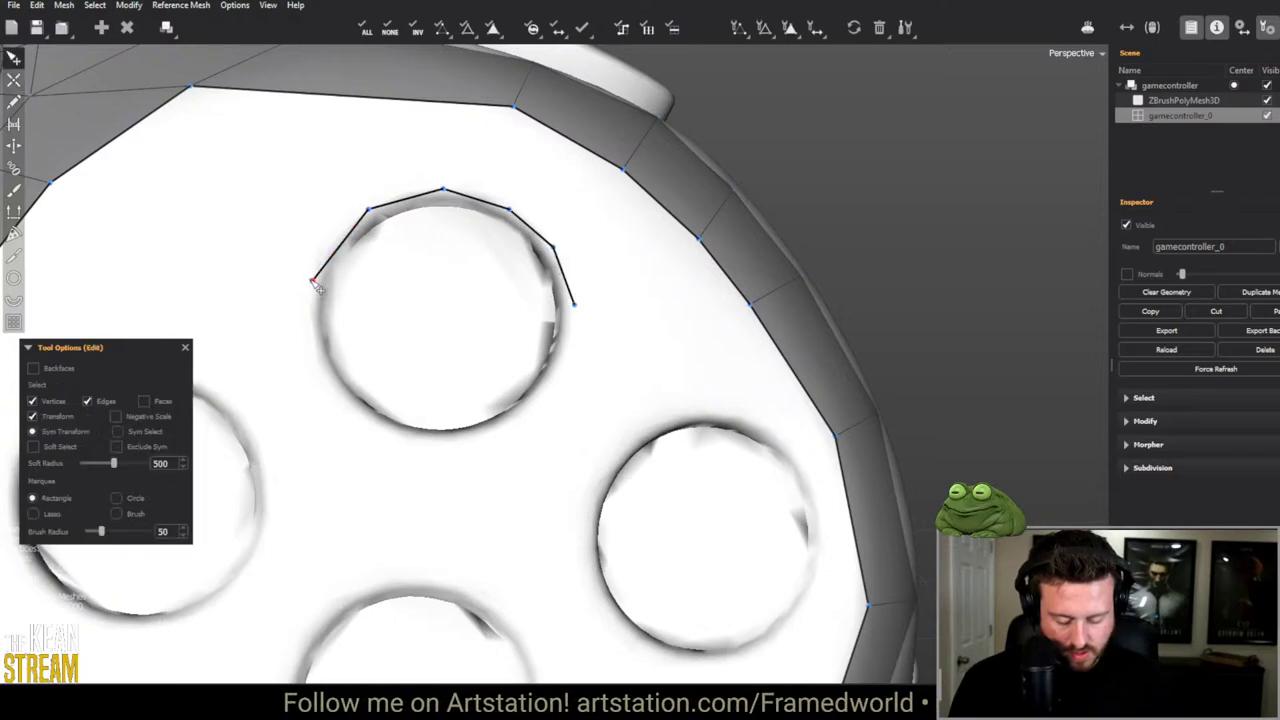
left_click_drag(316, 286, 336, 238)
key("c")
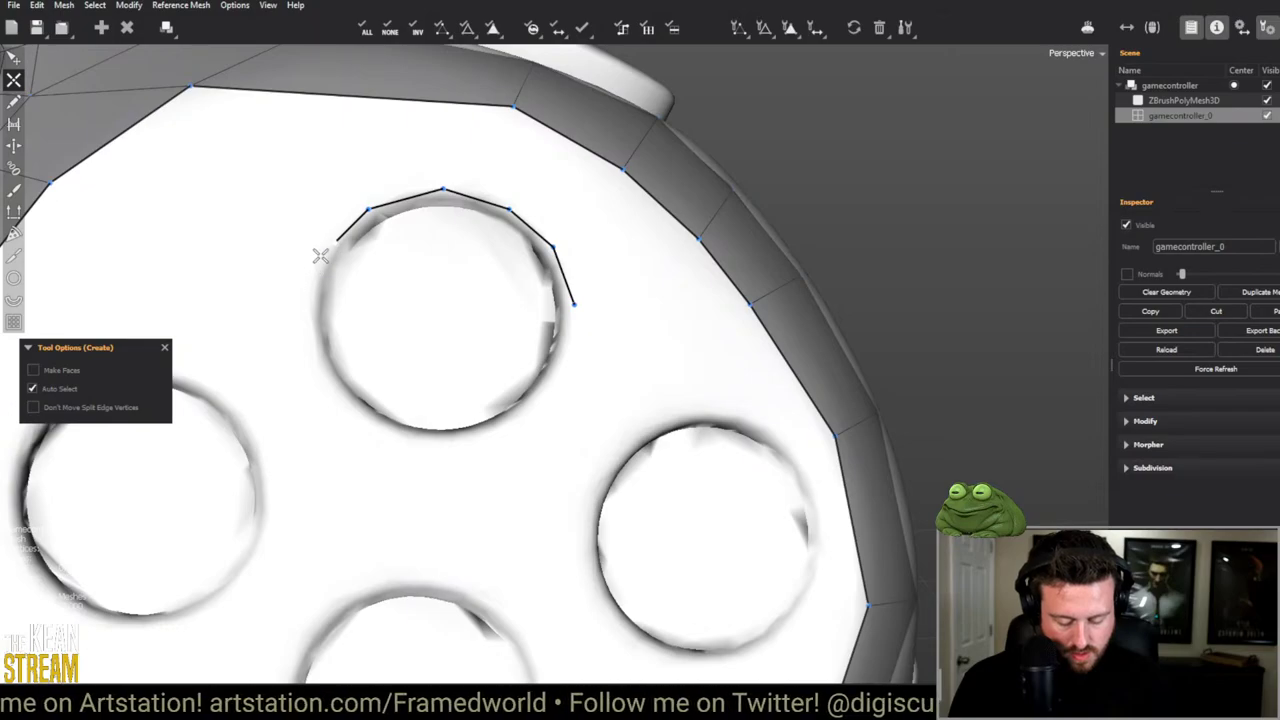
left_click_drag(320, 256, 305, 291)
key("e")
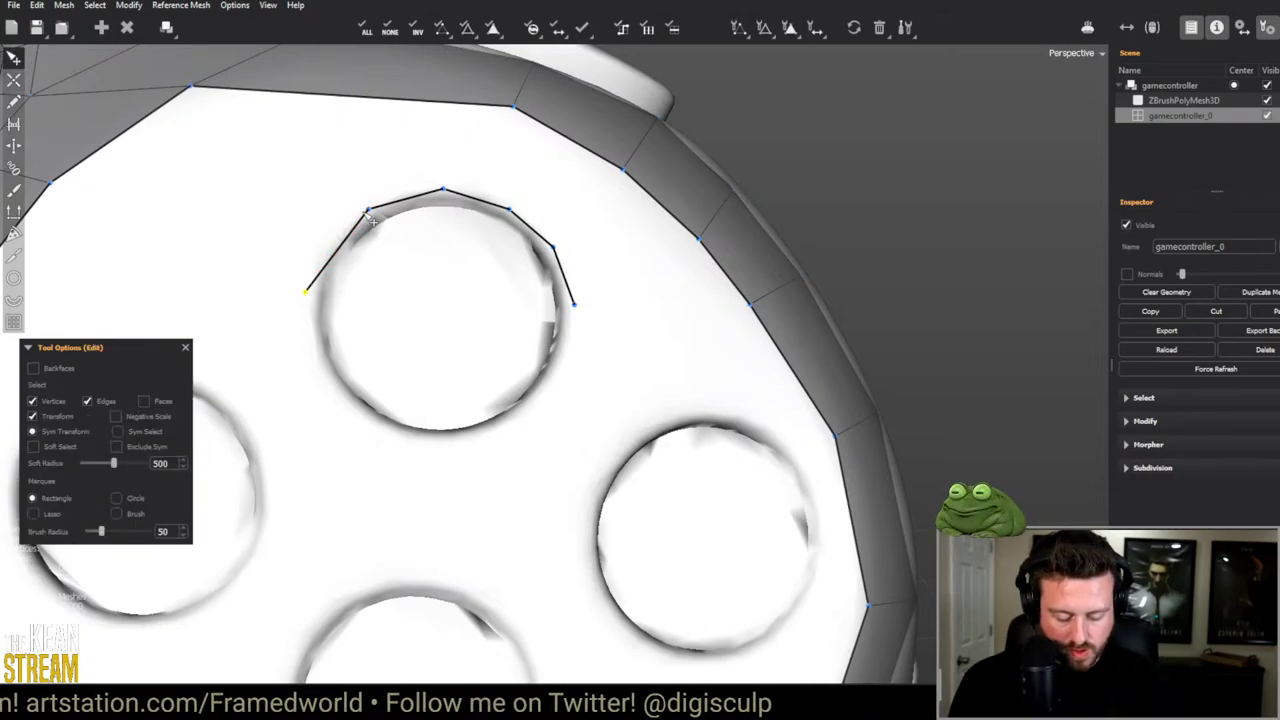
left_click_drag(443, 190, 394, 201)
left_click_drag(512, 213, 501, 197)
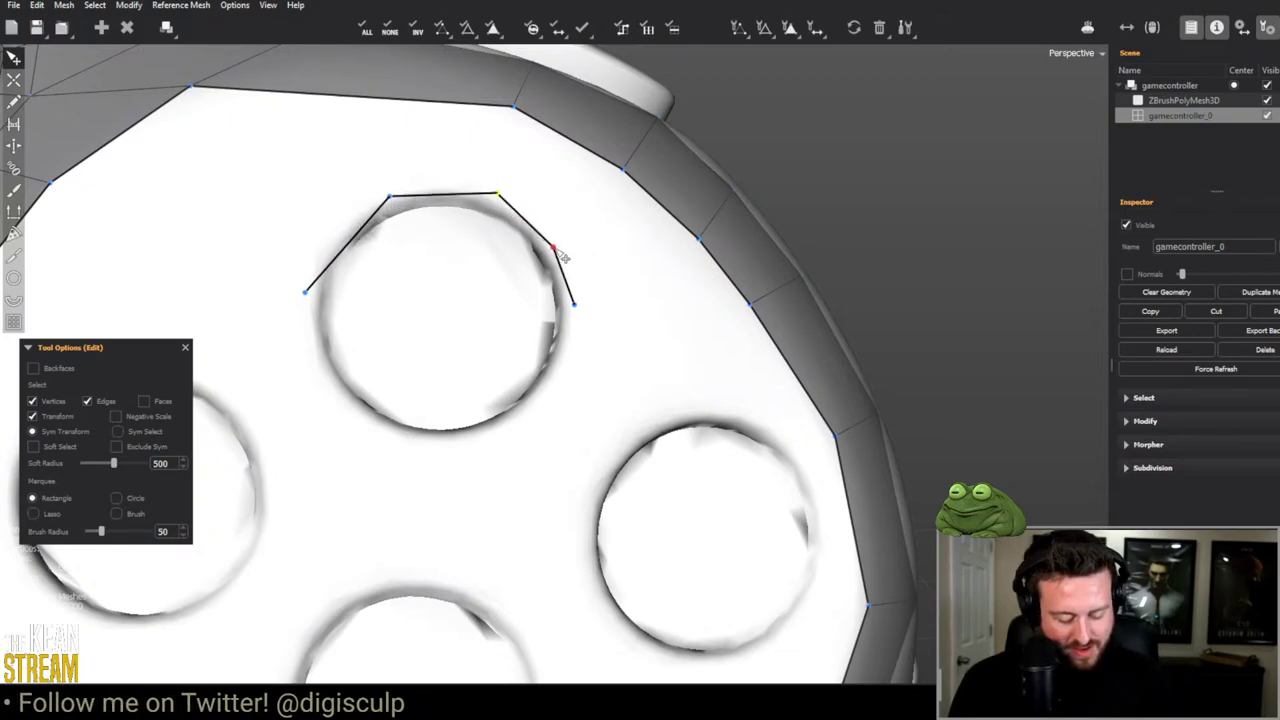
left_click_drag(558, 252, 578, 298)
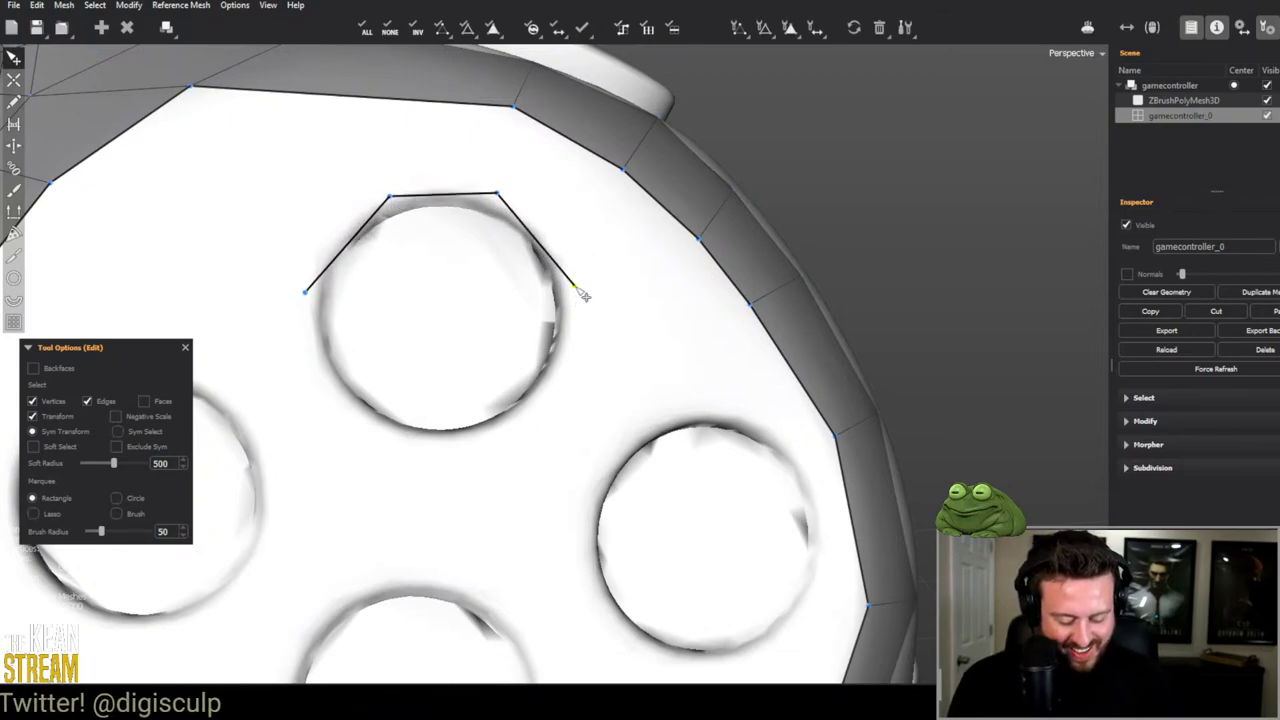
Step: Insert top and bottom vertices and round the eight-vertex ring onto the hole's rim
key("c")
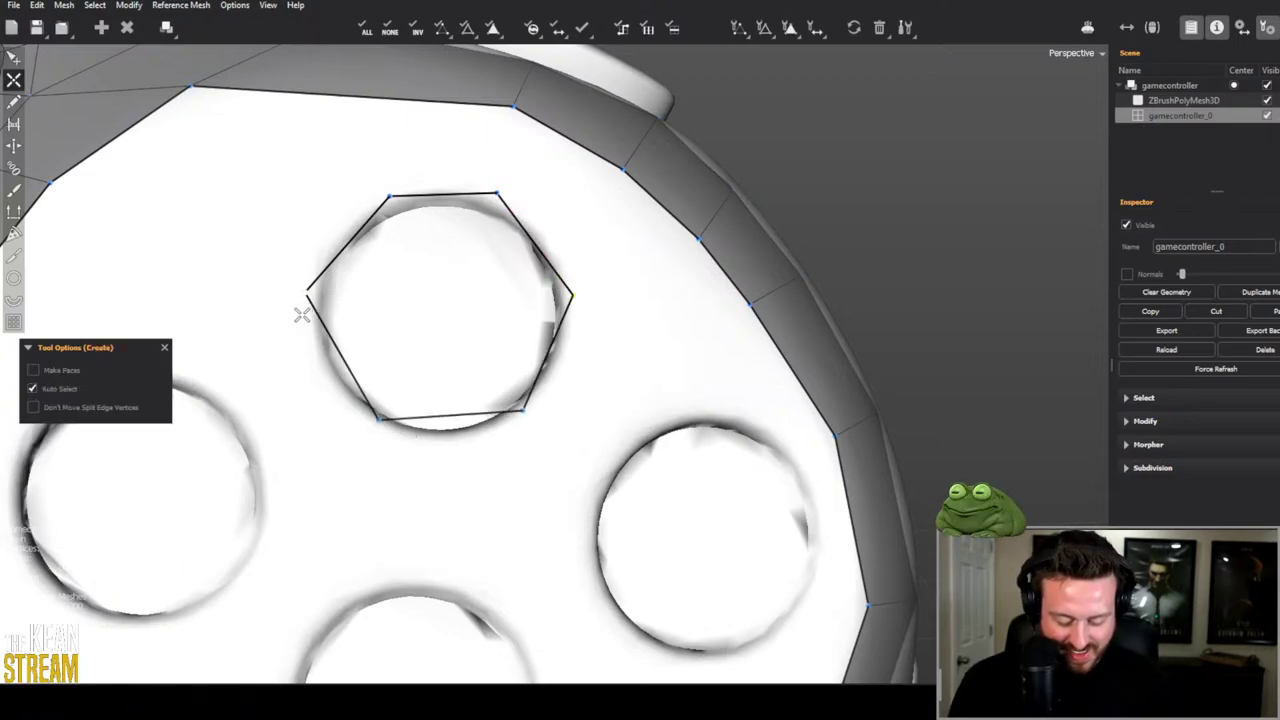
key("e")
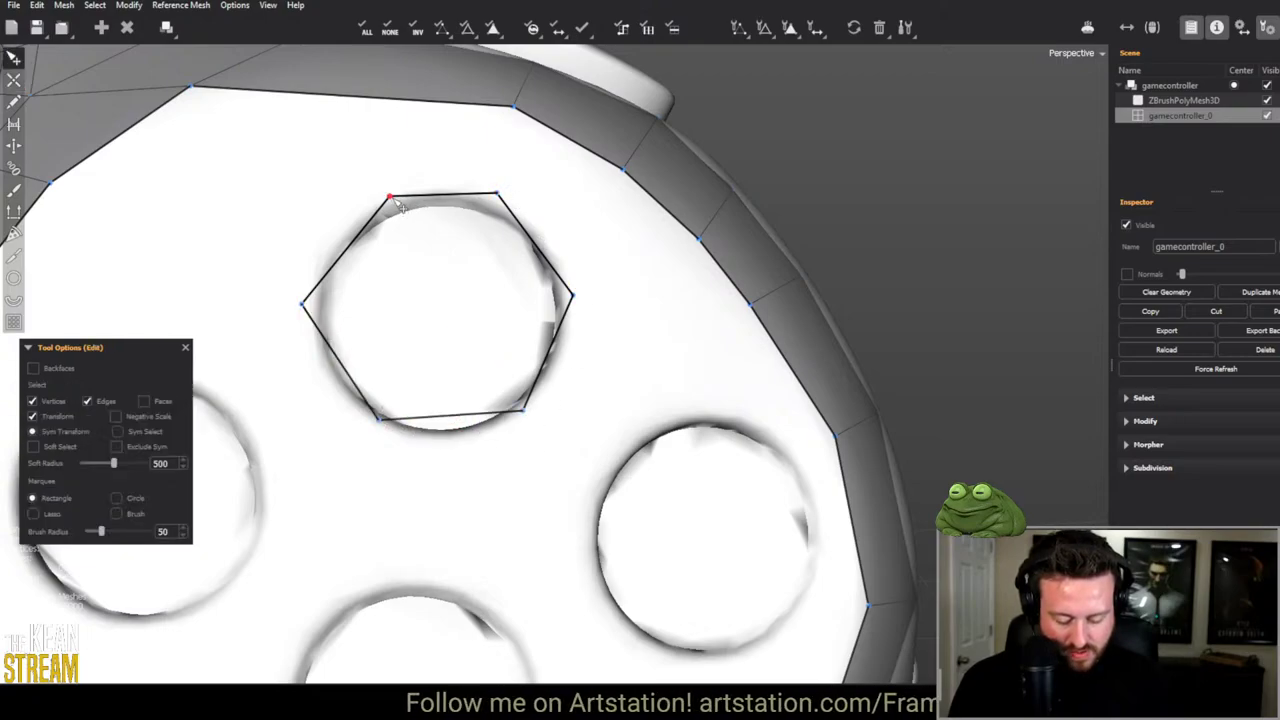
left_click_drag(398, 202, 380, 210)
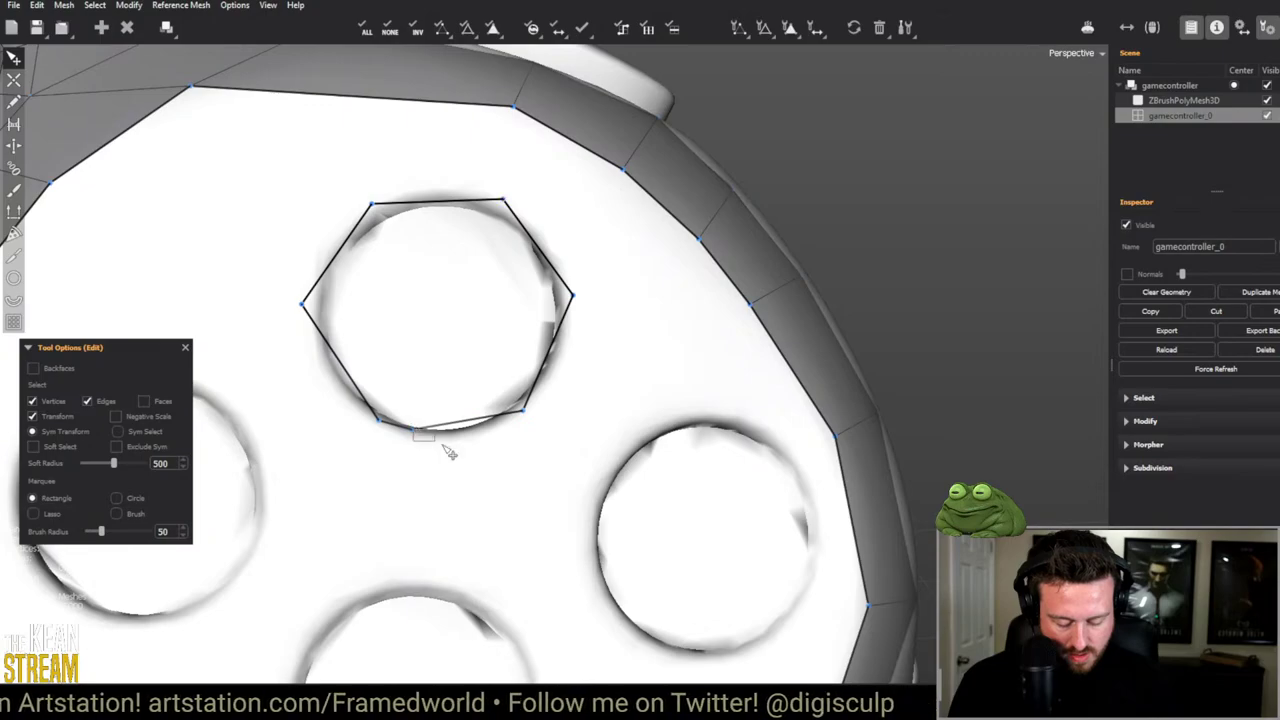
left_click(412, 432)
left_click_drag(413, 434, 456, 434)
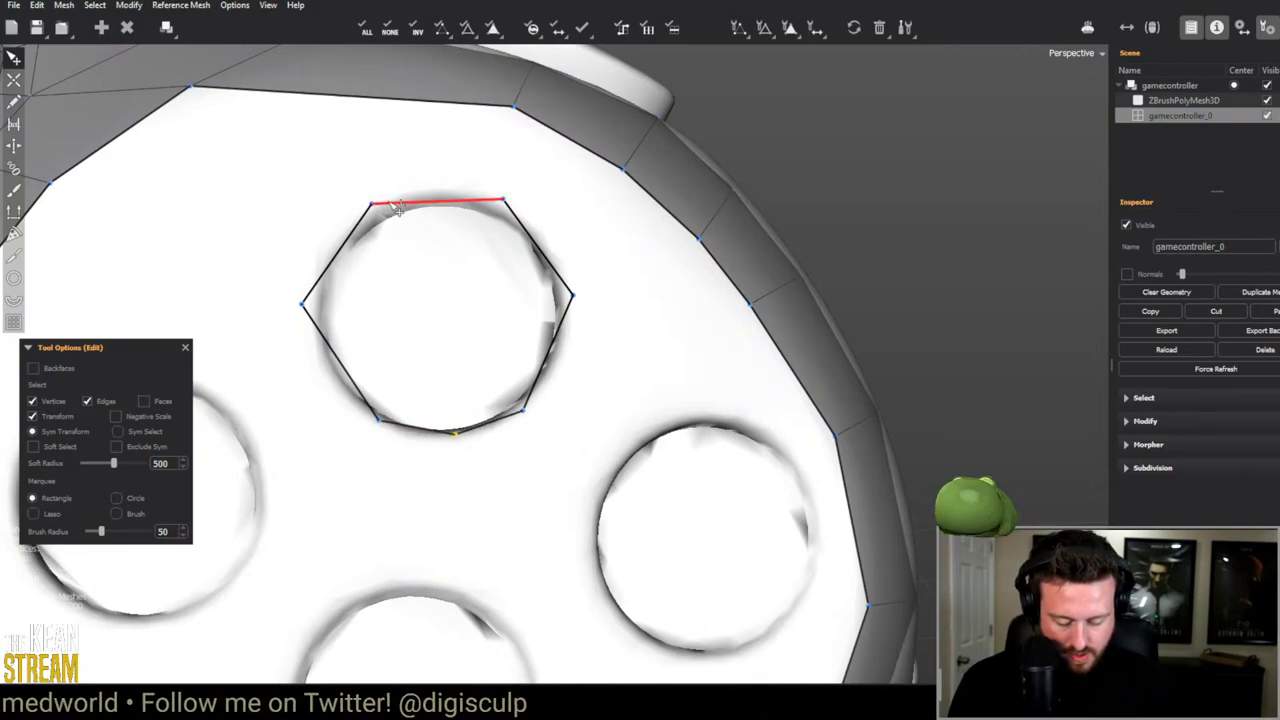
left_click(438, 198)
left_click_drag(390, 210, 352, 230)
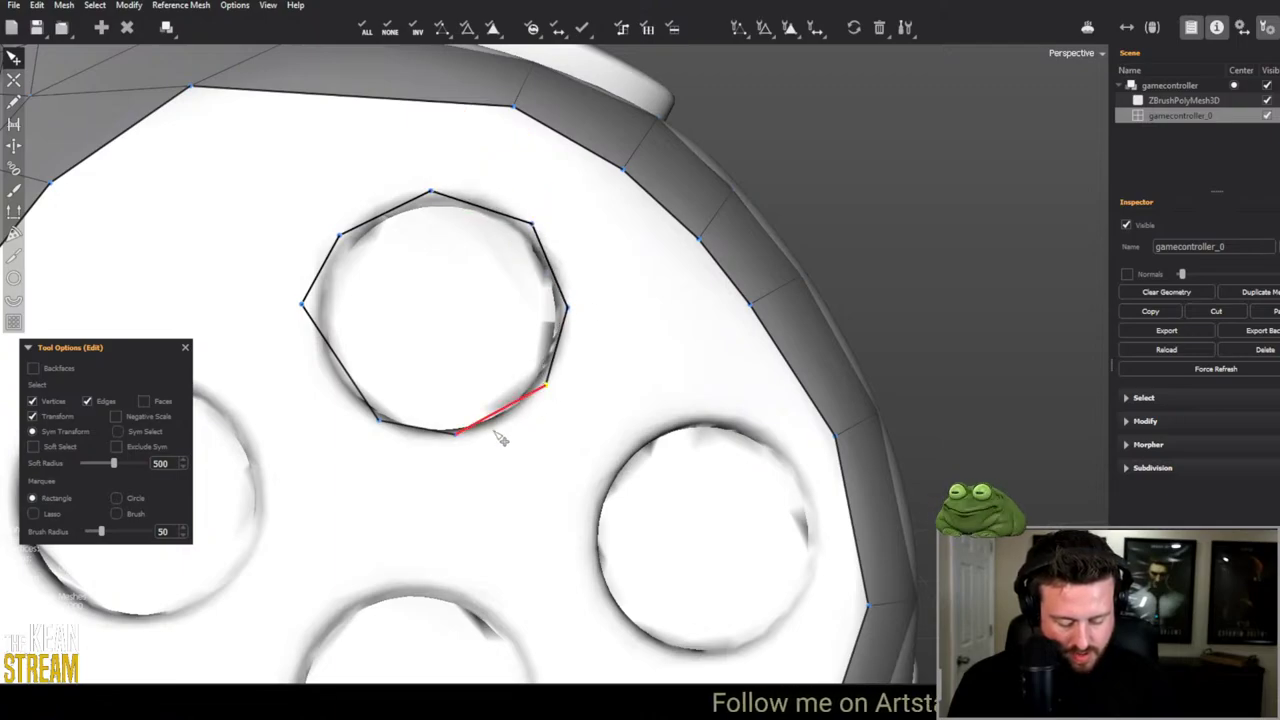
left_click_drag(385, 433, 340, 400)
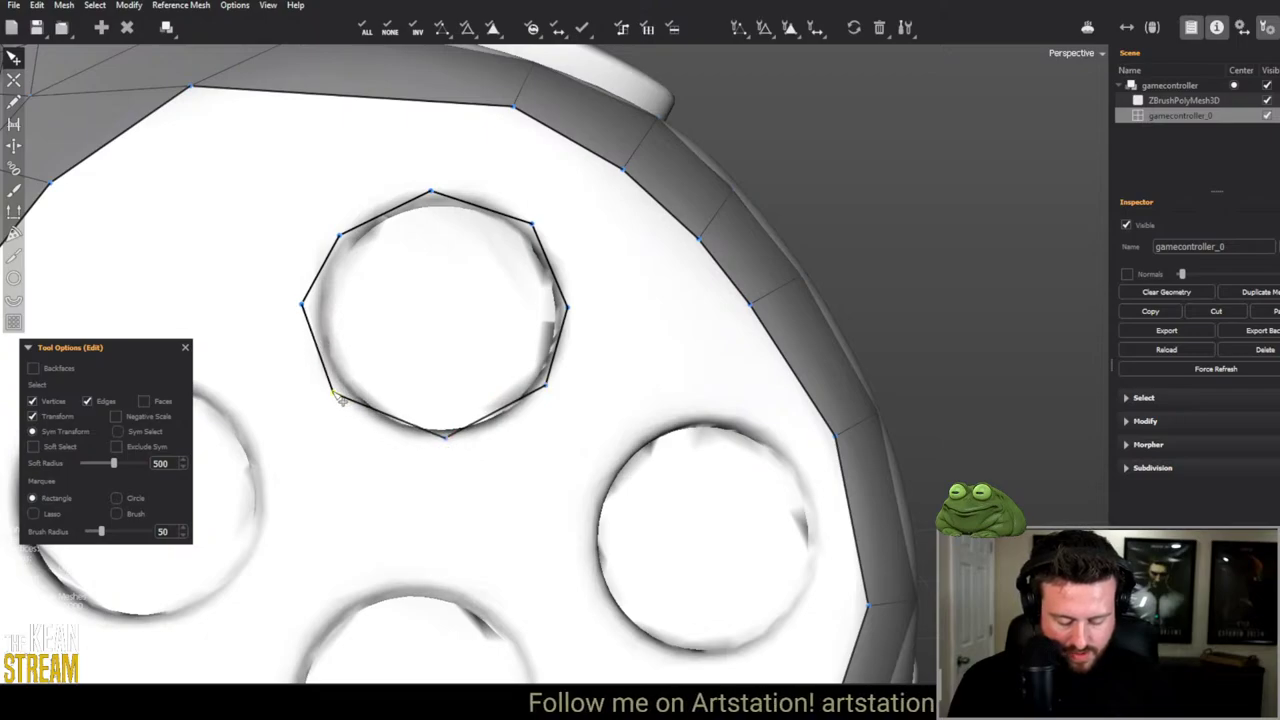
scroll(305, 310, "down", 5)
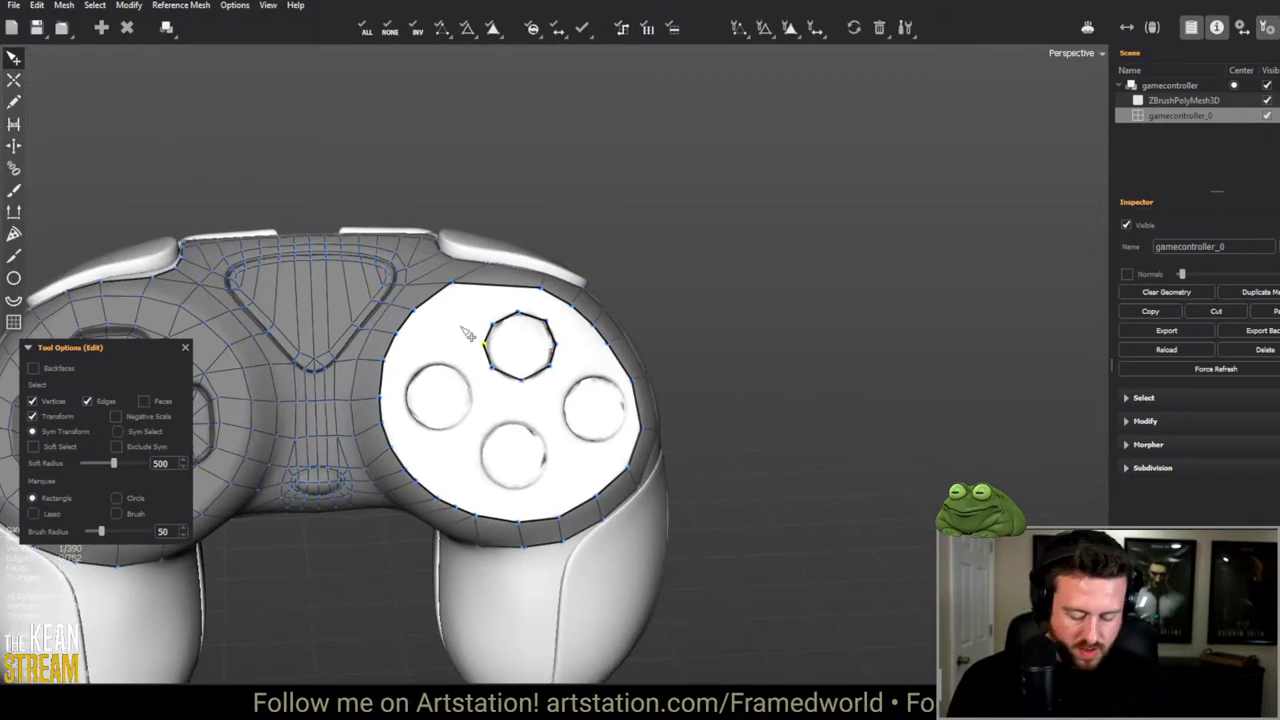
scroll(428, 175, "up", 5)
middle_click_drag(428, 175, 502, 312)
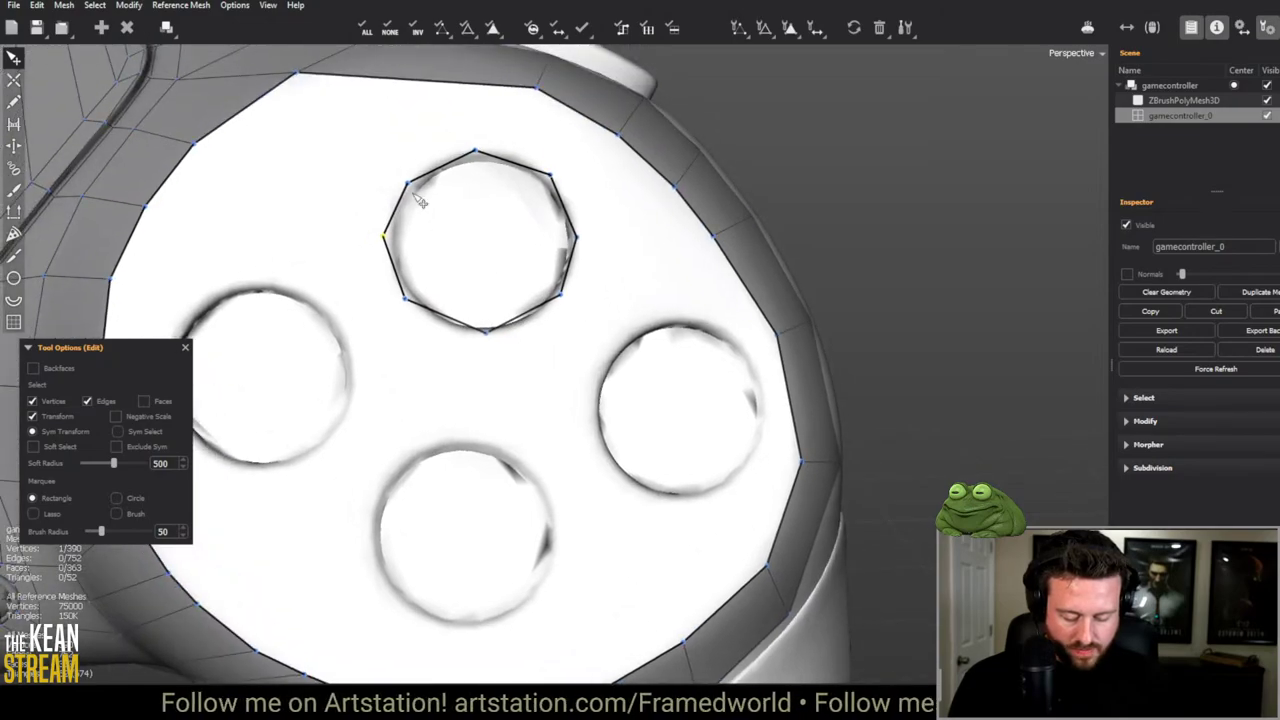
scroll(502, 312, "down", 5)
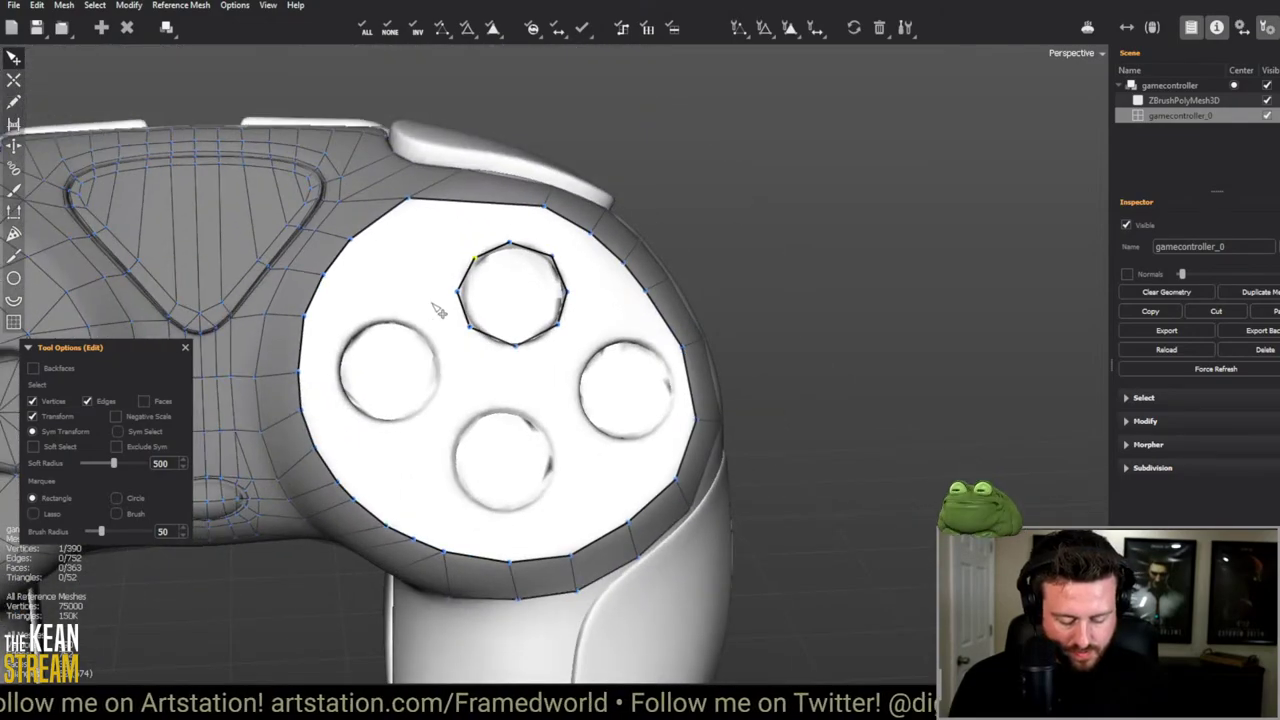
scroll(390, 230, "up", 5)
Step: Add an edge above the left hole and pull its outline's bottom vertex onto the rim
key("c")
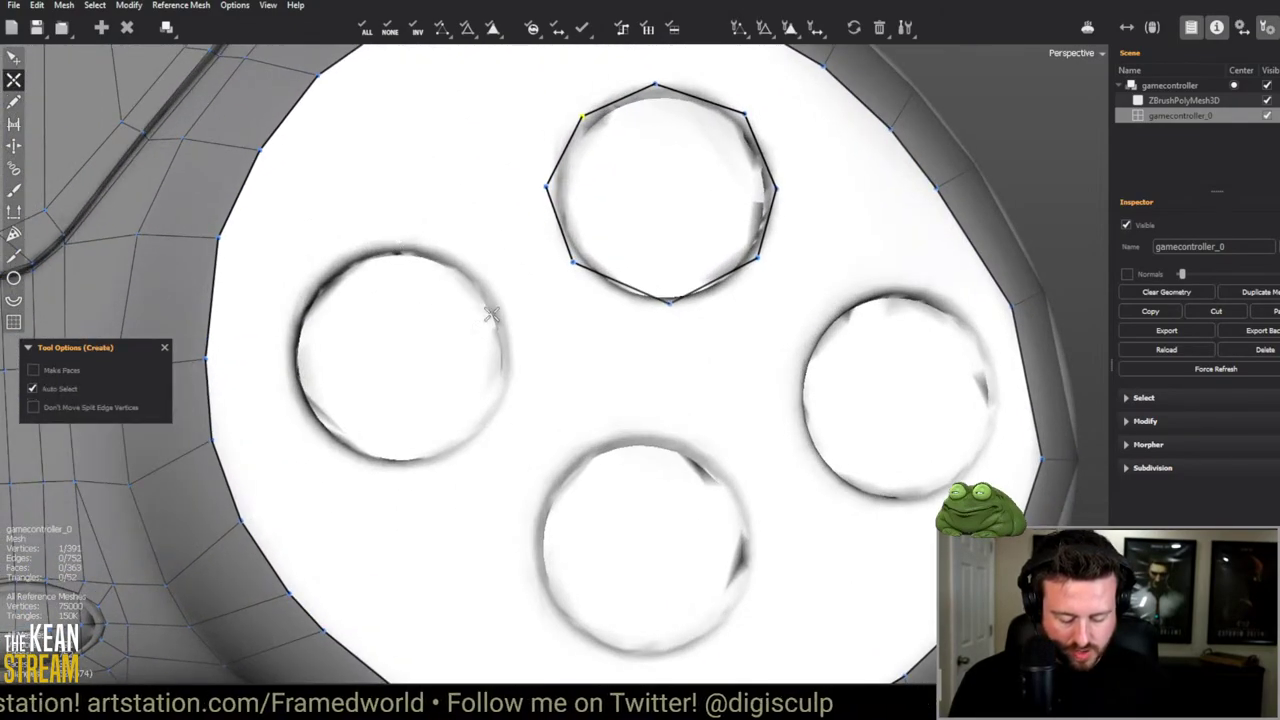
left_click(398, 242)
left_click(478, 272)
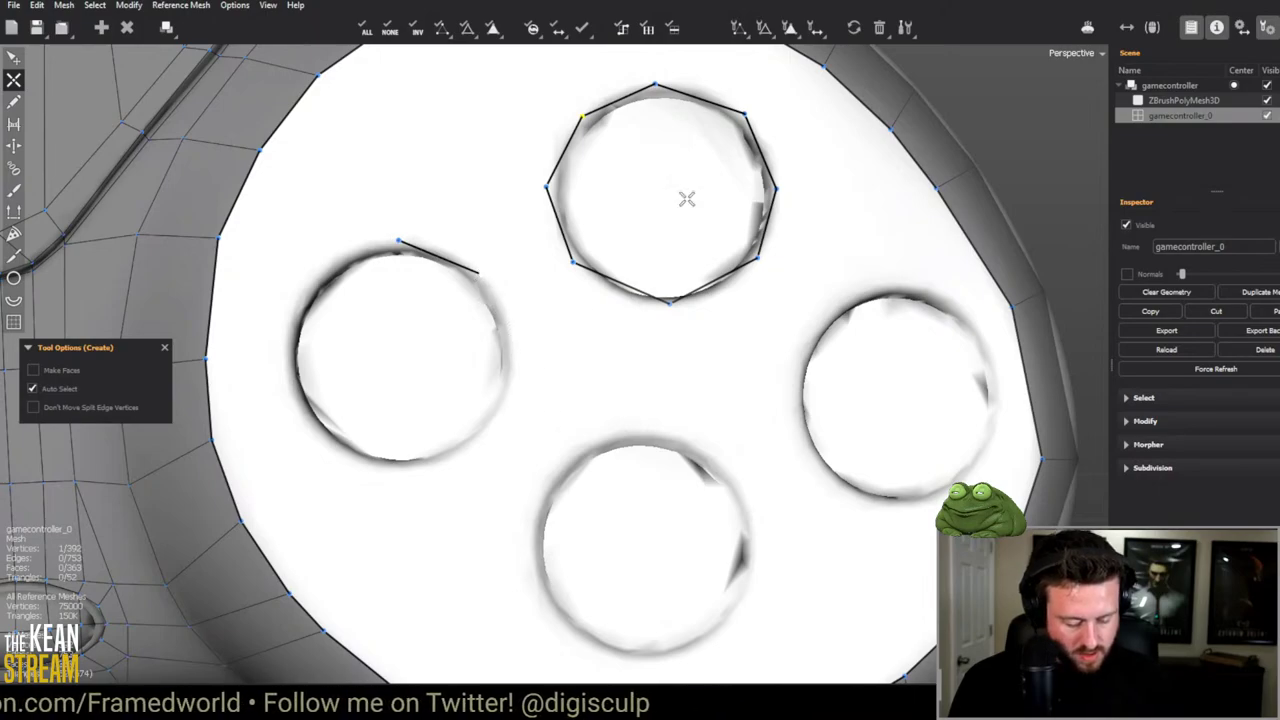
left_click(583, 115)
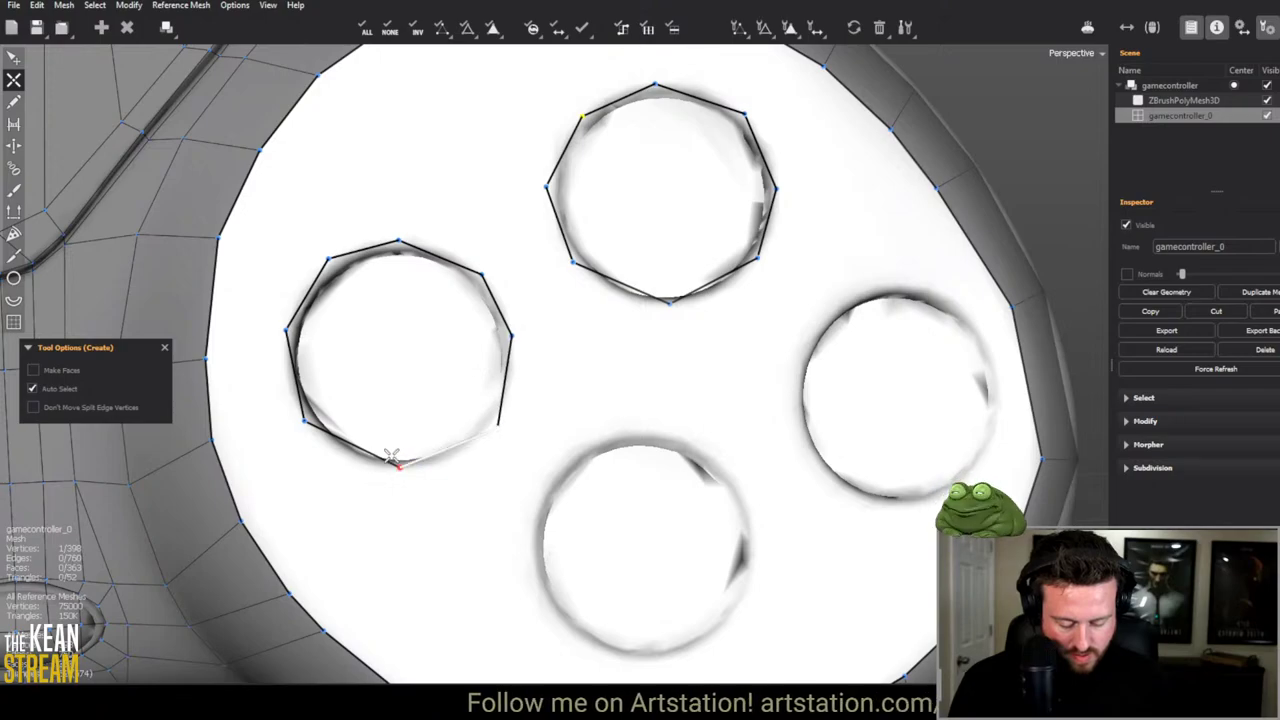
left_click_drag(400, 460, 404, 476)
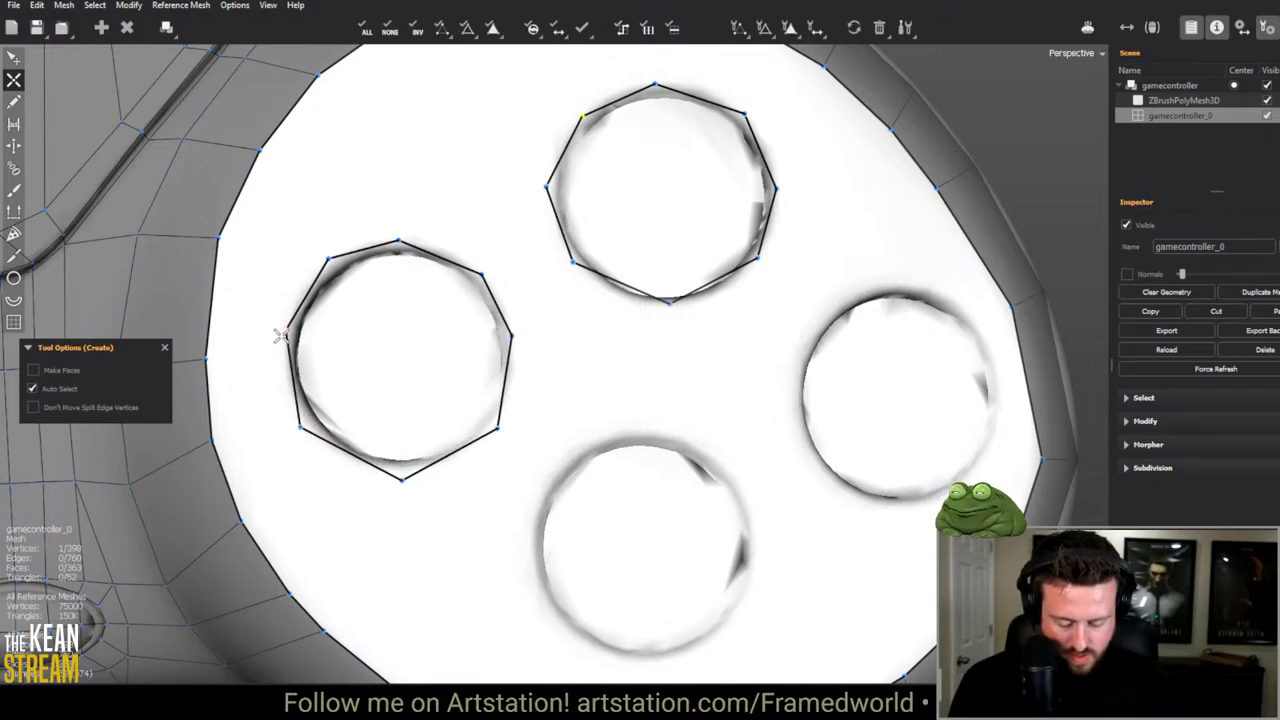
Step: Outline the bottom hole with four new vertices running along its right side
middle_click_drag(277, 334, 410, 395)
scroll(410, 395, "up", 5)
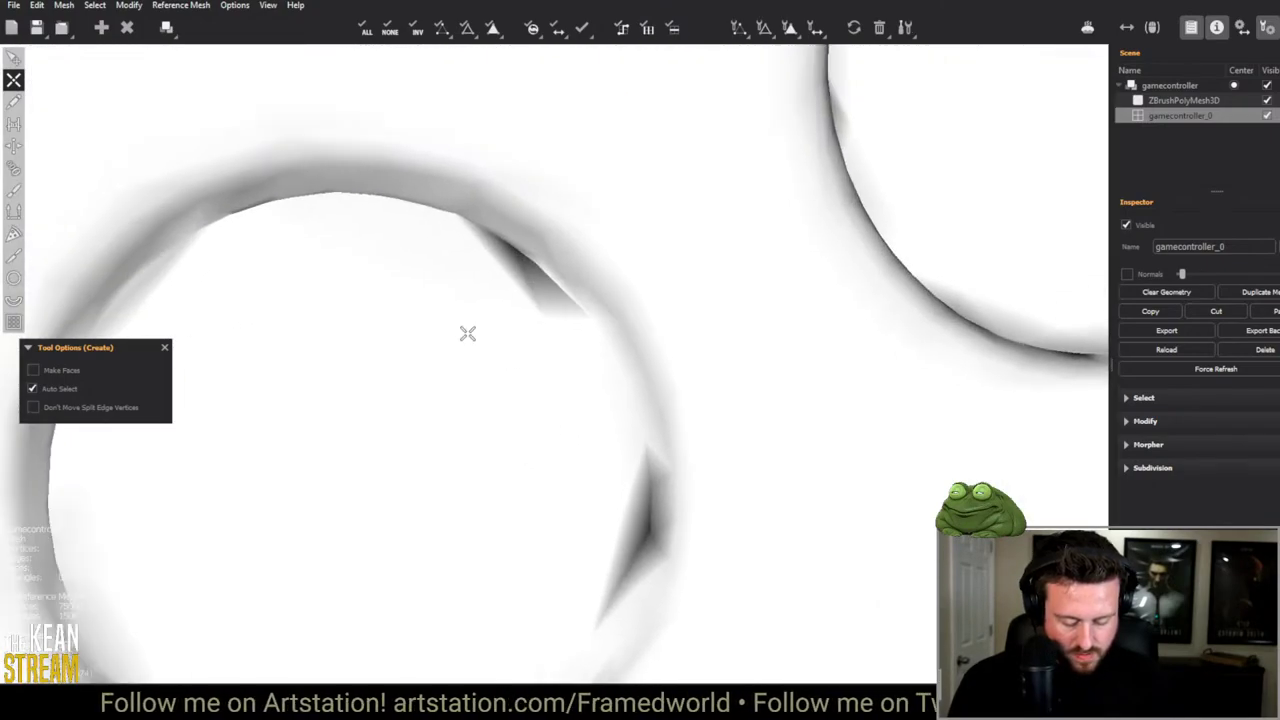
scroll(466, 334, "down", 6)
scroll(533, 310, "up", 1)
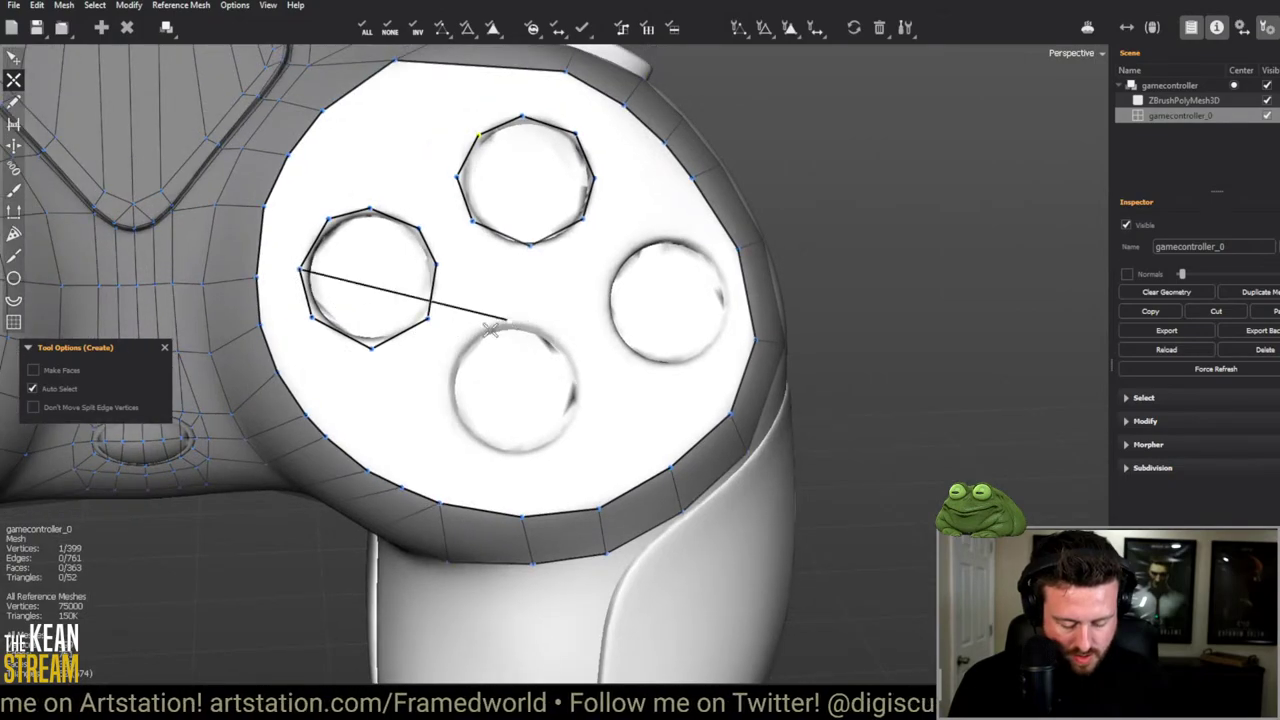
key("w")
key("q")
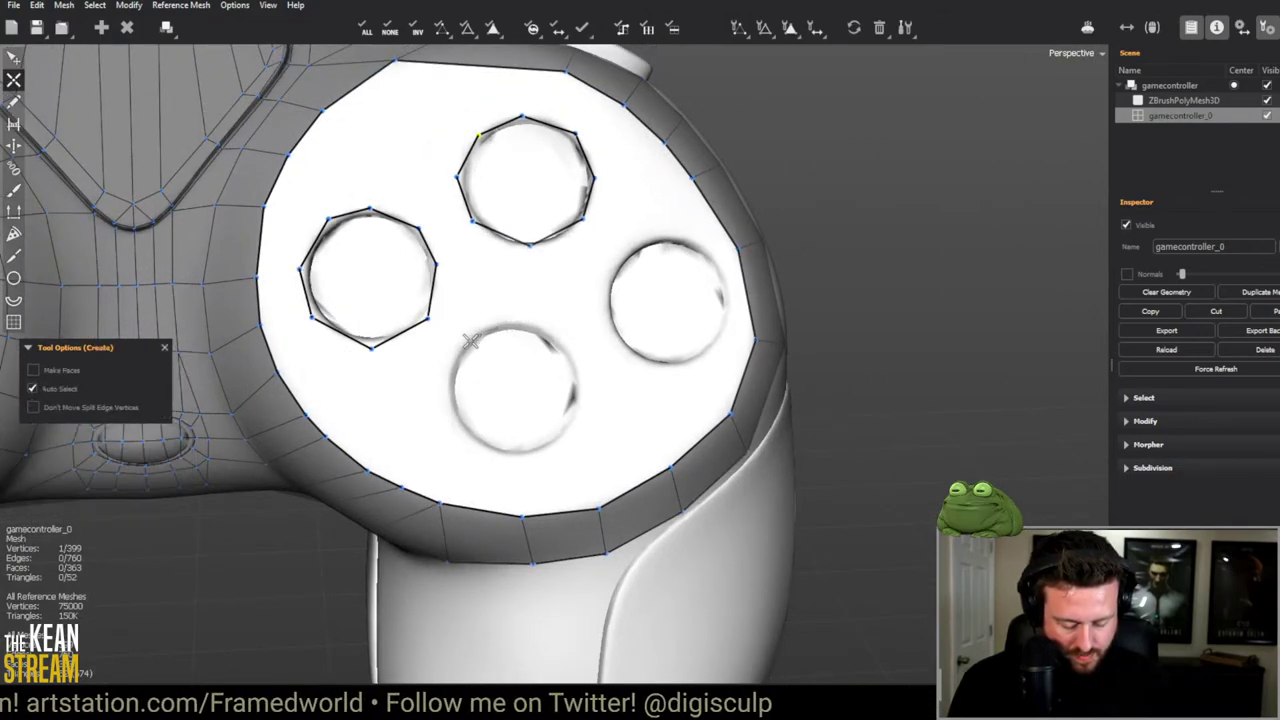
left_click(465, 337)
left_click(514, 320)
left_click(561, 339)
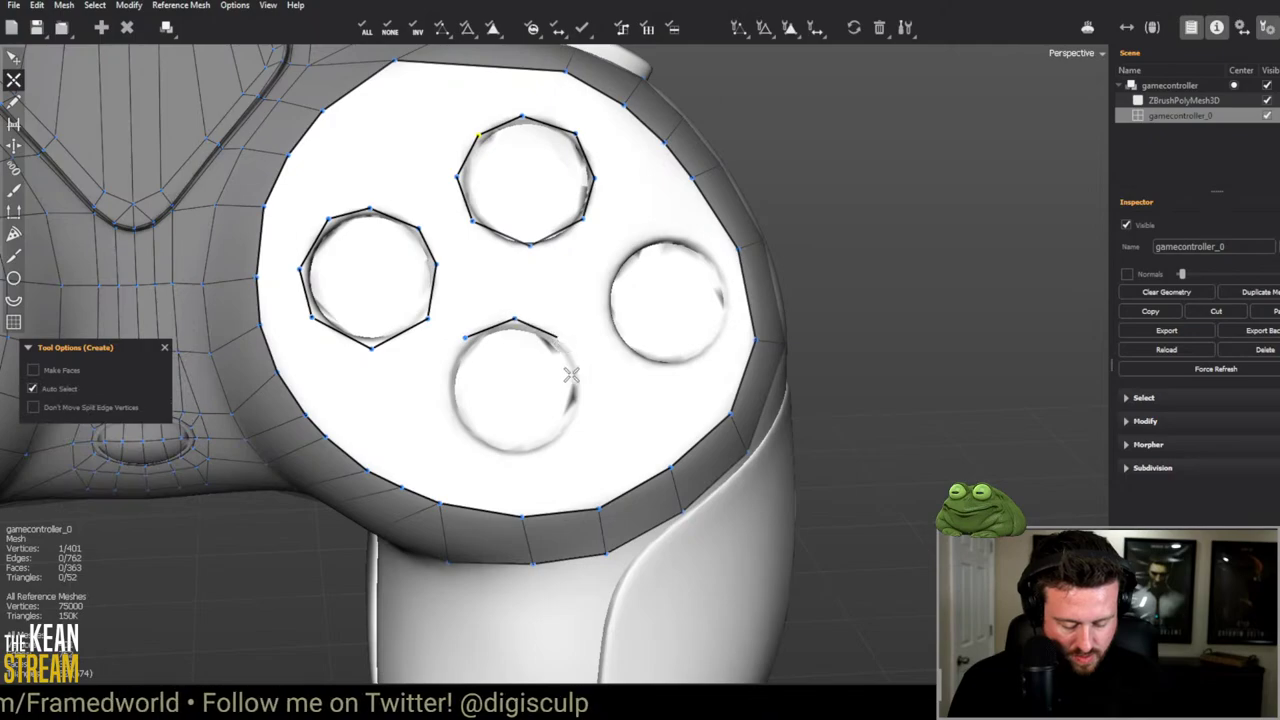
left_click(583, 376)
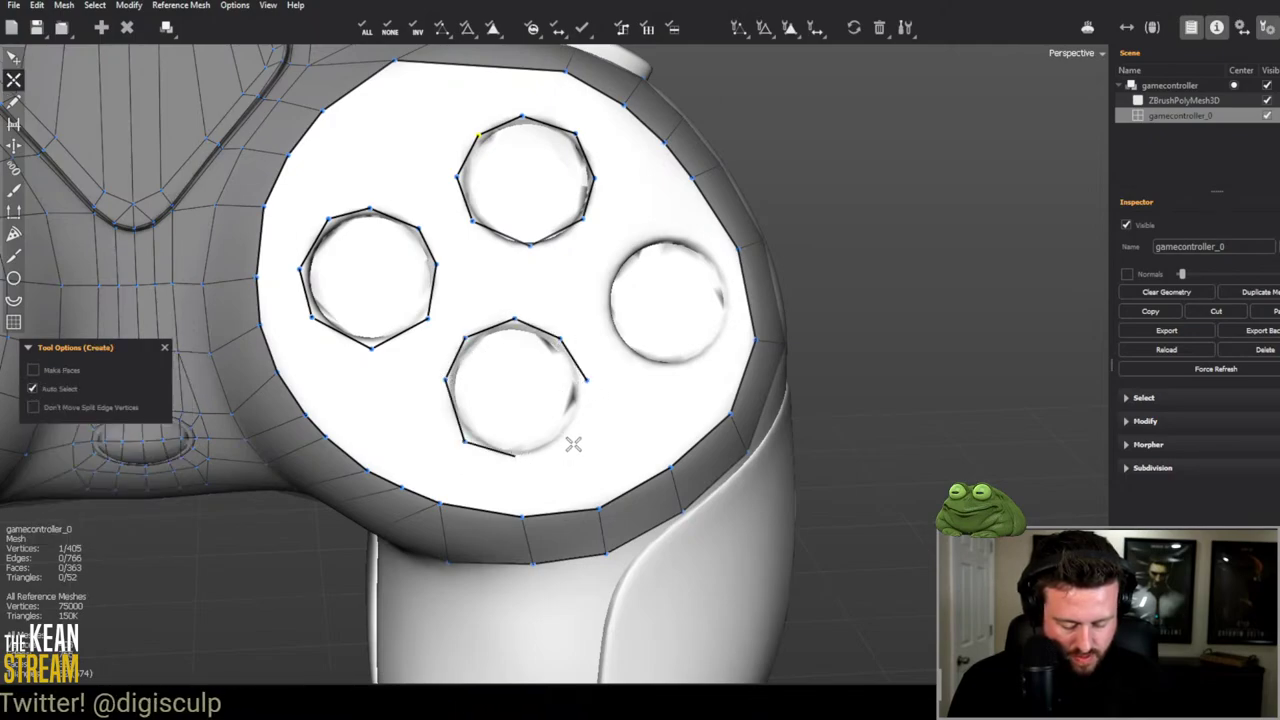
scroll(609, 434, "up", 3)
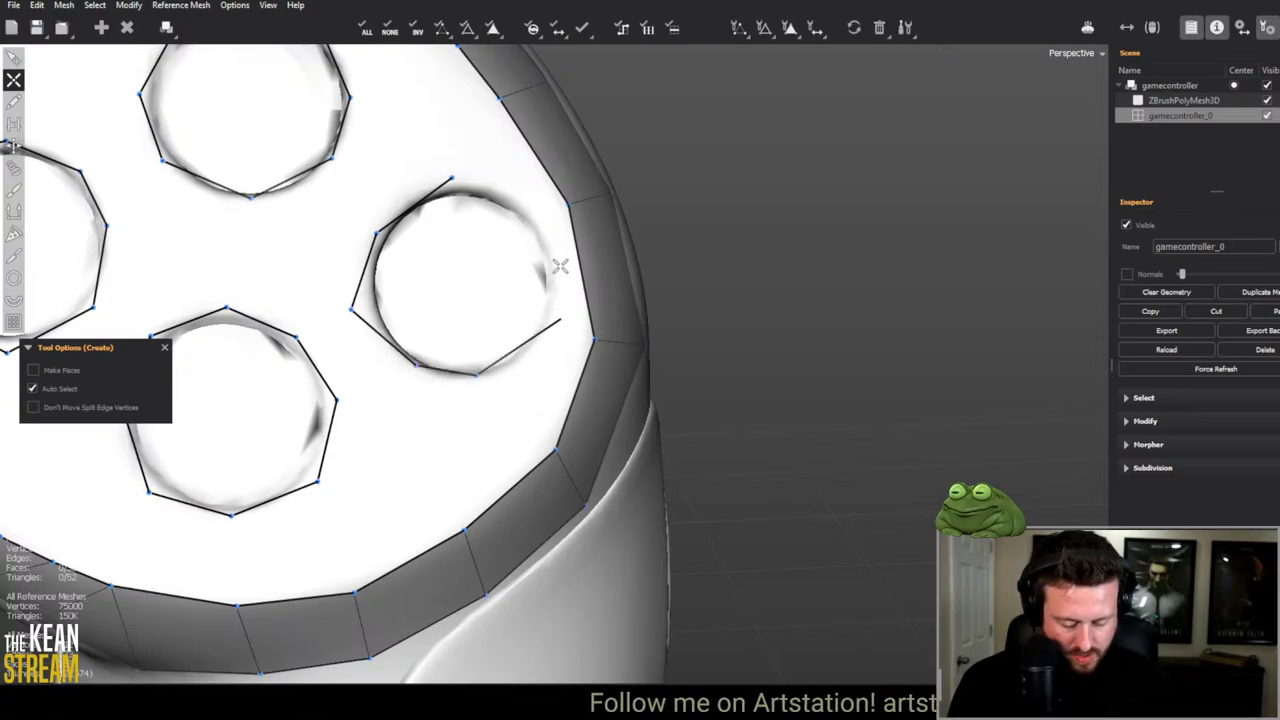
scroll(469, 277, "down", 5)
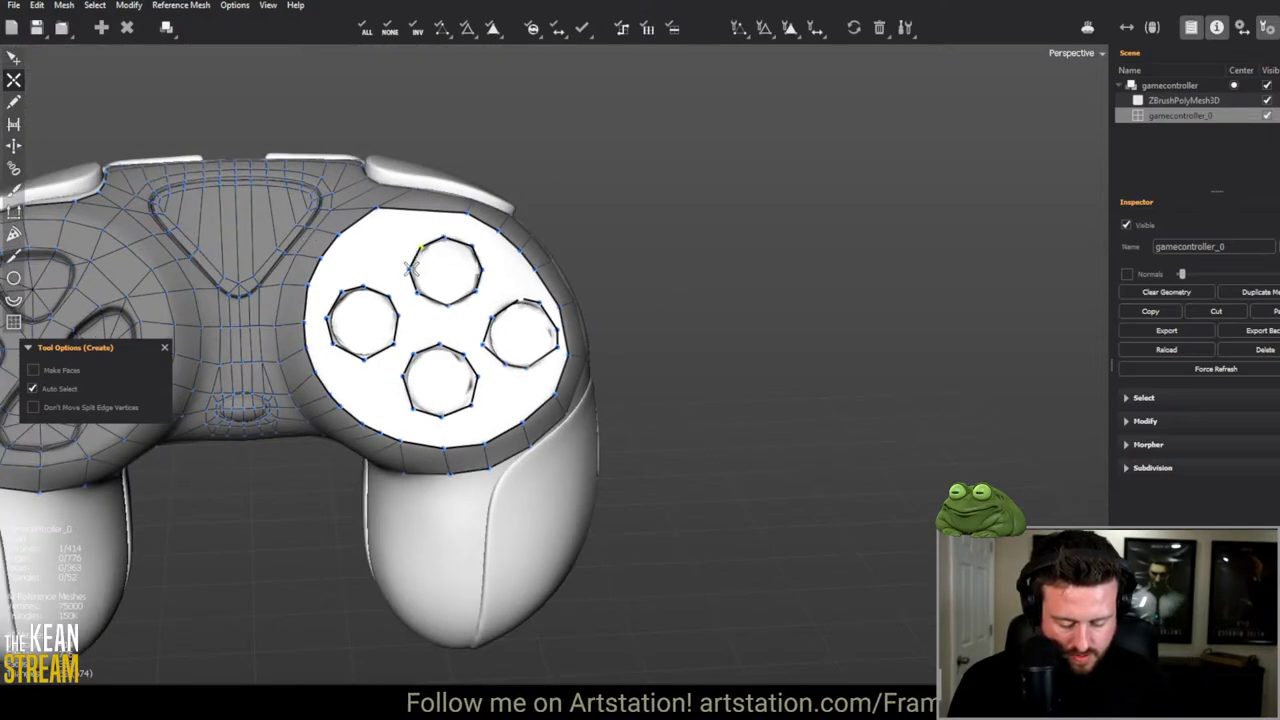
scroll(420, 265, "up", 5)
Step: Fit the right ring's left, bottom and lower-right vertices to the button's round edge
key("e")
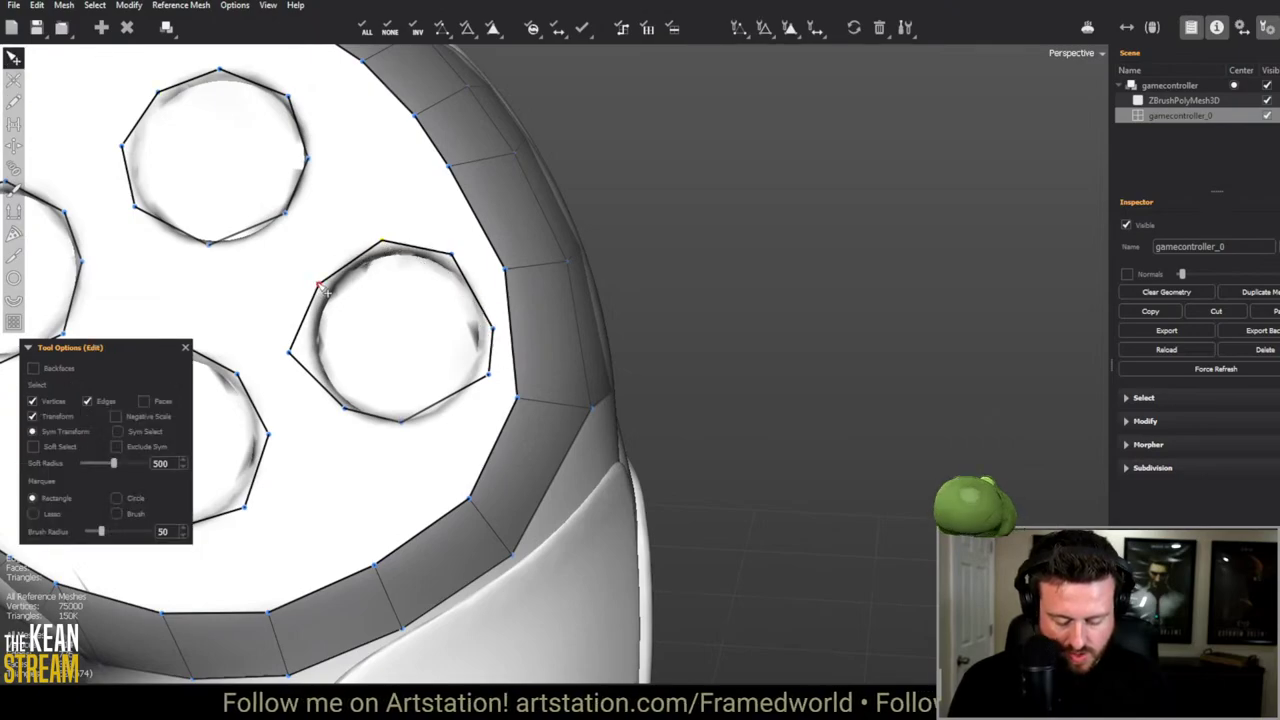
left_click_drag(289, 354, 299, 345)
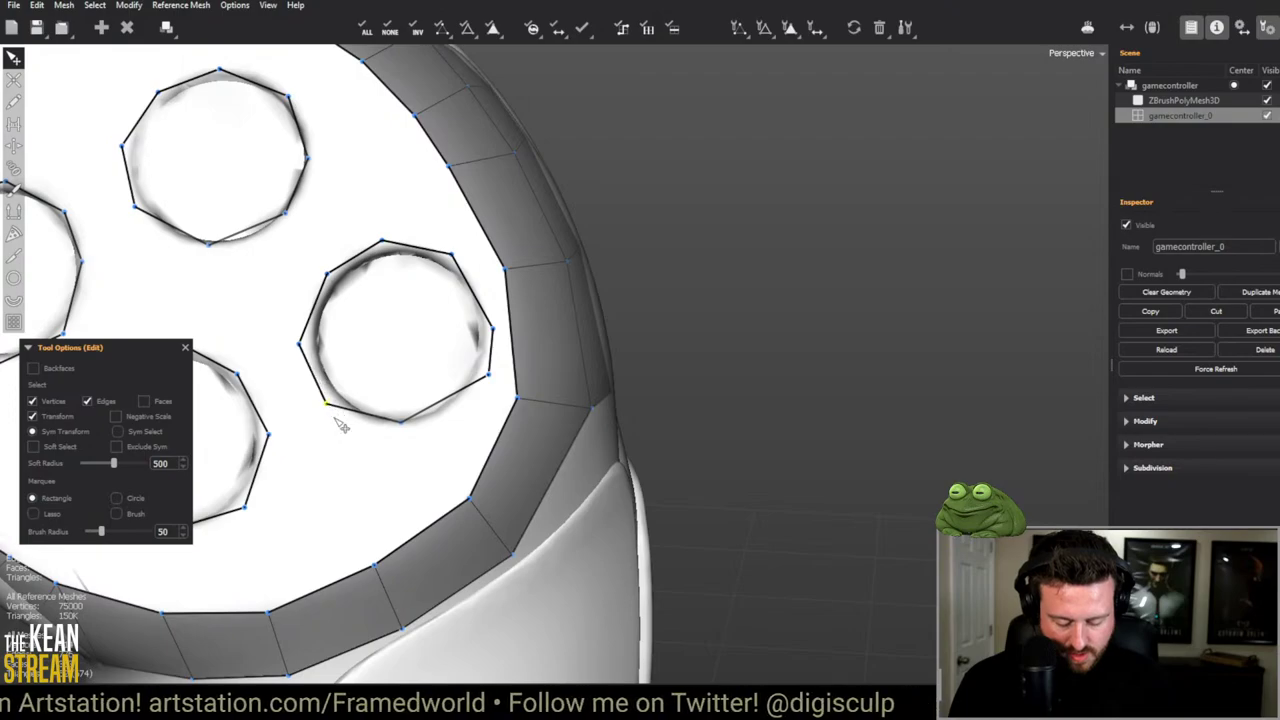
left_click_drag(401, 422, 408, 432)
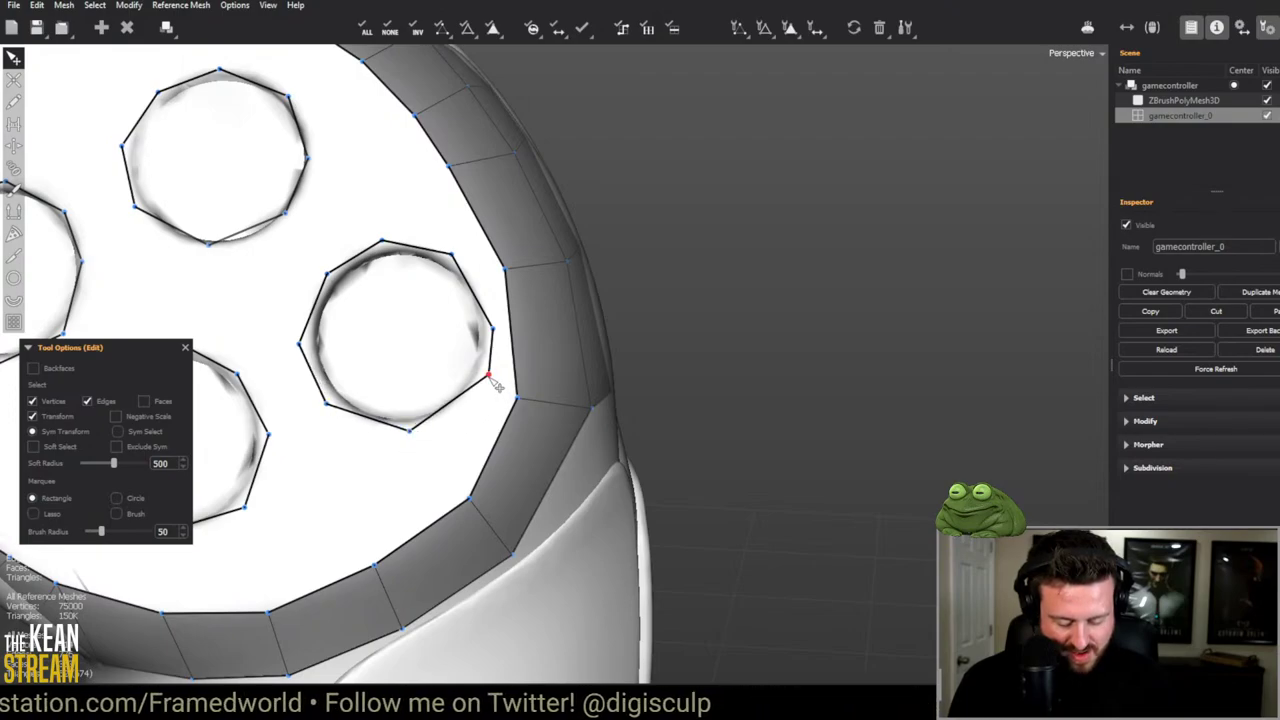
left_click_drag(491, 378, 477, 397)
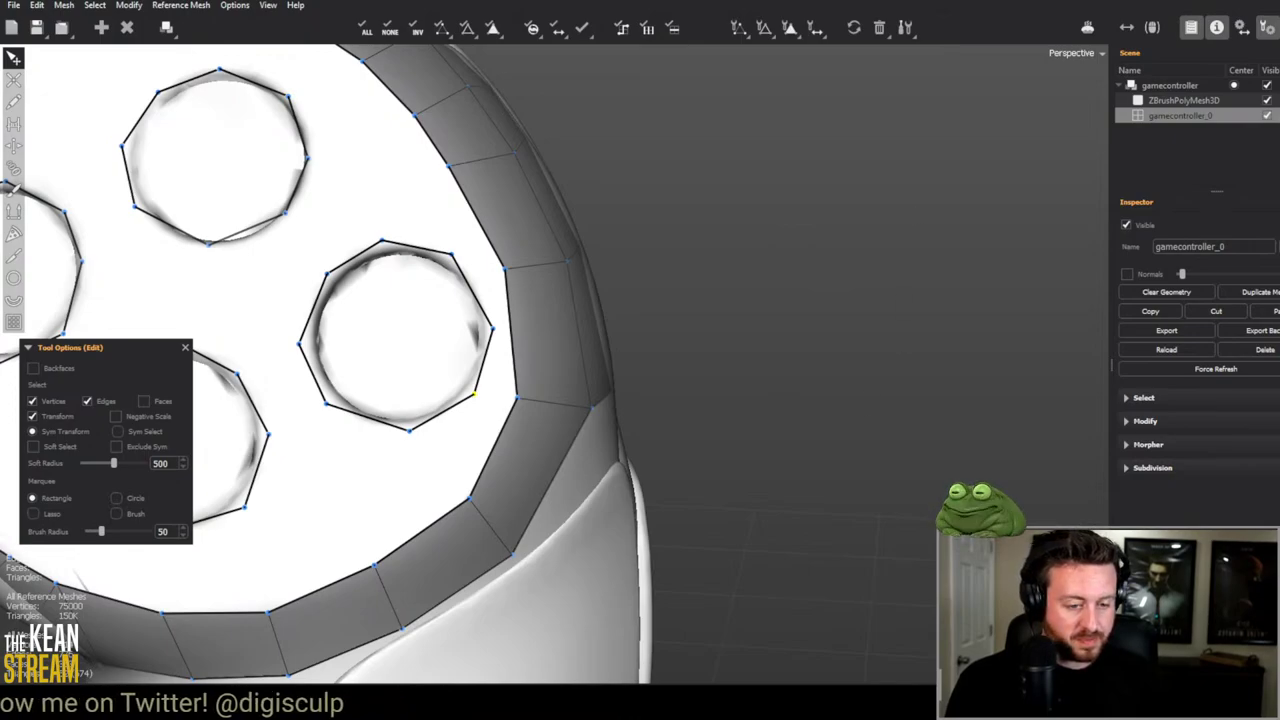
scroll(768, 350, "down", 3)
scroll(651, 343, "up", 6)
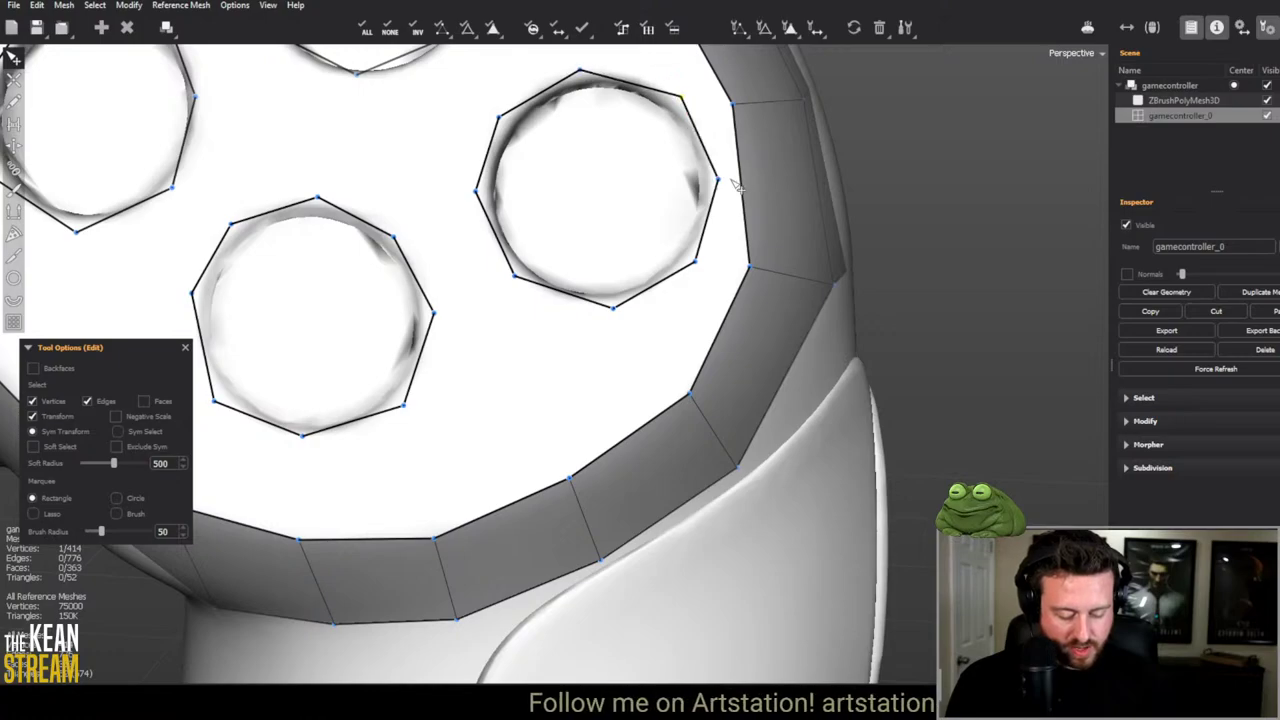
scroll(727, 177, "down", 5)
scroll(609, 345, "up", 4)
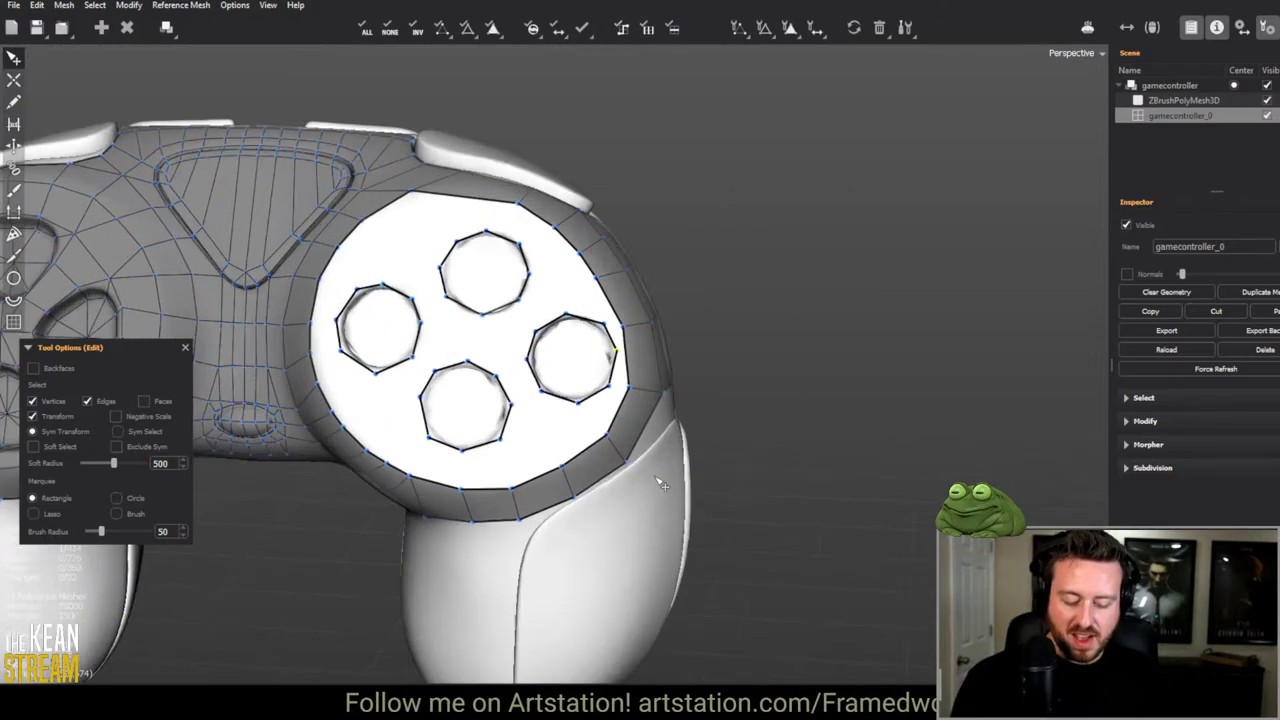
scroll(545, 343, "down", 5)
scroll(545, 343, "up", 5)
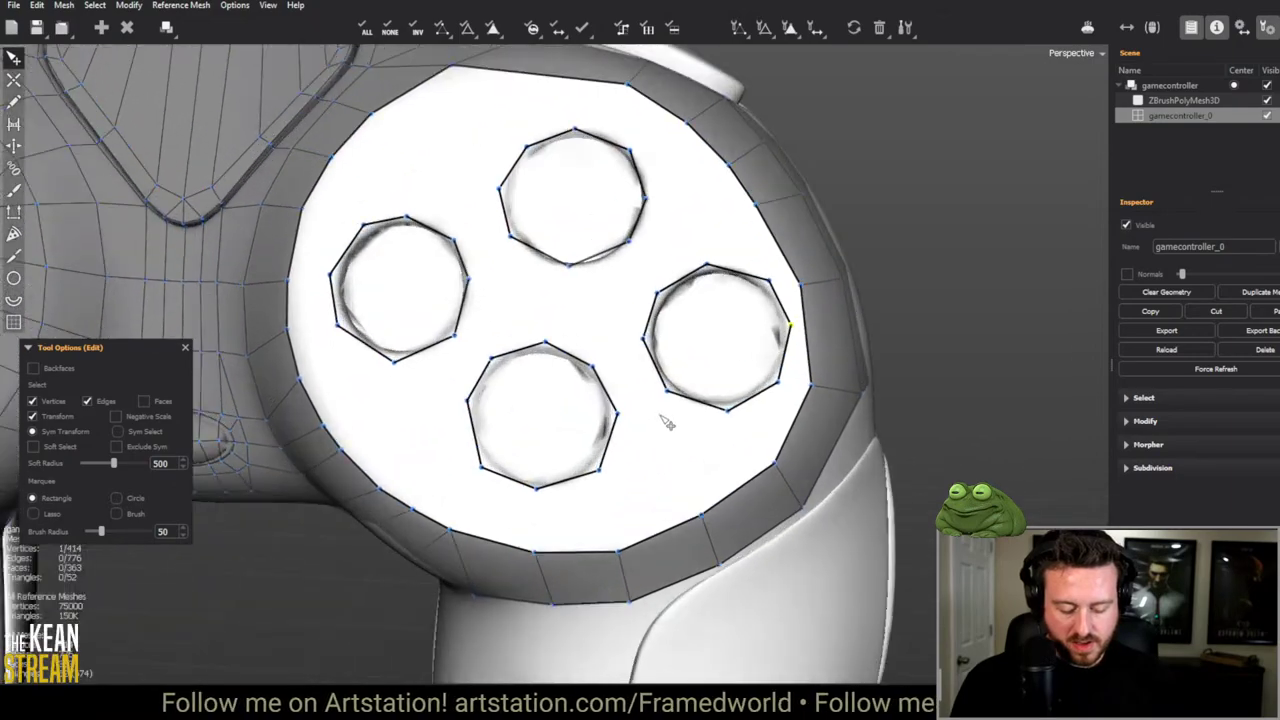
scroll(530, 265, "down", 2)
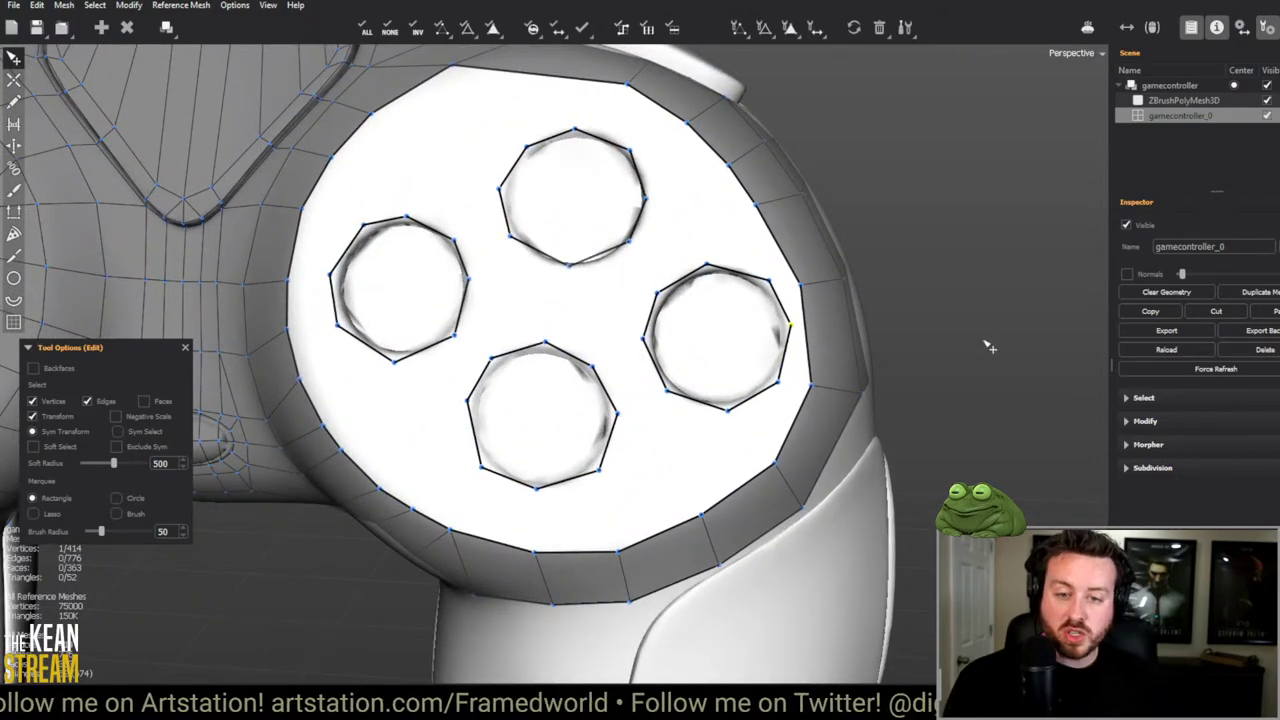
key("alt+Tab")
Step: Switch the subtool to Merged_UMesh_cc1, then Extract6, and rotate the controller to inspect its sides
left_click(1188, 128)
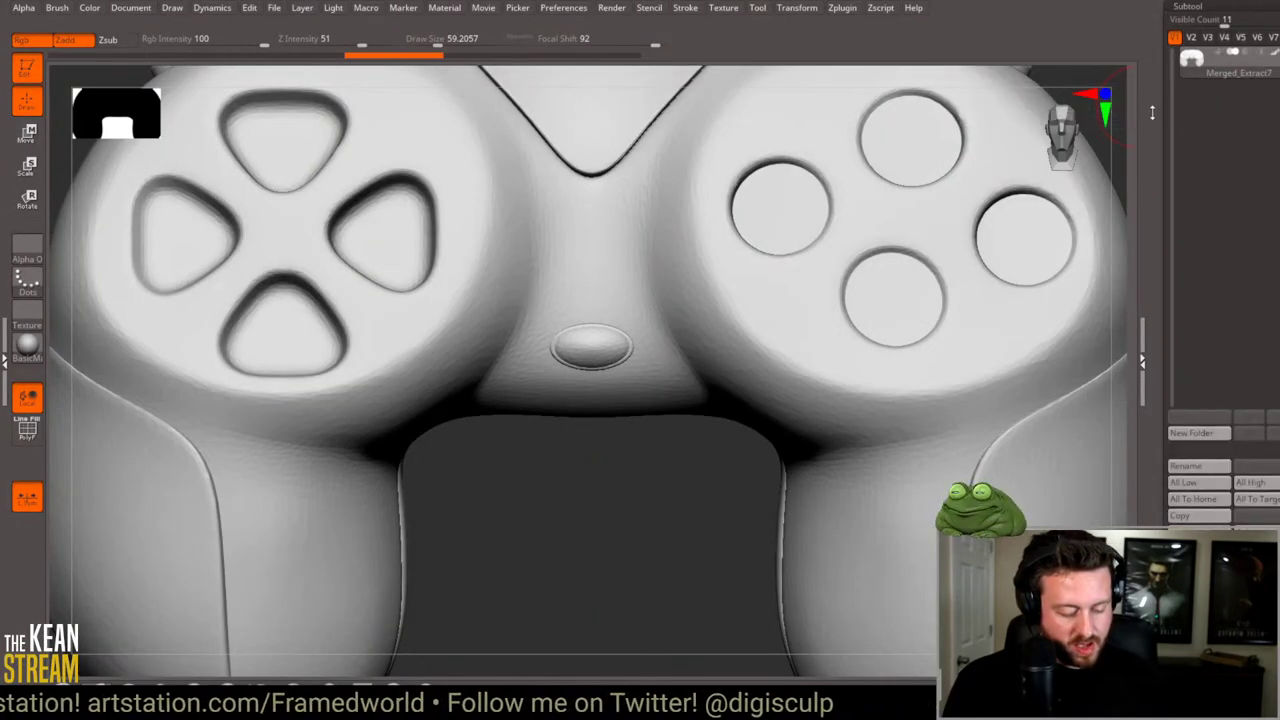
left_click(1184, 203)
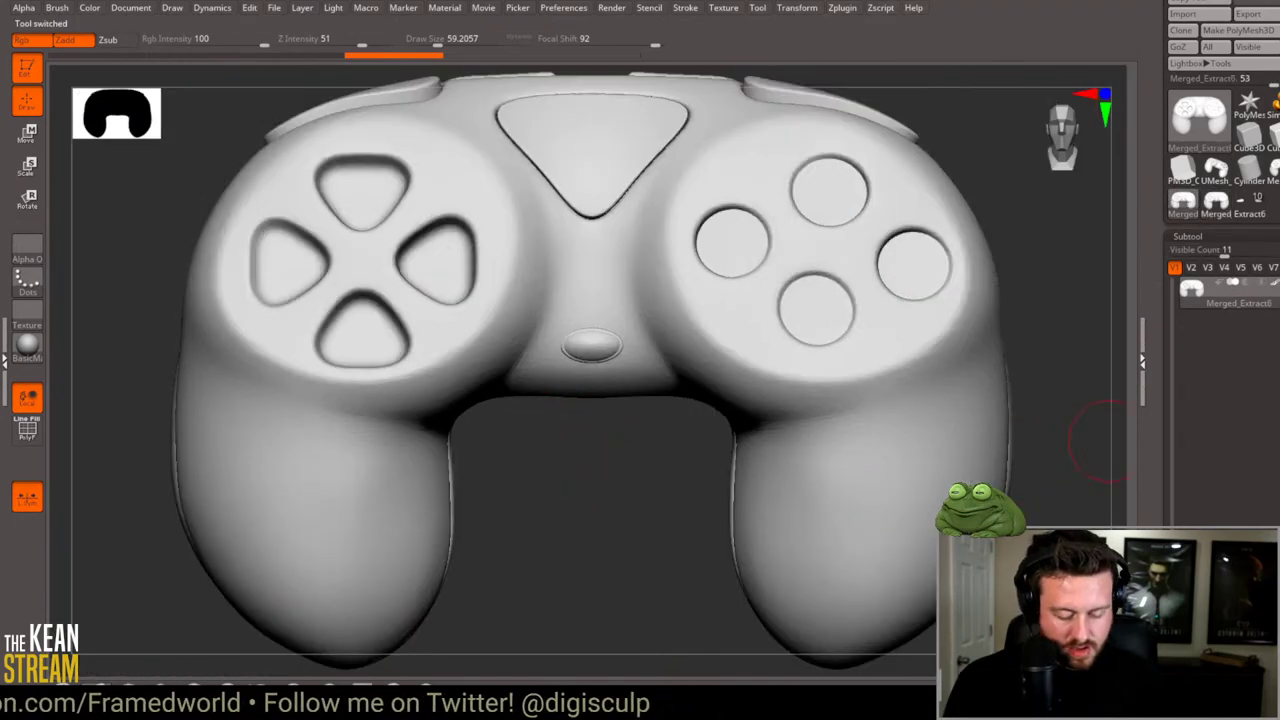
left_click(1248, 203)
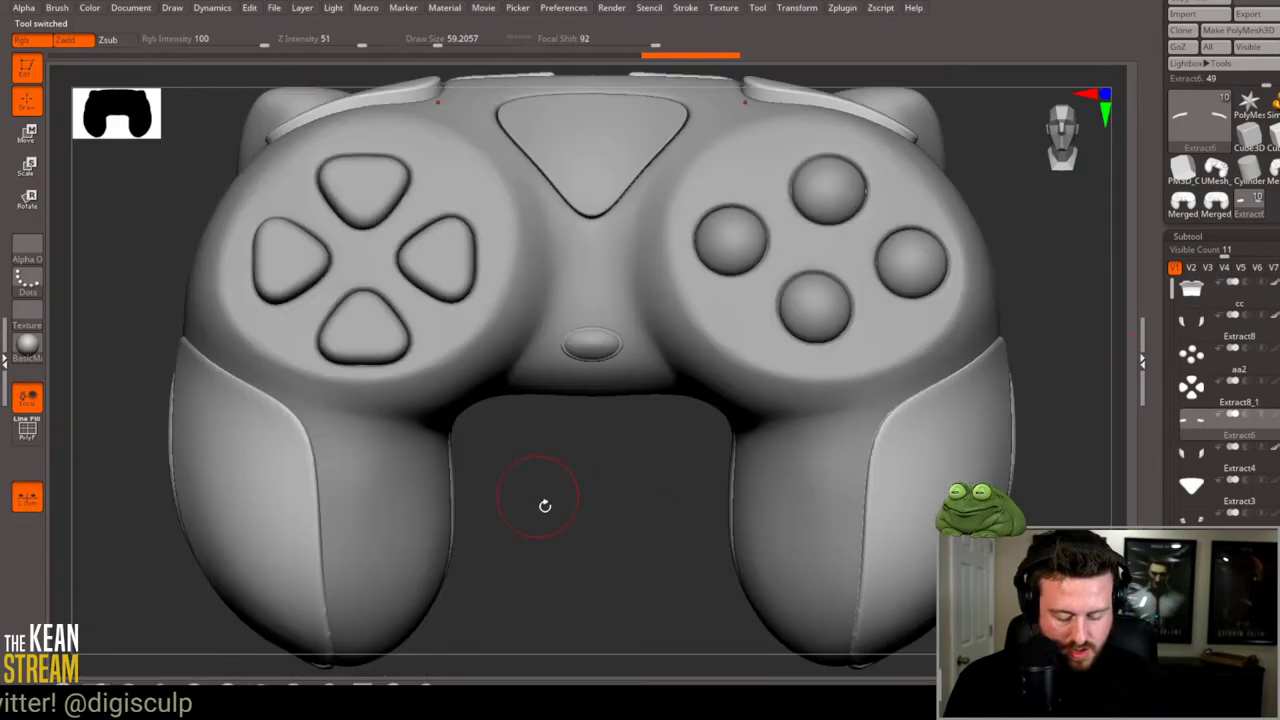
left_click_drag(545, 505, 665, 525)
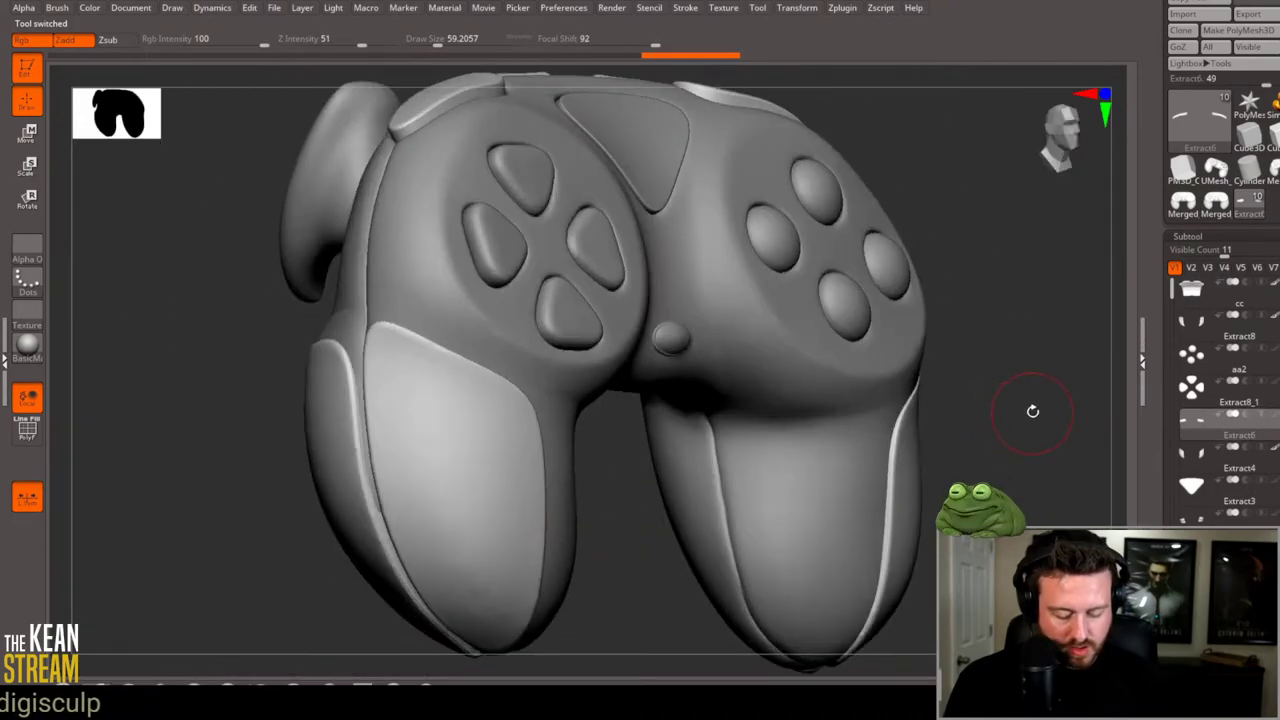
left_click_drag(1033, 411, 746, 404, "shift")
mouse_move(975, 370)
left_mouse_down()
mouse_move(927, 377)
mouse_move(985, 369)
left_mouse_up()
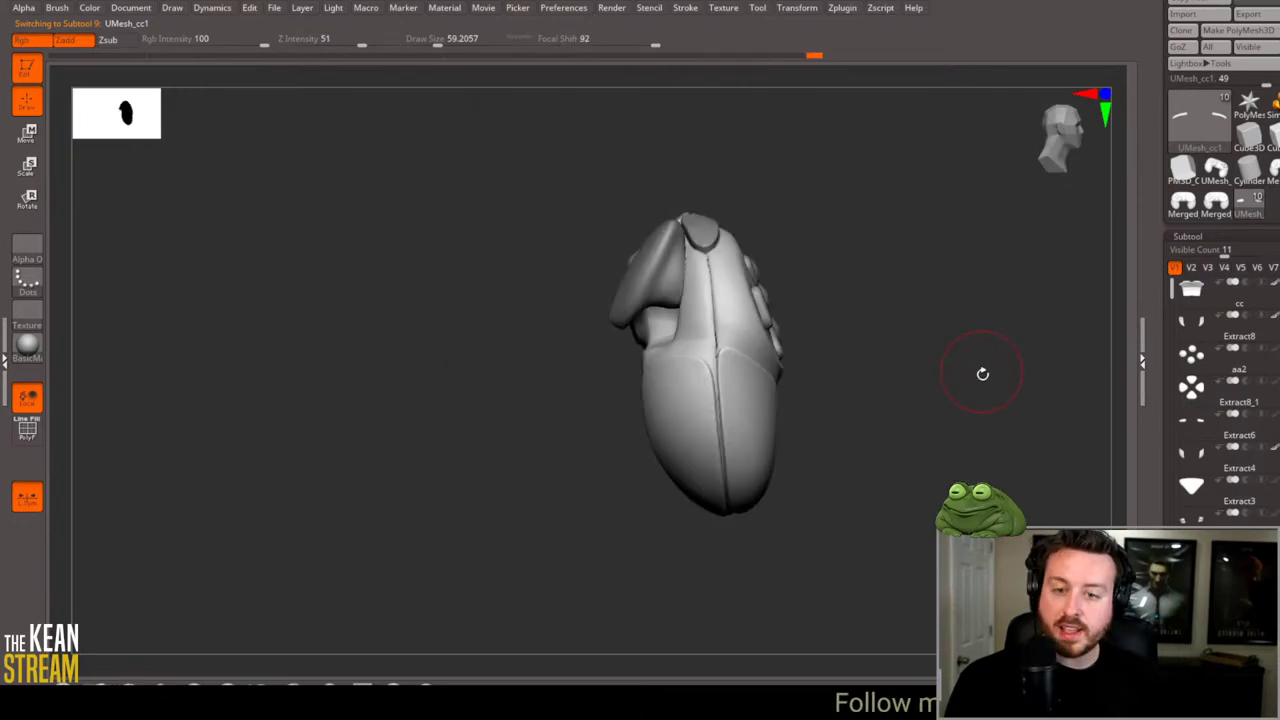
Step: Set Full Quality rendering and compare the orange-brown sky with ray tracing on and off
key("alt+Tab")
left_click(338, 62)
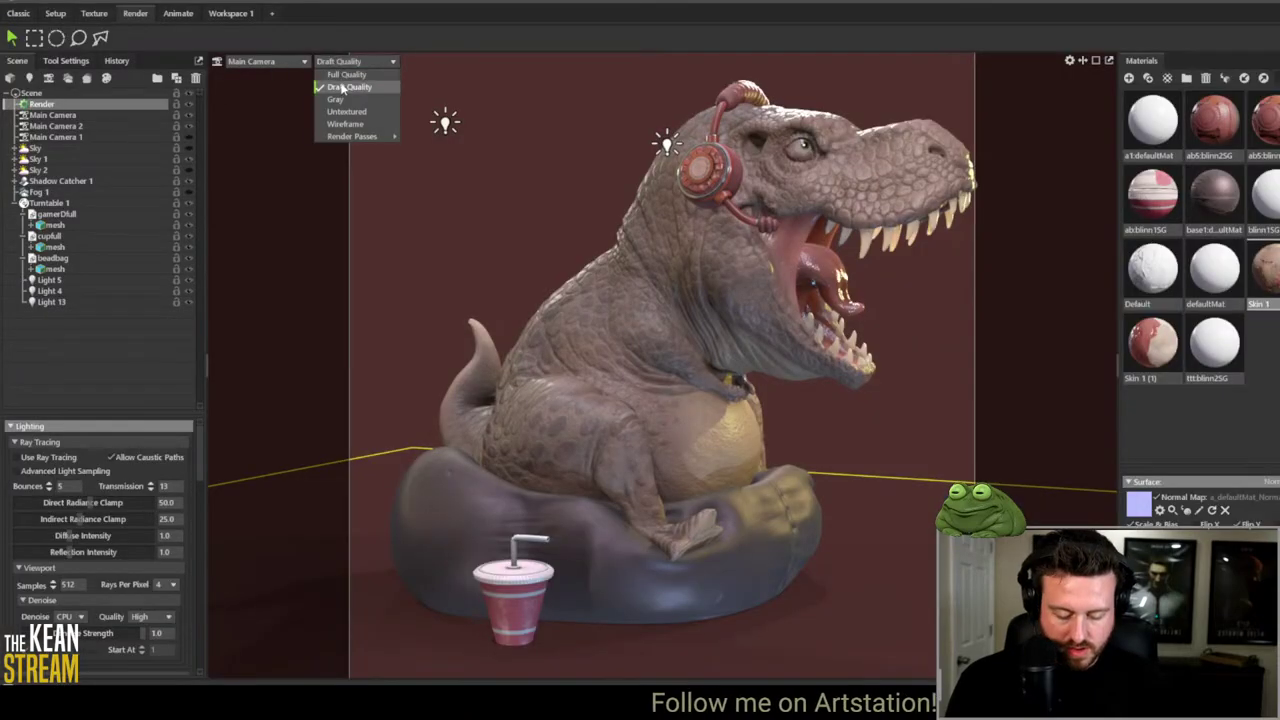
left_click(340, 86)
left_click_drag(781, 376, 840, 372)
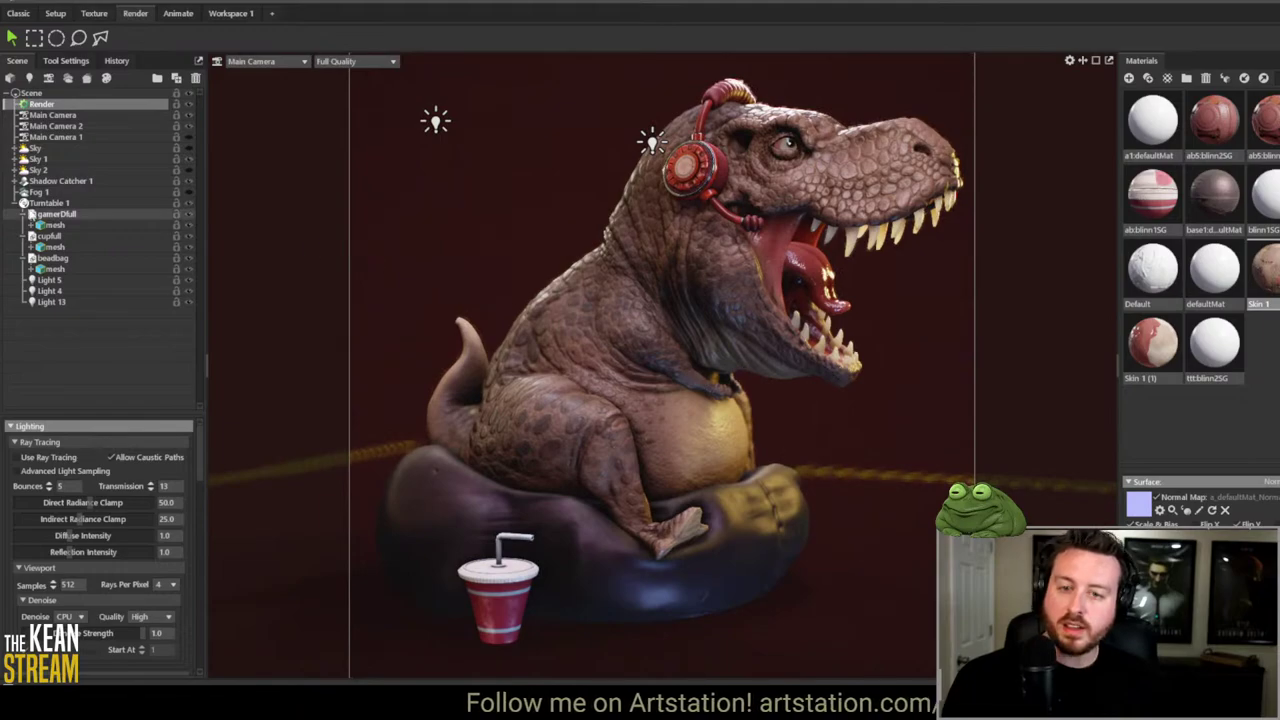
left_click(55, 459)
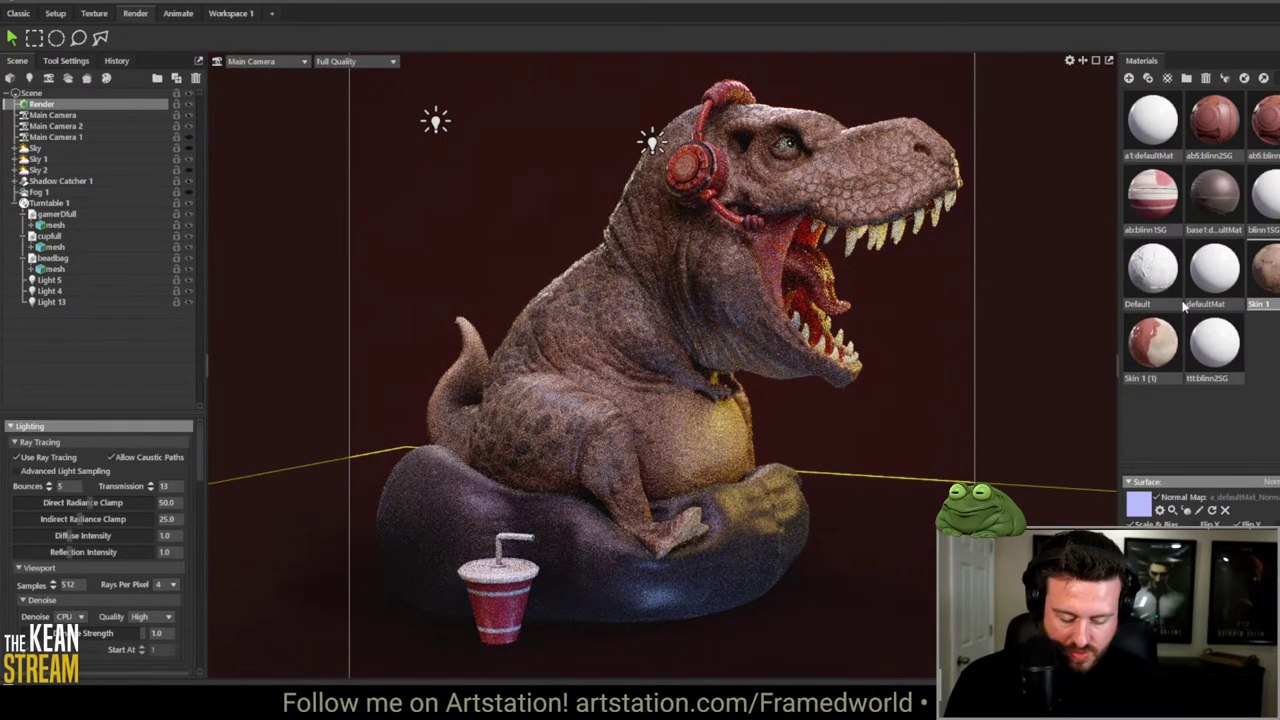
left_click(190, 150)
mouse_move(906, 375)
left_mouse_down()
mouse_move(880, 369)
mouse_move(883, 395)
mouse_move(660, 410)
mouse_move(606, 383)
mouse_move(583, 416)
mouse_move(653, 360)
mouse_move(831, 420)
mouse_move(766, 471)
mouse_move(581, 441)
left_mouse_up()
left_click(32, 460)
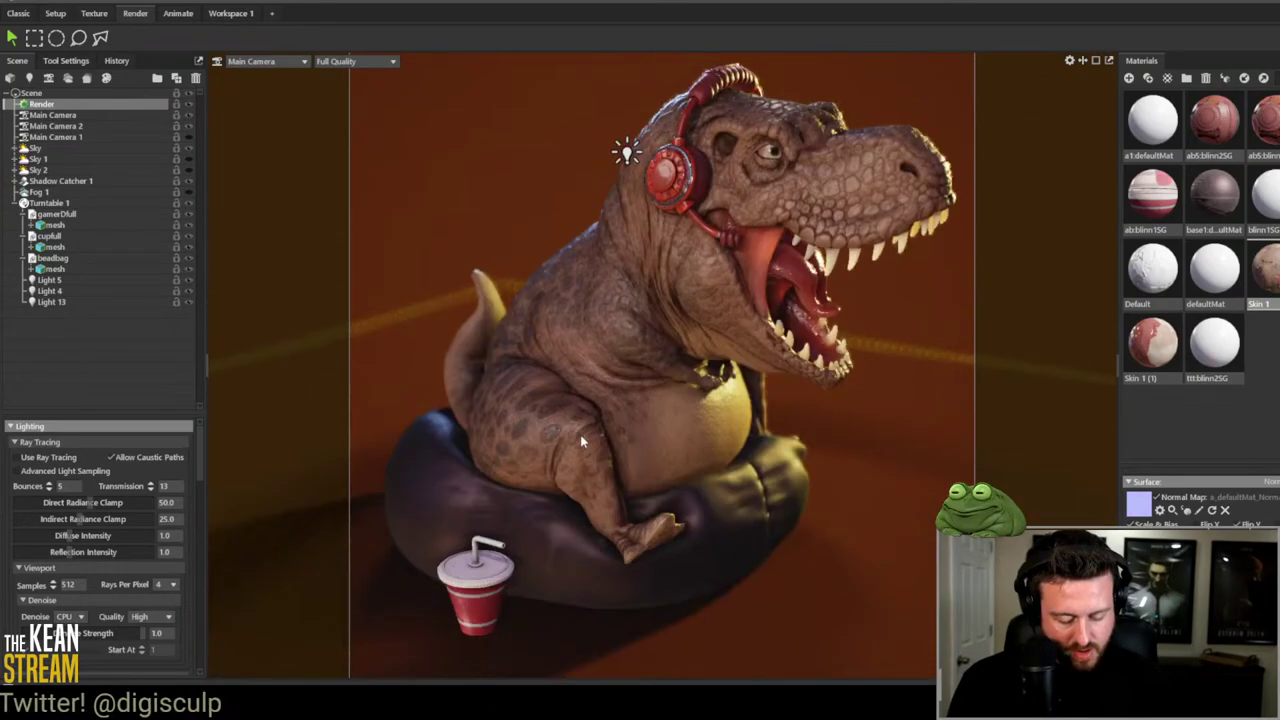
Step: Switch to the dark red Sky 1 environment and inspect the dinosaur's belly and head
scroll(710, 173, "up", 5)
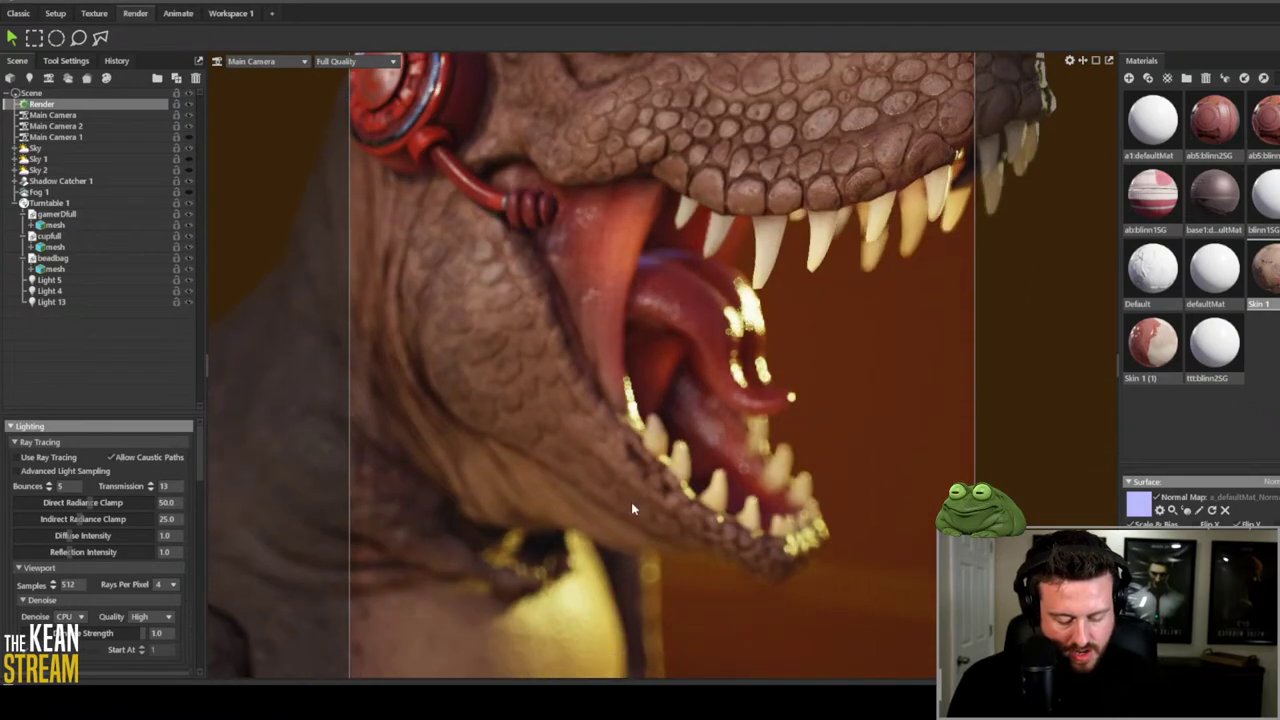
middle_click_drag(631, 502, 660, 318)
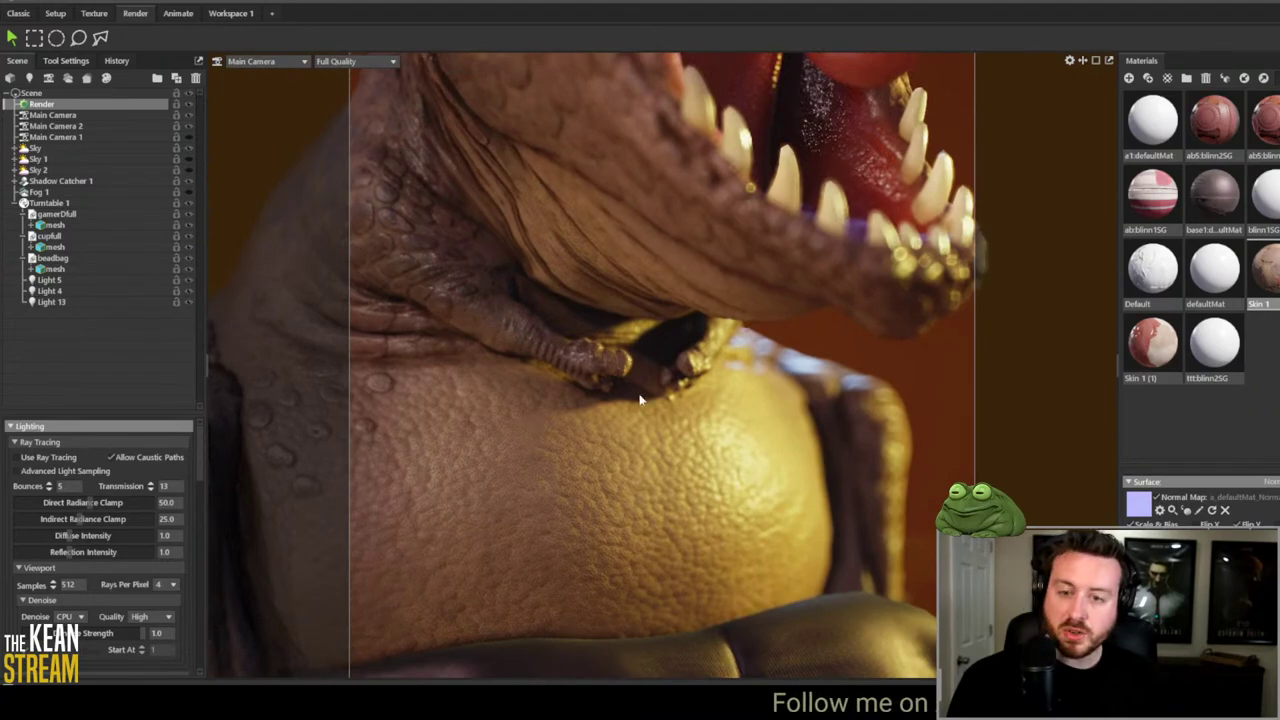
scroll(640, 400, "down", 5)
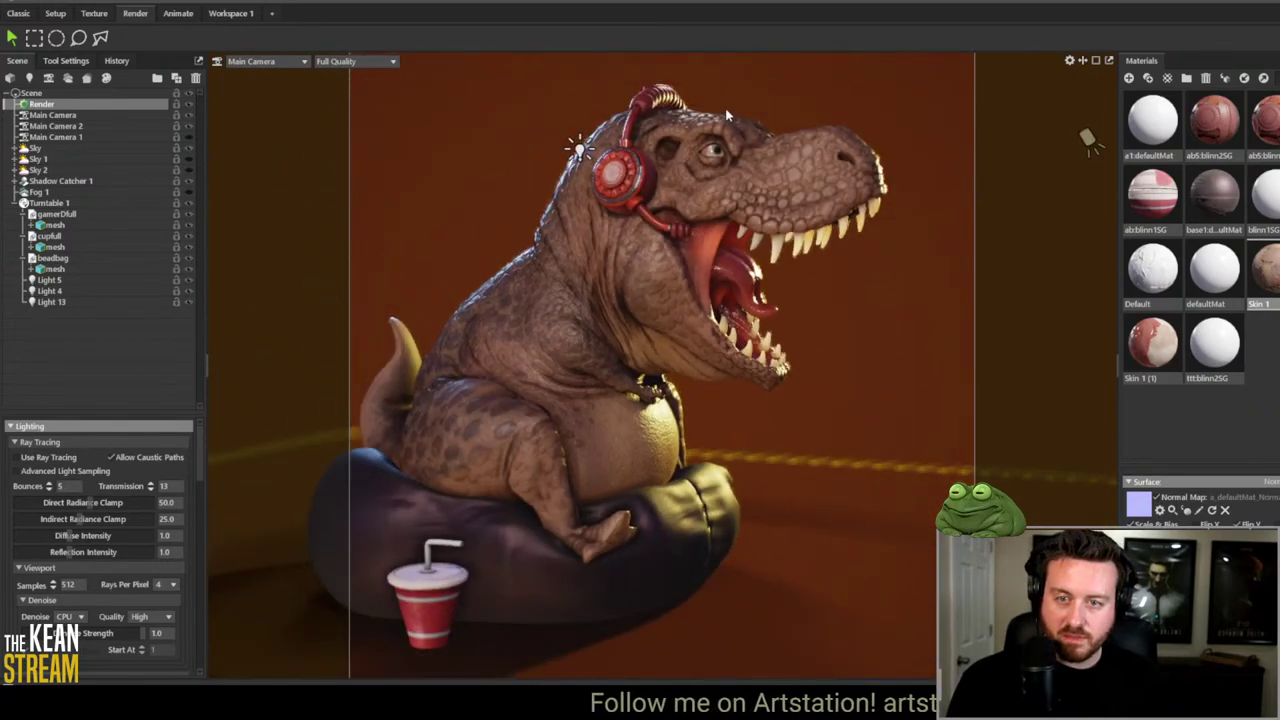
middle_click_drag(703, 232, 746, 212)
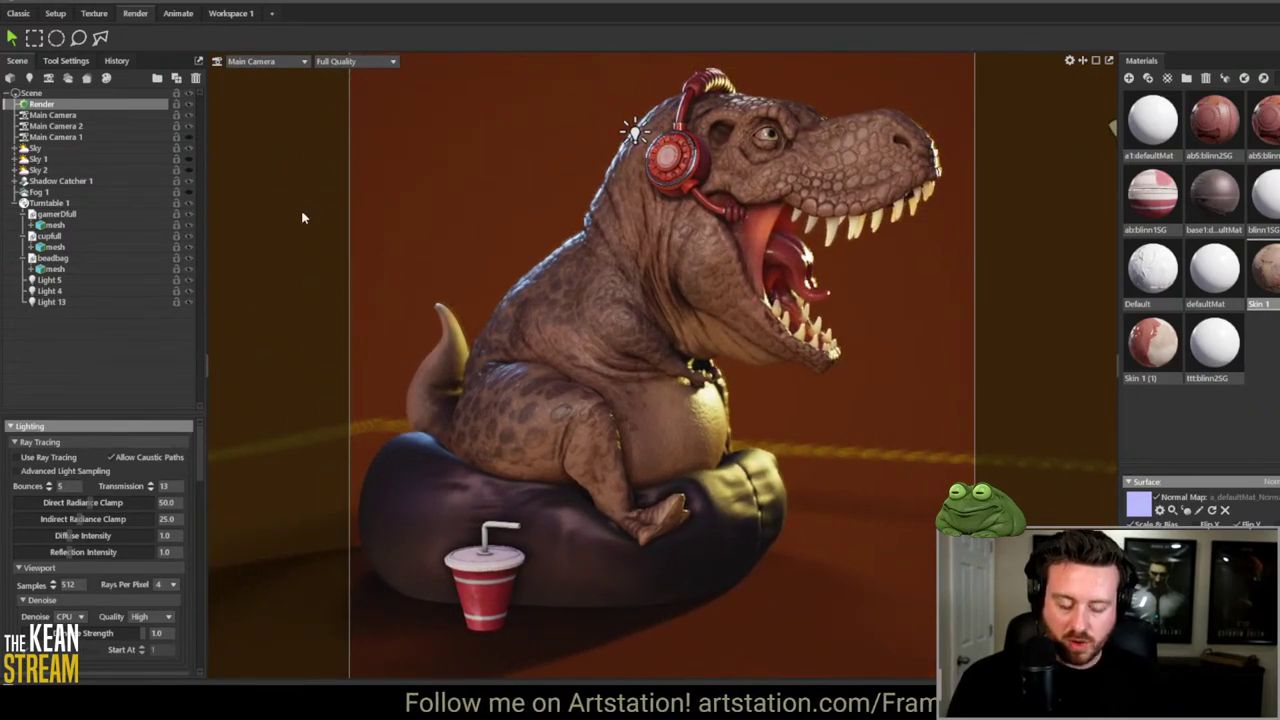
left_click(190, 160)
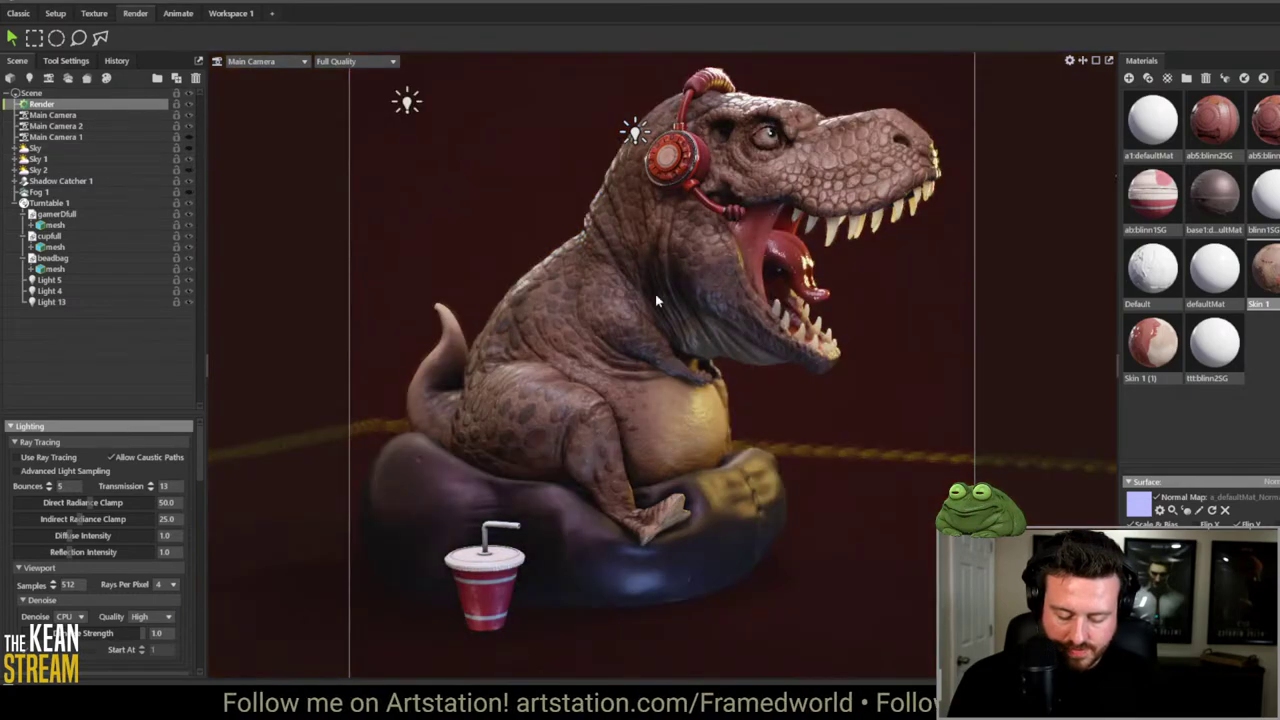
scroll(700, 178, "up", 6)
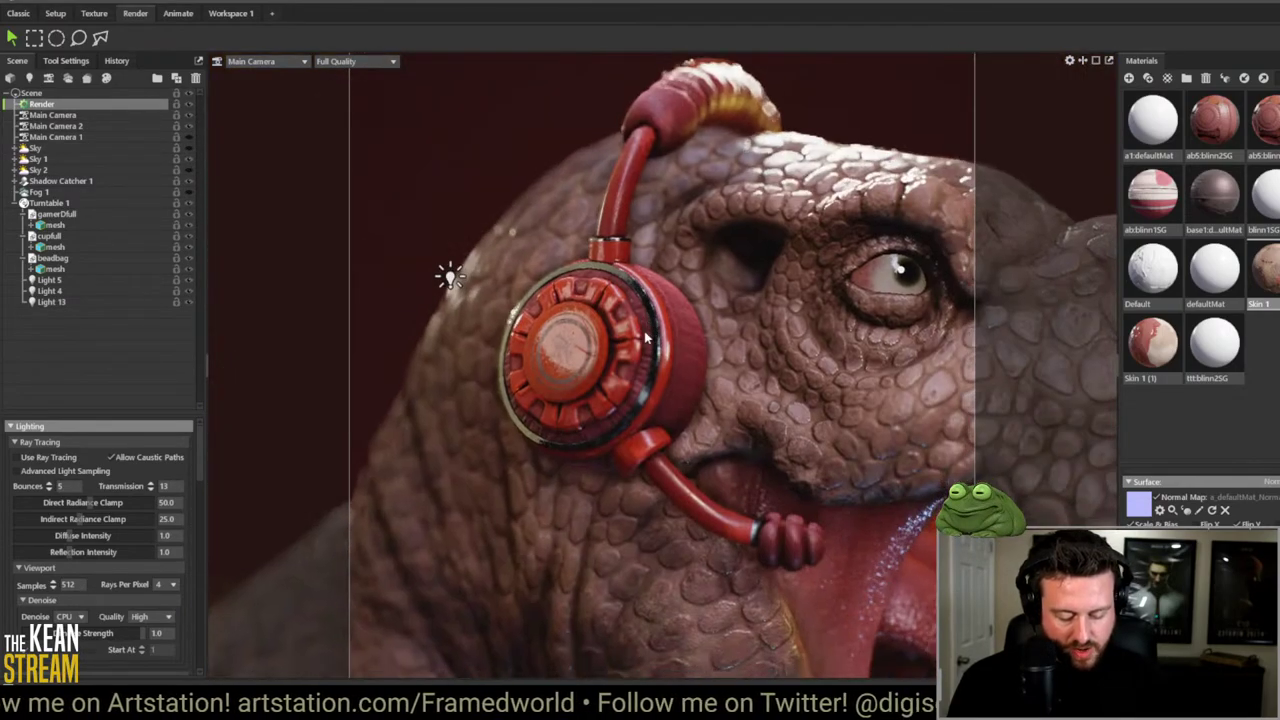
left_click_drag(645, 338, 657, 298)
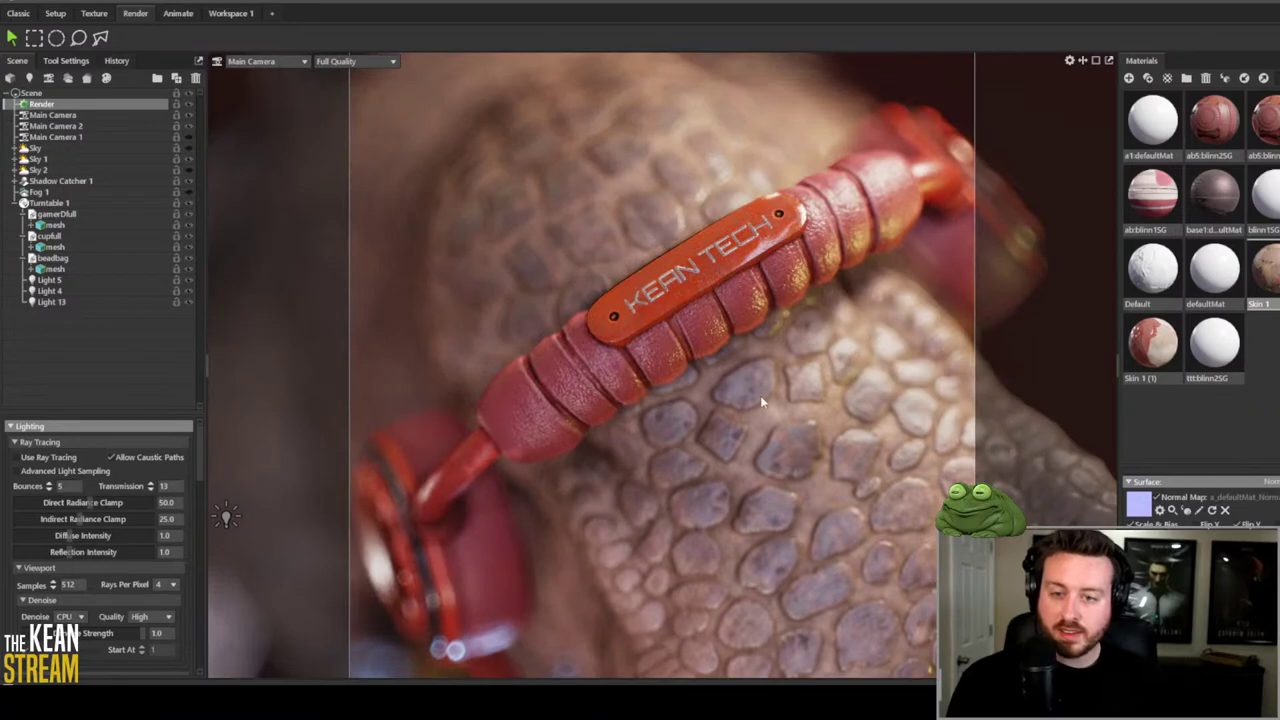
left_click_drag(760, 395, 723, 287)
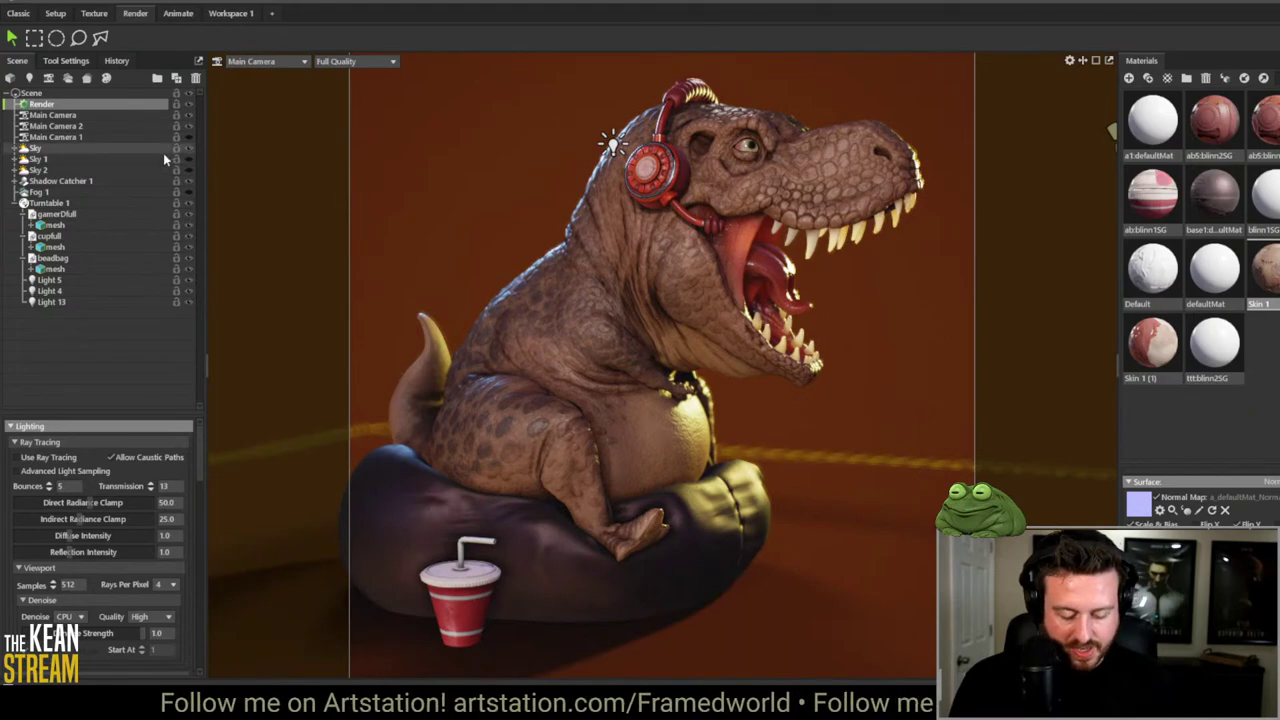
Step: Toggle Sky 2 for the dark red environment and return the viewport to Draft Quality
left_click(190, 171)
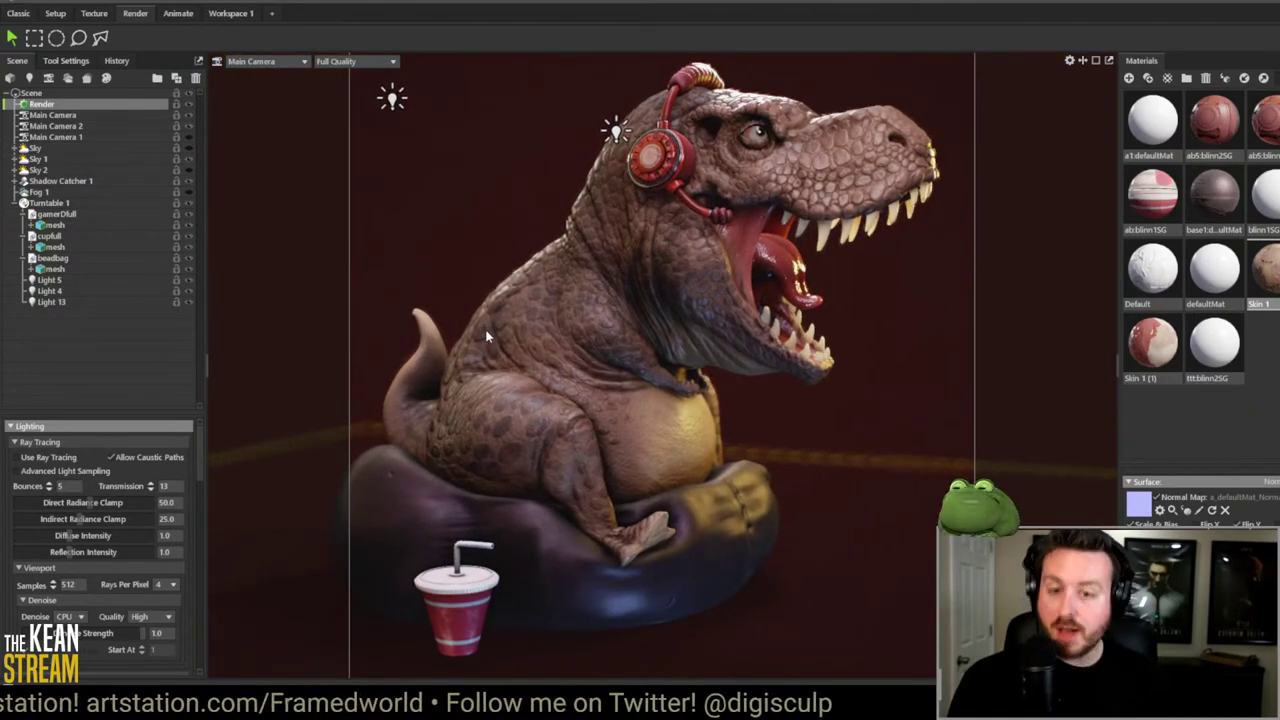
left_click(345, 62)
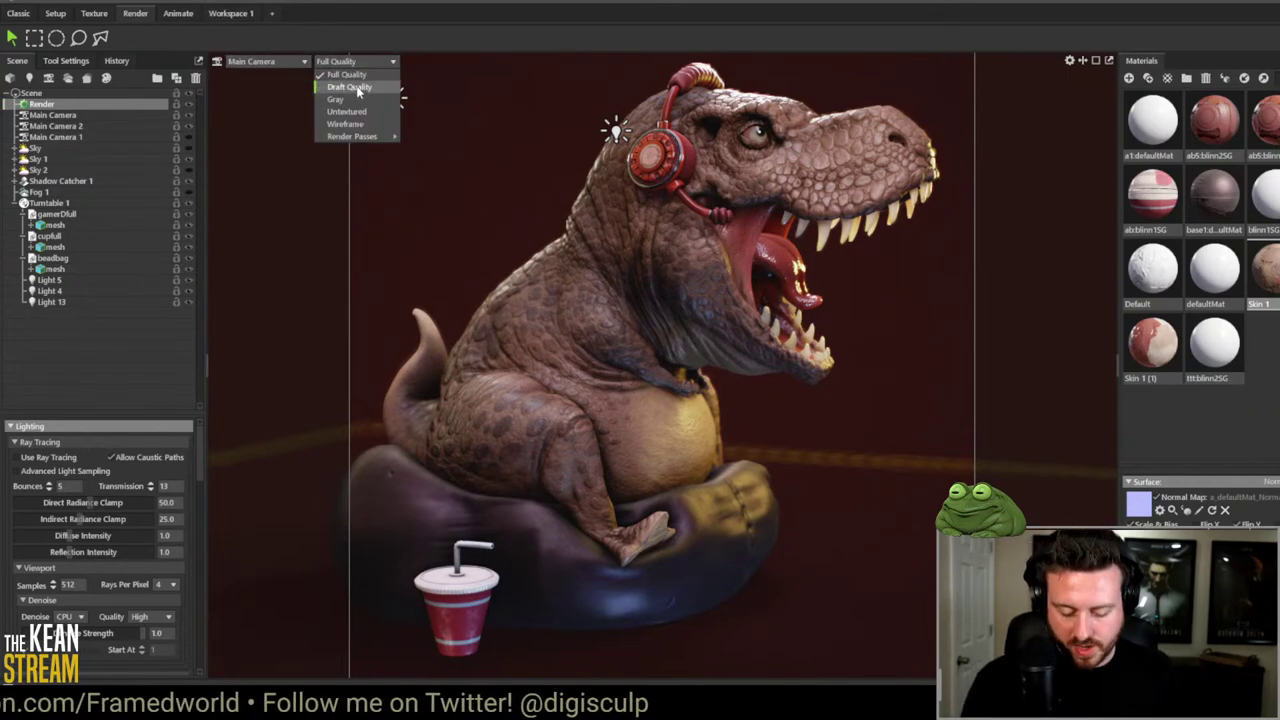
left_click(349, 87)
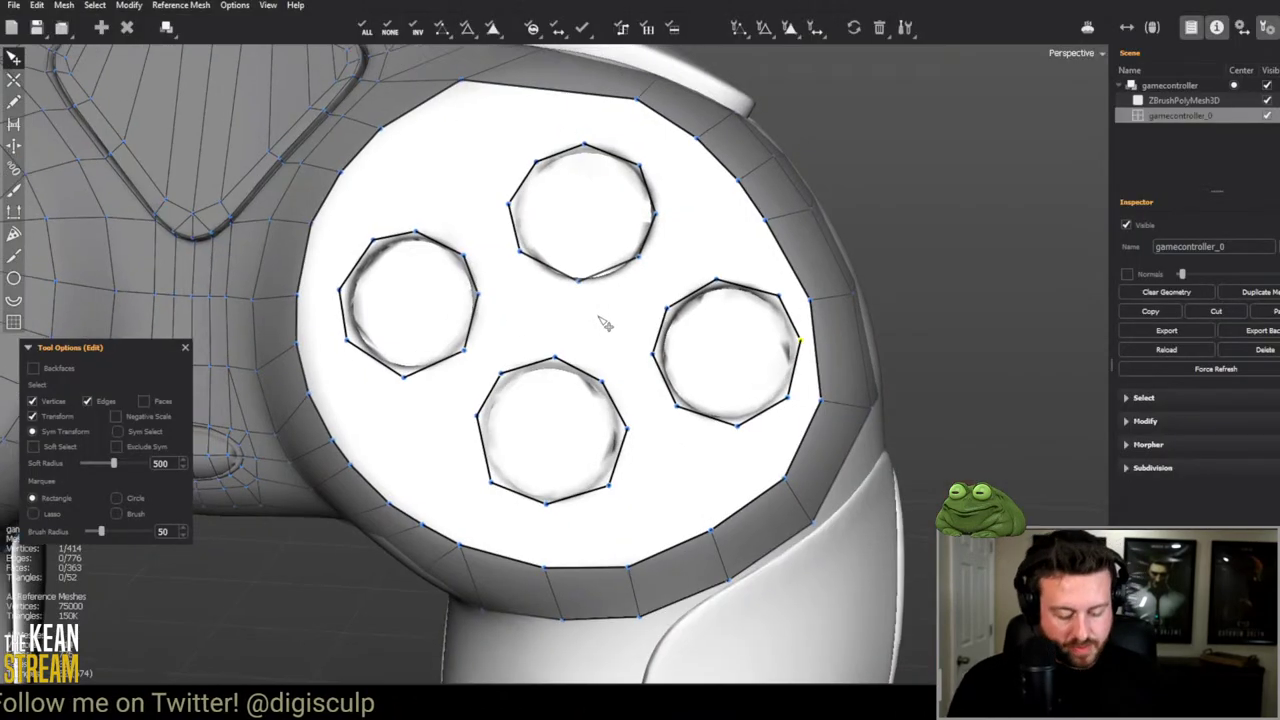
Step: Extrude the top-left hole's edge loop into a ring of faces
scroll(560, 375, "down", 5)
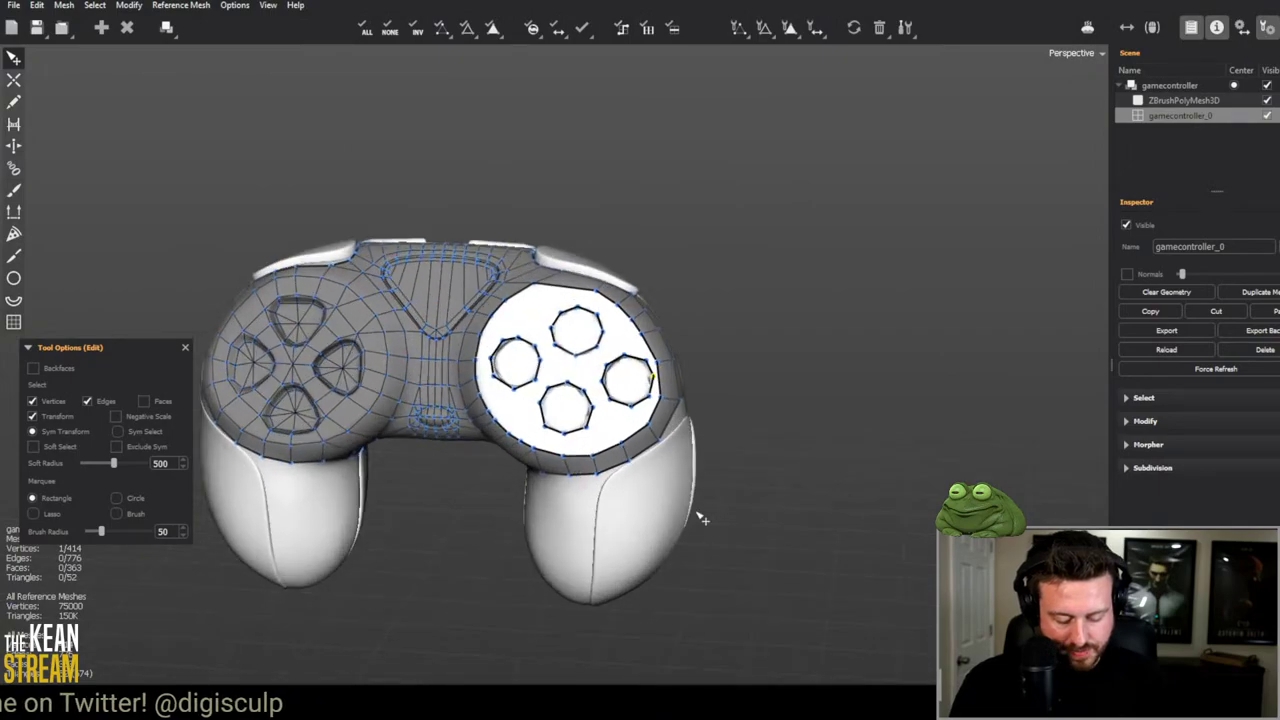
scroll(700, 517, "up", 6)
scroll(565, 430, "down", 6)
scroll(556, 472, "up", 3)
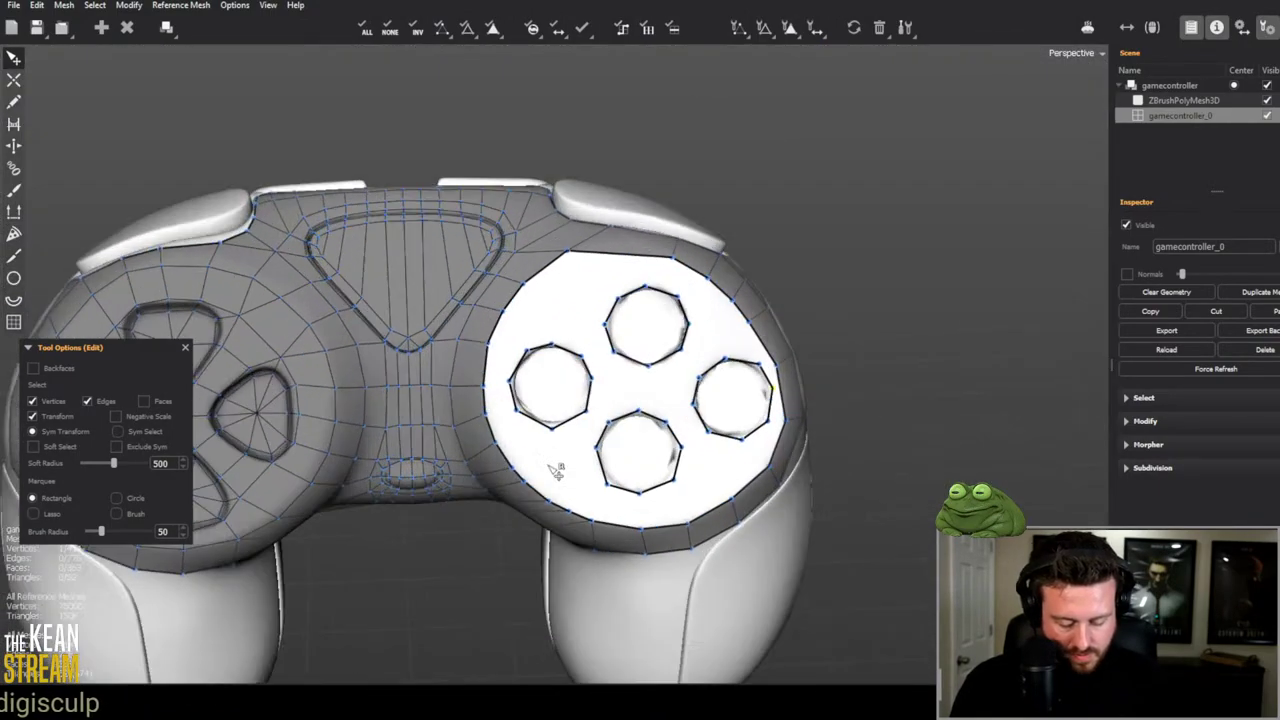
scroll(556, 472, "up", 3)
scroll(430, 319, "down", 5)
scroll(640, 449, "up", 4)
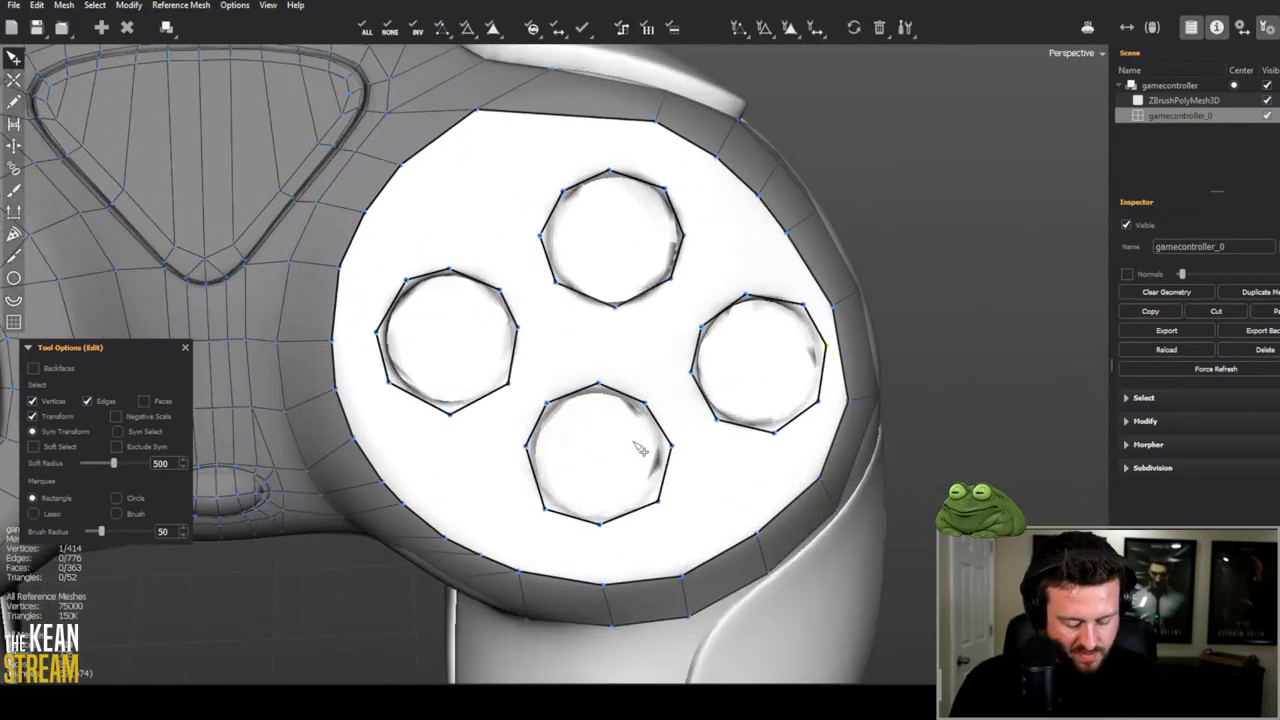
scroll(676, 378, "up", 6)
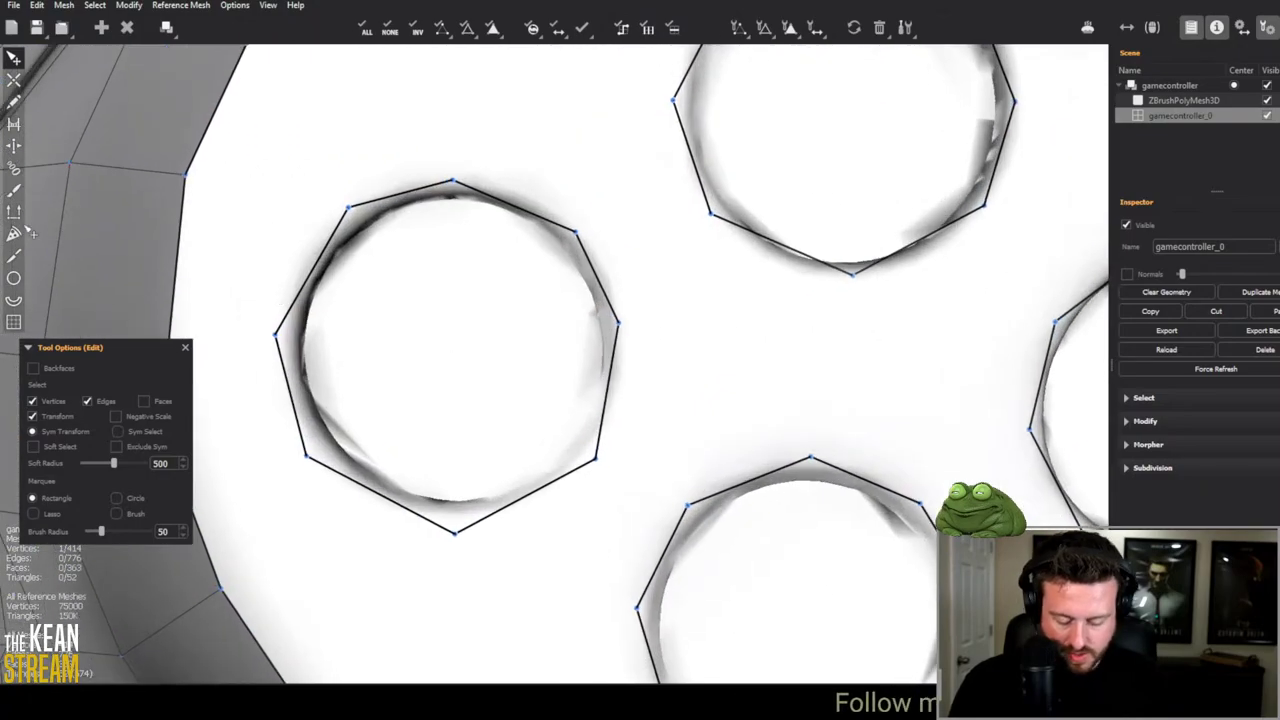
key("e")
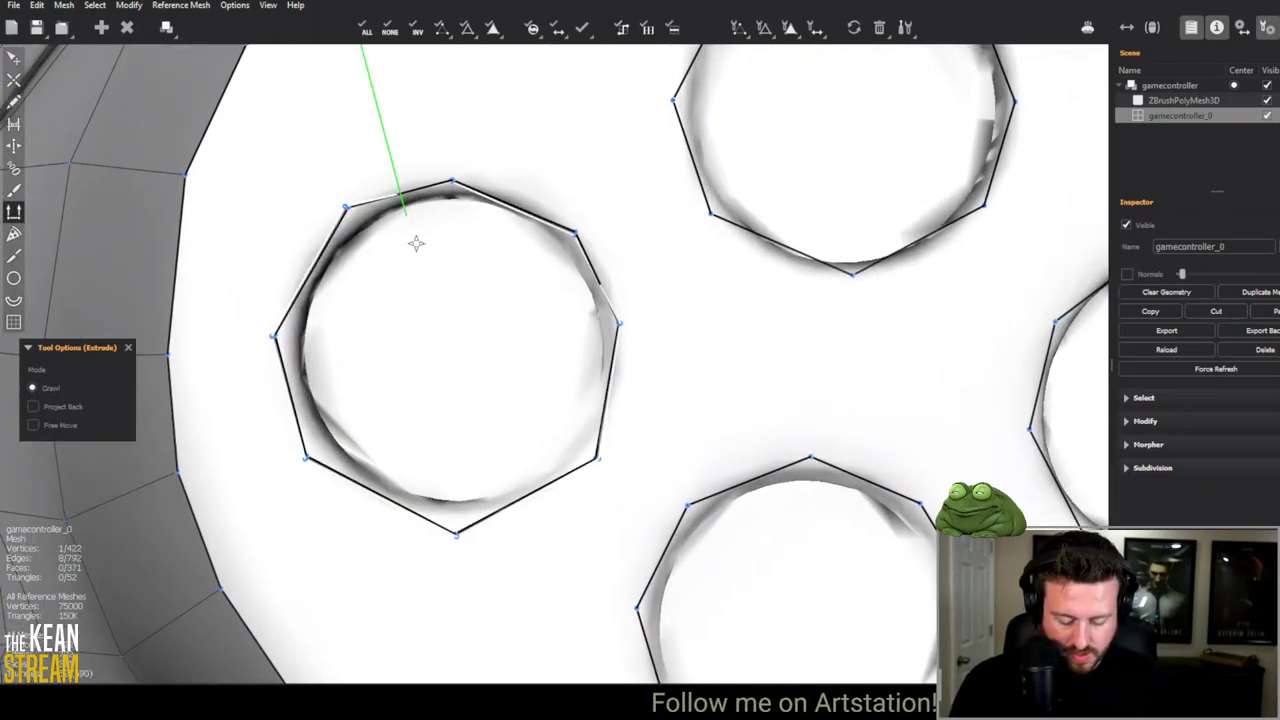
left_click_drag(660, 391, 634, 391)
Step: Pull the ring's right, top-right and top vertices inward to fit the rim
key("w")
left_click_drag(620, 300, 598, 330)
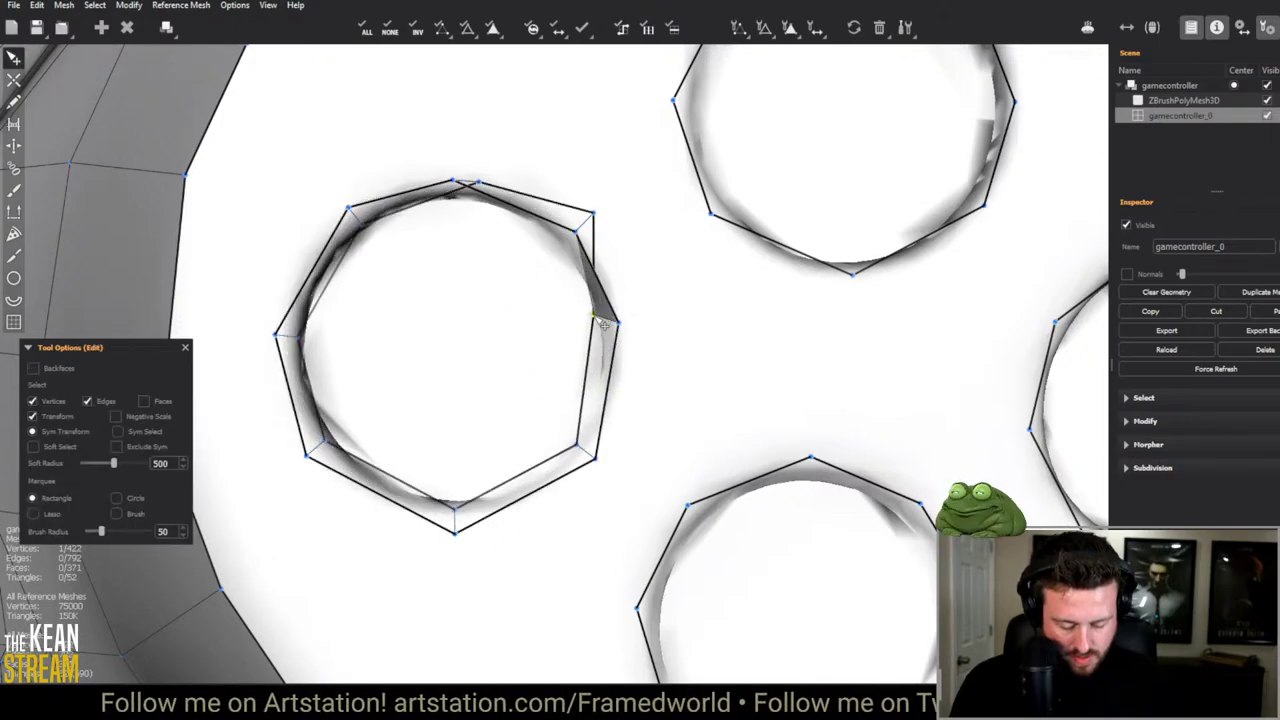
left_click_drag(594, 214, 575, 232)
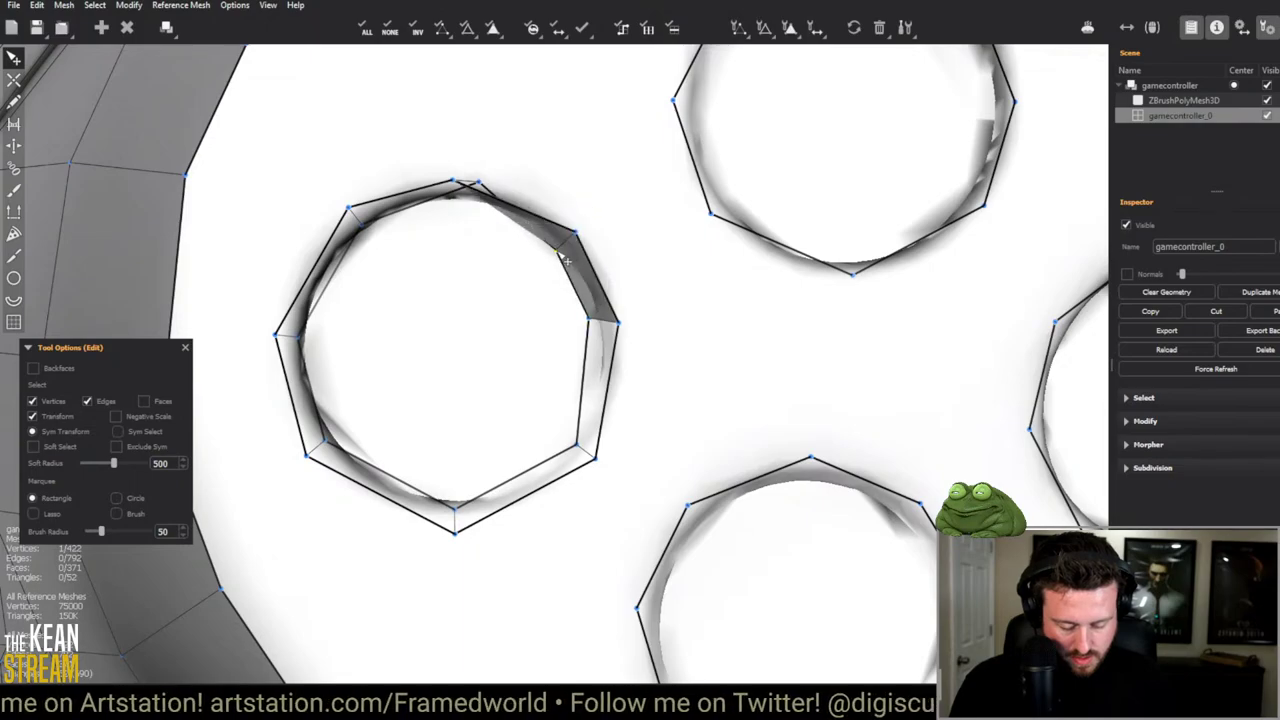
left_click(486, 193)
left_click(443, 243)
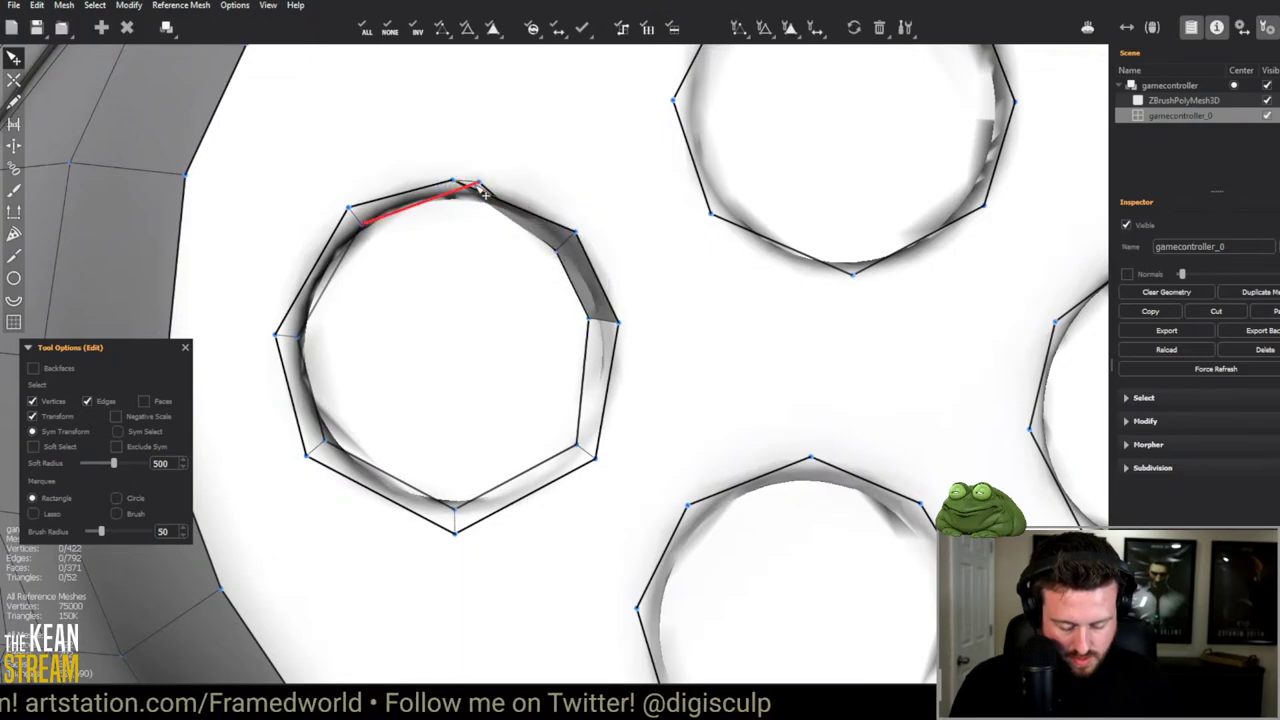
left_click_drag(457, 194, 466, 214)
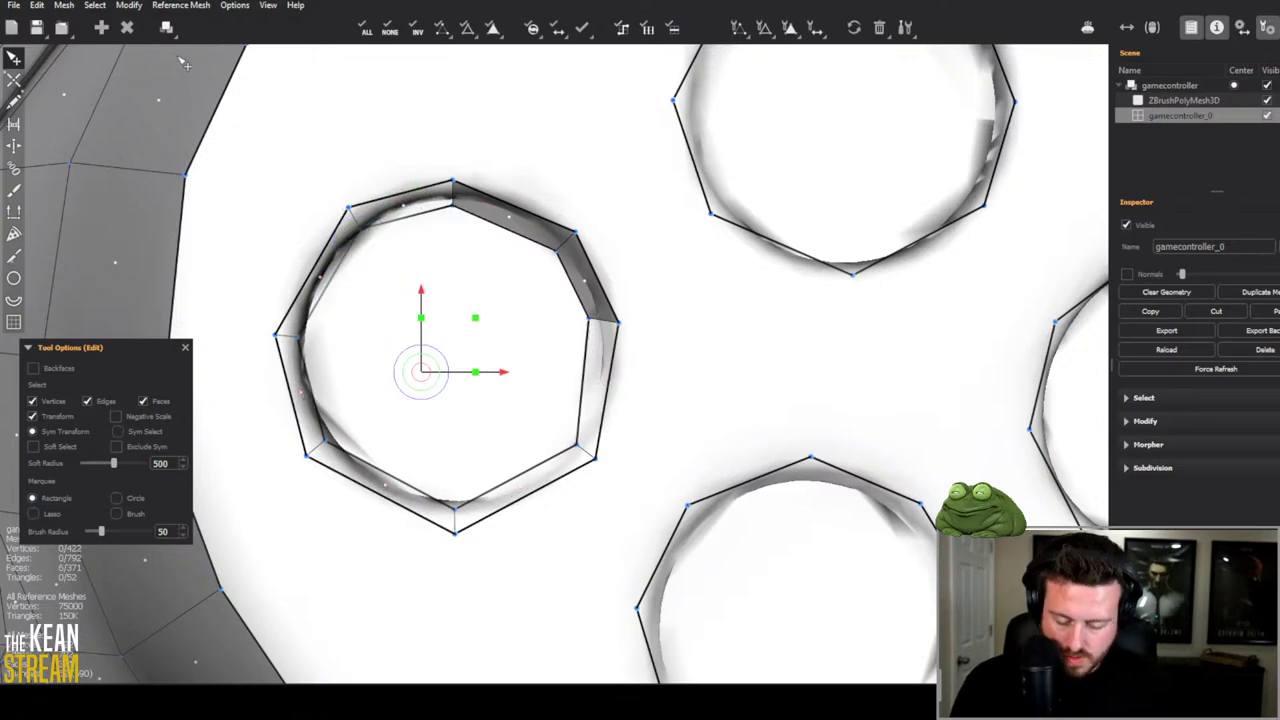
Step: Reverse the new ring's normals with Modify > Reverse Normals
left_click(130, 6)
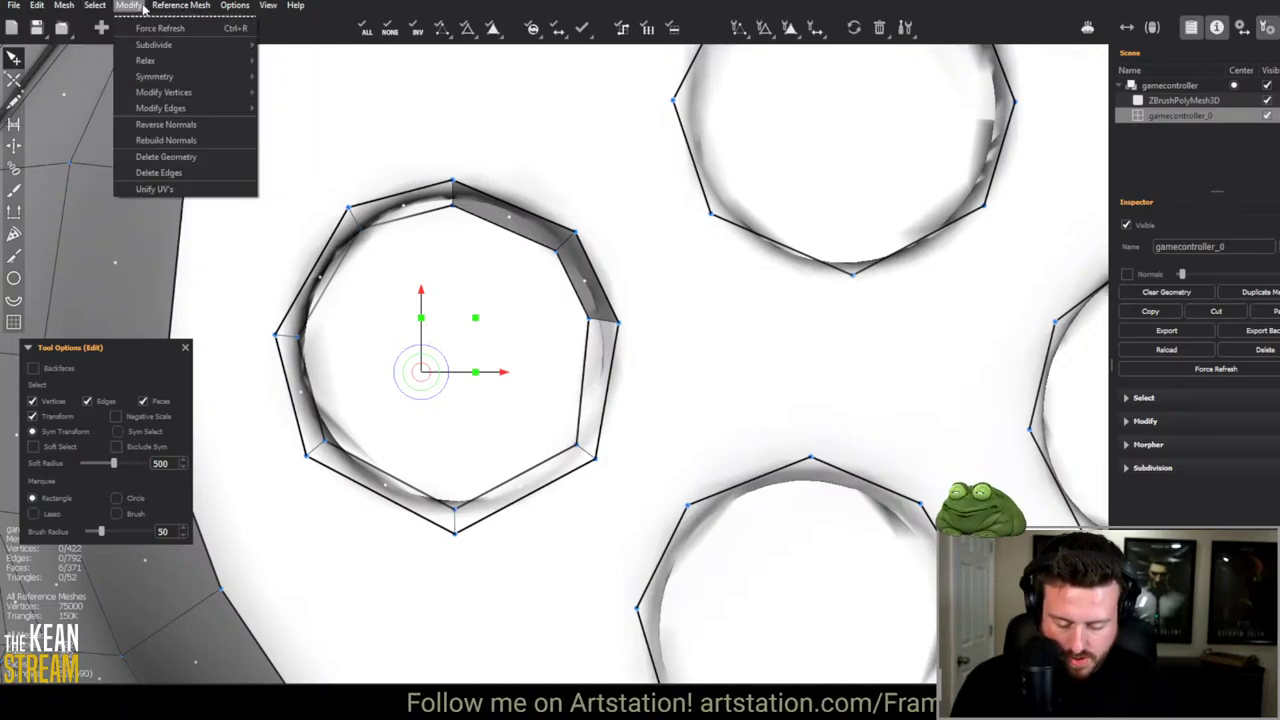
mouse_move(186, 91)
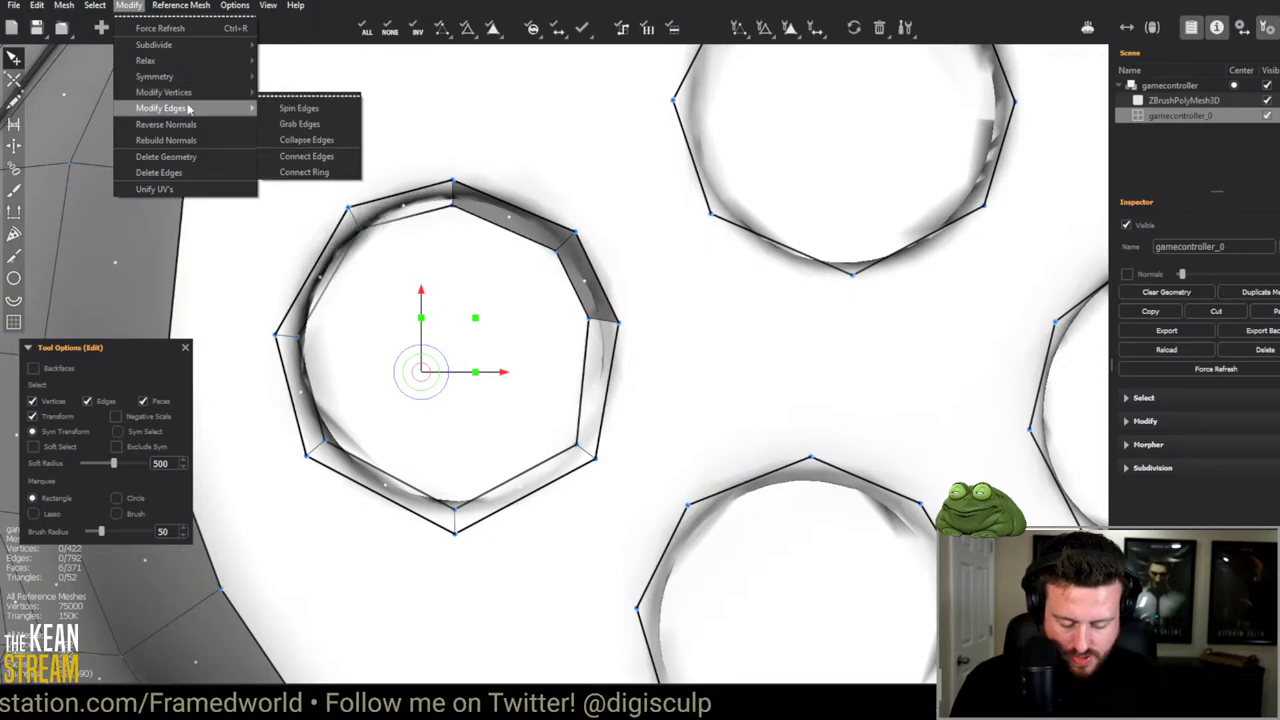
left_click(168, 124)
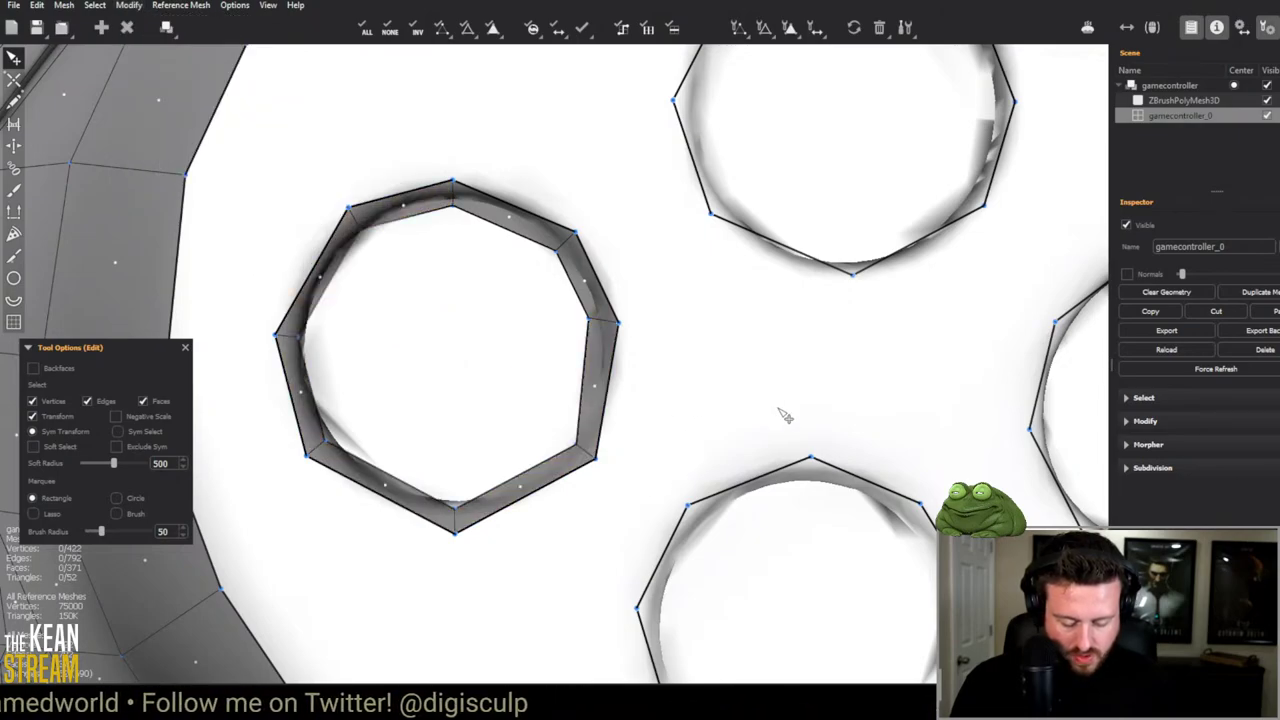
scroll(785, 415, "down", 5)
scroll(686, 286, "up", 5)
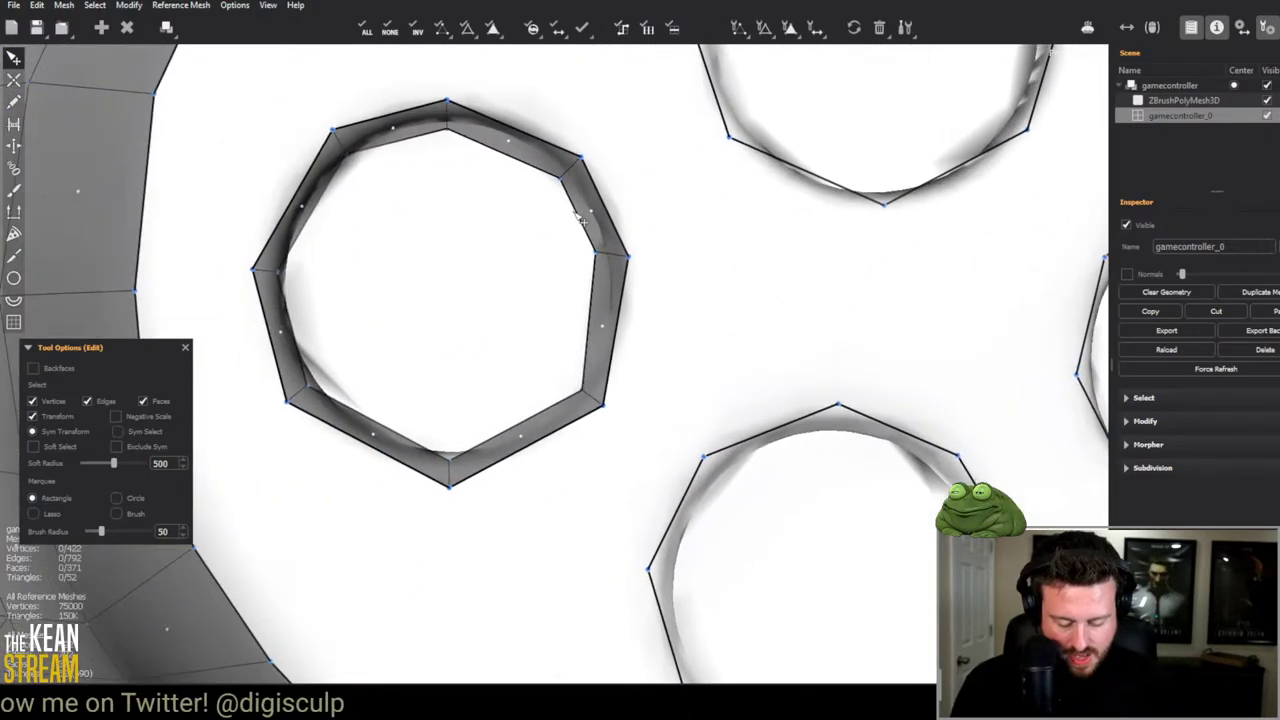
Step: Add a vertex and connecting edge across the upper part of the hole
key("c")
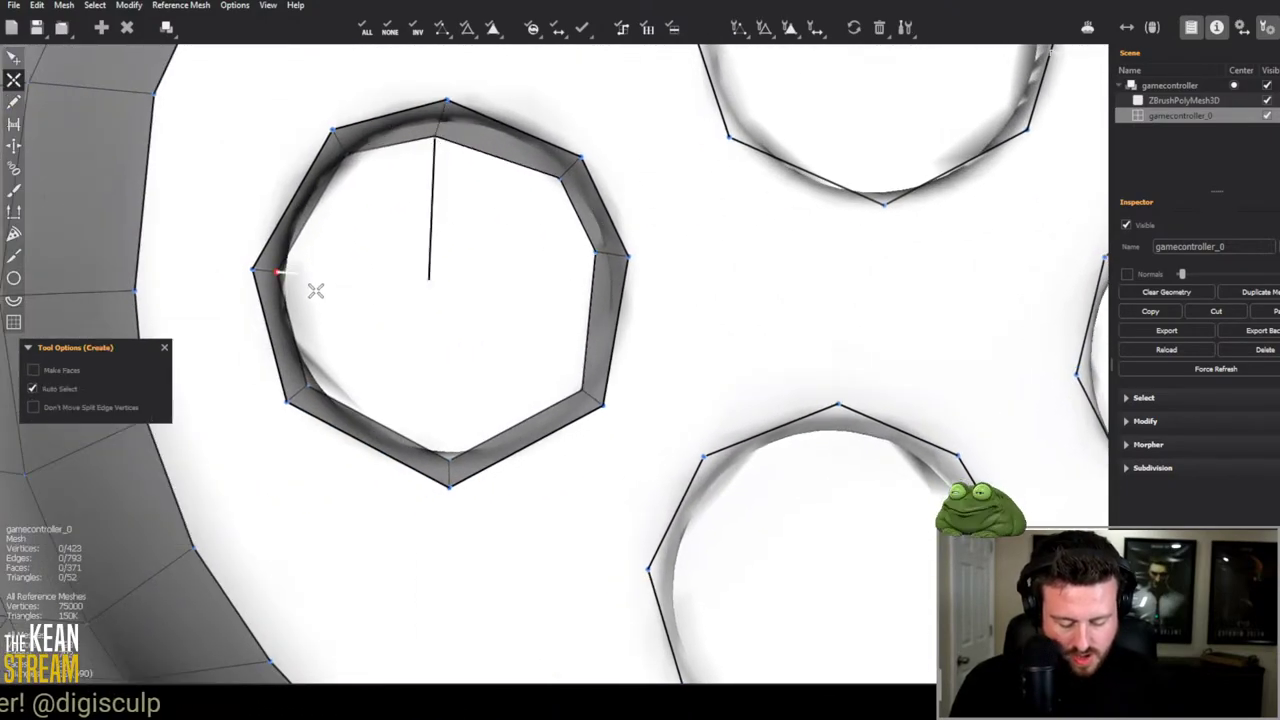
left_click(316, 290)
left_click(428, 279)
left_click_drag(316, 290, 295, 272)
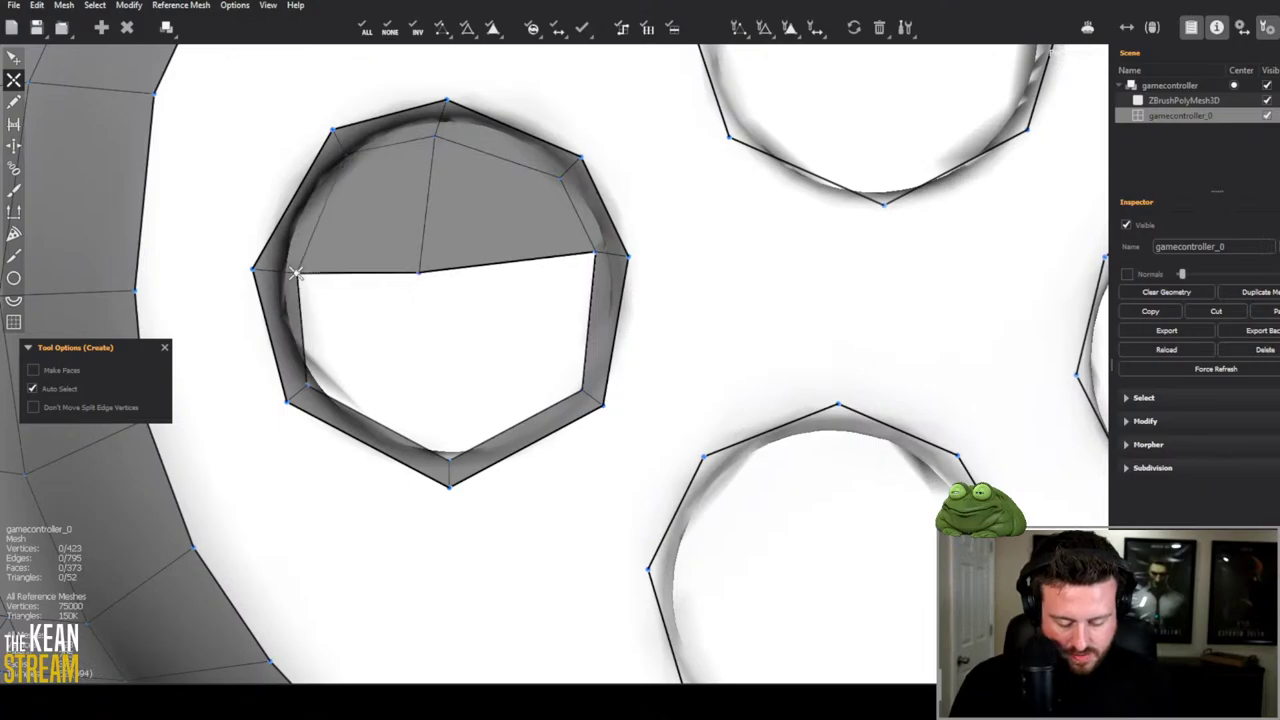
Step: Bridge across the hole's lower half to cap it, undoing a trial rim vertex move
key("b")
left_click_drag(389, 320, 443, 455)
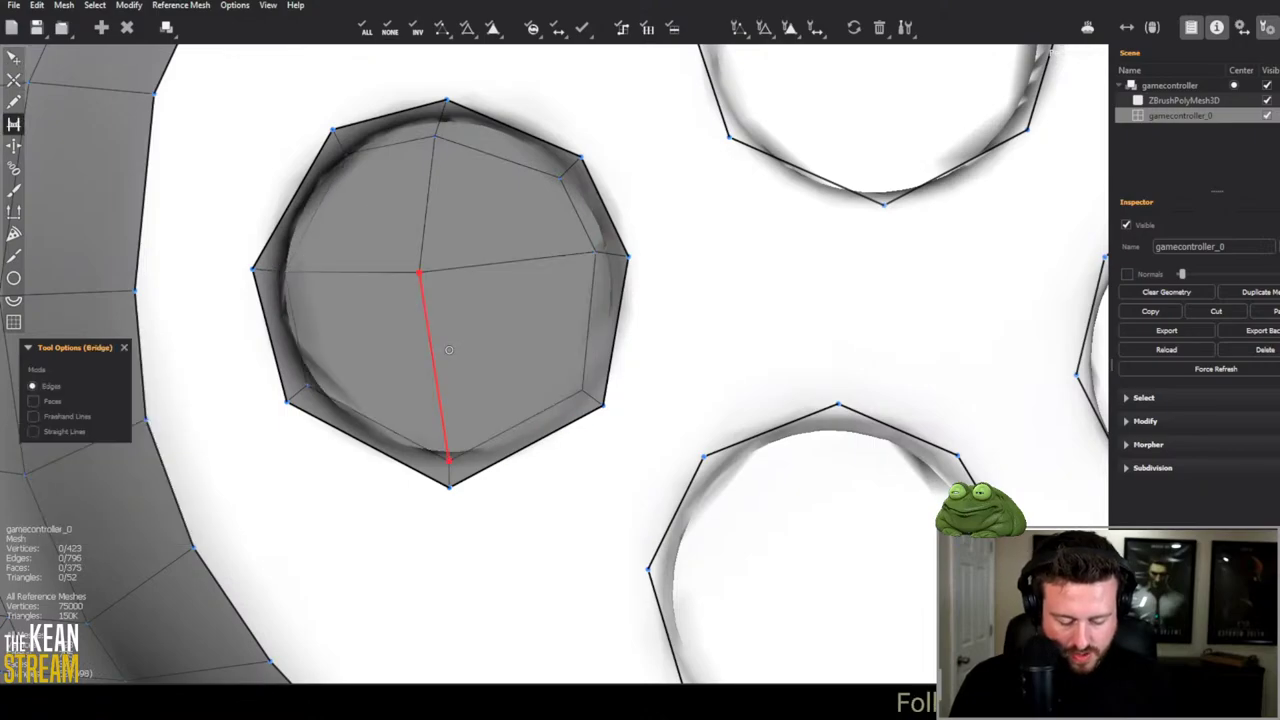
scroll(547, 356, "down", 5)
key("e")
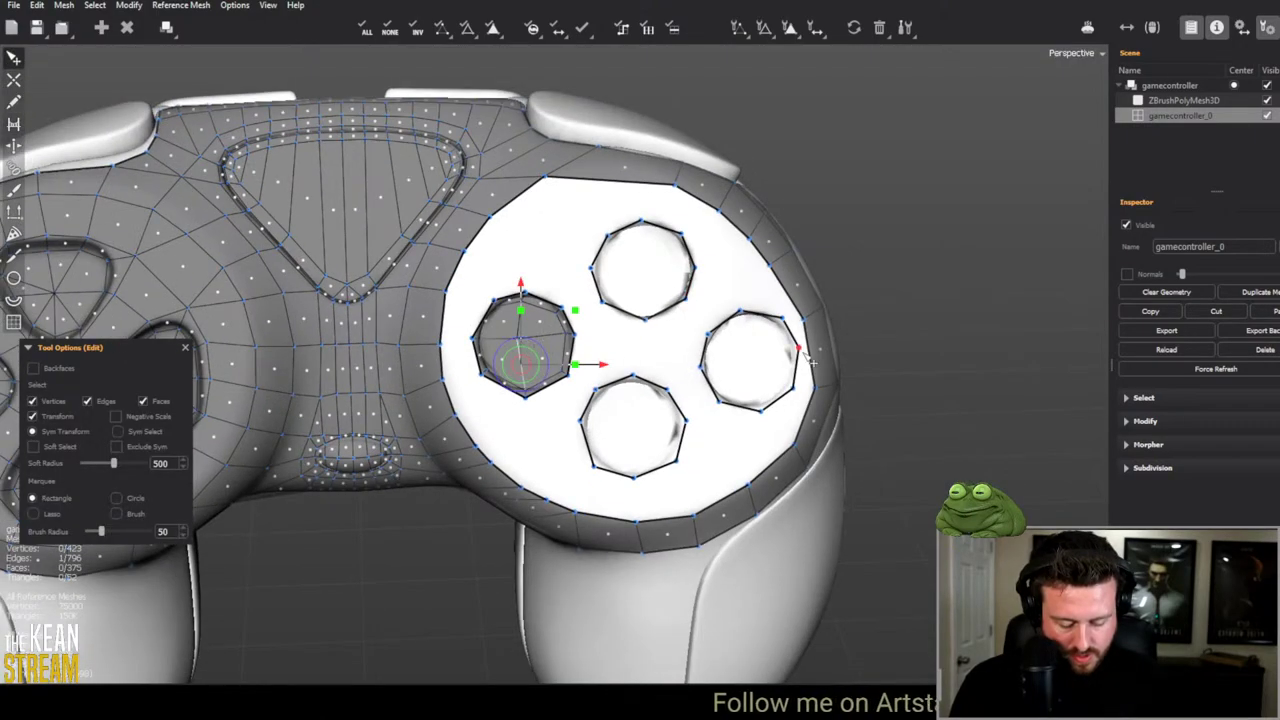
scroll(527, 352, "up", 5)
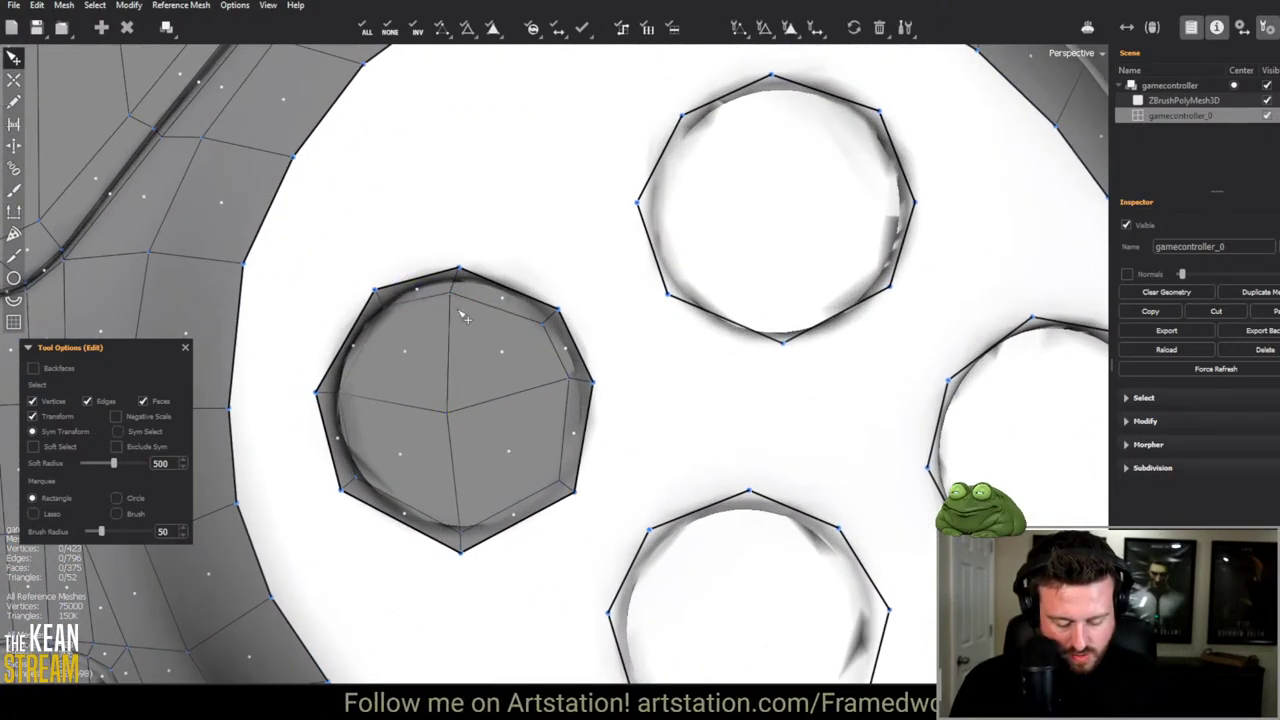
left_click(540, 317)
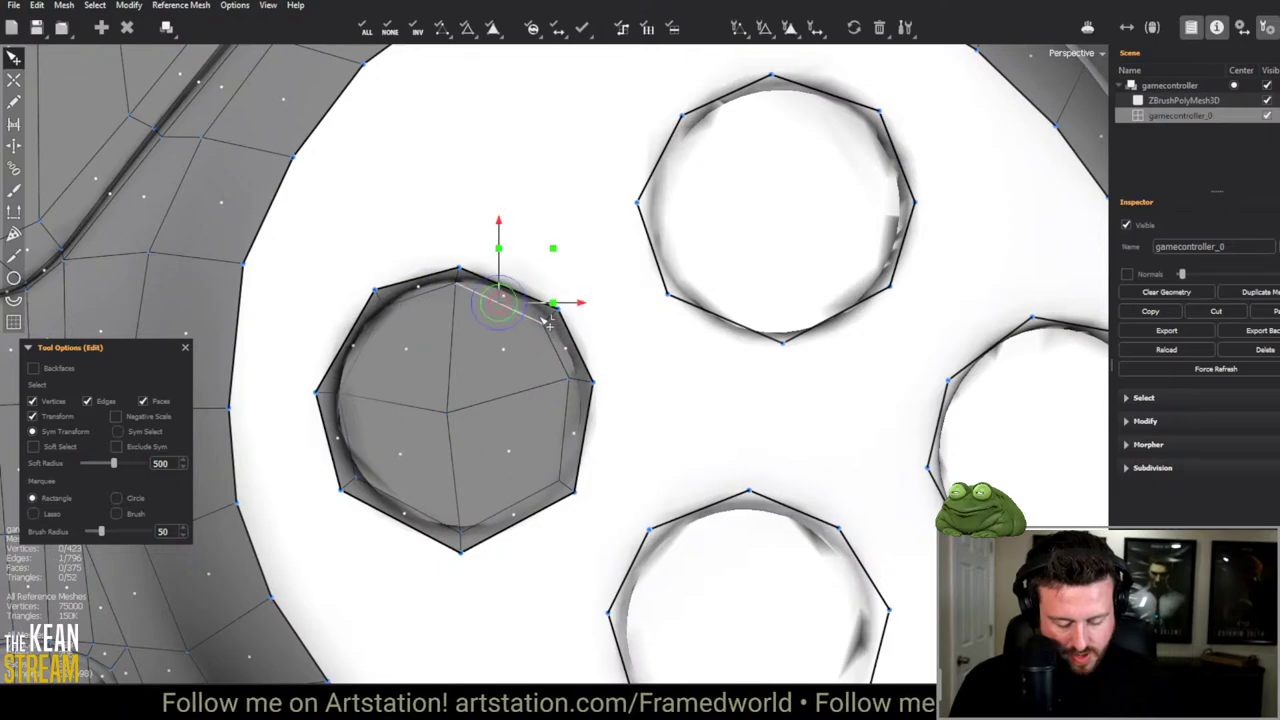
left_click_drag(568, 356, 580, 410)
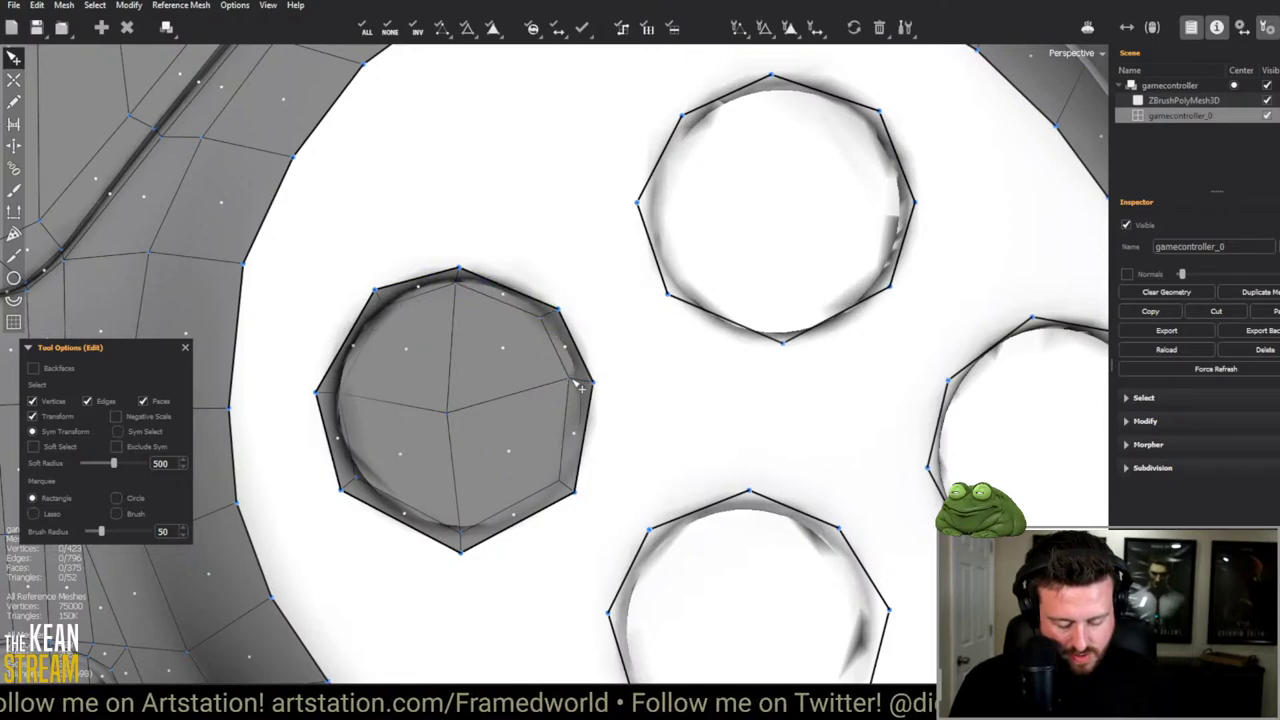
key("ctrl+z")
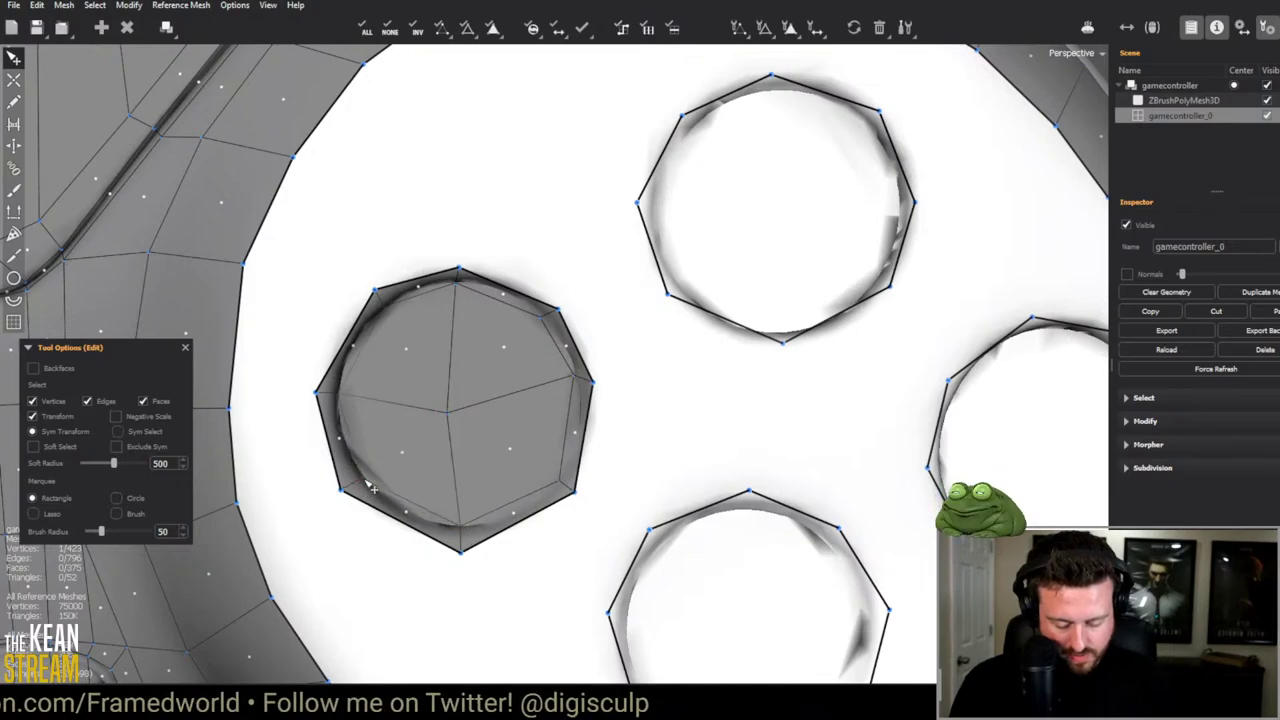
scroll(507, 459, "down", 5)
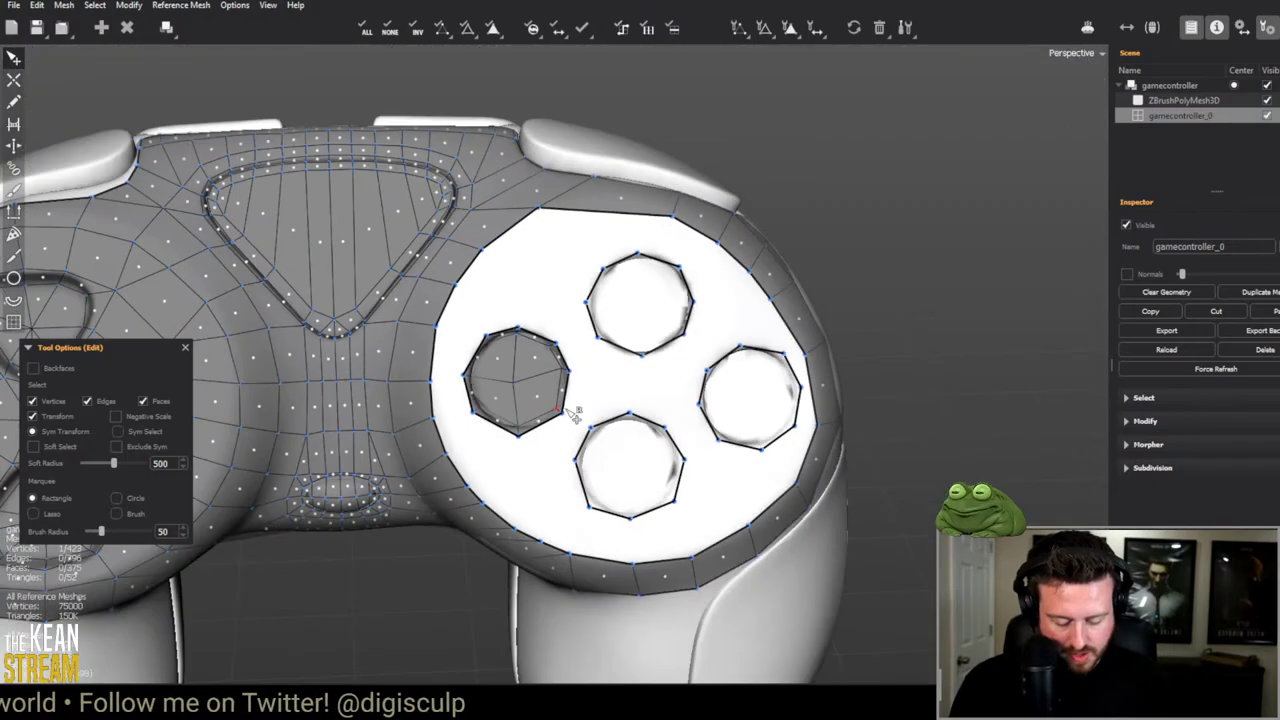
scroll(600, 365, "up", 8)
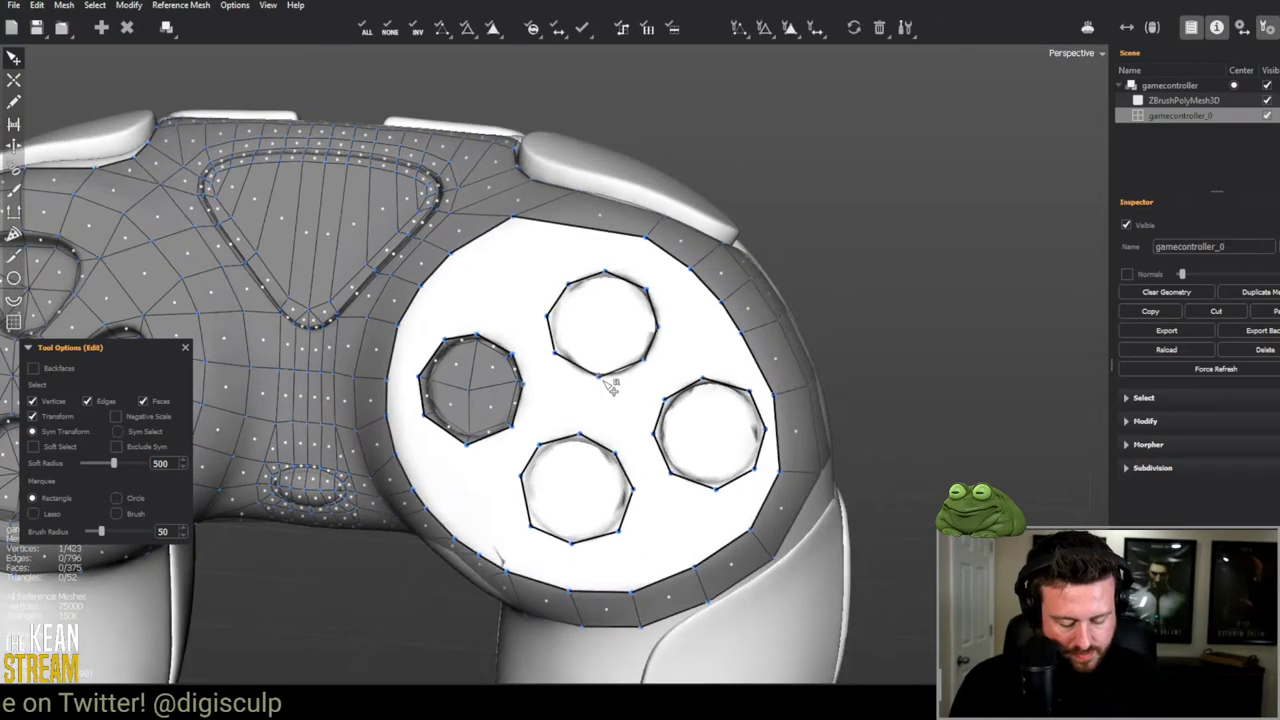
key("c")
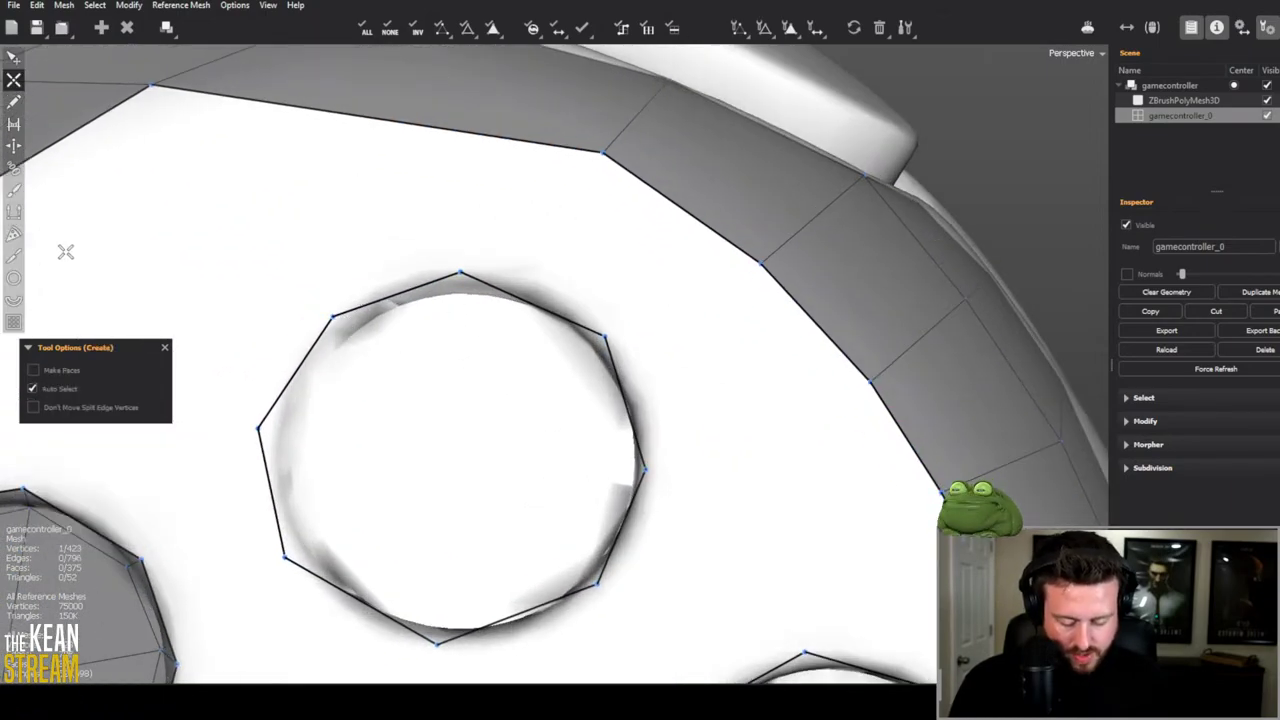
Step: Extrude the top button hole's edge loop into an inner ring and pull a ring vertex inward
left_click(14, 211)
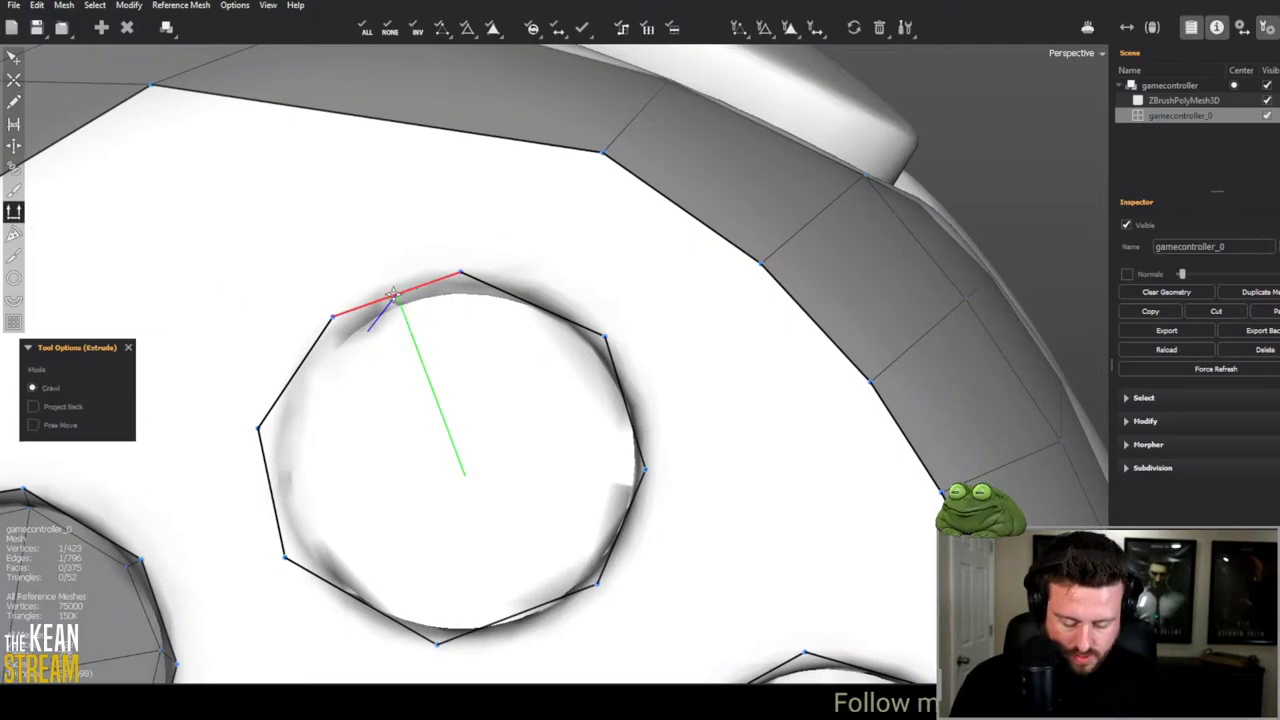
left_click_drag(392, 296, 440, 397)
key("e")
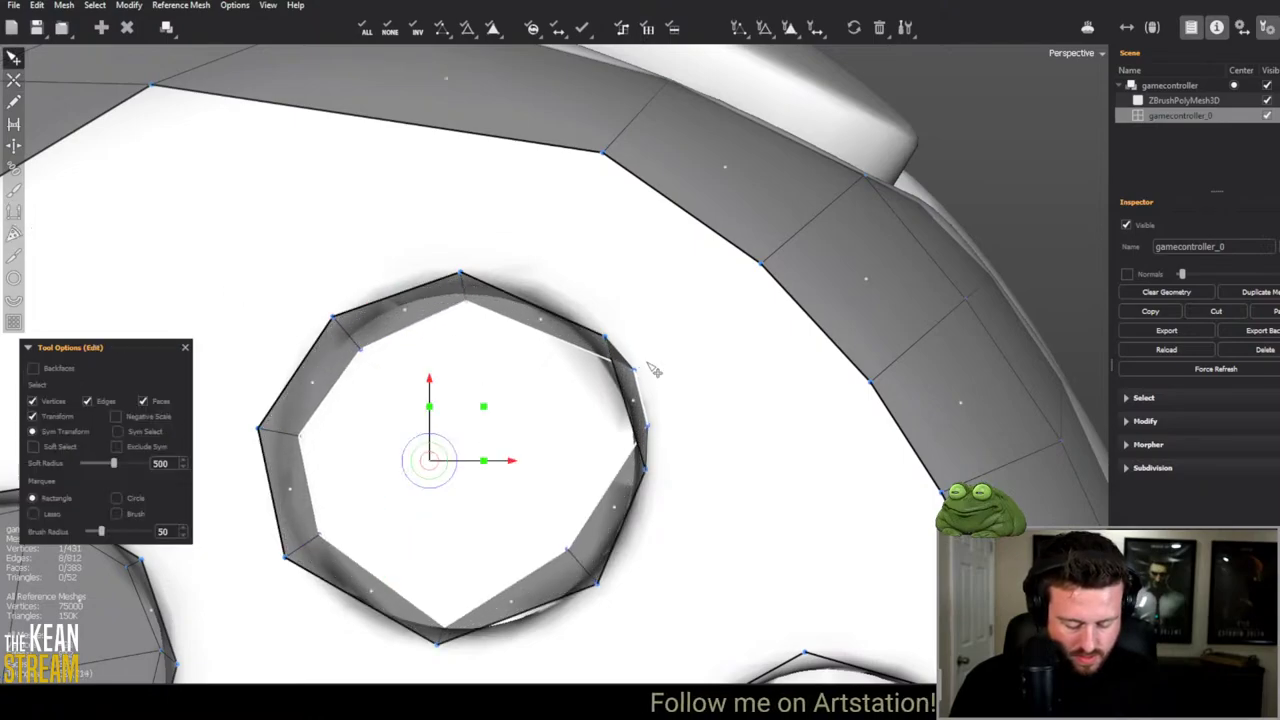
left_click(622, 383)
left_click_drag(656, 429, 614, 444)
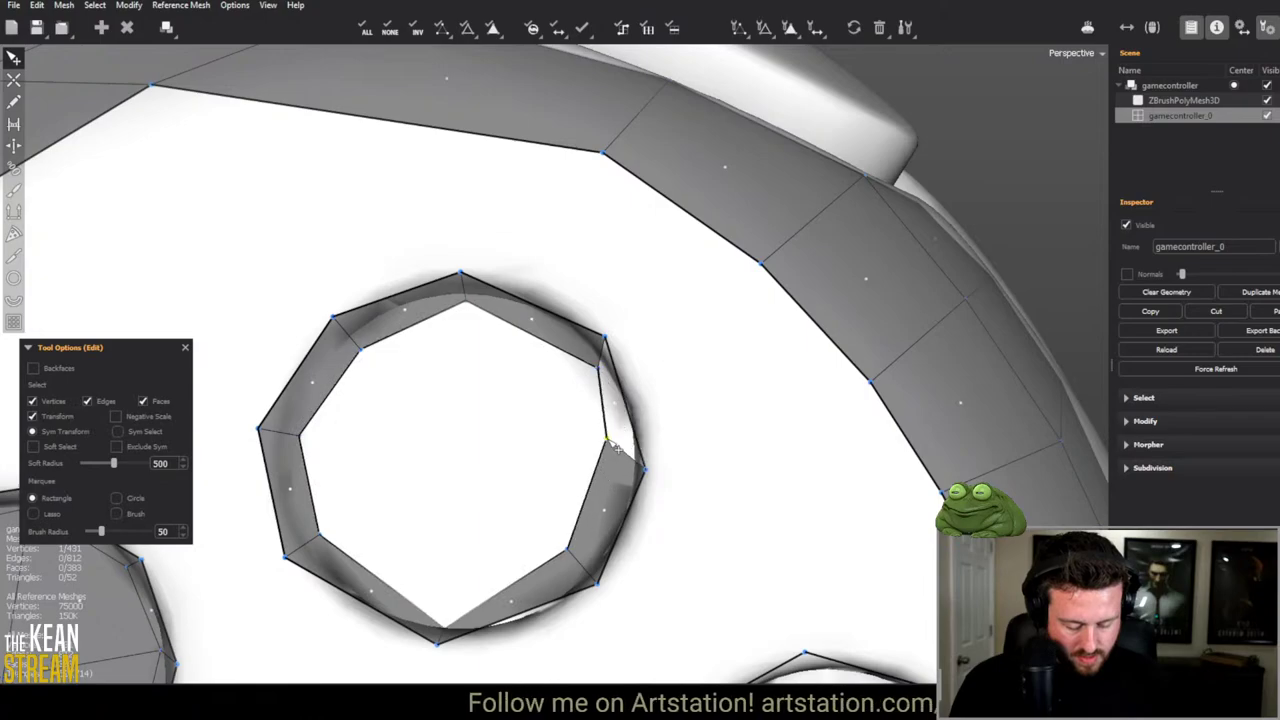
scroll(632, 452, "down", 2)
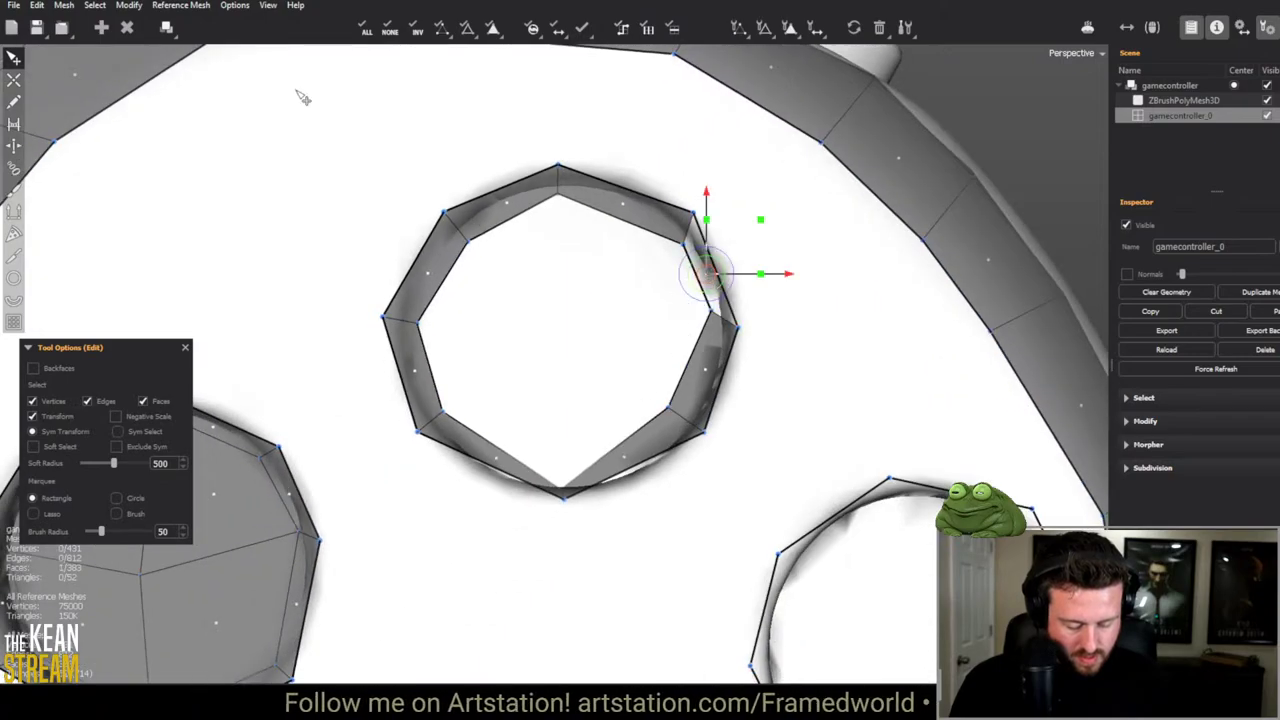
Step: Reverse the new ring's normals and move its lower-right vertex out to the rim
left_click(129, 5)
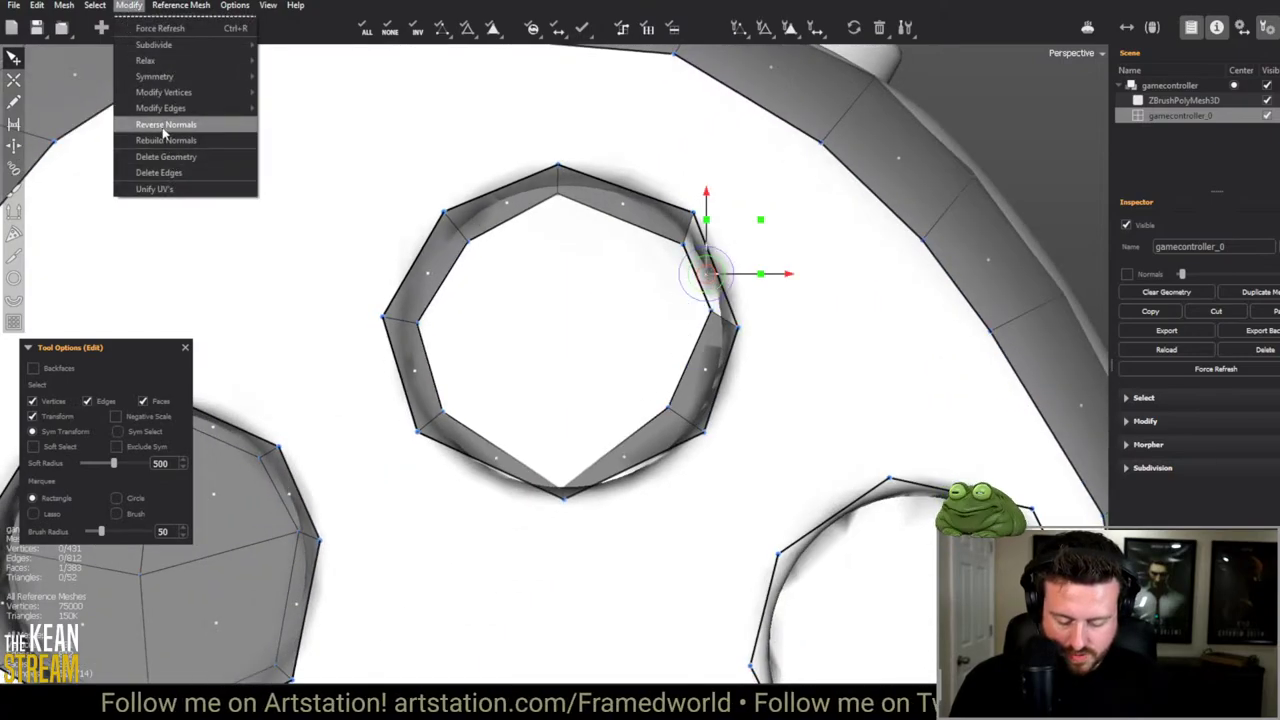
left_click(825, 247)
middle_click_drag(825, 247, 531, 514)
key("e")
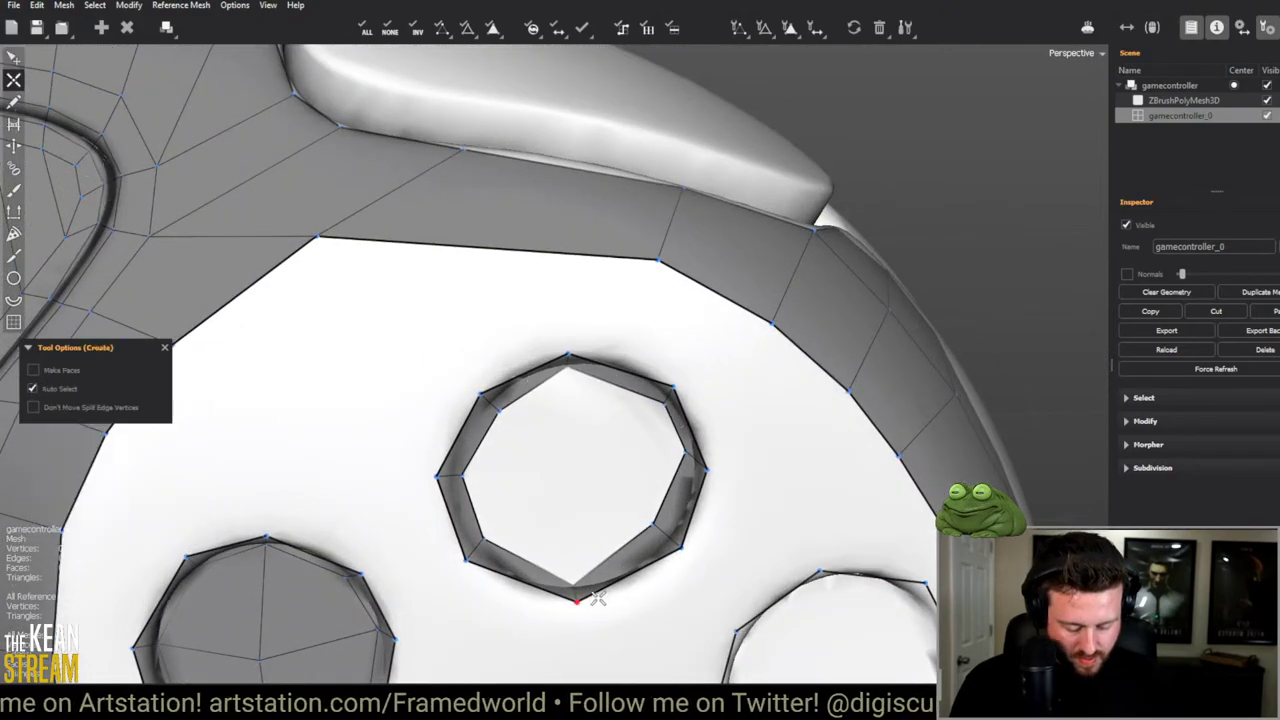
scroll(573, 562, "down", 3)
middle_click_drag(571, 571, 600, 455)
left_click_drag(601, 452, 615, 450)
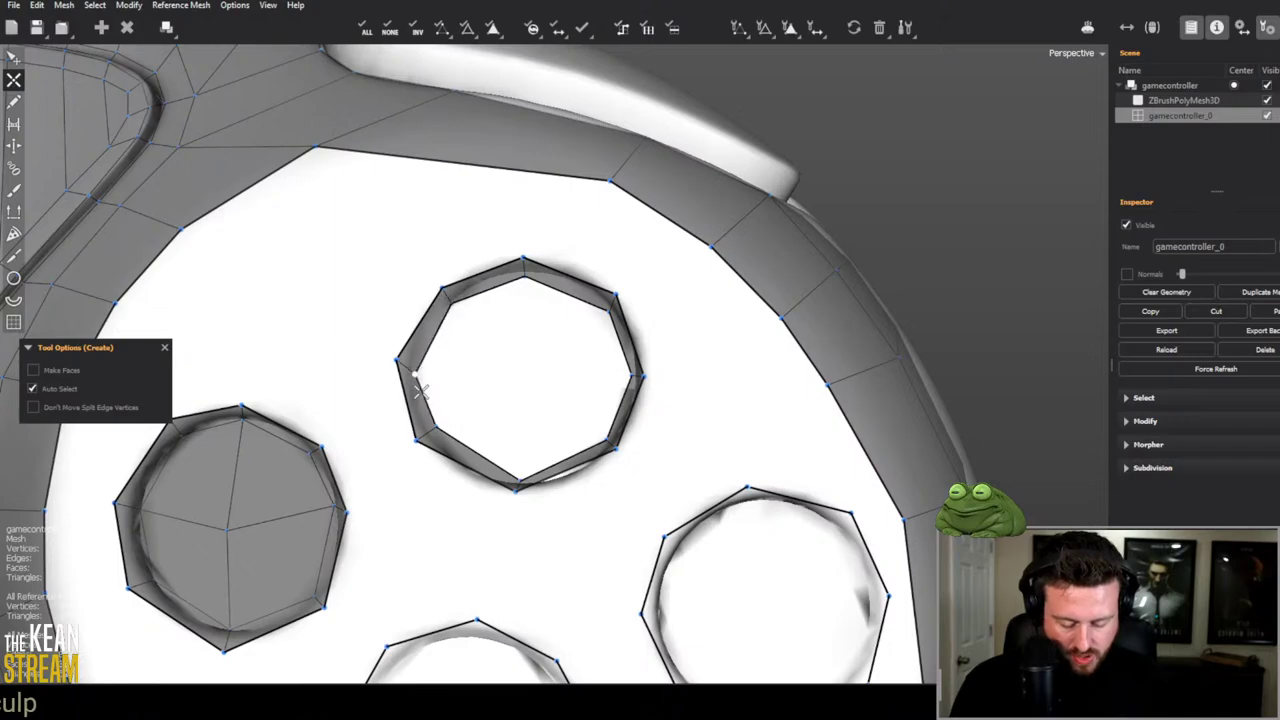
scroll(512, 500, "down", 10)
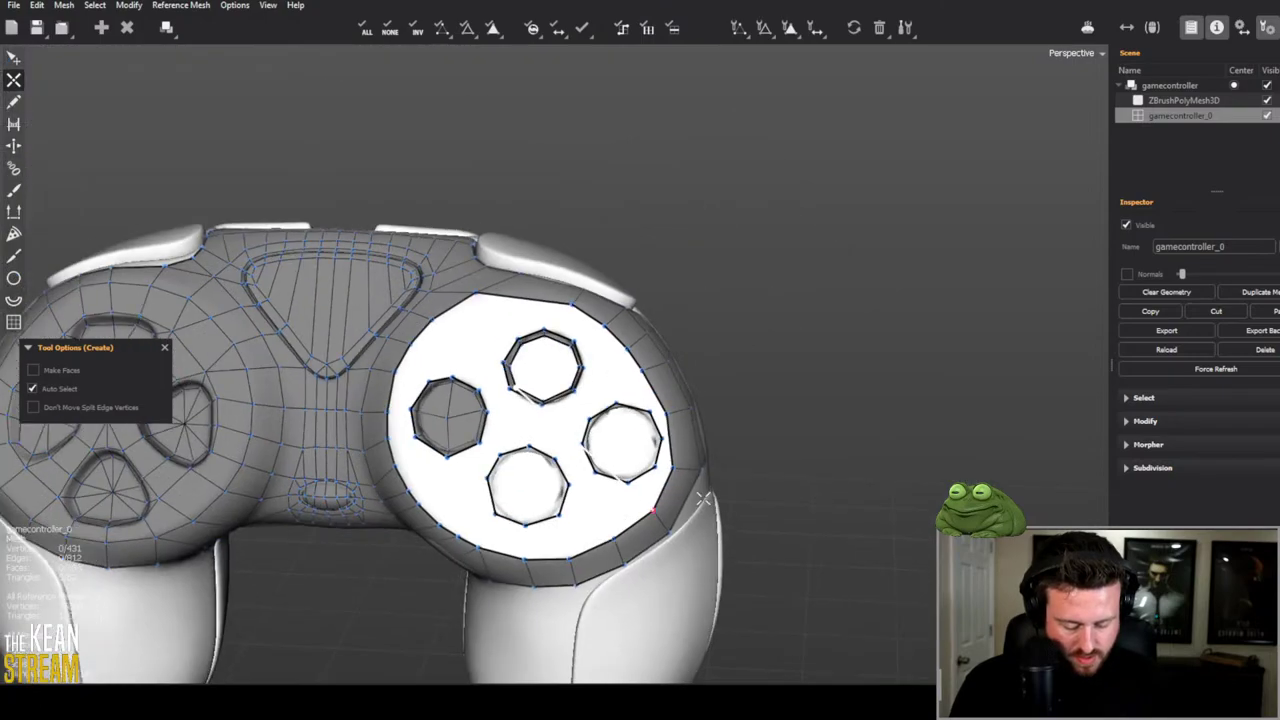
key("e")
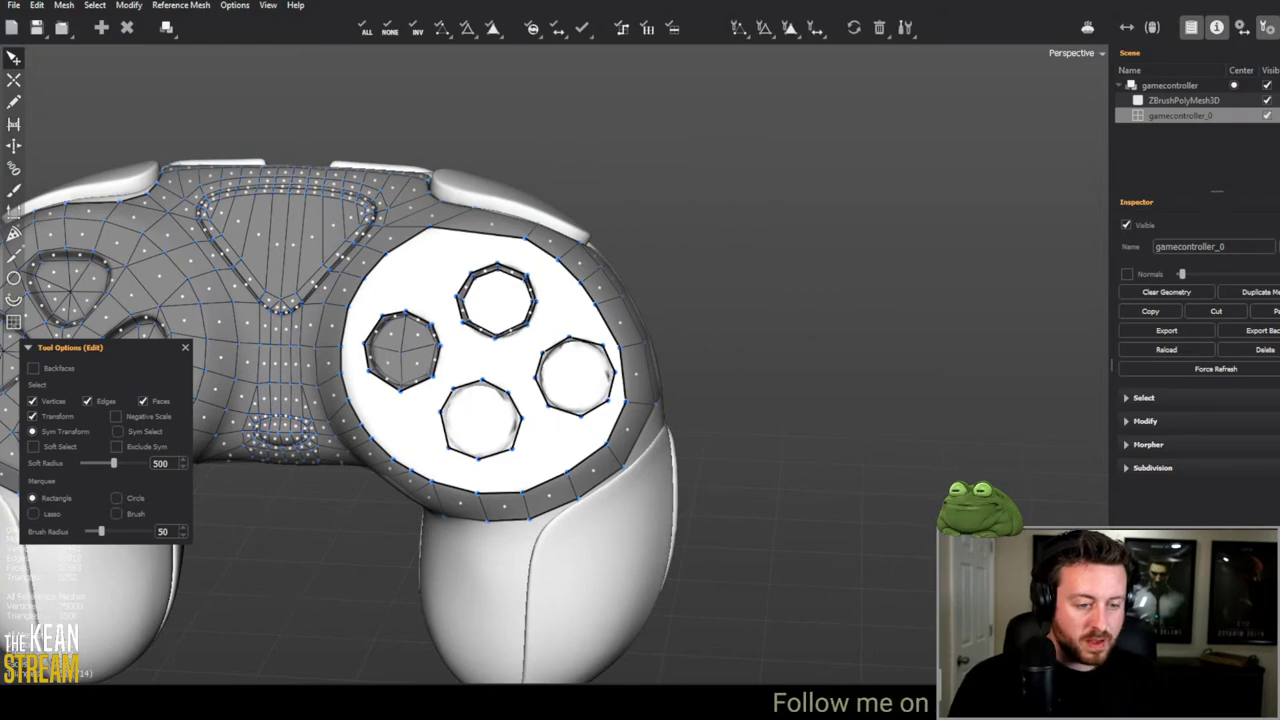
Step: Extrude a new inner edge loop inside the next button ring
left_click_drag(930, 360, 723, 334)
scroll(737, 309, "up", 3)
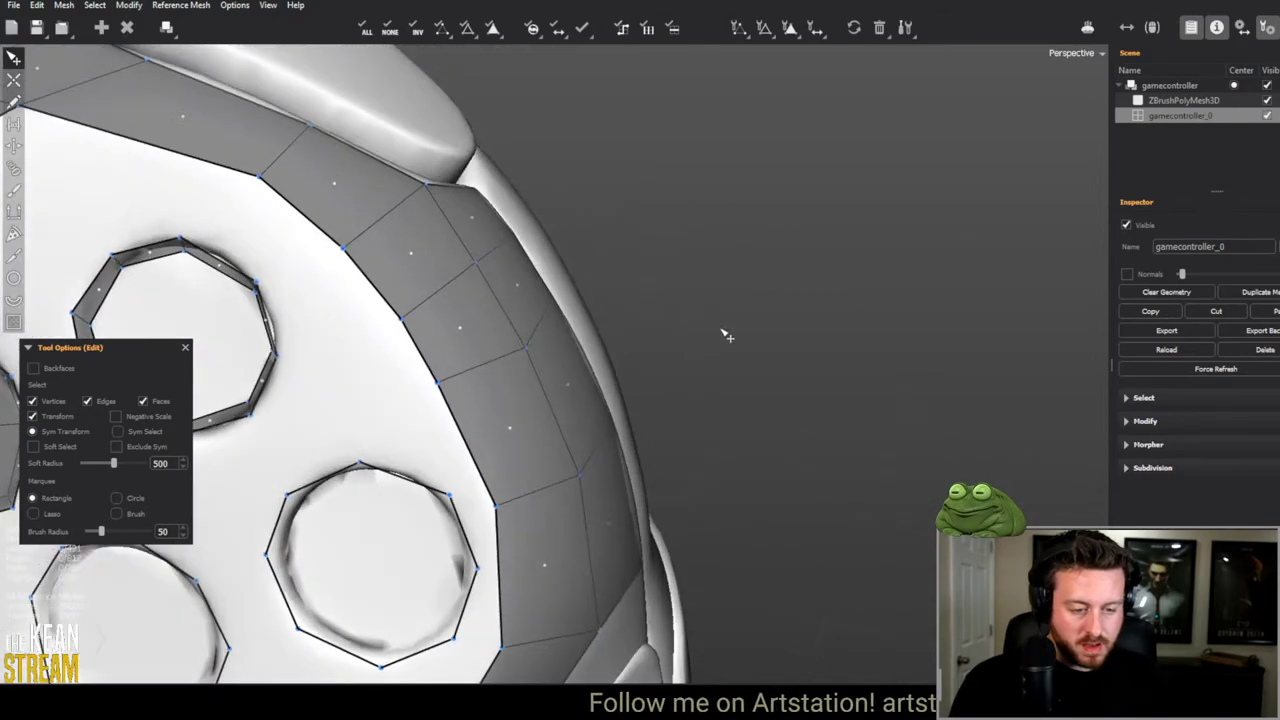
scroll(689, 217, "down", 3)
scroll(700, 303, "up", 5)
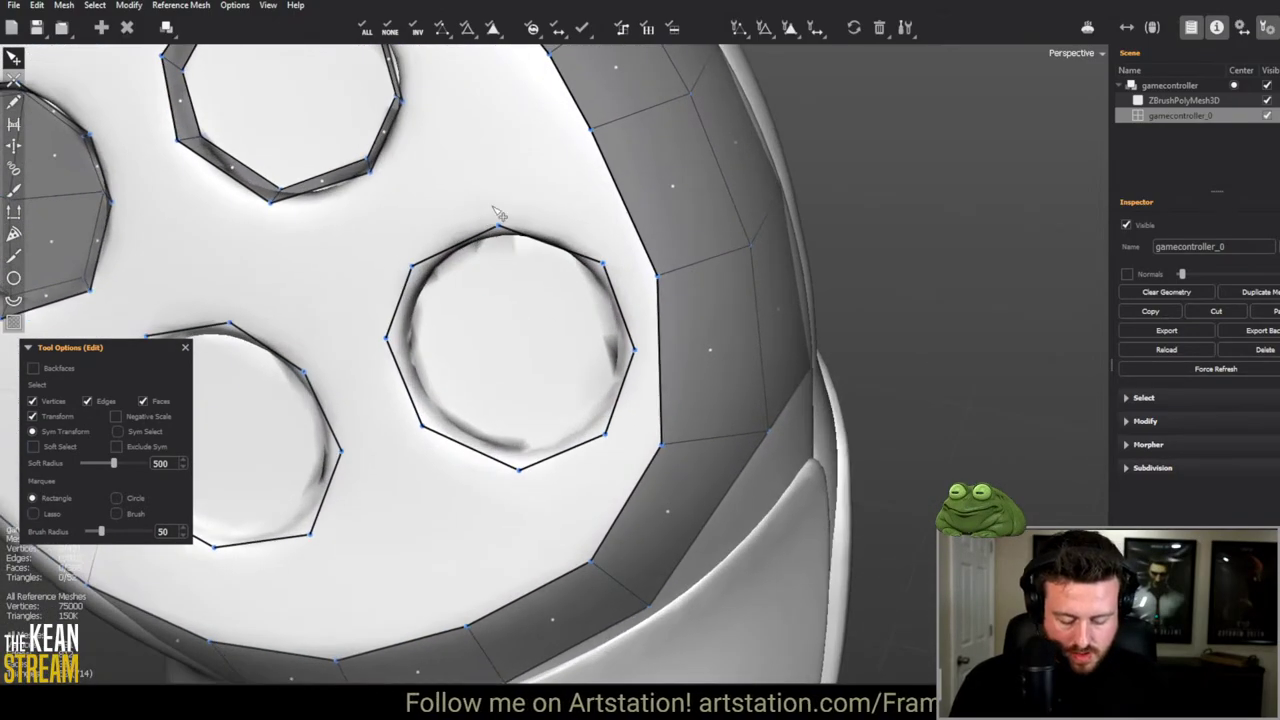
scroll(477, 133, "up", 2)
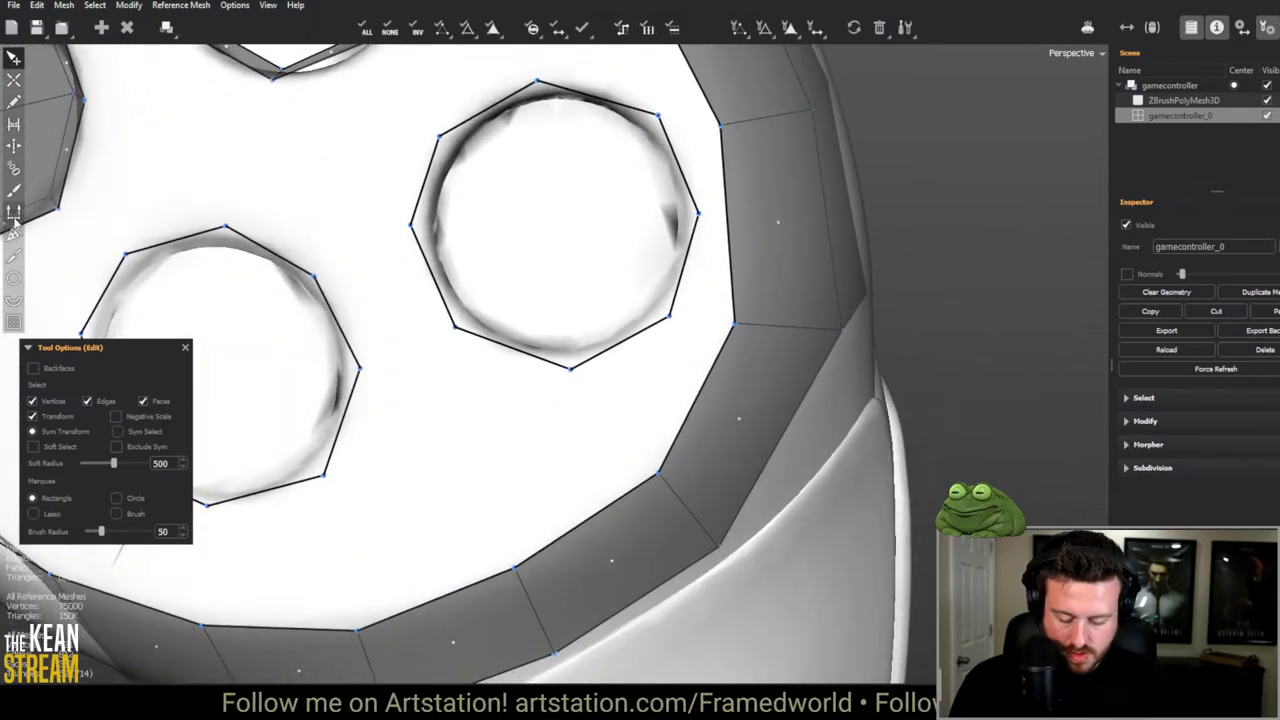
key("x")
left_click_drag(466, 125, 484, 103)
key("e")
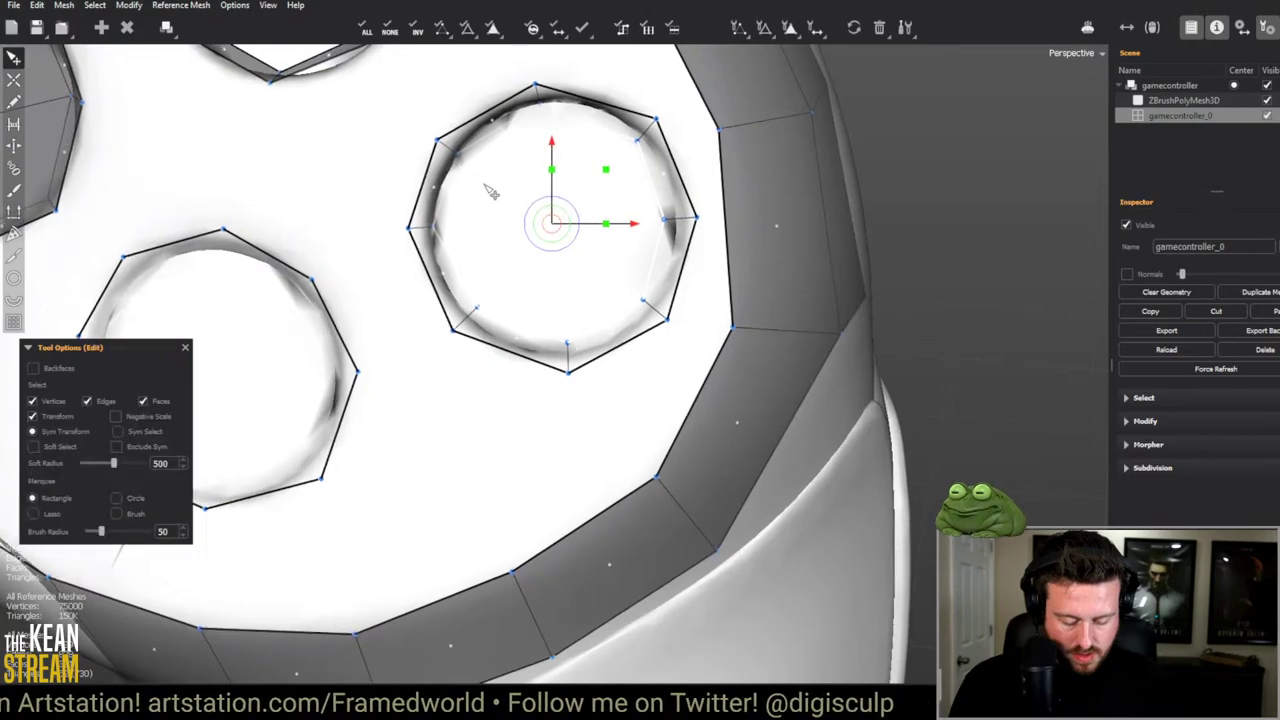
key("f")
Step: Rebuild the normals of that ring's faces with Modify > Rebuild Normals
scroll(558, 247, "up", 2)
left_click(352, 228)
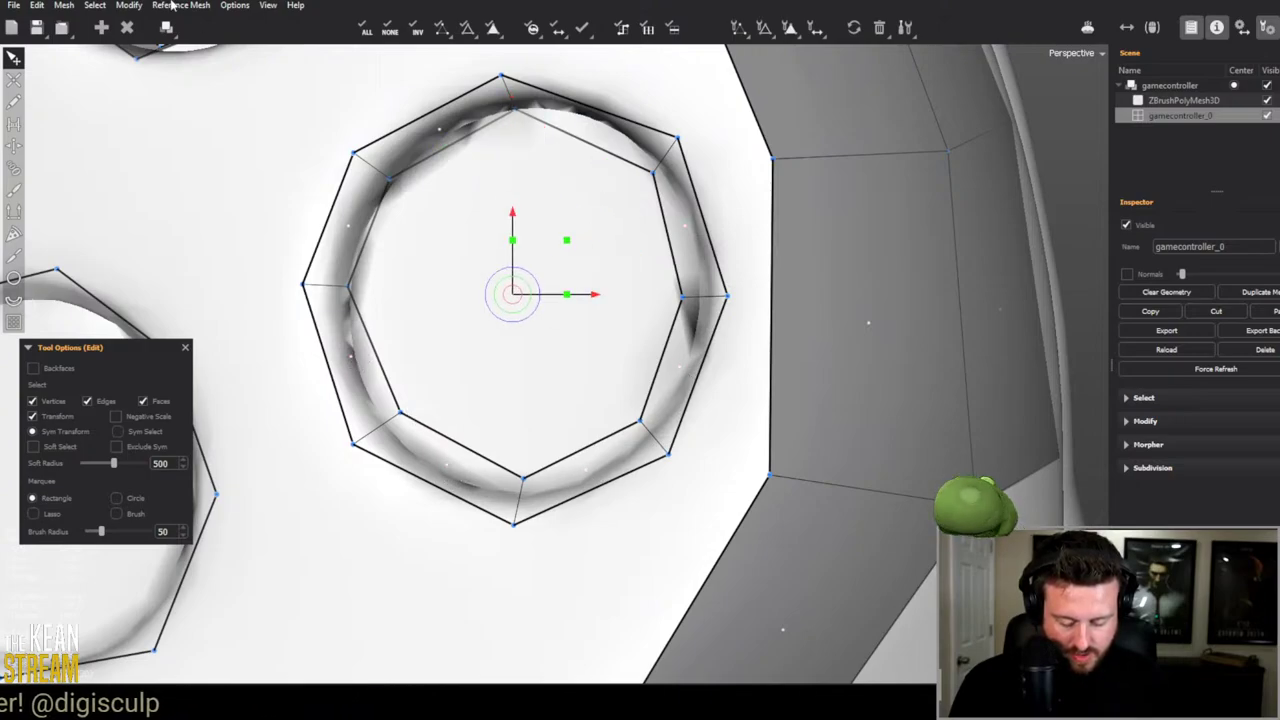
left_click(129, 6)
left_click(162, 141)
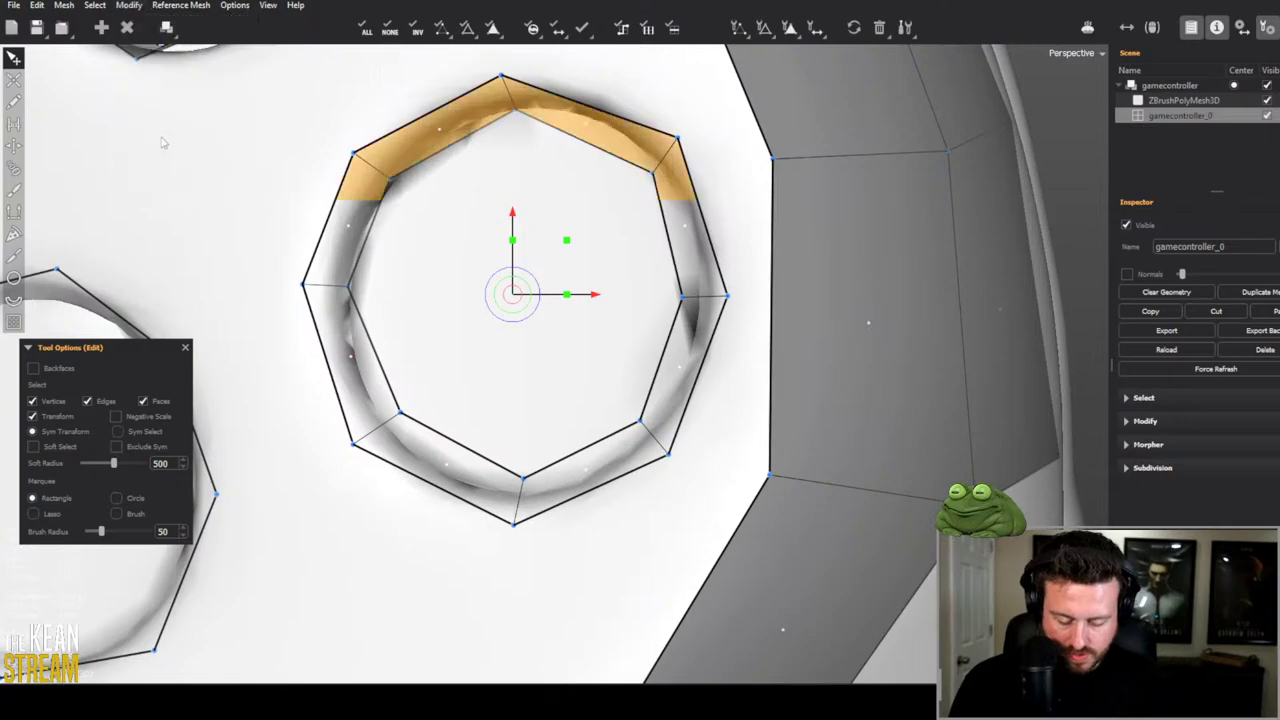
scroll(811, 306, "down", 5)
scroll(563, 320, "up", 5)
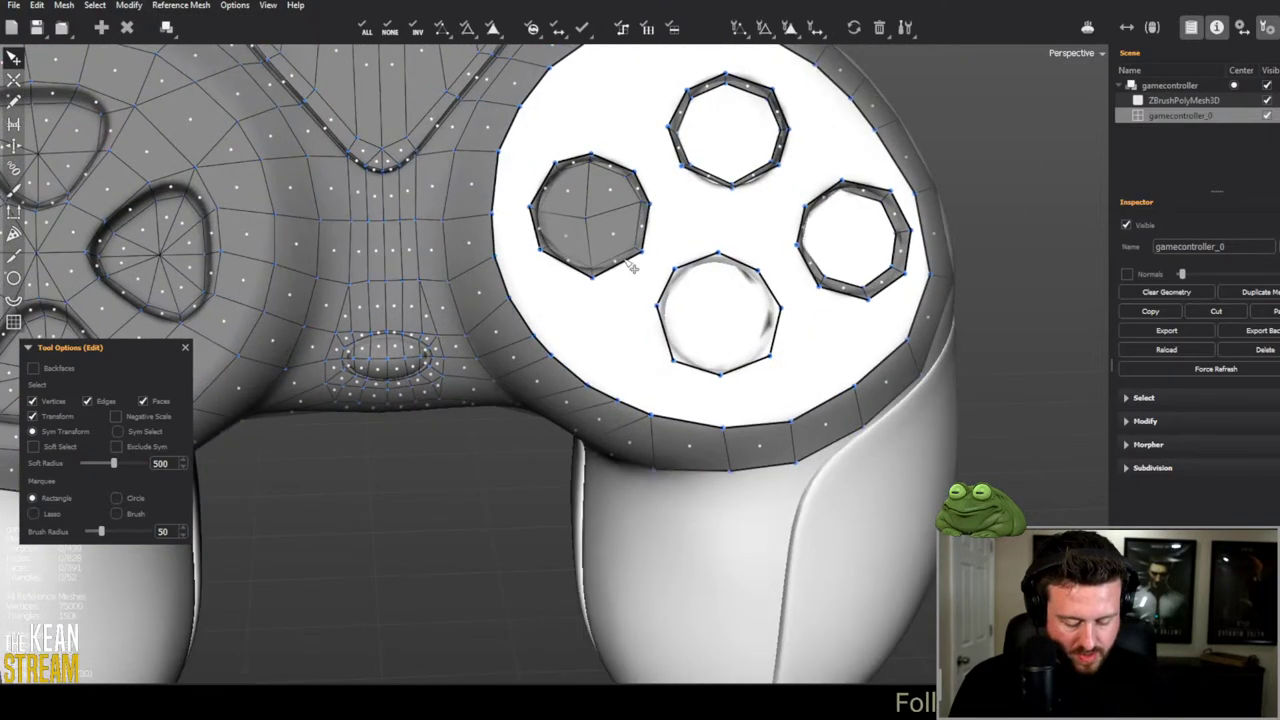
Step: Extrude an inner loop inside the lower button hole and fit its top-right and right vertices
key("e")
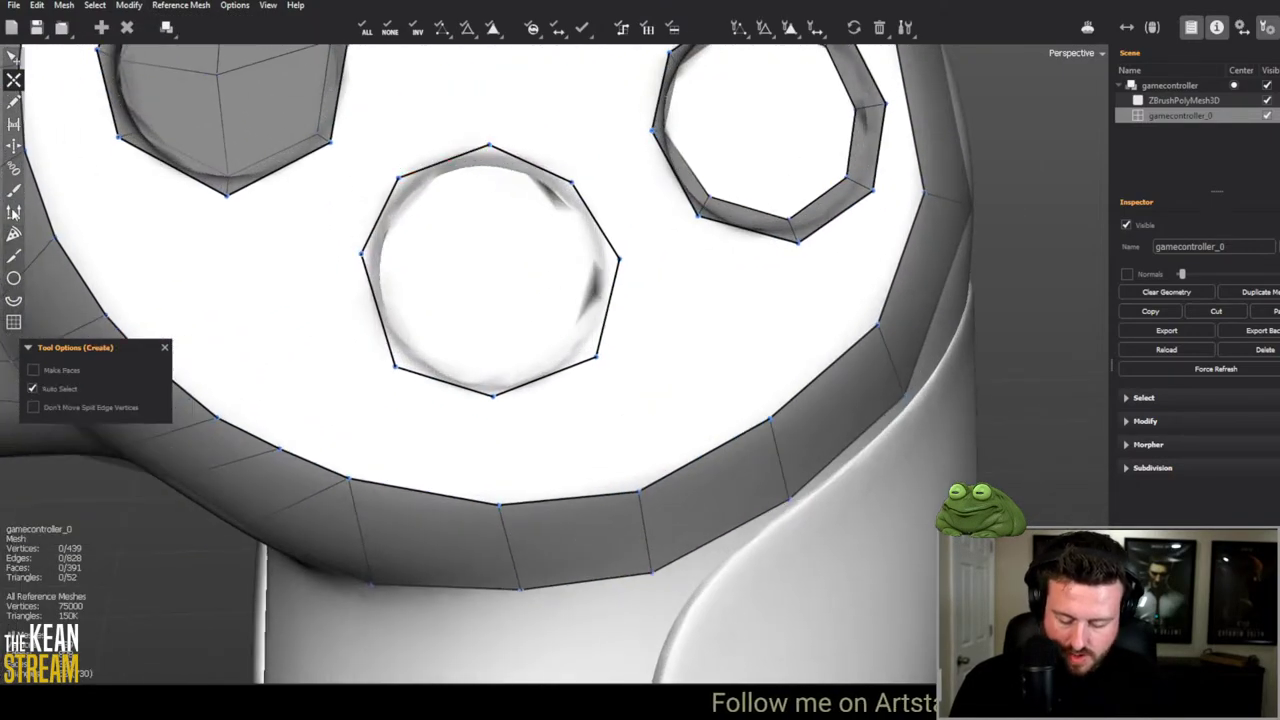
left_click(14, 211)
left_click(446, 162)
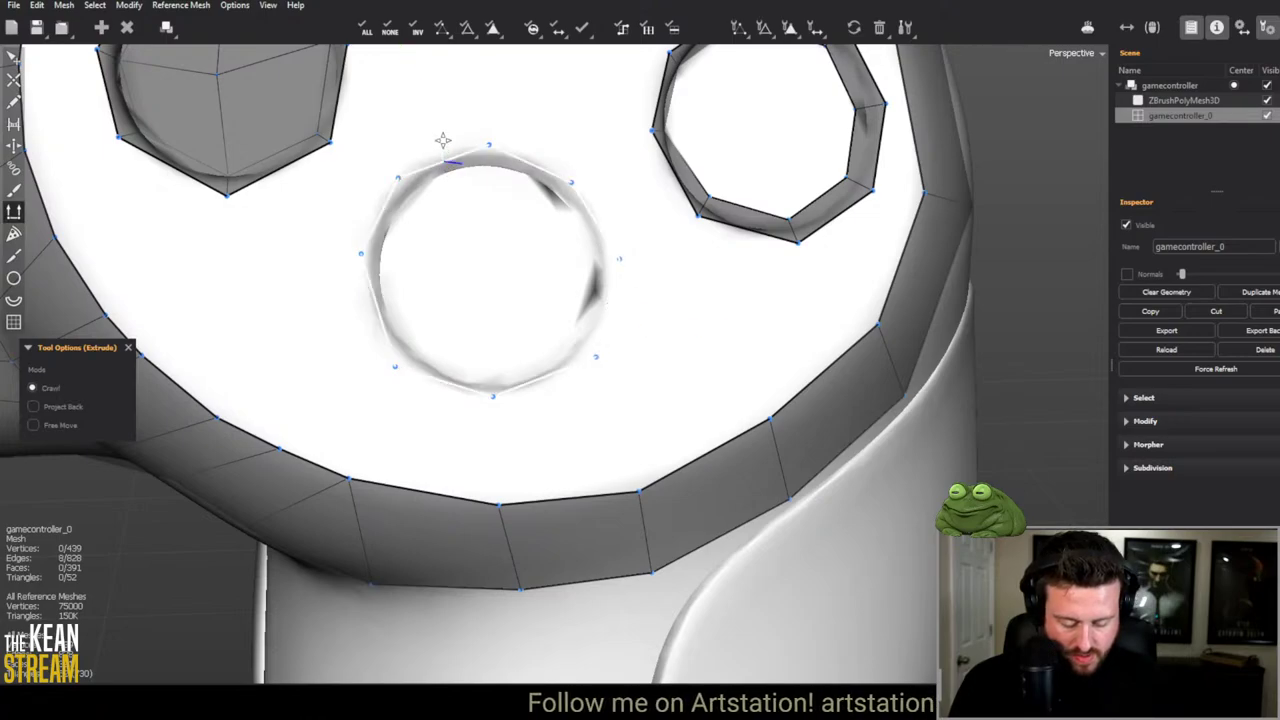
key("q")
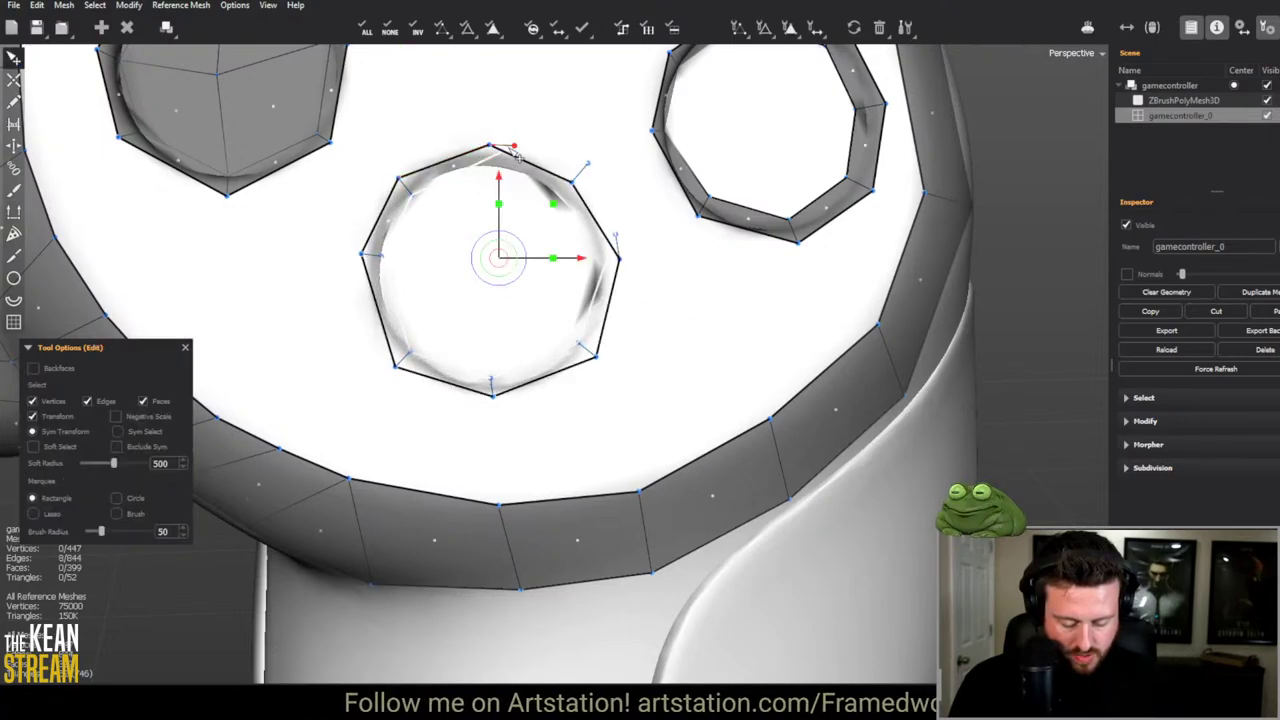
left_click(590, 165)
left_click_drag(590, 165, 572, 184)
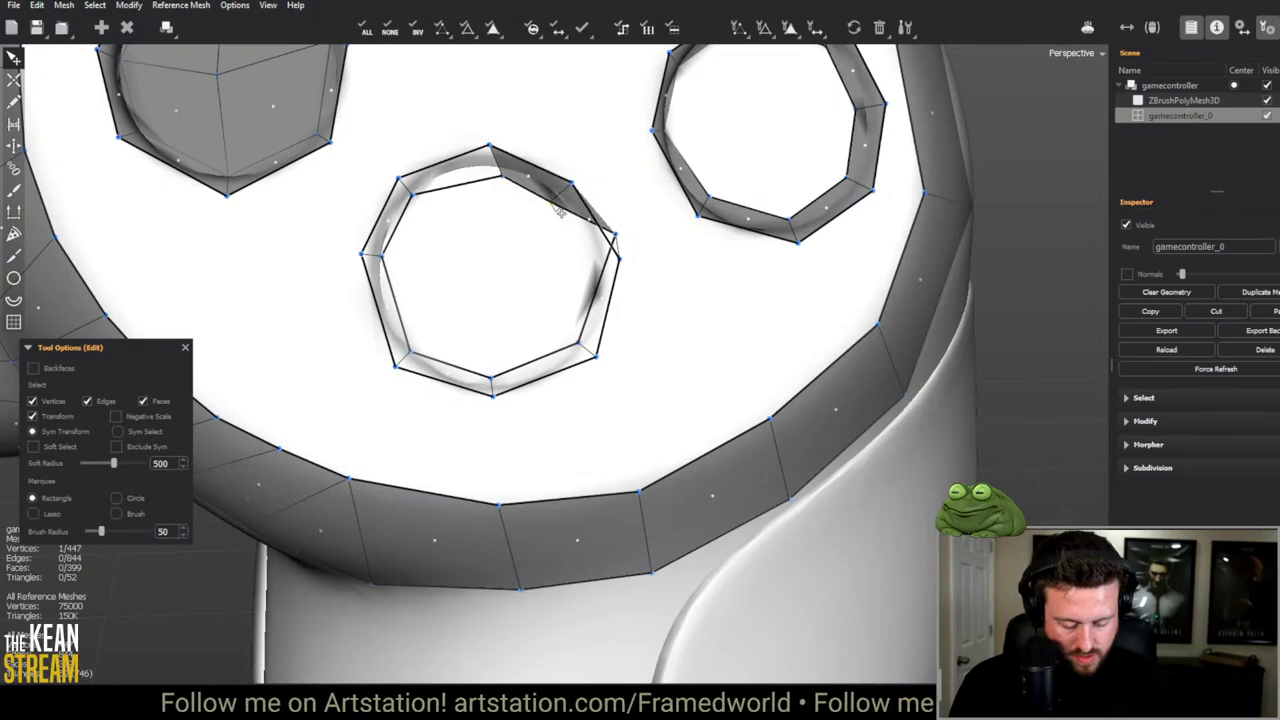
left_click_drag(615, 235, 617, 259)
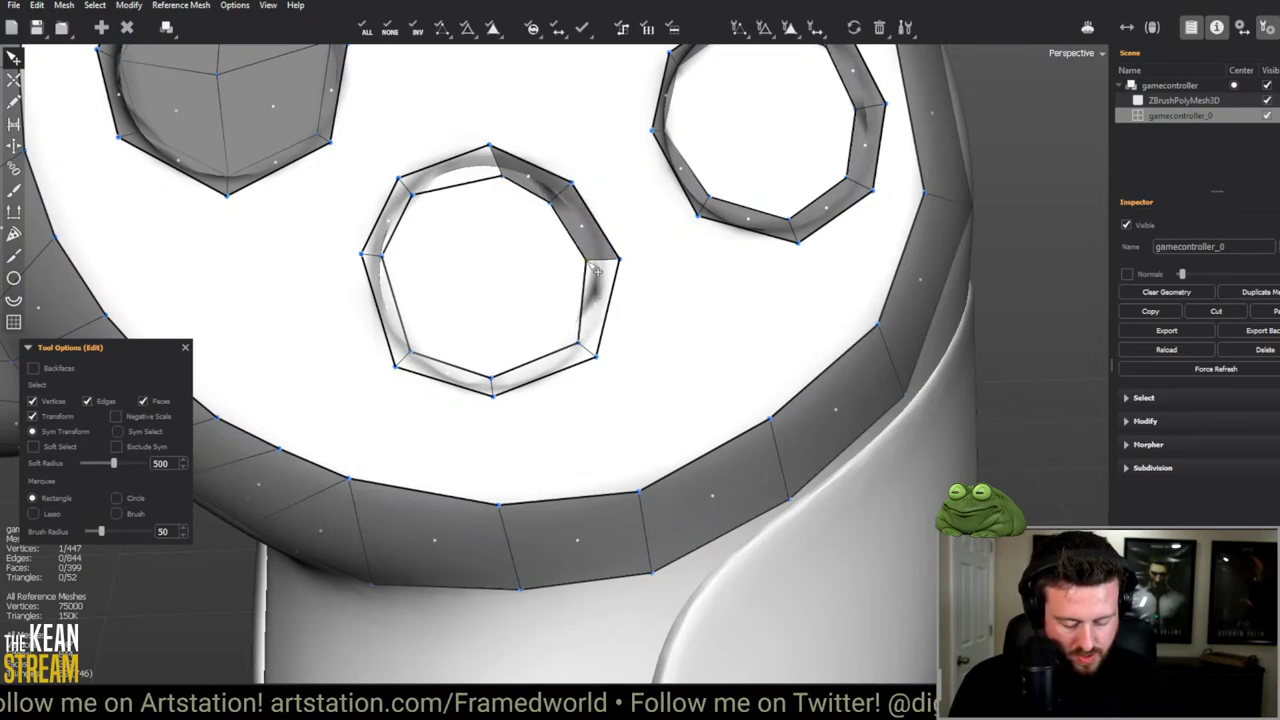
left_click(480, 200)
Step: Select the lower hole's top-left, left and bottom rim faces and rebuild their normals
left_click(446, 168)
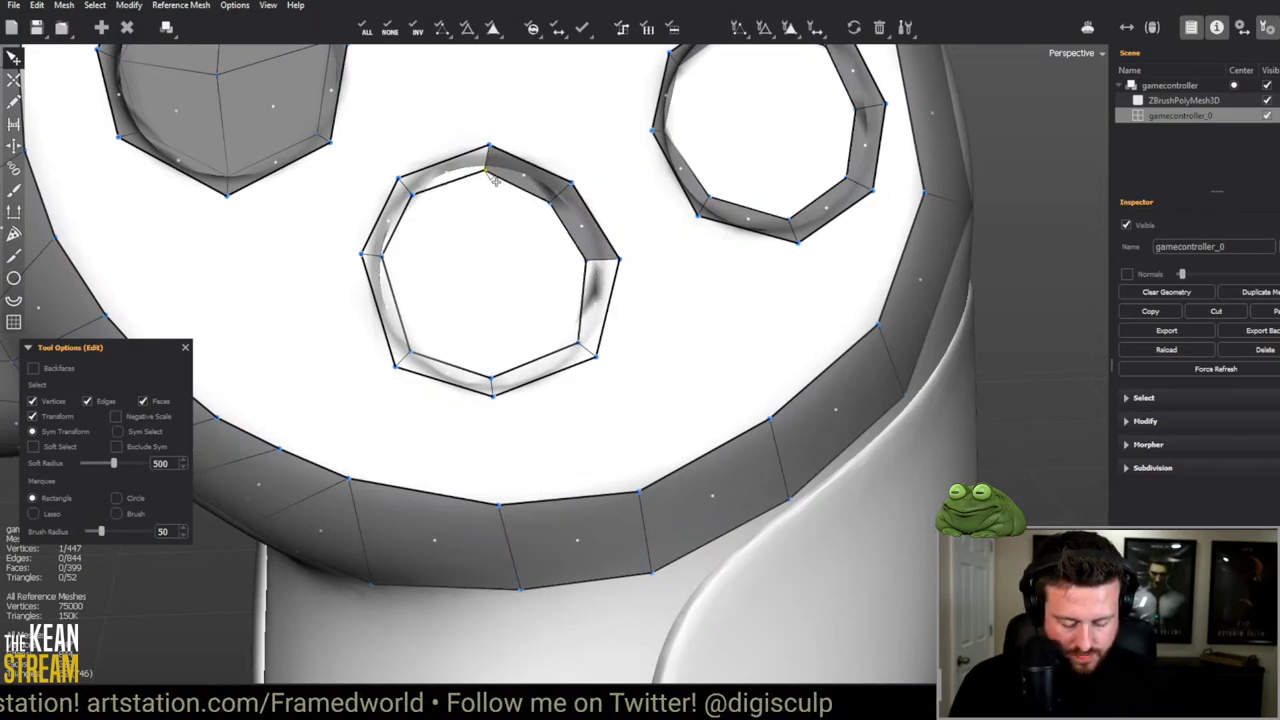
left_click(397, 219, "shift")
left_click(424, 357, "shift")
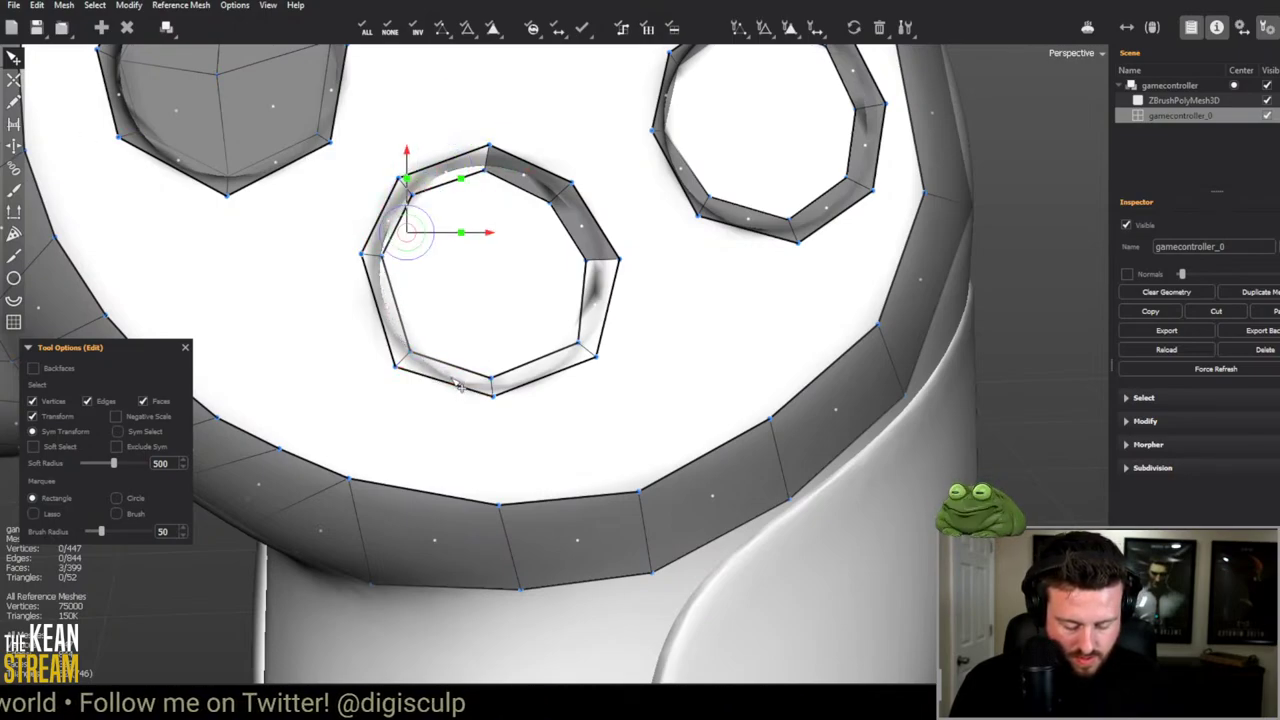
left_click(455, 376, "shift")
left_click(555, 376, "shift")
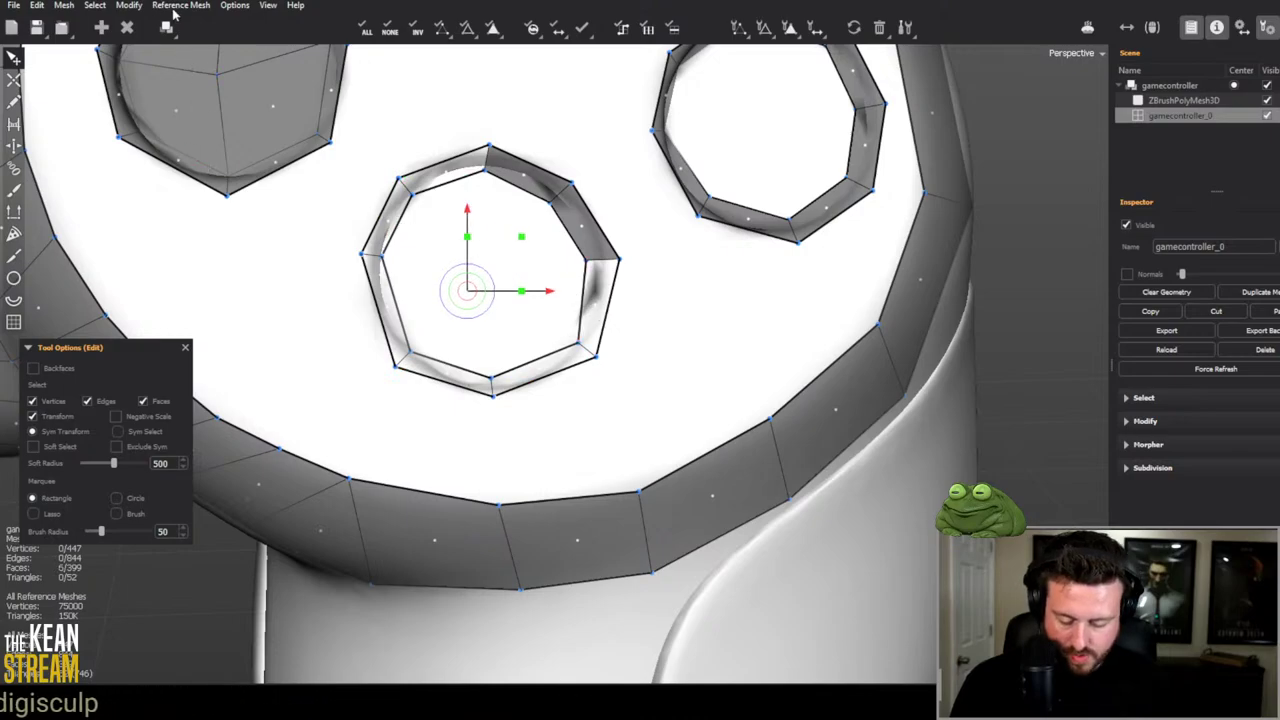
left_click(128, 5)
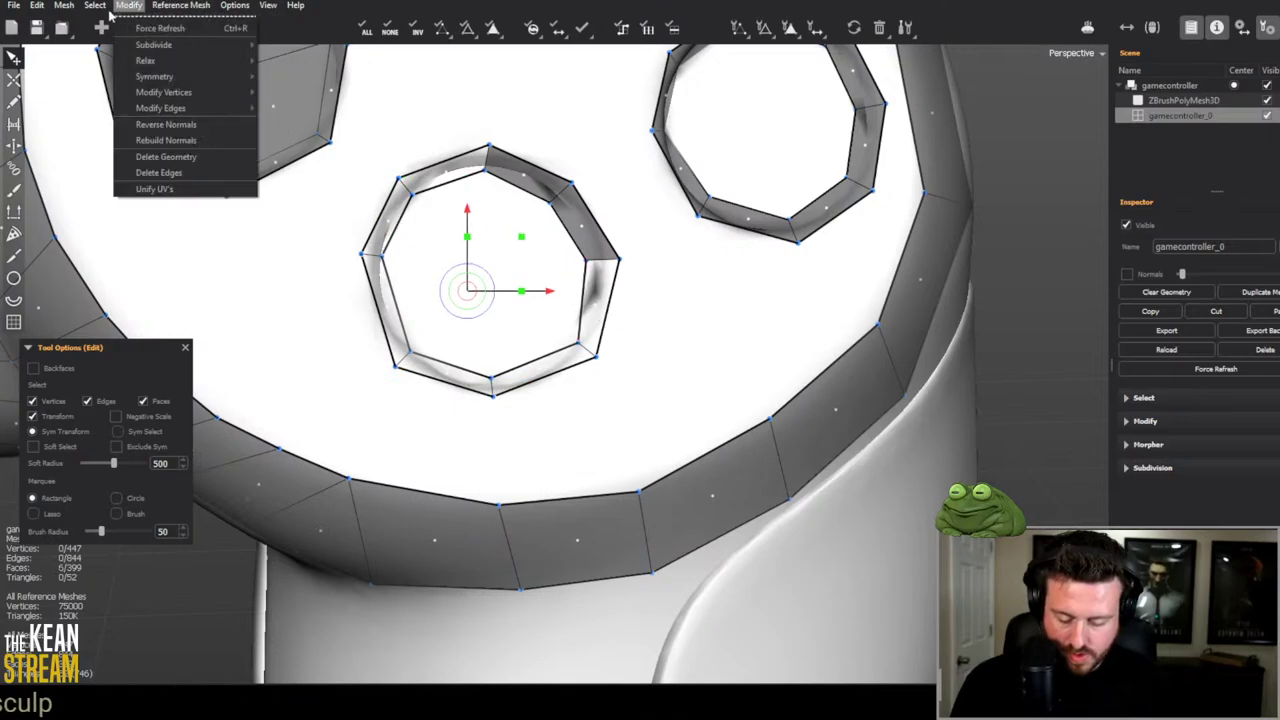
left_click(180, 141)
left_click(653, 281)
scroll(531, 223, "down", 5)
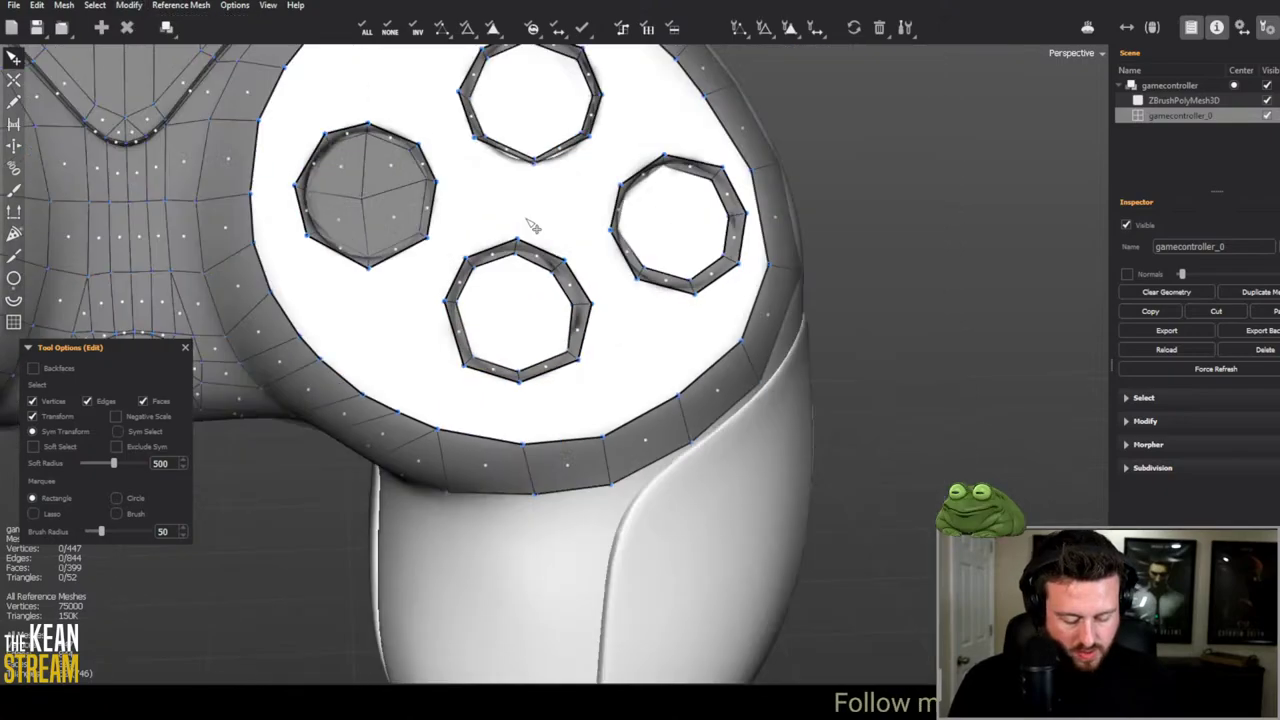
left_click_drag(531, 223, 586, 263, "alt")
scroll(545, 372, "up", 5)
Step: Fill the lower button hole with quads around a new centre vertex, undoing a stray edge
key("b")
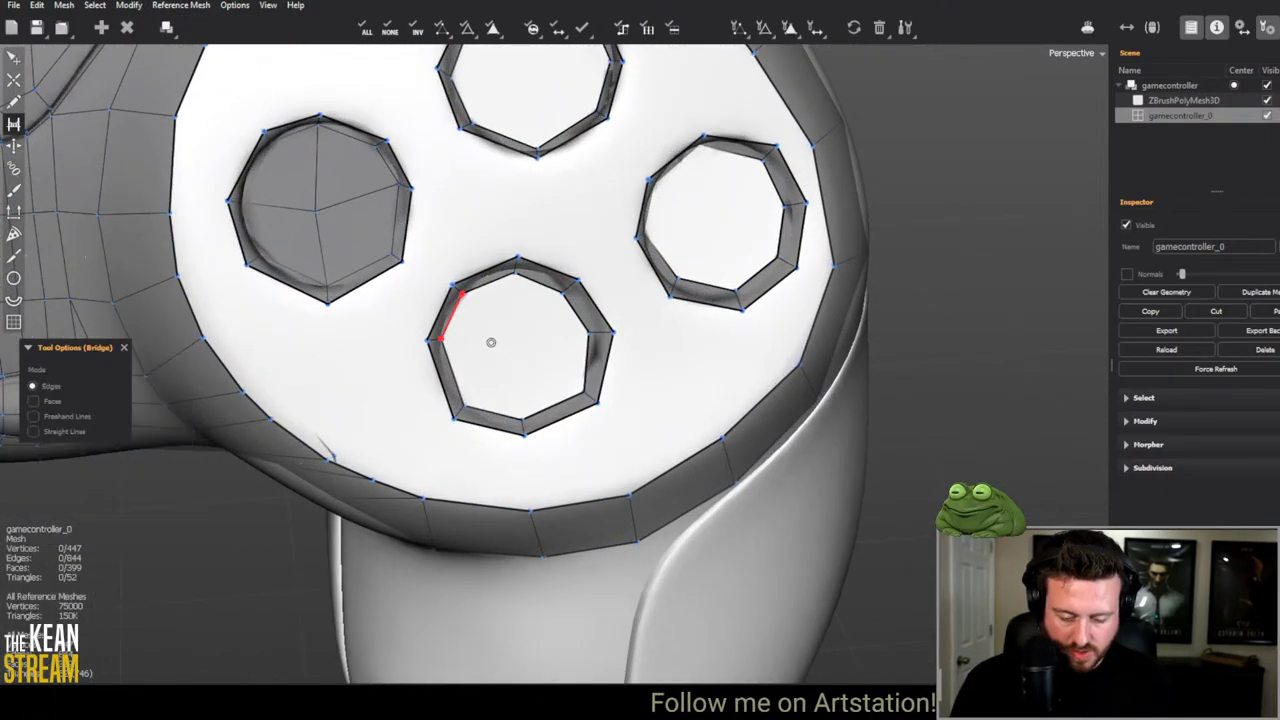
key("e")
key("c")
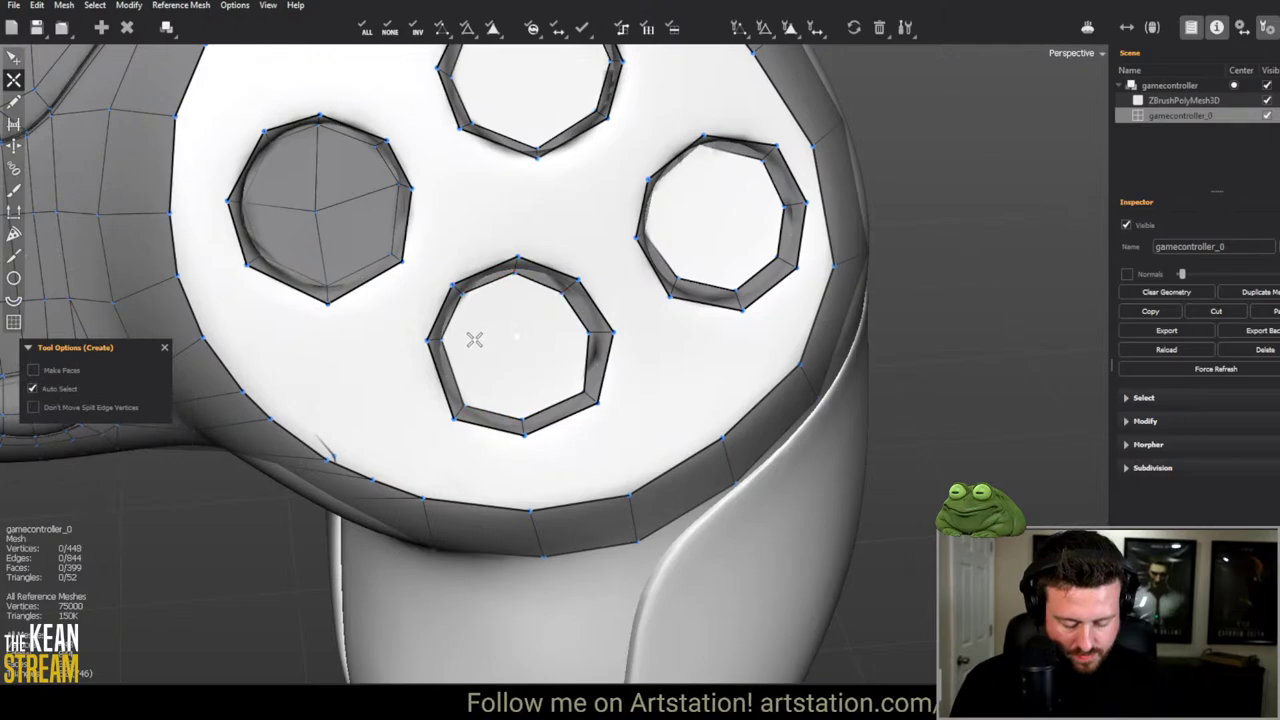
key("ctrl+z")
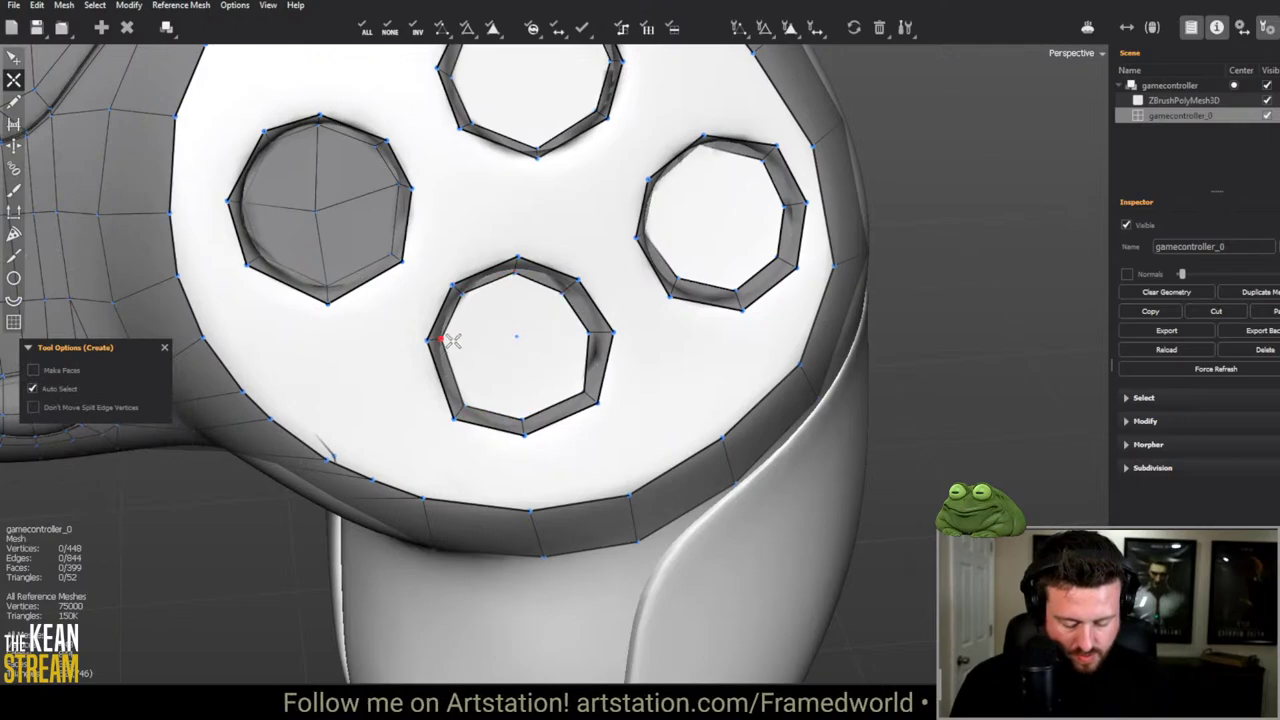
left_click(444, 339)
left_click(516, 338)
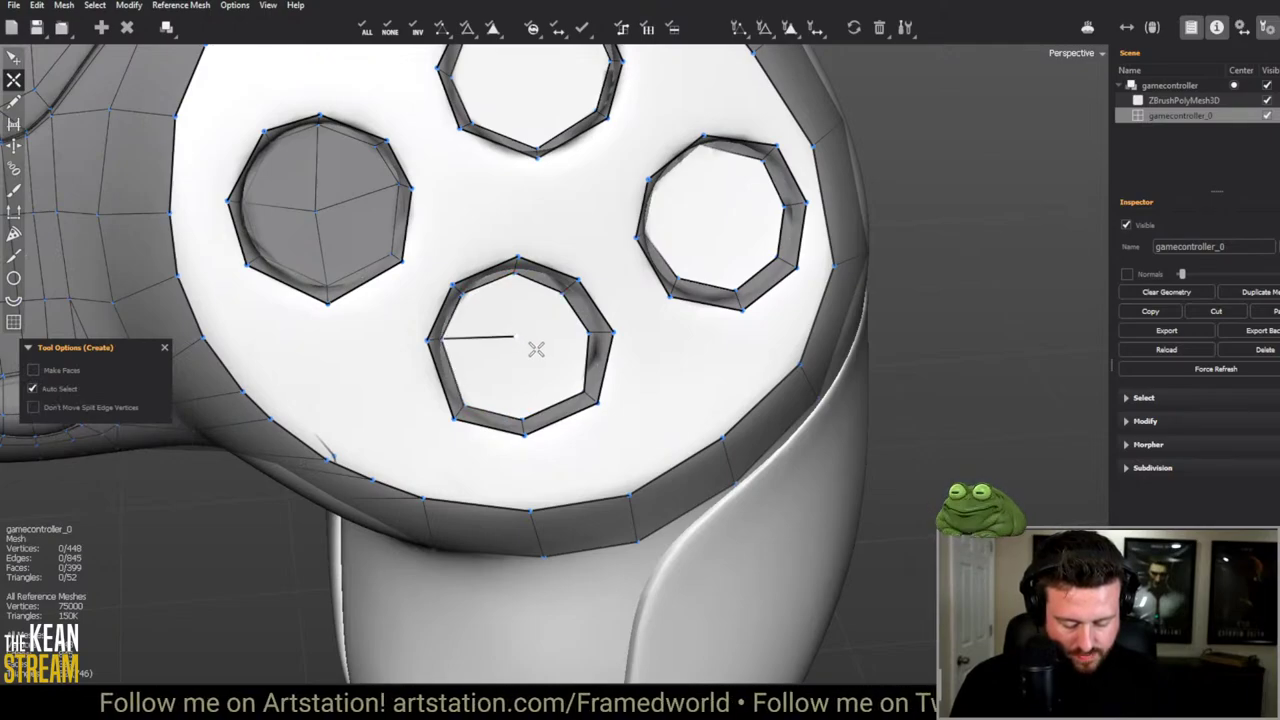
key("b")
left_click(506, 317)
left_click(526, 351)
left_click(537, 346)
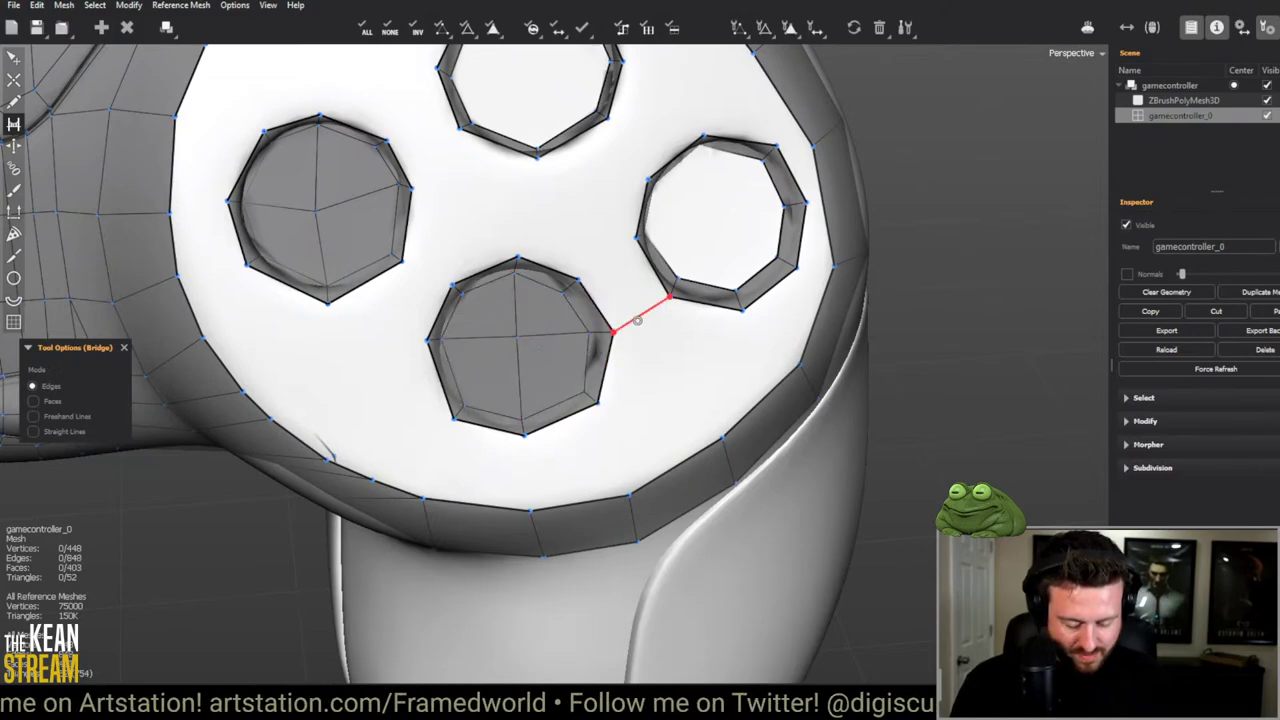
Step: Place a centre vertex in the right button hole and bridge quads around it
middle_click_drag(629, 317, 417, 229)
key("c")
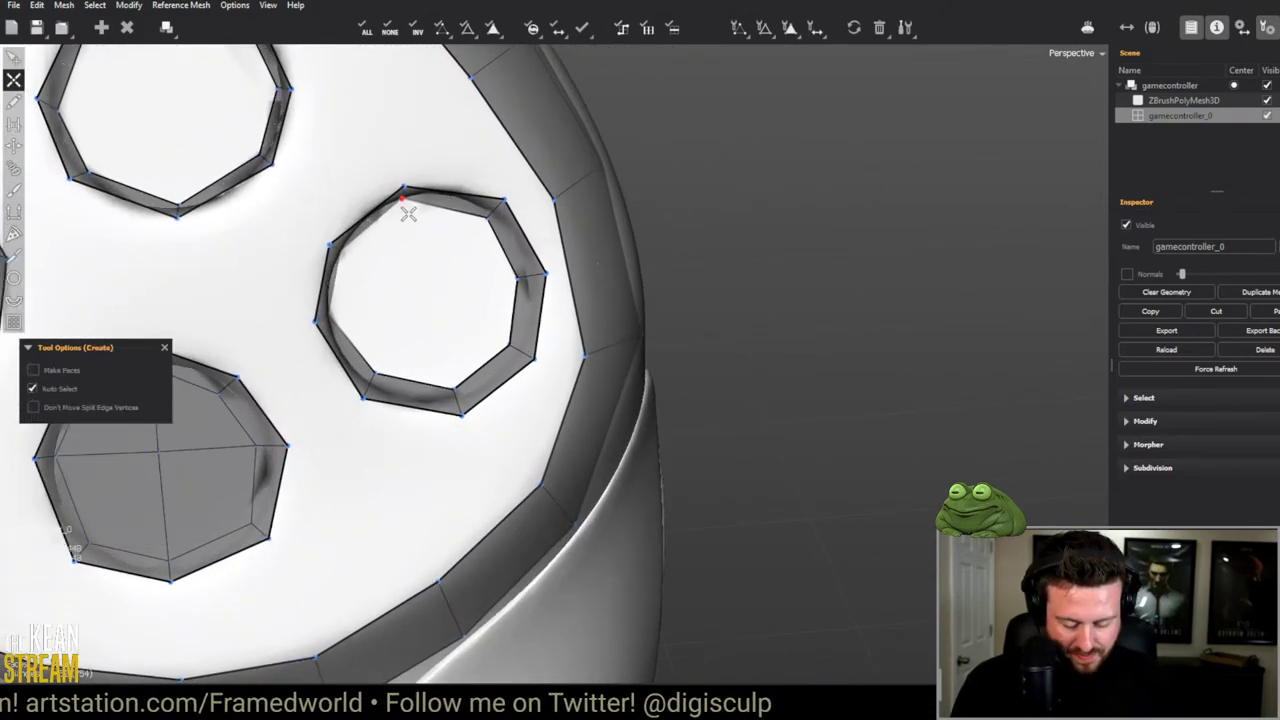
left_click(423, 289)
key("b")
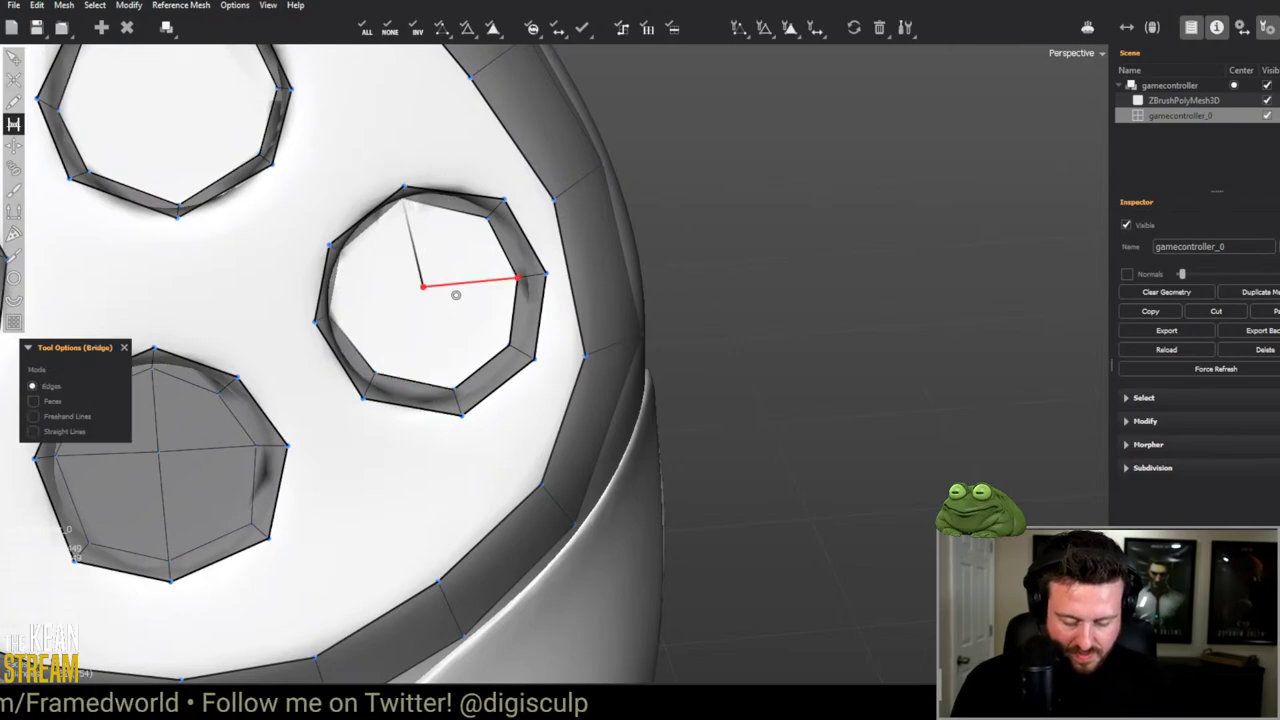
left_click(457, 300)
left_click(454, 320)
left_click(415, 308)
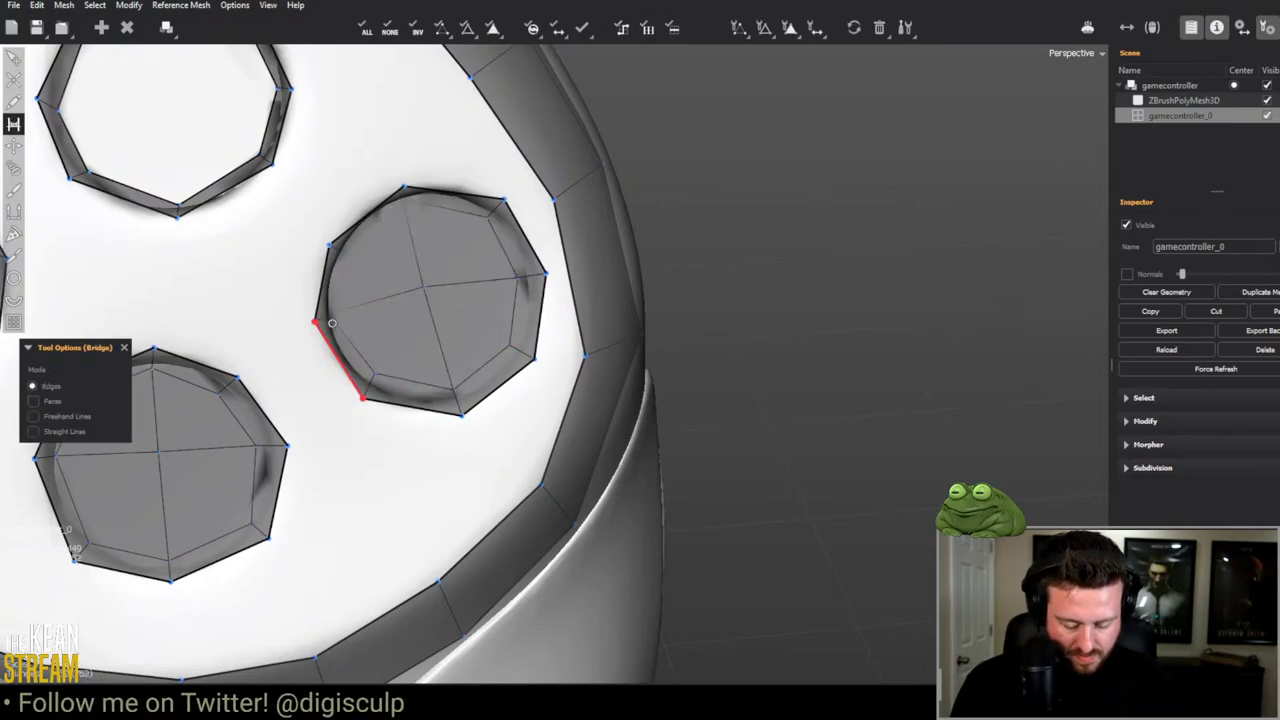
Step: Place a centre vertex in the top button hole and fill it with quads
middle_click_drag(415, 308, 409, 300)
key("e")
key("c")
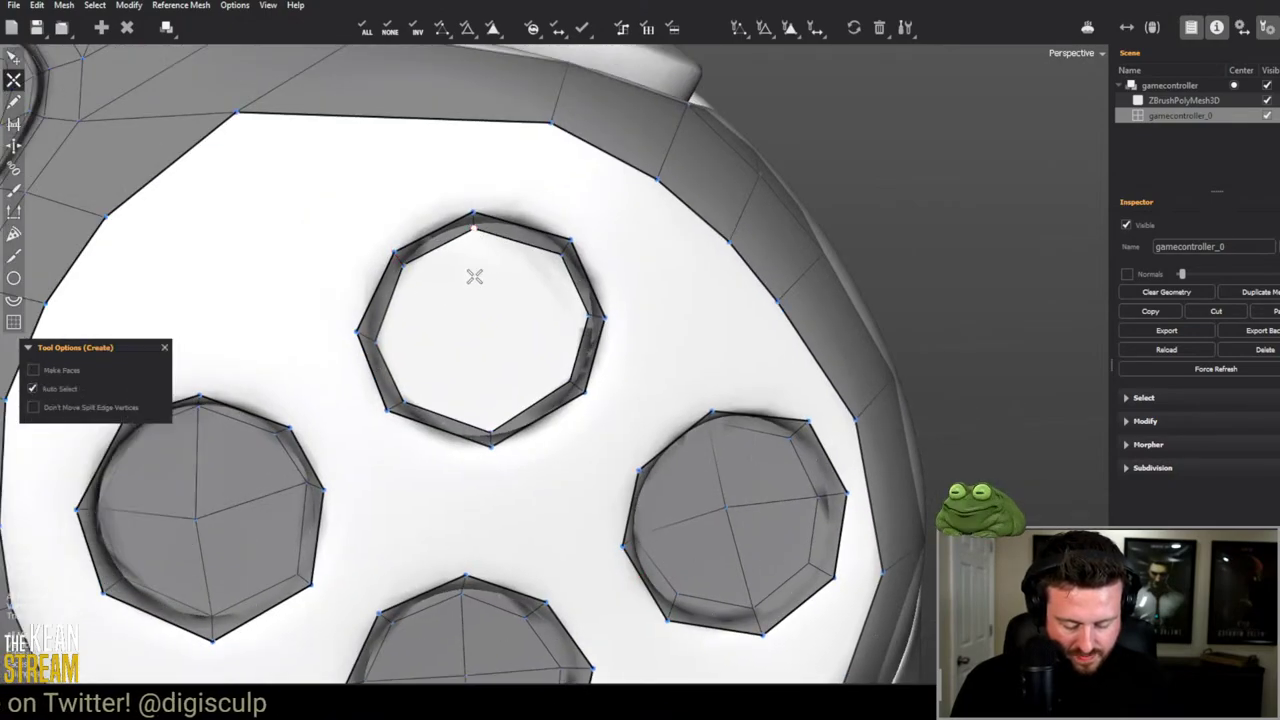
left_click(483, 330)
key("b")
left_click(540, 320)
left_click(486, 385)
left_click(425, 330)
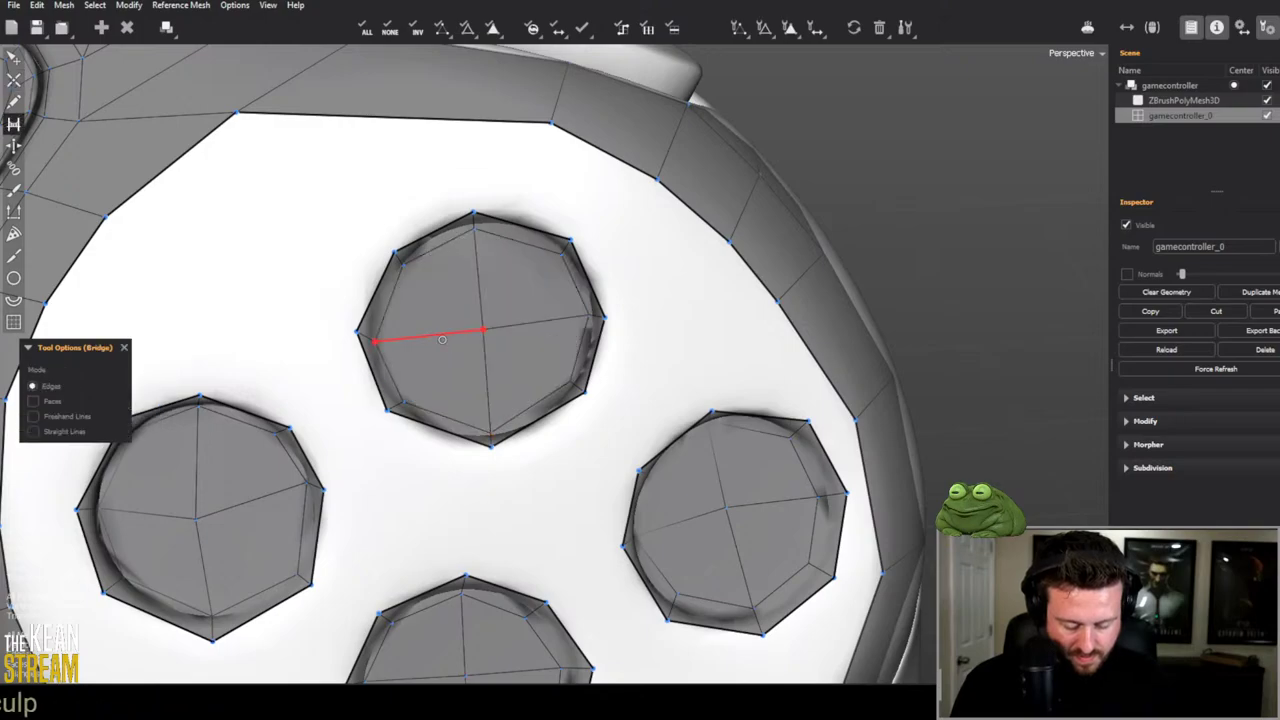
scroll(710, 373, "down", 5)
key("e")
scroll(710, 373, "up", 5)
scroll(737, 320, "down", 1)
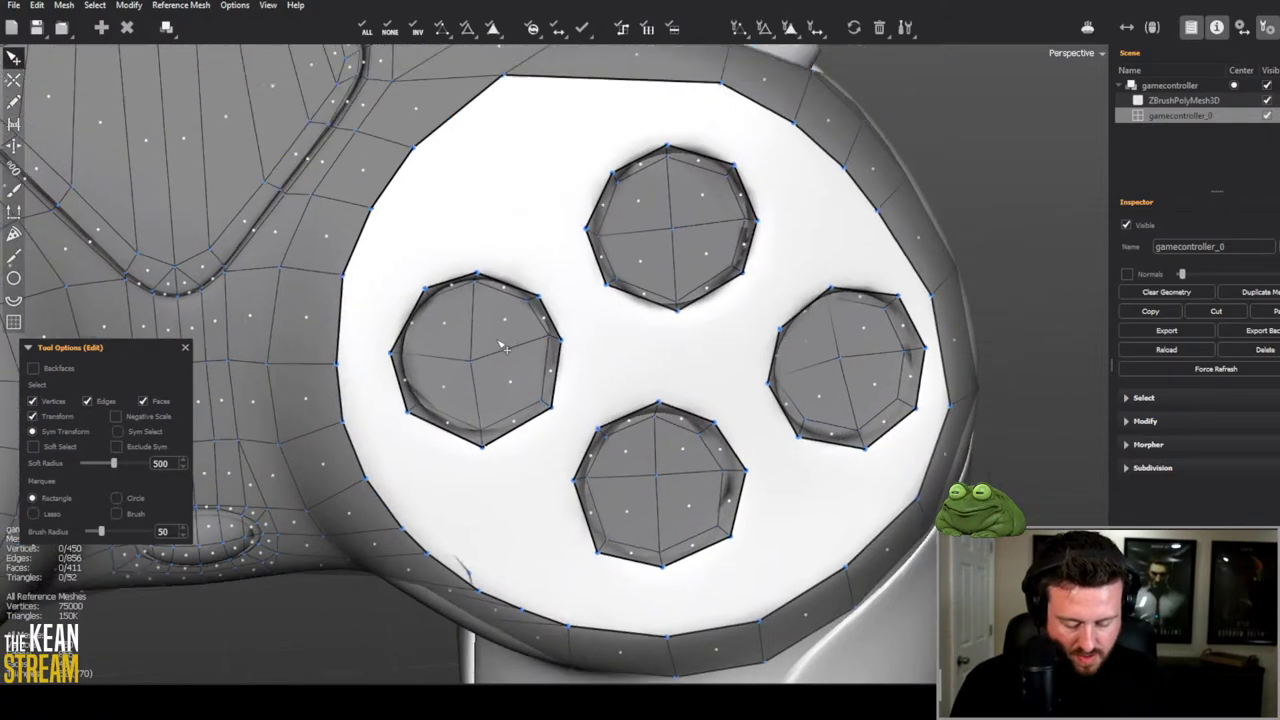
scroll(491, 351, "up", 2)
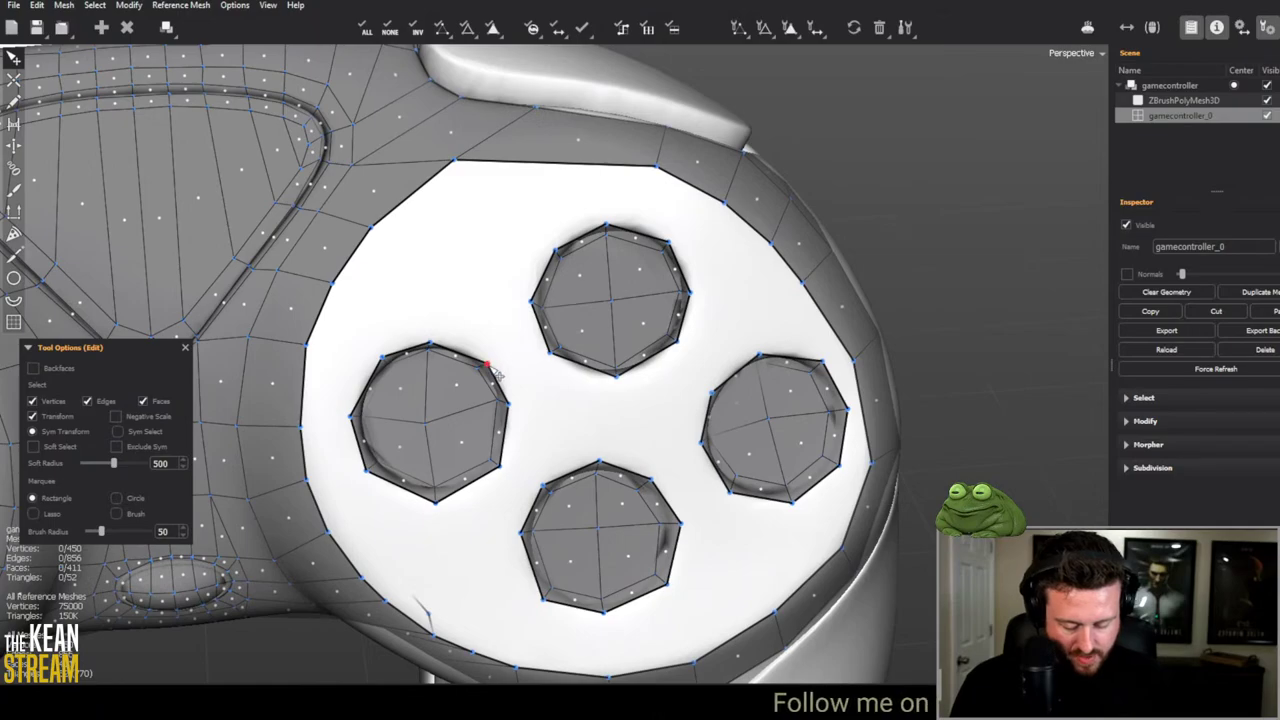
Step: Add a quad face bridging two of the button circles
key("c")
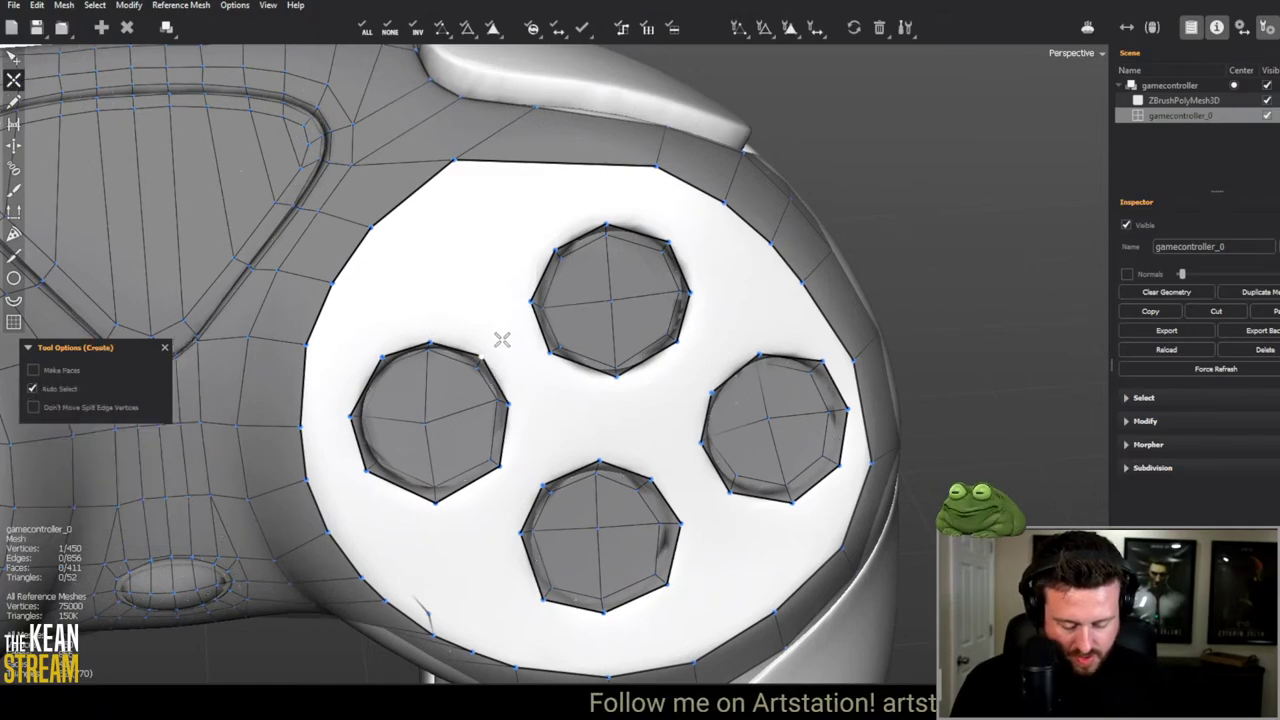
left_click(509, 400)
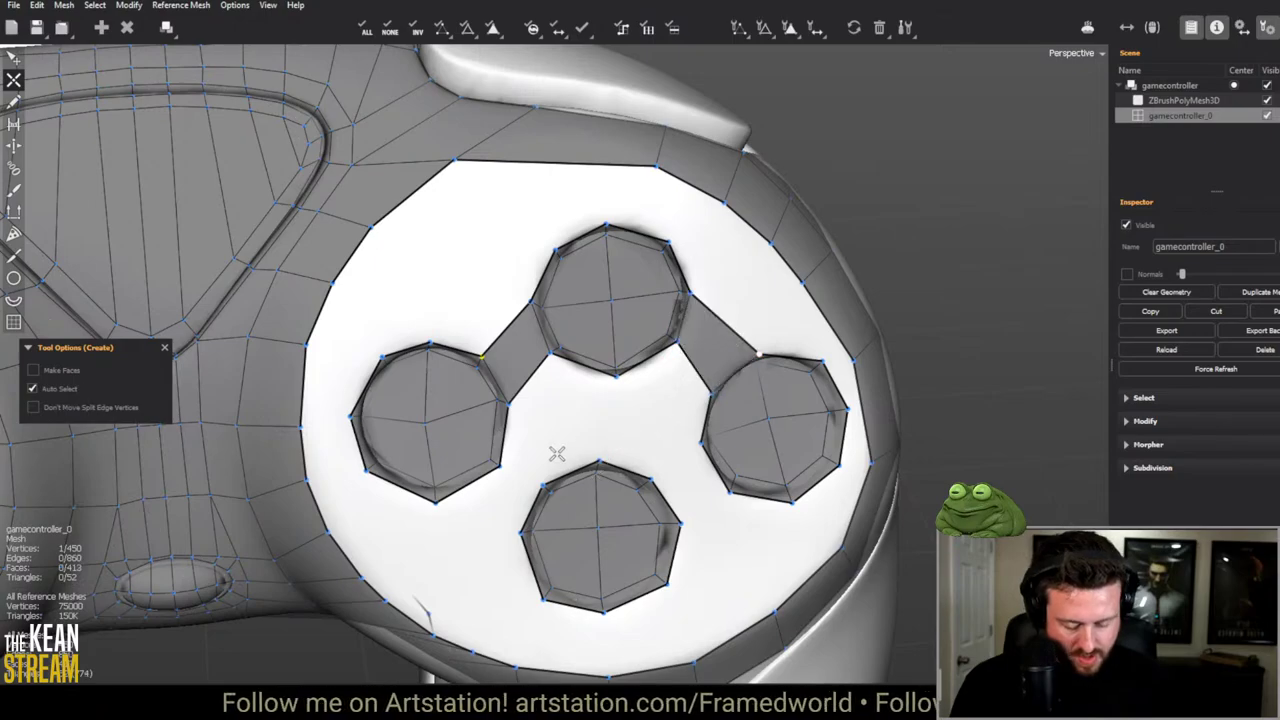
key("e")
key("c")
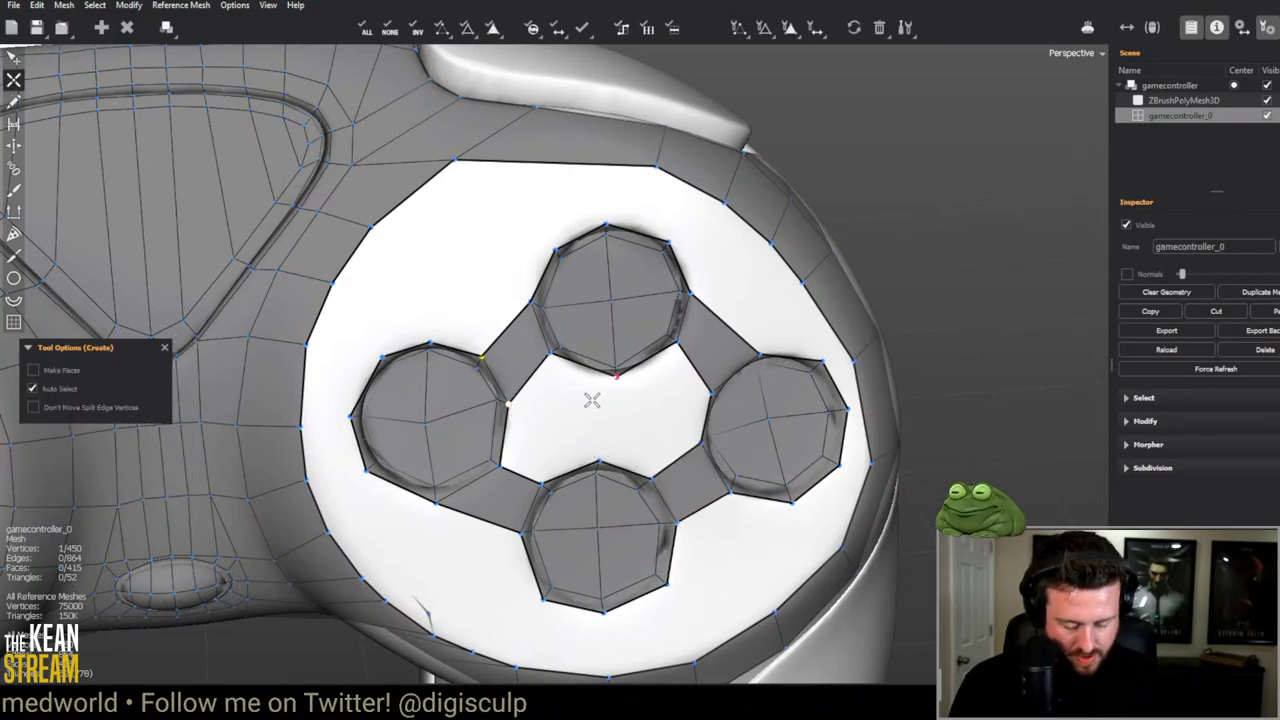
scroll(591, 424, "down", 2)
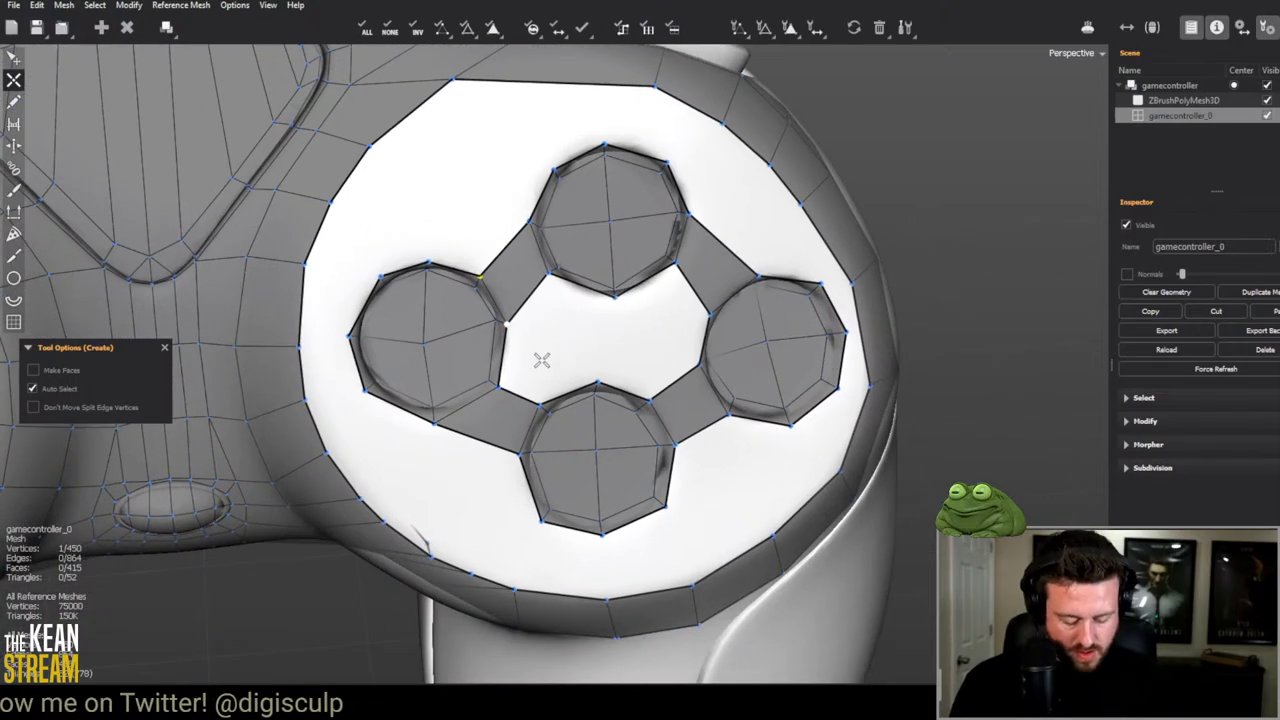
key("e")
scroll(577, 354, "down", 5)
scroll(553, 341, "up", 4)
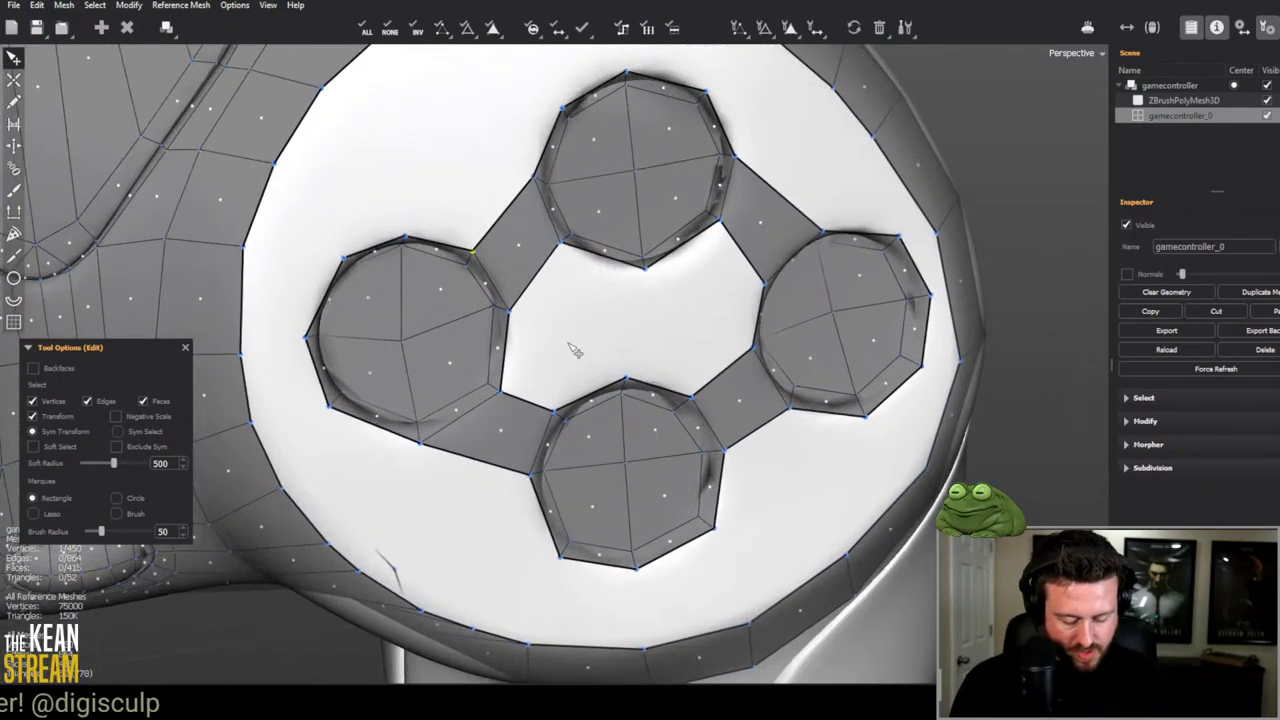
scroll(640, 343, "down", 3)
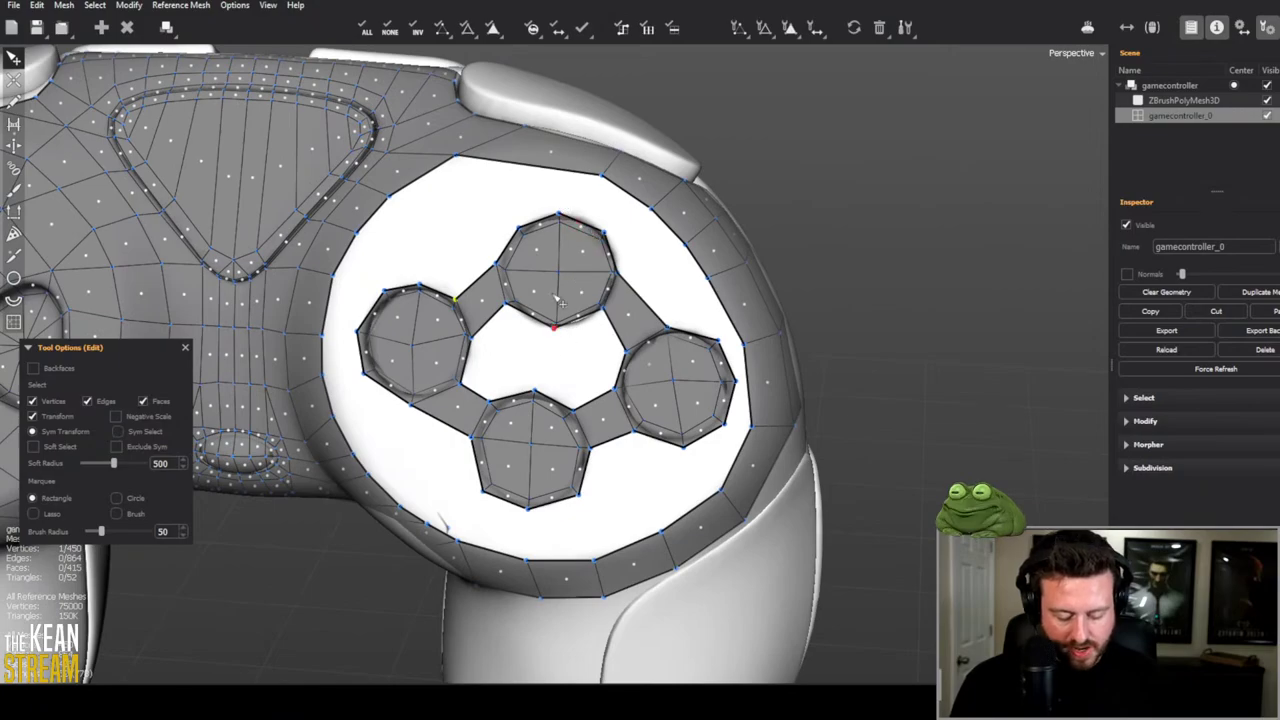
scroll(520, 358, "up", 3)
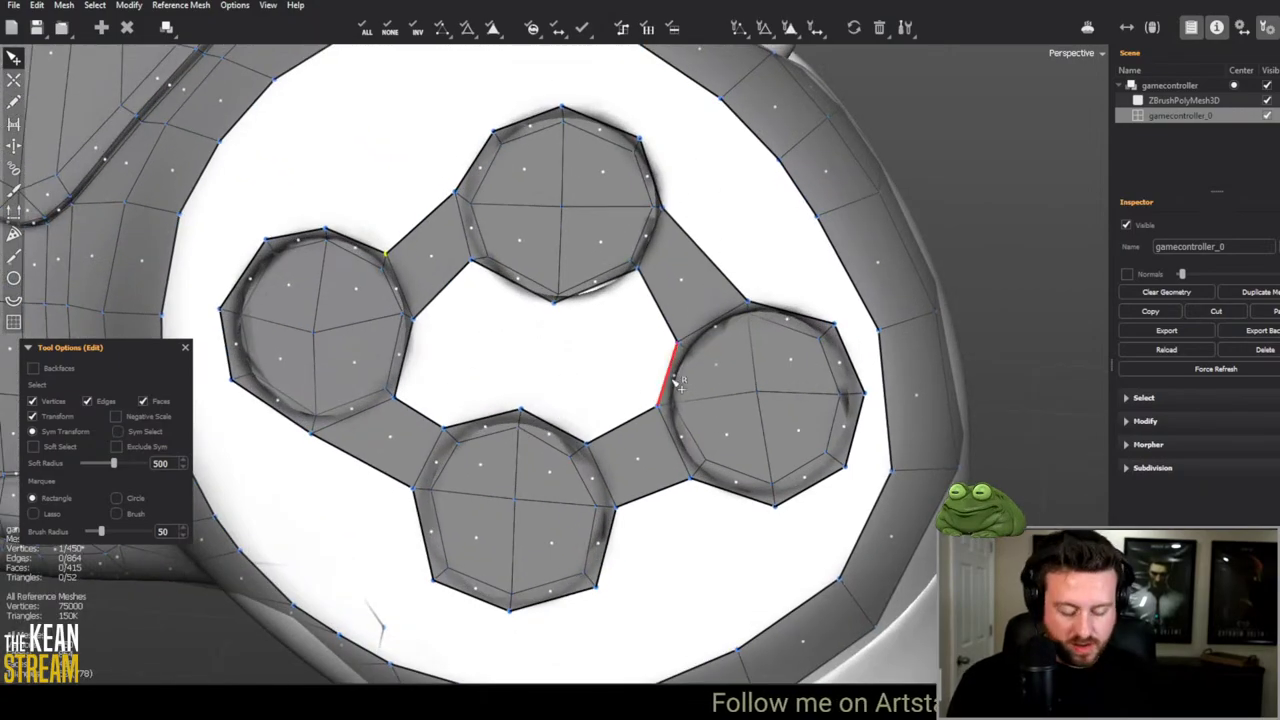
middle_click_drag(678, 385, 534, 323)
Step: Undo a bad face, then split gap edges with new vertices and close the last central hole
key("c")
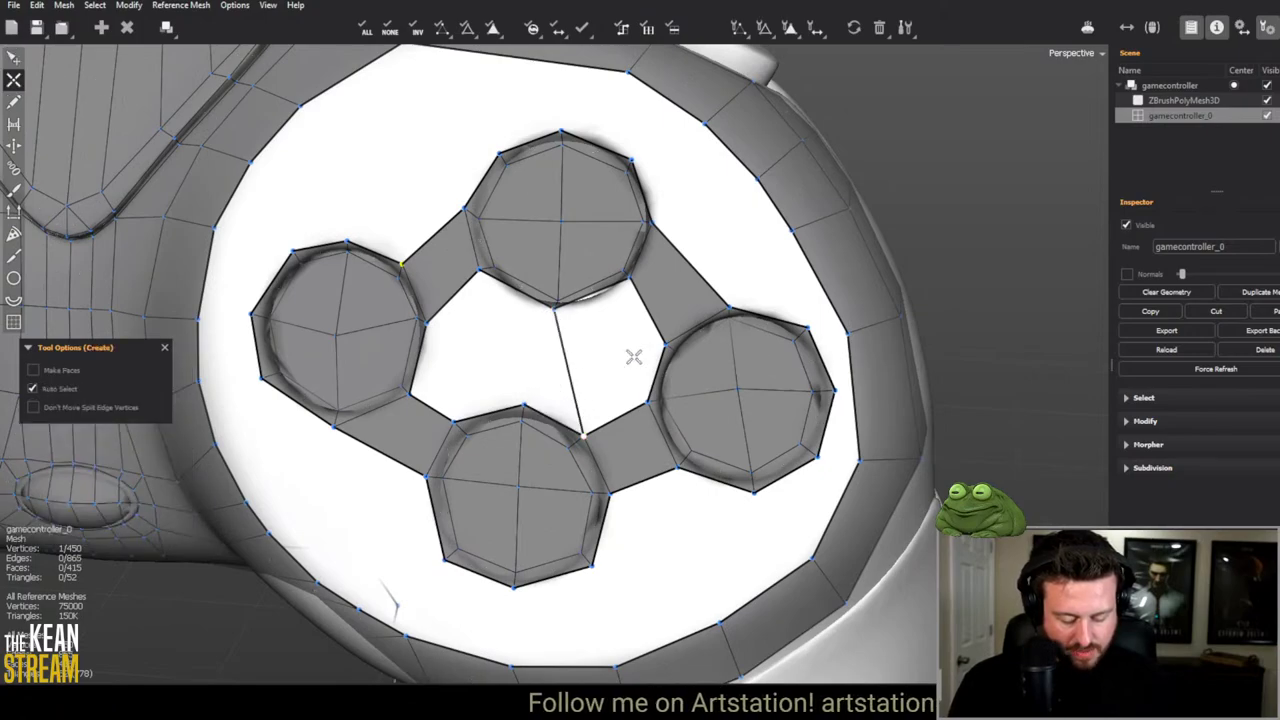
left_click(633, 308)
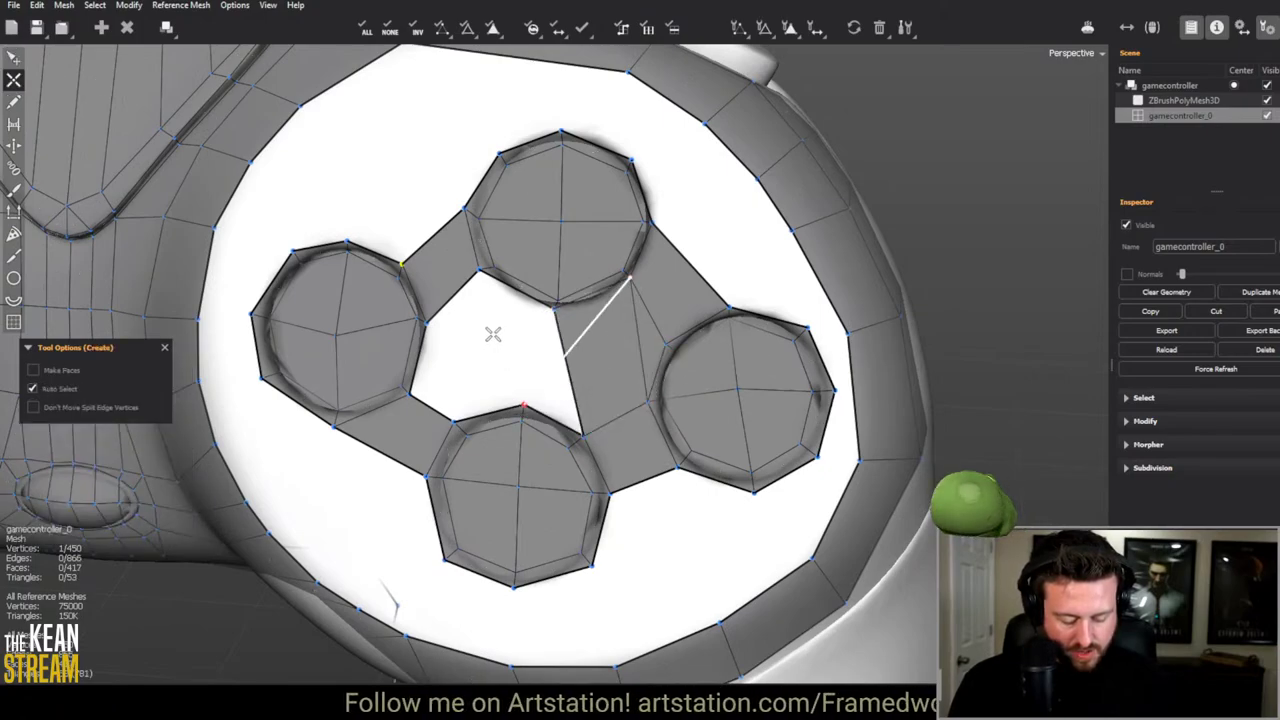
key("ctrl+z")
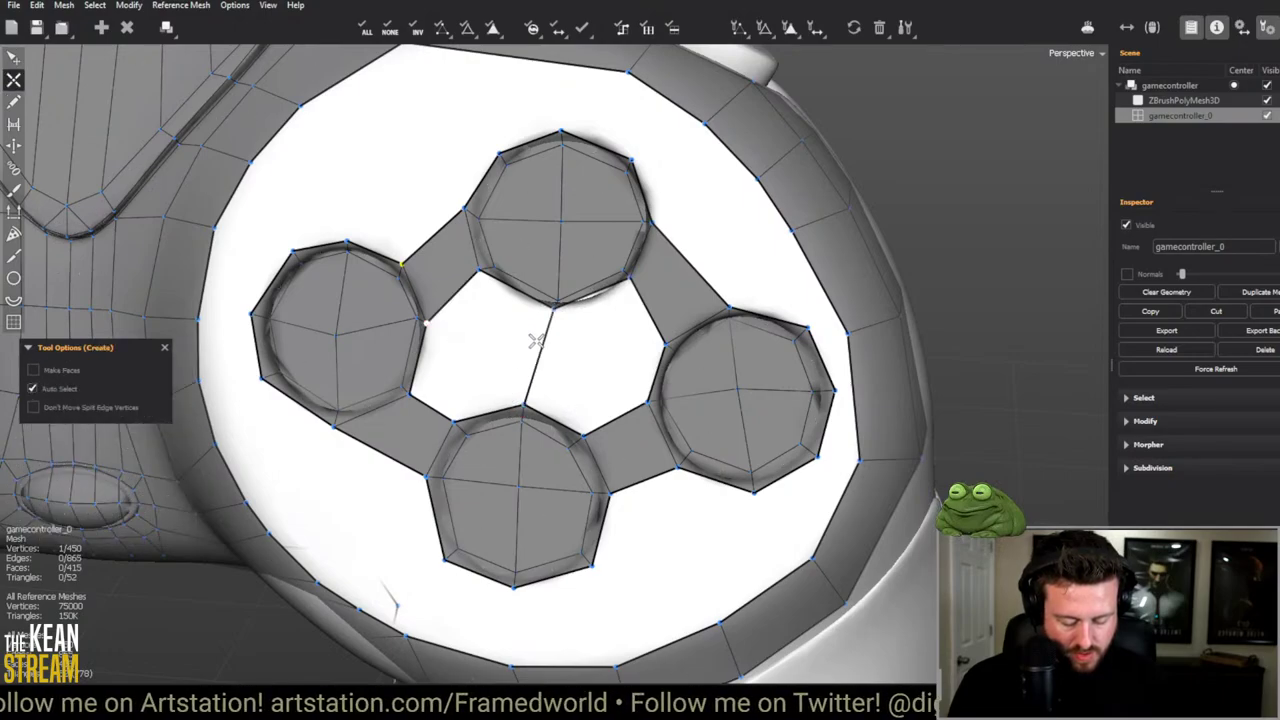
left_click(543, 345)
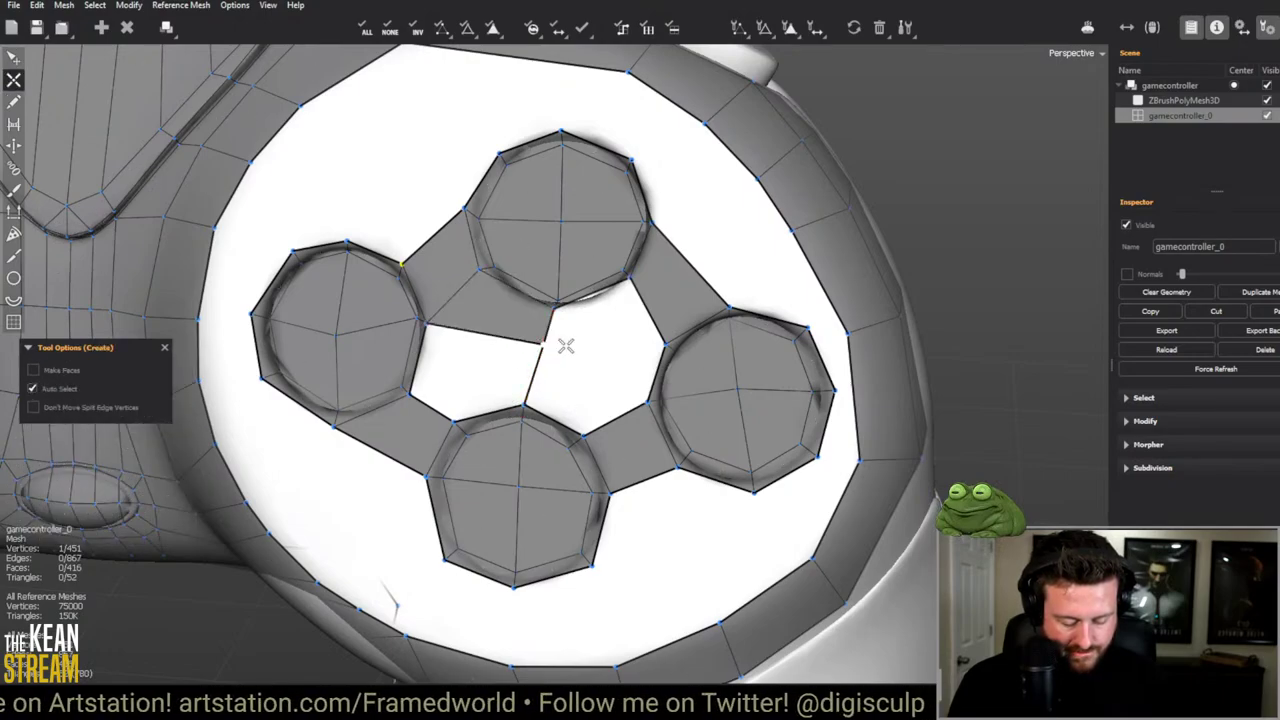
left_click(664, 345)
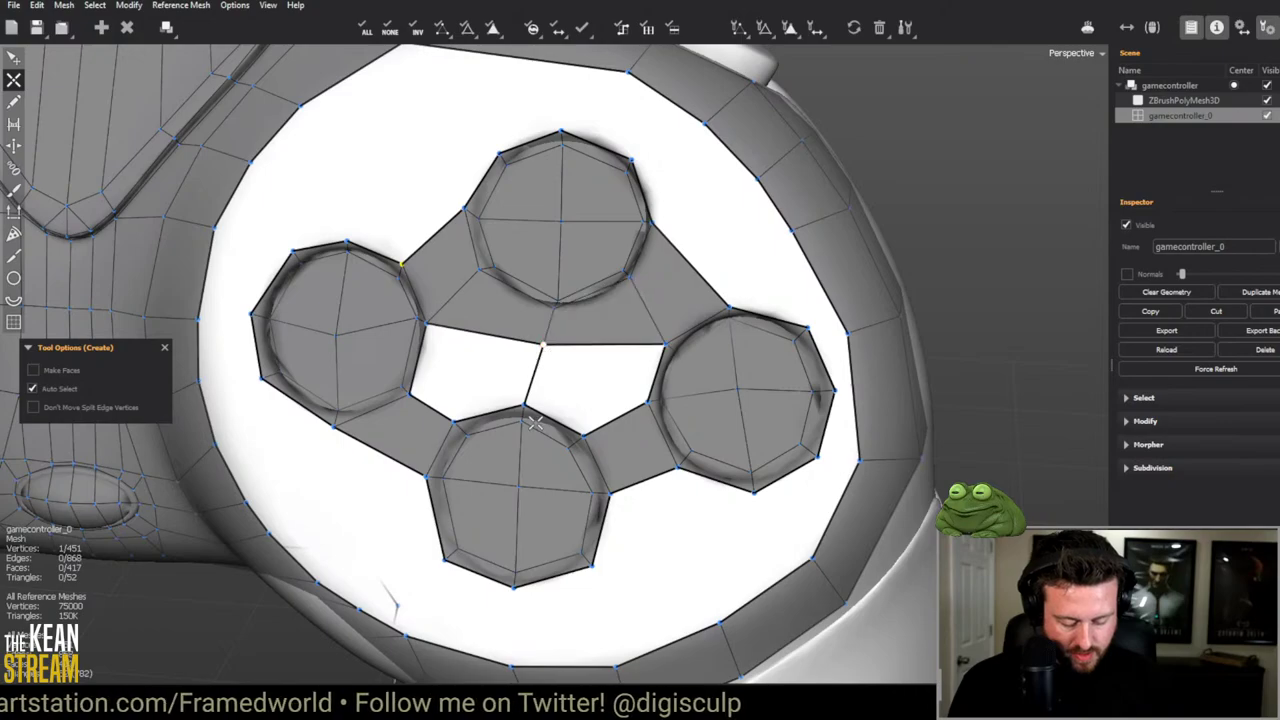
left_click(537, 373)
left_click(414, 391)
scroll(600, 420, "down", 5)
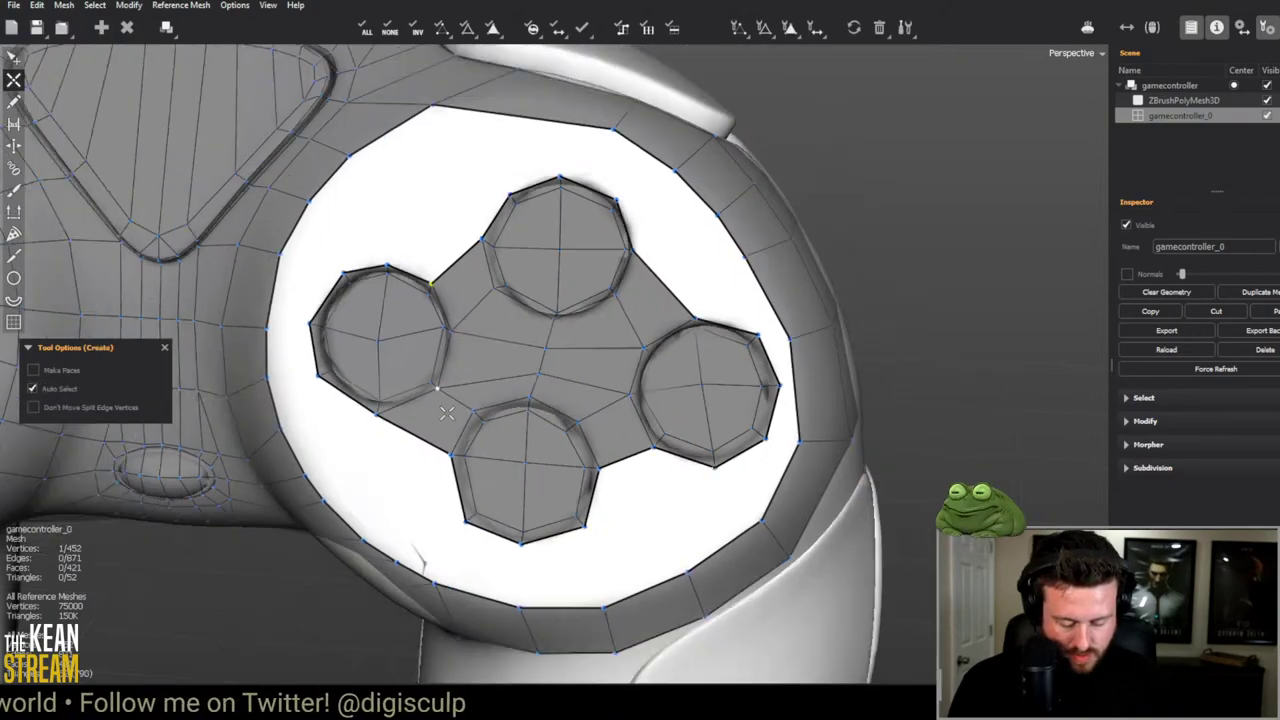
key("q")
scroll(557, 393, "up", 5)
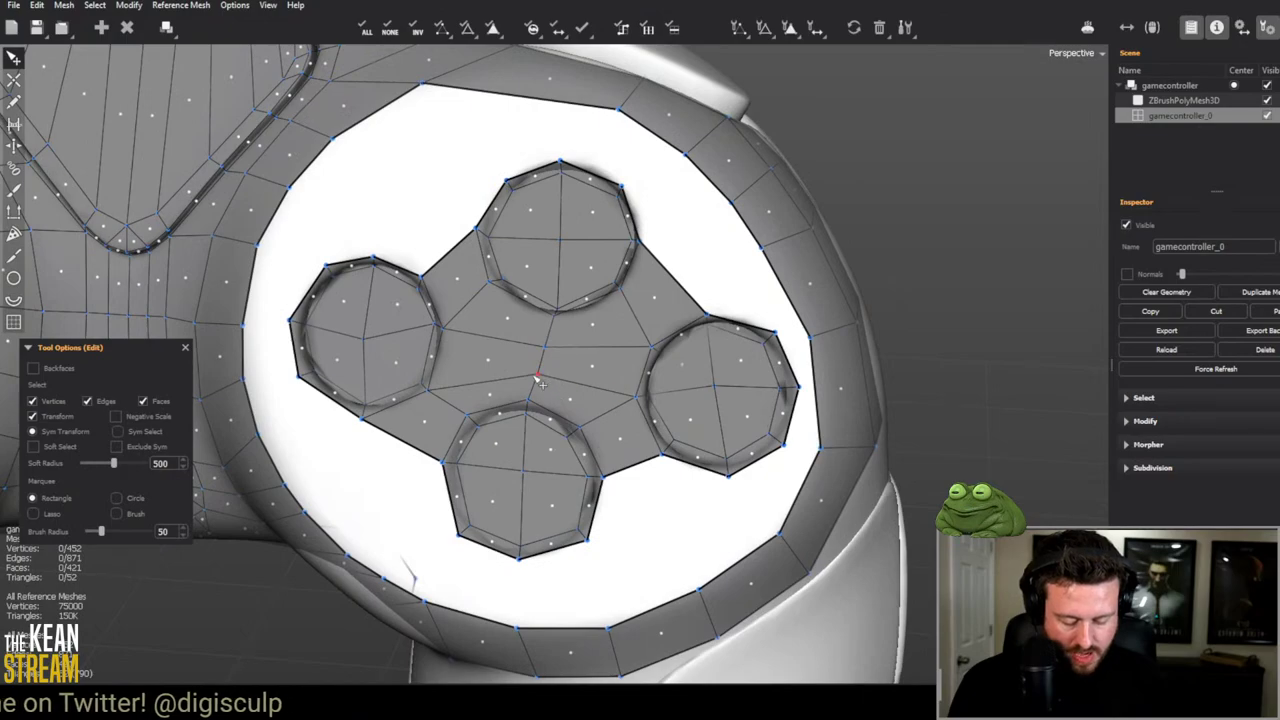
Step: Add an edge from the right face button out to the rim across the white ring
scroll(547, 360, "down", 5)
scroll(514, 280, "up", 5)
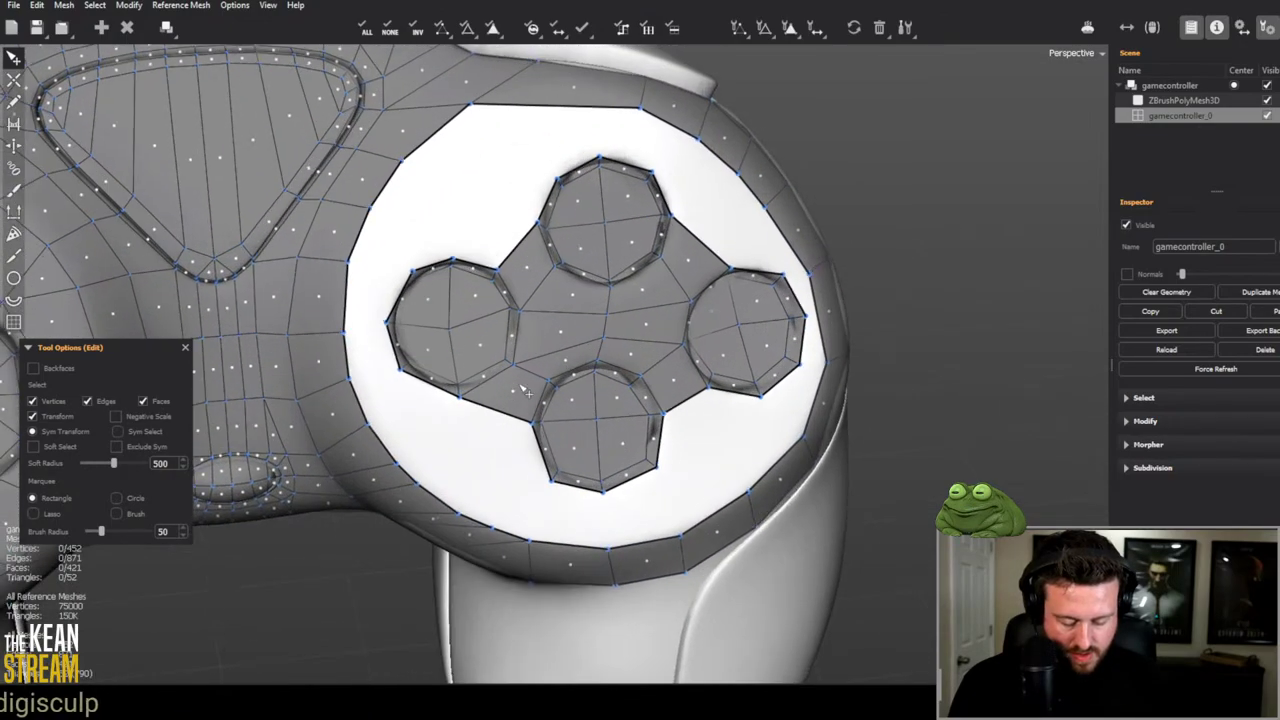
key("w")
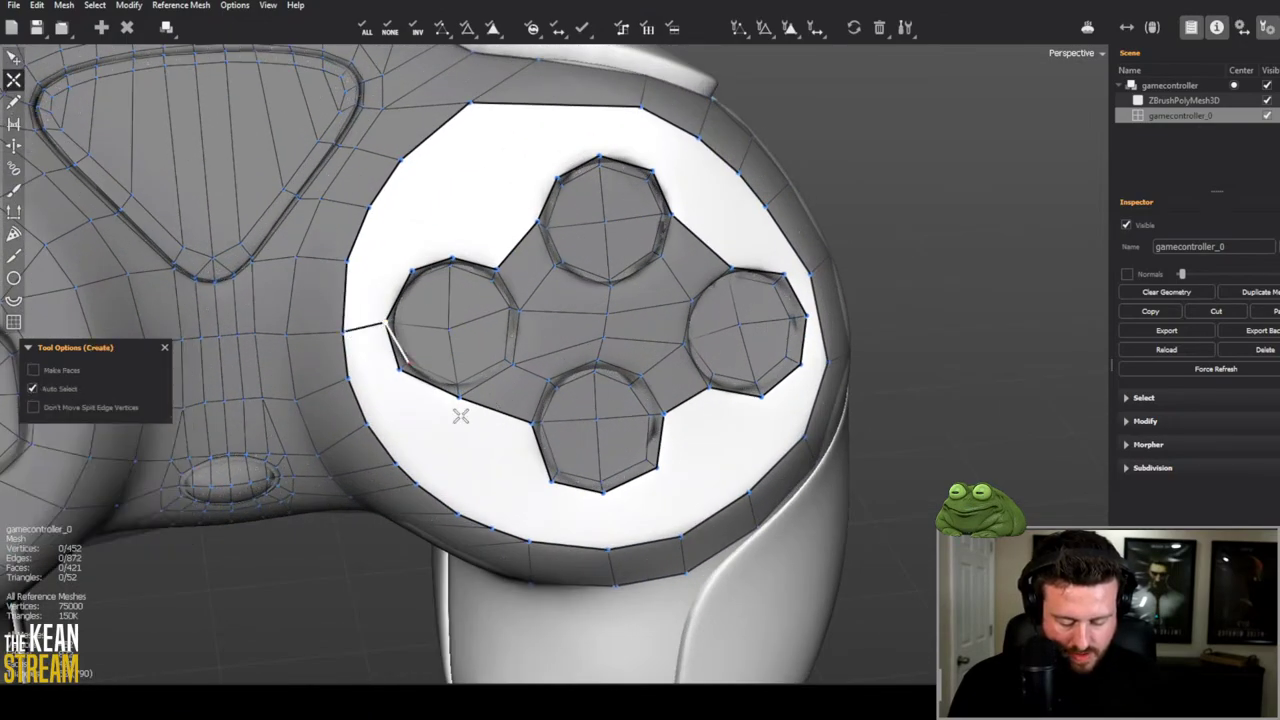
key("q")
key("w")
middle_click_drag(606, 537, 705, 437)
key("q")
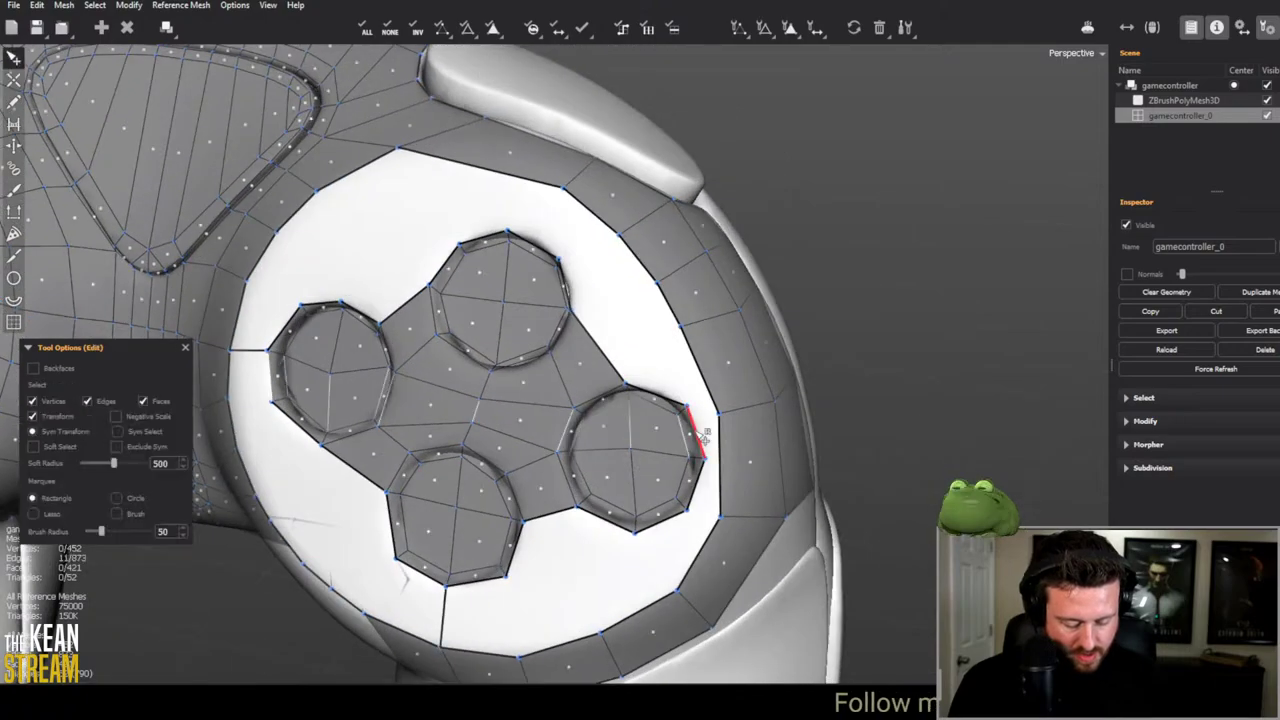
key("w")
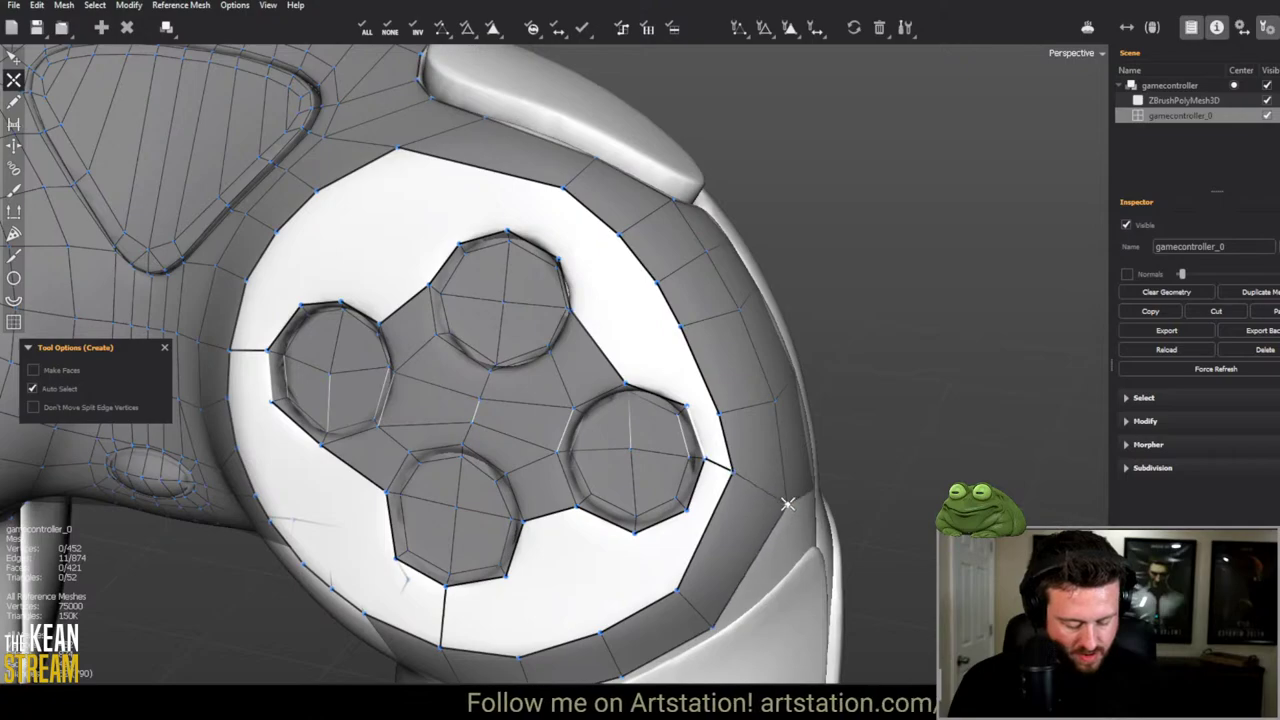
left_click(711, 458)
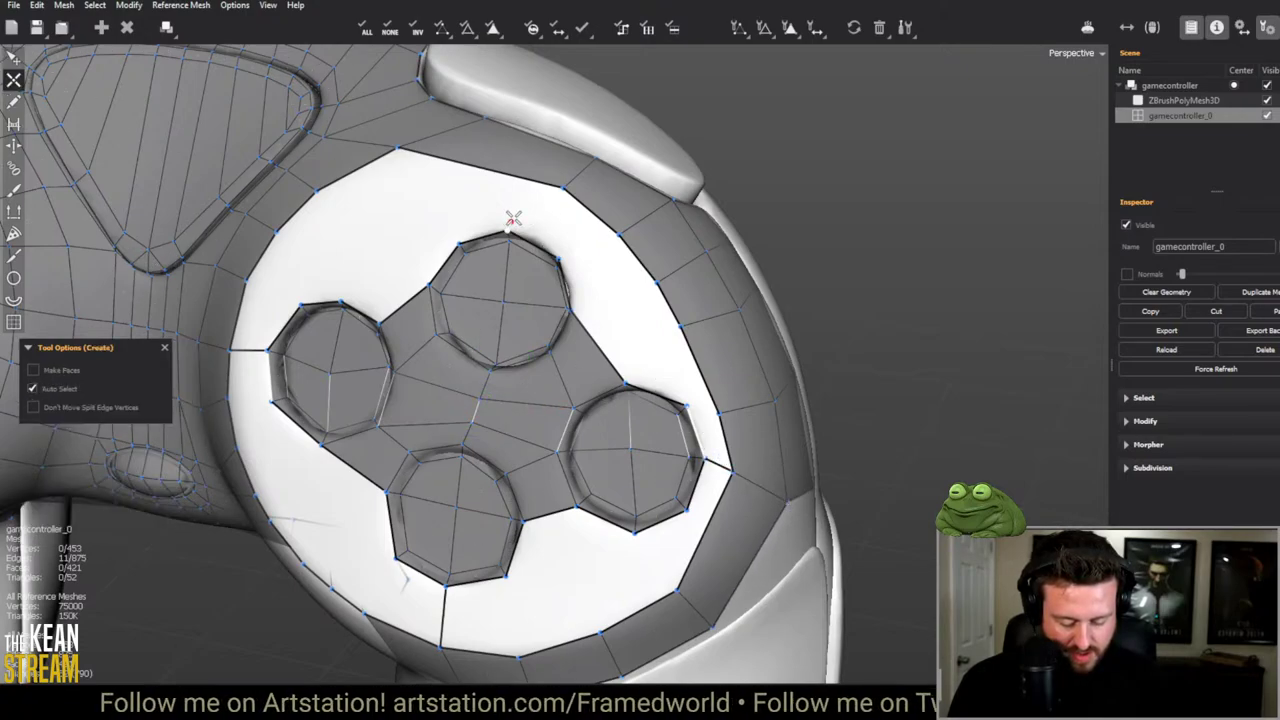
Step: Delete the stray extra vertex and slide the top rim vertex left onto the button's edge
key("q")
key("Delete")
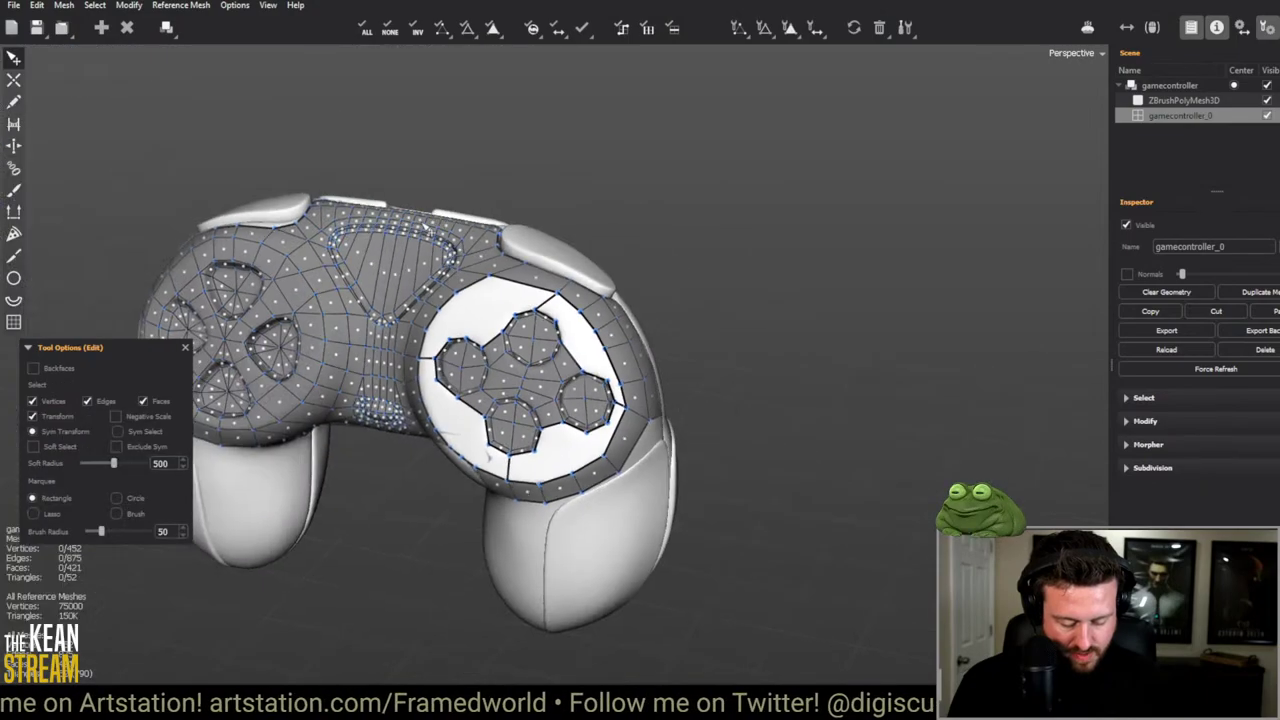
scroll(580, 215, "down", 8)
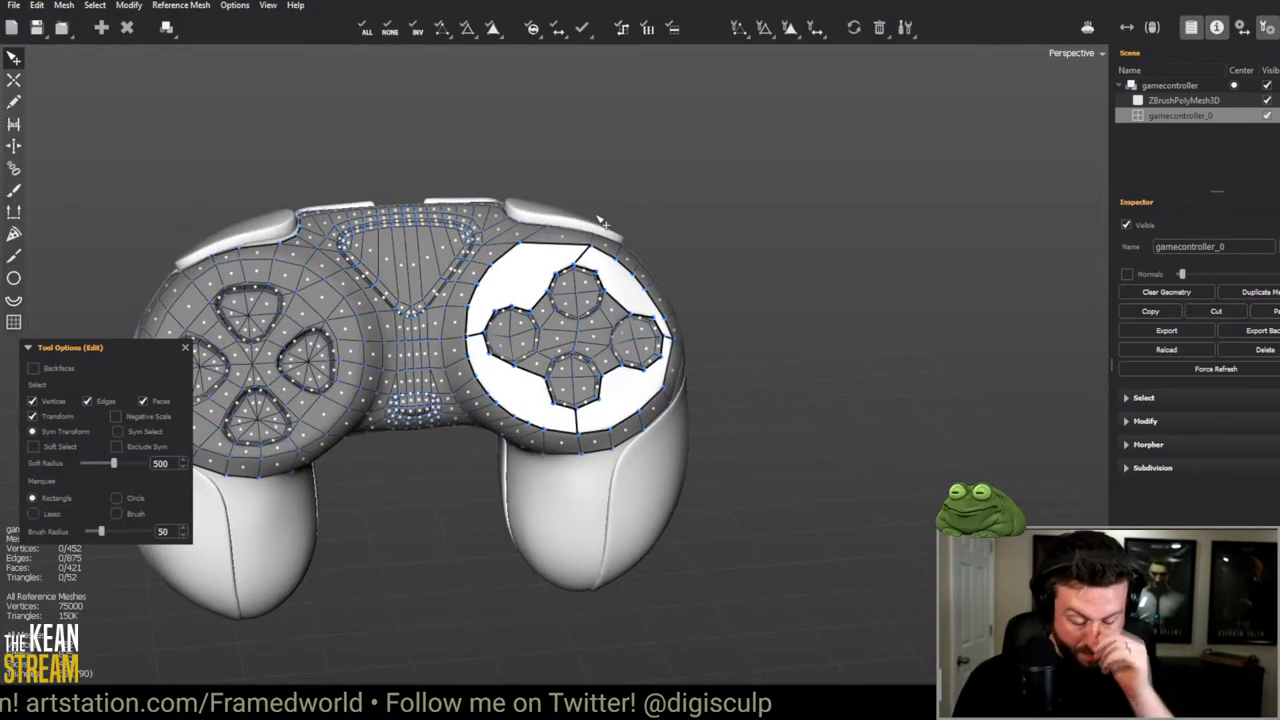
scroll(548, 275, "up", 4)
scroll(547, 266, "up", 3)
middle_click_drag(547, 266, 620, 250)
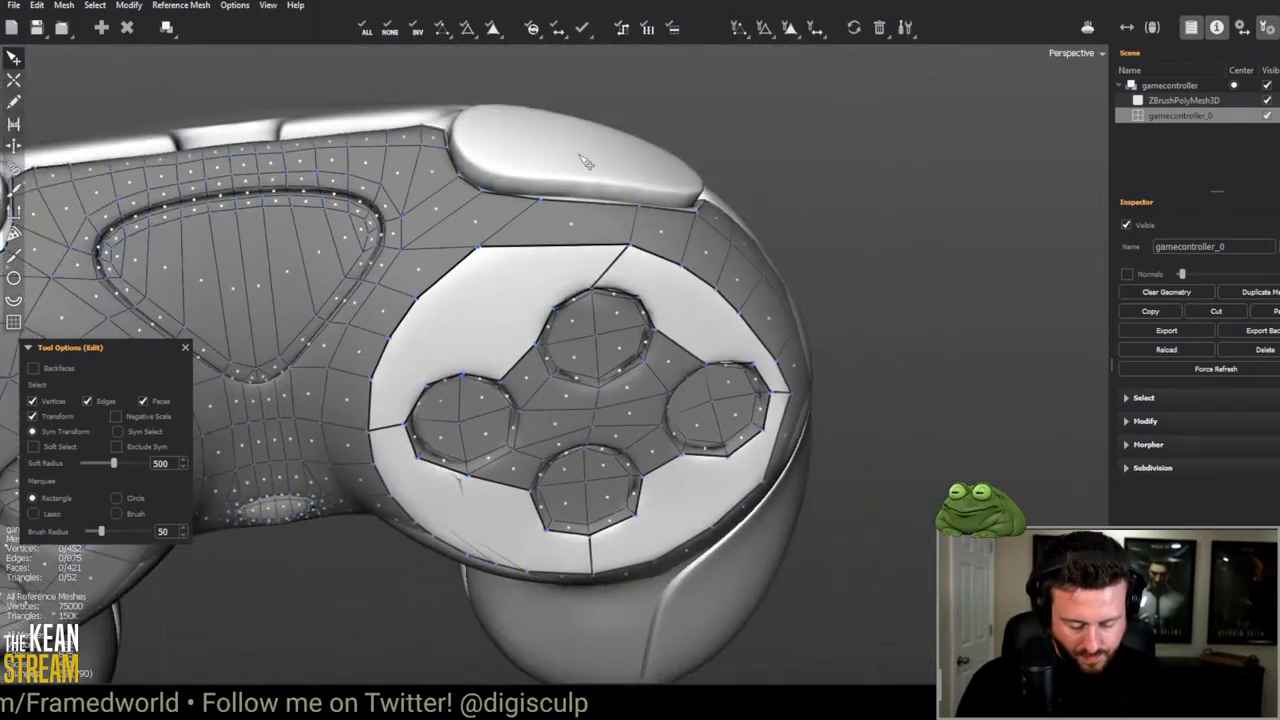
left_click(653, 255)
left_click_drag(655, 255, 626, 232)
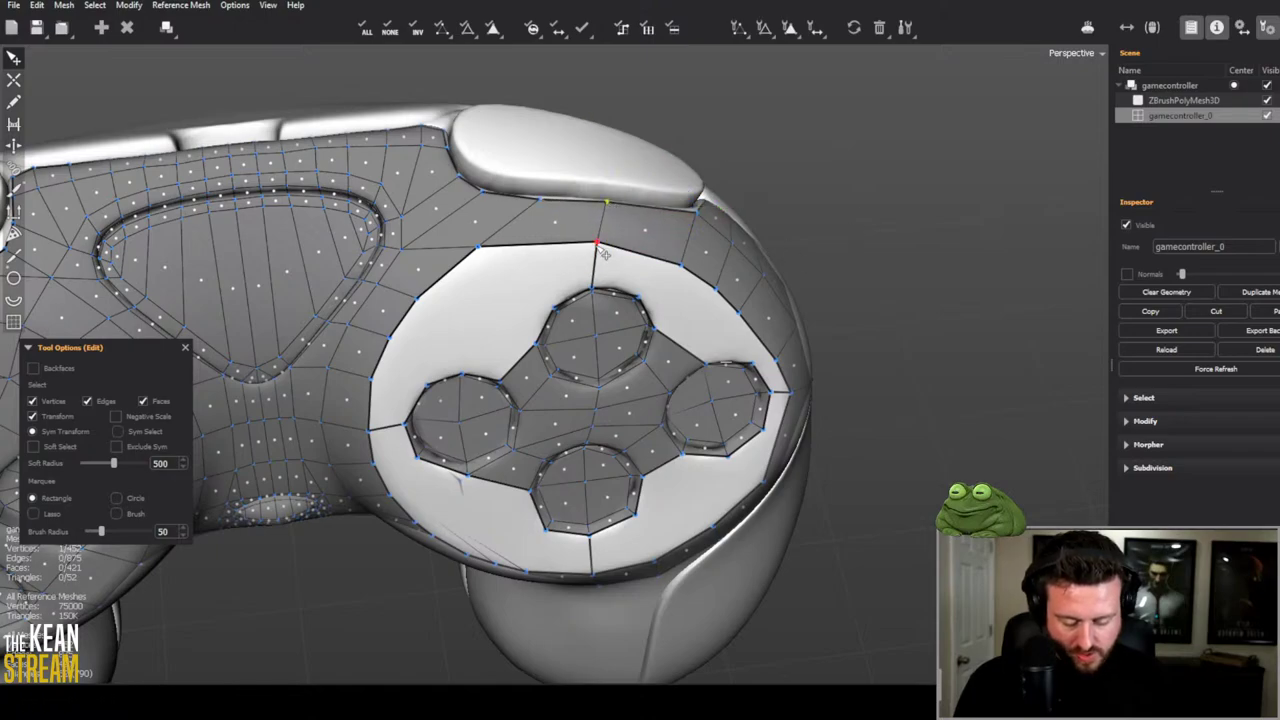
Step: Select five vertices along the lower-left rim and move the Tool Options panel off the mesh
middle_click_drag(607, 252, 444, 178)
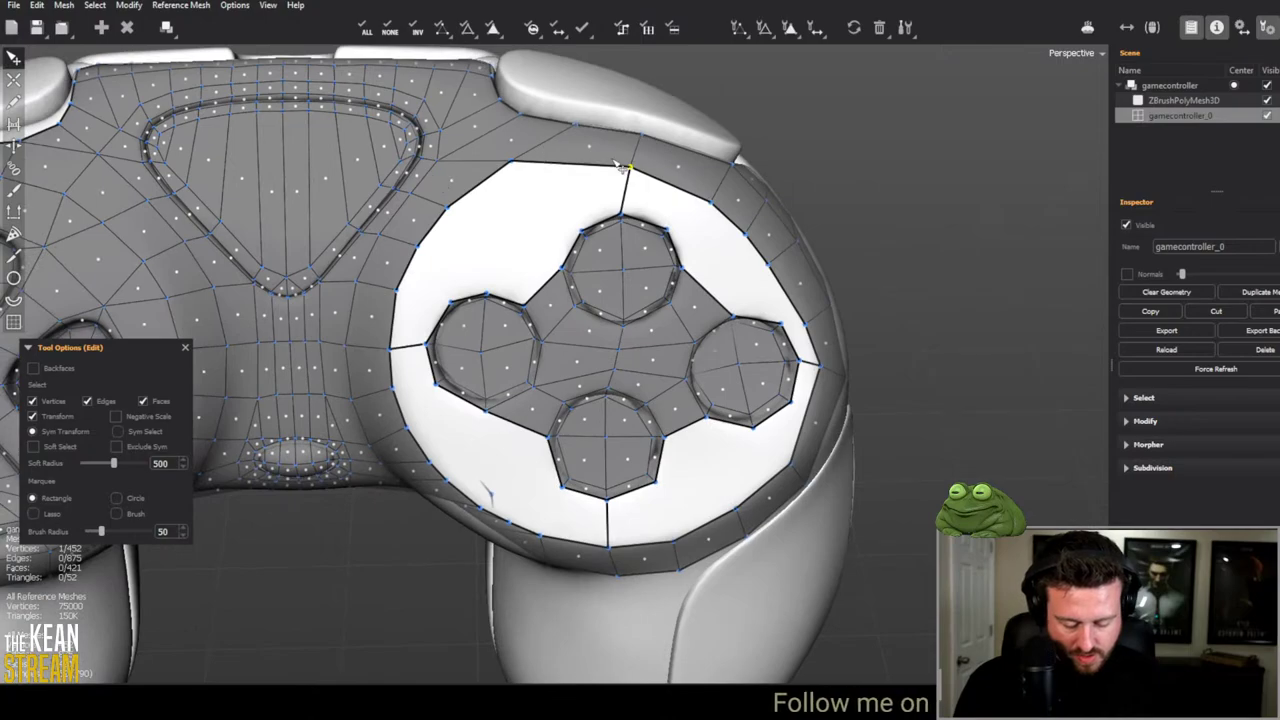
scroll(622, 168, "down", 3)
middle_click_drag(622, 168, 424, 340)
scroll(540, 250, "up", 4)
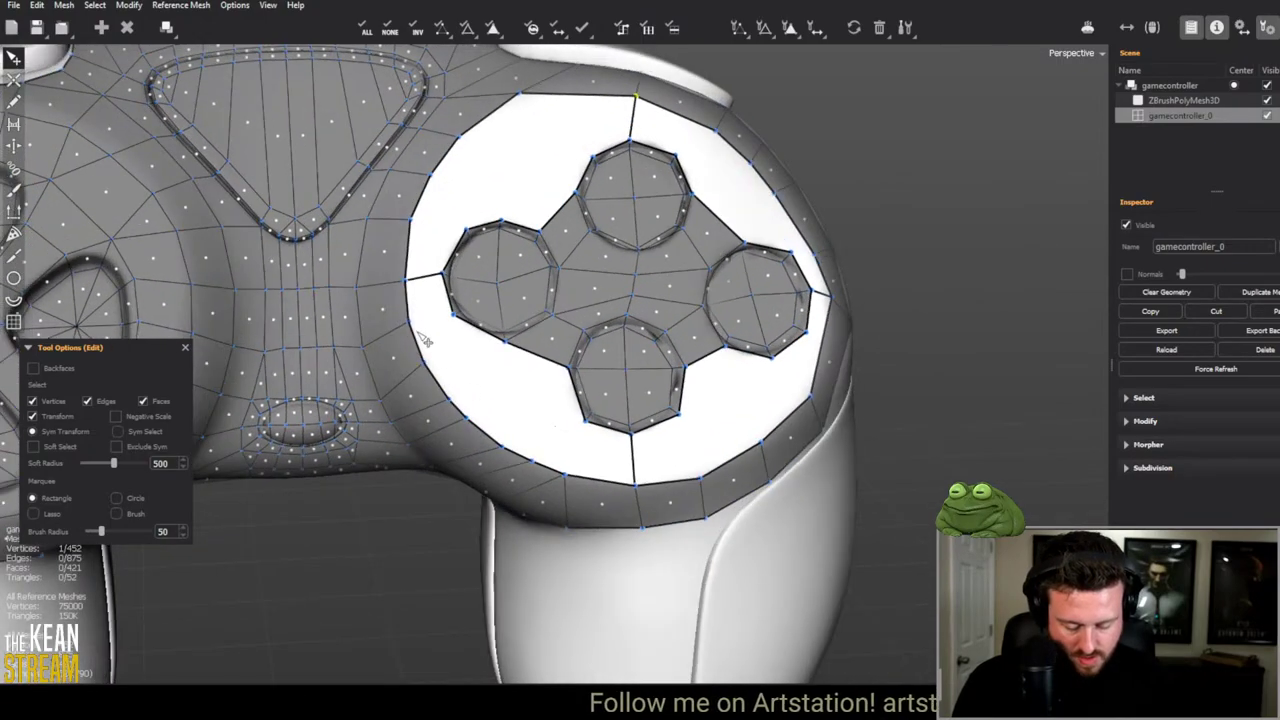
left_click(564, 476)
left_click(505, 455, "shift")
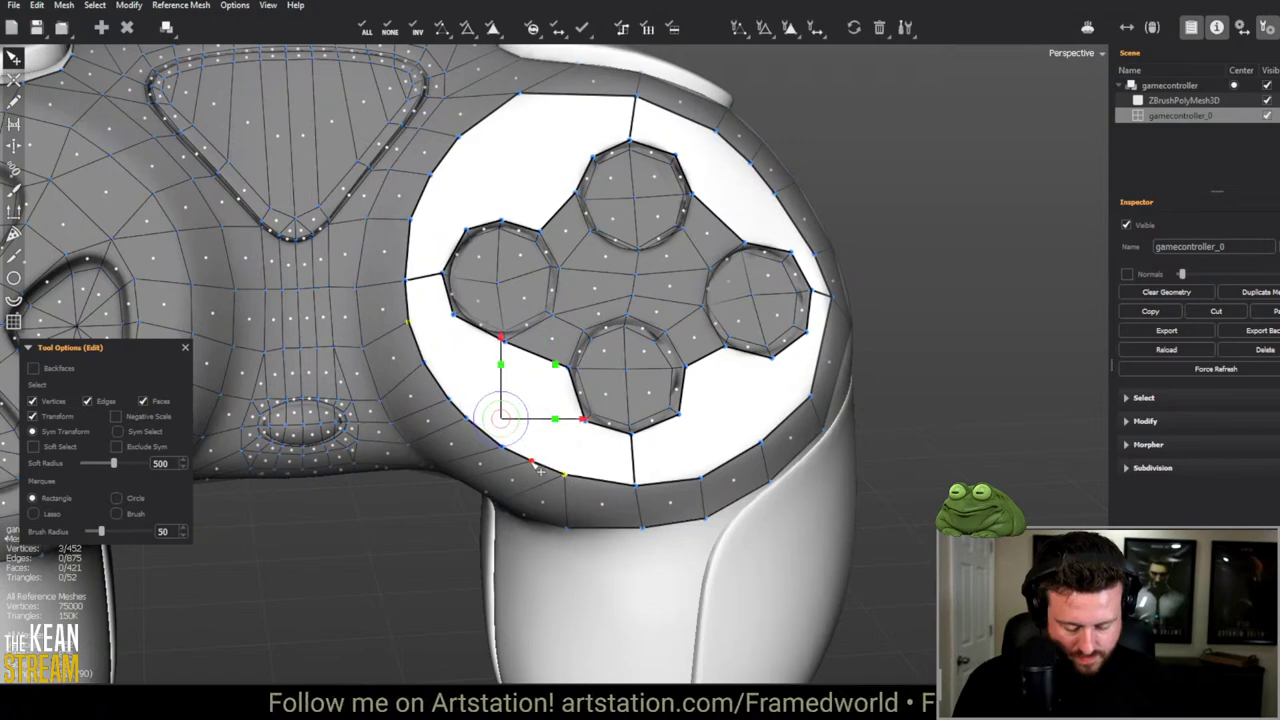
left_click(488, 450, "shift")
left_click(463, 430, "shift")
left_click(440, 402, "shift")
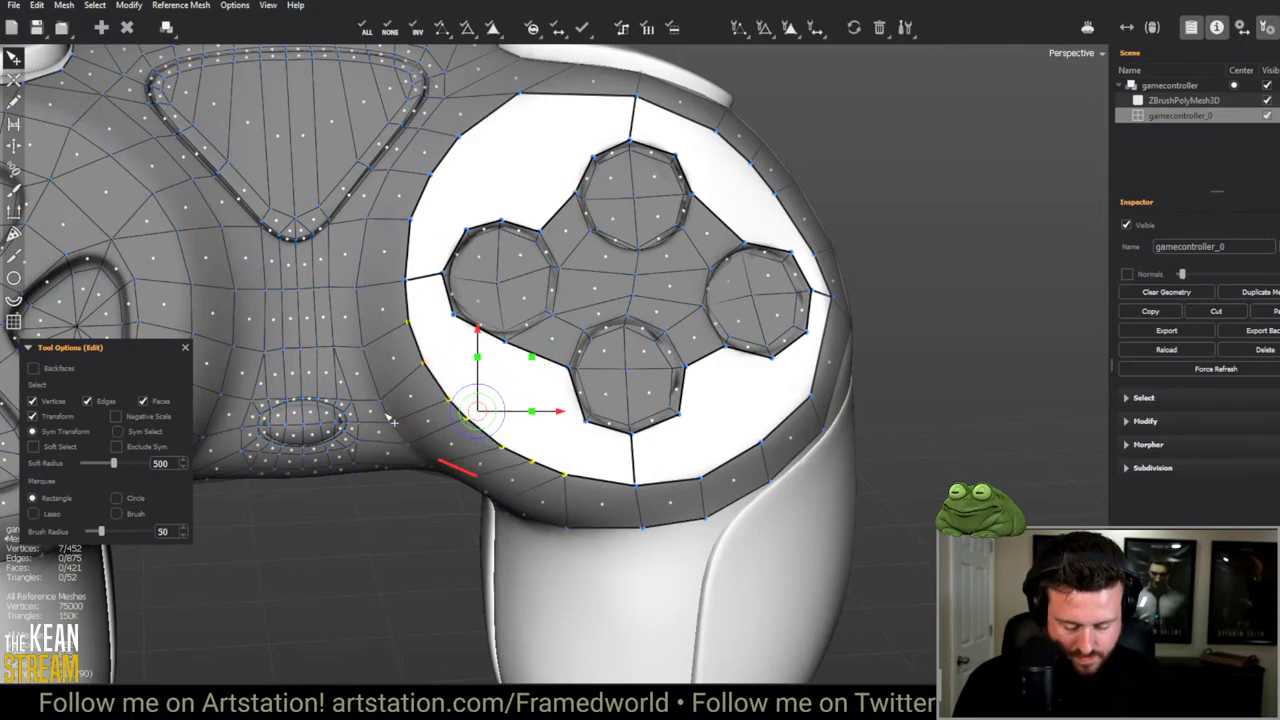
left_click_drag(70, 347, 120, 236)
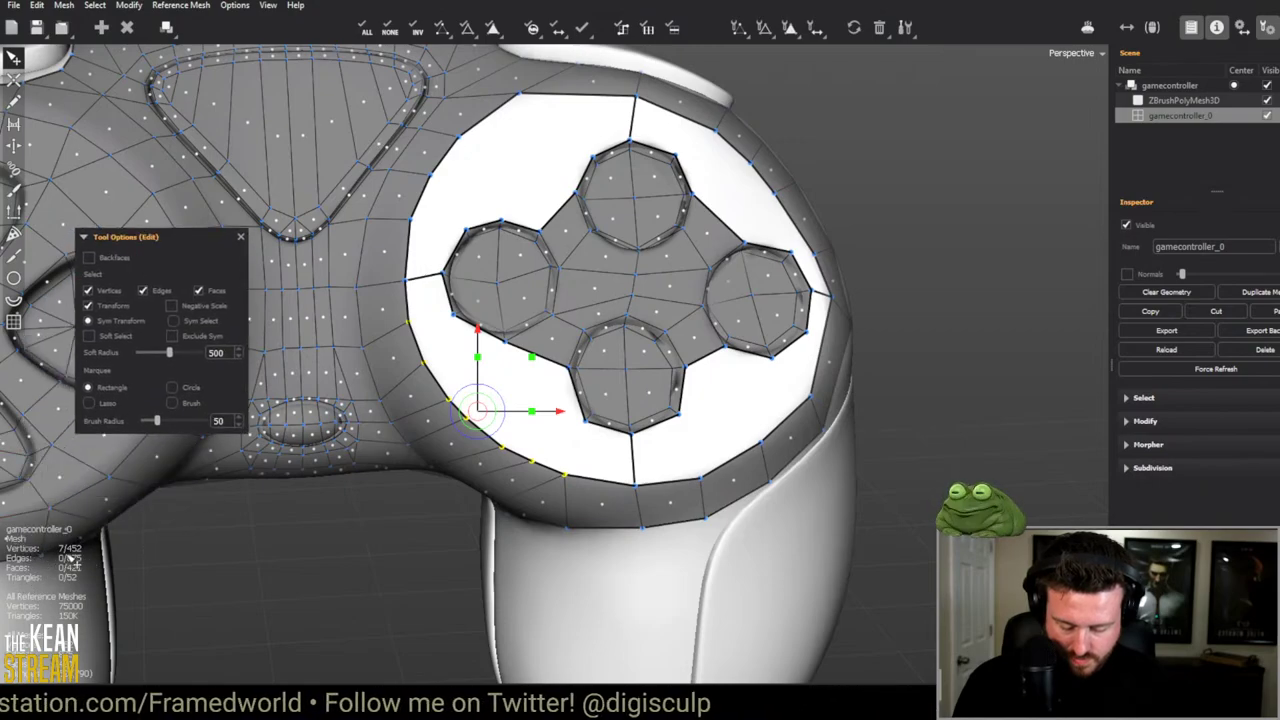
Step: Pick a vertex on the outer rim from a frontal view of the controller
scroll(470, 510, "down", 3)
middle_click_drag(470, 510, 395, 240)
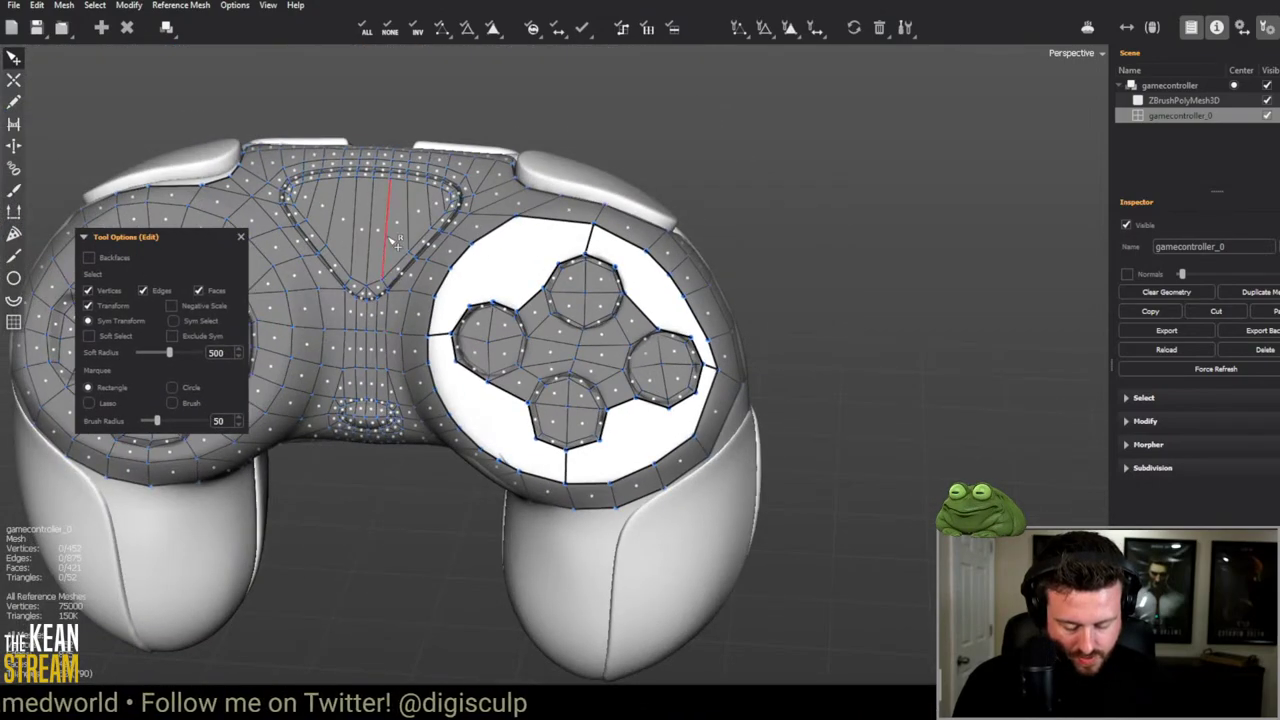
left_click(440, 299)
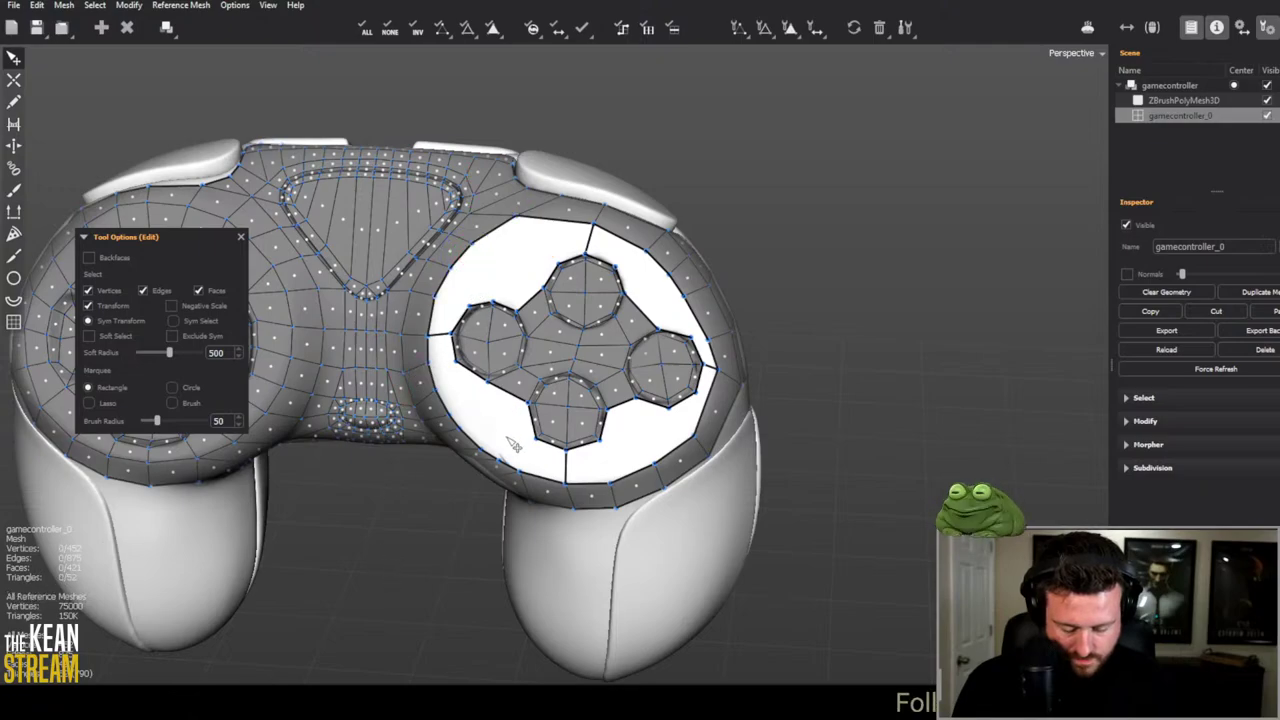
left_click_drag(415, 591, 592, 533)
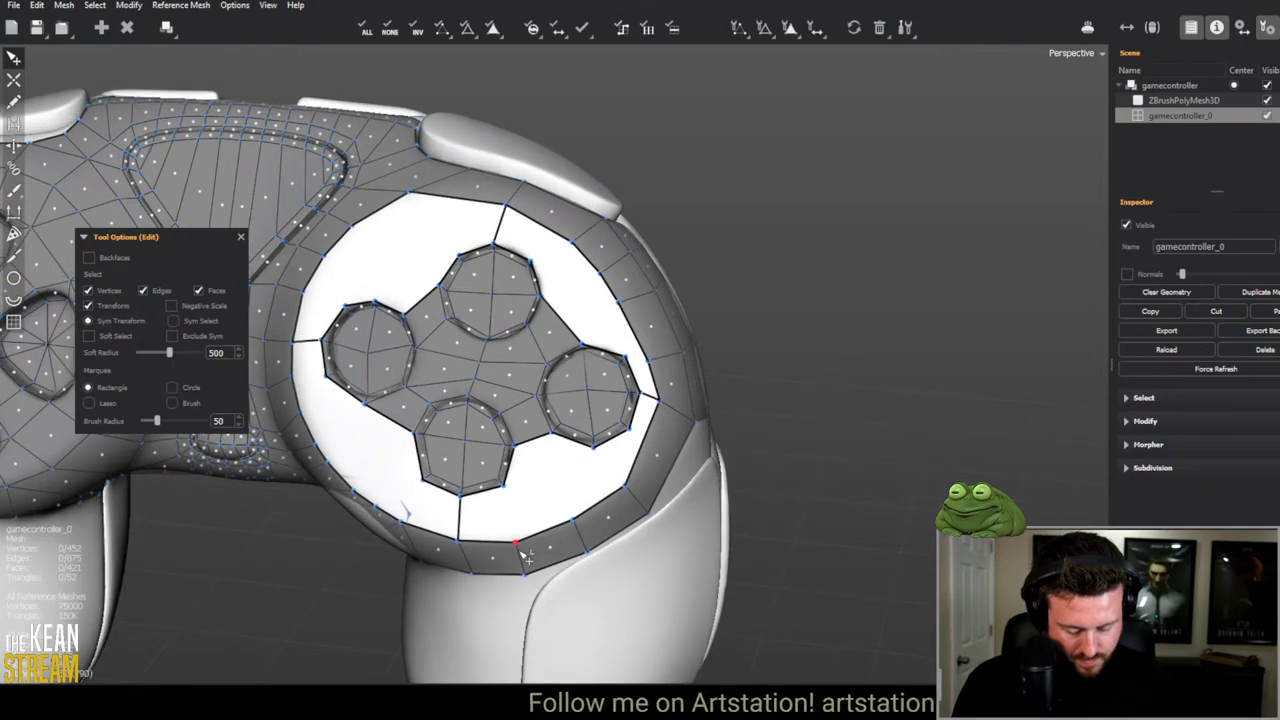
Step: Add edges linking the lower-right button ring to the rim
key("c")
left_click(503, 489)
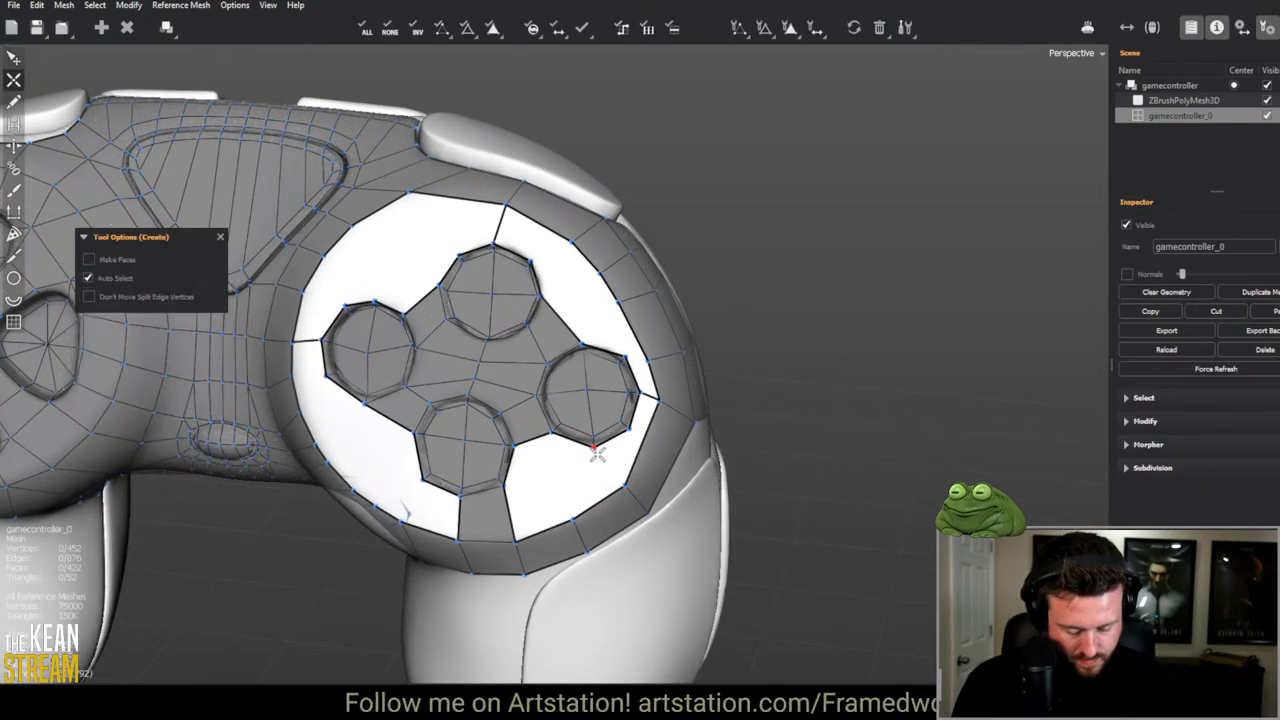
left_click(615, 483)
left_click_drag(615, 483, 601, 487)
key("e")
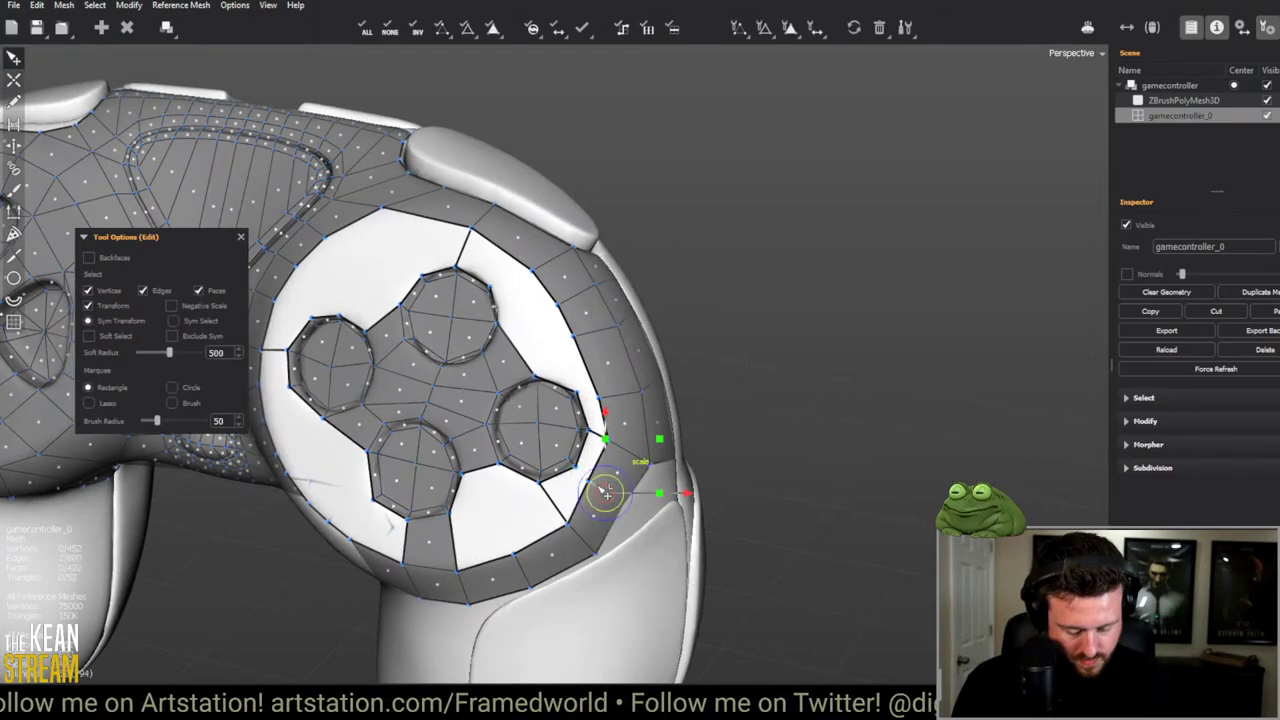
Step: Build new faces filling the gap beside the lower-right button
key("c")
left_click(575, 478)
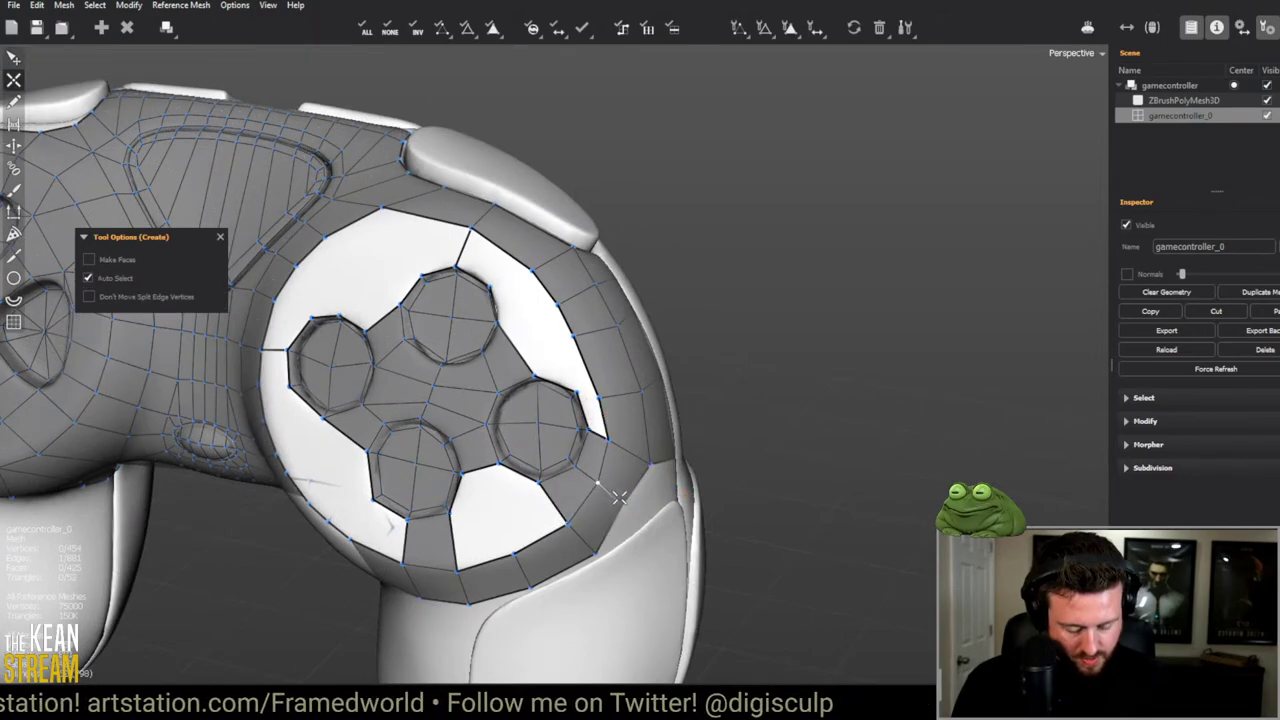
key("e")
scroll(786, 486, "up", 5)
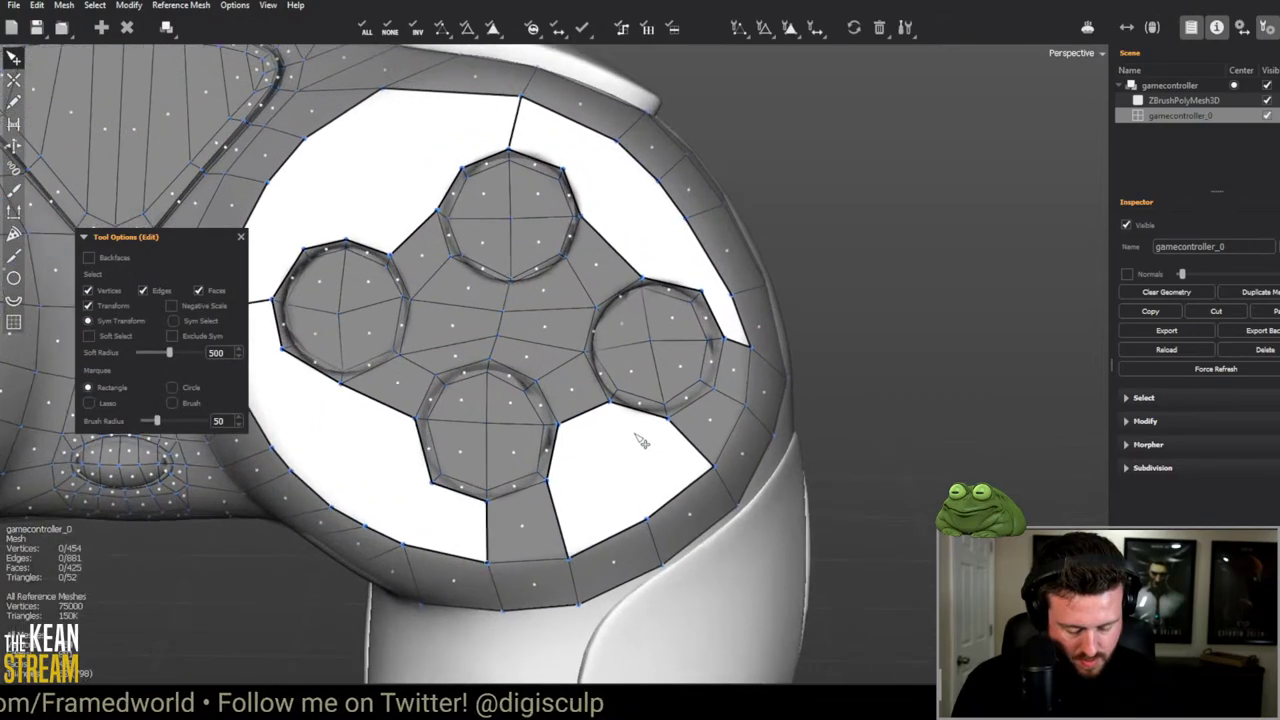
key("c")
left_click(665, 418)
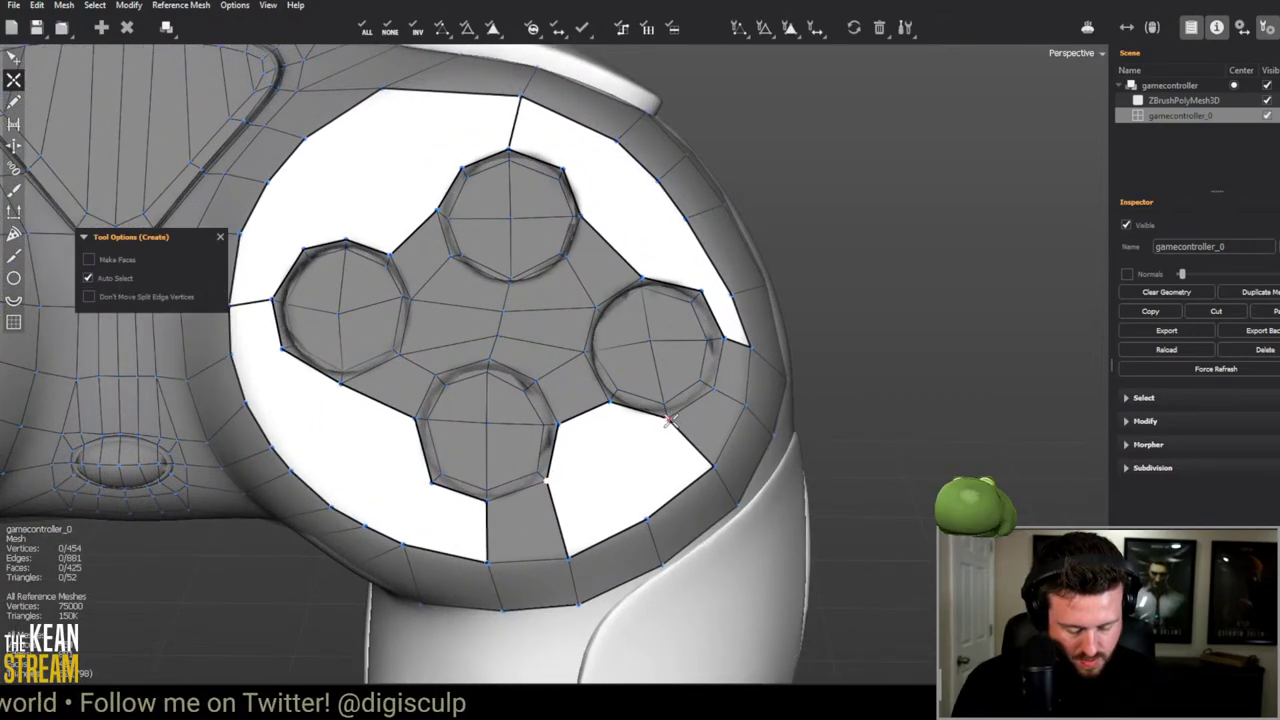
left_click(548, 480)
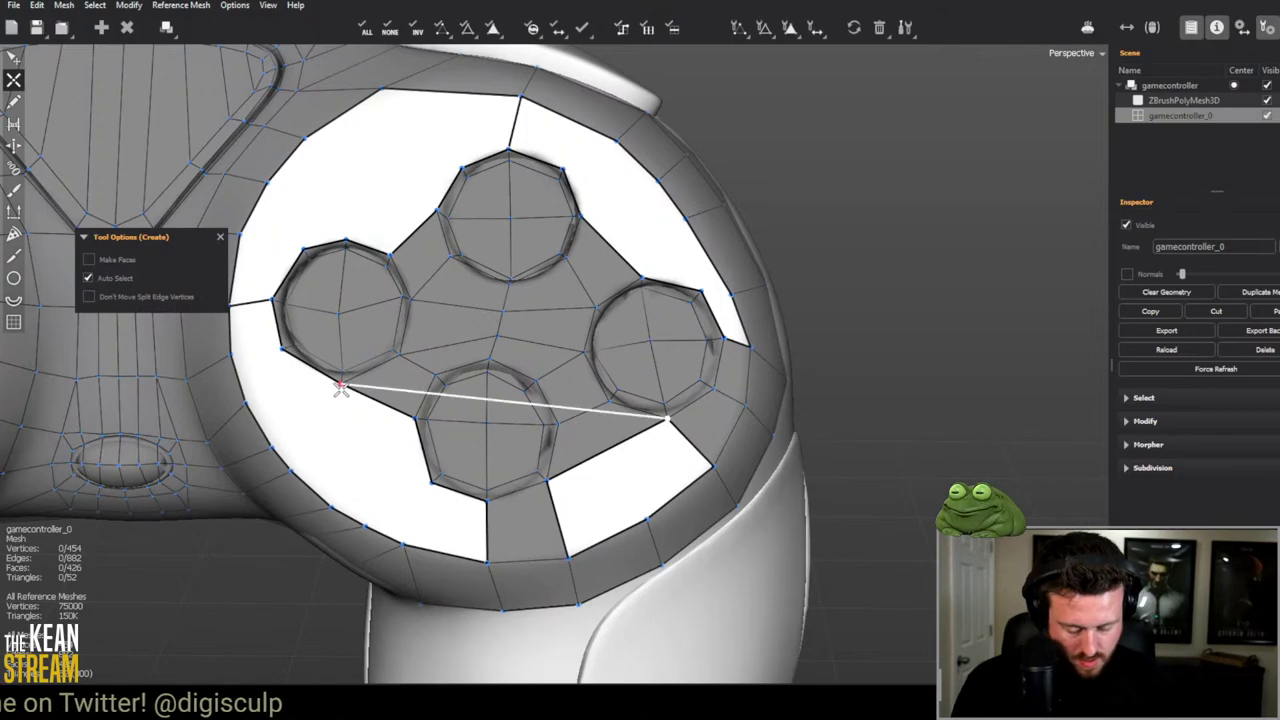
key("Escape")
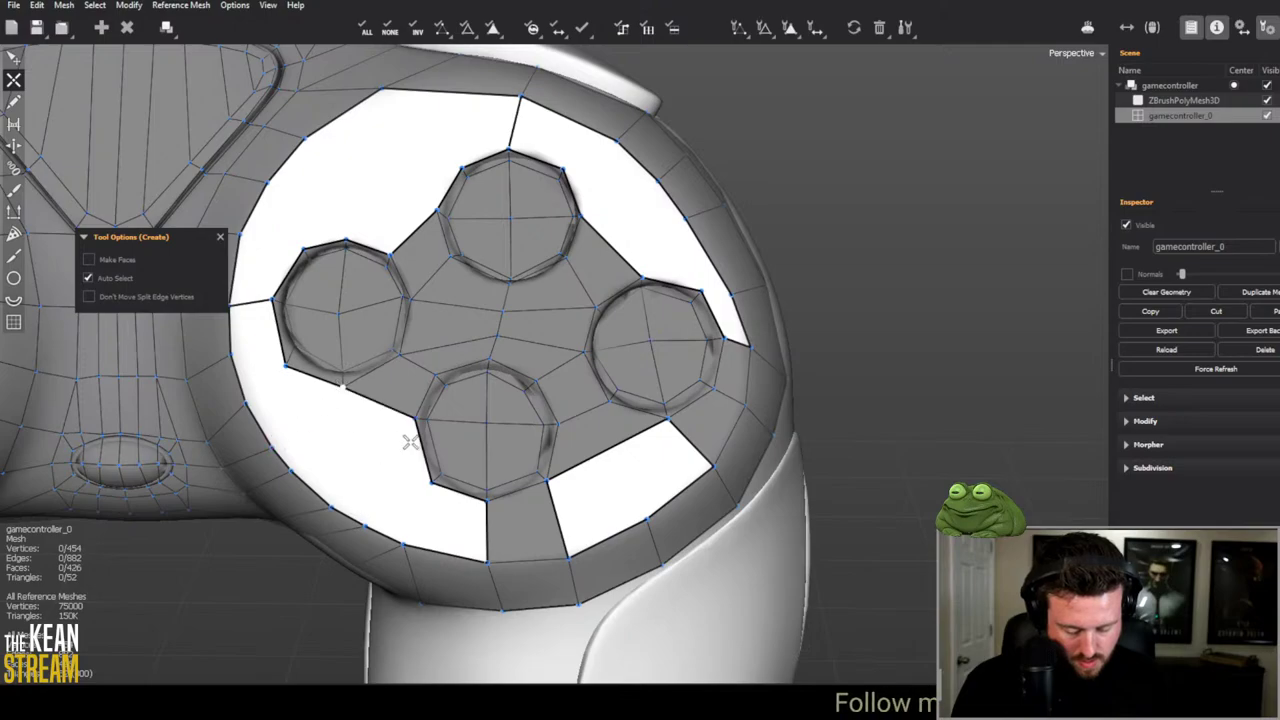
Step: Bridge the gap between the left and bottom button rings, undoing the stray triangle
left_click(410, 482)
left_click(287, 368)
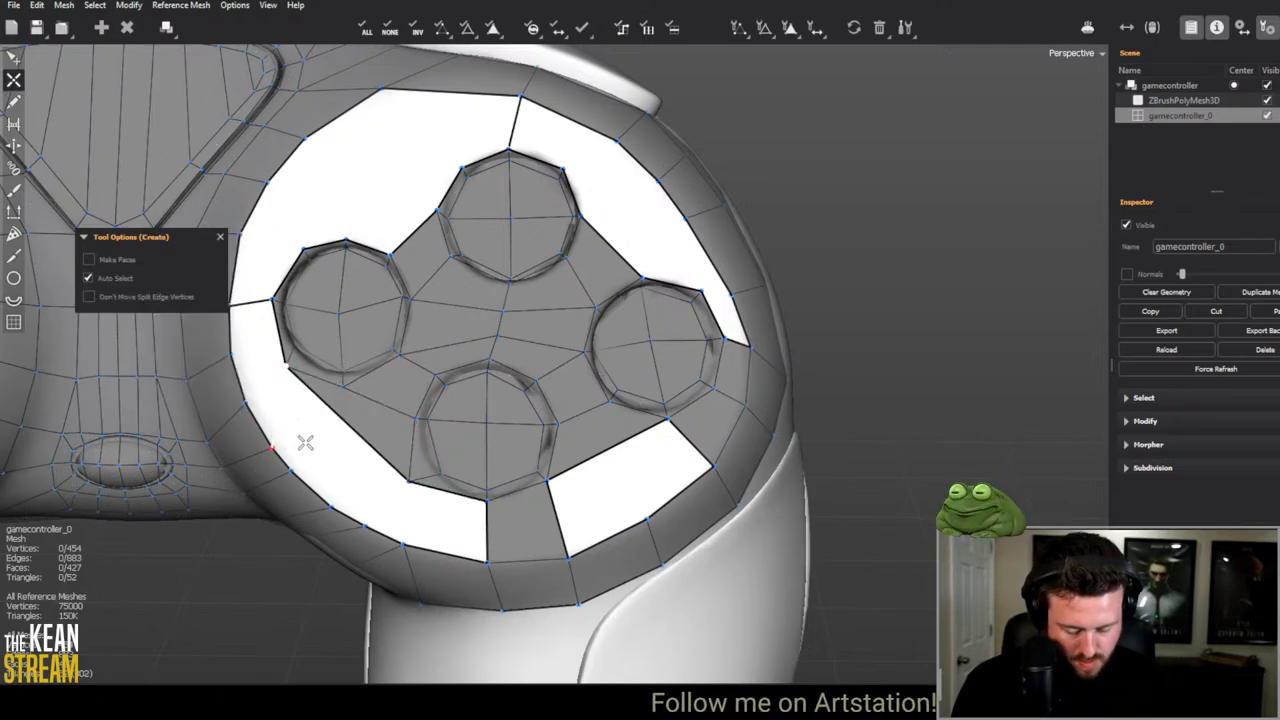
left_click(410, 424)
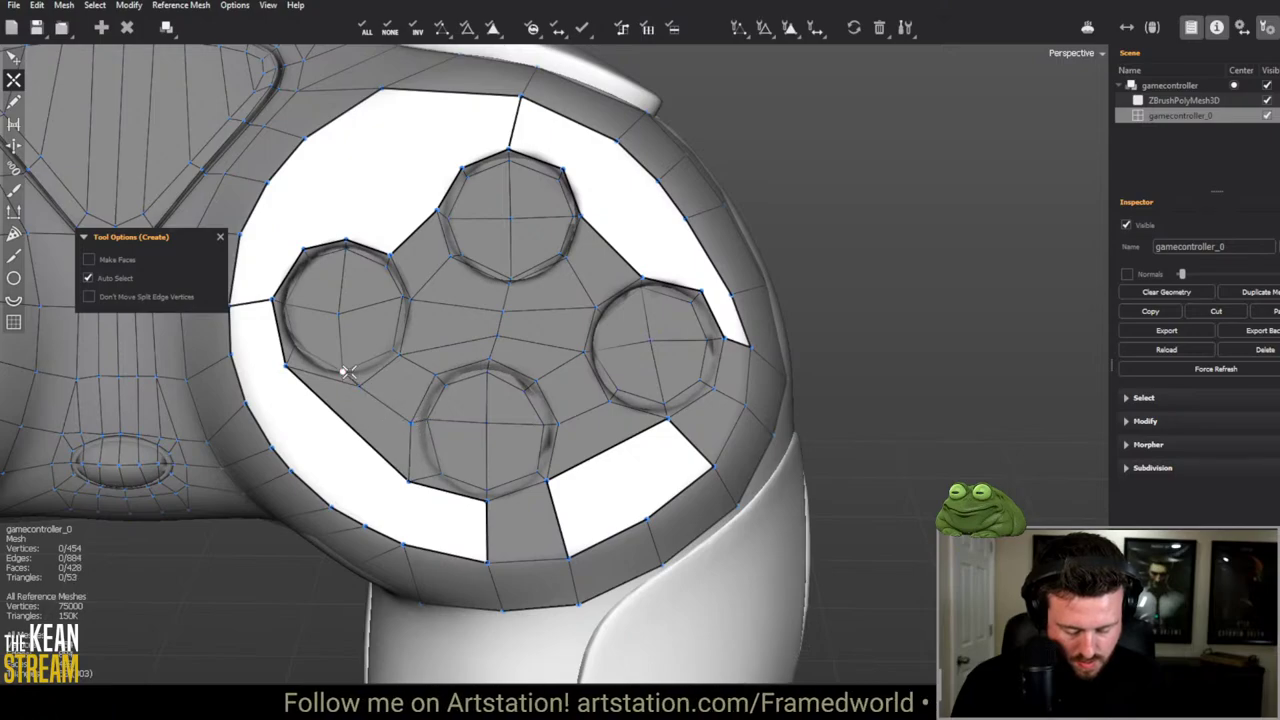
key("ctrl+z")
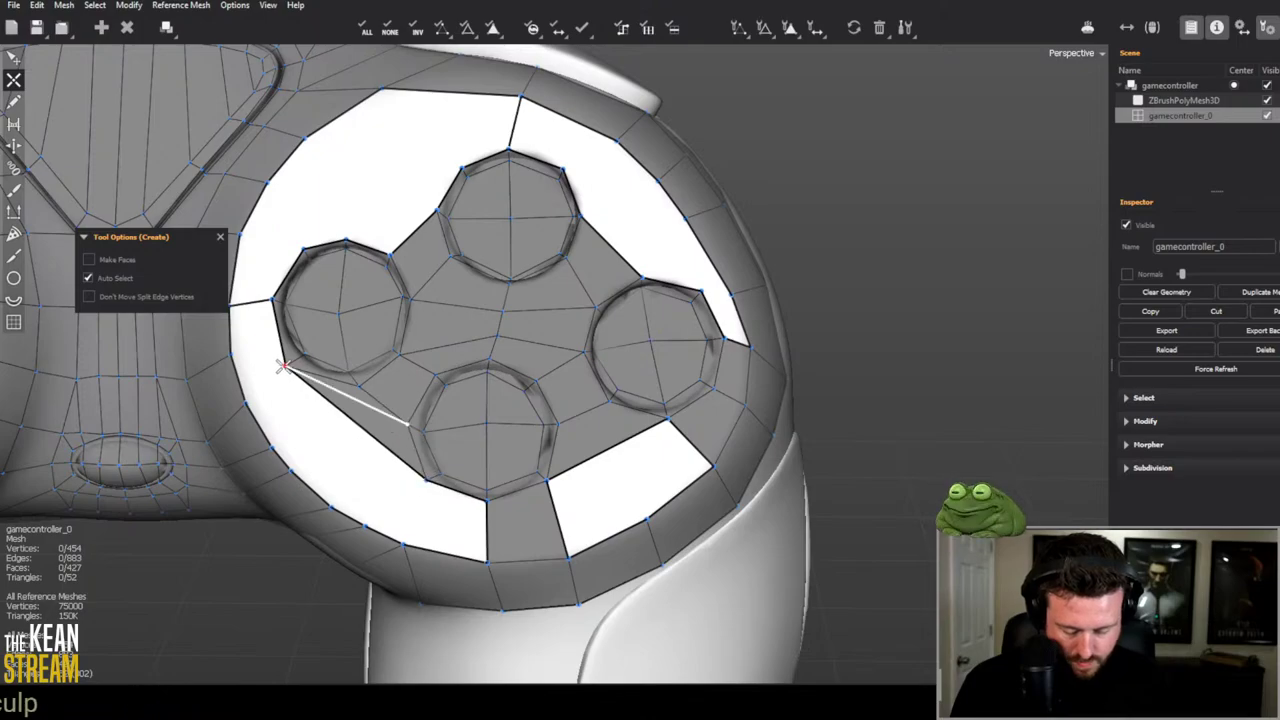
left_click_drag(299, 451, 575, 515, "alt")
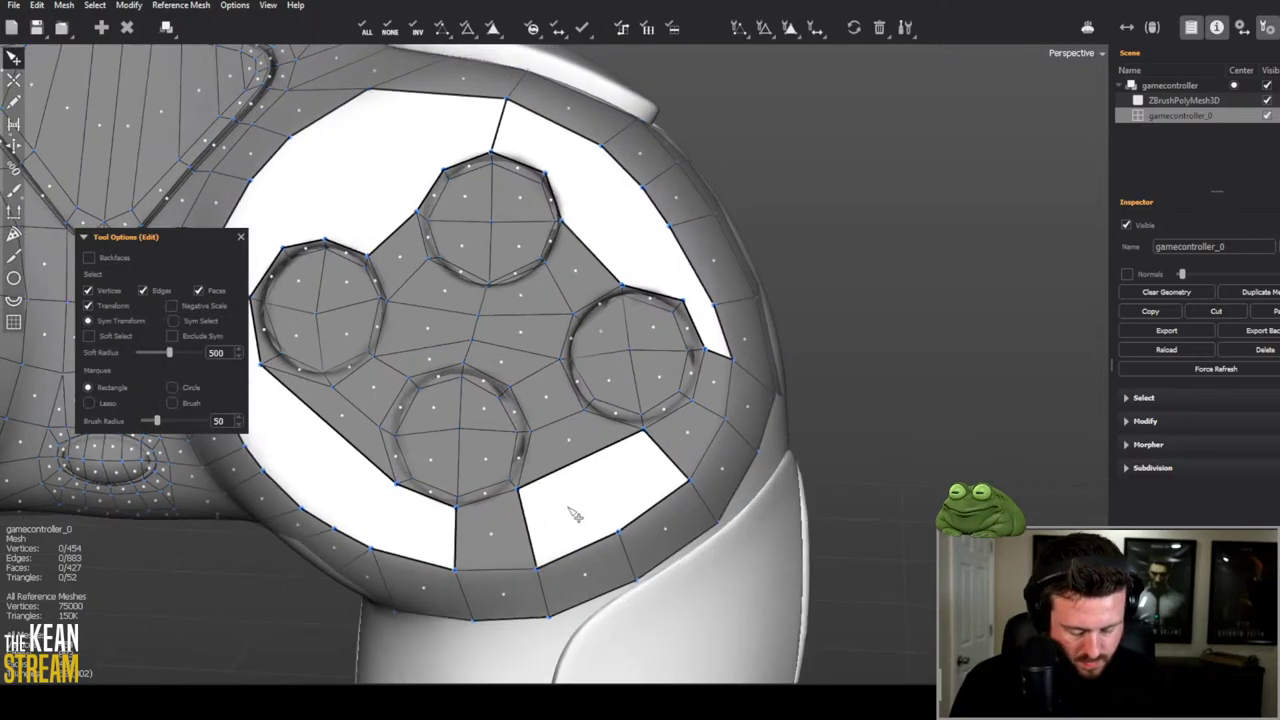
Step: Fill the hole below the bottom button ring with quads
key("q")
left_click(588, 460)
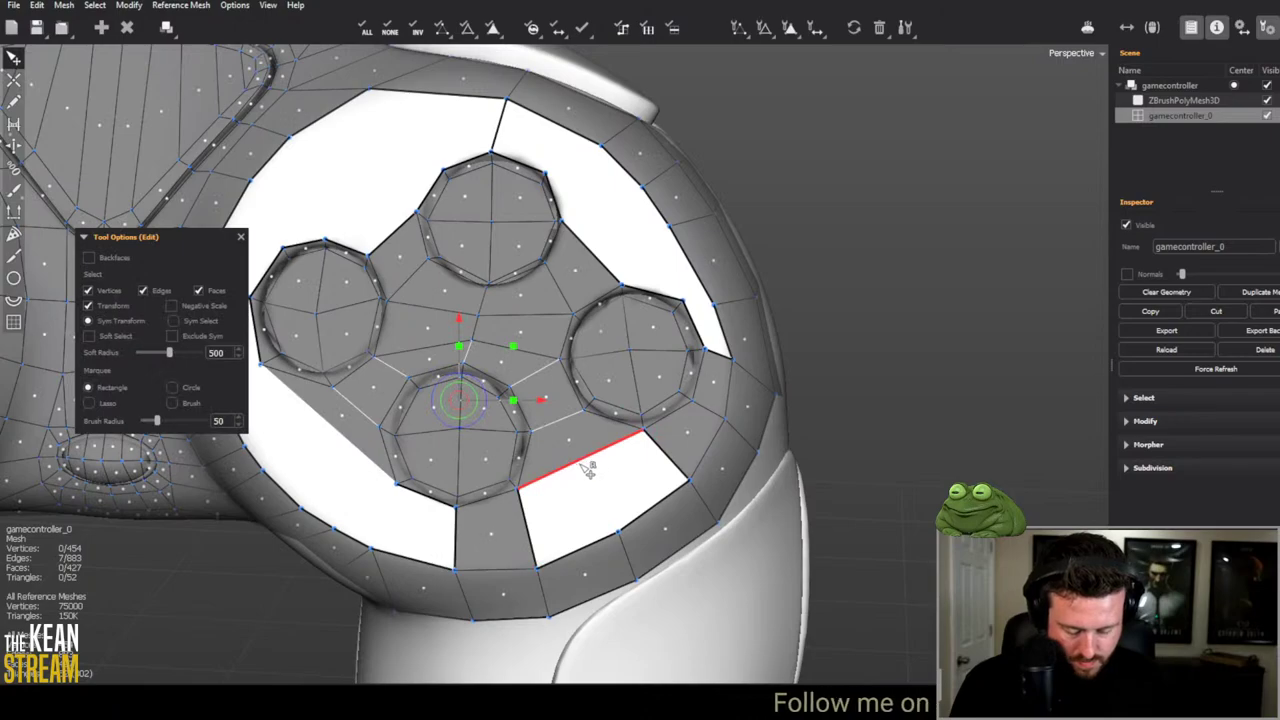
key("w")
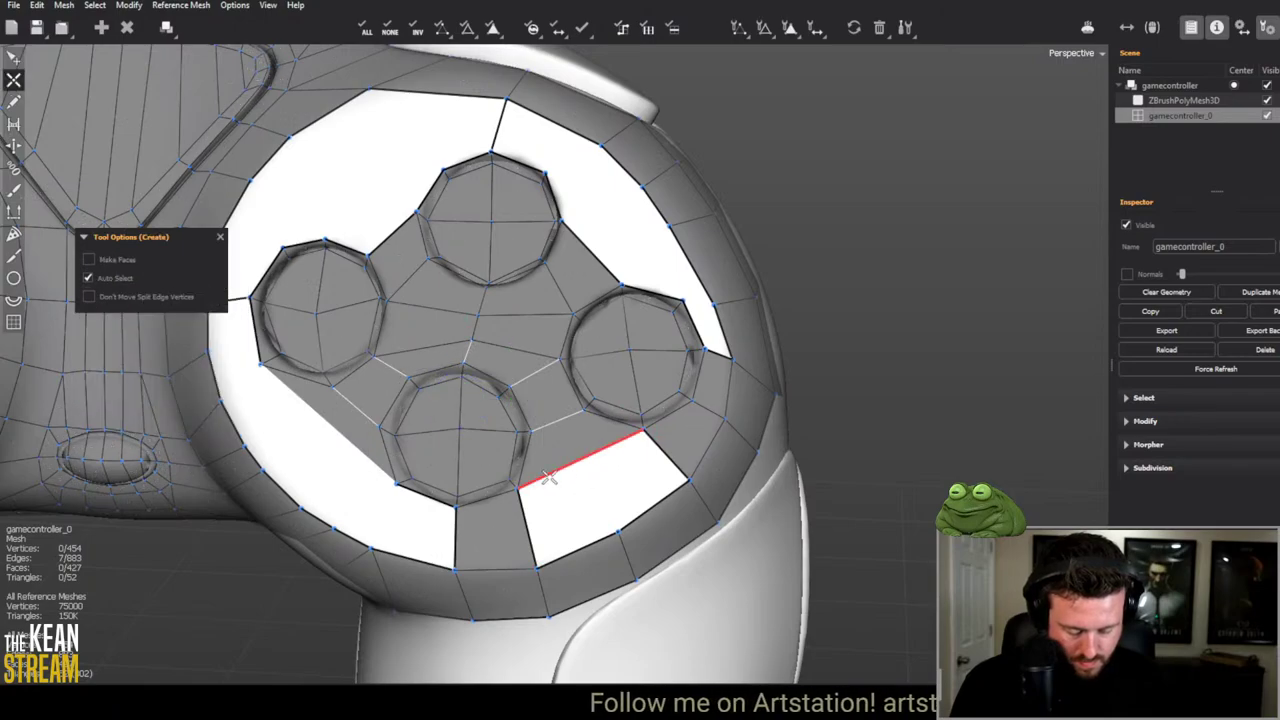
key("q")
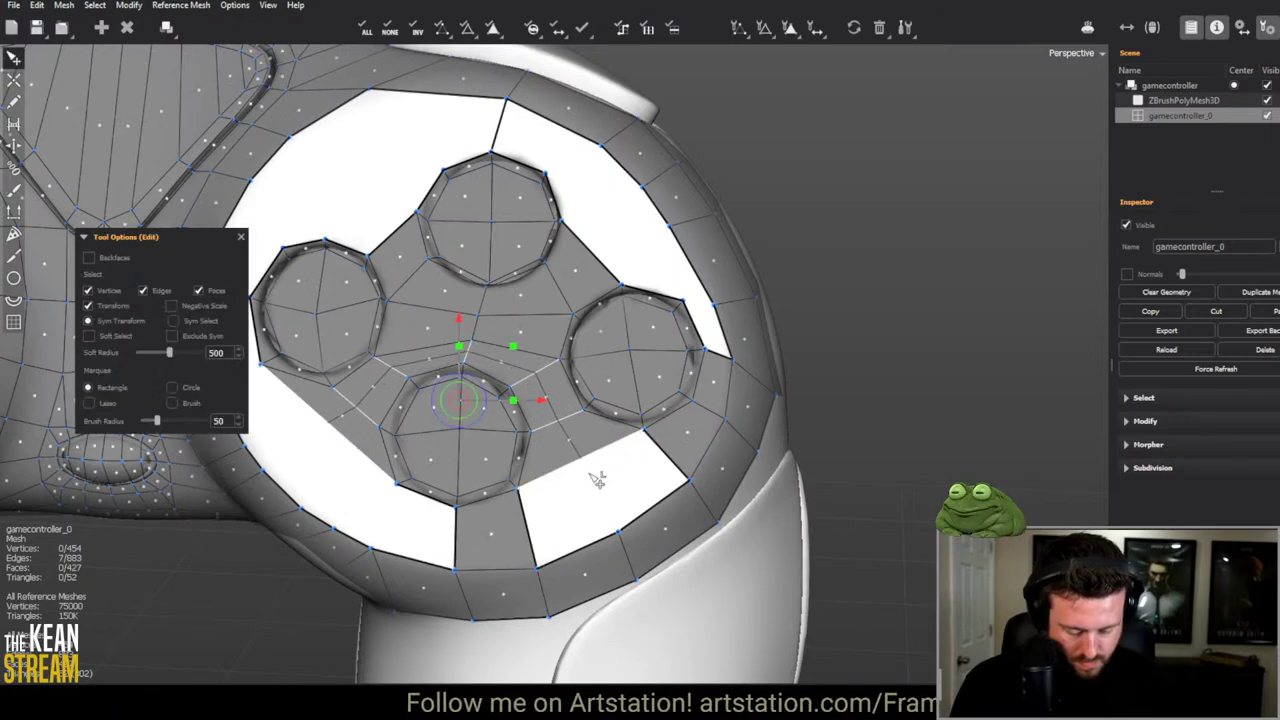
key("w")
left_click(596, 480)
key("q")
scroll(636, 530, "up", 1)
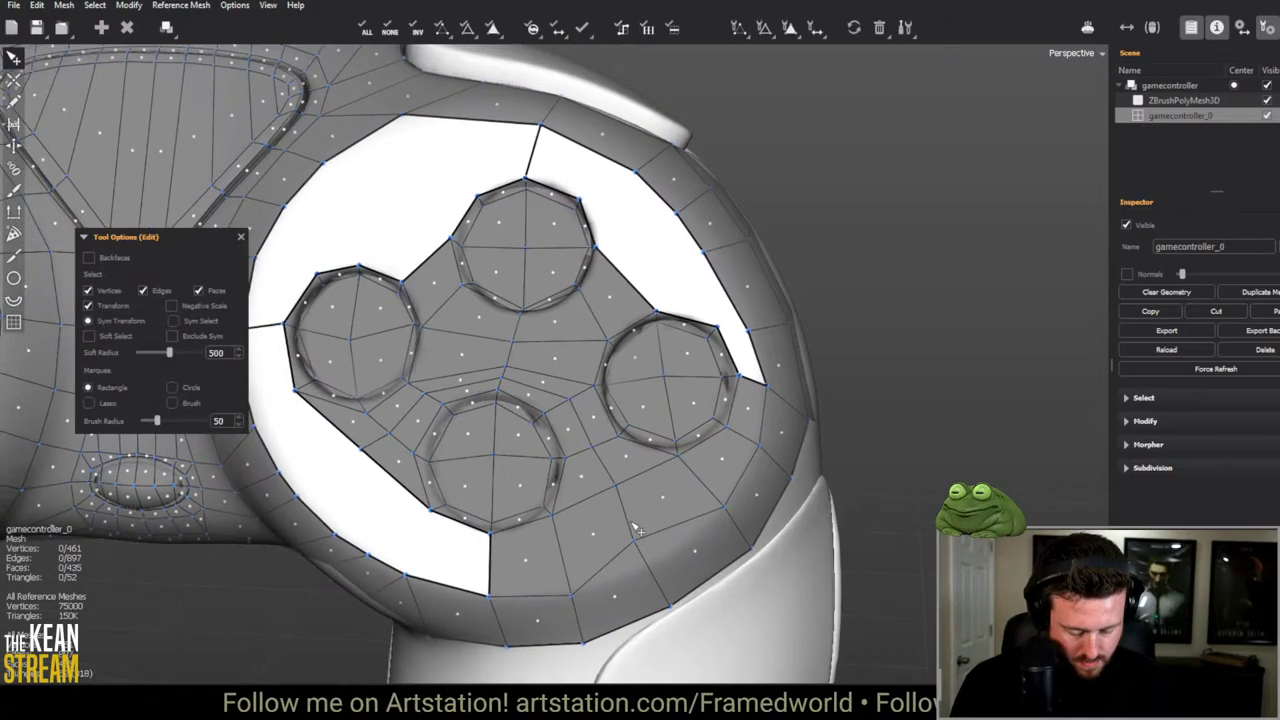
scroll(636, 530, "down", 3)
left_click_drag(600, 500, 475, 488, "alt")
scroll(475, 488, "up", 2)
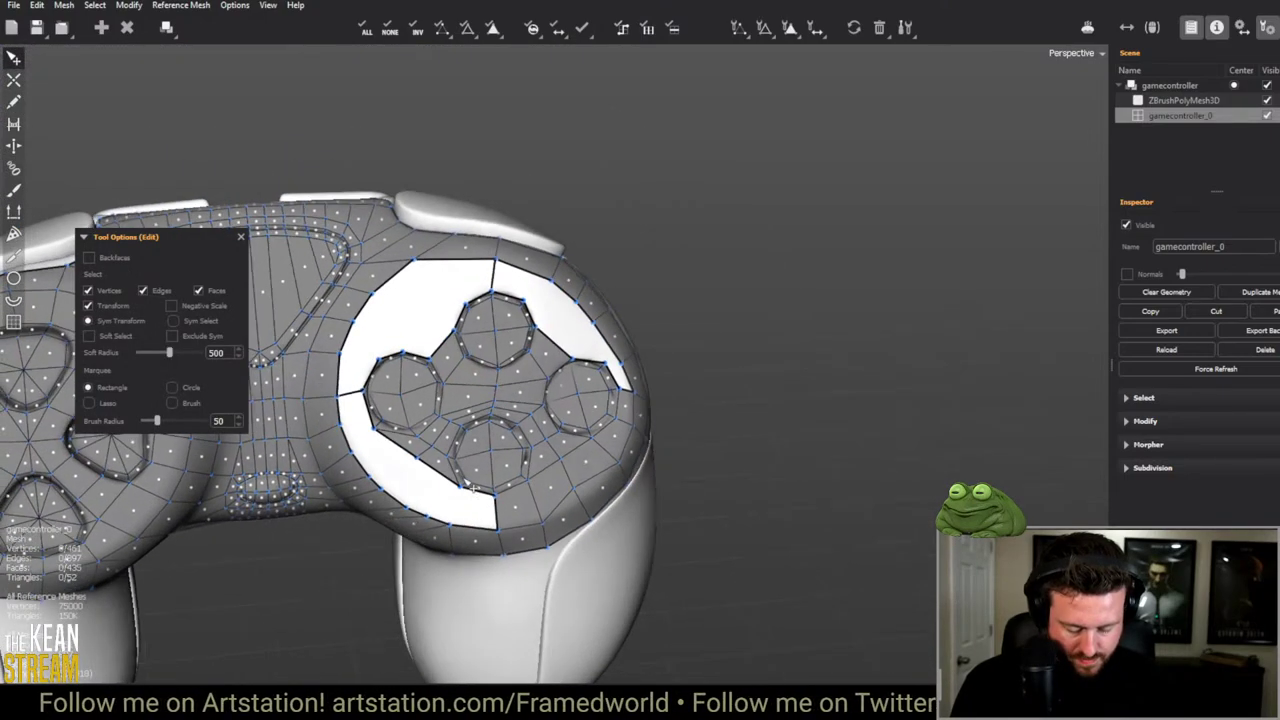
scroll(470, 487, "up", 3)
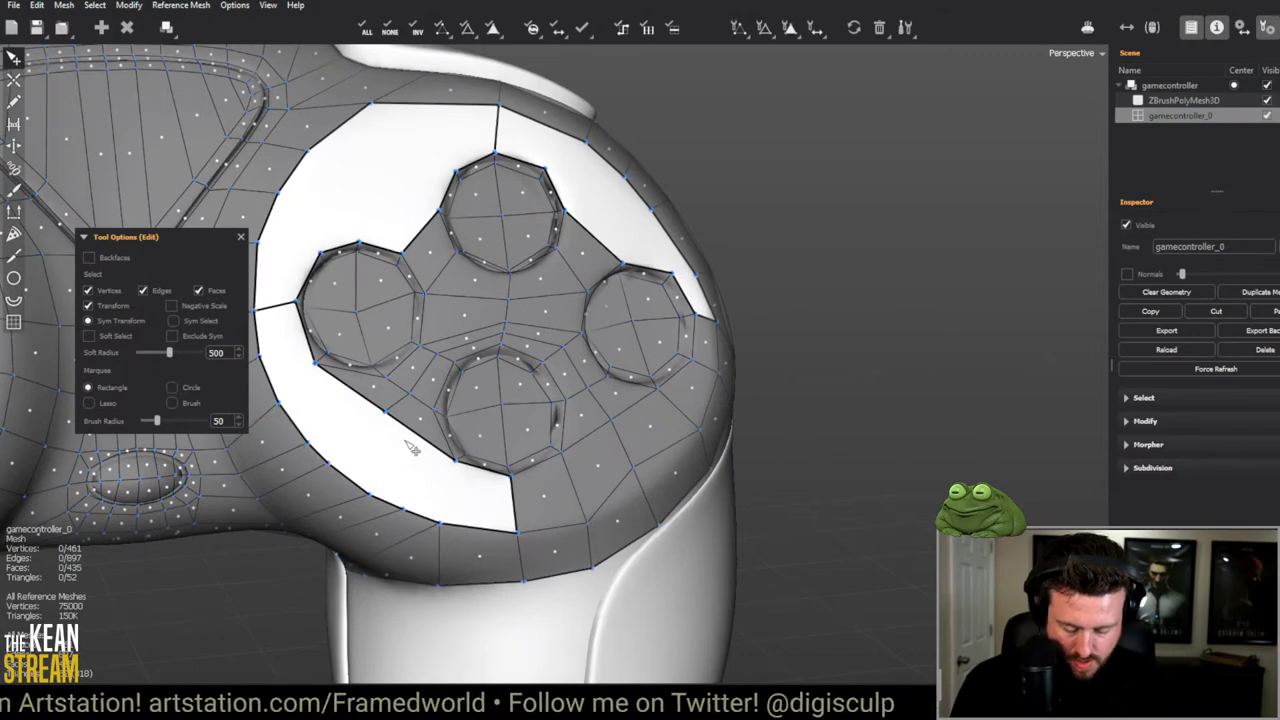
Step: Fill the gaps left of the bottom ring, left of the buttons, and the triangular hole
key("w")
left_click(465, 470)
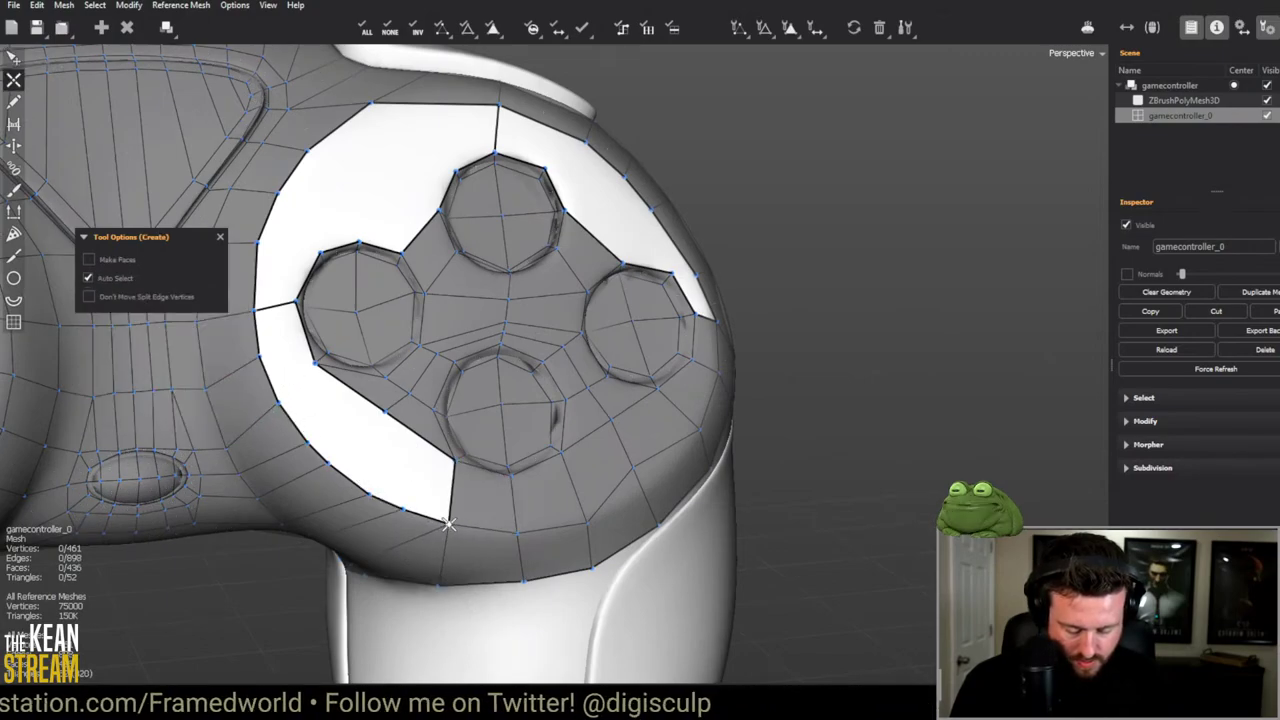
left_click(262, 365)
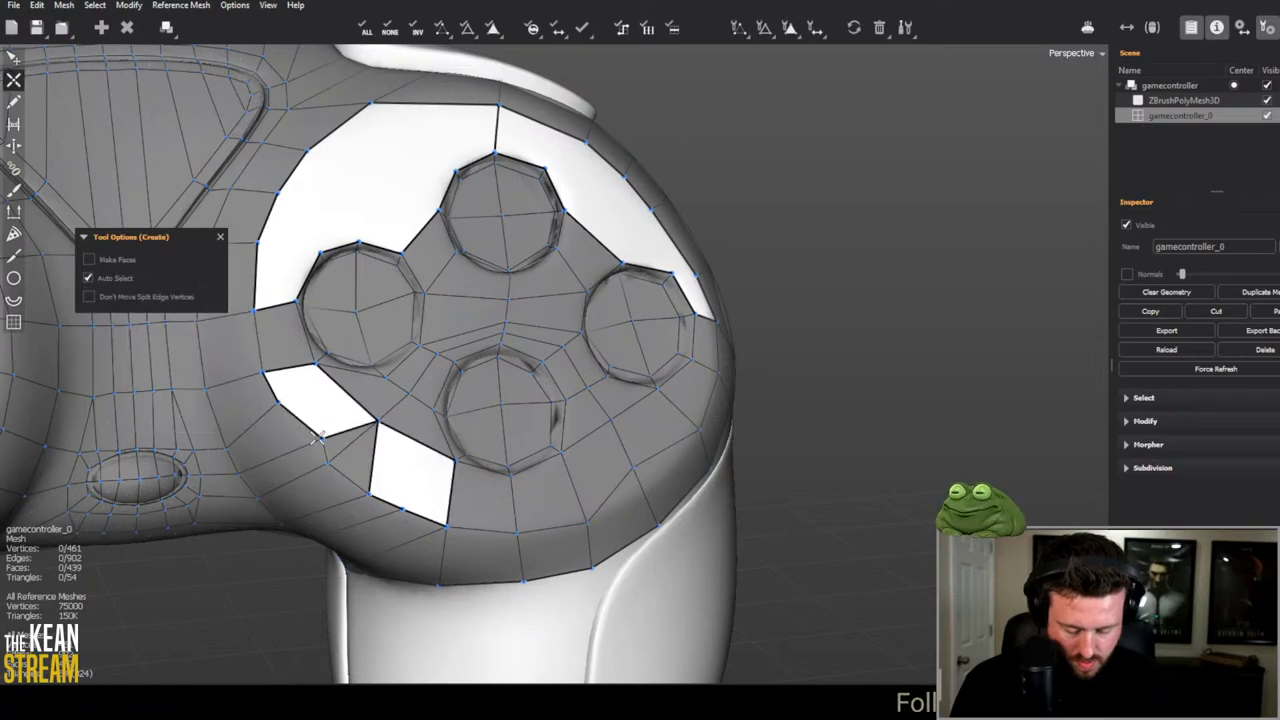
left_click(301, 403)
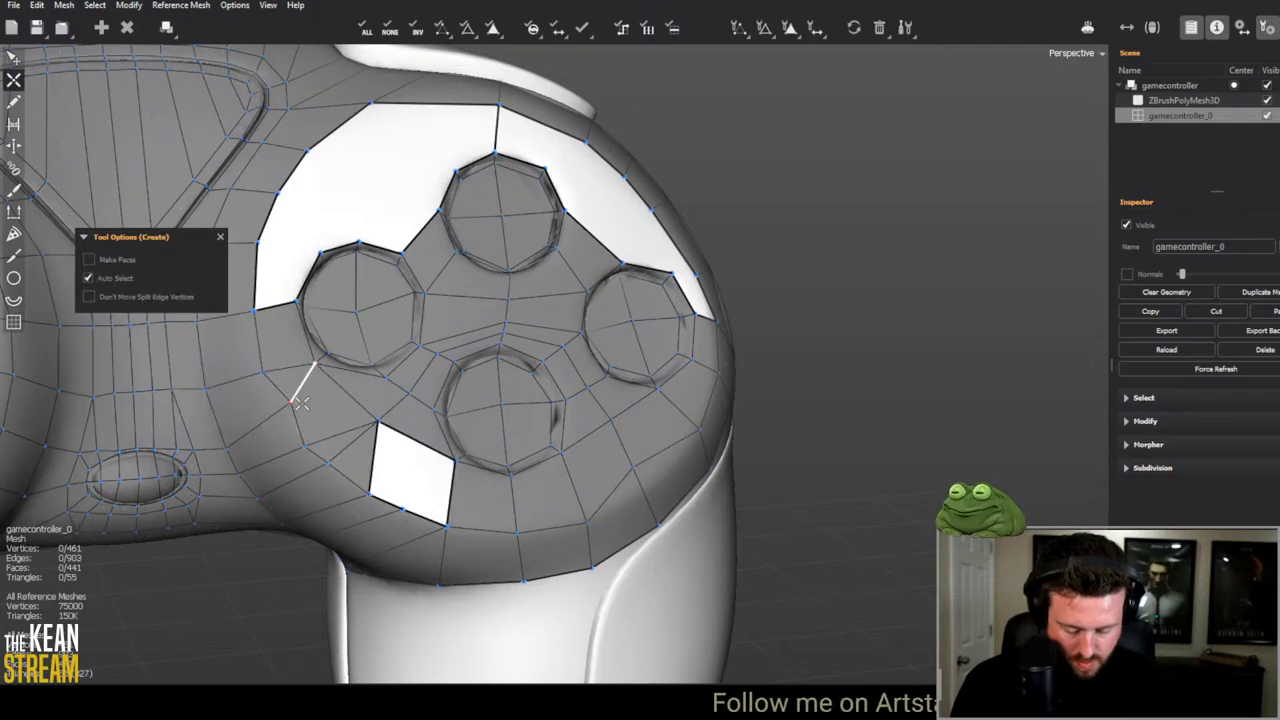
left_click(447, 464)
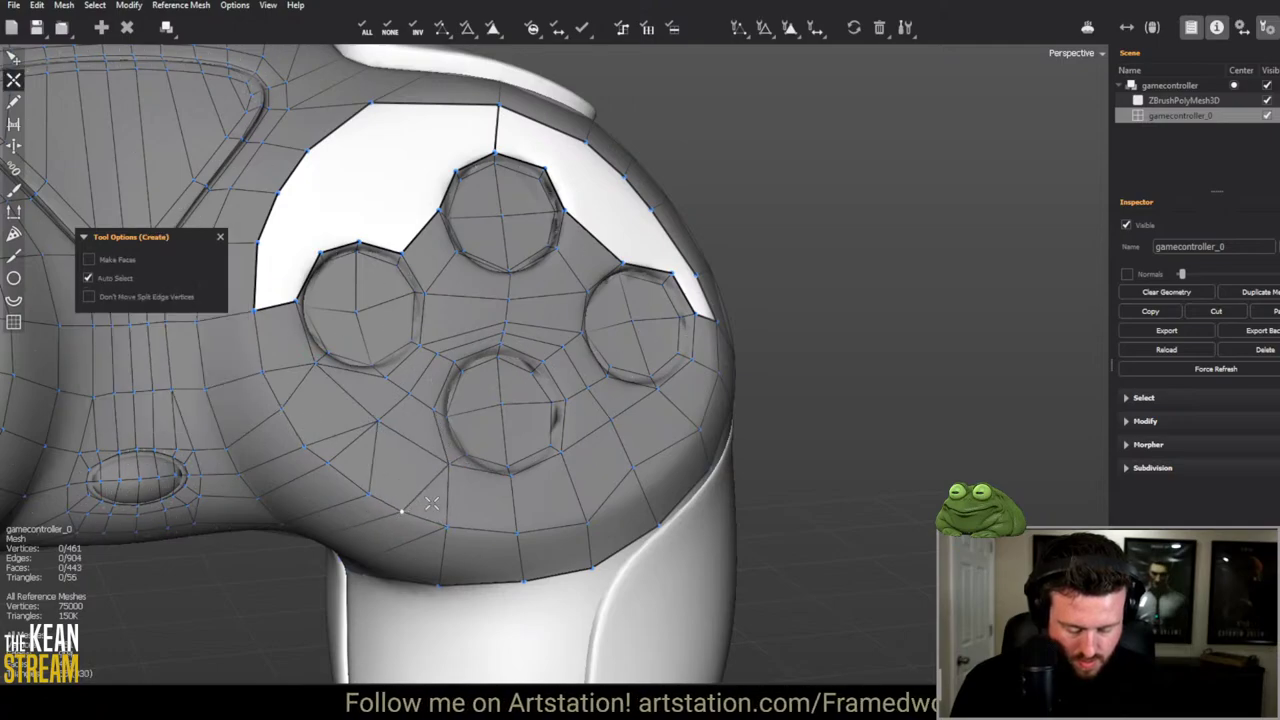
middle_click_drag(400, 509, 871, 494)
key("q")
scroll(689, 451, "up", 6)
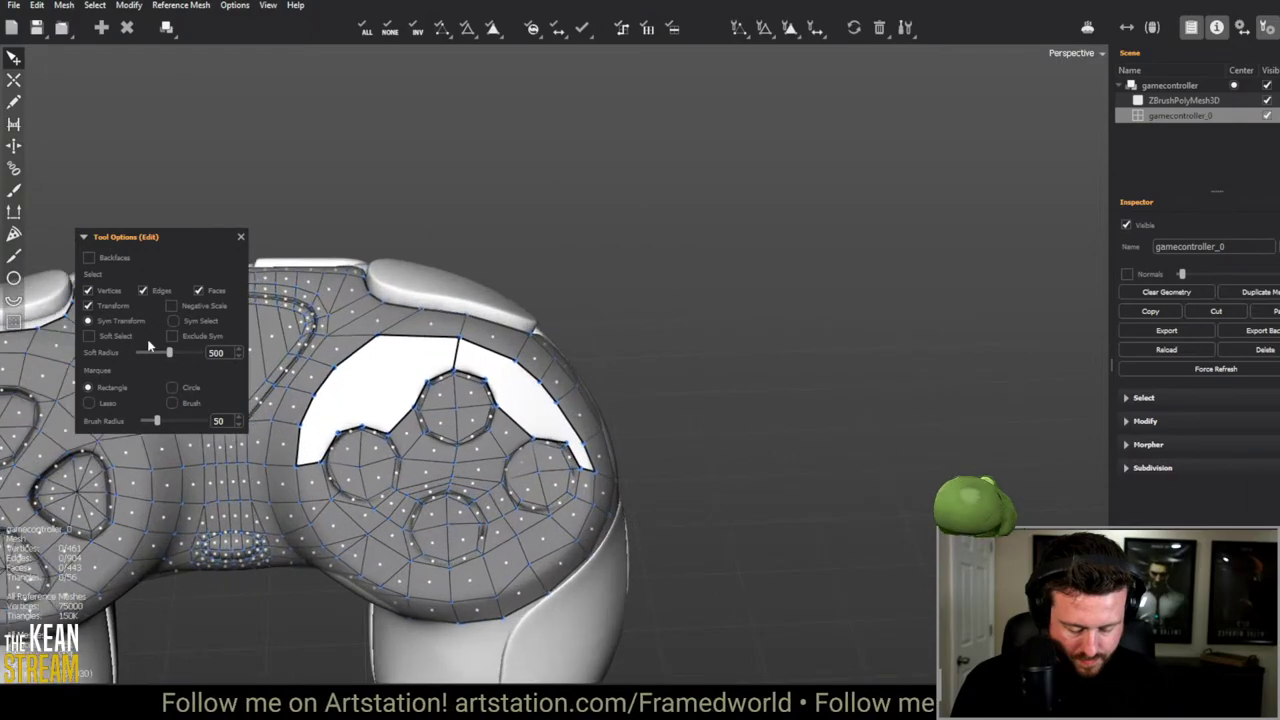
Step: Split the upper white strip with new edges and fill its lower end
middle_click_drag(412, 401, 446, 380)
key("w")
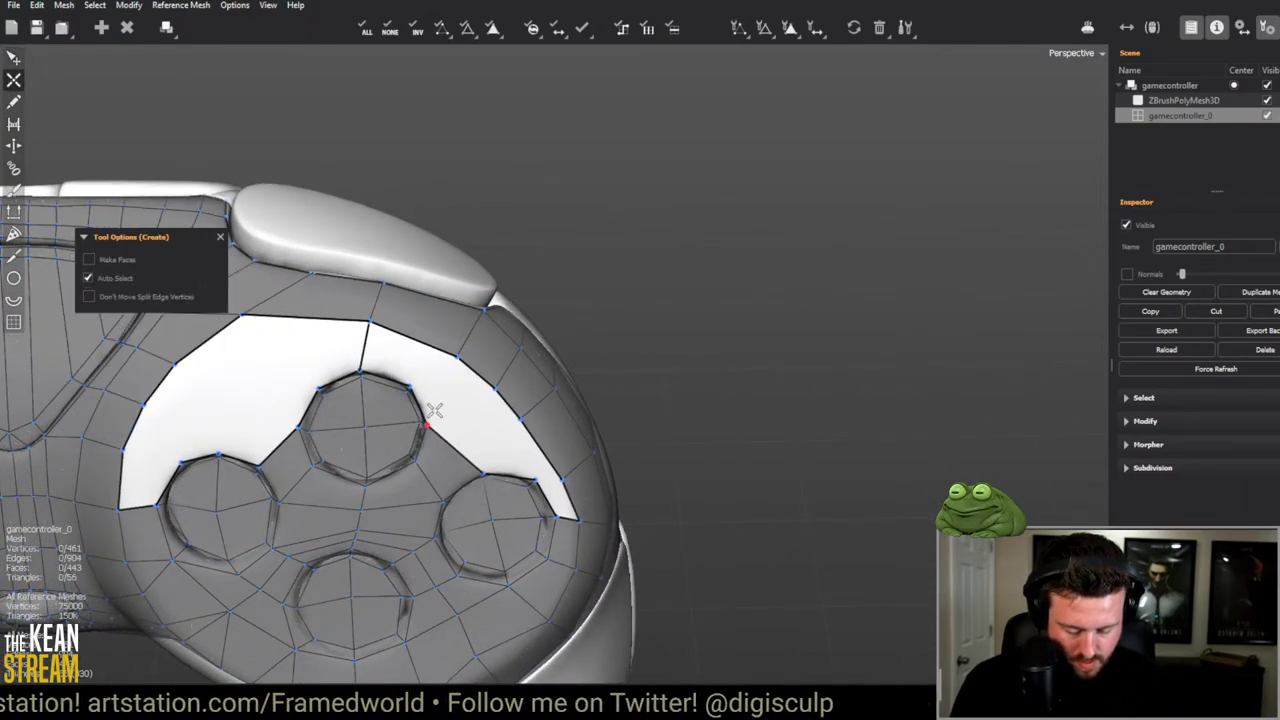
left_click(450, 374)
left_click(505, 445)
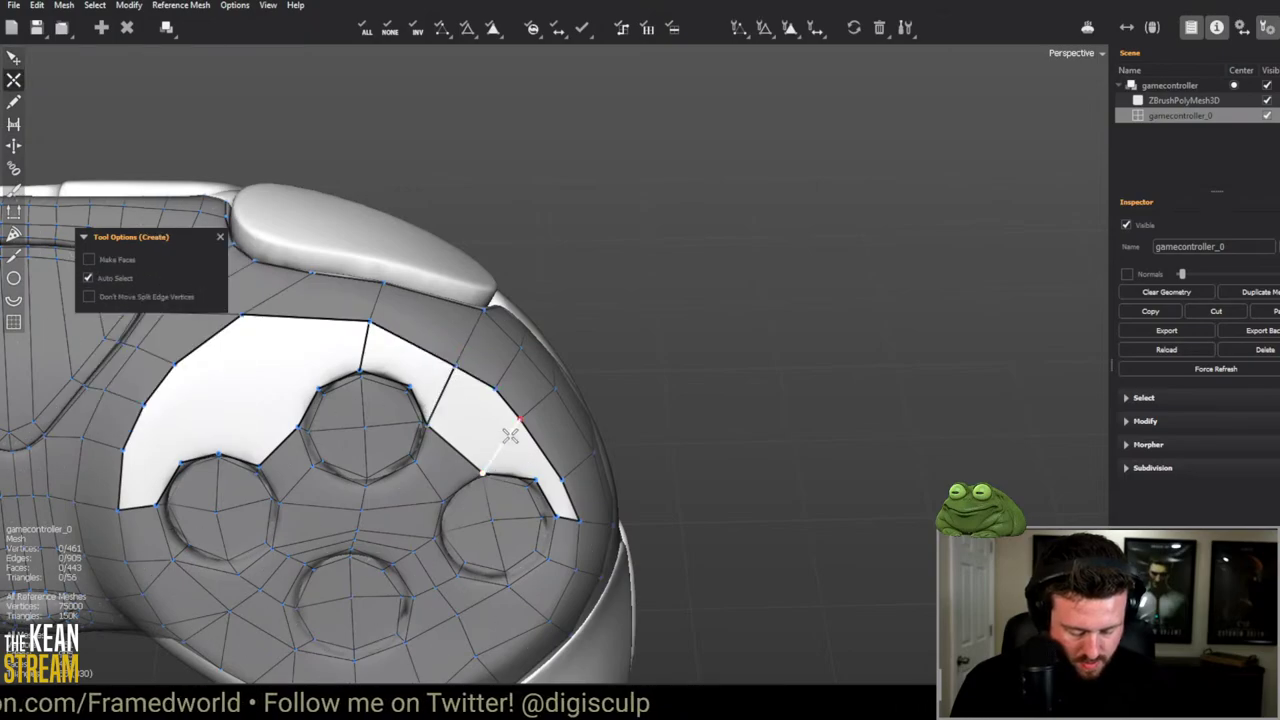
key("q")
key("w")
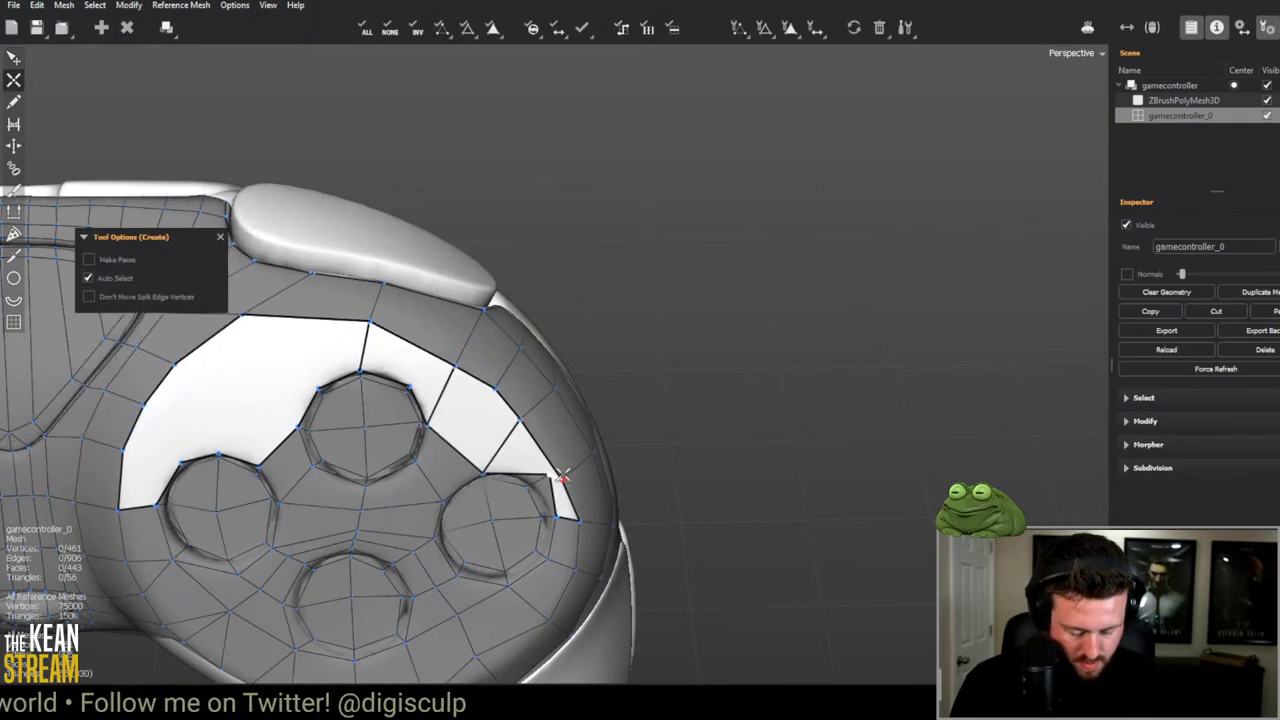
left_click(540, 484)
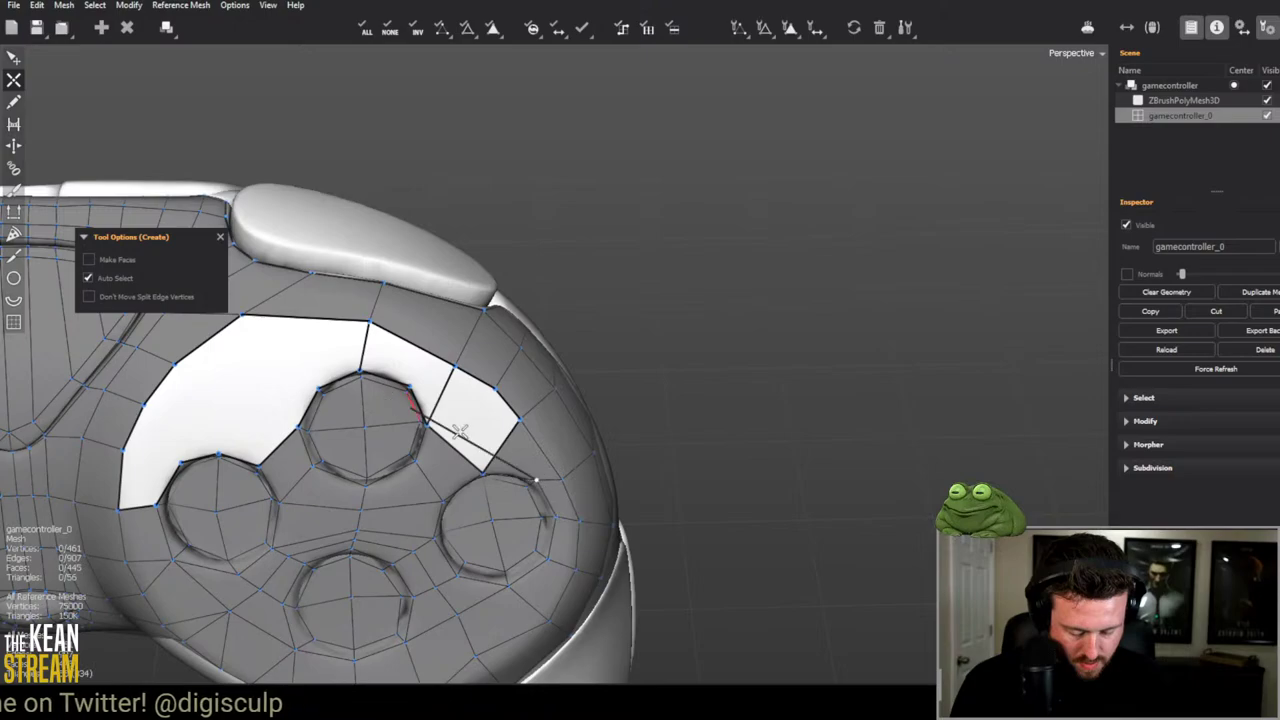
key("q")
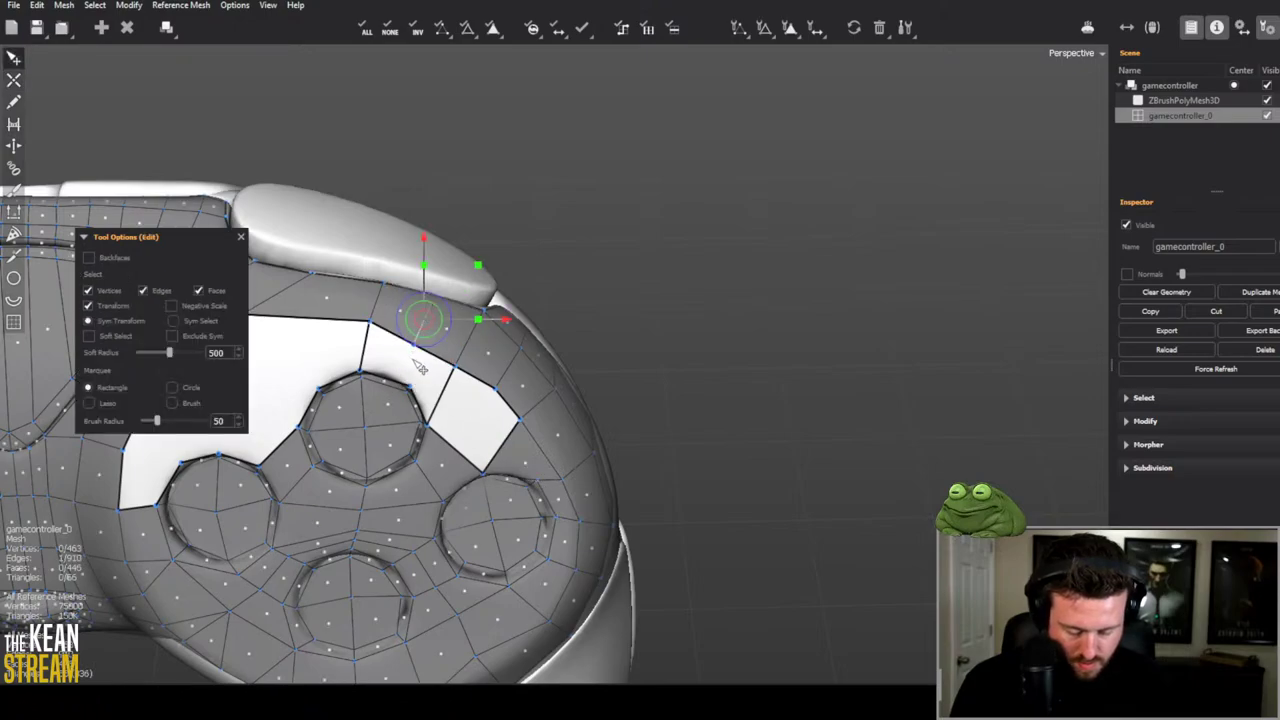
key("w")
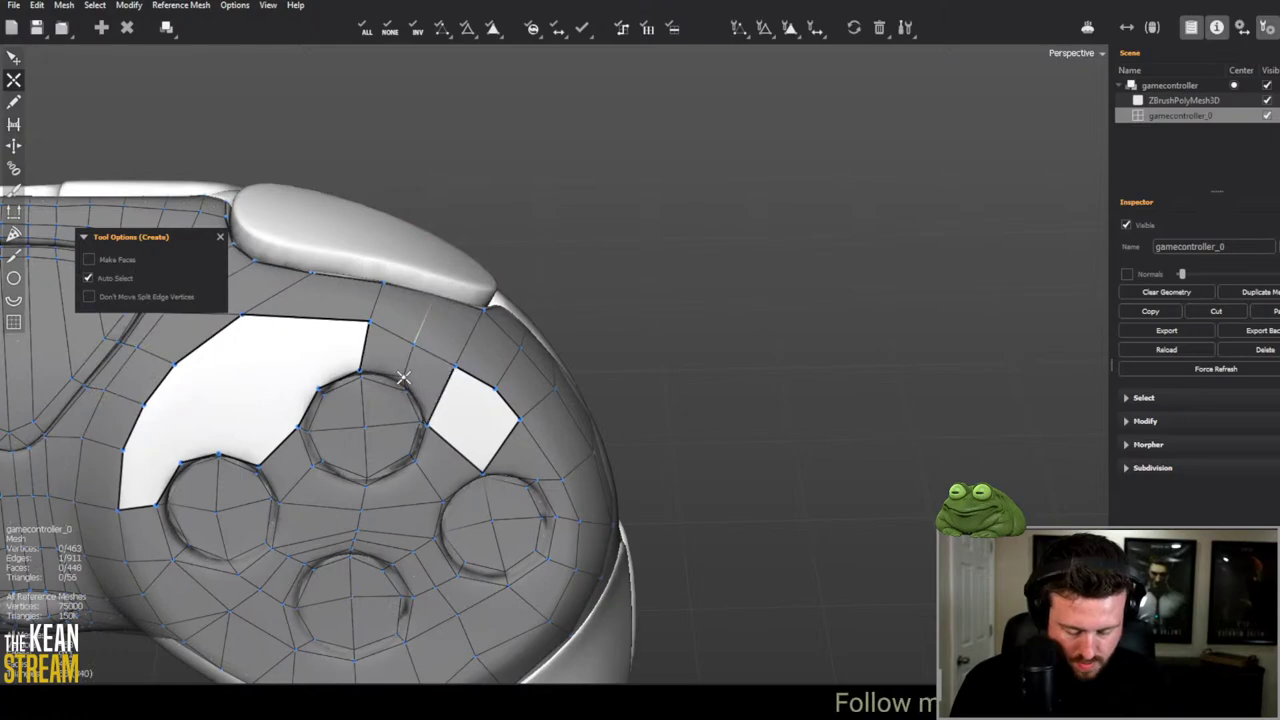
key("q")
Step: Fill the sliver beside the large white patch
middle_click_drag(469, 455, 480, 425)
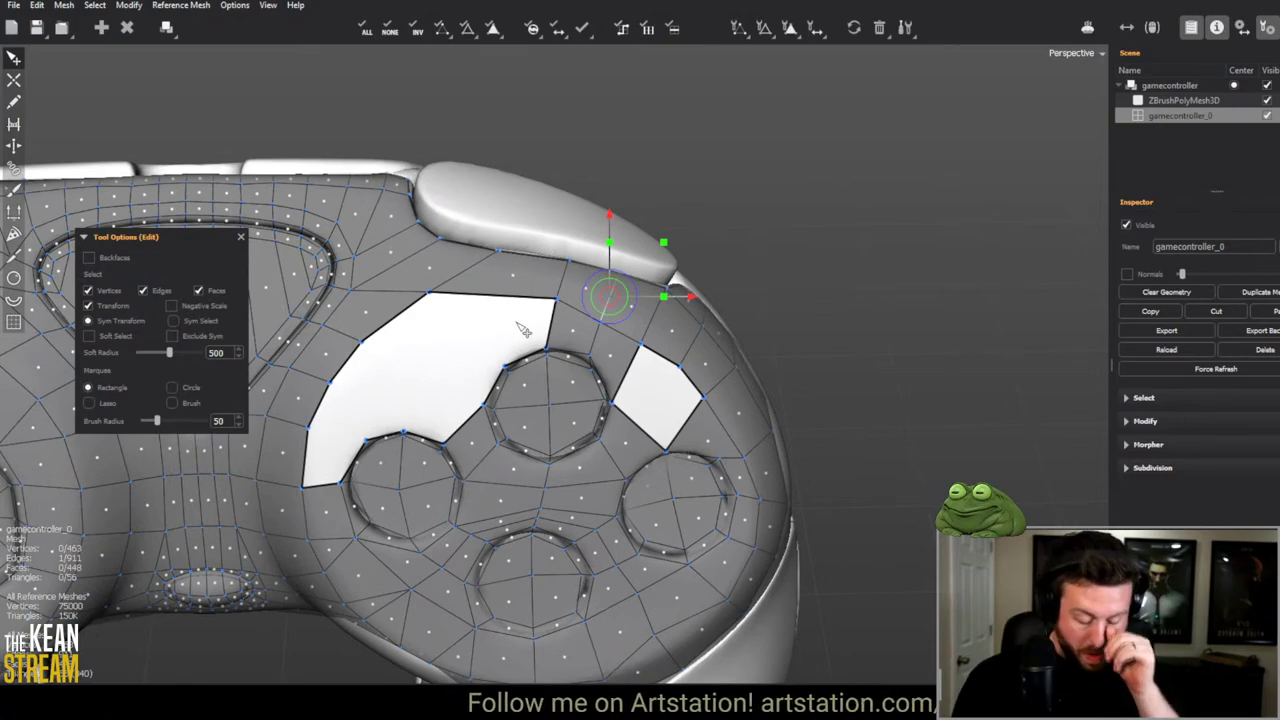
key("w")
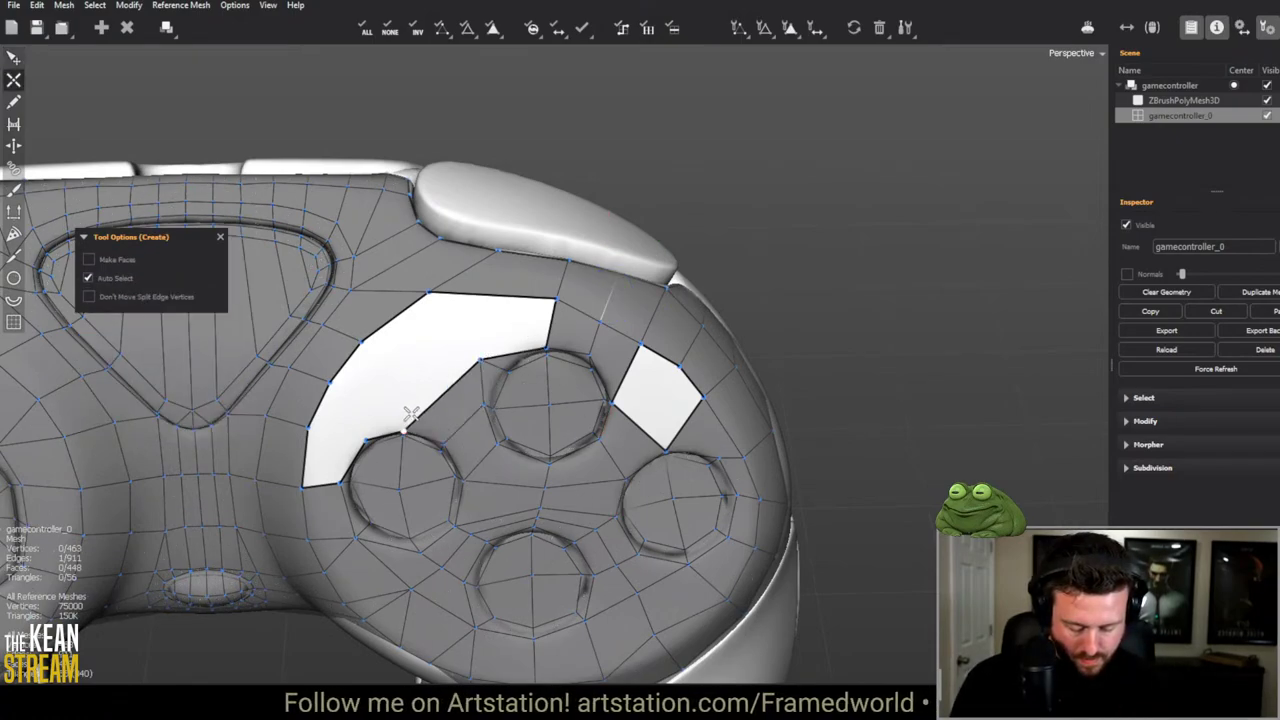
left_click(488, 361)
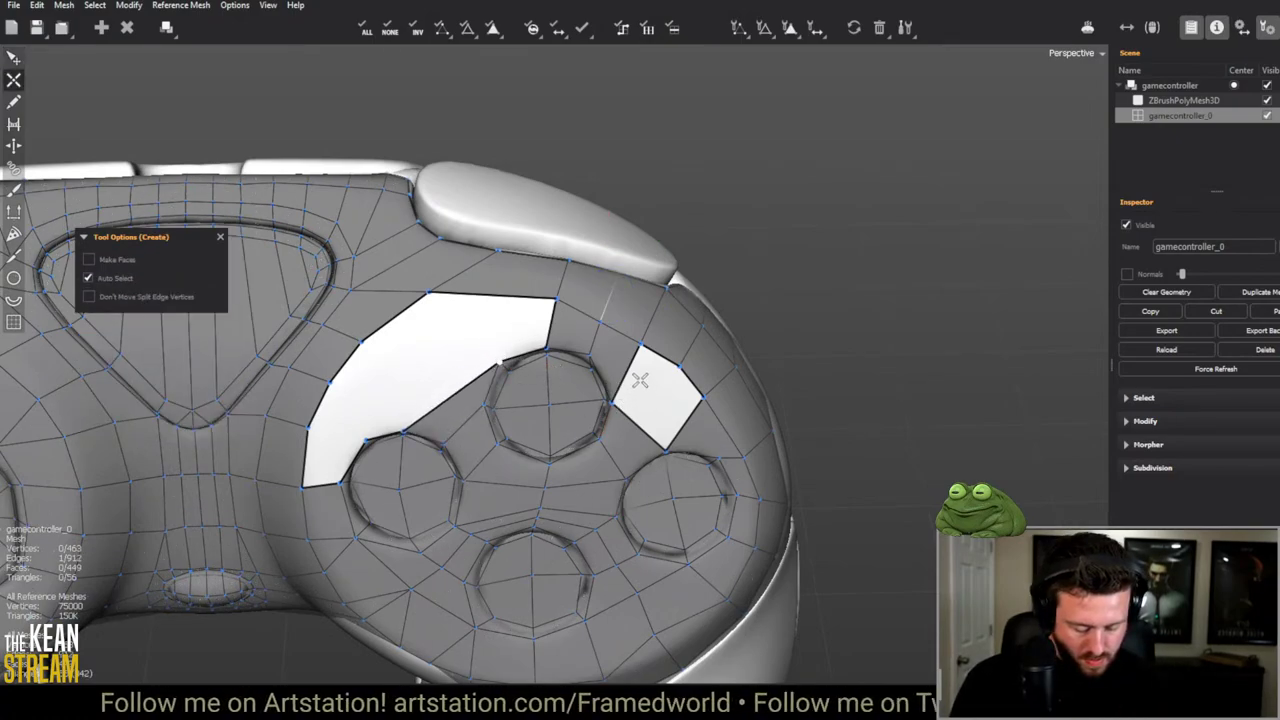
middle_click_drag(634, 380, 580, 355)
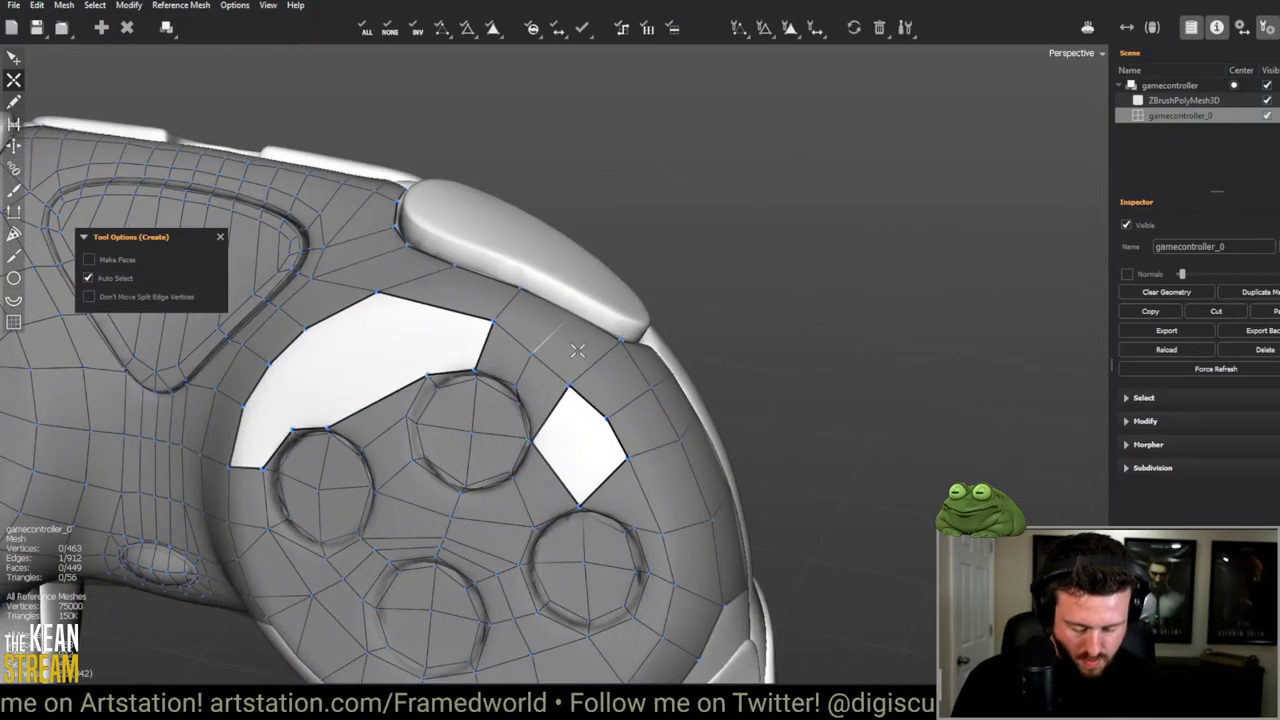
key("q")
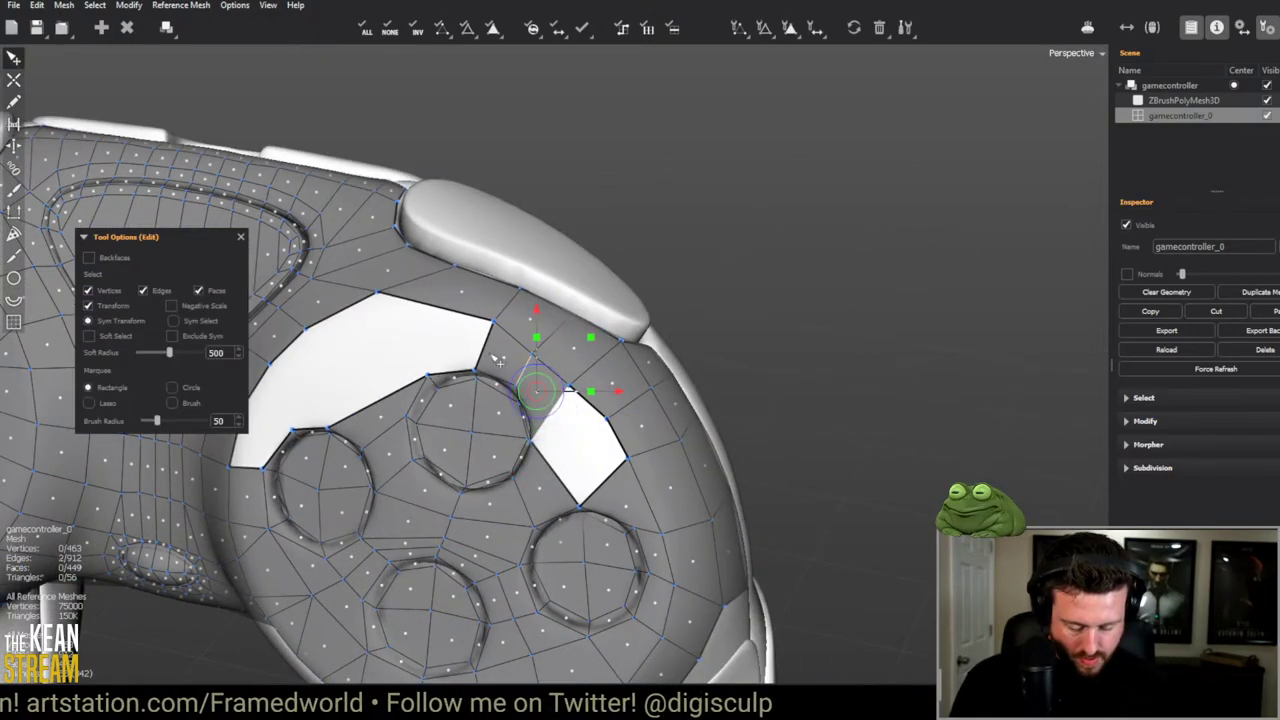
Step: Delete the selected sliver edges above the buttons and frame the open gap
key("Delete")
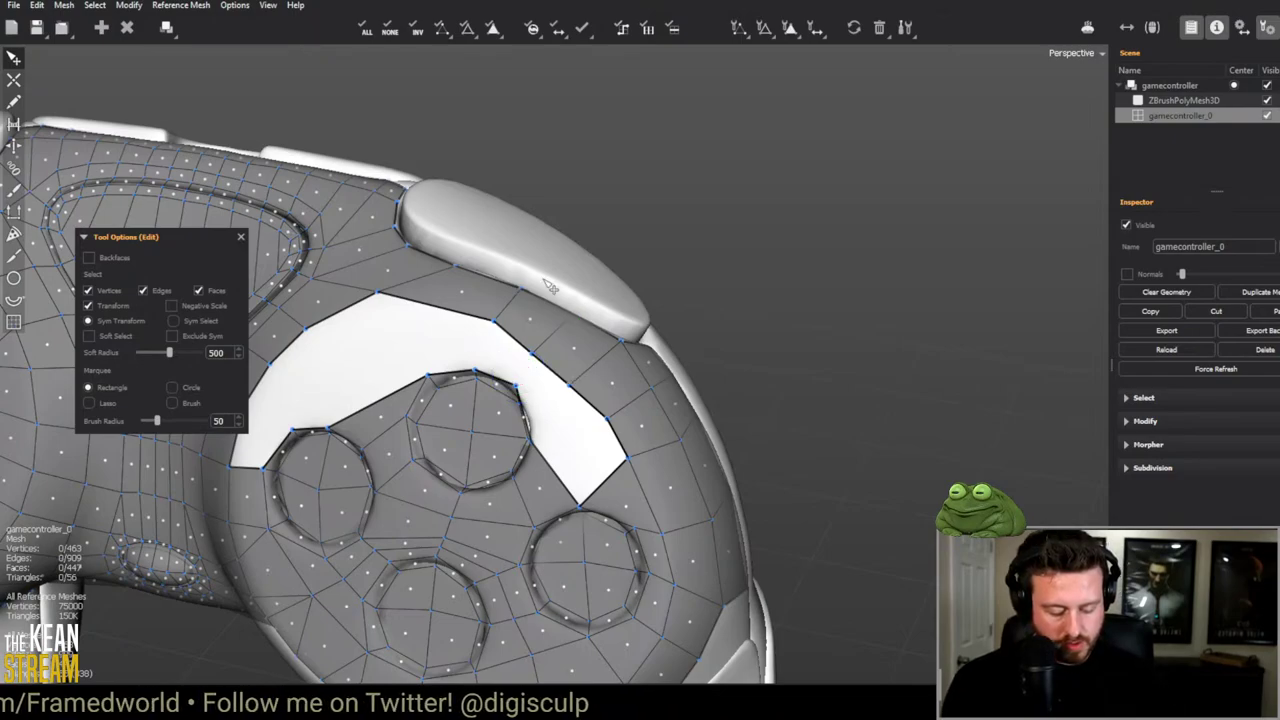
middle_click_drag(519, 512, 611, 411)
left_click(635, 390)
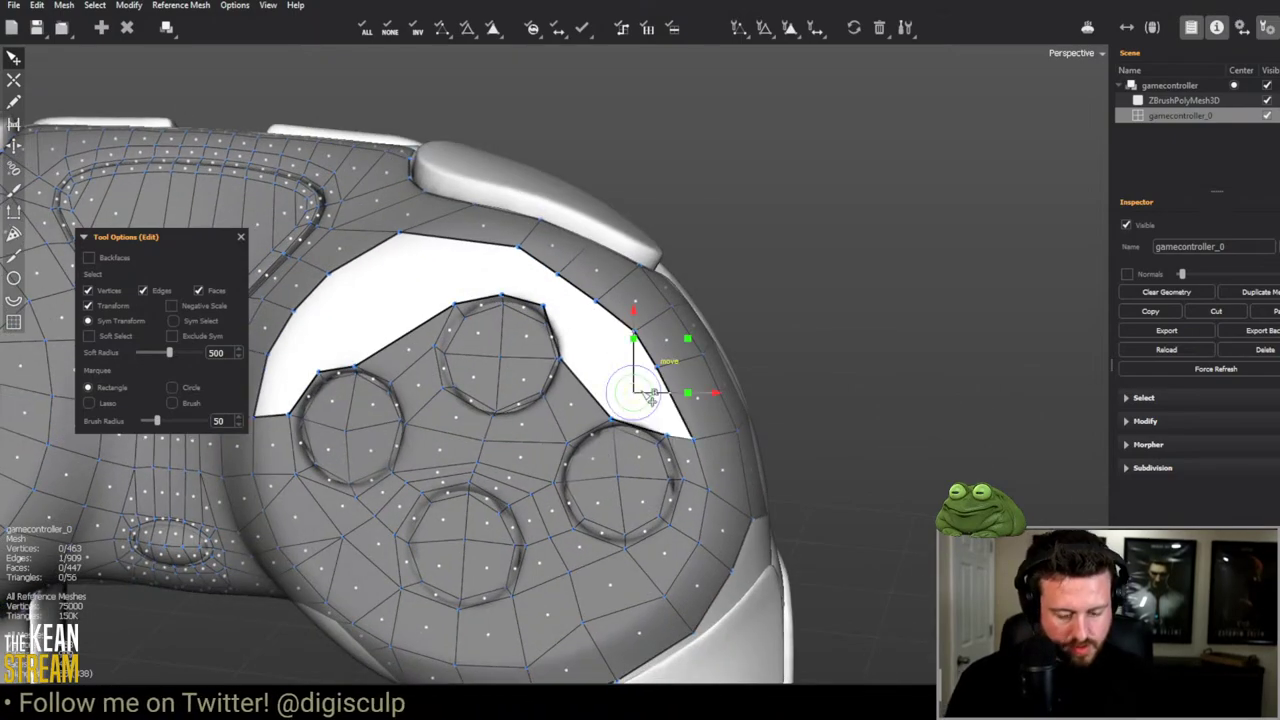
middle_click_drag(487, 443, 477, 432)
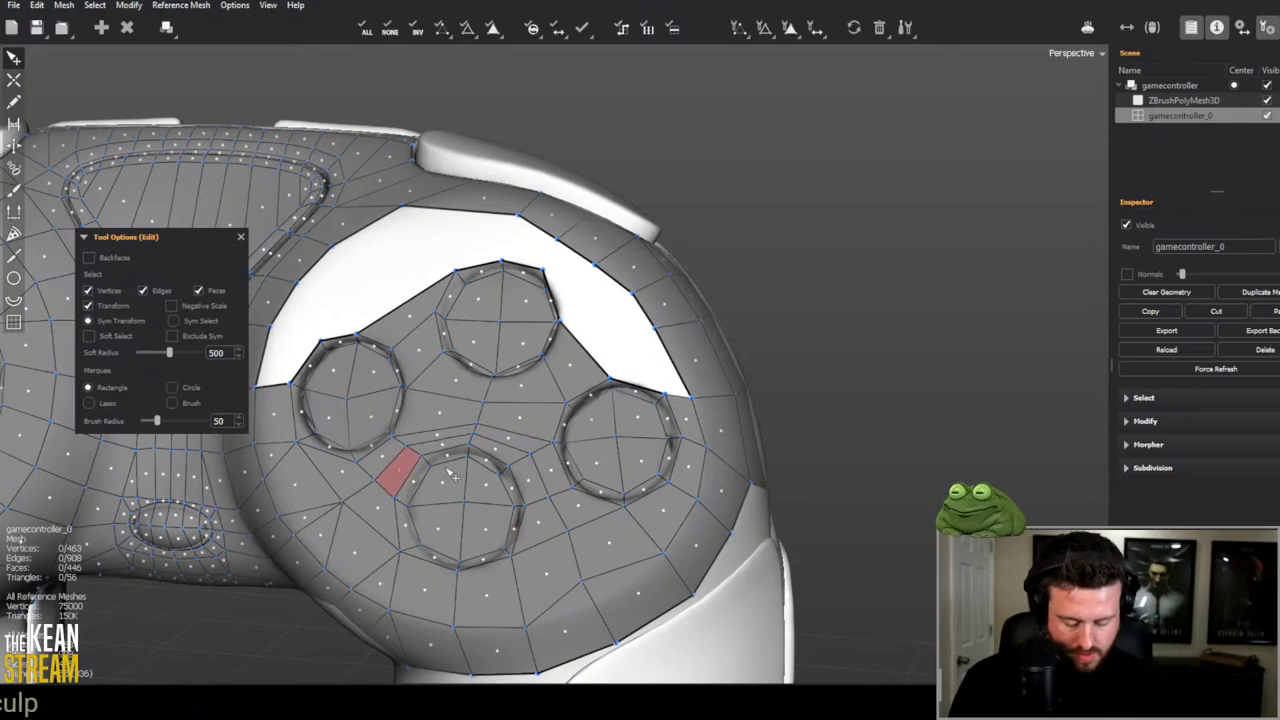
Step: Select the upper button's open border and fill its hole with faces
middle_click_drag(453, 478, 592, 282)
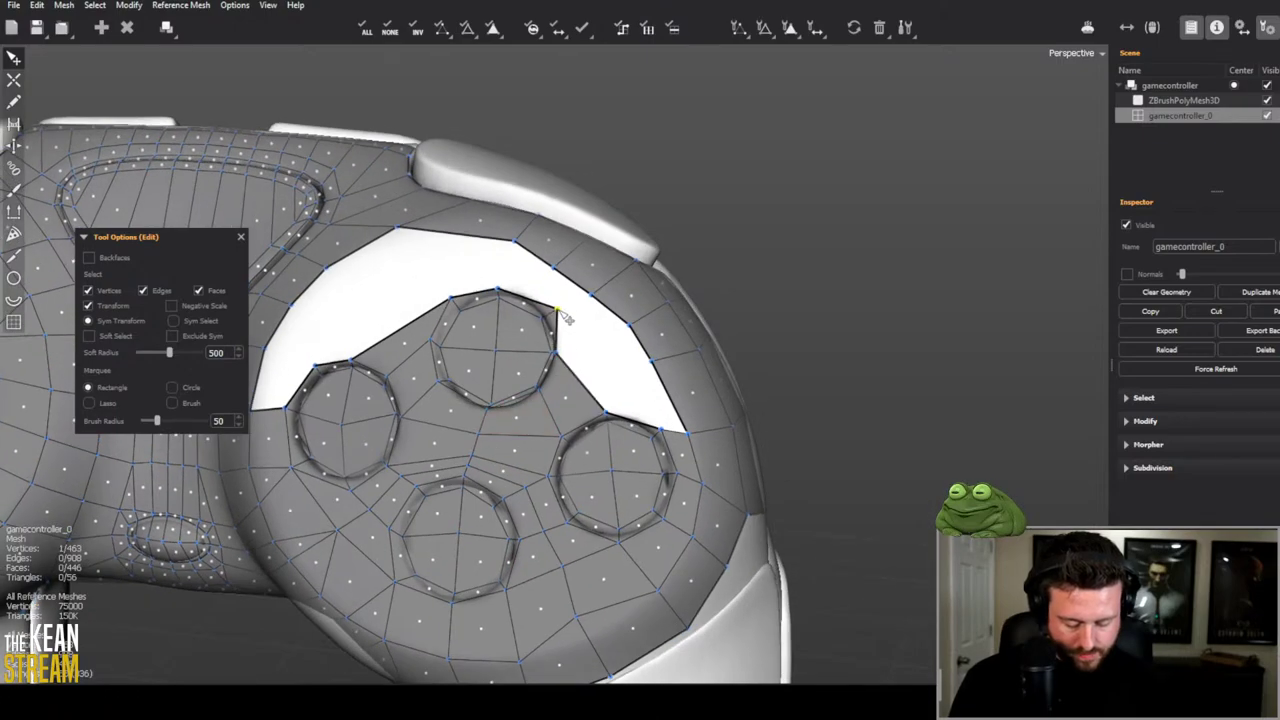
key("c")
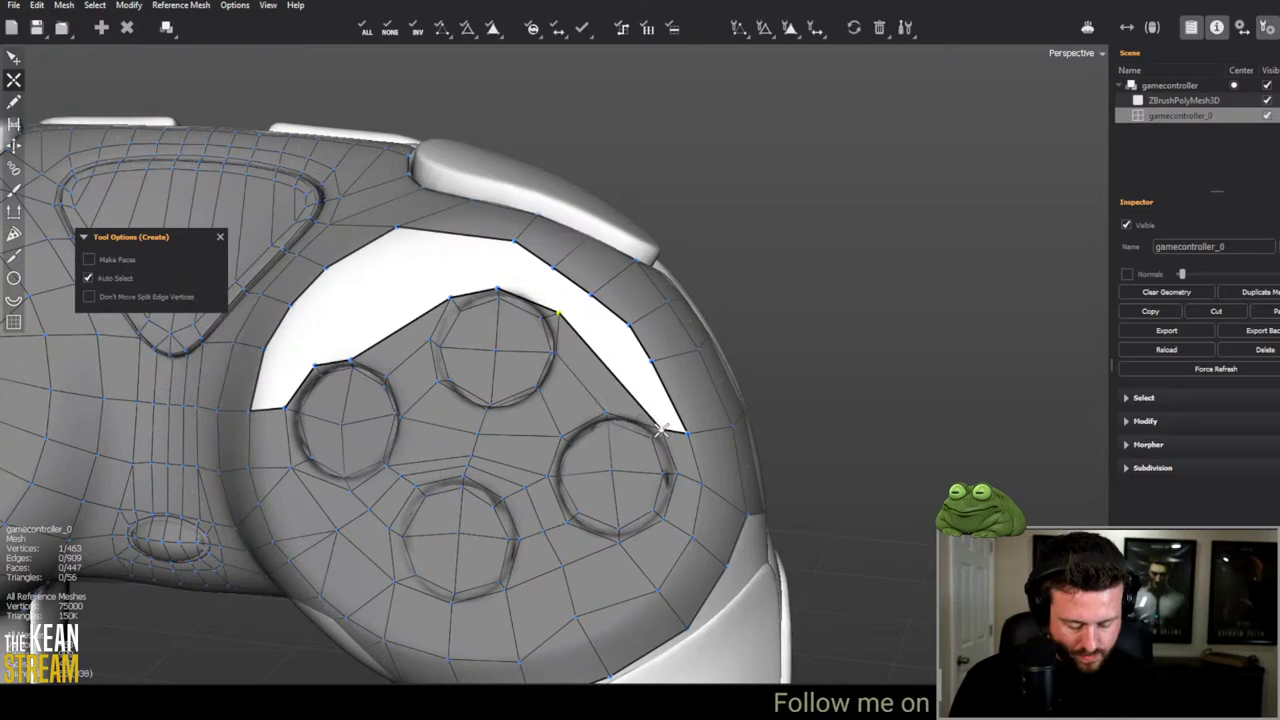
key("e")
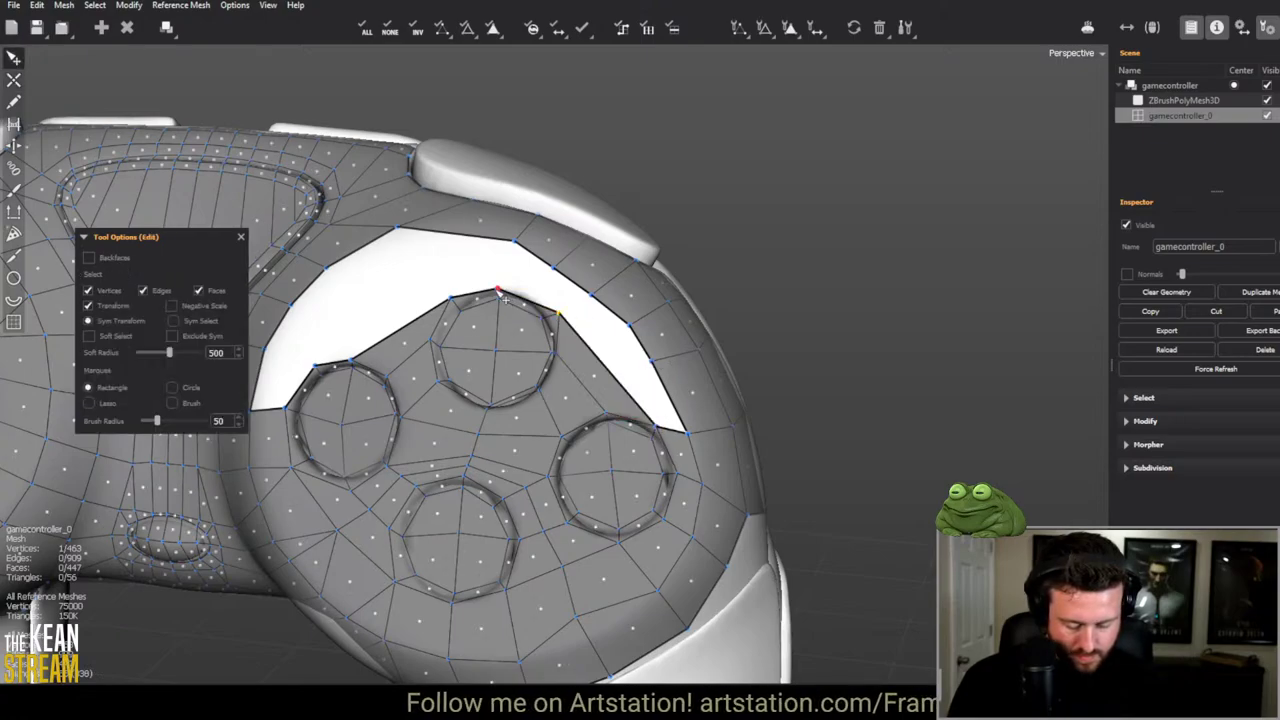
key("c")
key("e")
left_click(617, 378)
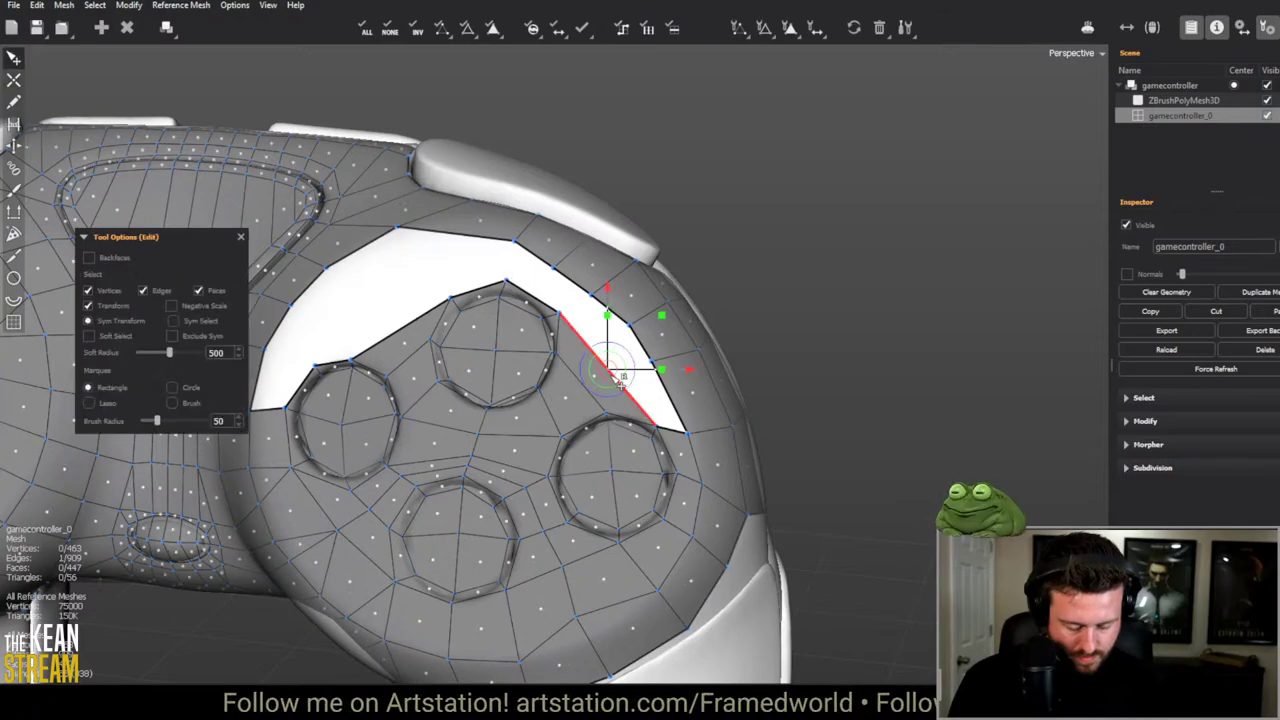
double_click(618, 378)
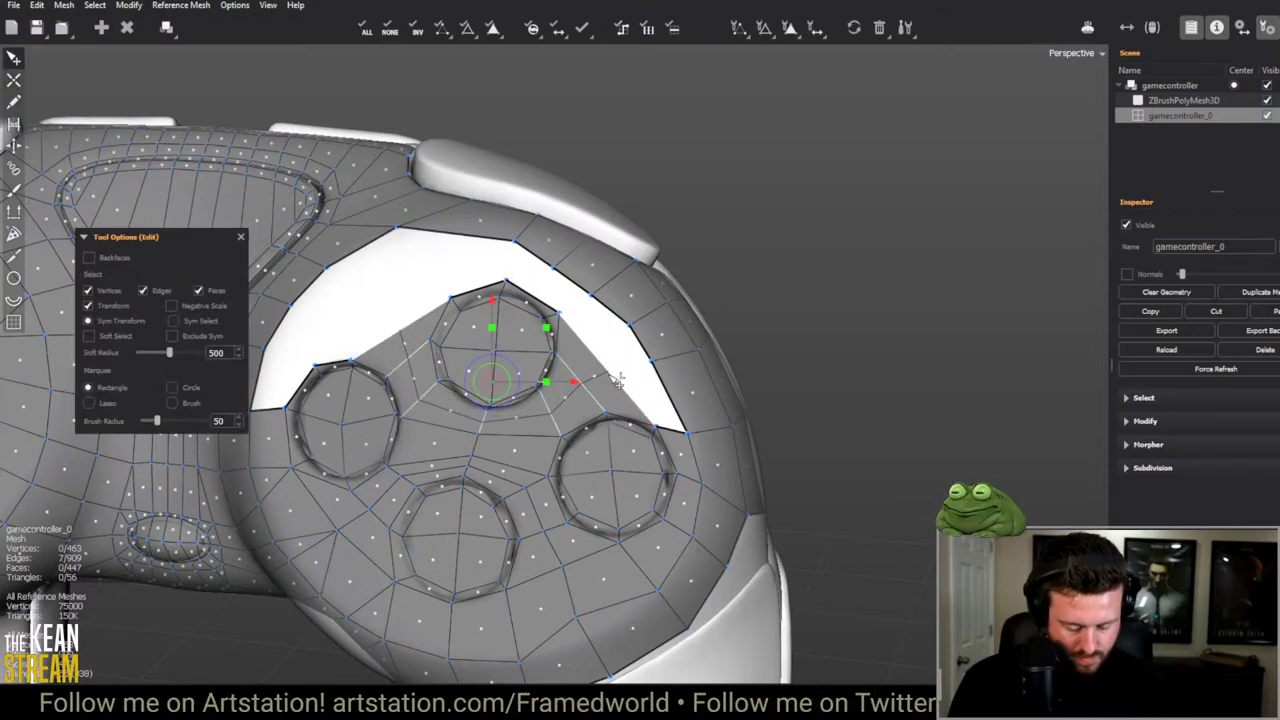
key("f")
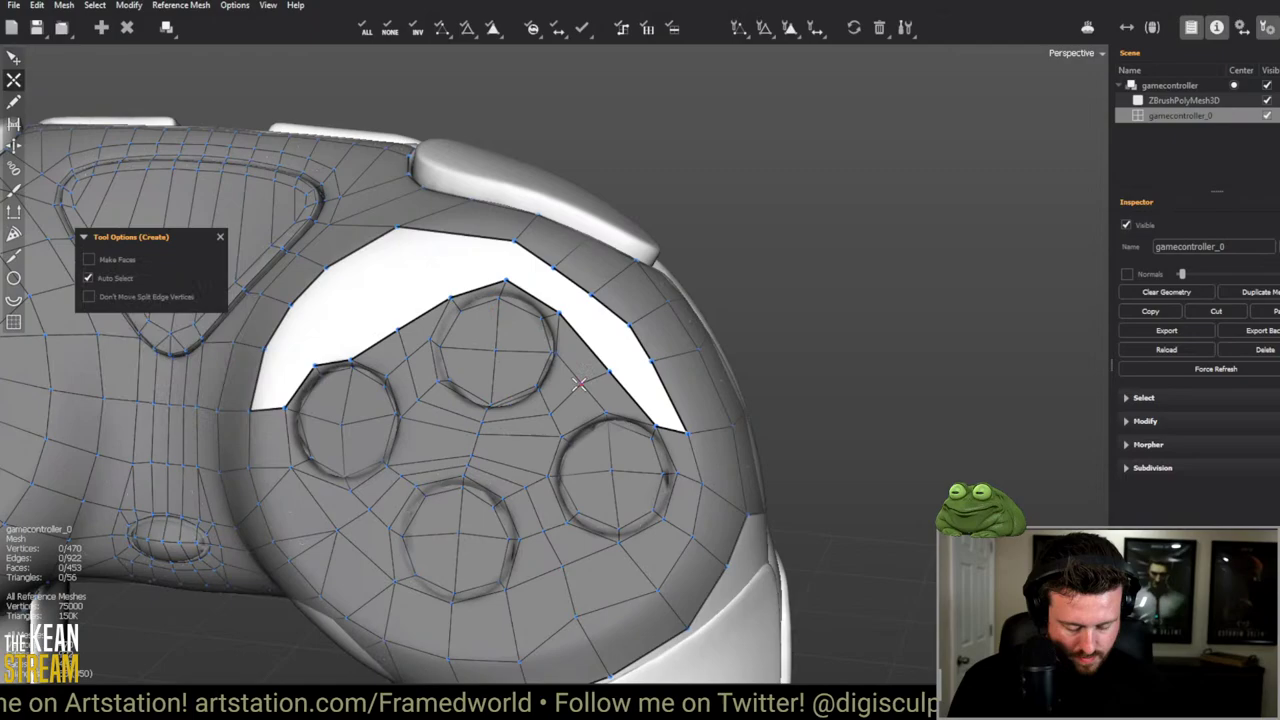
Step: Add faces and an edge across the right end of the crescent gap
left_click(630, 380)
key("e")
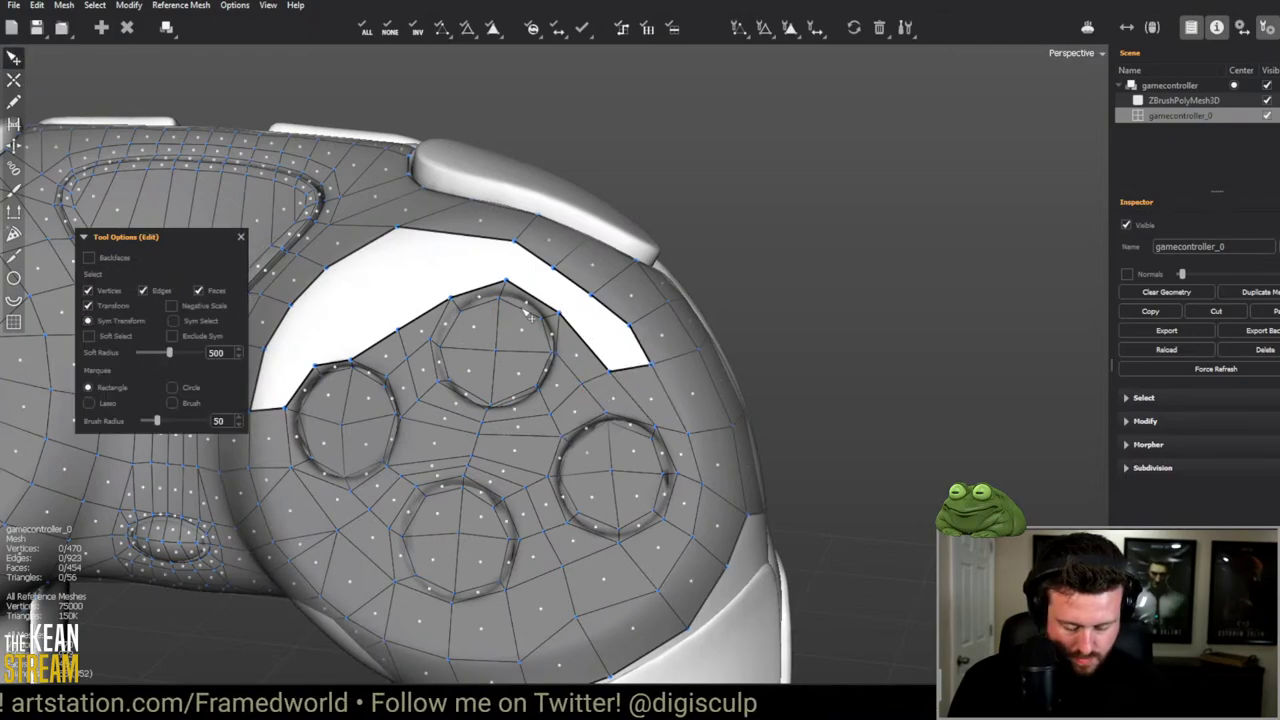
key("c")
left_click(590, 296)
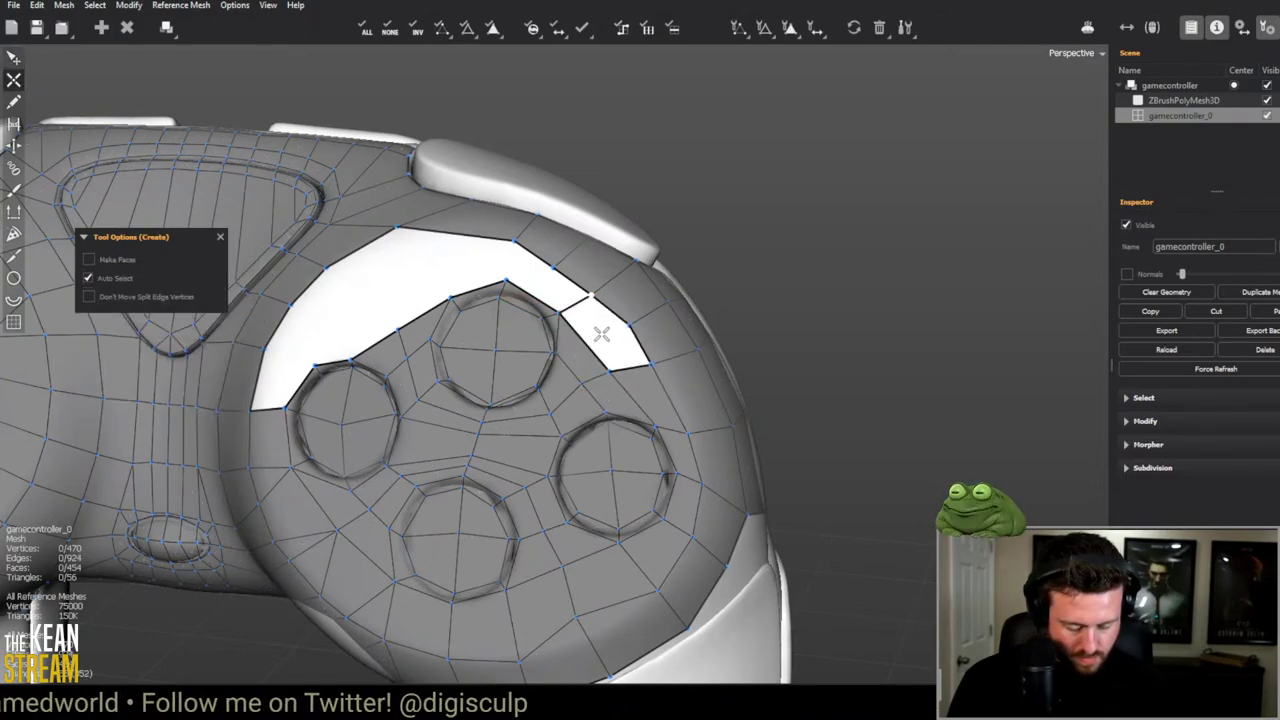
middle_click_drag(601, 329, 600, 396)
key("e")
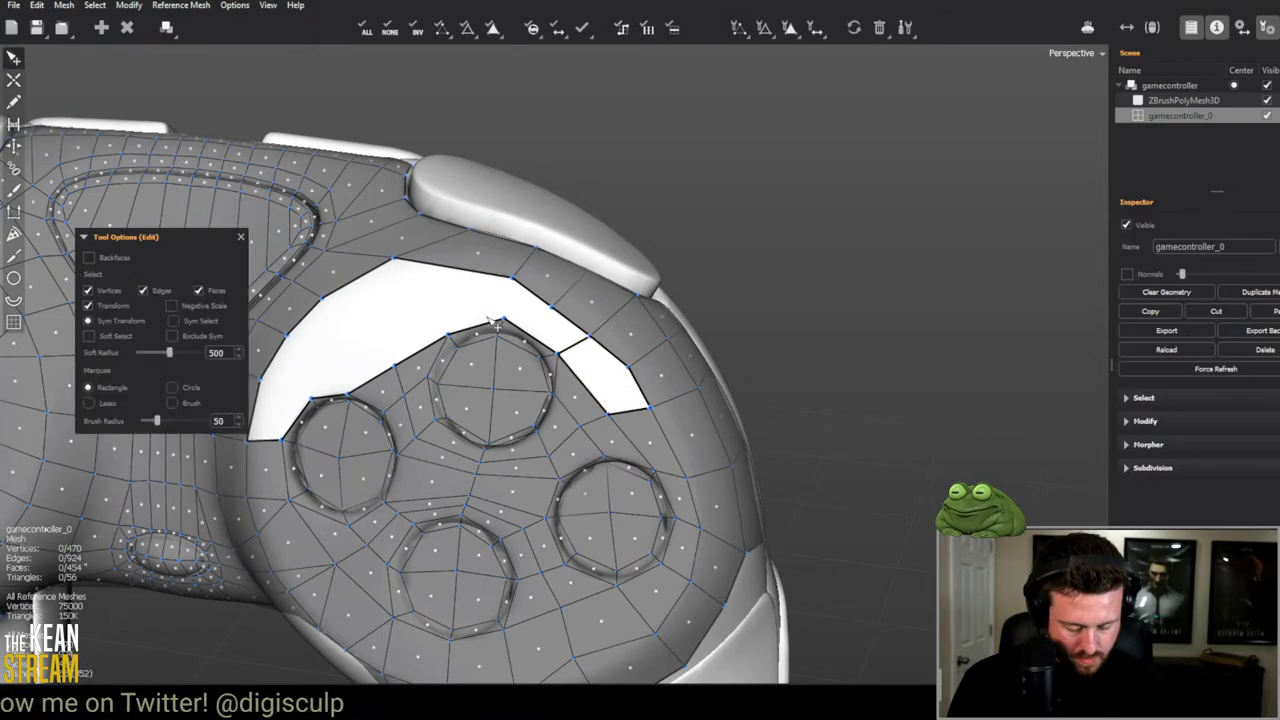
key("c")
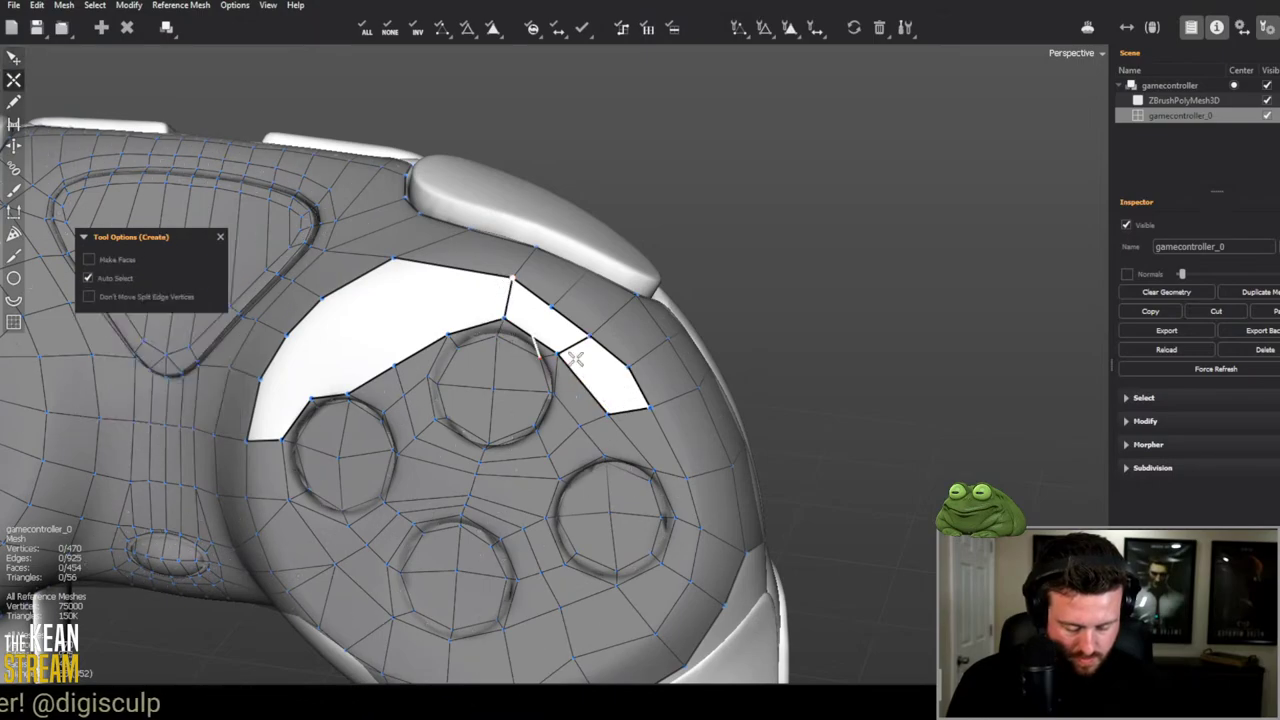
key("e")
key("c")
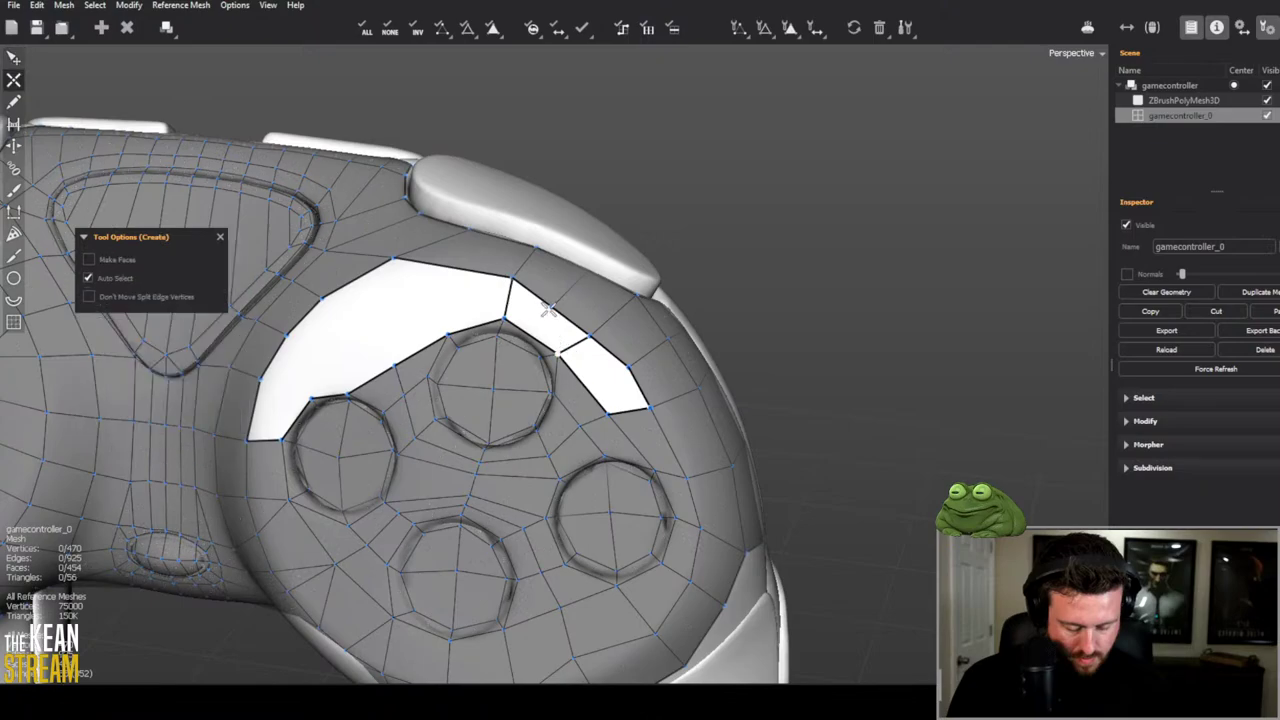
Step: Add faces in the gap's top-right and bottom-left parts, closing the remaining gap
scroll(700, 340, "down", 5)
key("e")
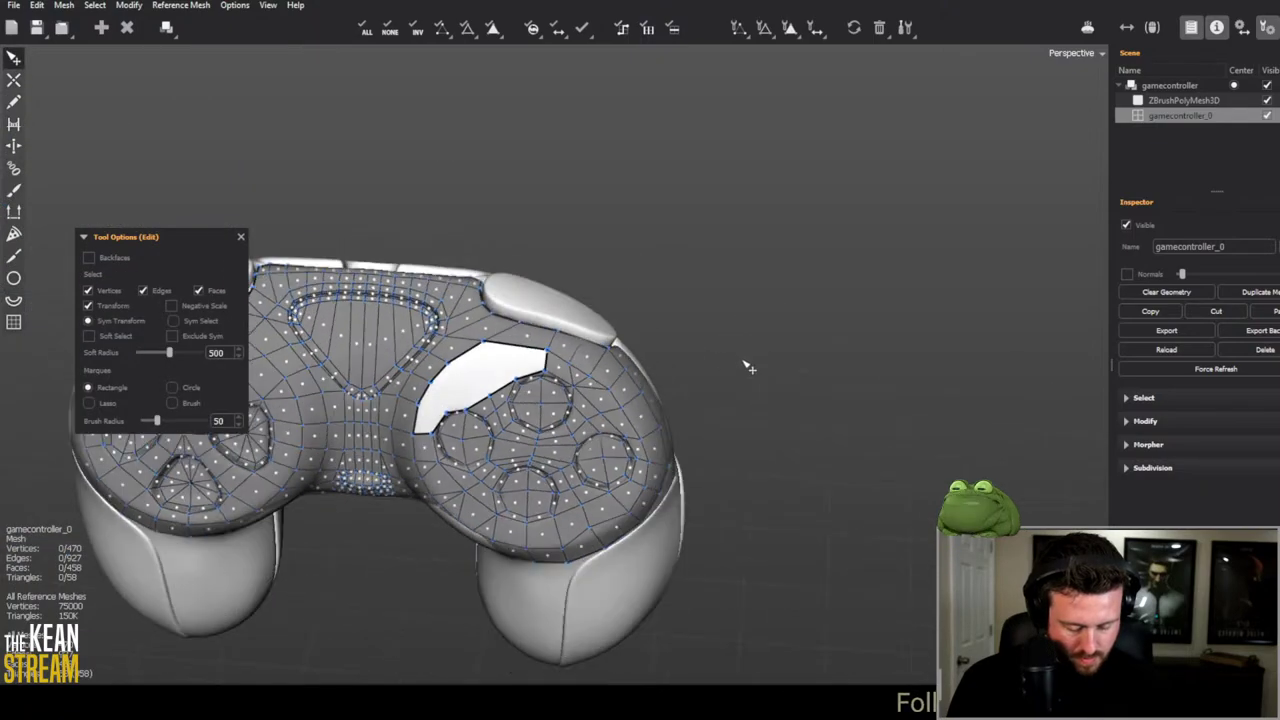
scroll(737, 380, "up", 6)
key("c")
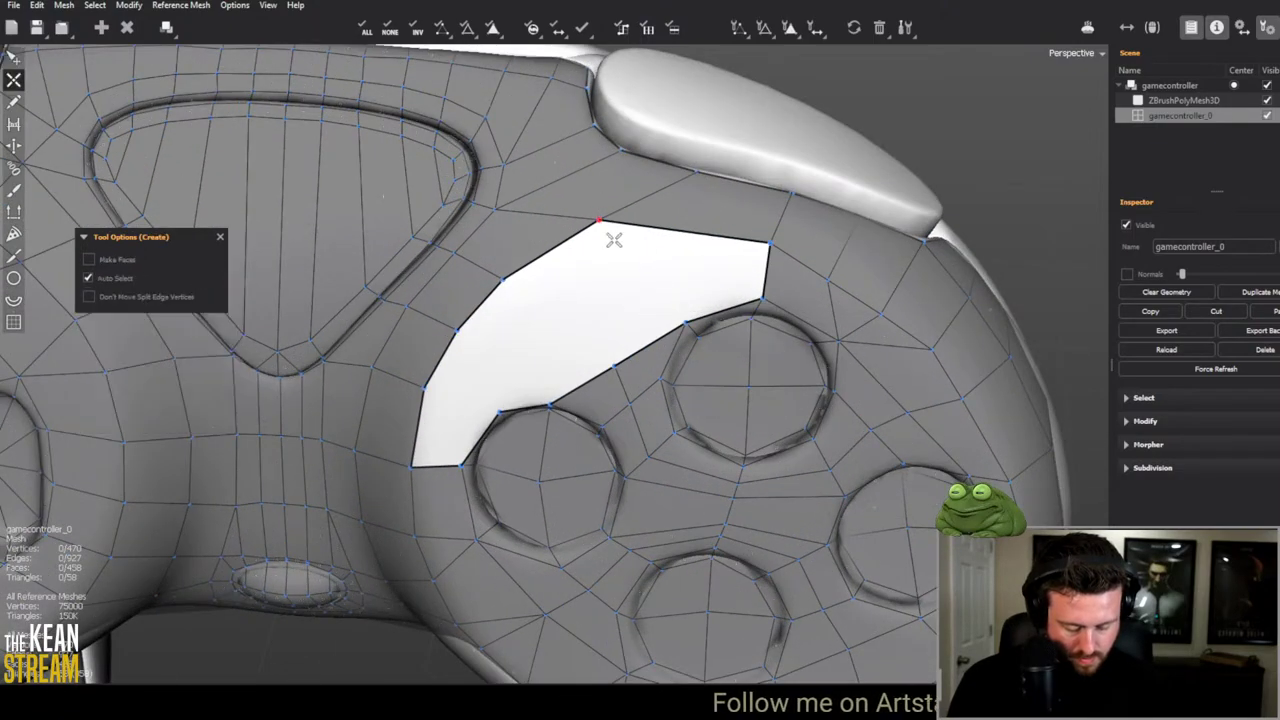
left_click(672, 322)
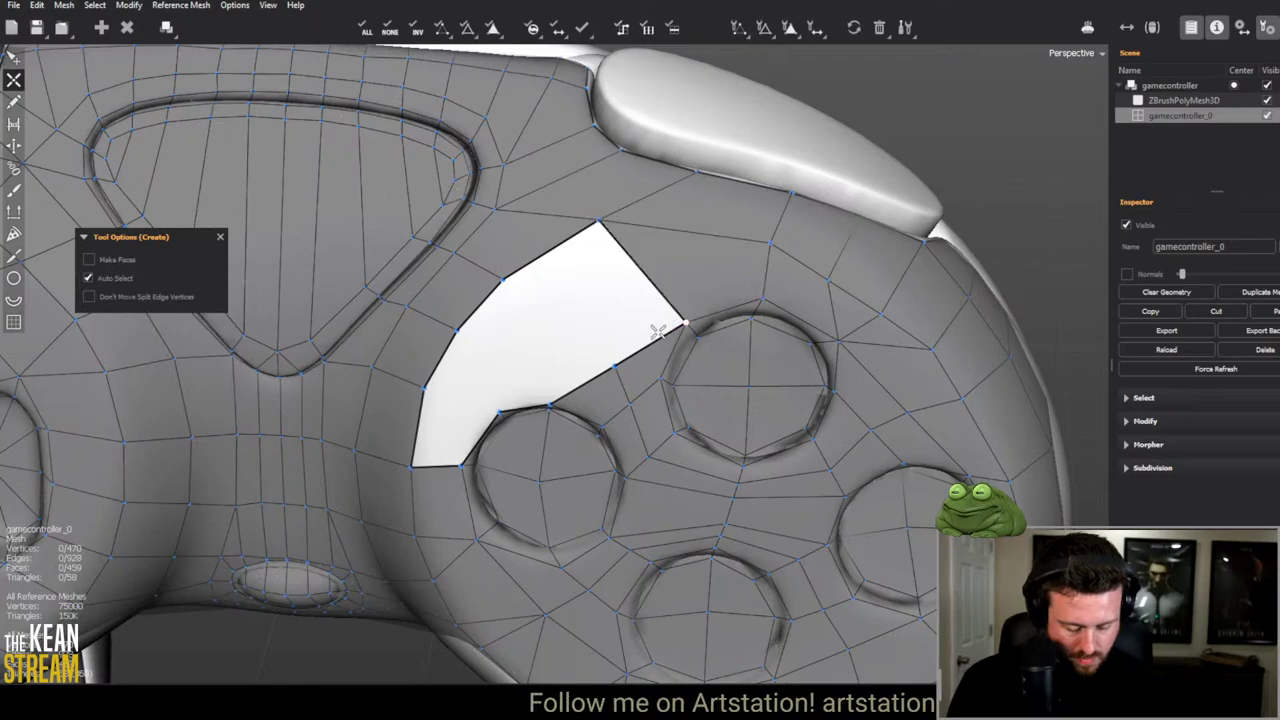
key("e")
key("c")
left_click(490, 392)
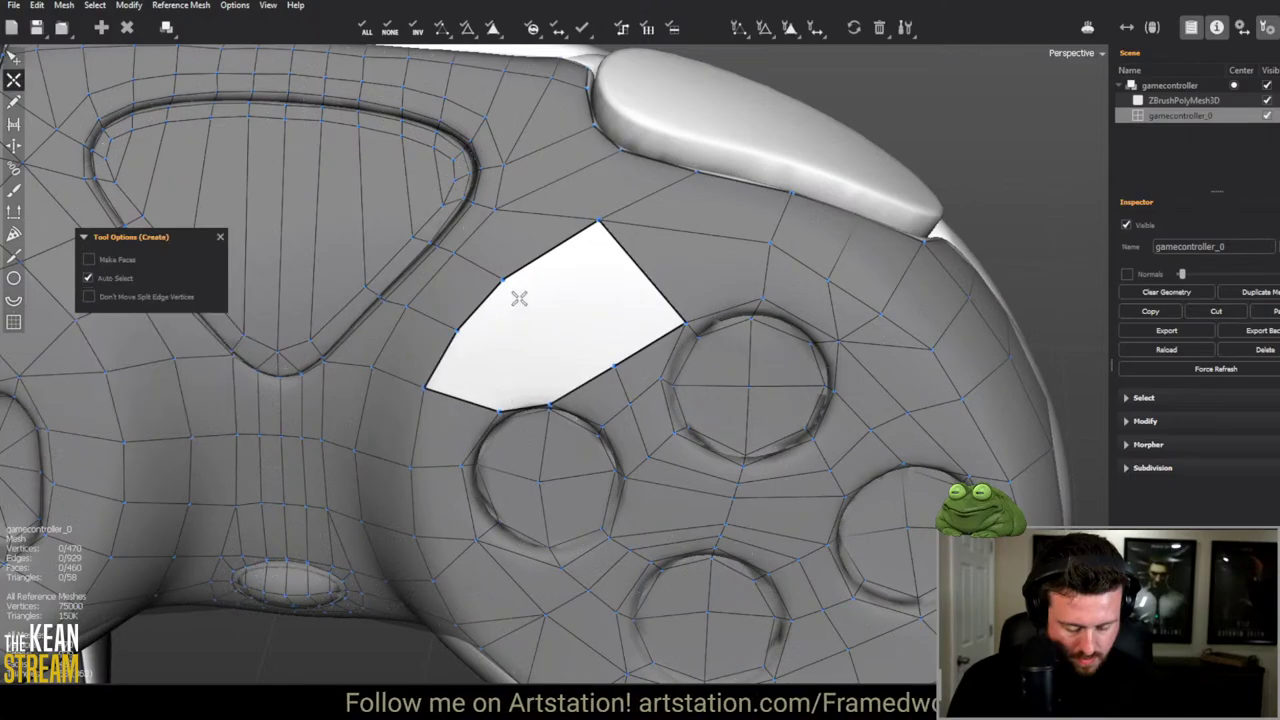
key("e")
key("c")
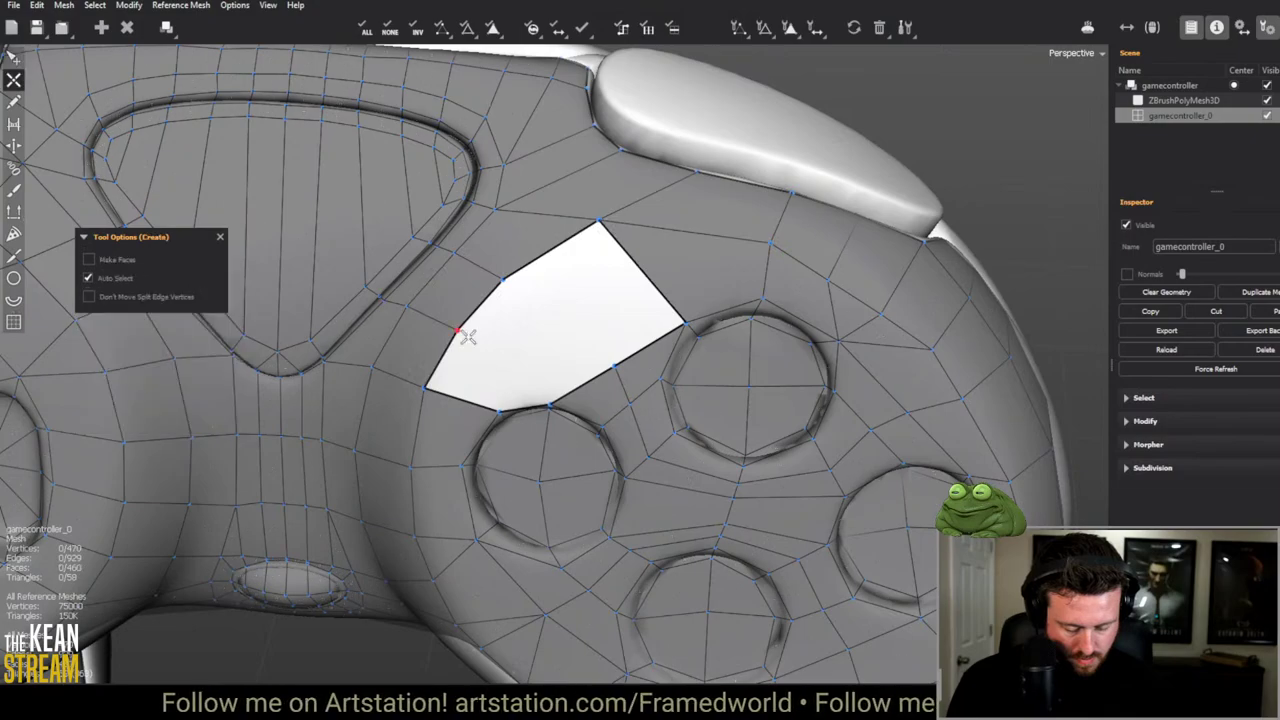
left_click(553, 404)
left_click(596, 366)
Step: Relax the mesh around the right-hand face buttons with the Brush tool
scroll(593, 367, "down", 10)
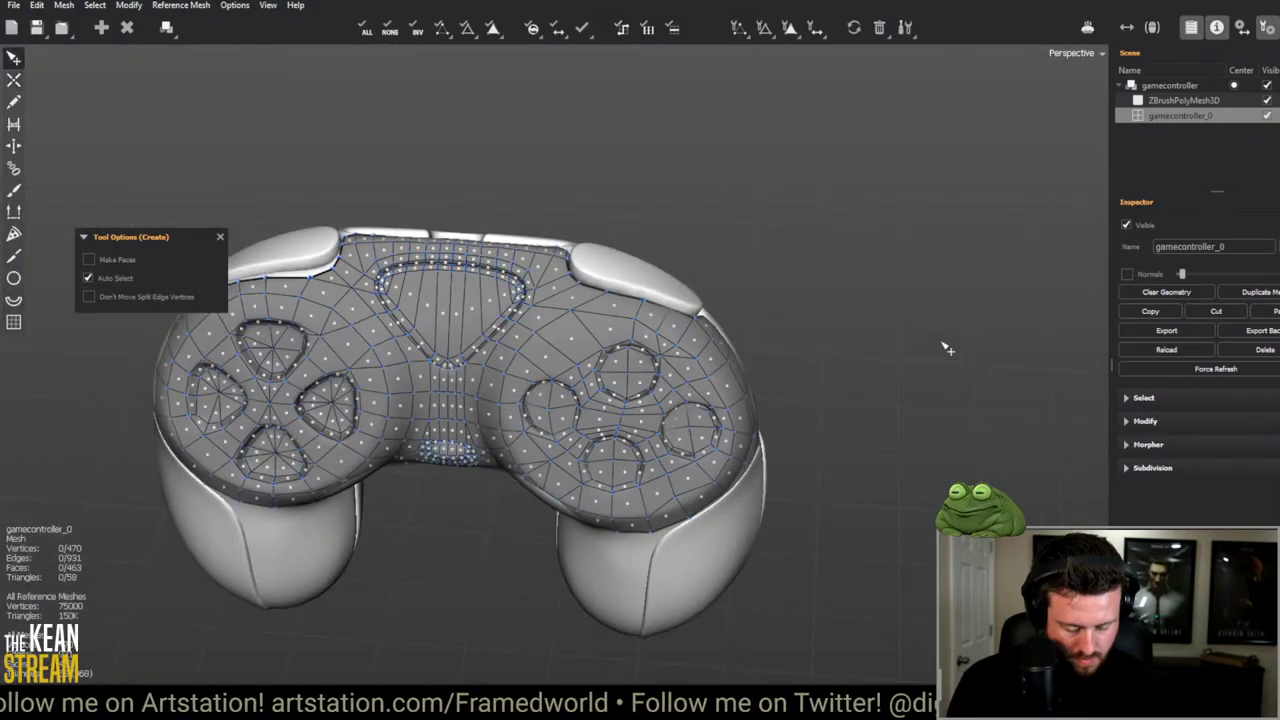
key("e")
left_click(14, 192)
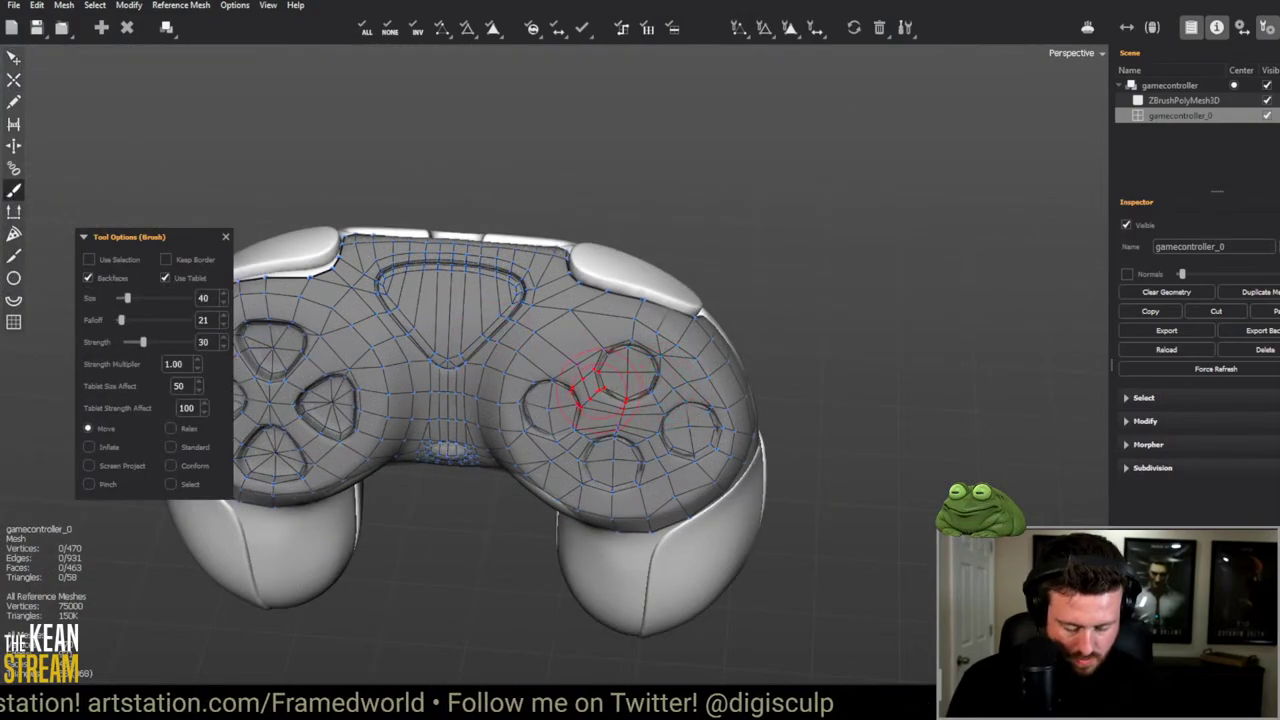
mouse_move(620, 405)
left_mouse_down("shift")
mouse_move(600, 471)
mouse_move(643, 429)
mouse_move(630, 420)
left_mouse_up("shift")
middle_click_drag(645, 260, 645, 332)
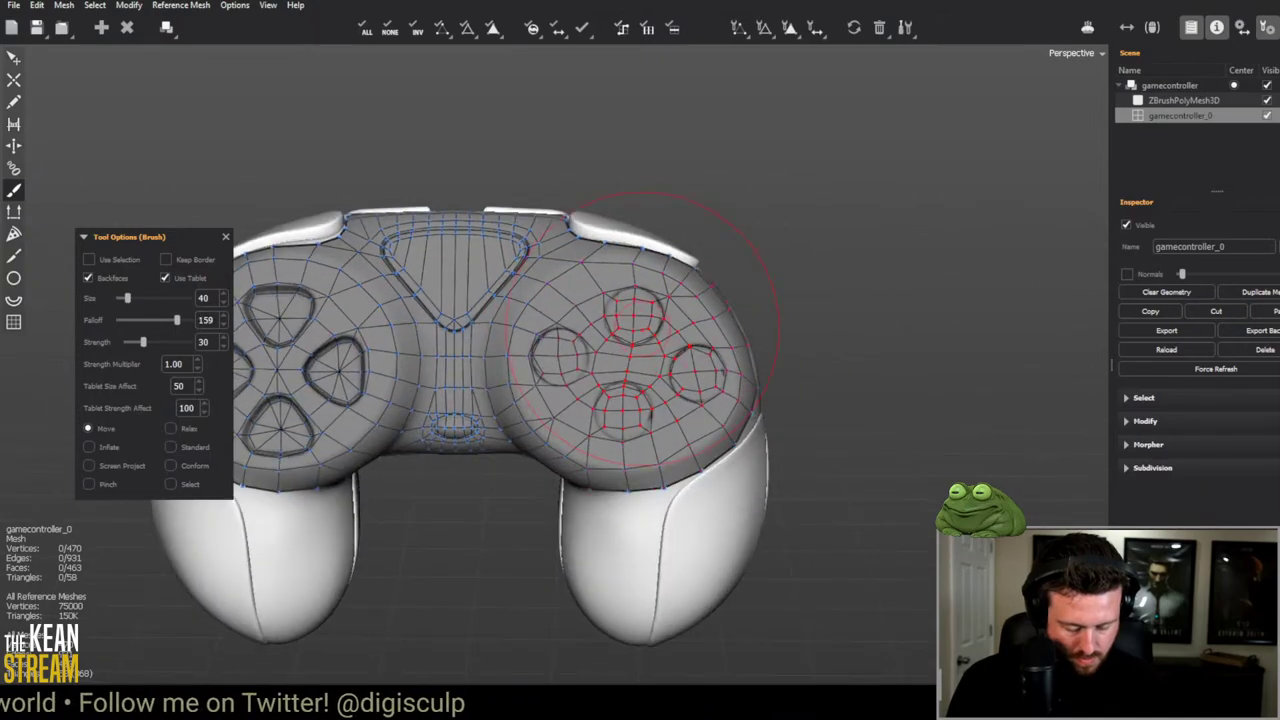
mouse_move(625, 375)
middle_mouse_down()
mouse_move(620, 540)
mouse_move(675, 478)
middle_mouse_up()
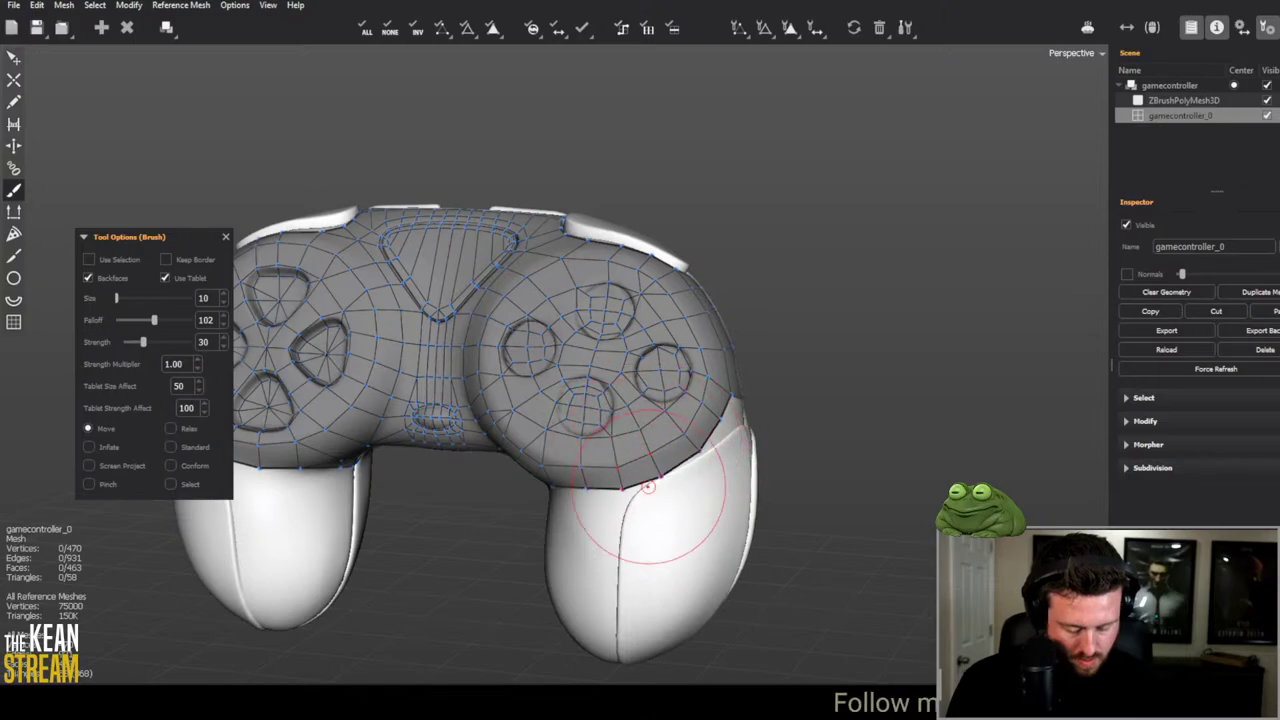
middle_click_drag(745, 428, 636, 492)
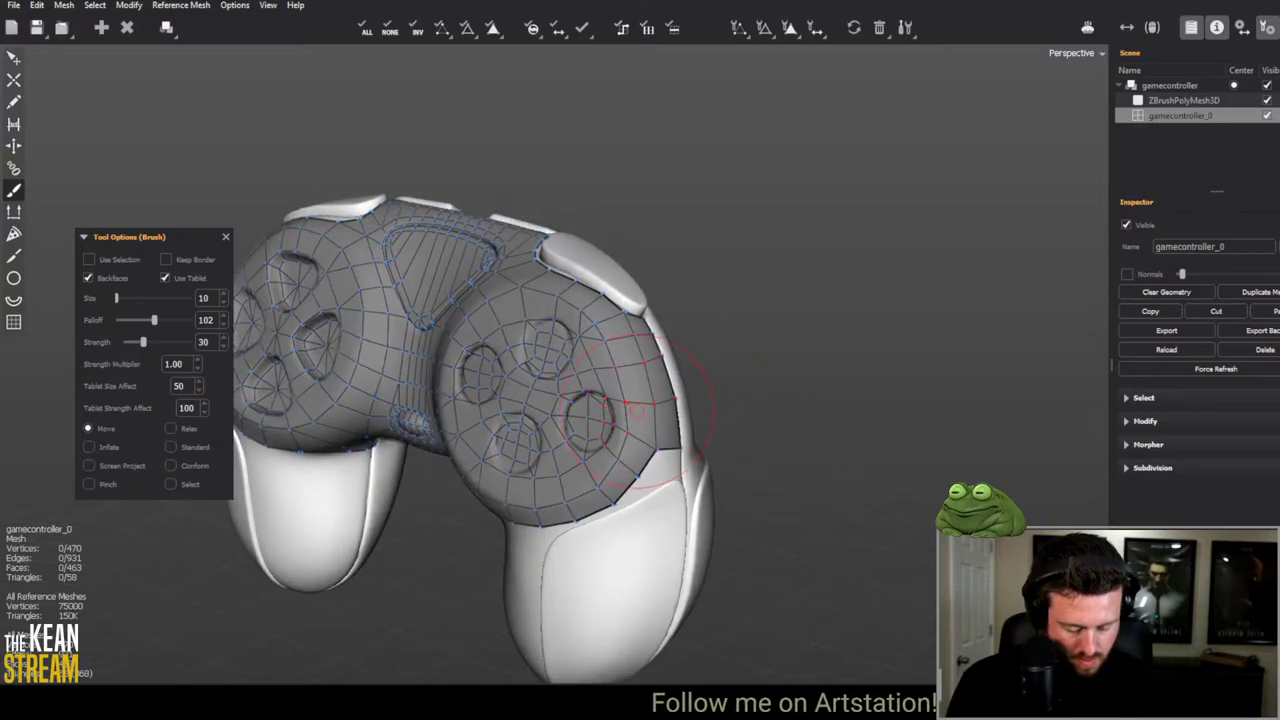
middle_click_drag(605, 425, 632, 270)
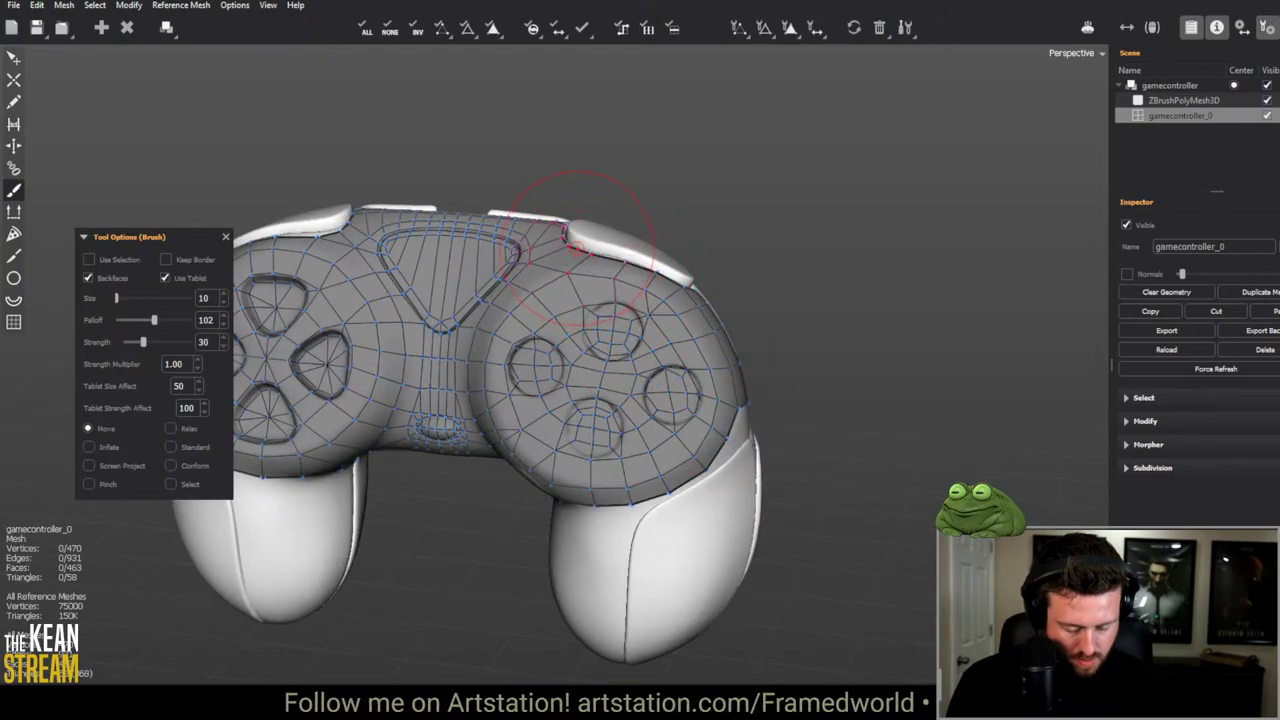
Step: Lower the brush Falloff from 102 to 70
scroll(620, 240, "down", 3)
scroll(532, 316, "up", 8)
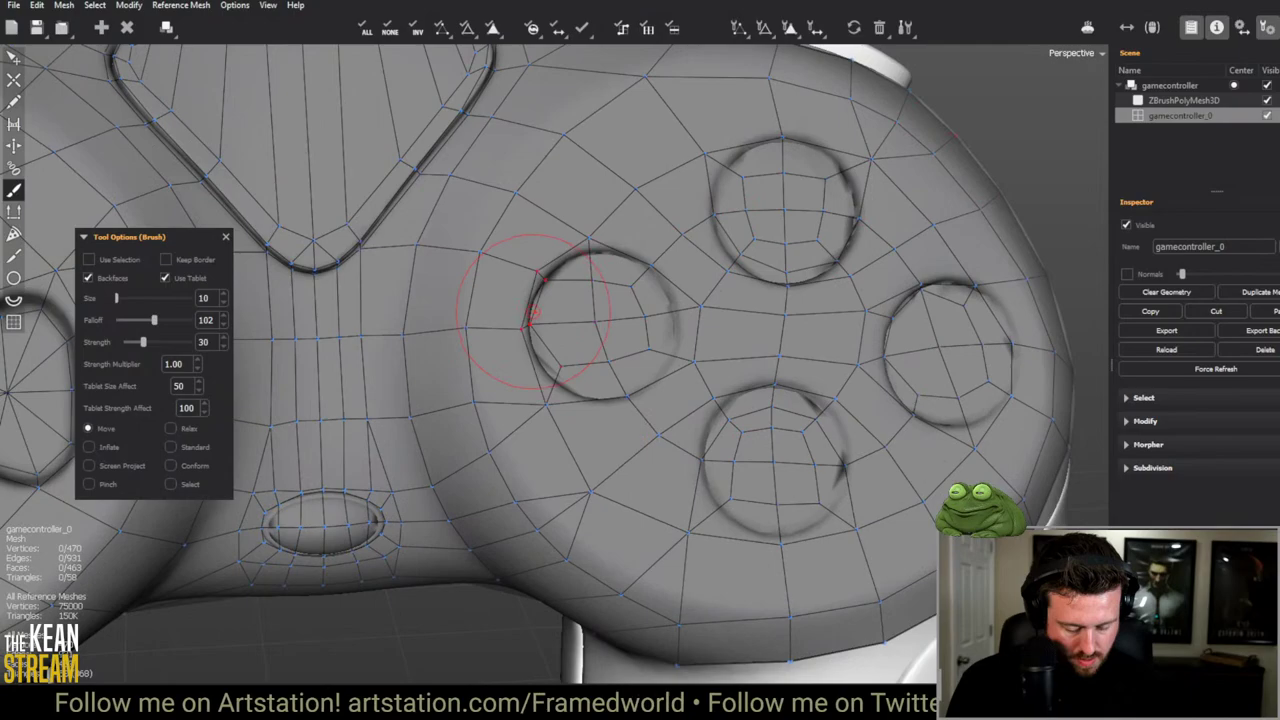
mouse_move(600, 314)
right_mouse_down()
mouse_move(586, 371)
mouse_move(586, 300)
mouse_move(633, 368)
right_mouse_up()
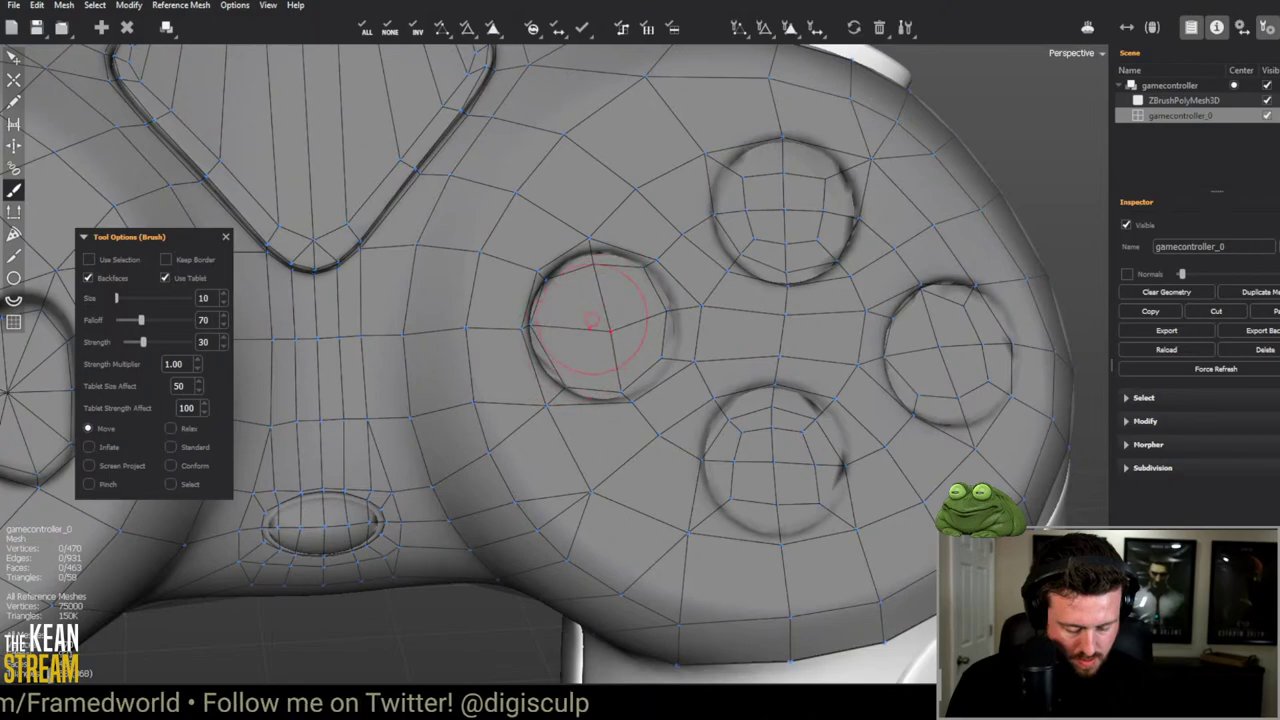
middle_click_drag(600, 300, 520, 397)
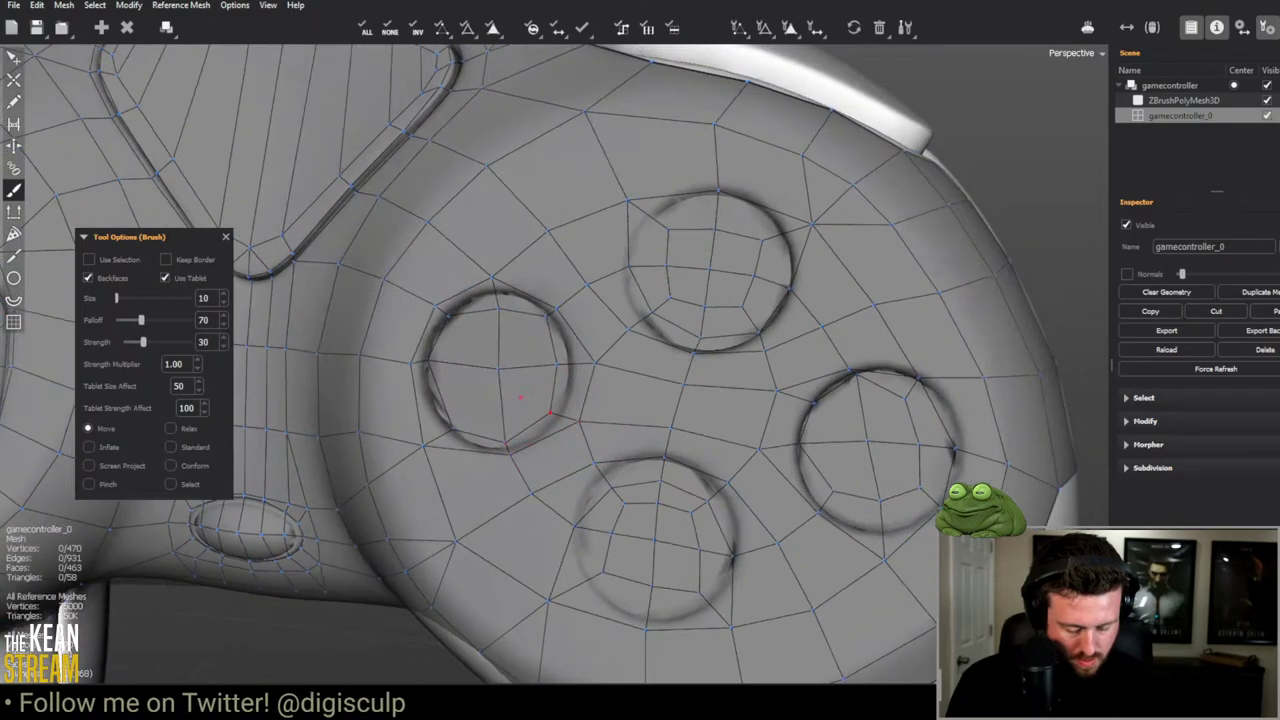
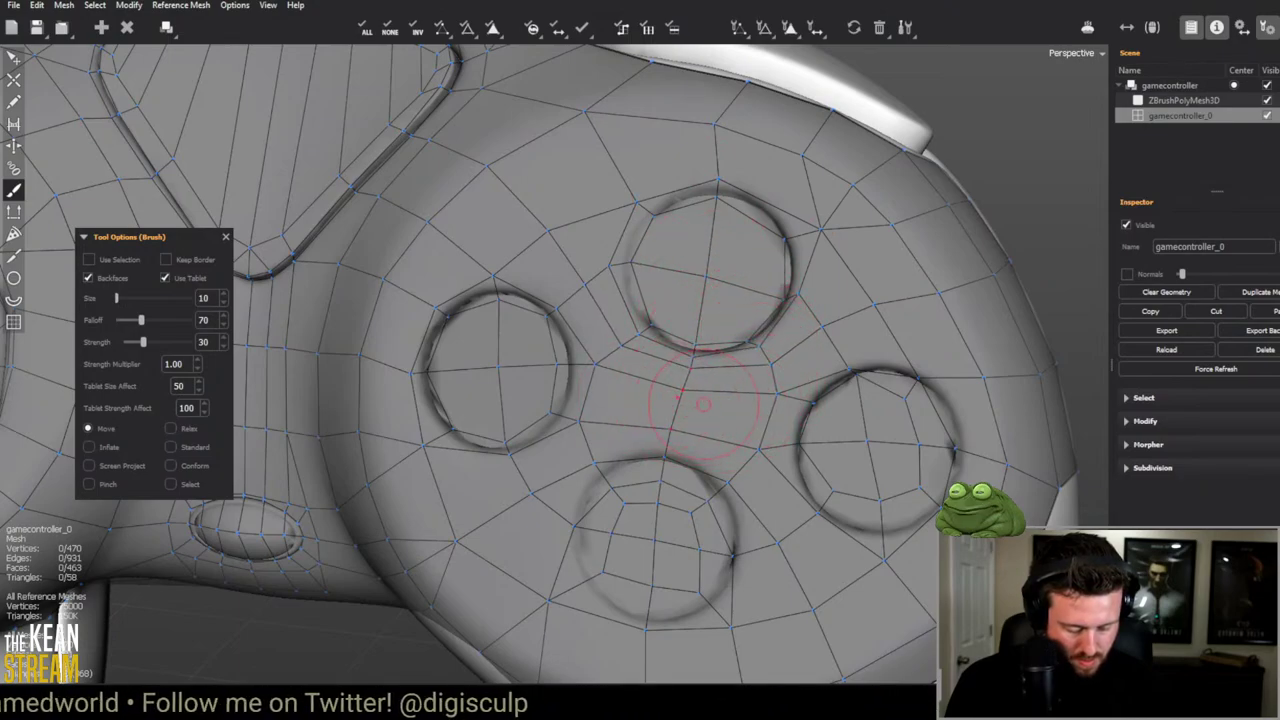
Step: Relax the vertices around the lower button hole with a wider-falloff Move brush
middle_click_drag(740, 400, 800, 363)
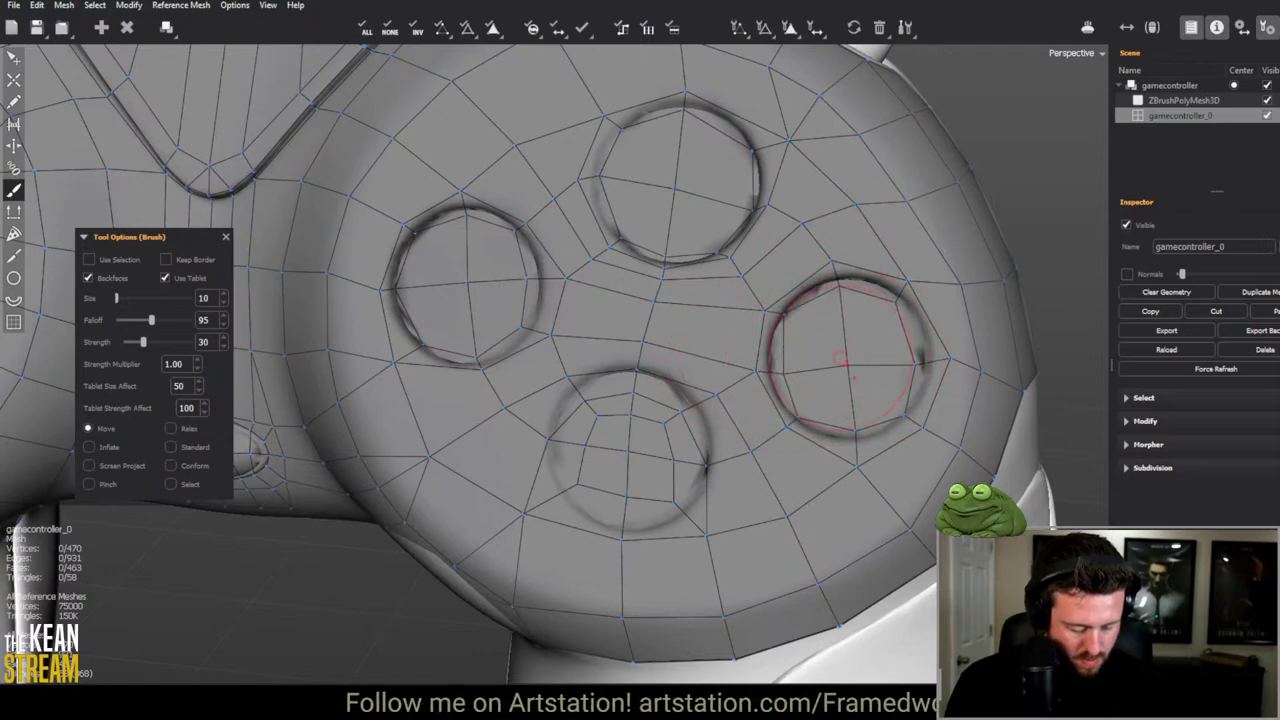
scroll(798, 433, "down", 5)
scroll(650, 437, "up", 3)
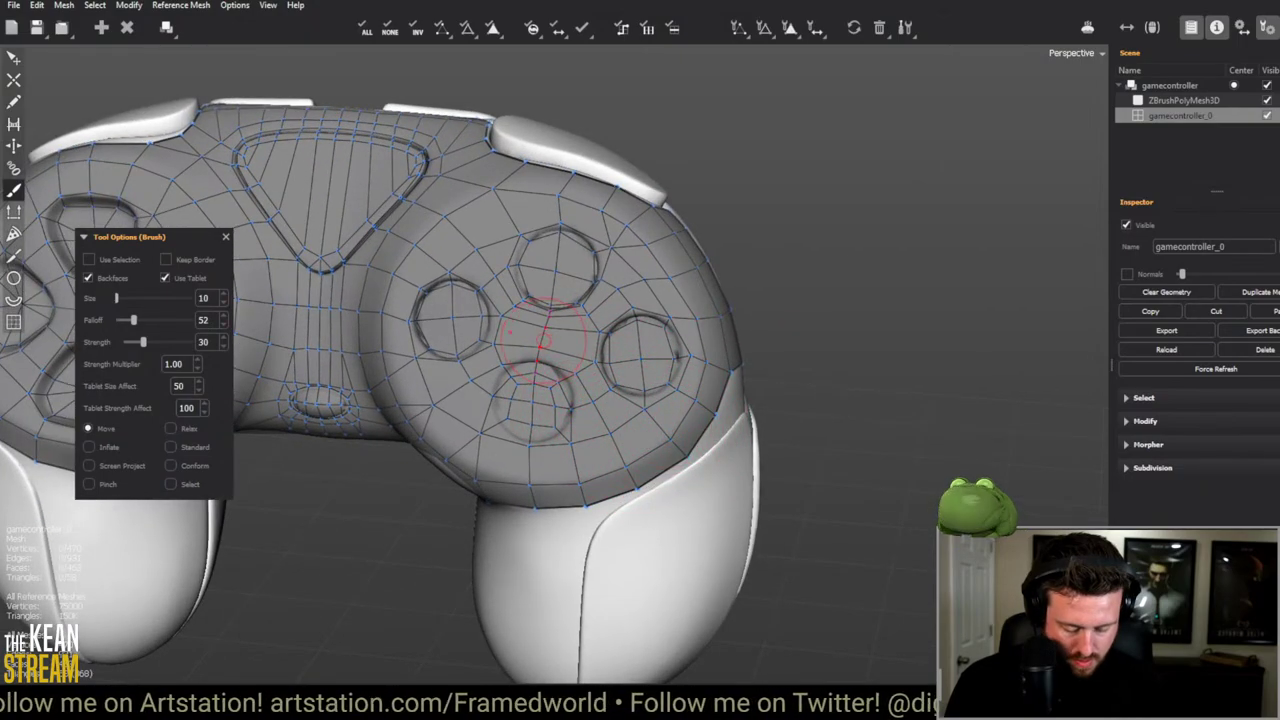
key("q")
scroll(555, 285, "up", 5)
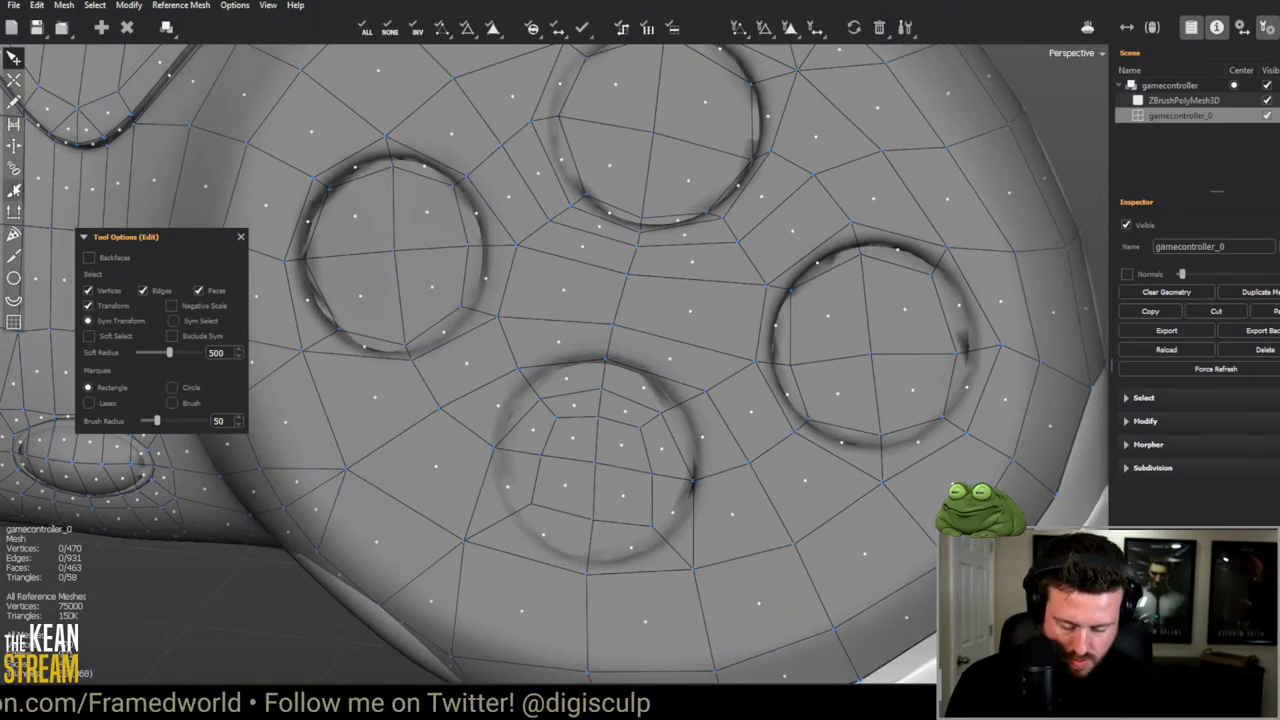
key("b")
mouse_move(570, 410)
right_mouse_down()
mouse_move(583, 400)
mouse_move(597, 423)
right_mouse_up()
mouse_move(599, 435)
left_mouse_down()
mouse_move(610, 379)
mouse_move(562, 481)
mouse_move(574, 372)
mouse_move(574, 407)
mouse_move(600, 362)
mouse_move(595, 338)
mouse_move(600, 350)
mouse_move(612, 328)
mouse_move(595, 390)
left_mouse_up()
right_click_drag(595, 390, 632, 367)
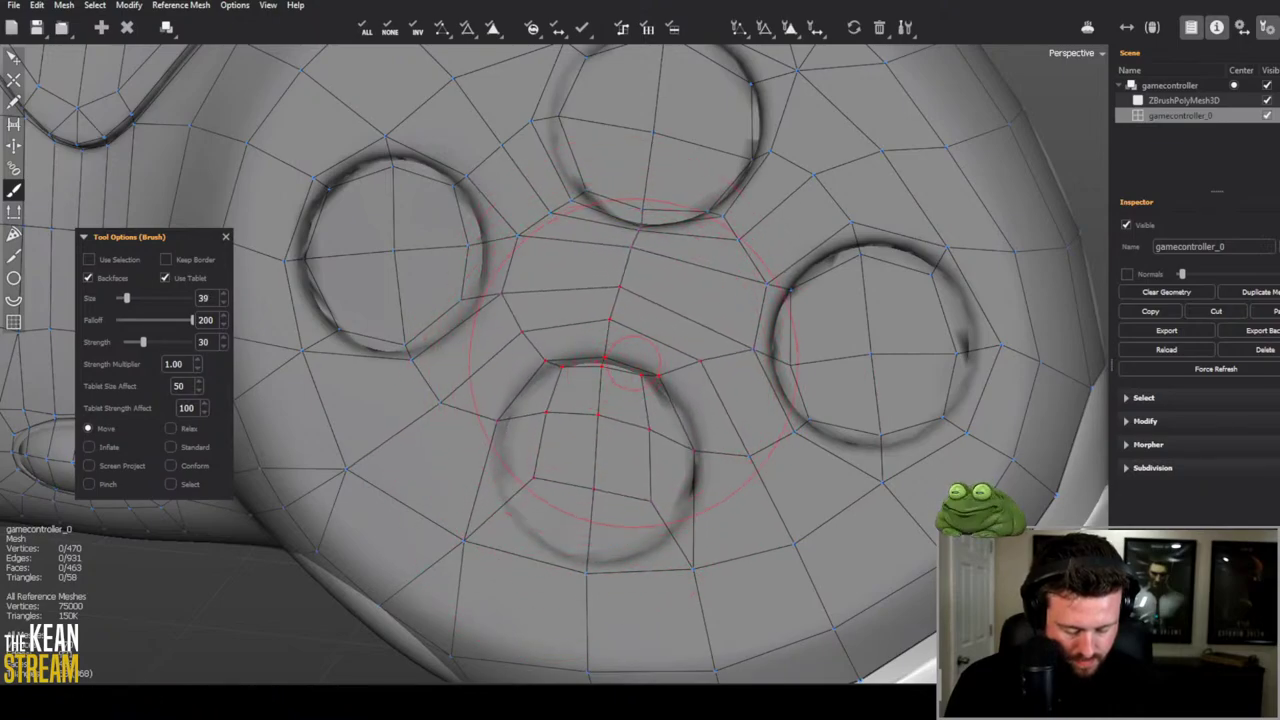
left_click_drag(632, 351, 606, 319)
middle_click_drag(595, 392, 612, 271)
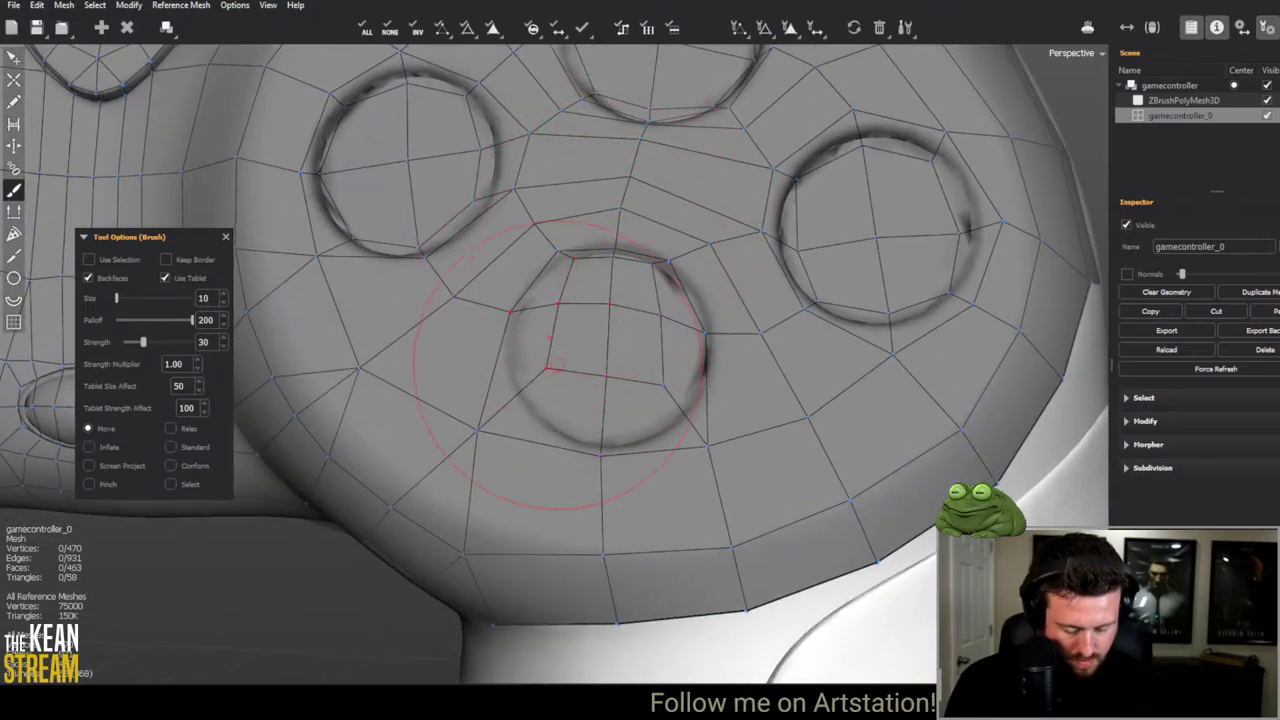
mouse_move(600, 343)
left_mouse_down()
mouse_move(675, 345)
mouse_move(614, 366)
left_mouse_up()
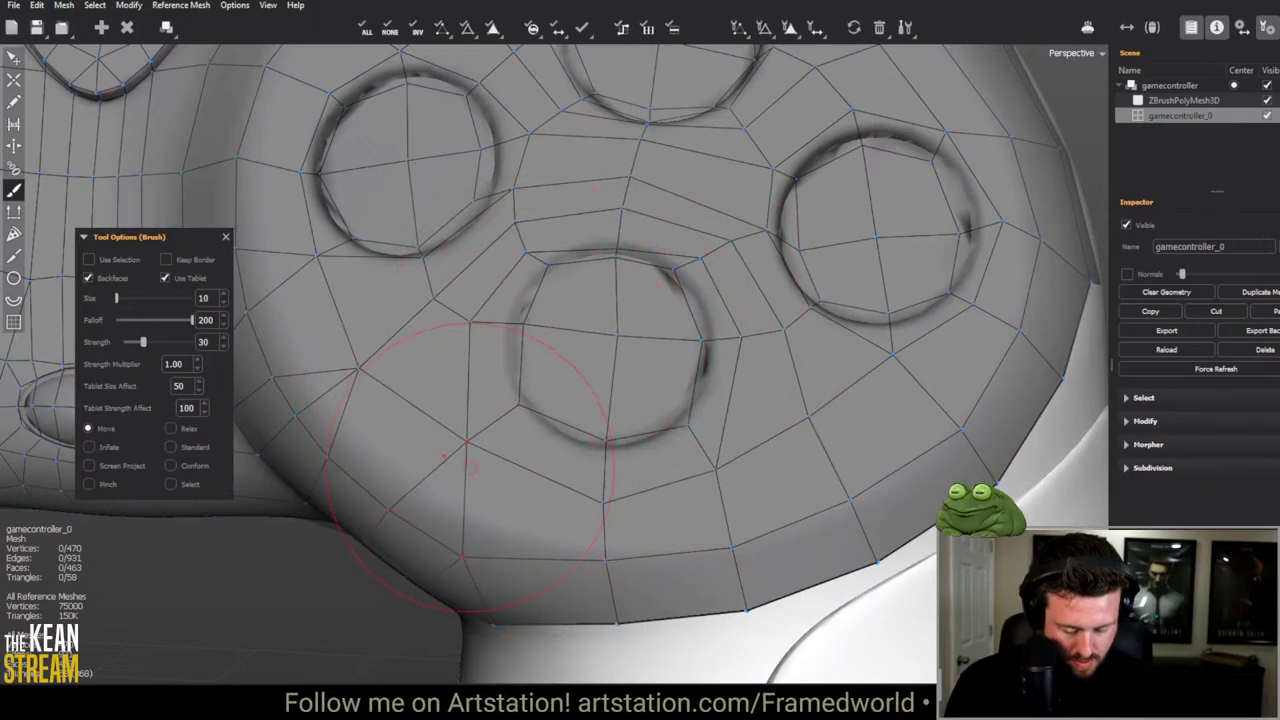
mouse_move(465, 467)
left_mouse_down()
mouse_move(504, 451)
mouse_move(614, 531)
mouse_move(625, 499)
mouse_move(703, 534)
mouse_move(508, 552)
mouse_move(605, 569)
mouse_move(586, 529)
mouse_move(604, 553)
mouse_move(587, 567)
mouse_move(470, 572)
mouse_move(507, 516)
mouse_move(475, 503)
mouse_move(431, 520)
mouse_move(385, 472)
mouse_move(313, 441)
mouse_move(457, 513)
mouse_move(631, 551)
mouse_move(667, 505)
mouse_move(630, 459)
mouse_move(626, 421)
mouse_move(534, 412)
mouse_move(610, 404)
mouse_move(611, 415)
mouse_move(594, 422)
mouse_move(544, 392)
mouse_move(530, 334)
mouse_move(424, 324)
mouse_move(531, 328)
mouse_move(478, 323)
mouse_move(525, 330)
left_mouse_up()
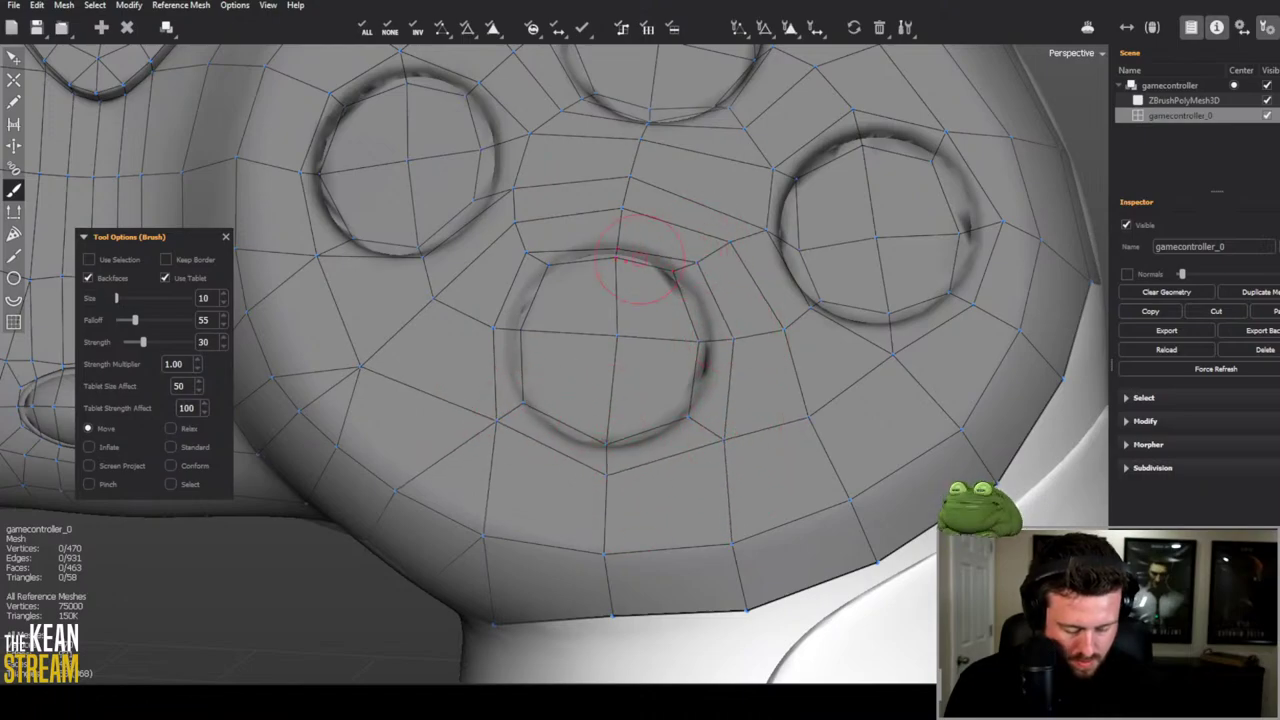
Step: Snap the lower ring's vertices onto the hole edge and collapse the pad's central edge
left_click(14, 58)
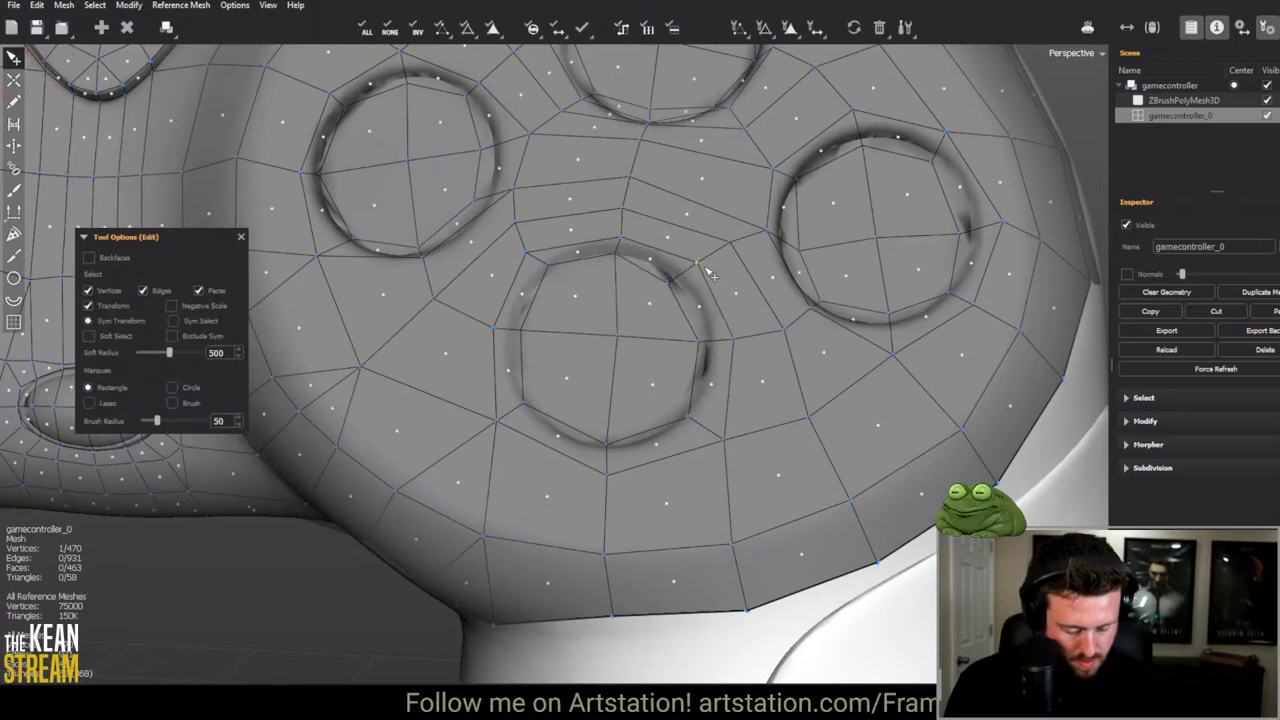
left_click_drag(704, 268, 686, 284)
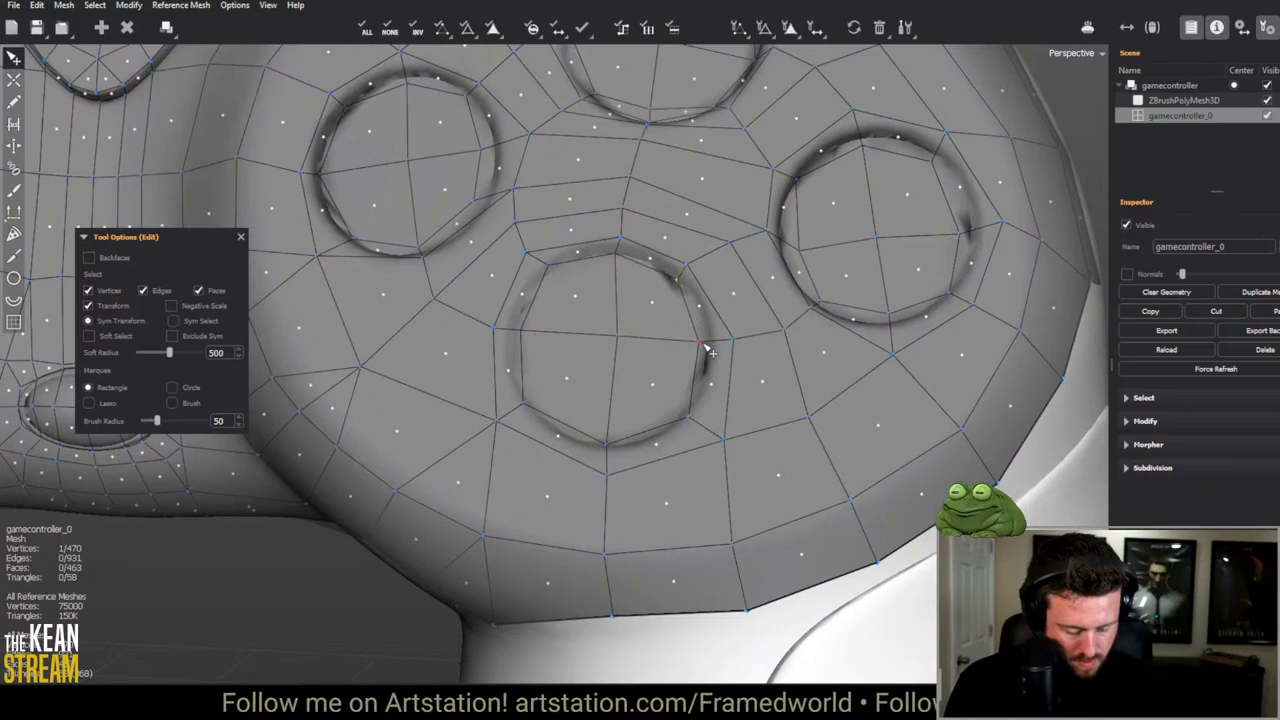
left_click_drag(707, 350, 712, 352)
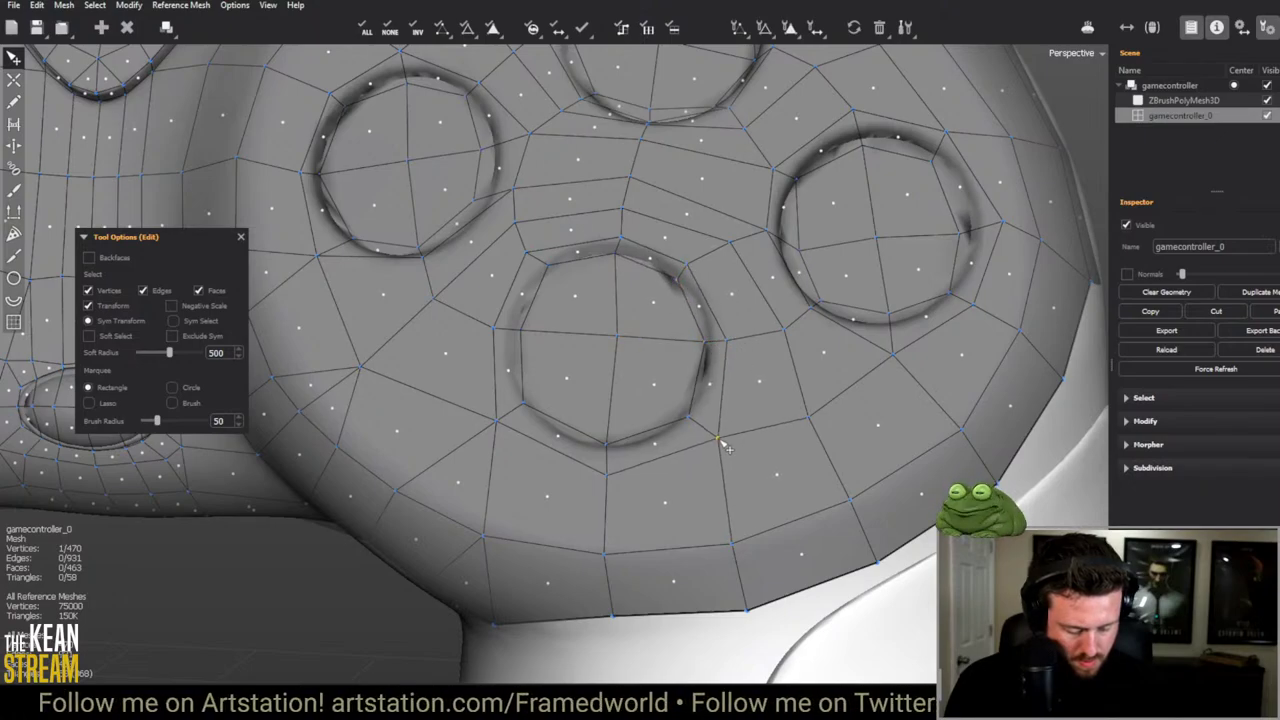
left_click_drag(503, 427, 510, 422)
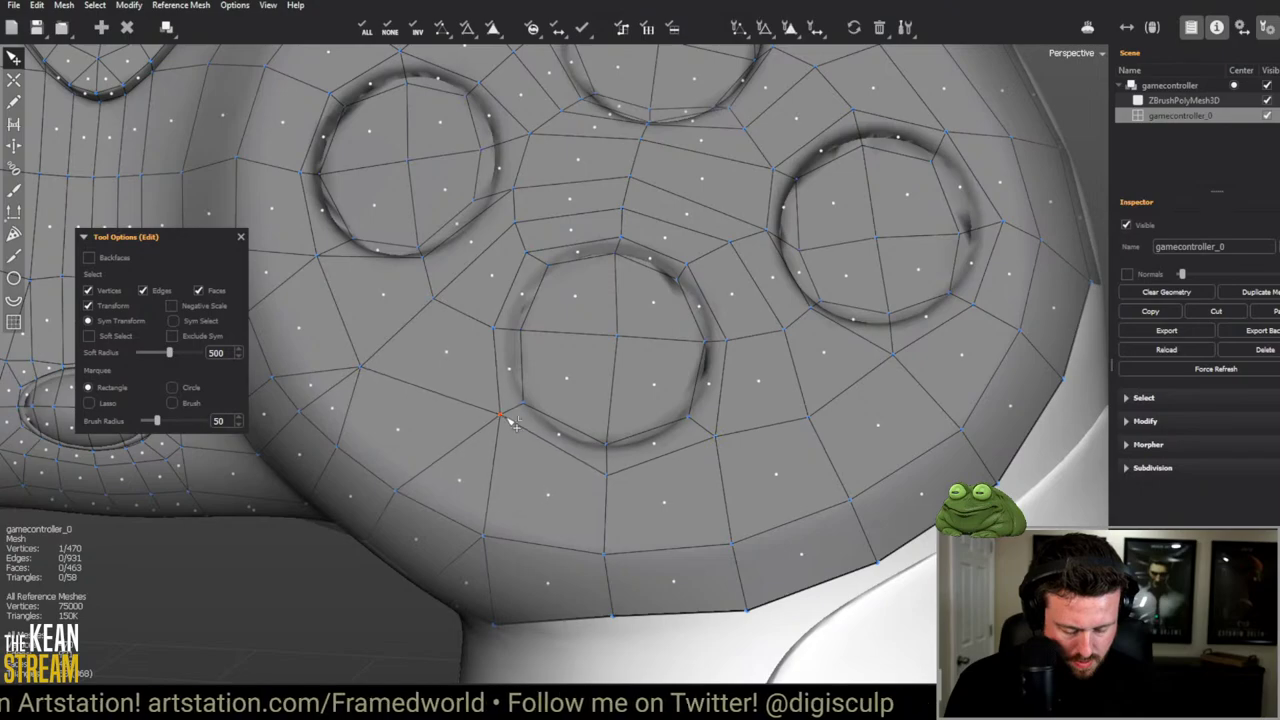
left_click(606, 457)
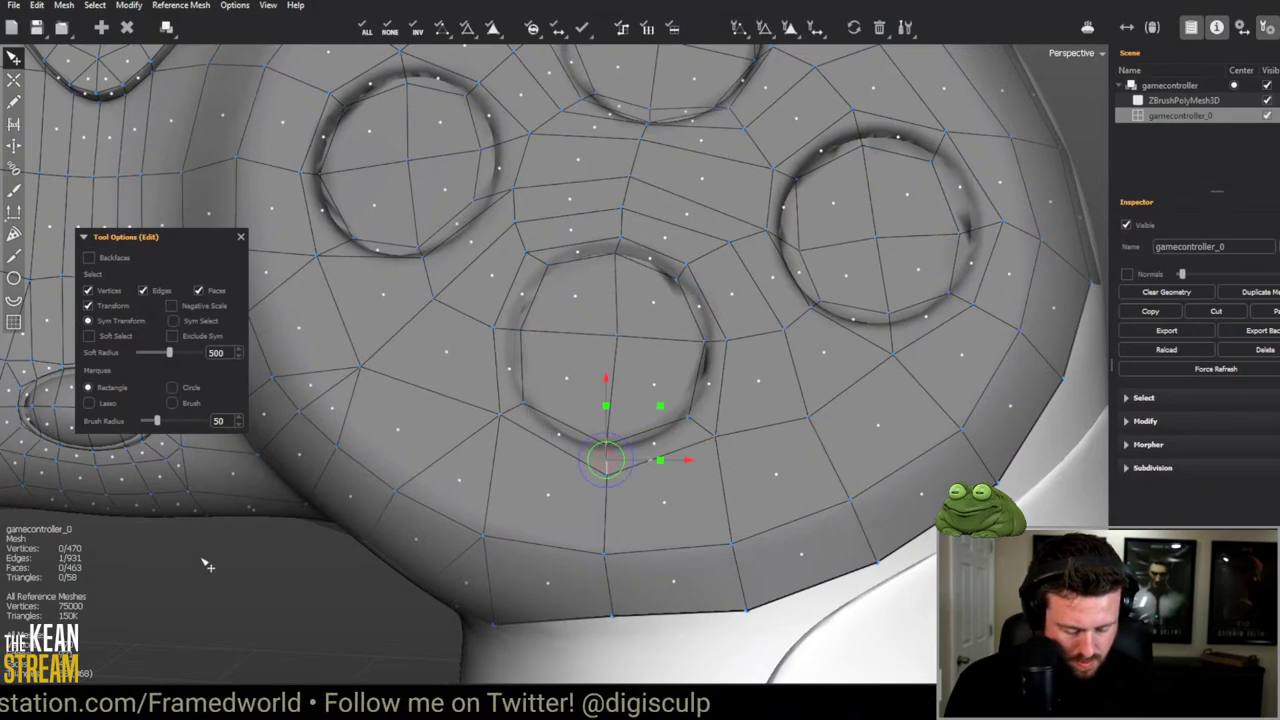
middle_click_drag(207, 565, 654, 306)
left_click(608, 385)
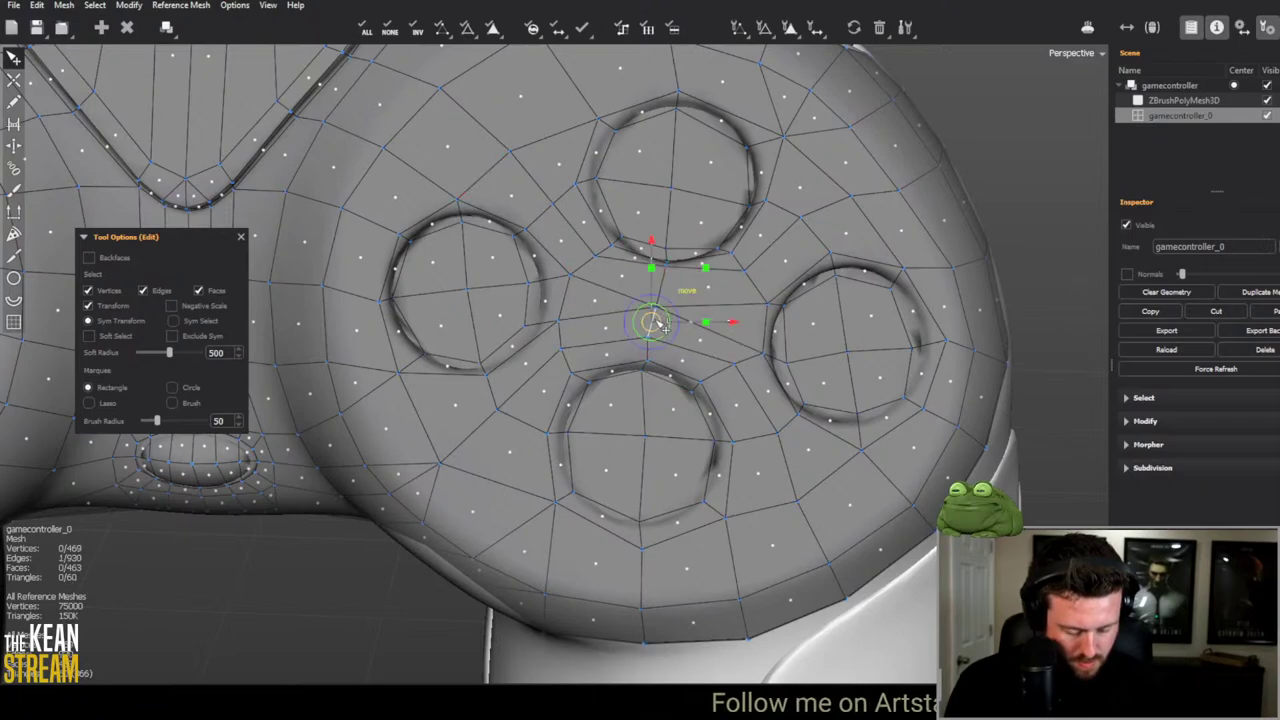
Step: Delete the centre vertex between the four button rings along with its faces
key("f")
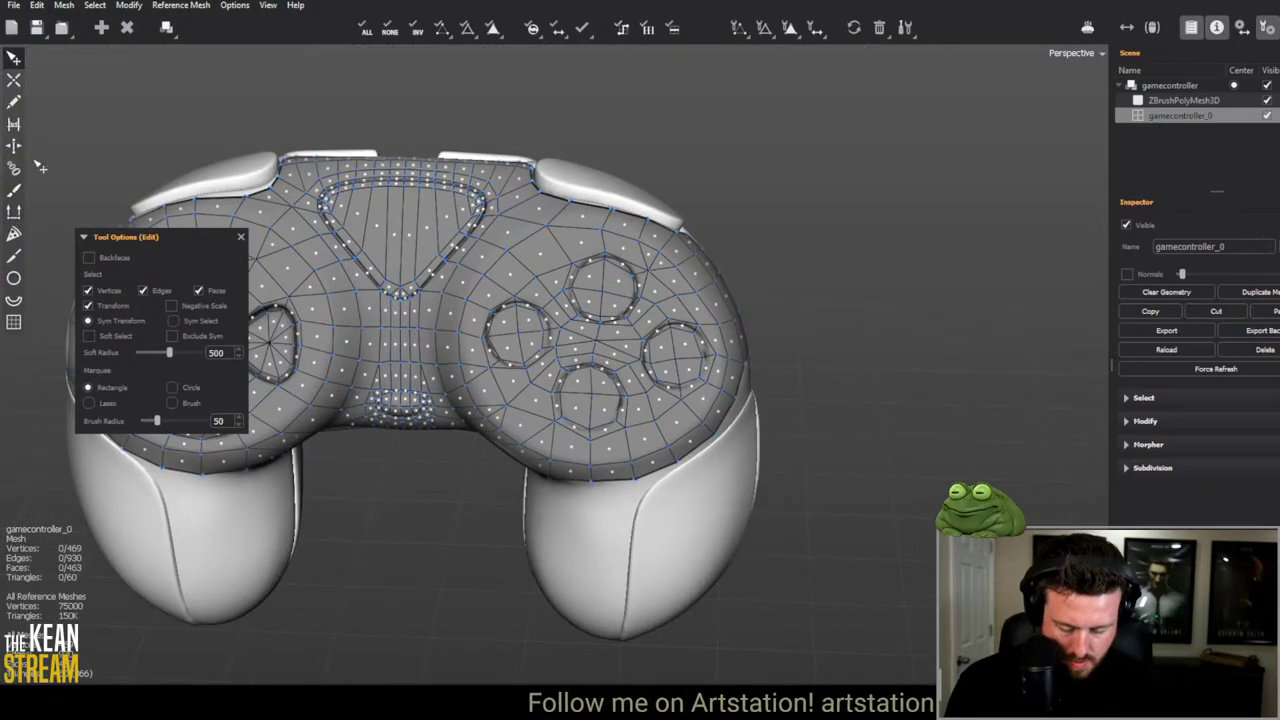
left_click(15, 192)
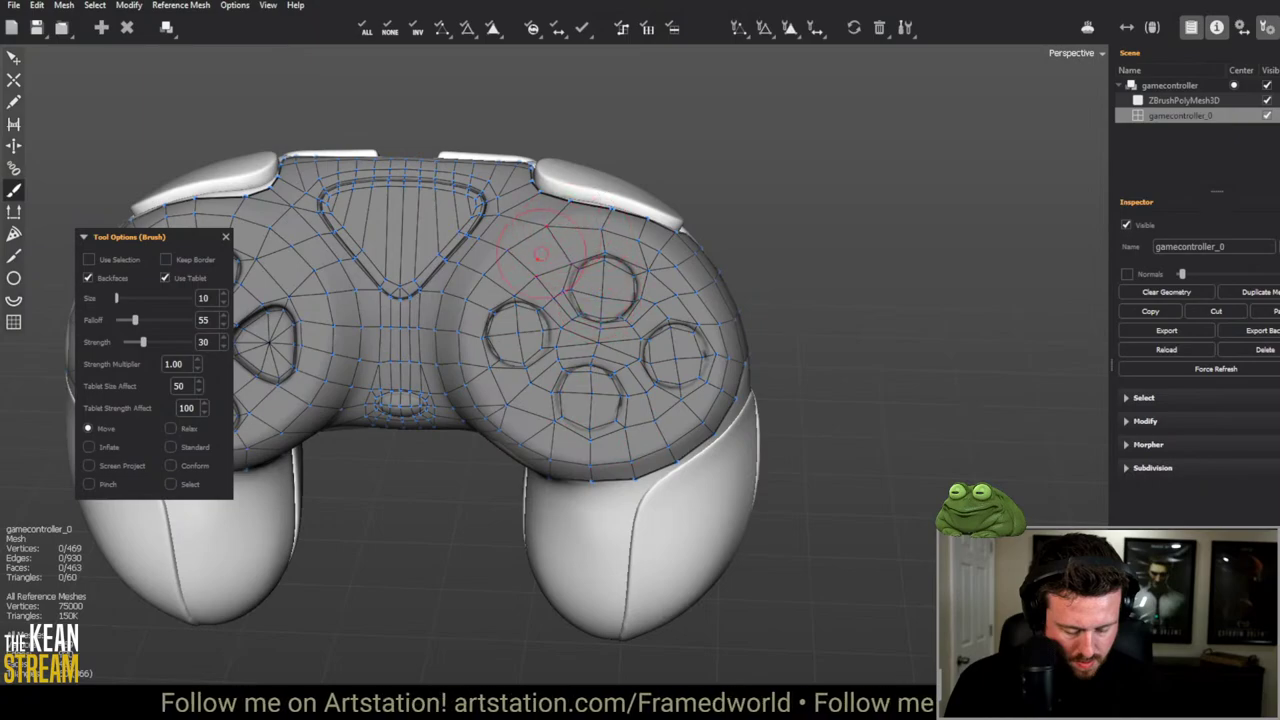
scroll(710, 320, "down", 3)
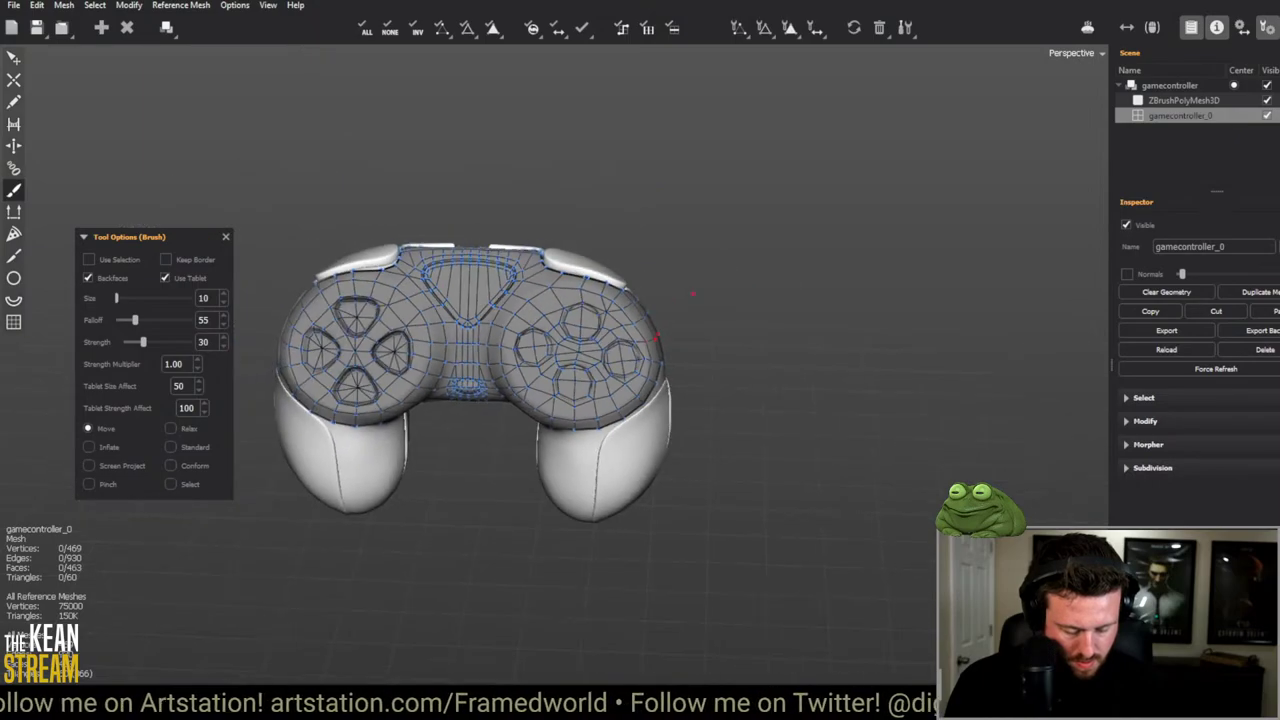
middle_click_drag(710, 320, 586, 294)
scroll(586, 294, "up", 10)
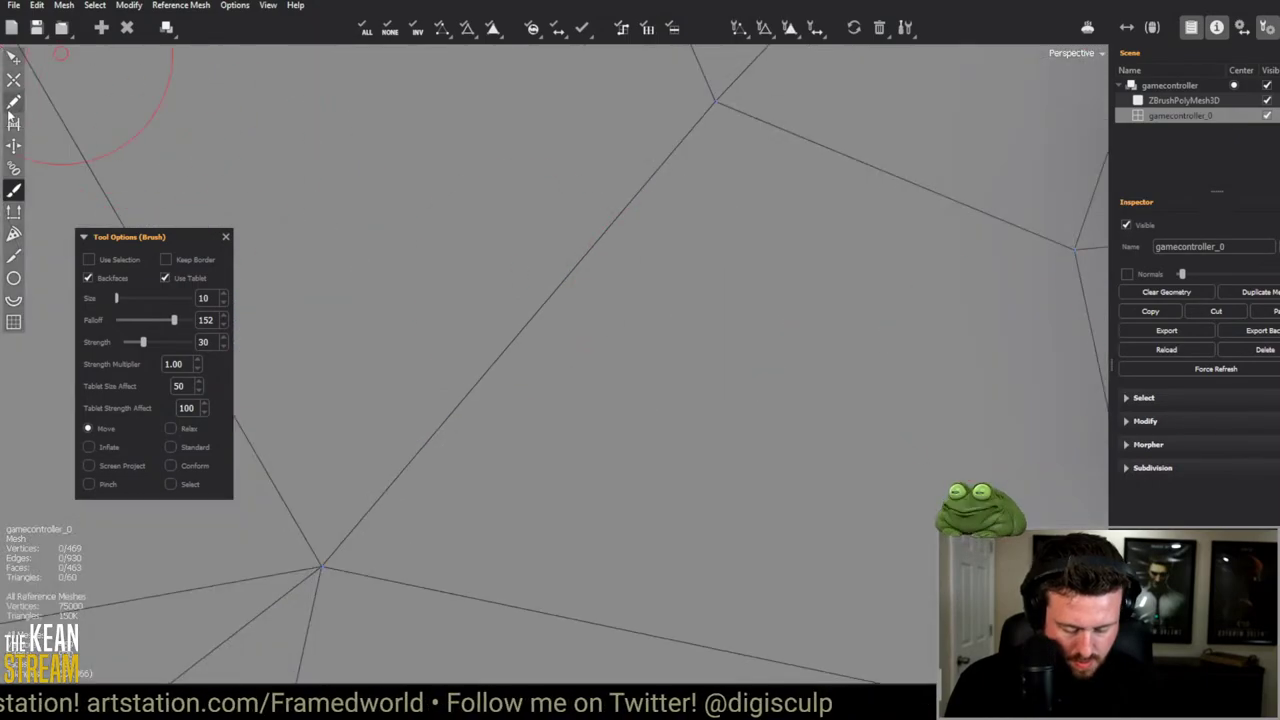
left_click(14, 57)
scroll(588, 255, "down", 5)
left_click(588, 255)
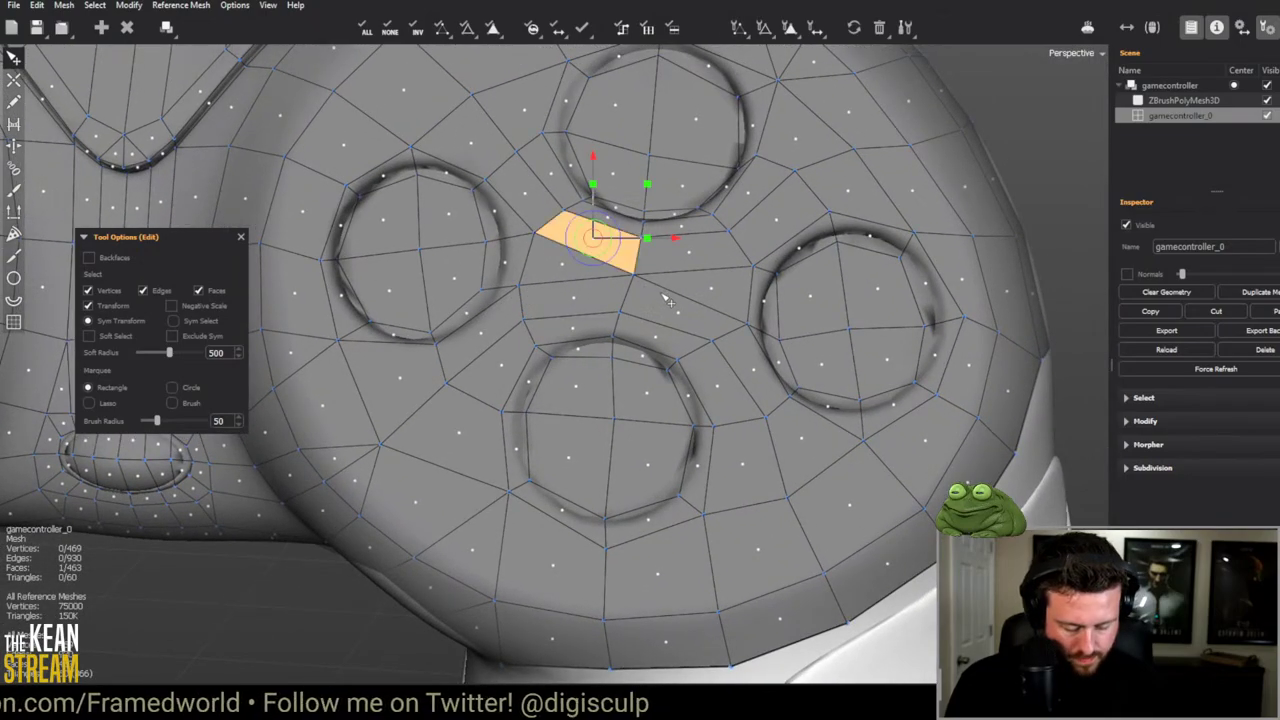
key("Escape")
key("Delete")
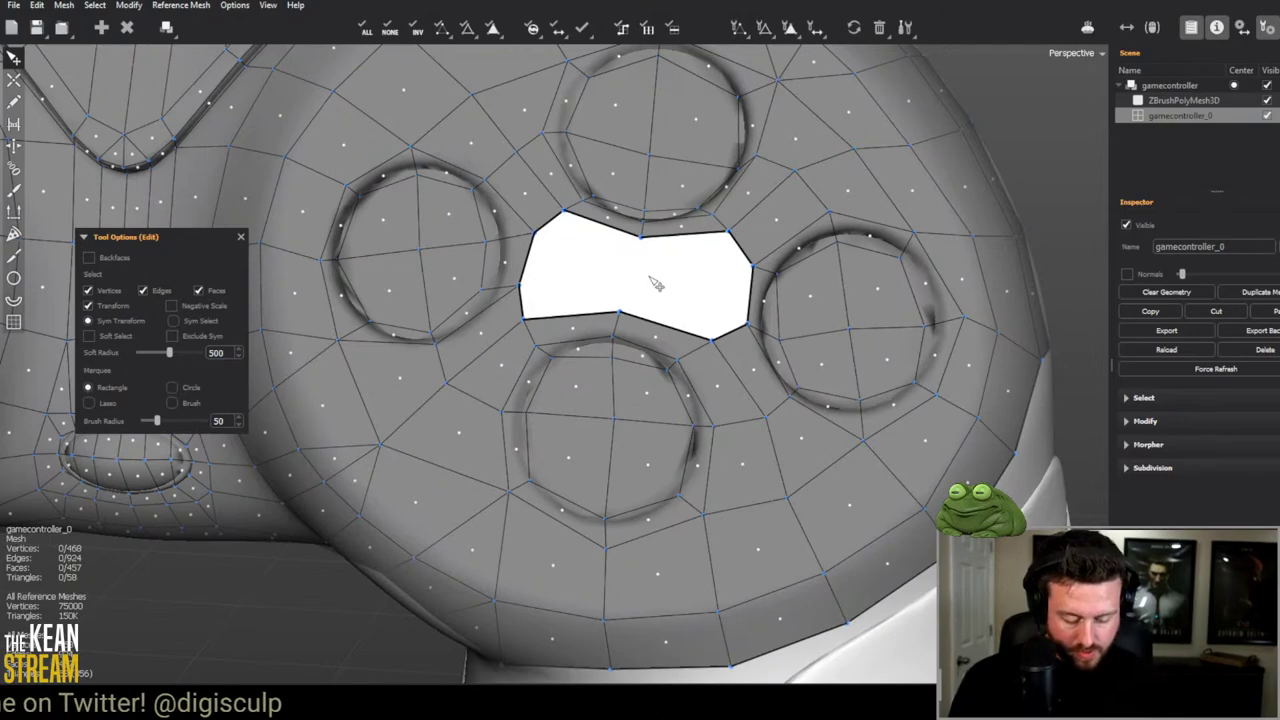
Step: Fill the resulting hole with two new quads, right and left halves, then frame the controller
key("c")
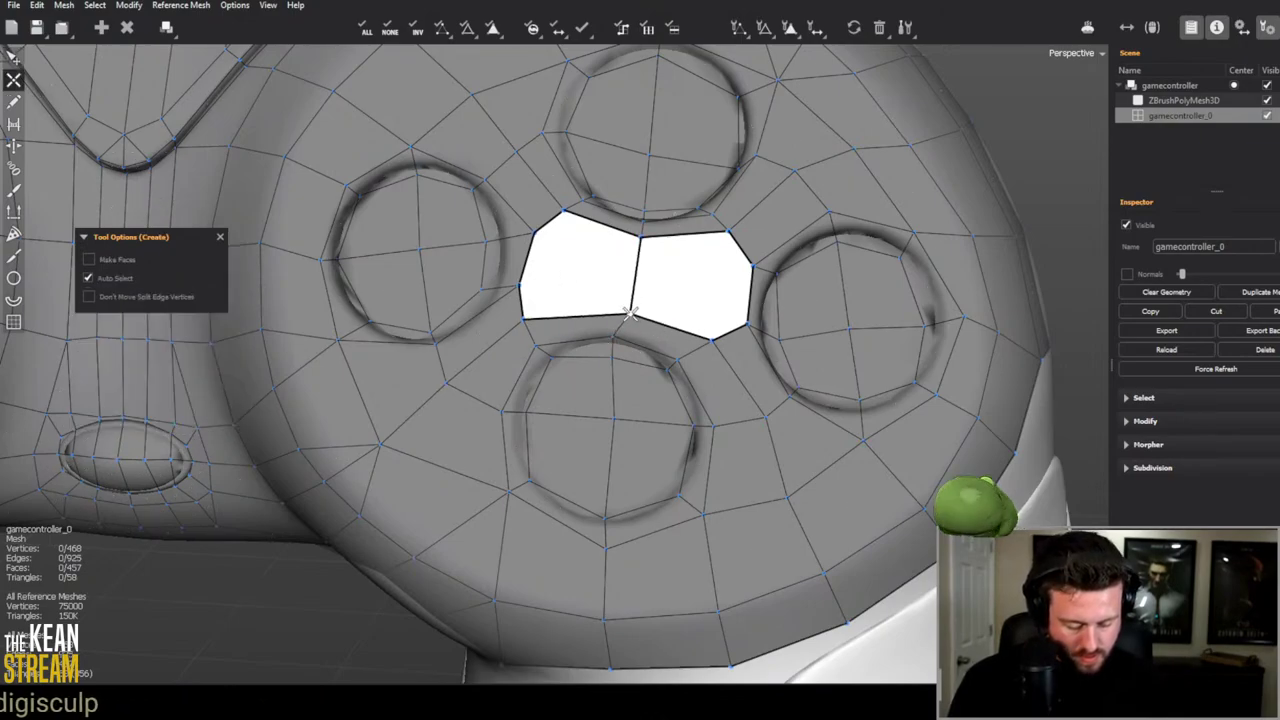
left_click(713, 306, "shift")
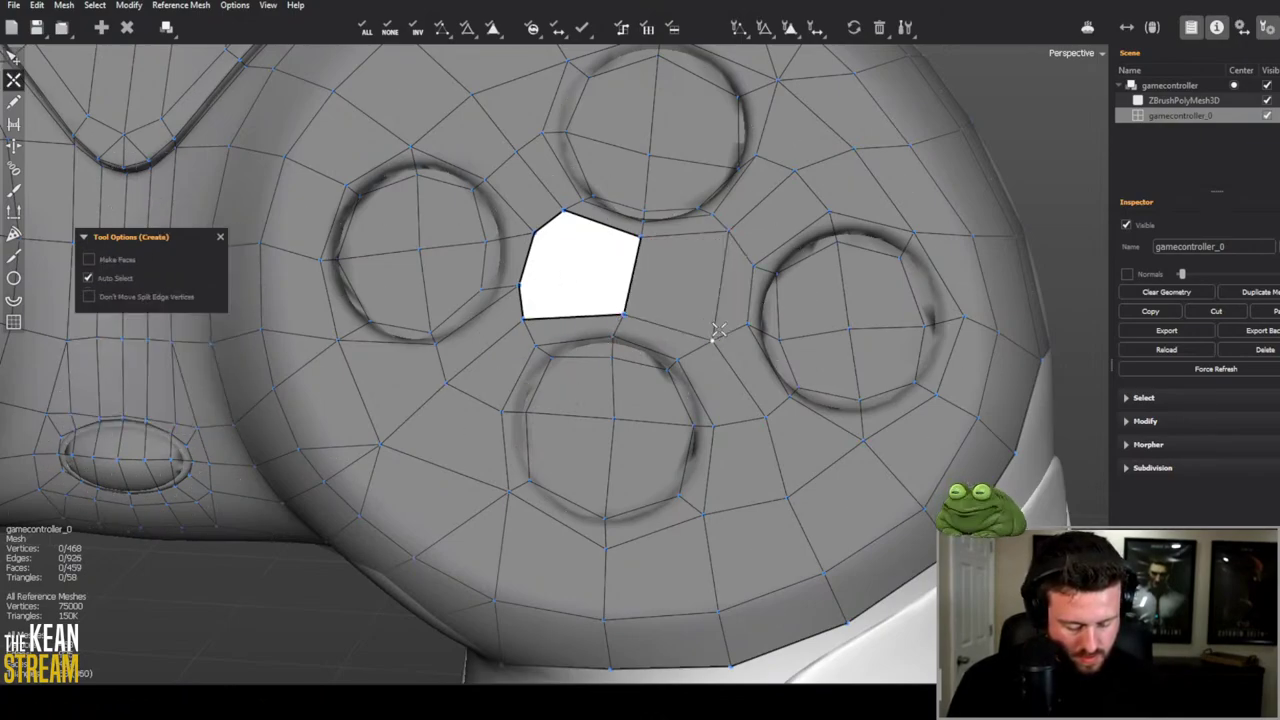
left_click(557, 251, "shift")
middle_click_drag(557, 251, 494, 301)
key("e")
key("f")
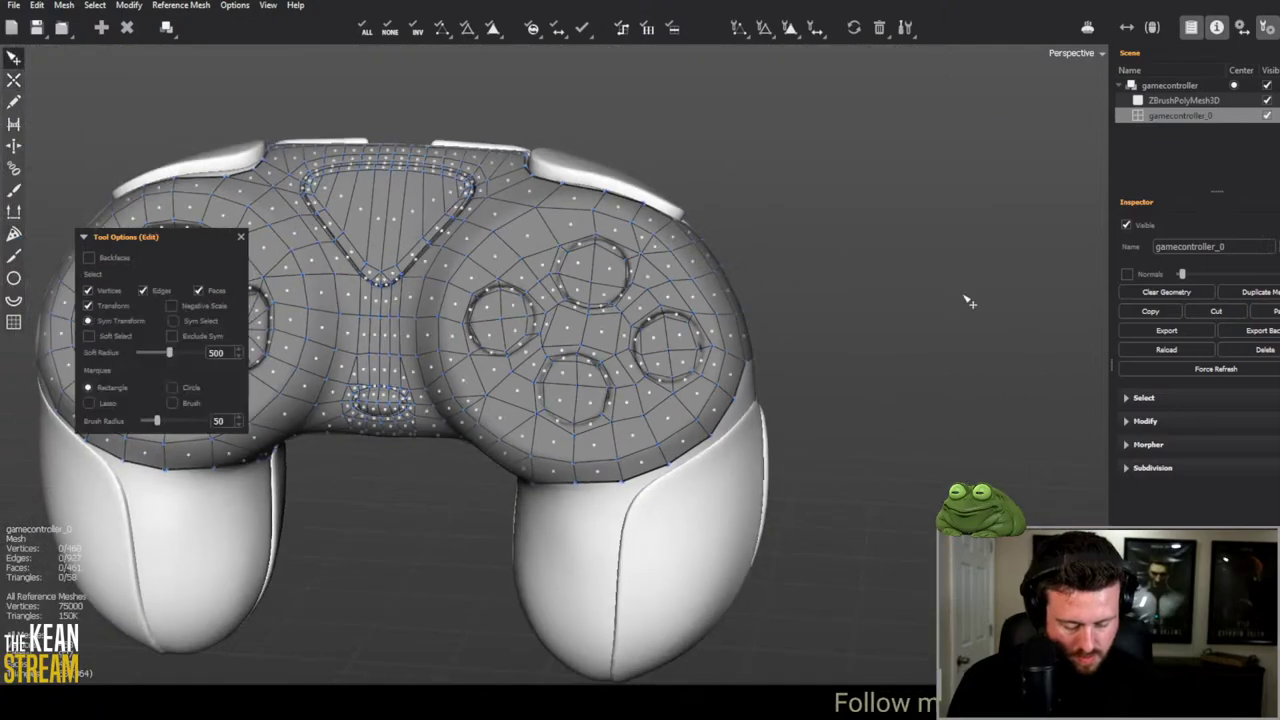
Step: Brush the vertices around the right and lower button rings into a smoother, rounder flow
left_click(16, 188)
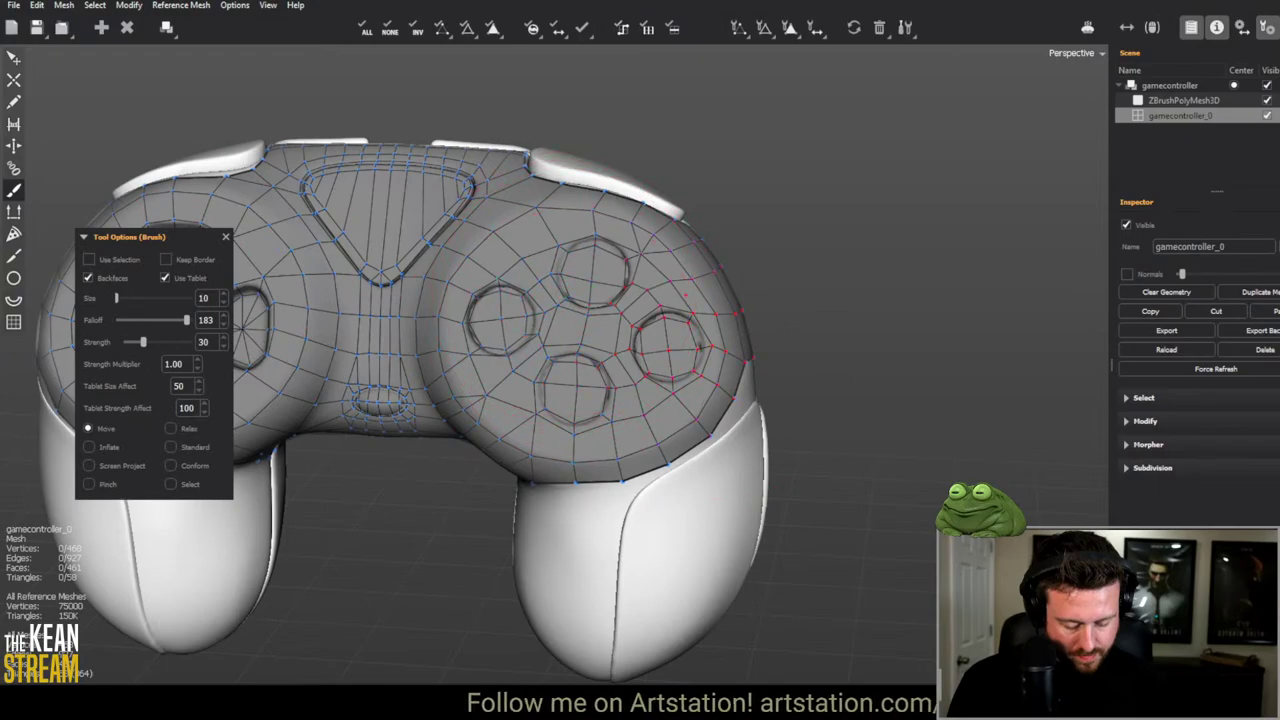
scroll(690, 325, "down", 5)
scroll(623, 357, "up", 5)
middle_click_drag(623, 357, 567, 265)
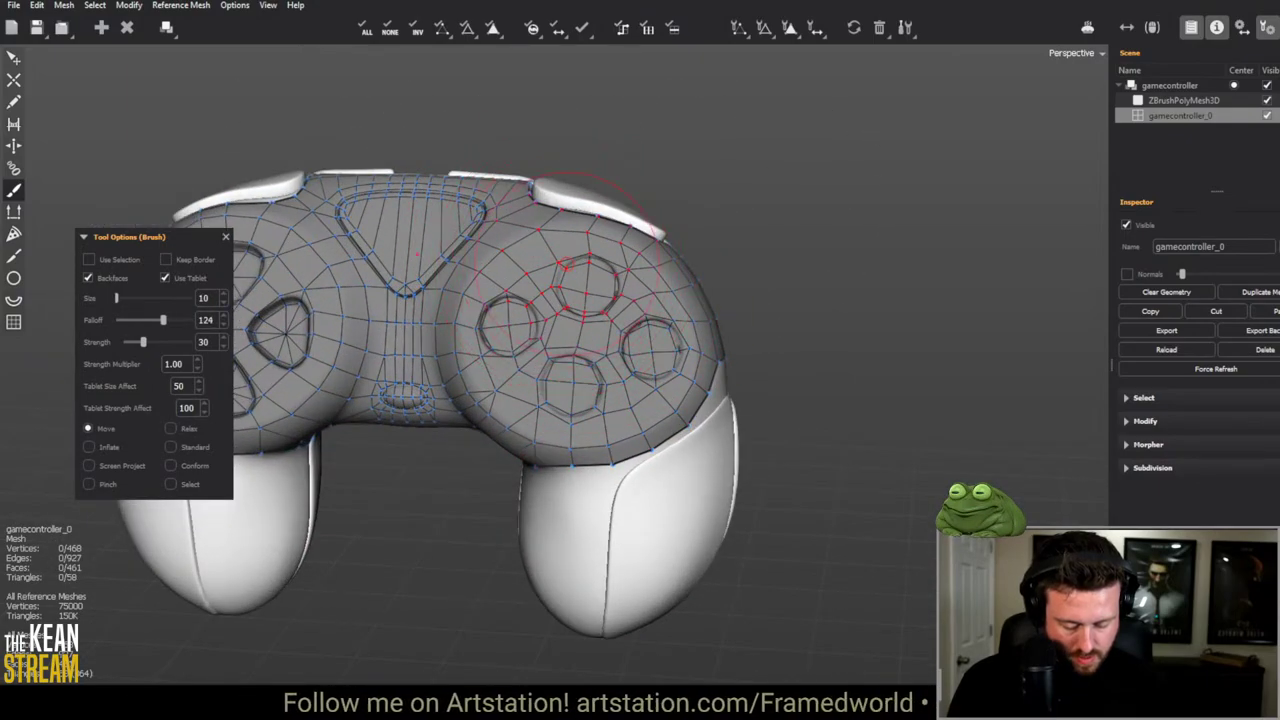
scroll(567, 265, "down", 5)
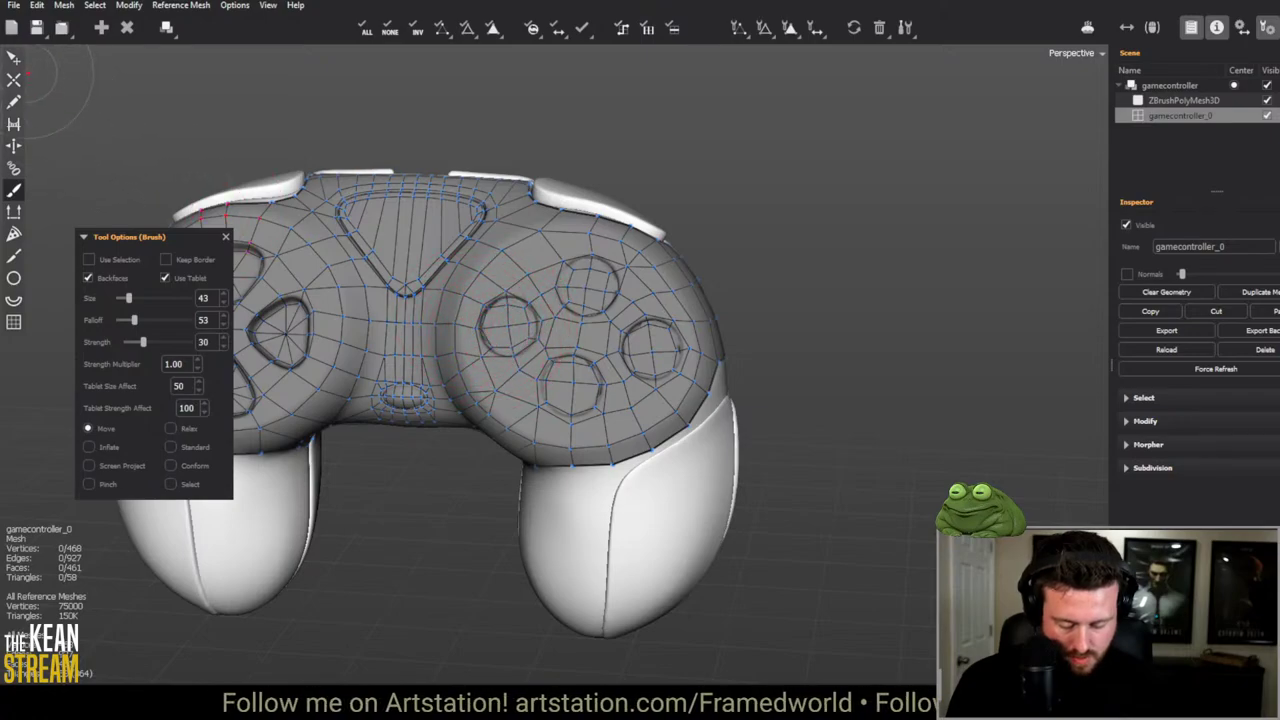
key("e")
scroll(338, 260, "up", 5)
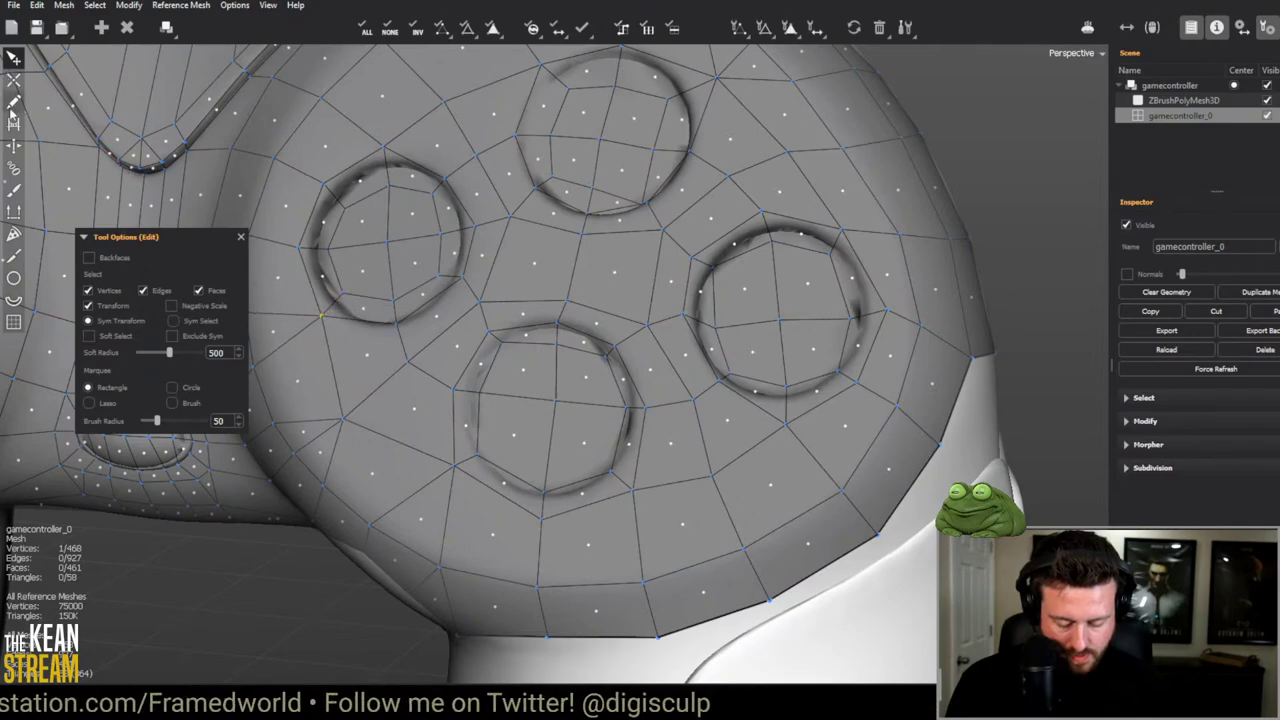
left_click(14, 189)
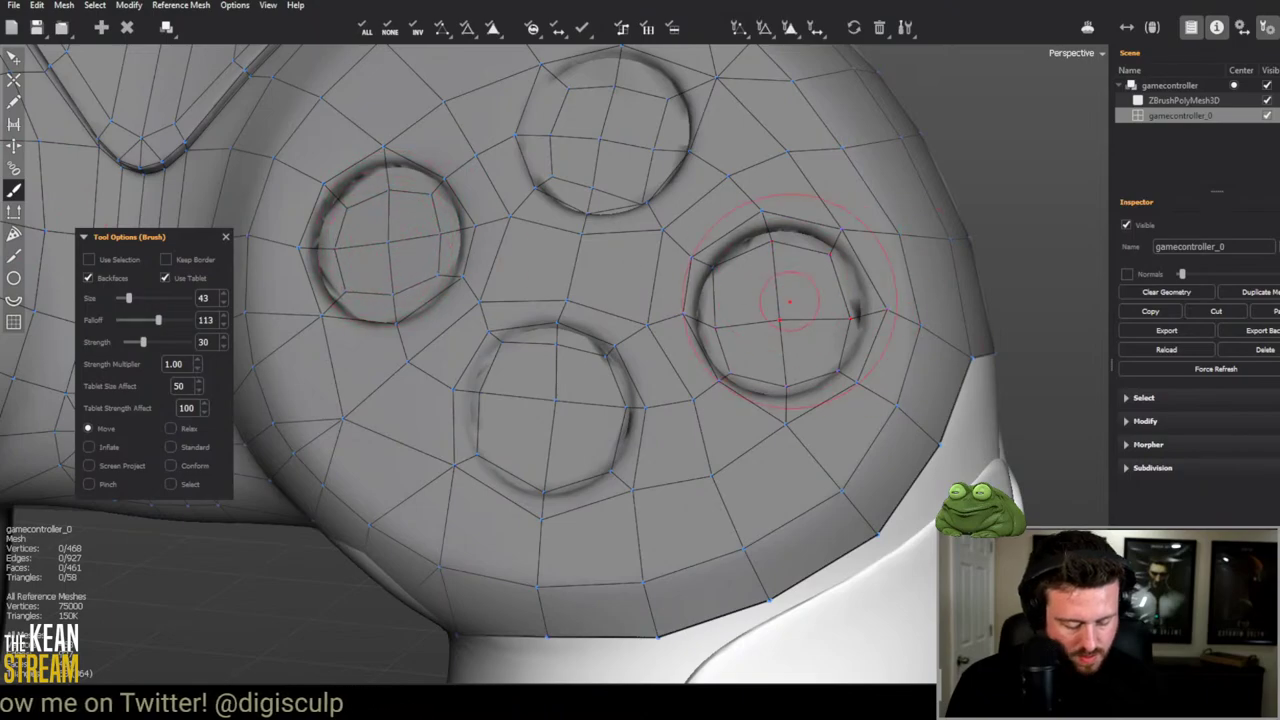
scroll(790, 310, "up", 3, "shift")
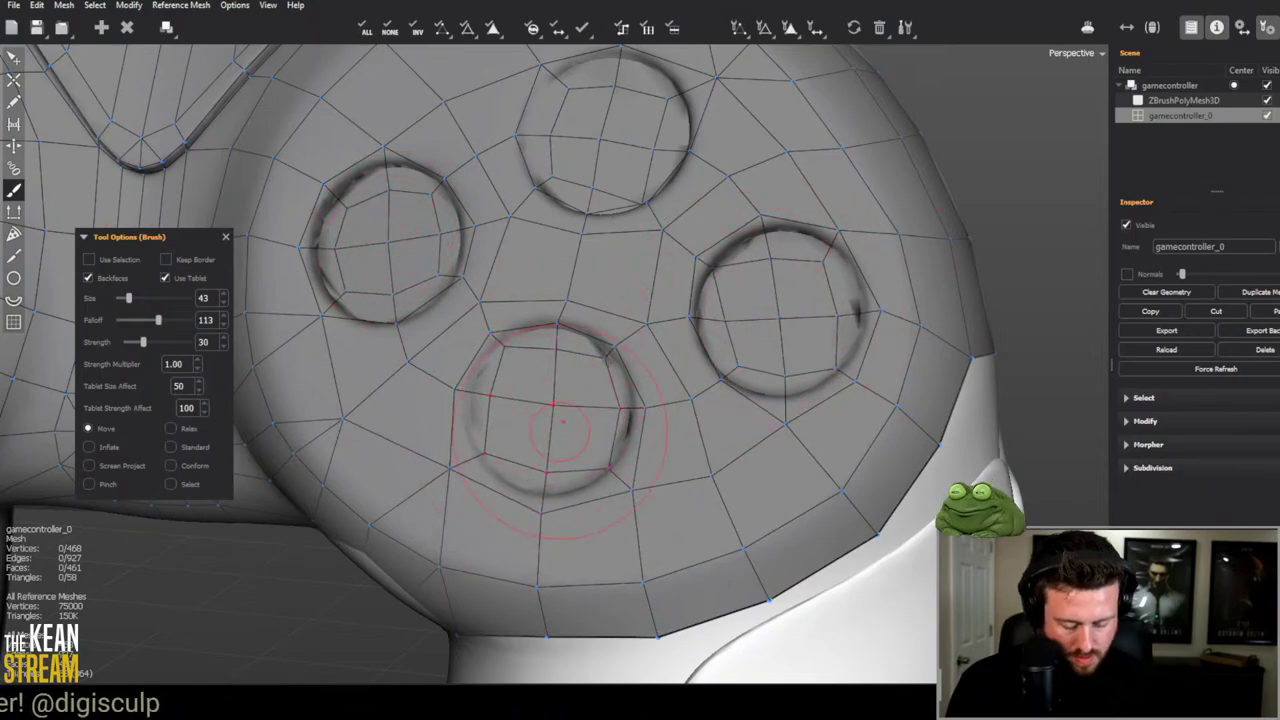
left_click(13, 60)
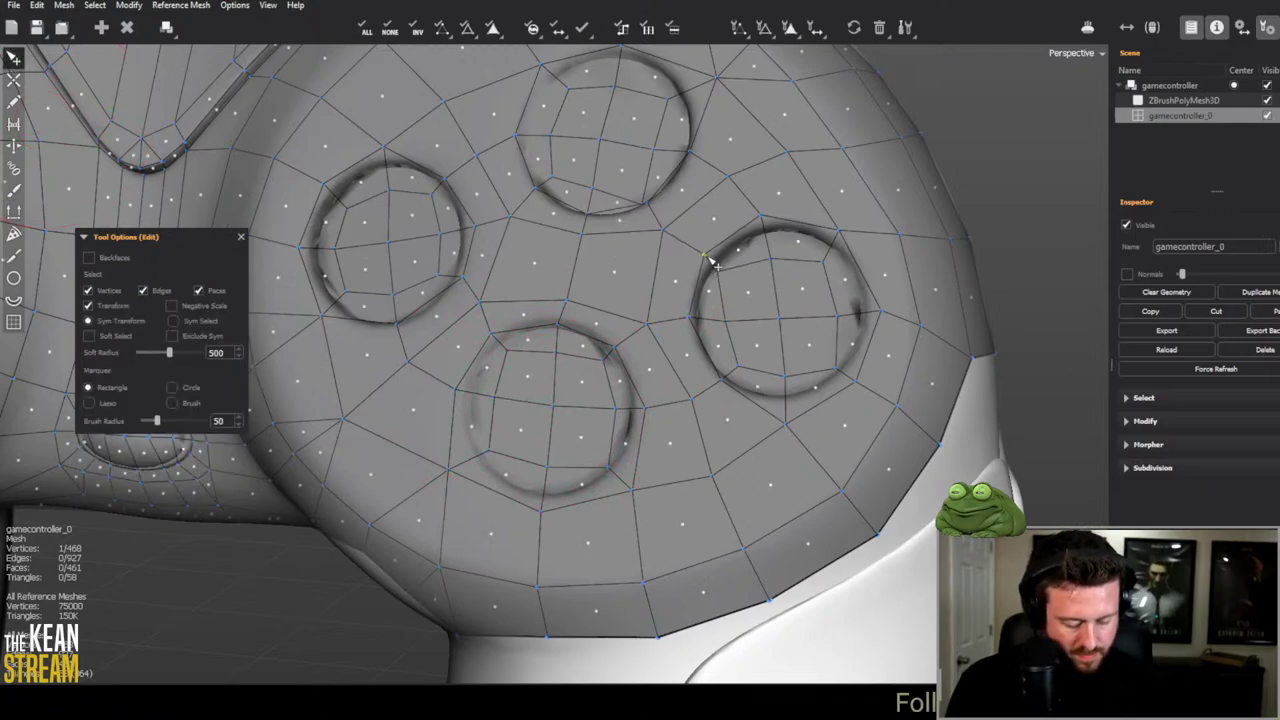
scroll(729, 287, "down", 5)
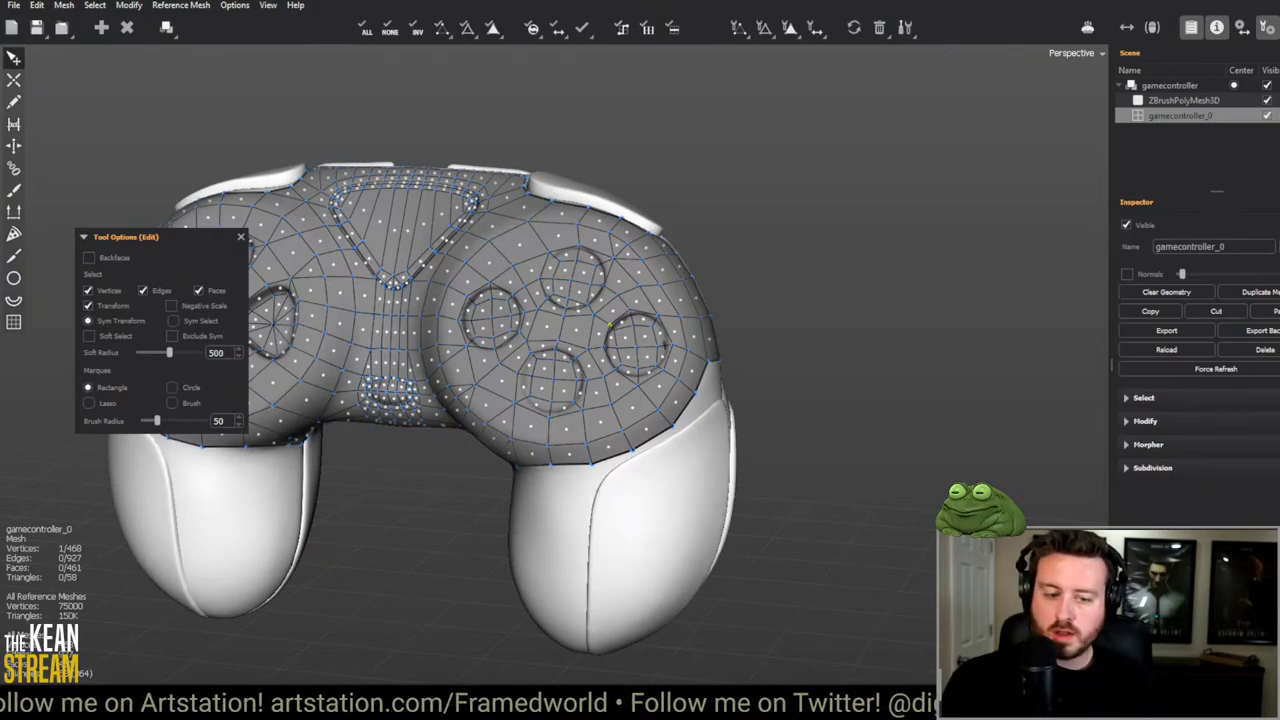
Step: Weld the stray vertices below the buttons into their neighbours
left_click(1006, 414)
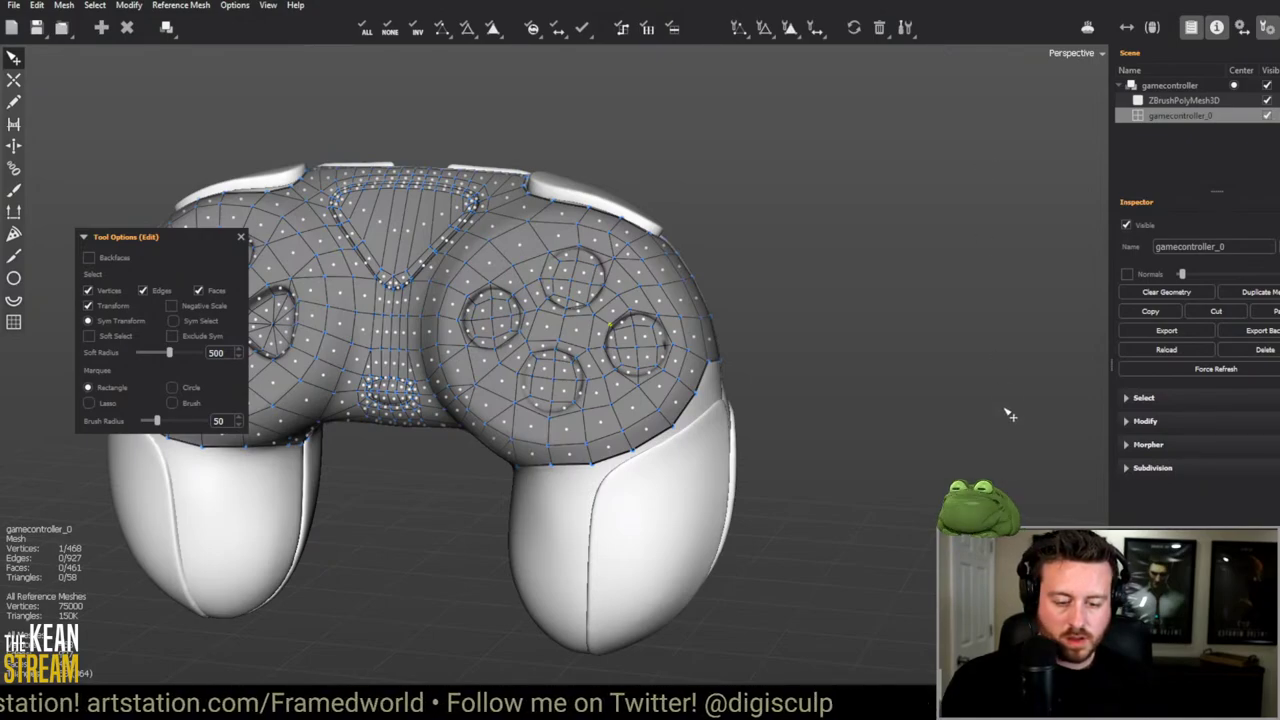
middle_click_drag(669, 308, 570, 245)
scroll(570, 245, "up", 5)
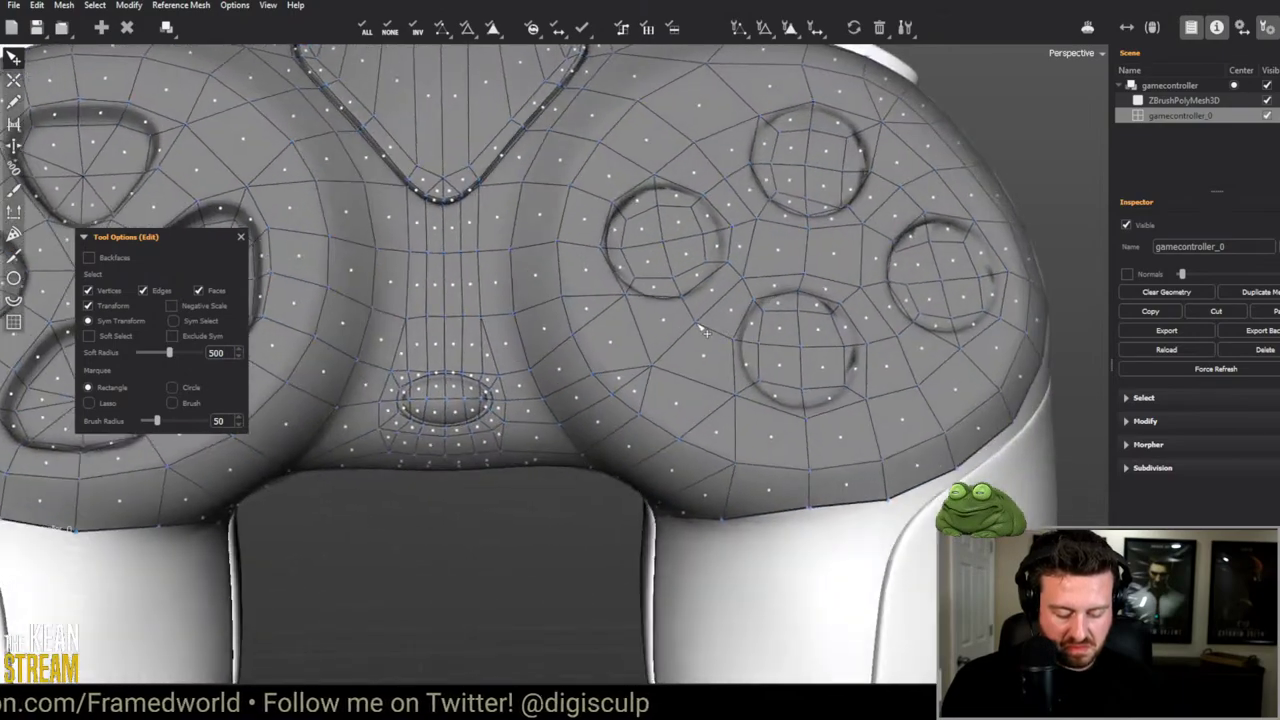
scroll(697, 266, "down", 1)
scroll(700, 284, "up", 4)
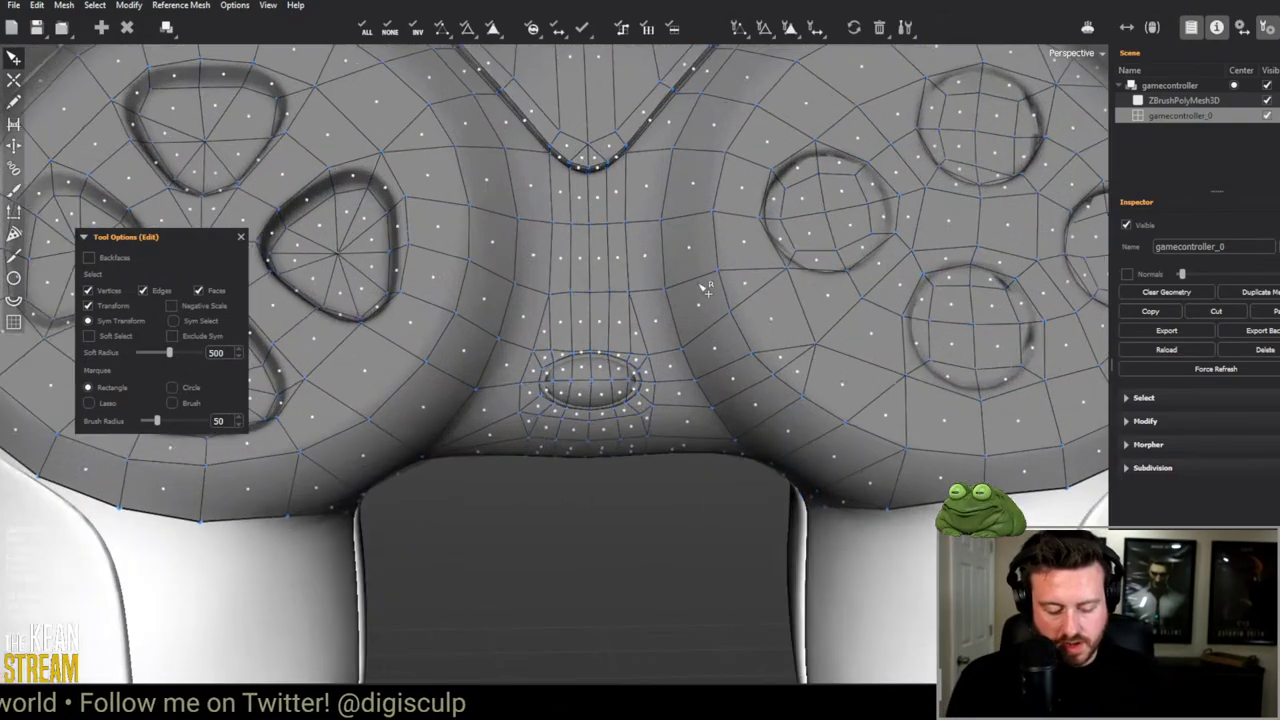
left_click(581, 284)
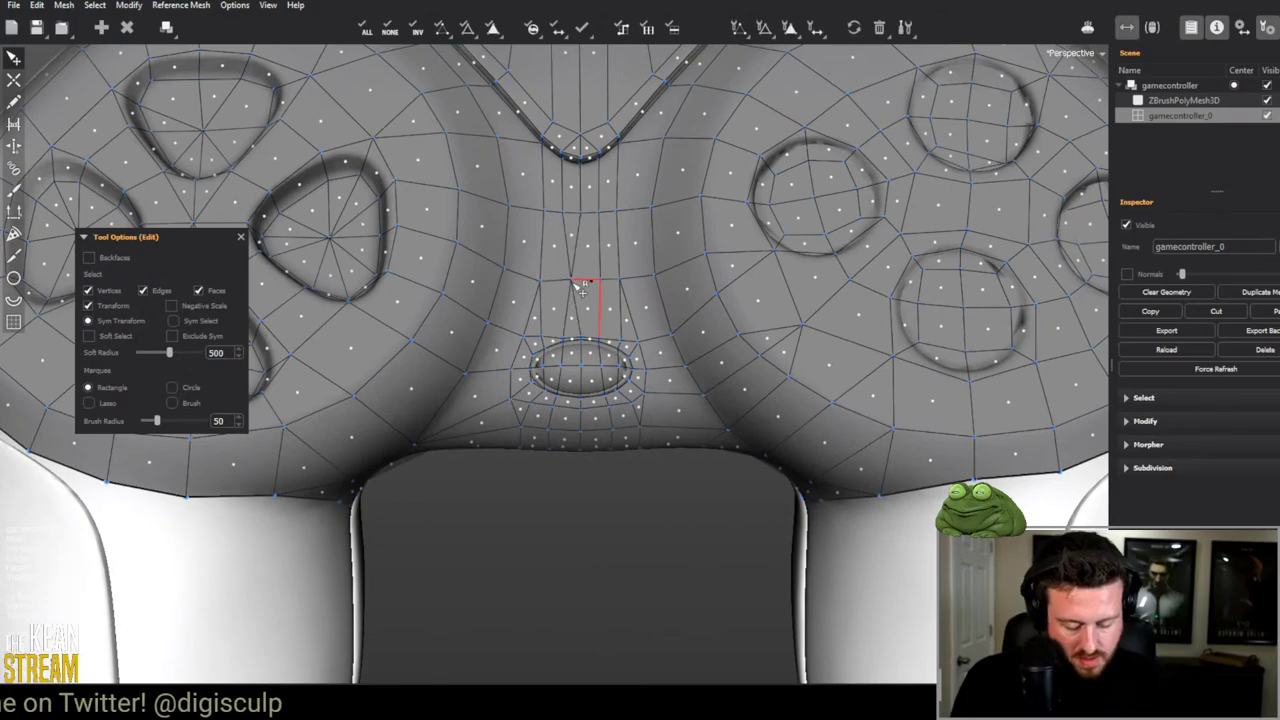
scroll(677, 416, "down", 10)
middle_click_drag(677, 416, 612, 390)
scroll(613, 391, "up", 8)
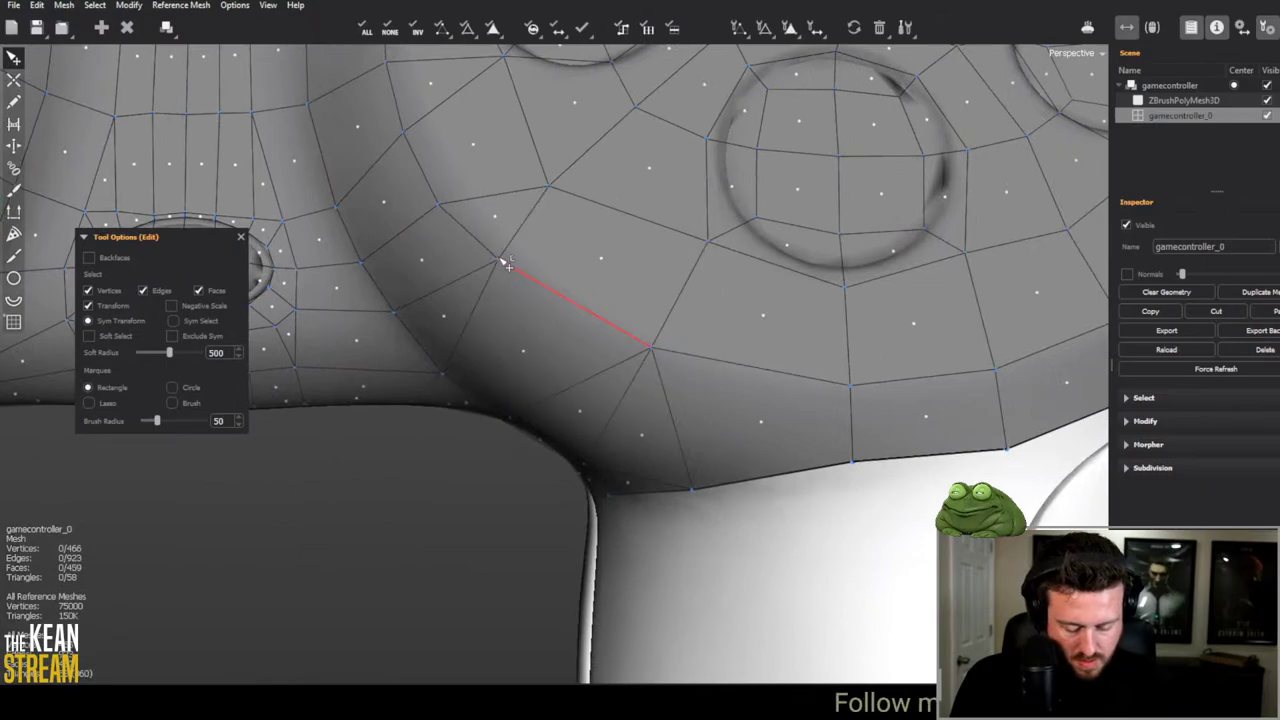
scroll(505, 265, "down", 8)
scroll(518, 373, "up", 6)
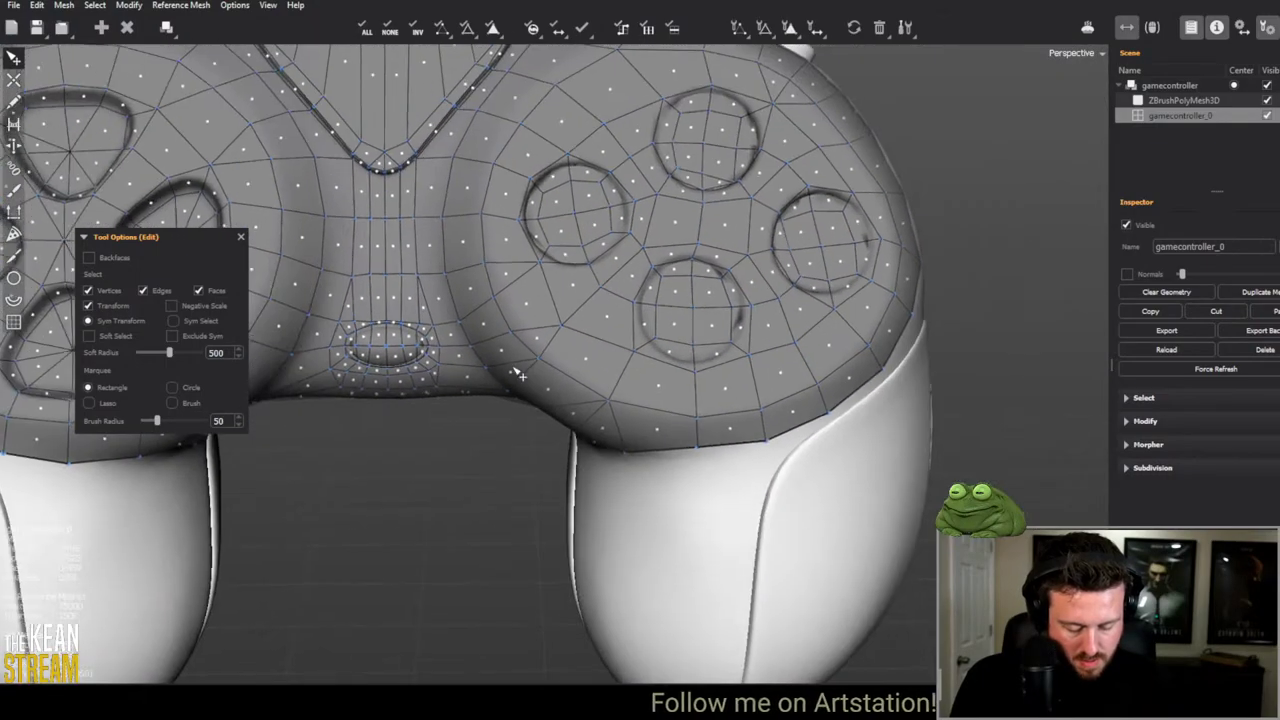
middle_click_drag(518, 373, 536, 349)
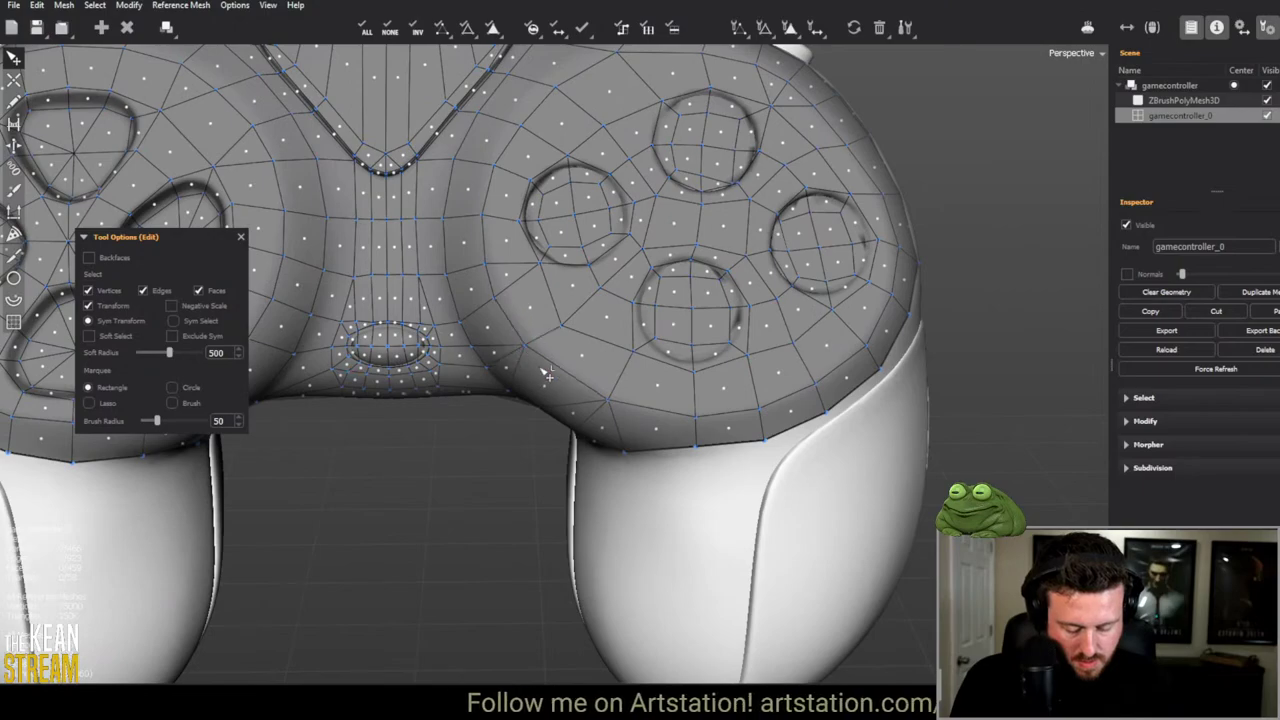
scroll(548, 374, "down", 6)
scroll(643, 363, "up", 7)
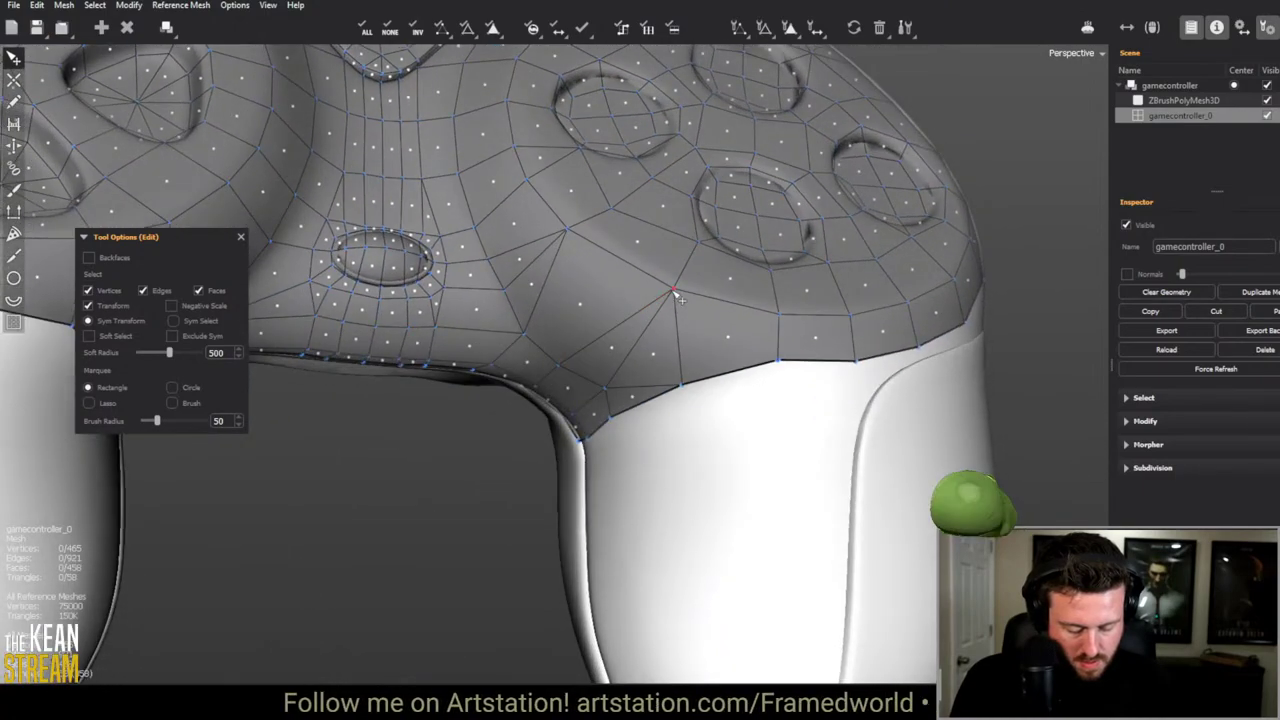
left_click_drag(677, 296, 521, 160)
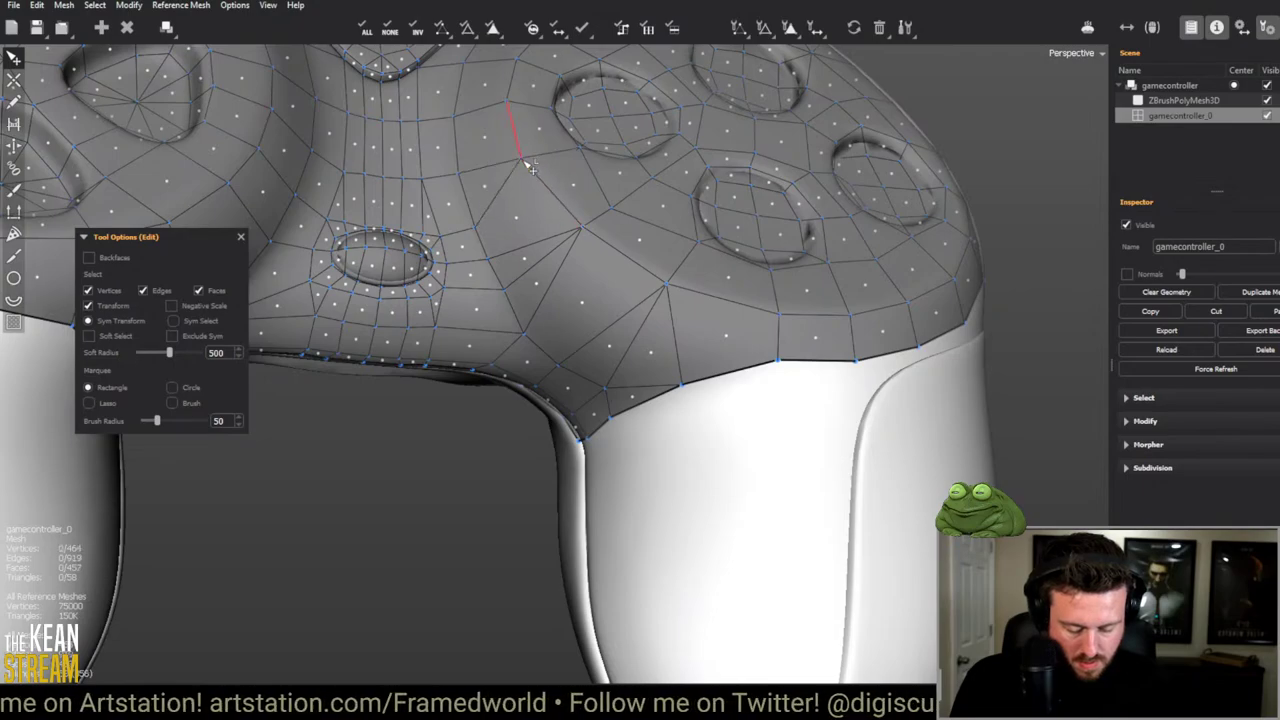
scroll(528, 166, "down", 5)
middle_click_drag(528, 166, 454, 341)
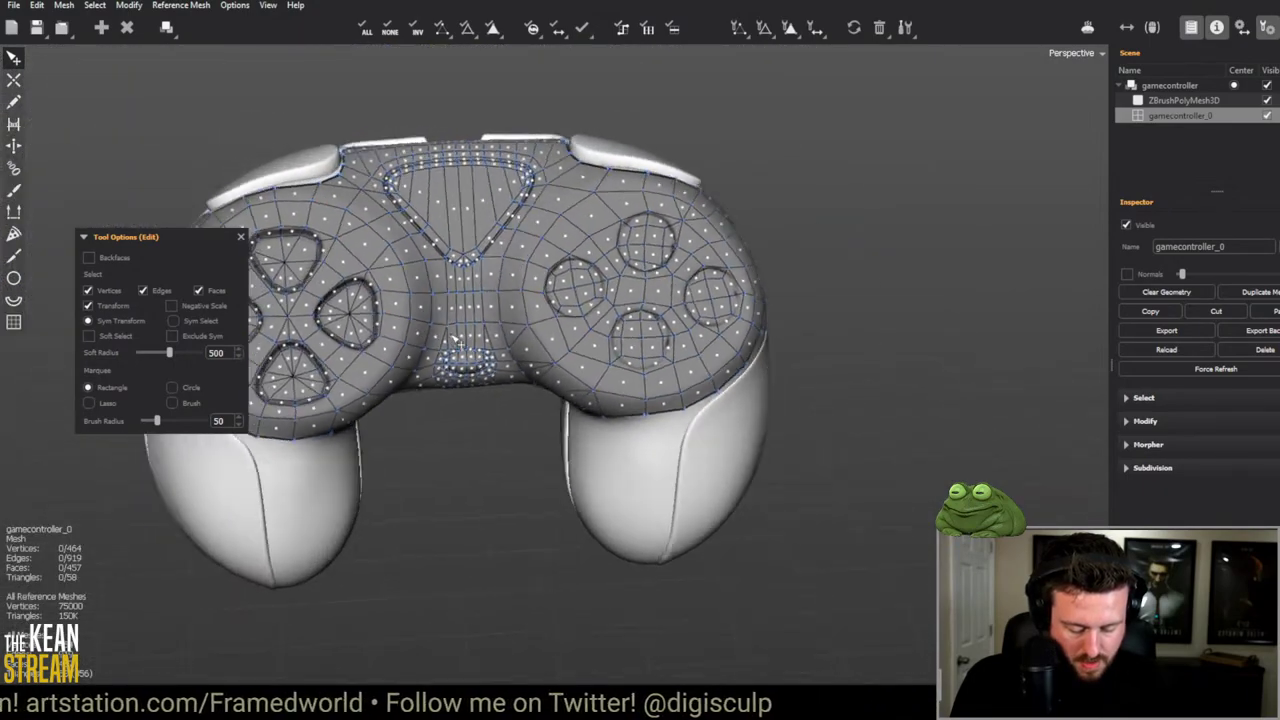
scroll(455, 341, "up", 5)
Step: Slide the top-edge vertices beside the shoulder buttons symmetrically with Sym Transform
left_click(606, 329)
scroll(606, 329, "down", 5)
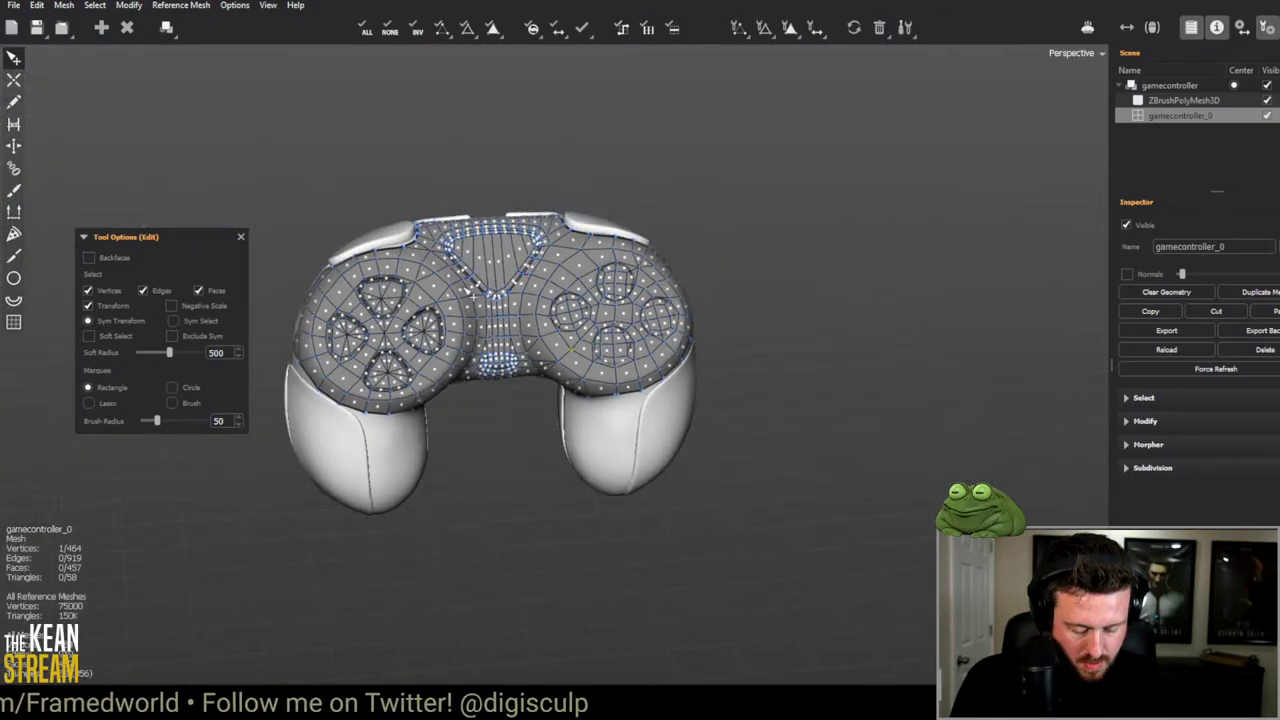
middle_click_drag(472, 293, 677, 194)
scroll(690, 381, "up", 5)
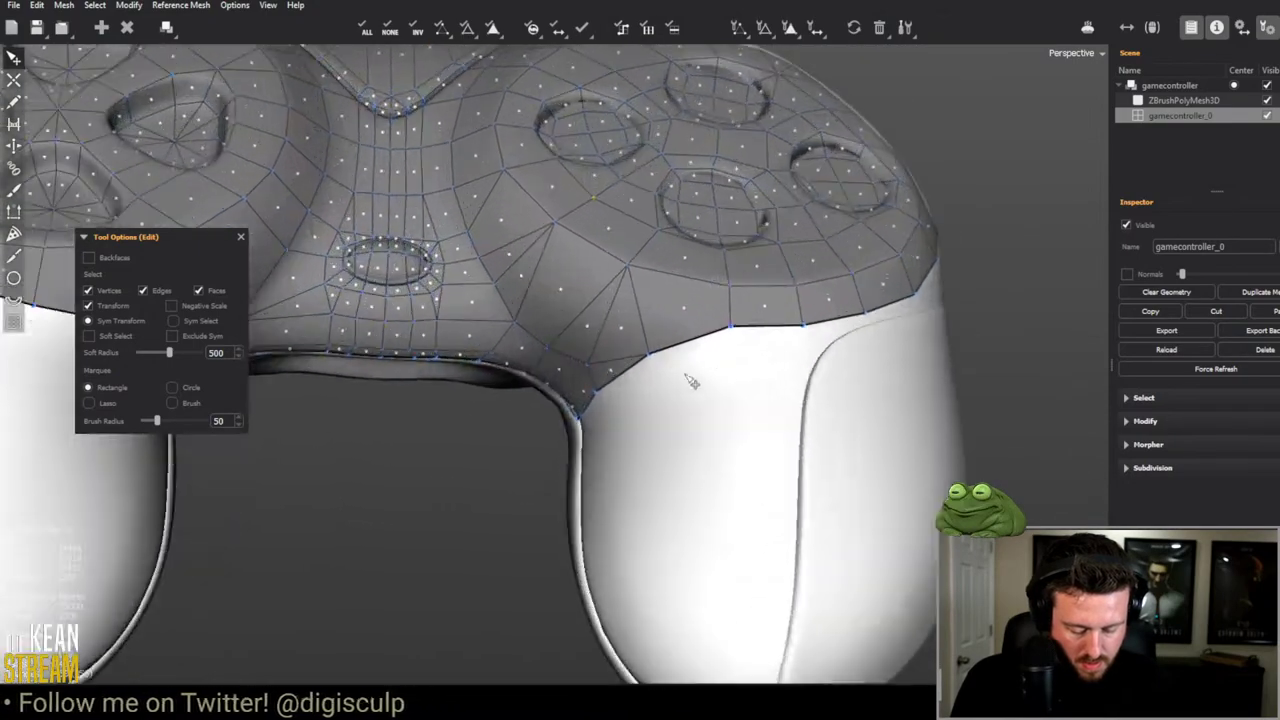
scroll(690, 381, "down", 5)
middle_click_drag(540, 400, 632, 552)
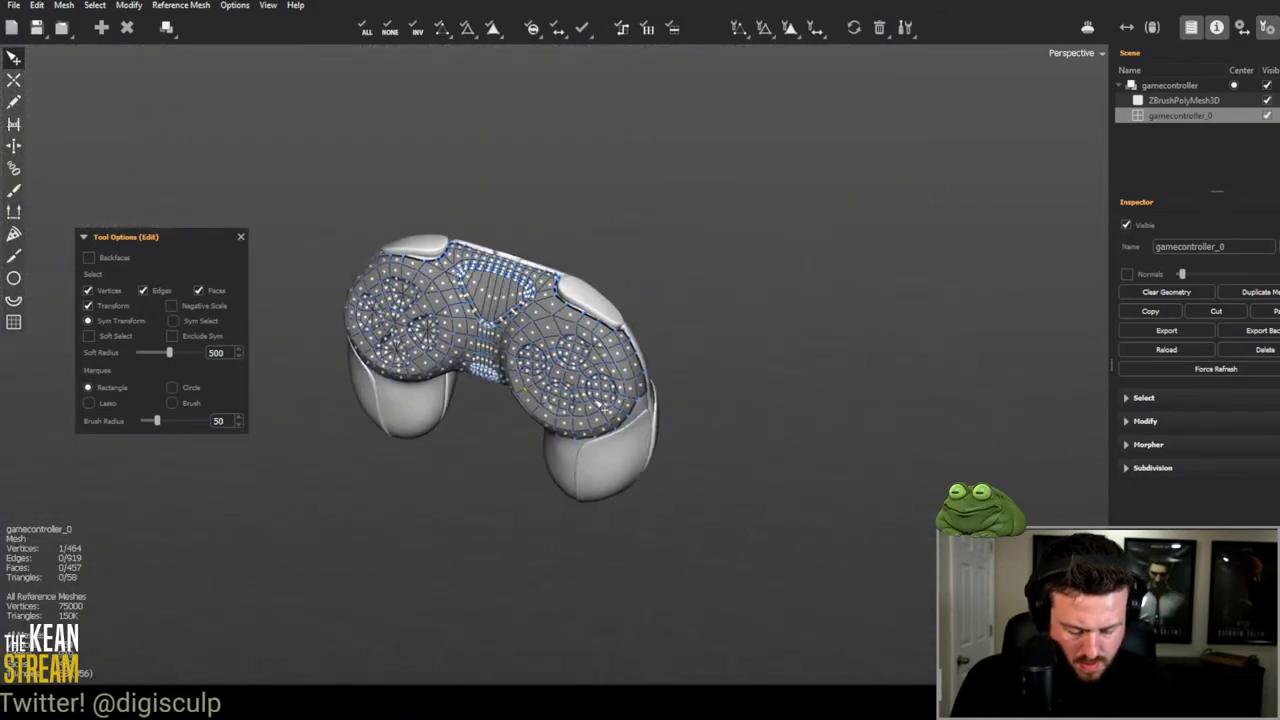
scroll(600, 405, "up", 5)
middle_click_drag(600, 405, 709, 371)
scroll(582, 304, "down", 2)
scroll(584, 306, "up", 4)
scroll(600, 352, "down", 3)
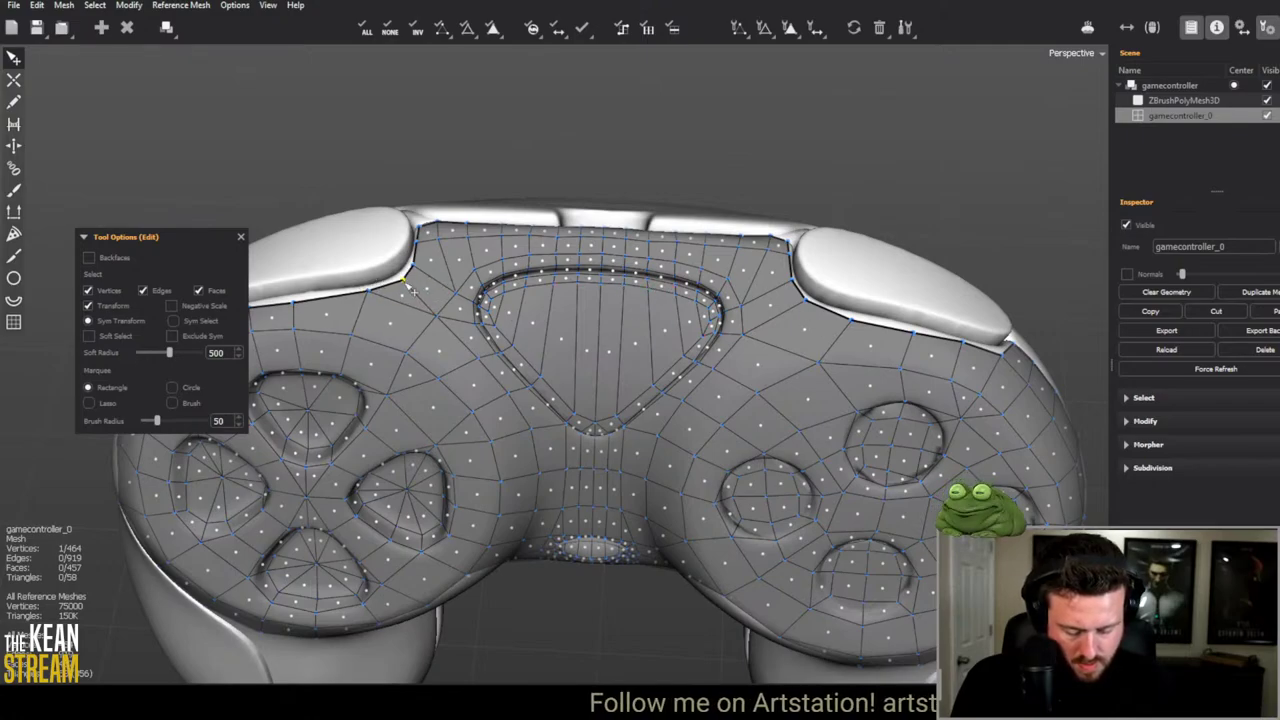
left_click_drag(816, 311, 804, 298)
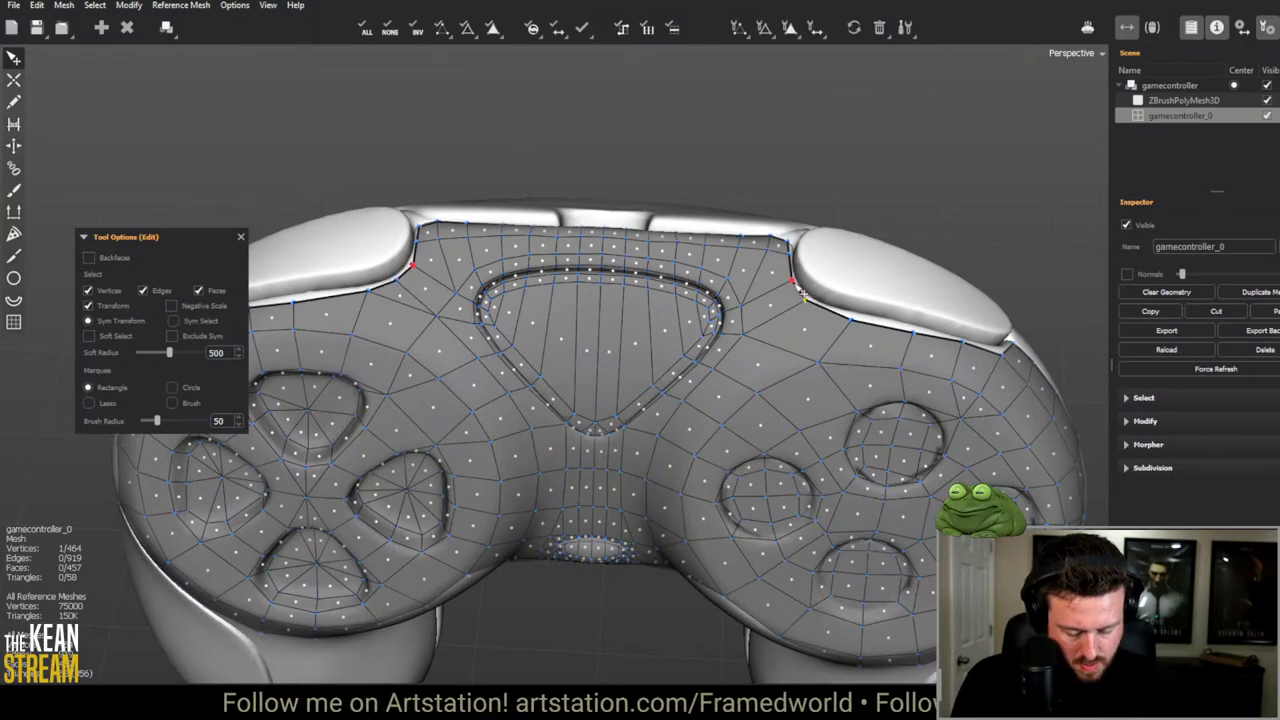
left_click_drag(804, 293, 857, 327)
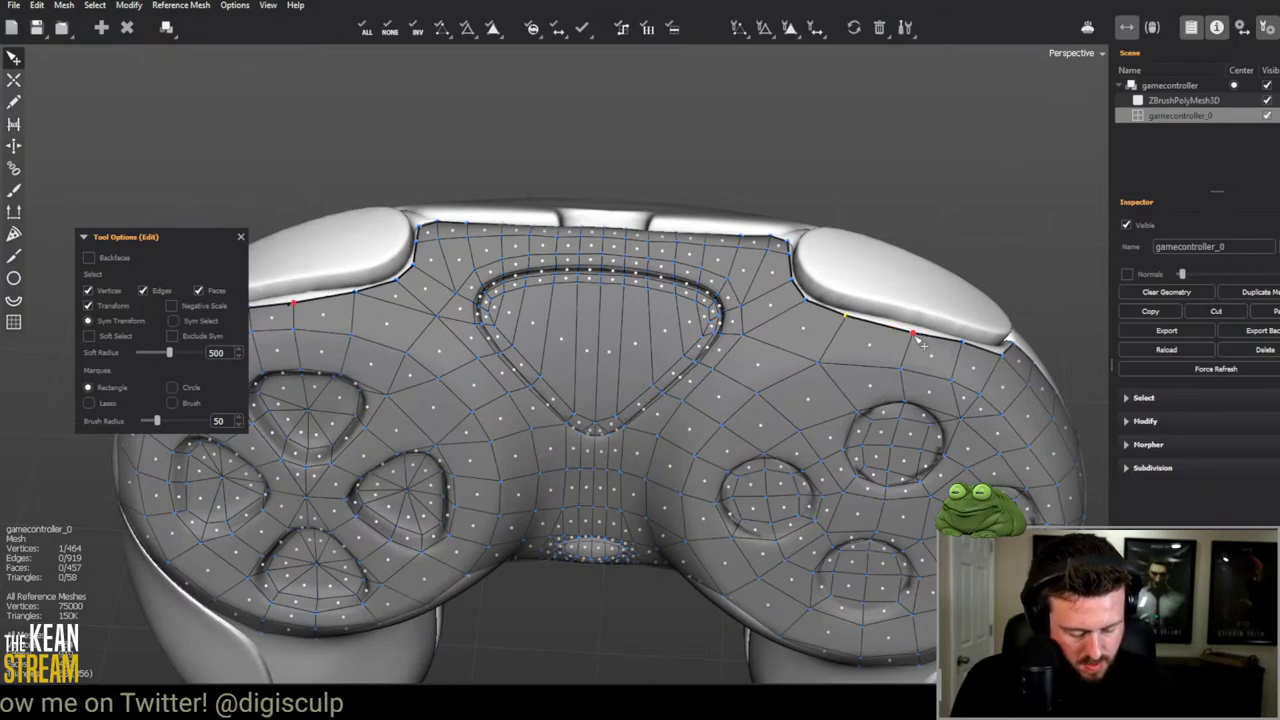
left_click_drag(920, 342, 507, 356, "alt")
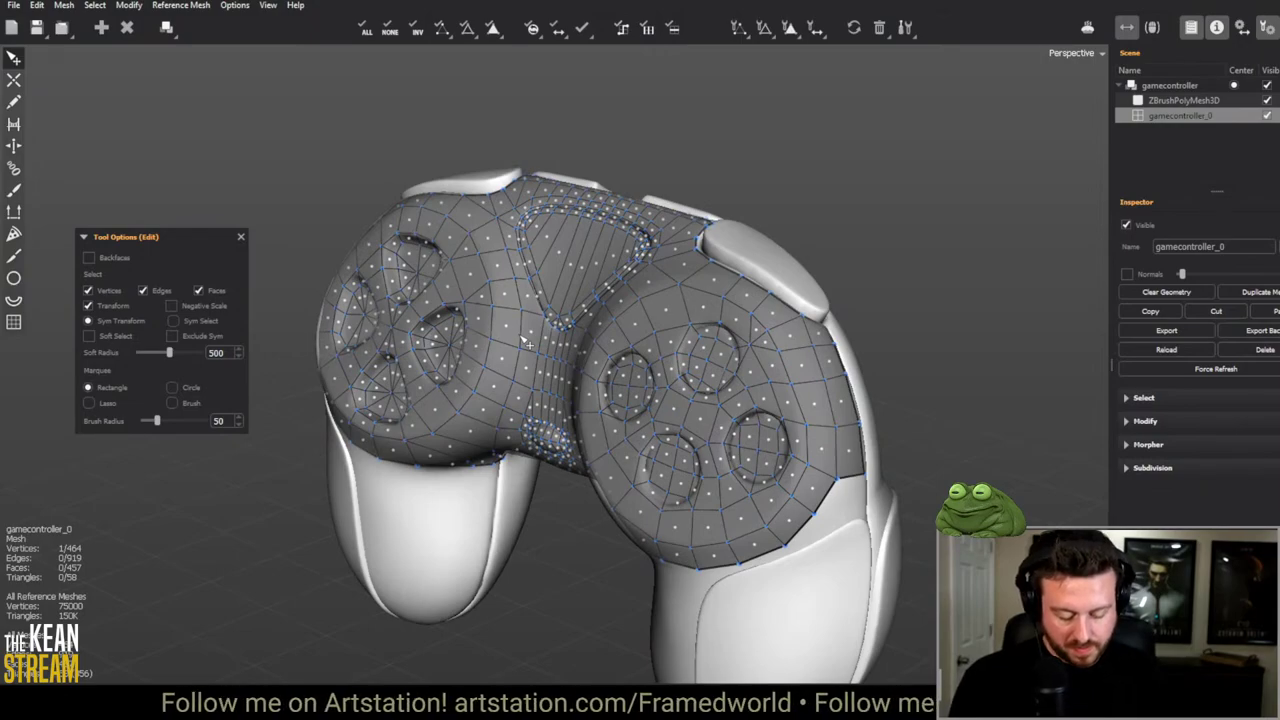
left_click_drag(495, 397, 580, 375, "alt")
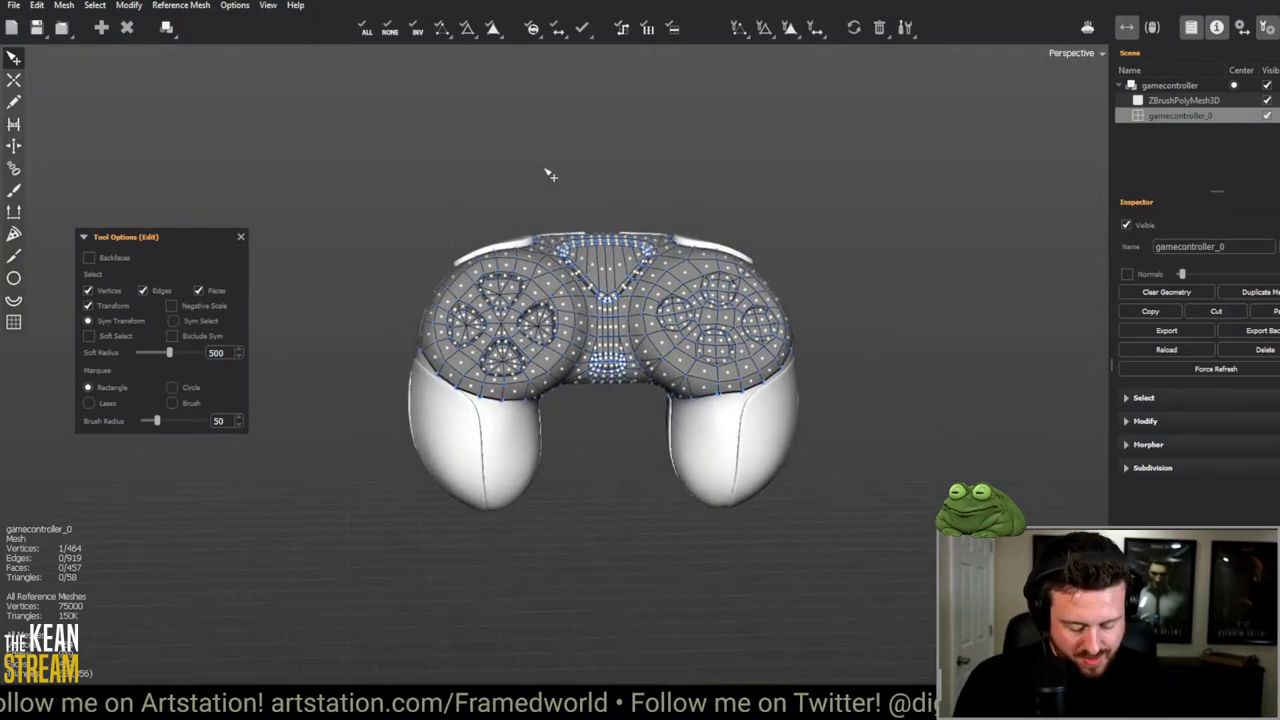
scroll(609, 369, "up", 5)
scroll(383, 274, "down", 10)
left_click_drag(383, 274, 662, 348, "alt")
scroll(566, 342, "up", 10)
scroll(566, 342, "down", 10)
Step: Add three quads running up the grip seam
scroll(491, 313, "up", 10)
key("c")
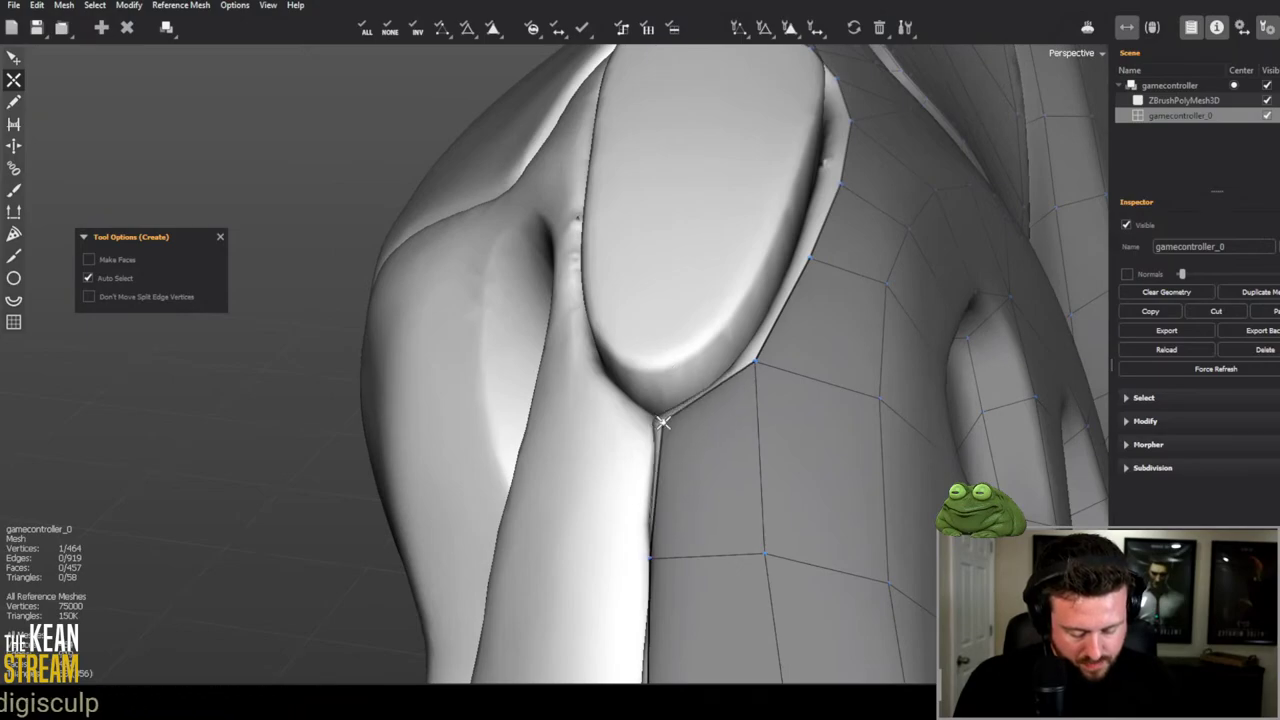
left_click_drag(728, 322, 714, 357, "alt")
left_click(612, 345)
left_click(636, 382)
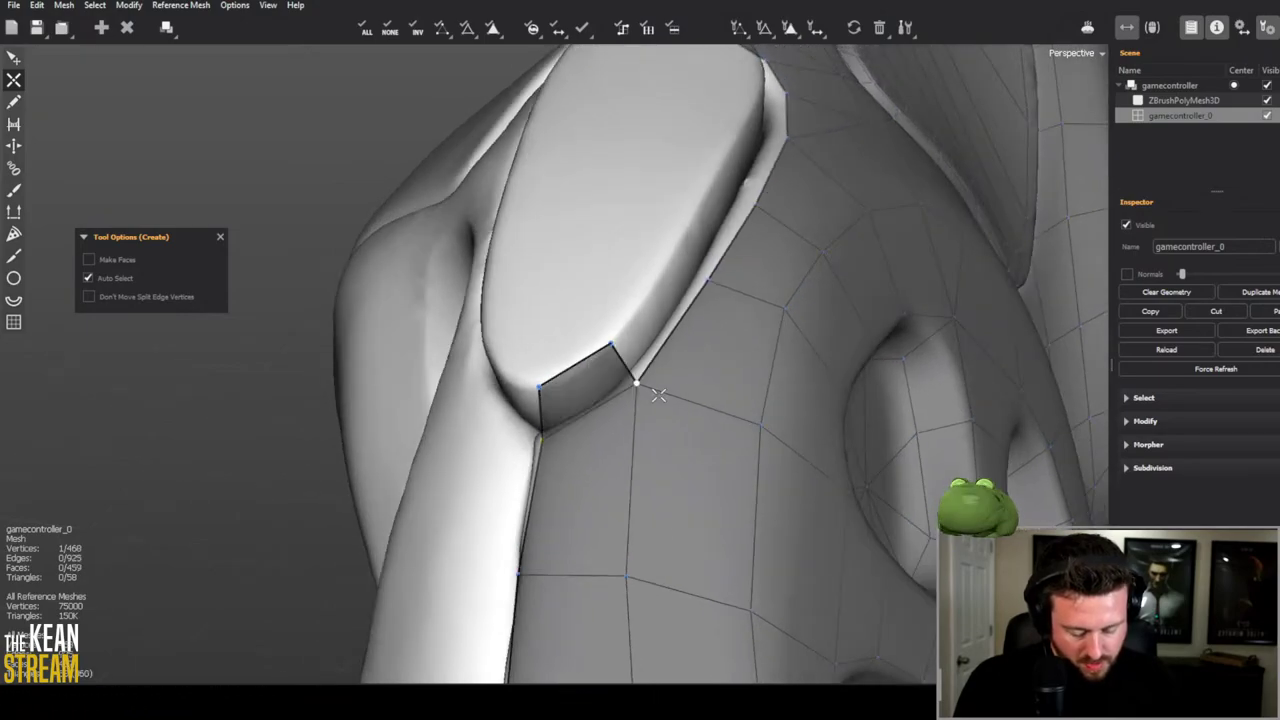
left_click(671, 256)
left_click(708, 277)
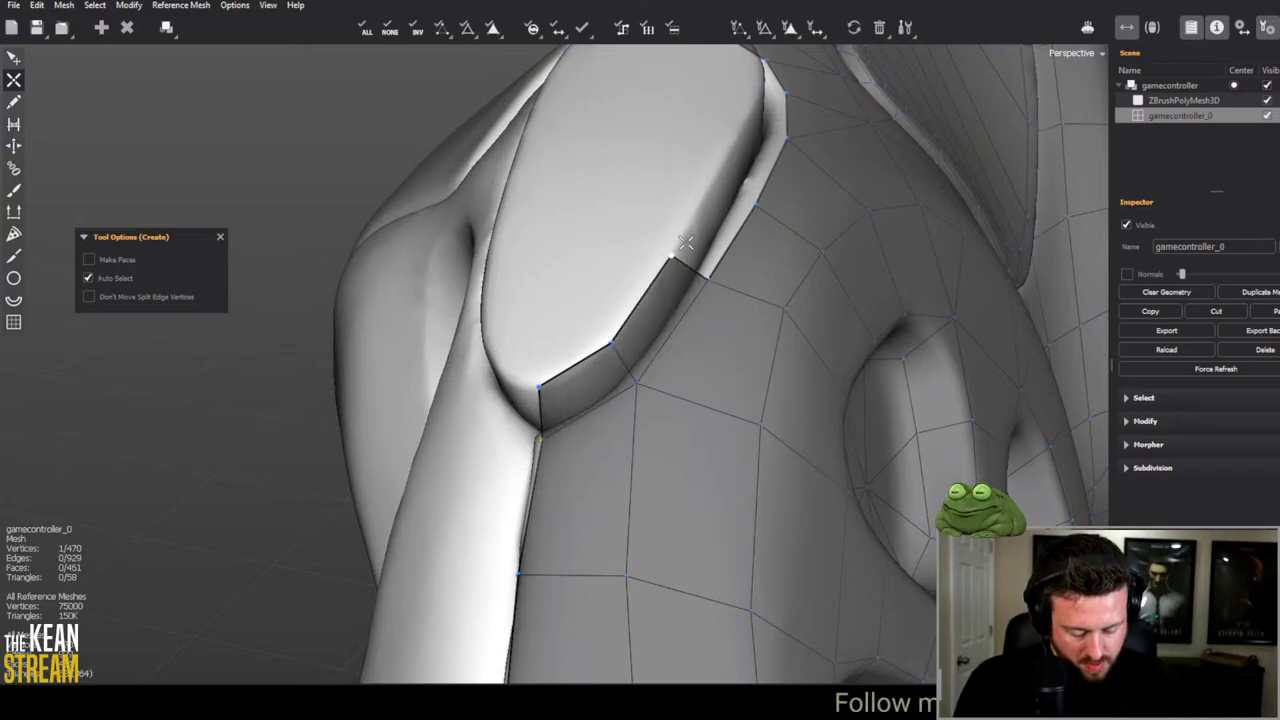
left_click(722, 165)
left_click(754, 208)
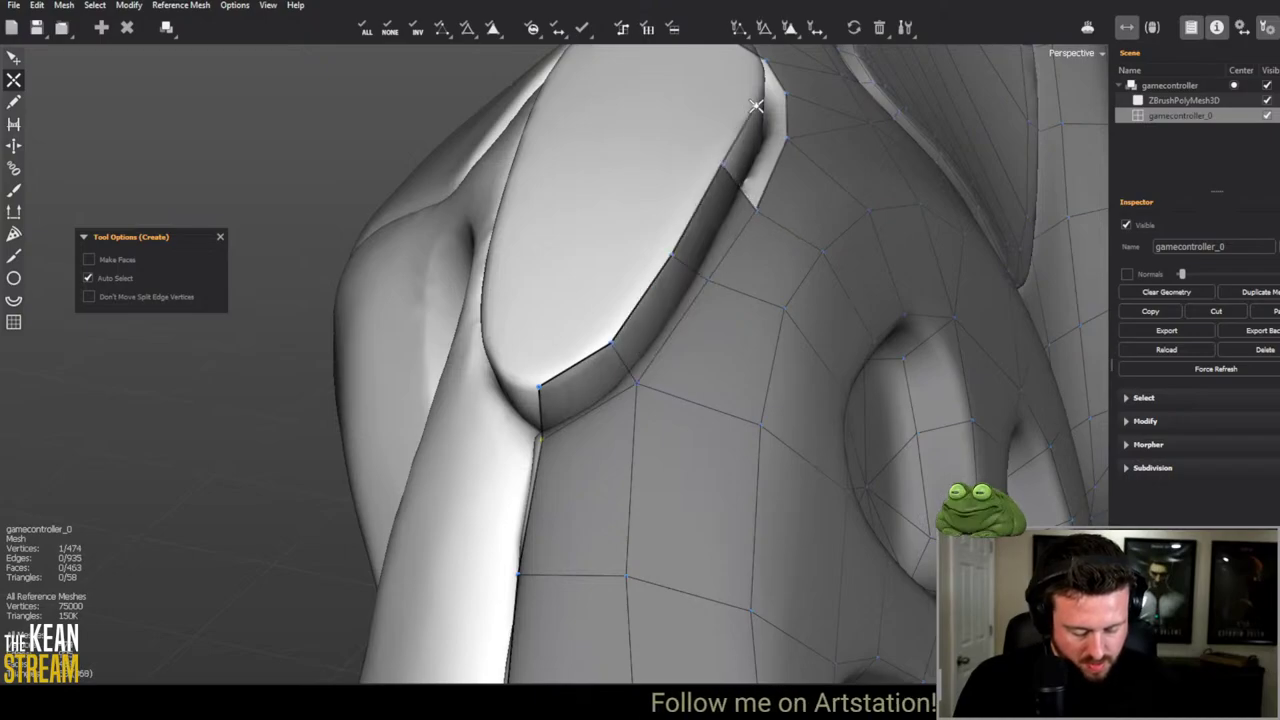
Step: Add quads along the shoulder button's edge
left_click_drag(781, 150, 421, 331, "alt")
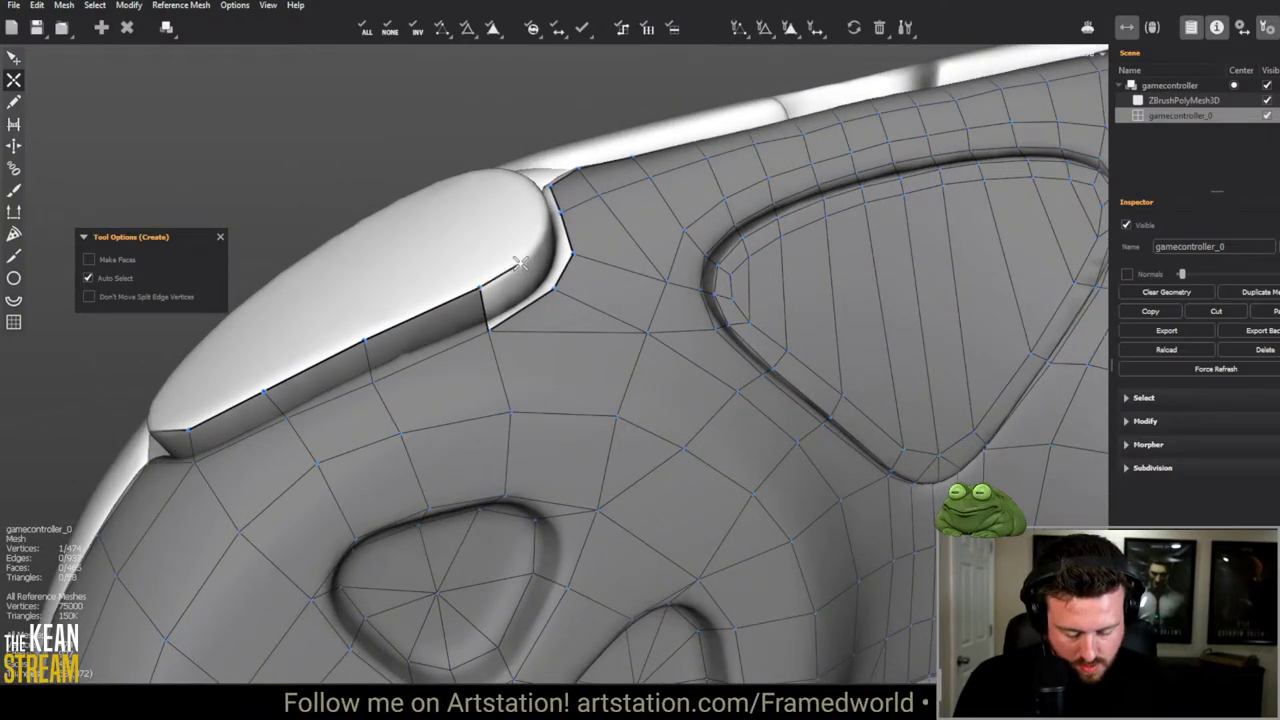
left_click_drag(540, 236, 586, 215, "alt")
left_click(565, 268)
scroll(497, 277, "down", 10)
scroll(586, 215, "up", 5)
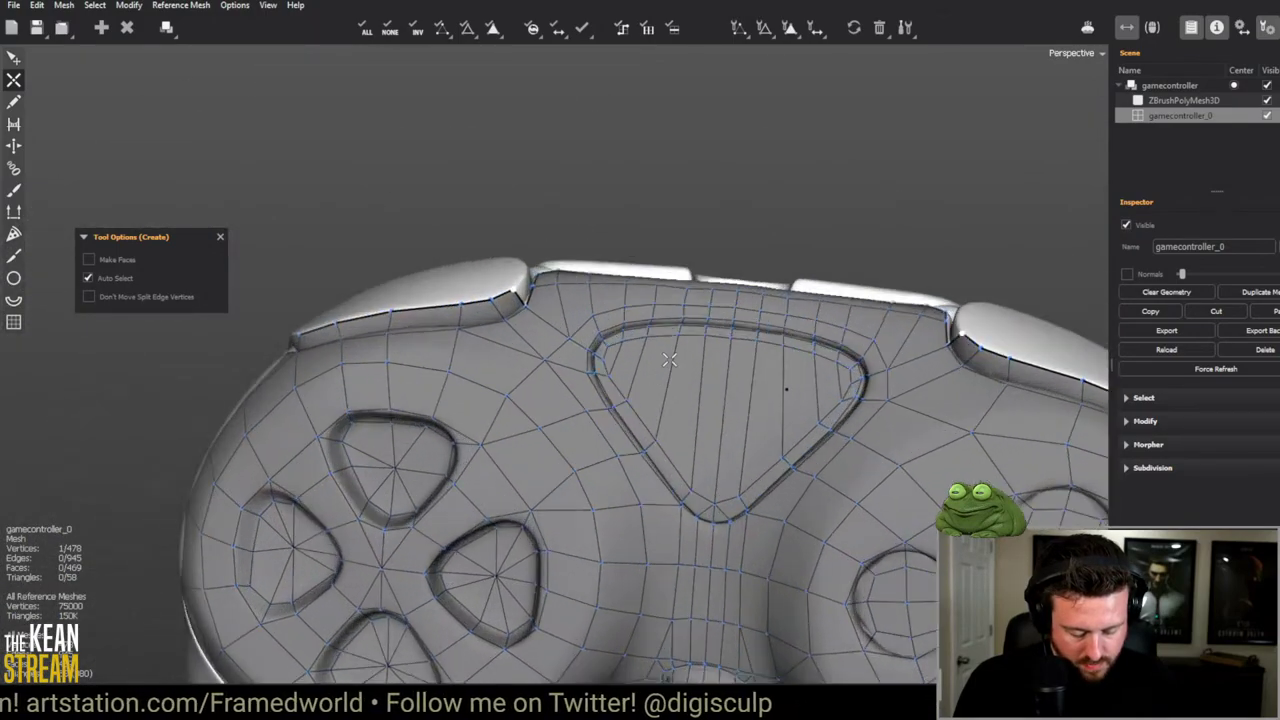
left_click_drag(663, 365, 511, 358, "alt")
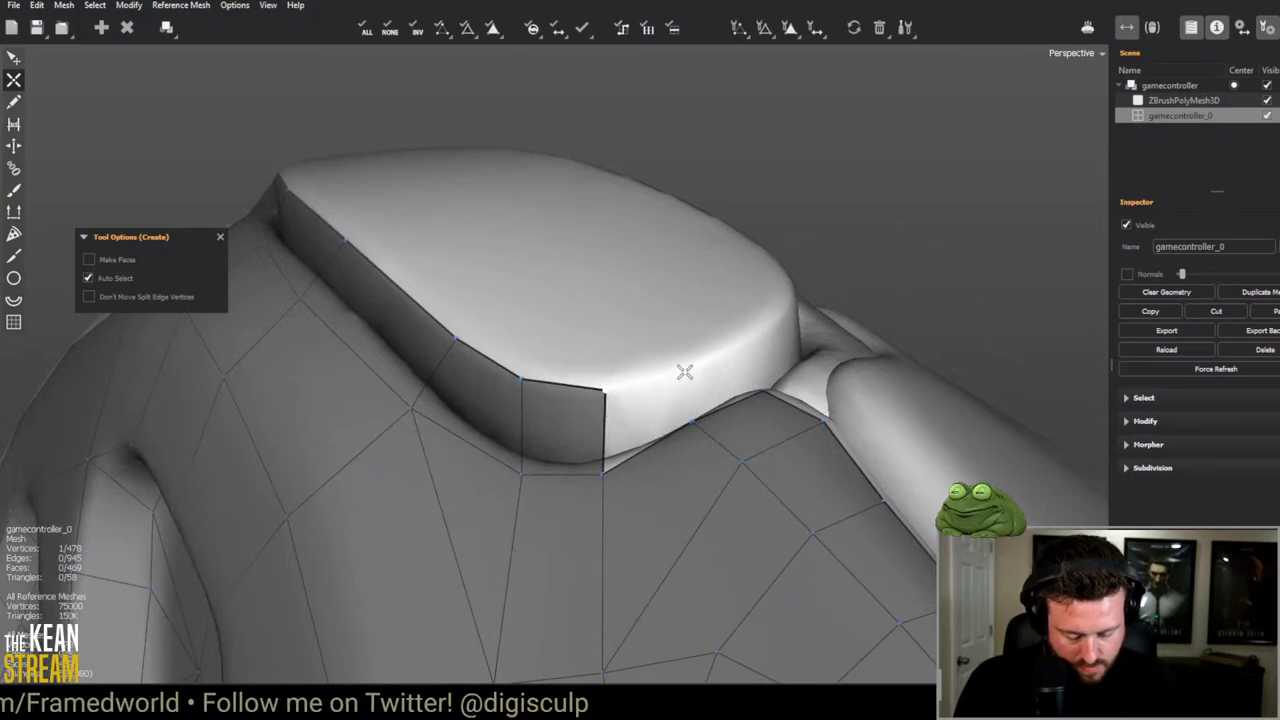
left_click(688, 413)
left_click(759, 327)
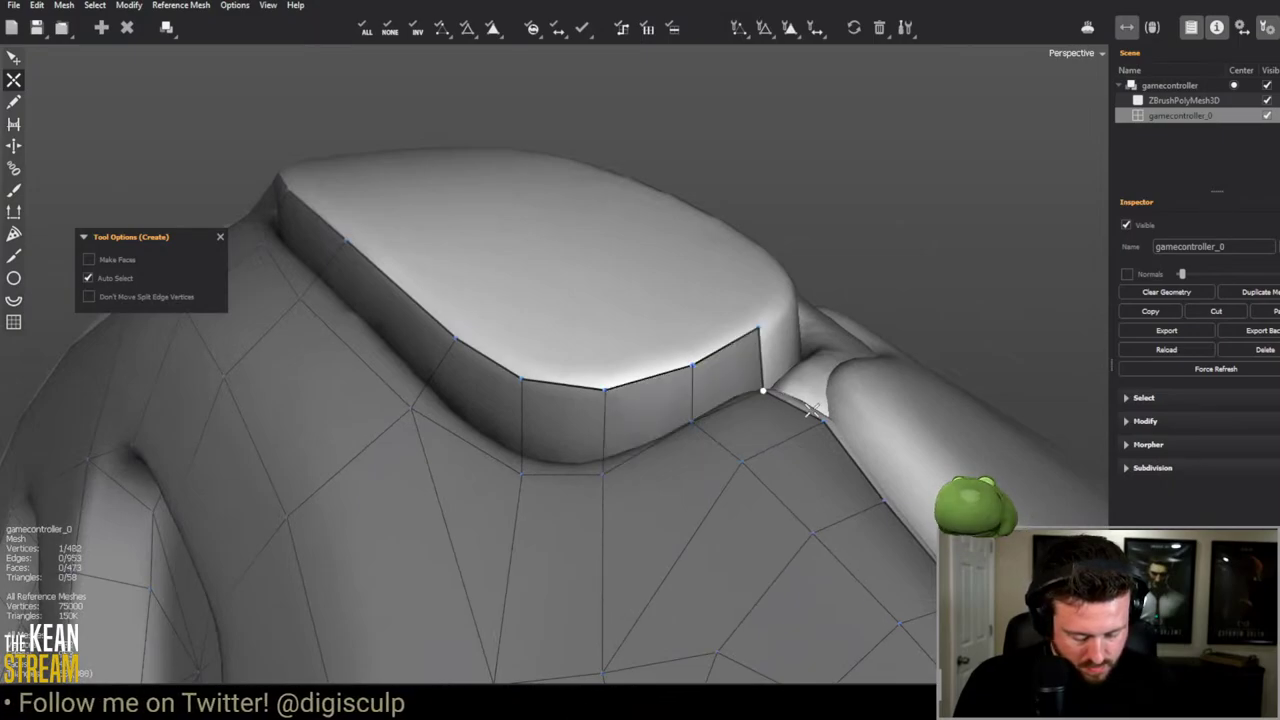
scroll(906, 409, "down", 5)
Step: Settle the V-corner vertex onto the seam and add a quad at the grip's V below the button
left_click_drag(906, 409, 566, 286, "alt")
scroll(660, 323, "up", 3)
scroll(686, 369, "up", 3)
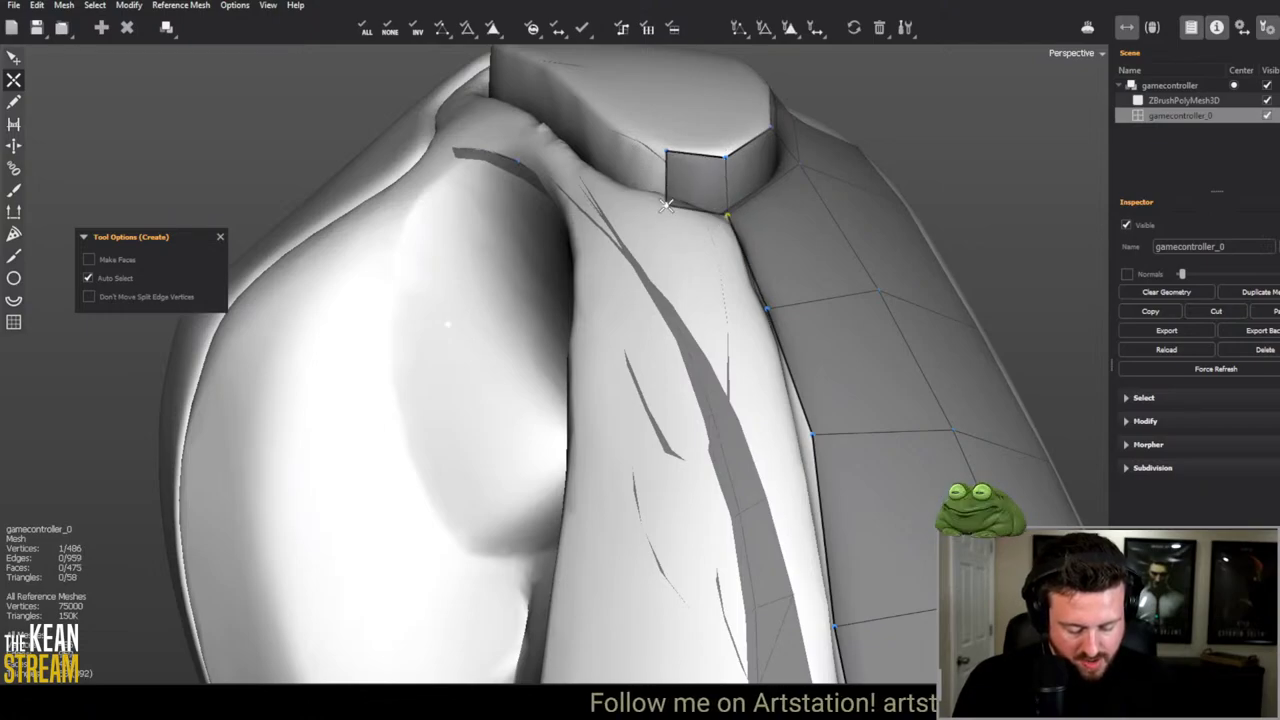
left_click_drag(666, 205, 502, 388, "alt")
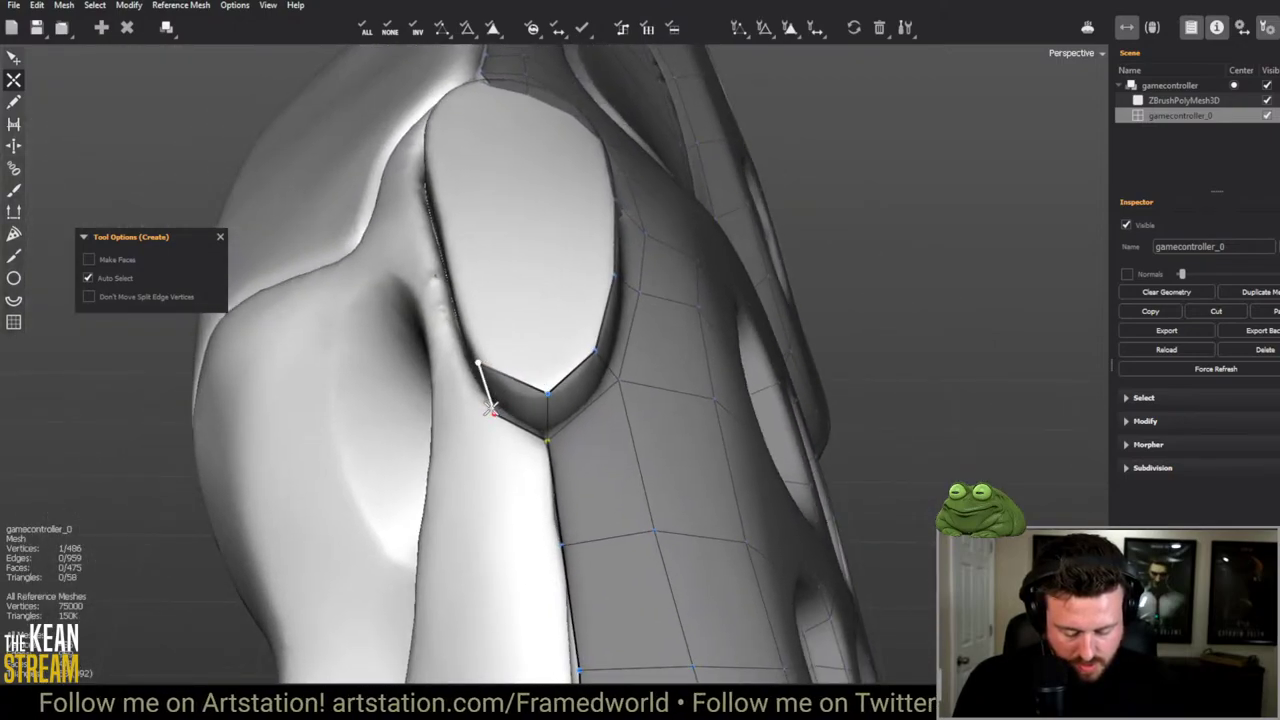
left_click(493, 415)
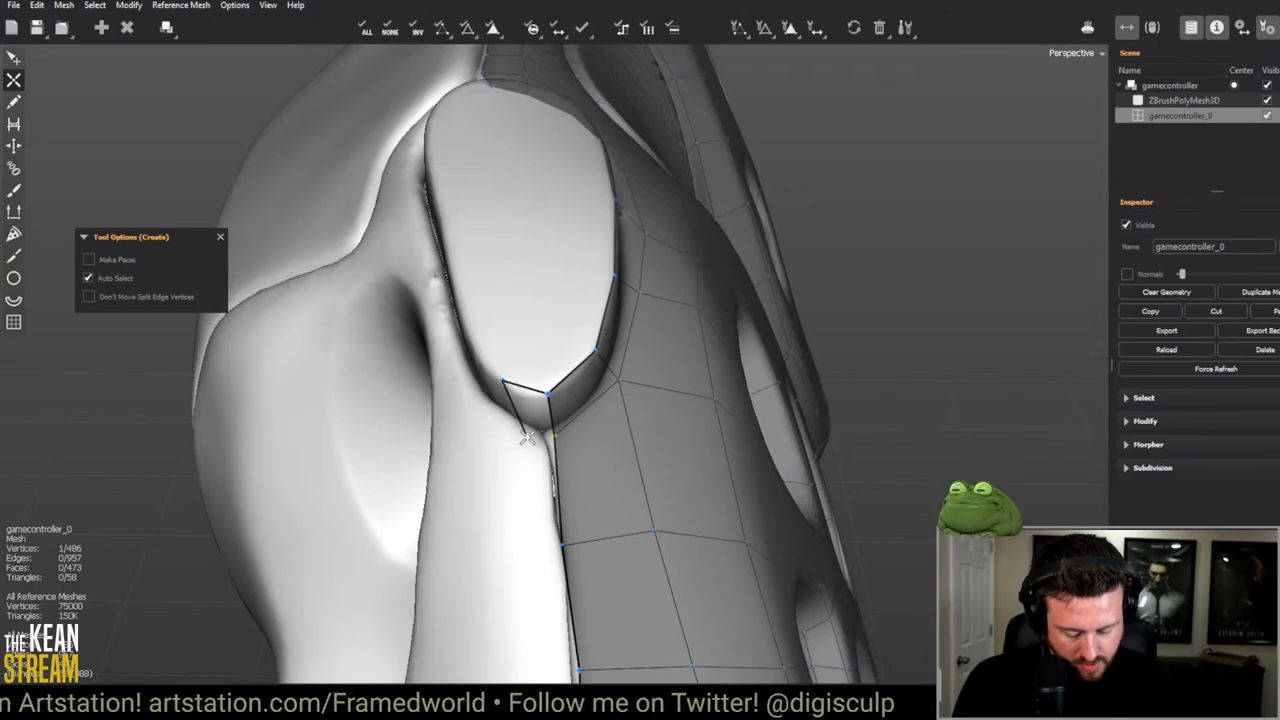
left_click(521, 397)
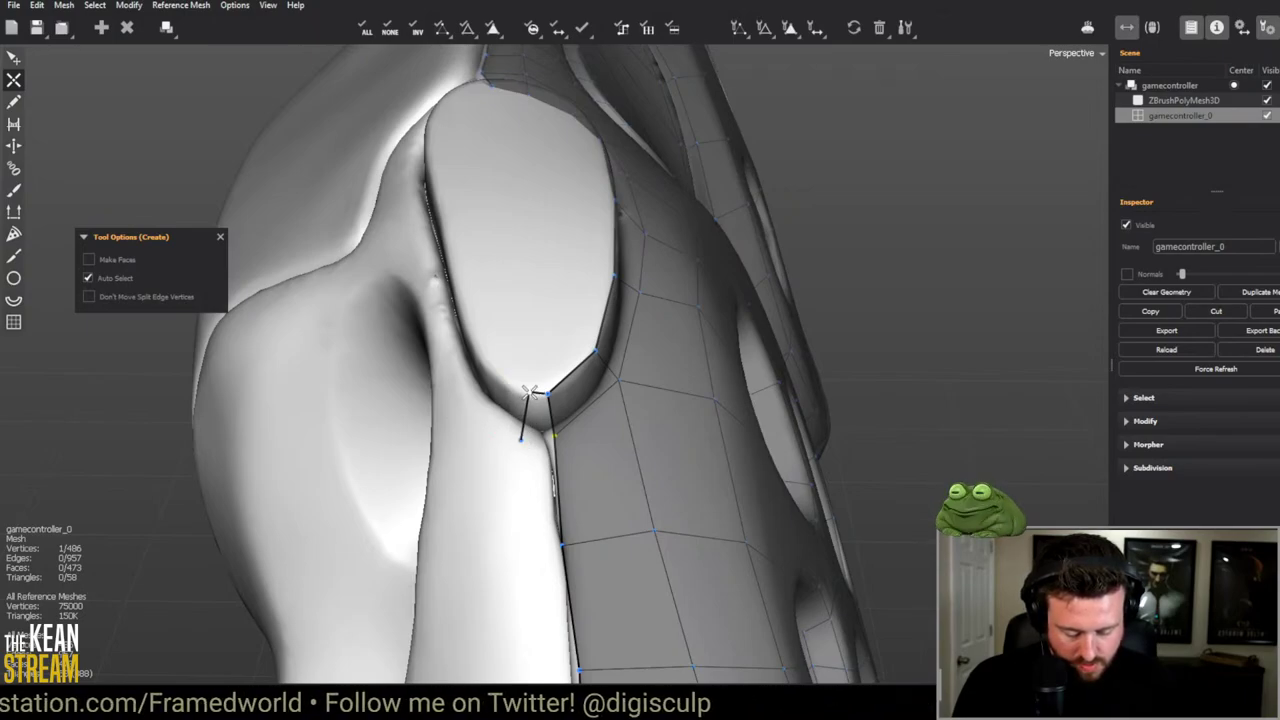
left_click(520, 437)
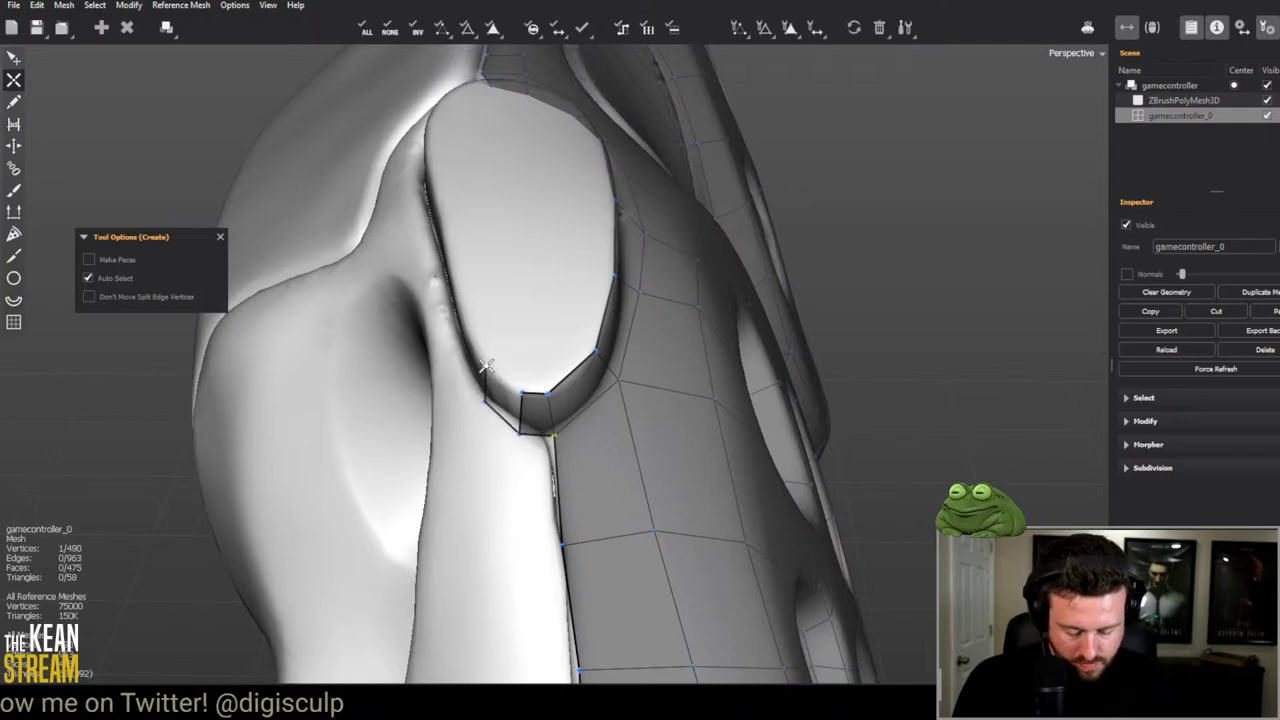
middle_click_drag(459, 368, 842, 404)
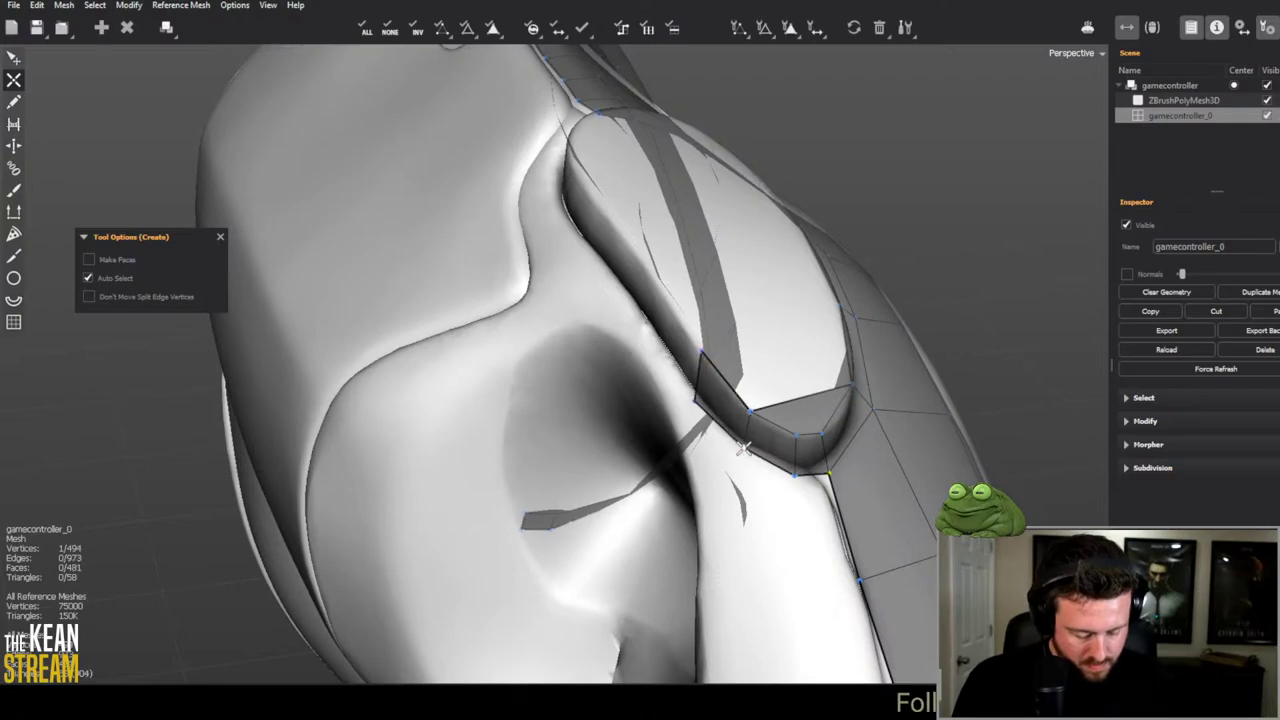
Step: Add quads along the button opening's lower edge and across its upper part
middle_click_drag(722, 420, 636, 368)
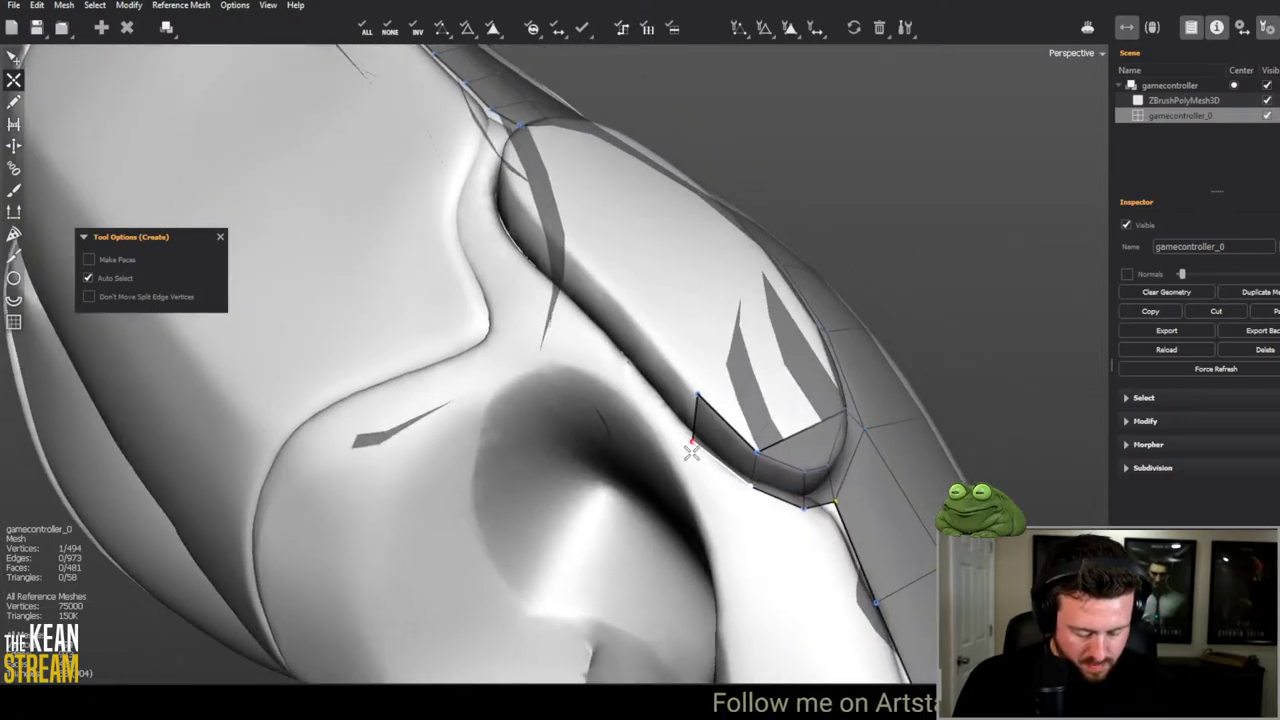
left_click(655, 340)
middle_click_drag(655, 340, 288, 348)
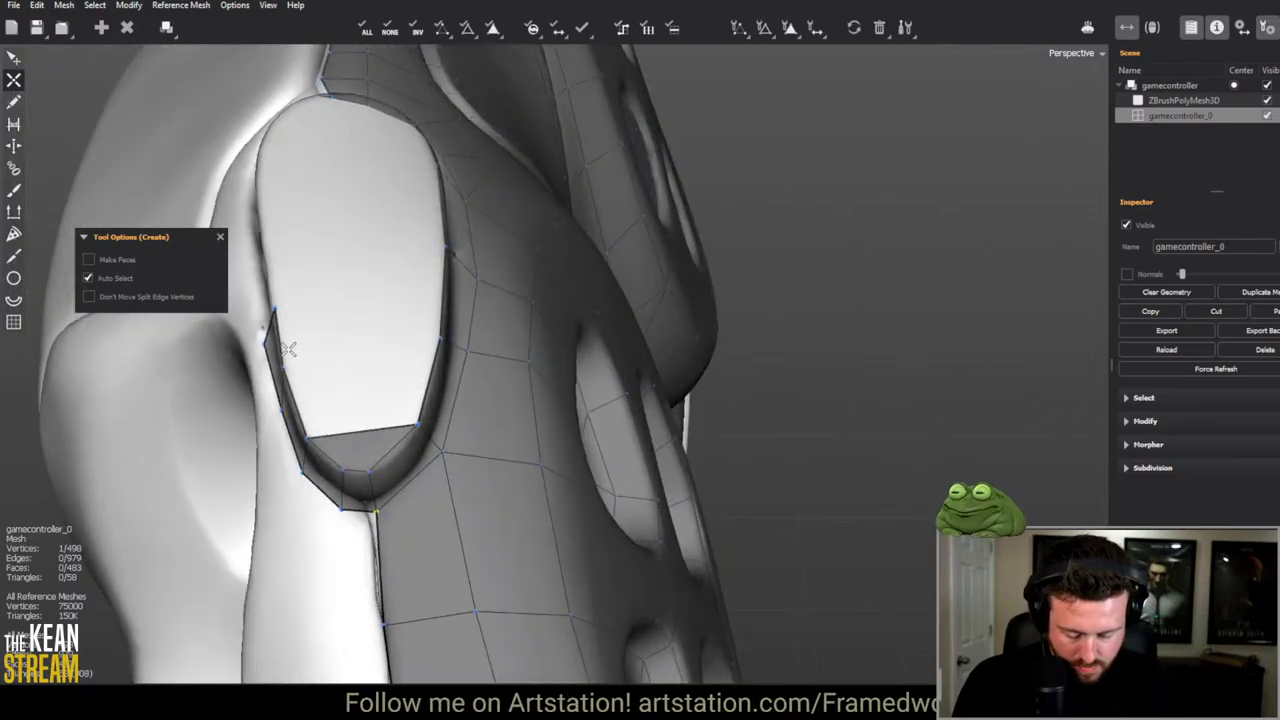
left_click(440, 341)
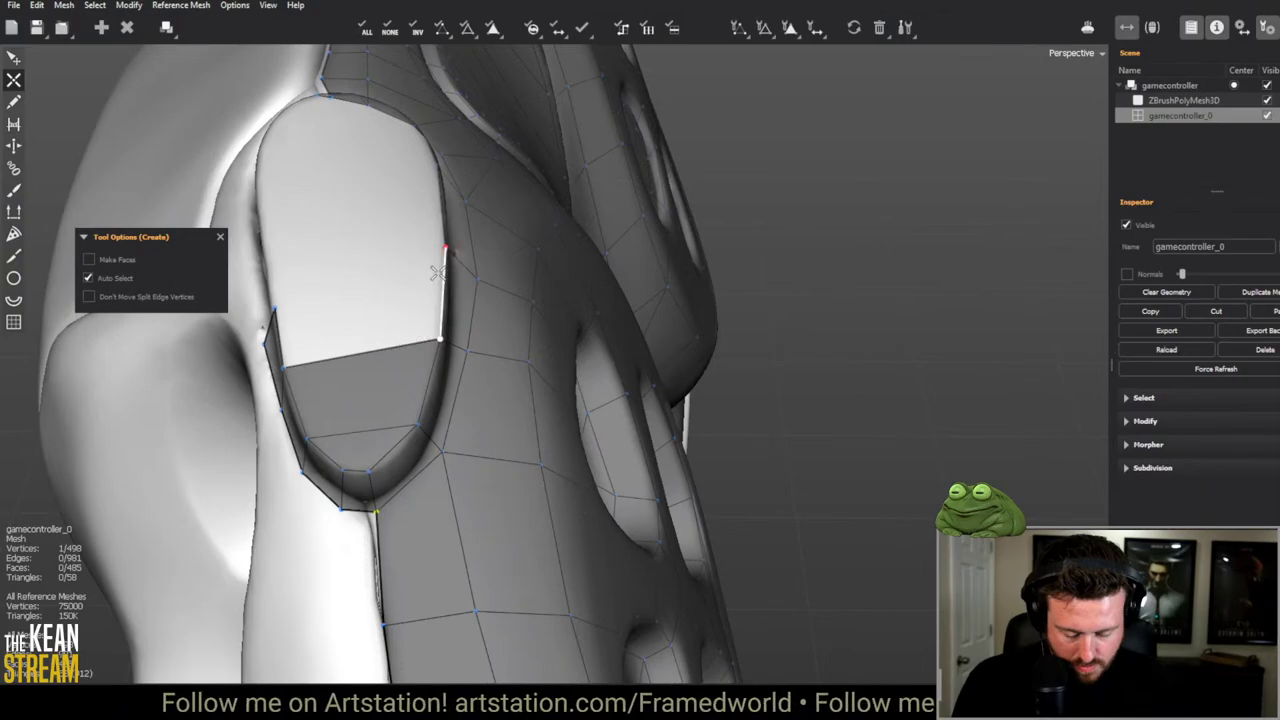
left_click(273, 308)
left_click(272, 263)
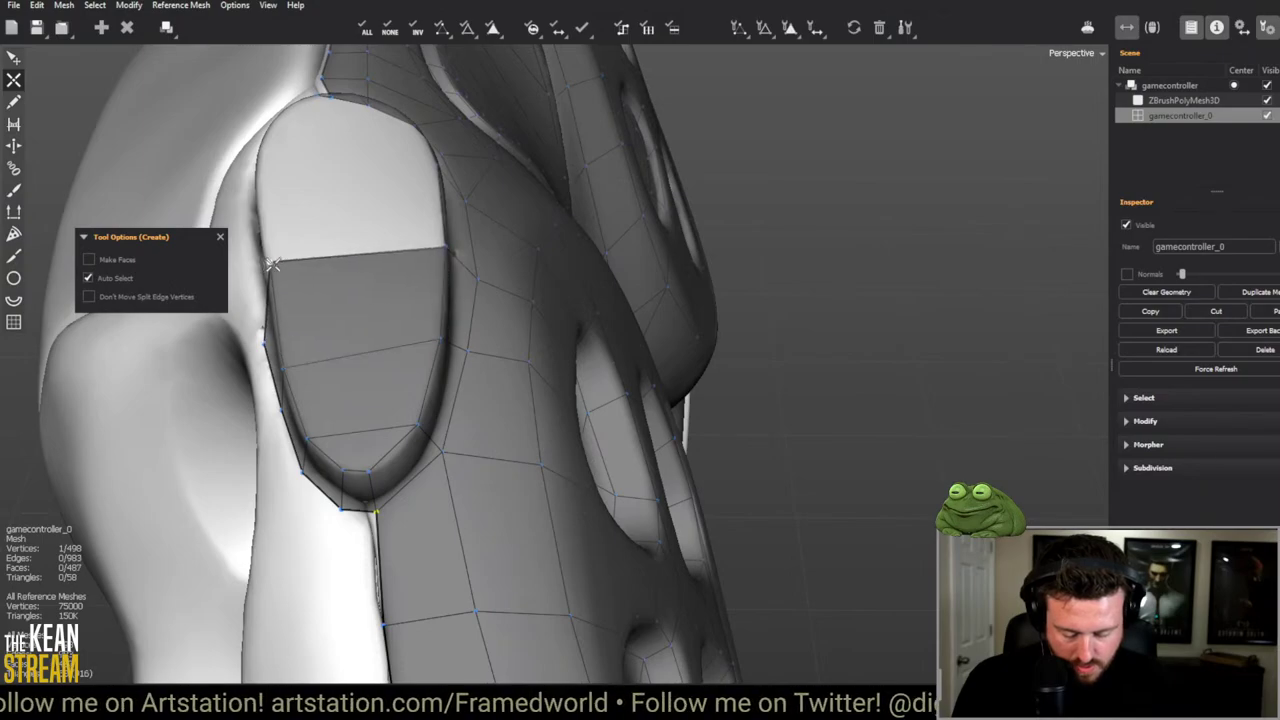
middle_click_drag(273, 263, 600, 323)
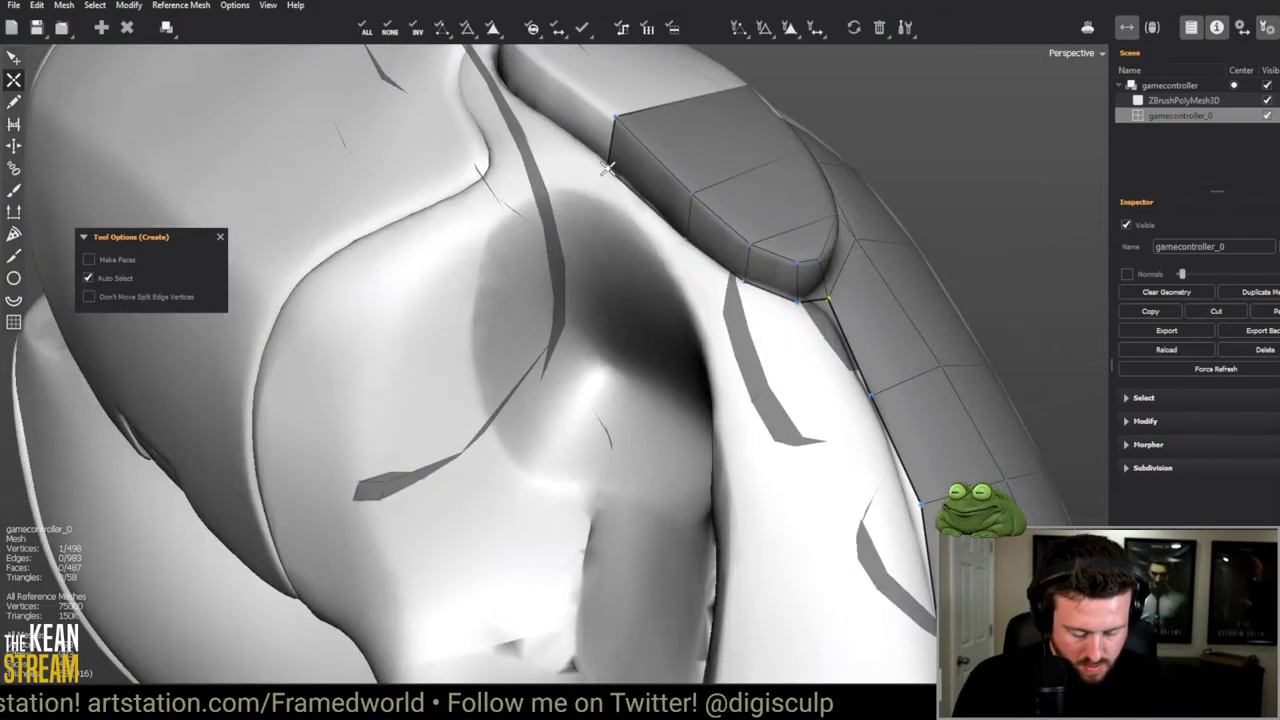
middle_click_drag(607, 168, 449, 286)
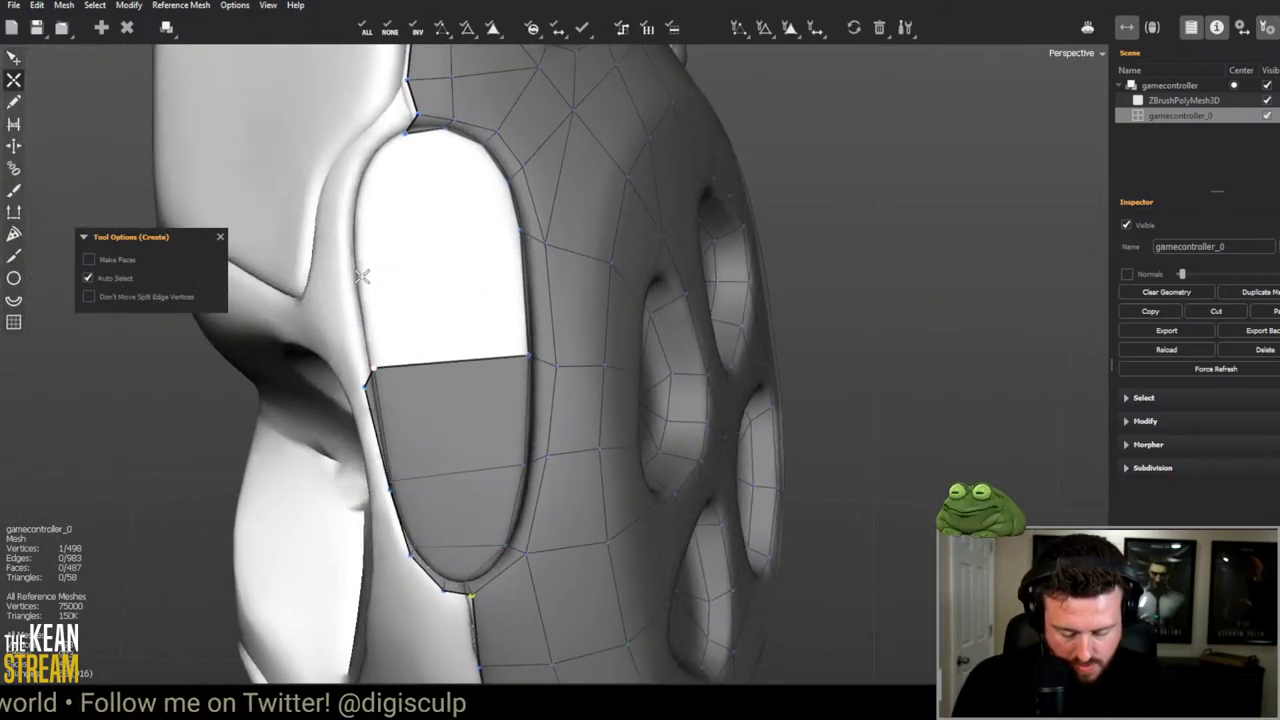
Step: Extend rows of quads toward the top of the opening and join a new vertex on the button's side
left_click(493, 228)
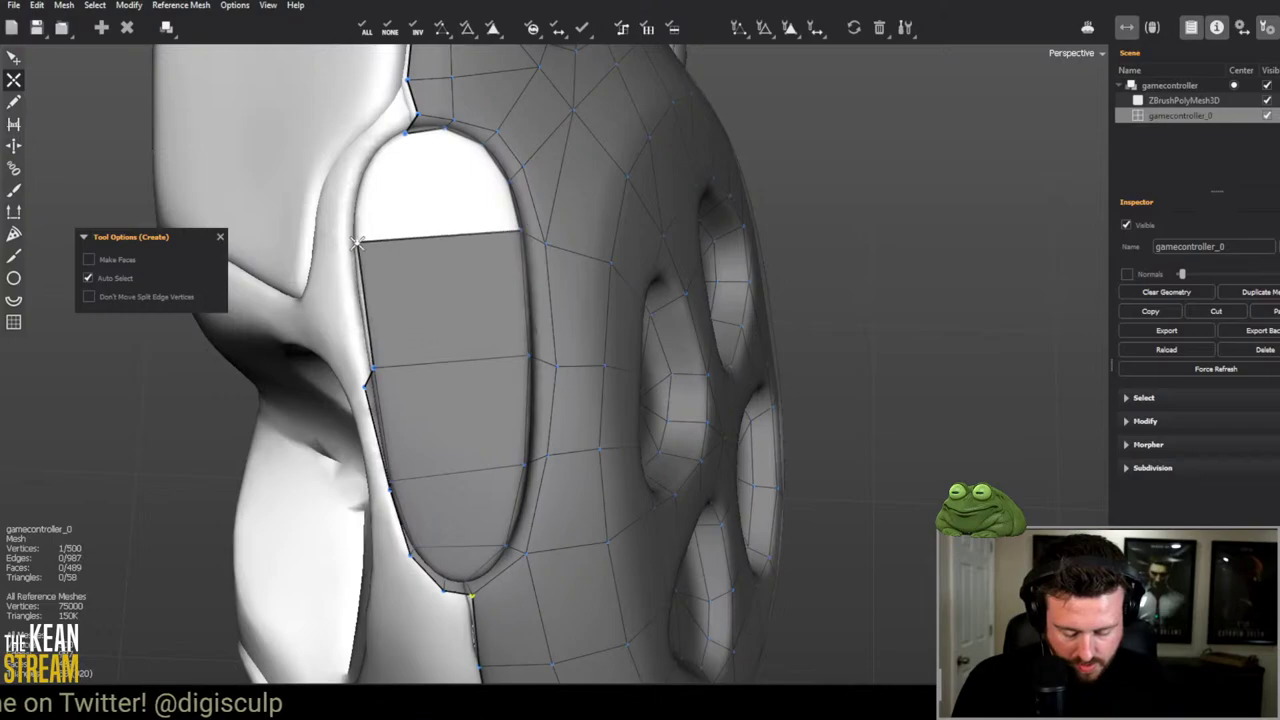
left_click(482, 188)
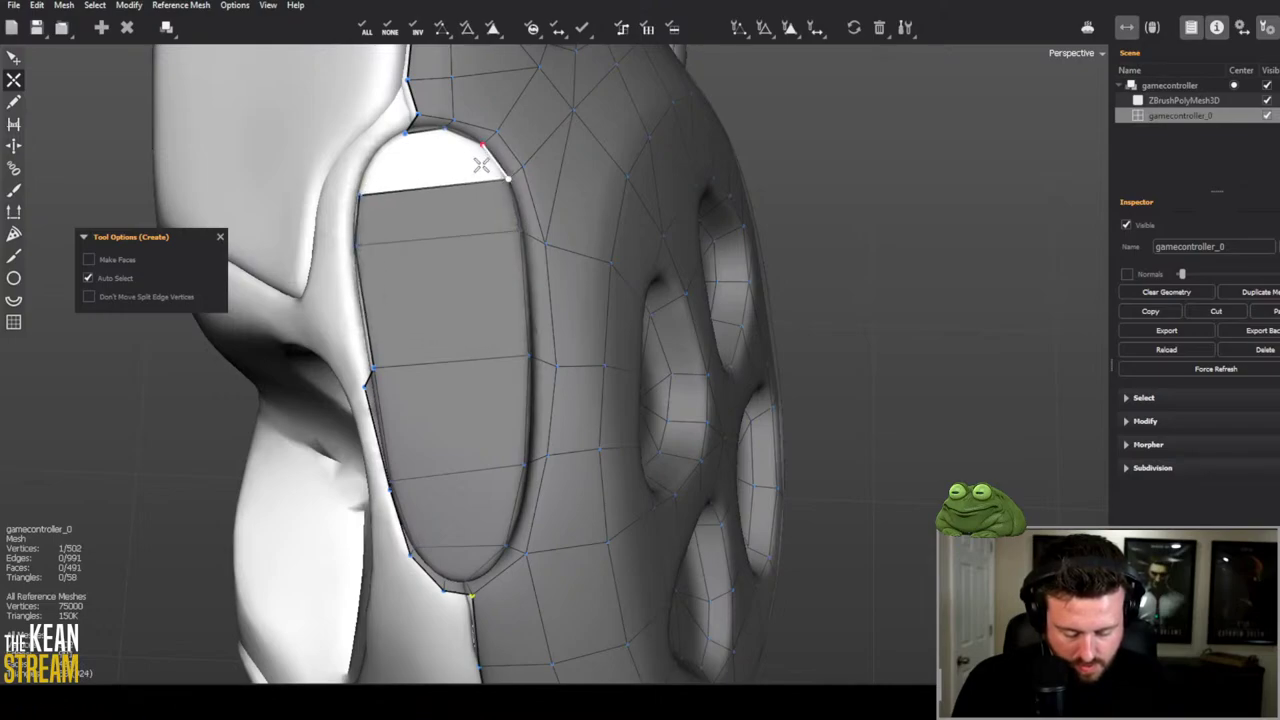
left_click(371, 160)
middle_click_drag(410, 220, 472, 222)
key("space")
key("space")
left_click(477, 289)
left_click(666, 300)
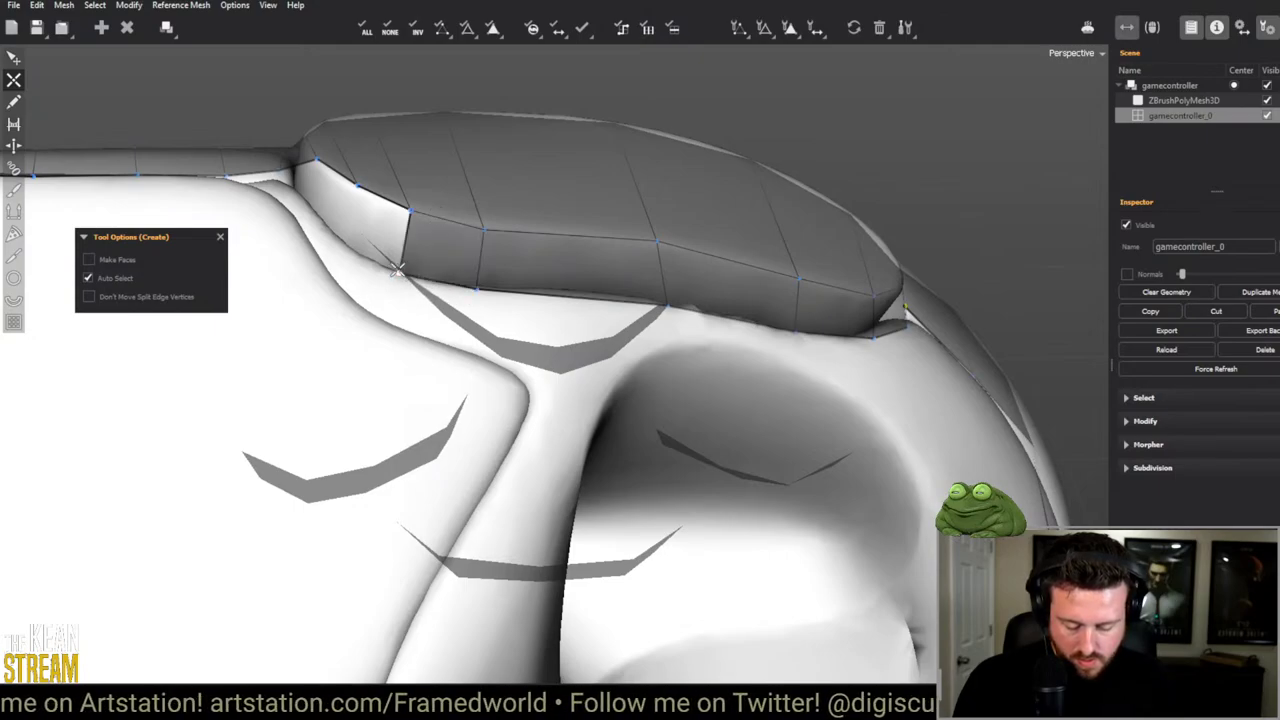
middle_click_drag(431, 227, 519, 354)
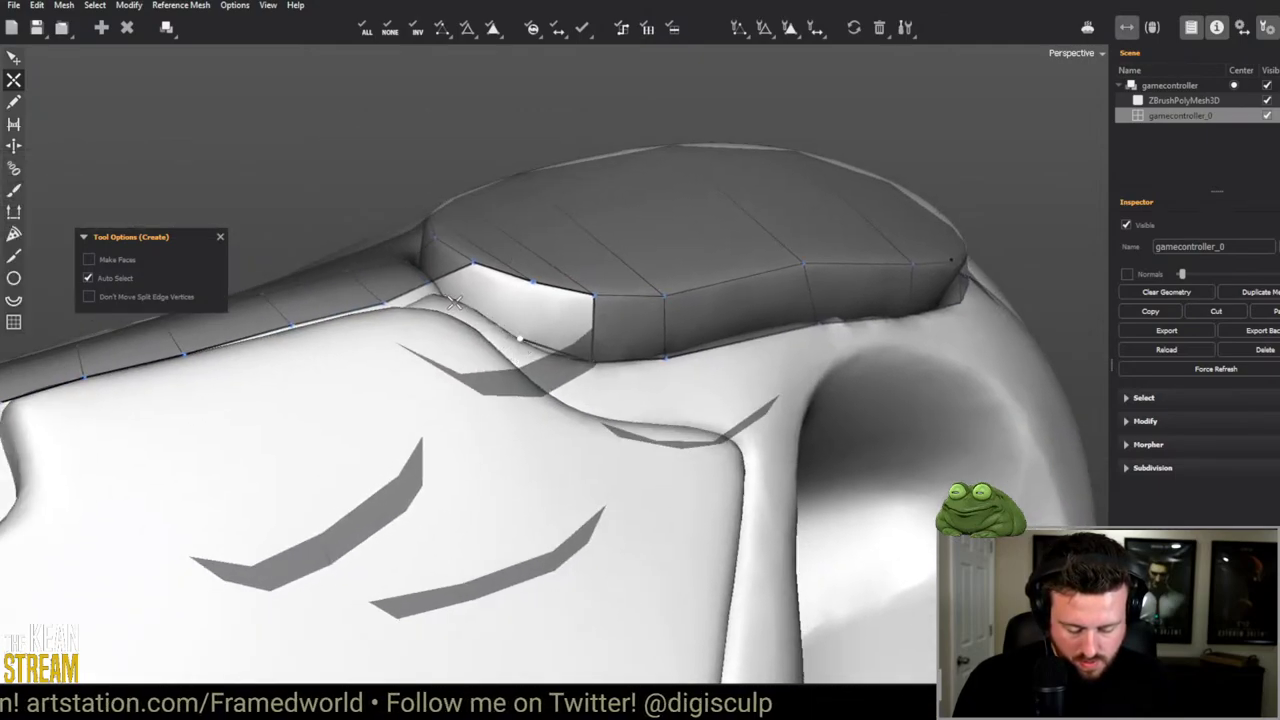
middle_click_drag(529, 300, 686, 314)
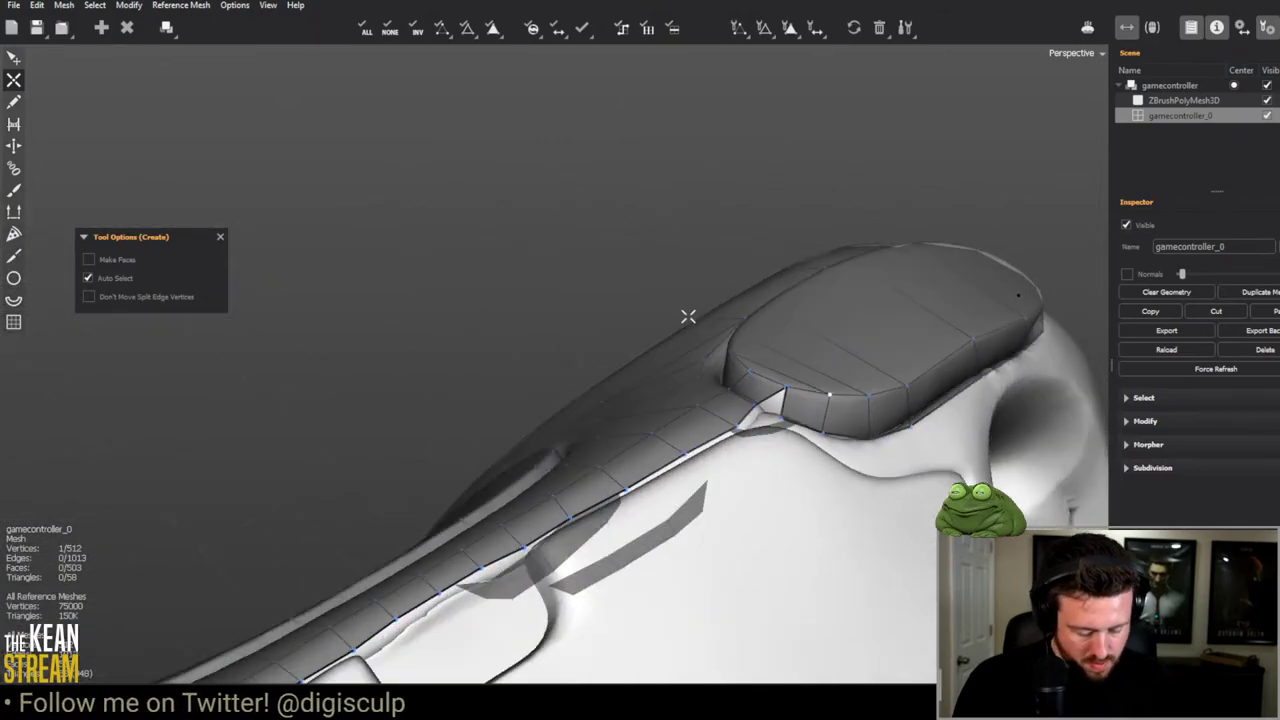
Step: Extrude the button's border loop into a ring of faces around its base and inspect it
key("q")
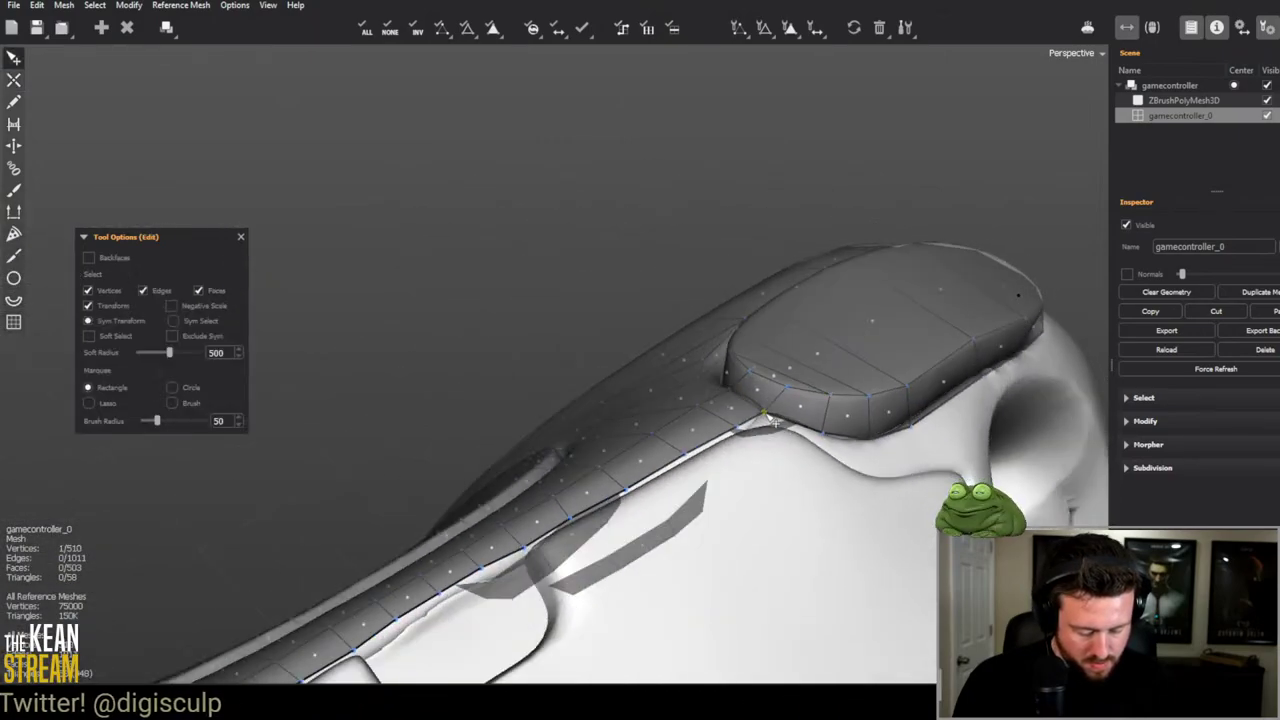
middle_click_drag(775, 423, 586, 297)
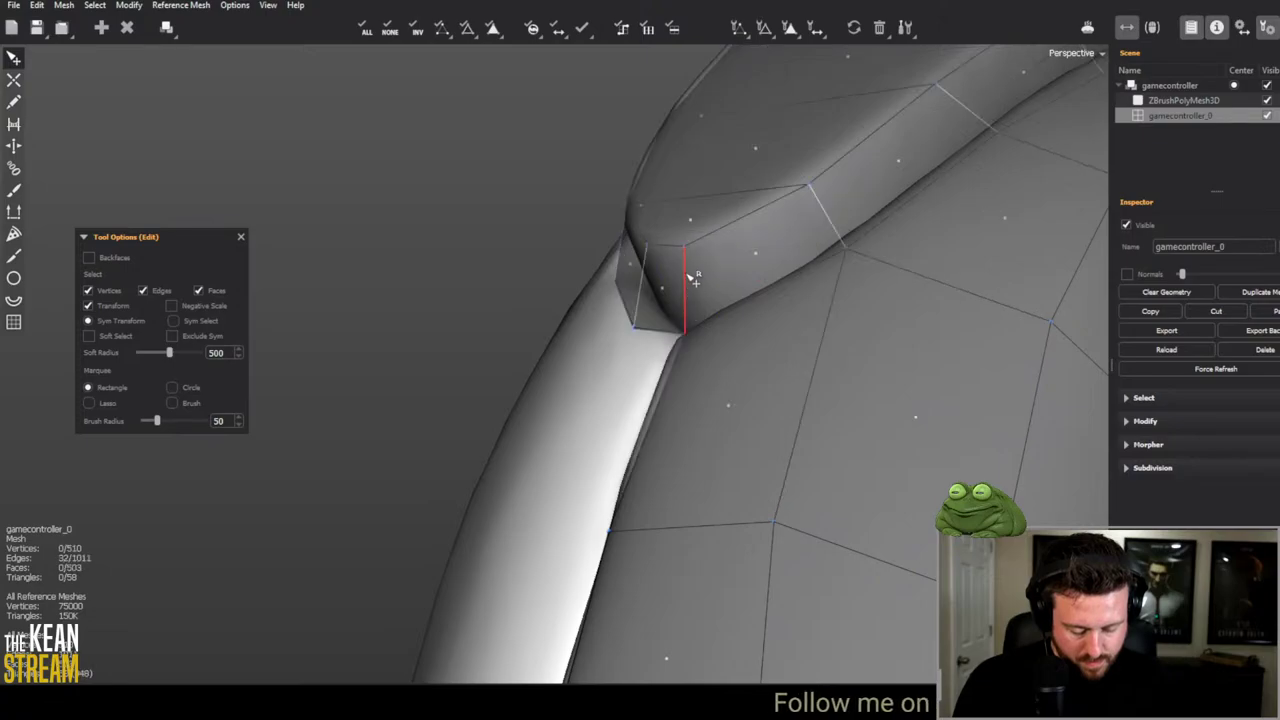
middle_click_drag(703, 323, 491, 465)
key("w")
middle_click_drag(791, 334, 670, 333)
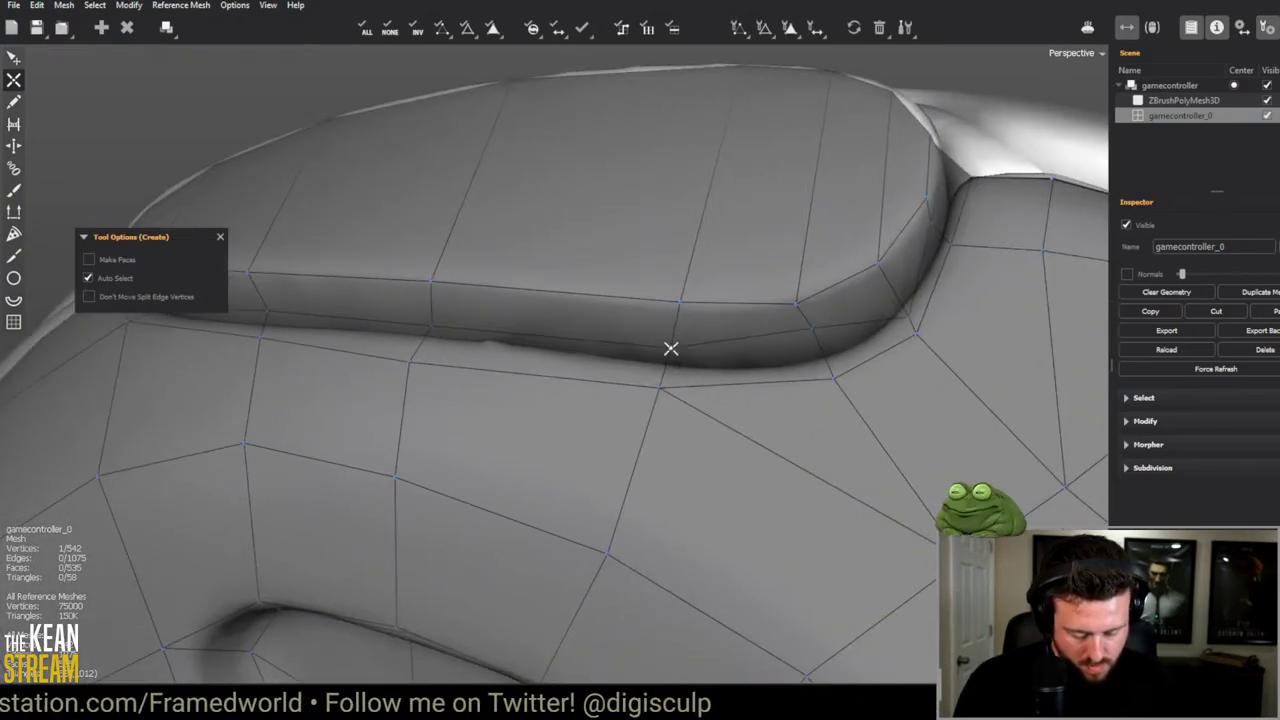
middle_click_drag(822, 338, 701, 338)
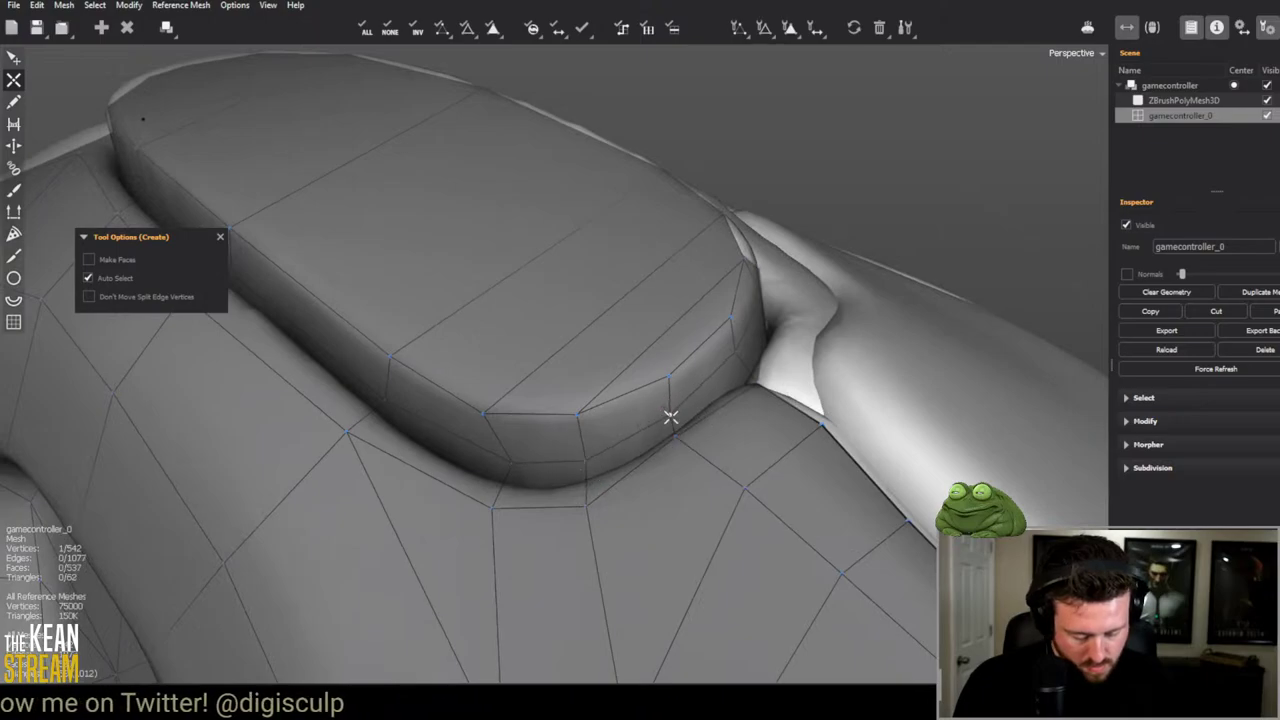
middle_click_drag(670, 416, 302, 399)
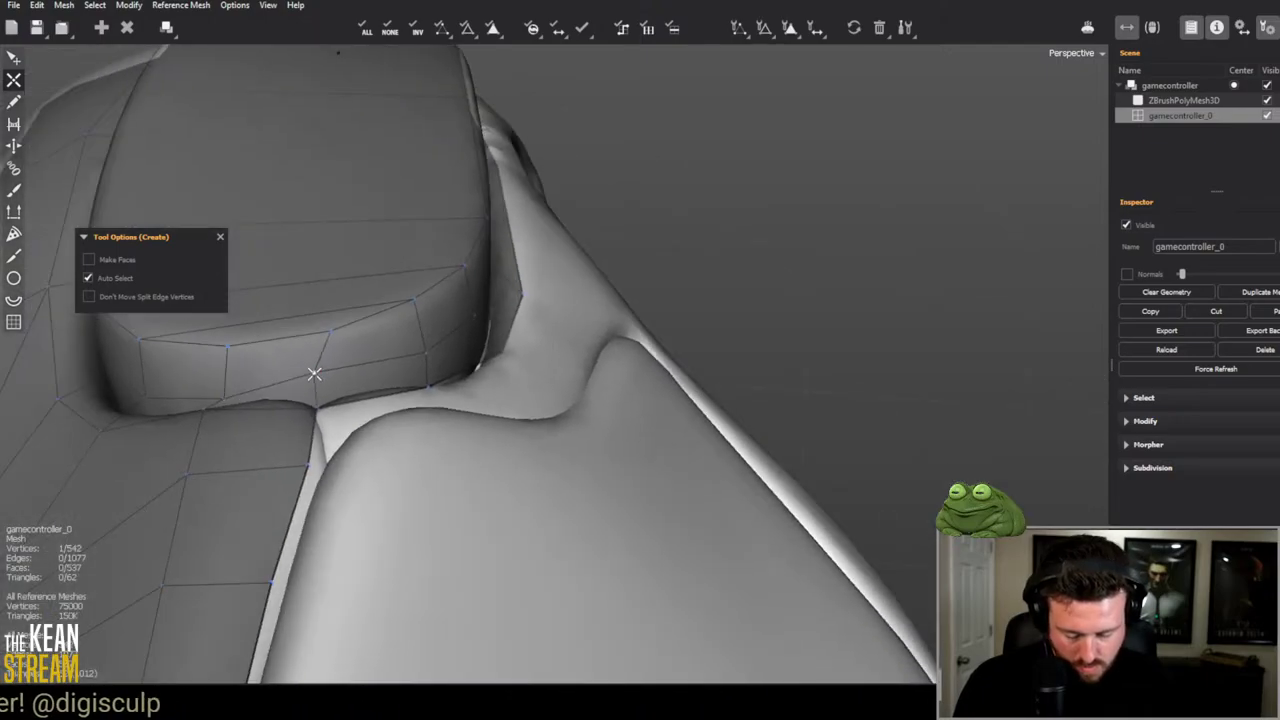
middle_click_drag(424, 360, 524, 386)
Step: Select the oval patch's faces, its edge loop and the adjacent face
key("s")
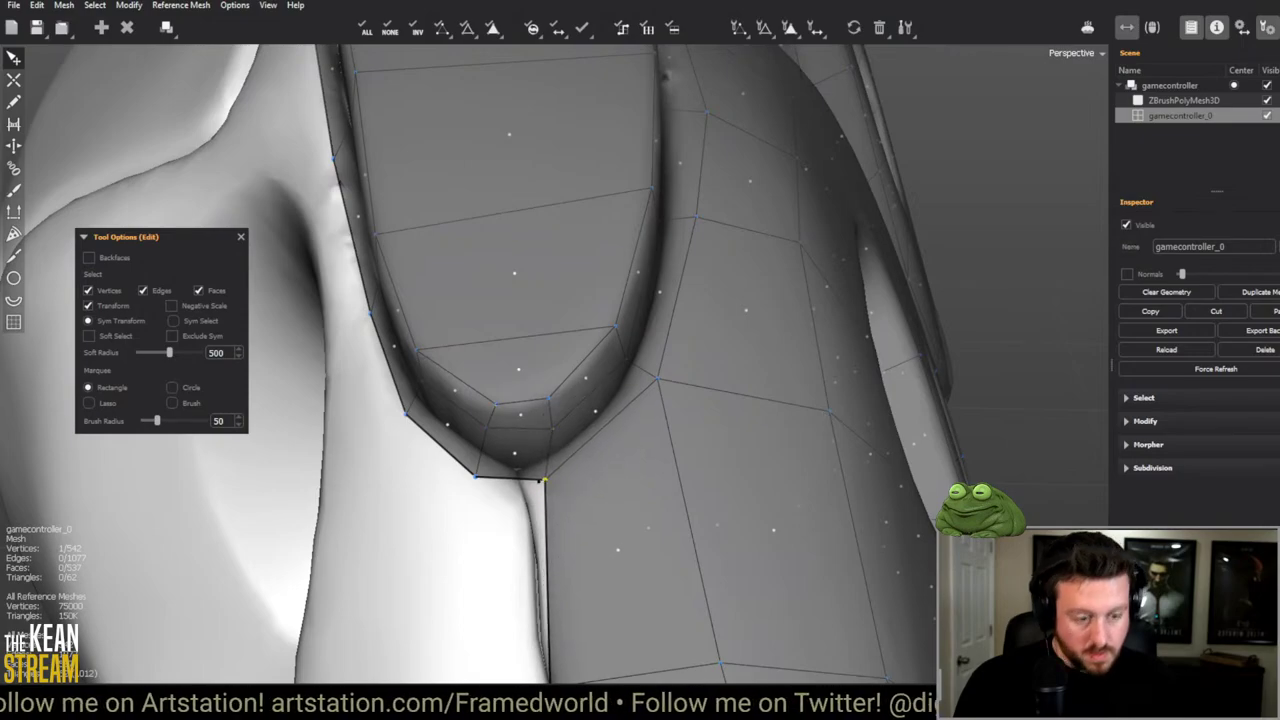
middle_click_drag(668, 487, 556, 248)
left_click(650, 345)
left_click(686, 474)
double_click(686, 474)
scroll(684, 302, "up", 5)
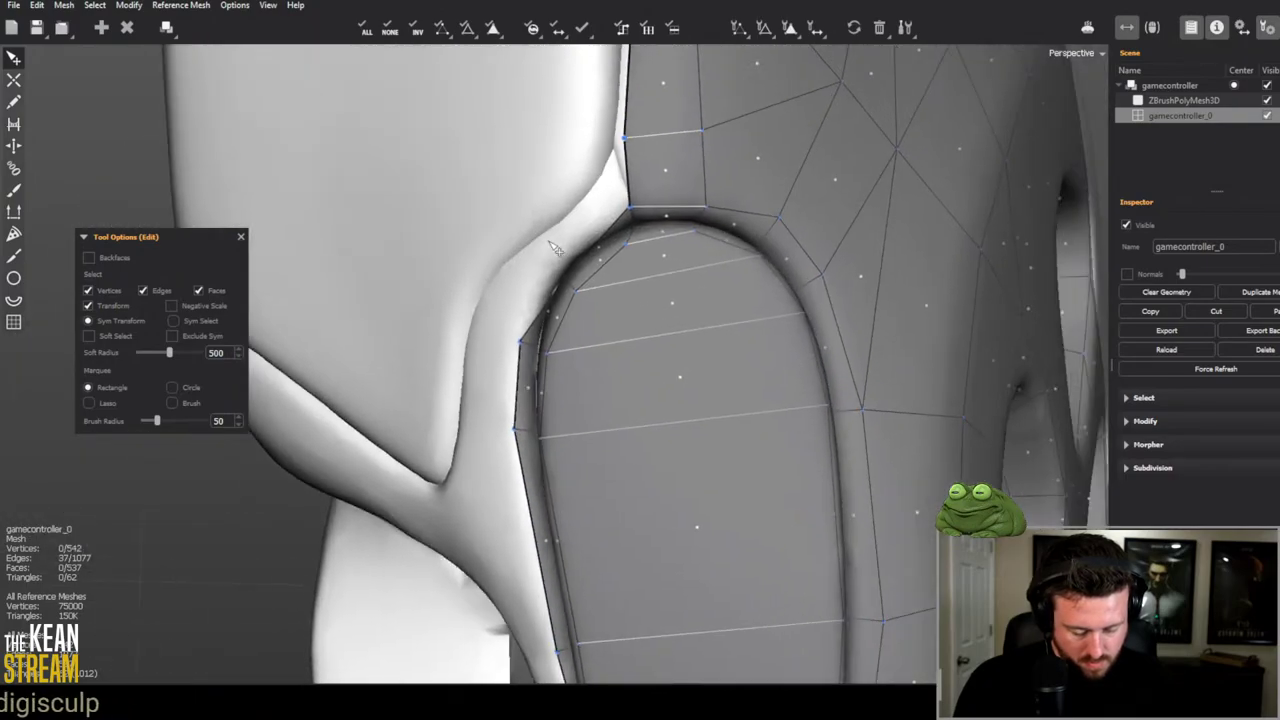
middle_click_drag(631, 238, 720, 398)
left_click(728, 396, "shift")
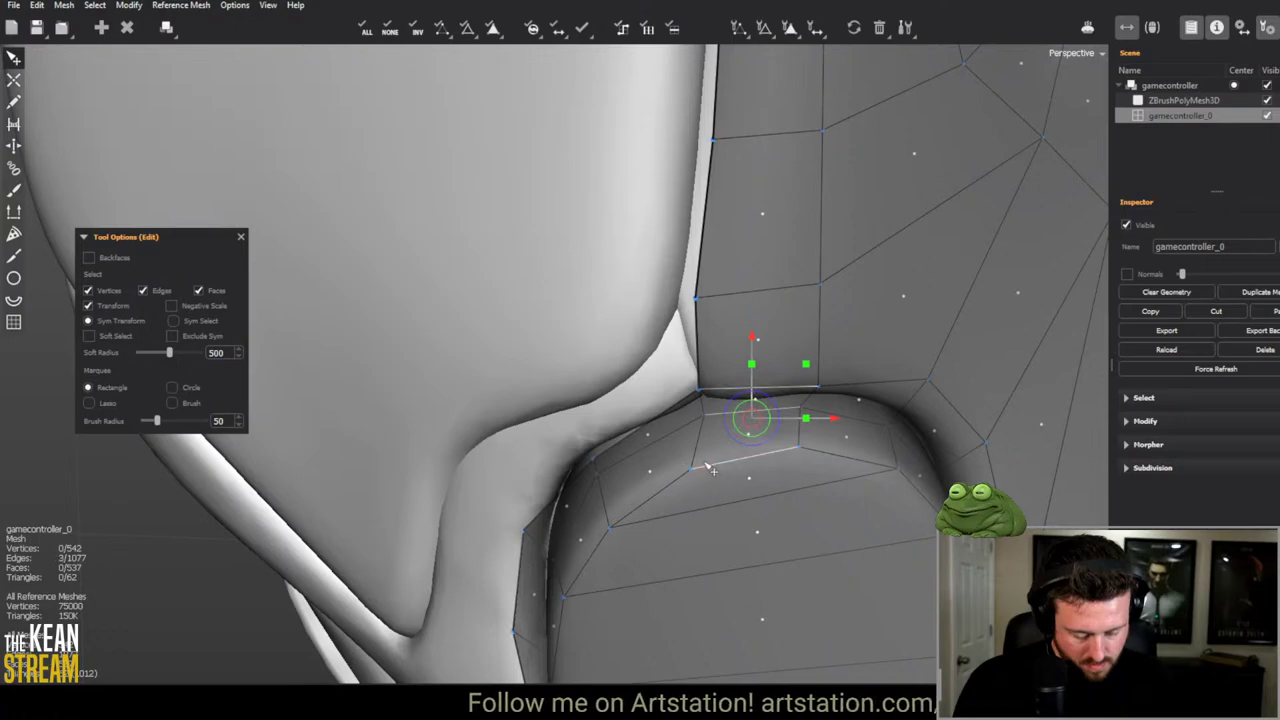
Step: Try inserting faces and splitting the button fill along a loop, then undo the split
left_click(757, 476)
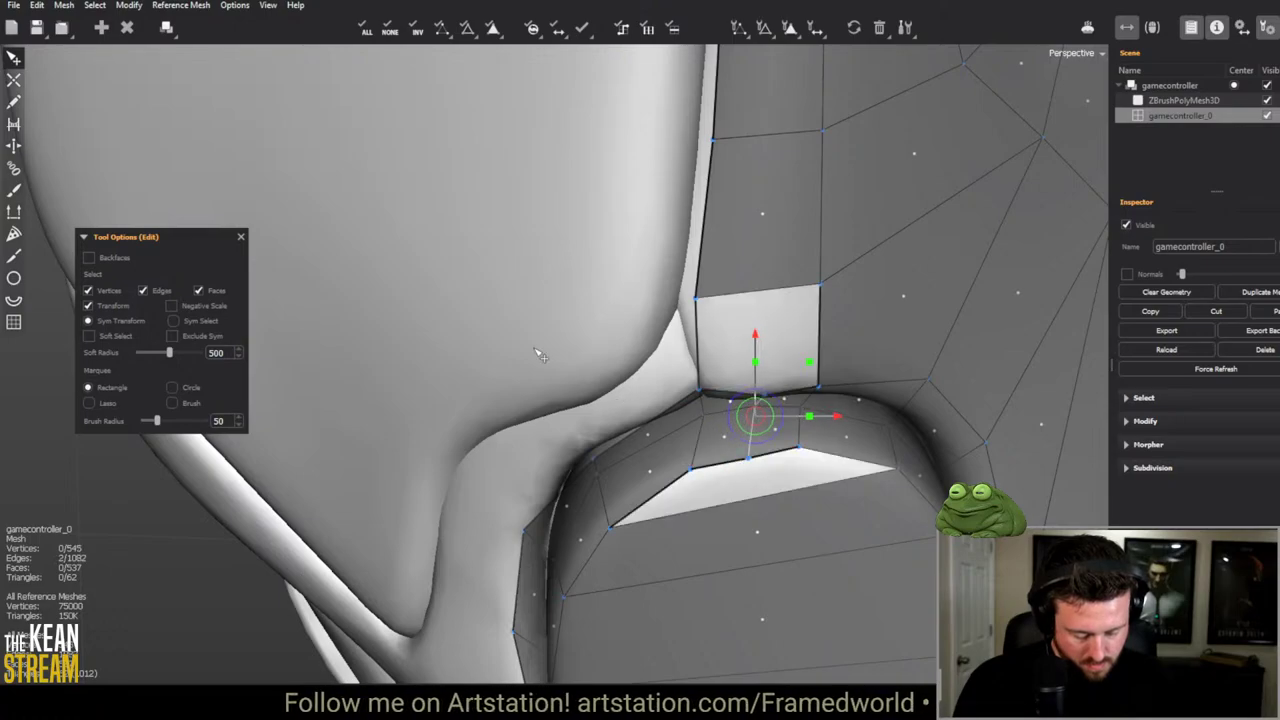
middle_click_drag(757, 476, 737, 346)
left_click(788, 382)
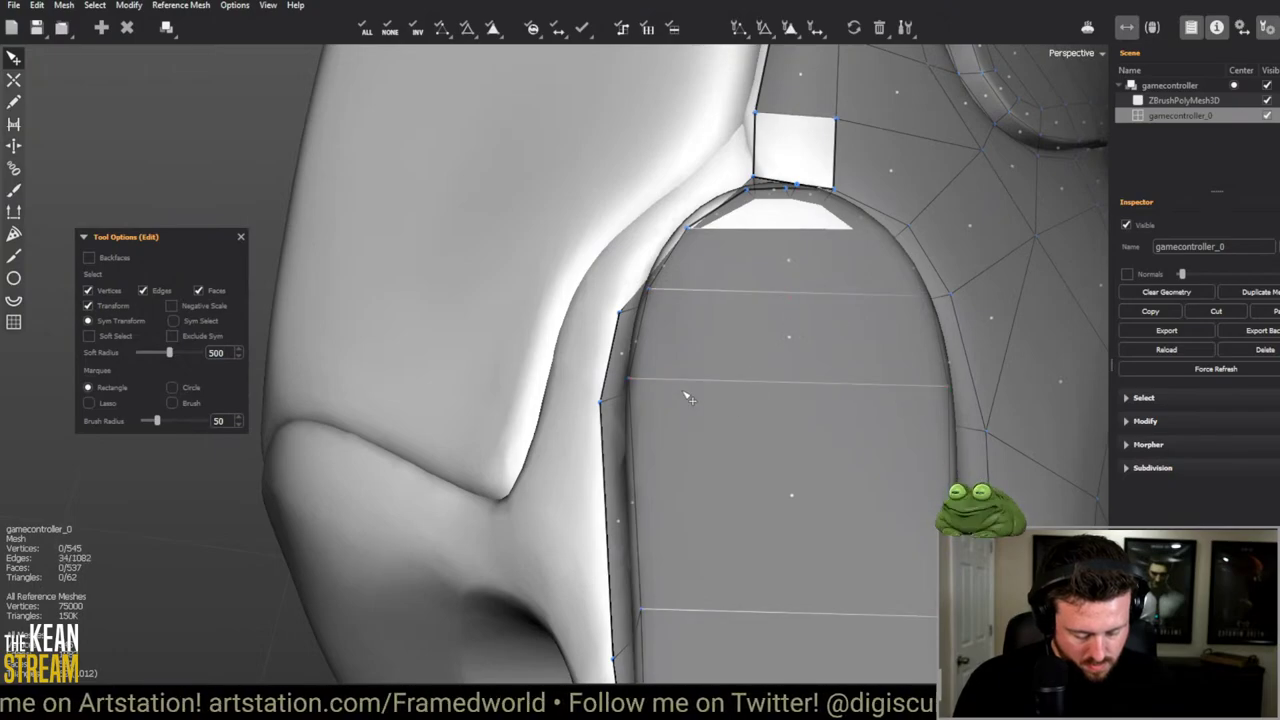
double_click(780, 394)
left_click(791, 408)
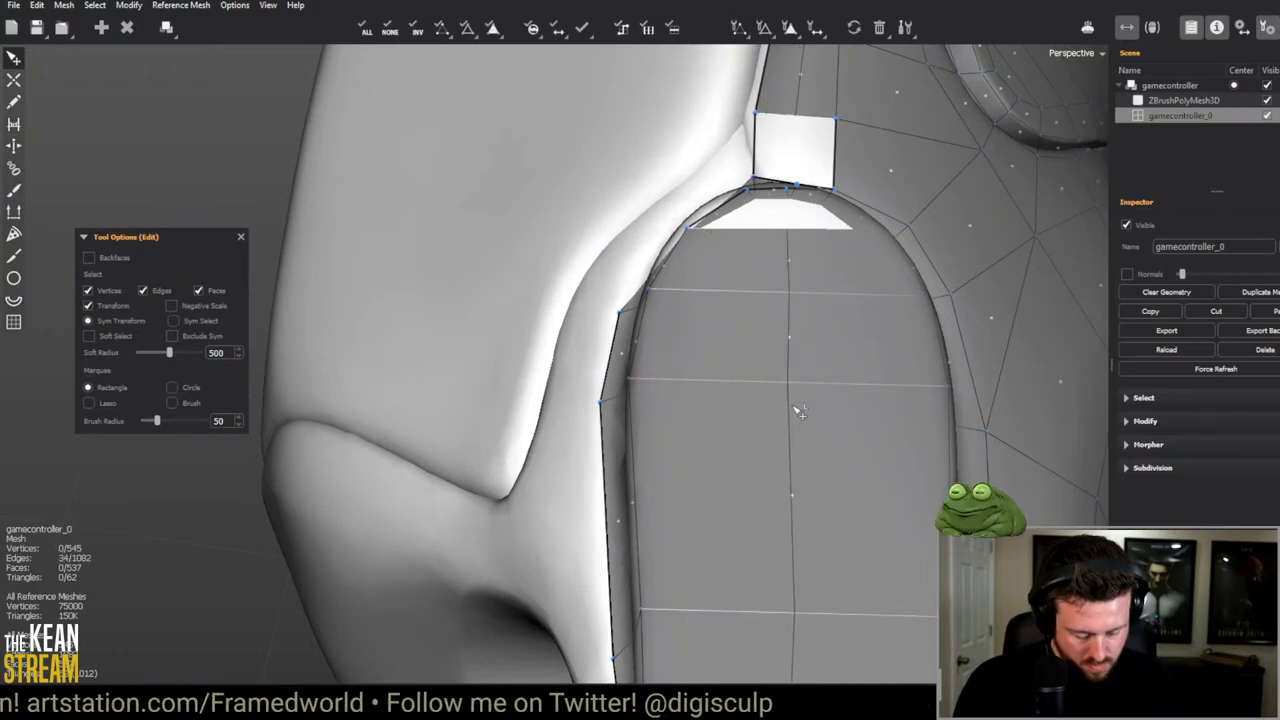
middle_click_drag(751, 357, 477, 142)
scroll(477, 142, "up", 3)
key("ctrl+z")
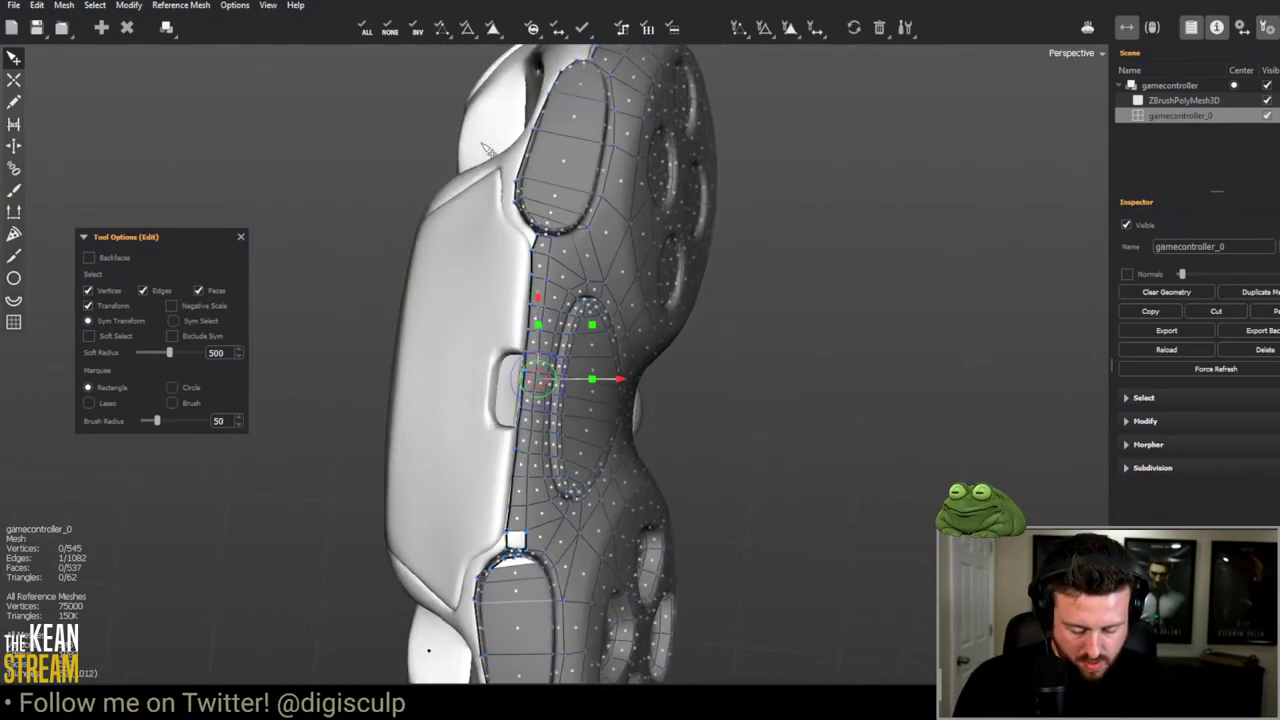
Step: Delete the extra edge beside the top of the side button
middle_click_drag(484, 146, 600, 290)
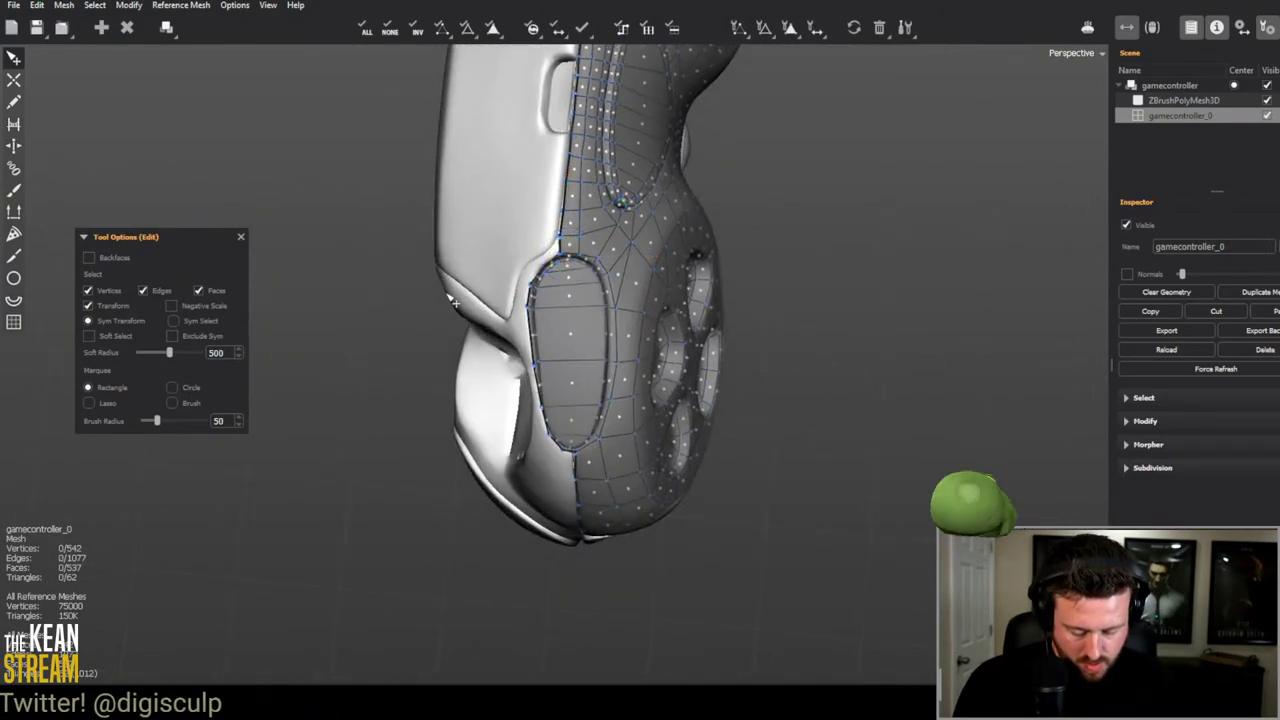
scroll(614, 314, "up", 5)
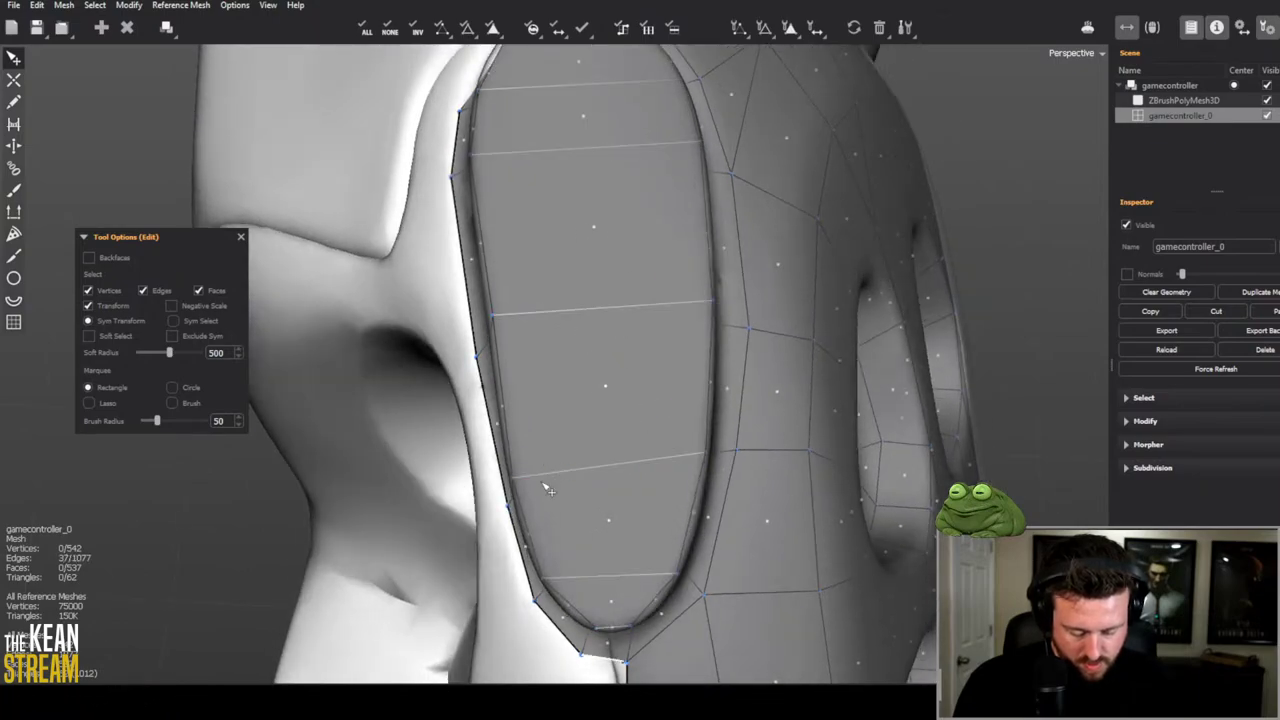
middle_click_drag(617, 487, 740, 373)
scroll(640, 400, "up", 4)
scroll(692, 371, "down", 3)
scroll(740, 373, "up", 5)
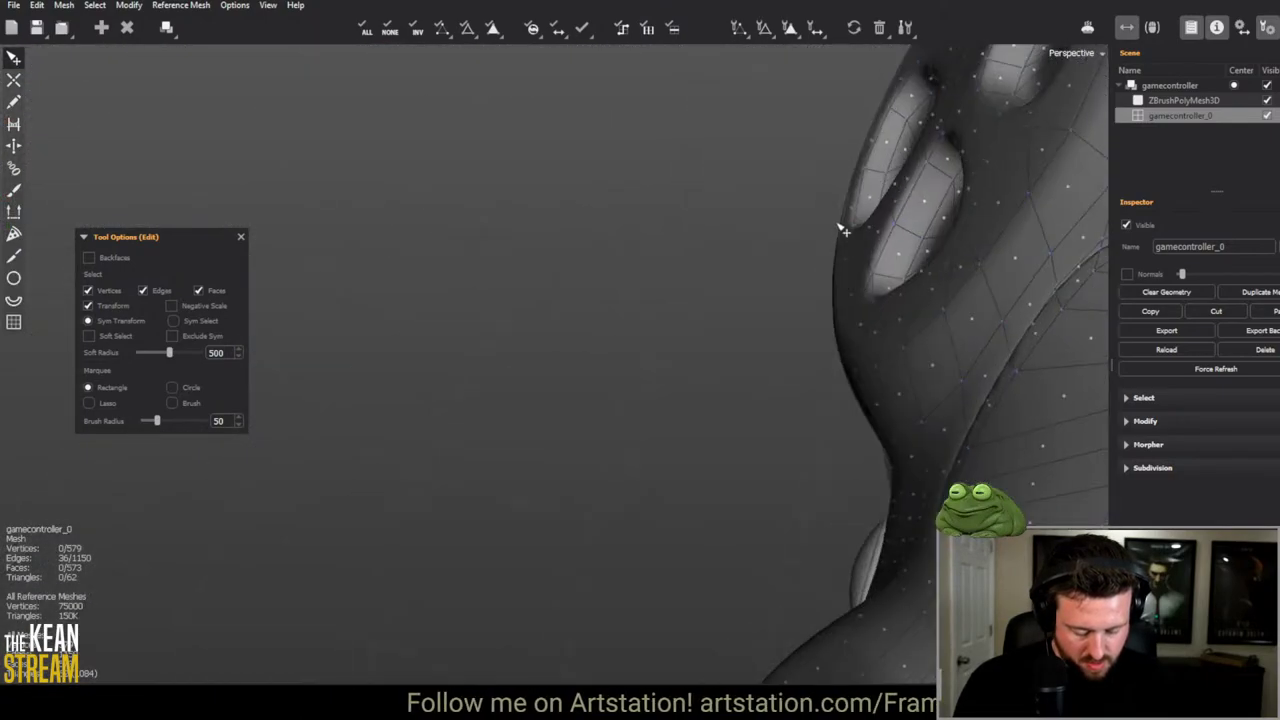
middle_click_drag(843, 223, 414, 360)
scroll(414, 360, "up", 4)
scroll(465, 282, "up", 3)
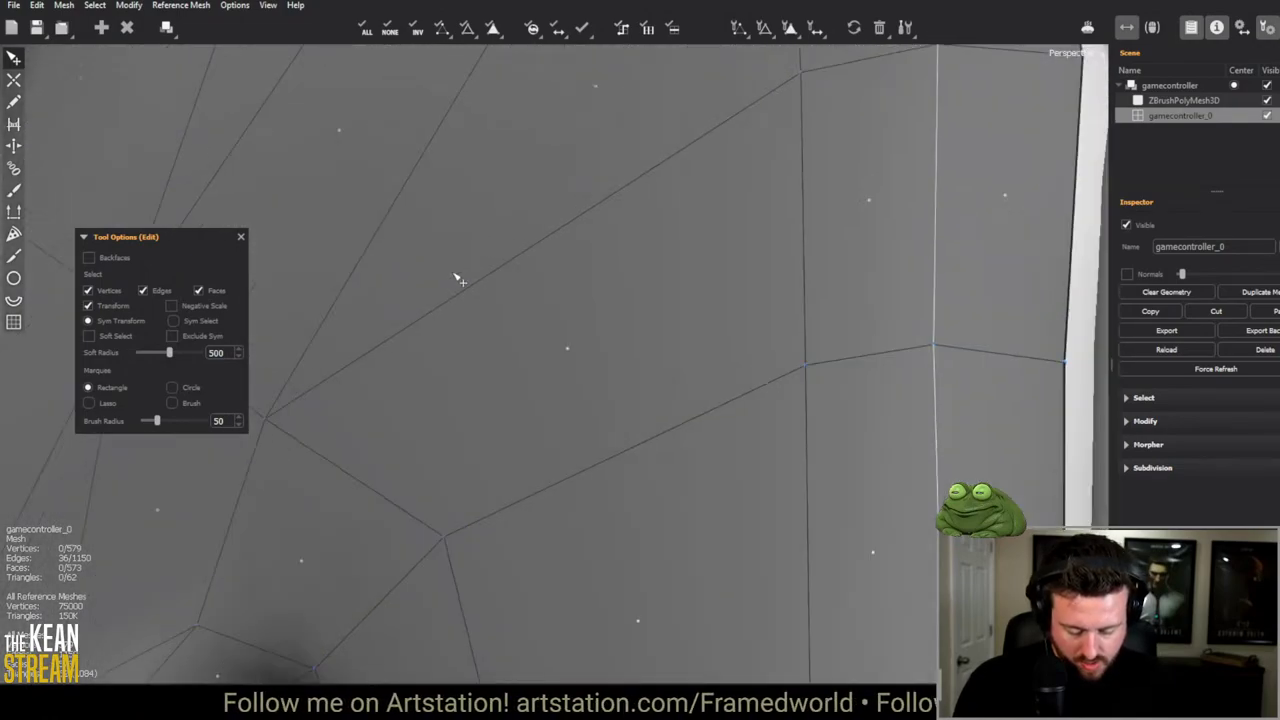
scroll(400, 270, "down", 3)
middle_click_drag(346, 263, 470, 404)
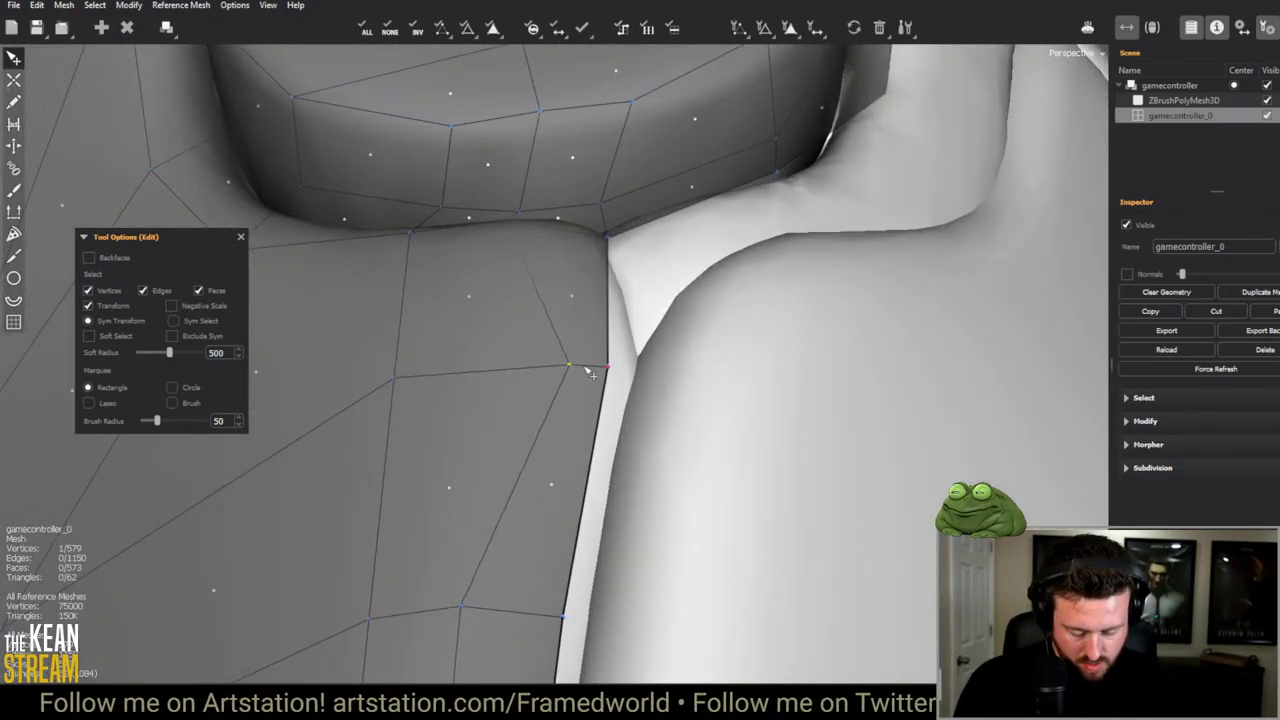
scroll(615, 396, "down", 3)
middle_click_drag(615, 396, 545, 338)
scroll(545, 338, "up", 3)
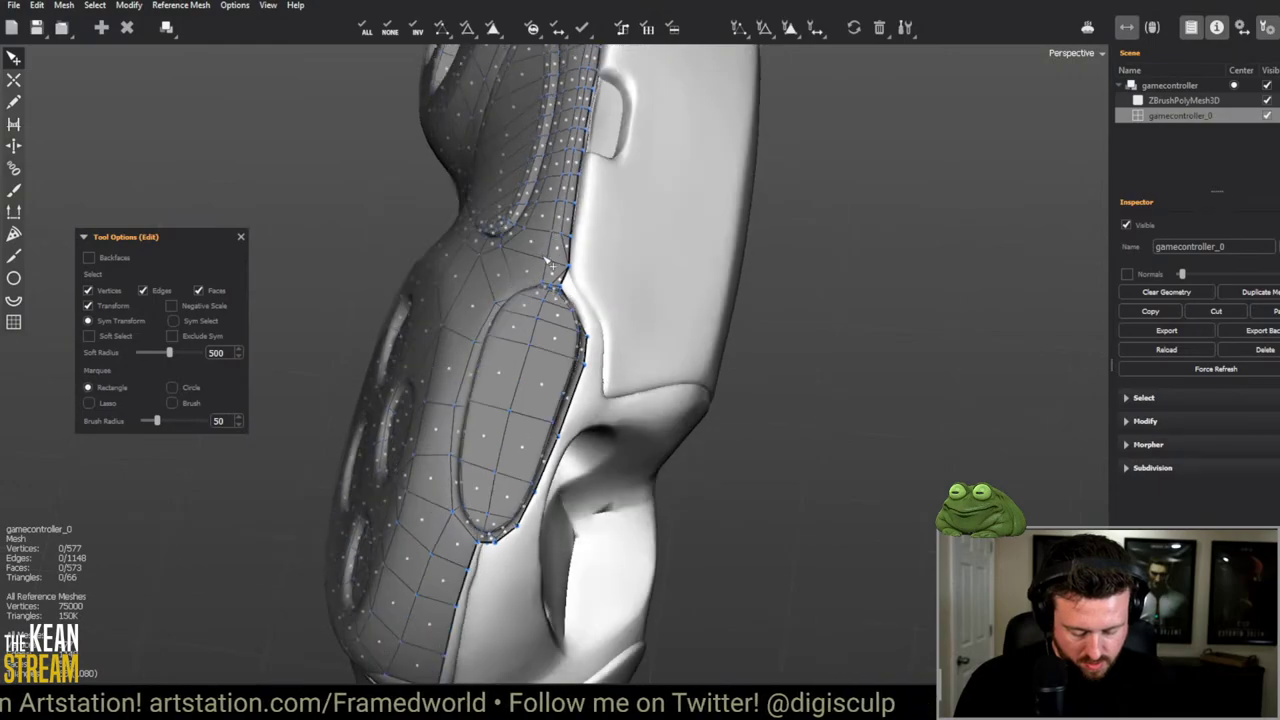
scroll(545, 338, "up", 2)
left_click(551, 186)
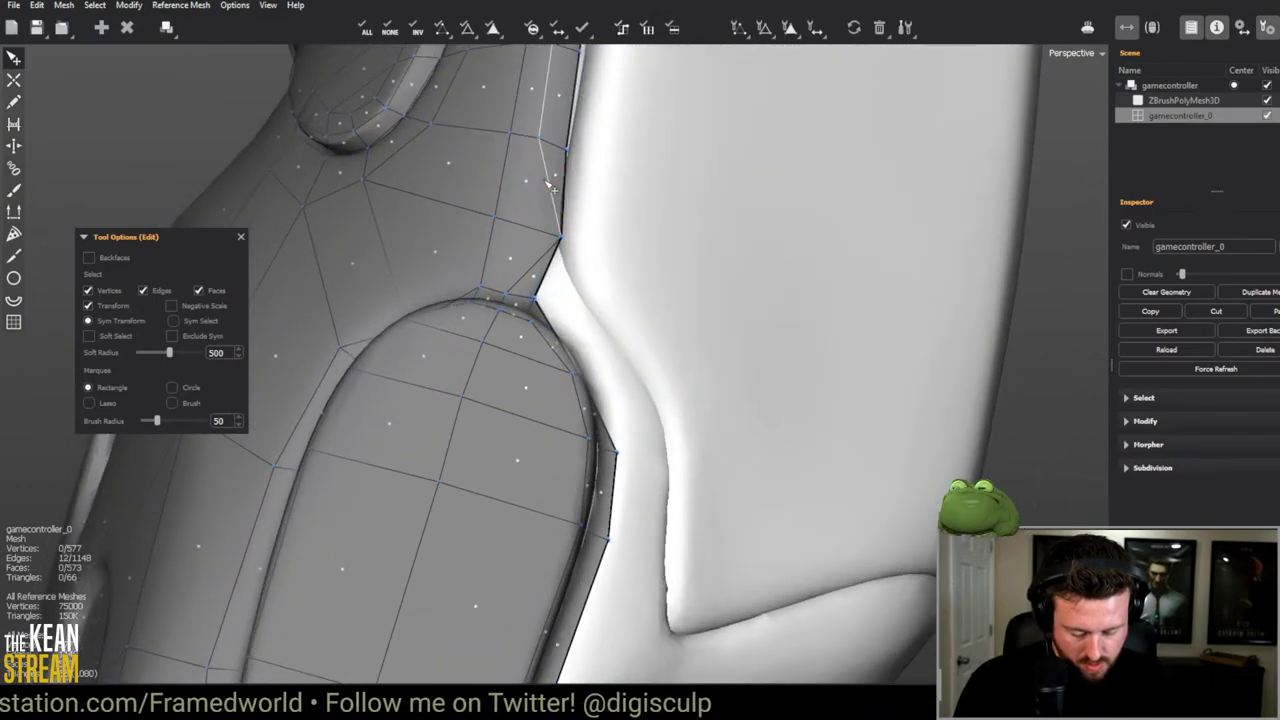
Step: With the Create tool, add faces across the narrow strip below the oval recess
scroll(597, 268, "down", 3)
middle_click_drag(457, 200, 730, 320)
scroll(763, 193, "up", 3)
scroll(763, 193, "down", 3)
middle_click_drag(763, 193, 538, 178)
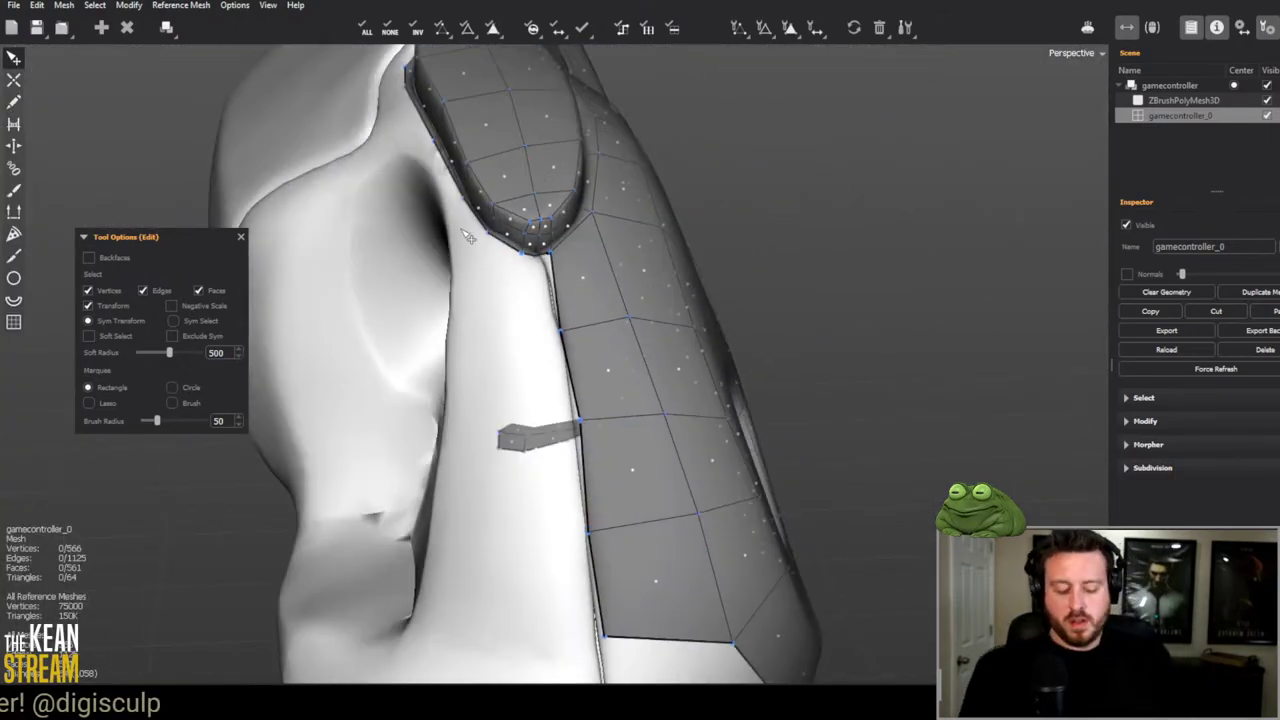
middle_click_drag(466, 236, 538, 276)
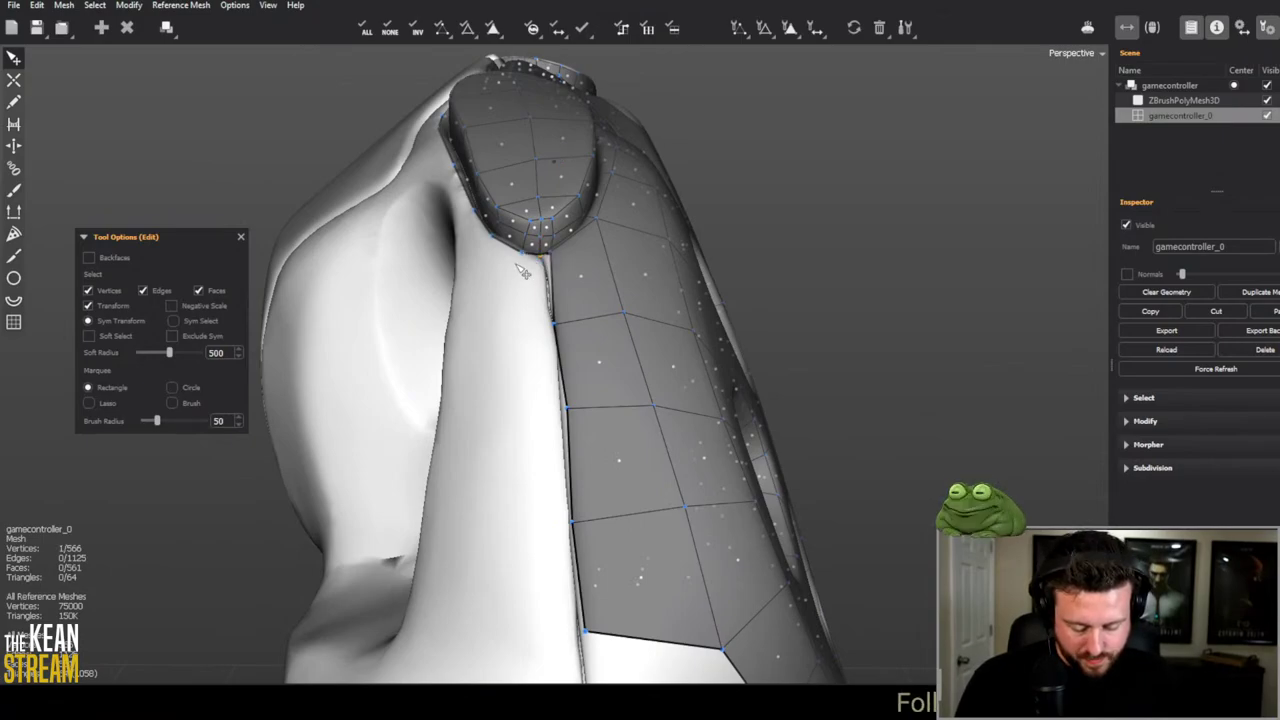
scroll(522, 272, "up", 2)
key("c")
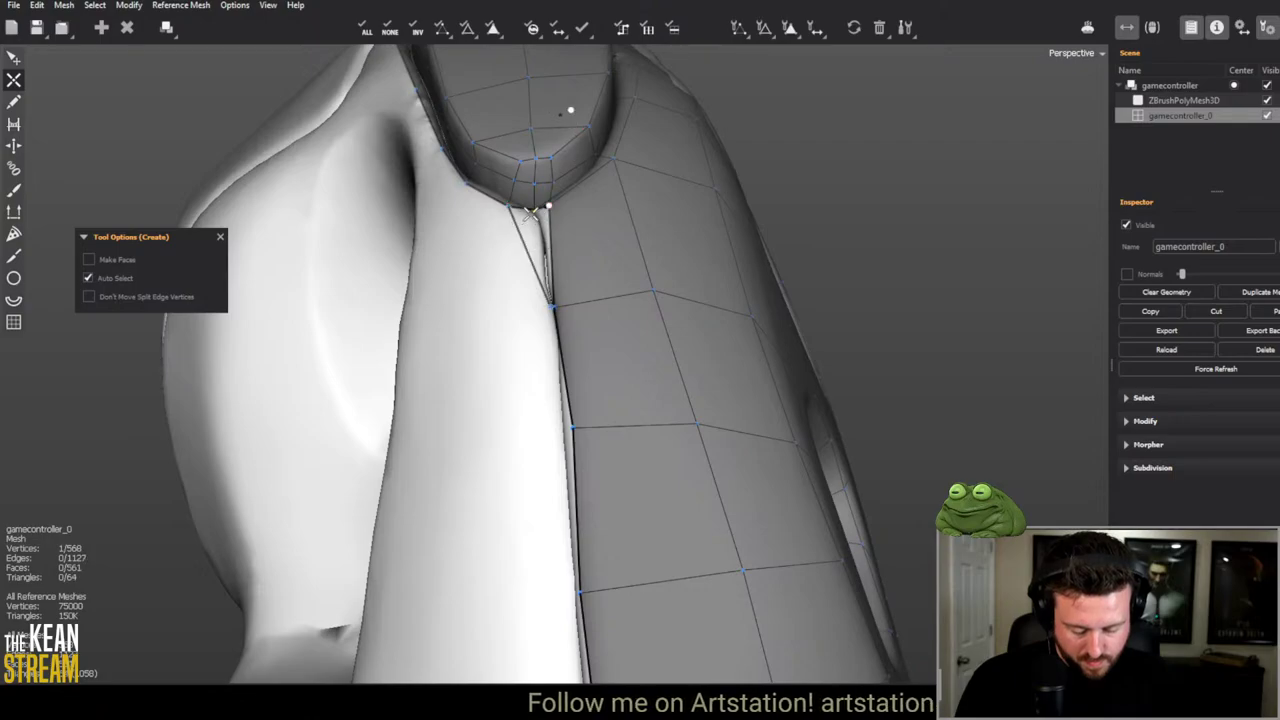
middle_click_drag(543, 310, 509, 322)
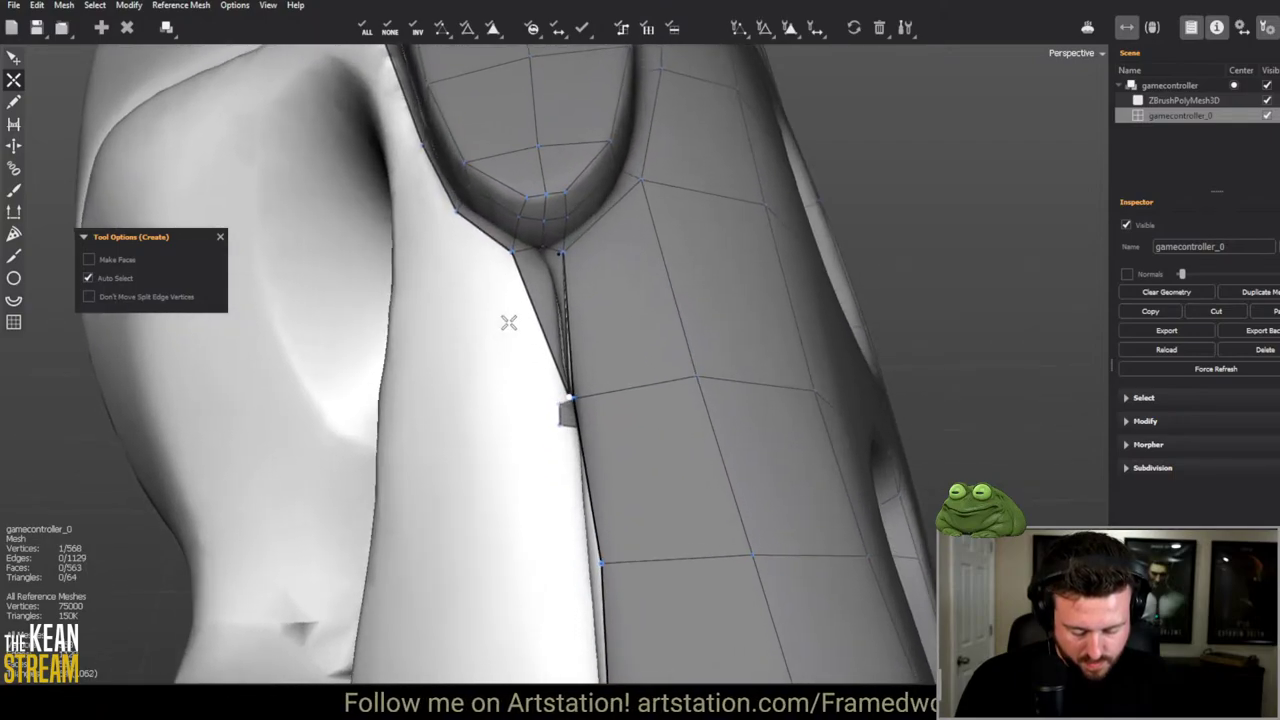
left_click(538, 252)
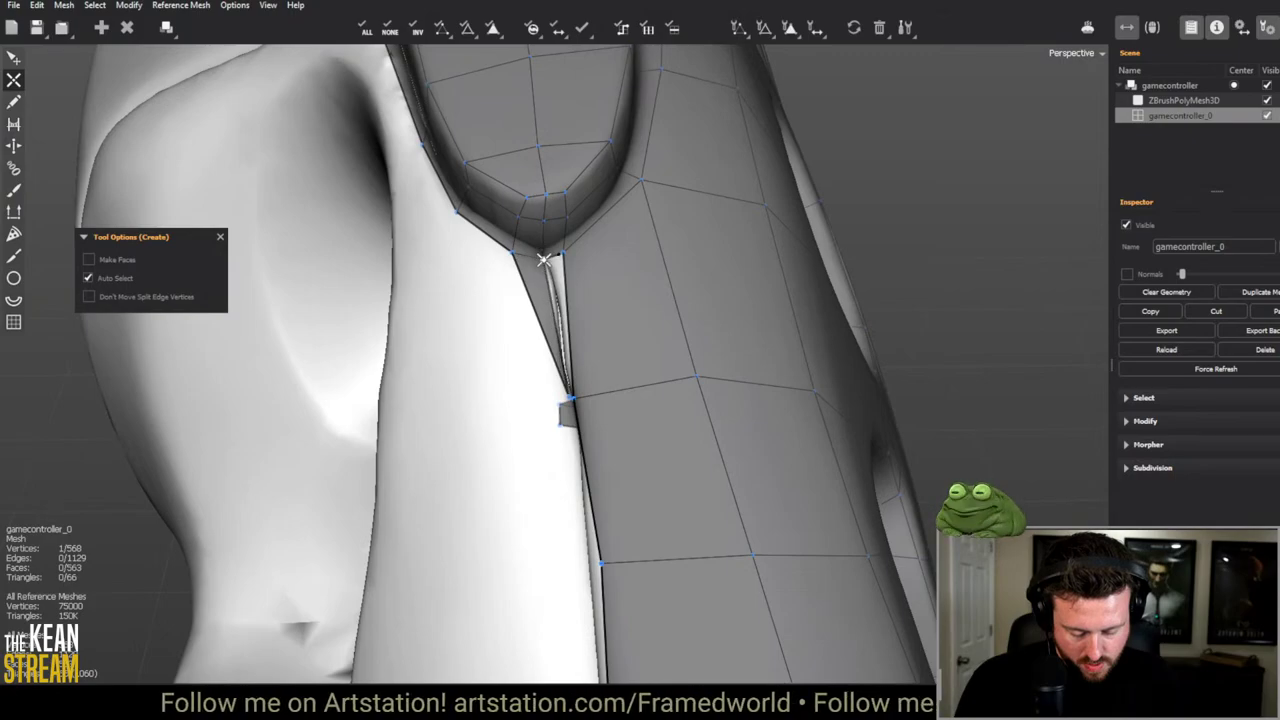
left_click(590, 400)
Step: In Edit mode, weld the stray vertex onto its neighbour, leaving 566 vertices and 565 faces
key("e")
left_click_drag(593, 402, 571, 398)
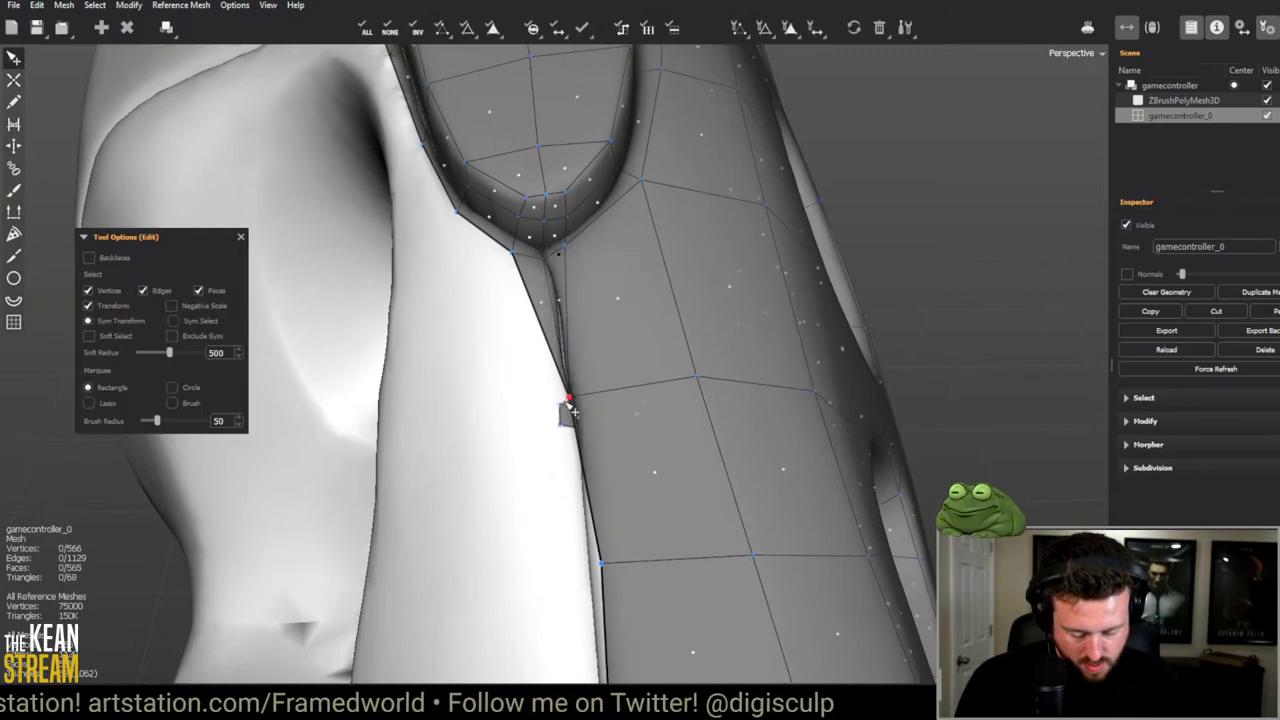
middle_click_drag(565, 405, 846, 229)
scroll(470, 352, "down", 5)
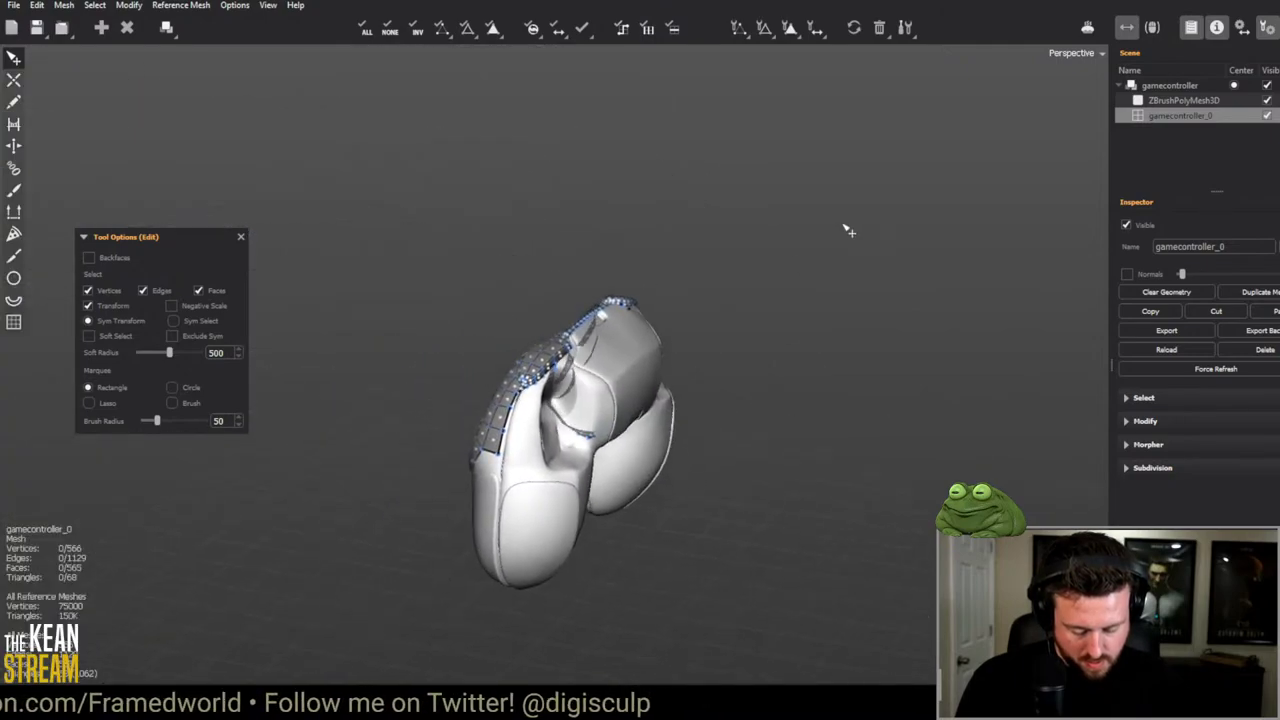
Step: Pull the strip's edge vertex outward so it fits the sculpt surface
scroll(643, 440, "up", 8)
middle_click_drag(643, 440, 745, 358)
left_click_drag(803, 404, 814, 411)
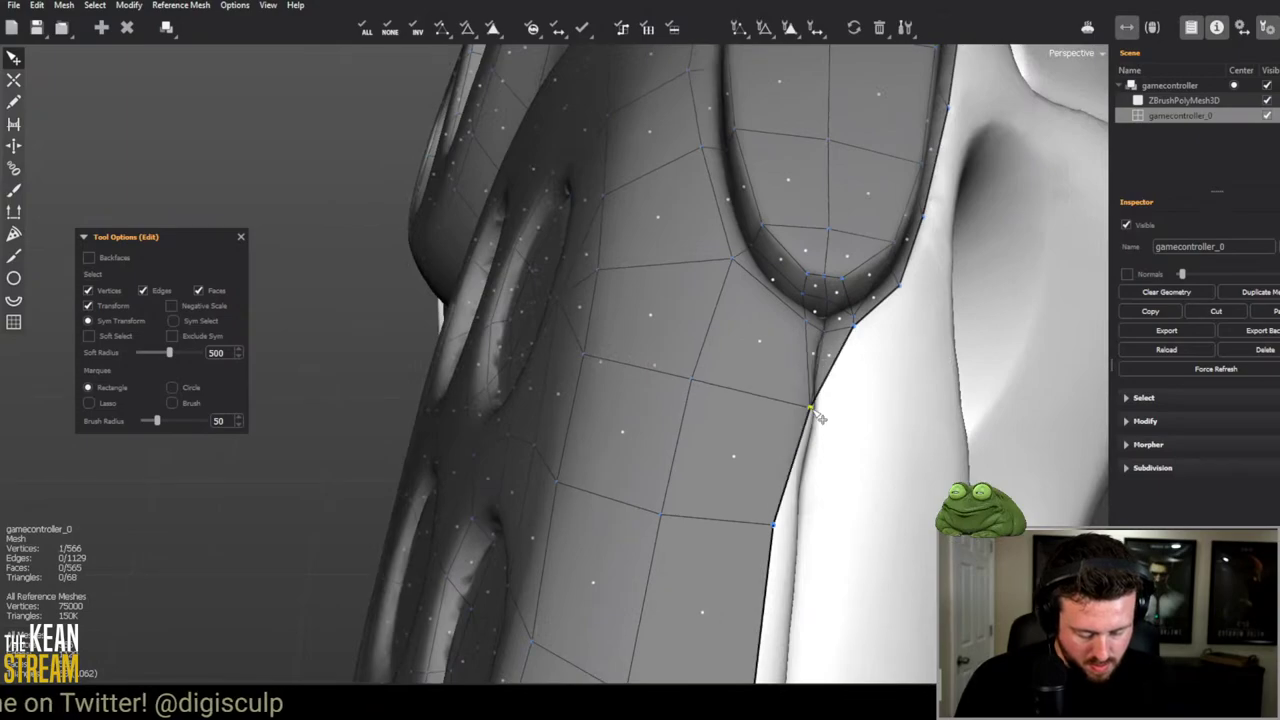
scroll(826, 446, "down", 5)
scroll(505, 250, "up", 6)
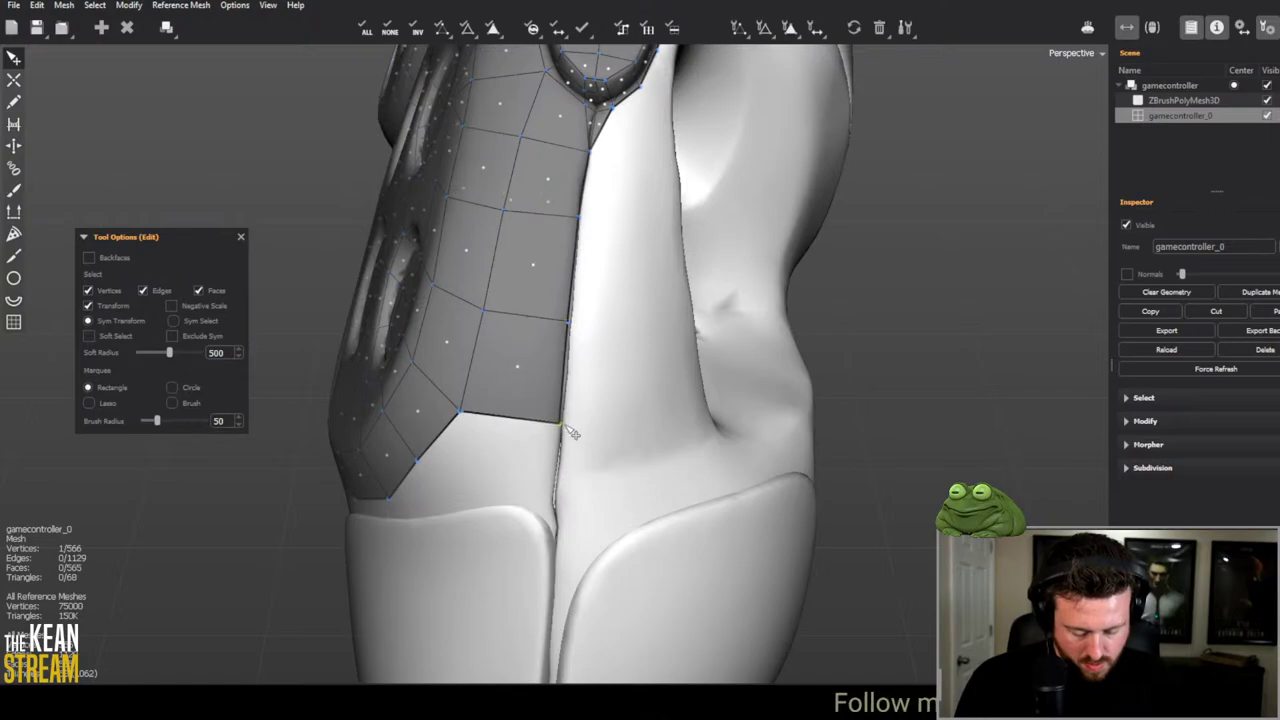
middle_click_drag(570, 432, 519, 315)
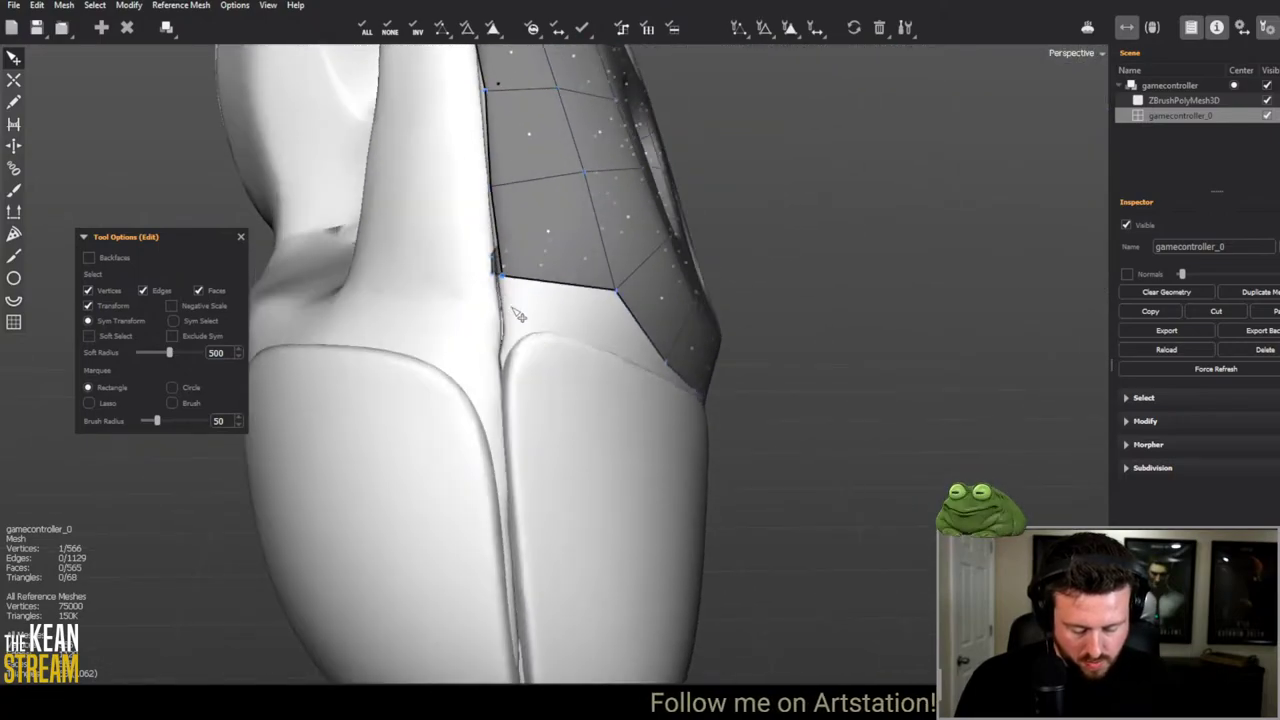
Step: Switch to the Create tool and view the controller's lower side for the new patch outline
key("c")
scroll(519, 315, "down", 5)
middle_click_drag(371, 269, 479, 277)
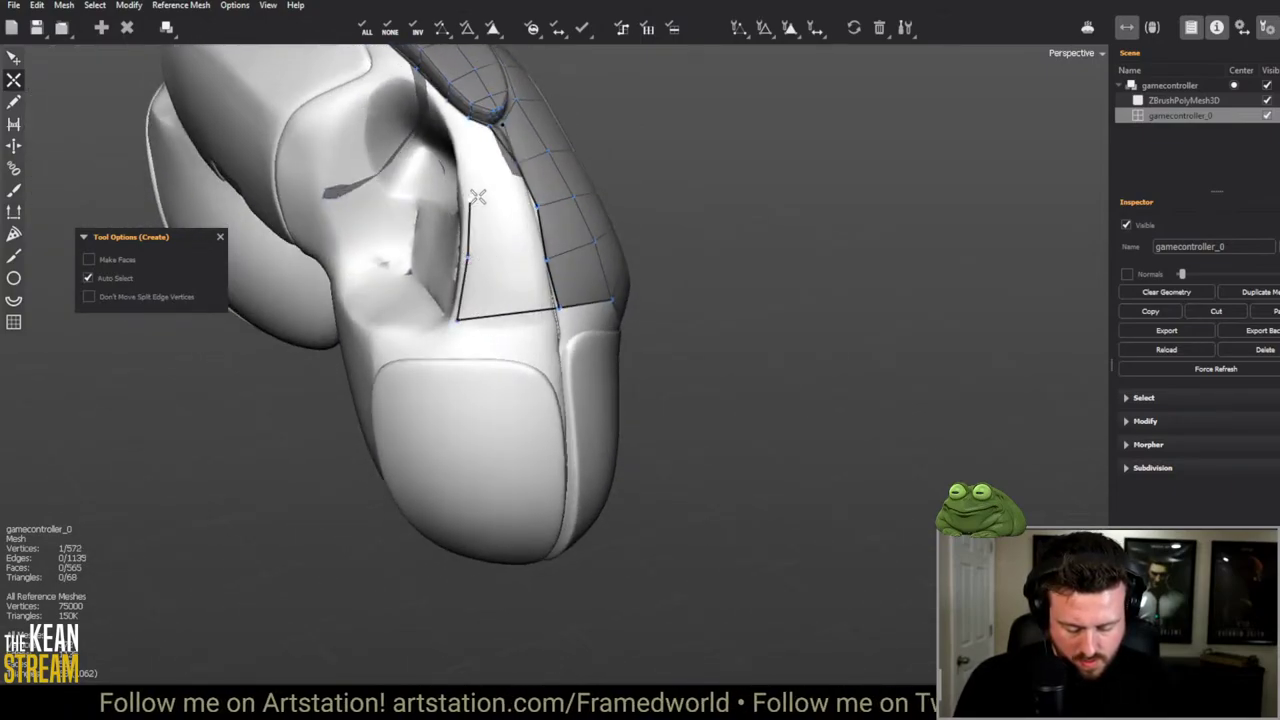
Step: Connect the new outline to the mesh edge and bridge the outline edges into faces
left_click(462, 158)
key("b")
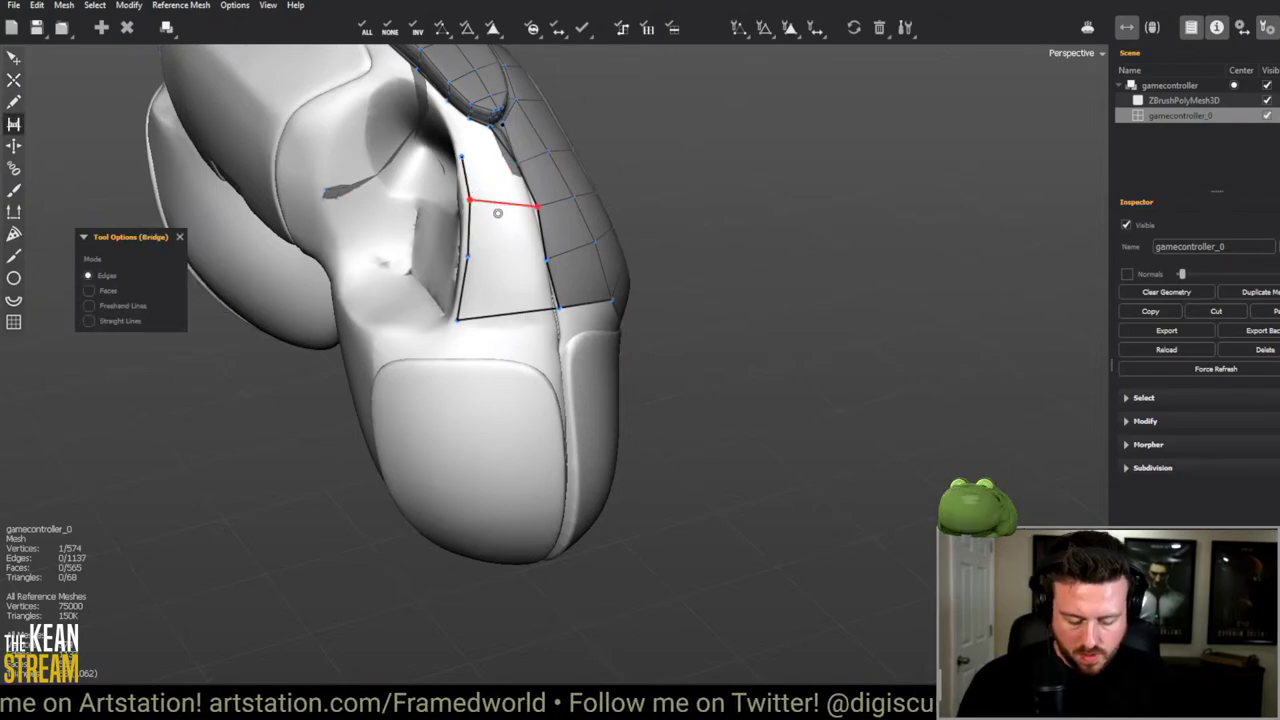
left_click(504, 261)
middle_click_drag(504, 261, 509, 217)
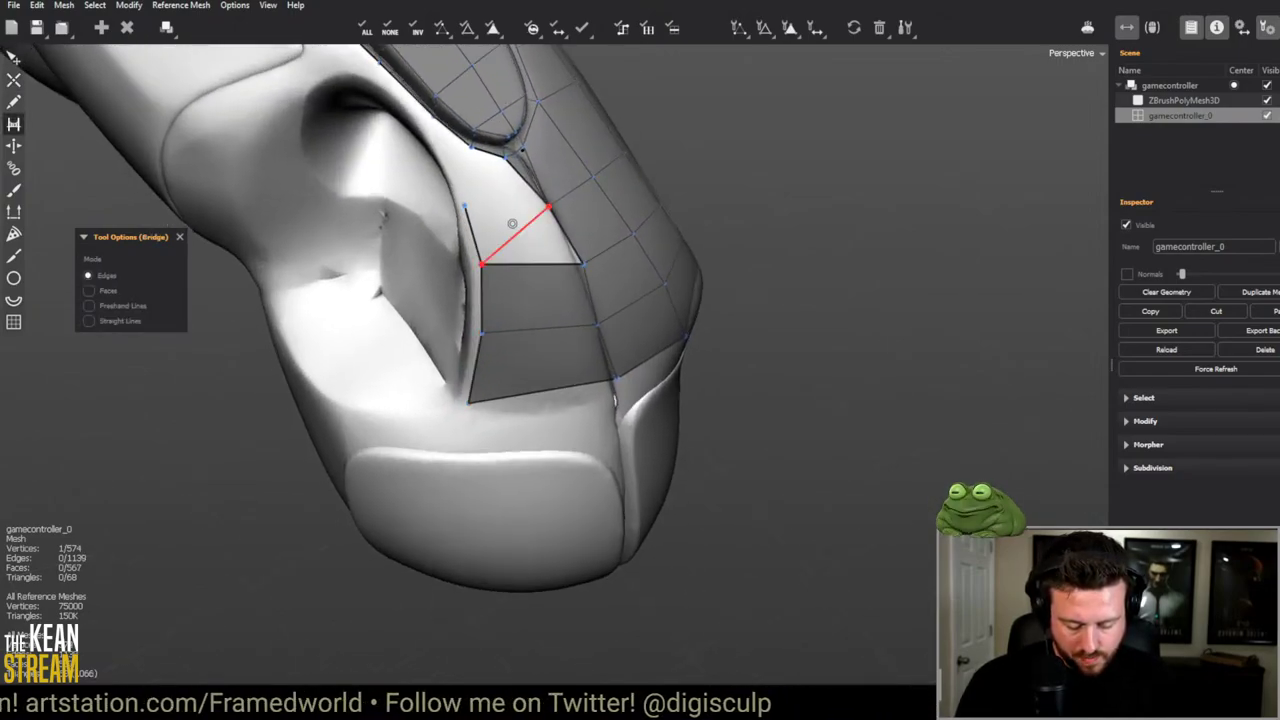
key("e")
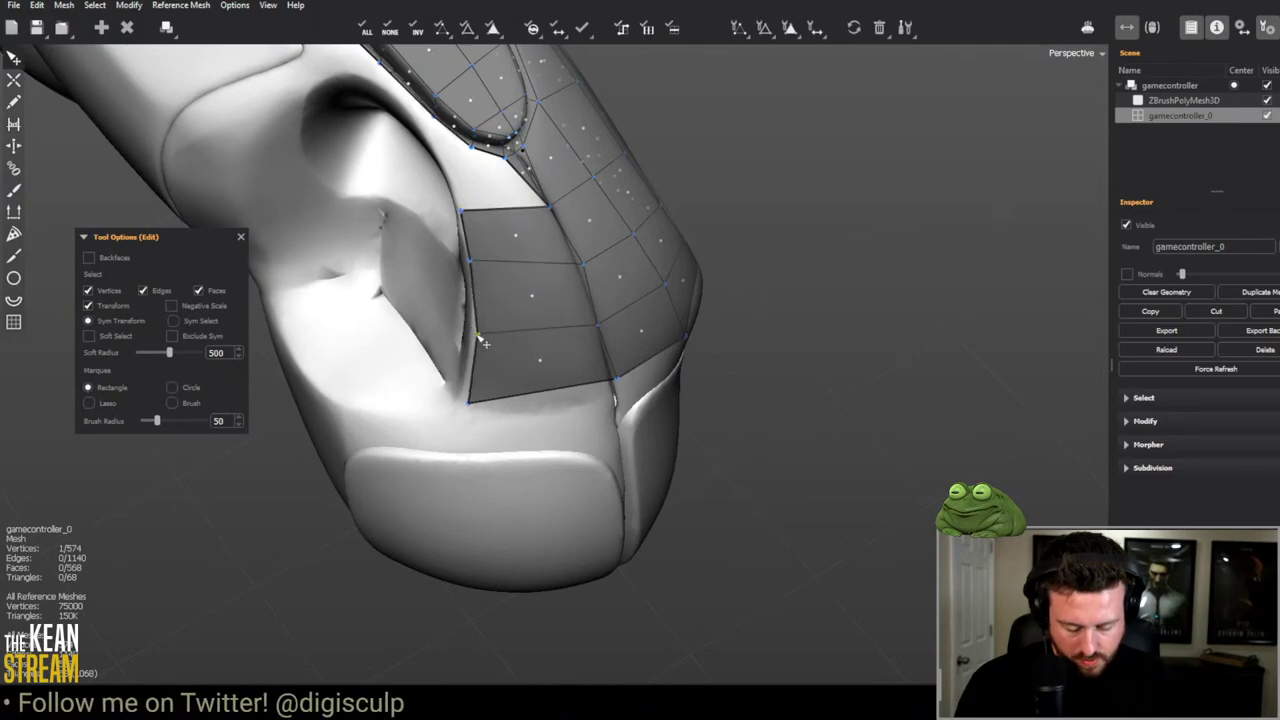
Step: Add quads up the lower patch to the shoulder button loop, reaching 584 vertices, 577 faces
middle_click_drag(470, 408, 640, 295)
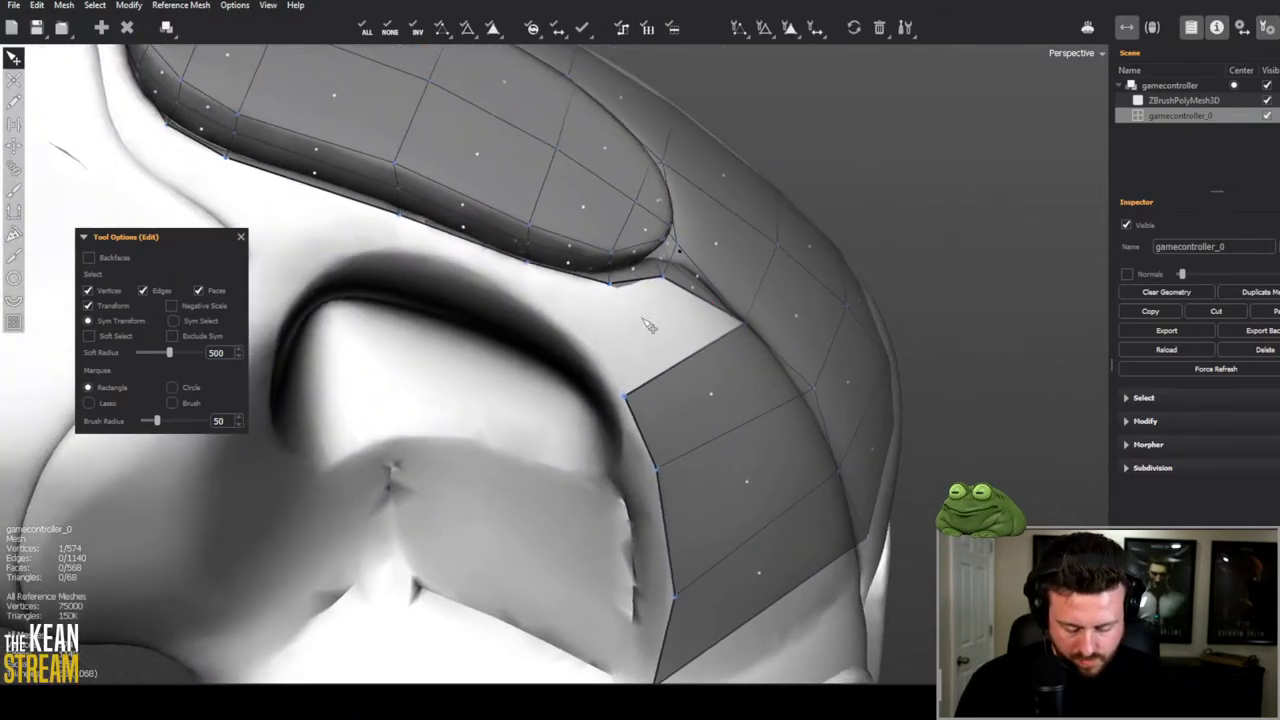
key("c")
left_click(578, 334)
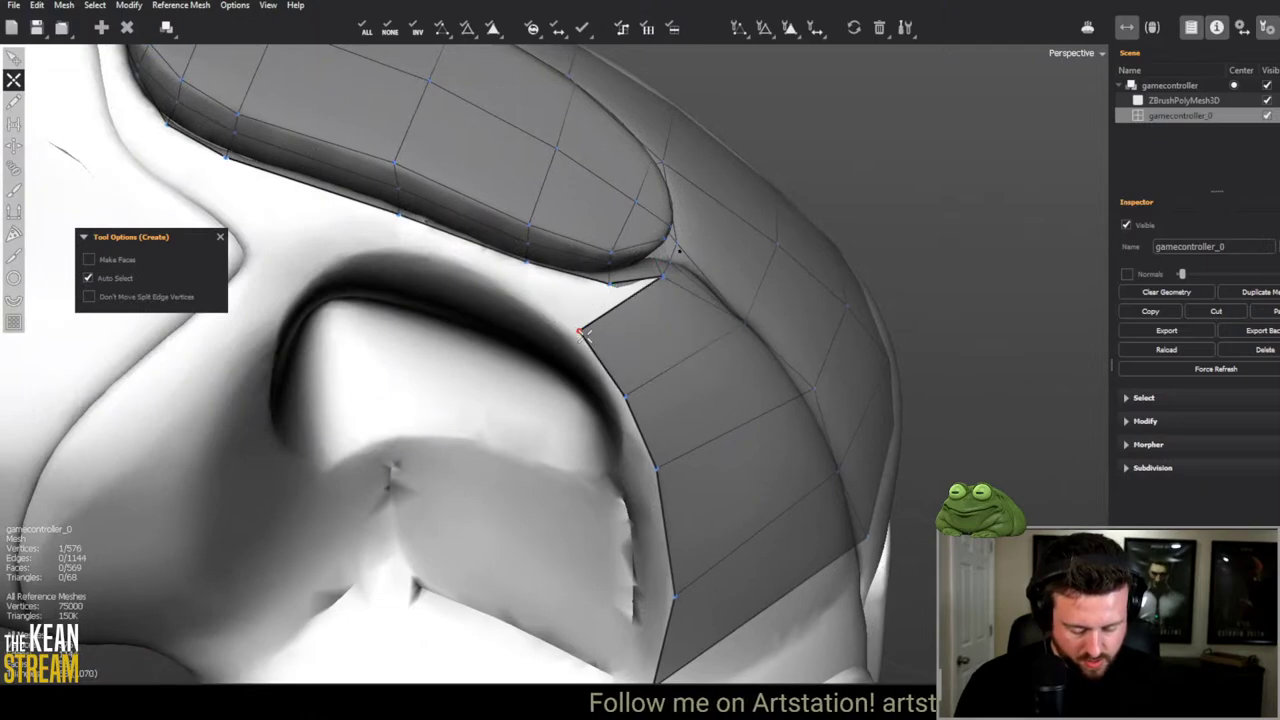
left_click(603, 286)
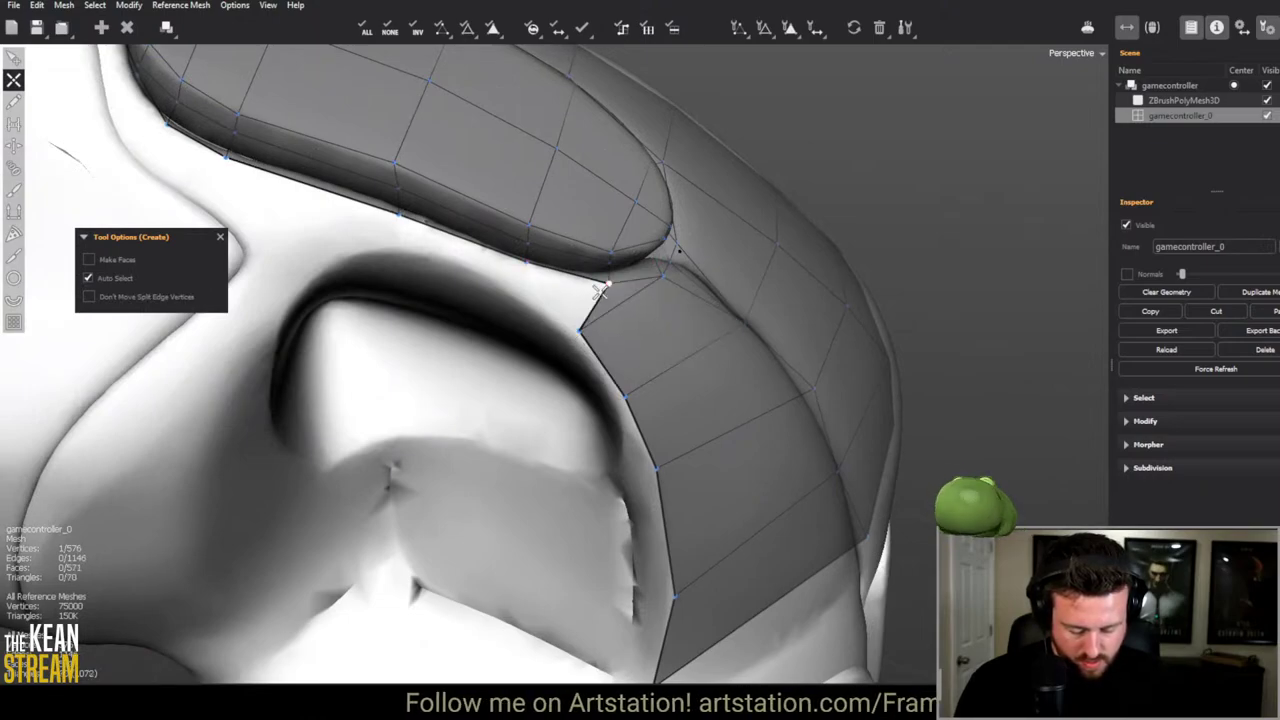
left_click(513, 289)
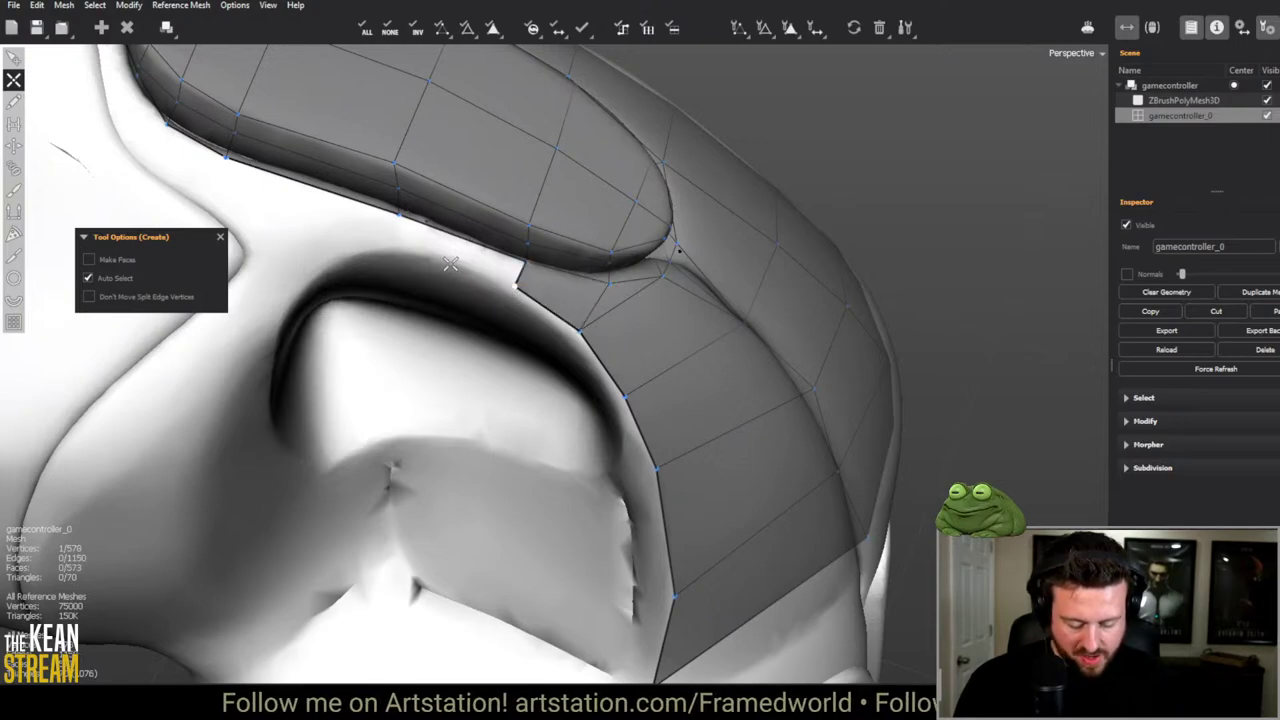
middle_click_drag(394, 223, 640, 300)
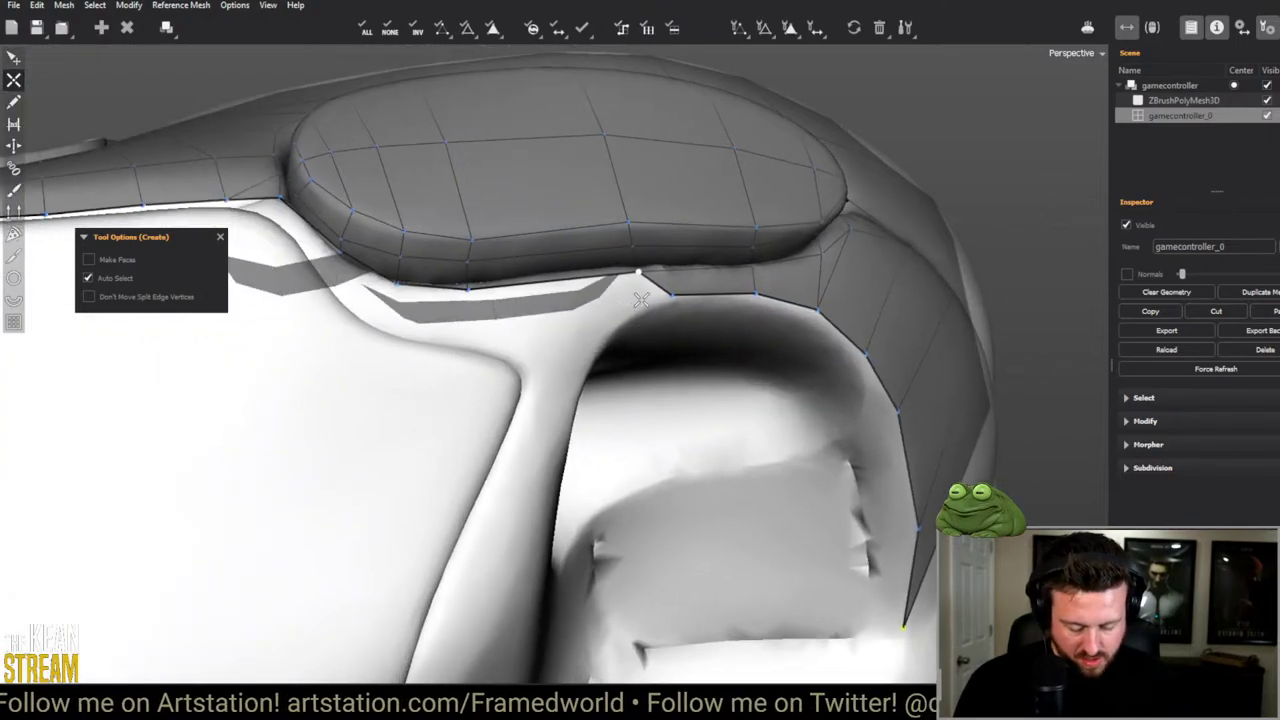
left_click(469, 300)
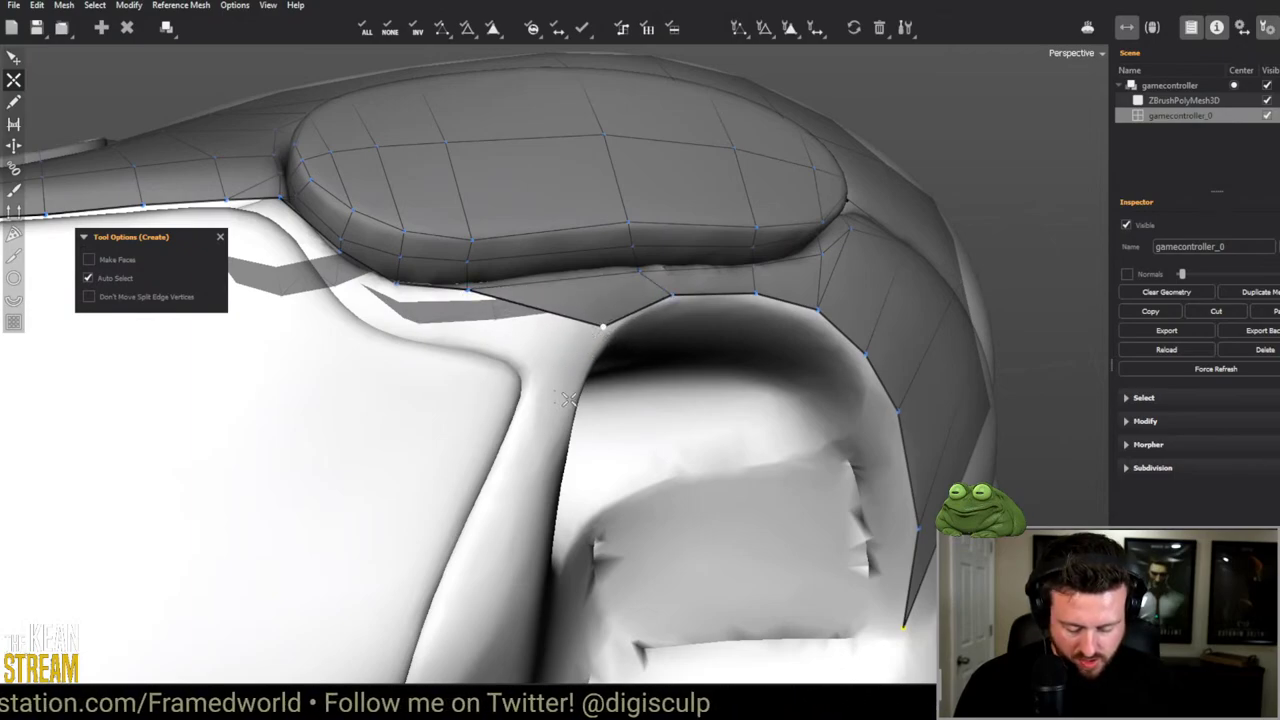
middle_click_drag(567, 400, 443, 329)
key("q")
left_click(420, 336)
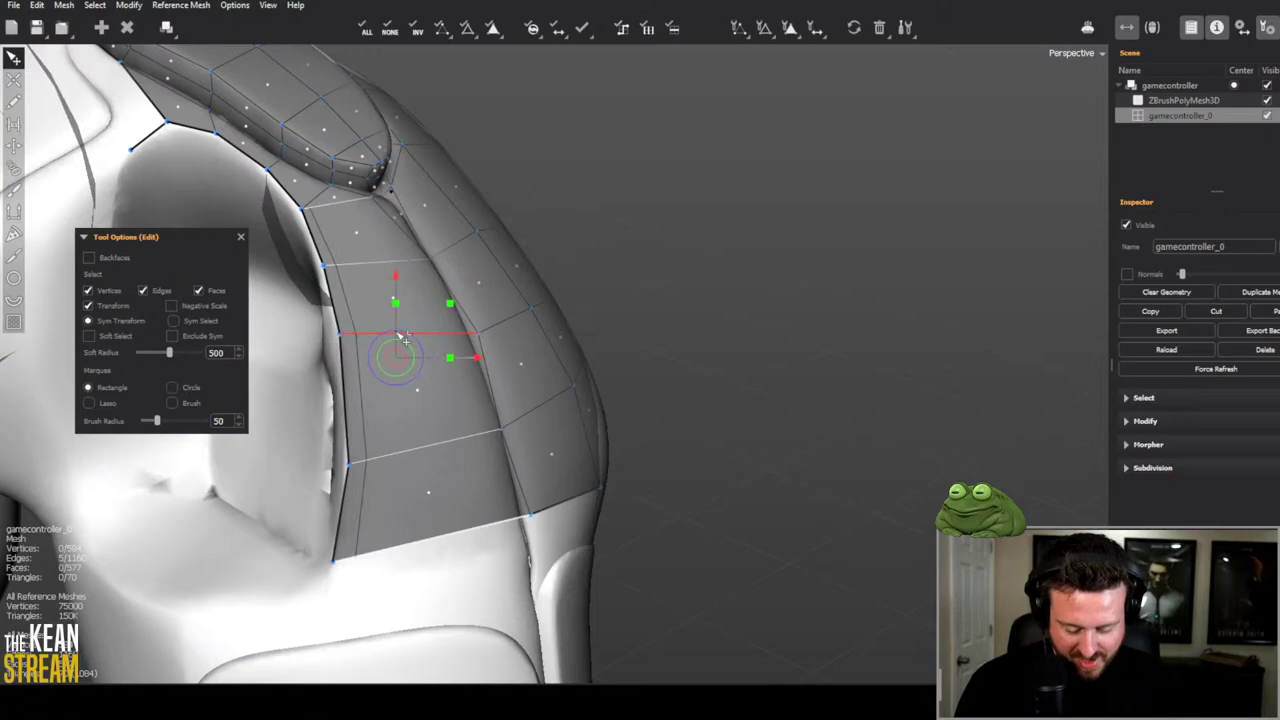
Step: Switch from TopoGun 3 to the Marmoset Toolbag T-rex scene
key("alt+Tab")
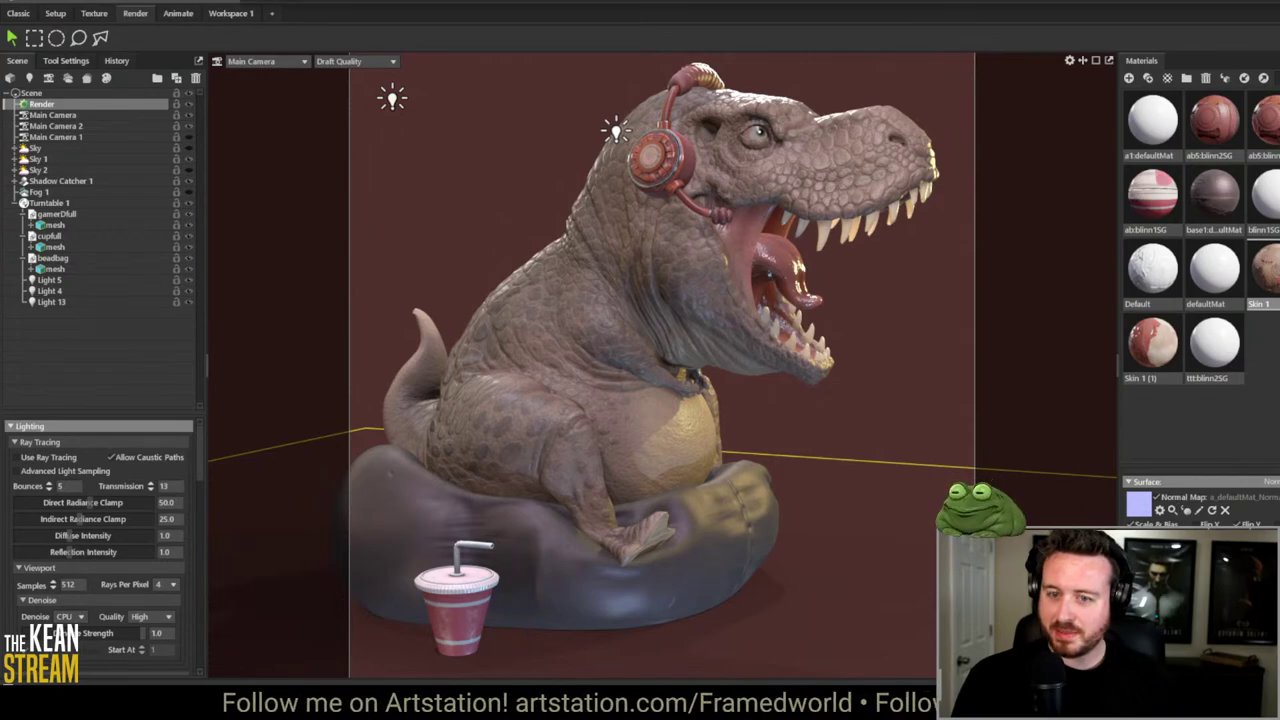
Step: Bring TopoGun 3 back and move its window higher over the Marmoset viewport
key("alt+Tab")
left_click_drag(592, 375, 428, 153)
left_click(605, 246)
left_click(633, 246)
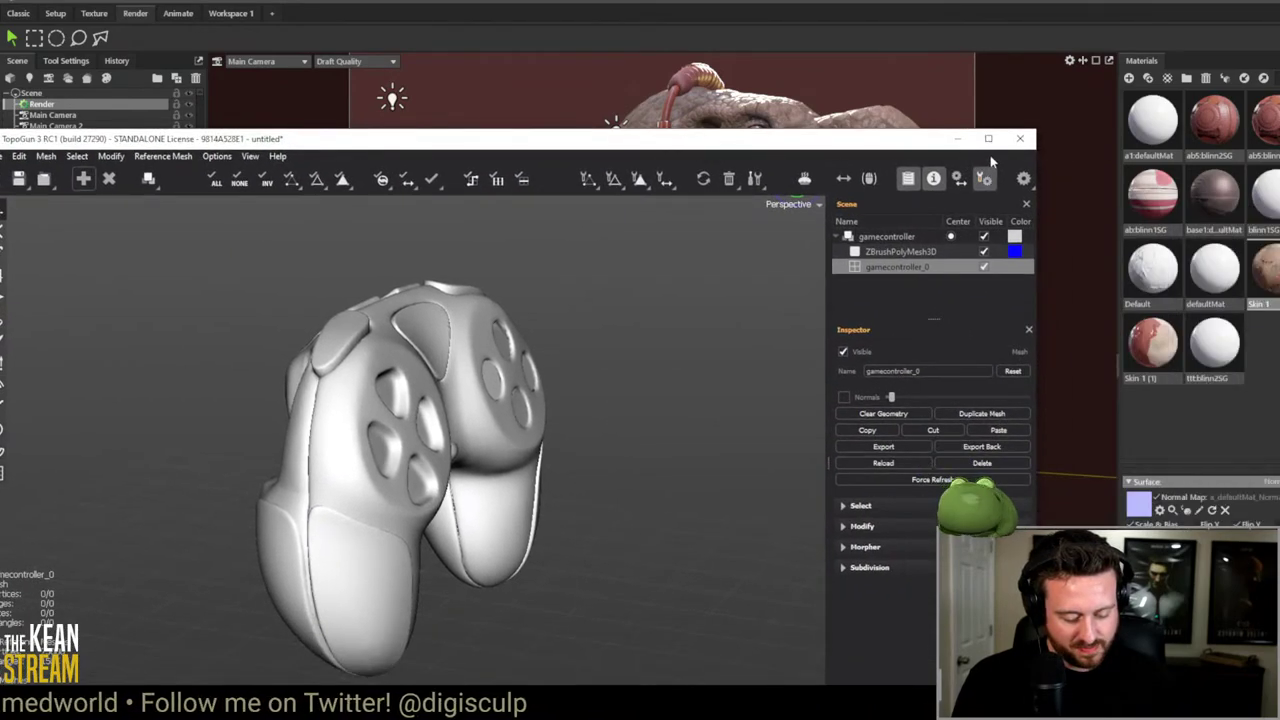
Step: Maximize the TopoGun window and orbit the fresh controller sculpt to a front view
left_click(995, 153)
middle_click_drag(783, 200, 650, 300)
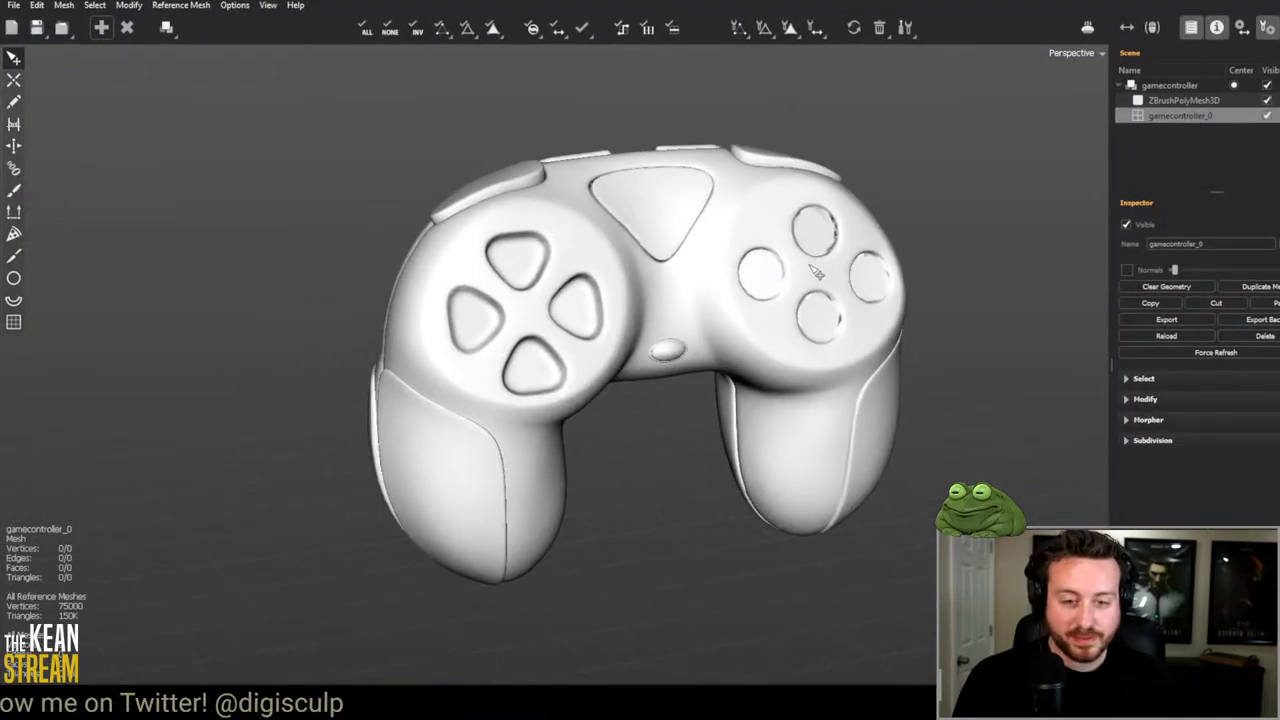
scroll(617, 370, "up", 5)
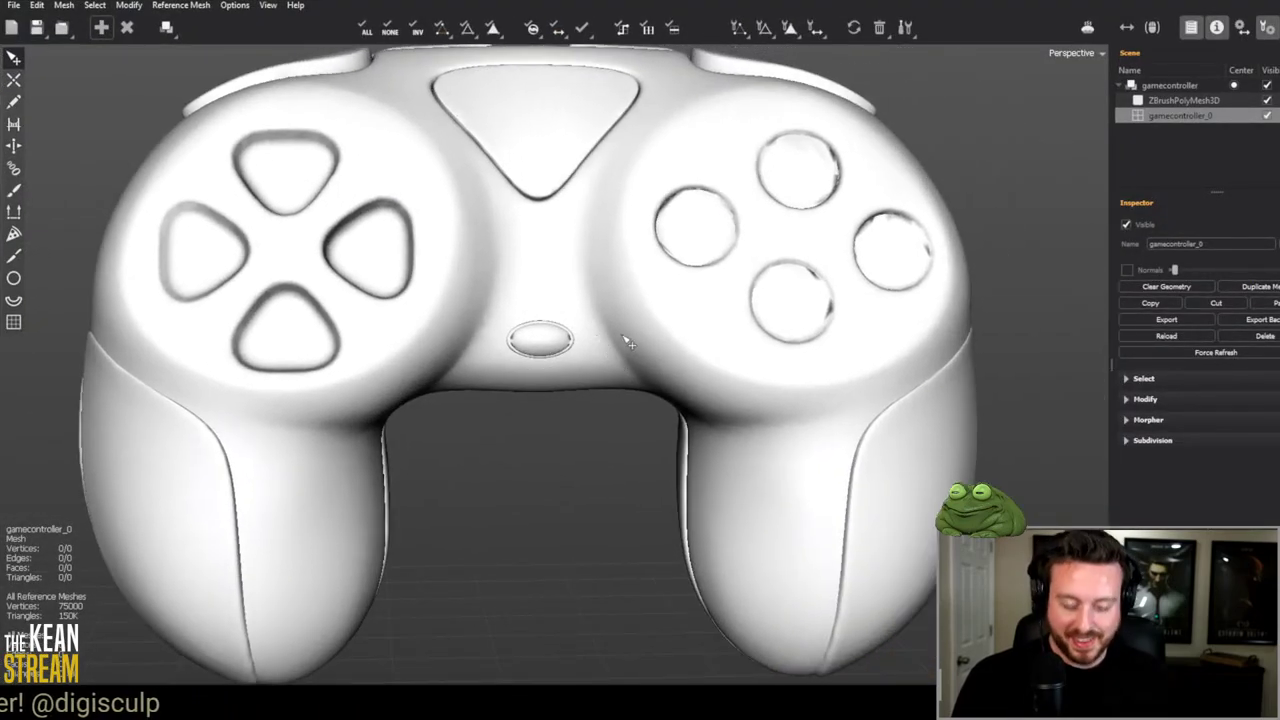
scroll(640, 395, "down", 3)
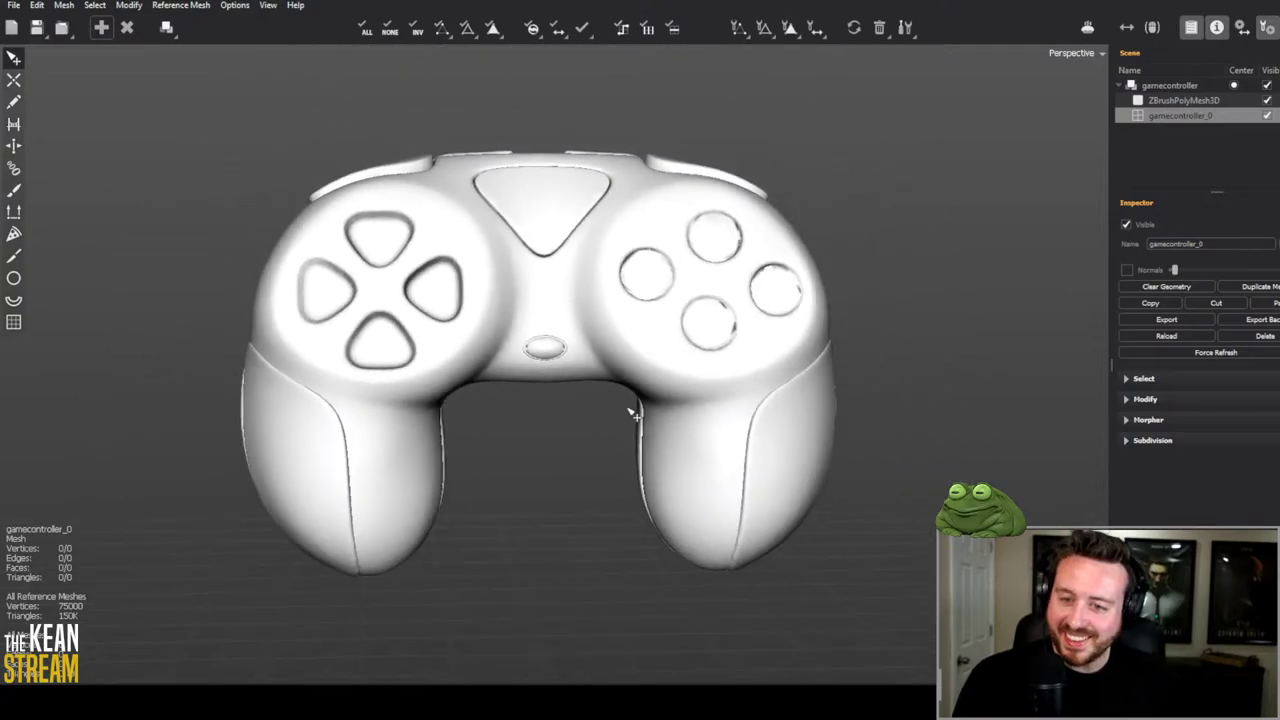
middle_click_drag(629, 409, 766, 467)
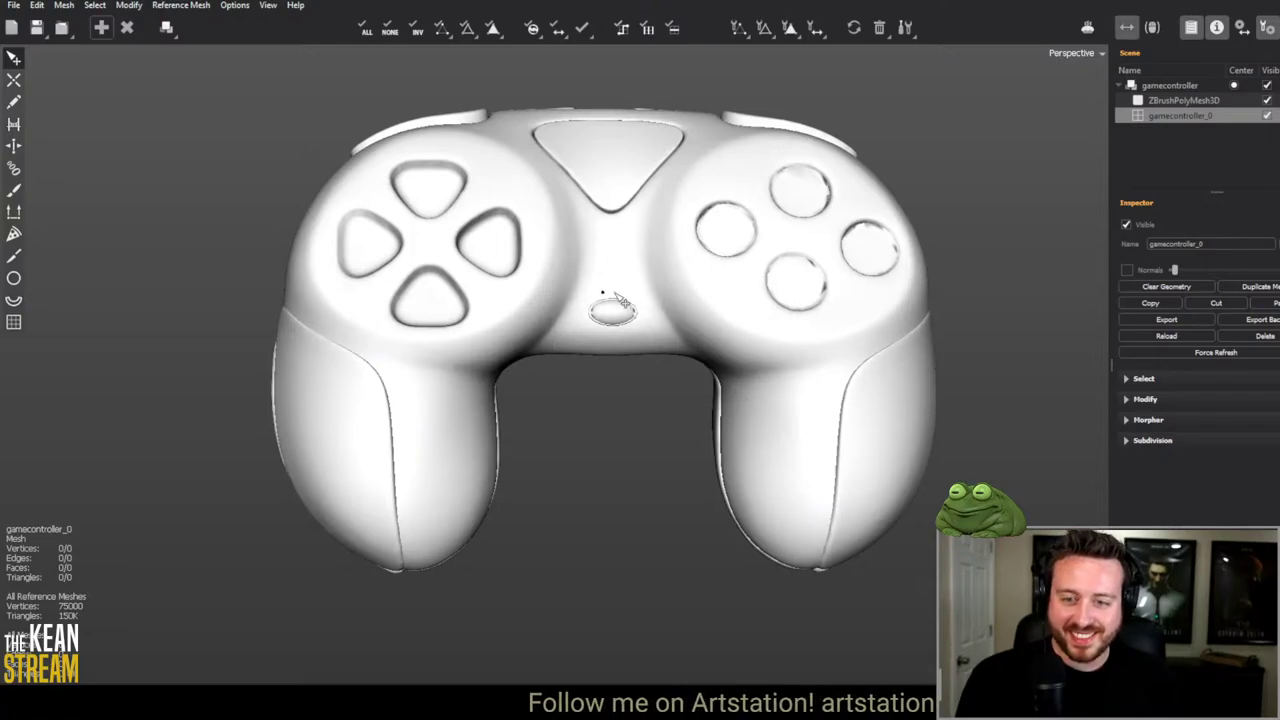
Step: Check the symmetry plane's X position, hide the symmetry options, and frame the triangular button
left_click(1242, 27)
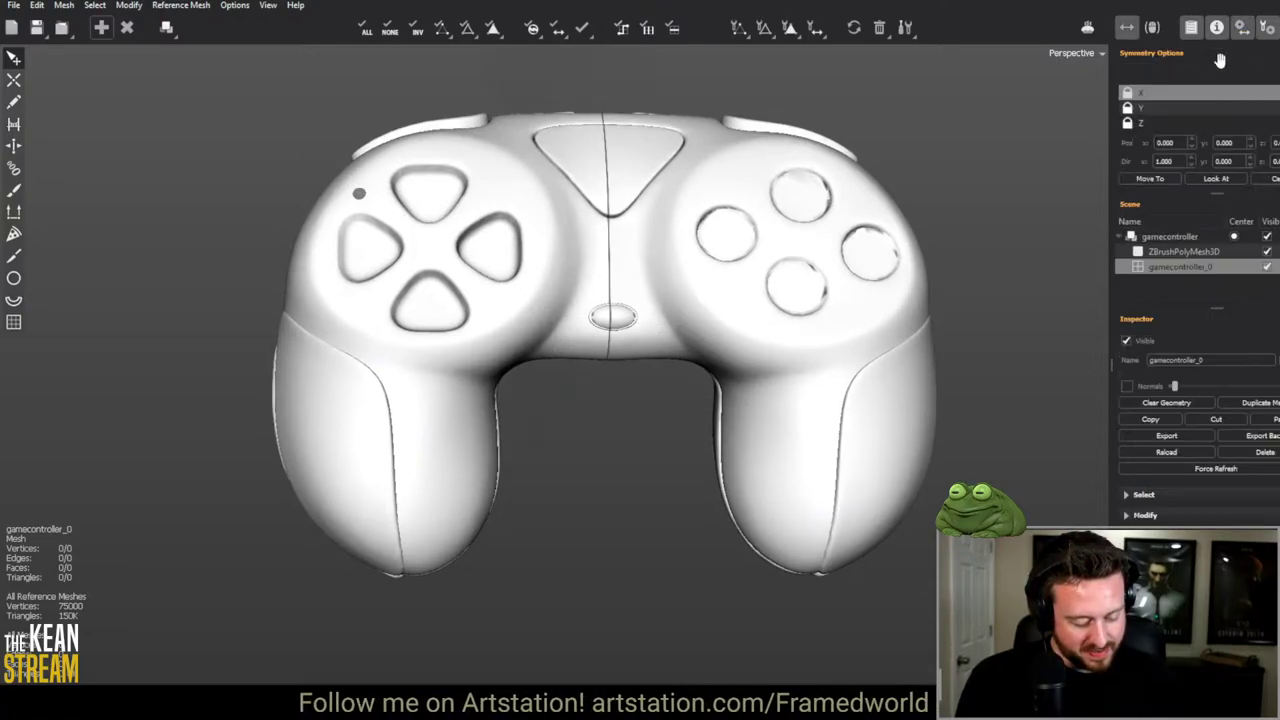
left_click(1193, 142)
middle_click_drag(545, 240, 552, 285)
scroll(553, 287, "up", 5)
key("x")
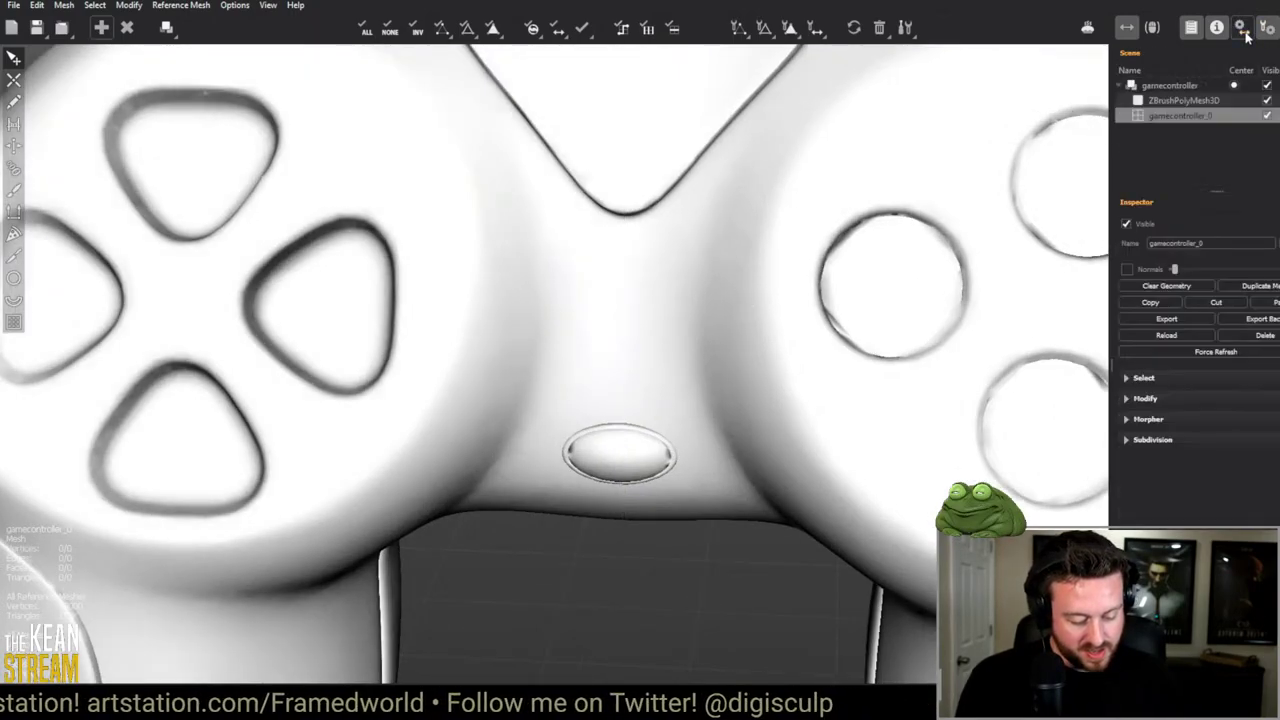
scroll(249, 219, "down", 3)
middle_click_drag(249, 219, 437, 251)
scroll(437, 251, "up", 4)
Step: Trace a mirrored outline around the triangular button's rim, closing it at the top
key("2")
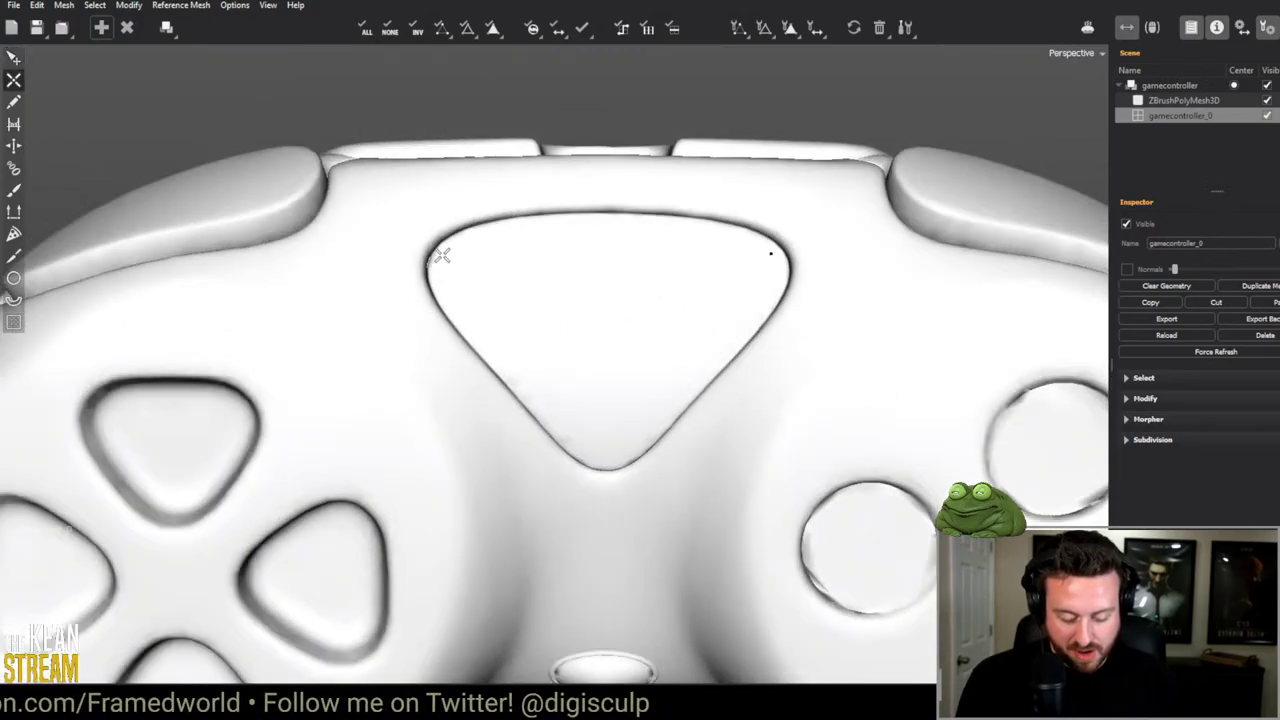
left_click(438, 248)
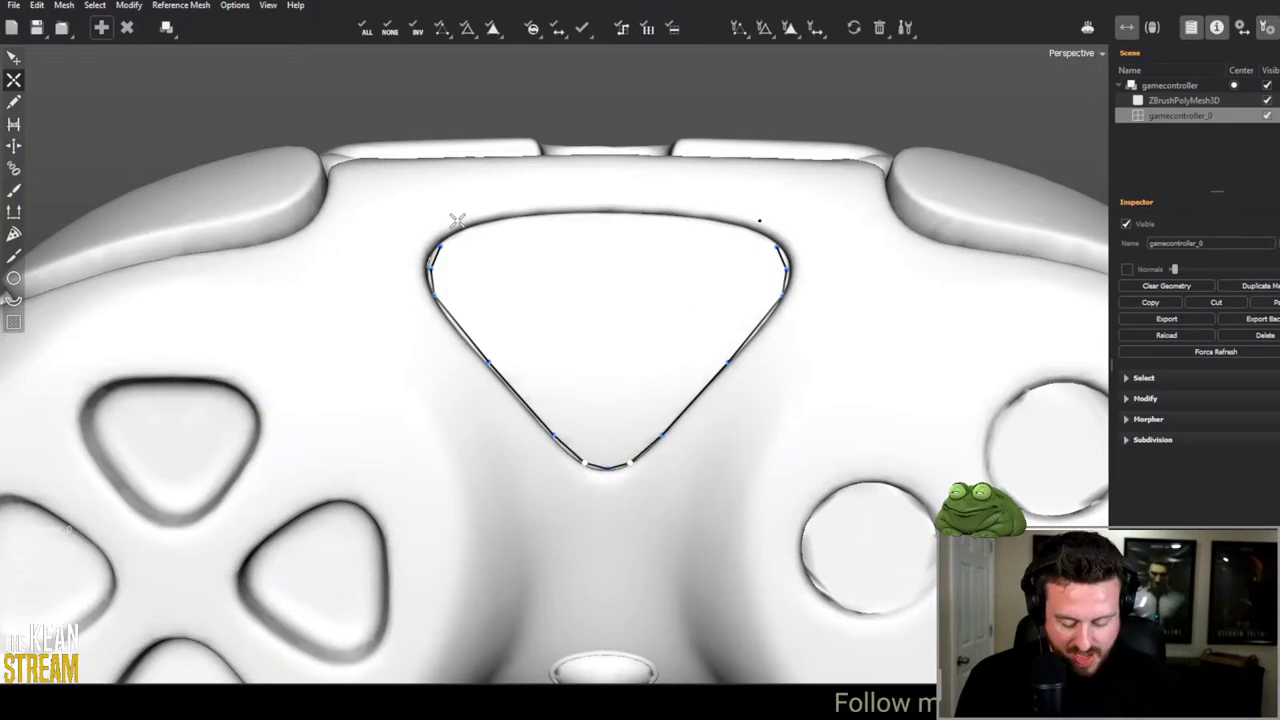
middle_click_drag(457, 220, 469, 341)
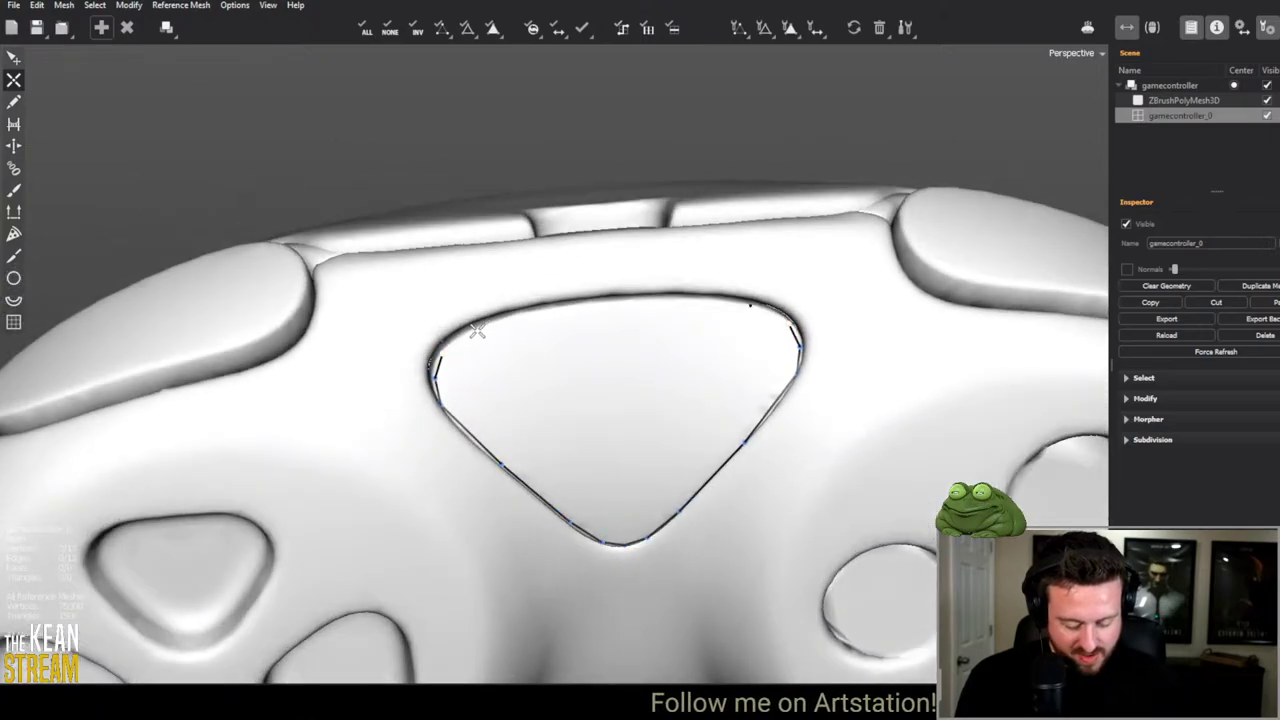
middle_click_drag(530, 317, 466, 277)
left_click(600, 309)
scroll(579, 372, "up", 5)
middle_click_drag(579, 372, 511, 214)
middle_click_drag(80, 157, 20, 213)
Step: Extrude a ring of quads outward from the triangle outline, redoing it once
left_click(14, 212)
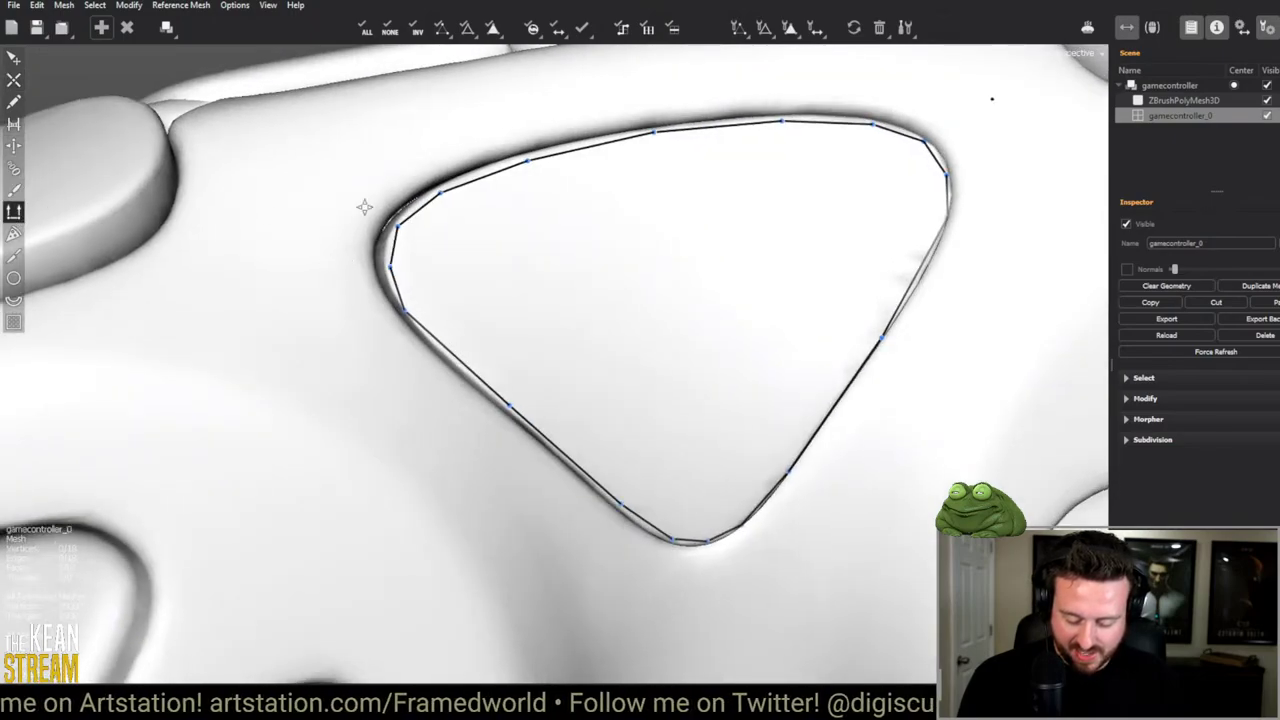
left_click_drag(479, 180, 529, 300)
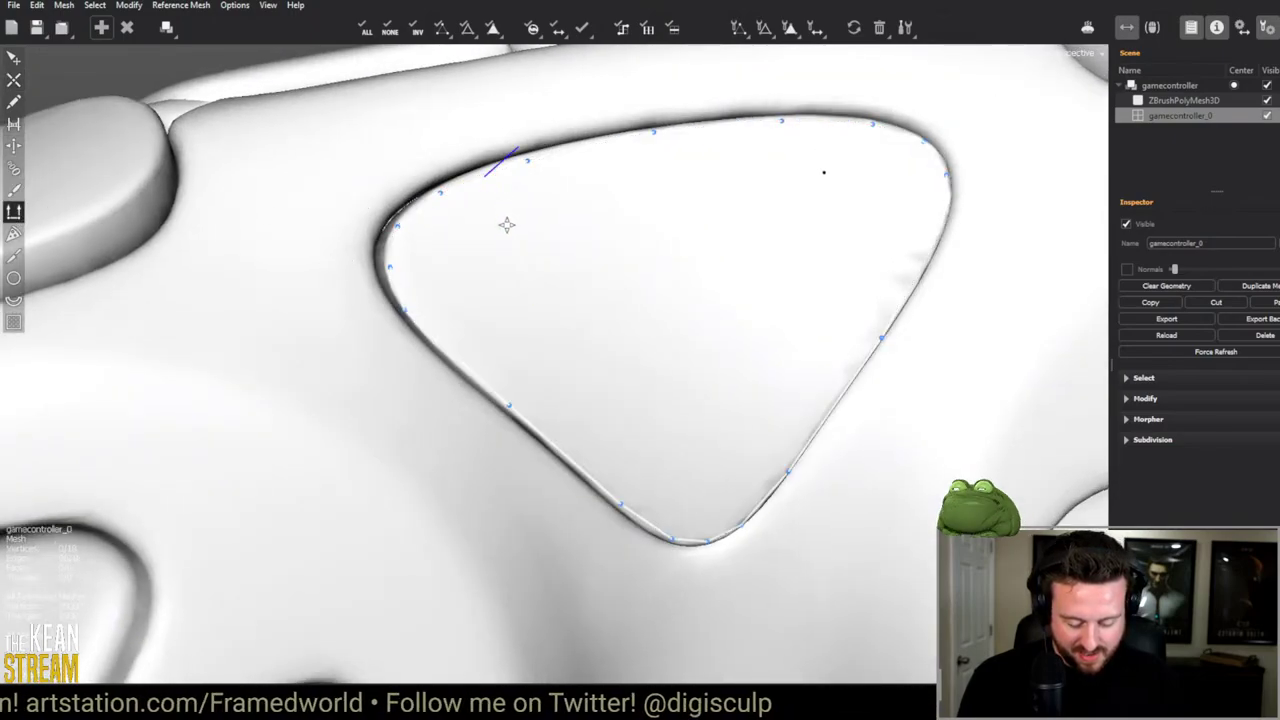
key("ctrl+z")
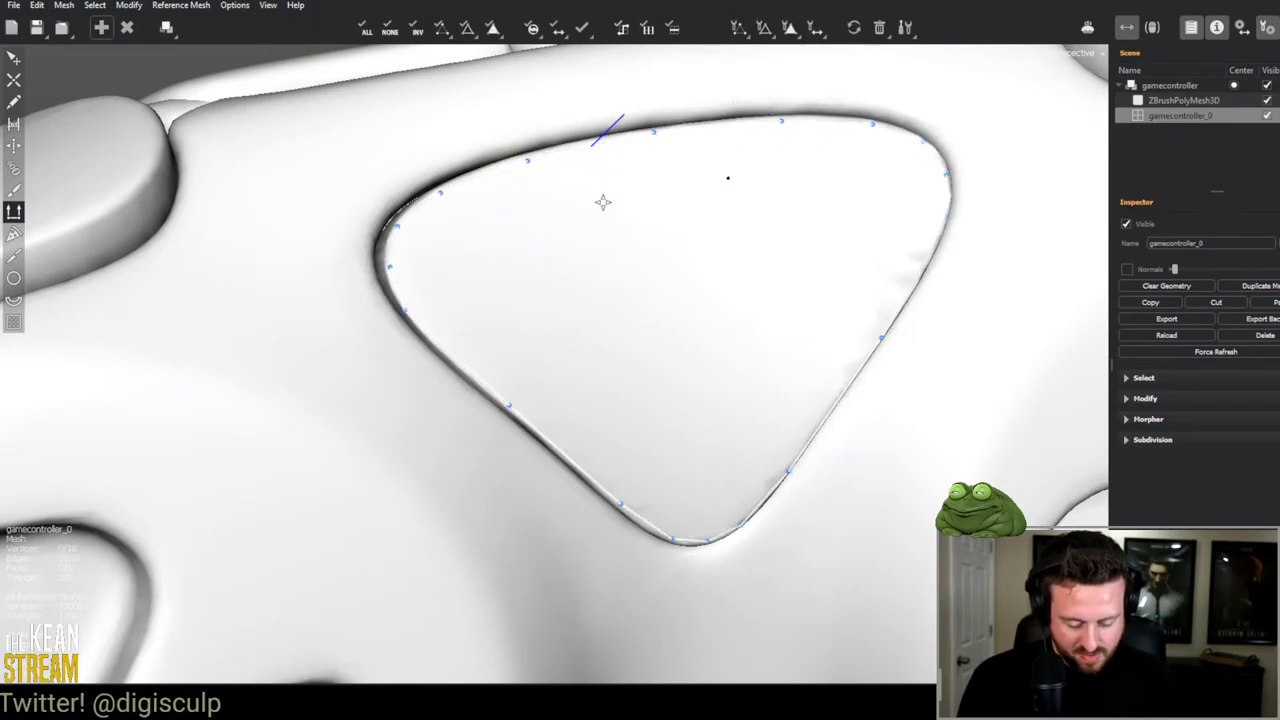
mouse_move(606, 204)
left_mouse_down()
mouse_move(597, 168)
mouse_move(626, 246)
left_mouse_up()
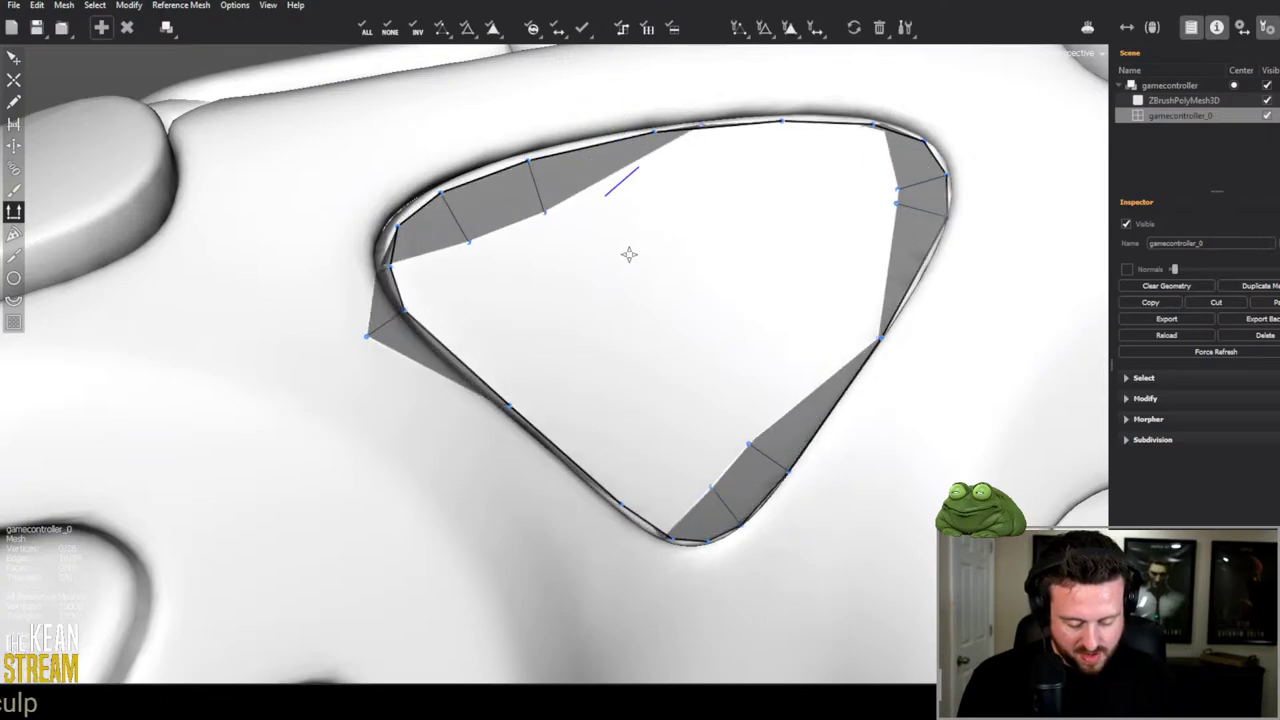
Step: Undo the extruded ring and draw a wider outer curve closed at the bottom centre
key("ctrl+z")
middle_click_drag(625, 214, 478, 256)
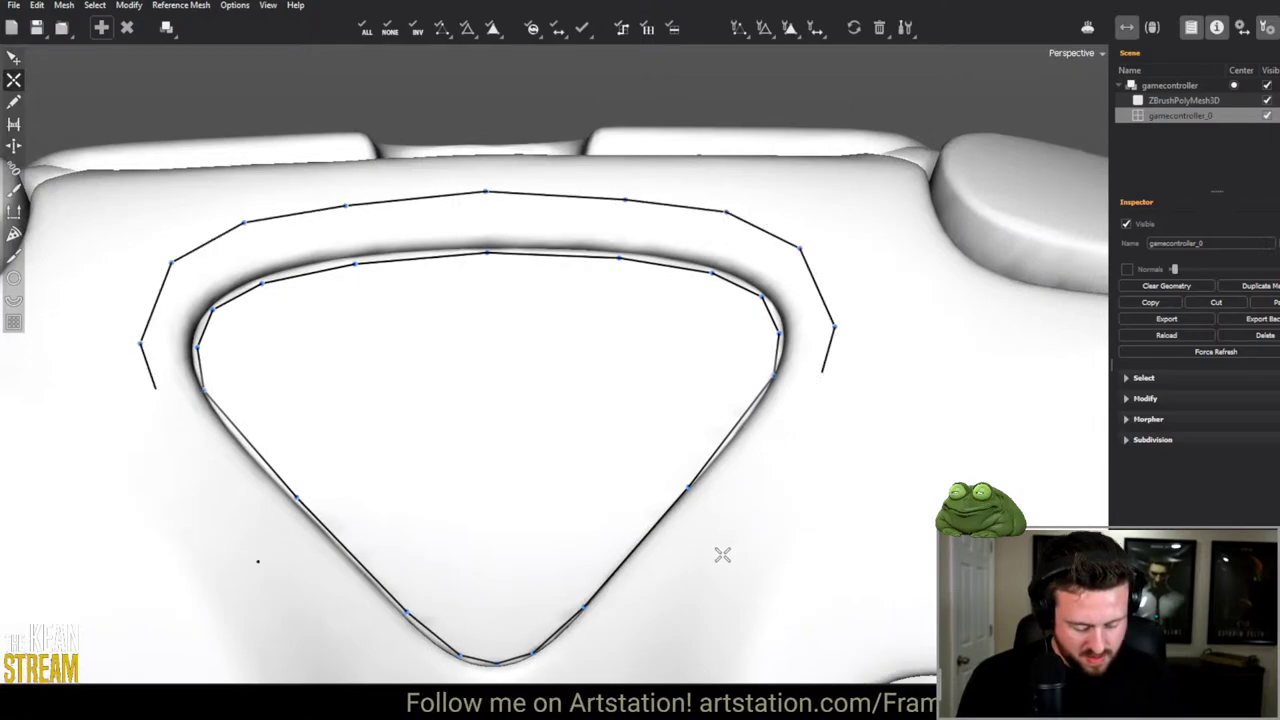
middle_click_drag(617, 646, 662, 501)
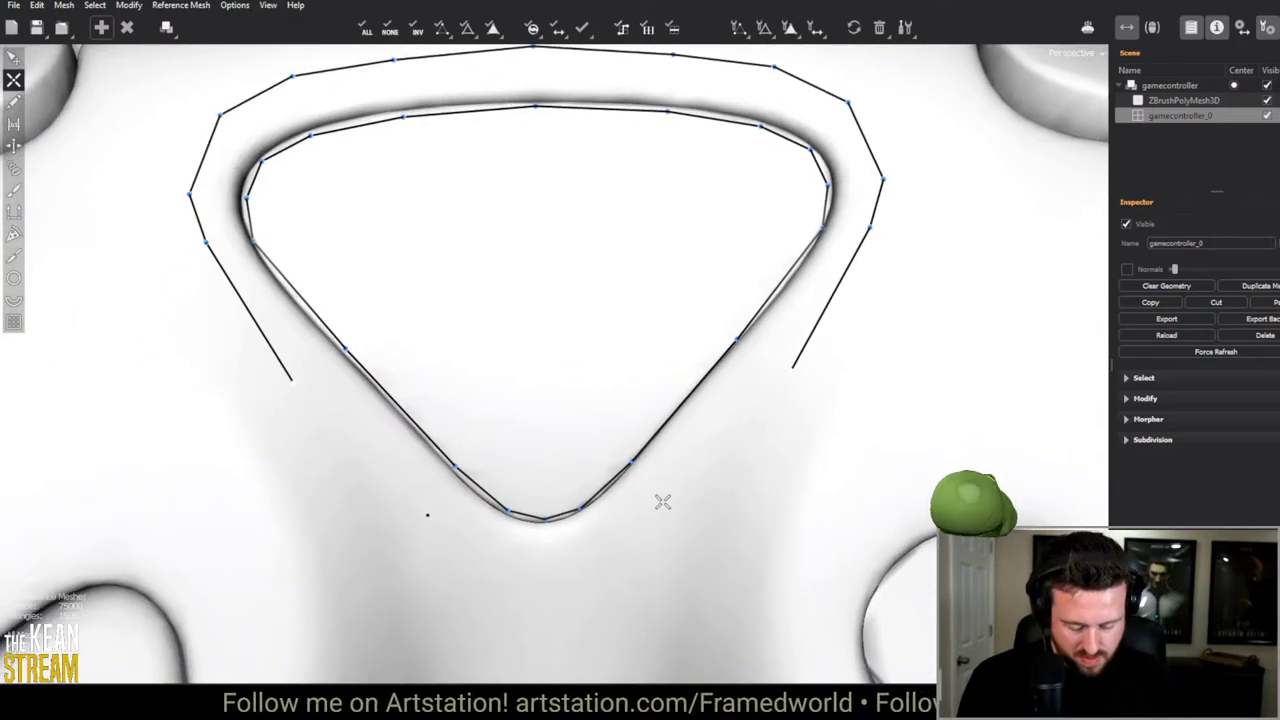
left_click(700, 498)
left_click(594, 546)
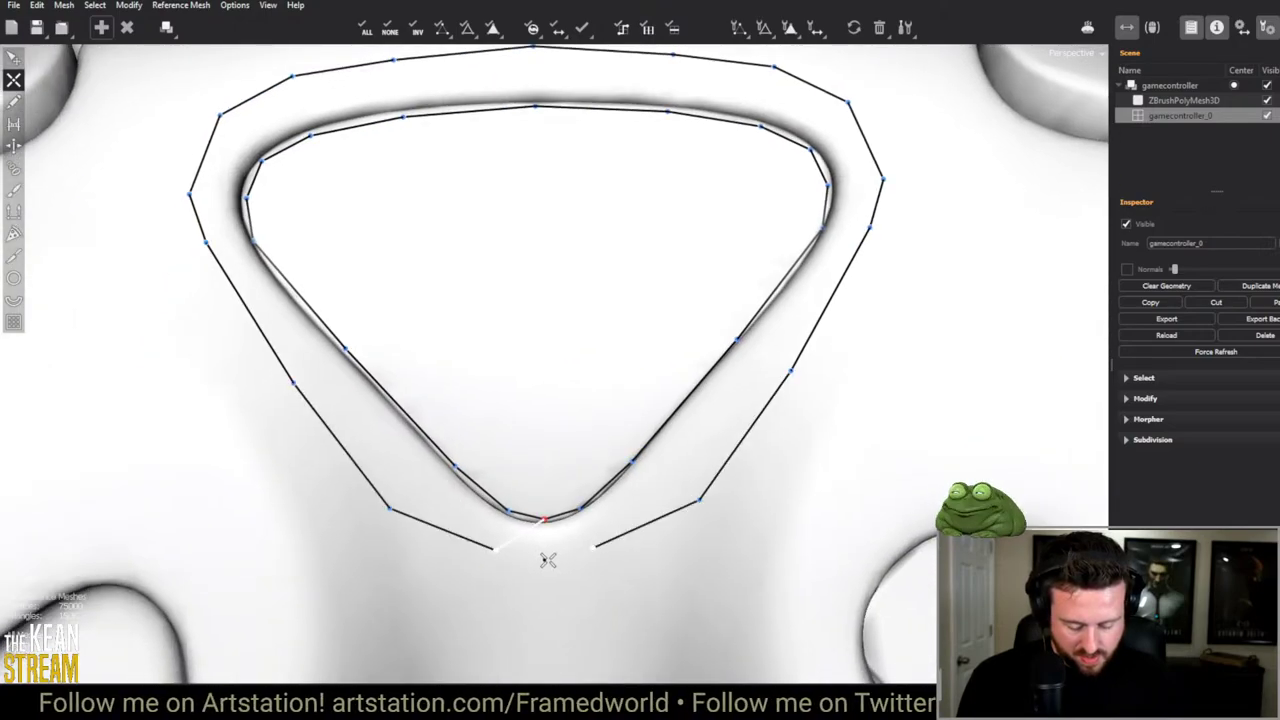
left_click(549, 558)
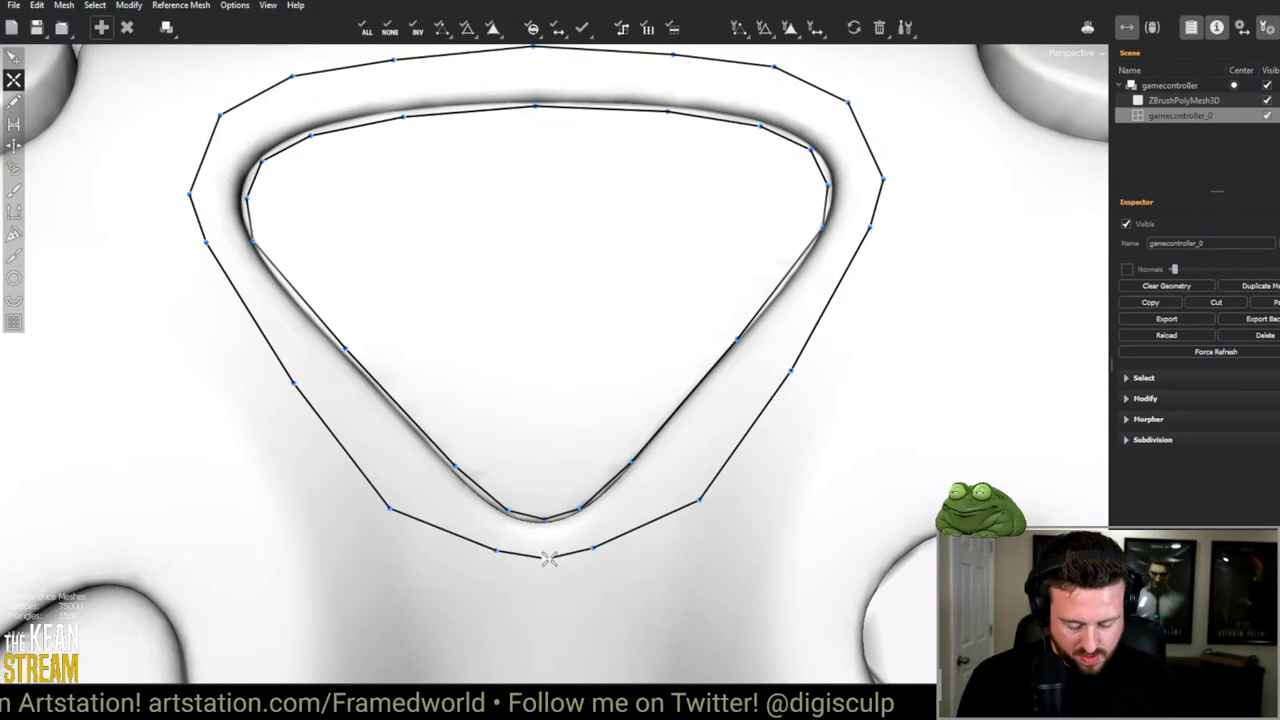
Step: Bridge quads between the rim outline and outer curve up both sides and across the top
key("b")
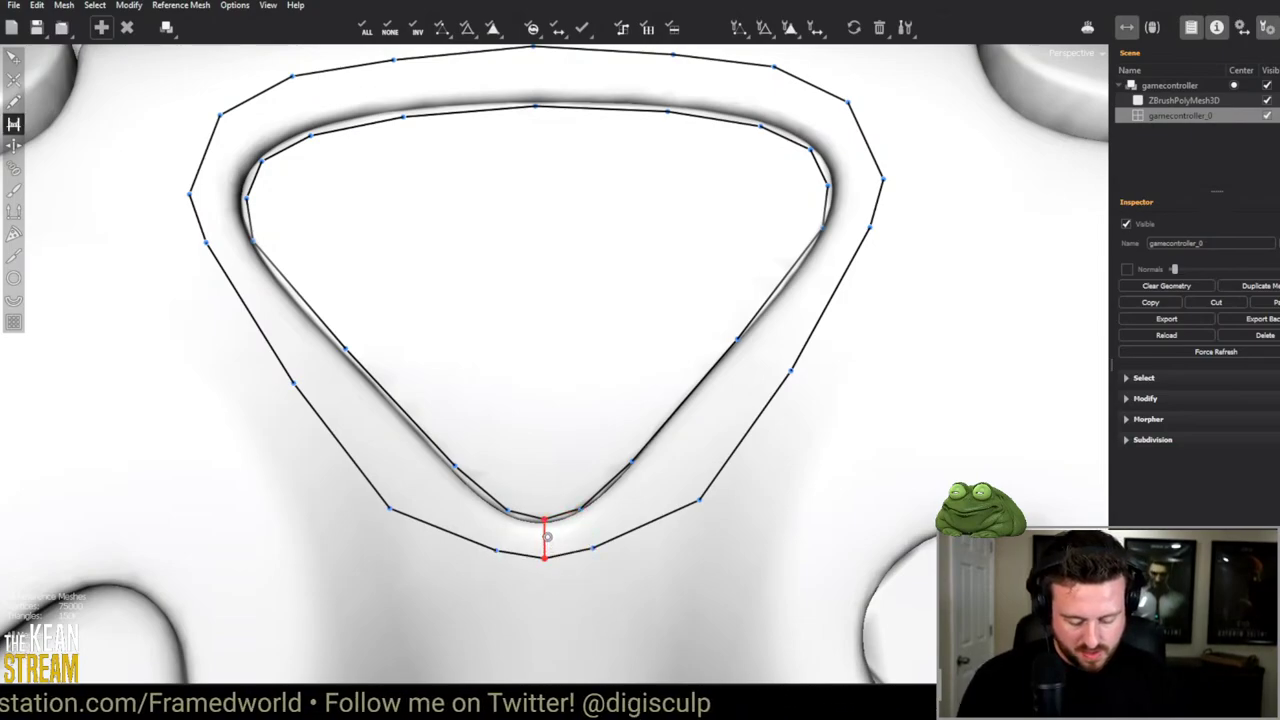
mouse_move(547, 537)
left_mouse_down()
mouse_move(600, 534)
mouse_move(696, 494)
mouse_move(766, 369)
mouse_move(843, 282)
mouse_move(839, 126)
mouse_move(678, 88)
left_mouse_up()
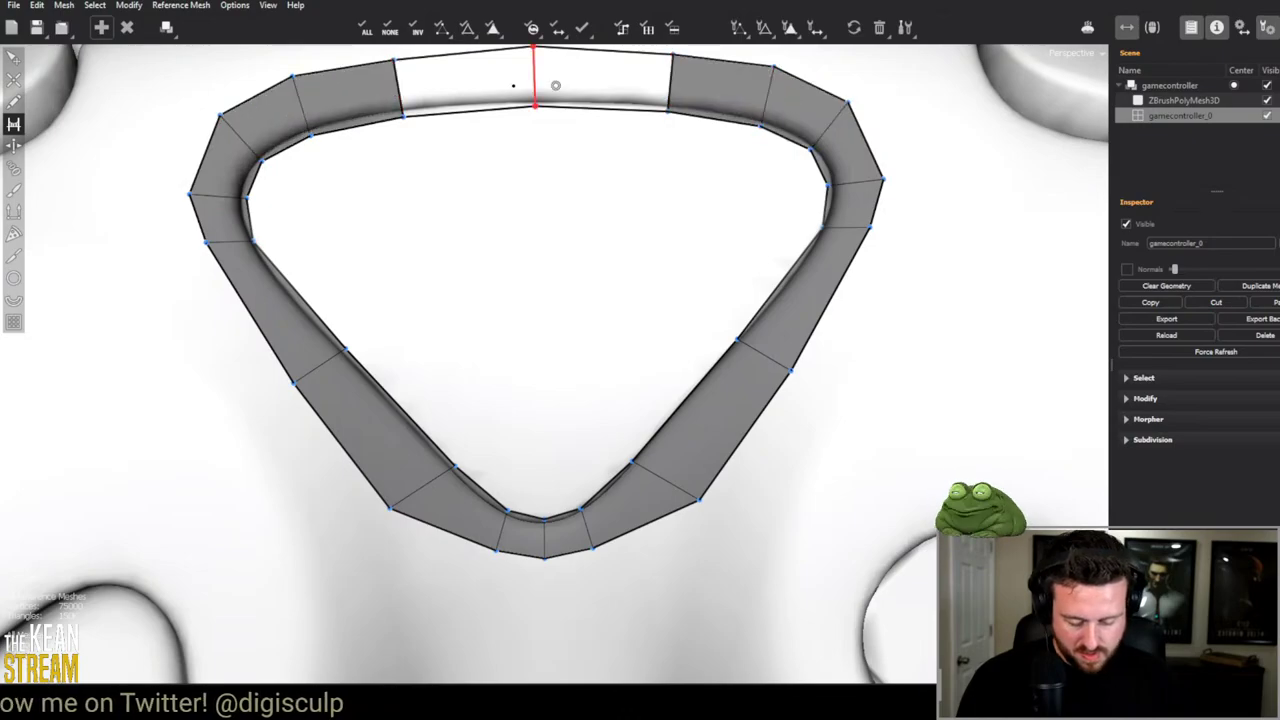
mouse_move(555, 85)
left_mouse_down()
mouse_move(568, 131)
mouse_move(434, 143)
left_mouse_up()
scroll(434, 143, "down", 5)
middle_click_drag(434, 143, 666, 240)
Step: Rebuild the top strip as two quads and add edges spanning the inner hole
key("q")
scroll(730, 388, "up", 6)
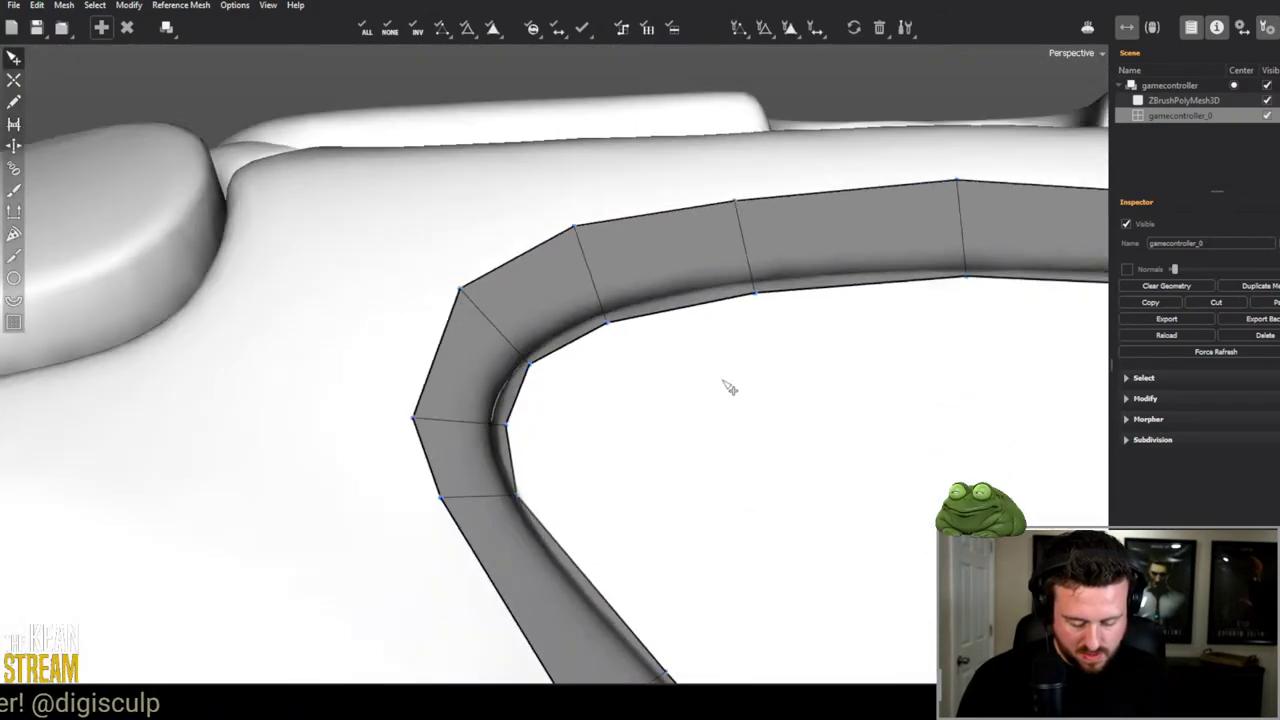
scroll(730, 388, "down", 5)
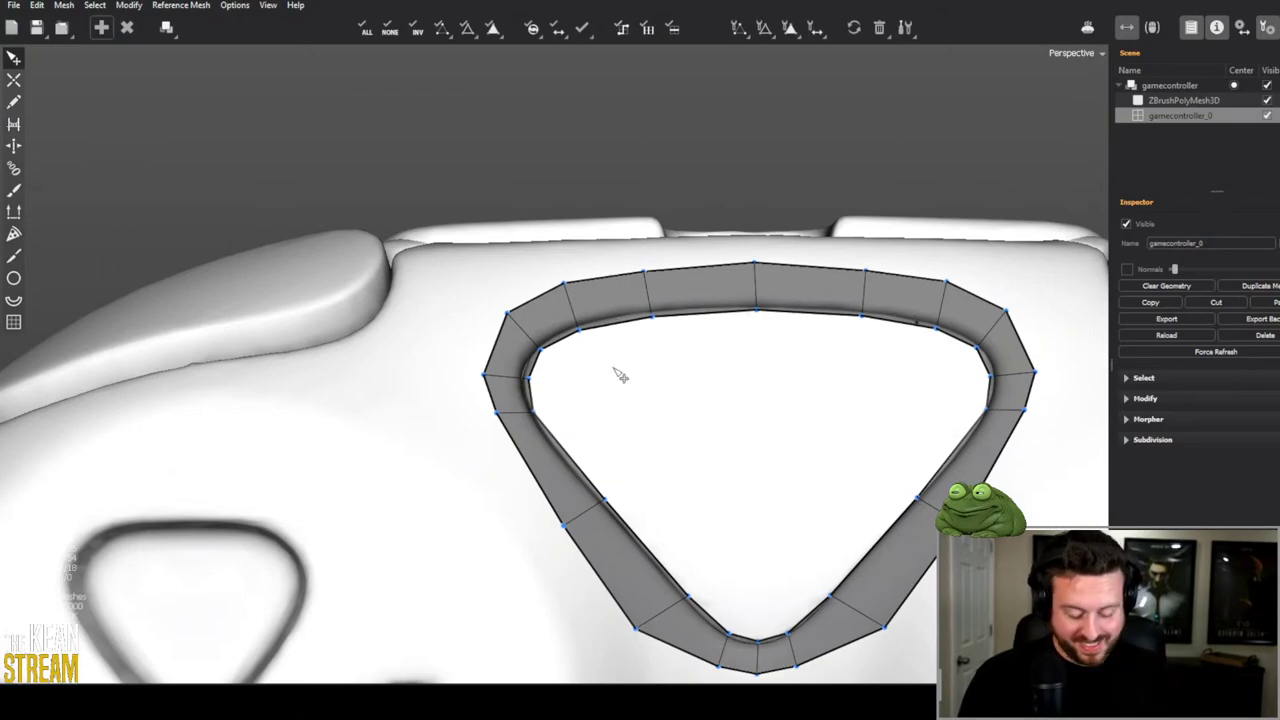
middle_click_drag(620, 375, 503, 284)
key("ctrl+z")
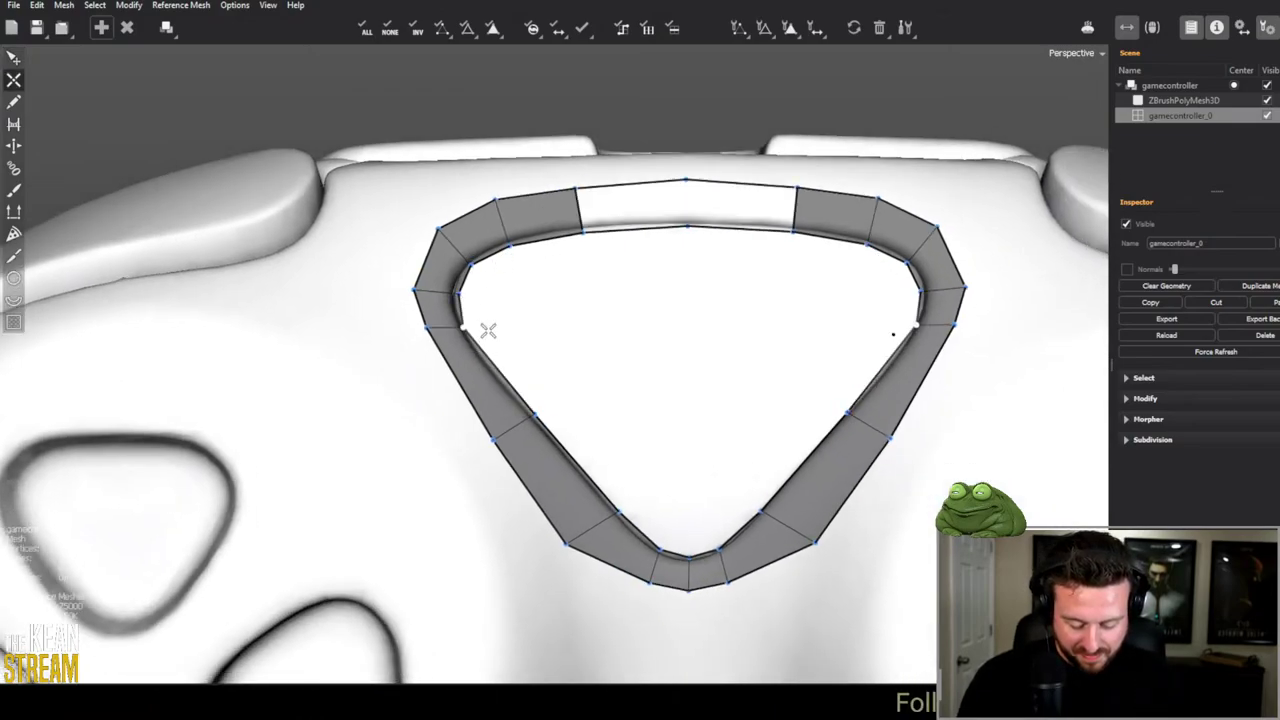
left_click(698, 226)
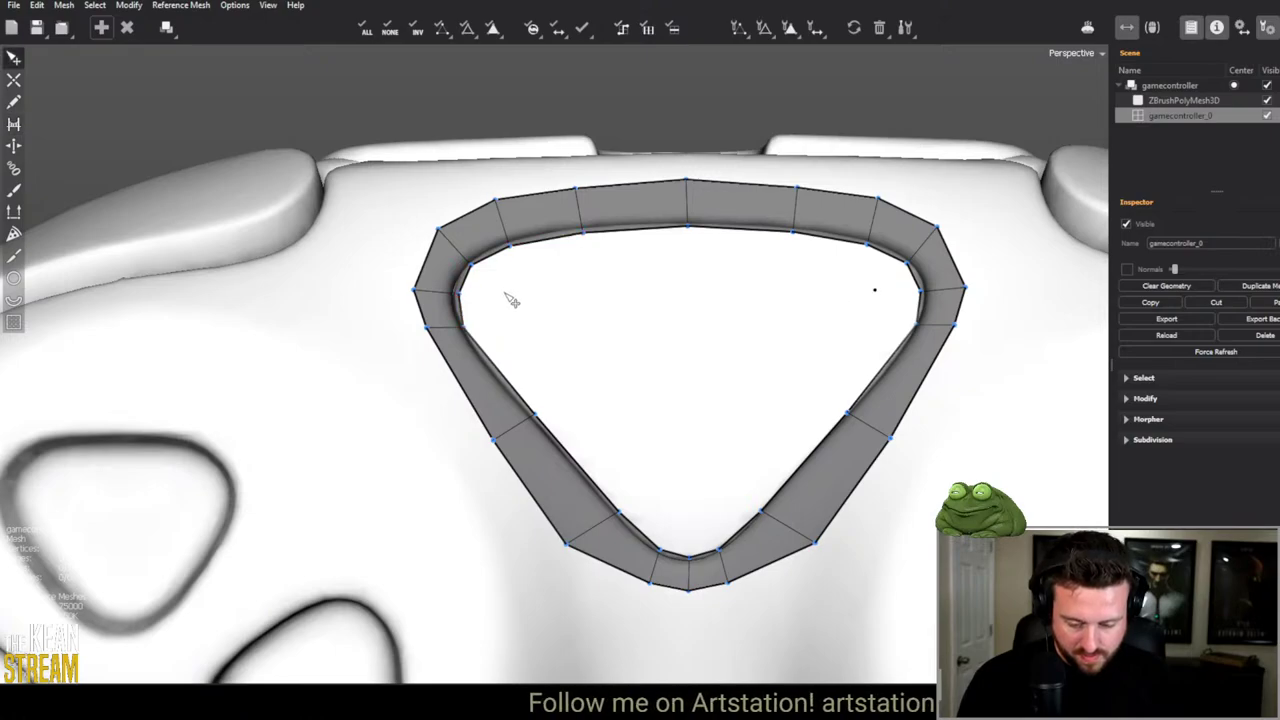
left_click(583, 346)
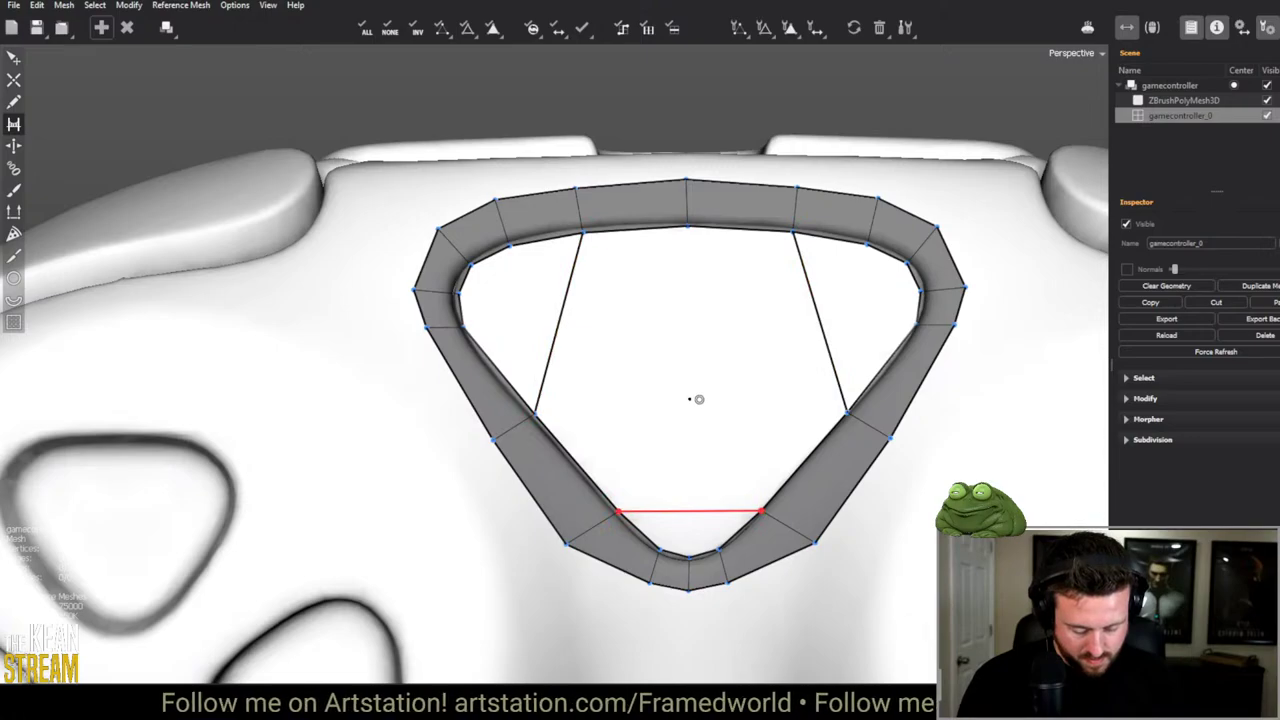
Step: Fill the button's interior with a bottom face, a centre edge, and central and side faces
key("w")
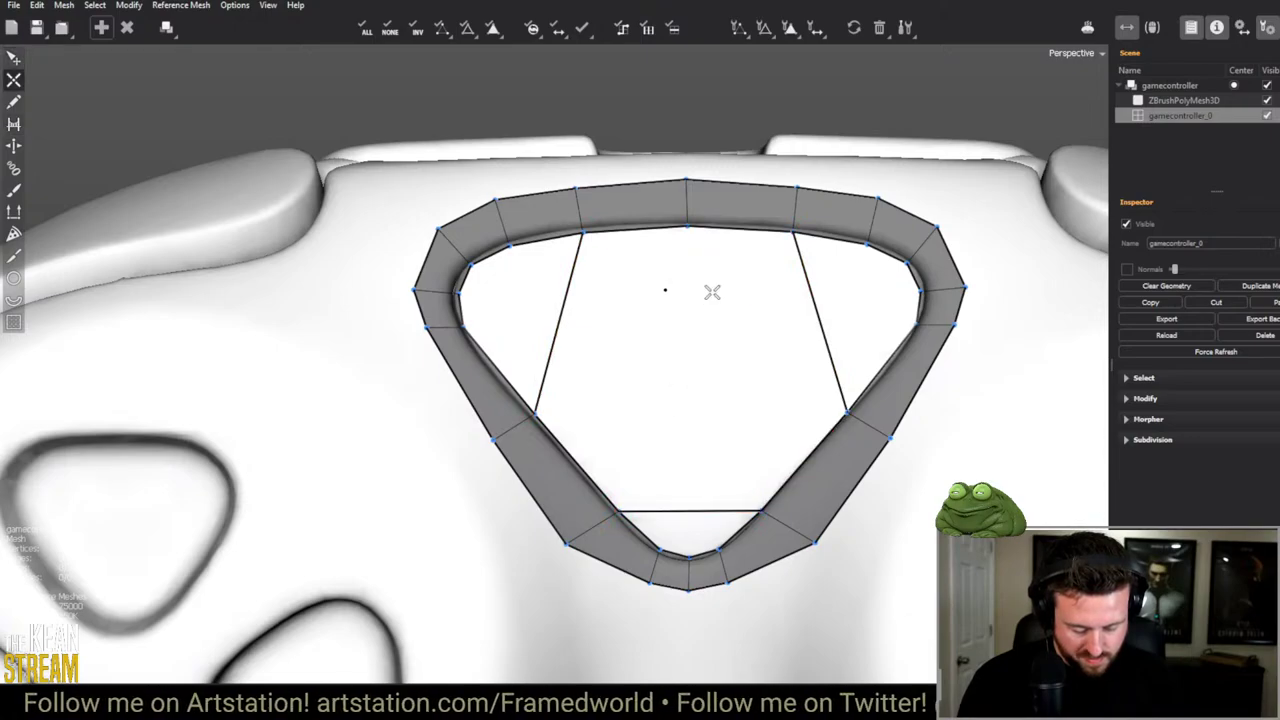
left_click(694, 502)
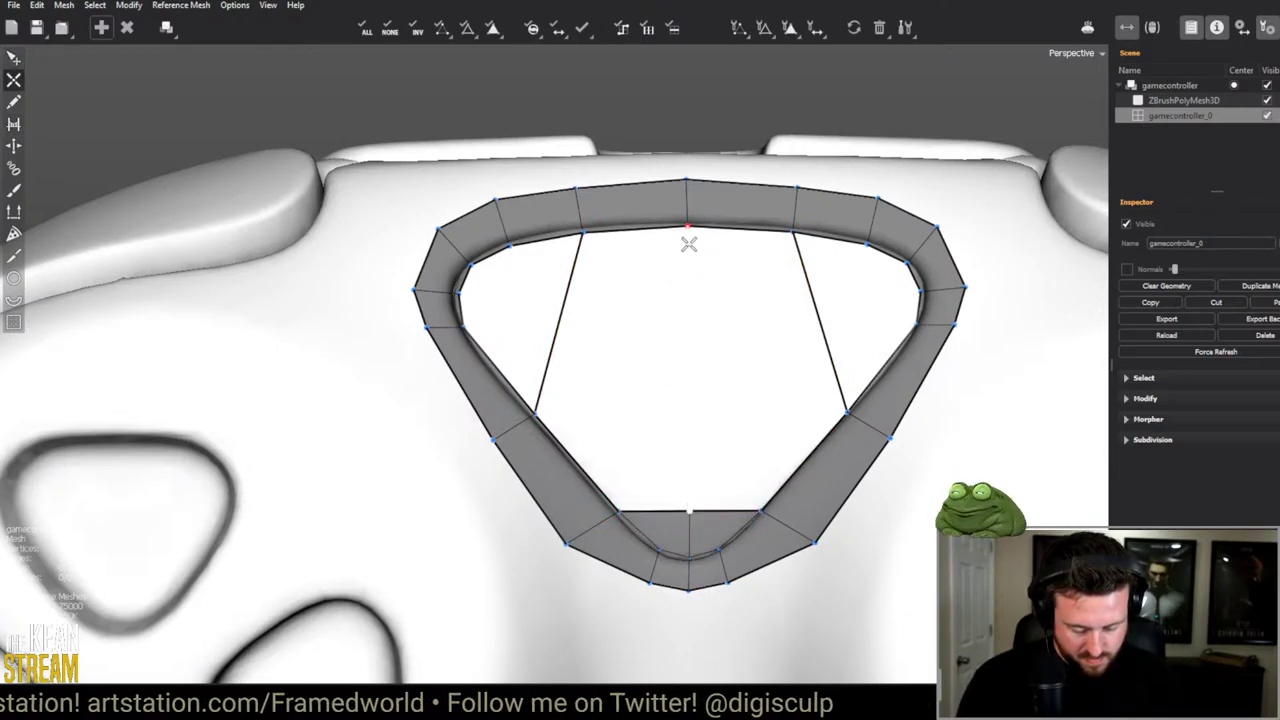
left_click_drag(689, 243, 700, 466)
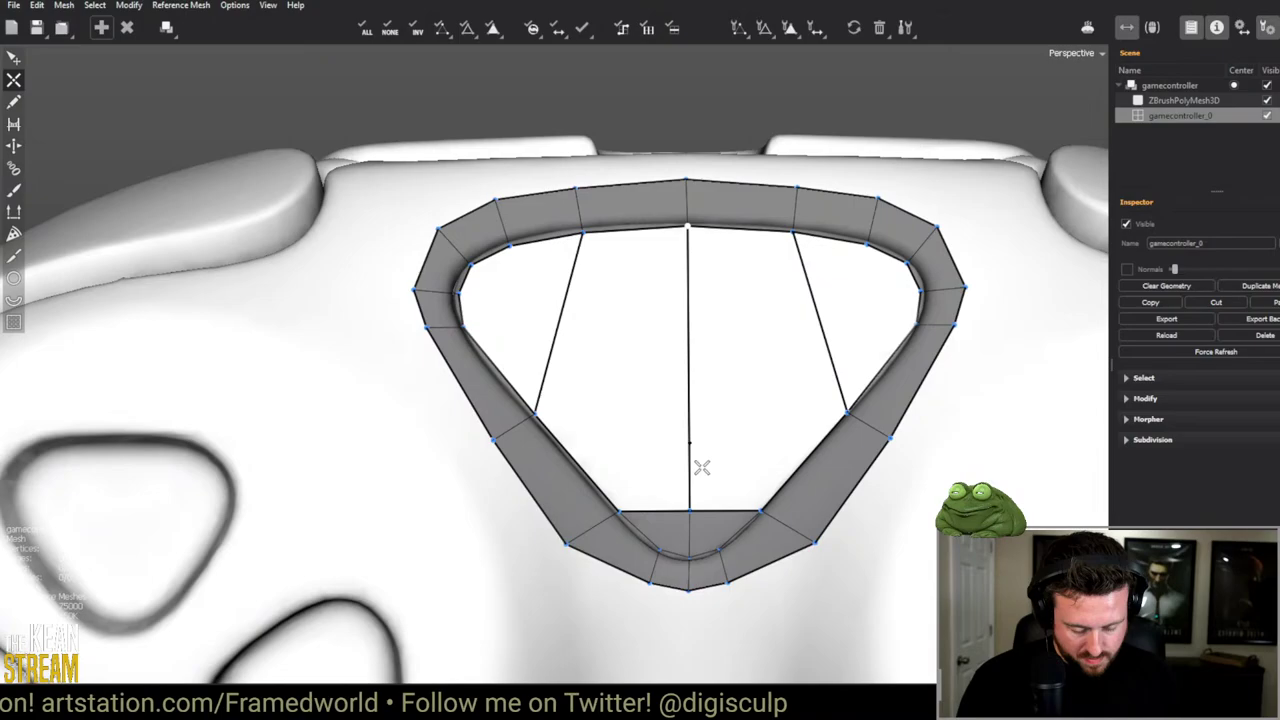
left_click(594, 291)
left_click(491, 337)
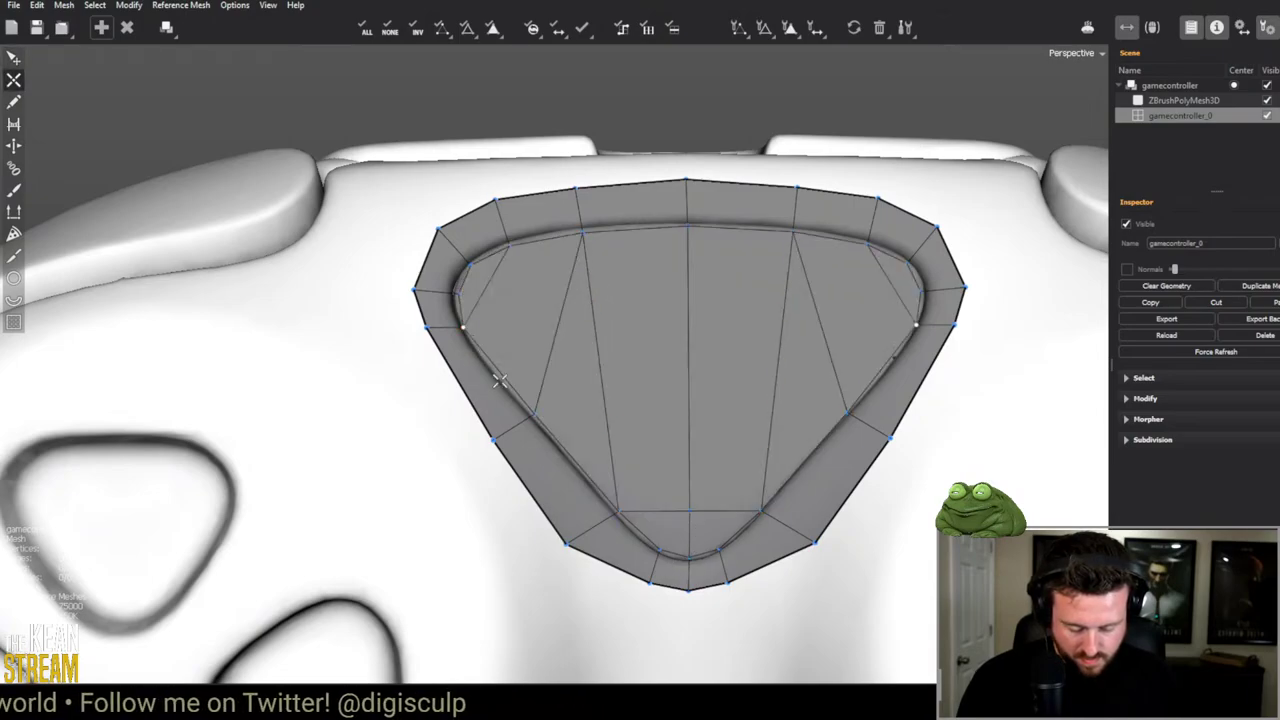
Step: Save the scene with Ctrl+S
key("f")
scroll(535, 318, "down", 3)
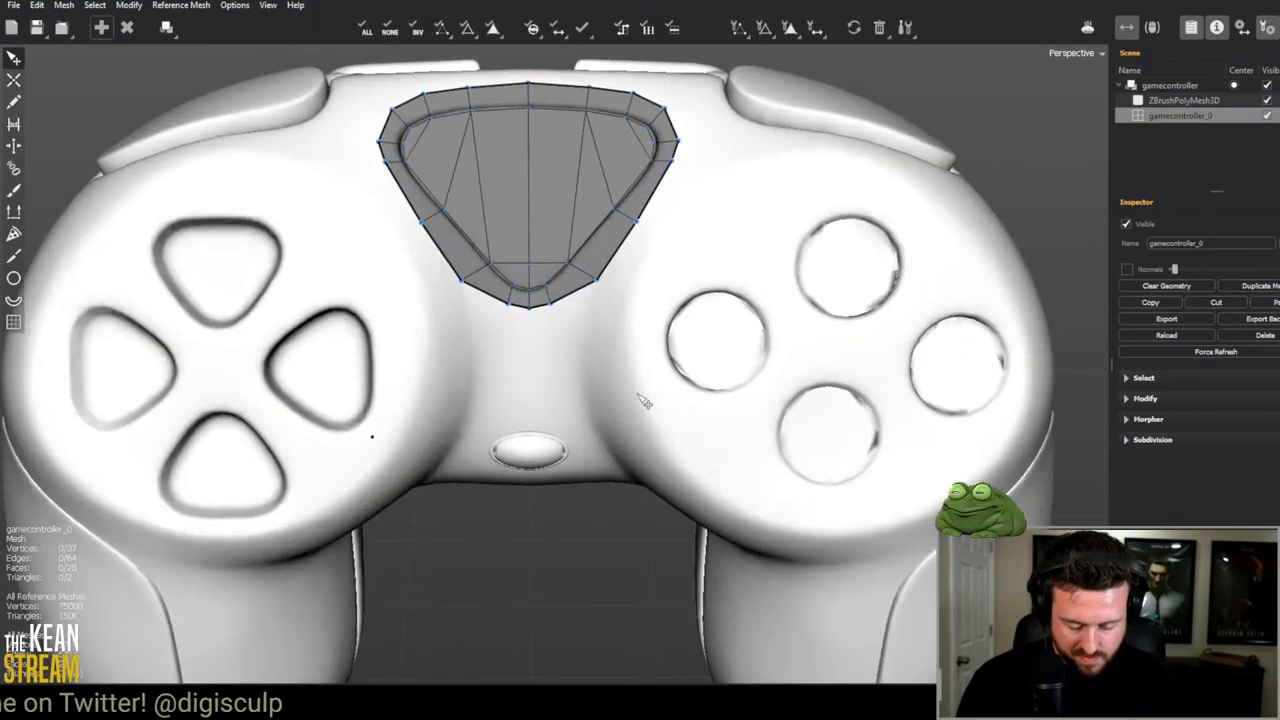
middle_click_drag(535, 318, 512, 390)
key("ctrl+s")
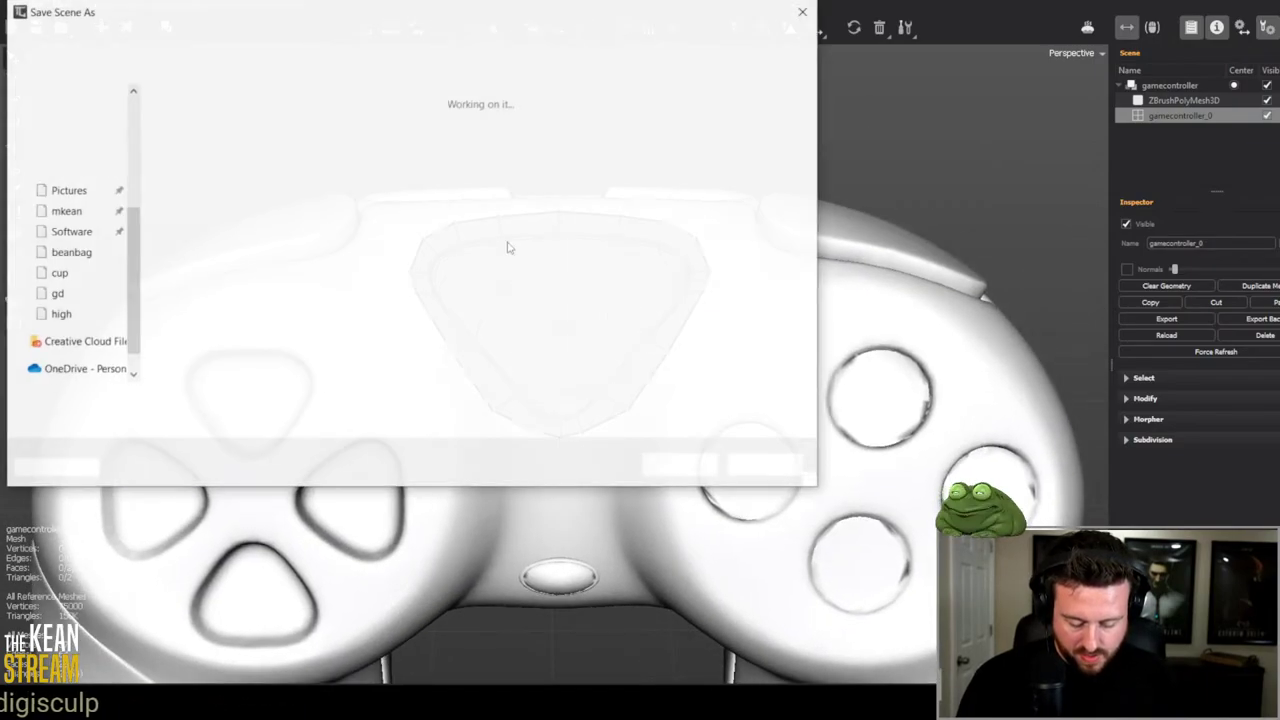
key("Escape")
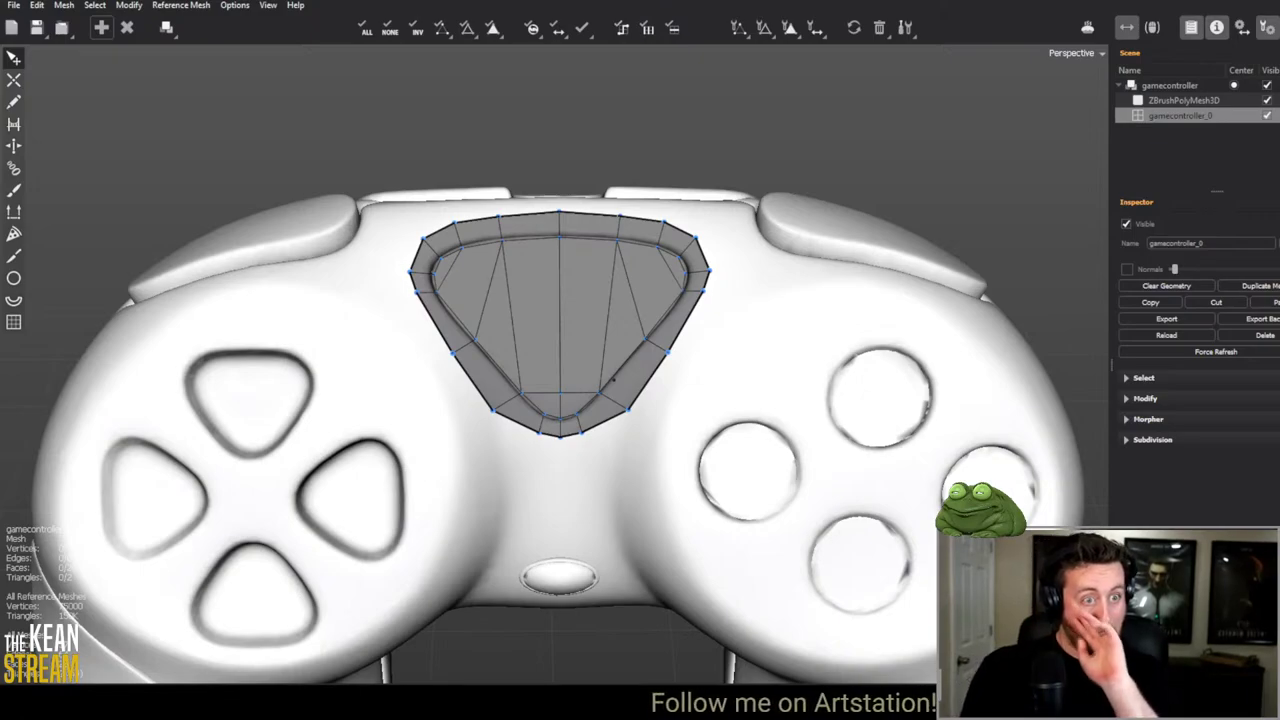
Step: Extend the center strip with new faces from the triangle patch down to the oval button's top
middle_click_drag(632, 320, 600, 190)
scroll(570, 420, "up", 3)
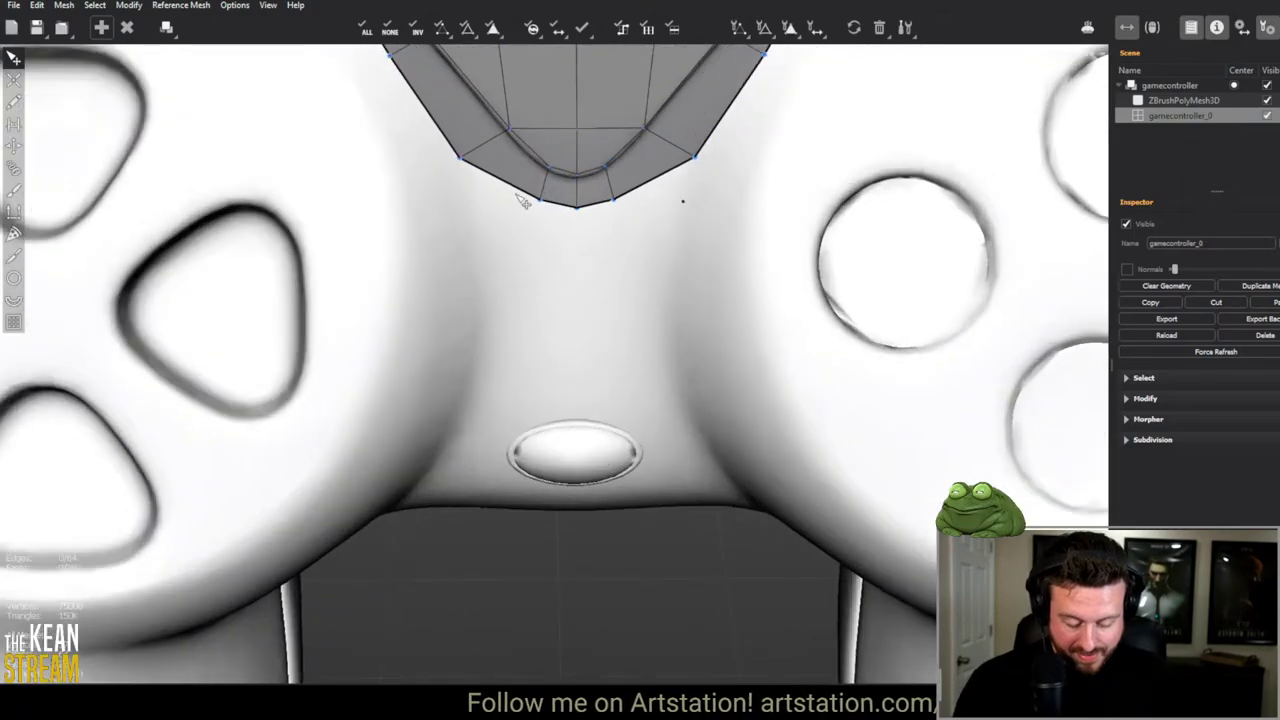
key("x")
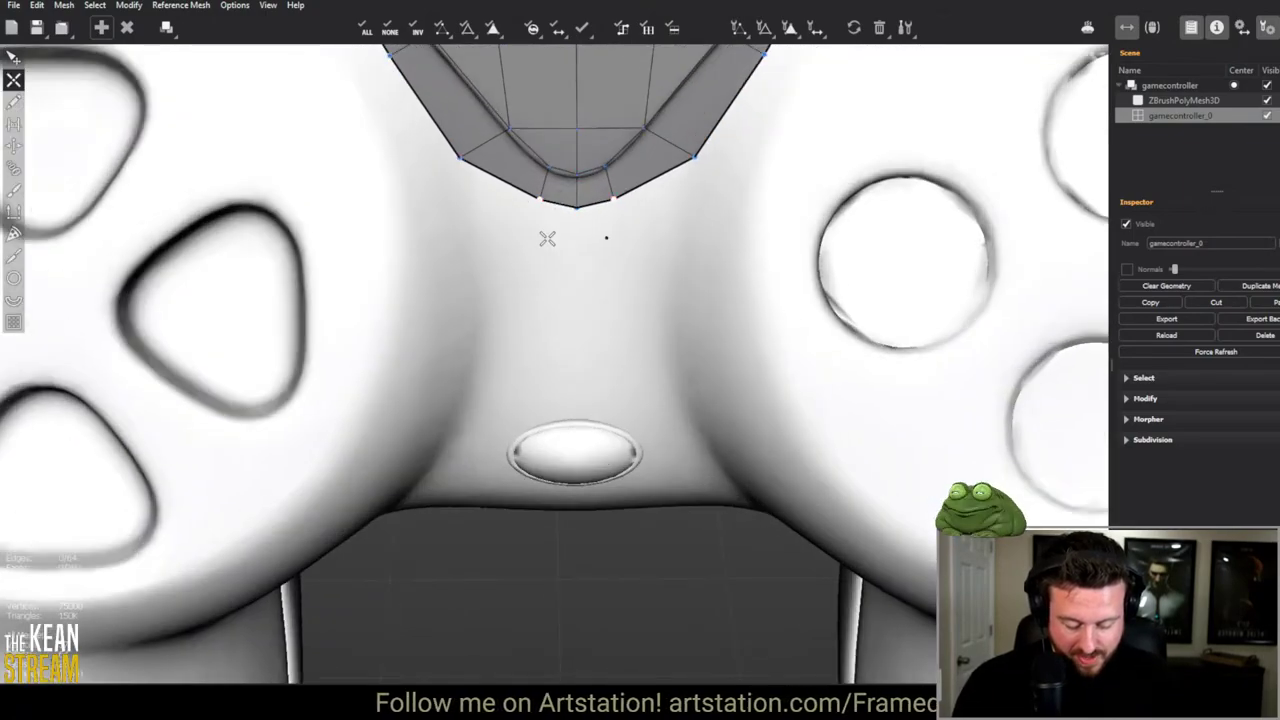
left_click(525, 323)
left_click(575, 345)
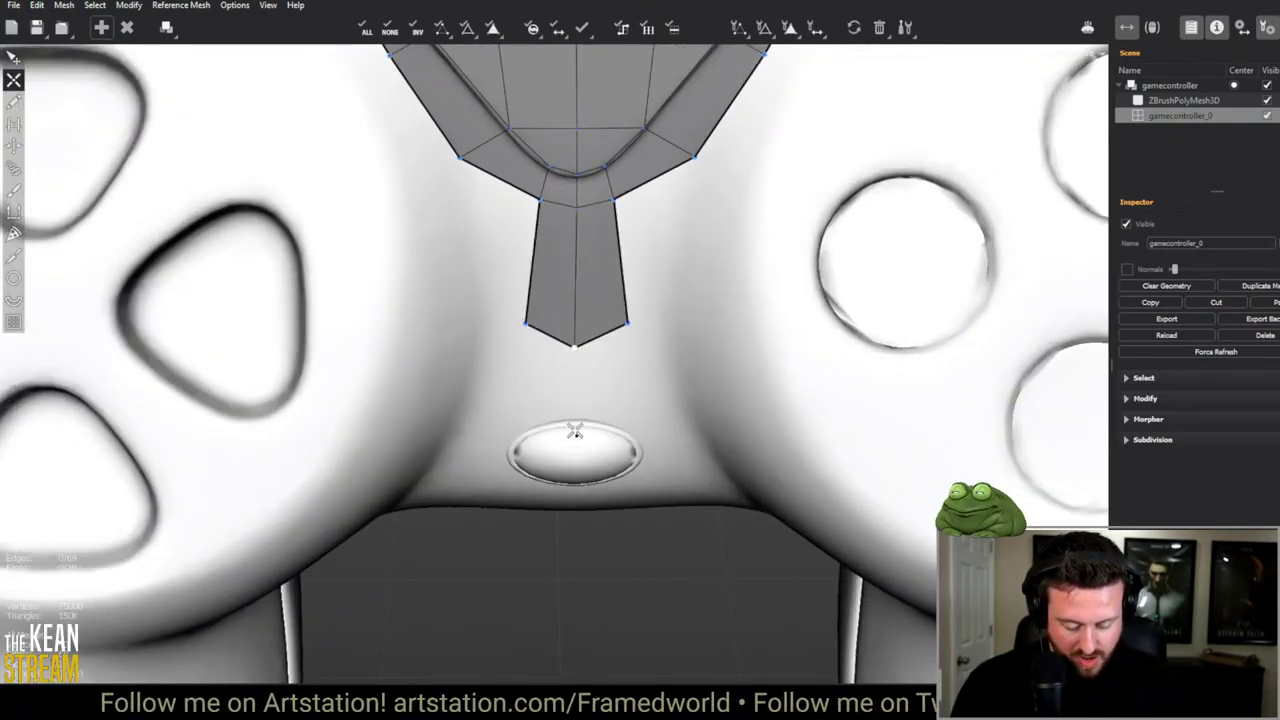
left_click(576, 413)
left_click(518, 432)
Step: Pull the bottom side vertices out around the oval and fill its lower half with faces
scroll(529, 300, "up", 5)
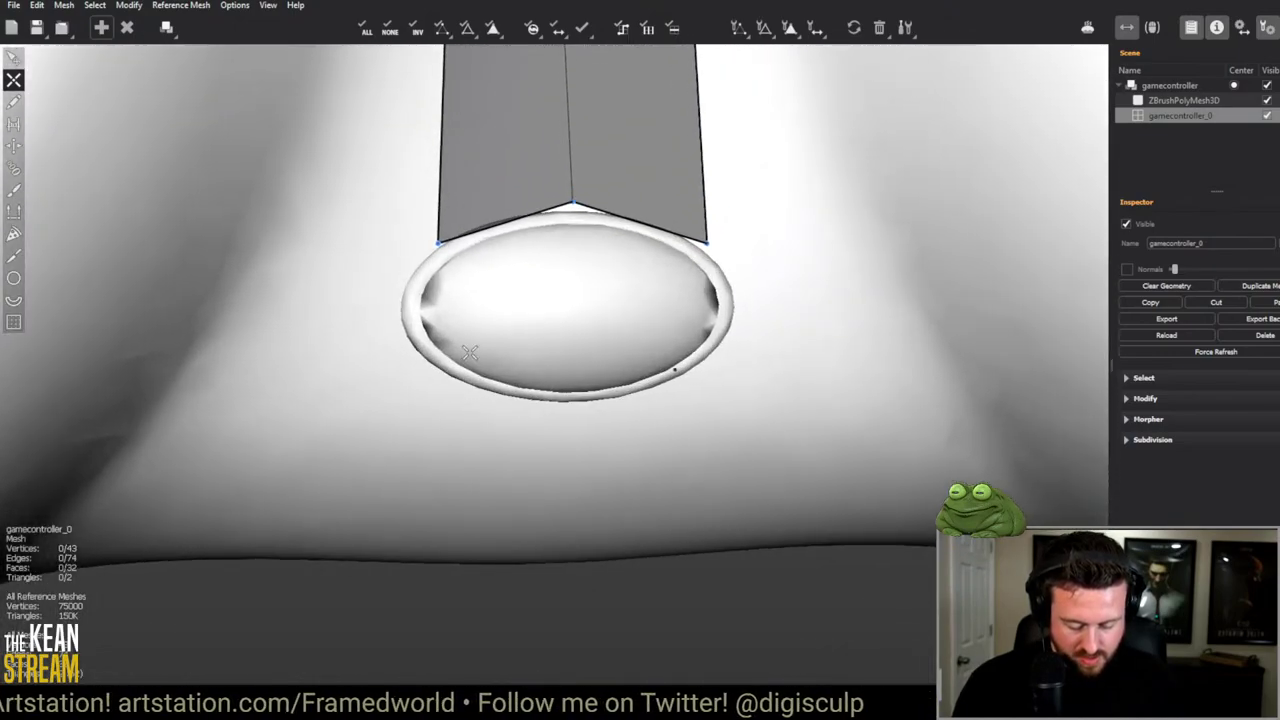
middle_click_drag(469, 352, 427, 439)
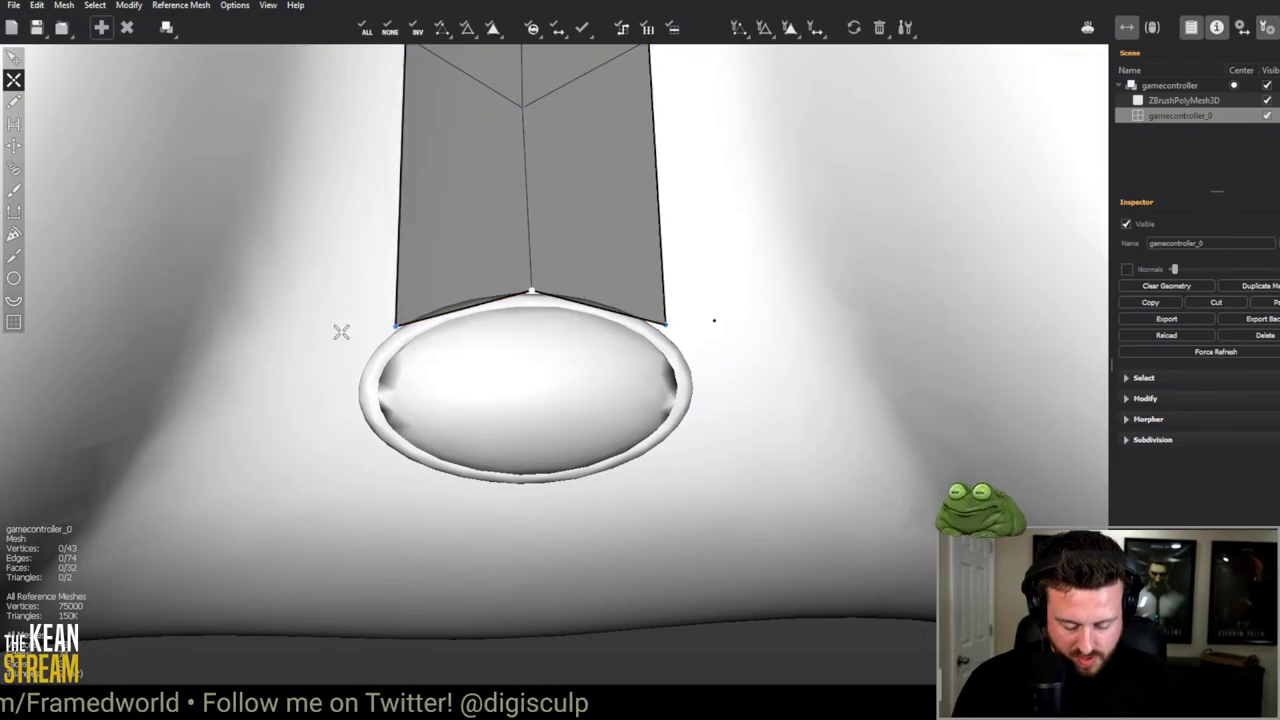
left_click_drag(396, 325, 380, 330)
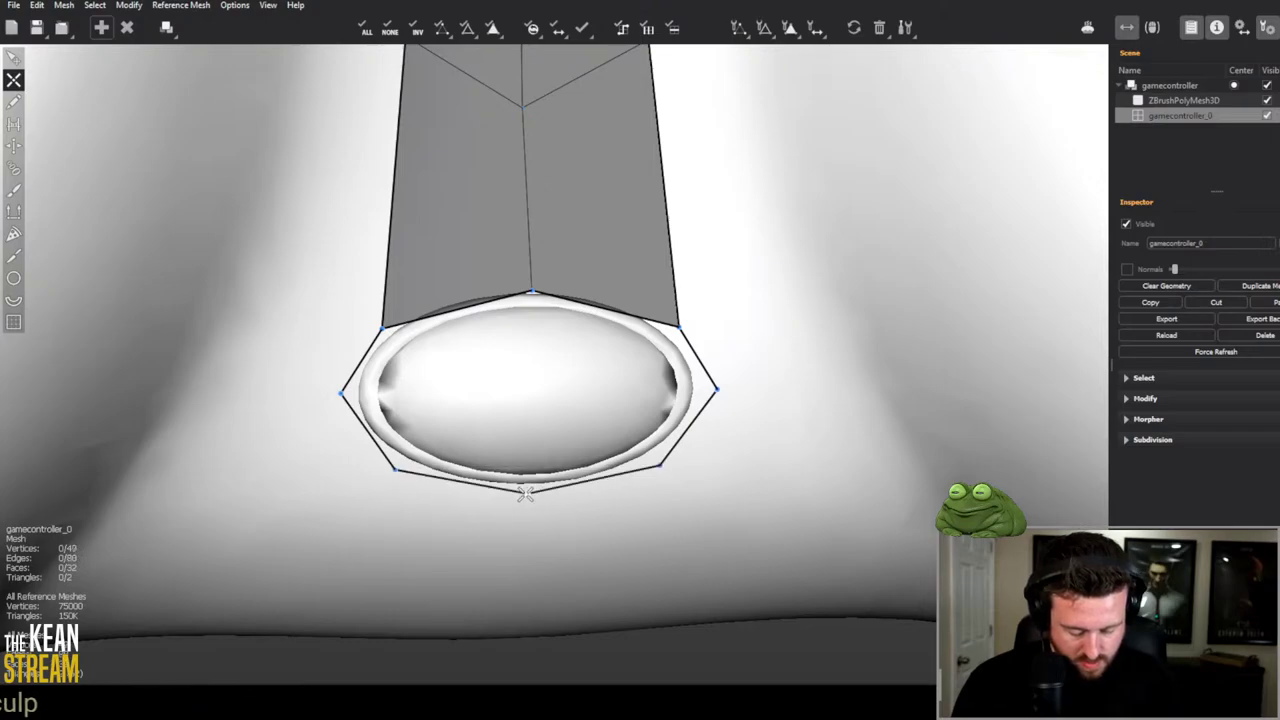
left_click(378, 393)
left_click_drag(545, 355, 517, 363, "alt")
Step: Add wider mirrored side quads flaring out beside the stem down to the oval
key("q")
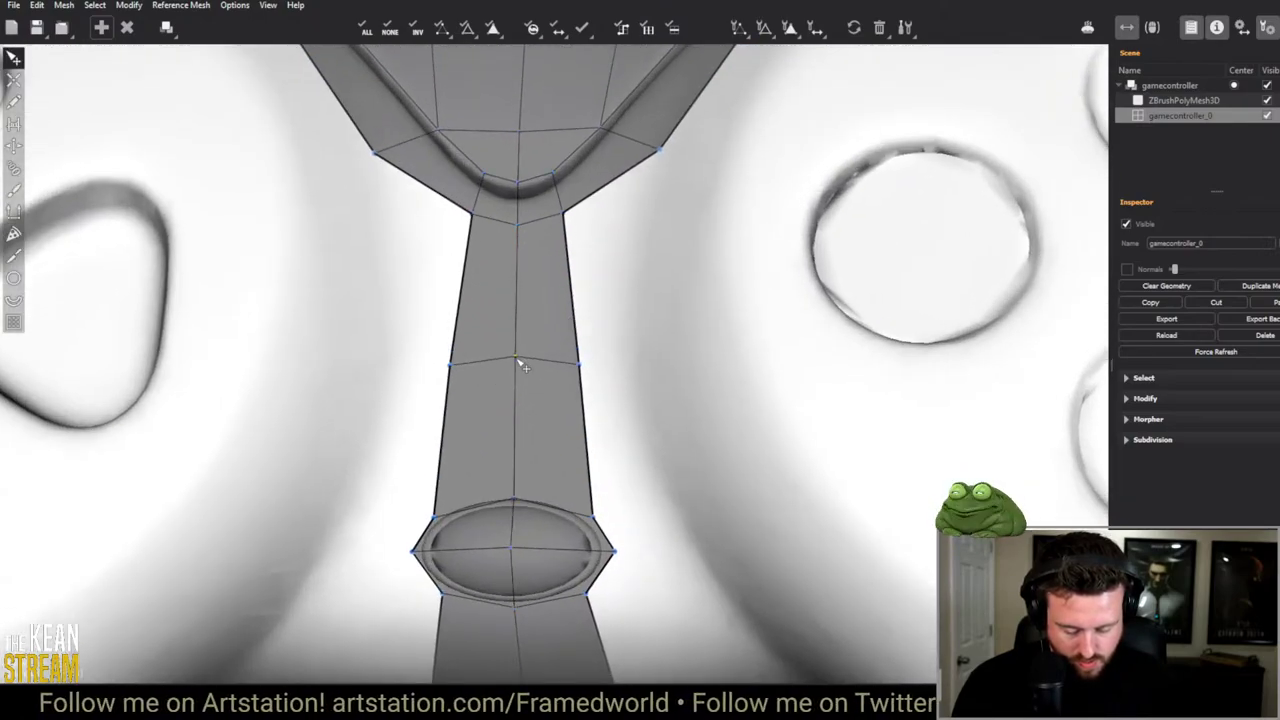
scroll(517, 363, "down", 5)
scroll(507, 405, "up", 5)
key("q")
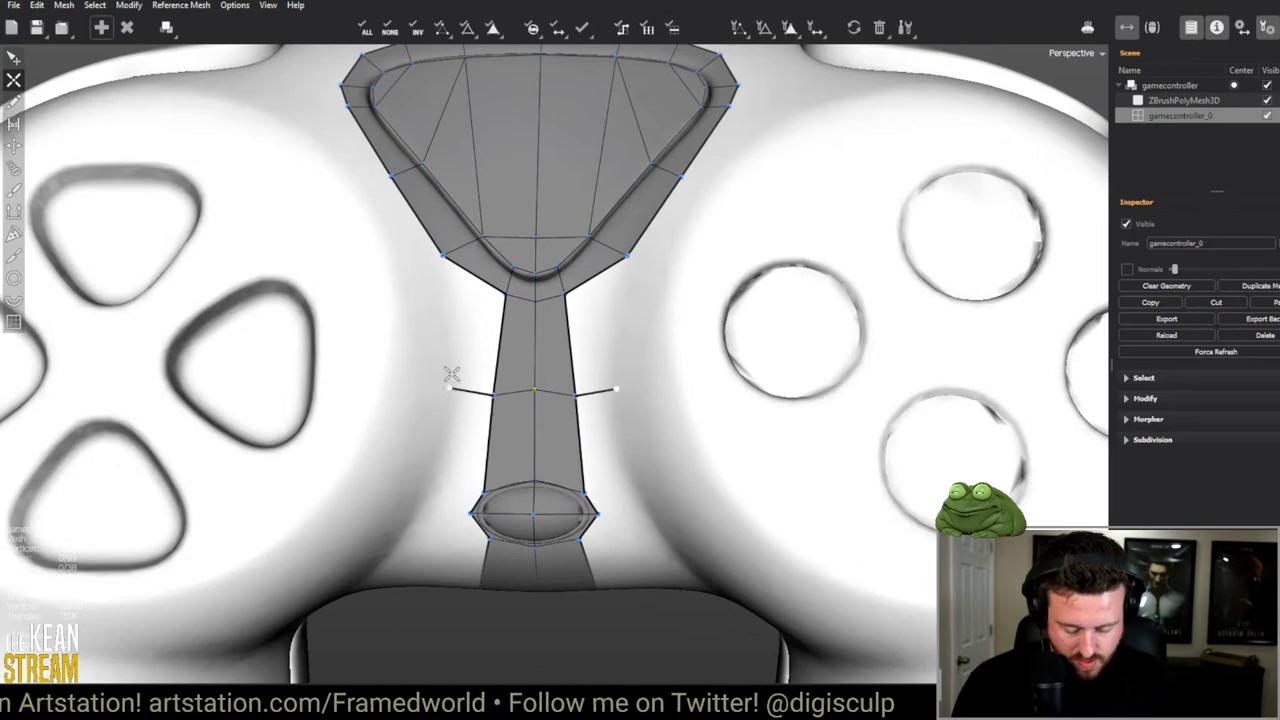
left_click(461, 387)
key("ctrl+z")
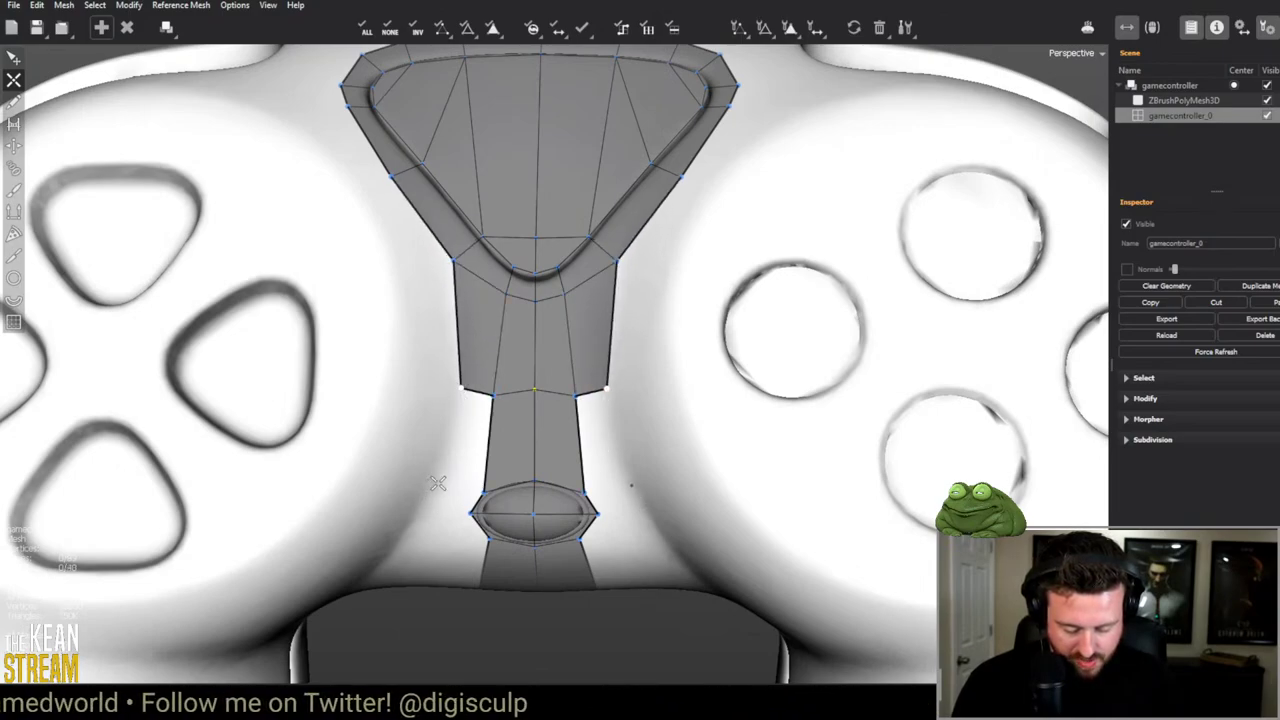
left_click(472, 490)
left_click_drag(477, 488, 486, 481)
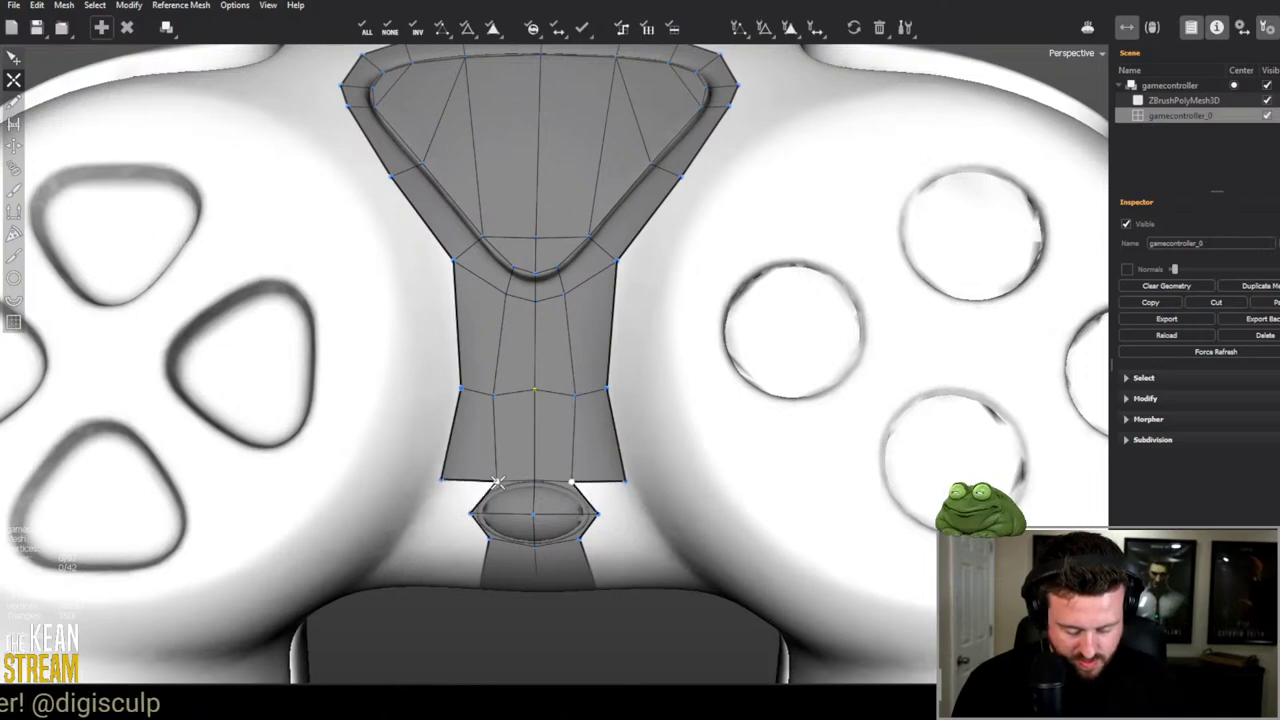
left_click(412, 520)
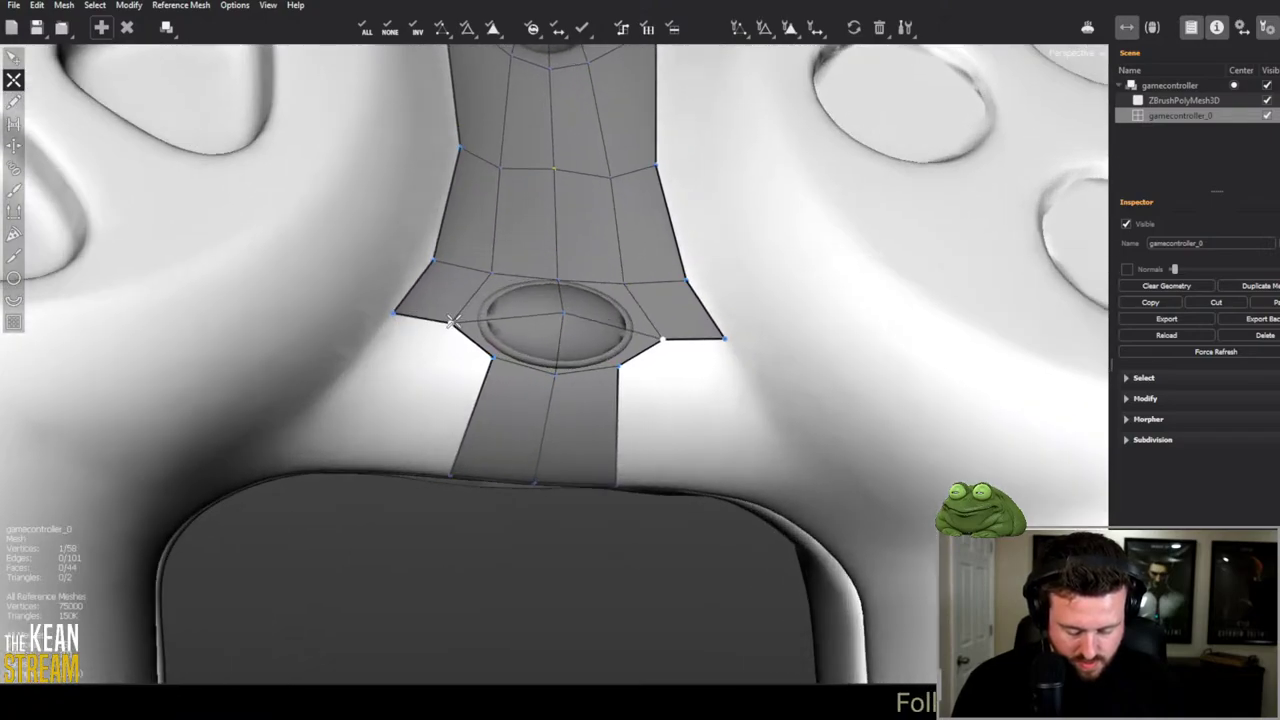
left_click(365, 351)
middle_click_drag(365, 351, 346, 247)
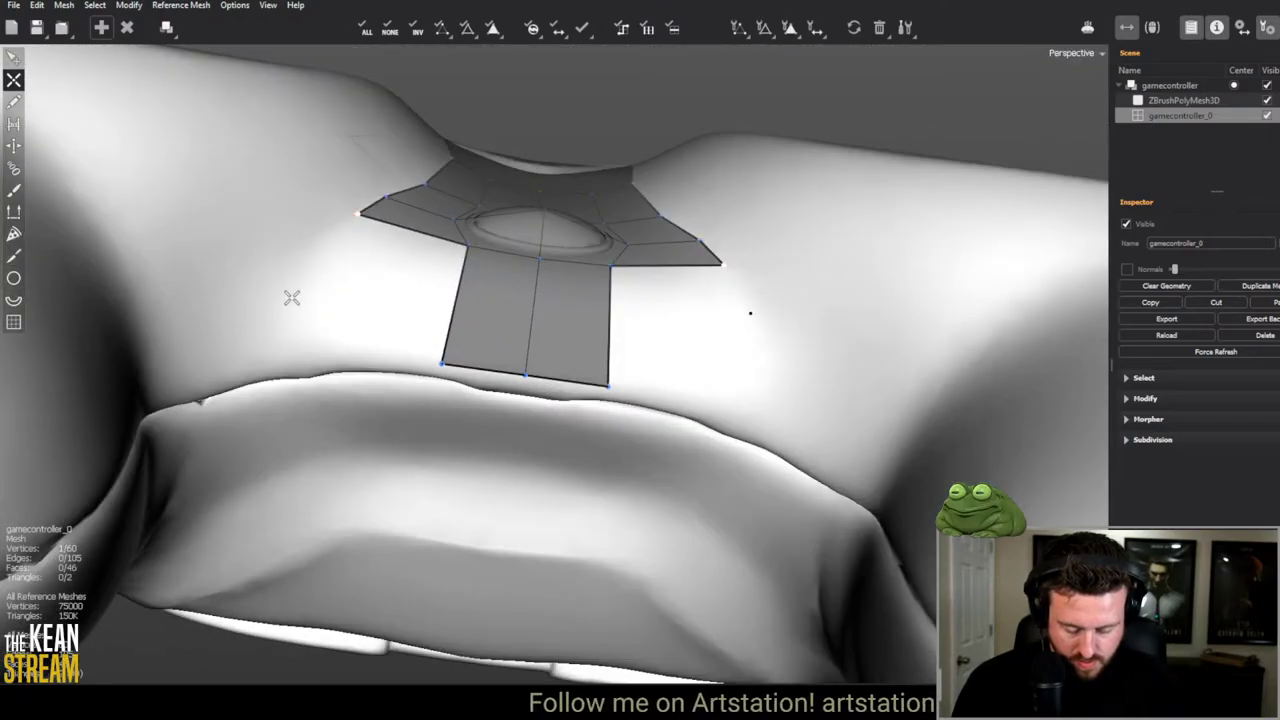
Step: Place mirrored outer corner vertices below the oval and pull the bottom corner onto the surface
left_click(183, 371)
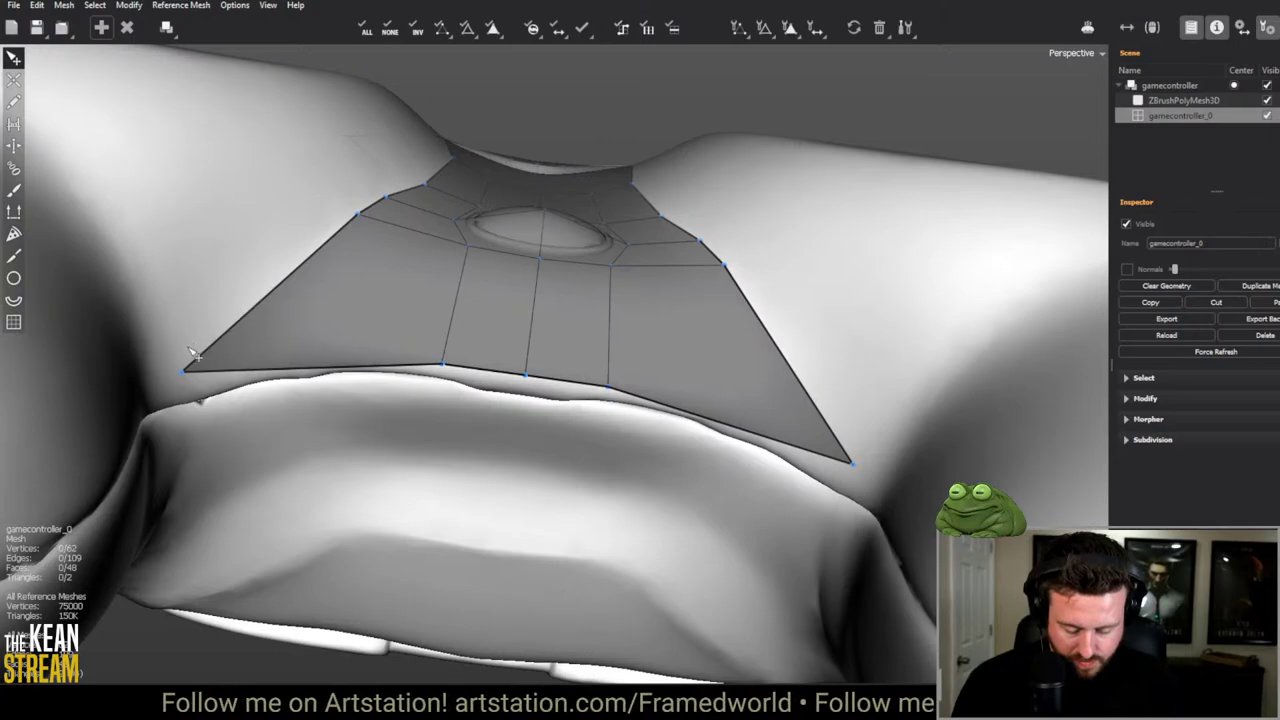
middle_click_drag(191, 351, 427, 505)
middle_click_drag(459, 358, 375, 350)
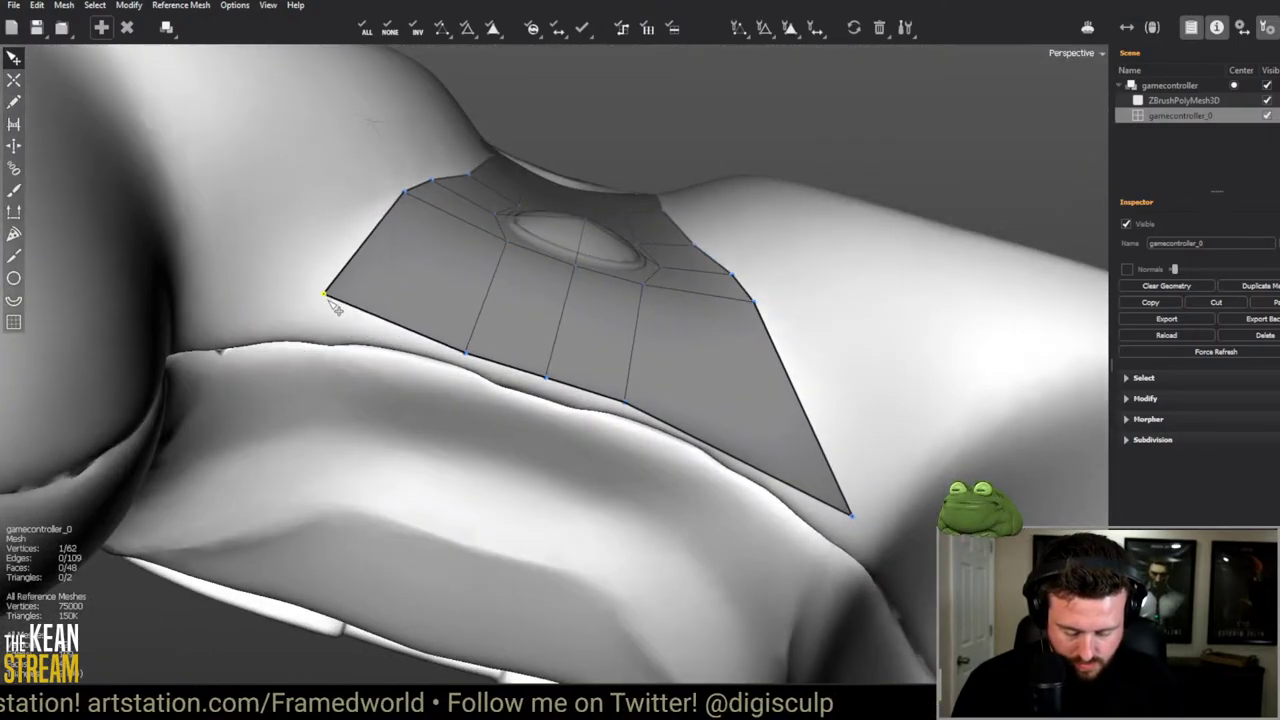
left_click_drag(213, 320, 288, 295)
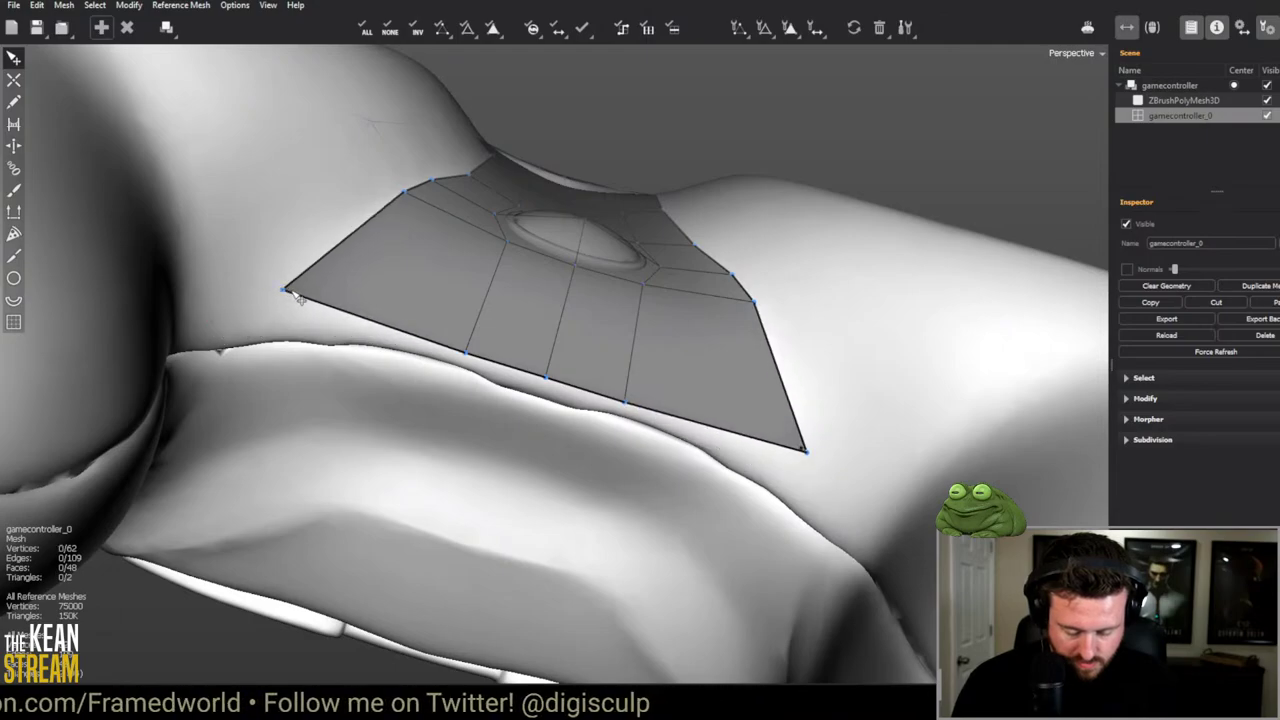
middle_click_drag(290, 298, 300, 377)
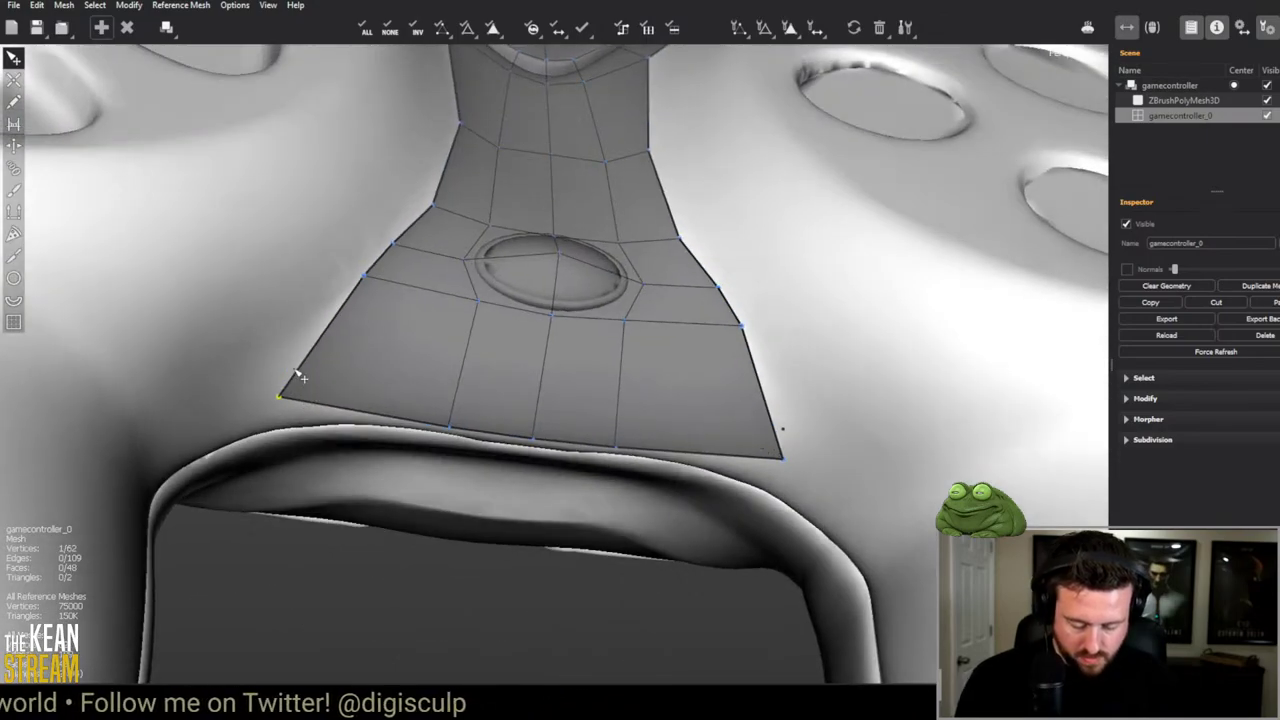
middle_click_drag(578, 357, 549, 419)
middle_click_drag(490, 435, 70, 397)
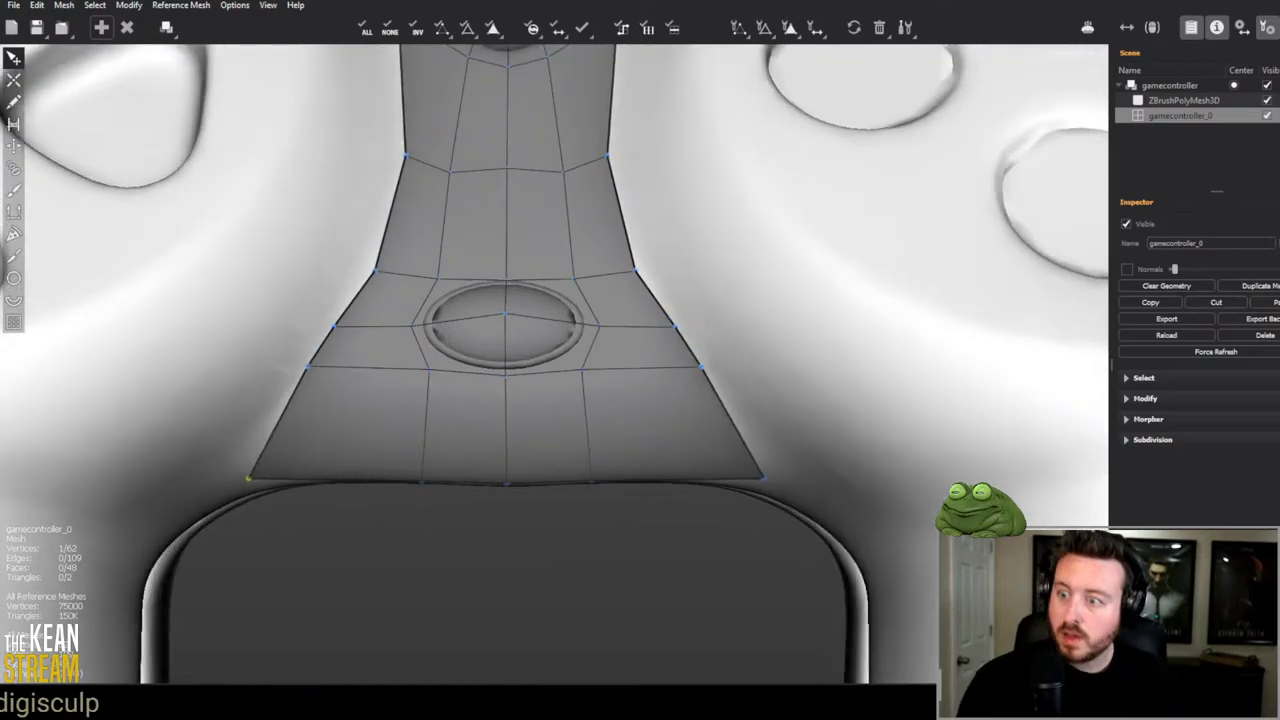
key("t")
left_click_drag(389, 168, 104, 392)
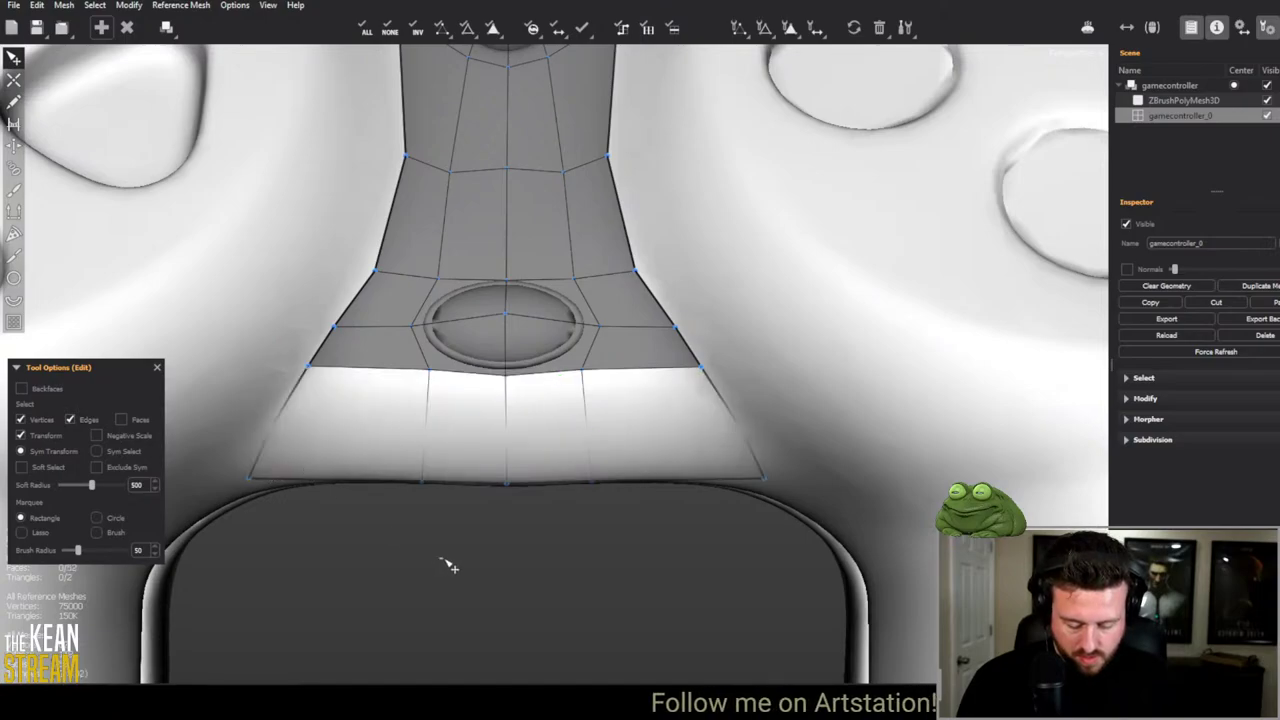
Step: Cut a new edge loop across the bottom row to the left border
middle_click_drag(449, 563, 485, 364)
key("c")
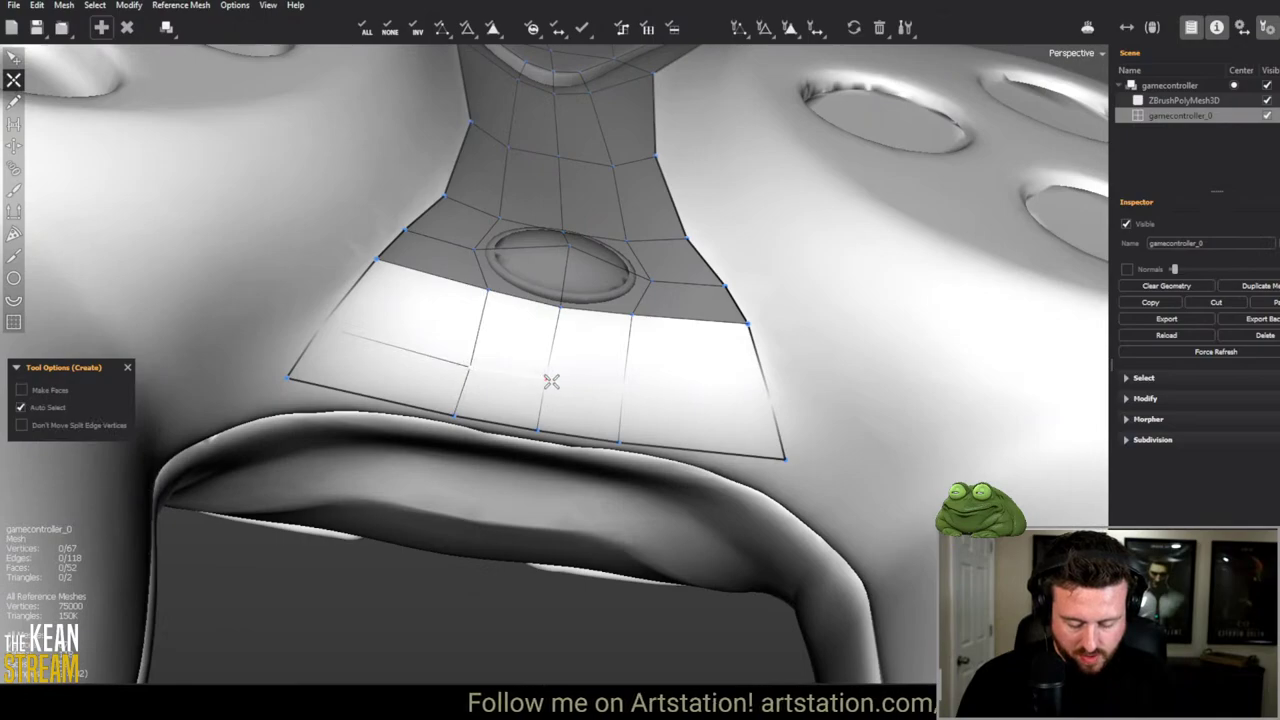
left_click(743, 397)
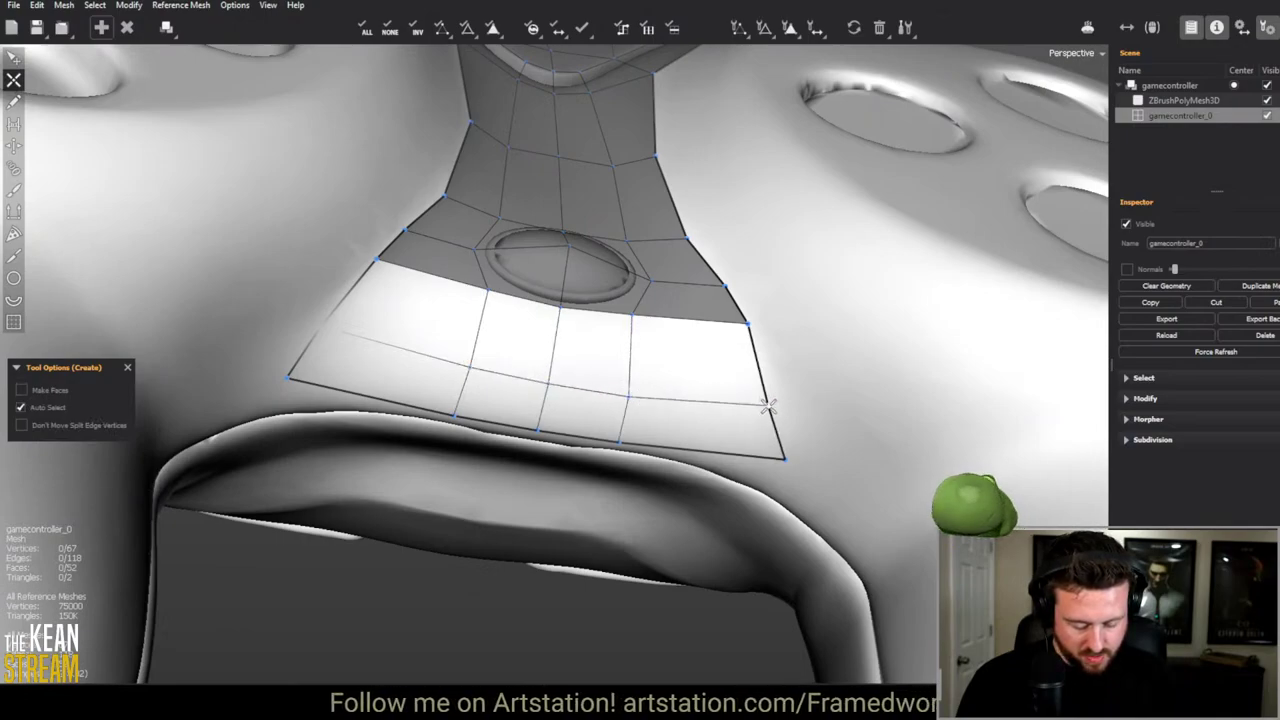
left_click(325, 330)
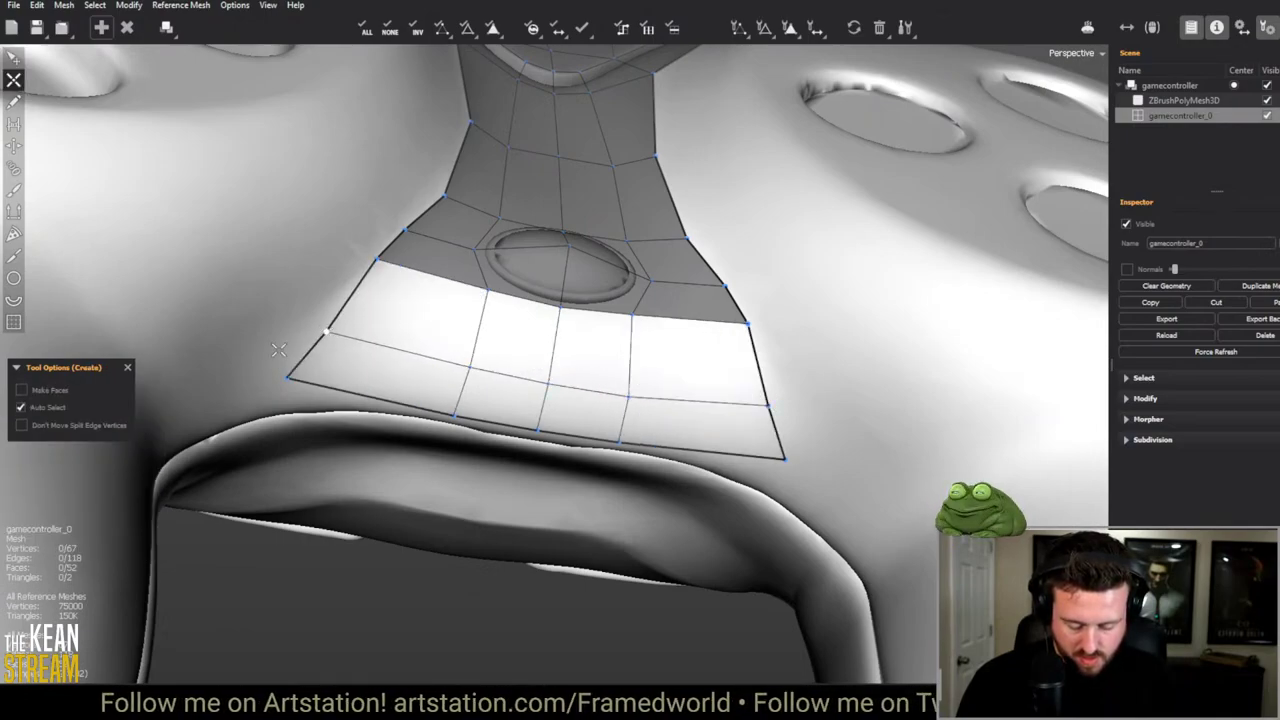
Step: Select the lower row's faces and apply Modify > Reverse Normals
key("e")
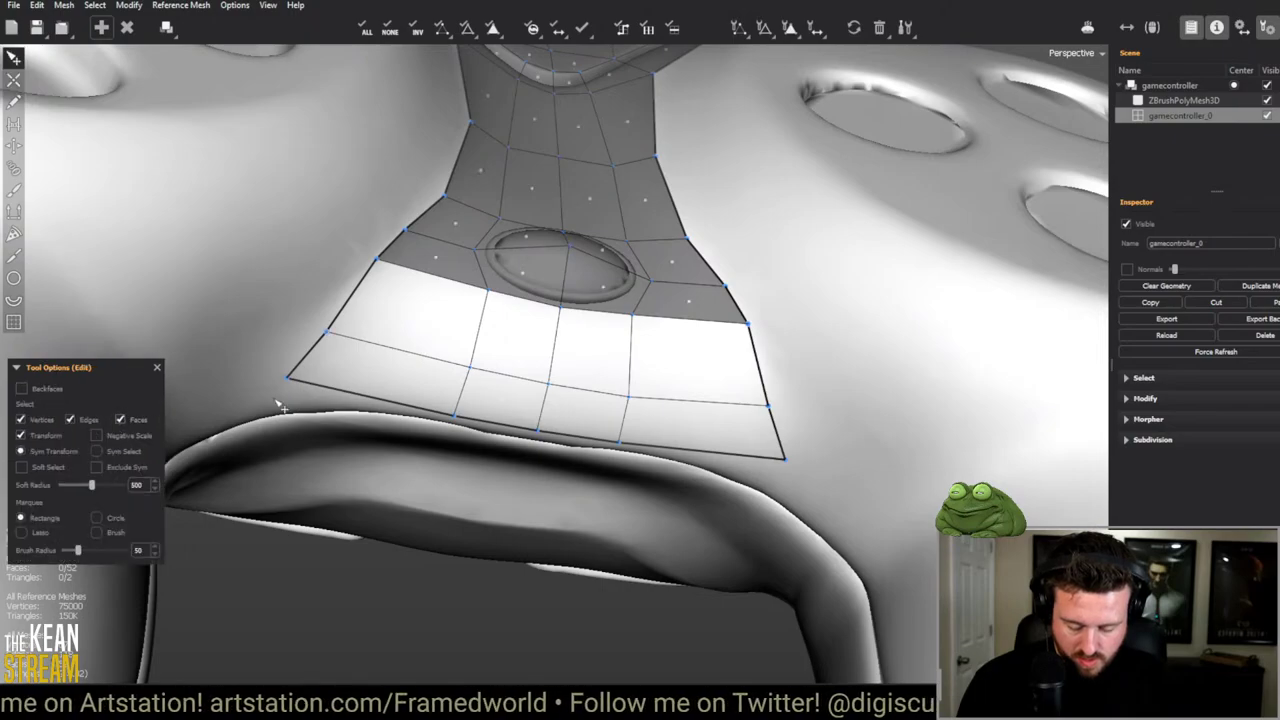
left_click_drag(372, 300, 663, 414)
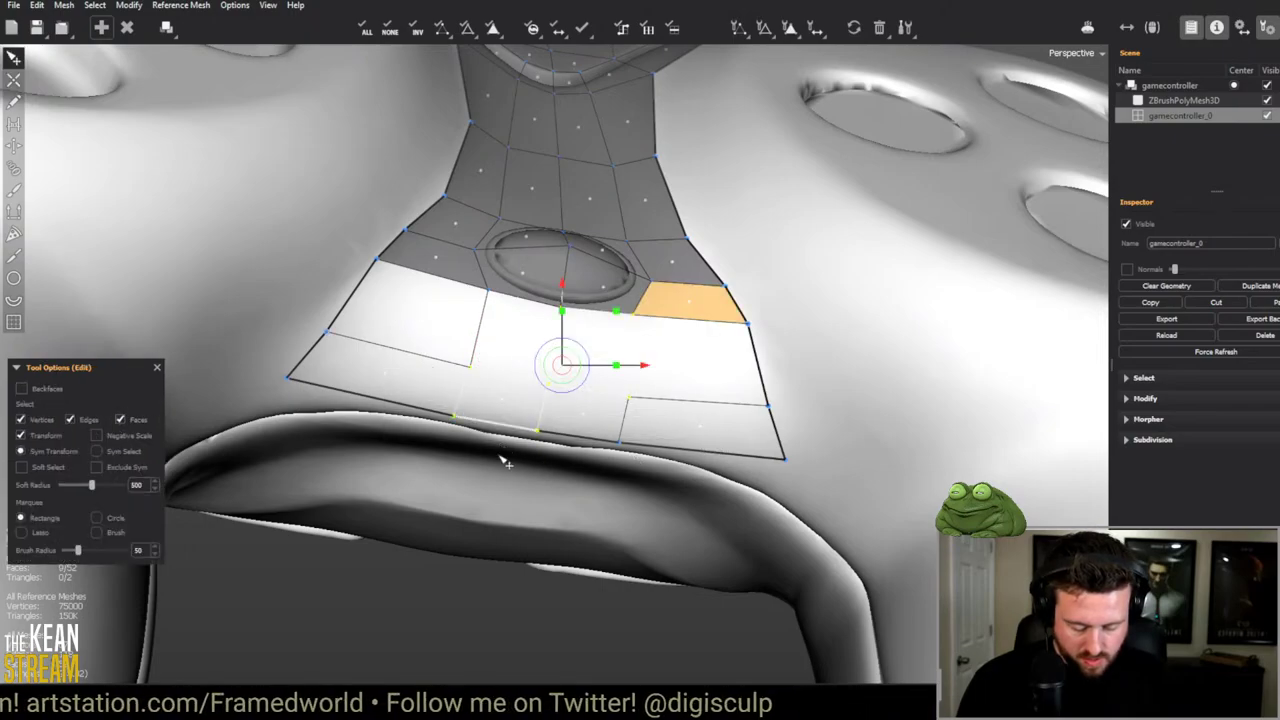
middle_click_drag(500, 457, 605, 552)
left_click_drag(275, 362, 785, 472)
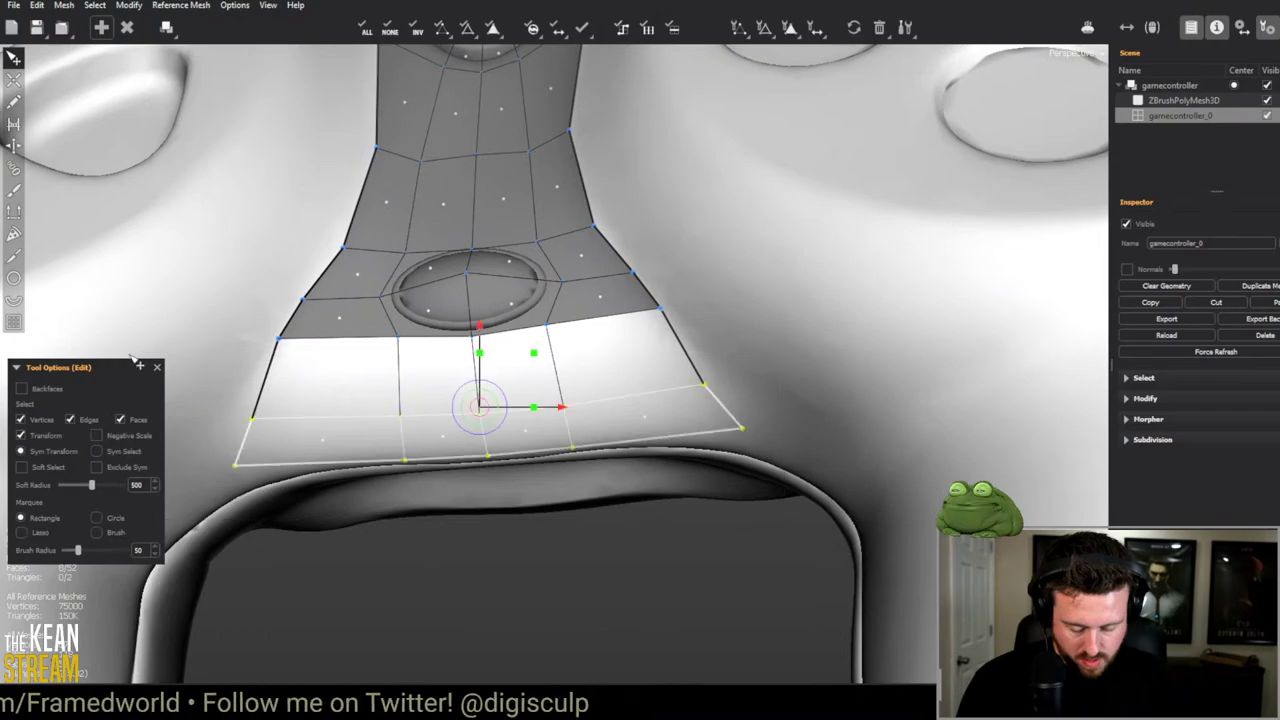
left_click(122, 6)
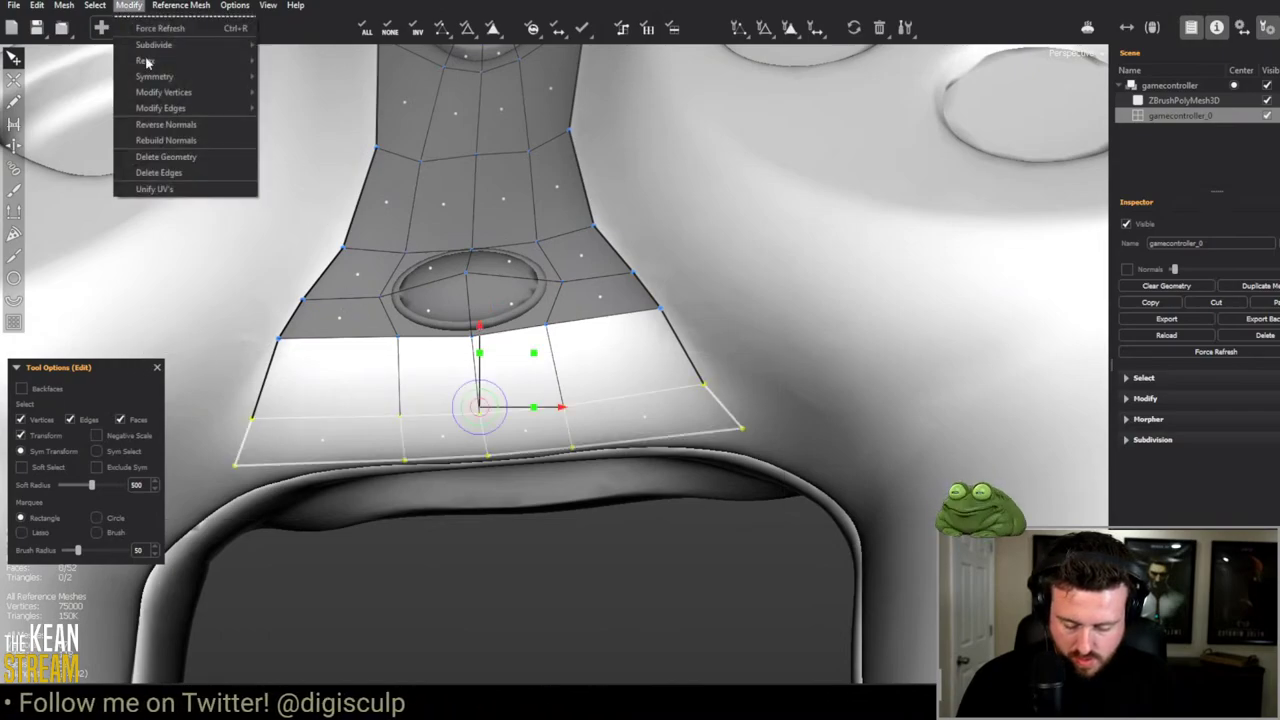
left_click(172, 133)
middle_click_drag(543, 643, 428, 402)
Step: Build an inner vertex loop inside the oval's rim and bridge the ring's gaps into faces
scroll(437, 413, "up", 3)
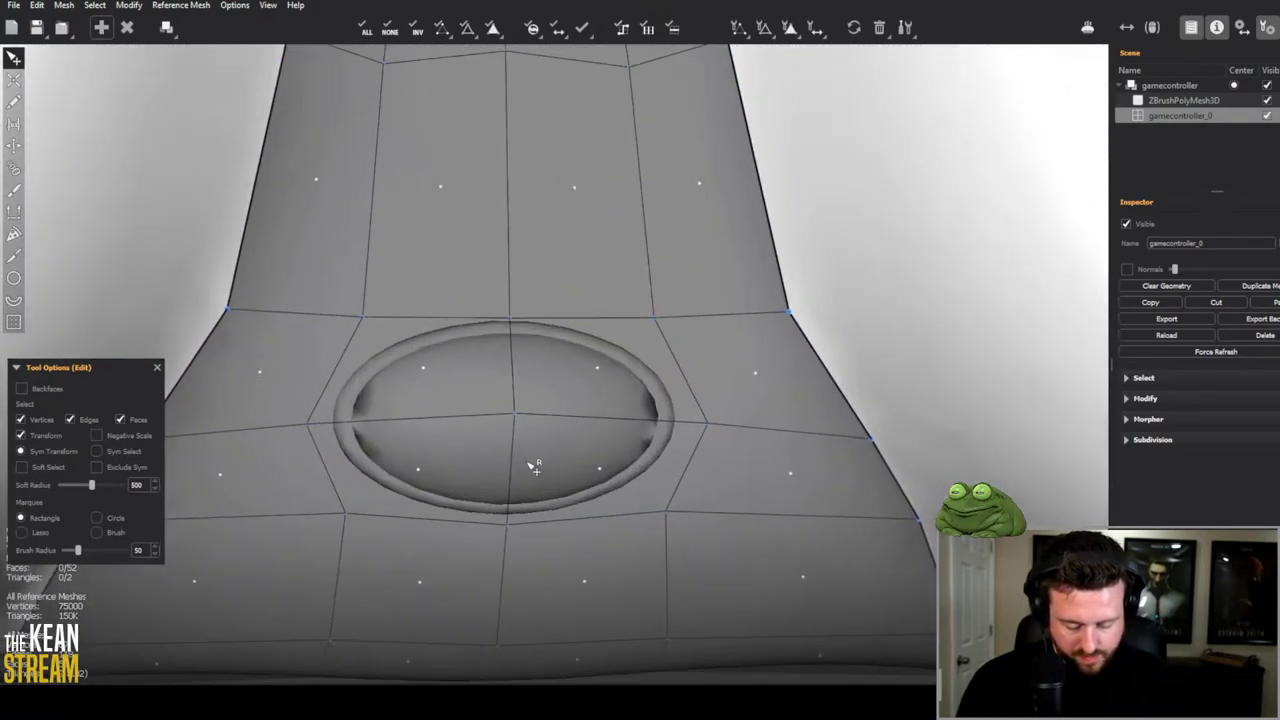
key("c")
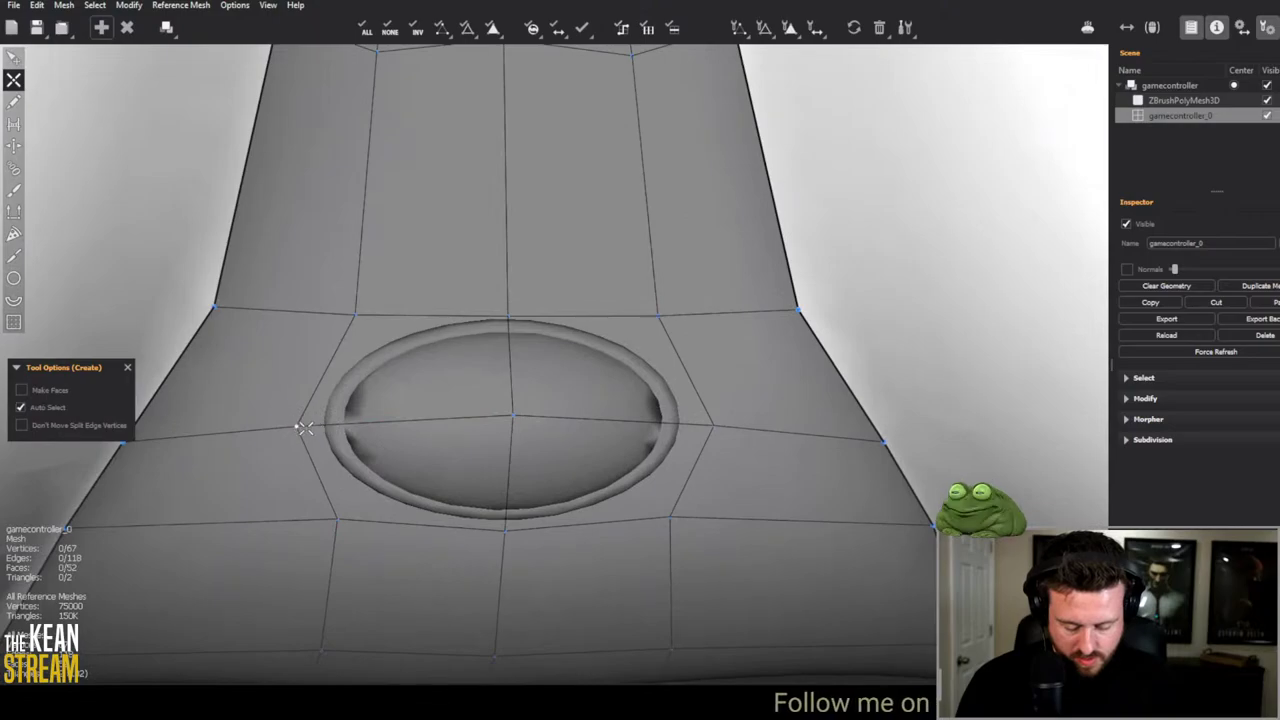
left_click(362, 423)
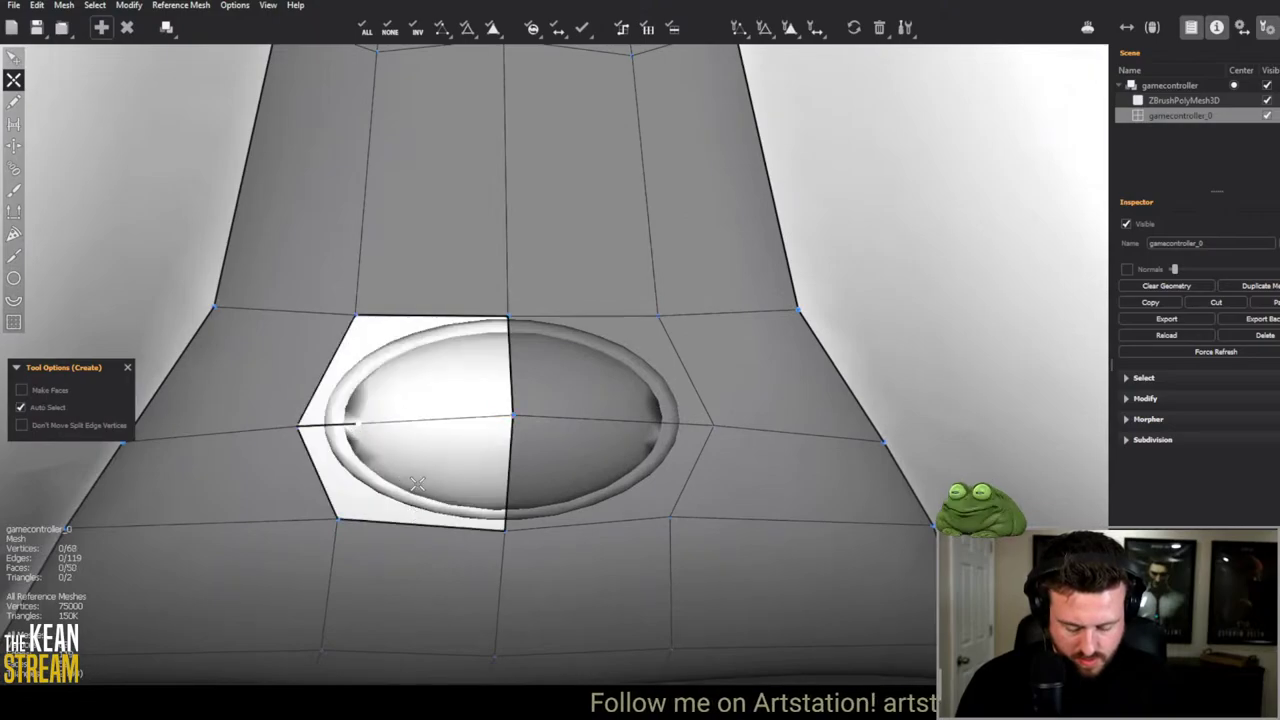
left_click(505, 497)
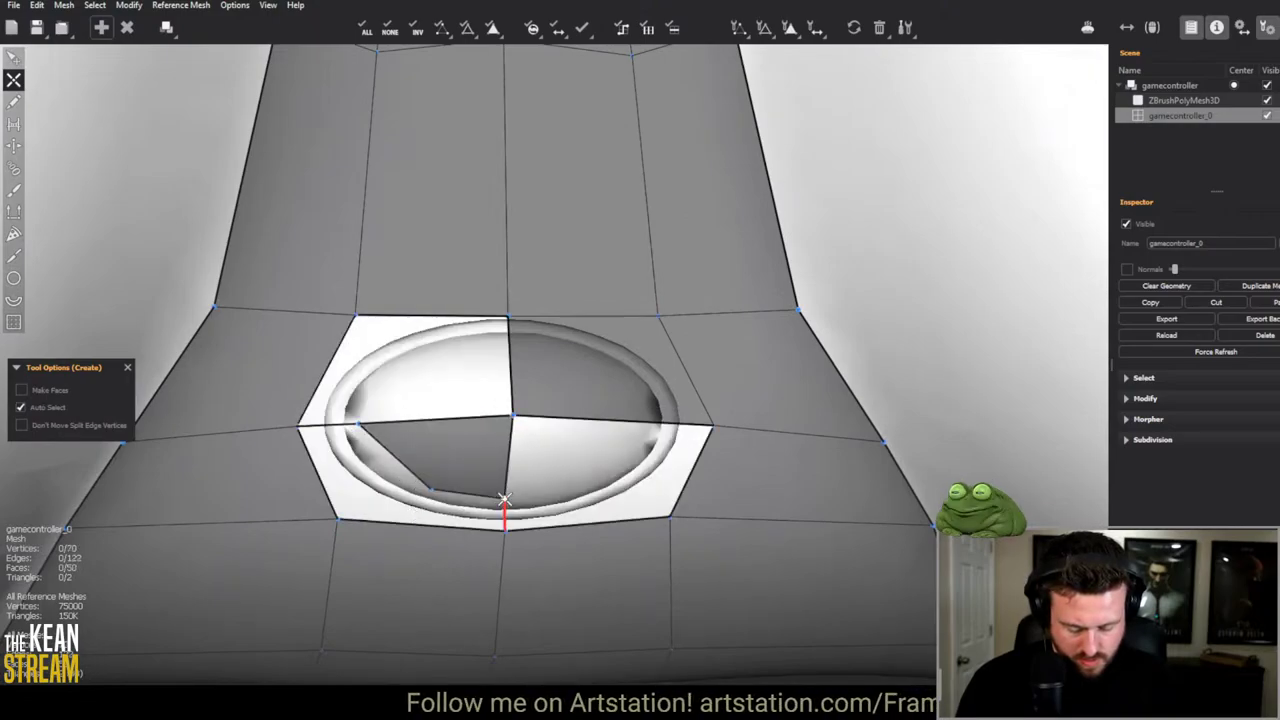
left_click(630, 420)
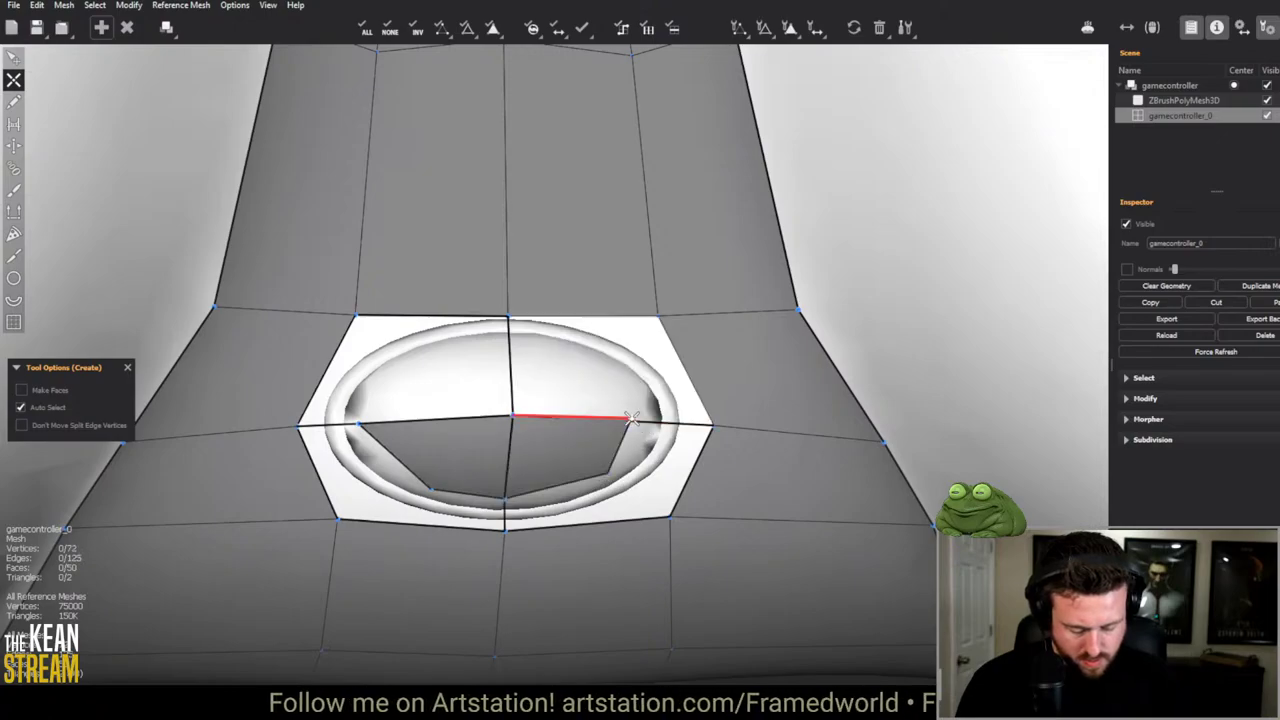
left_click(597, 370)
left_click(511, 359)
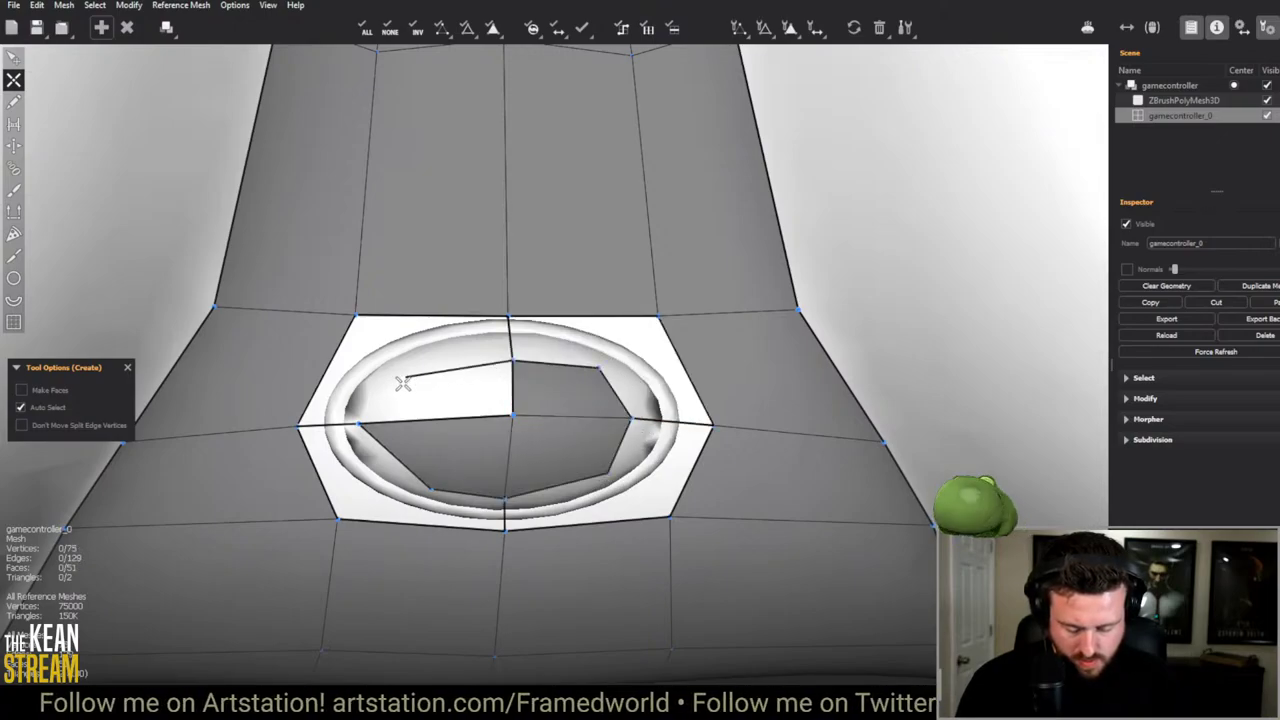
left_click(403, 377)
key("b")
left_click_drag(390, 372, 510, 335)
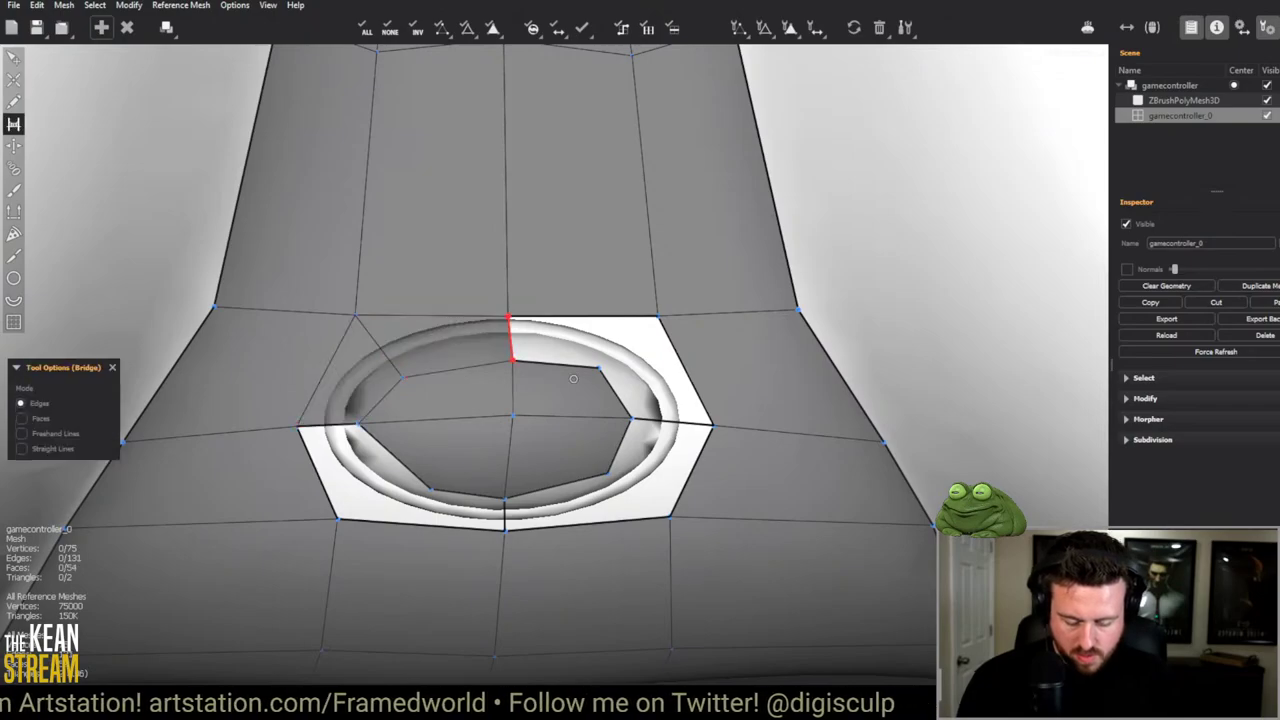
left_click_drag(622, 345, 340, 525)
Step: Brush-relax the ring vertices around the oval button so they follow its rim
key("q")
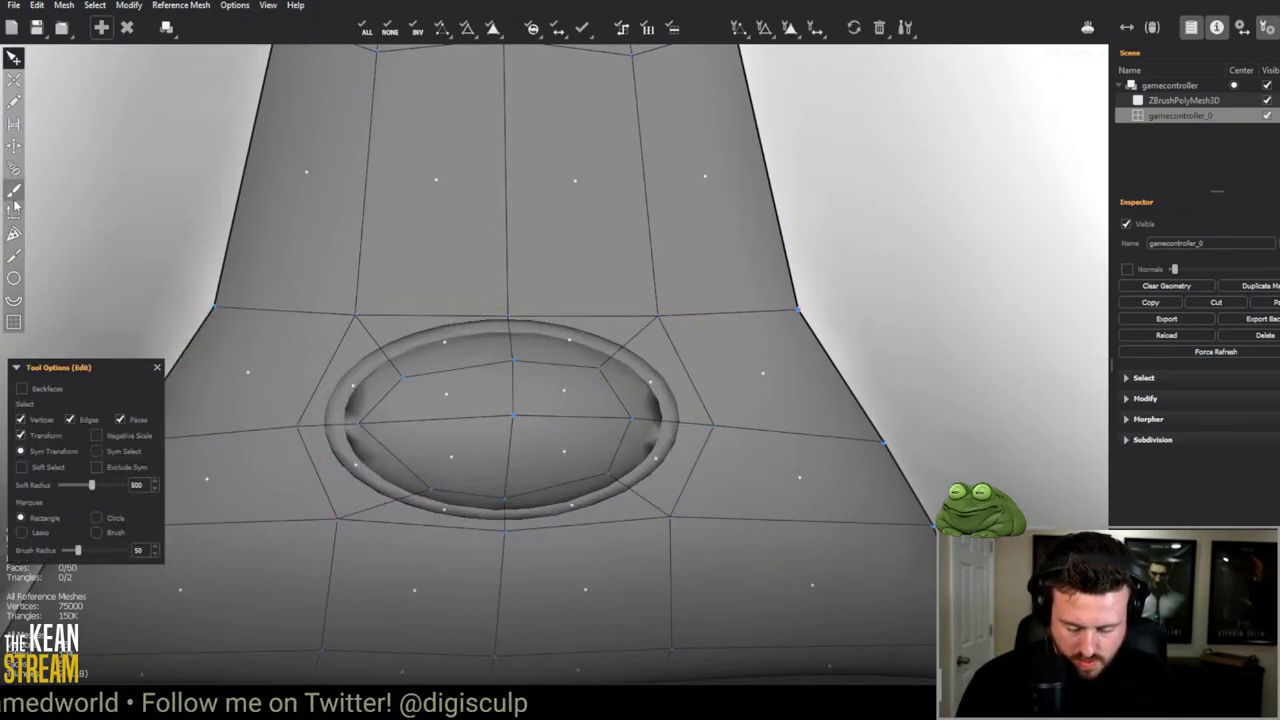
key("w")
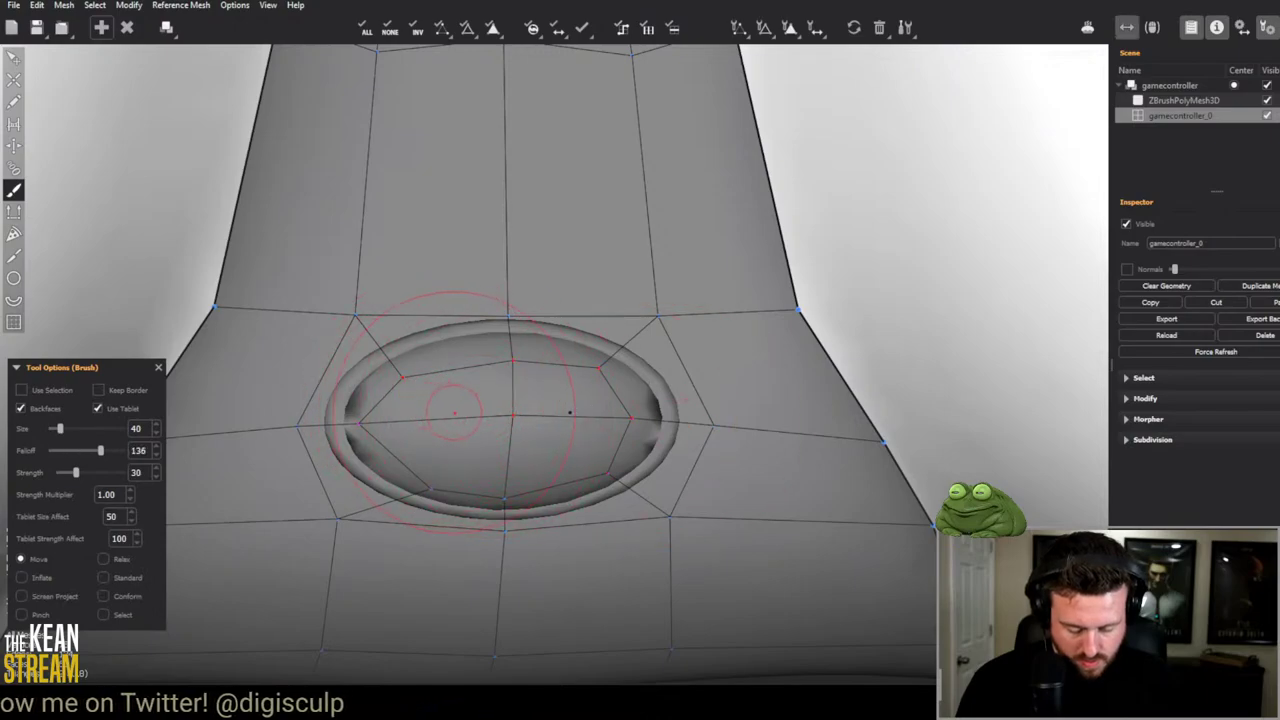
mouse_move(432, 415)
left_mouse_down()
mouse_move(434, 457)
mouse_move(415, 420)
left_mouse_up()
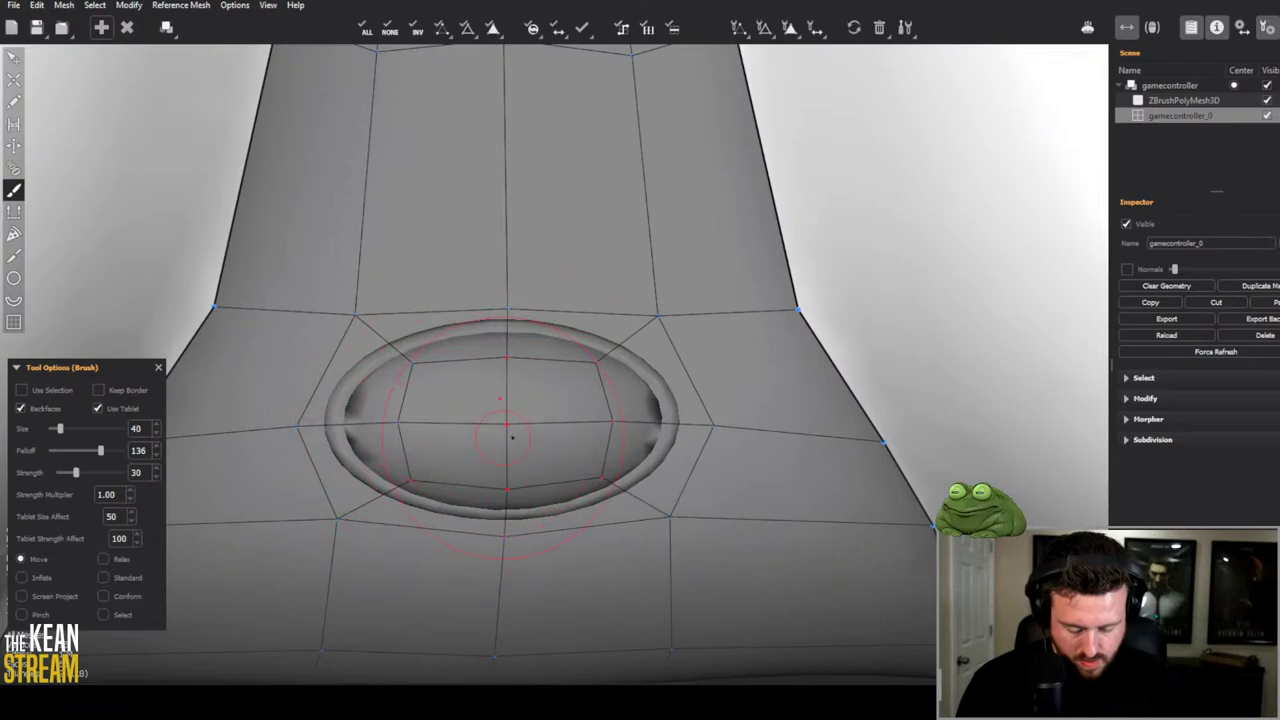
left_click_drag(510, 437, 518, 590, "shift")
scroll(508, 485, "down", 5)
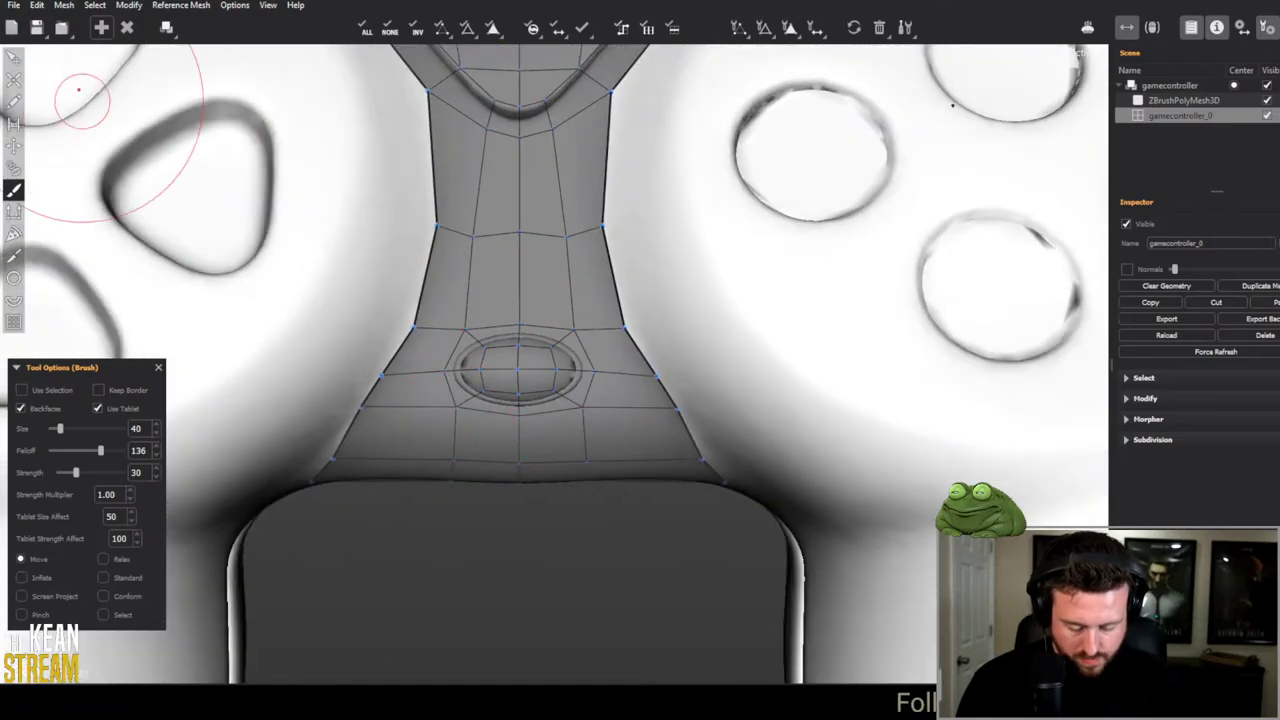
Step: Select two edge loops across the neck strip with Edit, then clear the selection
left_click(14, 58)
scroll(508, 420, "down", 5)
scroll(505, 412, "up", 6)
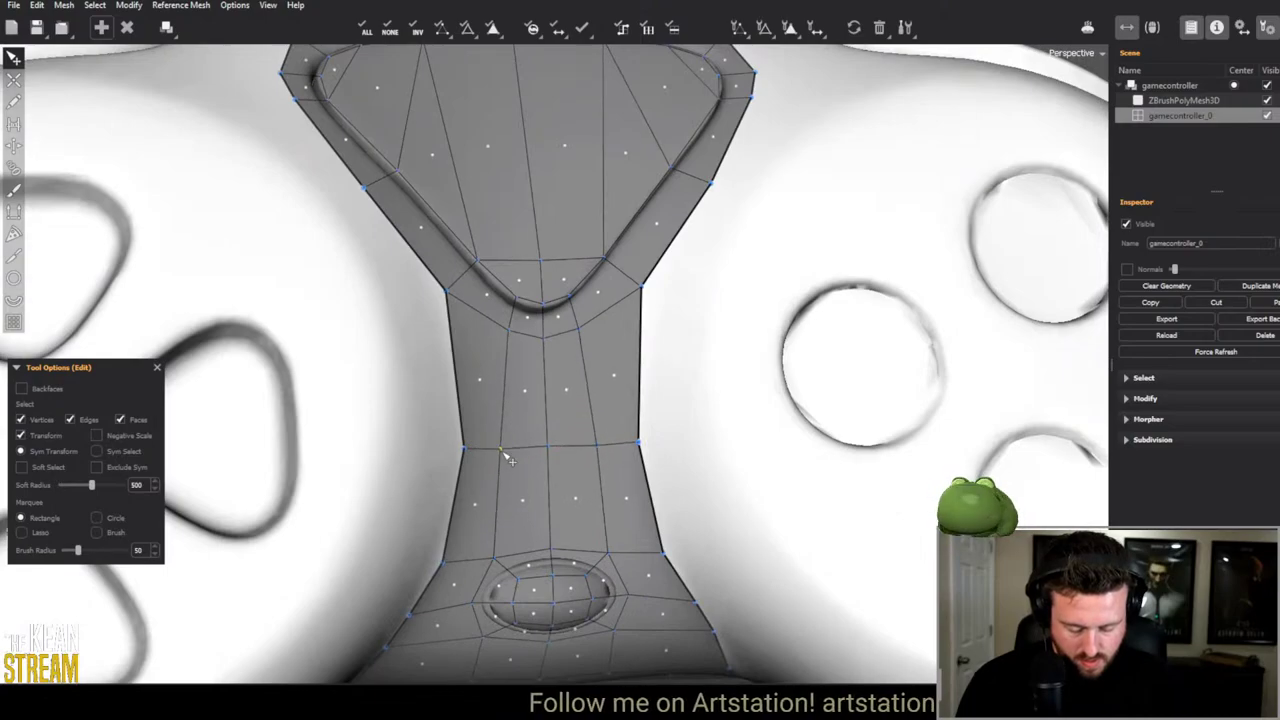
left_click(503, 507, "shift")
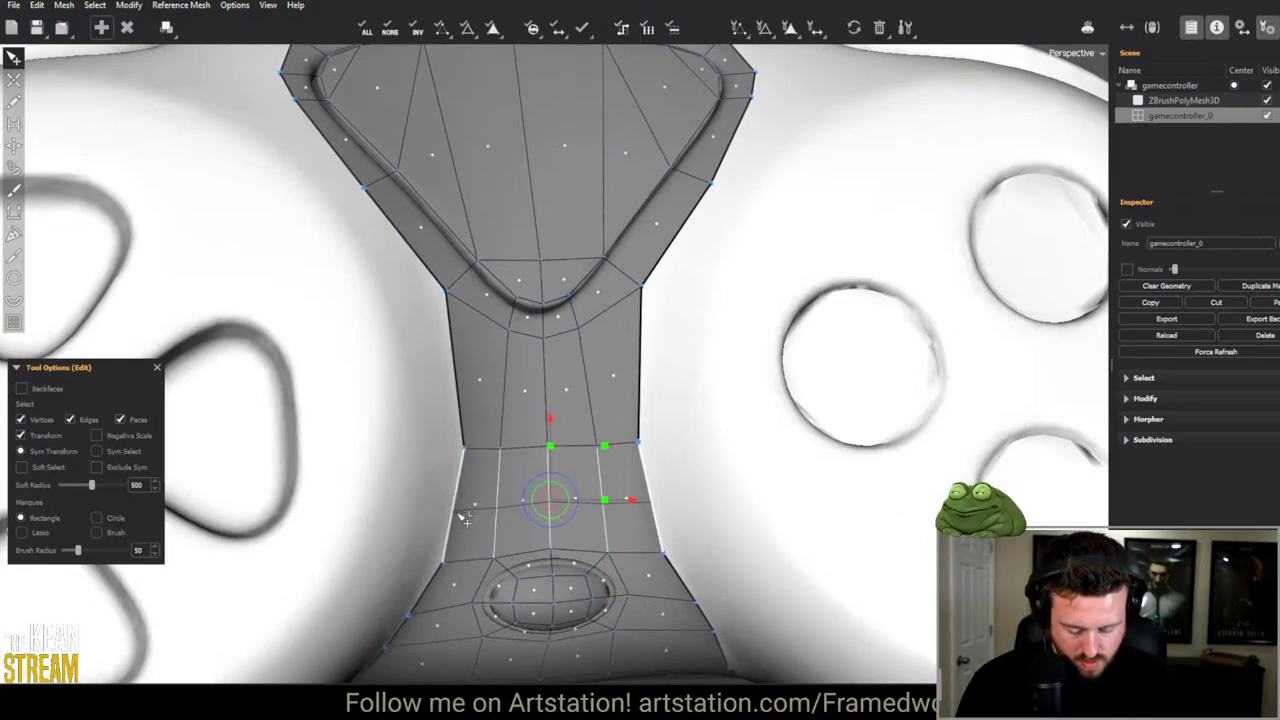
left_click(462, 400)
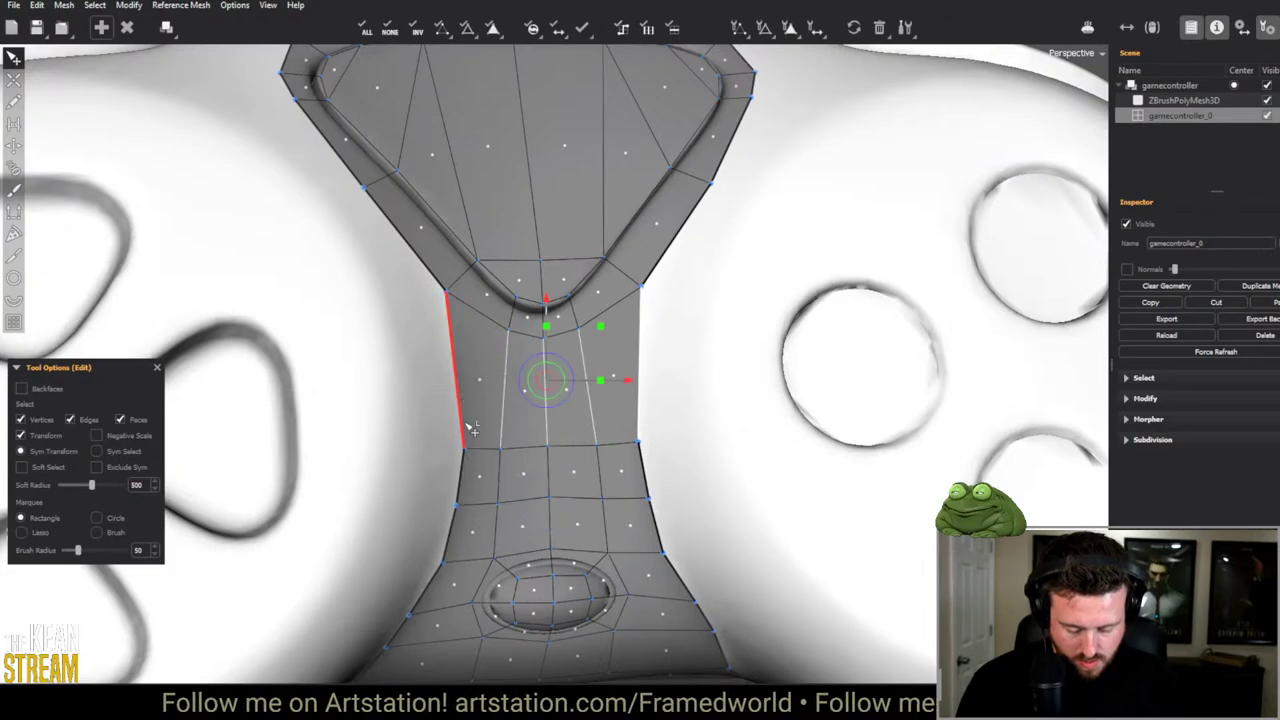
left_click(394, 380)
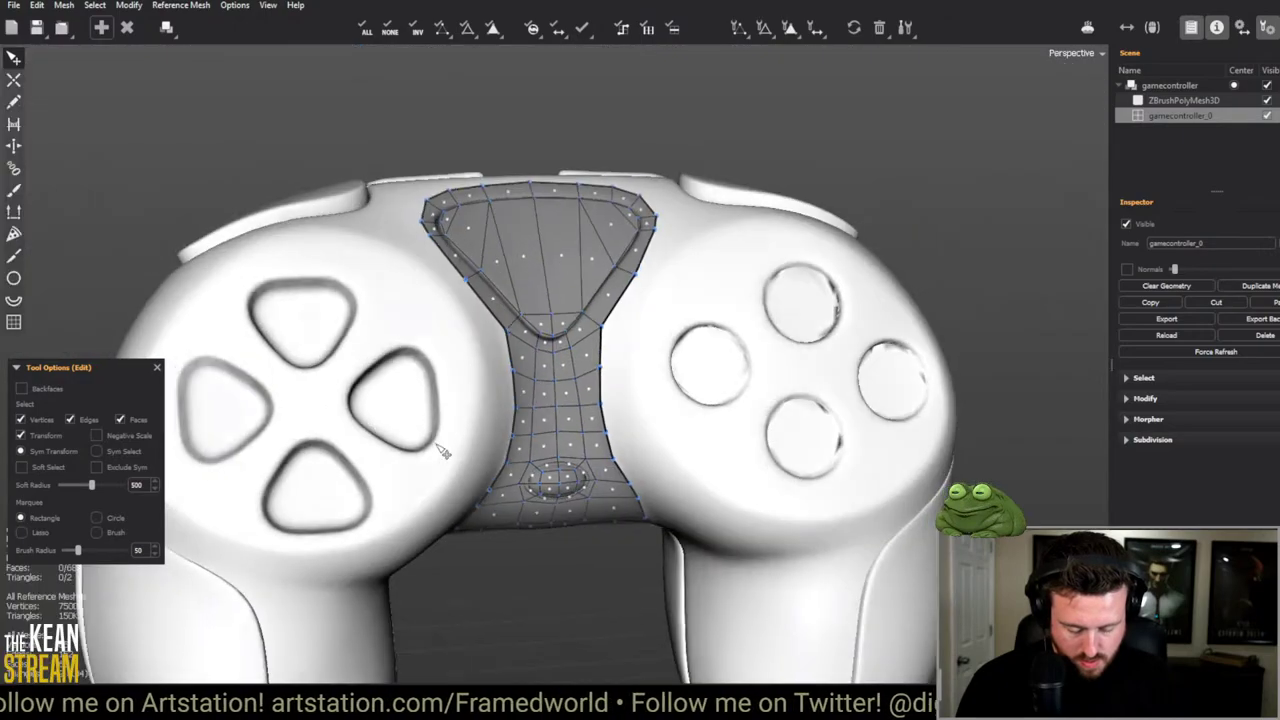
Step: Zoom in and out over the strip and switch to the Bridge tool
scroll(443, 449, "down", 5)
scroll(560, 560, "down", 5)
scroll(525, 462, "up", 6)
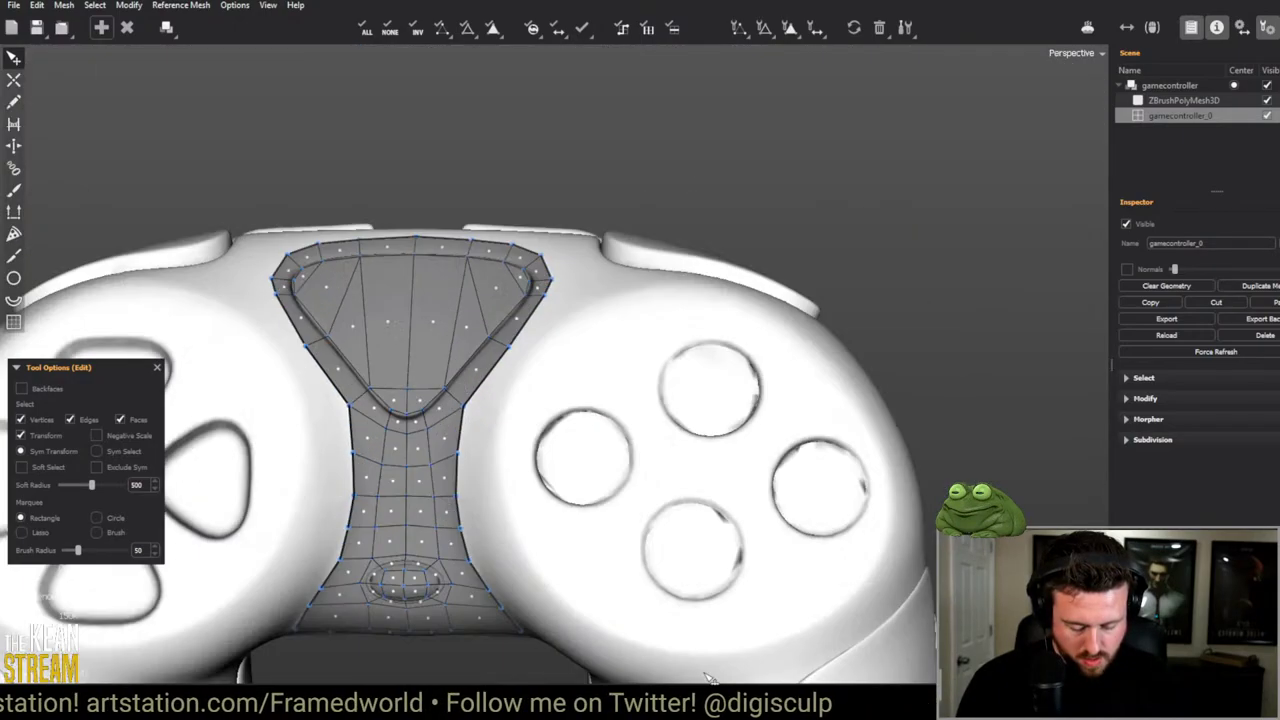
scroll(485, 450, "down", 5)
scroll(520, 400, "up", 7)
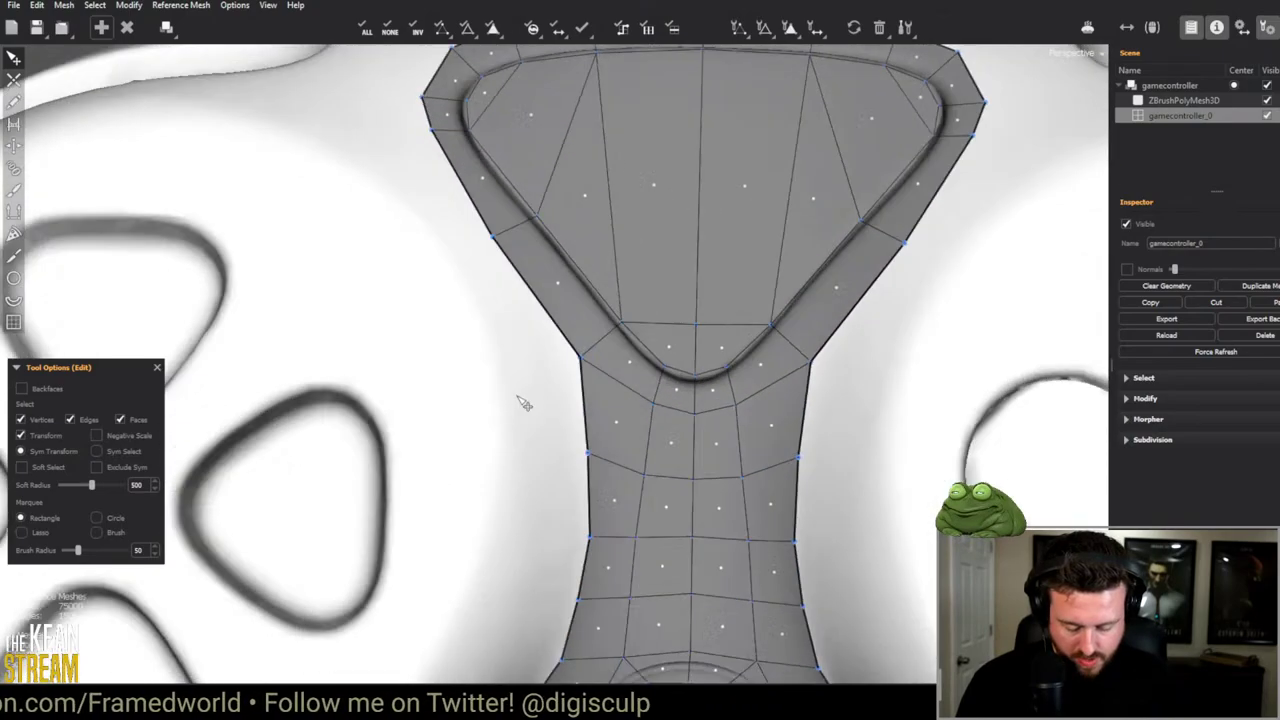
scroll(525, 385, "down", 5)
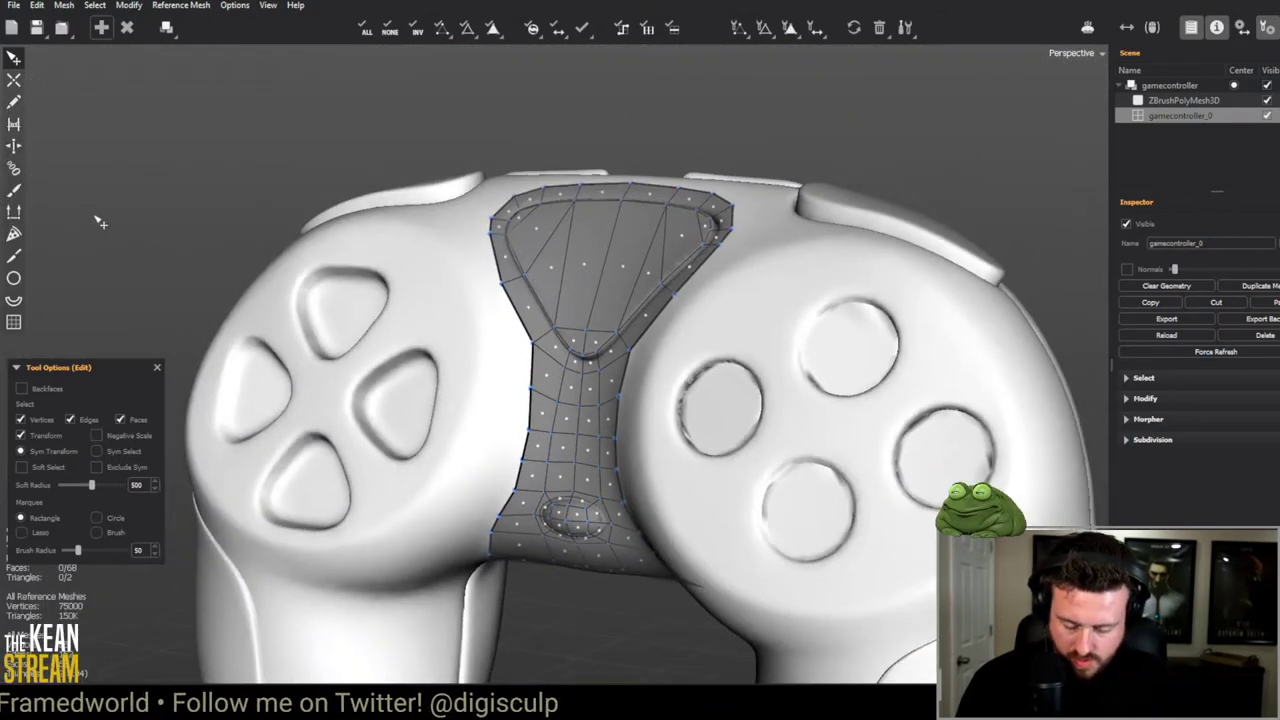
left_click(16, 124)
Step: Draw freehand bridge lines out from the strip's sides and commit them as side faces
scroll(486, 337, "up", 5)
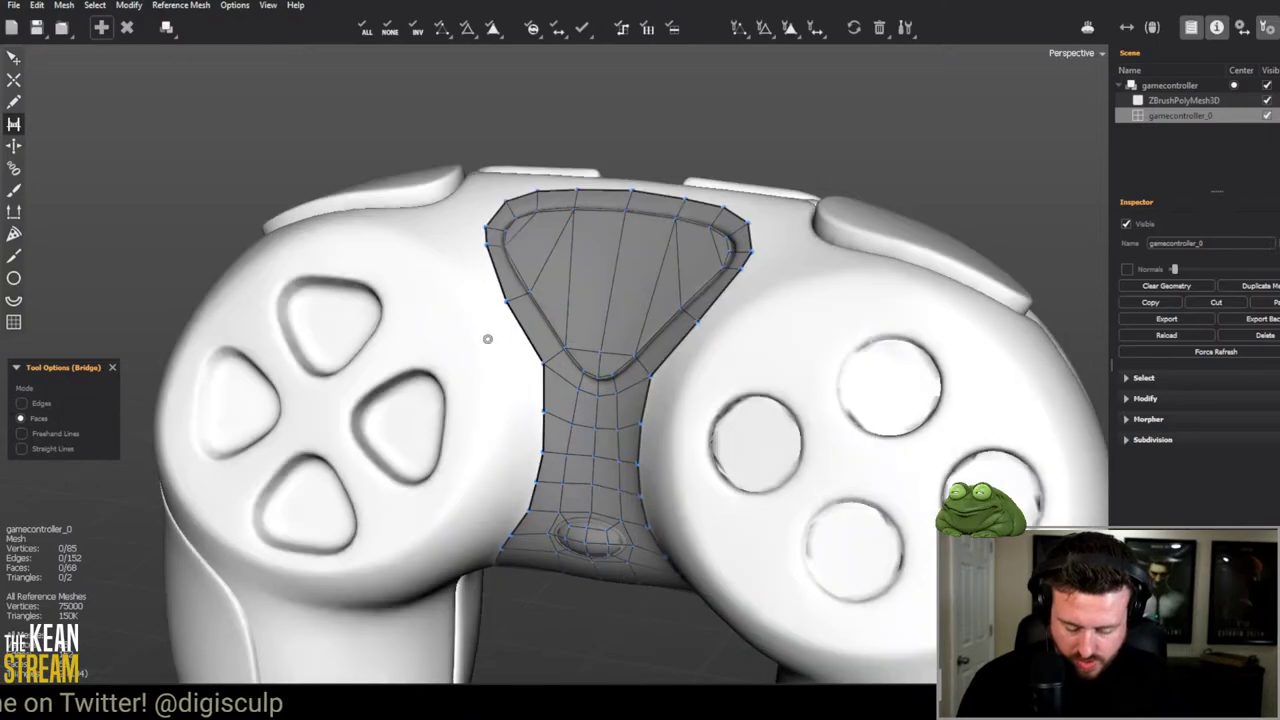
middle_click_drag(237, 454, 440, 281)
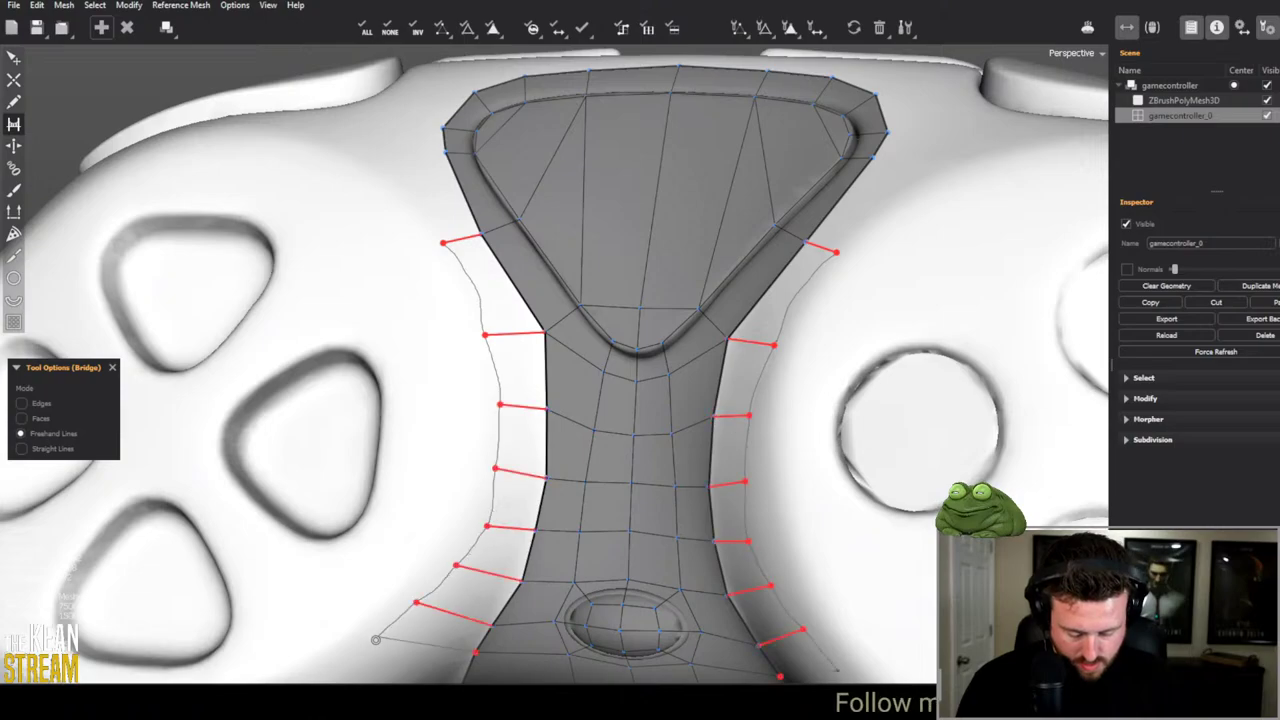
left_click_drag(375, 640, 375, 640)
scroll(534, 331, "down", 5)
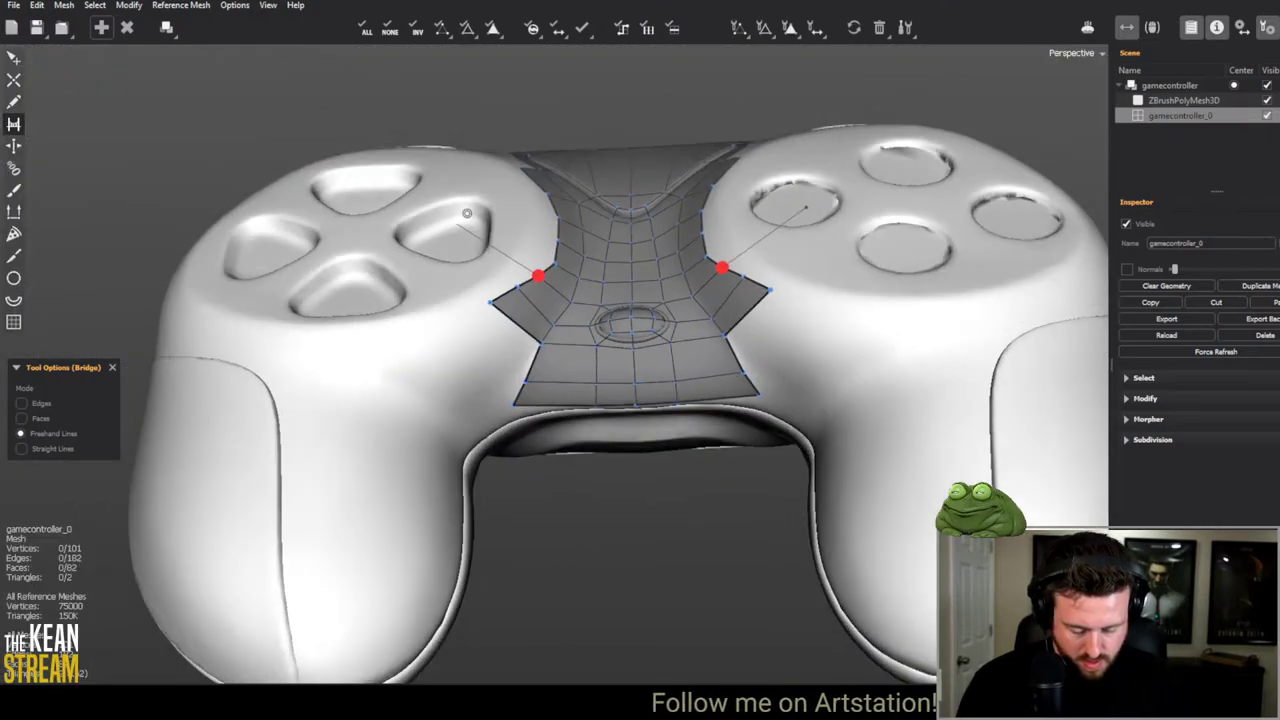
Step: Bridge triangular flaps from the lower side edges and pull their corners up
middle_click_drag(466, 213, 472, 296)
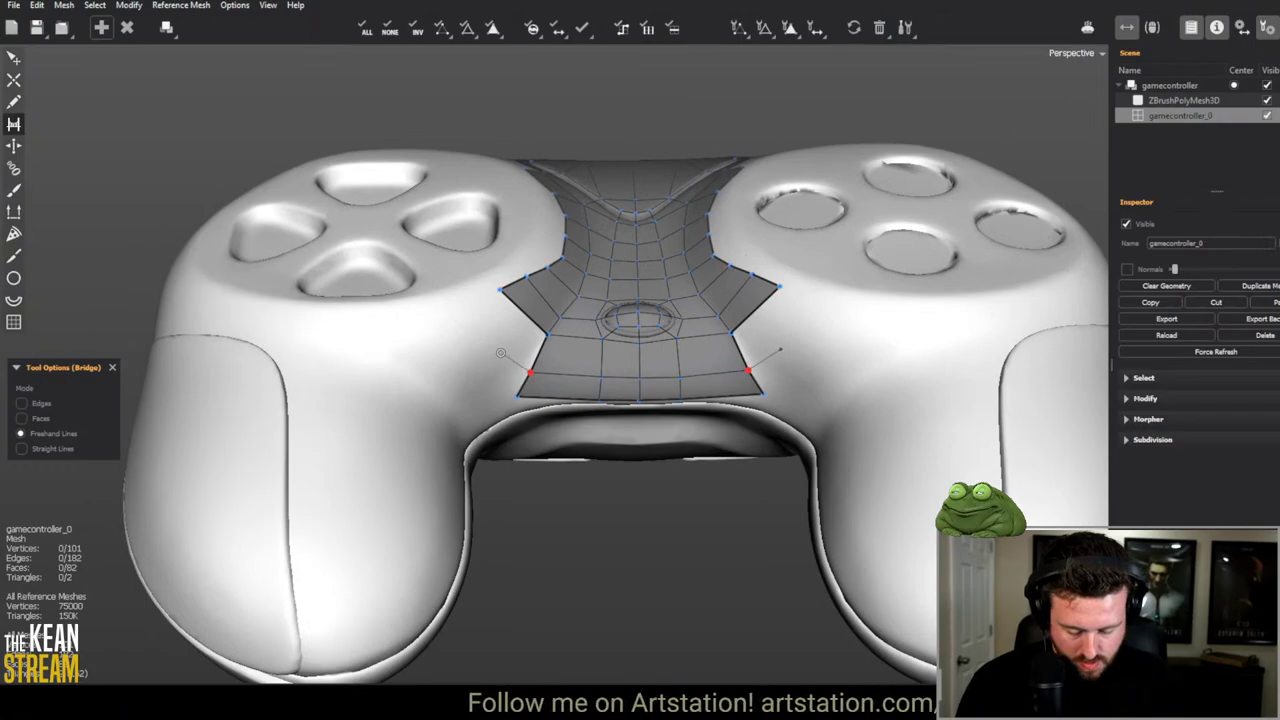
left_click_drag(468, 347, 377, 357)
middle_click_drag(377, 357, 494, 531)
key("q")
left_click_drag(505, 395, 470, 352)
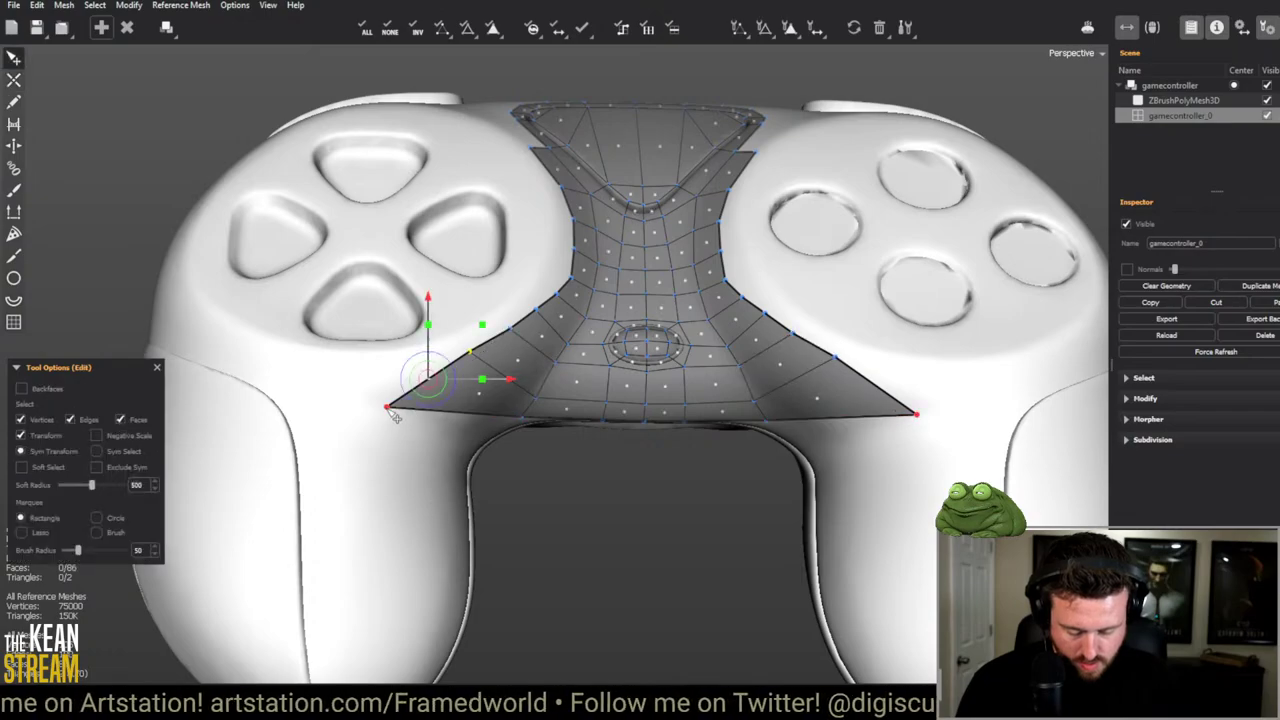
Step: Nudge the flap corners up and close a new face on each upper side of the strip
key("w")
left_click_drag(388, 407, 403, 381)
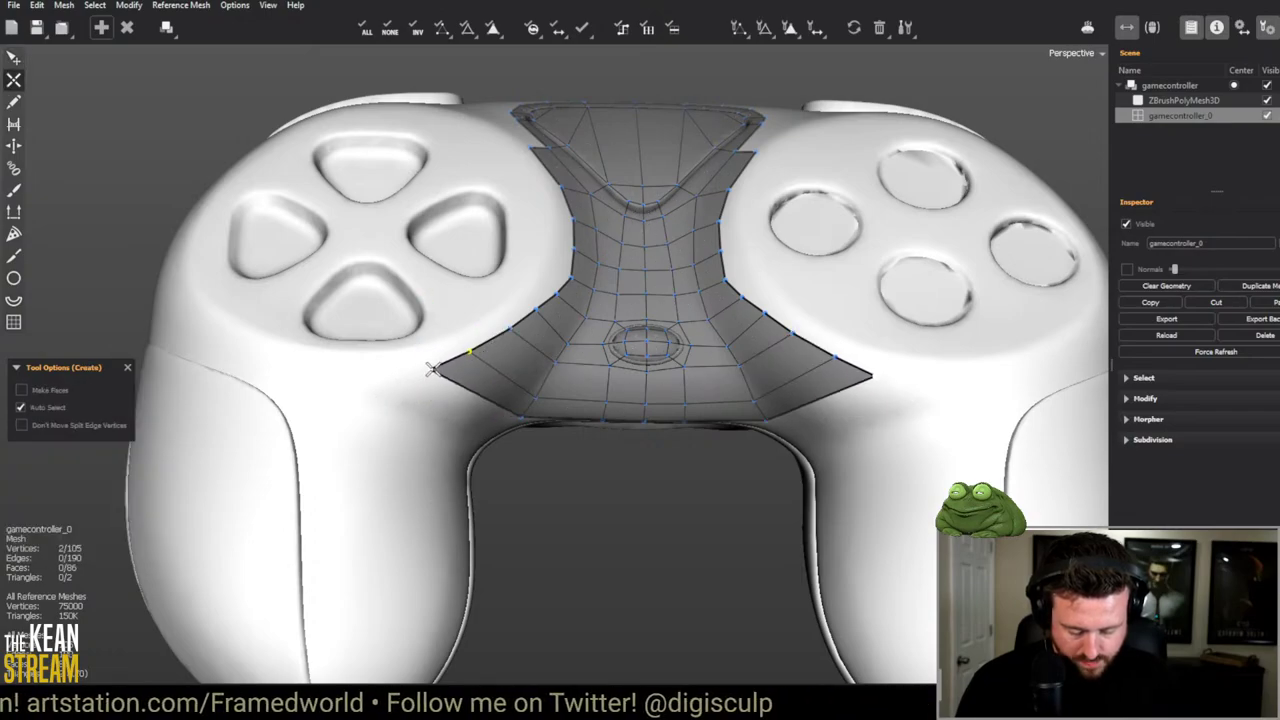
middle_click_drag(403, 381, 485, 308)
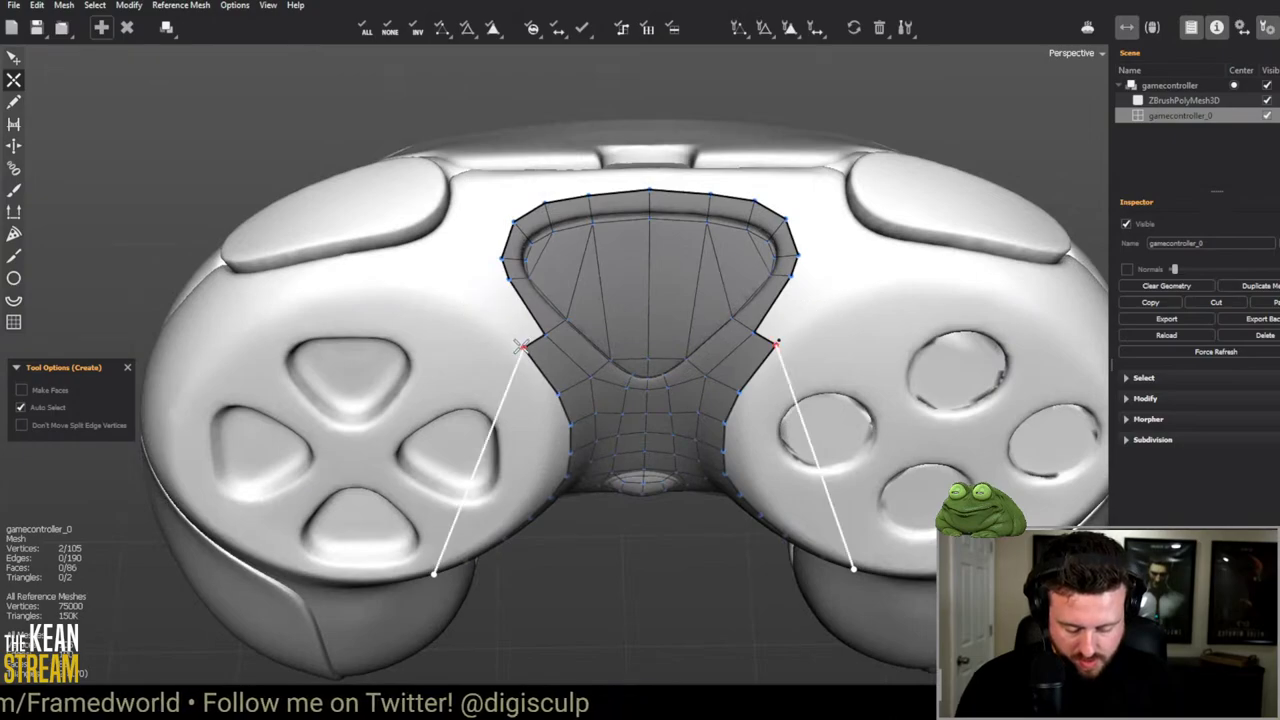
key("q")
key("w")
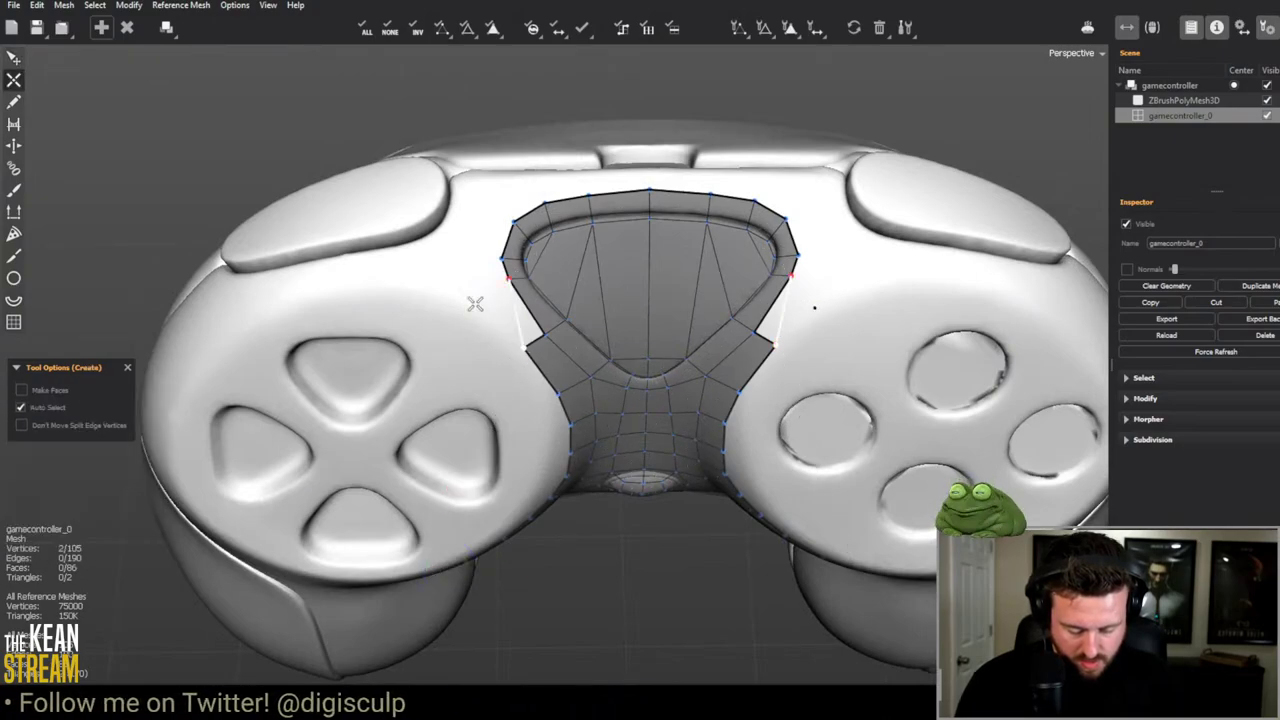
left_click(462, 301)
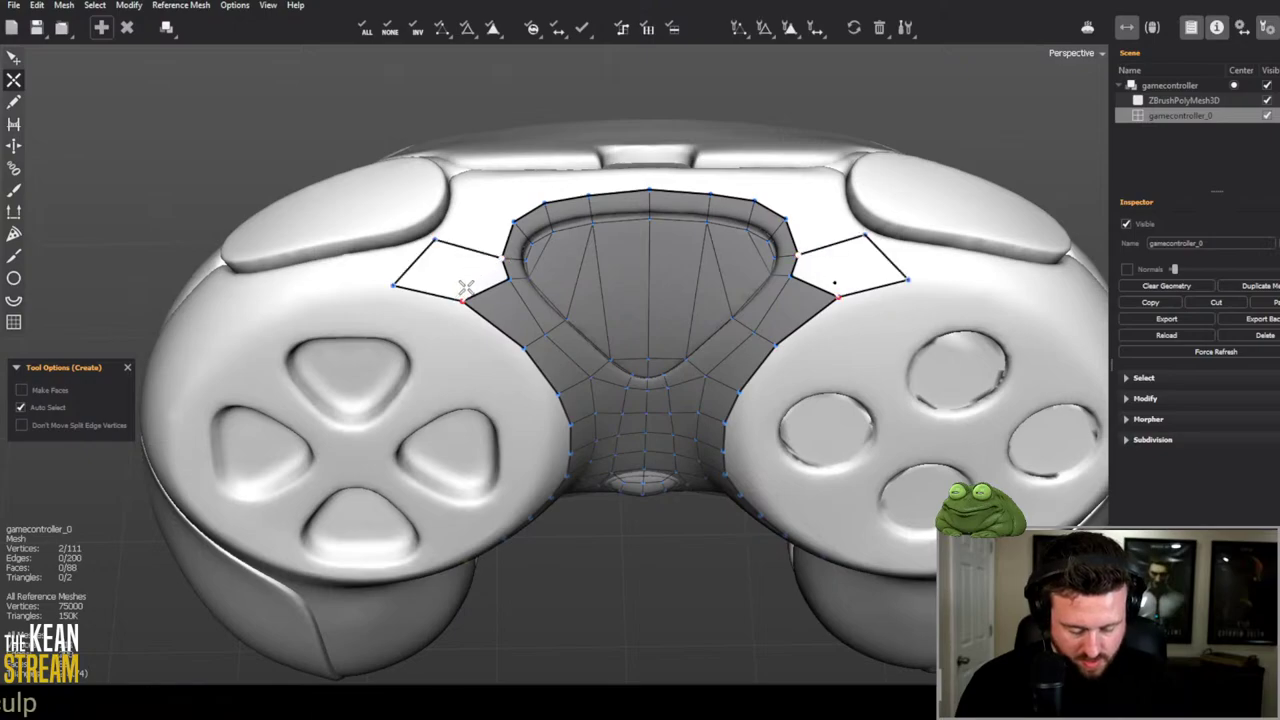
left_click(465, 287)
Step: Pull the lower wing corner and its boundary edge up and out toward the D-pad rim
scroll(420, 323, "down", 3)
key("q")
scroll(374, 226, "up", 2)
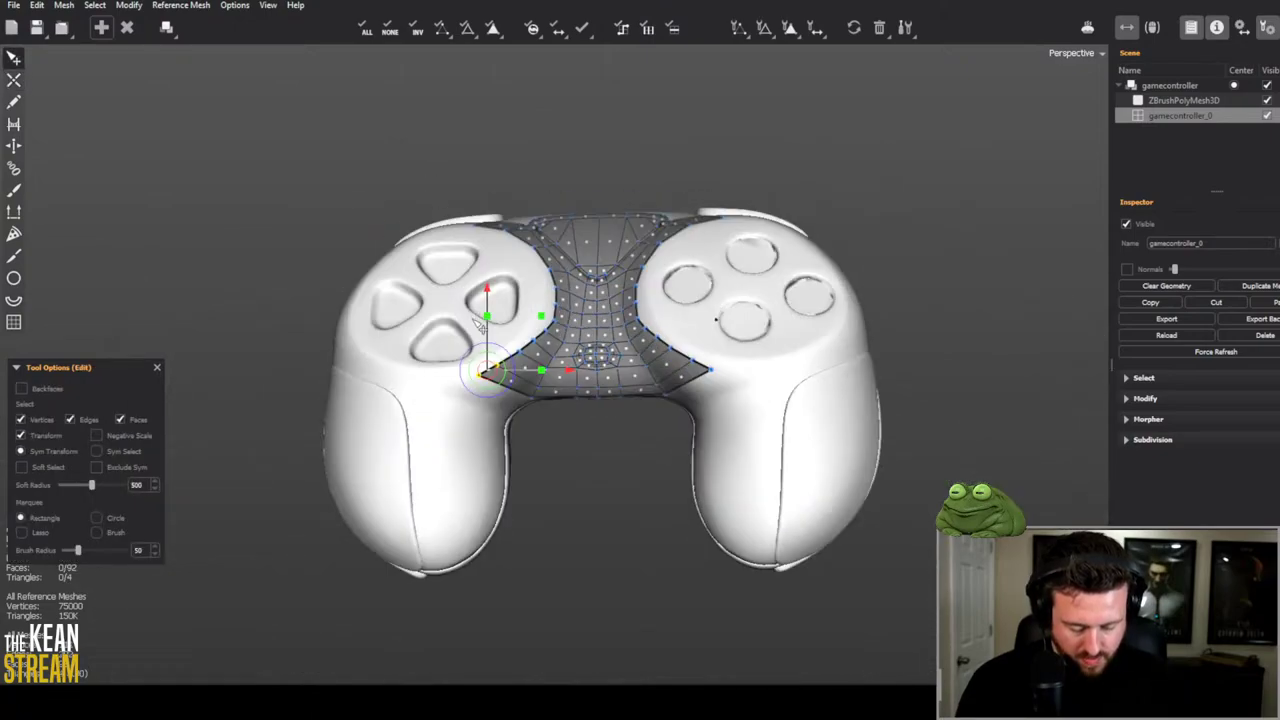
scroll(606, 491, "up", 3)
scroll(491, 414, "down", 2)
scroll(410, 378, "up", 4)
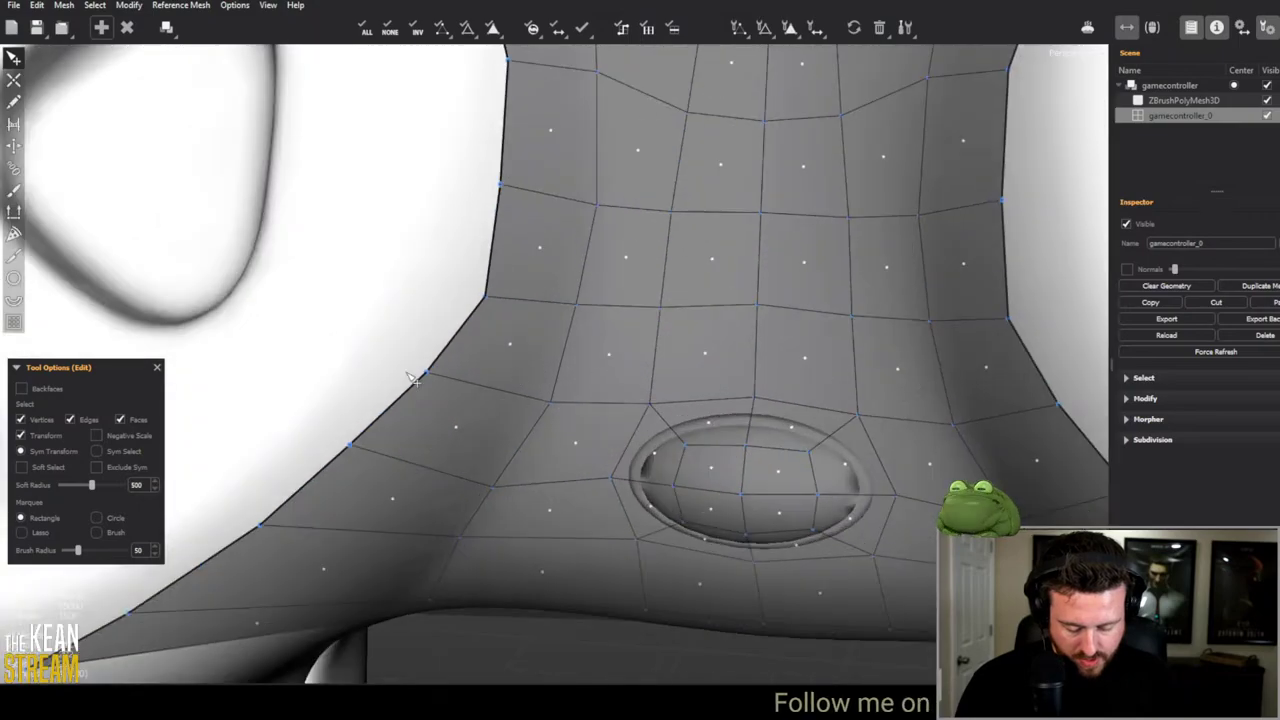
scroll(410, 378, "down", 3)
scroll(468, 425, "up", 2)
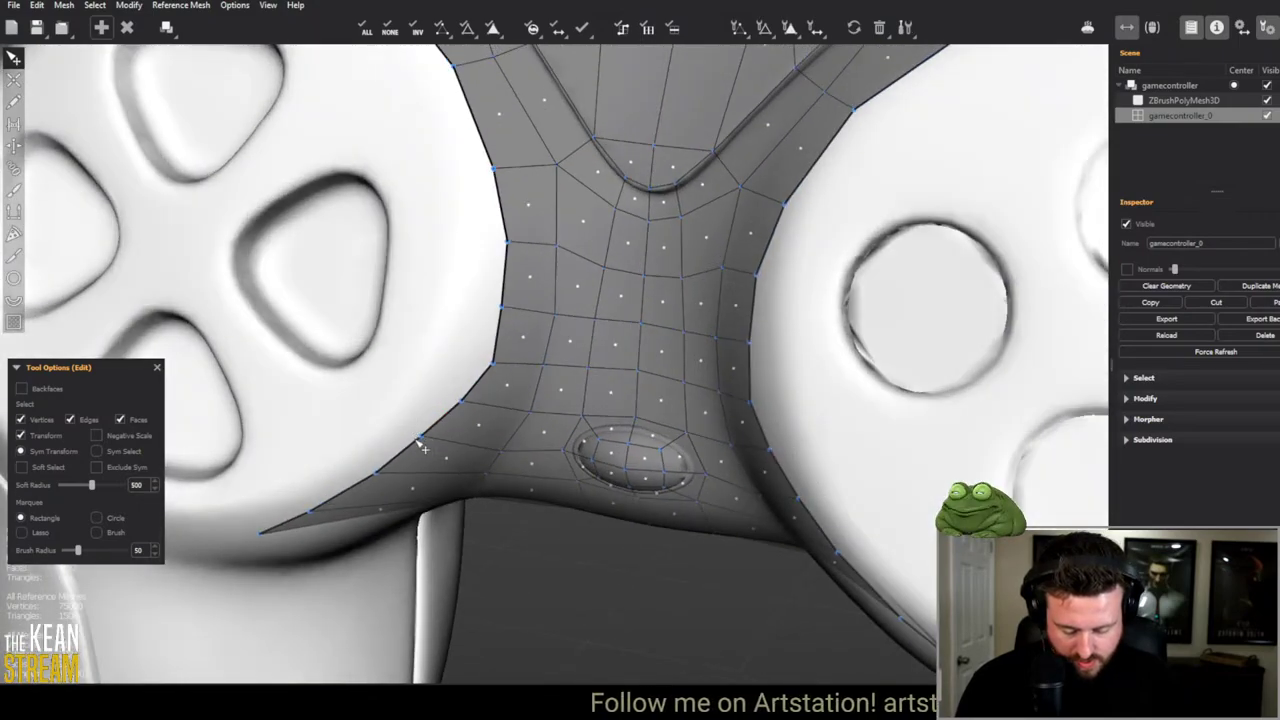
left_click_drag(419, 441, 399, 421)
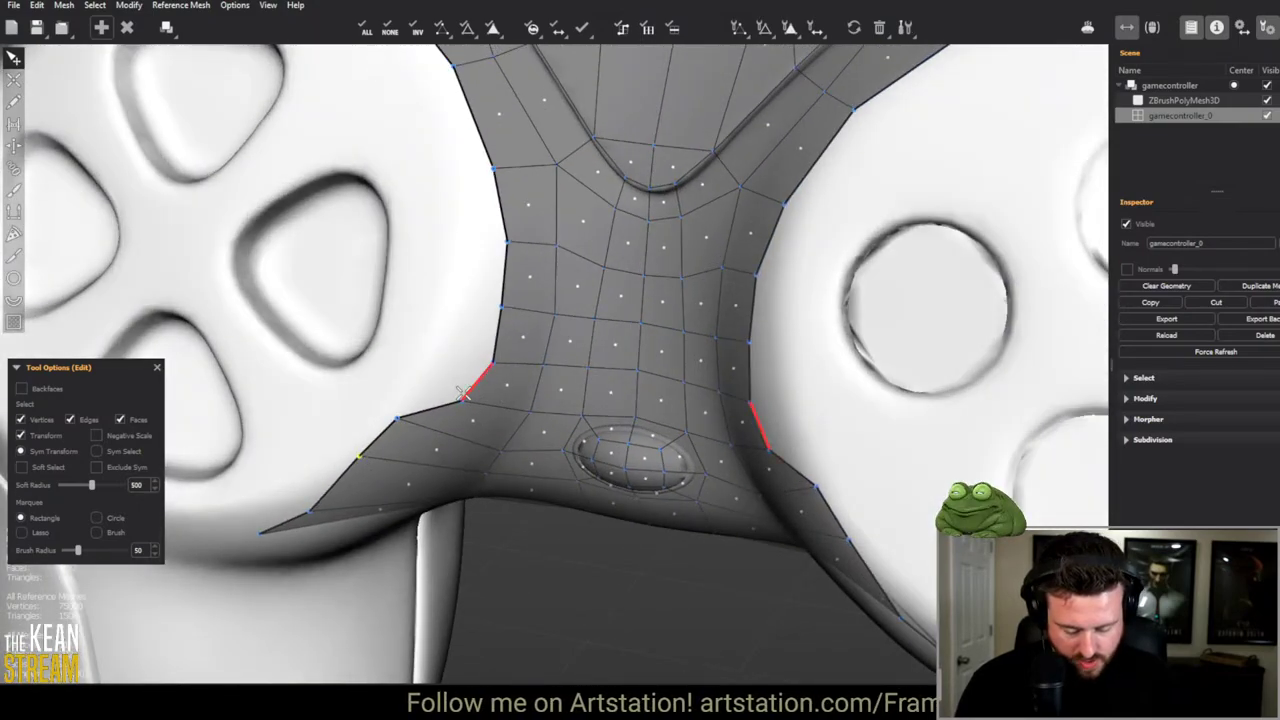
left_click_drag(463, 393, 499, 175)
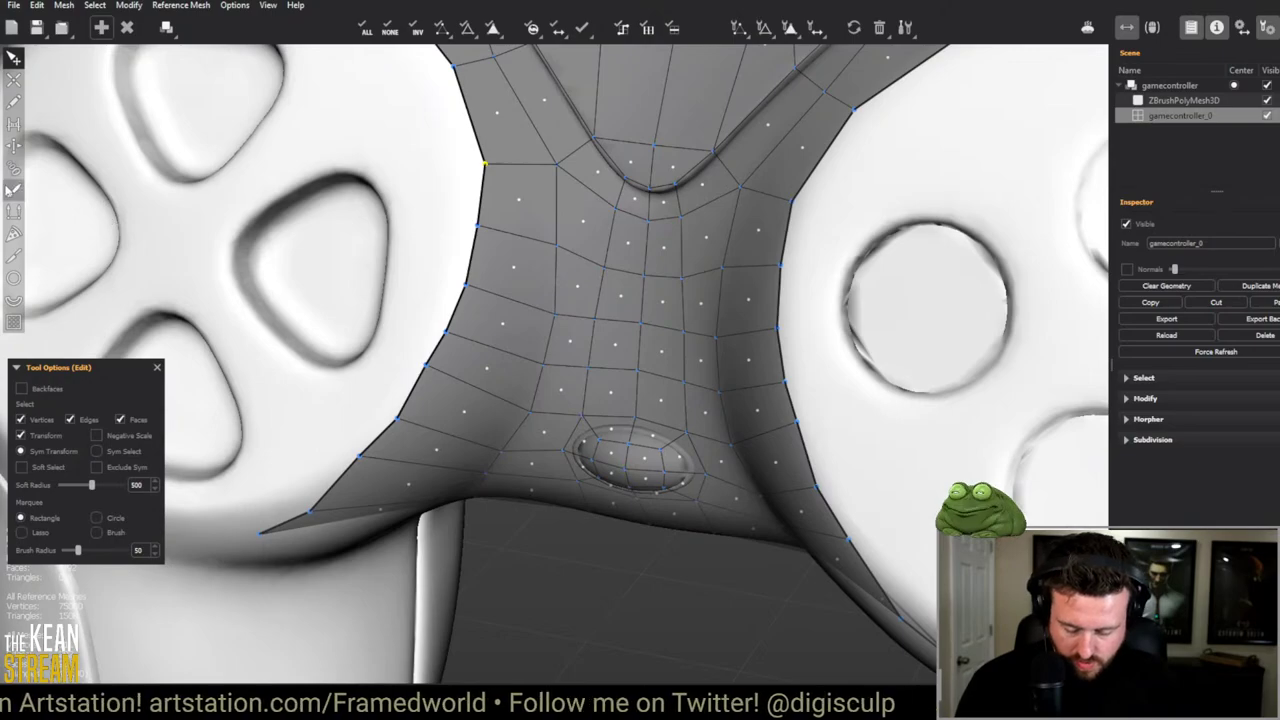
Step: Orbit around the controller and back to the front to check the wings
key("b")
scroll(371, 400, "down", 3)
scroll(60, 78, "down", 5)
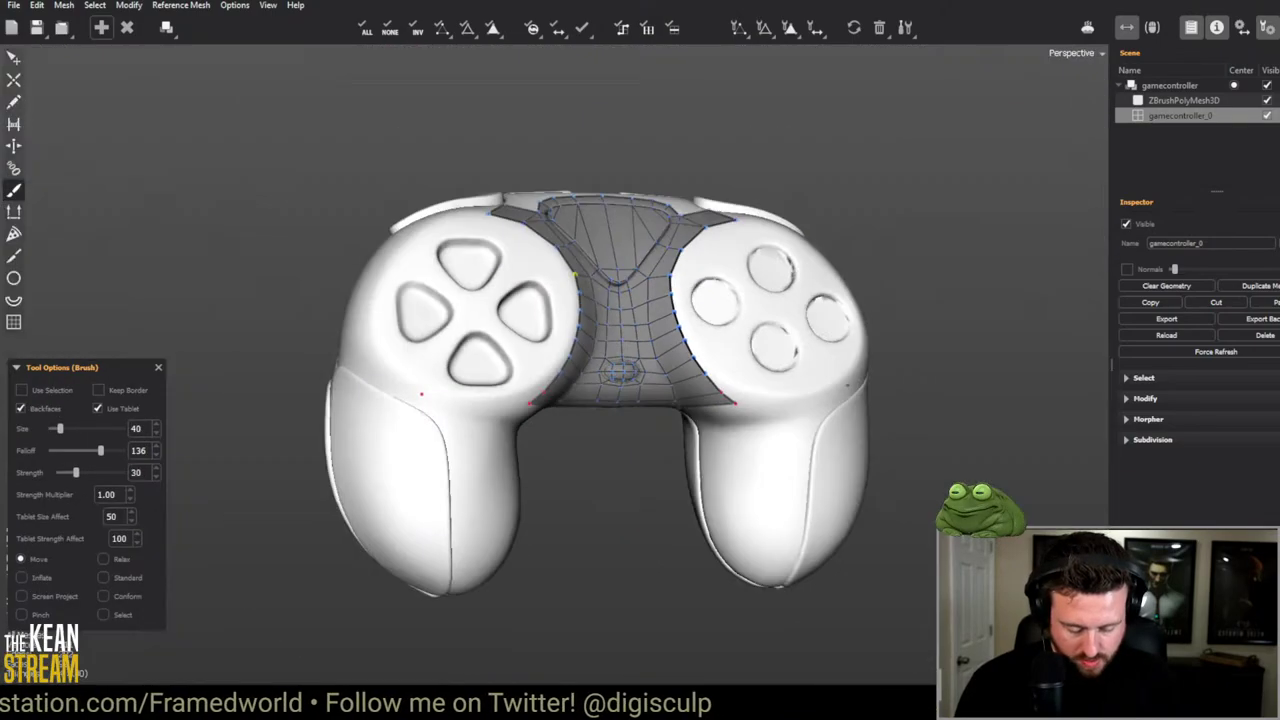
left_click(25, 63)
scroll(604, 498, "up", 5)
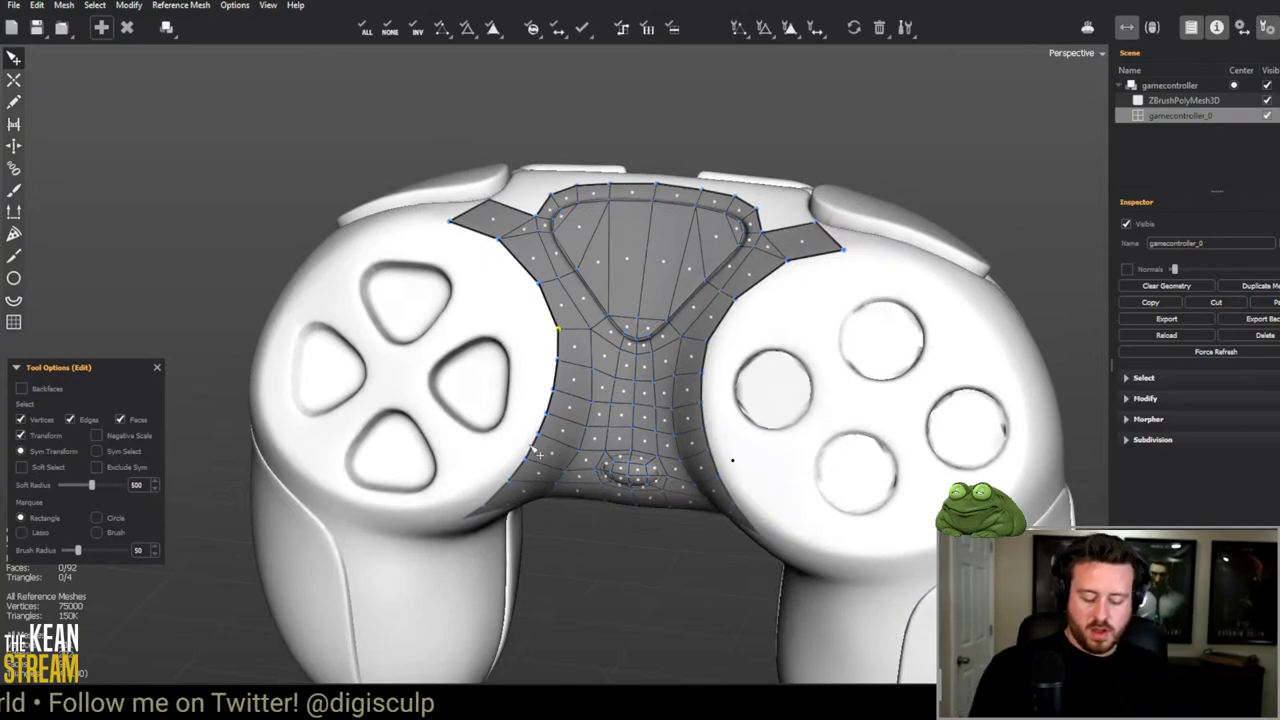
middle_click_drag(538, 455, 546, 251)
scroll(630, 416, "up", 3)
Step: Draw the first rim edges along the top hole, the left hole's bottom and the bottom hole's left side
key("c")
scroll(450, 252, "up", 4)
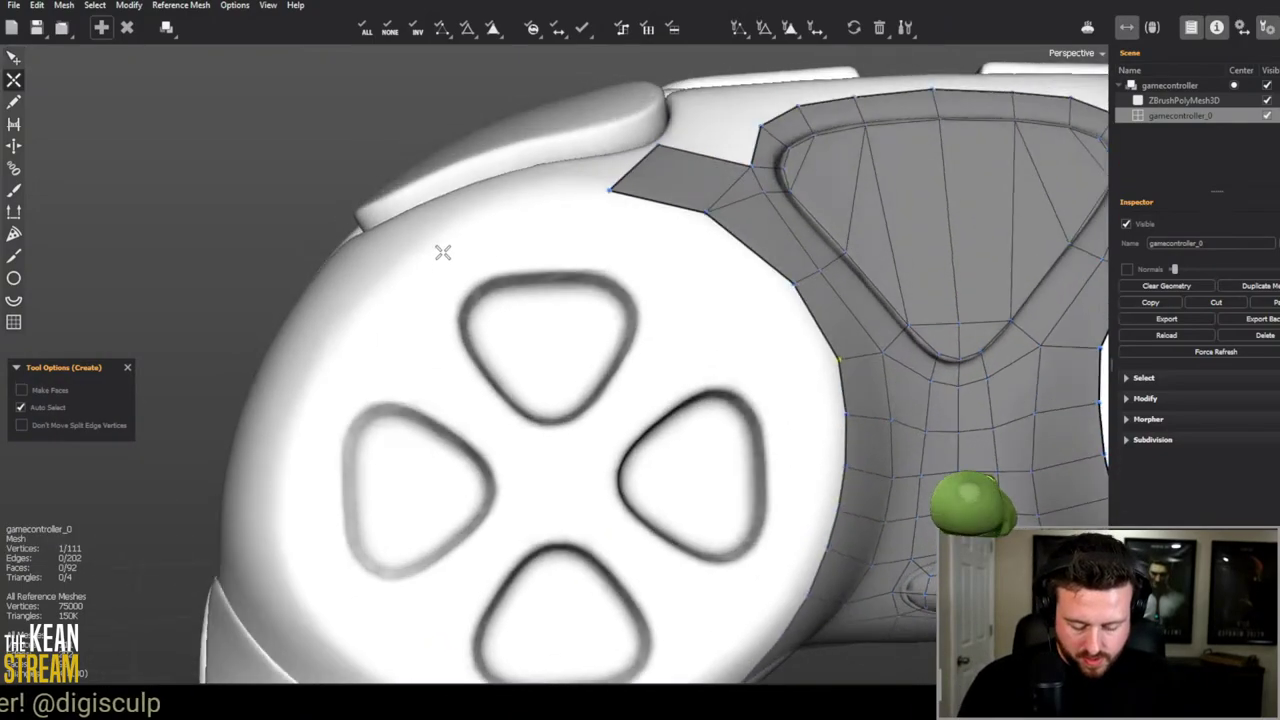
left_click(410, 296)
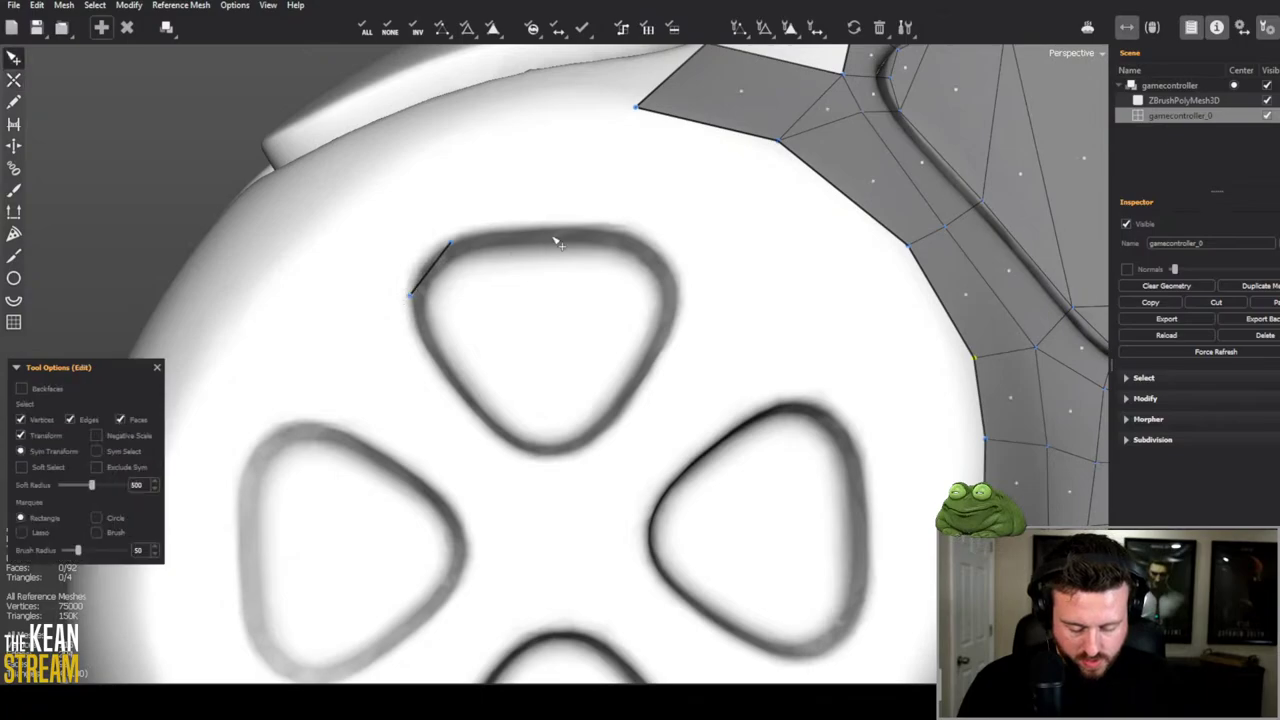
middle_click_drag(503, 472, 448, 375)
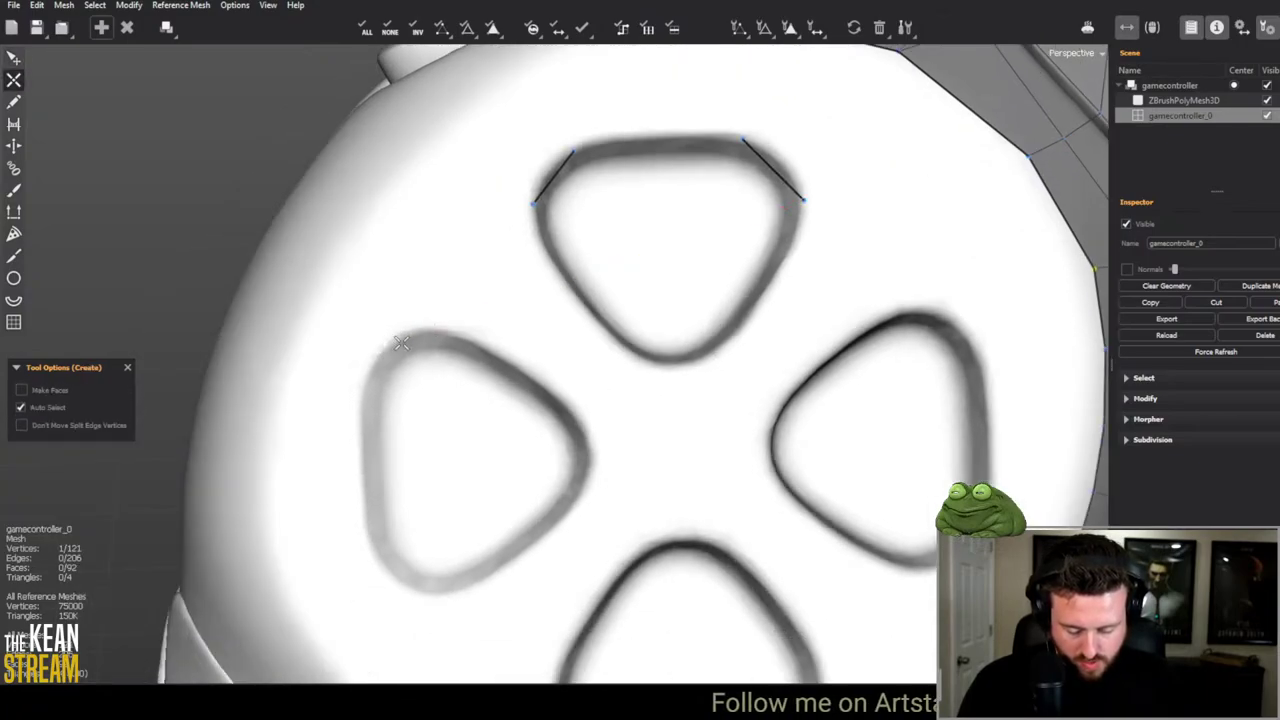
left_click(383, 573)
left_click(477, 586)
middle_click_drag(477, 586, 588, 486)
left_click(590, 441)
left_click(600, 494)
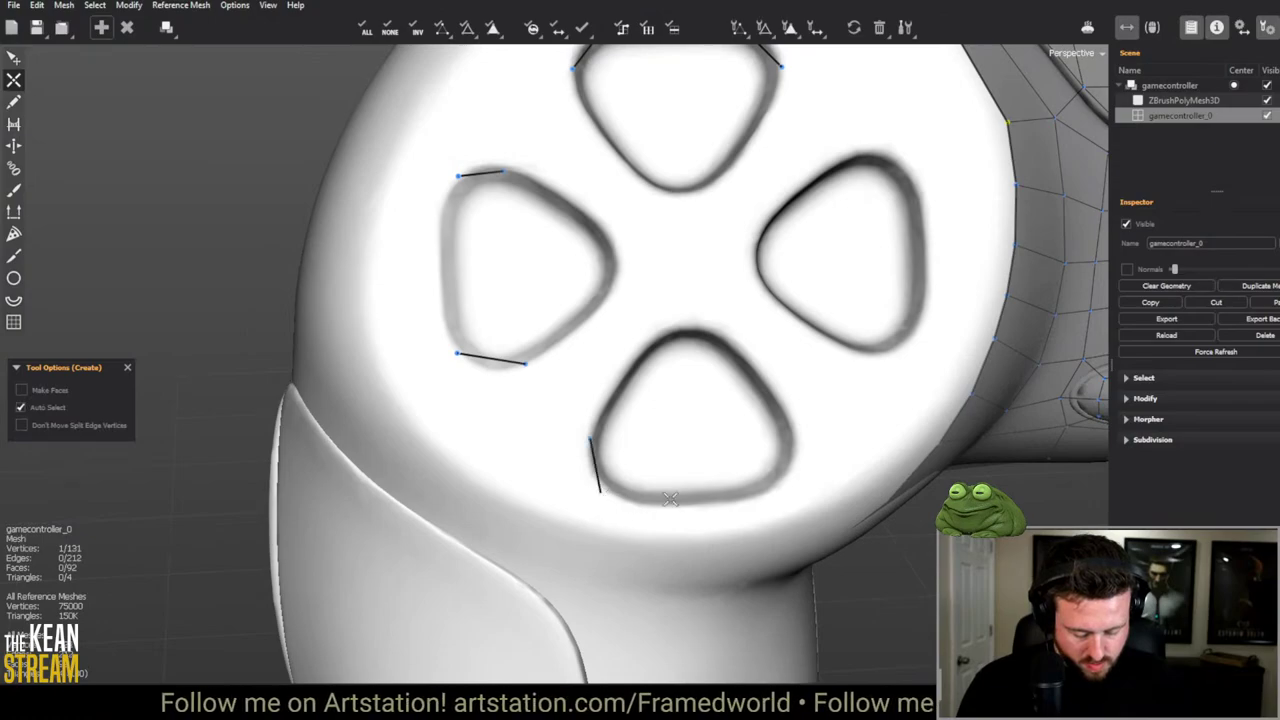
Step: Add rim edges on the bottom hole's right side, the right hole's bottom and top, and the top hole
left_click(796, 425)
left_click(796, 478)
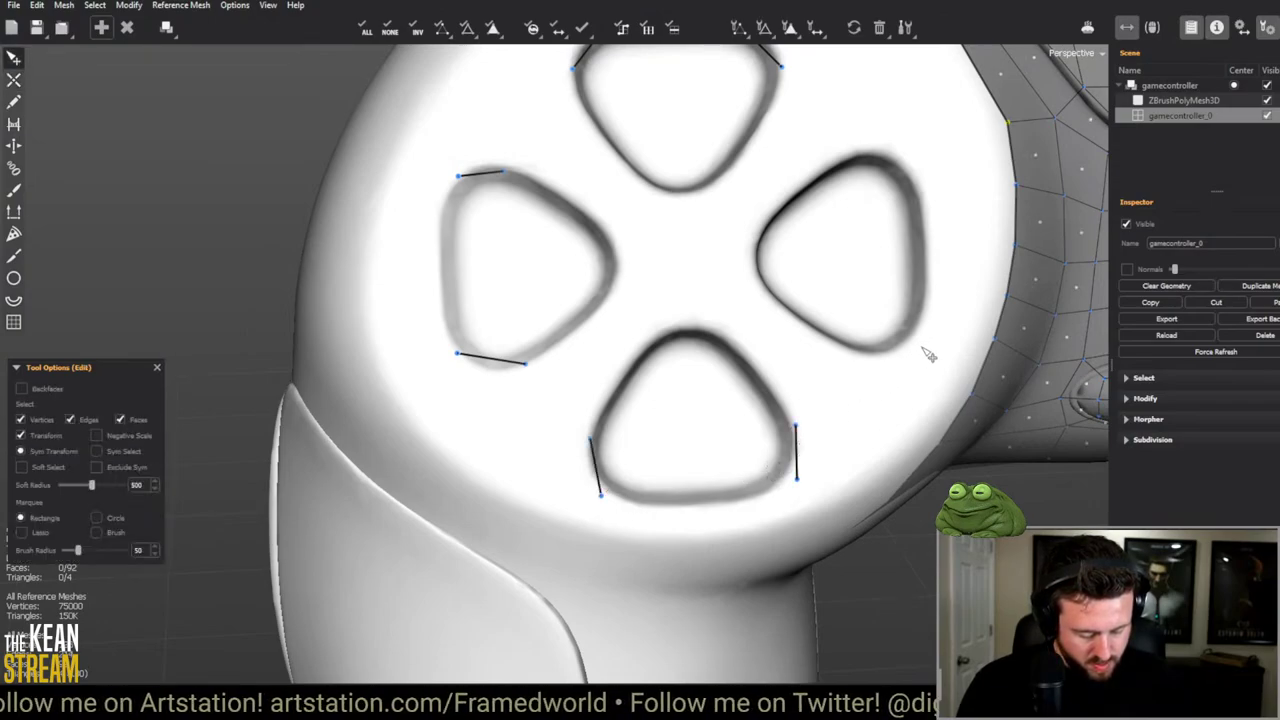
left_click(855, 350)
left_click(919, 335)
middle_click_drag(919, 335, 775, 413)
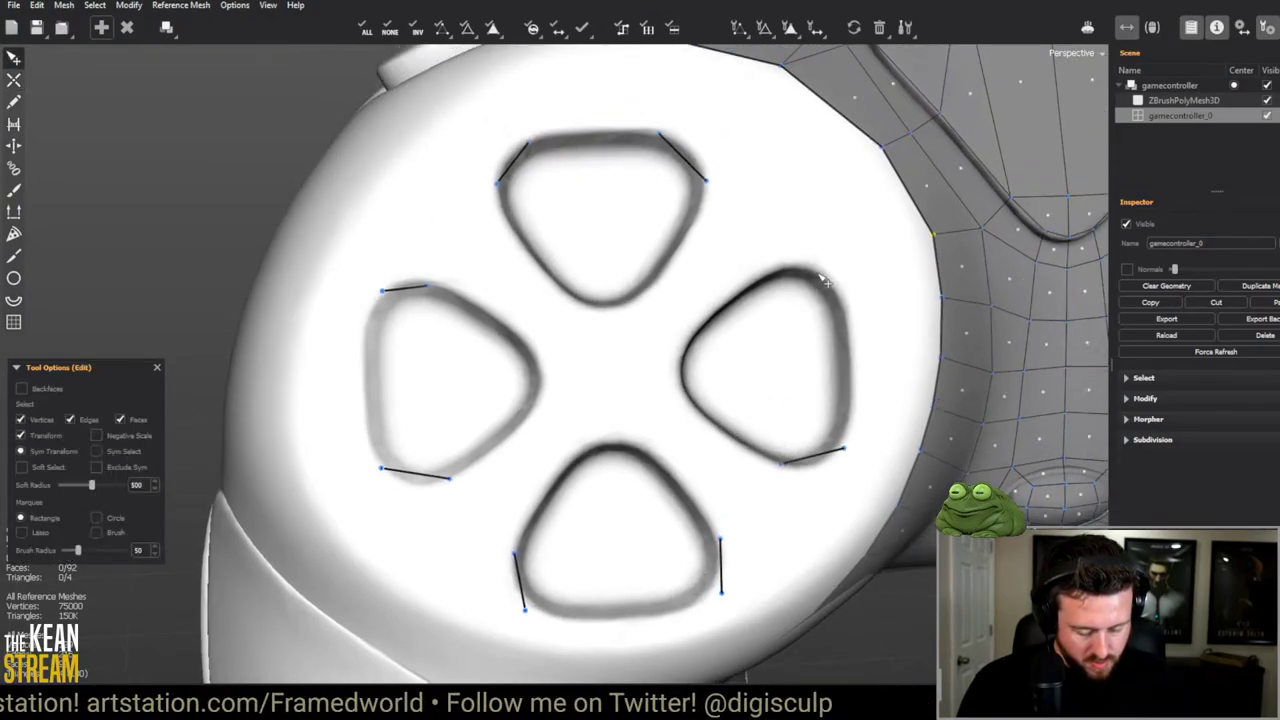
left_click(790, 258)
left_click(840, 283)
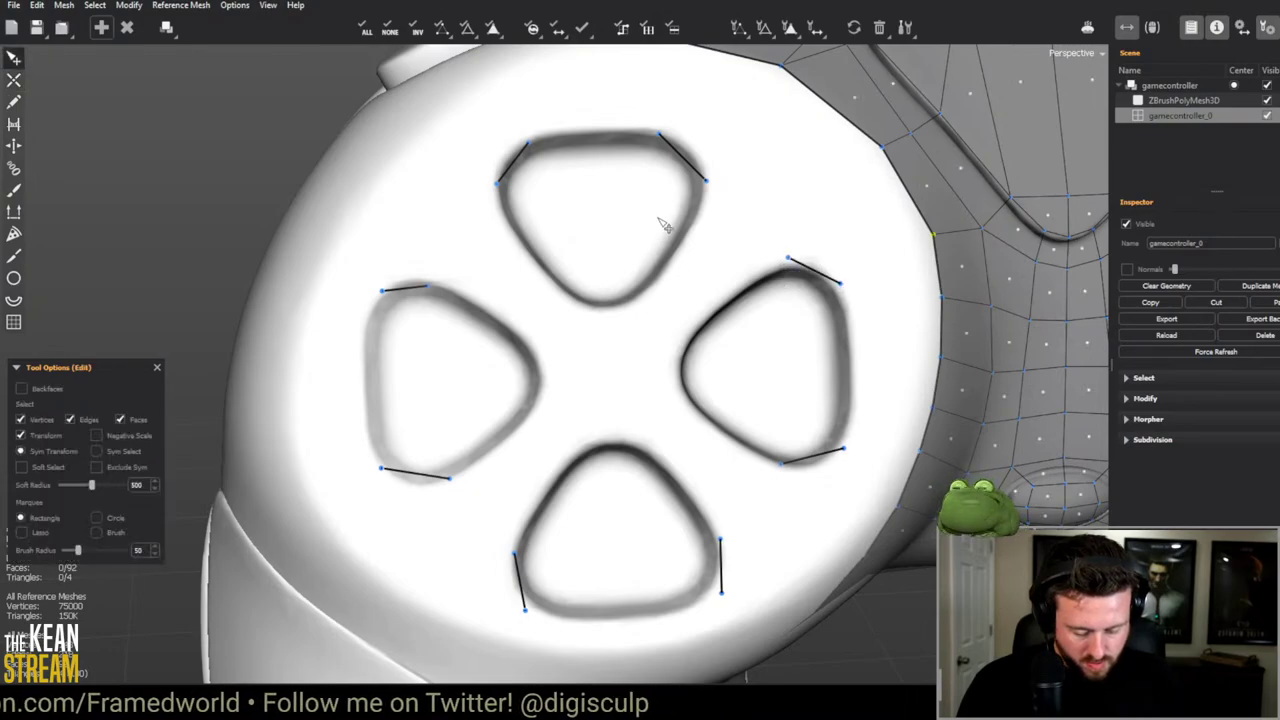
left_click(651, 298)
left_click(609, 318)
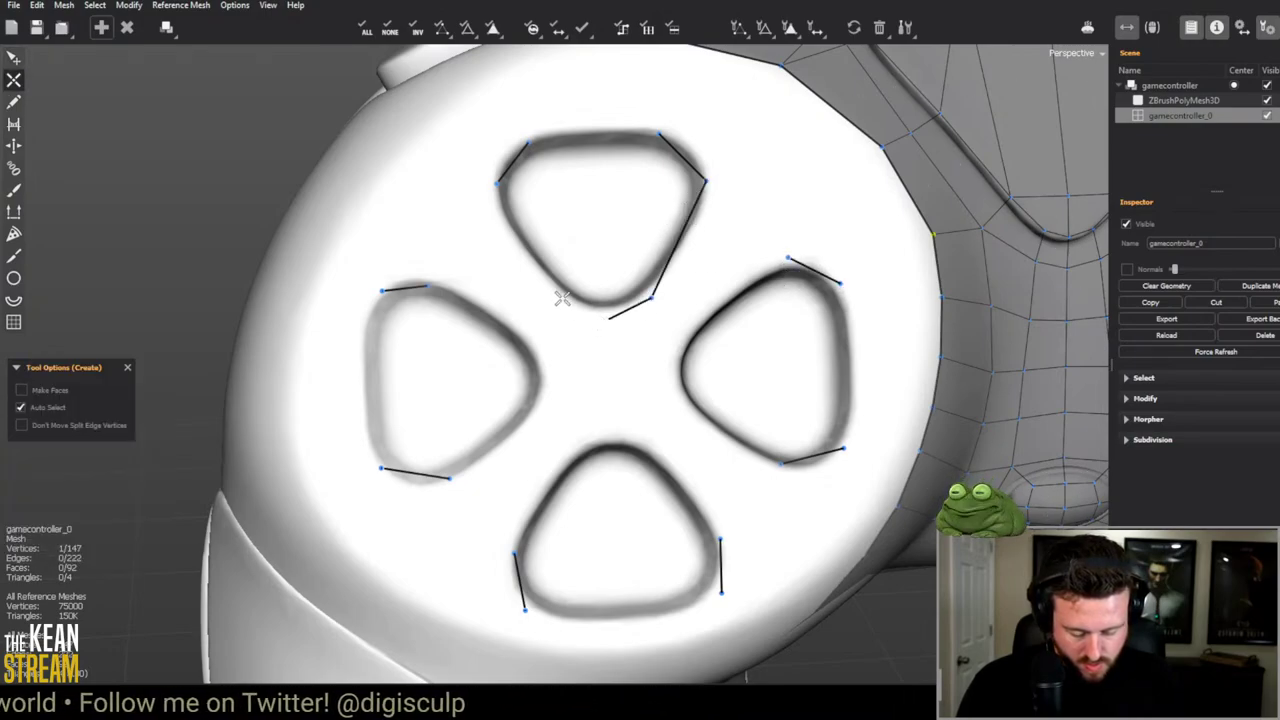
left_click(498, 183)
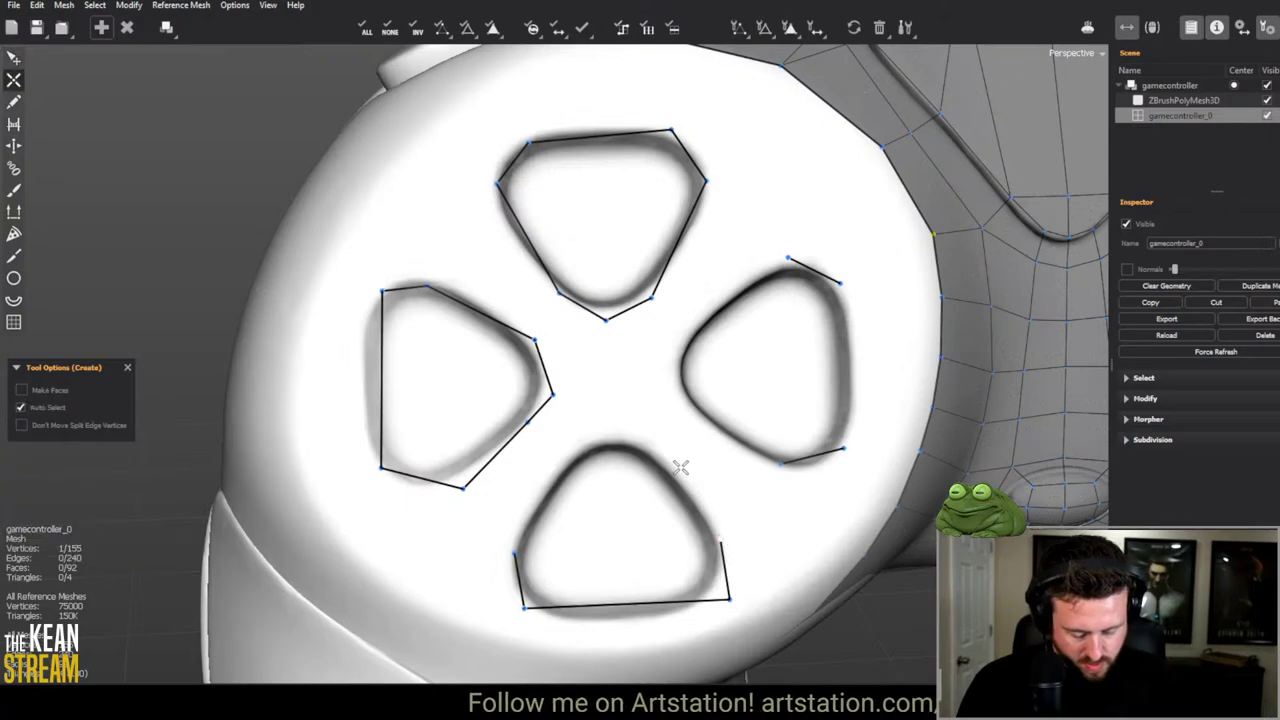
Step: Continue edges around the bottom hole's top and close its outline at the corner
left_click(653, 445)
left_click(613, 432)
left_click(565, 455)
left_click(502, 535)
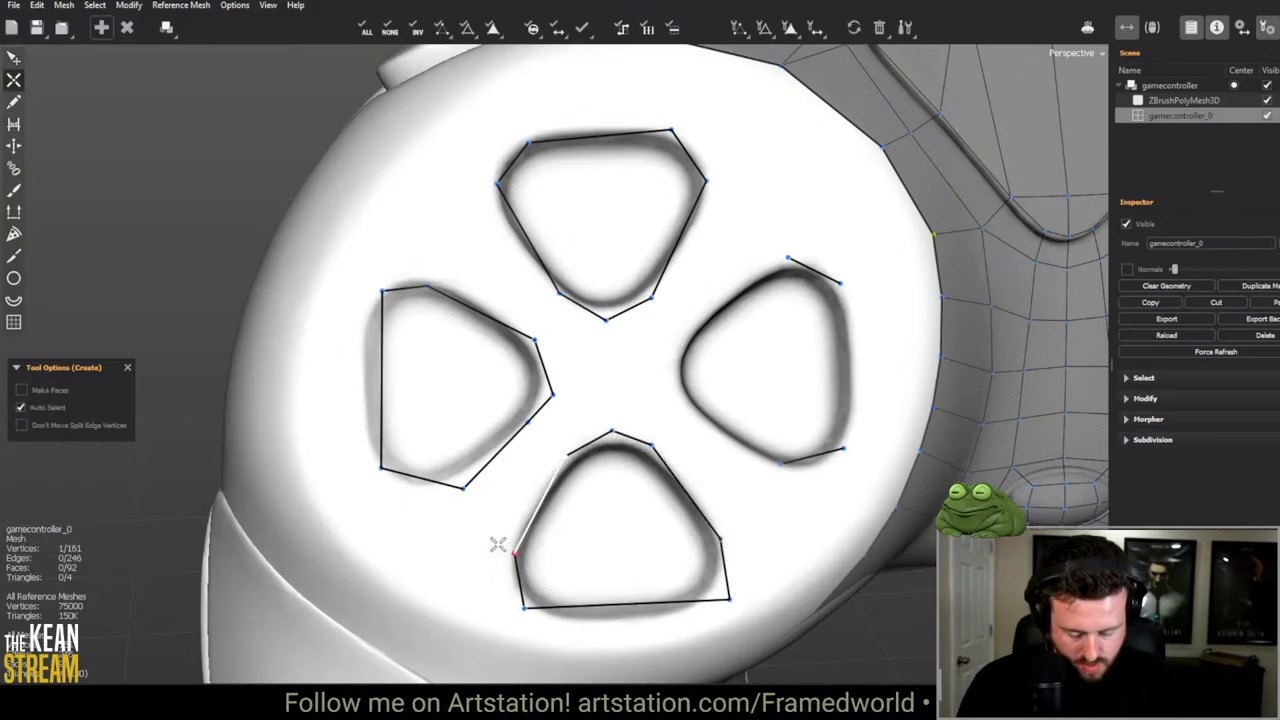
left_click(507, 558)
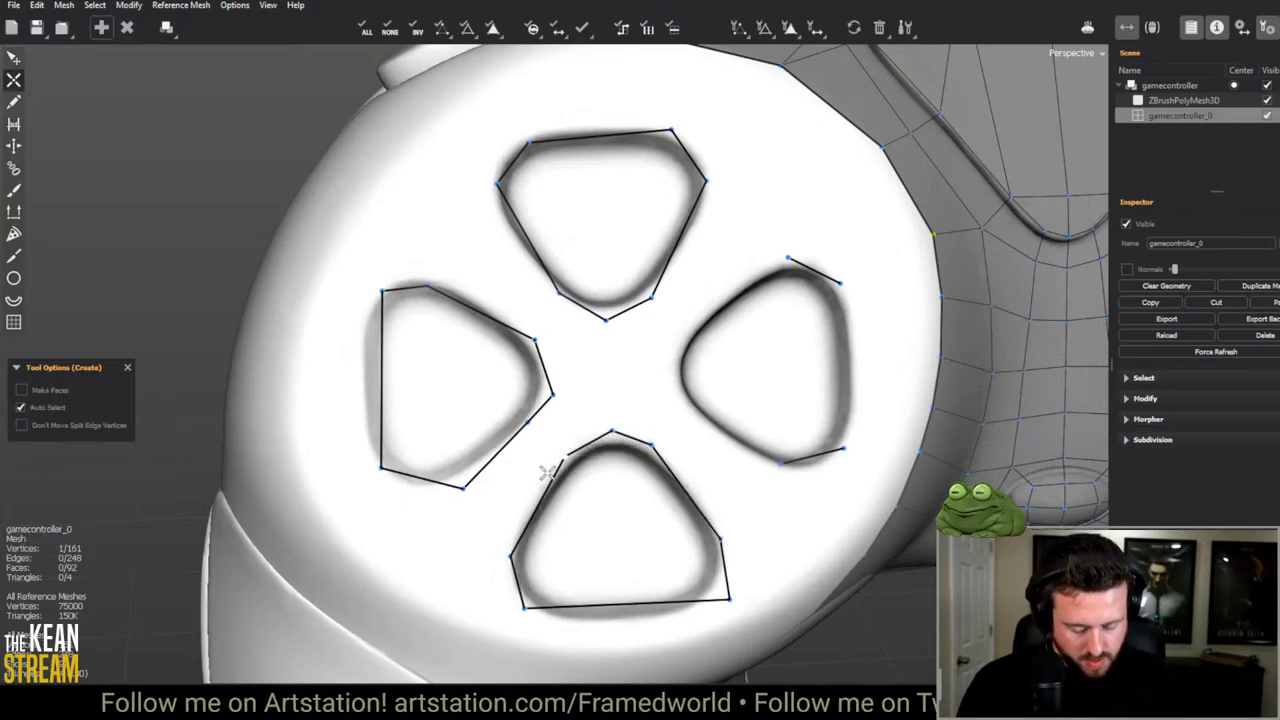
Step: Draw edges up the right hole's left side and join them to its top
key("e")
key("c")
left_click(783, 462)
left_click(692, 415)
left_click(668, 371)
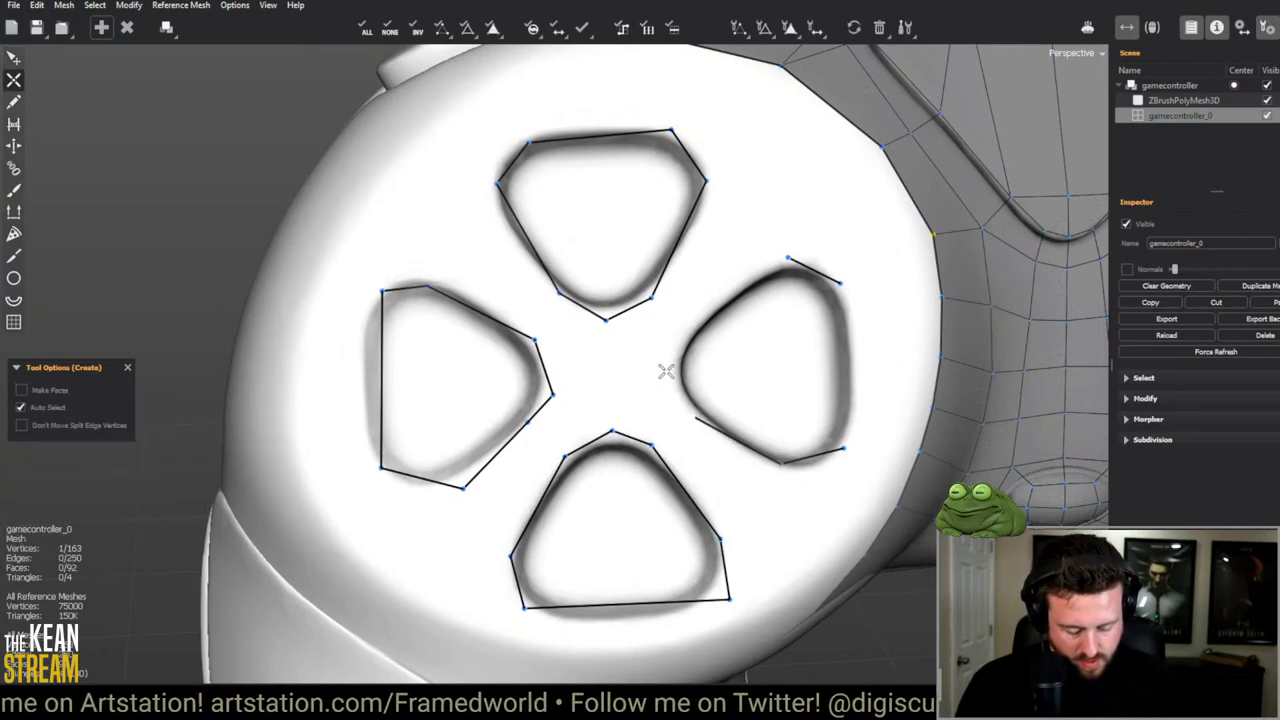
left_click(690, 325)
left_click(752, 256)
left_click(838, 284)
Step: Move the right hole's top vertex onto the rim, close its outline, and clear leftover preview edges
key("e")
key("c")
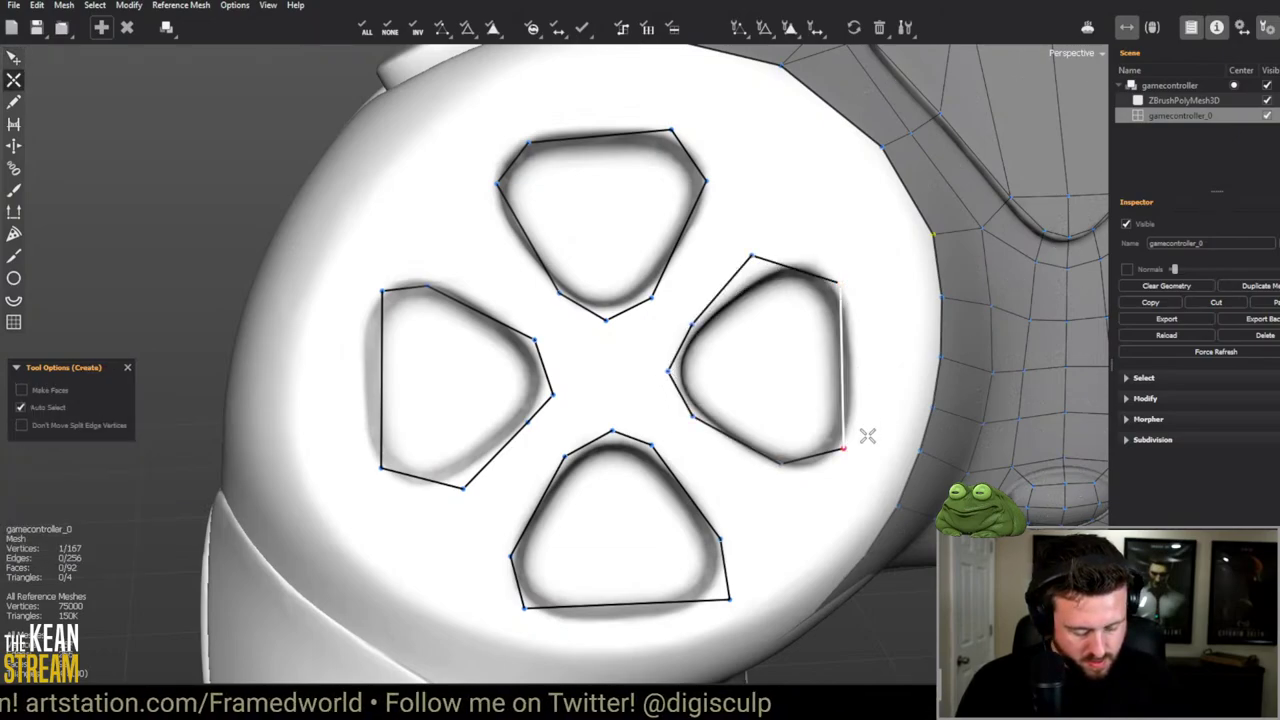
key("e")
key("c")
left_click_drag(752, 256, 781, 266)
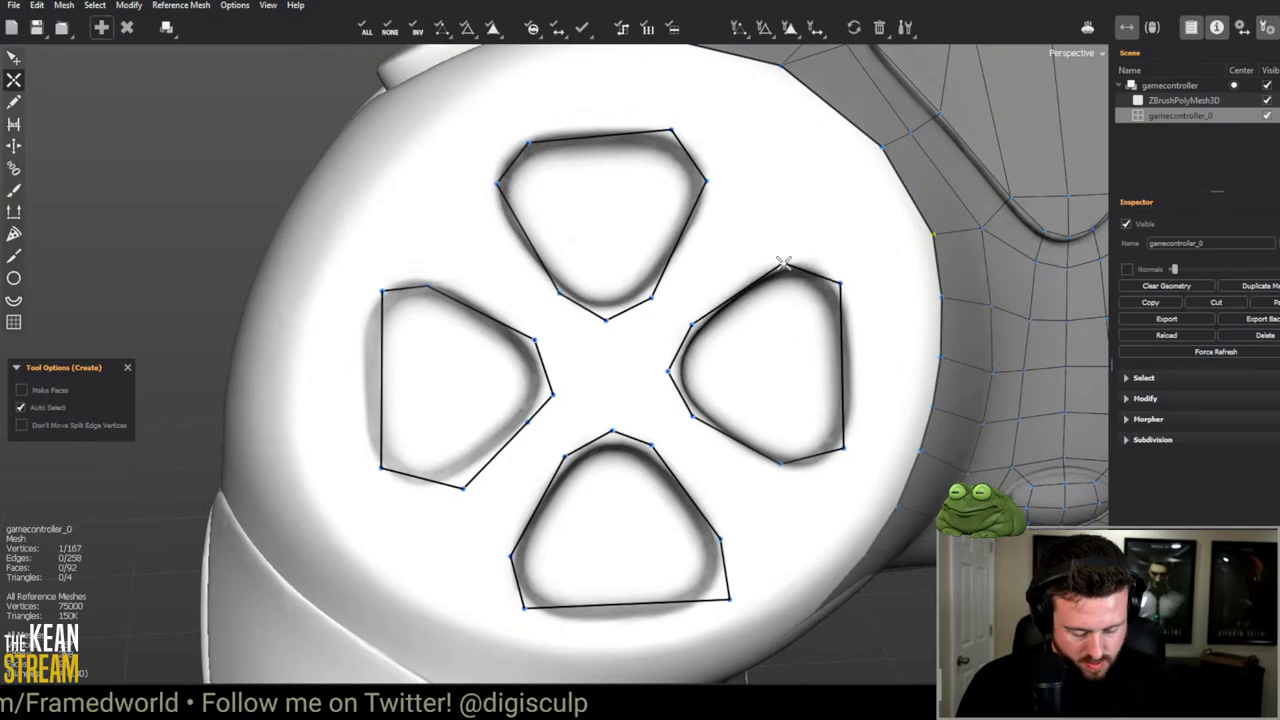
left_click(845, 281)
left_click(851, 449)
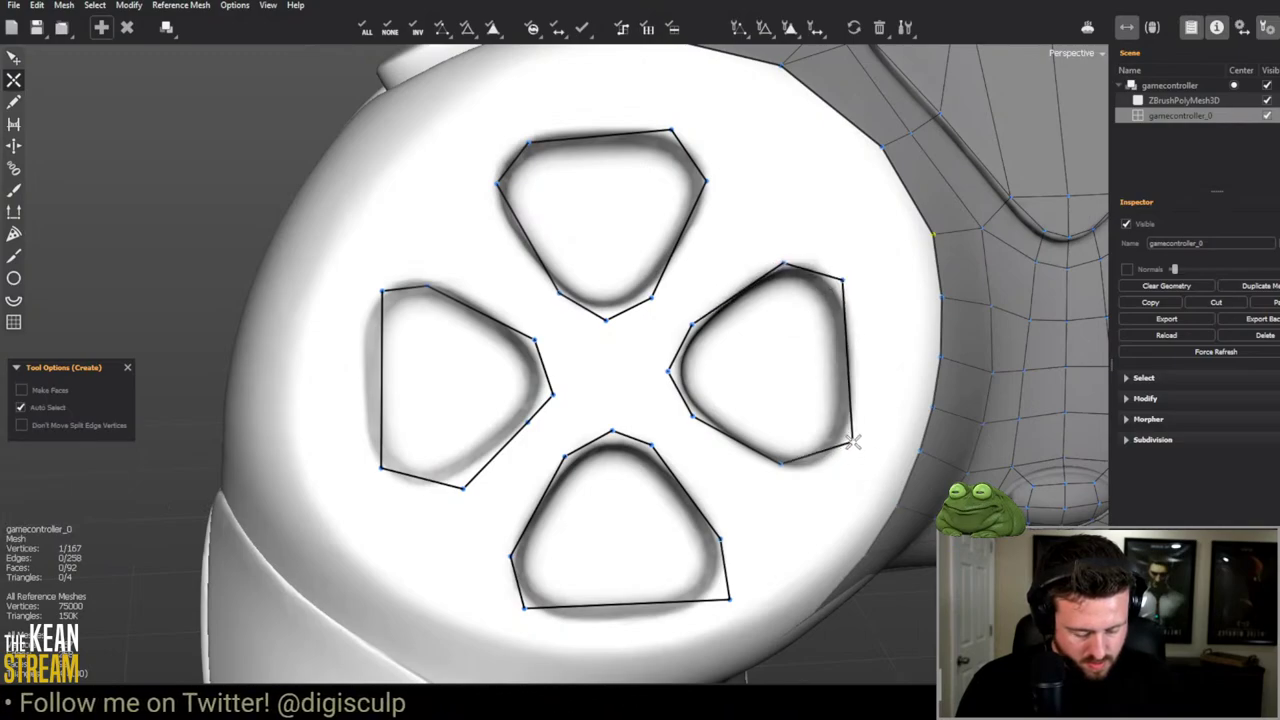
middle_click_drag(798, 427, 330, 288)
key("e")
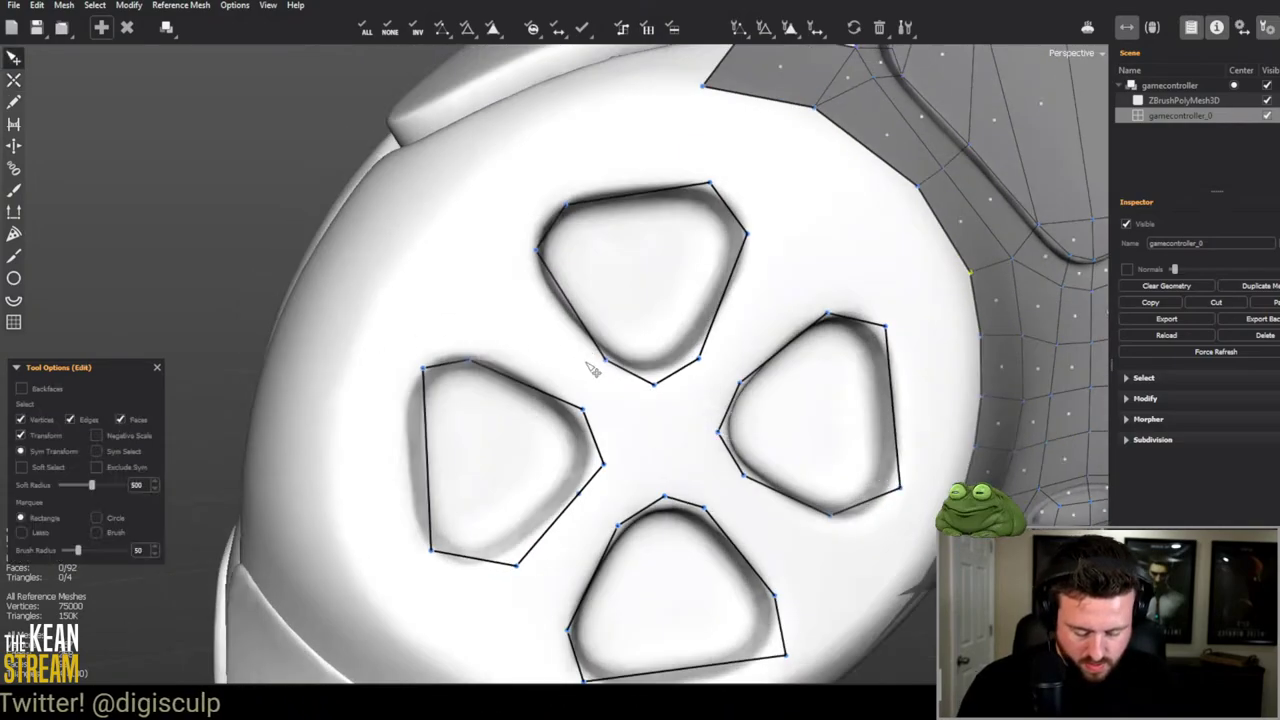
key("c")
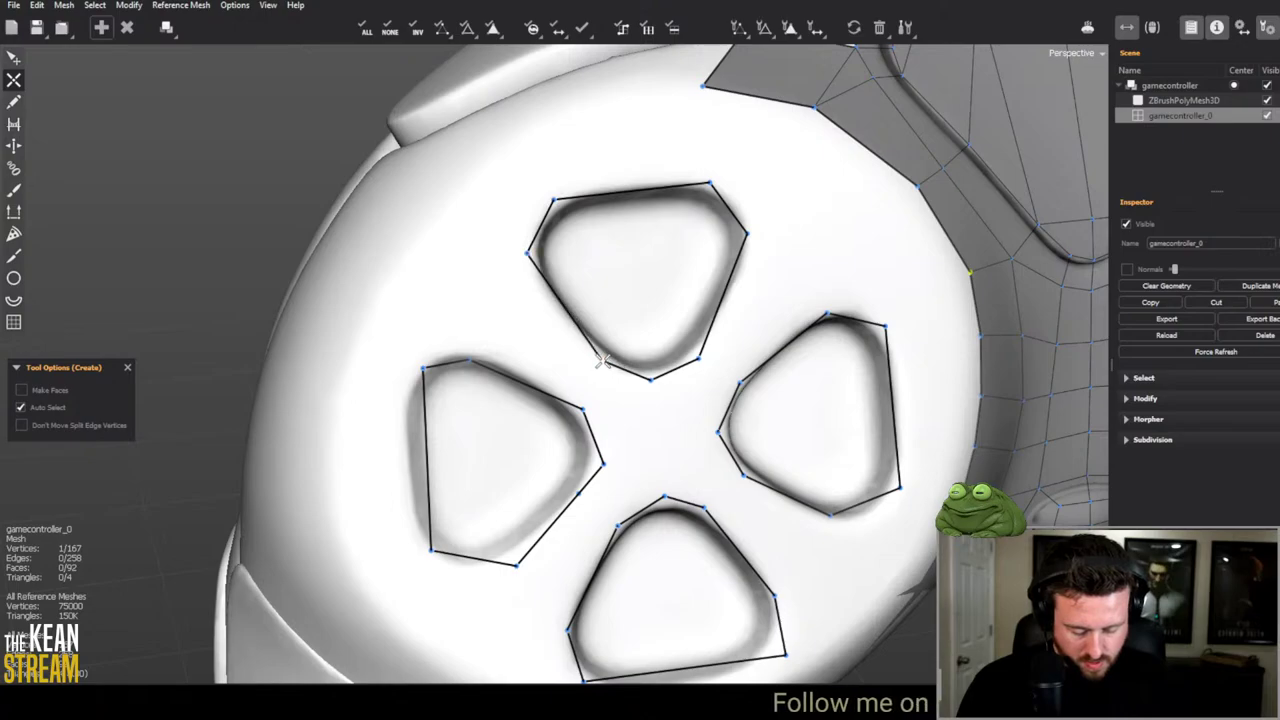
Step: Extrude the top hole's edge loop inward into a ring of faces and fix its normals
key("e")
left_click(14, 214)
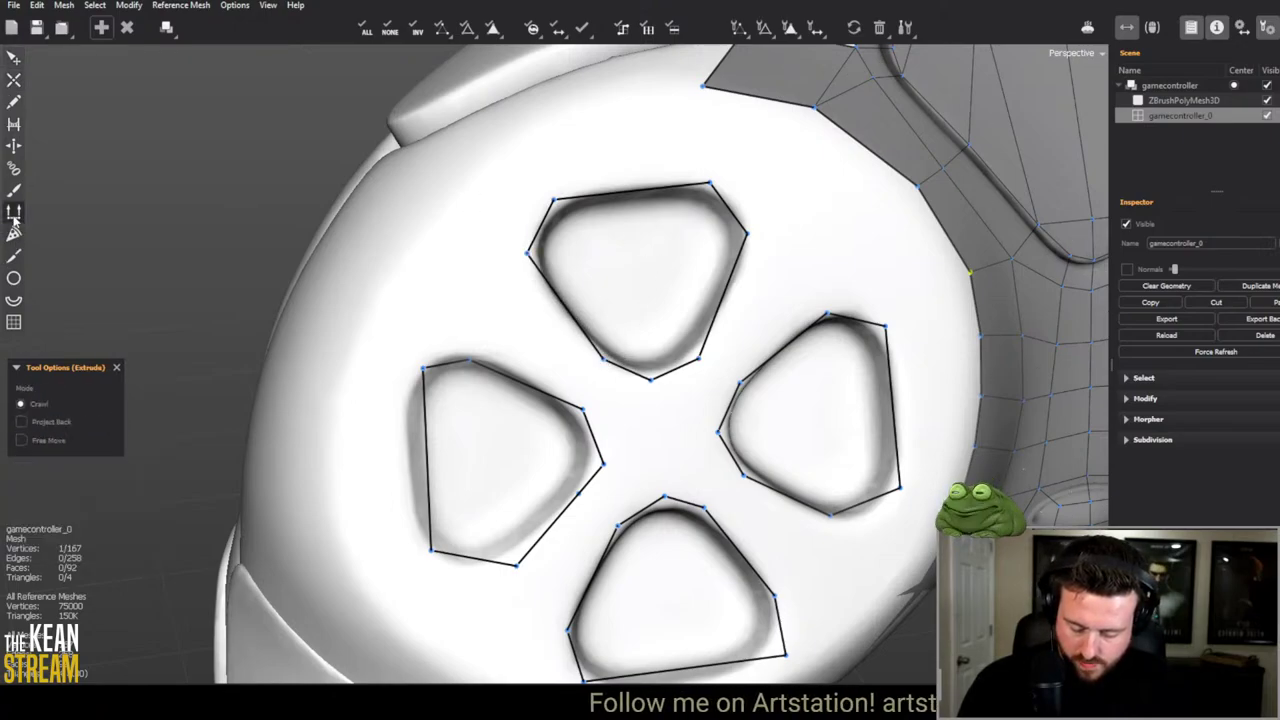
left_click_drag(633, 189, 646, 274)
key("w")
left_click(534, 214)
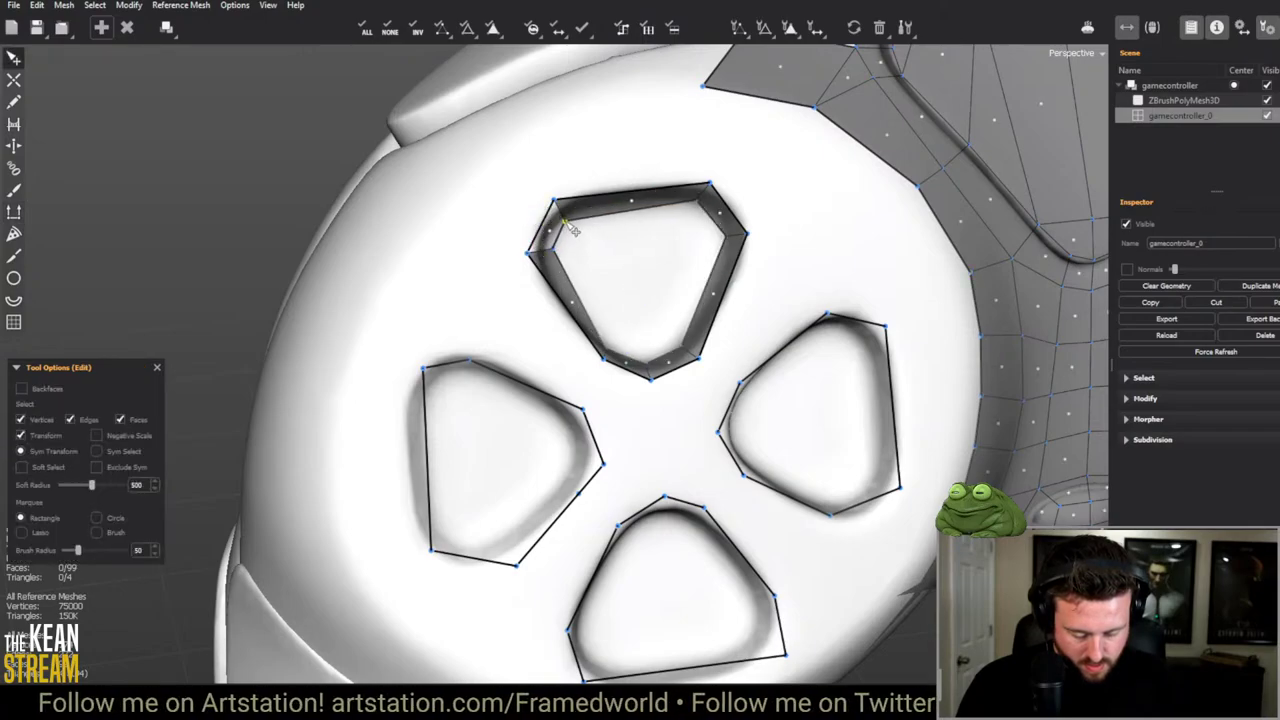
left_click(577, 234)
middle_click_drag(577, 234, 493, 170)
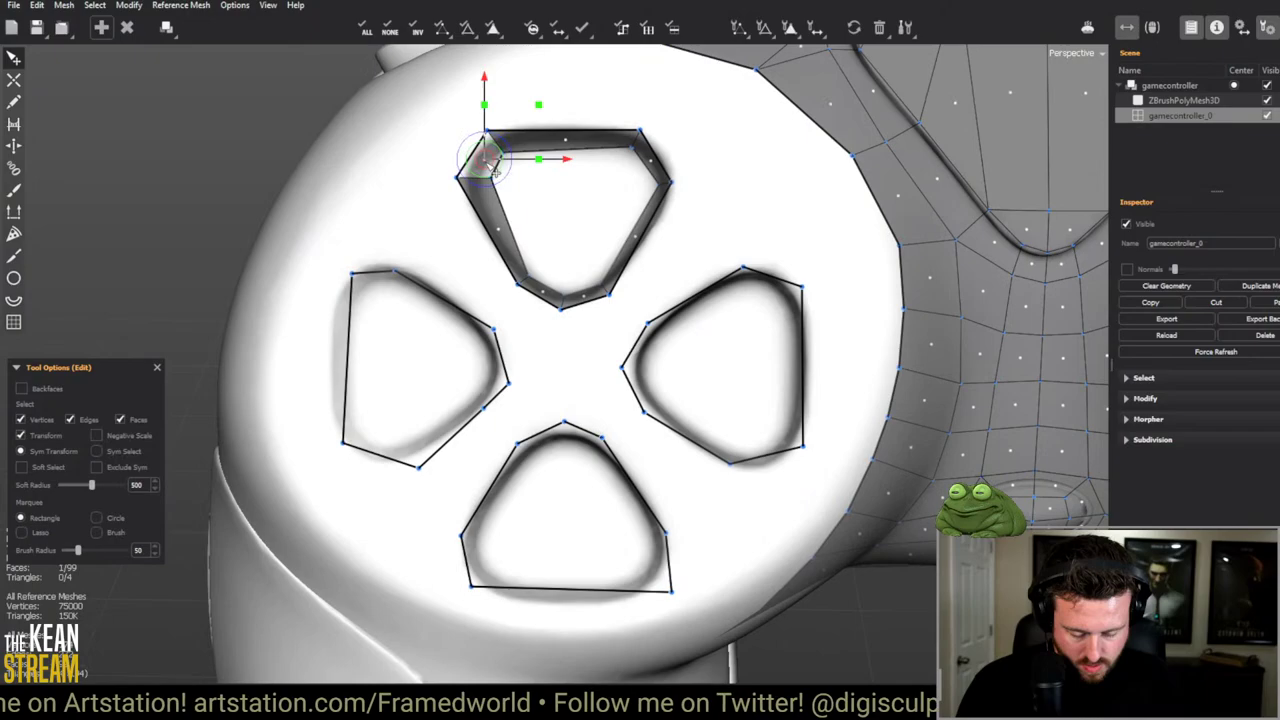
left_click(129, 5)
left_click(175, 148)
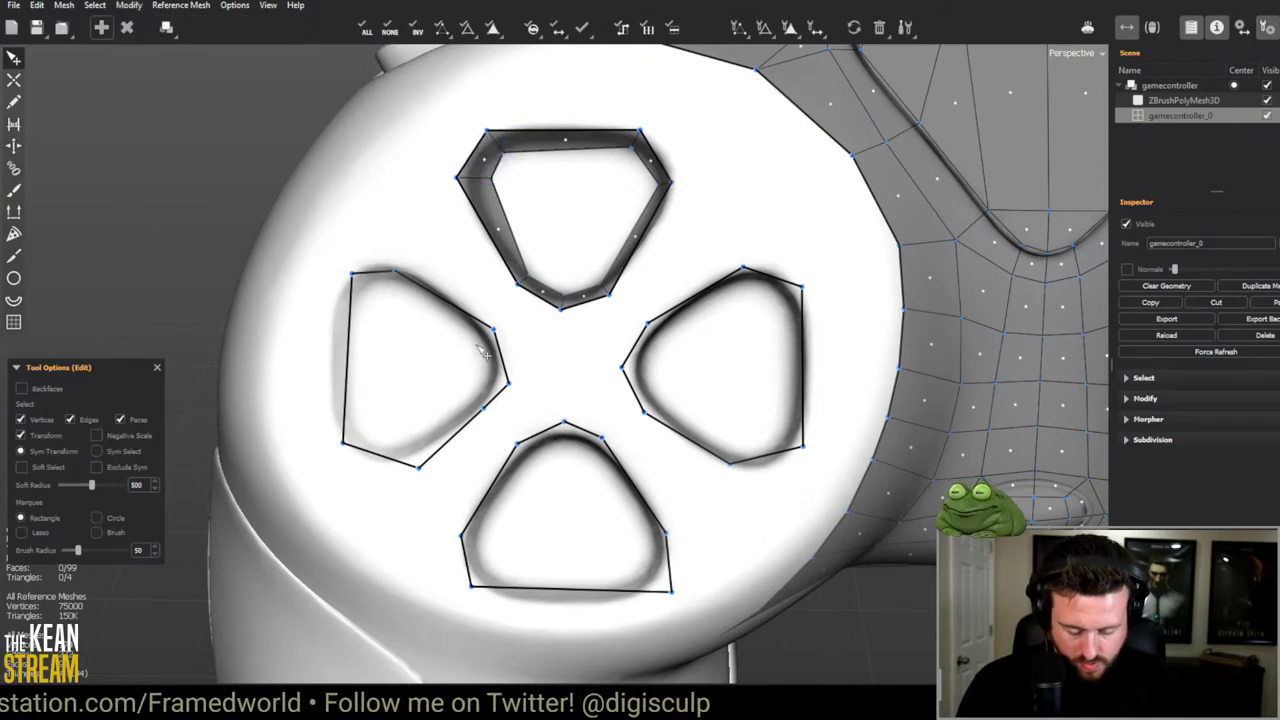
Step: Extrude the left hole's loop inward, snap its bottom vertices to the rim, and recalculate normals
middle_click_drag(100, 235, 415, 297)
key("e")
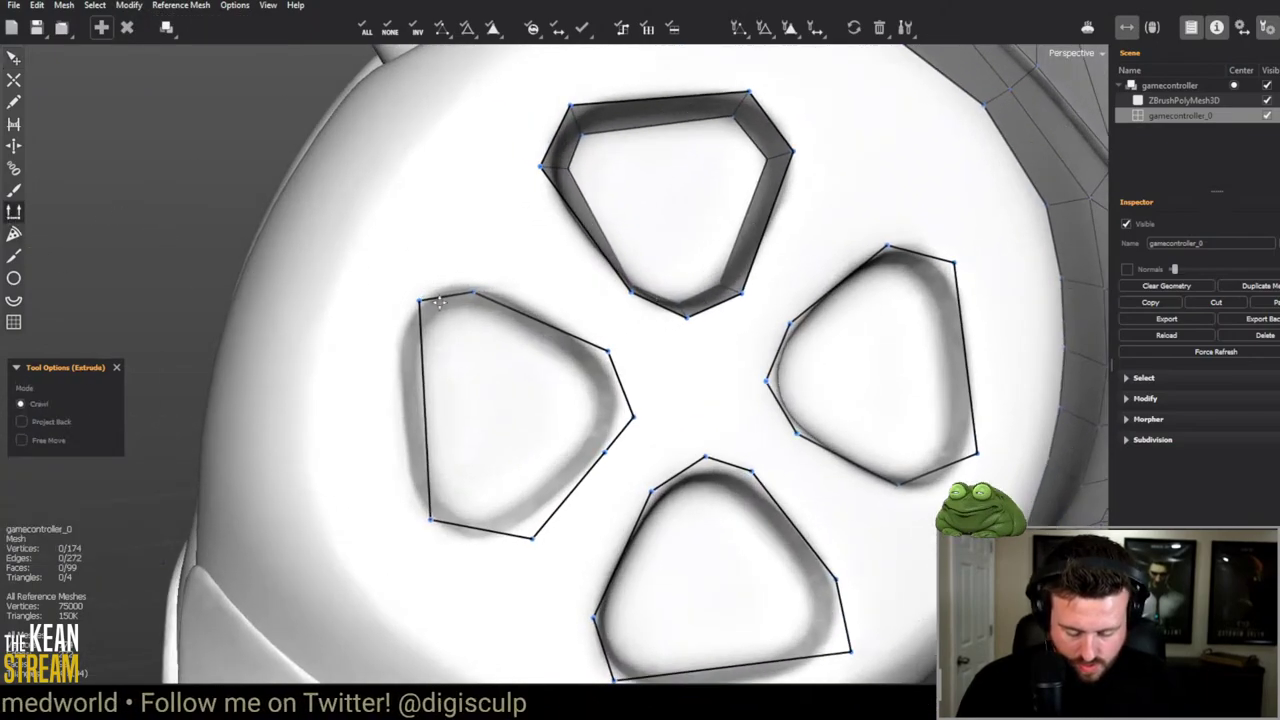
left_click(443, 293)
left_click_drag(443, 355, 449, 374)
key("q")
left_click_drag(462, 556, 465, 522)
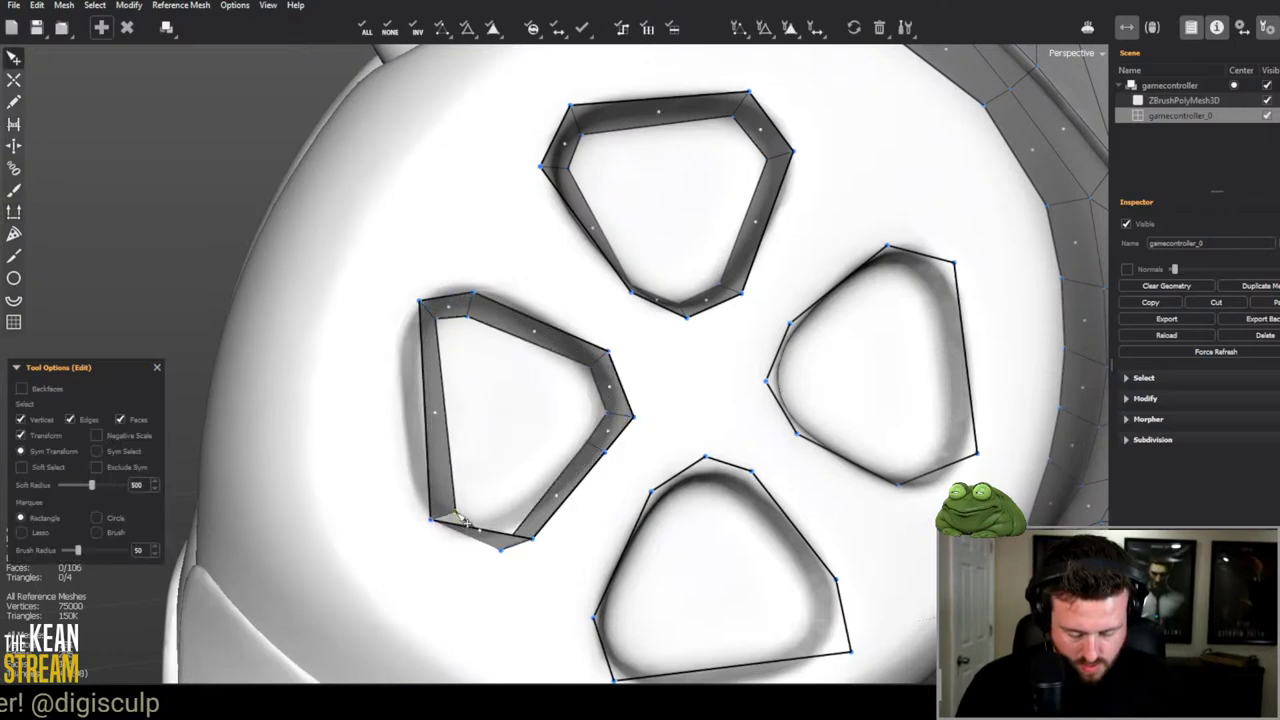
left_click_drag(507, 563, 511, 525)
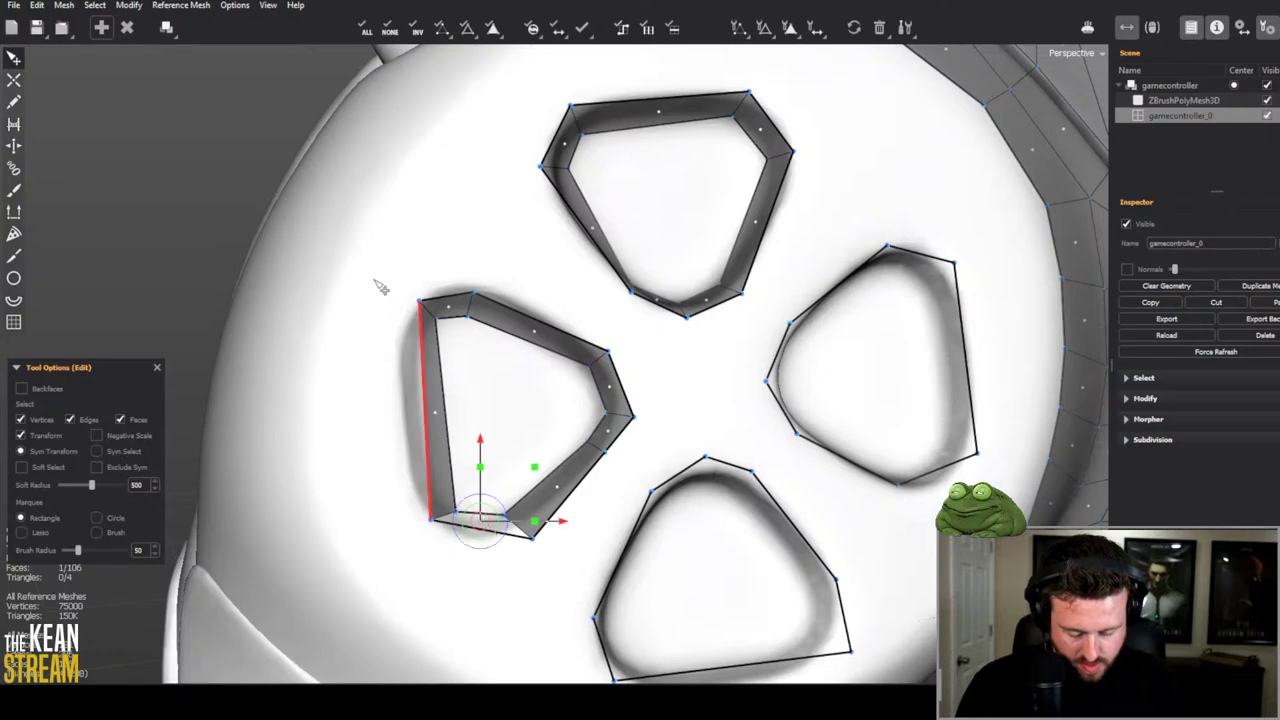
left_click(129, 6)
left_click(168, 143)
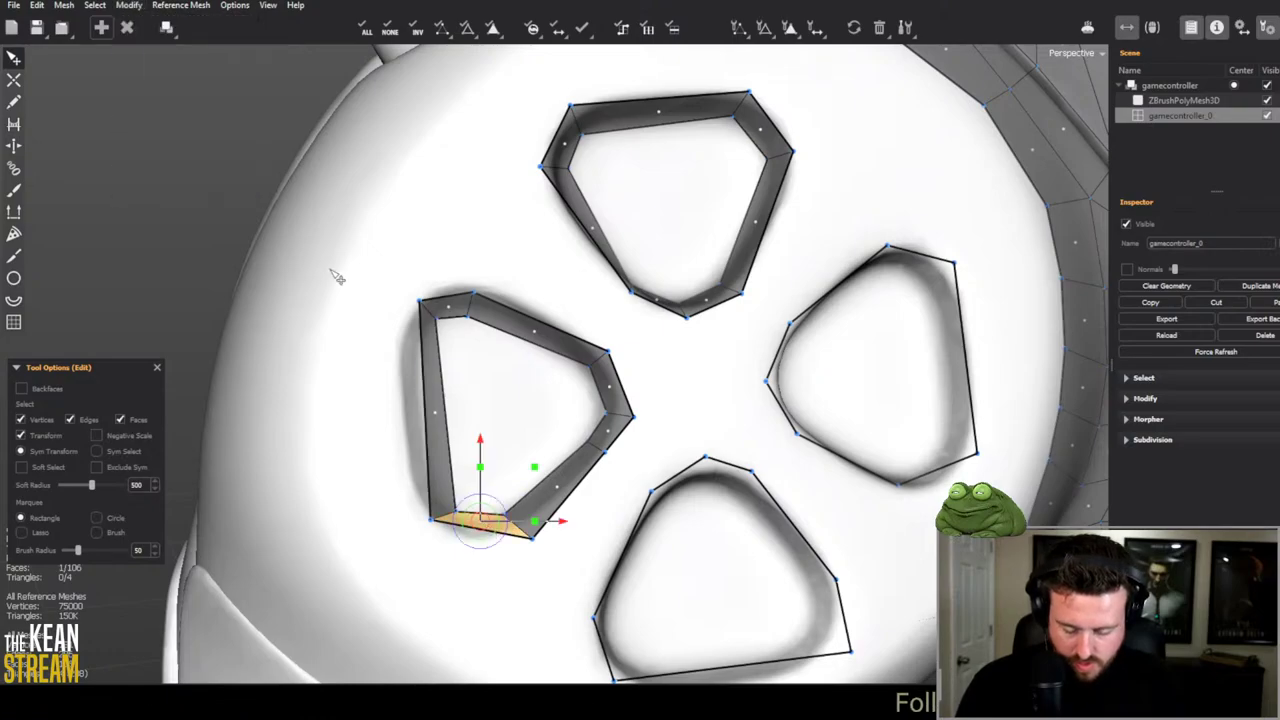
Step: Extrude the bottom hole's loop inward, then select its ring edges and flip their normals
middle_click_drag(337, 277, 470, 288)
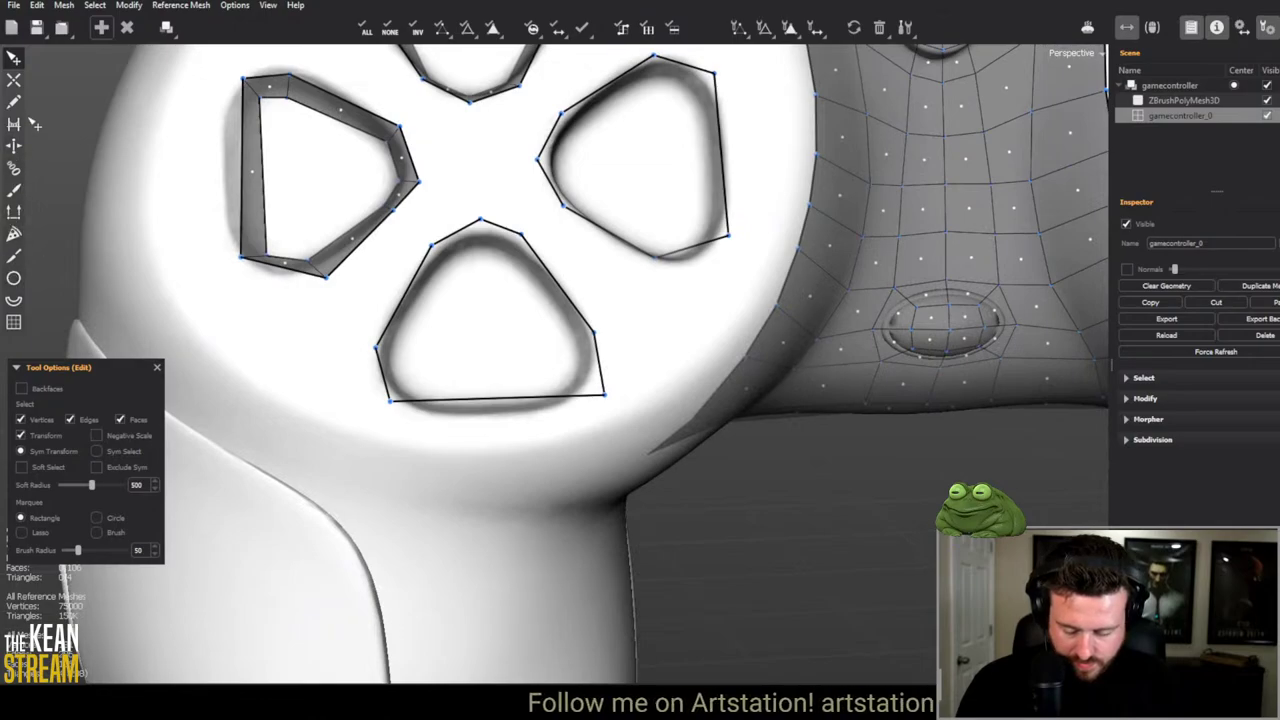
key("x")
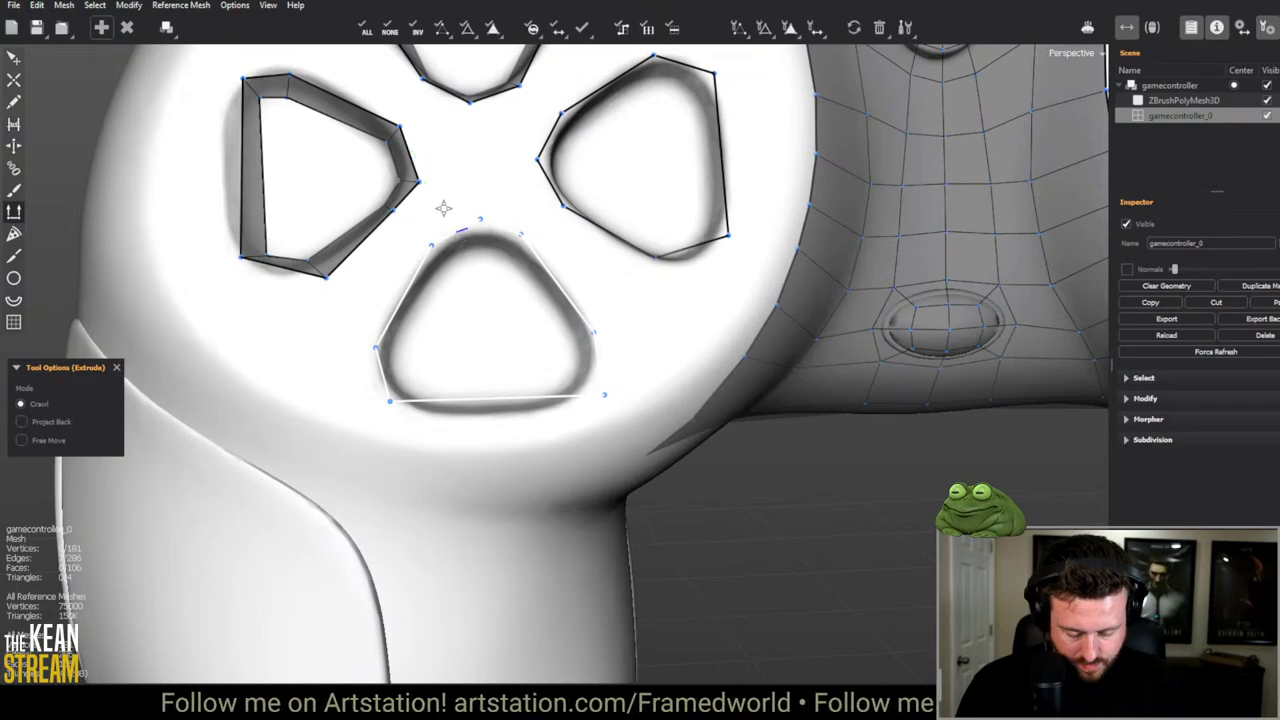
left_click_drag(443, 208, 408, 328)
key("Escape")
left_click(414, 263)
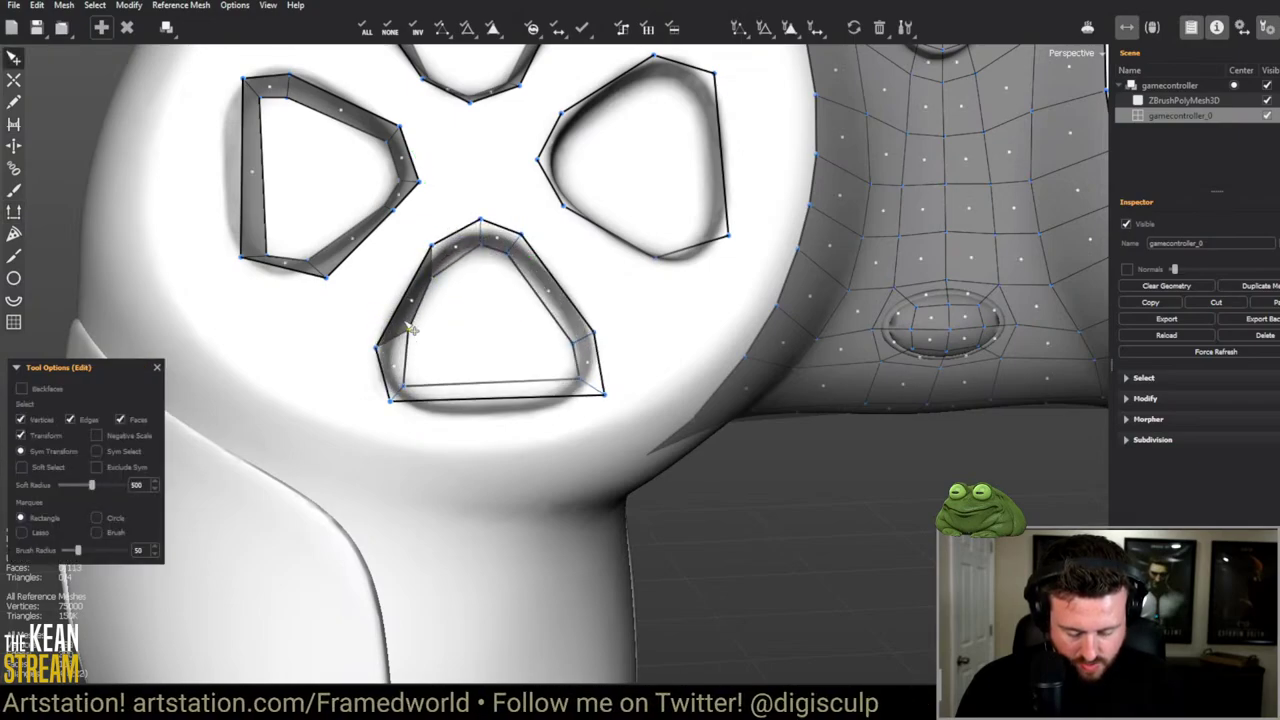
left_click(462, 257)
left_click(505, 250, "shift")
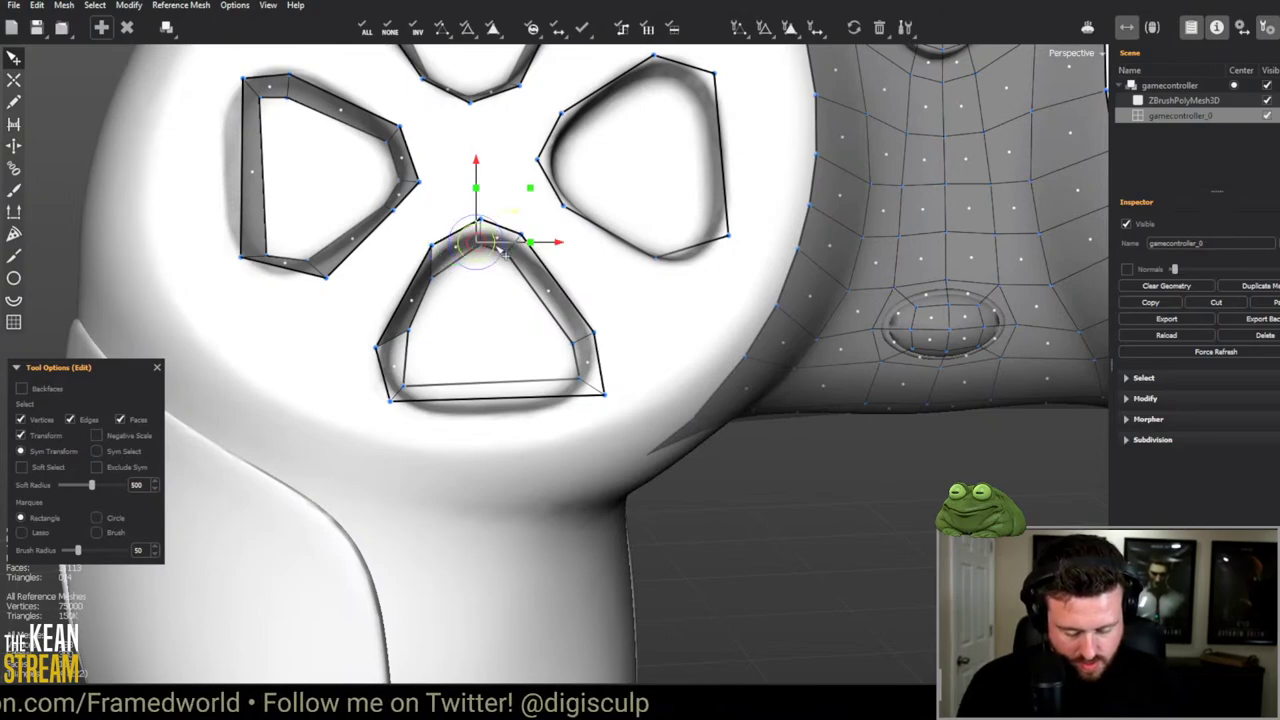
left_click(557, 304, "shift")
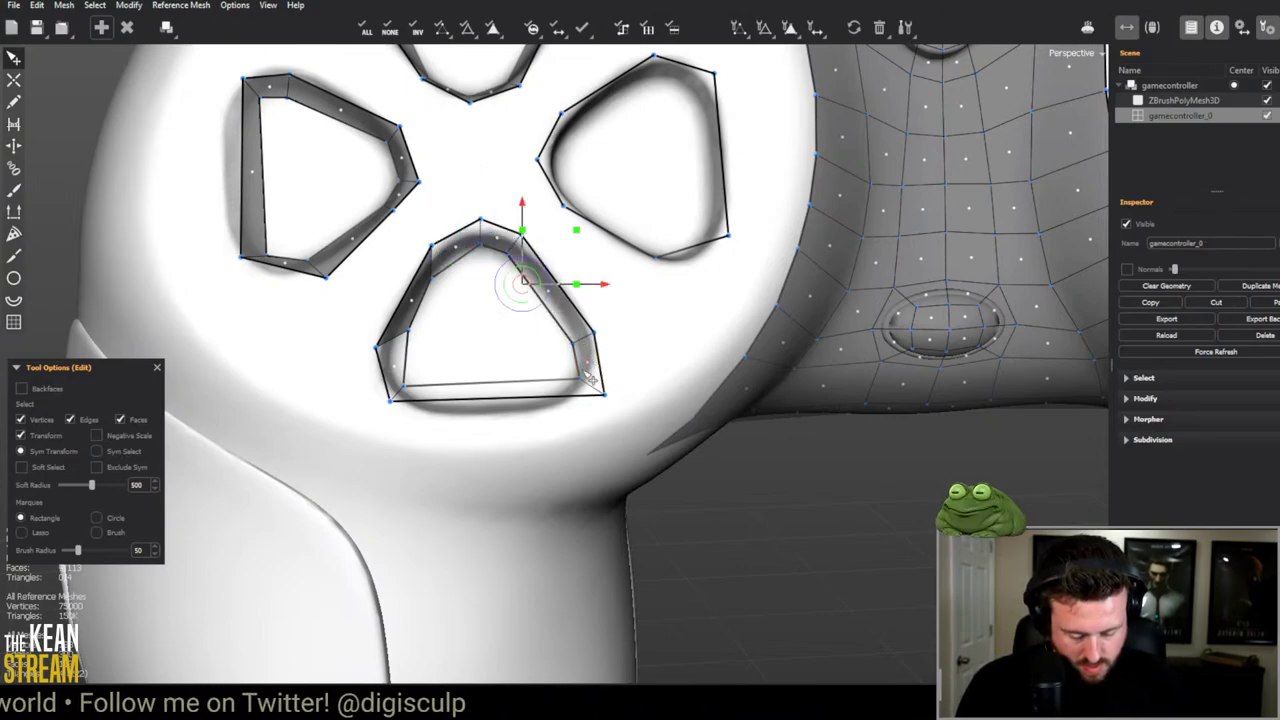
left_click(130, 6)
left_click(166, 124)
Step: Extrude the right hole's loop inward and flip the new ring's normals
middle_click_drag(175, 130, 293, 312)
left_click(14, 212)
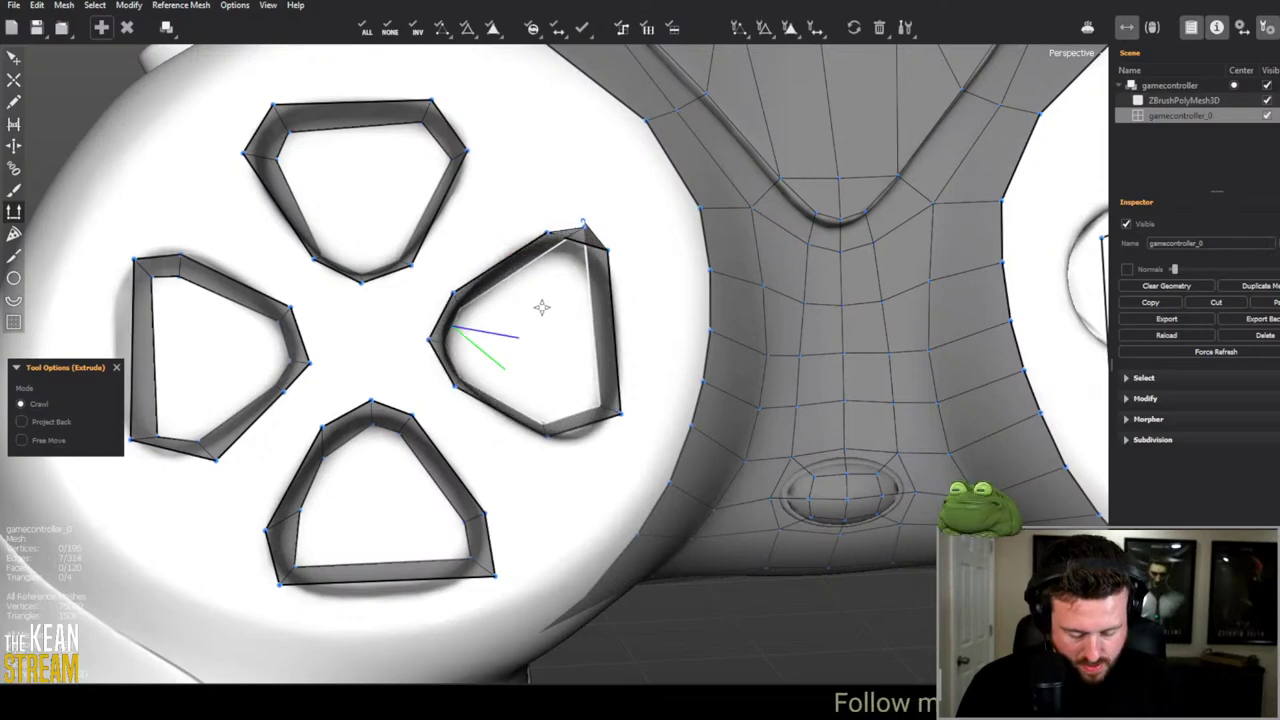
key("e")
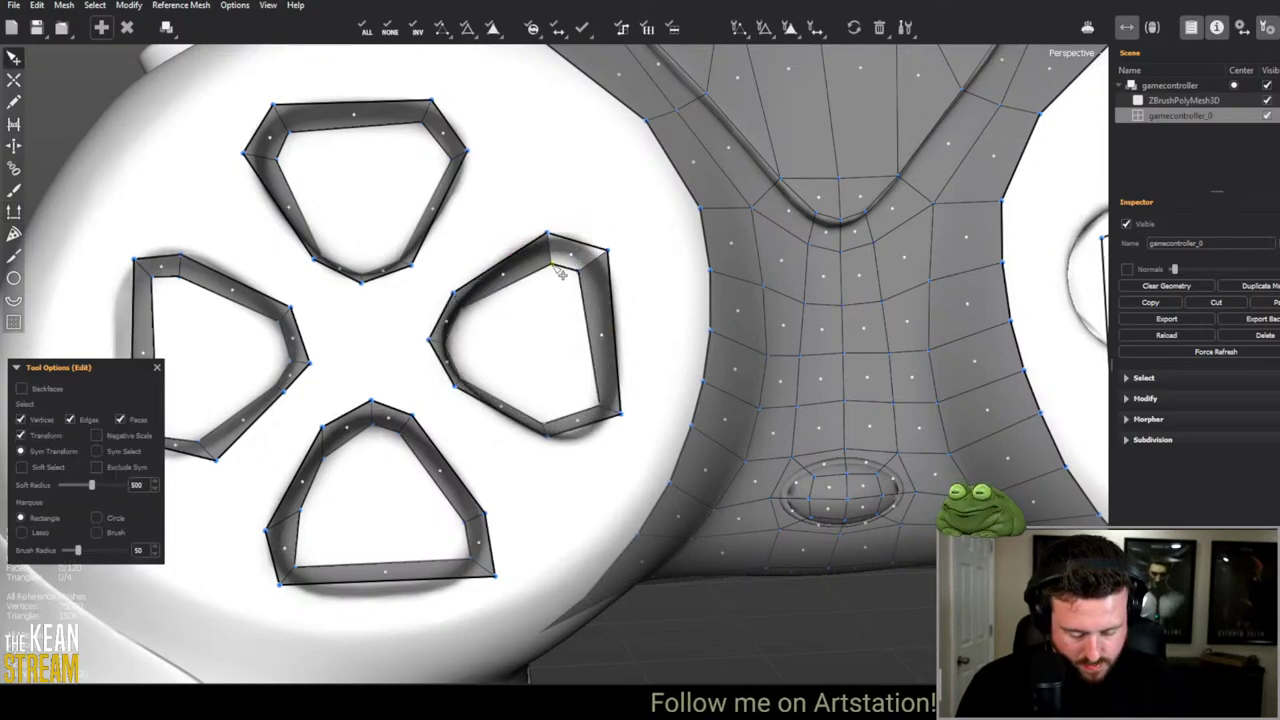
left_click(128, 5)
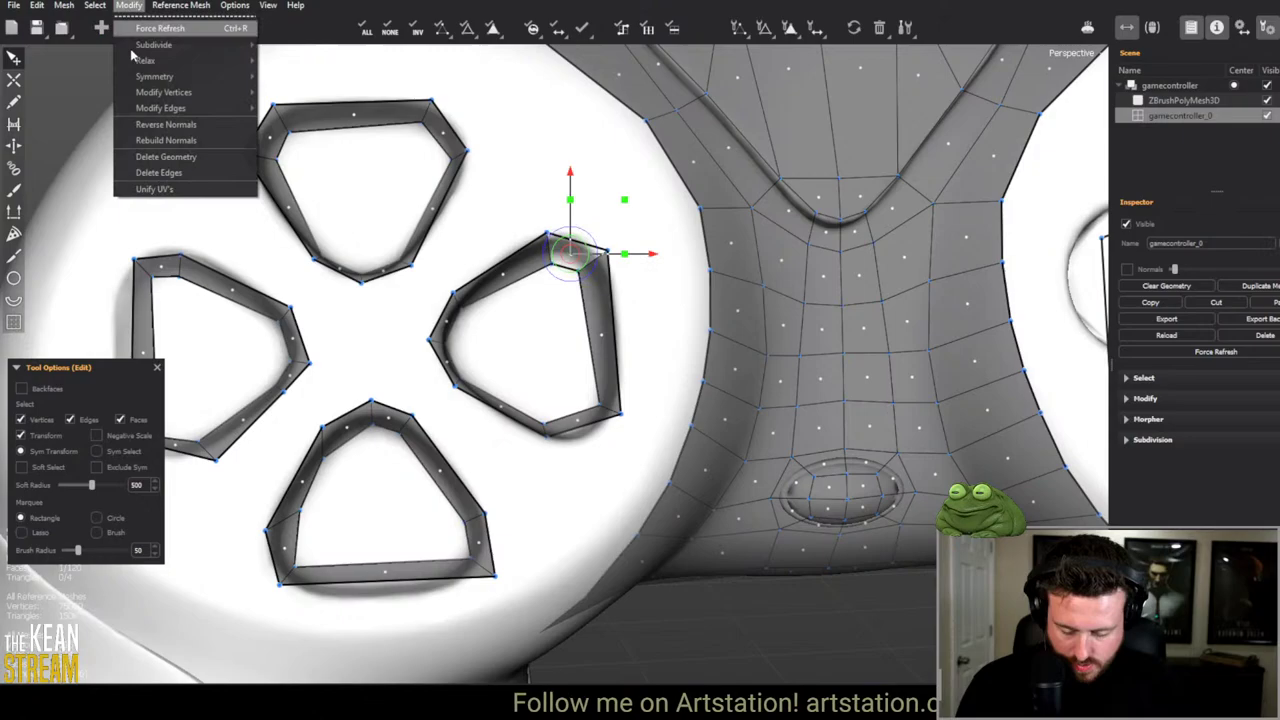
left_click(166, 137)
scroll(512, 538, "down", 5)
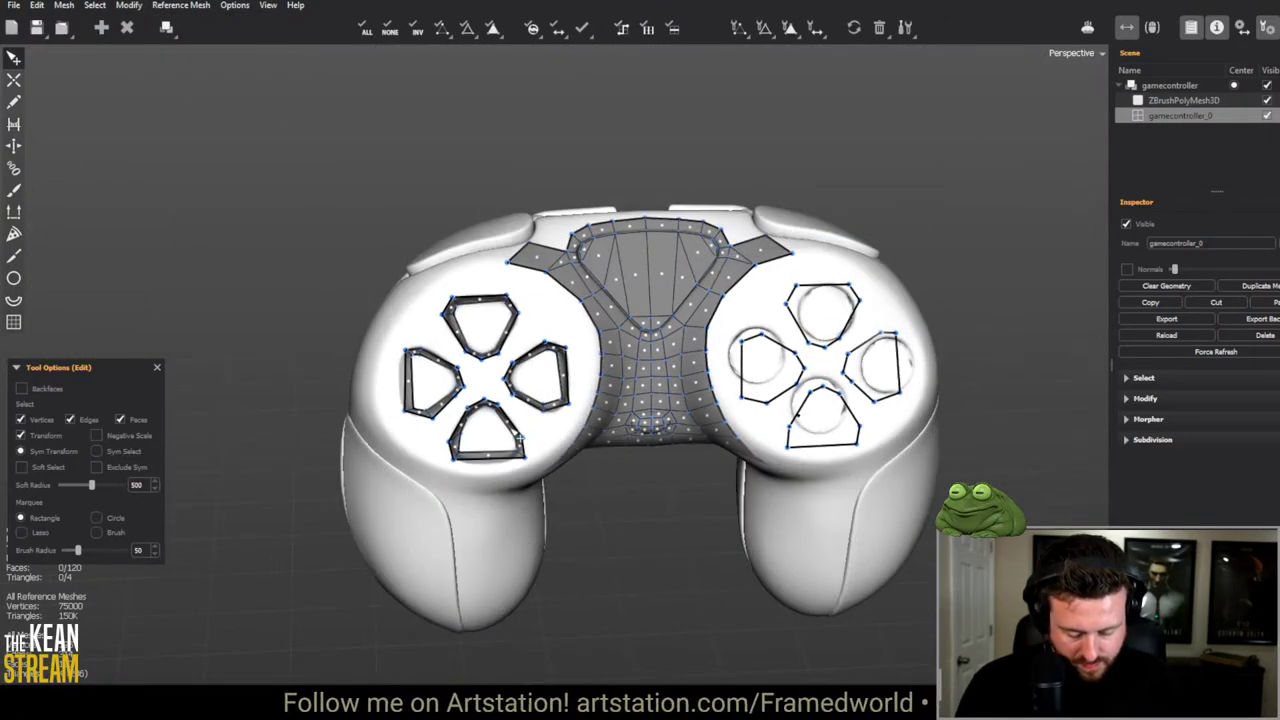
scroll(498, 341, "up", 5)
Step: Fill the left button's inner hole with faces
scroll(498, 330, "up", 3)
key("c")
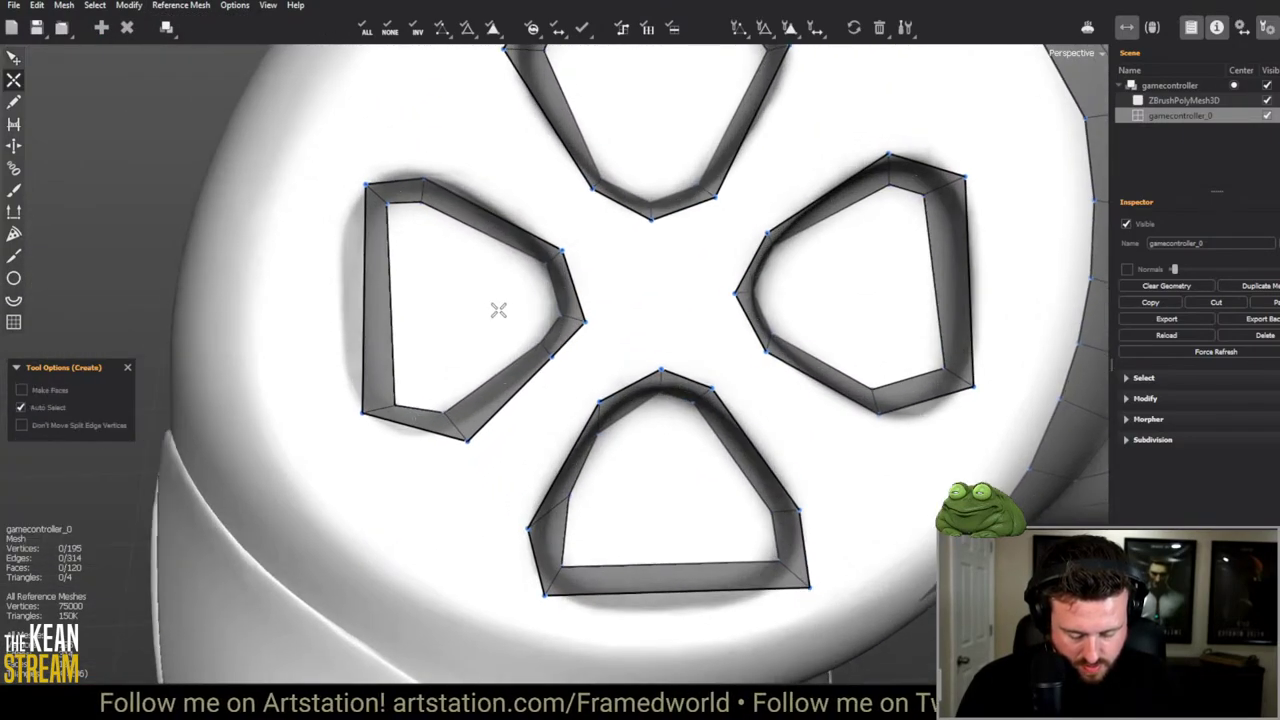
left_click(424, 204)
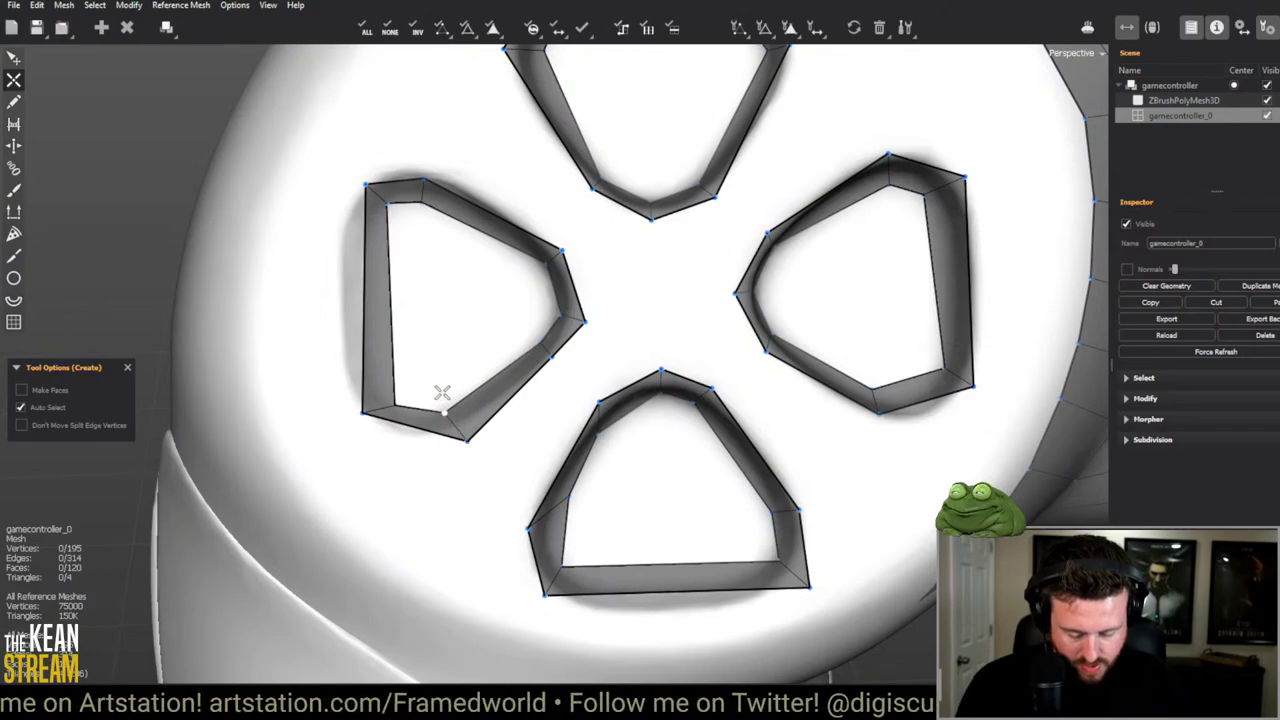
left_click(445, 408)
left_click(548, 280)
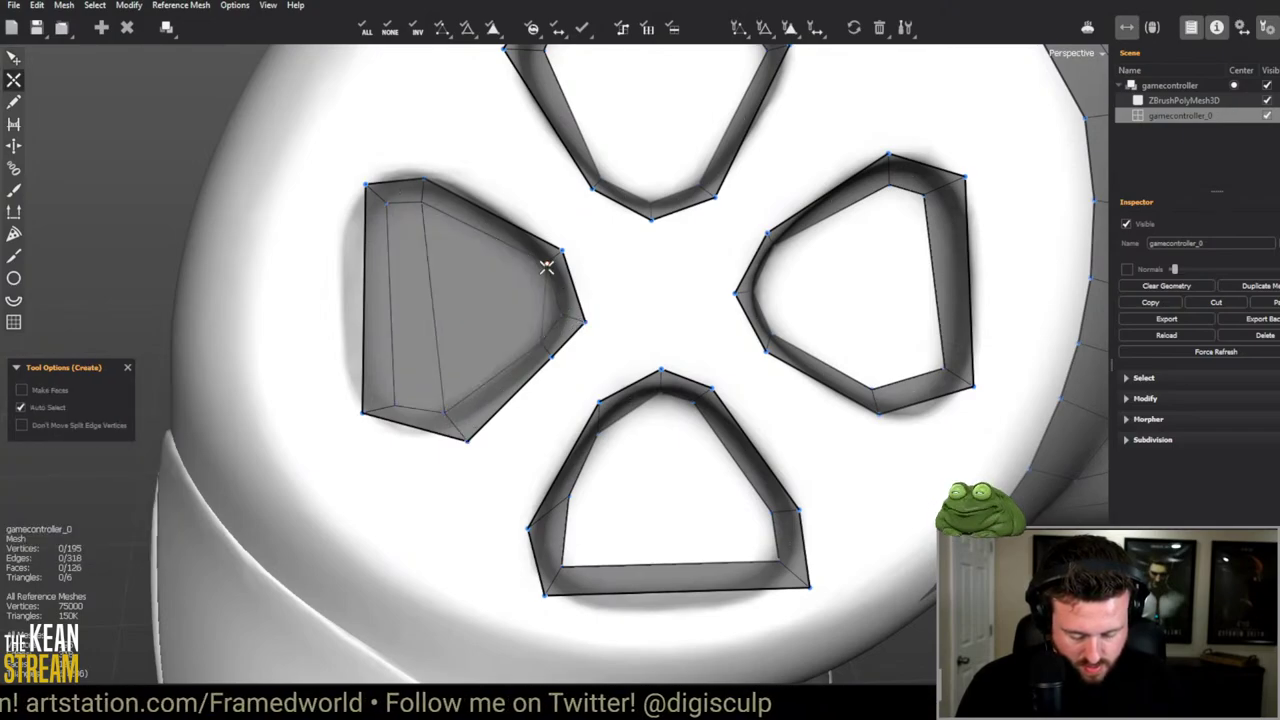
Step: Fill the bottom button's inner hole with faces
left_click(597, 432)
left_click(692, 403)
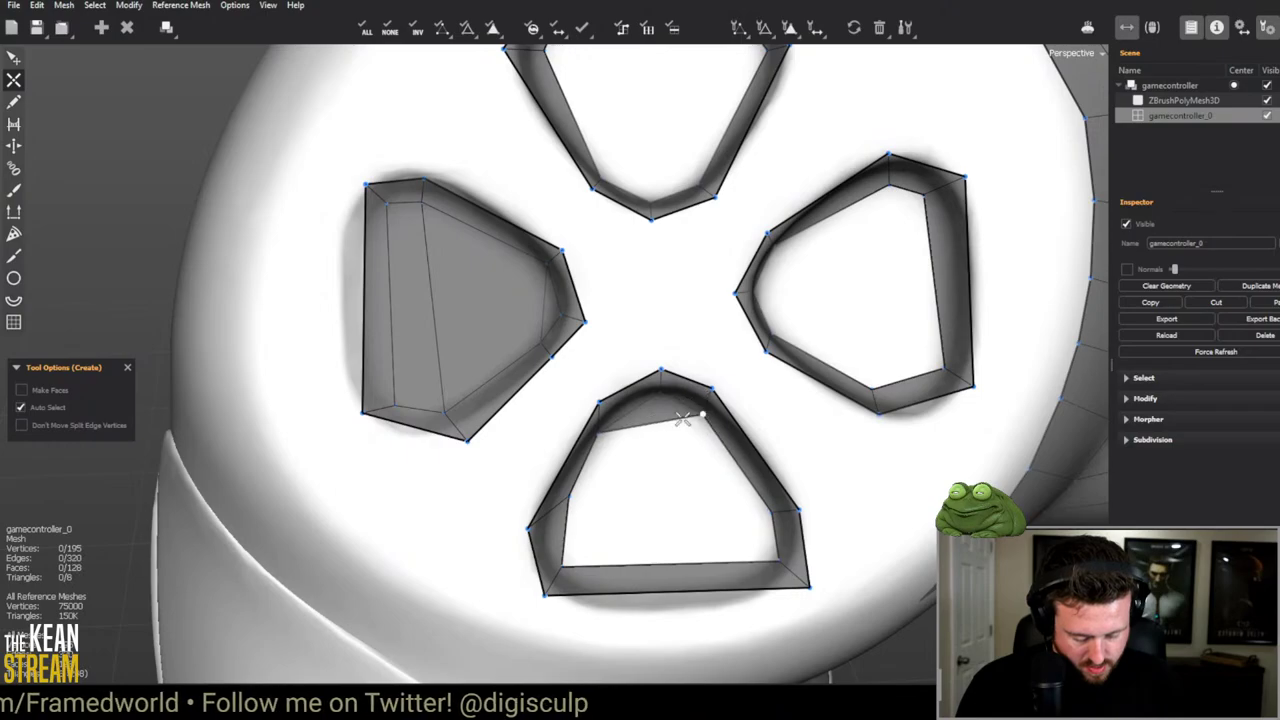
left_click(564, 498)
left_click(708, 514)
middle_click_drag(708, 514, 685, 490)
Step: Fill the right button's inner hole, pulling its bottom vertex down to fit
left_click(721, 491)
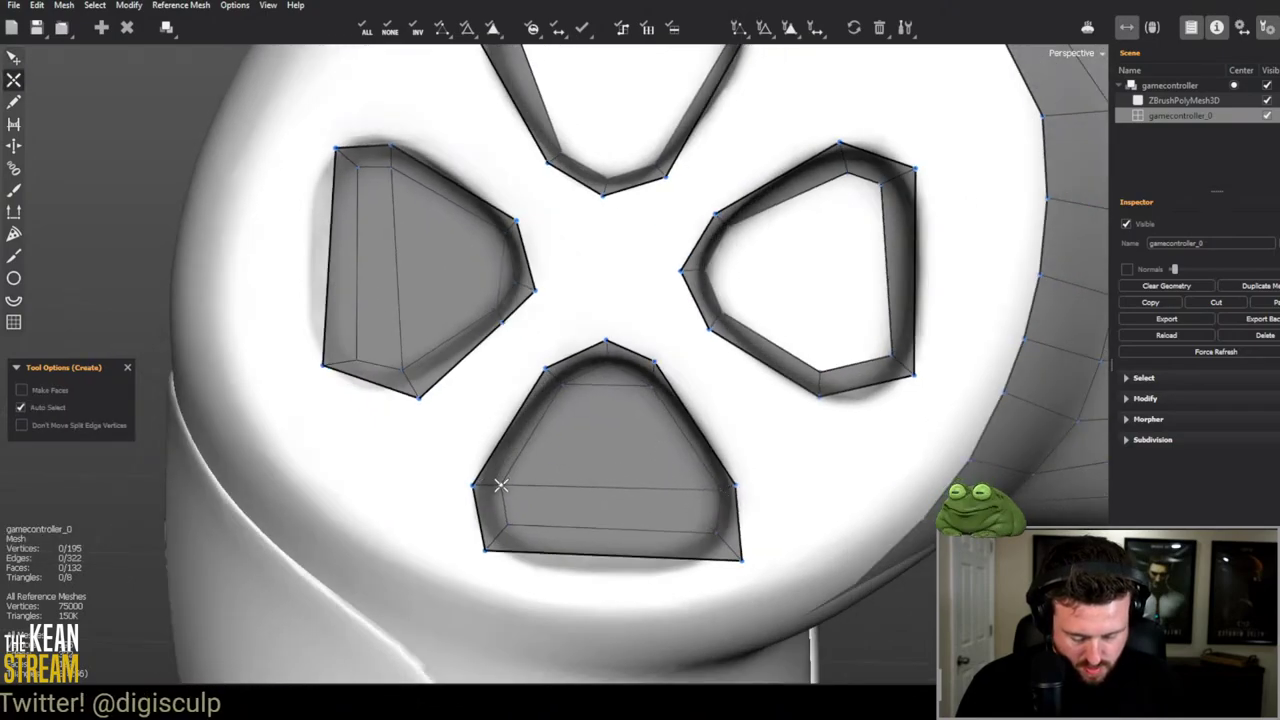
key("b")
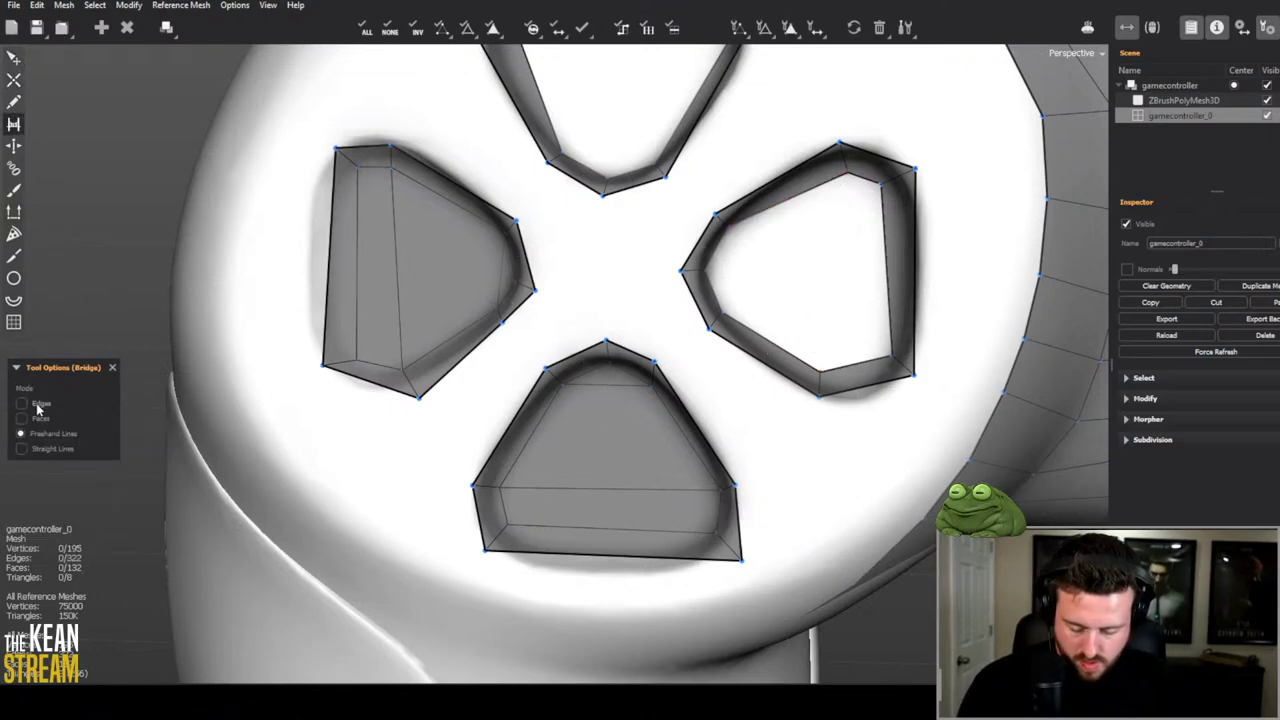
key("Escape")
key("c")
left_click(834, 323)
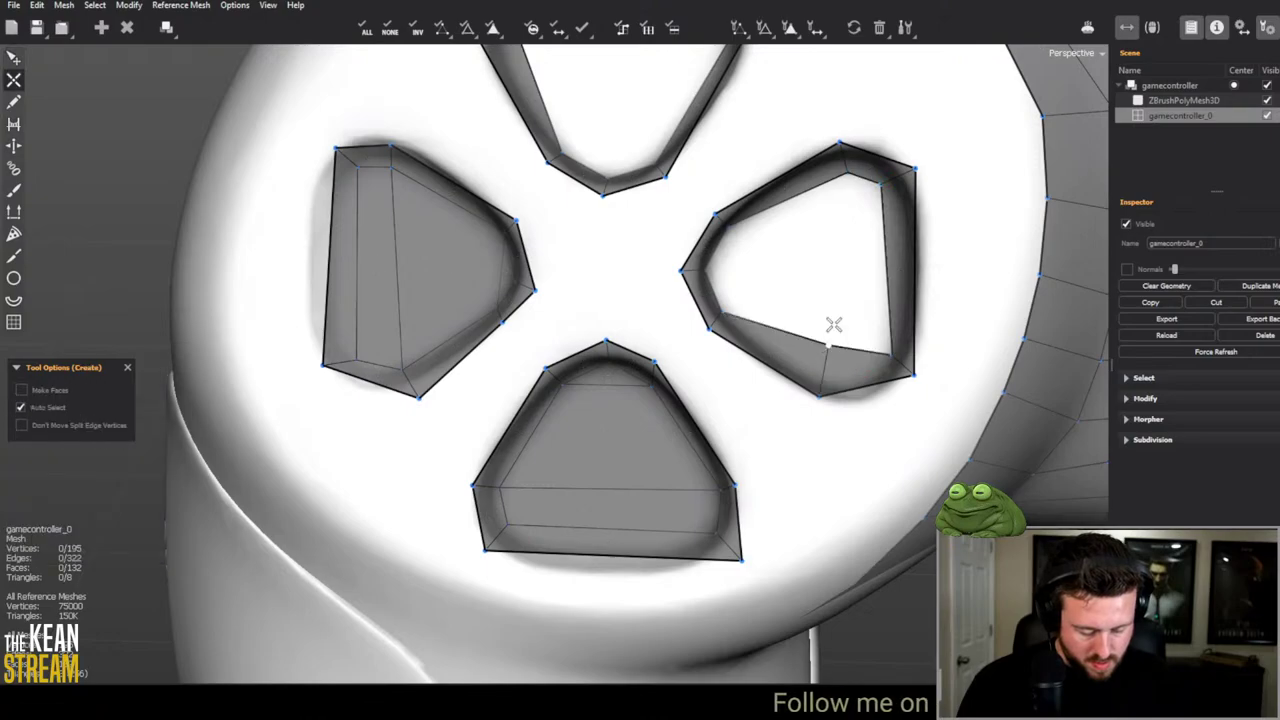
left_click(843, 270)
left_click_drag(830, 405, 838, 408)
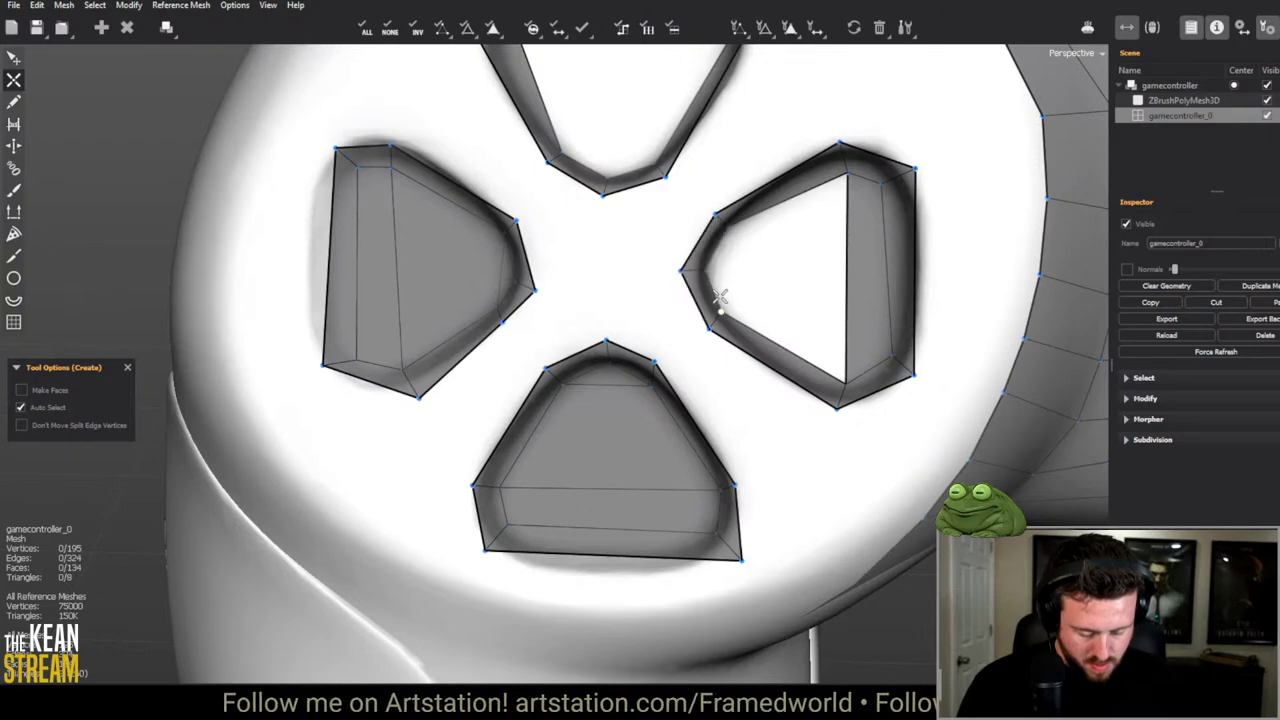
left_click(733, 224)
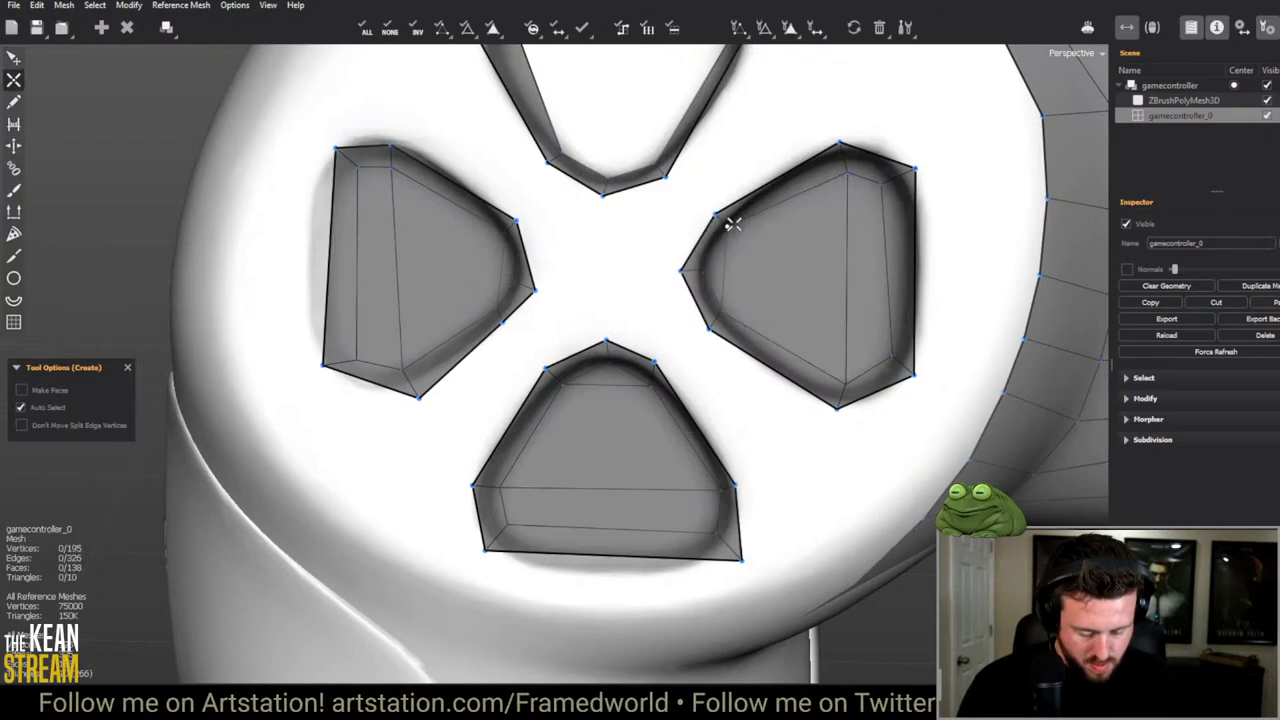
Step: Fill the top button's inner hole and inspect the capped buttons
middle_click_drag(733, 224, 663, 449)
left_click(666, 391)
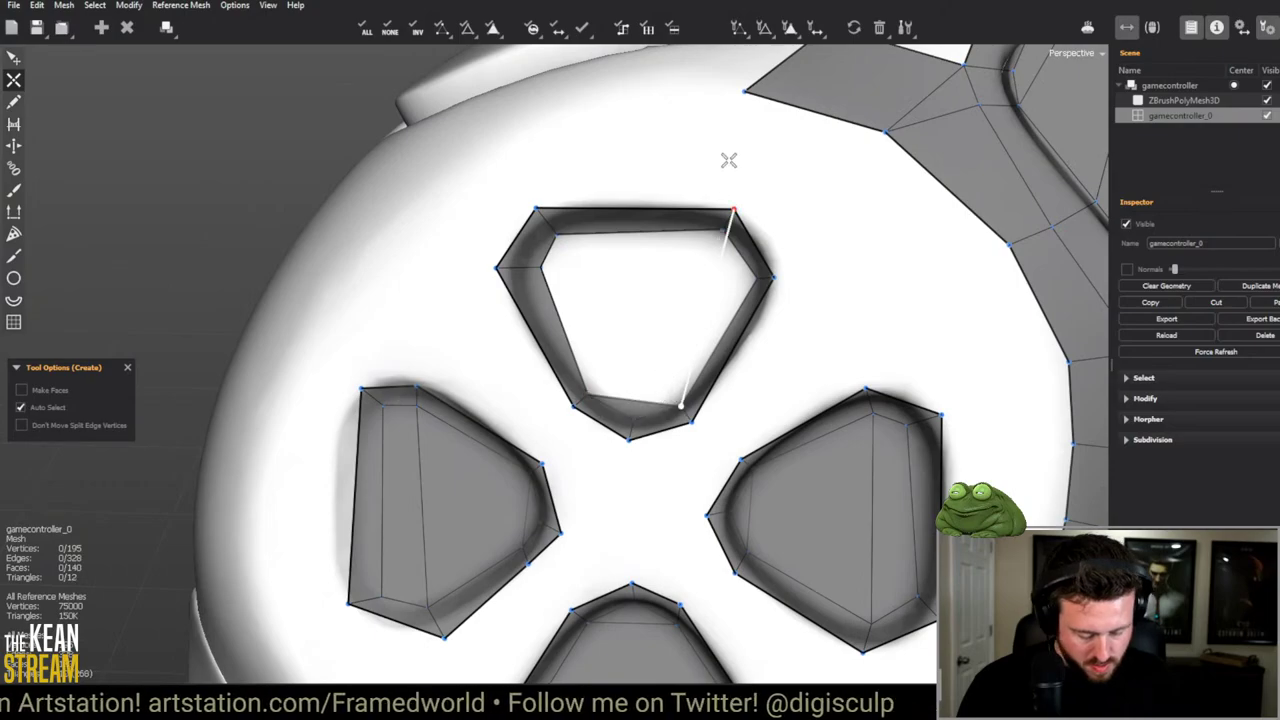
left_click(523, 276)
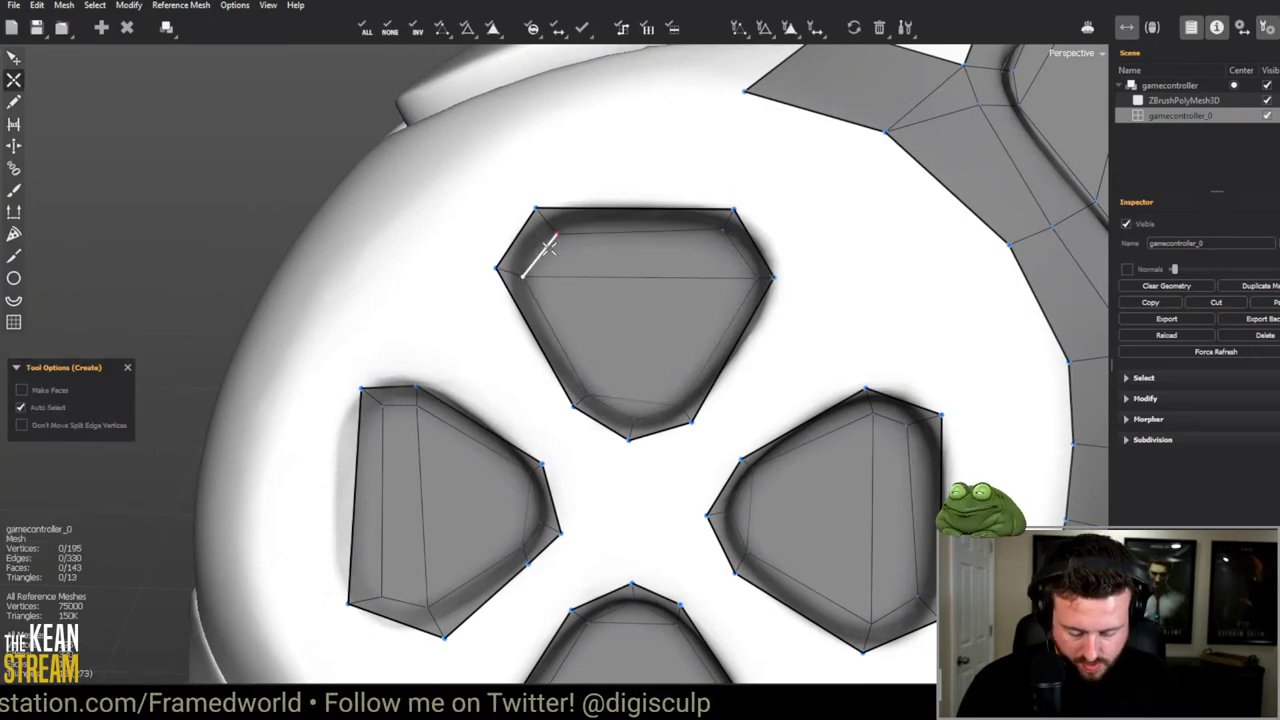
middle_click_drag(571, 384, 604, 373)
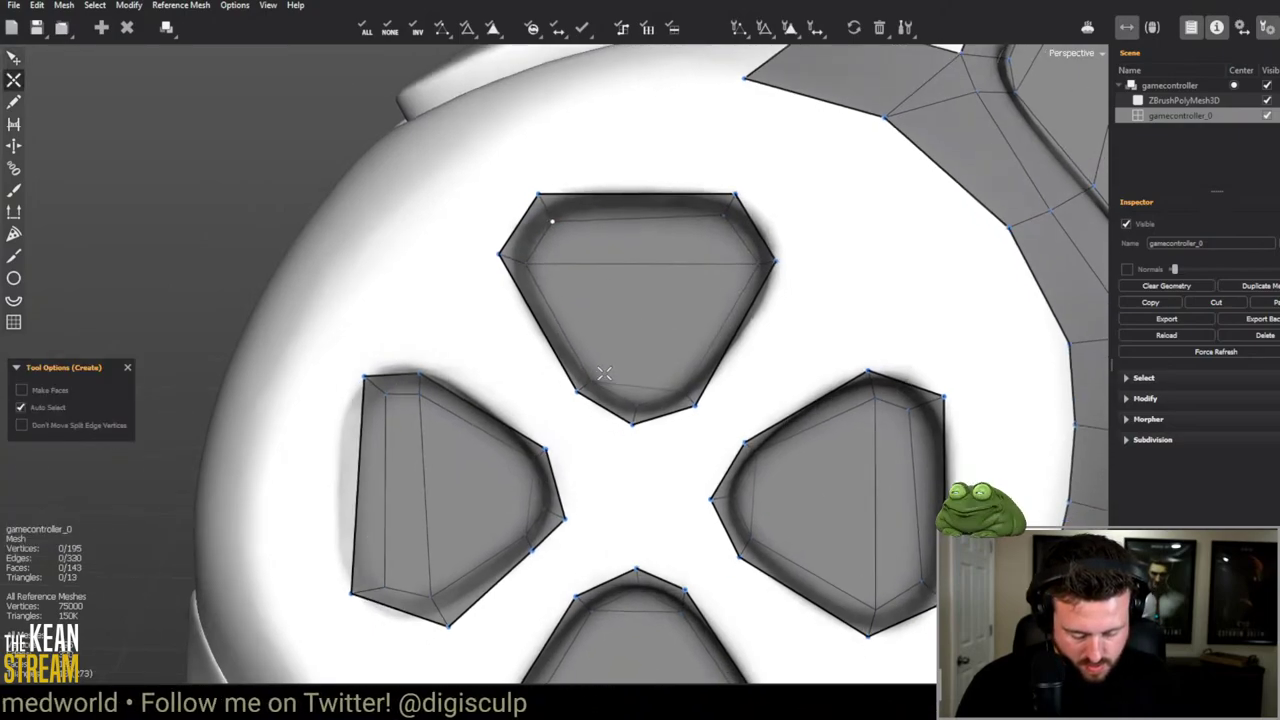
scroll(604, 373, "down", 5)
scroll(677, 171, "up", 5)
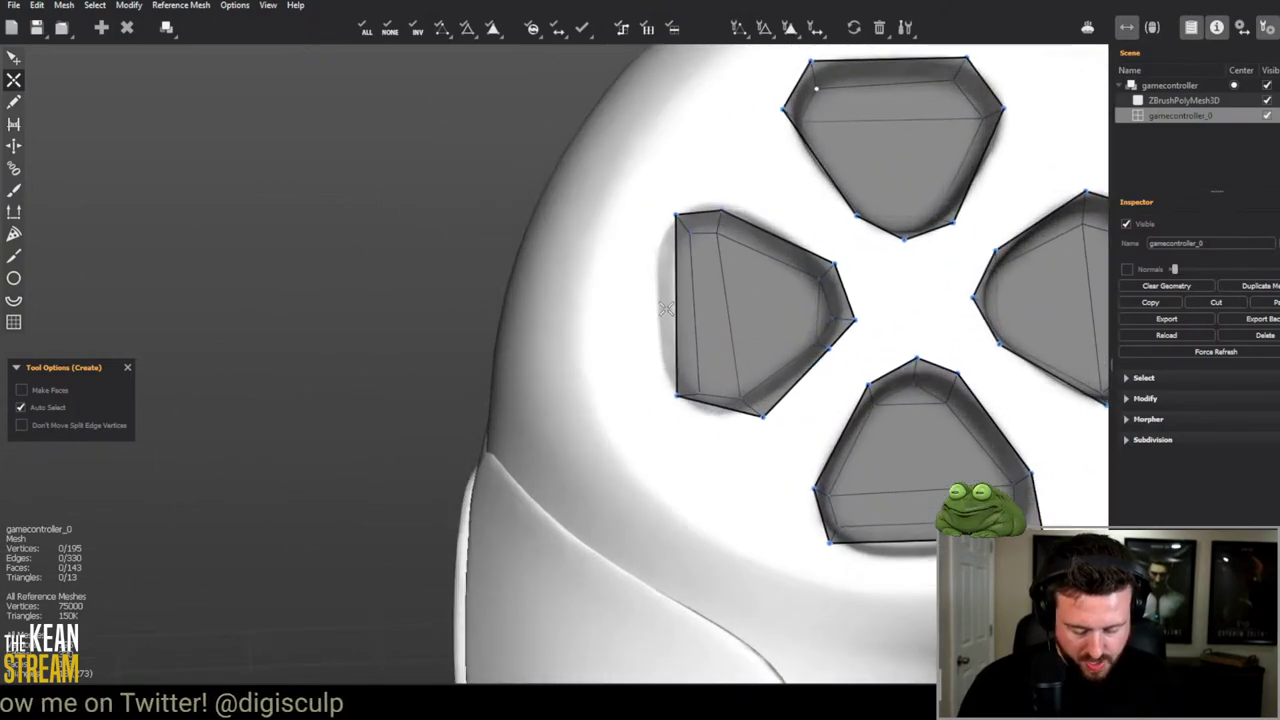
key("w")
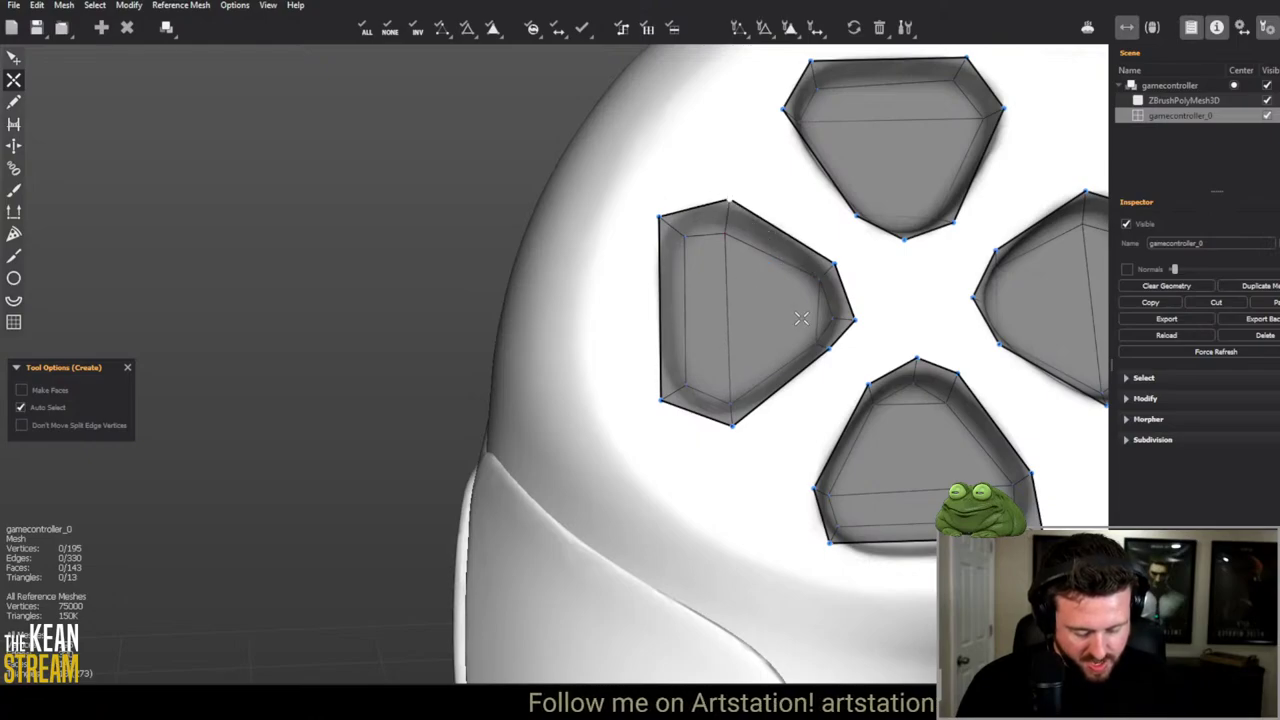
middle_click_drag(801, 231, 720, 249)
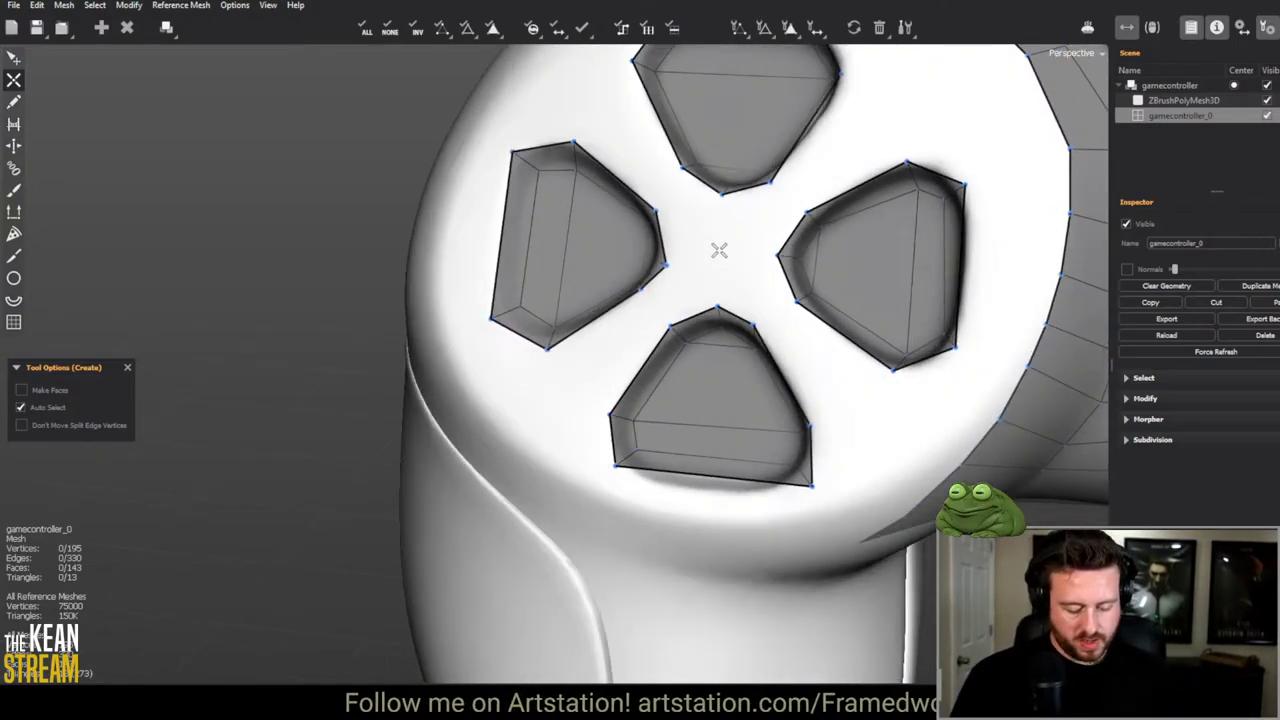
Step: Place a centre vertex on the D-pad and connect it to all four buttons
left_click(668, 256)
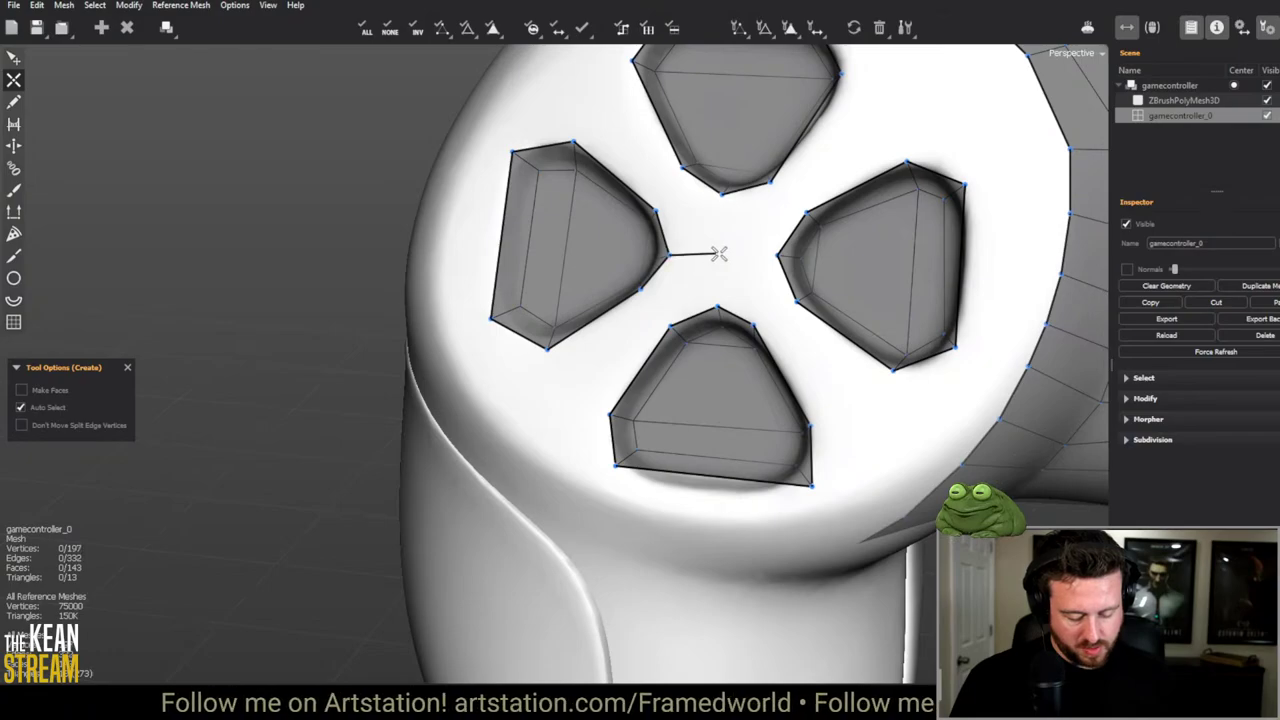
left_click(718, 252)
left_click(722, 190)
left_click(717, 307)
left_click(778, 256)
scroll(700, 300, "up", 3)
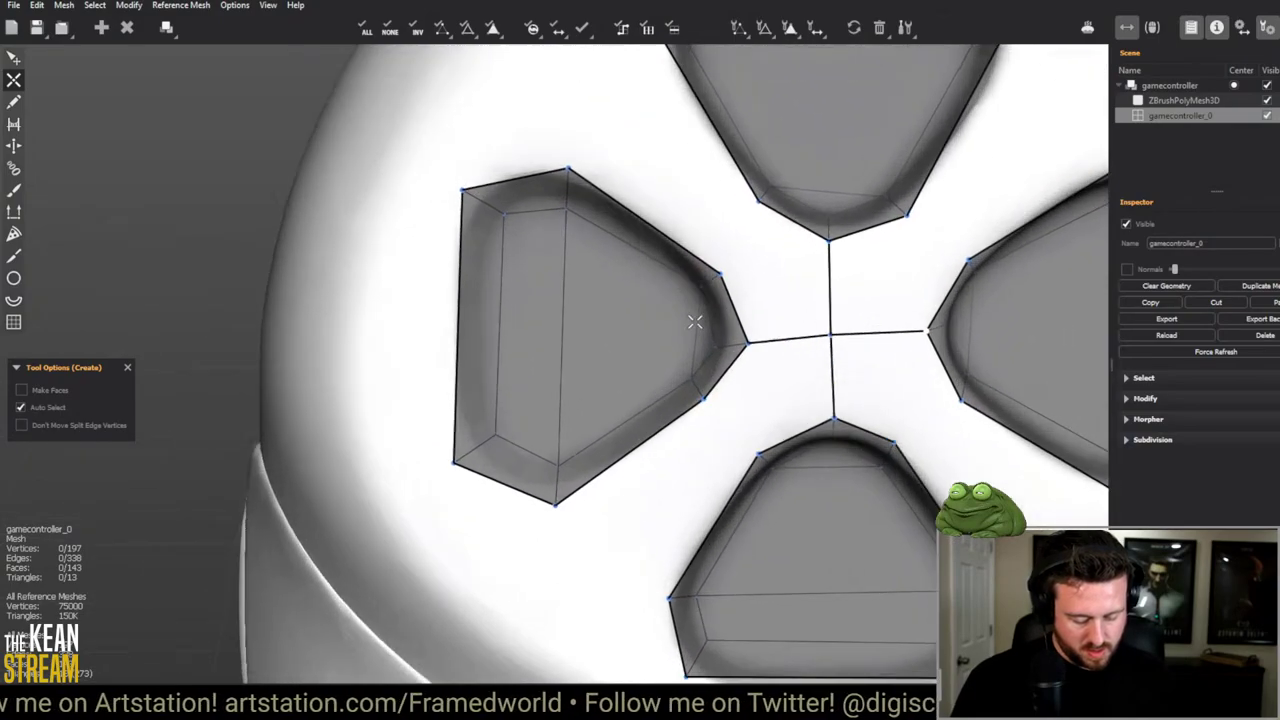
Step: Fill the quads around the centre vertex between each pair of neighbouring buttons
left_click(810, 244)
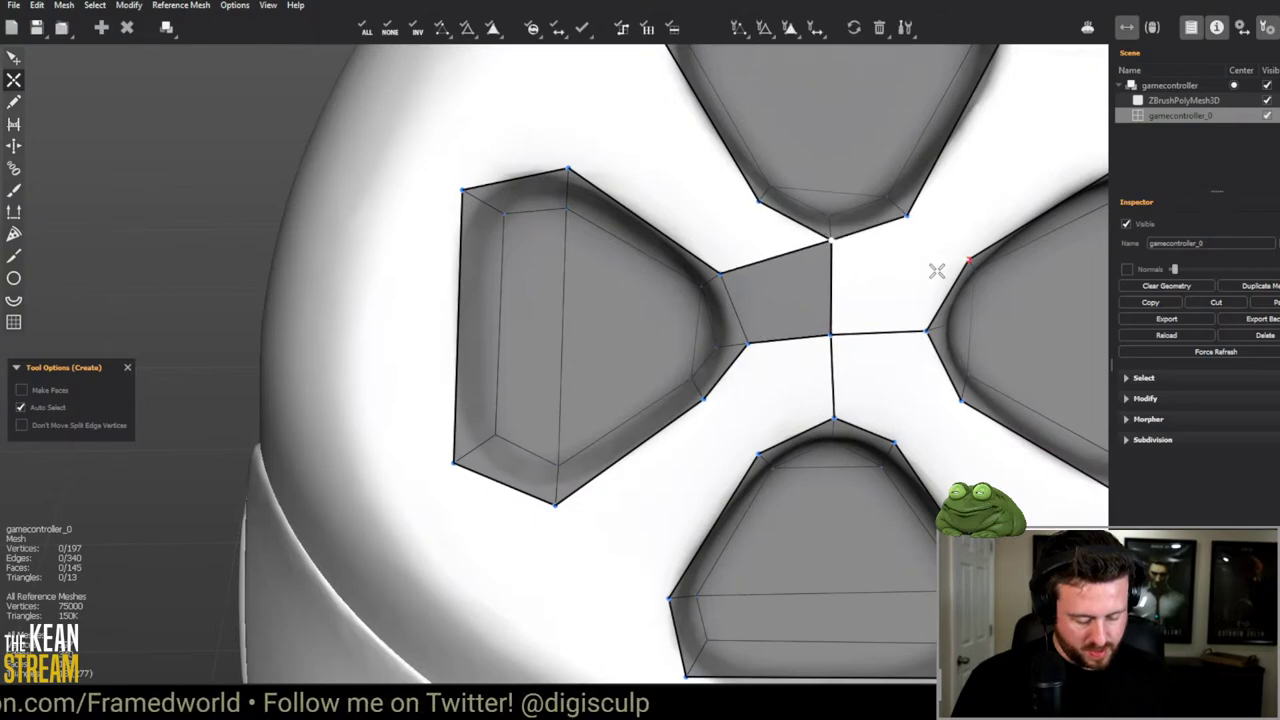
left_click(915, 295)
key("q")
key("q")
left_click(870, 395)
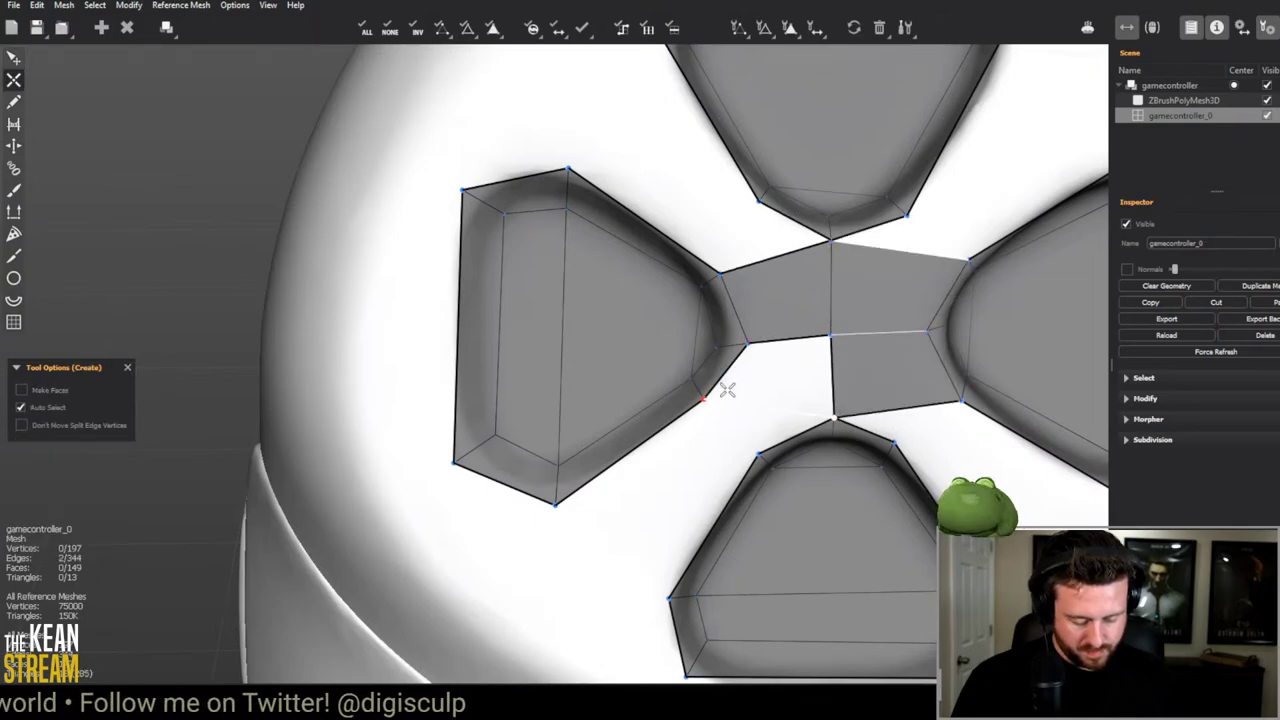
left_click(745, 390)
scroll(766, 395, "down", 3)
middle_click_drag(766, 395, 690, 390)
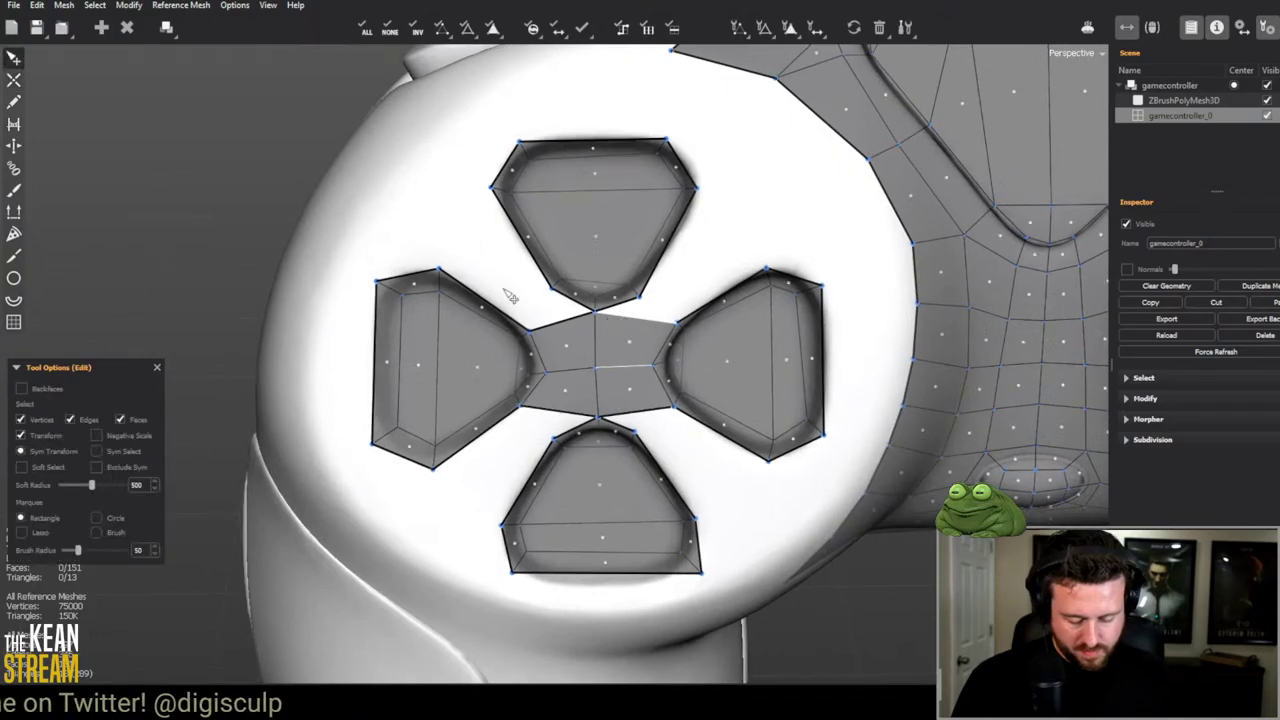
left_click(538, 303)
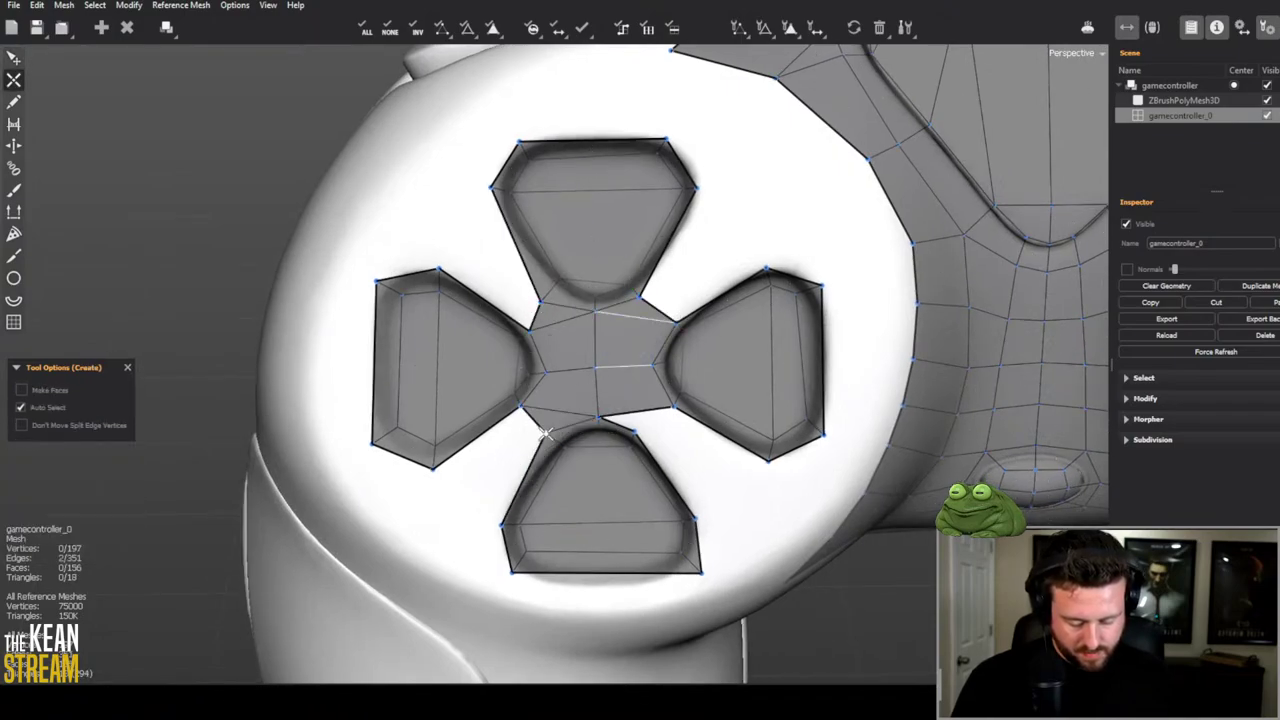
key("w")
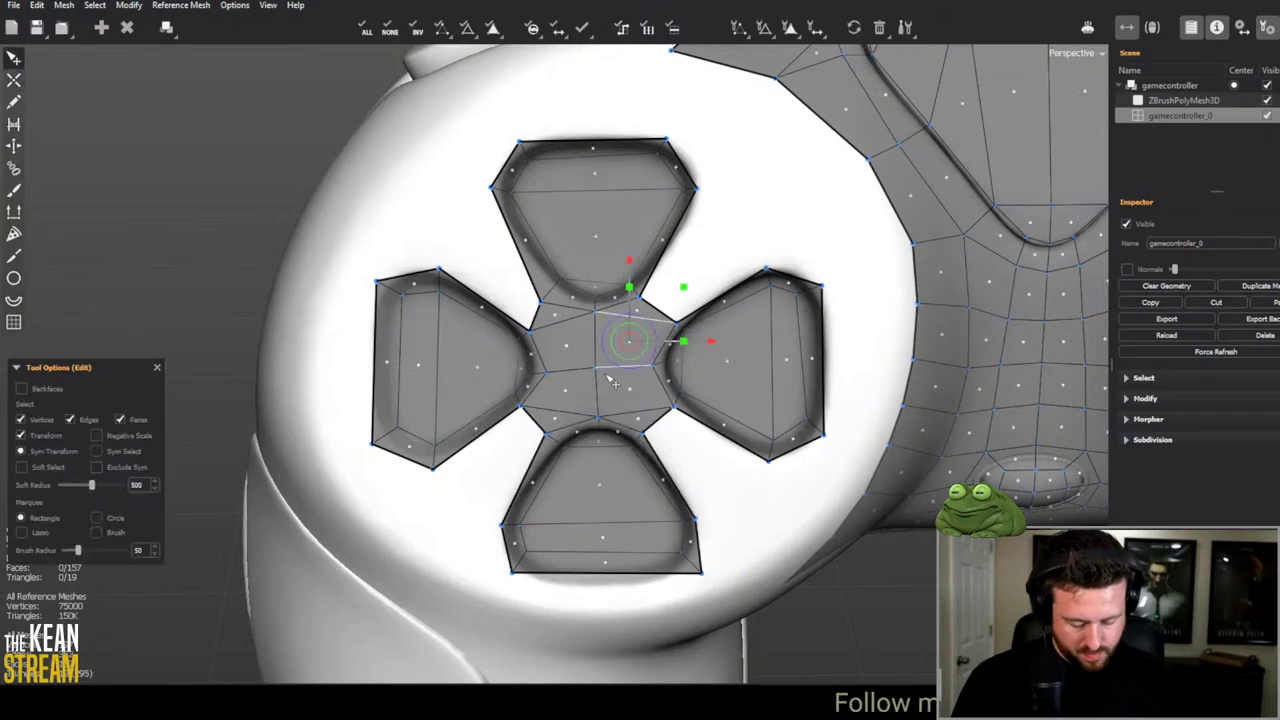
middle_click_drag(498, 355, 521, 266)
key("q")
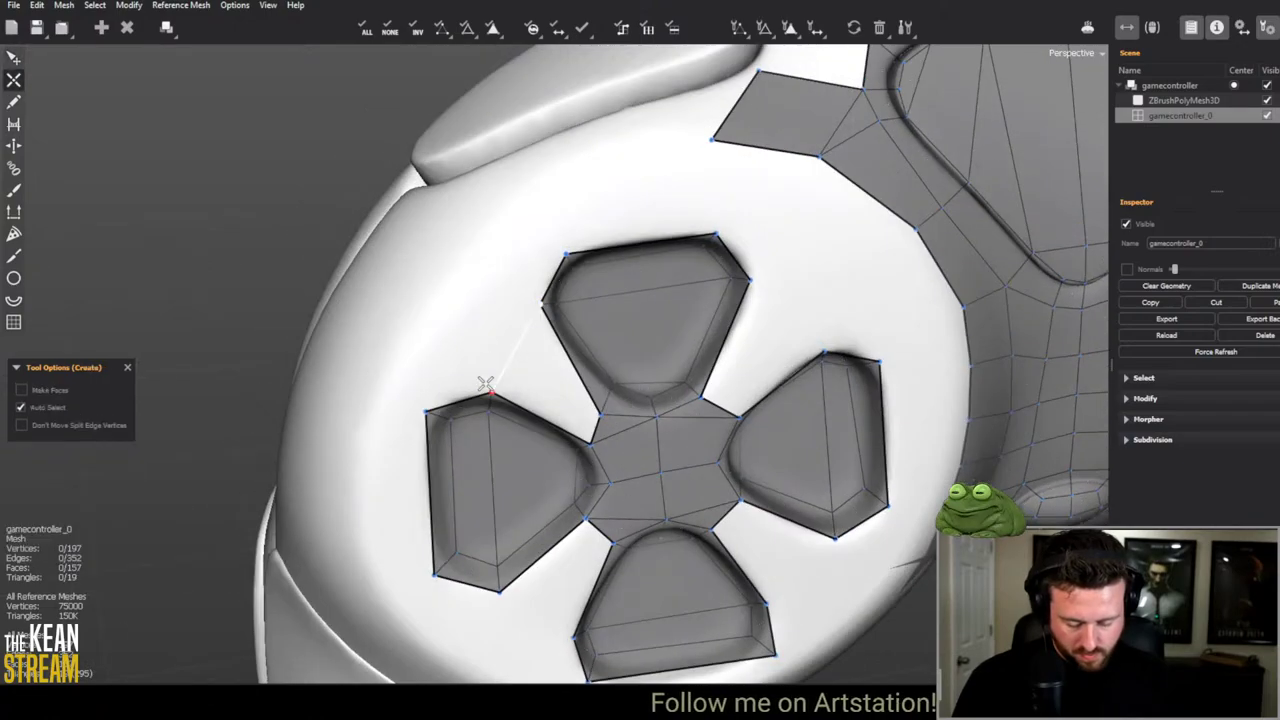
left_click(485, 375)
Step: Bridge the top-right, right-bottom and left-bottom button pairs with faces
key("b")
left_click_drag(735, 322, 739, 451)
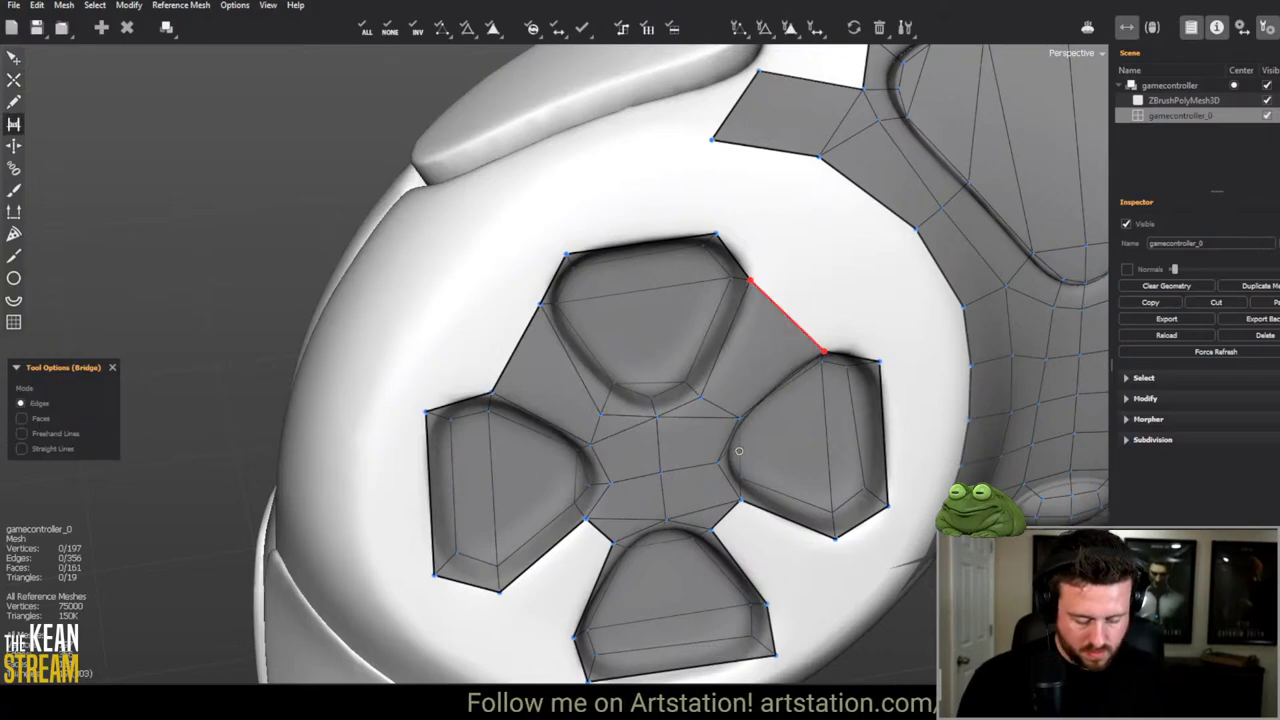
left_click(804, 573)
left_click(540, 615)
middle_click_drag(540, 615, 600, 440)
Step: Insert edges splitting the bottom button and a vertical edge splitting the top button
key("e")
scroll(605, 430, "up", 2)
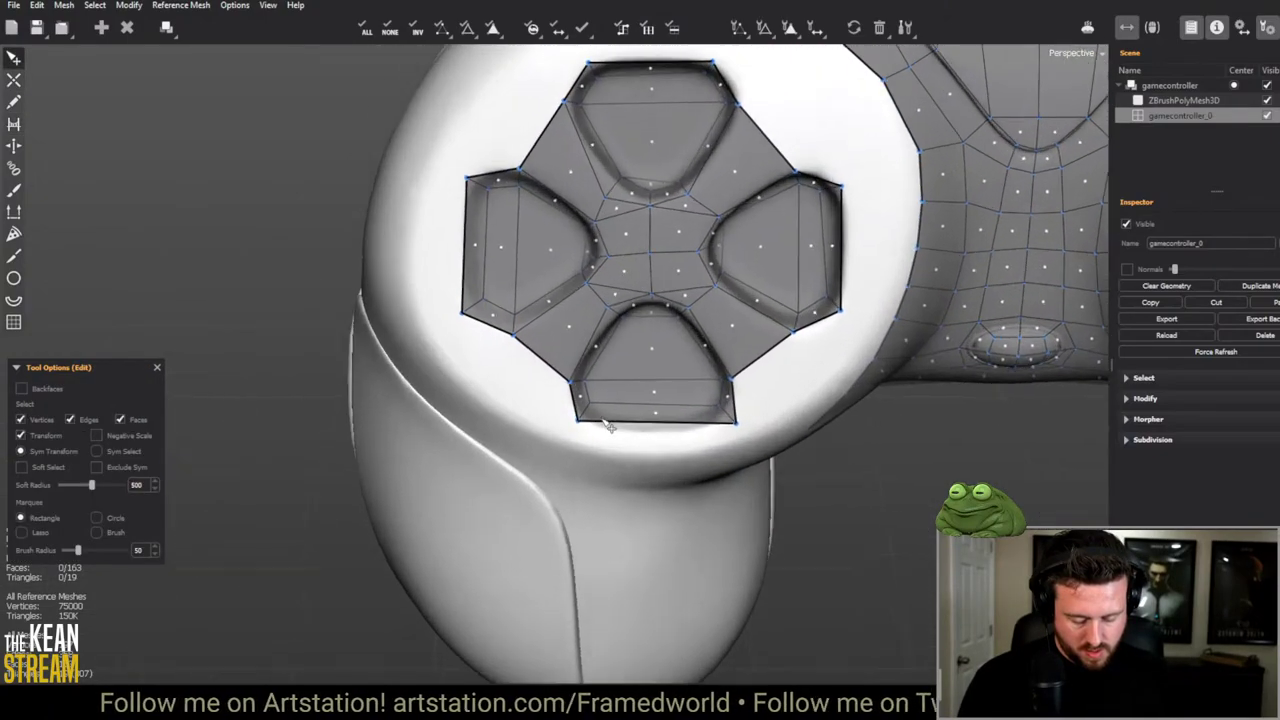
left_click(660, 420)
left_click(643, 466)
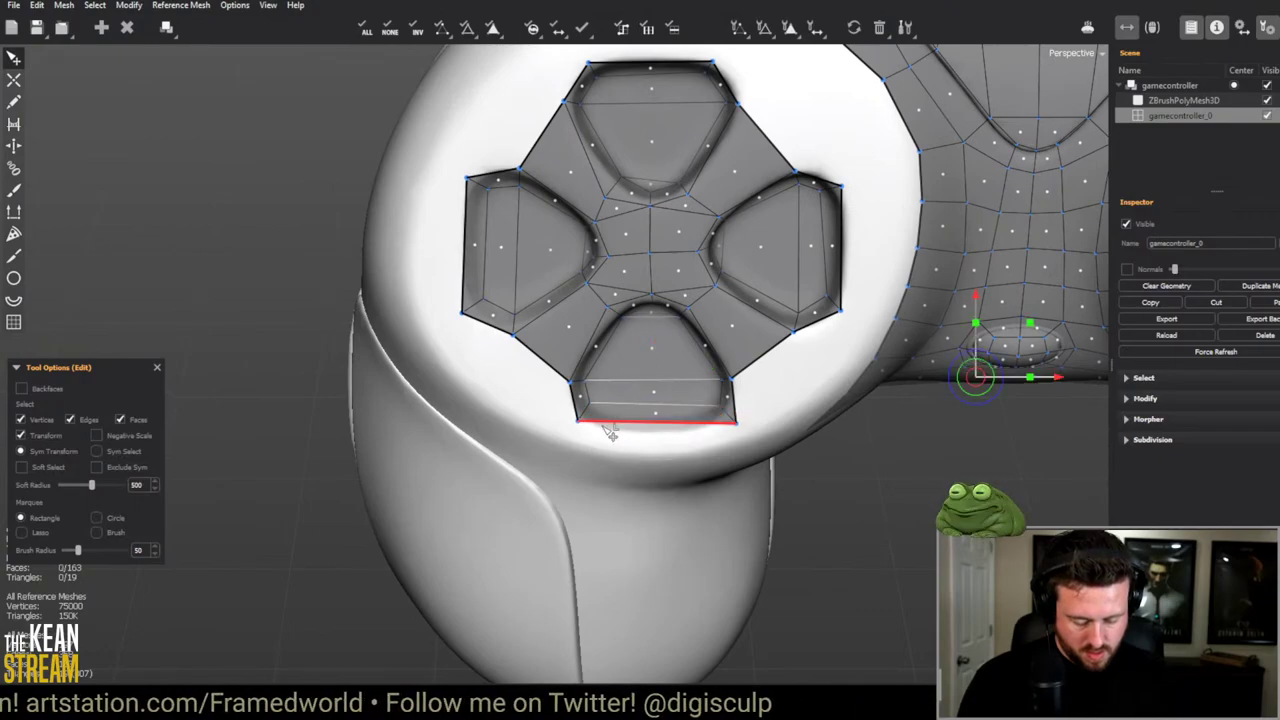
left_click(636, 438)
left_click(657, 442)
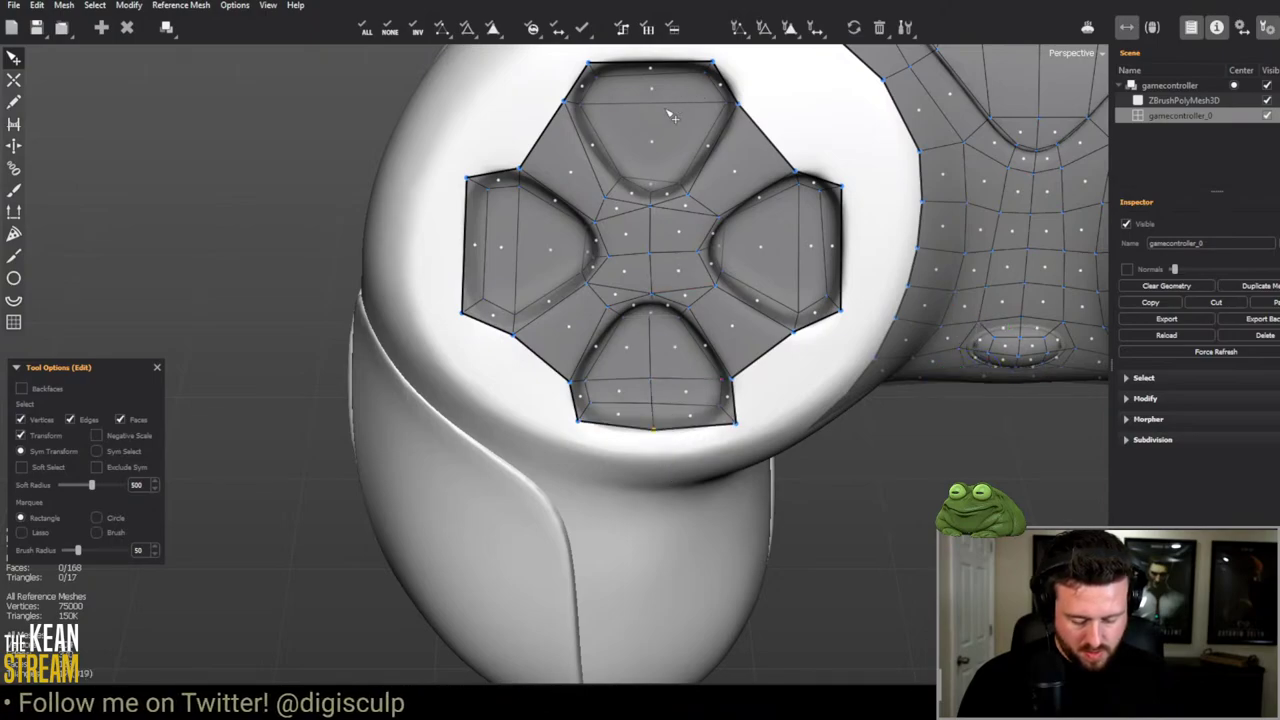
left_click(600, 112)
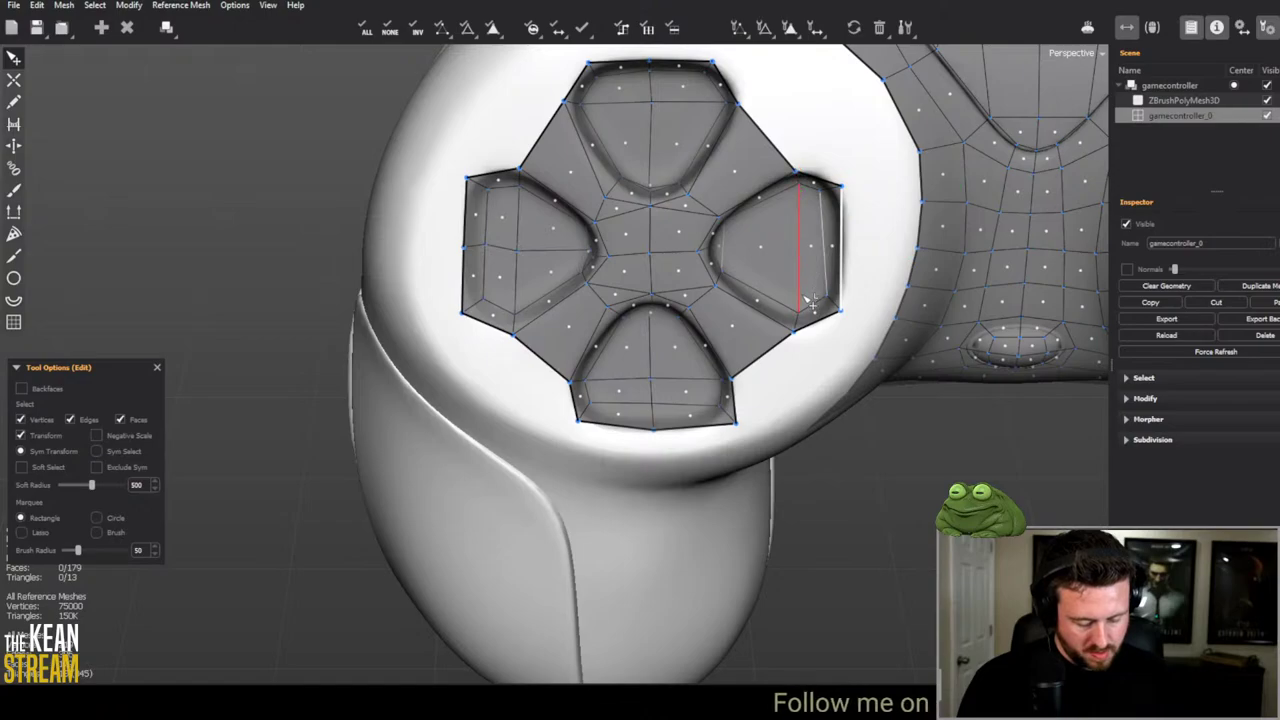
key("c")
key("e")
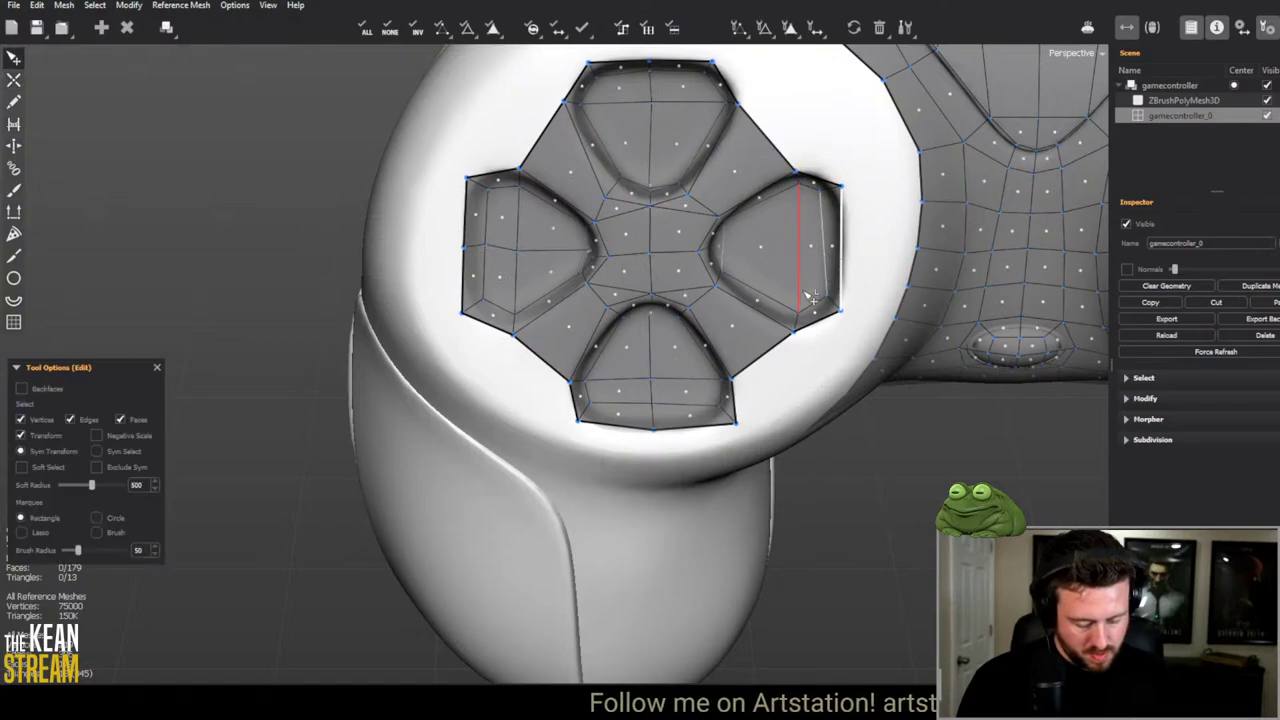
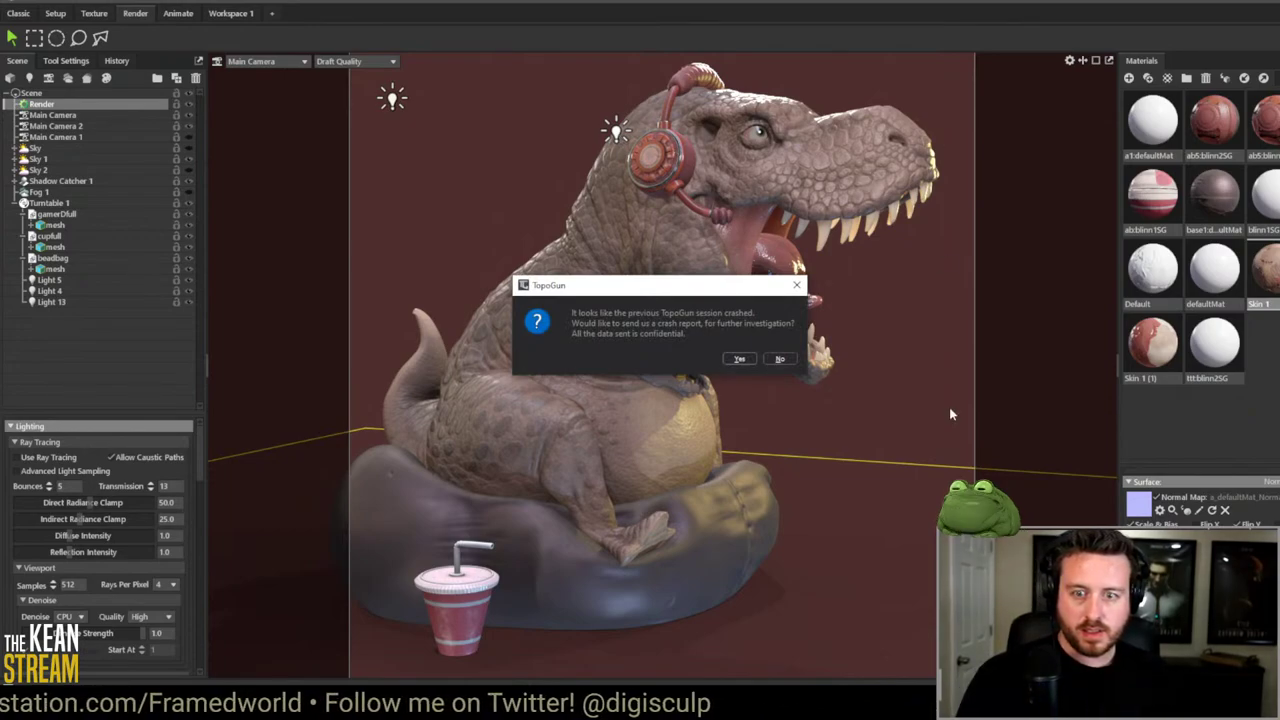
Step: Send the crash report, recover the last game controller scene, and maximize the TopoGun window
left_click(733, 360)
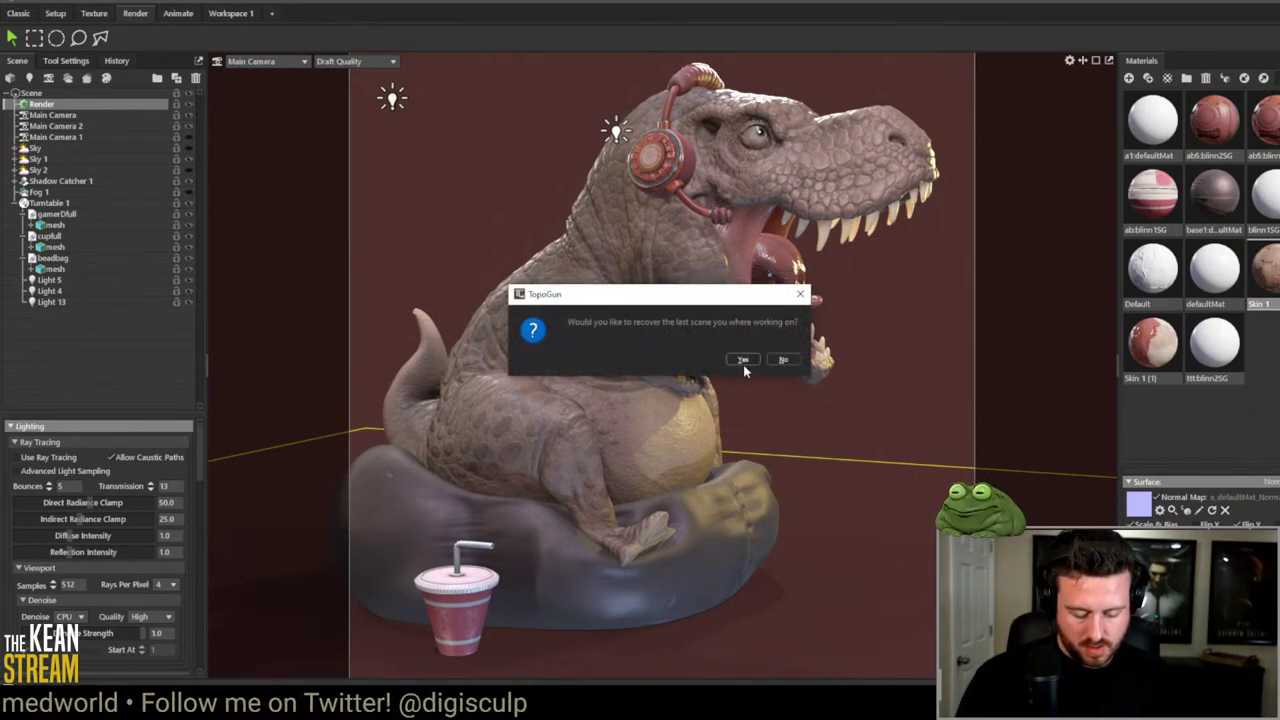
left_click(743, 364)
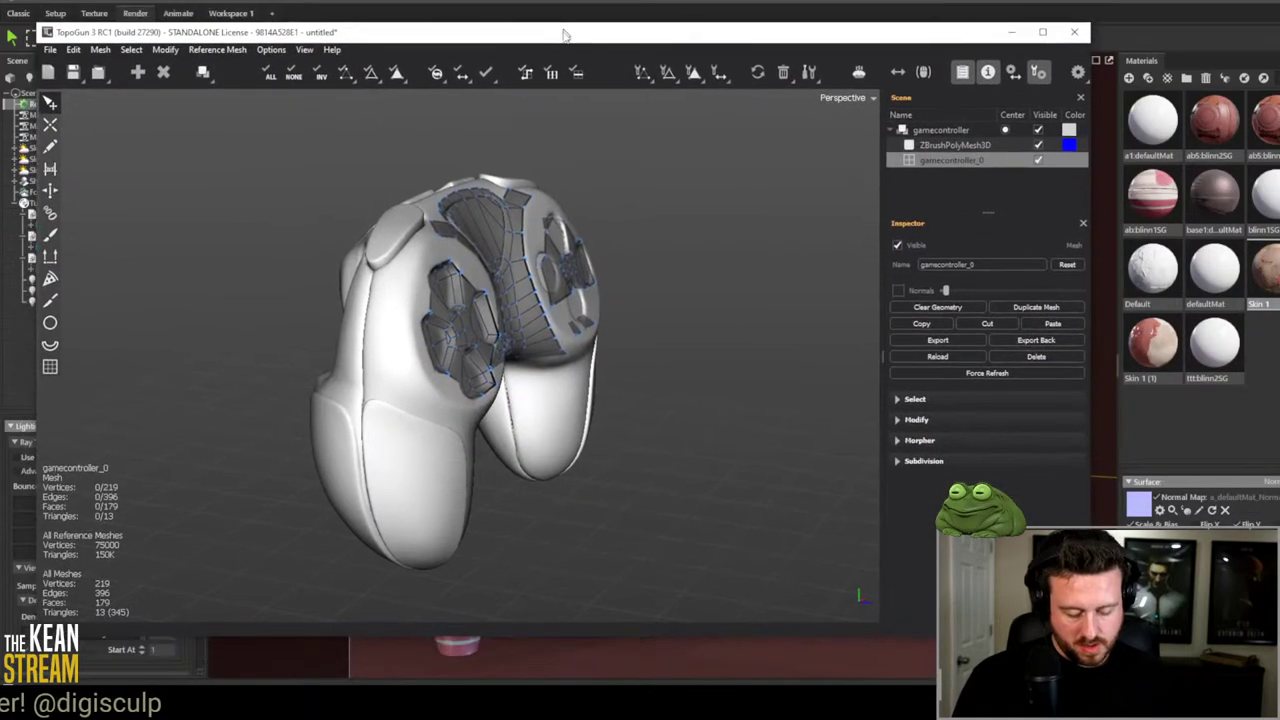
left_click(1045, 59)
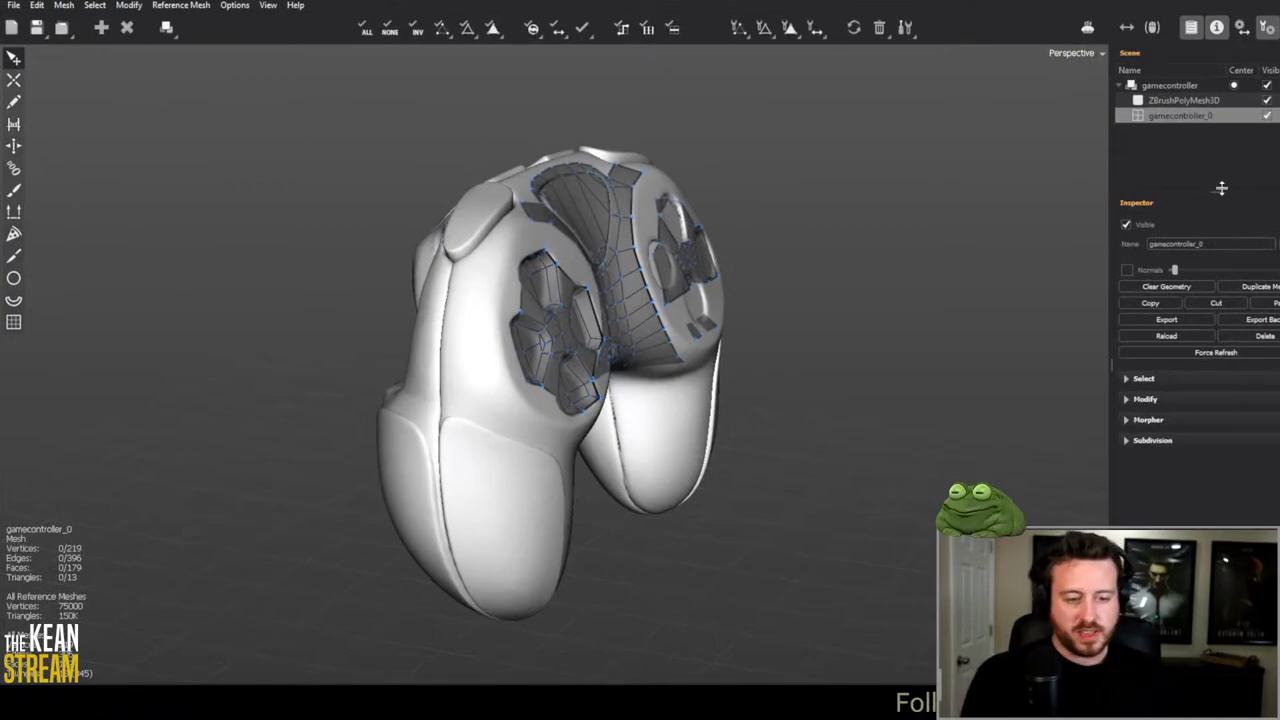
Step: Face the controller front-on, move Tool Options aside, and select the right D-pad arm's vertical edge
middle_click_drag(850, 494, 520, 330)
scroll(490, 318, "up", 5)
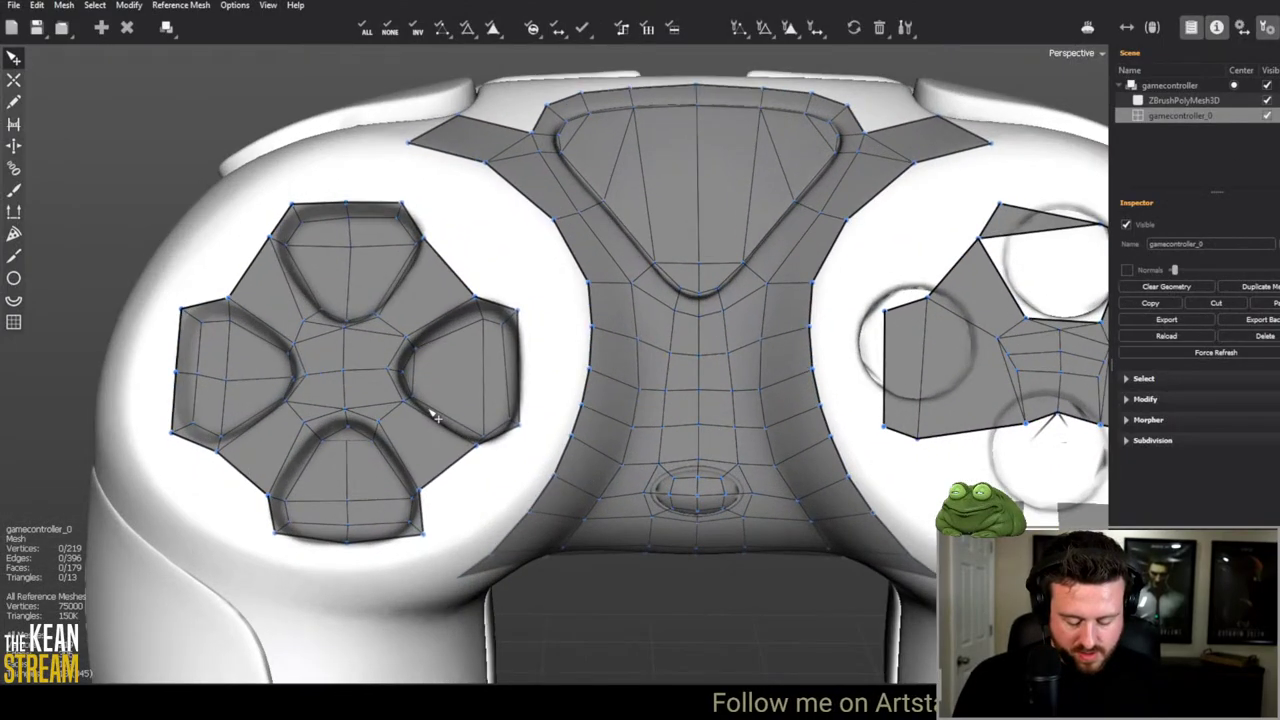
scroll(554, 352, "up", 3)
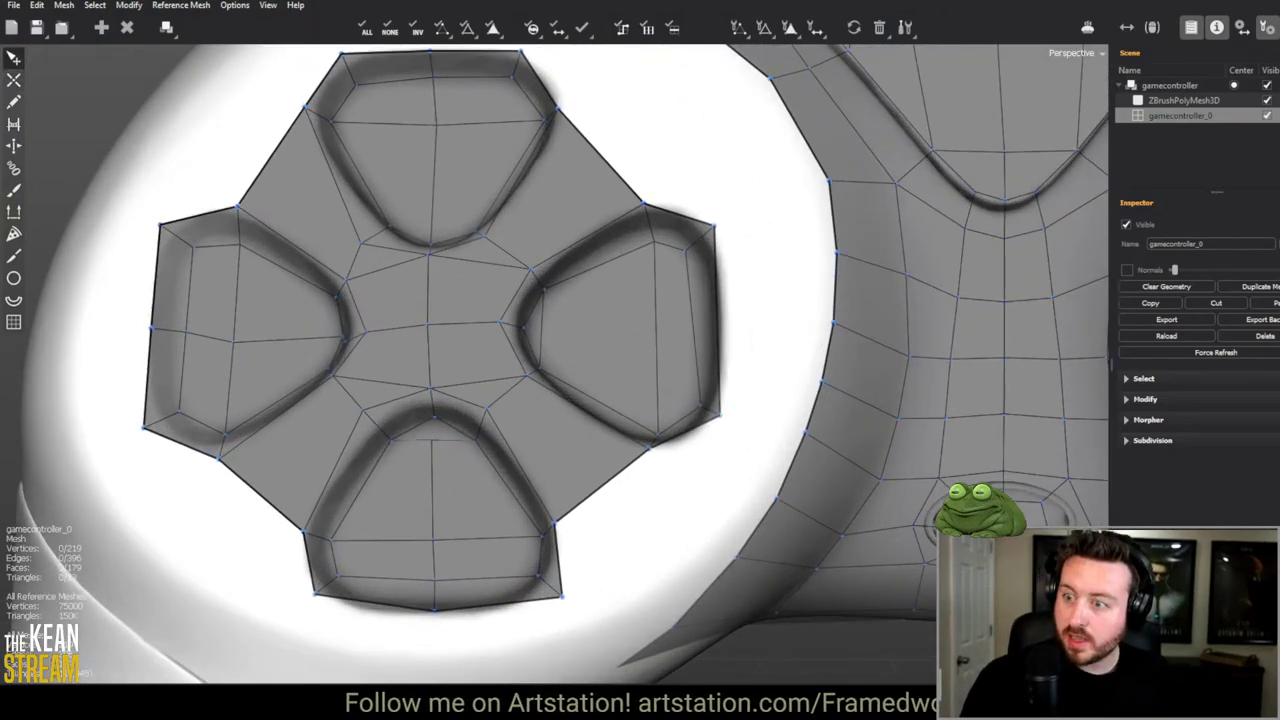
key("space")
left_click_drag(464, 124, 117, 351)
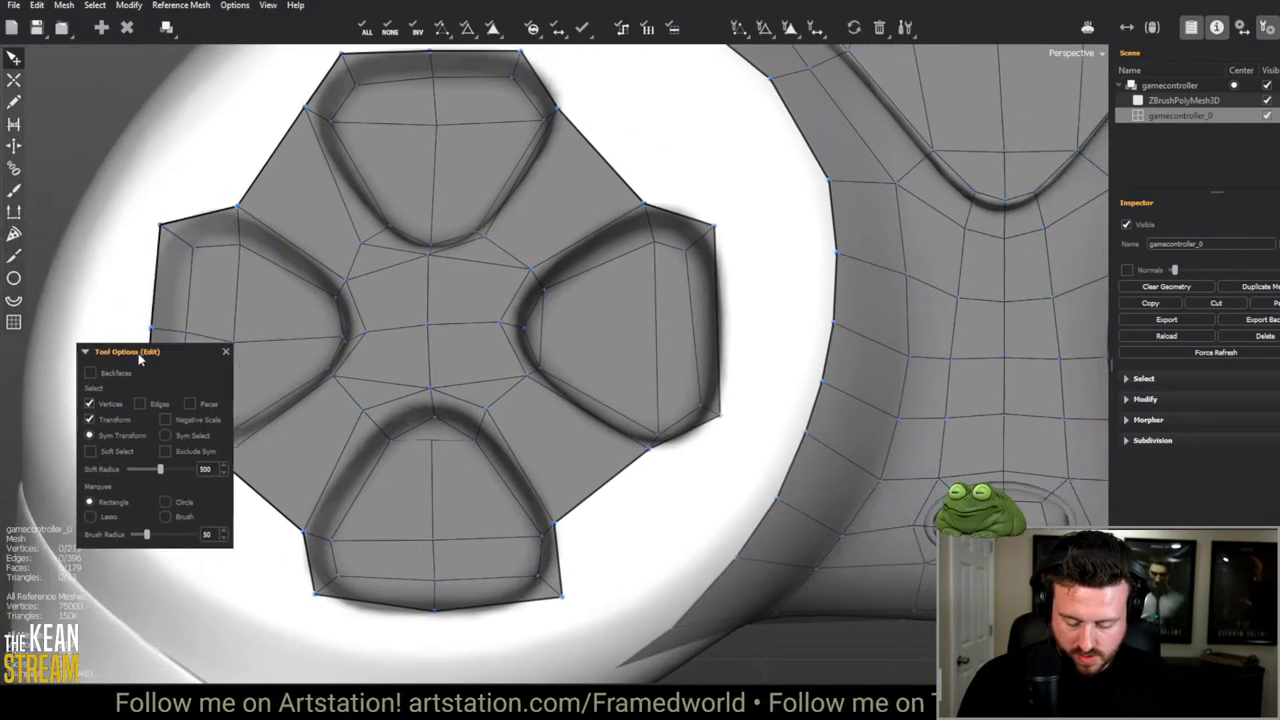
left_click(658, 358)
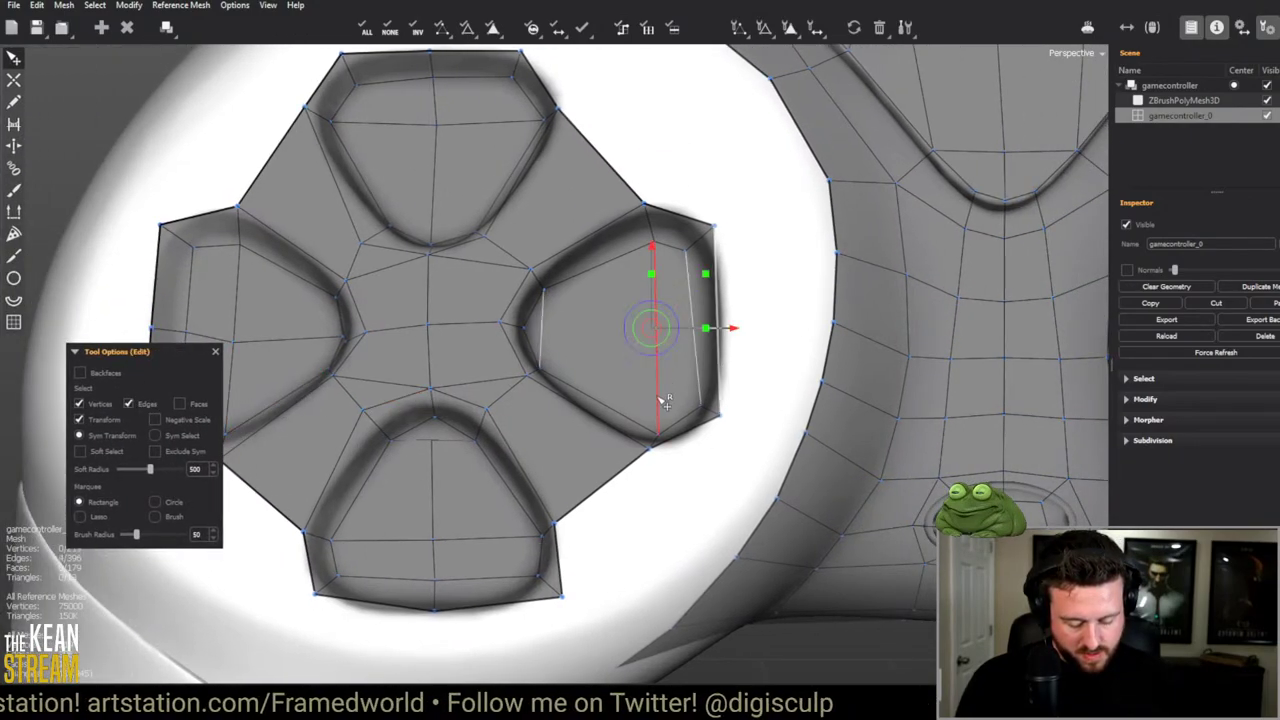
Step: Delete the selected edge on the right D-pad arm
middle_click_drag(543, 434, 754, 412)
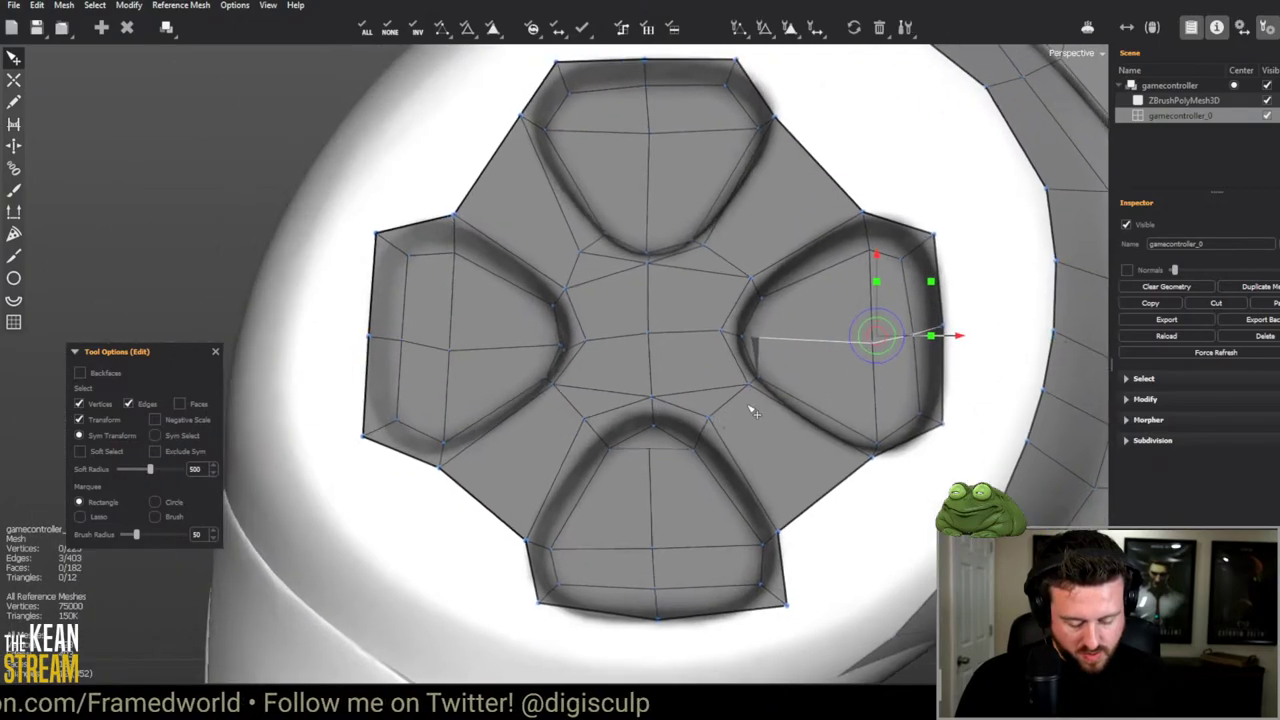
key("c")
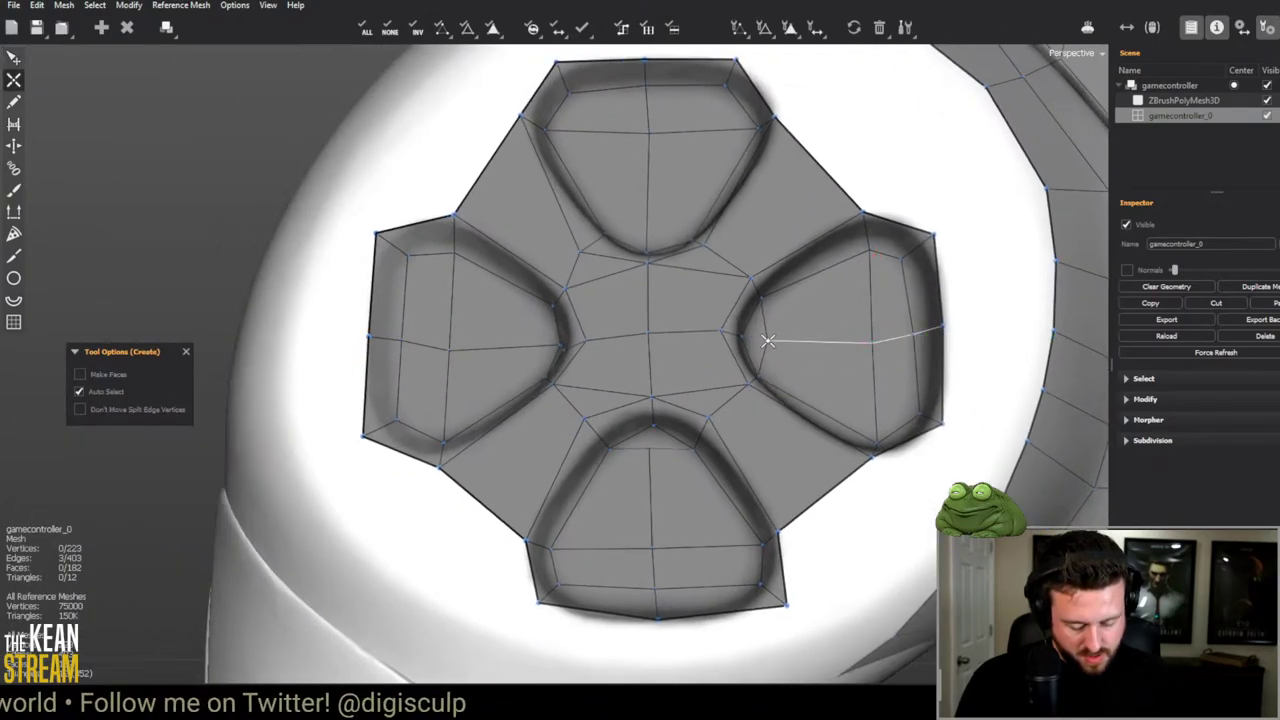
key("e")
key("Delete")
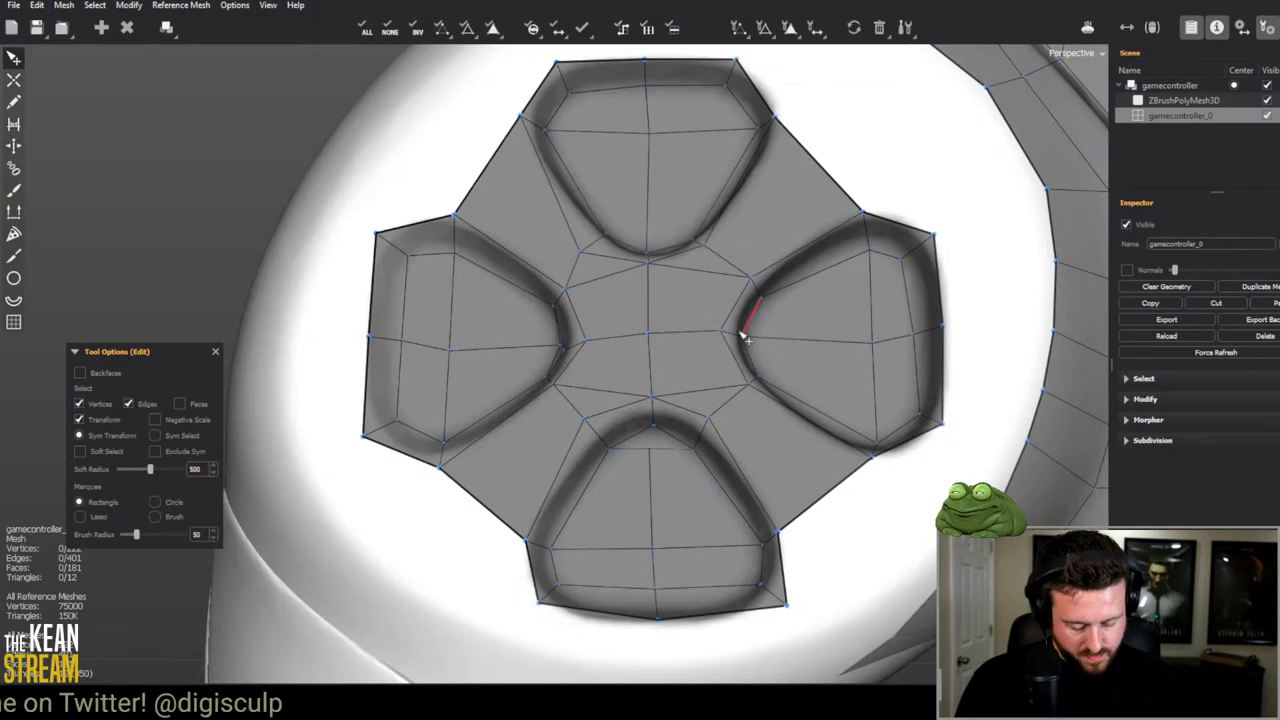
key("c")
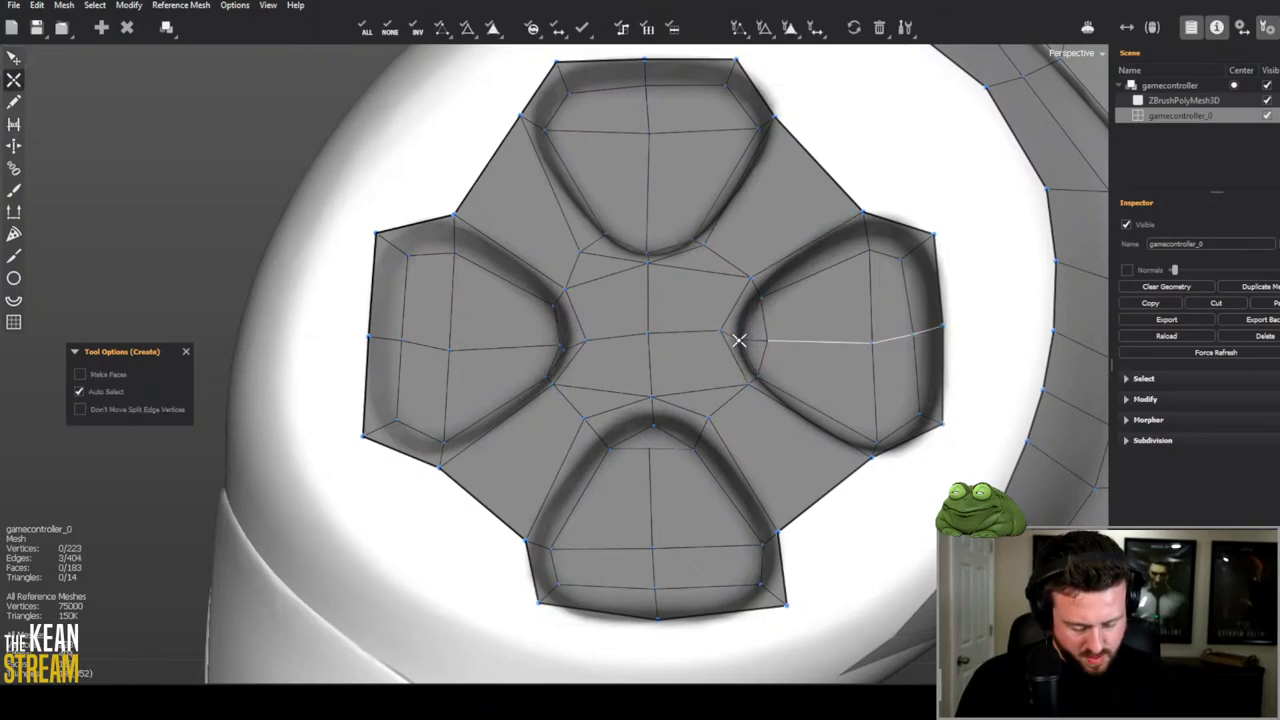
scroll(465, 352, "down", 5)
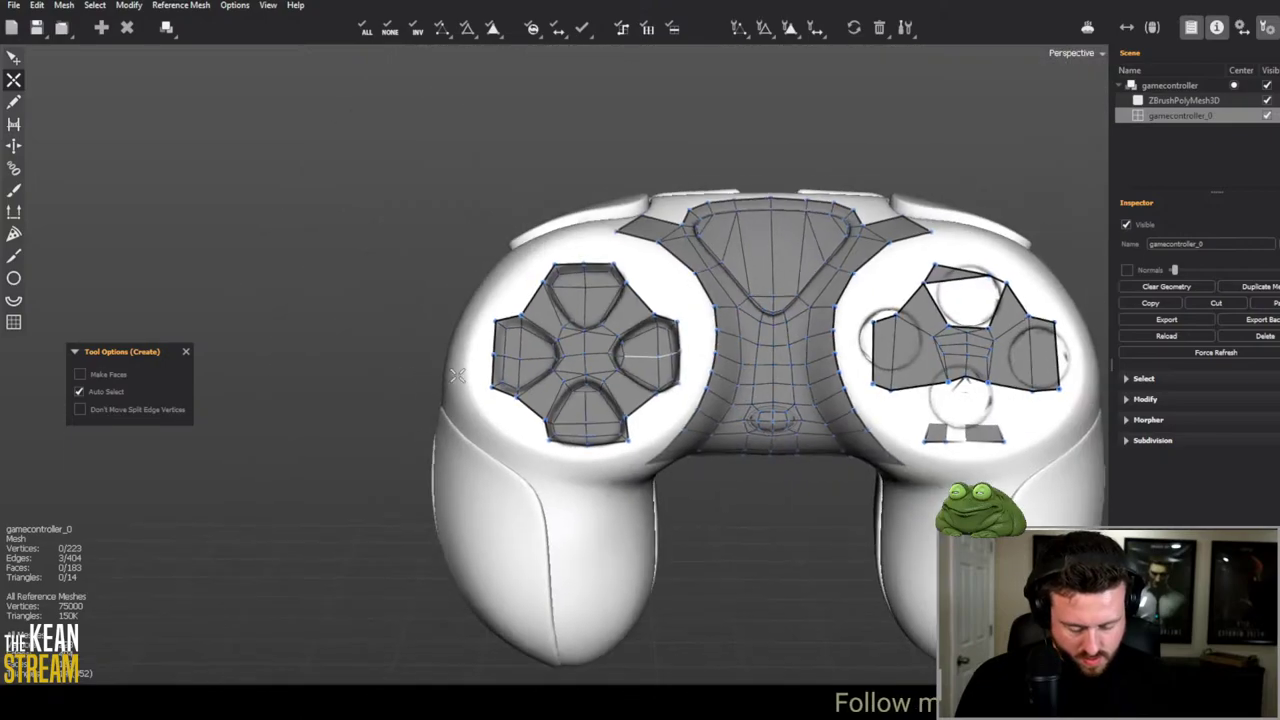
key("e")
scroll(491, 374, "up", 3)
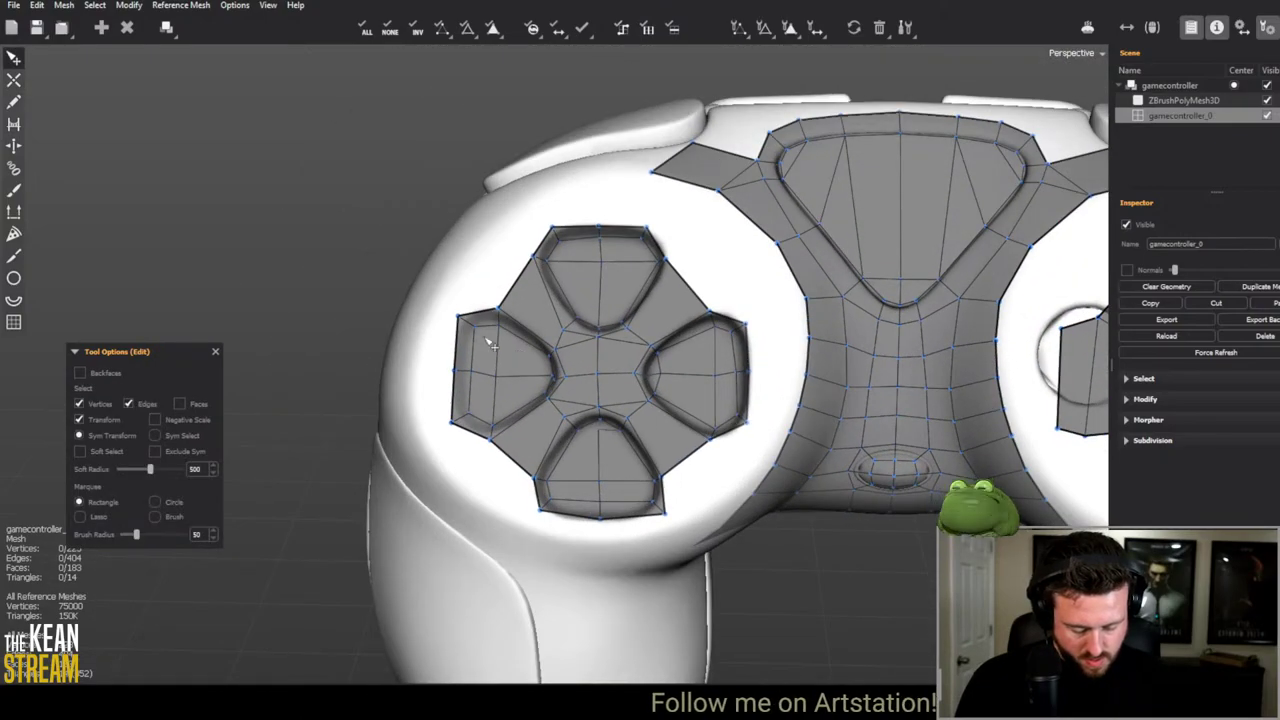
scroll(493, 380, "up", 2)
scroll(580, 390, "up", 2)
Step: Cut a new edge across the left D-pad arm and reframe the D-pad front-on
middle_click_drag(582, 392, 603, 383)
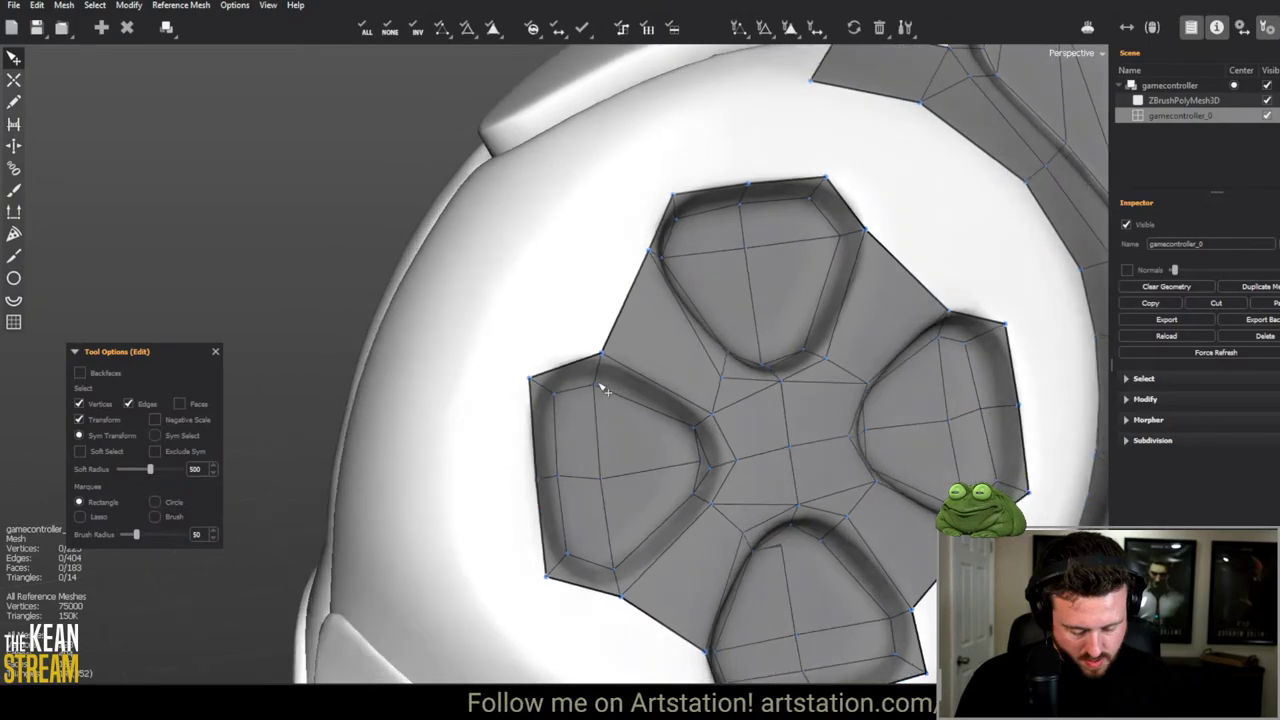
key("c")
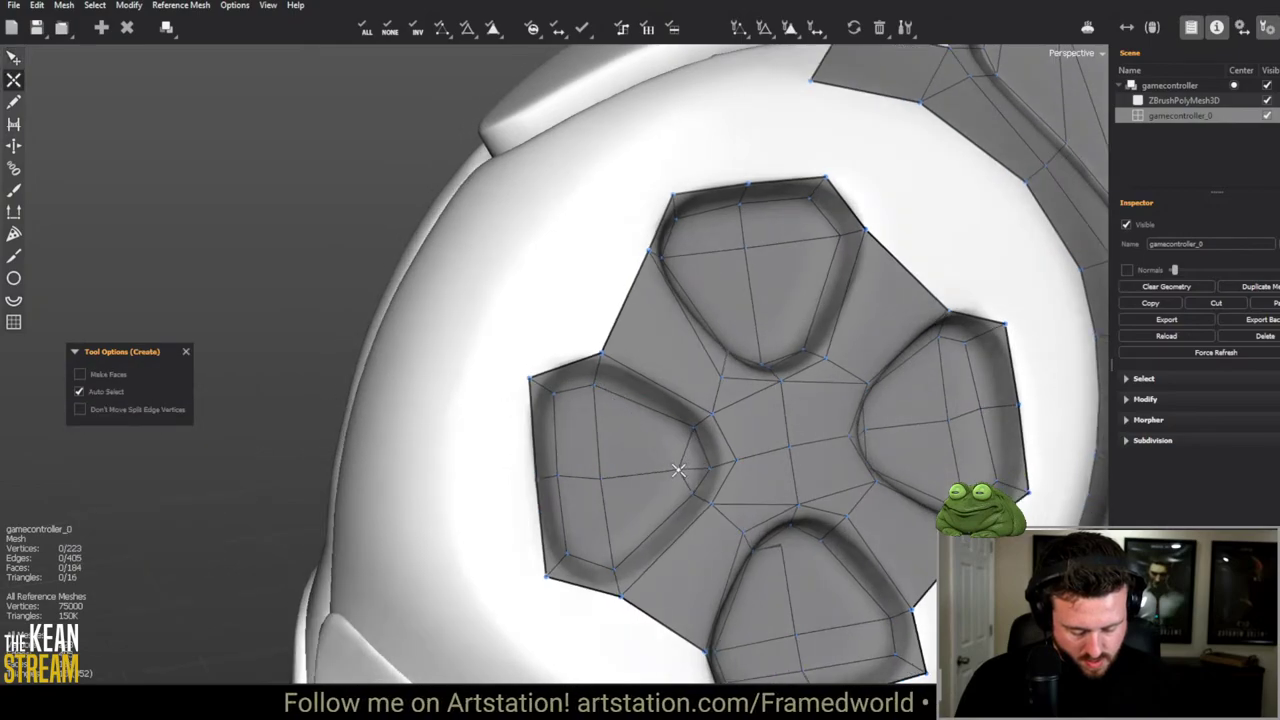
left_click(704, 464)
key("e")
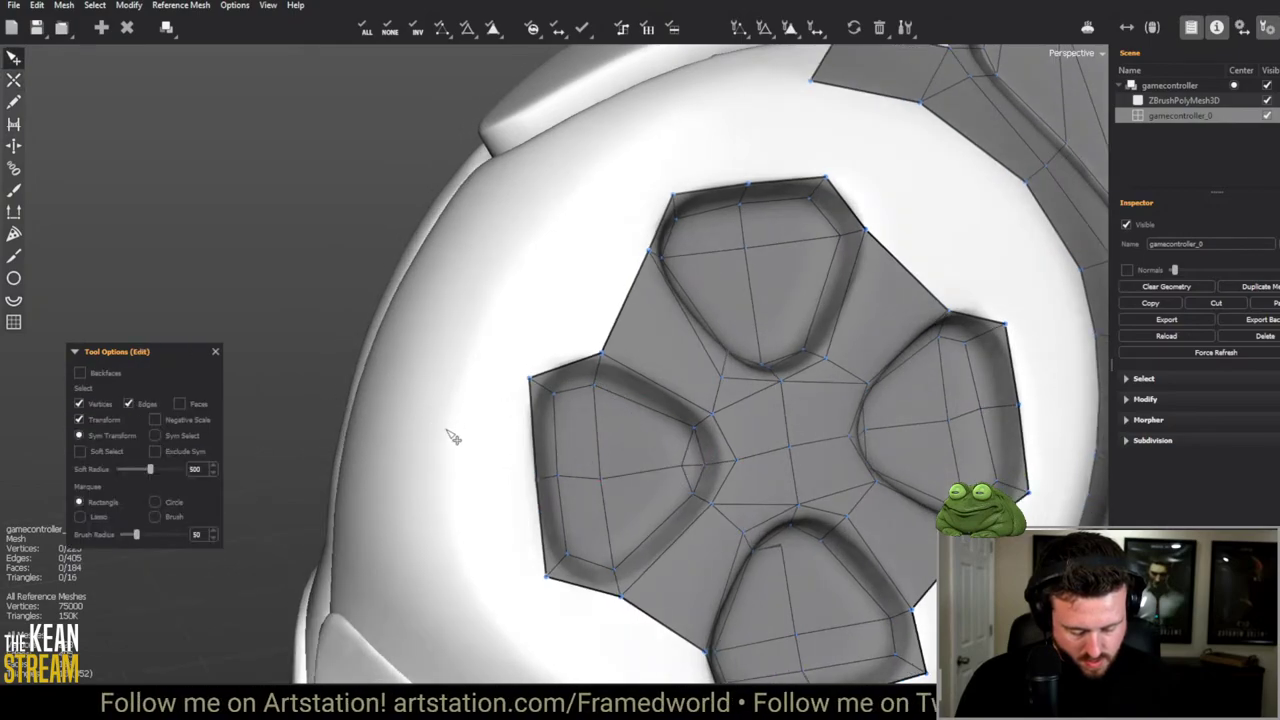
scroll(443, 434, "down", 5)
scroll(570, 402, "up", 5)
middle_click_drag(570, 402, 614, 366)
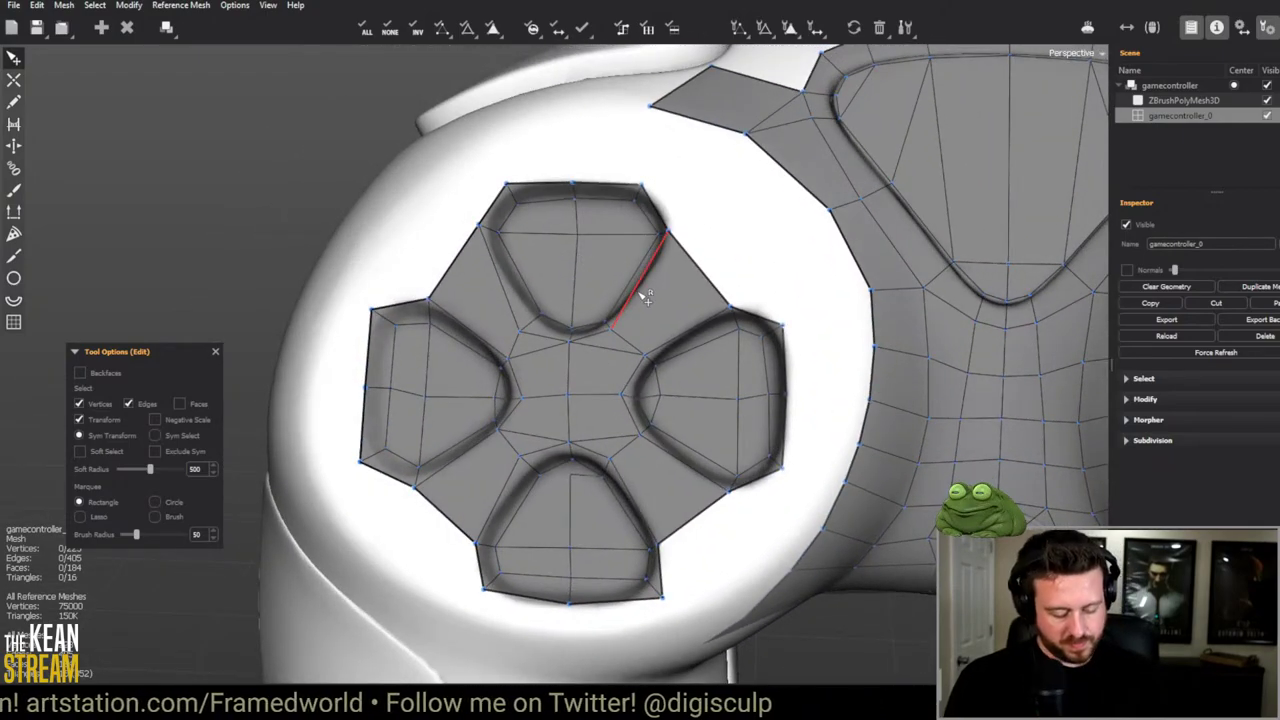
scroll(651, 371, "down", 5)
scroll(645, 518, "up", 6)
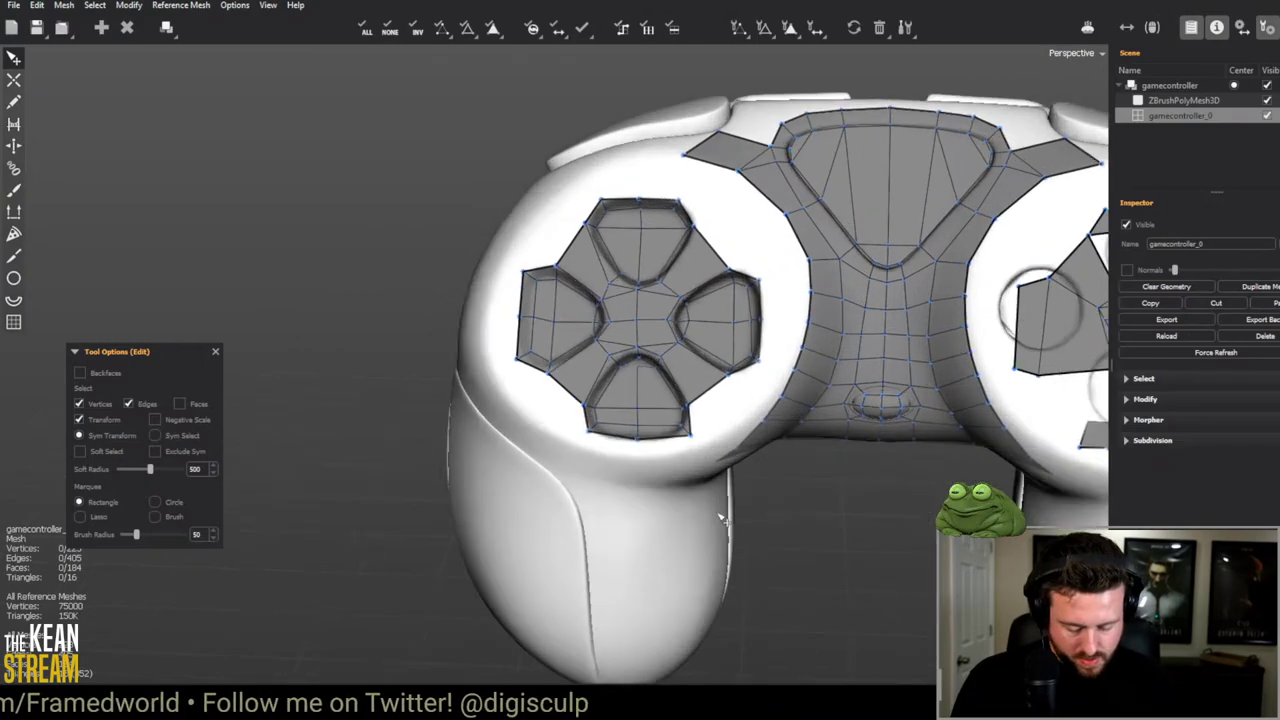
key("c")
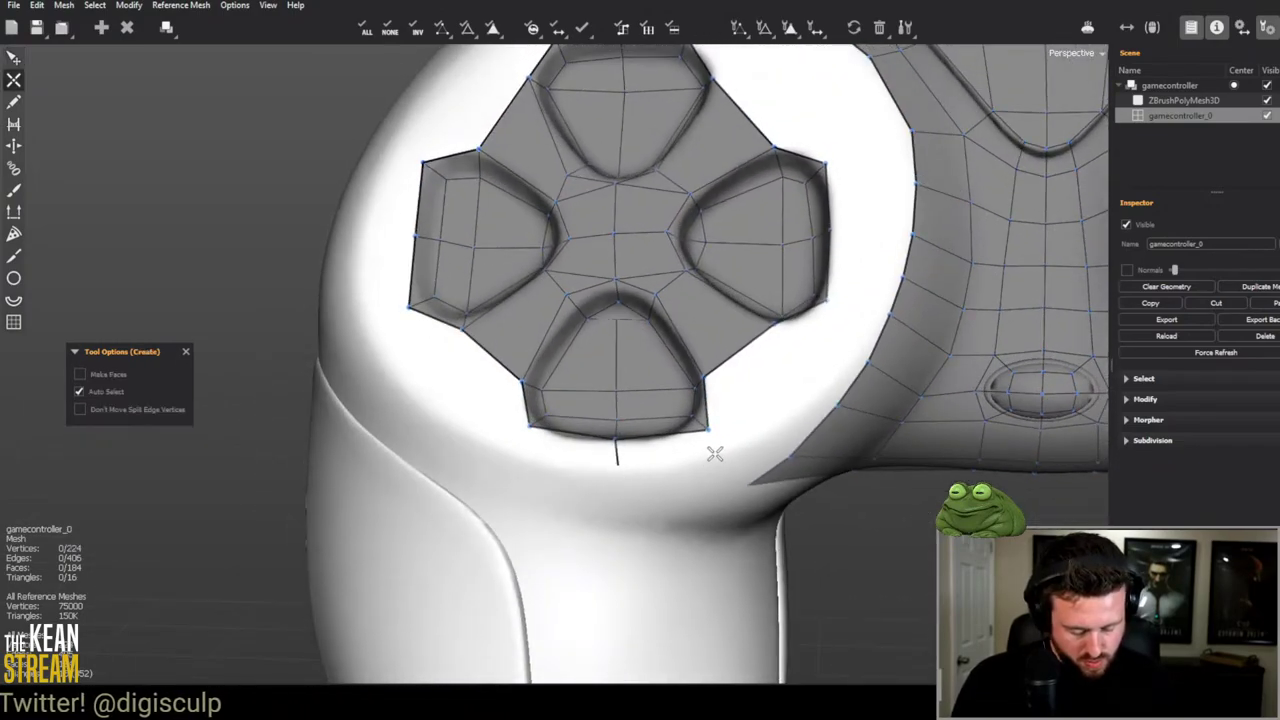
left_click(582, 472)
scroll(540, 434, "up", 2)
middle_click_drag(690, 521, 482, 415)
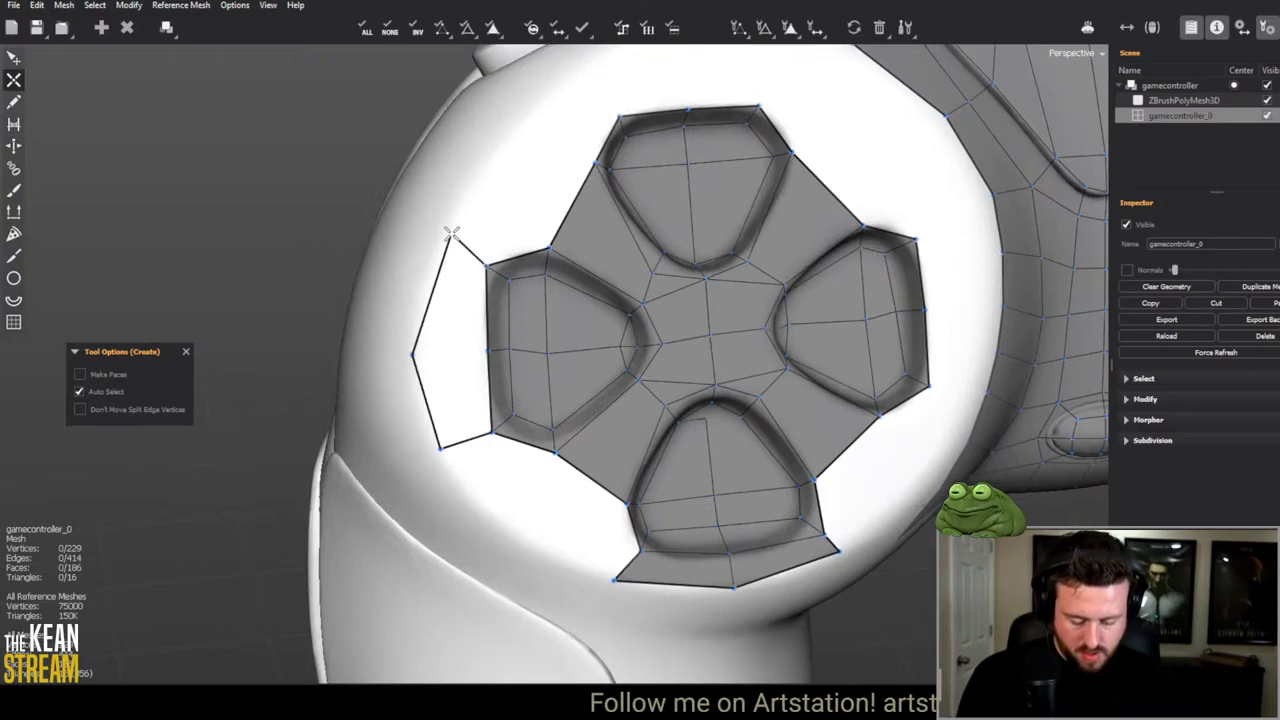
left_click(471, 371)
middle_click_drag(345, 365, 471, 300)
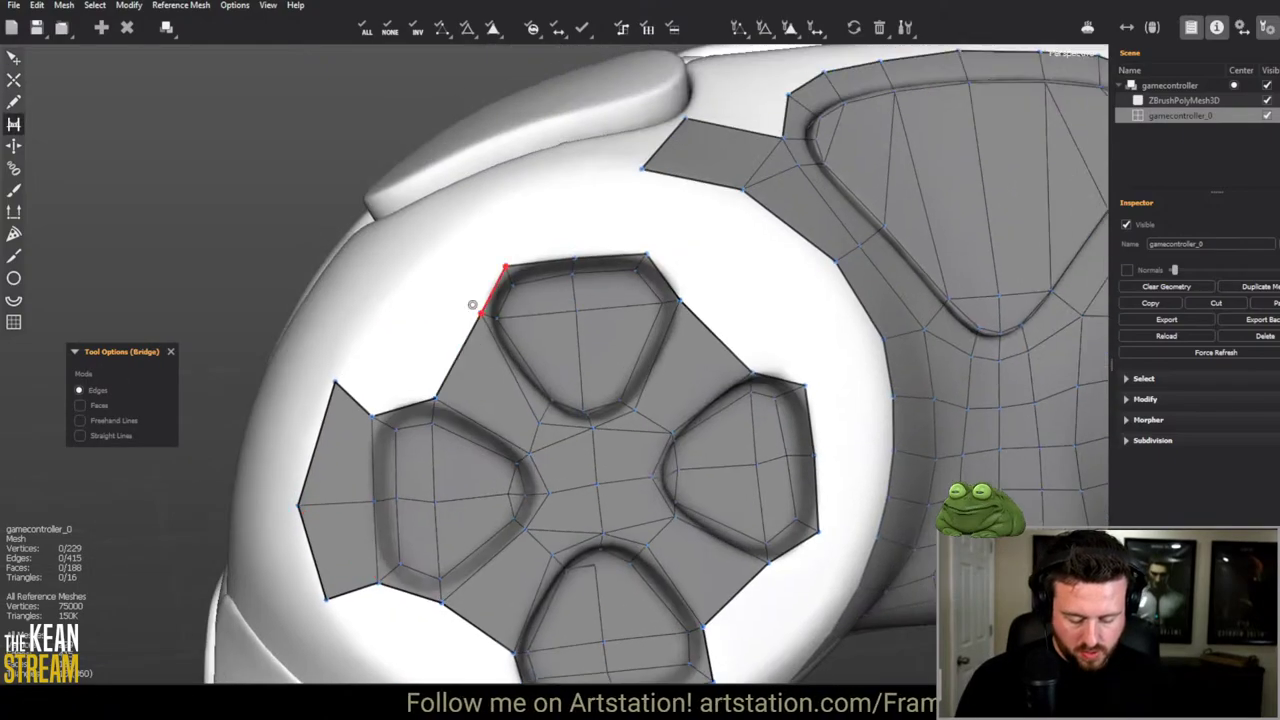
left_click(575, 258)
left_click(641, 171)
left_click(645, 258)
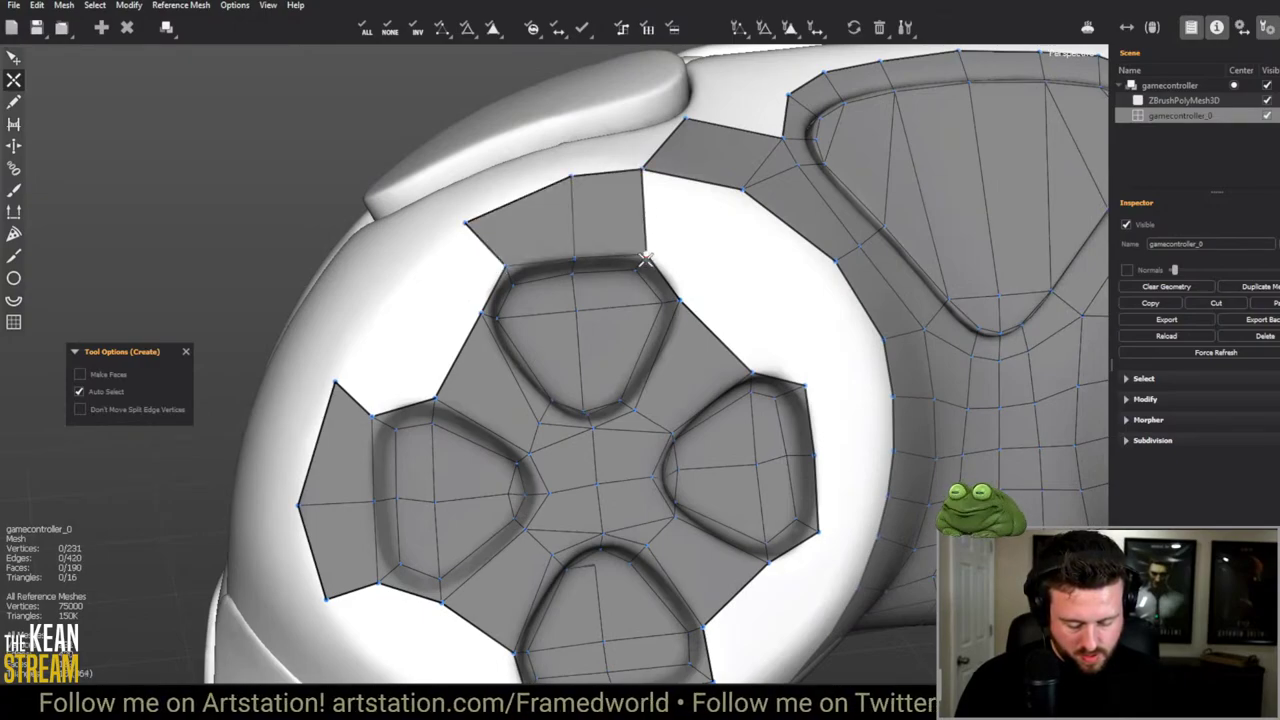
left_click_drag(647, 170, 671, 178)
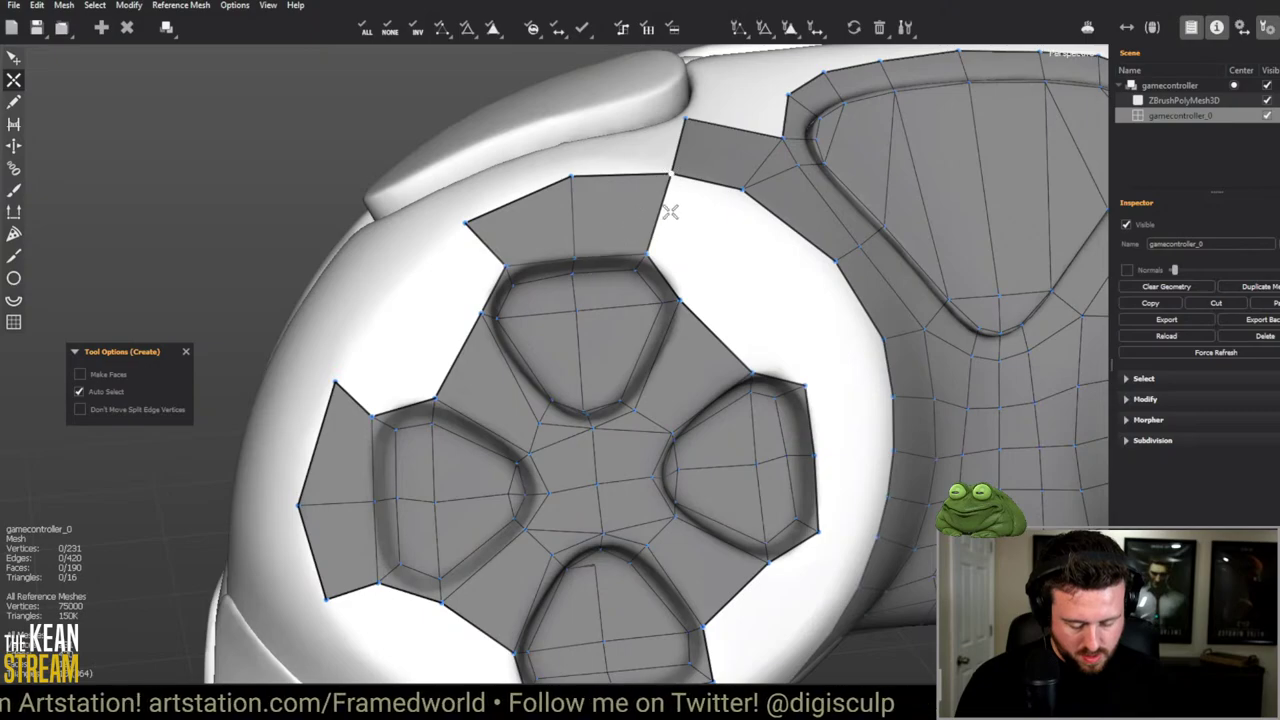
key("f")
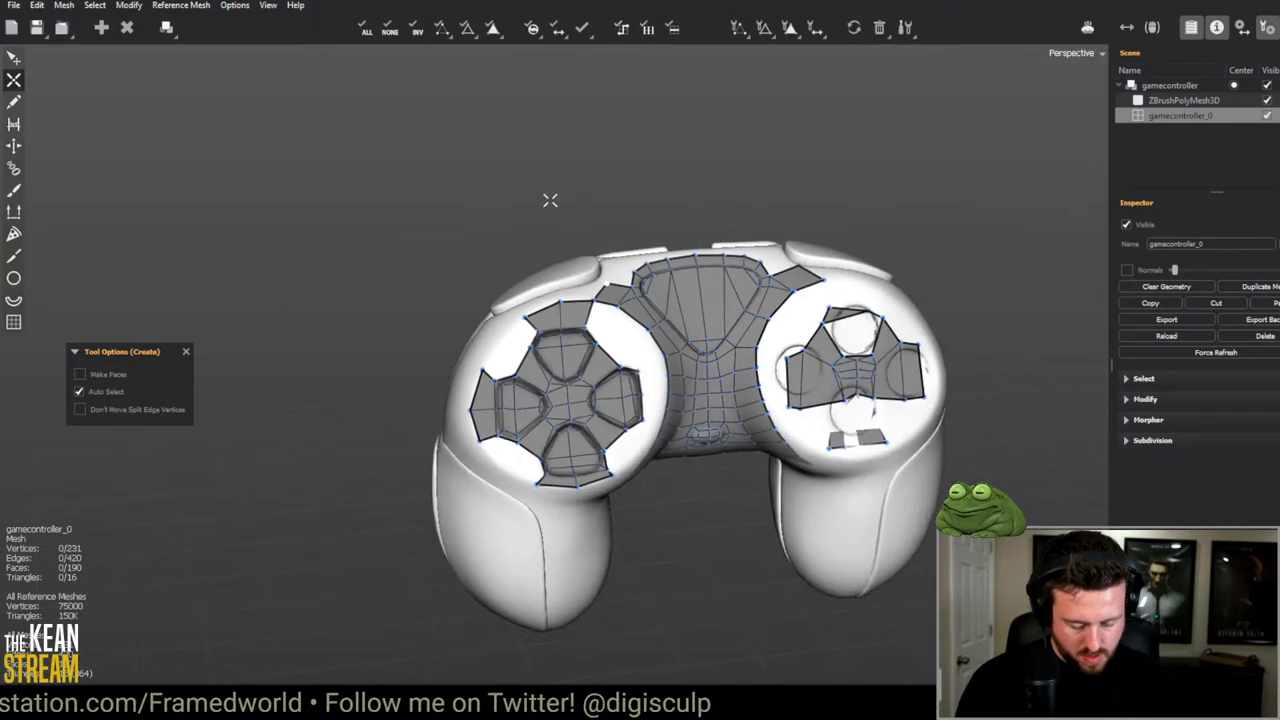
scroll(560, 390, "up", 5)
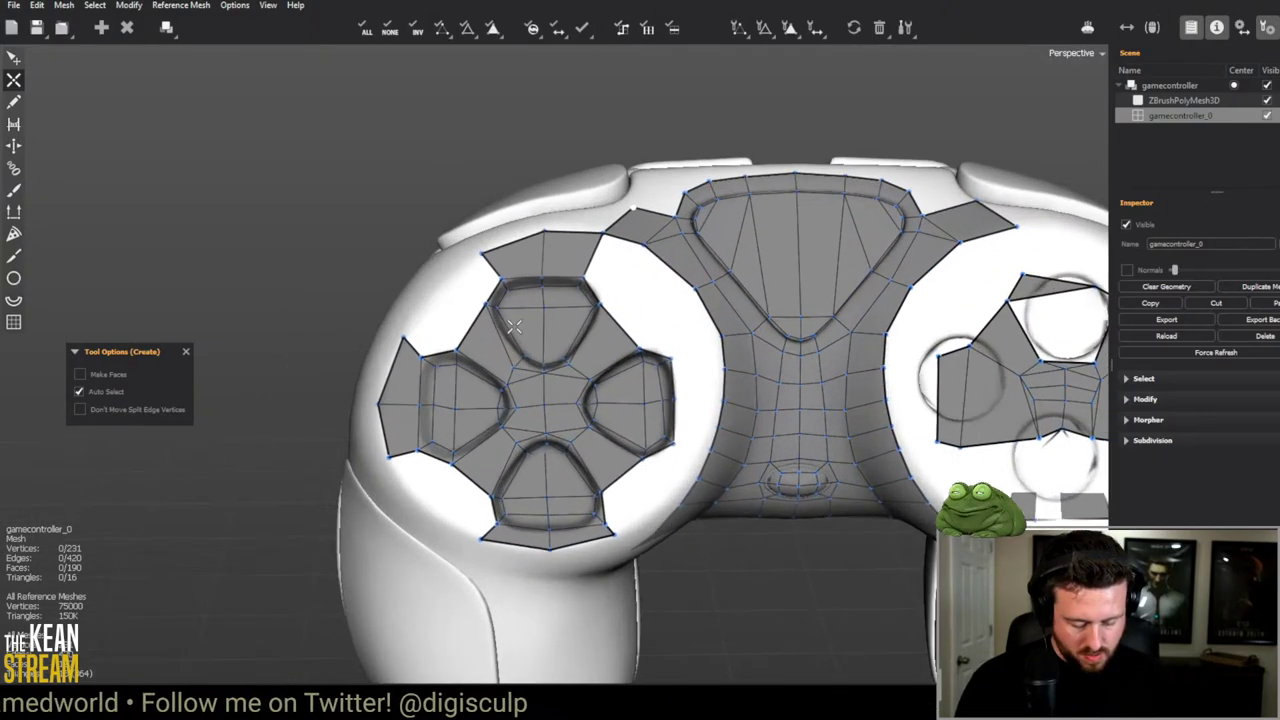
scroll(520, 305, "up", 3)
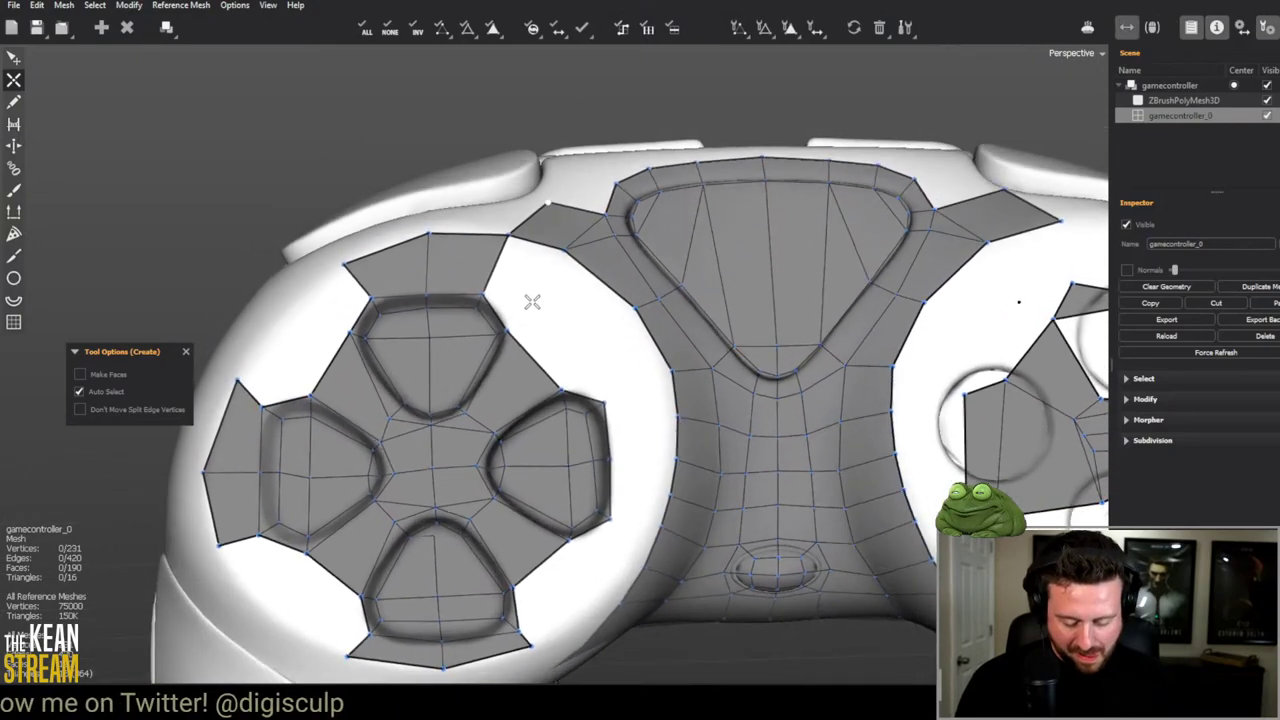
key("q")
middle_click_drag(555, 308, 734, 321)
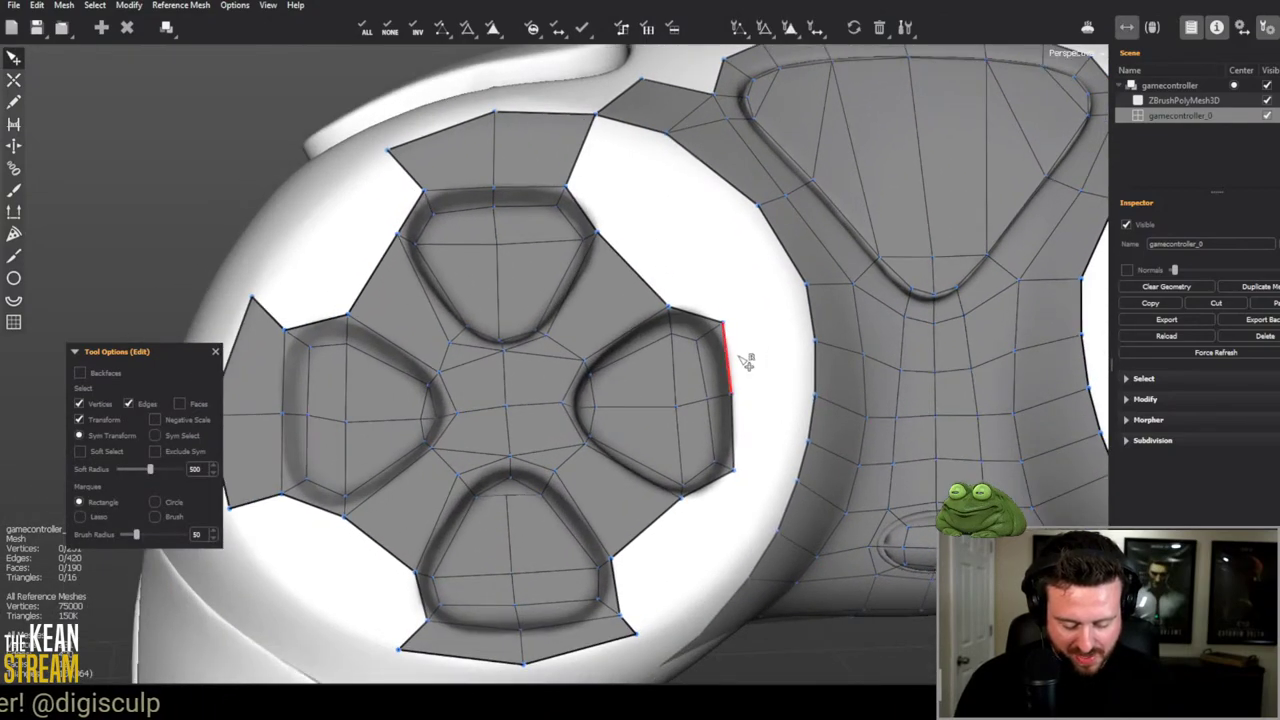
key("w")
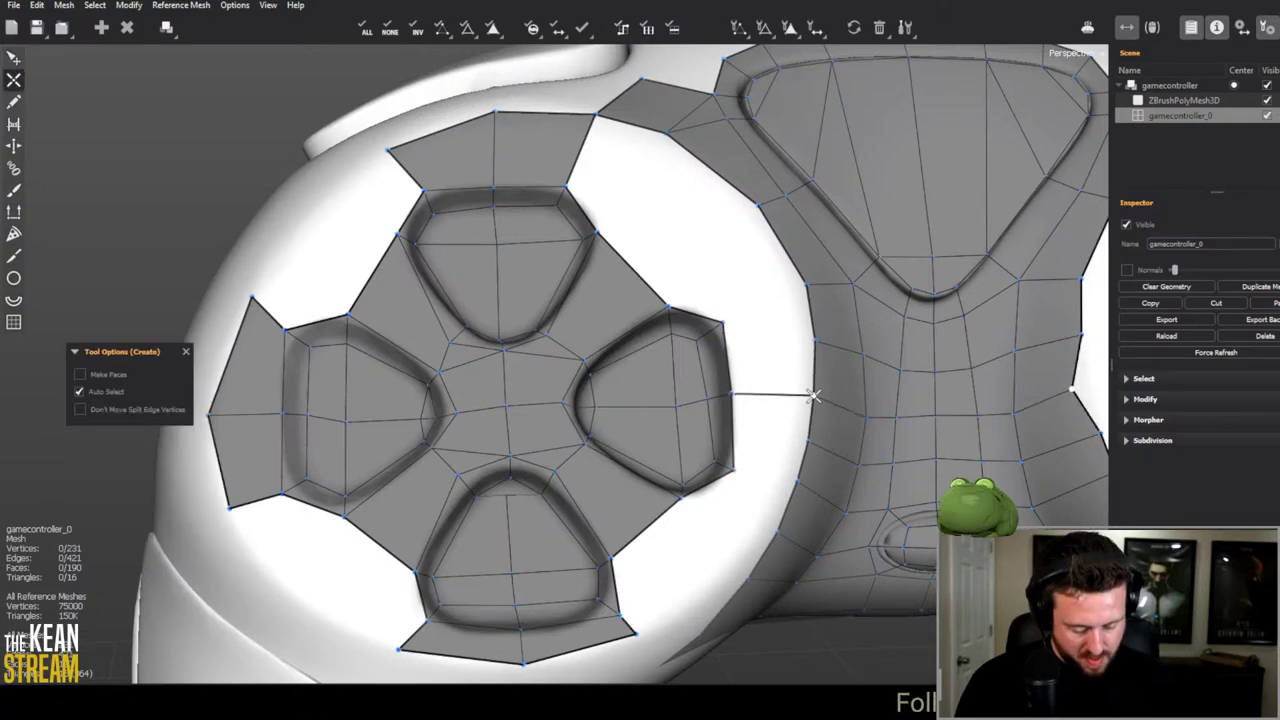
left_click(730, 326)
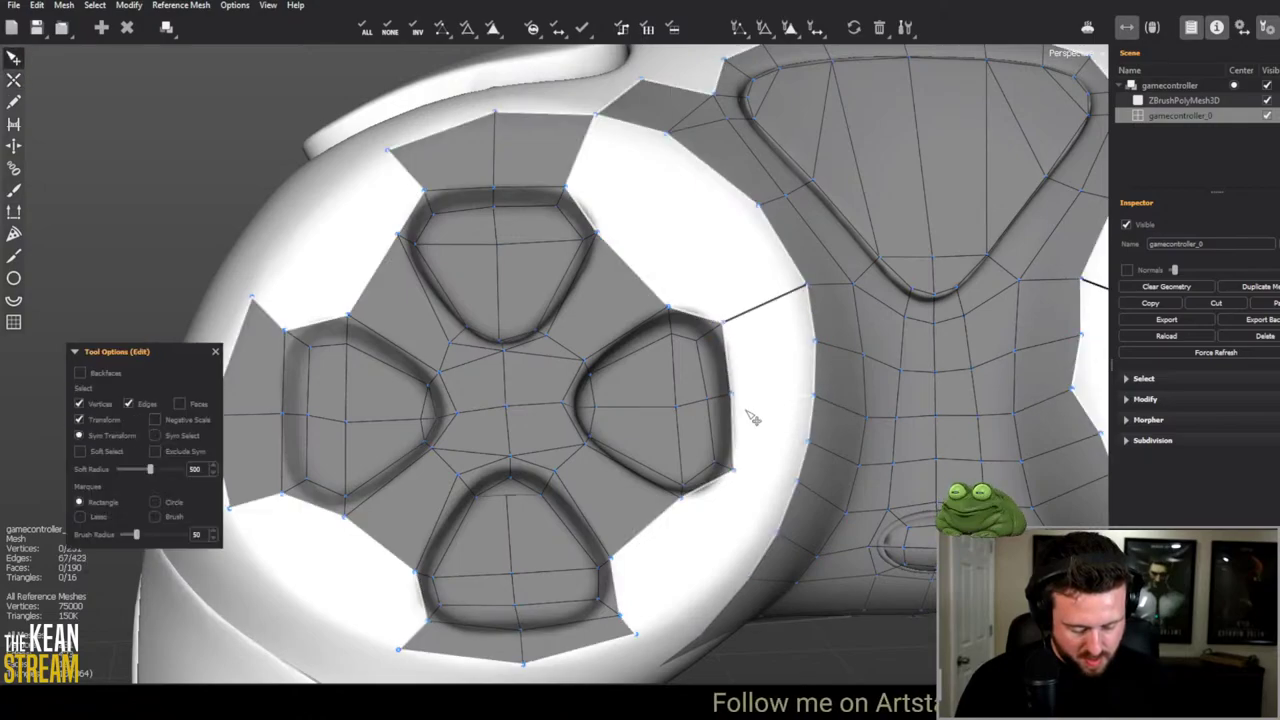
key("q")
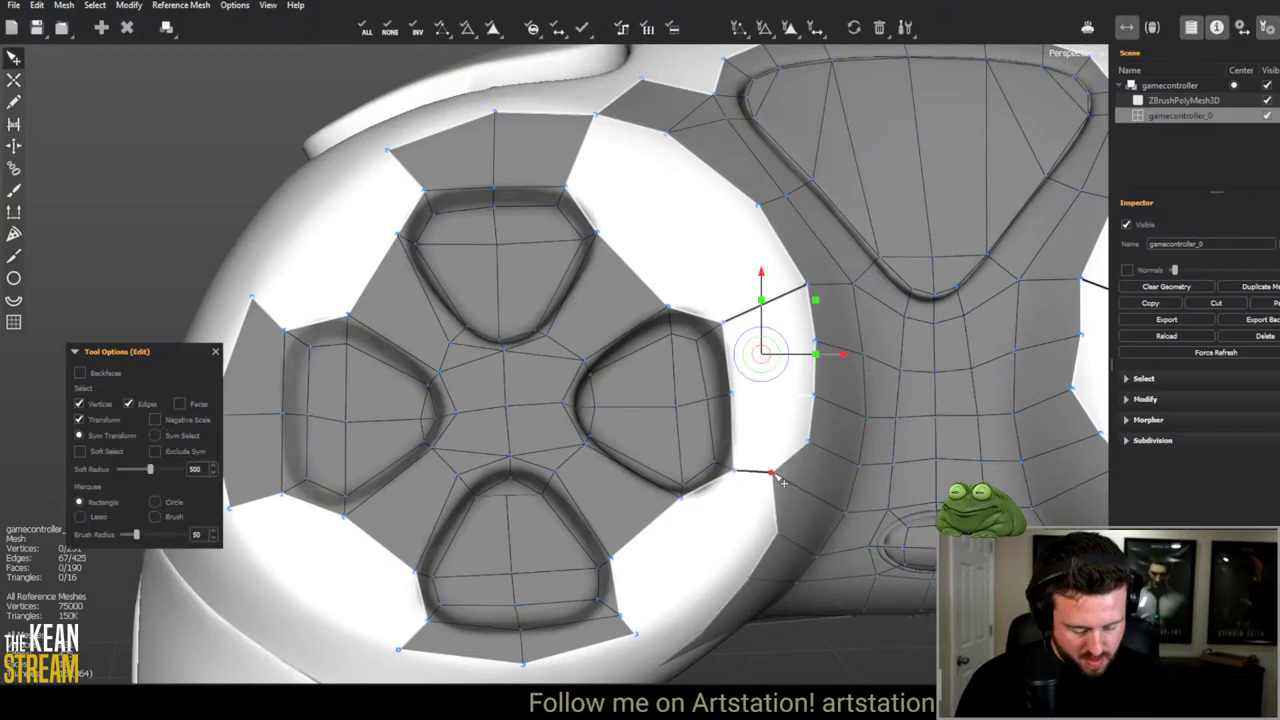
left_click_drag(783, 482, 801, 492)
scroll(805, 512, "down", 5)
scroll(571, 506, "up", 5)
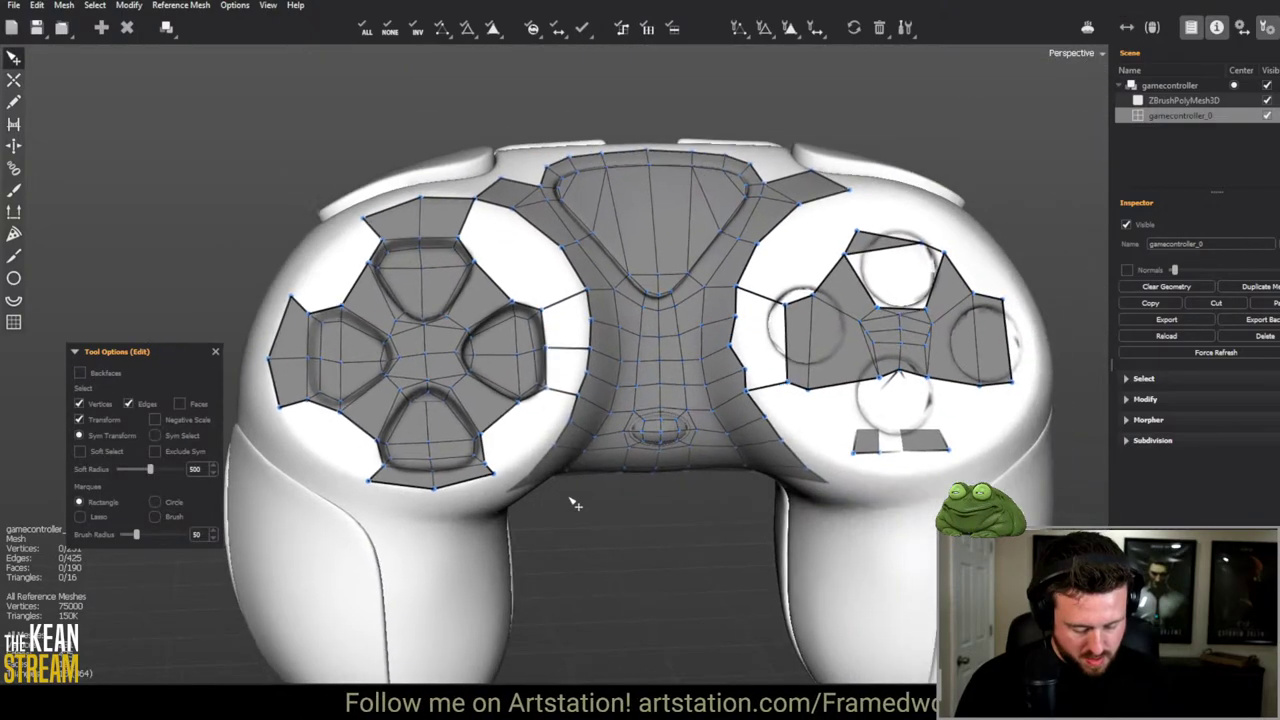
scroll(545, 370, "up", 2)
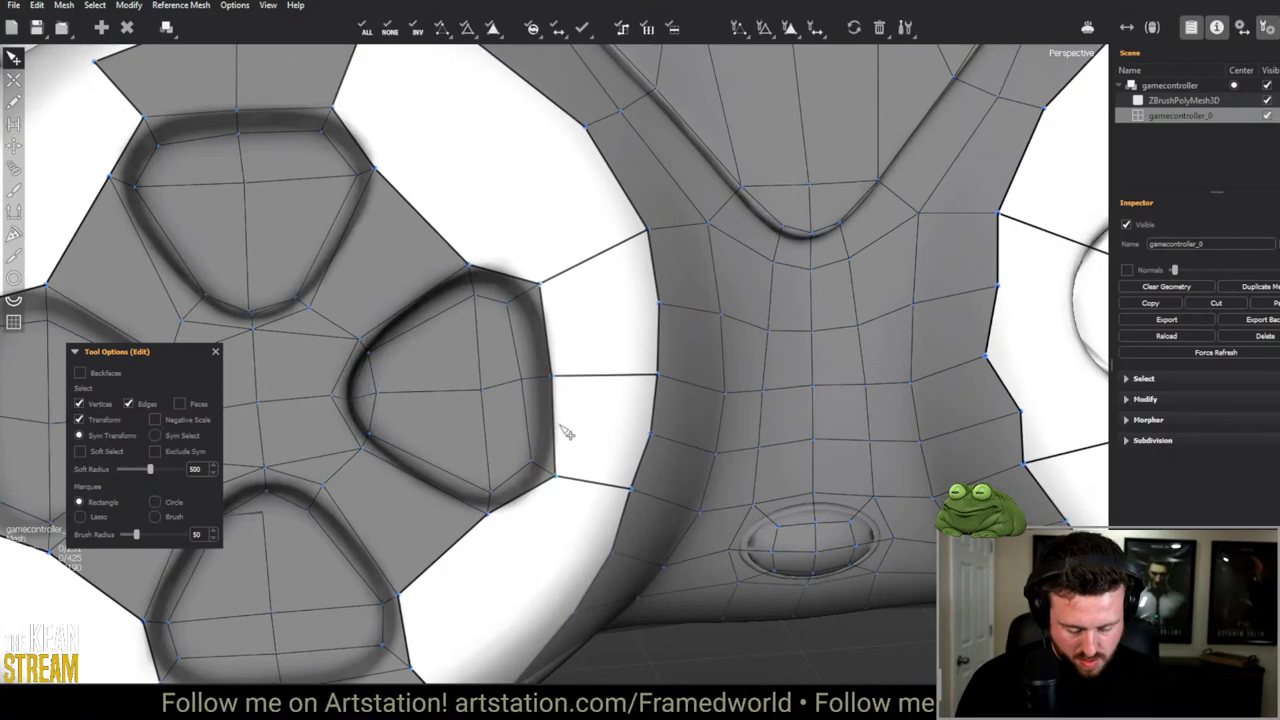
Step: Remove the misplaced upper-left vertex and close a new face in the upper-left gap
key("c")
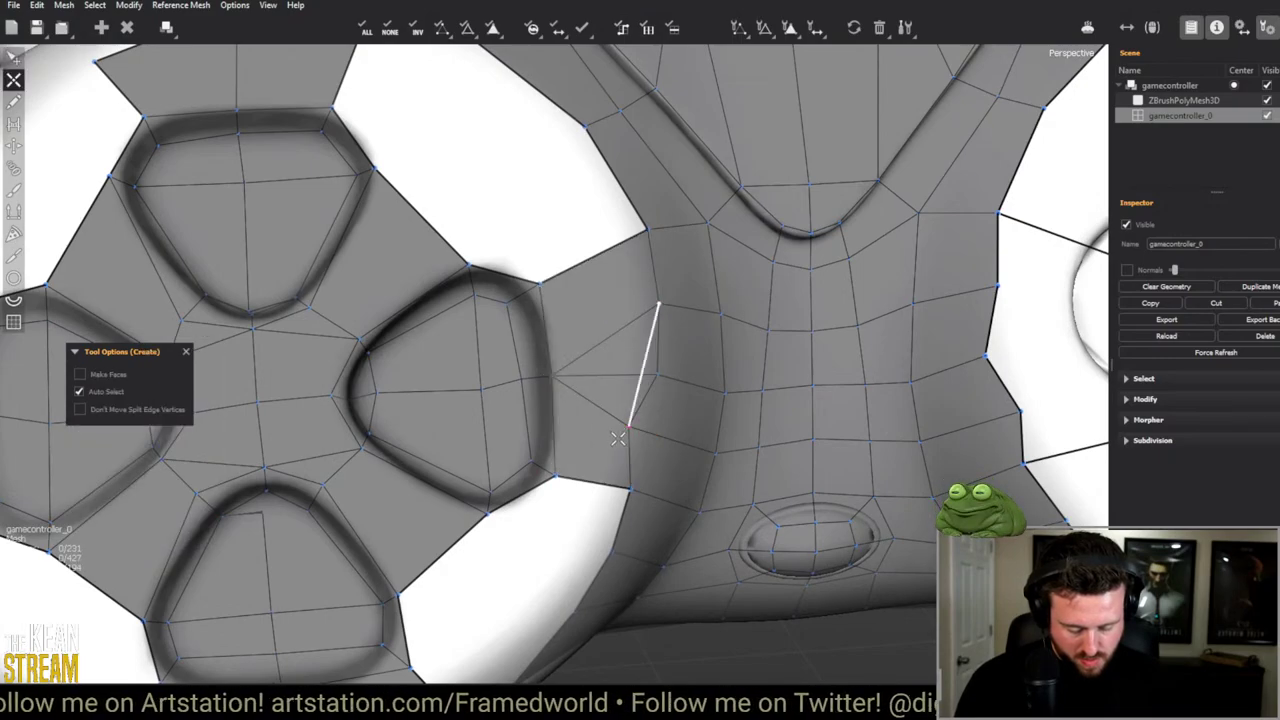
key("e")
key("c")
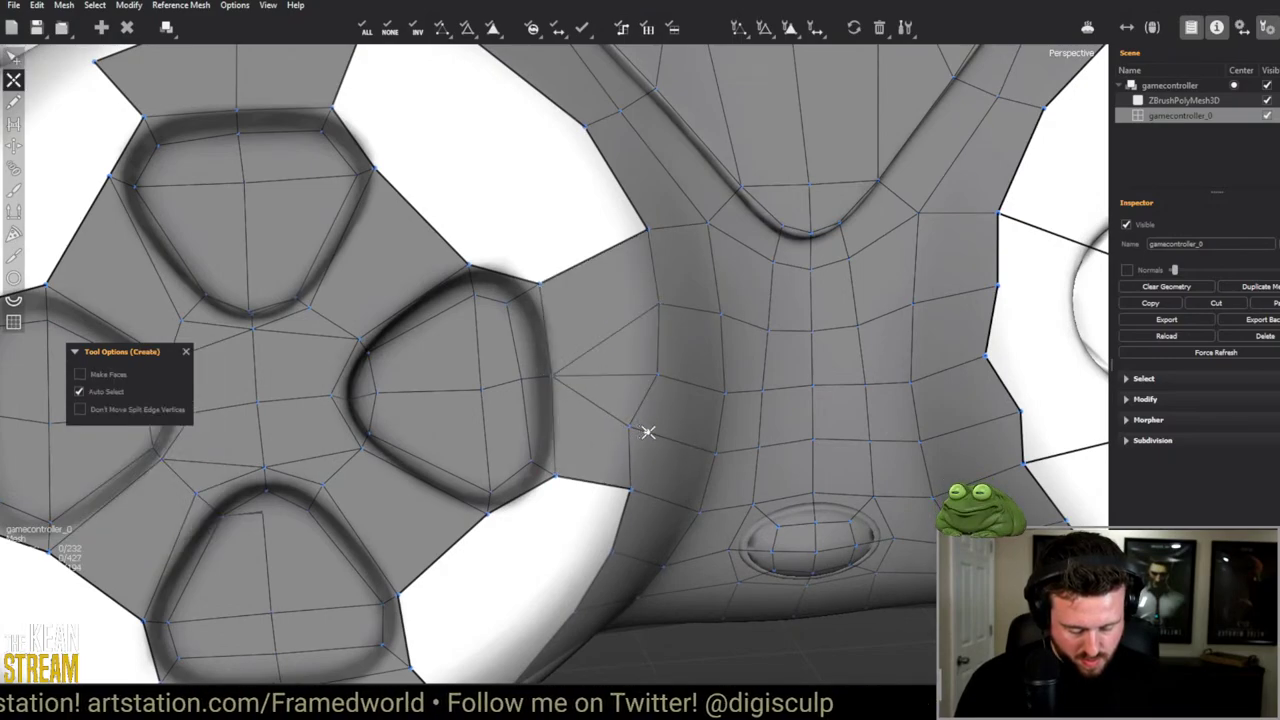
key("e")
key("c")
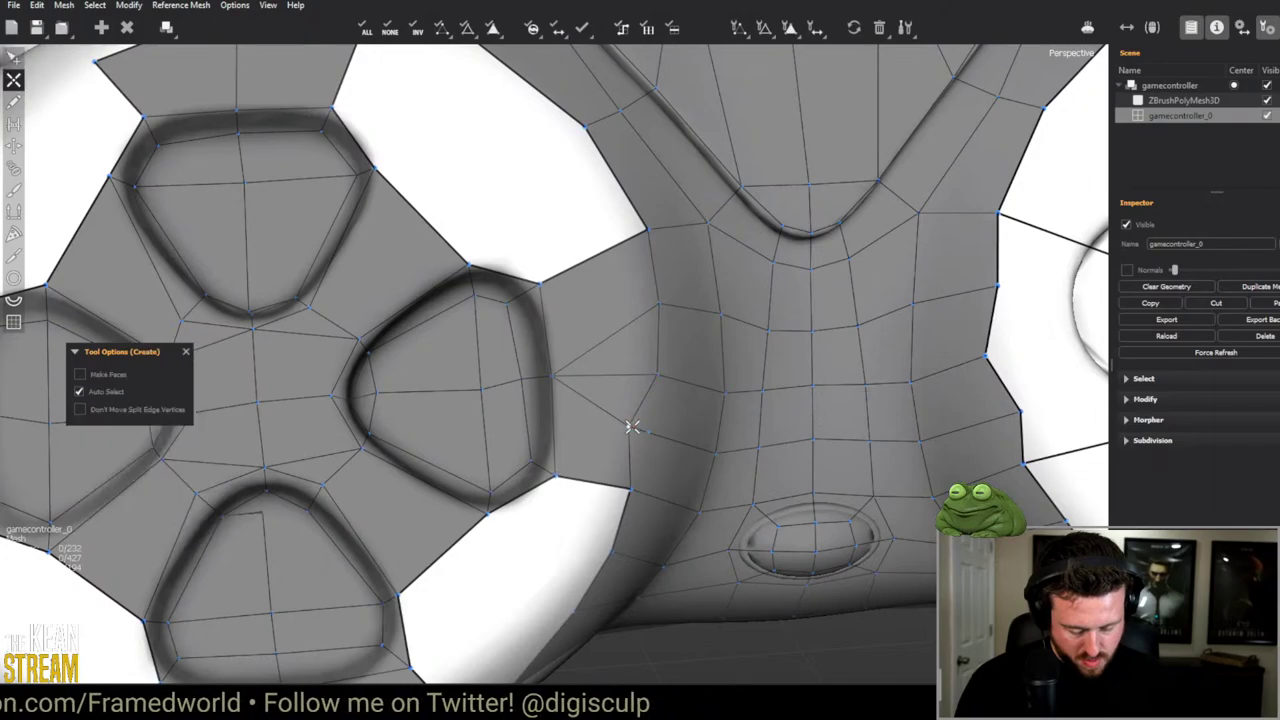
key("e")
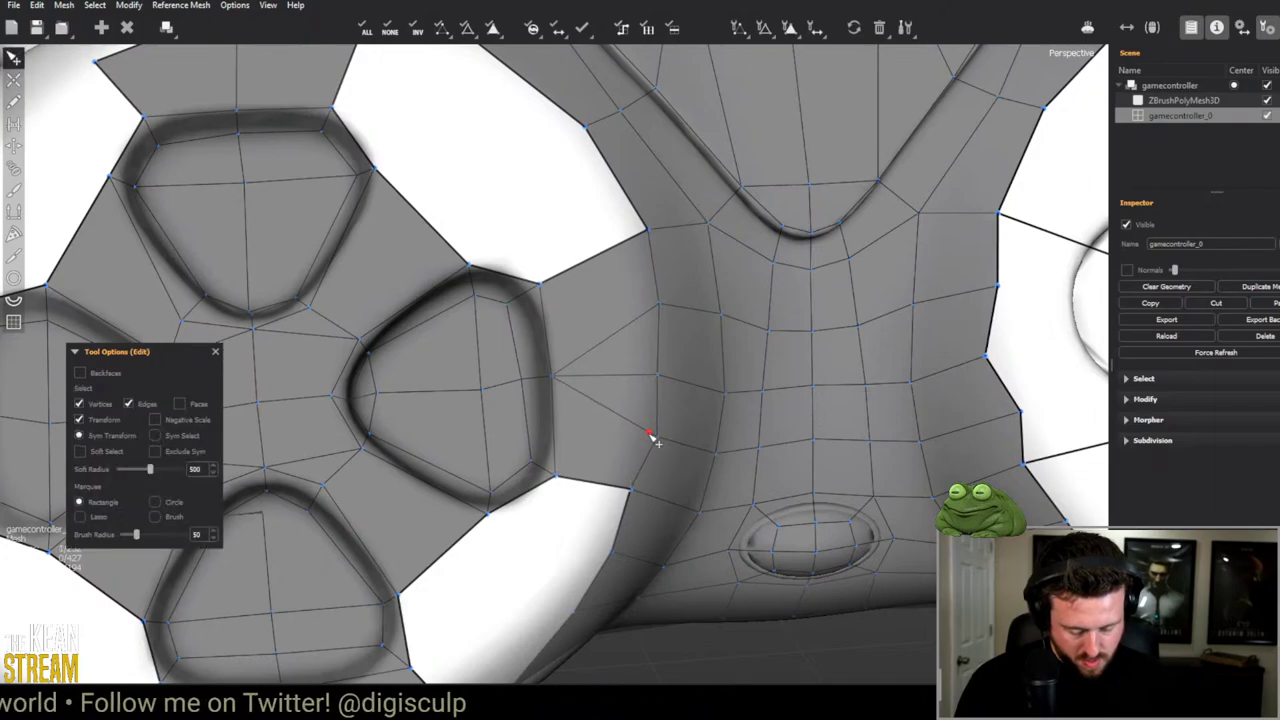
scroll(637, 405, "down", 2)
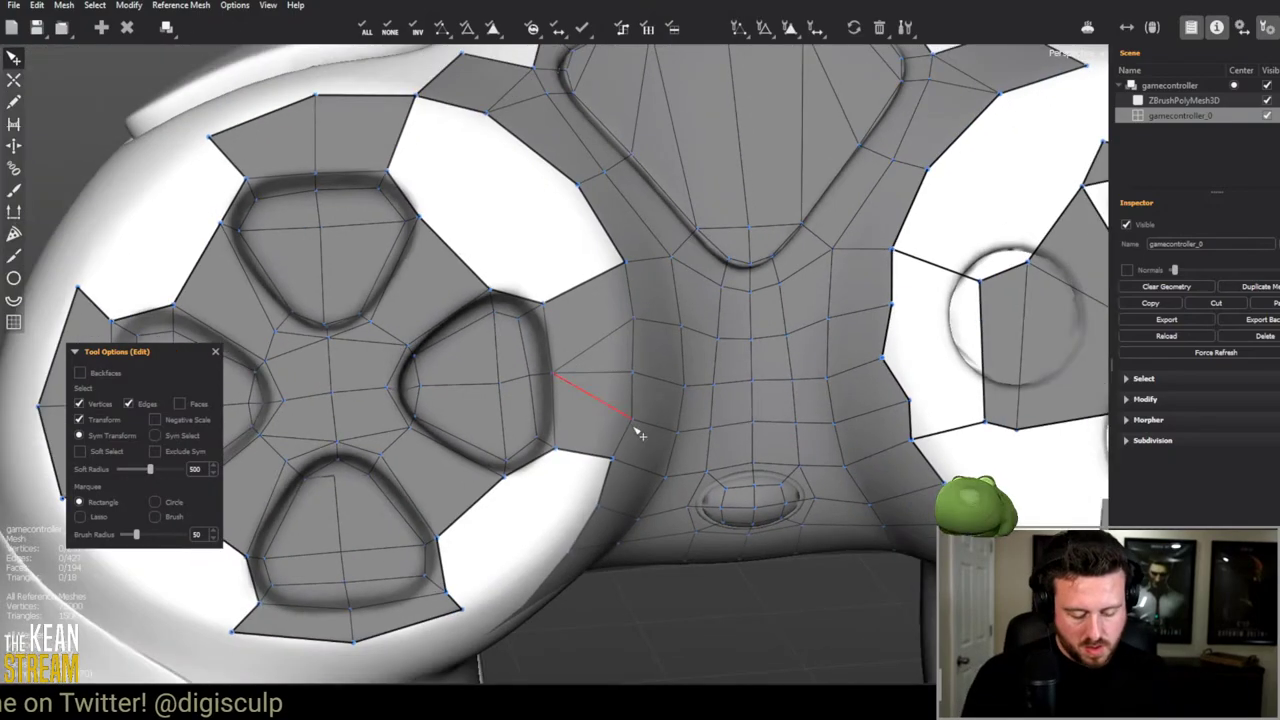
scroll(566, 400, "down", 5)
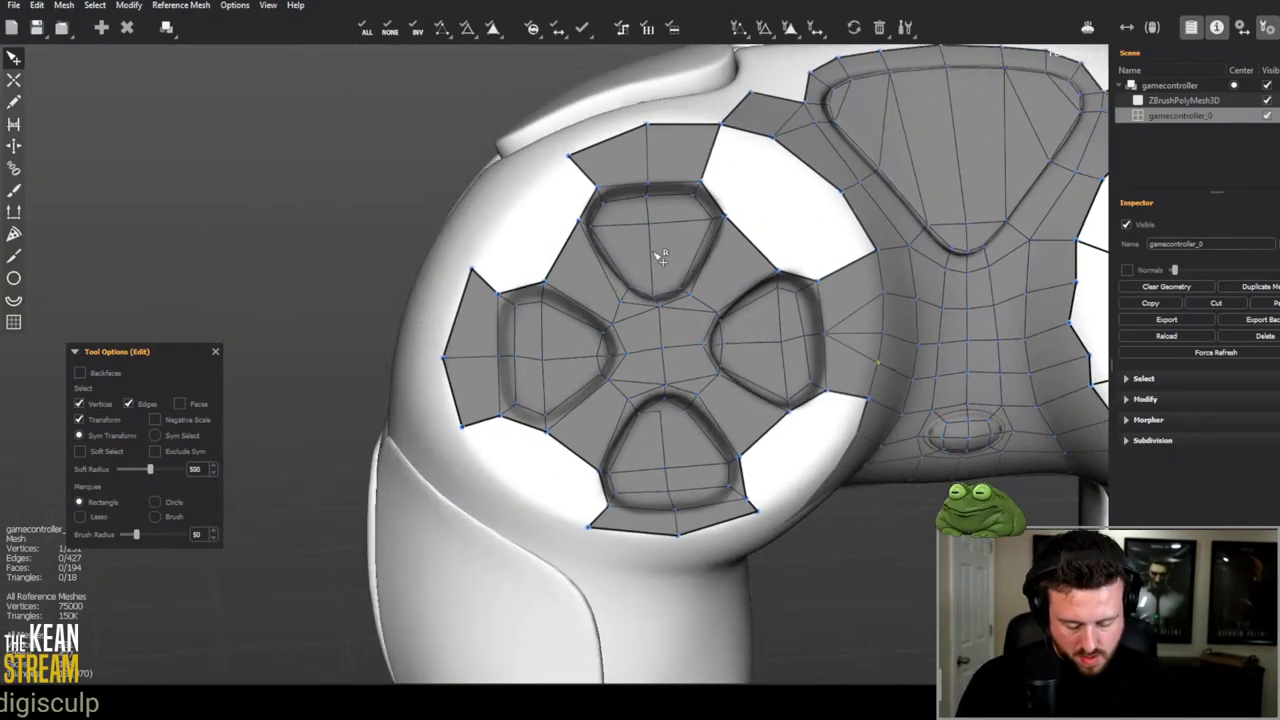
middle_click_drag(620, 290, 549, 277)
key("c")
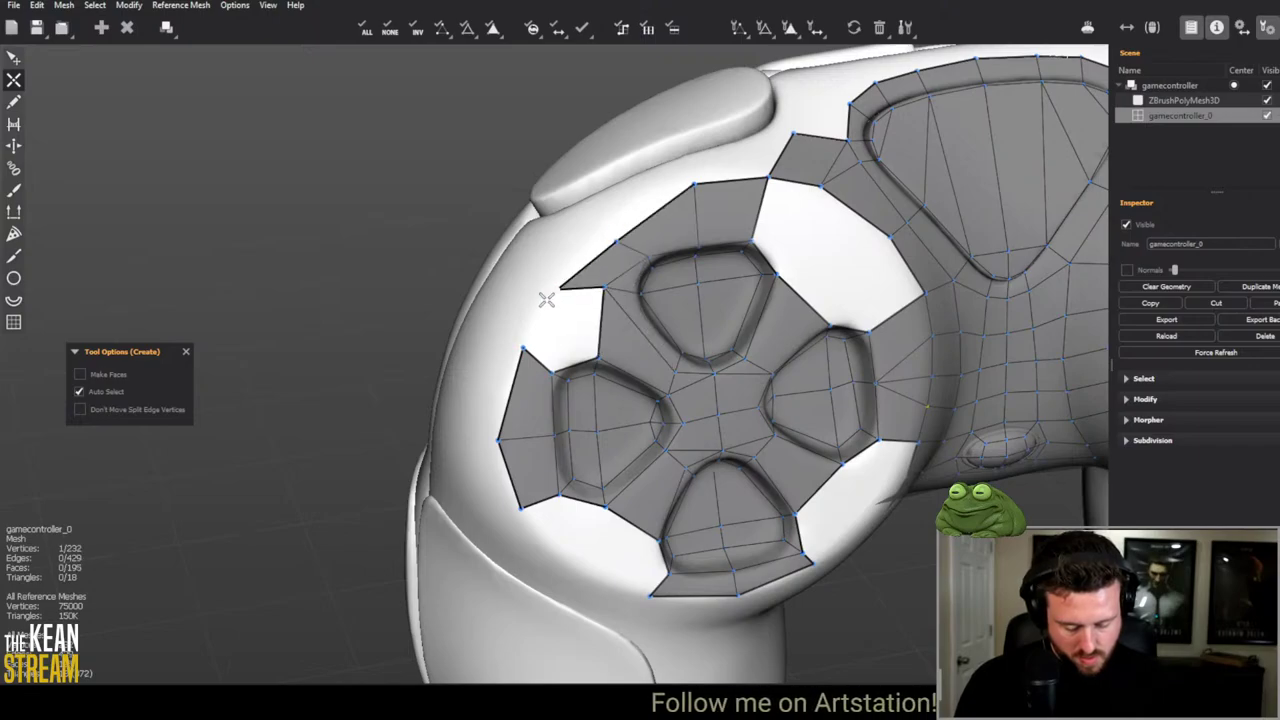
left_click(600, 287)
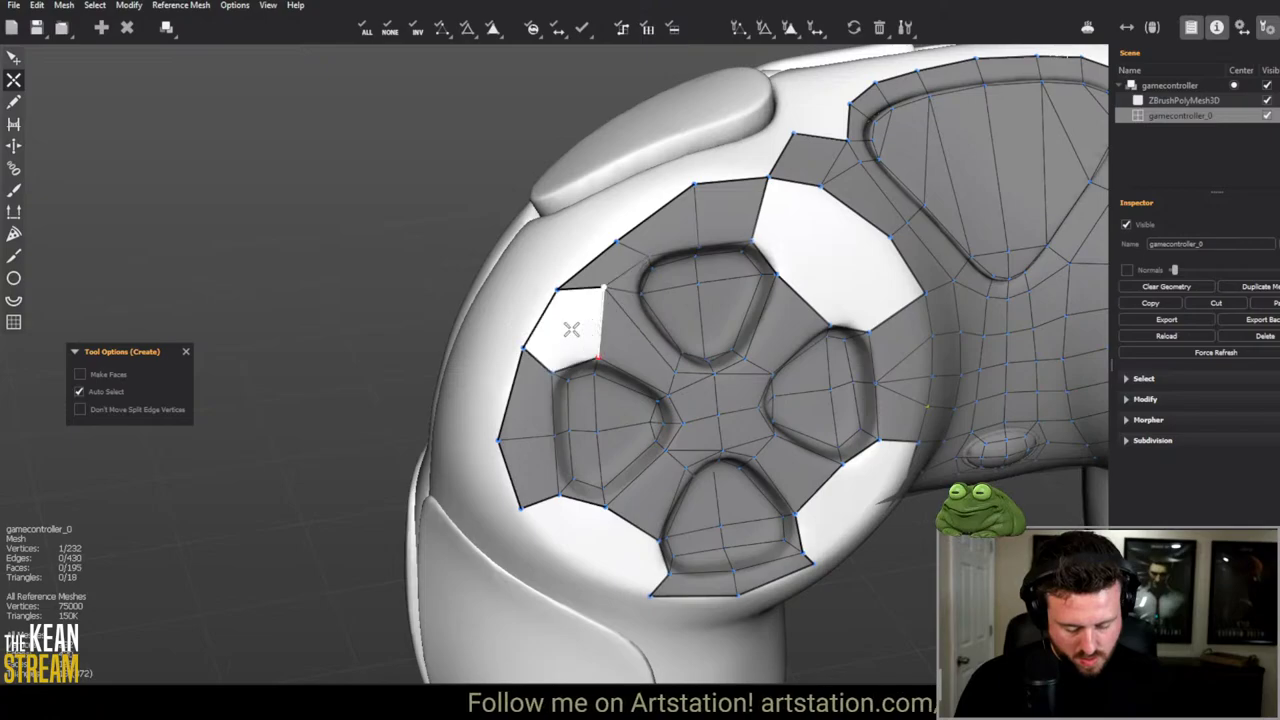
key("Delete")
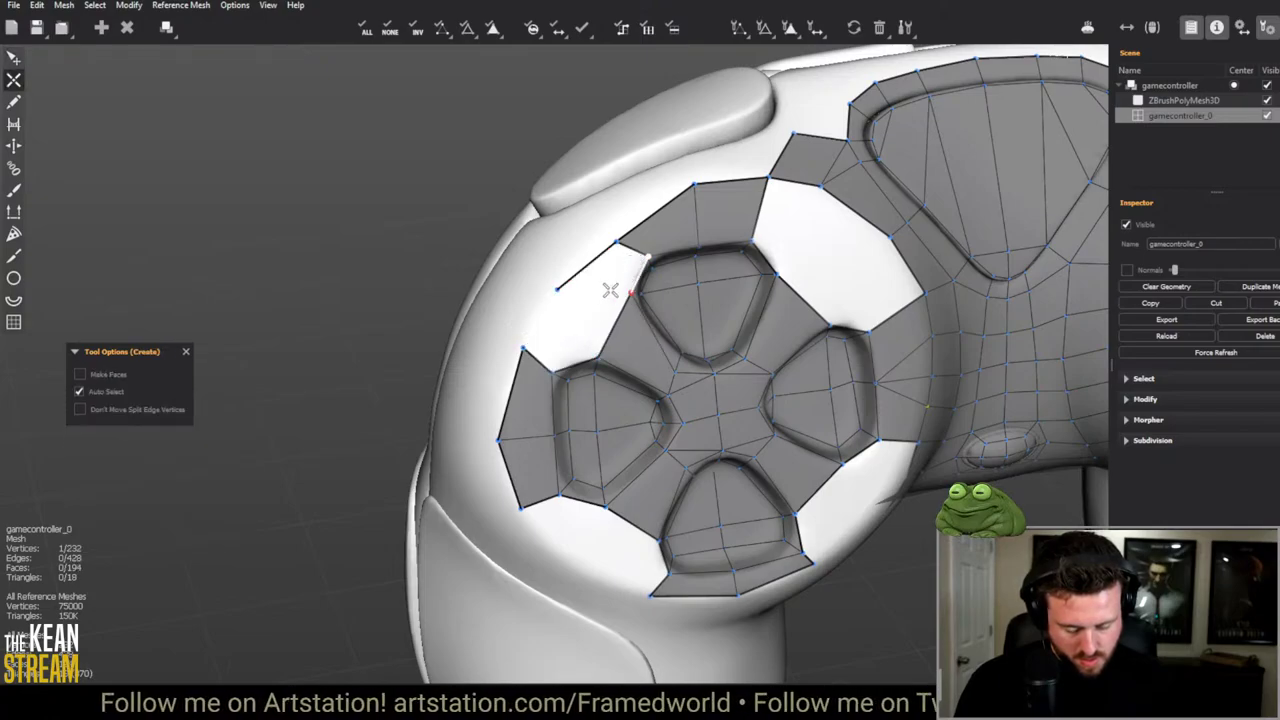
left_click(580, 302)
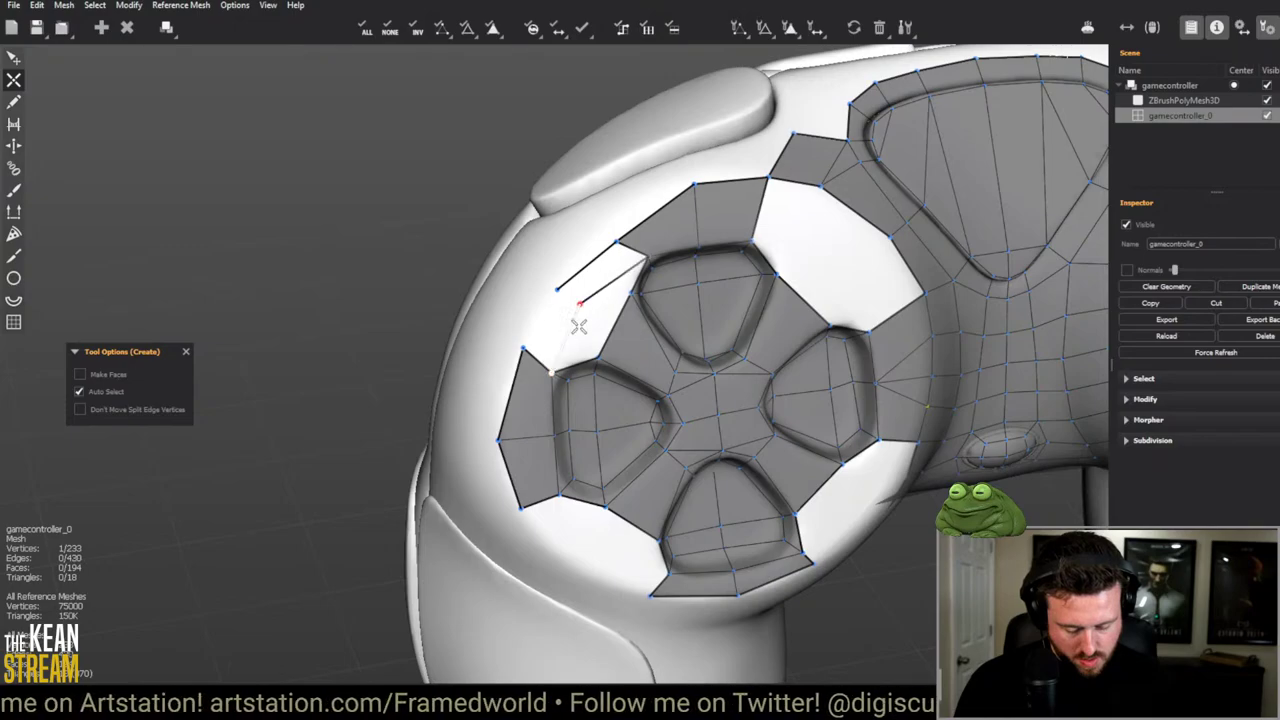
key("ctrl+z")
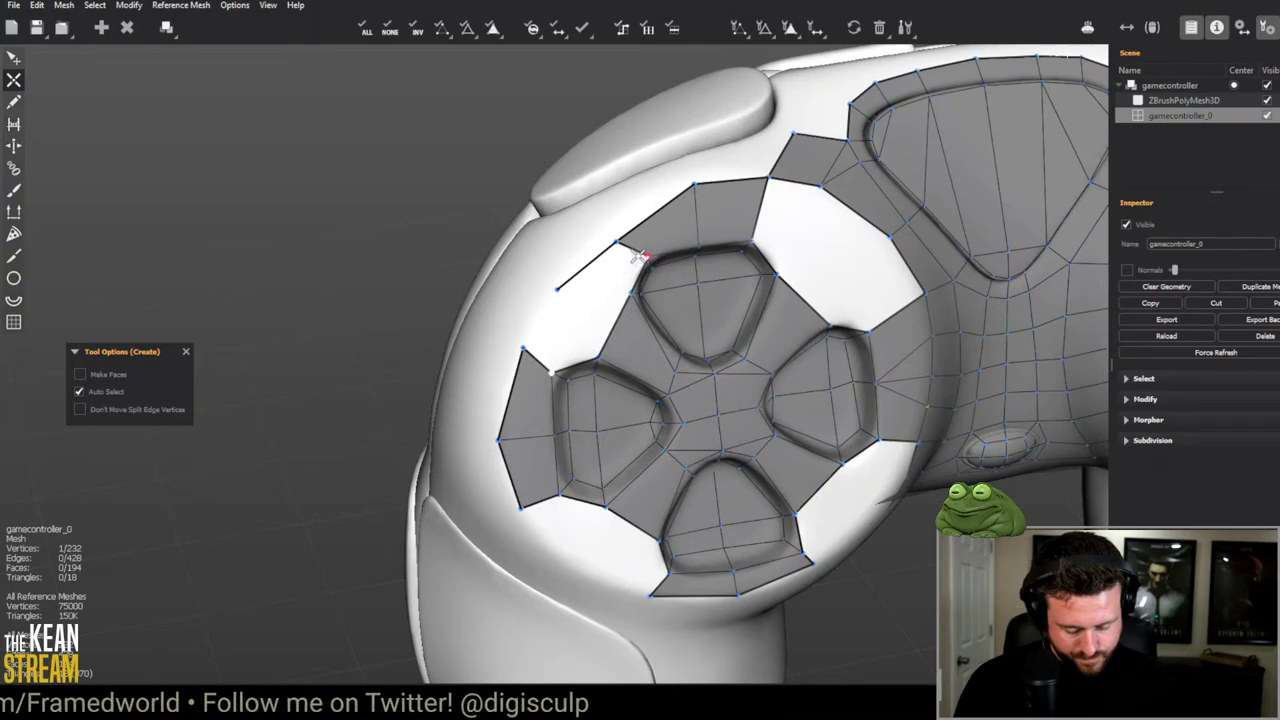
left_click(552, 370)
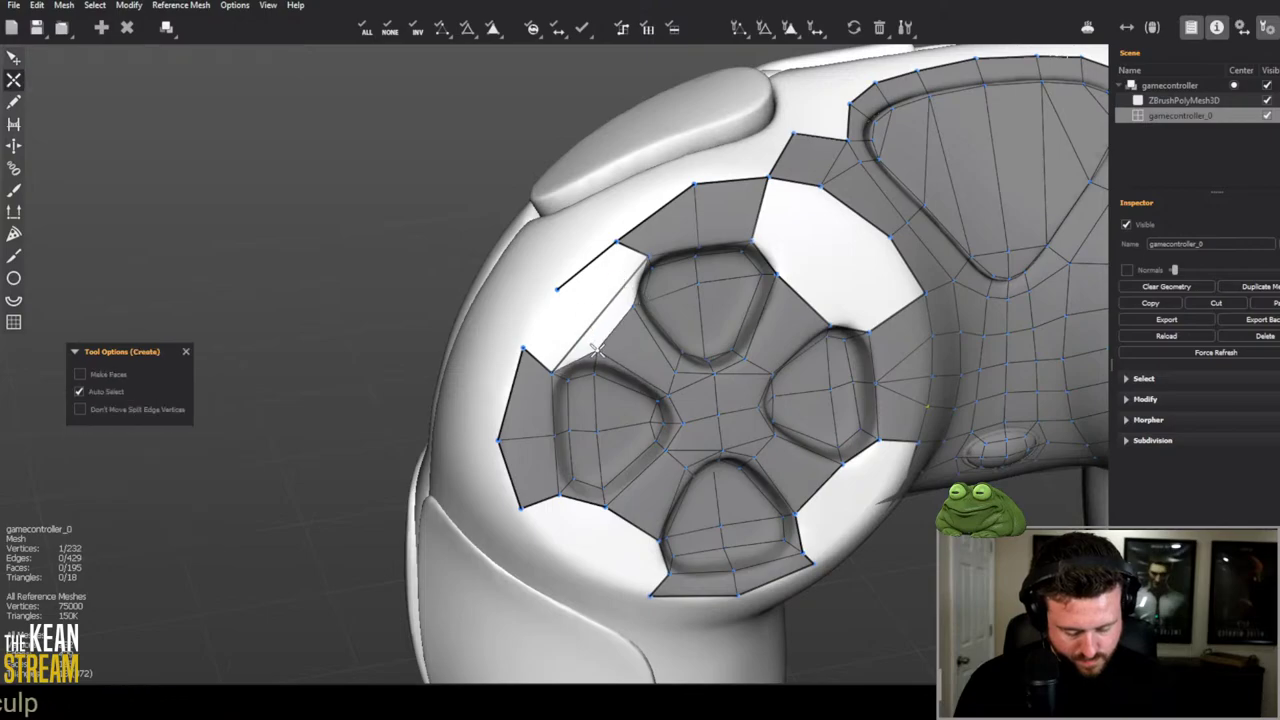
Step: Reverse the facing of the new upper-left face from the Modify menu
key("q")
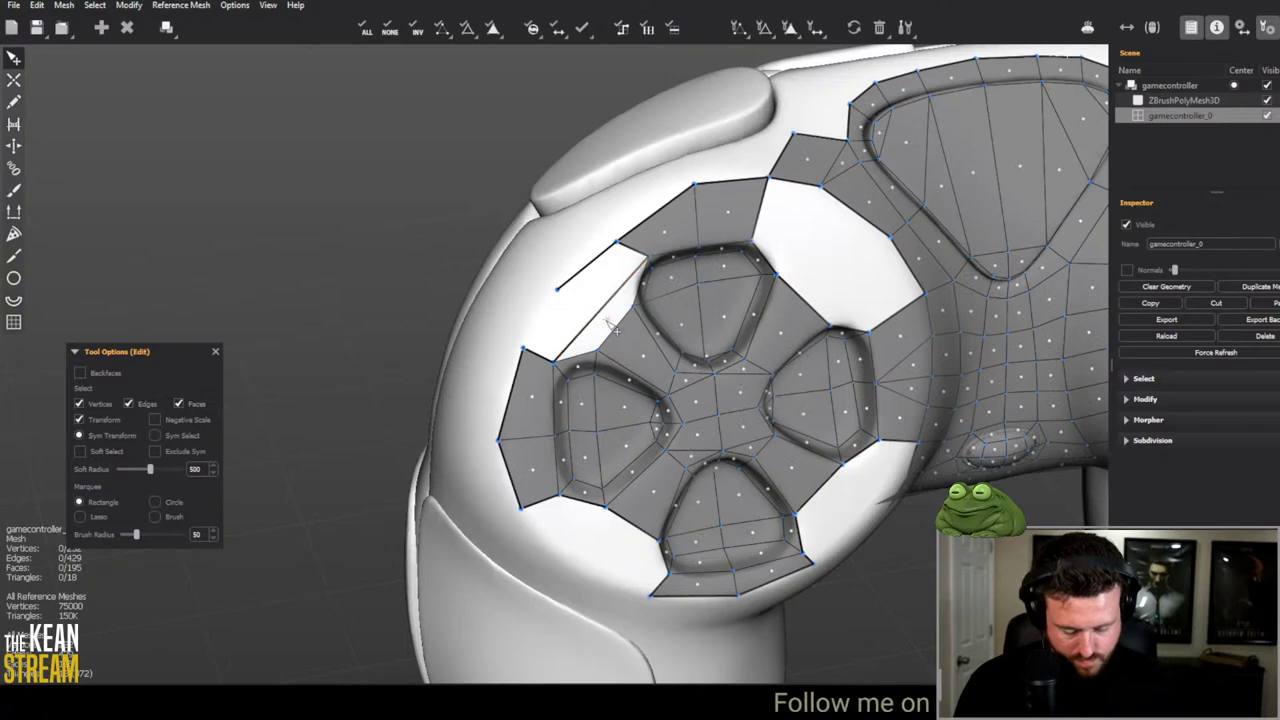
left_click(129, 5)
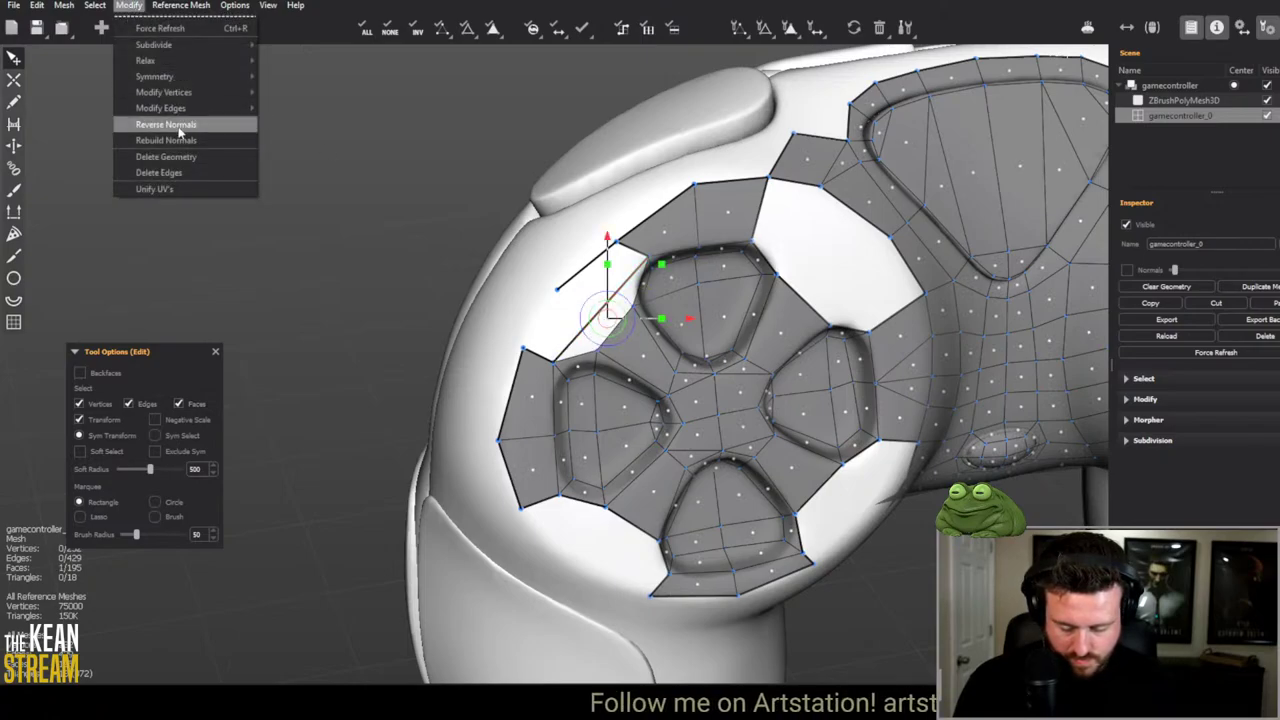
left_click(171, 123)
Step: Fill gaps along the D-pad's lower edge and beside the lower and upper buttons
middle_click_drag(785, 513, 530, 372)
key("w")
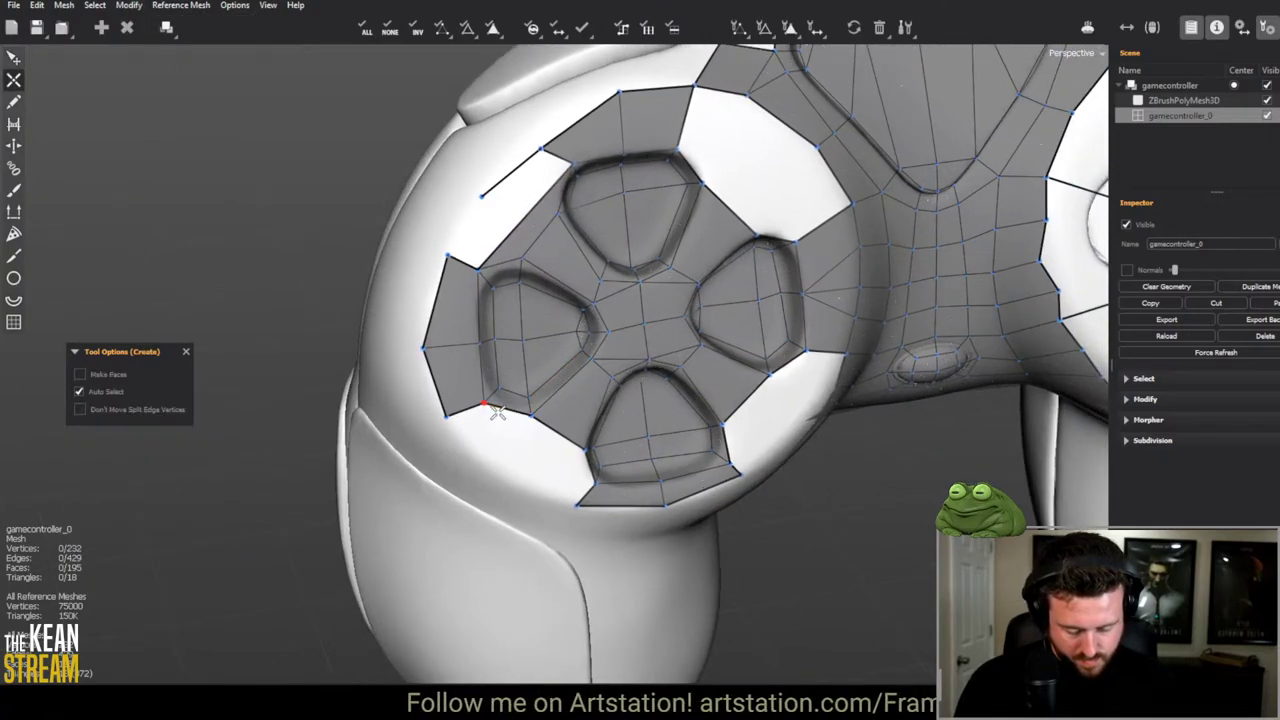
left_click(597, 491)
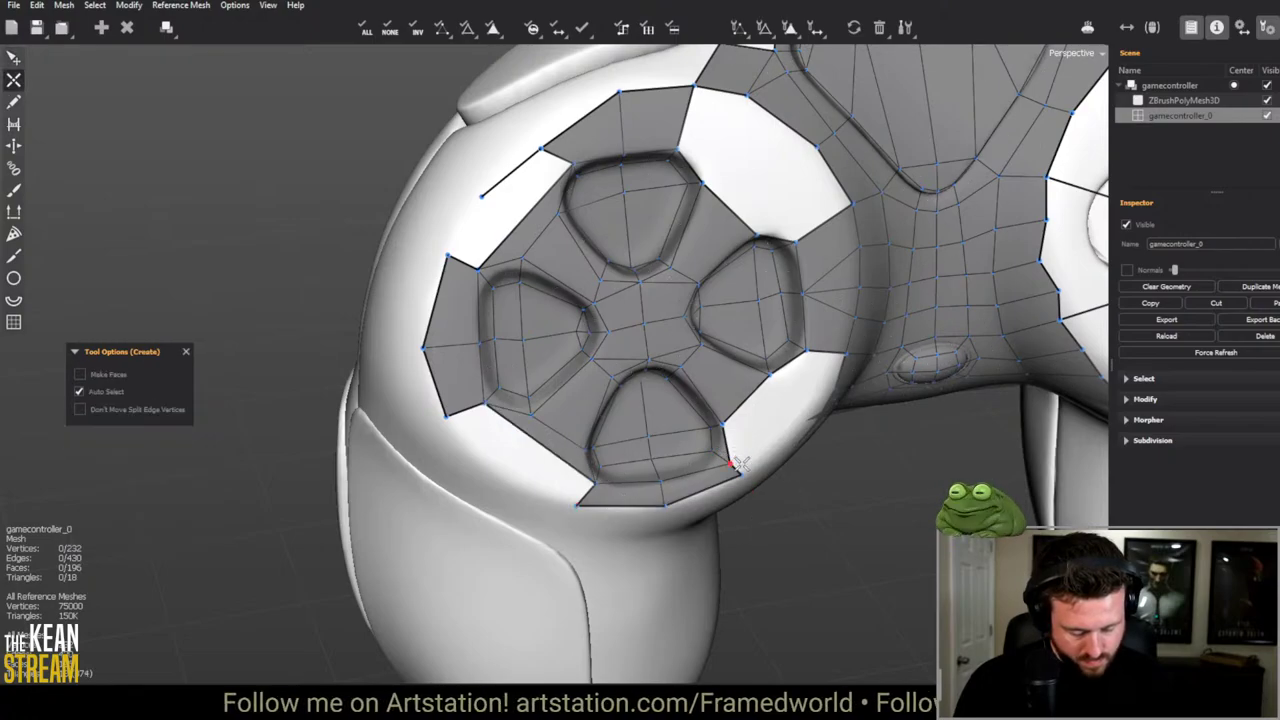
left_click(752, 420)
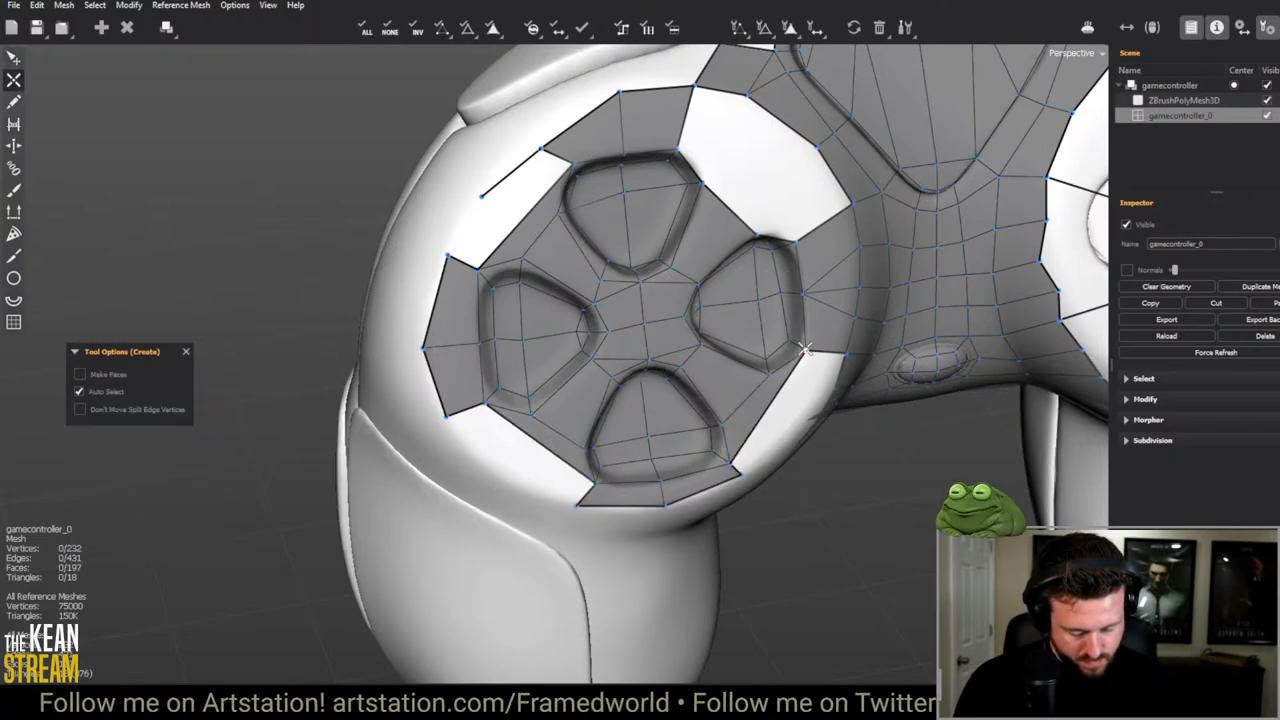
left_click(779, 218)
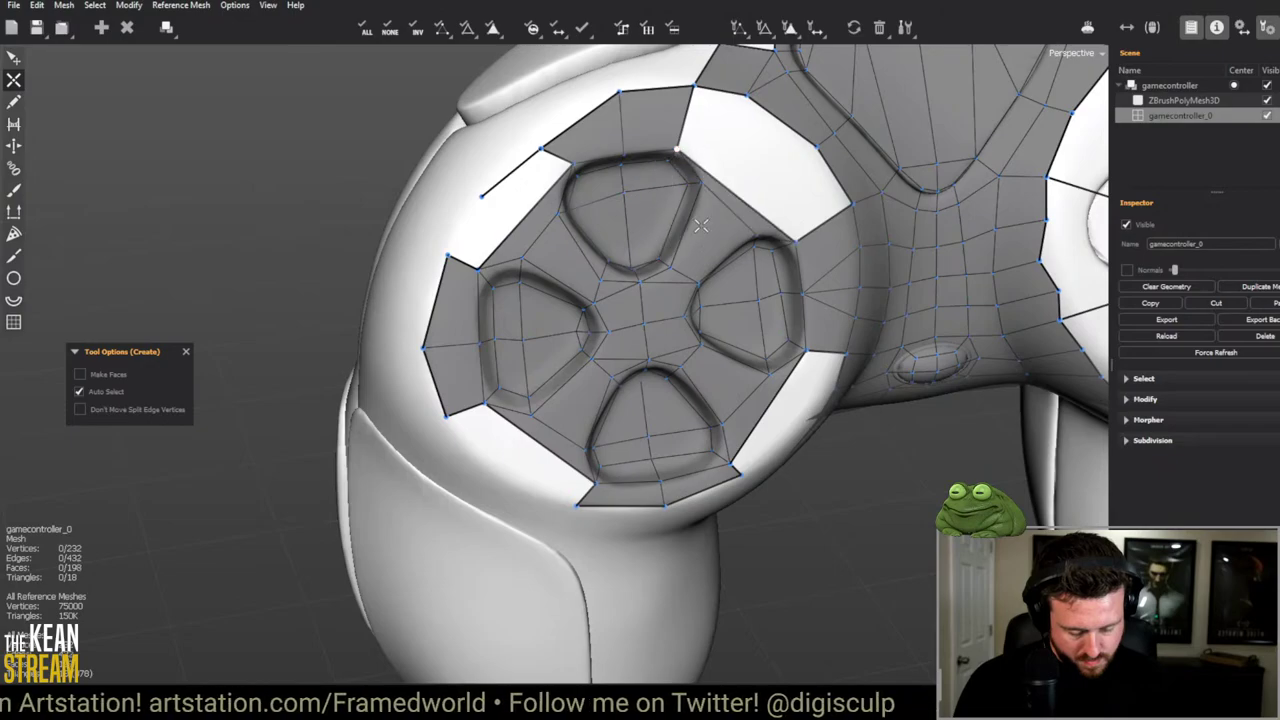
Step: Delete the stray vertex at the top-left edge end
key("q")
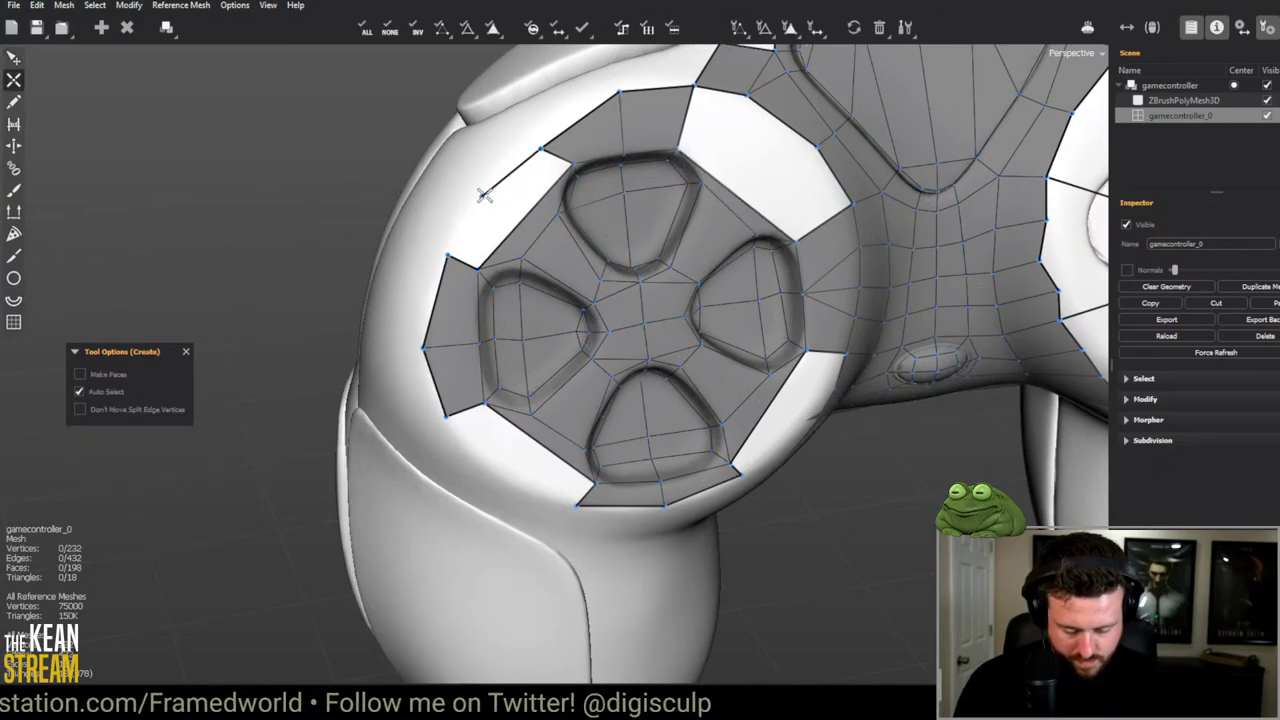
left_click(482, 199)
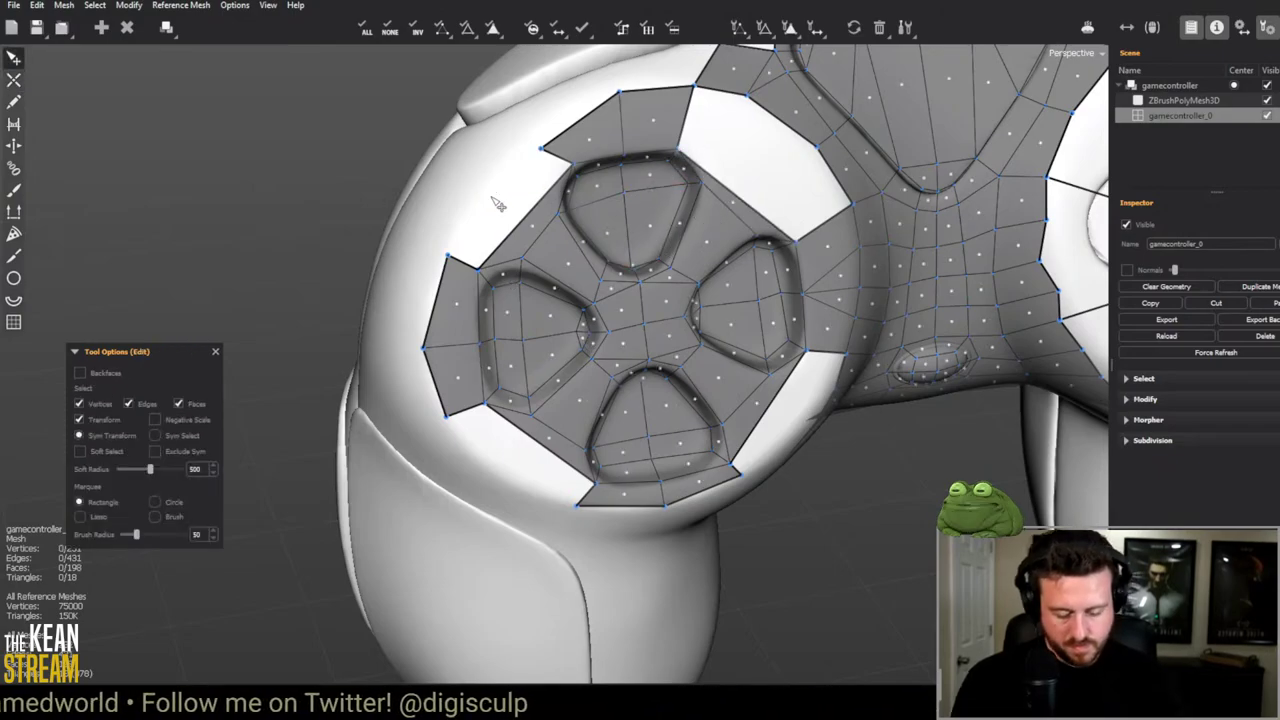
key("Delete")
key("w")
key("q")
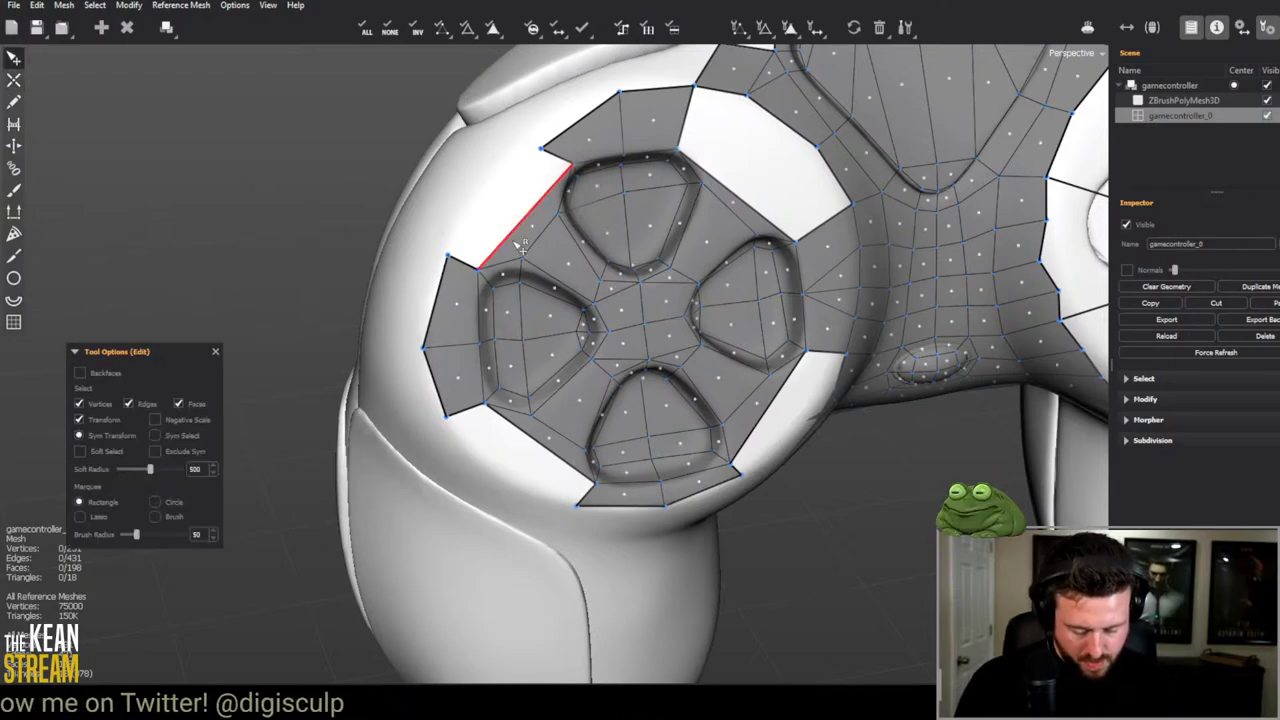
Step: Extrude the D-pad's side and top border edges outward into new faces
scroll(735, 418, "up", 3)
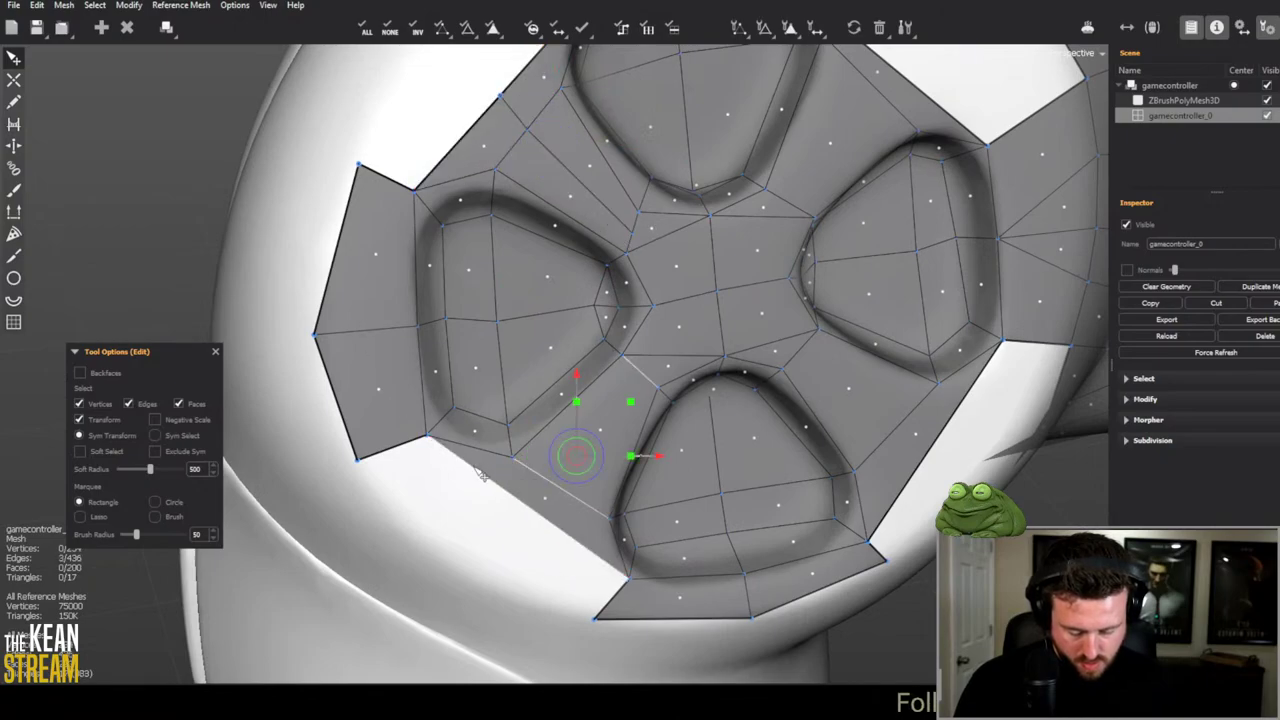
left_click_drag(535, 523, 538, 528, "shift")
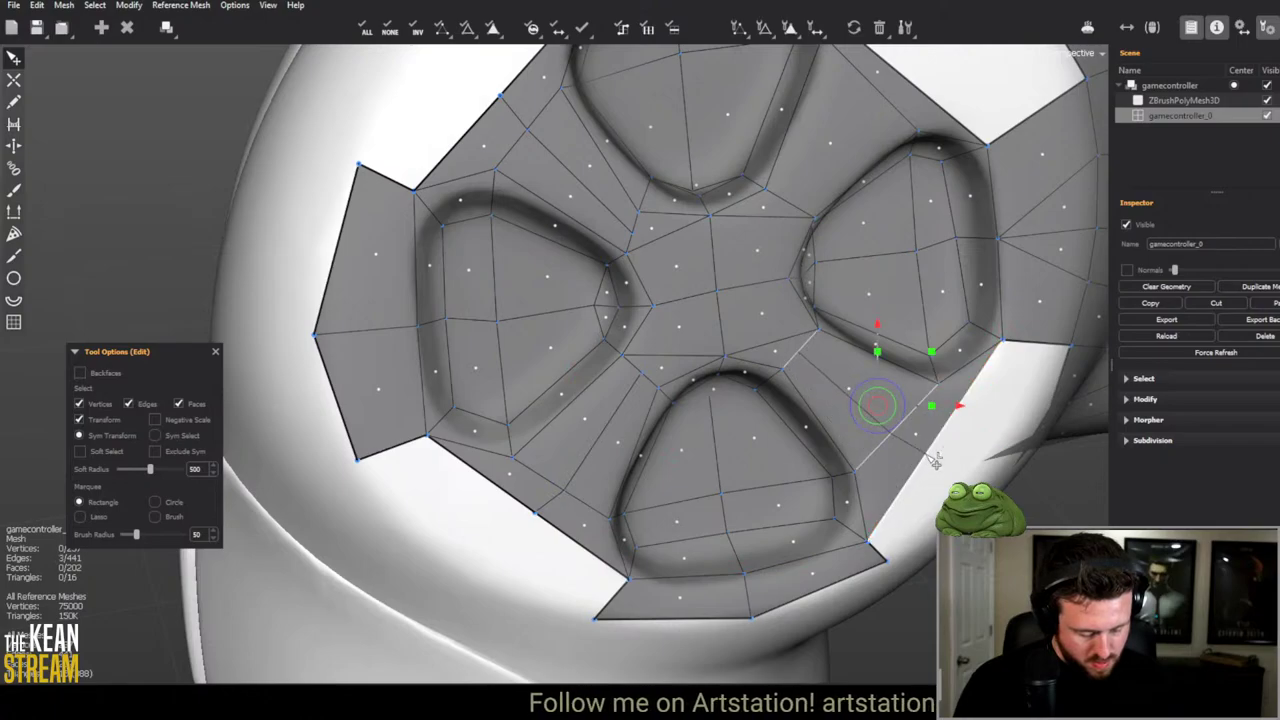
left_click_drag(933, 460, 944, 462, "shift")
middle_click_drag(880, 410, 748, 500)
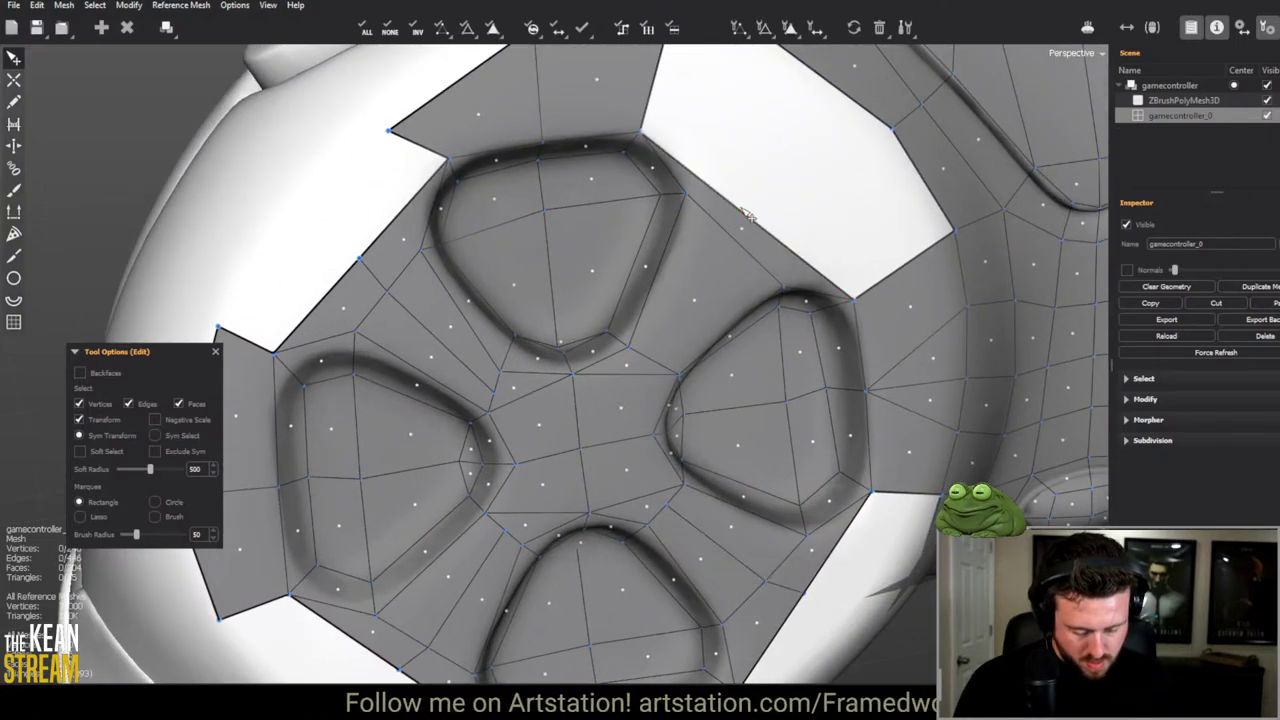
left_click(683, 163)
left_click_drag(683, 163, 682, 153, "shift")
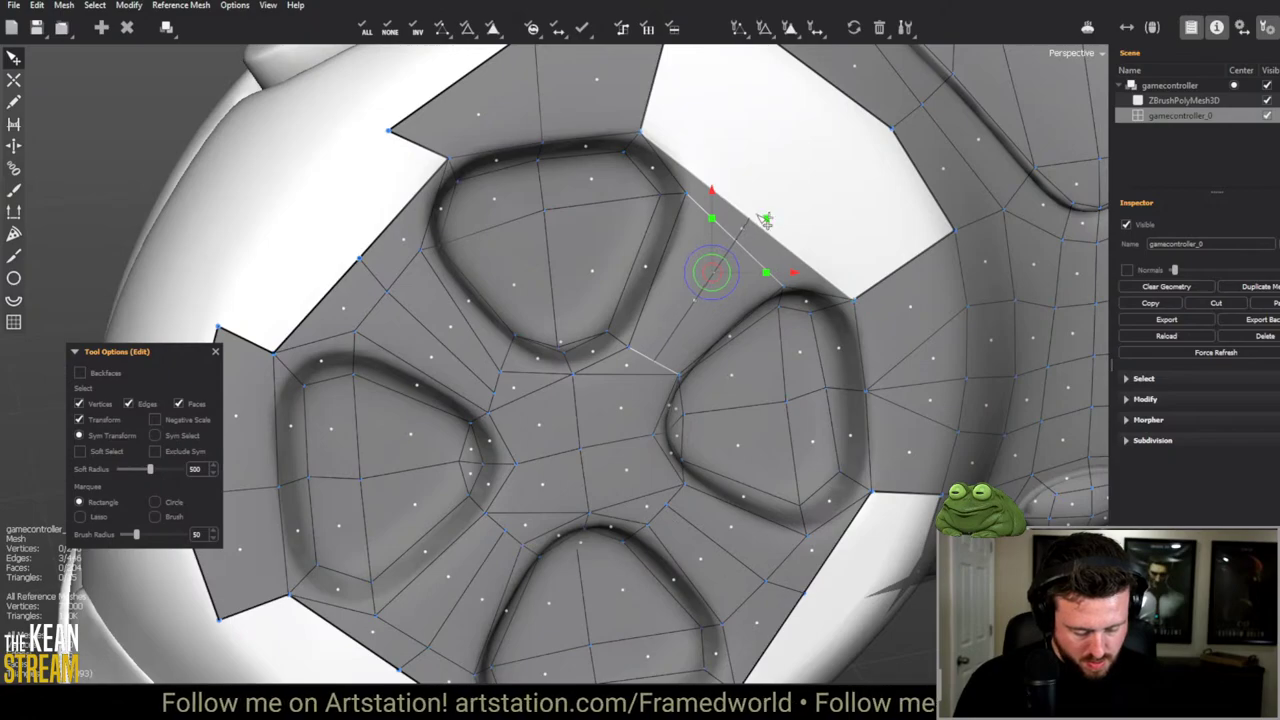
middle_click_drag(682, 153, 650, 240)
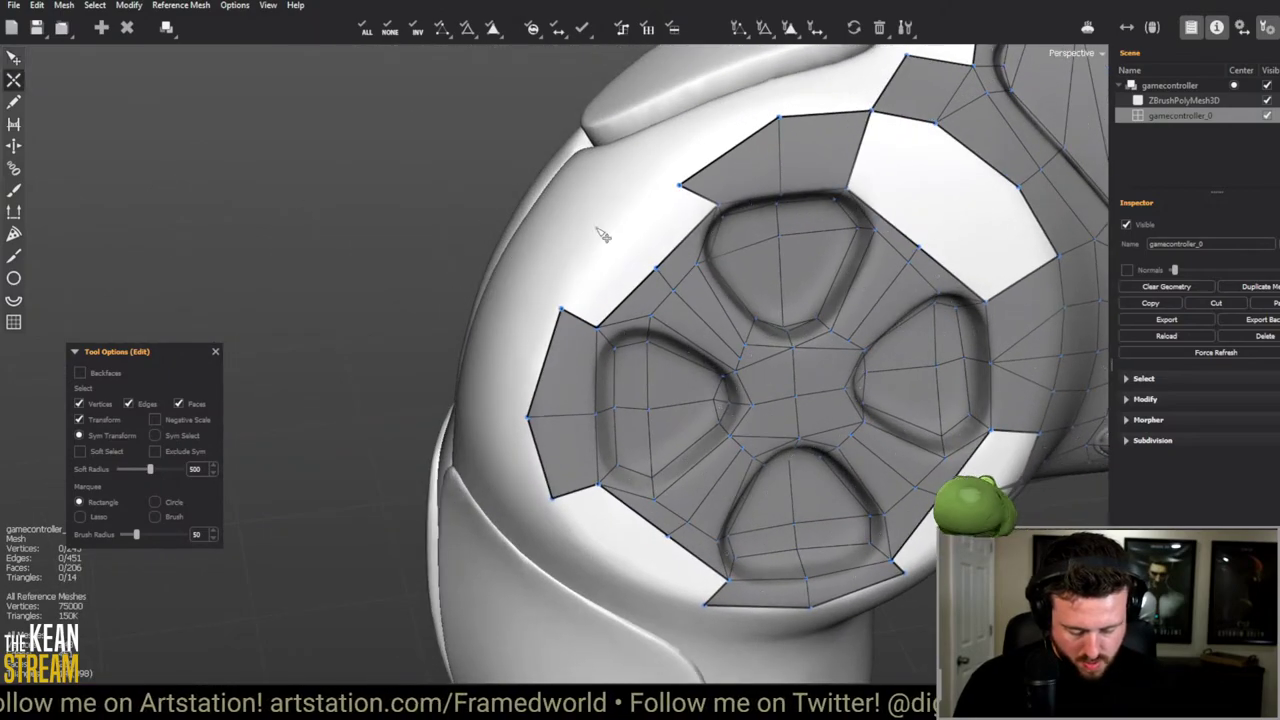
Step: Add vertices and faces bridging the gaps below and right of the D-pad to the body
key("c")
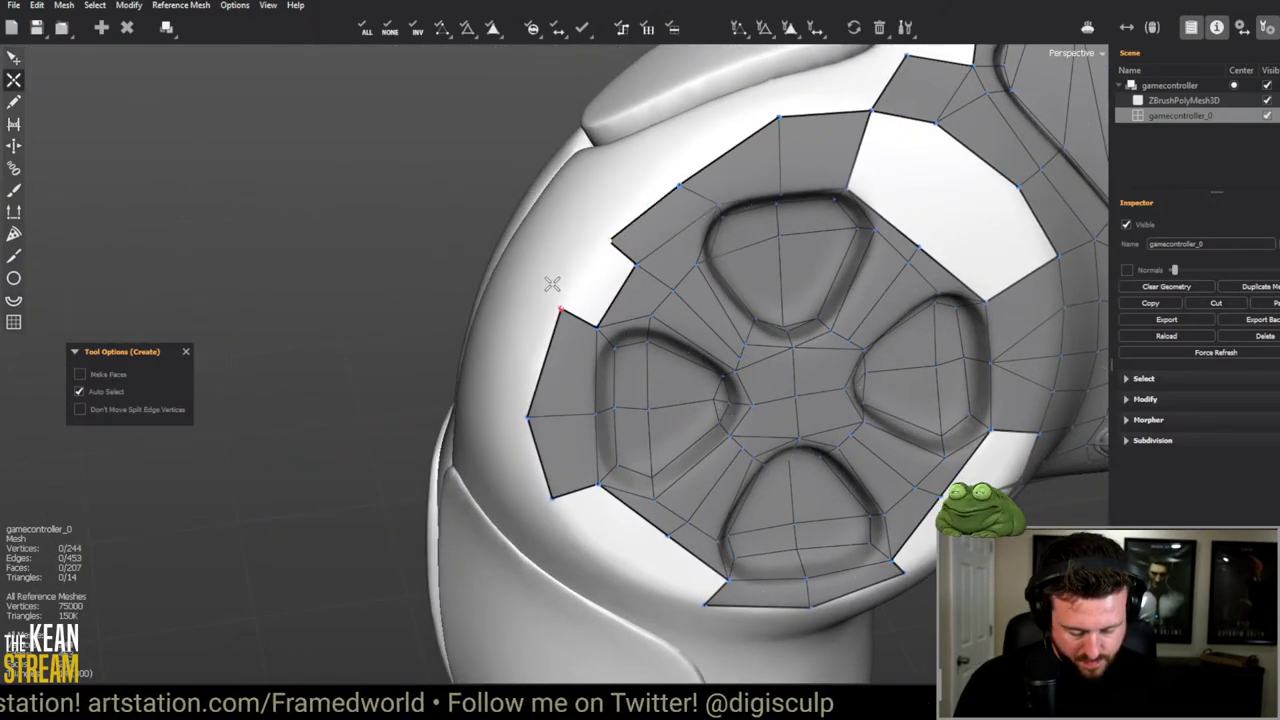
key("e")
middle_click_drag(551, 283, 566, 456)
key("c")
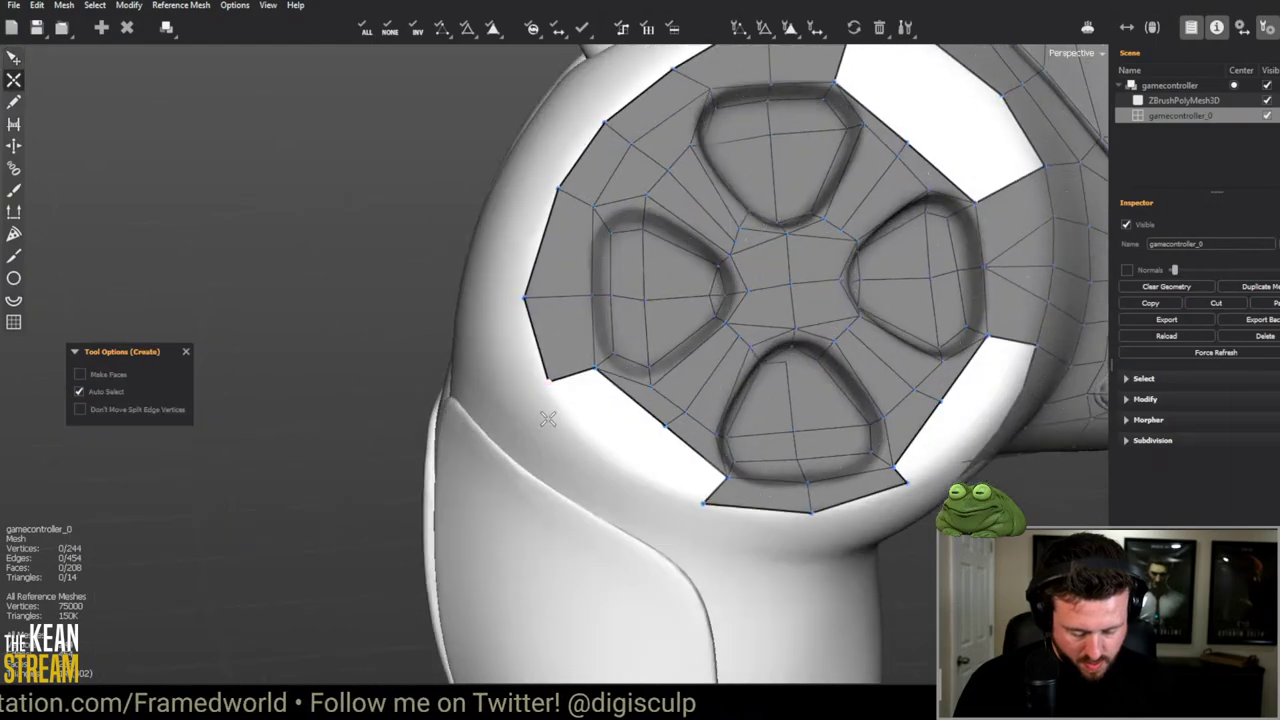
left_click(621, 462)
left_click(692, 485)
middle_click_drag(692, 485, 843, 428)
key("e")
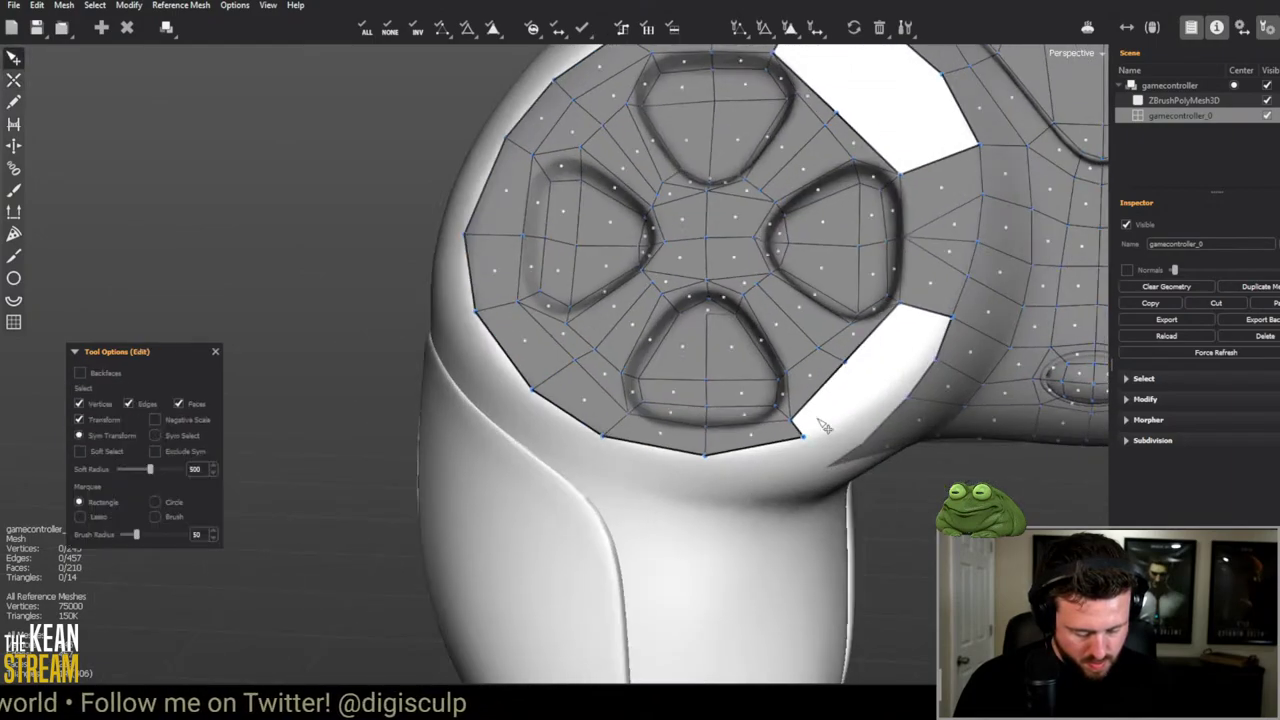
key("c")
left_click(888, 388)
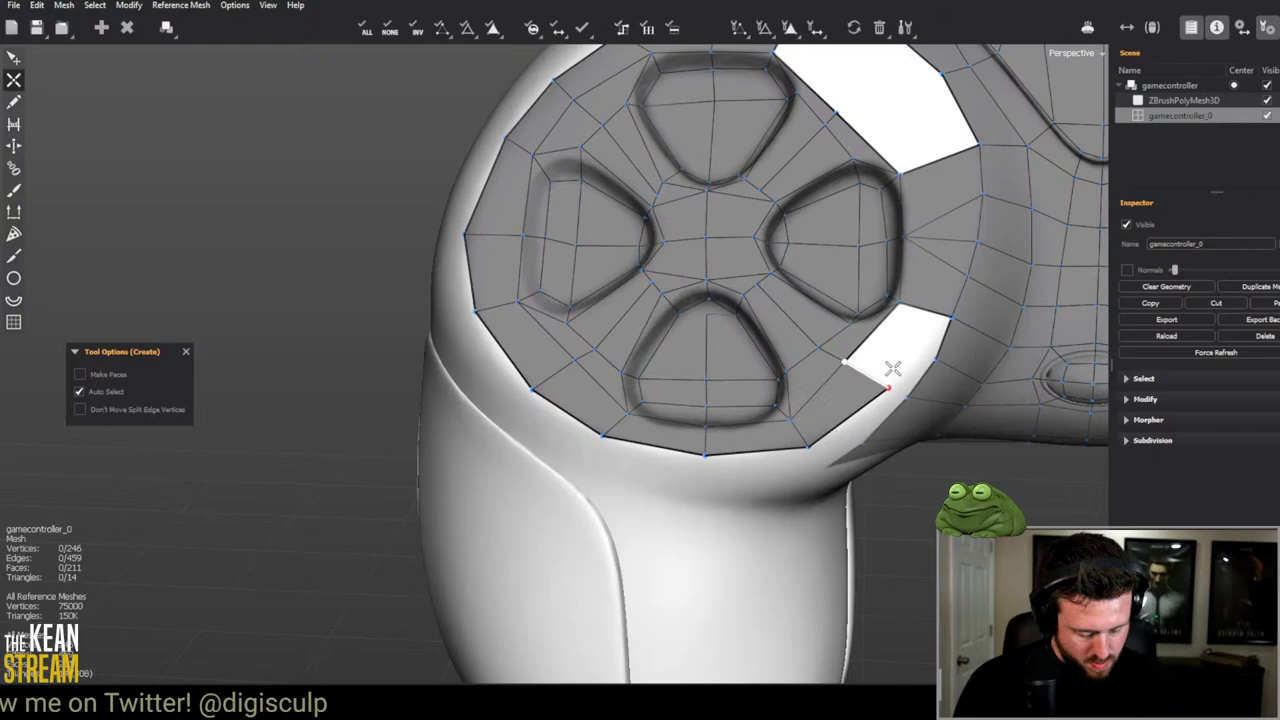
left_click(927, 317)
middle_click_drag(927, 317, 734, 354)
Step: Delete a vertex and its surrounding faces near the button area, leaving a hole
key("e")
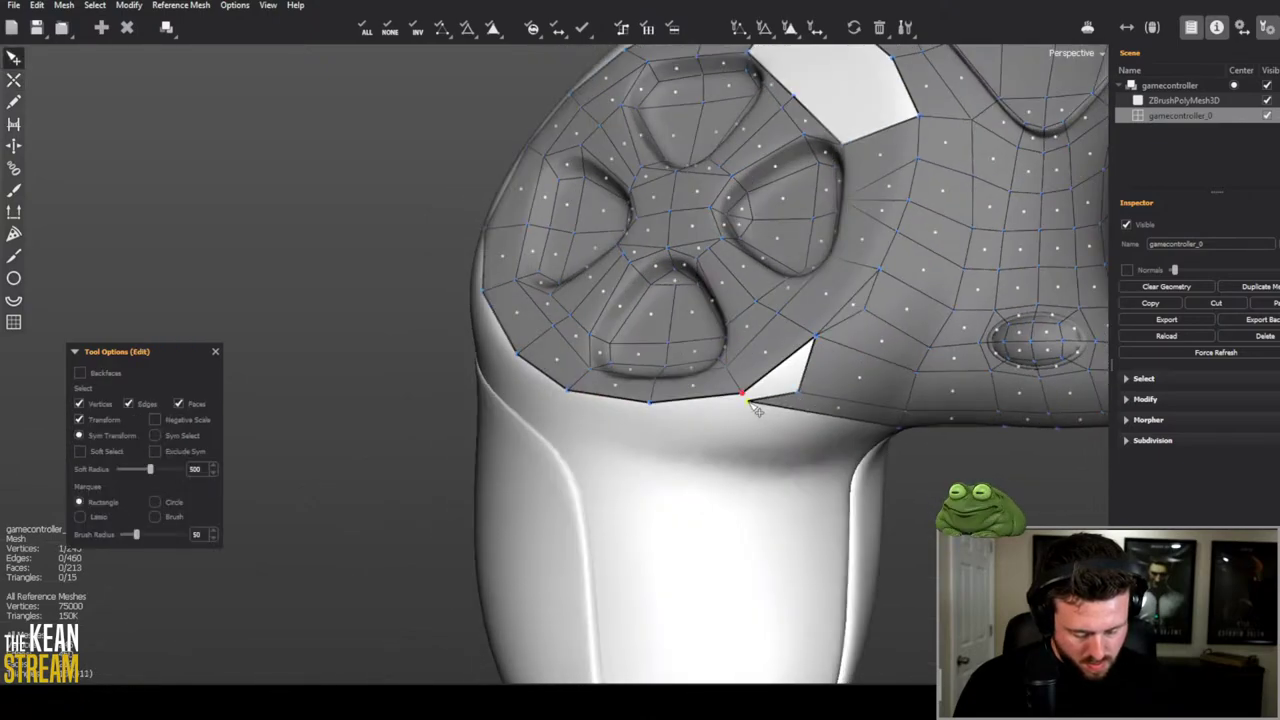
middle_click_drag(800, 400, 862, 437)
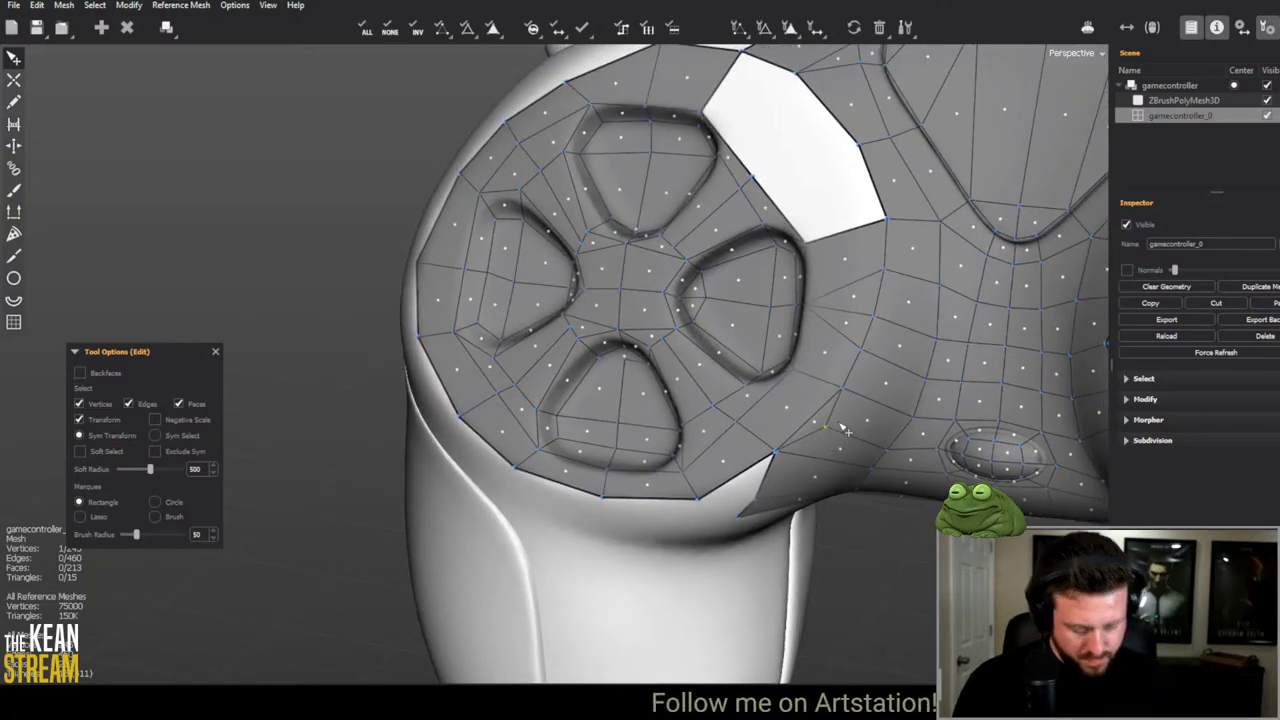
left_click(842, 427, "ctrl")
middle_click_drag(954, 263, 771, 300)
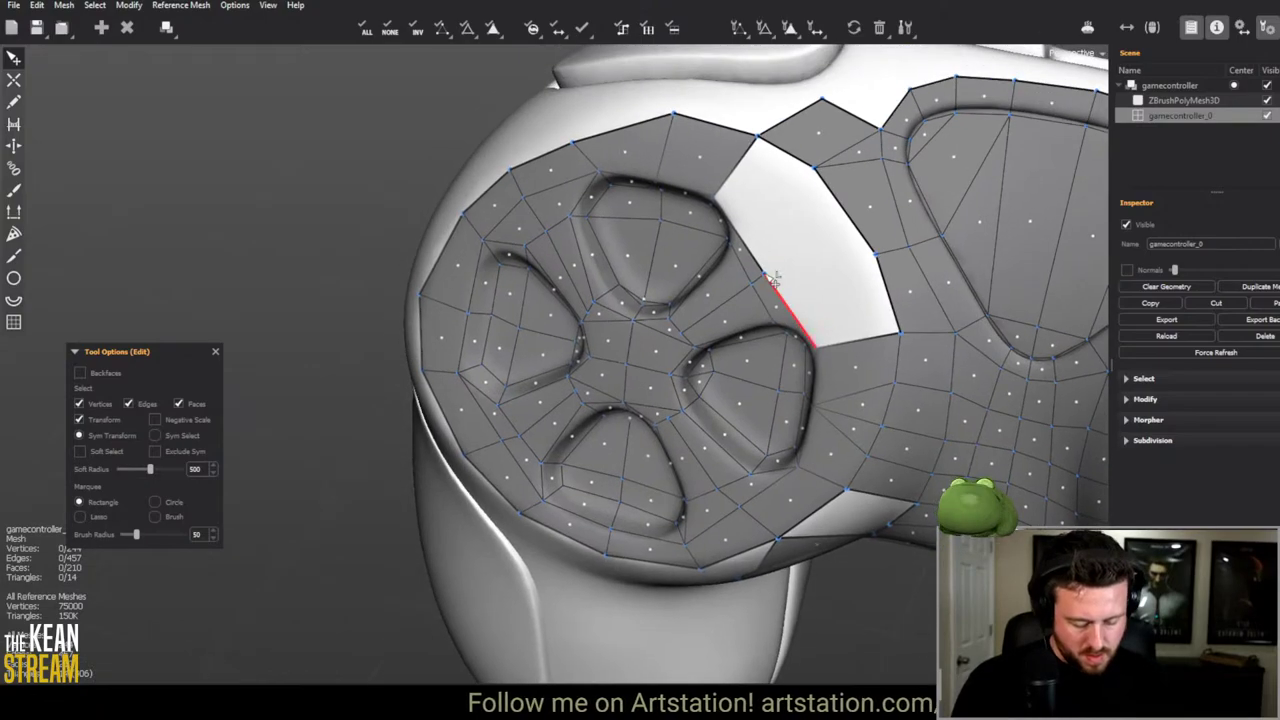
Step: Move a border vertex to reshape the hole, then fill it with new faces
key("c")
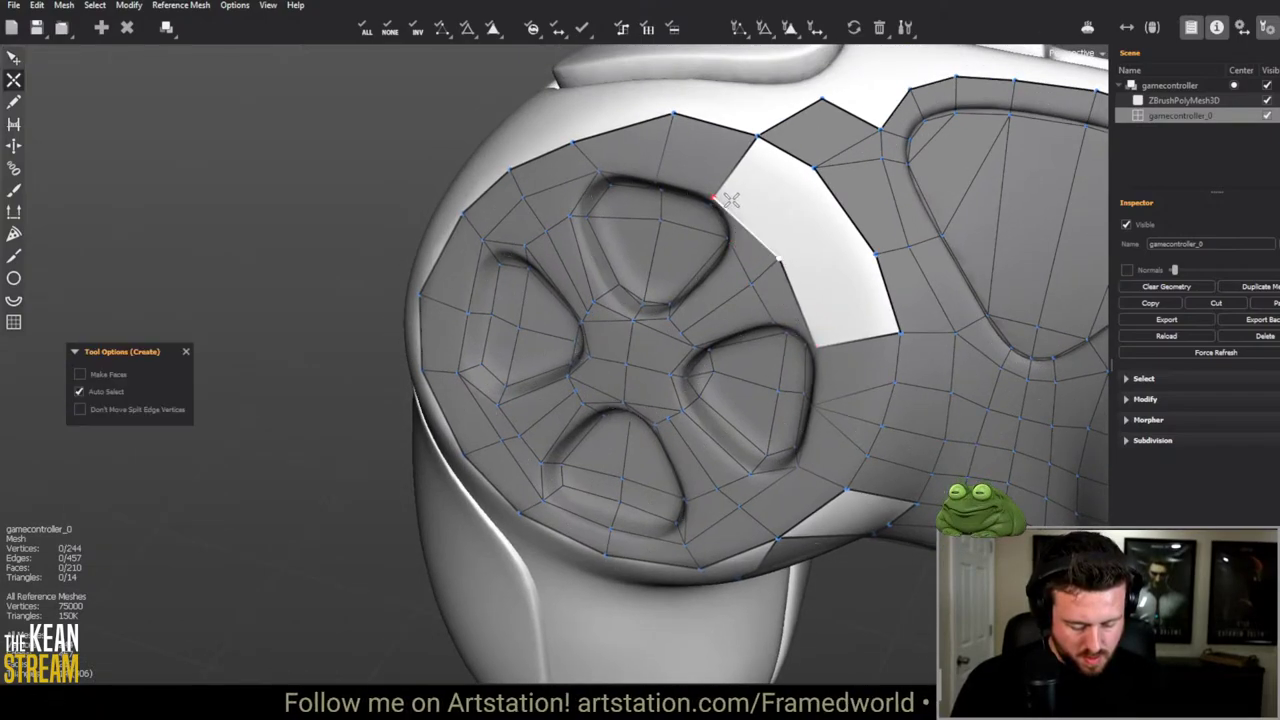
left_click_drag(724, 196, 731, 206)
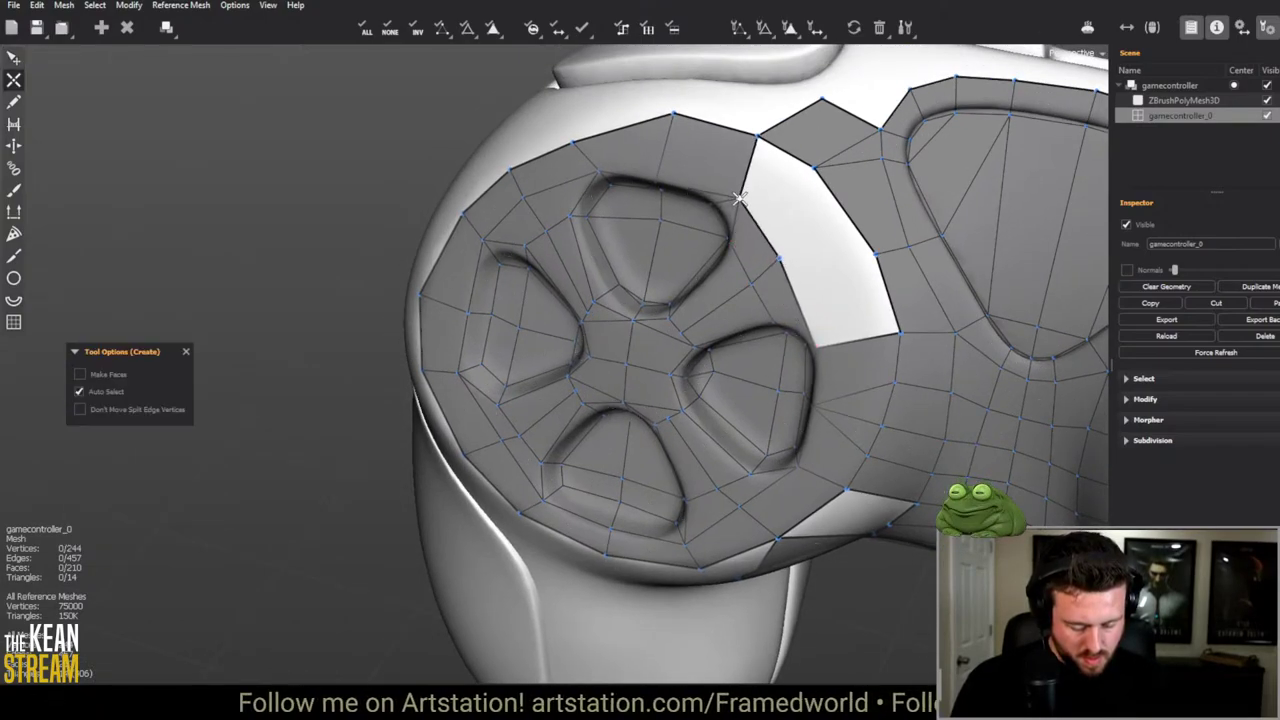
key("e")
key("c")
left_click(806, 246)
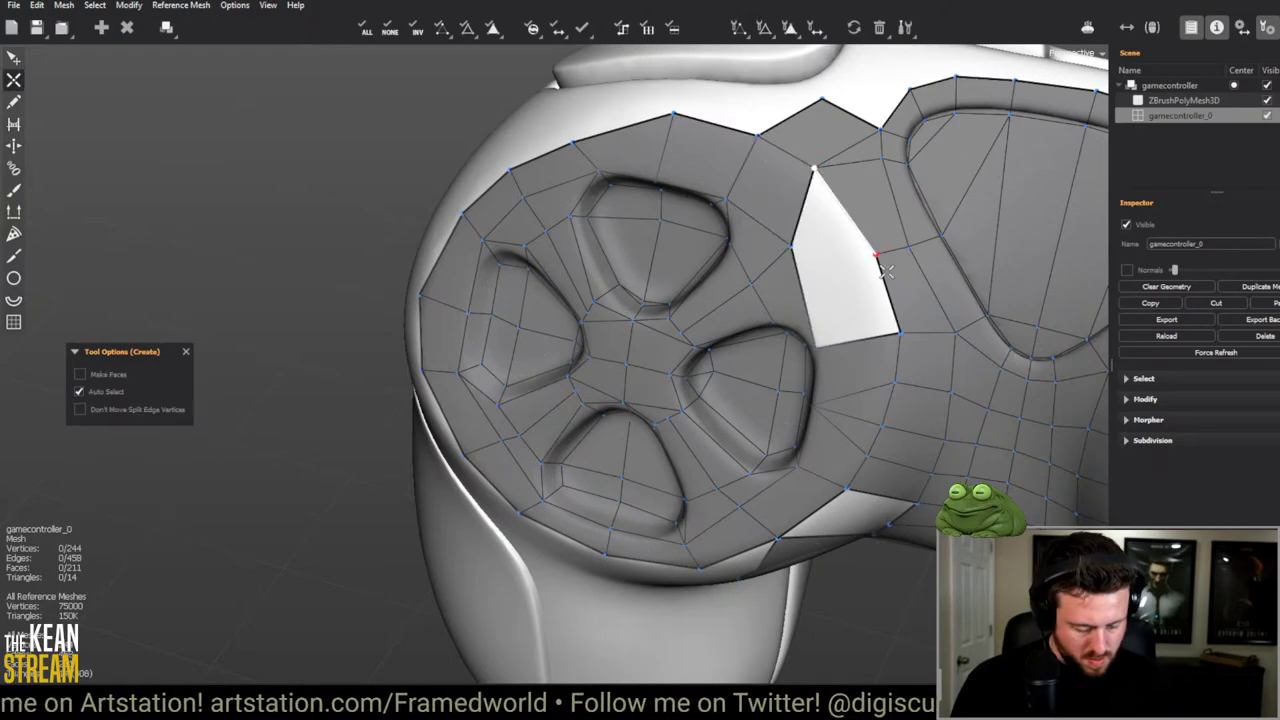
left_click(794, 277)
scroll(789, 262, "down", 3)
middle_click_drag(789, 262, 709, 271)
scroll(748, 285, "up", 1)
scroll(687, 306, "up", 1)
key("t")
key("e")
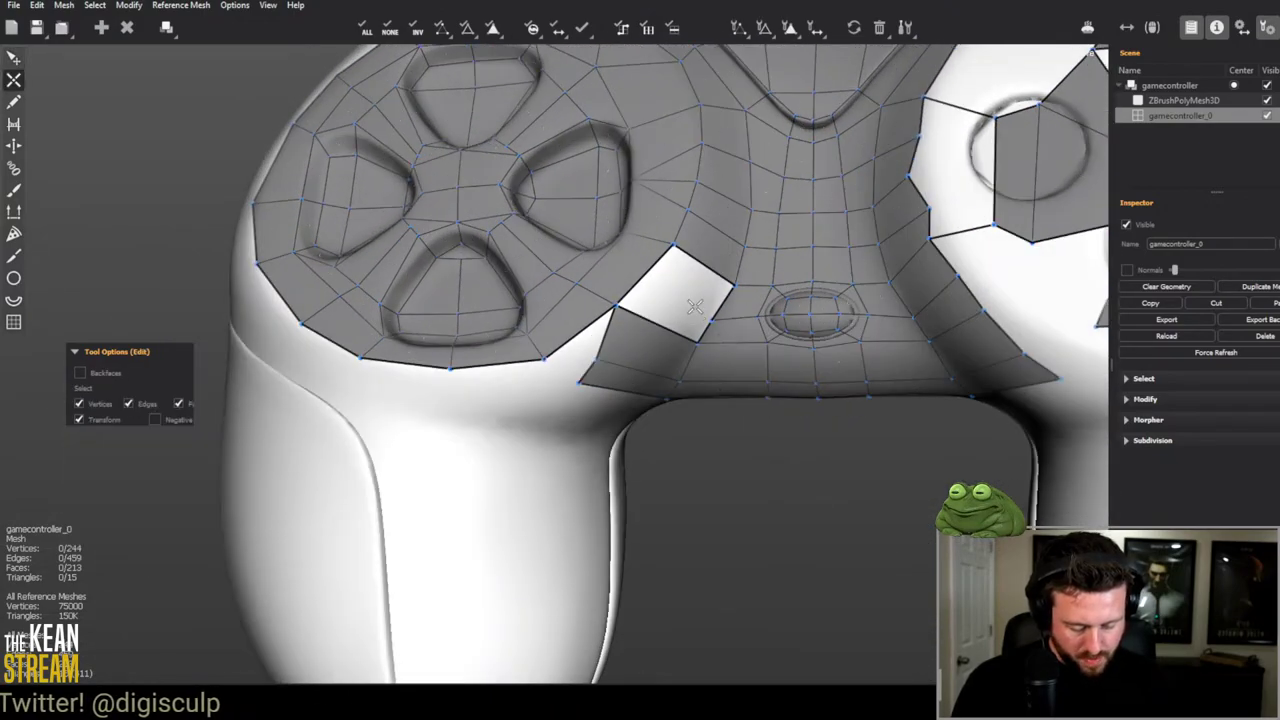
Step: Fill the remaining hole below the D-pad with a face and orbit to face the D-pad
left_click(677, 251)
key("e")
middle_click_drag(722, 508, 638, 312)
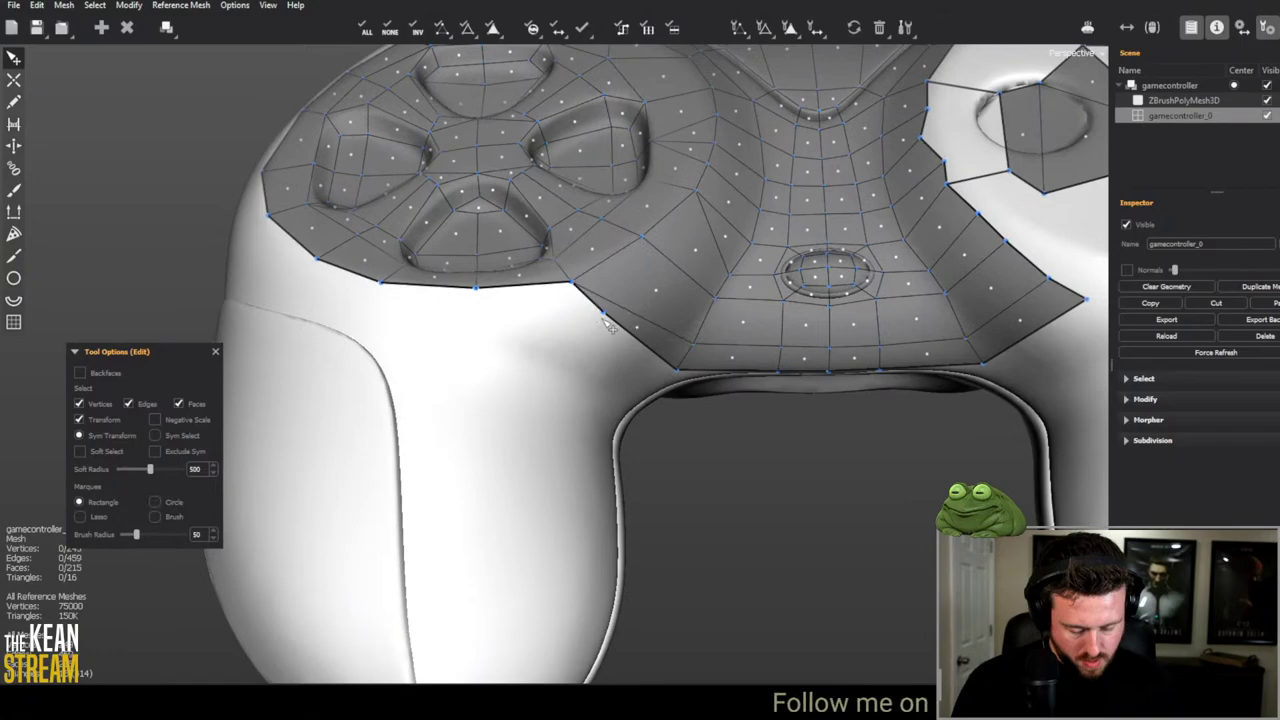
middle_click_drag(562, 310, 527, 420)
key("b")
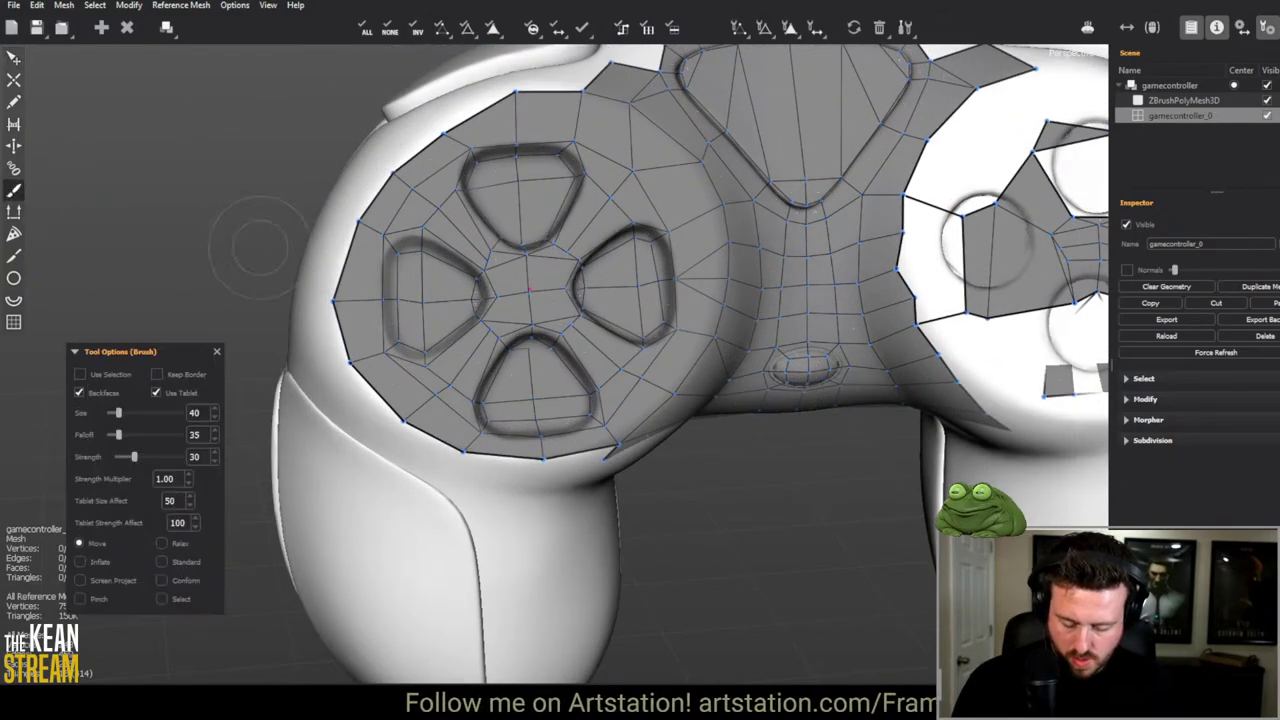
left_click_drag(480, 297, 548, 240)
scroll(548, 240, "down", 6)
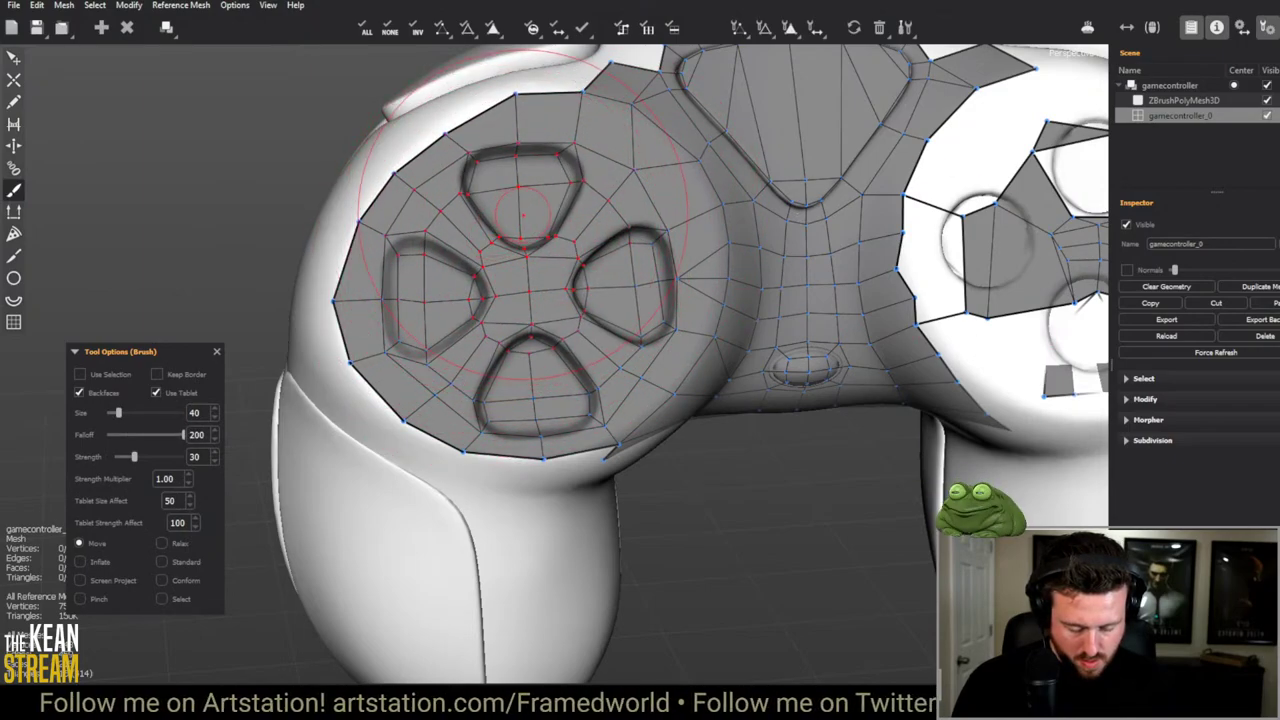
scroll(609, 430, "up", 1)
scroll(609, 430, "up", 1)
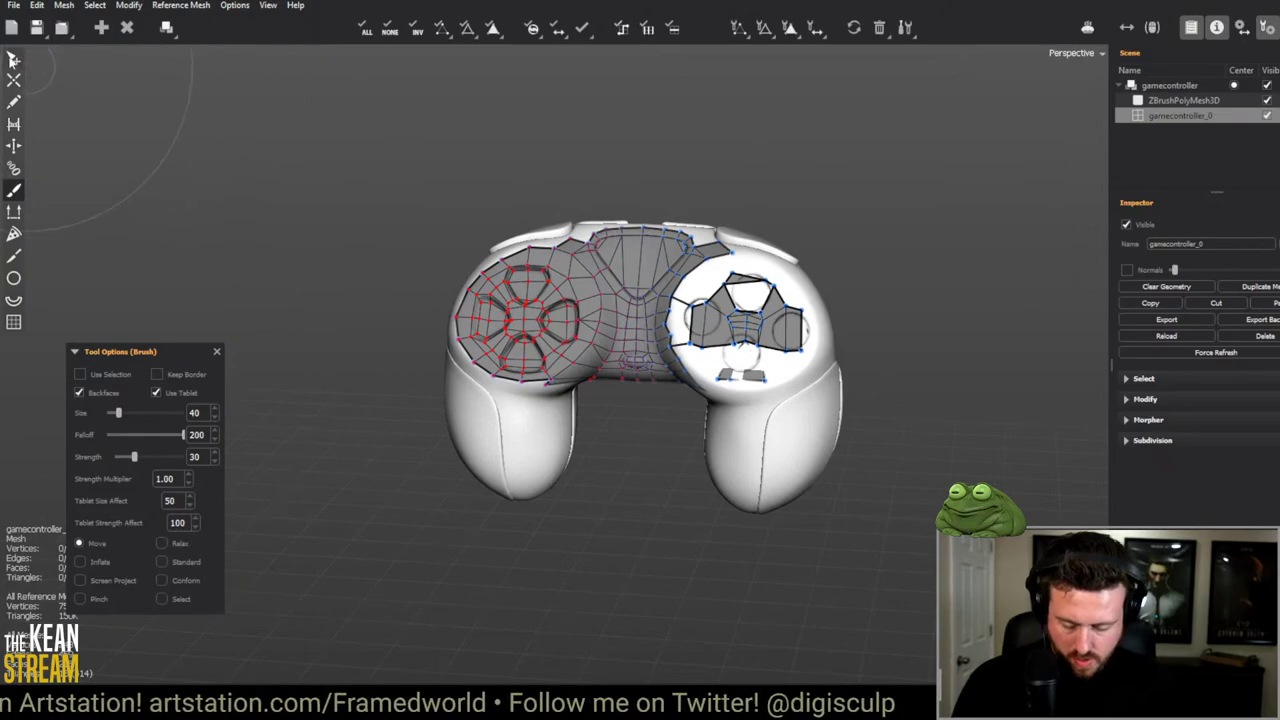
key("e")
key("ctrl+s")
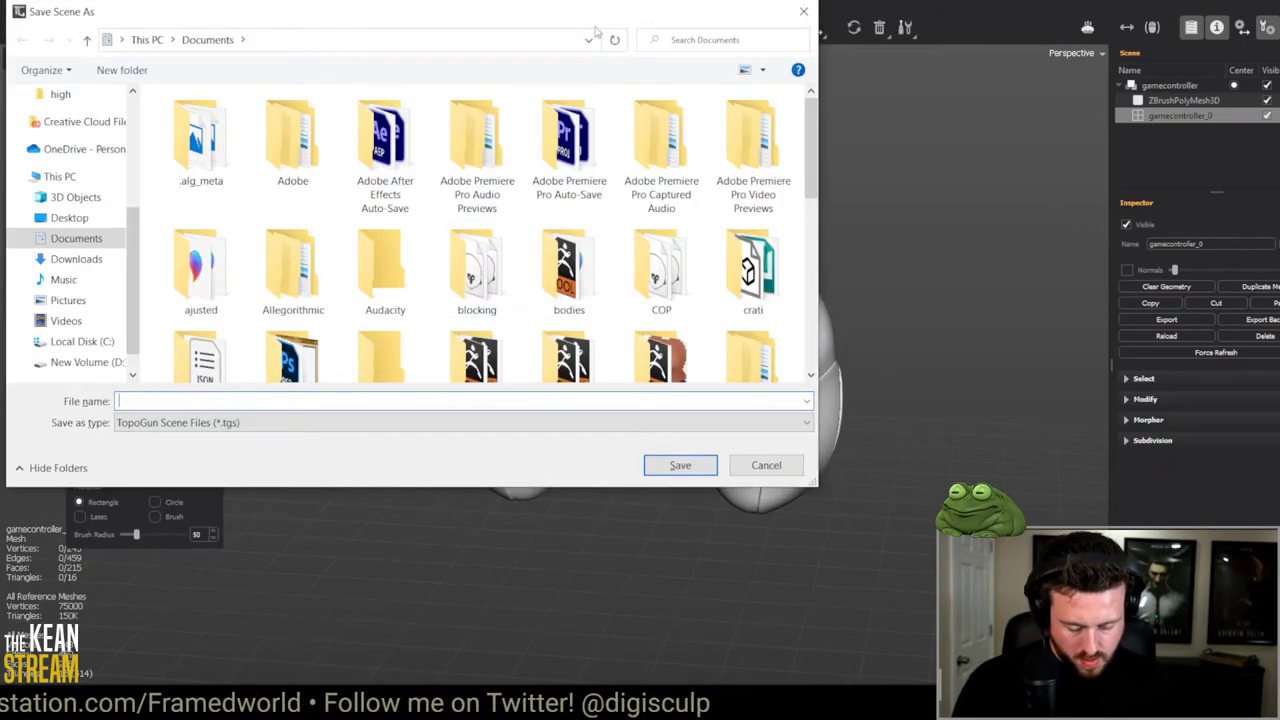
key("Escape")
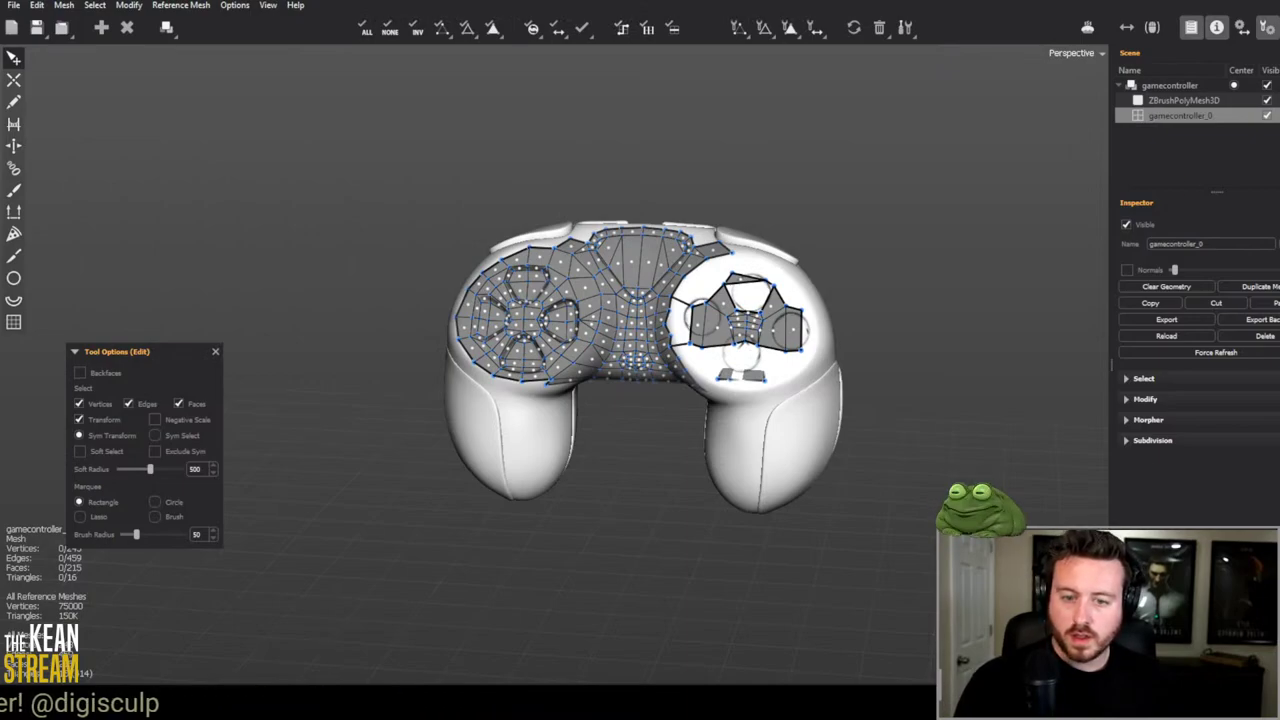
Step: Marquee-delete the faces over the right face buttons, then the leftover faces there
scroll(520, 322, "up", 3)
scroll(500, 409, "down", 1)
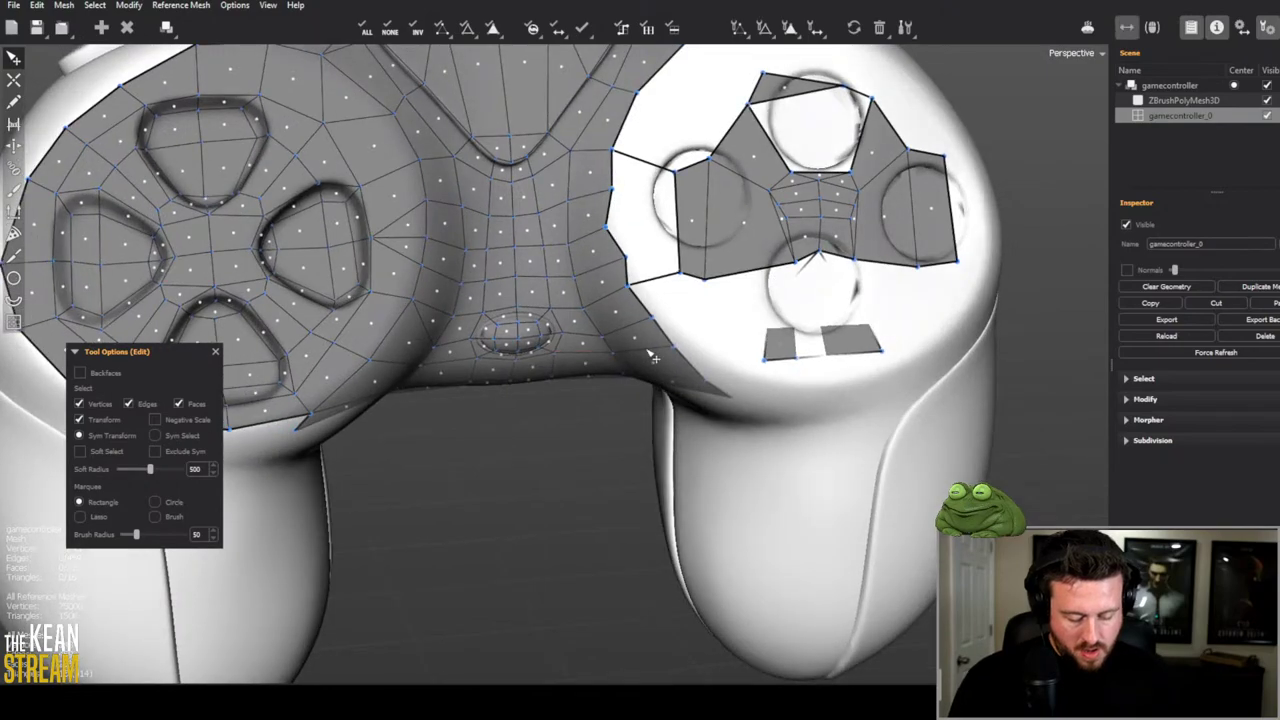
scroll(654, 356, "down", 2)
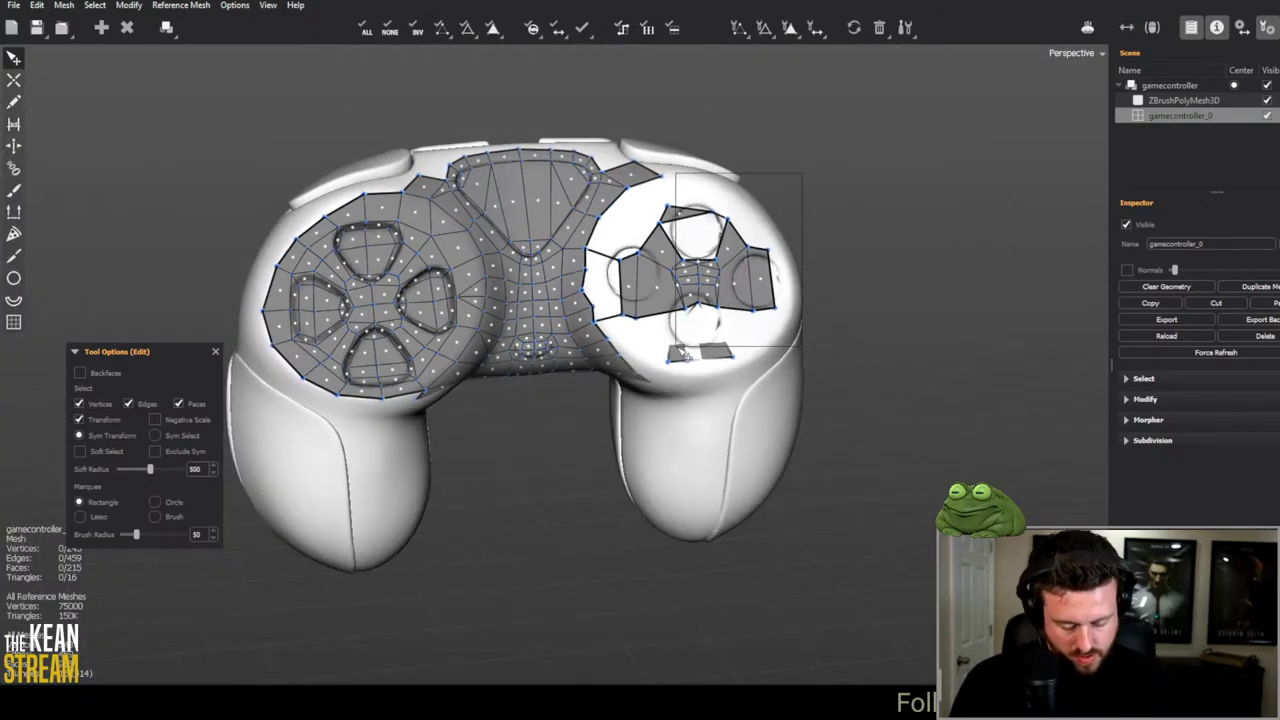
left_click_drag(681, 352, 675, 341)
key("Delete")
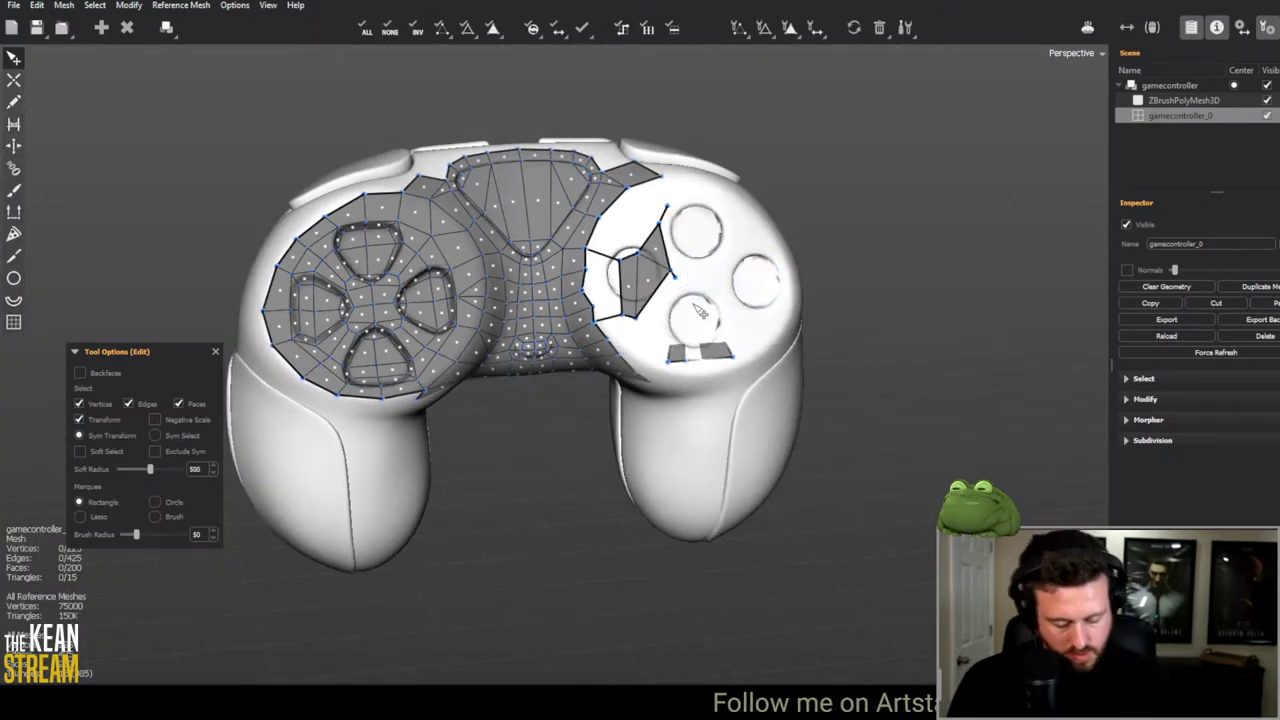
middle_click_drag(700, 311, 715, 207)
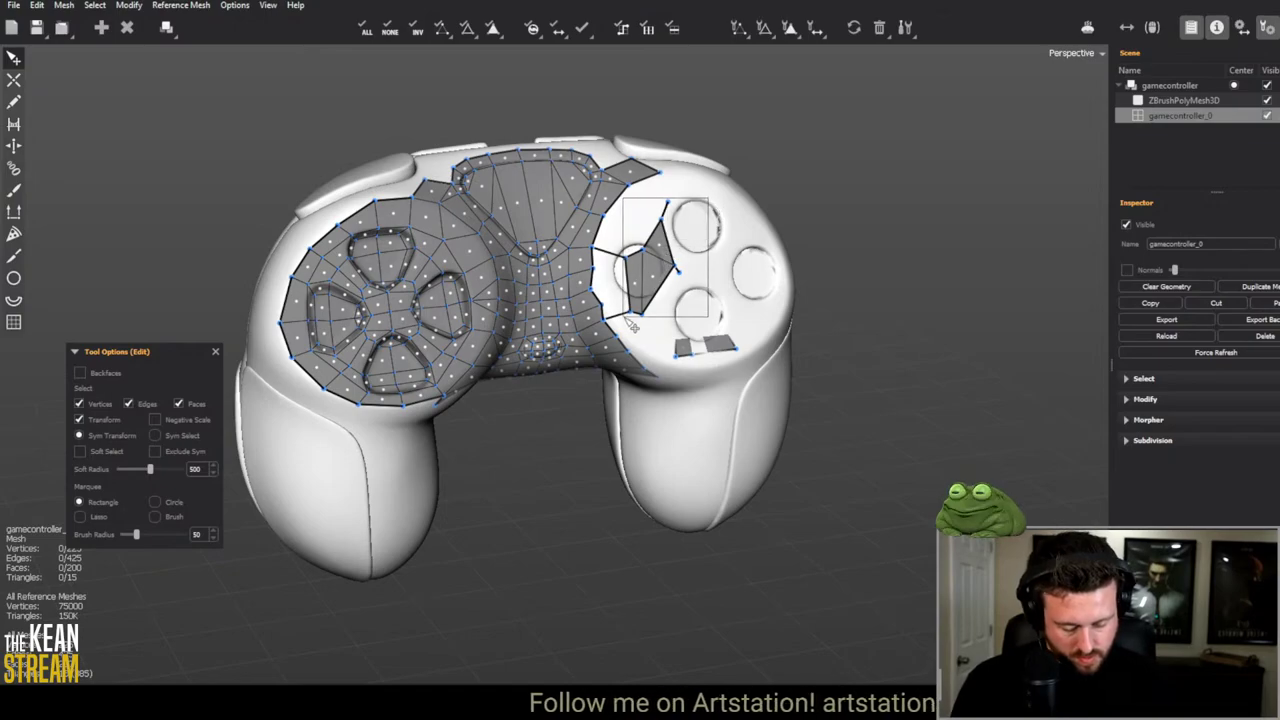
left_click_drag(627, 320, 627, 320)
key("Delete")
scroll(474, 291, "up", 5)
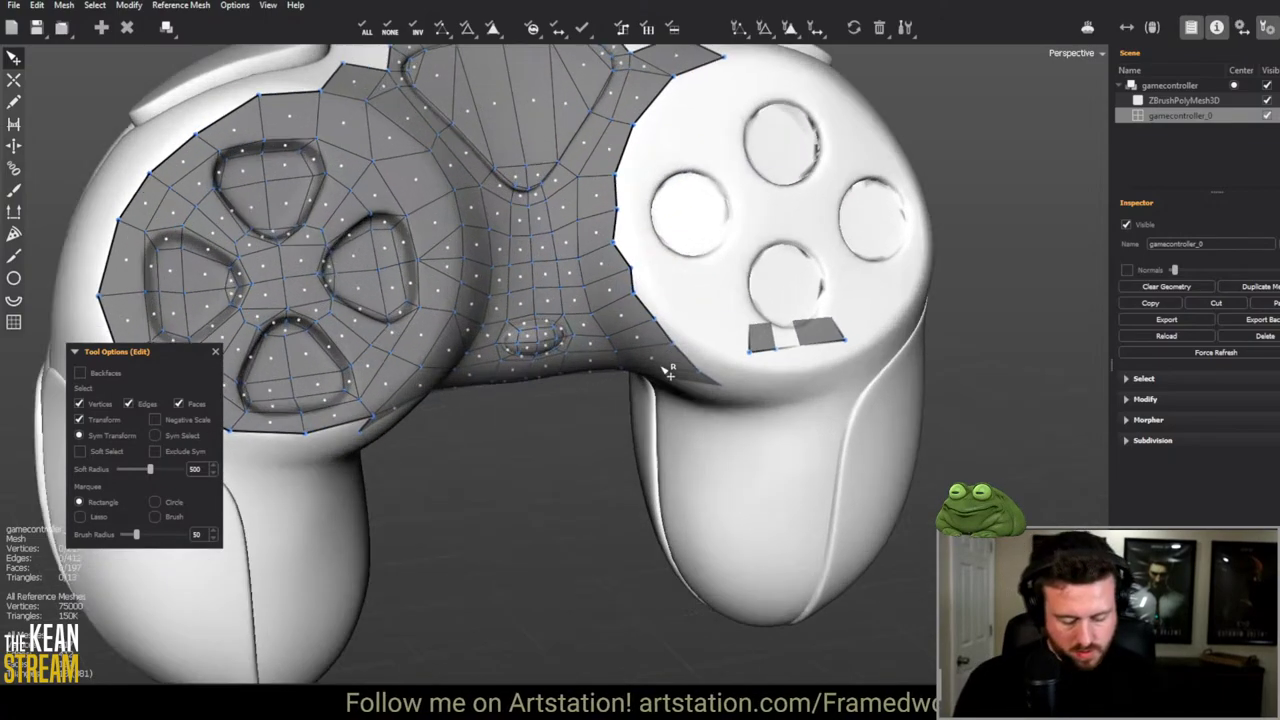
scroll(474, 291, "up", 2)
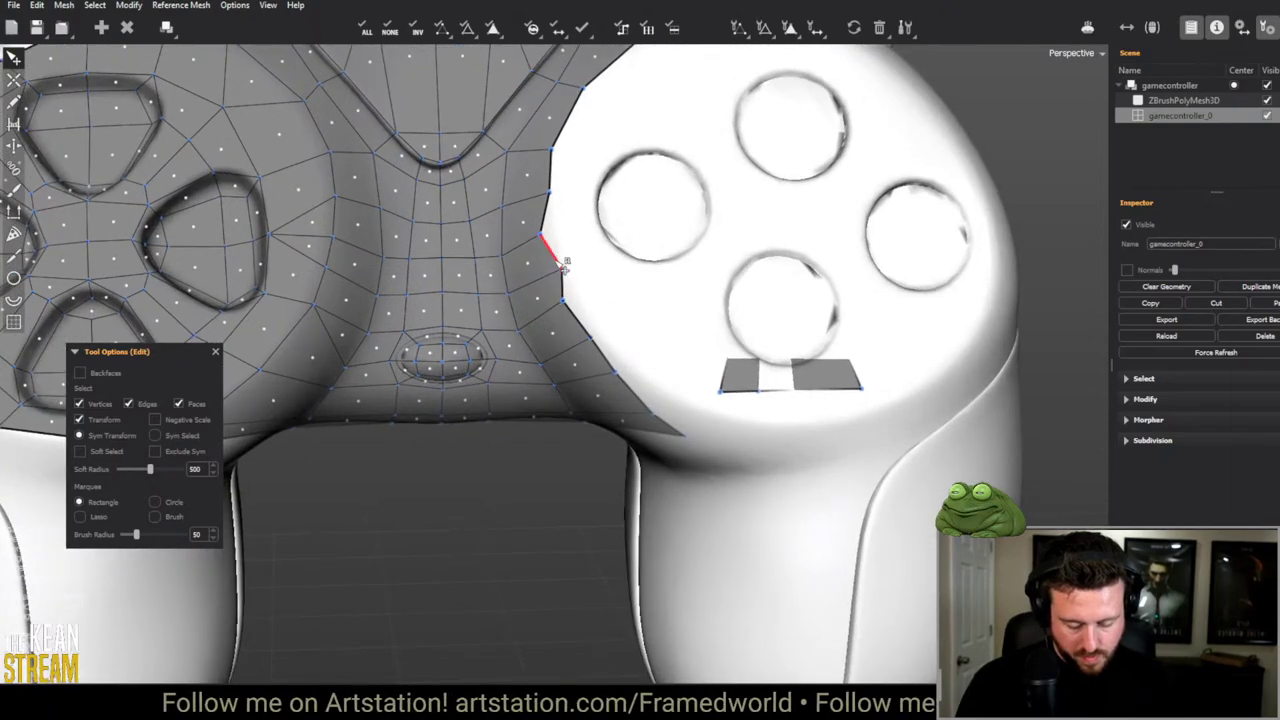
scroll(551, 286, "down", 4)
Step: Build quad faces across the left, top and right face-button holes
scroll(566, 315, "up", 5)
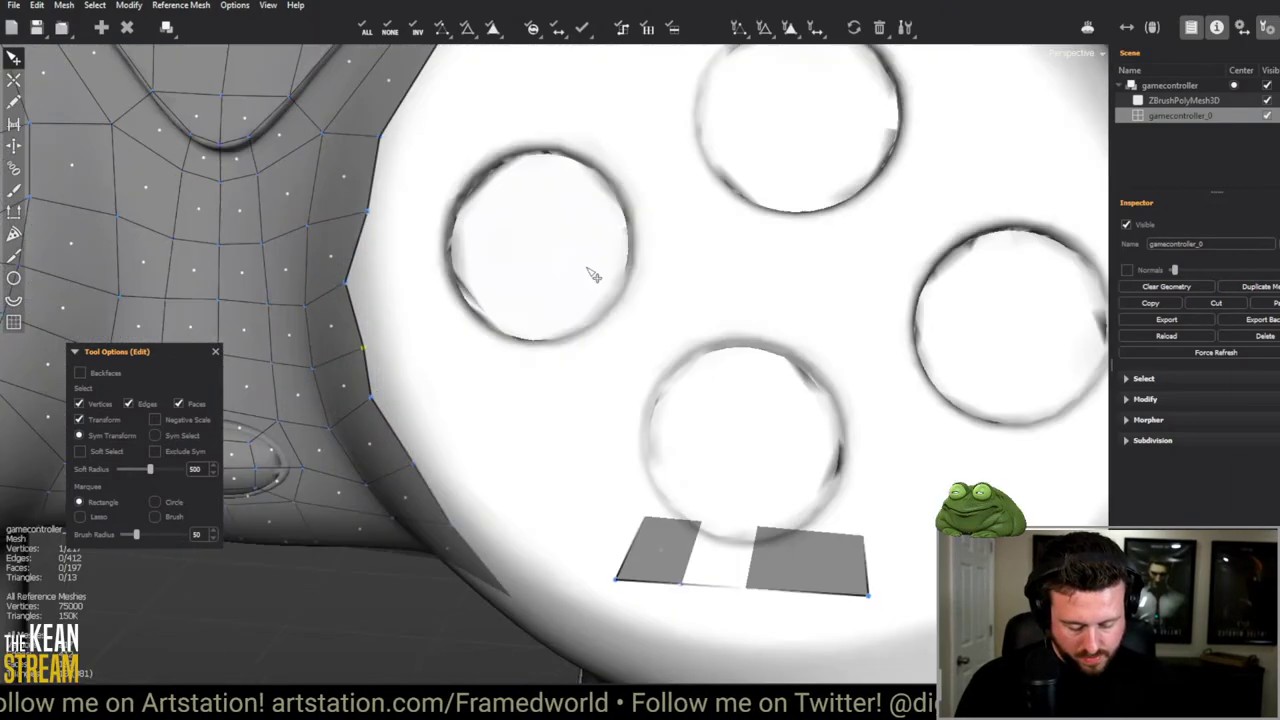
key("c")
left_click(596, 177)
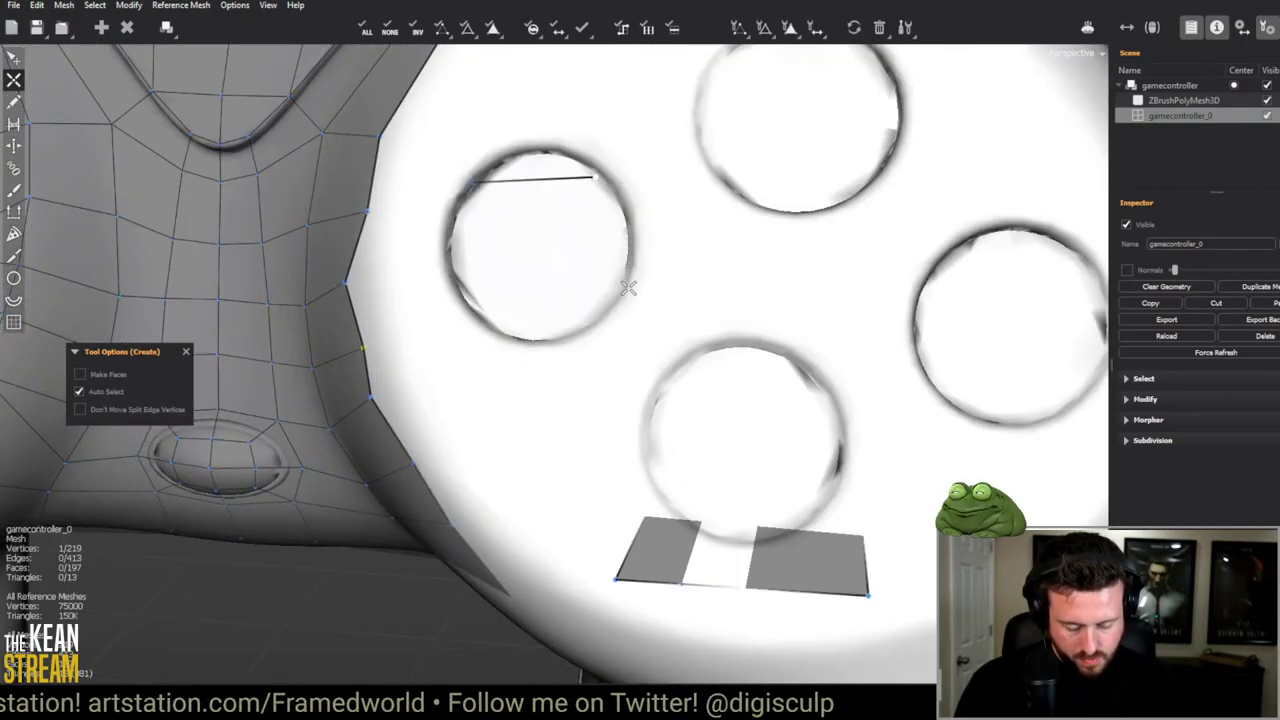
left_click(620, 287)
left_click(476, 303)
left_click(473, 182)
left_click(493, 220)
left_click_drag(493, 220, 614, 137, "alt")
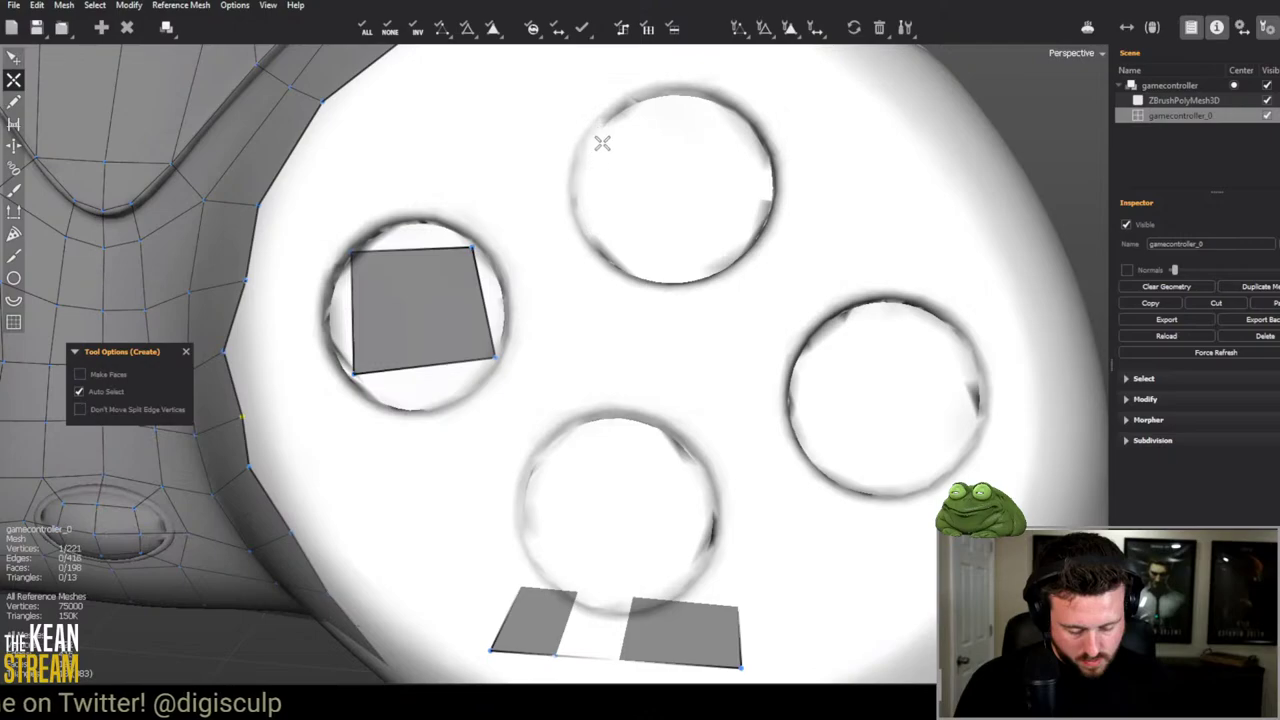
left_click(693, 136)
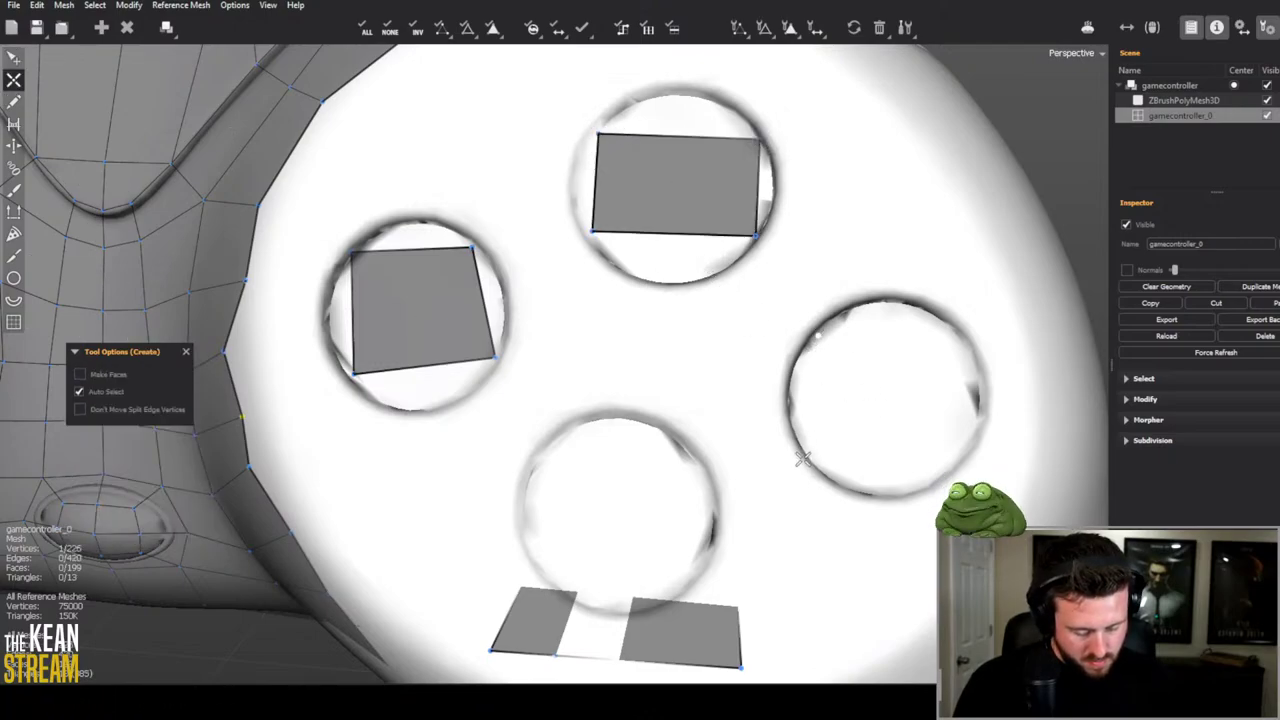
left_click(834, 342)
middle_click_drag(726, 331, 554, 303)
Step: Delete the two small quads below the face buttons
key("e")
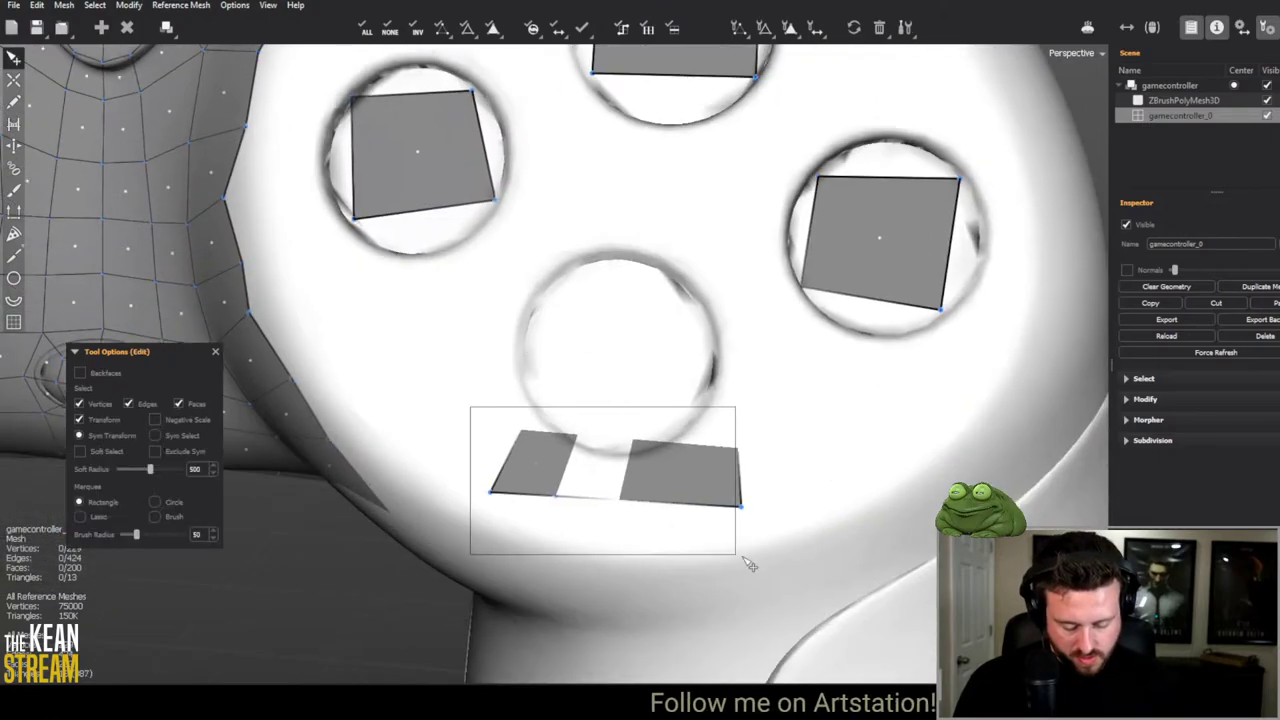
left_click_drag(744, 559, 748, 562)
key("Delete")
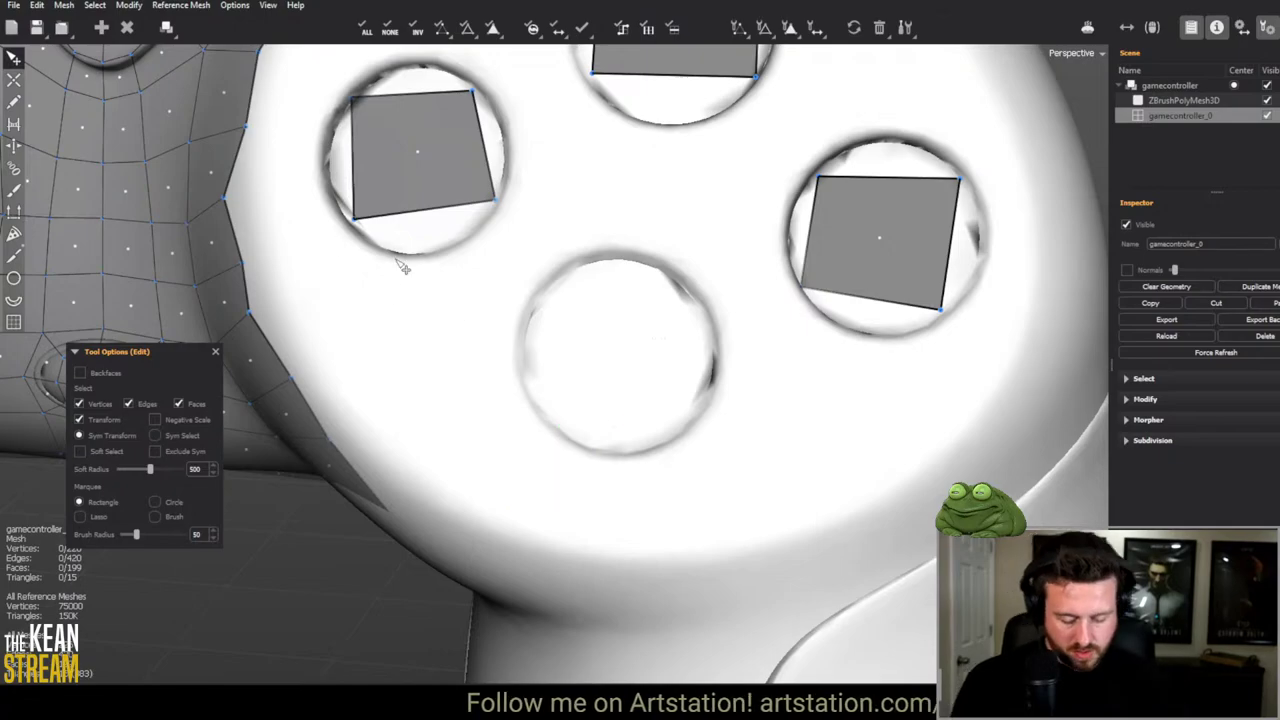
Step: Build a quad across the bottom face-button hole from four rim points
key("c")
left_click(544, 292)
left_click(534, 398)
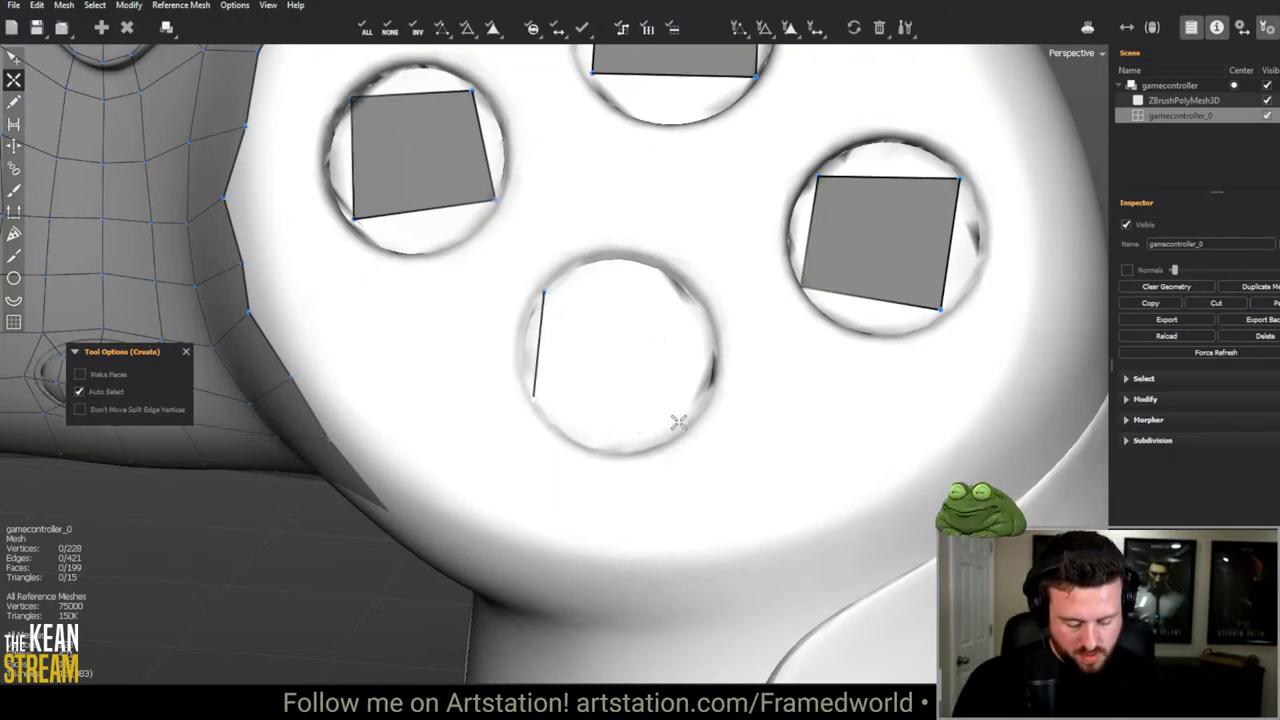
left_click(694, 418)
left_click(703, 316)
left_click(544, 293)
middle_click_drag(565, 293, 494, 246)
Step: Split the left button's square cap into four quads and pull its top vertex to the rim
key("e")
left_click(507, 240, "ctrl")
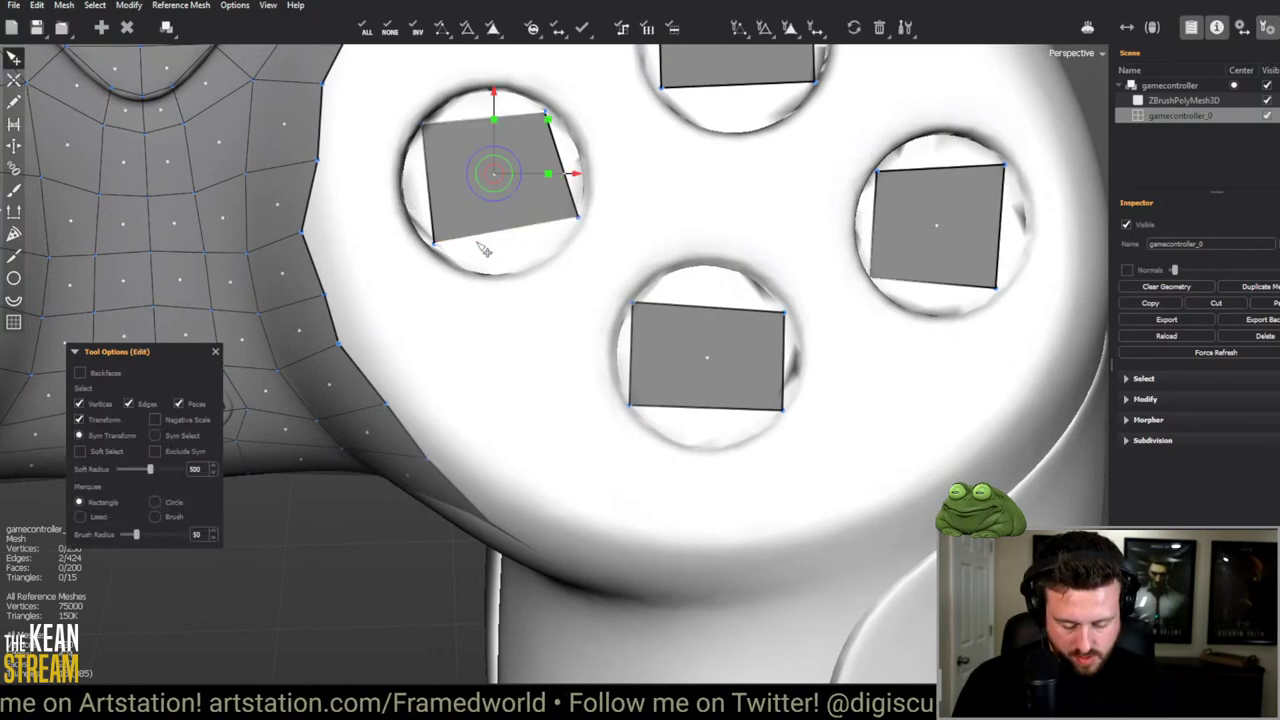
left_click(432, 200)
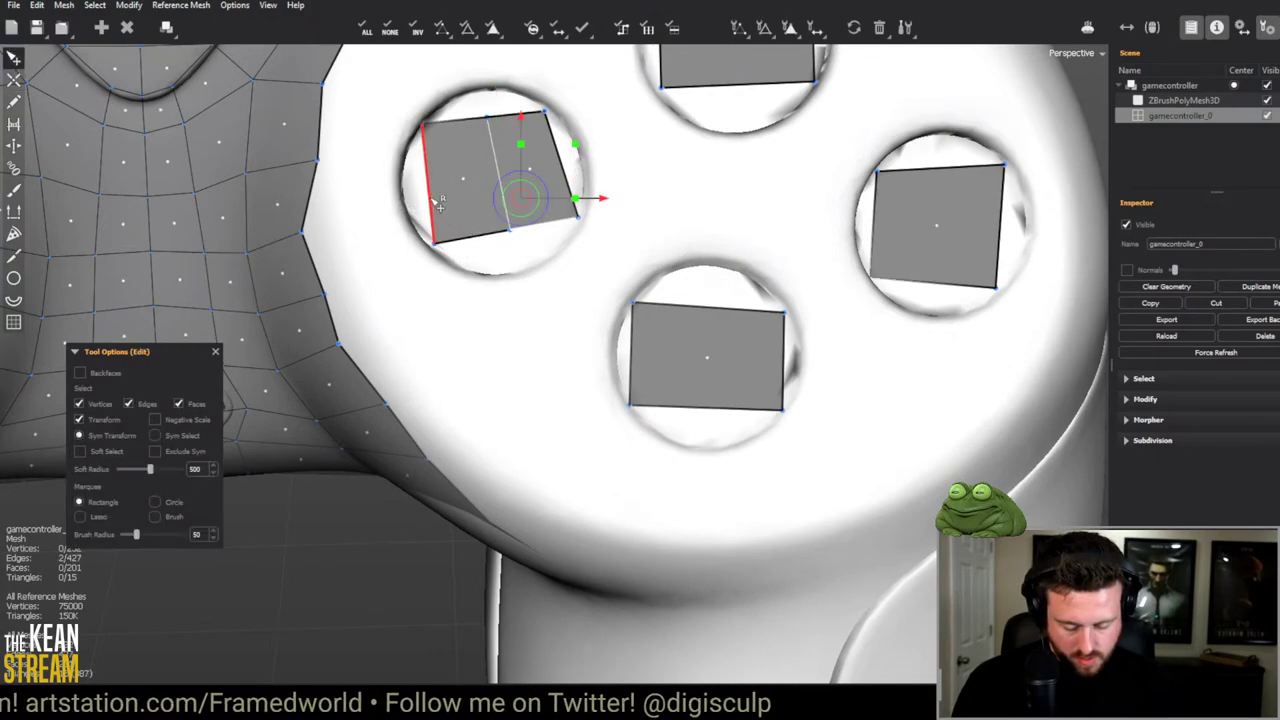
left_click(440, 205)
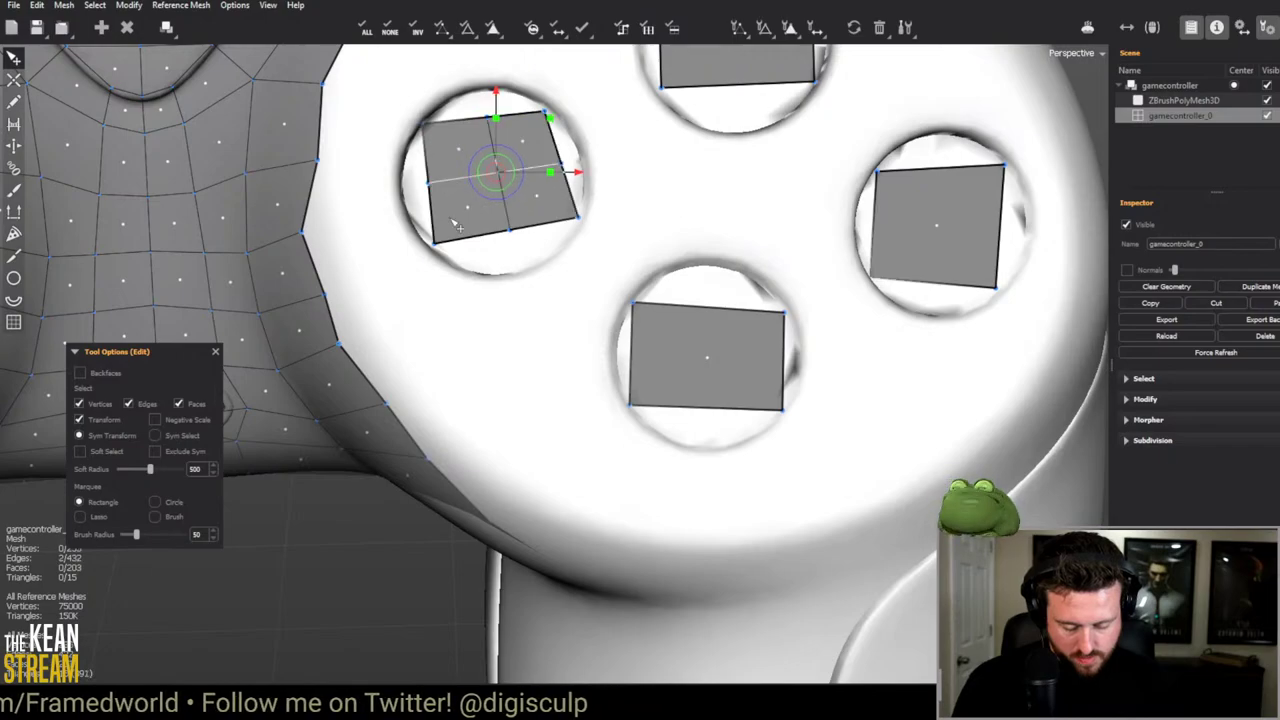
left_click(411, 197, "ctrl")
left_click_drag(507, 113, 496, 101)
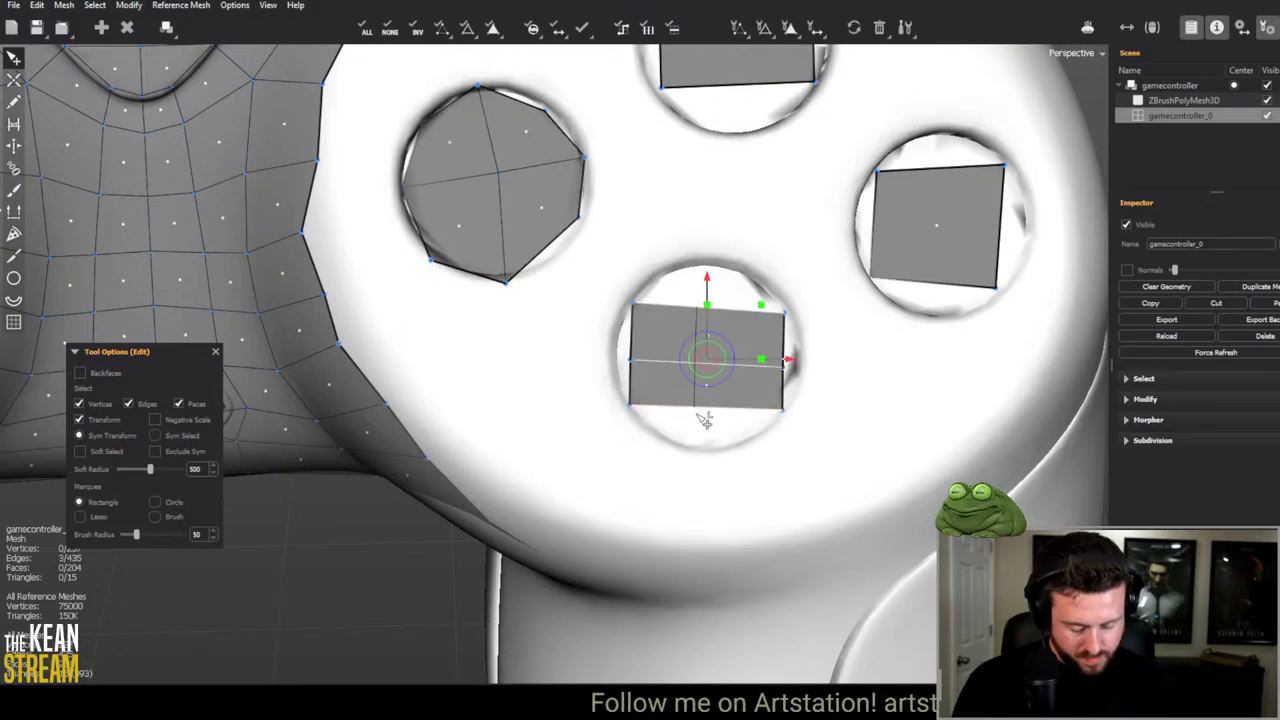
Step: Split the bottom button's cap and pull its end vertices outward into a hexagon
left_click(704, 420)
left_click_drag(712, 417, 713, 454)
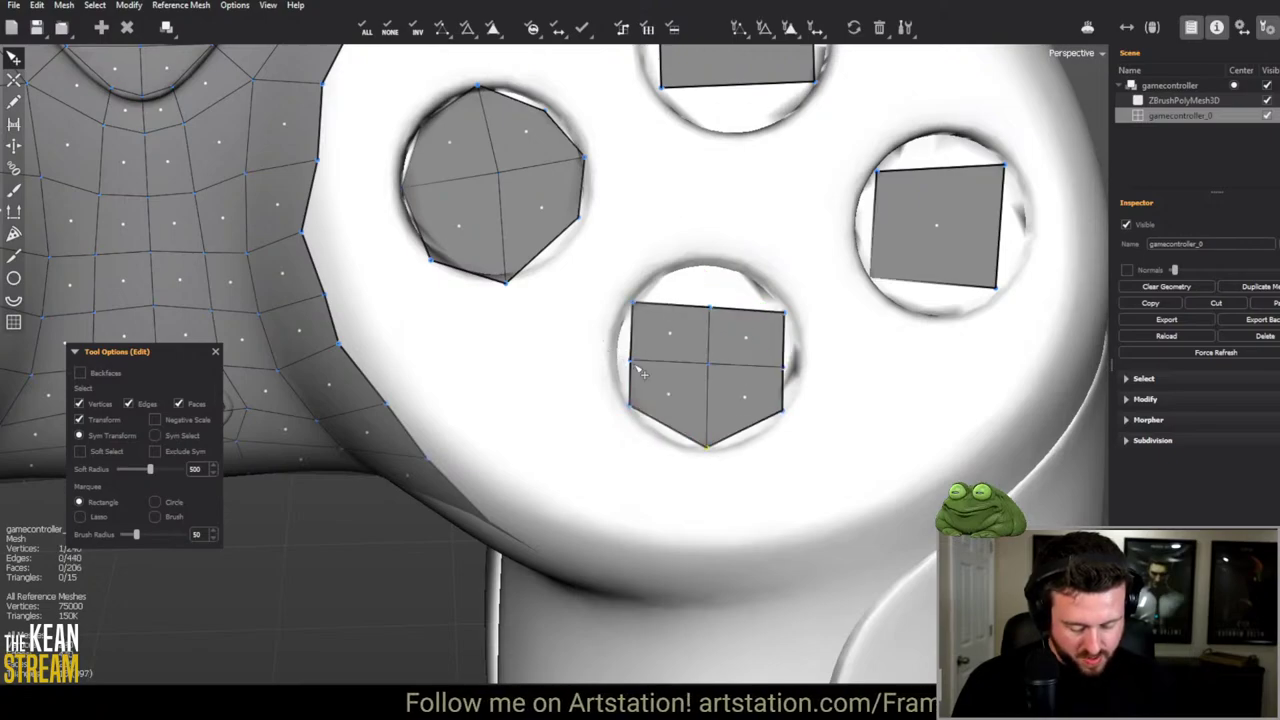
left_click_drag(707, 308, 708, 262)
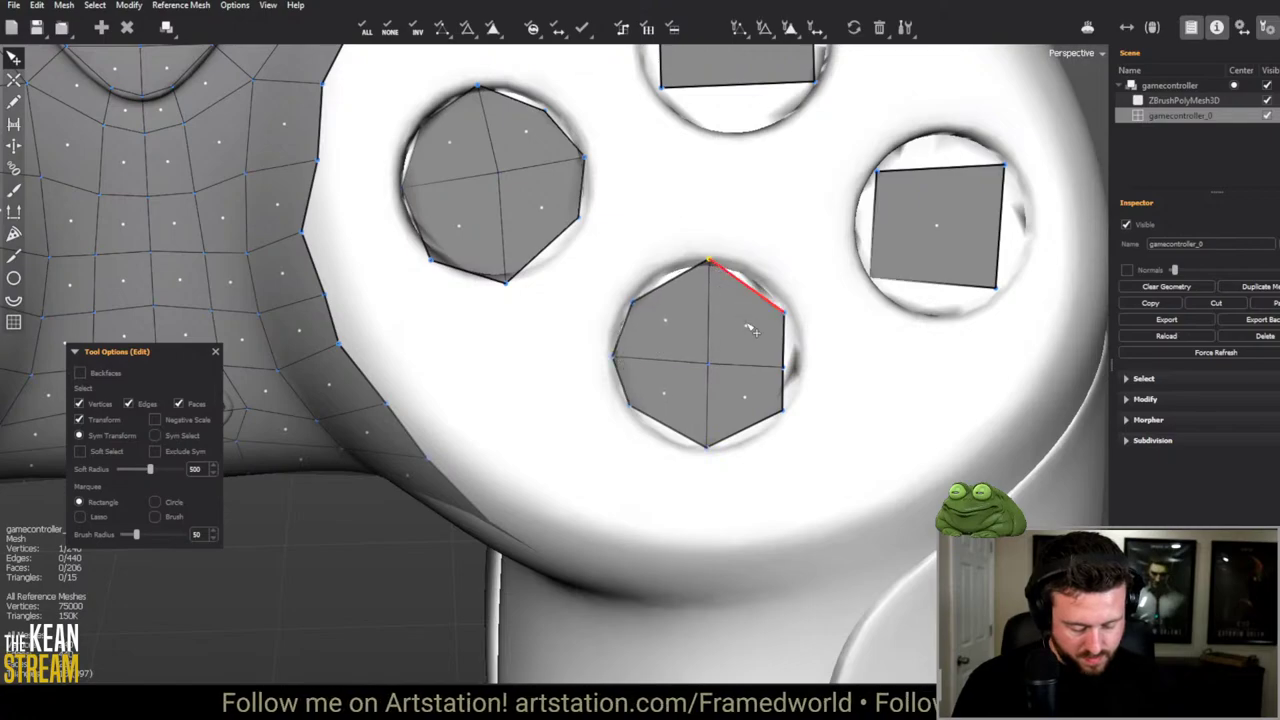
Step: Connect opposite edges of the right button's cap to cut it into four quads
middle_click_drag(808, 349, 680, 342)
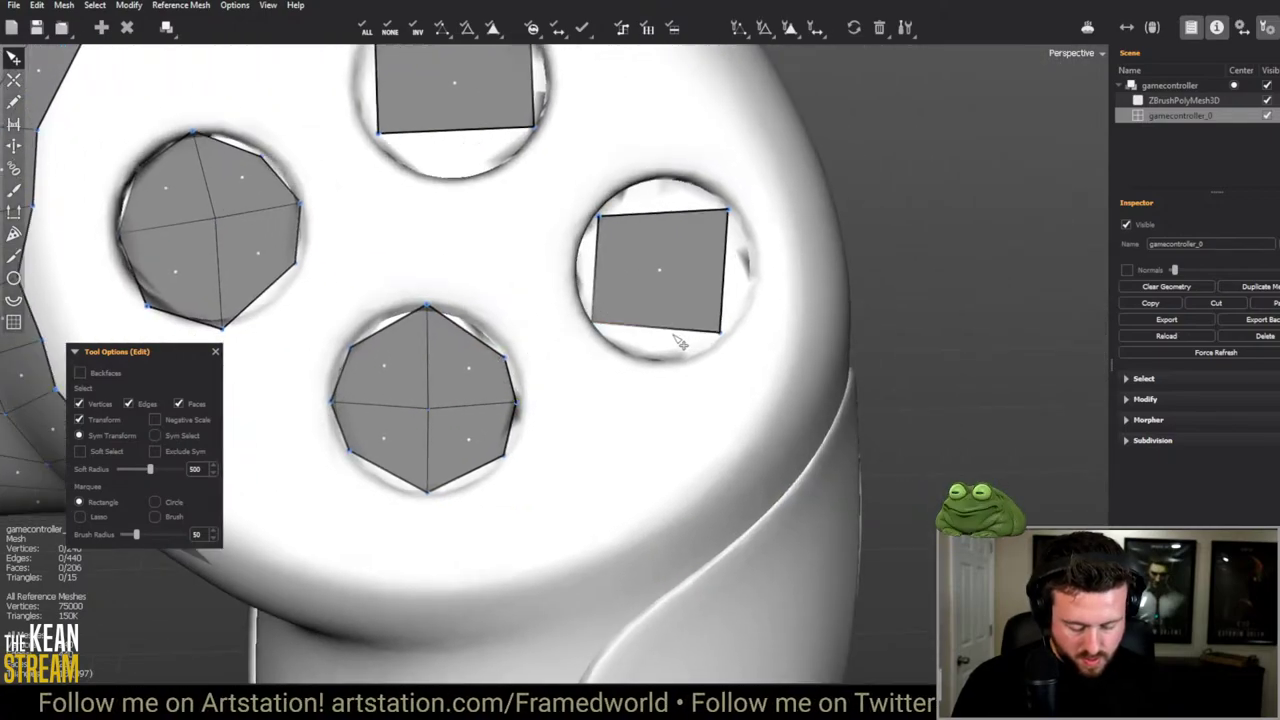
left_click(655, 330)
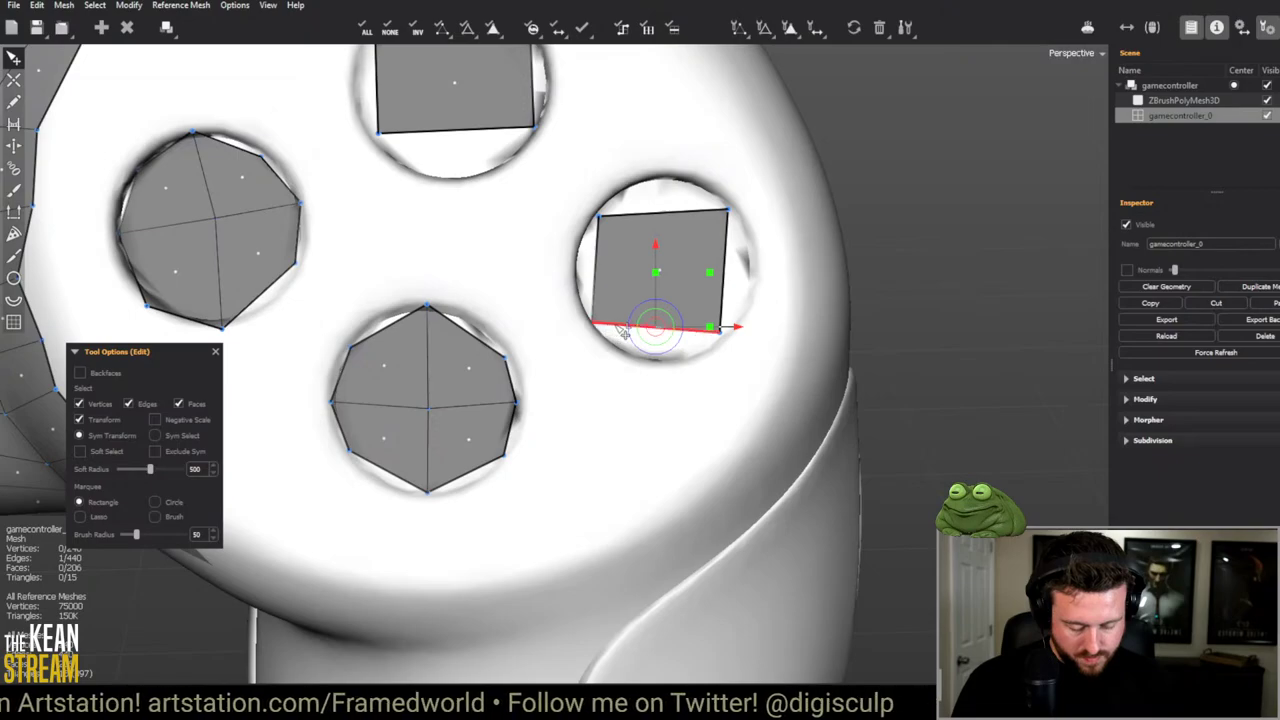
left_click(608, 333)
left_click(618, 334, "shift")
key("c")
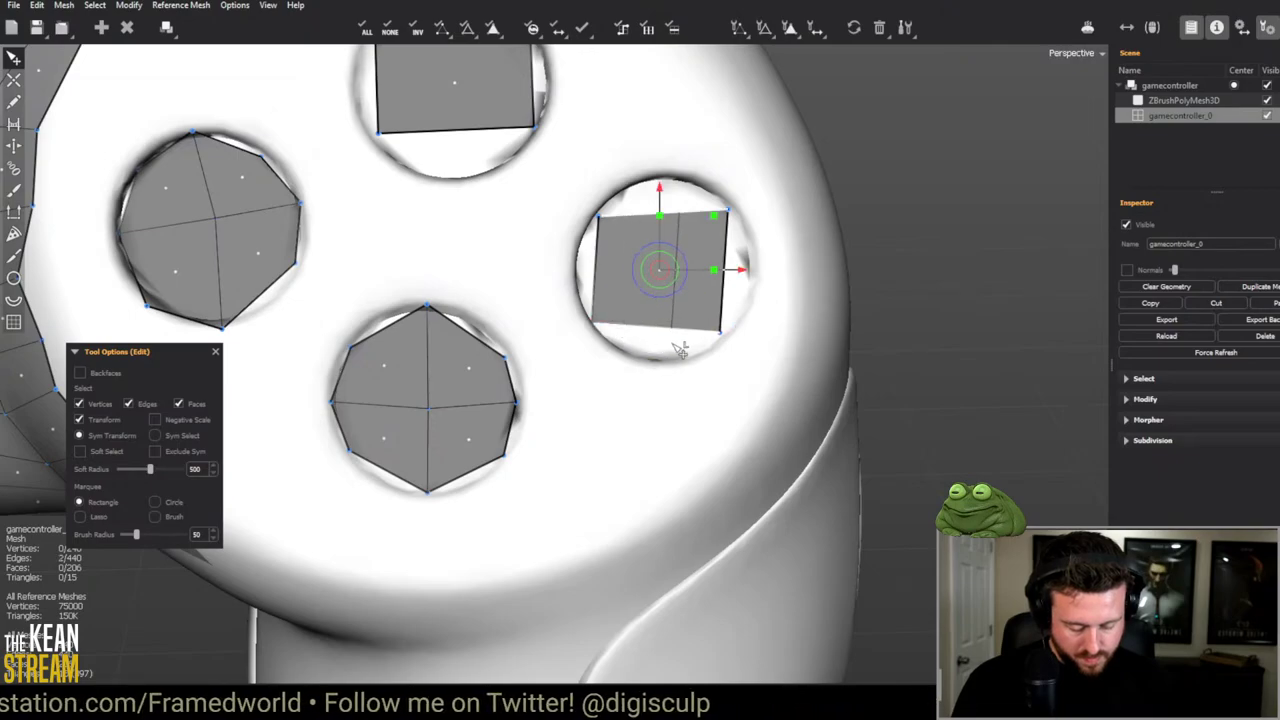
left_click(611, 286)
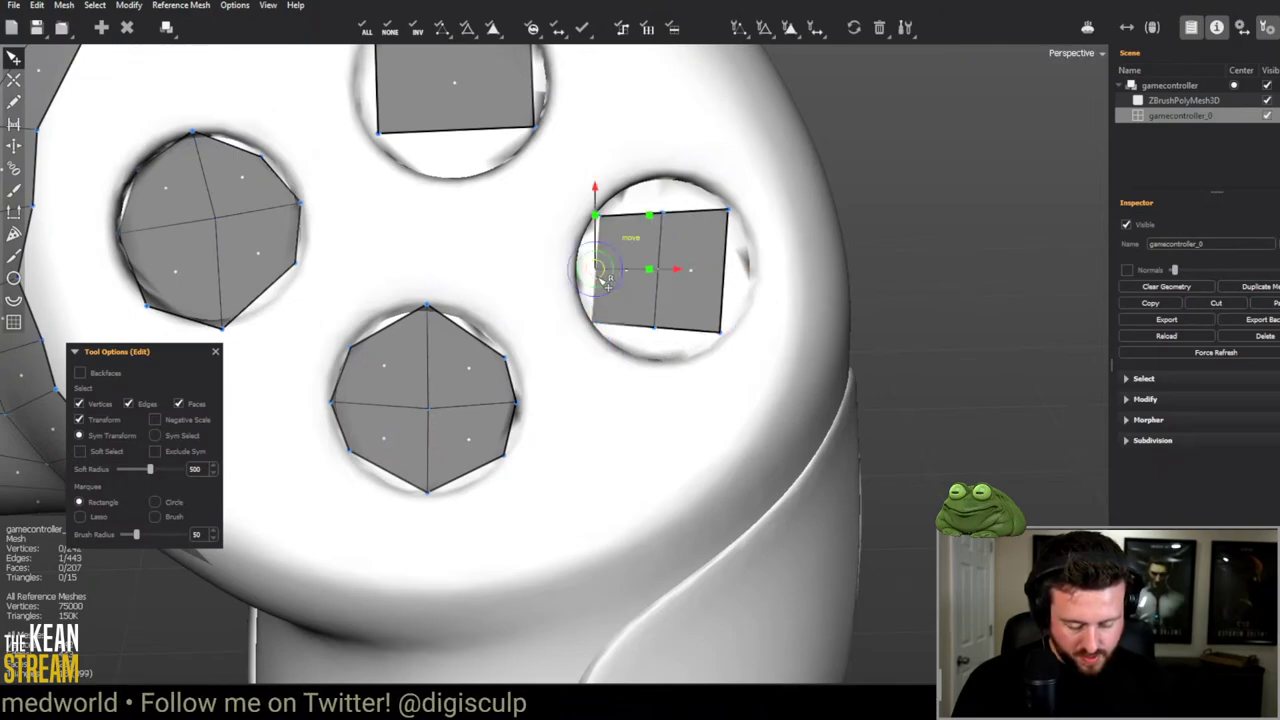
left_click(574, 270)
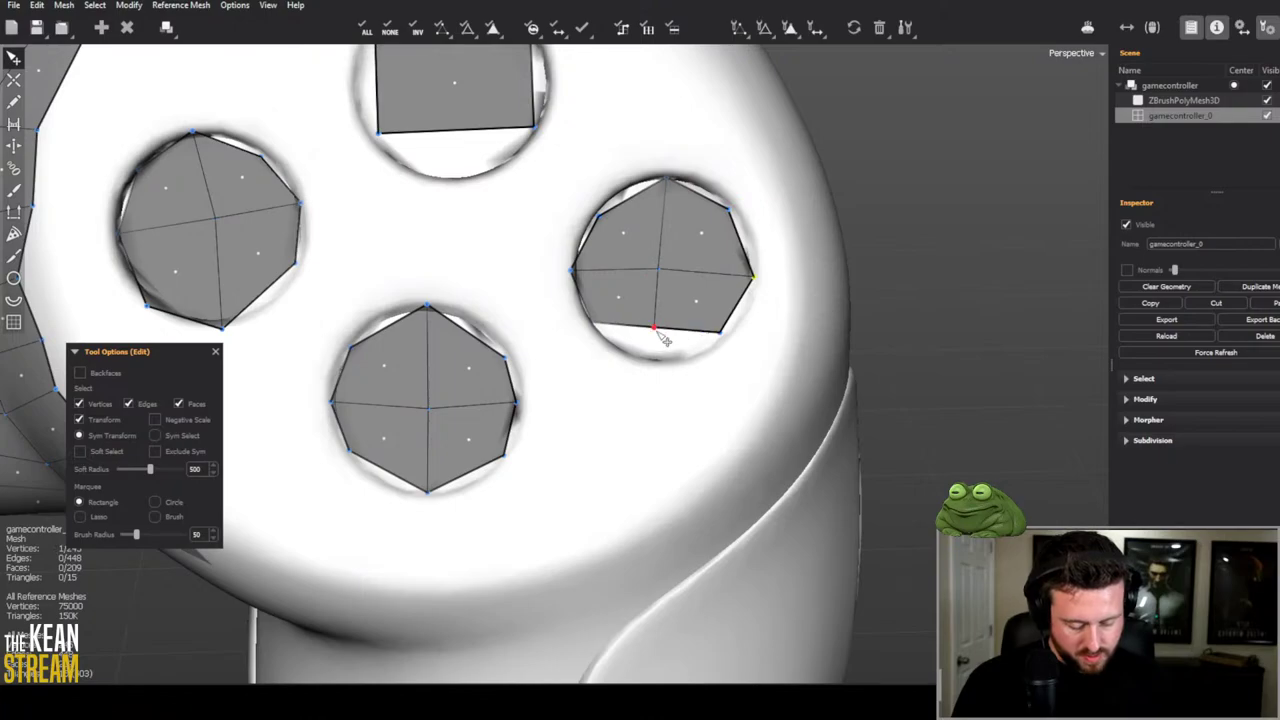
Step: Pull the top button cap's middle vertices outward so it rounds into the hole
middle_click_drag(612, 300, 547, 345)
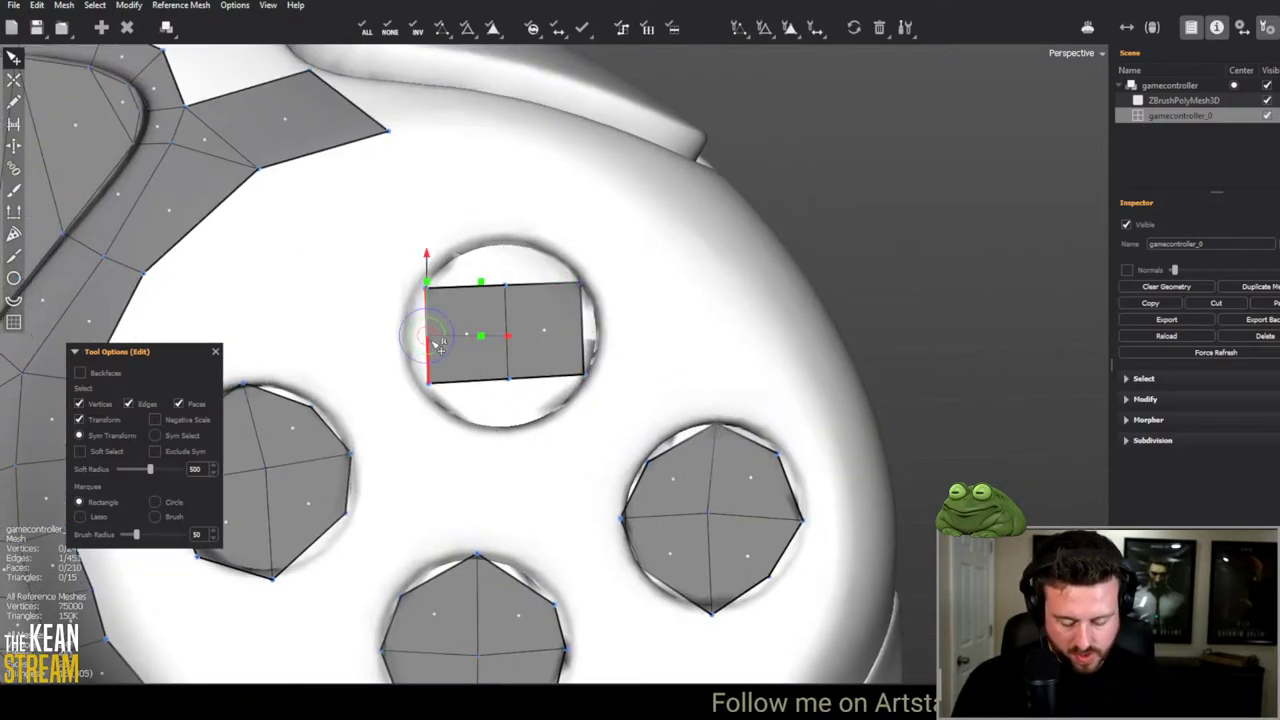
left_click(520, 394)
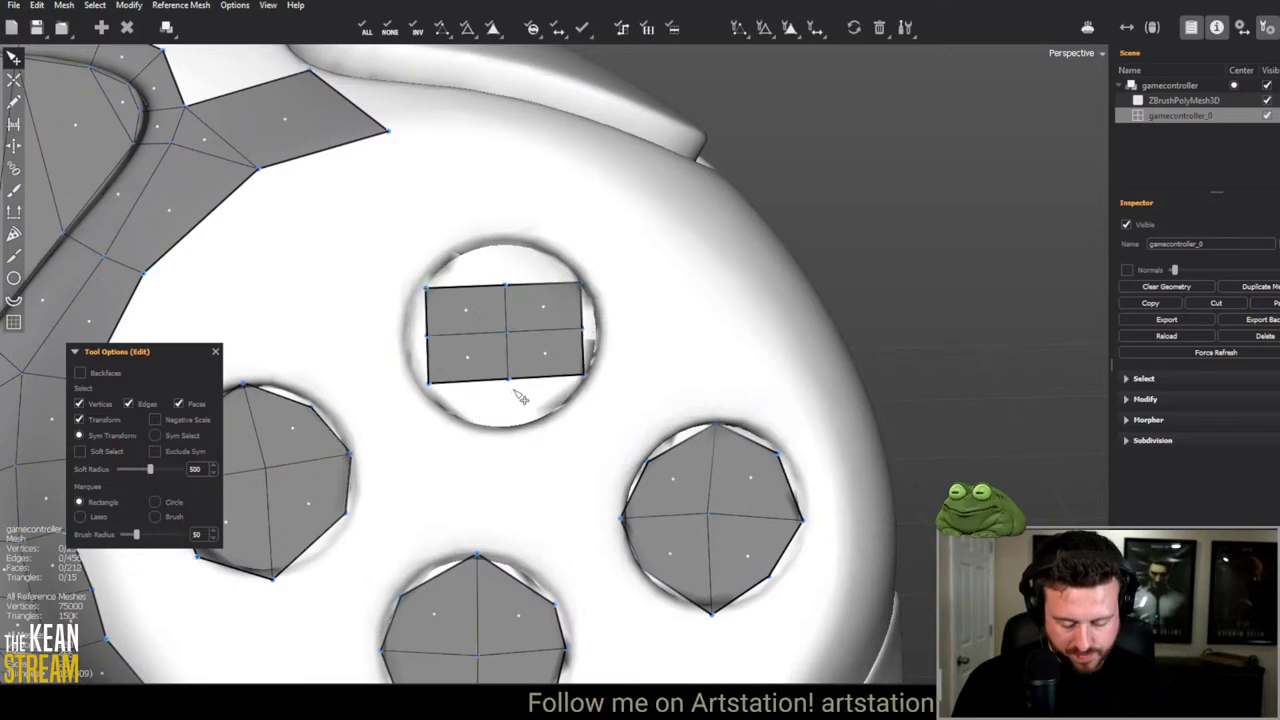
left_click_drag(517, 392, 512, 440)
left_click_drag(506, 289, 511, 246)
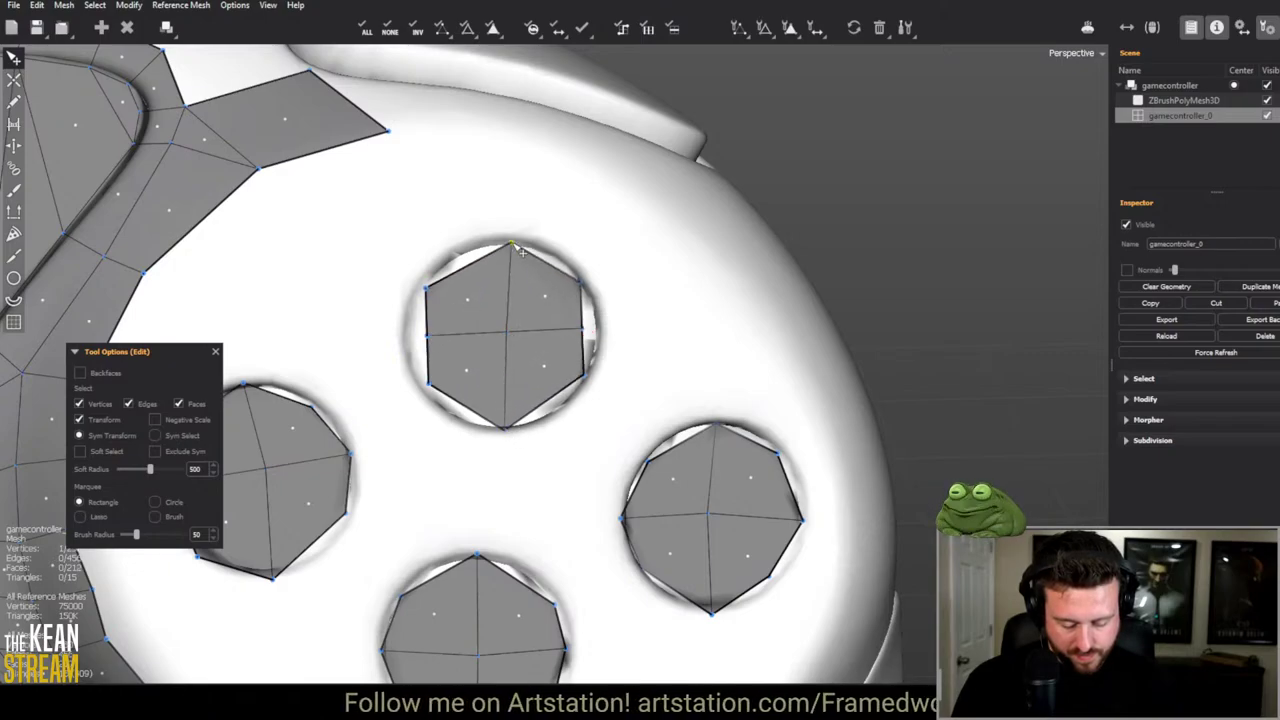
left_click_drag(430, 338, 414, 342)
left_click(583, 330)
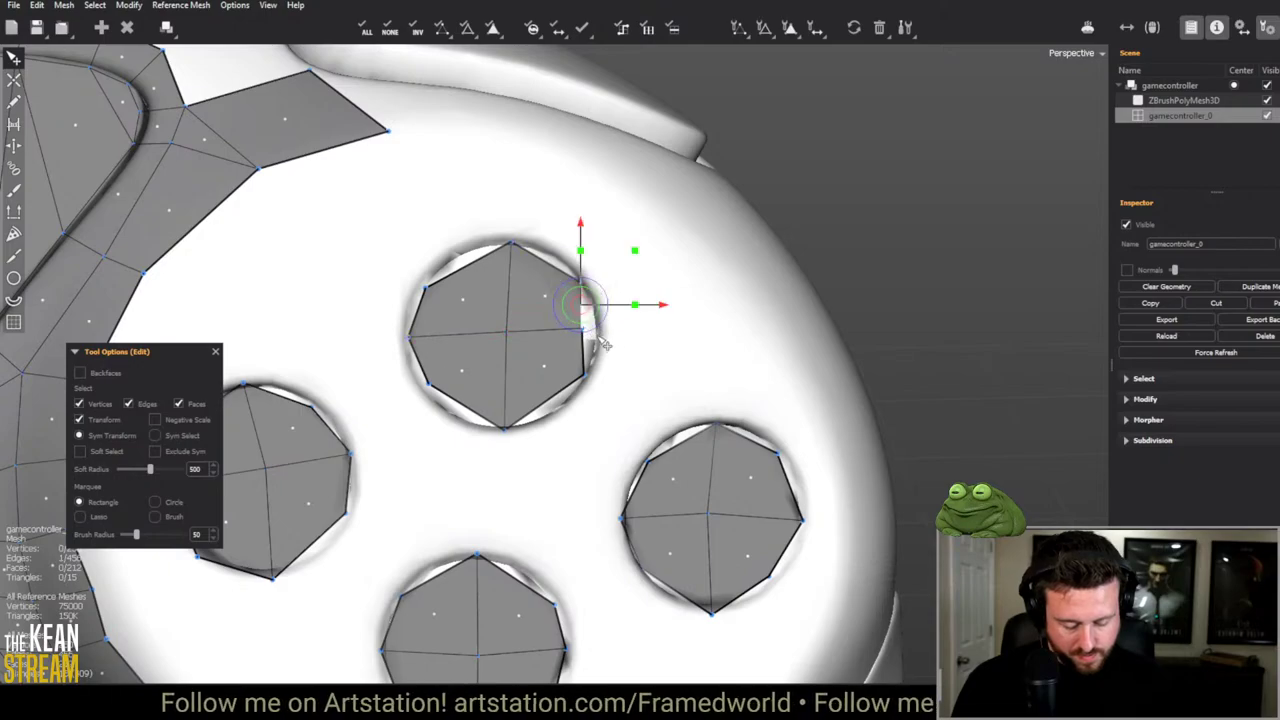
scroll(590, 340, "down", 10)
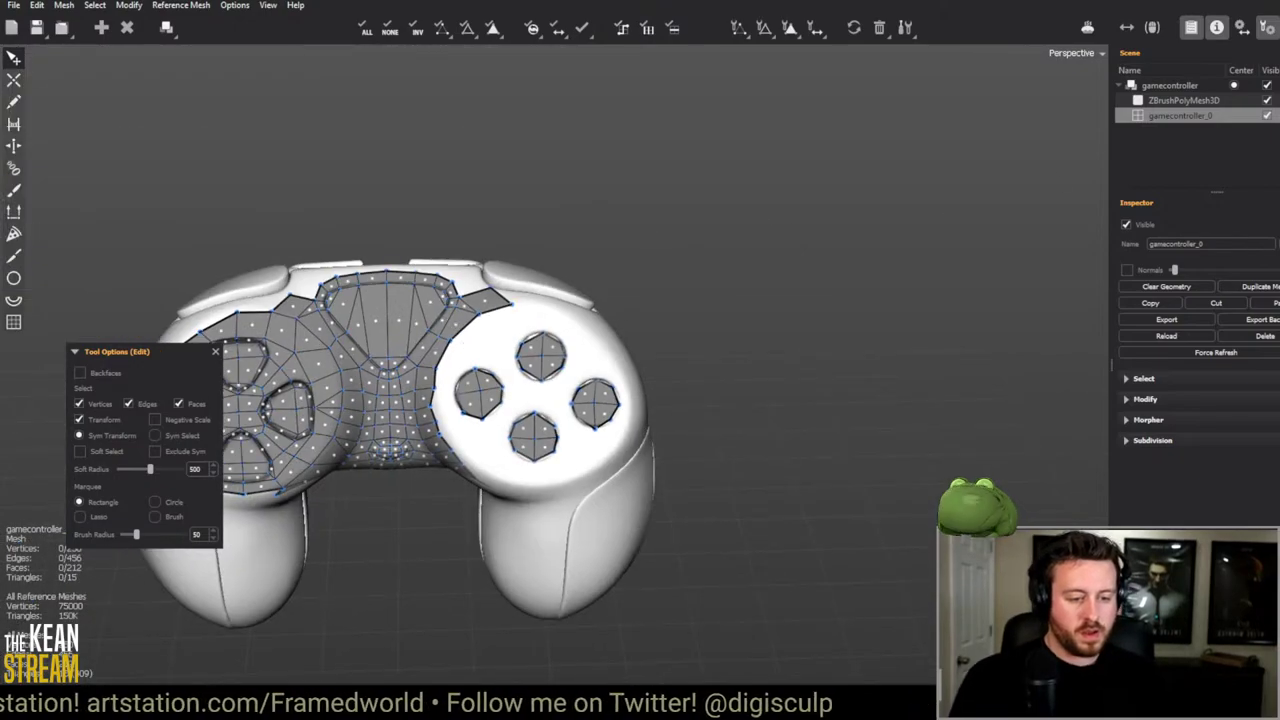
scroll(508, 345, "up", 10)
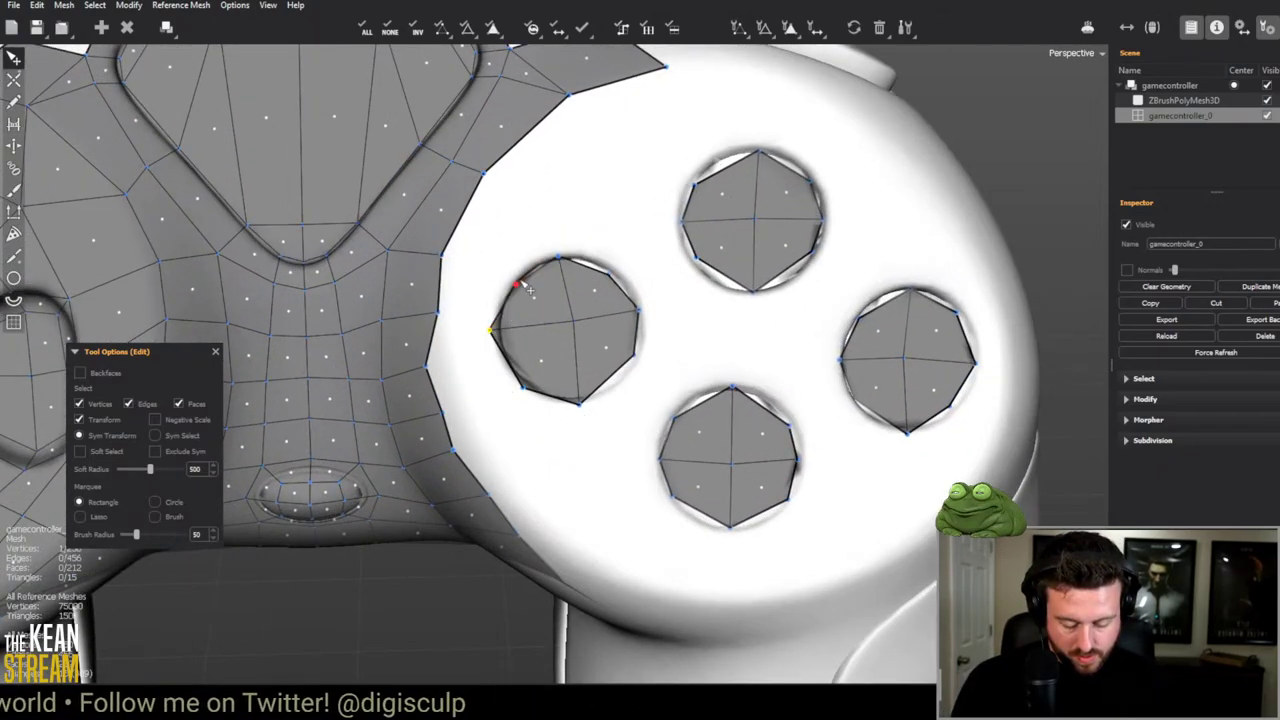
left_click_drag(523, 286, 519, 284)
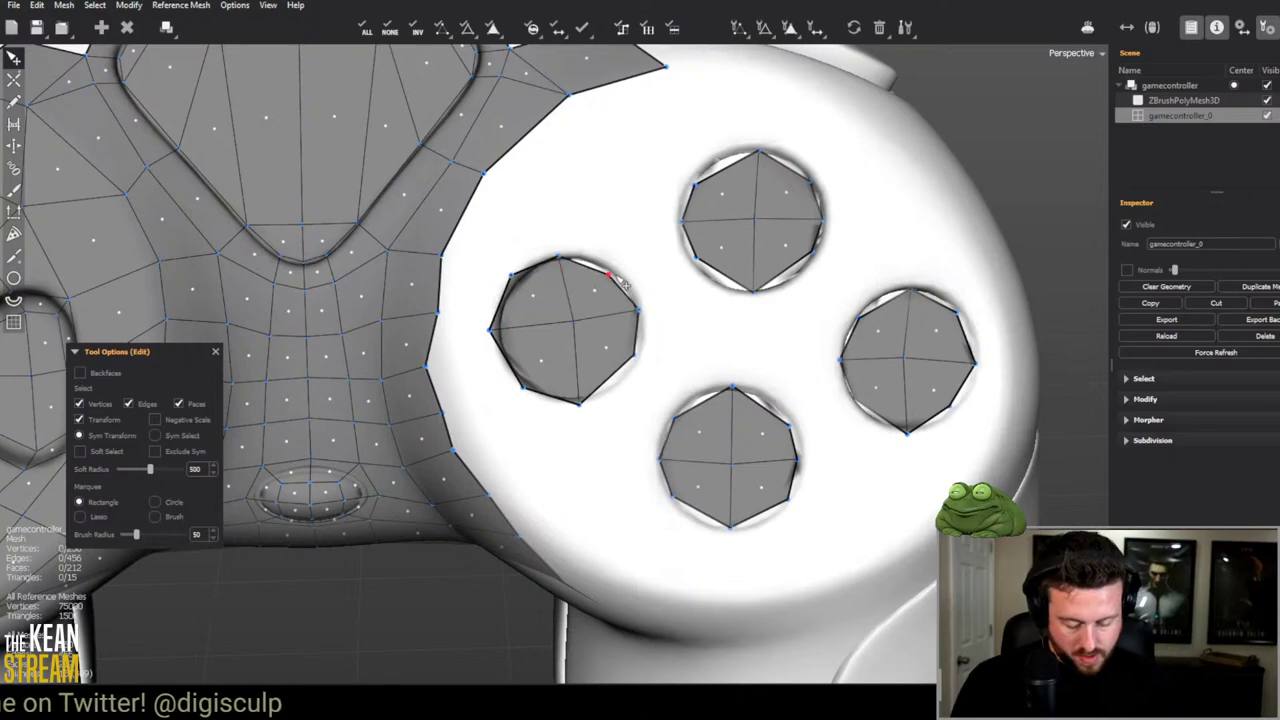
Step: Extrude a ring of faces around each of the four face-button caps
left_click(16, 211)
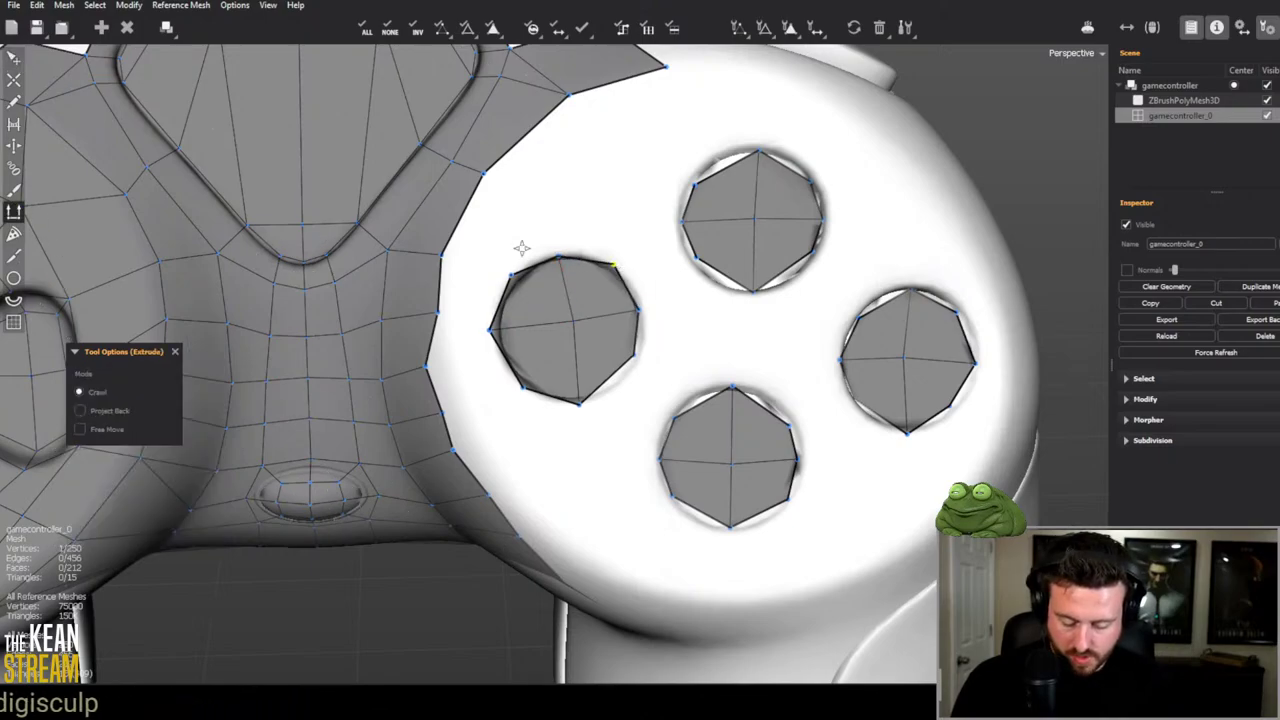
left_click_drag(590, 236, 594, 220)
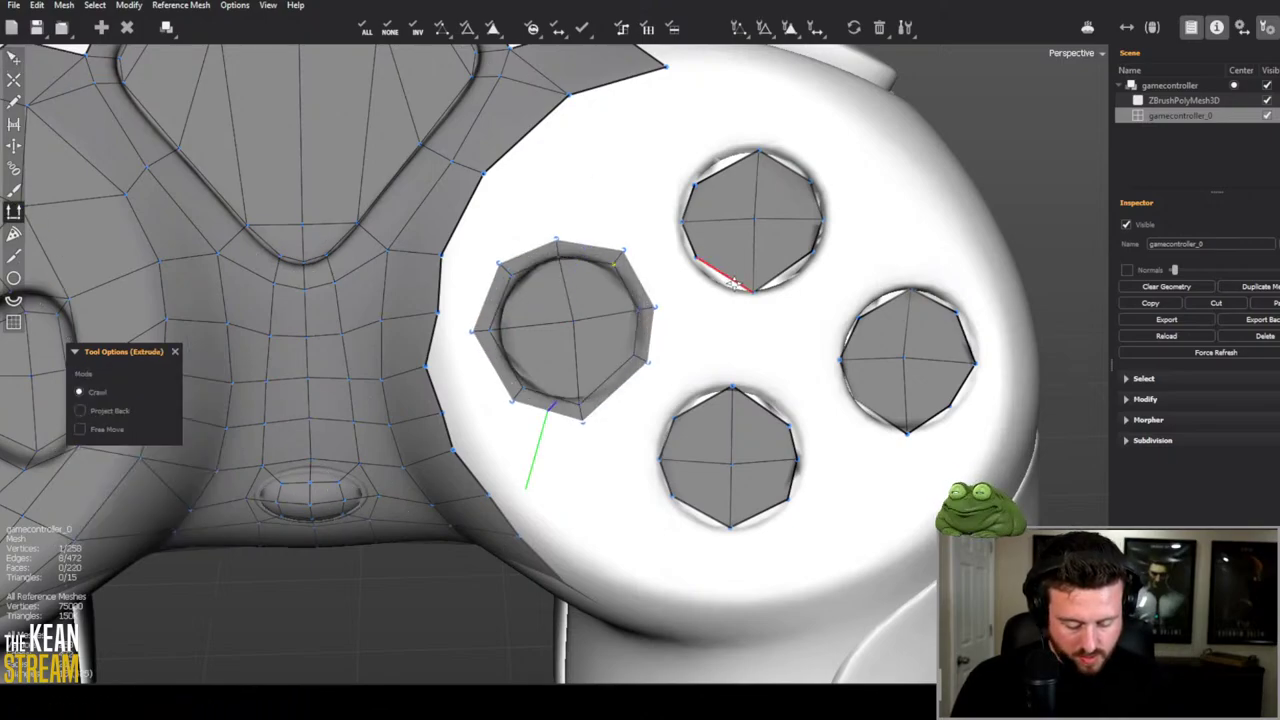
left_click_drag(701, 313, 697, 335)
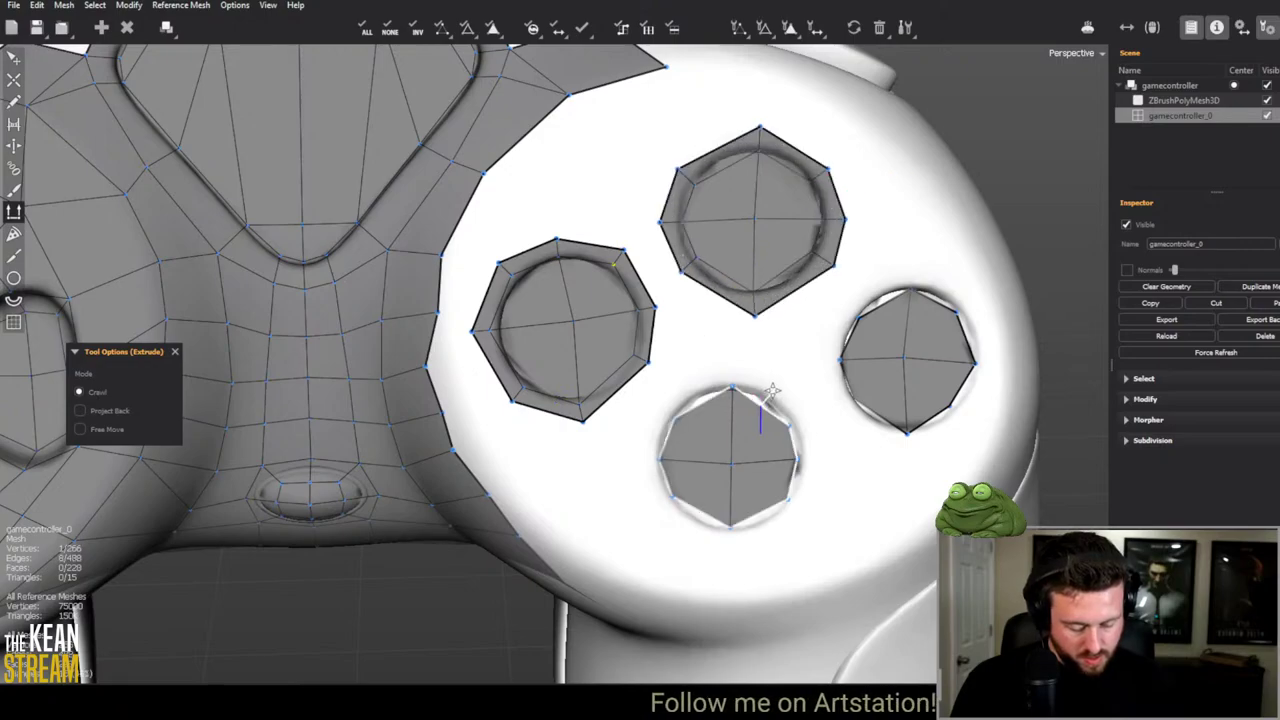
left_click_drag(772, 390, 792, 368)
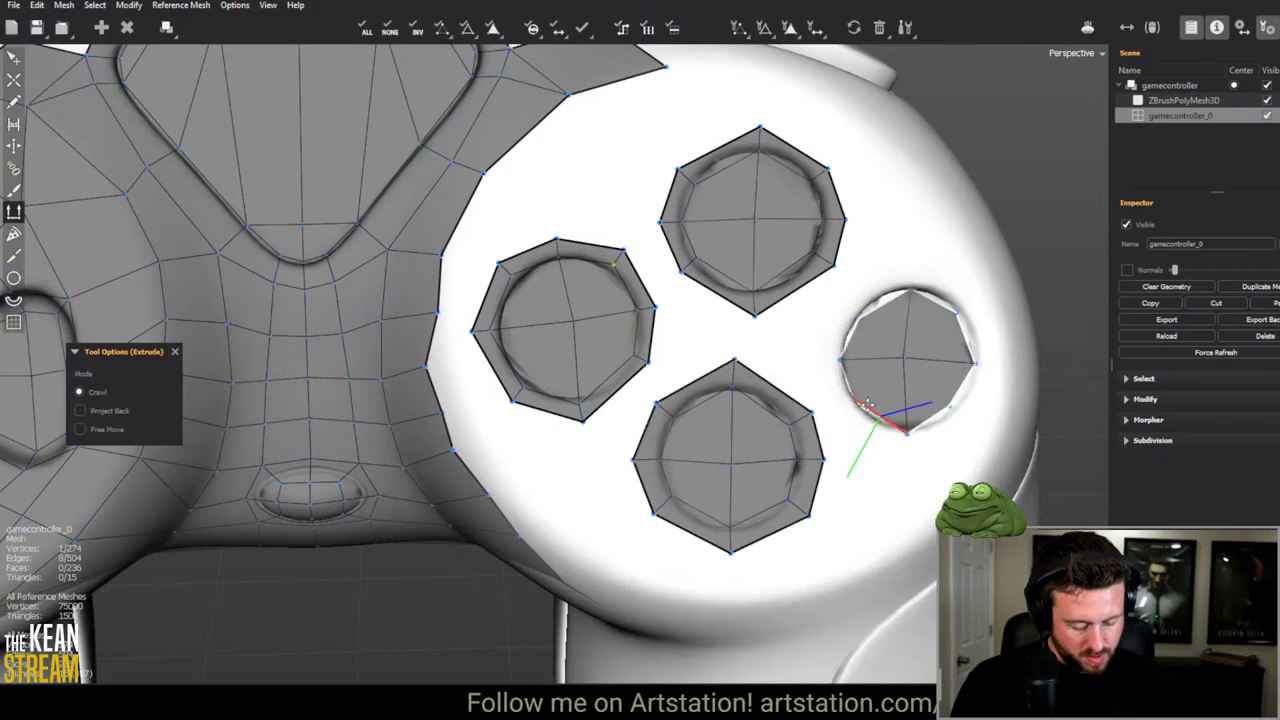
left_click_drag(857, 410, 860, 443)
left_click_drag(823, 538, 697, 385, "alt")
Step: Draw edges from the left, right, bottom and top rings to a new centre vertex
key("c")
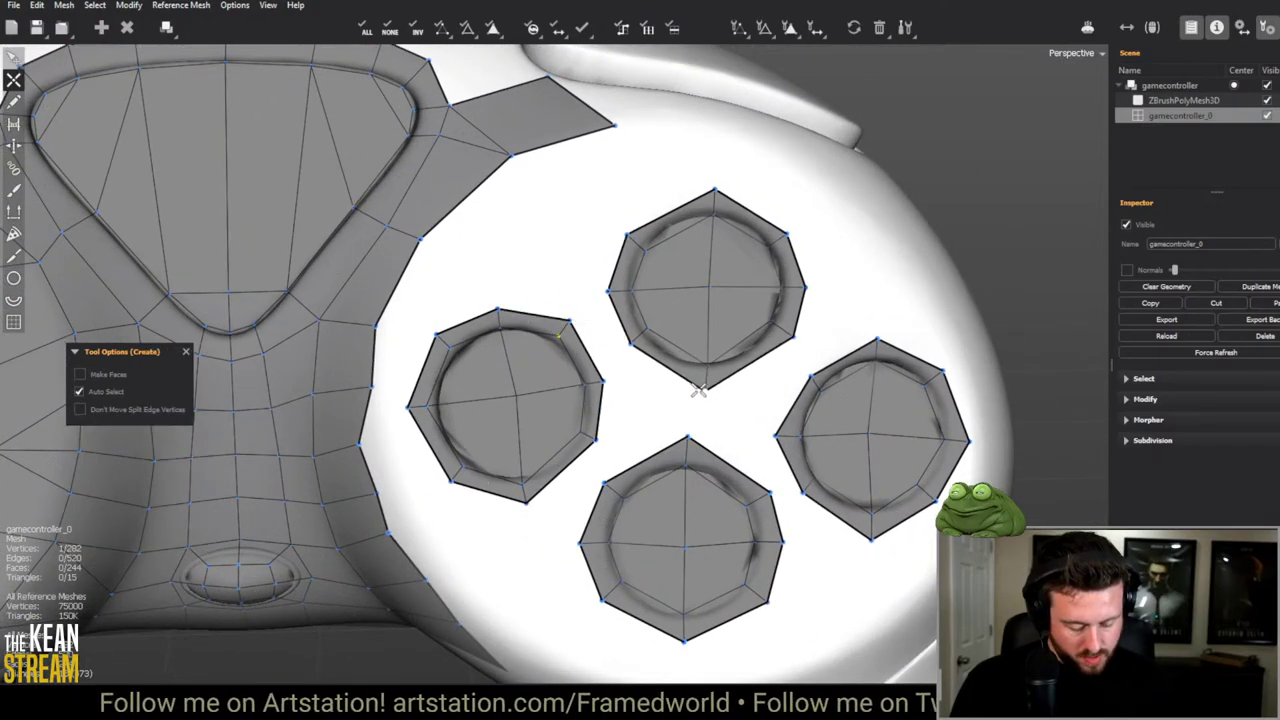
left_click_drag(634, 422, 654, 340, "alt")
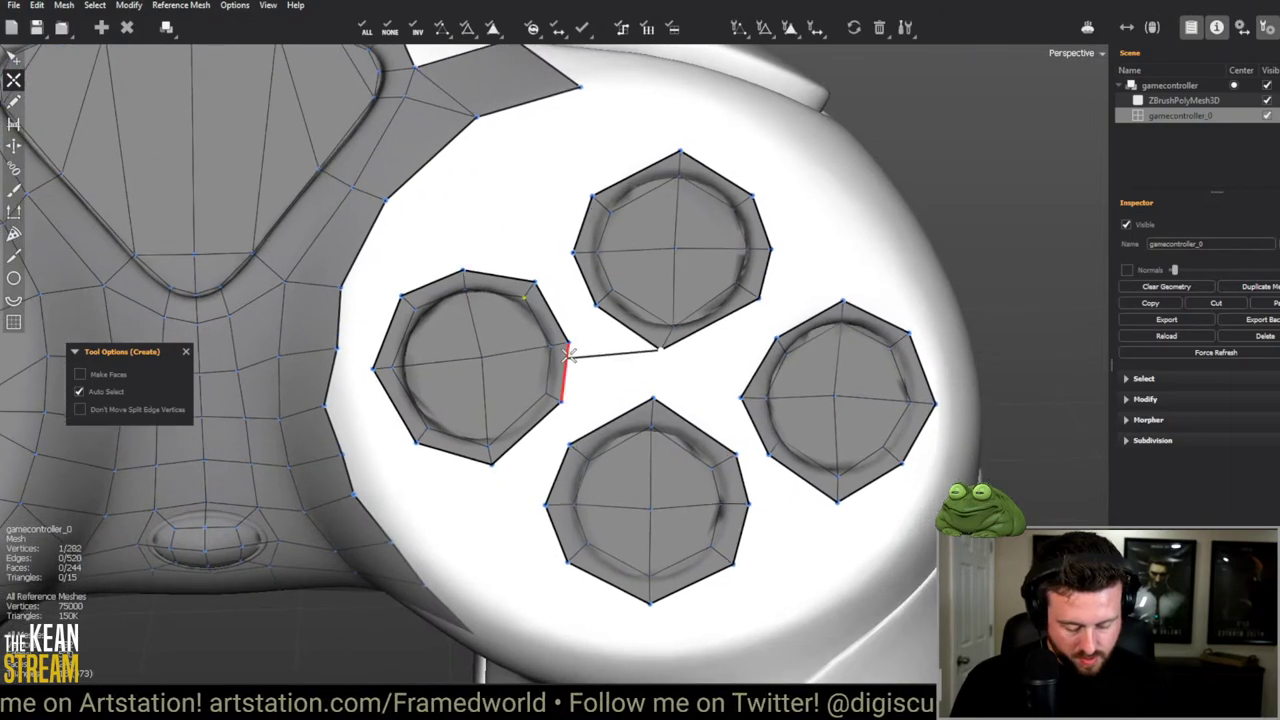
key("e")
key("c")
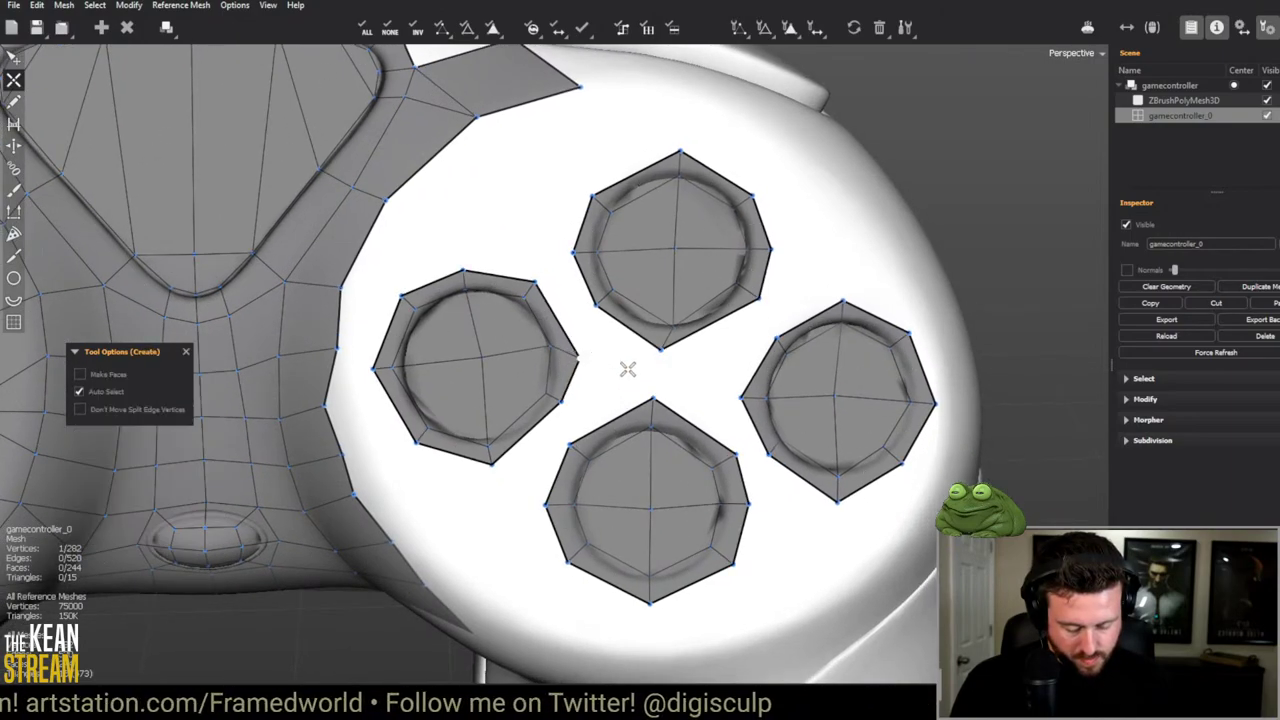
left_click(652, 367)
left_click(742, 398)
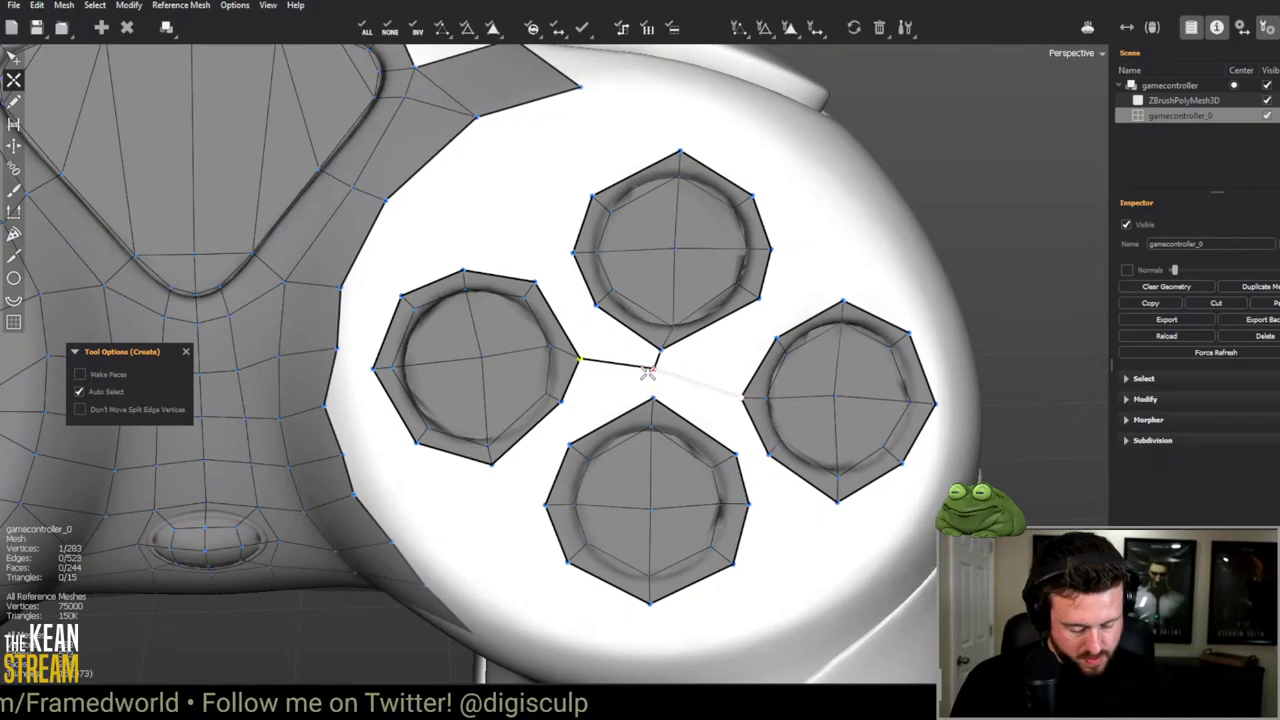
left_click(652, 367)
left_click(653, 400)
left_click_drag(653, 400, 631, 295, "alt")
scroll(631, 295, "down", 5)
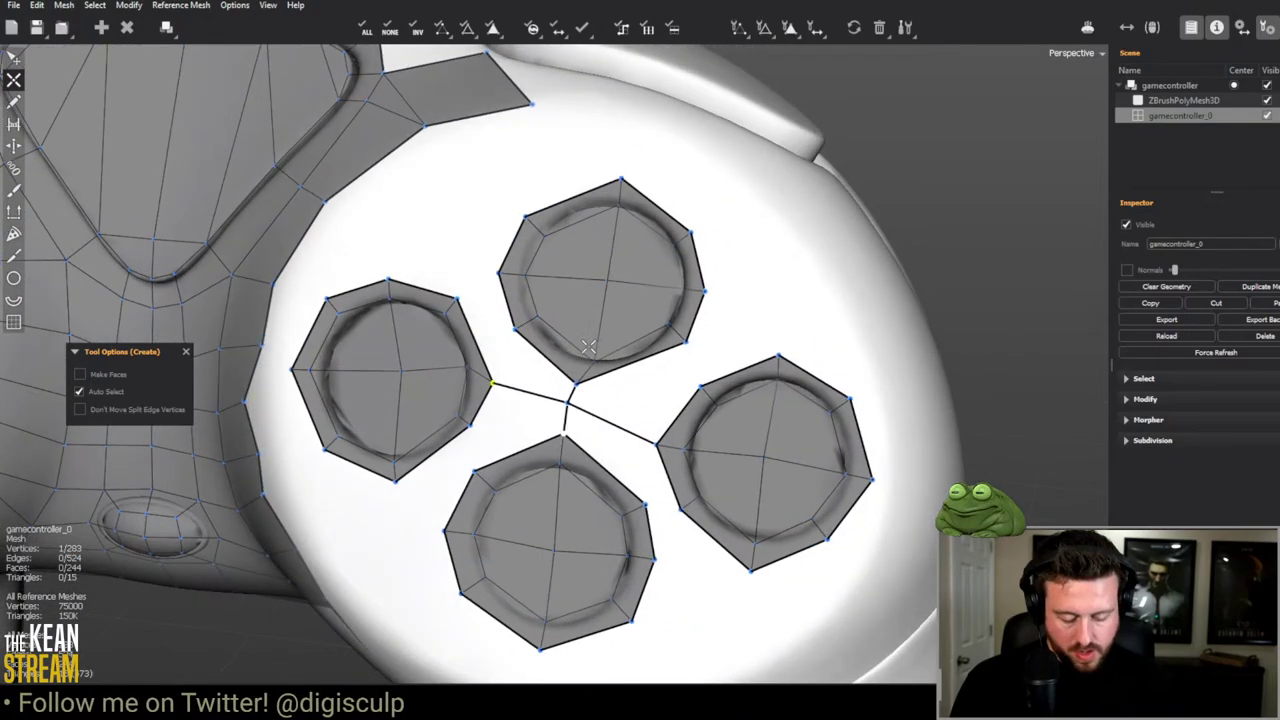
scroll(643, 258, "up", 5)
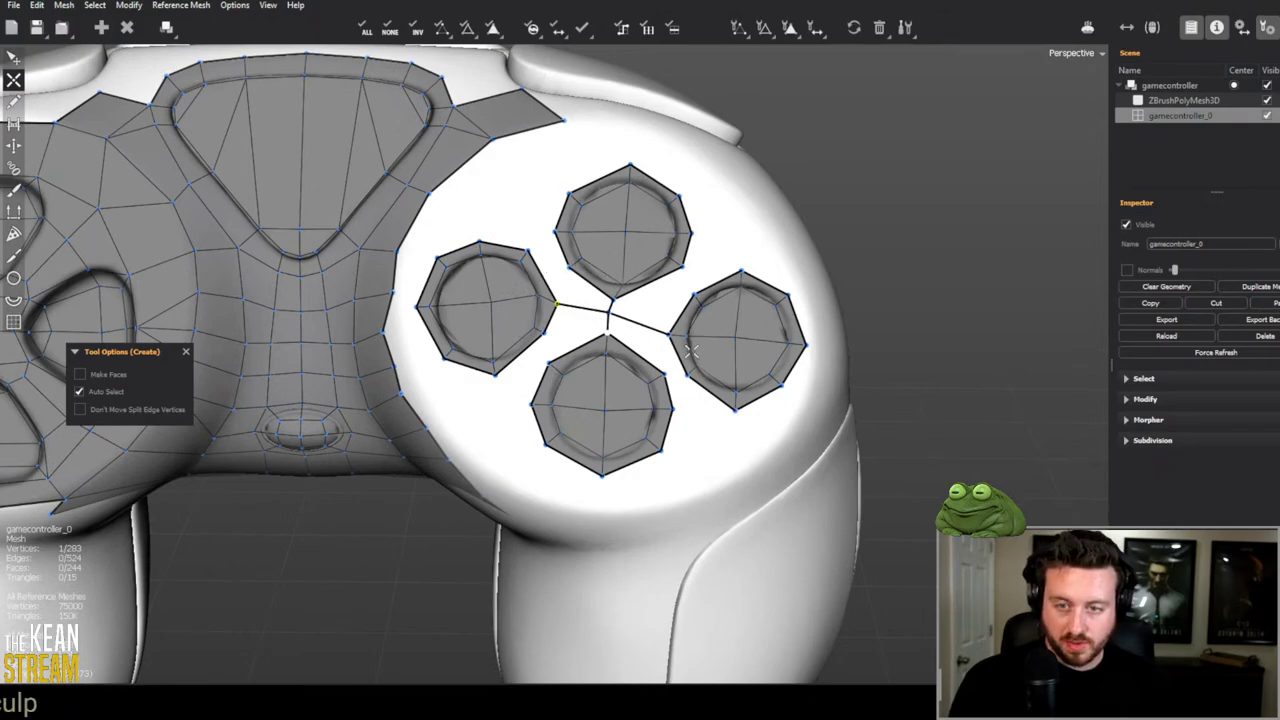
scroll(660, 292, "up", 3)
key("q")
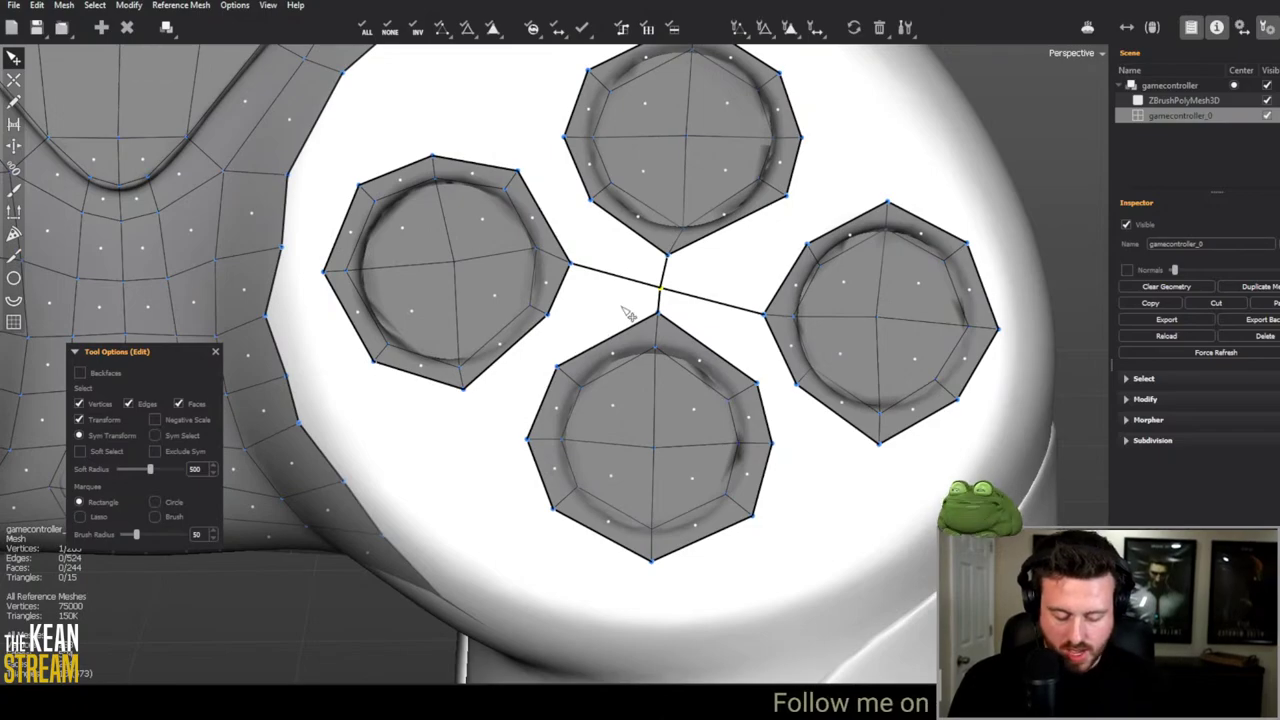
scroll(625, 313, "down", 8)
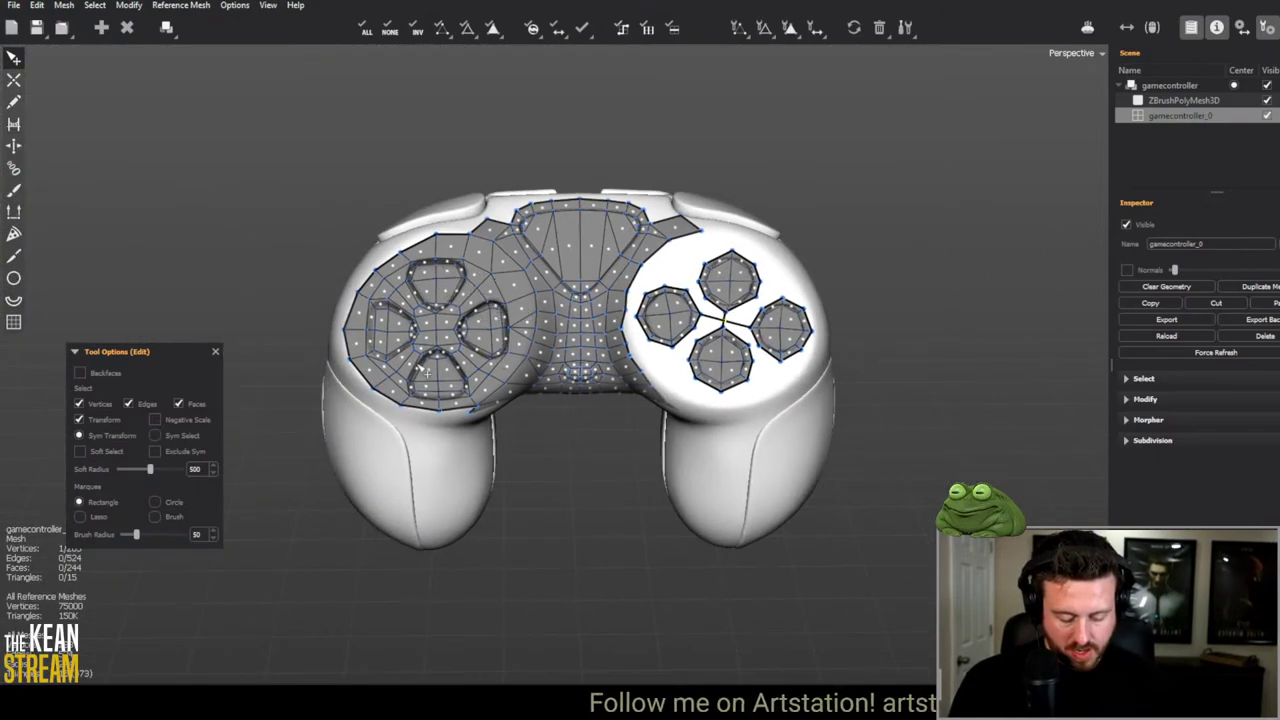
Step: Fill the gaps between the upper and right buttons and on both sides of the centre column
scroll(700, 328, "up", 4)
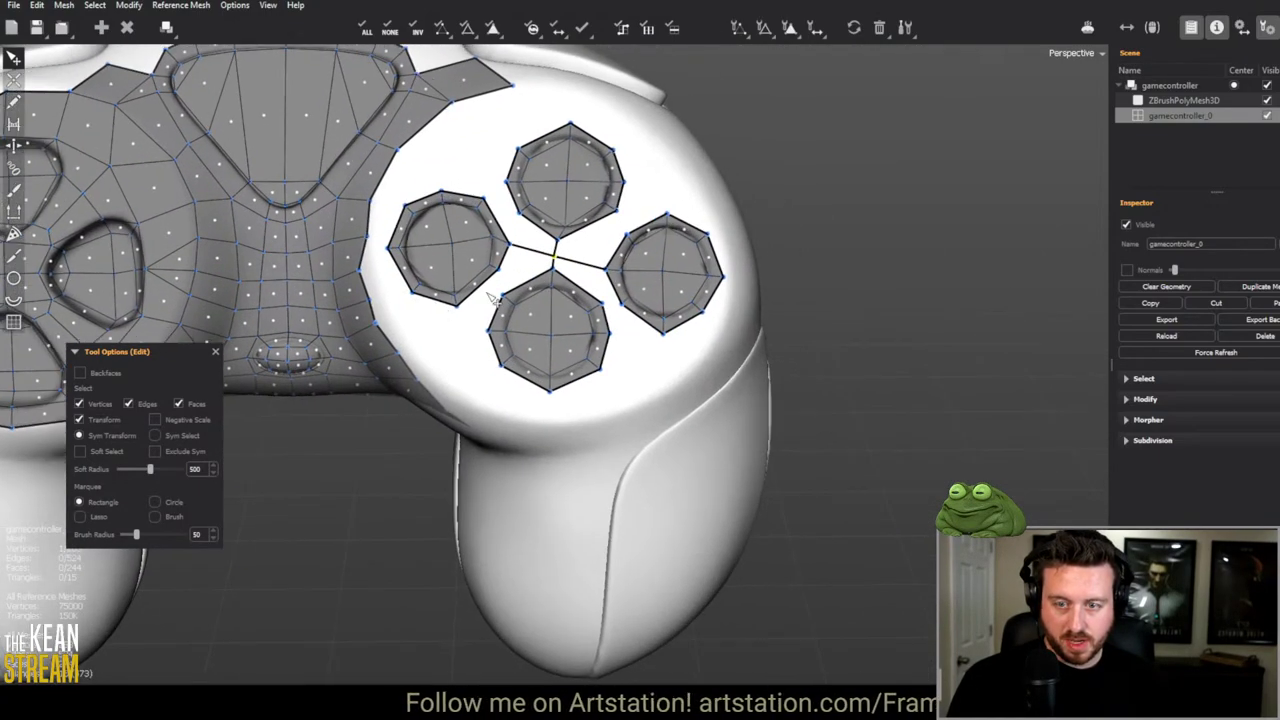
middle_click_drag(388, 258, 508, 316)
scroll(530, 318, "up", 2)
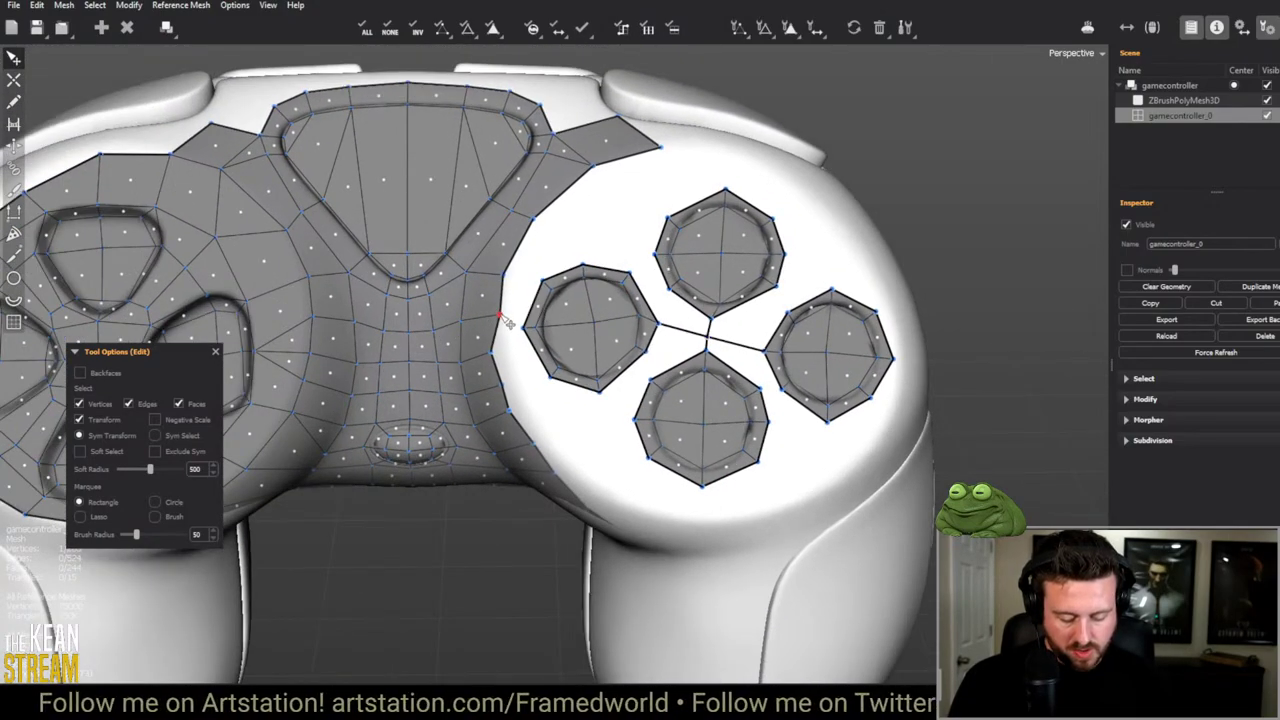
scroll(505, 378, "up", 1)
middle_click_drag(508, 380, 578, 342)
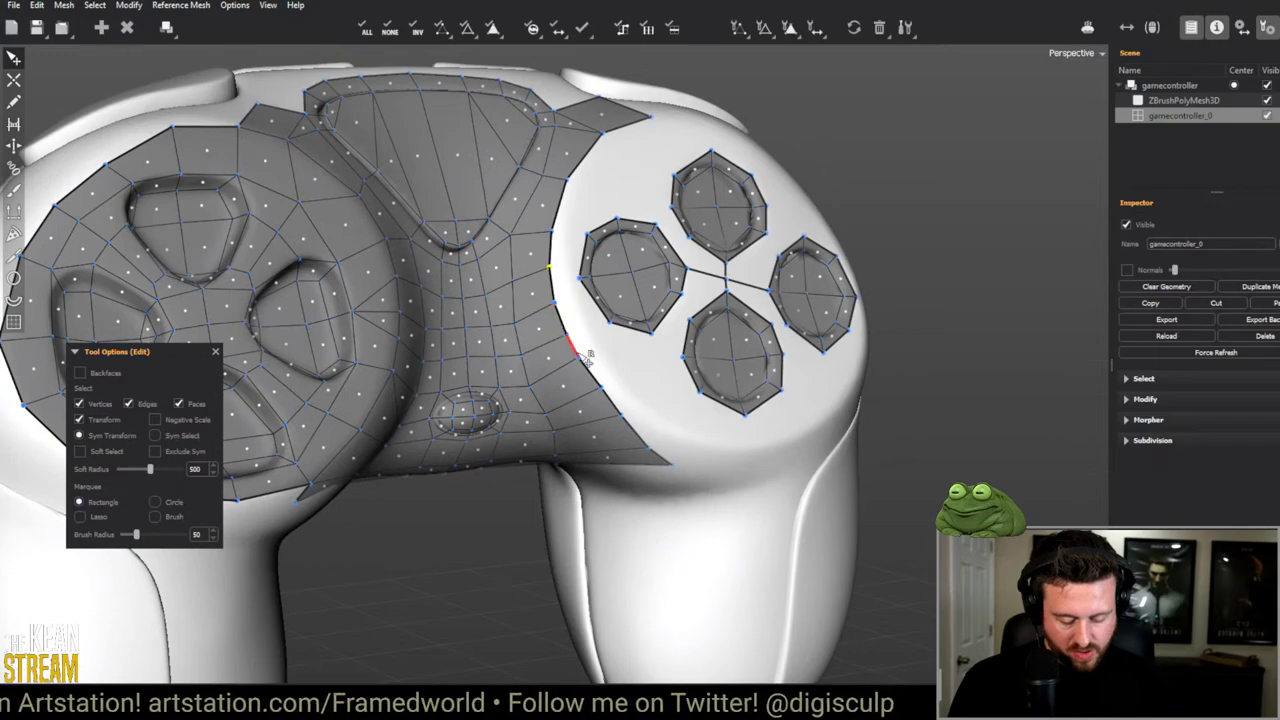
mouse_move(578, 342)
middle_mouse_down()
mouse_move(533, 494)
mouse_move(565, 338)
middle_mouse_up()
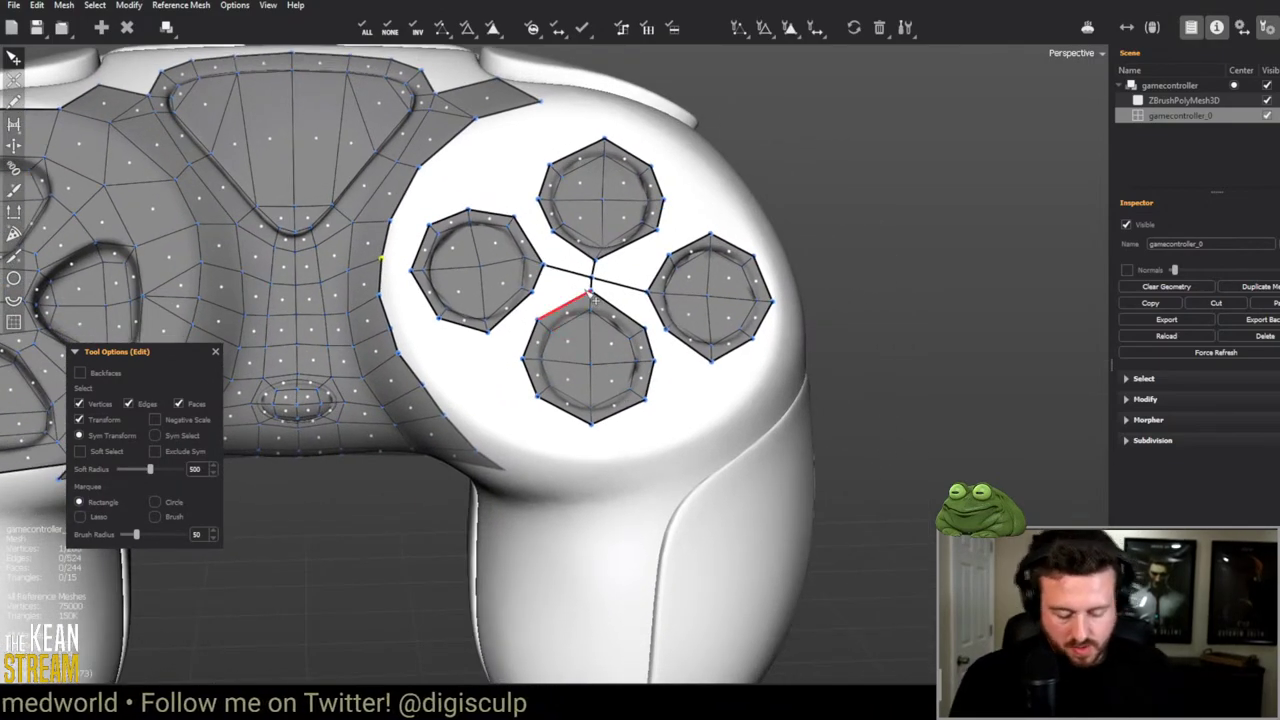
scroll(593, 298, "up", 5)
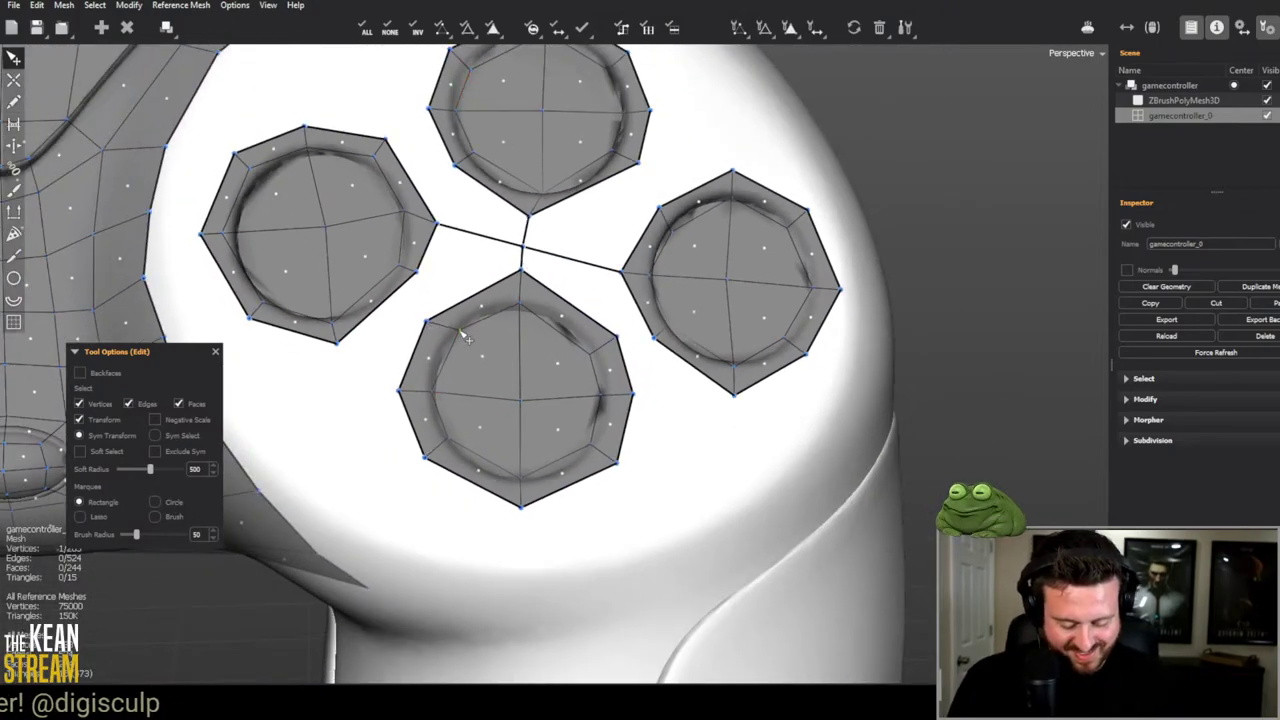
middle_click_drag(585, 333, 574, 346)
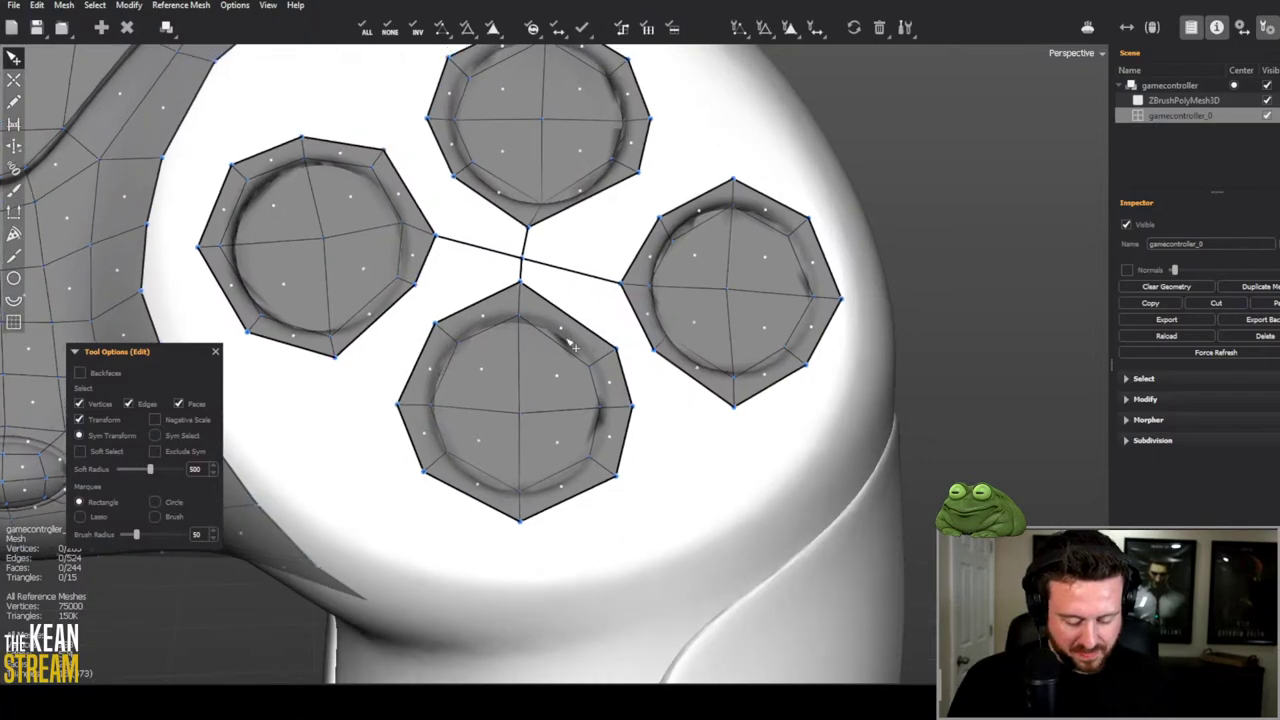
key("c")
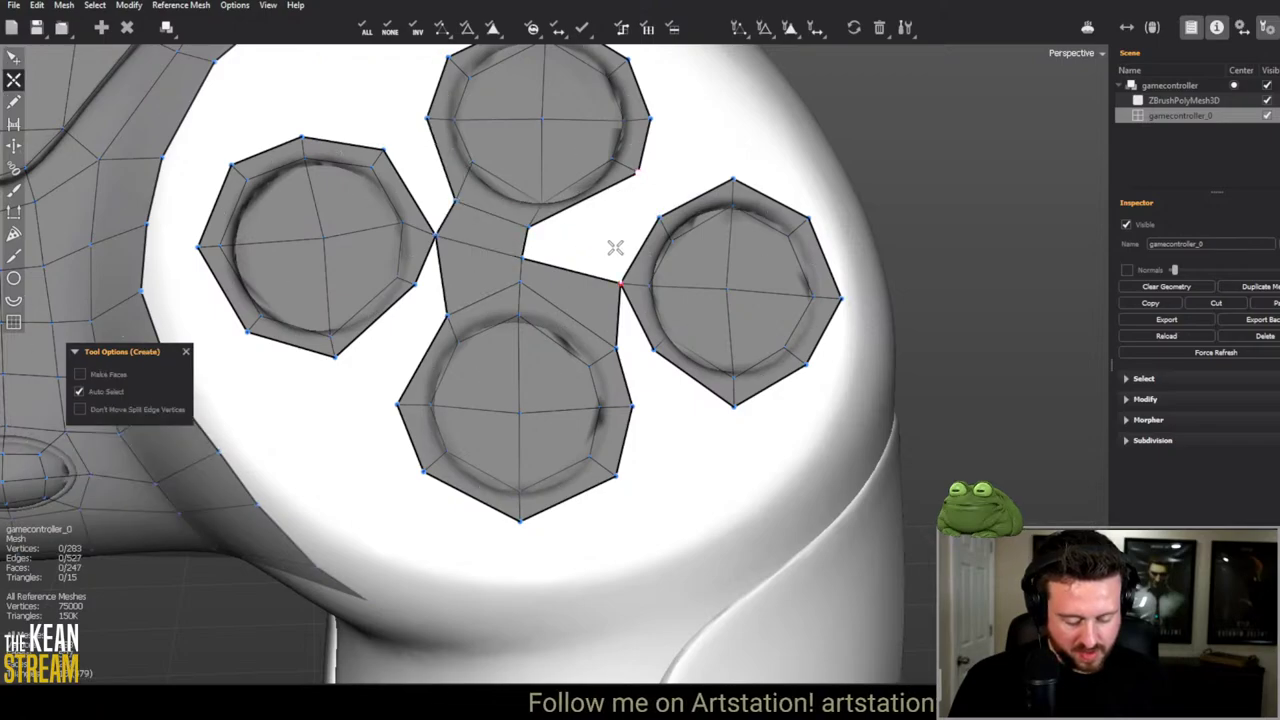
left_click(620, 280)
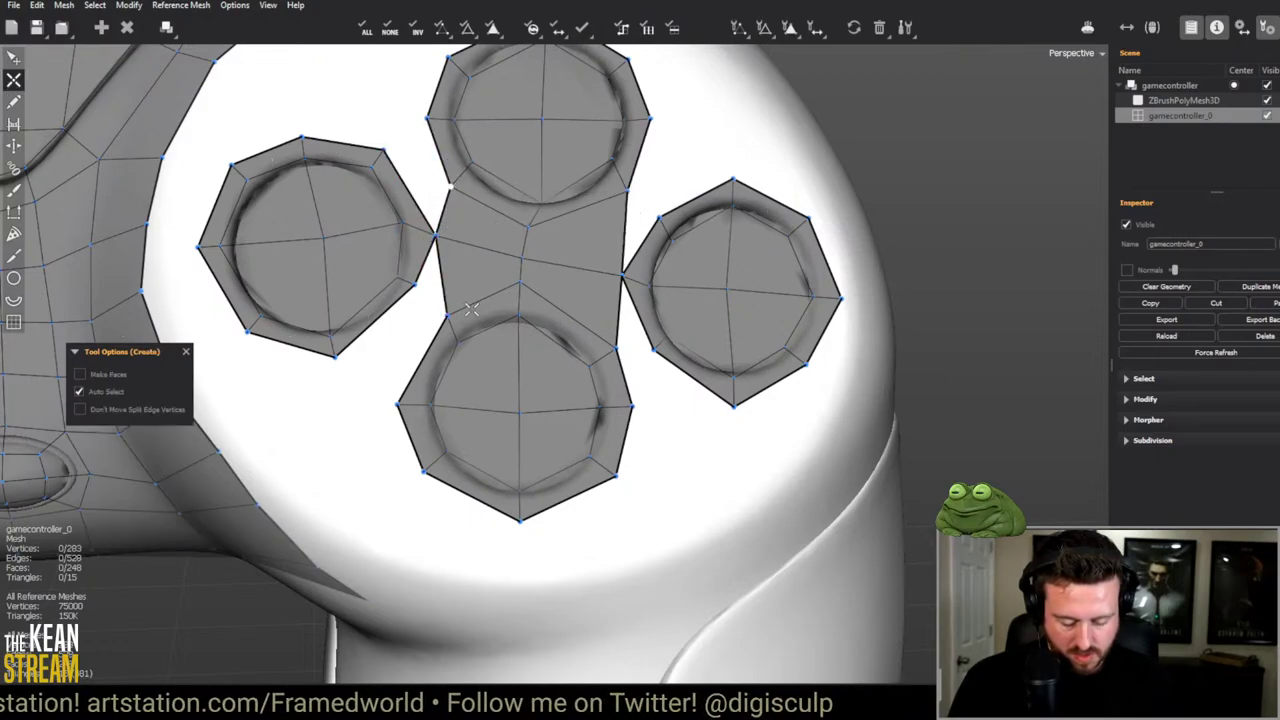
left_click(643, 345)
left_click(424, 275)
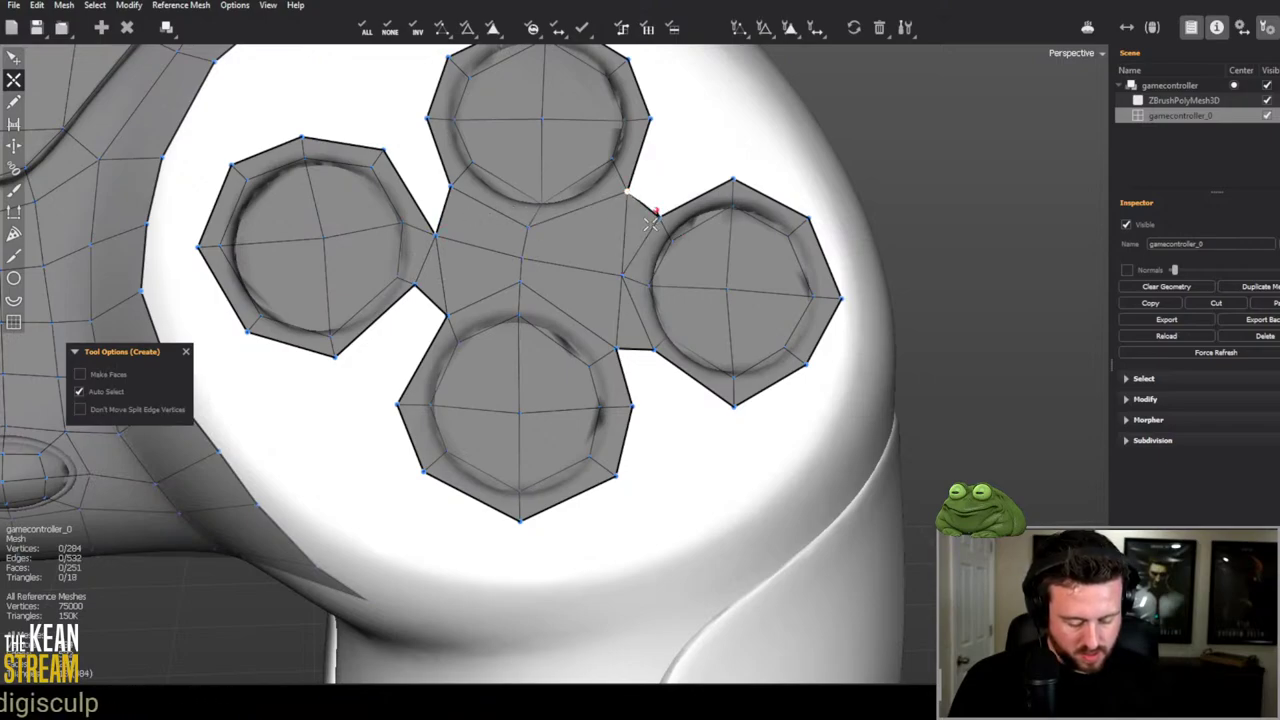
Step: Create a face linking the left button ring to the centre and select its top corner vertex
key("w")
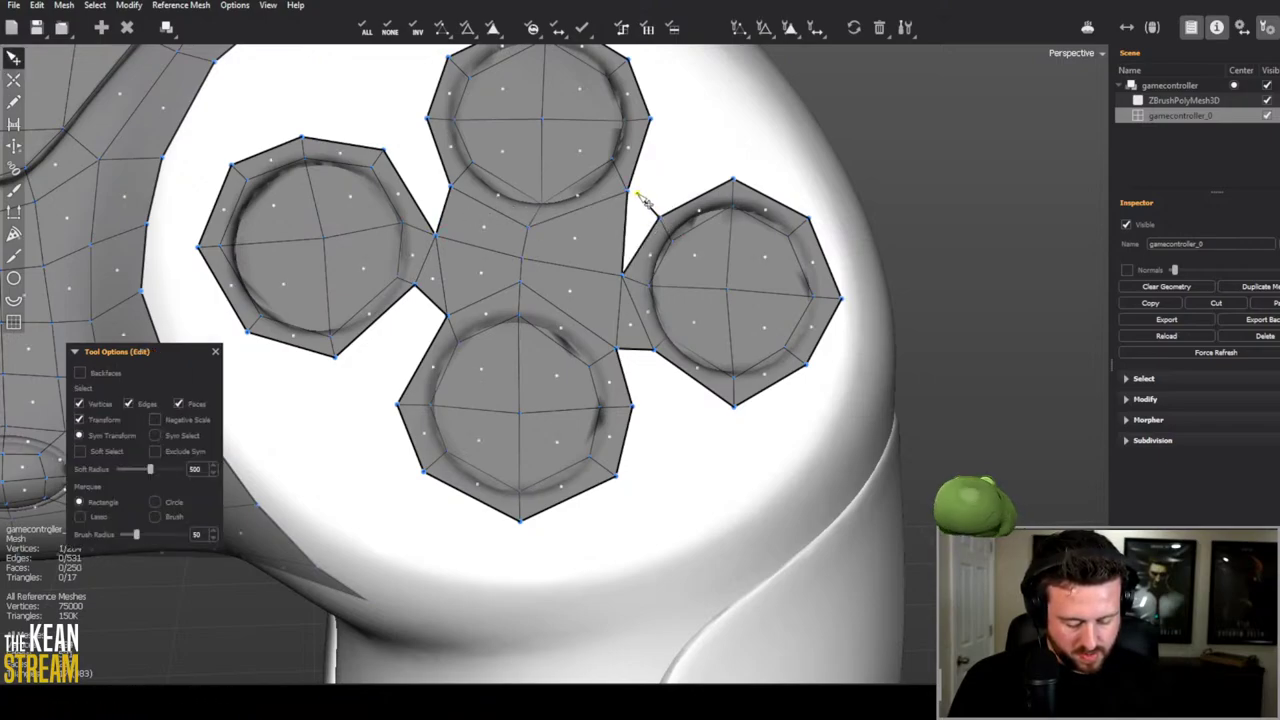
key("q")
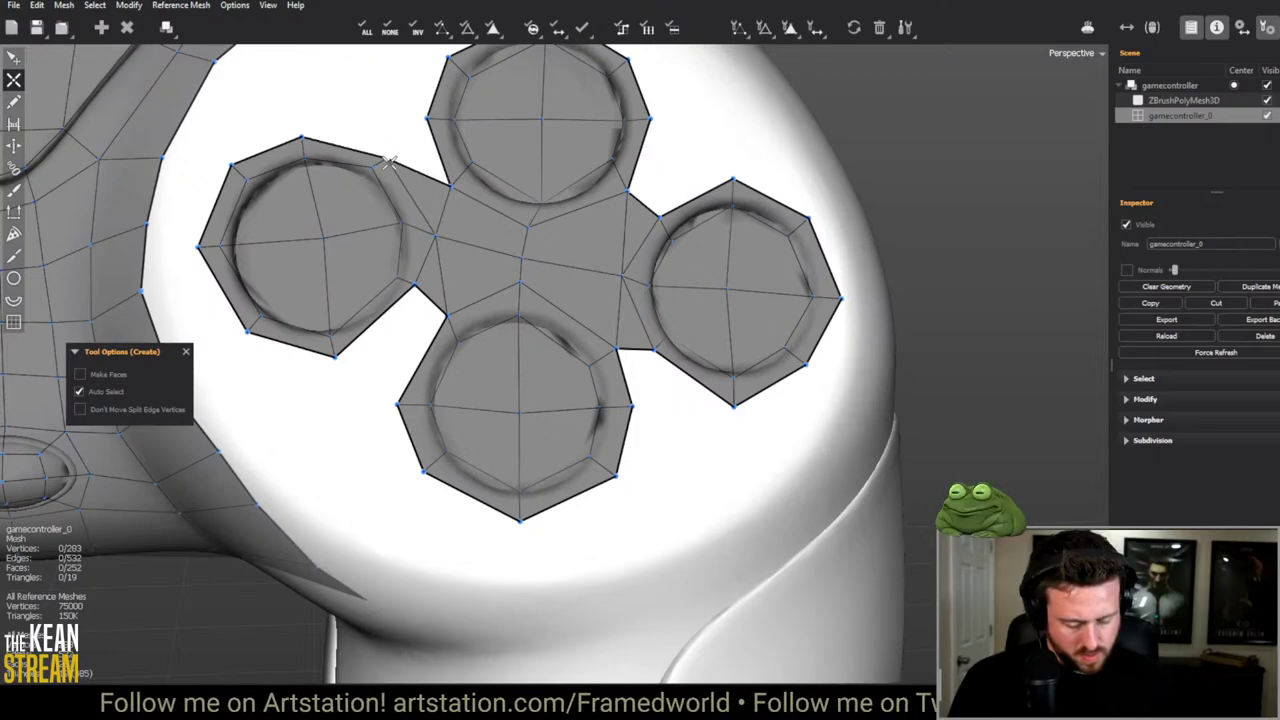
left_click_drag(388, 155, 406, 188)
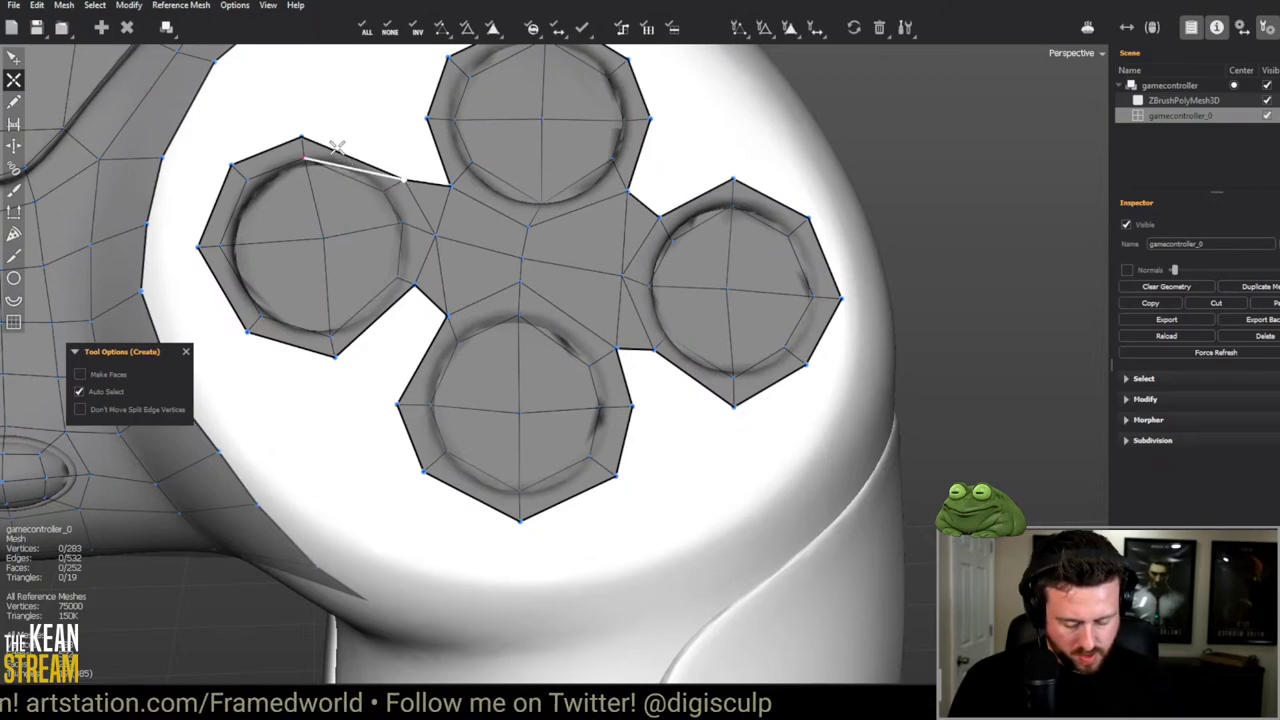
key("q")
left_click(301, 138)
left_click(301, 138)
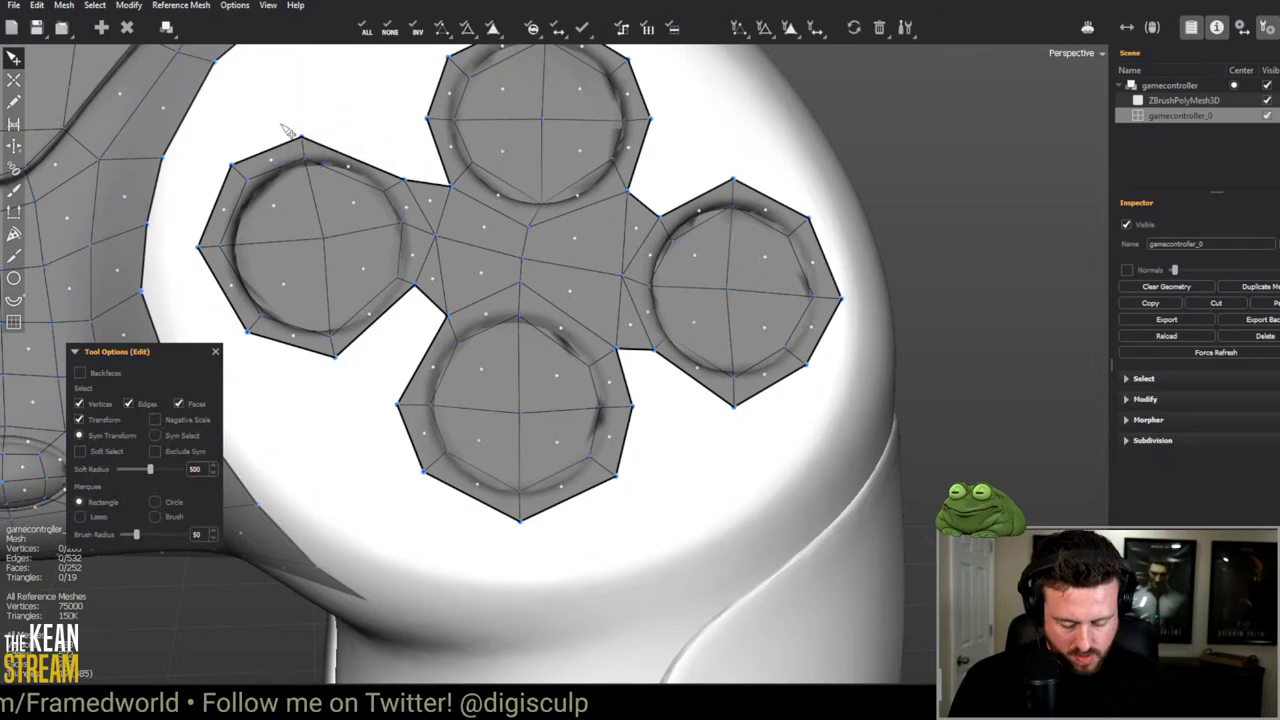
left_click(301, 138)
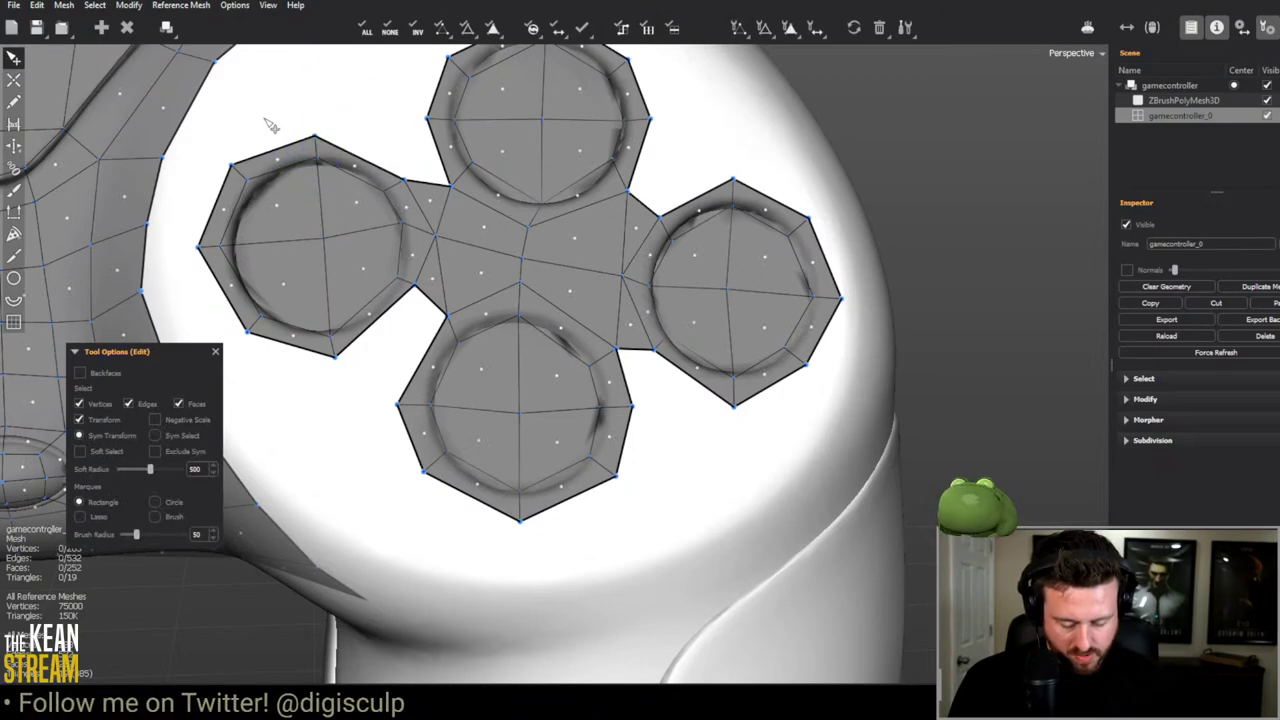
scroll(300, 160, "down", 5)
scroll(665, 408, "up", 4)
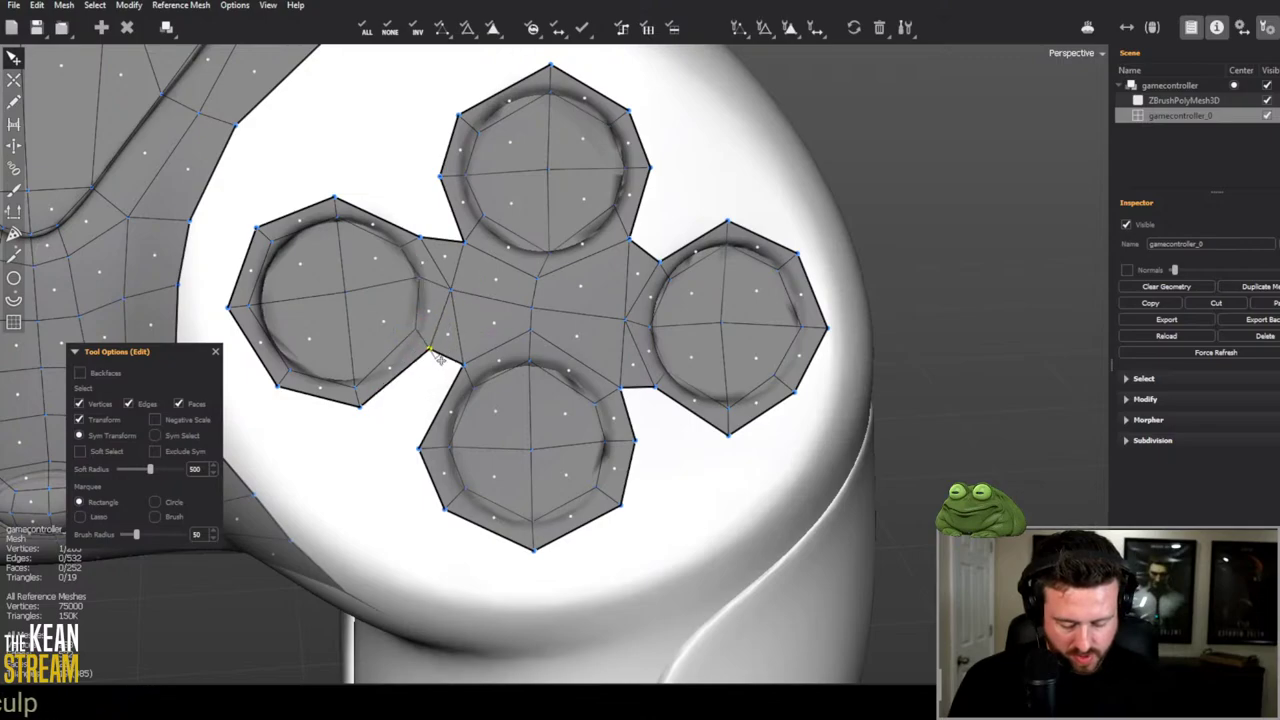
Step: Add a vertex on the left button's lower edge and bridge the top and right rings
key("c")
left_click(420, 452)
key("w")
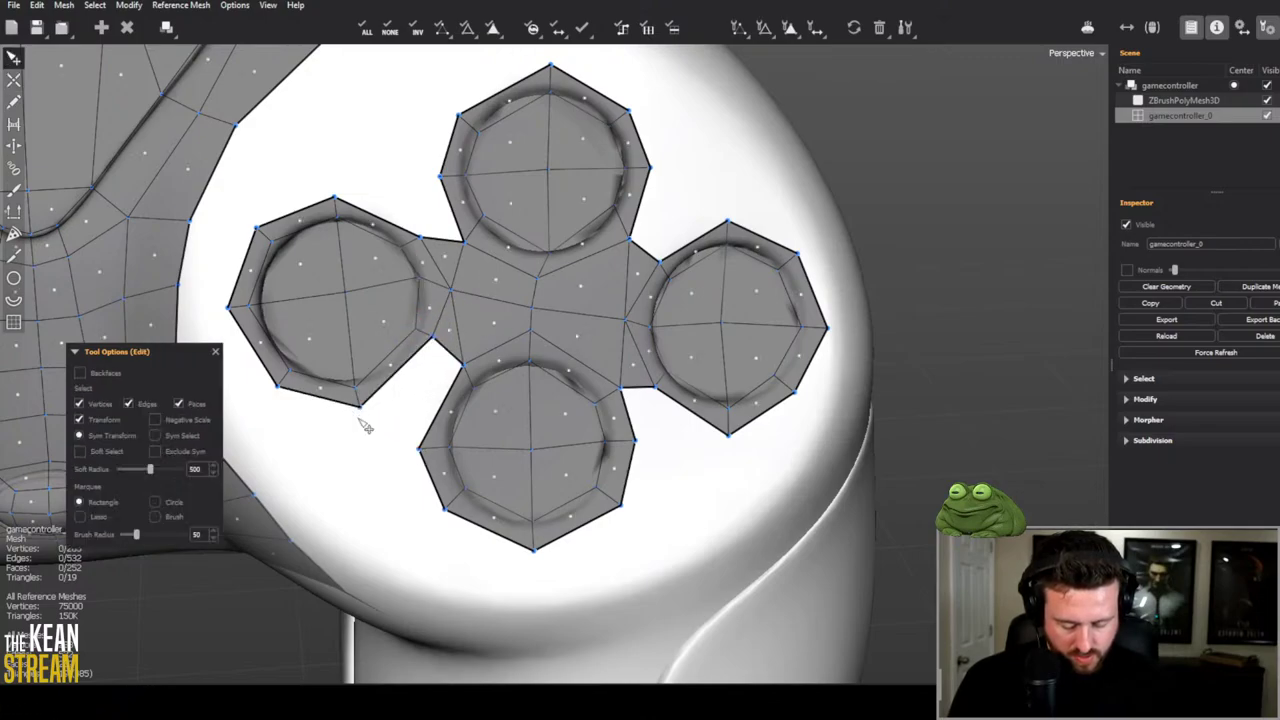
key("b")
left_click_drag(388, 428, 585, 433)
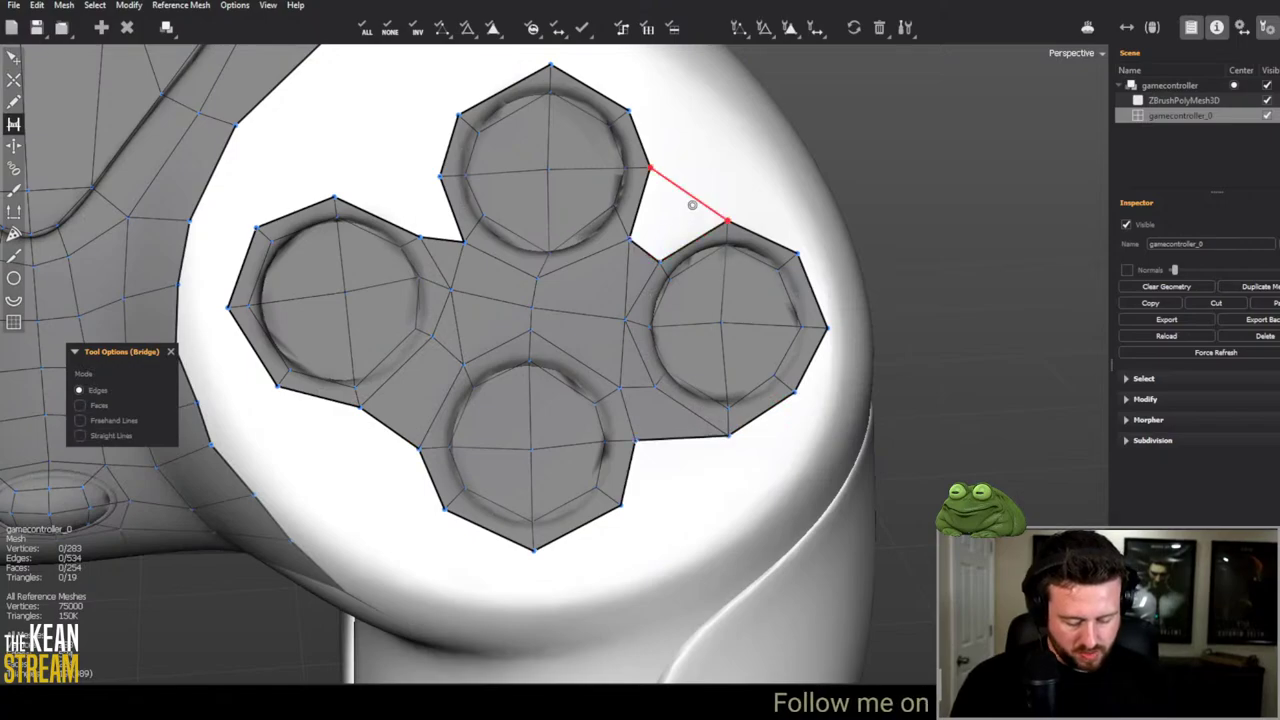
Step: Orbit around the completed 256-face button patch to inspect its outline and the lower body
key("w")
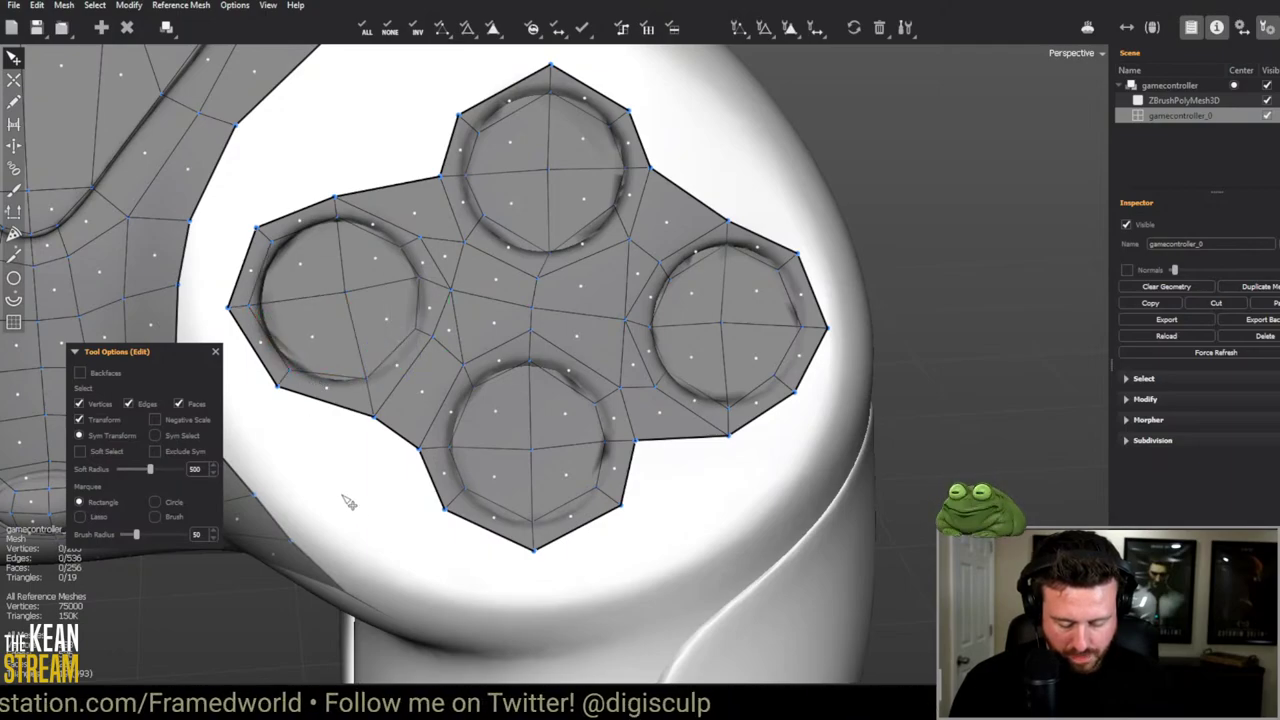
scroll(348, 503, "down", 4)
scroll(395, 290, "up", 8)
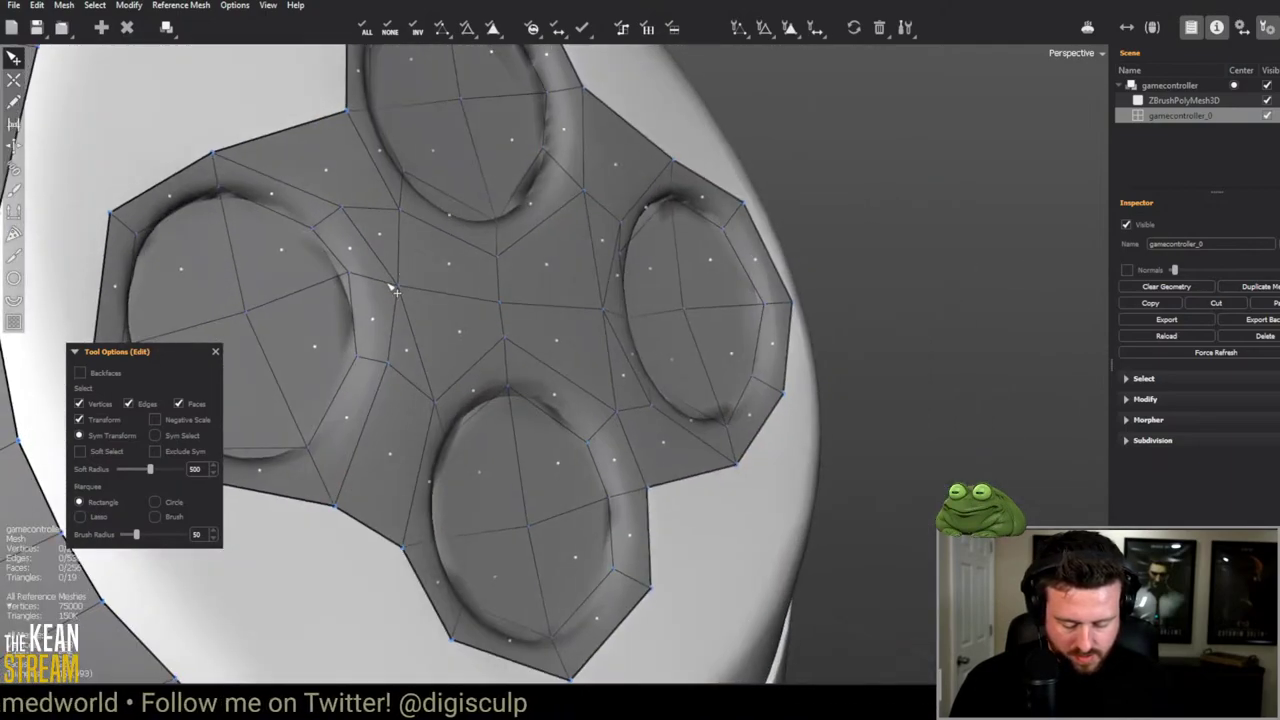
scroll(380, 302, "up", 2)
scroll(356, 311, "down", 6)
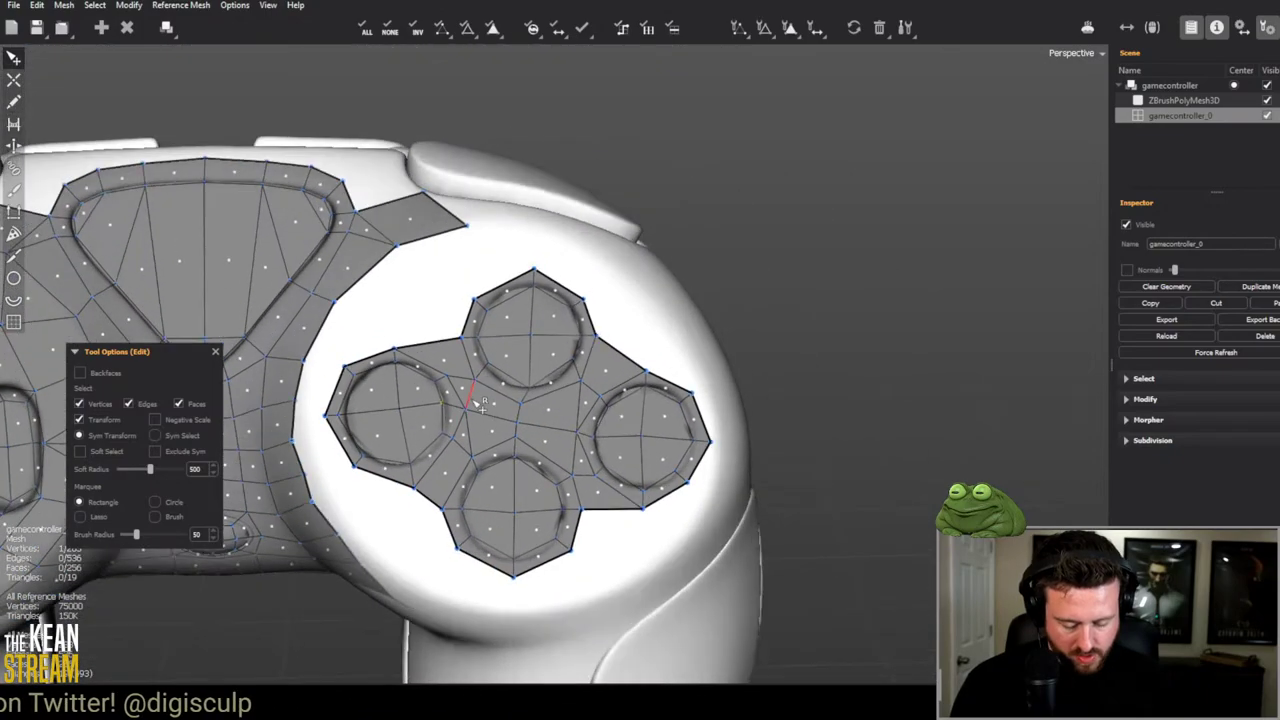
middle_click_drag(478, 400, 466, 353)
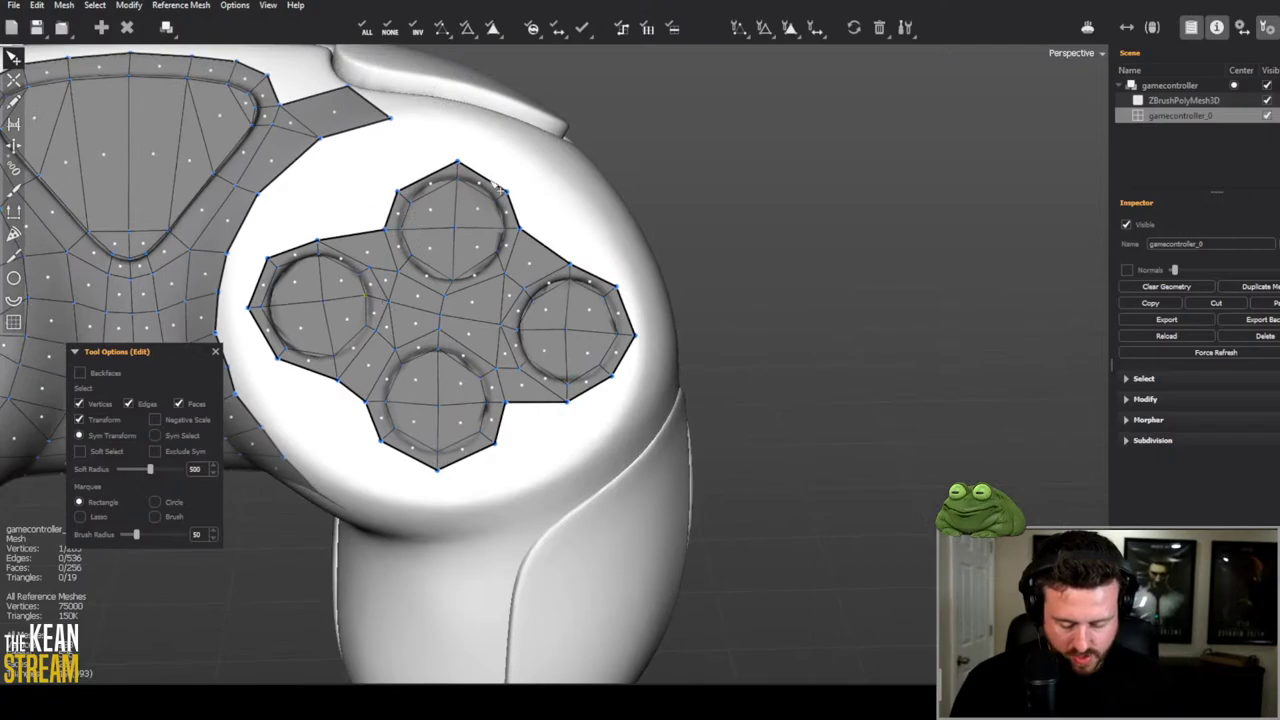
middle_click_drag(566, 225, 273, 318)
Step: Connect a body vertex to the patch's left corner and close a face below the patch
key("c")
left_click(268, 258)
middle_click_drag(268, 258, 244, 311)
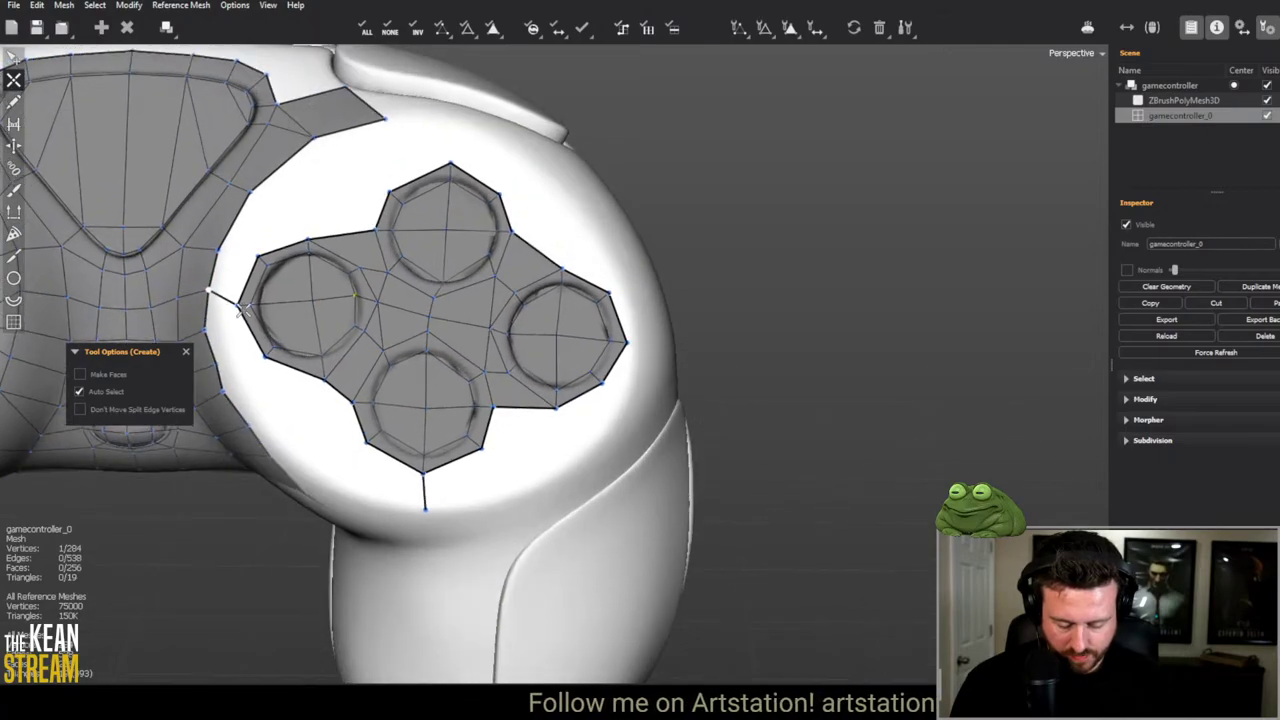
middle_click_drag(561, 275, 546, 446)
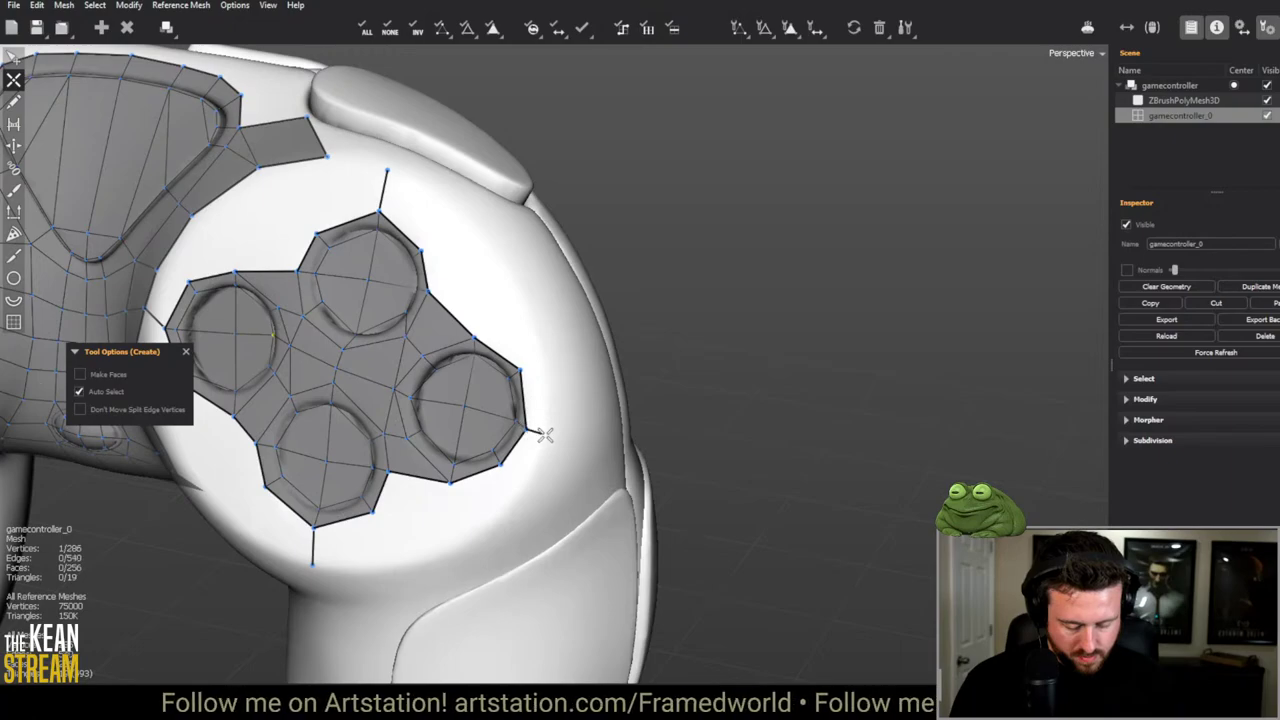
middle_click_drag(545, 435, 323, 260)
key("e")
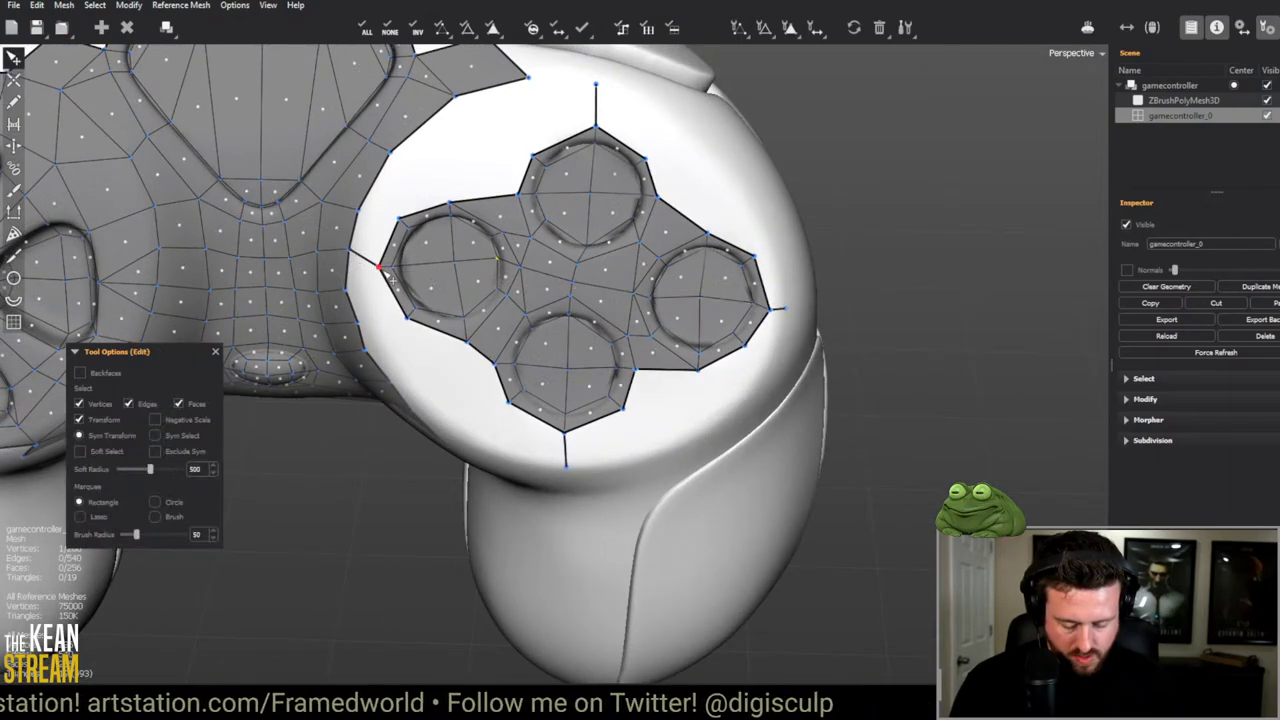
key("c")
middle_click_drag(380, 286, 486, 366)
key("e")
key("c")
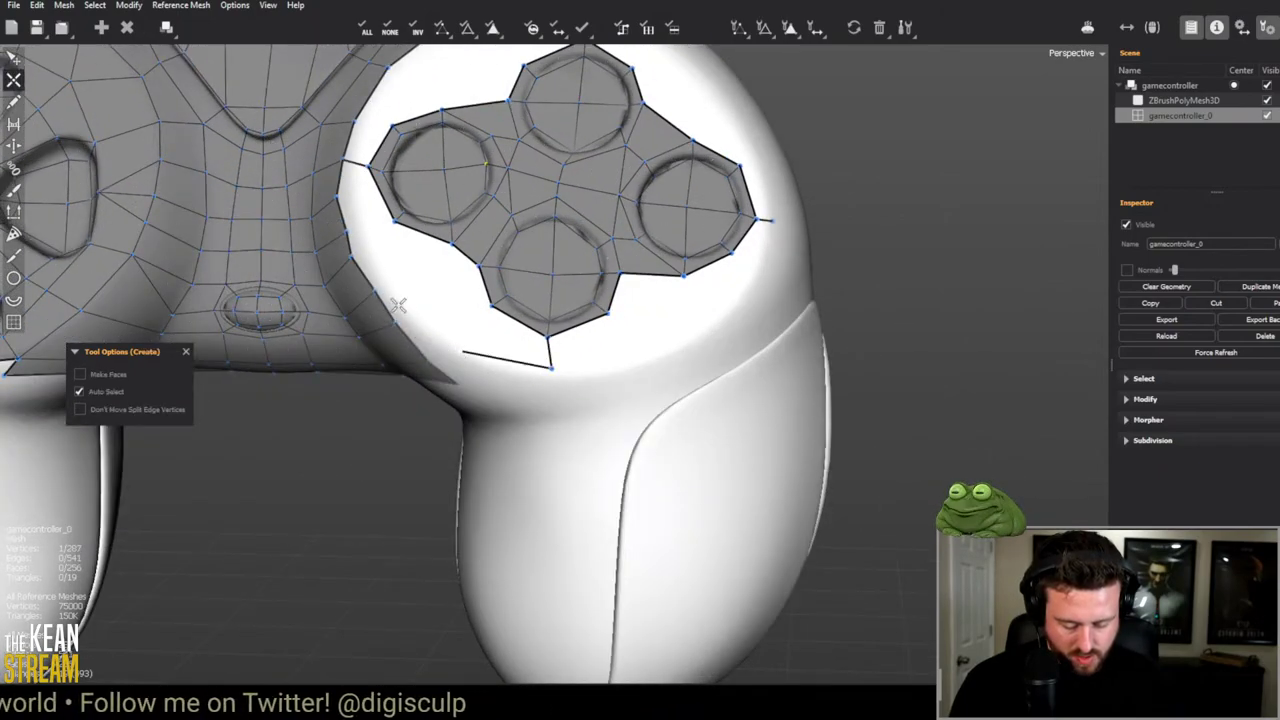
left_click(488, 317)
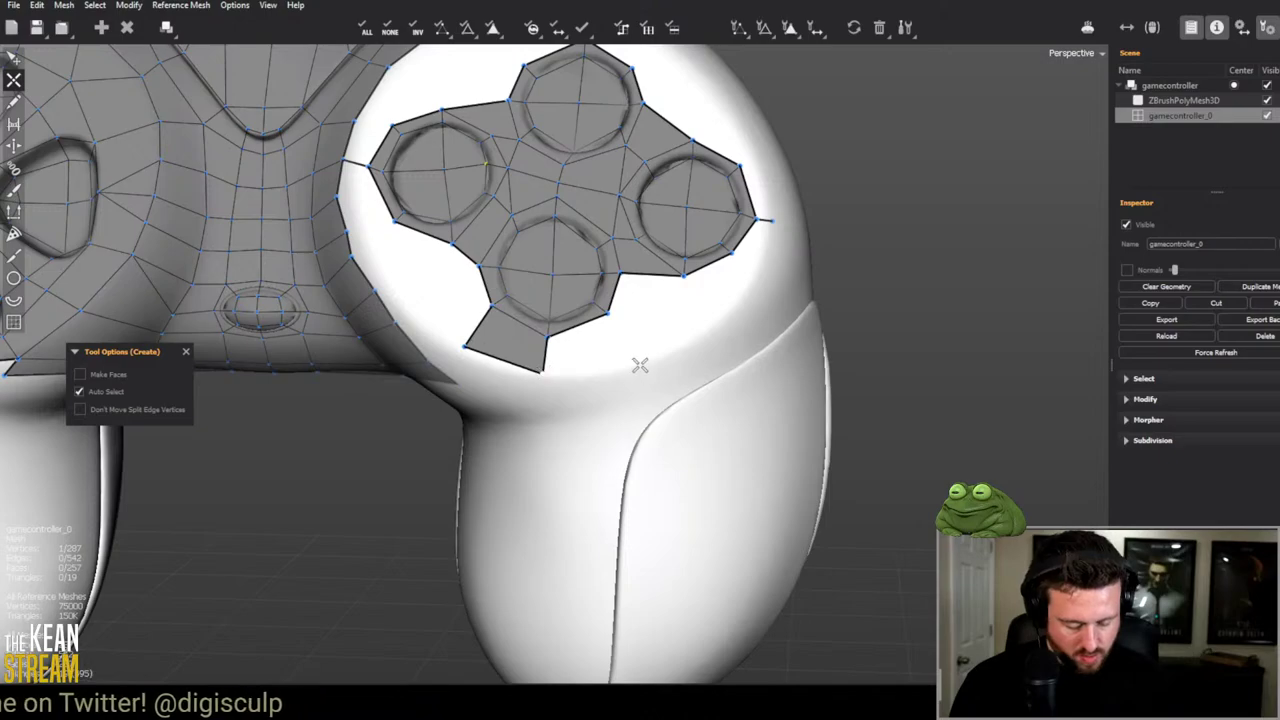
Step: Add faces at the right button's outer edge, above the top button, and between body and patch
middle_click_drag(628, 330, 678, 323)
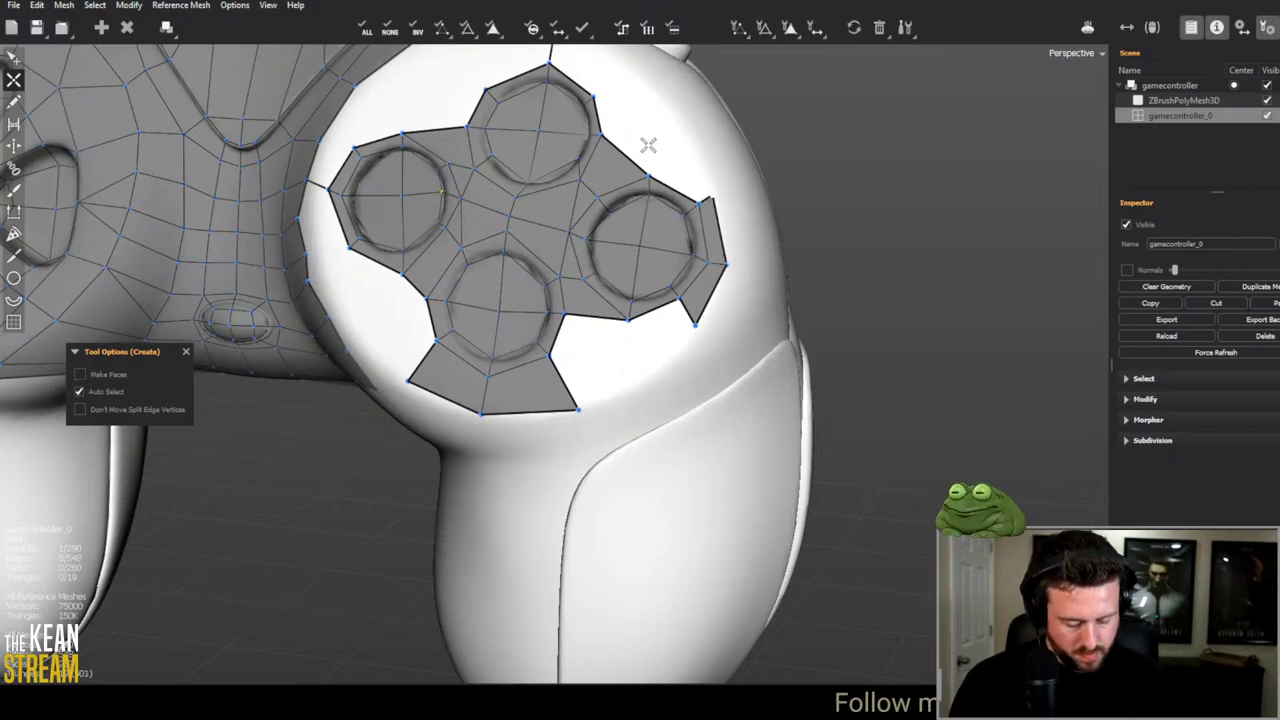
middle_click_drag(648, 146, 612, 240)
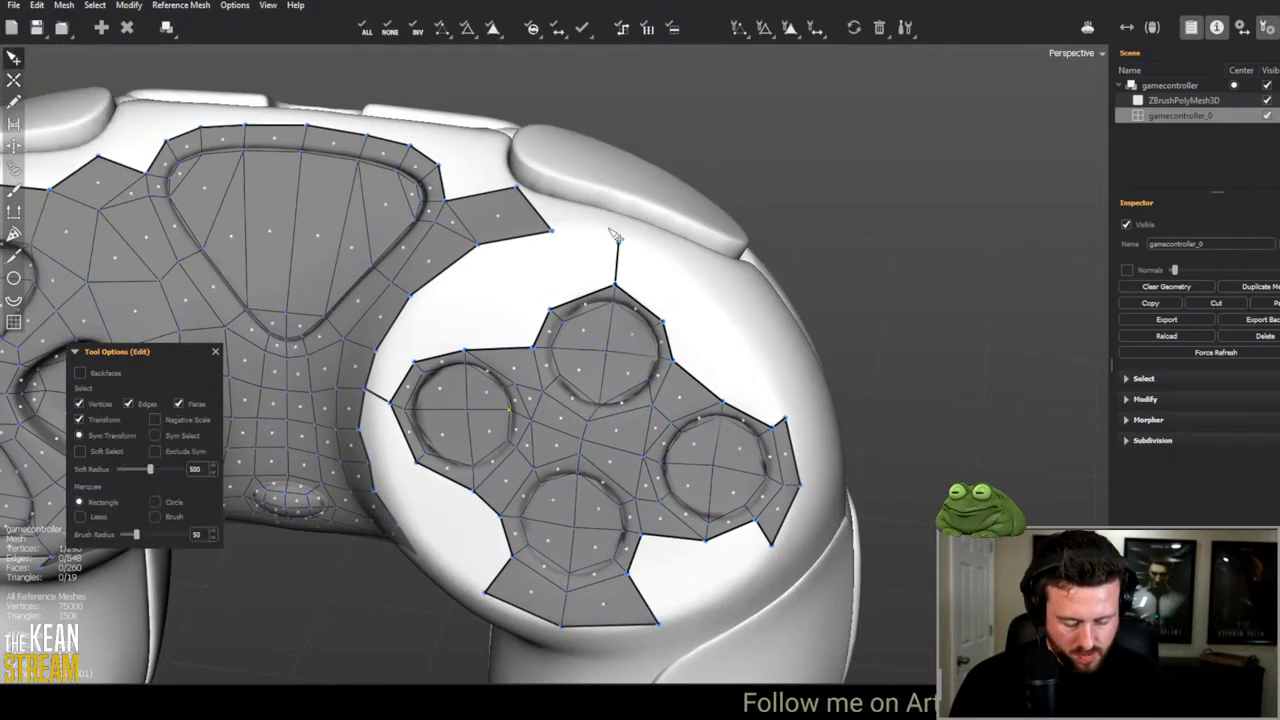
left_click(548, 233)
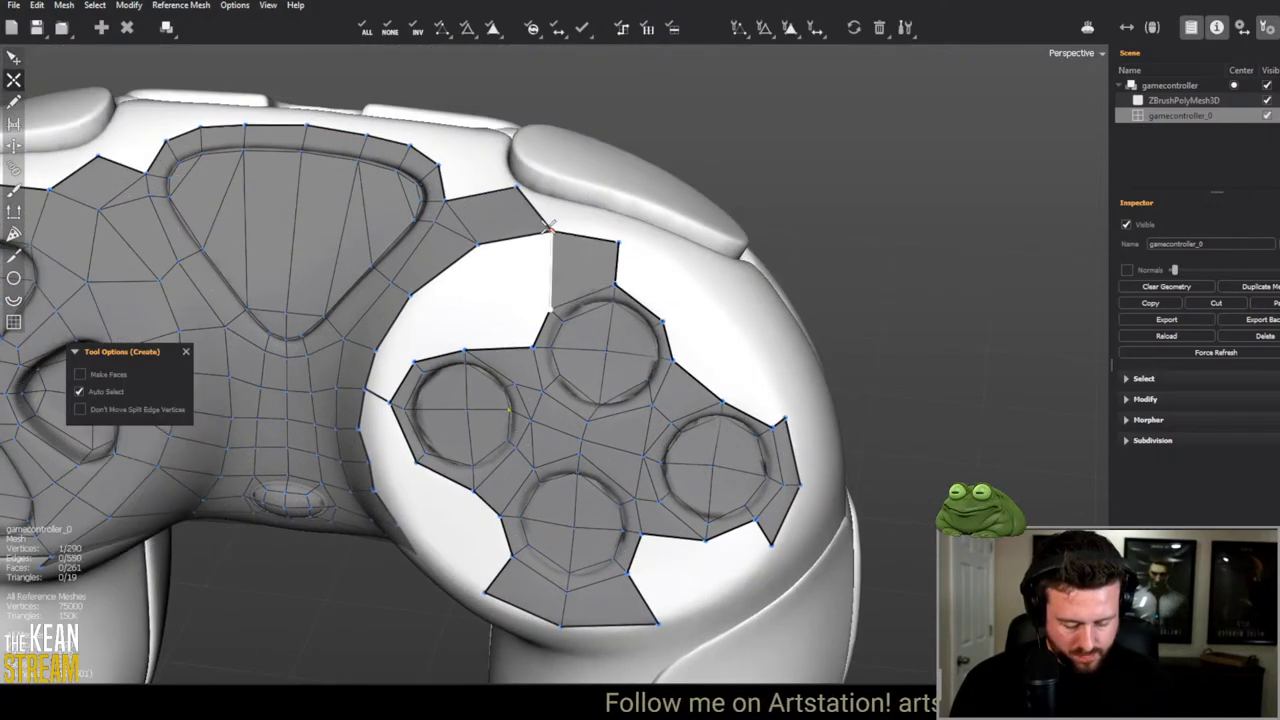
left_click(690, 279)
middle_click_drag(690, 279, 430, 378)
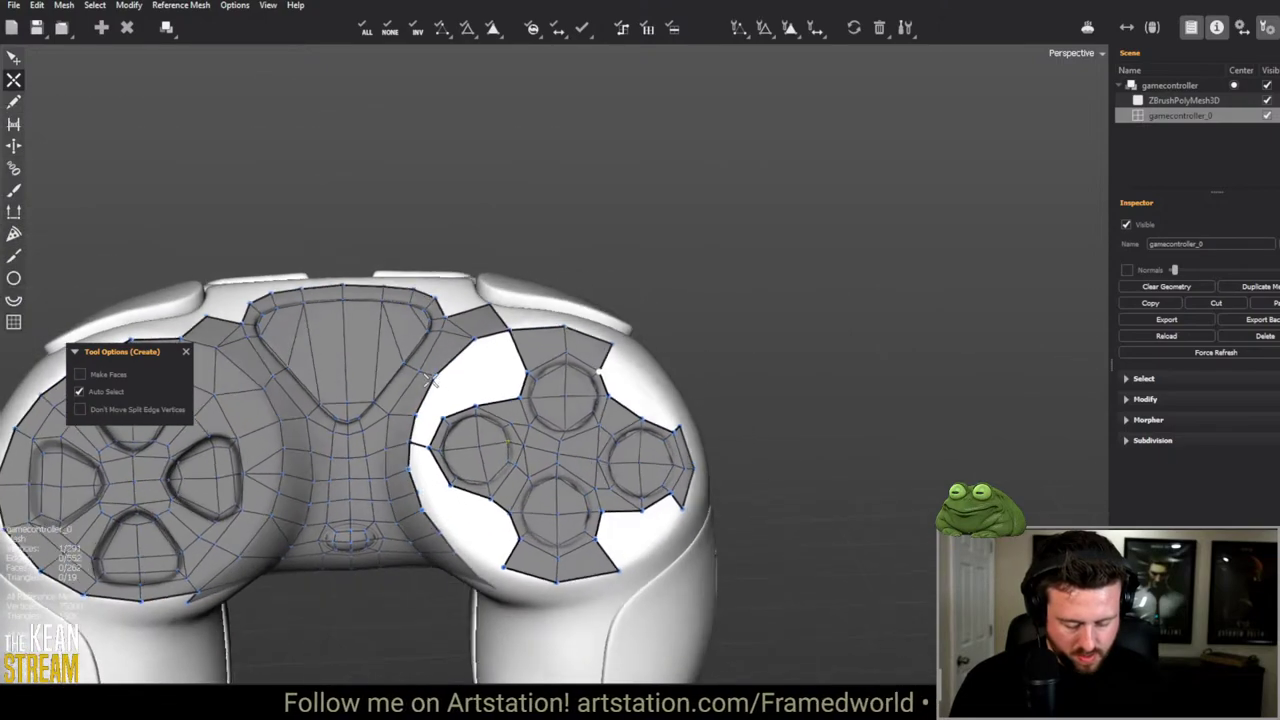
scroll(430, 378, "up", 5)
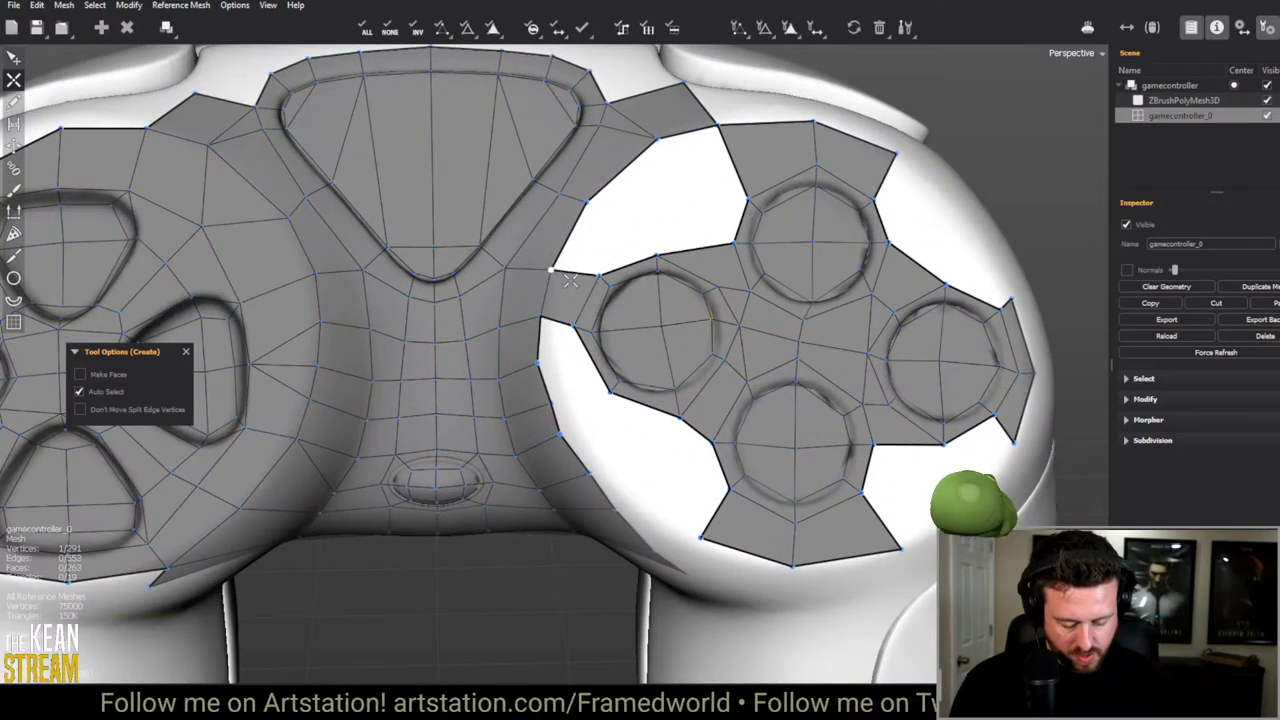
left_click(533, 360)
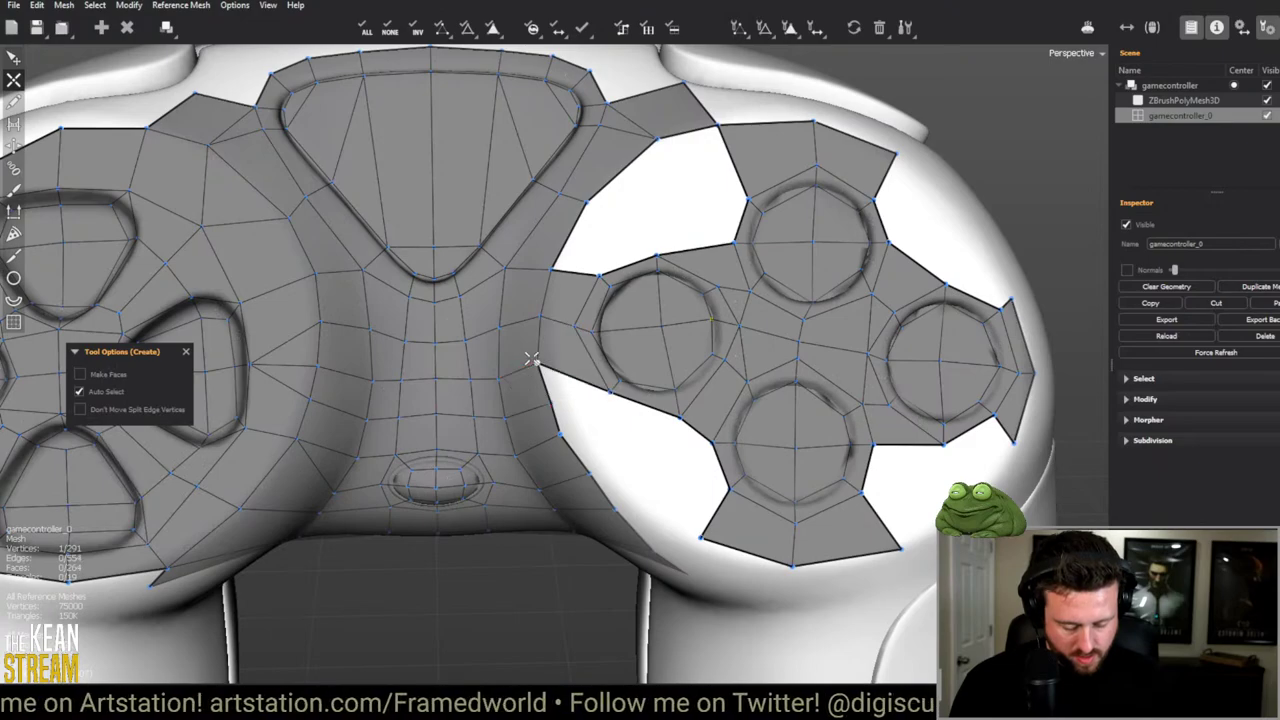
key("q")
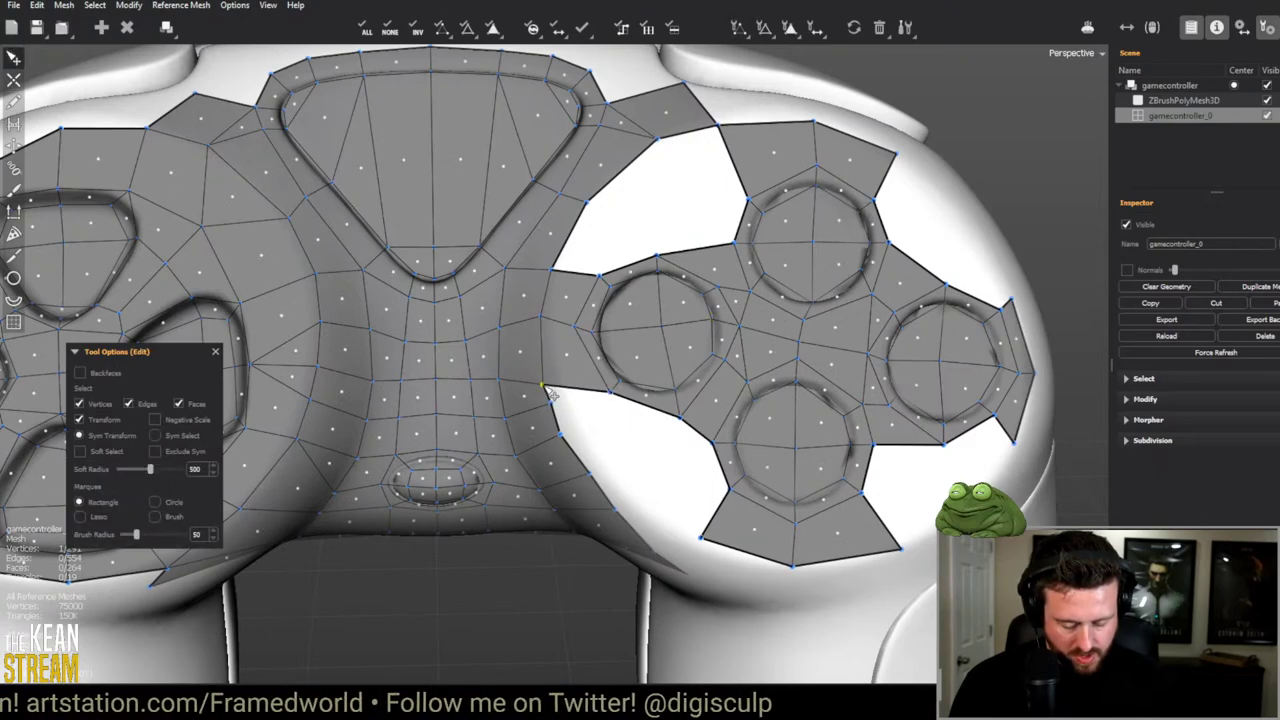
Step: Fill the remaining open hole beside the button pad near the shoulder area
middle_click_drag(503, 315, 580, 340)
middle_click_drag(722, 274, 623, 297)
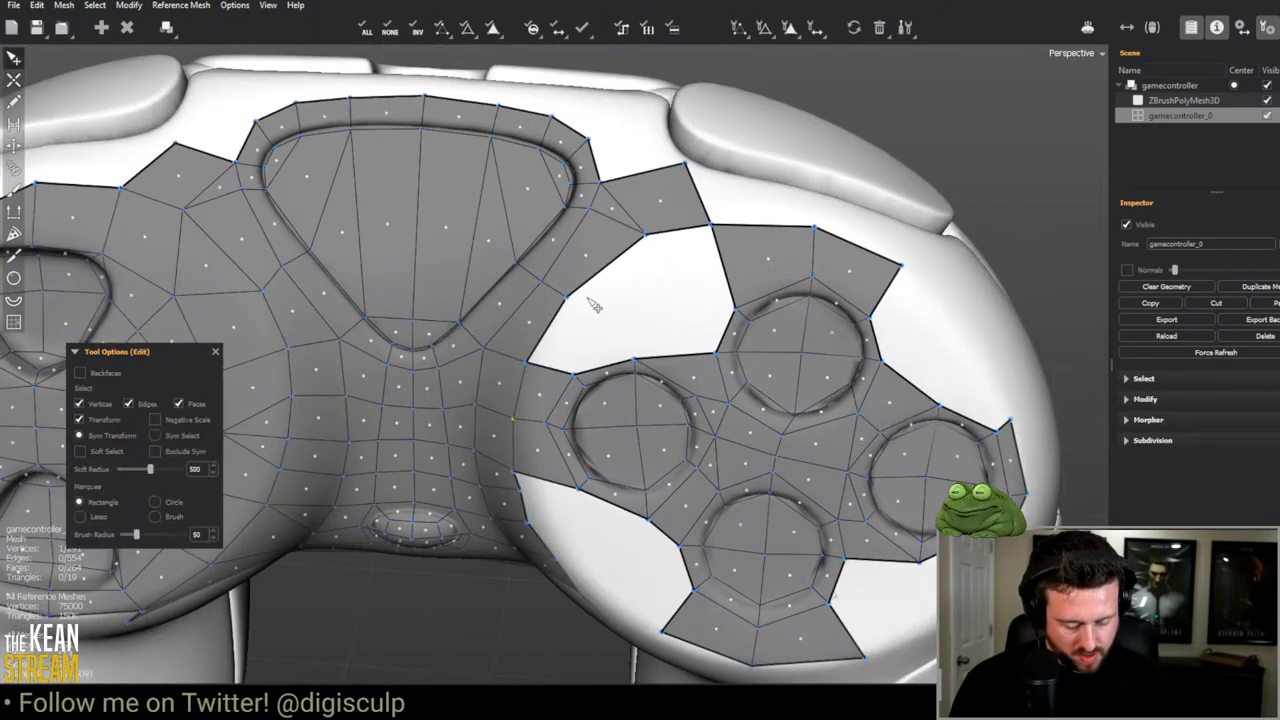
key("w")
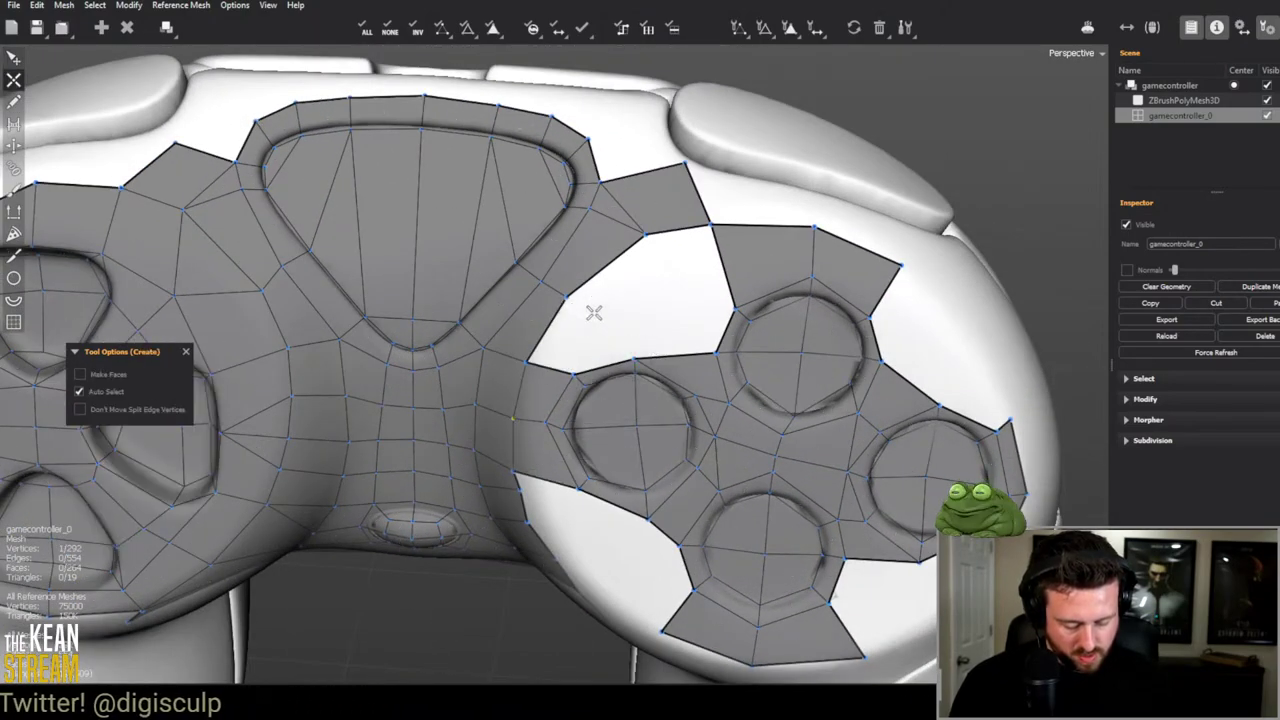
key("q")
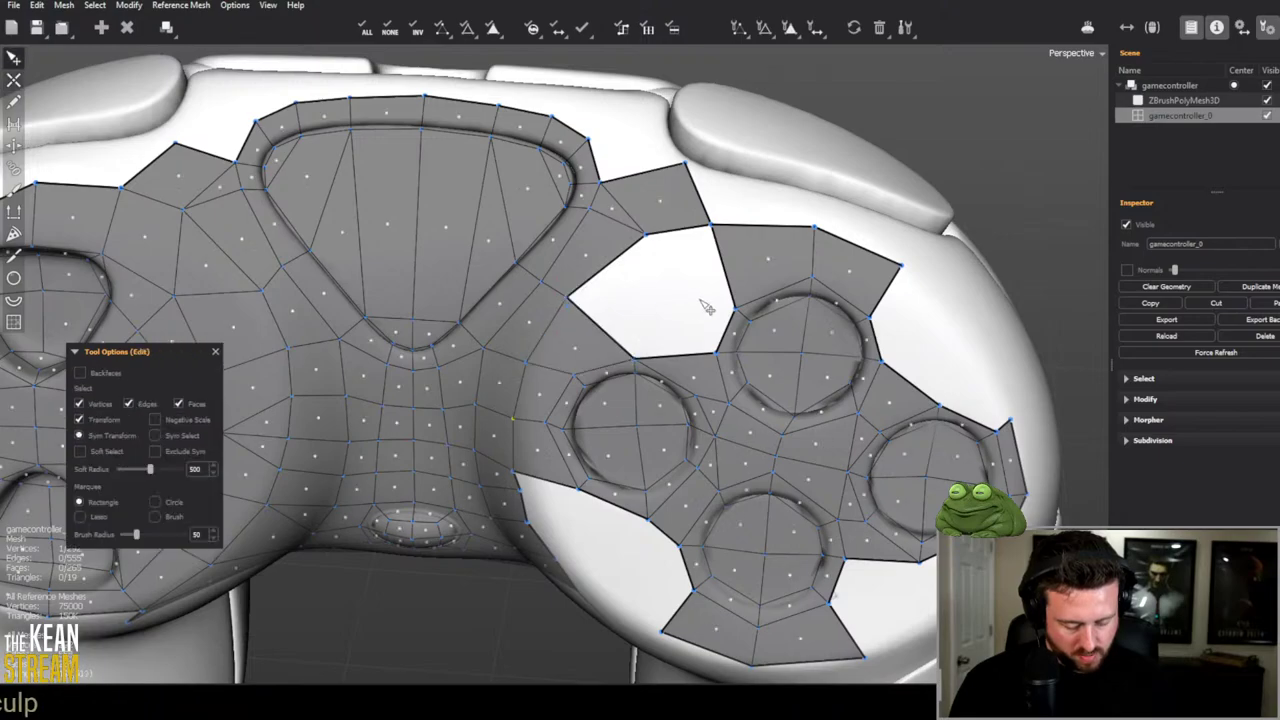
key("w")
scroll(676, 279, "down", 5)
scroll(706, 340, "up", 5)
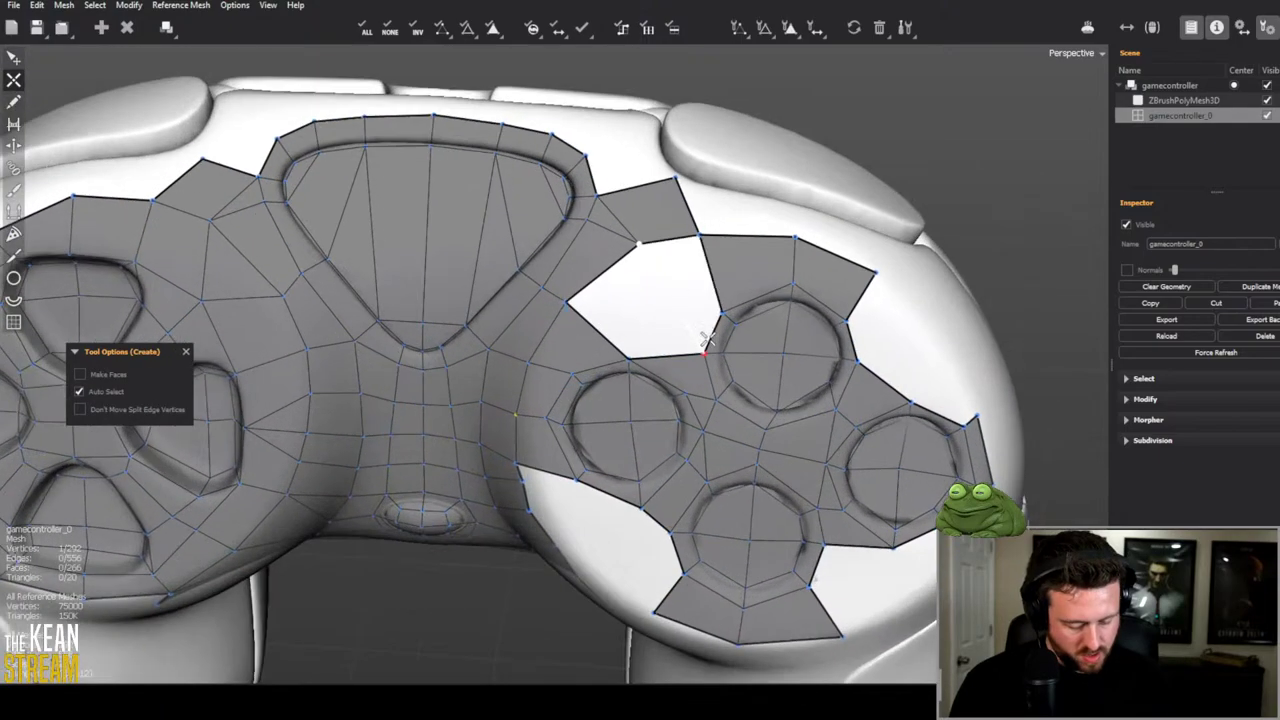
left_click(703, 347)
Step: Build new faces left of and above the left face button
key("q")
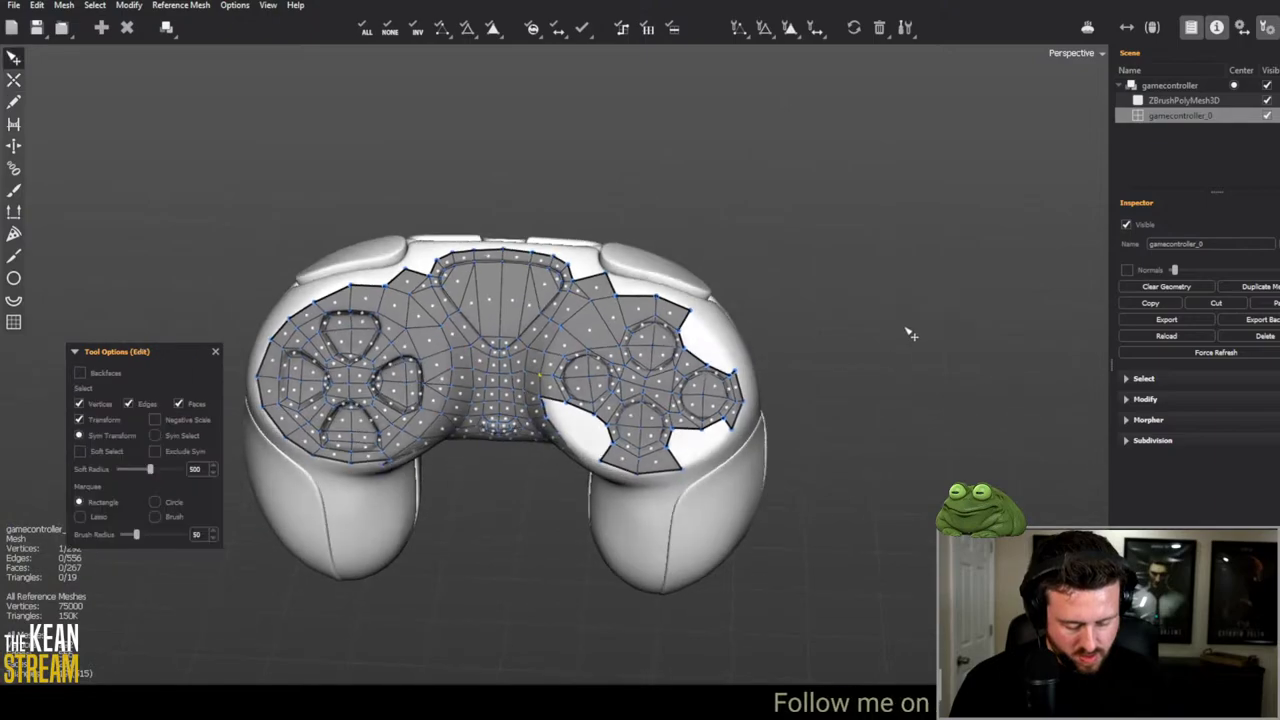
scroll(432, 241, "up", 5)
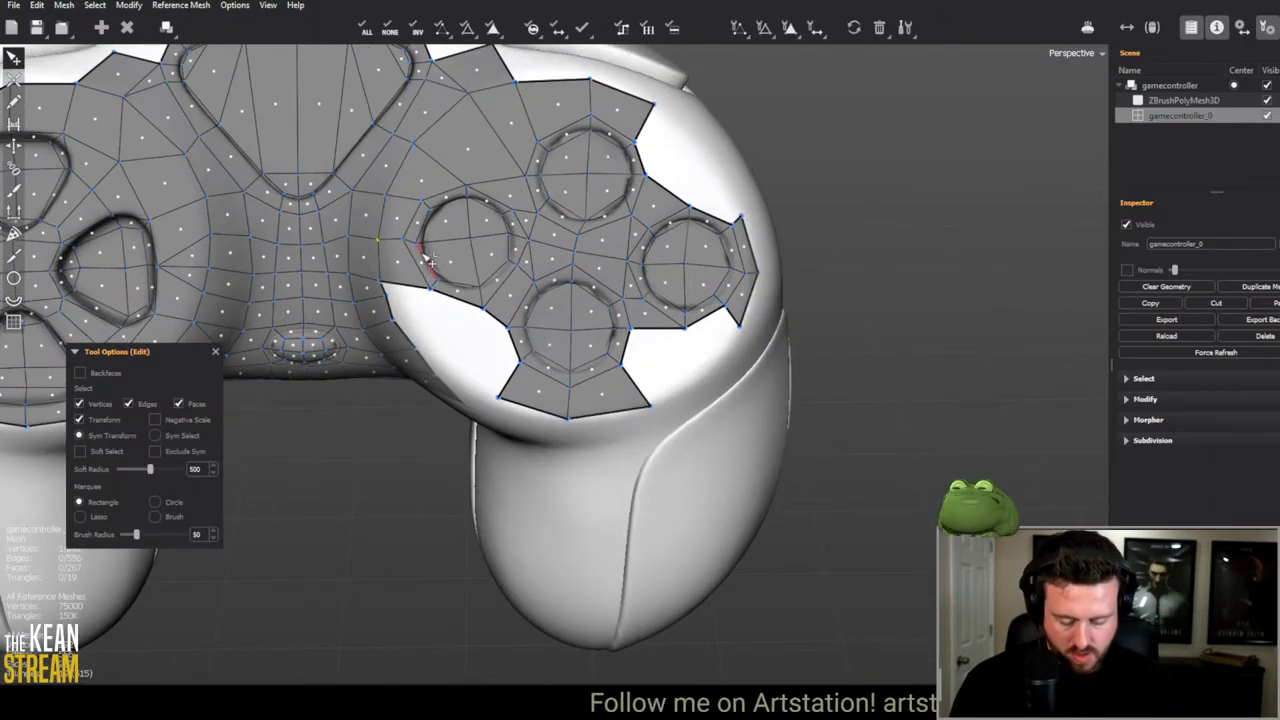
scroll(488, 358, "down", 6)
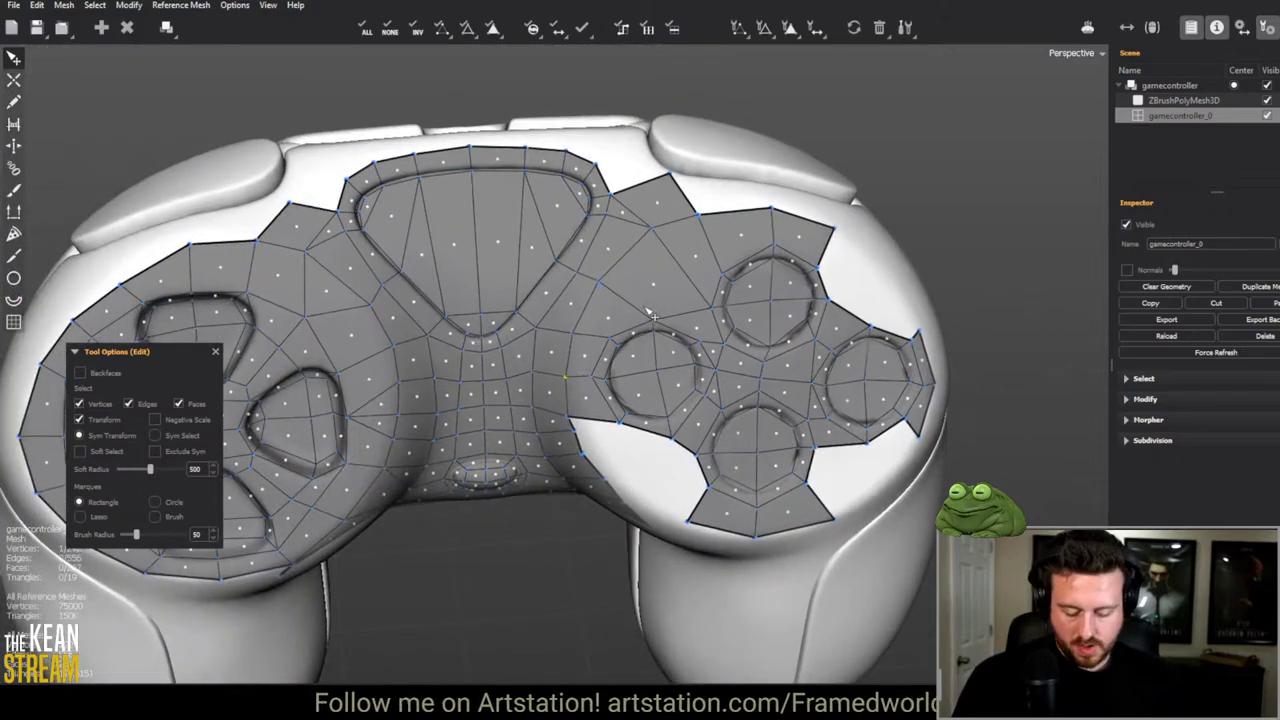
middle_click_drag(651, 316, 537, 320)
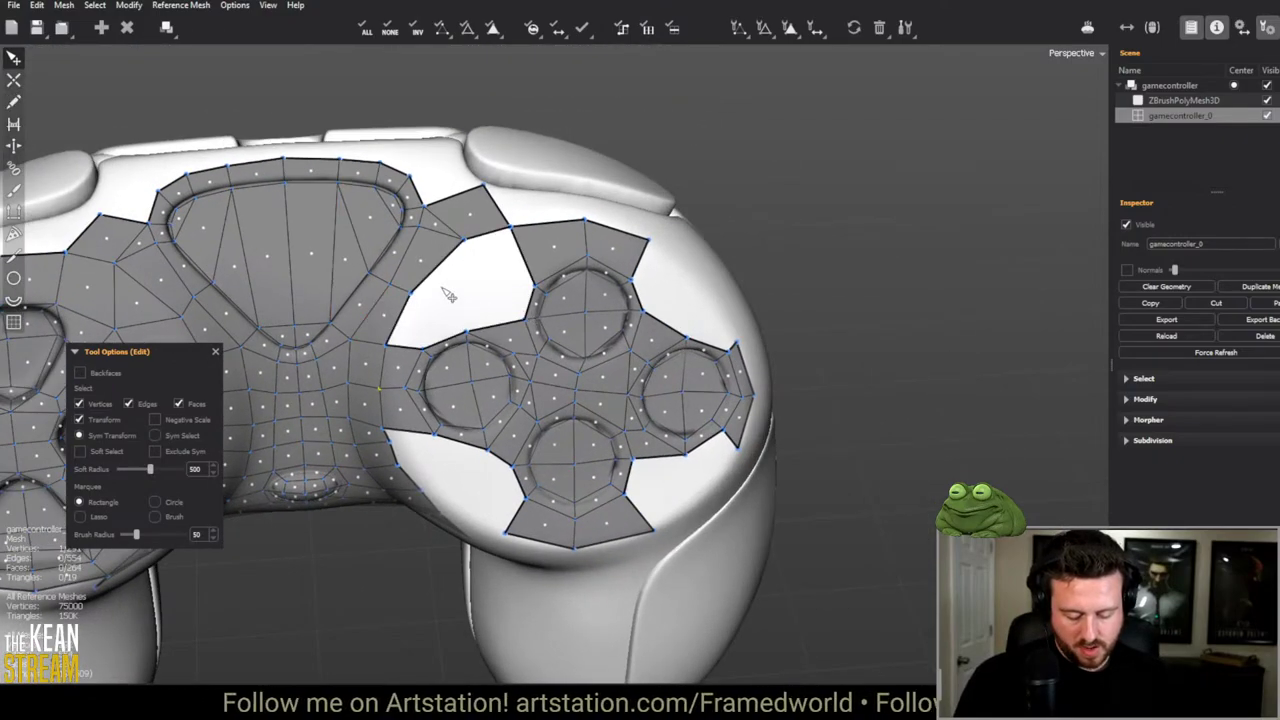
scroll(449, 295, "up", 3)
key("c")
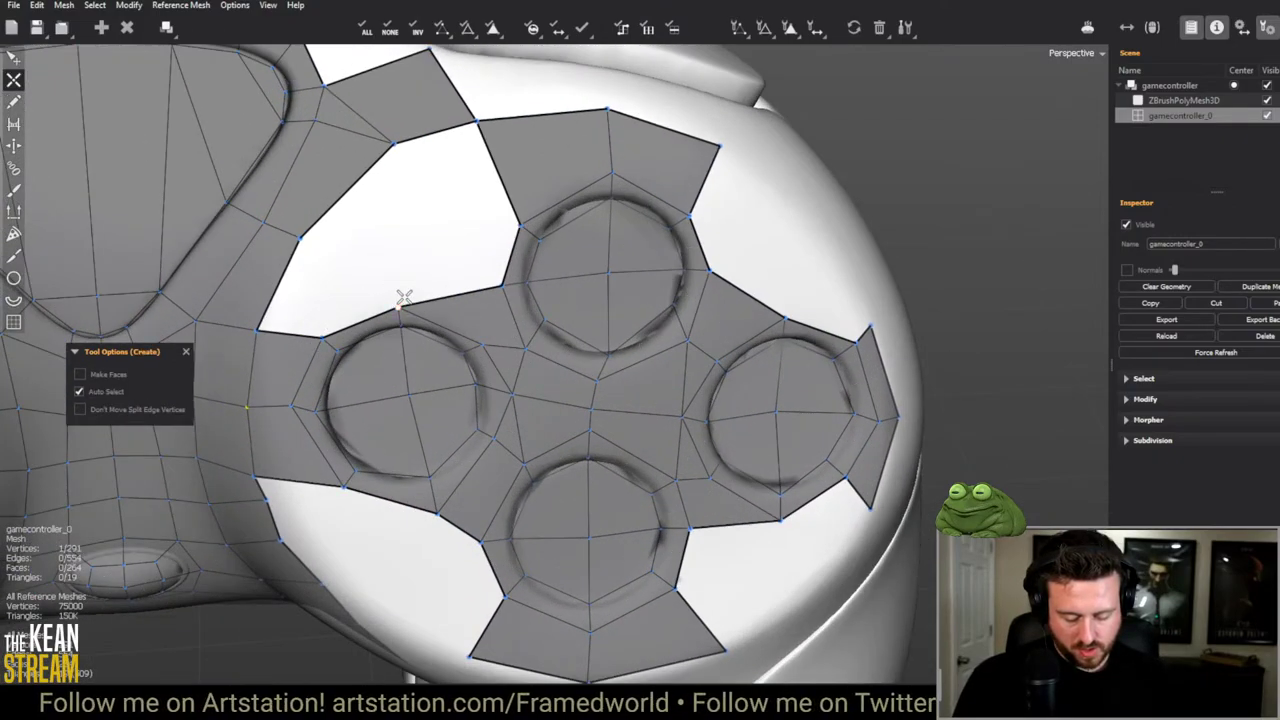
left_click(308, 320)
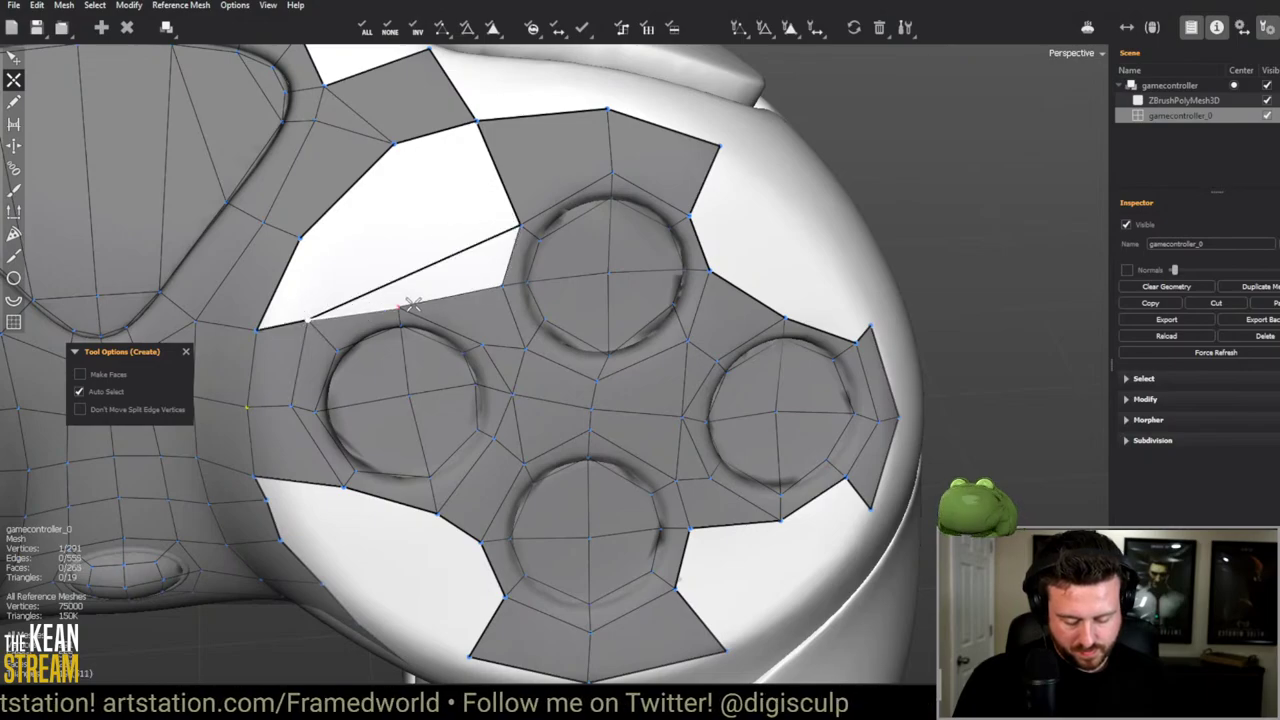
left_click(320, 307)
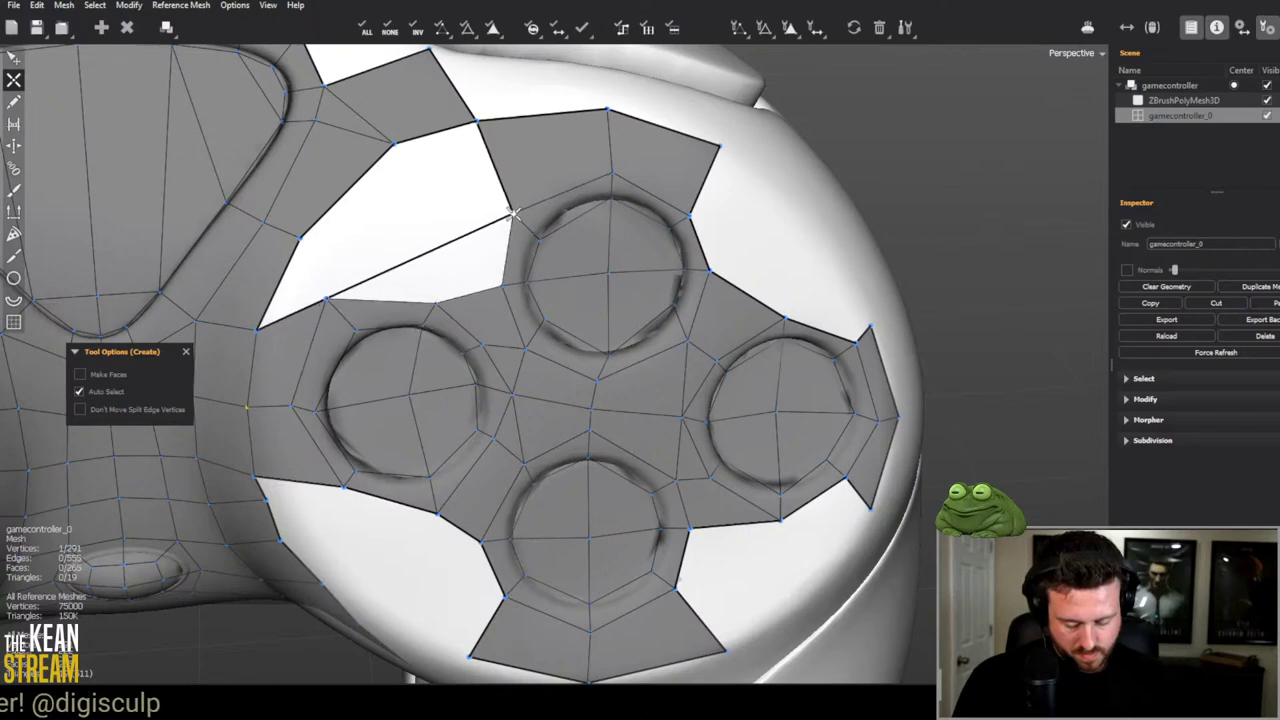
left_click(432, 303)
Step: Nudge the vertex below the left button, then fill the pad's lower-left edge and right-button notch
key("e")
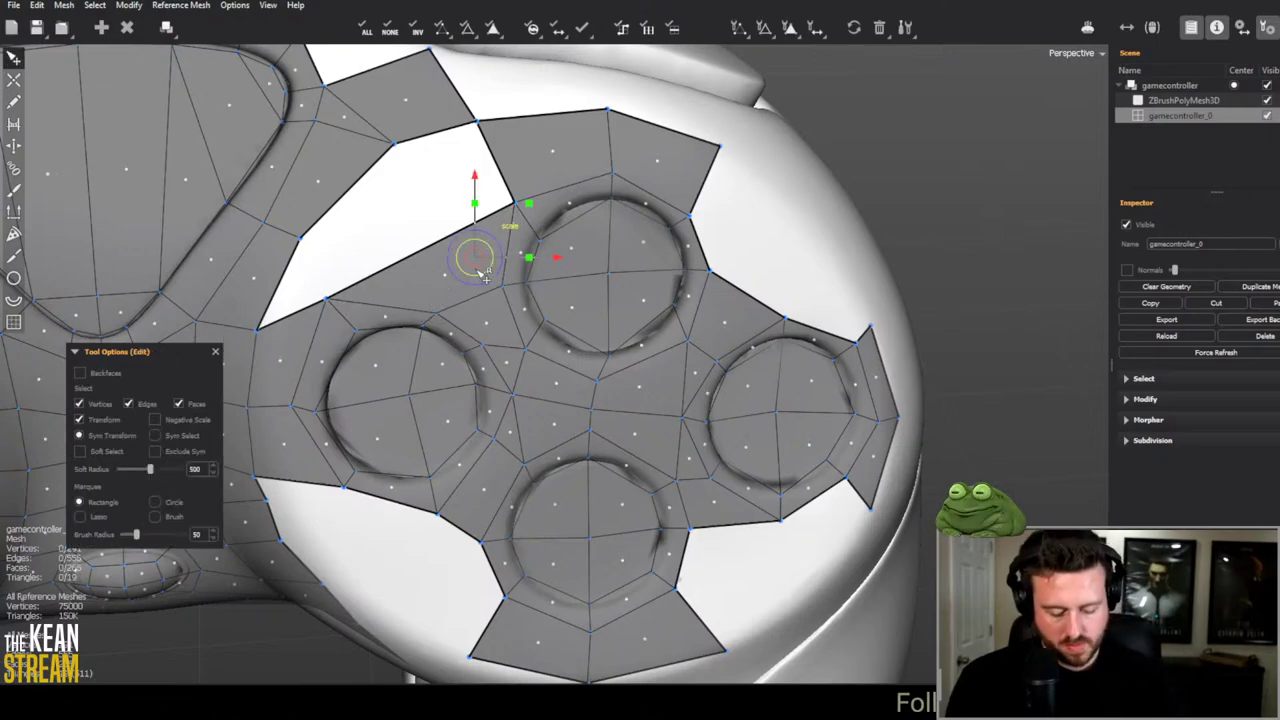
middle_click_drag(483, 272, 452, 343)
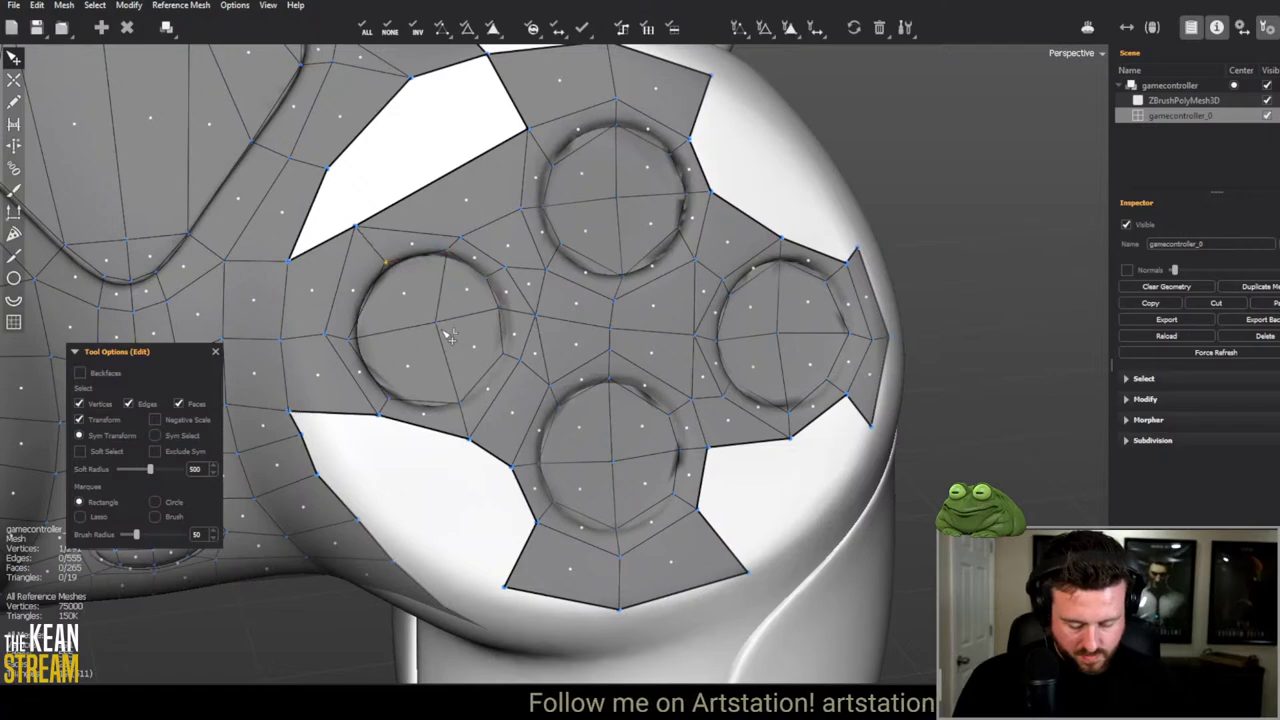
left_click_drag(388, 403, 371, 414)
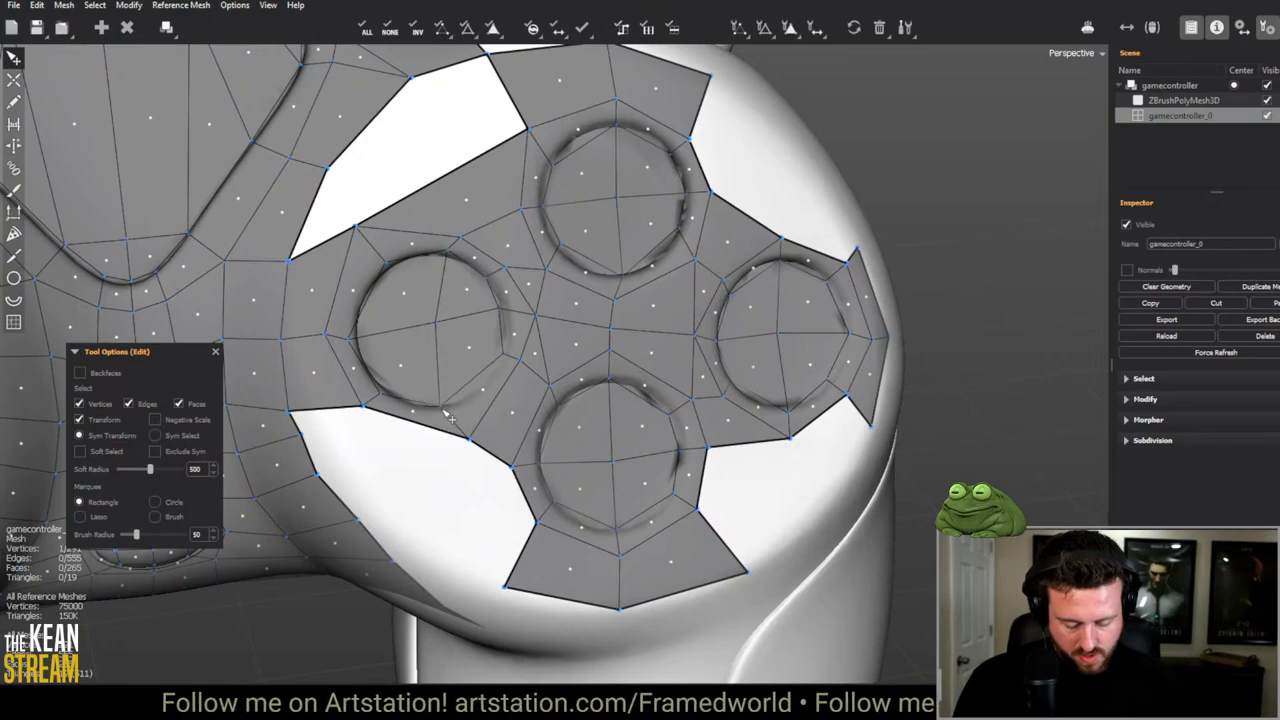
key("c")
left_click(361, 407)
middle_click_drag(464, 540, 166, 309)
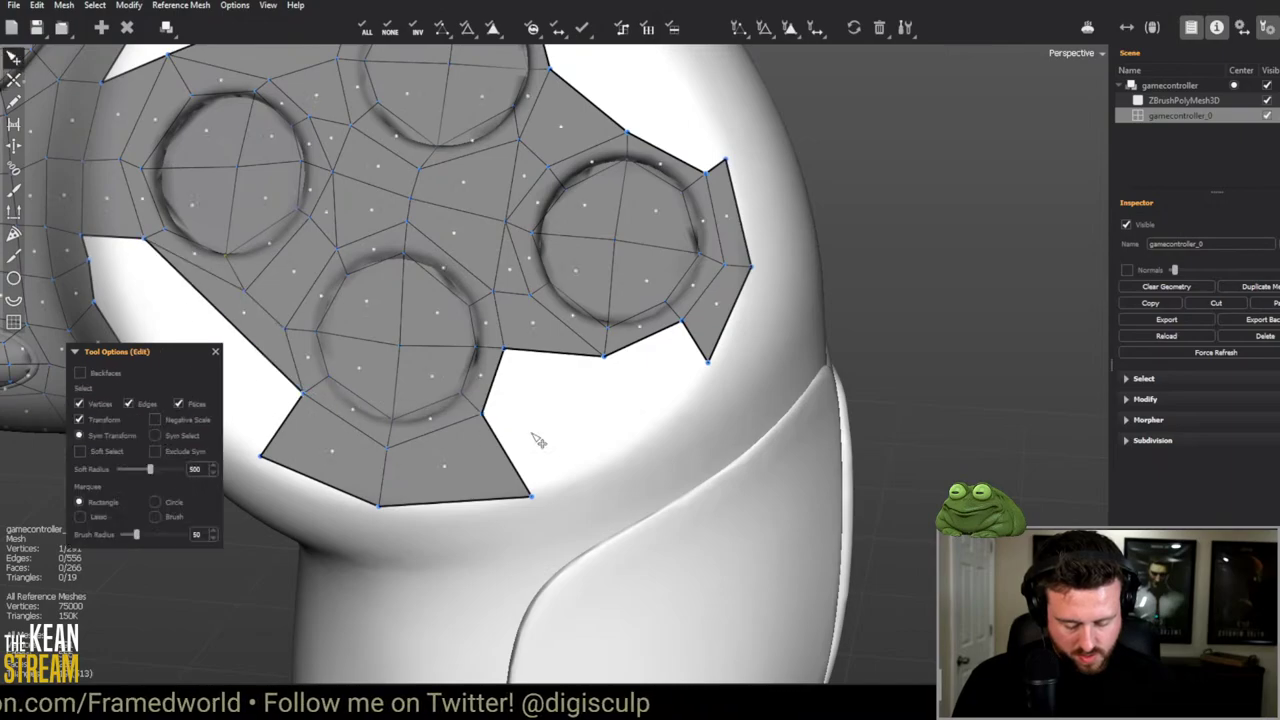
left_click(484, 410)
left_click(603, 356)
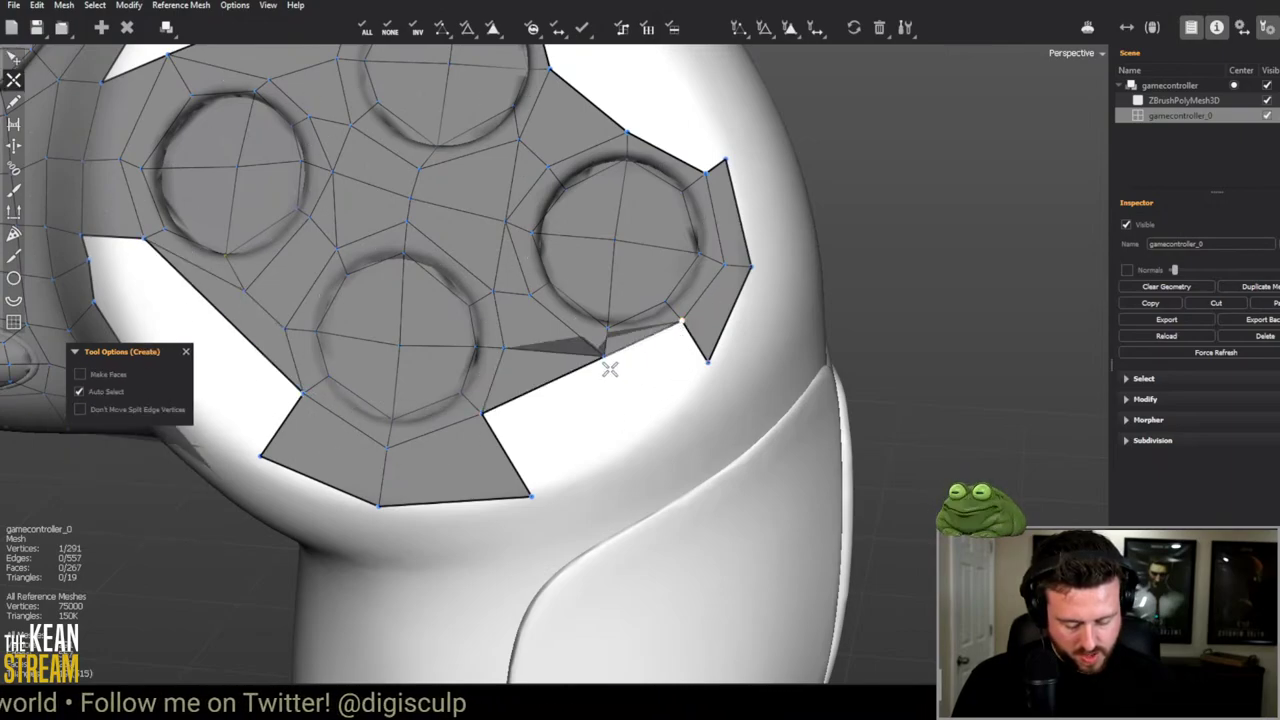
Step: Bridge the gap on the pad's upper-right edge with a new face
key("e")
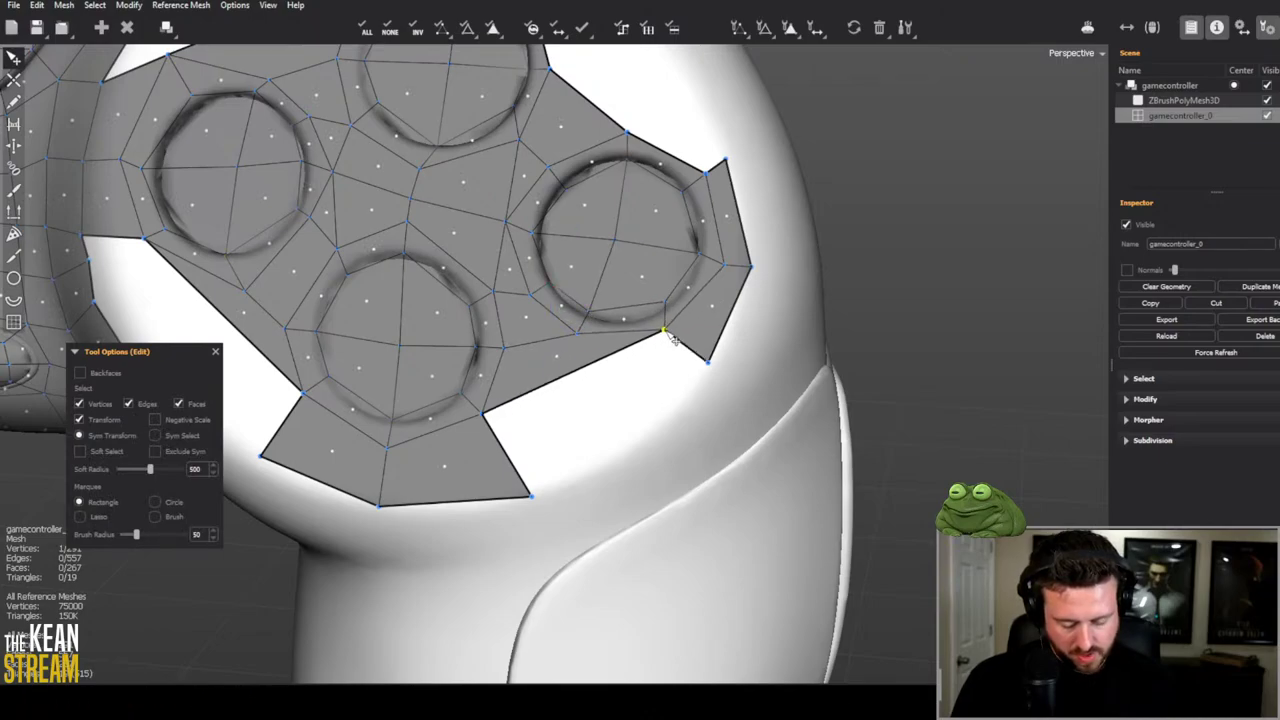
middle_click_drag(673, 340, 642, 274)
key("c")
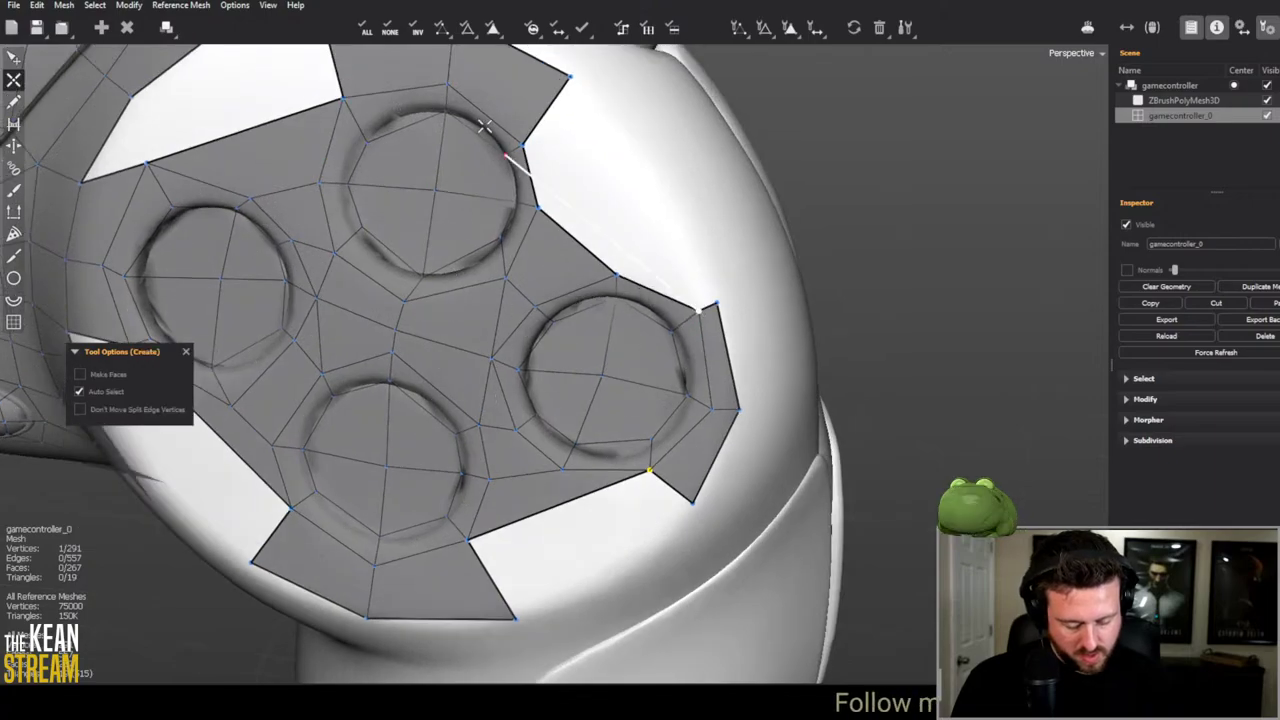
left_click(524, 145)
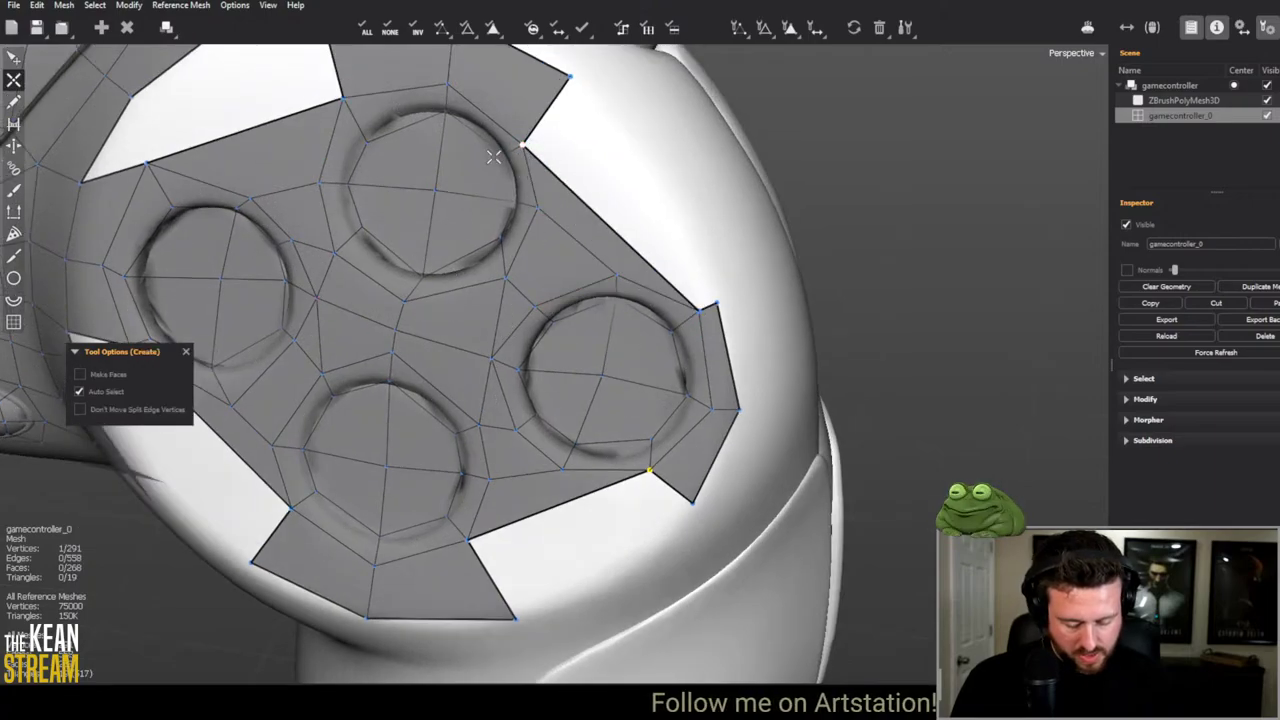
scroll(469, 260, "down", 5)
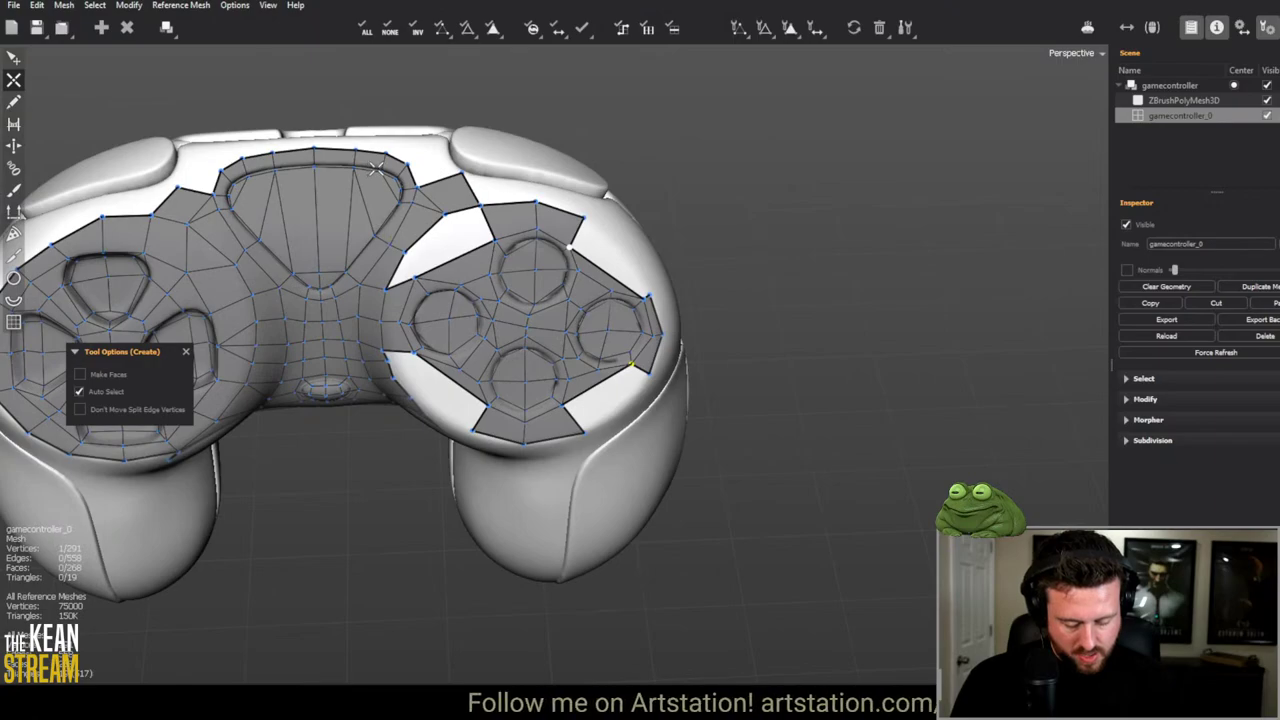
scroll(376, 168, "up", 5)
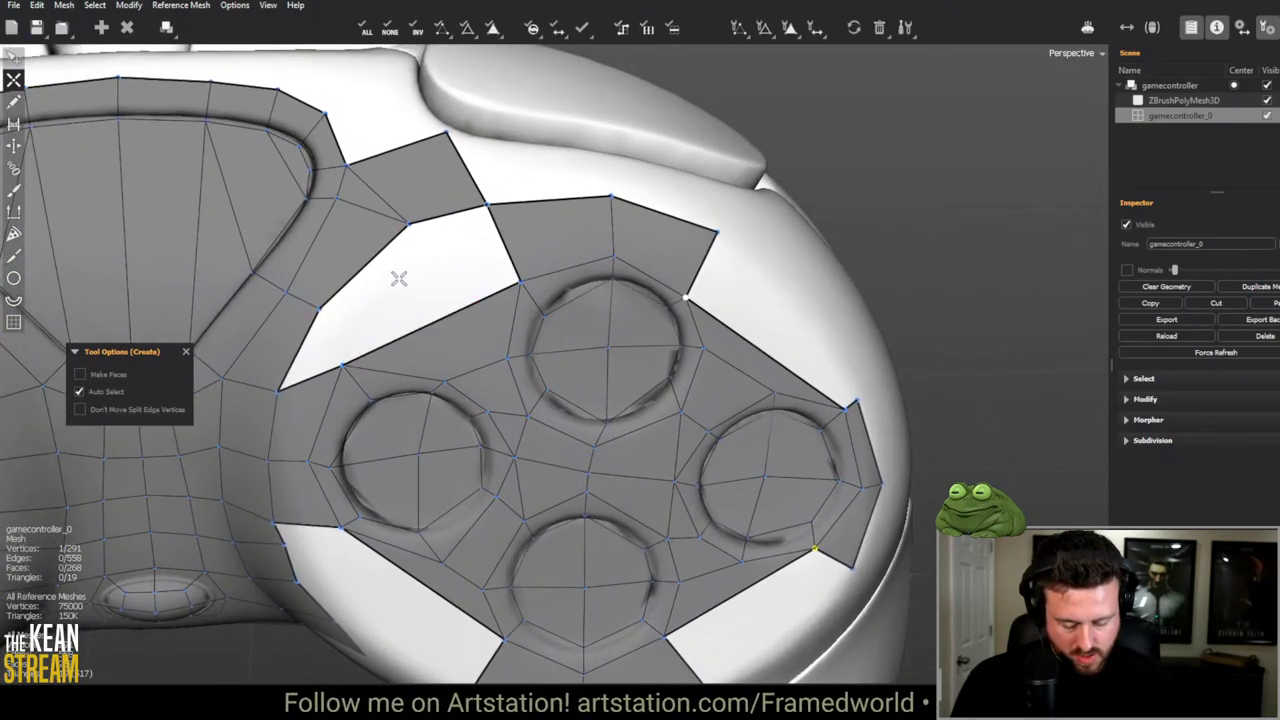
key("e")
left_click(380, 352)
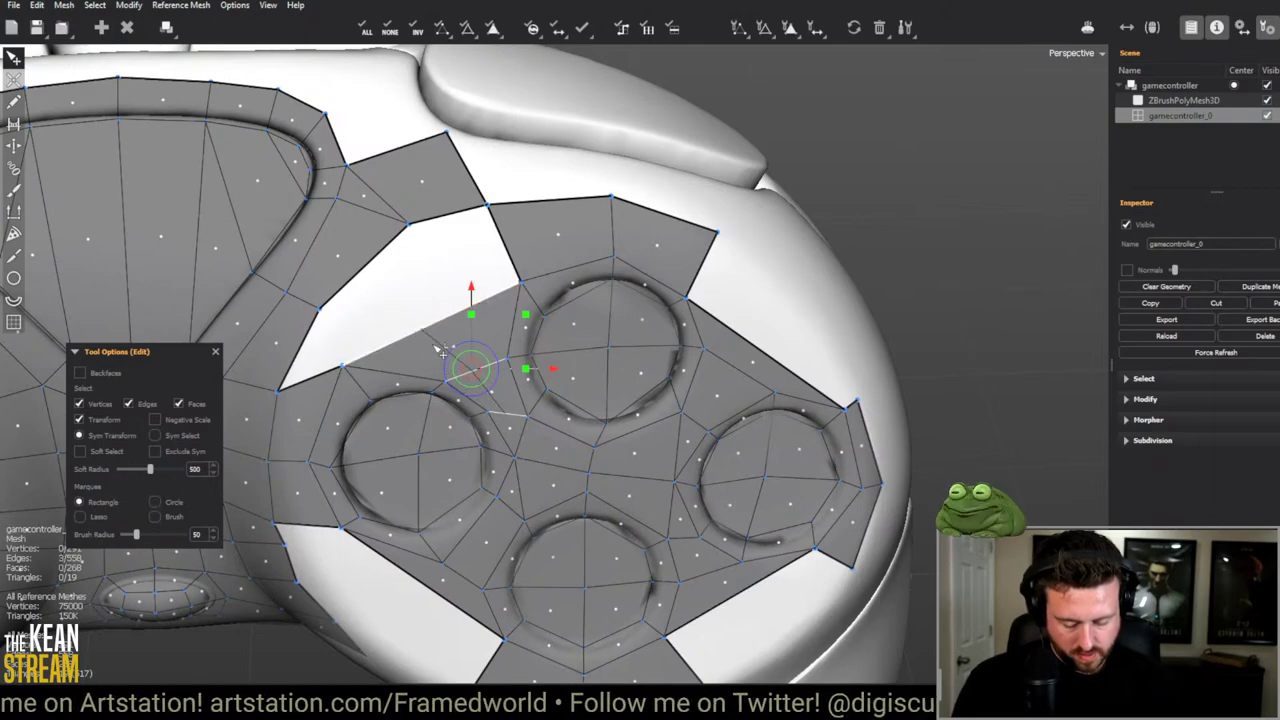
middle_click_drag(440, 352, 518, 350)
scroll(518, 350, "up", 2)
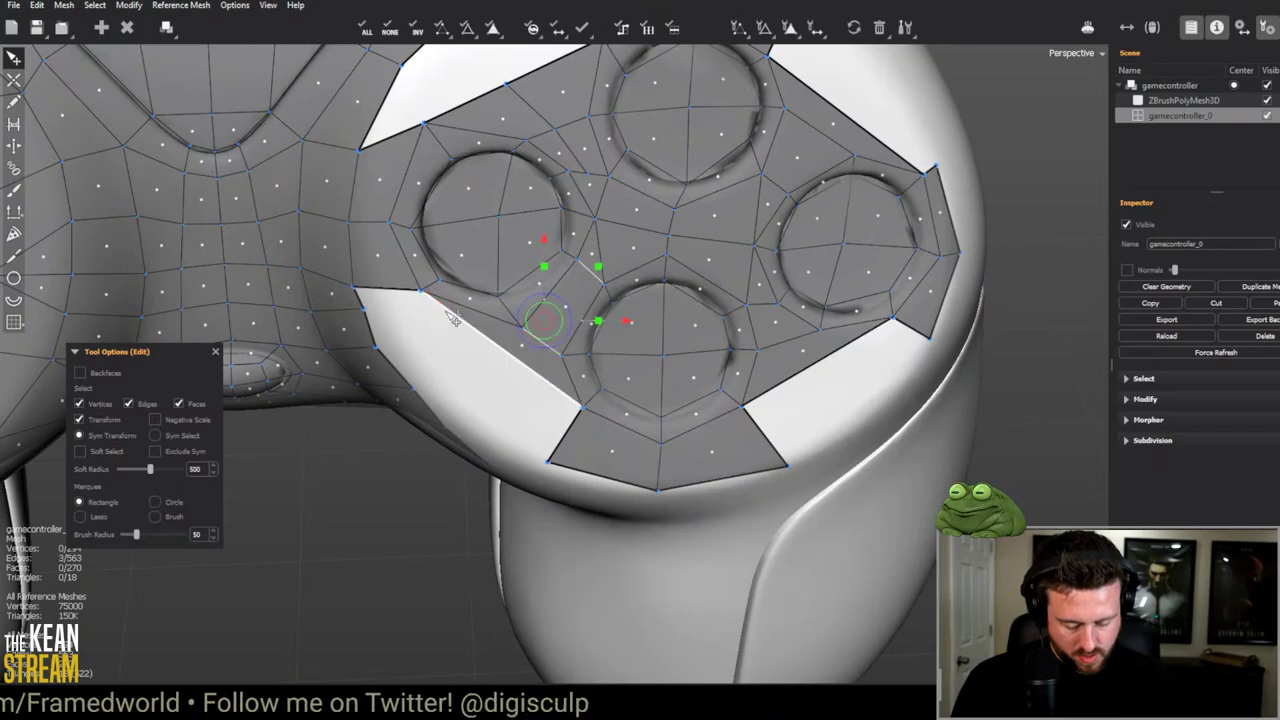
Step: Reselect gamecontroller_0 for editing, then add and undo a quad left of the top button
key("Tab")
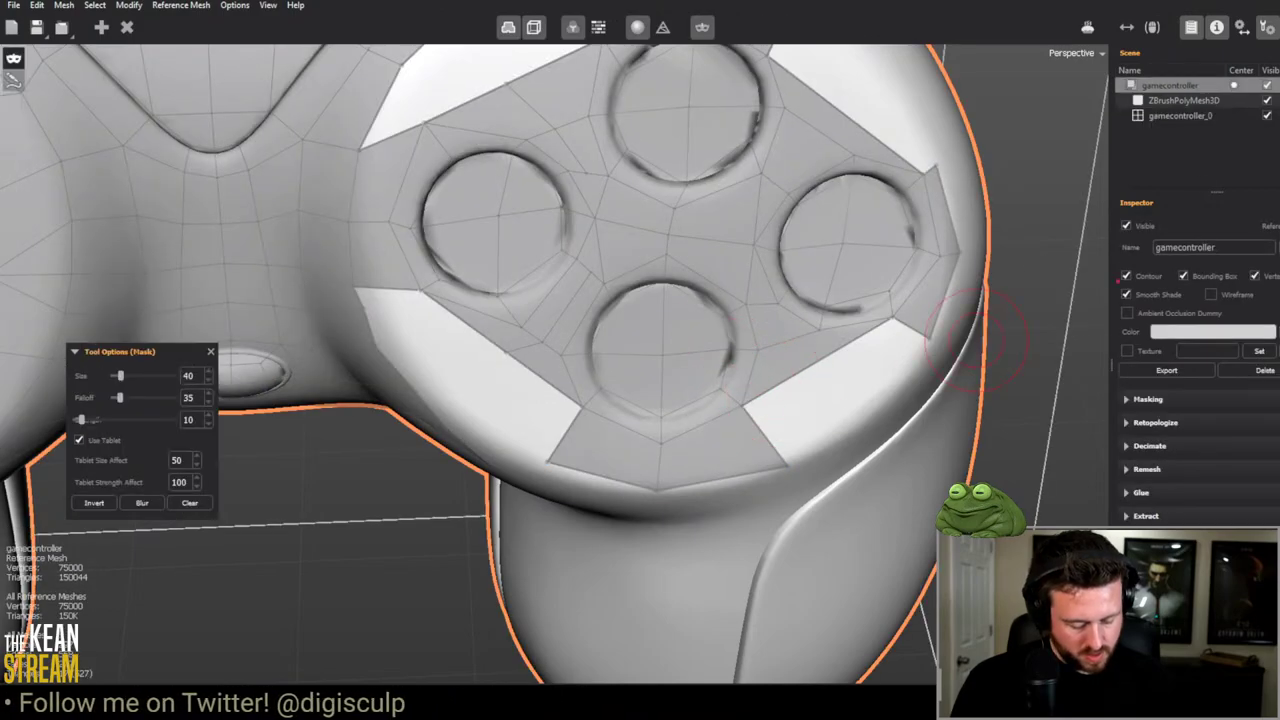
left_click(1180, 116)
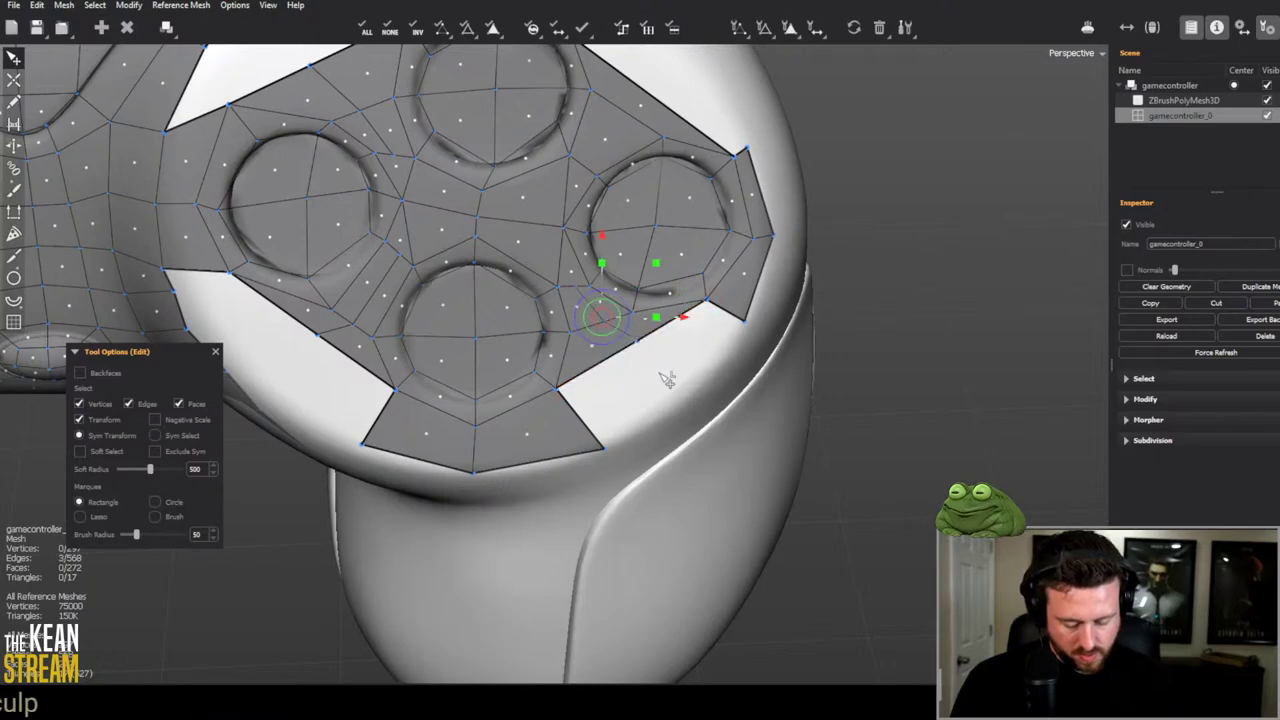
middle_click_drag(707, 386, 630, 386)
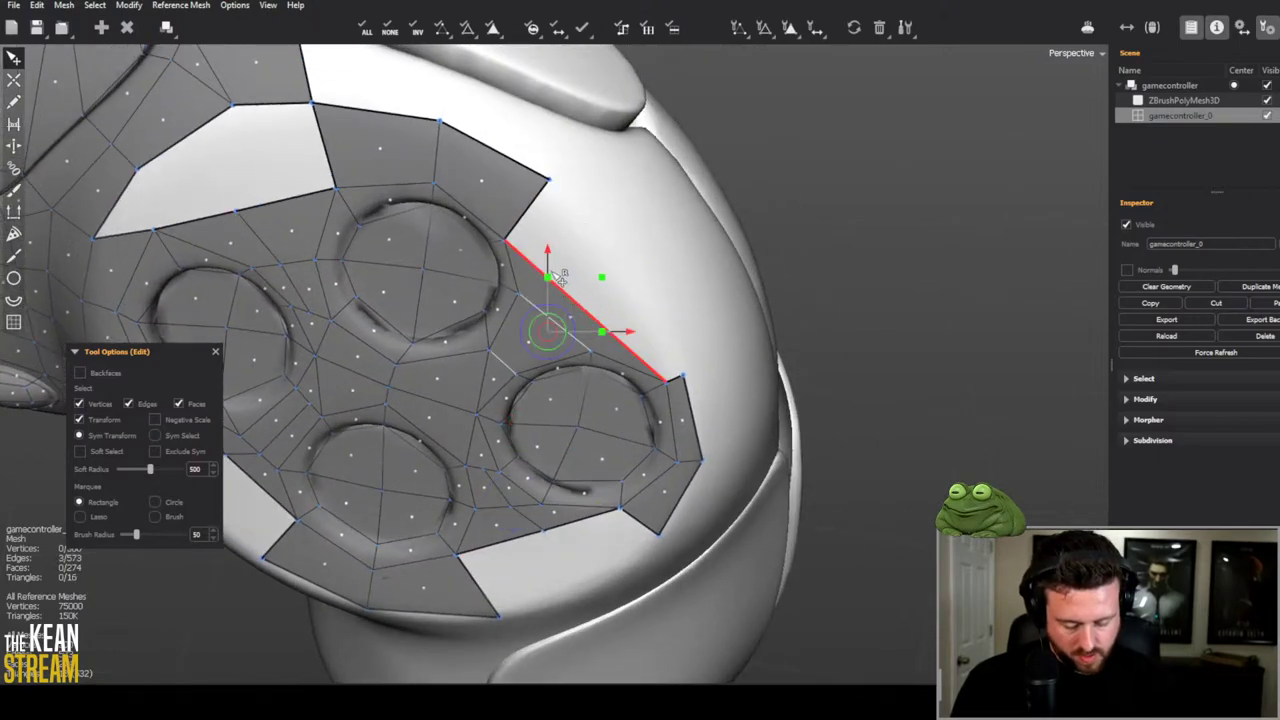
key("Tab")
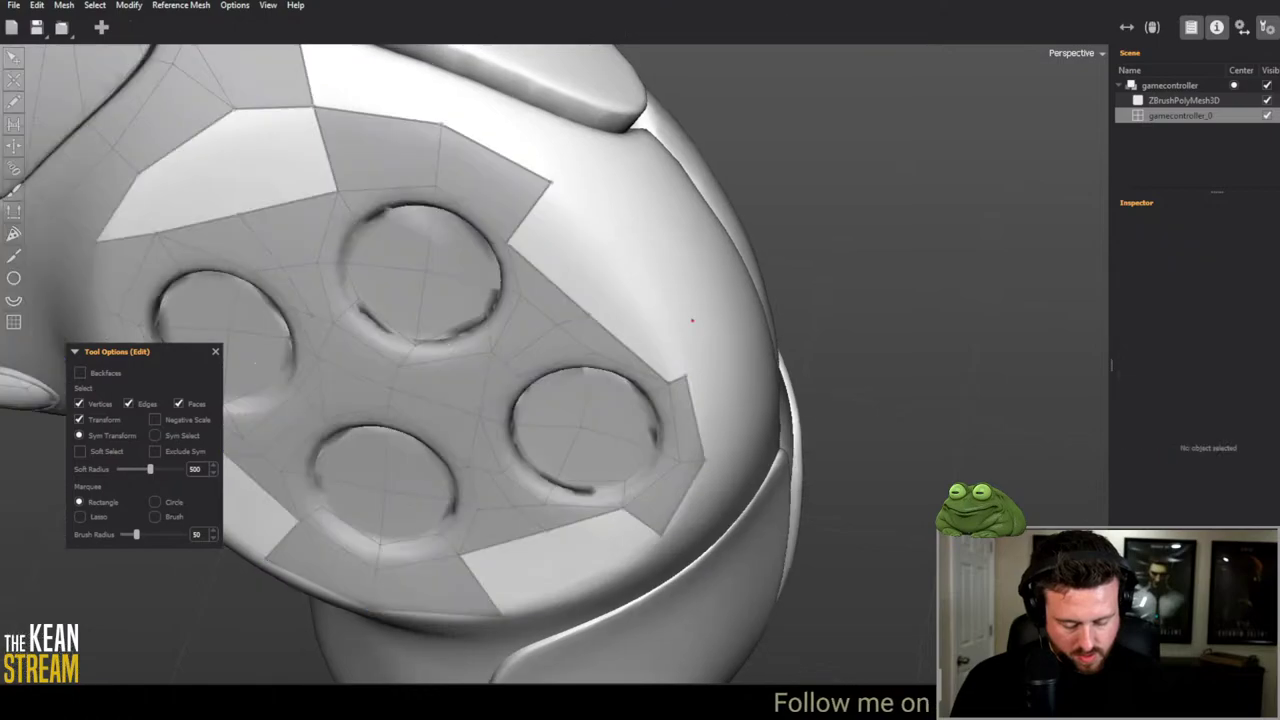
key("Tab")
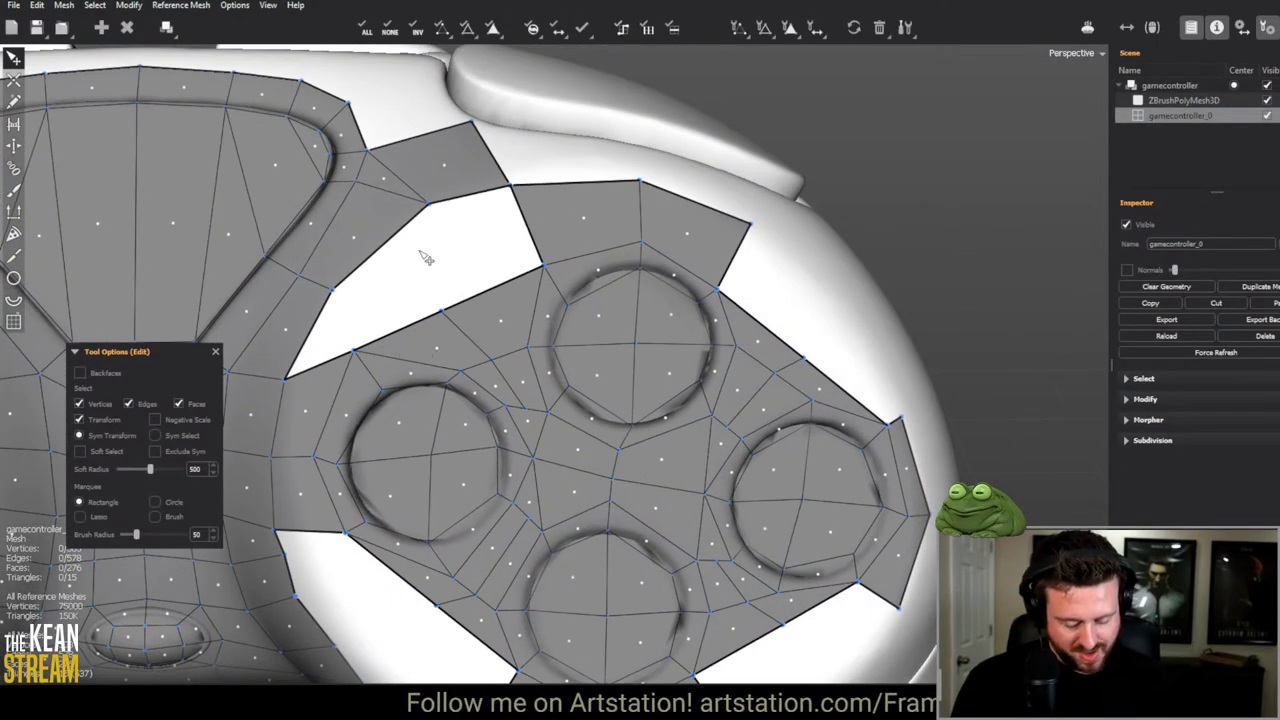
key("c")
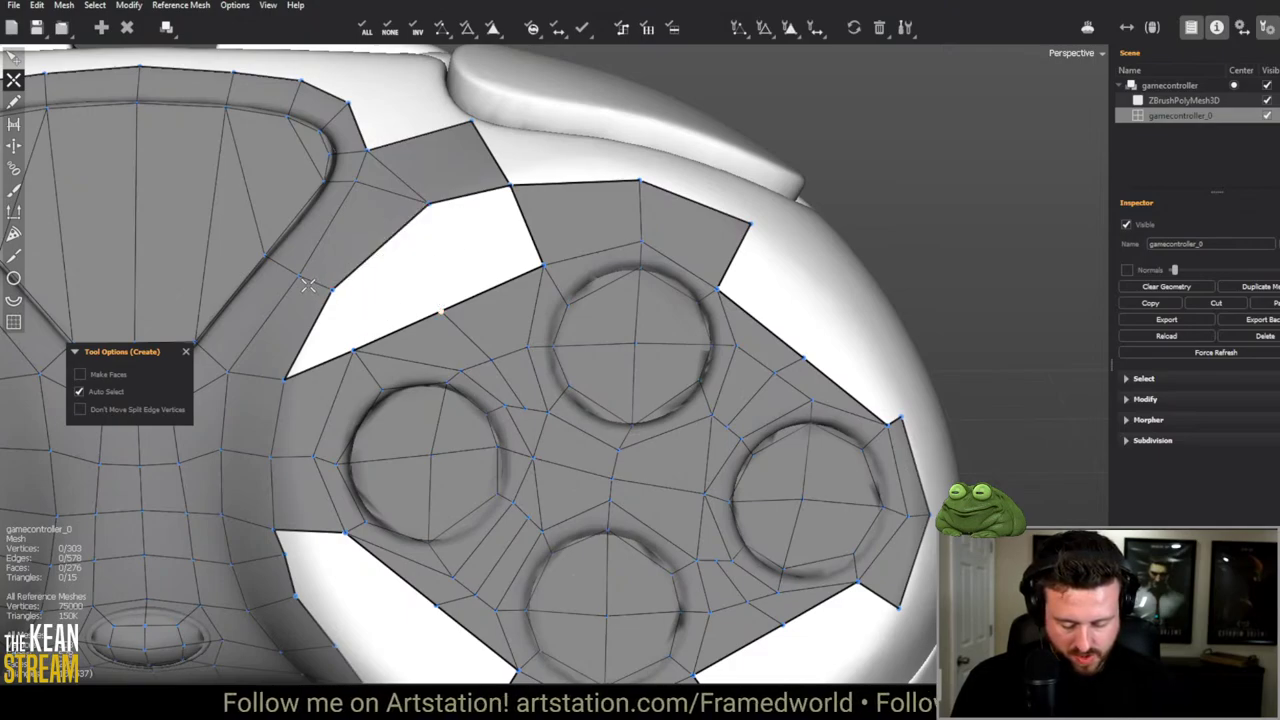
left_click(430, 207)
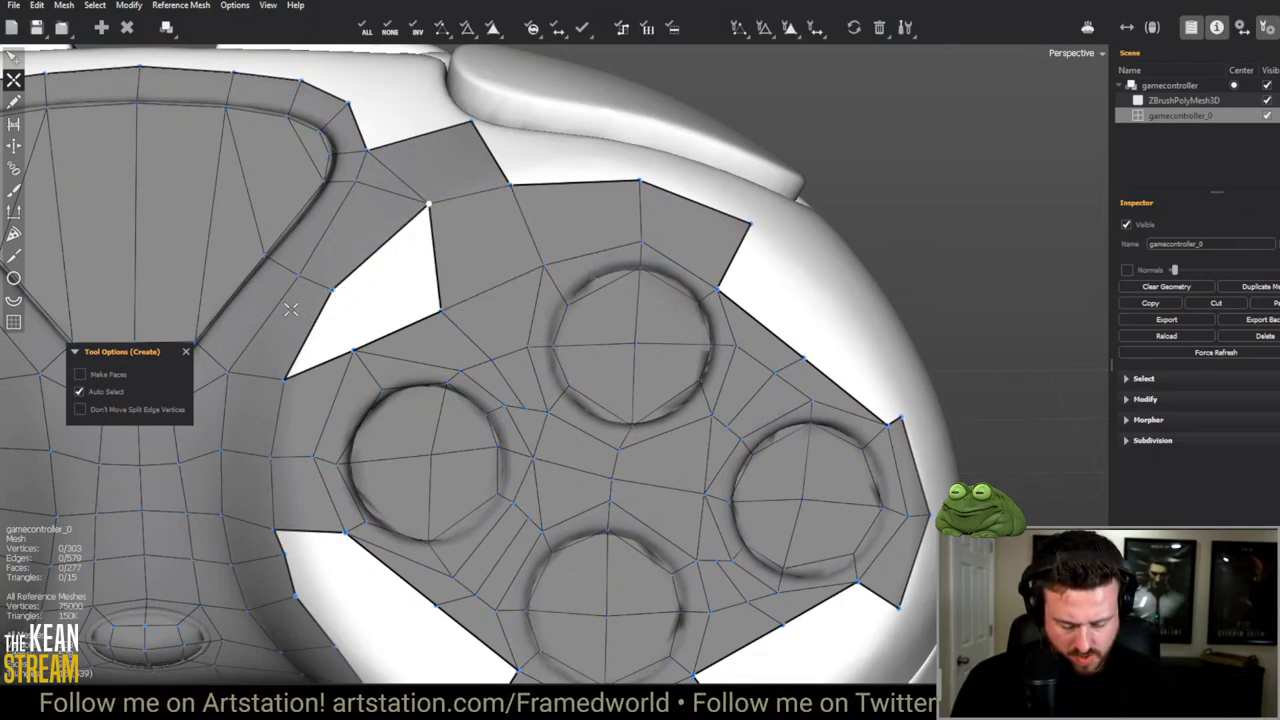
middle_click_drag(349, 297, 357, 346)
key("ctrl+z")
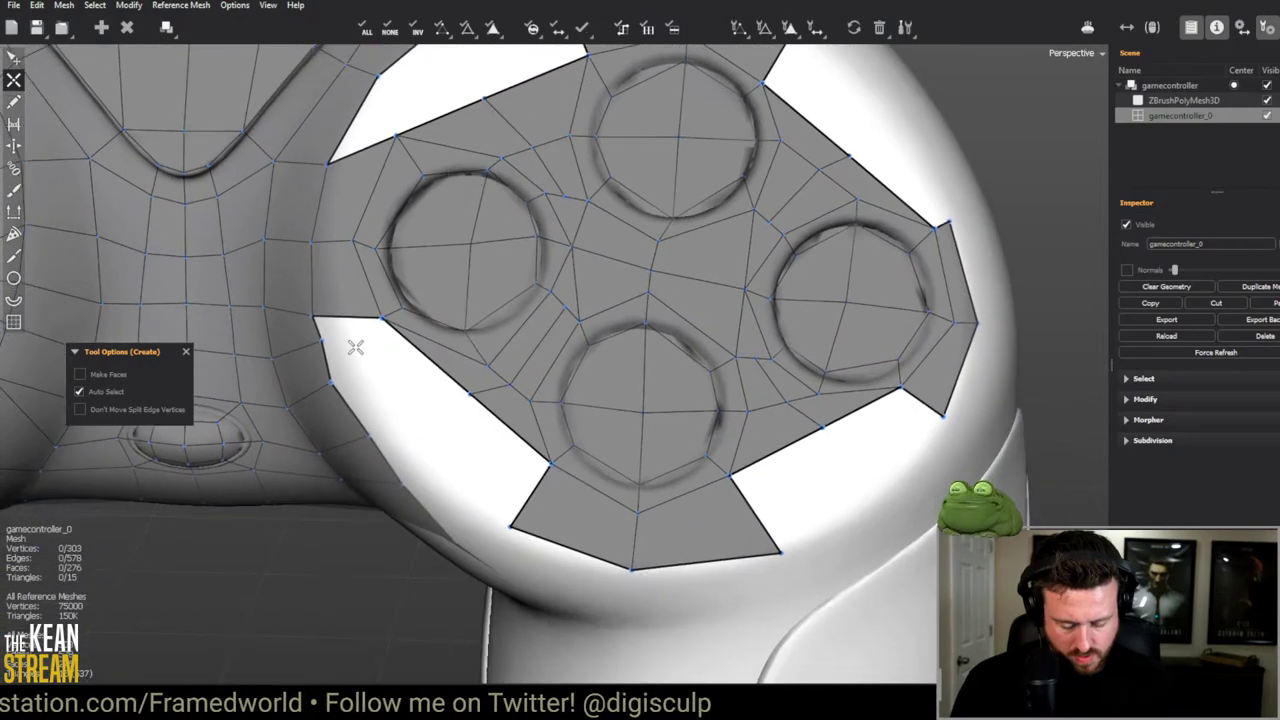
Step: Drag new faces across the white gaps at the pad's lower-left, left, right and upper edges
middle_click_drag(429, 406, 471, 386)
key("q")
key("w")
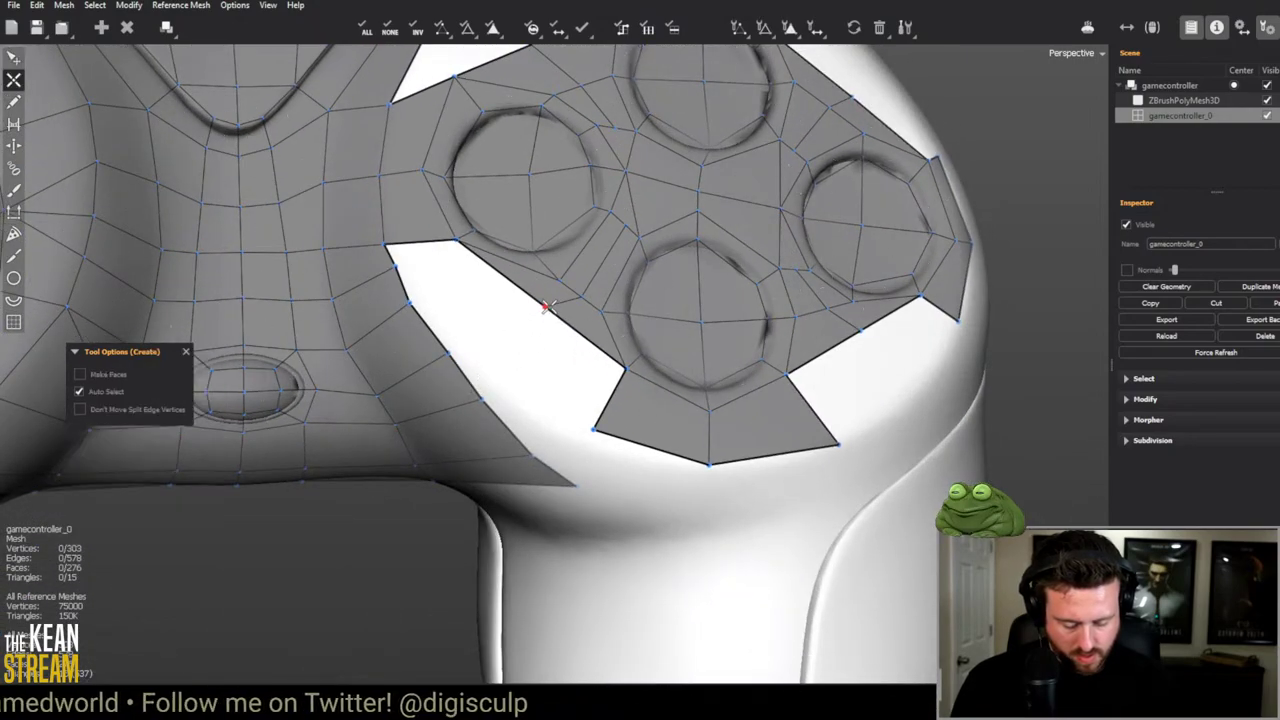
left_click_drag(581, 420, 484, 383)
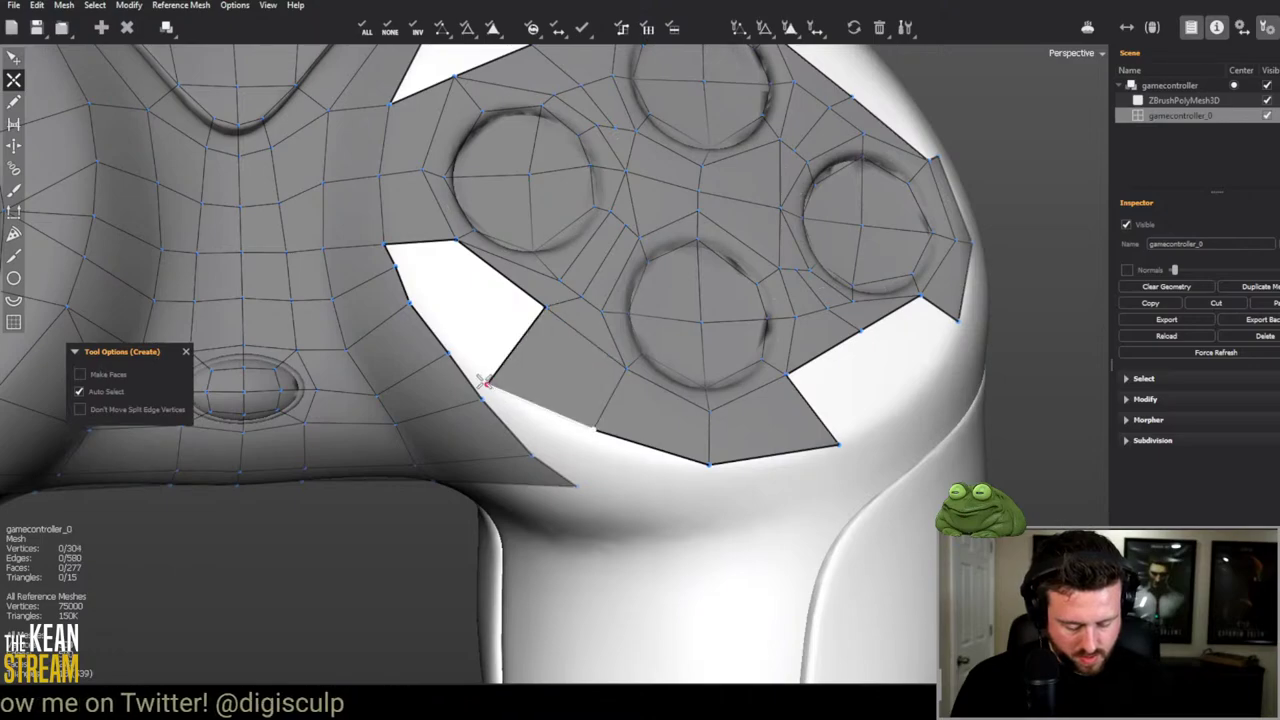
left_click_drag(421, 268, 395, 234)
middle_click_drag(673, 302, 669, 421)
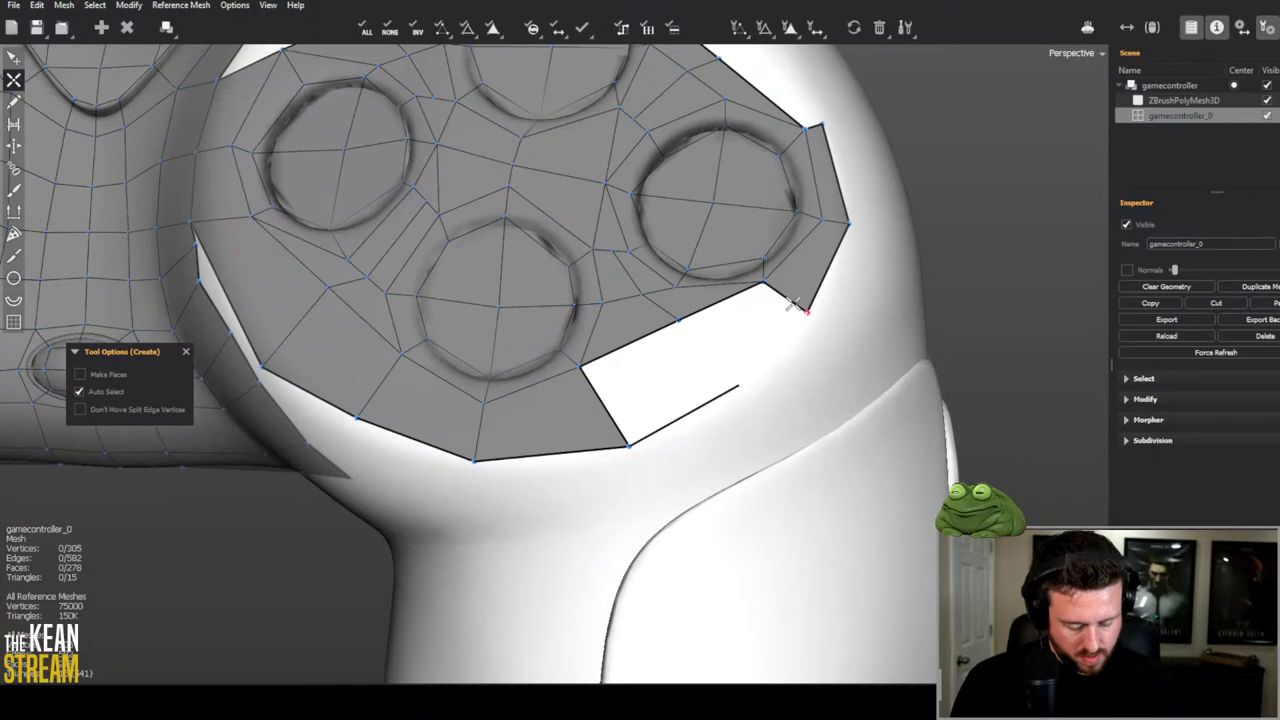
left_click_drag(733, 395, 677, 323)
middle_click_drag(677, 323, 795, 305)
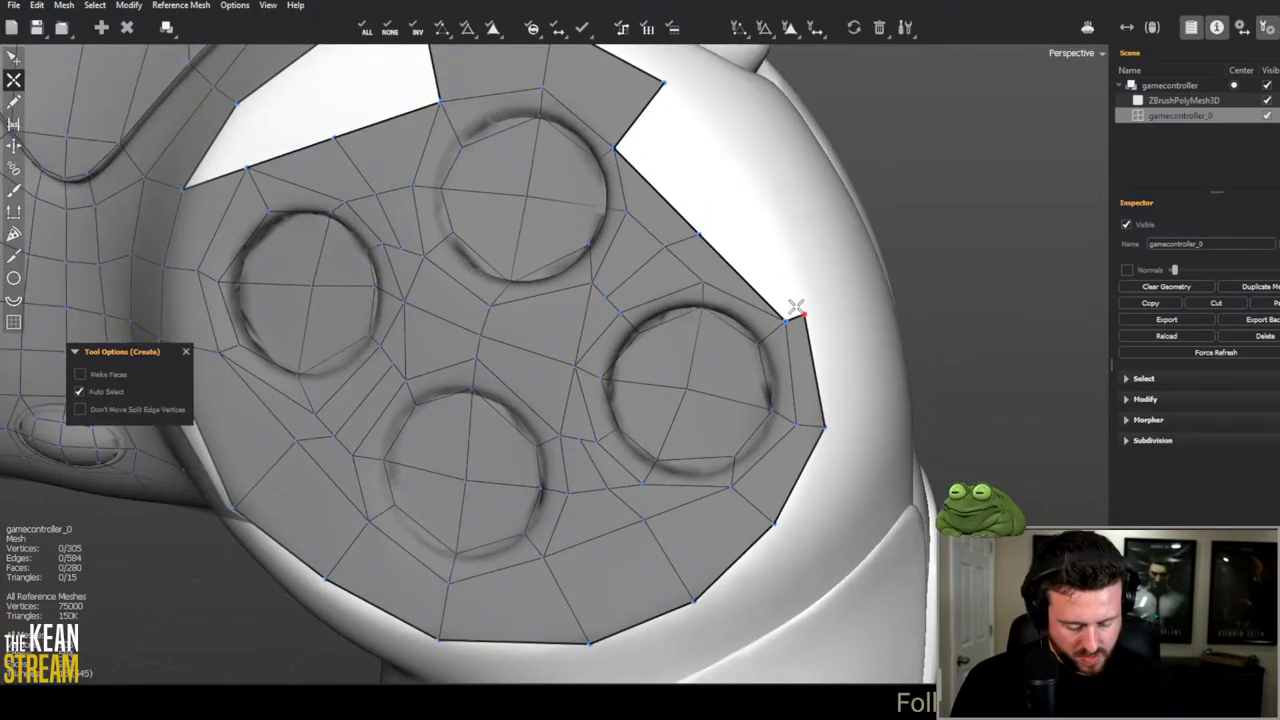
left_click_drag(698, 230, 566, 149)
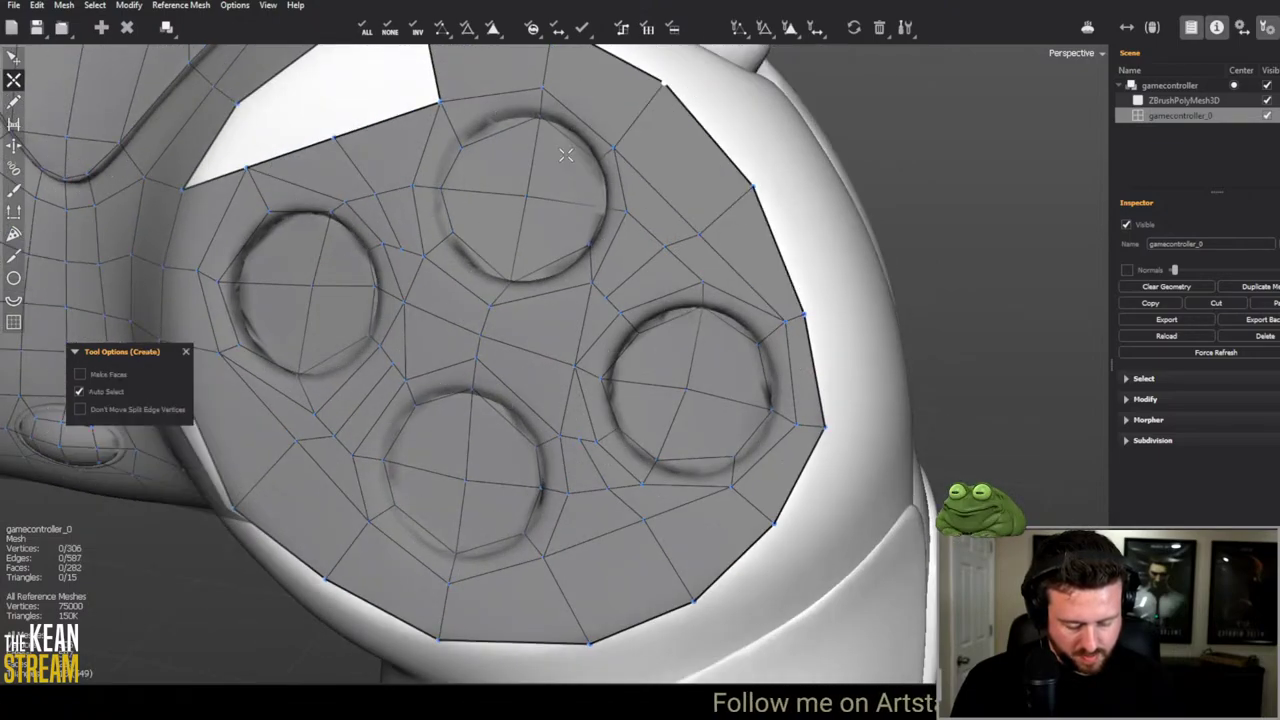
middle_click_drag(566, 149, 598, 262)
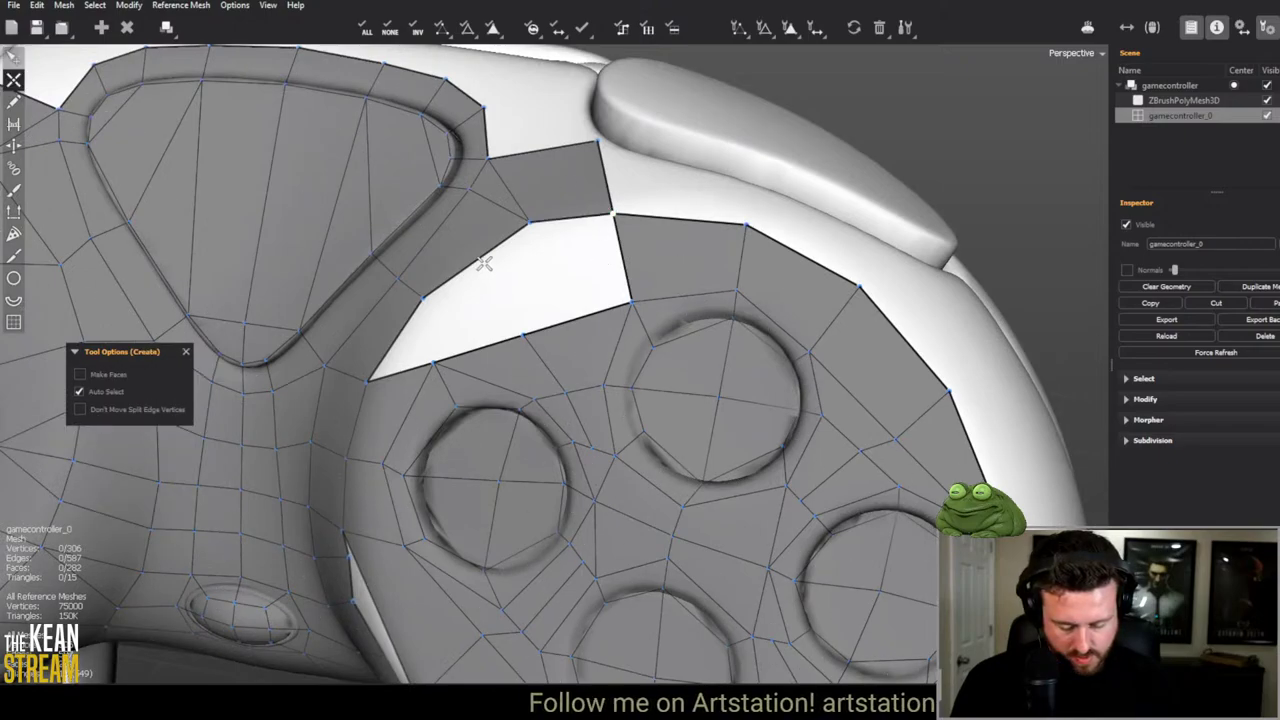
left_click_drag(432, 287, 497, 245)
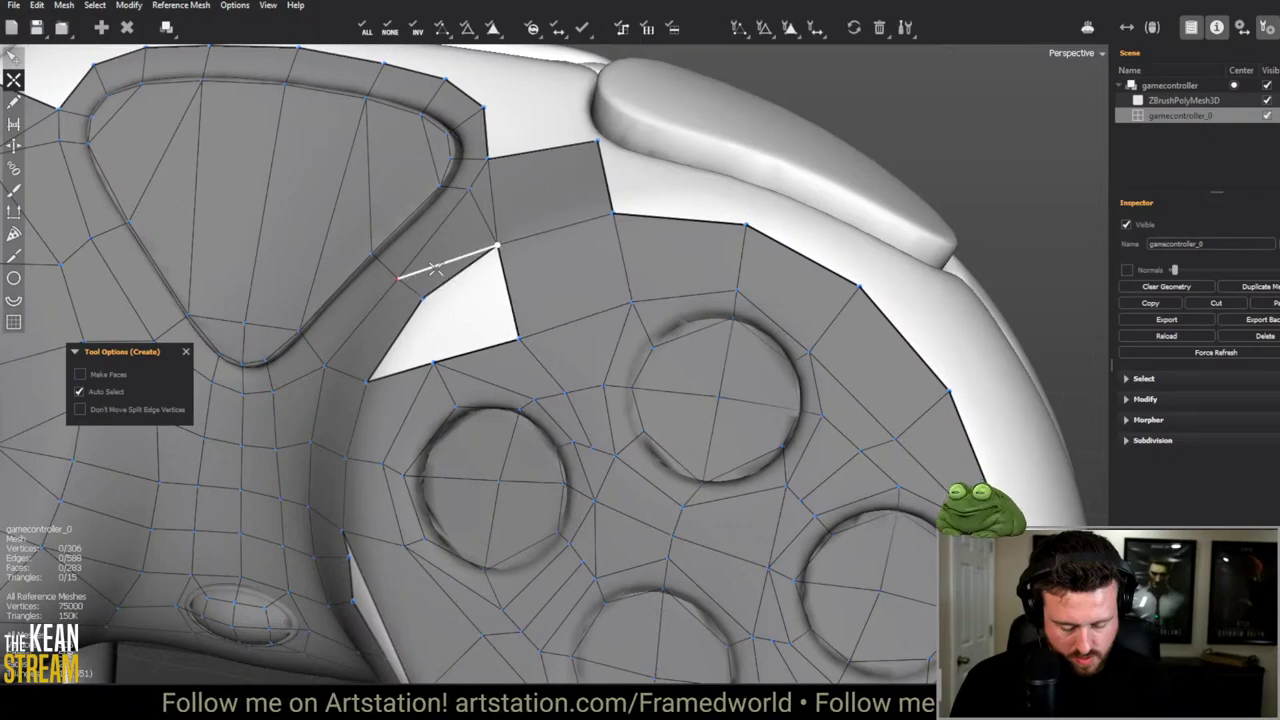
Step: Try moving the vertex beside the last gap to close it, undoing each attempt
key("e")
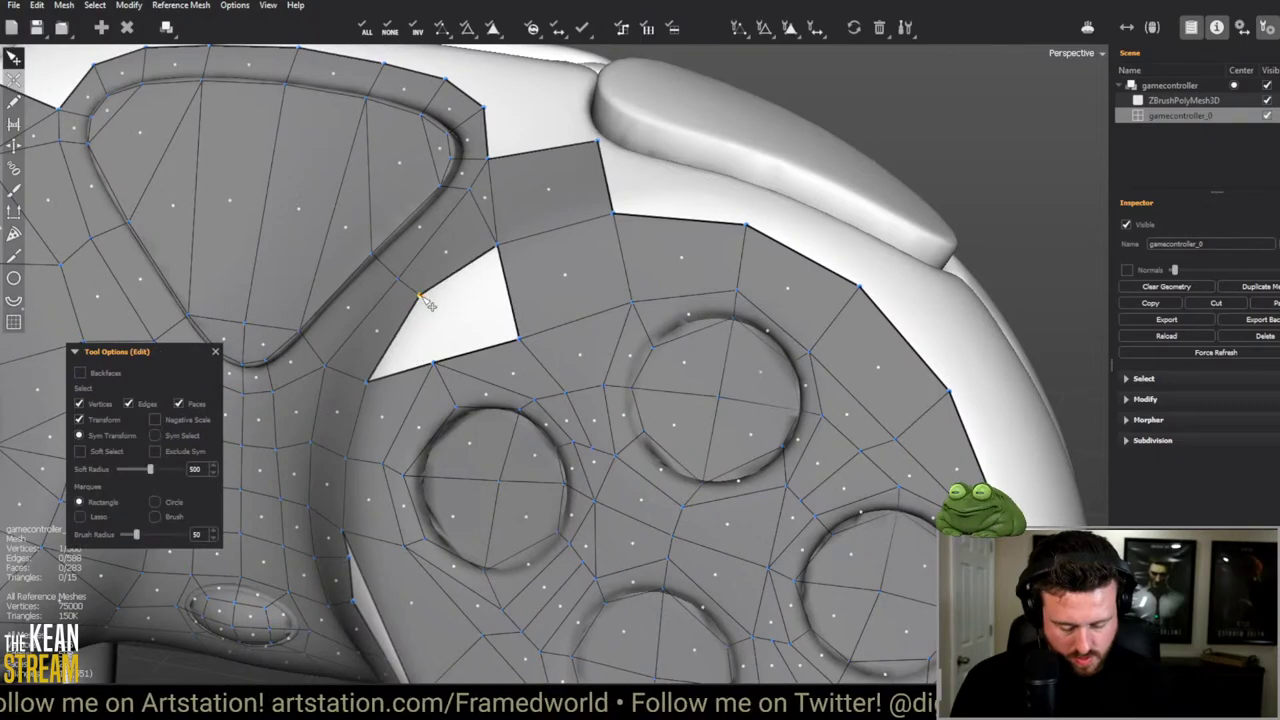
left_click_drag(428, 297, 505, 258)
key("ctrl+z")
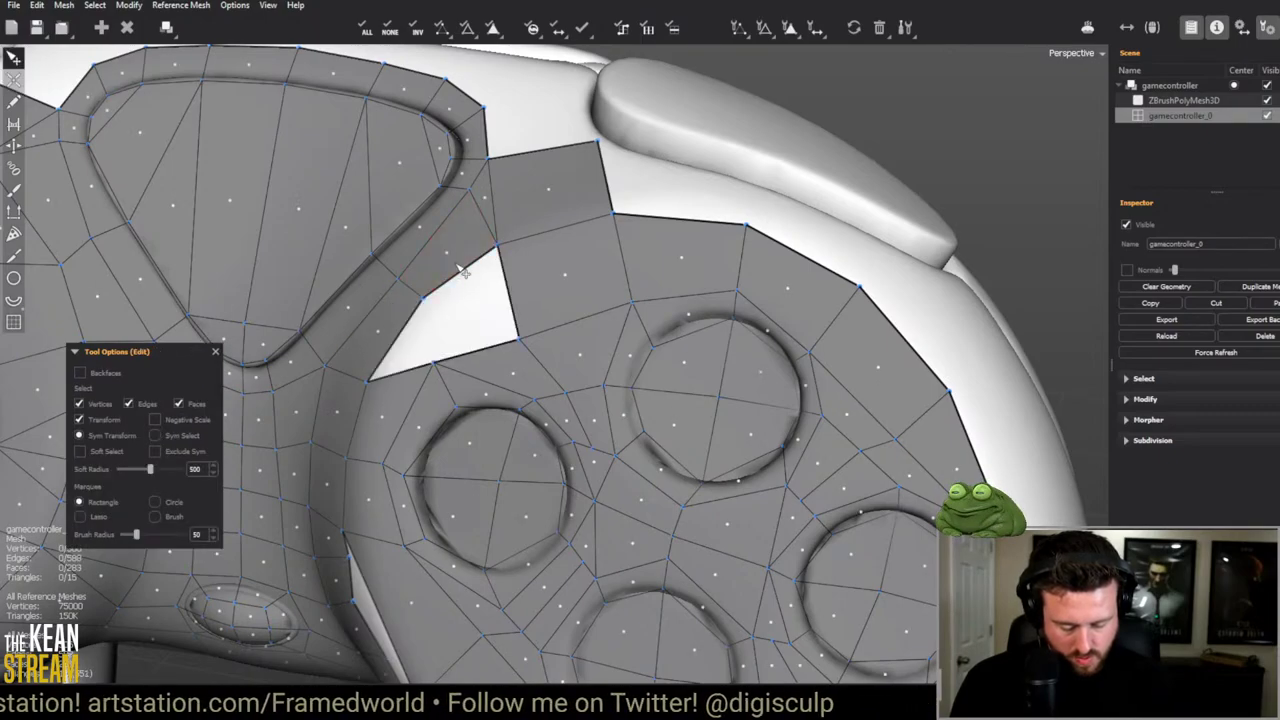
left_click_drag(424, 311, 371, 377)
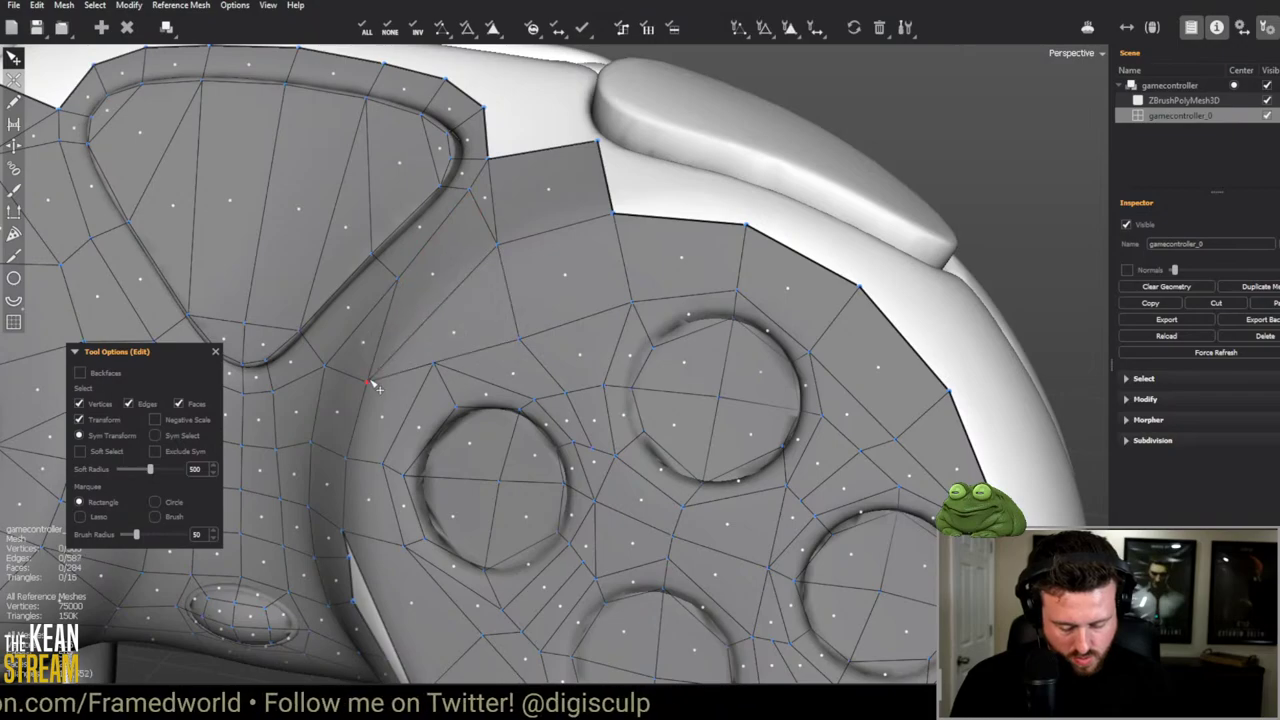
key("ctrl+z")
left_click(424, 300)
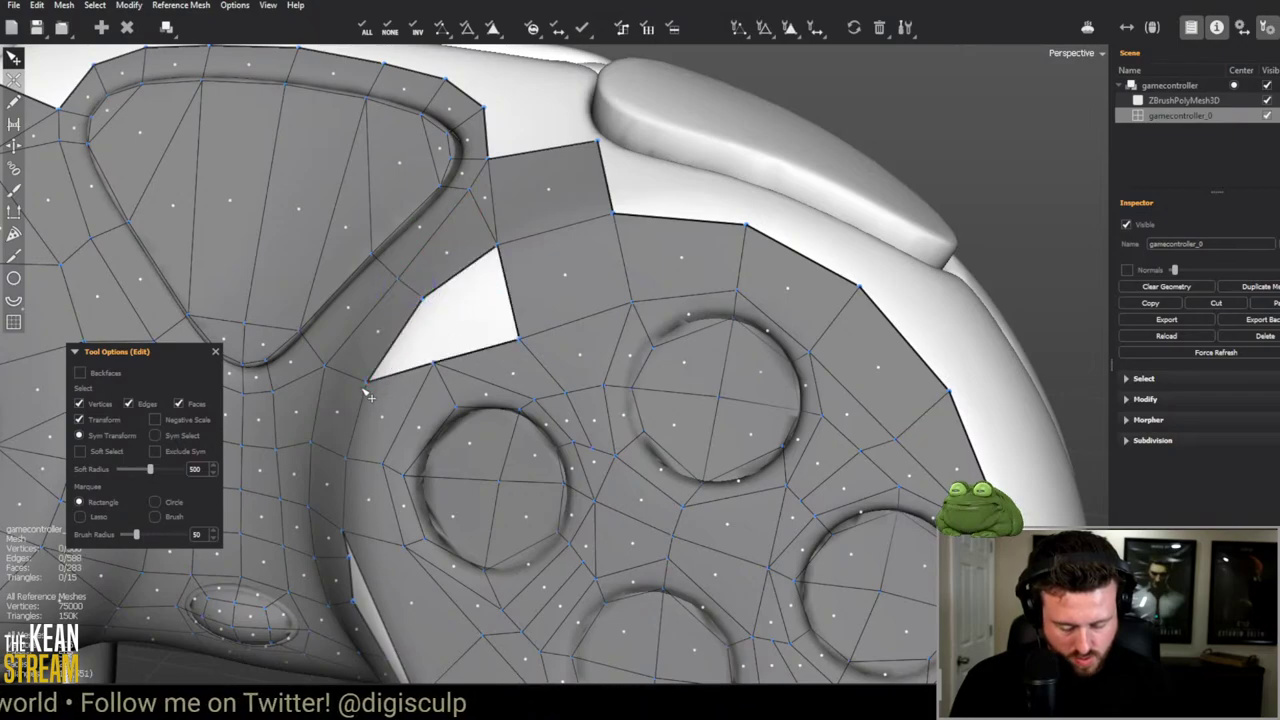
left_click_drag(447, 338, 414, 371)
key("ctrl+z")
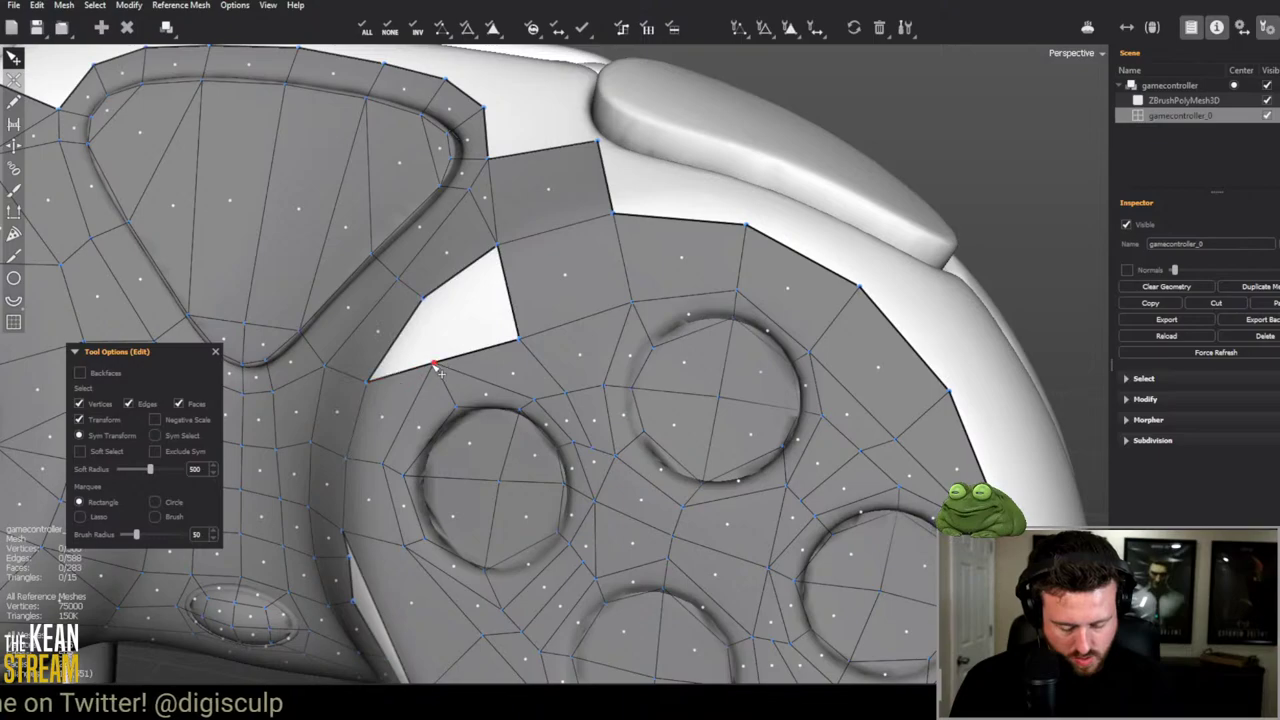
key("c")
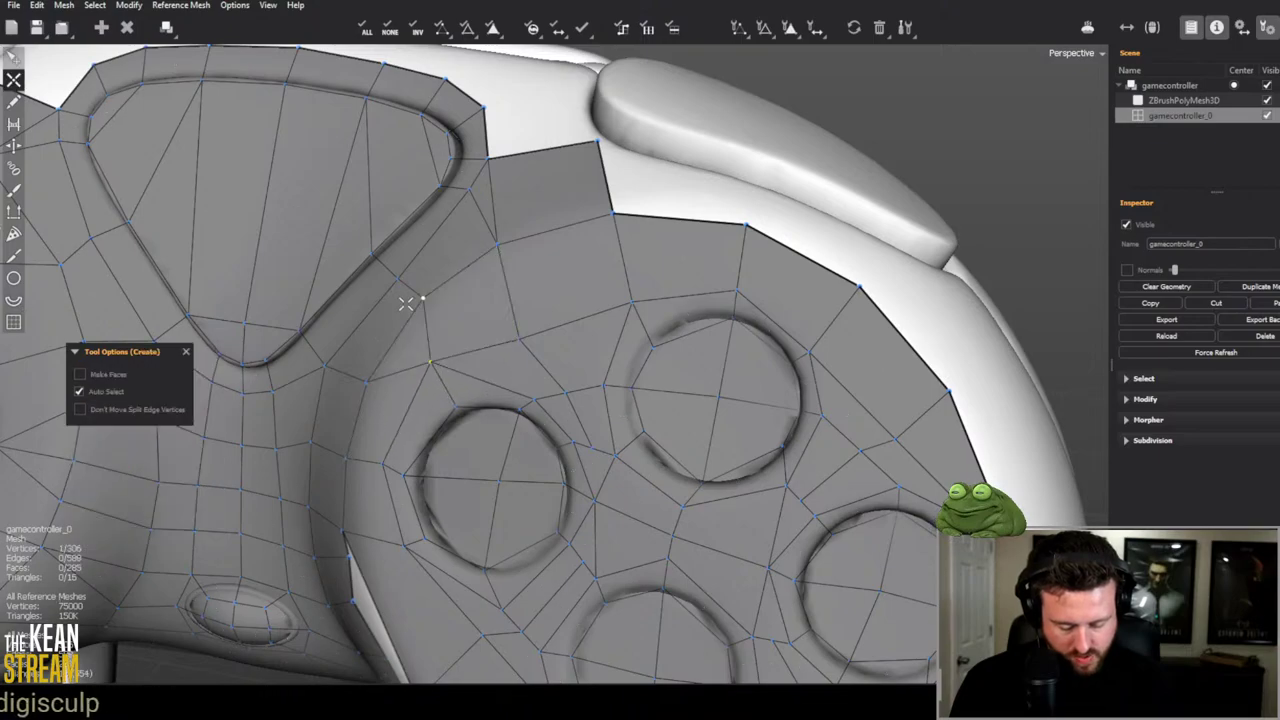
key("e")
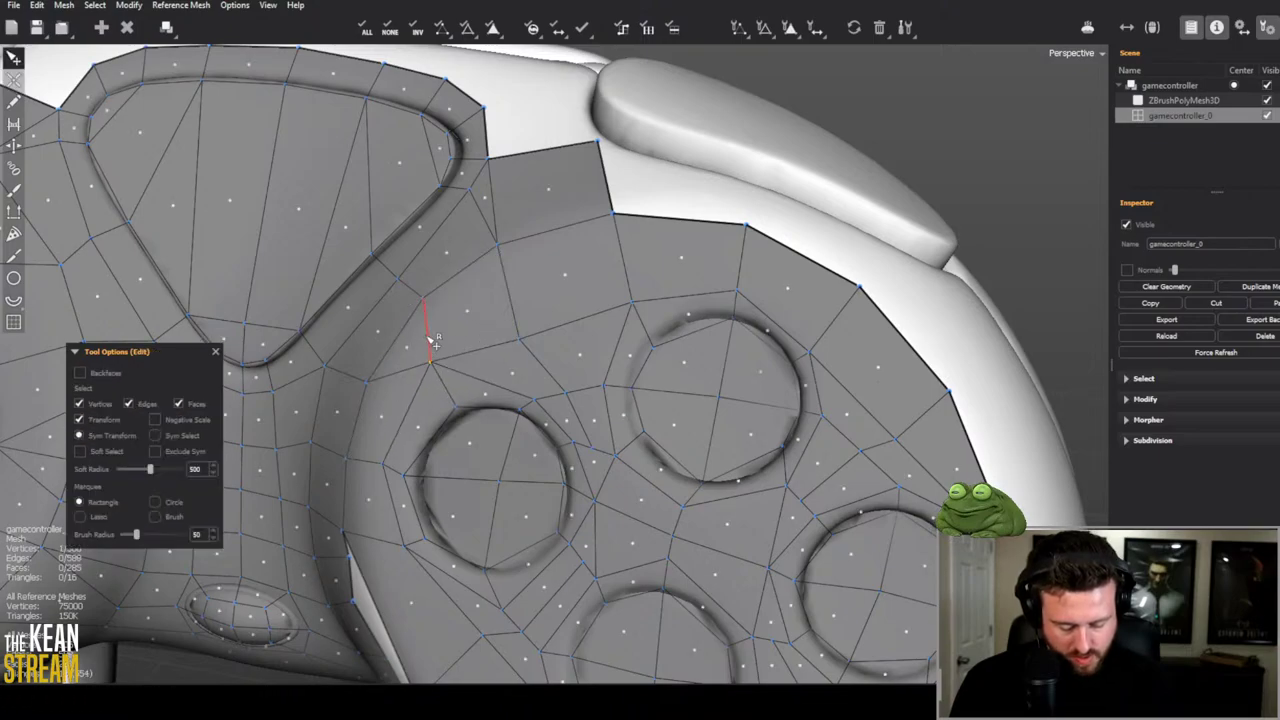
scroll(386, 351, "down", 3)
middle_click_drag(386, 351, 346, 336)
scroll(380, 298, "up", 3)
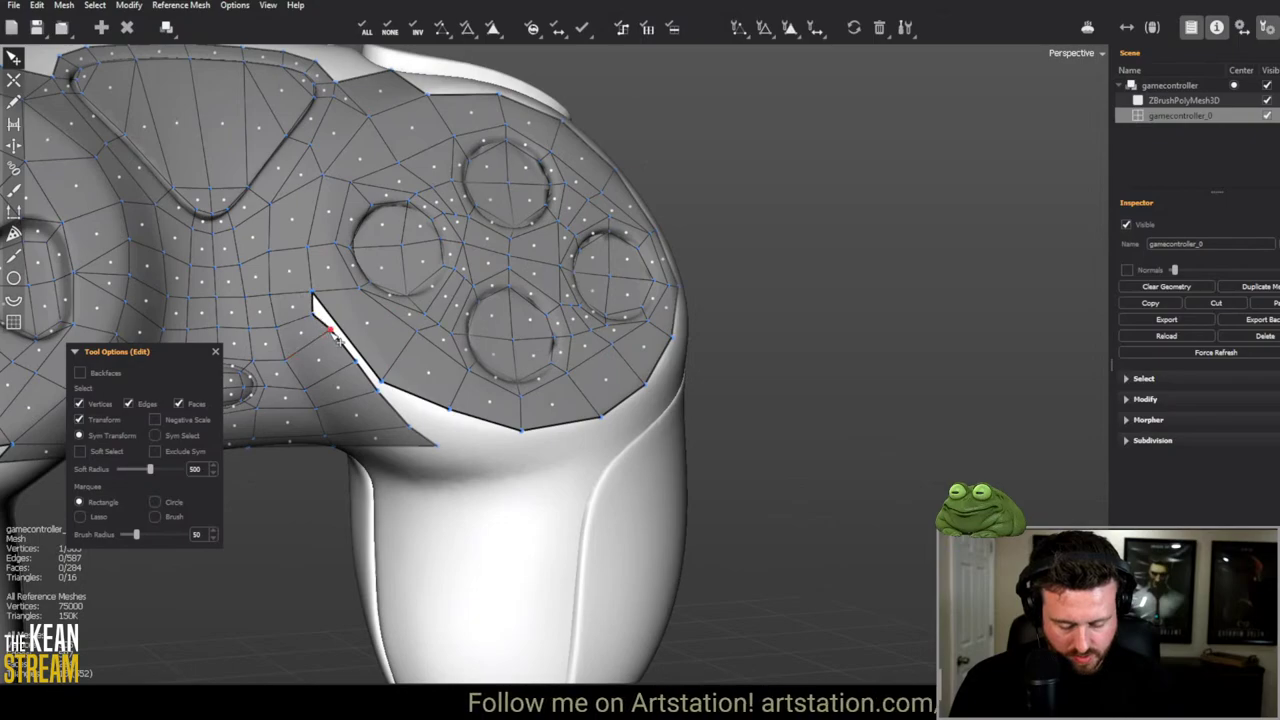
Step: With the Move brush, push the right button pad's vertices upward
middle_click_drag(388, 380, 57, 238)
left_click(14, 190)
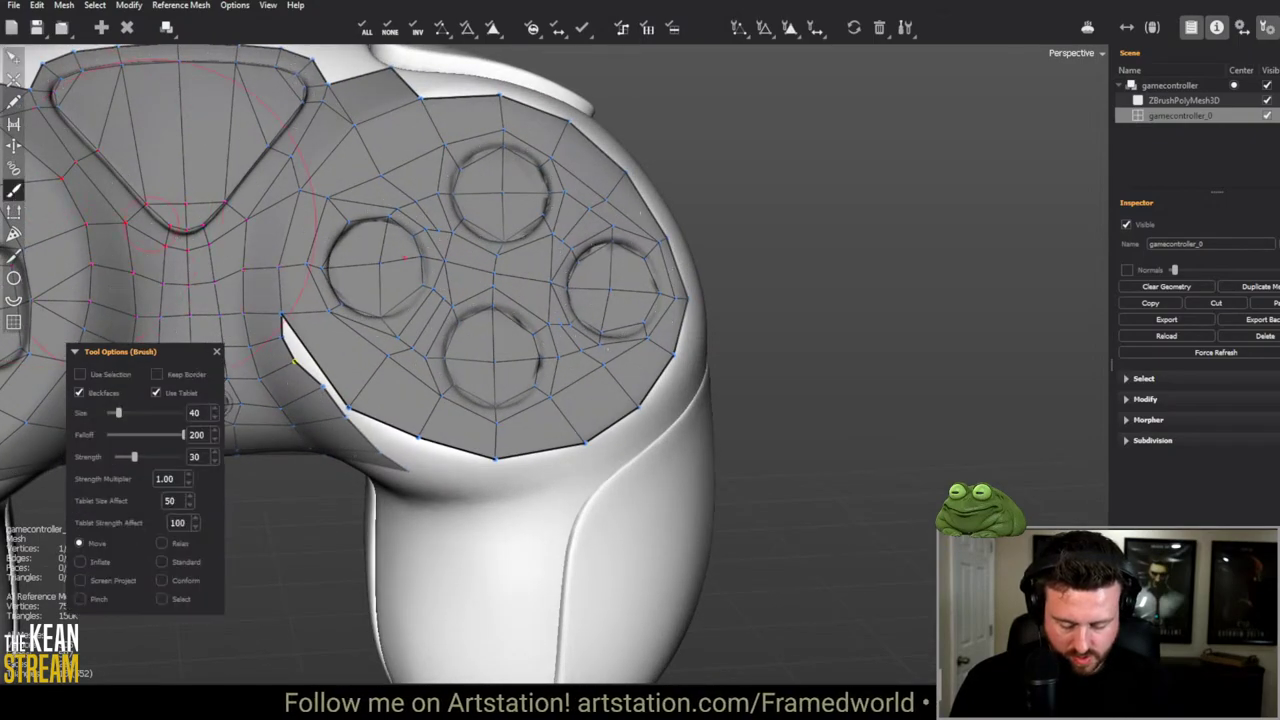
scroll(490, 285, "down", 5)
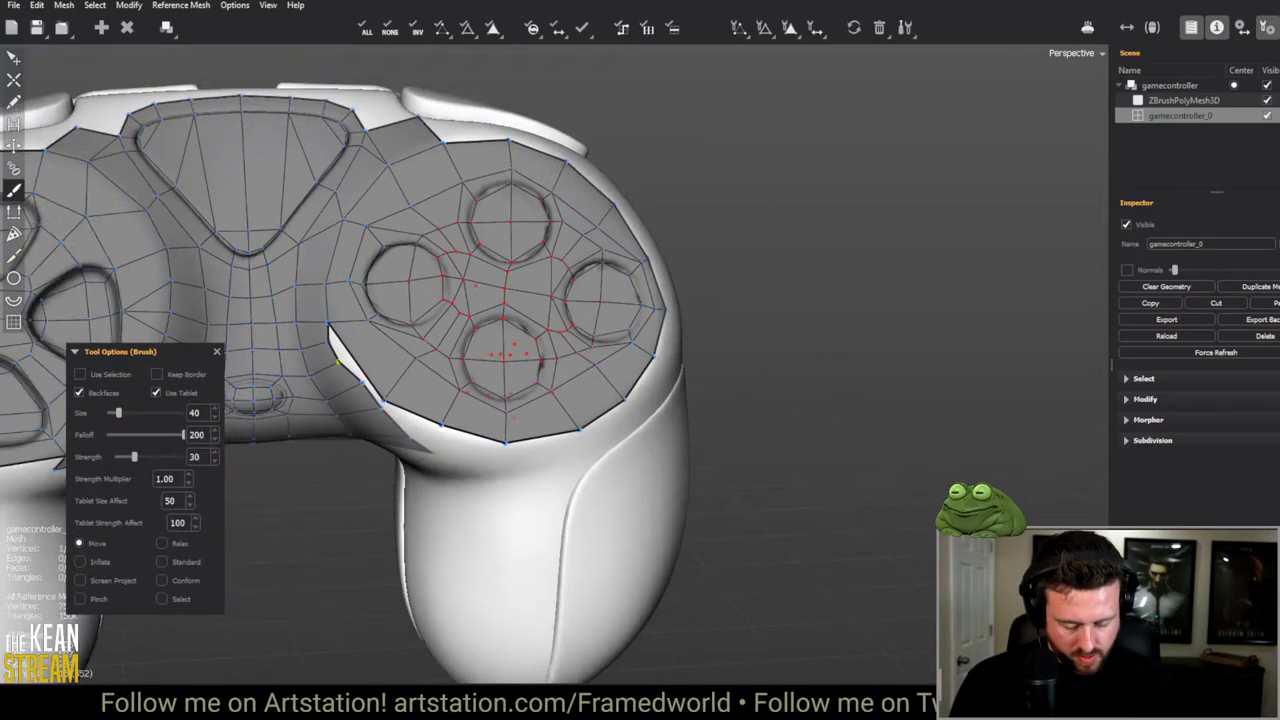
middle_click_drag(490, 285, 580, 325)
scroll(580, 325, "up", 5, "ctrl")
mouse_move(580, 325)
left_mouse_down()
mouse_move(520, 277)
mouse_move(530, 320)
left_mouse_up()
Step: Shrink the brush to size 54 and return to the Edit tool
middle_click_drag(530, 320, 471, 257)
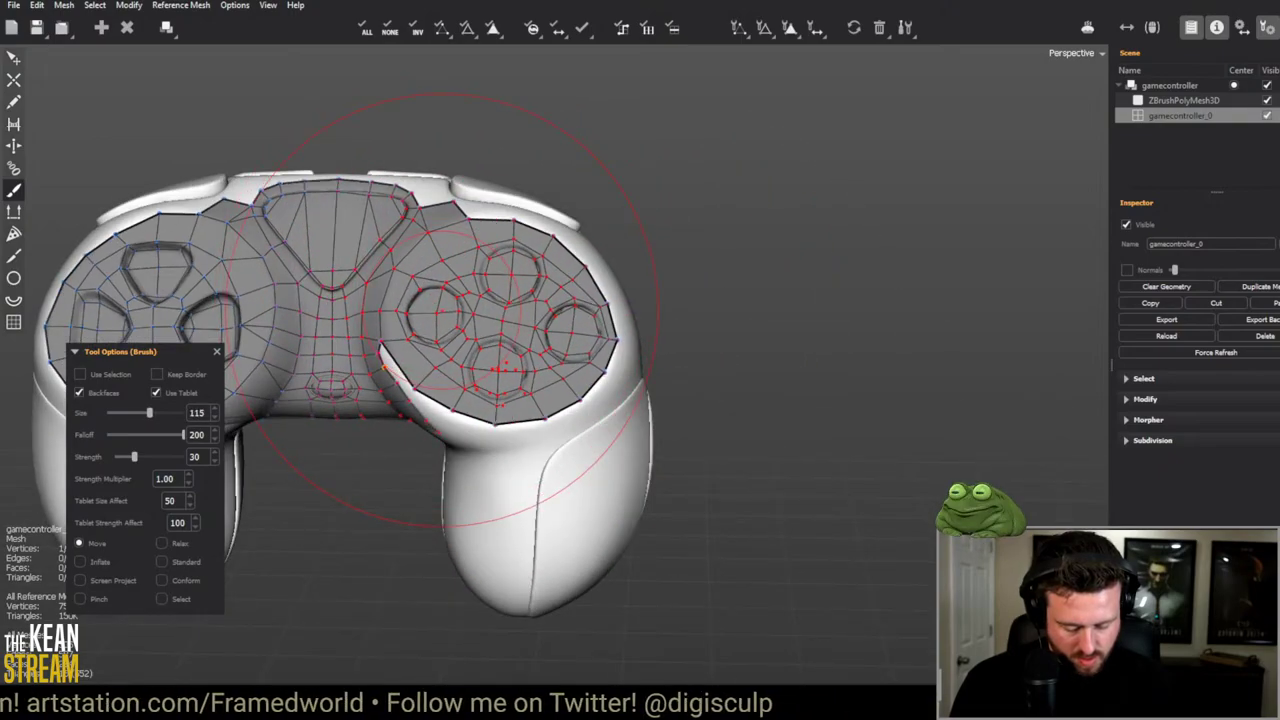
scroll(511, 289, "down", 5, "ctrl")
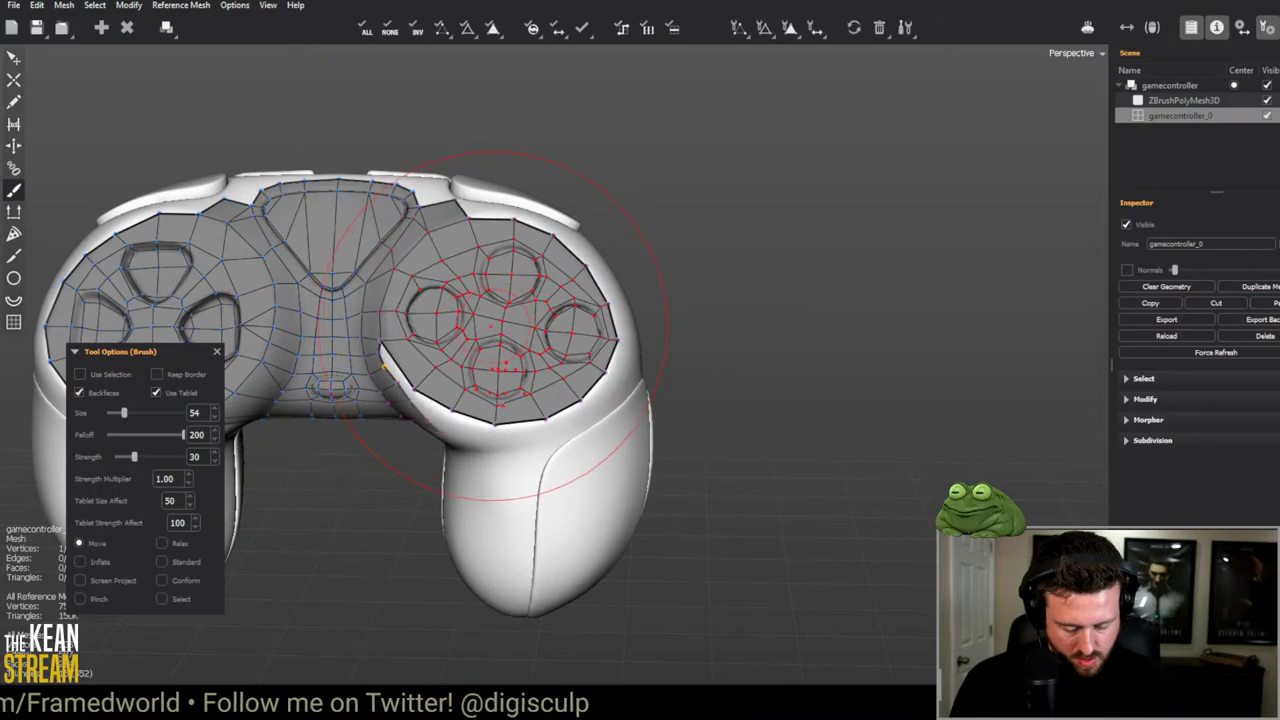
scroll(500, 315, "up", 5)
scroll(529, 214, "down", 5)
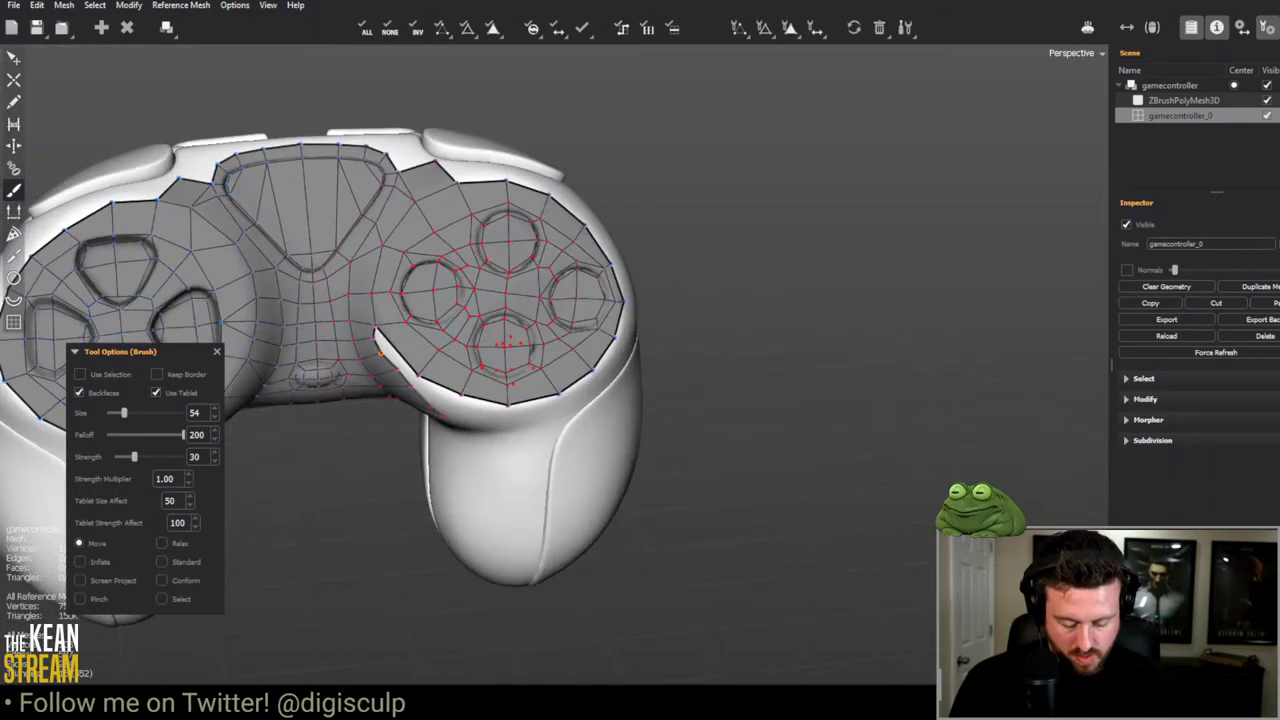
mouse_move(529, 214)
middle_mouse_down()
mouse_move(505, 320)
mouse_move(500, 275)
mouse_move(400, 300)
mouse_move(480, 260)
middle_mouse_up()
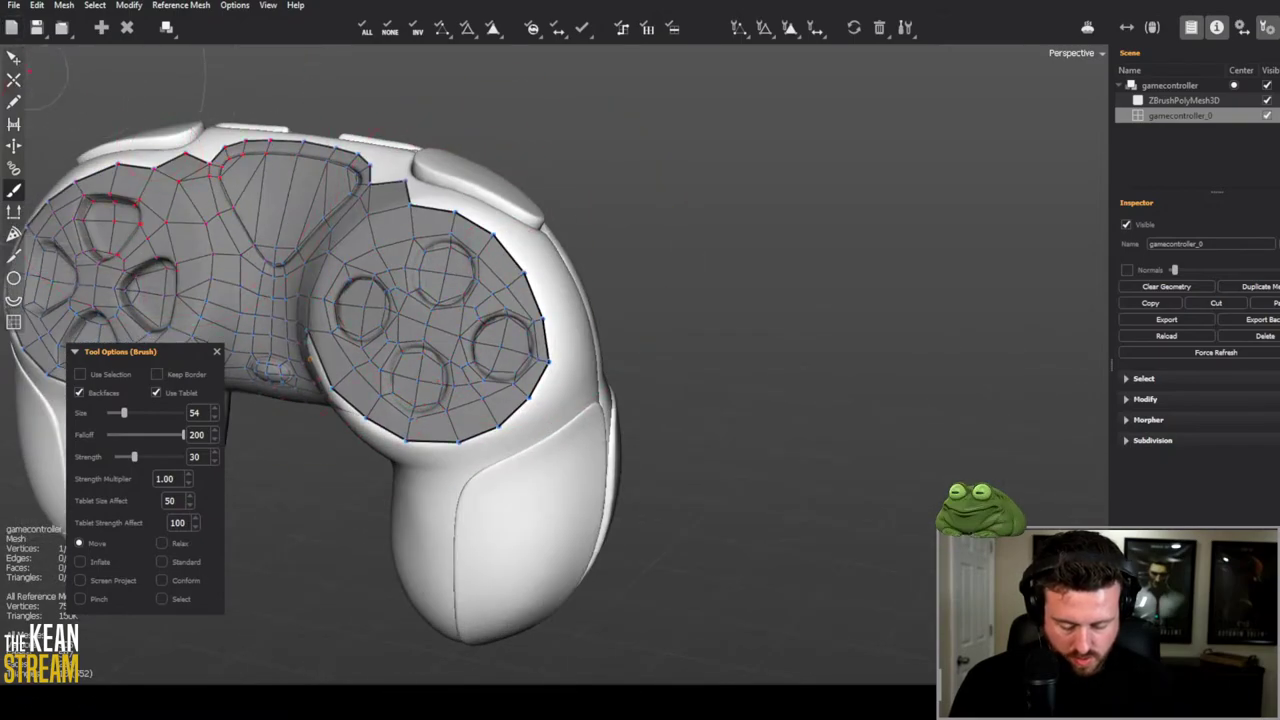
left_click(14, 58)
middle_click_drag(370, 240, 378, 240)
scroll(378, 240, "up", 5)
scroll(337, 218, "down", 3)
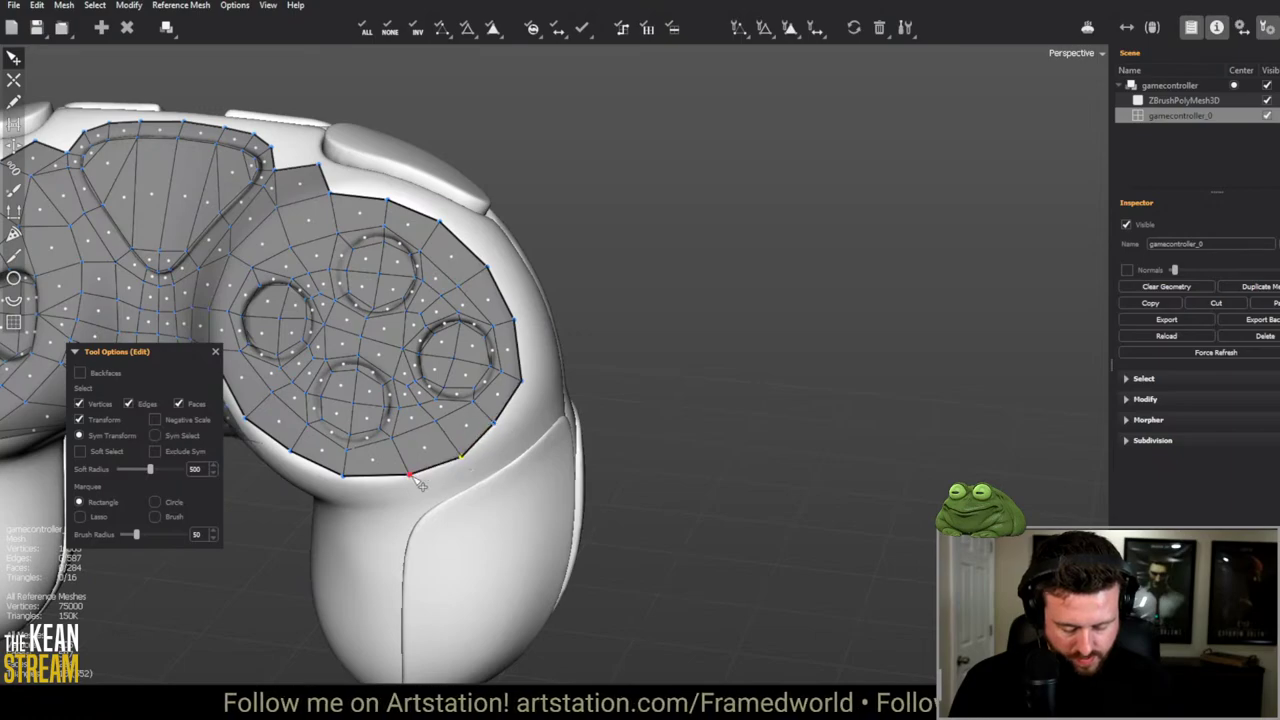
Step: Delete the faces along the edge beside the cut below the button patch
middle_click_drag(420, 484, 448, 409)
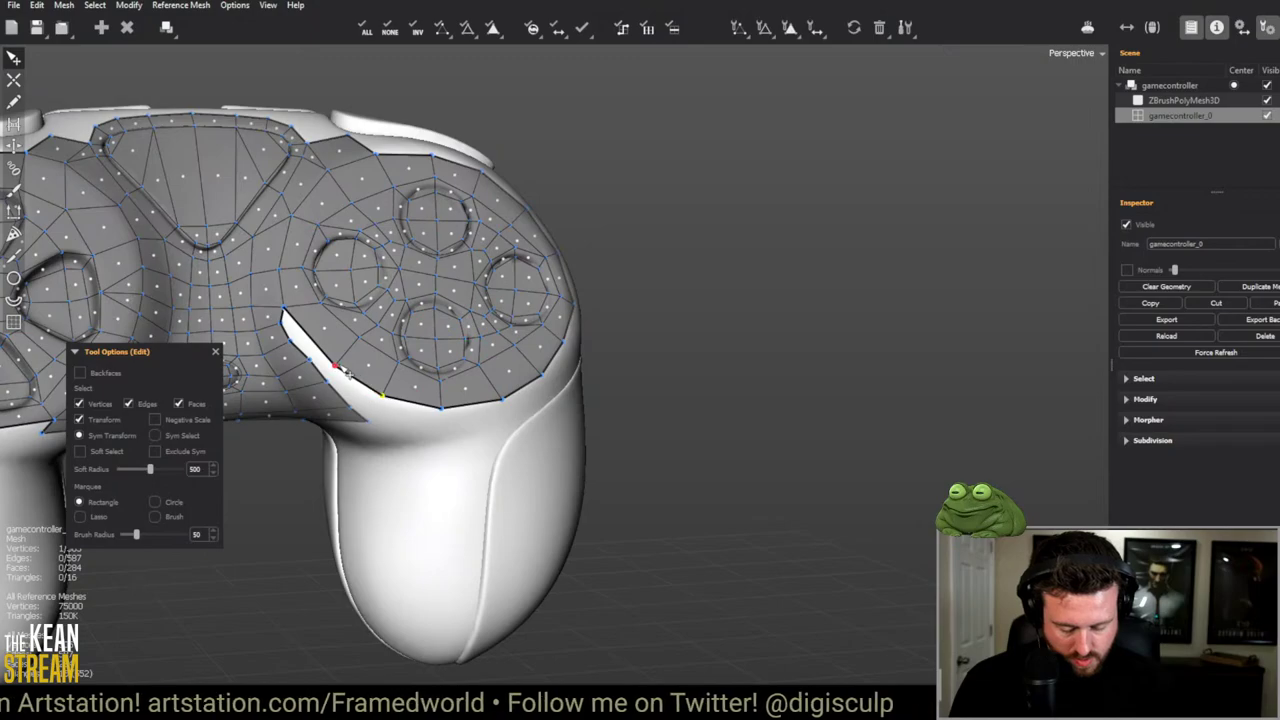
scroll(340, 360, "up", 5)
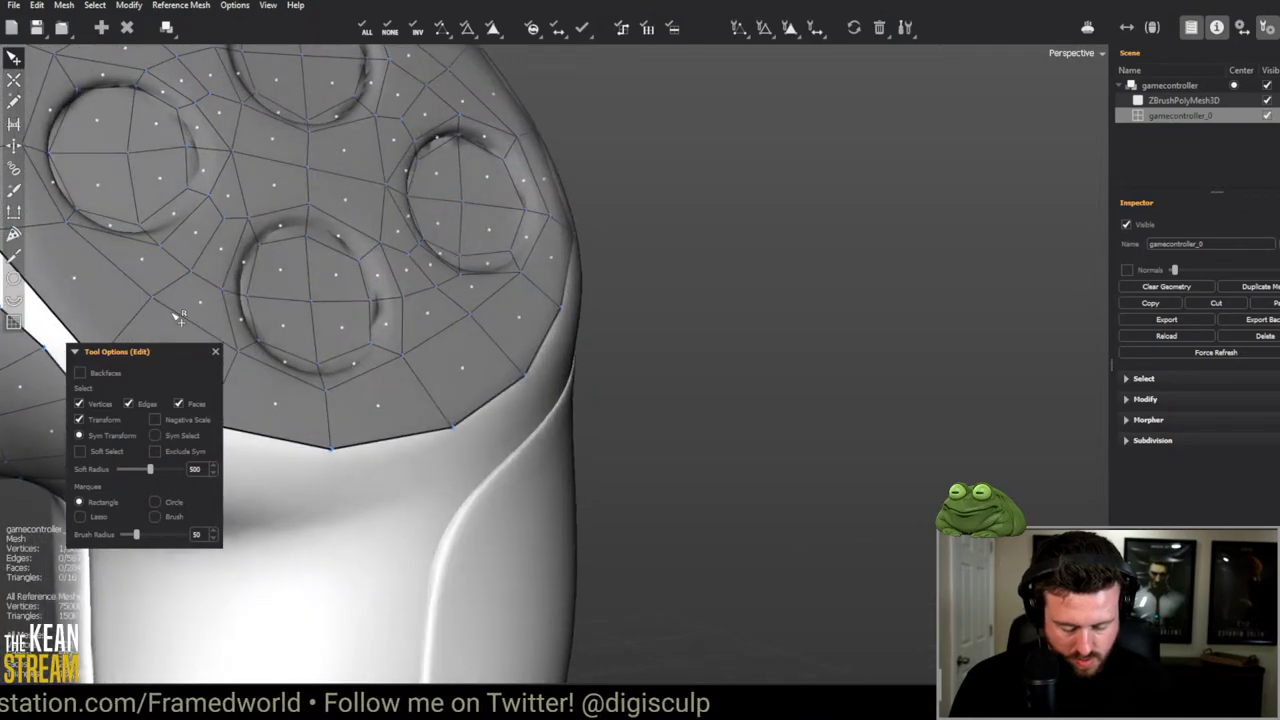
middle_click_drag(178, 316, 443, 277)
scroll(608, 294, "down", 5)
scroll(574, 312, "up", 4)
scroll(574, 312, "down", 4)
scroll(549, 322, "up", 4)
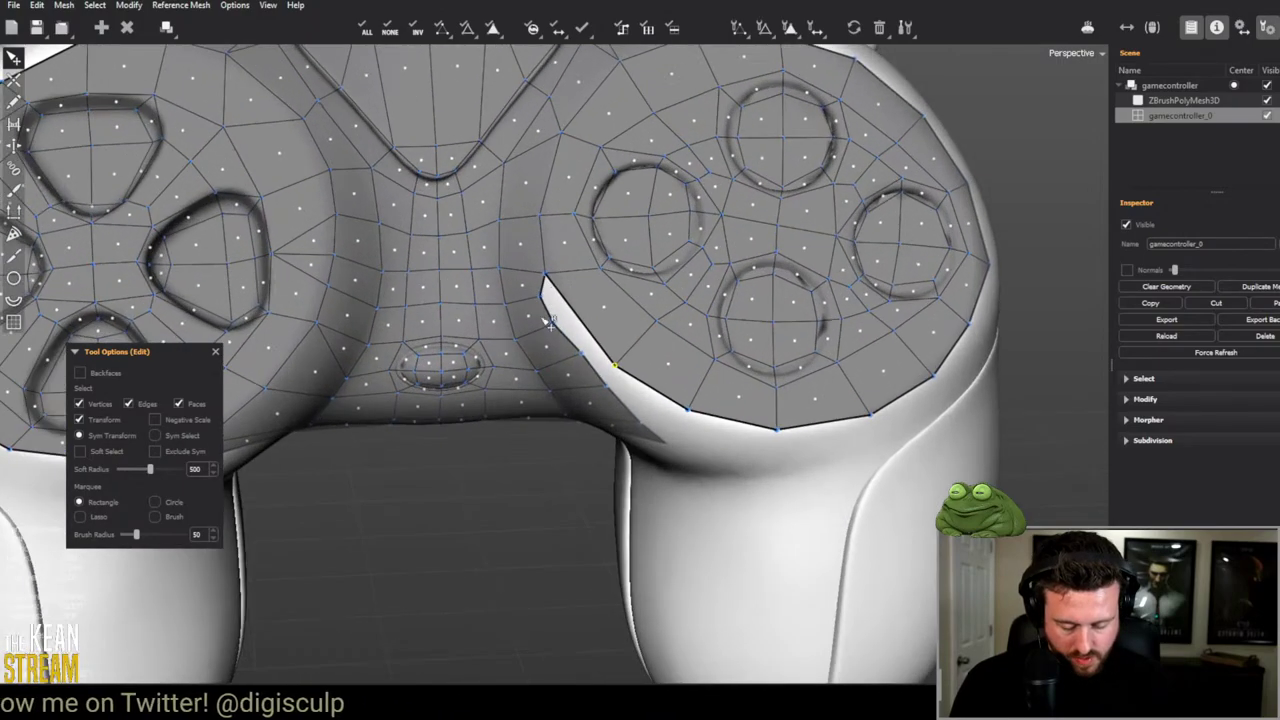
middle_click_drag(549, 322, 543, 305)
scroll(543, 305, "up", 4)
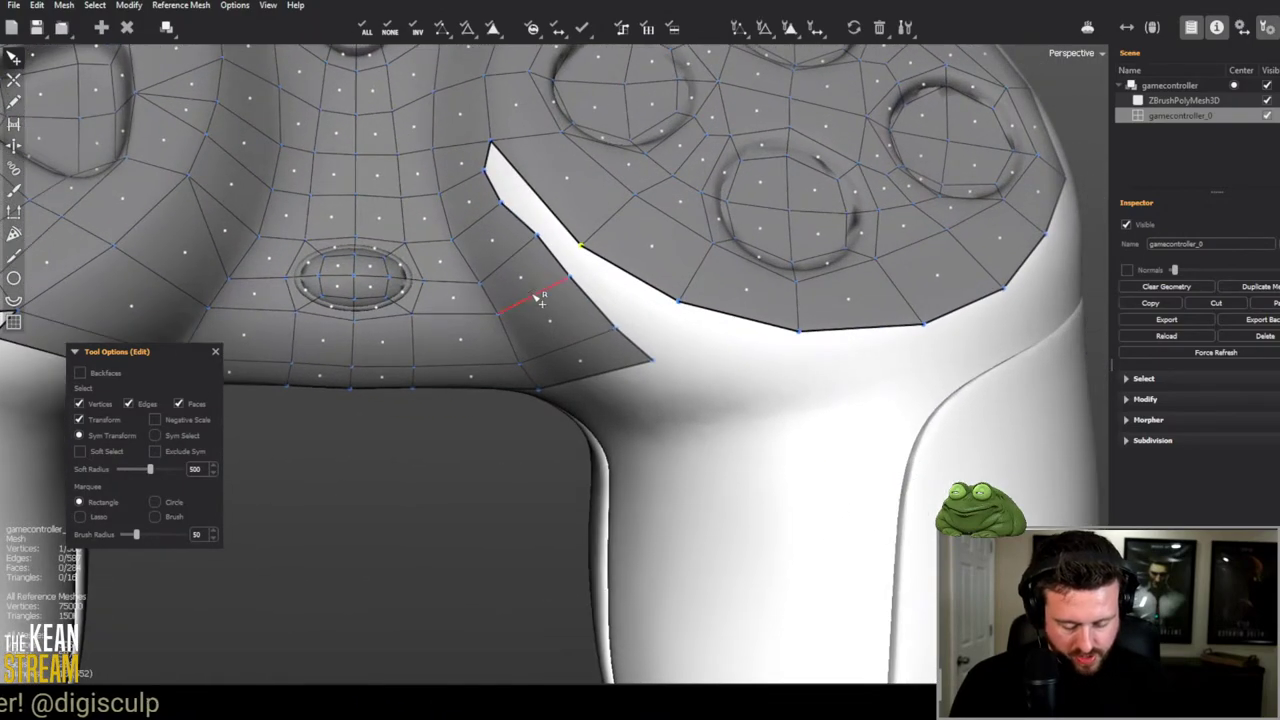
scroll(540, 298, "down", 4)
scroll(586, 363, "up", 4)
middle_click_drag(586, 363, 463, 291)
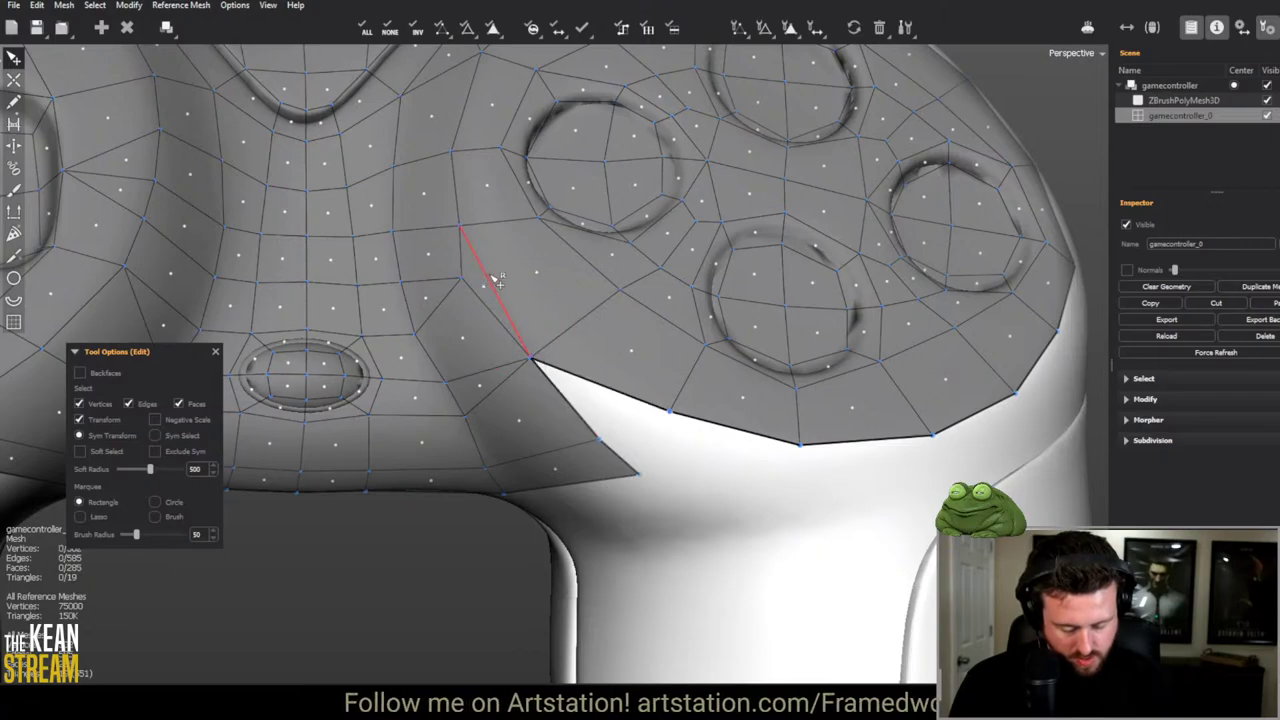
left_click(498, 286)
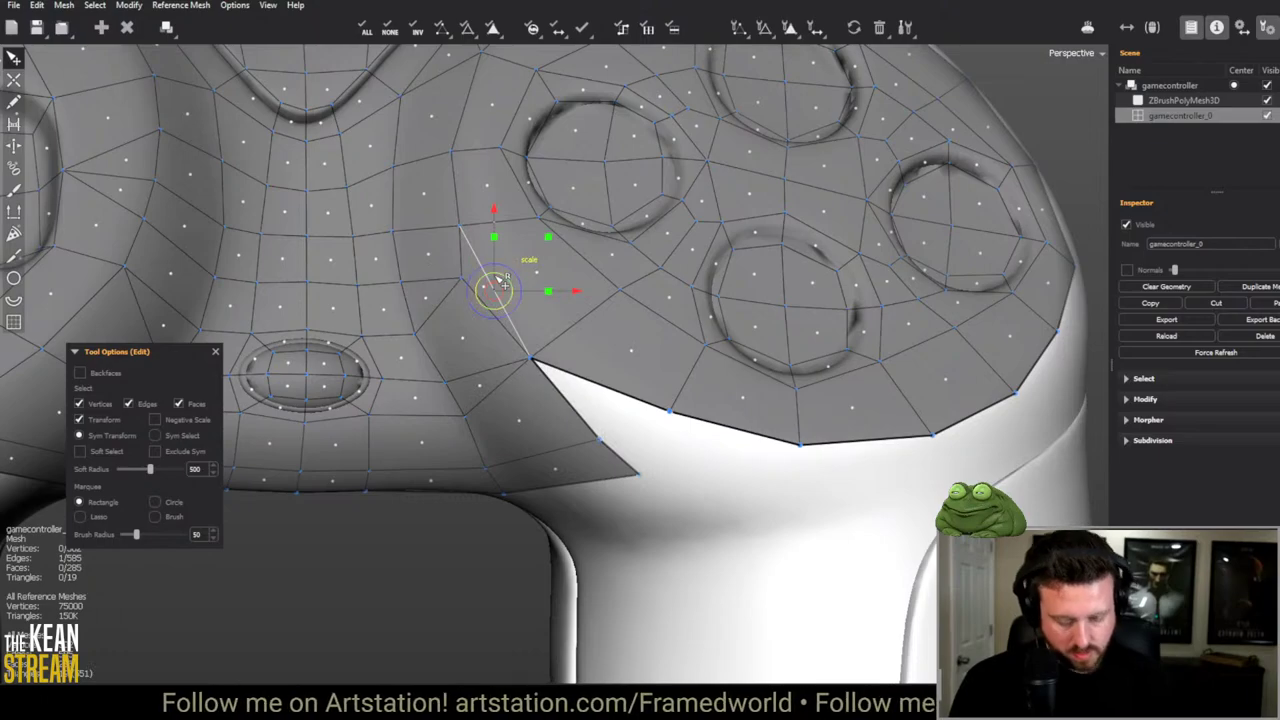
key("Delete")
Step: Refill the hole with a new face and weld the flap-tip vertex onto the vertex below
left_click(482, 283)
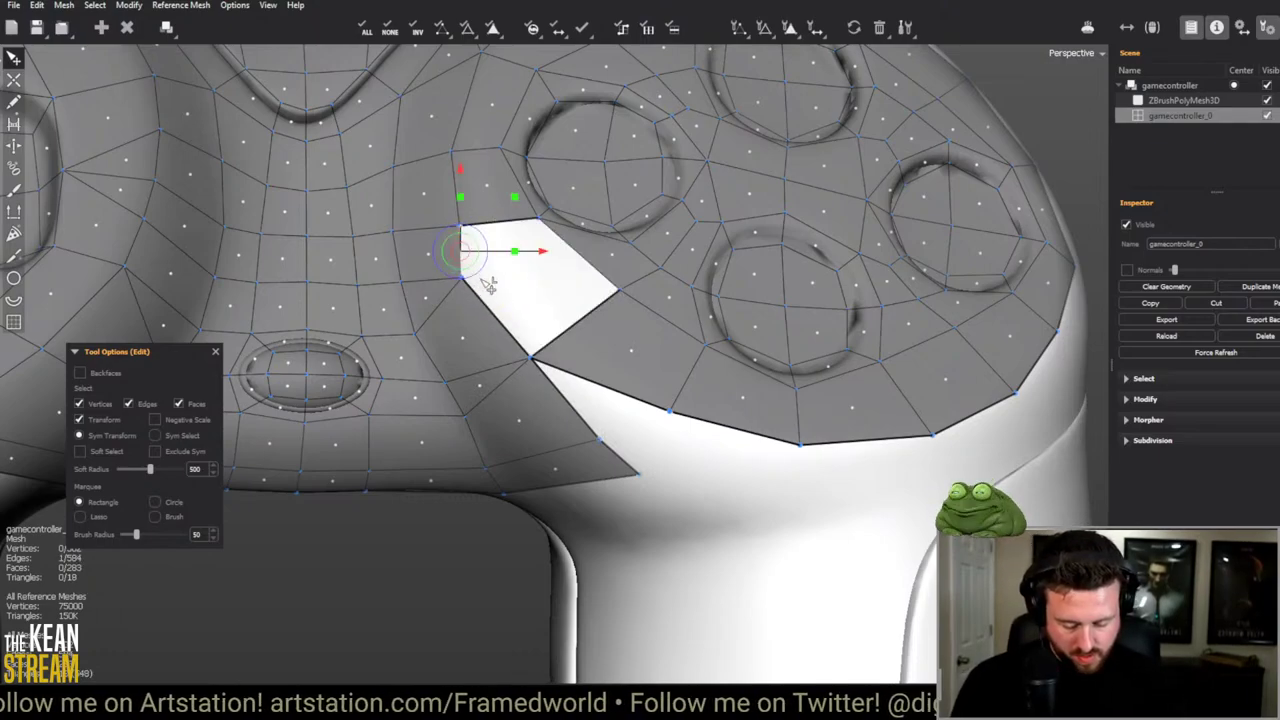
left_click(534, 214, "ctrl")
middle_click_drag(717, 478, 546, 360)
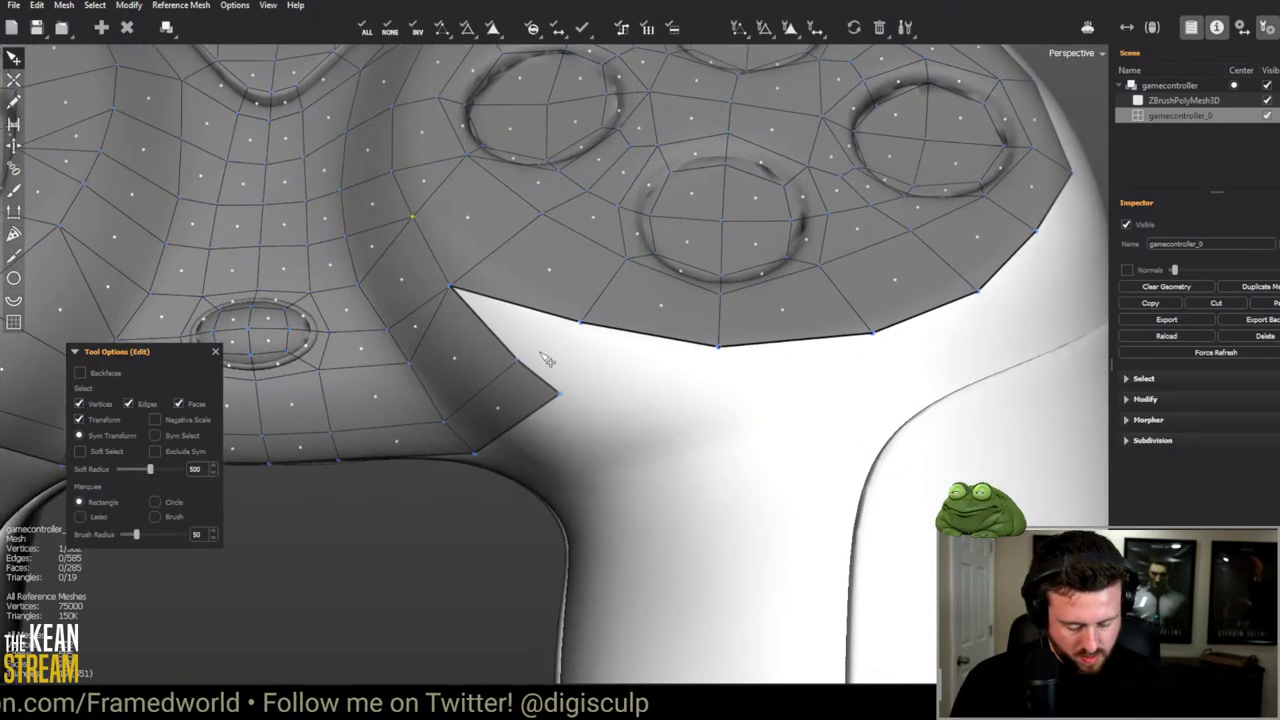
left_click(540, 355)
left_click_drag(541, 354, 563, 398)
scroll(666, 414, "down", 5)
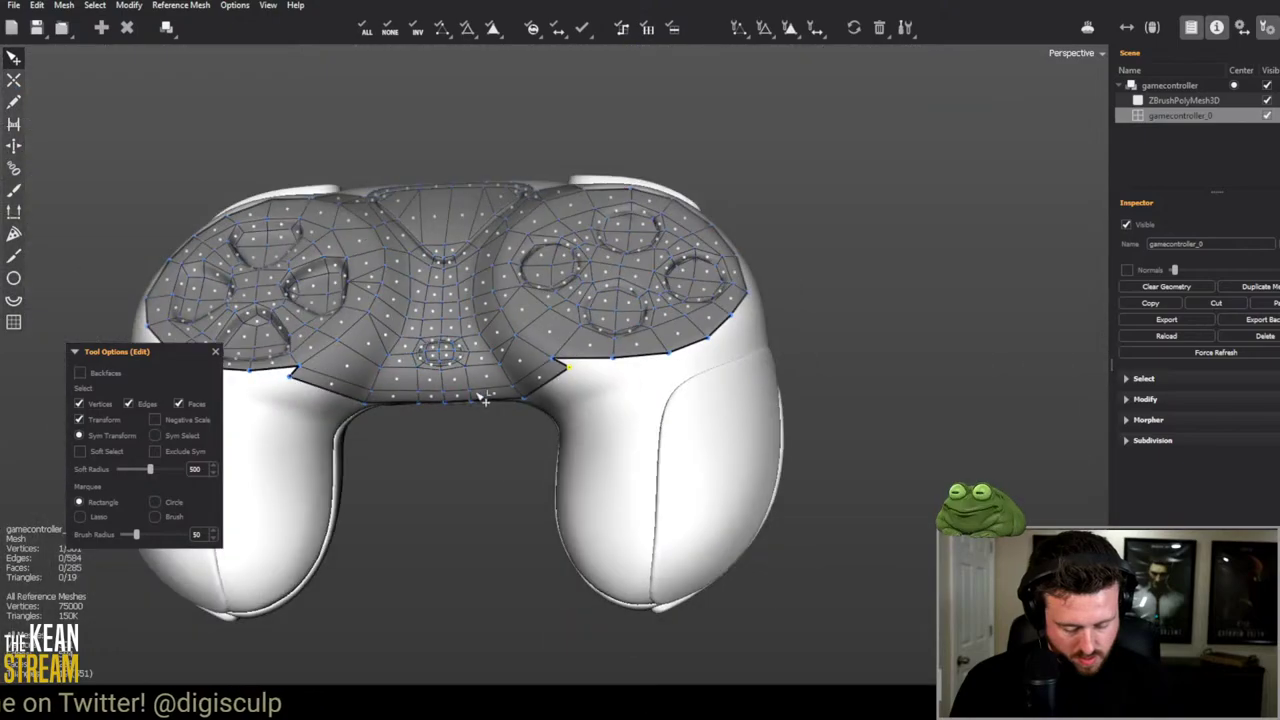
middle_click_drag(452, 484, 520, 497)
scroll(680, 485, "up", 8)
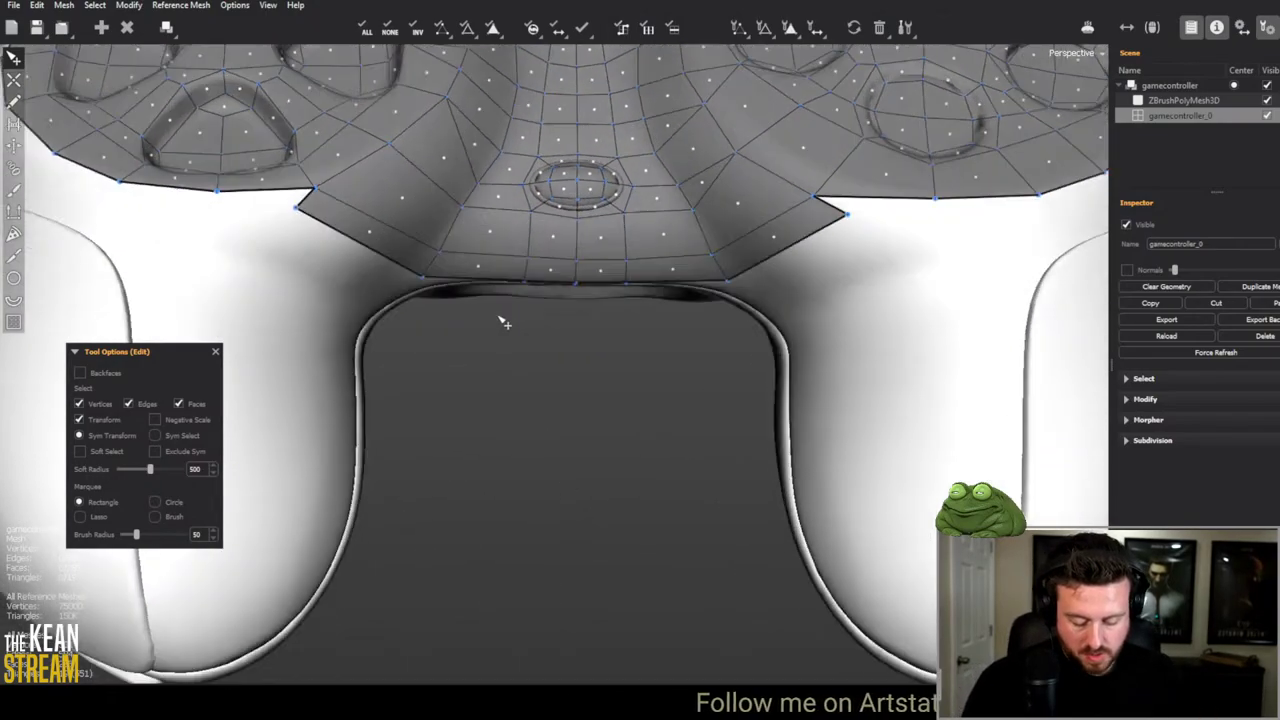
middle_click_drag(504, 322, 300, 463)
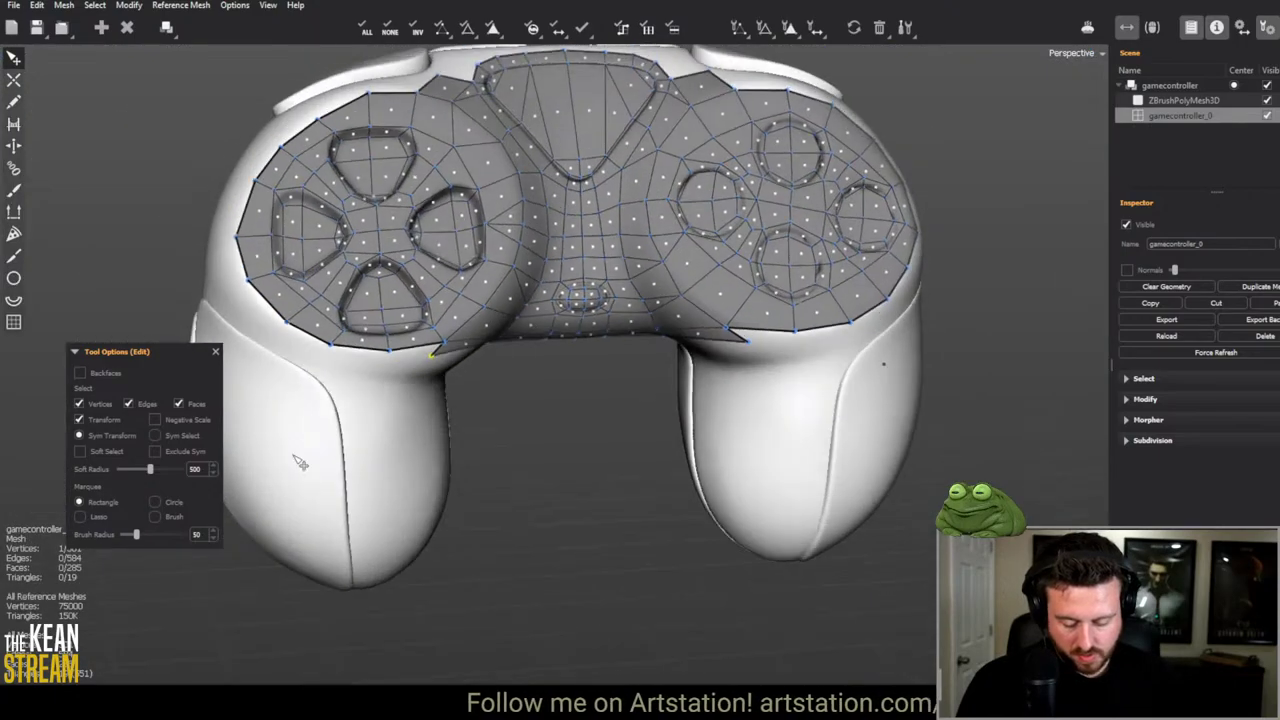
middle_click_drag(422, 460, 593, 343)
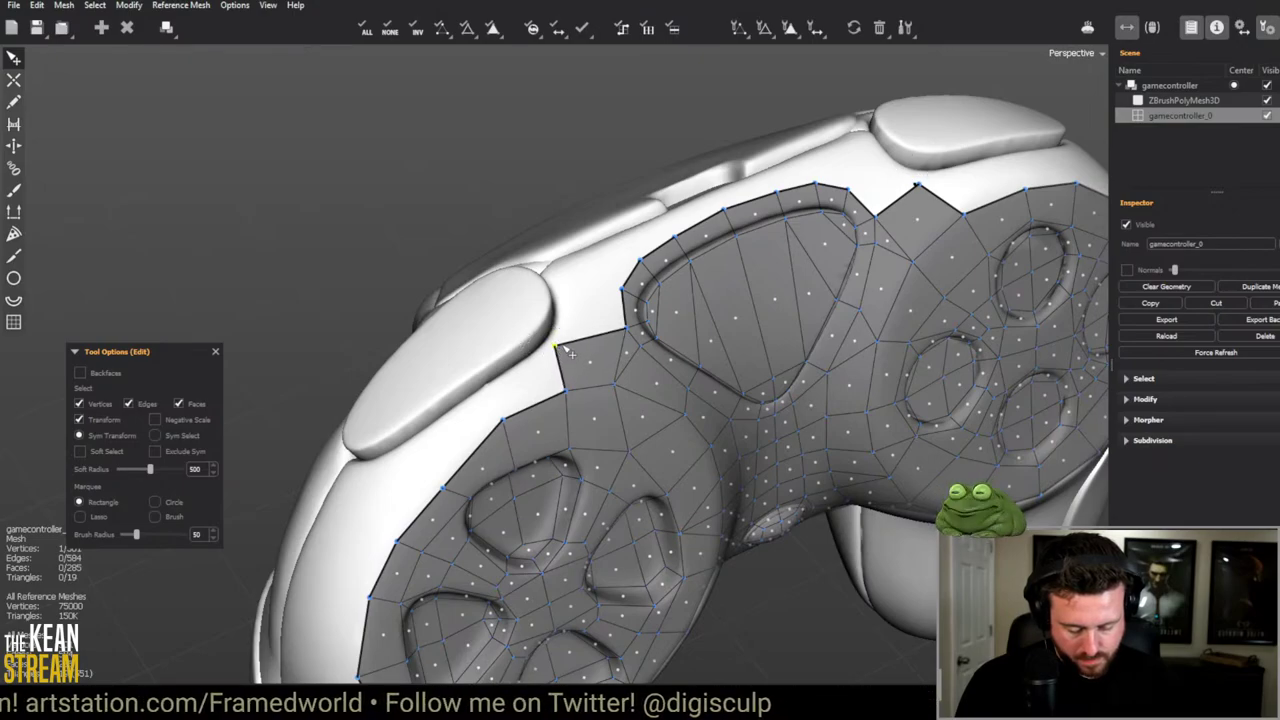
middle_click_drag(553, 362, 714, 290)
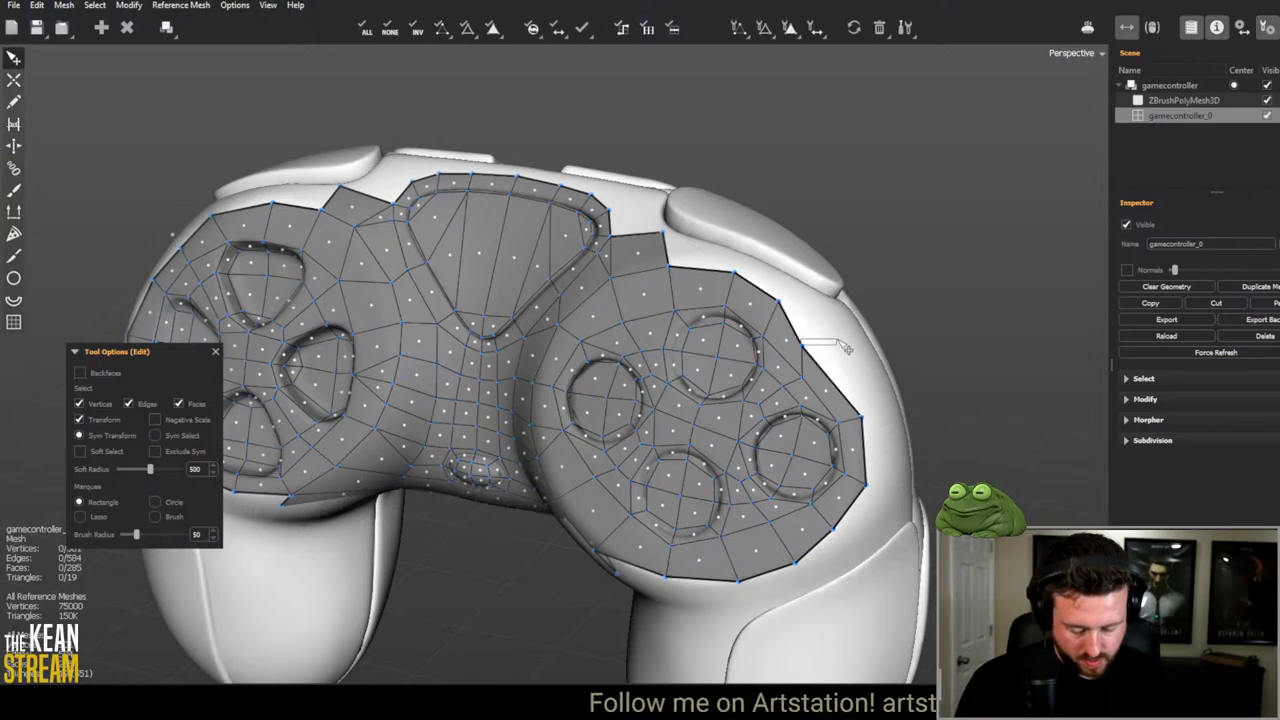
middle_click_drag(812, 372, 320, 268)
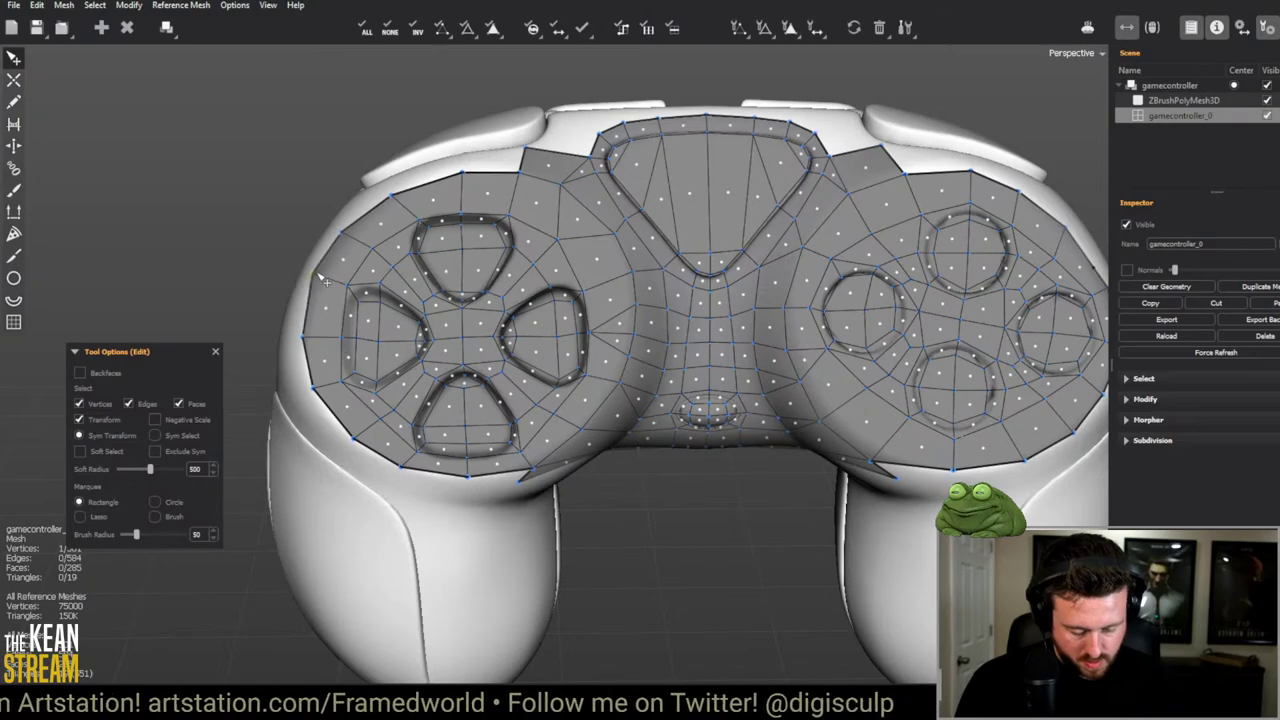
mouse_move(320, 268)
middle_mouse_down()
mouse_move(390, 316)
mouse_move(310, 260)
middle_mouse_up()
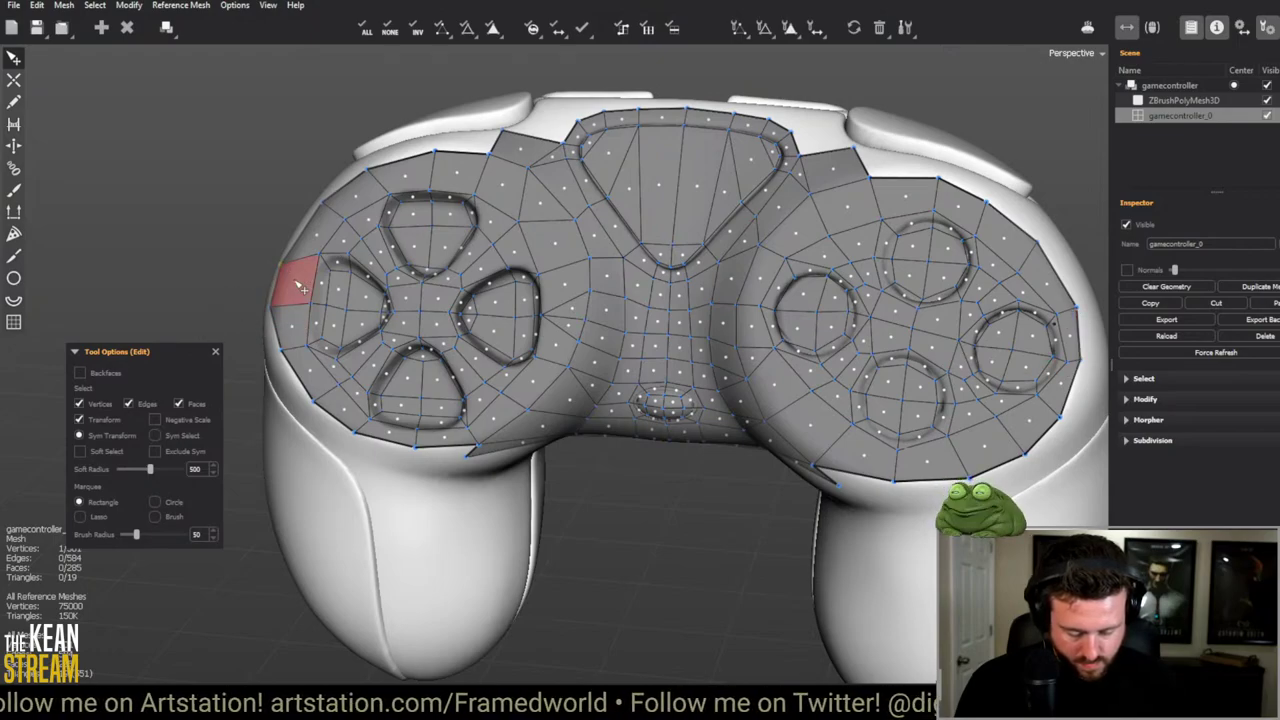
left_click(296, 275)
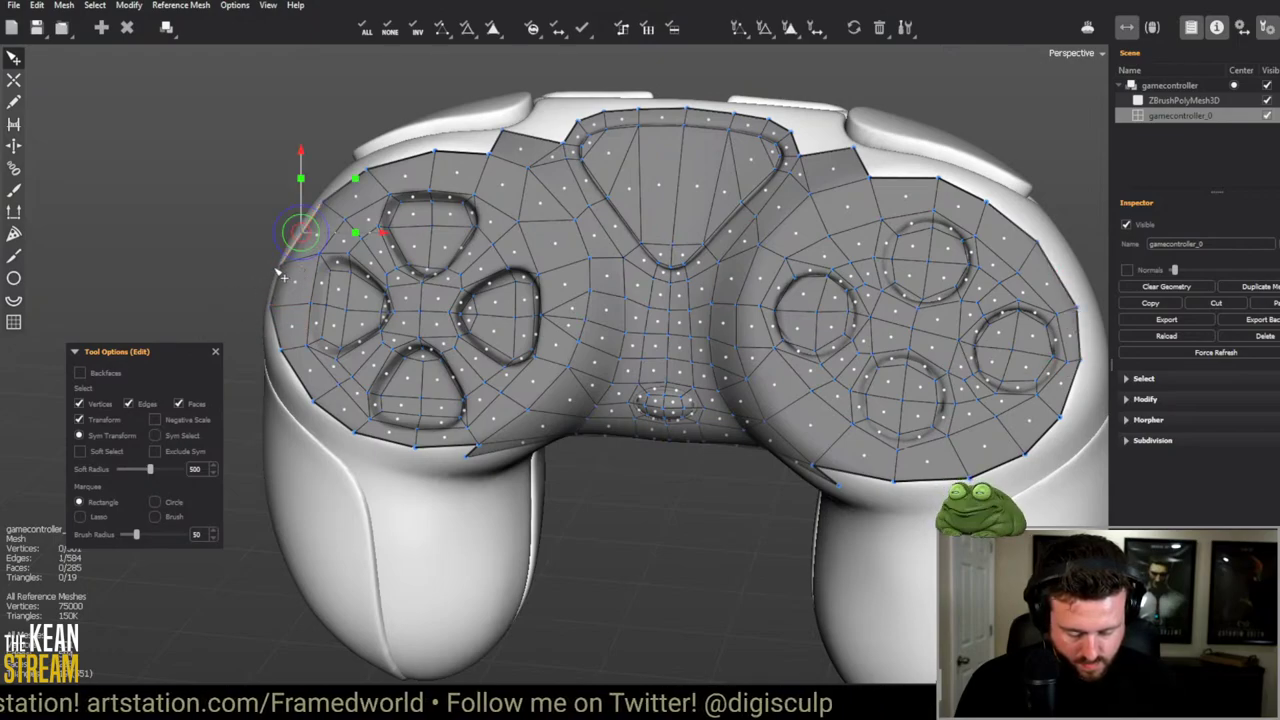
left_click(285, 272)
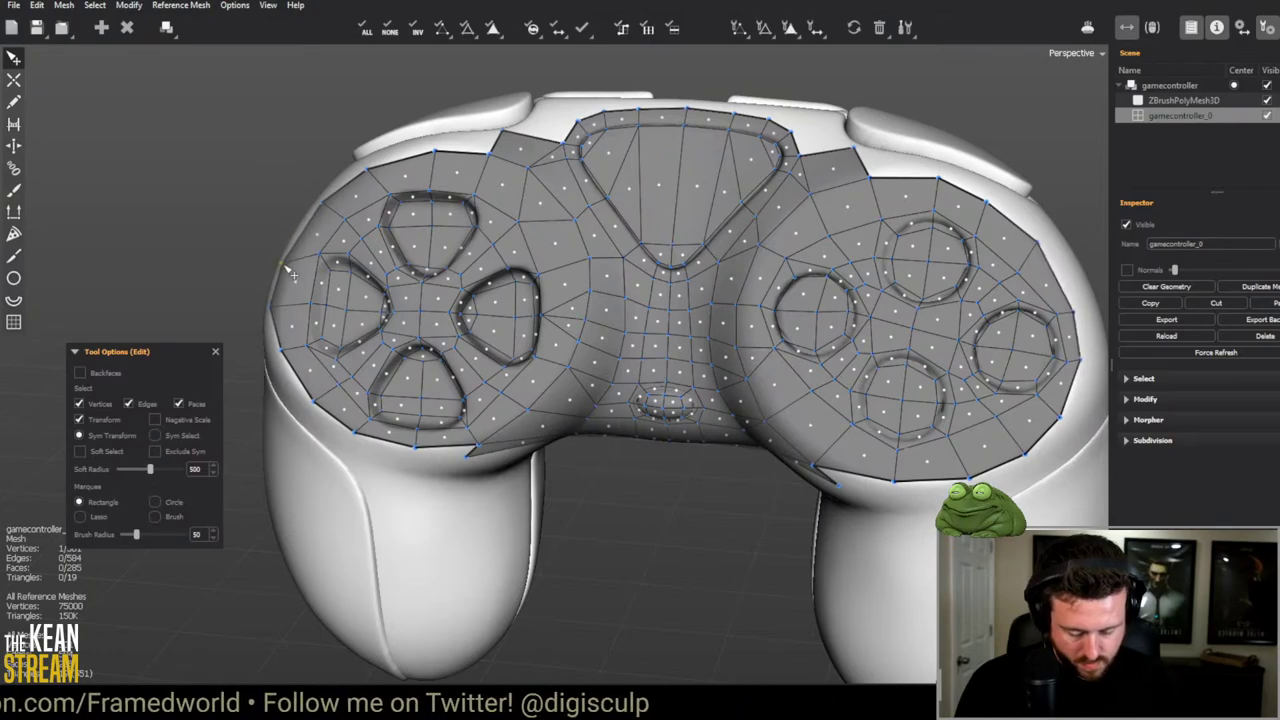
middle_click_drag(287, 272, 358, 356)
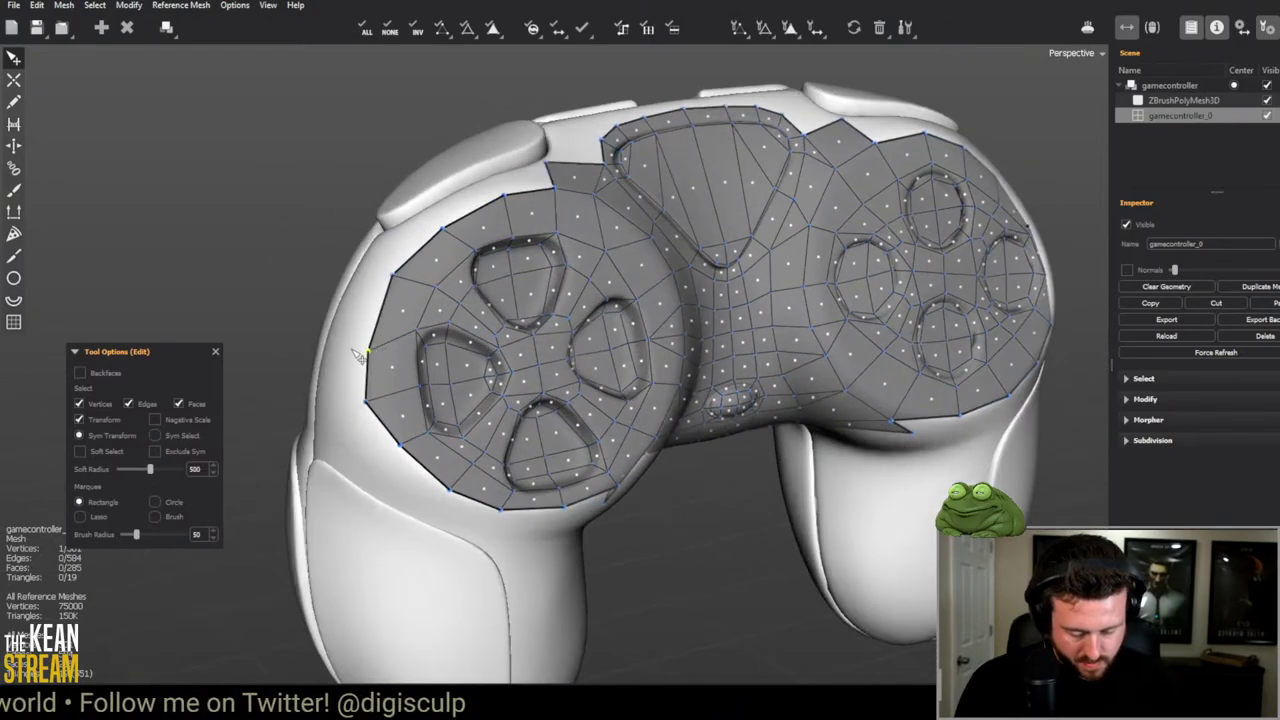
middle_click_drag(383, 405, 322, 375)
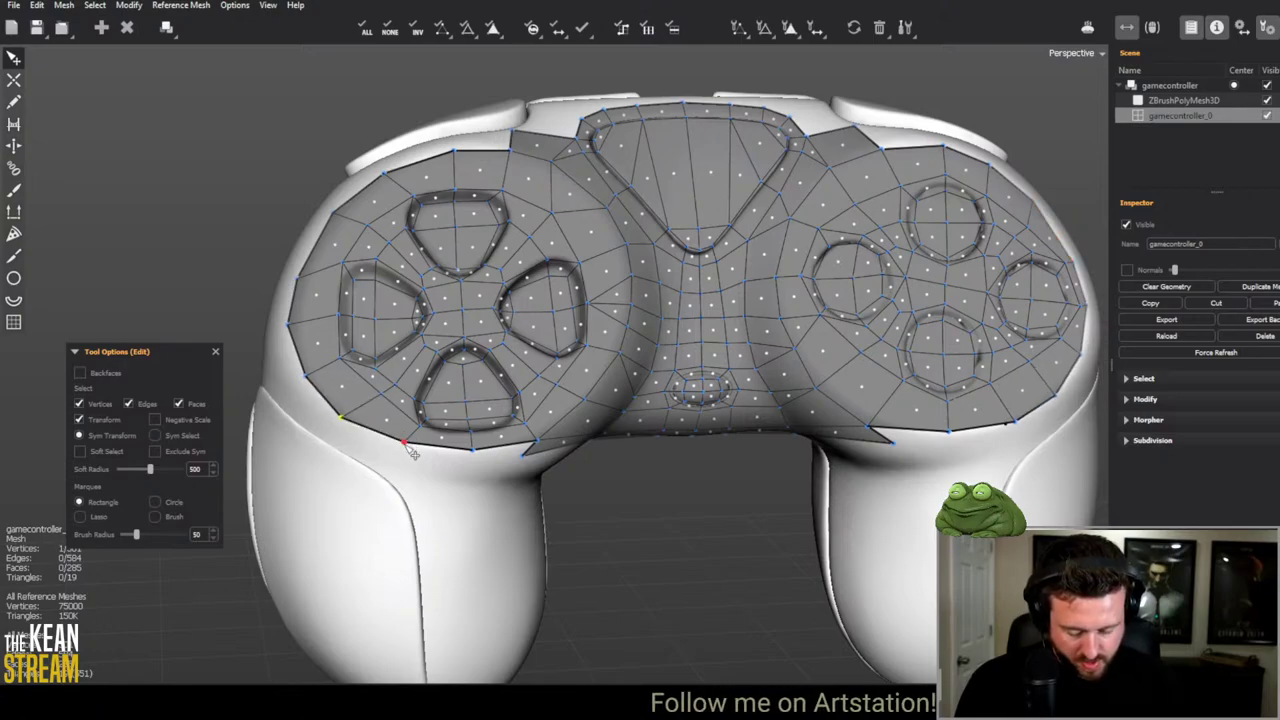
left_click(383, 482)
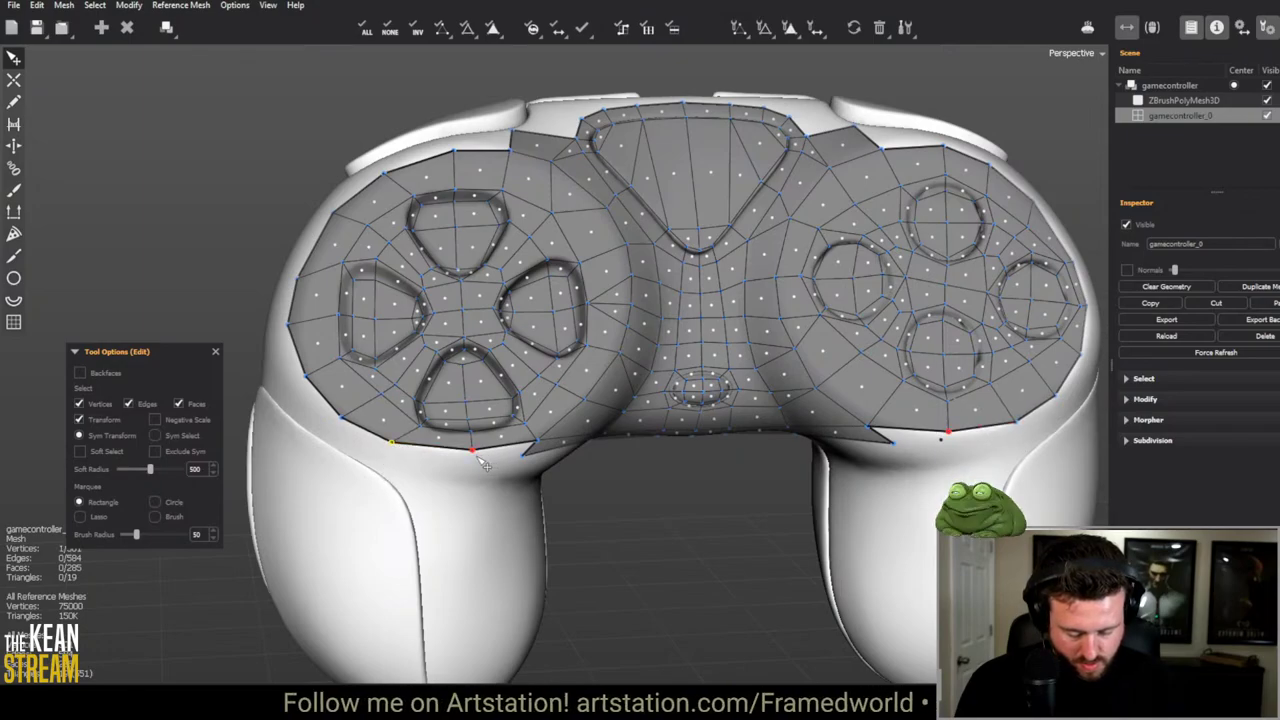
left_click(470, 454)
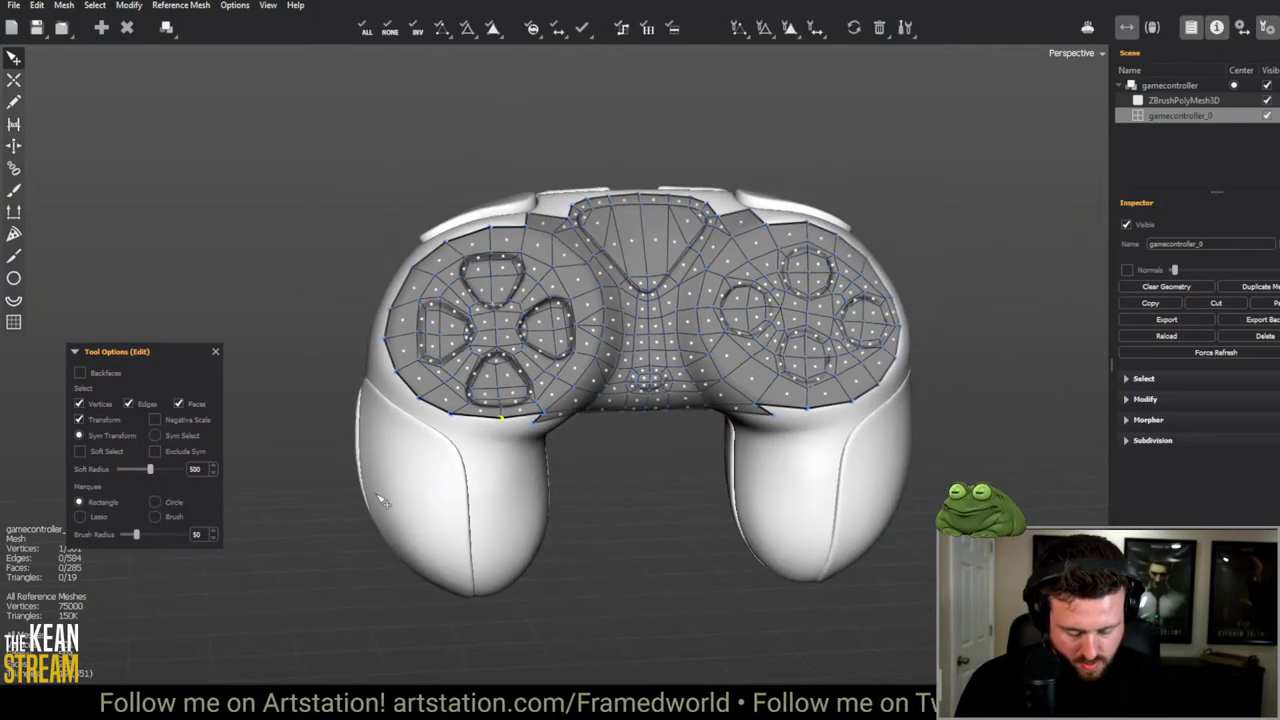
scroll(420, 522, "down", 3)
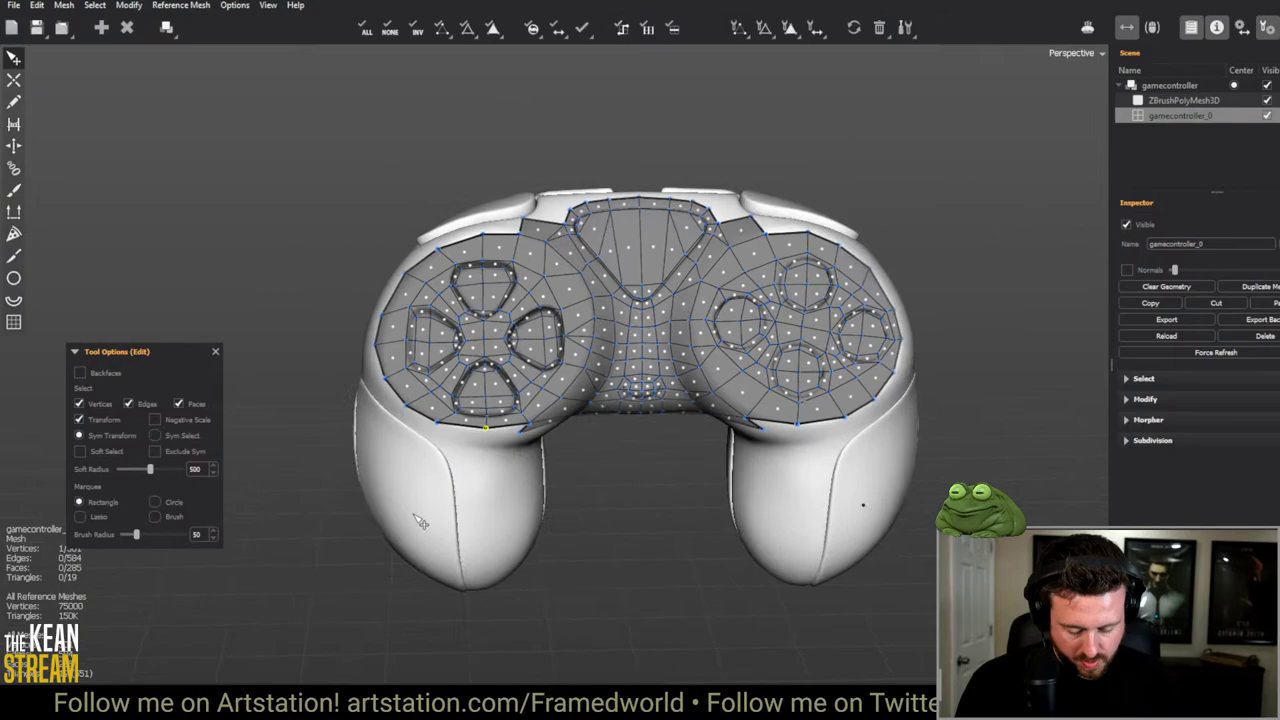
middle_click_drag(423, 486, 457, 314)
scroll(330, 340, "up", 5)
Step: Close the strip on the grip with a new quad
scroll(634, 404, "up", 2)
scroll(634, 404, "down", 4)
scroll(660, 313, "up", 4)
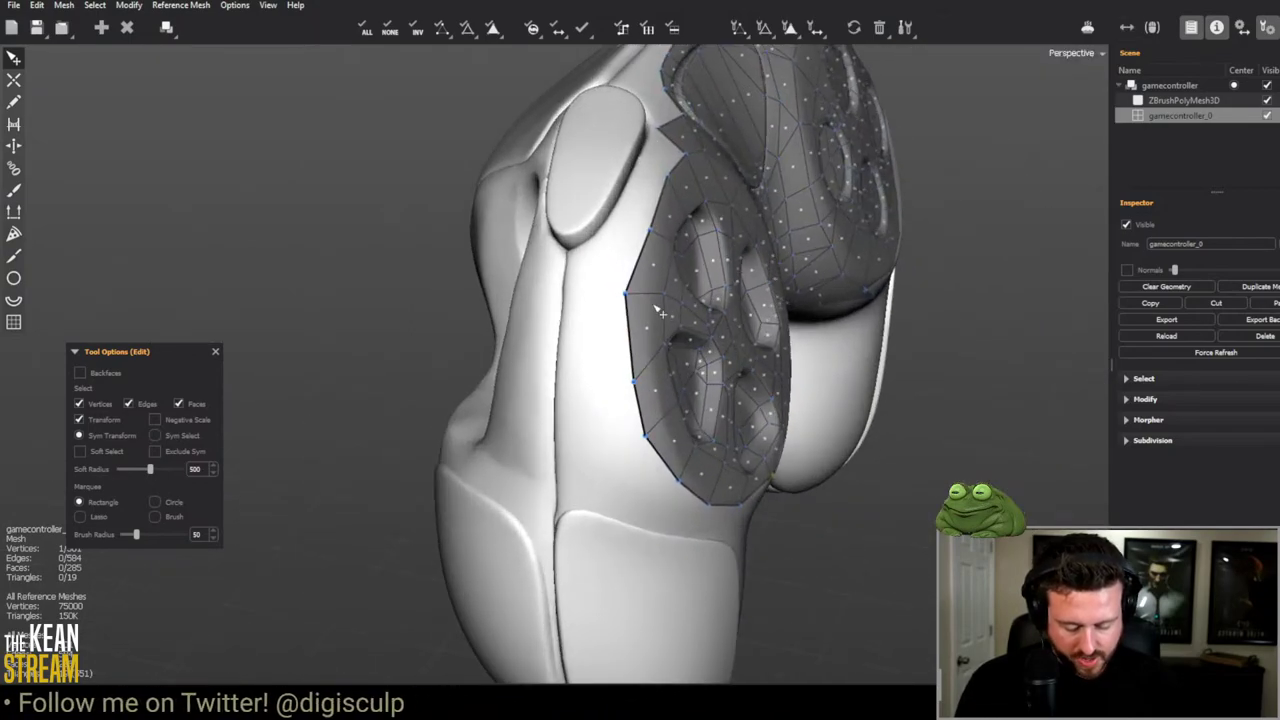
scroll(662, 333, "down", 4)
key("c")
scroll(682, 393, "up", 5)
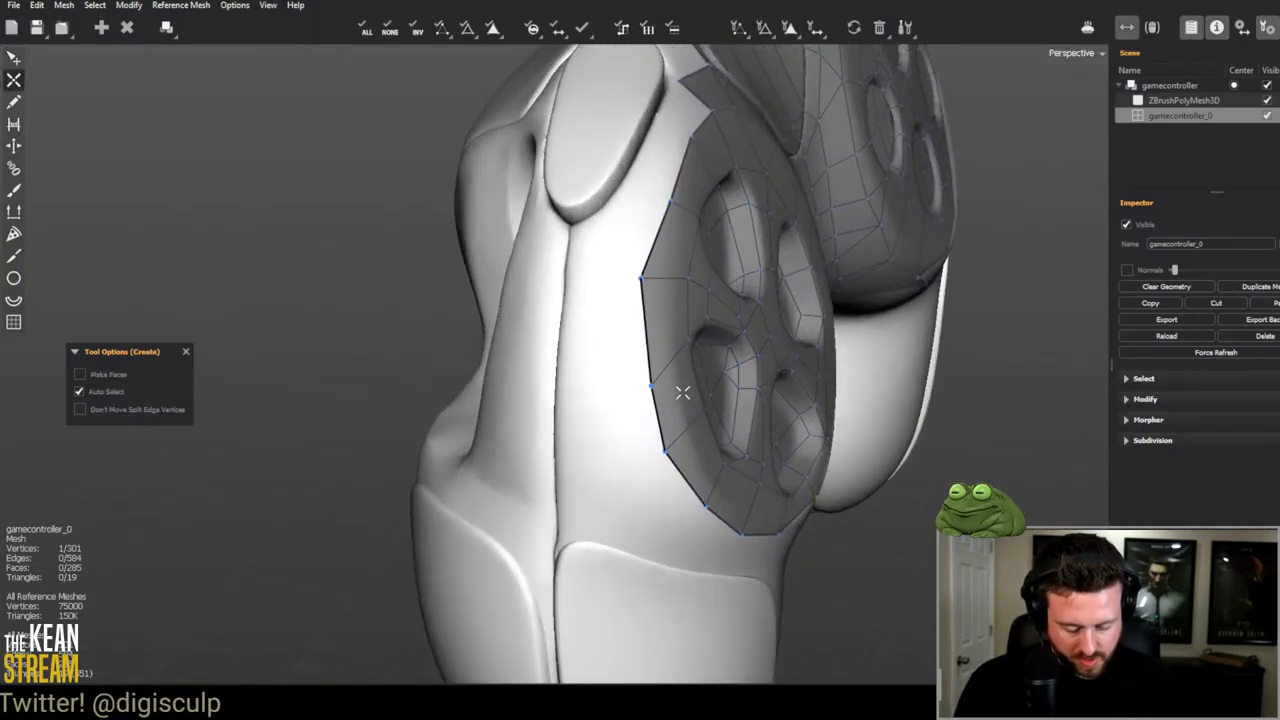
left_click(570, 290)
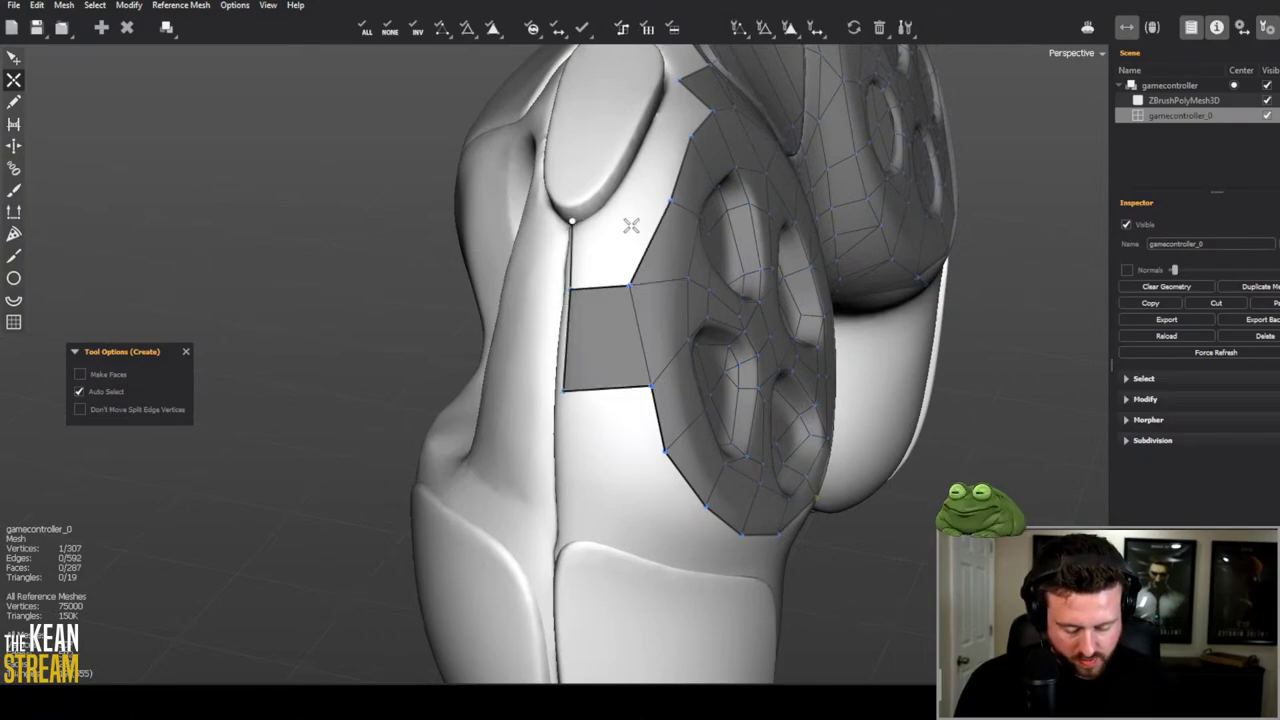
middle_click_drag(596, 229, 491, 256)
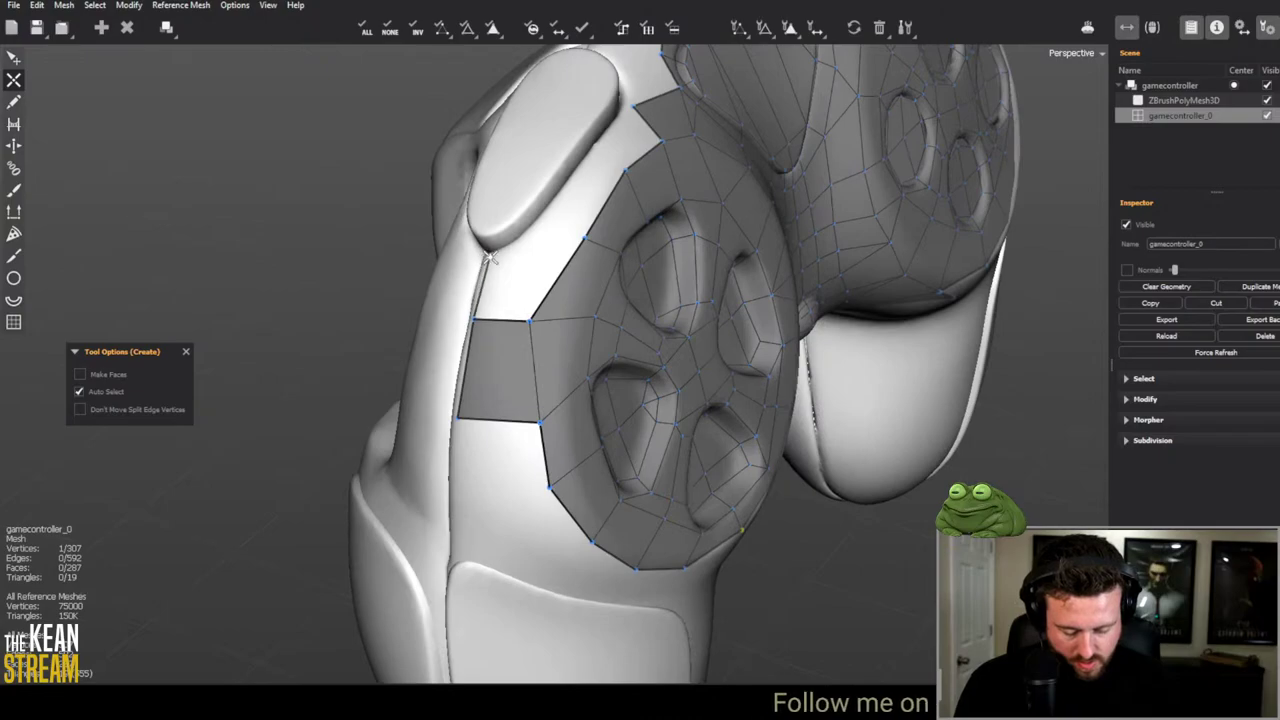
middle_click_drag(553, 210, 400, 273)
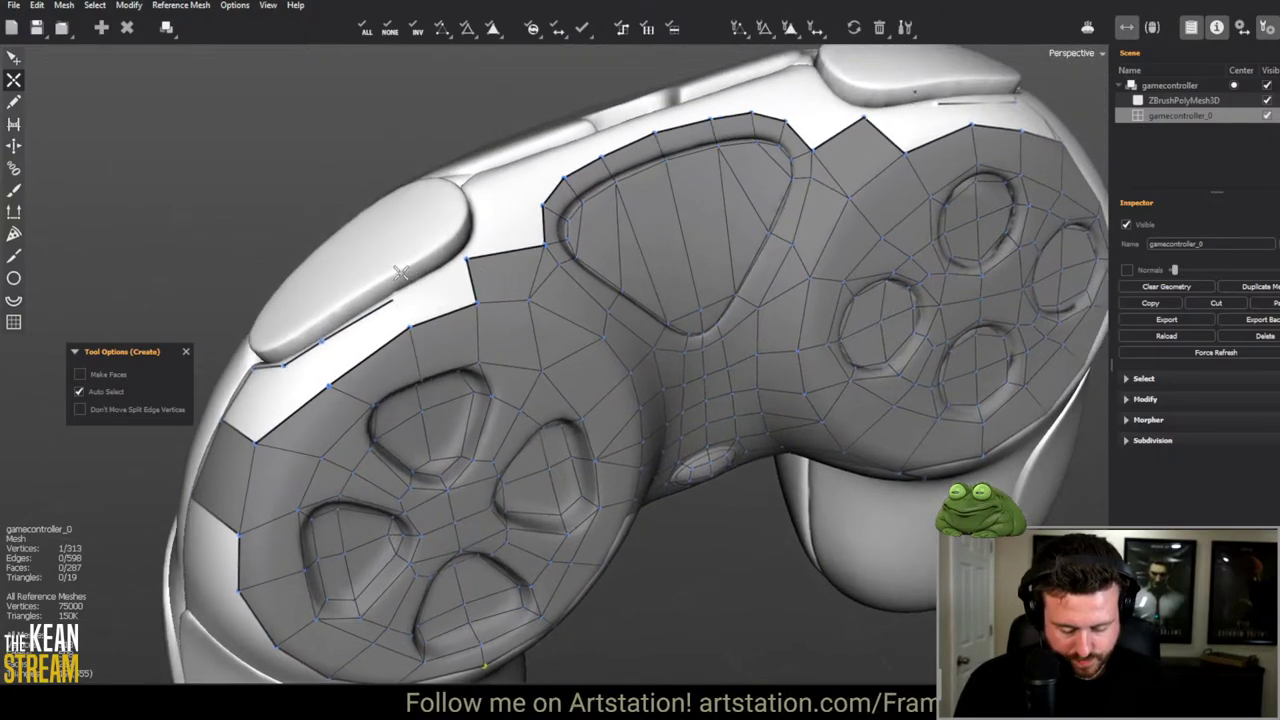
Step: Add vertices and faces along the upper border, near the left shoulder button and left edge
left_click(399, 294)
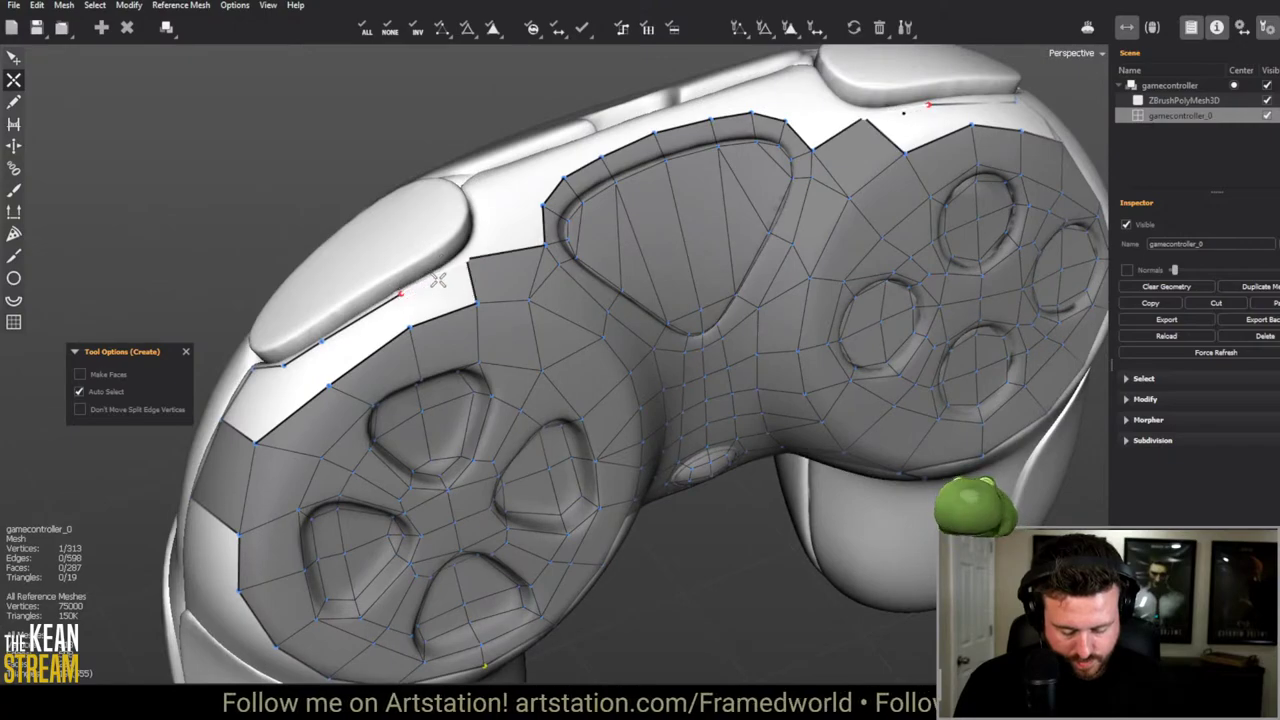
left_click(430, 282)
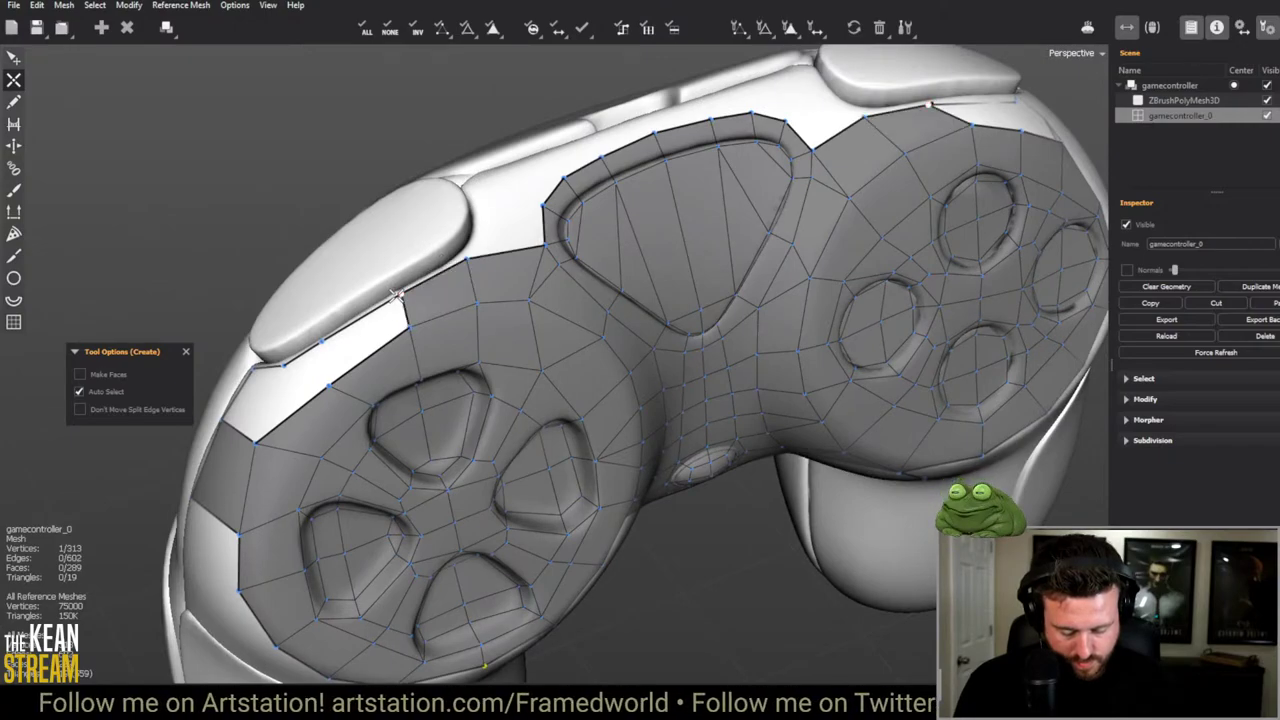
left_click(313, 350)
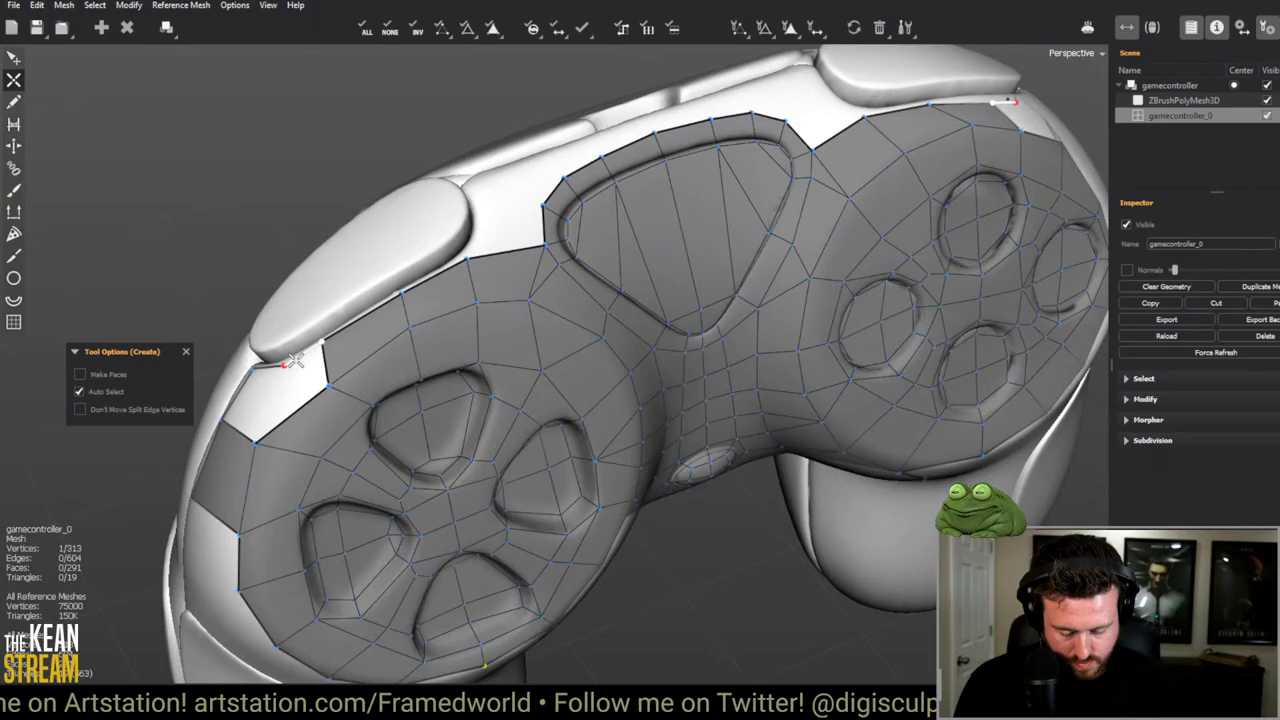
left_click(257, 440)
middle_click_drag(263, 435, 470, 340)
key("e")
scroll(470, 340, "up", 2)
Step: Add quads up to the top edge by the centre triangle, undoing then restoring the last face
key("c")
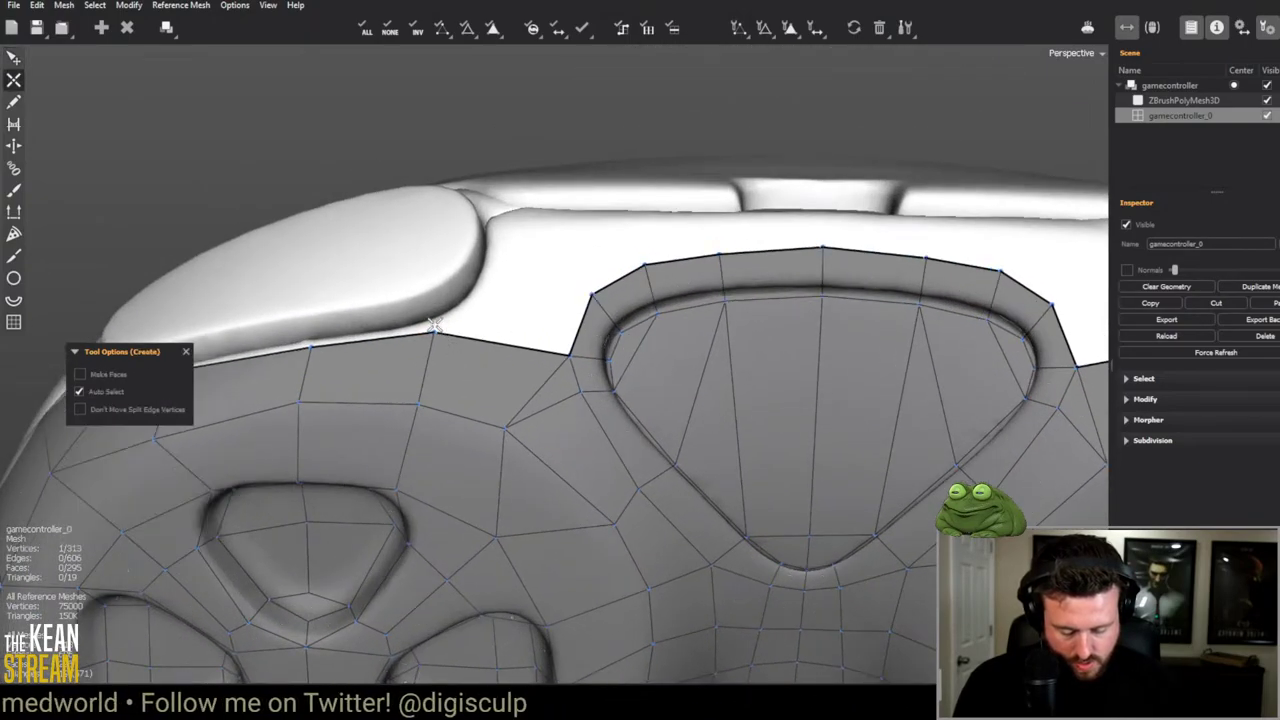
left_click(484, 292)
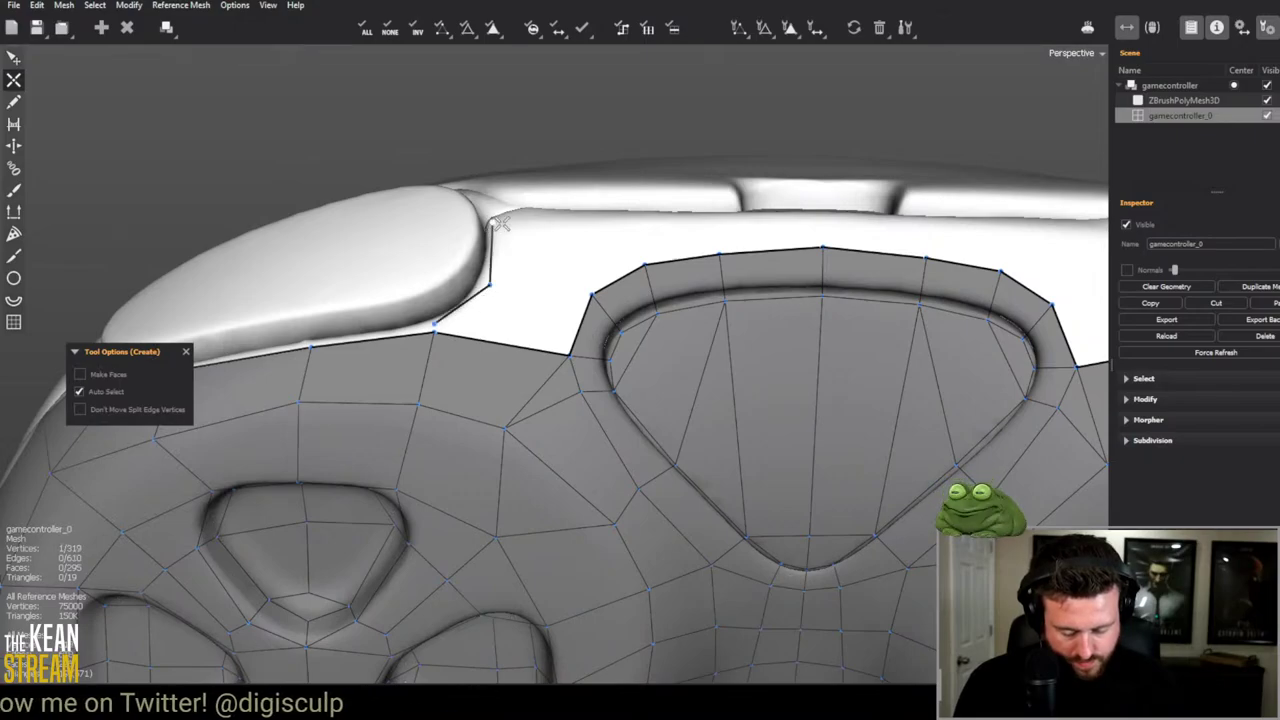
left_click(570, 287)
left_click(541, 347)
key("ctrl+z")
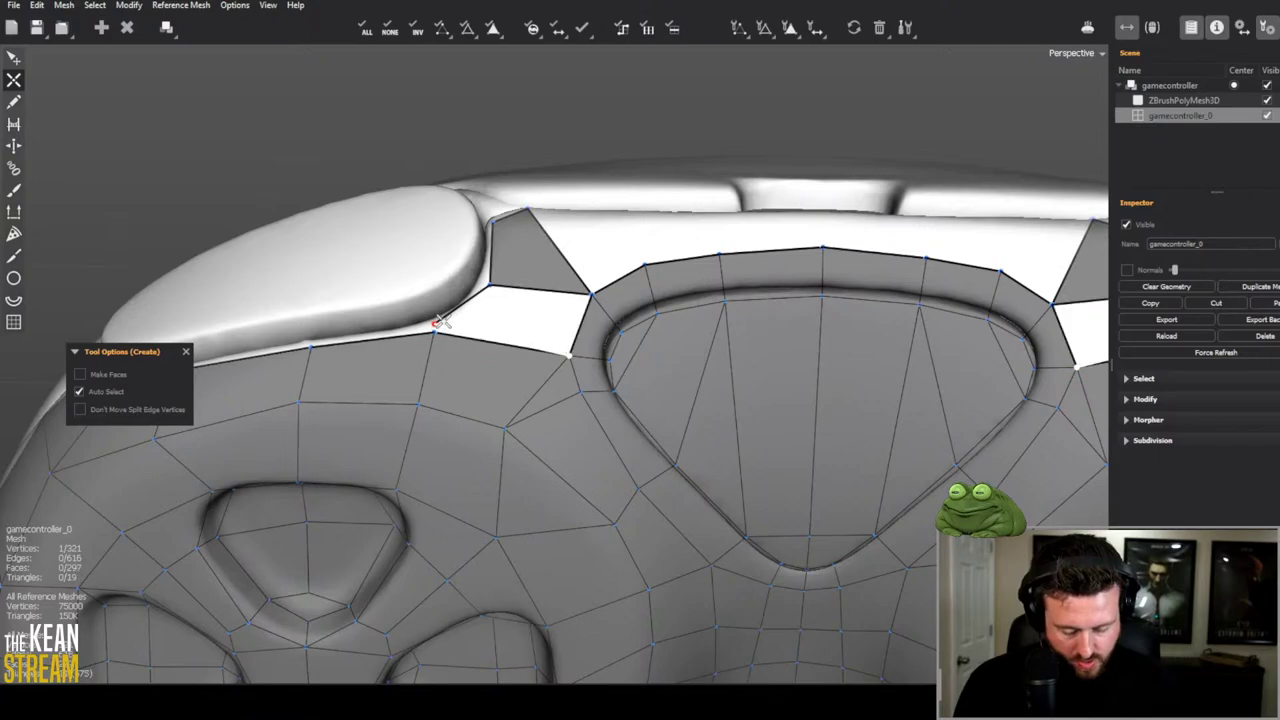
key("e")
key("ctrl+shift+z")
Step: Add two quad faces across the top edge above the centre triangle and orbit to check them
left_click_drag(545, 311, 488, 353, "alt")
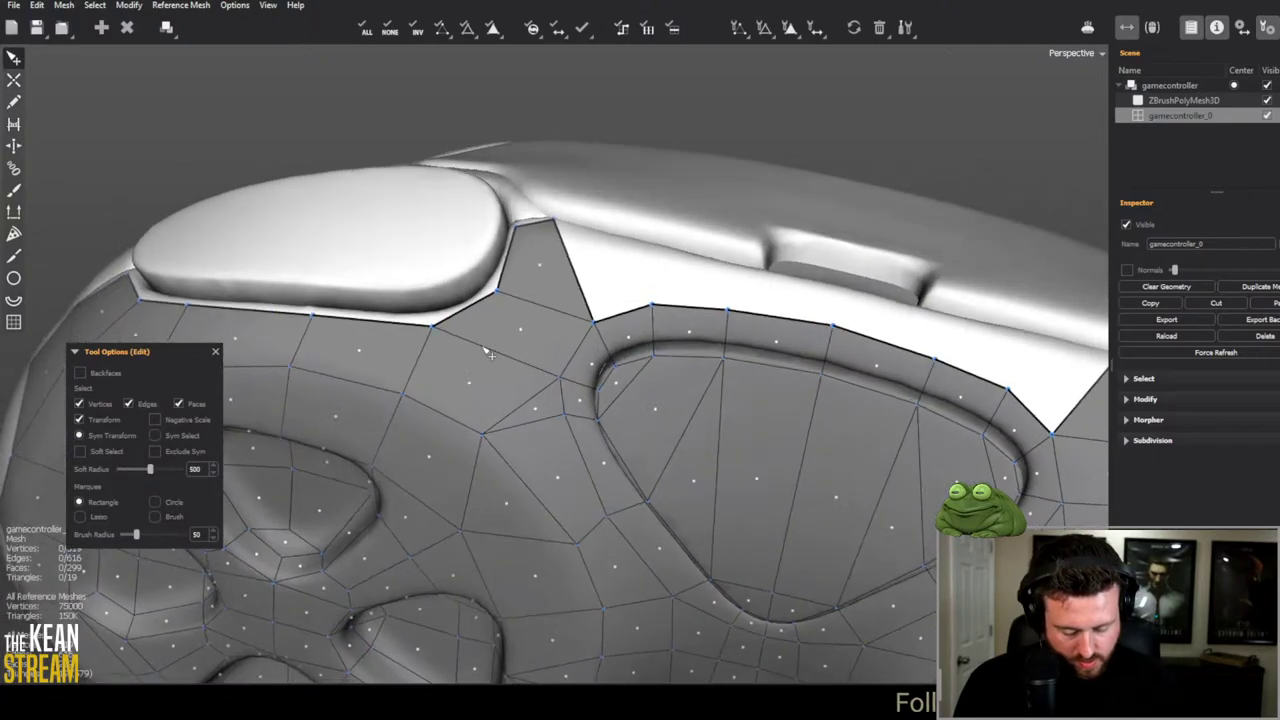
key("c")
left_click(652, 248)
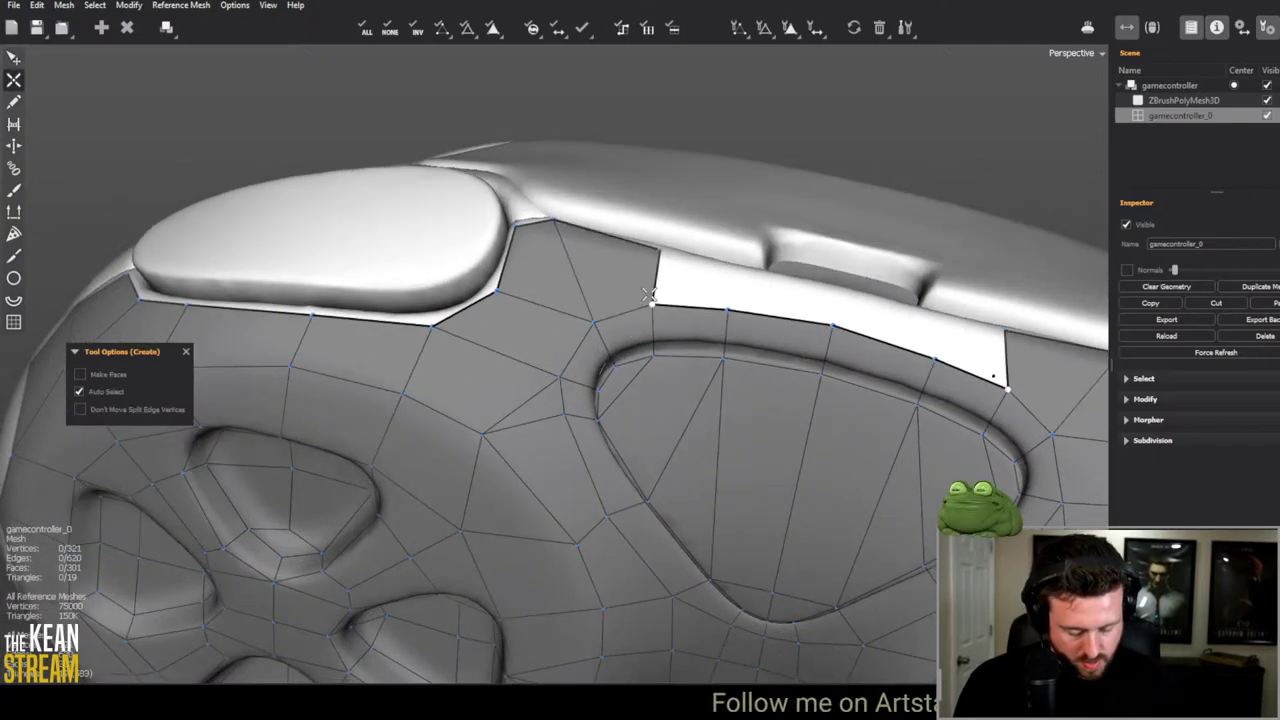
left_click(730, 290)
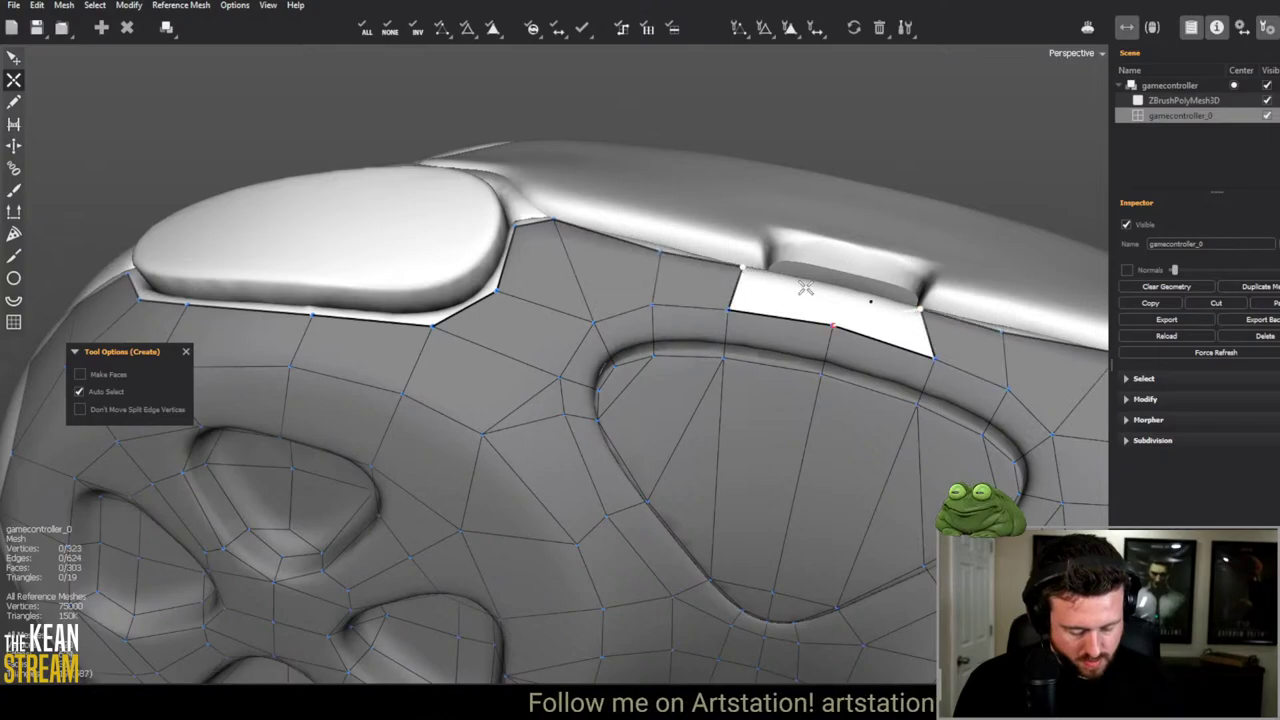
key("e")
left_click_drag(829, 323, 443, 137, "alt")
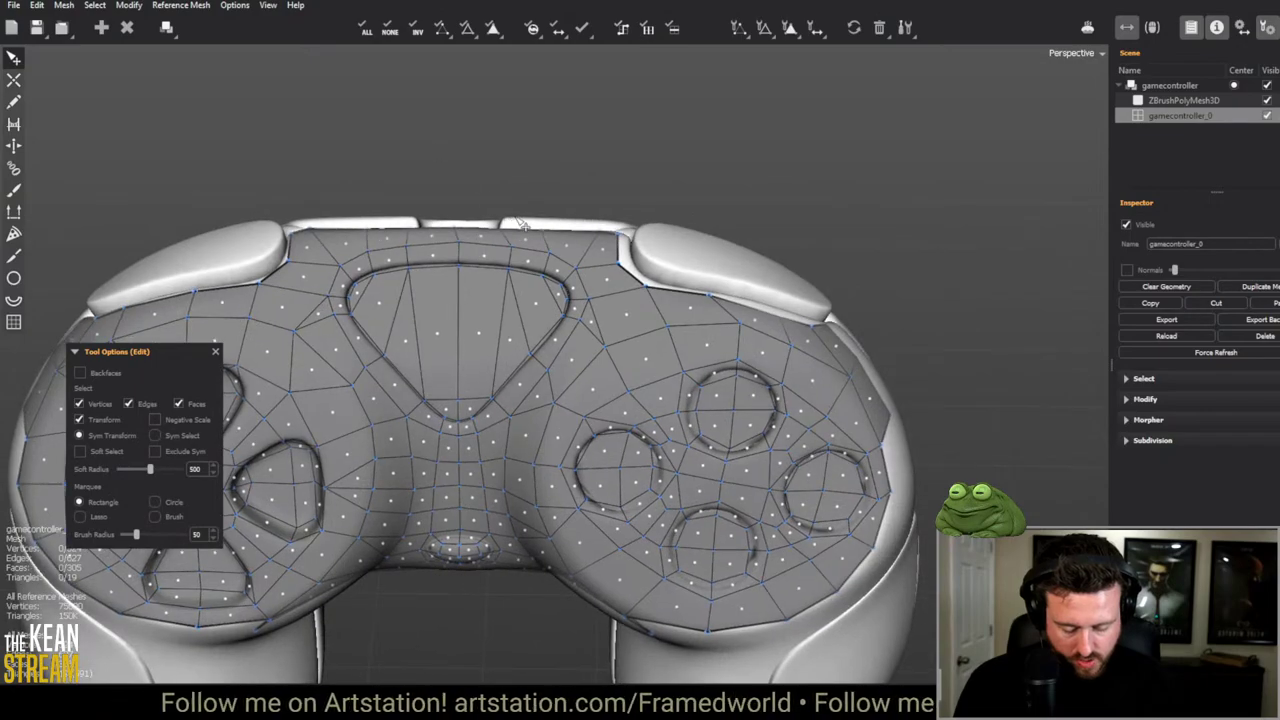
scroll(503, 266, "down", 3)
scroll(476, 380, "up", 6)
scroll(488, 430, "down", 1)
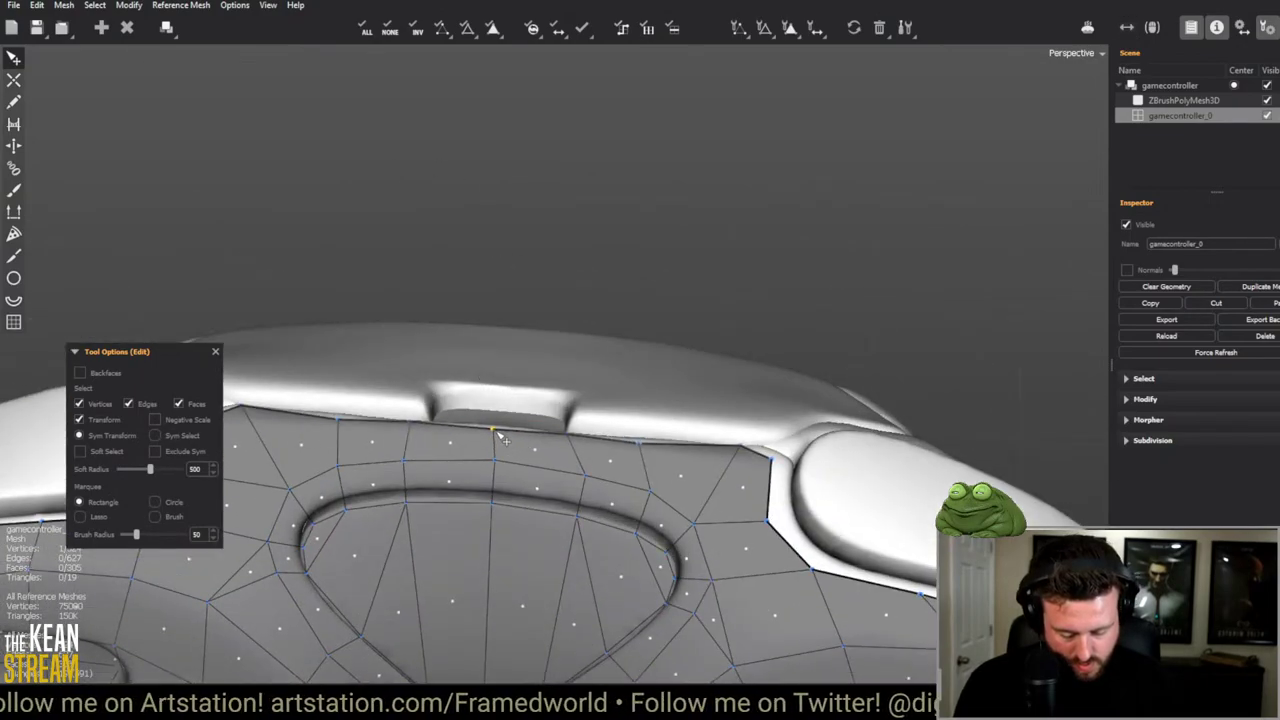
scroll(321, 400, "down", 4)
left_click_drag(321, 400, 547, 298, "alt")
scroll(418, 226, "up", 5)
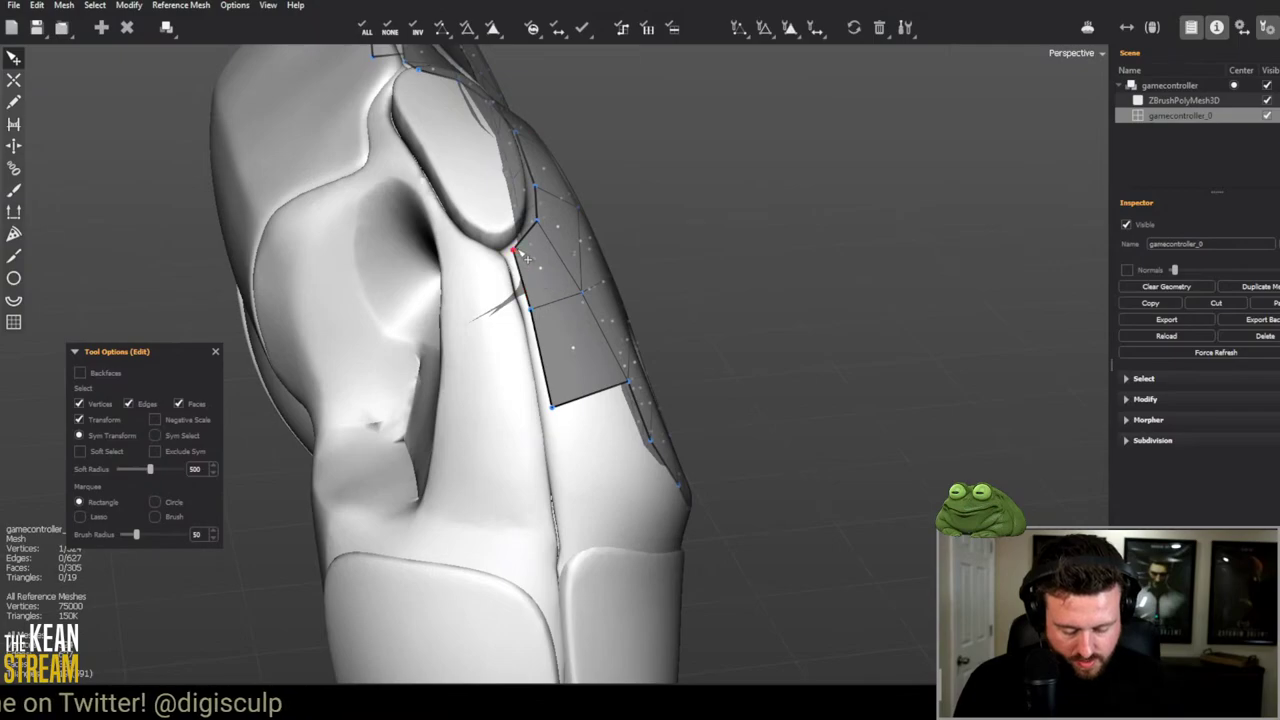
Step: Place vertices around the shoulder button on the grip and connect them to an existing vertex
key("c")
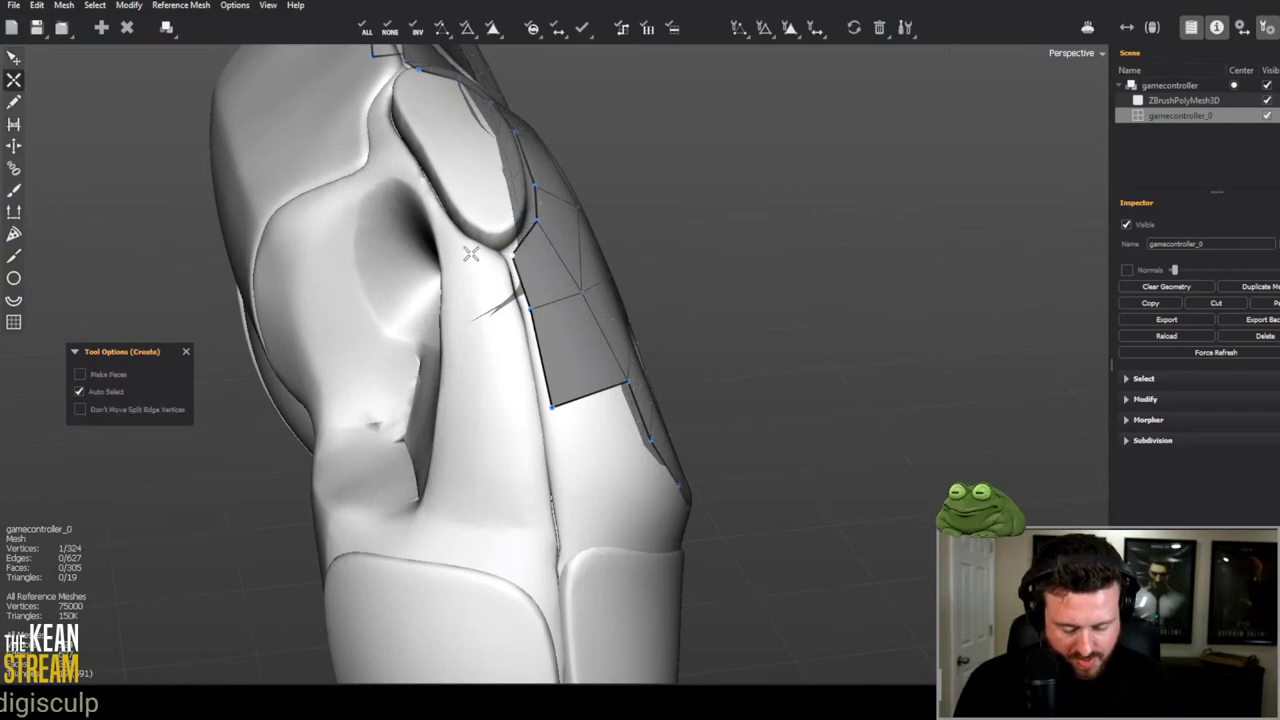
left_click_drag(415, 234, 584, 268, "alt")
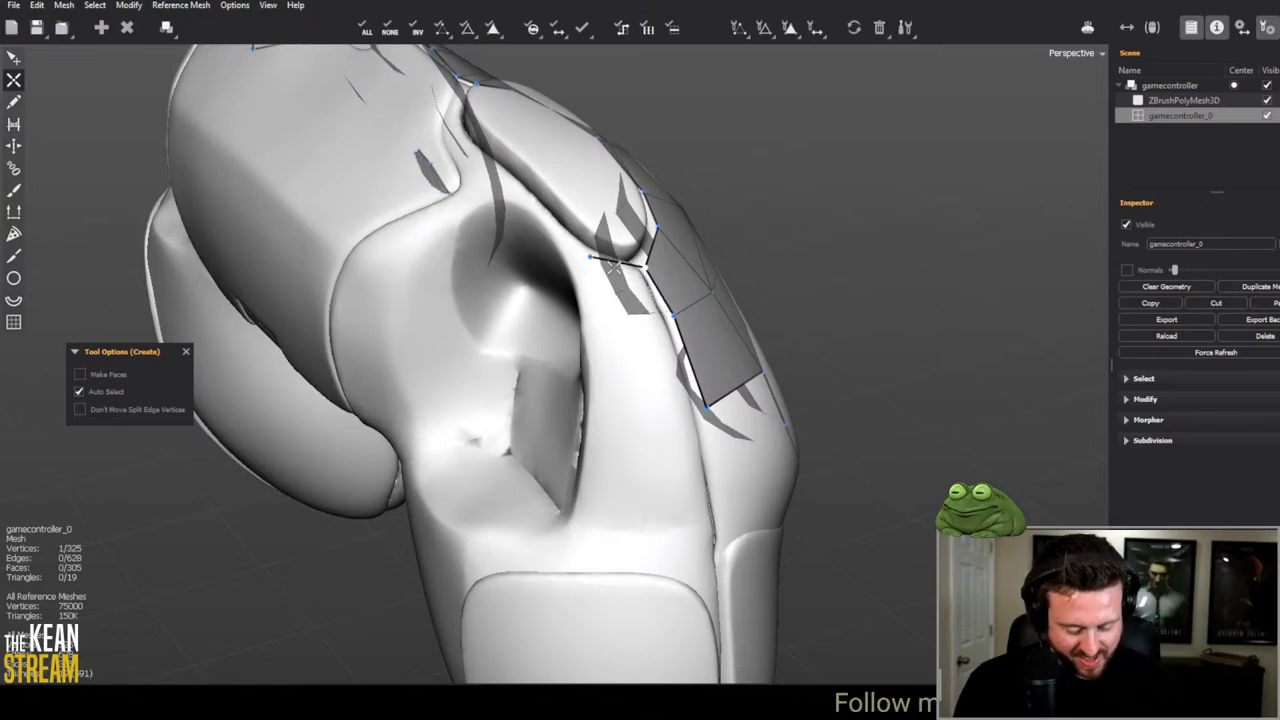
left_click_drag(612, 264, 545, 380, "alt")
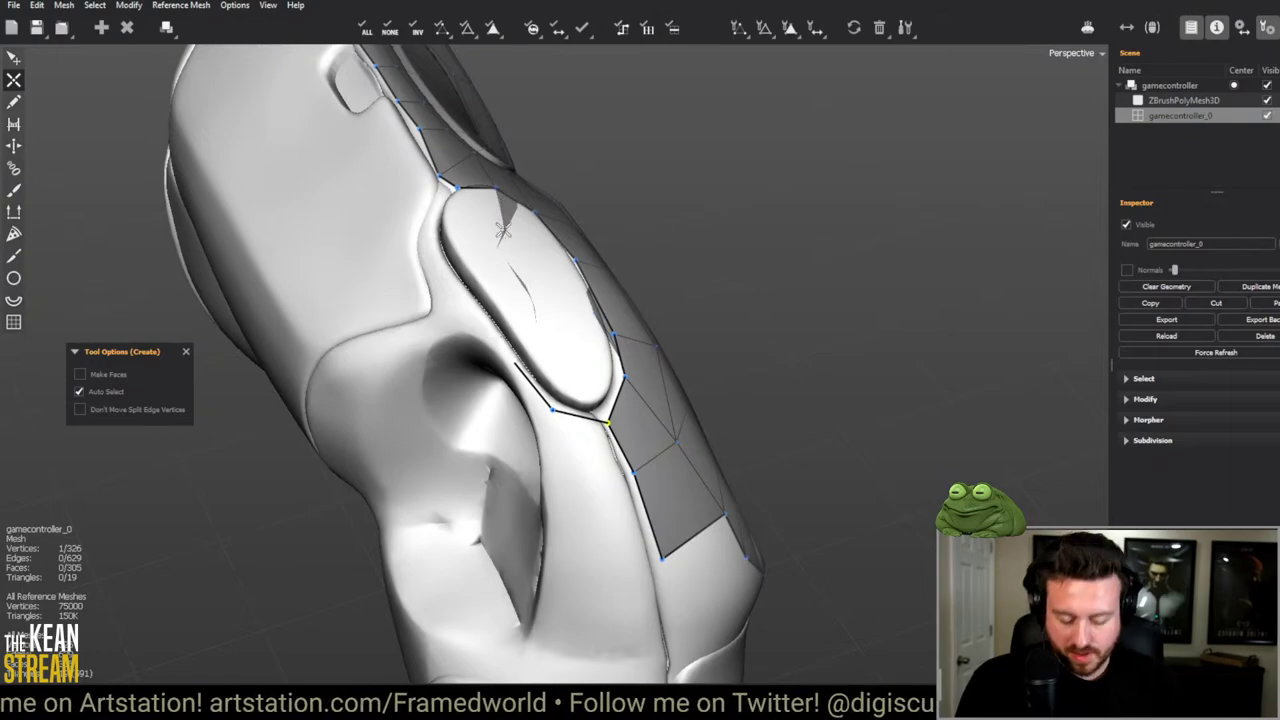
middle_click_drag(556, 108, 545, 423)
left_click(547, 416)
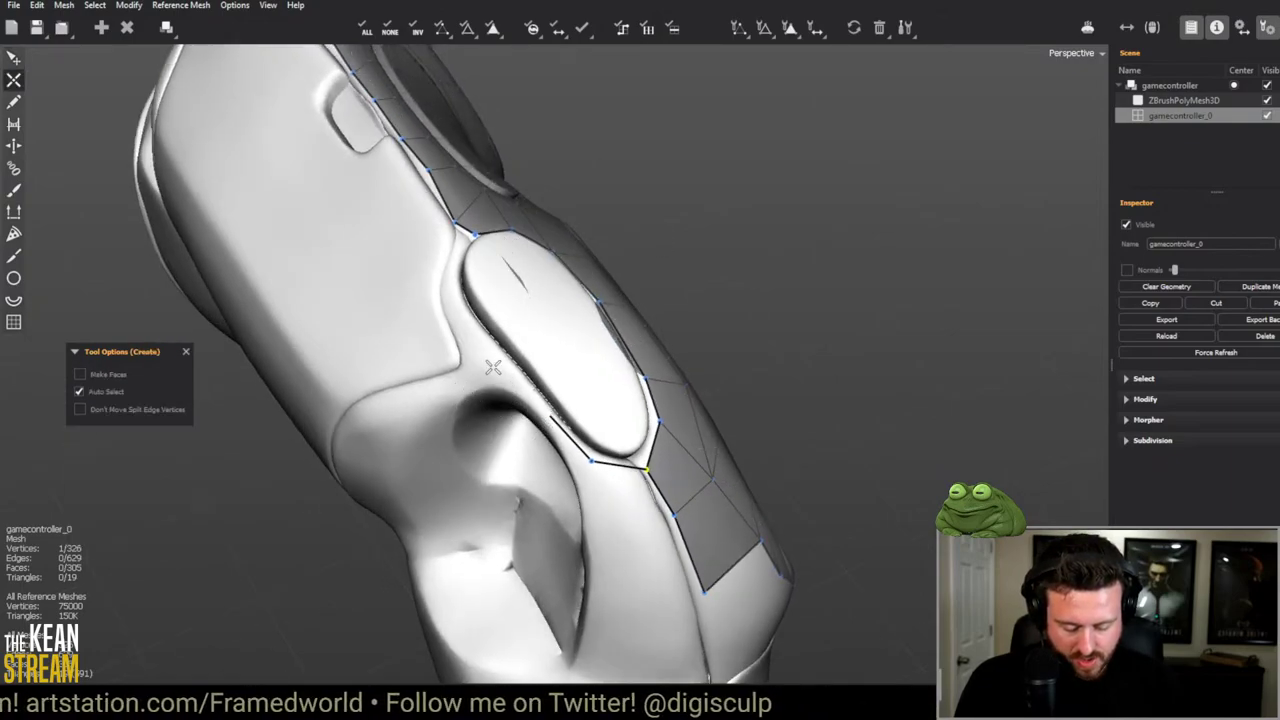
left_click(497, 355)
middle_click_drag(497, 355, 535, 360)
left_click(524, 334)
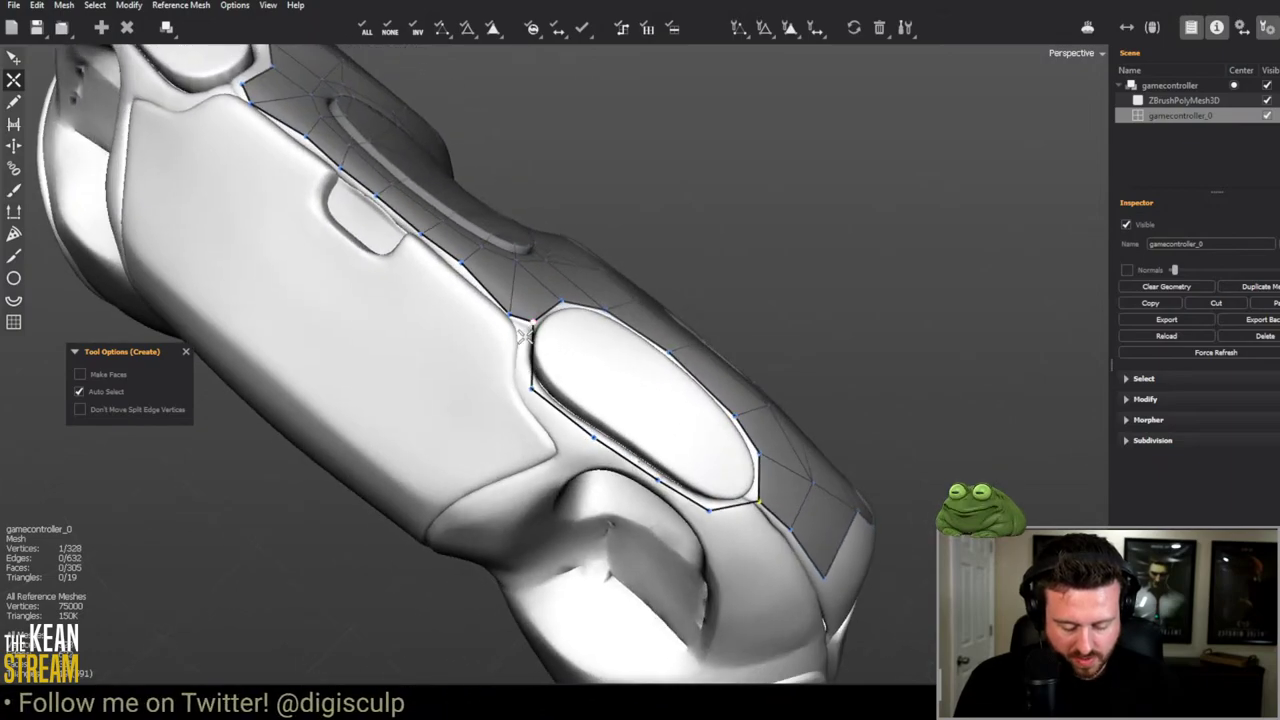
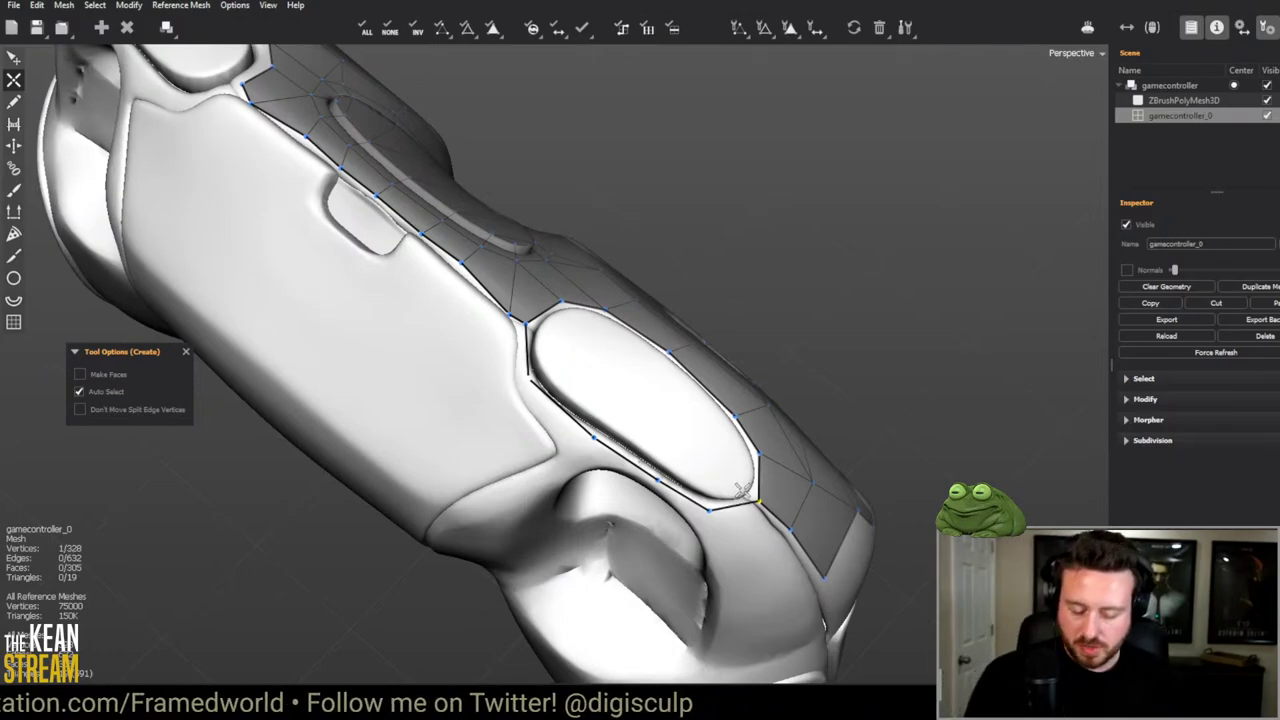
Step: Zoom in and drag an outline vertex onto the oval button's rim
middle_click_drag(667, 394, 418, 382)
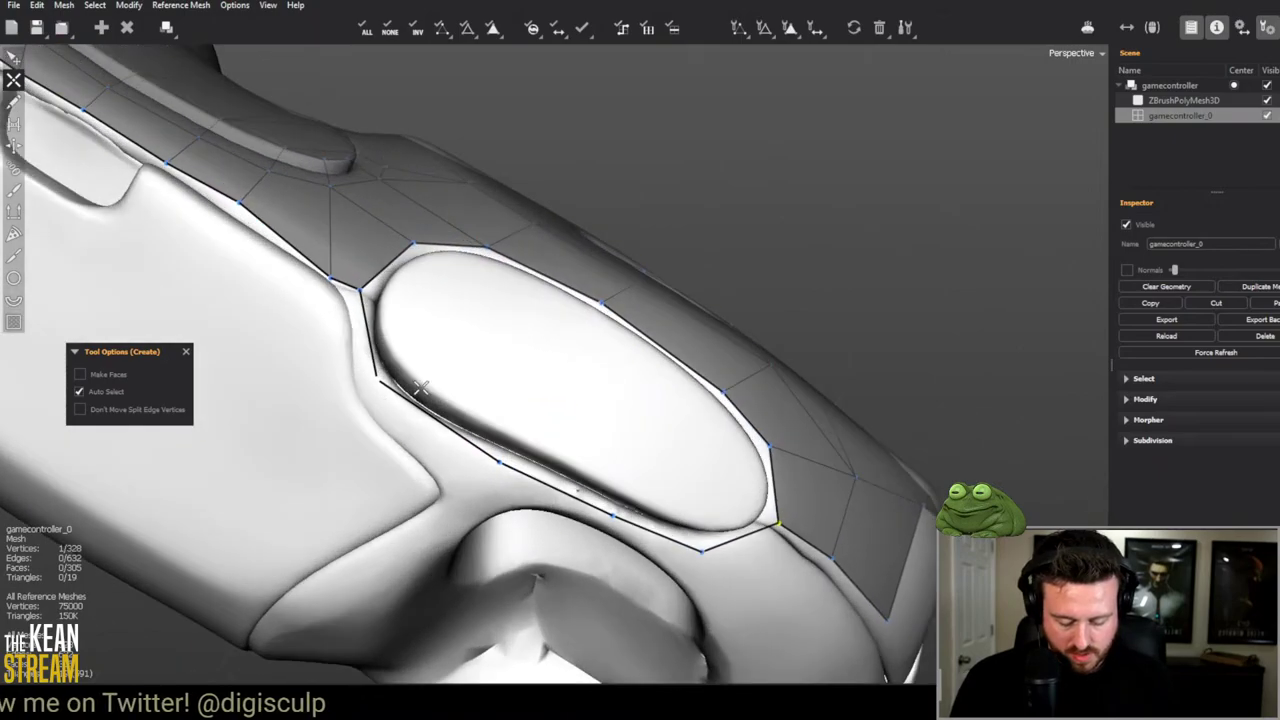
left_click_drag(376, 383, 392, 388)
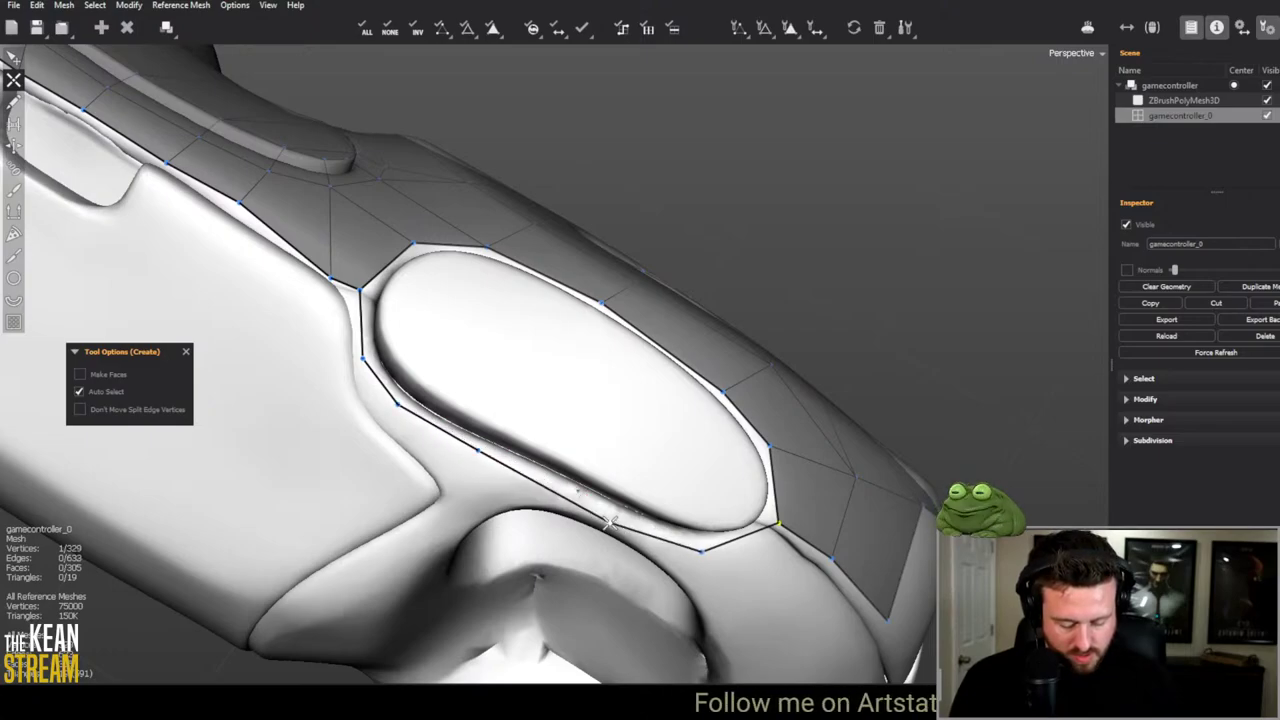
middle_click_drag(610, 516, 547, 461)
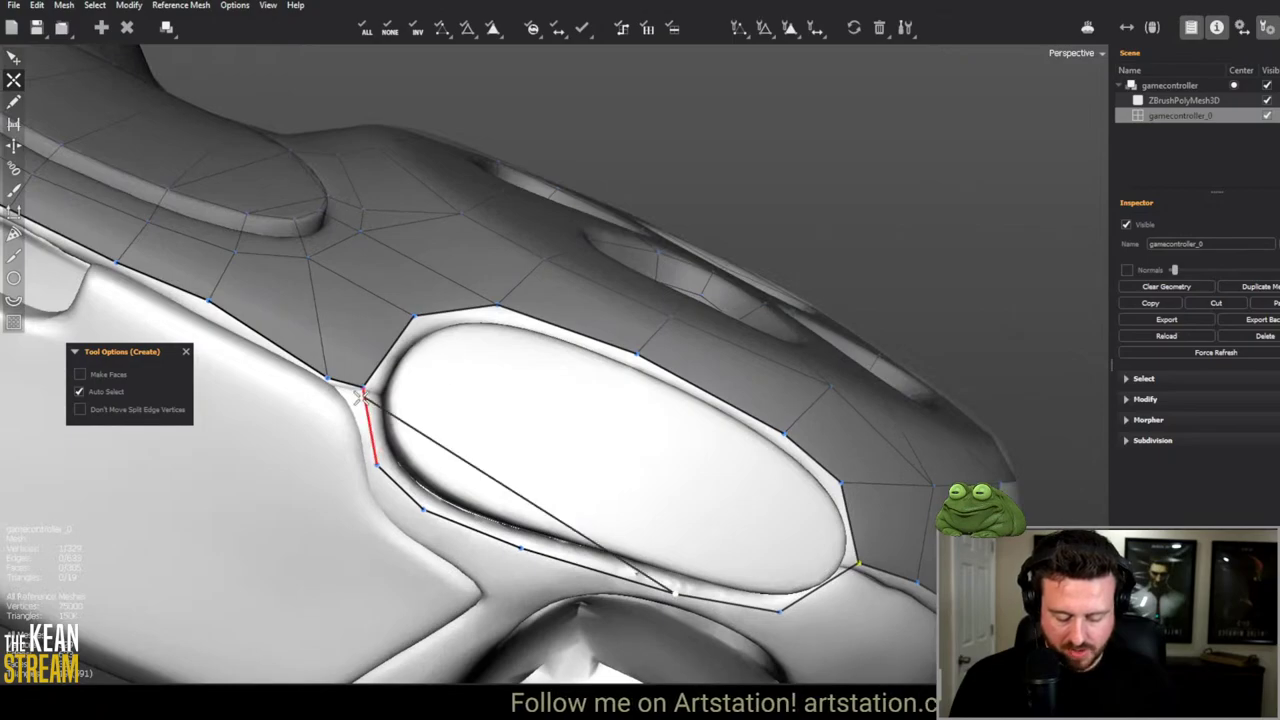
key("ctrl")
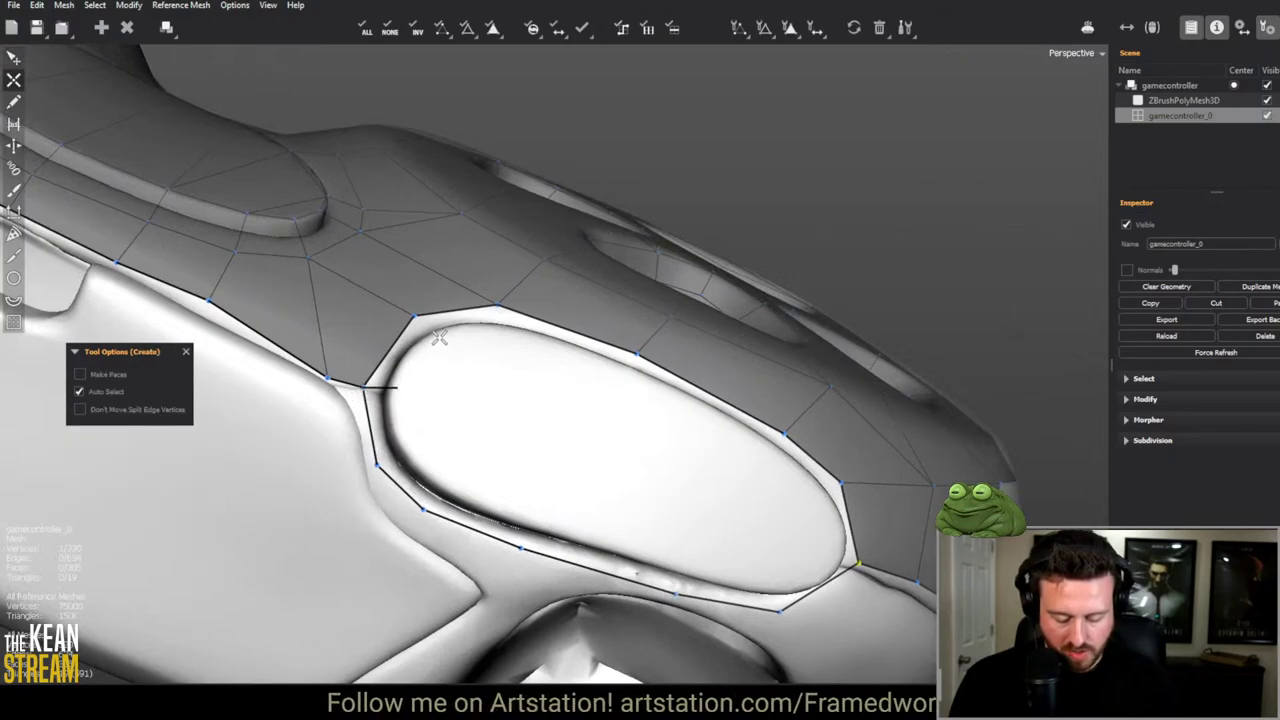
Step: With the Edit tool, move the lower outline vertices down onto the oval's rim and check the fit
middle_click_drag(437, 340, 437, 417)
key("ctrl")
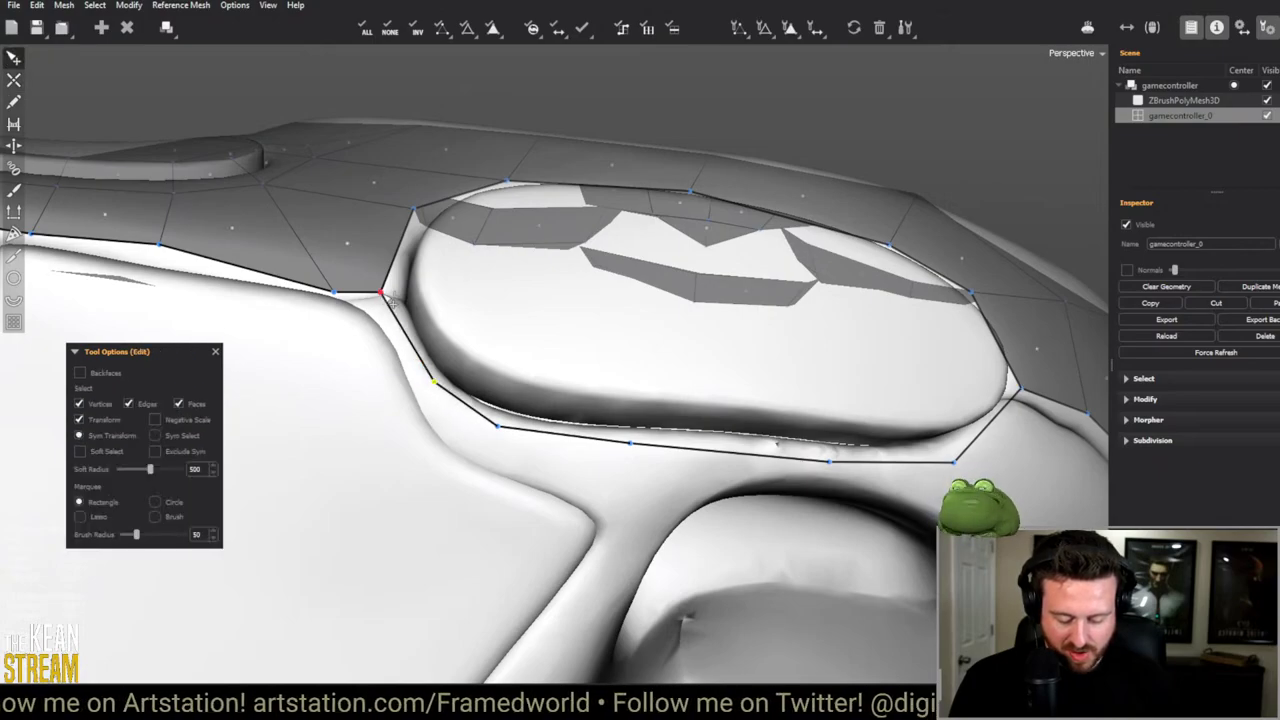
middle_click_drag(393, 298, 408, 480)
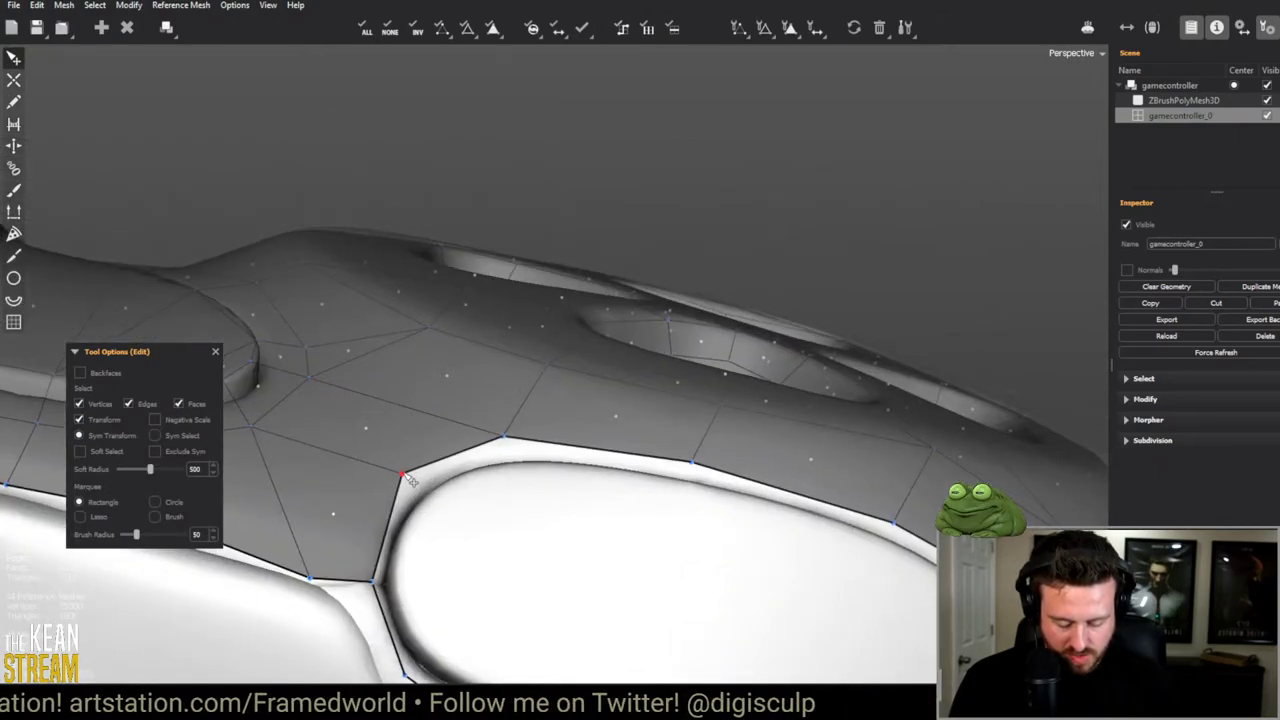
left_click_drag(403, 476, 401, 491)
left_click_drag(505, 439, 499, 451)
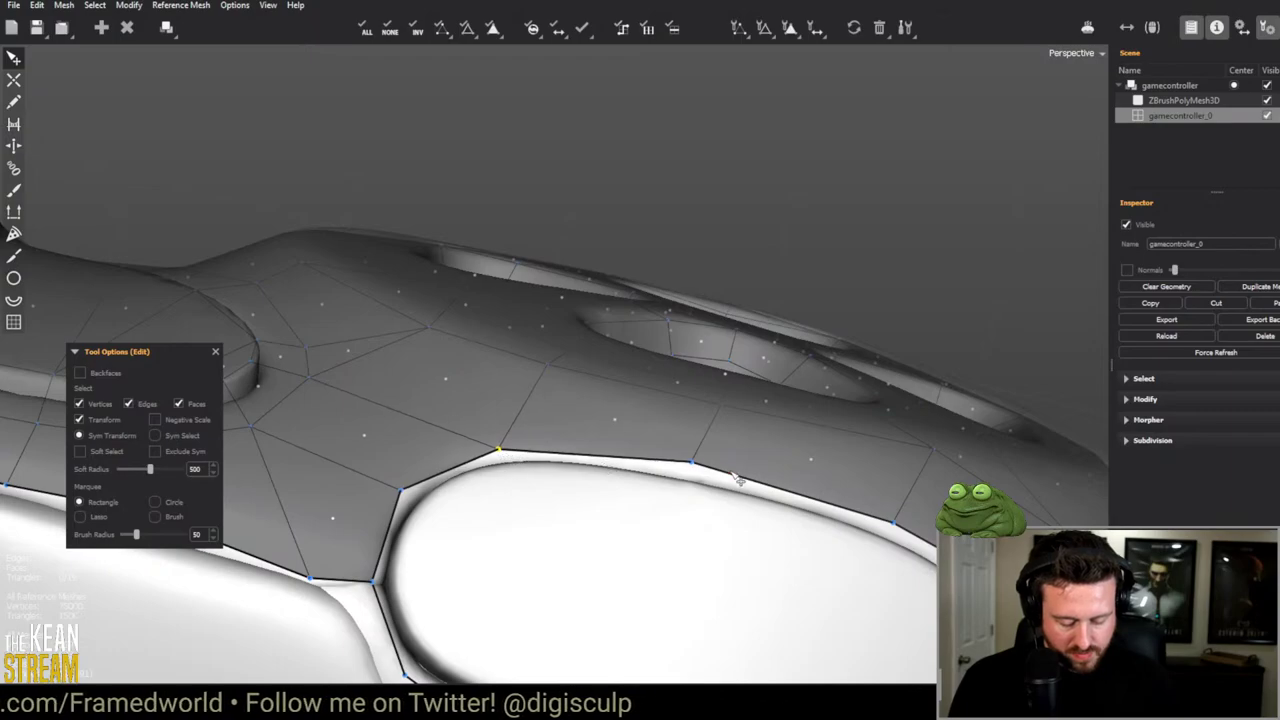
left_click(691, 464)
middle_click_drag(657, 491, 617, 416)
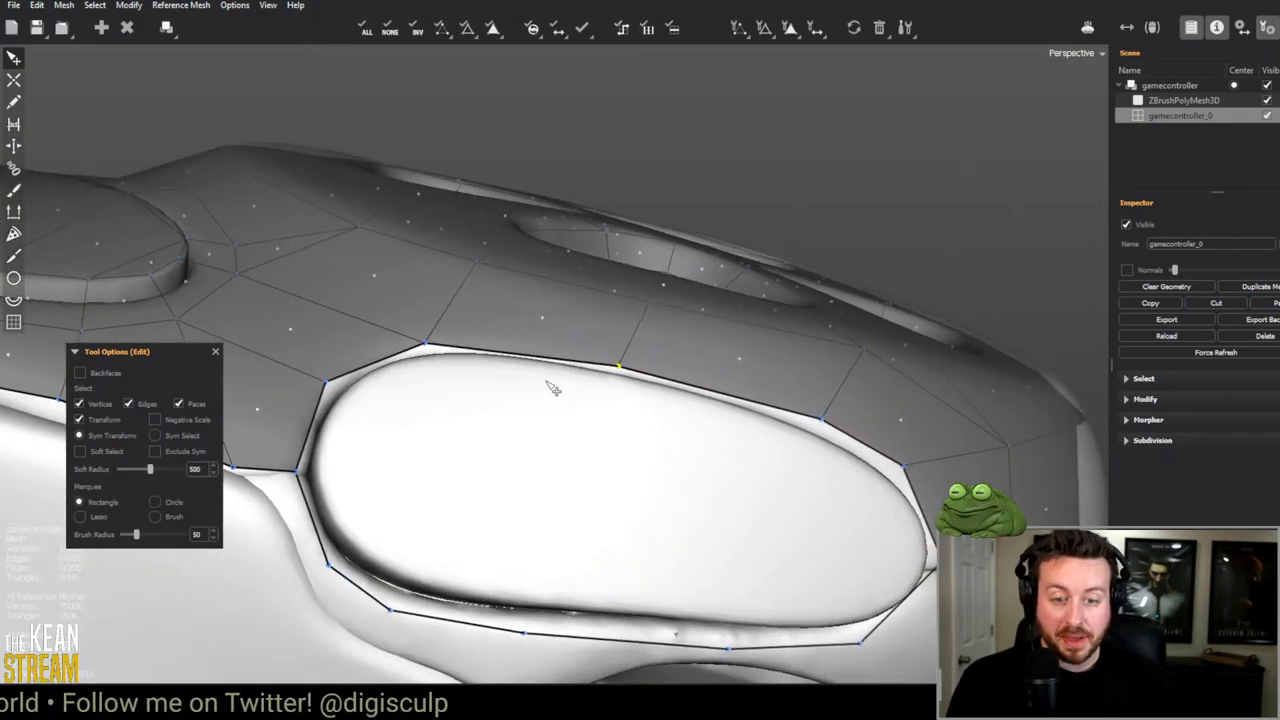
middle_click_drag(551, 387, 586, 280)
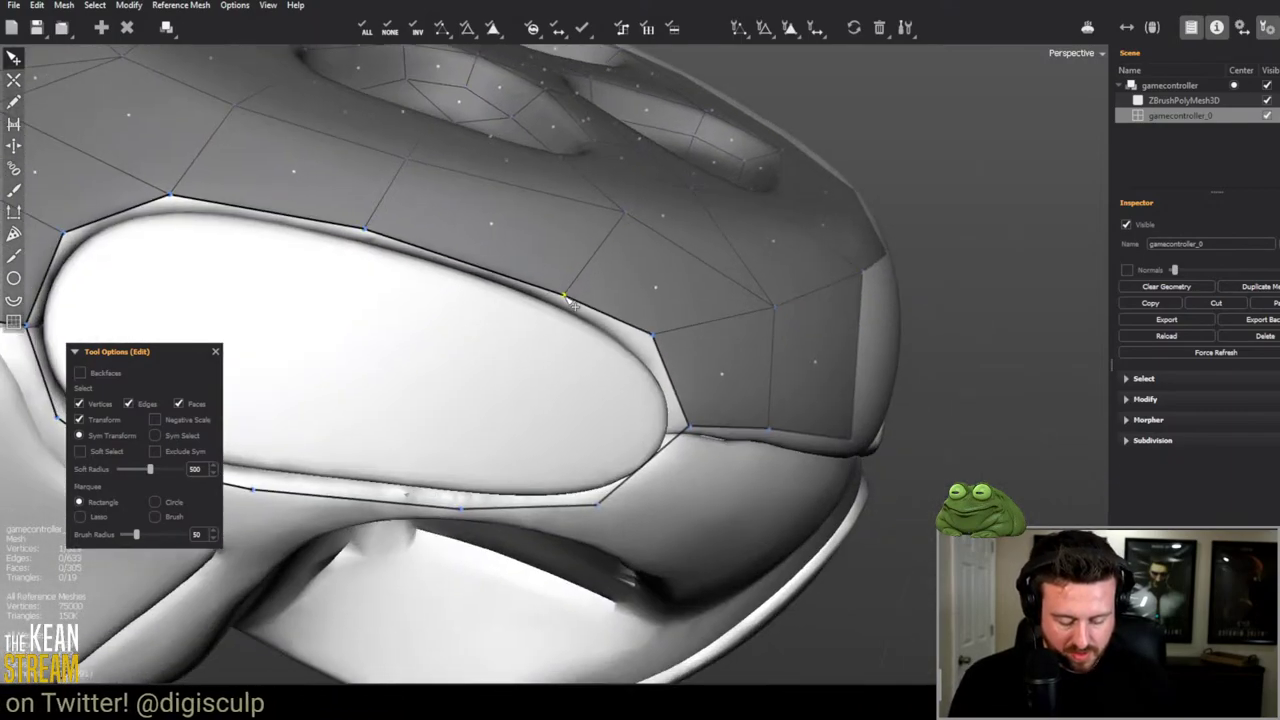
middle_click_drag(655, 352, 605, 325)
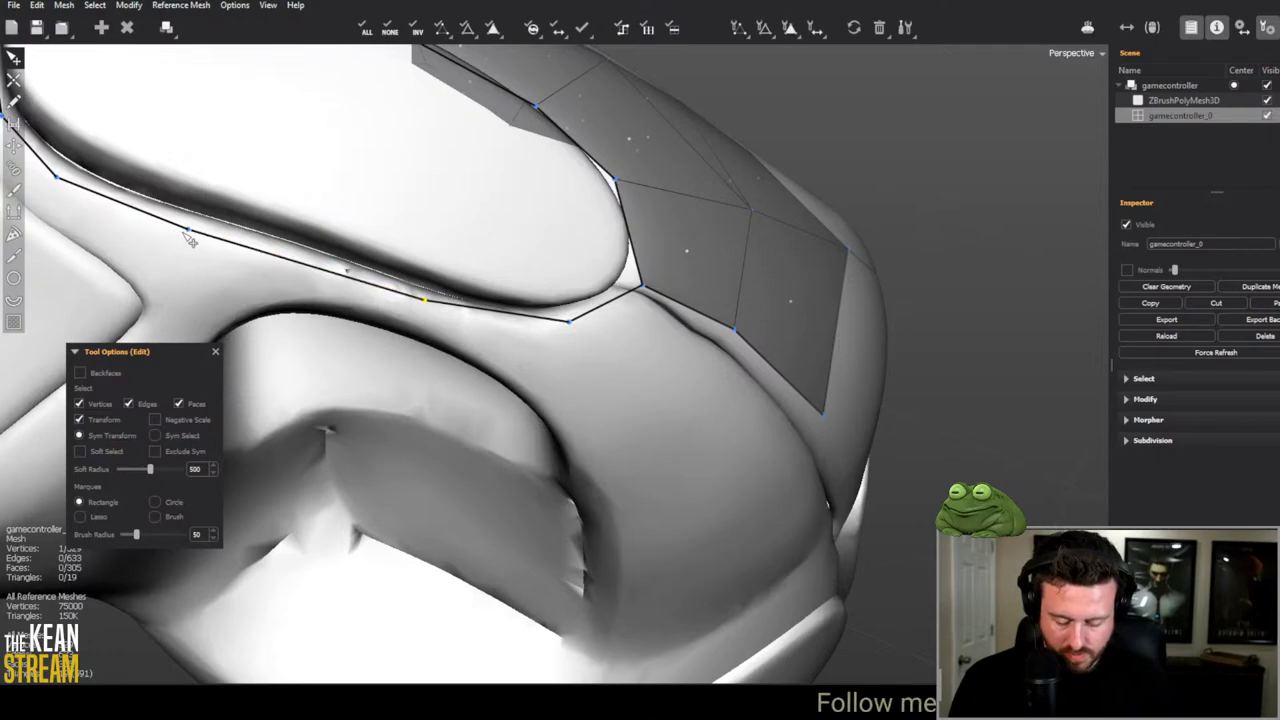
middle_click_drag(253, 250, 396, 315)
Step: Place vertices to close several quads below the oval, down the grip's side
key("c")
left_click(386, 385)
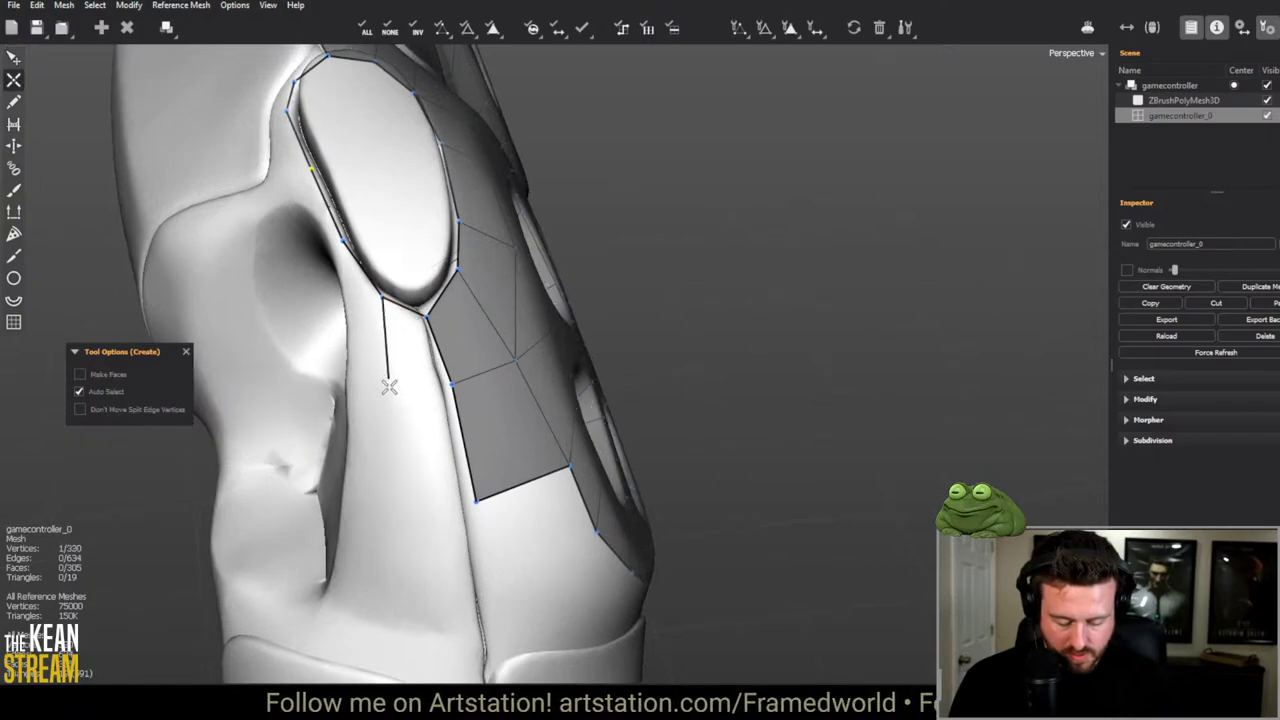
left_click(423, 508)
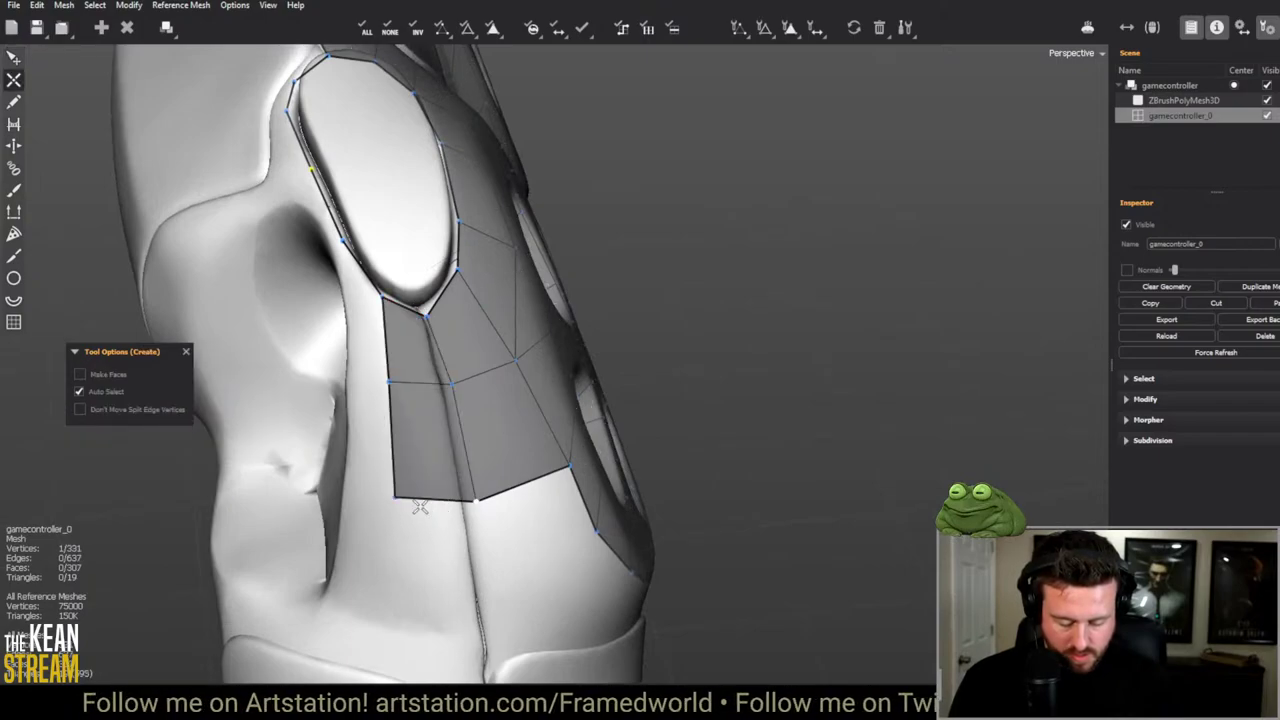
middle_click_drag(423, 508, 653, 370)
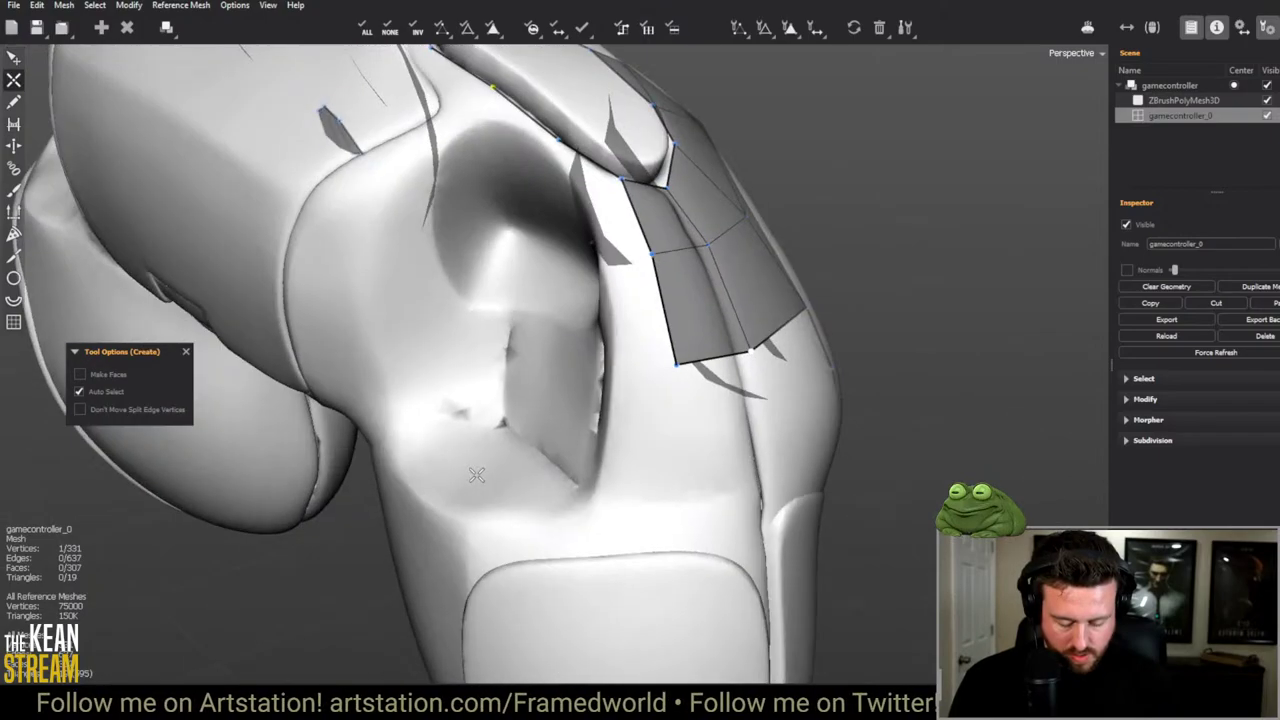
left_click(621, 367)
left_click(613, 260)
middle_click_drag(613, 260, 623, 349)
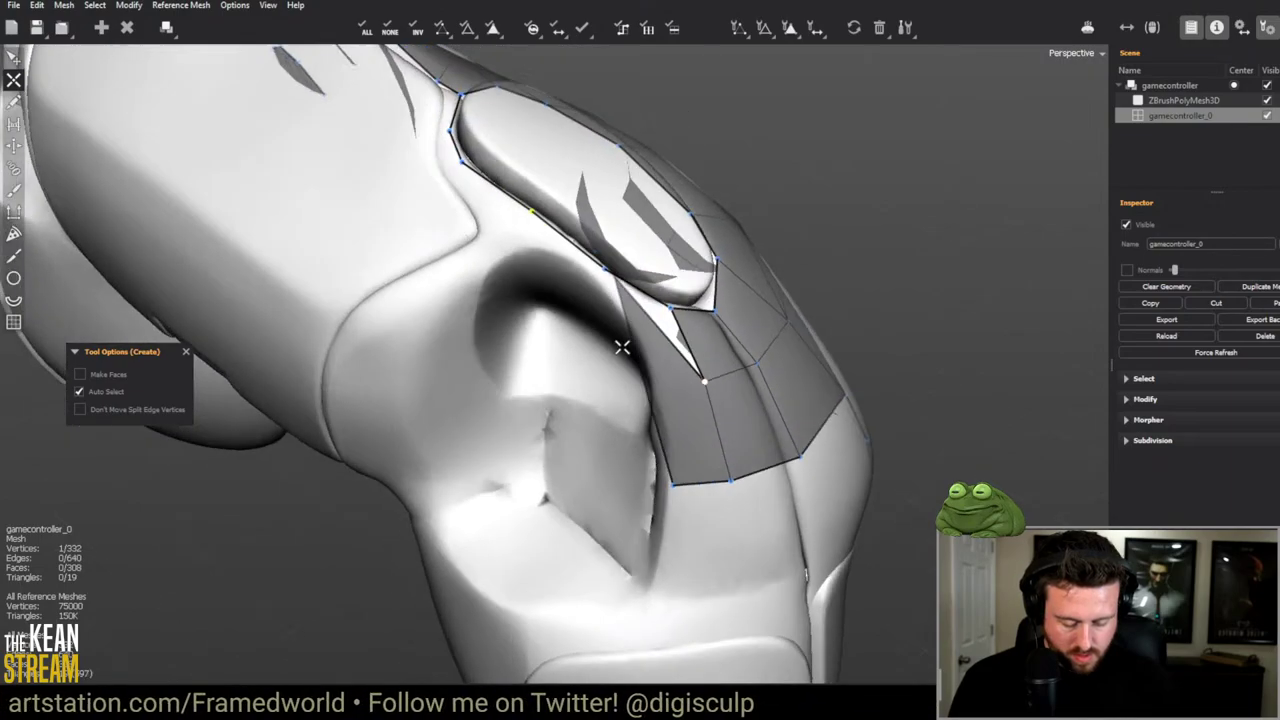
left_click(659, 393)
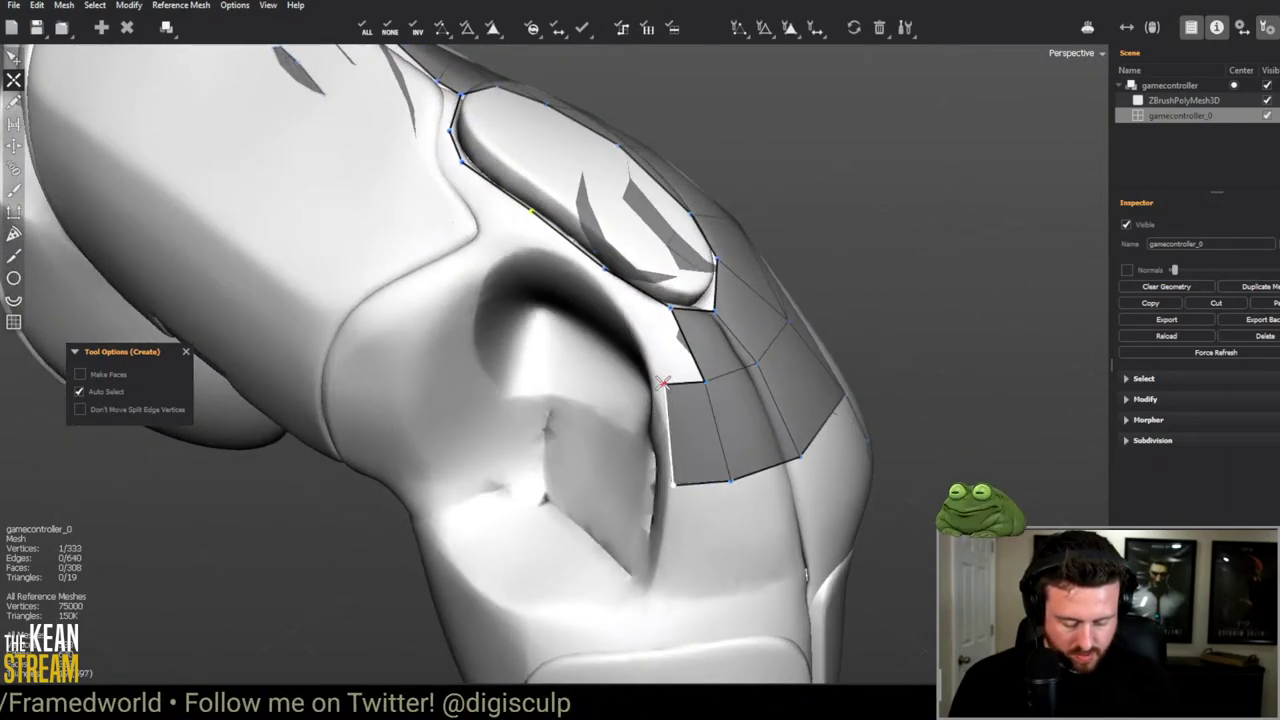
left_click(637, 320)
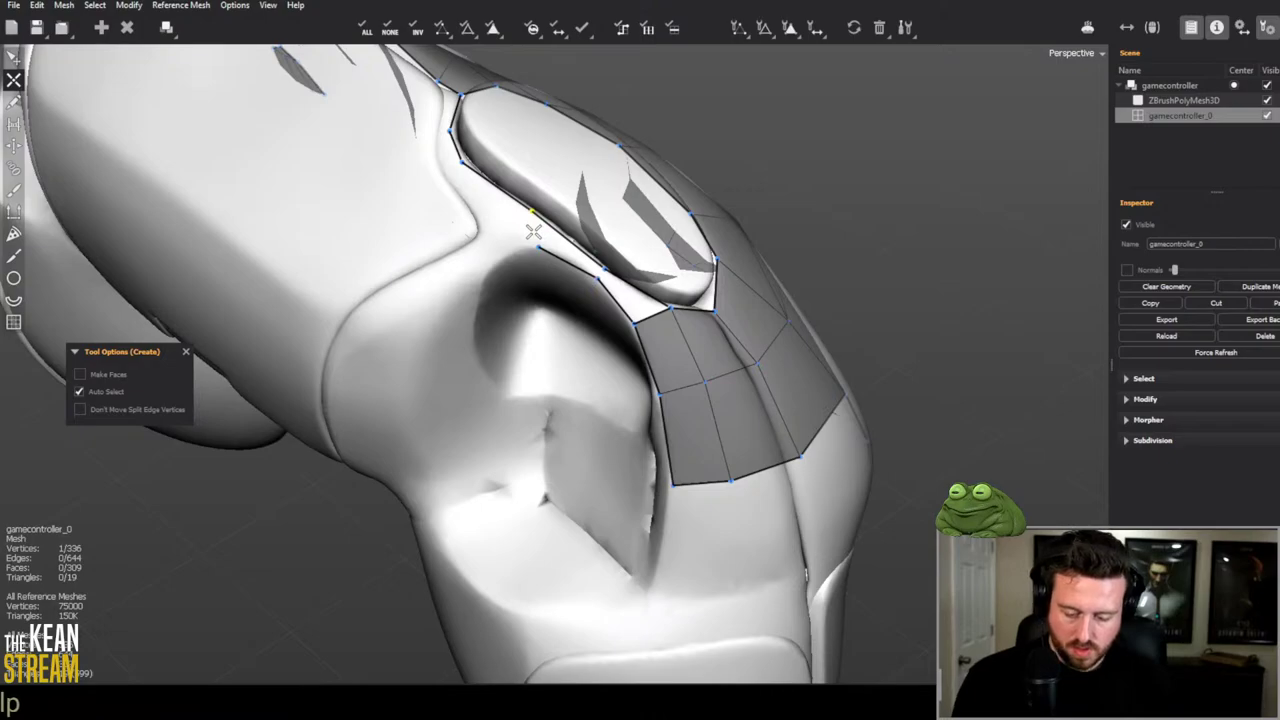
Step: Bridge two edges to fill faces along the oval's lower rim
key("b")
left_click_drag(533, 231, 560, 262)
middle_click_drag(560, 262, 432, 312)
Step: Add more quad faces along the oval's lower edge and inspect the new patch
key("t")
key("c")
left_click(430, 313)
left_click(465, 347)
left_click(486, 272)
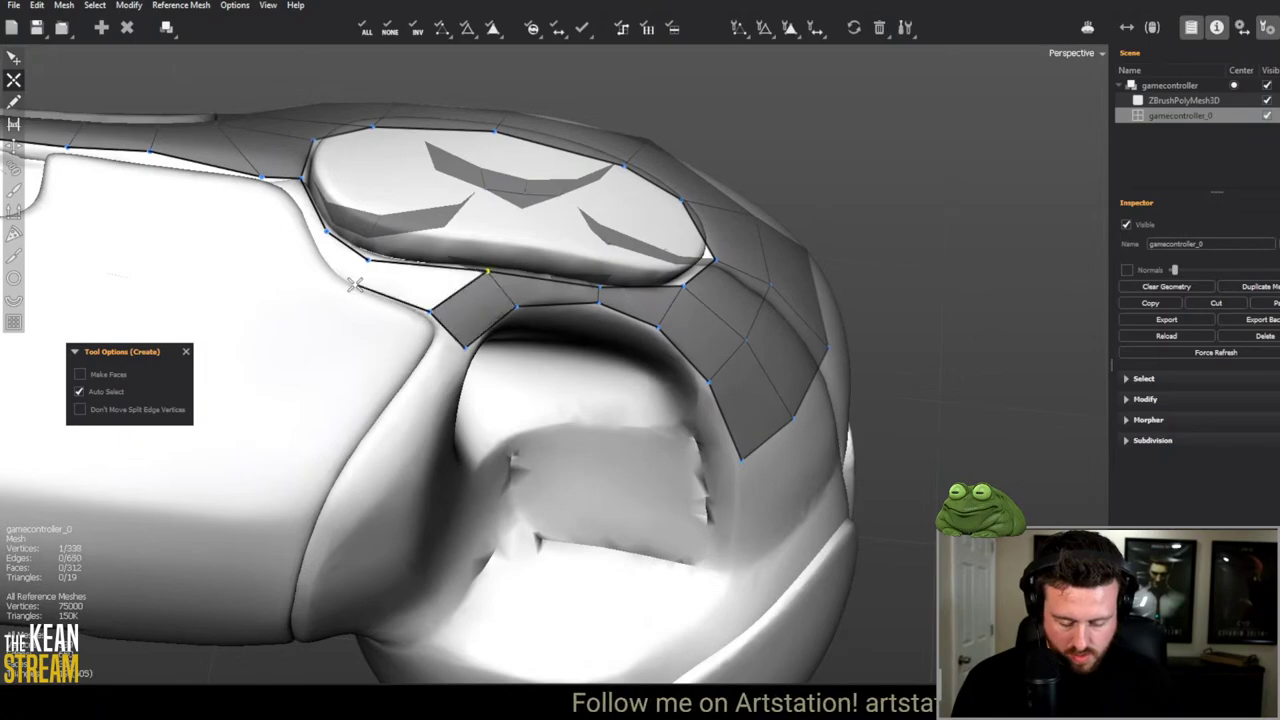
middle_click_drag(334, 277, 493, 347)
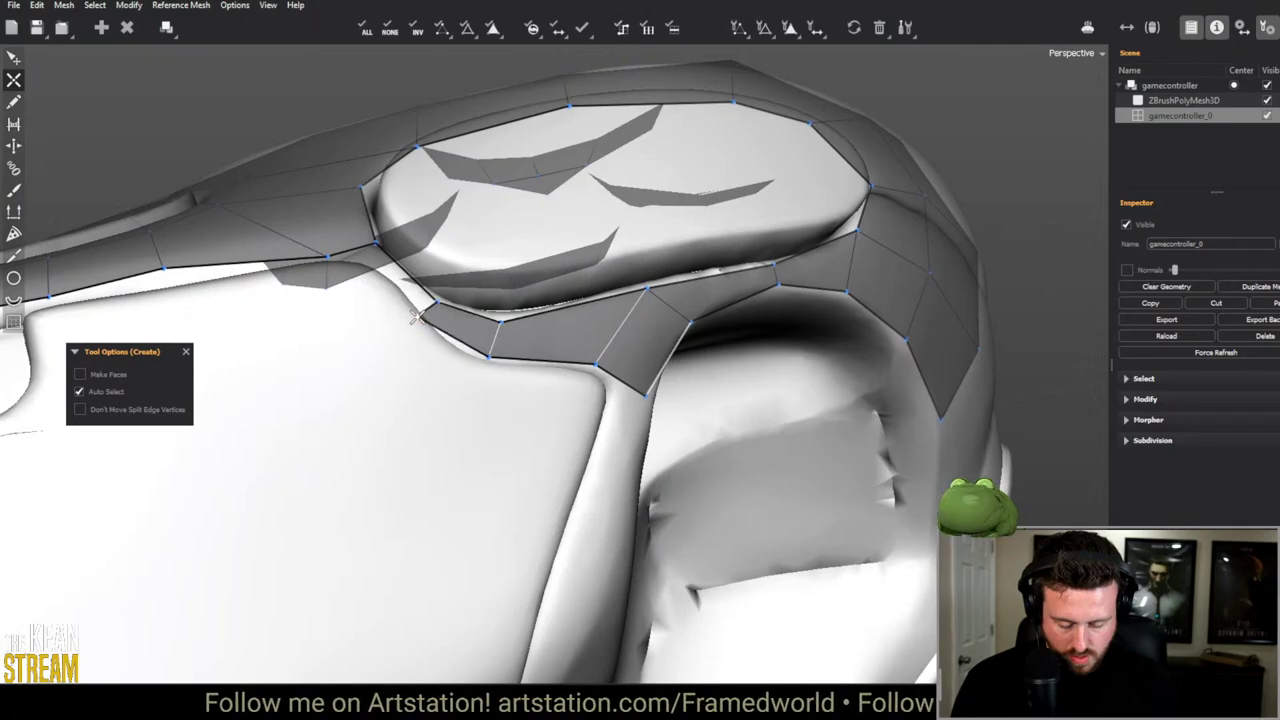
middle_click_drag(404, 310, 434, 349)
scroll(434, 349, "down", 5)
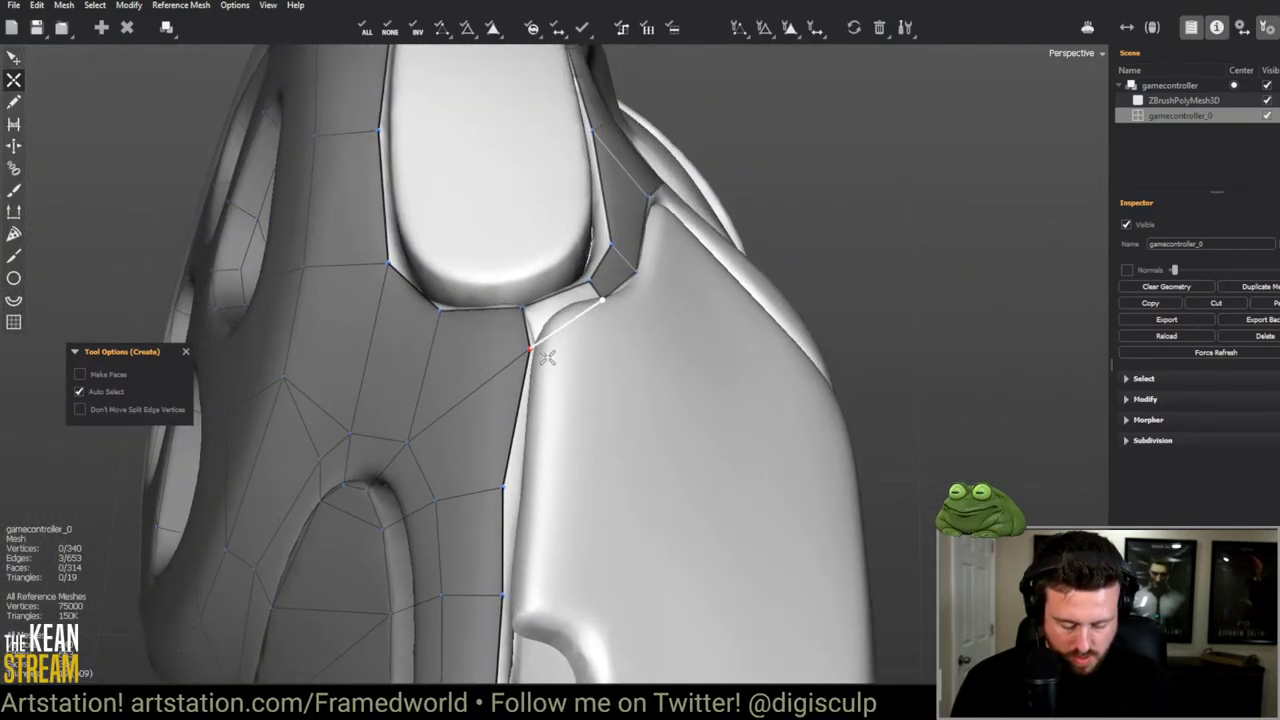
key("e")
middle_click_drag(827, 279, 452, 407)
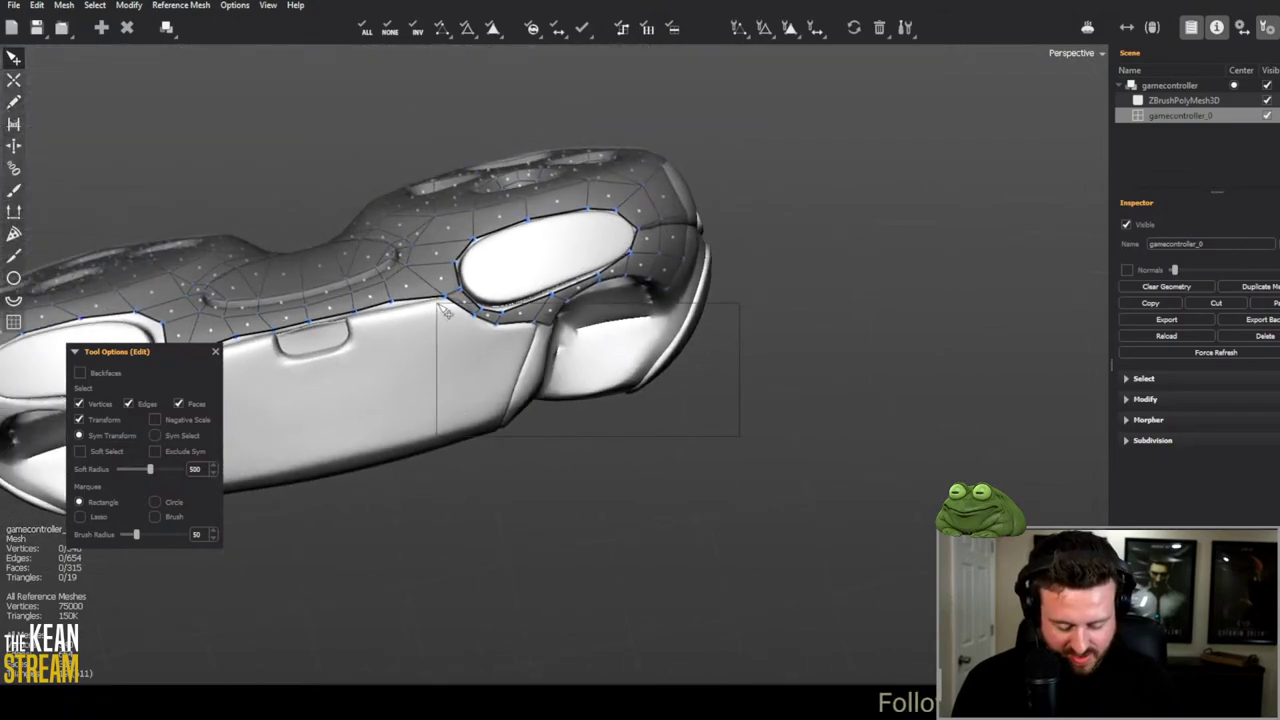
Step: Select vertices and edges along the side strip's seam near the button holes
middle_click_drag(521, 357, 670, 480)
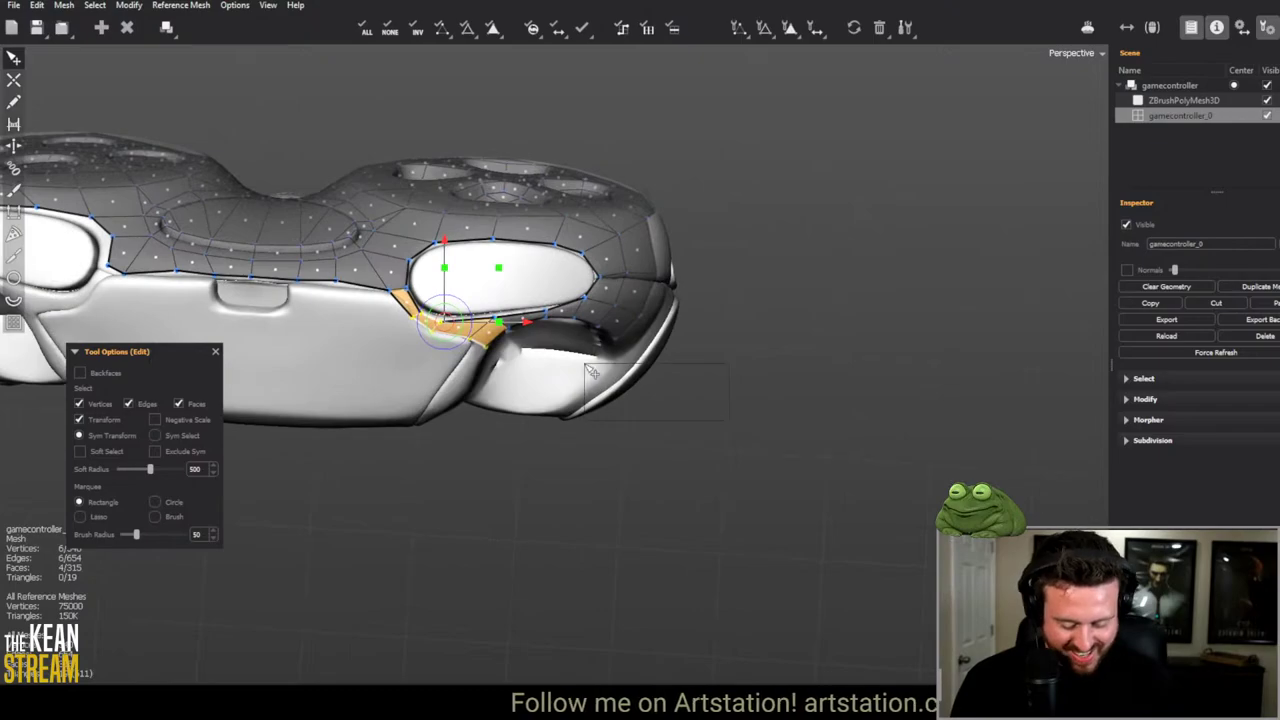
middle_click_drag(562, 393, 482, 352)
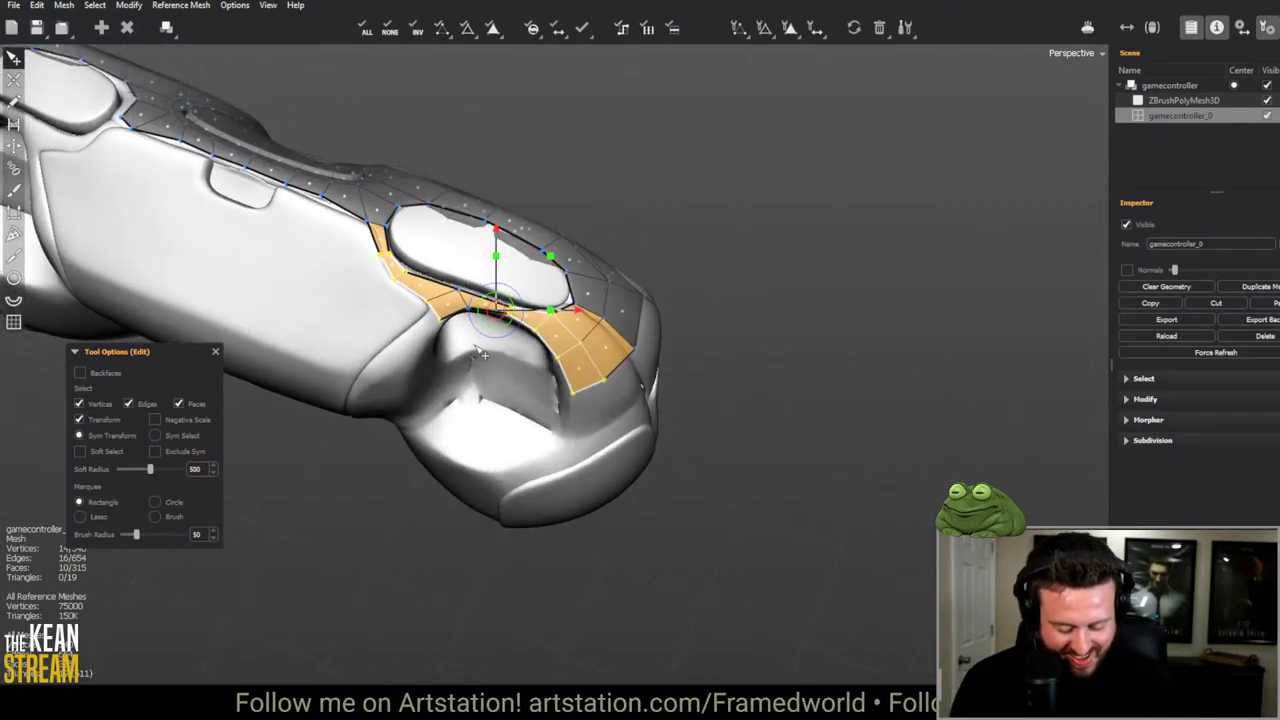
left_click(812, 33)
left_click(822, 46)
middle_click_drag(600, 200, 397, 370)
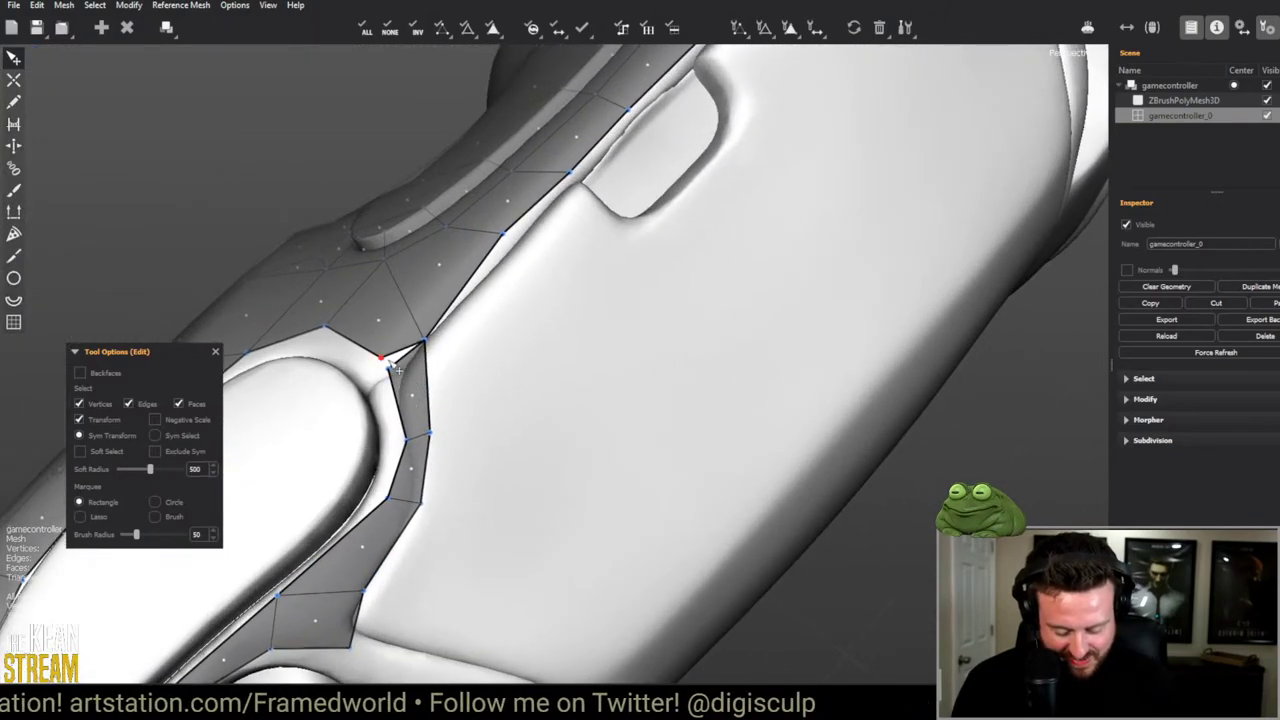
left_click(397, 370)
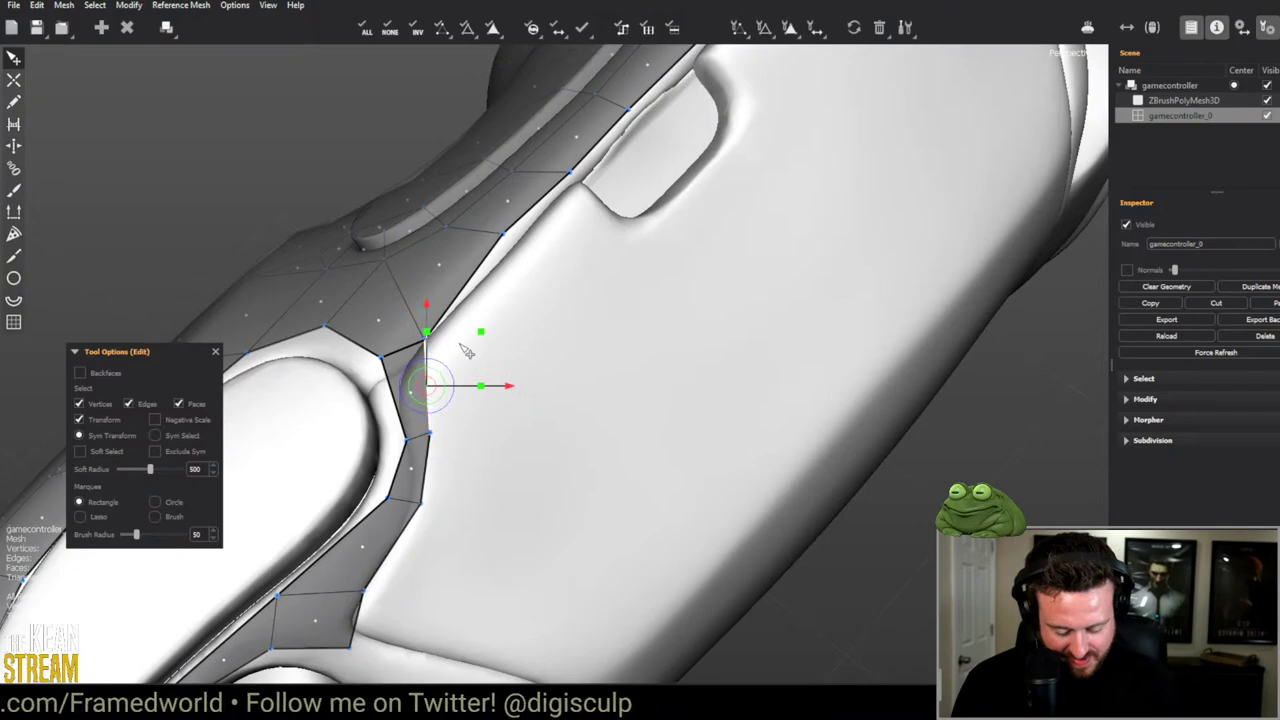
left_click(437, 349)
middle_click_drag(434, 349, 372, 255)
left_click(370, 253)
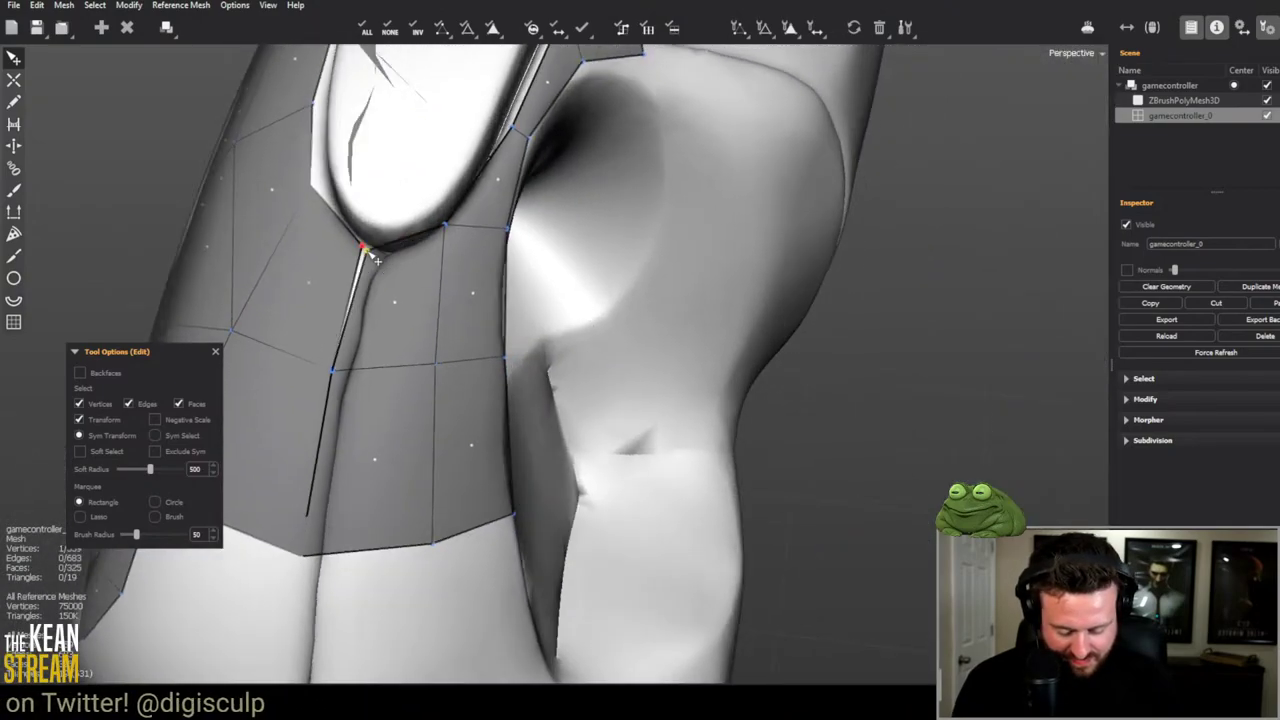
left_click(333, 378)
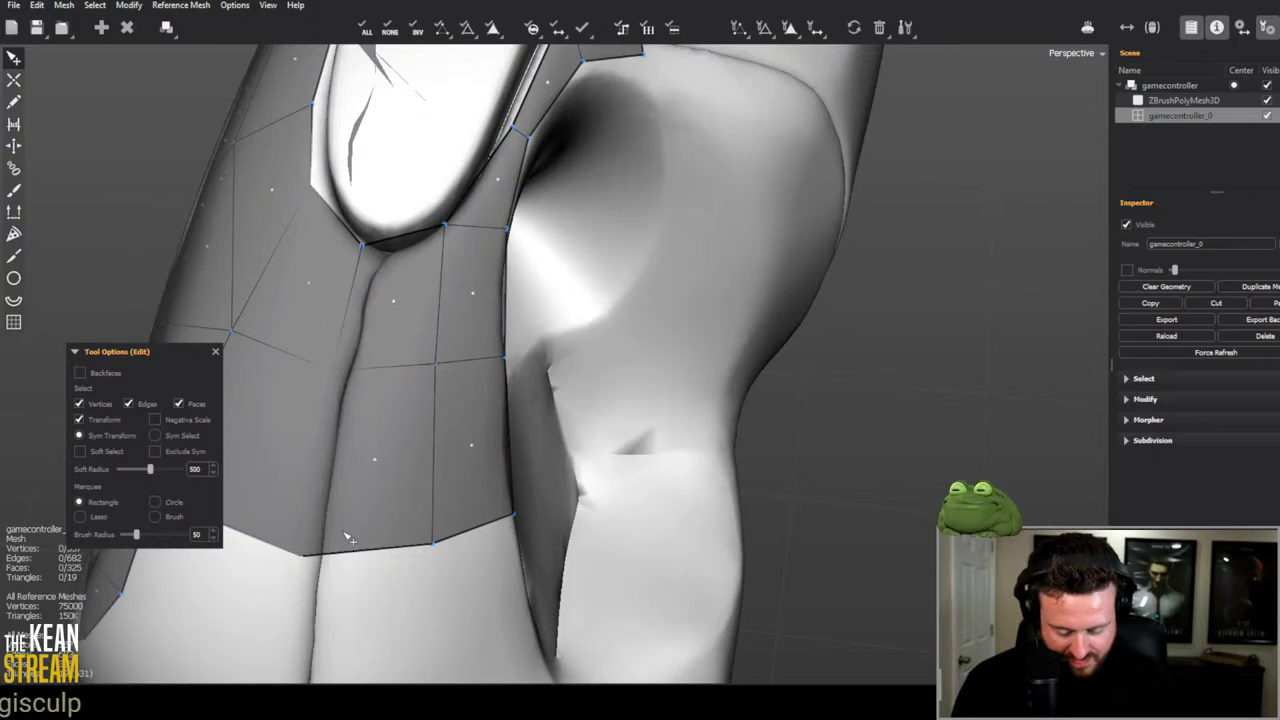
Step: Select the strip's bottom edges and delete the unwanted face
middle_click_drag(304, 567, 290, 570)
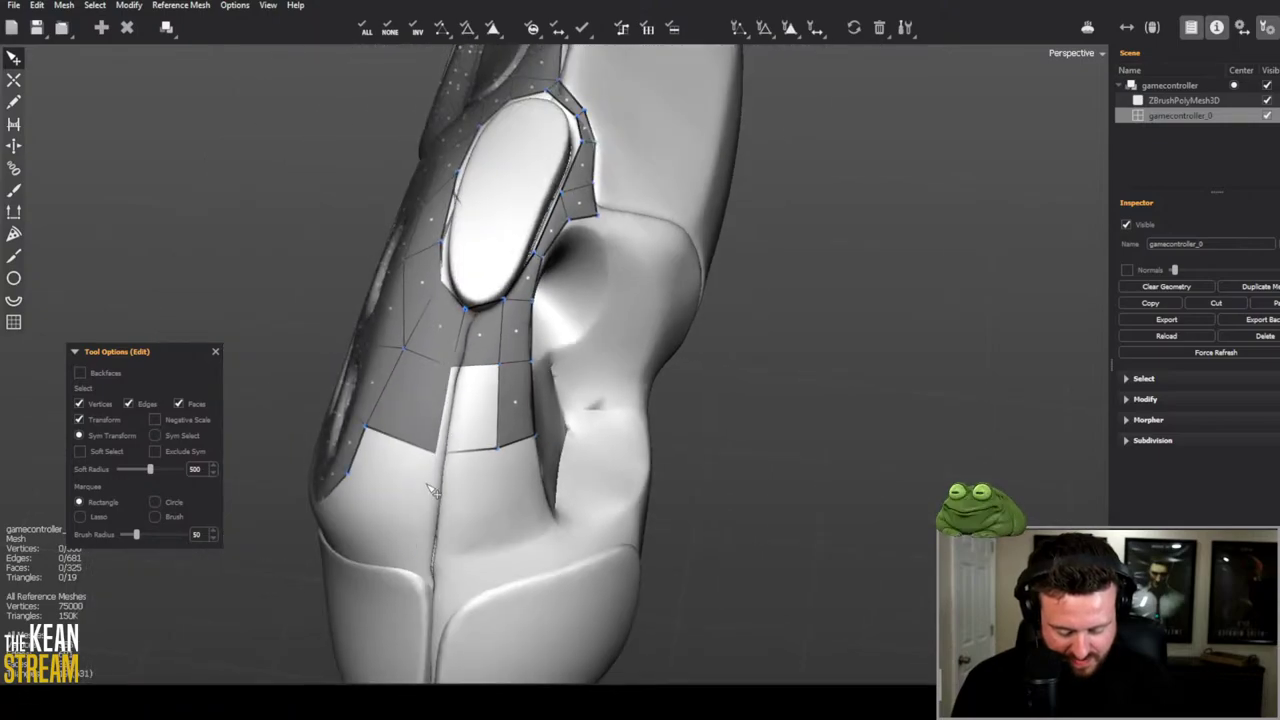
middle_click_drag(430, 490, 452, 400)
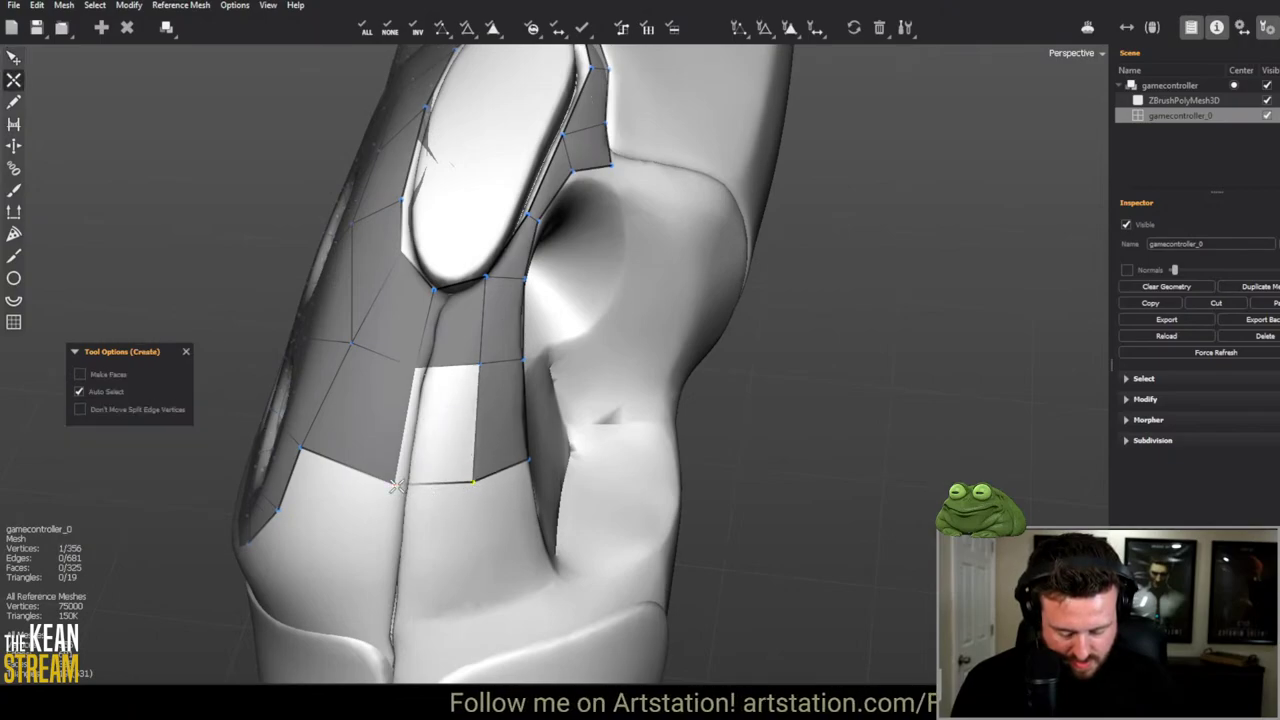
left_click(437, 489)
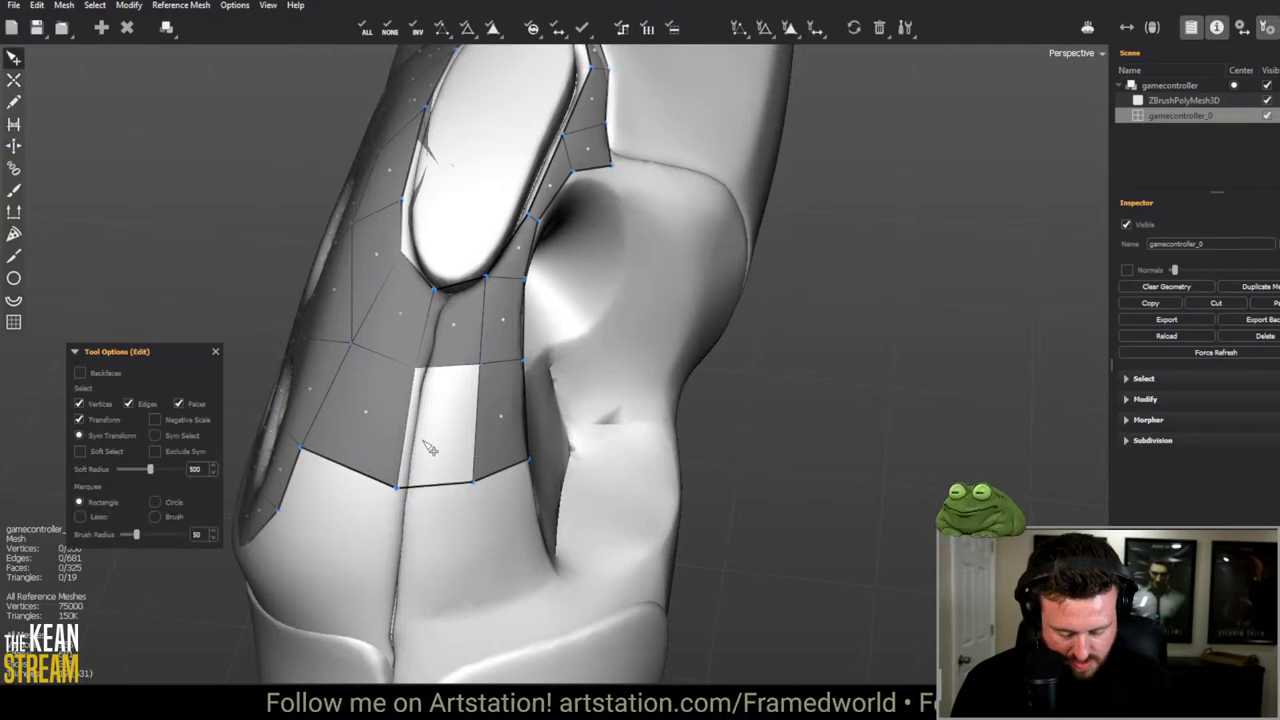
left_click(172, 31)
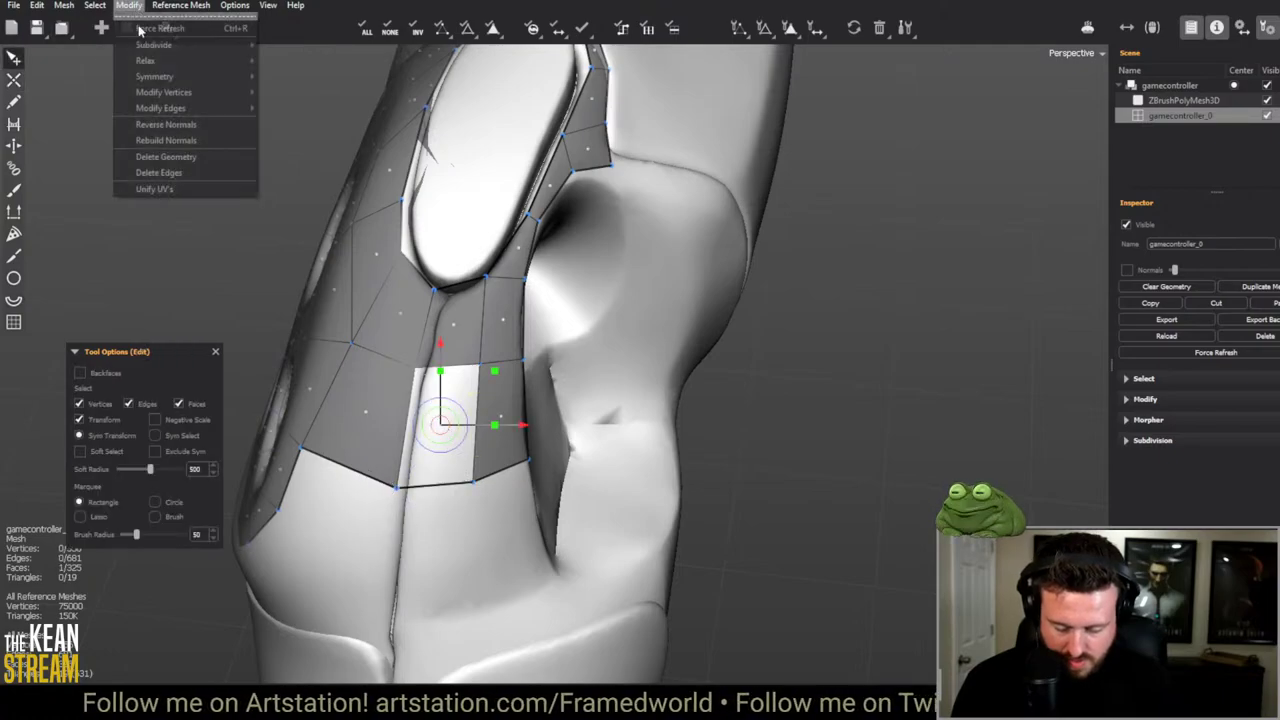
left_click(173, 132)
Step: Pull a top-strip vertex up-left so it fits the controller surface
middle_click_drag(800, 430, 622, 362)
left_click_drag(622, 362, 610, 342)
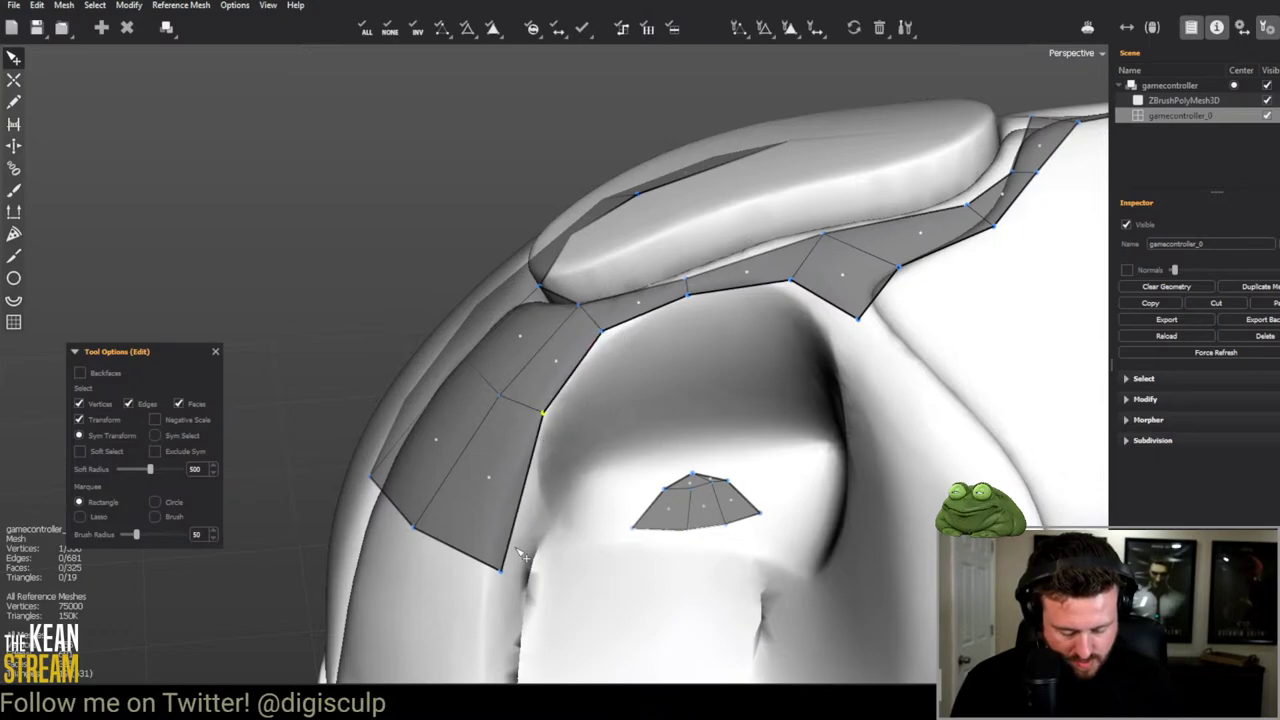
middle_click_drag(520, 555, 408, 424)
Step: Orbit to a straight front view of the controller's top rim
key("w")
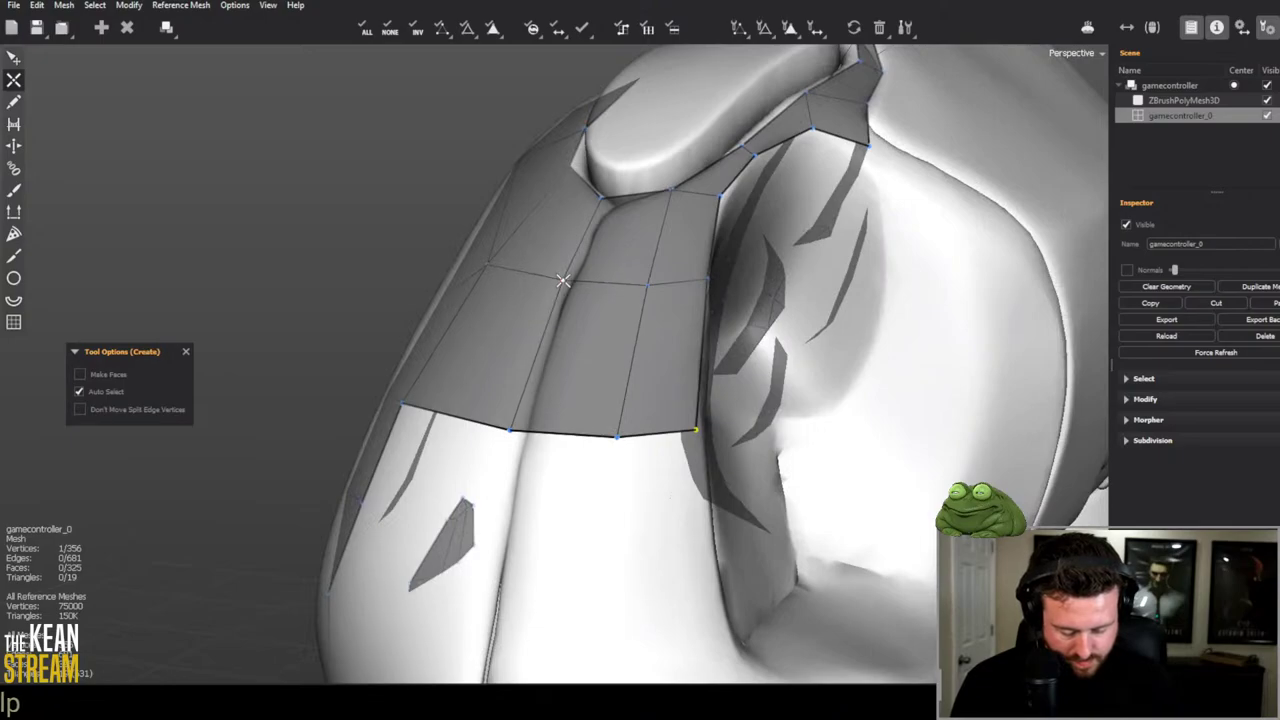
scroll(345, 272, "down", 5)
middle_click_drag(365, 293, 286, 297)
scroll(400, 394, "up", 6)
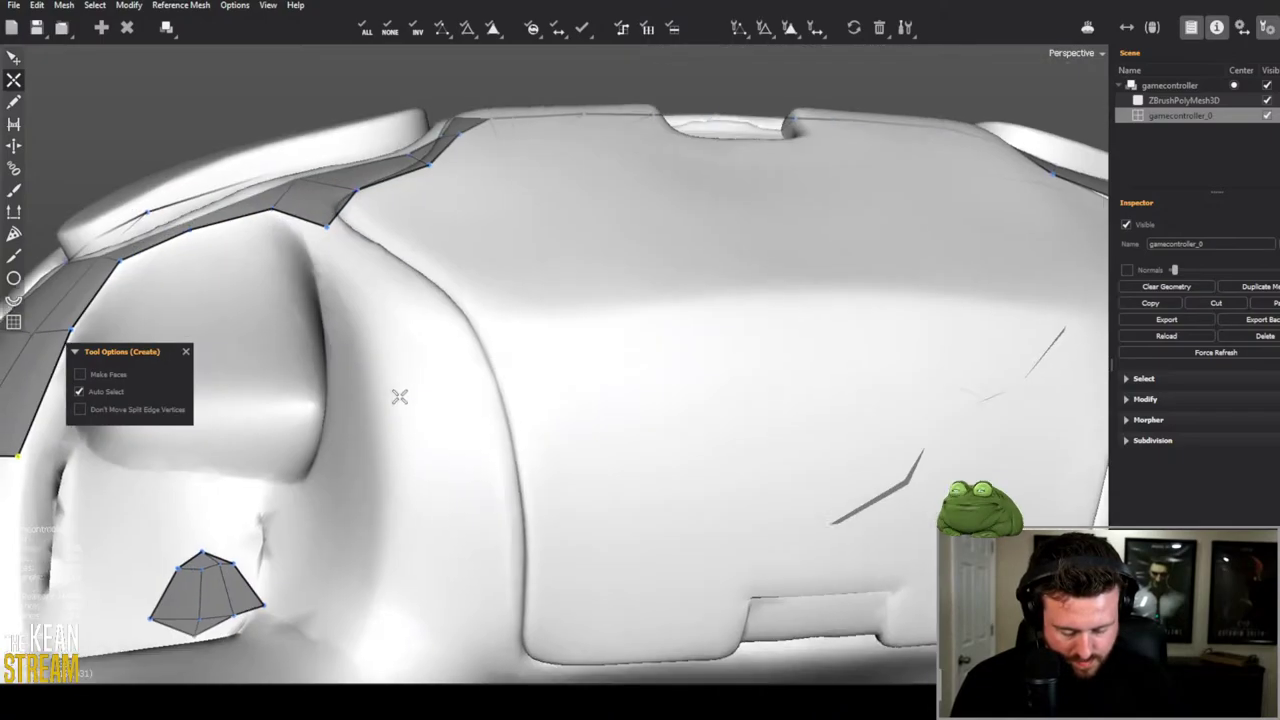
key("q")
middle_click_drag(343, 333, 305, 338)
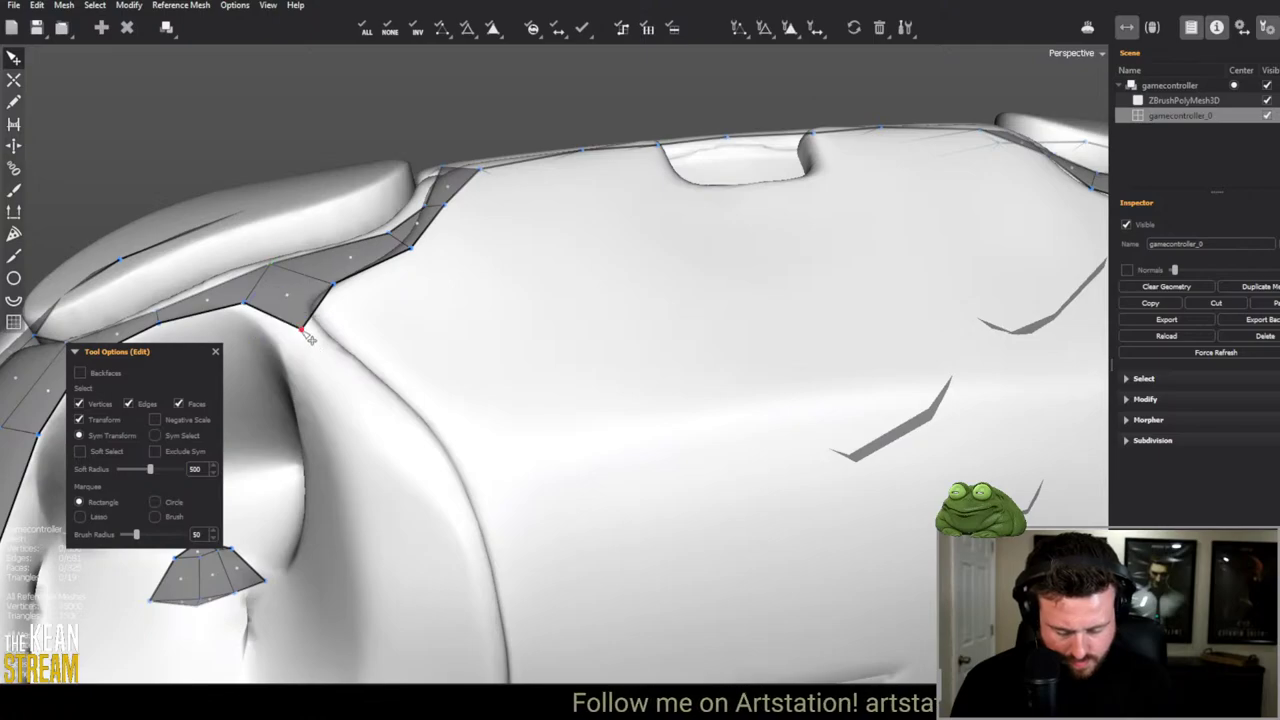
scroll(290, 348, "down", 5)
middle_click_drag(290, 348, 371, 482)
scroll(355, 342, "up", 5)
key("w")
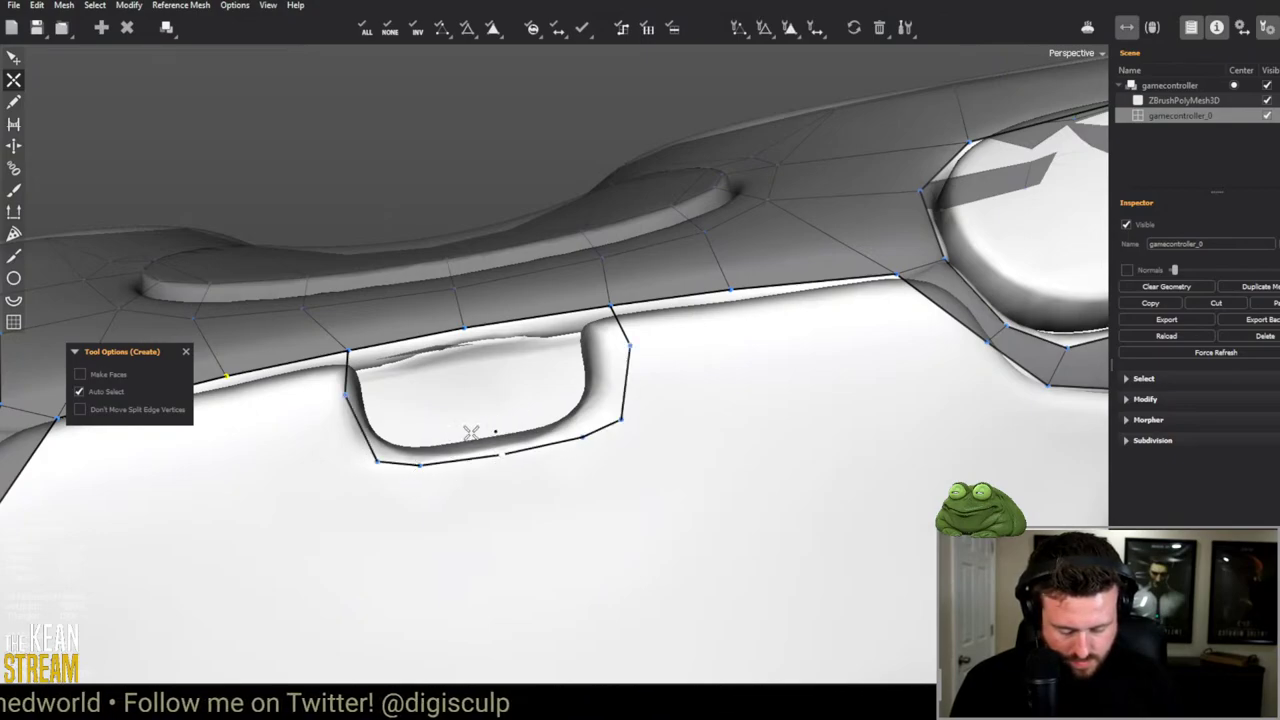
Step: Fill the central slot with faces from its bottom up to the top opening
left_click(413, 440)
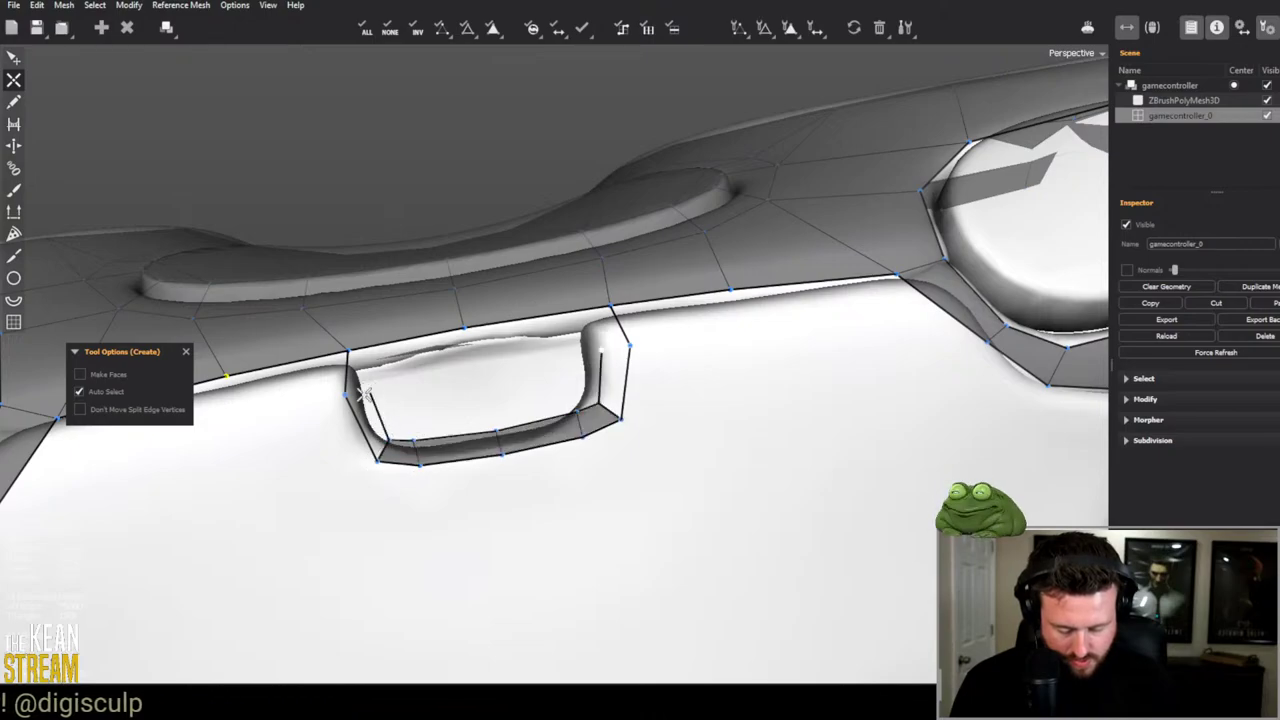
left_click(476, 347)
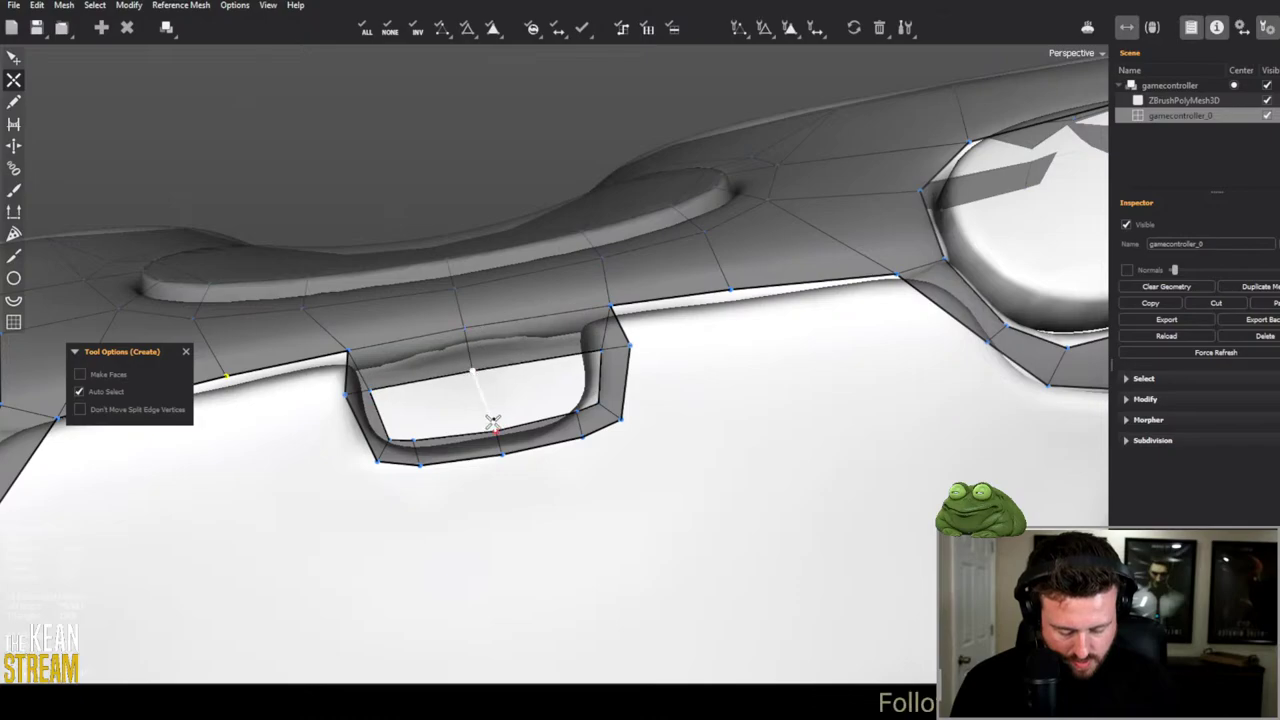
left_click(480, 374)
key("e")
middle_click_drag(480, 380, 551, 323)
scroll(418, 405, "up", 3)
scroll(437, 428, "down", 3)
Step: Split edges along the slot rim and add mirrored faces filling the hole beneath it
key("s")
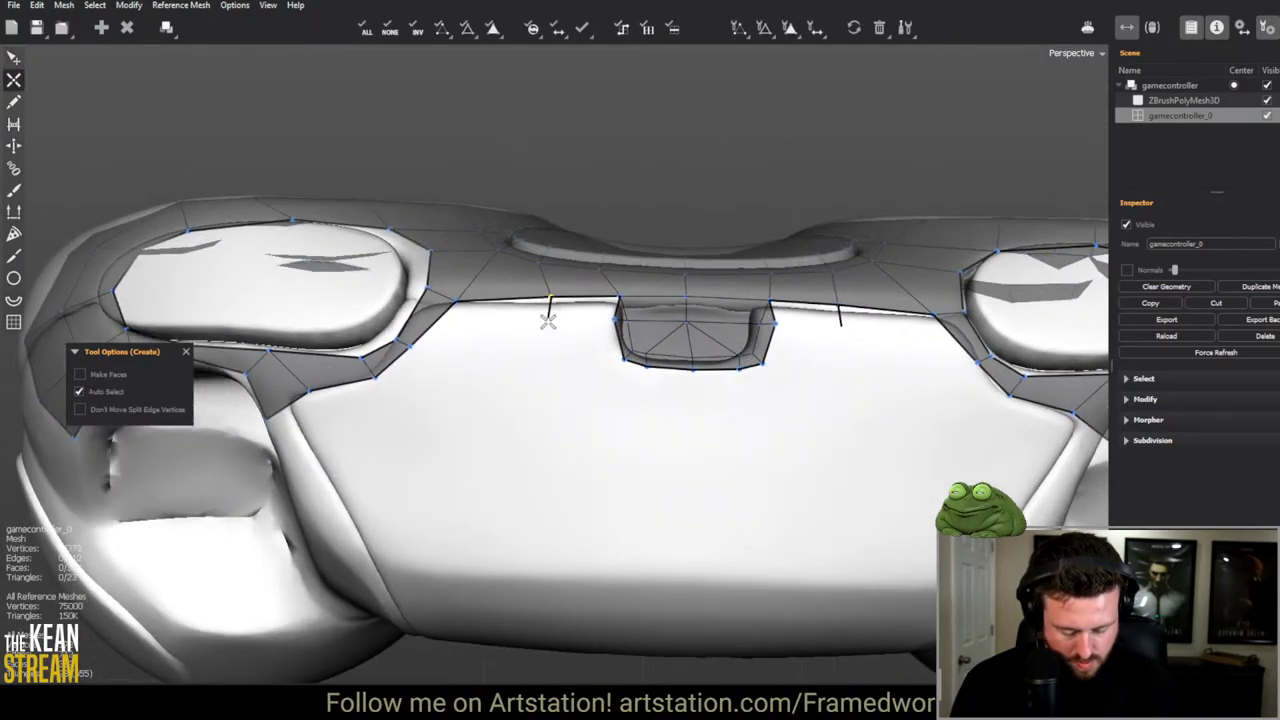
left_click(555, 323)
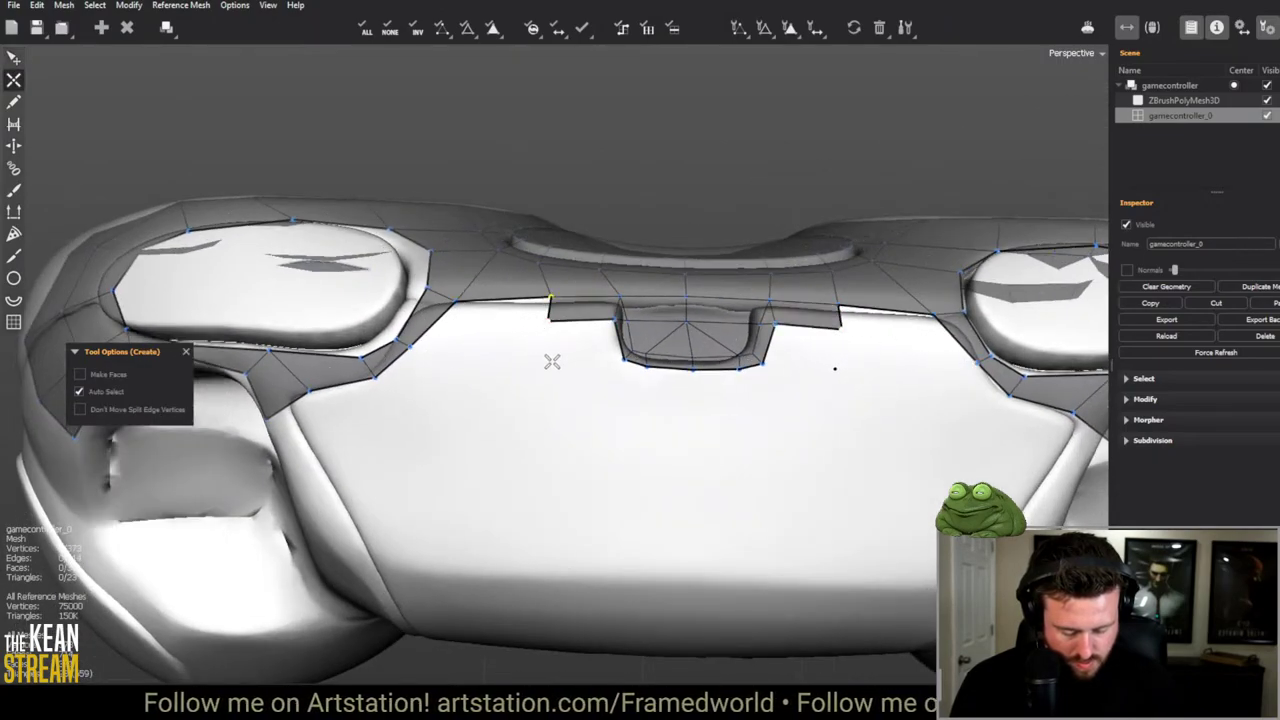
left_click(590, 396)
left_click(645, 409)
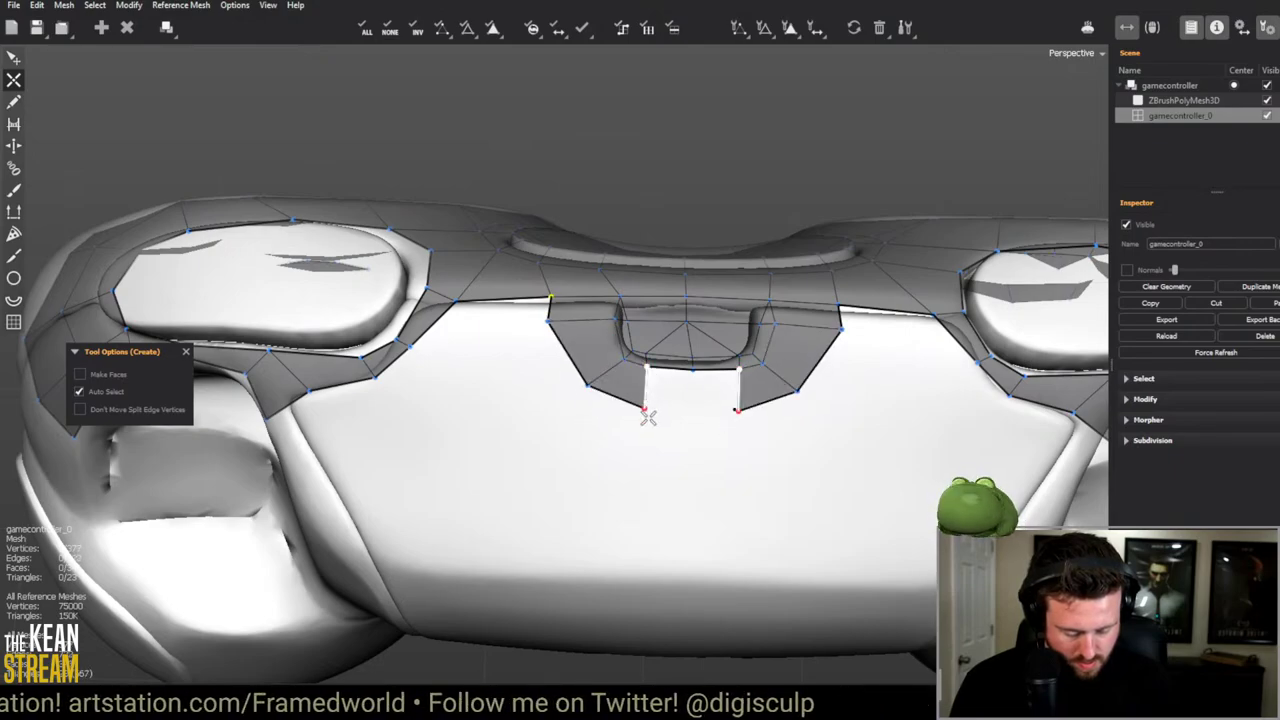
left_click(694, 403)
middle_click_drag(688, 420, 579, 512)
scroll(464, 455, "up", 2)
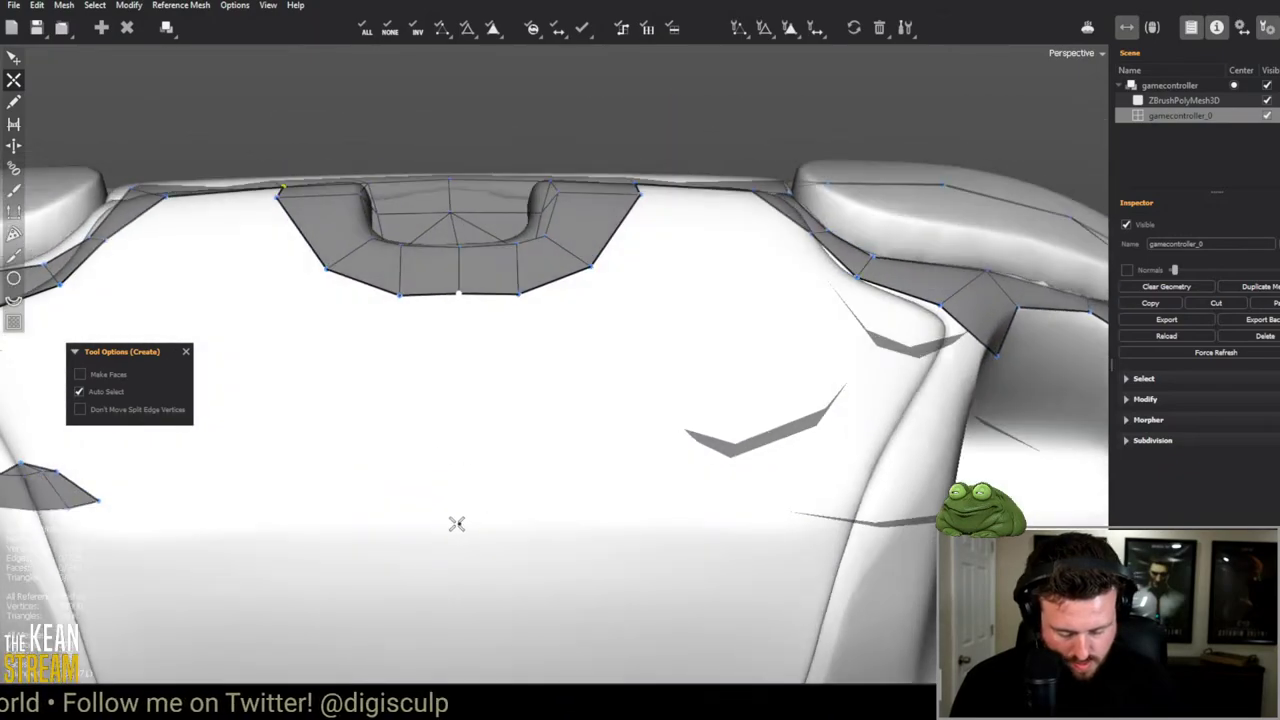
Step: Extend the mirrored quads downward and outward to the bottom corners
left_click(581, 524)
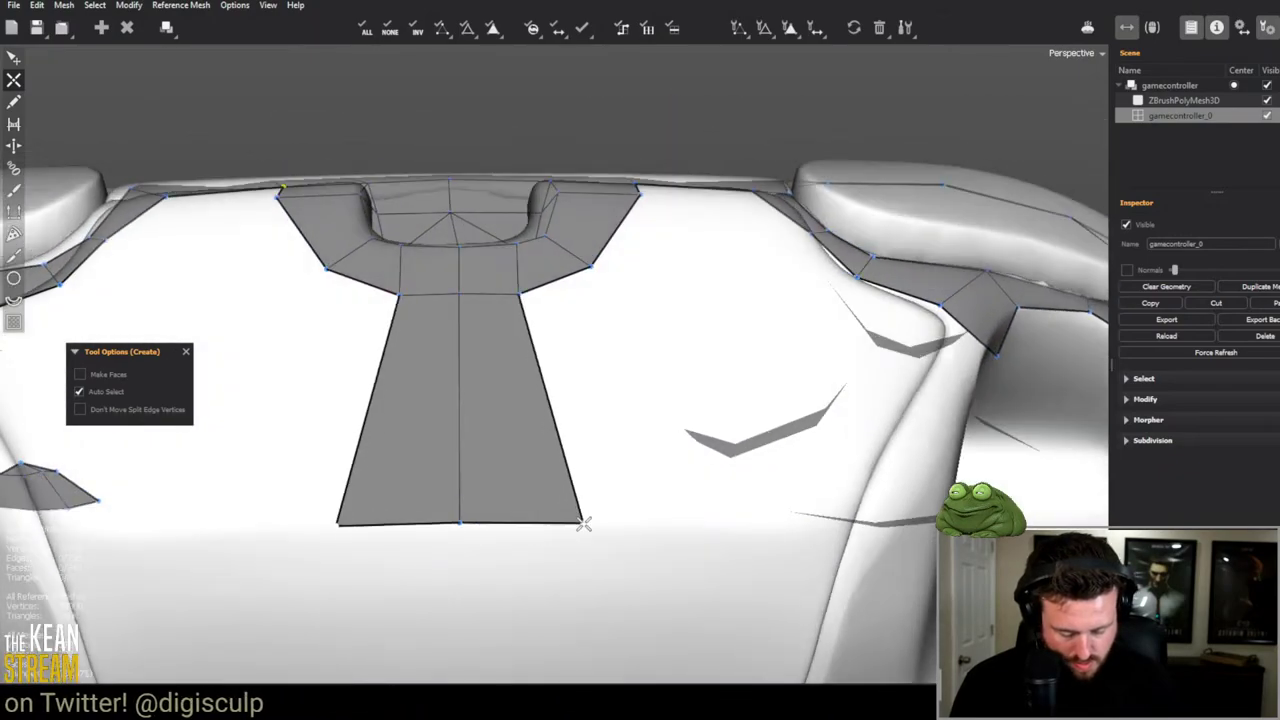
left_click(596, 305)
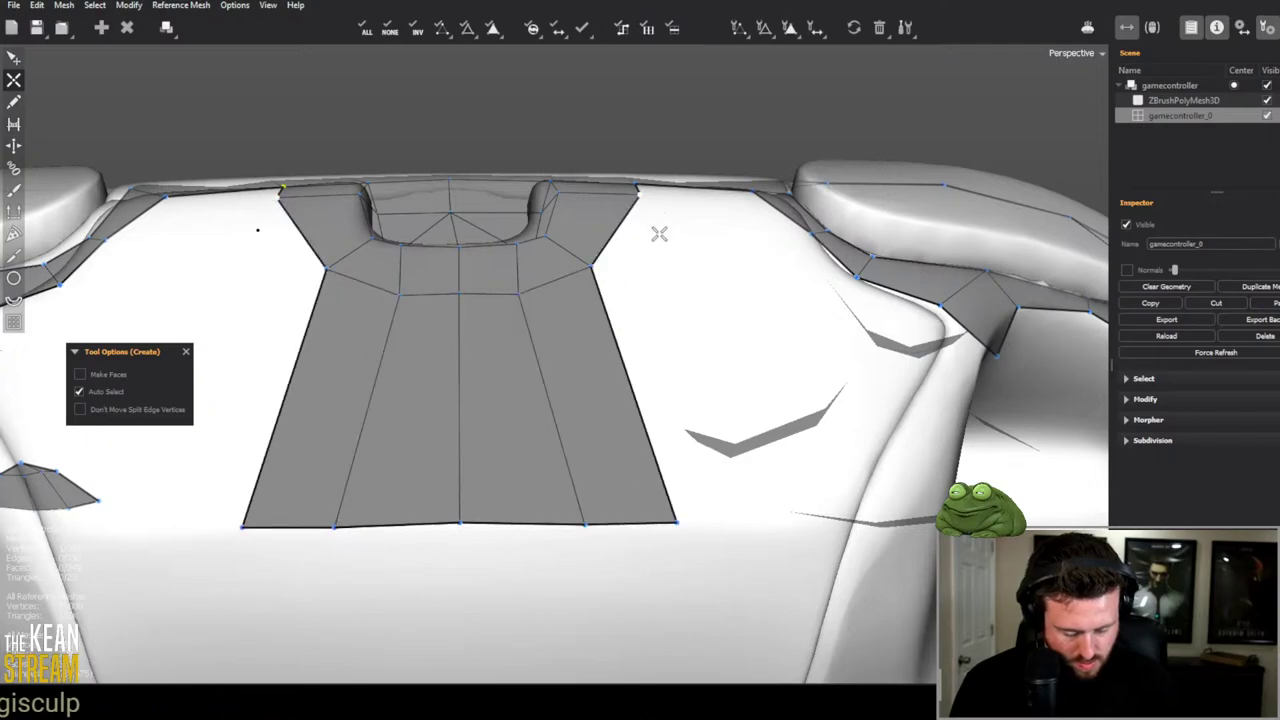
middle_click_drag(659, 233, 540, 255)
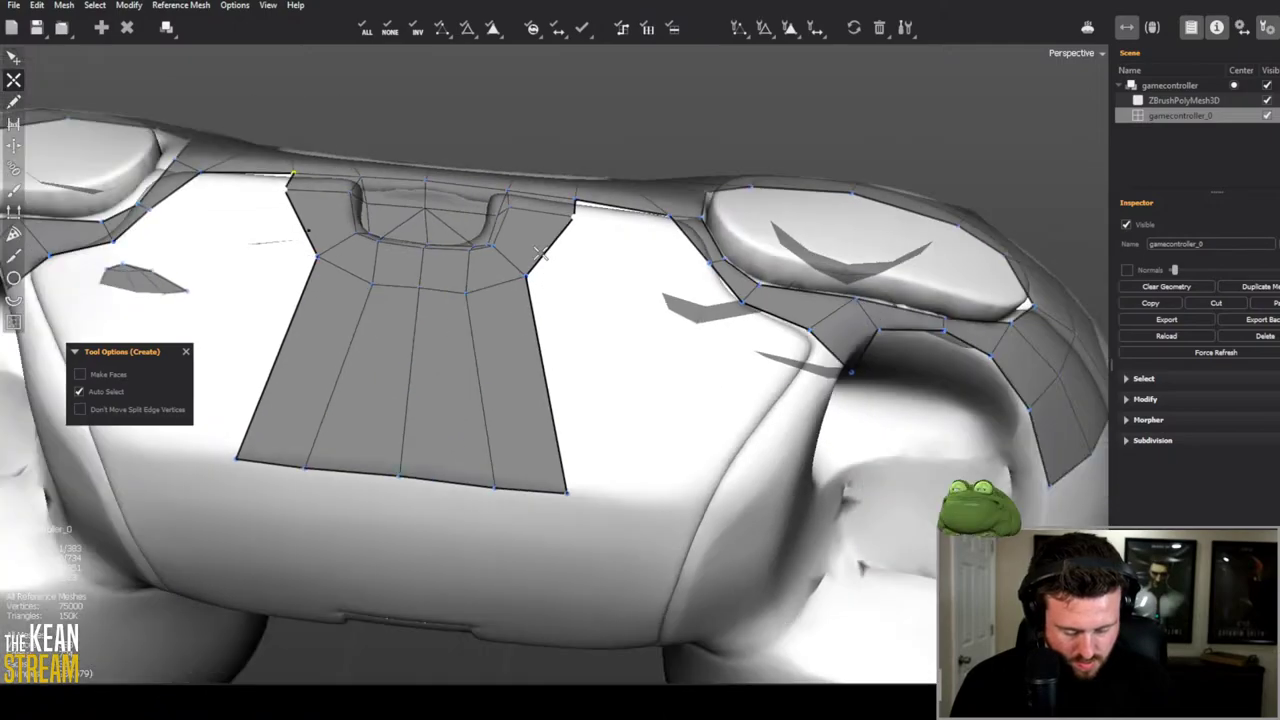
left_click(684, 351)
left_click(568, 493)
middle_click_drag(658, 492, 783, 461)
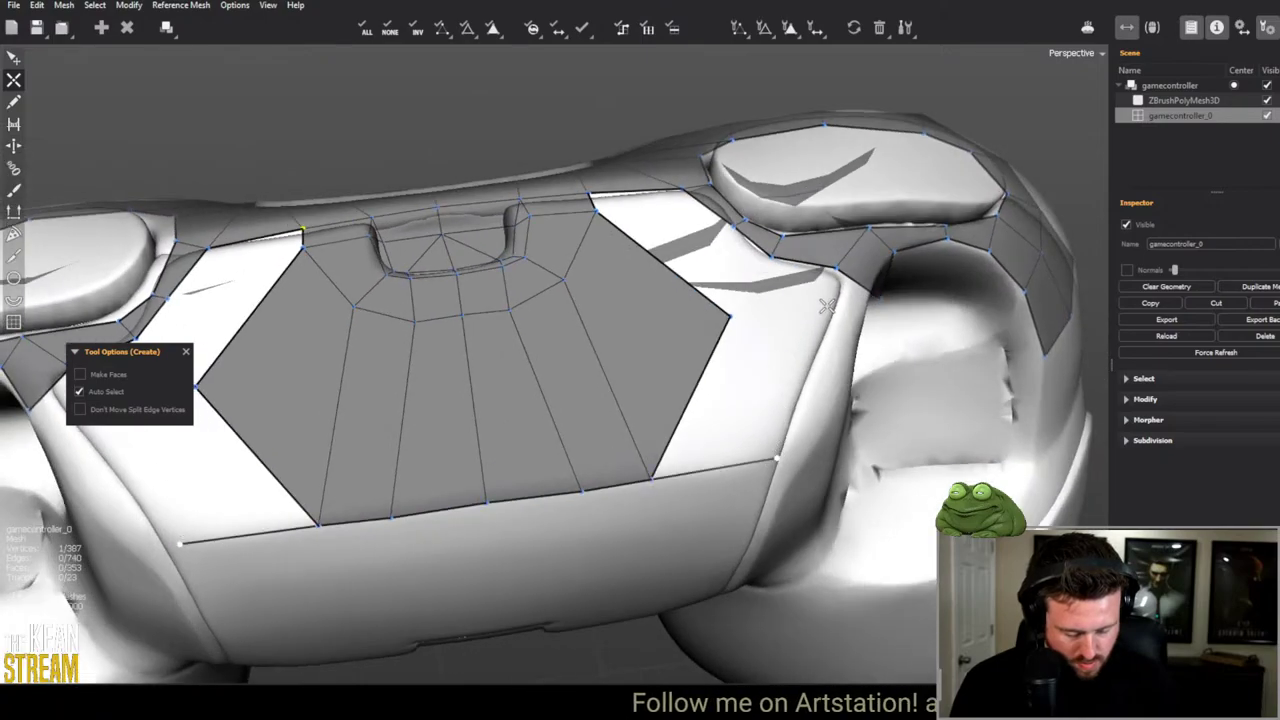
middle_click_drag(827, 305, 518, 347)
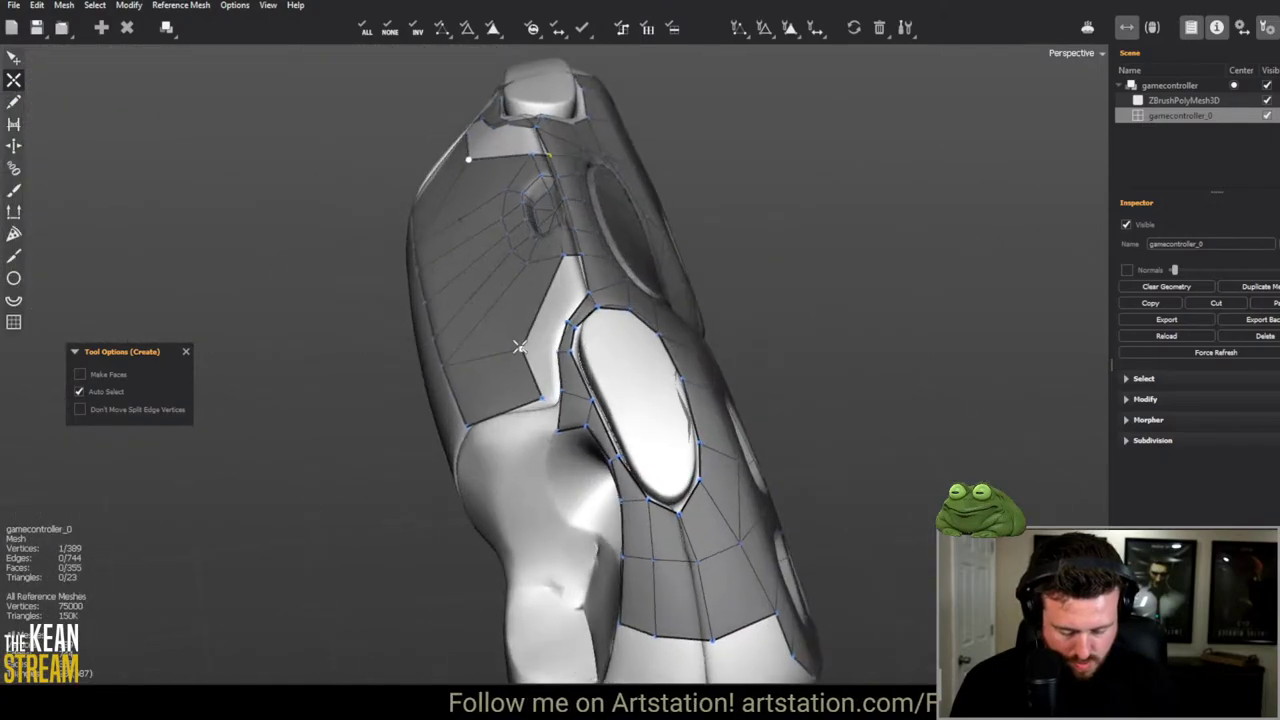
Step: Fill the white gaps between the central patch and the button rings with faces
scroll(518, 347, "up", 5)
middle_click_drag(651, 371, 531, 310)
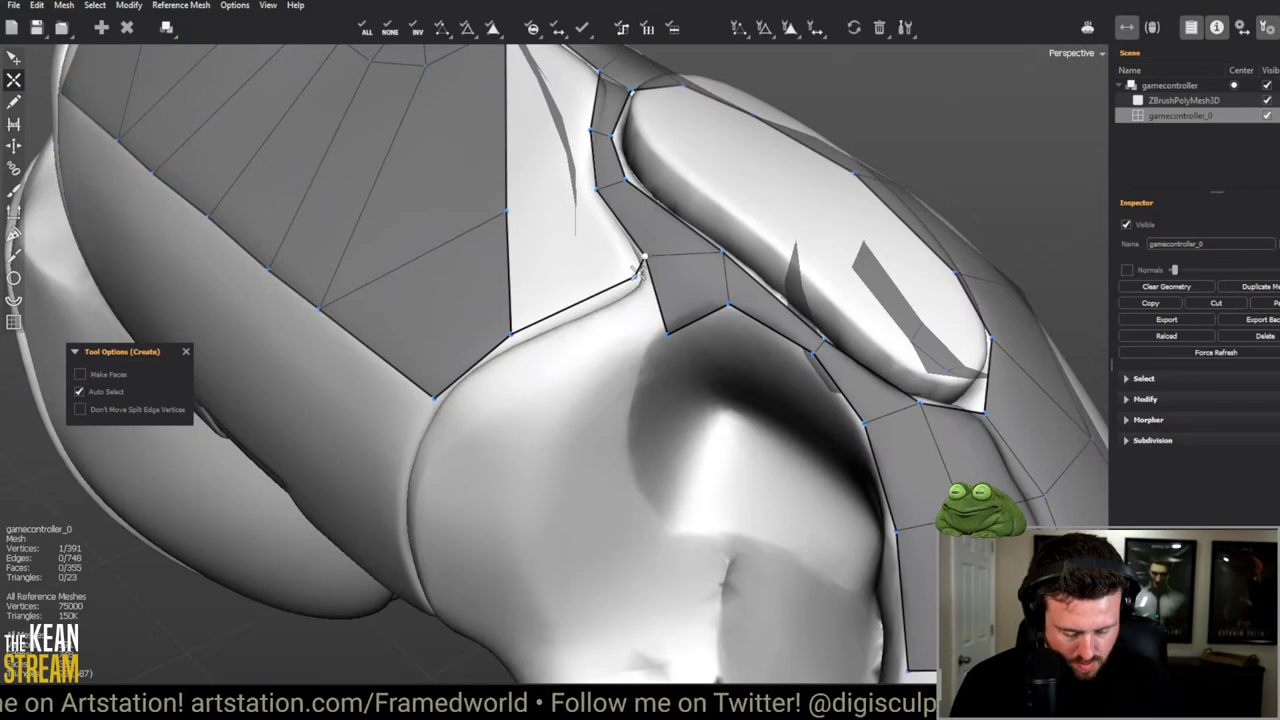
left_click(577, 200)
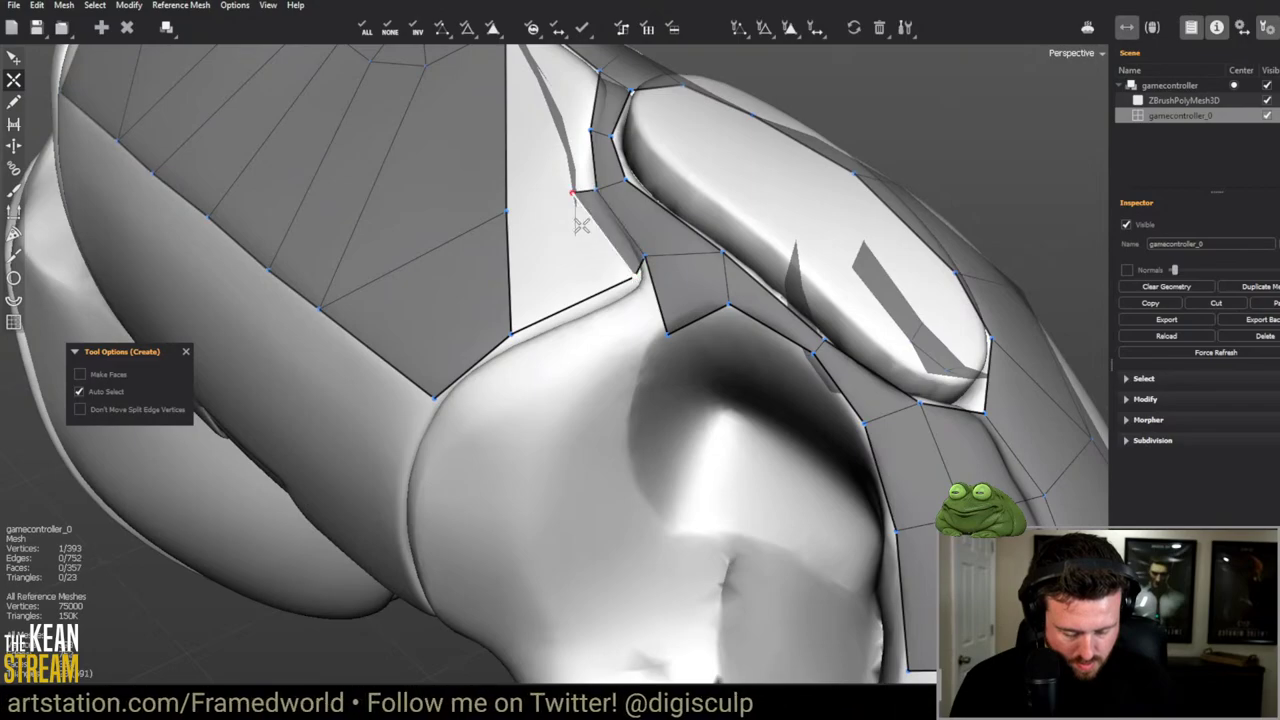
left_click(509, 213)
scroll(510, 217, "down", 3)
middle_click_drag(510, 217, 624, 354)
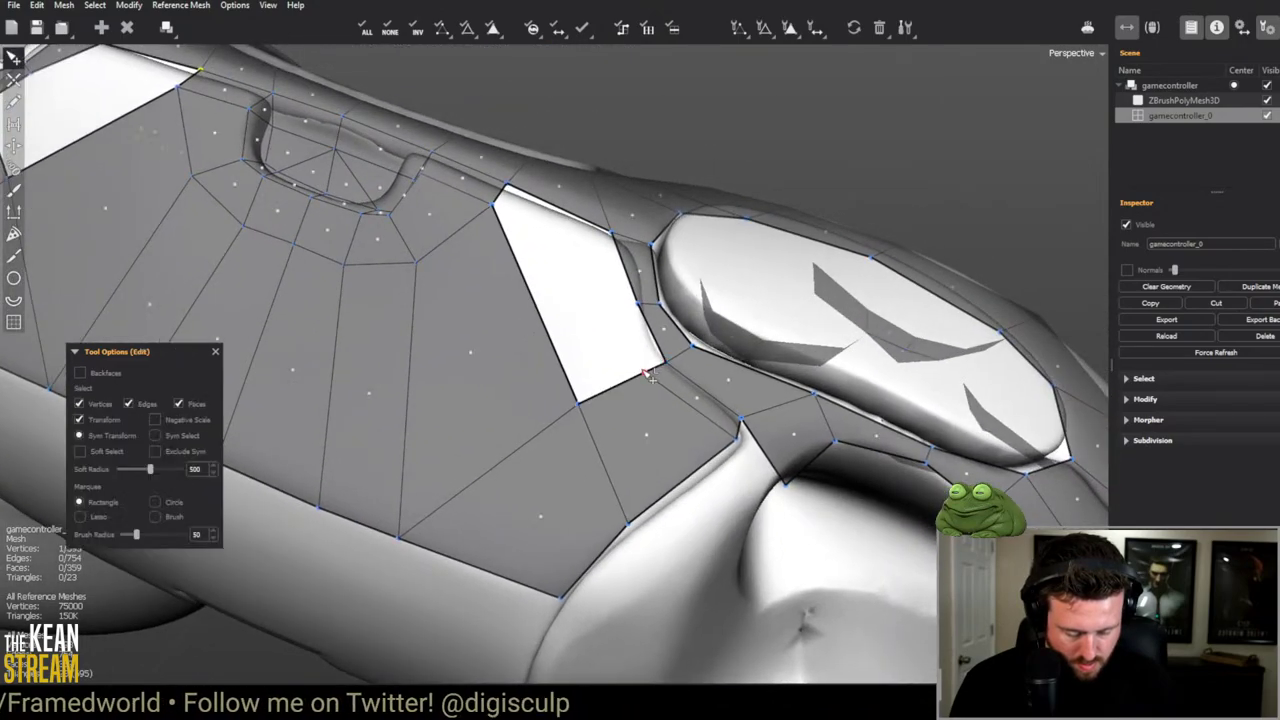
left_click(643, 372)
left_click(600, 298)
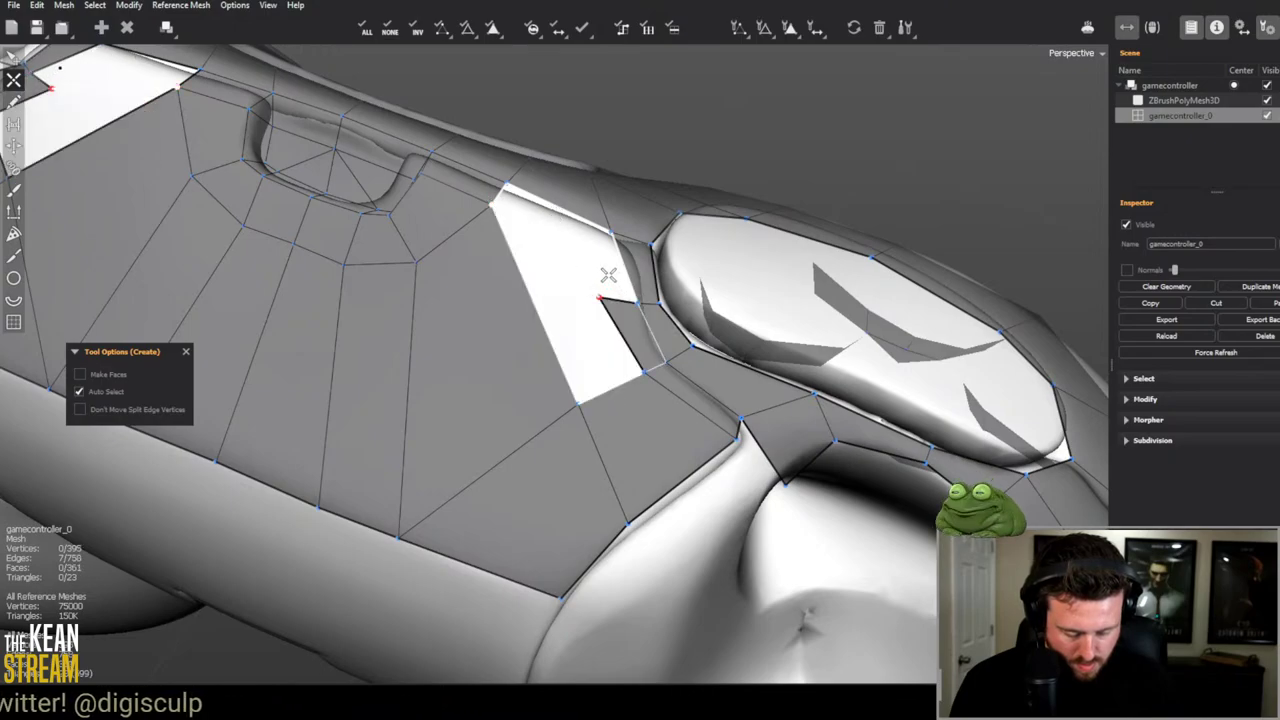
left_click(539, 226)
middle_click_drag(594, 329, 680, 260)
Step: Select the edge ring across the fan and insert a new edge loop with Ctrl+E
key("w")
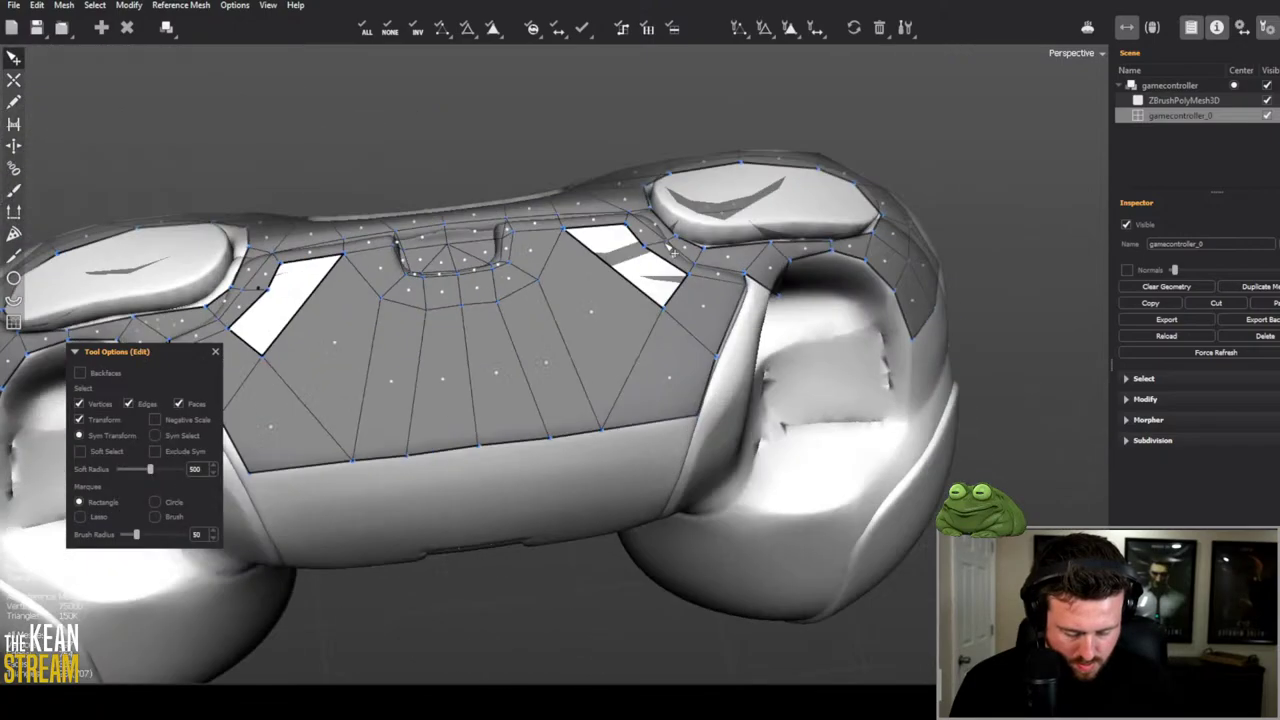
scroll(655, 275, "up", 3)
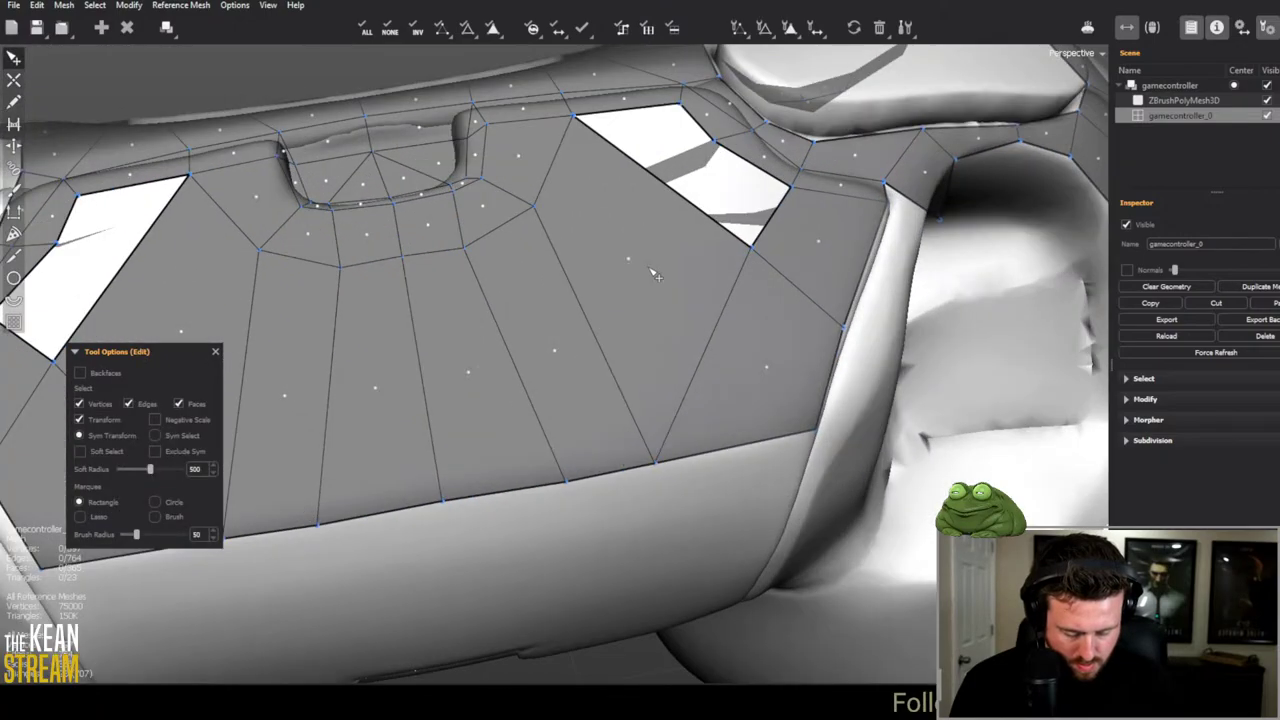
double_click(686, 200)
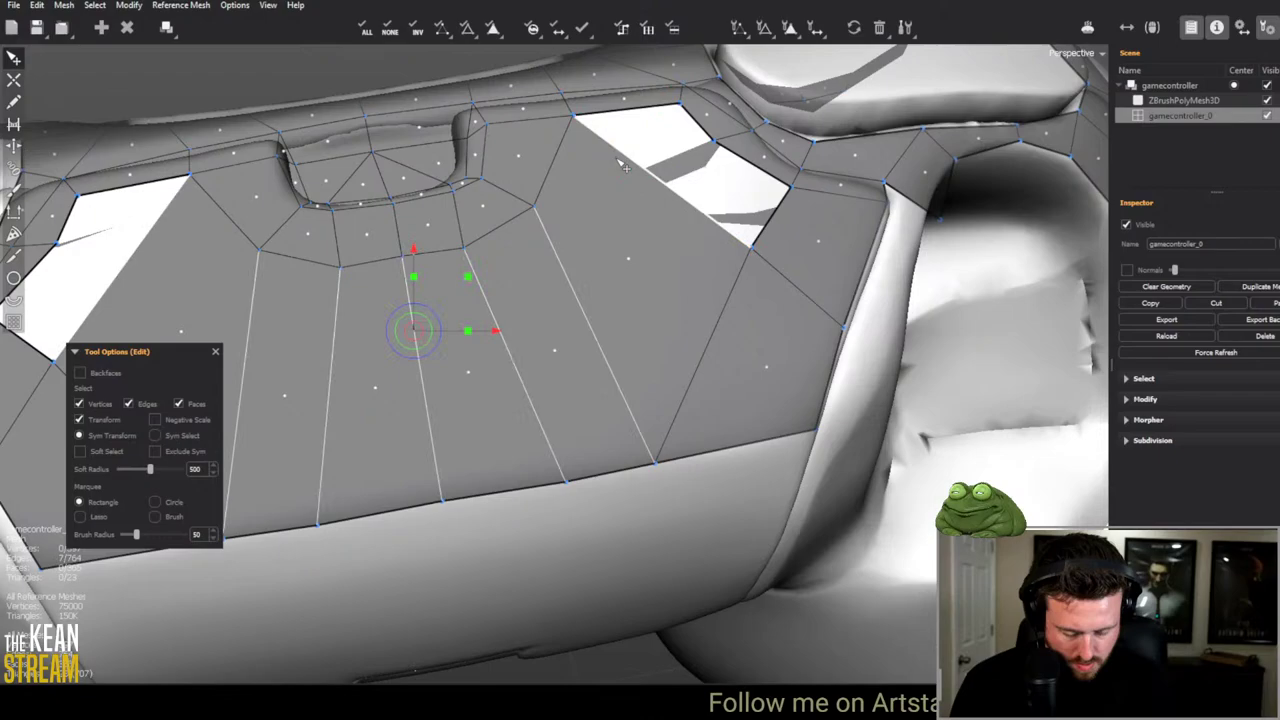
key("e")
left_click(670, 182)
left_click(679, 173)
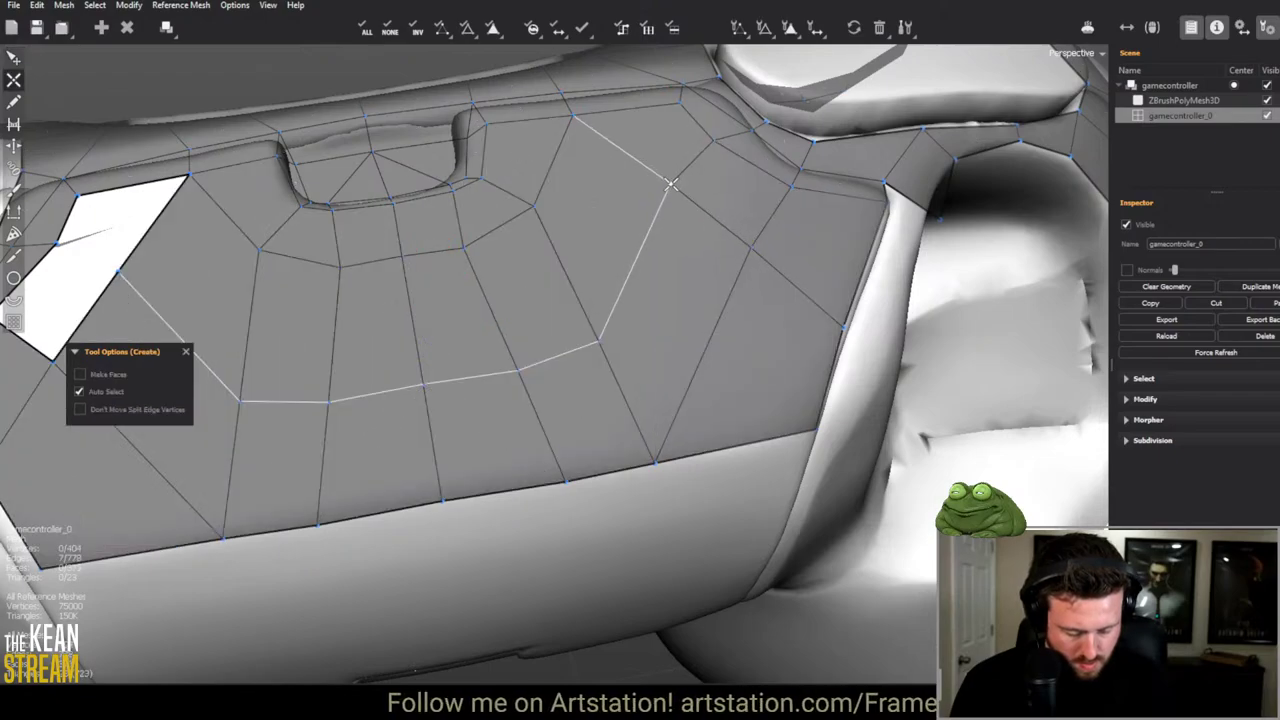
key("ctrl+z")
key("ctrl+z")
key("q")
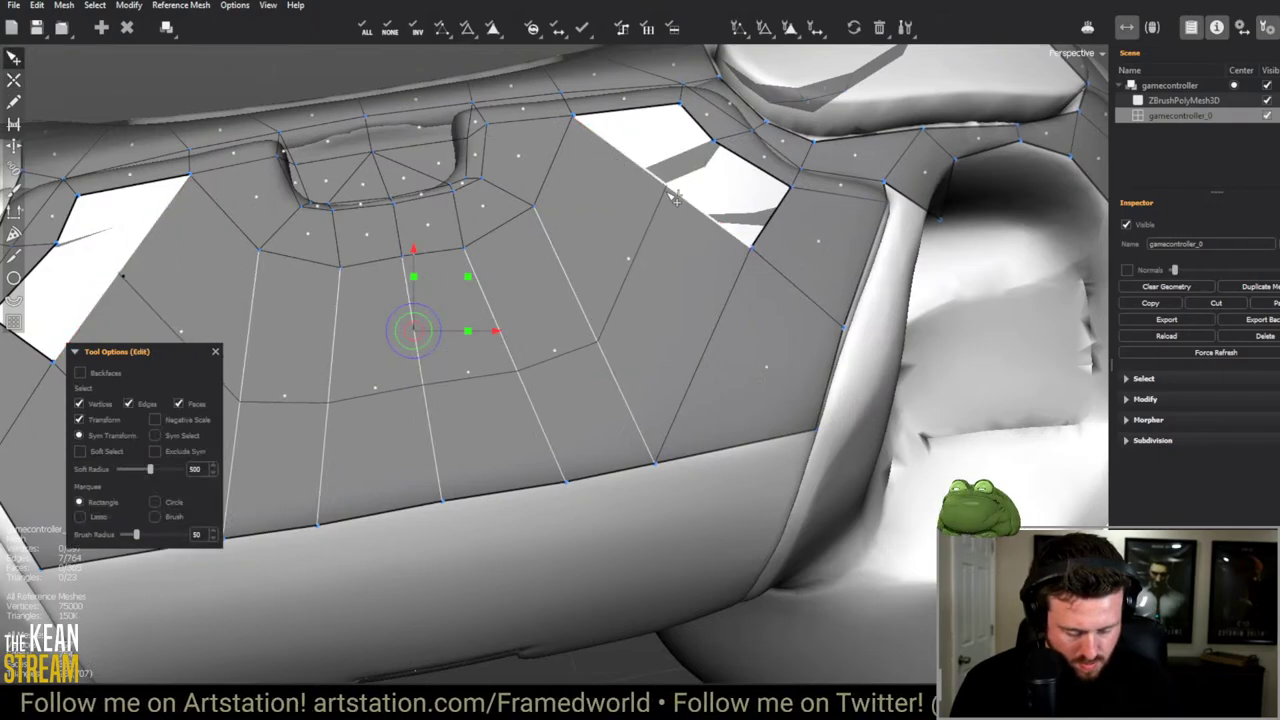
key("ctrl+e")
key("w")
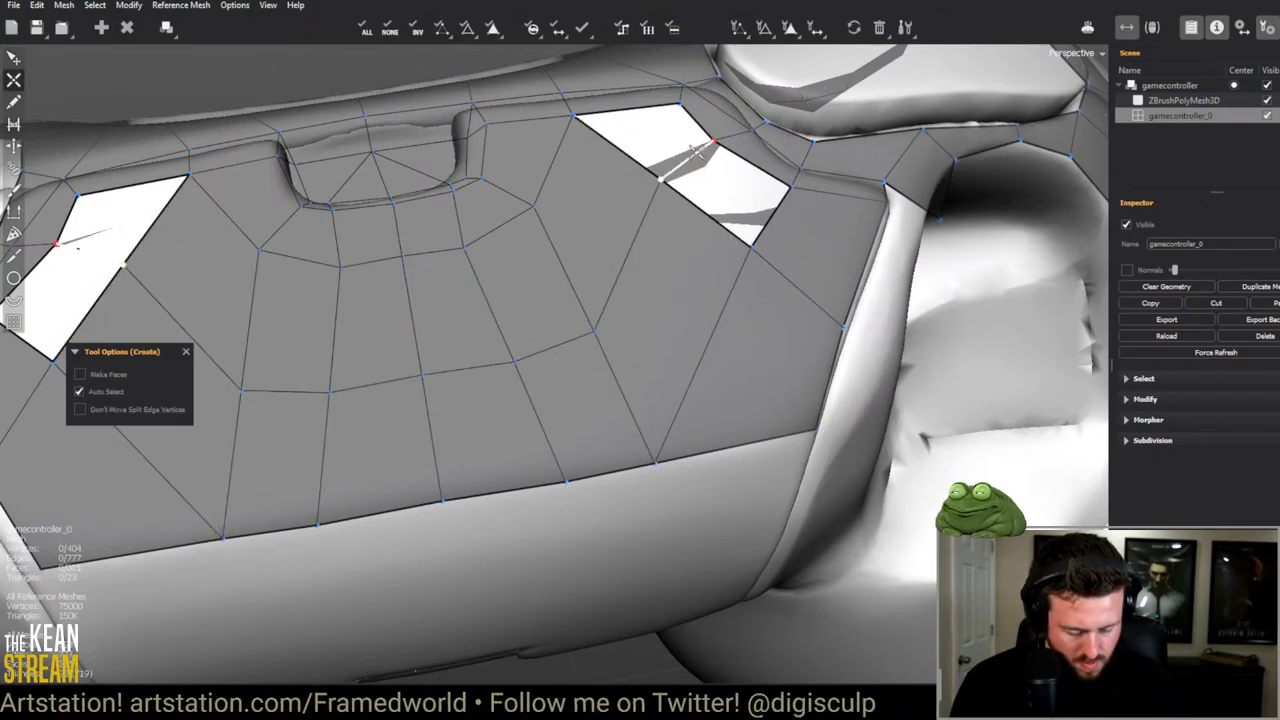
scroll(697, 148, "down", 10)
key("q")
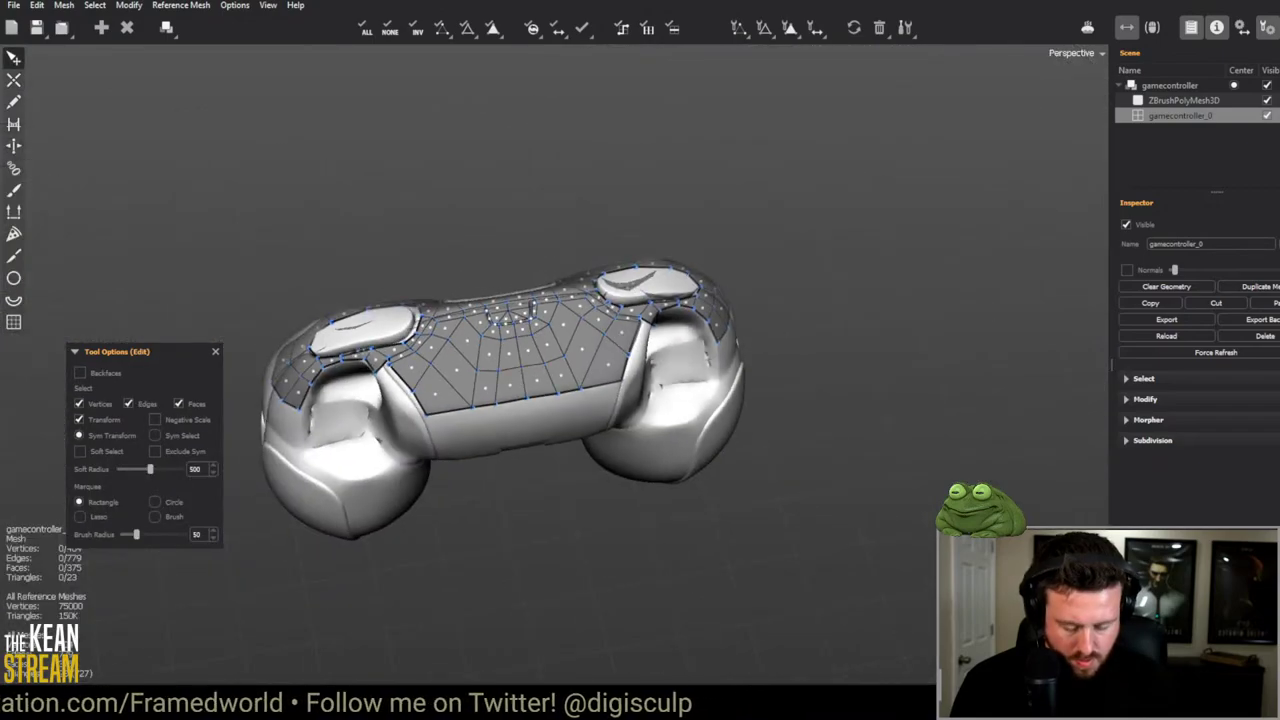
Step: Orbit to a frontal view of the recess between the grips
middle_click_drag(900, 200, 481, 369)
scroll(481, 369, "down", 5)
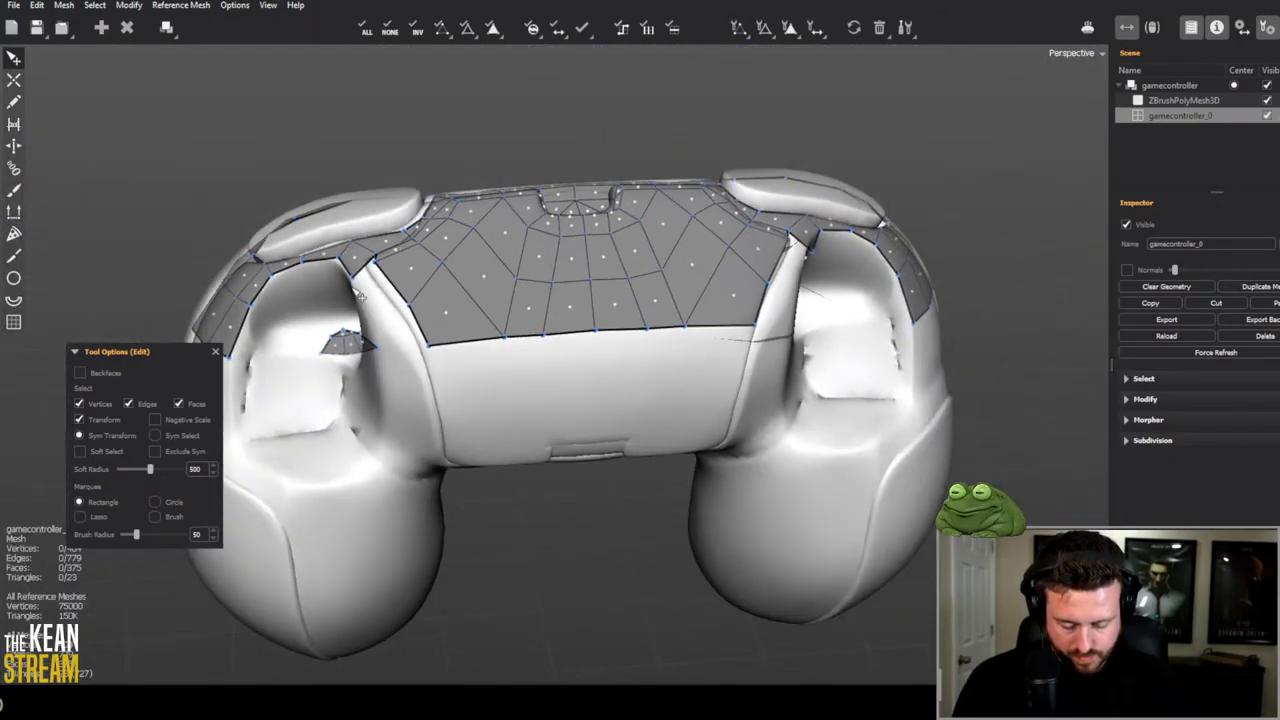
middle_click_drag(360, 296, 312, 316)
scroll(229, 286, "up", 5)
scroll(312, 316, "down", 5)
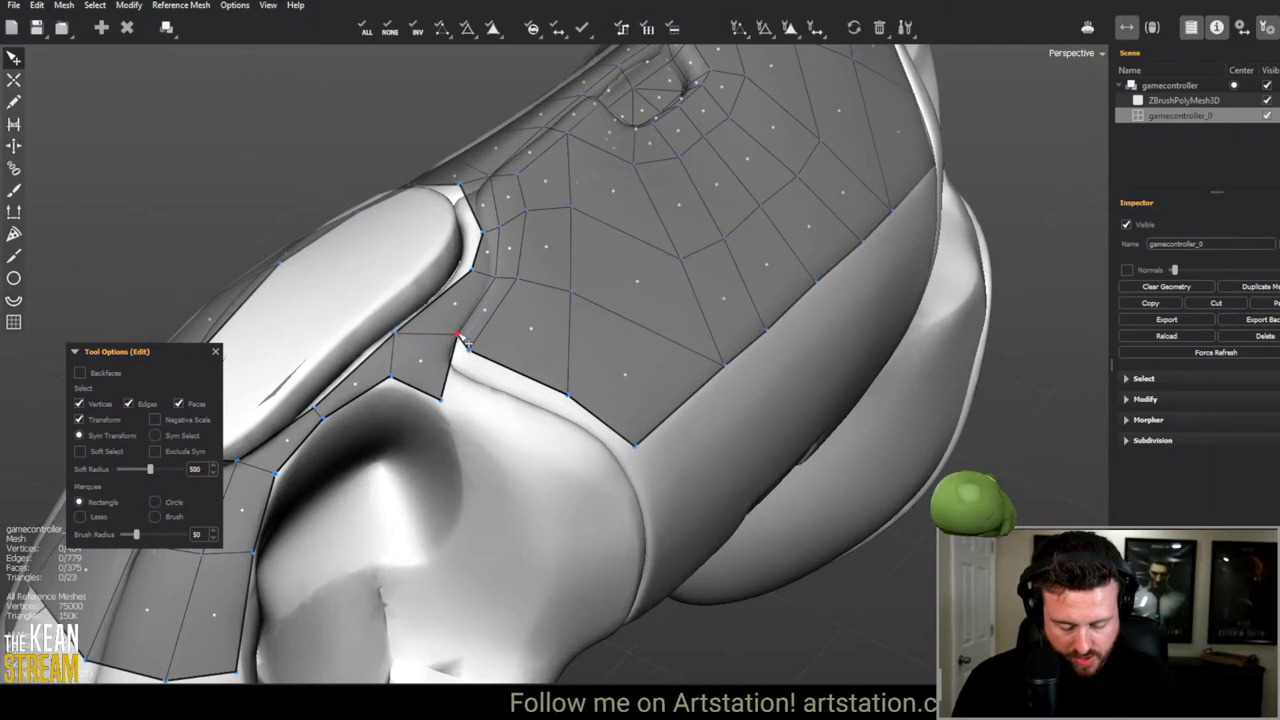
middle_click_drag(473, 365, 330, 241)
middle_click_drag(296, 142, 423, 297)
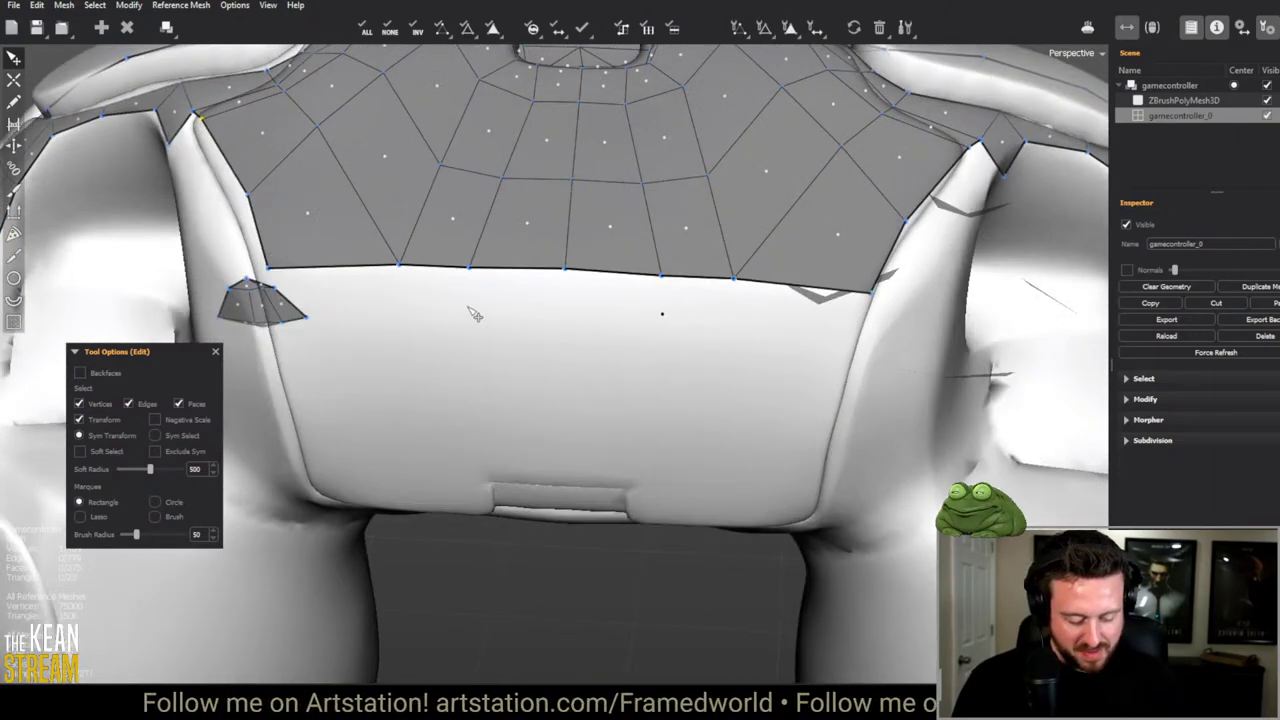
scroll(525, 335, "up", 3)
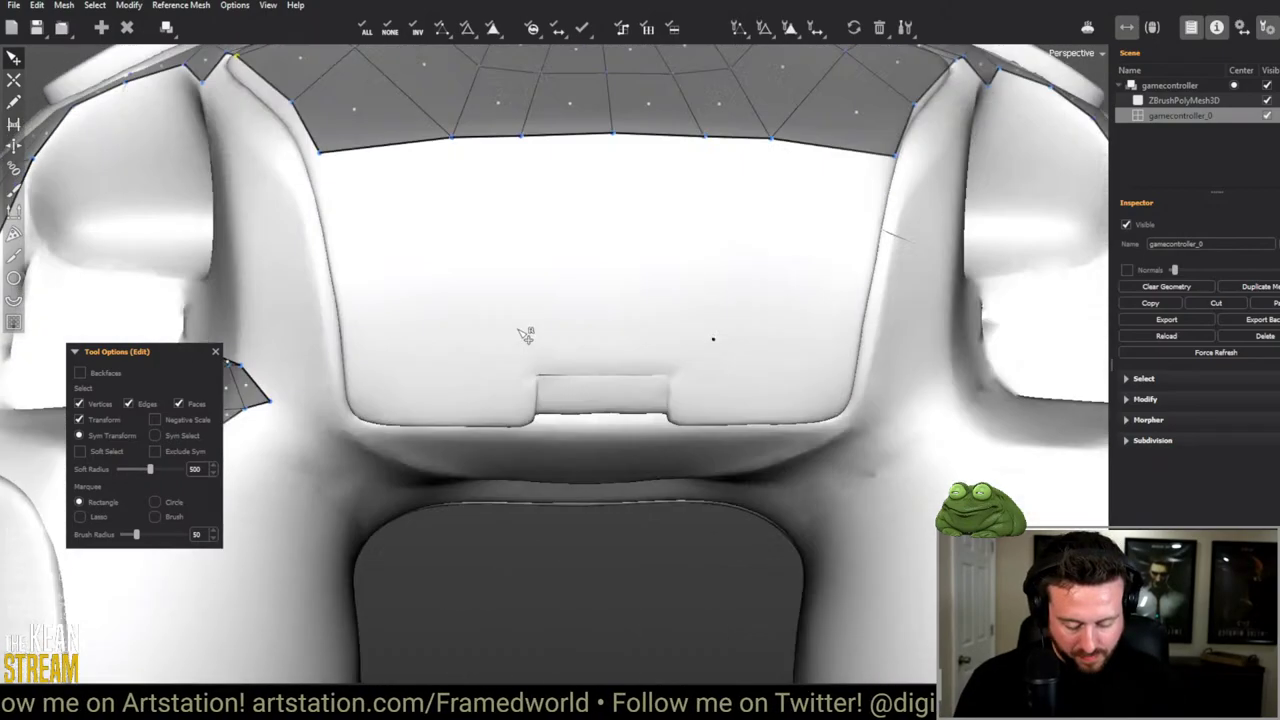
scroll(525, 335, "down", 3)
Step: Build a two-quad strip down the centre recess to its lip and enable X symmetry
key("c")
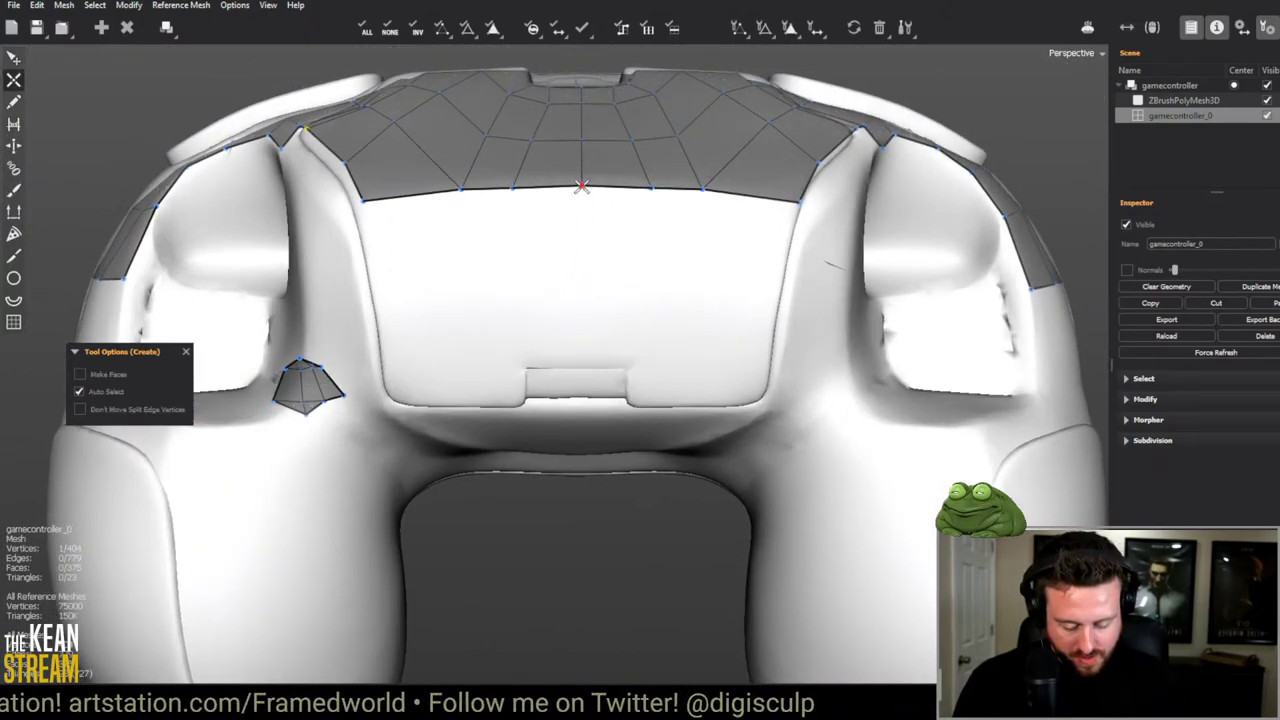
left_click(578, 360)
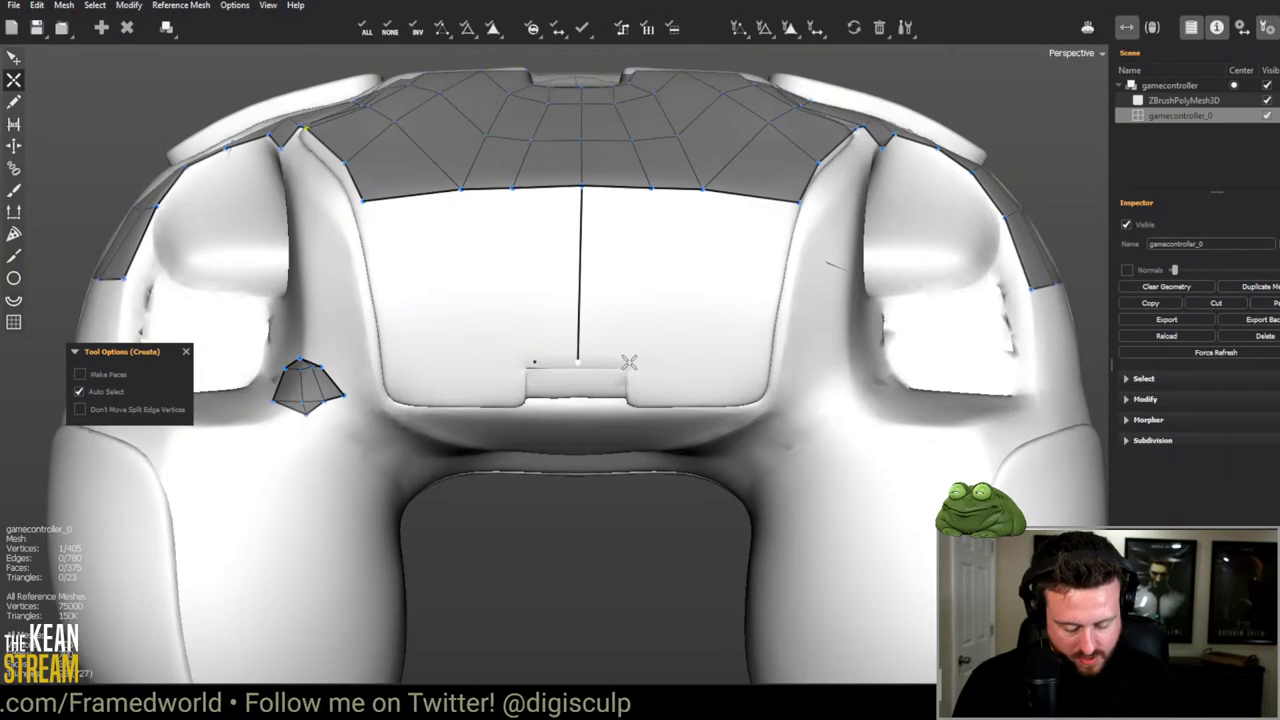
left_click(662, 196)
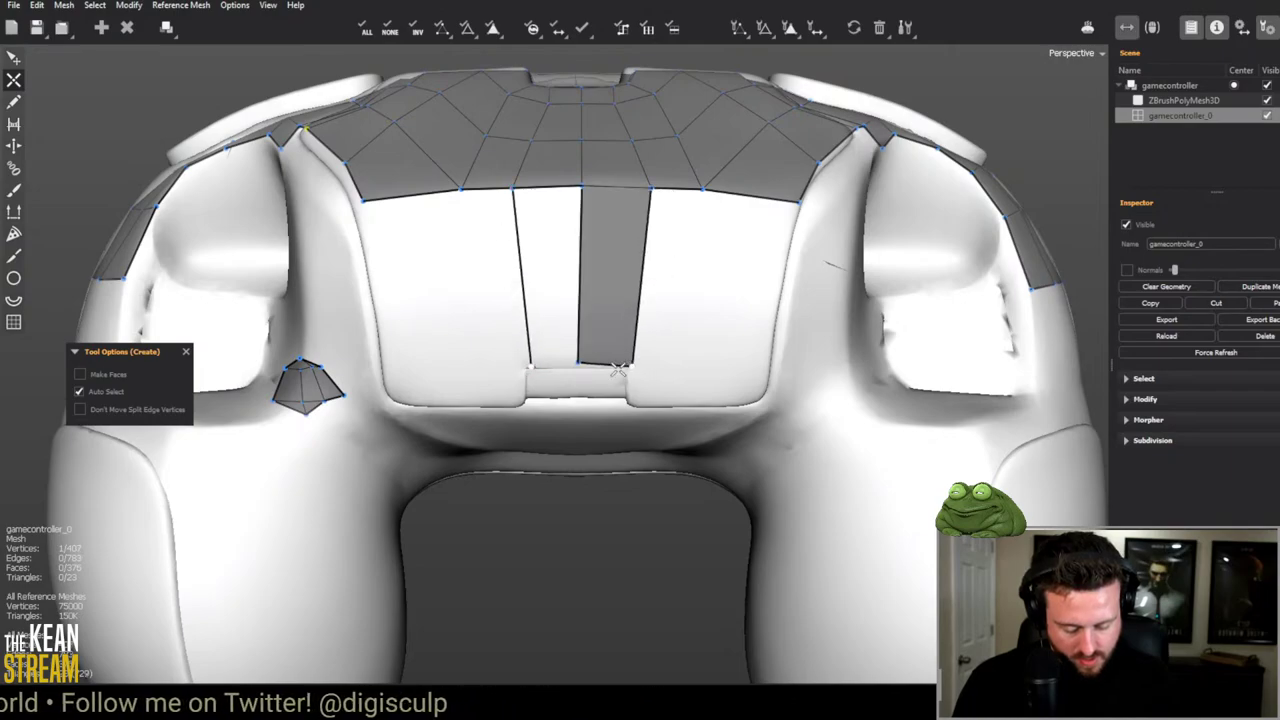
left_click(558, 368)
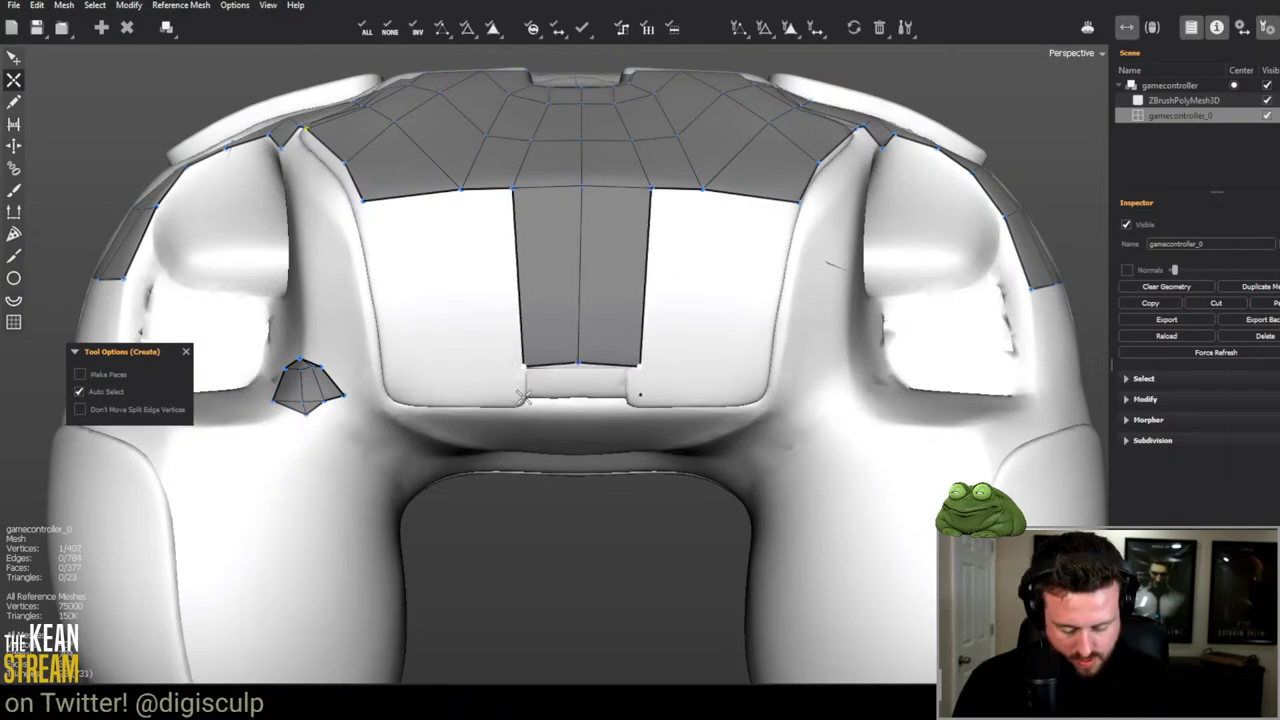
scroll(529, 405, "up", 5)
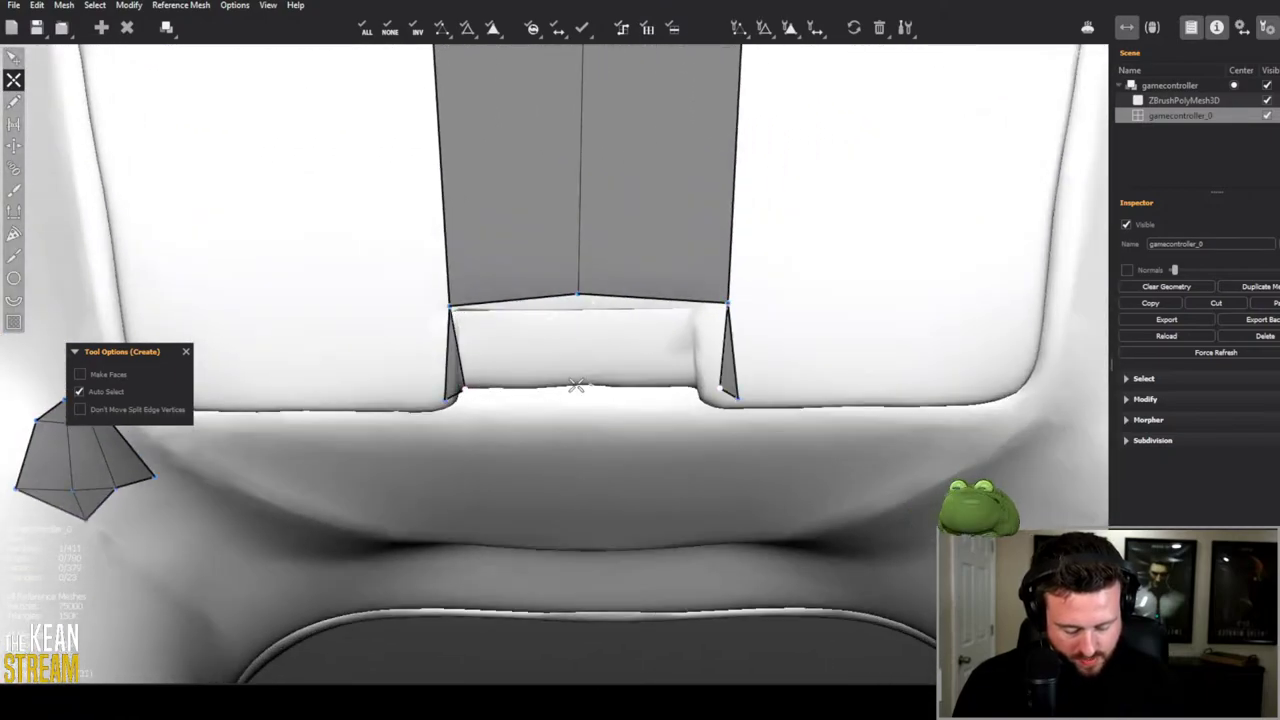
left_click(584, 389)
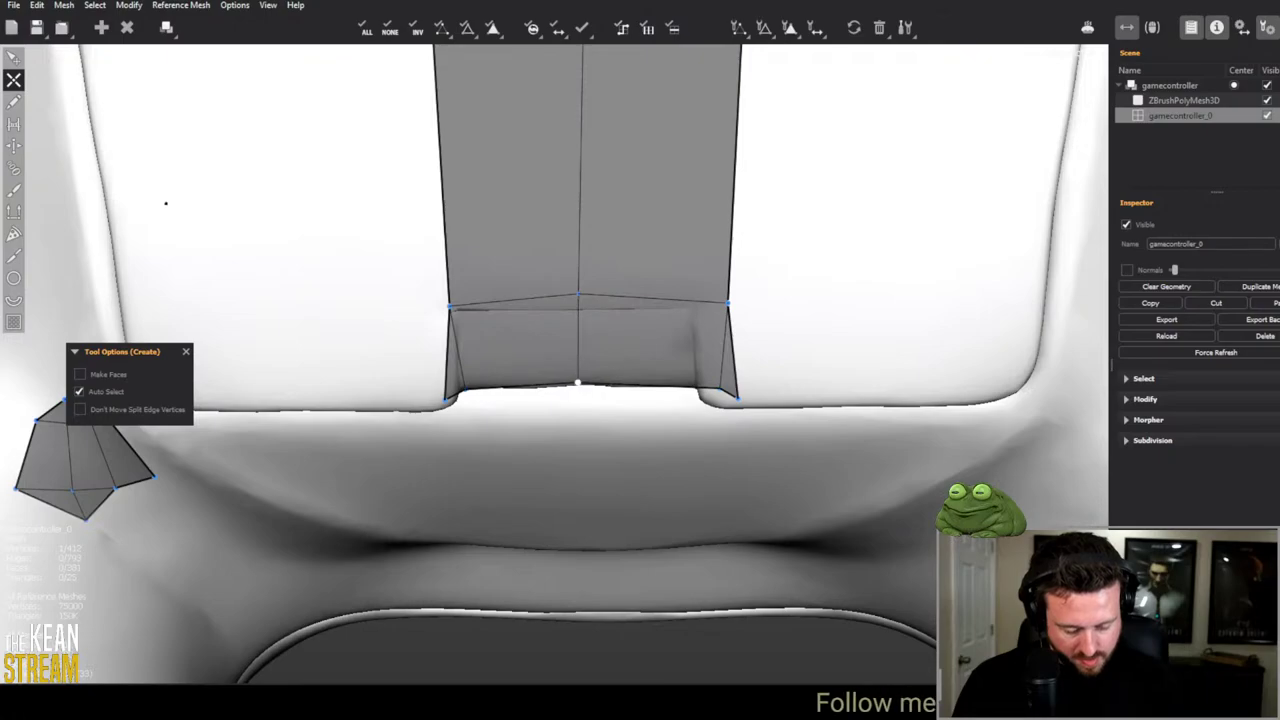
left_click(1240, 28)
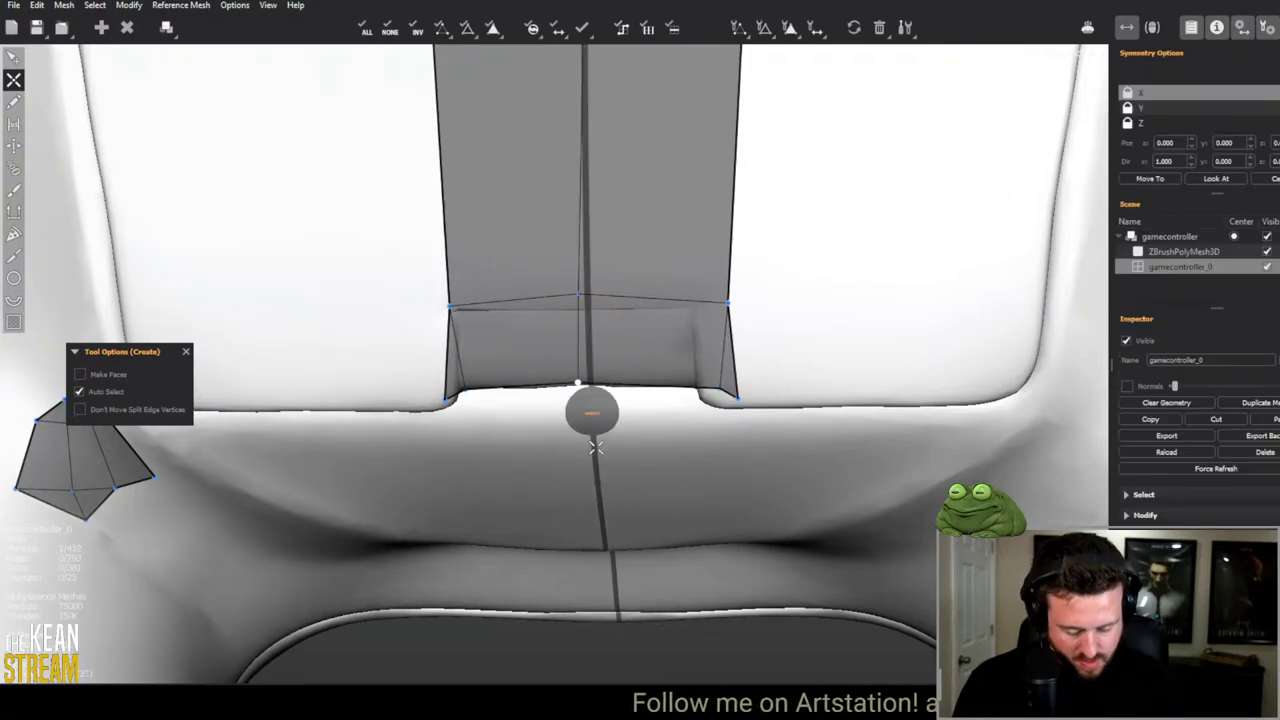
Step: Try unlocking the X symmetry plane and dismiss the read-only warning
scroll(586, 411, "down", 10)
middle_click_drag(507, 396, 566, 496)
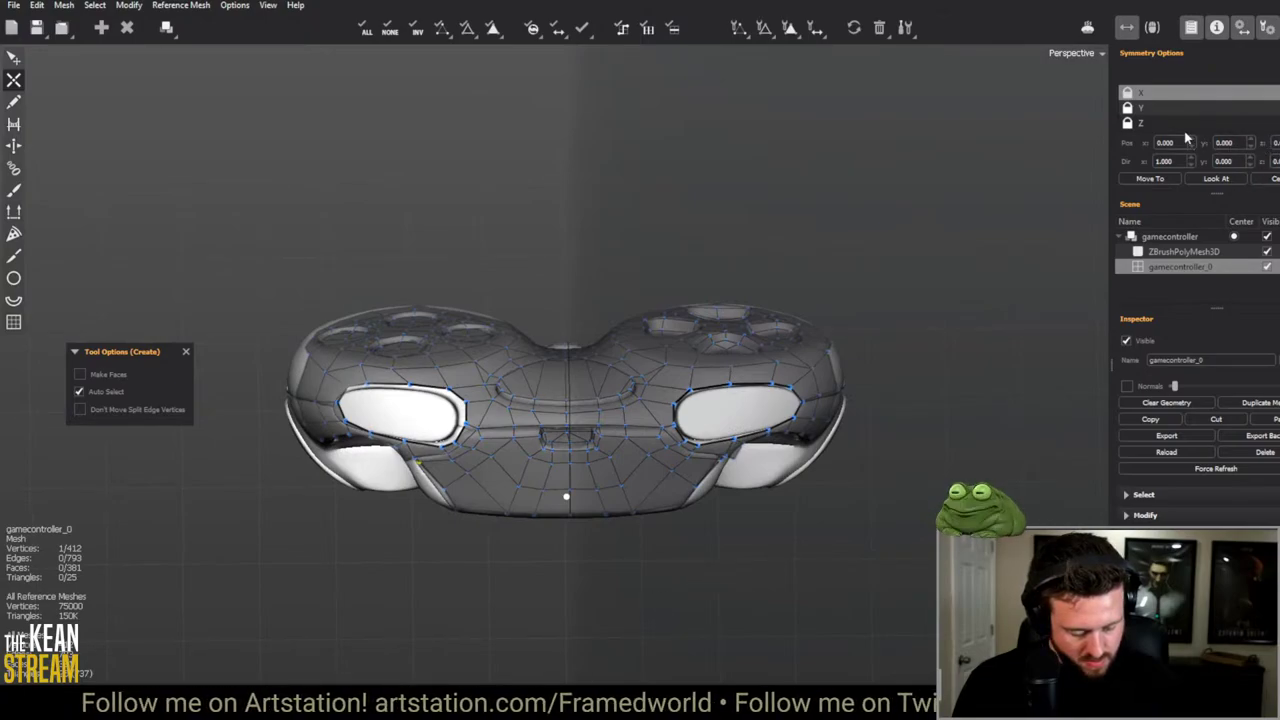
left_click(1191, 27)
left_click(1191, 27)
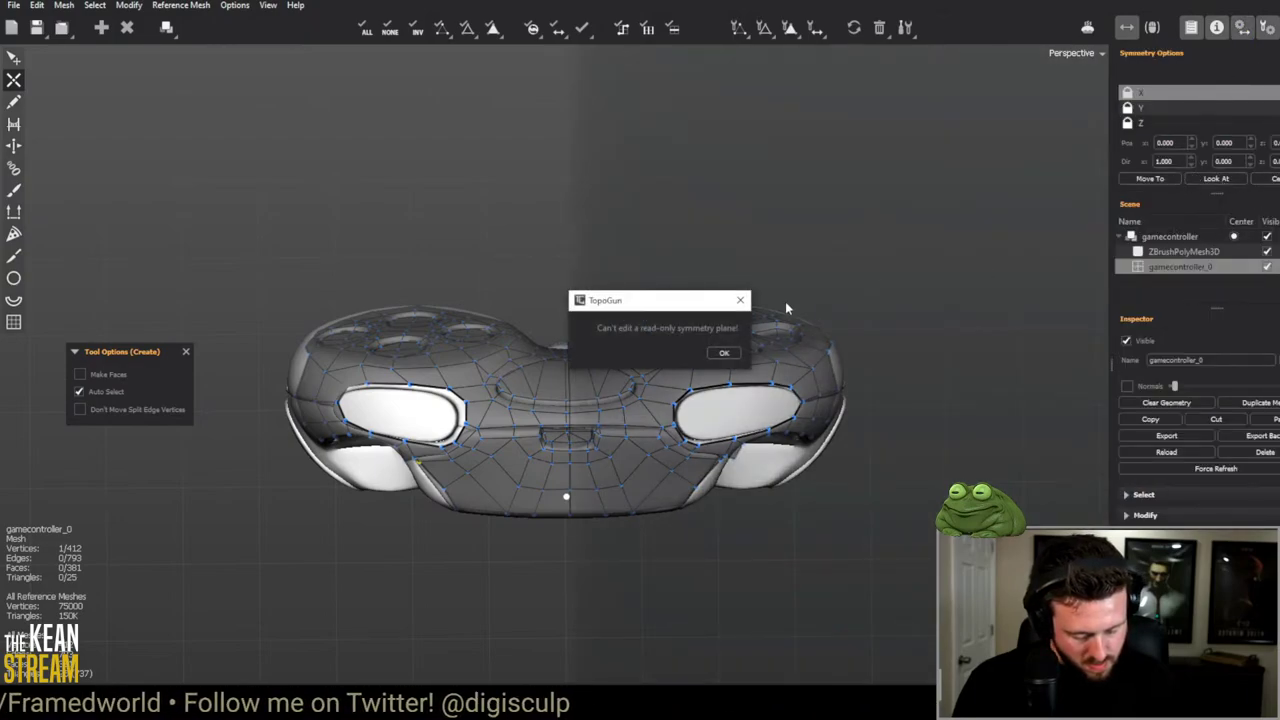
left_click(725, 354)
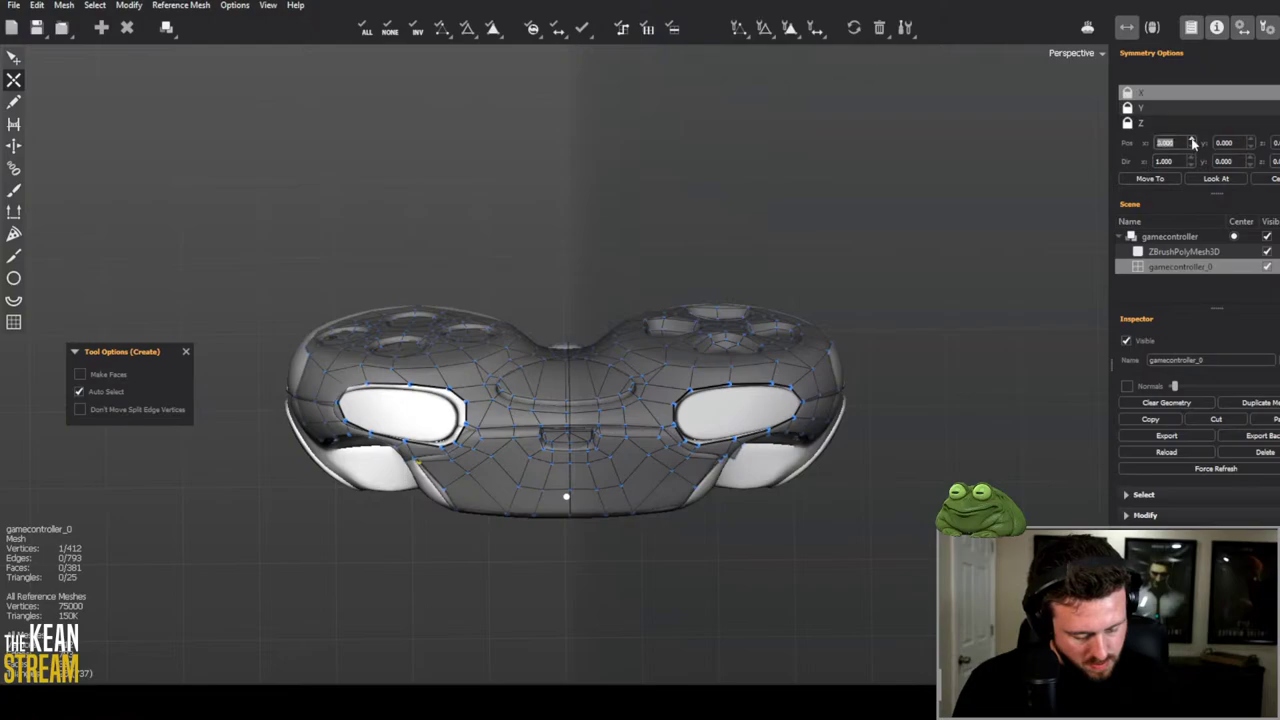
Step: Set the Symmetry Options Pos X value to 0.007
scroll(717, 406, "up", 5)
left_click_drag(717, 406, 591, 349, "alt")
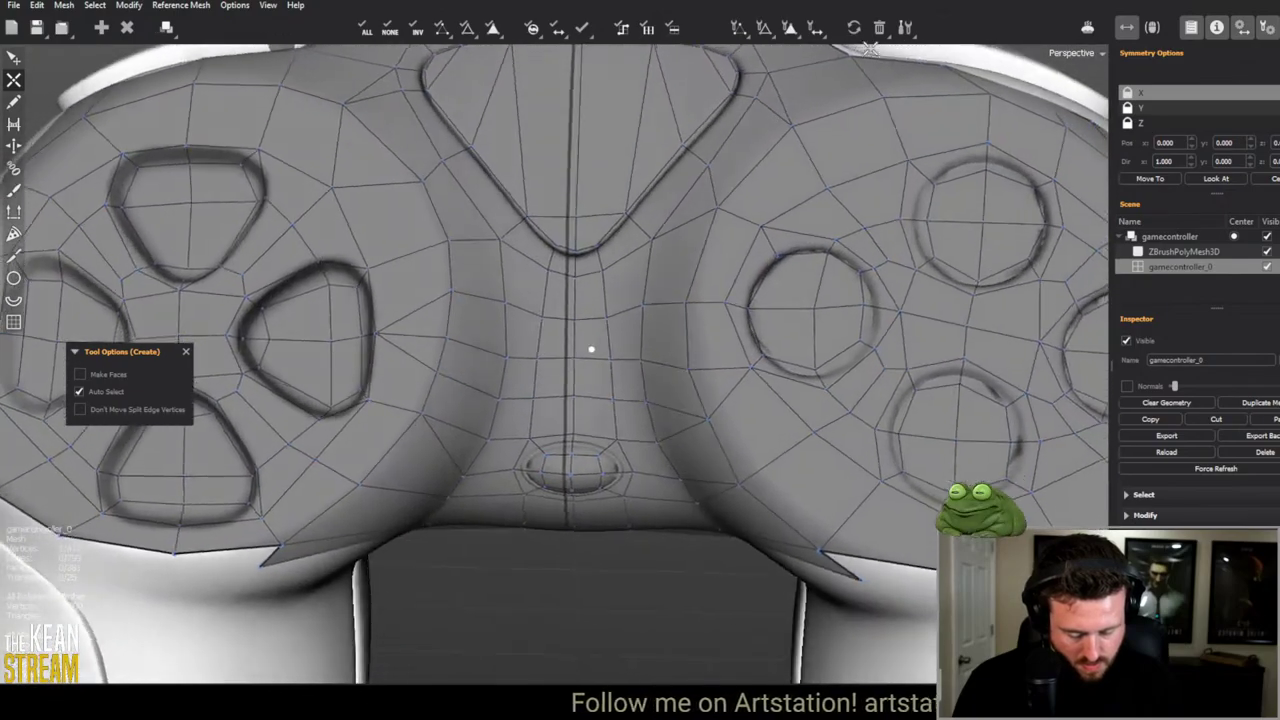
left_click(591, 349)
left_click(1188, 141)
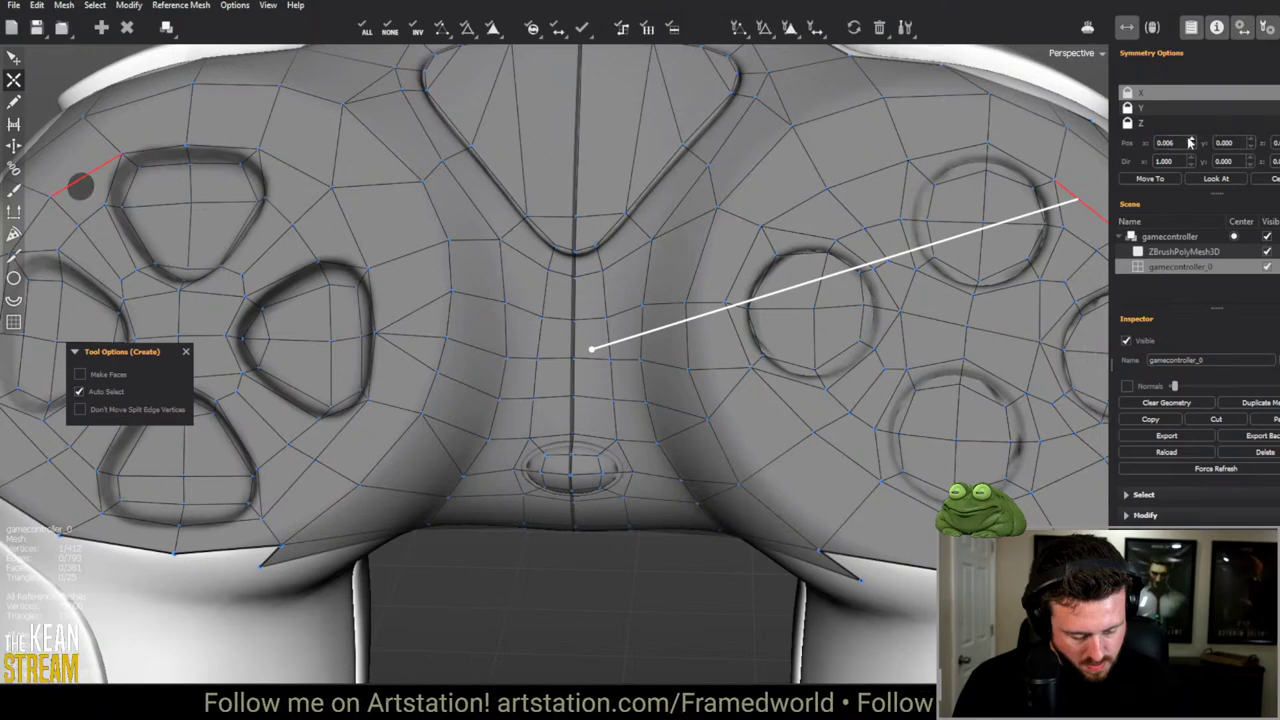
scroll(326, 209, "down", 5)
left_click_drag(326, 209, 940, 180, "alt")
scroll(764, 320, "up", 10)
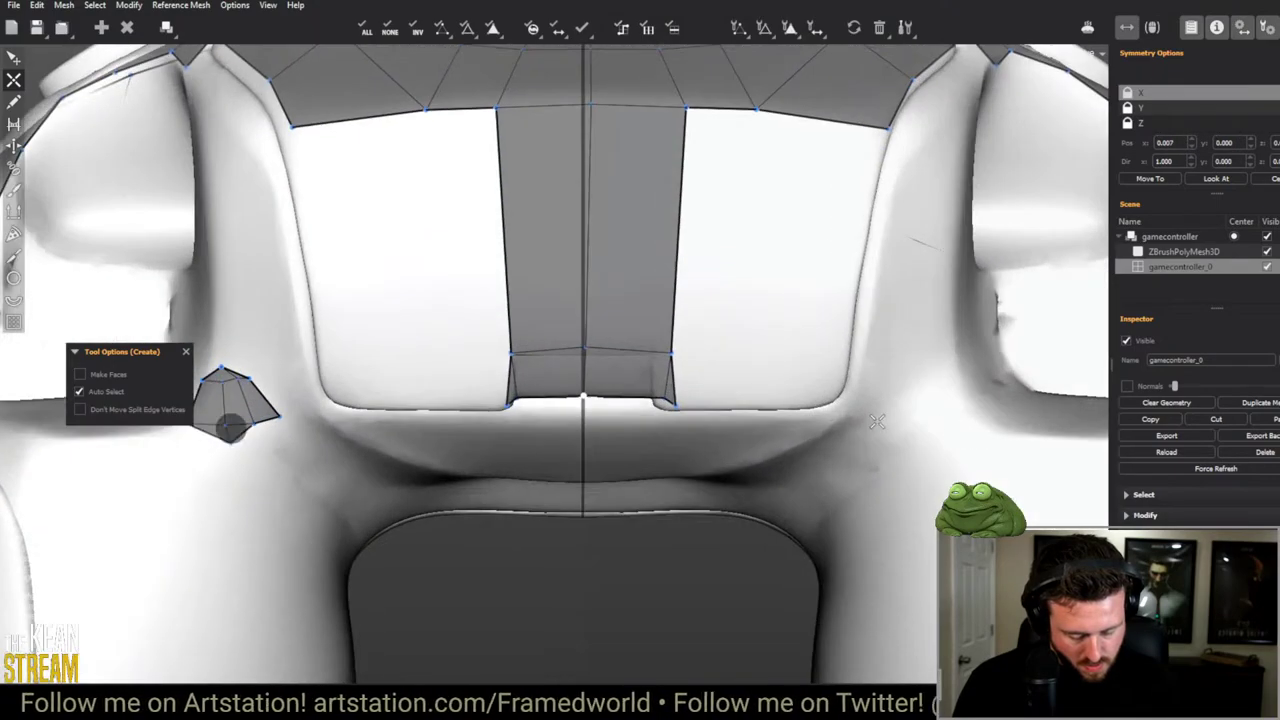
left_click_drag(764, 320, 764, 380, "alt")
left_click(45, 190)
key("e")
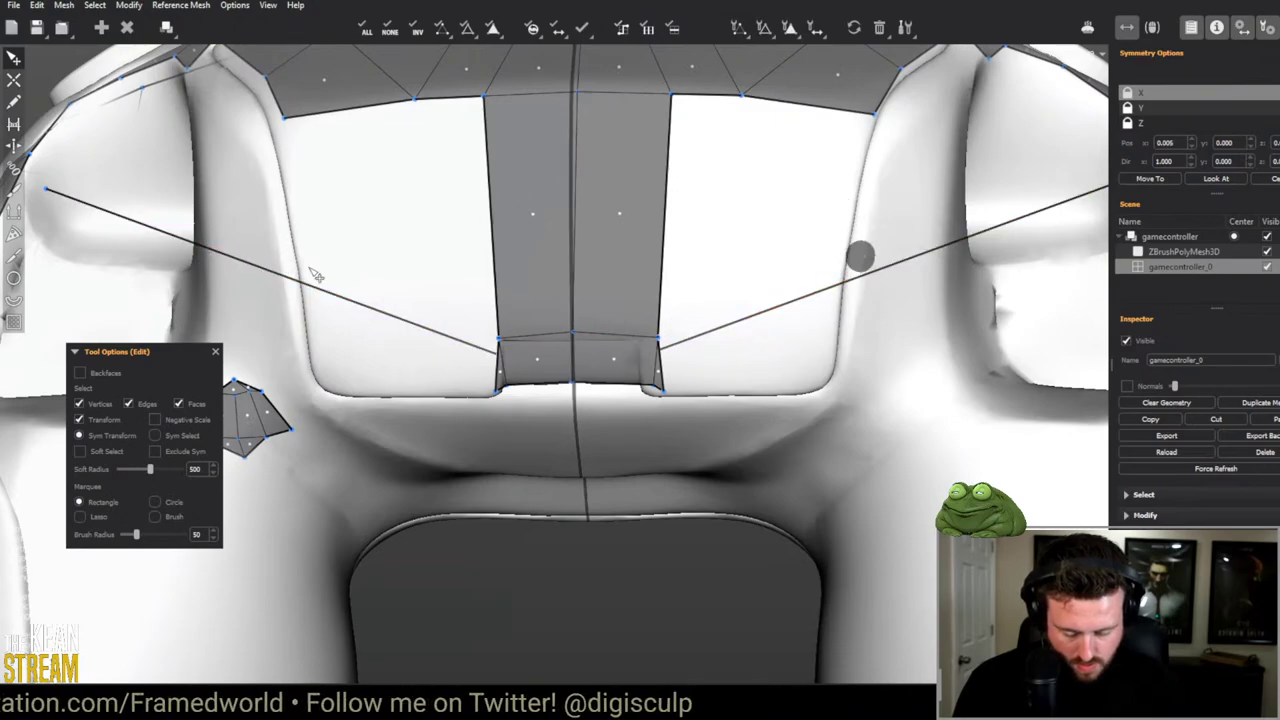
scroll(266, 254, "down", 3)
scroll(266, 254, "down", 2)
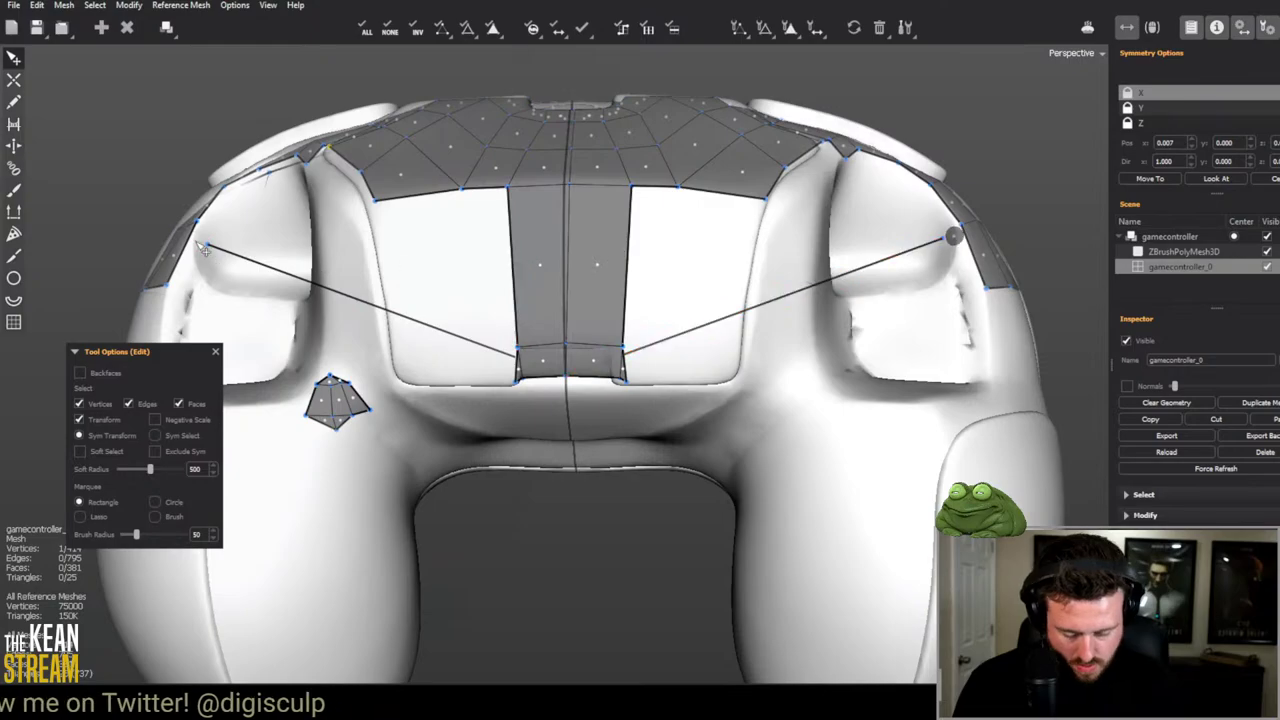
Step: Pull the strip's corner vertex inward on both sides, toggling mirror symmetry off and back on
left_click_drag(214, 250, 468, 328)
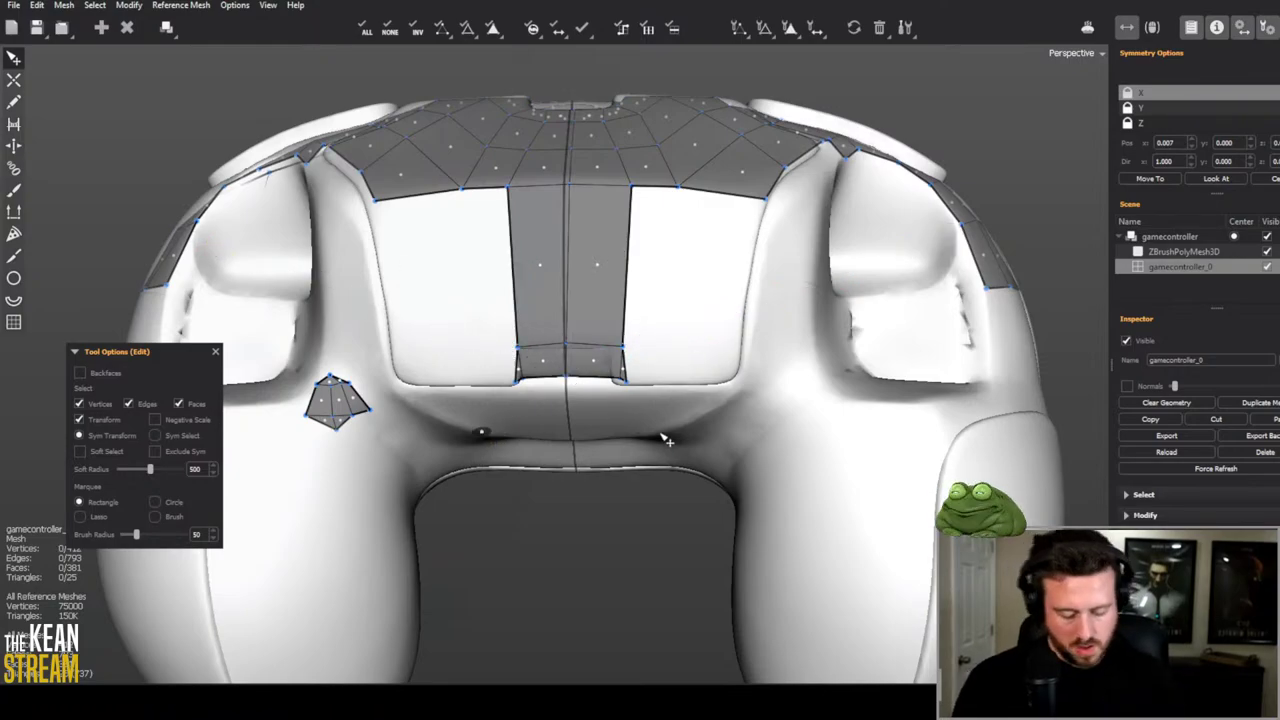
scroll(531, 236, "up", 3)
key("ctrl")
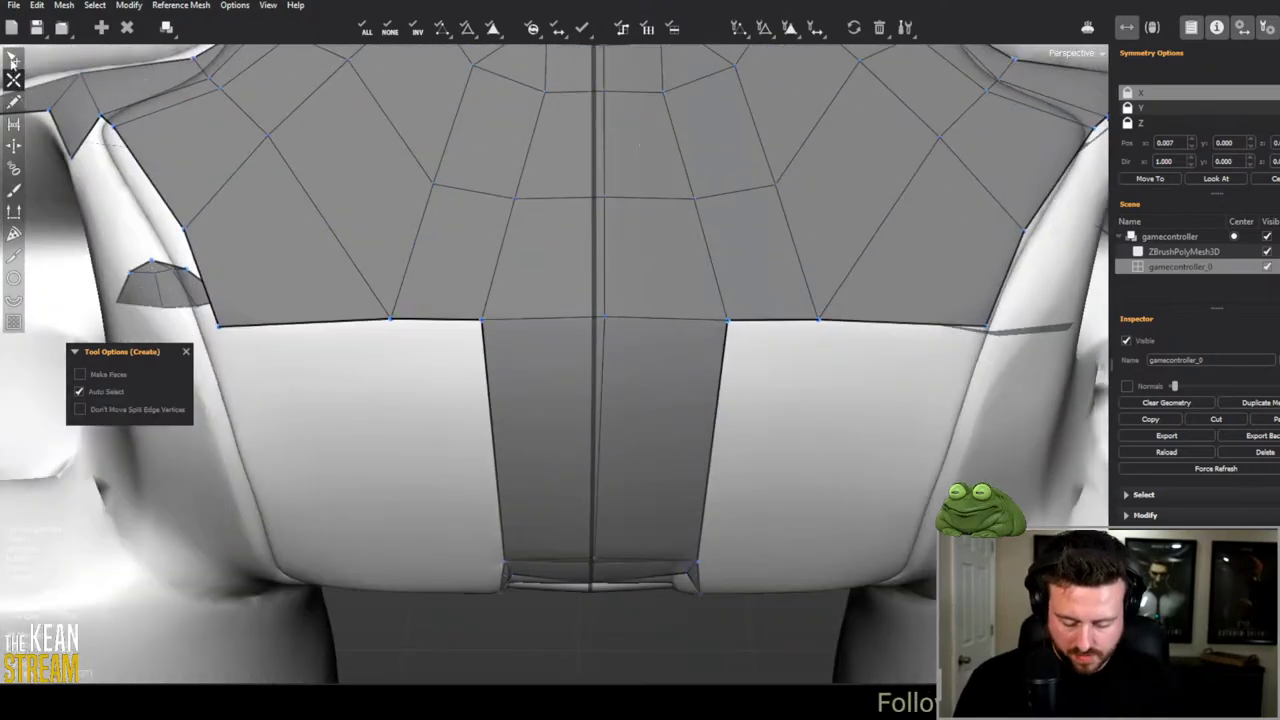
left_click(1195, 27)
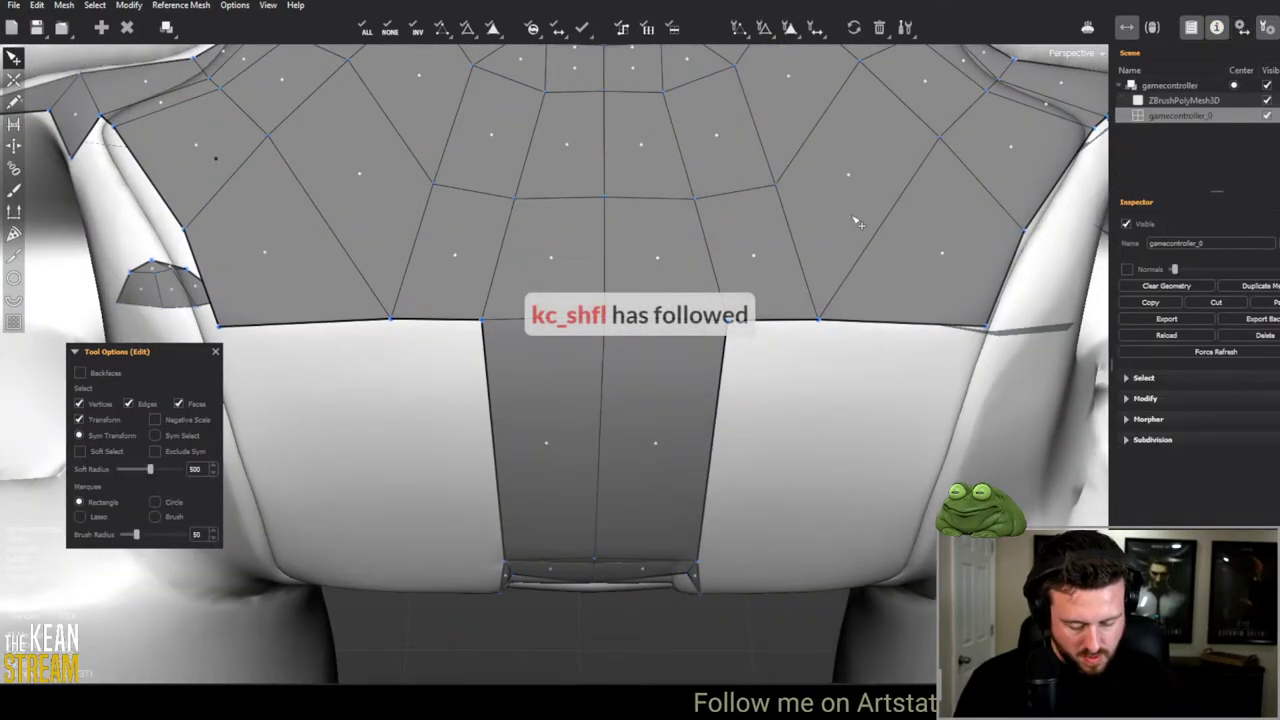
scroll(560, 360, "down", 3)
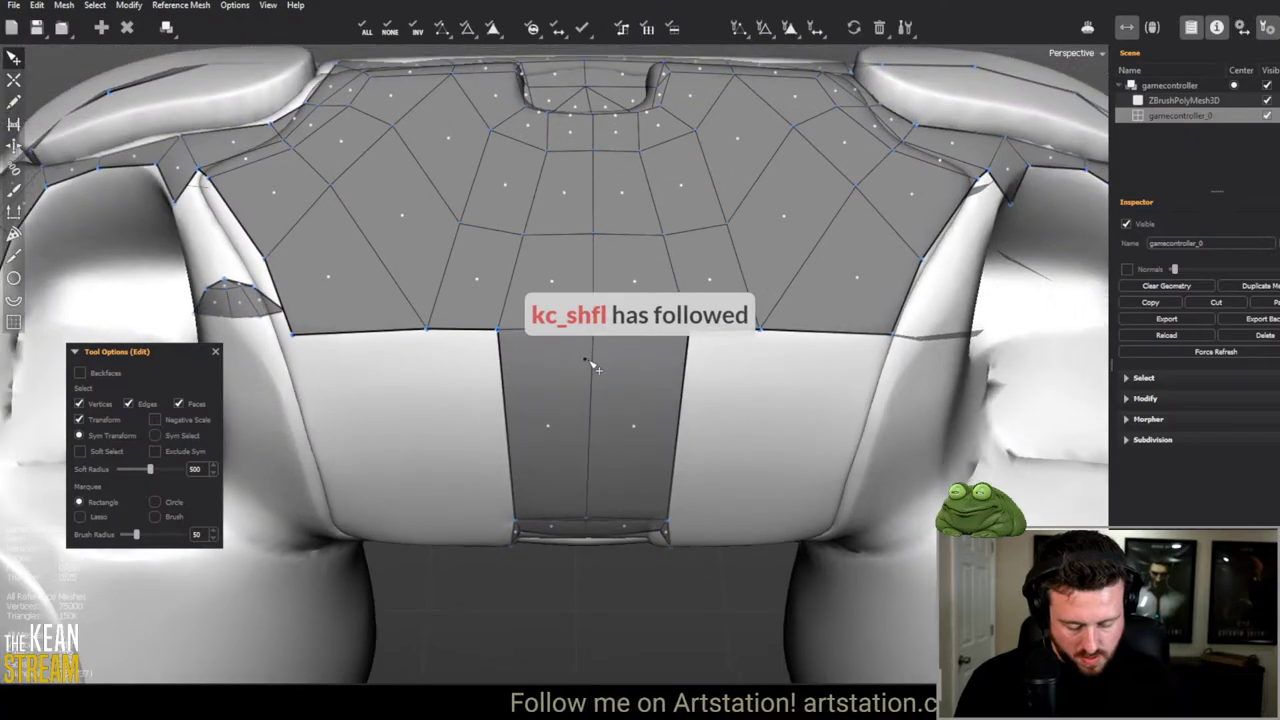
scroll(591, 366, "up", 2)
left_click(1191, 27)
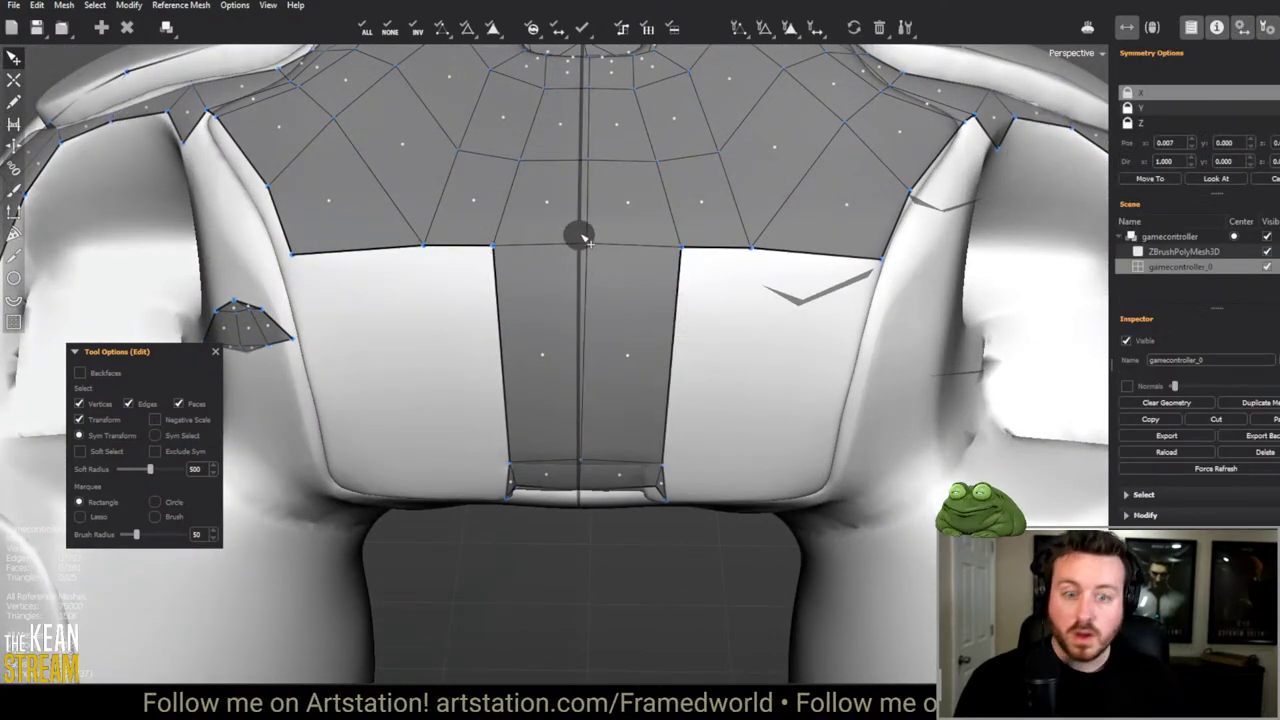
Step: Move the strip's centre vertex up near the top notch, checking it from front and top
scroll(580, 232, "up", 1)
middle_click_drag(580, 232, 609, 211)
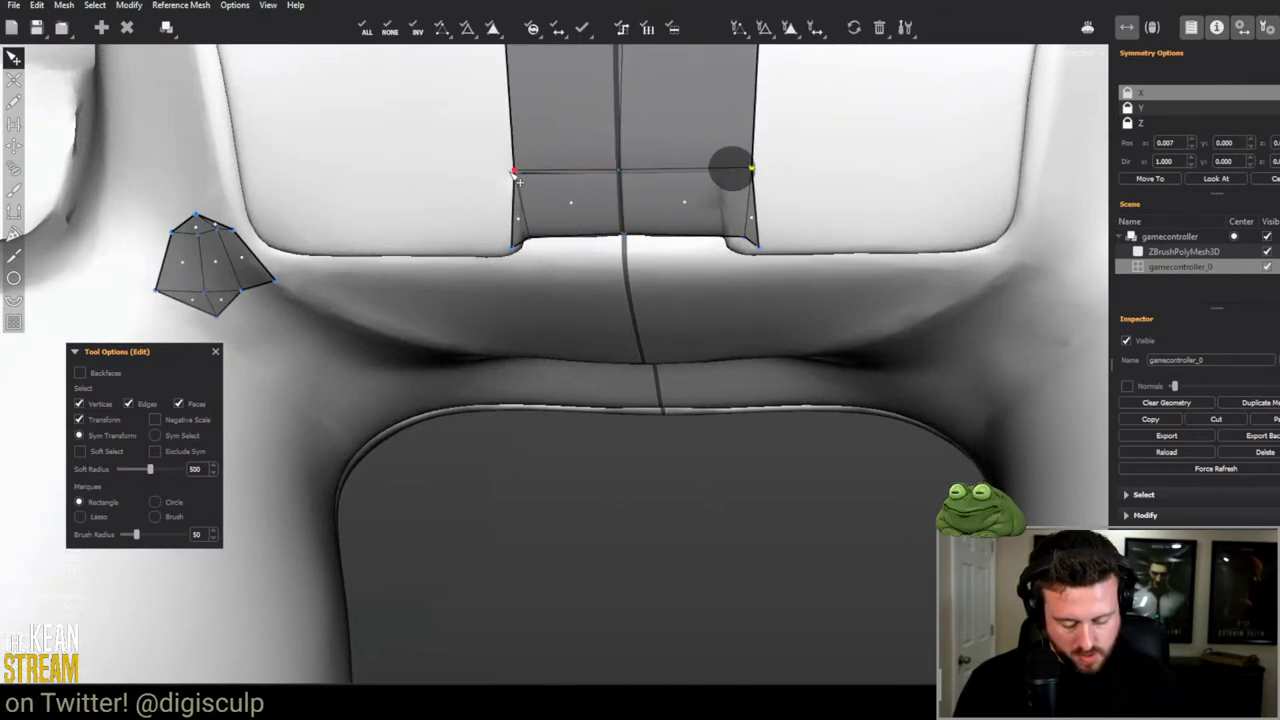
middle_click_drag(523, 180, 510, 343)
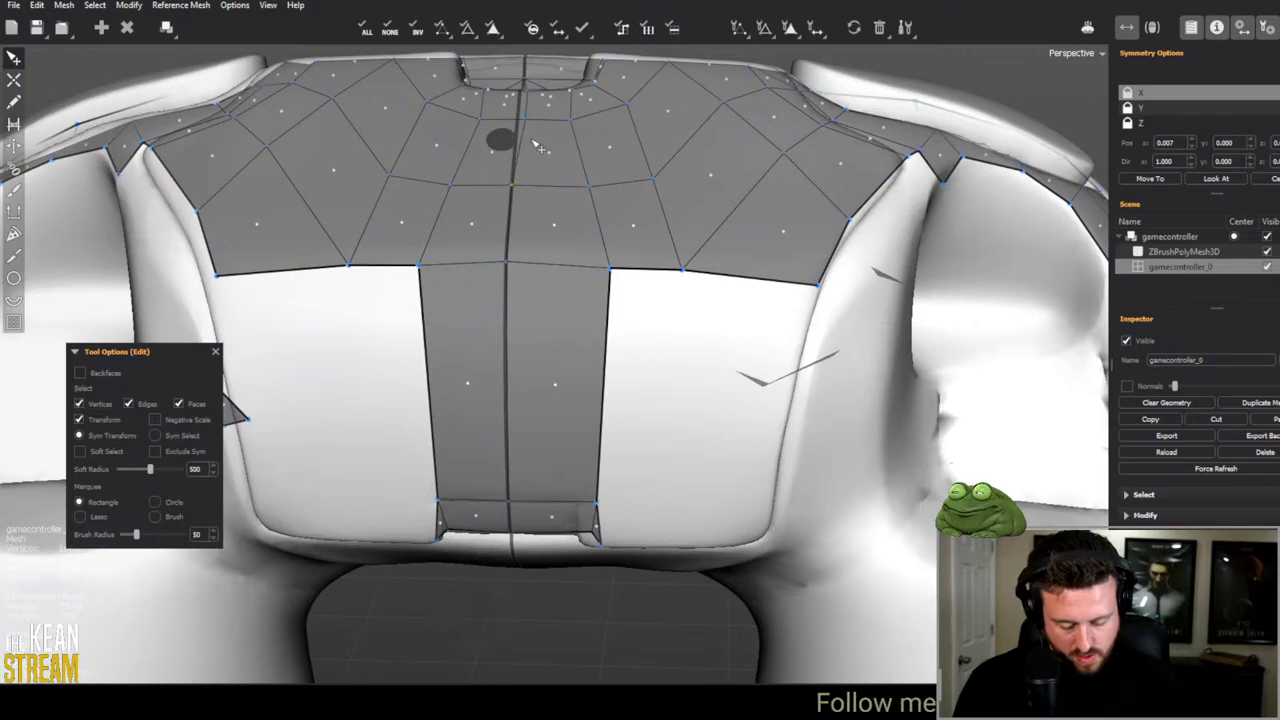
scroll(530, 133, "up", 5)
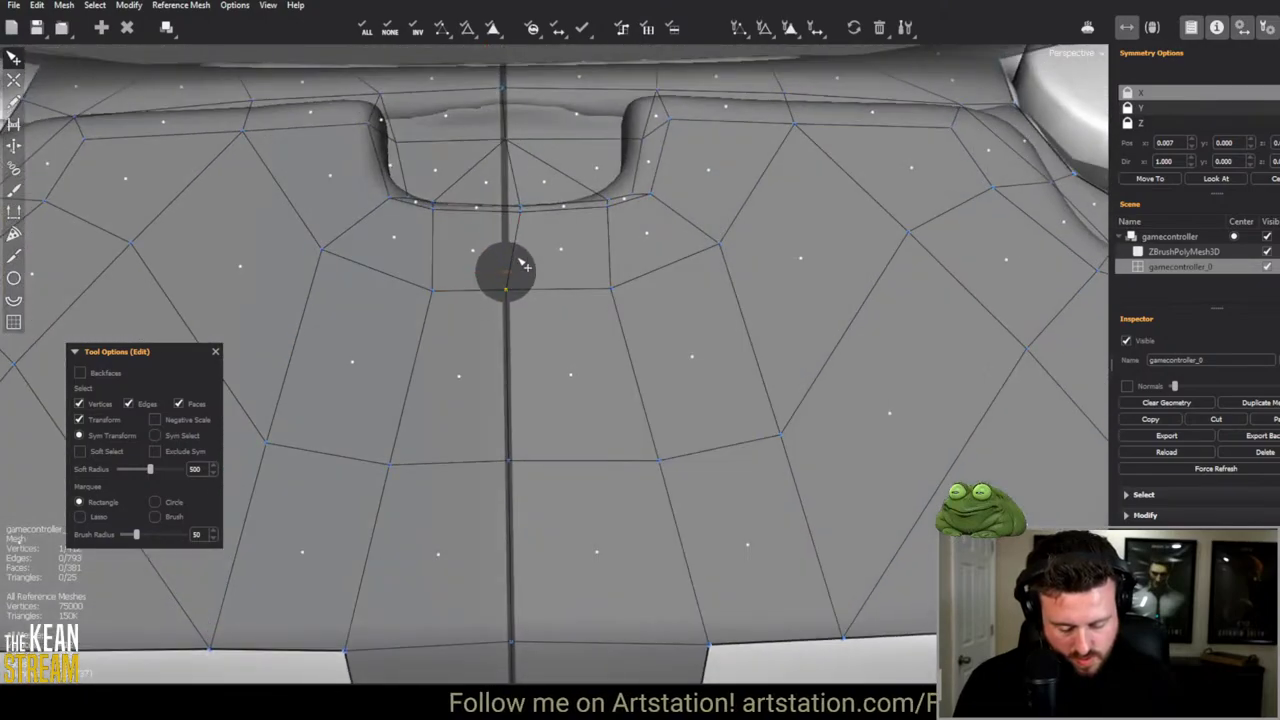
left_click_drag(522, 265, 508, 90)
middle_click_drag(508, 90, 523, 340)
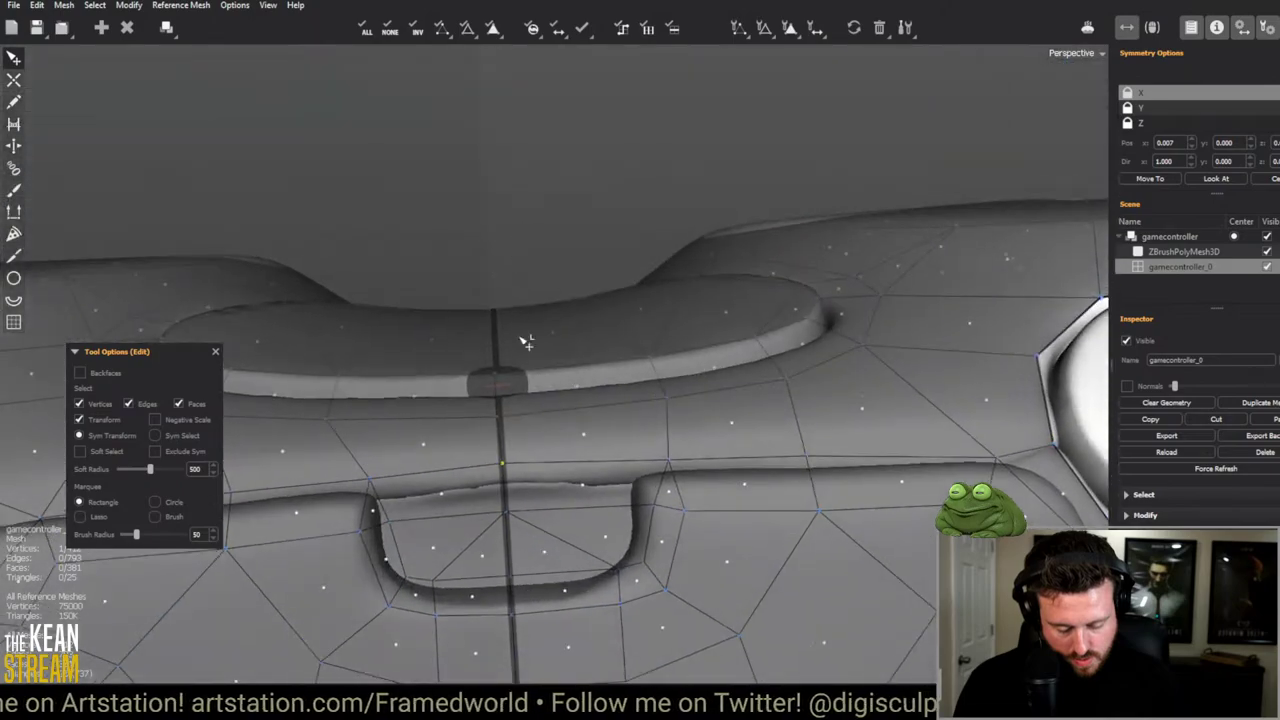
middle_click_drag(505, 422, 450, 190)
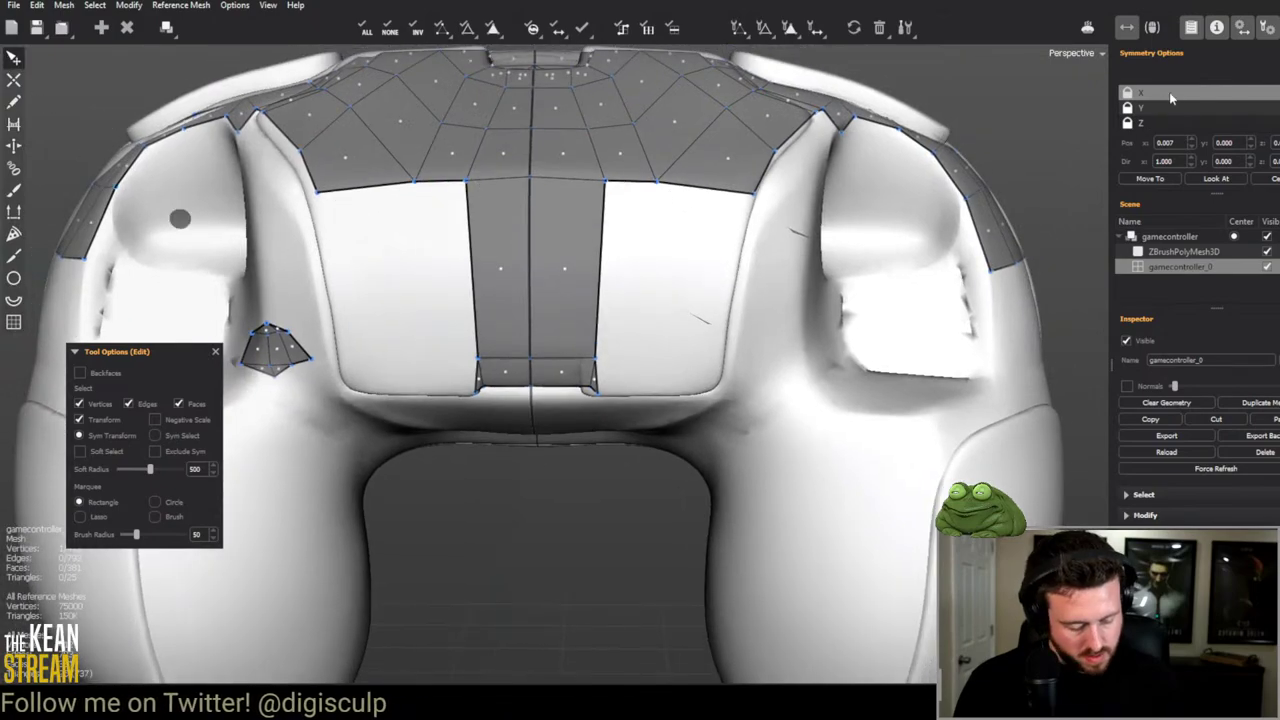
Step: Close the symmetry settings, then try filling side-strip quads and undo them
left_click(1250, 34)
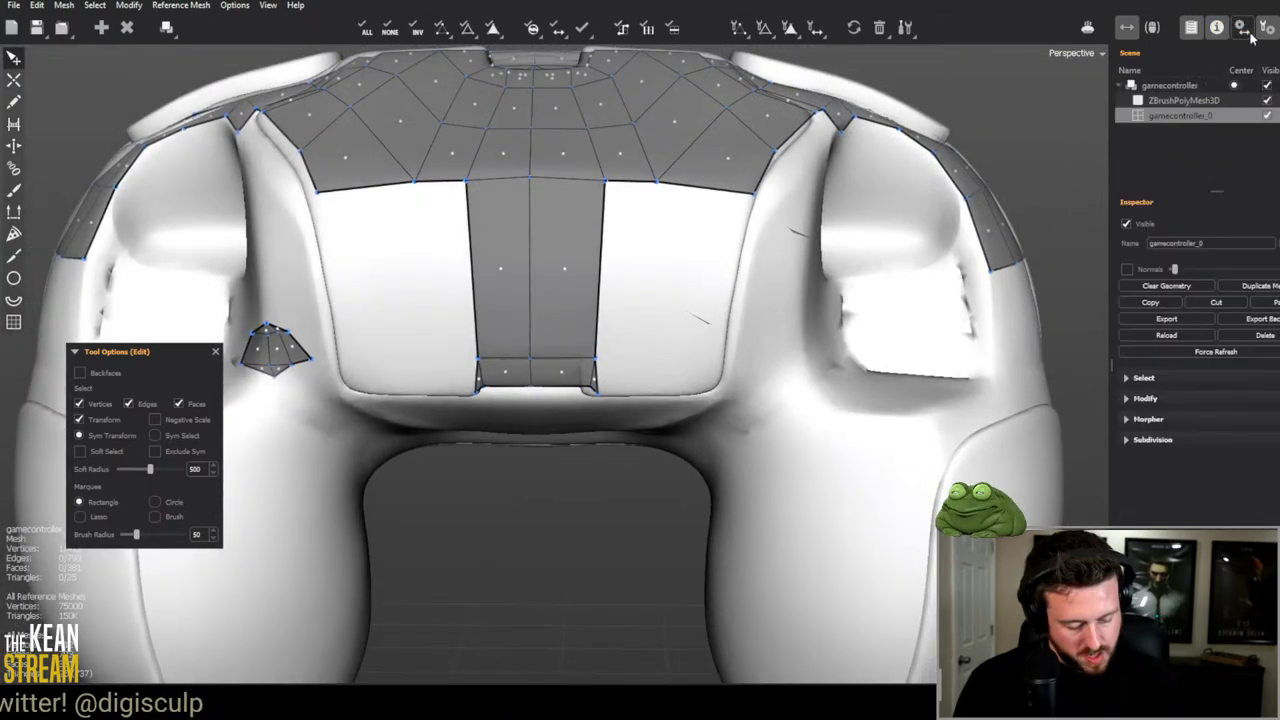
key("a")
middle_click_drag(420, 190, 414, 351)
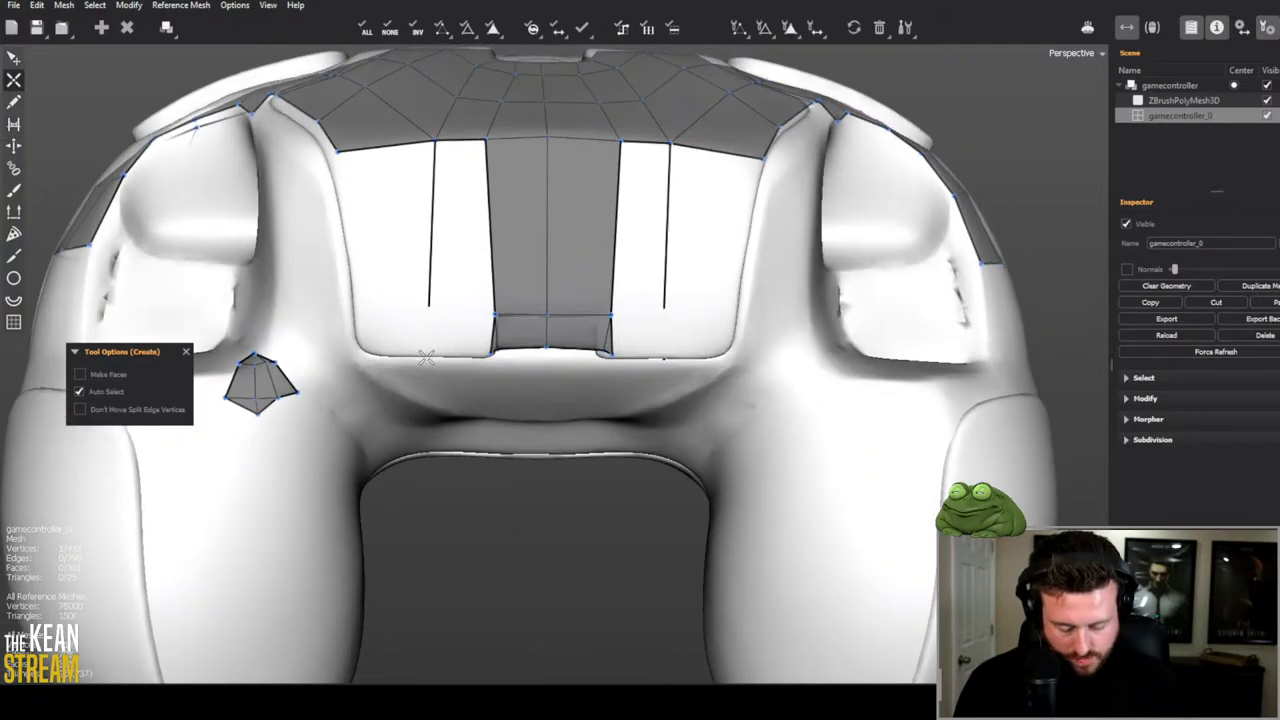
left_click(427, 315)
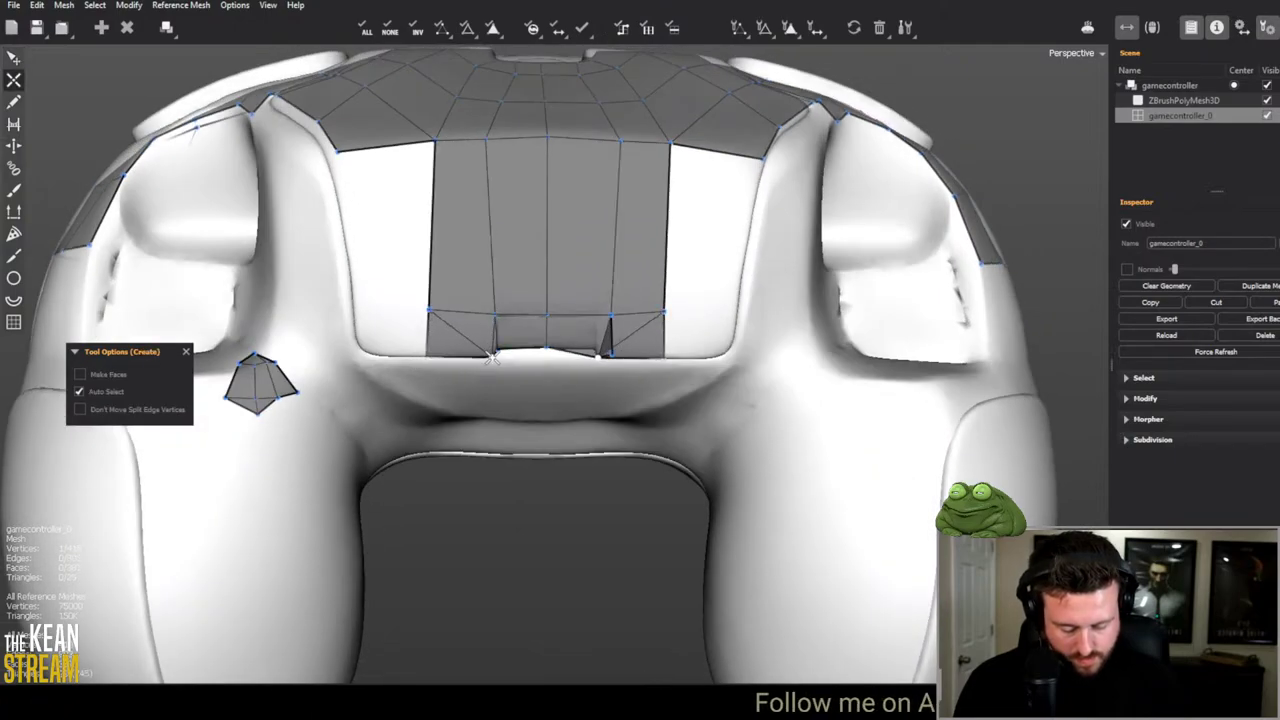
key("ctrl+z")
scroll(416, 373, "up", 3)
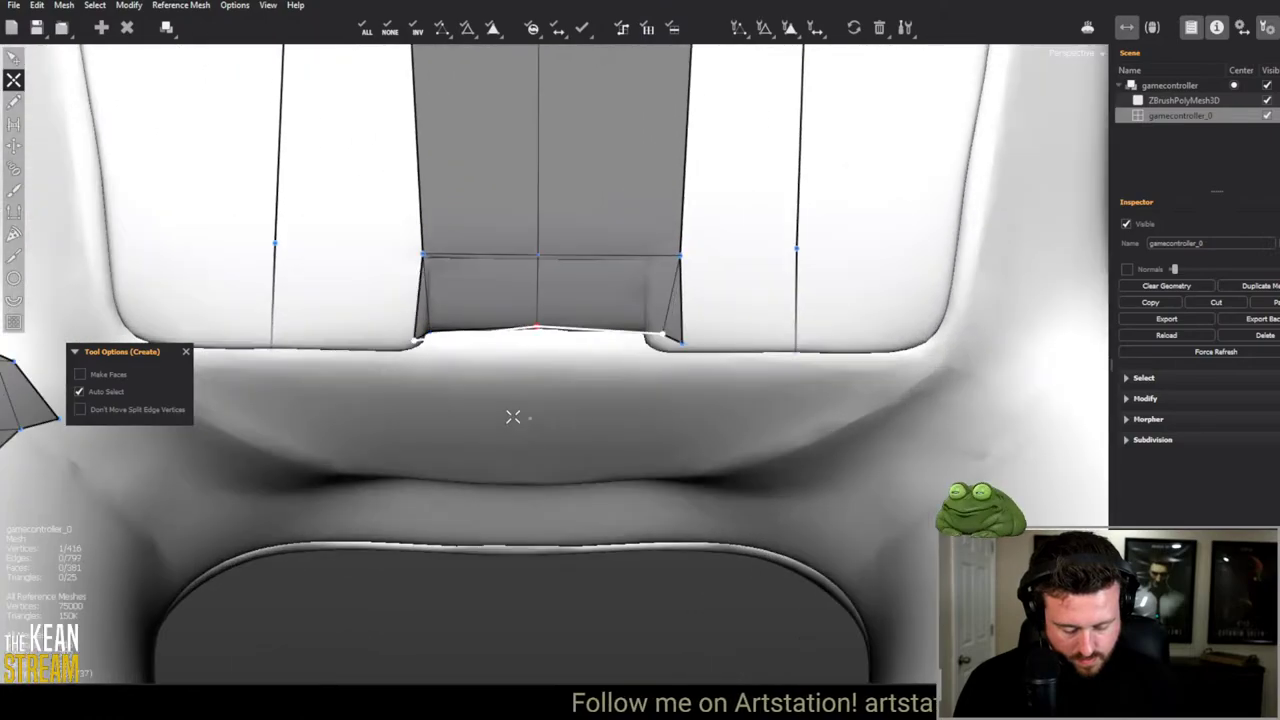
scroll(390, 367, "down", 1)
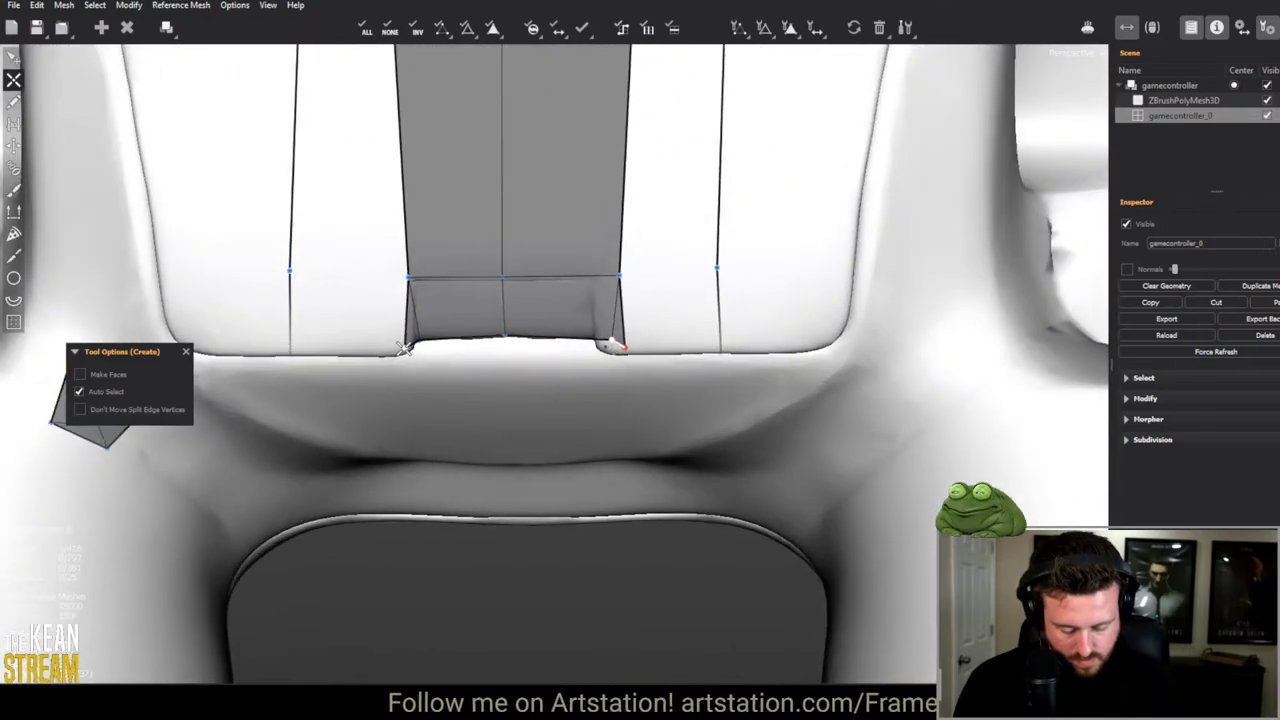
Step: Nudge the strip vertex into place, mirrored on the other side
key("q")
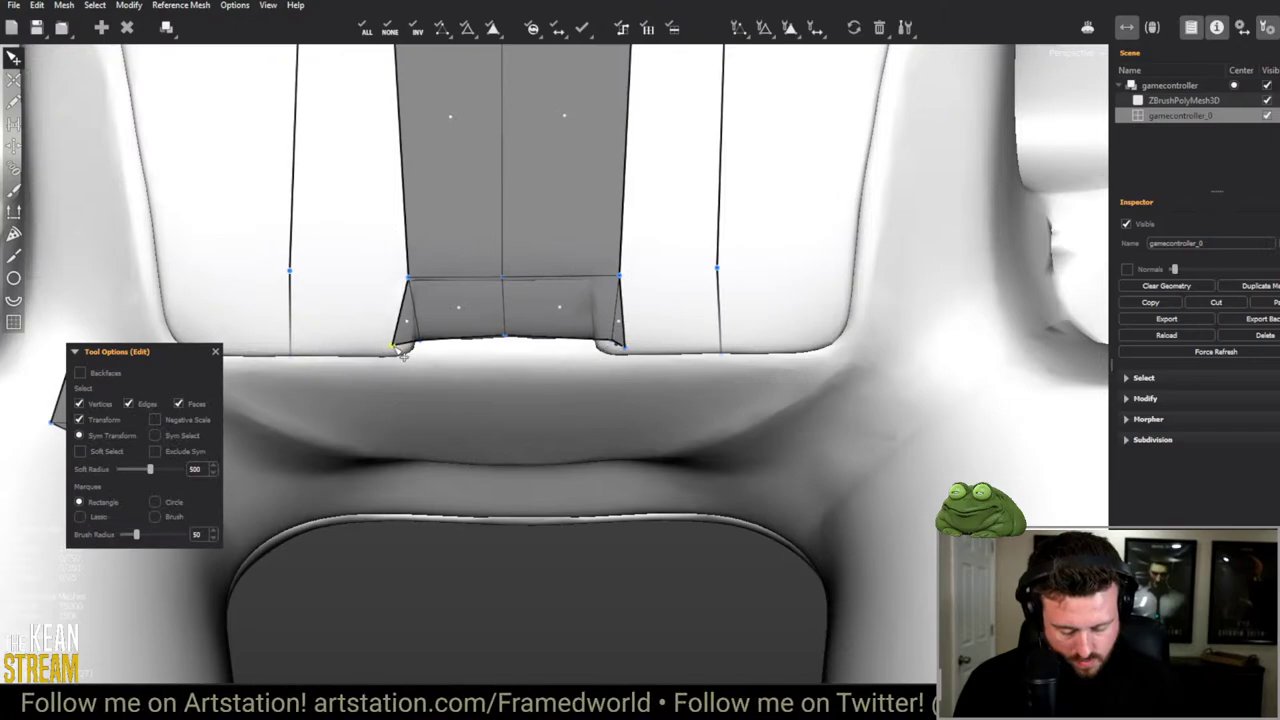
key("w")
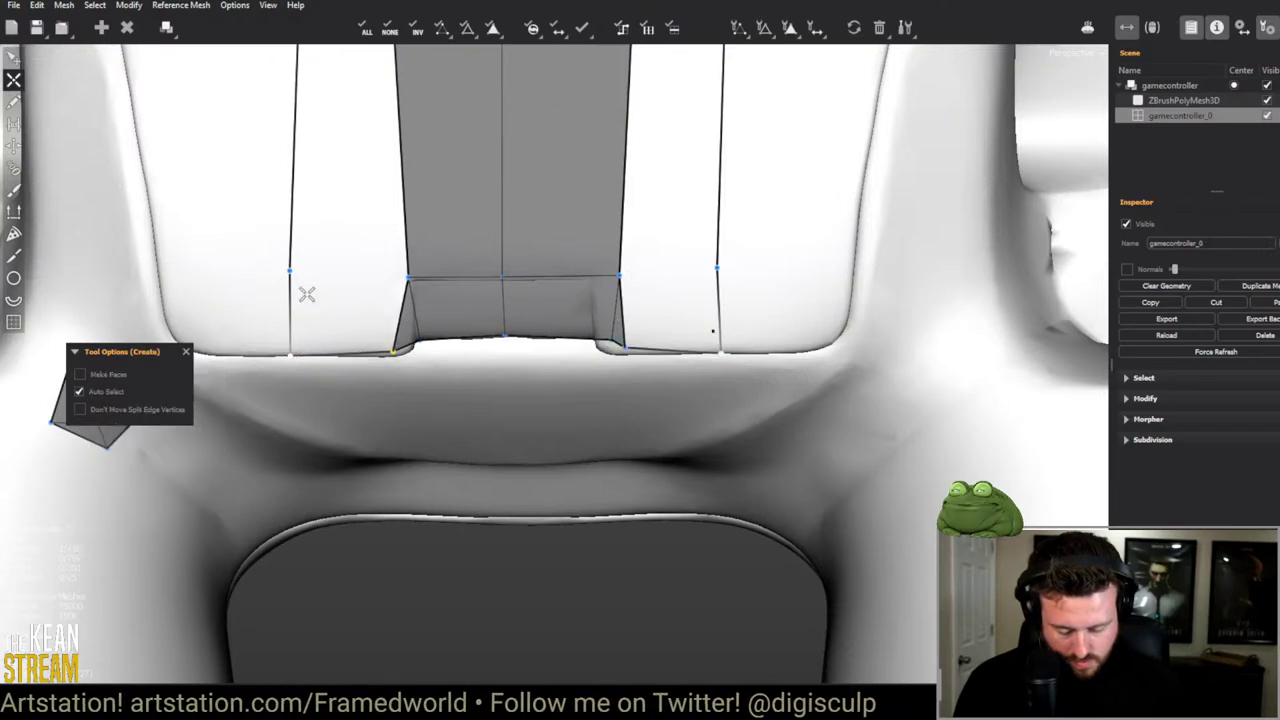
left_click_drag(290, 270, 309, 246)
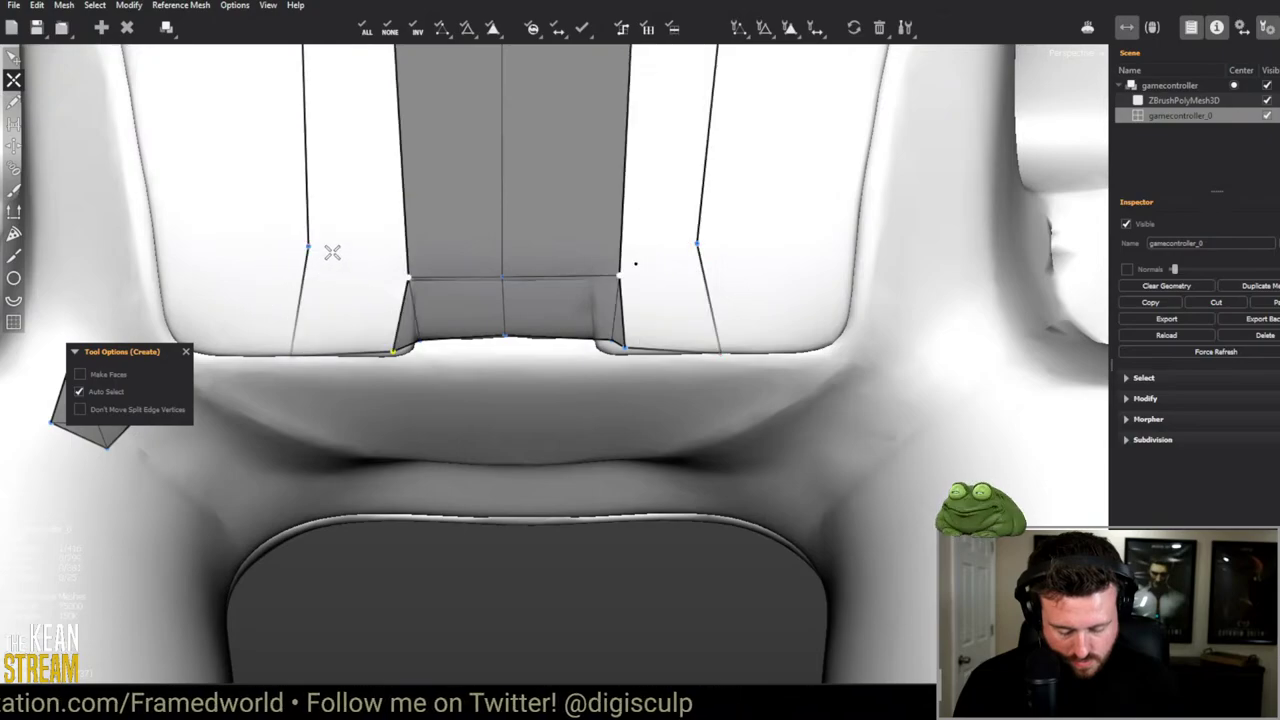
scroll(370, 338, "down", 5)
scroll(414, 337, "up", 4)
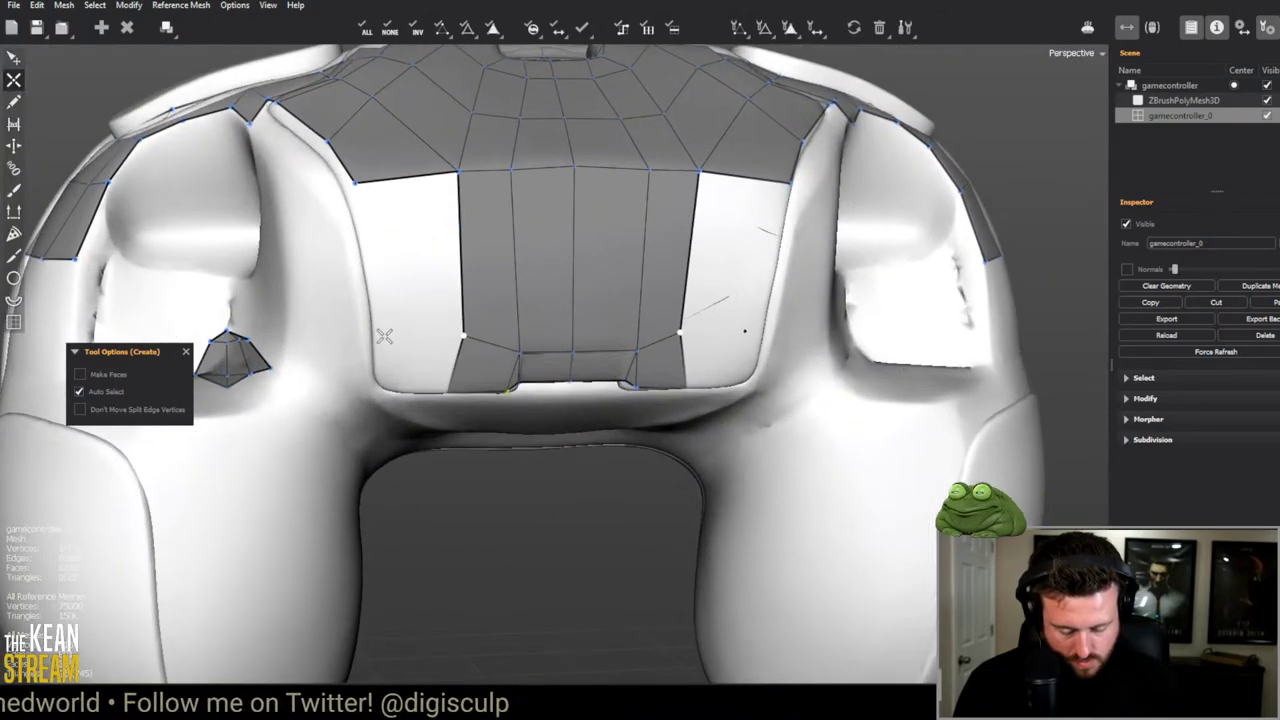
Step: Fill the gap faces beside the central strip's lower edge
middle_click_drag(386, 194, 600, 215)
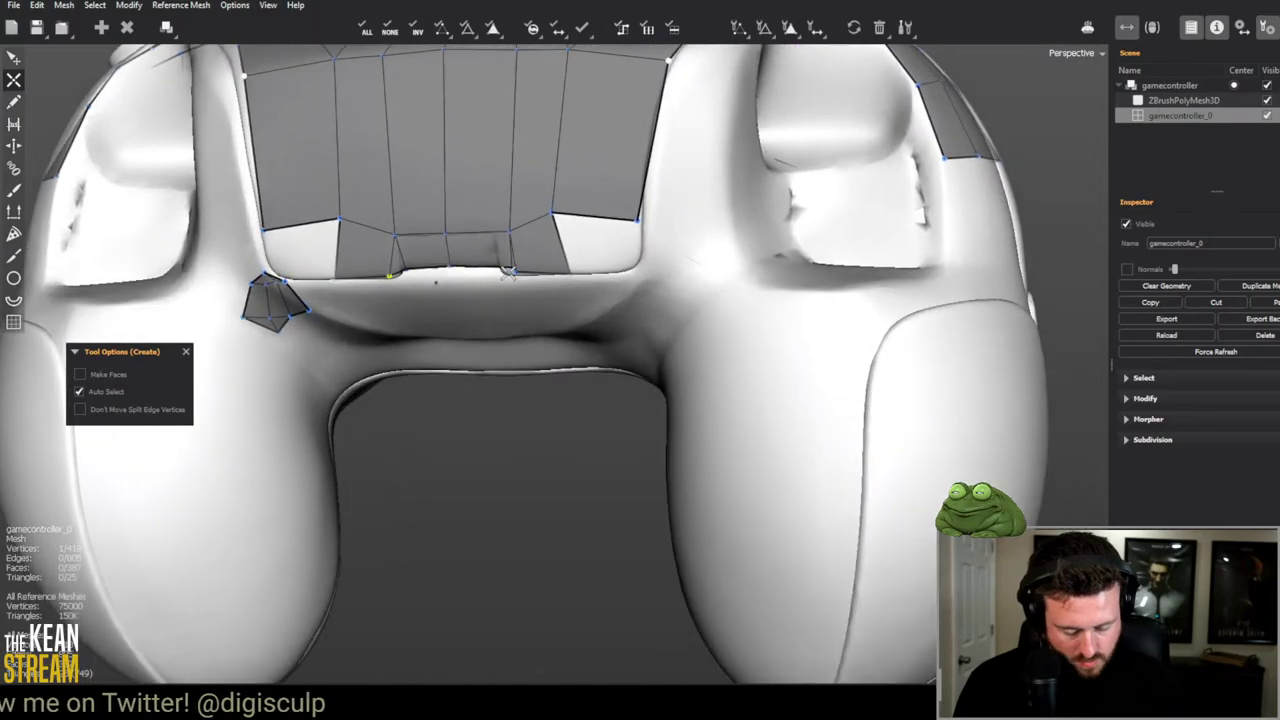
scroll(649, 220, "up", 3)
left_click(658, 243)
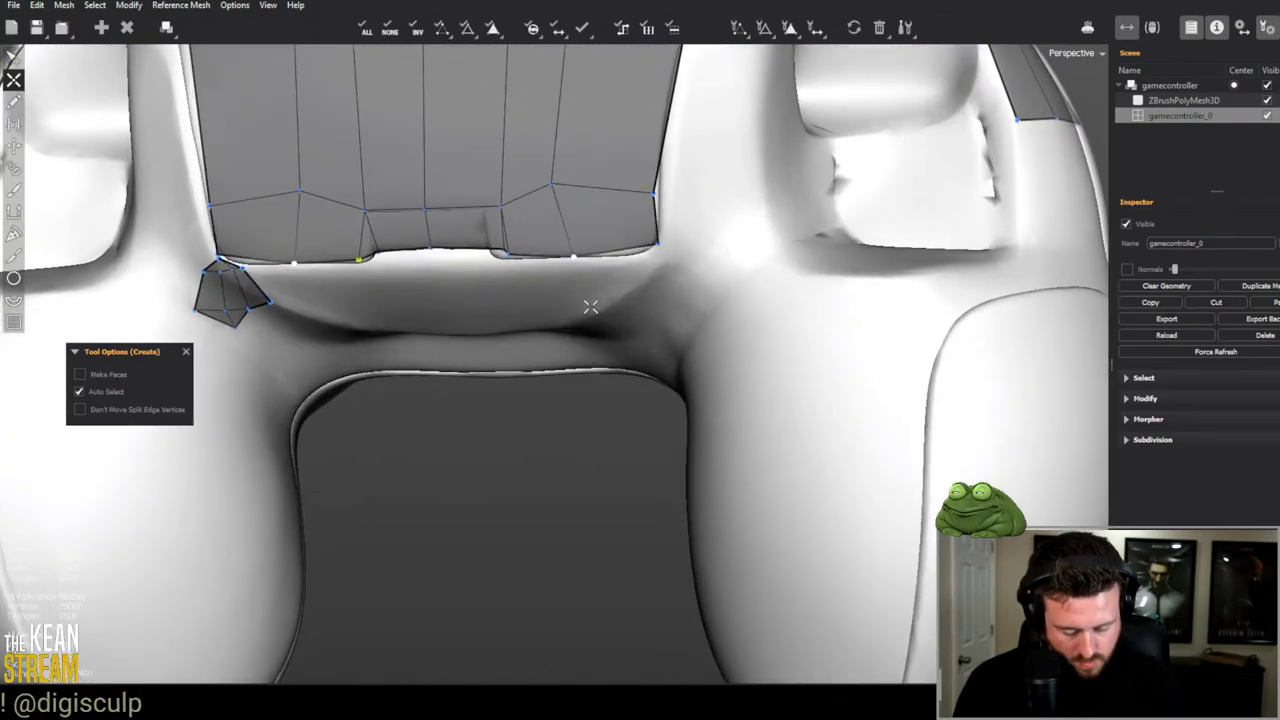
scroll(586, 300, "down", 4)
scroll(586, 280, "up", 5)
key("q")
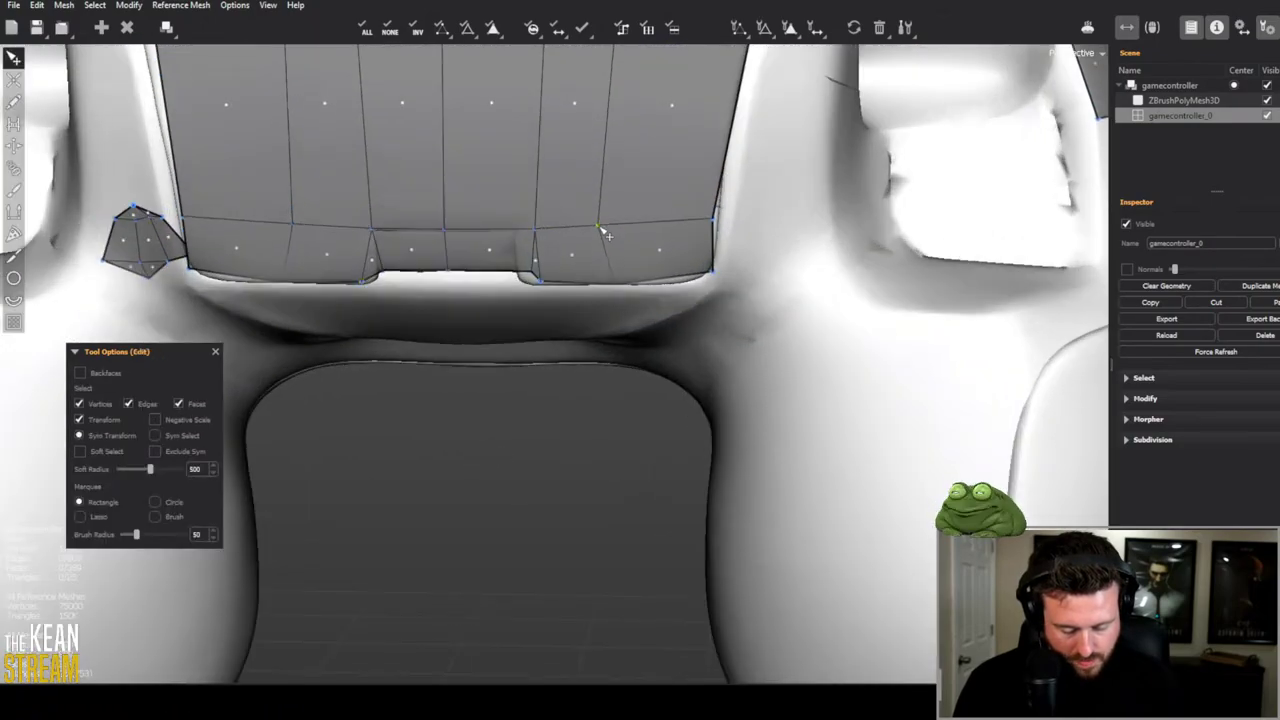
scroll(603, 232, "down", 5)
scroll(505, 328, "up", 2)
scroll(527, 295, "up", 2)
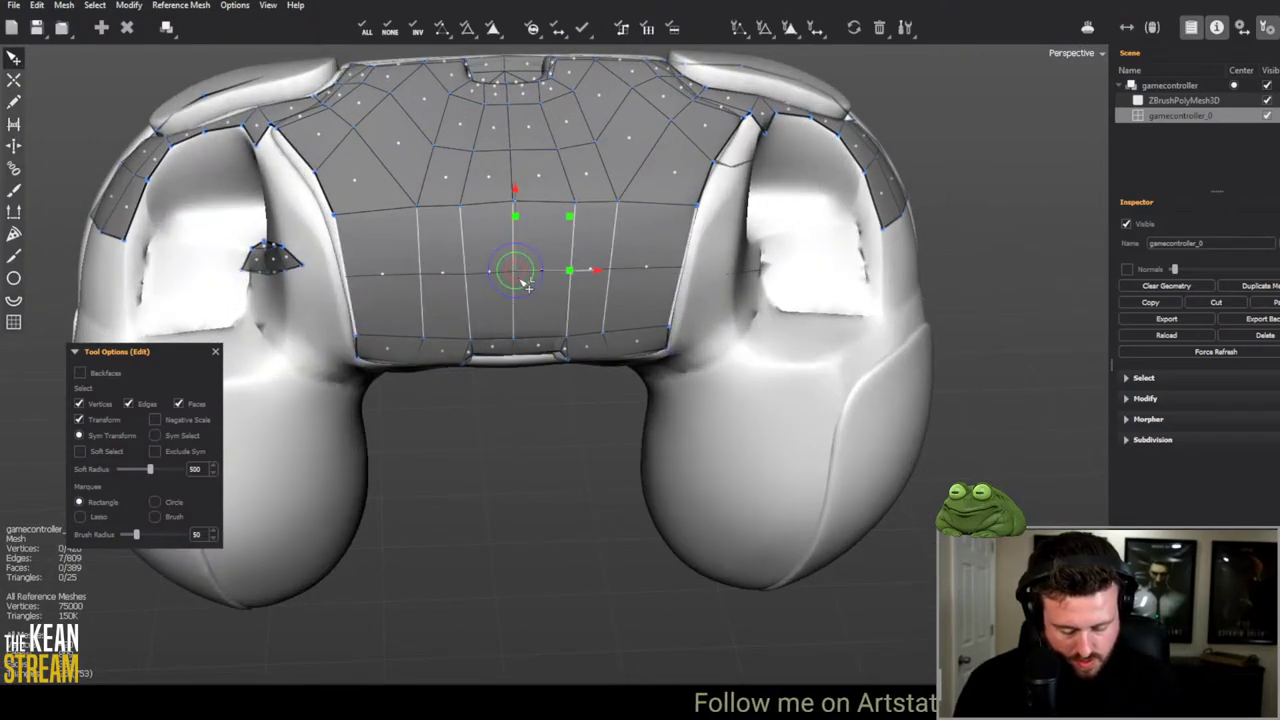
scroll(500, 380, "down", 3)
scroll(560, 345, "up", 3)
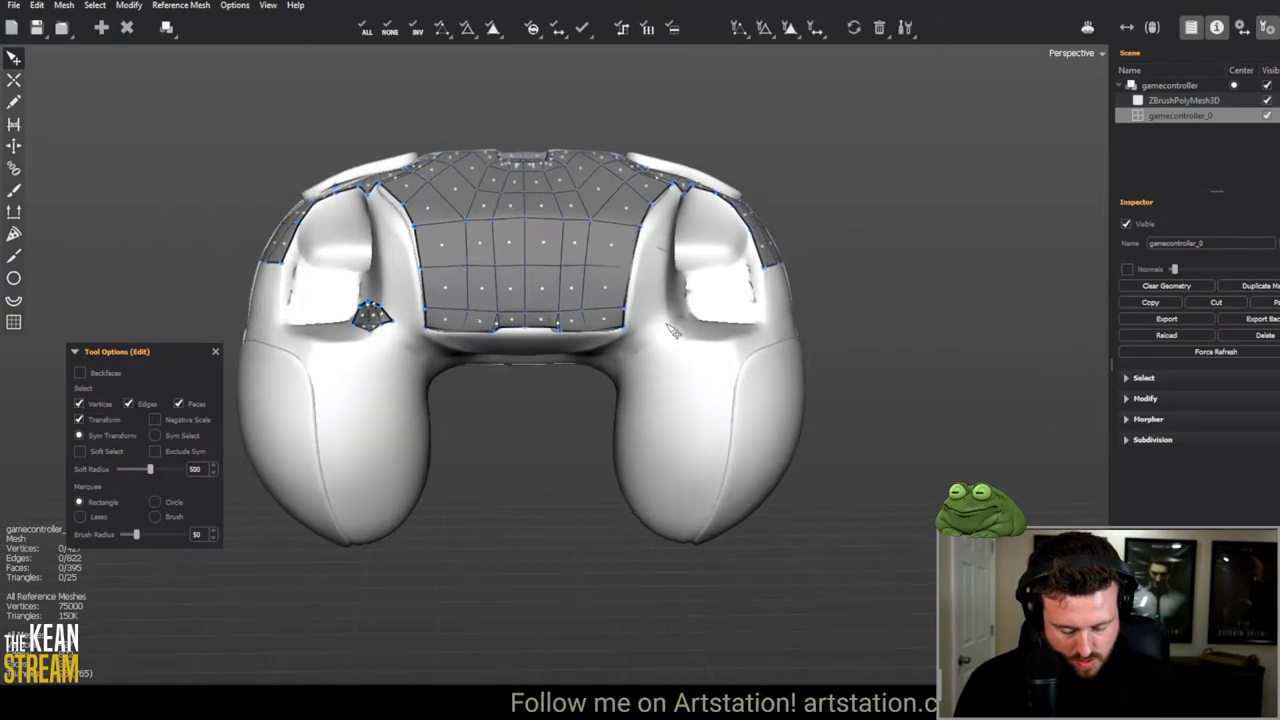
scroll(575, 338, "down", 5)
Step: Select the gamecontroller reference, then reselect the gamecontroller_0 retopology mesh and frame its grid
middle_click_drag(391, 480, 380, 200)
scroll(1098, 331, "up", 3)
scroll(457, 240, "up", 4)
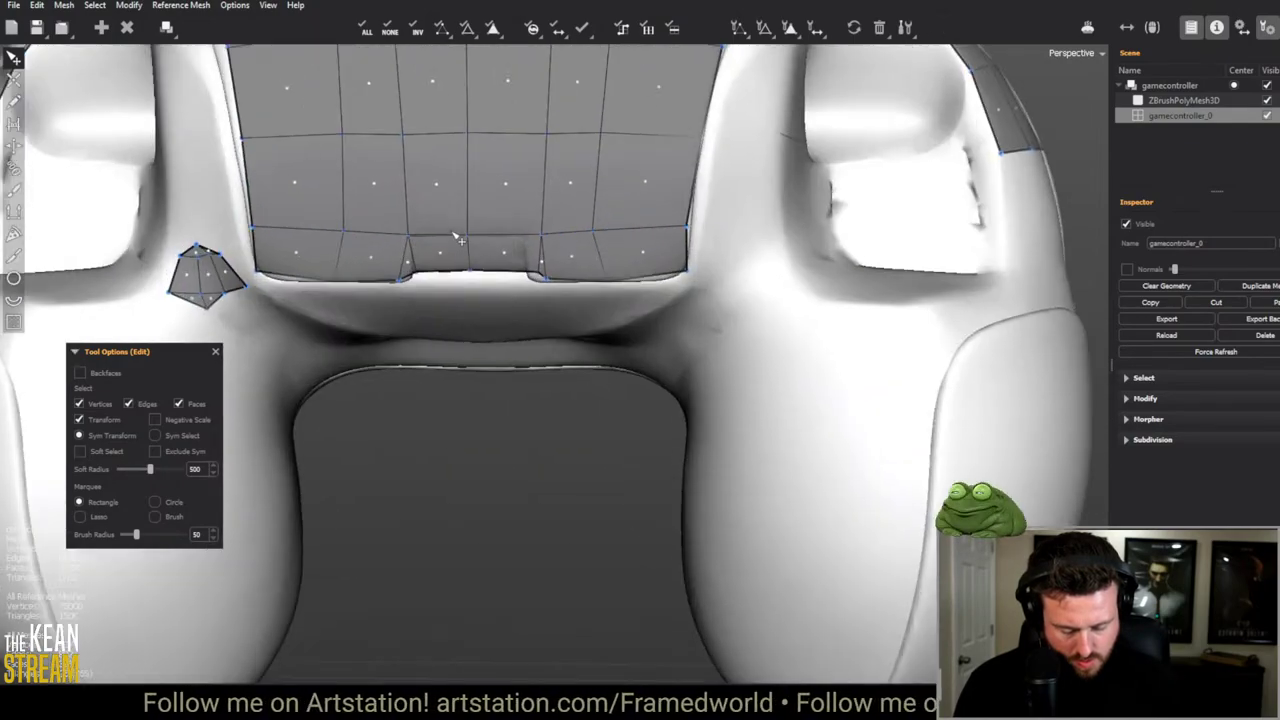
scroll(445, 320, "down", 1)
scroll(445, 320, "up", 2)
left_click(1170, 85)
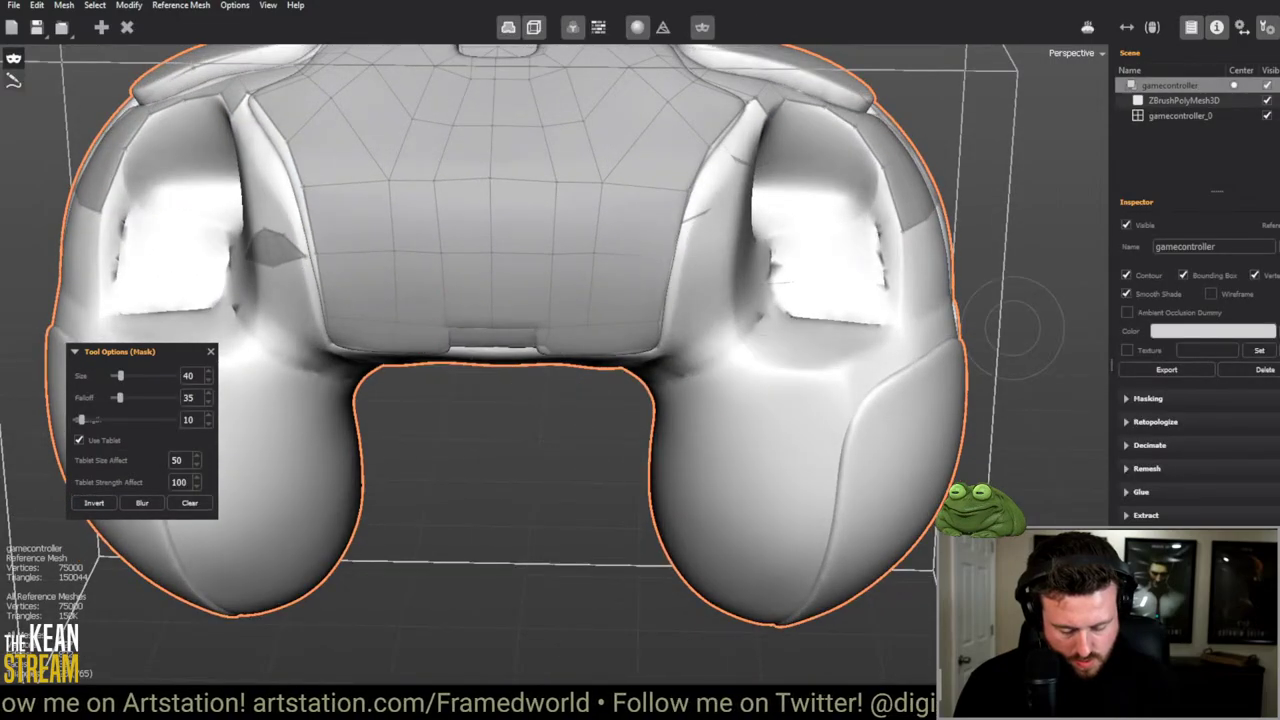
left_click(1180, 116)
middle_click_drag(560, 300, 486, 209)
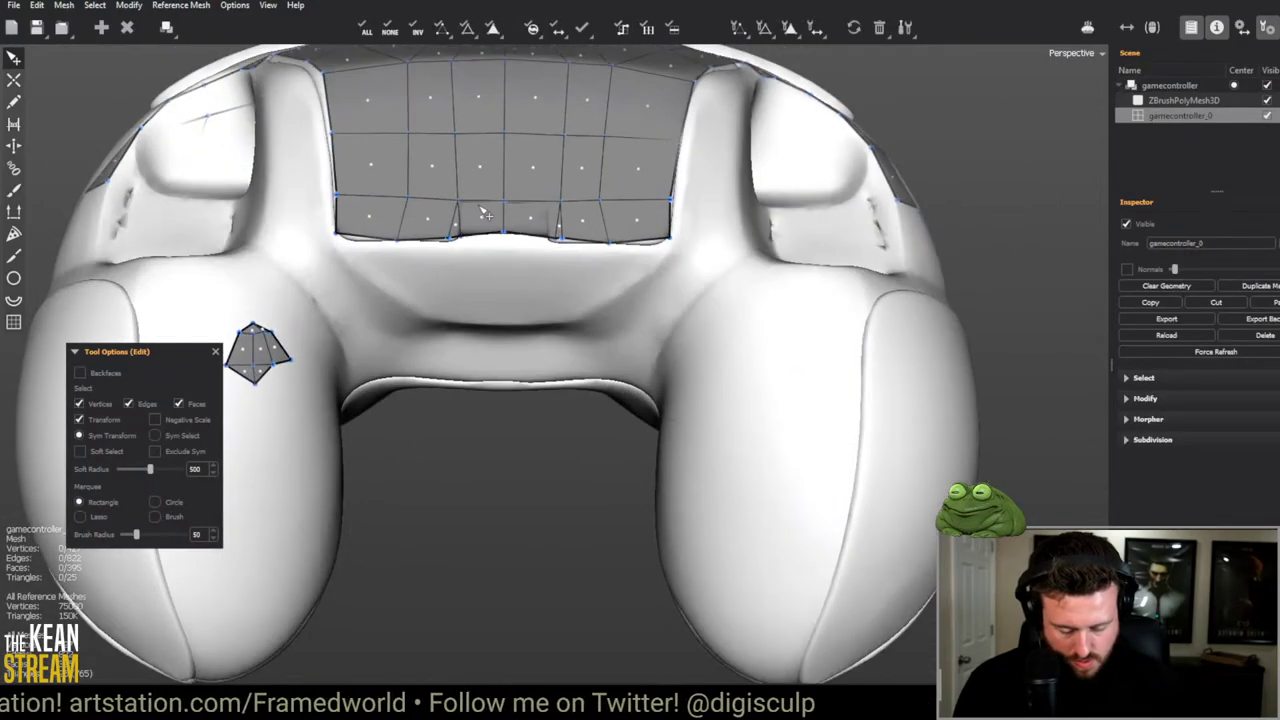
scroll(475, 163, "up", 4)
middle_click_drag(475, 163, 440, 313)
Step: Redraw the central grid's bottom edge lower down
key("2")
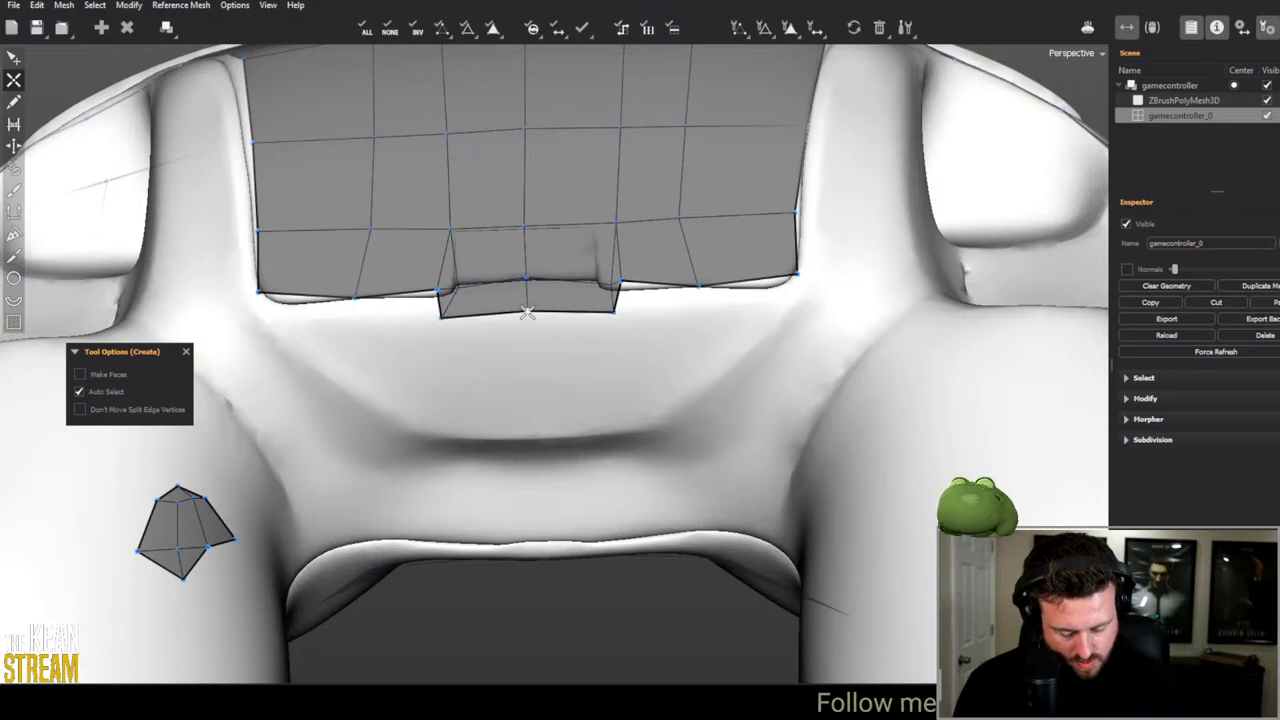
scroll(527, 313, "down", 4)
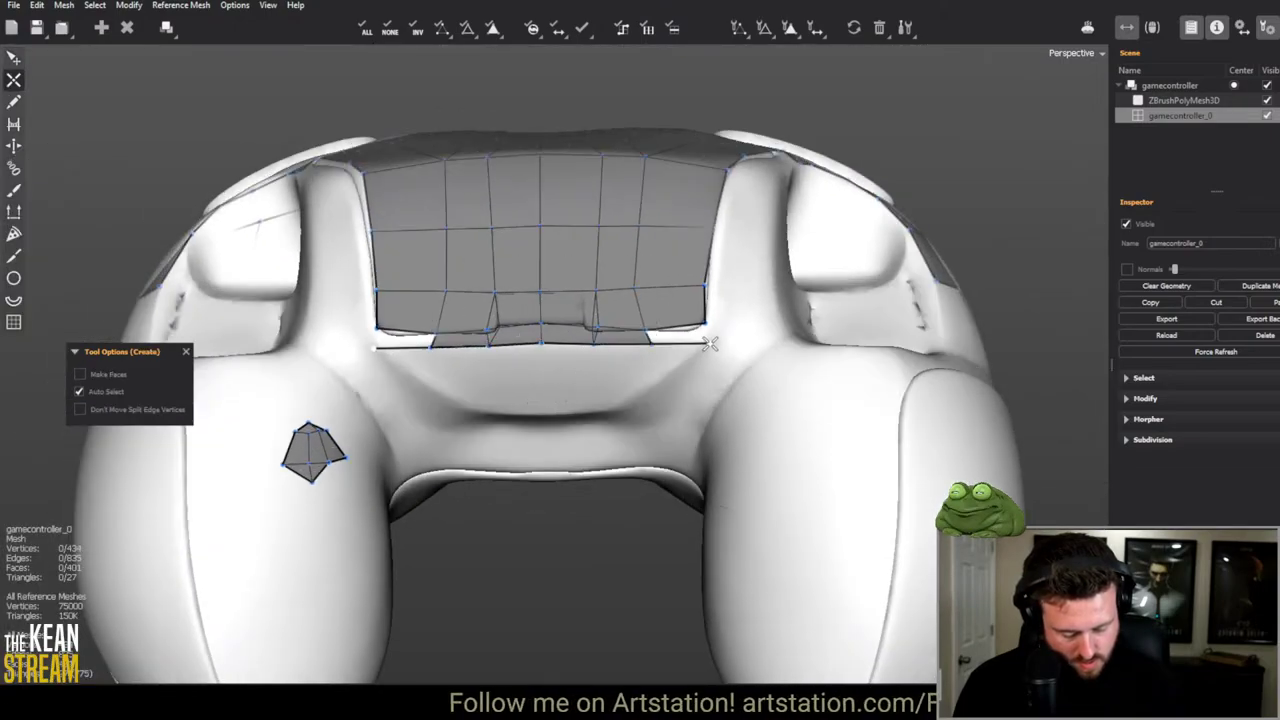
left_click(681, 361)
middle_click_drag(681, 361, 572, 424)
middle_click_drag(603, 309, 606, 420)
Step: Add a quad beside the grid's corner and start a vertical edge upward
left_click(620, 408)
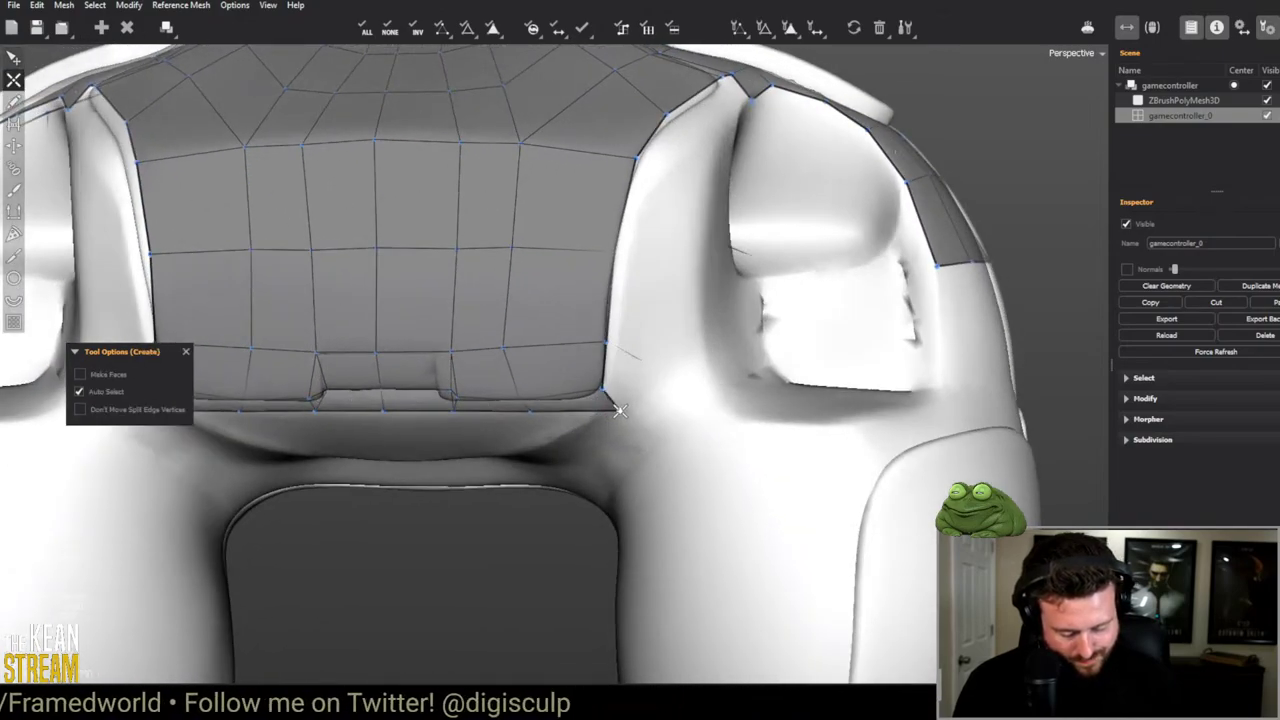
left_click(654, 382)
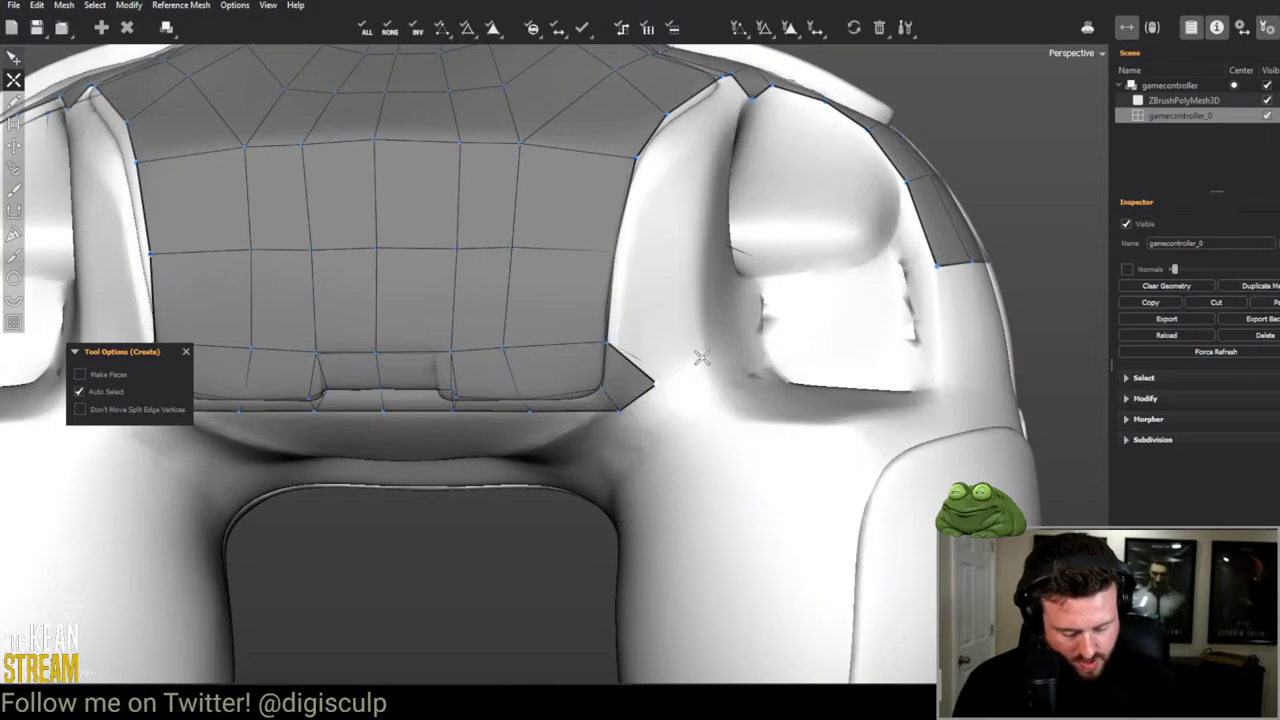
left_click(702, 250)
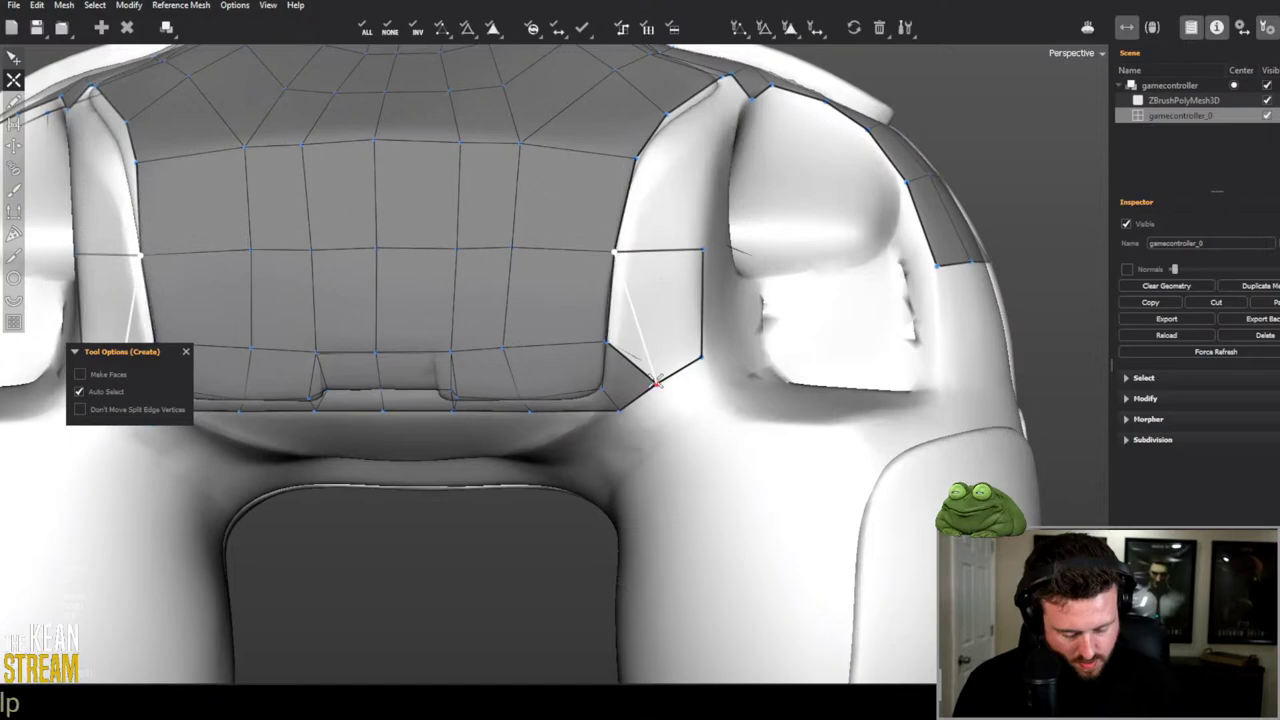
key("w")
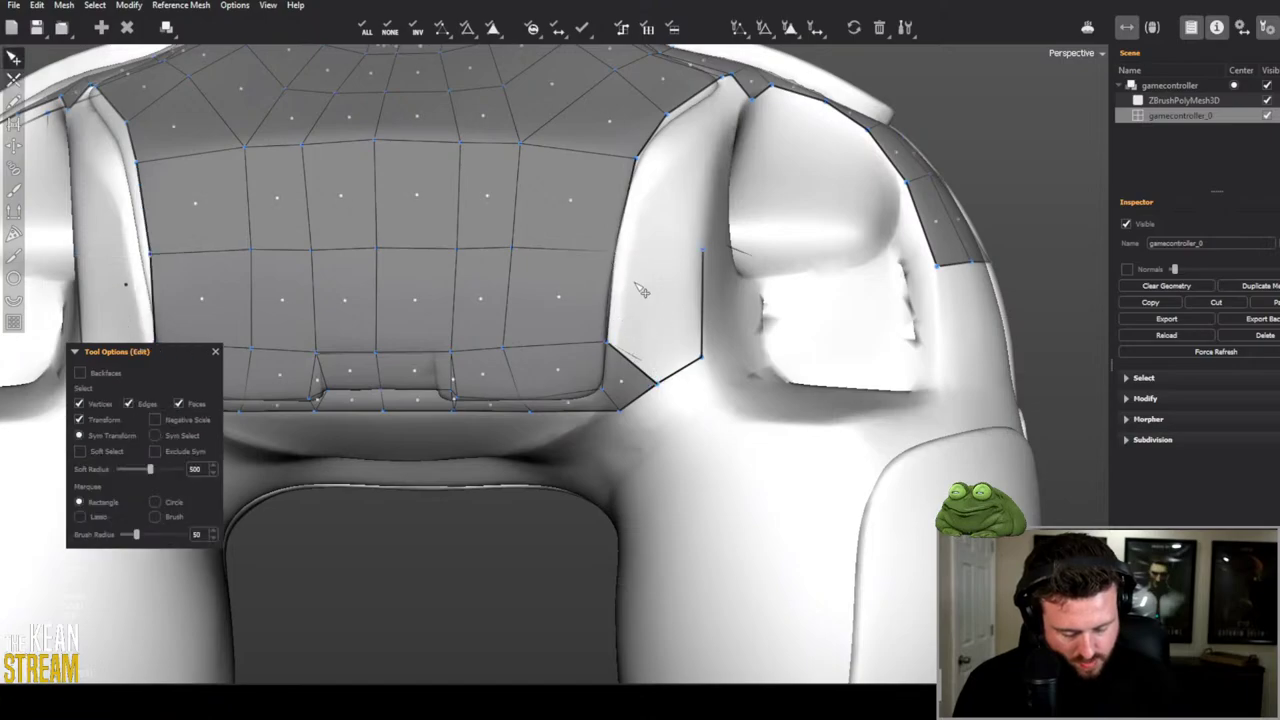
key("q")
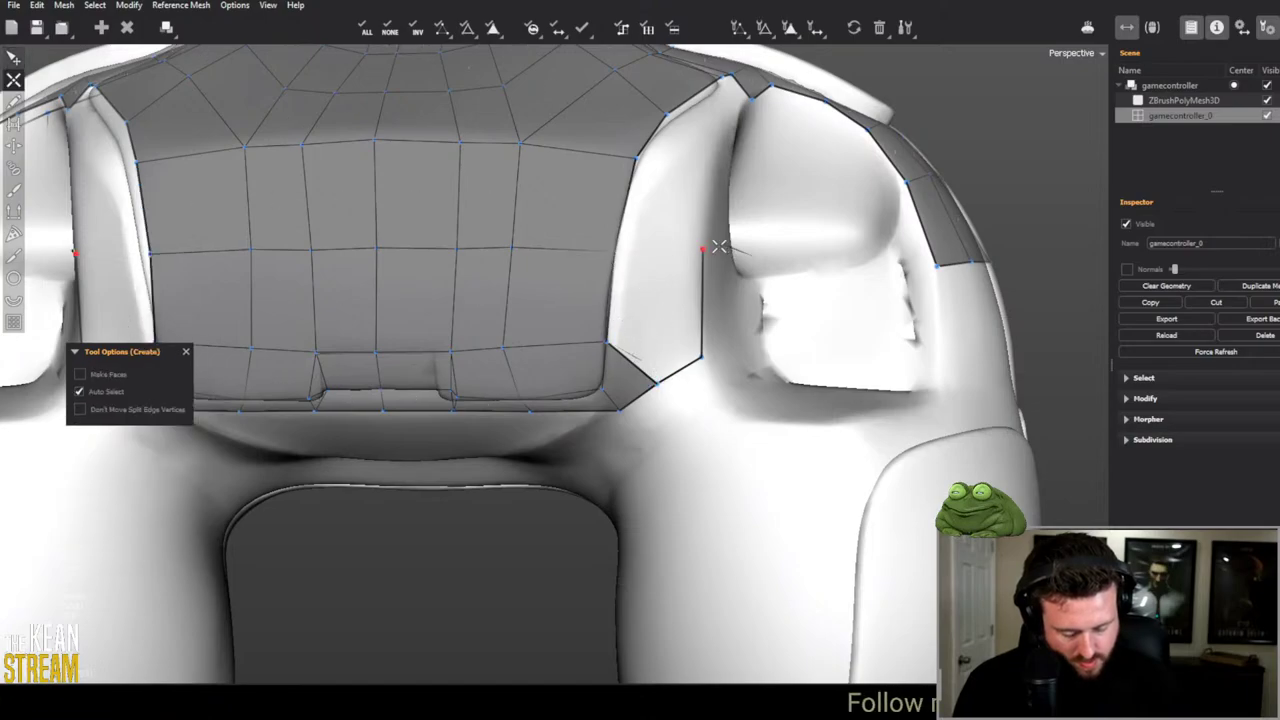
Step: Add mirrored side quads along the grid, including a face on the mesh's right side
left_click(613, 253)
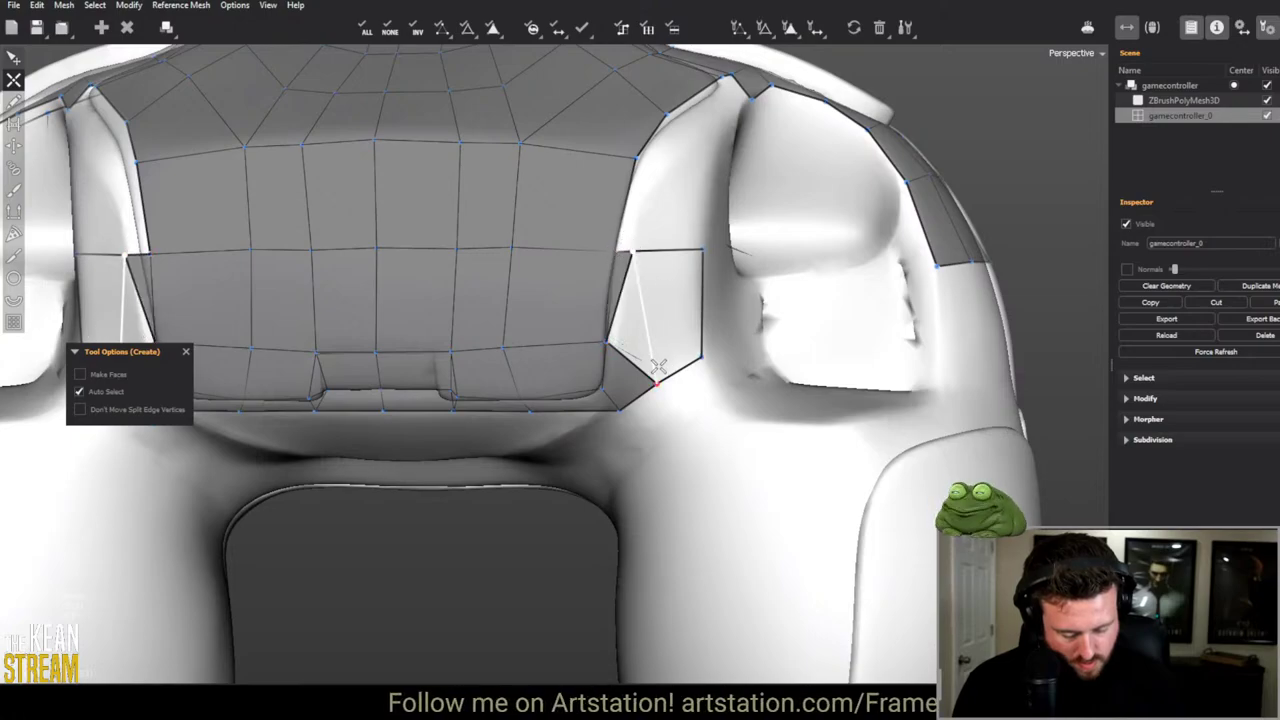
left_click(640, 337)
key("w")
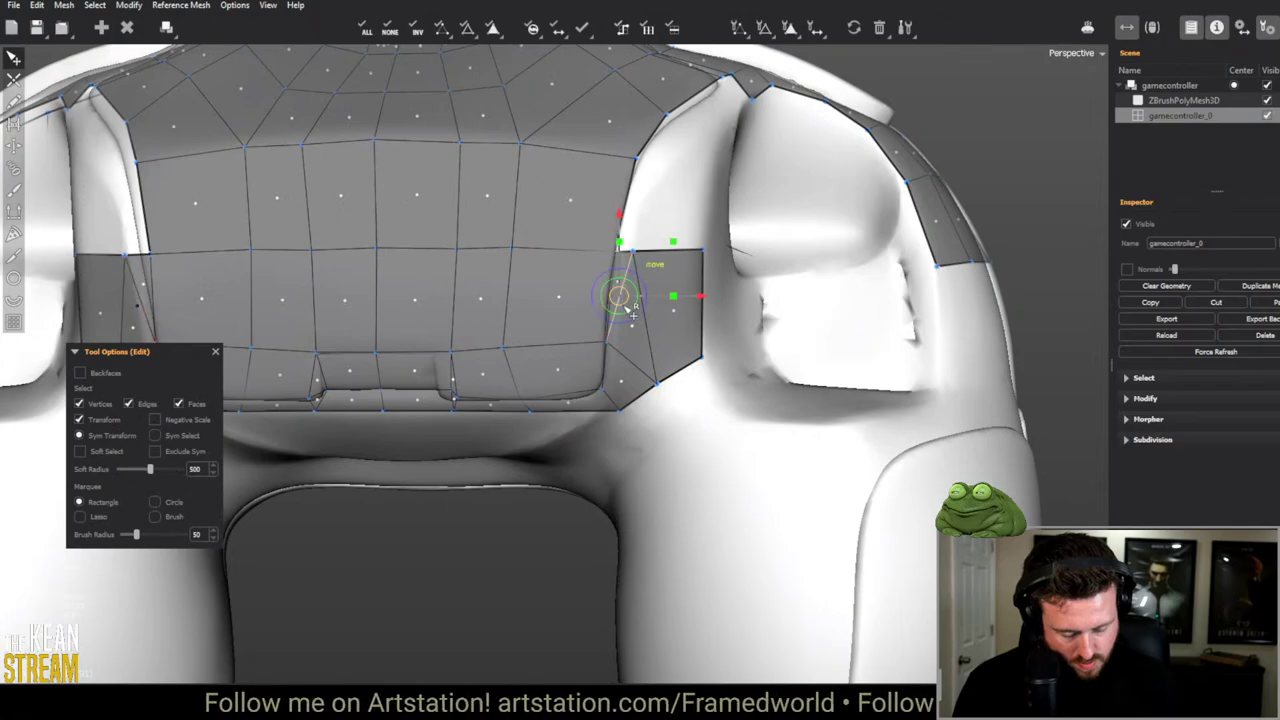
left_click_drag(688, 163, 640, 416, "alt")
key("q")
left_click(679, 364)
Step: Undo the stray face and add faces up around the trigger opening edge
key("w")
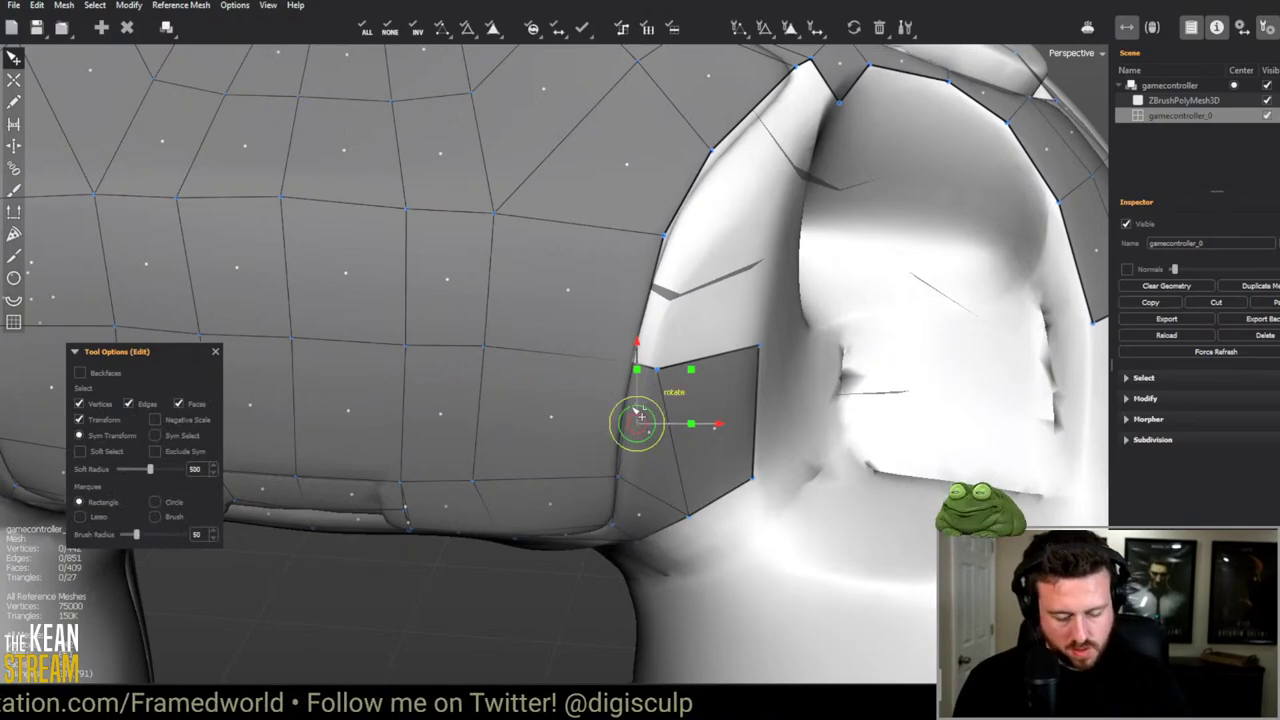
key("ctrl+z")
key("q")
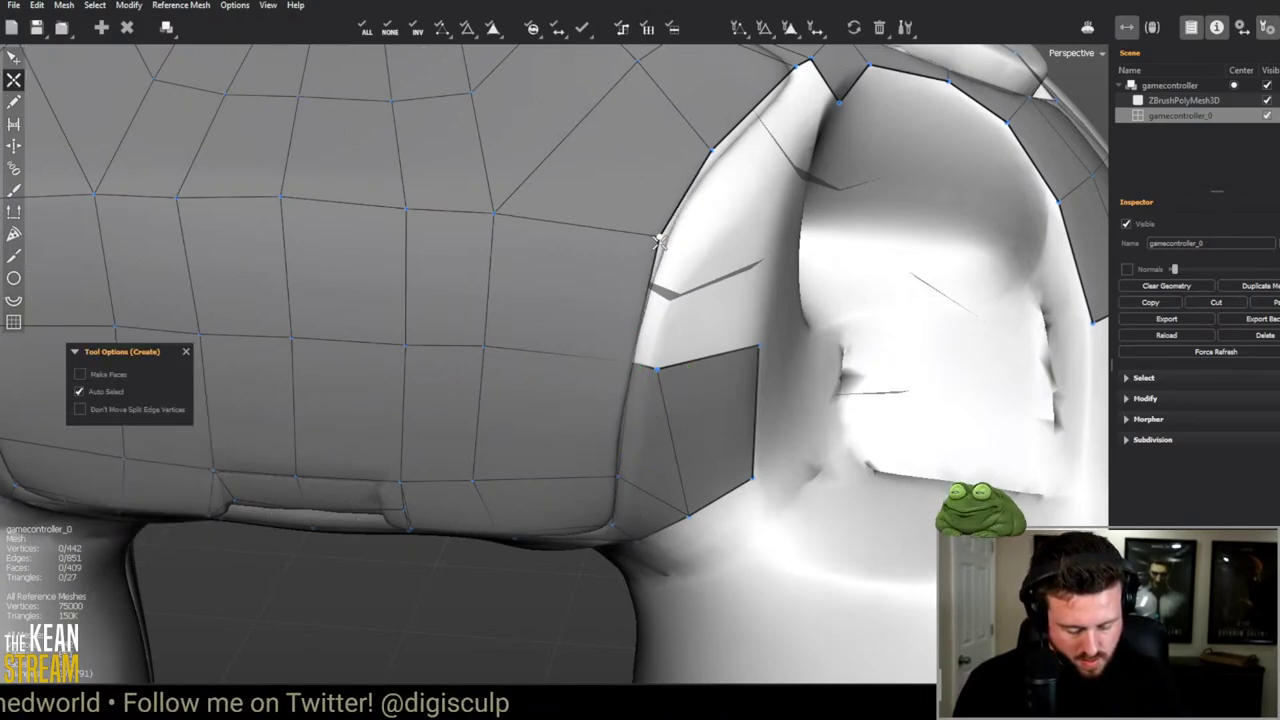
left_click(697, 283)
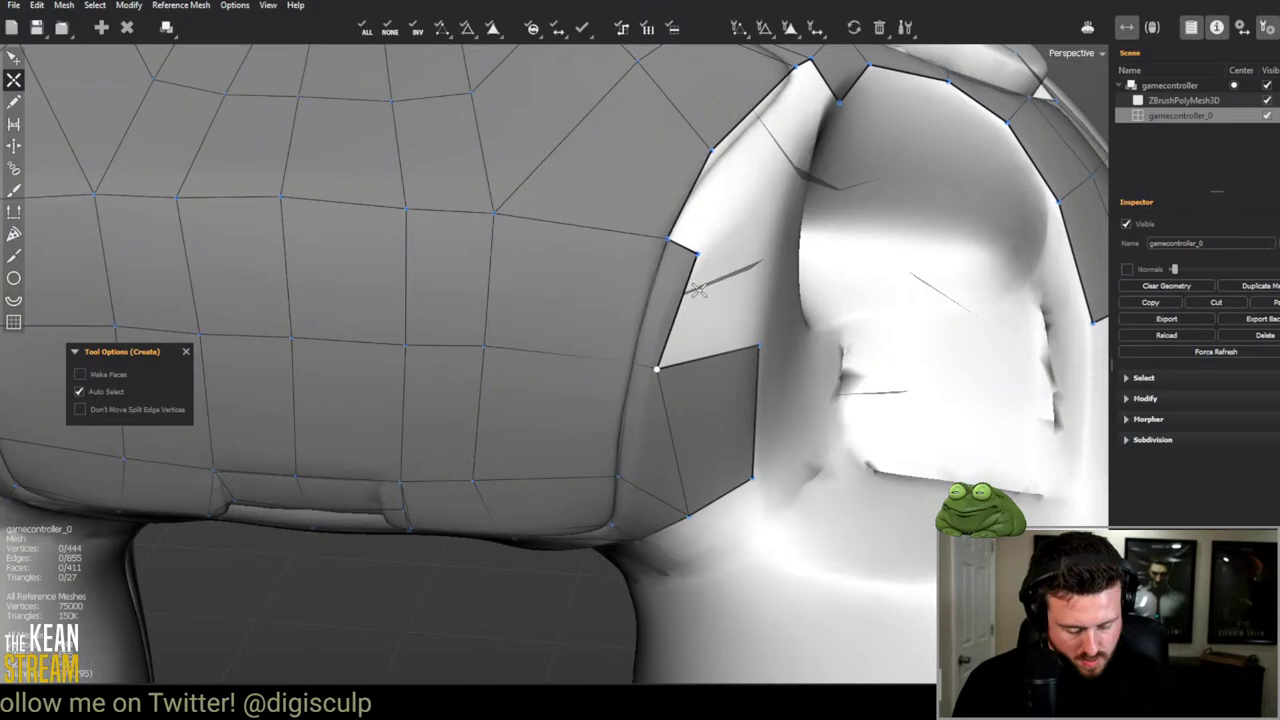
left_click(763, 184)
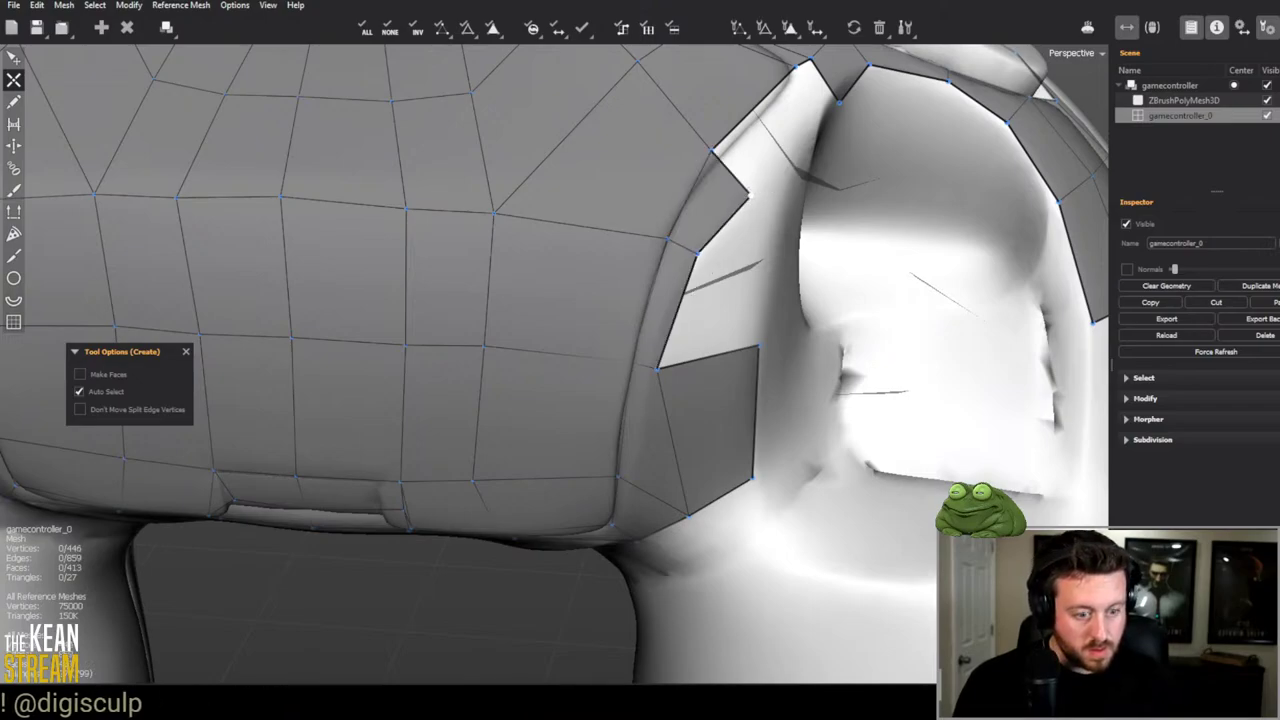
Step: Close the remaining gap with a new quad and fill the small triangular hole
middle_click_drag(765, 398, 404, 293)
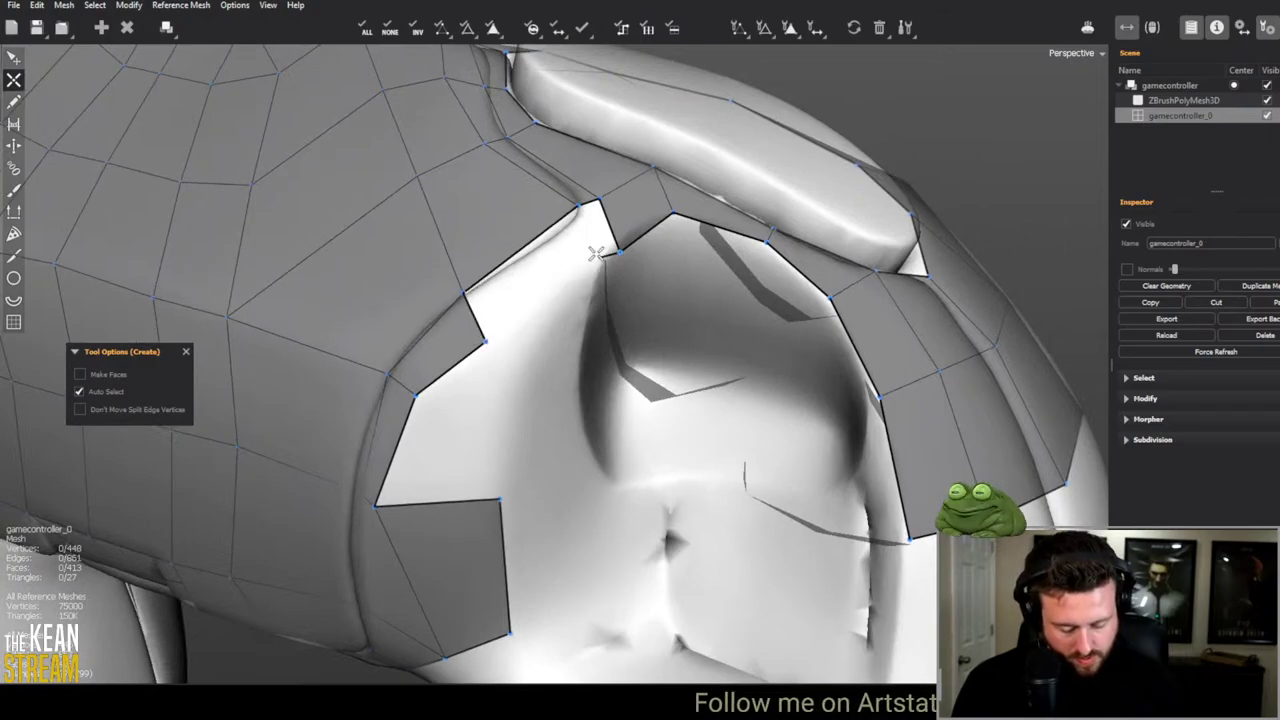
left_click(495, 331)
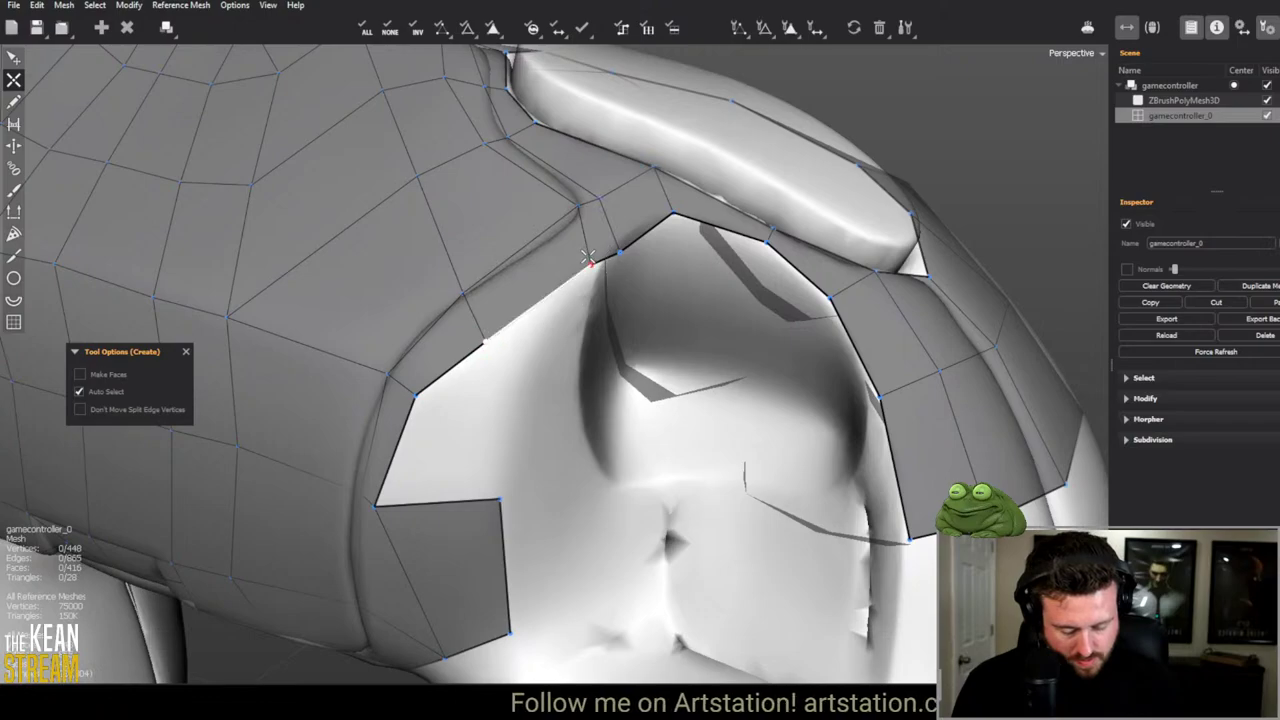
middle_click_drag(578, 268, 460, 223)
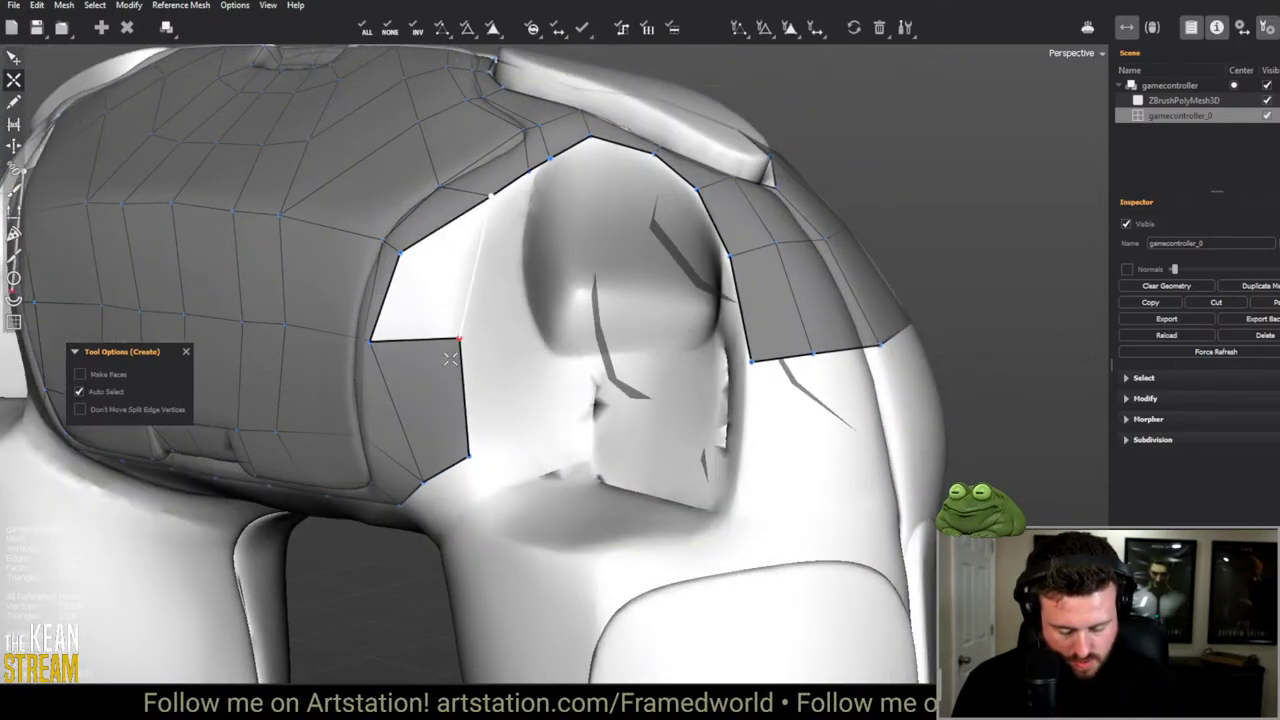
middle_click_drag(450, 358, 343, 329)
key("q")
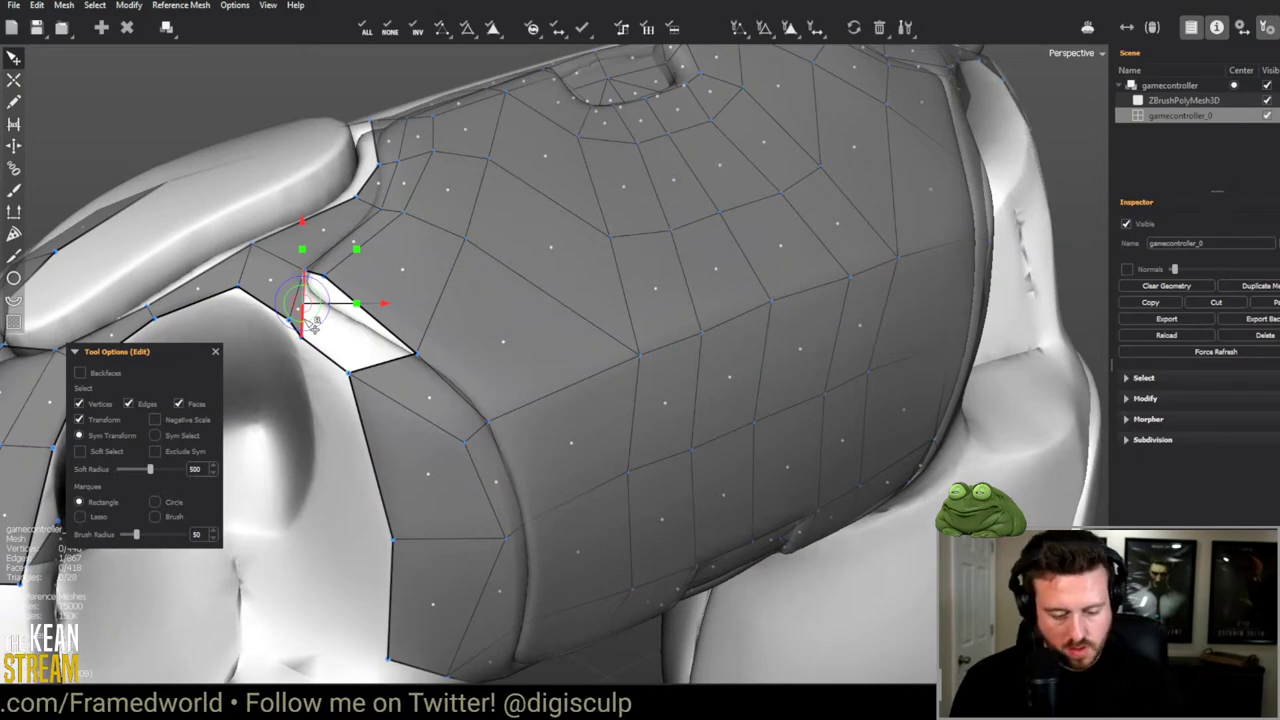
key("w")
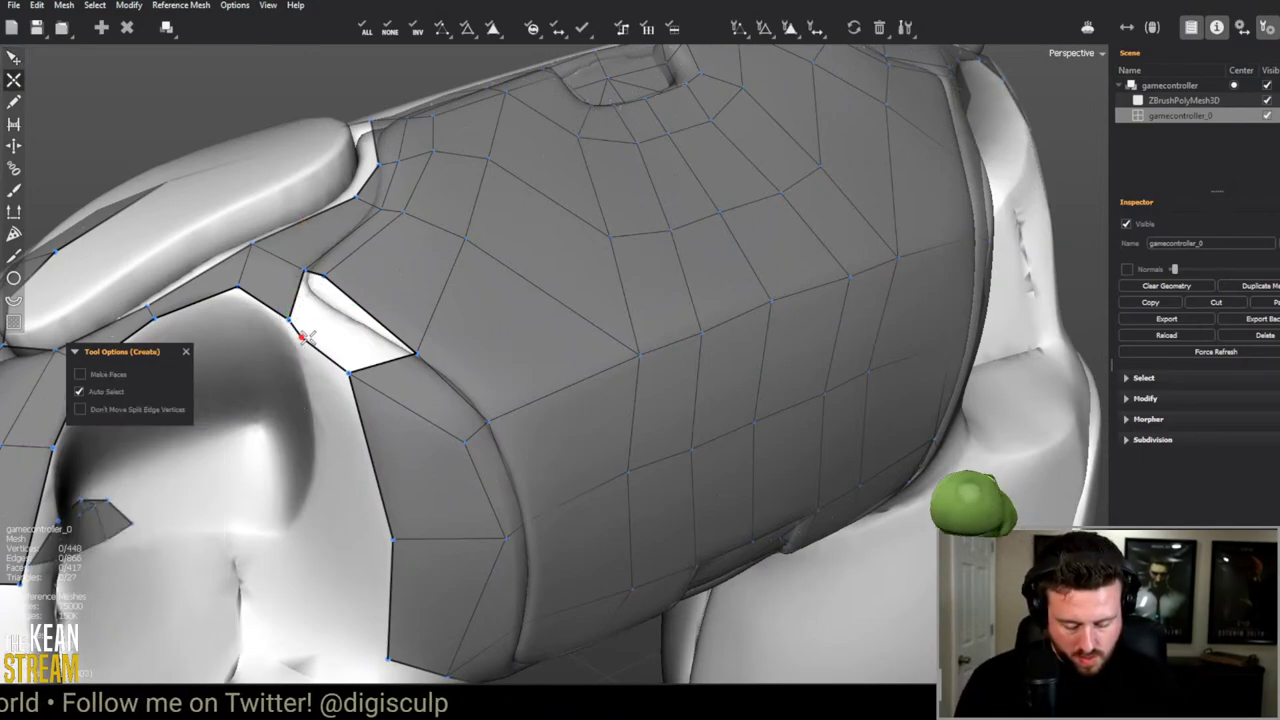
left_click(327, 308)
scroll(327, 308, "down", 5)
Step: Place two vertices below the lower edge loop and fill the quads between them
key("q")
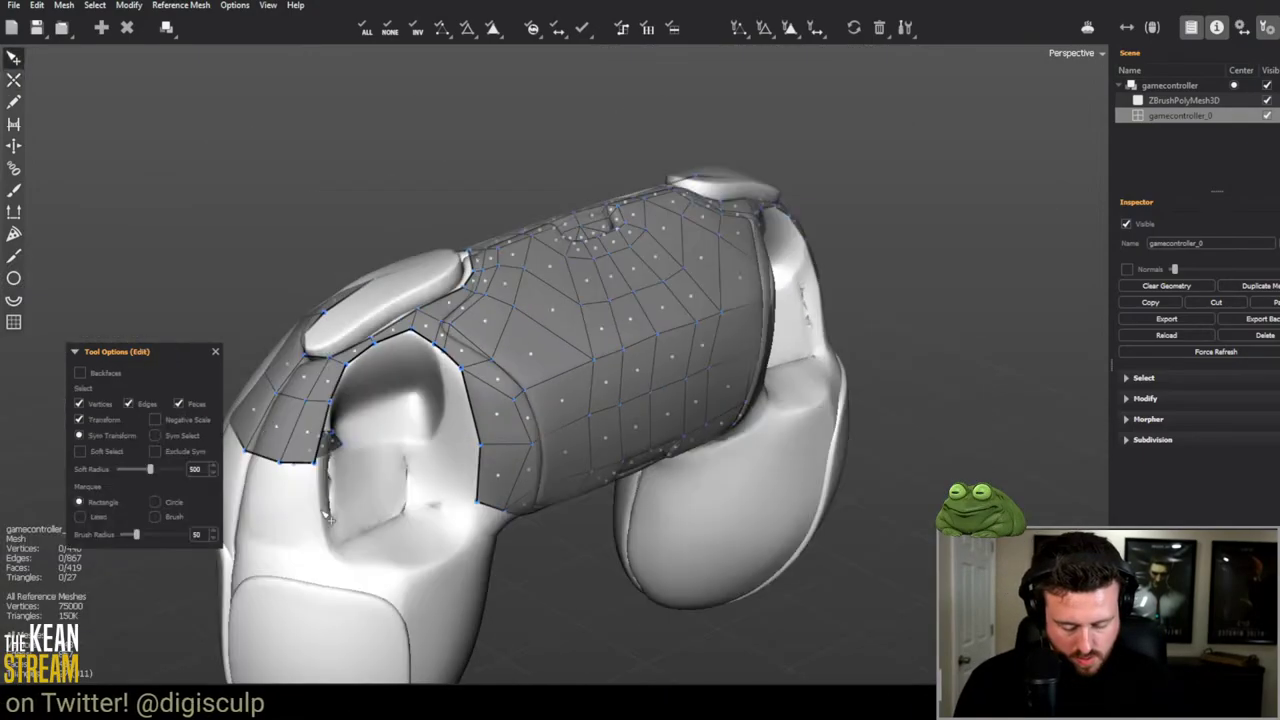
middle_click_drag(330, 420, 470, 440)
scroll(558, 427, "up", 5)
middle_click_drag(558, 427, 620, 392)
key("q")
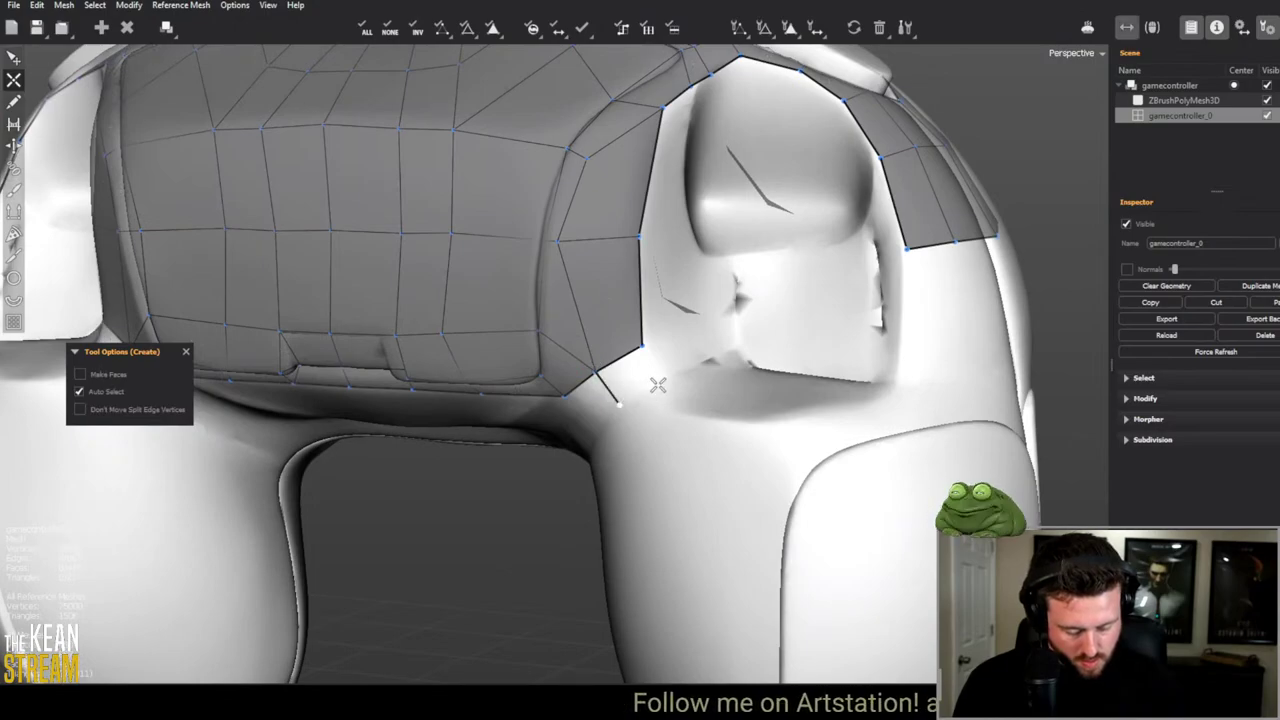
middle_click_drag(661, 381, 662, 361)
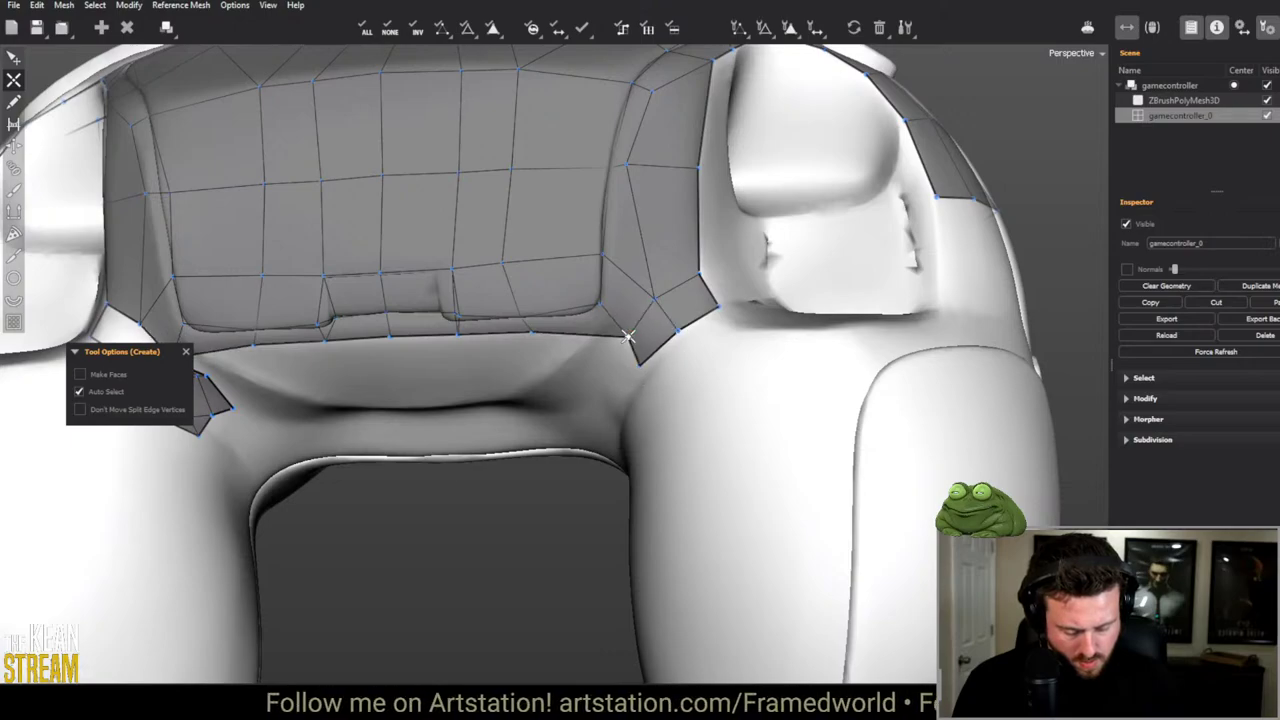
middle_click_drag(618, 322, 632, 316)
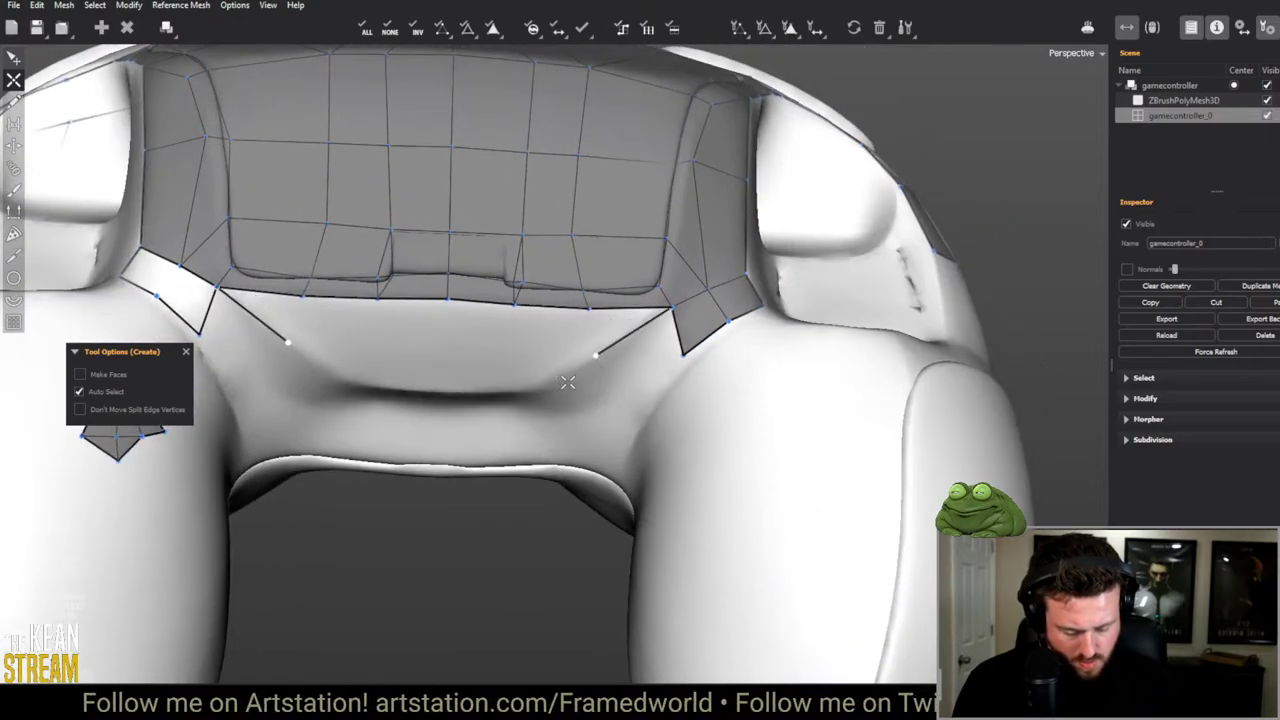
left_click(346, 382)
left_click(531, 390)
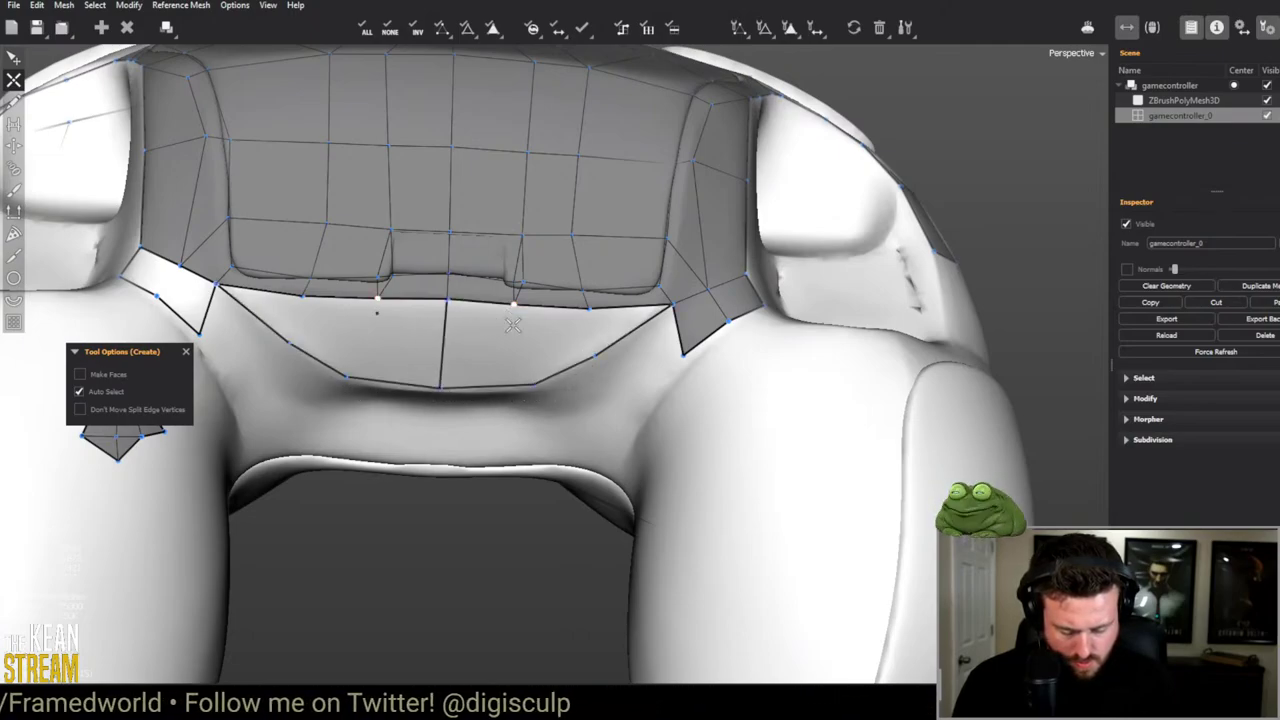
left_click(440, 340)
left_click(583, 314)
Step: Add another vertex toward the left and fill the open gaps on both sides
middle_click_drag(583, 314, 423, 354)
scroll(523, 389, "up", 5)
key("q")
key("w")
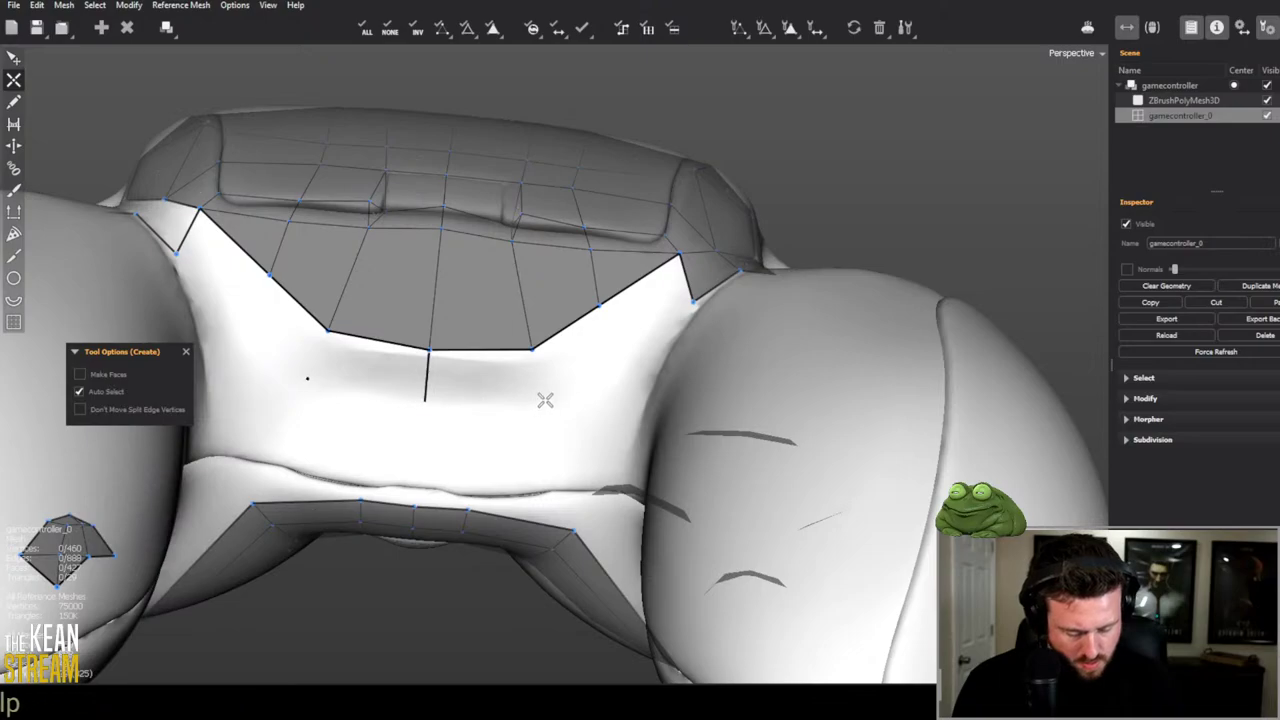
left_click(545, 399)
left_click(610, 309)
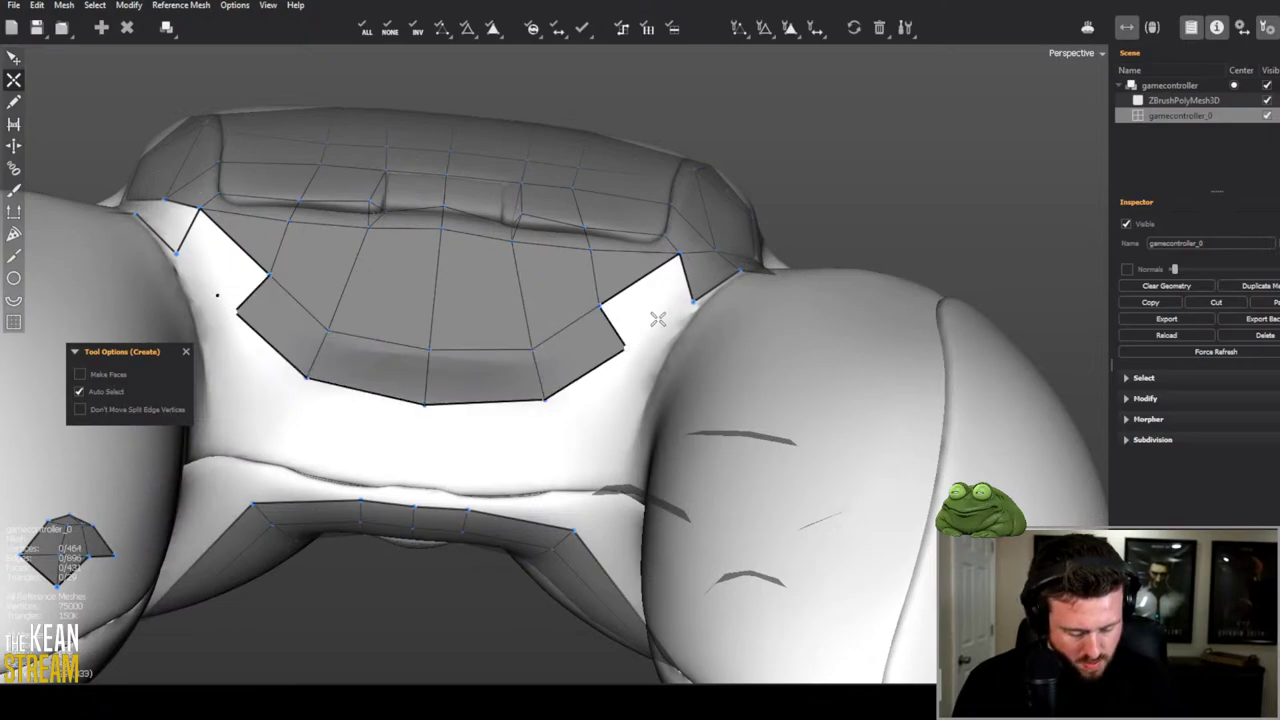
left_click(657, 317)
scroll(657, 317, "down", 5)
key("q")
middle_click_drag(657, 317, 505, 469)
Step: Orbit around the controller to bring the side trigger opening into view
scroll(505, 469, "up", 3)
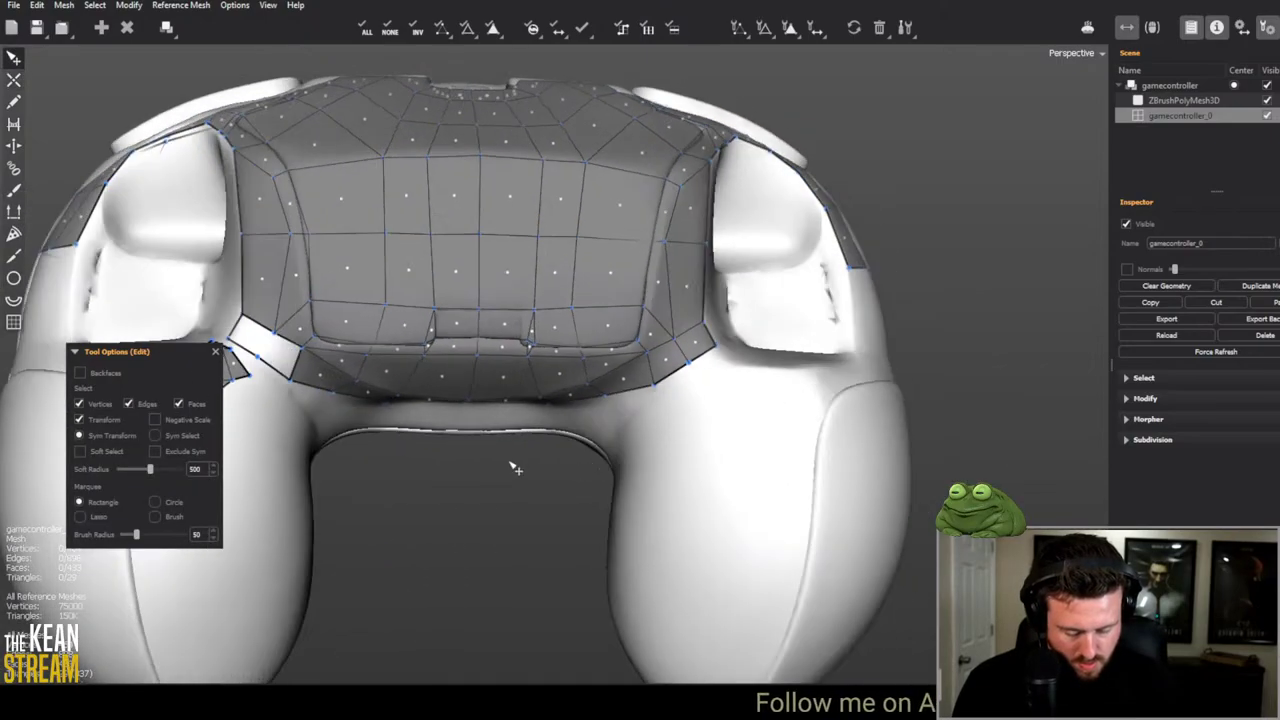
key("w")
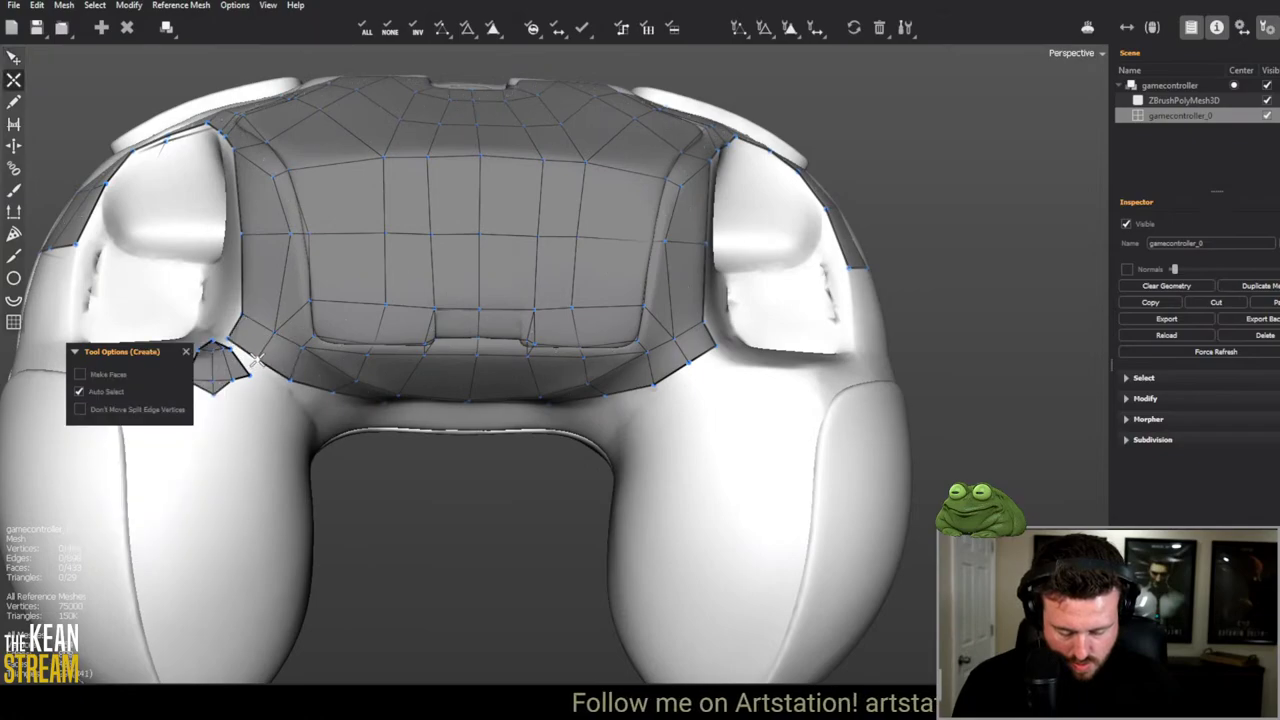
key("q")
scroll(359, 461, "down", 4)
middle_click_drag(423, 514, 523, 486)
scroll(523, 486, "up", 6)
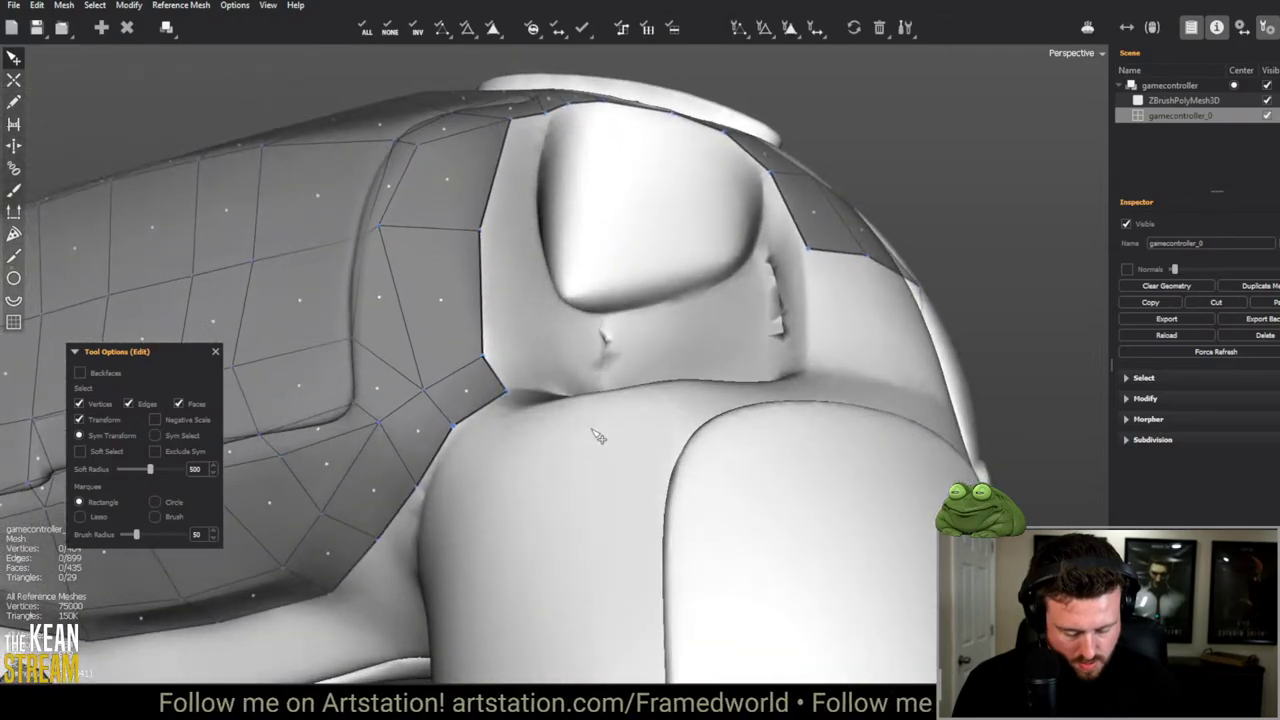
middle_click_drag(597, 436, 480, 350)
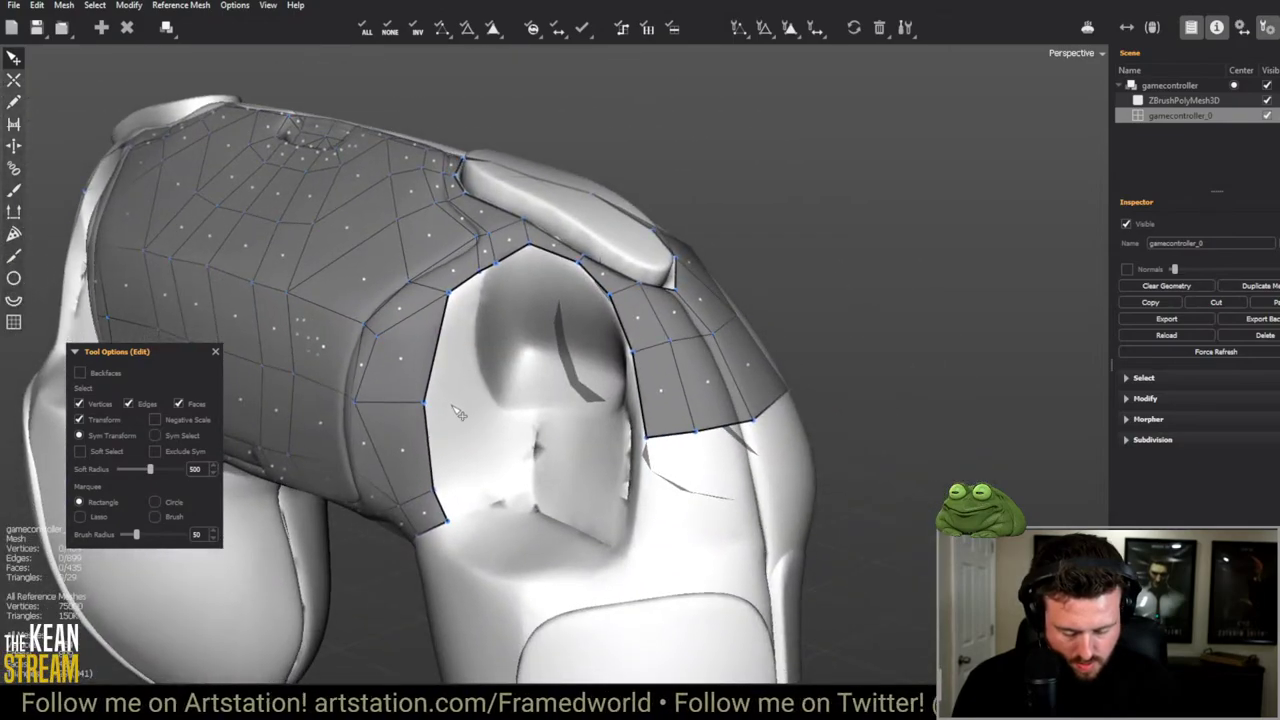
scroll(440, 315, "up", 4)
key("w")
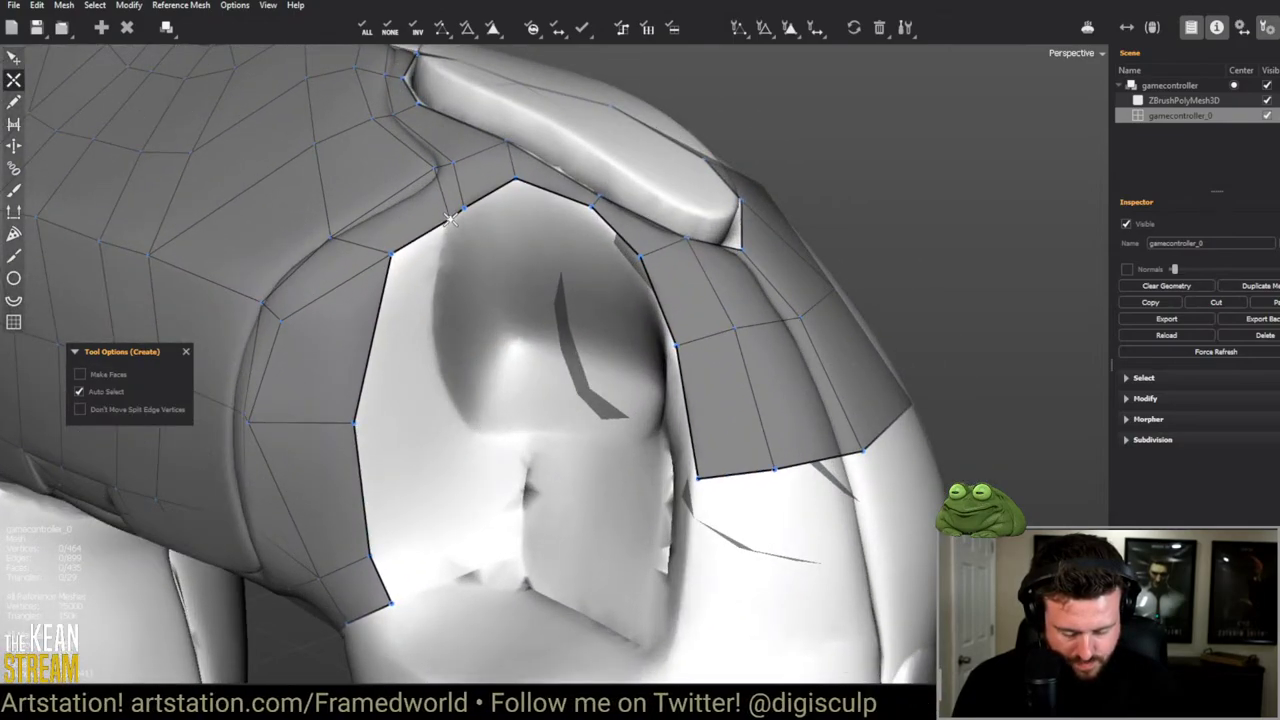
scroll(450, 212, "down", 2)
scroll(477, 257, "down", 8)
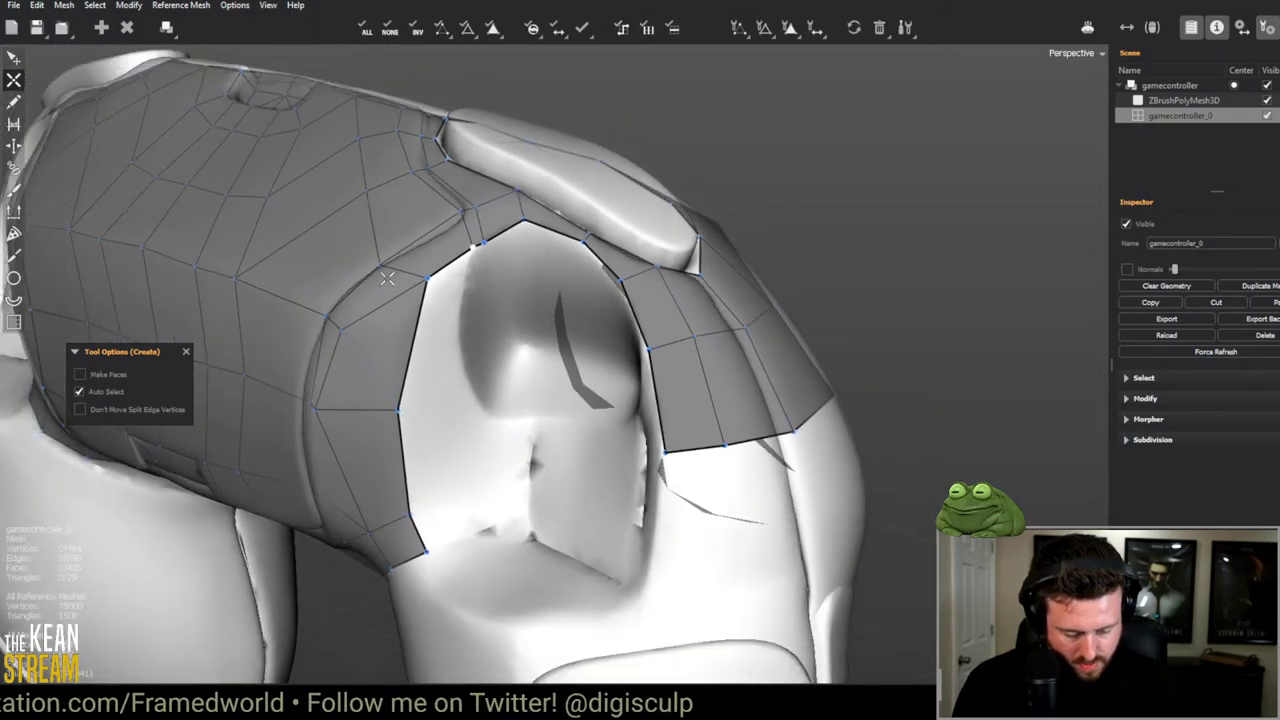
middle_click_drag(557, 250, 634, 251)
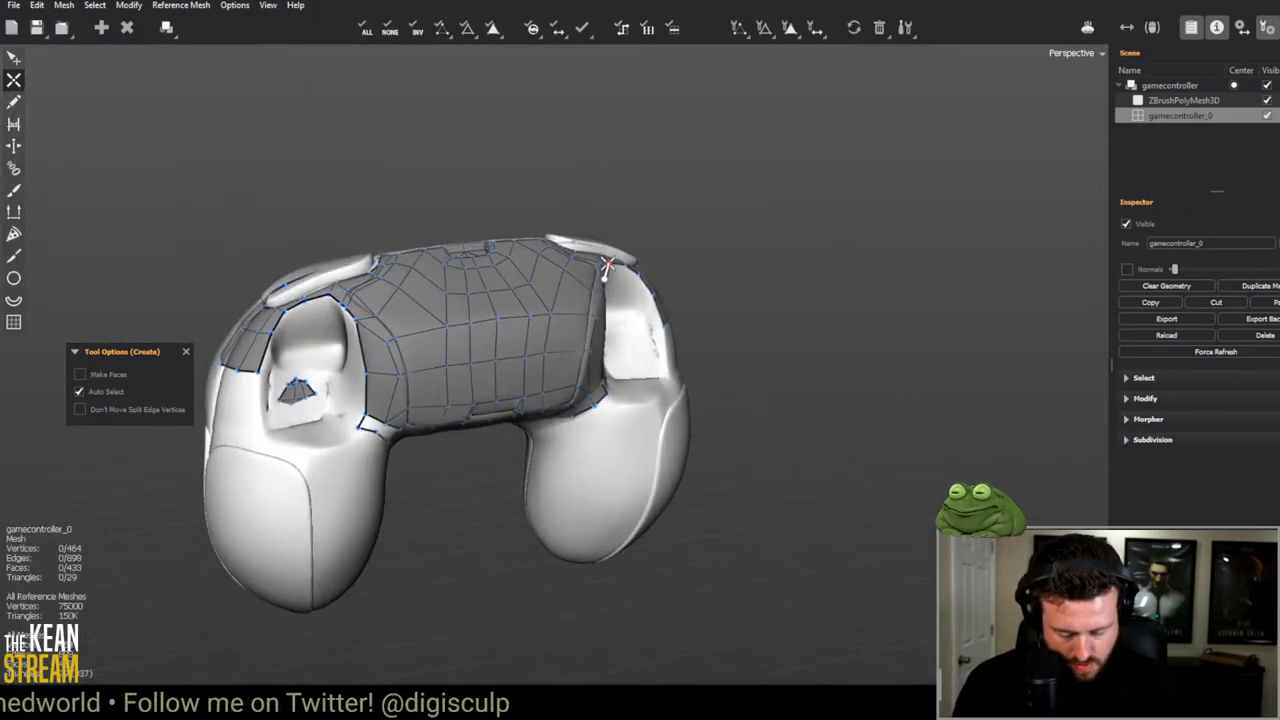
Step: Start a new edge from an upper vertex, then cancel the pending edge
left_click(605, 280)
scroll(527, 325, "up", 4)
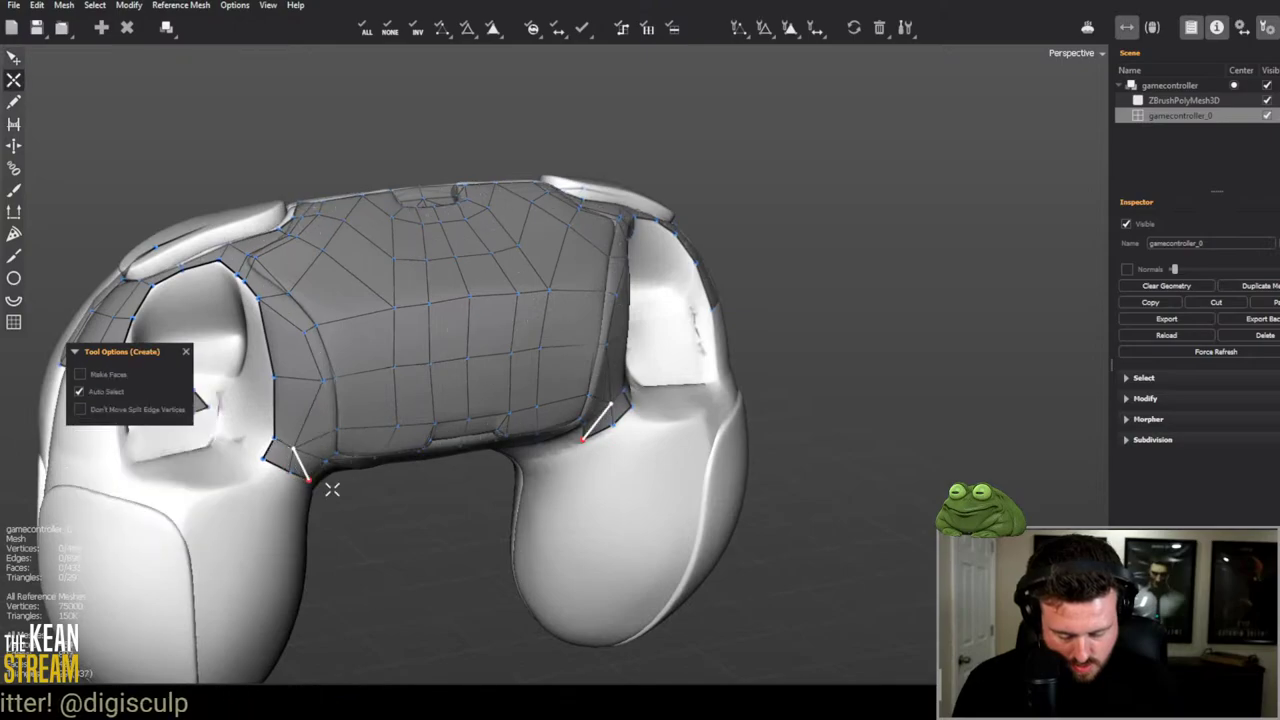
middle_click_drag(332, 489, 286, 434)
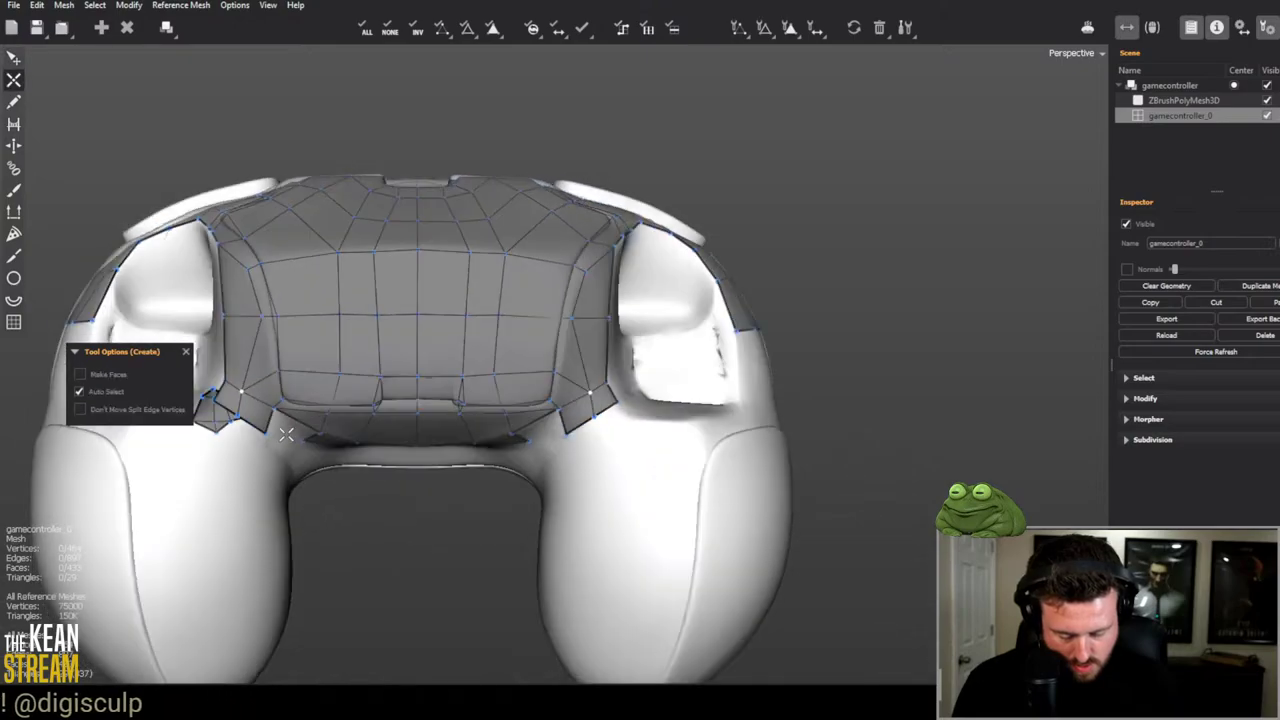
middle_click_drag(526, 353, 540, 226)
key("f")
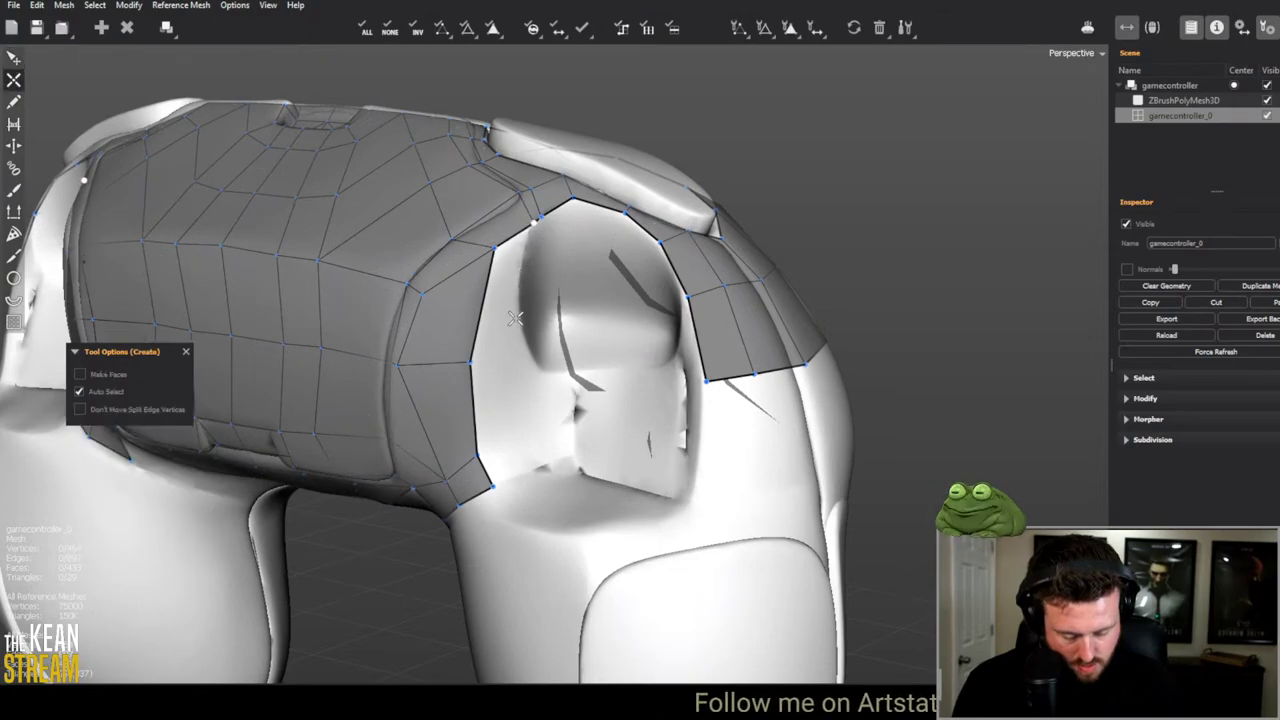
Step: Select the dangling edge's end vertex, extend it, and fill the gap beside it
scroll(520, 240, "up", 3)
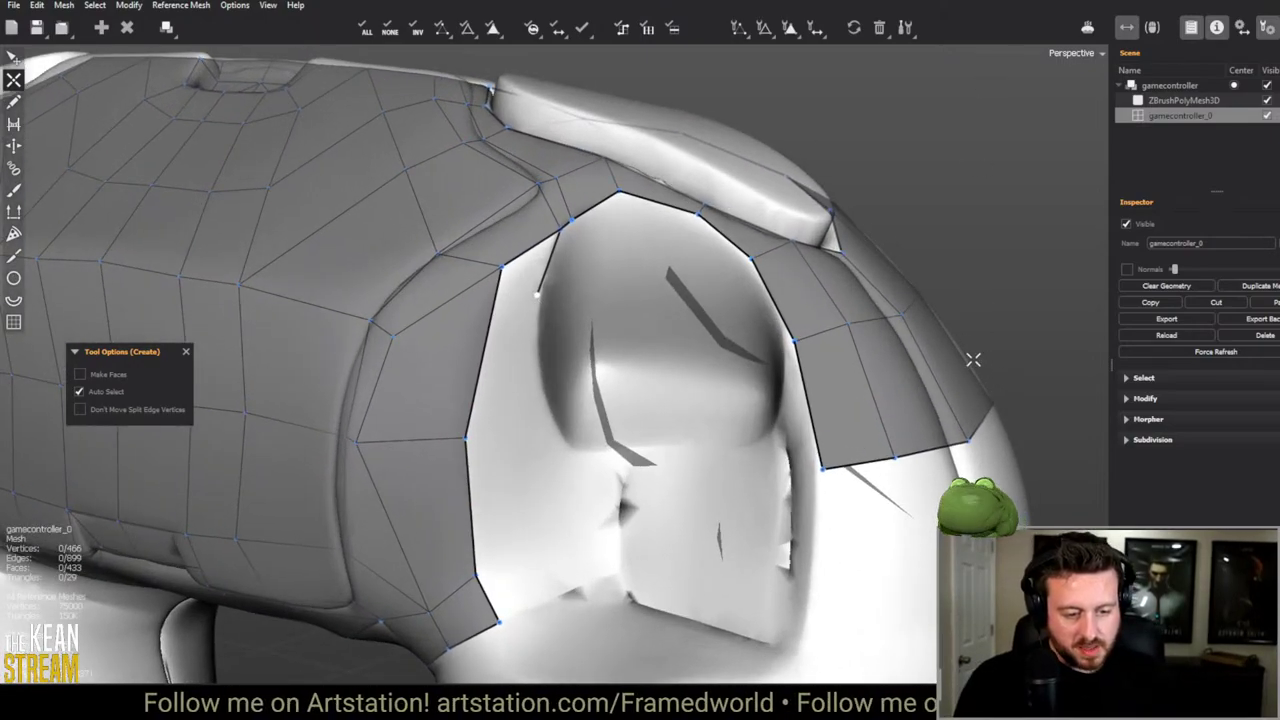
middle_click_drag(577, 384, 640, 297)
left_click(606, 281)
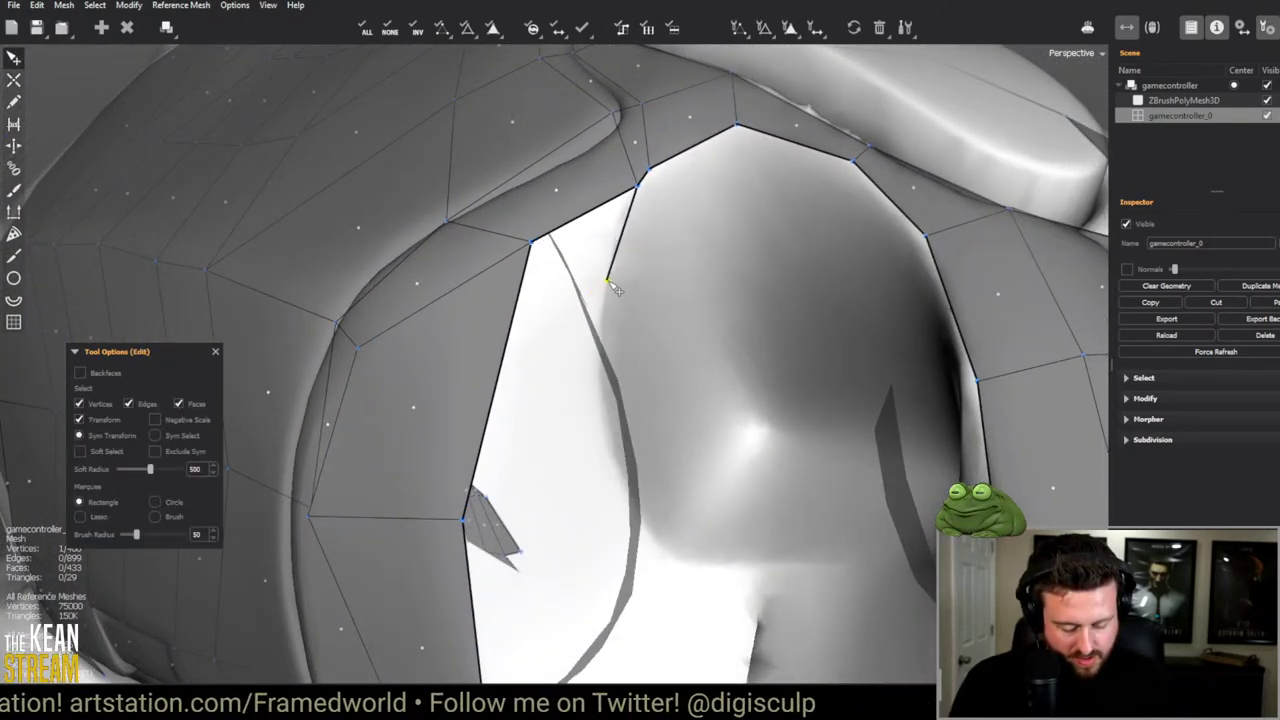
middle_click_drag(571, 277, 600, 343)
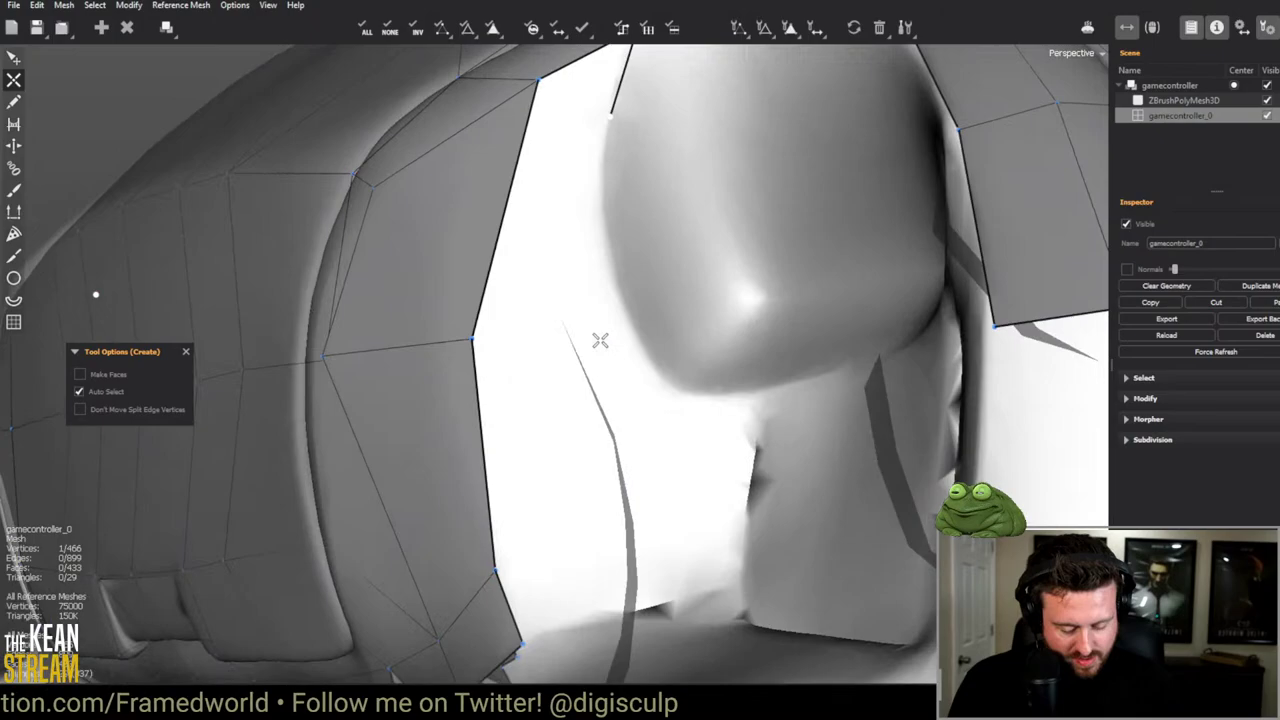
left_click(599, 203)
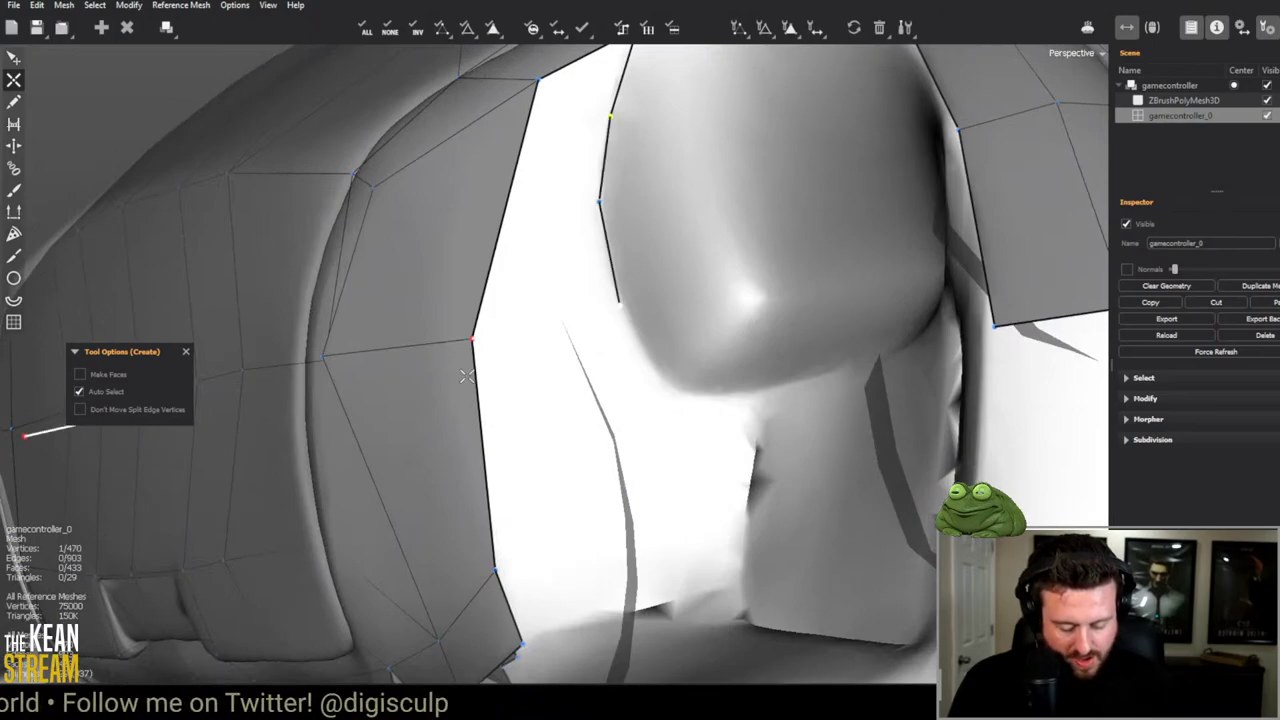
left_click(618, 306)
Step: Fill the opening beside the diagonal edge along the trigger rim
middle_click_drag(618, 306, 654, 234)
key("ctrl")
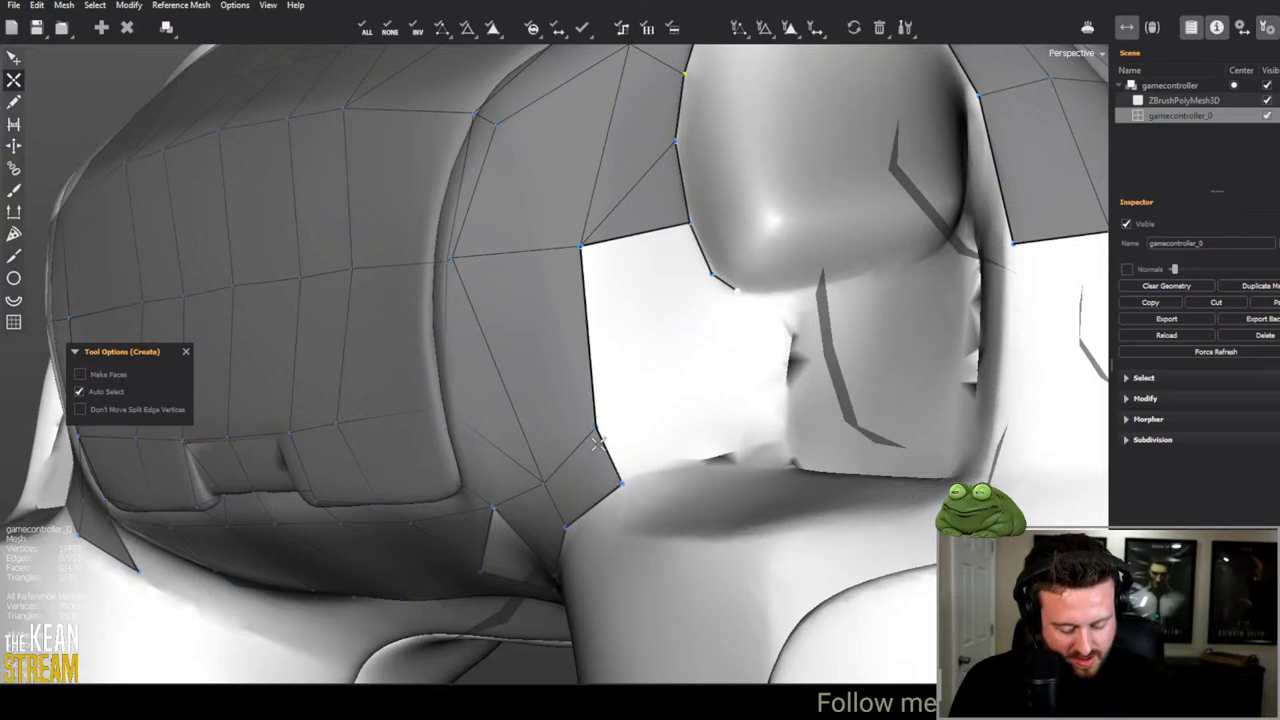
left_click(662, 352)
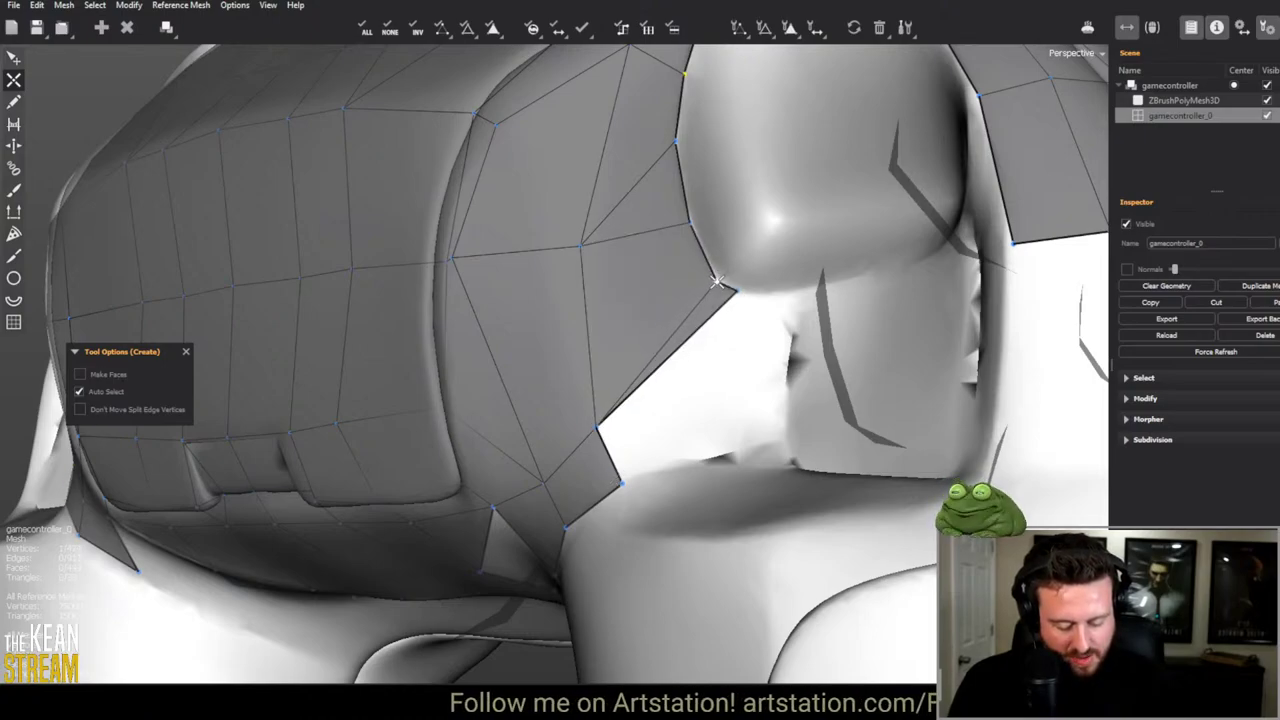
right_click_drag(736, 295, 1000, 79, "alt")
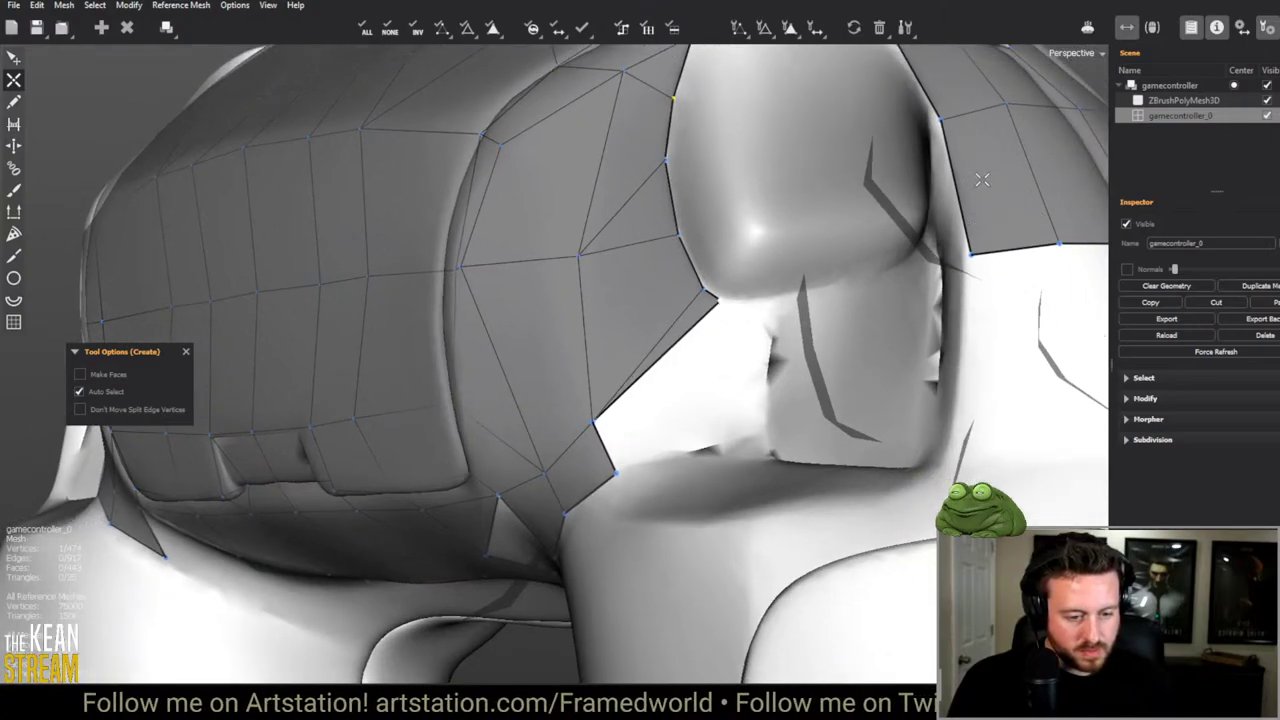
left_click_drag(804, 181, 610, 180, "alt")
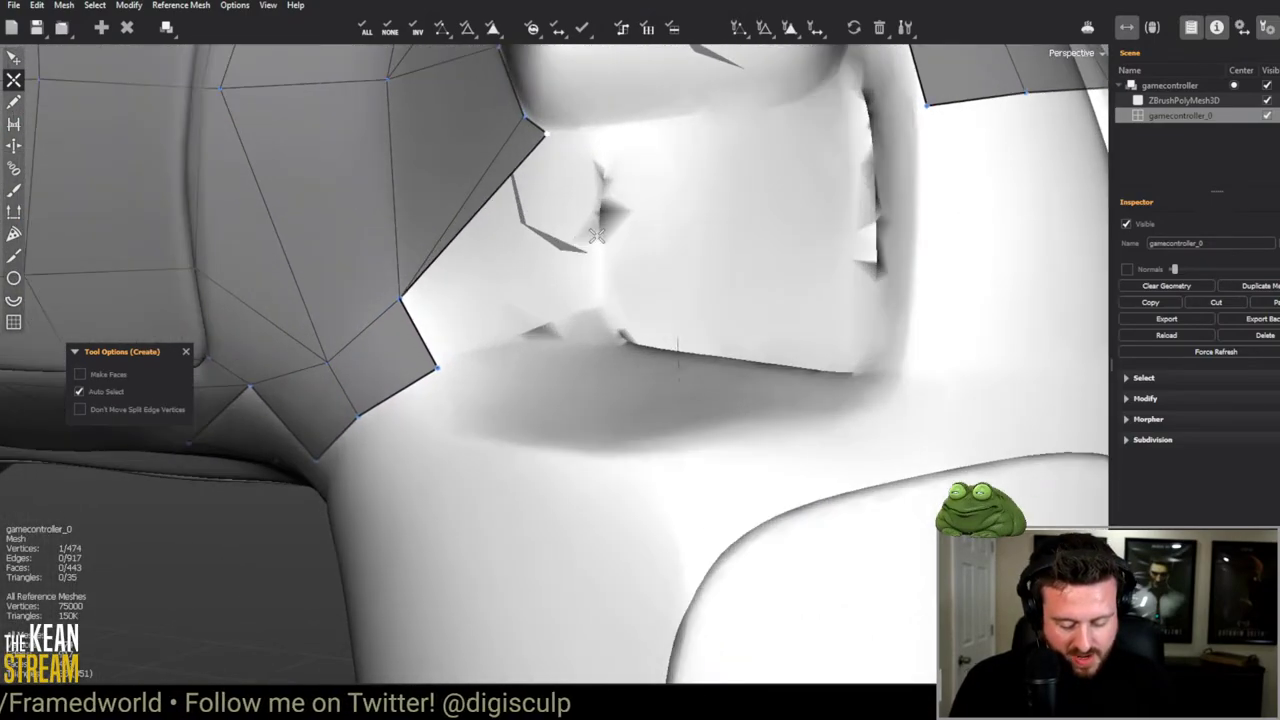
Step: Build new quads along the trigger opening's floor, closing them onto existing vertices
left_click(601, 130)
left_click(598, 292)
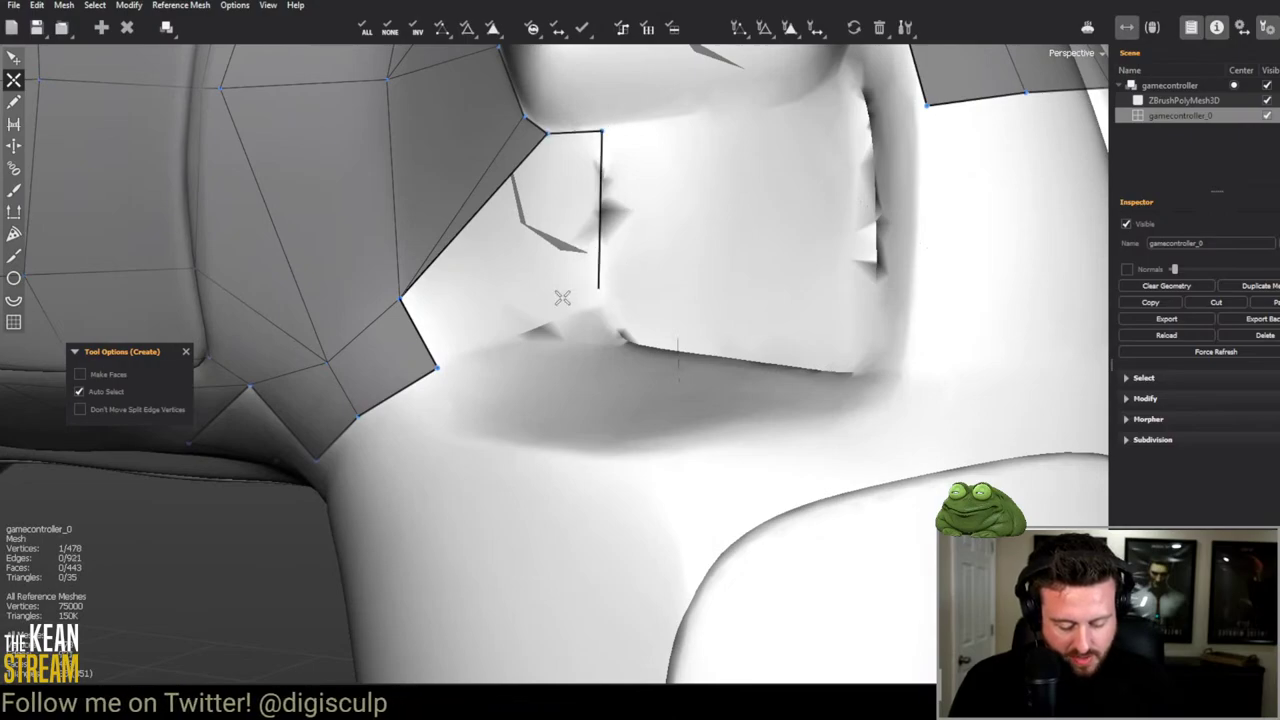
left_click(400, 297)
left_click(617, 344)
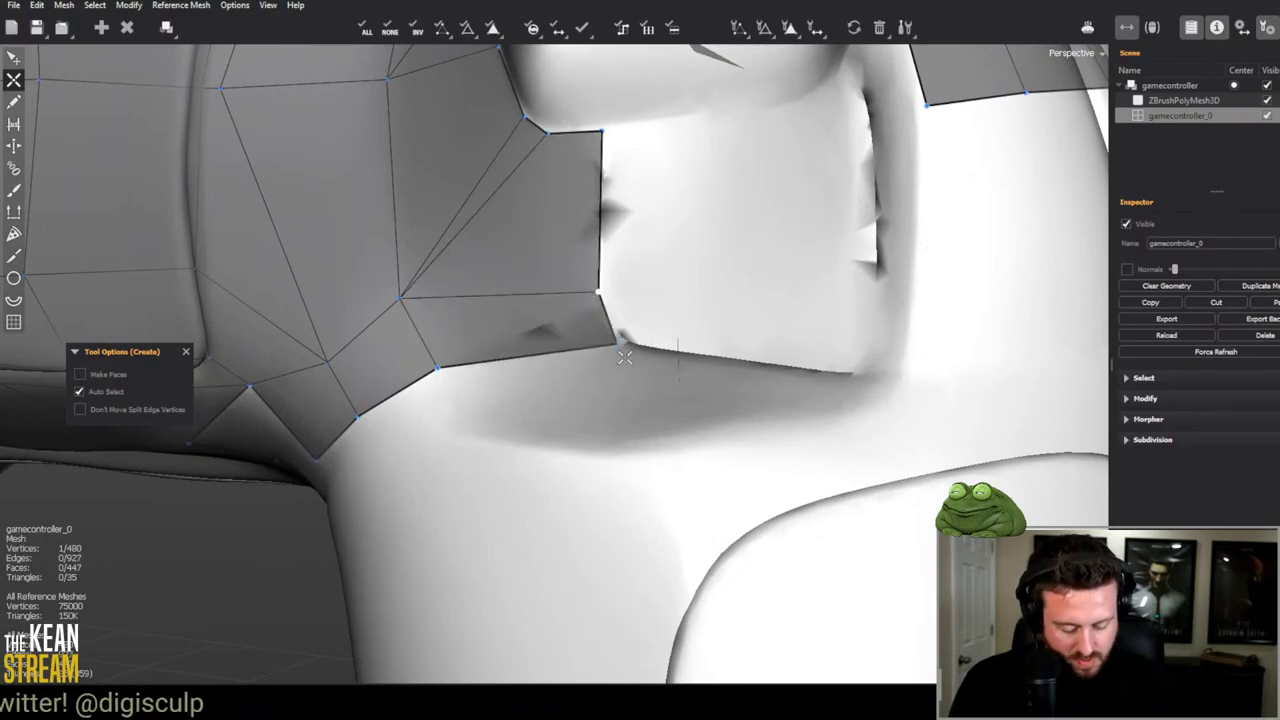
left_click_drag(620, 343, 556, 387, "alt")
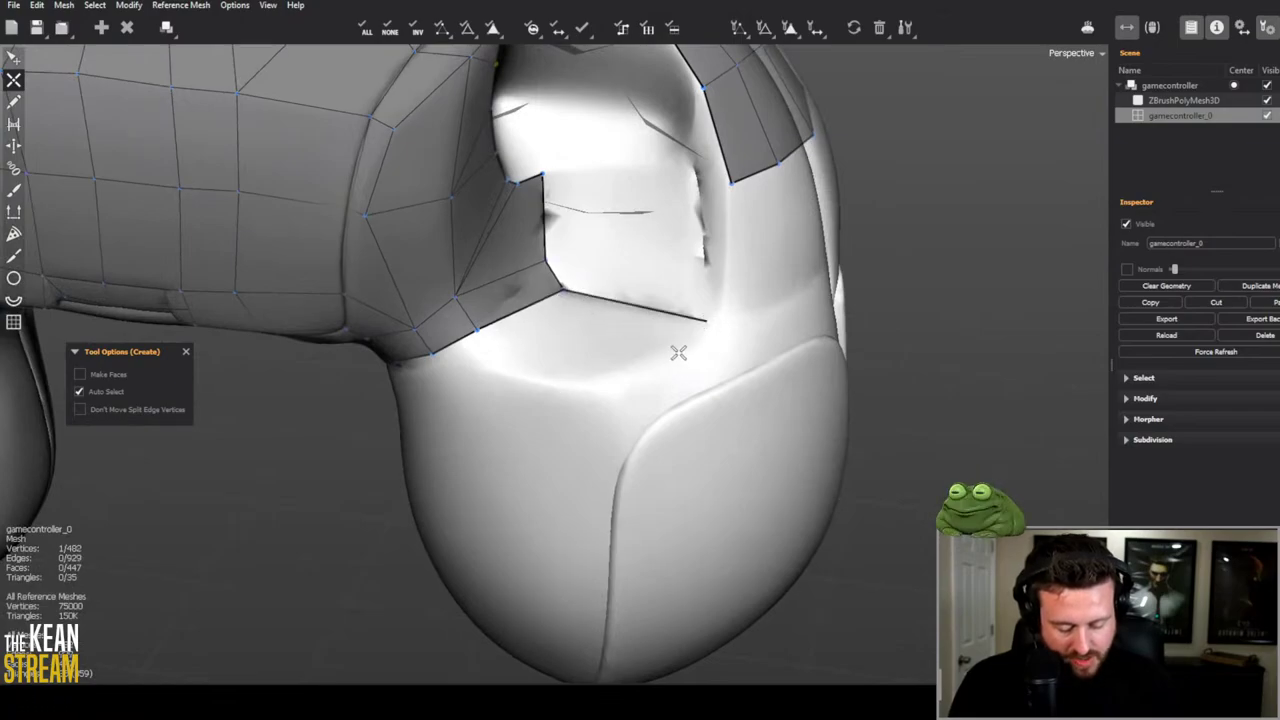
left_click(517, 360)
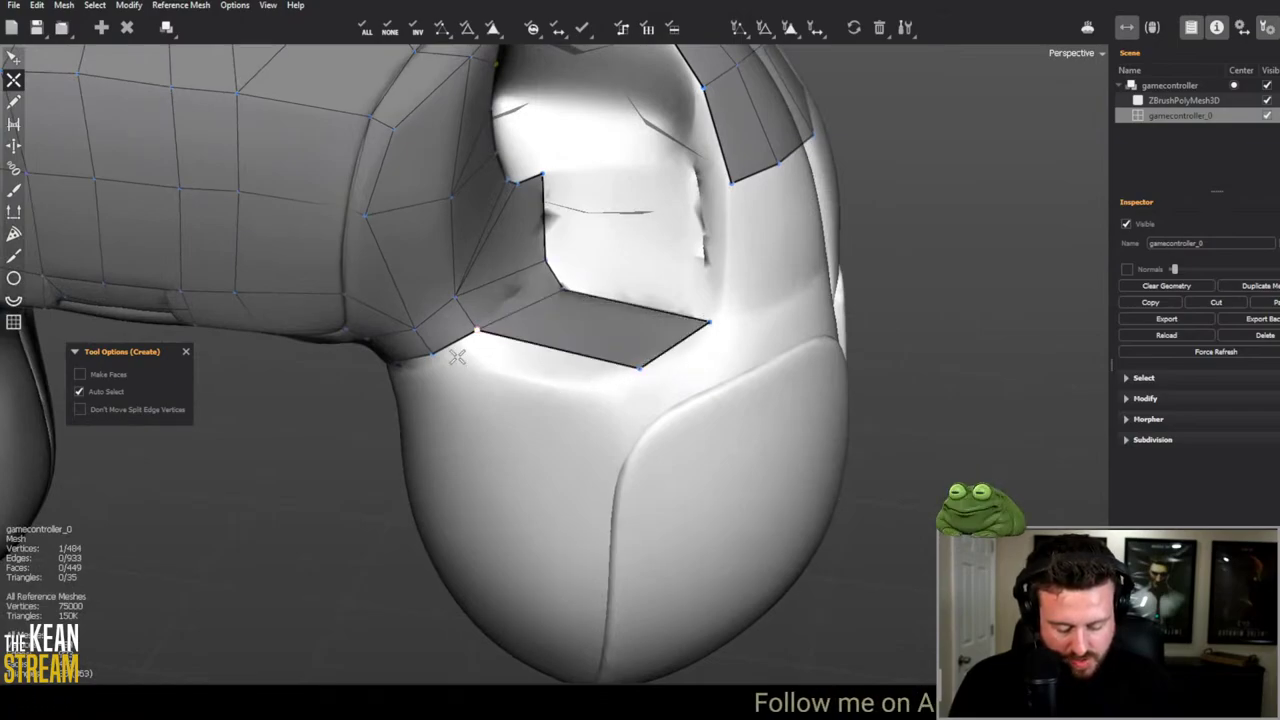
left_click(580, 391)
Step: Add a vertex below the flap's corner and fill the gaps beside the flap and in the opening
left_click_drag(580, 391, 349, 320, "alt")
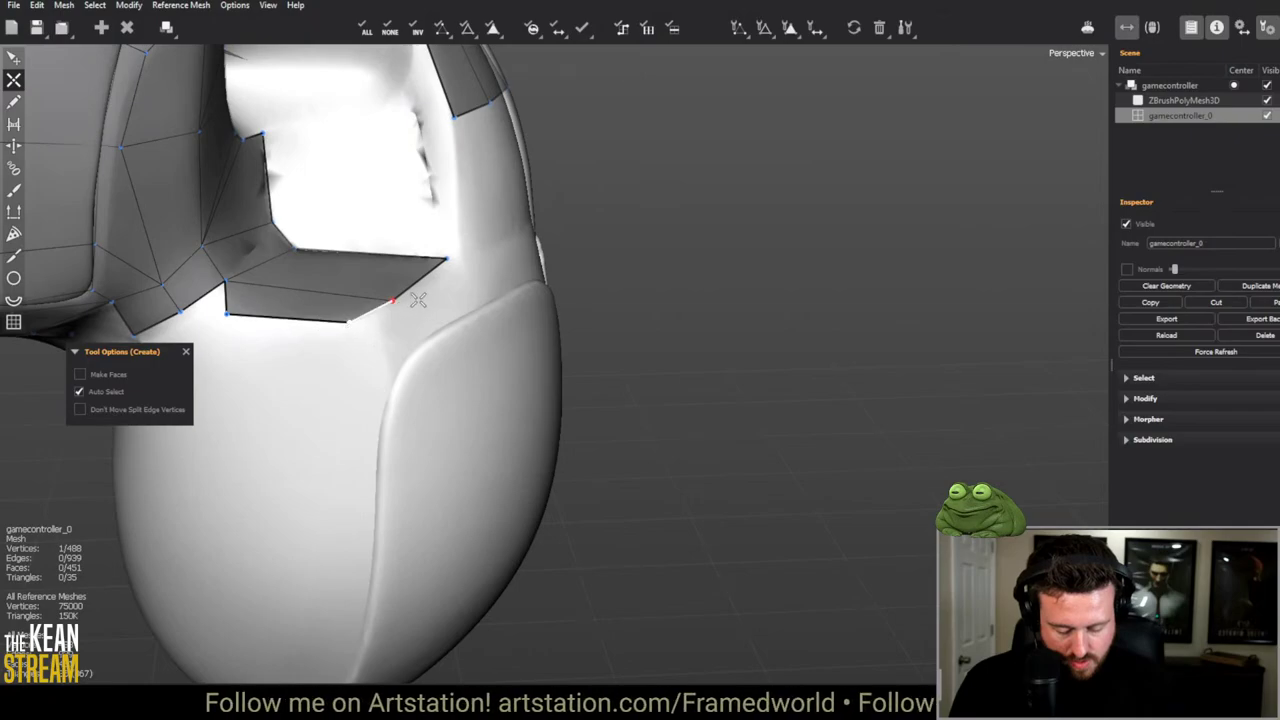
left_click(388, 386)
left_click_drag(388, 386, 553, 263, "alt")
left_click(514, 362)
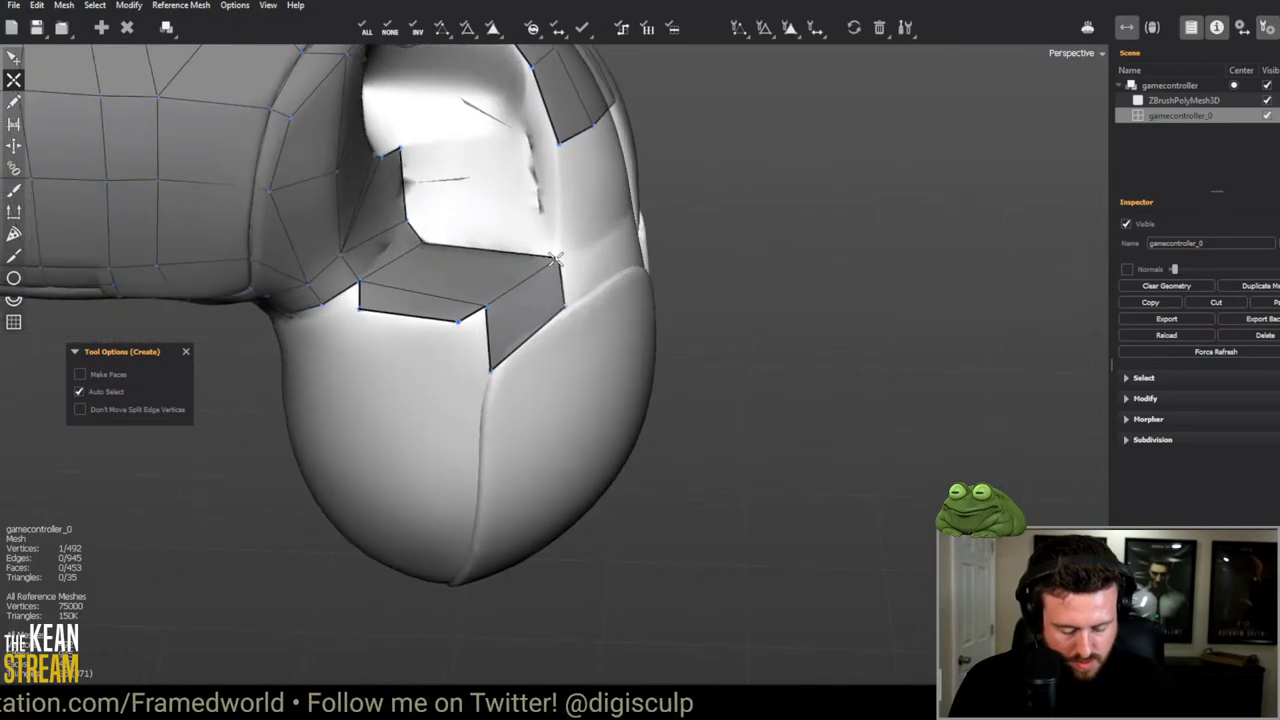
left_click_drag(525, 222, 587, 374, "alt")
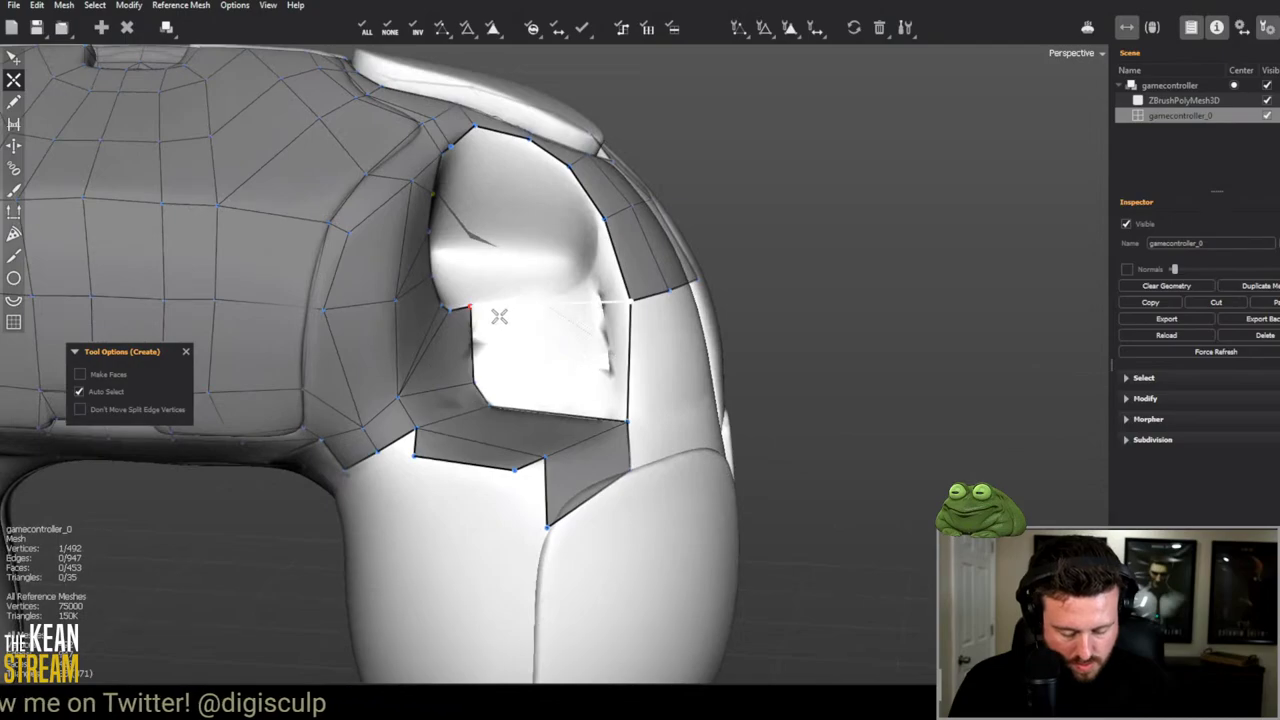
left_click(593, 328)
left_click_drag(593, 328, 605, 264, "alt")
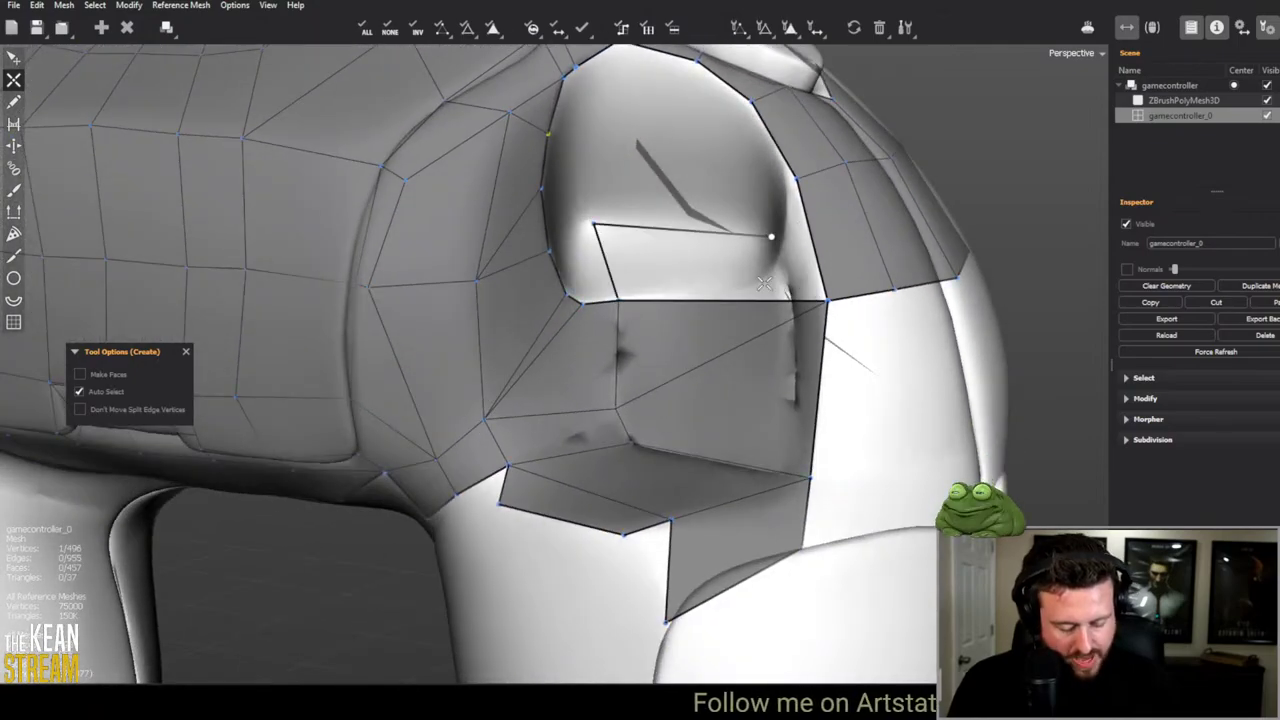
Step: Undo the misplaced vertex and split the edge beside the opening with a new vertex
middle_click_drag(793, 266, 832, 266)
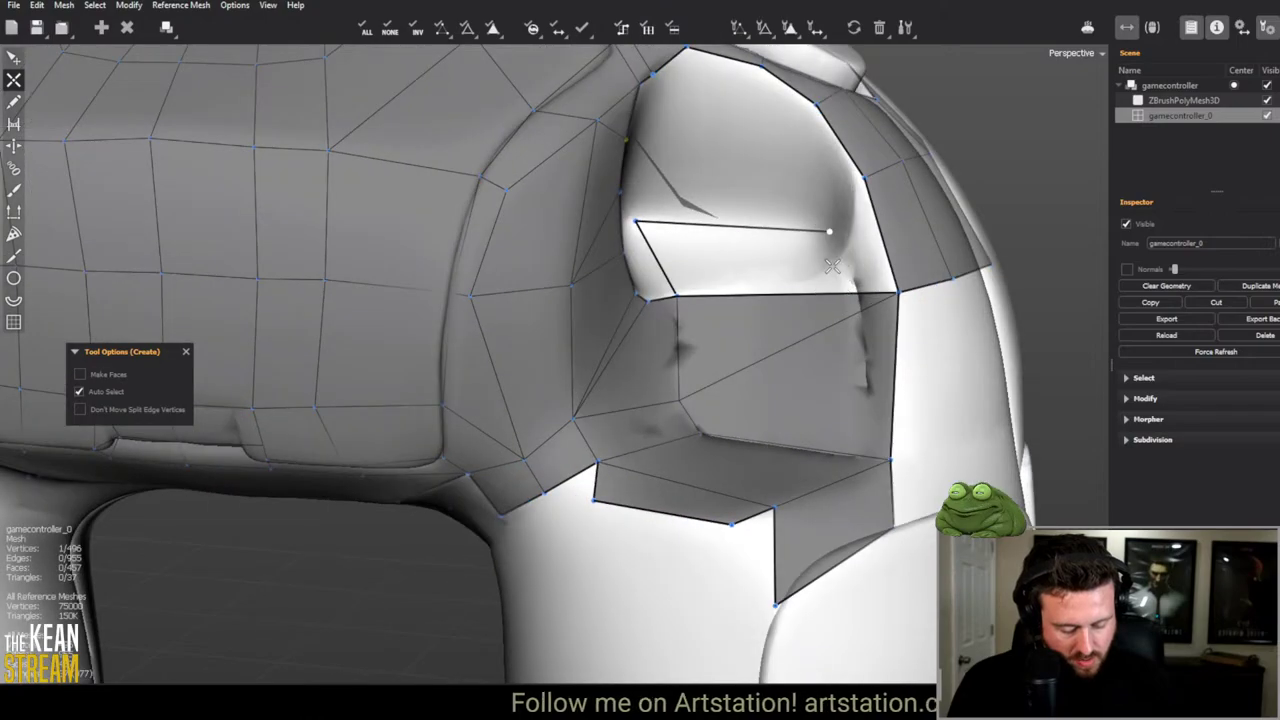
key("ctrl+z")
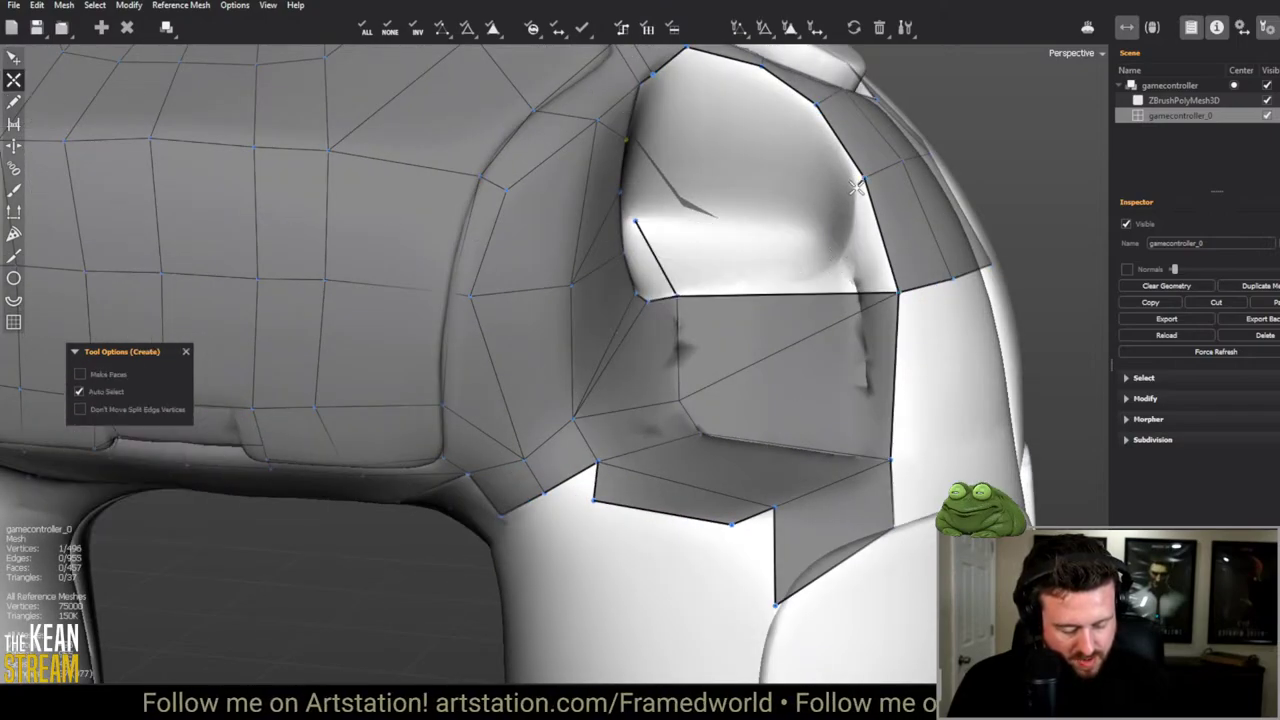
left_click(840, 267)
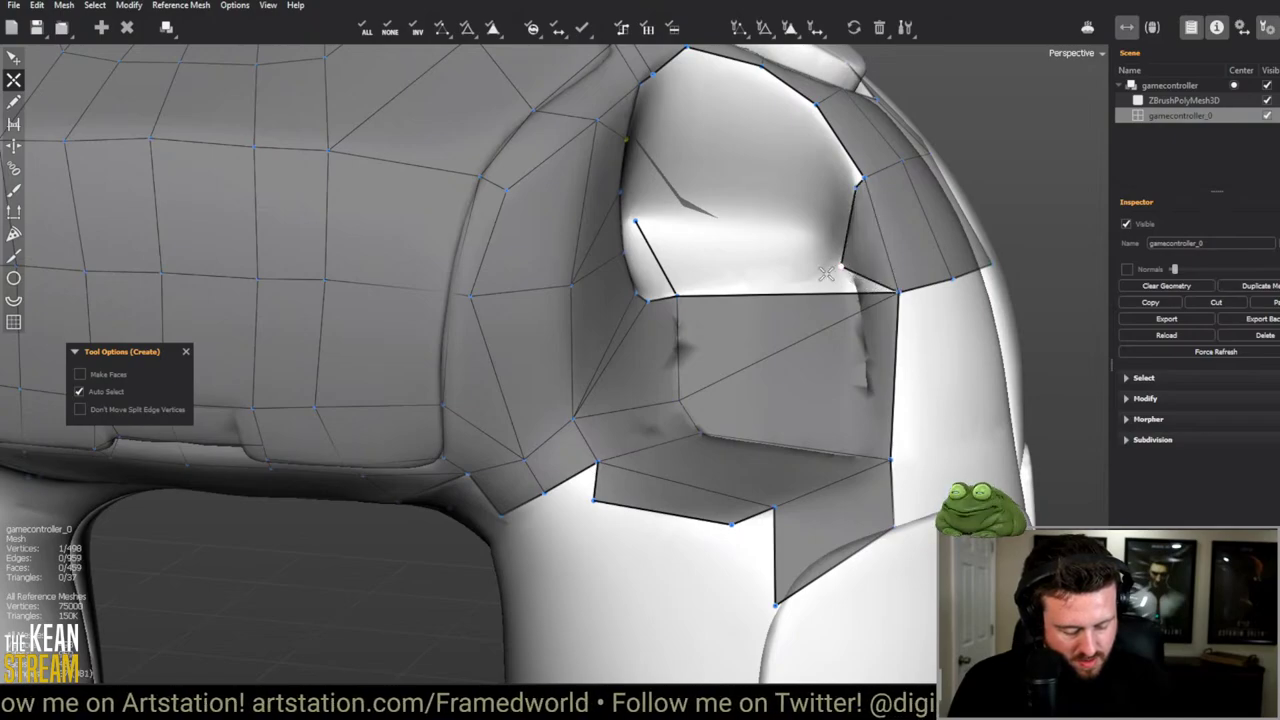
middle_click_drag(699, 309, 783, 440)
middle_click_drag(706, 359, 750, 373)
Step: Select two faces inside the trigger opening, then clear the selection
key("s")
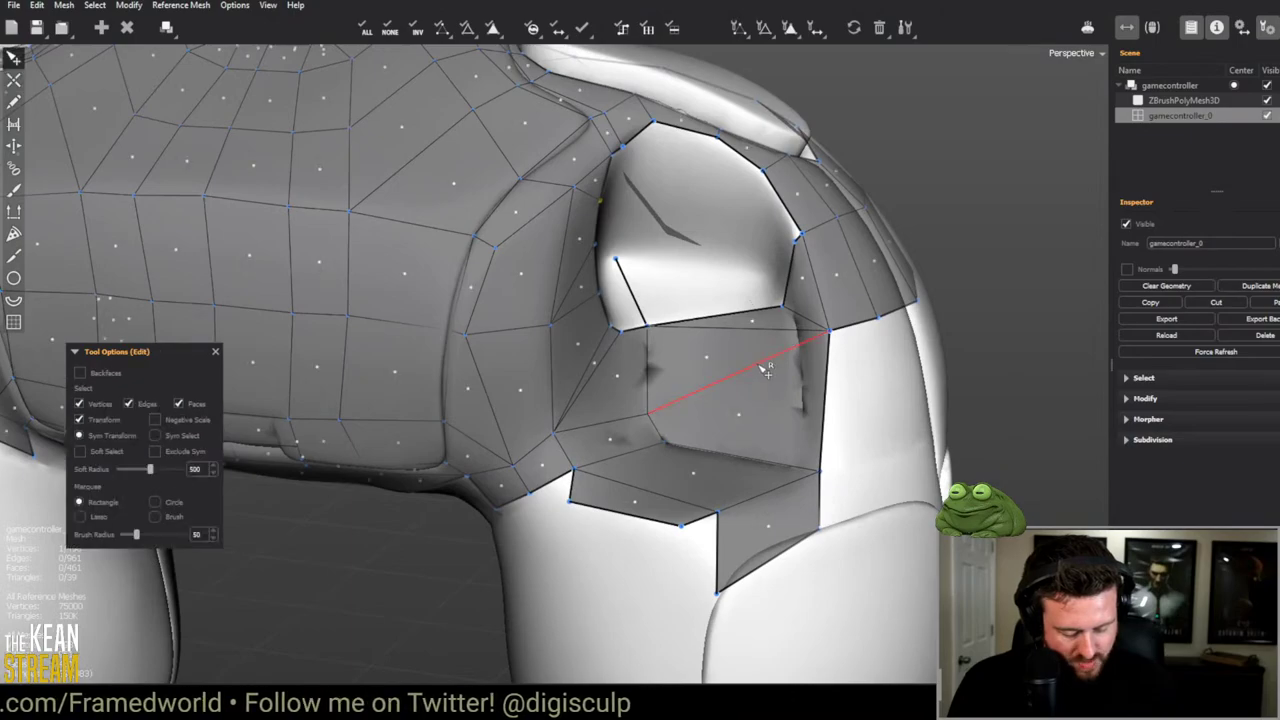
left_click(763, 366)
left_click(778, 333, "shift")
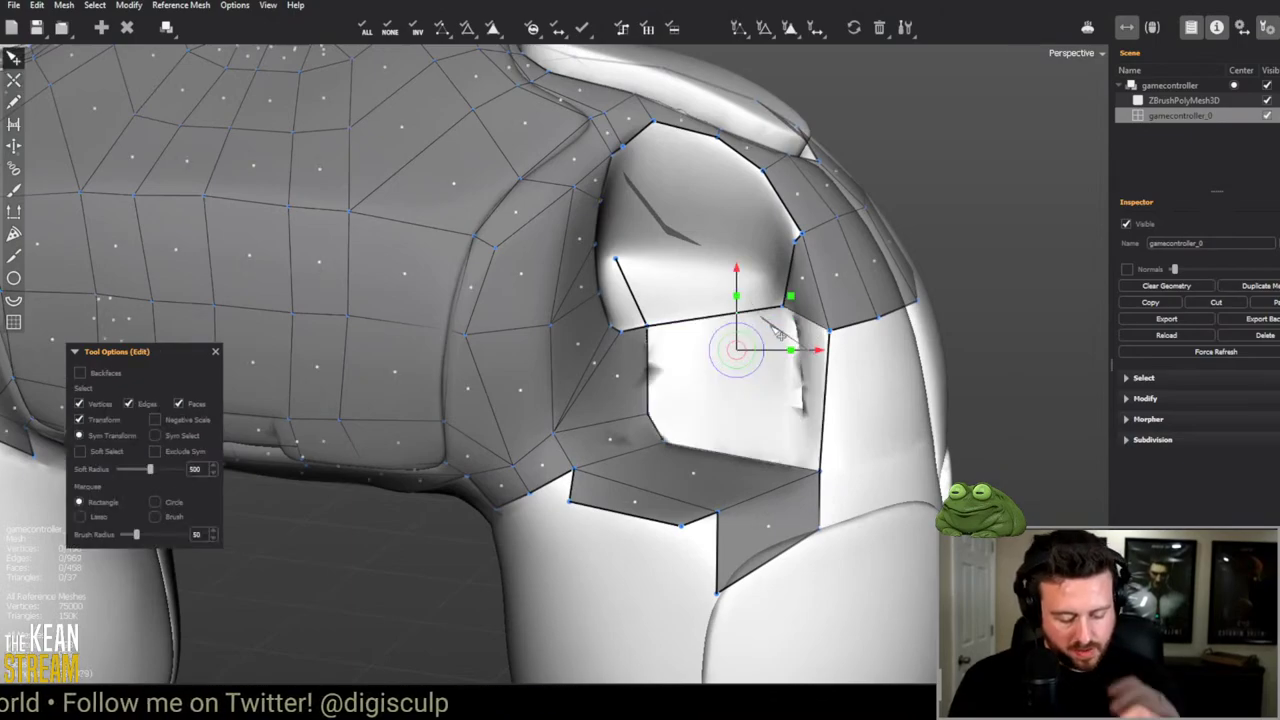
left_click(778, 320)
key("c")
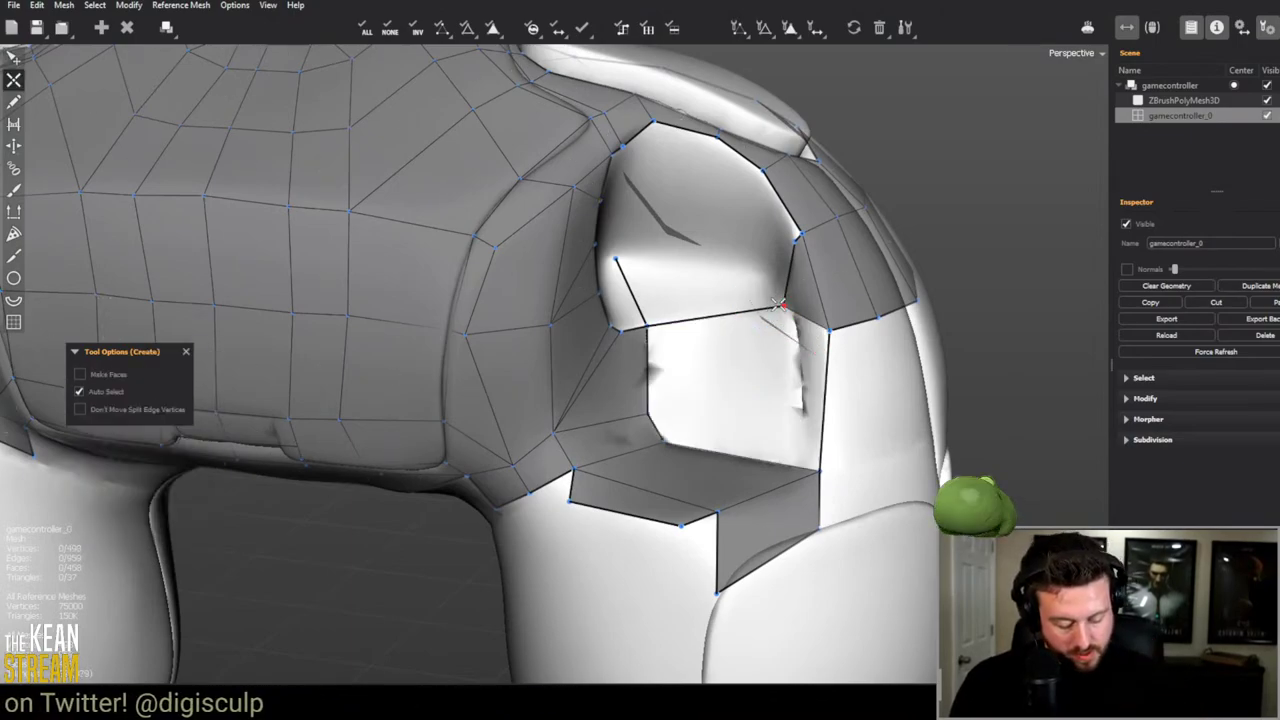
Step: Reshape the shelf face below the opening and fill the hole beside it with a quad
left_click(806, 466)
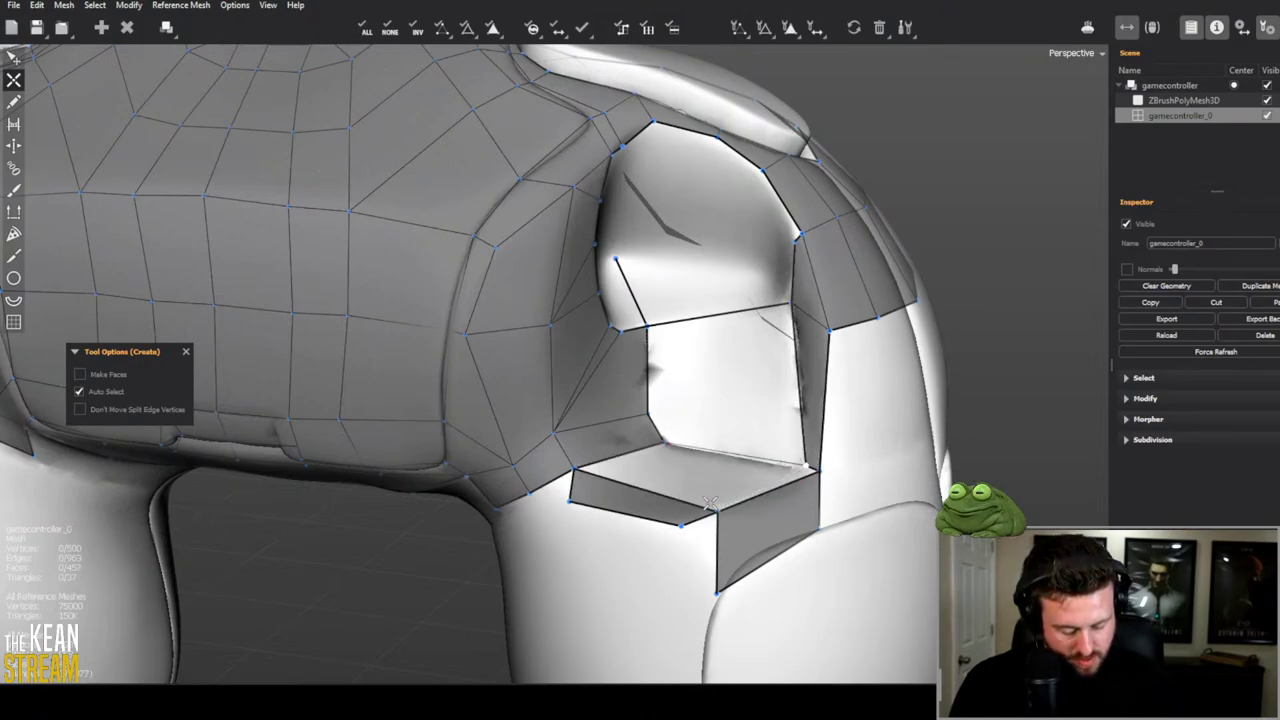
left_click(710, 508)
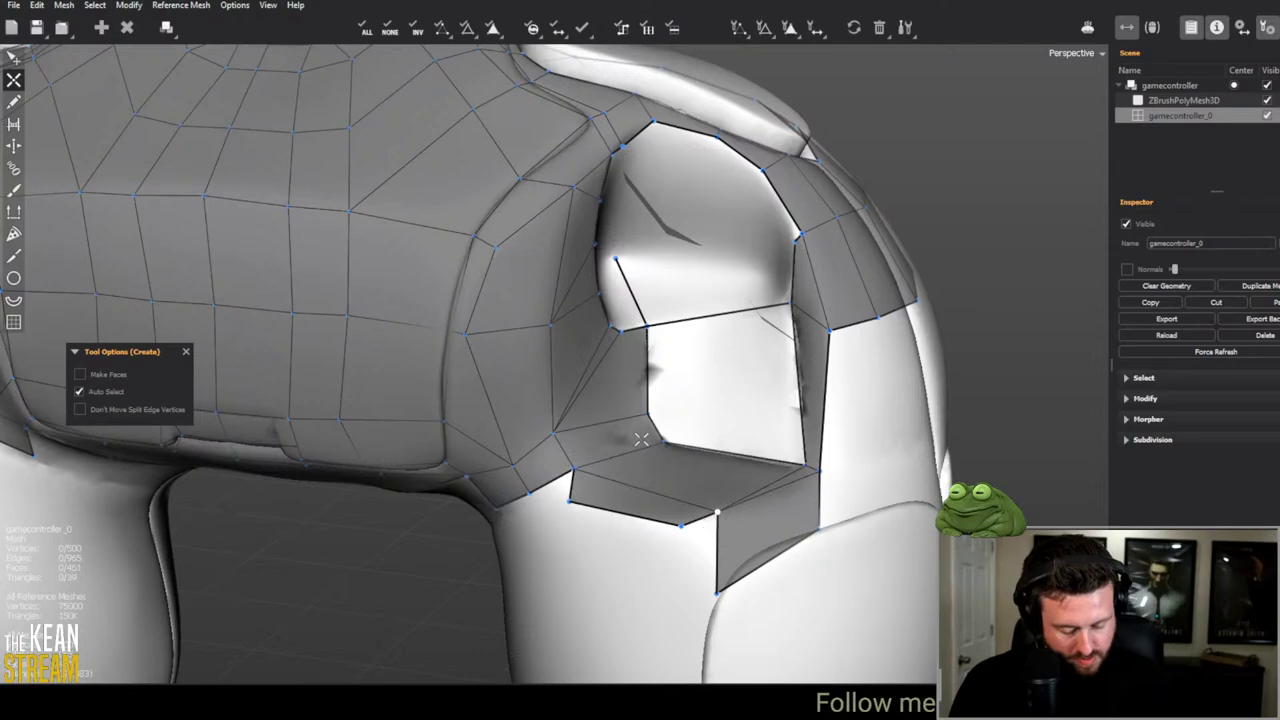
middle_click_drag(641, 439, 737, 323)
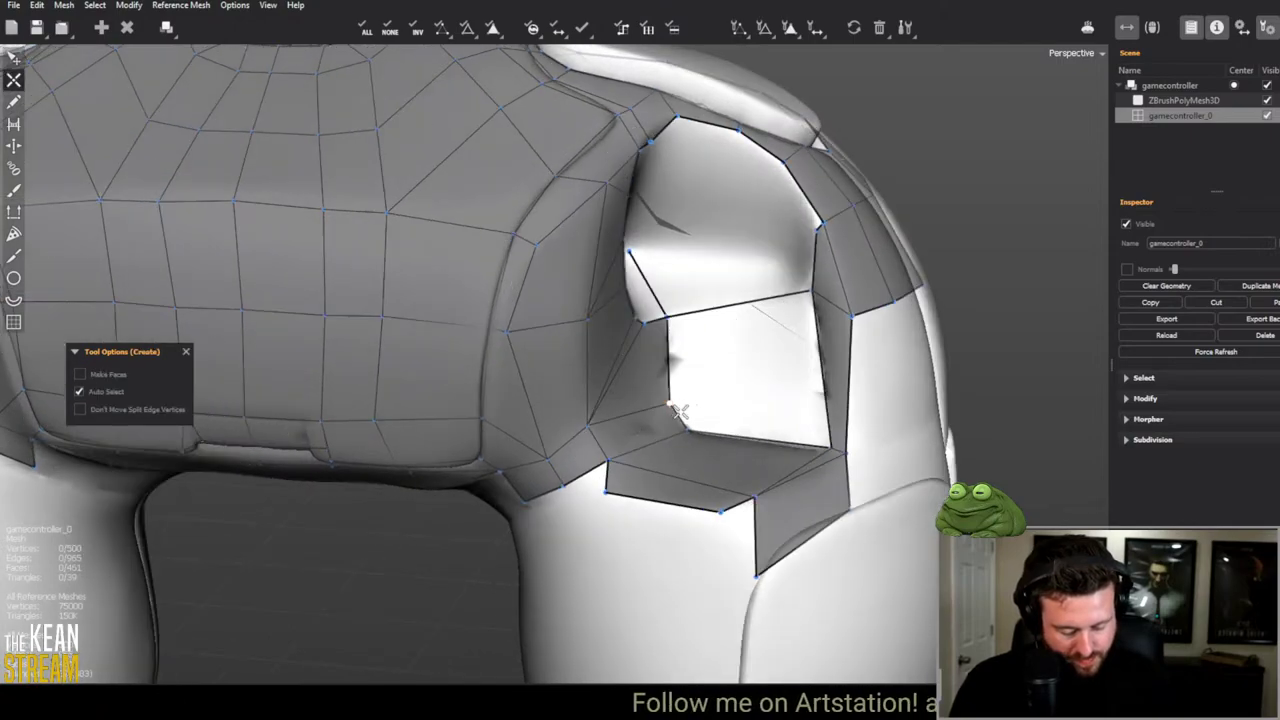
left_click(818, 380)
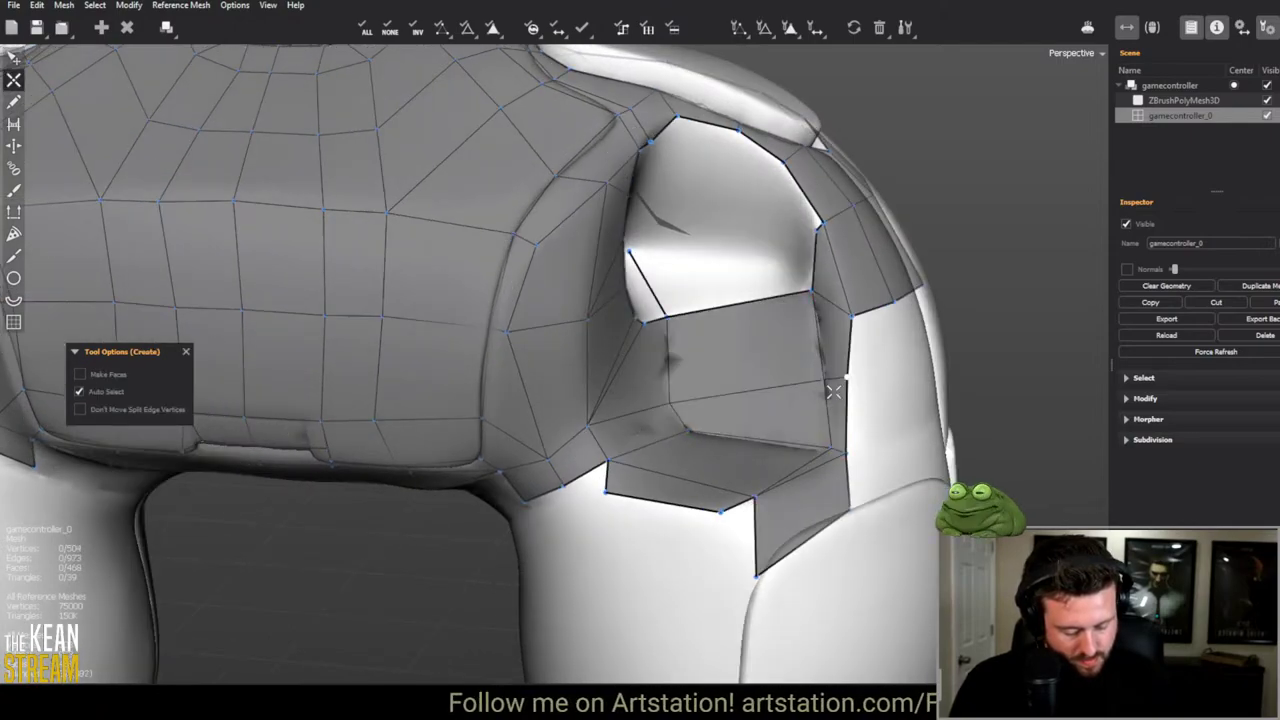
middle_click_drag(818, 380, 626, 449)
scroll(794, 346, "up", 3)
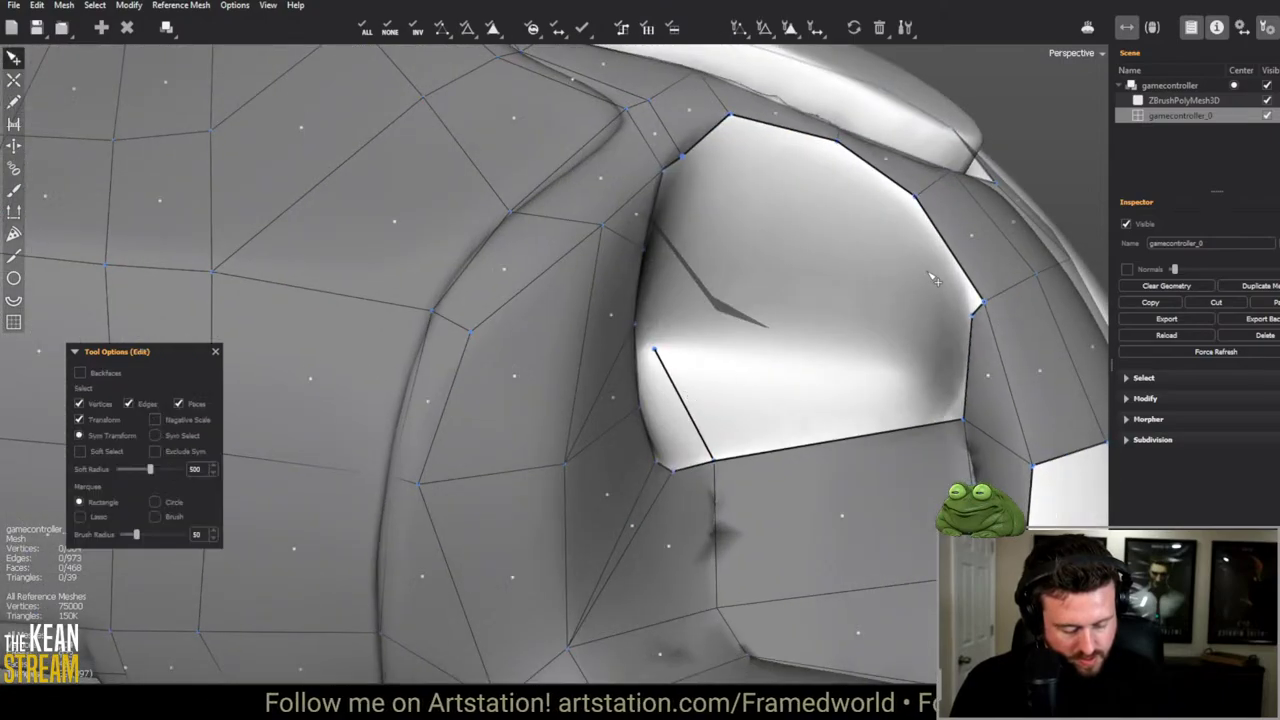
middle_click_drag(975, 313, 822, 213)
Step: Select the hole's right edge with the Edit tool and zoom to check it
key("e")
left_click(820, 347)
scroll(678, 381, "down", 5)
scroll(822, 213, "up", 6)
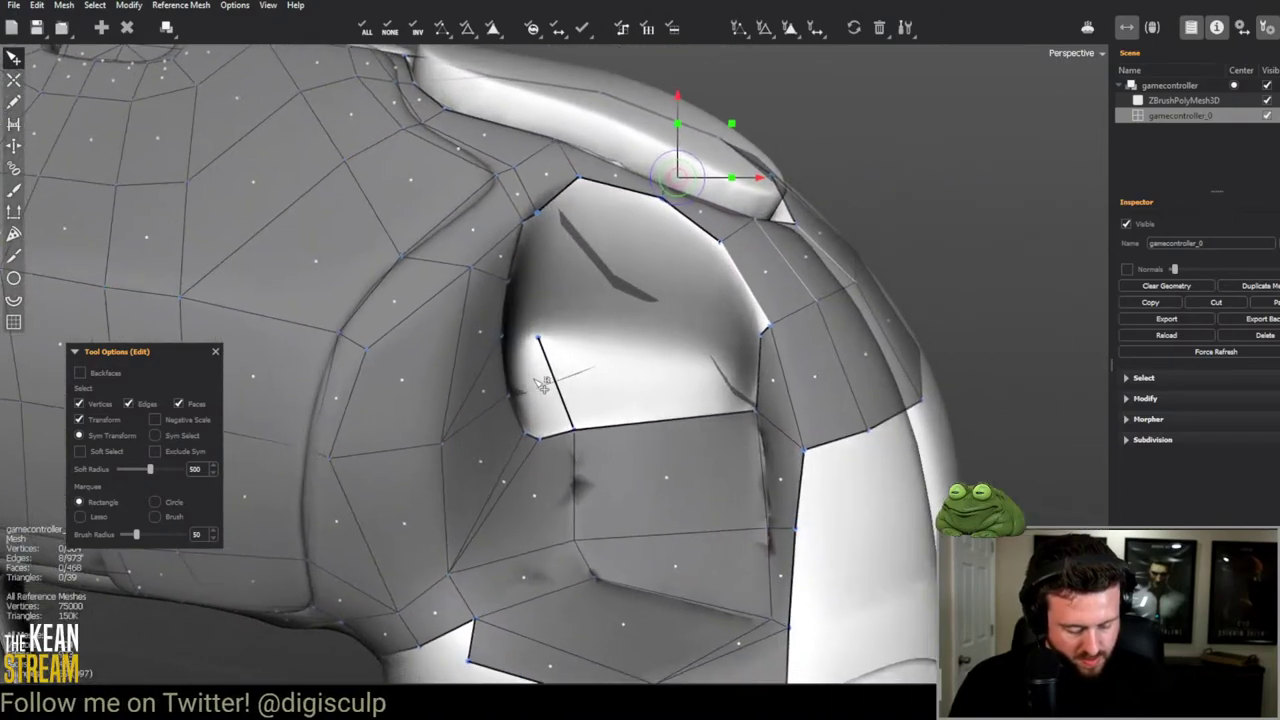
Step: In Marmoset, set Full Quality and briefly toggle ray tracing and Sky 1 on and off
key("alt+Tab")
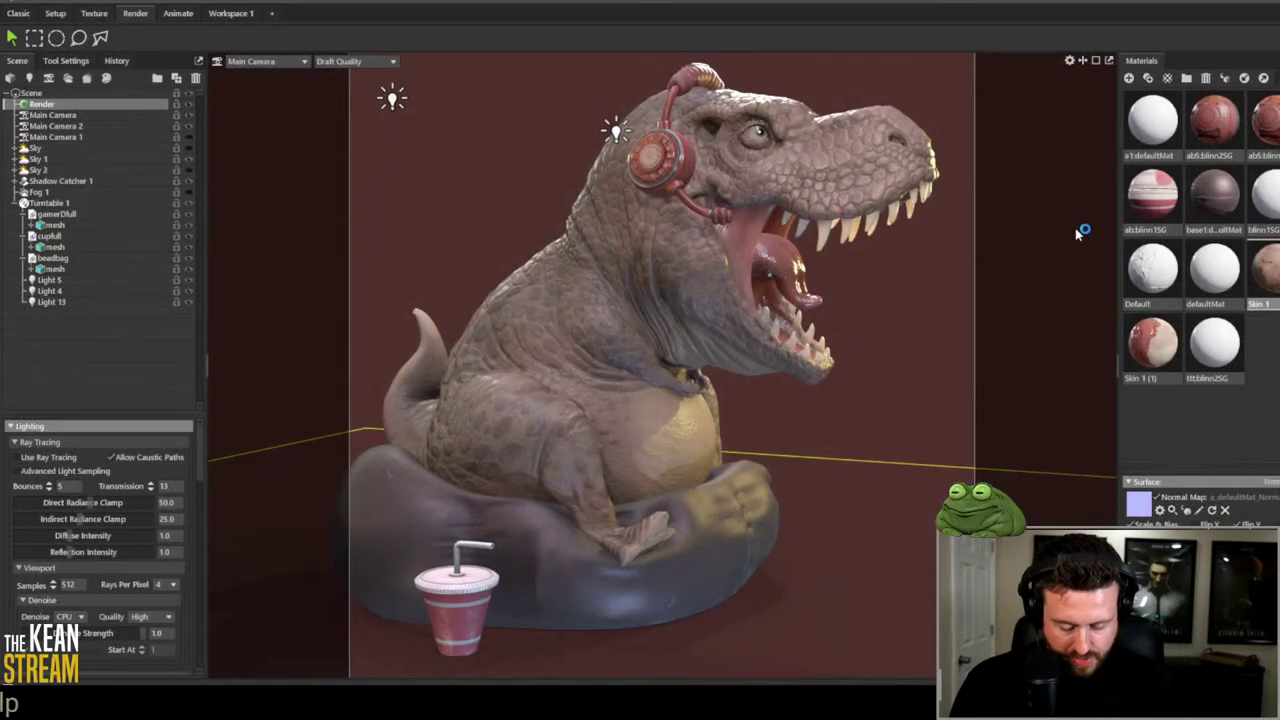
left_click(349, 62)
left_click(347, 76)
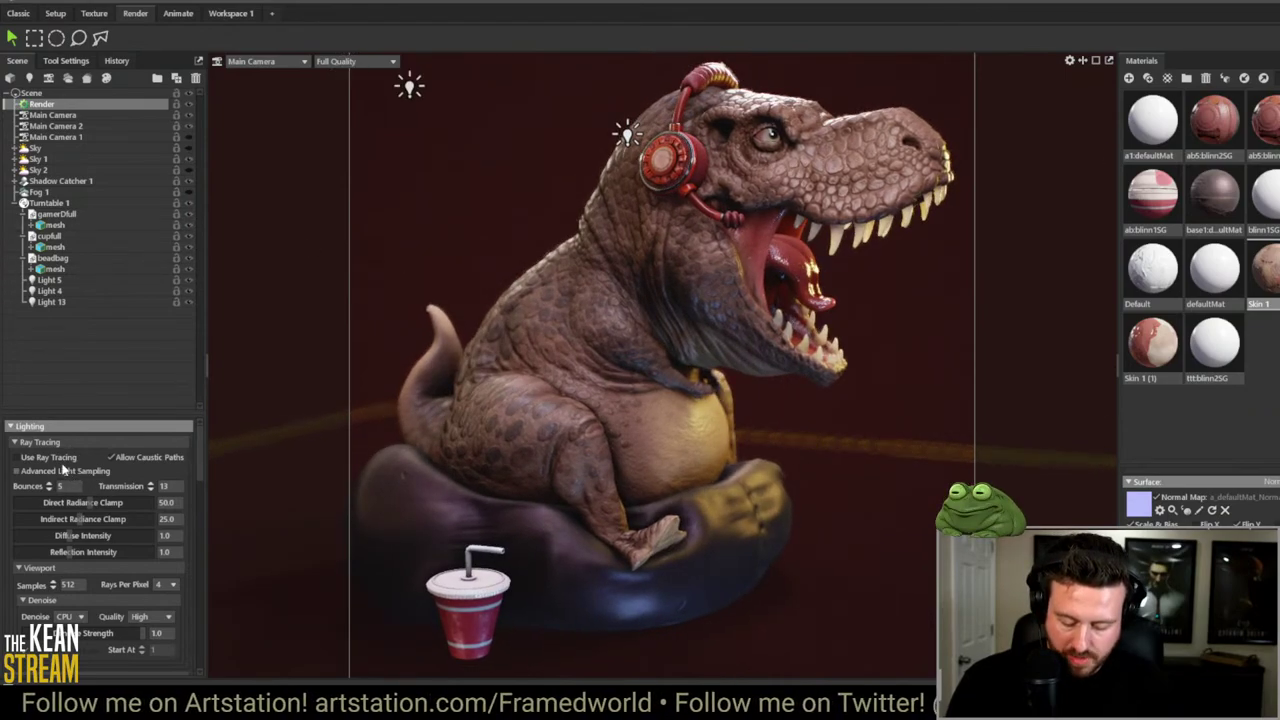
left_click(16, 457)
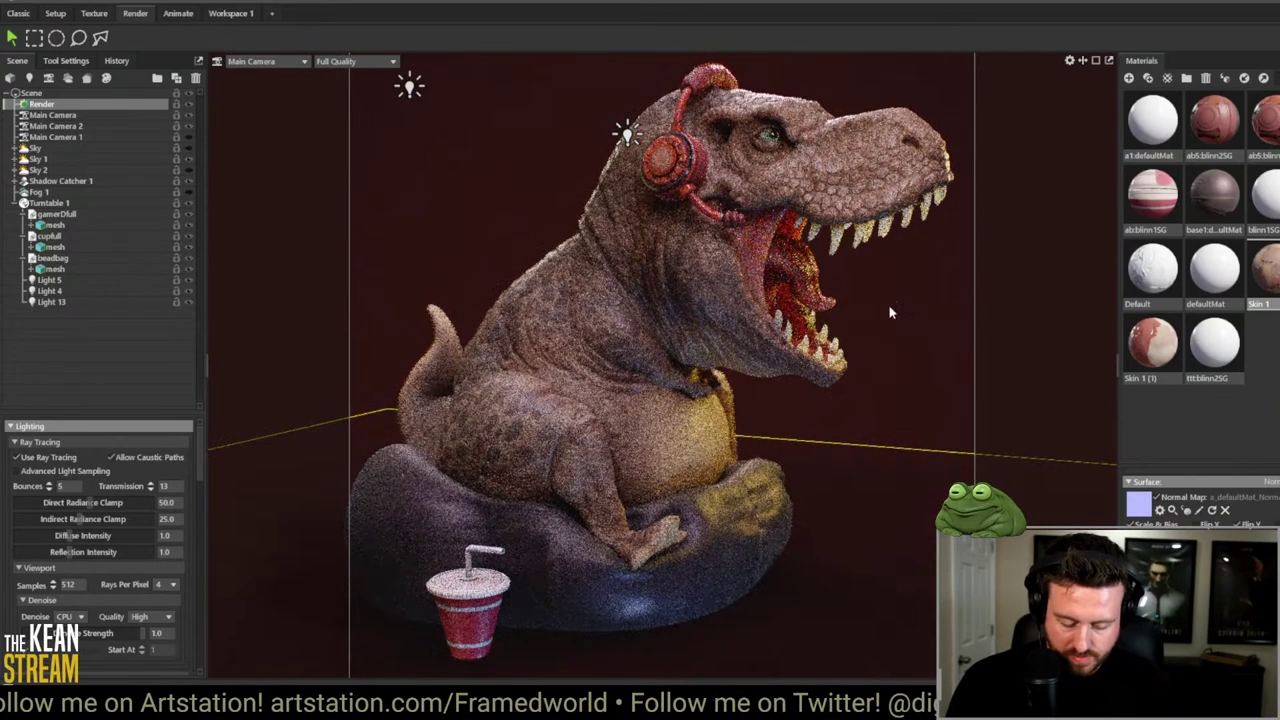
left_click(188, 159)
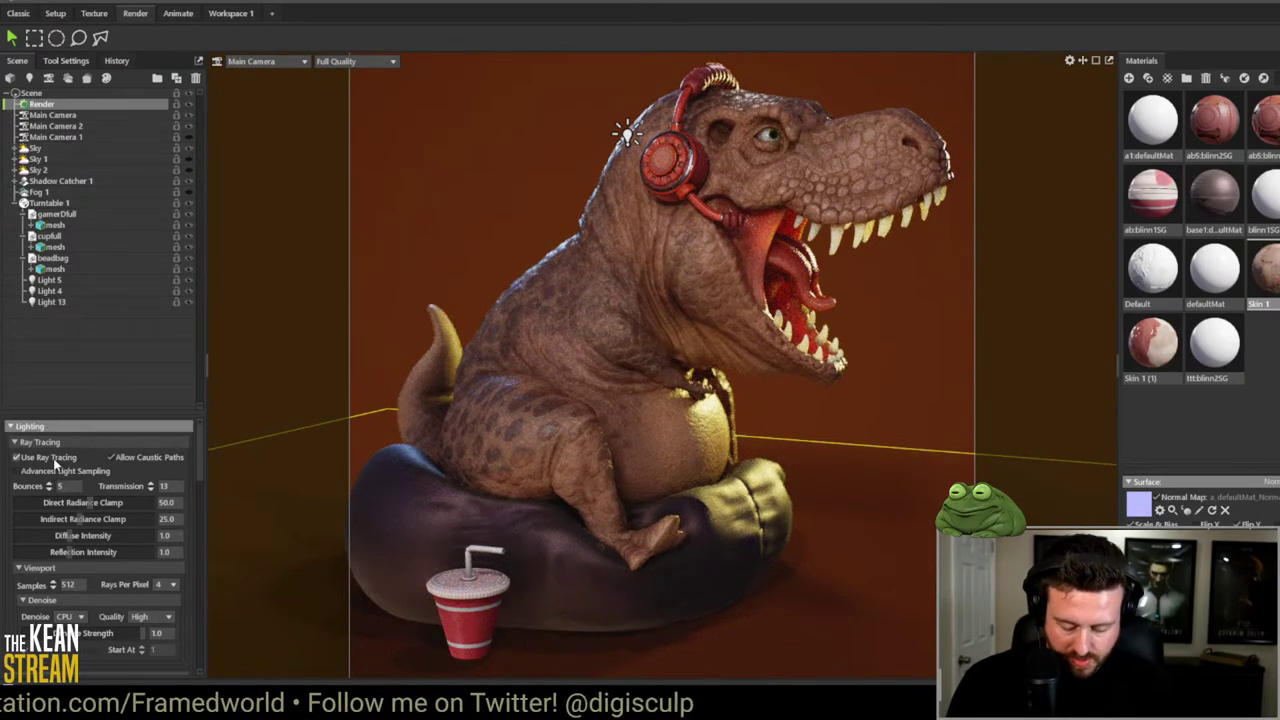
left_click(16, 457)
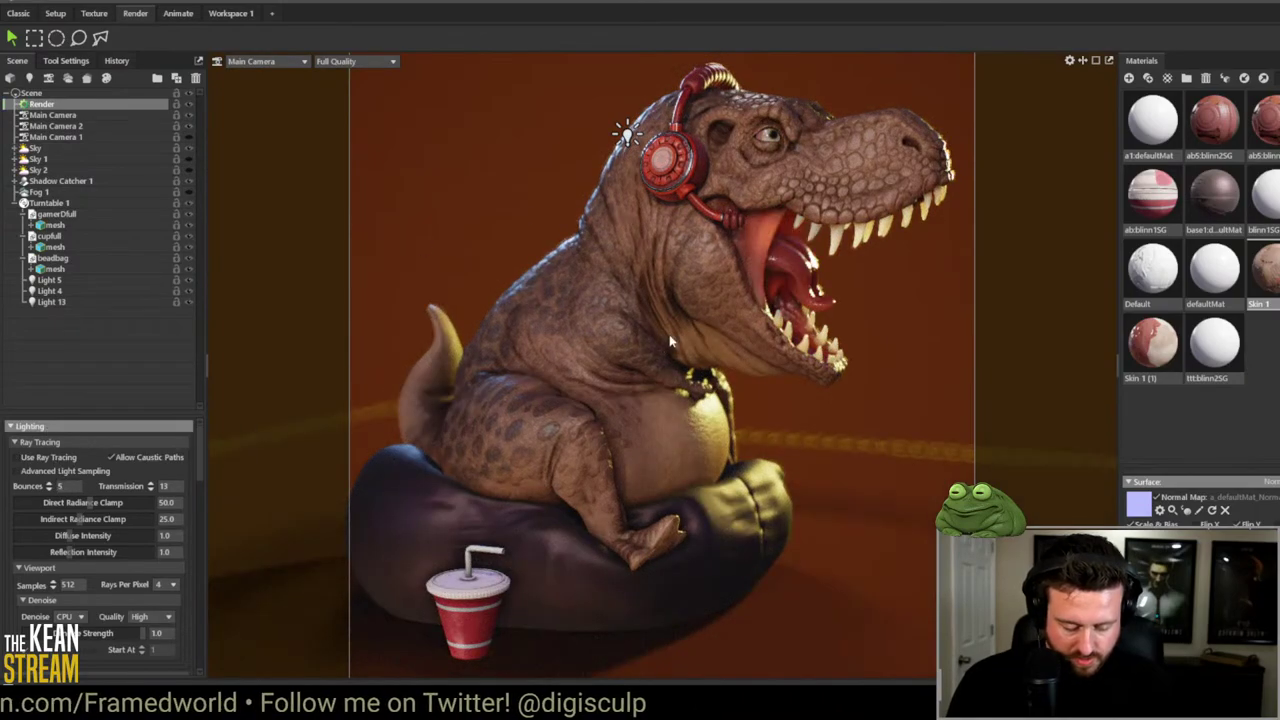
left_click(188, 159)
Step: Orbit in around the T-rex head, toggle ray tracing again, then return to Draft Quality
middle_click_drag(700, 165, 658, 295)
scroll(658, 295, "up", 5)
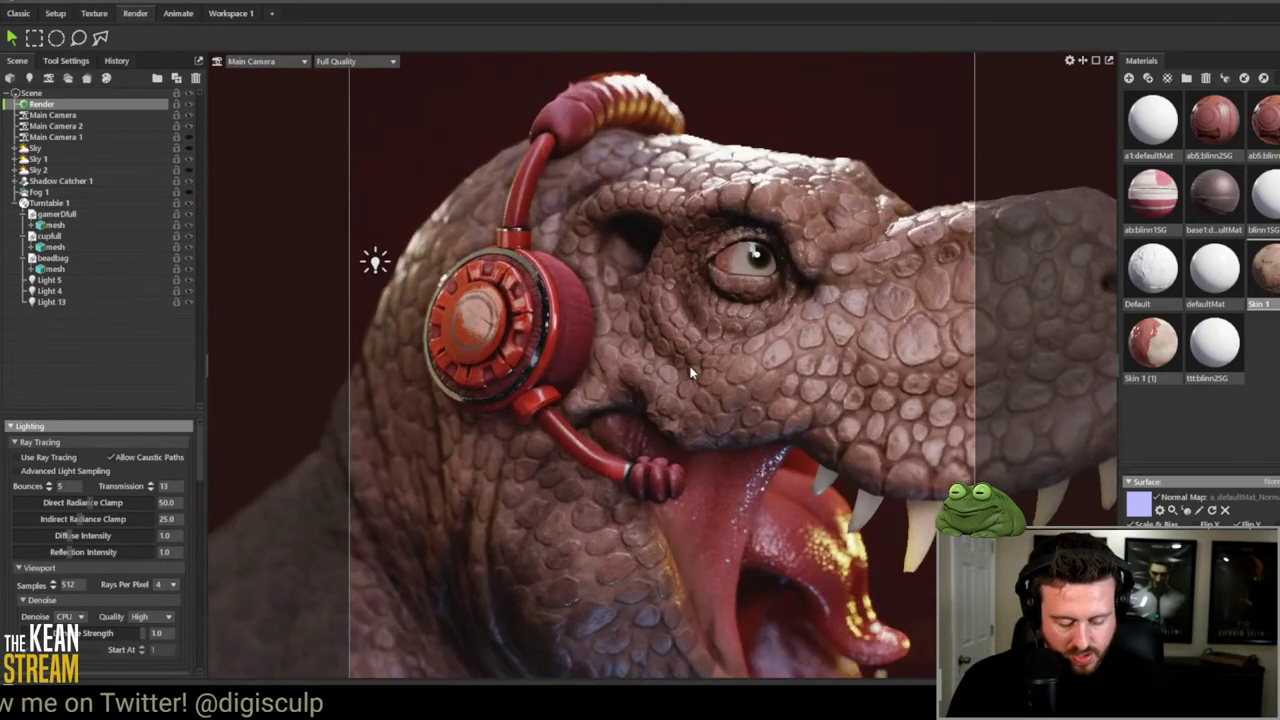
left_click_drag(495, 336, 517, 249)
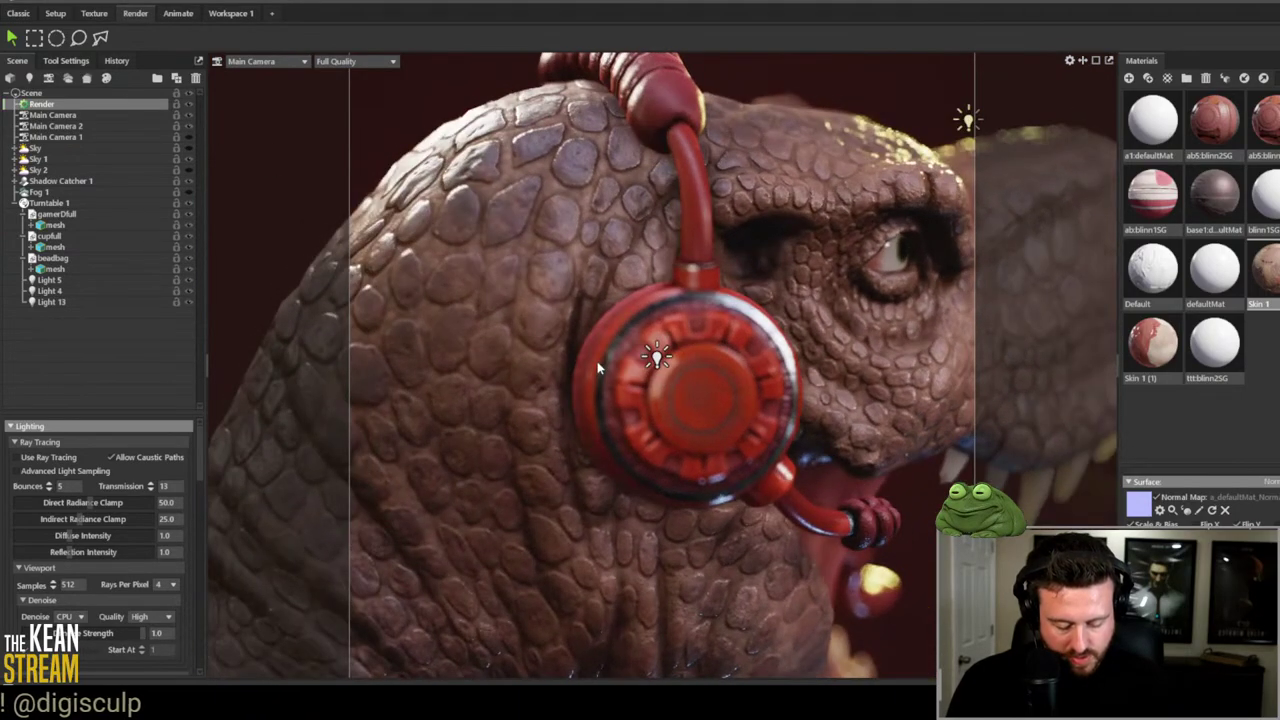
scroll(715, 154, "down", 6)
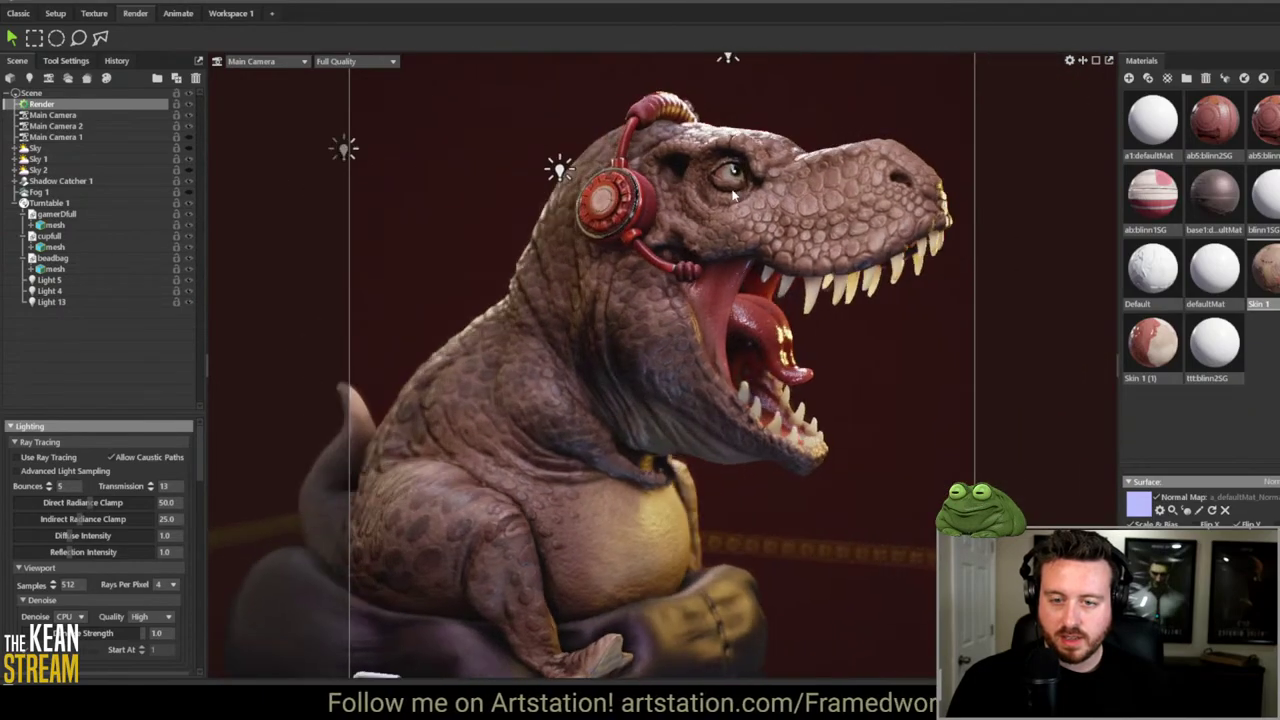
mouse_move(708, 150)
left_mouse_down()
mouse_move(766, 176)
mouse_move(680, 240)
left_mouse_up()
left_click(16, 457)
mouse_move(418, 397)
left_mouse_down()
mouse_move(540, 367)
mouse_move(534, 390)
mouse_move(447, 403)
left_mouse_up()
left_click(16, 457)
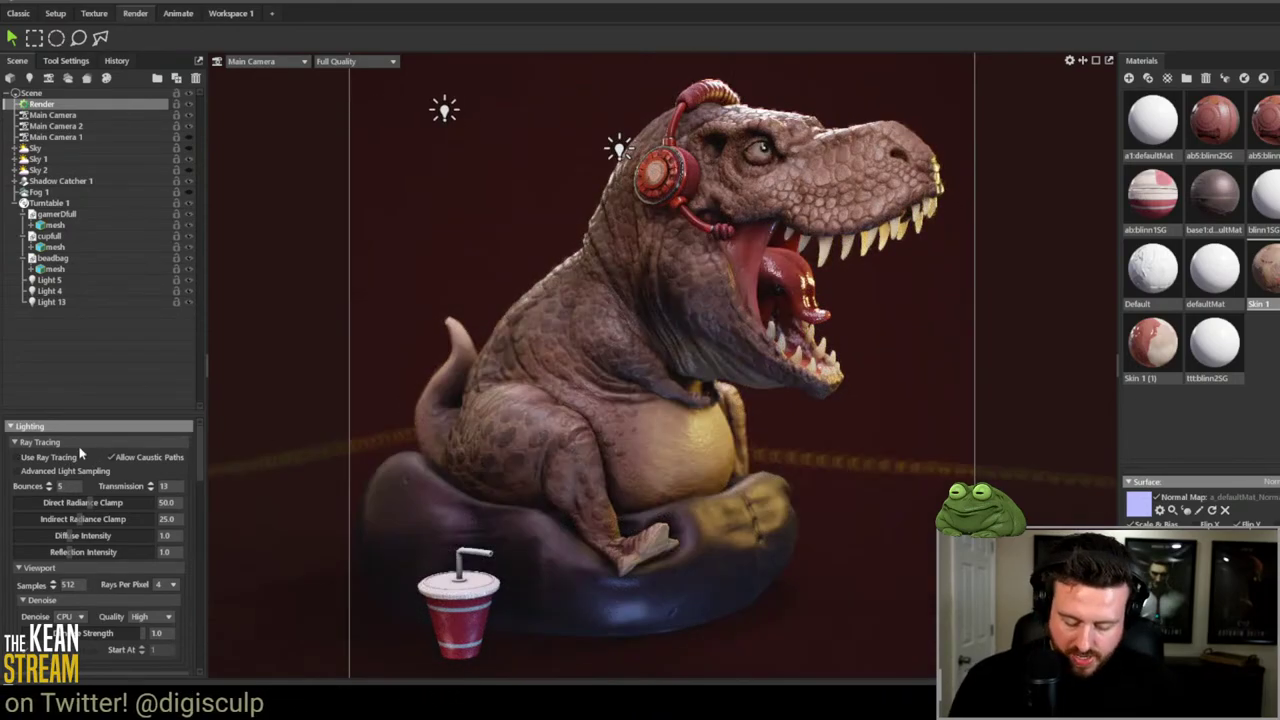
left_click_drag(540, 337, 552, 335)
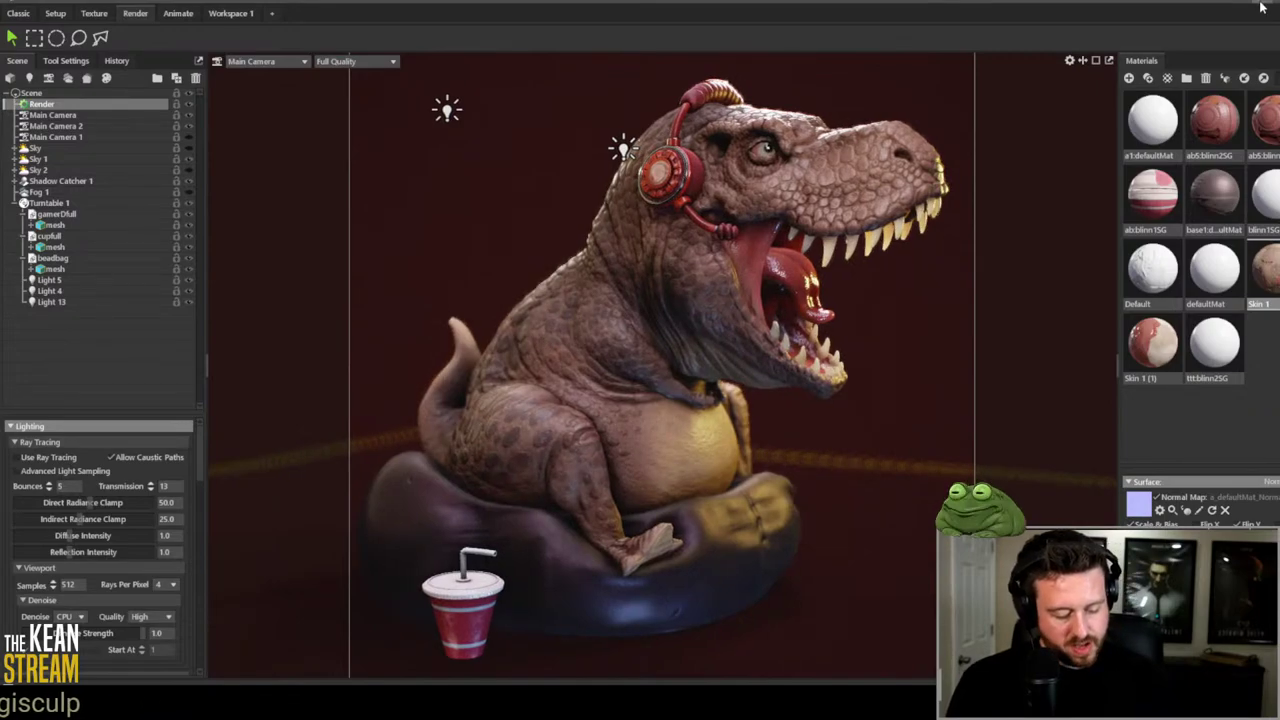
left_click(335, 61)
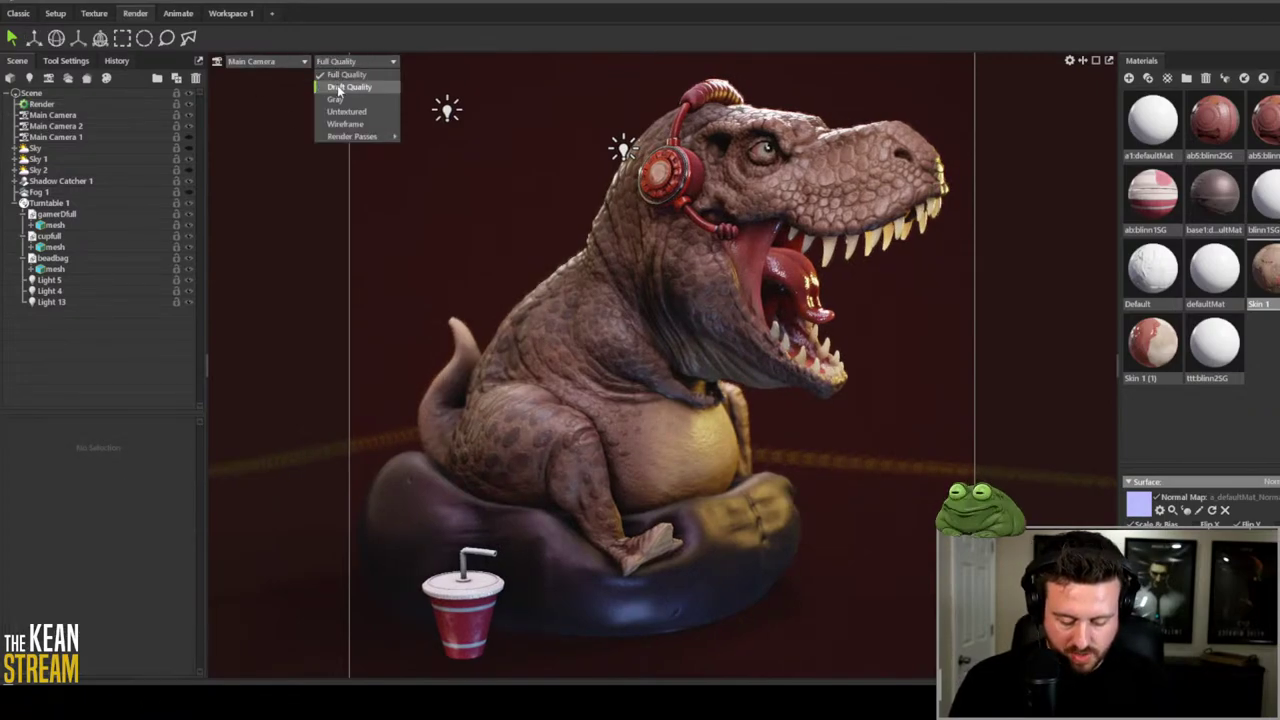
left_click(338, 88)
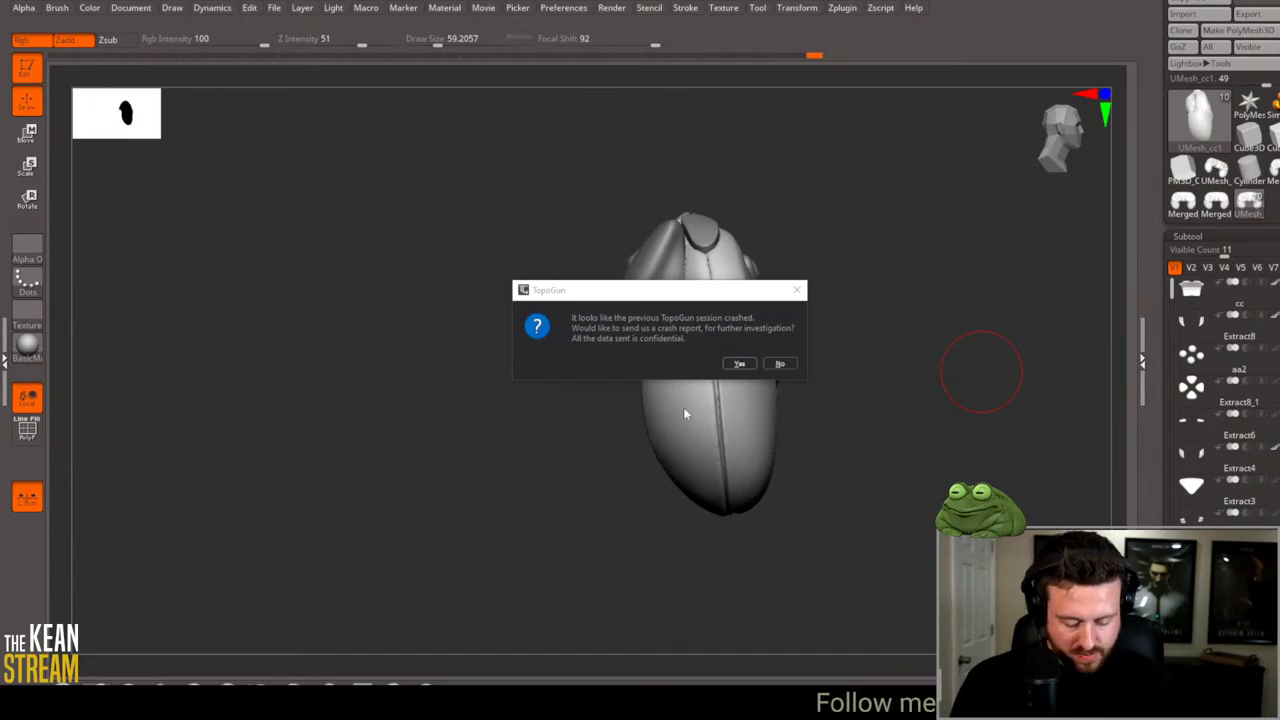
Step: Decline the crash report, recover the last TopoGun scene, and rotate the controller to front view
left_click(780, 364)
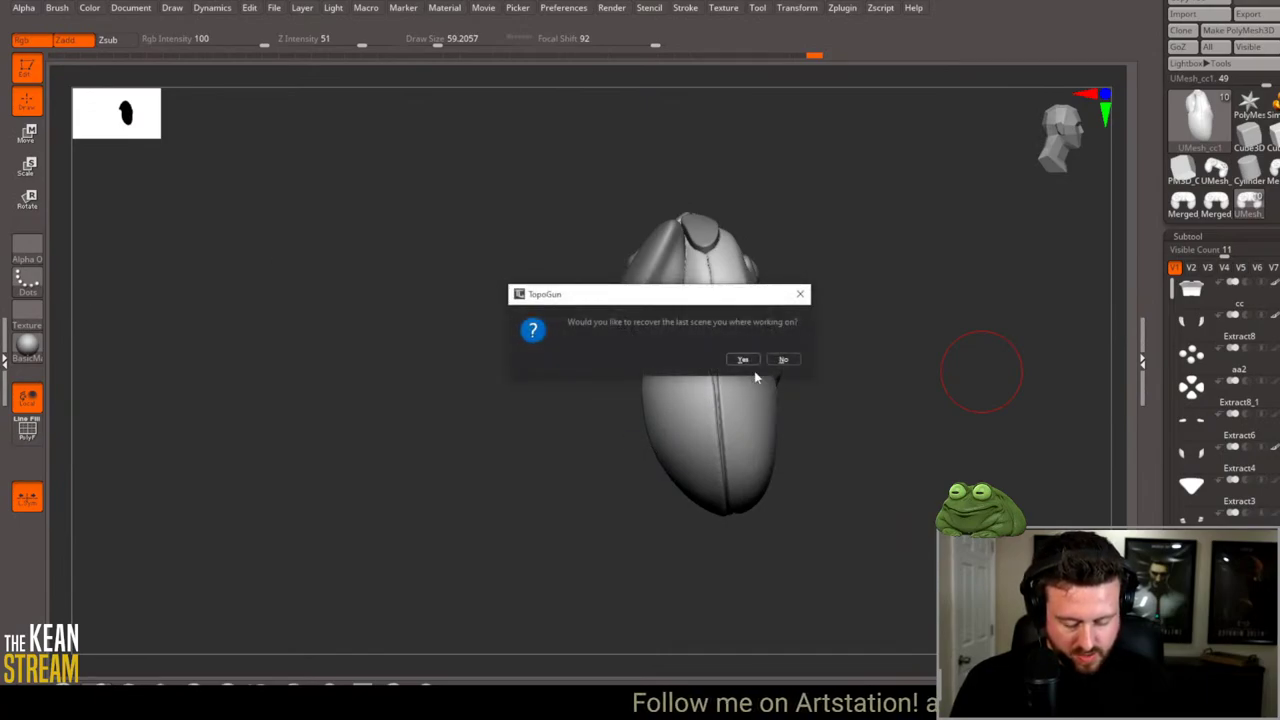
left_click(745, 360)
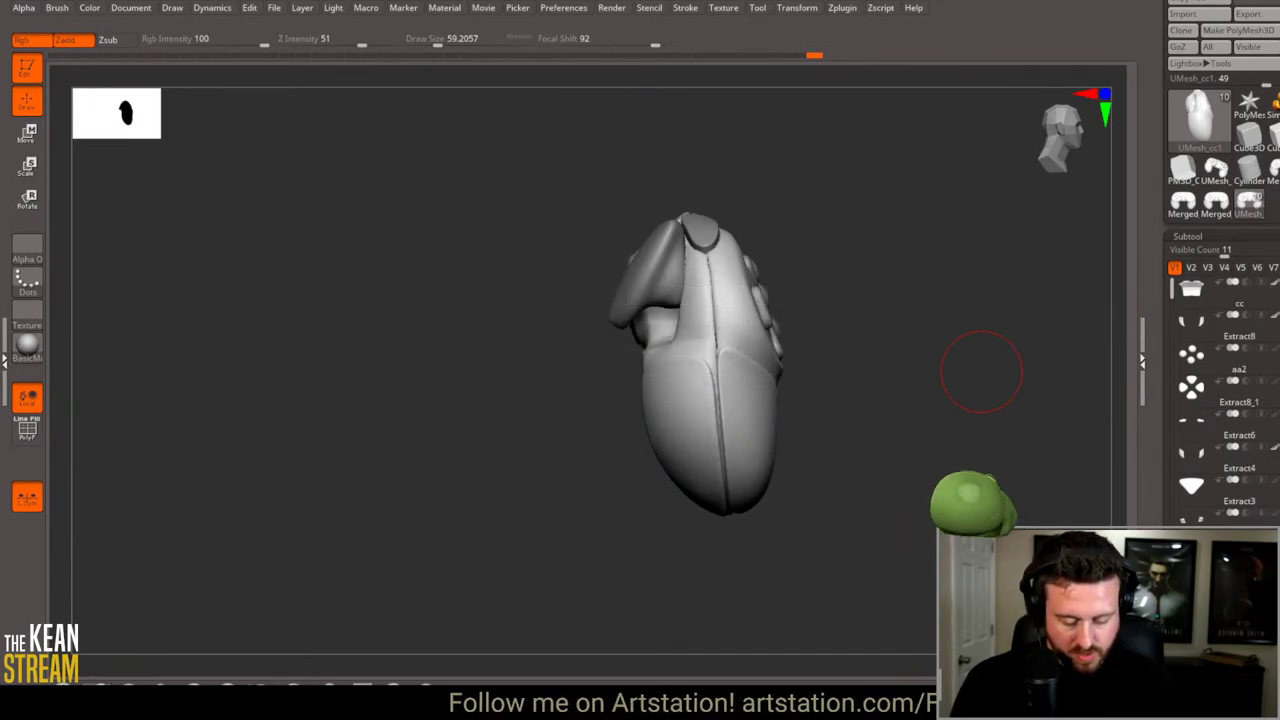
left_click_drag(1023, 249, 1000, 397)
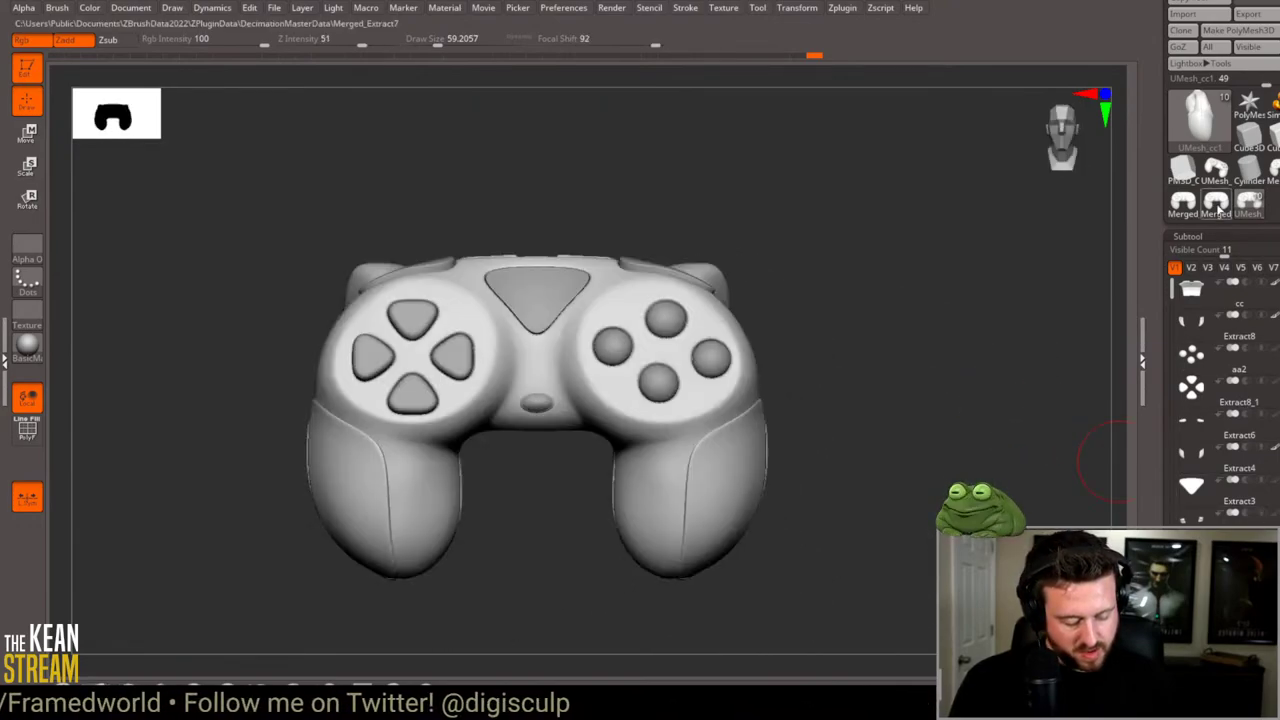
key("alt+Tab")
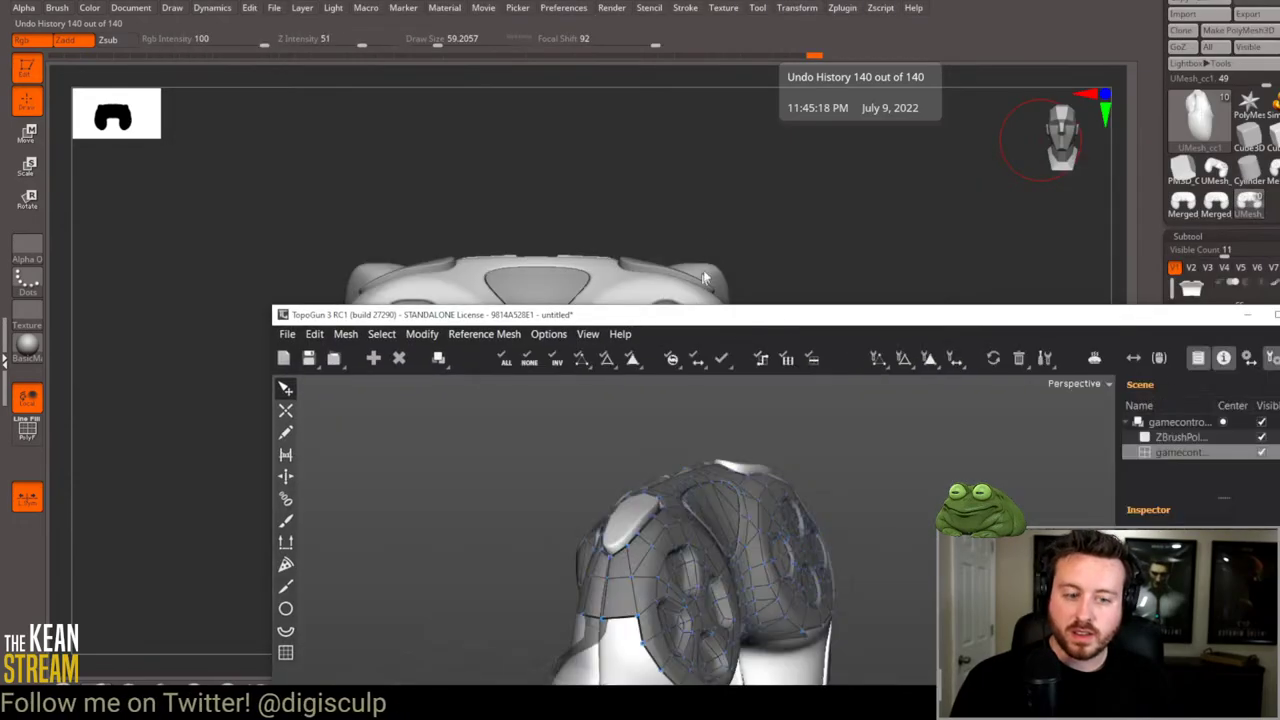
Step: Move and maximize the TopoGun window, then orbit in on the controller's side
left_click_drag(803, 317, 601, 120)
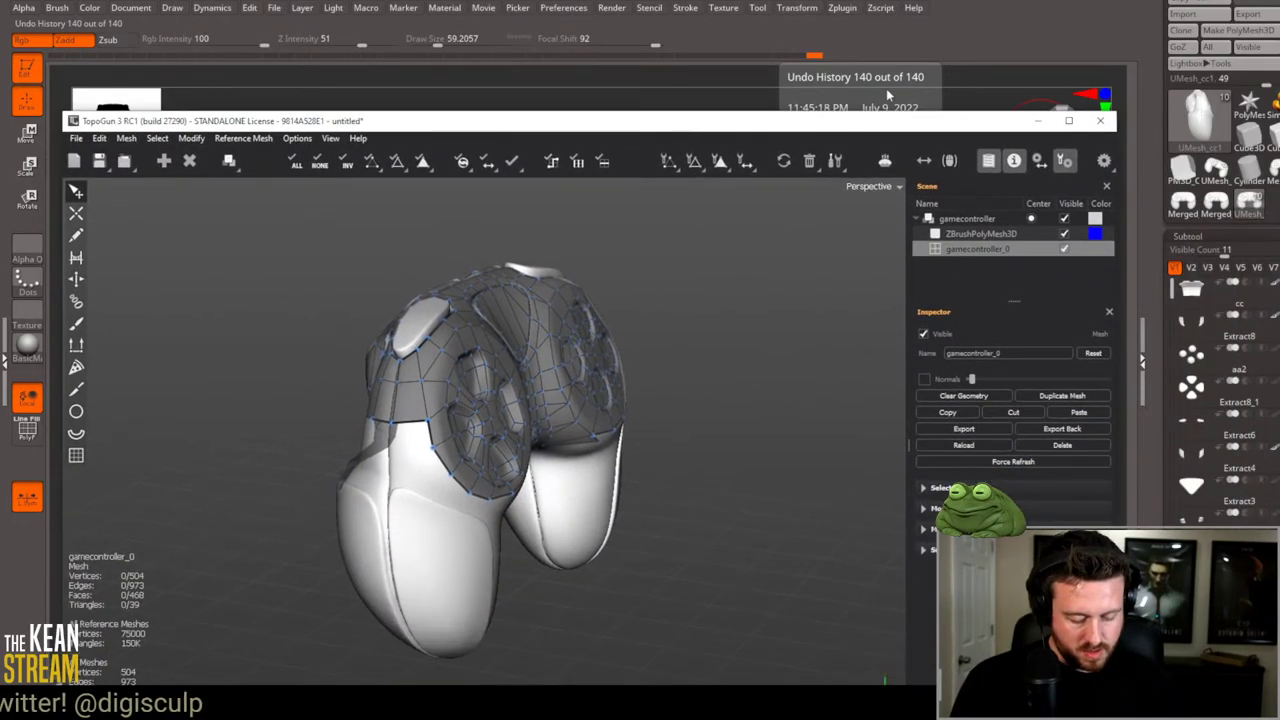
left_click(1068, 121)
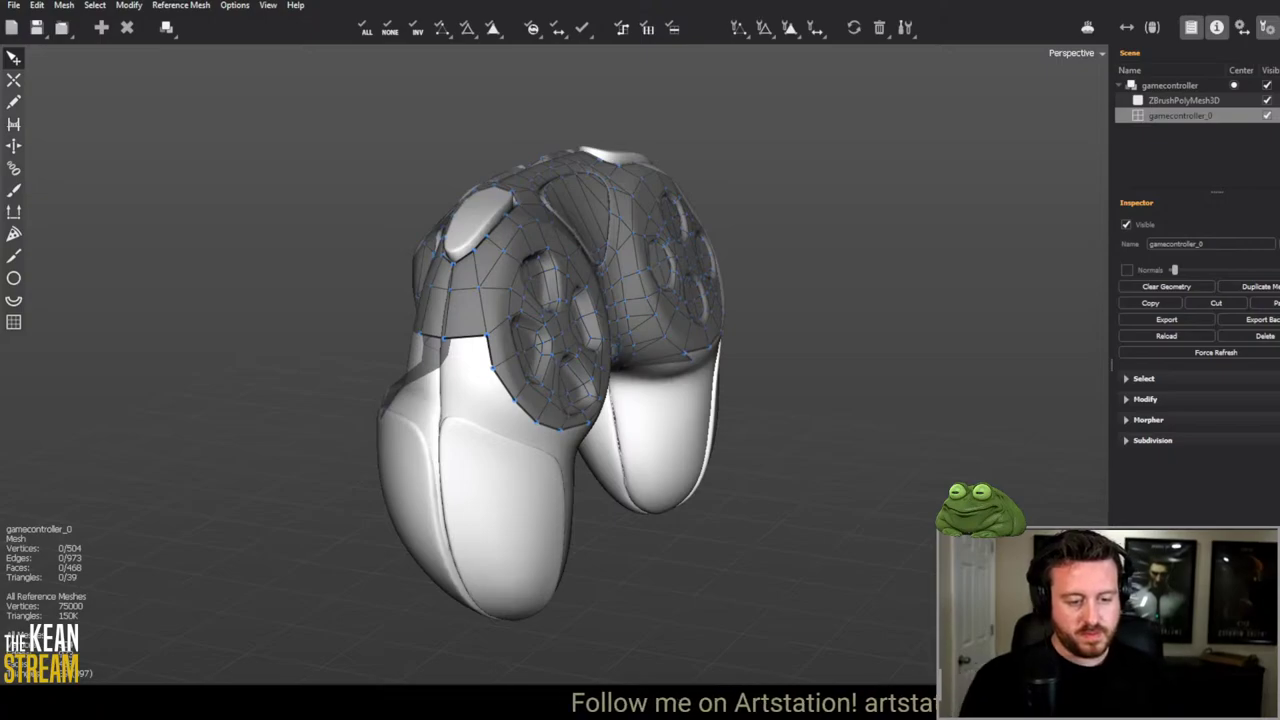
middle_click_drag(565, 405, 463, 358)
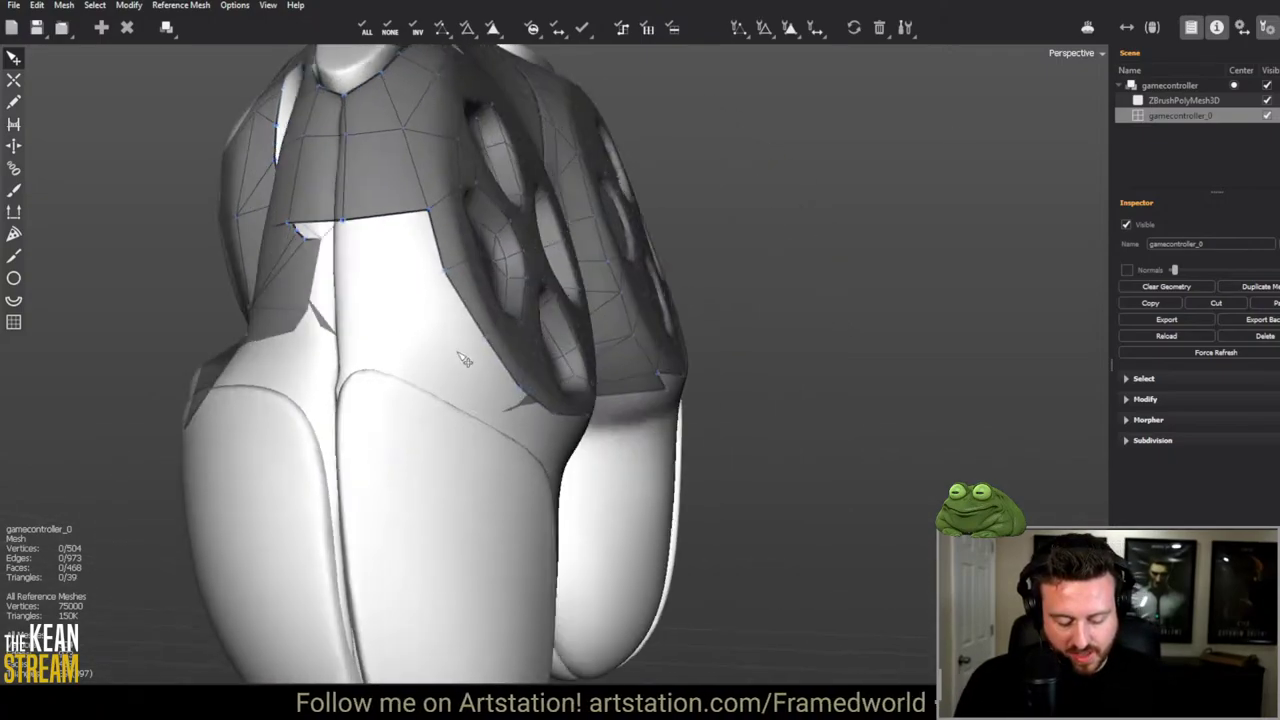
Step: Add a vertex down the underside and fill the adjoining quads with faces
left_click(342, 276)
left_click(445, 272)
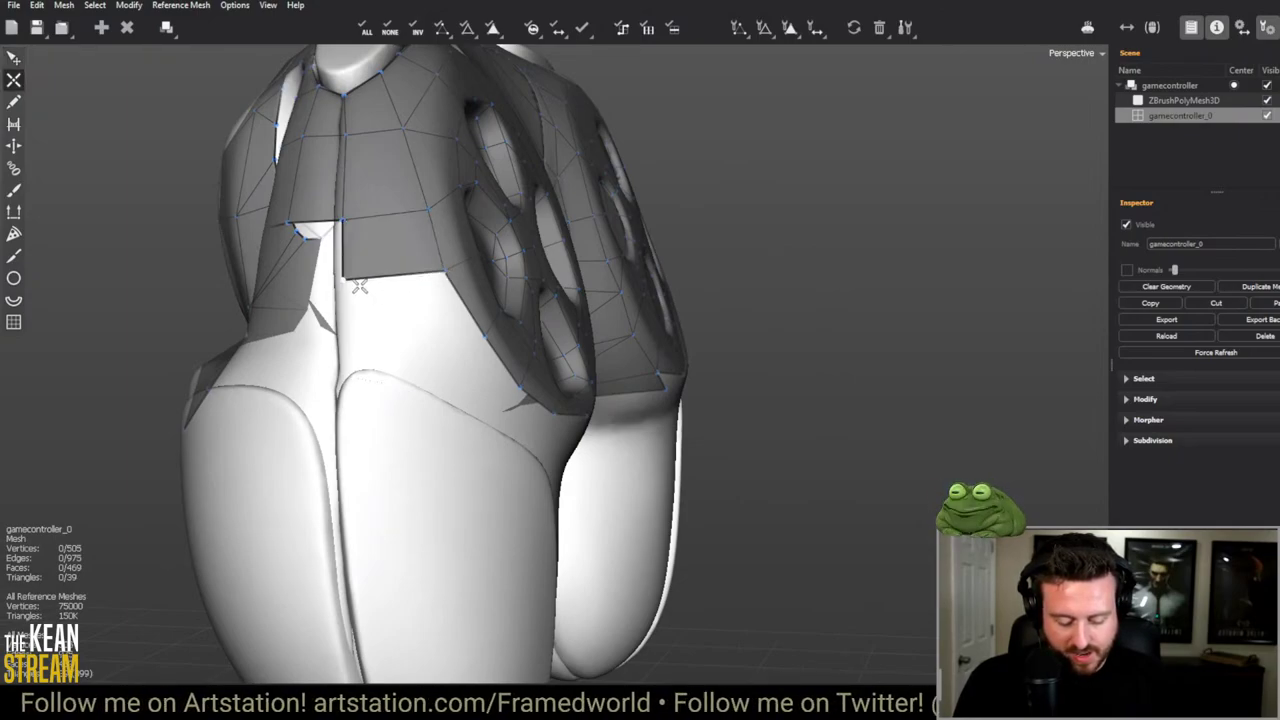
middle_click_drag(354, 283, 604, 308)
left_click(520, 228)
left_click(637, 301)
Step: Switch to the Edit tool and drag its Tool Options panel to the left edge
key("c")
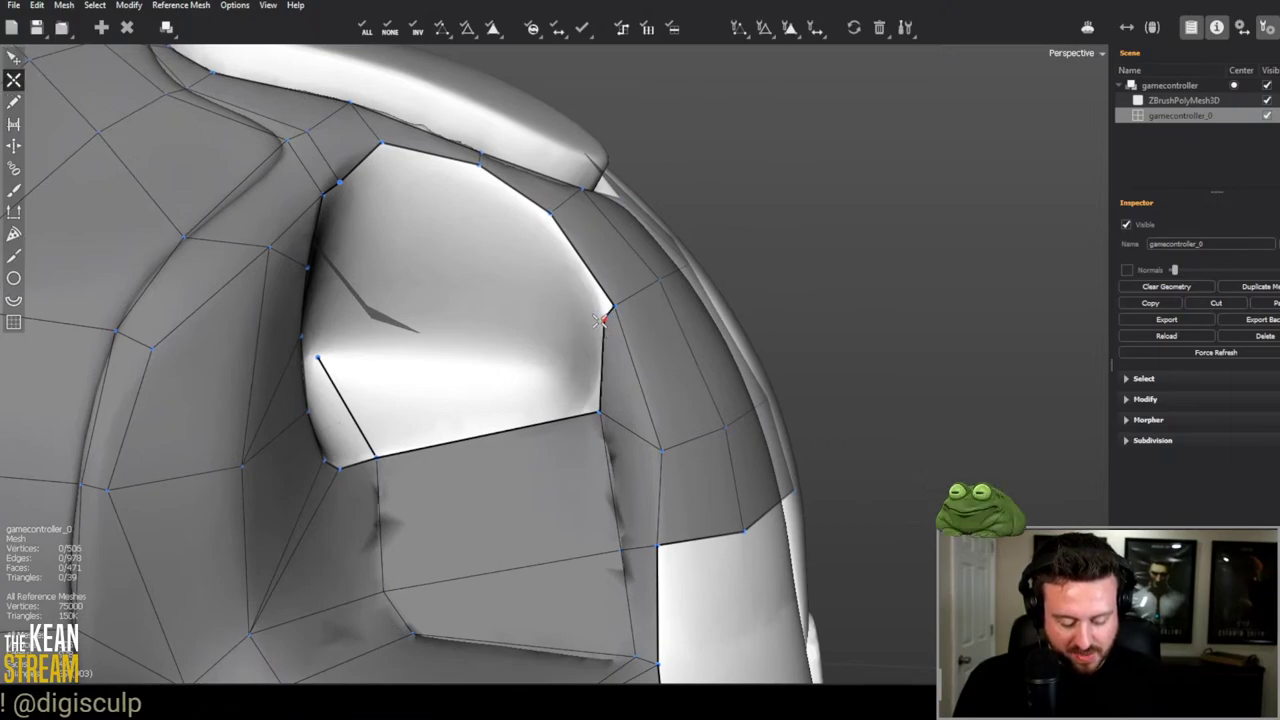
middle_click_drag(447, 318, 430, 289)
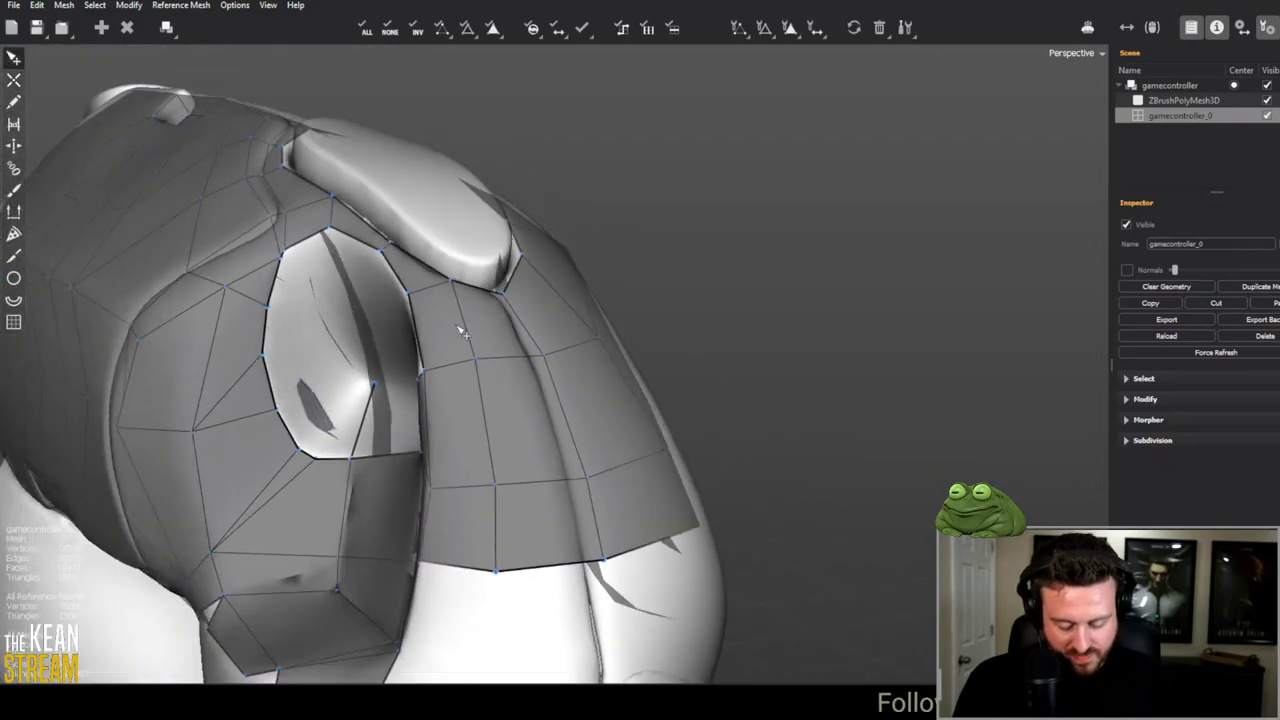
middle_click_drag(470, 333, 695, 332)
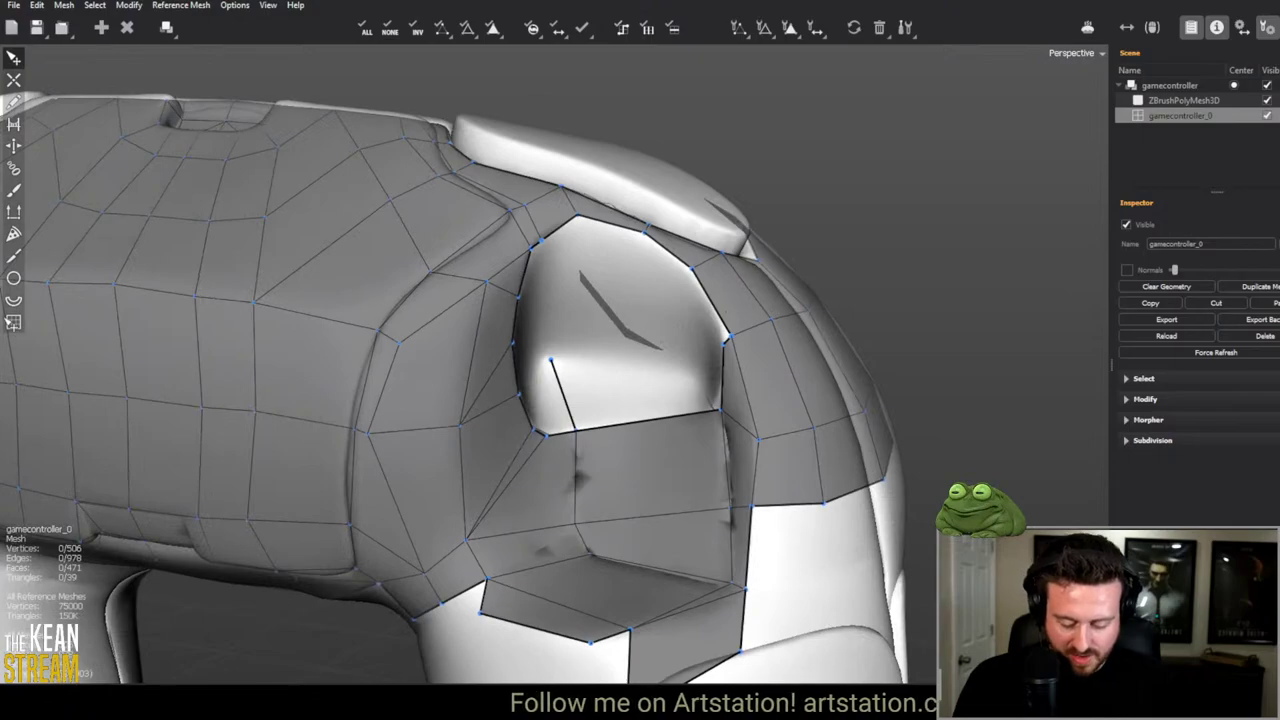
key("t")
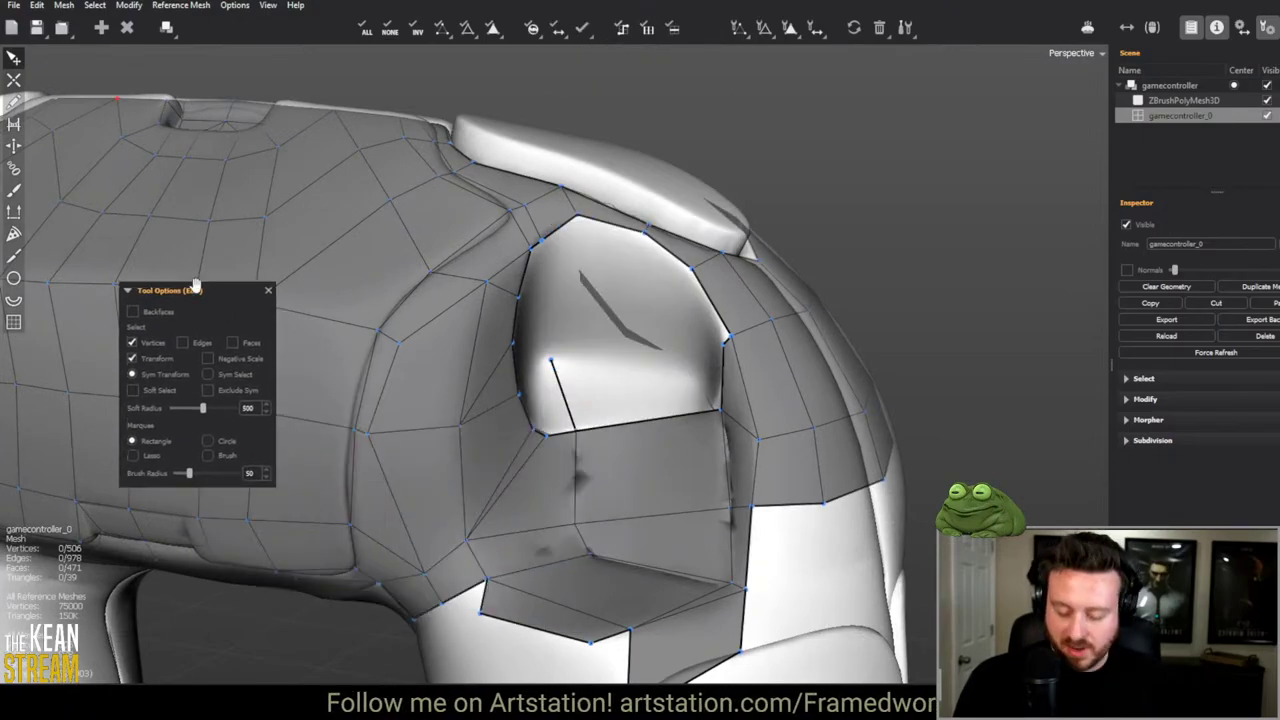
left_click_drag(207, 287, 94, 344)
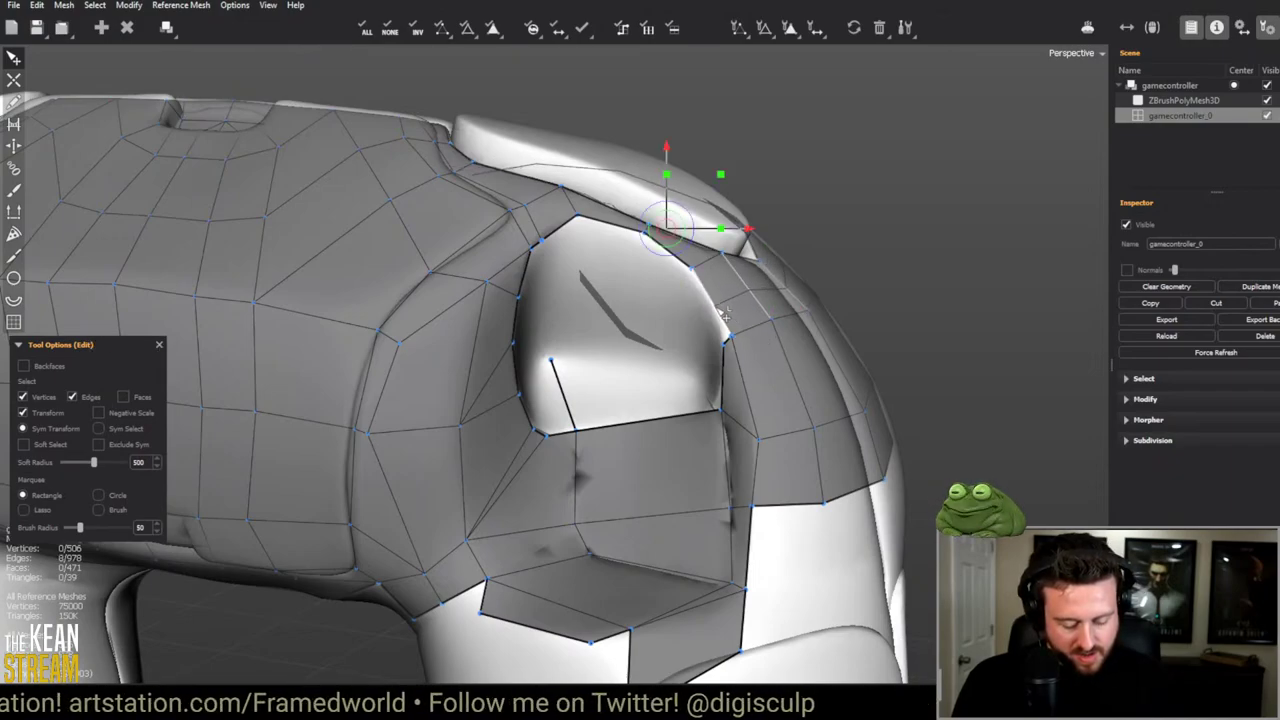
middle_click_drag(908, 257, 926, 130)
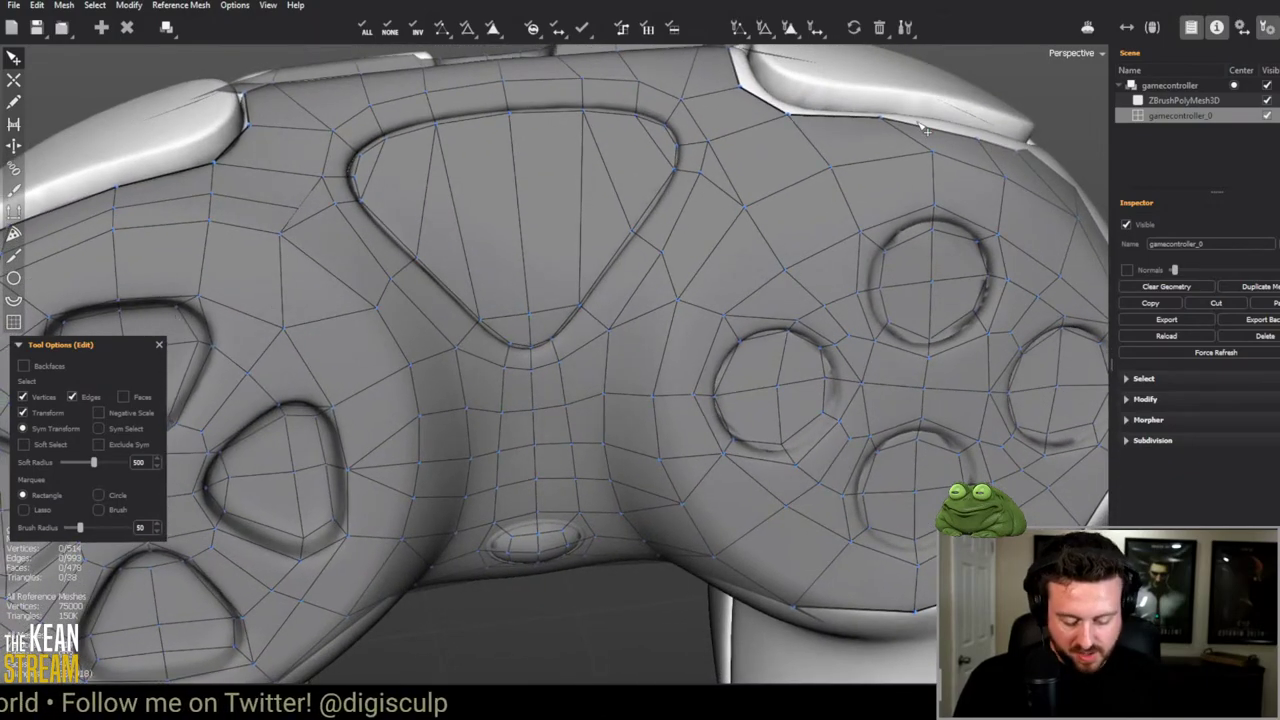
Step: Select the top rim edge loop and extrude it into a new row of faces
double_click(720, 177)
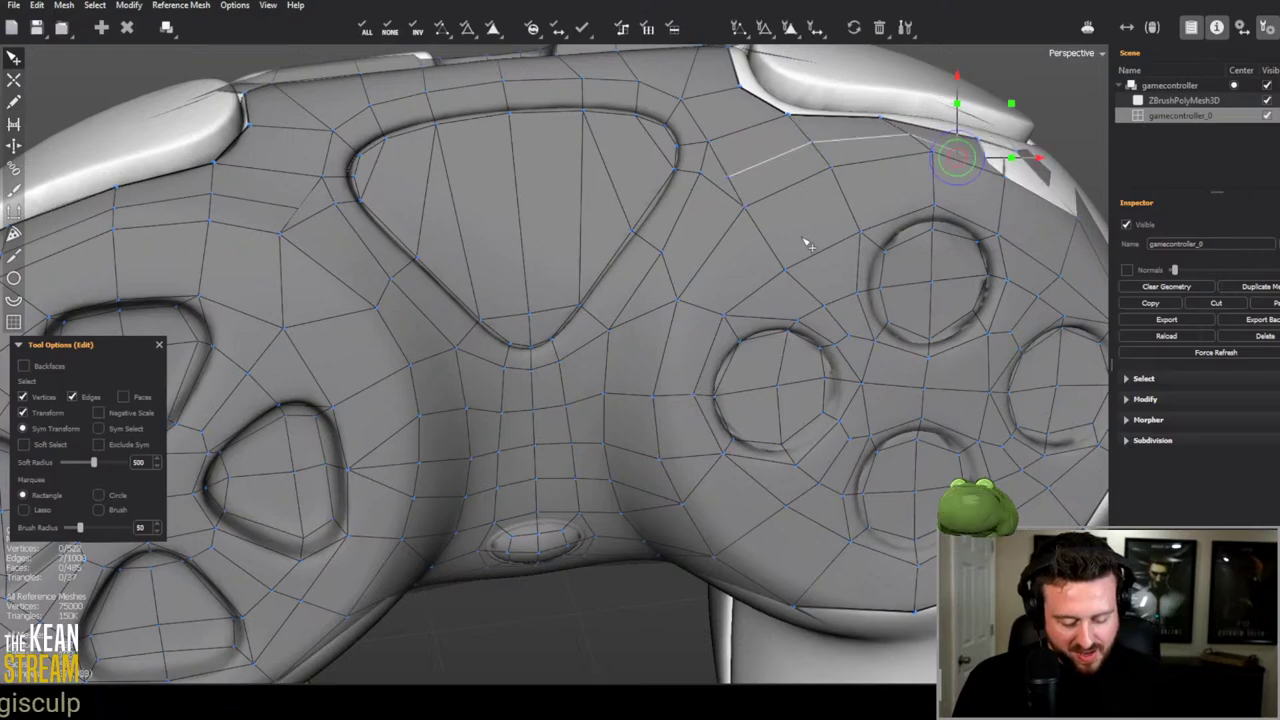
middle_click_drag(808, 240, 1038, 228)
key("c")
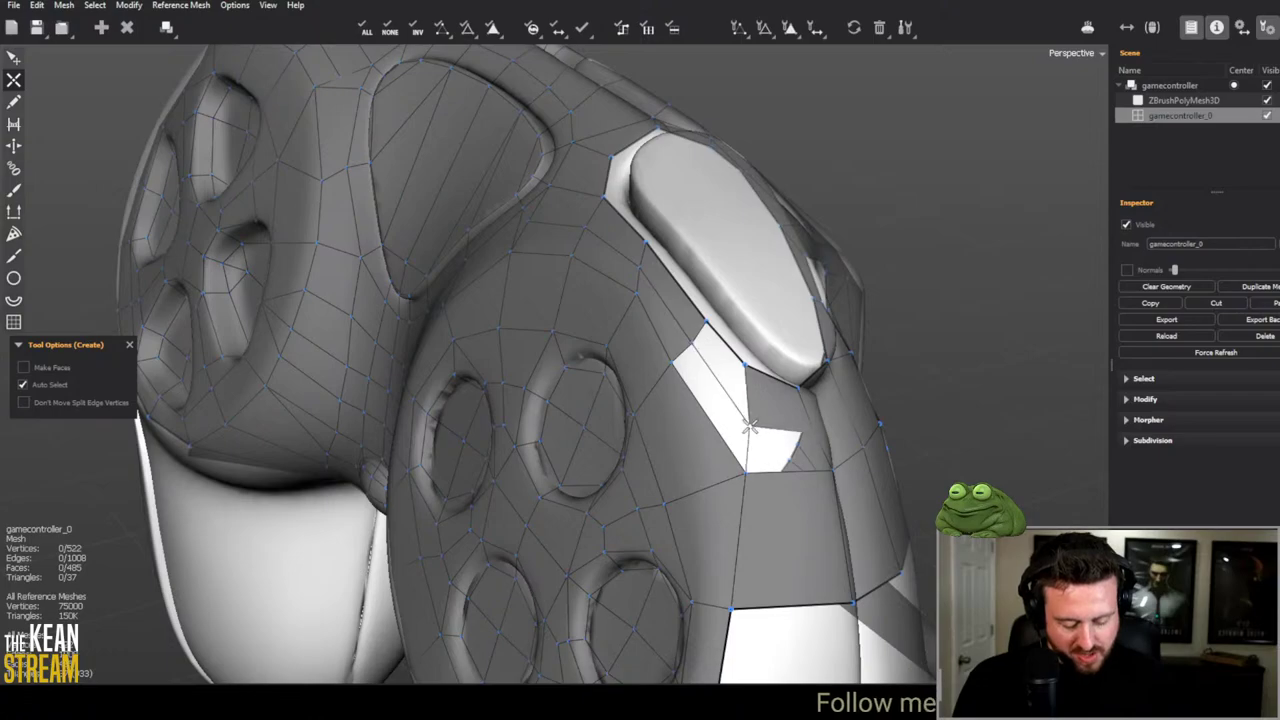
middle_click_drag(741, 444, 379, 376)
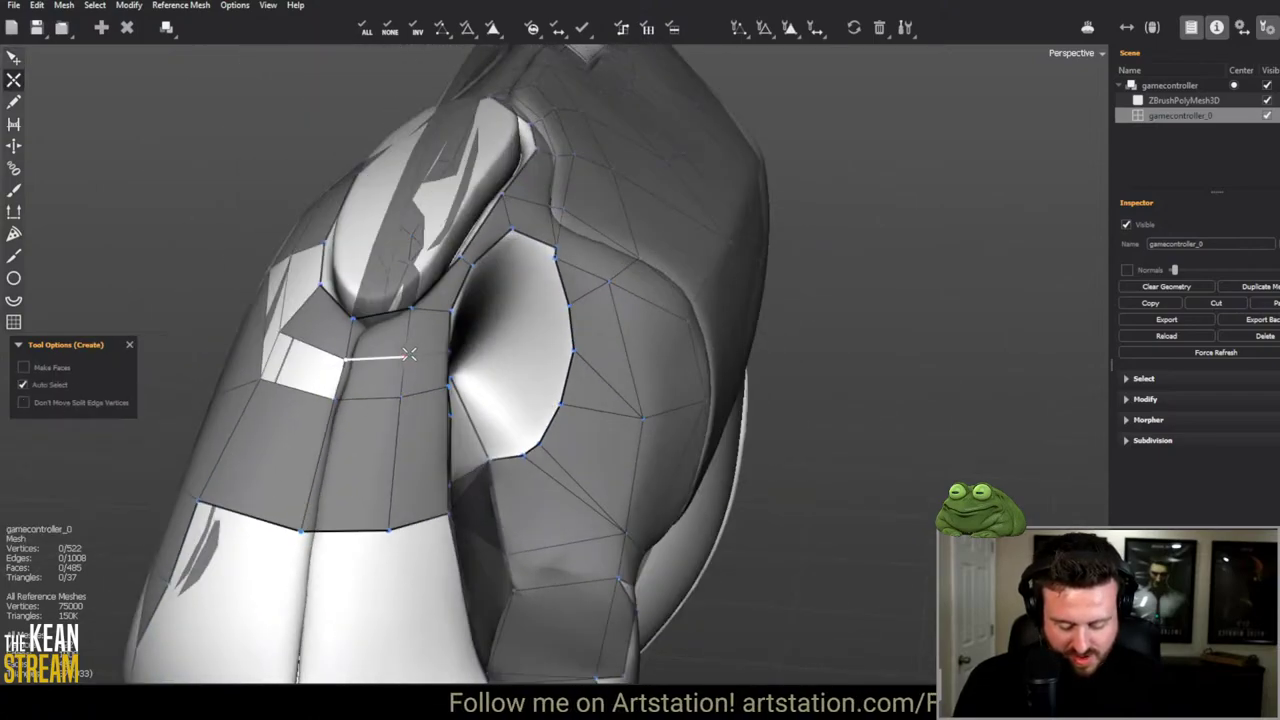
middle_click_drag(408, 356, 280, 326)
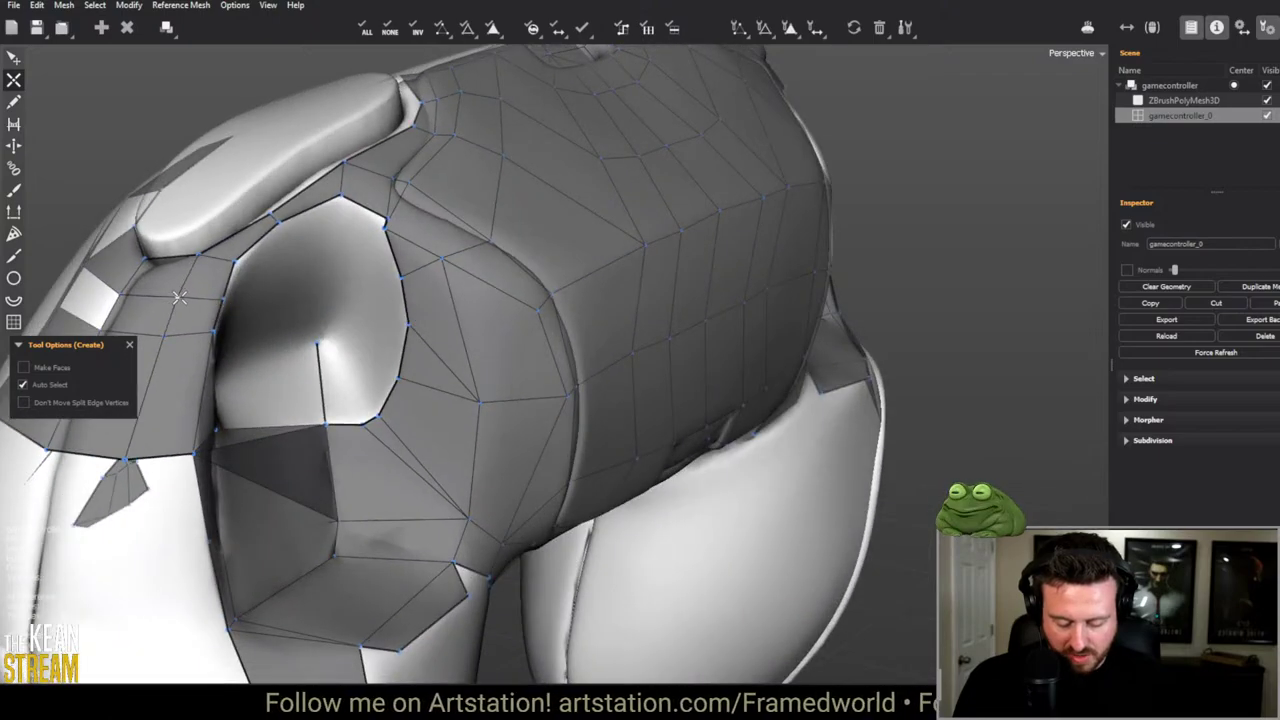
middle_click_drag(175, 297, 598, 322)
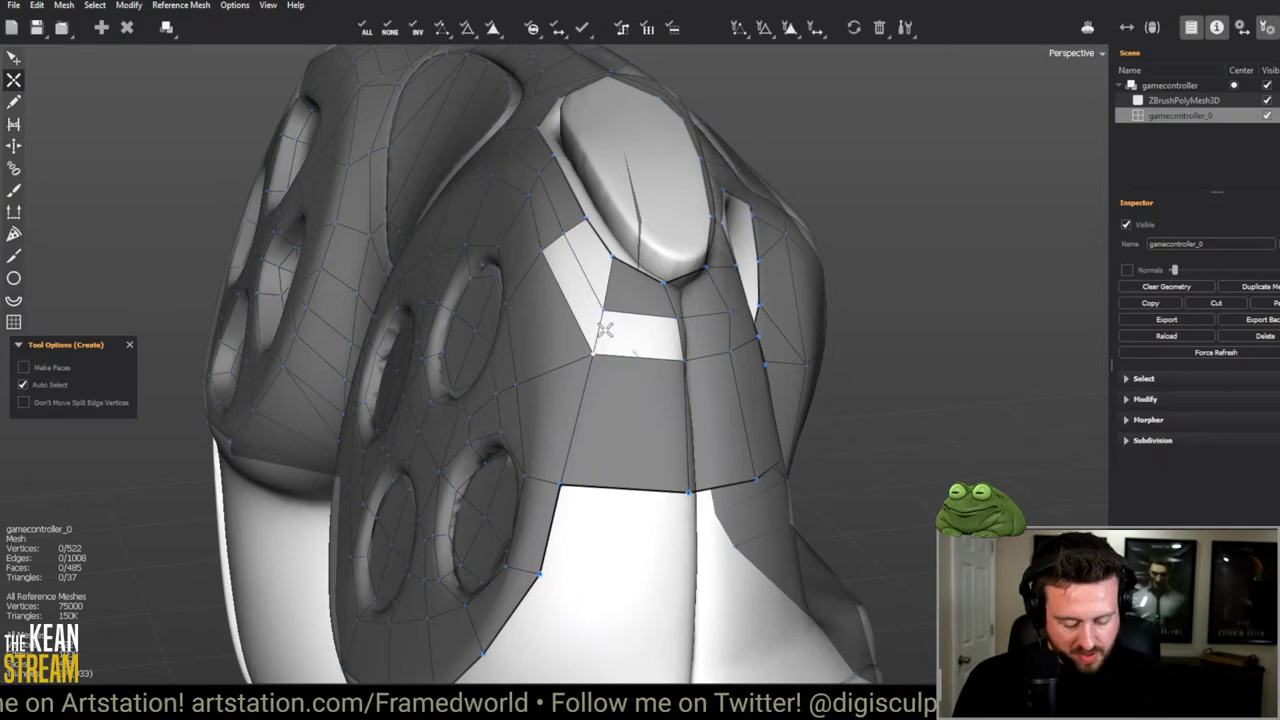
Step: Select the three flipped faces near the top button and apply Modify > Reverse Normals
key("e")
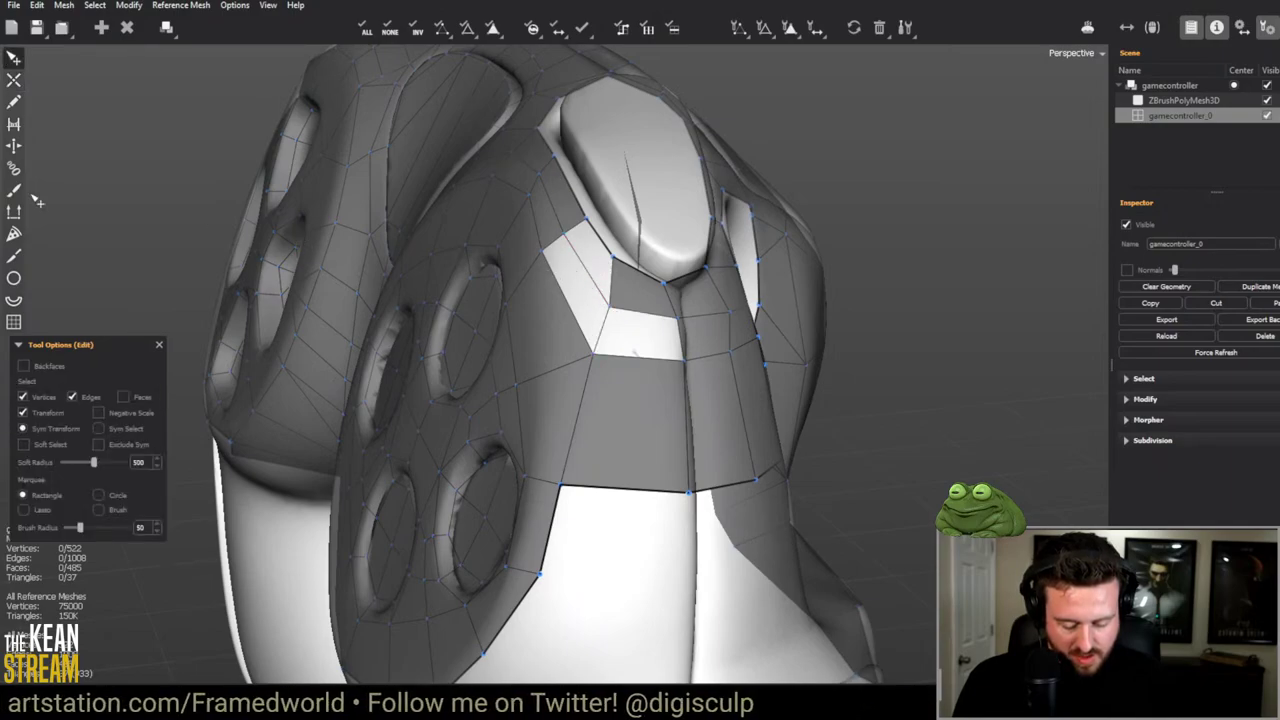
left_click(618, 270)
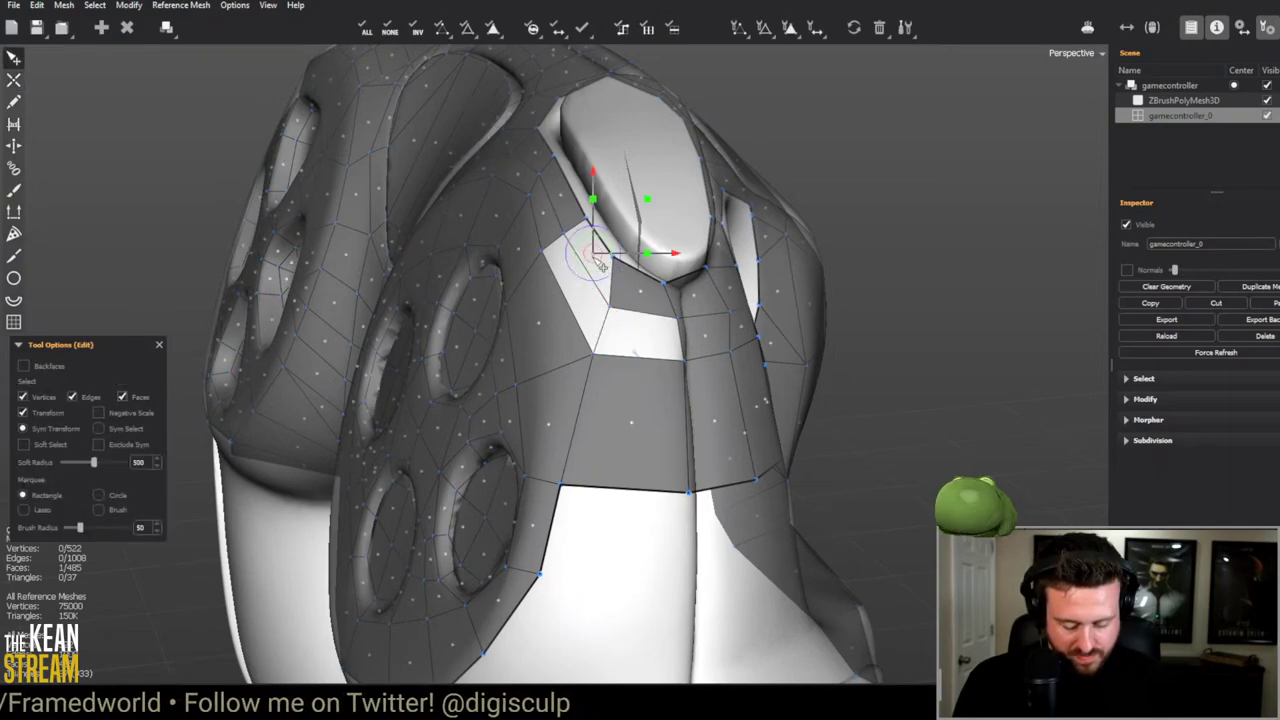
left_click(648, 344)
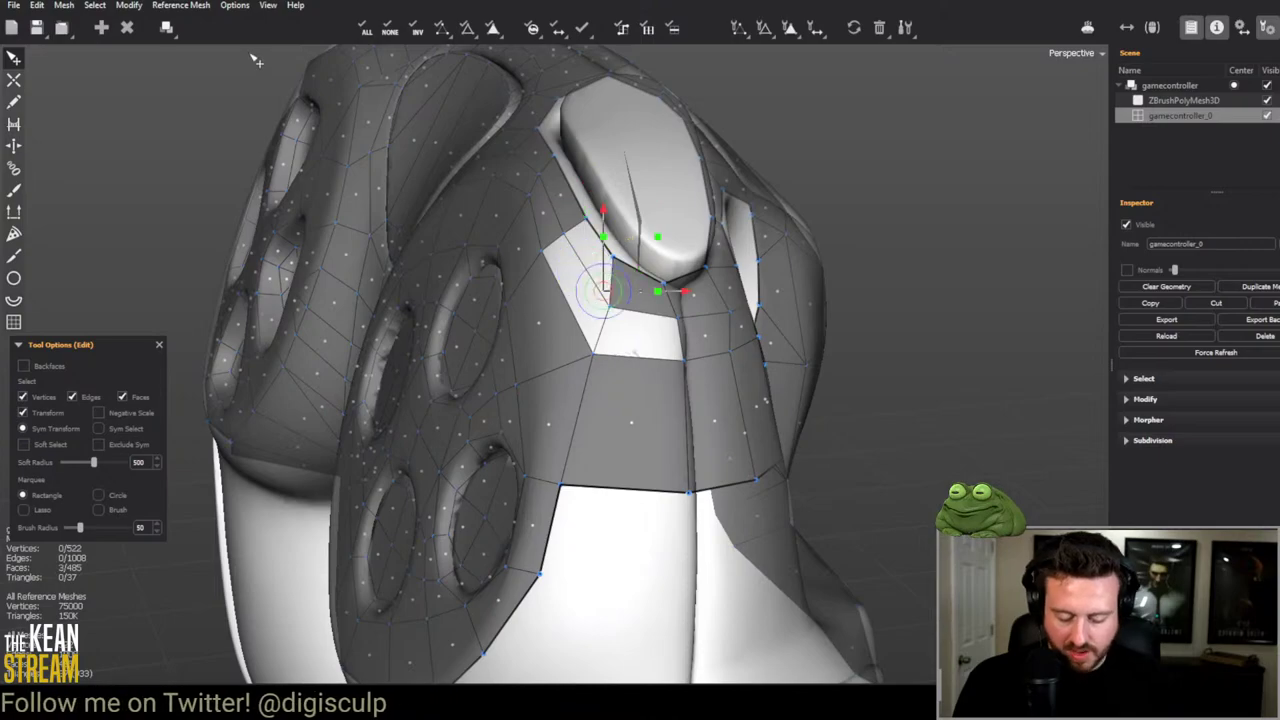
left_click(127, 6)
left_click(165, 126)
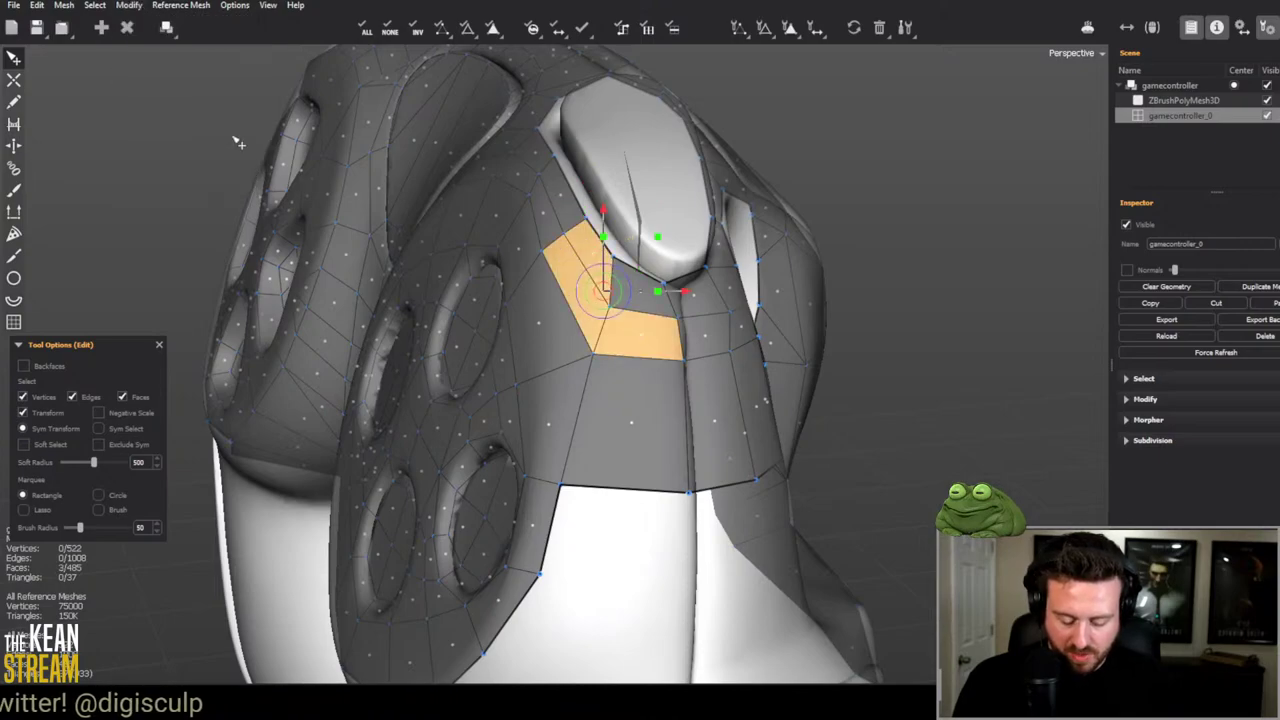
middle_click_drag(600, 330, 410, 180)
scroll(408, 176, "up", 3)
scroll(408, 176, "up", 10)
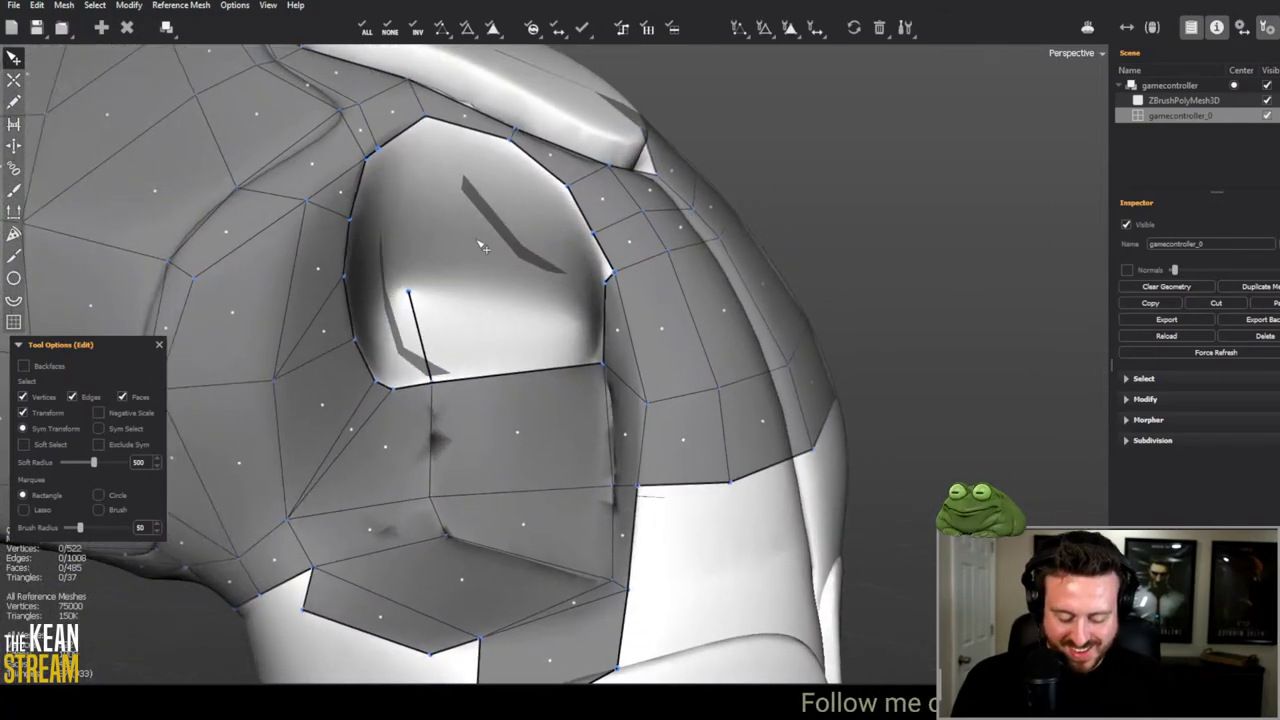
Step: Draw a new edge splitting a face on the grip side of the trigger opening
middle_click_drag(481, 246, 320, 203)
key("c")
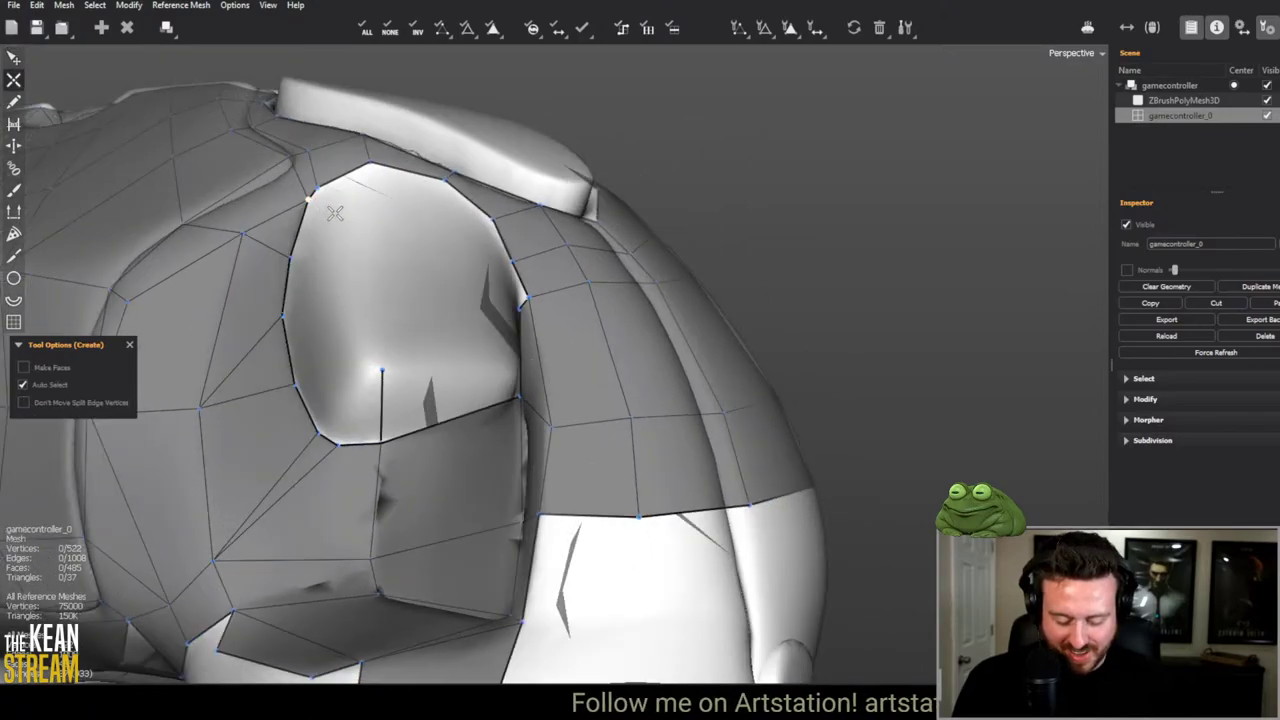
key("e")
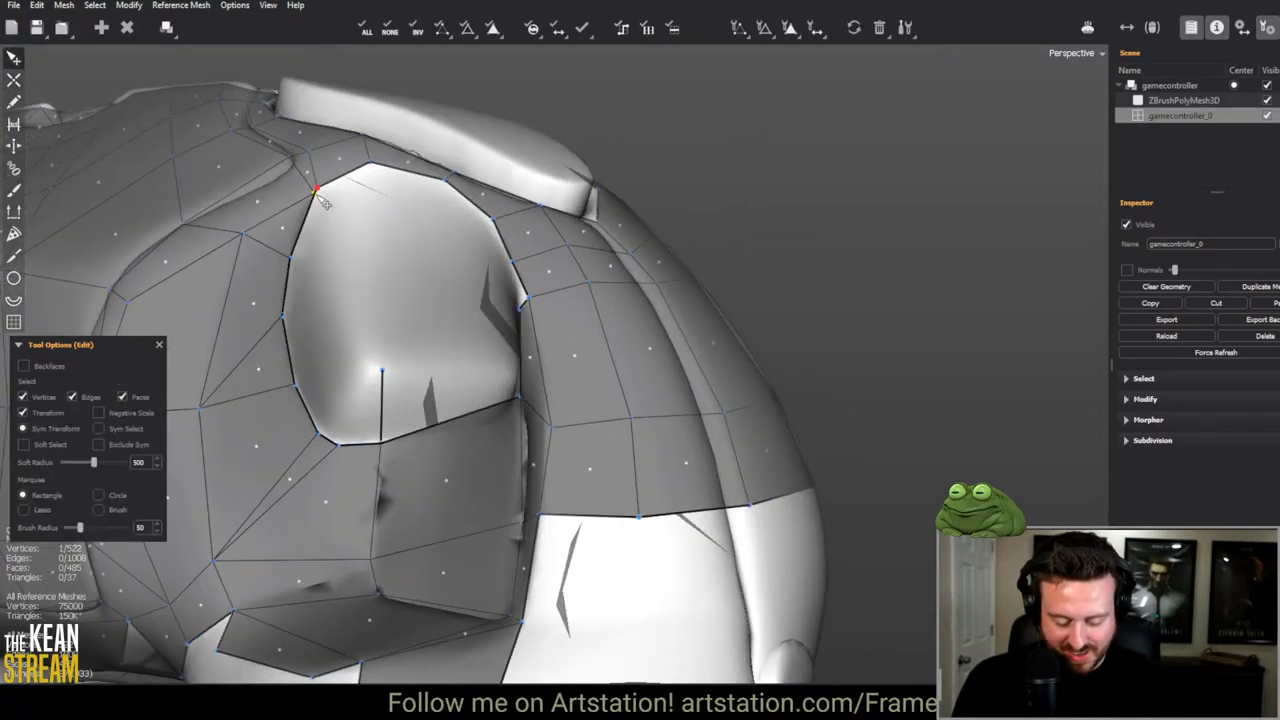
key("c")
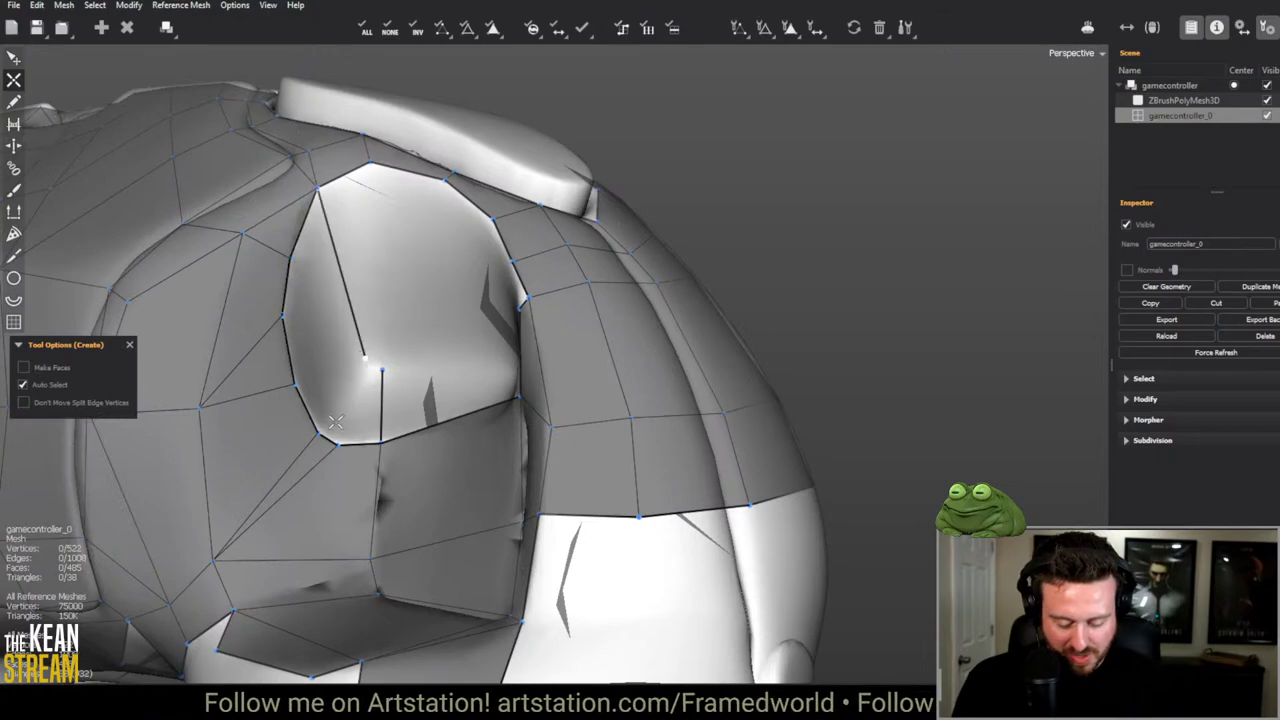
middle_click_drag(335, 422, 285, 520)
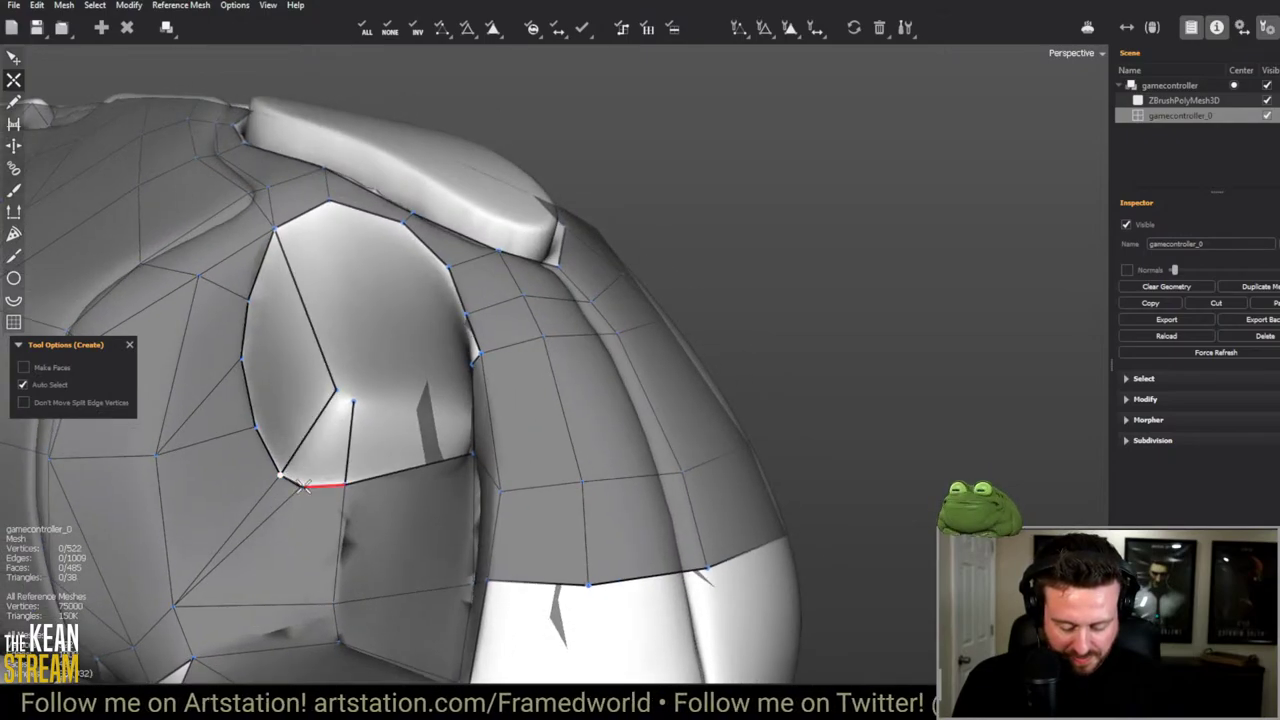
middle_click_drag(330, 420, 278, 402)
left_click(152, 427)
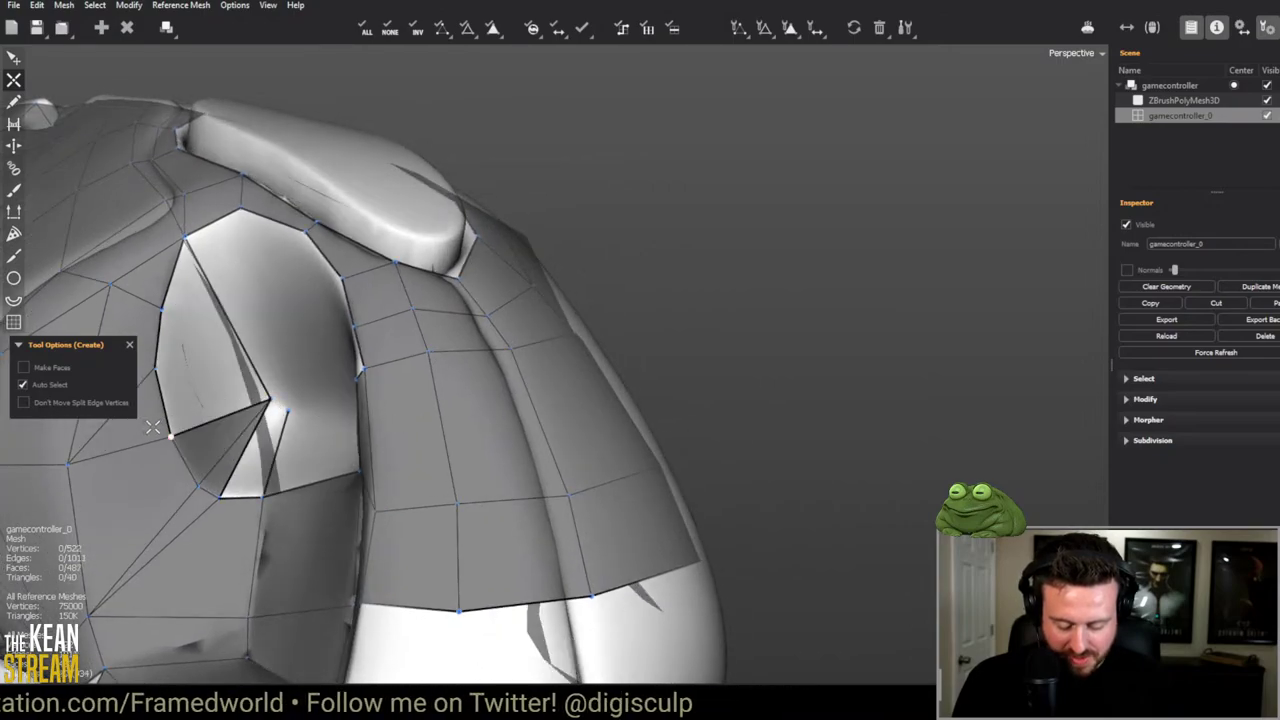
left_click(174, 369)
Step: Draw an edge across the trigger opening, ending at an existing vertex
middle_click_drag(214, 366, 514, 343)
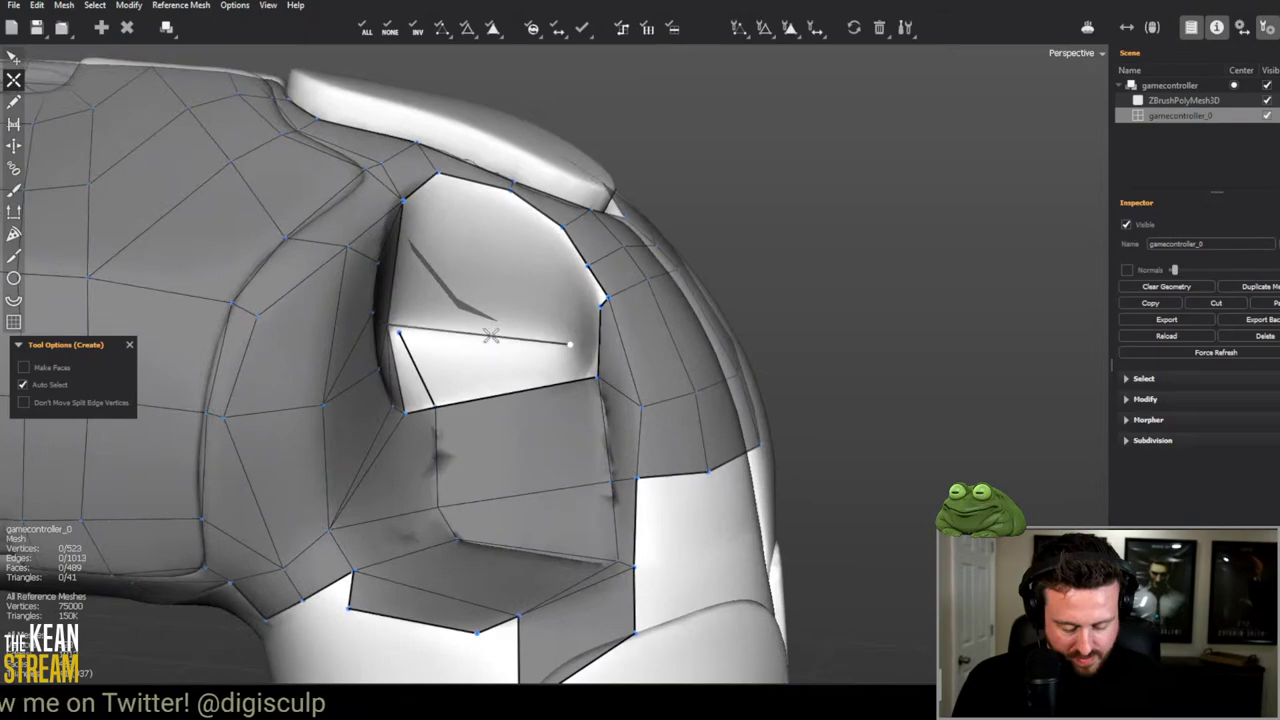
middle_click_drag(490, 335, 625, 338)
middle_click_drag(512, 342, 204, 362)
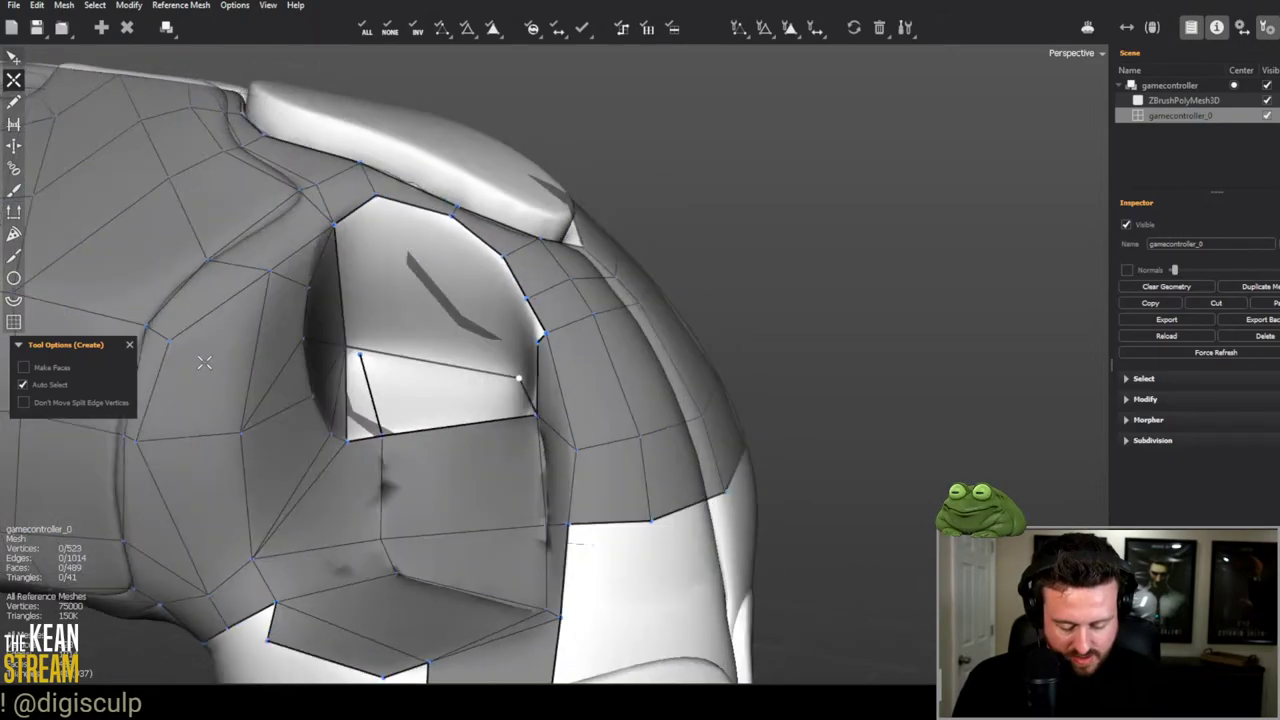
left_click(344, 348)
key("e")
middle_click_drag(352, 360, 620, 369)
key("c")
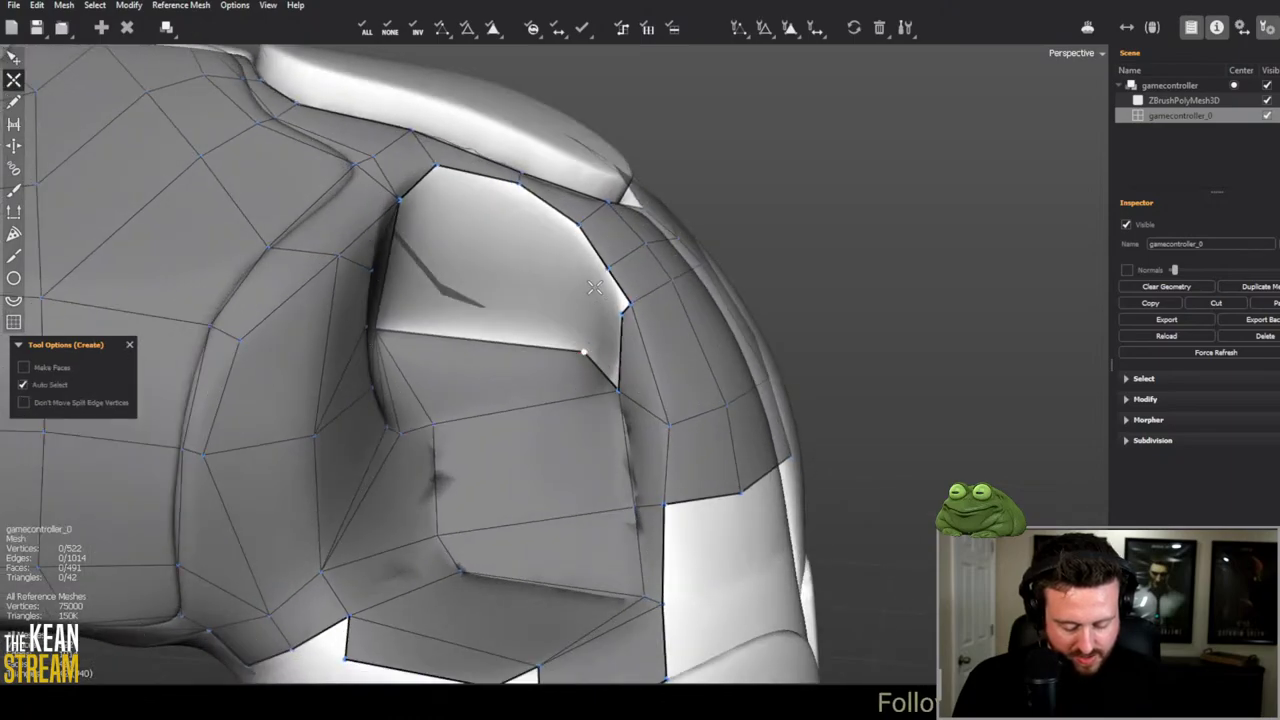
left_click(593, 289)
Step: Close the quad at the opening's upper corner into a new face
key("e")
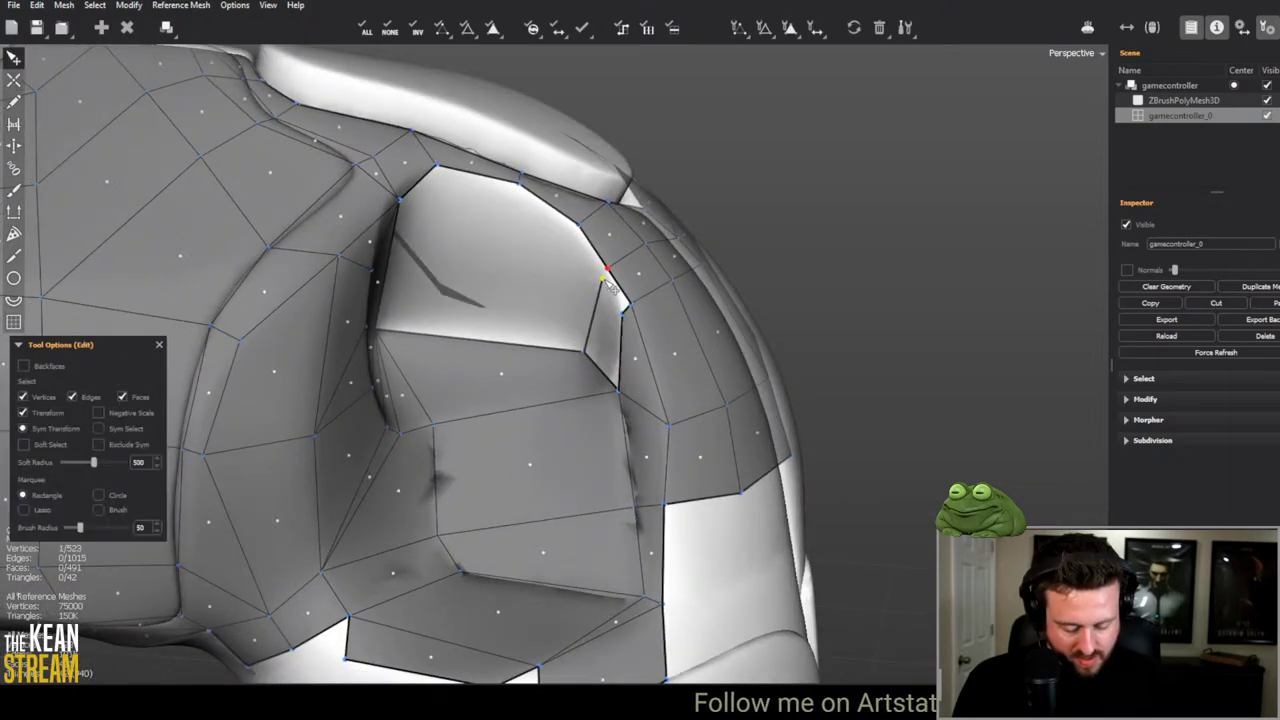
key("c")
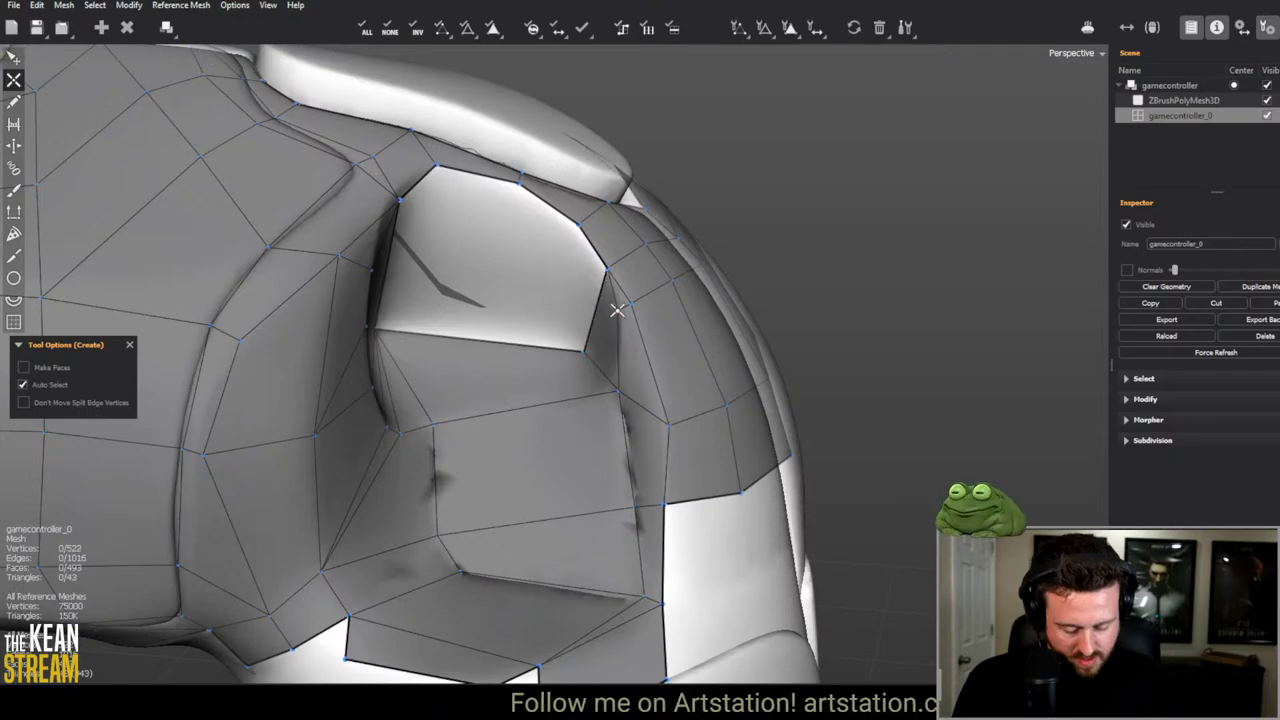
middle_click_drag(591, 322, 560, 285)
key("e")
key("c")
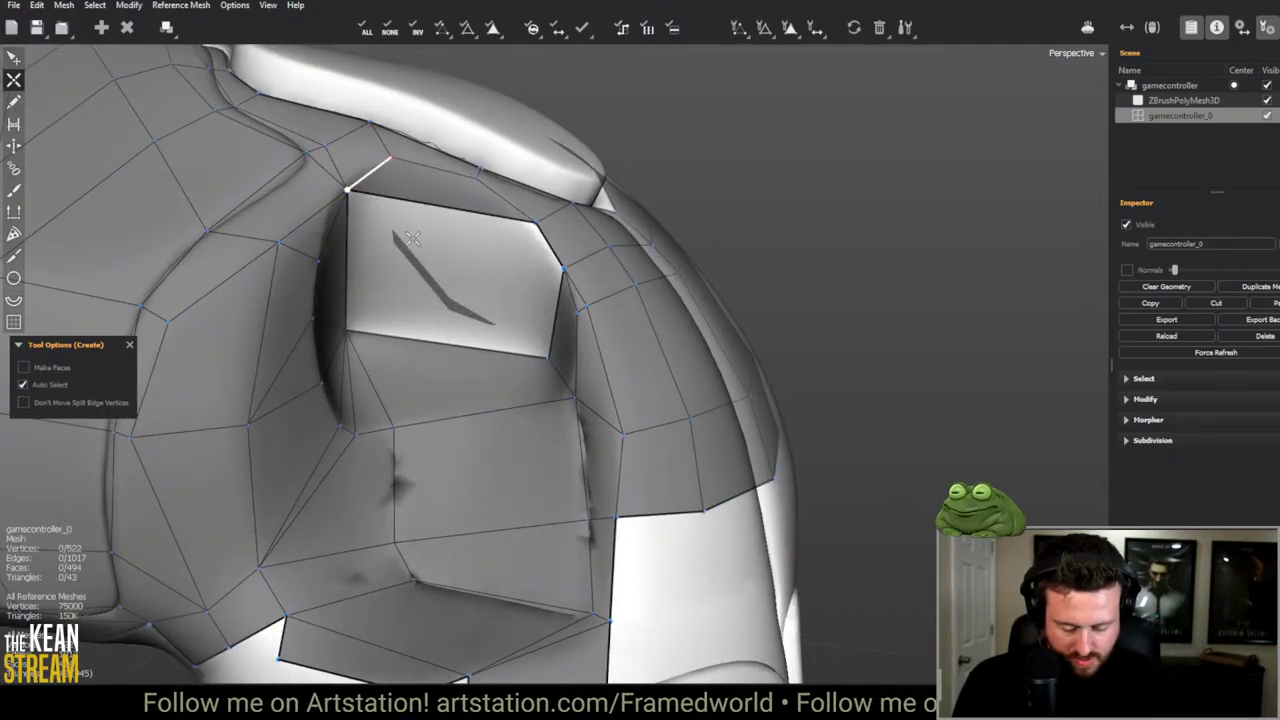
left_click(533, 343)
Step: Delete the diagonal edge running across the quad at the trigger opening
key("e")
scroll(766, 286, "down", 5)
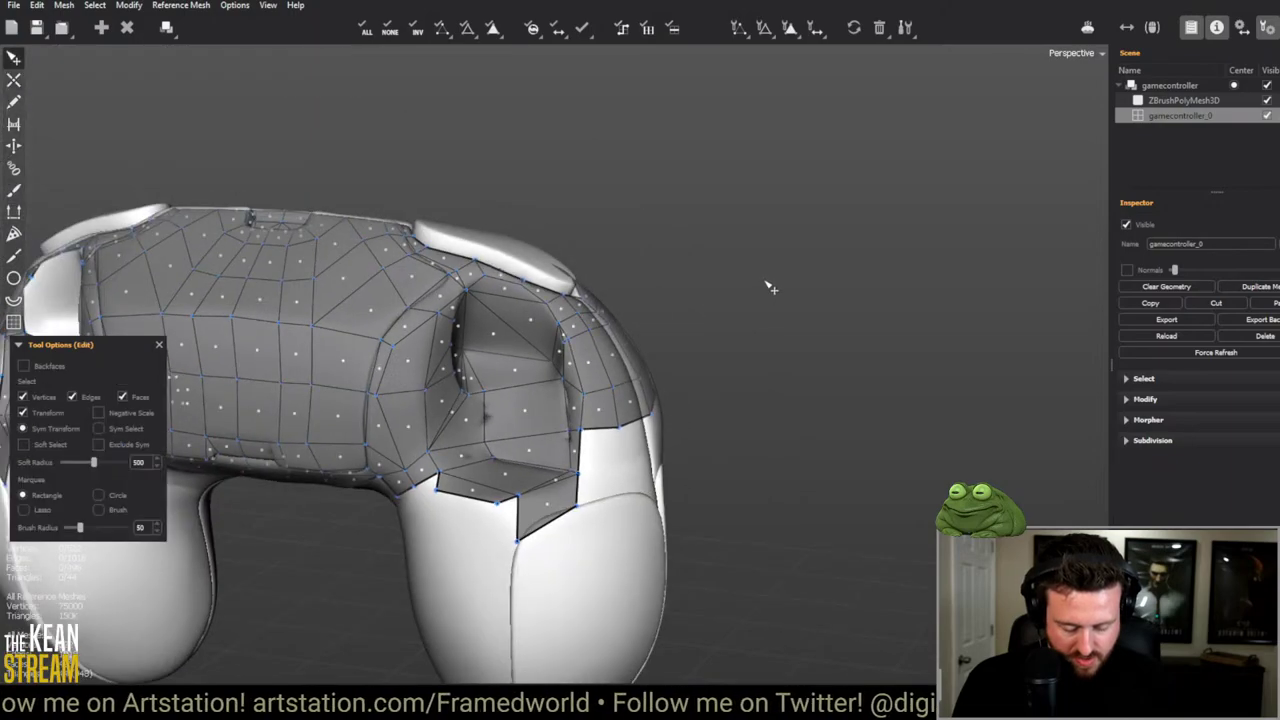
middle_click_drag(766, 286, 929, 229)
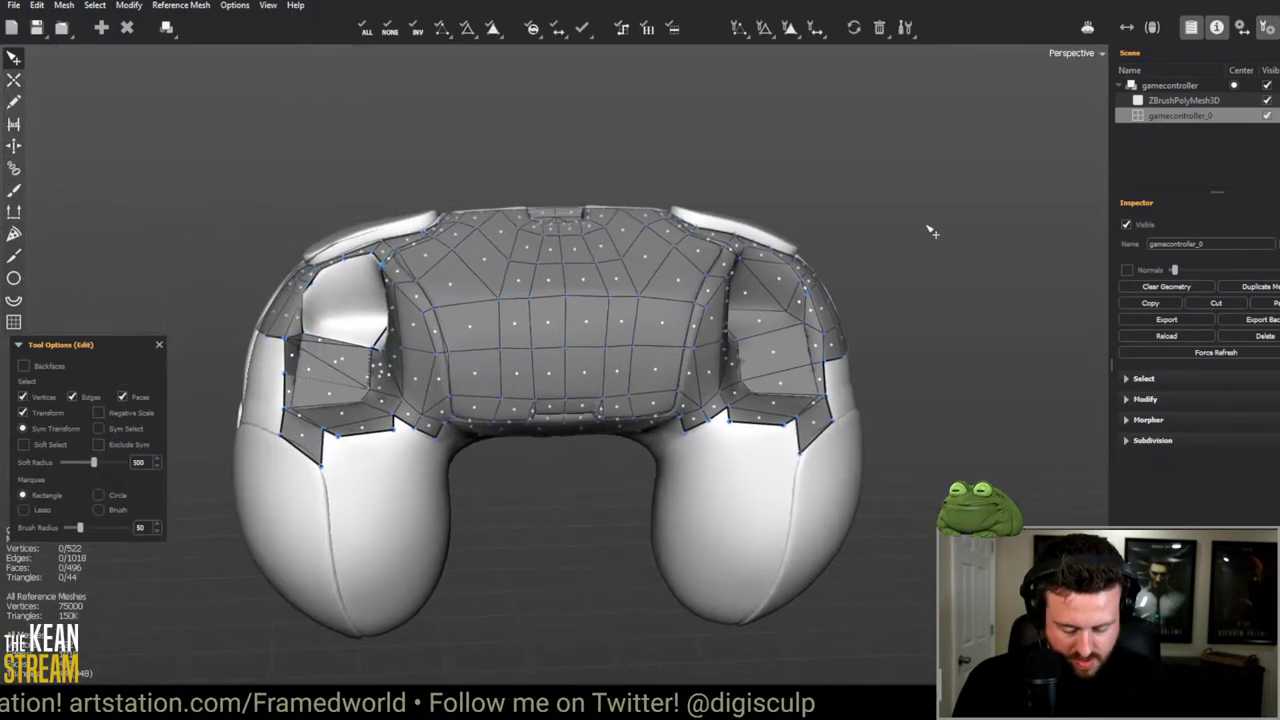
scroll(929, 229, "up", 6)
middle_click_drag(626, 291, 486, 263)
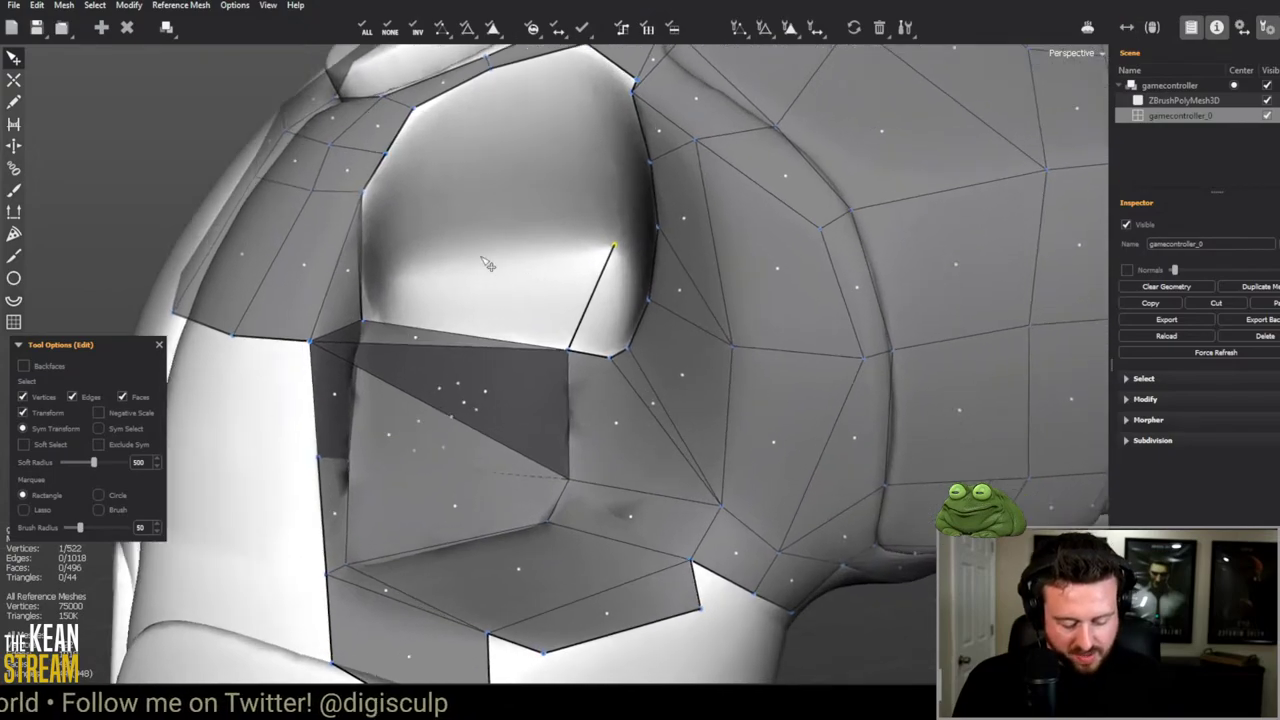
scroll(634, 286, "up", 3)
scroll(657, 271, "down", 4)
middle_click_drag(657, 271, 495, 232)
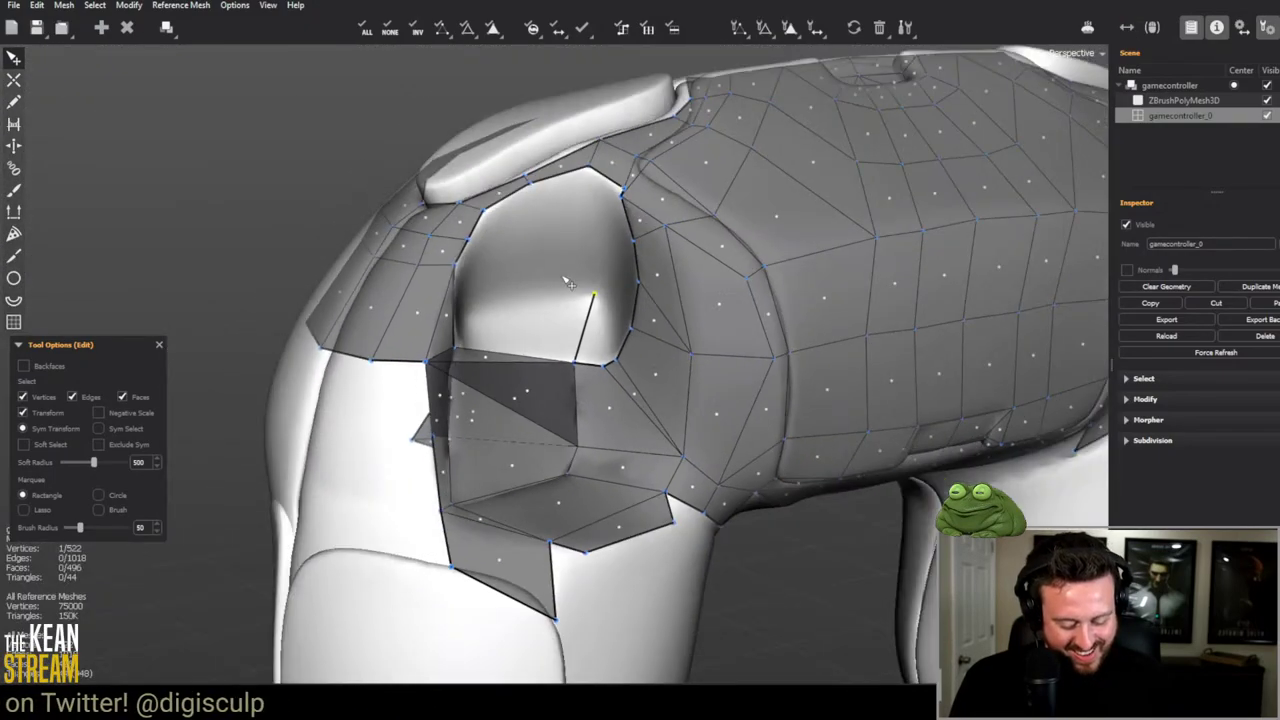
scroll(567, 283, "up", 2)
key("c")
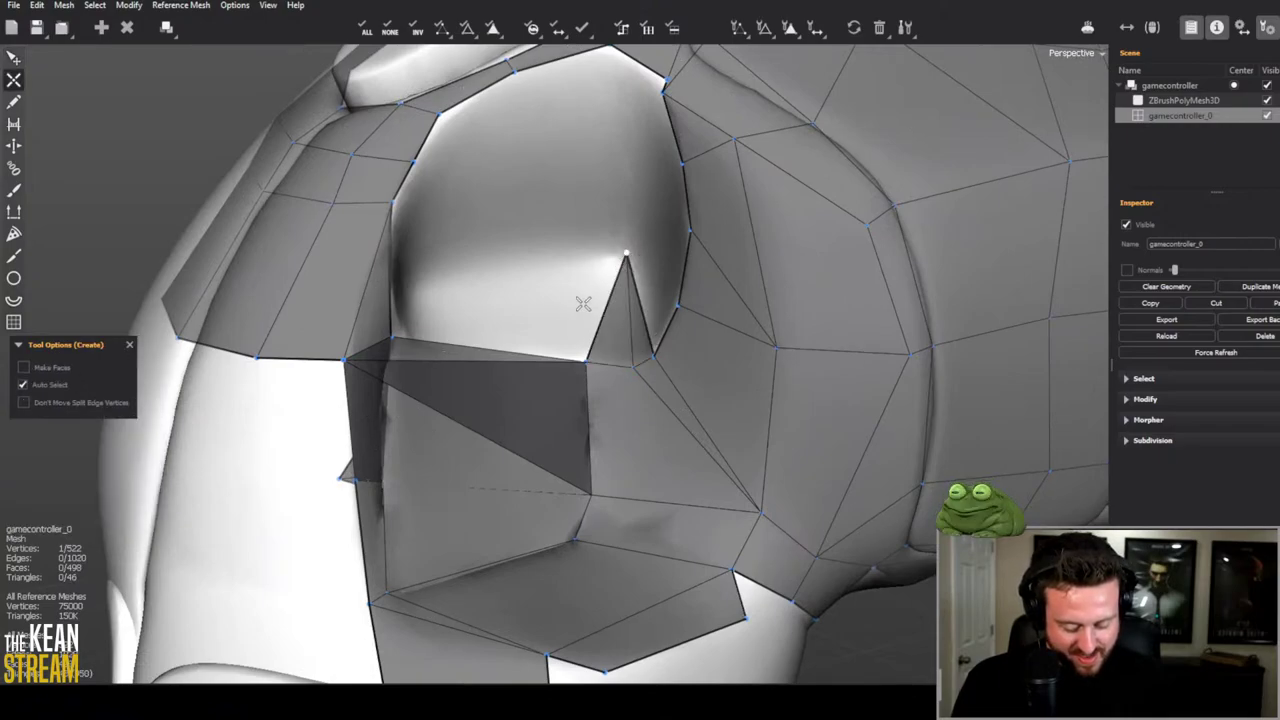
middle_click_drag(583, 303, 455, 385)
key("e")
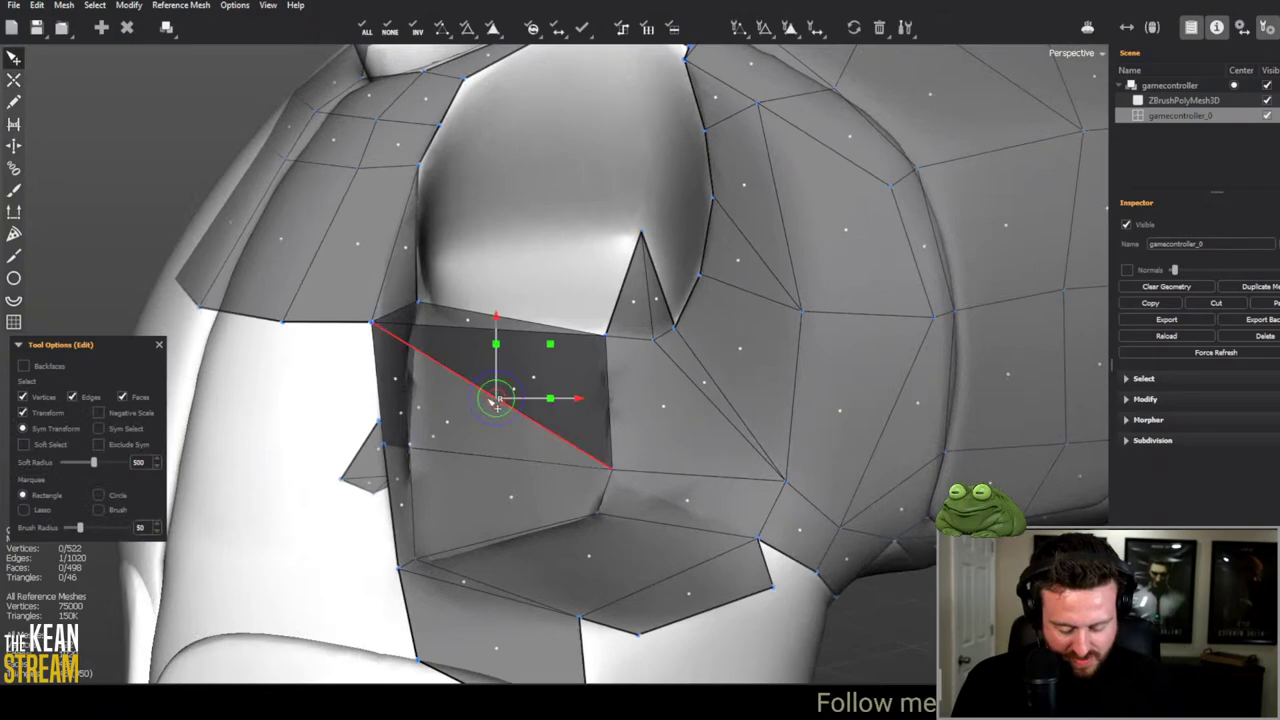
key("Delete")
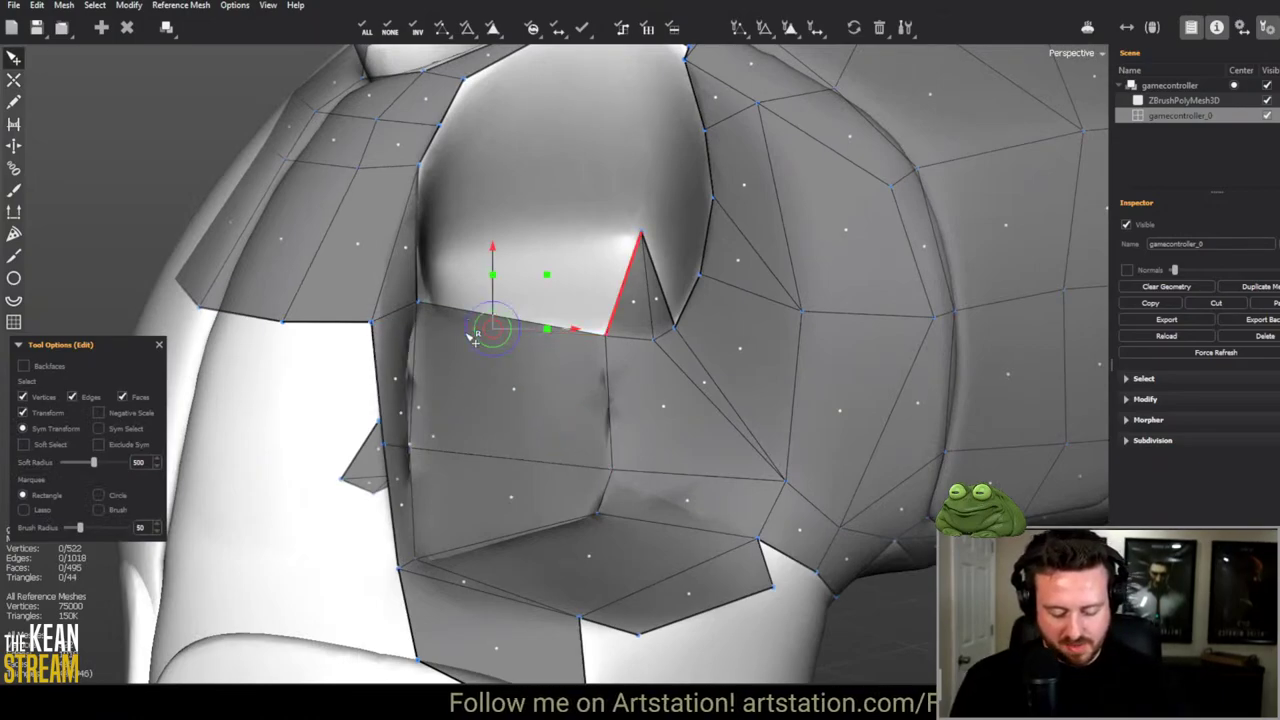
Step: Add a new vertex linked to the rim and shift a rim vertex up-left to reshape faces
middle_click_drag(422, 75, 368, 277)
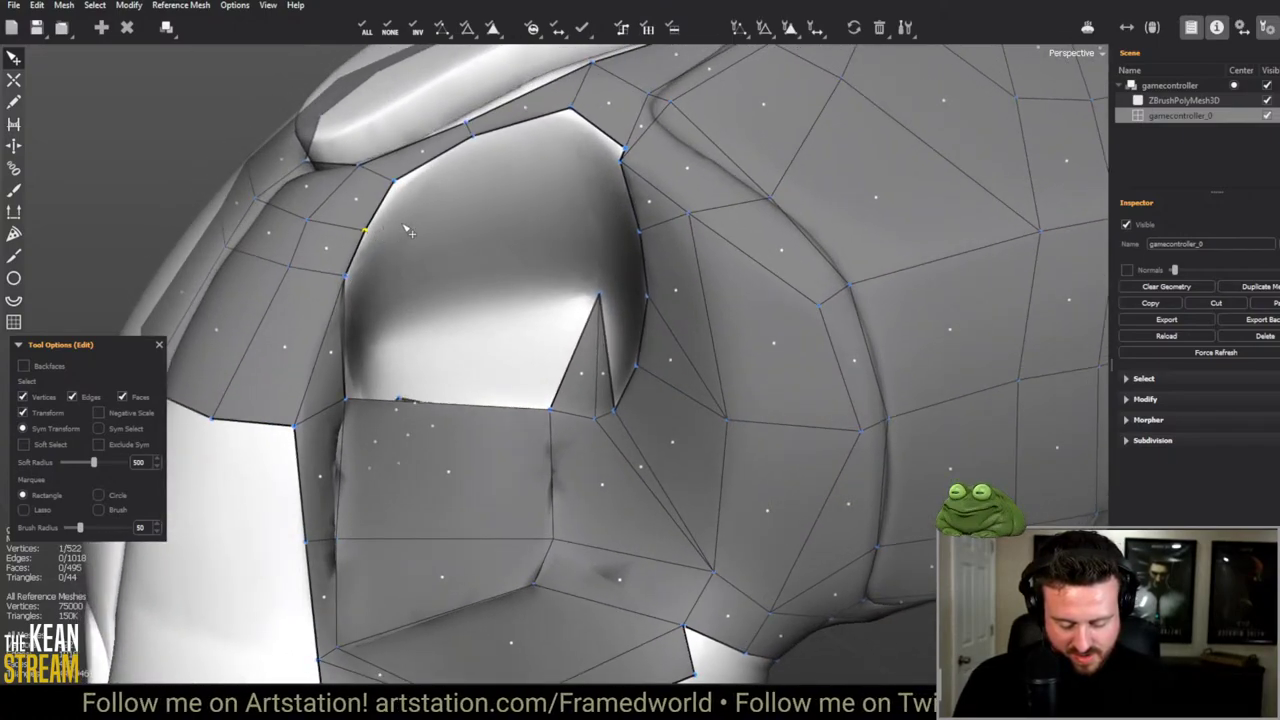
middle_click_drag(370, 236, 342, 203)
key("c")
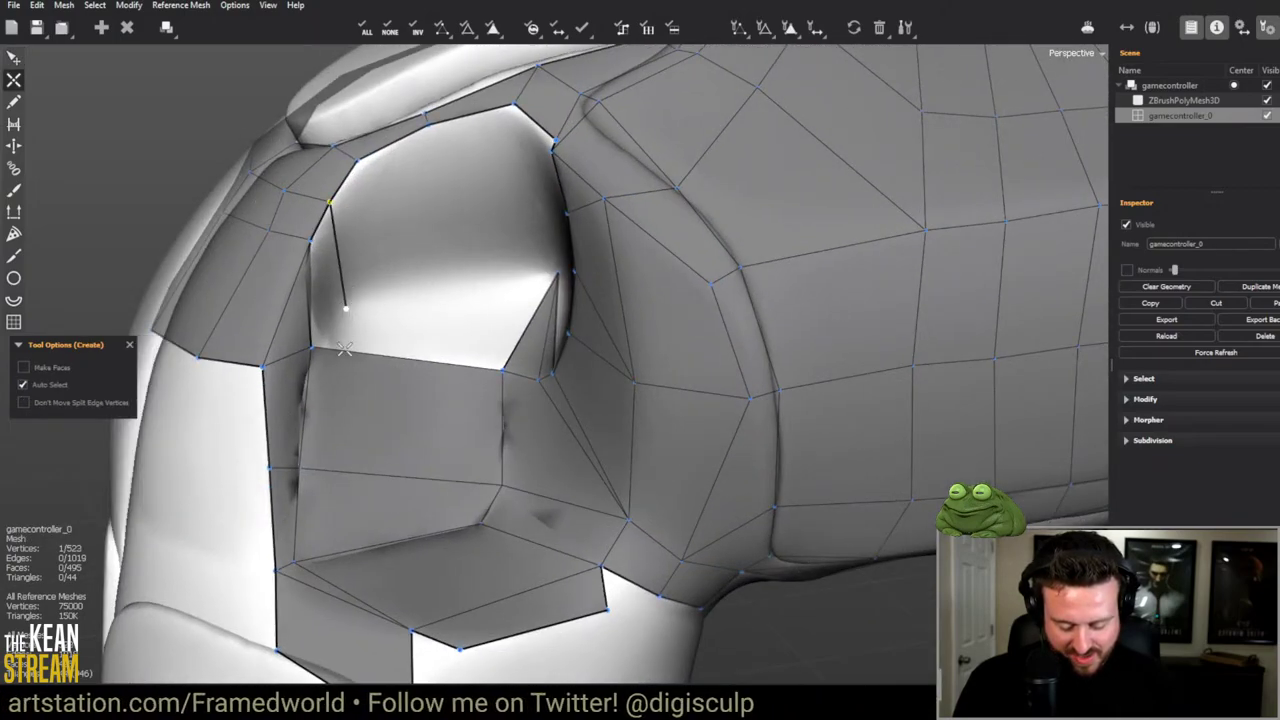
left_click(347, 308)
middle_click_drag(335, 311, 296, 245)
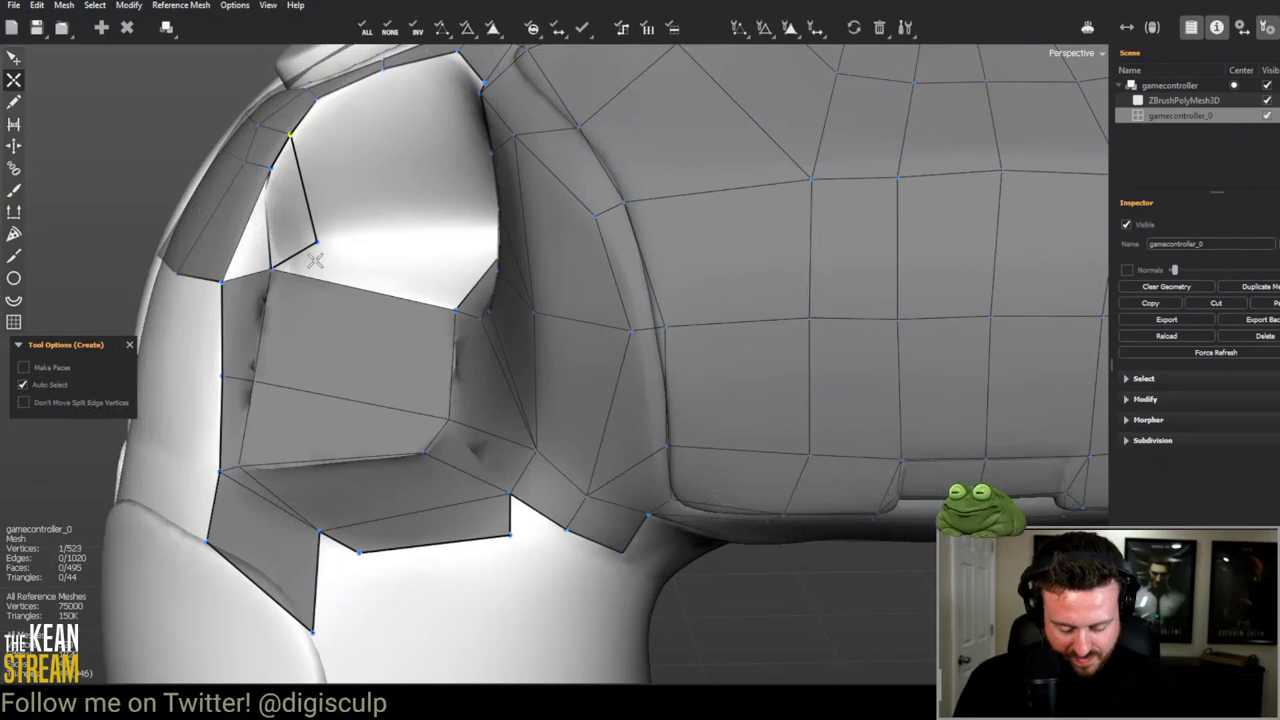
middle_click_drag(314, 260, 346, 173)
key("e")
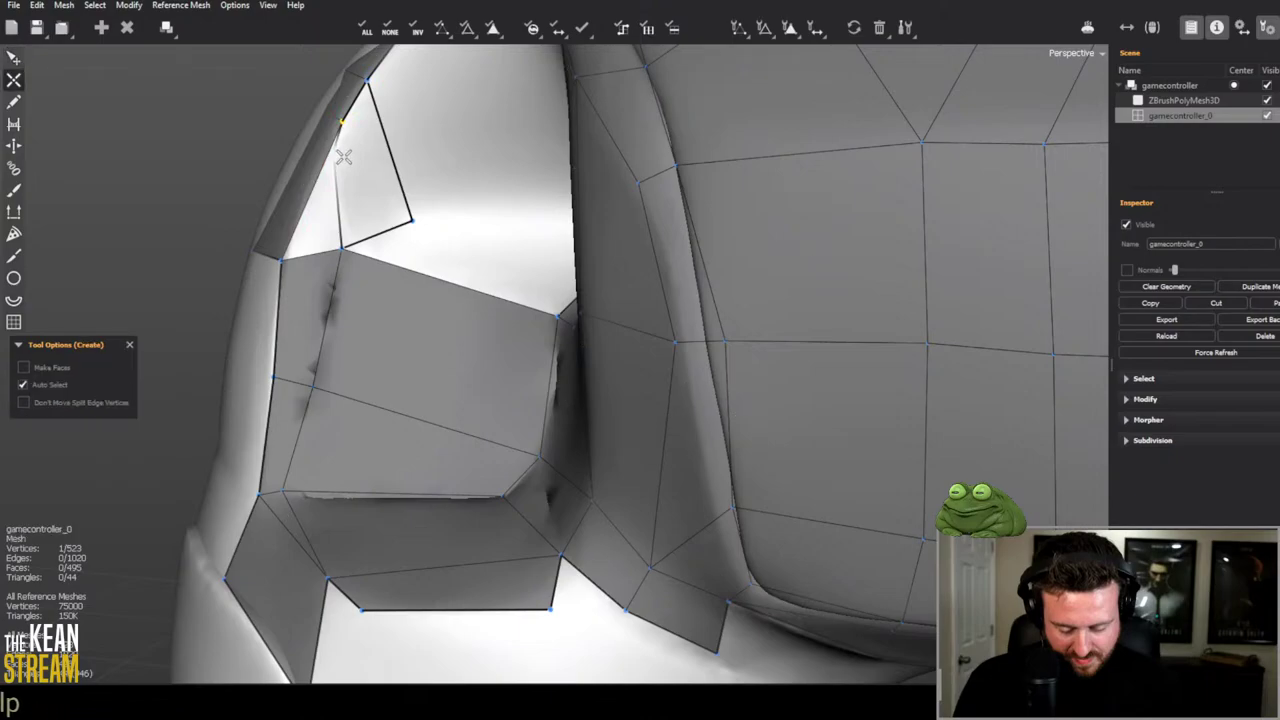
left_click(343, 162)
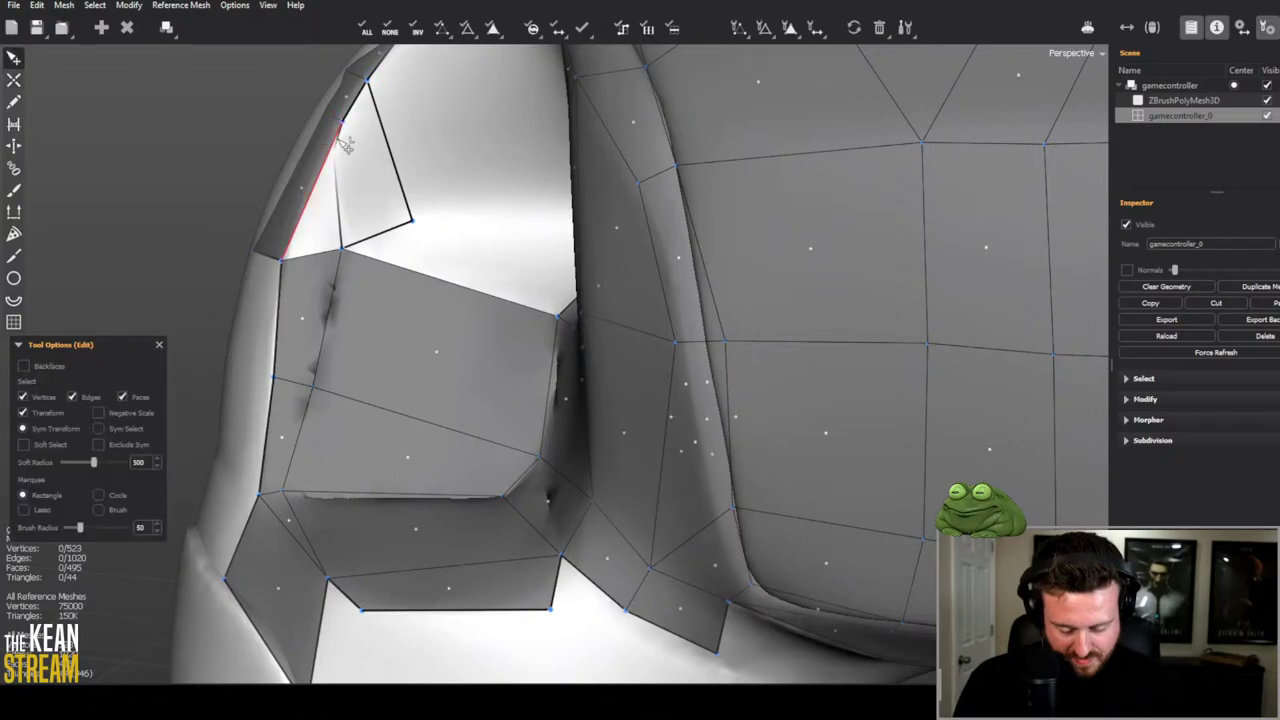
left_click_drag(328, 212, 312, 196)
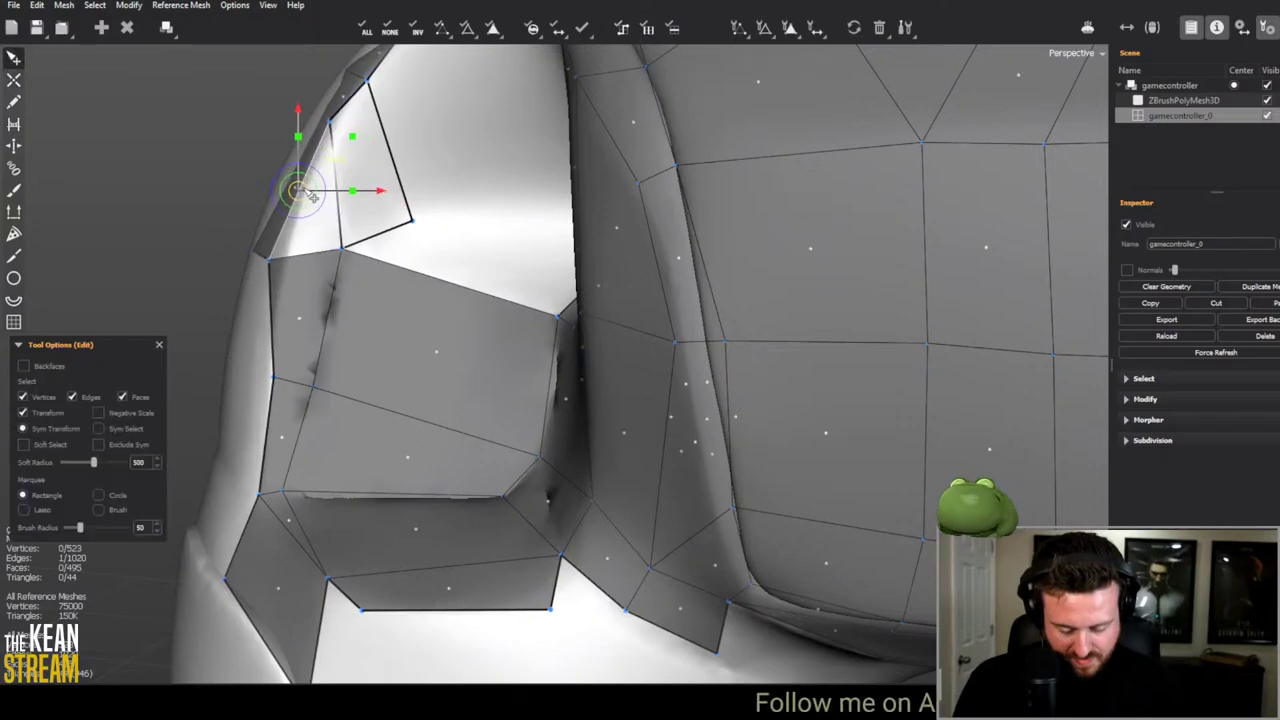
Step: Delete the stray vertex so the hole can be filled
key("c")
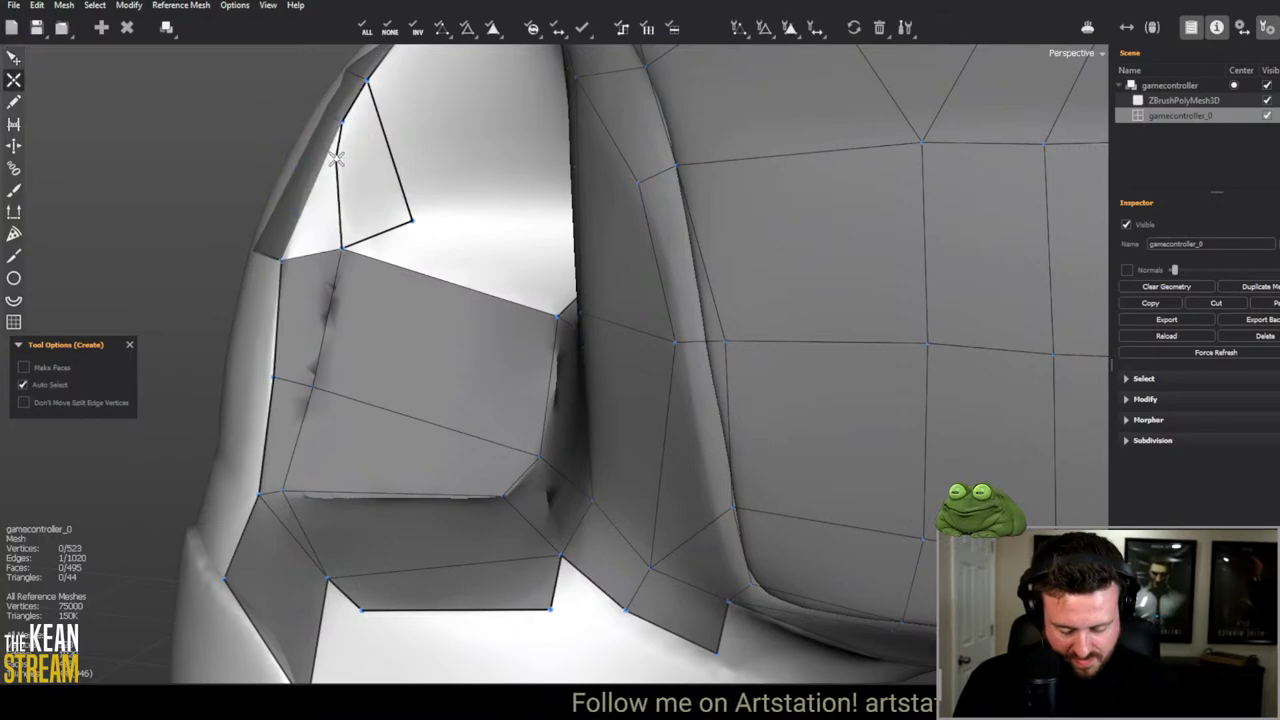
middle_click_drag(337, 160, 325, 250)
key("e")
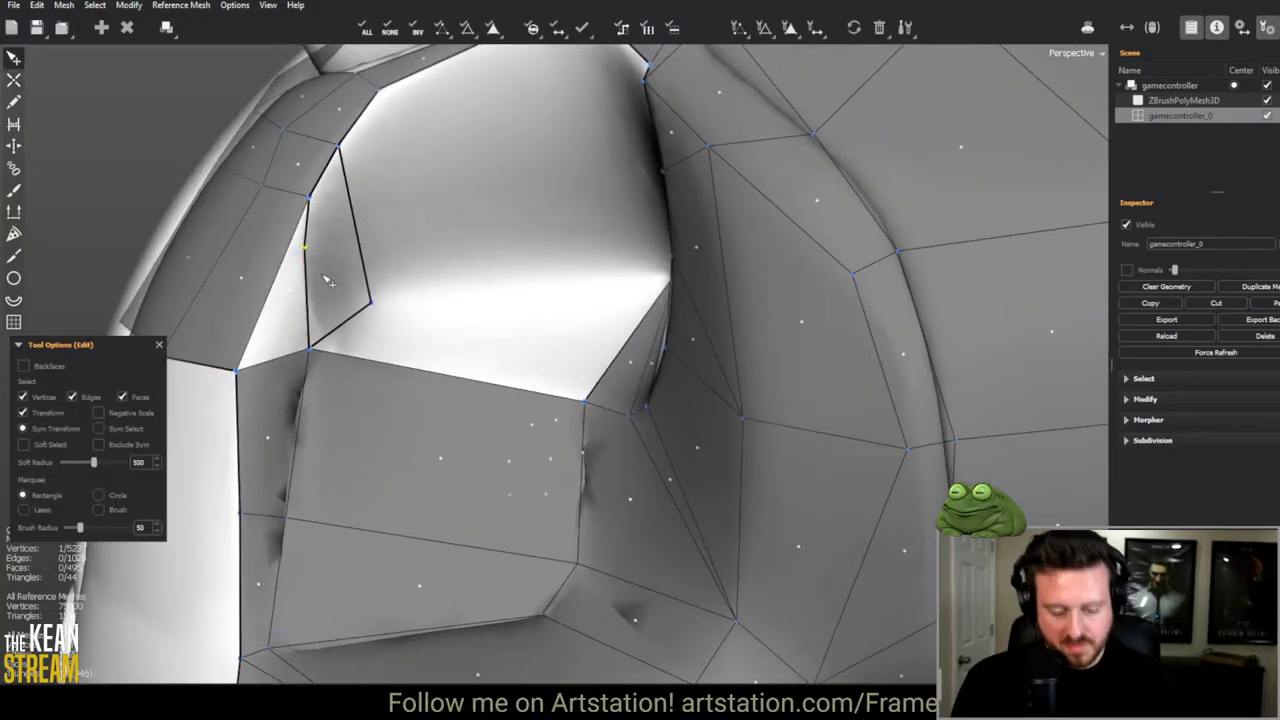
key("Delete")
Step: Add quads beside the thin strip, connecting the pending vertex with a new edge
middle_click_drag(375, 270, 441, 328)
key("c")
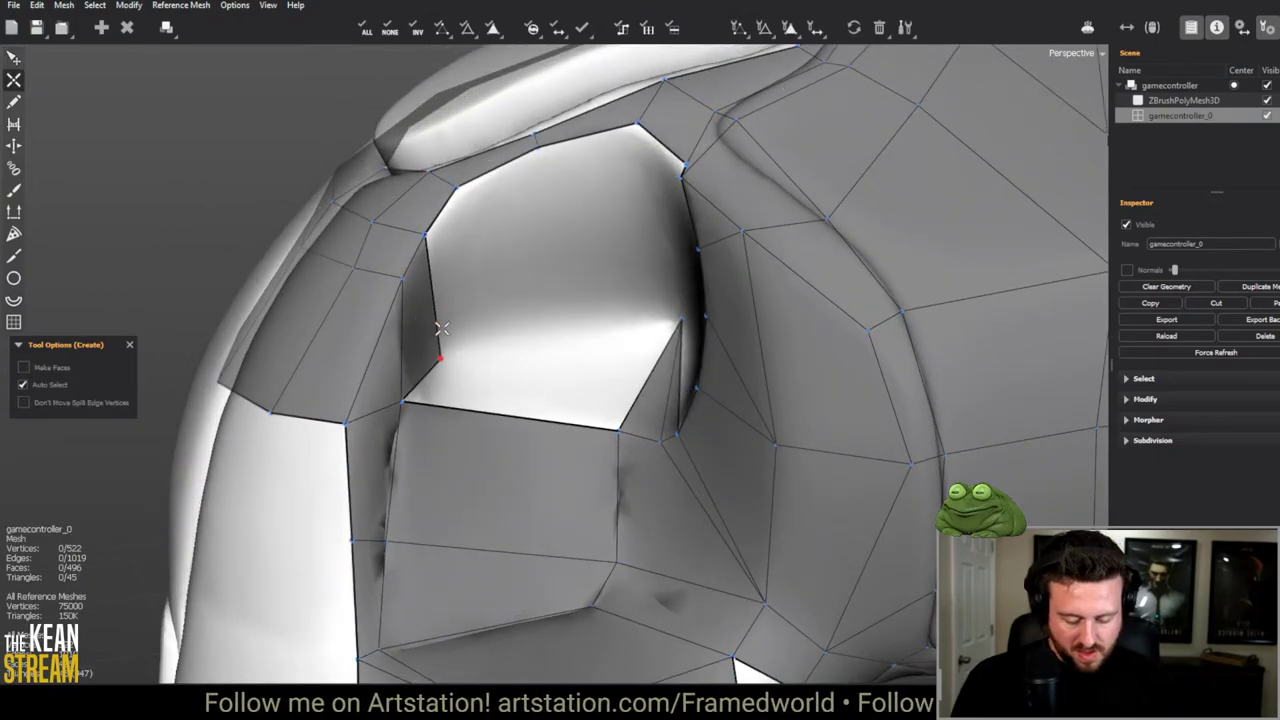
left_click(476, 340)
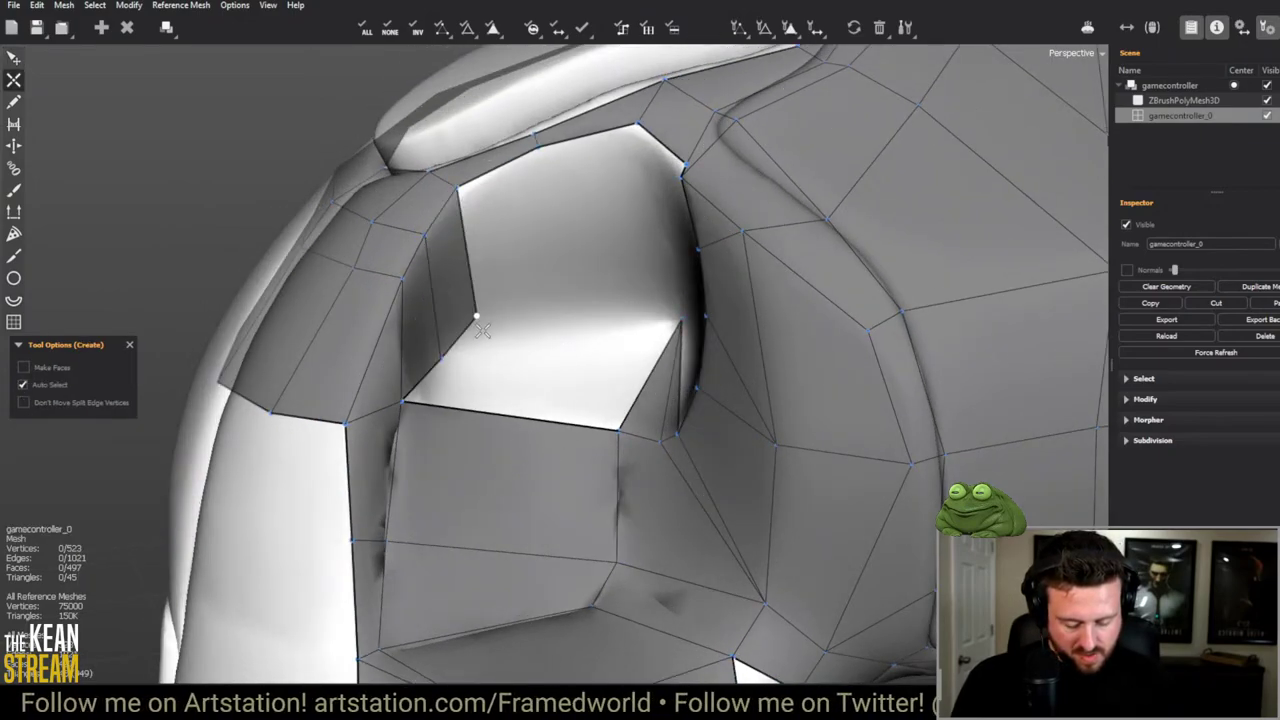
left_click(565, 338)
middle_click_drag(565, 338, 666, 337)
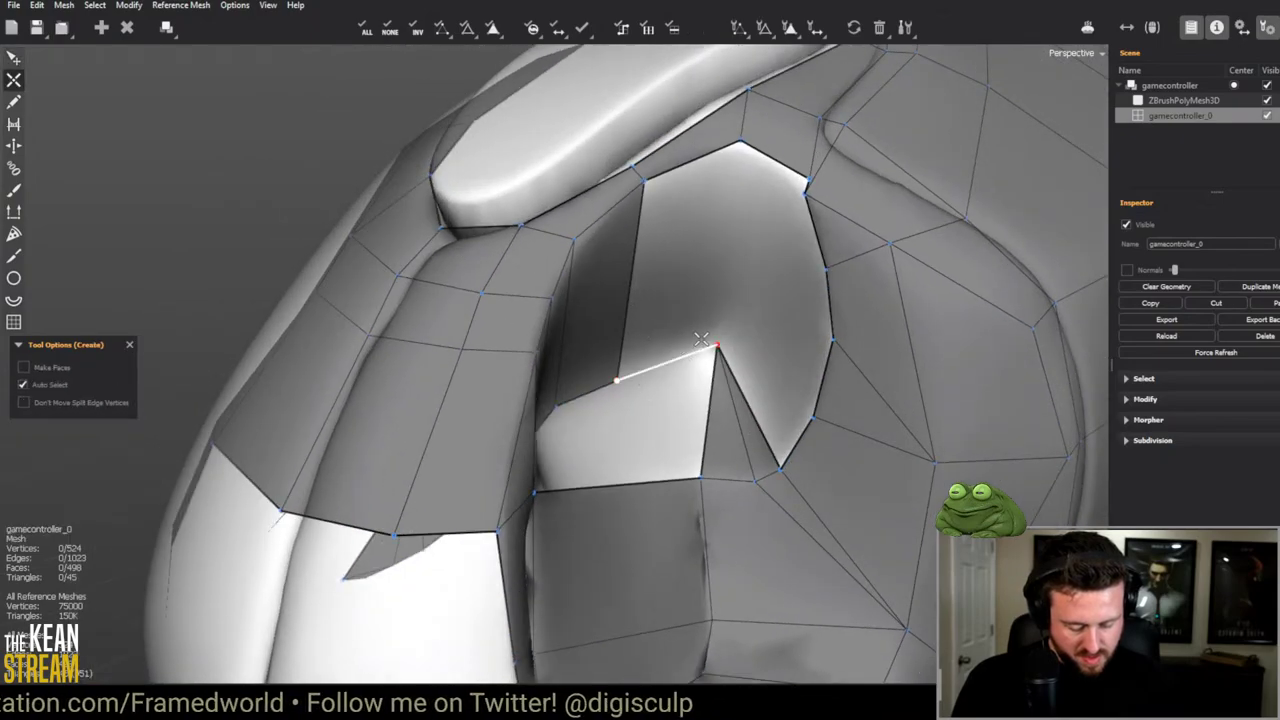
left_click(701, 339)
middle_click_drag(735, 313, 640, 110)
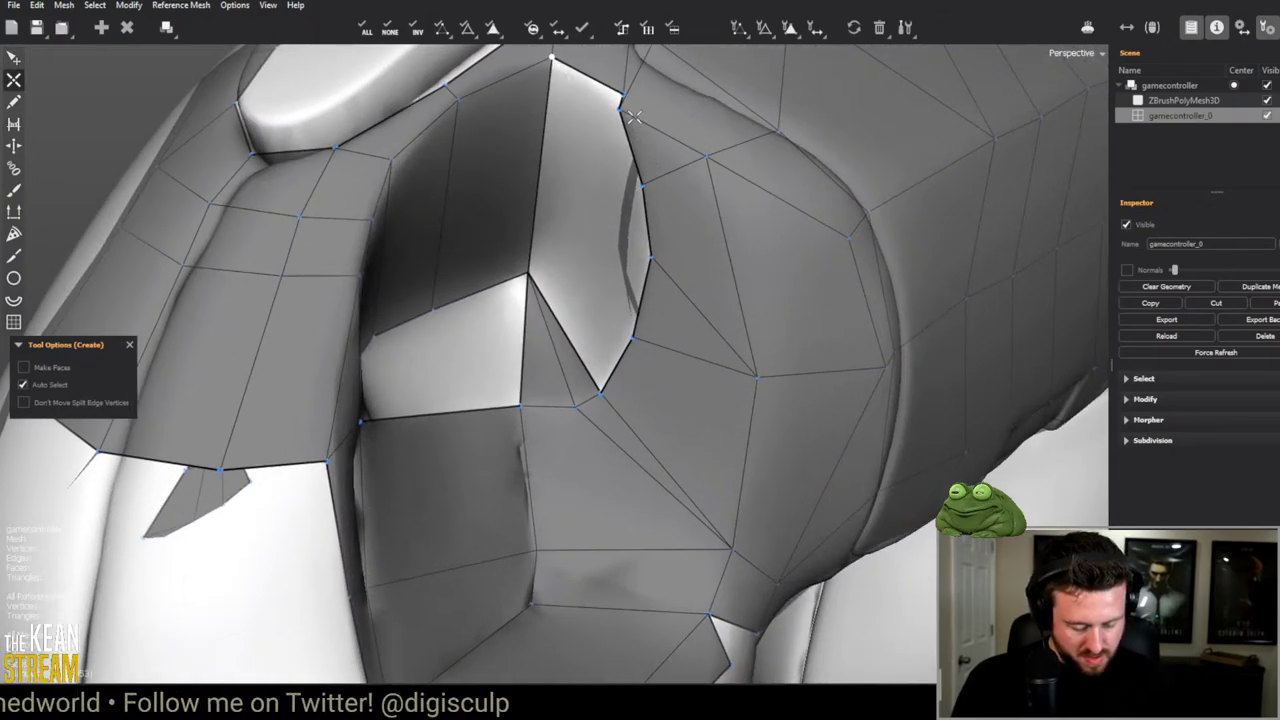
Step: Fill the remaining hole in the trigger opening's wall with new faces
key("q")
middle_click_drag(617, 153, 551, 186)
key("w")
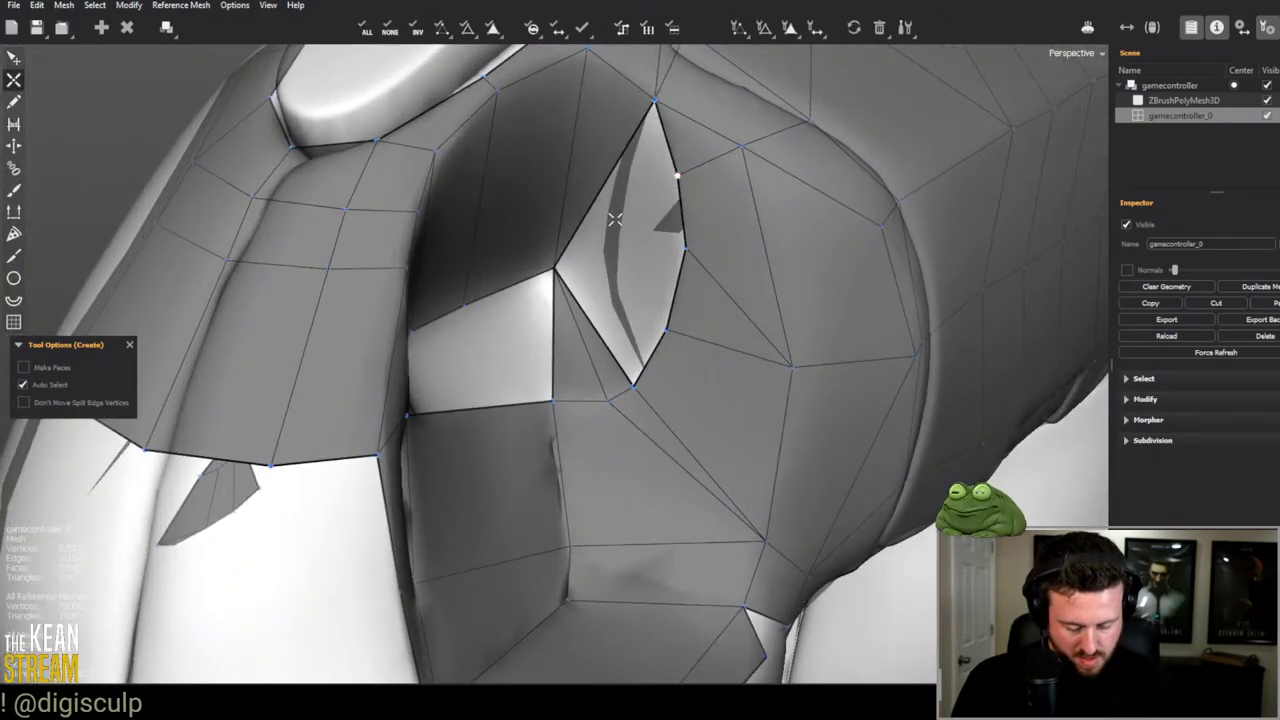
left_click(645, 316)
scroll(651, 320, "down", 5)
middle_click_drag(651, 320, 511, 294)
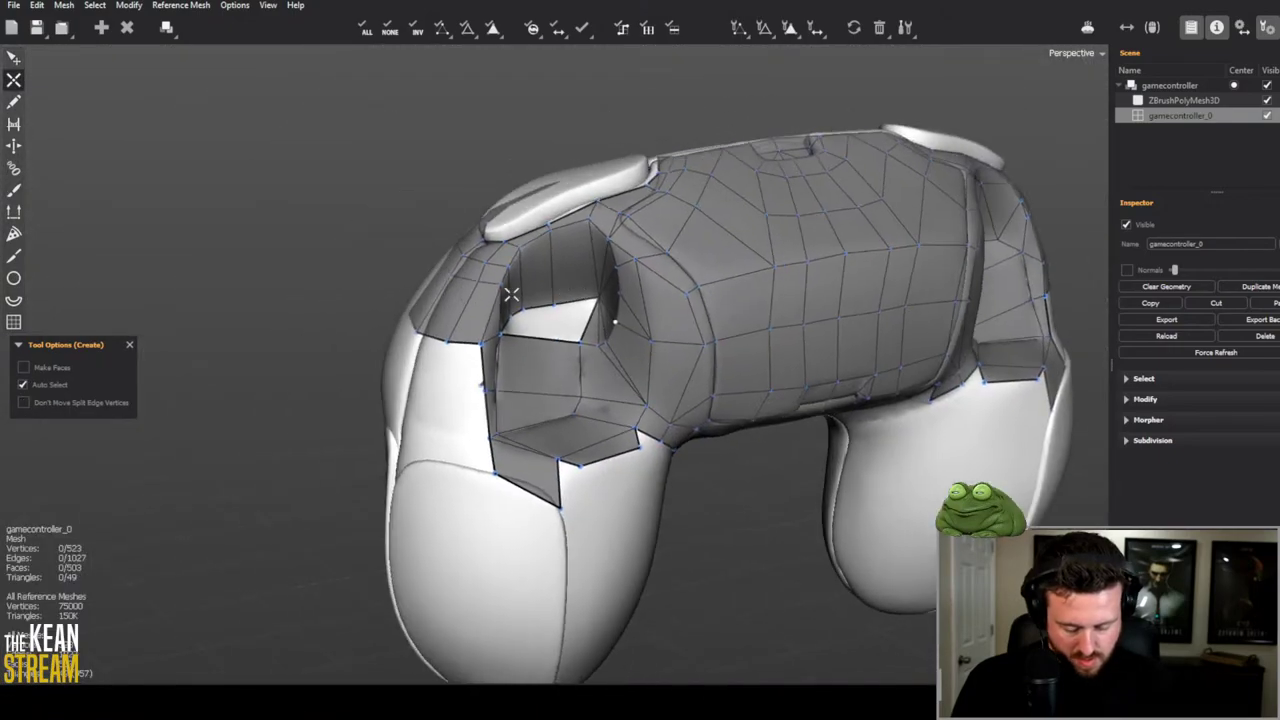
scroll(462, 365, "up", 3)
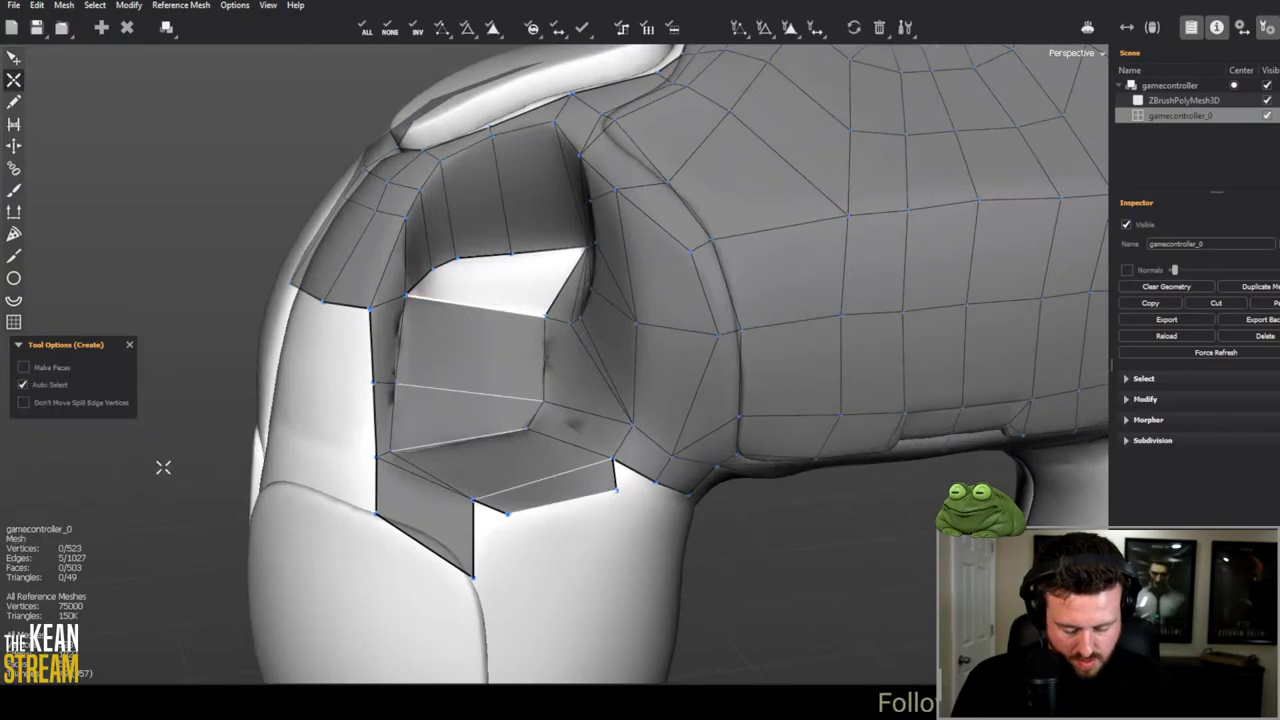
Step: Save the scene
key("q")
scroll(470, 355, "up", 1)
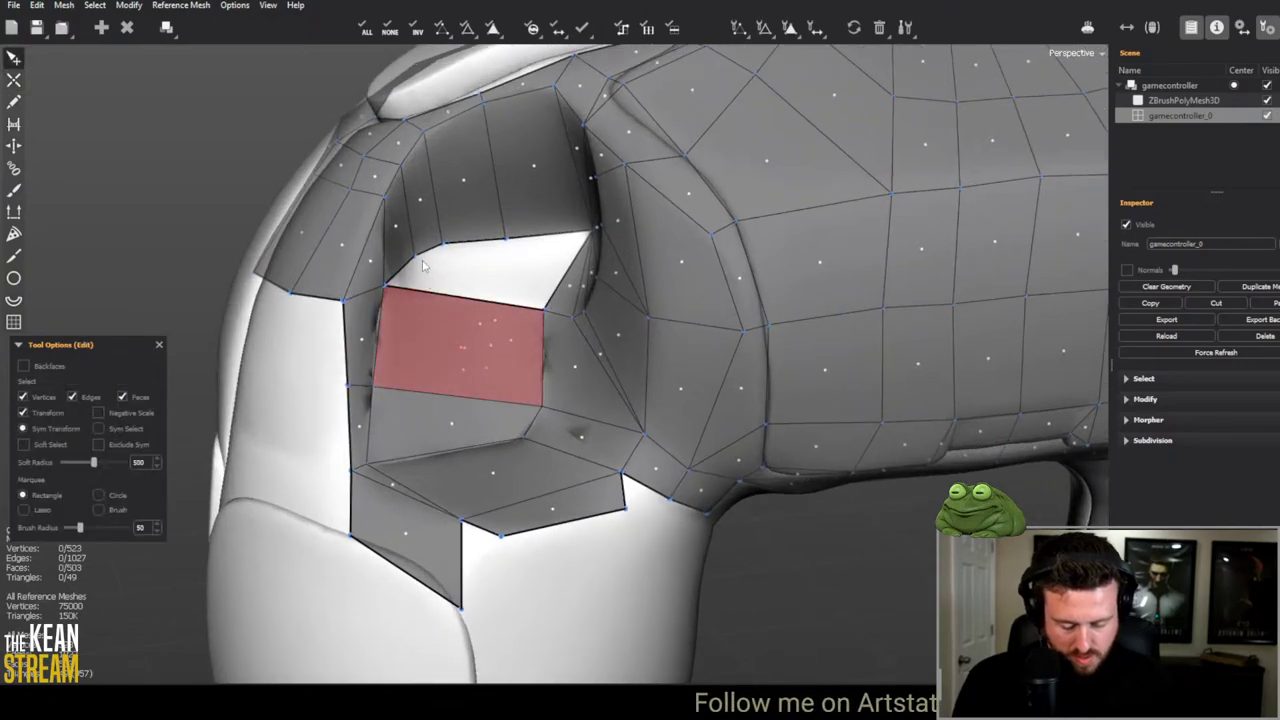
key("ctrl+s")
key("Escape")
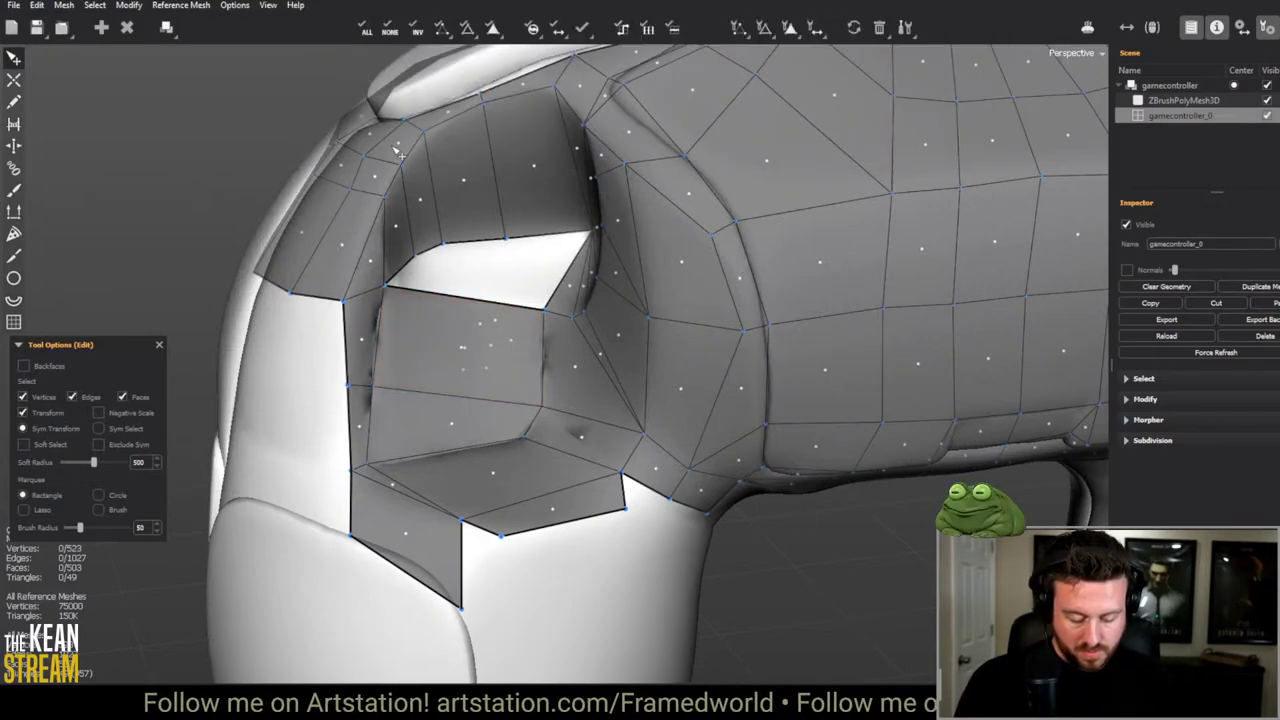
Step: Cancel a started rim edge and inspect the controller's front and left grip
scroll(398, 150, "up", 2)
key("w")
left_click(410, 210)
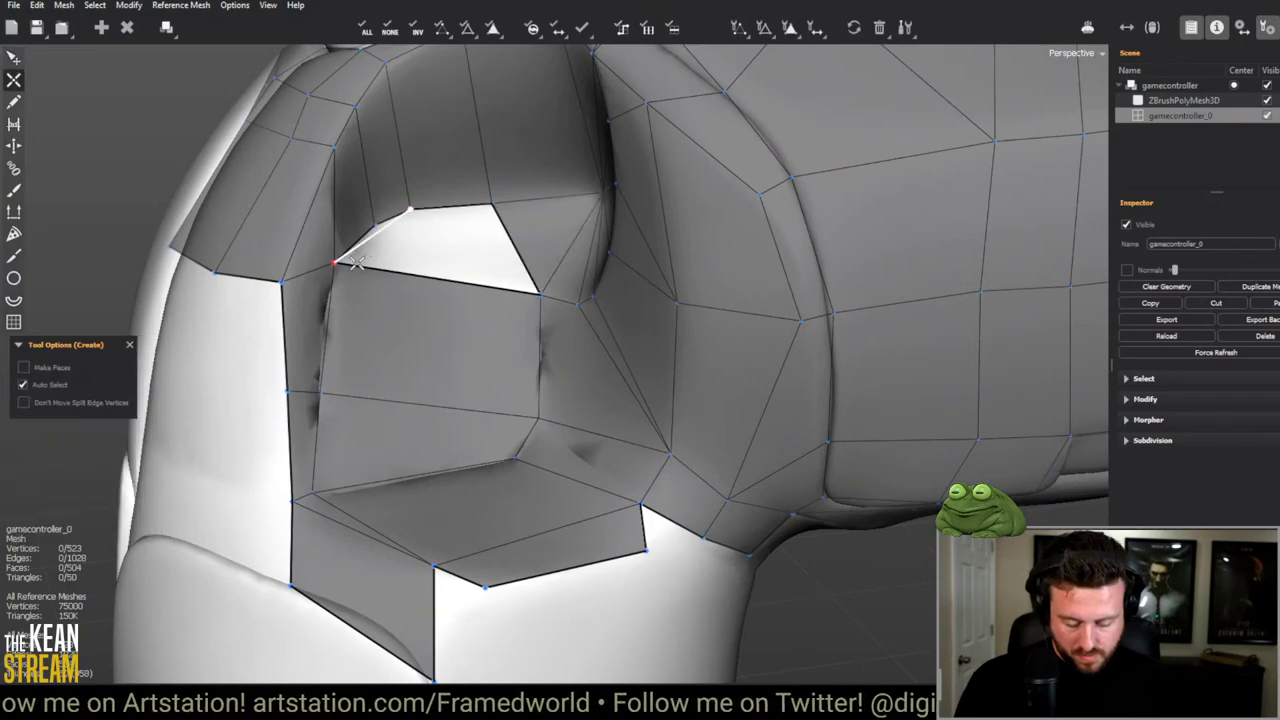
key("q")
scroll(466, 297, "down", 3)
middle_click_drag(257, 286, 440, 380)
scroll(353, 340, "down", 3)
scroll(497, 323, "up", 4)
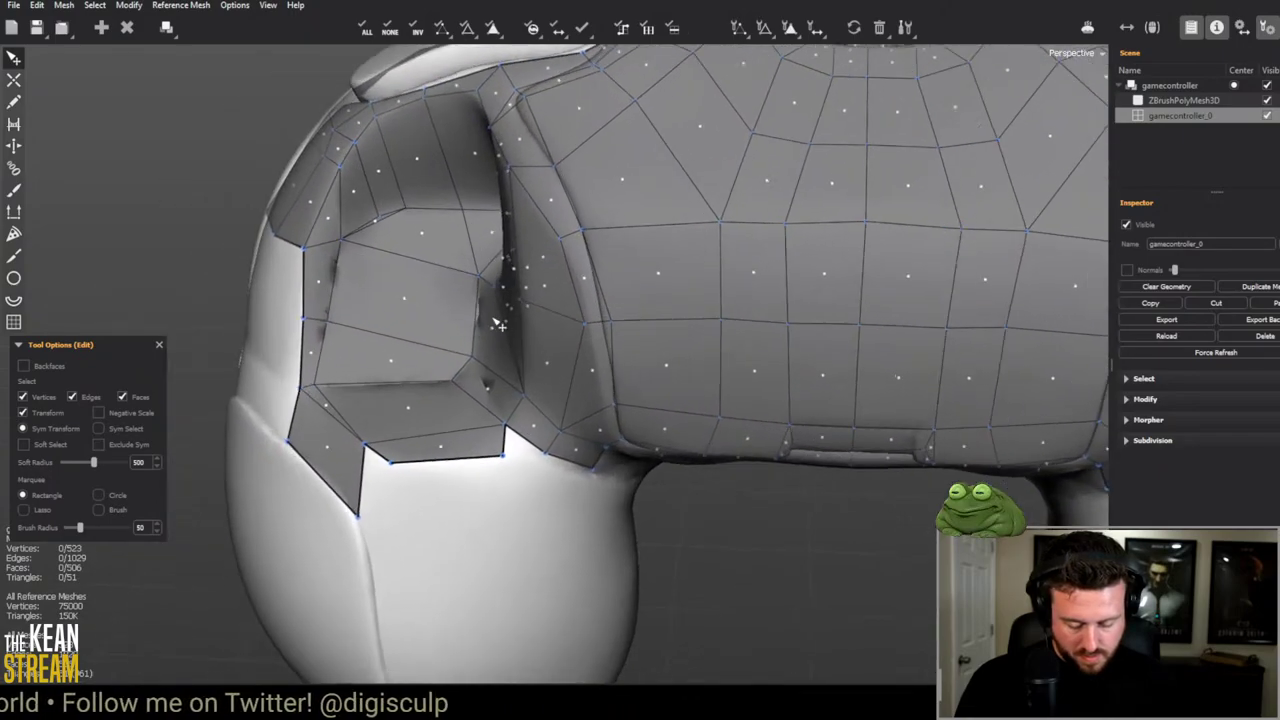
mouse_move(497, 323)
middle_mouse_down()
mouse_move(460, 300)
mouse_move(571, 286)
mouse_move(591, 271)
mouse_move(113, 200)
mouse_move(514, 404)
mouse_move(12, 408)
mouse_move(163, 277)
mouse_move(480, 330)
middle_mouse_up()
scroll(113, 200, "down", 5)
scroll(600, 377, "up", 3)
Step: From a tilted top view, add two vertices filling quads between the grips
scroll(608, 346, "down", 3)
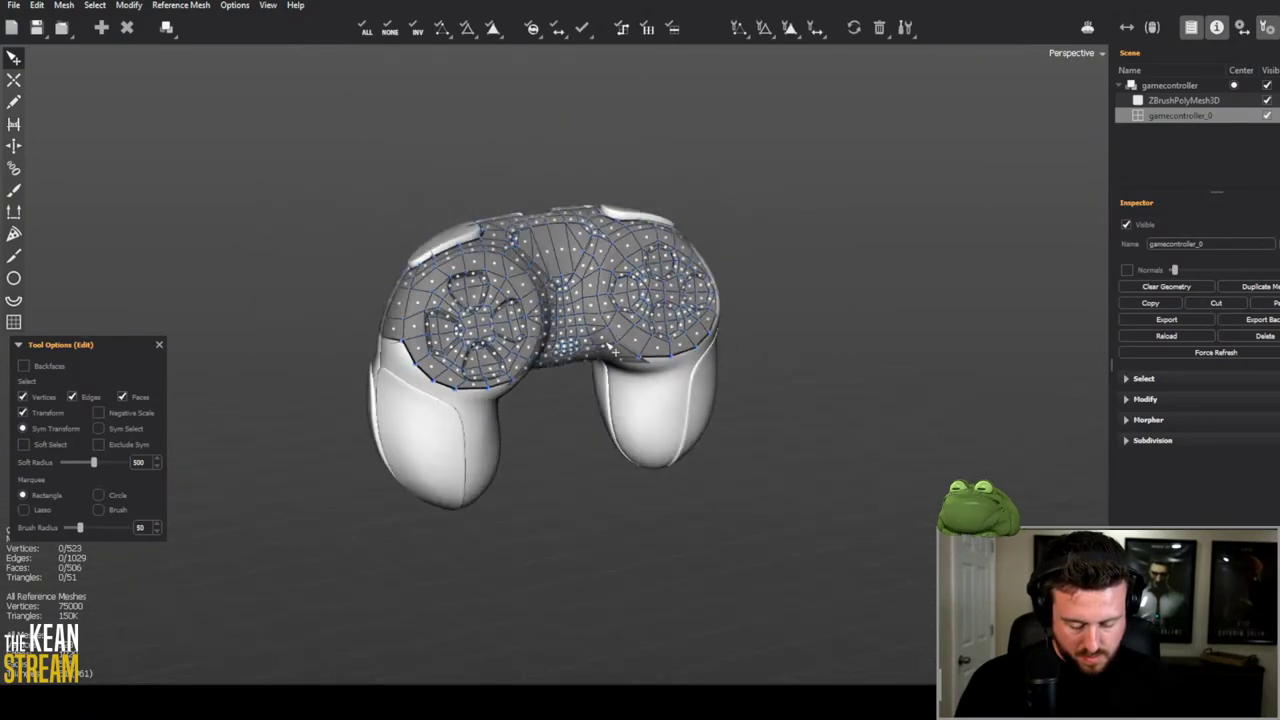
middle_click_drag(609, 344, 1077, 355)
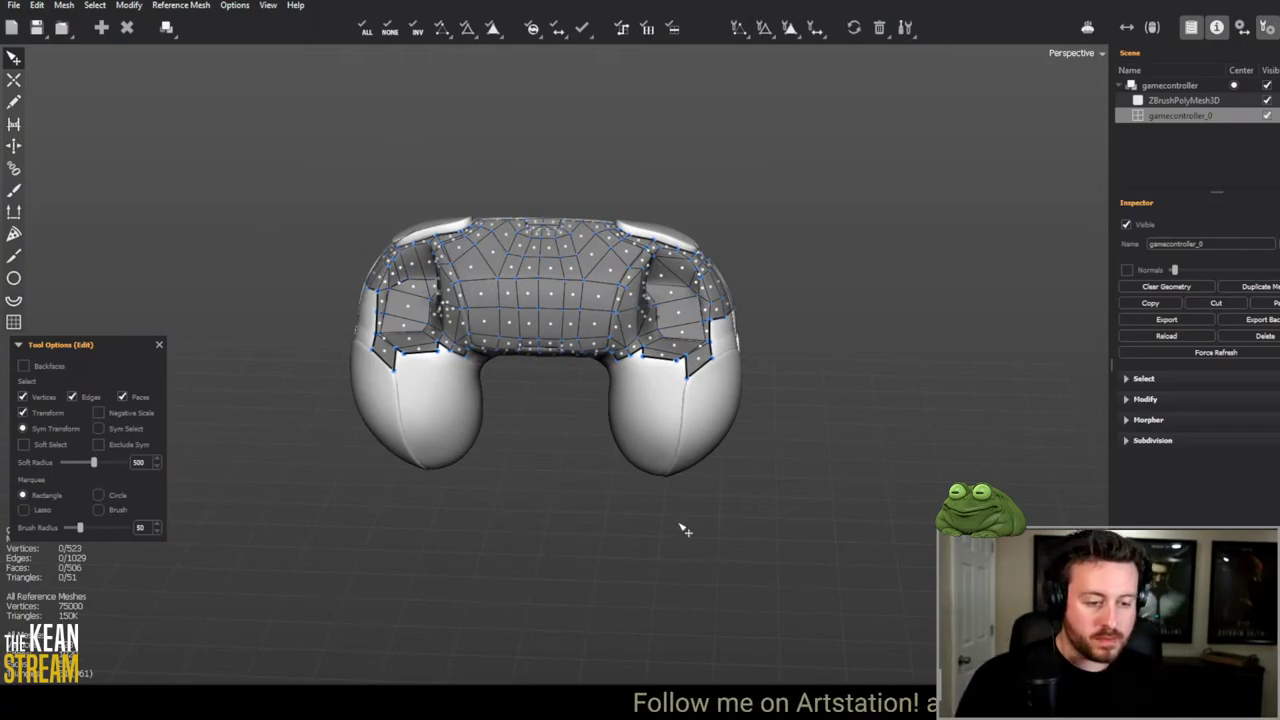
middle_click_drag(597, 418, 660, 391)
scroll(631, 417, "up", 6)
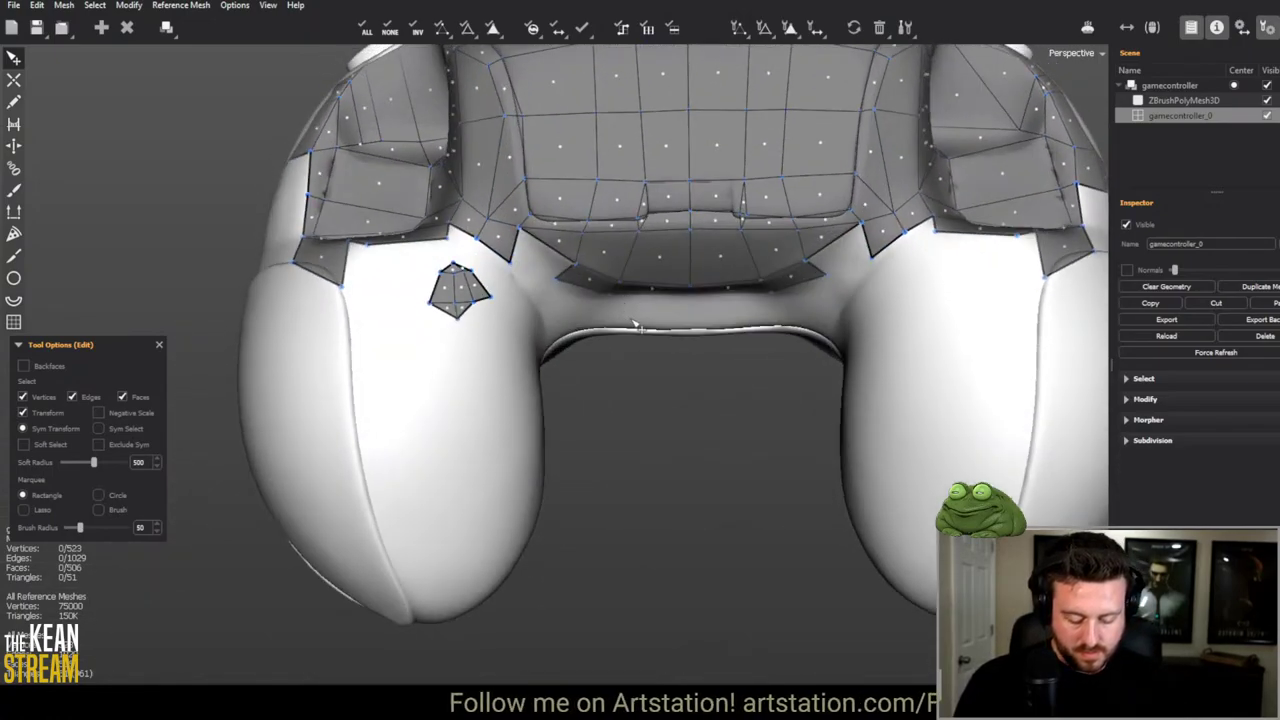
key("c")
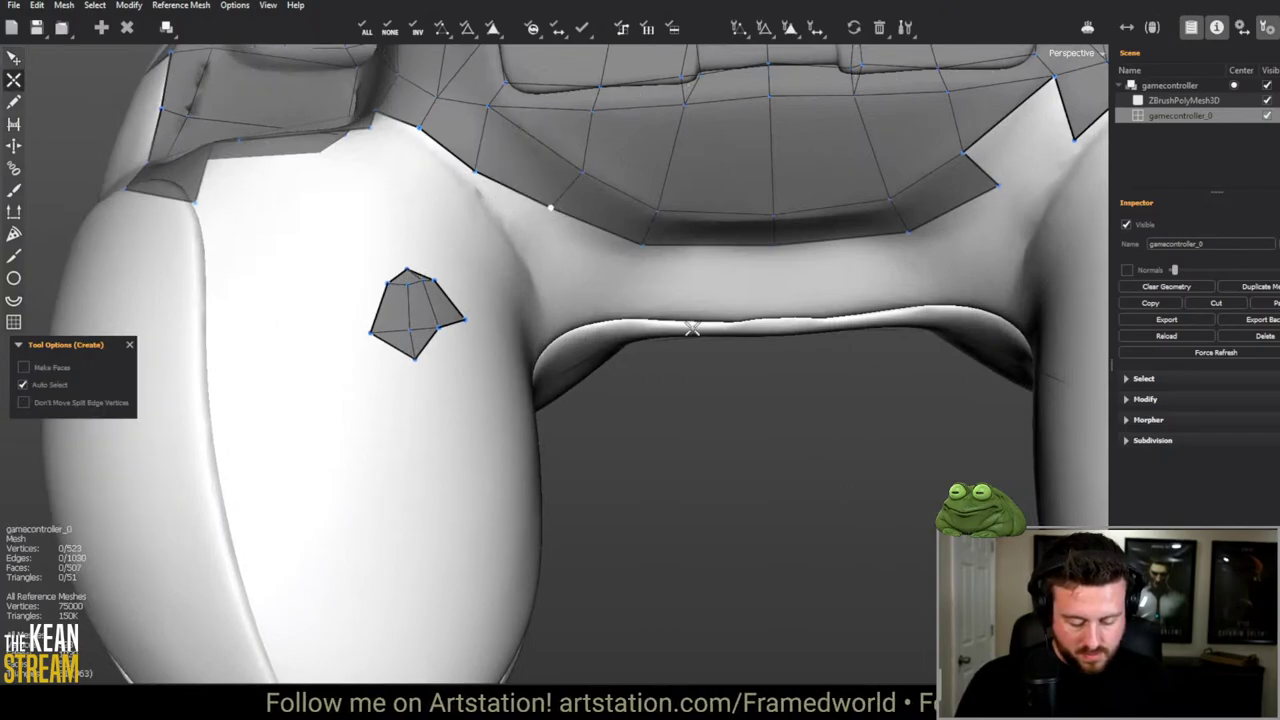
middle_click_drag(692, 328, 671, 214)
scroll(535, 428, "down", 5)
key("e")
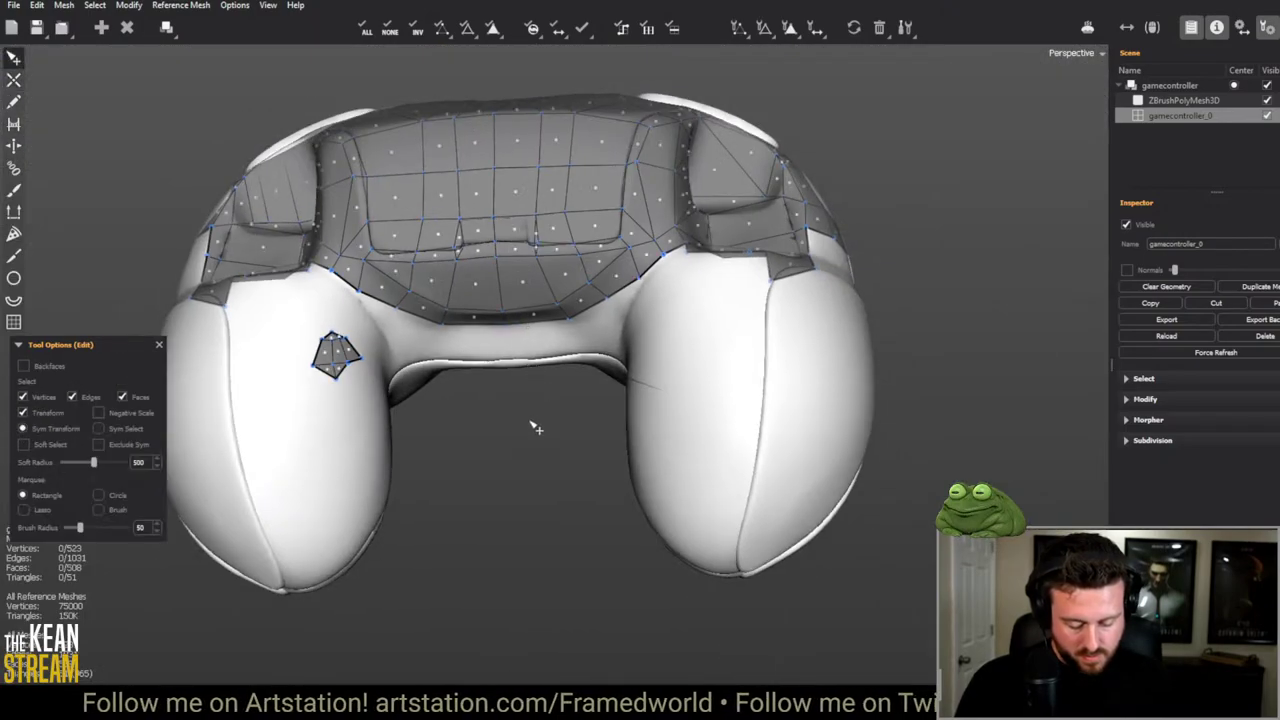
middle_click_drag(535, 428, 650, 400)
scroll(650, 400, "up", 5)
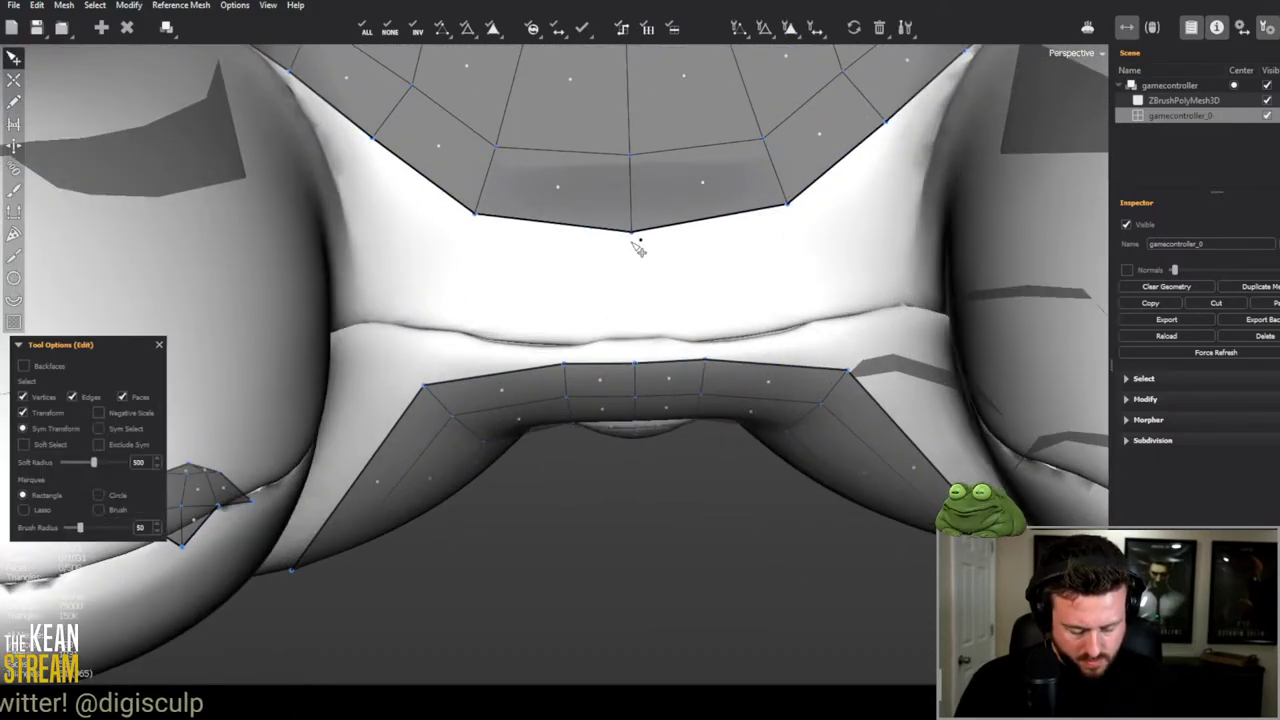
key("c")
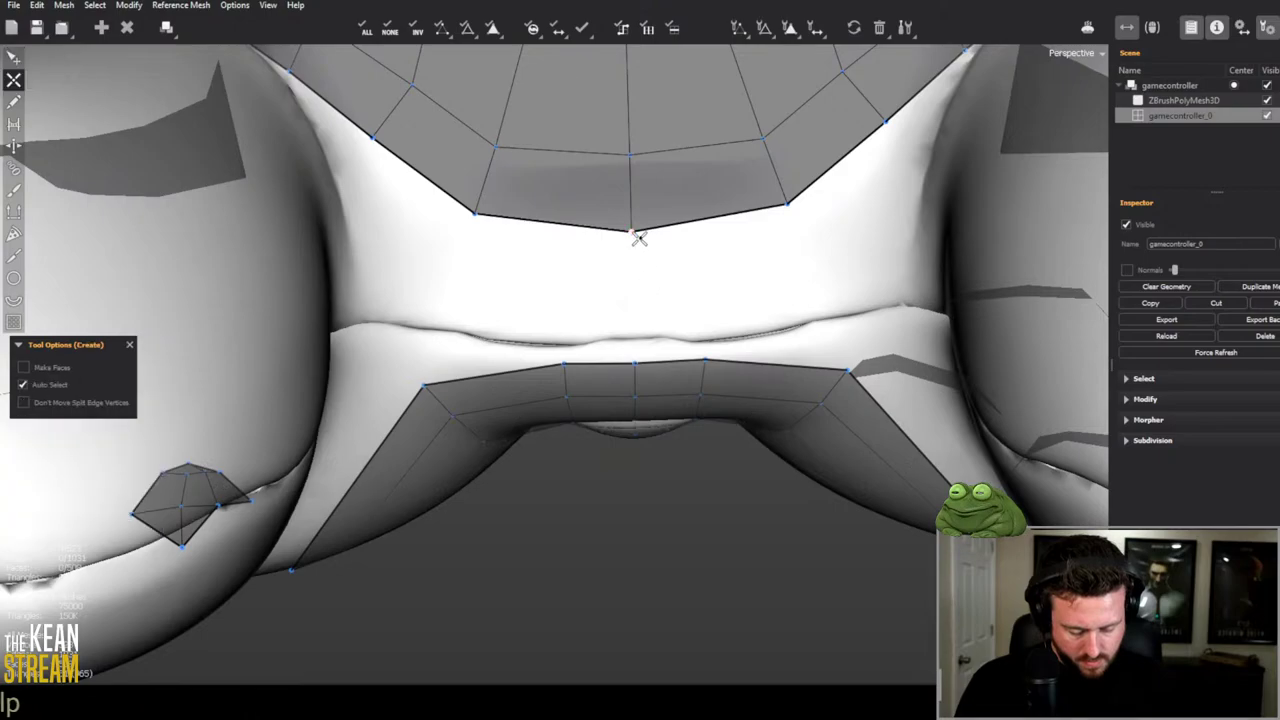
left_click(471, 332)
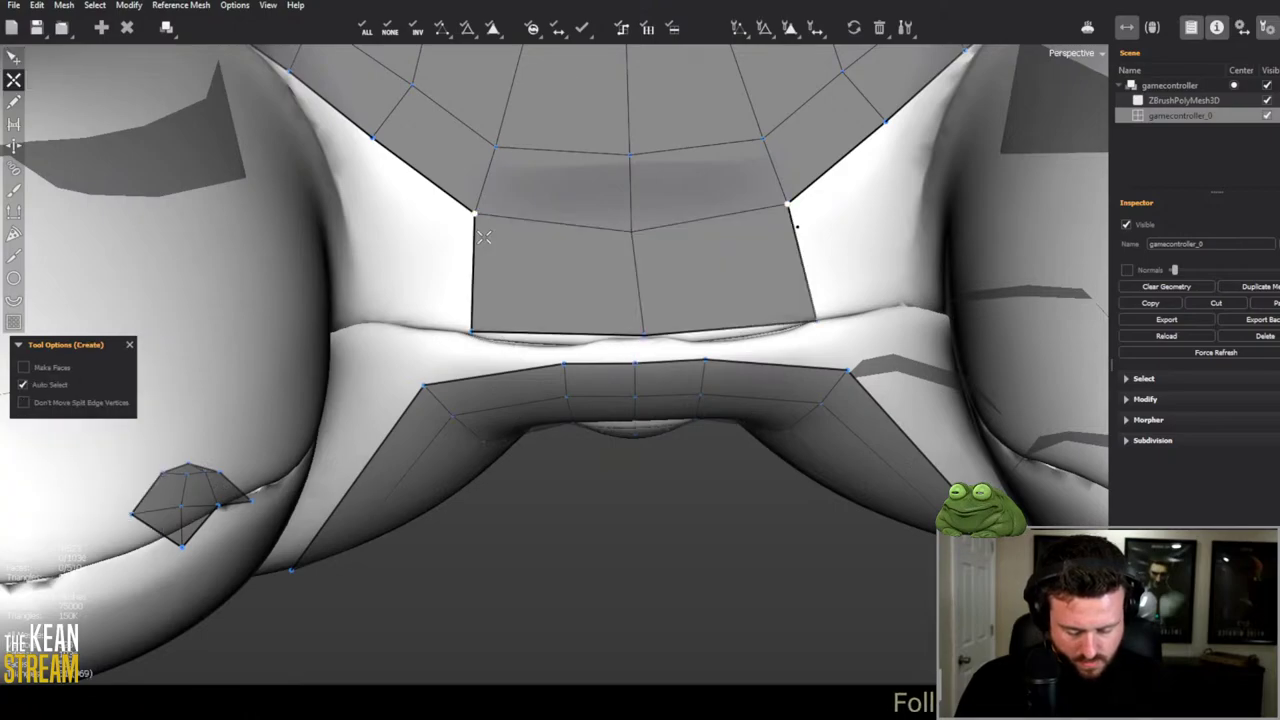
left_click(362, 318)
Step: Nudge the centre vertex left and add a centre edge joining upper and lower patches
middle_click_drag(362, 318, 499, 262)
scroll(629, 330, "up", 2)
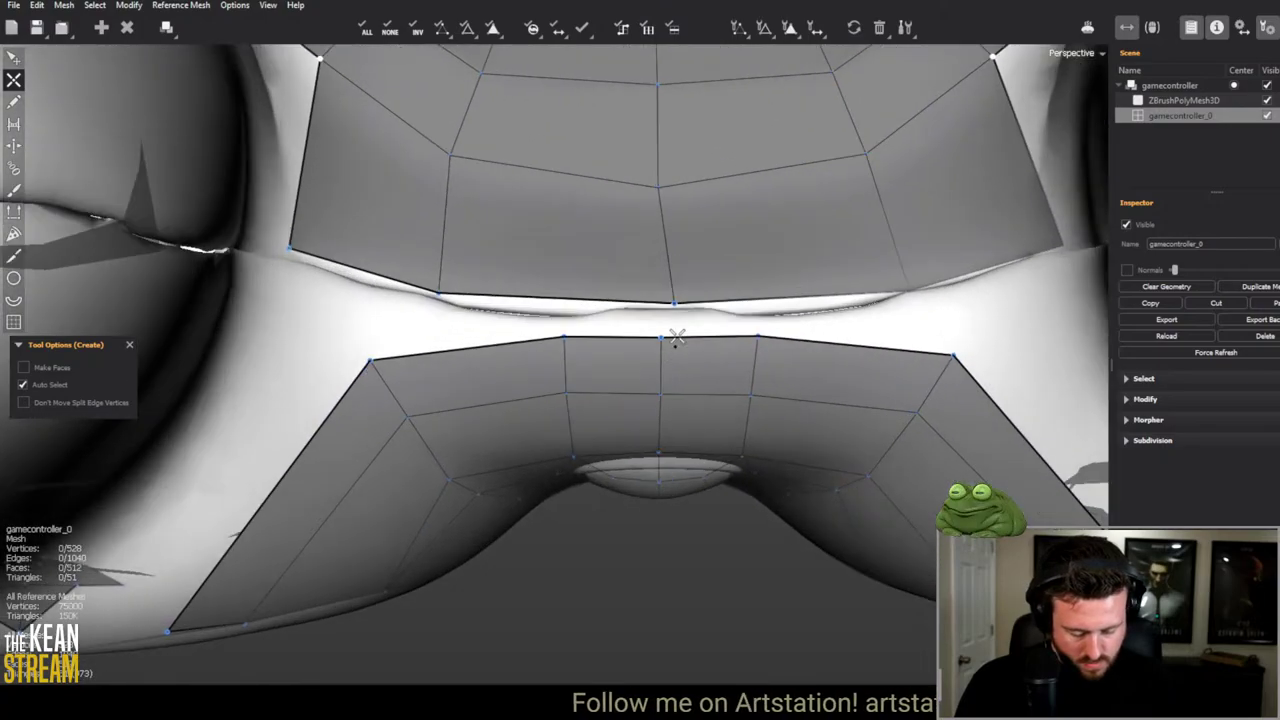
key("e")
left_click_drag(669, 308, 665, 308)
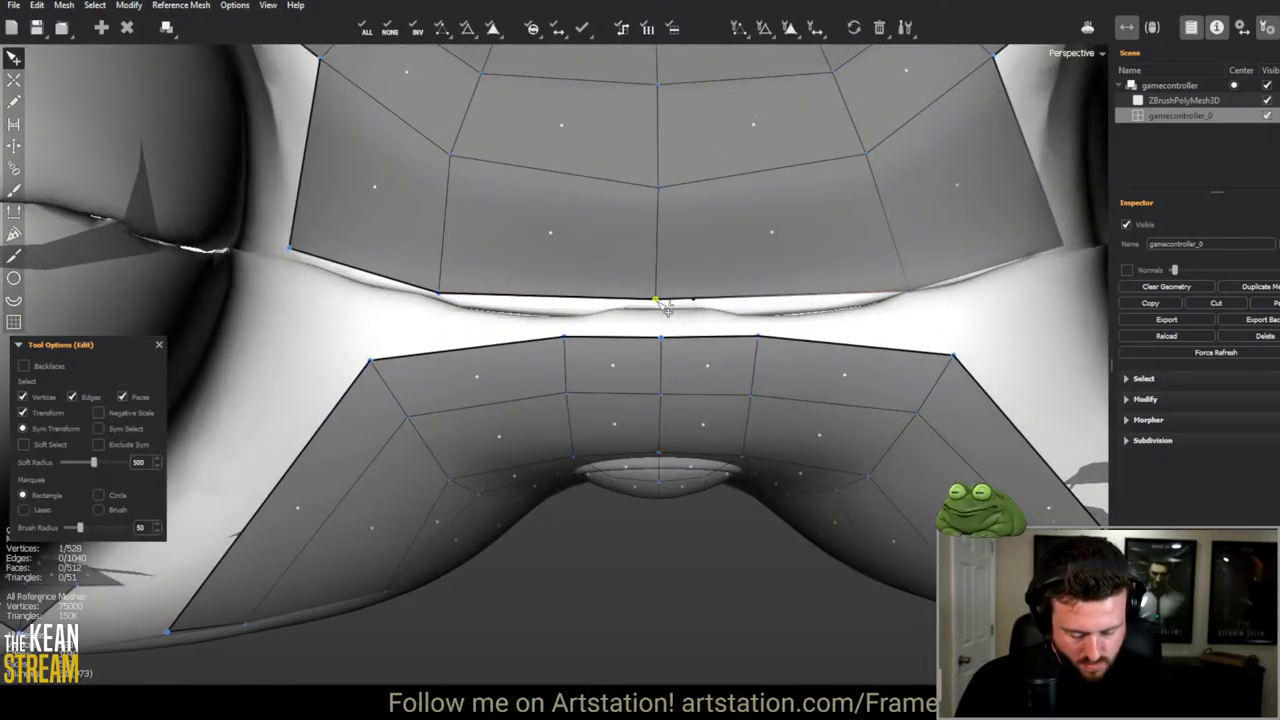
left_click(661, 335, "ctrl")
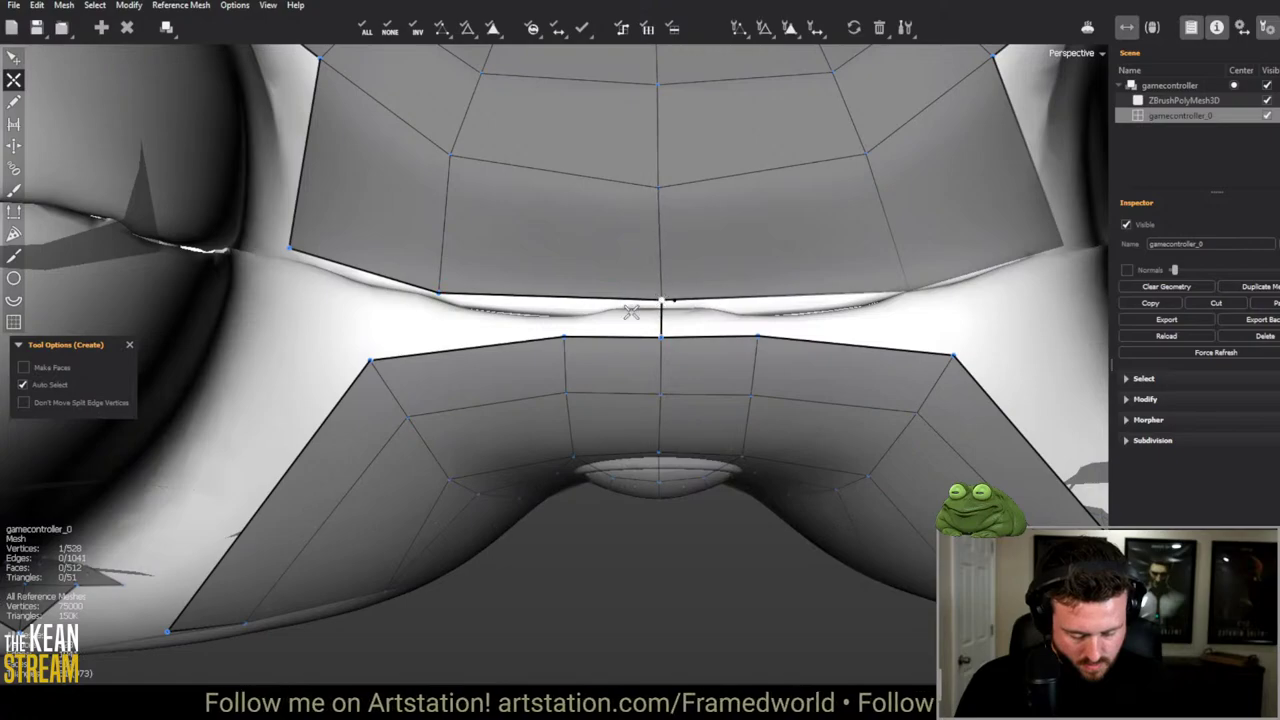
Step: Fill the central, upper, left and right holes between the patches with quads
key("c")
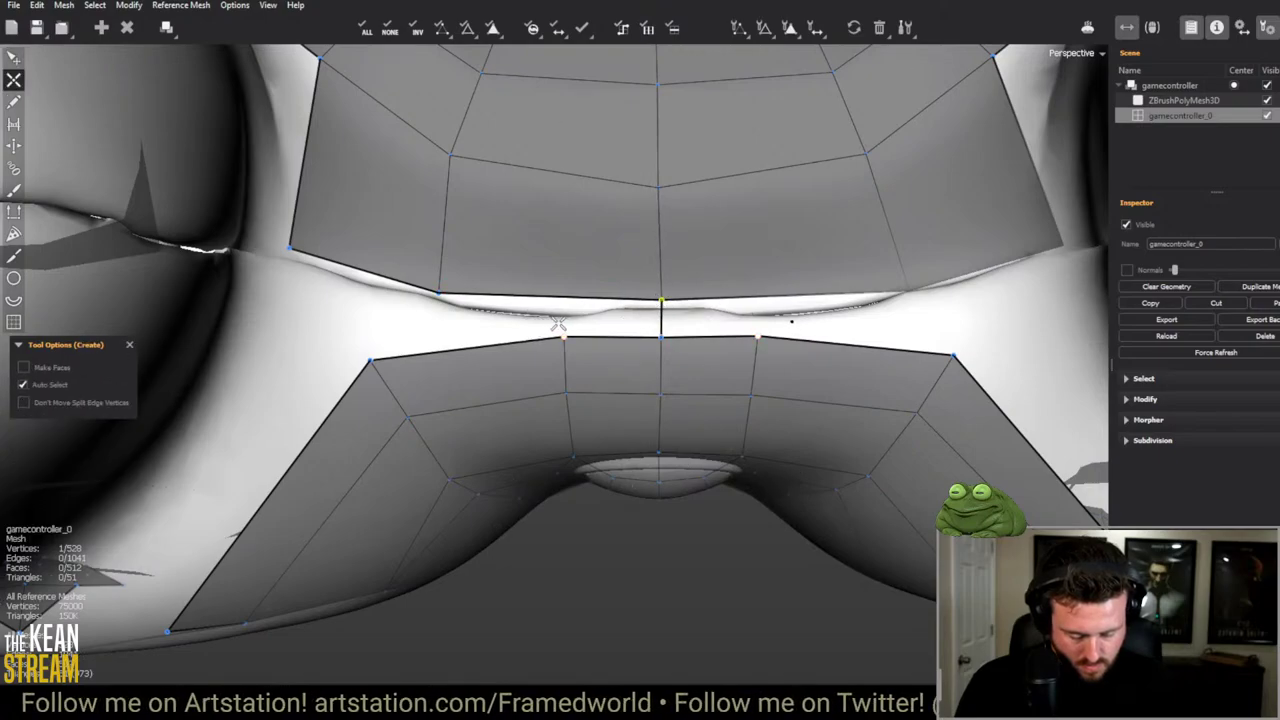
left_click(563, 298)
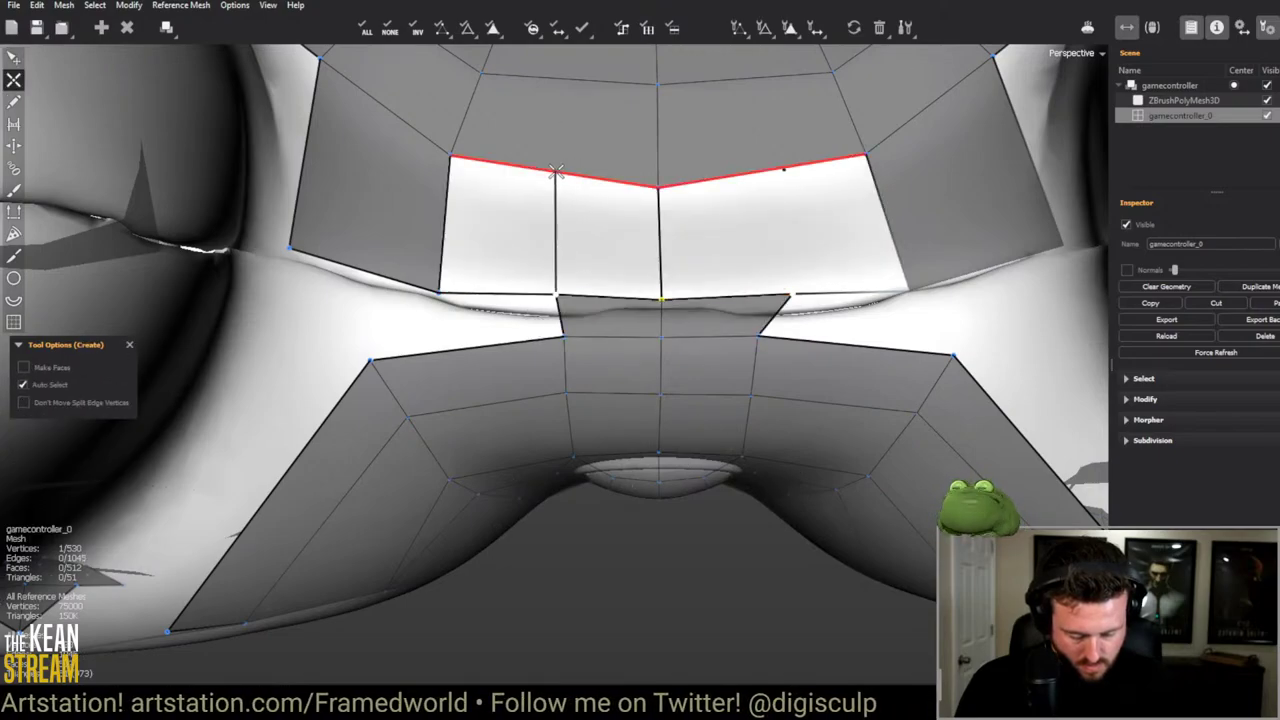
left_click(647, 90)
left_click(650, 95)
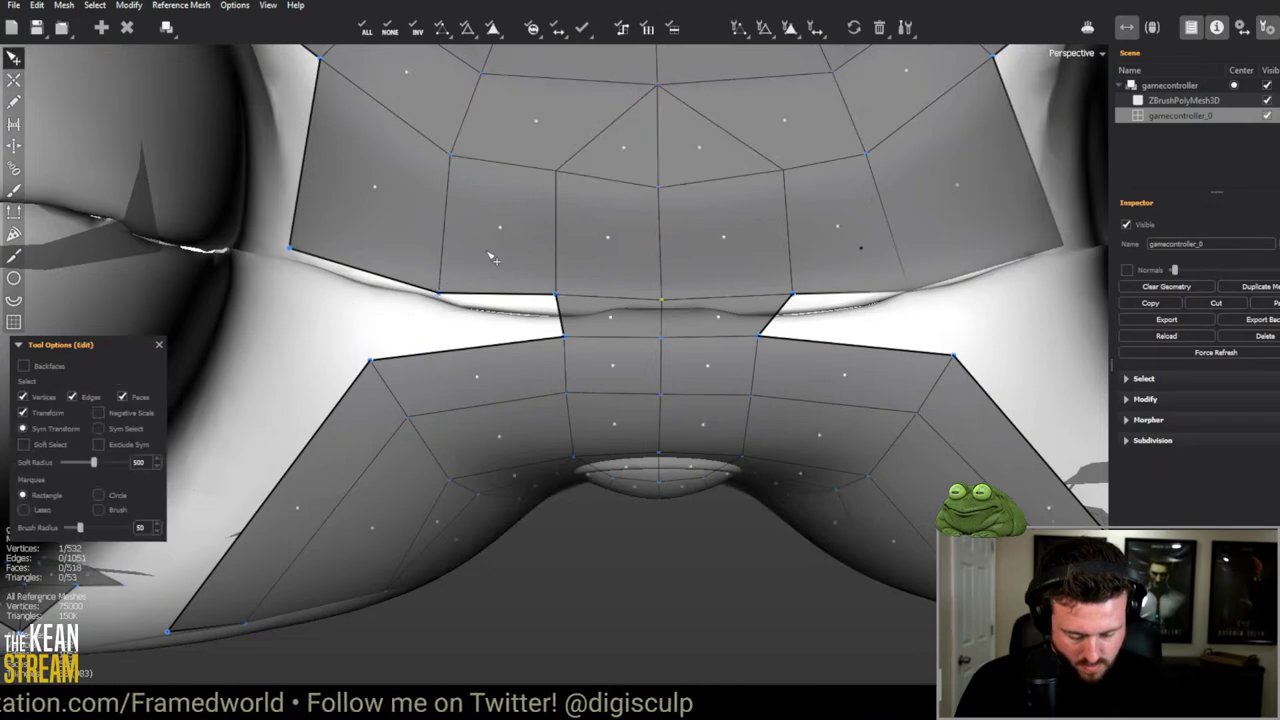
left_click(371, 355)
right_click_drag(437, 417, 628, 361)
key("q")
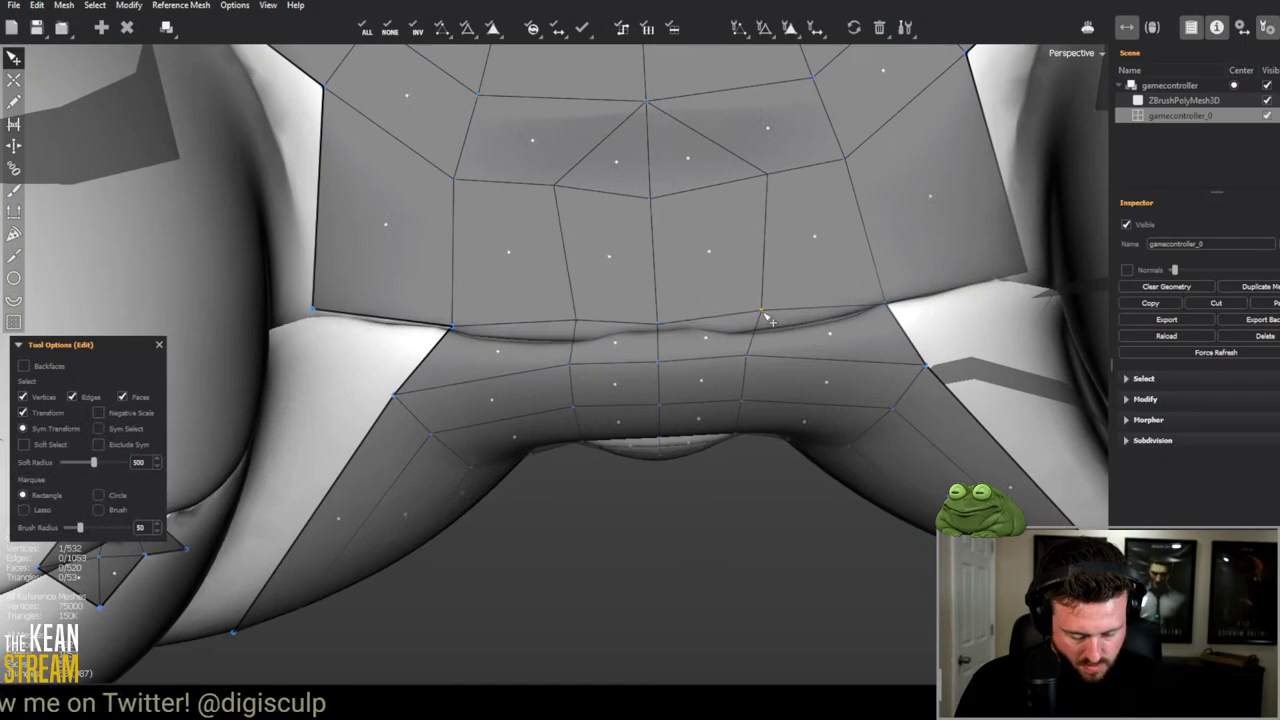
Step: Set the symmetry plane's Pos X to 0.009 in Symmetry Options
left_click(1241, 27)
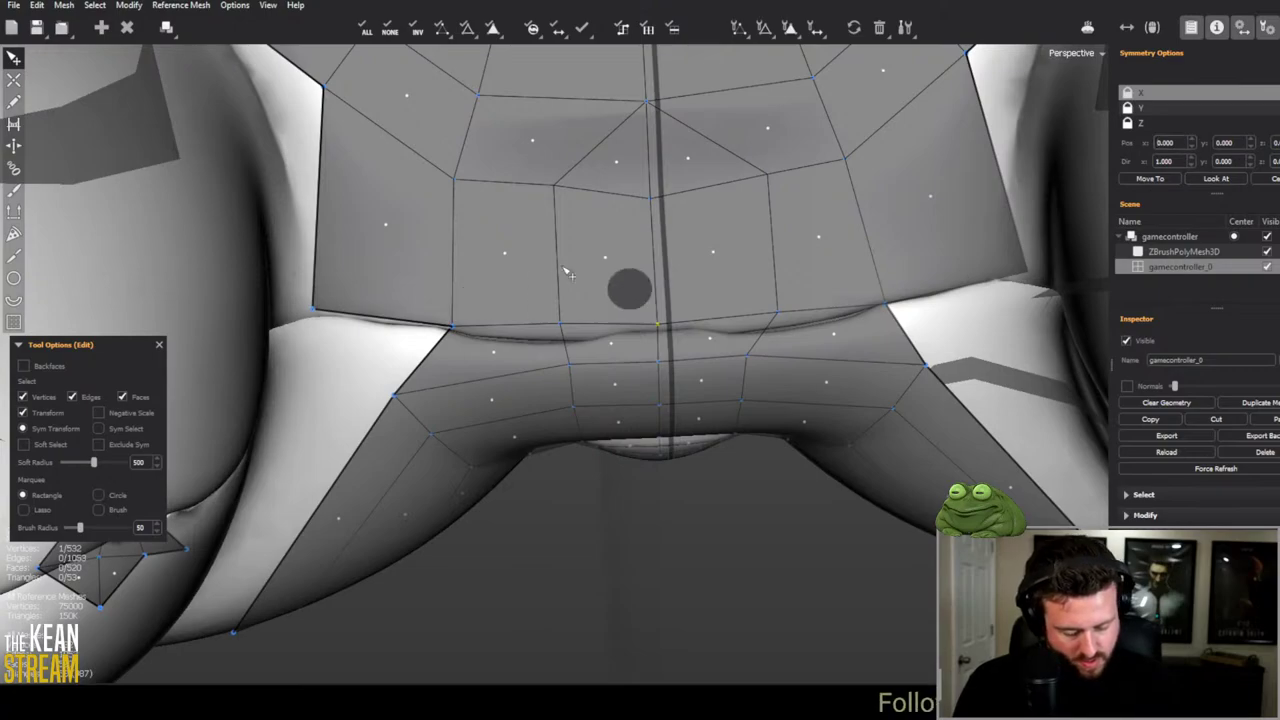
scroll(565, 270, "down", 10)
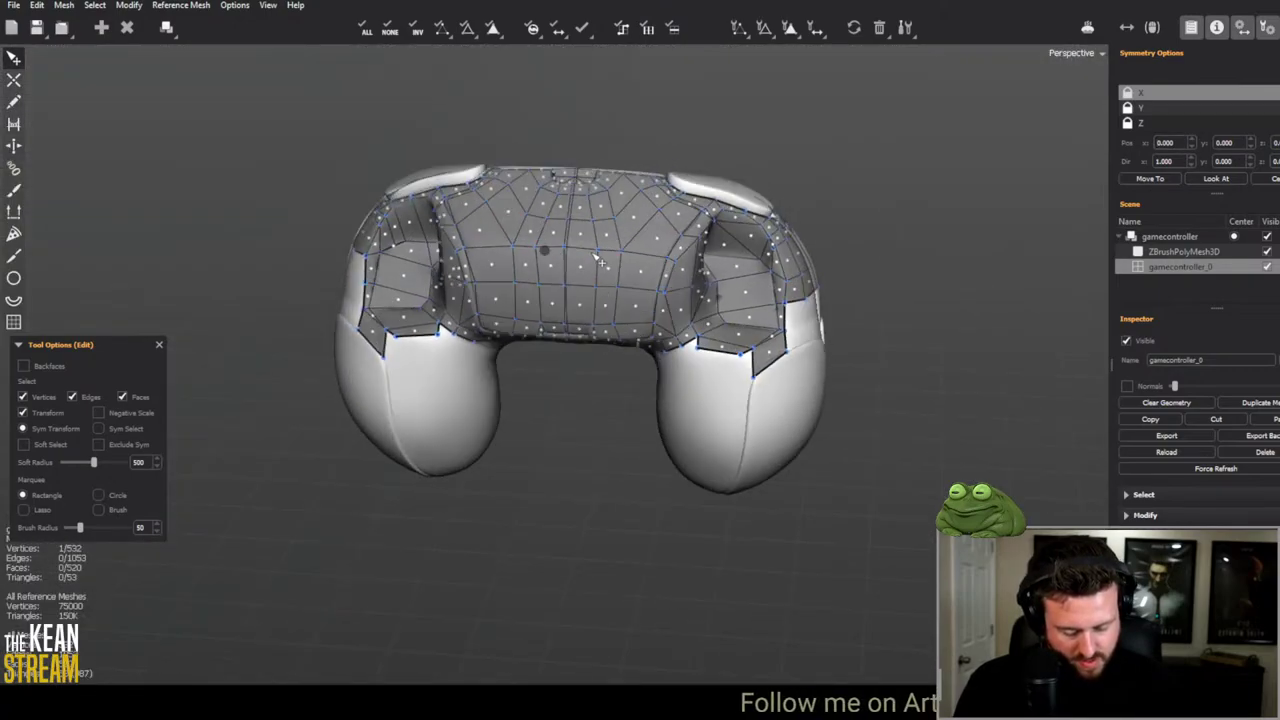
right_click_drag(560, 300, 1185, 232)
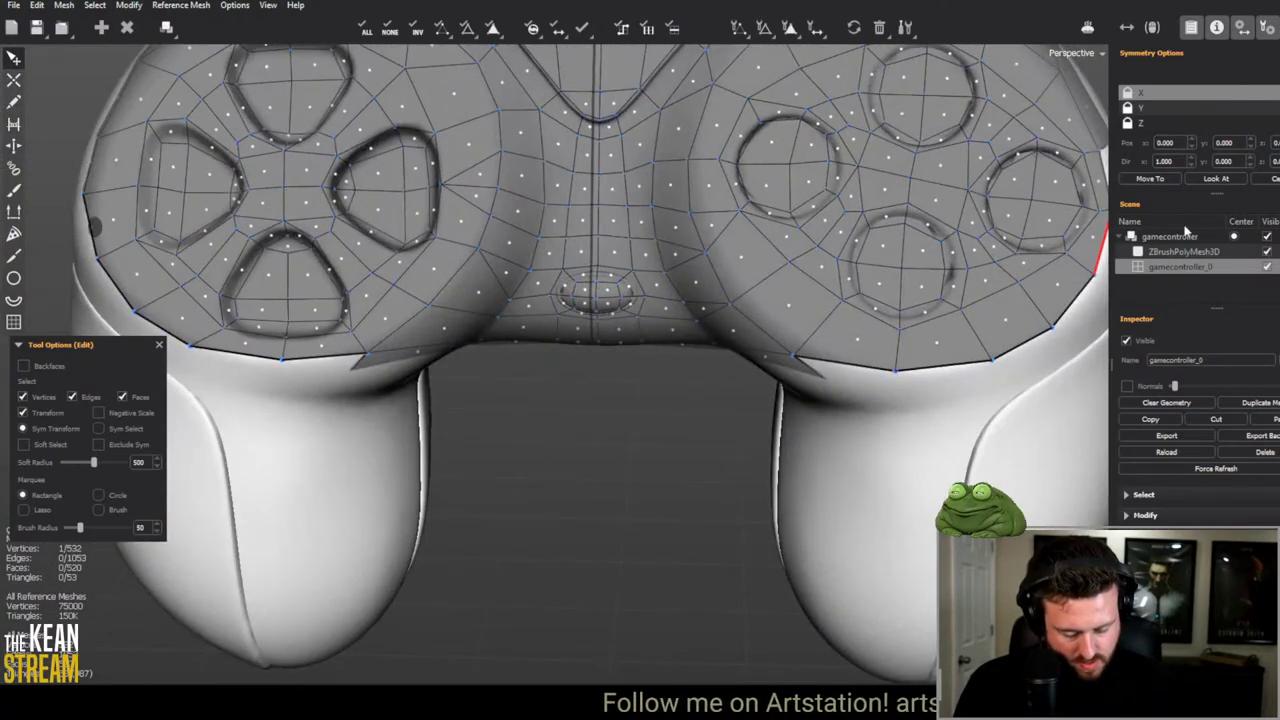
left_click(1193, 141)
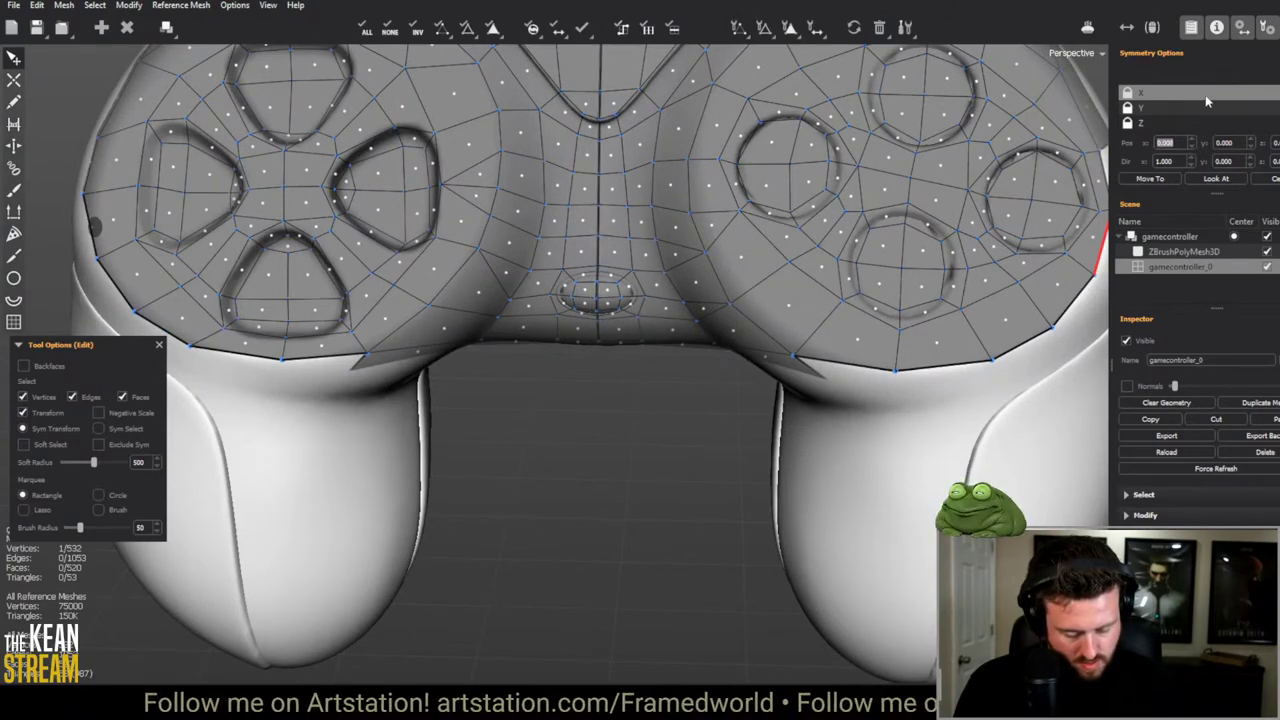
type("0.009")
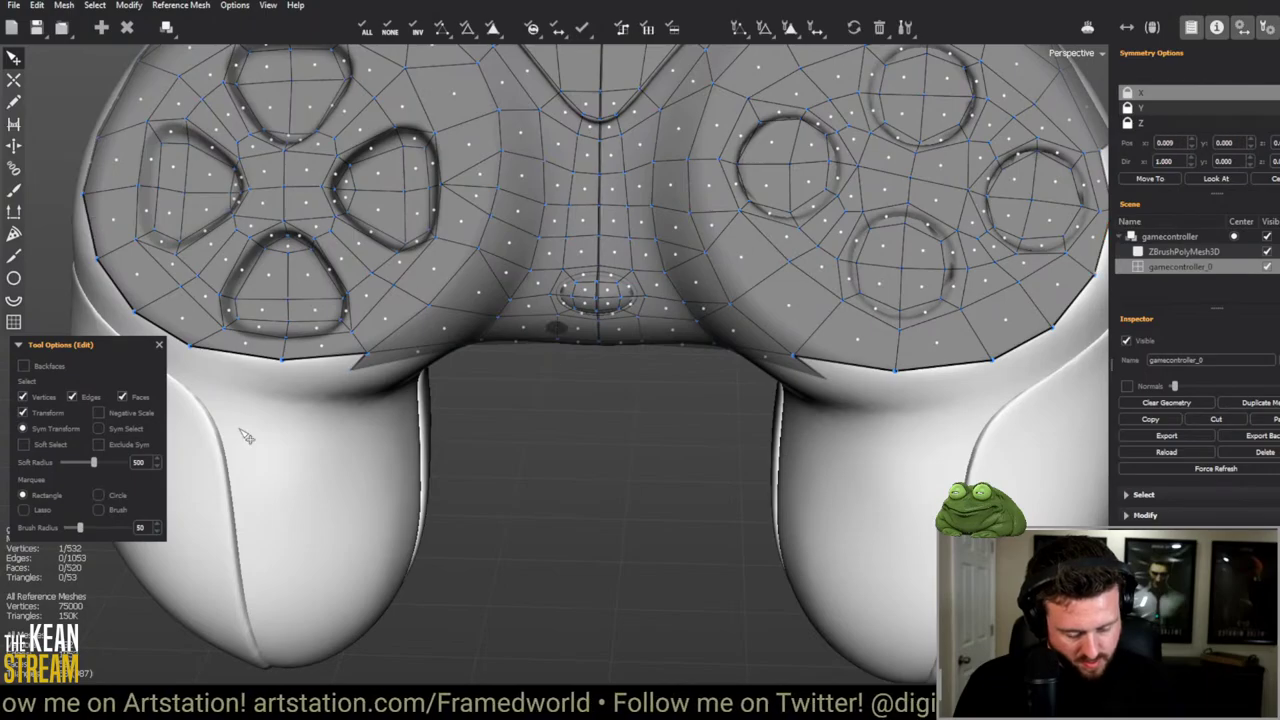
right_click_drag(560, 390, 488, 365)
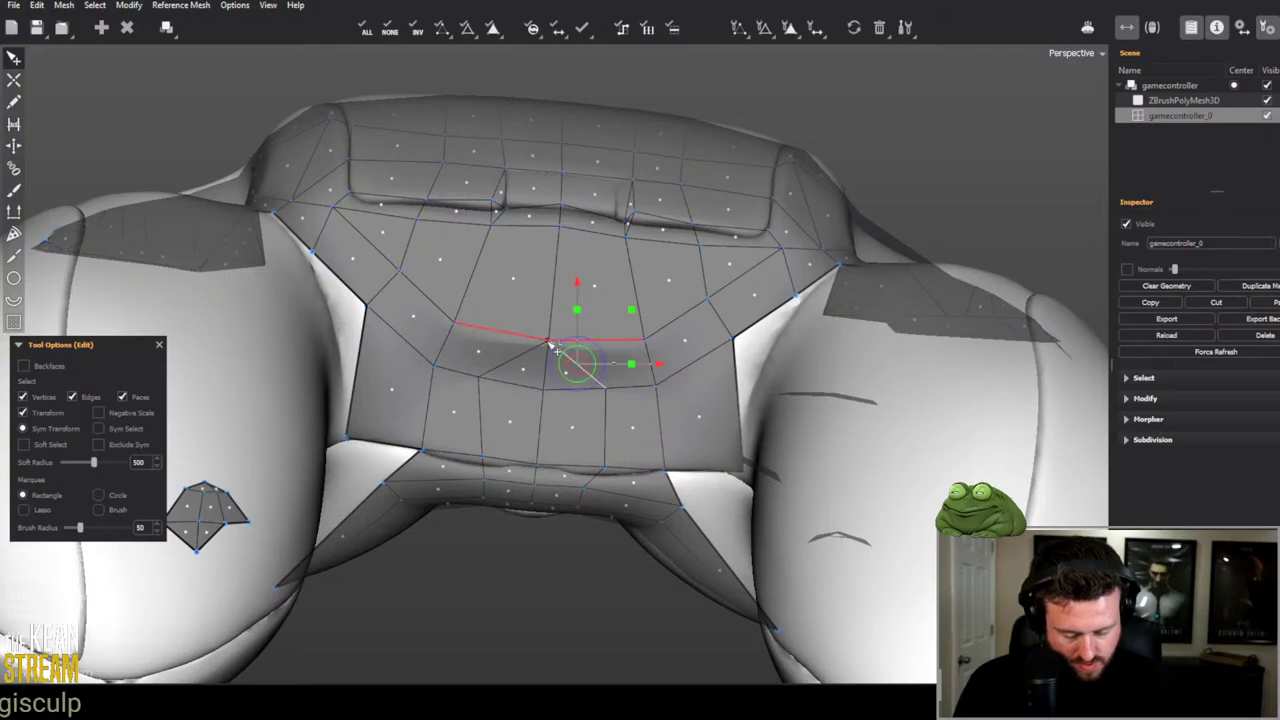
Step: Move an underside vertex right together with its mirrored counterpart
right_click_drag(512, 392, 469, 389)
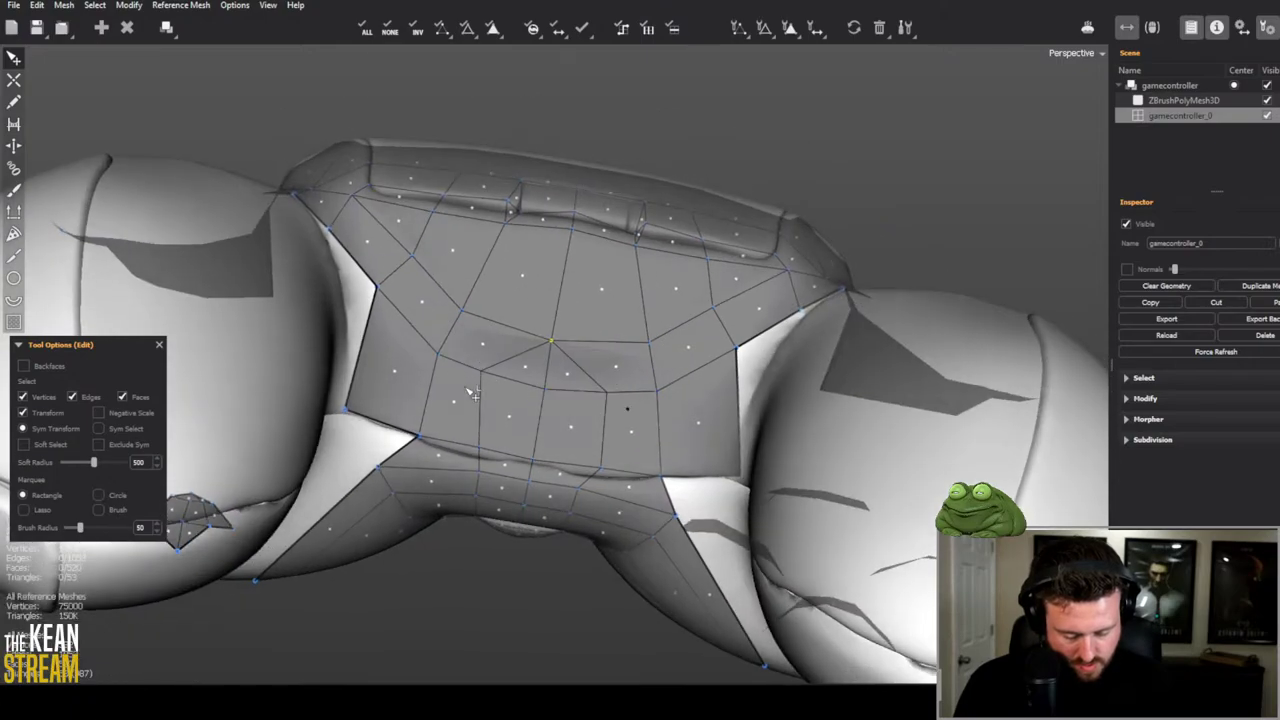
scroll(486, 348, "up", 5)
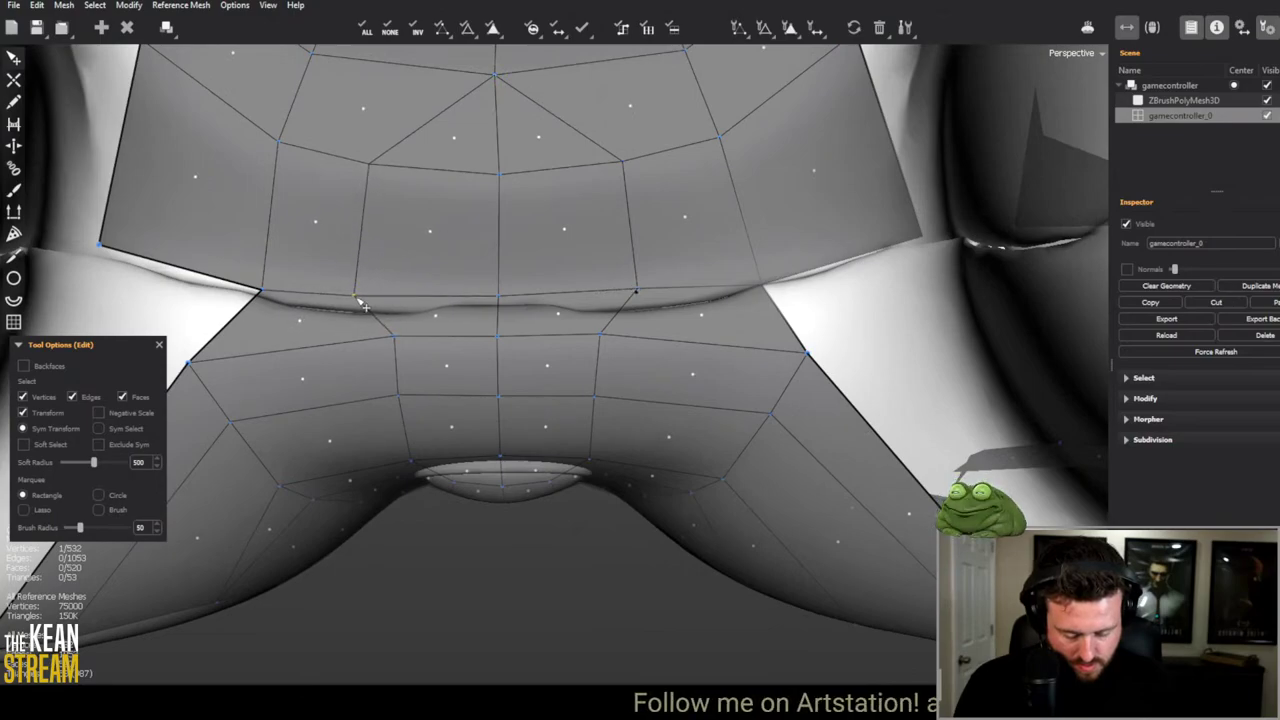
left_click_drag(359, 296, 388, 290)
scroll(466, 529, "down", 6)
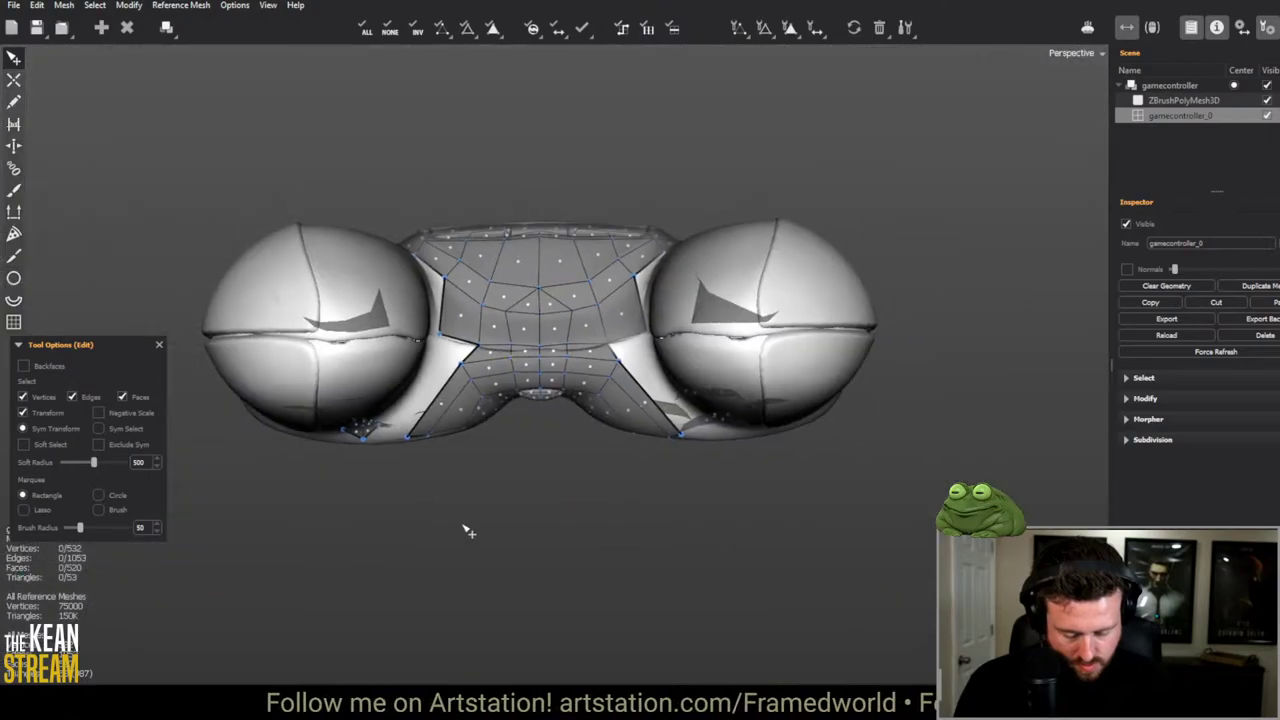
right_click_drag(466, 529, 449, 486)
scroll(562, 574, "up", 5)
right_click_drag(562, 574, 700, 430)
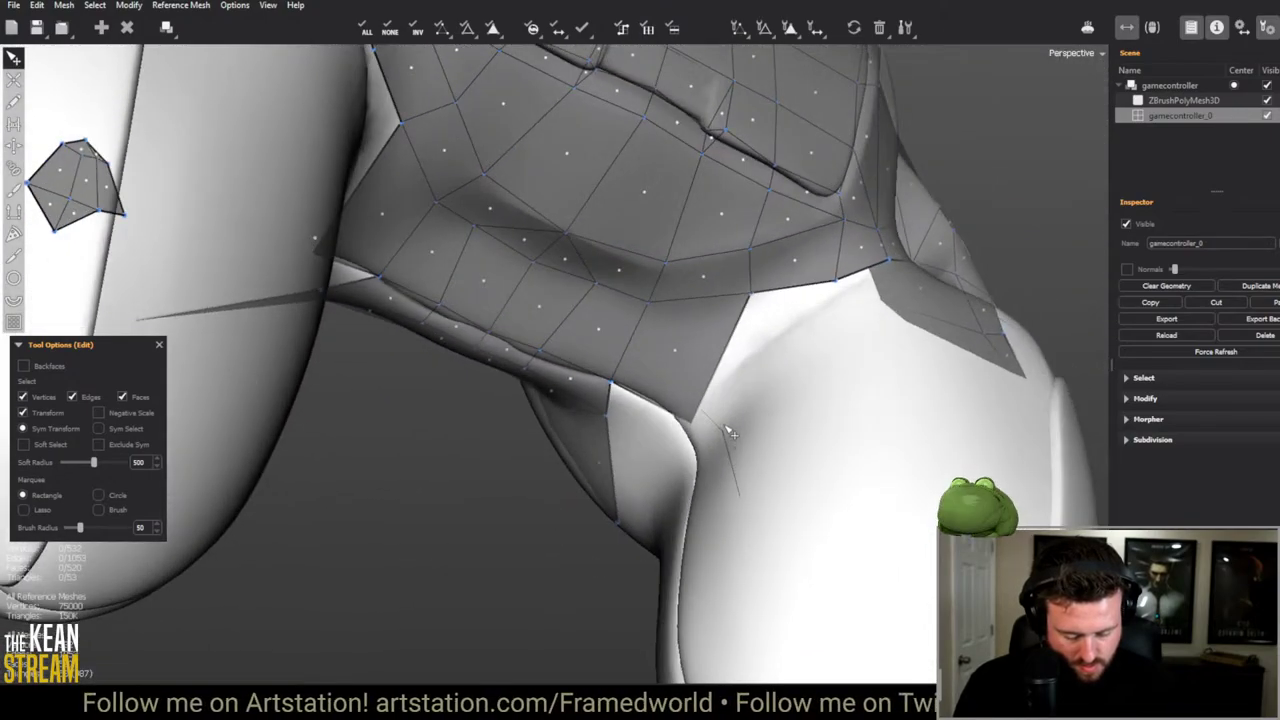
Step: Add mirrored faces from the edge vertex toward the grip, closing the right gap
key("c")
left_click(674, 409)
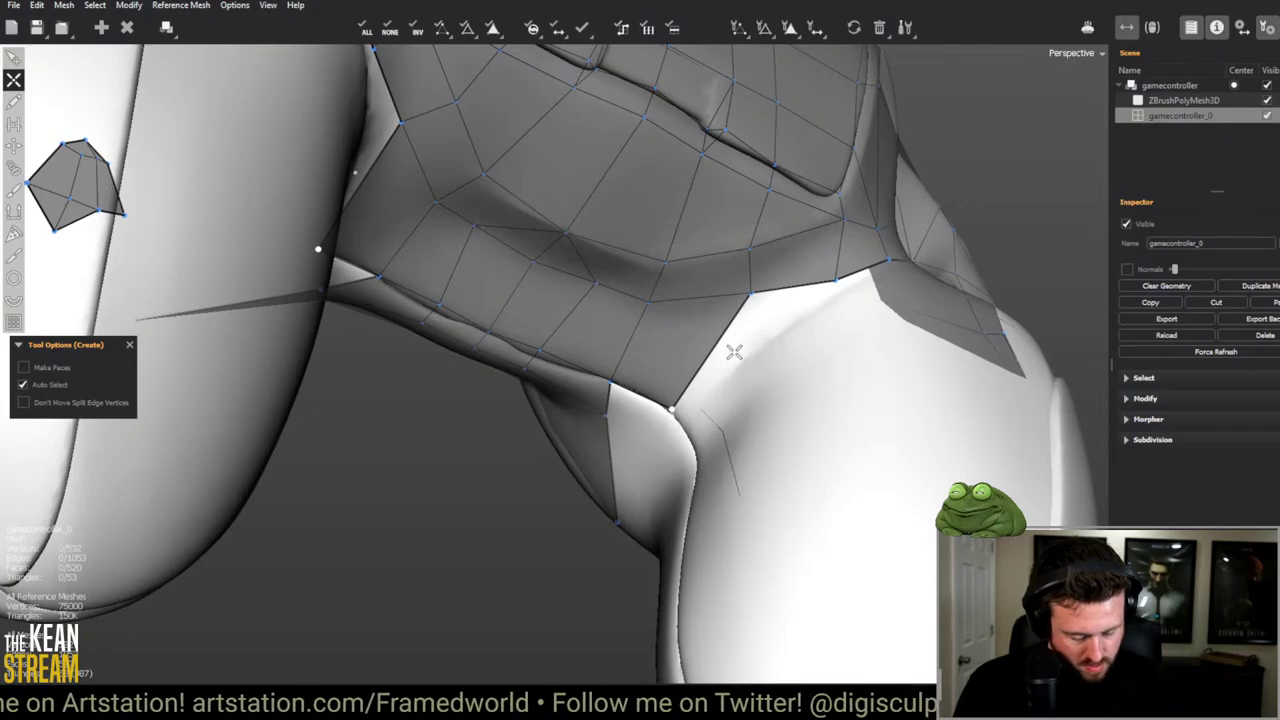
left_click(776, 333)
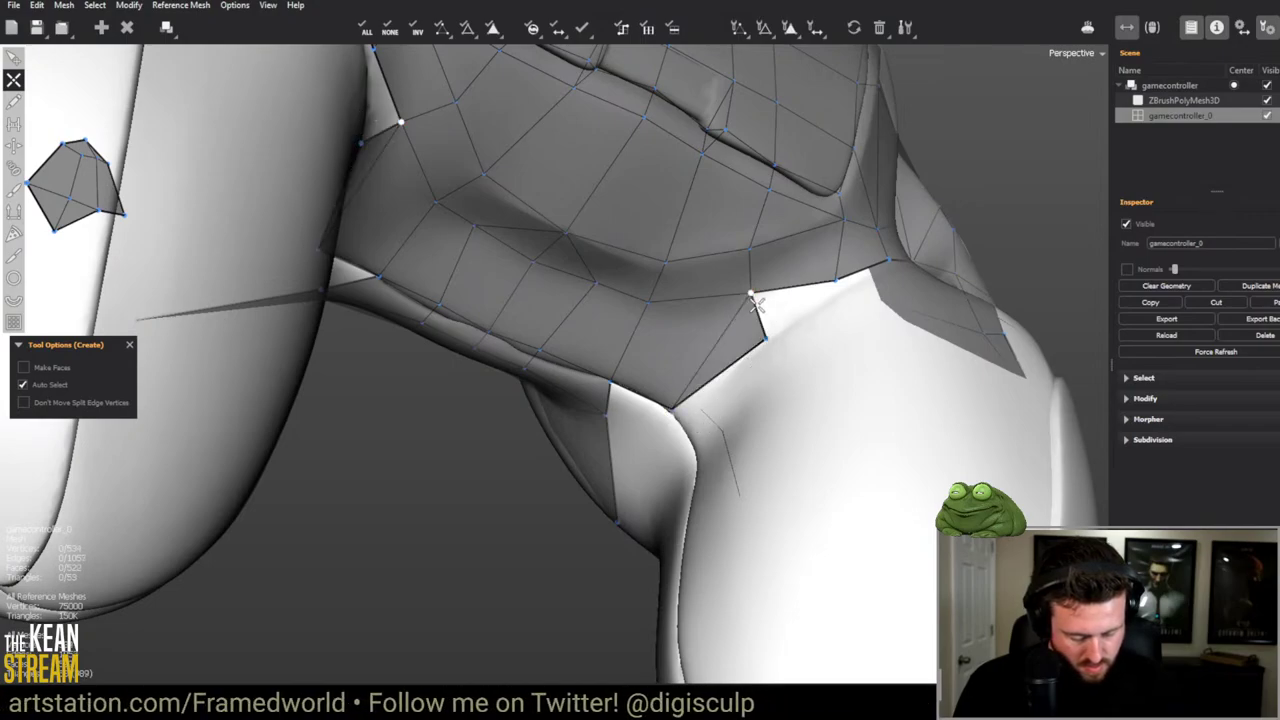
right_click_drag(811, 315, 737, 428)
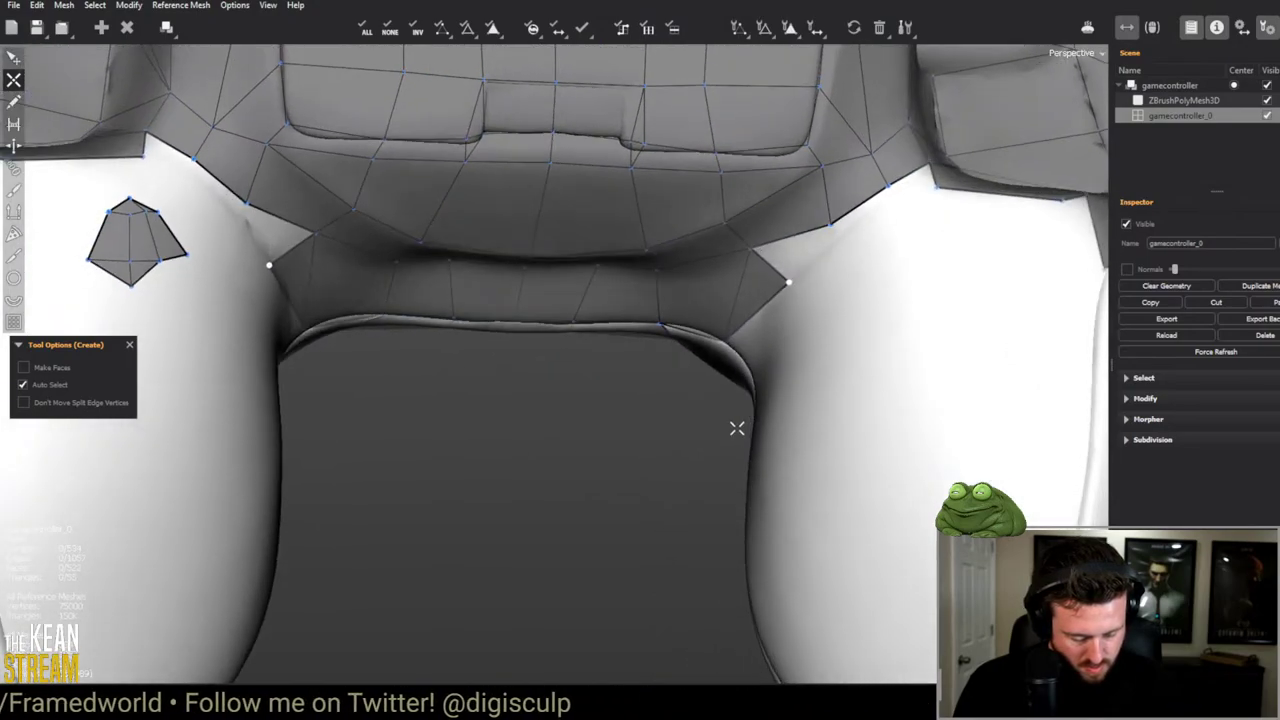
left_click(835, 233)
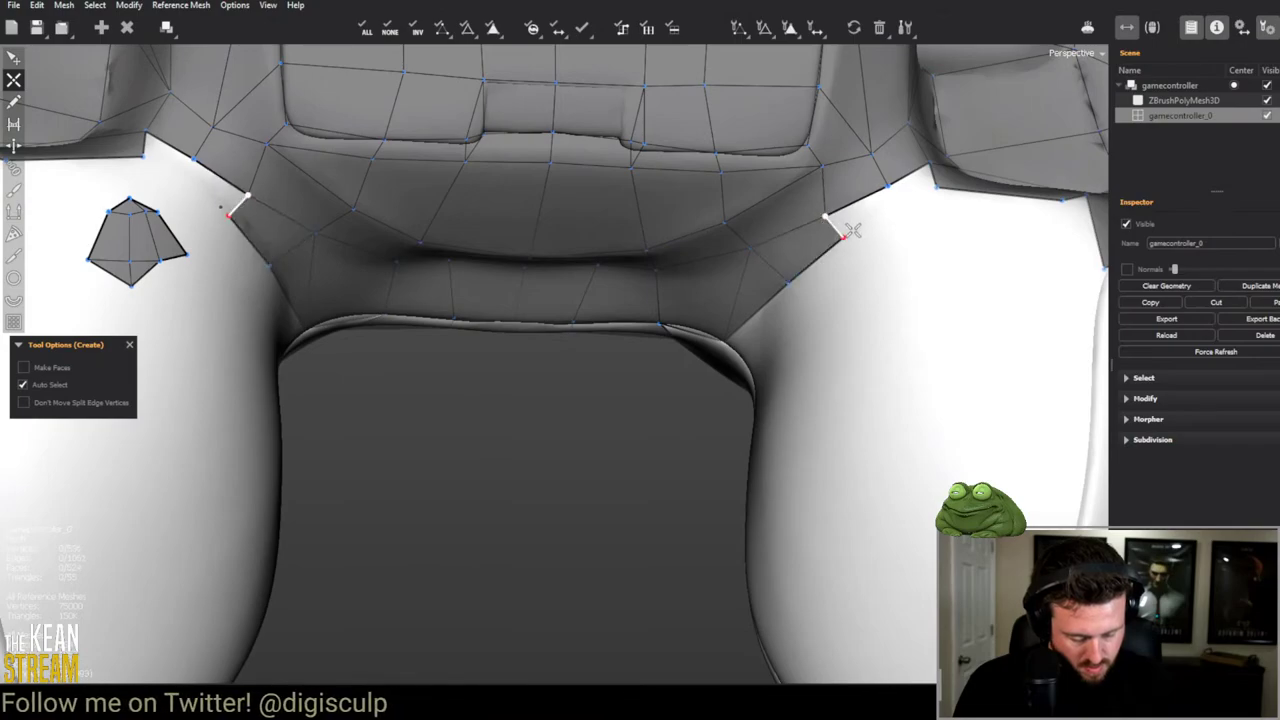
left_click(897, 198)
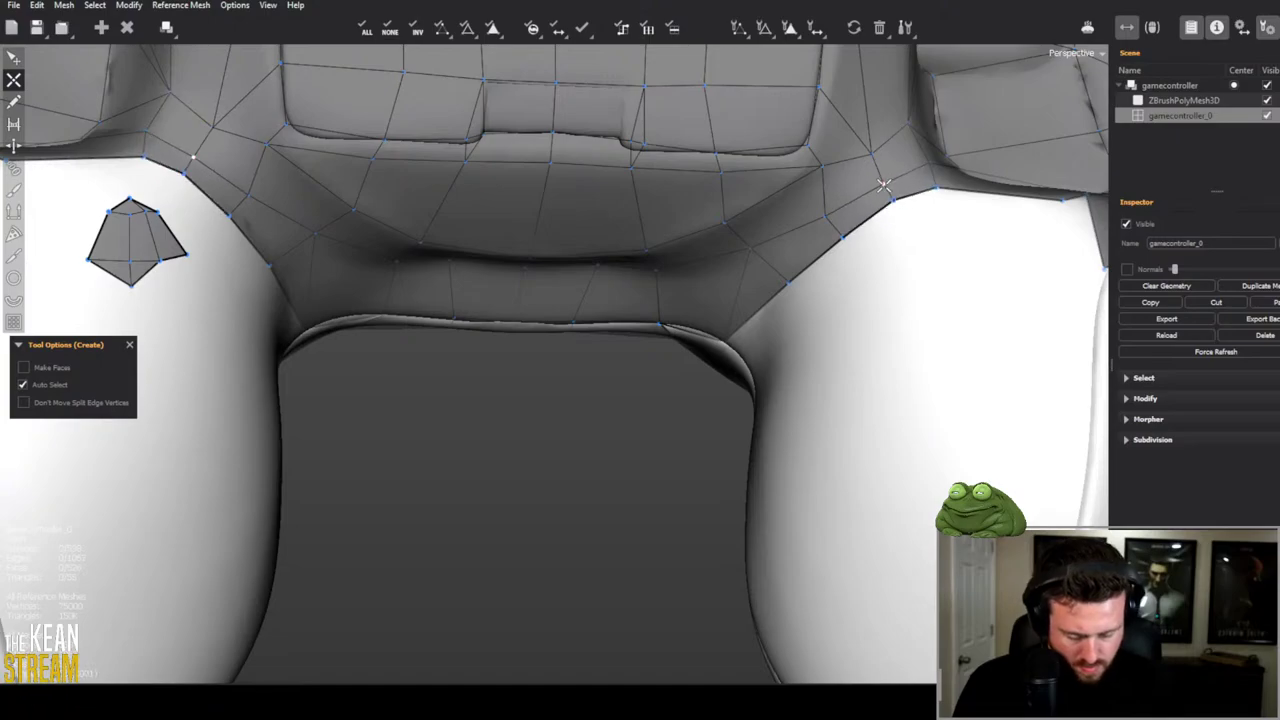
Step: Add a quad beside the grip opening and clear the unfinished face preview
scroll(884, 185, "down", 5)
middle_click_drag(614, 286, 521, 331)
scroll(447, 411, "up", 5)
key("shift")
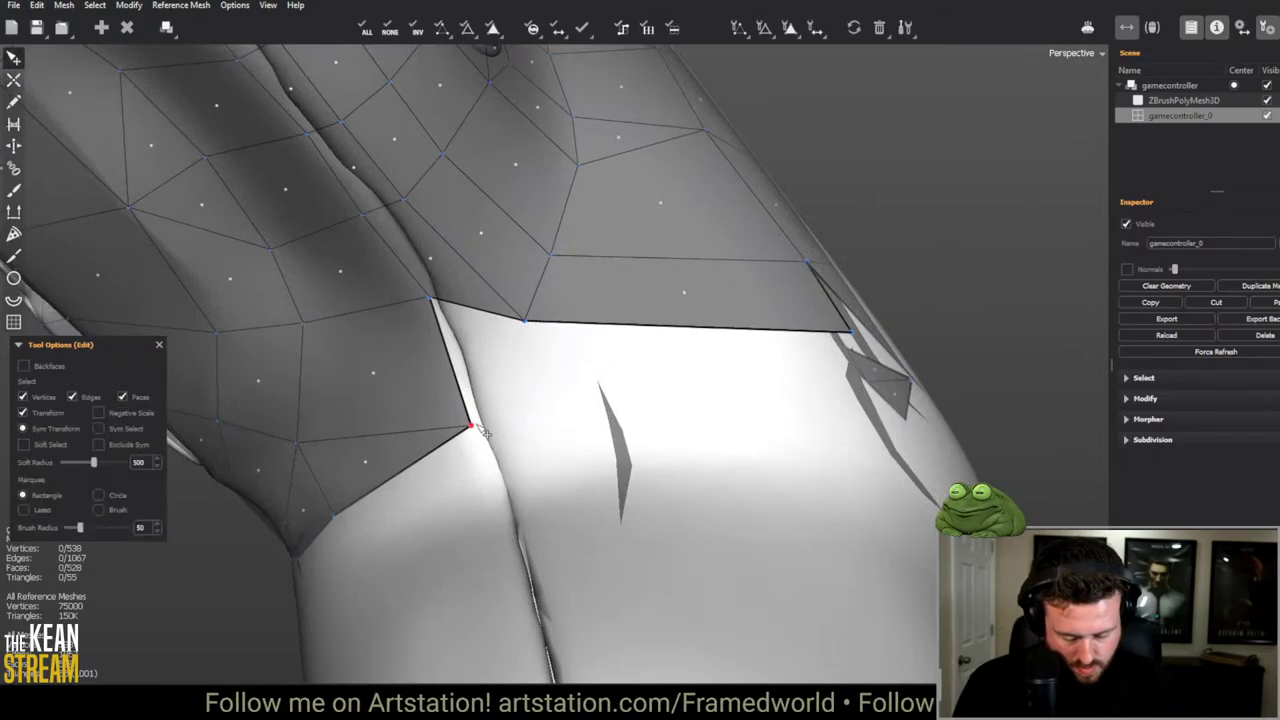
left_click(521, 333)
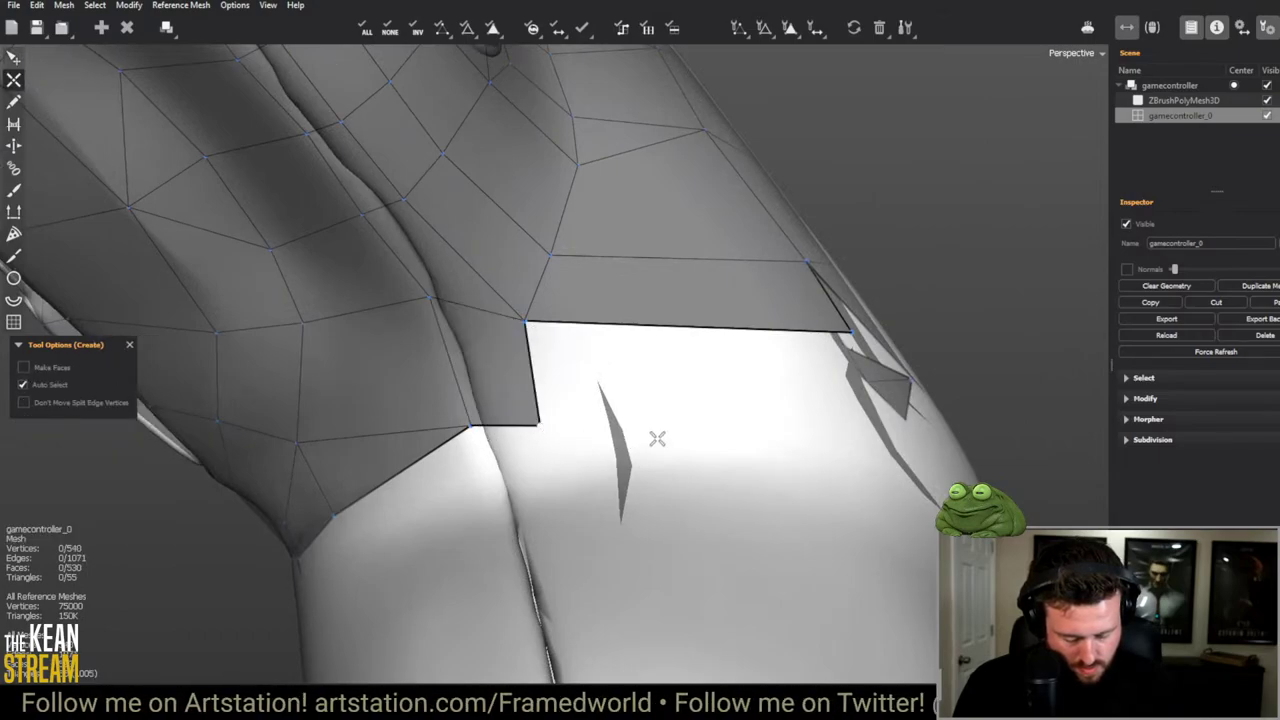
middle_click_drag(657, 438, 545, 378)
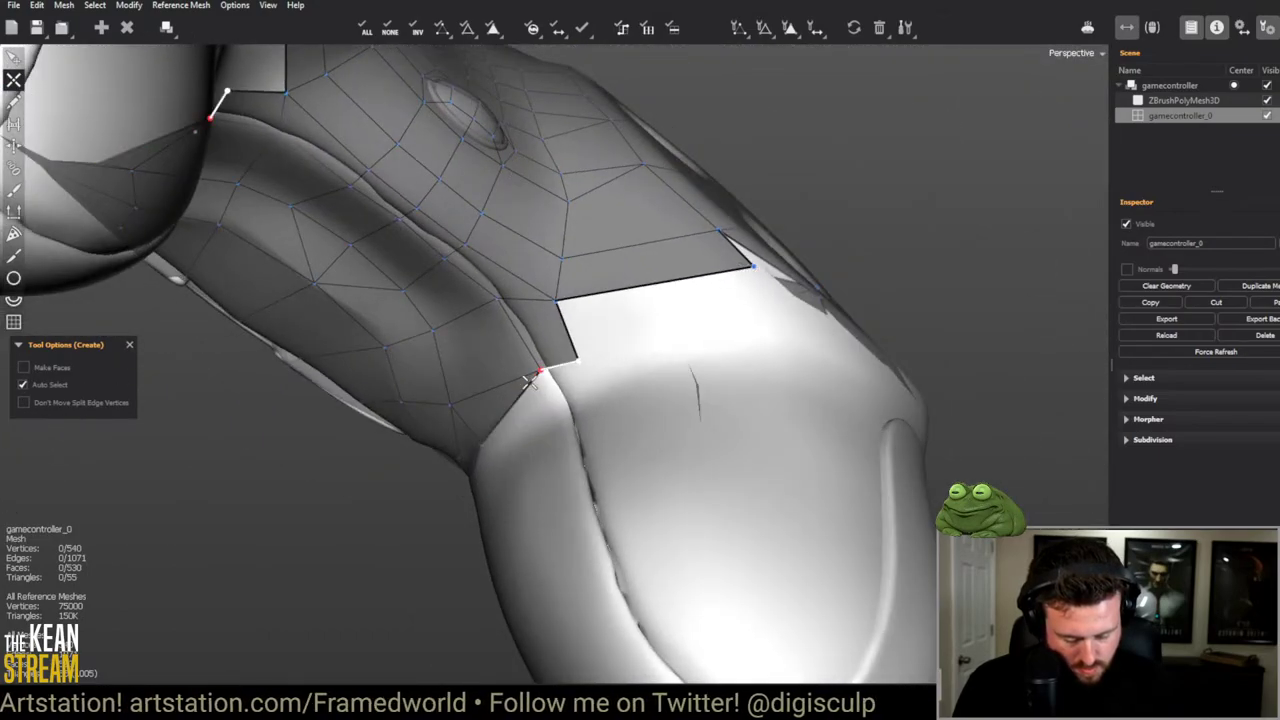
key("shift")
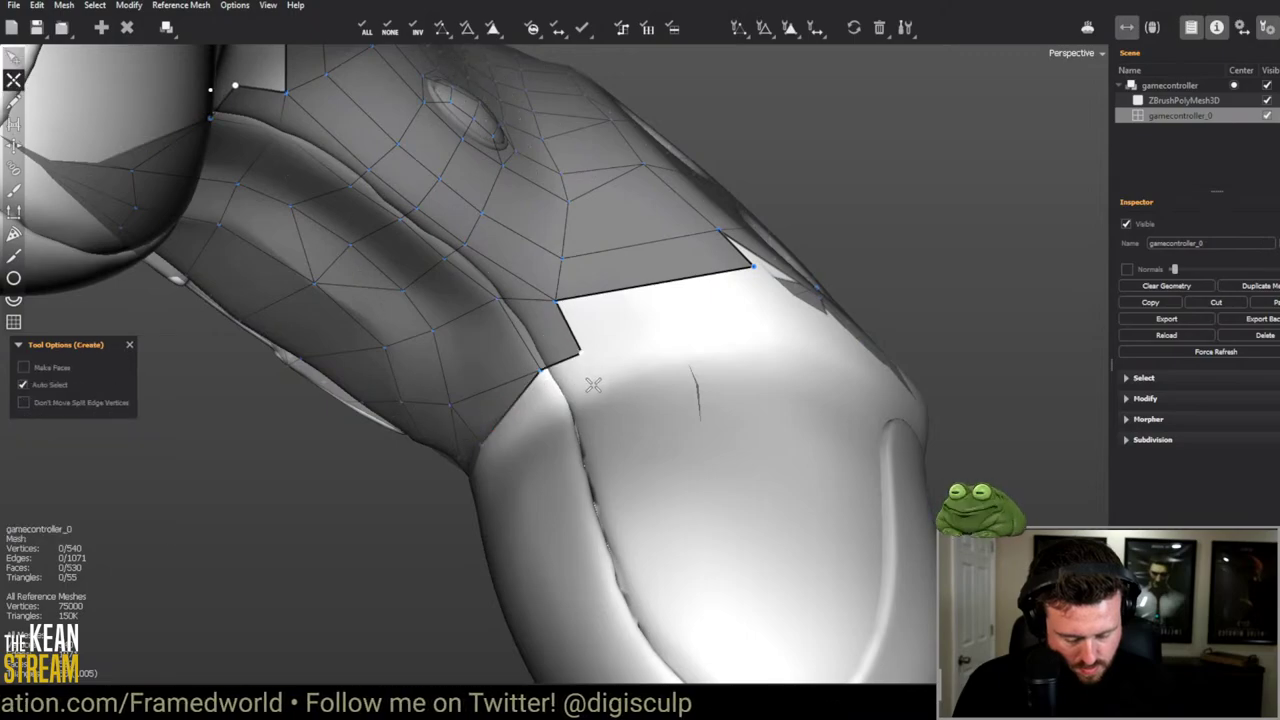
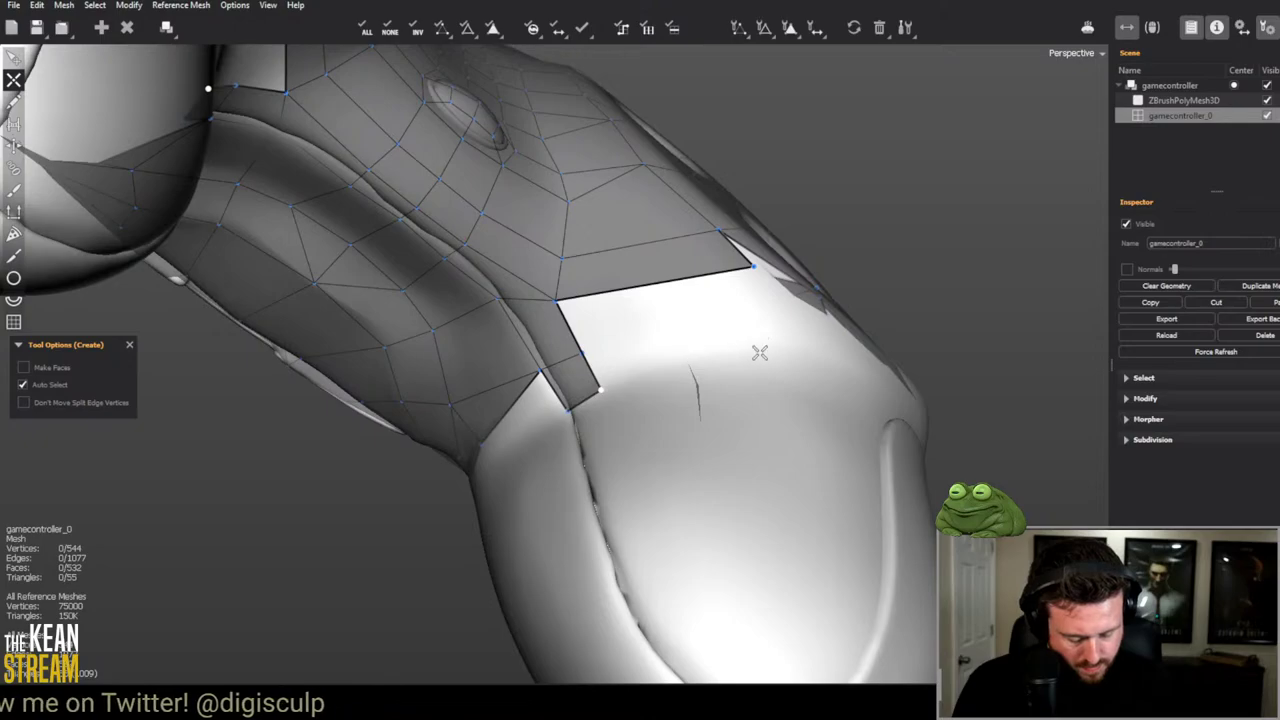
Step: Fill the white quad gap near the right grip with new quad faces
left_click(582, 355)
middle_click_drag(582, 355, 537, 366)
key("e")
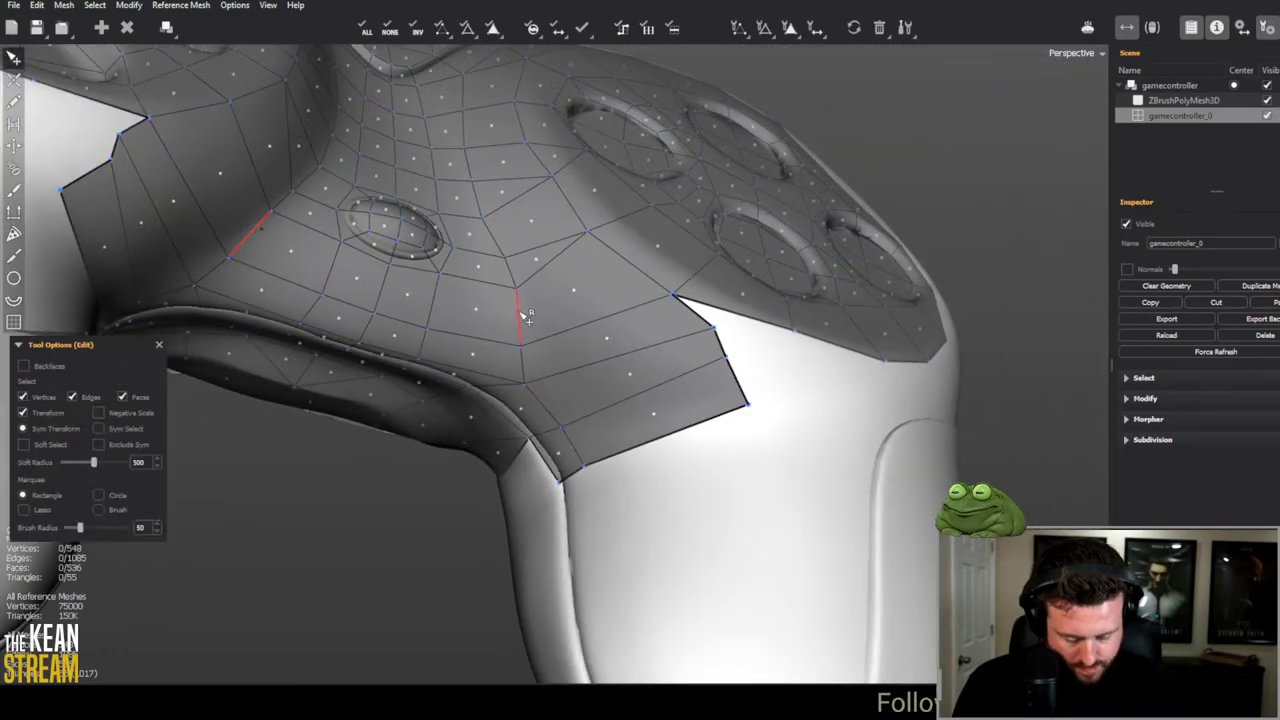
key("c")
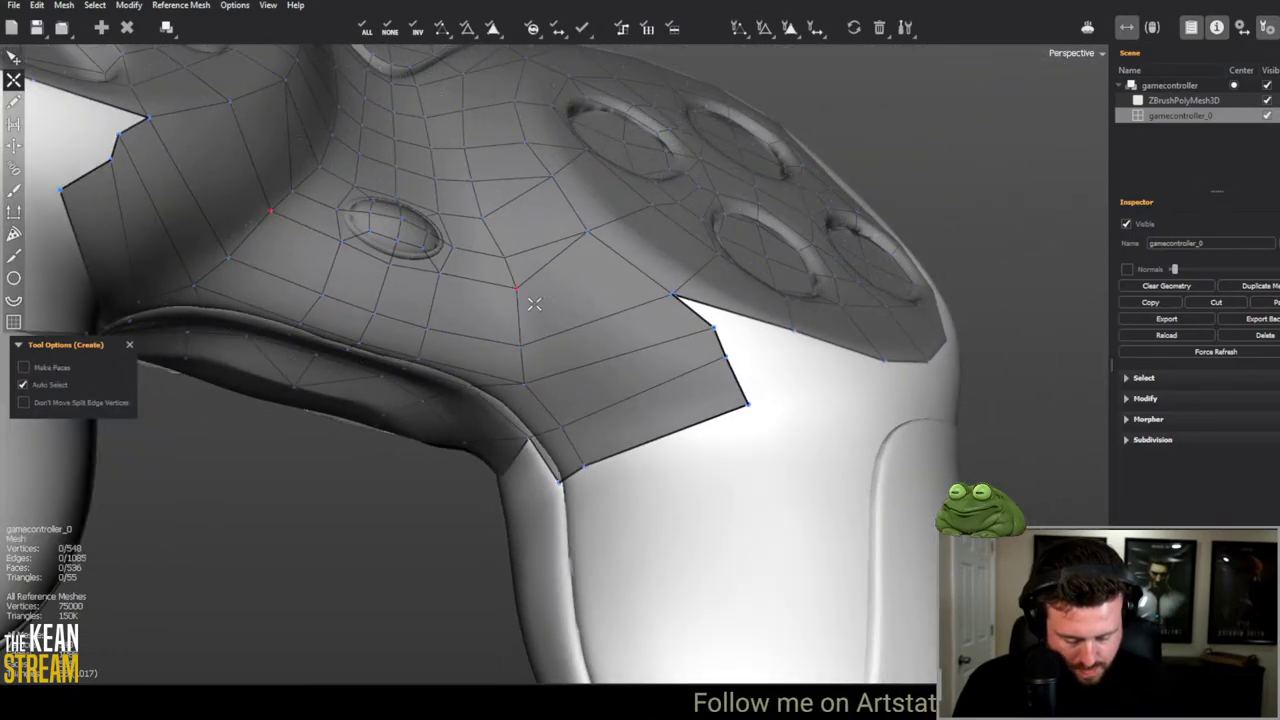
left_click(538, 341)
left_click(561, 377)
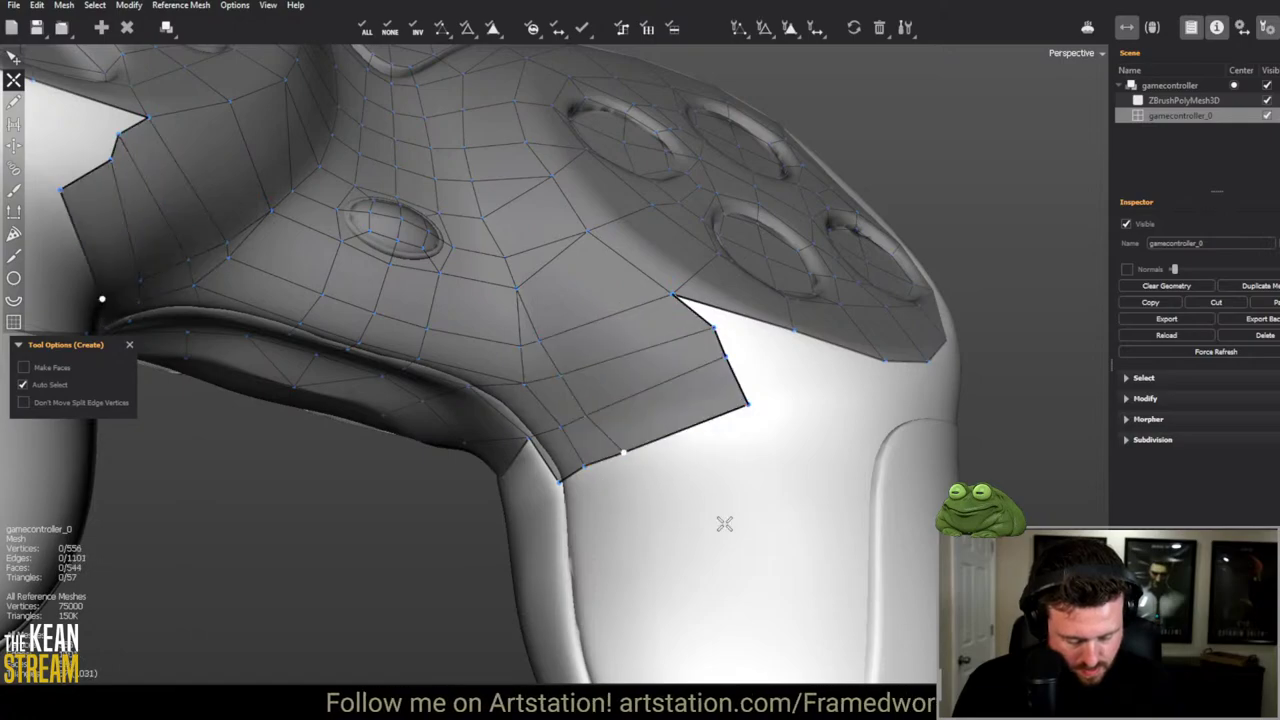
Step: Extend the flap tip to the upper edge and fill the hole's right and left parts
middle_click_drag(723, 520, 549, 434)
key("w")
scroll(575, 476, "up", 3)
key("q")
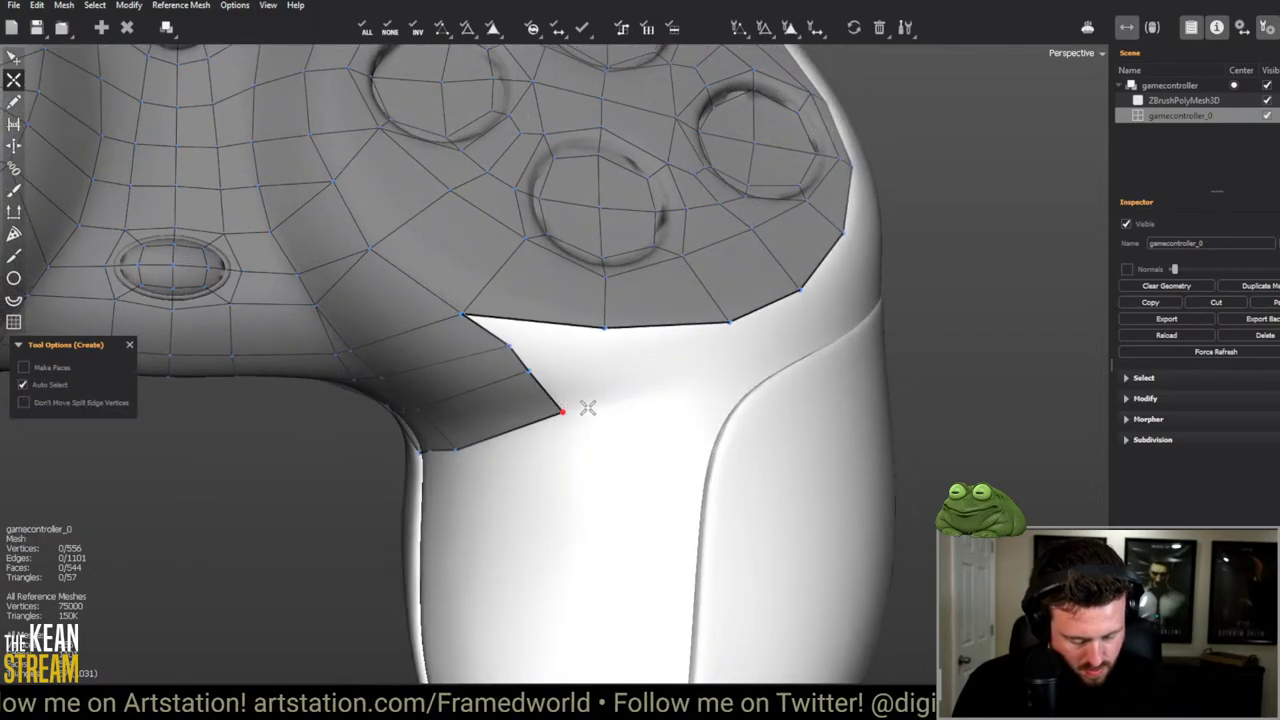
left_click(657, 366)
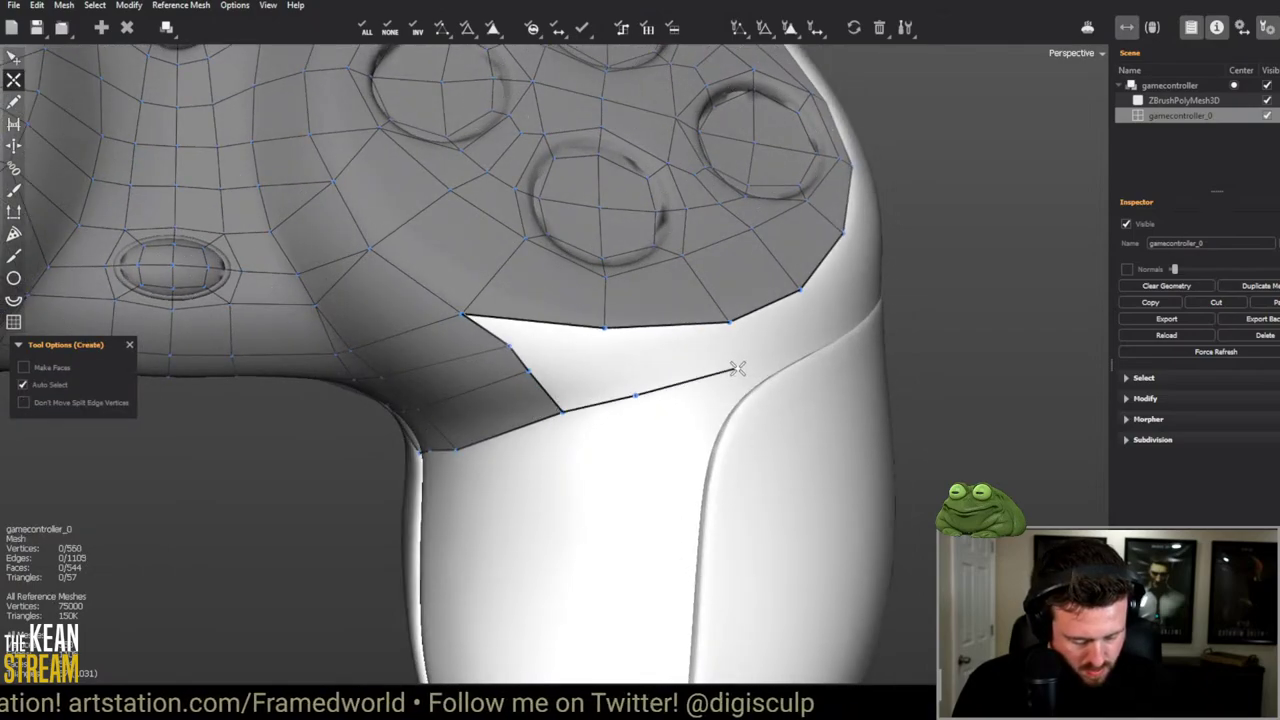
middle_click_drag(657, 366, 677, 334)
left_click(704, 328)
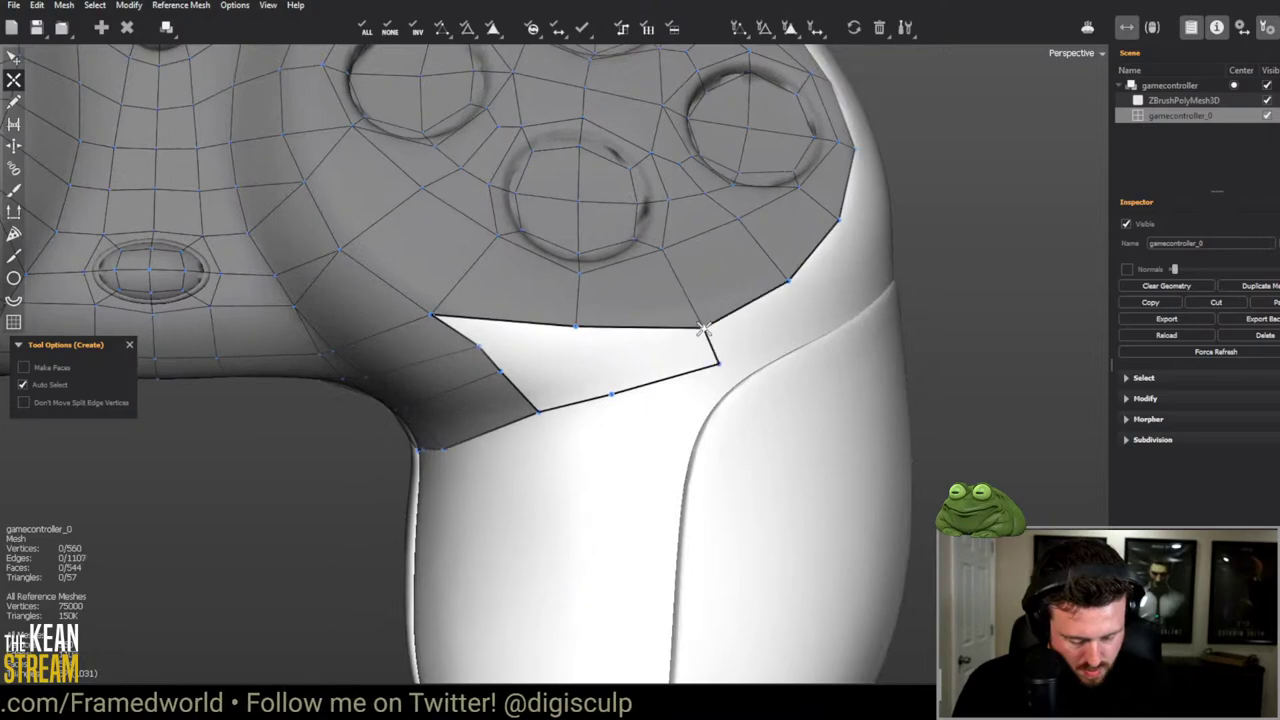
left_click(576, 338)
left_click(490, 350)
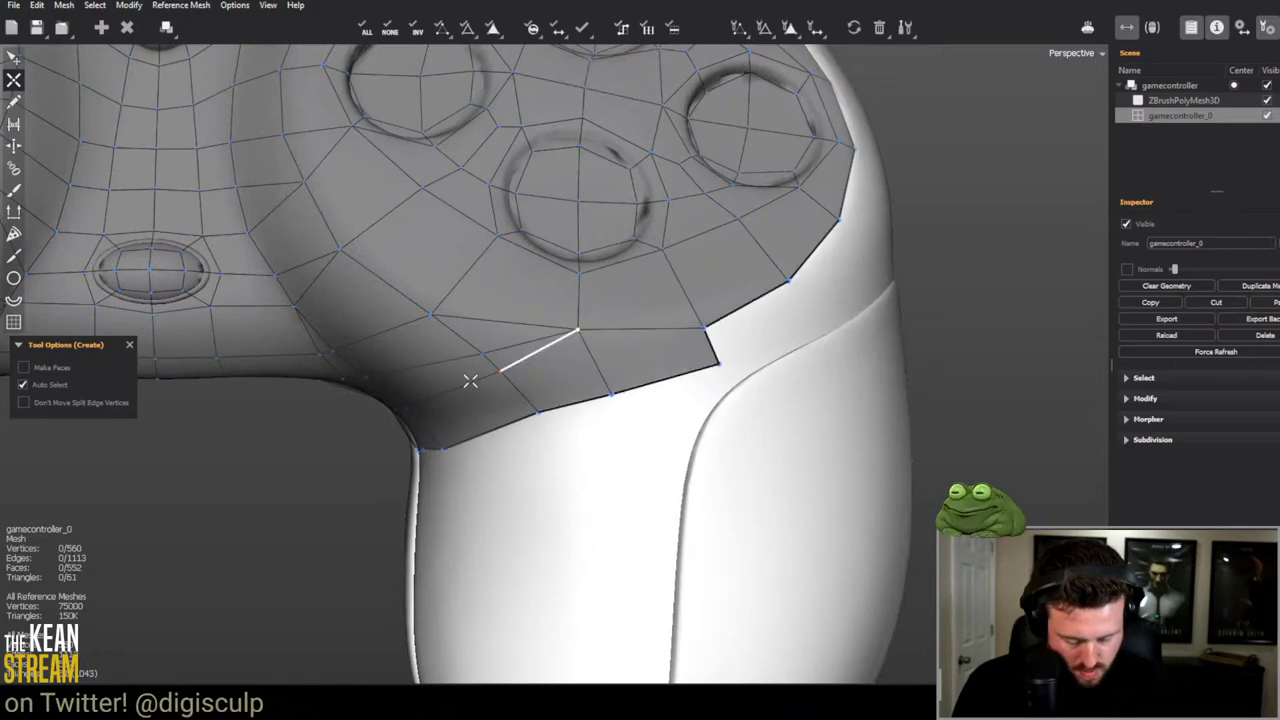
scroll(566, 480, "down", 5)
scroll(594, 451, "up", 5)
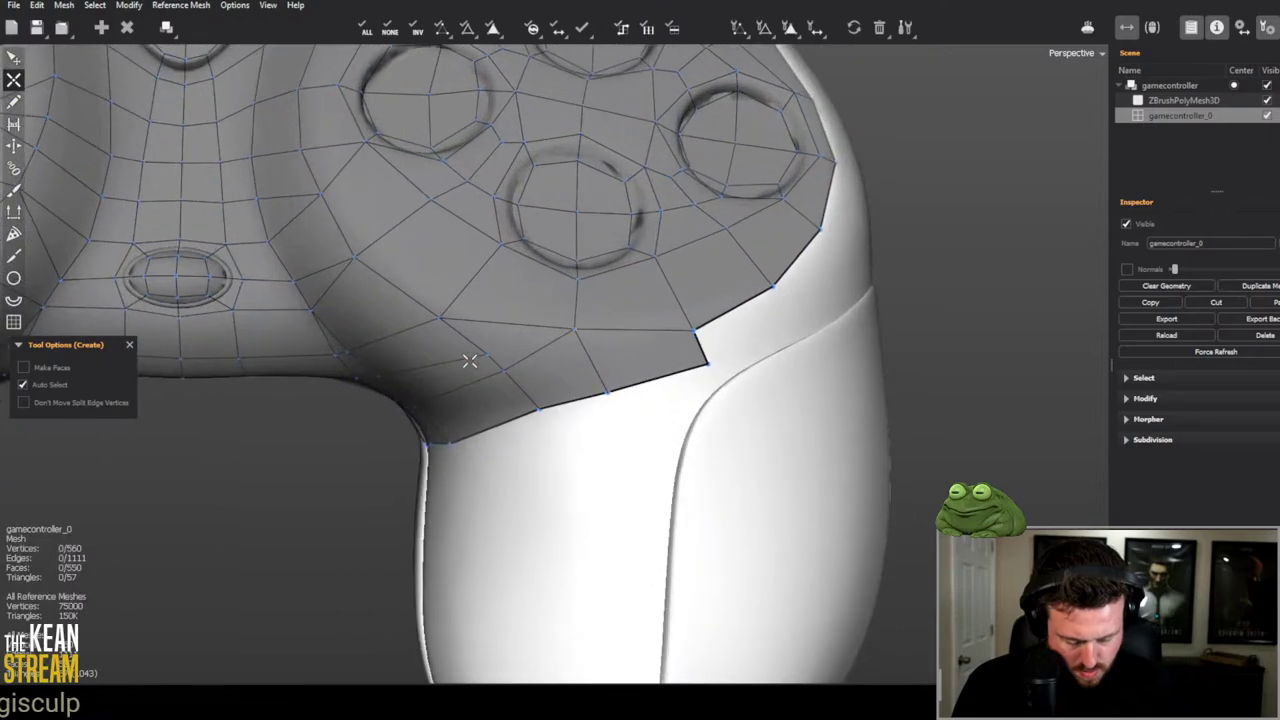
Step: Add a vertex at the boundary corner of the right grip's gap
key("e")
key("c")
scroll(585, 345, "down", 5)
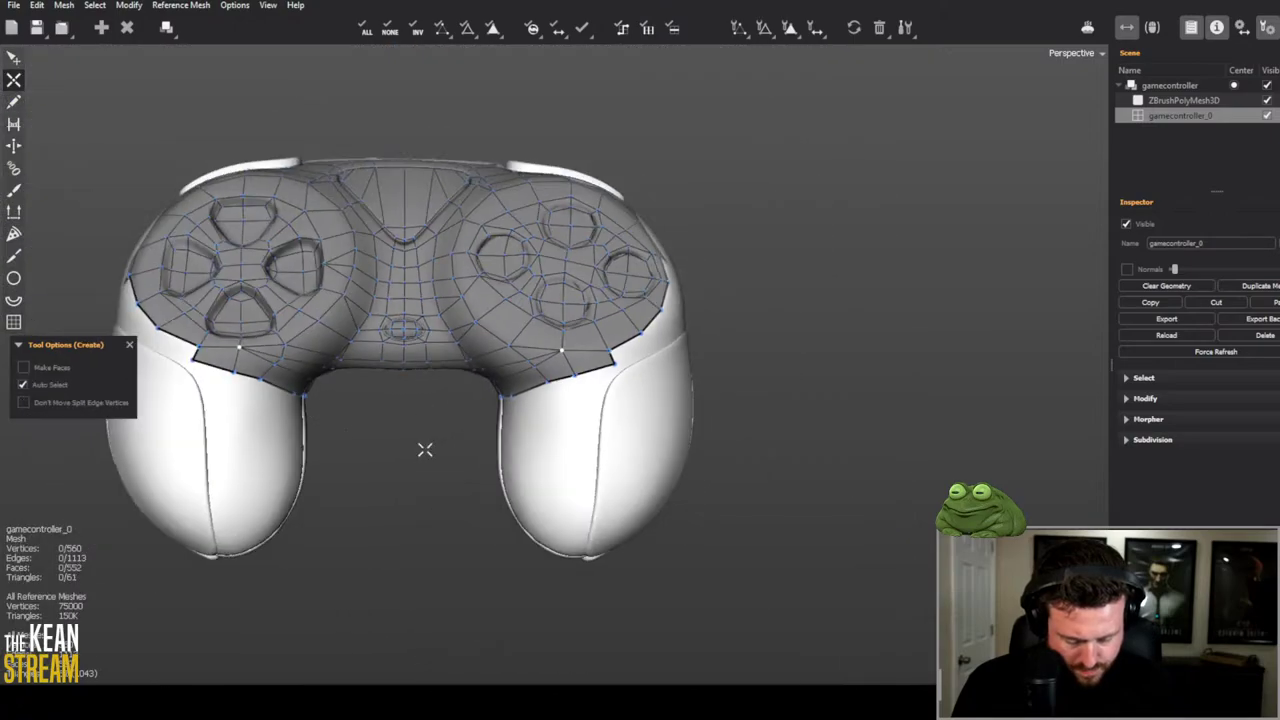
key("e")
middle_click_drag(471, 466, 660, 426)
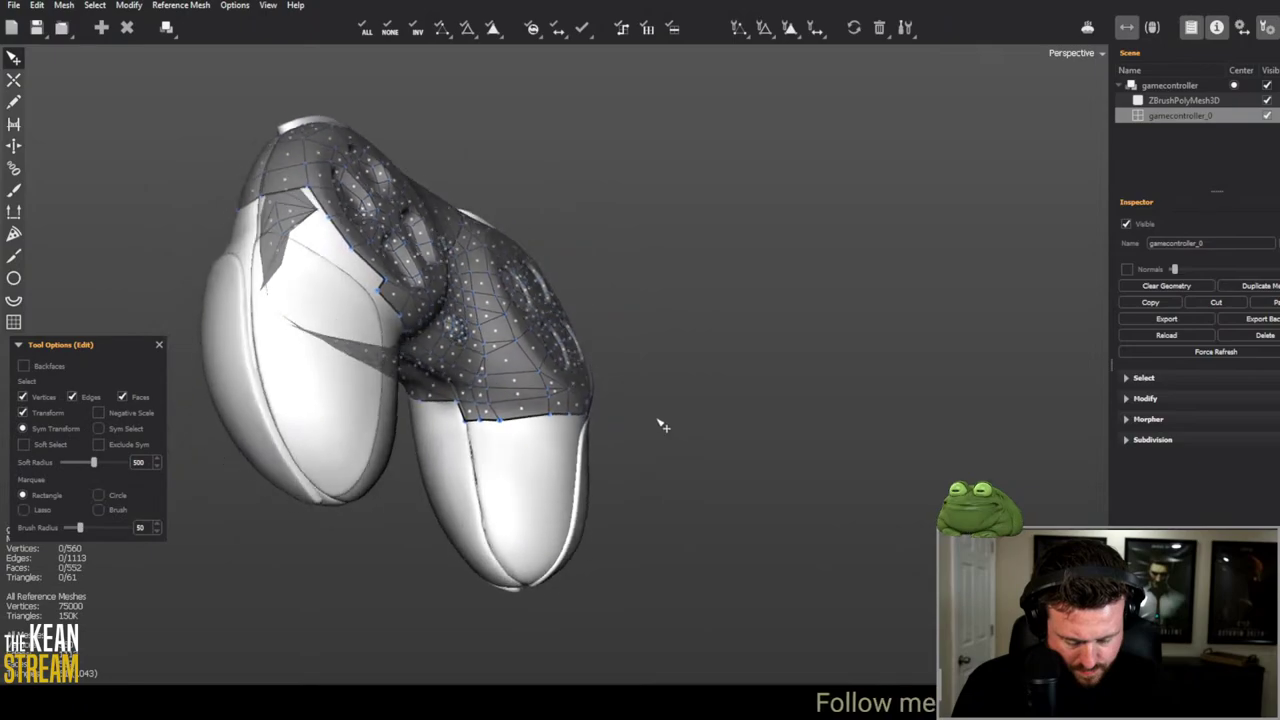
scroll(812, 505, "up", 5)
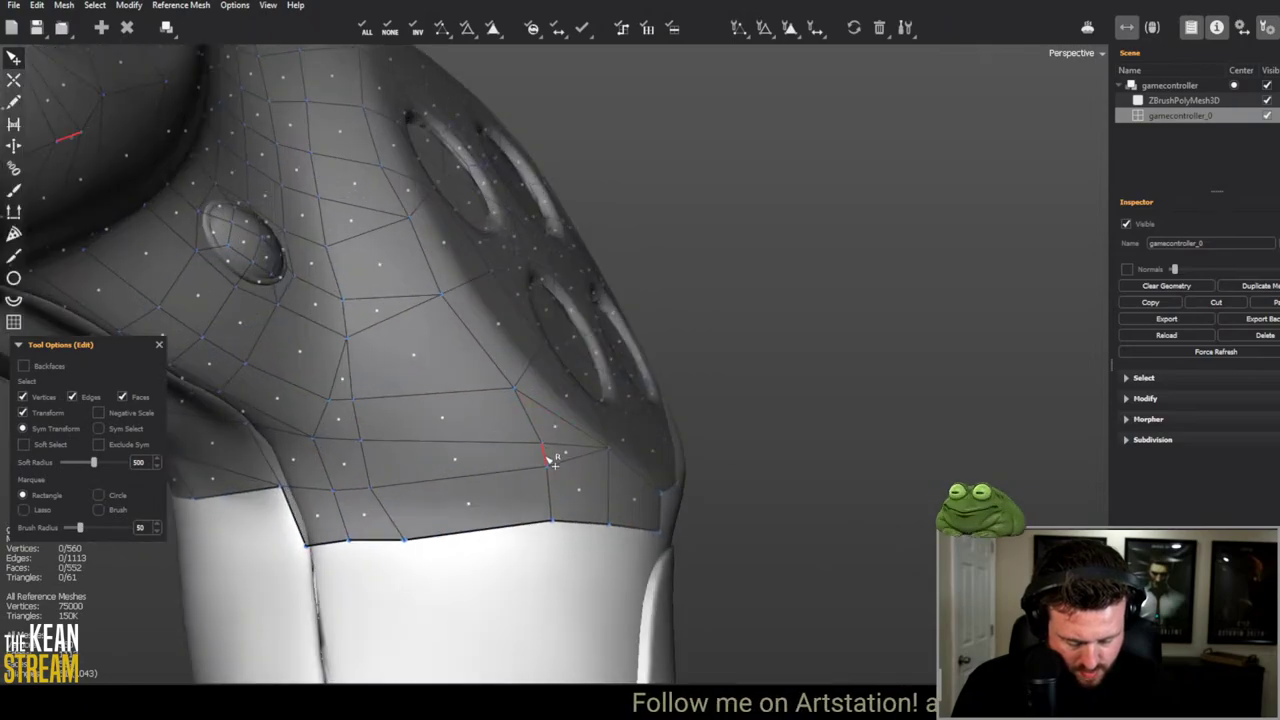
middle_click_drag(553, 462, 581, 423)
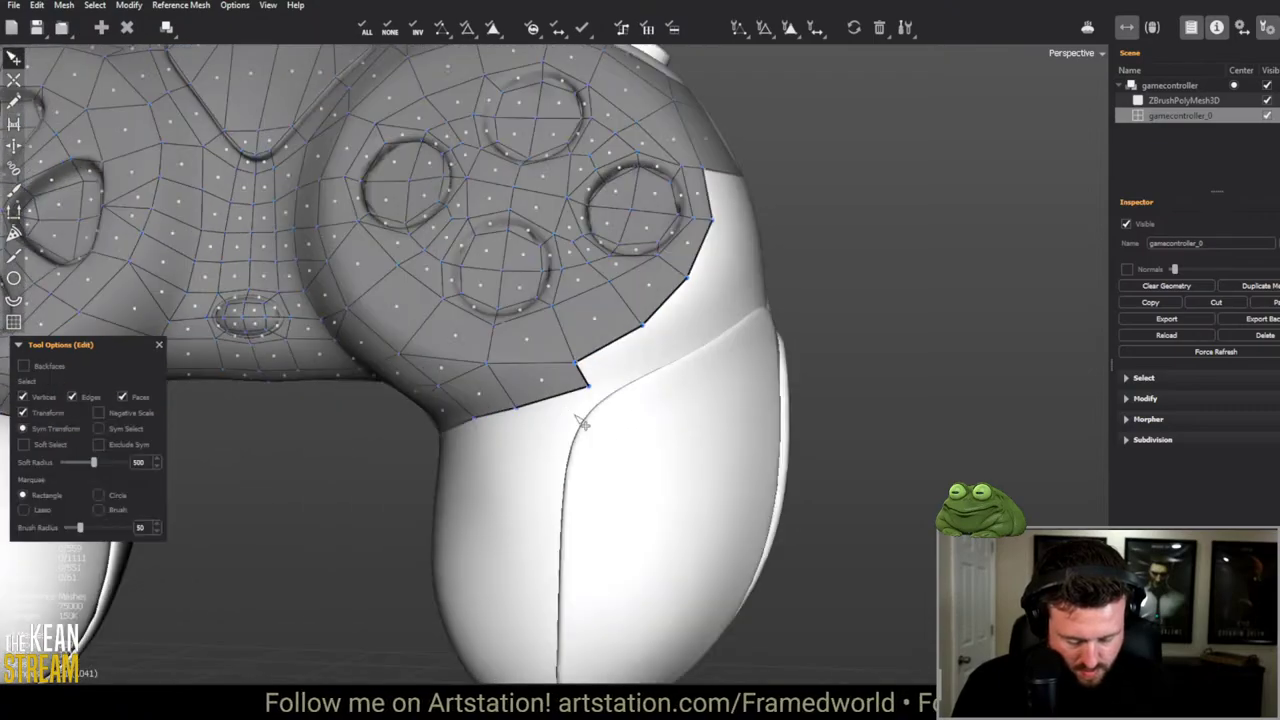
key("c")
middle_click_drag(651, 354, 594, 374)
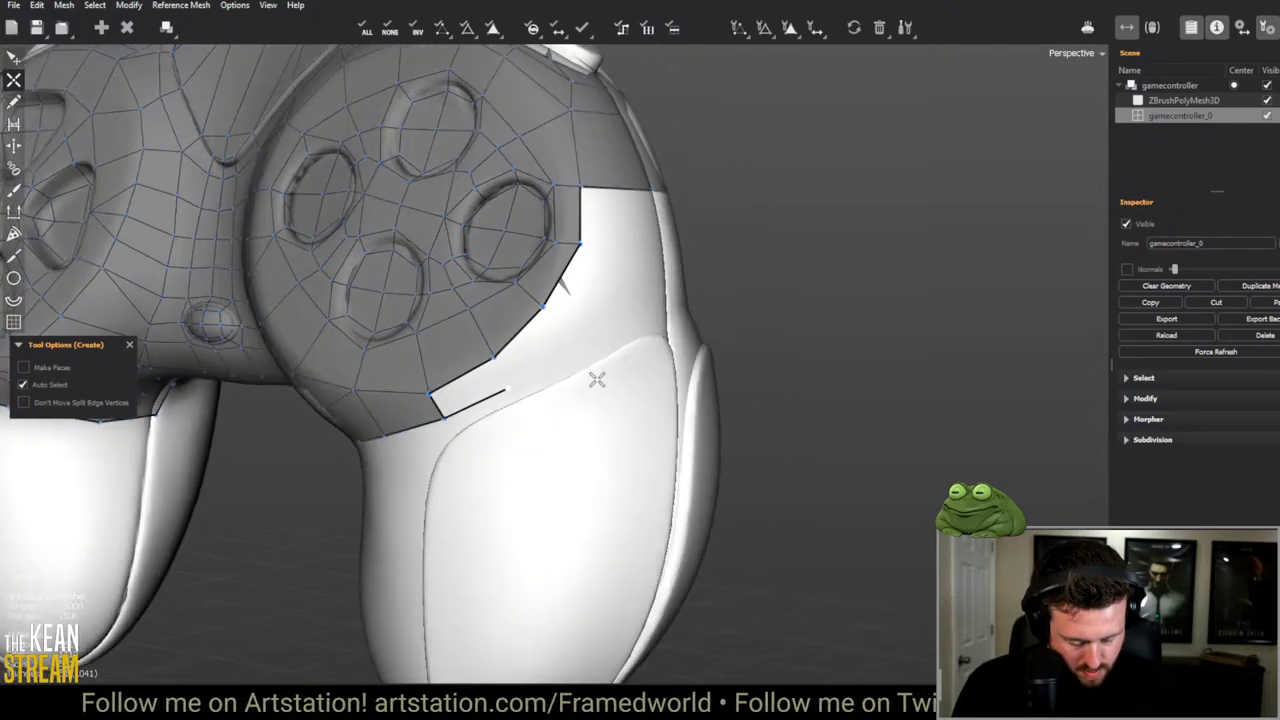
left_click(515, 383)
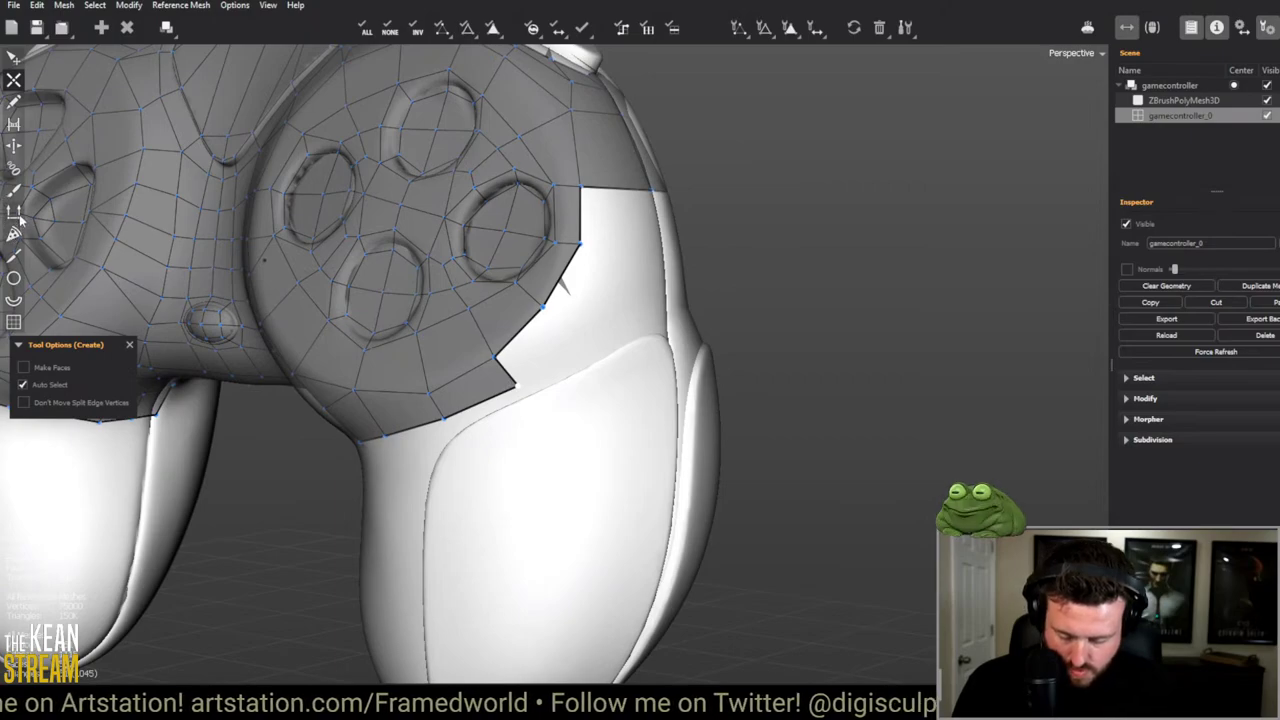
Step: Bridge a face across the notch and move its vertex to cover the hole
left_click(13, 123)
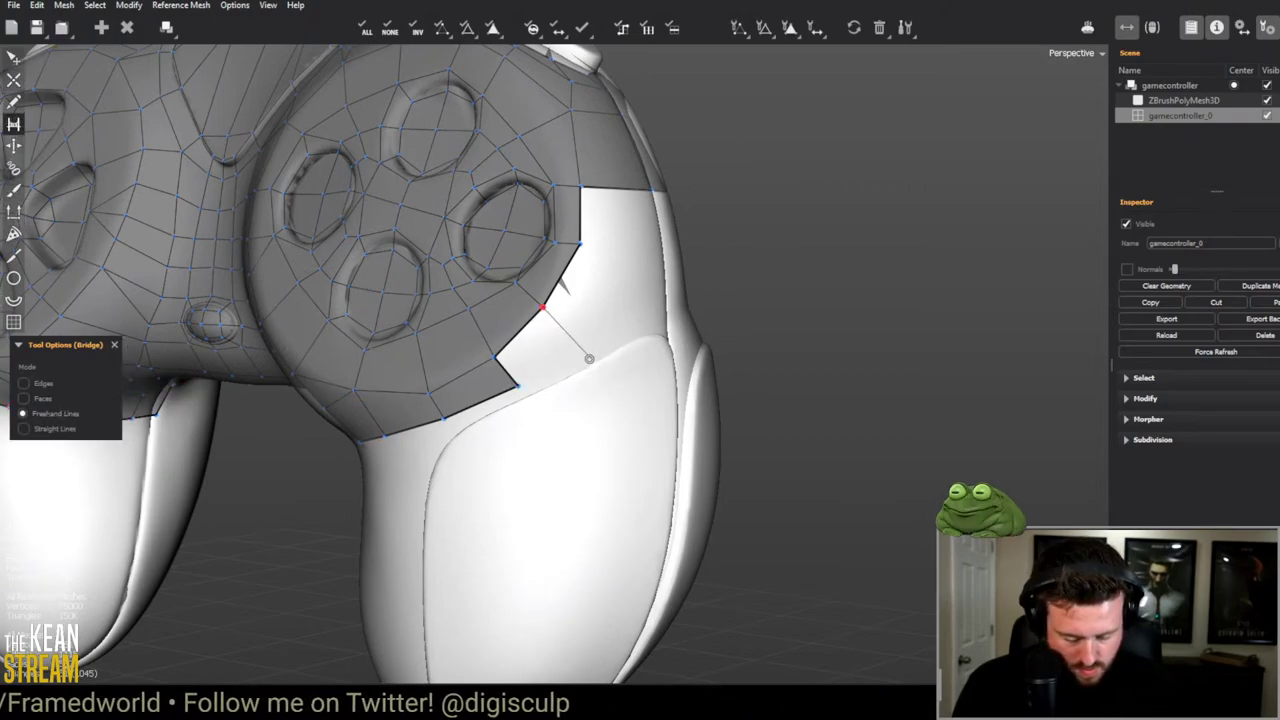
left_click(681, 261)
middle_click_drag(681, 261, 506, 306)
key("e")
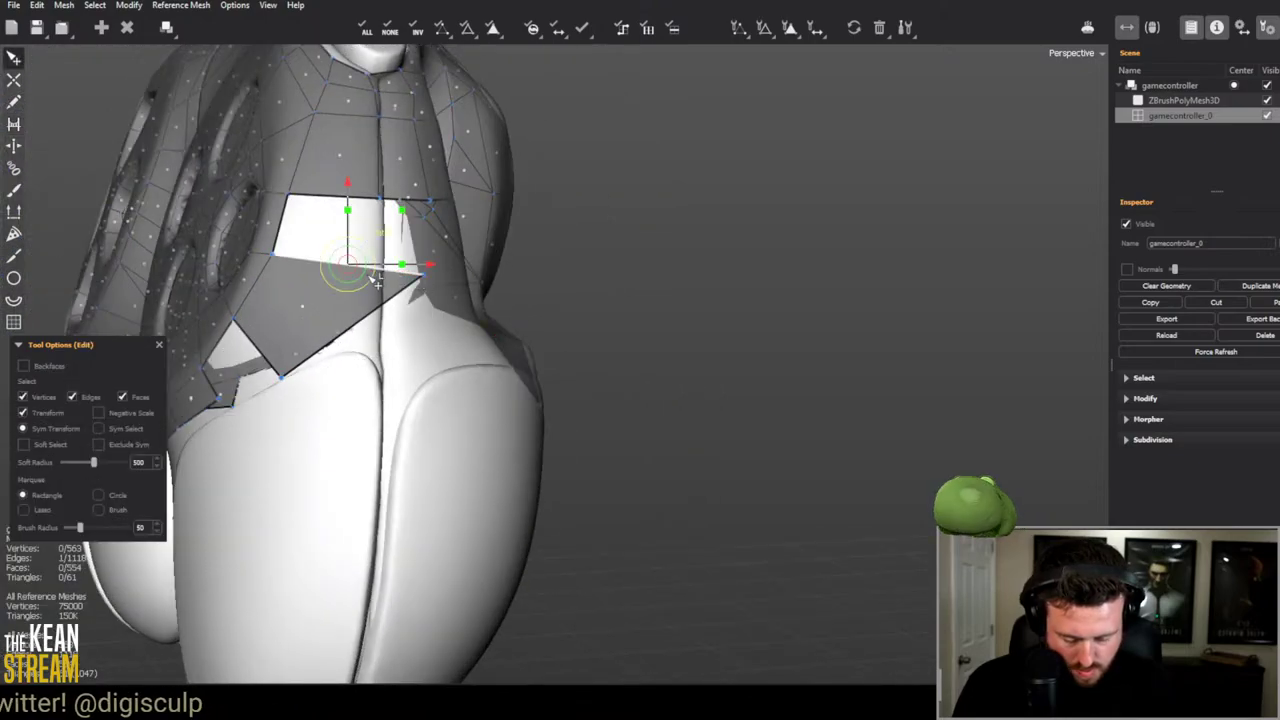
left_click_drag(379, 282, 366, 257)
middle_click_drag(366, 257, 617, 338)
Step: Add a vertex at the left grip's corner
key("c")
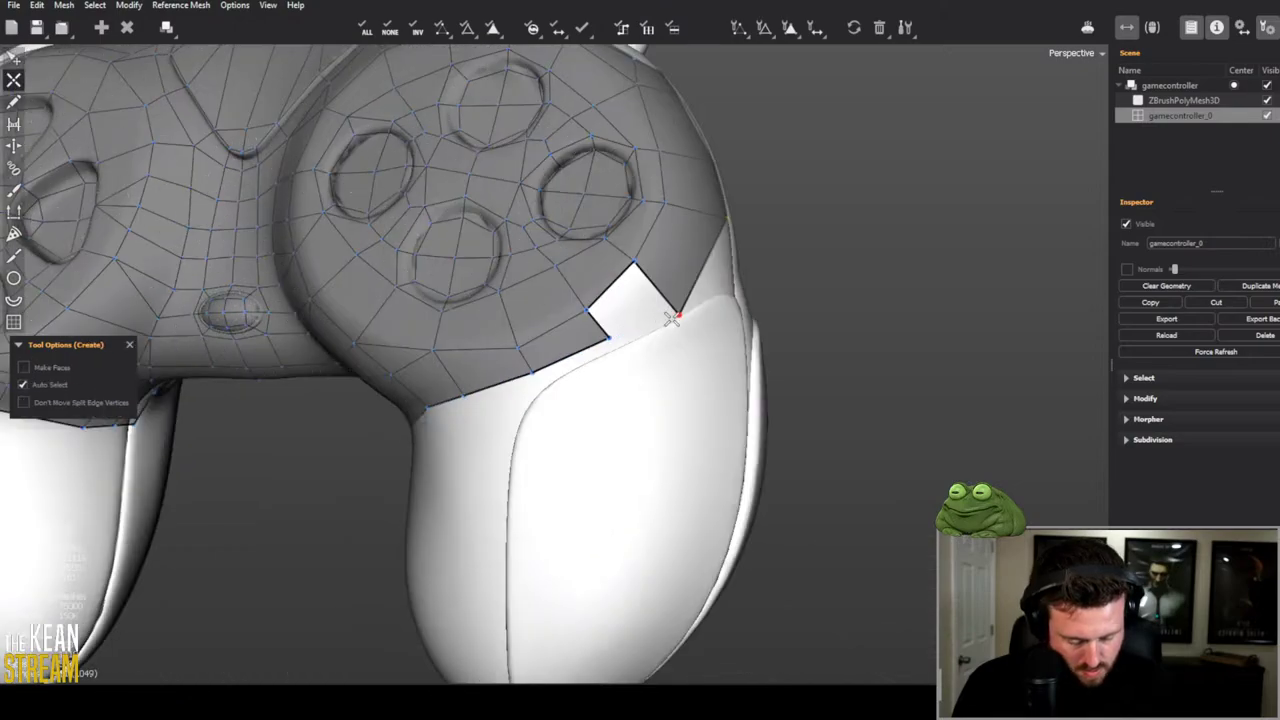
scroll(612, 342, "down", 8)
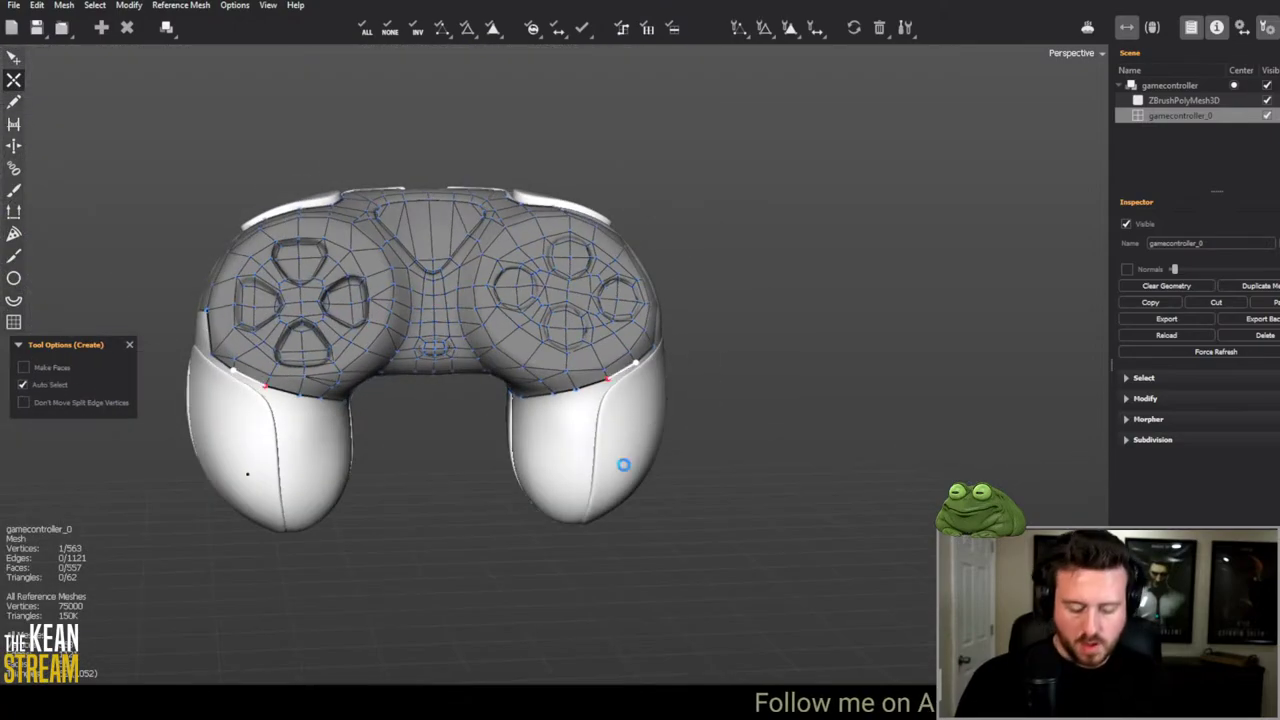
middle_click_drag(222, 342, 250, 338)
key("e")
key("c")
left_click(244, 328)
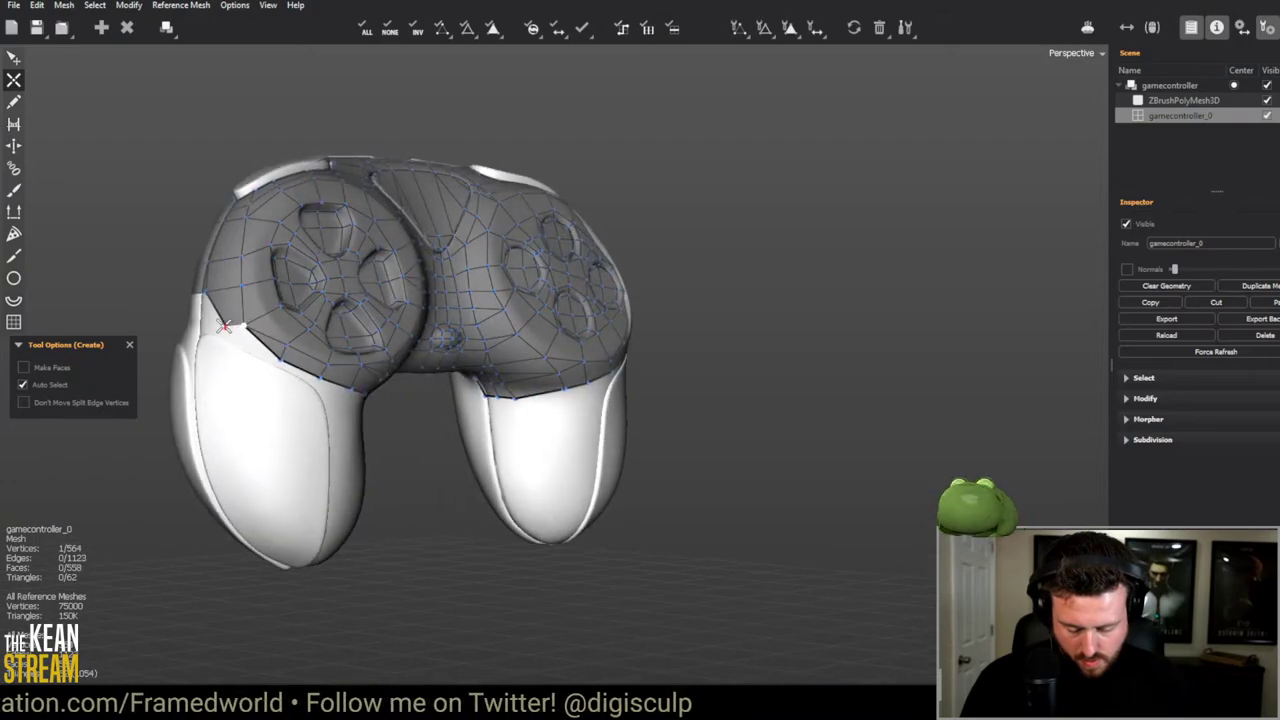
Step: Add a face at the left grip's corner
key("e")
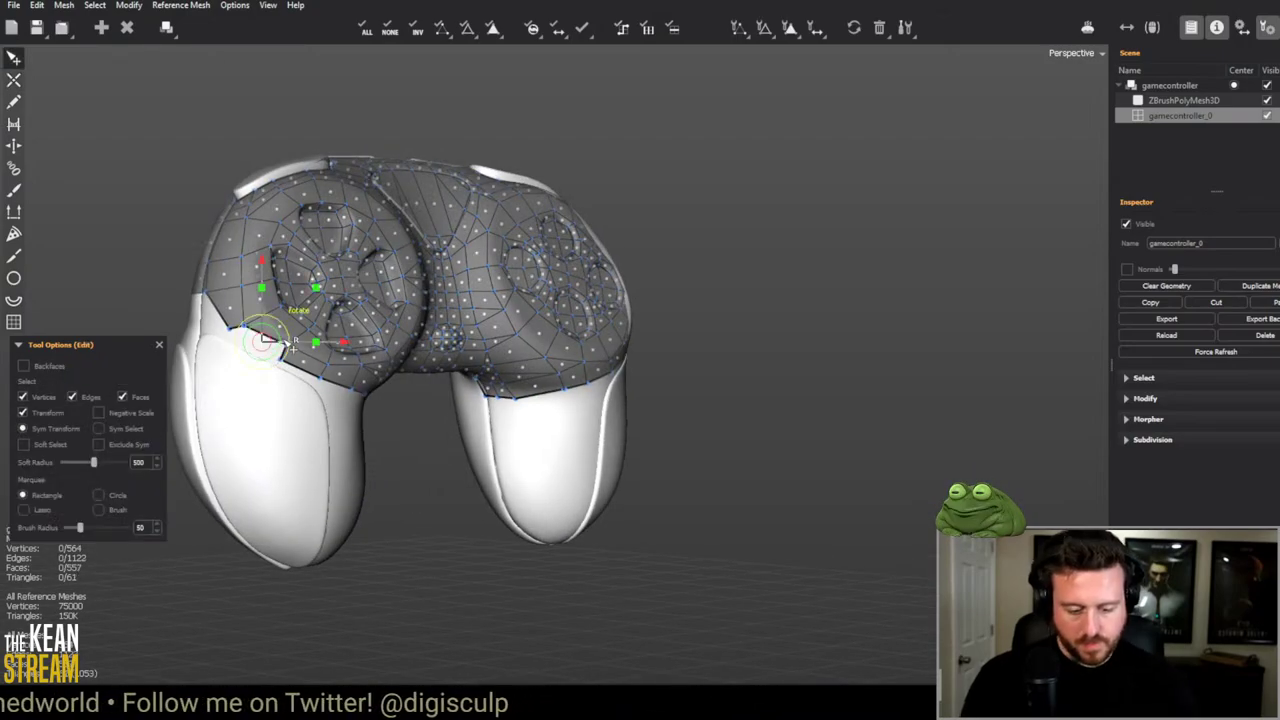
key("c")
left_click(250, 355)
middle_click_drag(250, 355, 249, 426)
Step: Place a vertex on the grip's edge and connect it with new edges to the grip
key("e")
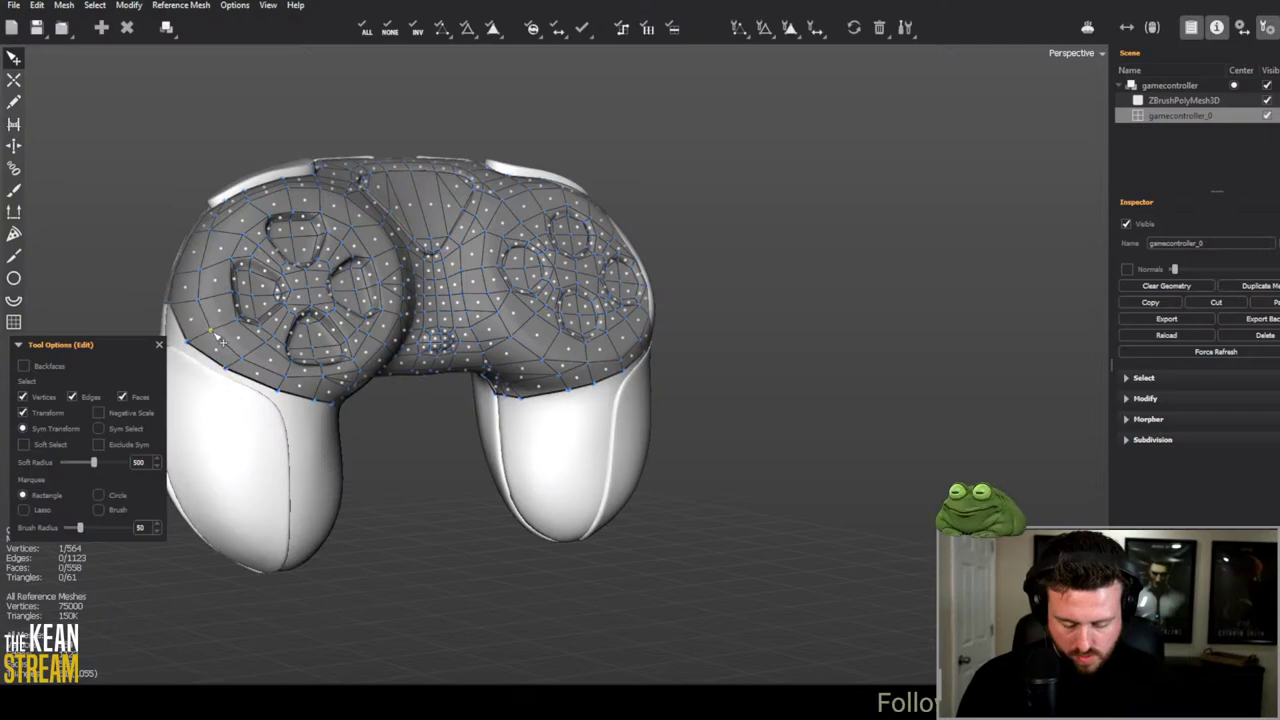
middle_click_drag(463, 484, 536, 235)
scroll(536, 235, "up", 5)
scroll(680, 380, "down", 6)
middle_click_drag(680, 380, 560, 388)
scroll(697, 390, "up", 6)
scroll(560, 388, "down", 5)
scroll(408, 385, "up", 7)
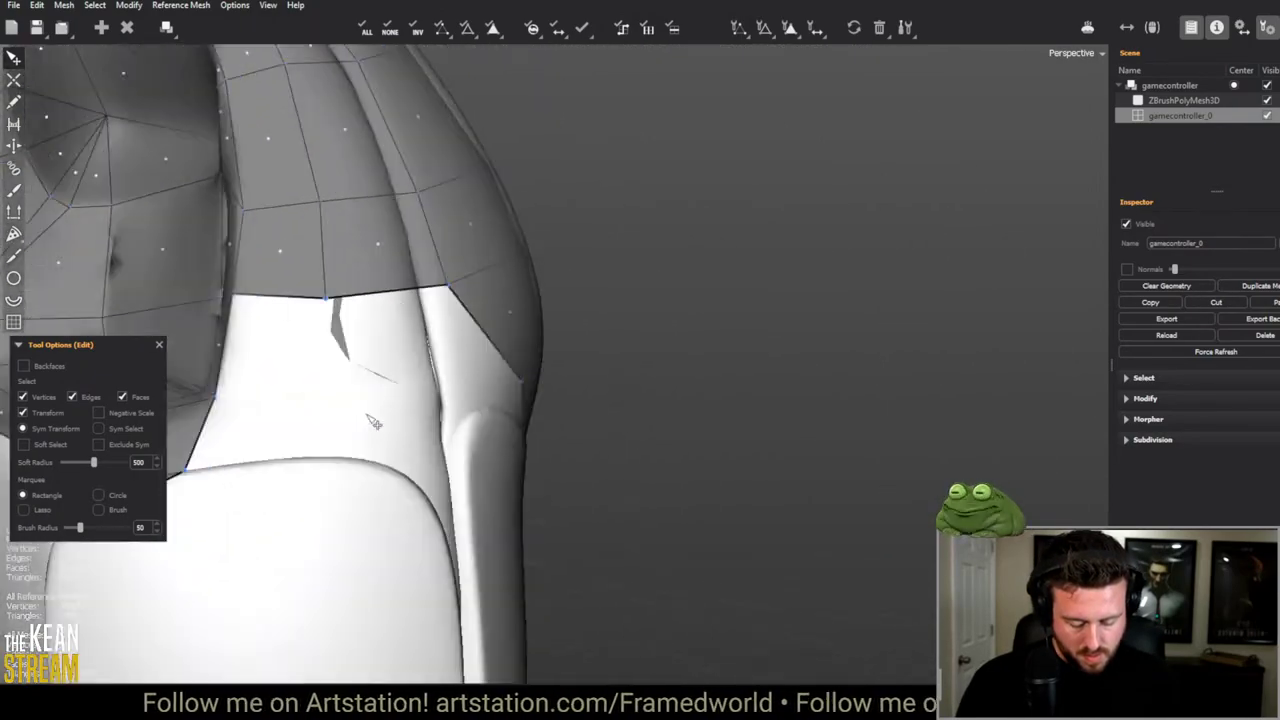
key("c")
left_click(515, 272)
left_click(520, 380)
left_click(418, 373)
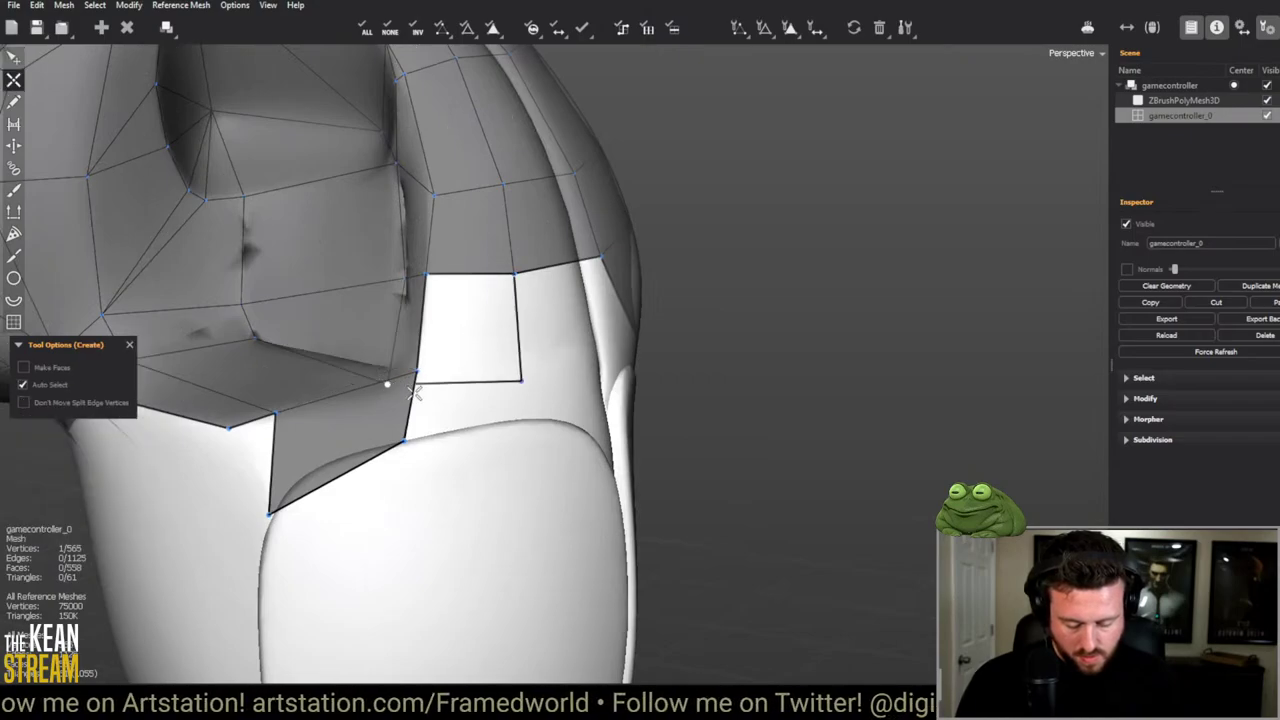
Step: Orbit around the grip to check the mesh from the front and side
scroll(920, 183, "down", 6)
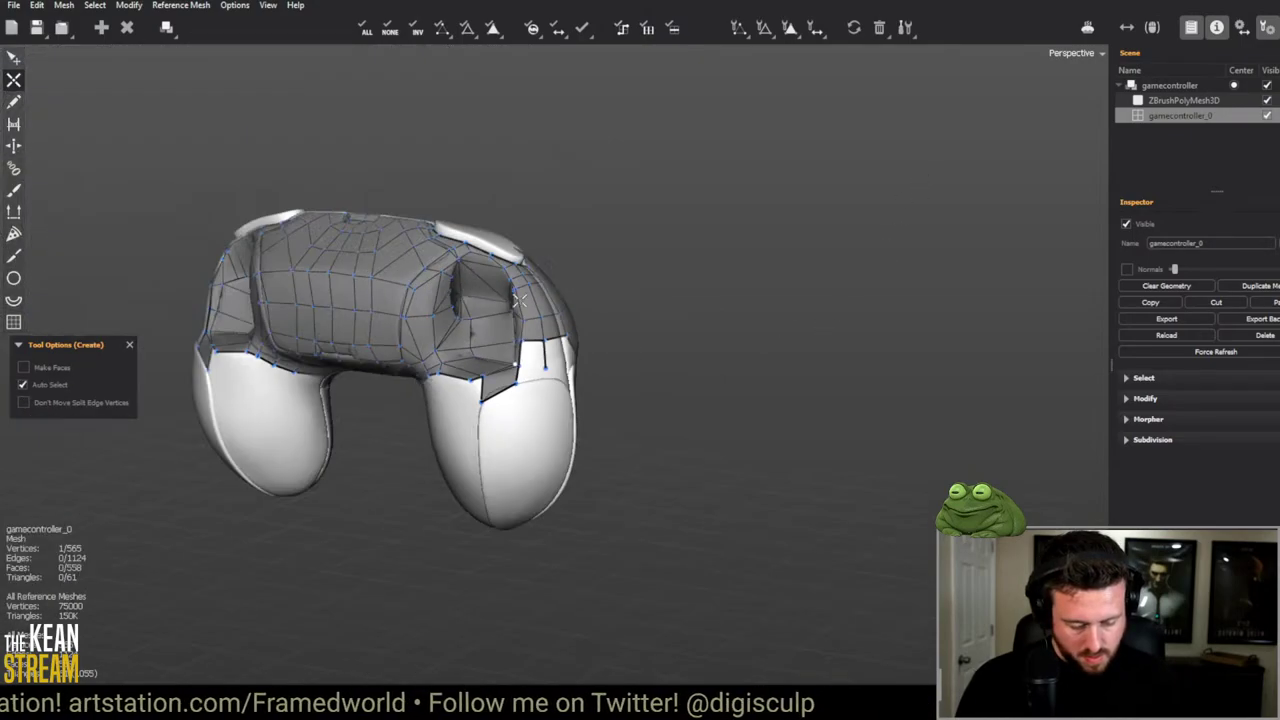
middle_click_drag(920, 183, 891, 286)
middle_click_drag(443, 297, 214, 257)
scroll(507, 360, "up", 6)
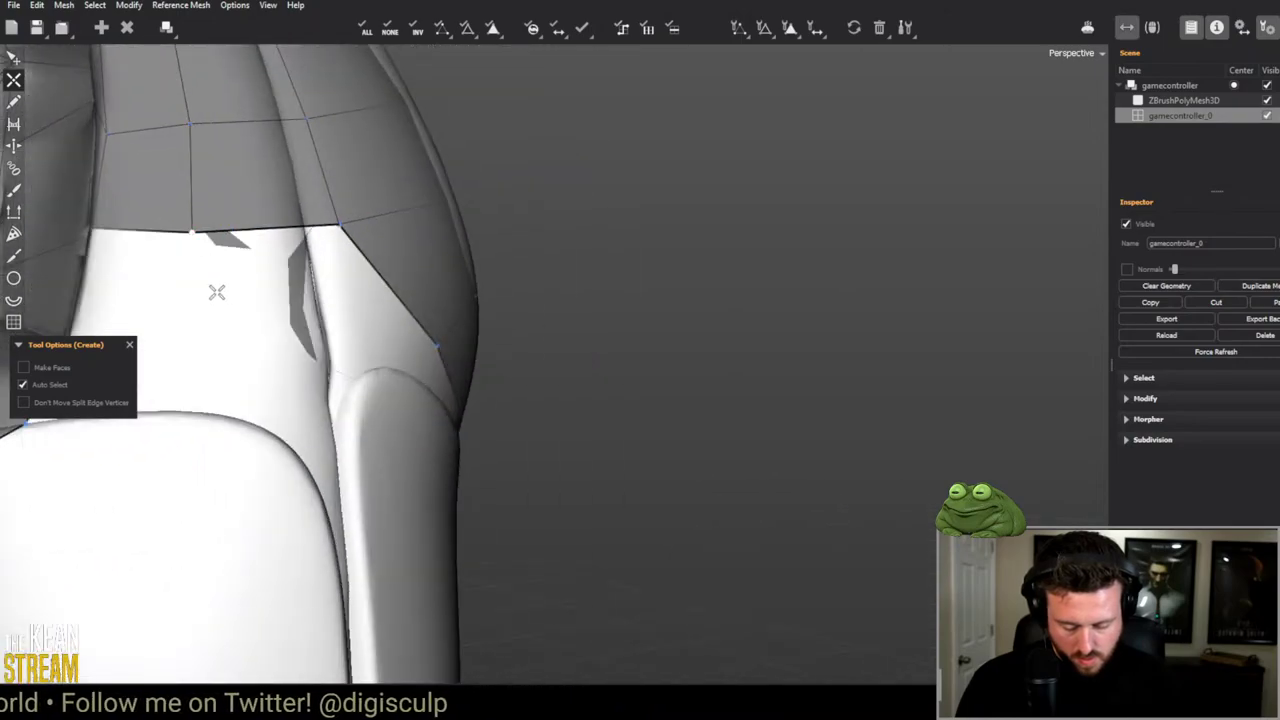
scroll(580, 283, "down", 5)
middle_click_drag(580, 283, 250, 279)
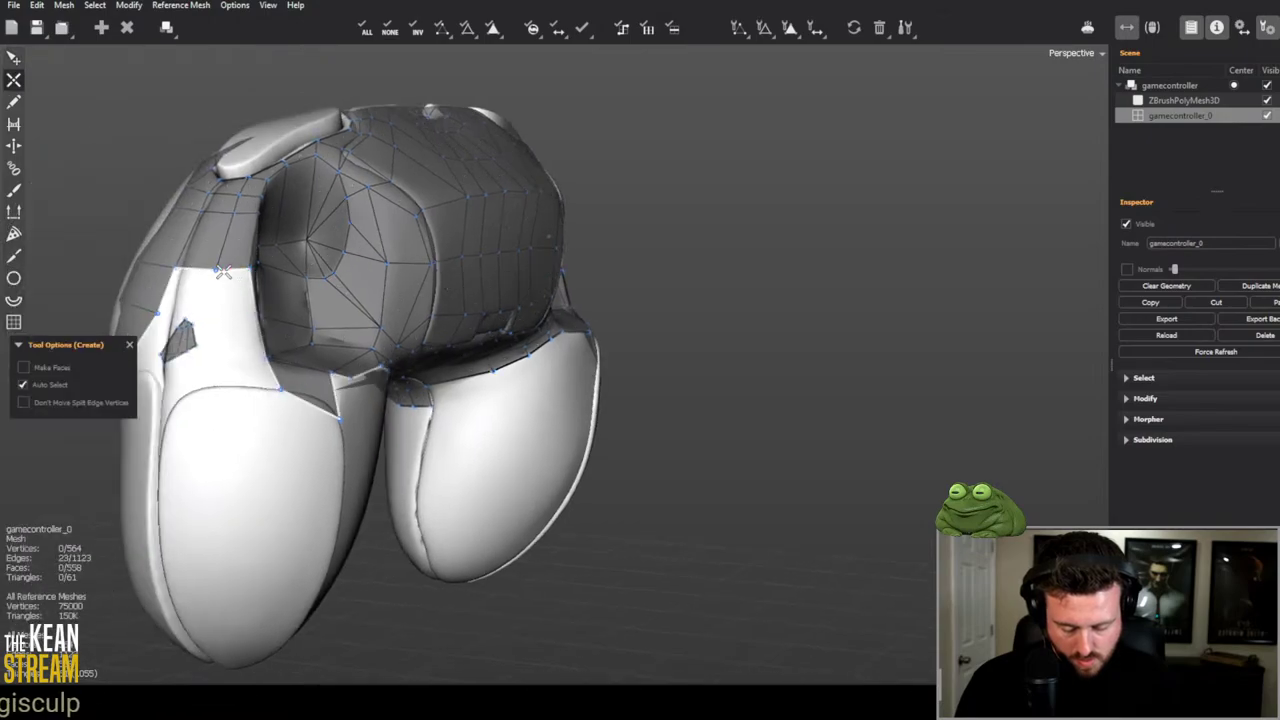
Step: Return to the gamecontroller_0 retopo mesh and delete a vertex with its adjacent faces
key("q")
key("Tab")
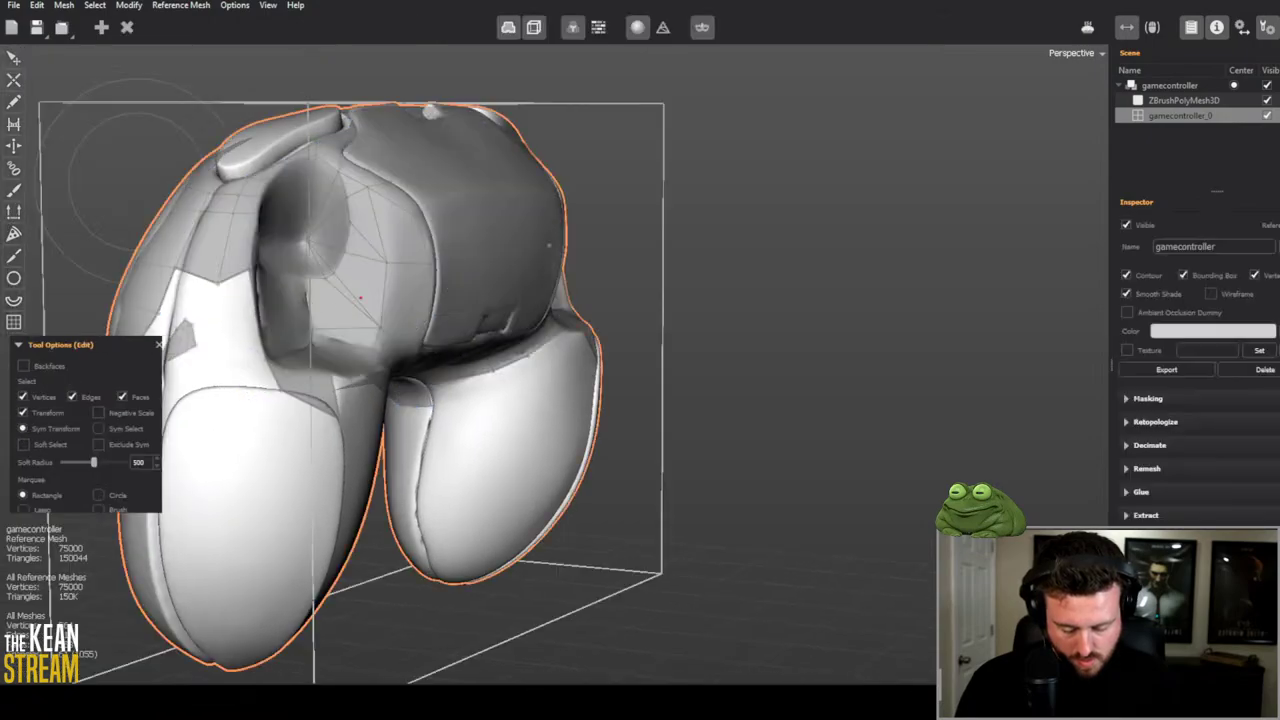
middle_click_drag(225, 283, 1060, 250)
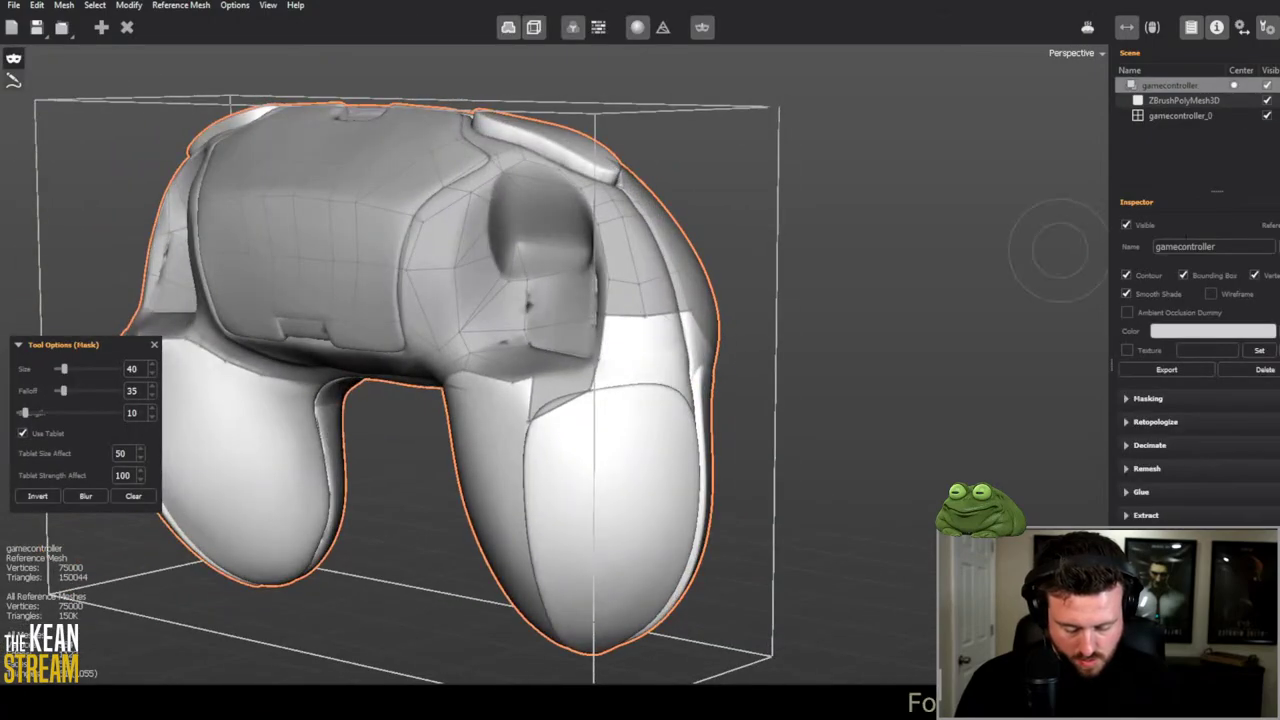
left_click(1267, 118)
scroll(693, 323, "up", 3)
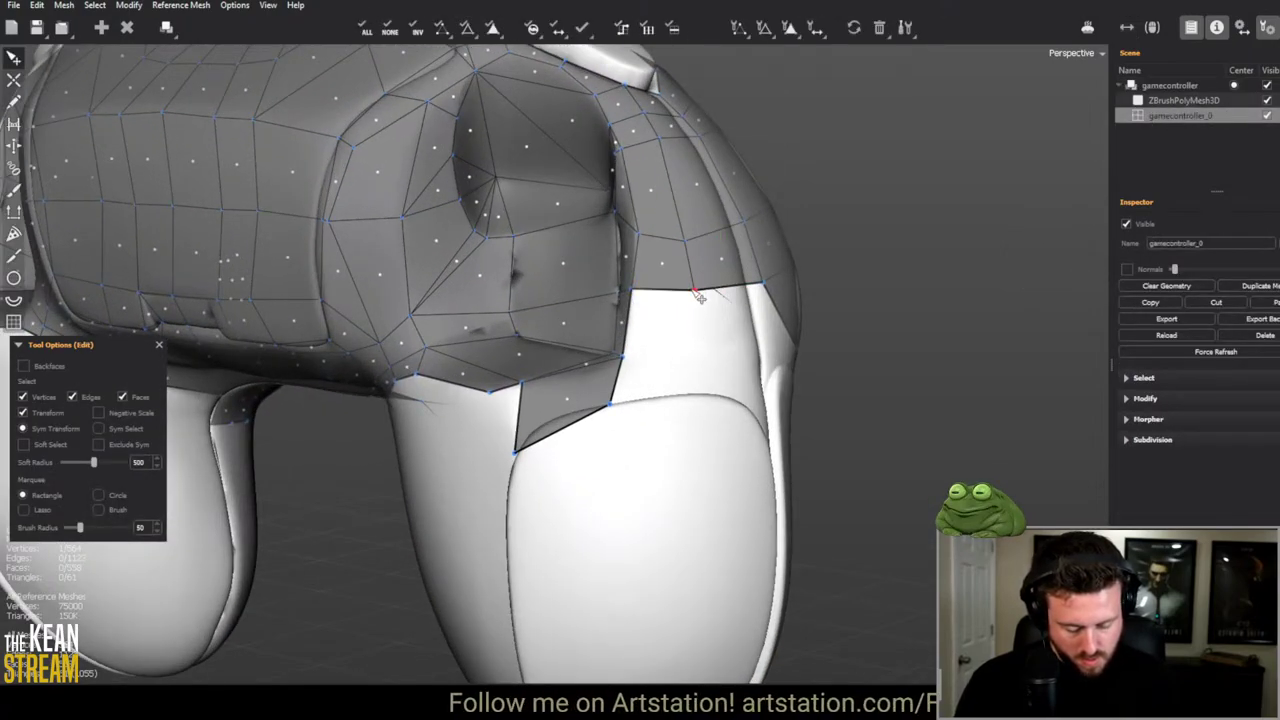
key("Delete")
middle_click_drag(699, 298, 578, 302)
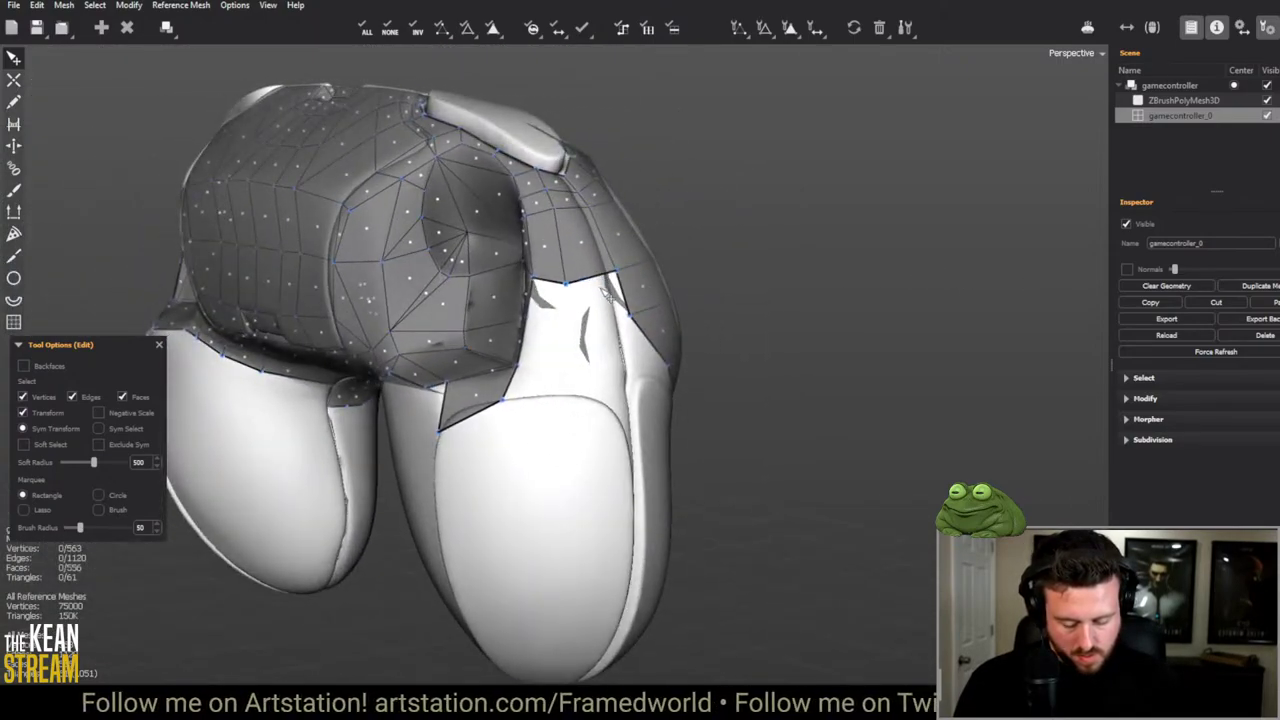
Step: Close the notch on the controller's front with new faces
key("c")
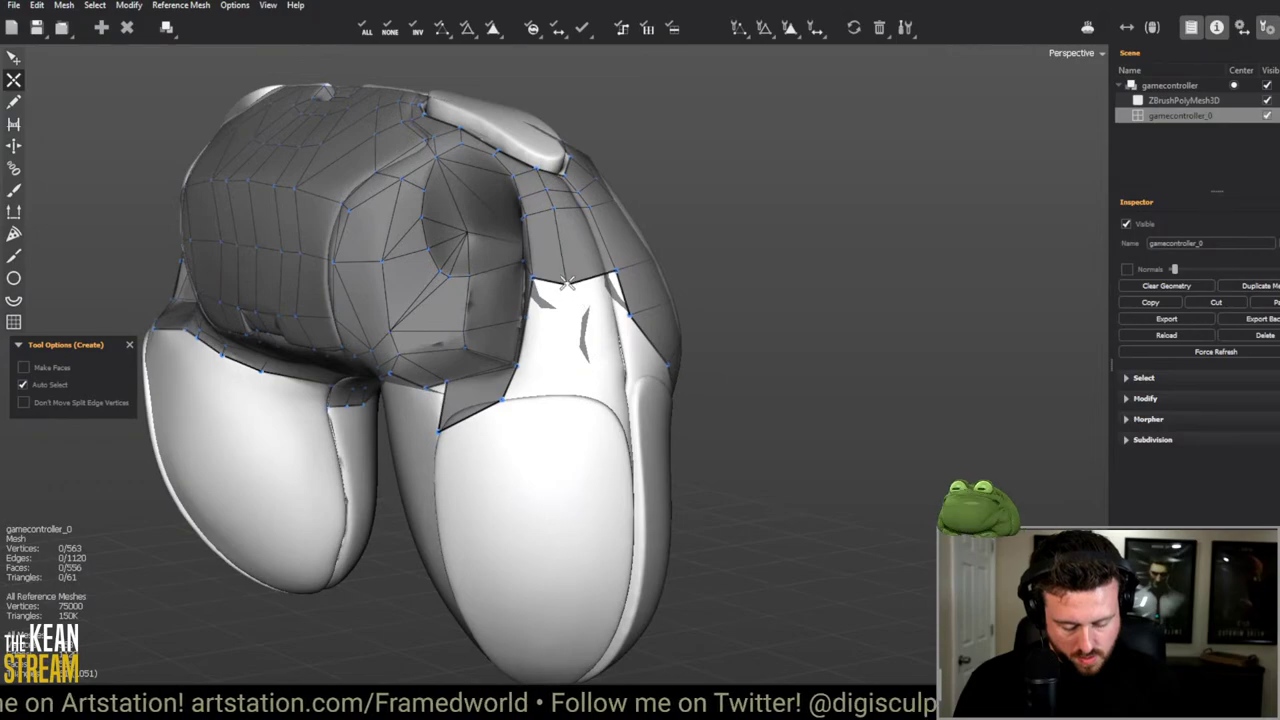
middle_click_drag(578, 302, 249, 299)
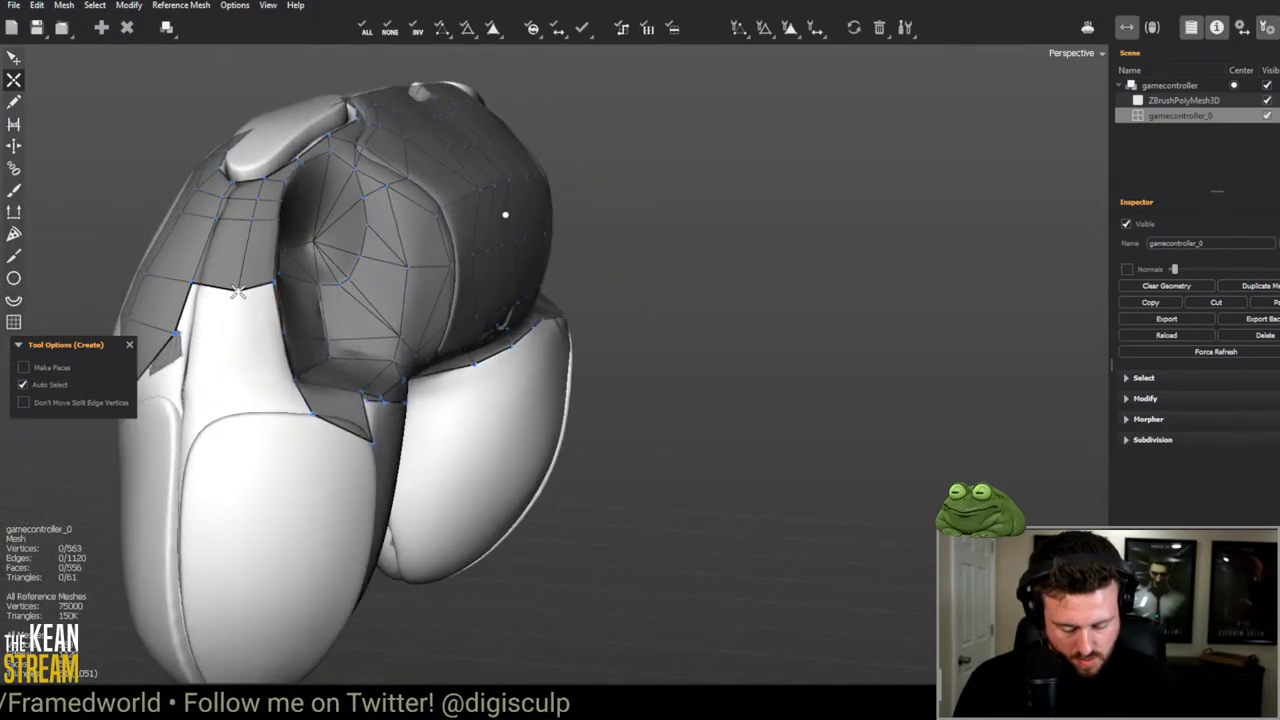
middle_click_drag(272, 349, 182, 316)
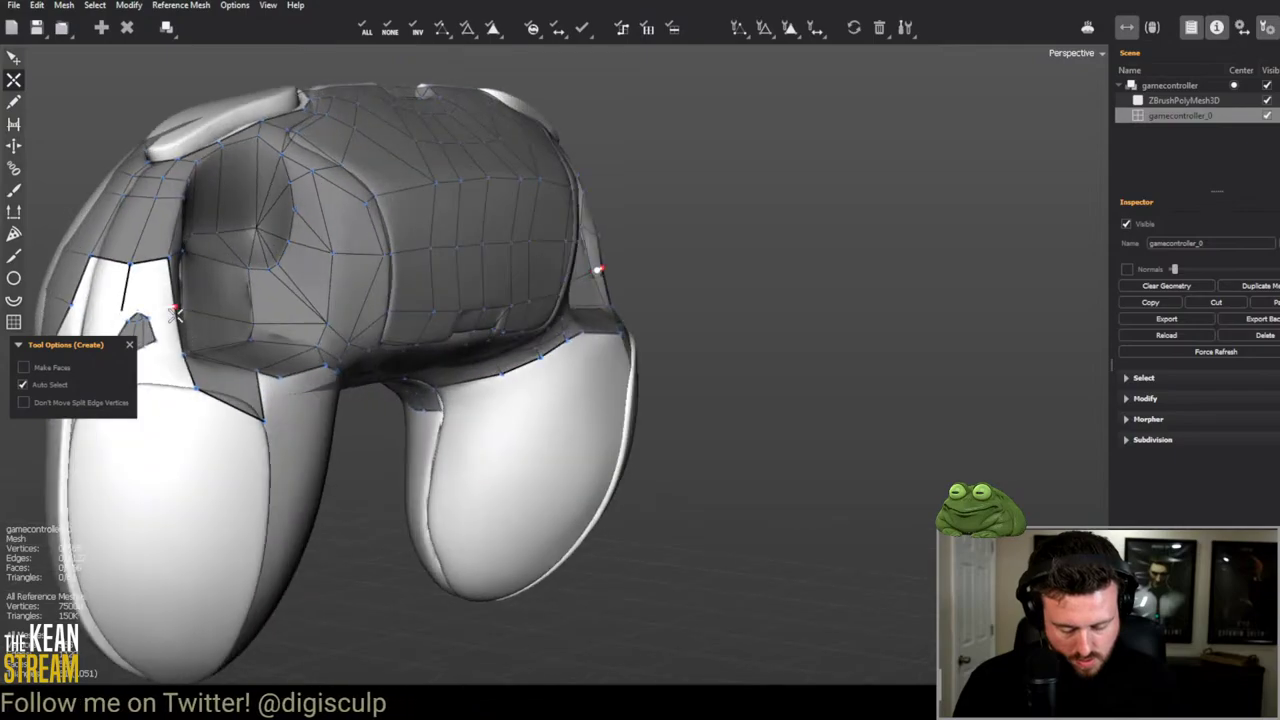
middle_click_drag(583, 354, 311, 287)
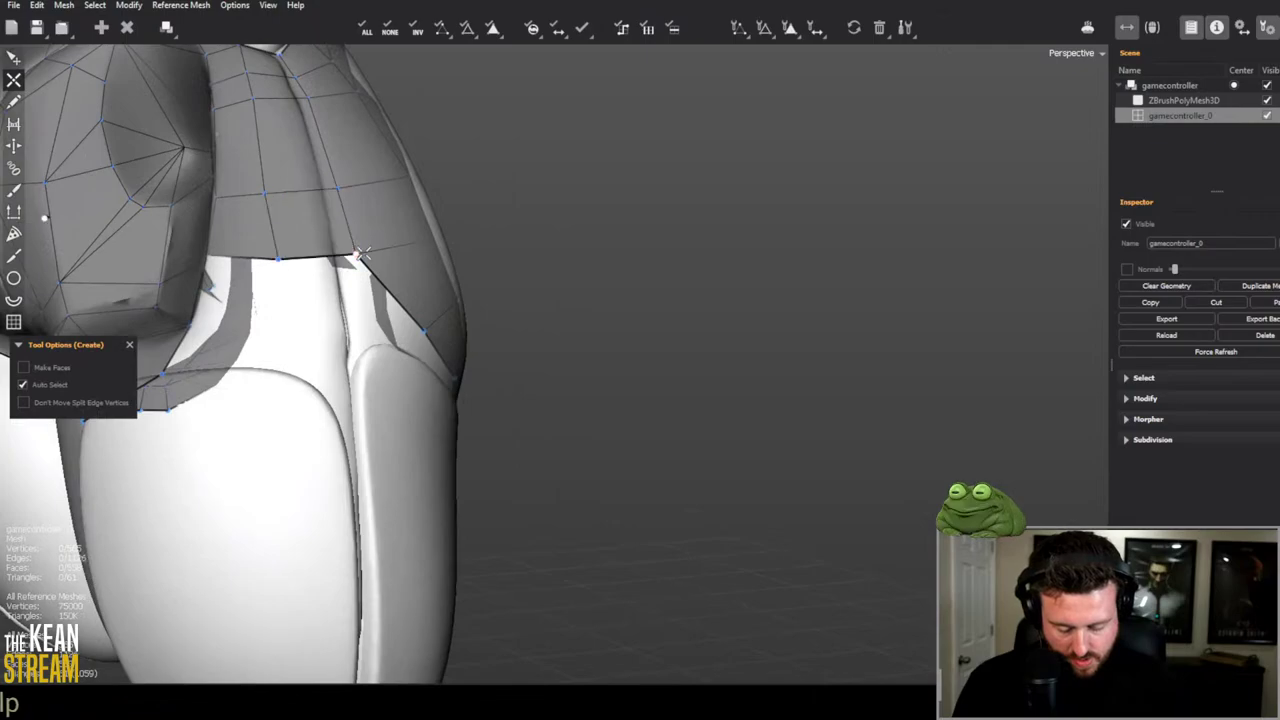
middle_click_drag(362, 254, 229, 250)
left_click(251, 240)
middle_click_drag(343, 242, 400, 337)
Step: Pull the corner vertex onto the grip and add faces along the lower border
key("e")
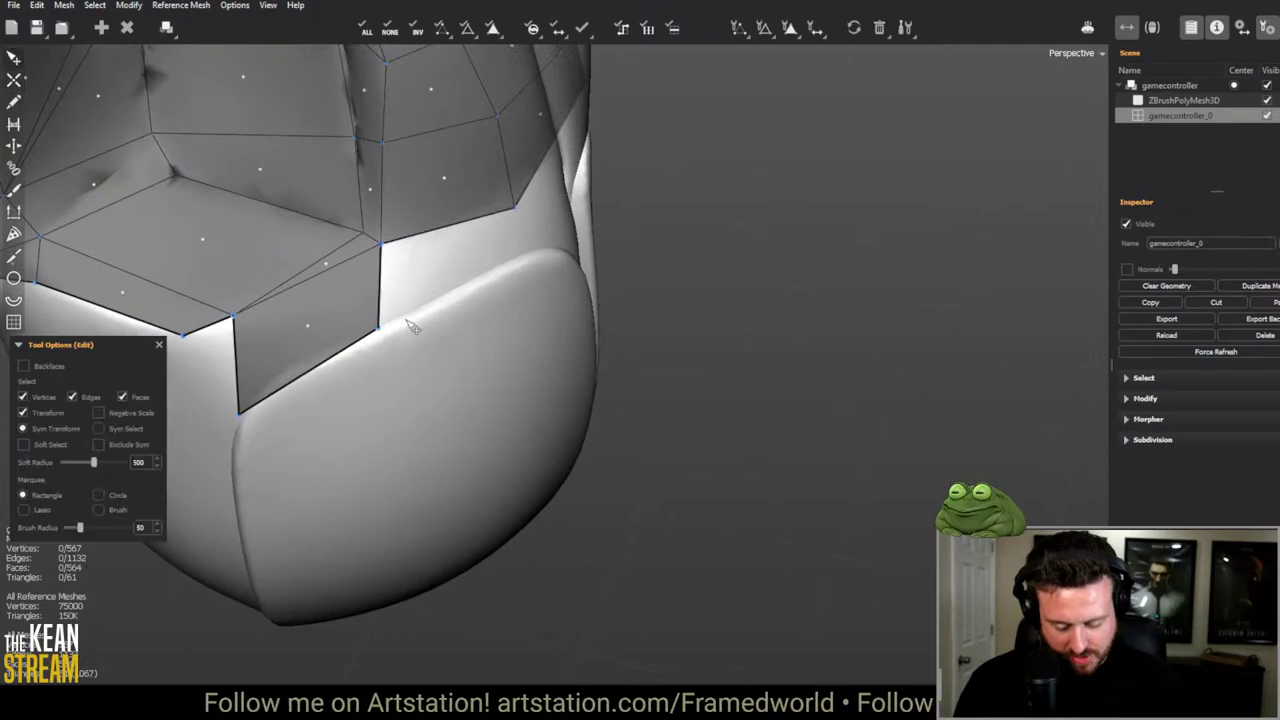
key("c")
left_click_drag(380, 329, 289, 365)
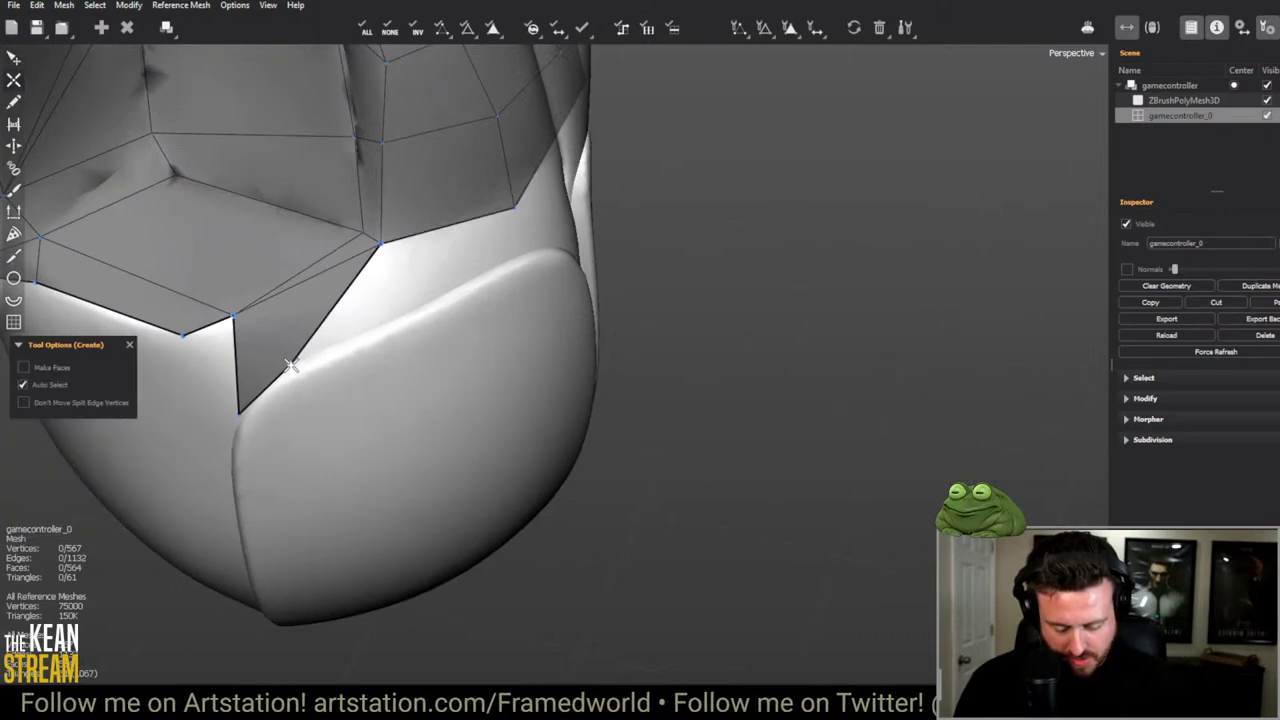
left_click(400, 315)
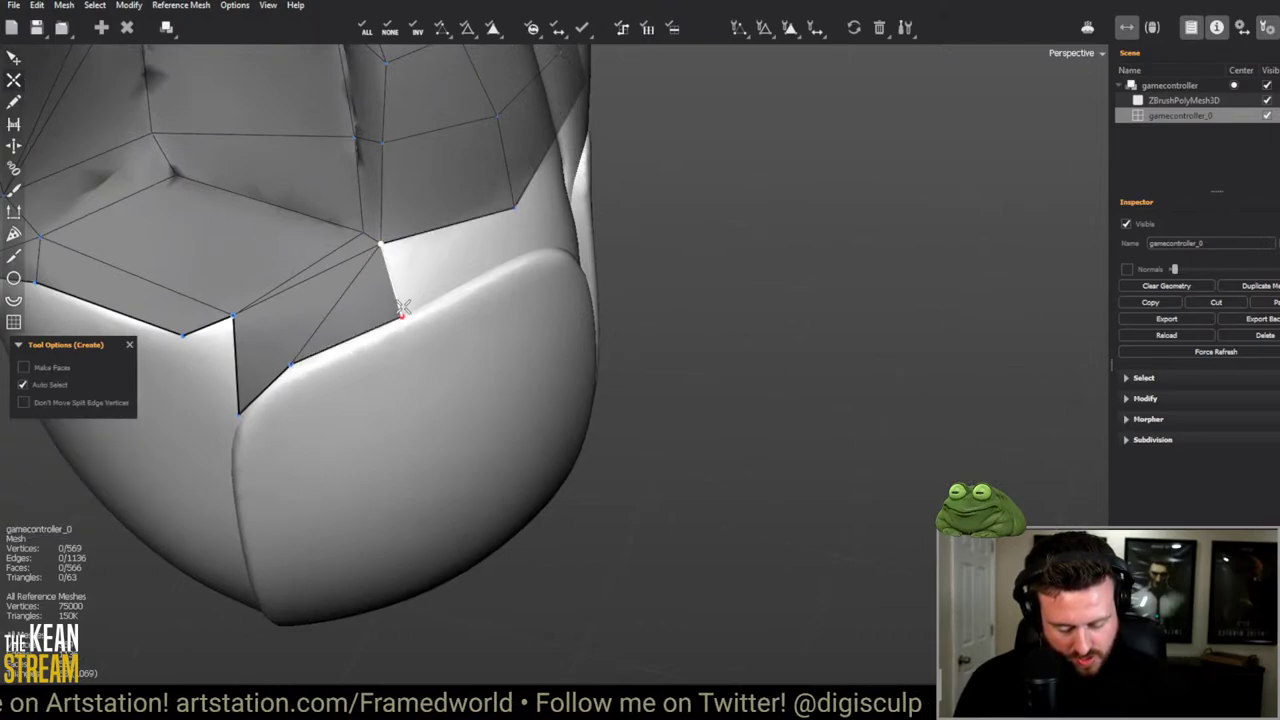
left_click(523, 255)
left_click(526, 218)
middle_click_drag(526, 218, 309, 331)
Step: Build quads above a border edge on the underside, then undo the last few faces
left_click(280, 337, "ctrl")
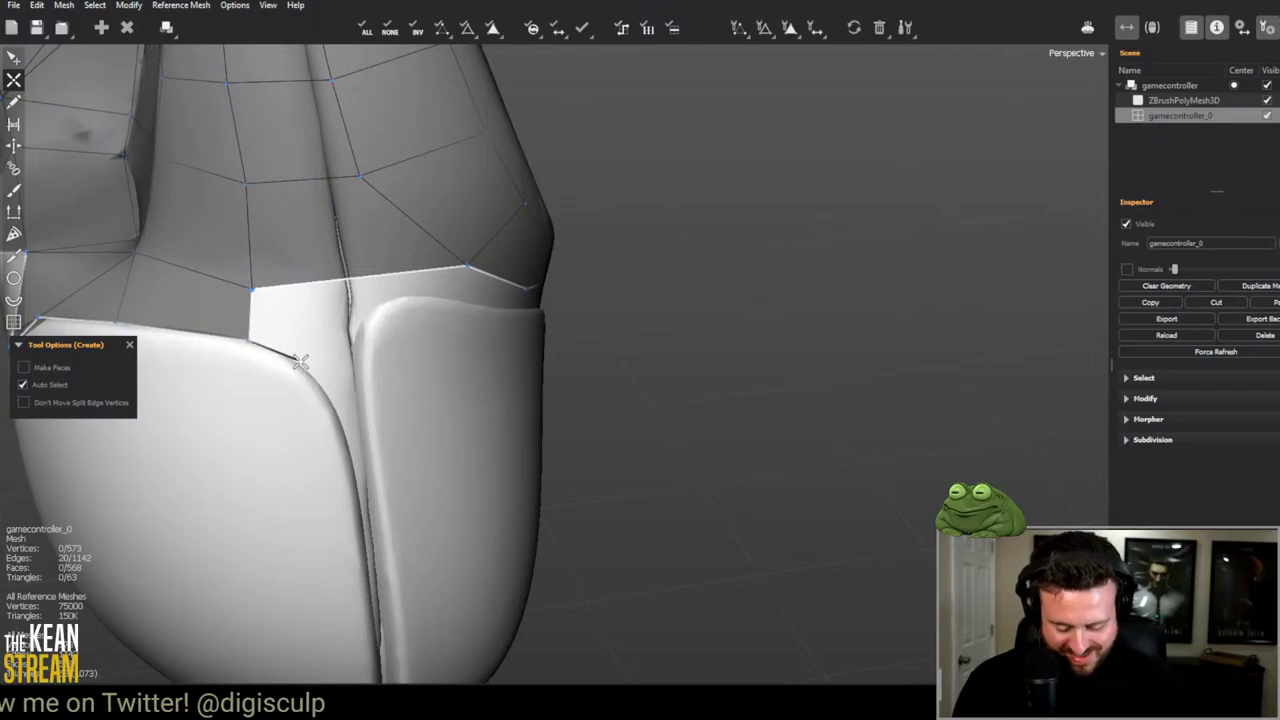
left_click(345, 280)
left_click(330, 174)
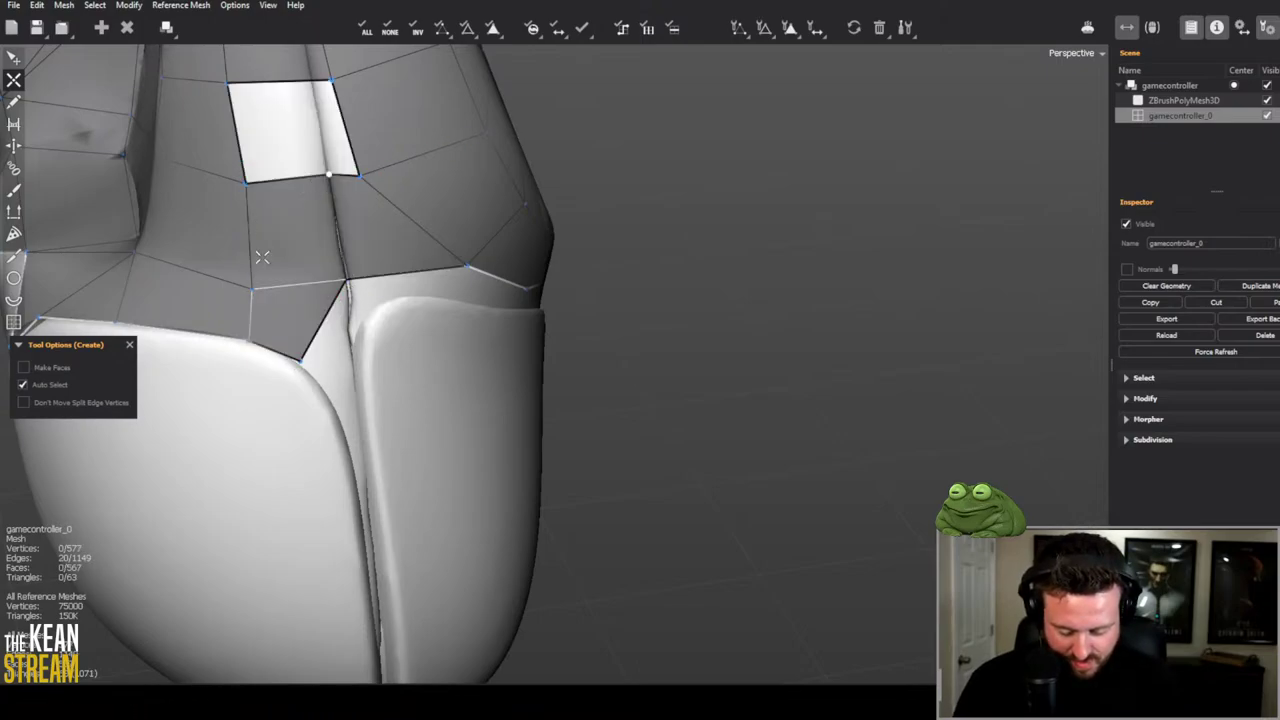
middle_click_drag(266, 257, 403, 345)
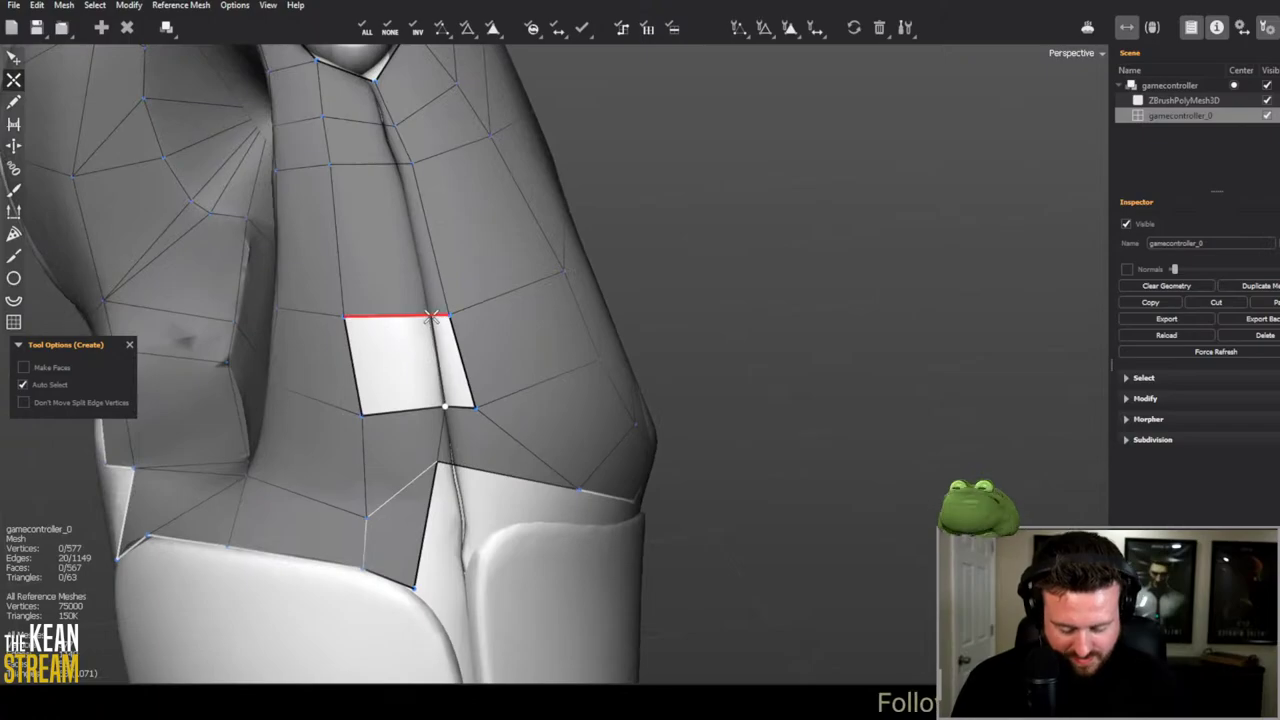
left_click(446, 318)
middle_click_drag(446, 318, 351, 371)
key("e")
key("ctrl+z")
key("ctrl+z")
key("ctrl+z")
Step: Stretch the quad's corner at the right grip onto the seam vertex
middle_click_drag(791, 451, 634, 416)
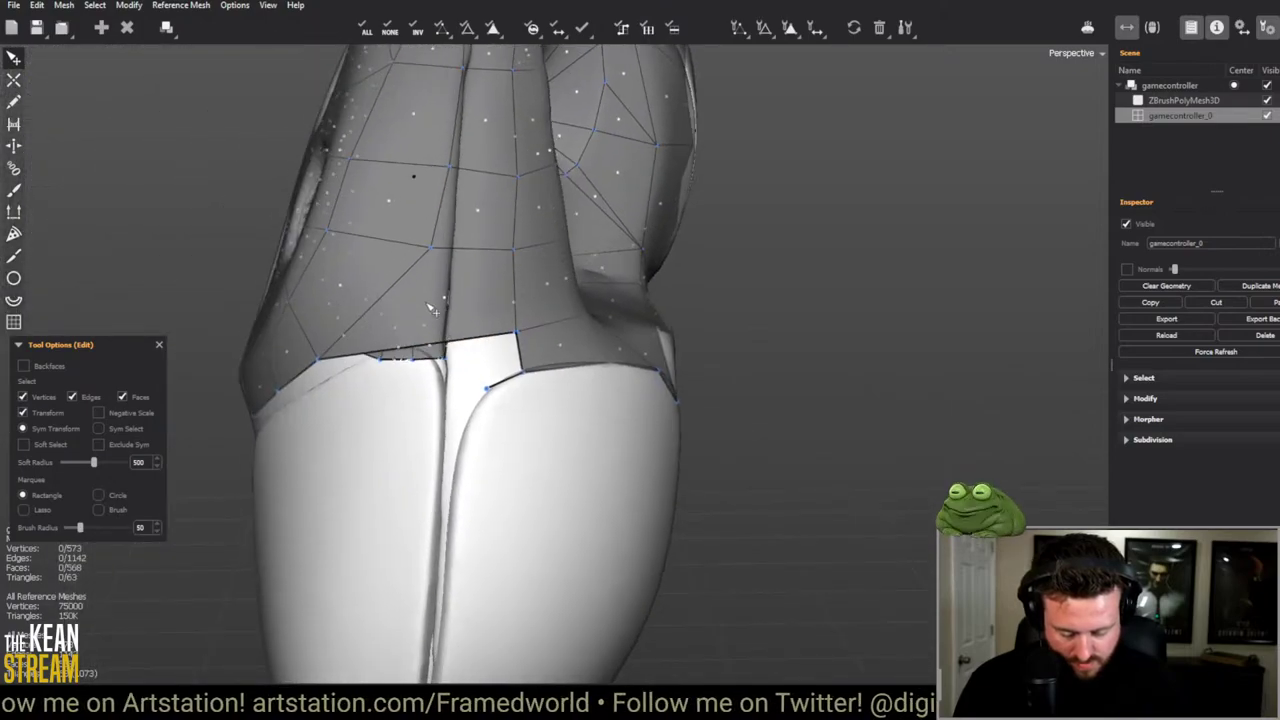
middle_click_drag(432, 310, 586, 380)
key("c")
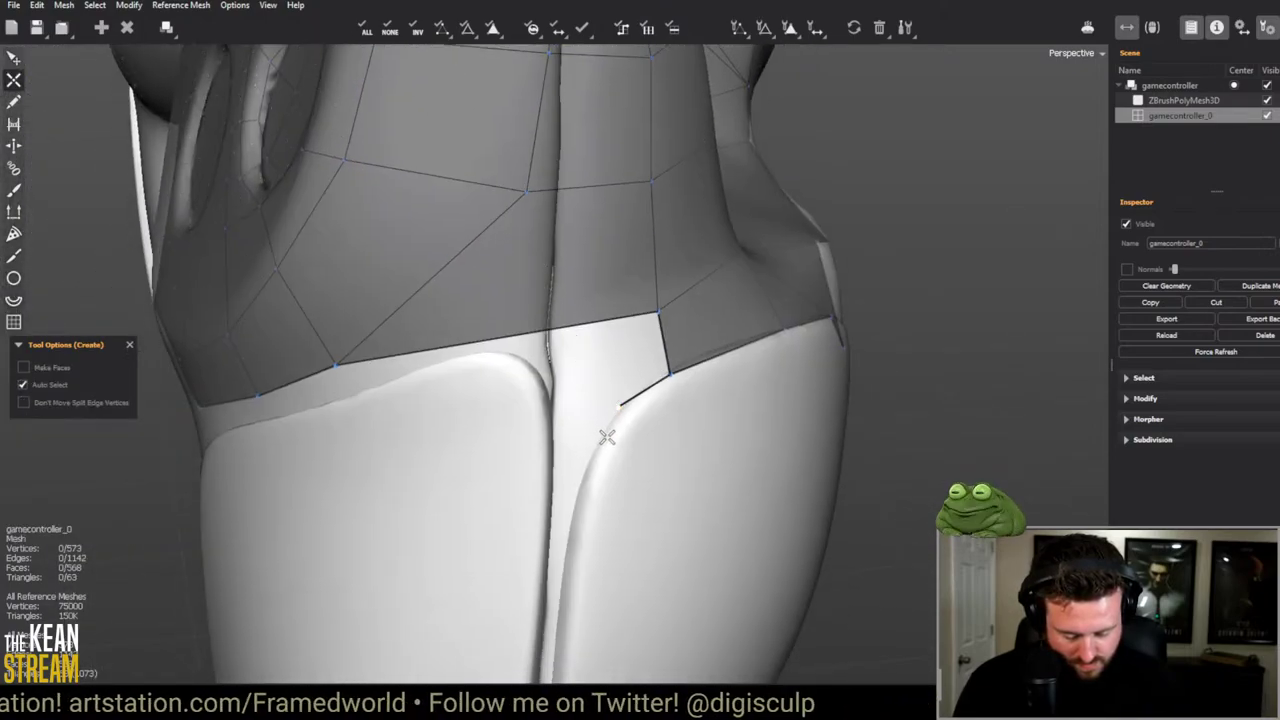
middle_click_drag(607, 437, 637, 357)
left_click(503, 353, "ctrl")
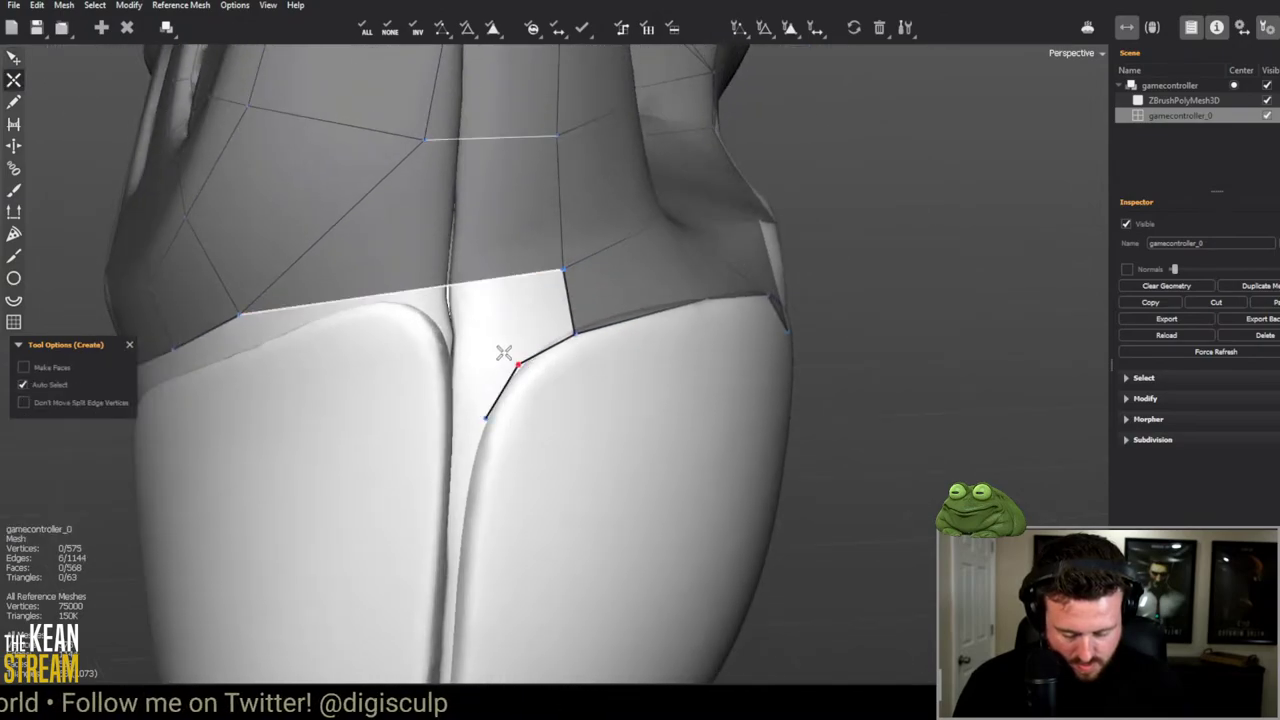
left_click(515, 358)
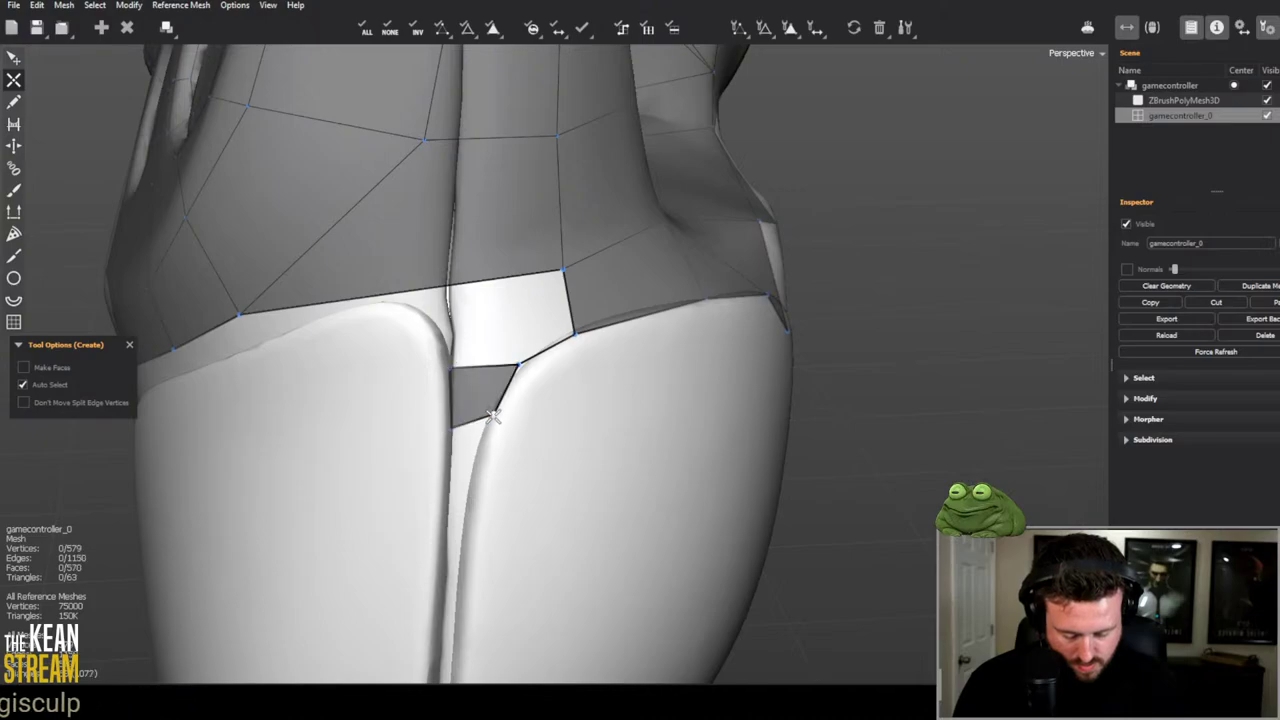
left_click_drag(511, 370, 512, 356)
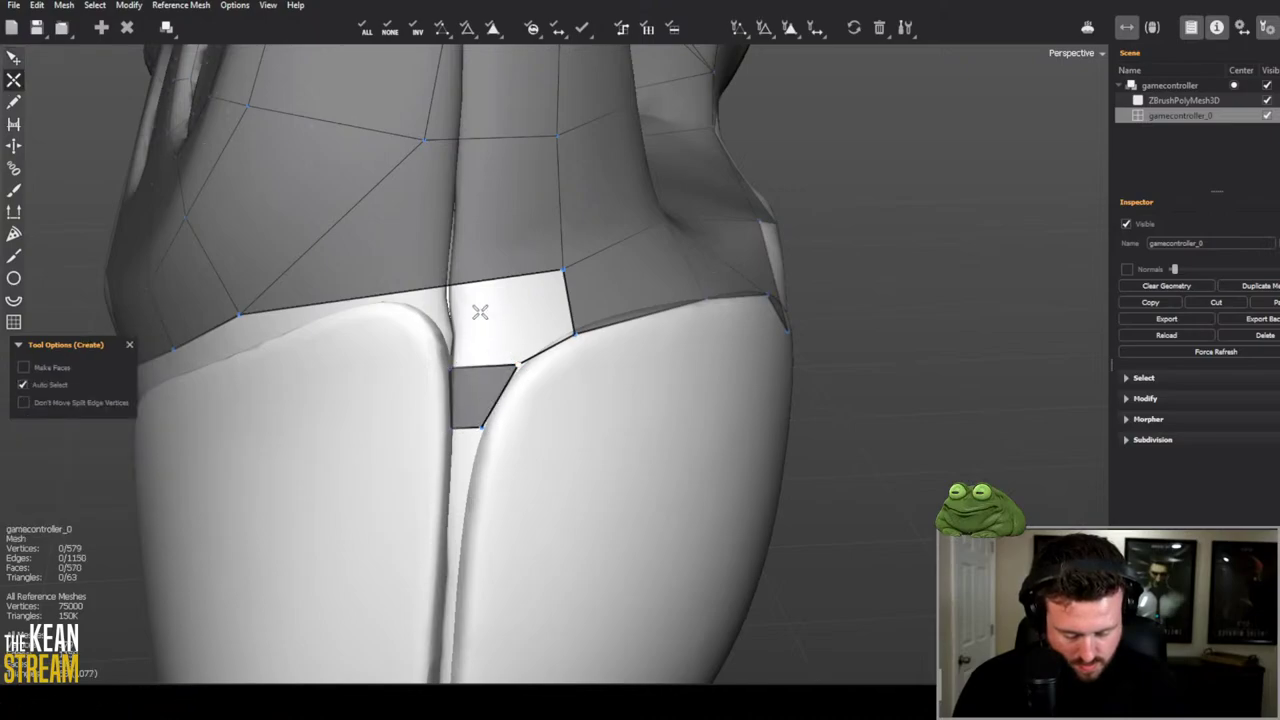
Step: Split the border edge and fill the new faces, including a triangle
scroll(488, 277, "down", 5)
middle_click_drag(400, 240, 306, 209)
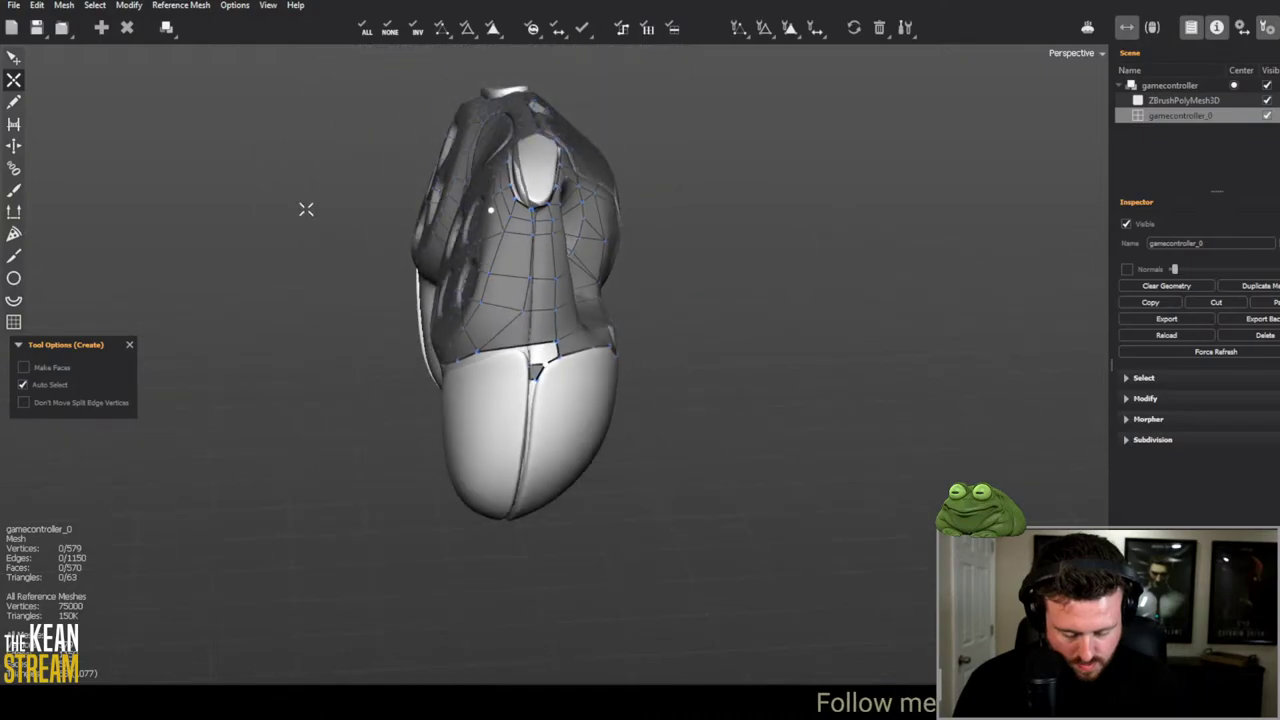
scroll(479, 285, "up", 5)
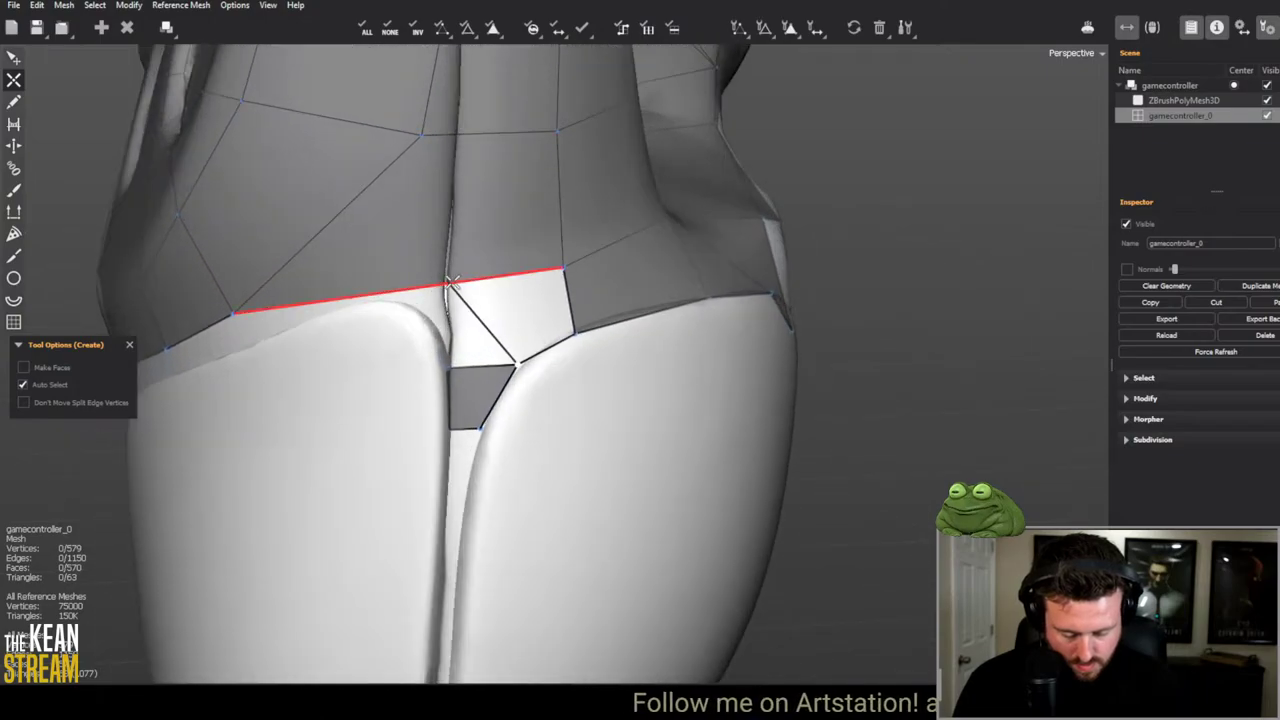
left_click(452, 282)
left_click(423, 139)
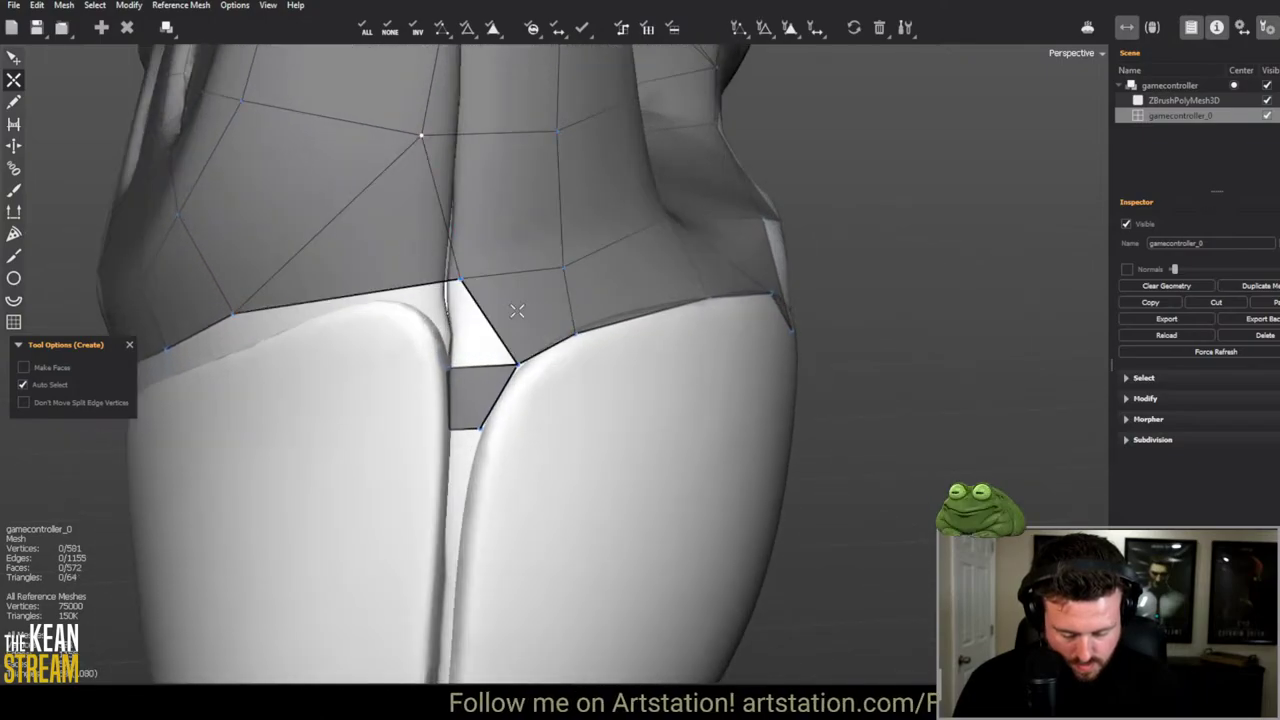
left_click(447, 350)
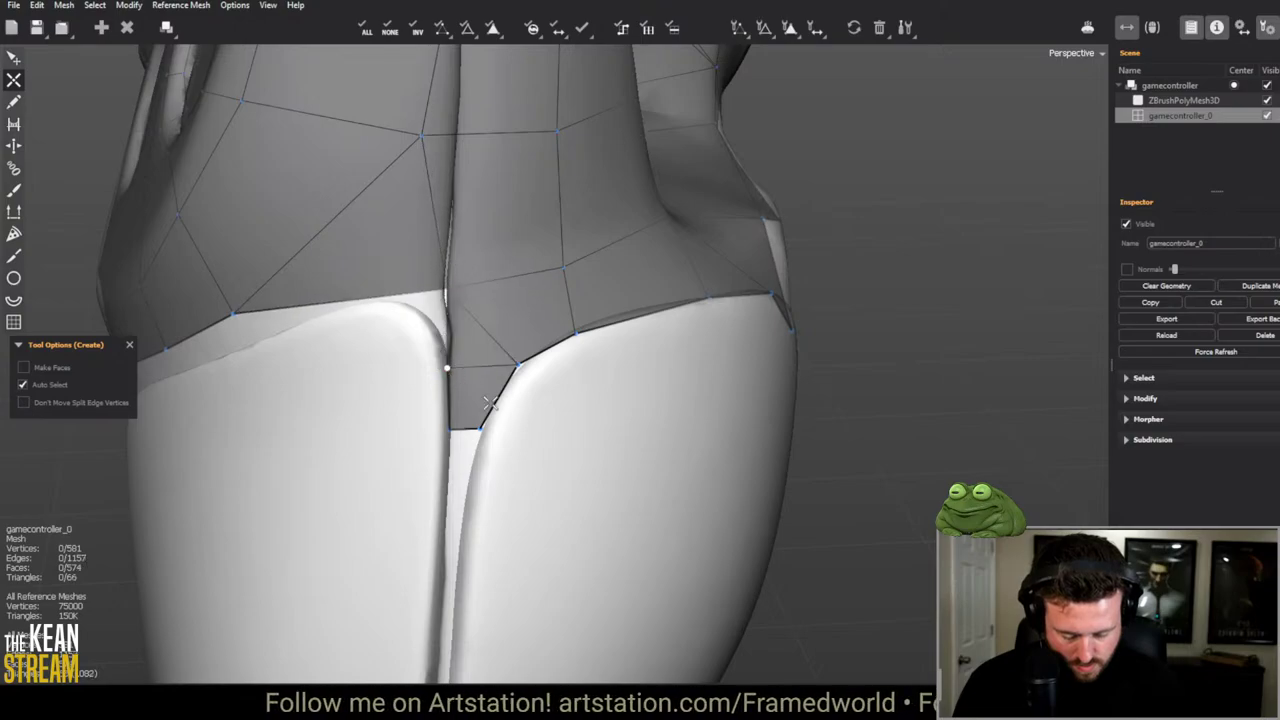
Step: Add a vertex near the grip seam and fill two triangles there
middle_click_drag(449, 366, 474, 350)
scroll(474, 350, "up", 2)
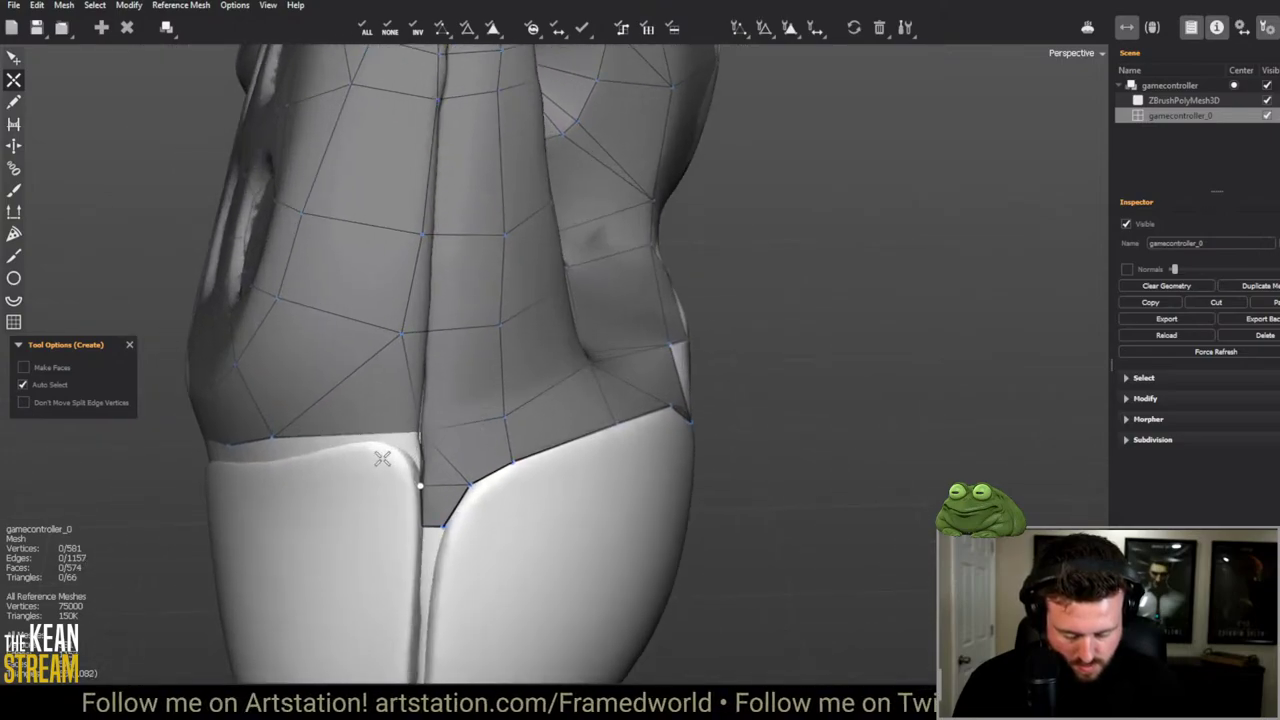
left_click(403, 445)
left_click(420, 434)
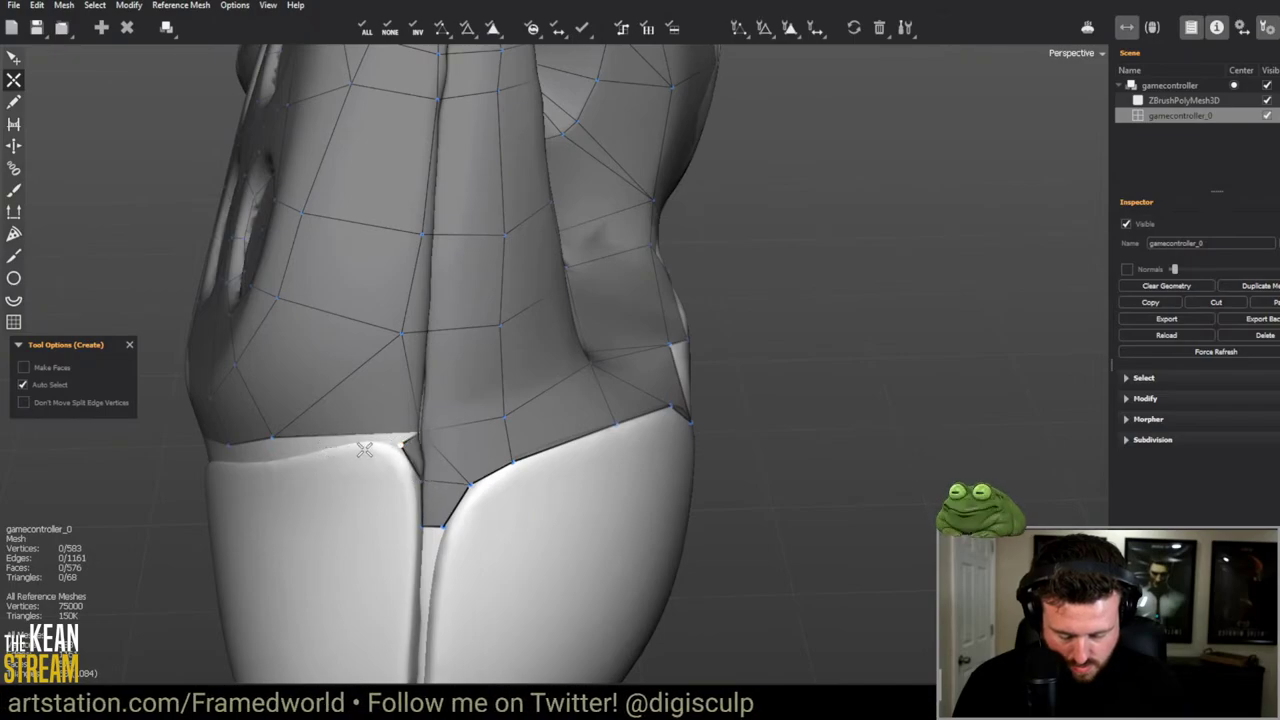
middle_click_drag(304, 446, 410, 440)
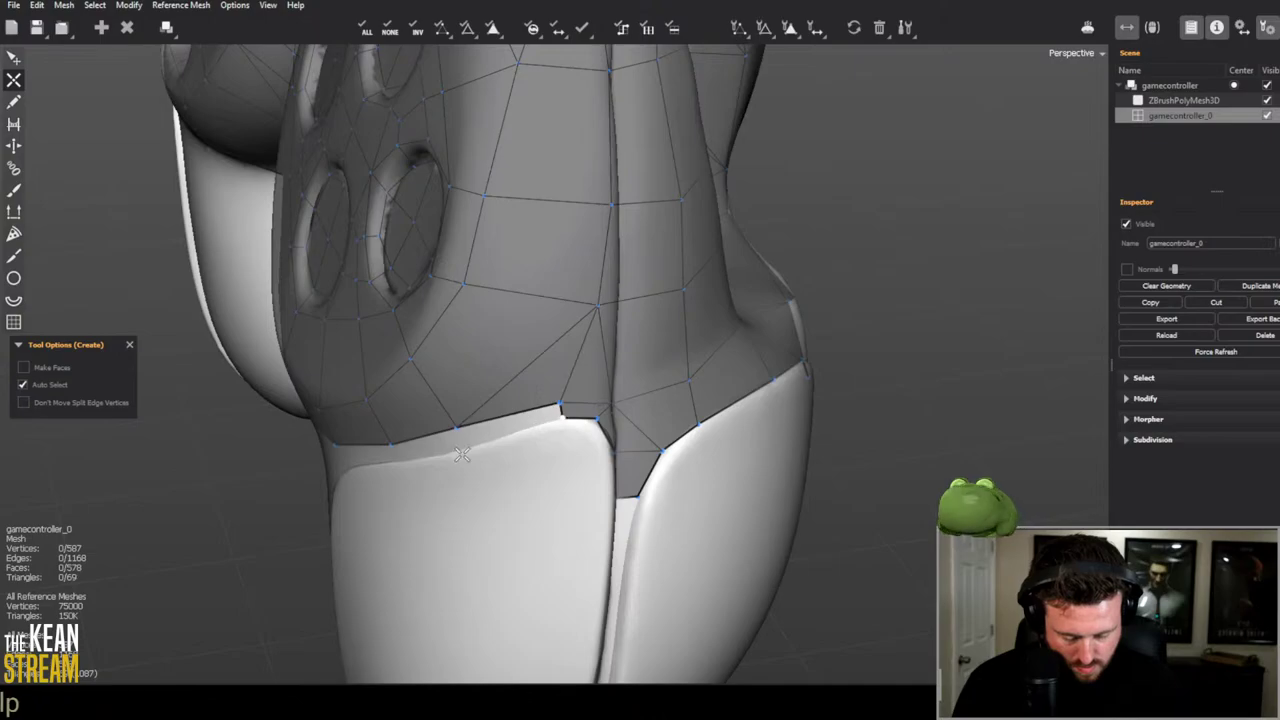
middle_click_drag(460, 430, 586, 309)
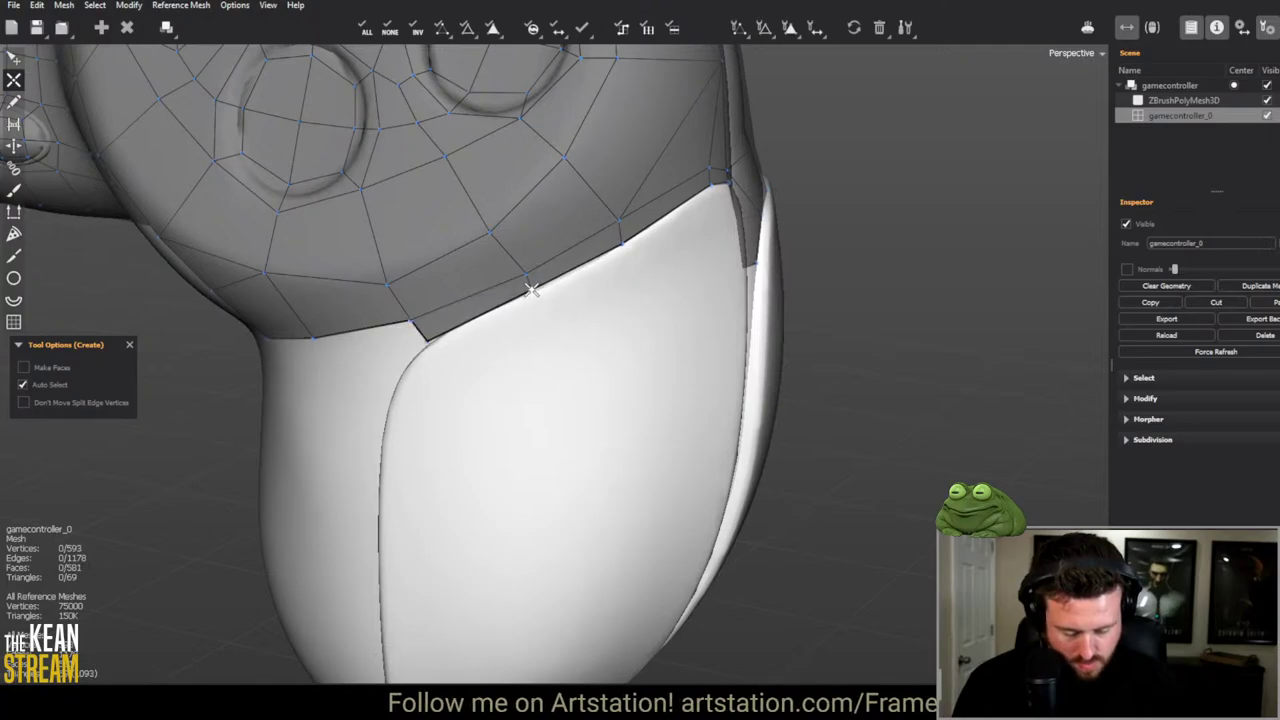
scroll(496, 326, "down", 6)
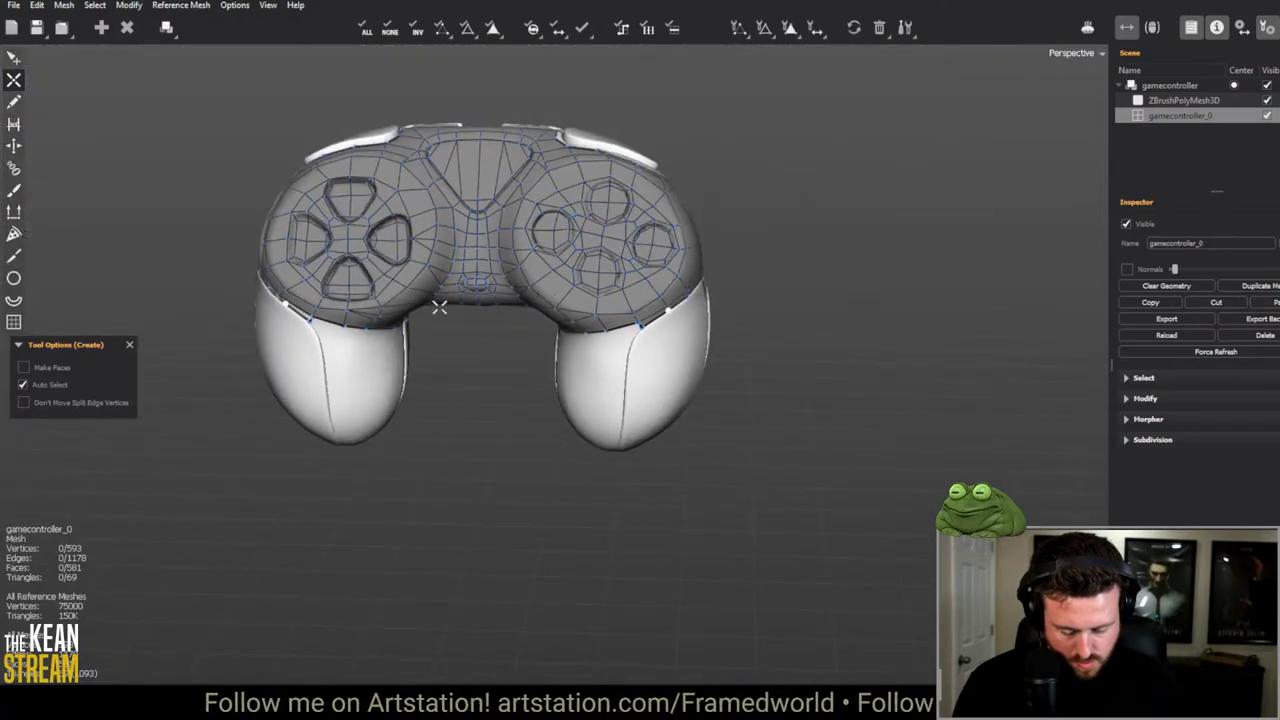
Step: Build faces down to the grip corner, add a seam vertex, and close them into a quad
scroll(686, 340, "up", 5)
scroll(686, 340, "up", 3)
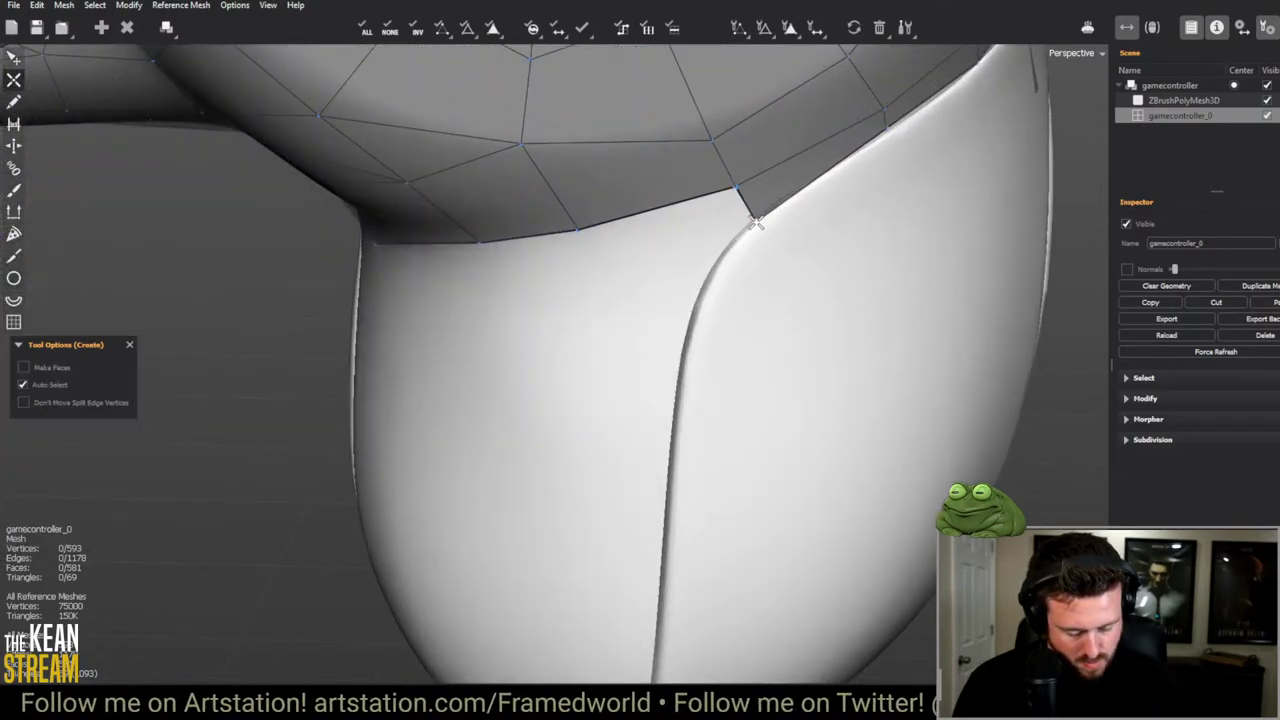
left_click(705, 262)
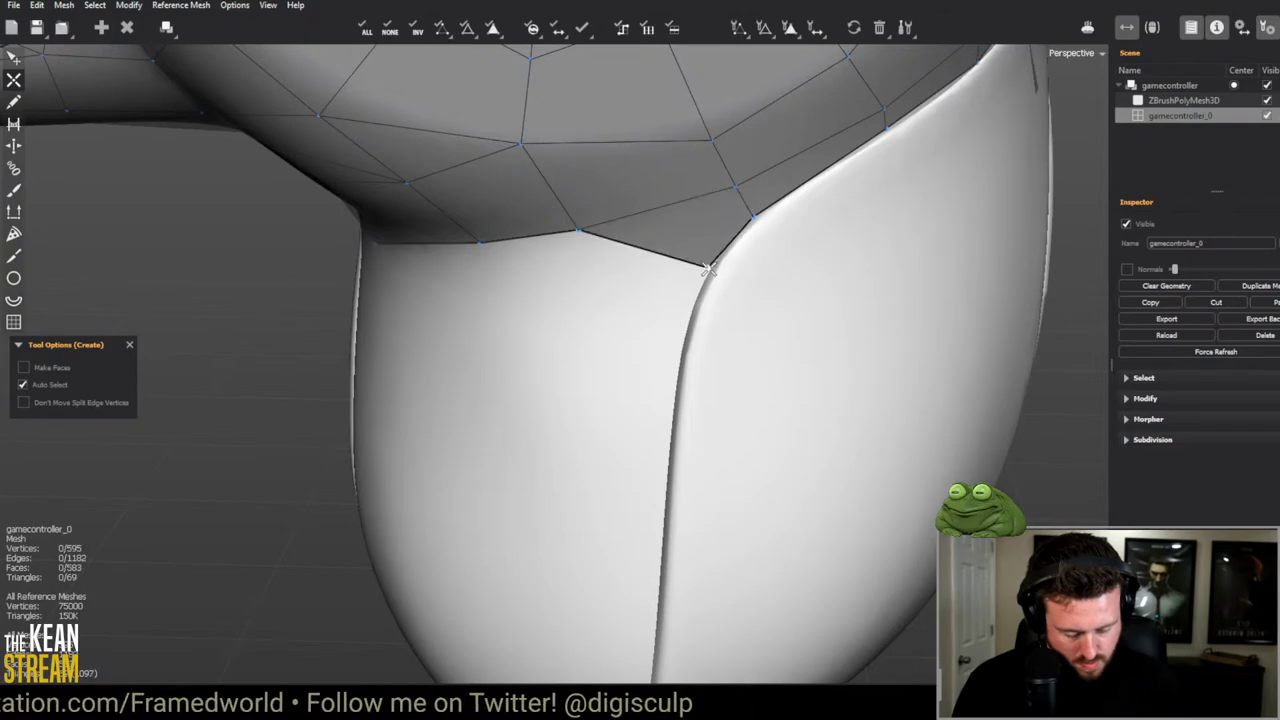
scroll(706, 268, "down", 5)
scroll(630, 313, "up", 3)
left_click(657, 316)
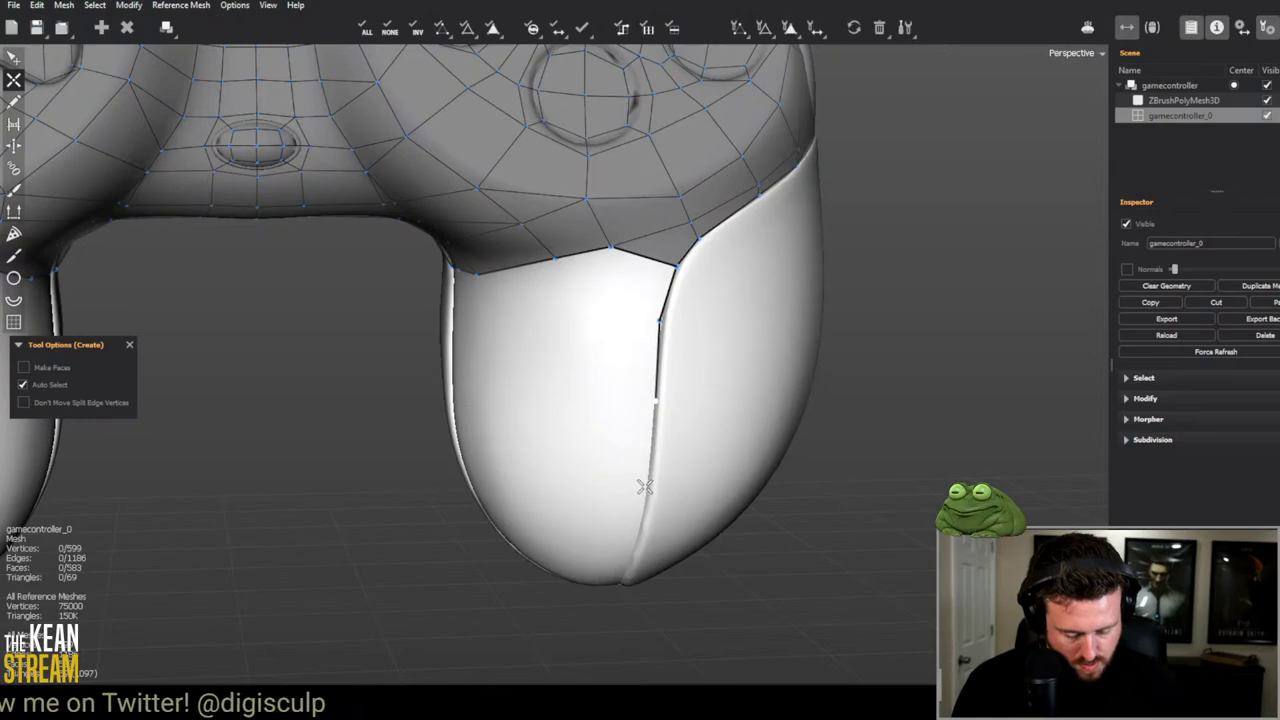
left_click_drag(630, 565, 597, 351, "alt")
scroll(700, 340, "up", 3)
scroll(759, 327, "down", 5)
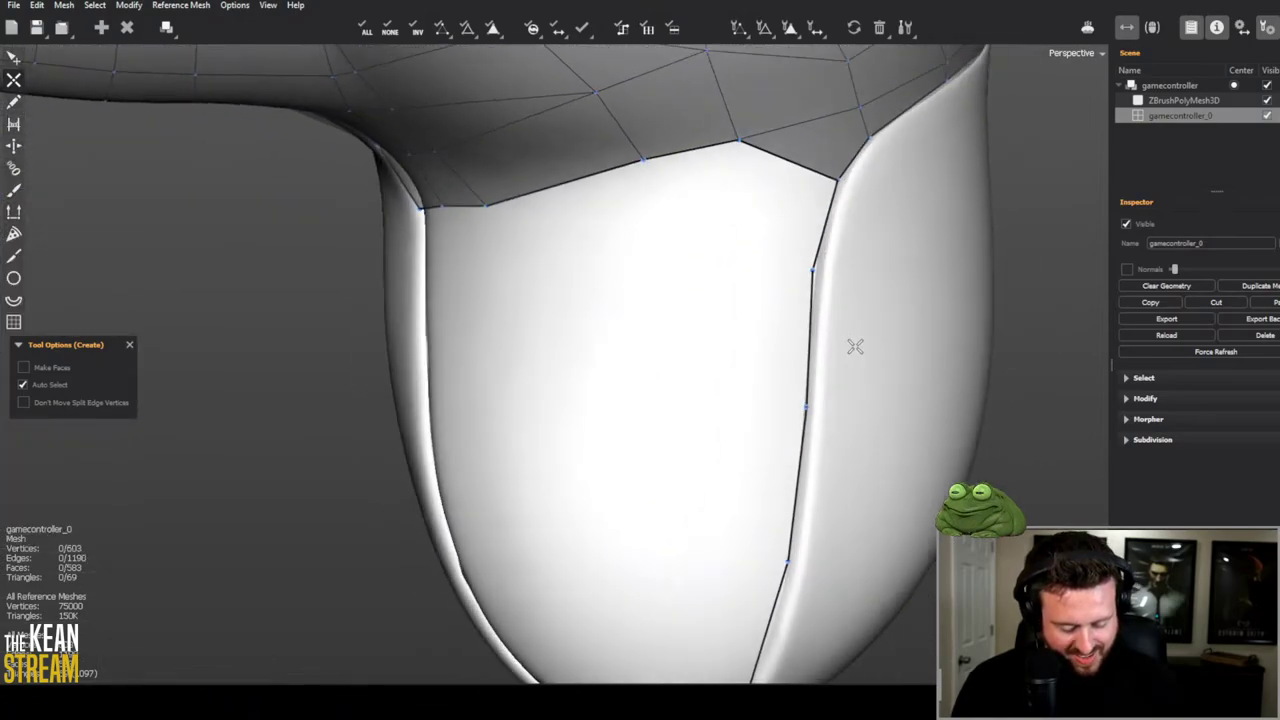
left_click_drag(854, 346, 914, 363, "alt")
scroll(697, 350, "up", 5)
scroll(697, 350, "down", 5)
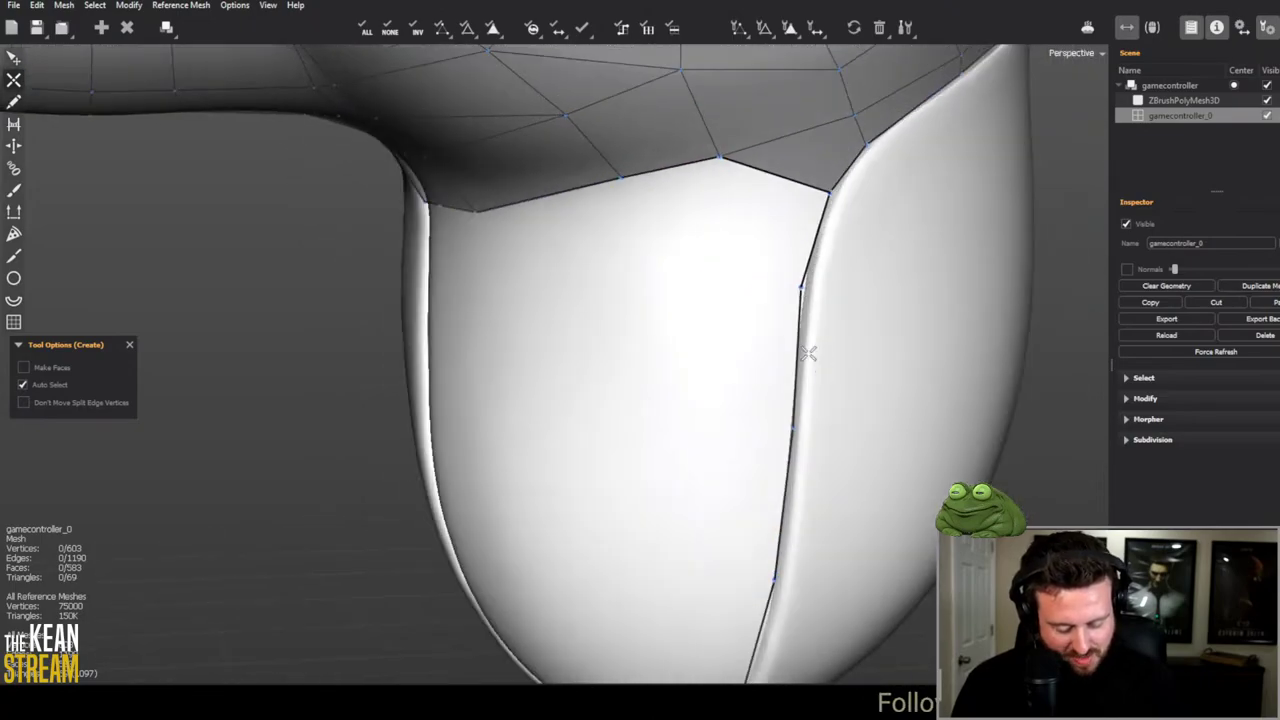
left_click_drag(808, 351, 777, 334, "alt")
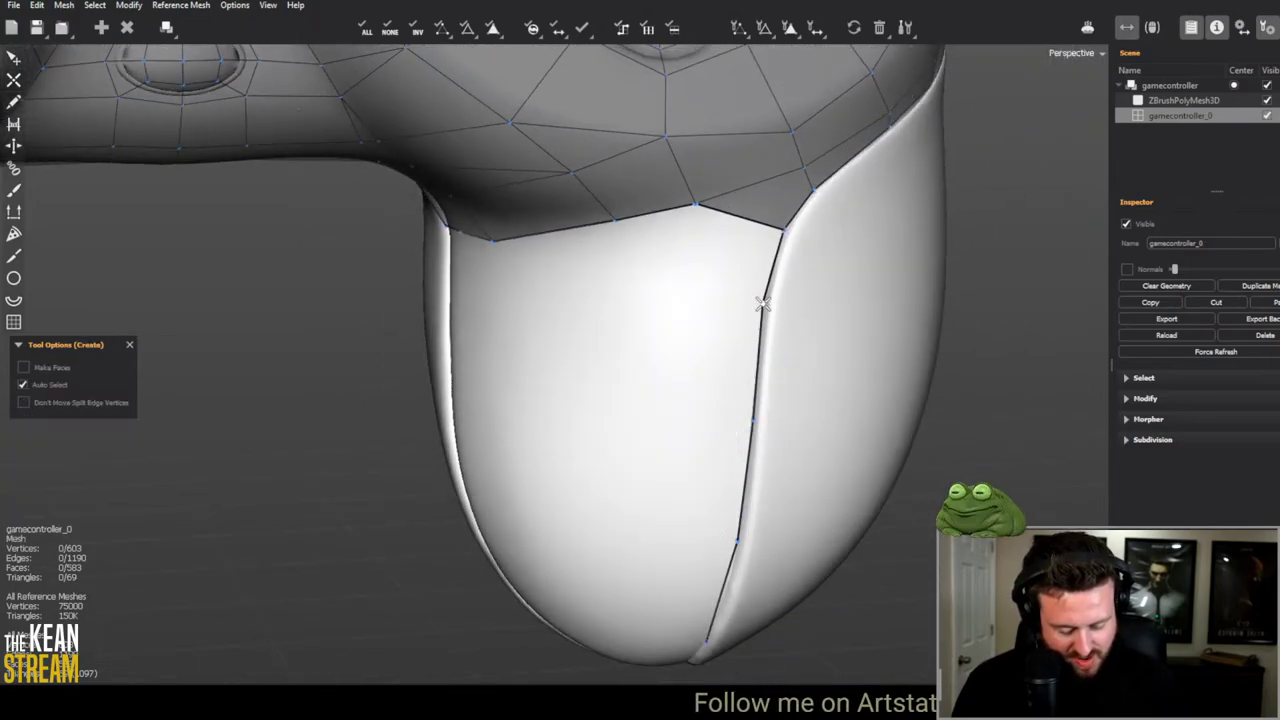
scroll(678, 325, "down", 5)
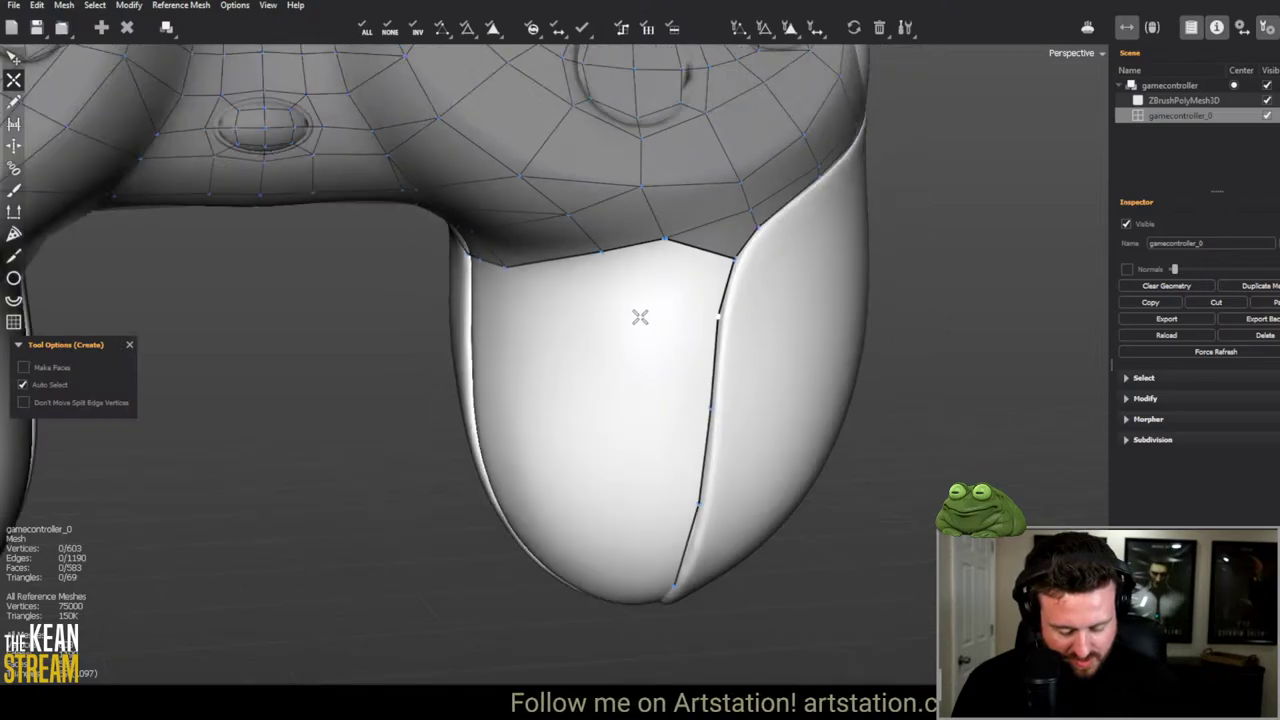
scroll(640, 314, "up", 5)
left_click(632, 244)
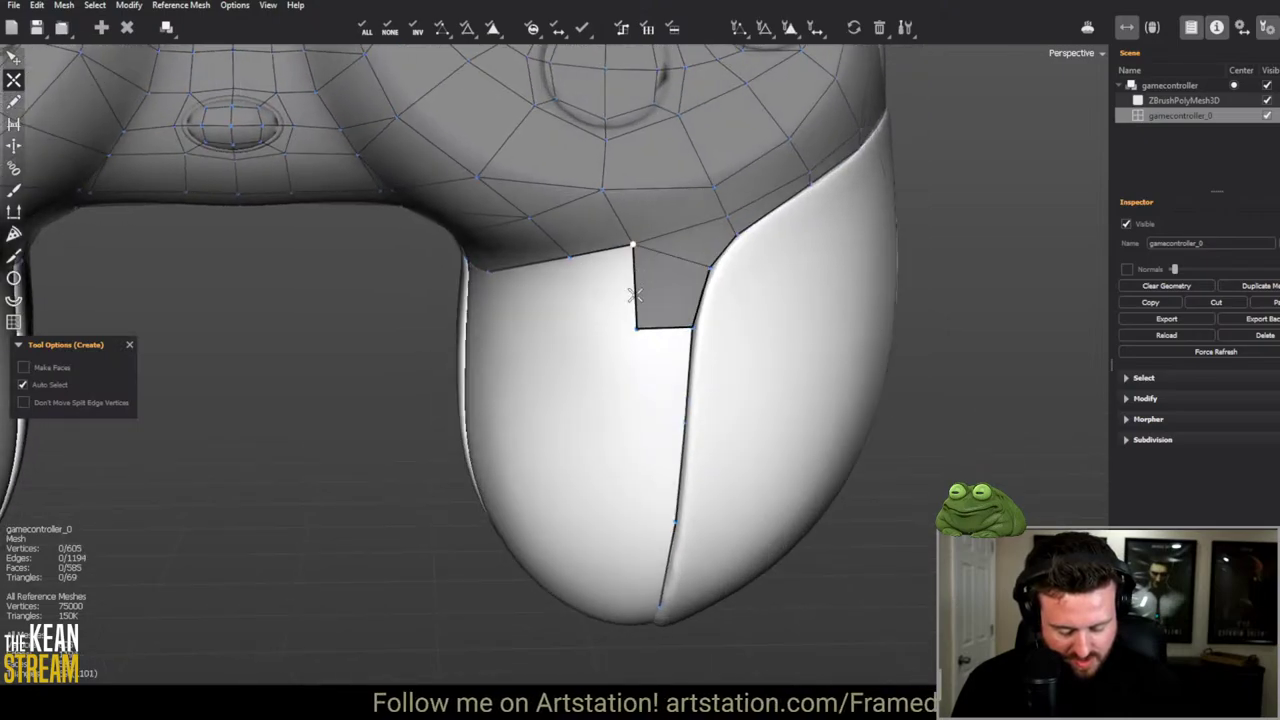
Step: Add a quad below the upper edge, even its bottom vertices, and bridge the left patch
left_click(555, 328)
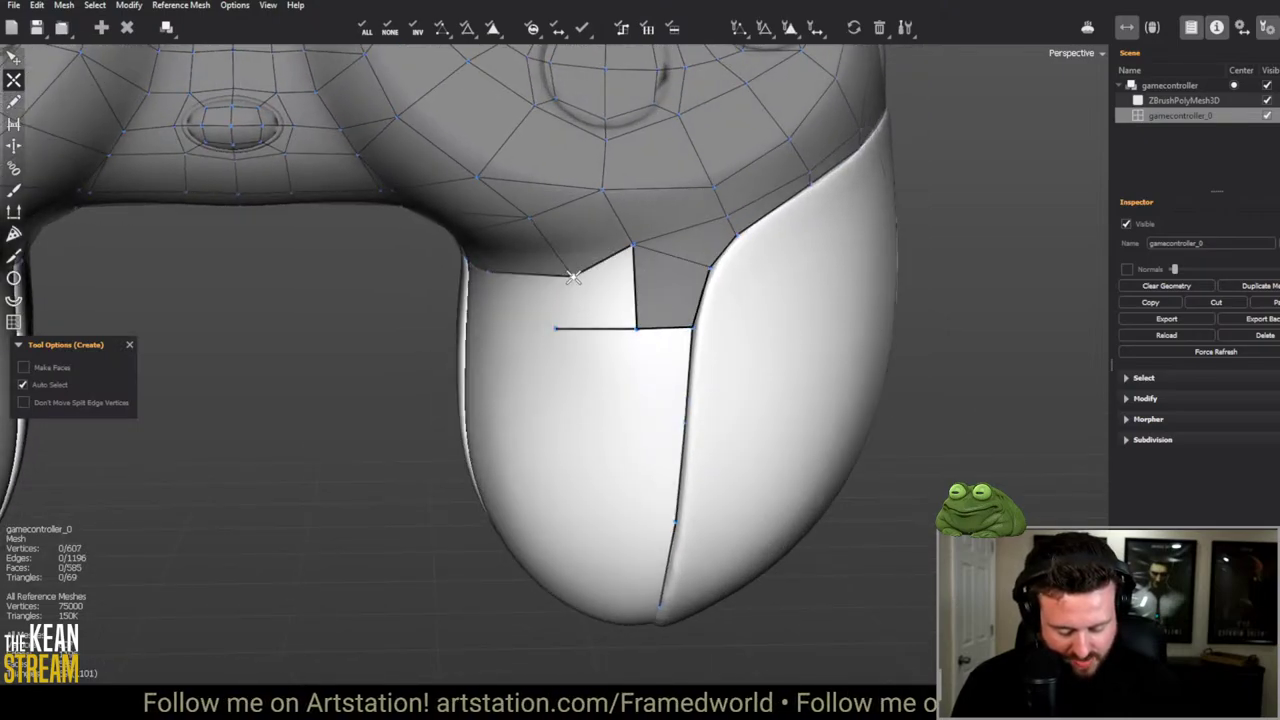
left_click(569, 262)
left_click(566, 329)
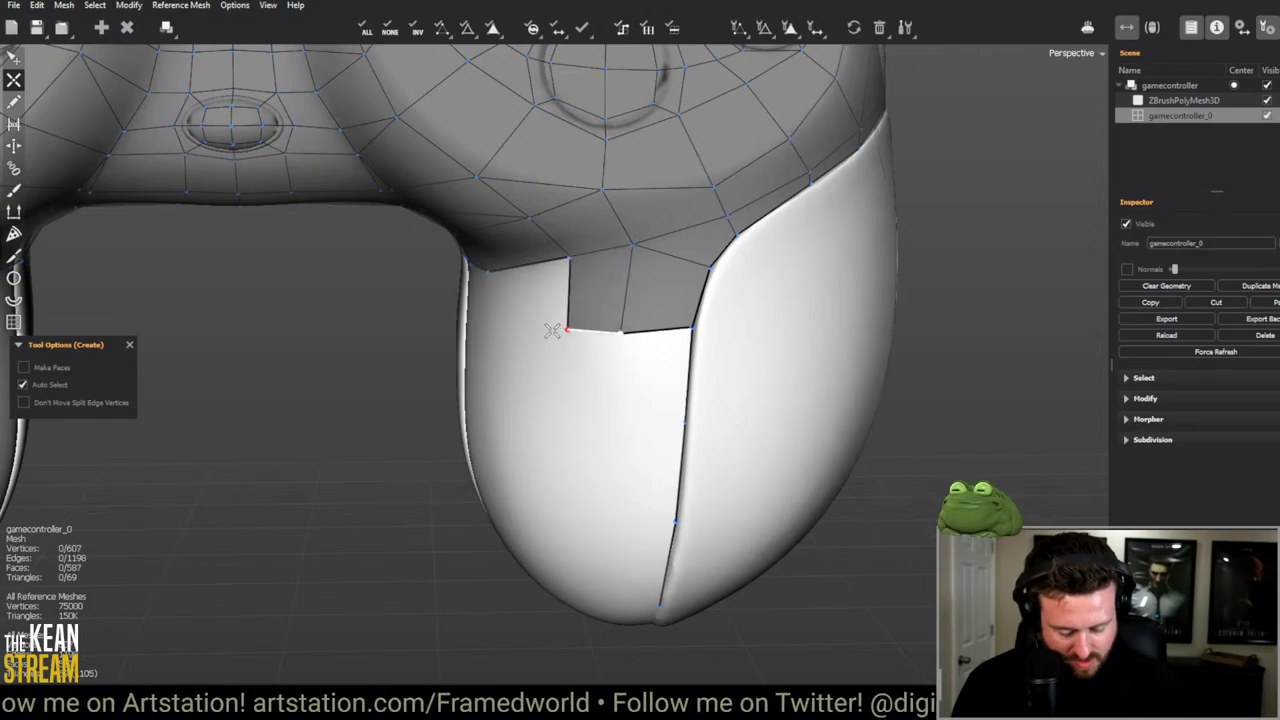
left_click_drag(552, 330, 640, 337, "shift")
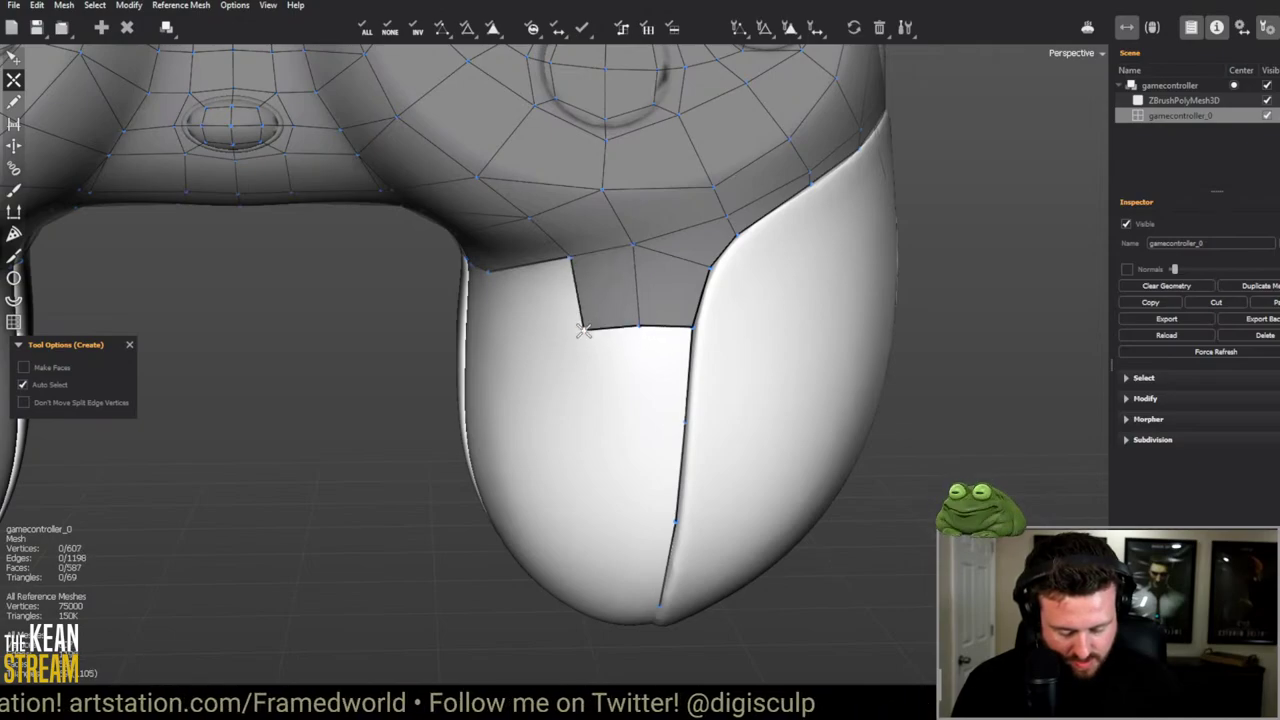
middle_click_drag(579, 334, 554, 309)
key("shift")
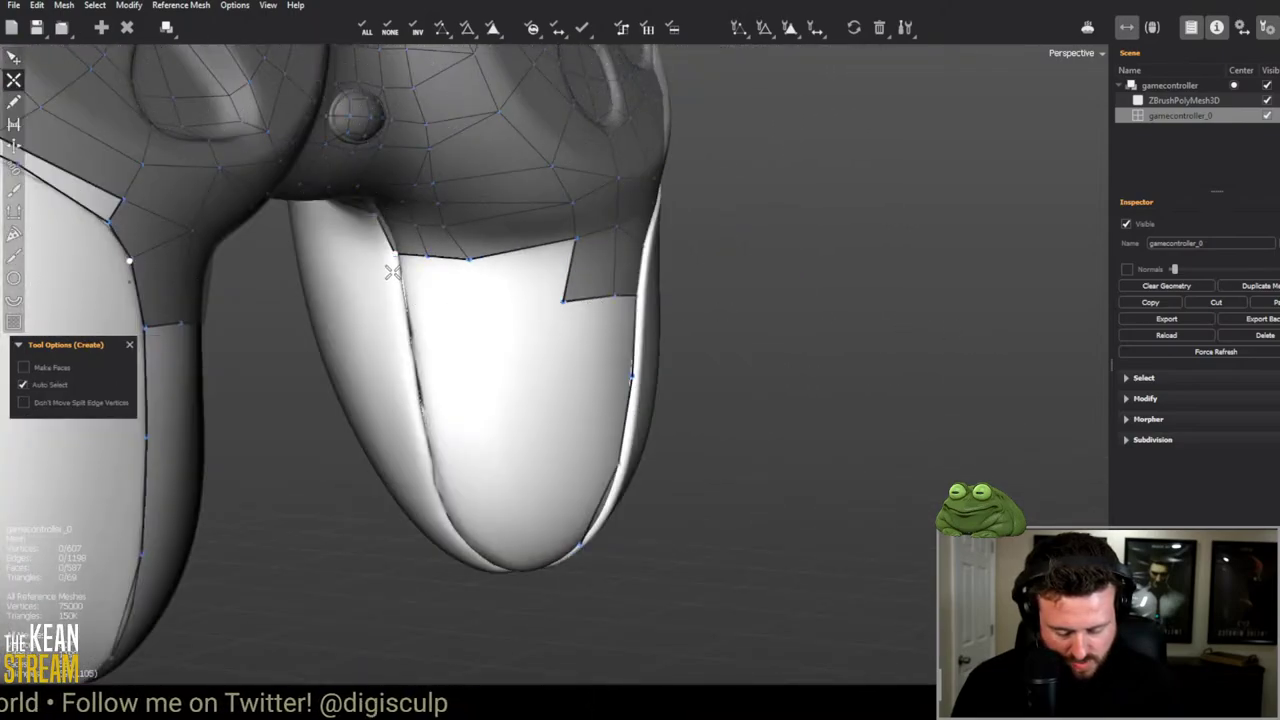
left_click(497, 314)
left_click(565, 314)
middle_click_drag(563, 320, 602, 374)
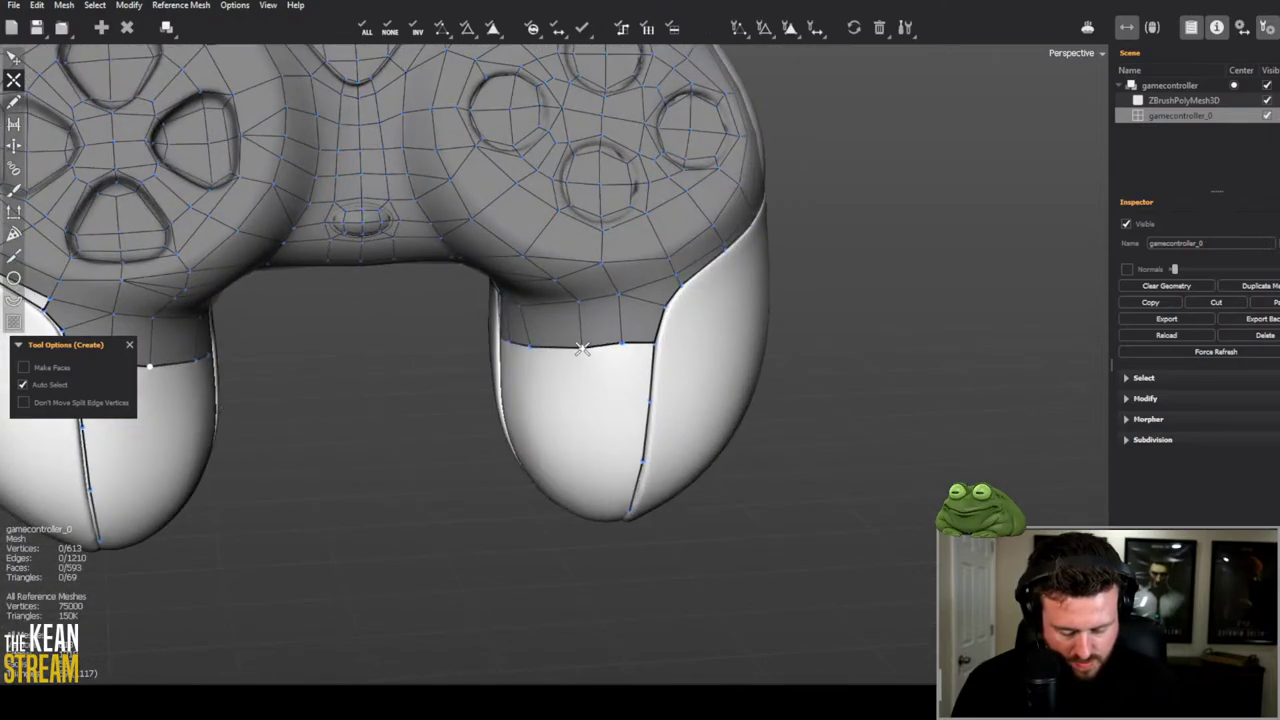
middle_click_drag(553, 375, 633, 376)
Step: Undo the bridging faces and redraw an outline of faces below the patch edge
key("ctrl+z")
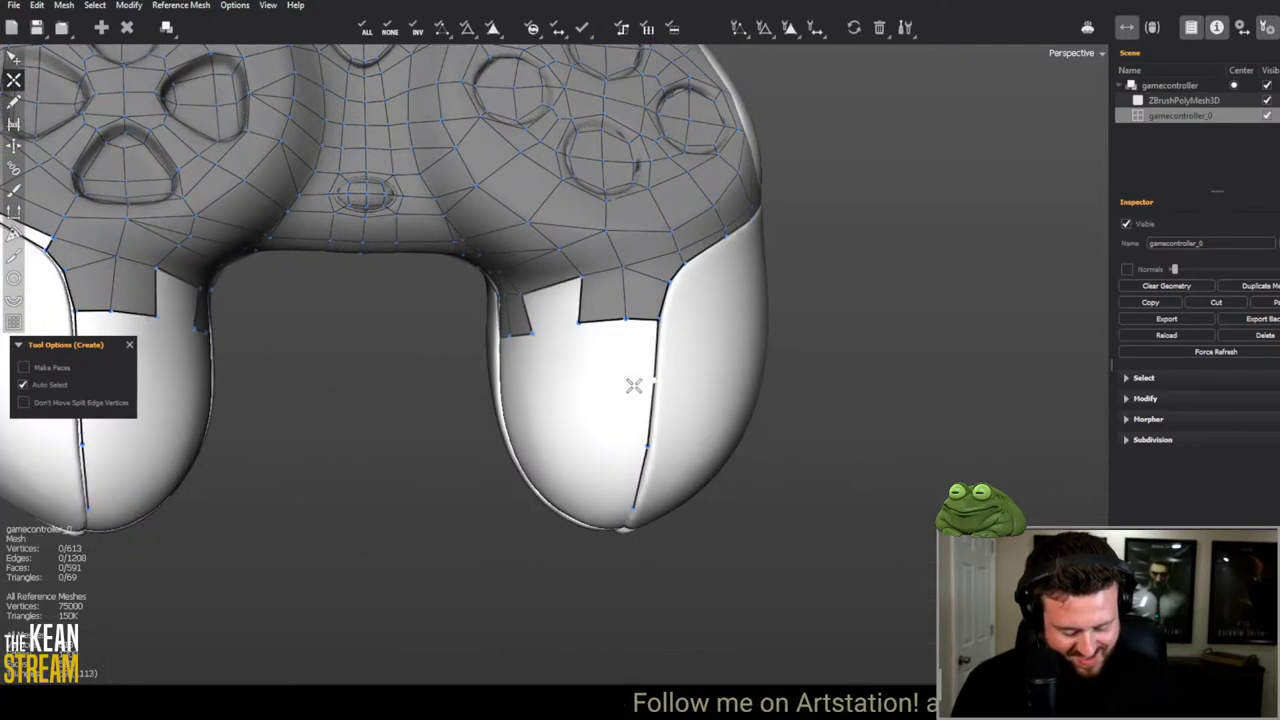
left_click(563, 333)
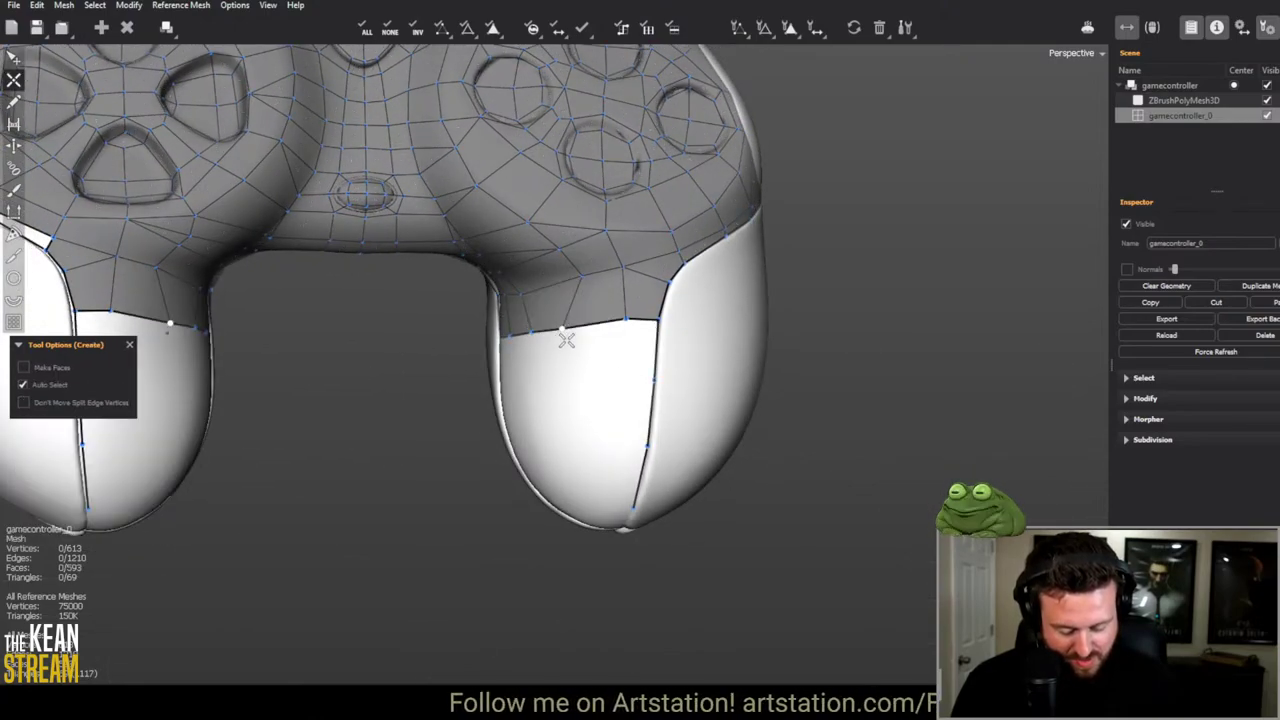
left_click(580, 325)
left_click(580, 383)
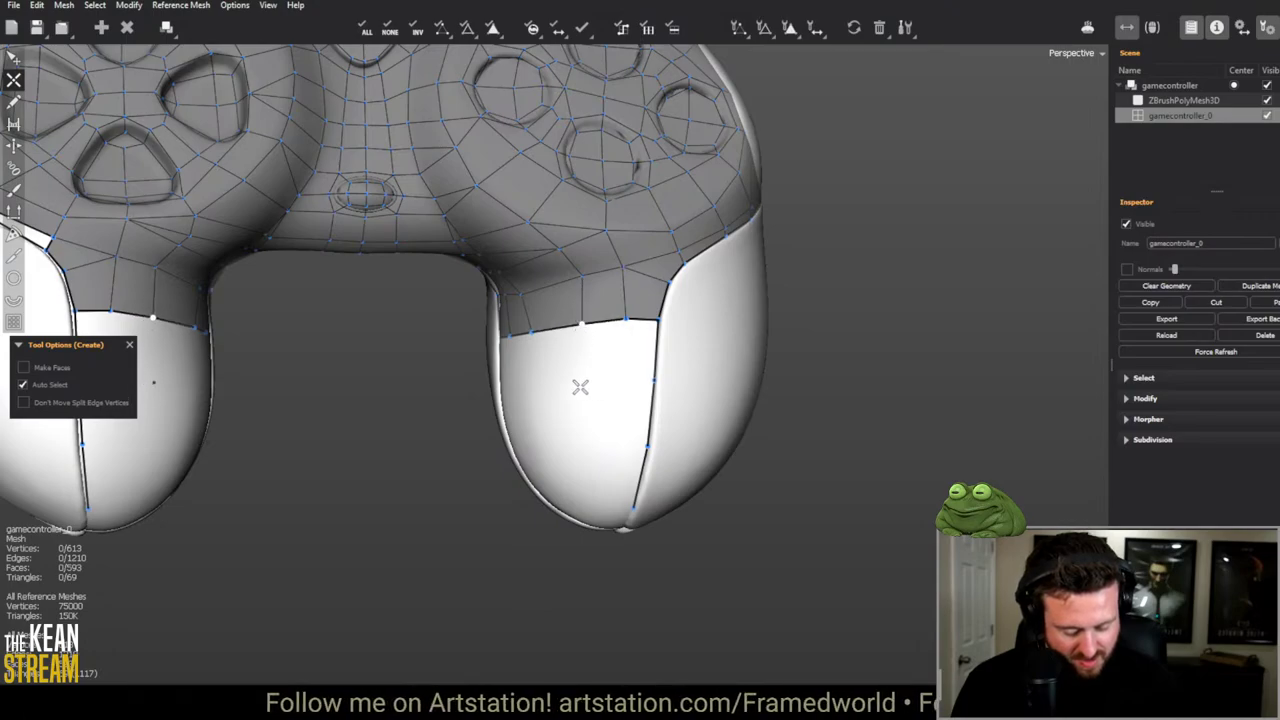
left_click(627, 379)
left_click(627, 323)
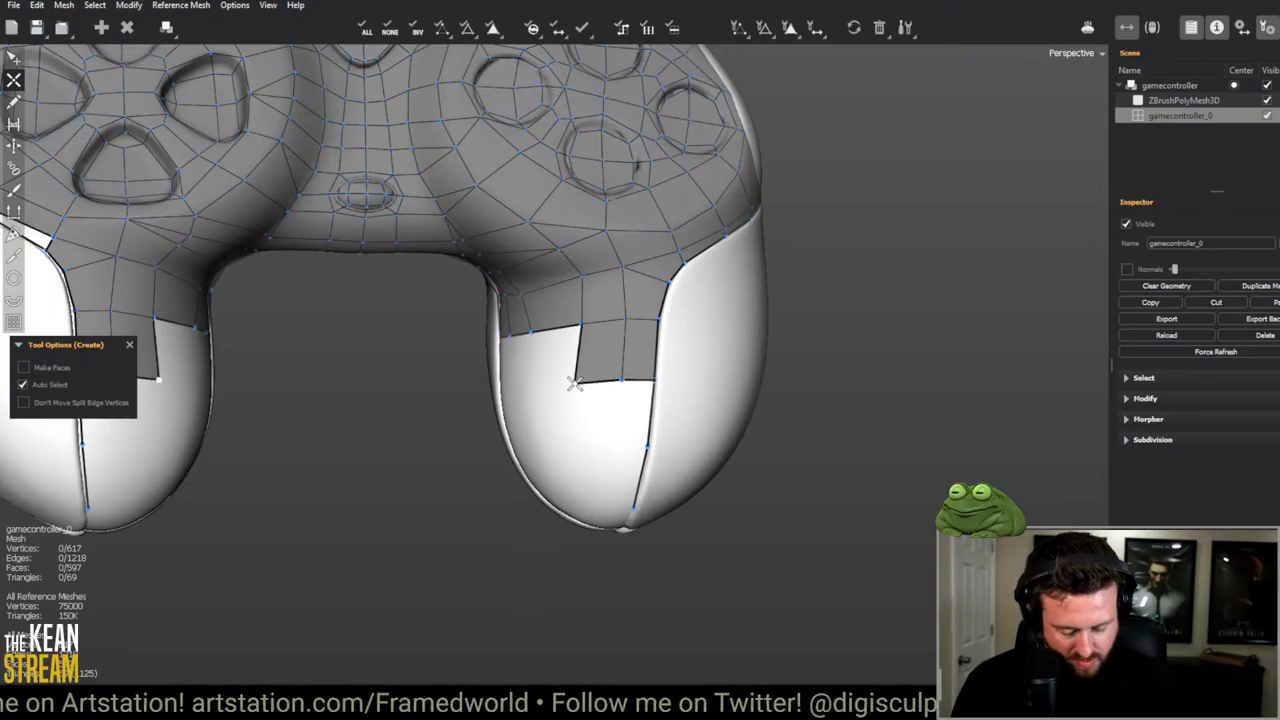
Step: Add four more faces leftward along the patch bottom
middle_click_drag(534, 374, 552, 390)
left_click(536, 382)
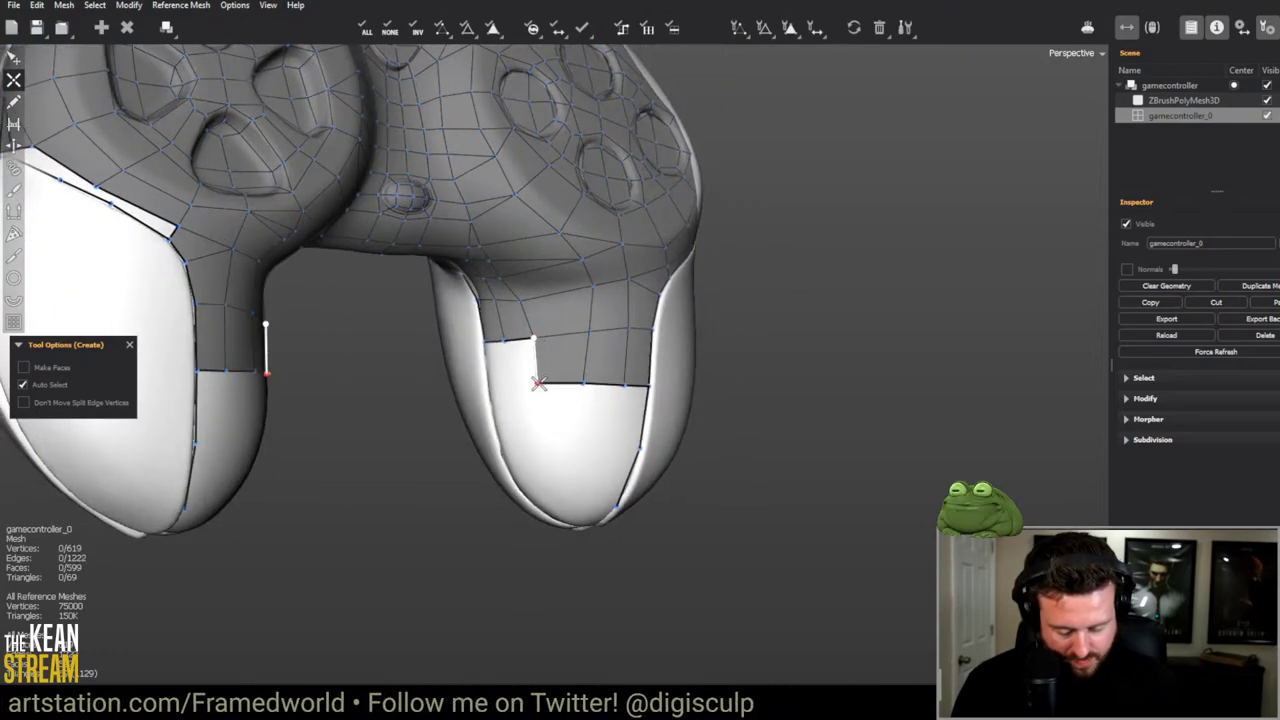
left_click(506, 386)
left_click(486, 372)
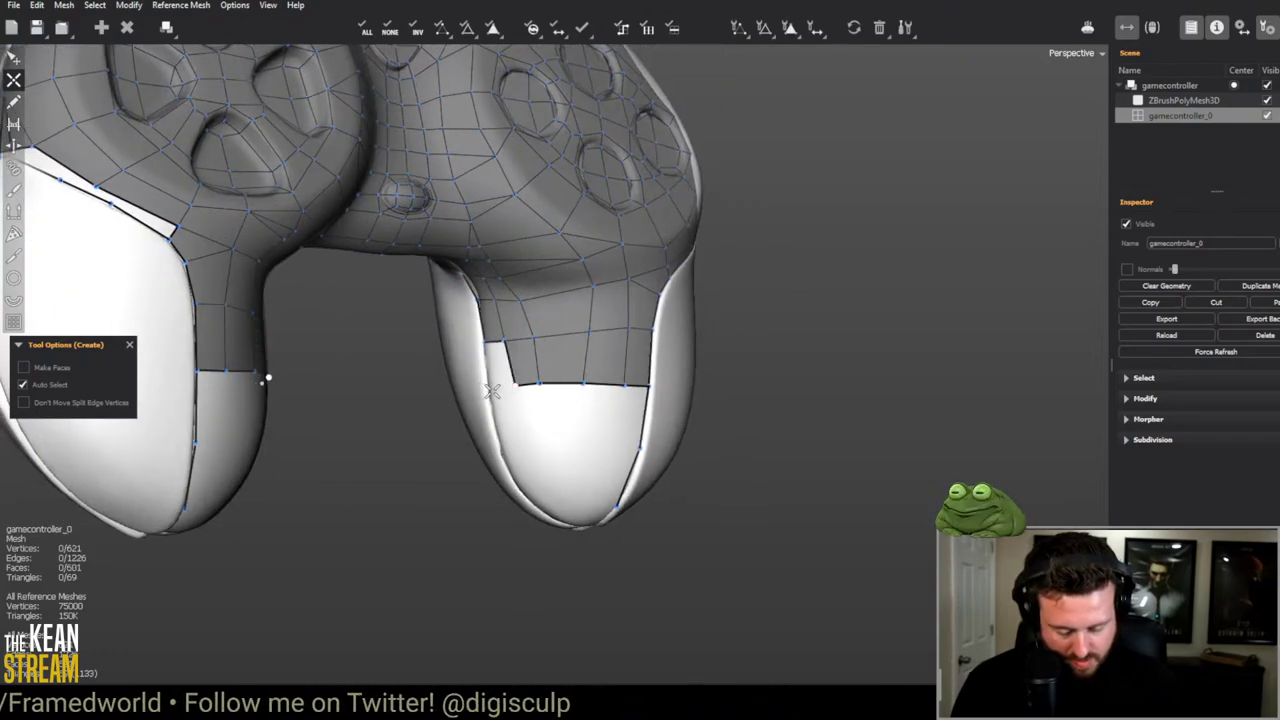
scroll(520, 410, "down", 3)
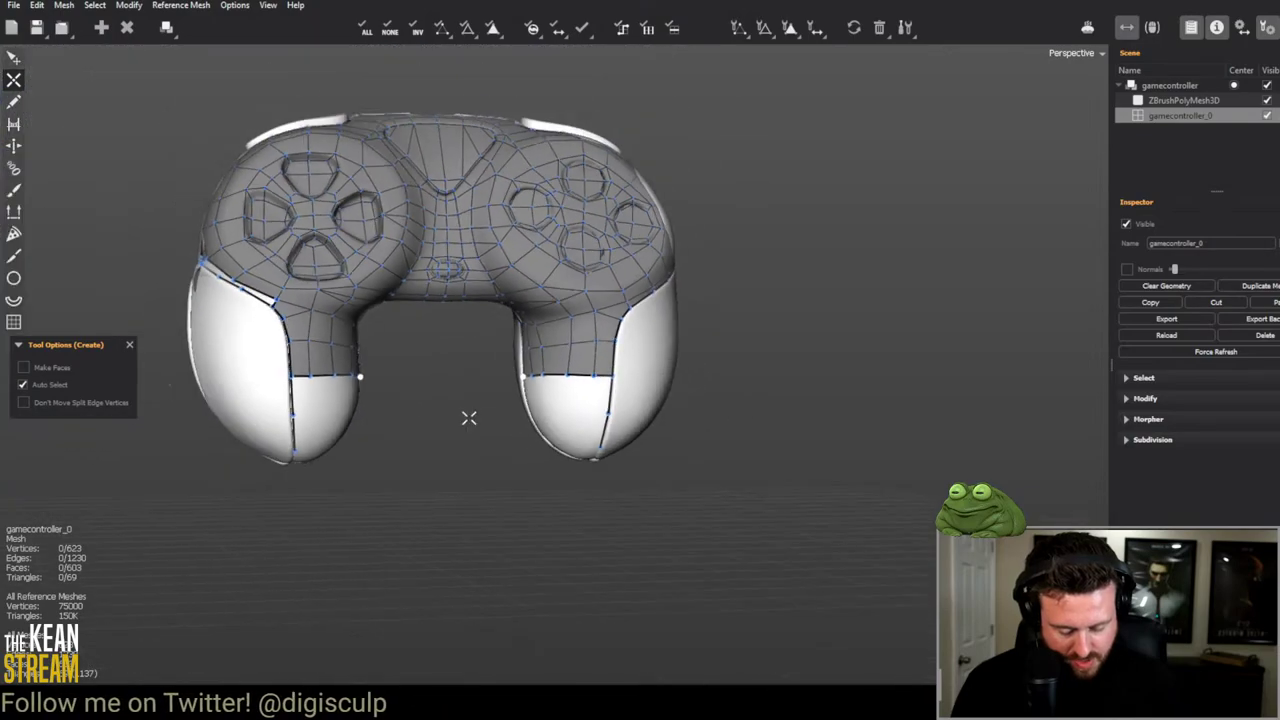
middle_click_drag(469, 417, 677, 483)
Step: Draw two guide strokes across the right grip with Tubes at lower divisions and generate mirrored bands
scroll(677, 483, "up", 3)
key("e")
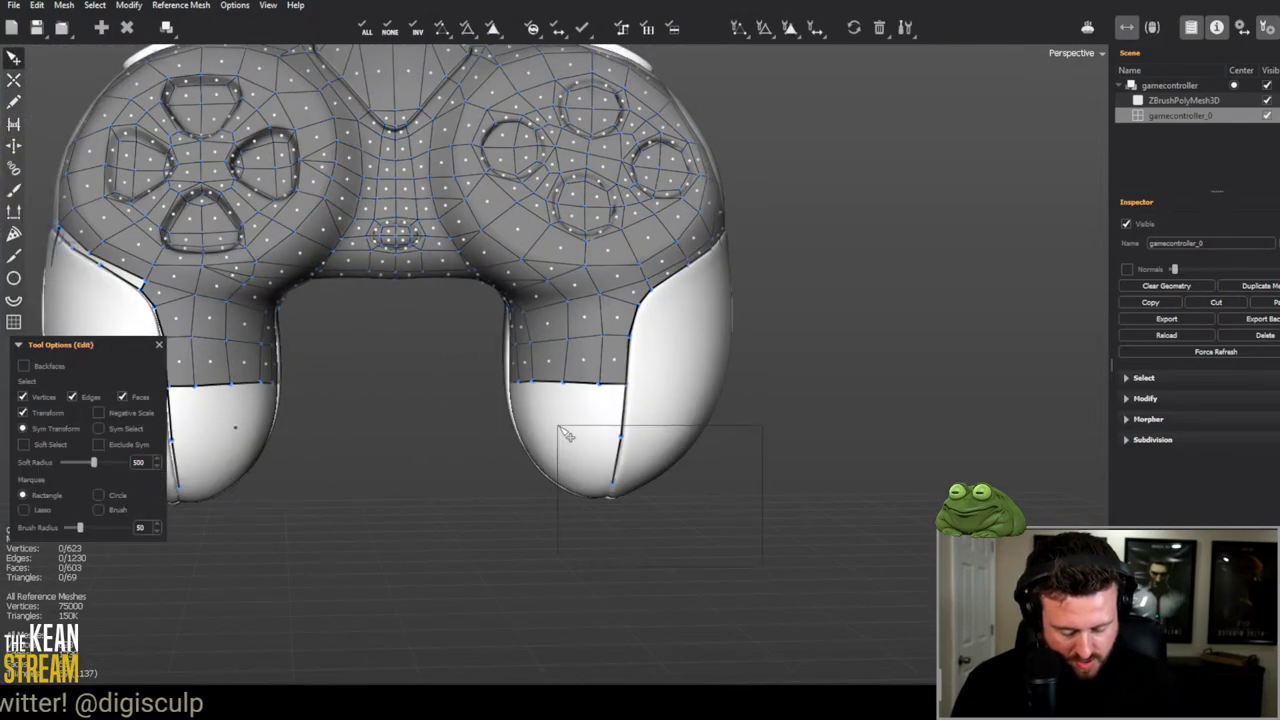
scroll(700, 420, "down", 3)
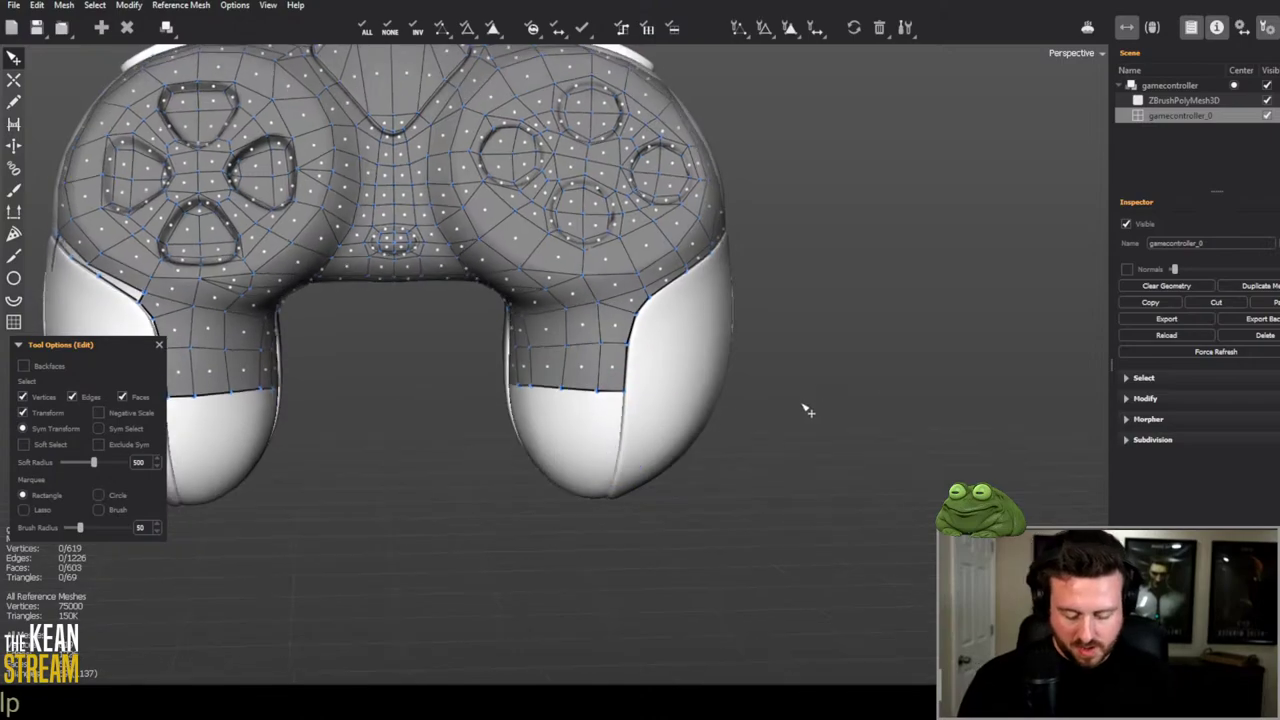
middle_click_drag(806, 409, 708, 340)
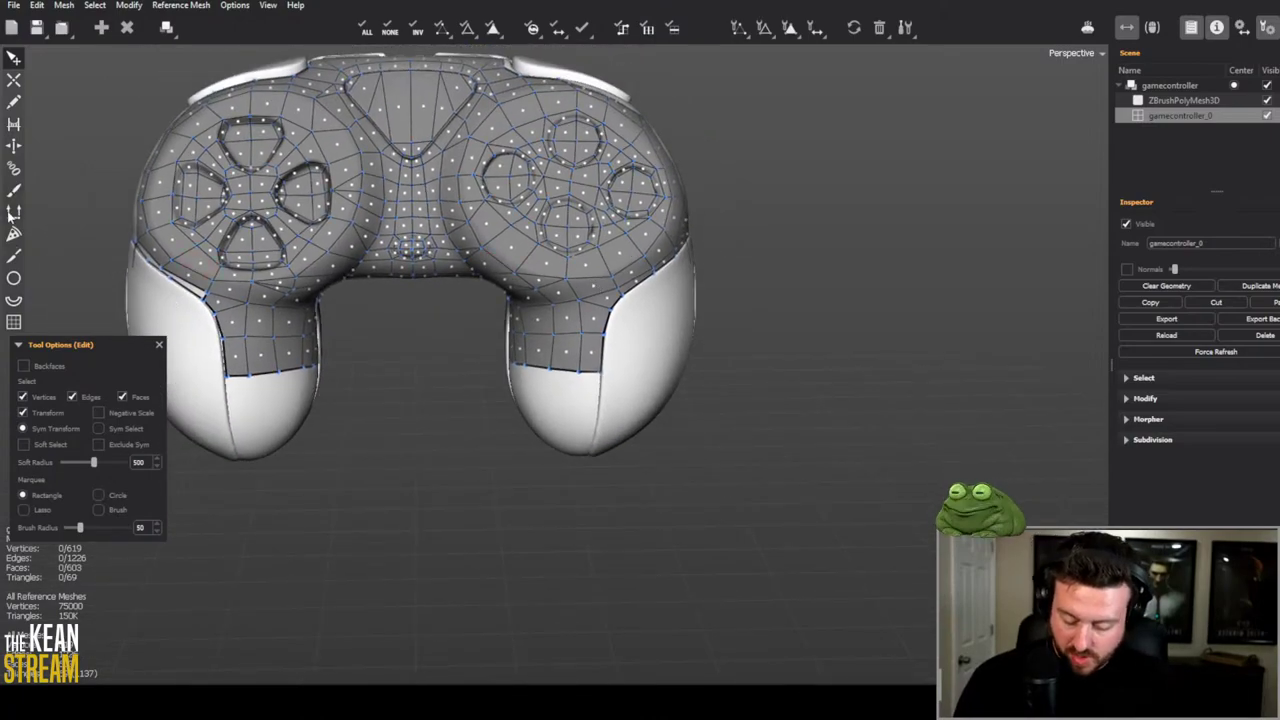
left_click(14, 170)
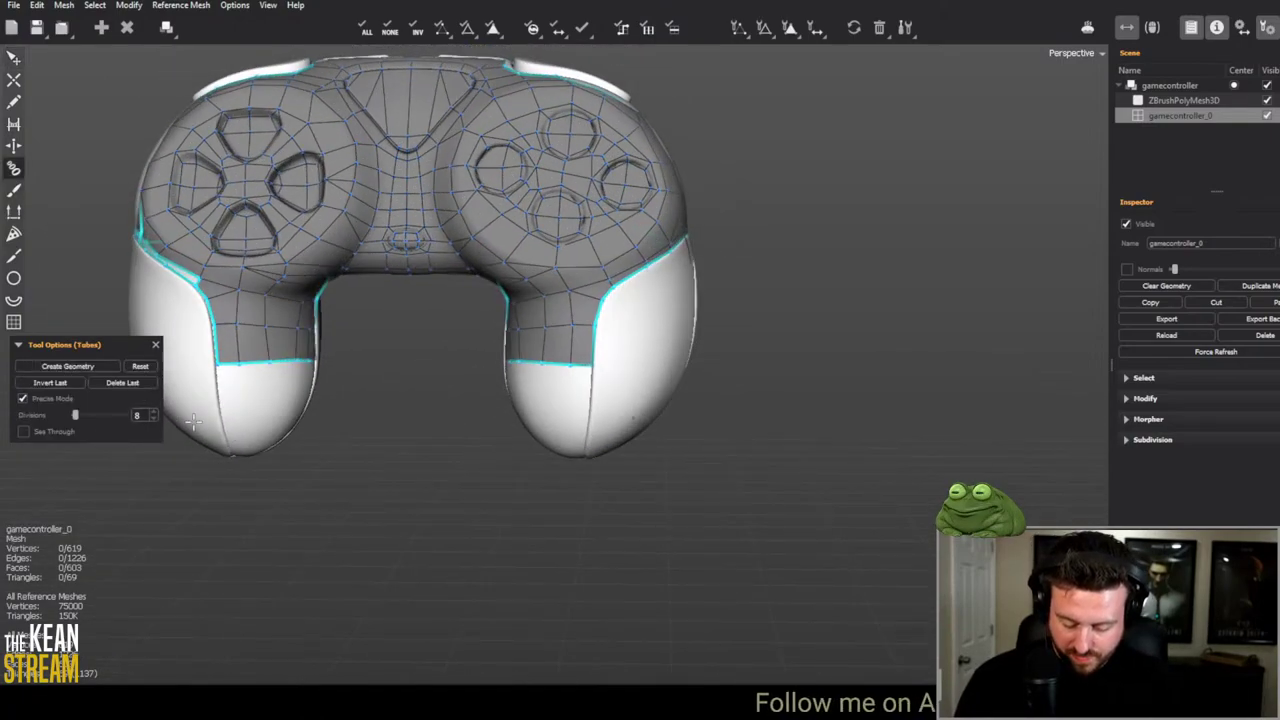
middle_click_drag(193, 420, 587, 447)
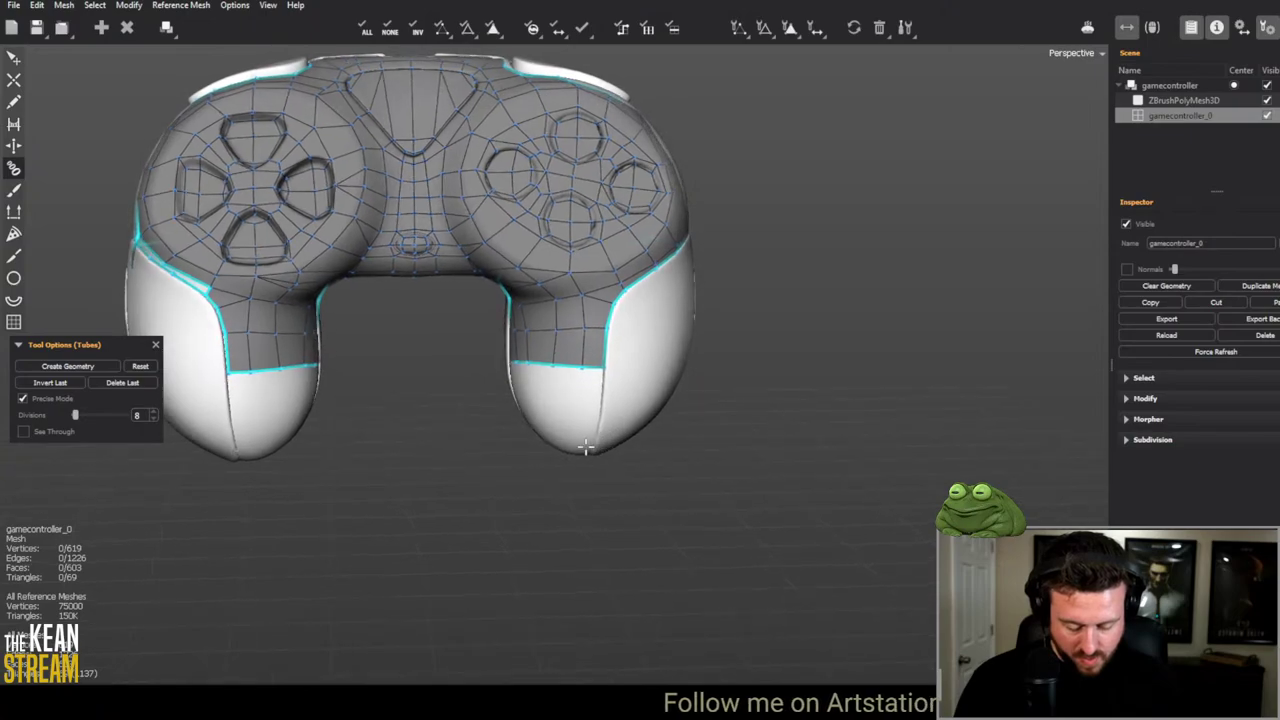
left_click(152, 421)
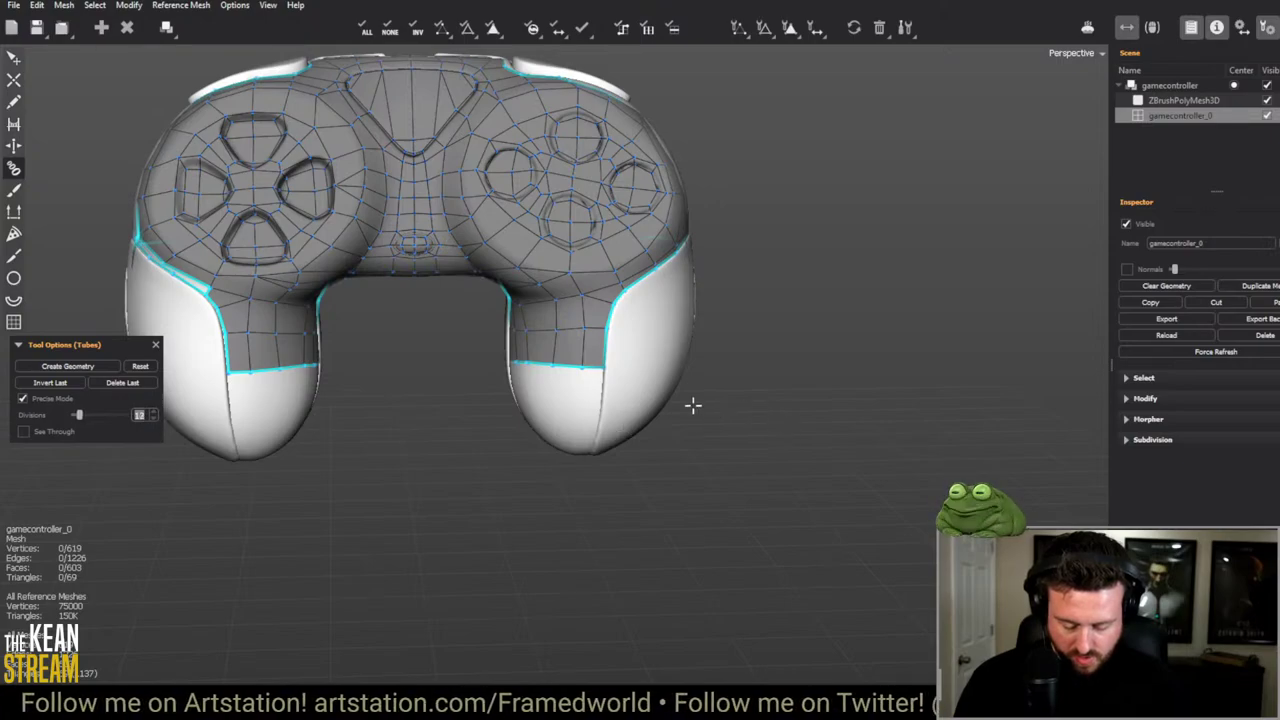
left_click(457, 371)
left_click_drag(748, 413, 445, 395)
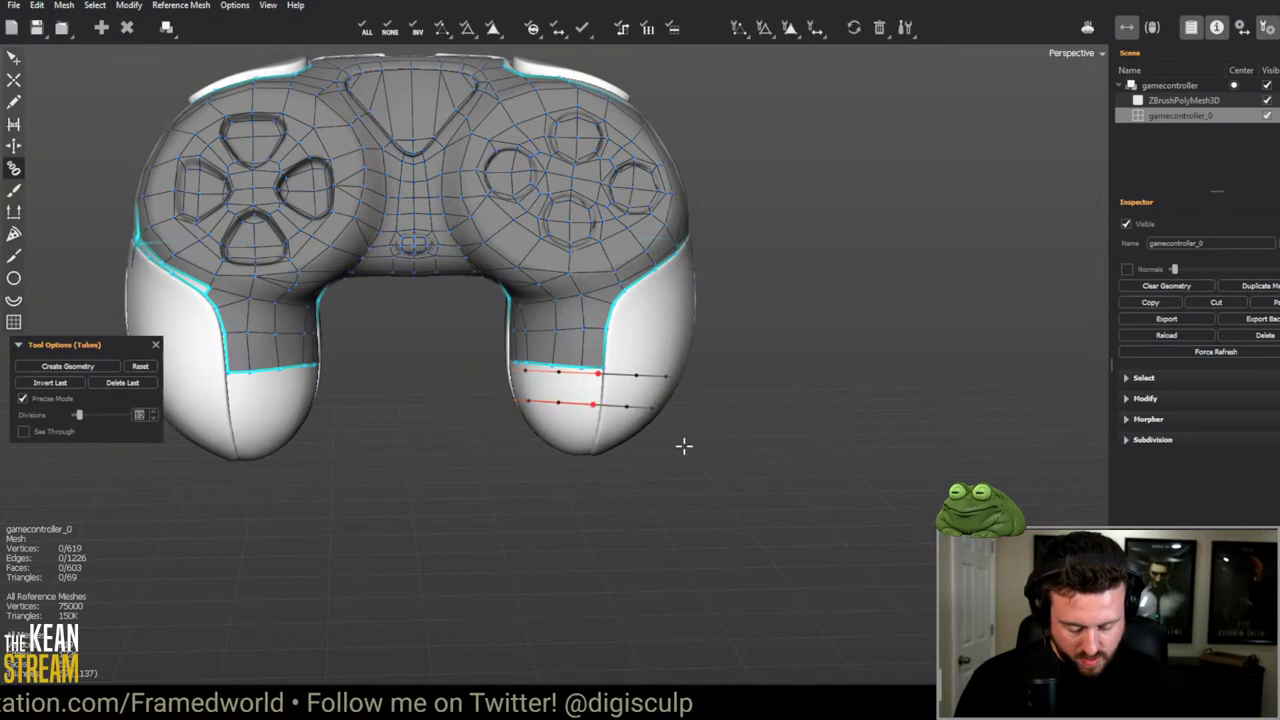
key("Return")
left_click_drag(463, 457, 543, 306)
Step: Undo the generated tube bands and return to the Create tool
key("ctrl+z")
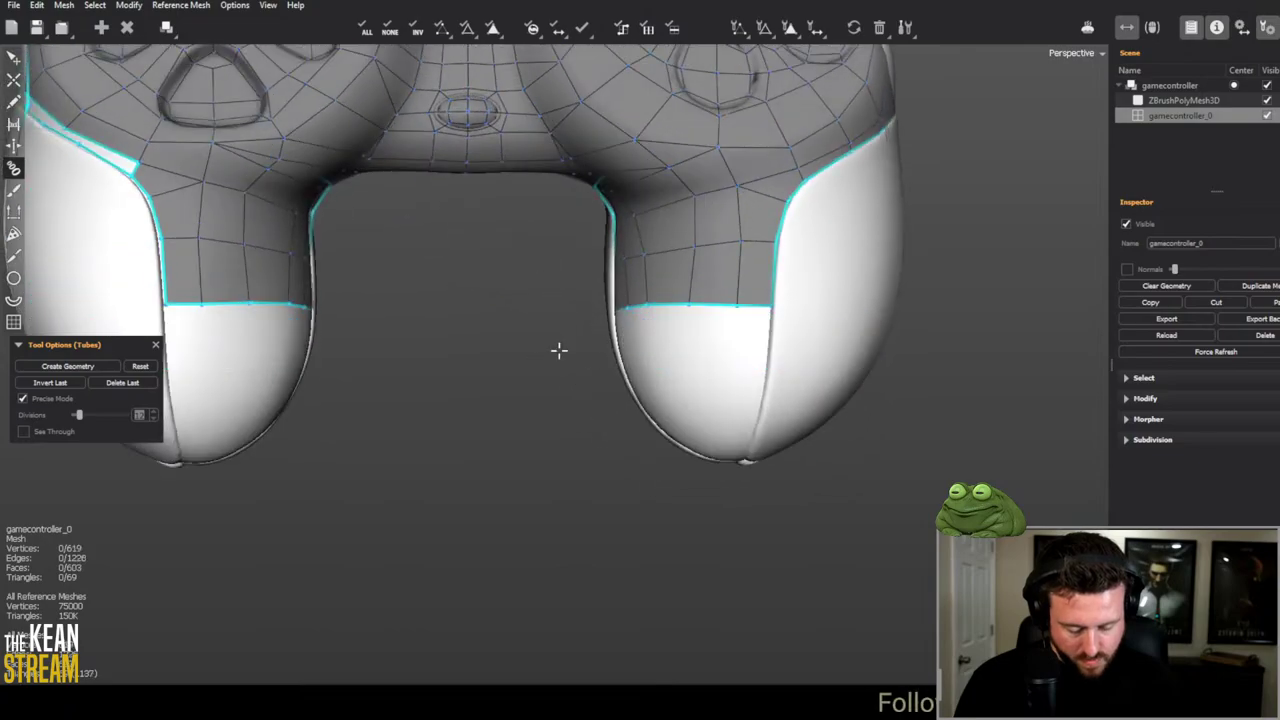
left_click_drag(557, 349, 131, 63)
key("Escape")
scroll(634, 374, "up", 5)
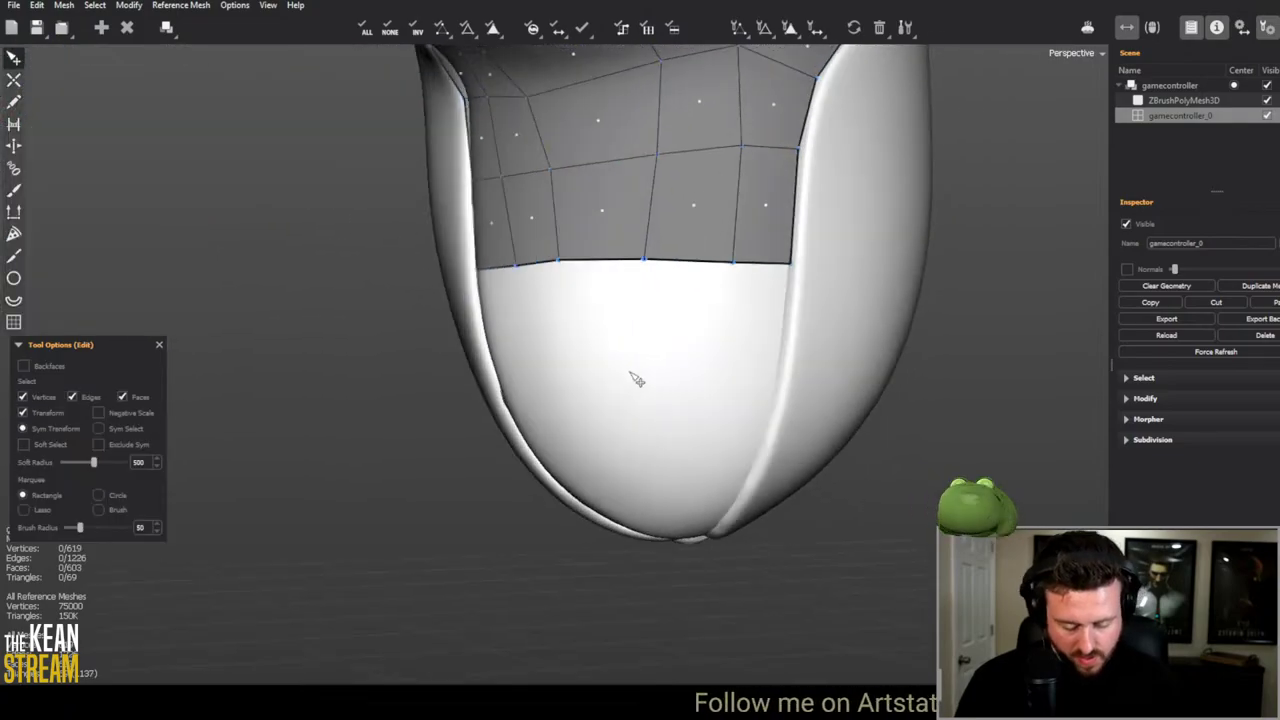
key("c")
scroll(737, 306, "down", 3)
scroll(480, 304, "up", 3)
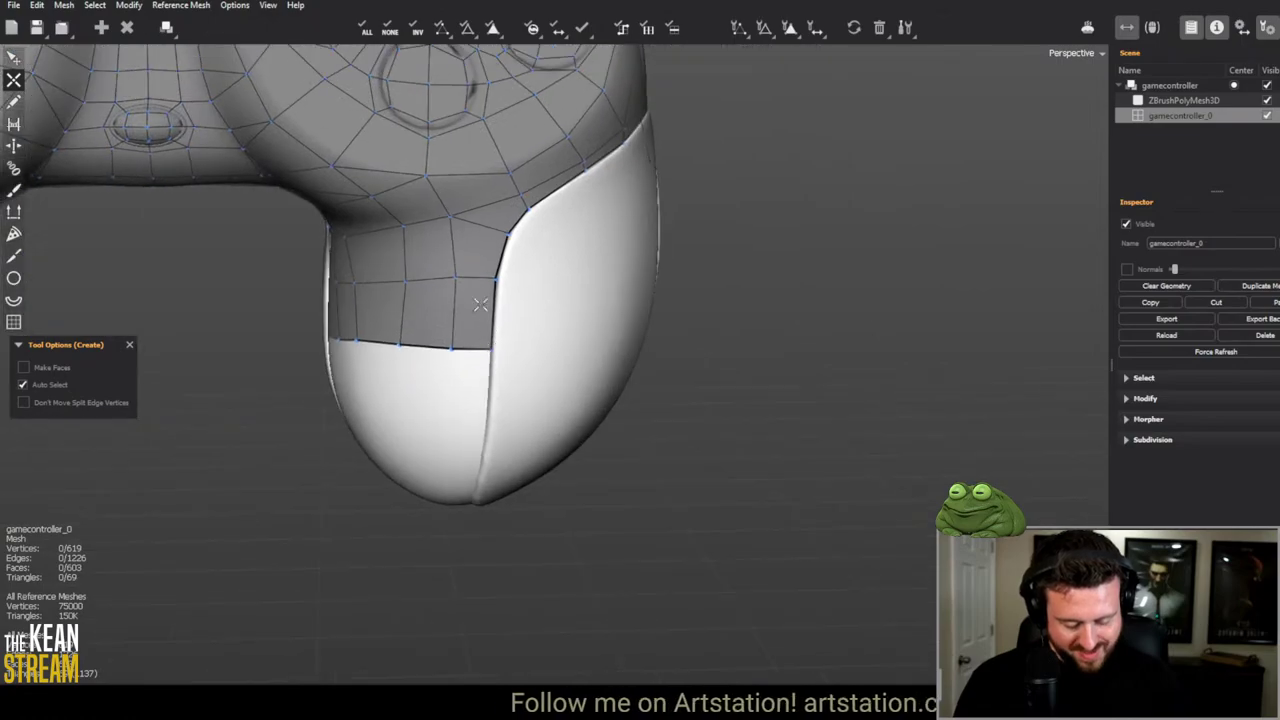
scroll(663, 306, "up", 5)
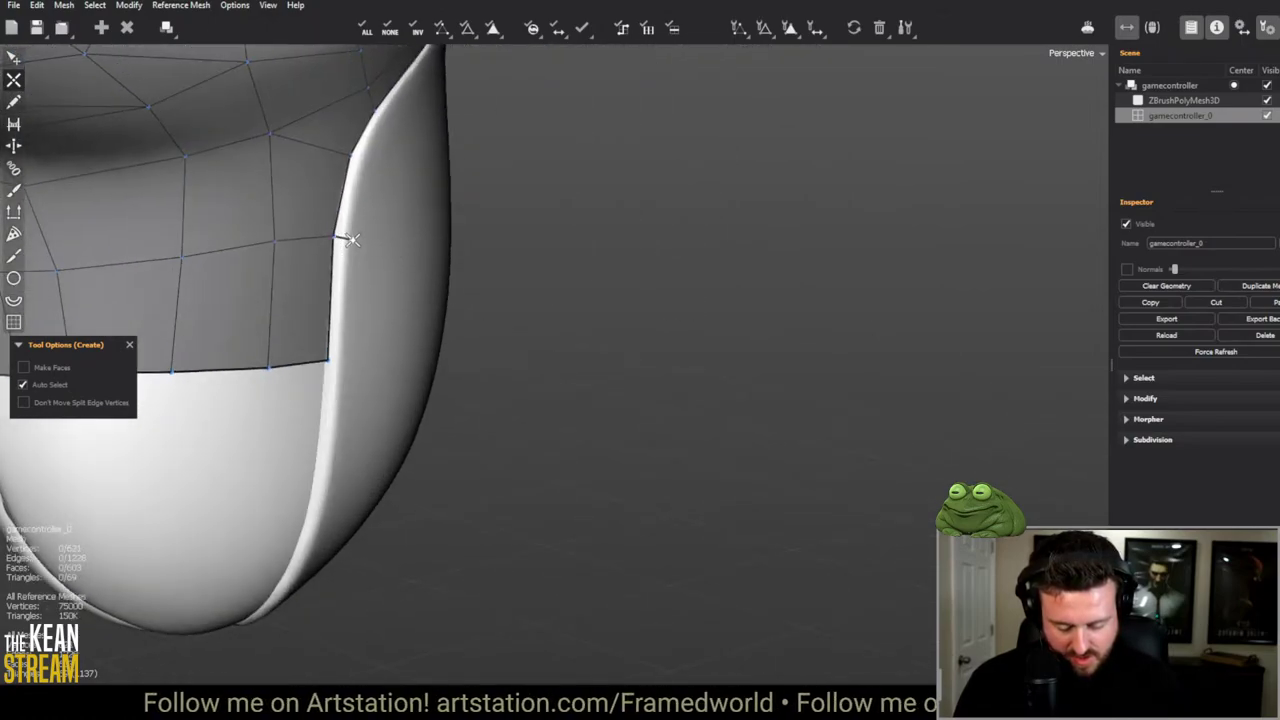
Step: Place a chain of vertices and edges along the grip's shell border
left_click(350, 242)
scroll(289, 249, "up", 2)
left_click(371, 188)
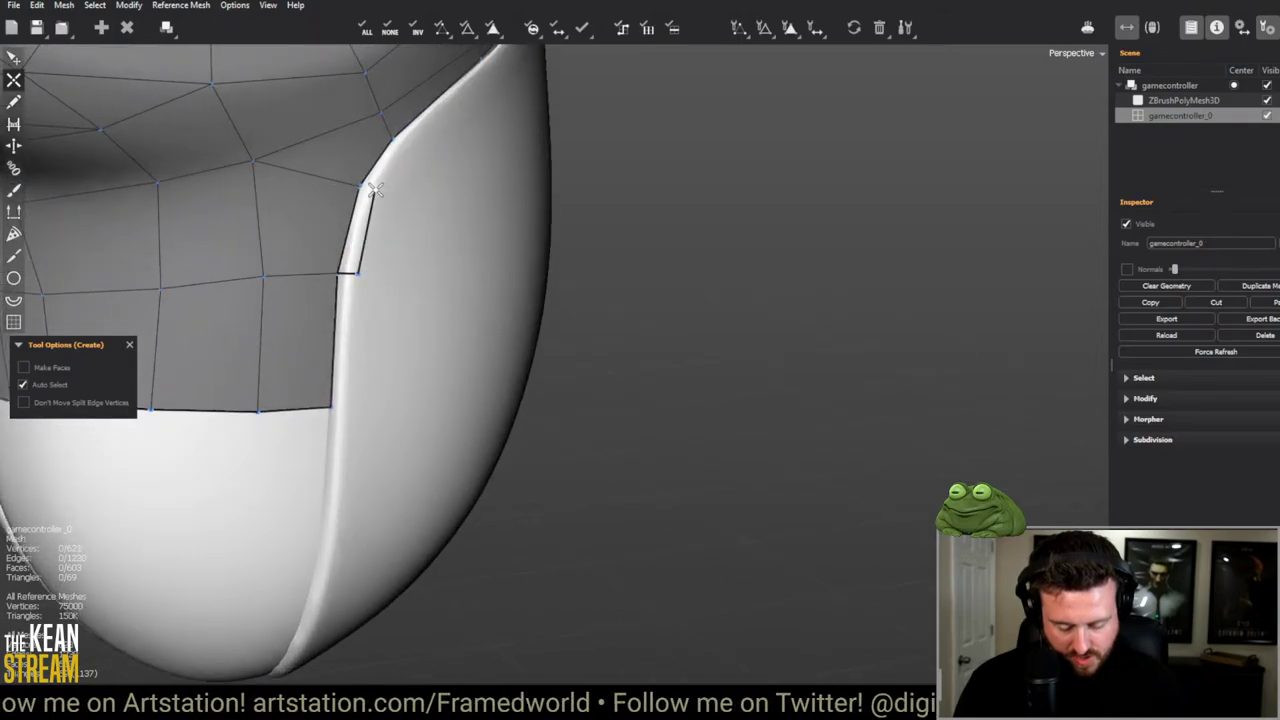
left_click(405, 150)
middle_click_drag(410, 186, 563, 274)
scroll(380, 300, "up", 2)
left_click(371, 309)
scroll(371, 309, "up", 2)
left_click(410, 287)
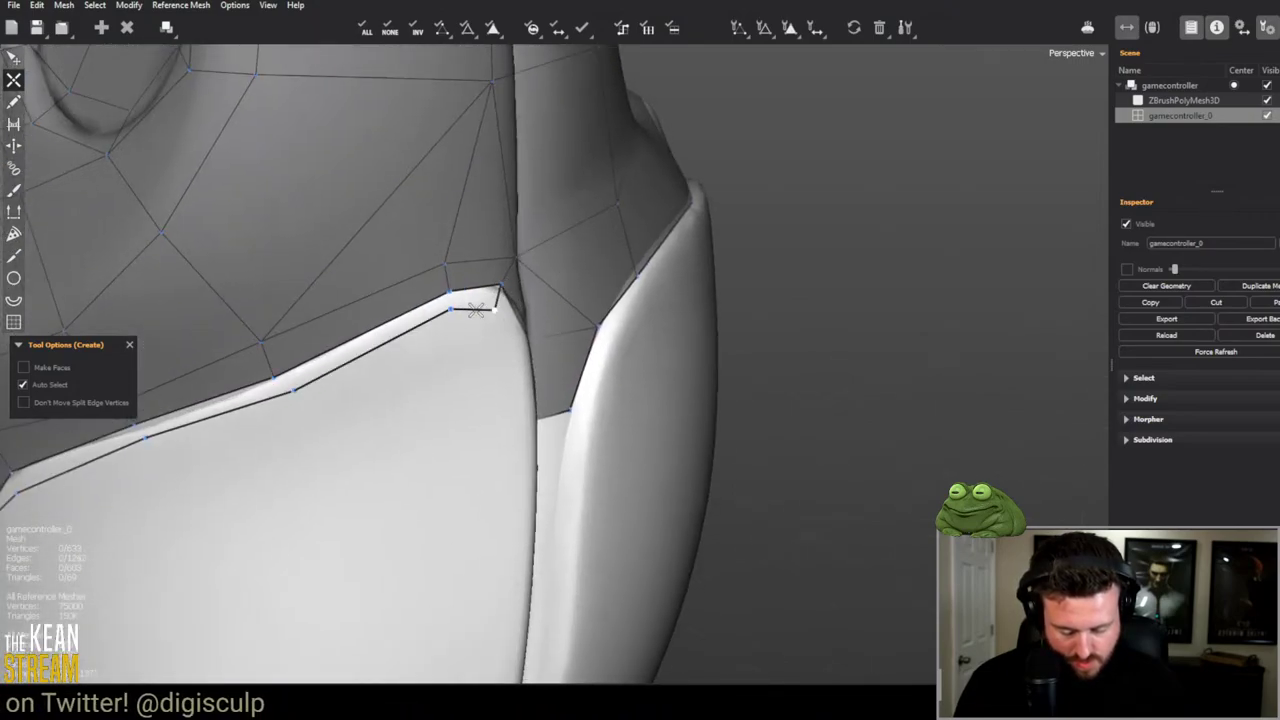
key("b")
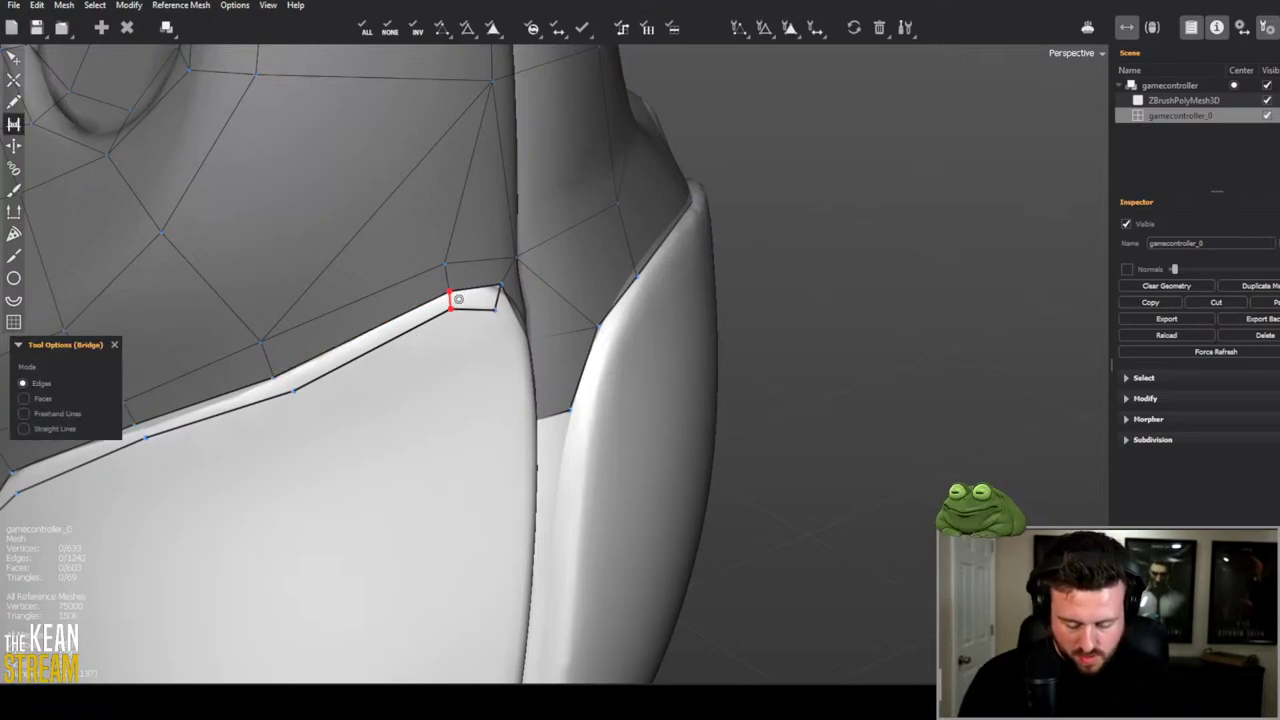
Step: Add faces along the grip's edge and extend them down the inner edge to a new vertex
middle_click_drag(275, 401, 635, 329)
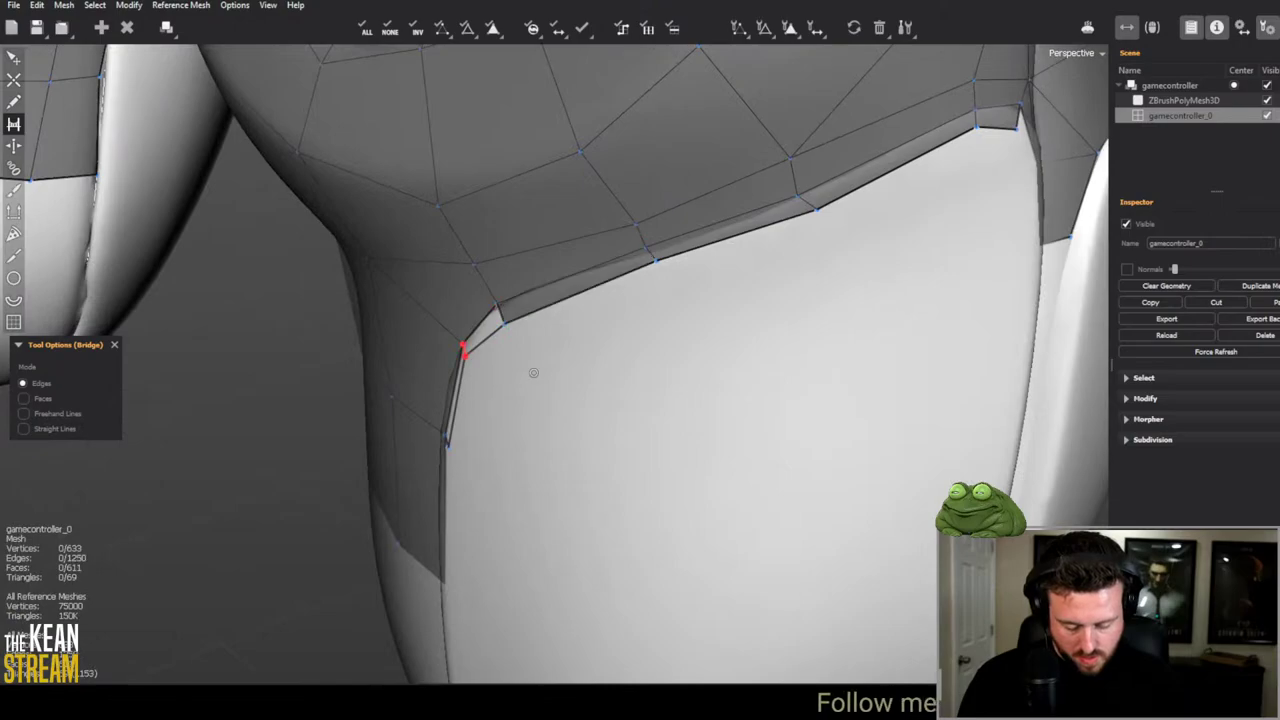
middle_click_drag(533, 372, 938, 154)
middle_click_drag(940, 226, 666, 251)
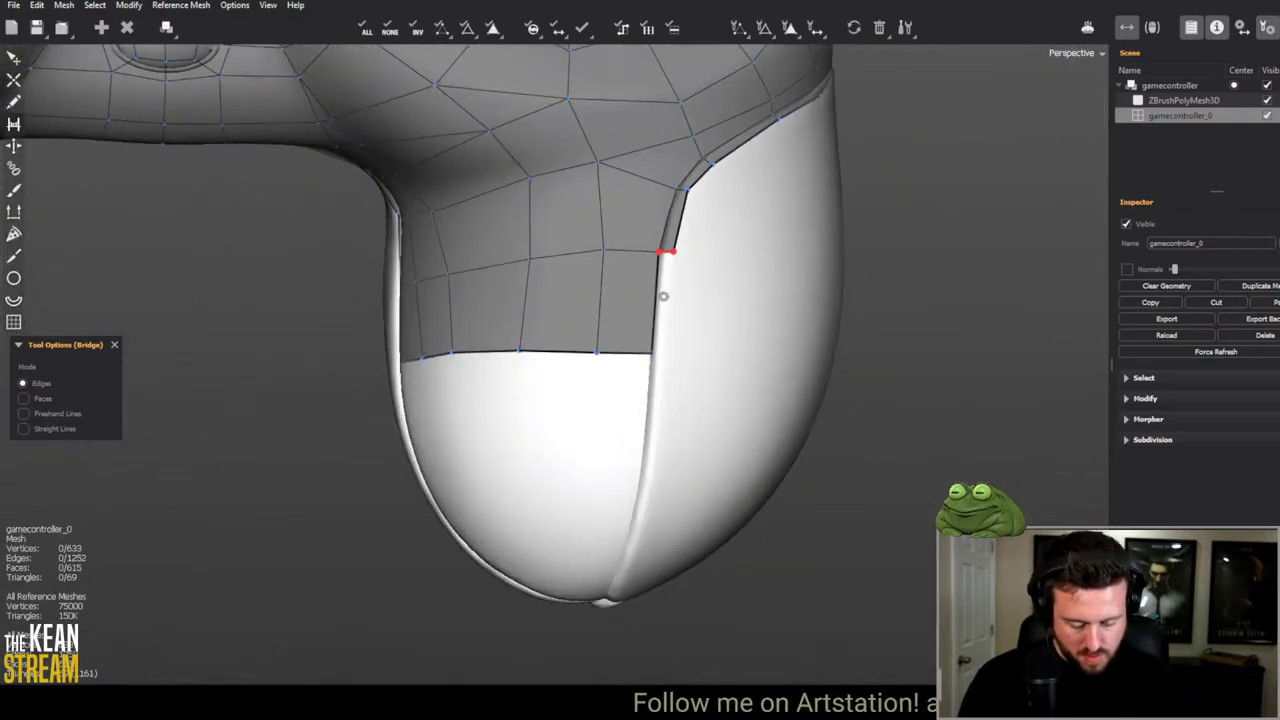
key("c")
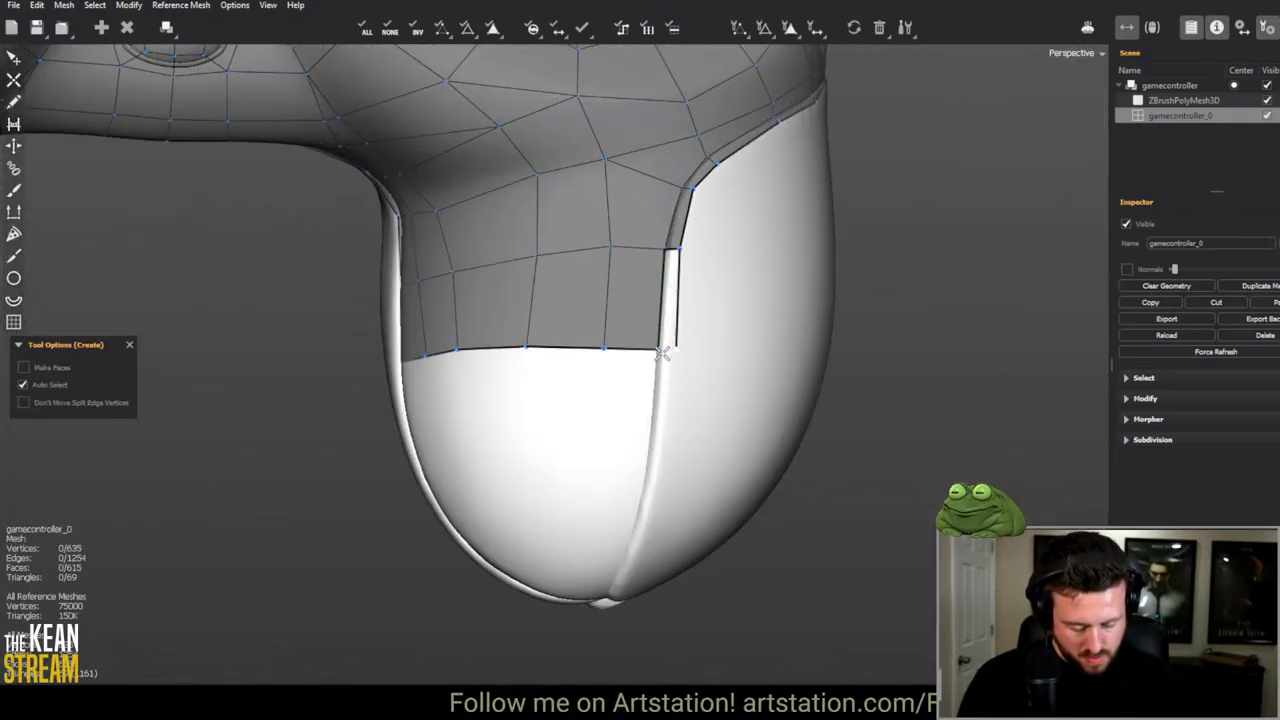
middle_click_drag(676, 366, 634, 403)
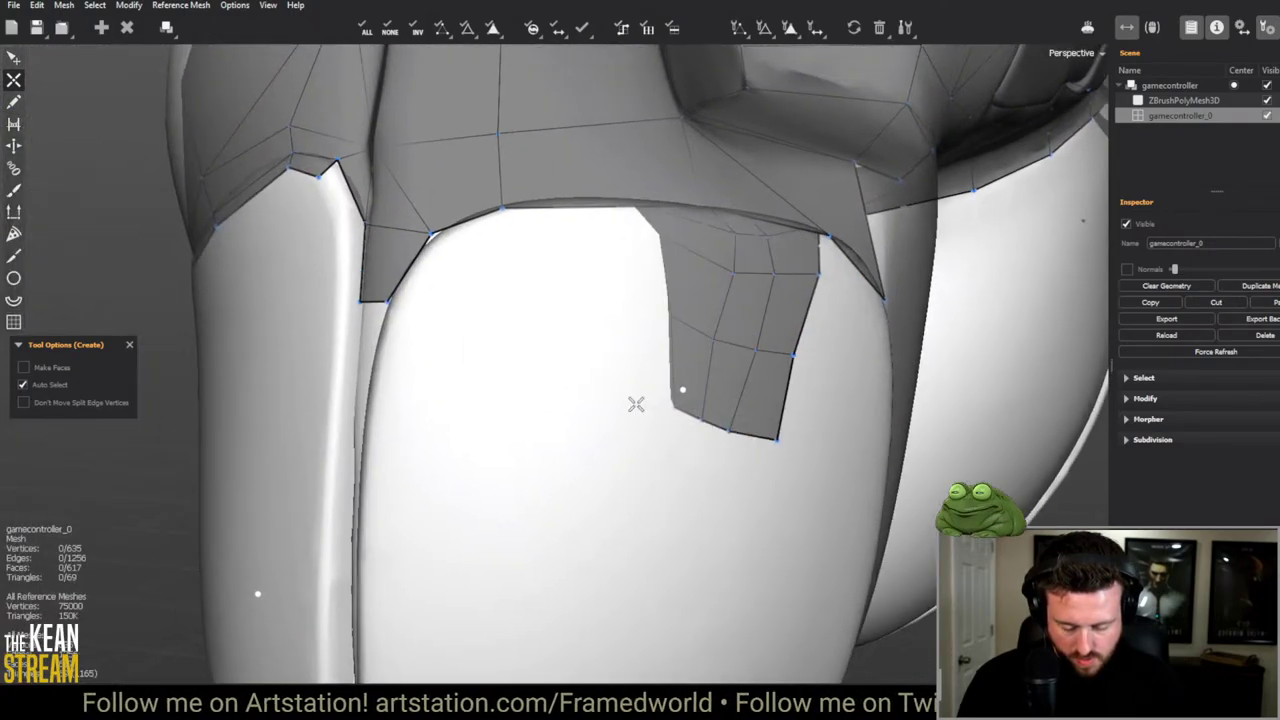
left_click(332, 225)
left_click(357, 221)
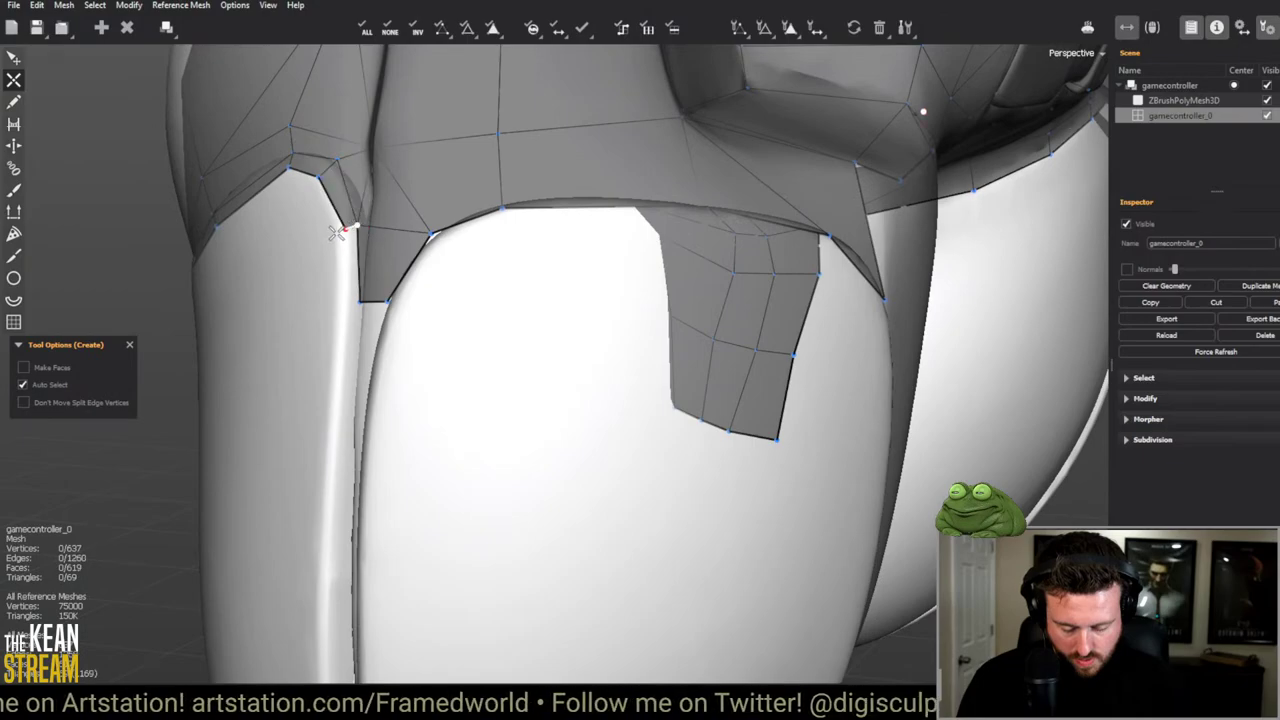
left_click(333, 313)
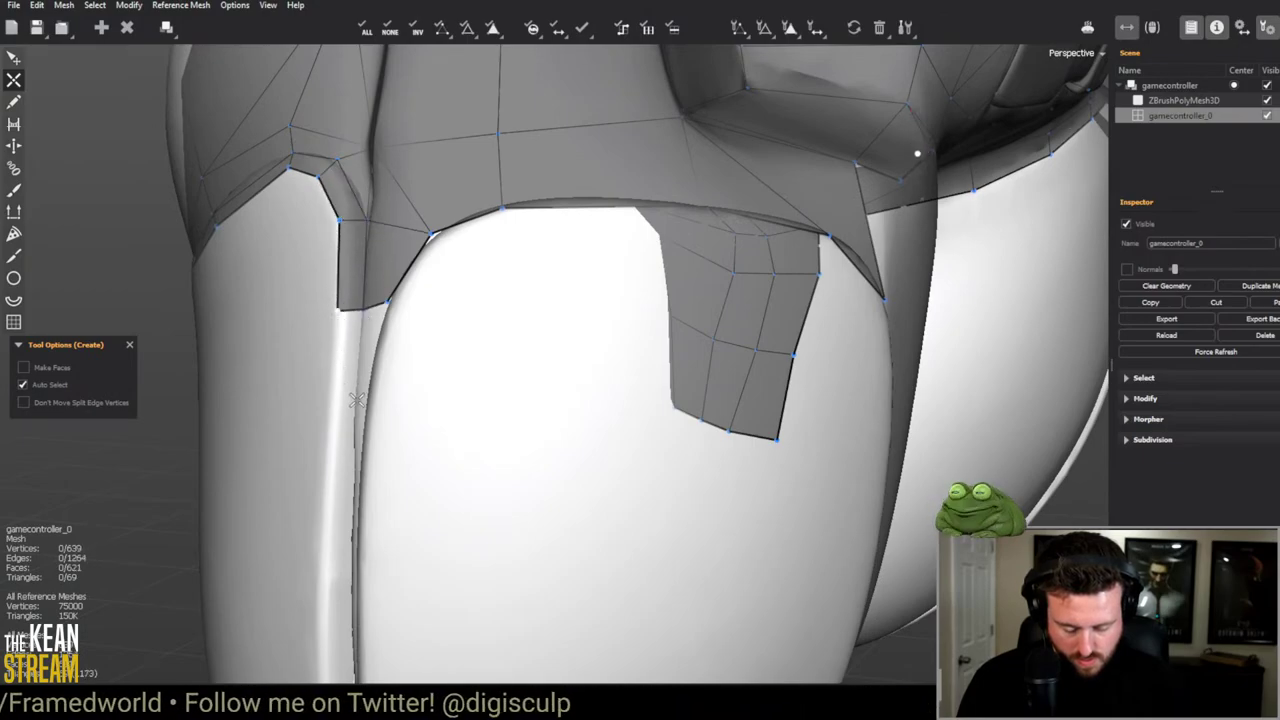
scroll(326, 320, "down", 5)
middle_click_drag(294, 177, 451, 151)
scroll(710, 277, "up", 3)
middle_click_drag(710, 277, 538, 271)
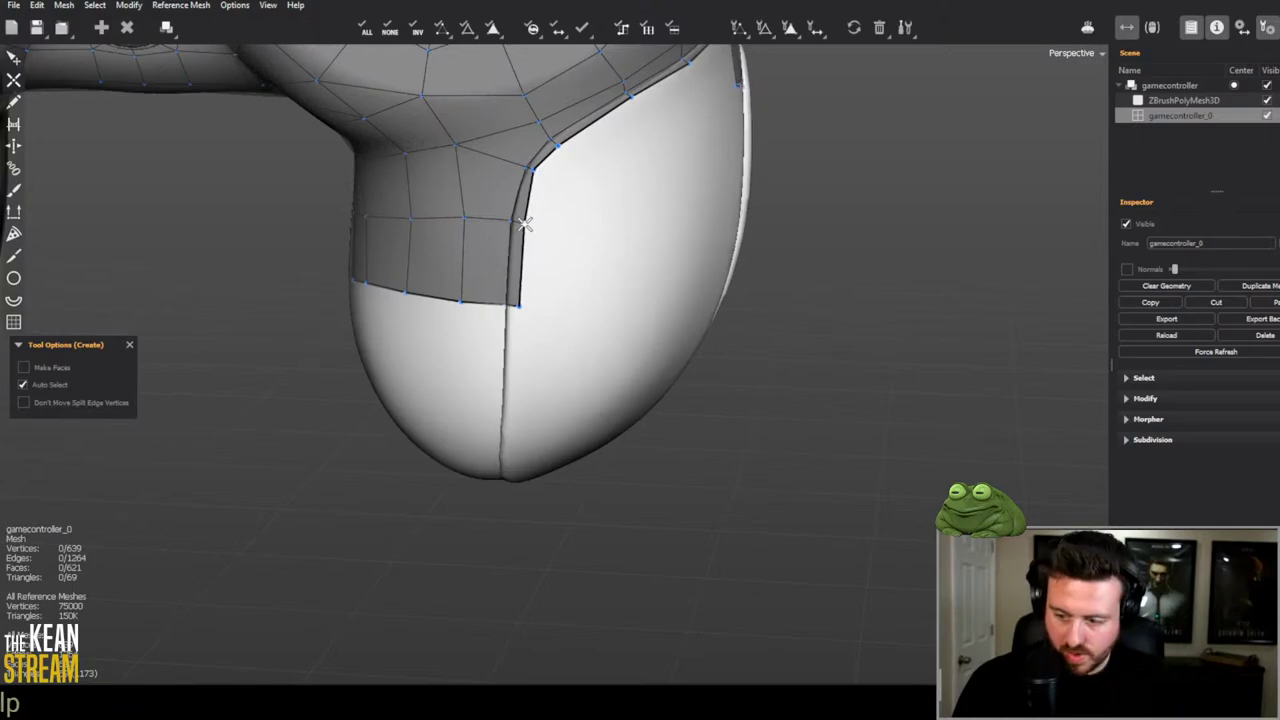
Step: Place a point across the lower grip and build a new face from it
middle_click_drag(603, 235, 530, 240)
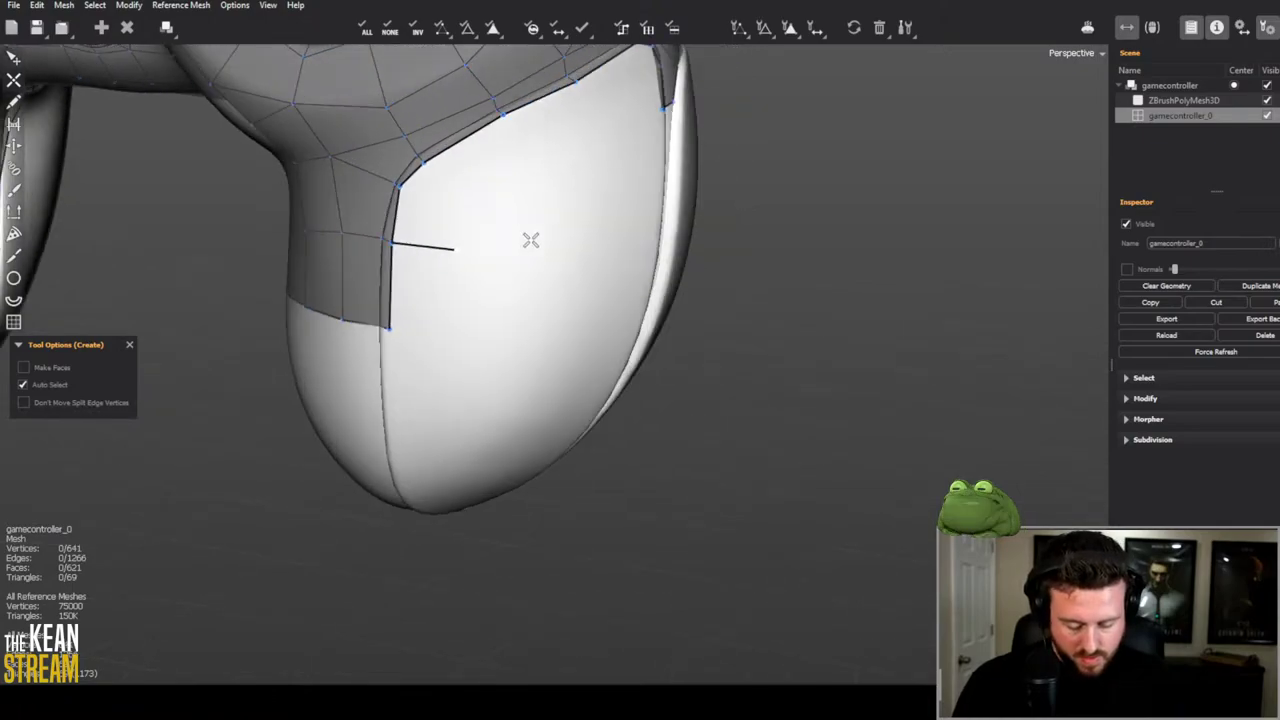
left_click(626, 253)
middle_click_drag(626, 253, 354, 273)
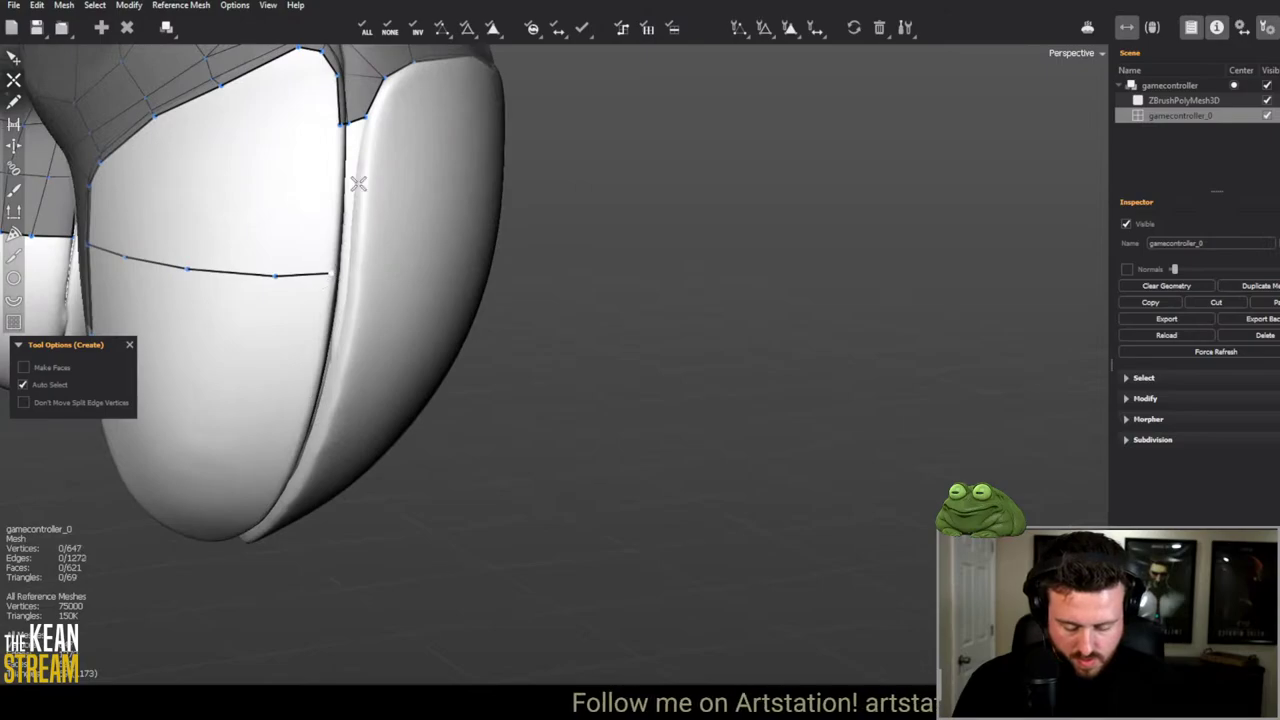
middle_click_drag(283, 163, 489, 274)
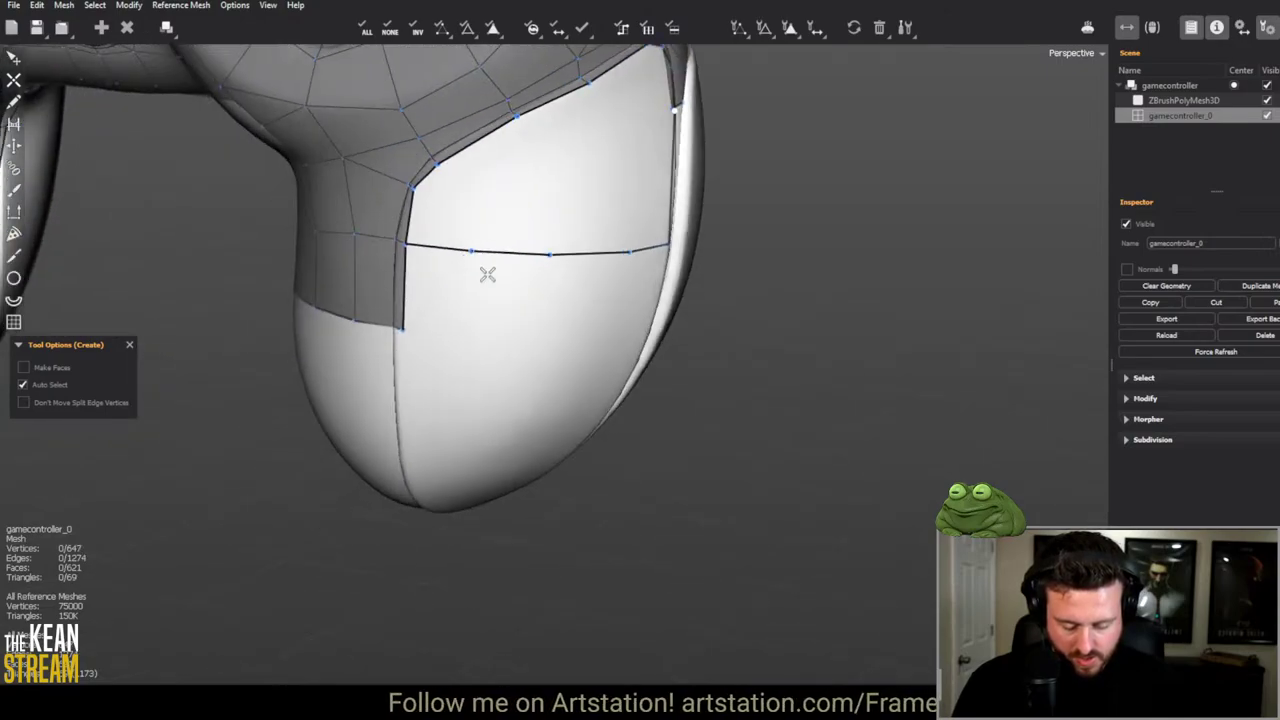
left_click(518, 188)
left_click(518, 116)
left_click(614, 183)
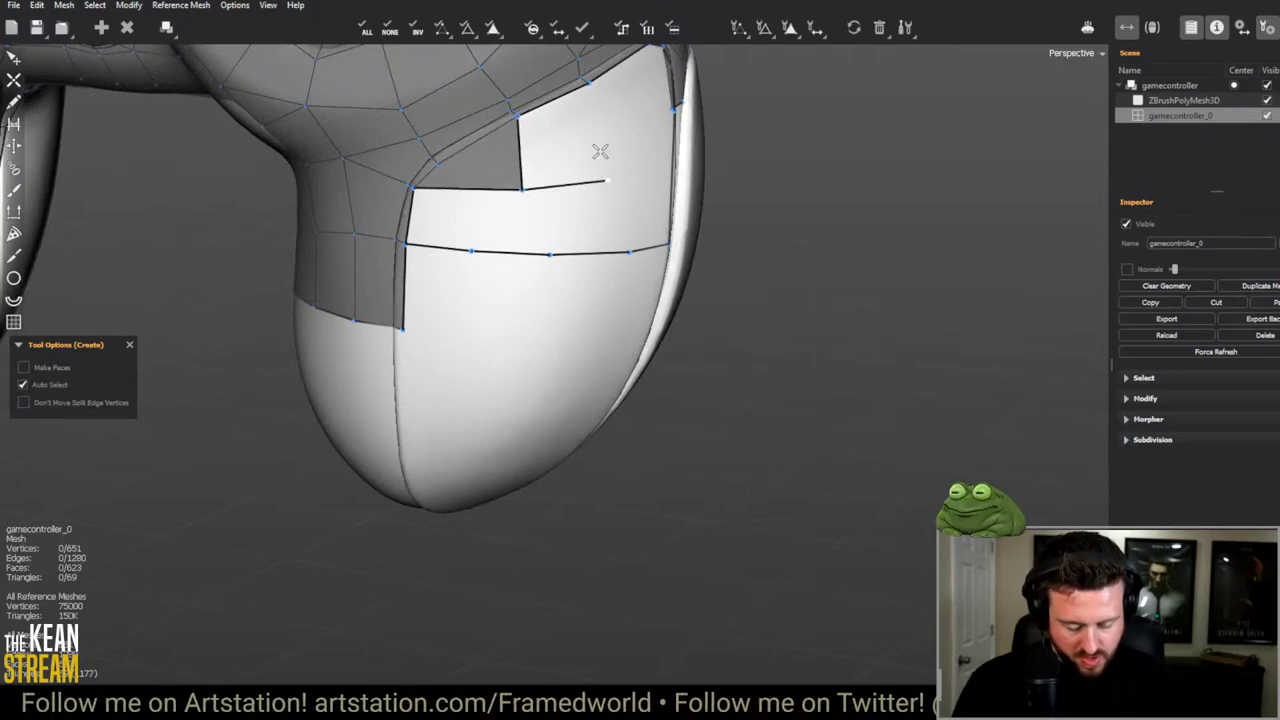
left_click(608, 186)
middle_click_drag(608, 186, 354, 203)
Step: Build another quad beside the new edge on the right grip's handle
left_click(270, 220)
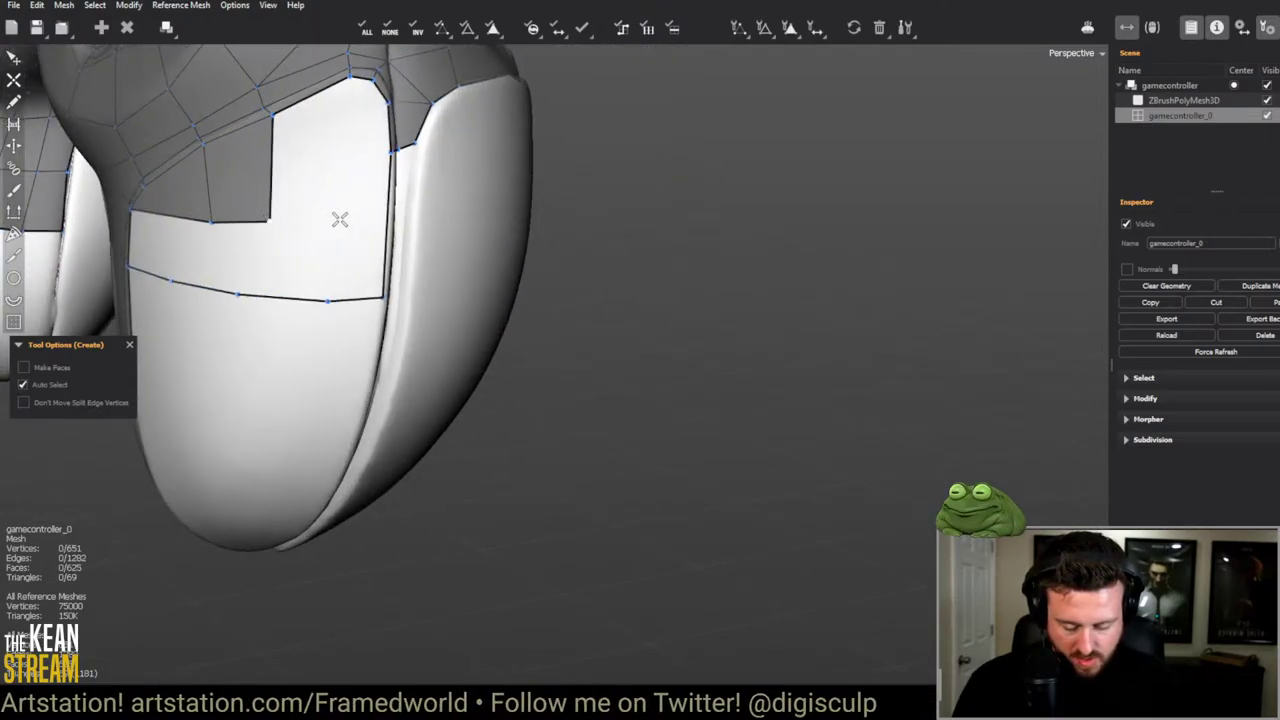
left_click(350, 220)
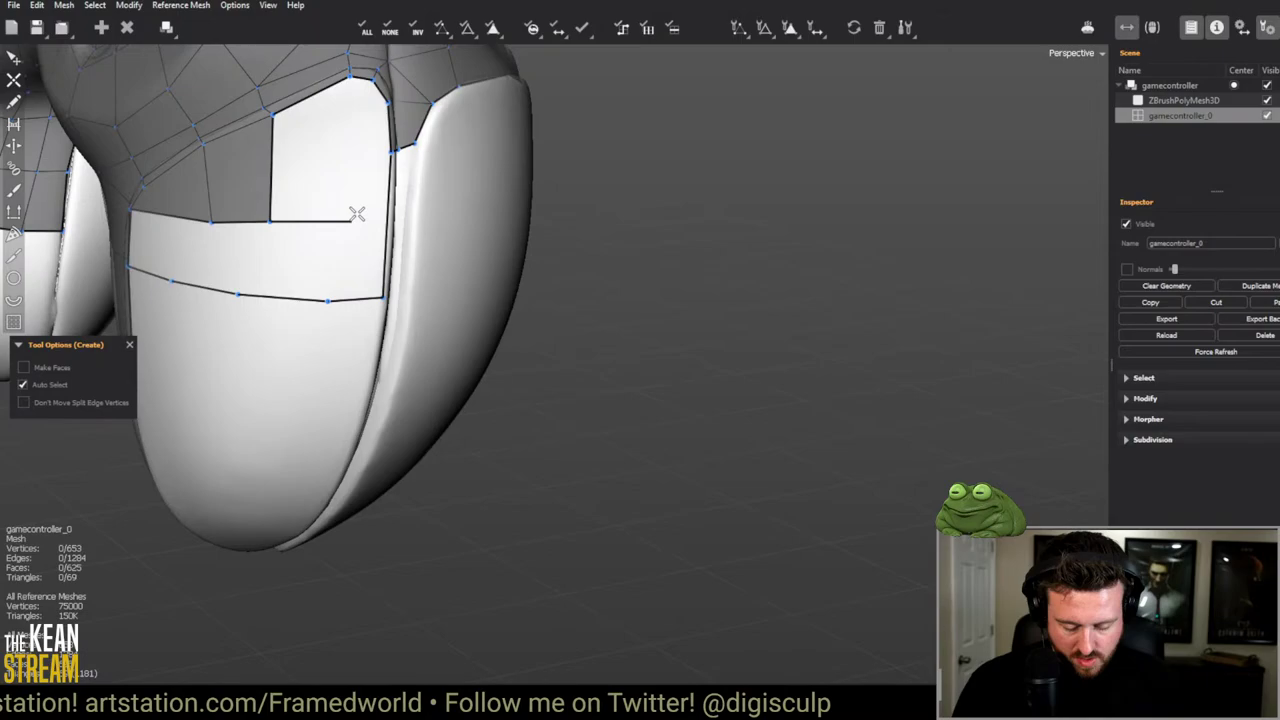
left_click(347, 120)
left_click(272, 115)
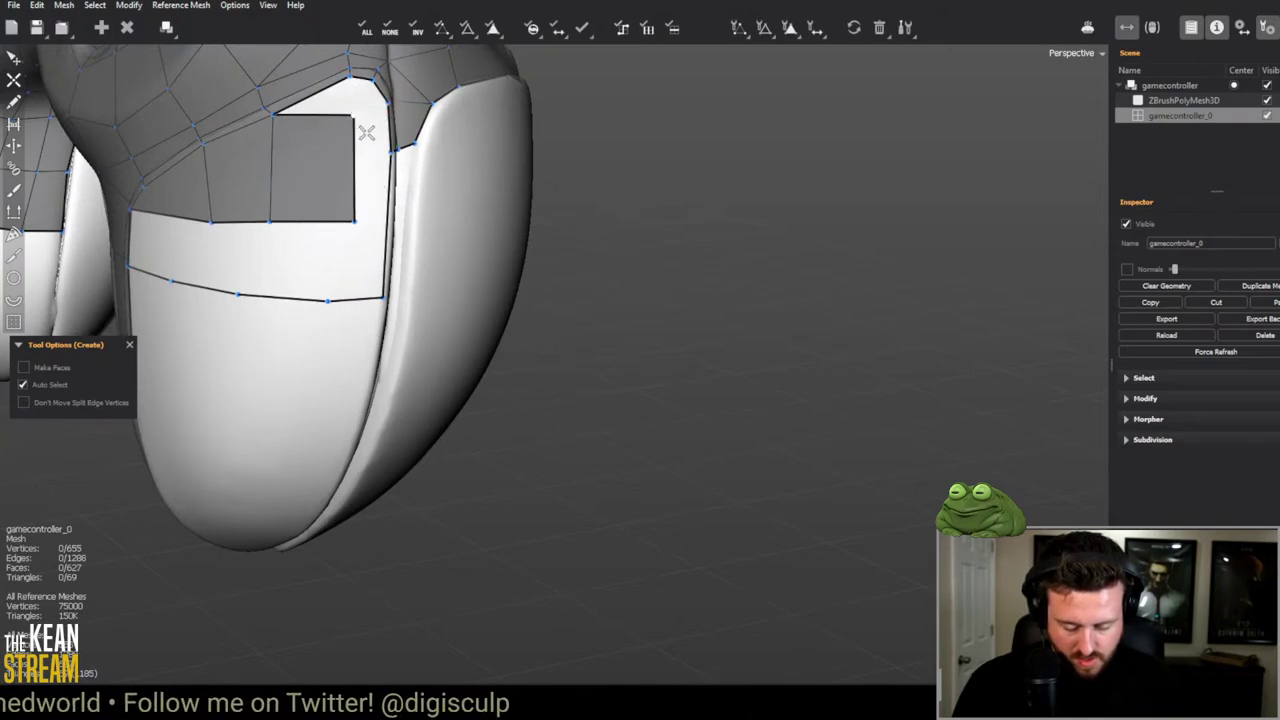
middle_click_drag(383, 120, 388, 265)
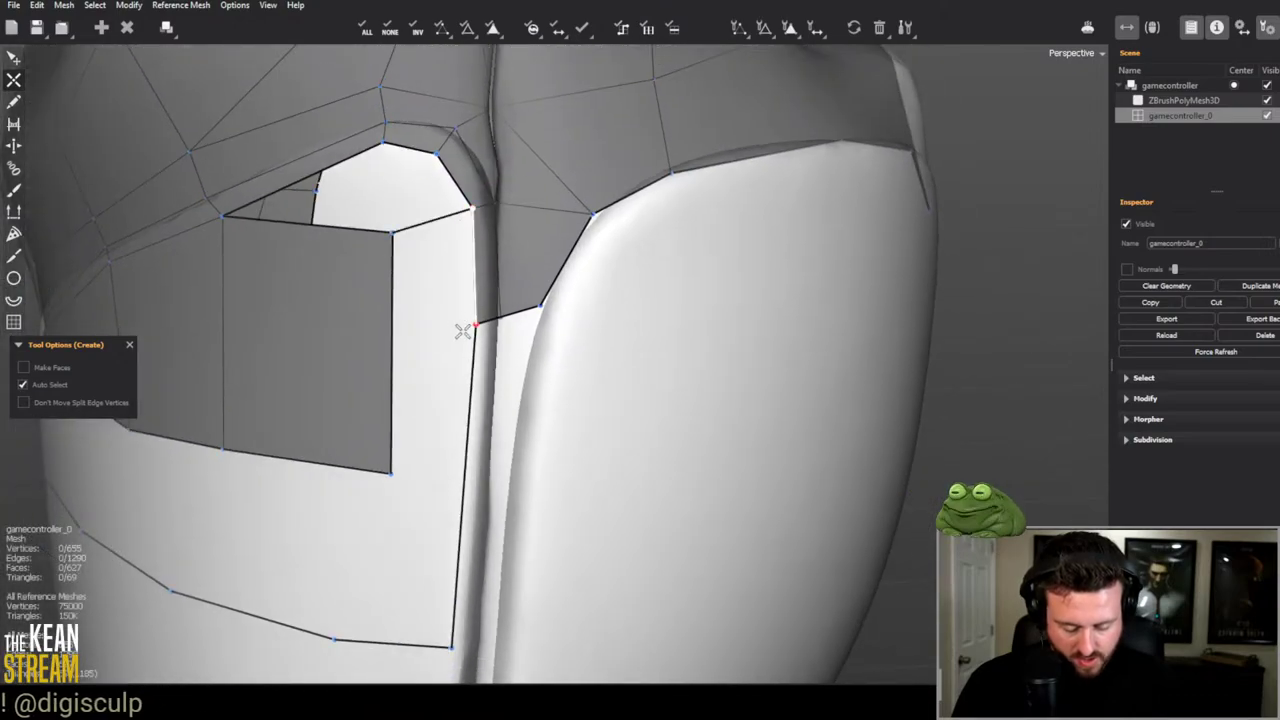
Step: Fill the gap beside the crease with a face and slide its vertices onto the crease
key("e")
key("c")
key("e")
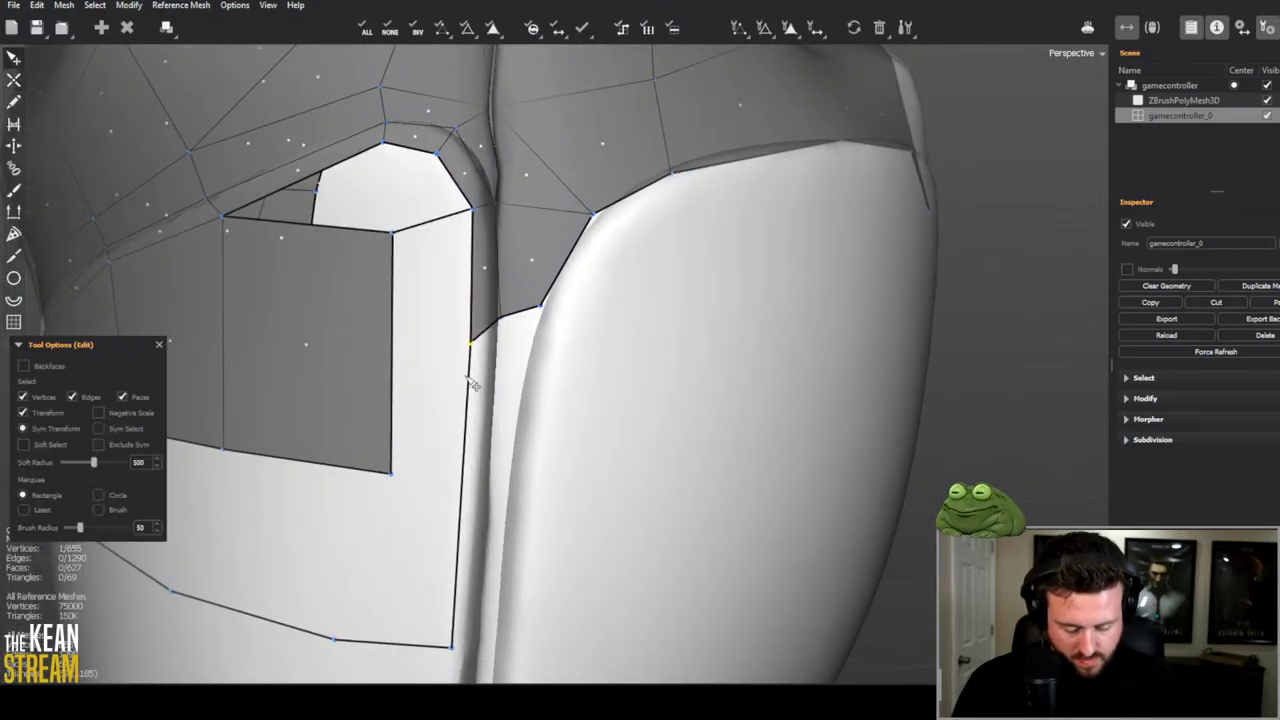
key("c")
left_click(455, 468)
key("f")
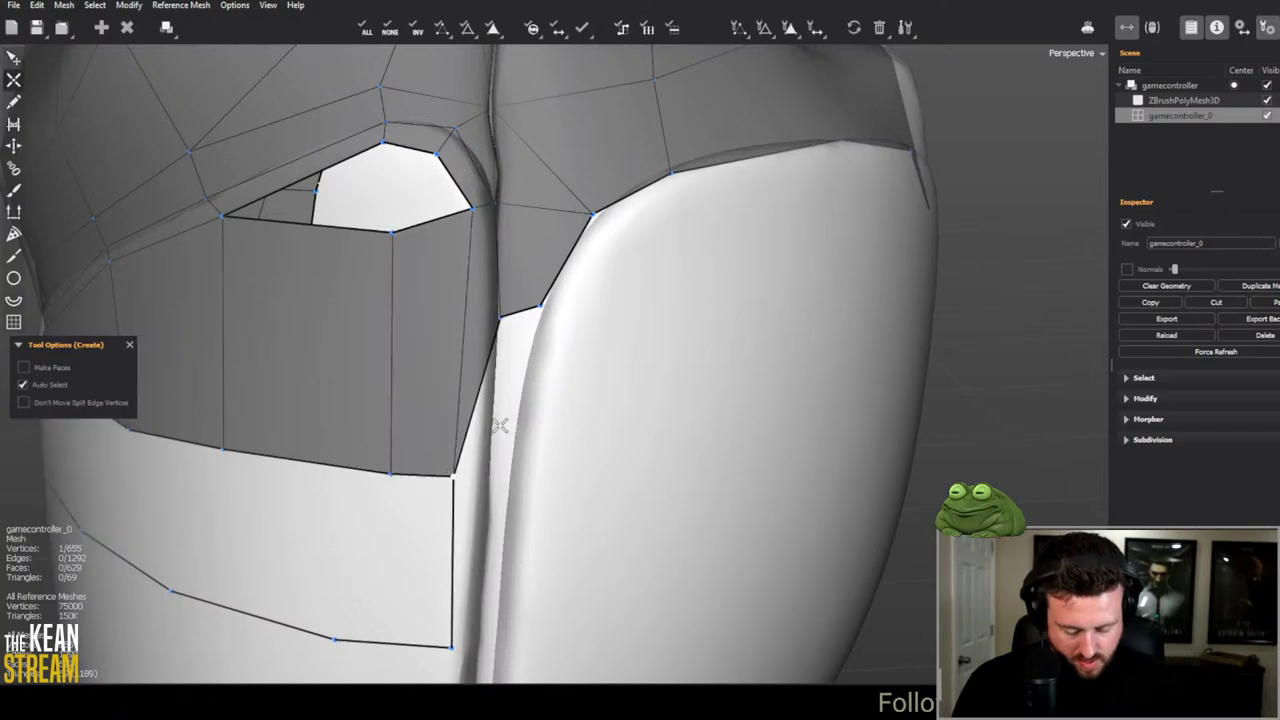
key("e")
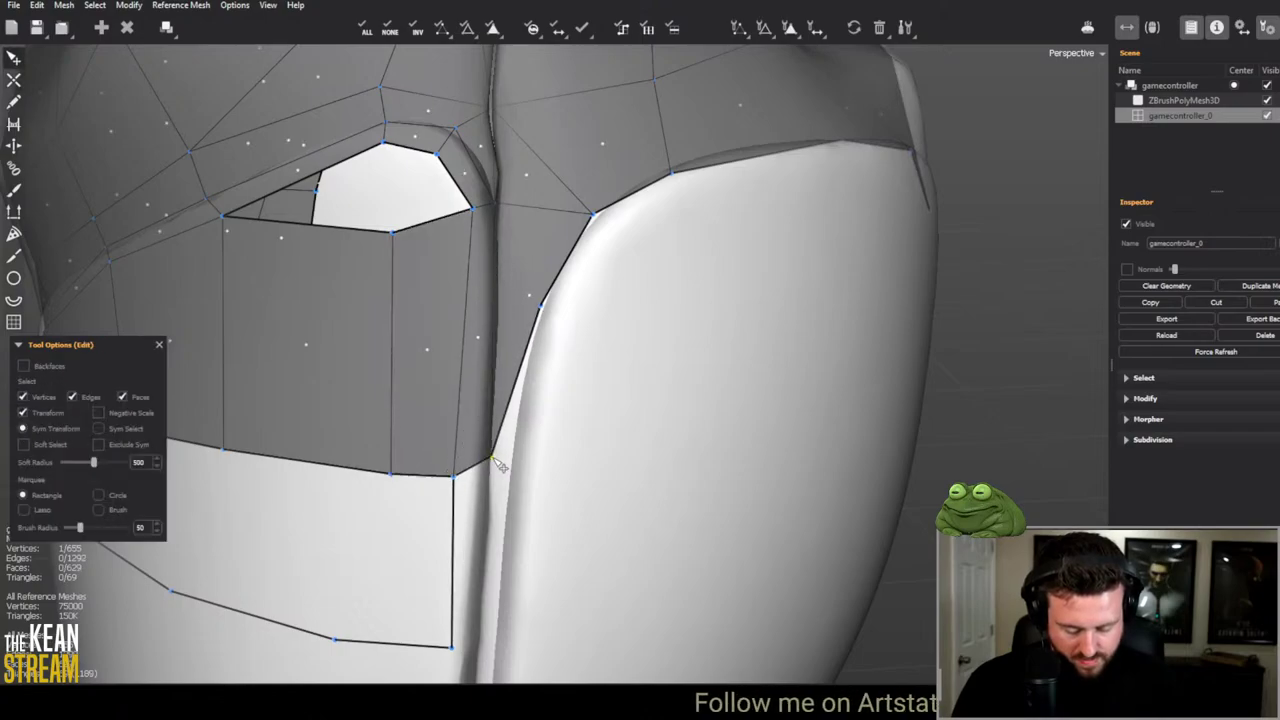
left_click_drag(465, 471, 477, 476)
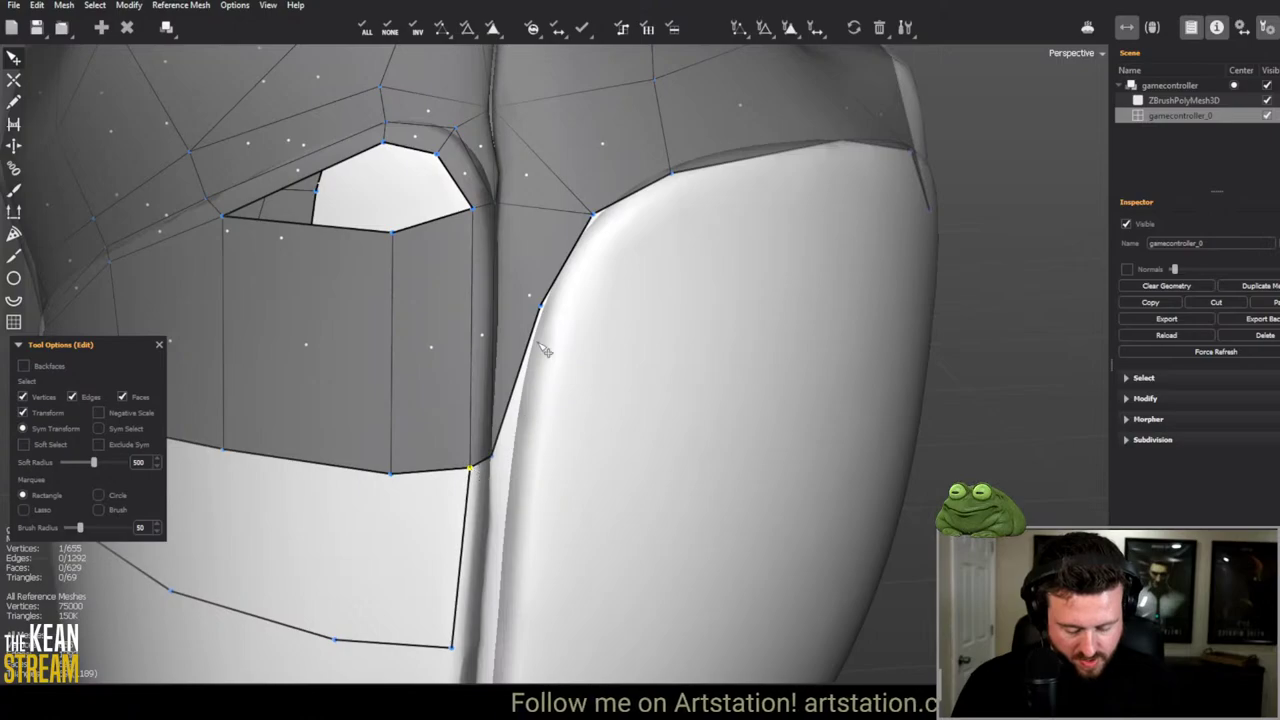
middle_click_drag(545, 350, 745, 293)
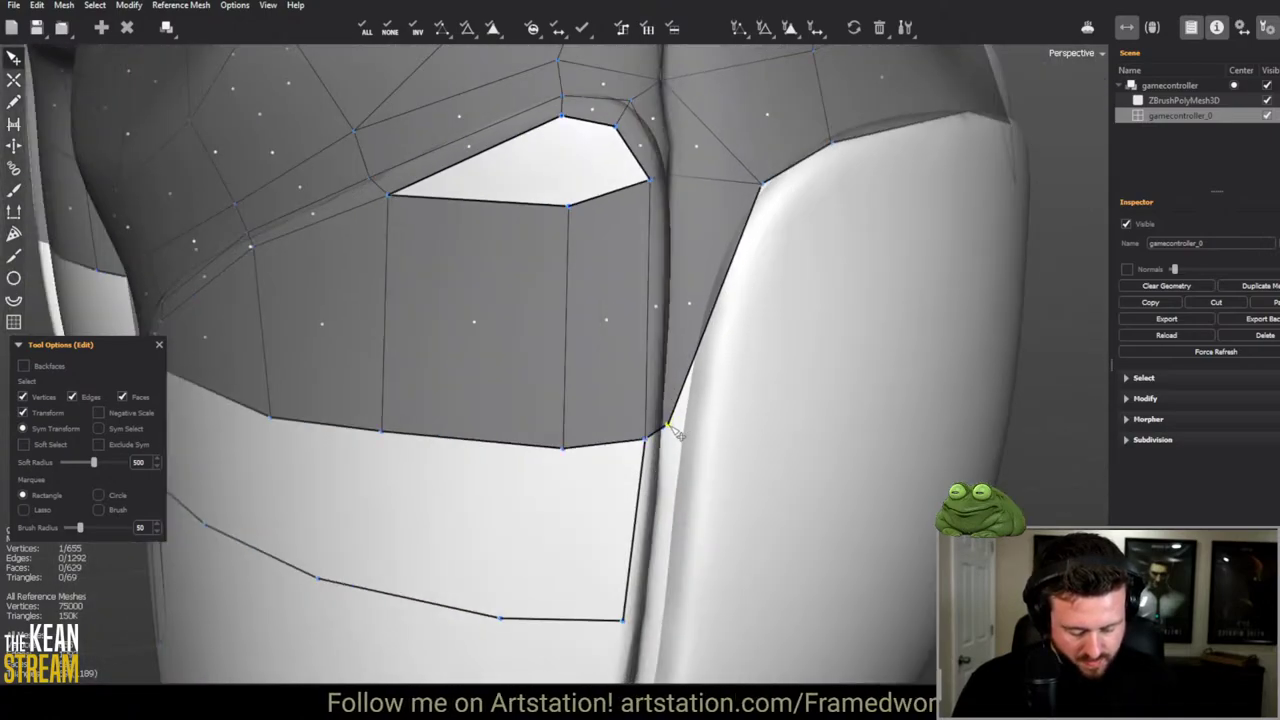
left_click_drag(765, 184, 733, 231)
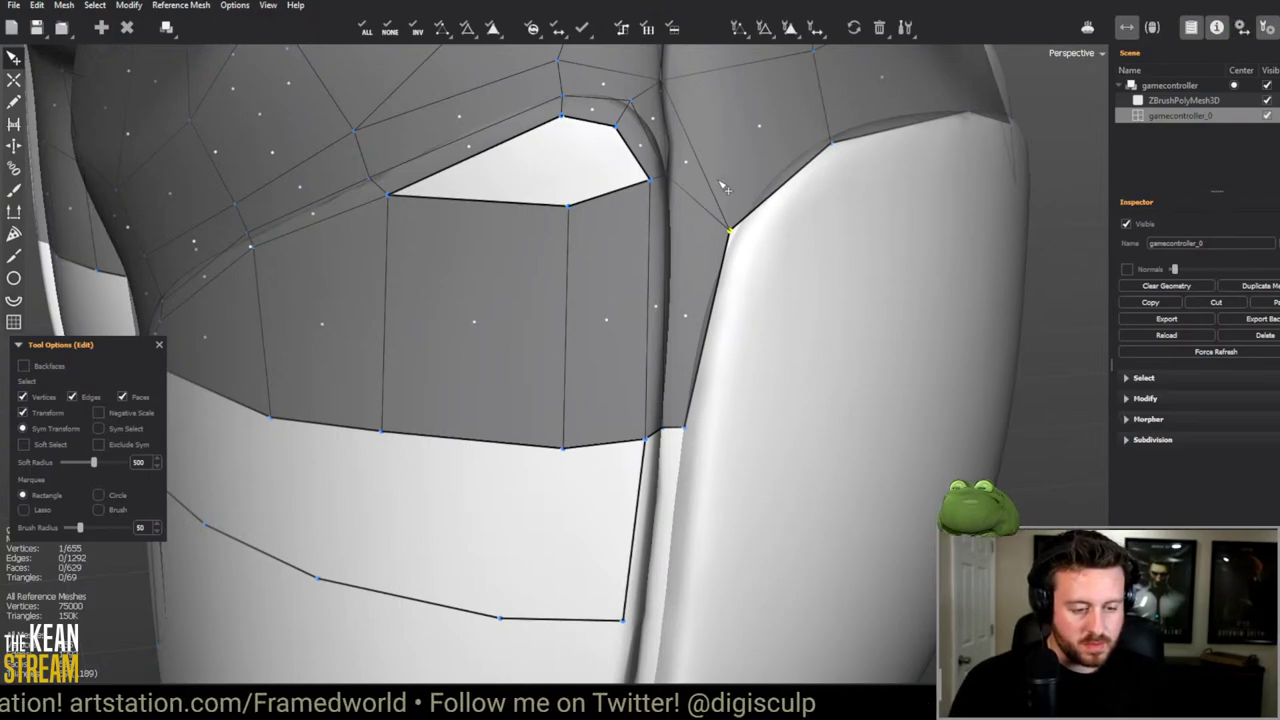
Step: Fill the remaining gap by the crease with new faces
middle_click_drag(794, 243, 747, 233)
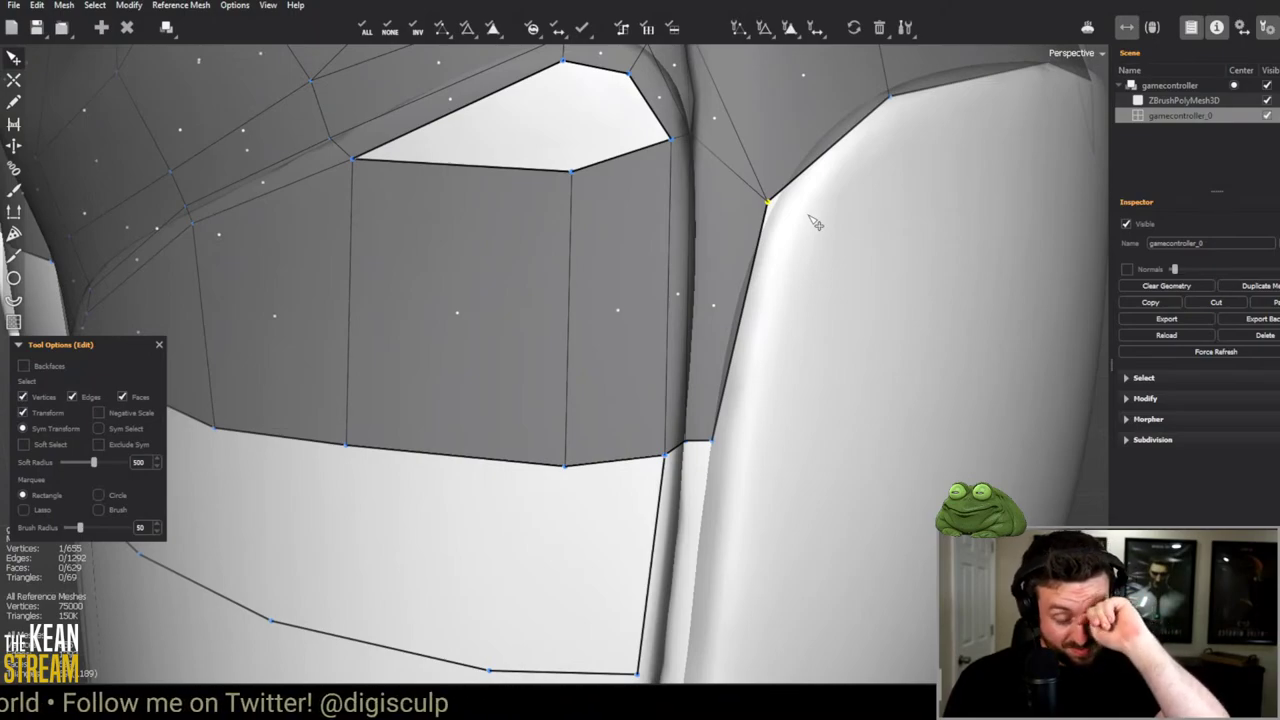
middle_click_drag(484, 107, 580, 208)
key("c")
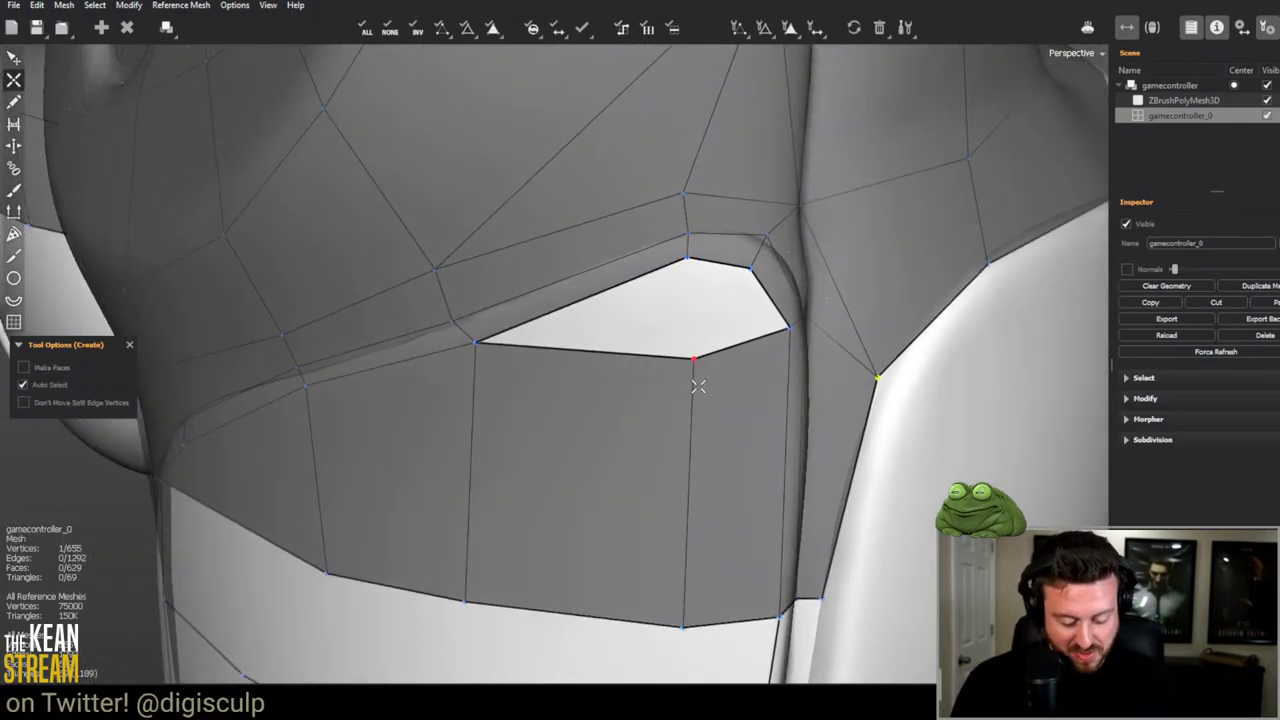
left_click(703, 285)
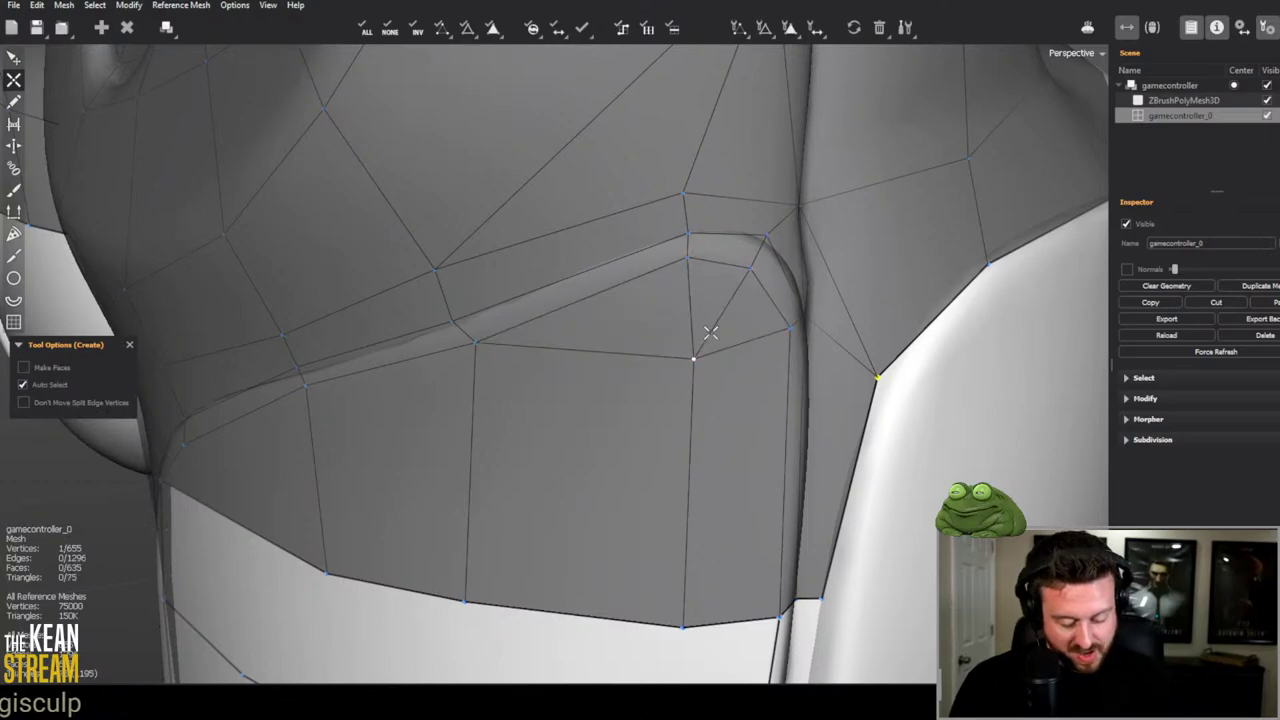
middle_click_drag(710, 333, 767, 305)
key("e")
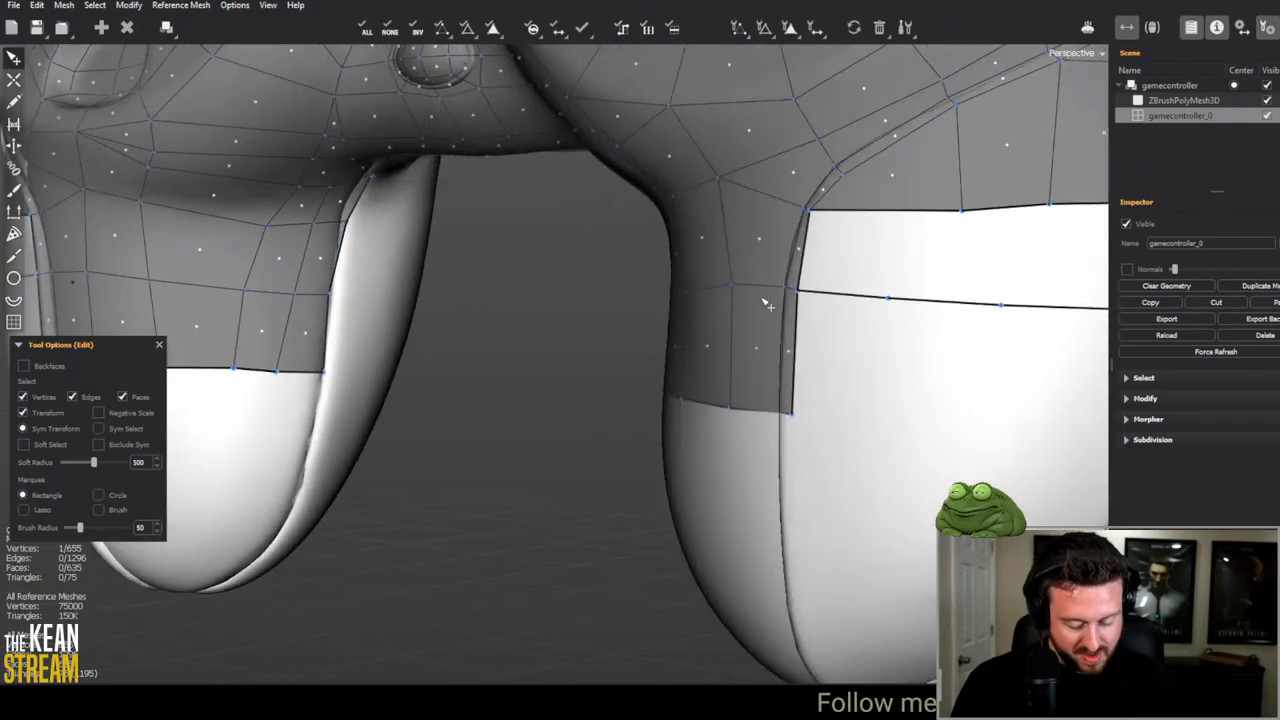
Step: Add a triangle at the gap, rework the adjacent face, and start filling the white hole
key("c")
left_click(961, 218)
middle_click_drag(997, 260, 472, 303)
key("e")
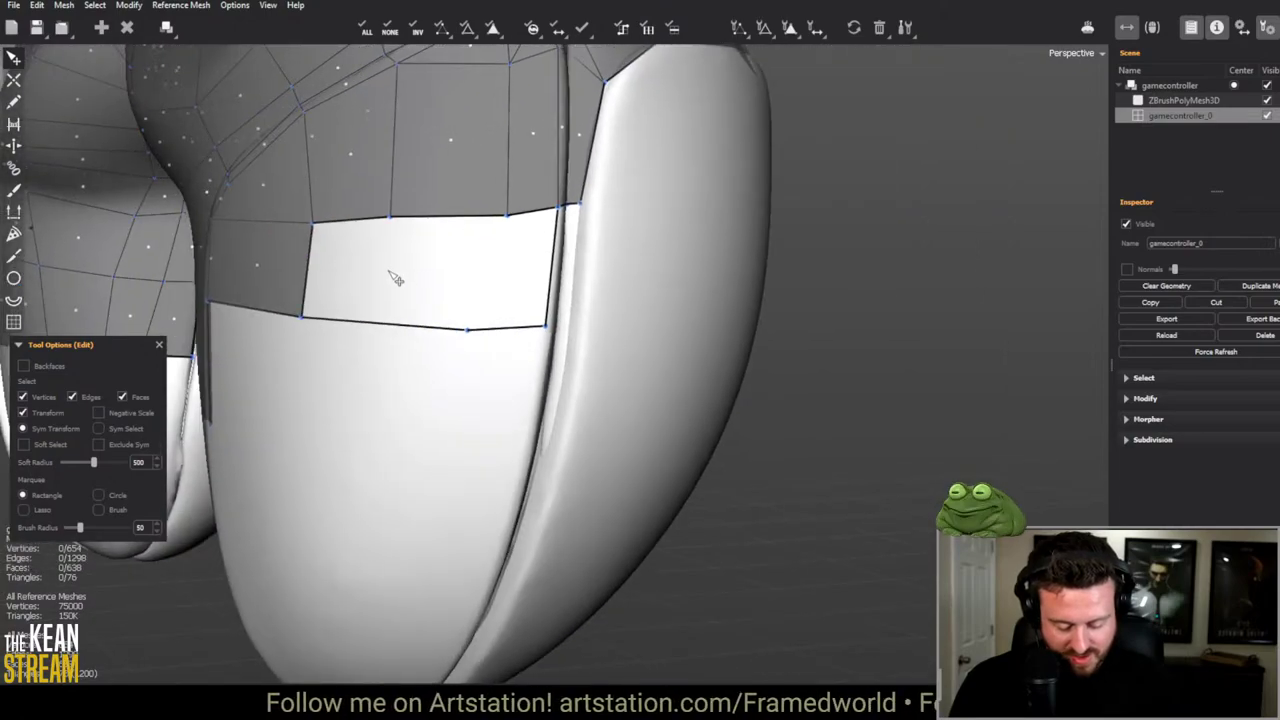
key("c")
left_click(379, 324)
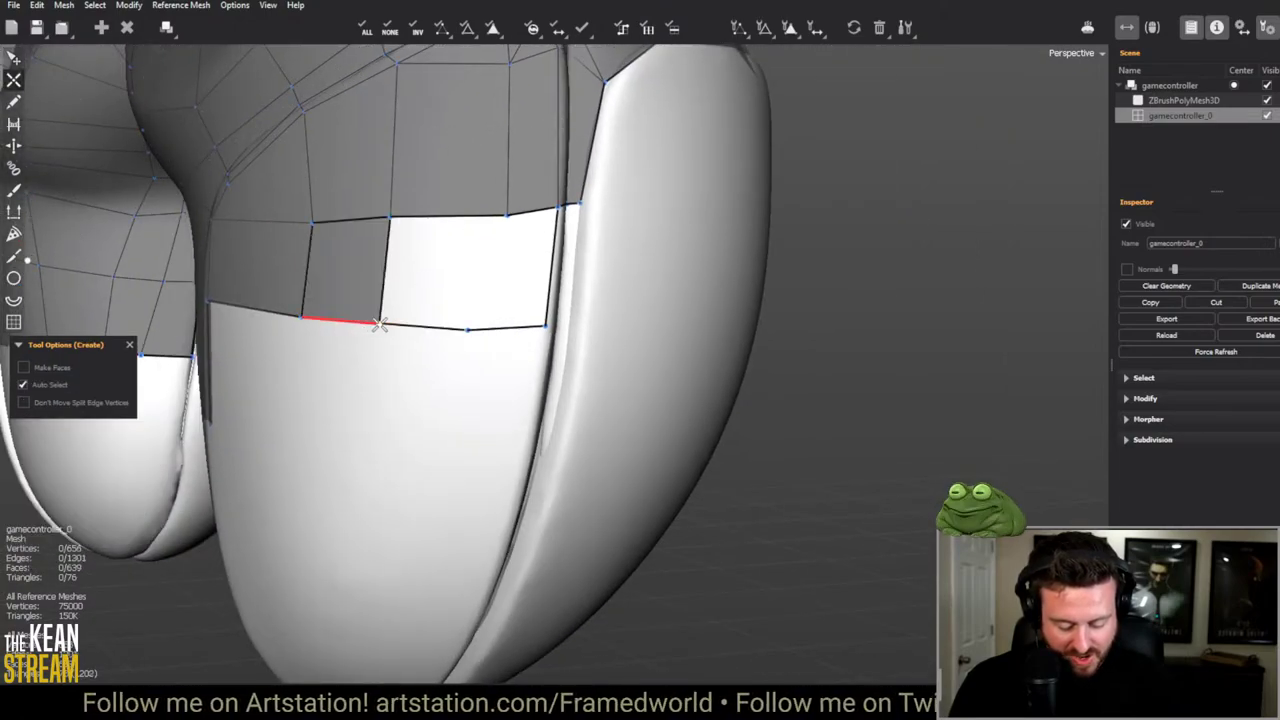
left_click(476, 327)
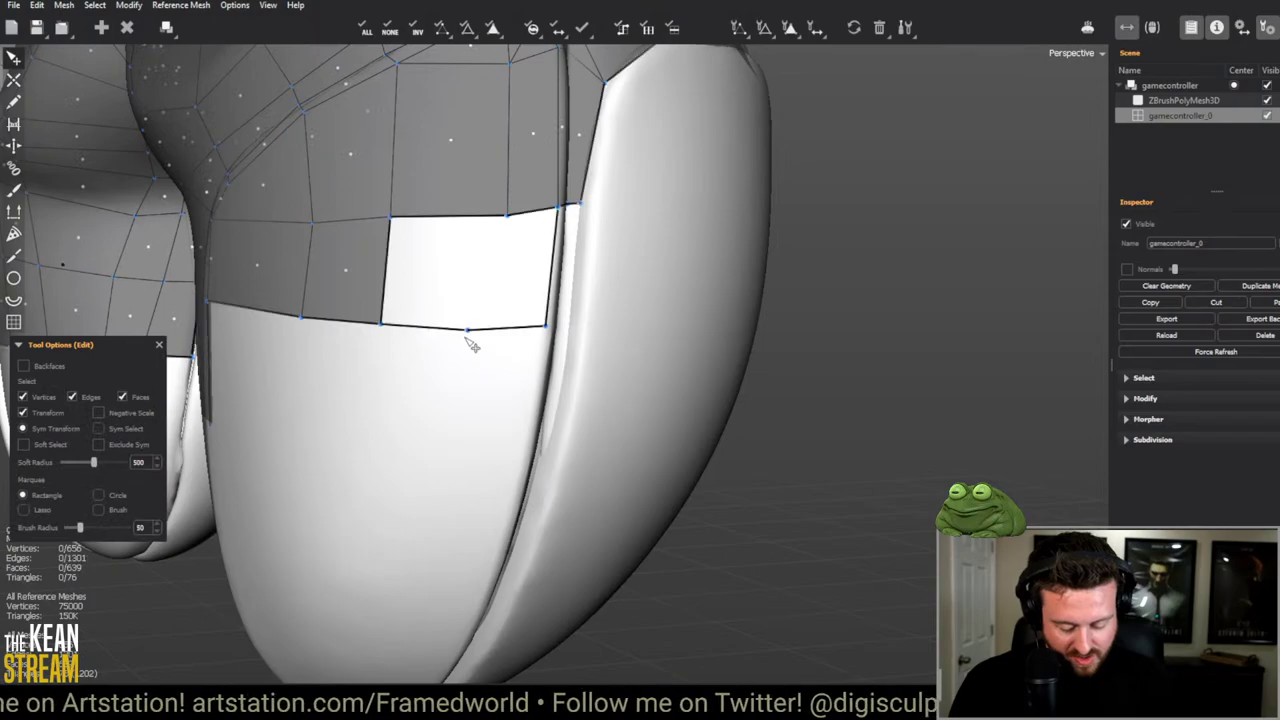
key("c")
left_click(510, 232)
Step: Slide the hole's top-edge vertex left and fill part of the hole with a quad
scroll(479, 213, "down", 5)
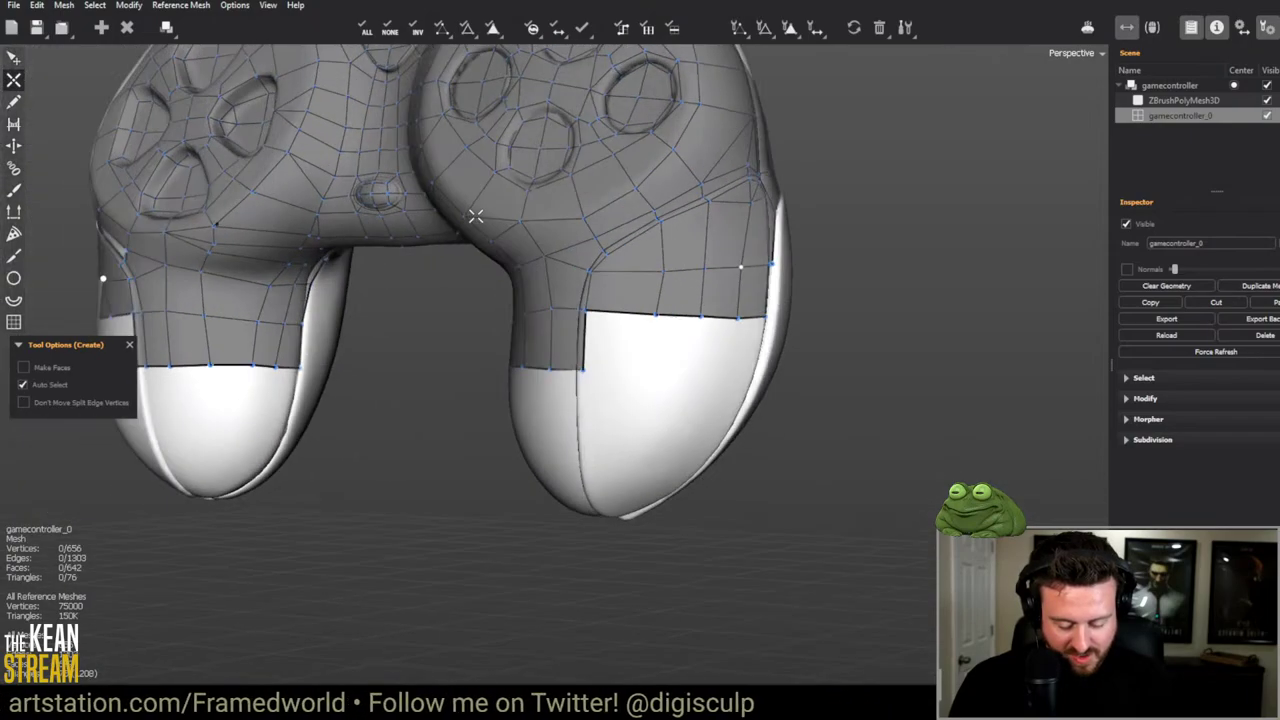
left_click_drag(479, 213, 520, 245, "alt")
scroll(571, 280, "up", 6)
key("e")
left_click_drag(610, 232, 603, 177, "alt")
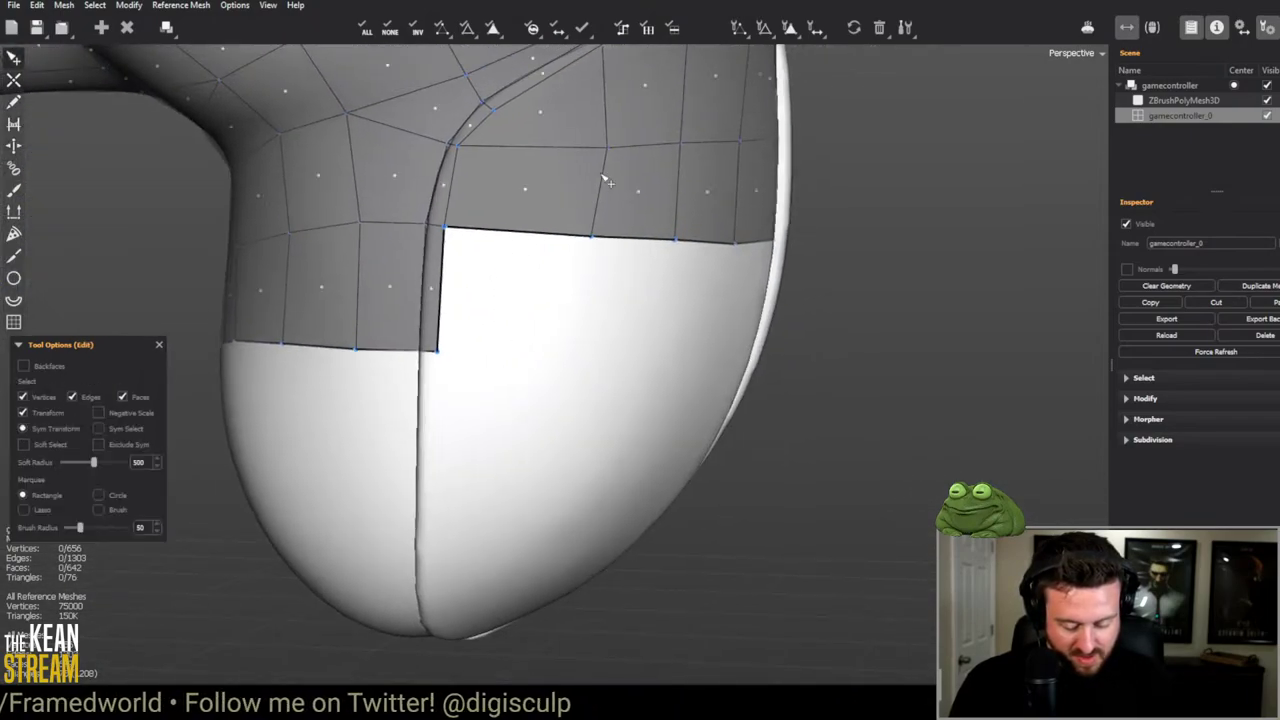
left_click(583, 148)
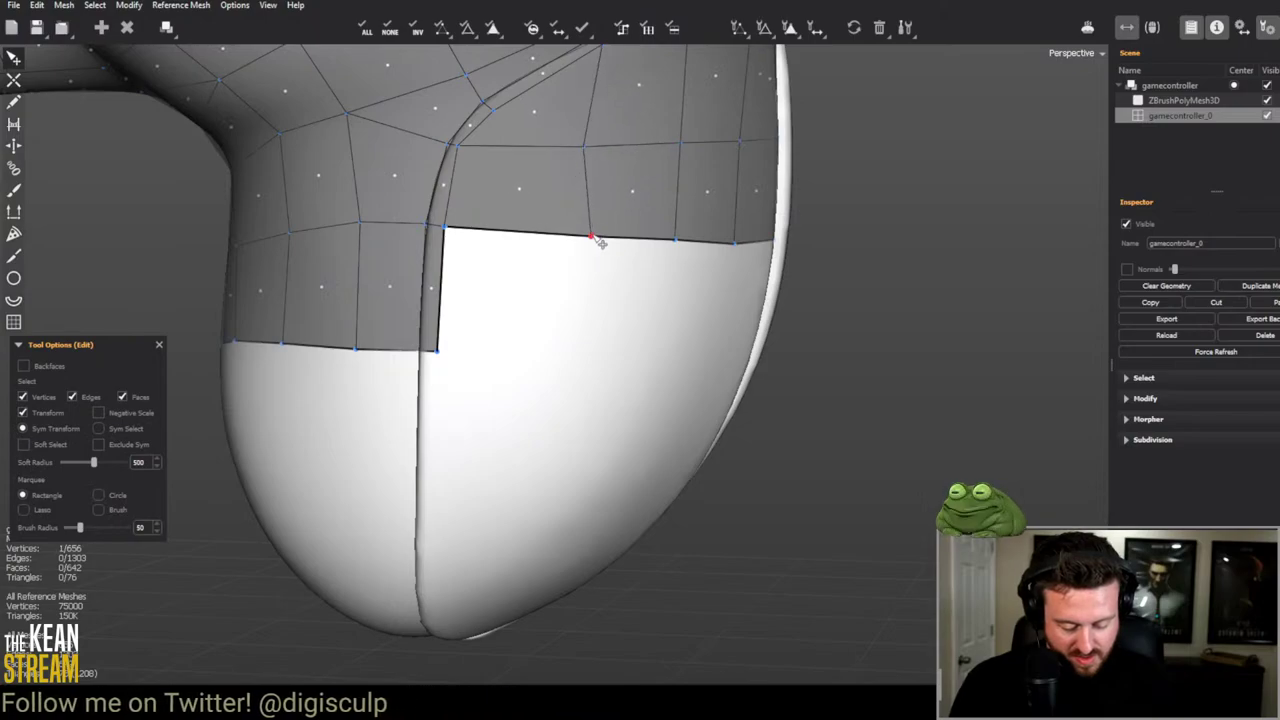
left_click_drag(600, 243, 568, 236)
key("c")
left_click(551, 362)
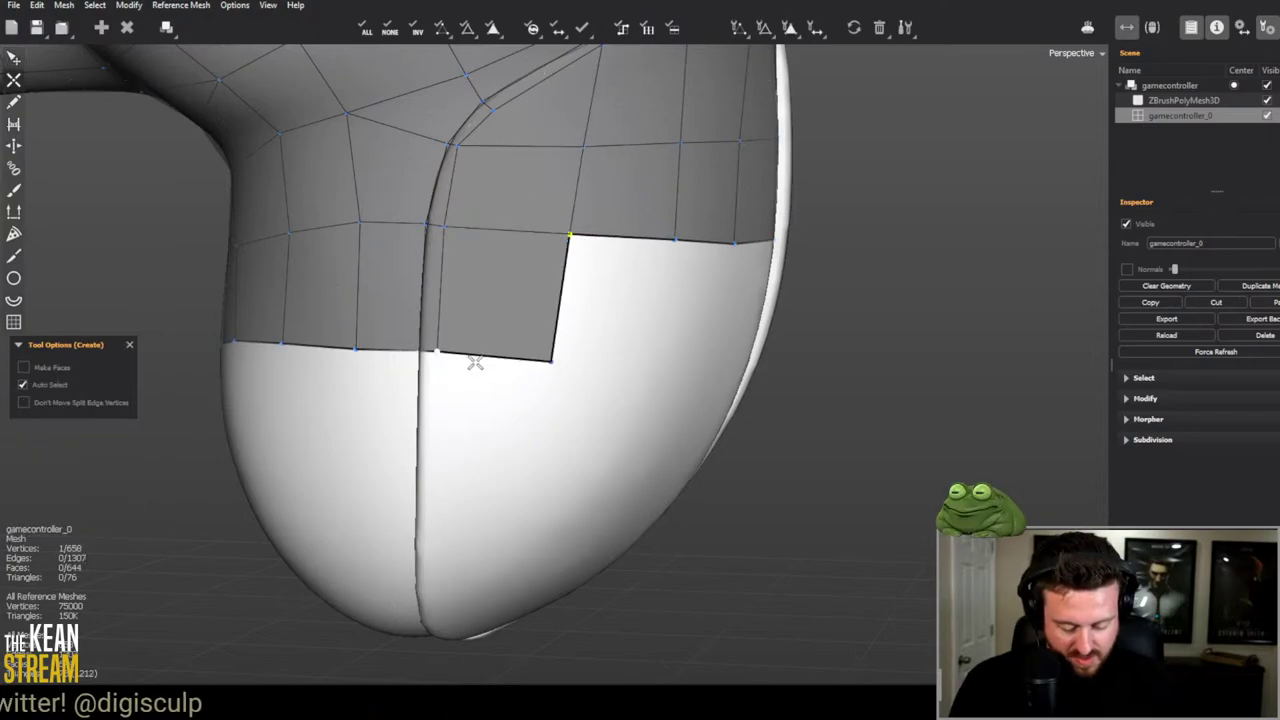
Step: Close the rest of the hole with faces and pull a vertex down over the gap
left_click_drag(556, 360, 594, 281, "alt")
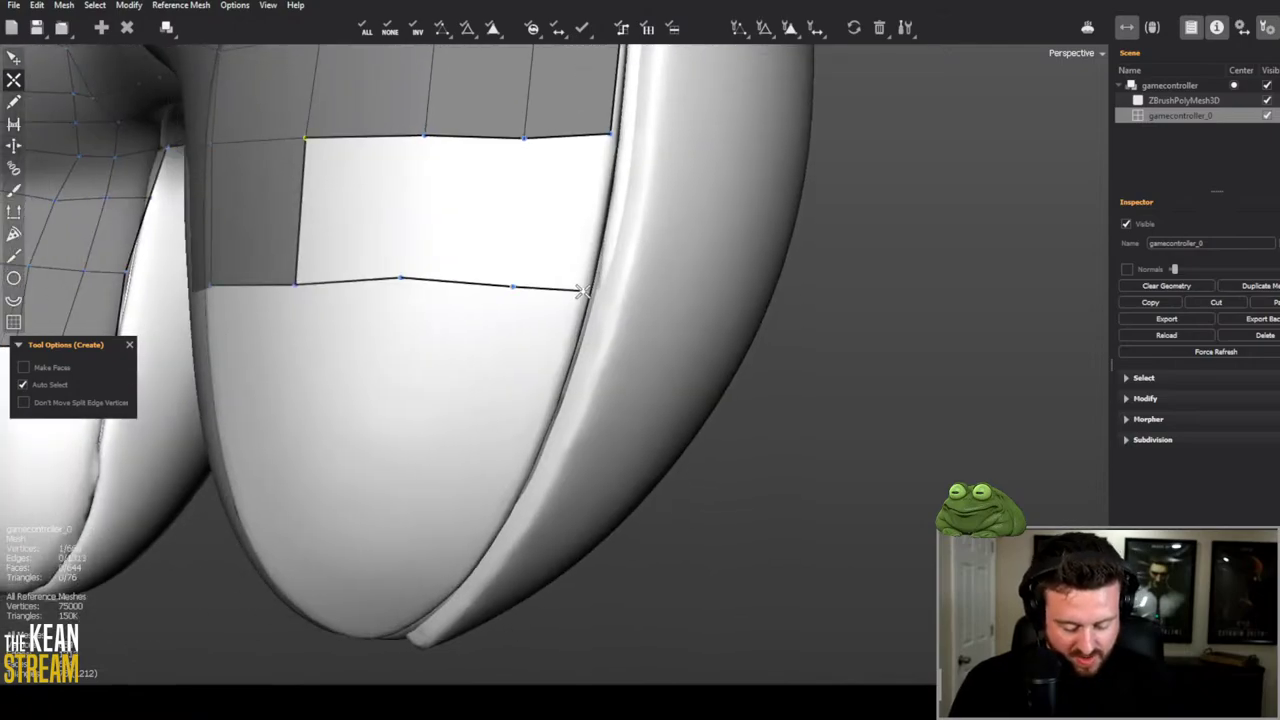
left_click(519, 257)
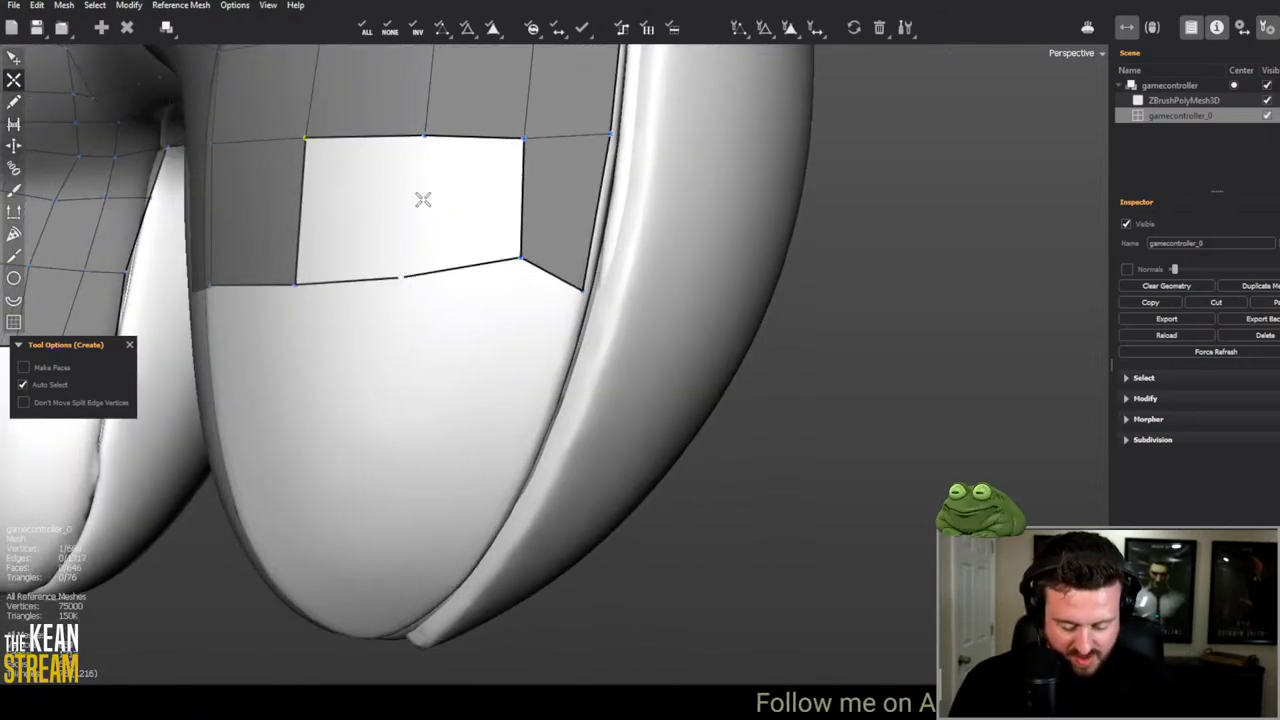
left_click(403, 278)
left_click_drag(520, 258, 513, 278)
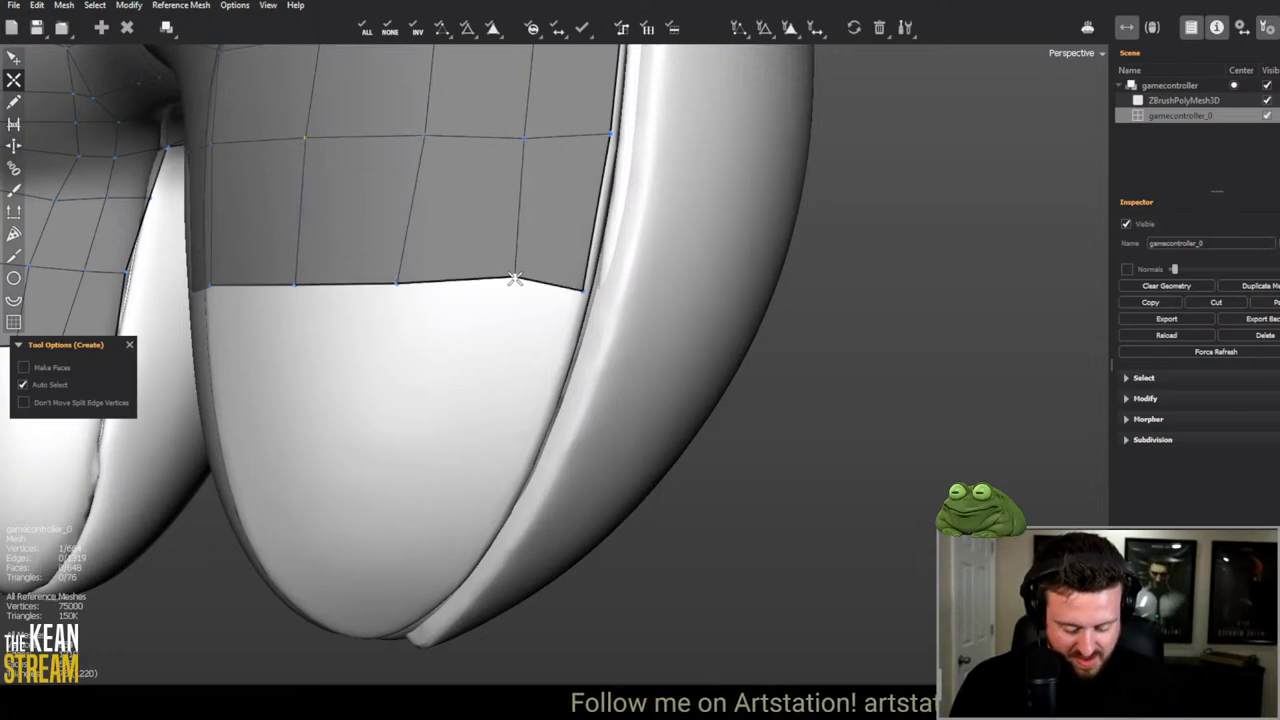
scroll(520, 295, "down", 5)
key("w")
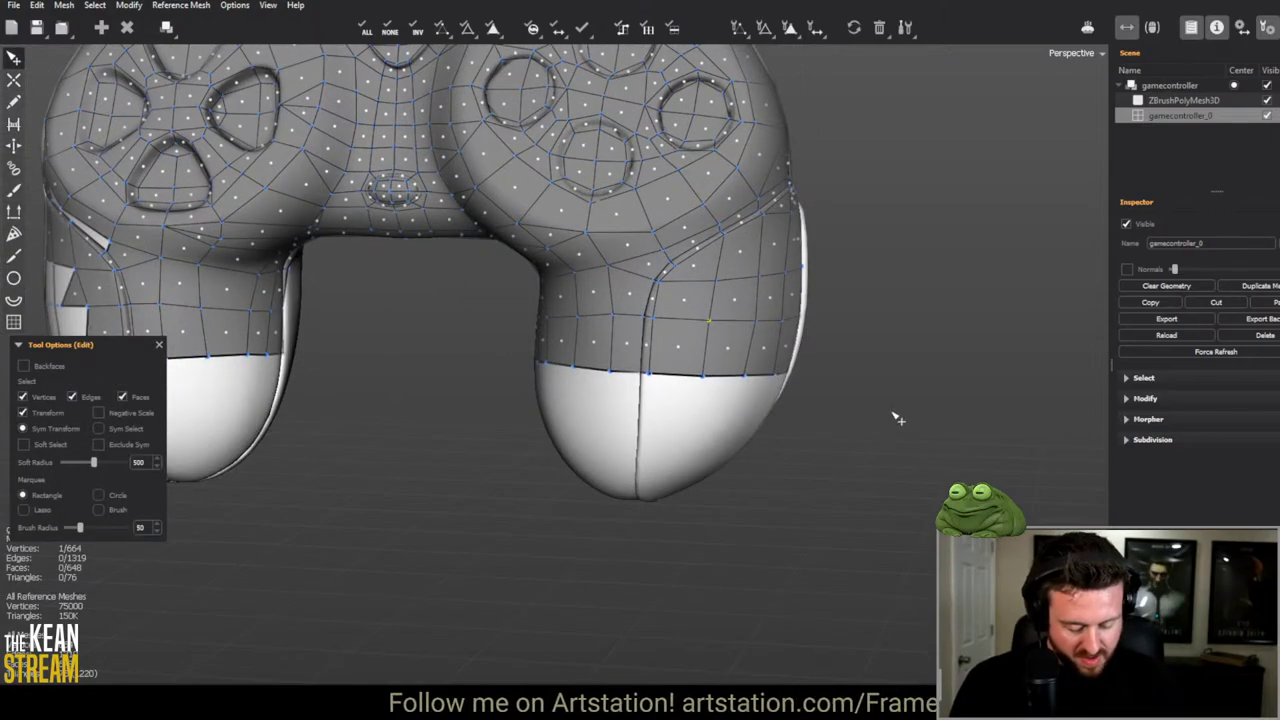
scroll(571, 320, "up", 5)
Step: Start an edge chain running down the grip's seam groove
key("q")
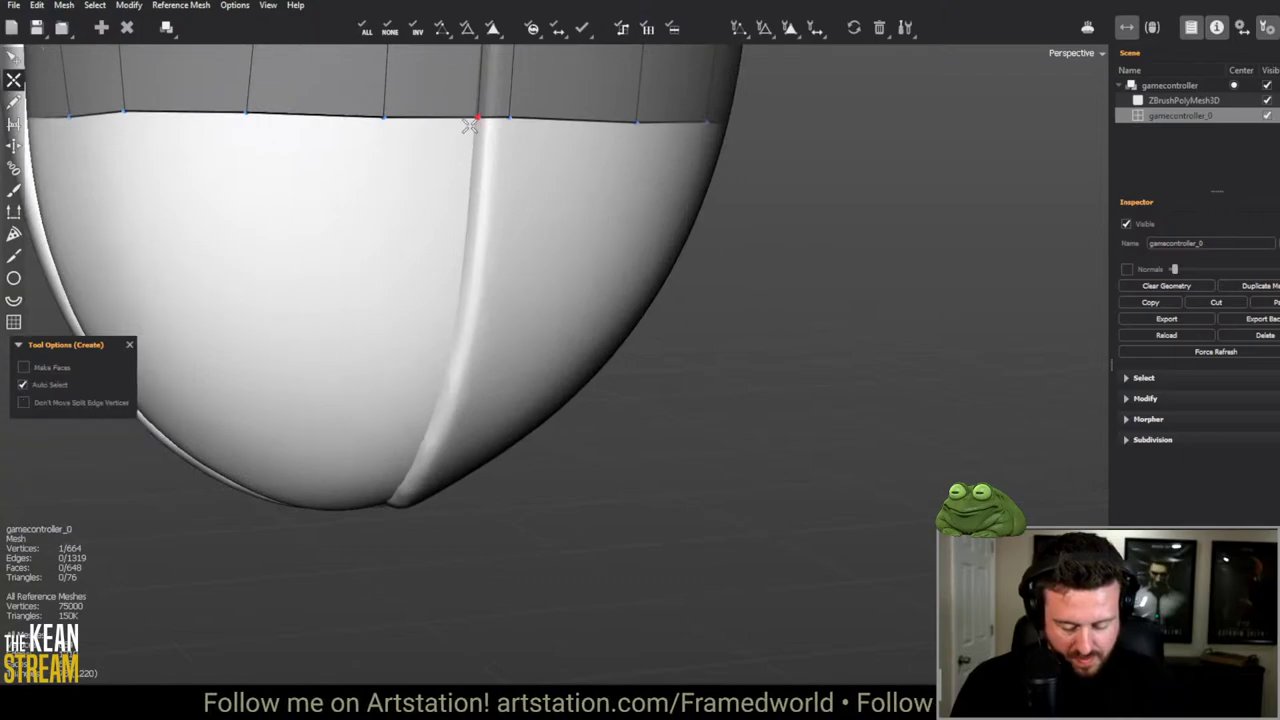
left_click(462, 275)
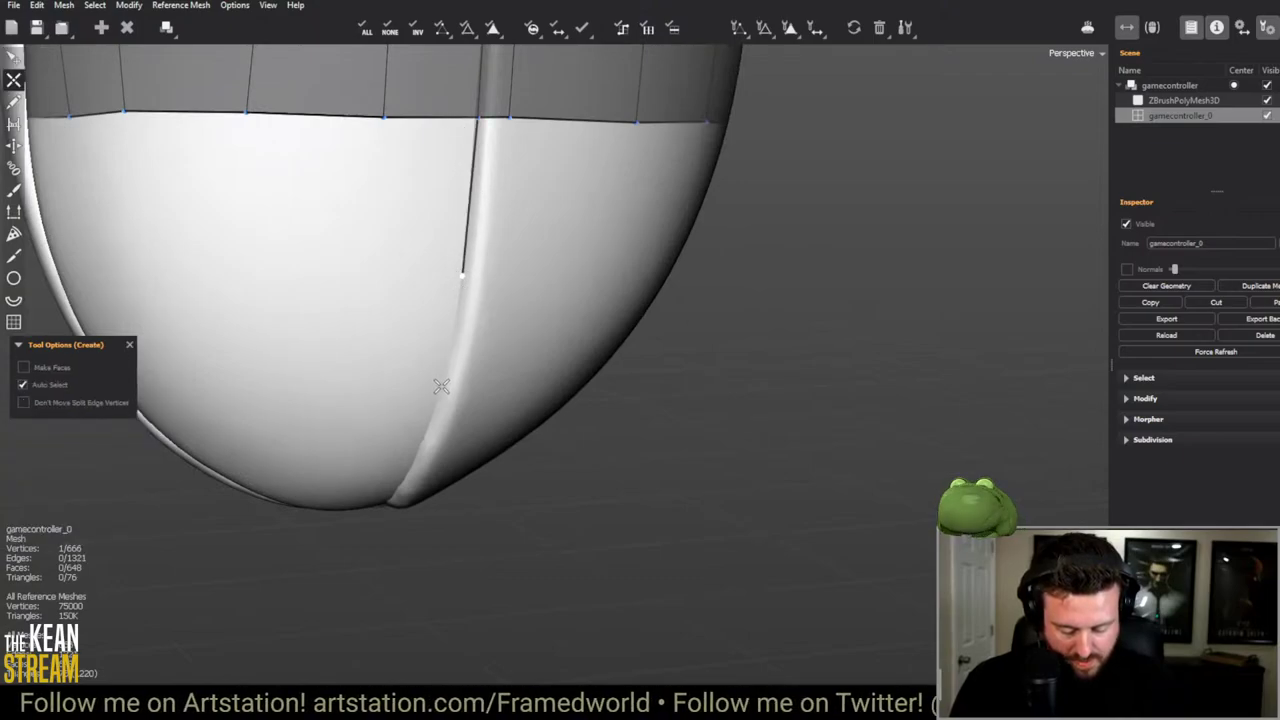
middle_click_drag(441, 386, 530, 330)
left_click(500, 370)
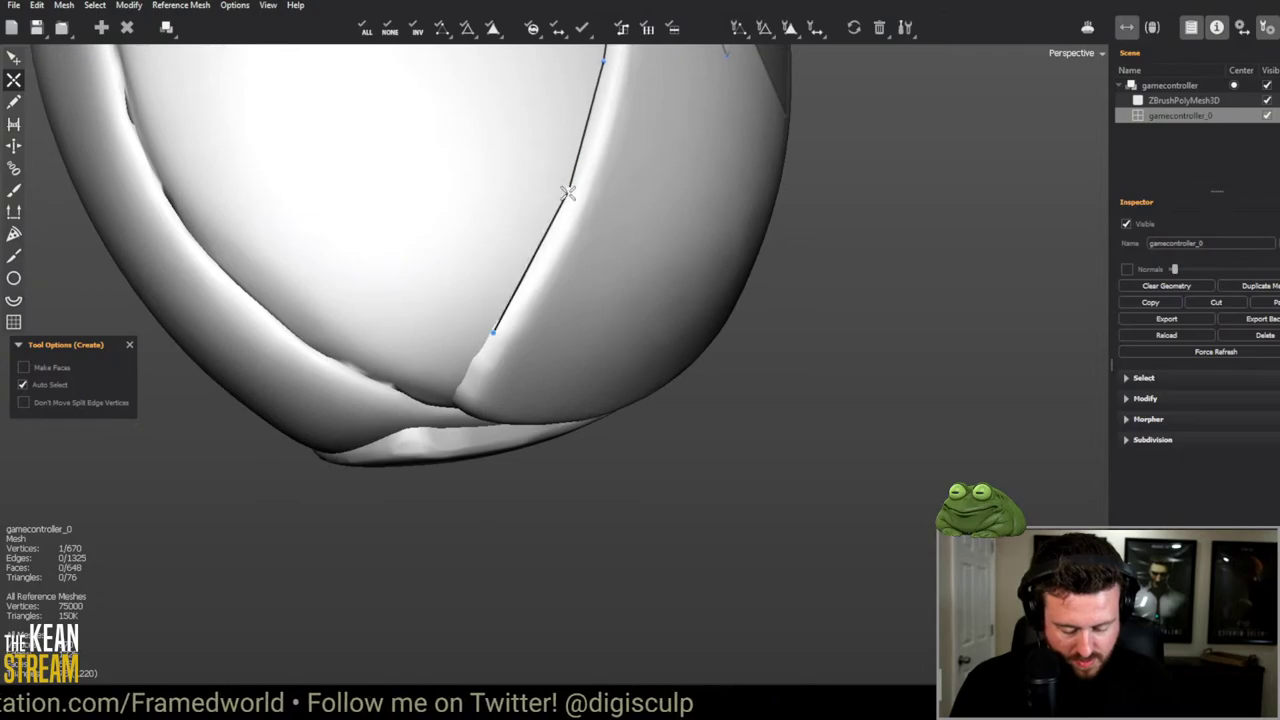
middle_click_drag(500, 320, 629, 203)
key("e")
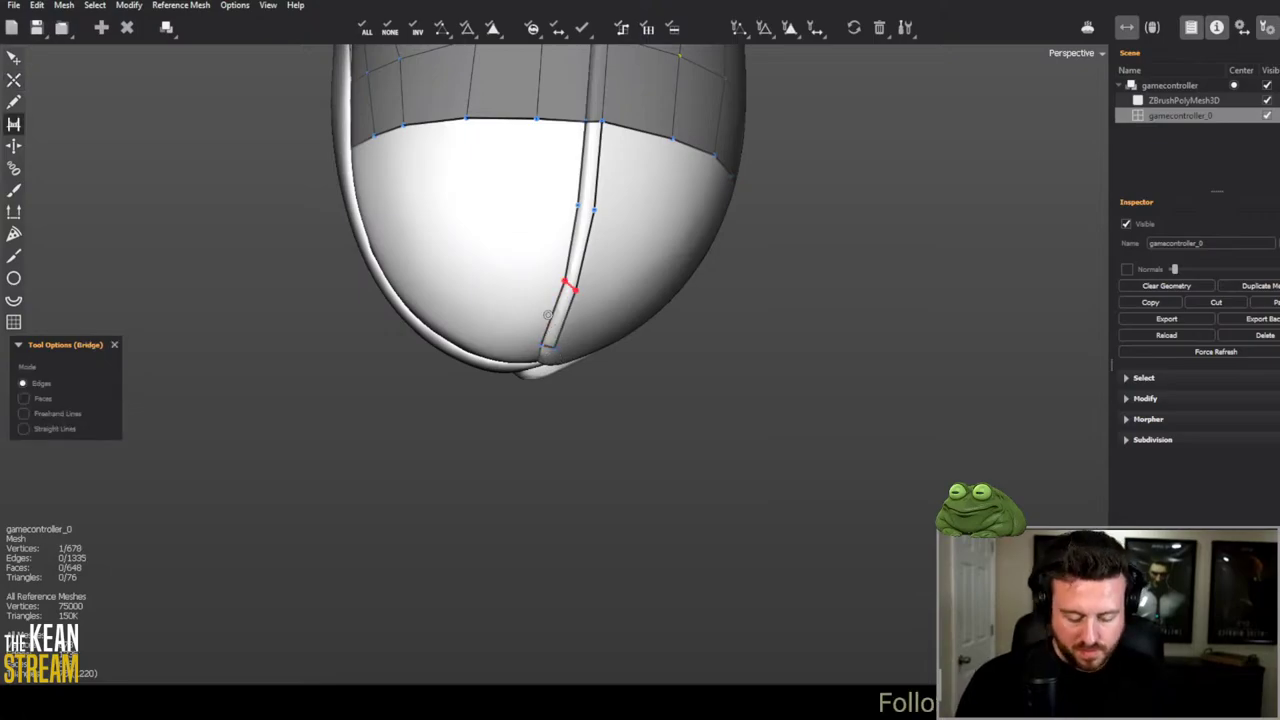
Step: Complete the new face on the seam strip with the Create tool
middle_click_drag(579, 210, 500, 286)
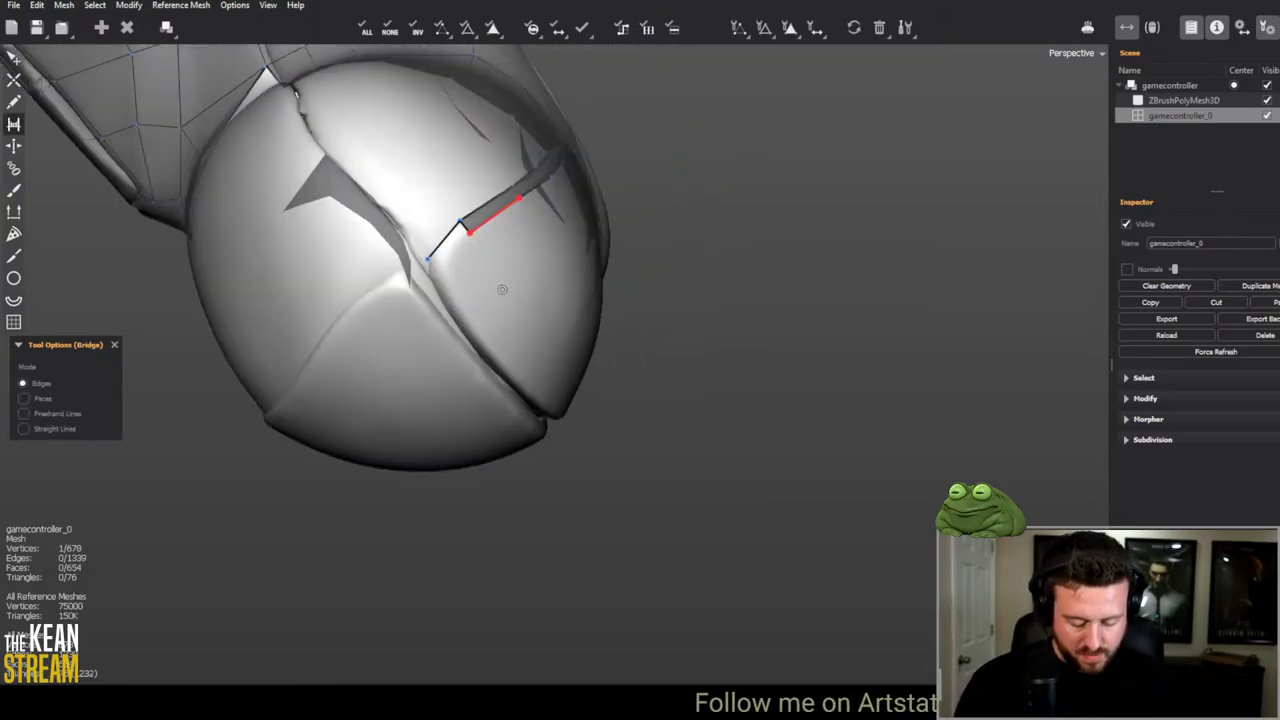
key("c")
left_click(427, 263)
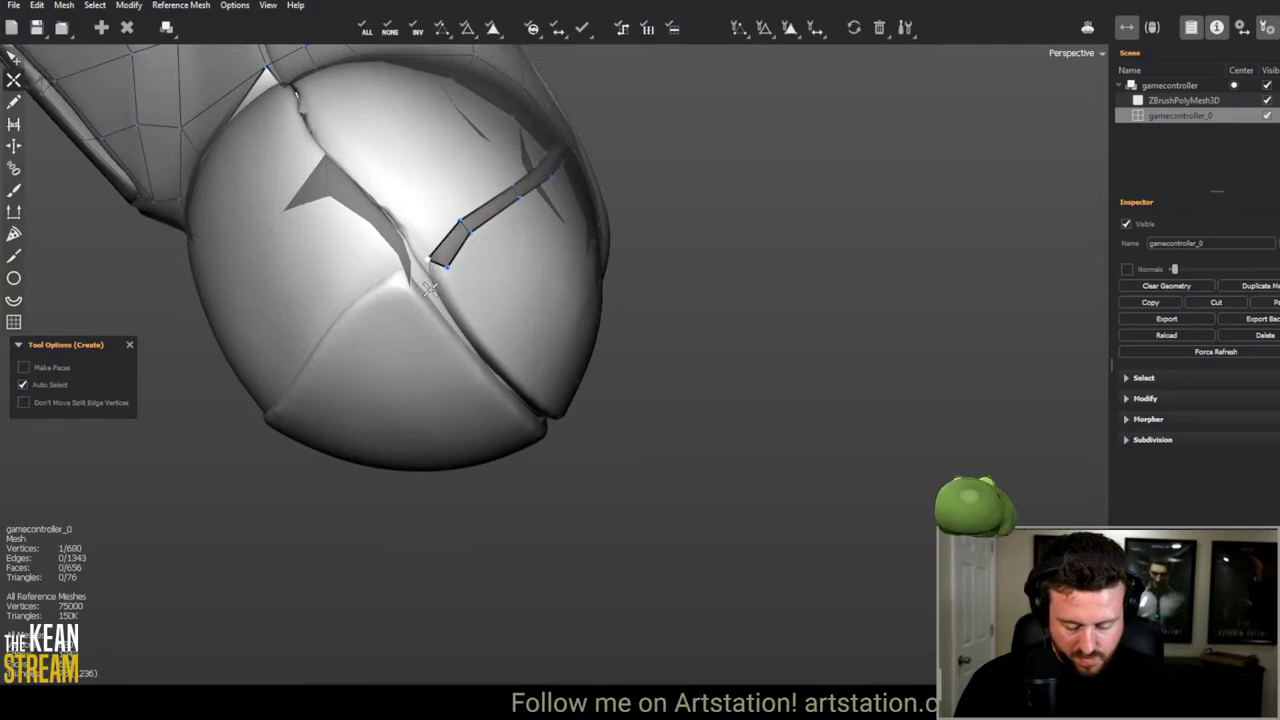
Step: Draw a polyline down the left edge of the grip's white bottom and close it into faces
middle_click_drag(470, 228, 654, 346)
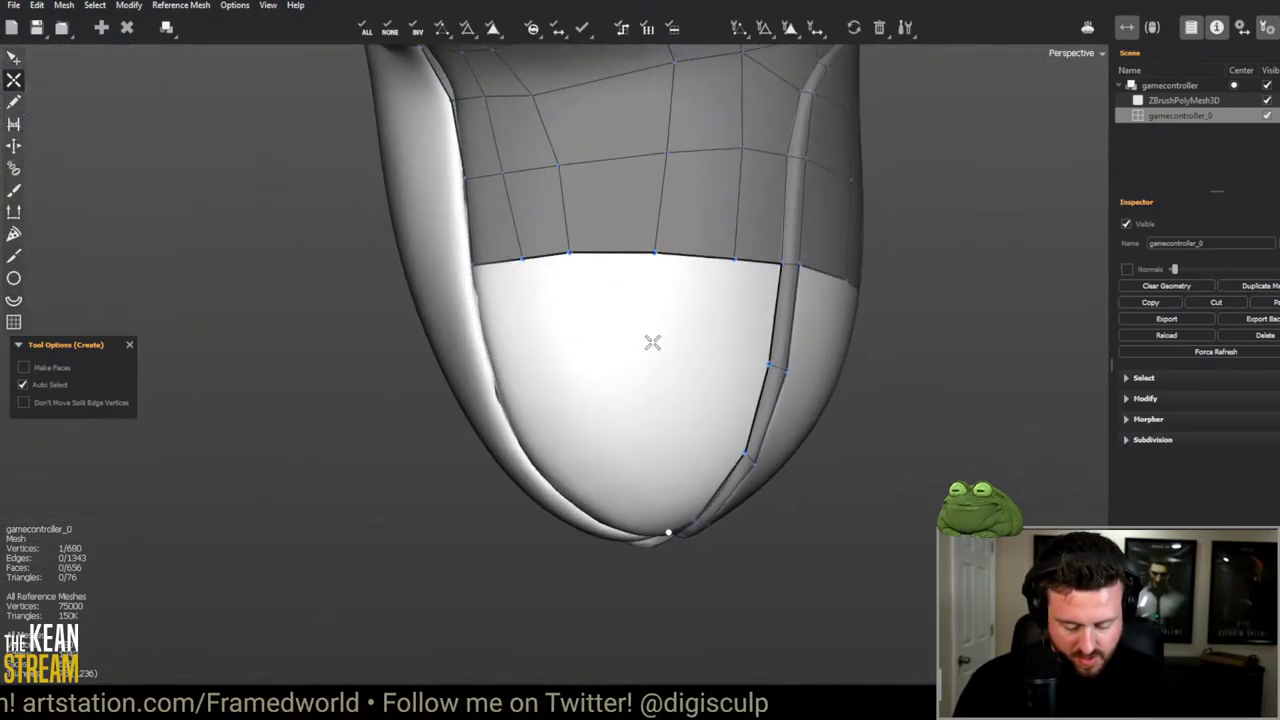
left_click(516, 338)
left_click(520, 262)
left_click(487, 348)
left_click(473, 265)
left_click(480, 283)
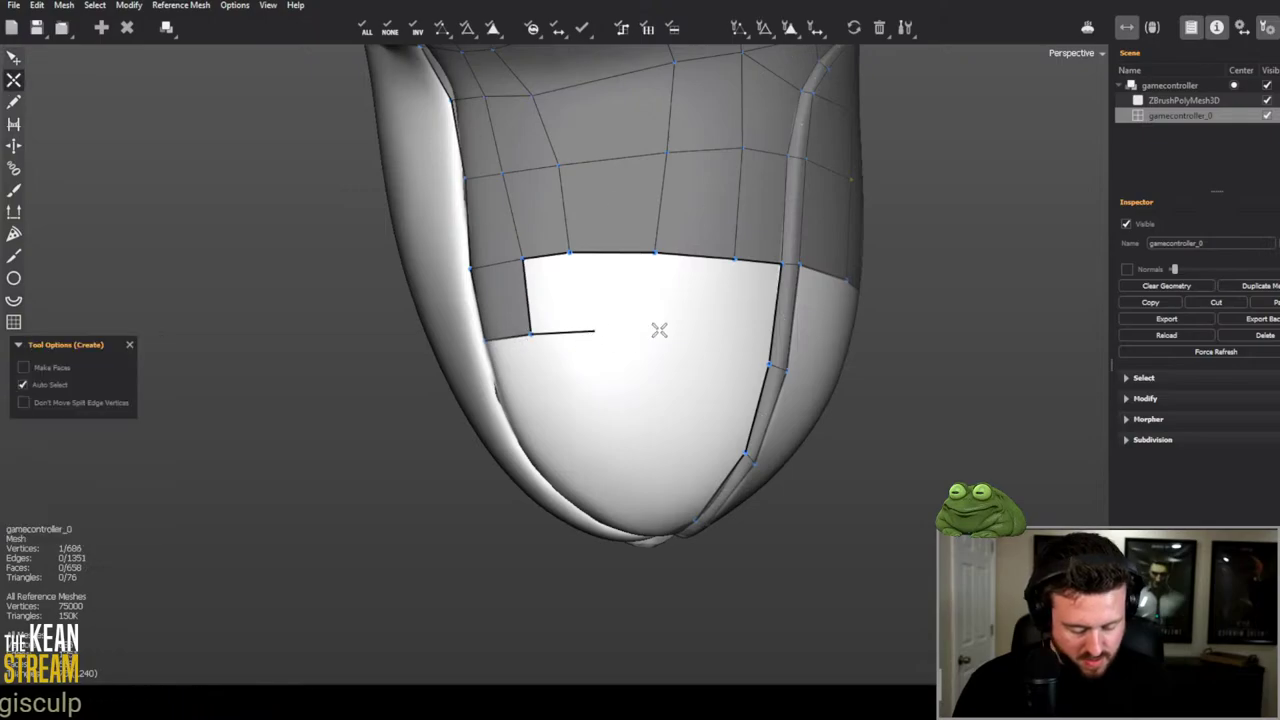
Step: Bridge a row of faces across the grip bottom, then move a strip vertex up to tidy it
key("b")
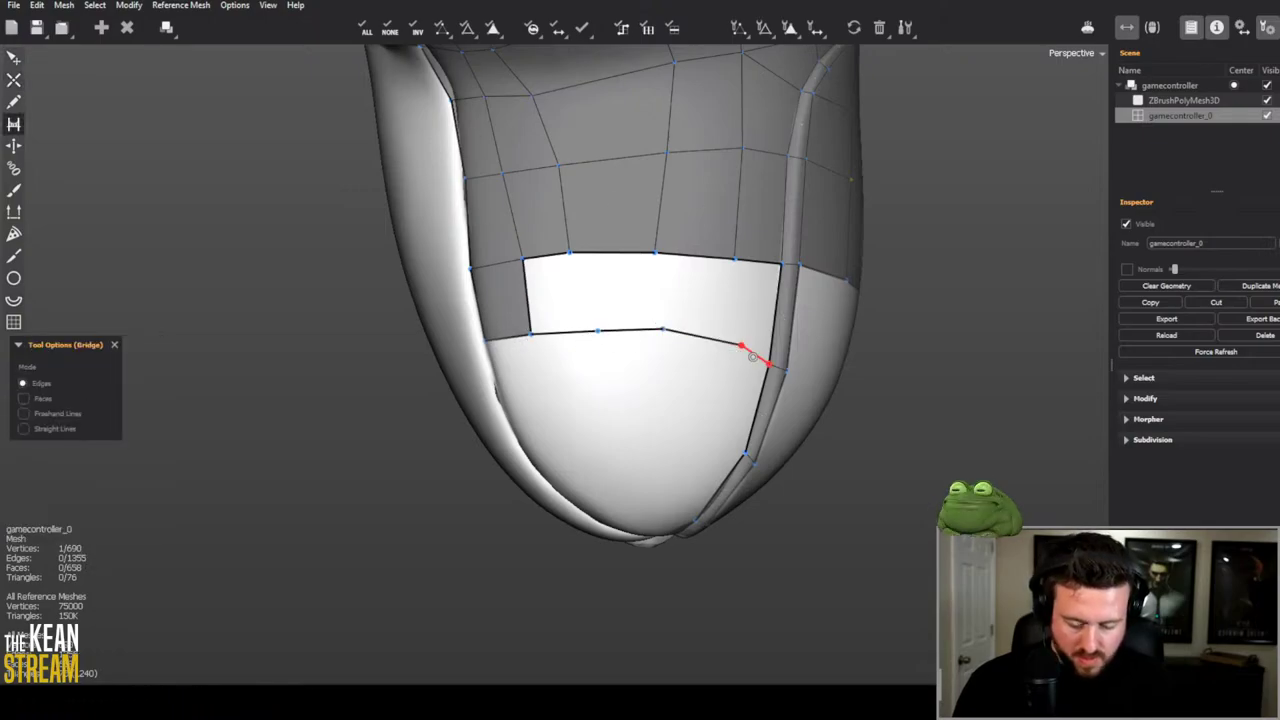
left_click_drag(736, 318, 590, 318)
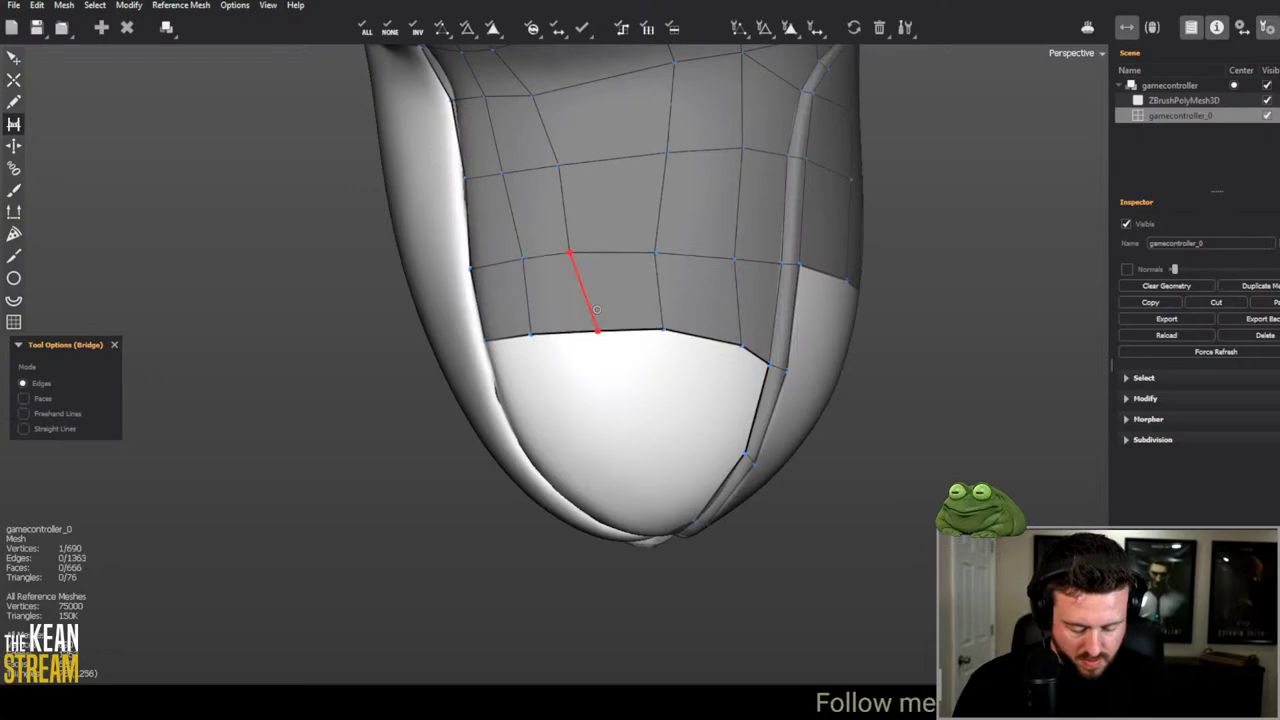
middle_click_drag(590, 318, 462, 335)
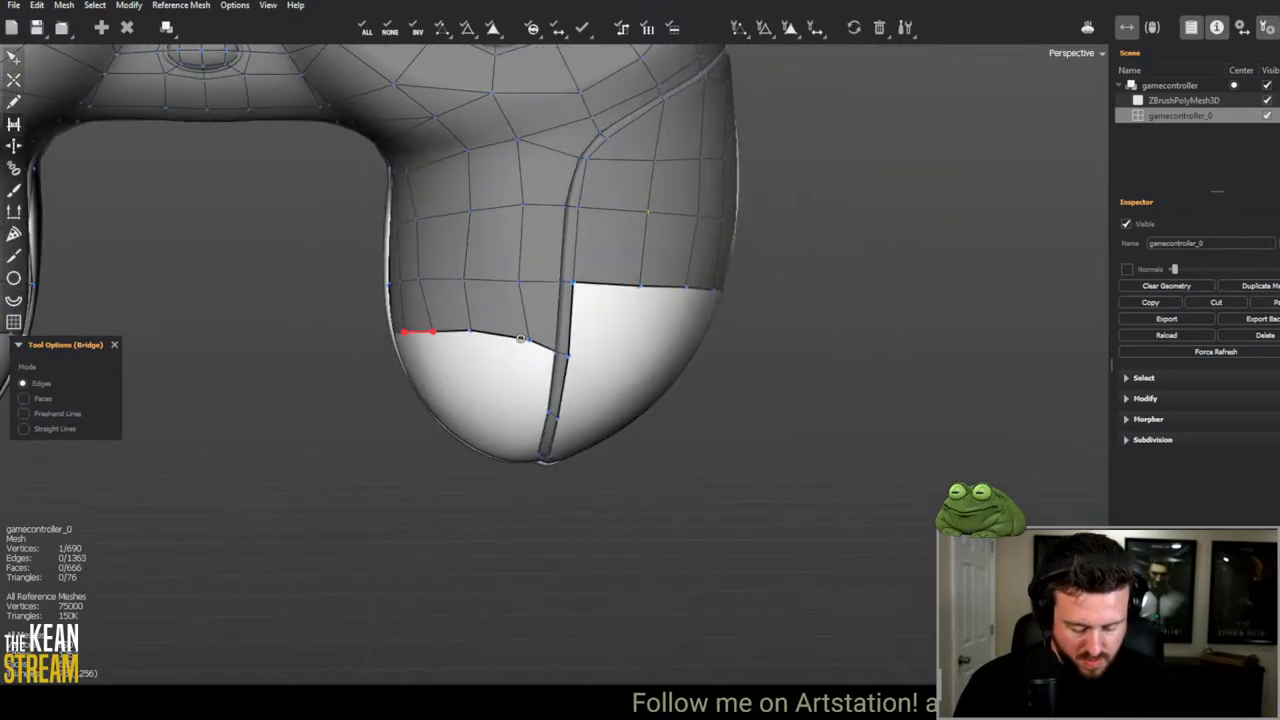
key("e")
scroll(568, 350, "up", 5)
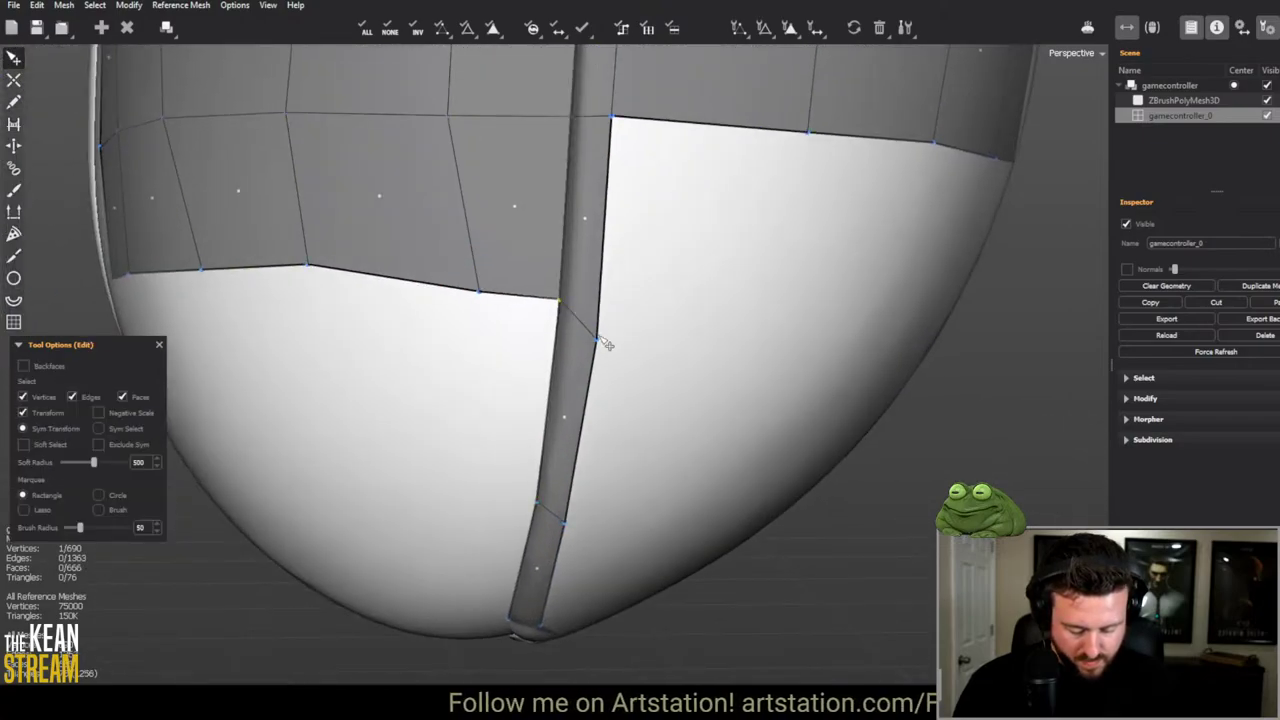
left_click_drag(600, 337, 609, 306)
Step: Add a new edge line across the other grip's bottom, reaching the grip's side
key("c")
middle_click_drag(718, 327, 280, 314)
left_click(551, 320)
left_click(350, 313)
left_click(462, 314)
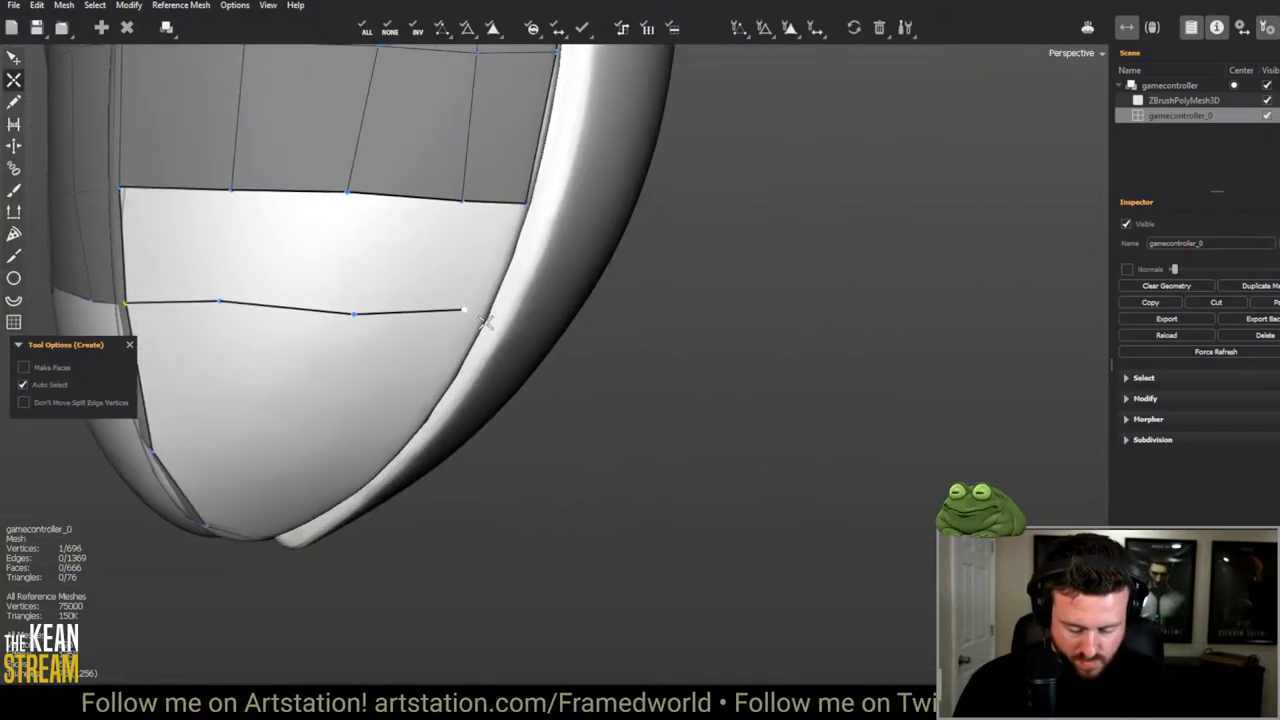
middle_click_drag(462, 314, 384, 298)
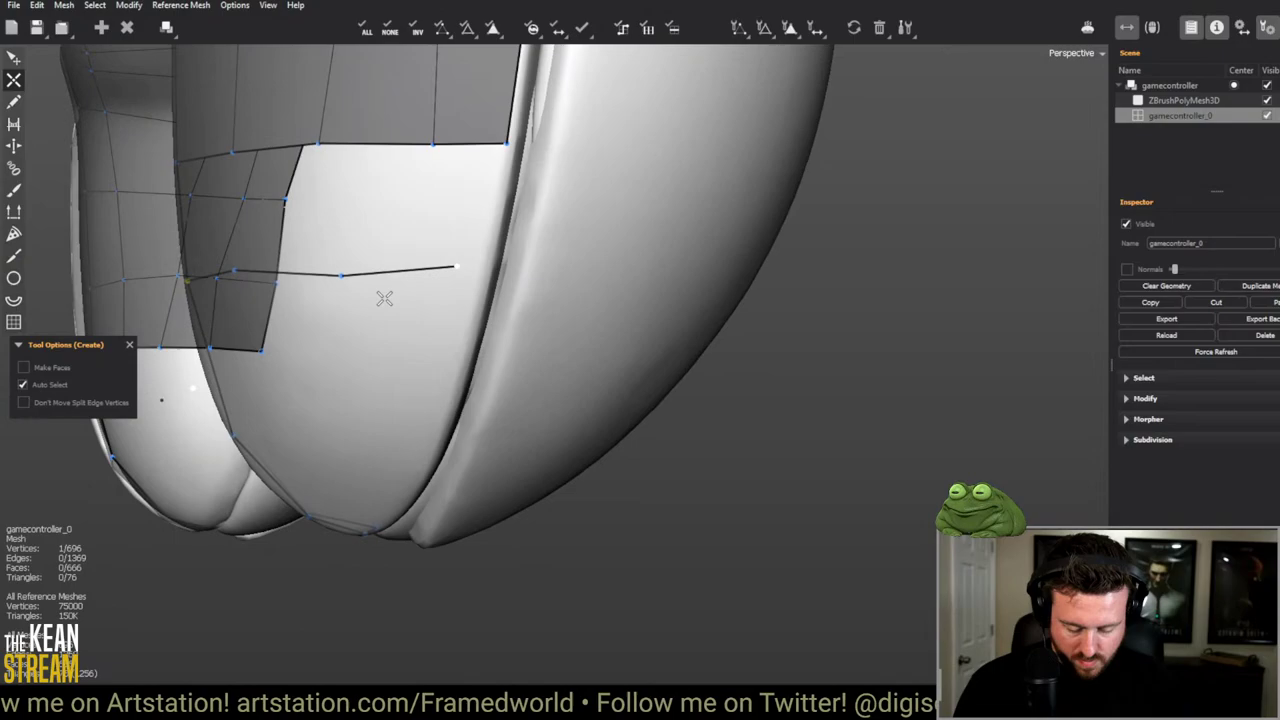
left_click(430, 277)
middle_click_drag(480, 280, 480, 314)
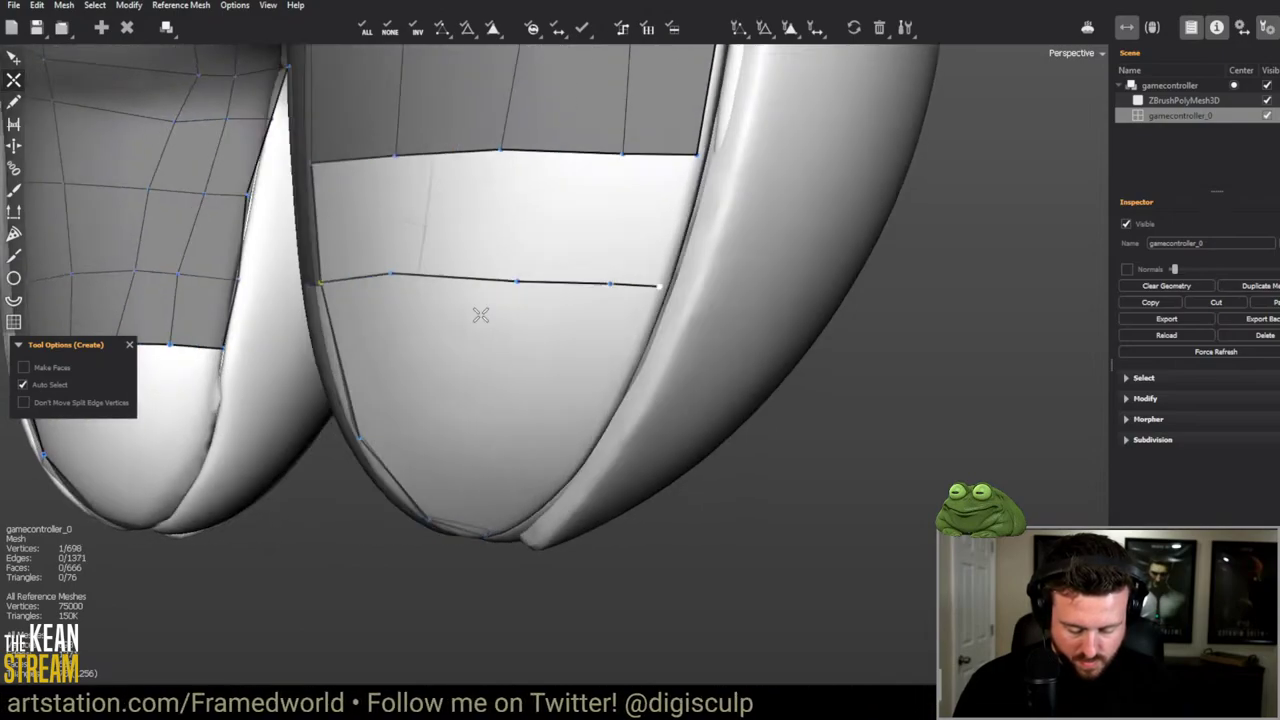
middle_click_drag(623, 286, 409, 274)
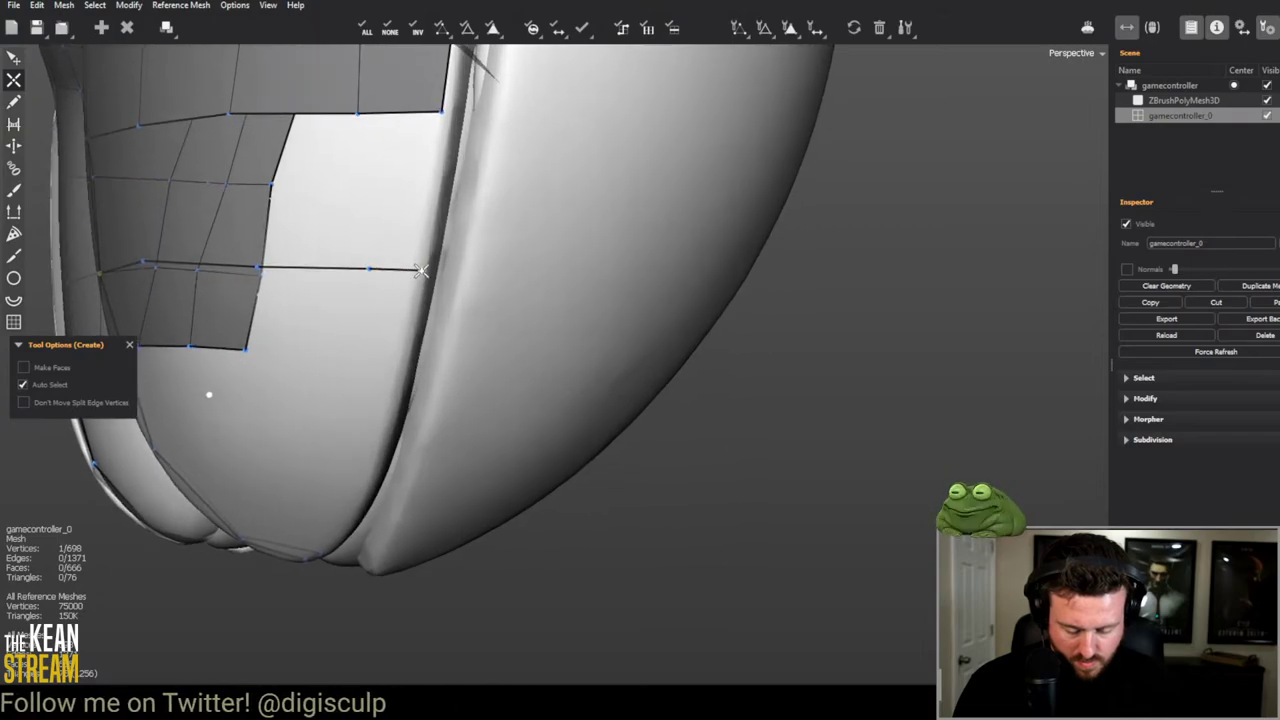
middle_click_drag(455, 192, 478, 220)
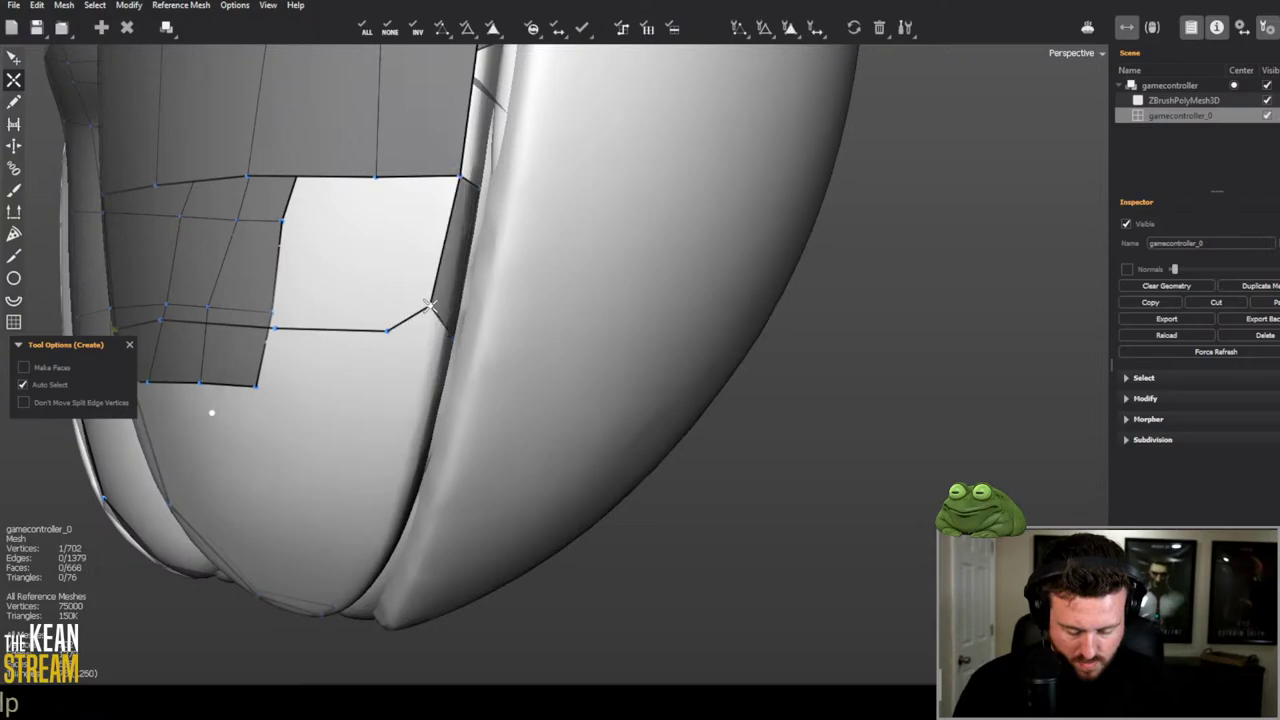
middle_click_drag(437, 336, 386, 347)
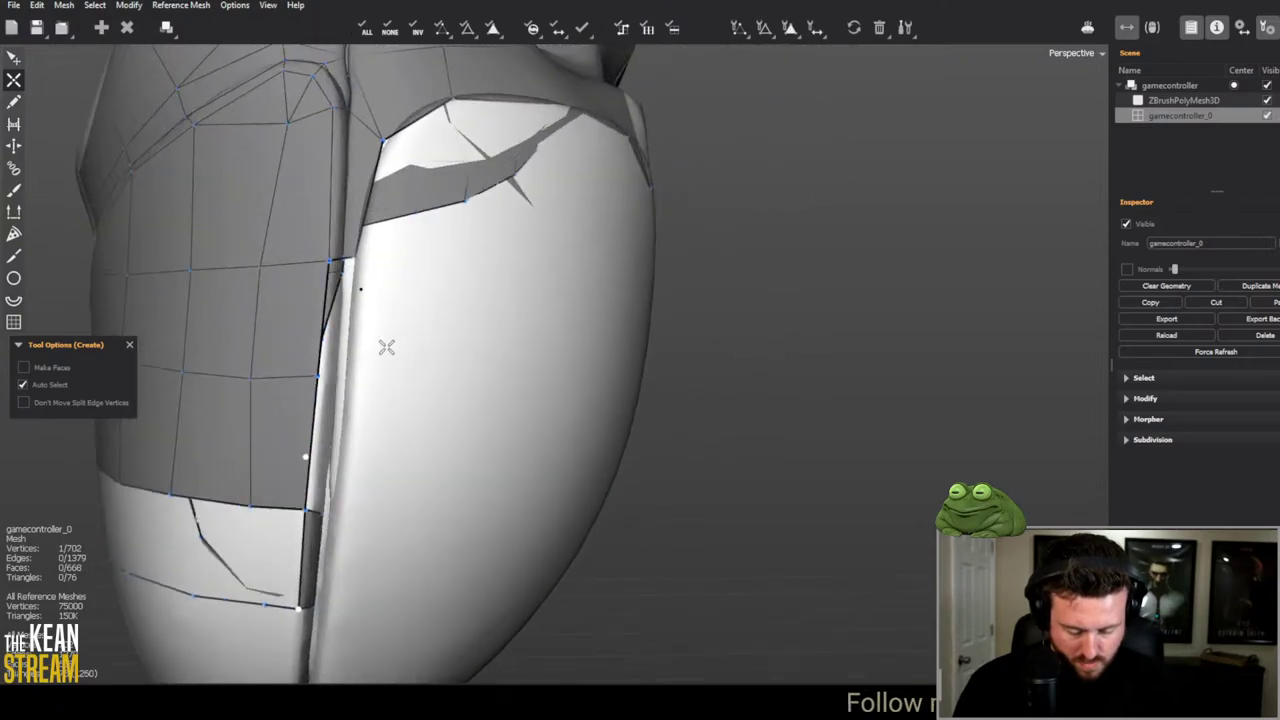
Step: Bridge the open strip along the grip's side seam between its two edges
double_click(331, 514)
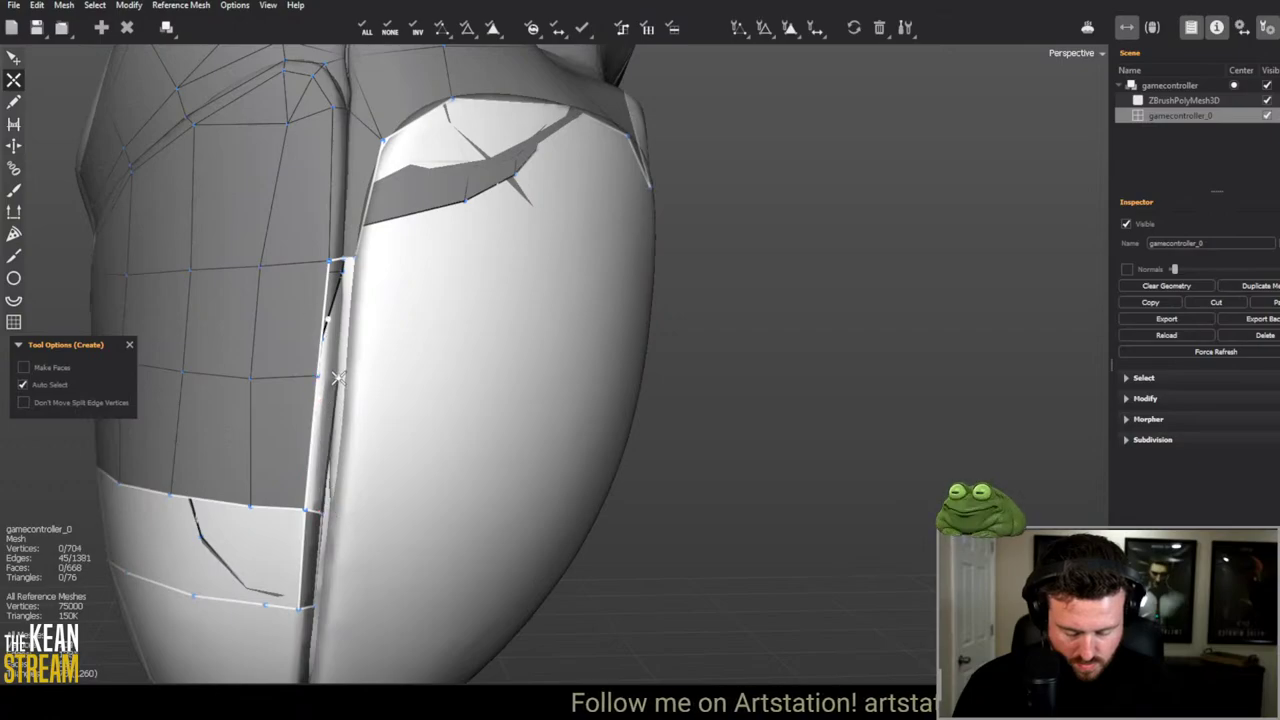
key("q")
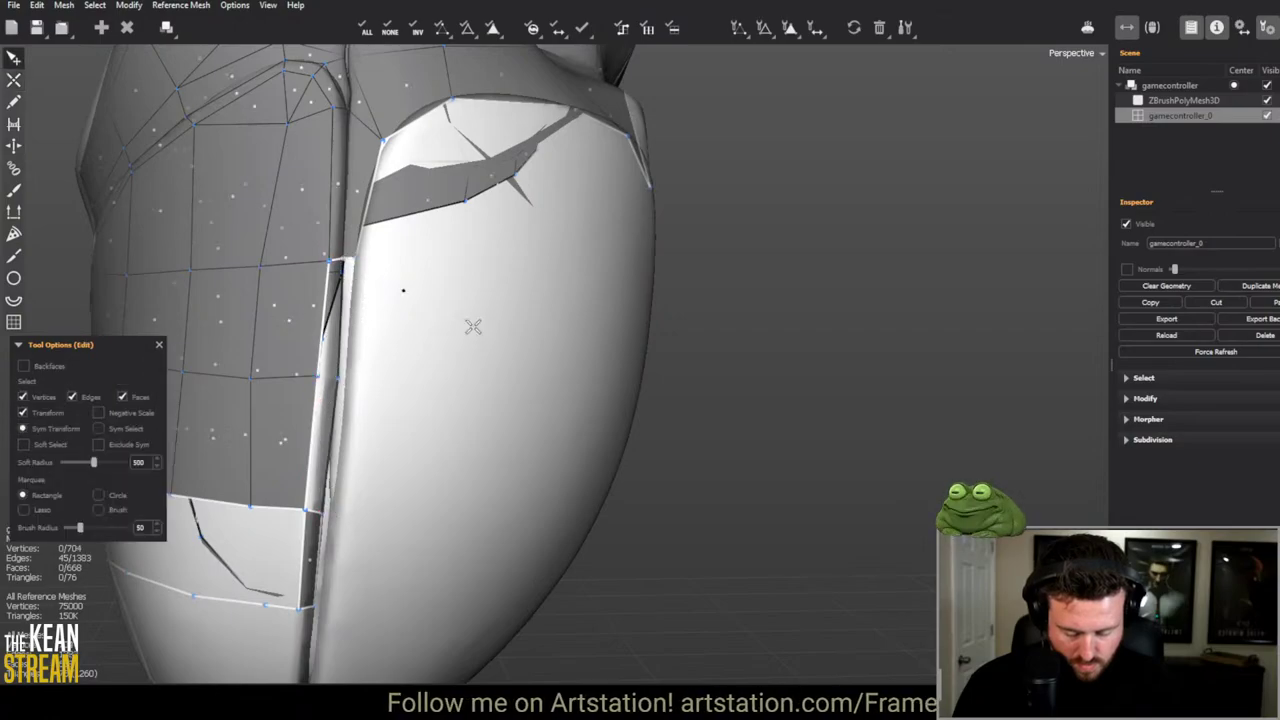
key("w")
key("q")
left_click(456, 343)
key("b")
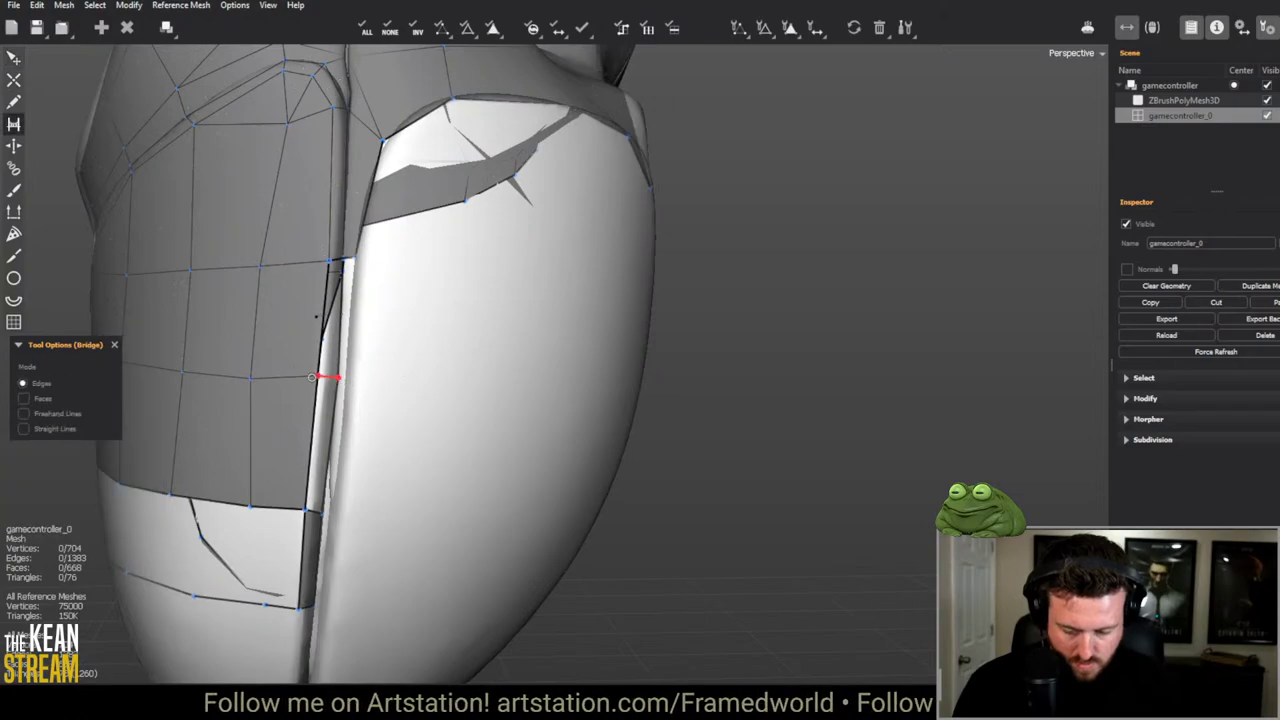
left_click(315, 400)
middle_click_drag(315, 400, 463, 491)
left_click(509, 494)
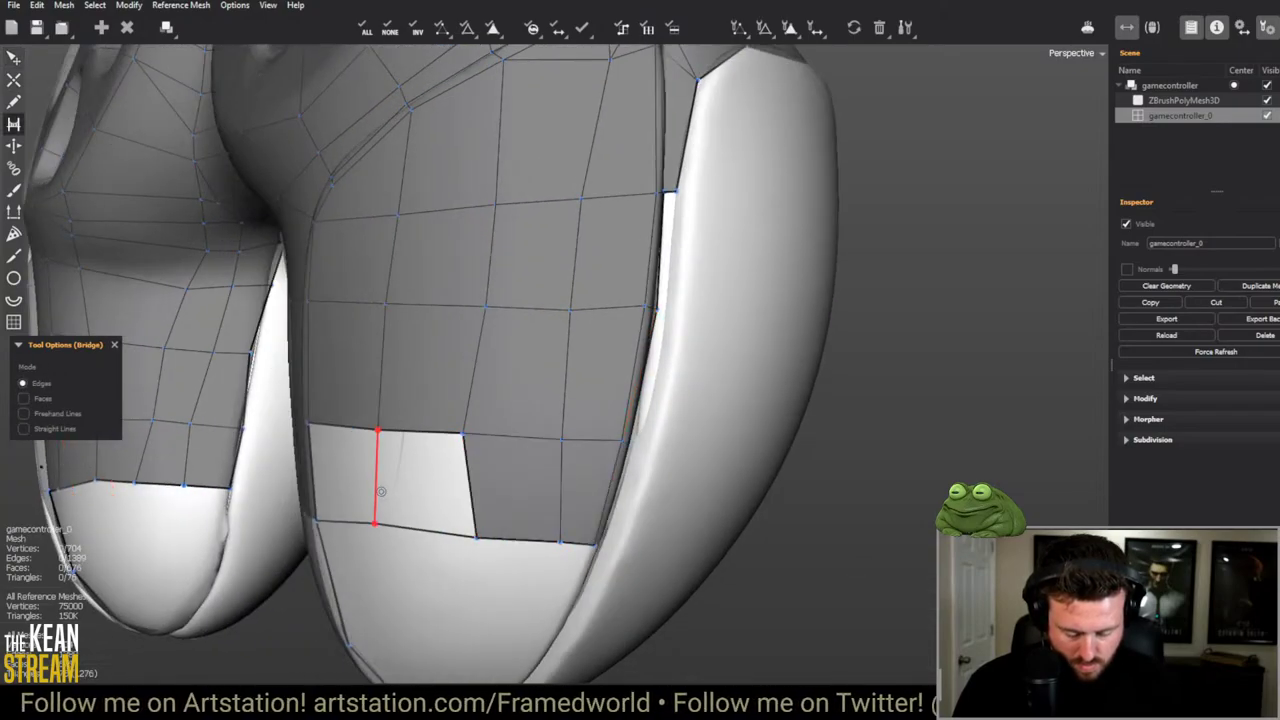
left_click(380, 491)
middle_click_drag(380, 491, 603, 540)
Step: Pull the vertex on the right grip's lowest edge loop slightly left to even the grid
key("q")
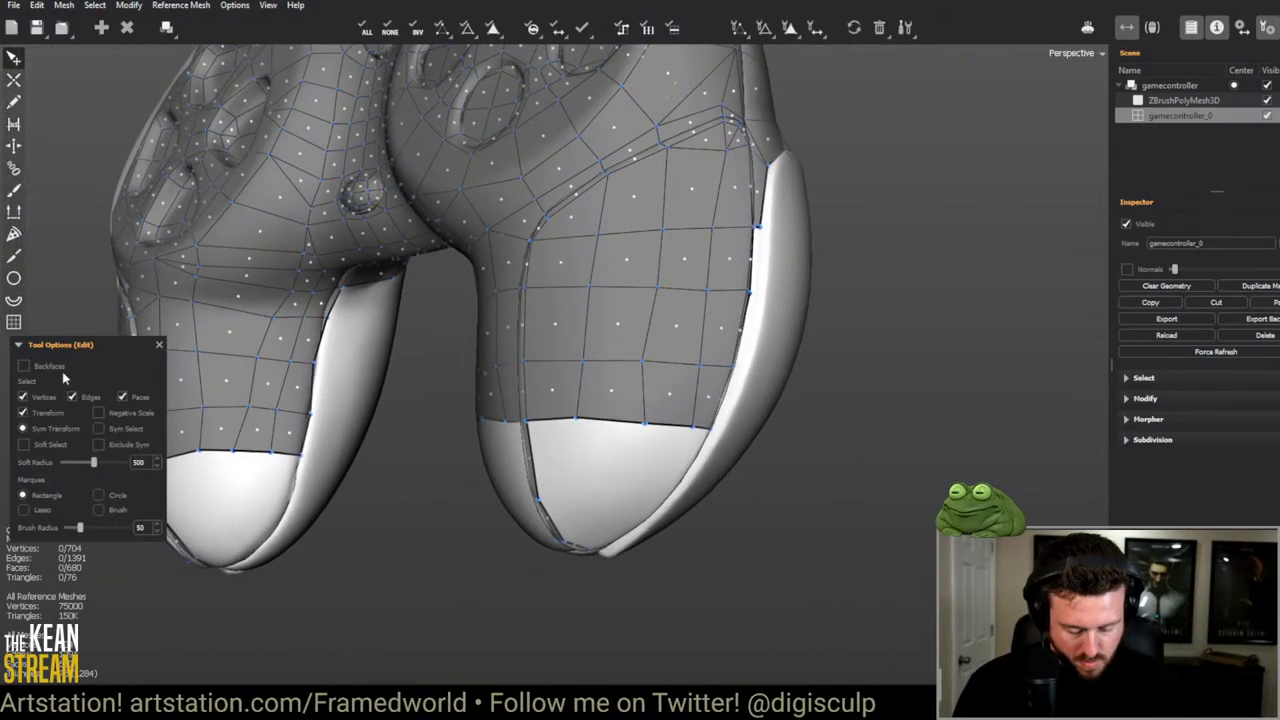
key("e")
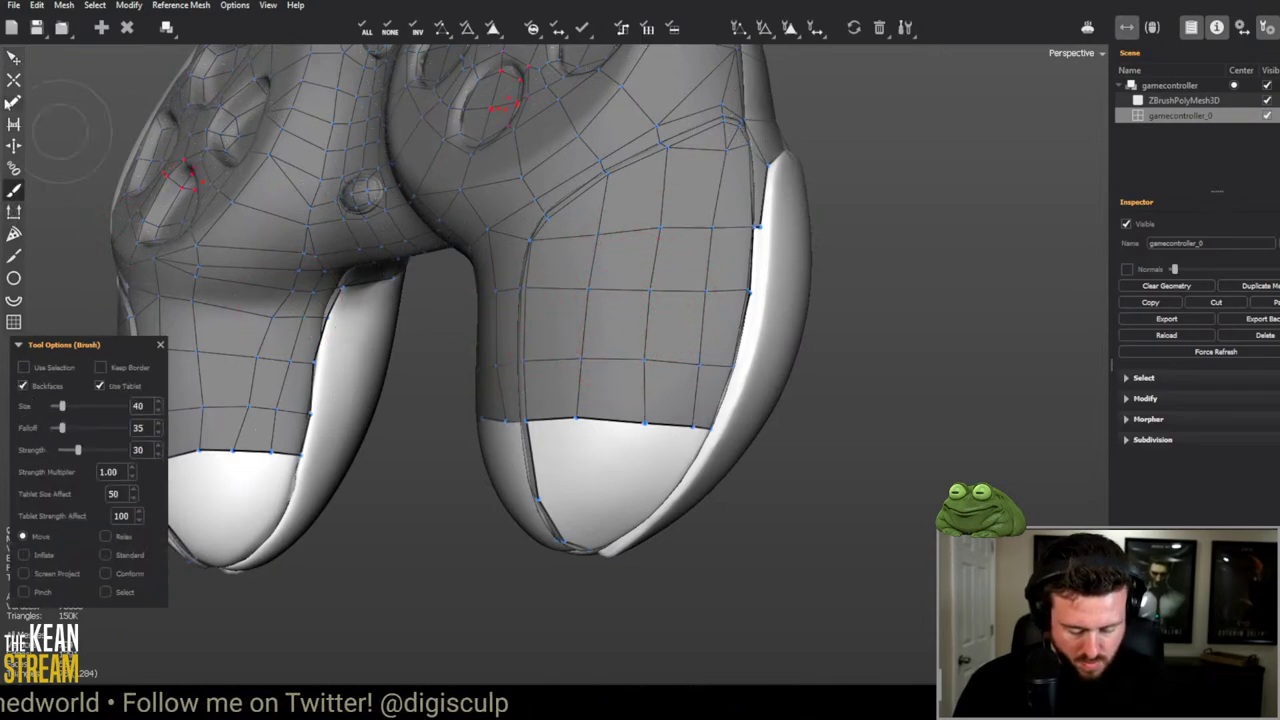
key("q")
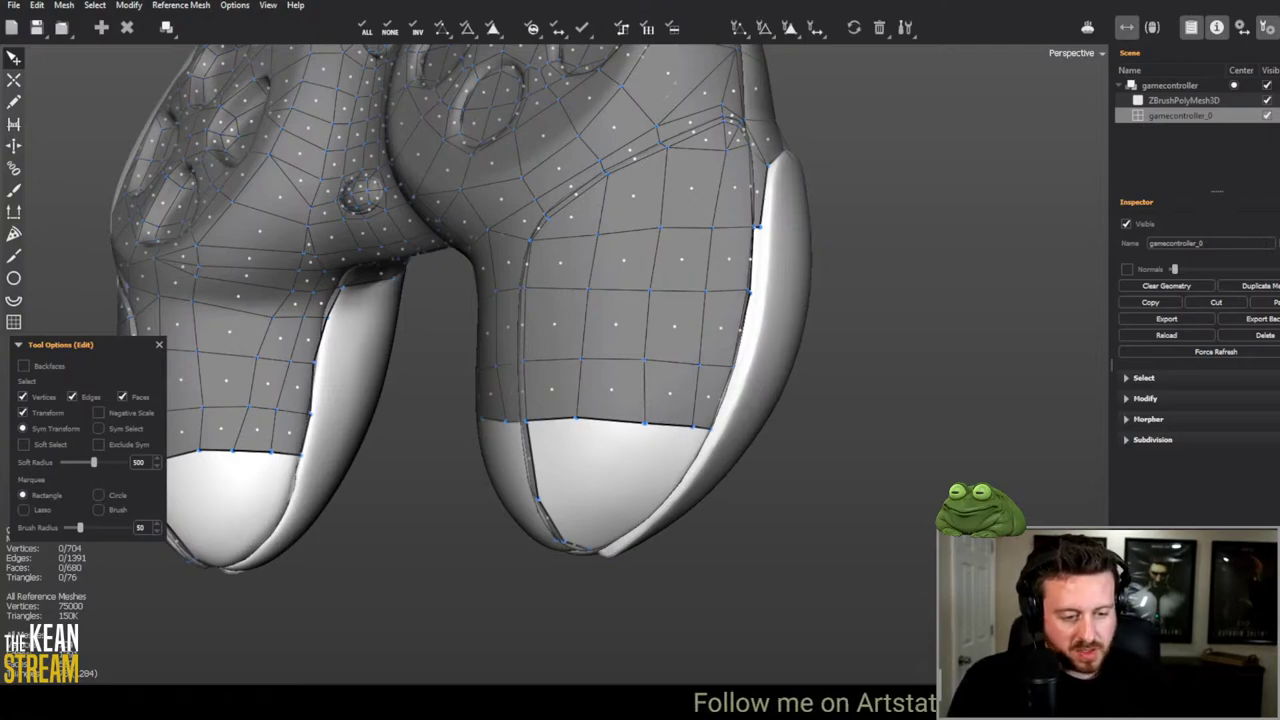
scroll(833, 355, "up", 3)
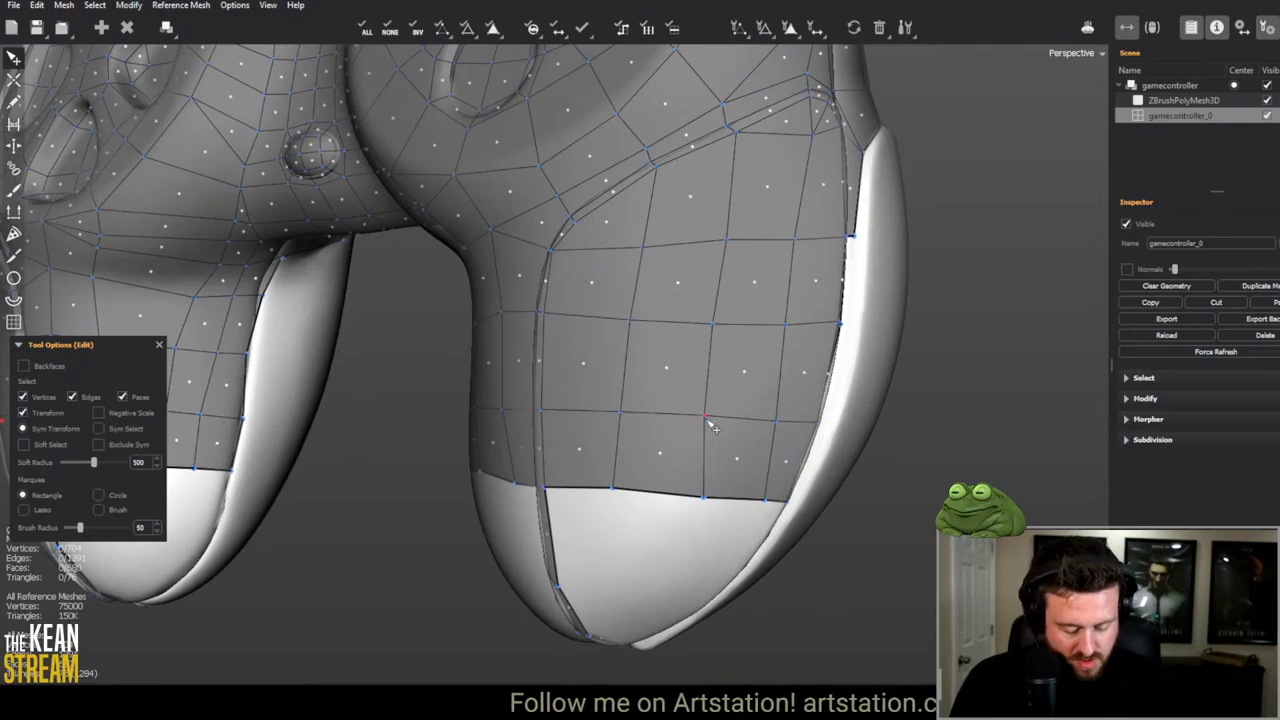
left_click_drag(707, 510, 702, 505)
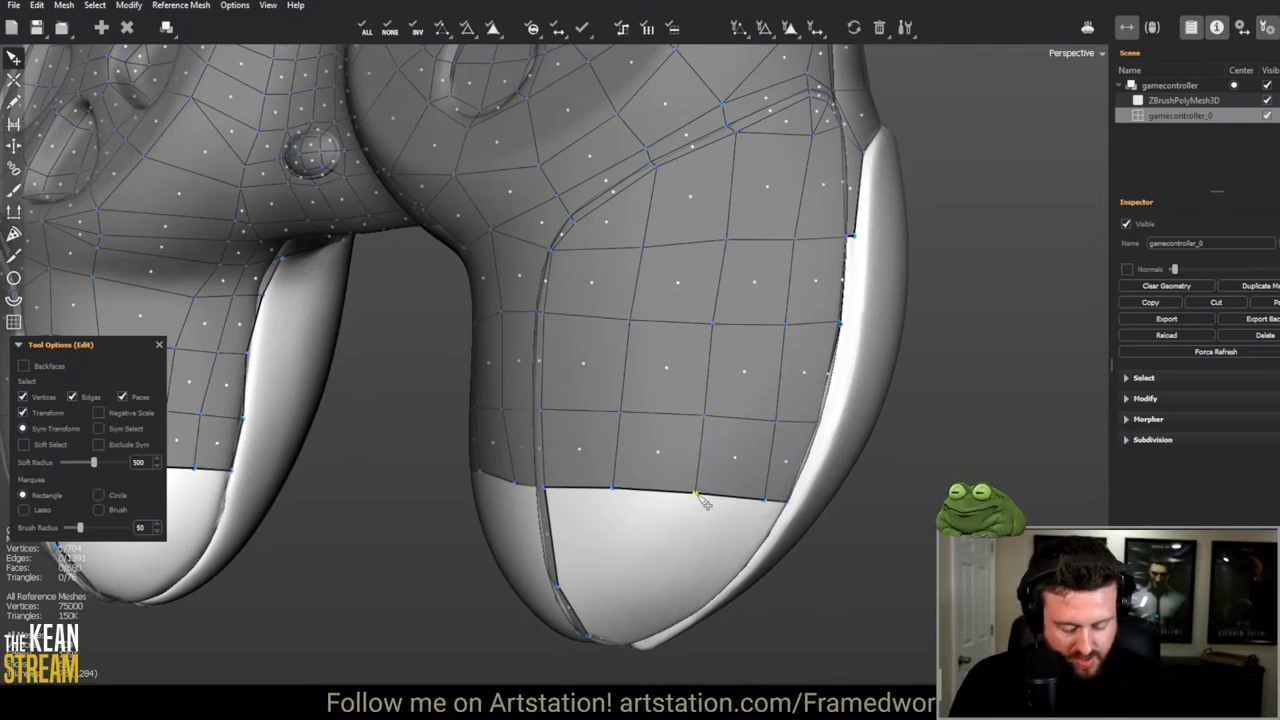
middle_click_drag(703, 500, 606, 494)
middle_click_drag(378, 428, 697, 460)
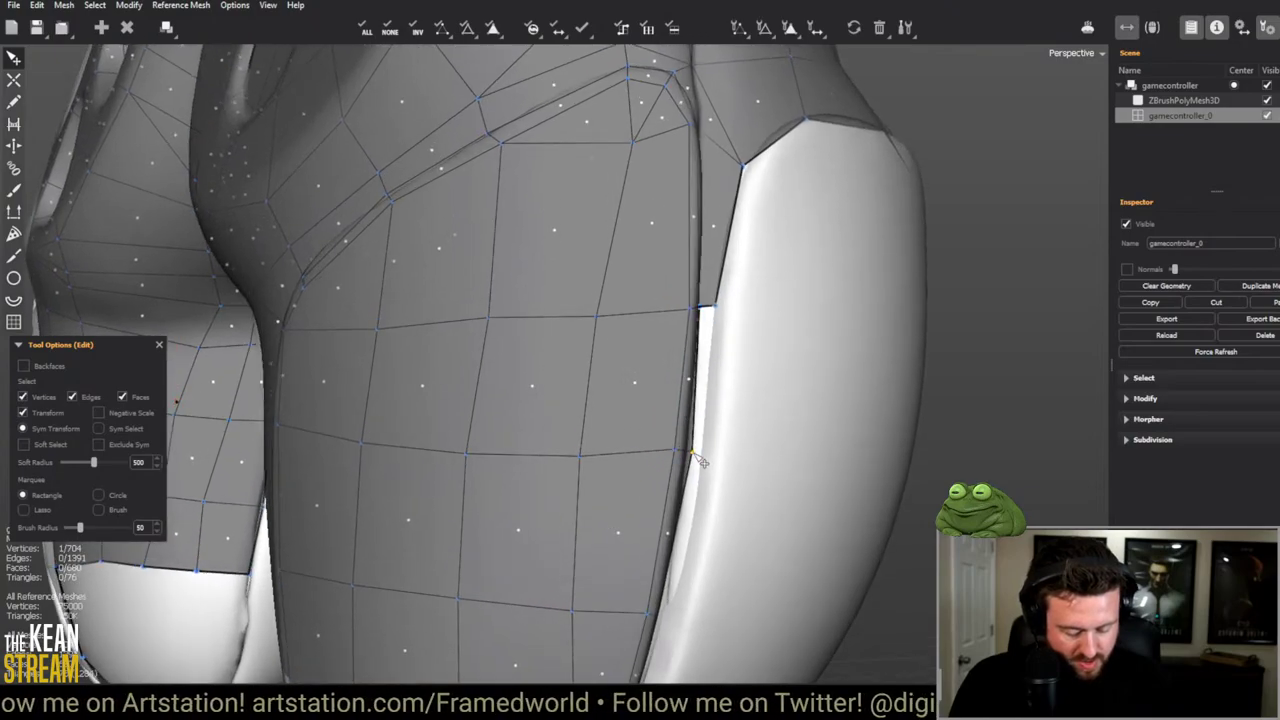
Step: Add an edge with new faces along the grip's side seam, bringing the mesh to 712 vertices
key("c")
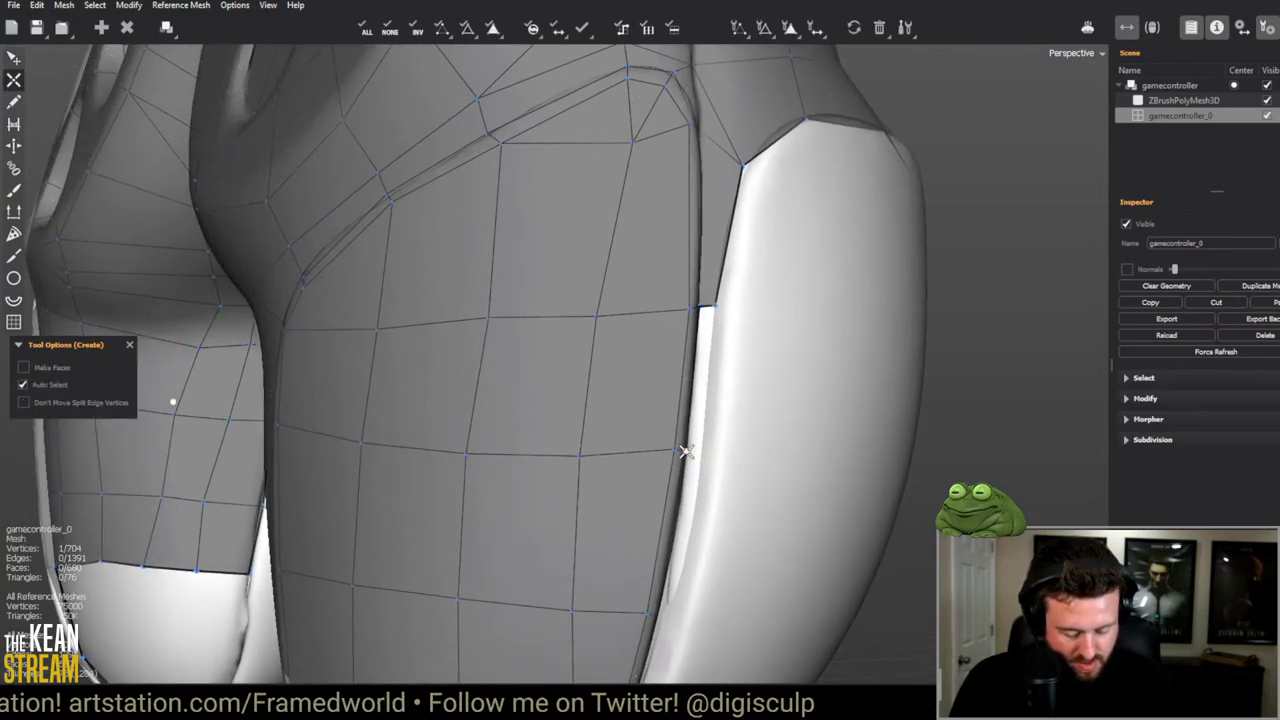
left_click(697, 449)
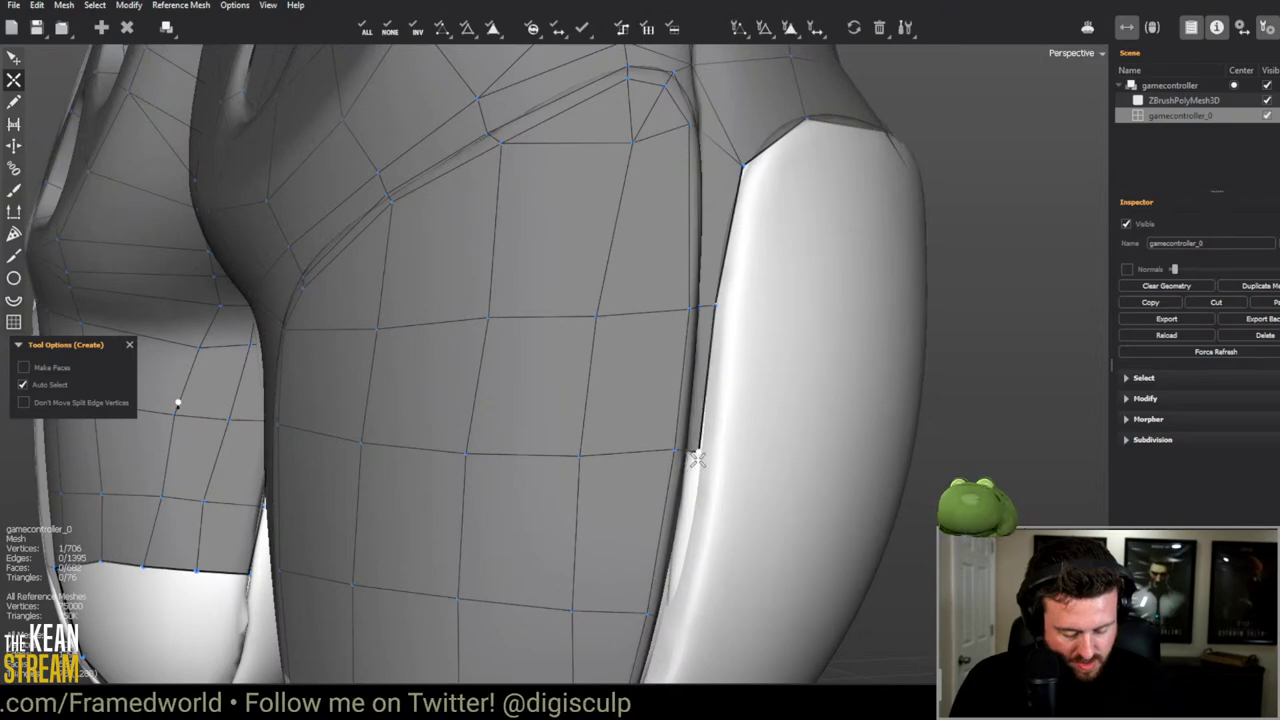
middle_click_drag(701, 462, 679, 454)
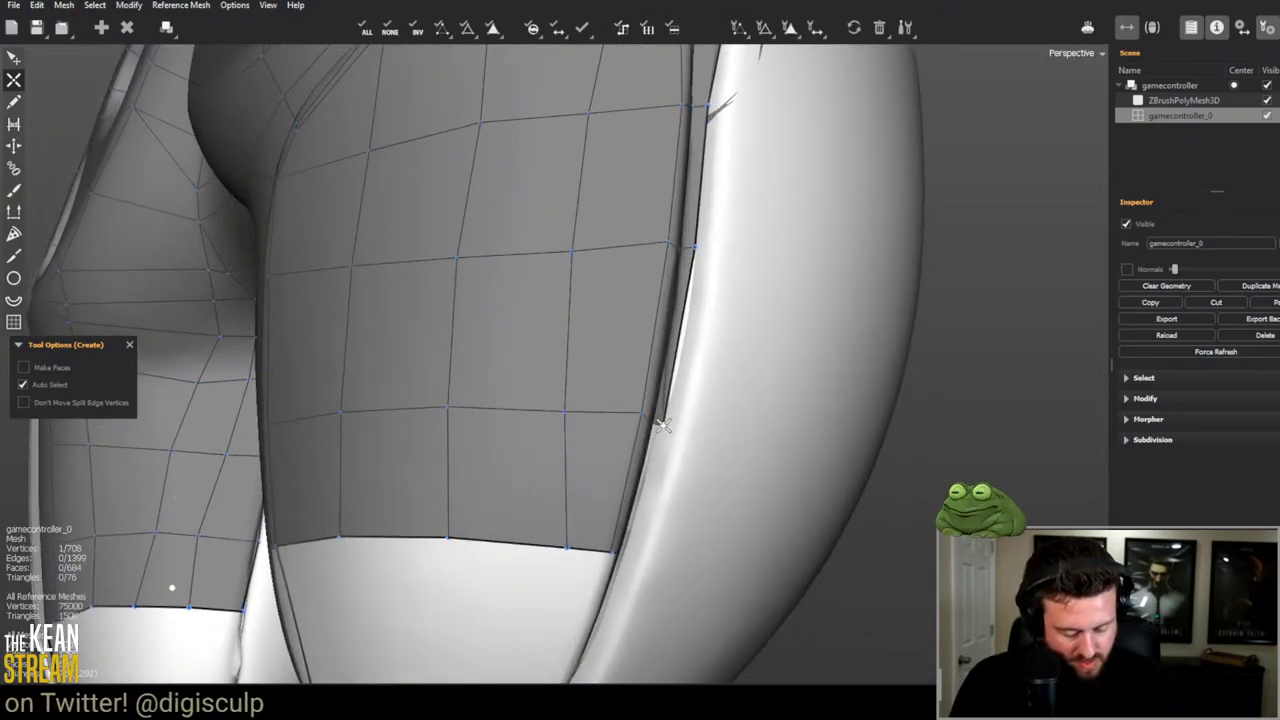
middle_click_drag(667, 425, 590, 374)
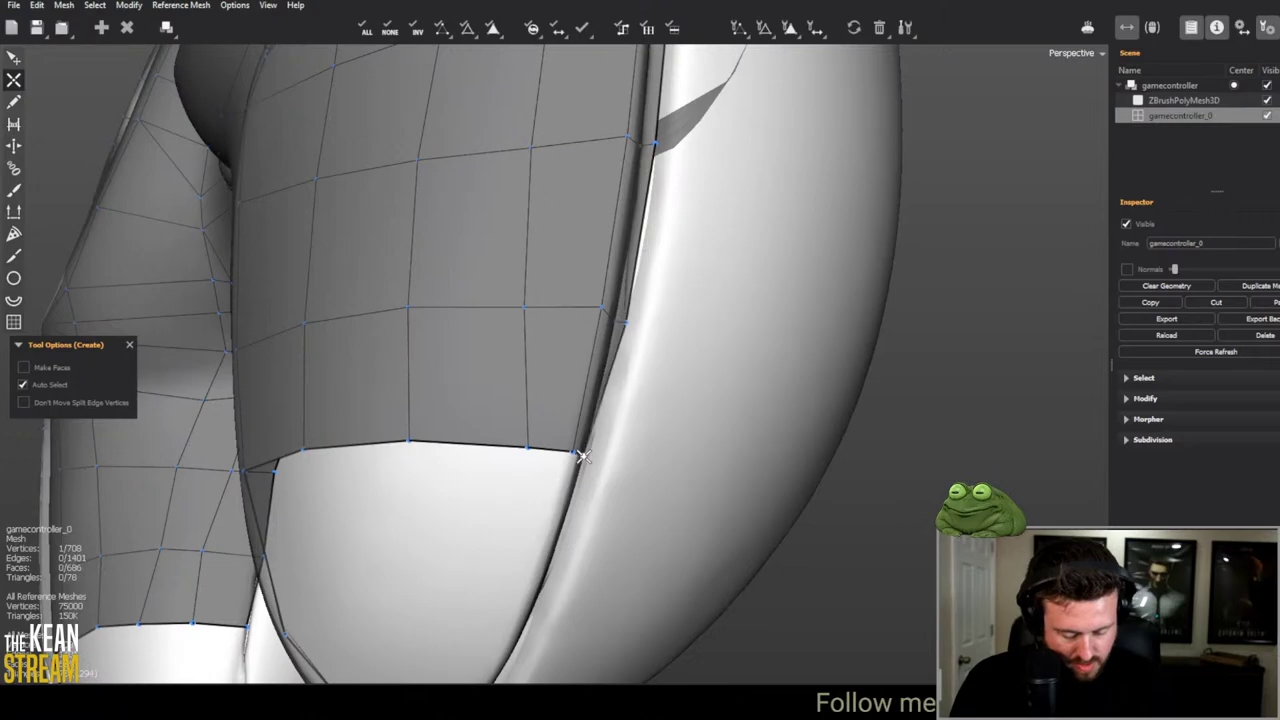
middle_click_drag(591, 433, 677, 467)
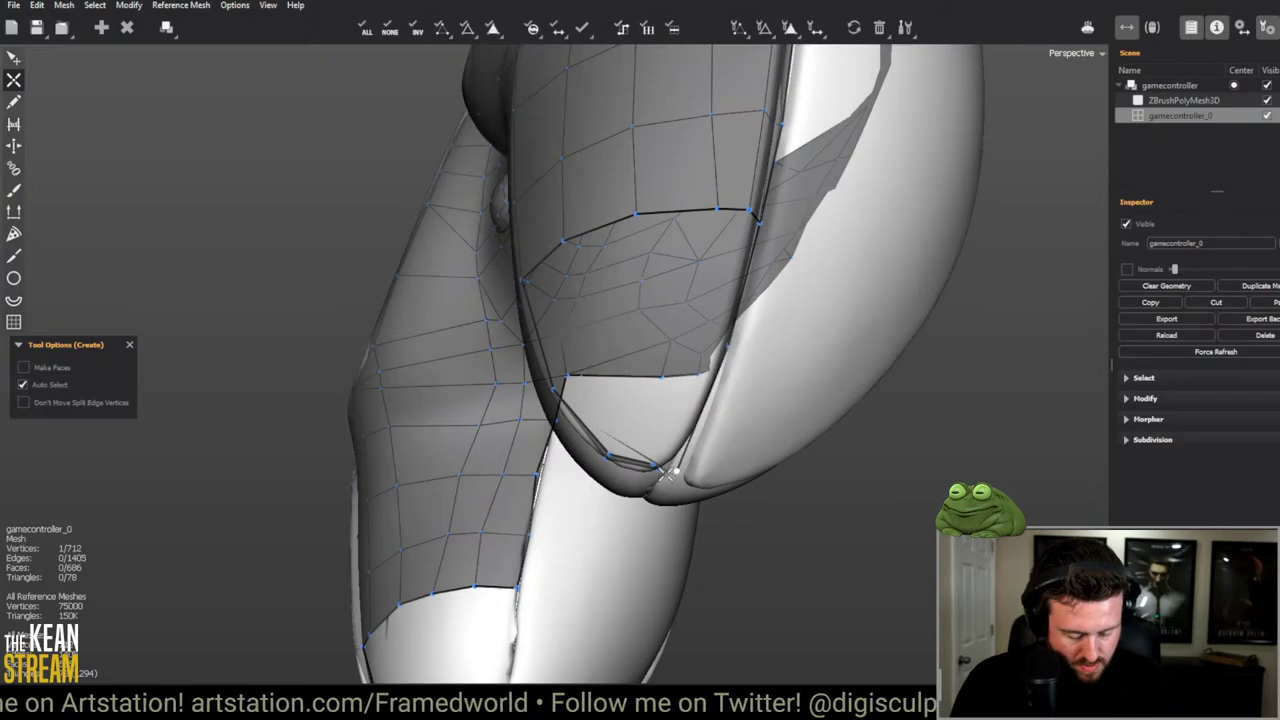
Step: Place vertices on the recess rim to build new faces along it
left_click(655, 472)
left_click(655, 470)
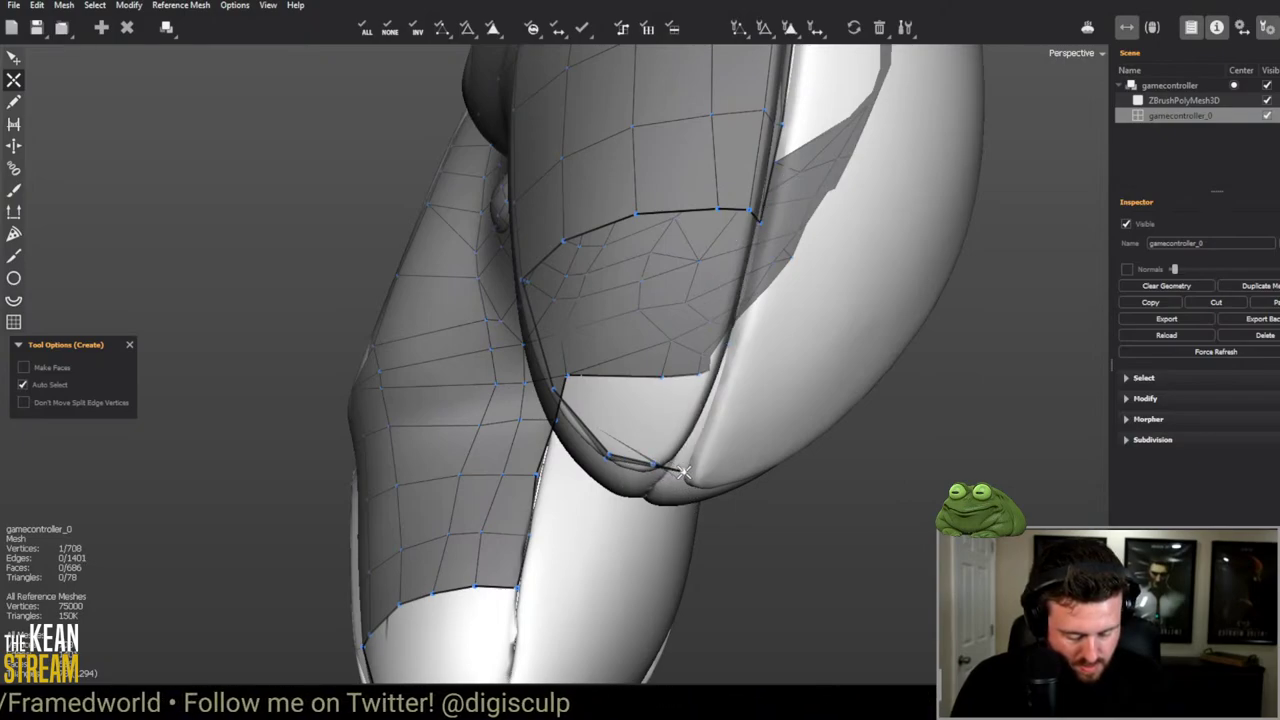
key("e")
middle_click_drag(672, 475, 422, 260)
key("2")
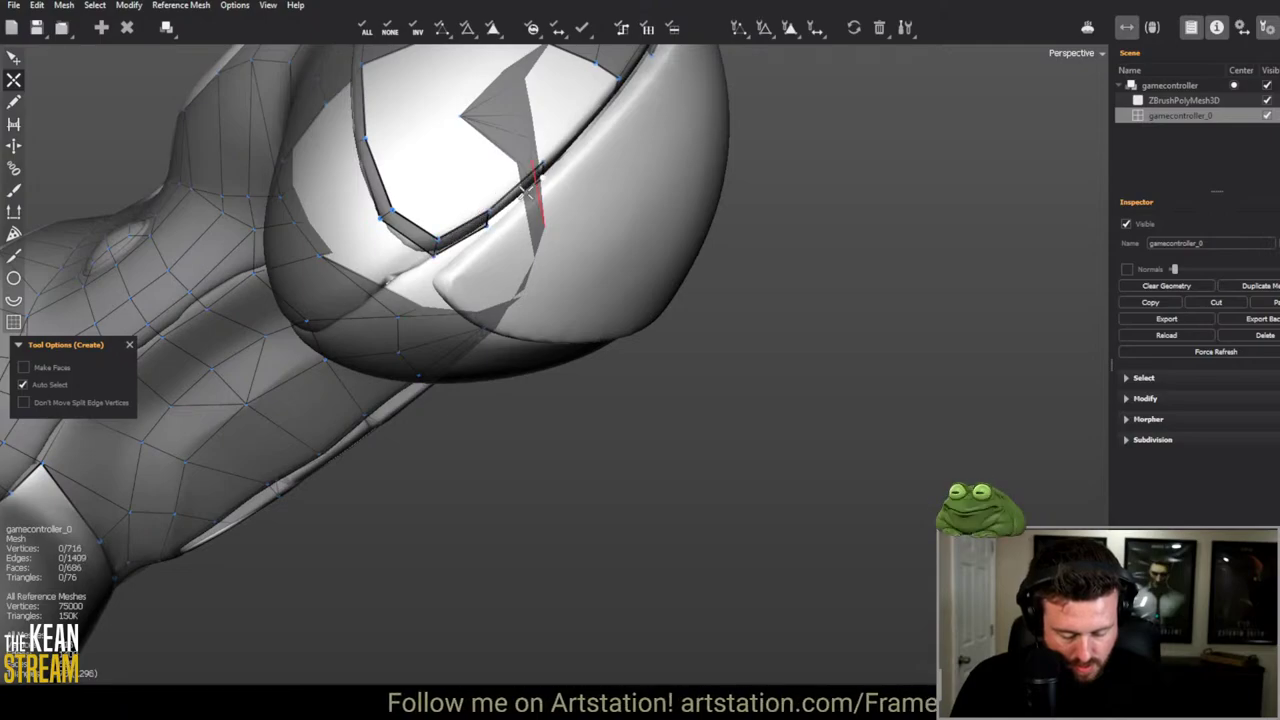
middle_click_drag(537, 190, 517, 243)
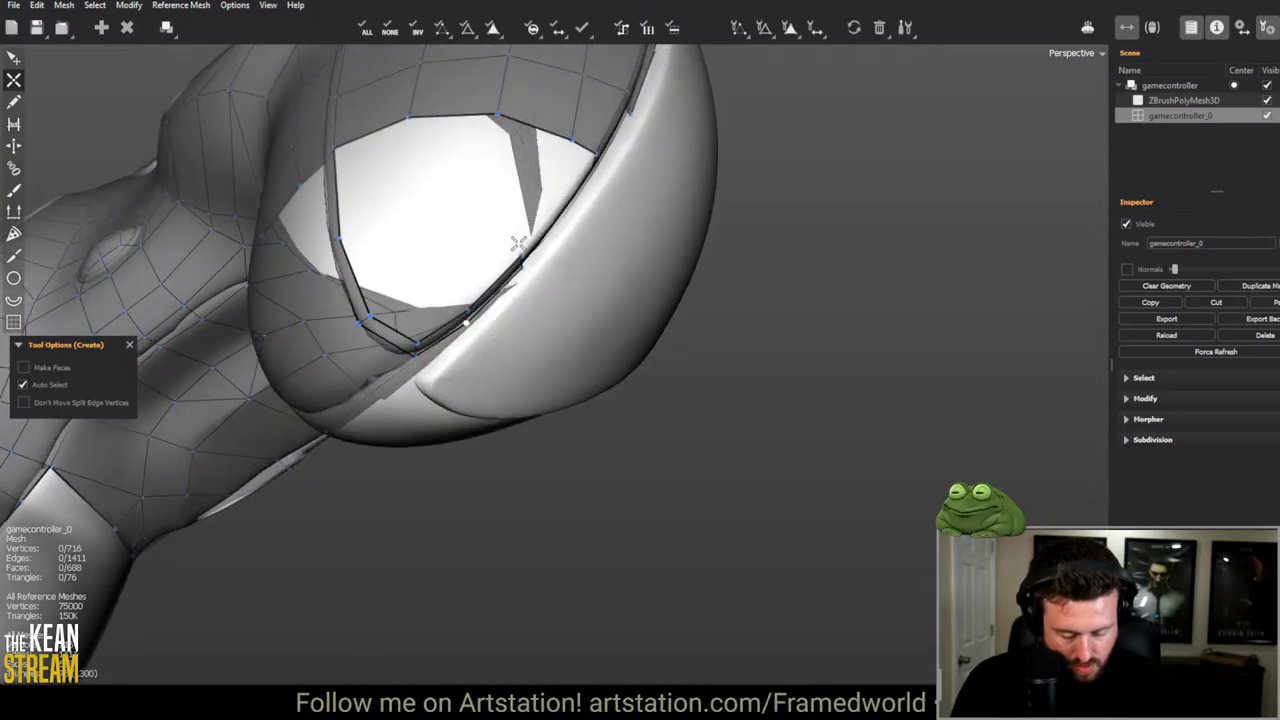
left_click(567, 200)
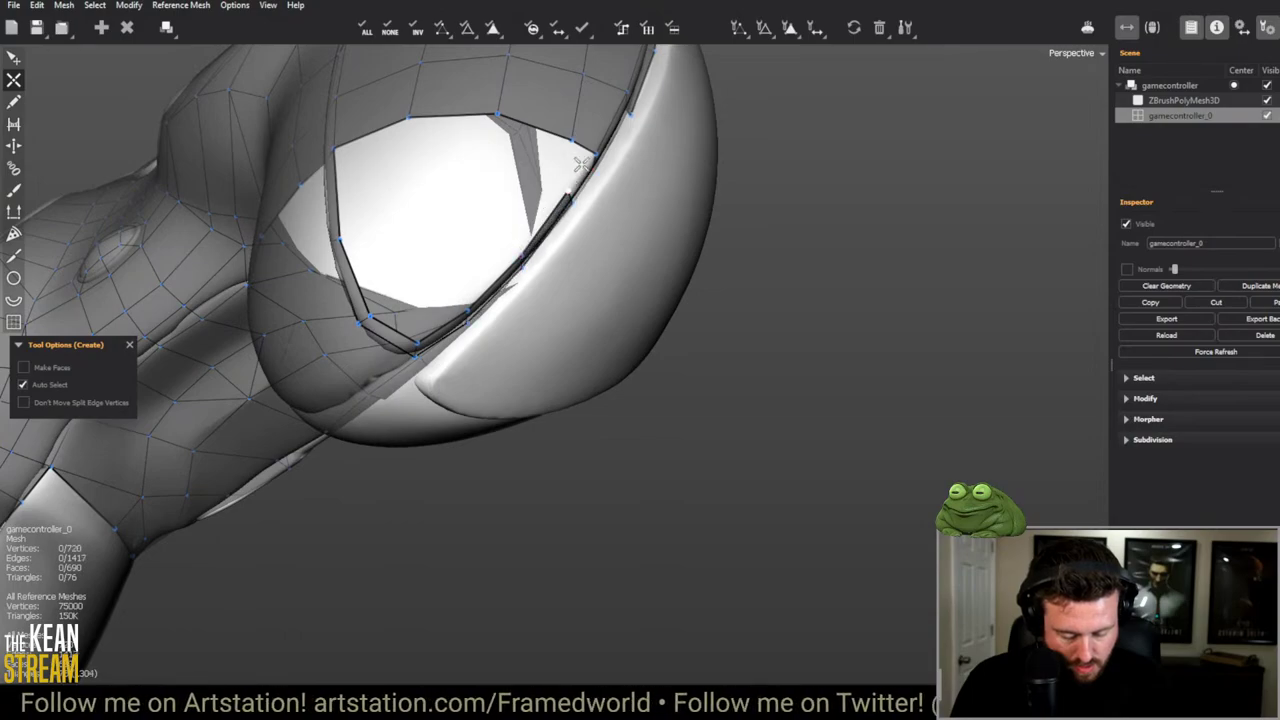
left_click(580, 163)
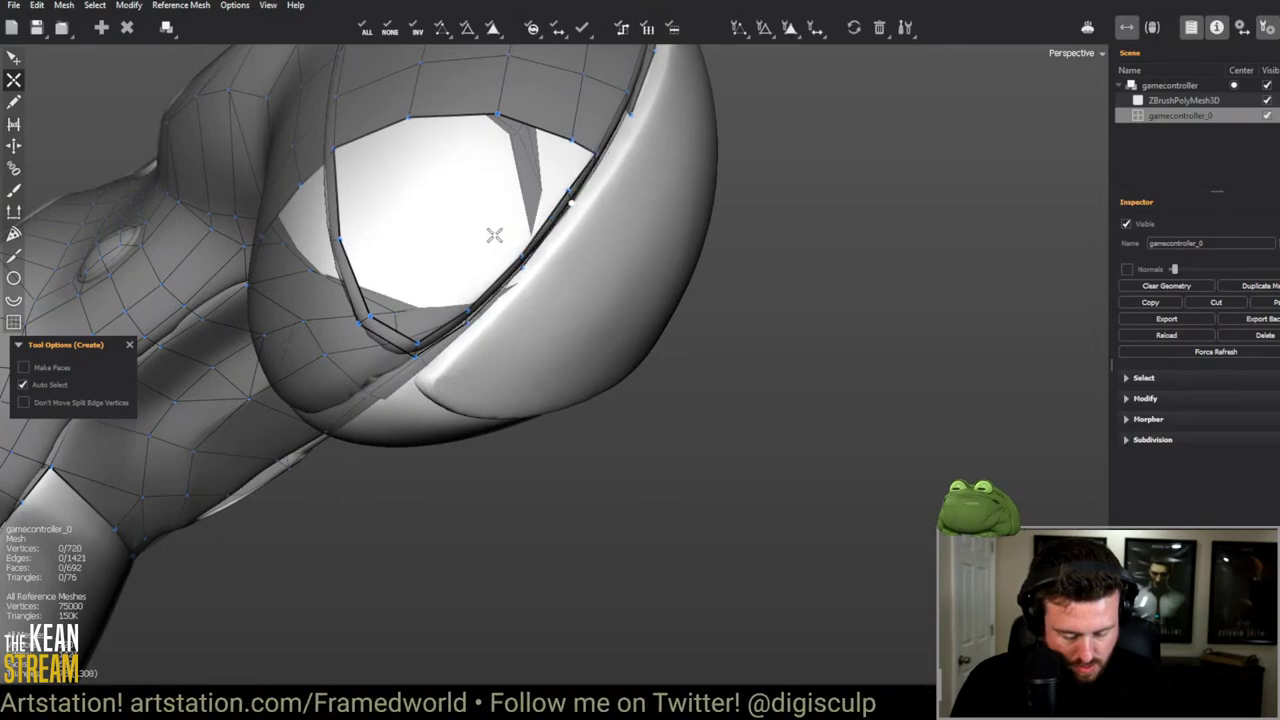
middle_click_drag(494, 235, 585, 285)
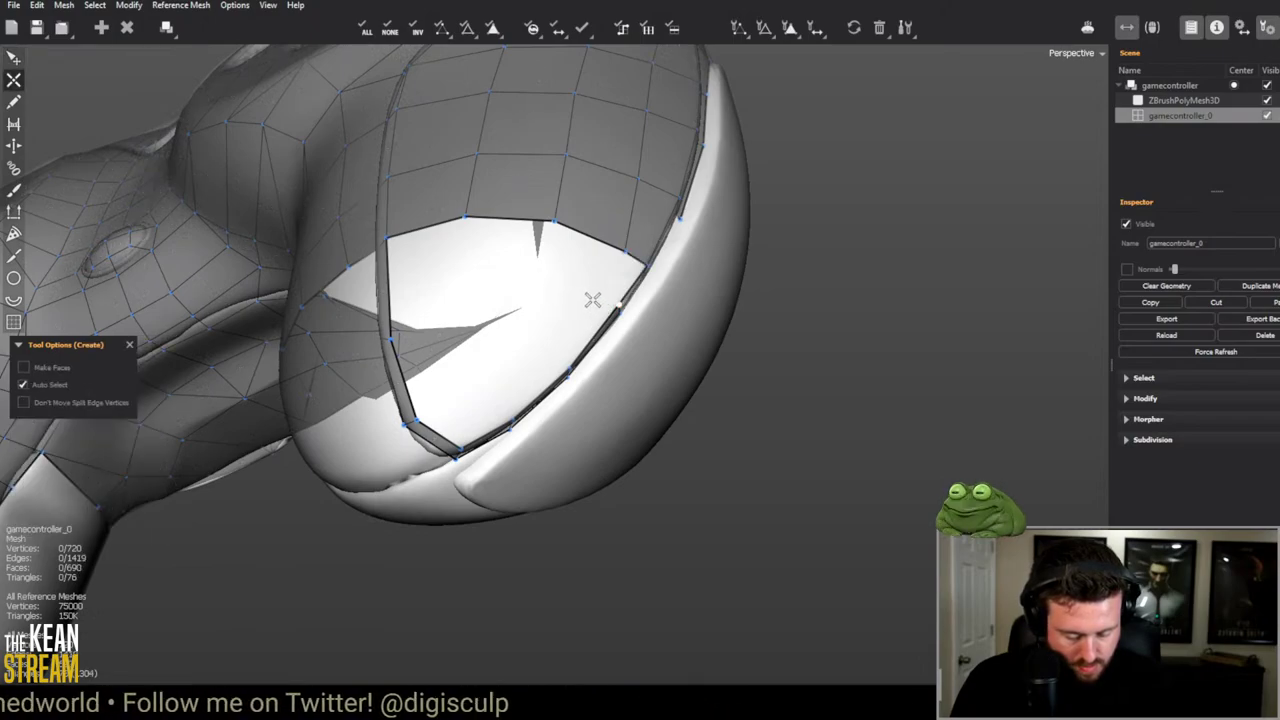
middle_click_drag(655, 272, 566, 286)
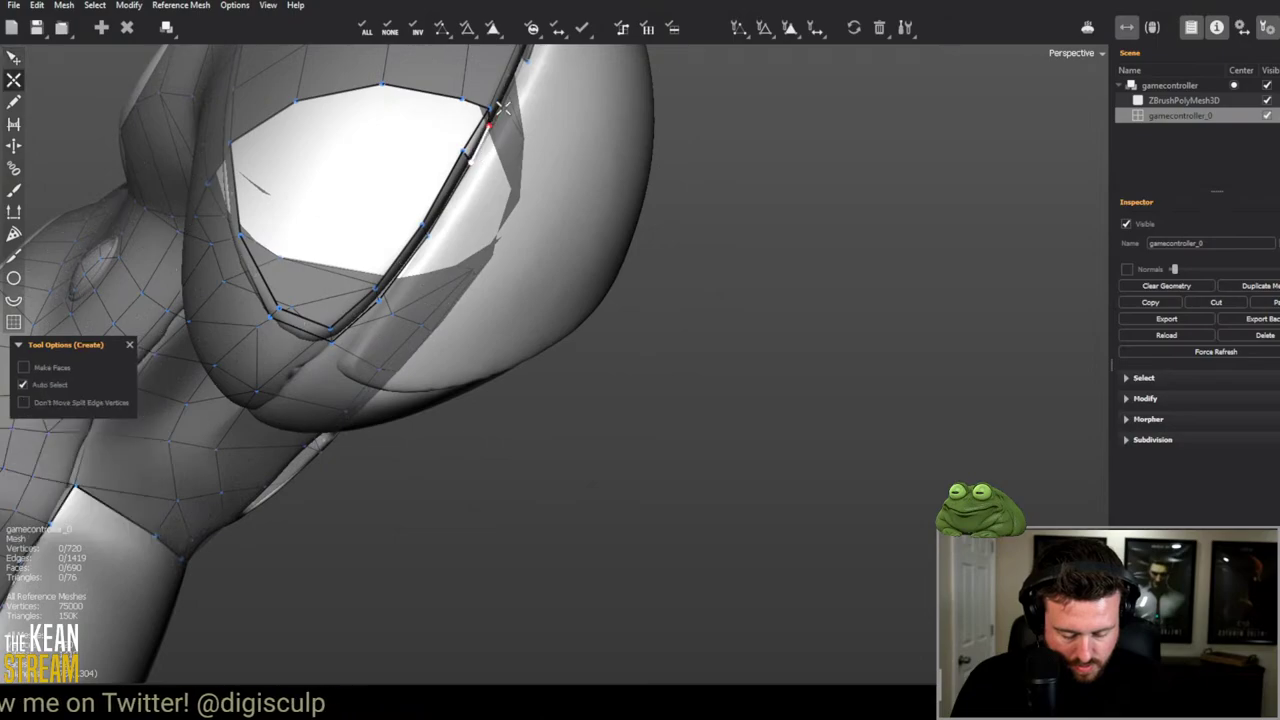
middle_click_drag(510, 165, 452, 228)
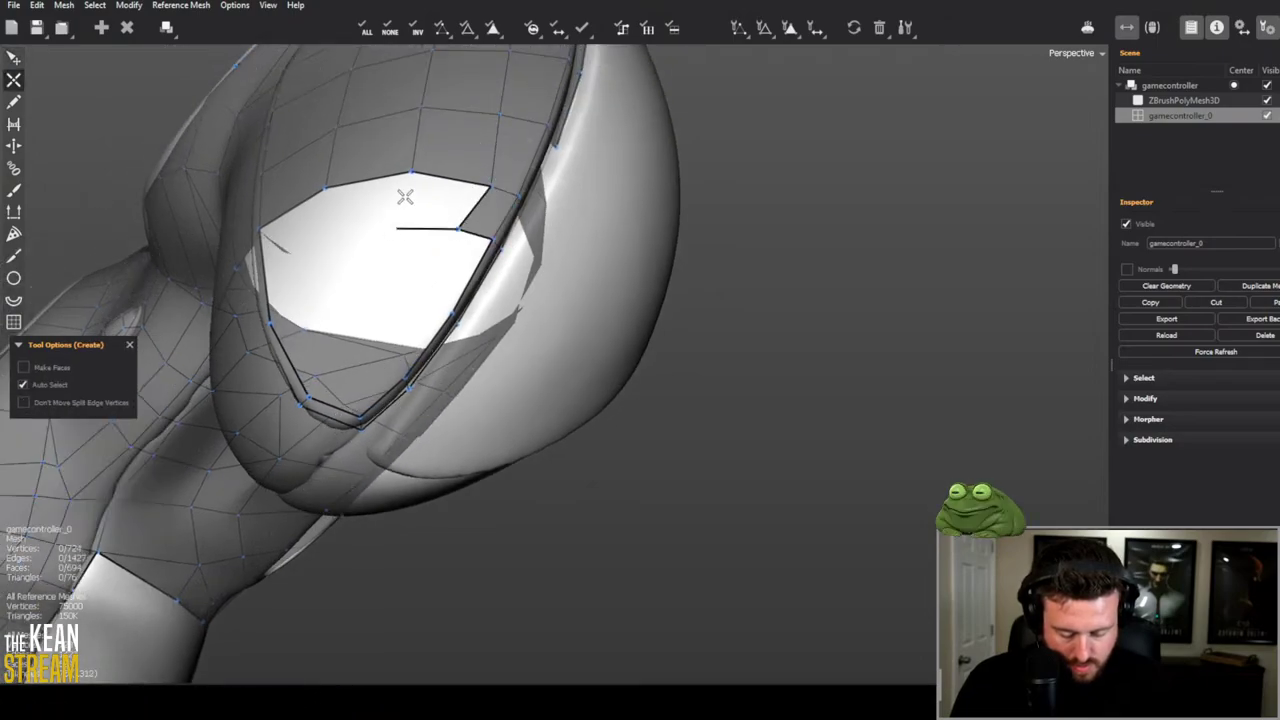
Step: Add an edge across the recess opening and fill another face in the recess
left_click(328, 203)
middle_click_drag(328, 203, 384, 310)
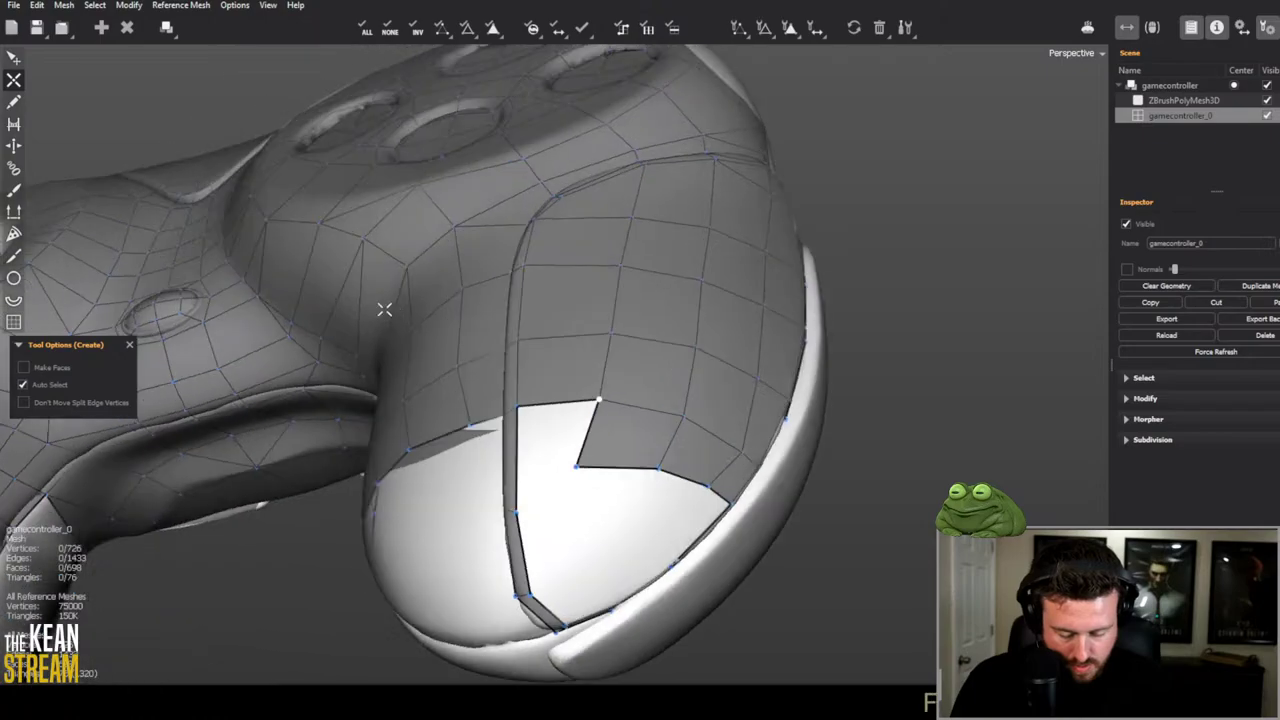
left_click(592, 473)
middle_click_drag(592, 473, 533, 340)
scroll(533, 340, "up", 3)
Step: Pull the strip's lower vertex up to narrow the strip
key("w")
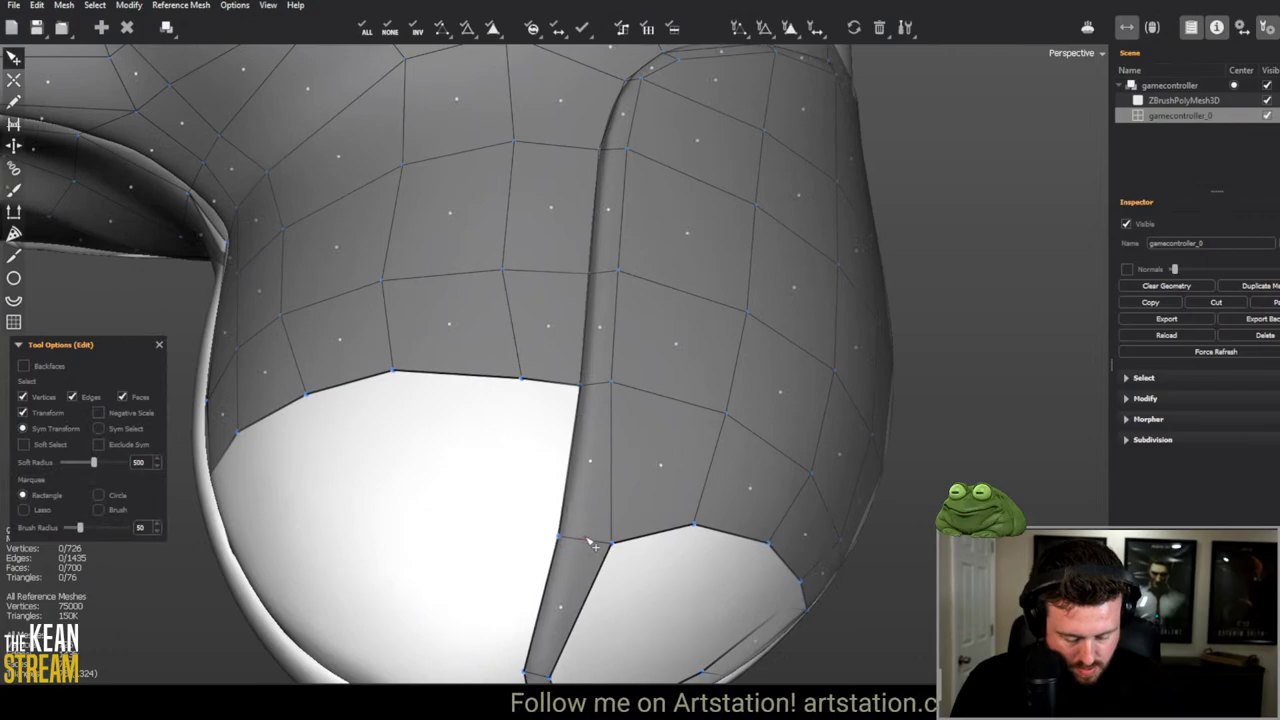
left_click_drag(625, 560, 608, 514)
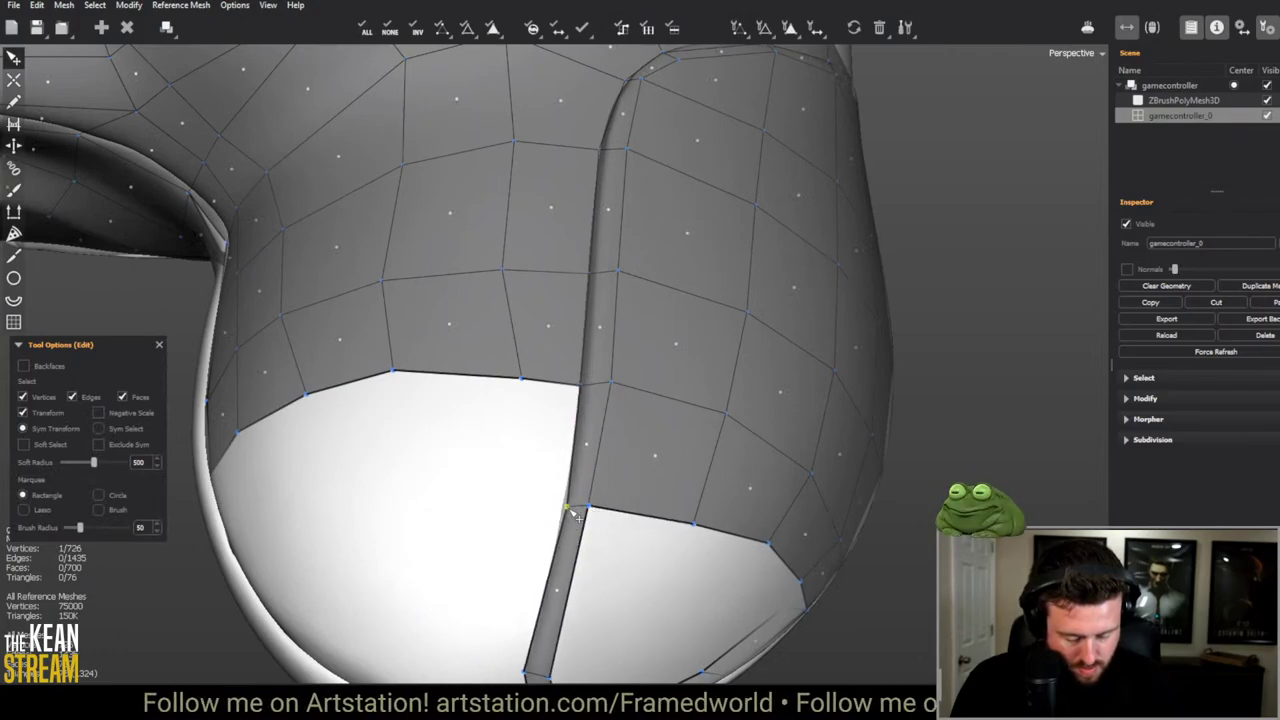
middle_click_drag(563, 530, 686, 374)
Step: Fill more of the gap with new vertices and split an edge to close the white hole
key("c")
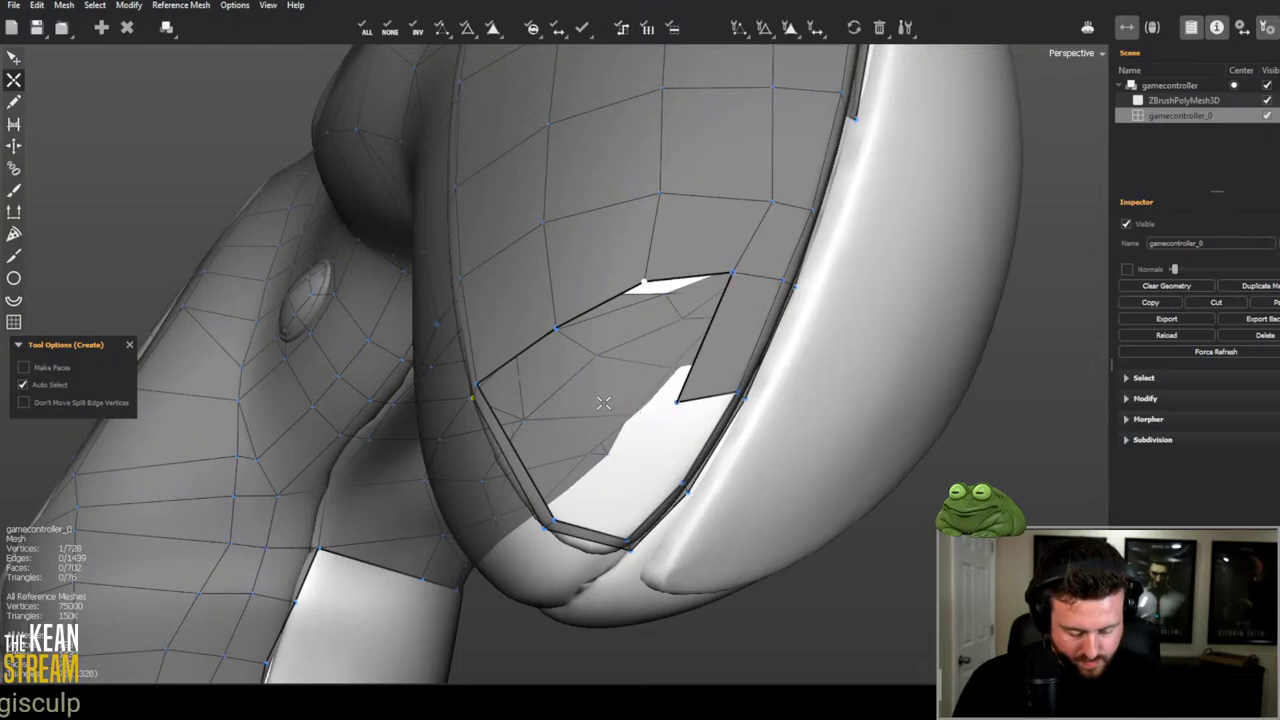
middle_click_drag(640, 459, 732, 538)
left_click(804, 583)
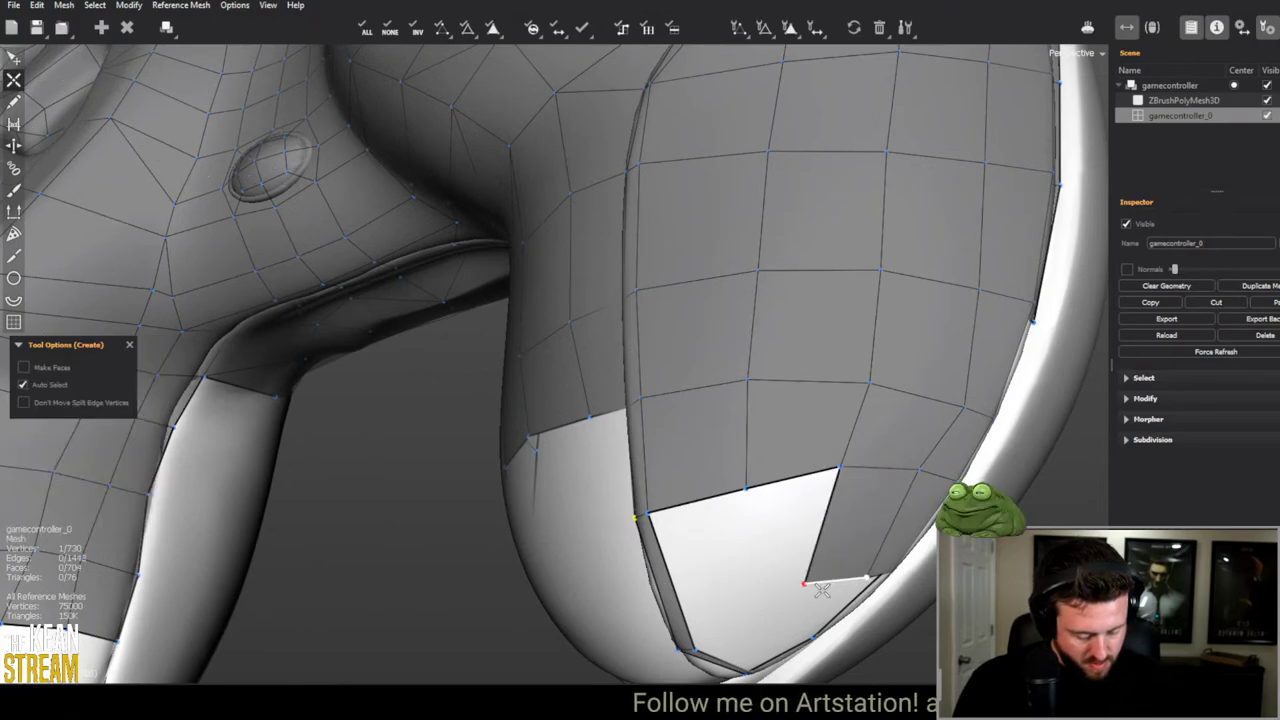
left_click(728, 589)
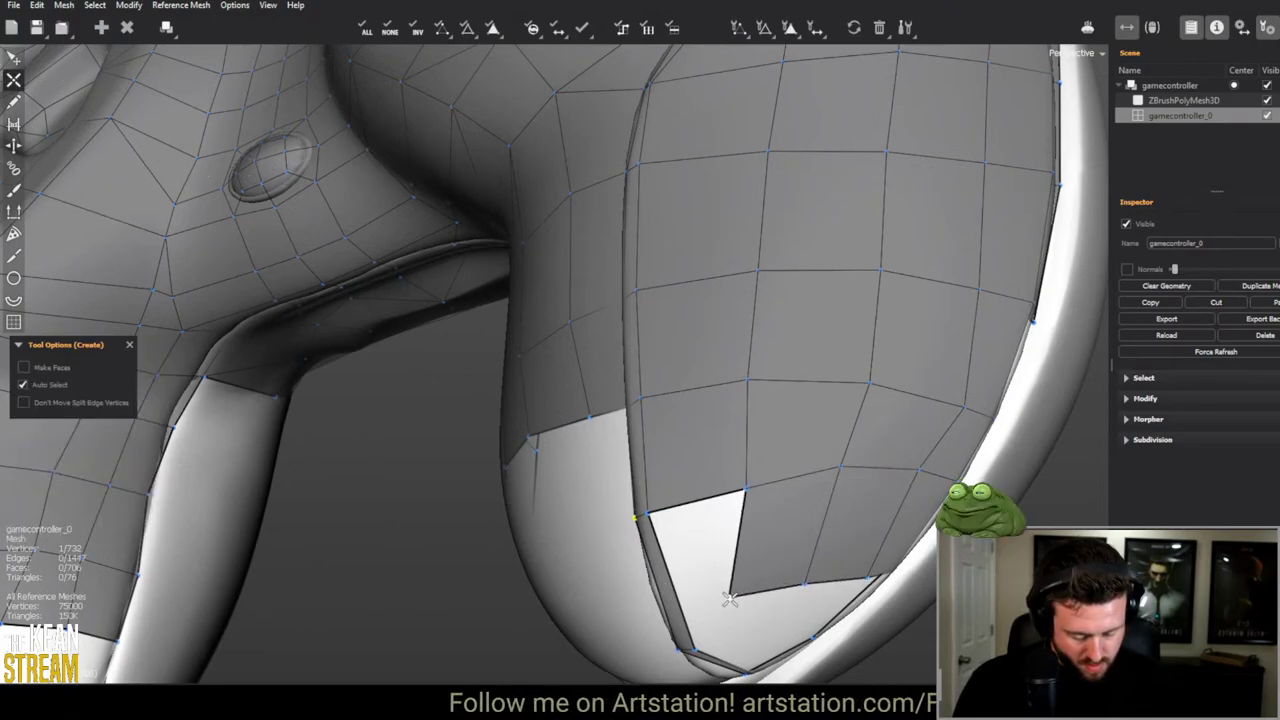
scroll(730, 598, "down", 5)
scroll(664, 437, "up", 5)
left_click(716, 359)
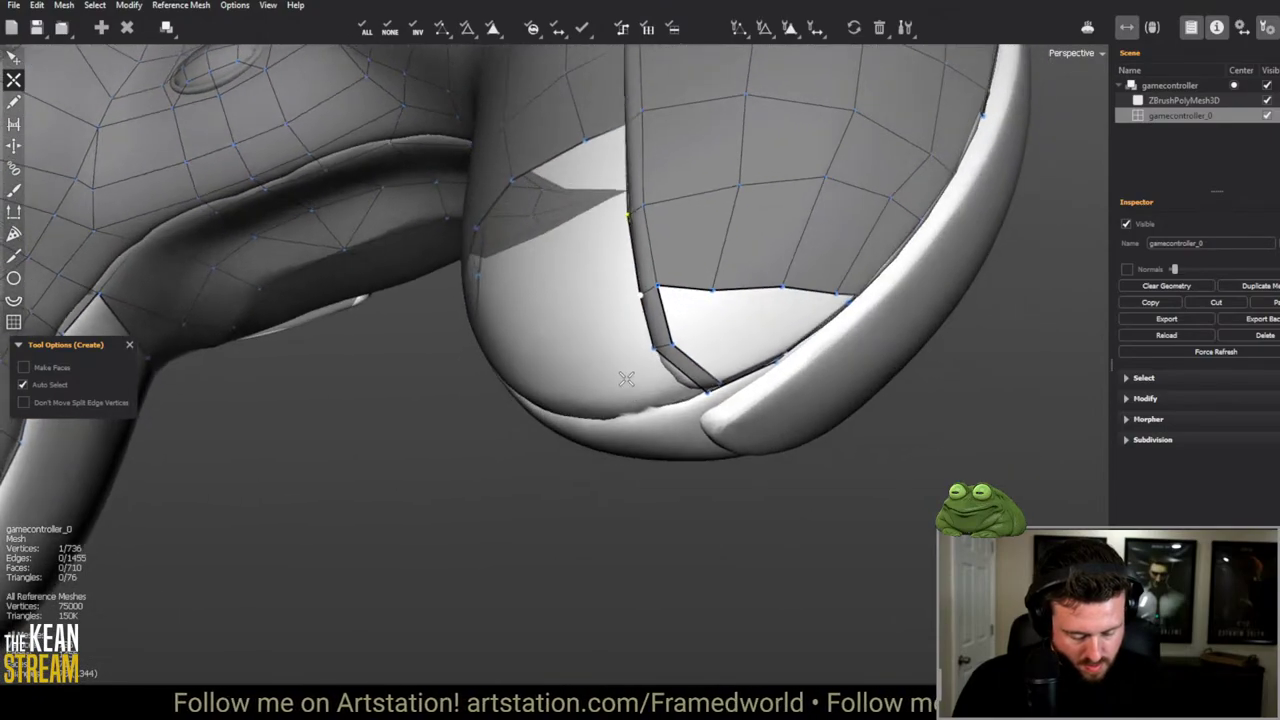
left_click(1170, 85)
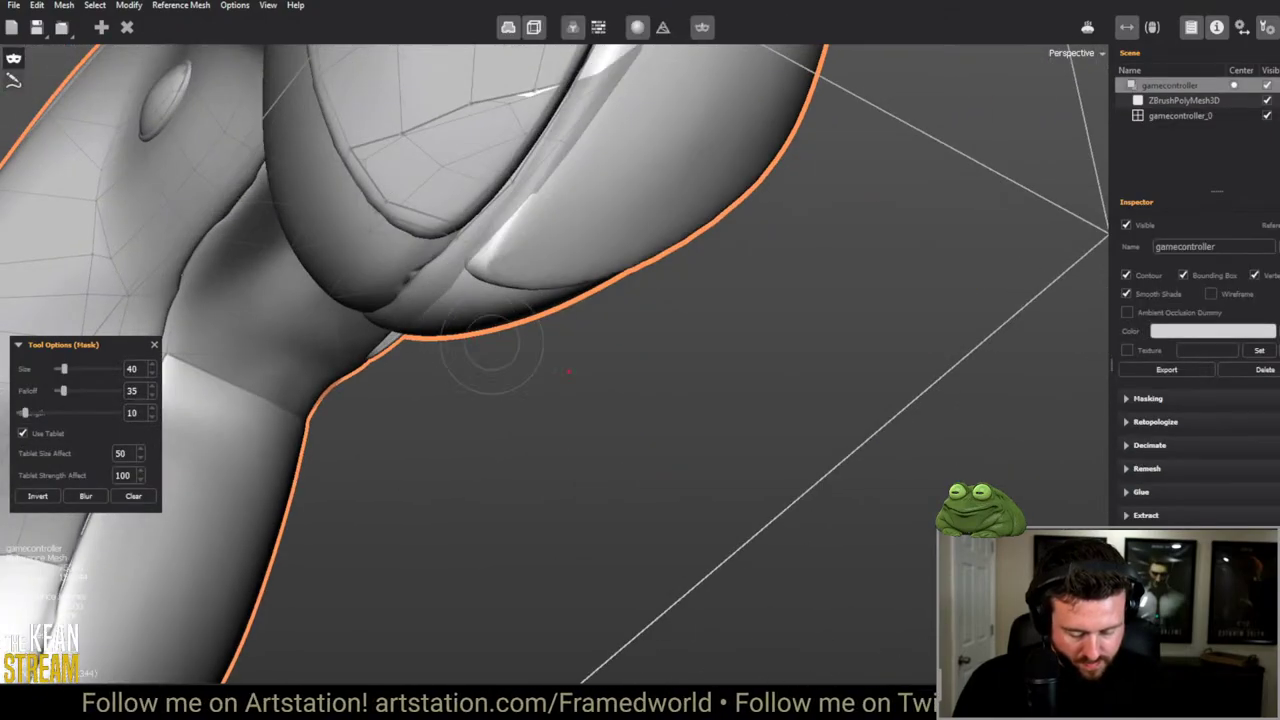
Step: Reactivate the gamecontroller_0 retopology mesh in the Scene panel and return to creating geometry
left_click(1180, 115)
middle_click_drag(523, 323, 643, 365)
key("c")
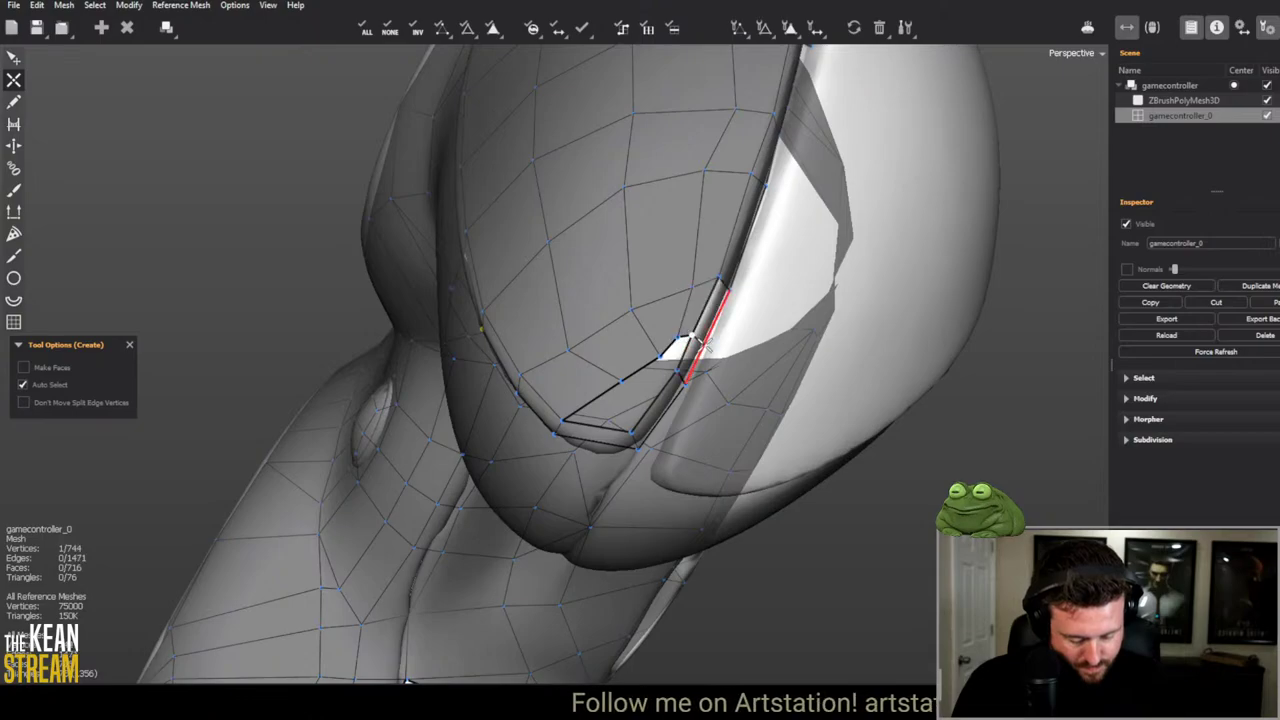
Step: Split the red rim edge, then brush the grip's vertices smooth with a wider falloff
left_click(678, 368)
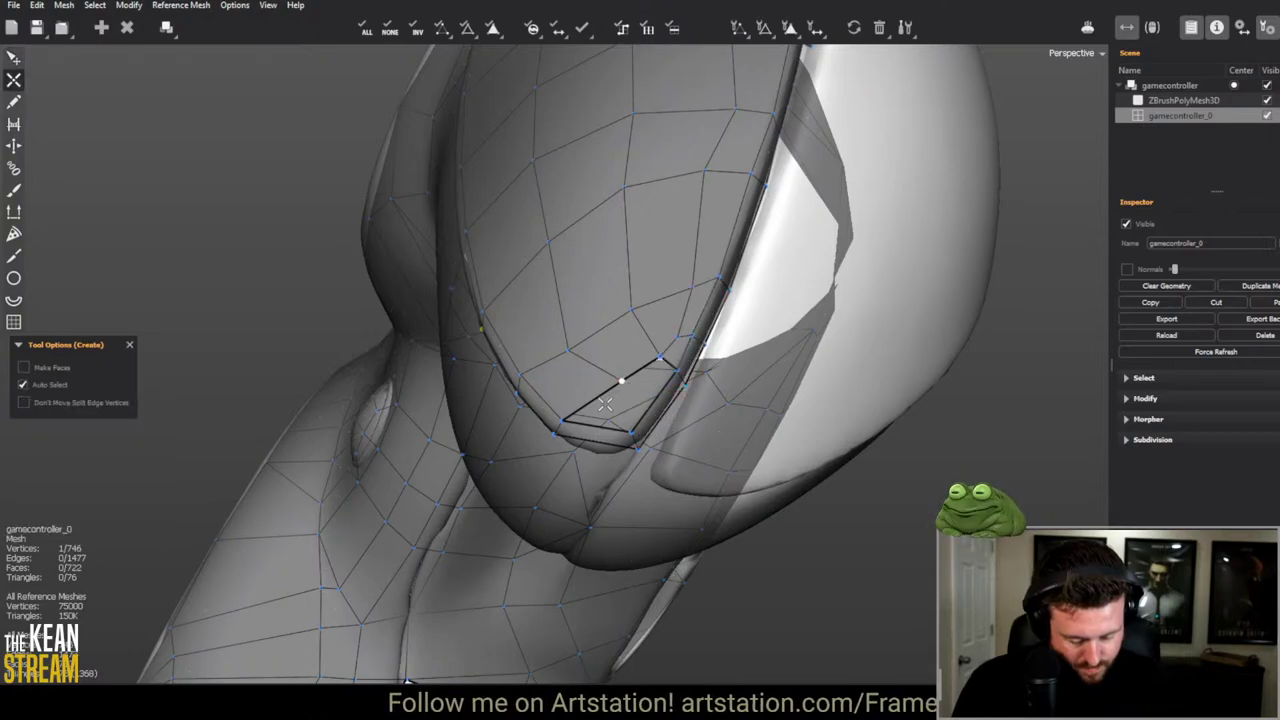
left_click_drag(656, 502, 870, 560, "alt")
key("e")
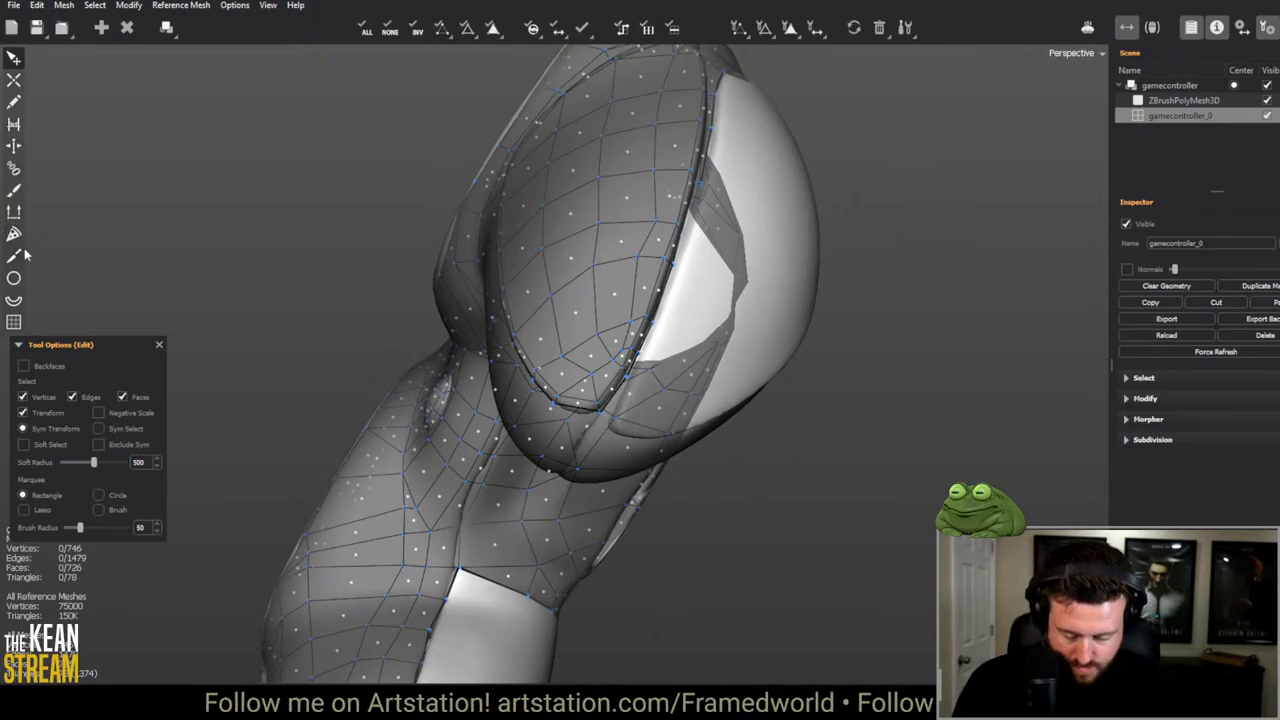
key("b")
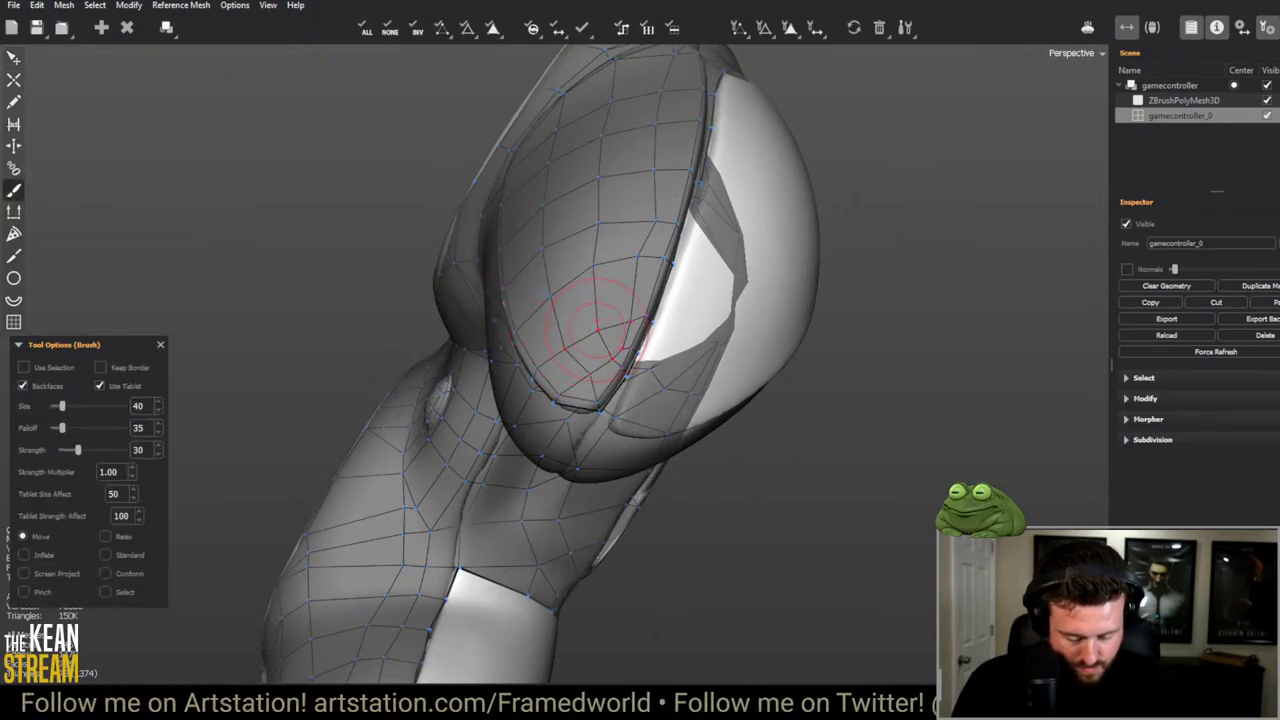
left_click_drag(548, 293, 690, 328, "alt")
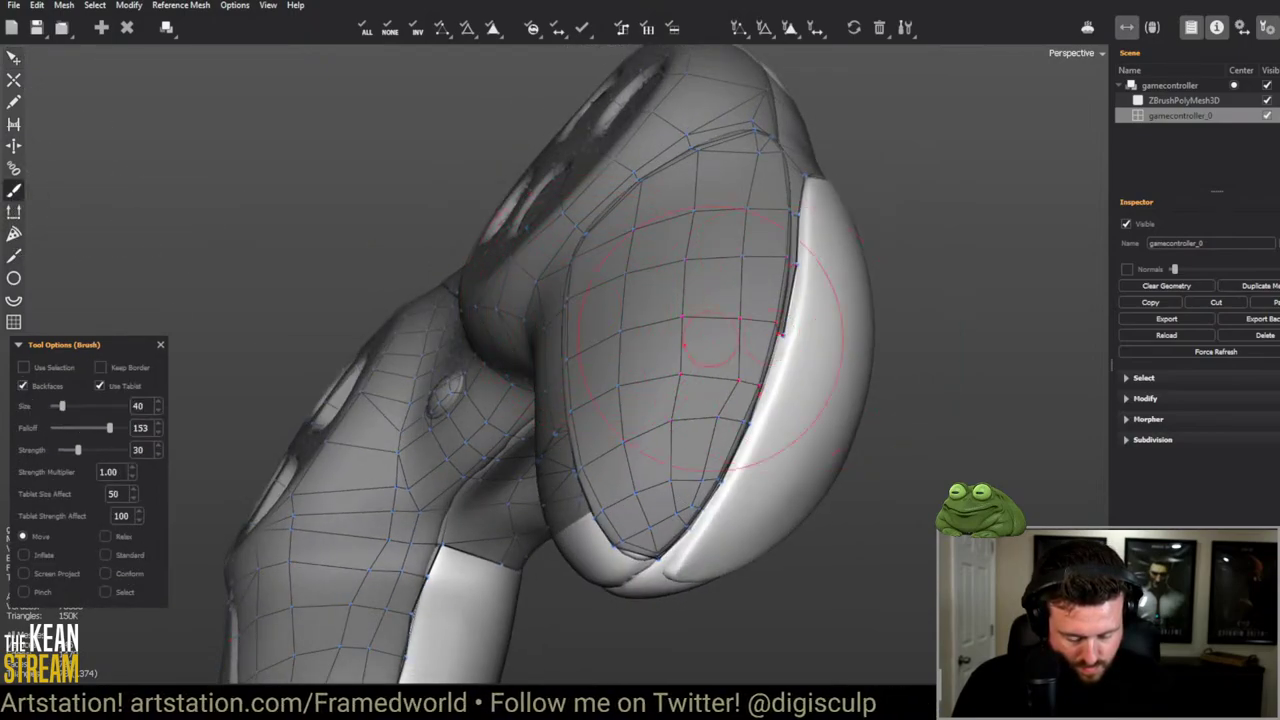
left_click_drag(595, 305, 700, 330)
Step: Reframe the view on the right grip and orbit to look underneath it
mouse_move(600, 350)
left_mouse_down("alt")
mouse_move(660, 300)
mouse_move(600, 350)
left_mouse_up("alt")
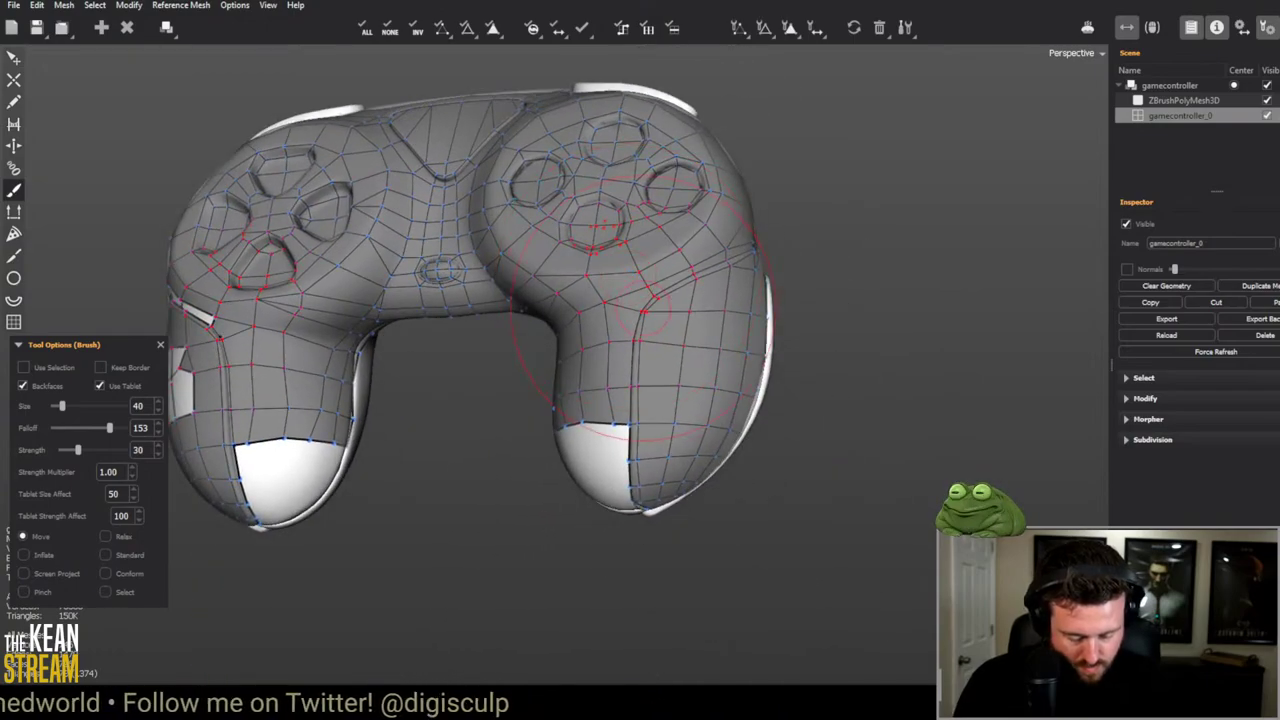
left_click_drag(640, 310, 645, 300, "alt")
scroll(645, 300, "down", 3)
scroll(650, 260, "up", 6)
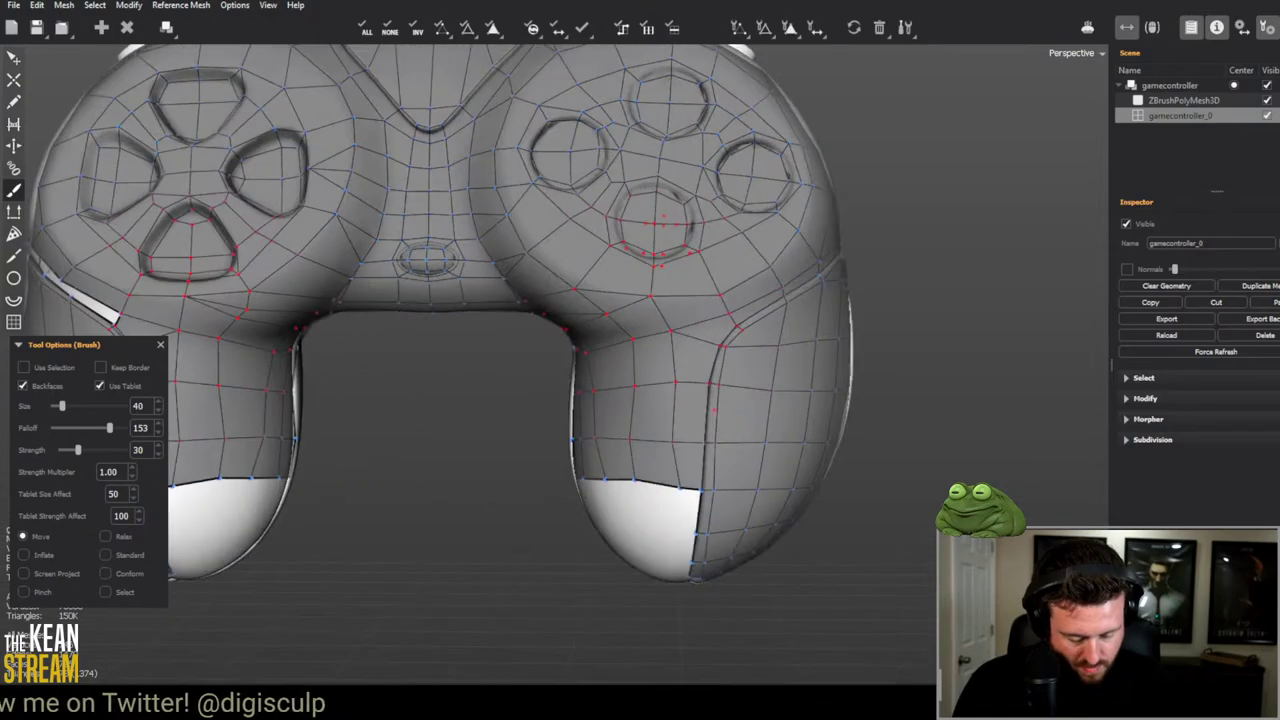
scroll(660, 225, "down", 3)
left_click_drag(660, 225, 455, 325, "alt")
scroll(455, 325, "up", 5)
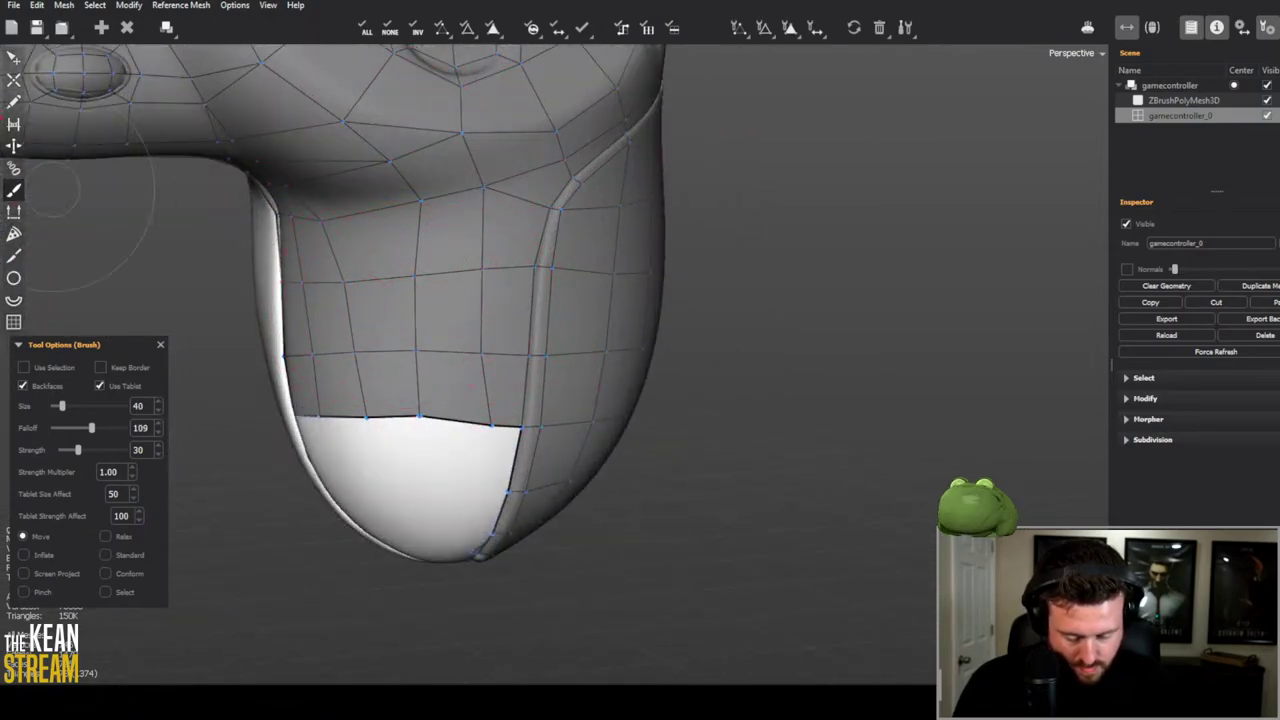
left_click(14, 58)
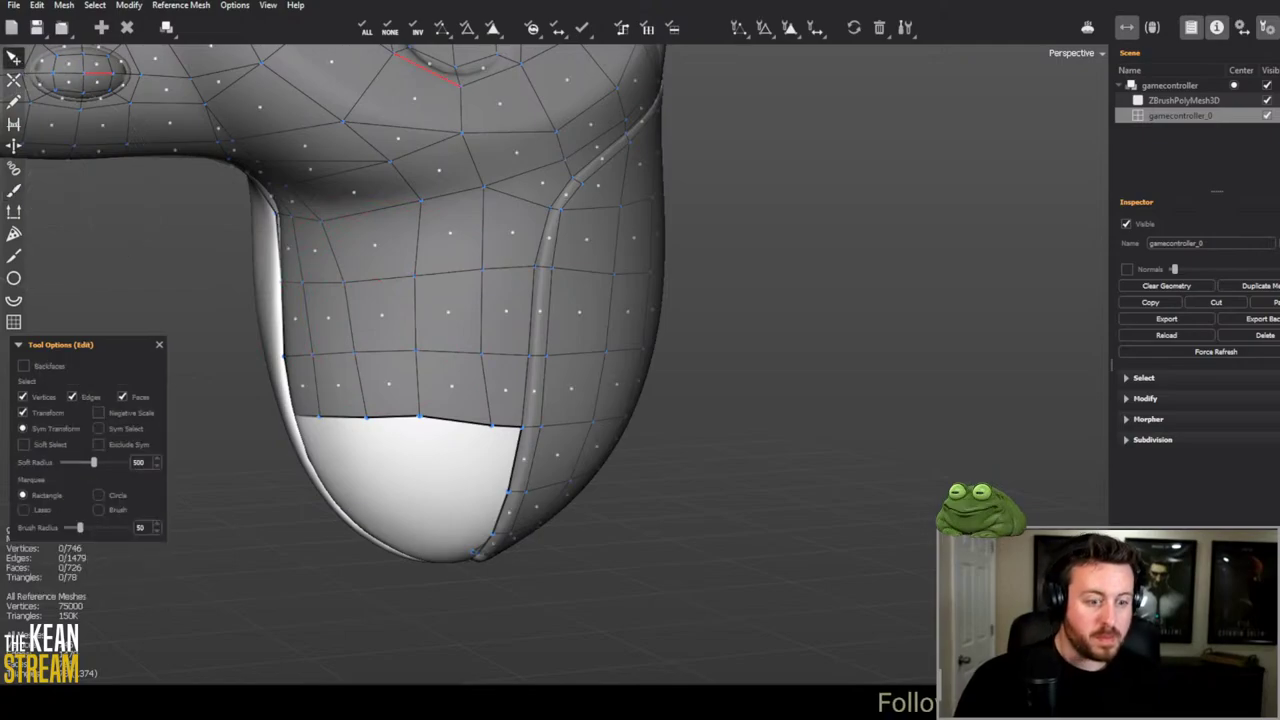
scroll(675, 408, "up", 2)
scroll(506, 297, "down", 3)
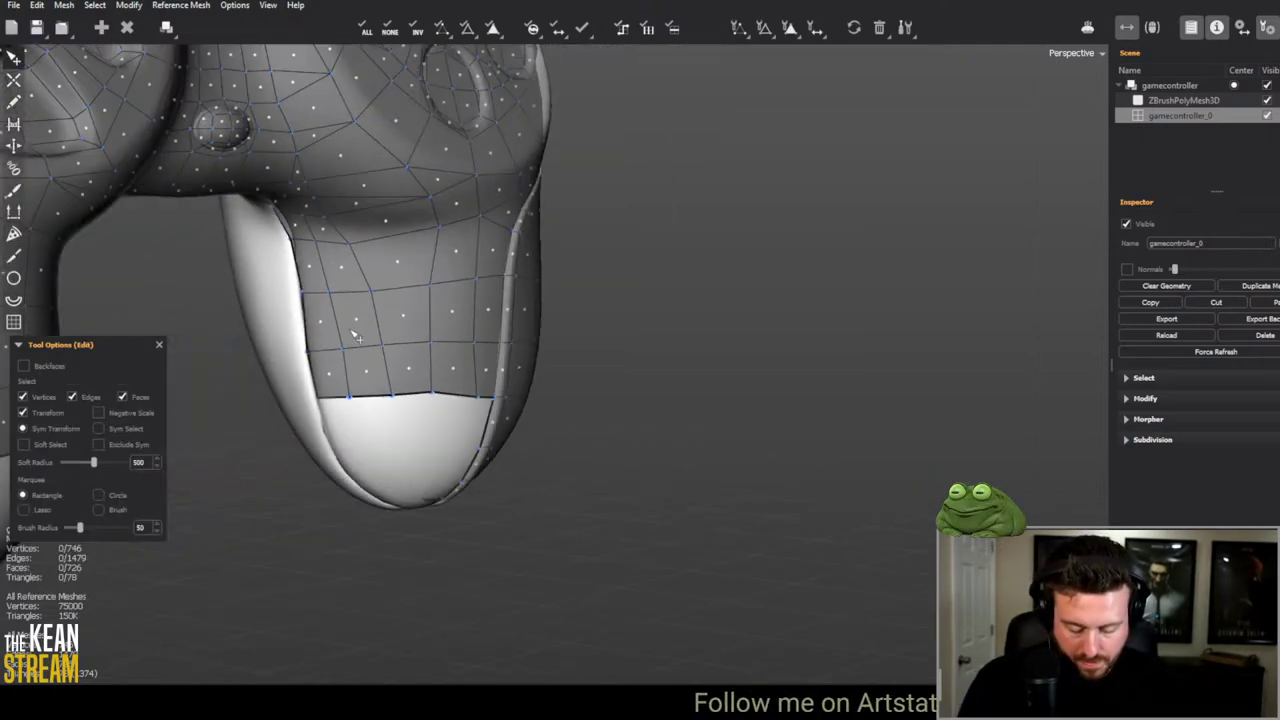
scroll(457, 340, "up", 4)
left_click_drag(457, 340, 471, 429, "alt")
key("c")
Step: Build a strip of quads down the left and lower edges of the right grip's hole
left_click(494, 493)
left_click(394, 477)
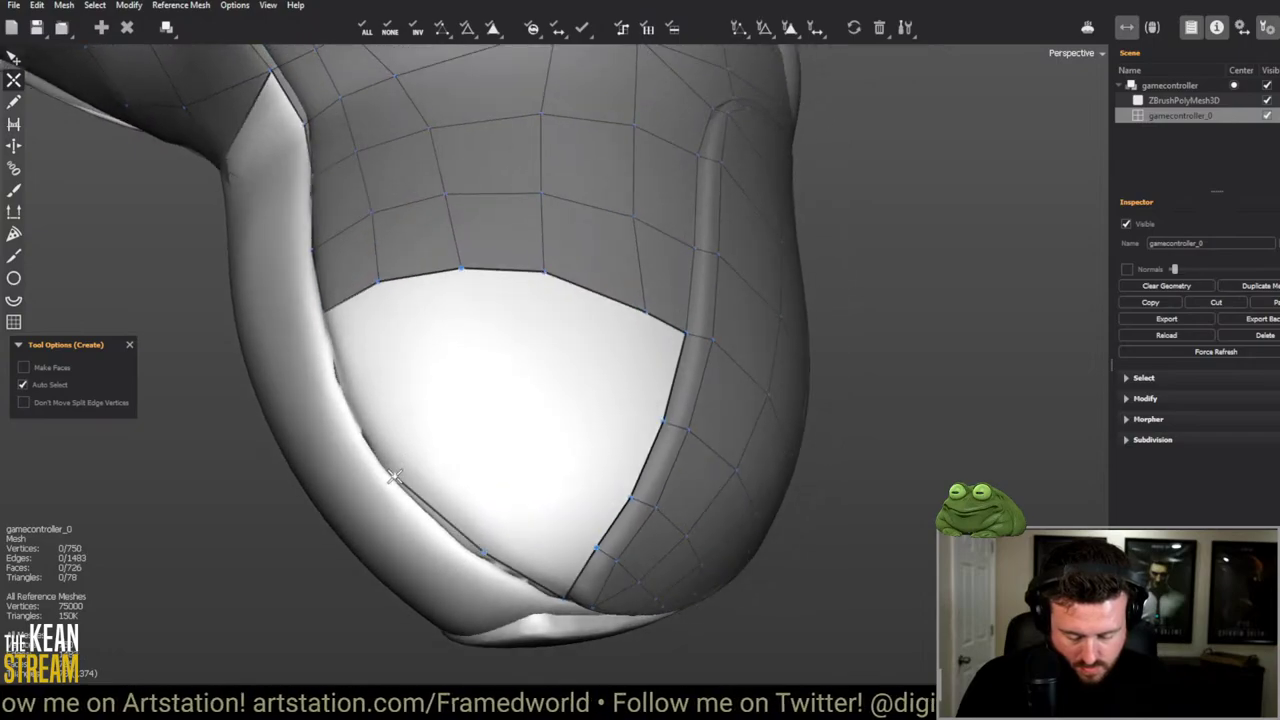
left_click(348, 395)
left_click(326, 312)
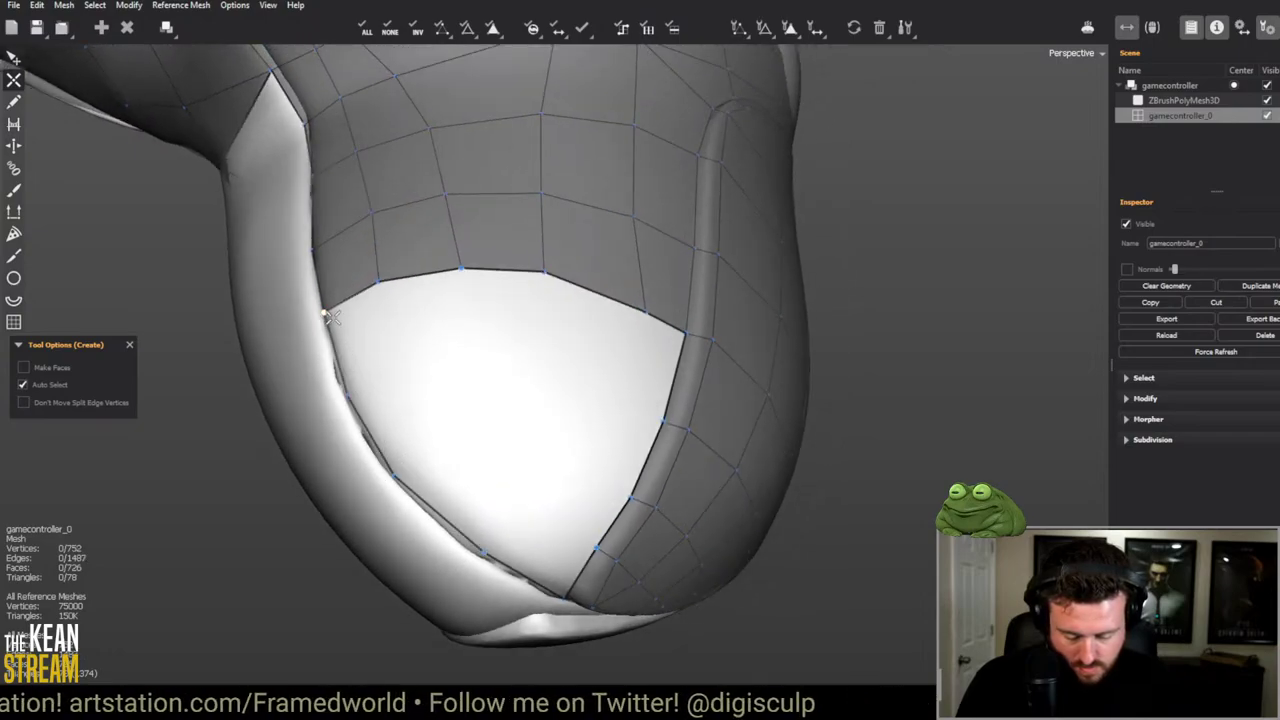
left_click(402, 359)
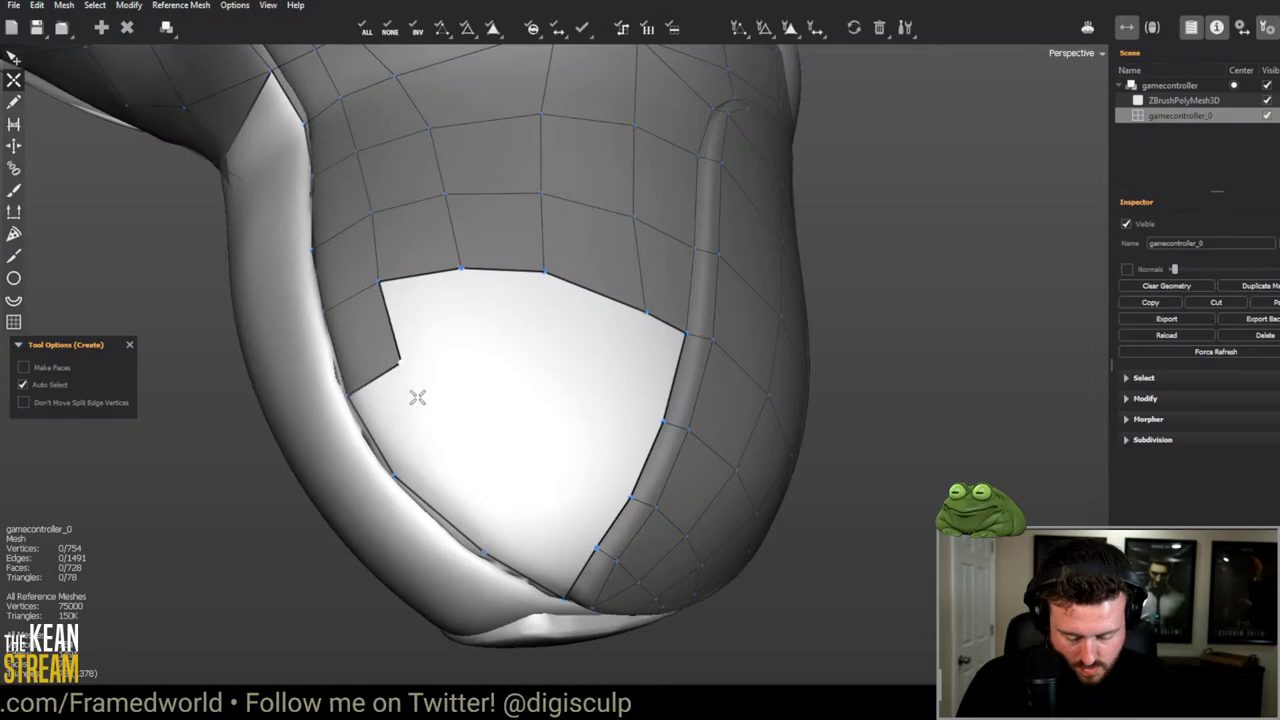
left_click(453, 436)
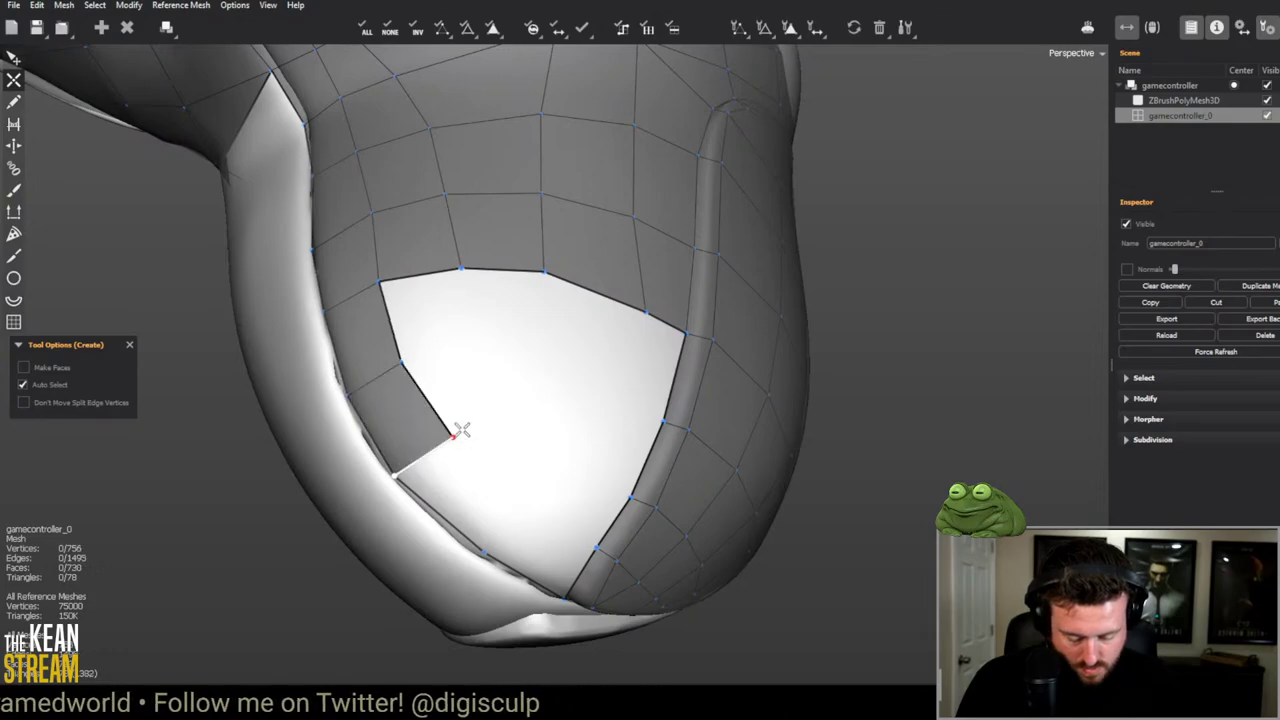
left_click(514, 496)
left_click(484, 551)
left_click(528, 488)
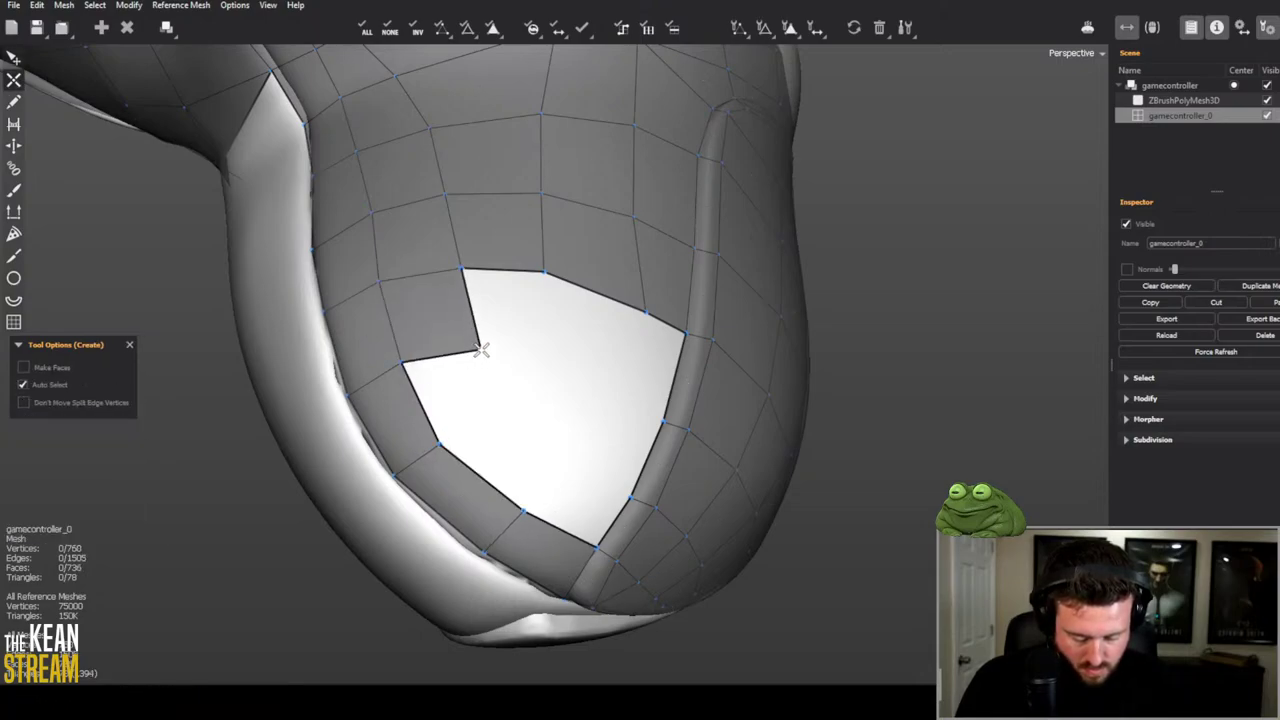
Step: Fill the lower and right parts of the remaining hole with new polygons
left_click(532, 493)
left_click(606, 480)
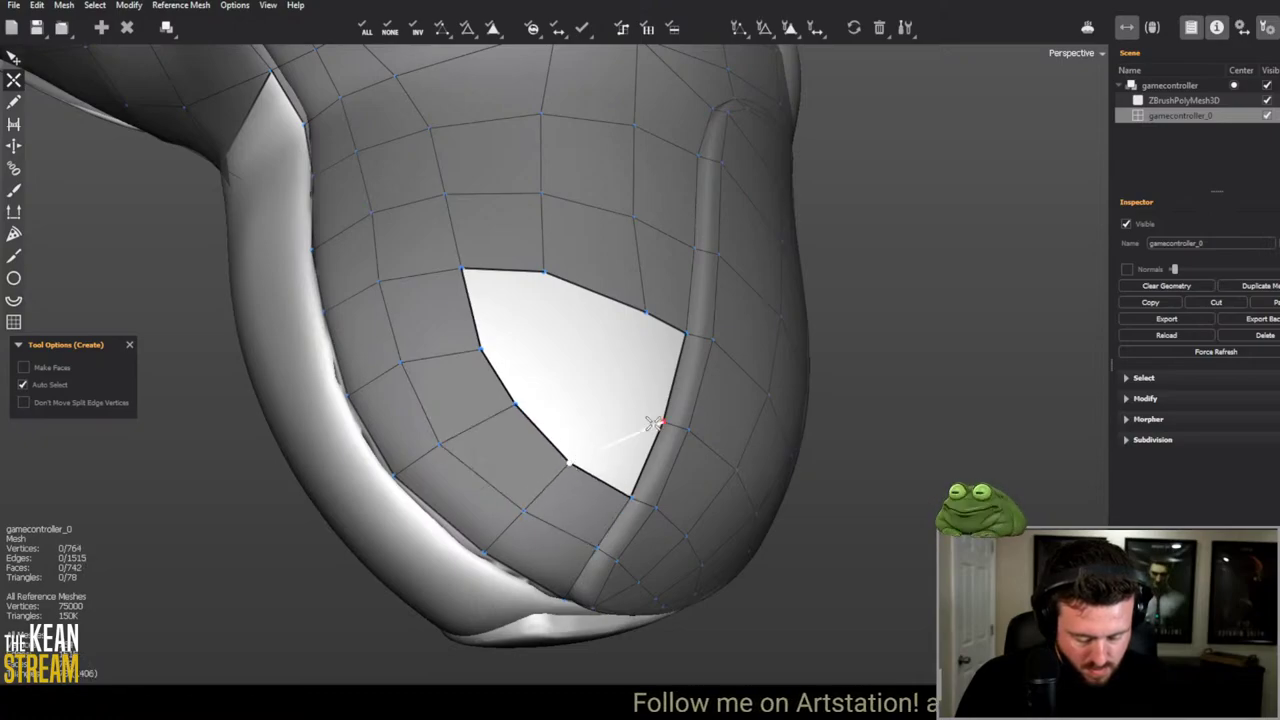
left_click(605, 384)
left_click(510, 398)
left_click(543, 320)
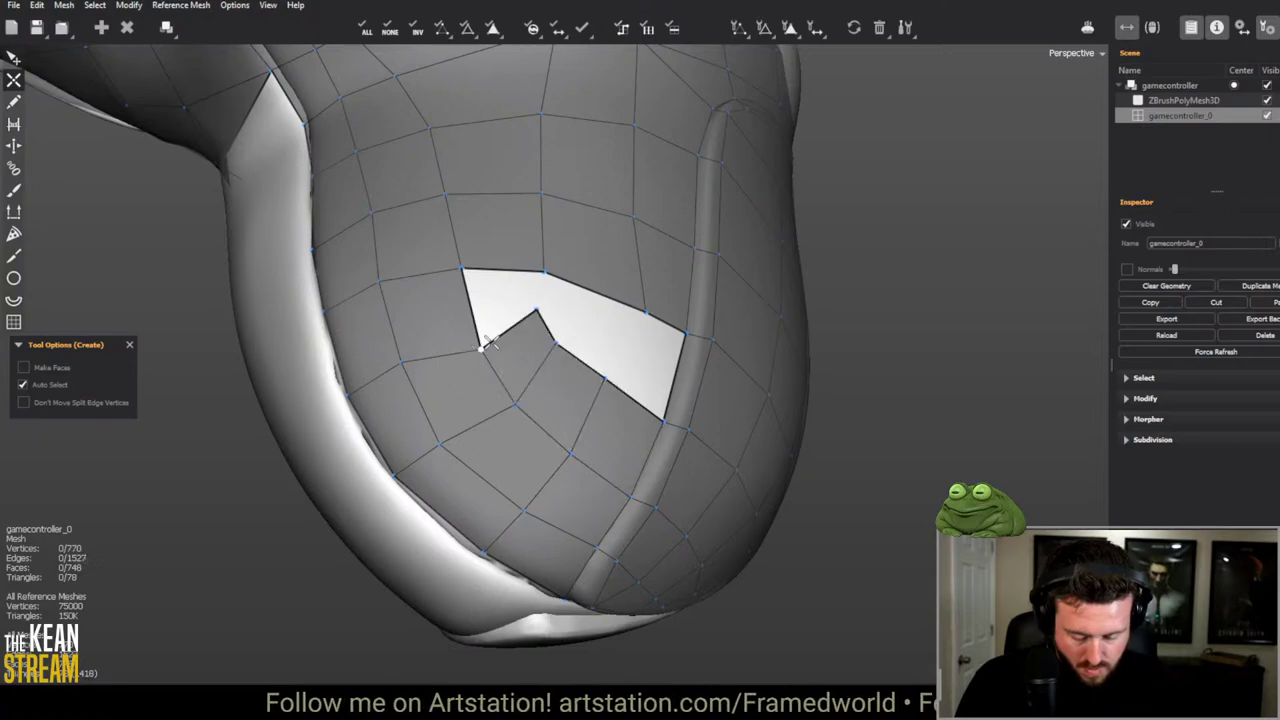
left_click(491, 337)
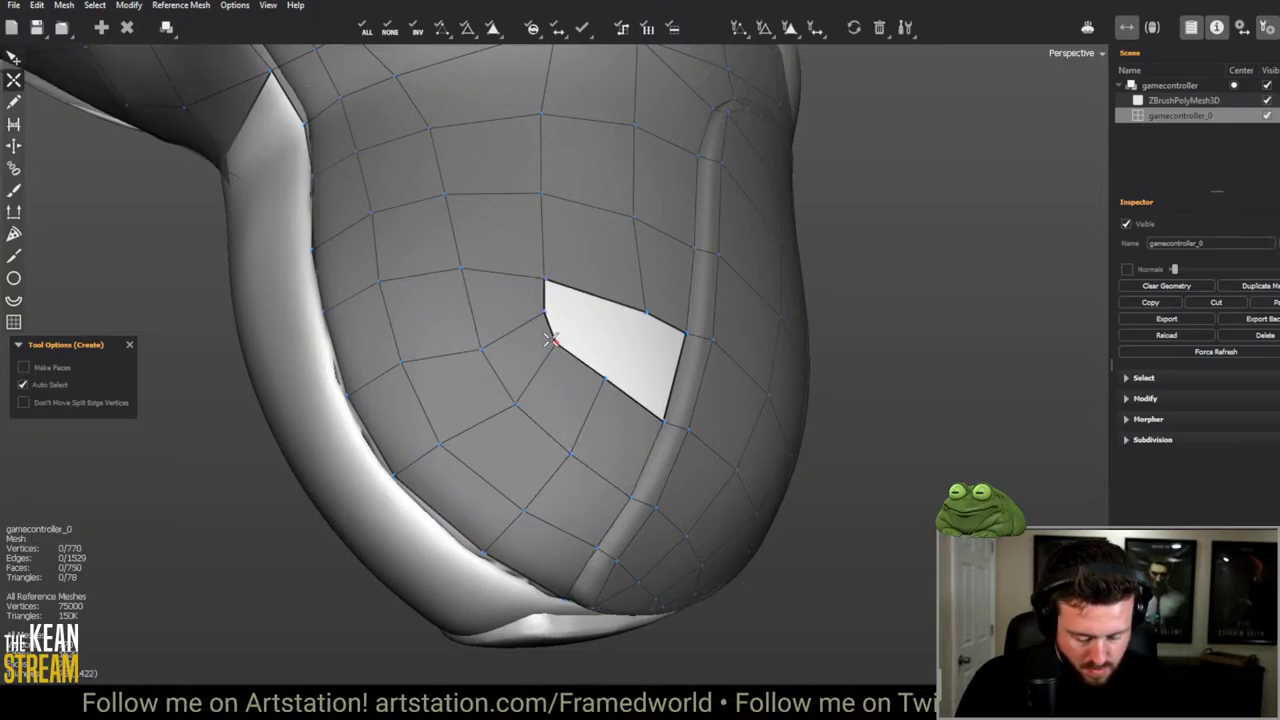
left_click(622, 396)
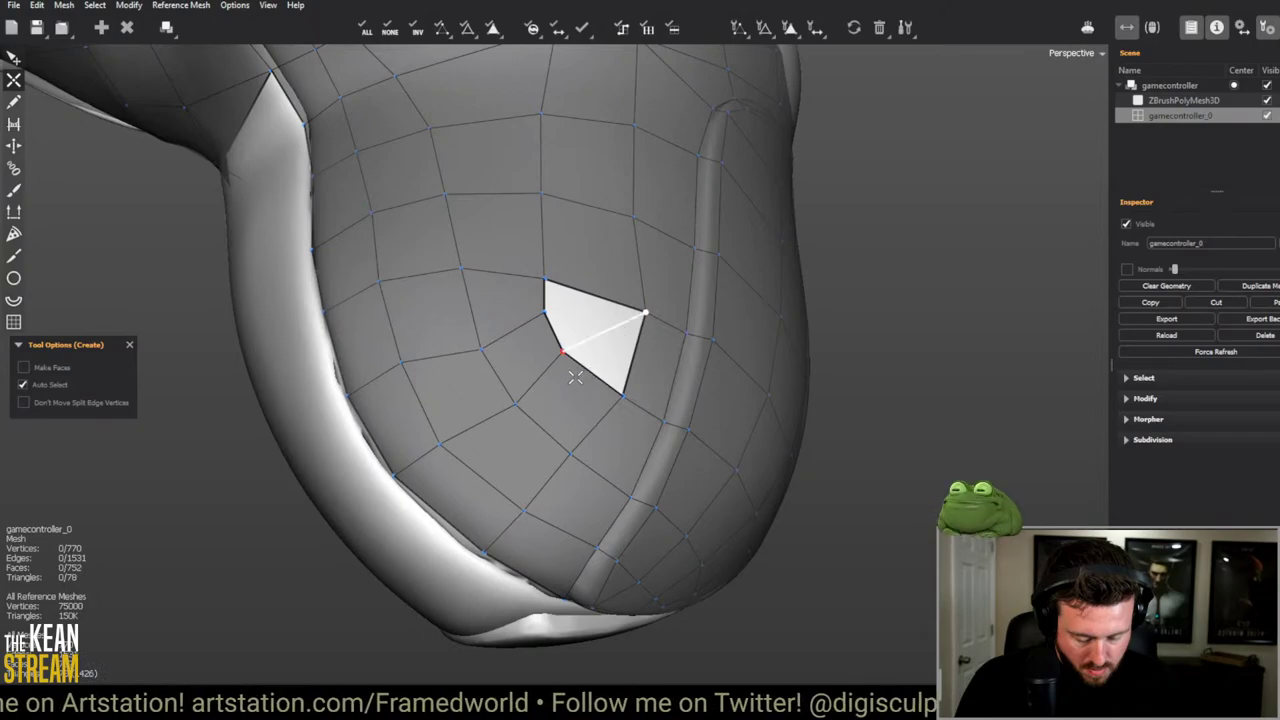
middle_click_drag(622, 396, 540, 360)
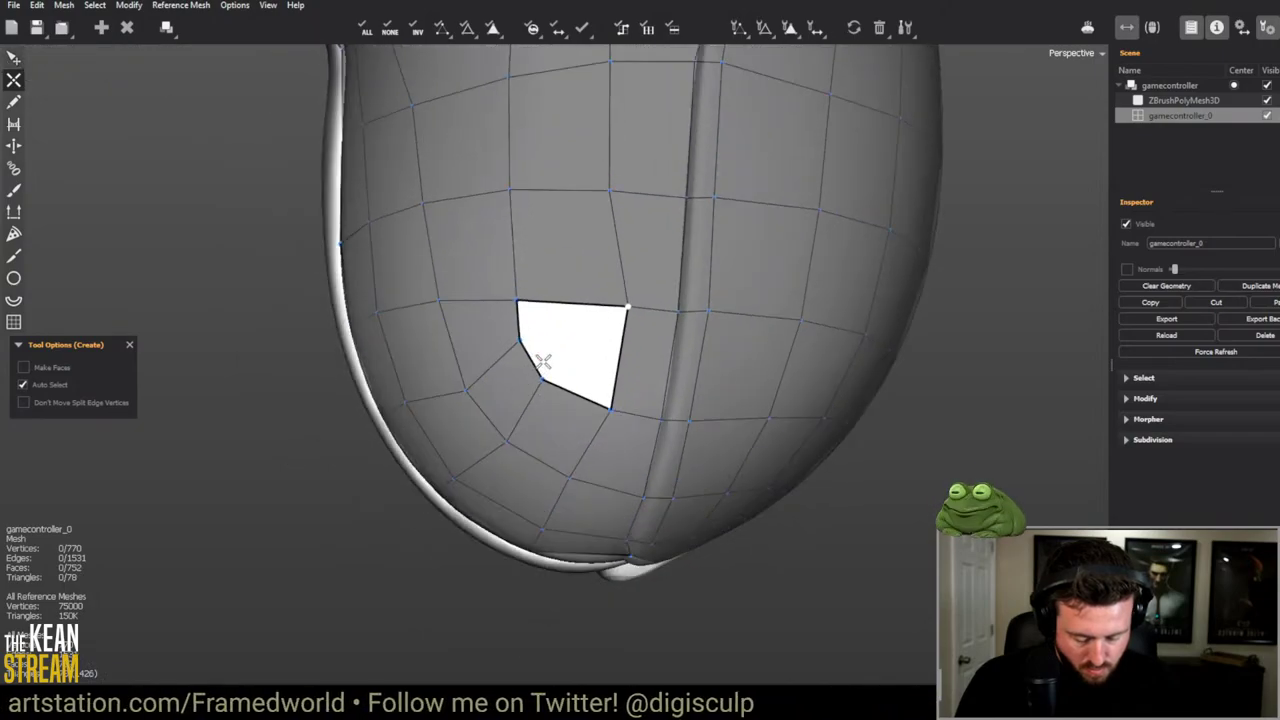
Step: Frame the whole controller and fill the last gap in the grip
key("w")
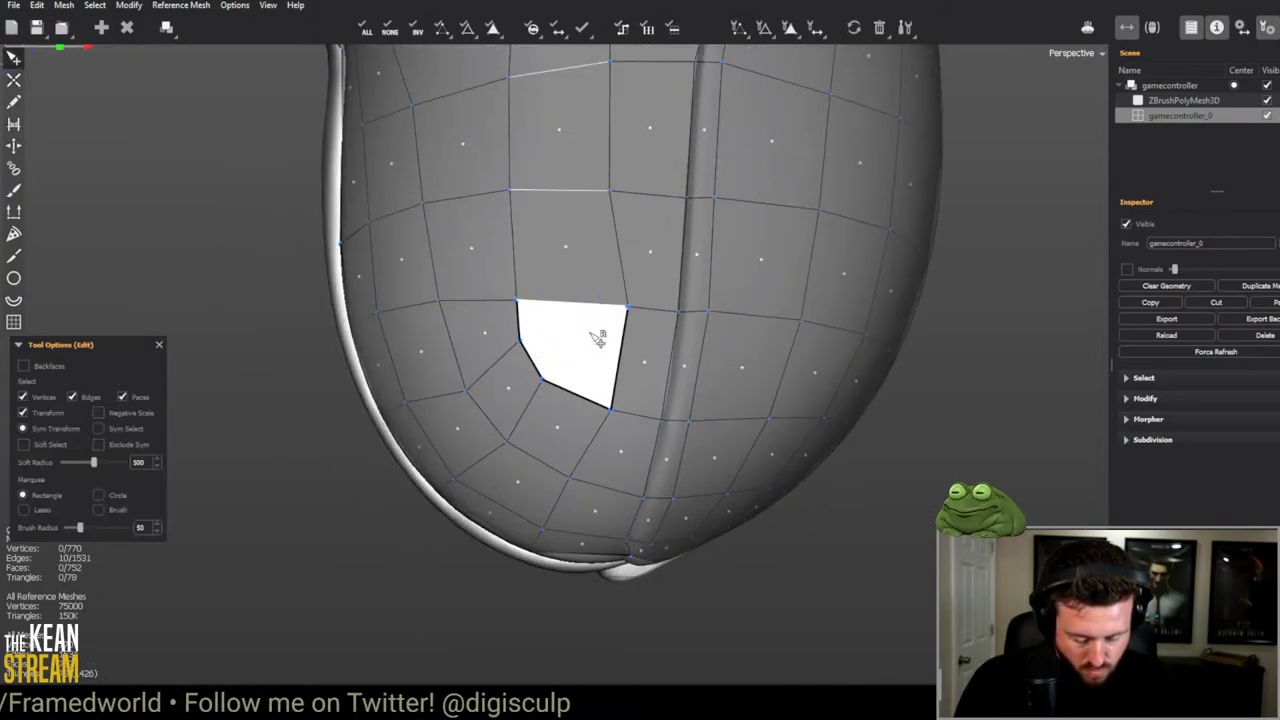
key("f")
scroll(476, 262, "up", 5)
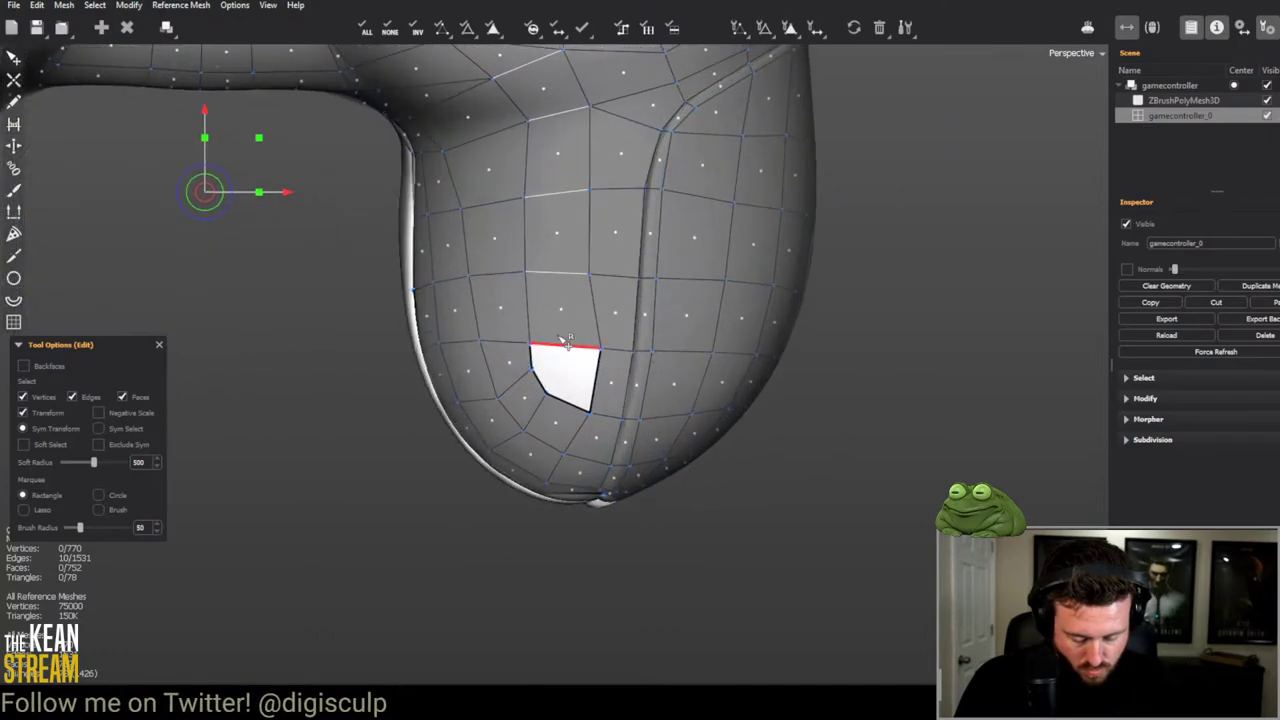
key("q")
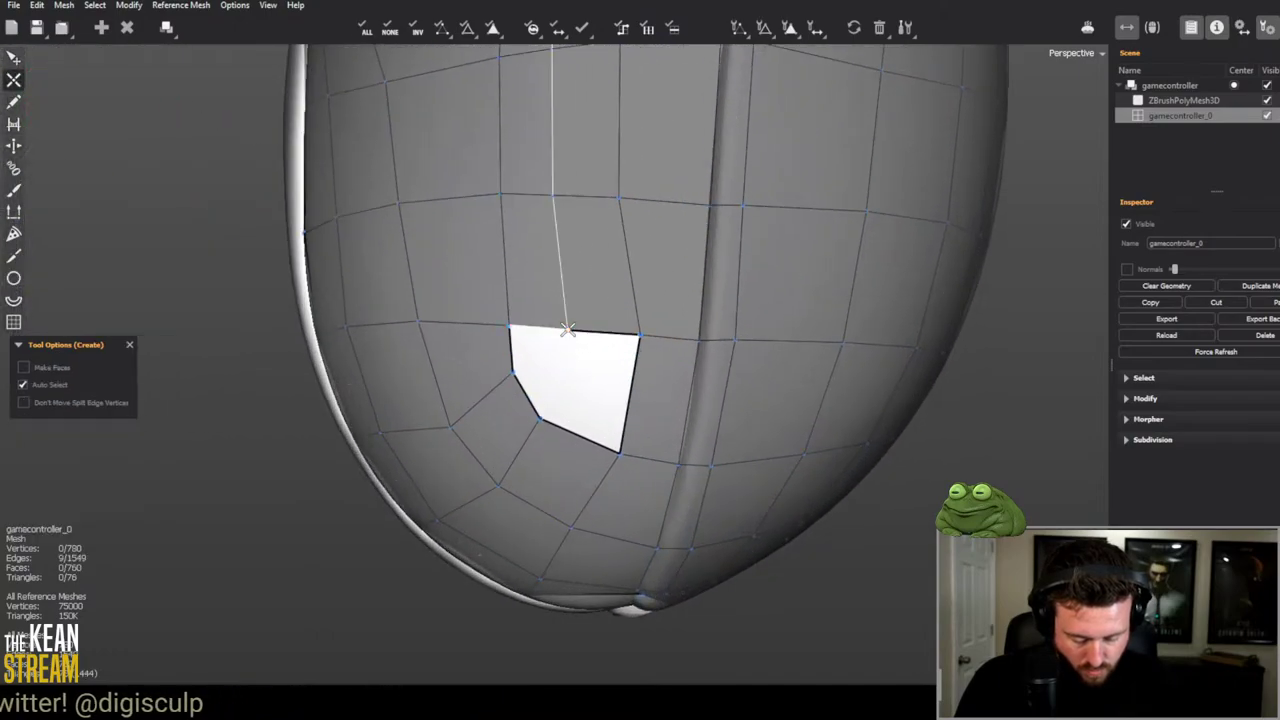
left_click(555, 394)
Step: Delete the edge at the right grip junction, merging its two faces into one
key("w")
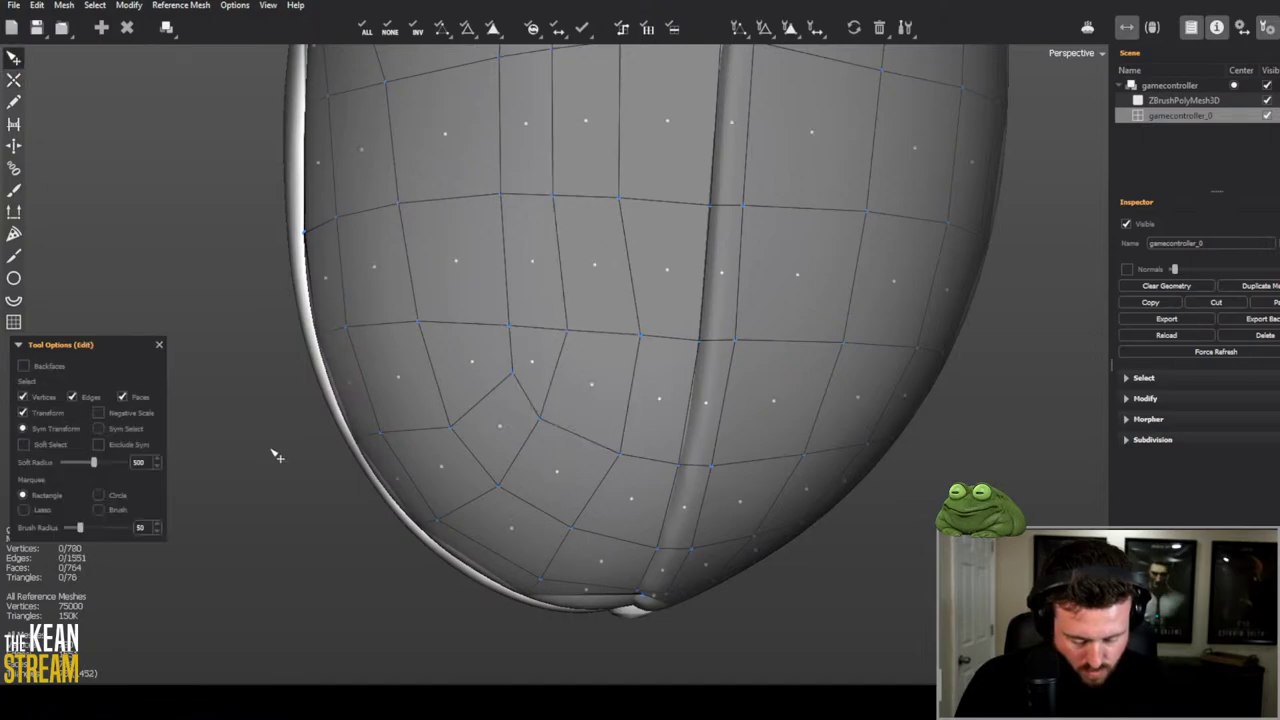
middle_click_drag(274, 451, 40, 145)
left_click(14, 192)
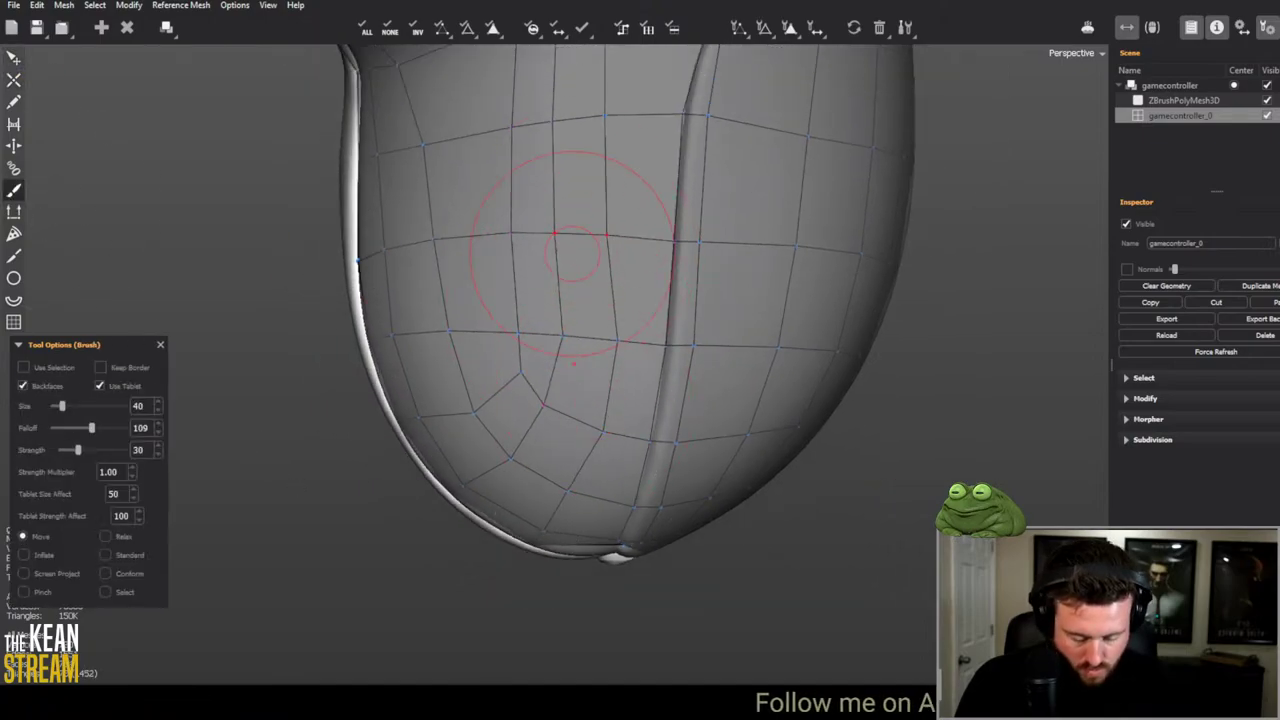
middle_click_drag(577, 398, 535, 356)
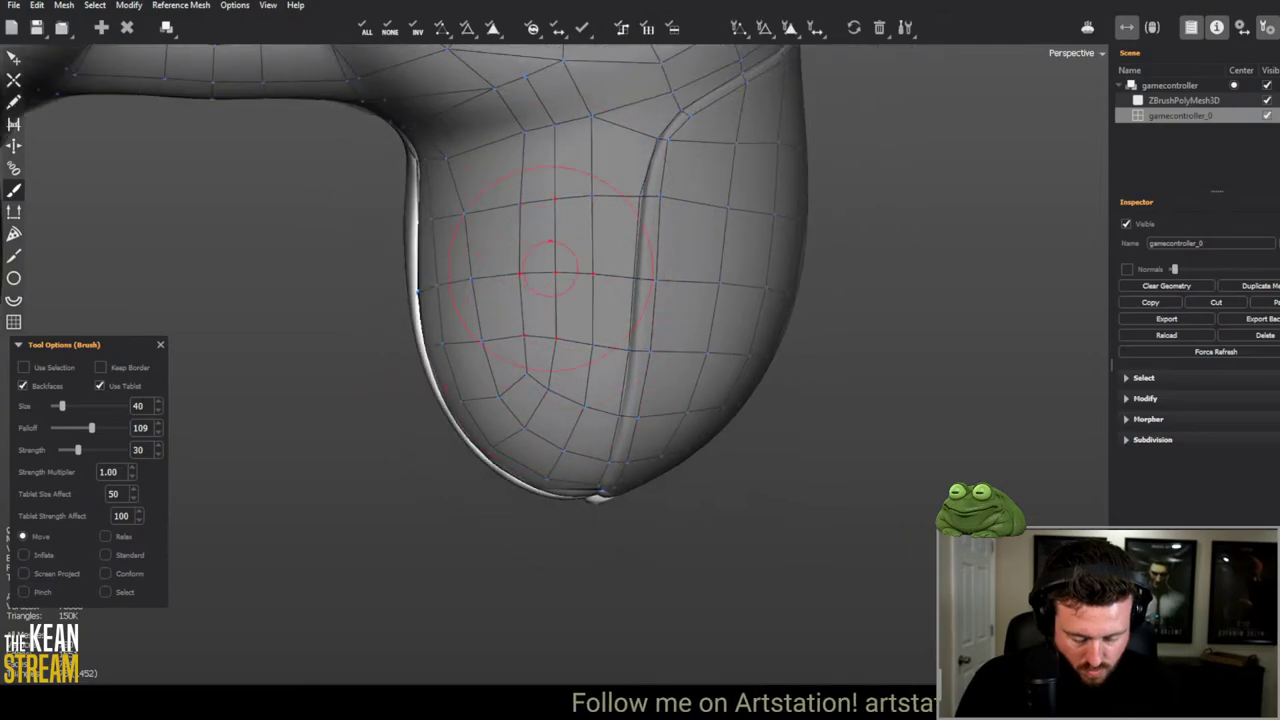
middle_click_drag(538, 174, 514, 217)
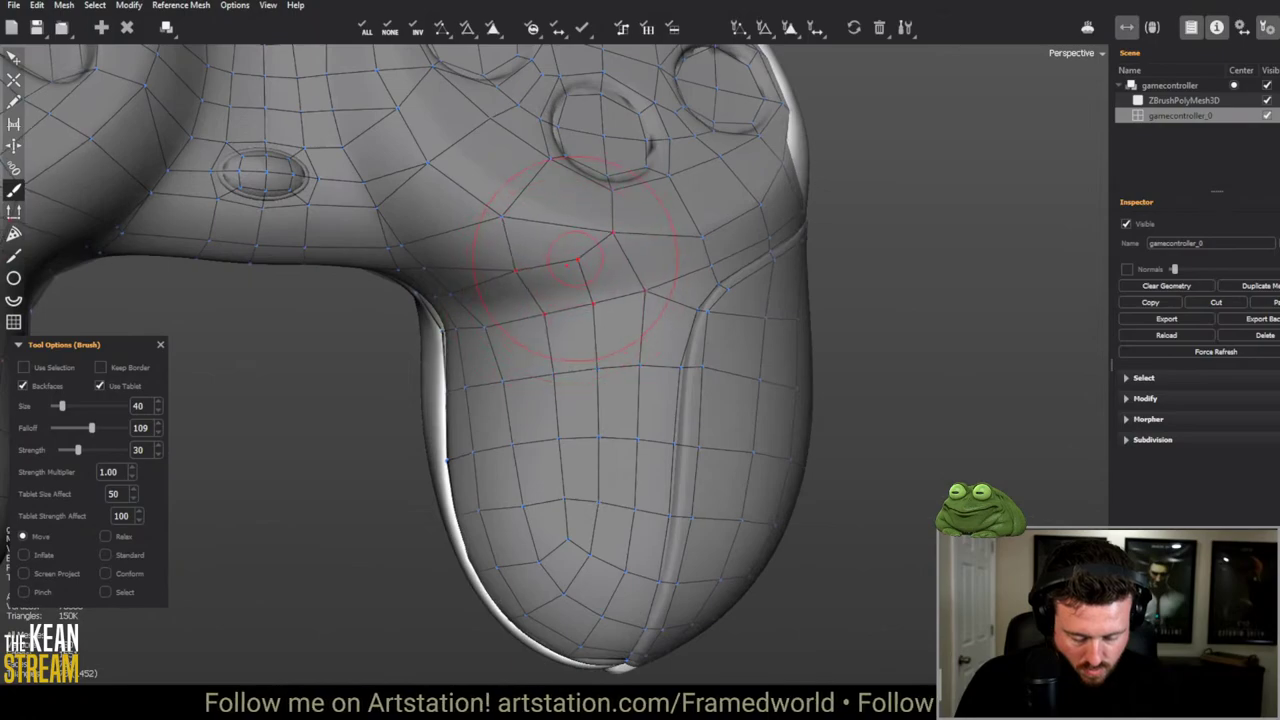
left_click(14, 58)
middle_click_drag(289, 263, 508, 305)
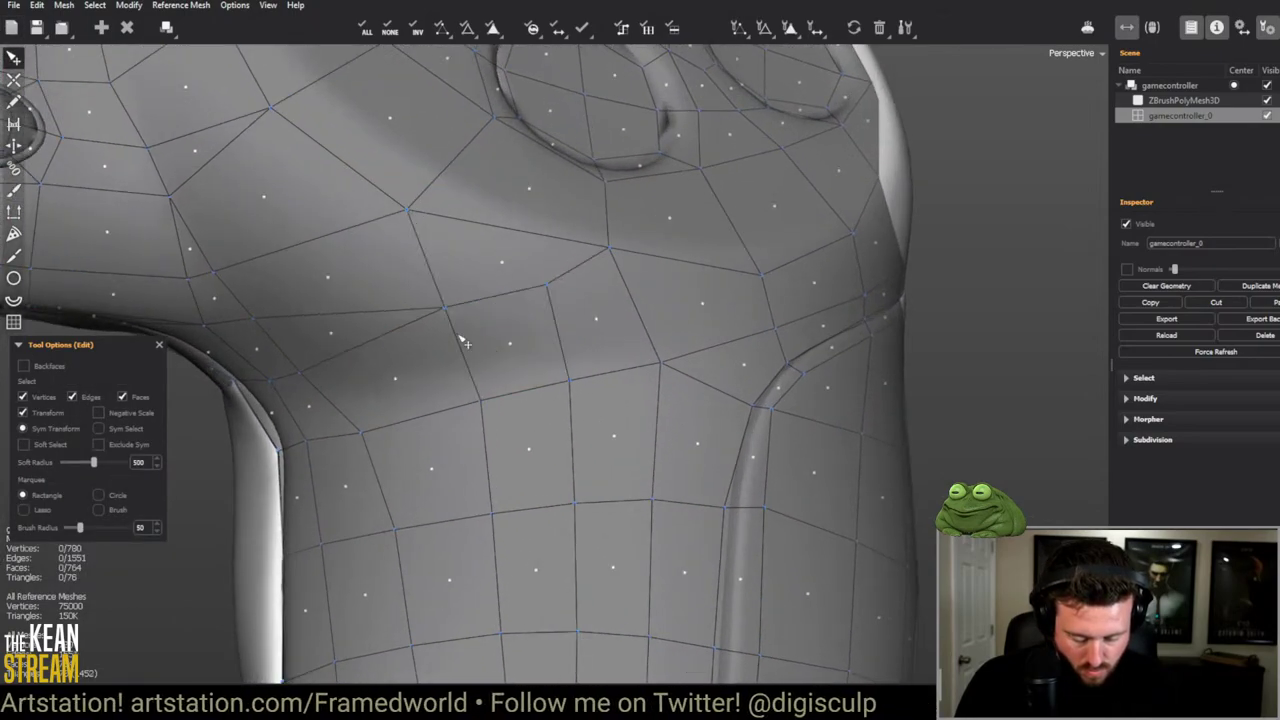
scroll(290, 355, "down", 6)
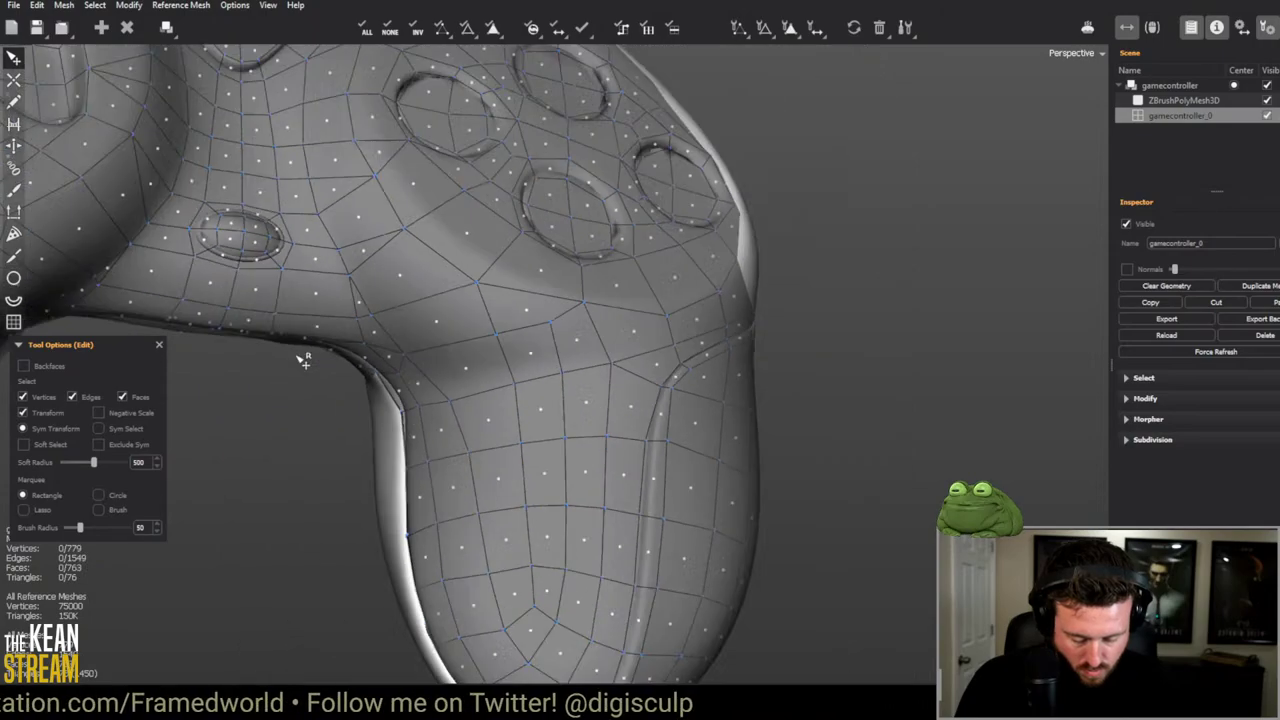
scroll(400, 368, "up", 3)
middle_click_drag(470, 363, 455, 300)
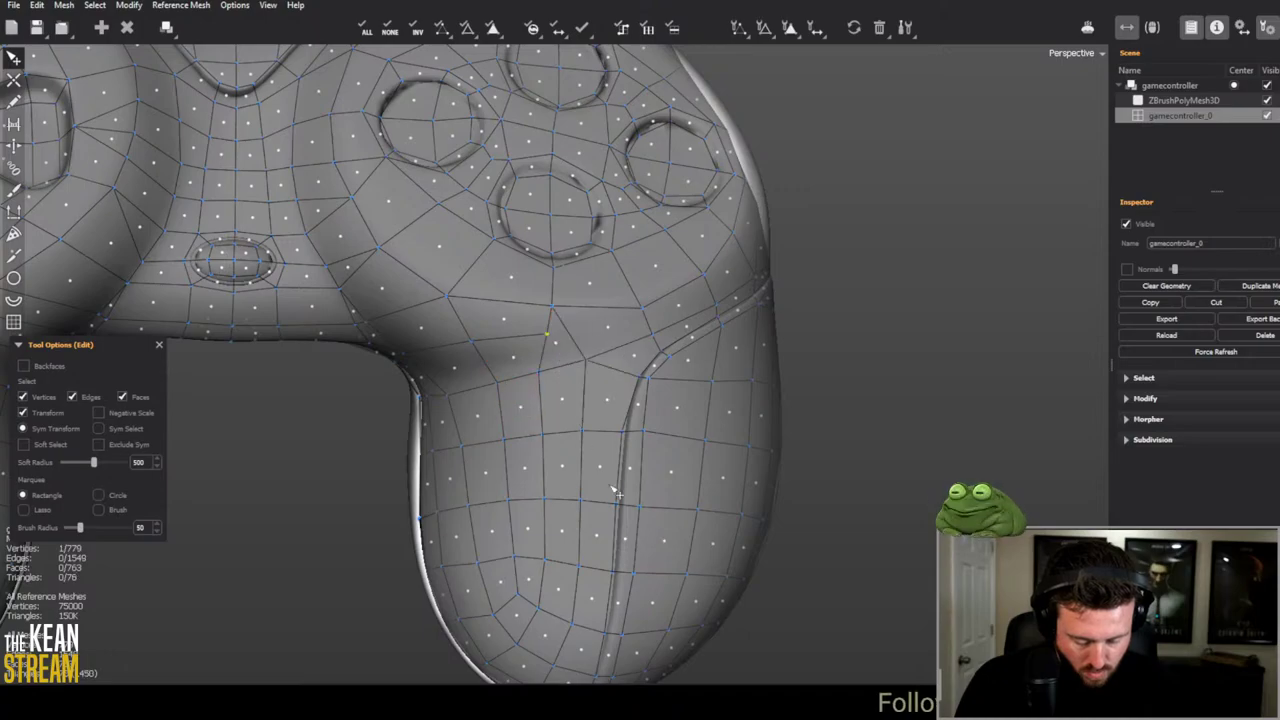
scroll(615, 490, "down", 5)
scroll(585, 378, "up", 5)
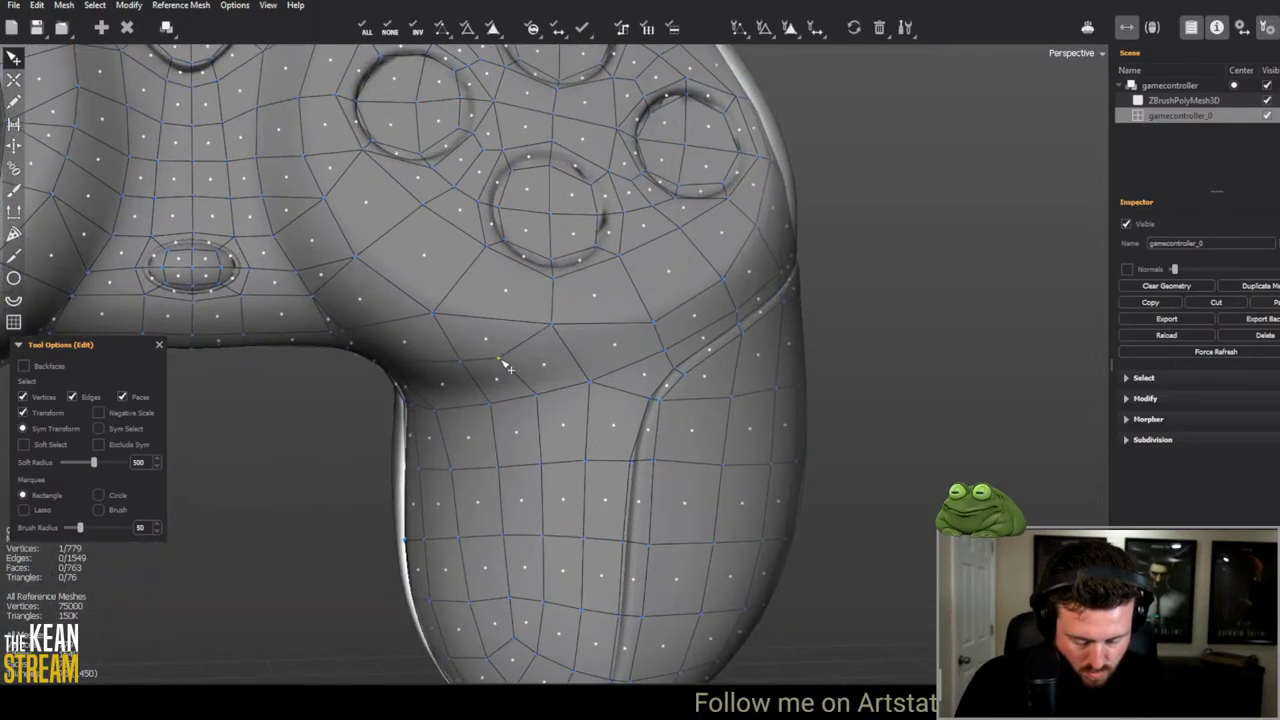
left_click(539, 365)
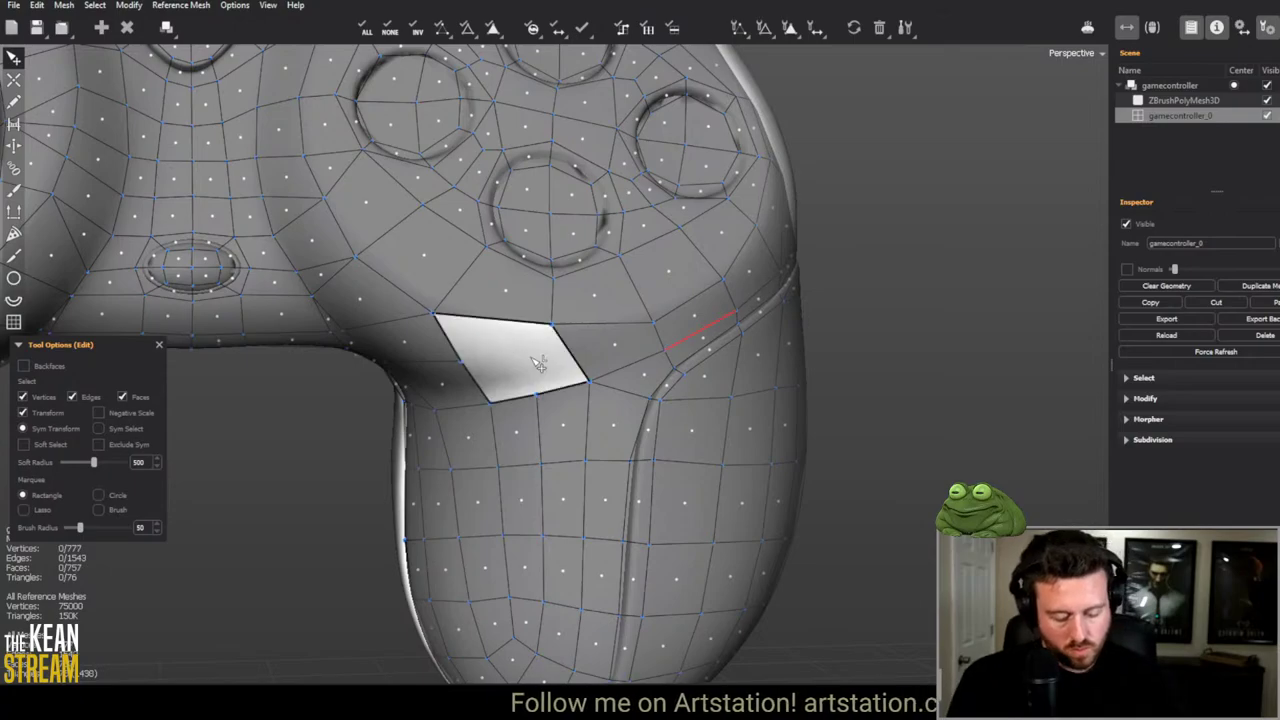
Step: Rebuild the junction faces, snapping the corner onto the neighbouring vertex
key("c")
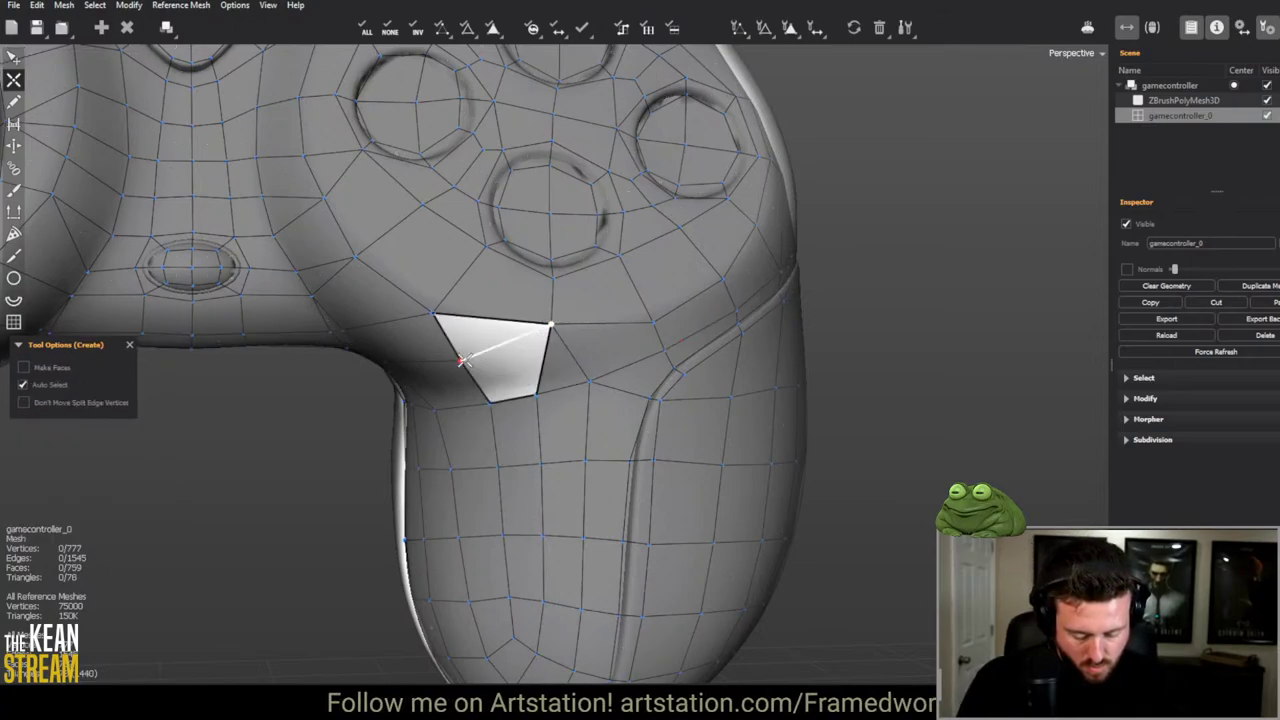
left_click(538, 376)
left_click_drag(538, 376, 588, 380, "ctrl")
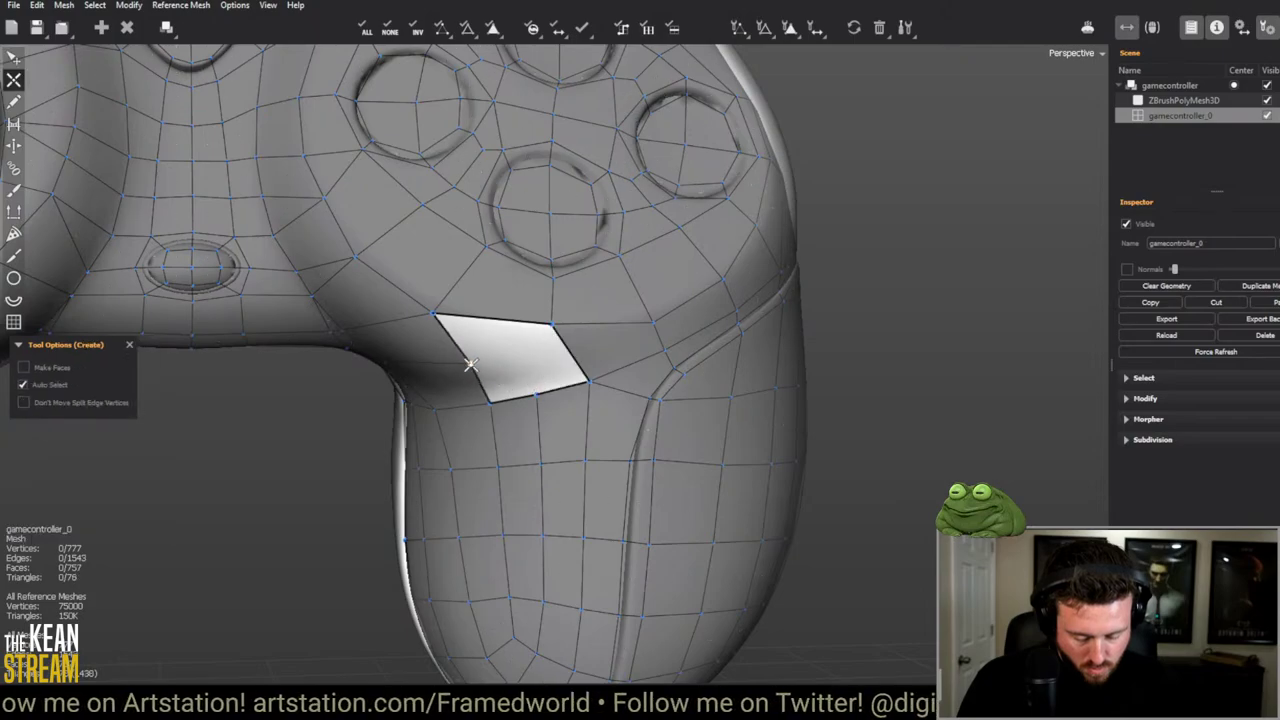
left_click(540, 362)
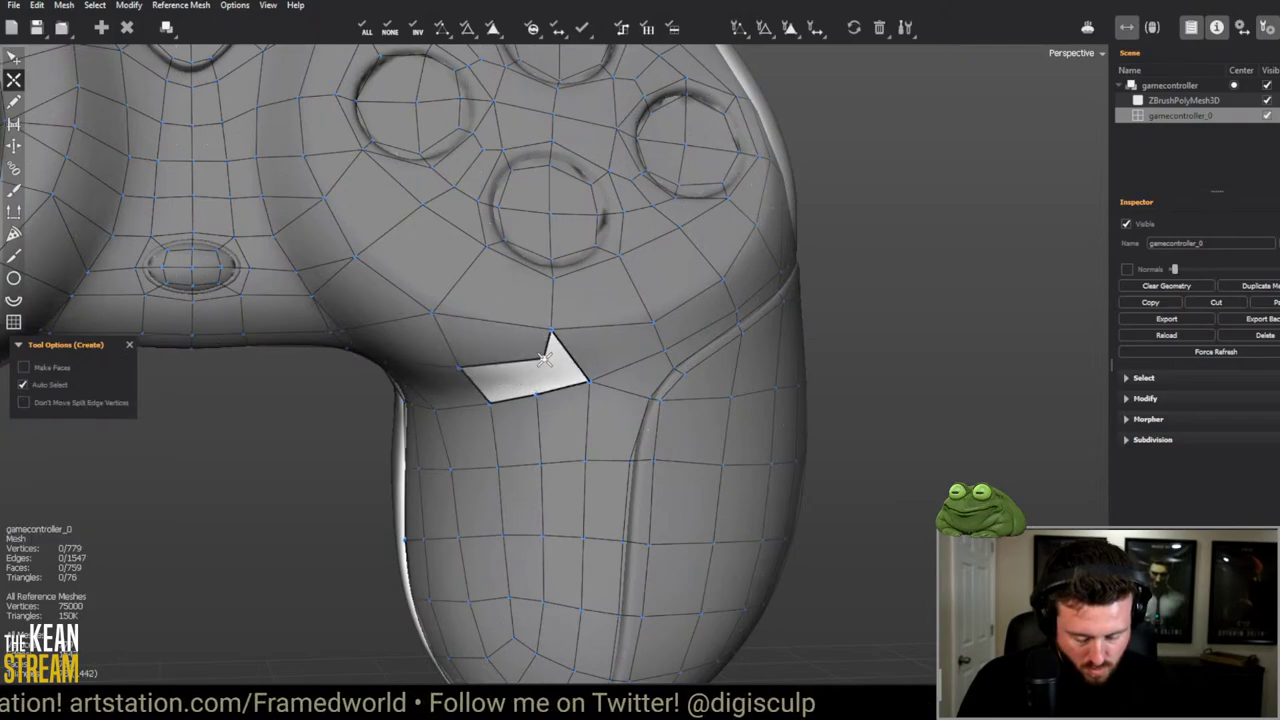
left_click(536, 366)
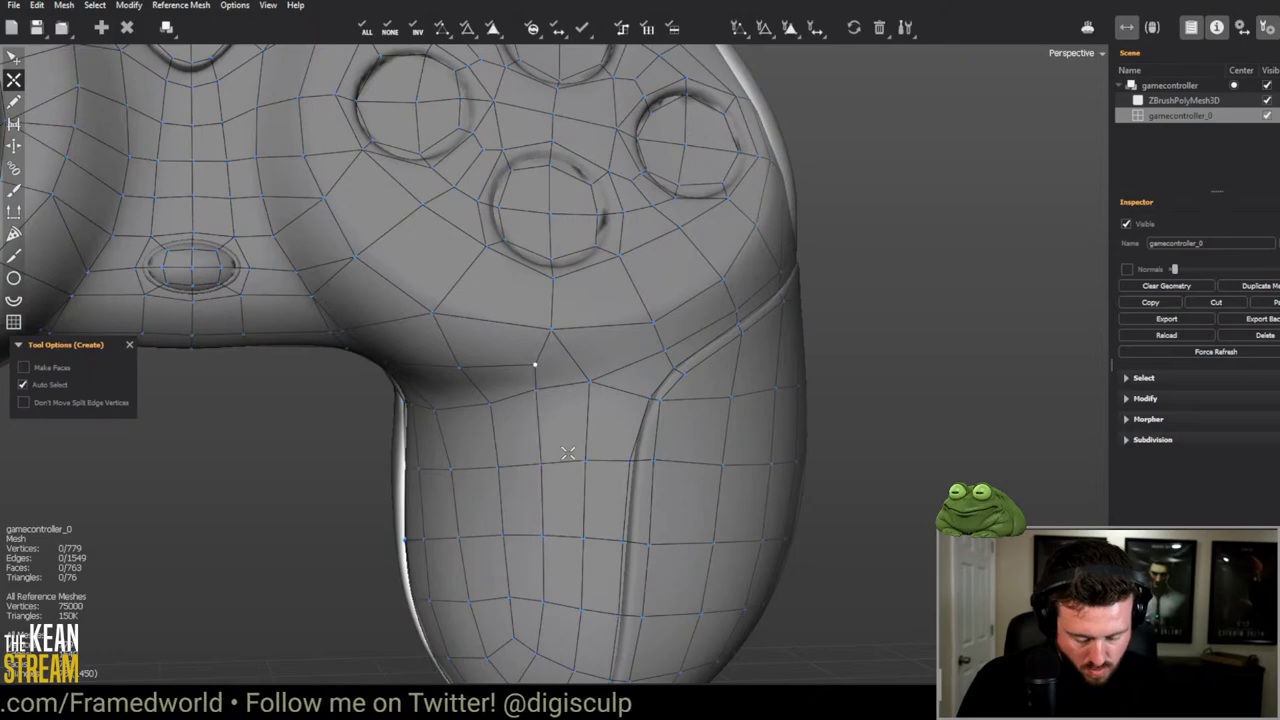
right_click_drag(567, 453, 294, 484, "alt")
Step: Nudge the junction vertex down-right, split the adjacent edge, and frame the whole controller
key("Escape")
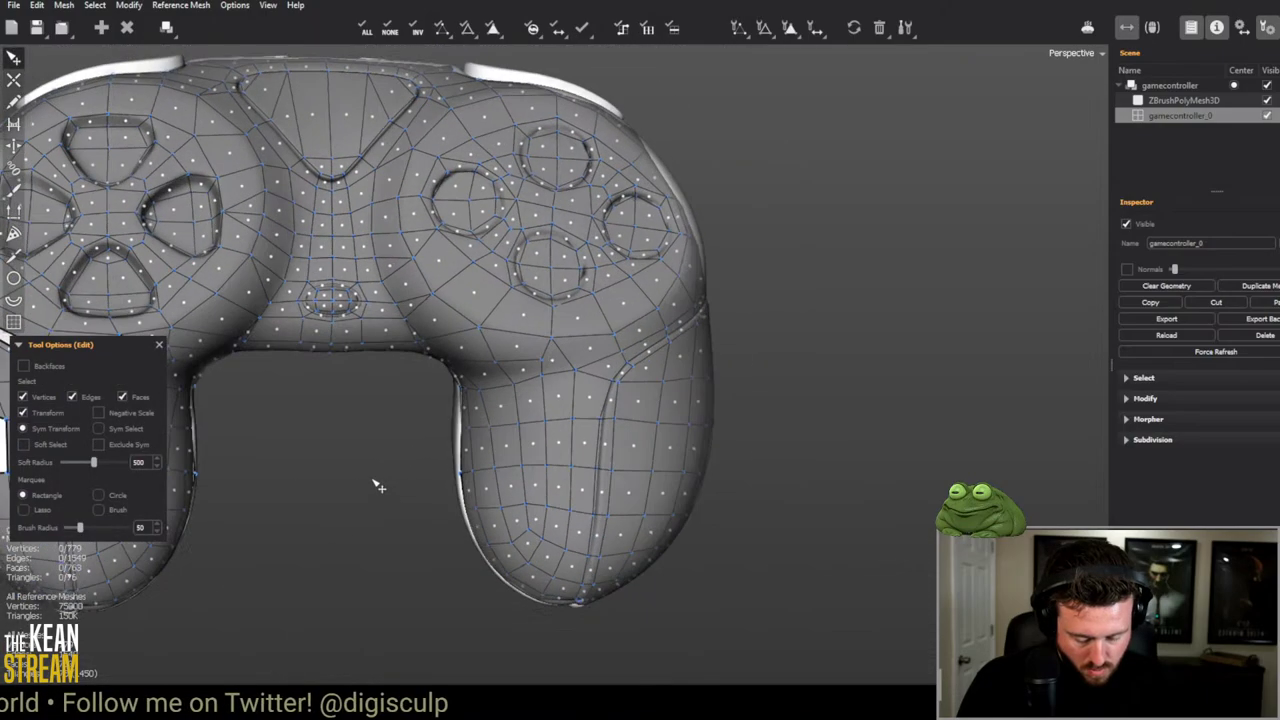
right_click_drag(377, 486, 562, 358, "alt")
left_click_drag(541, 285, 552, 294)
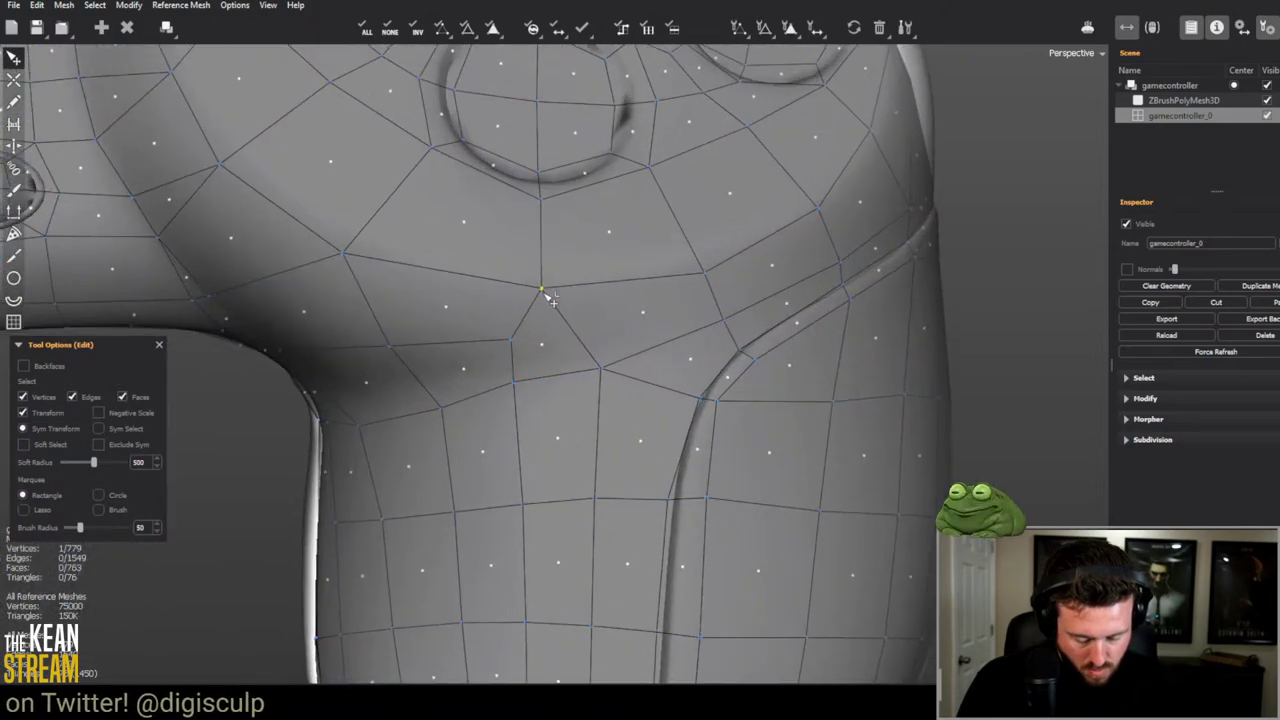
key("c")
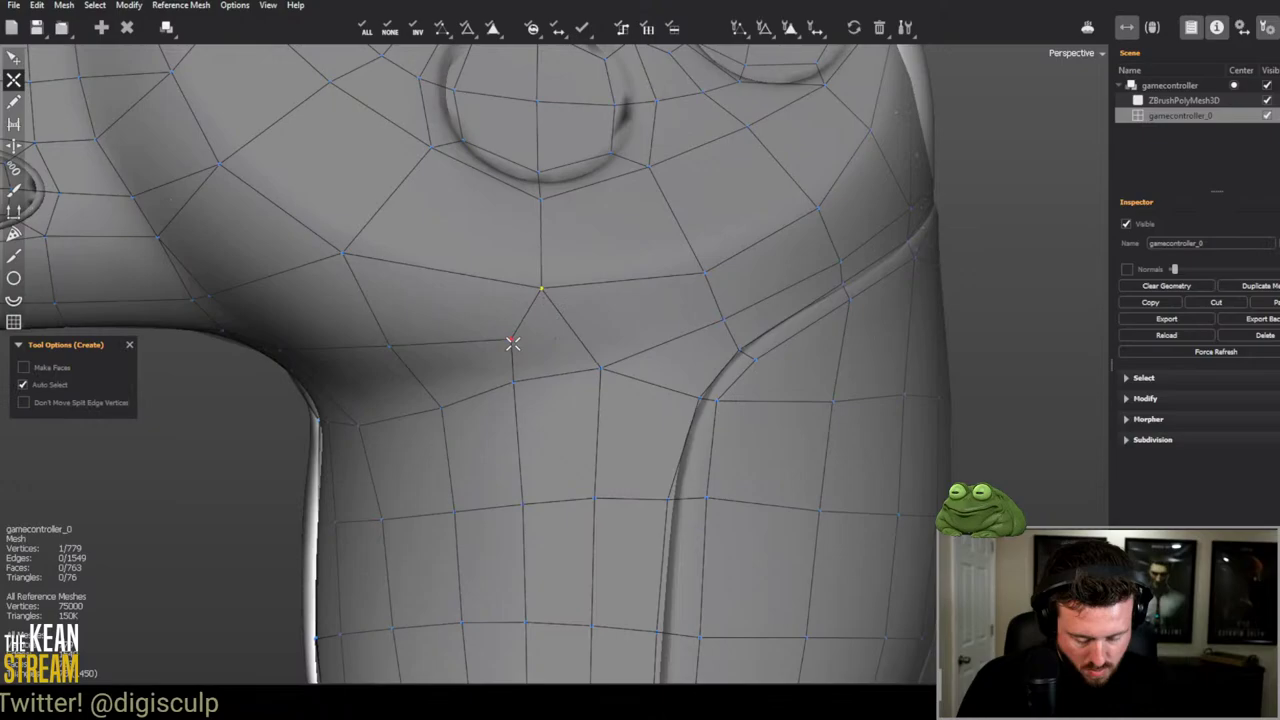
left_click(572, 331)
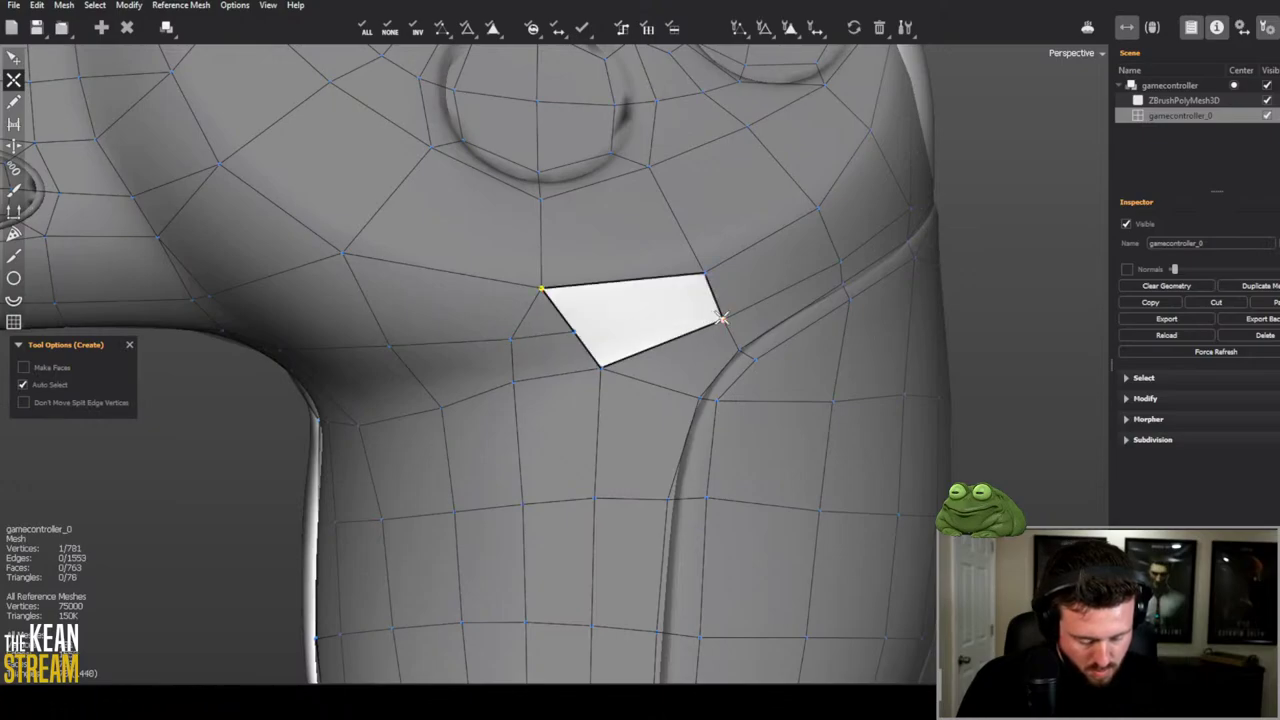
left_click(15, 194)
key("f")
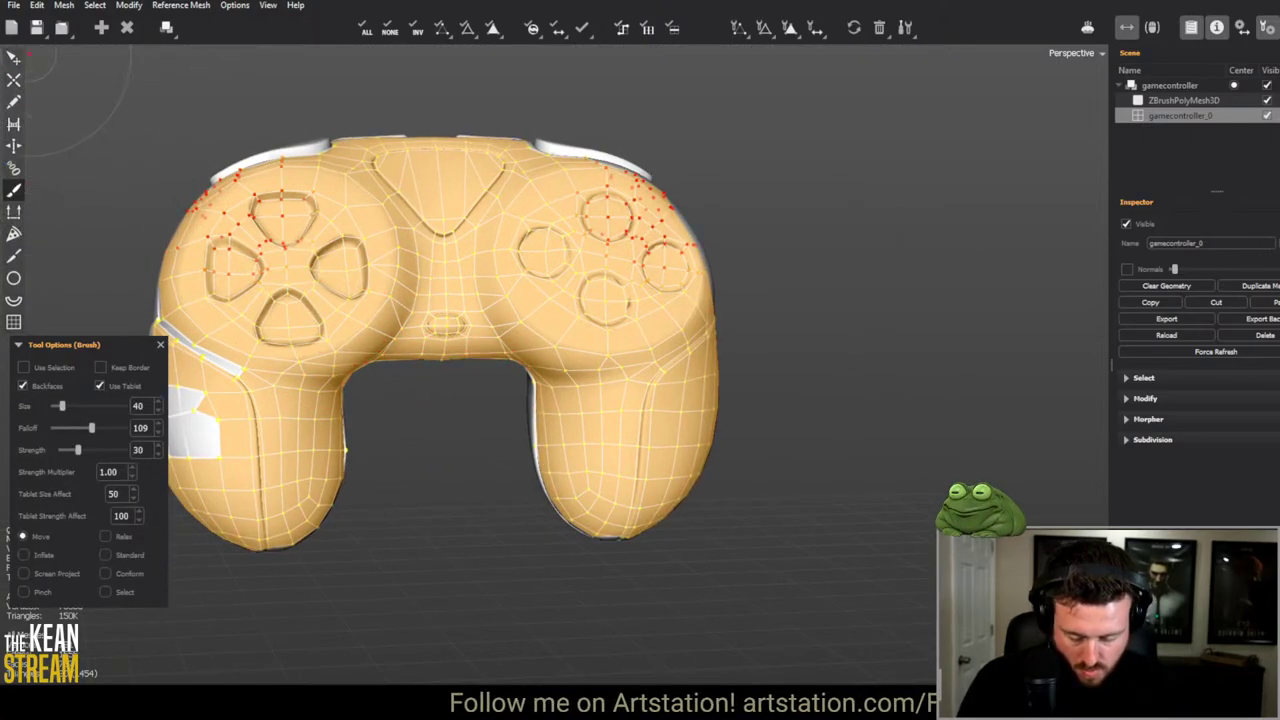
left_click(14, 58)
scroll(515, 402, "down", 3)
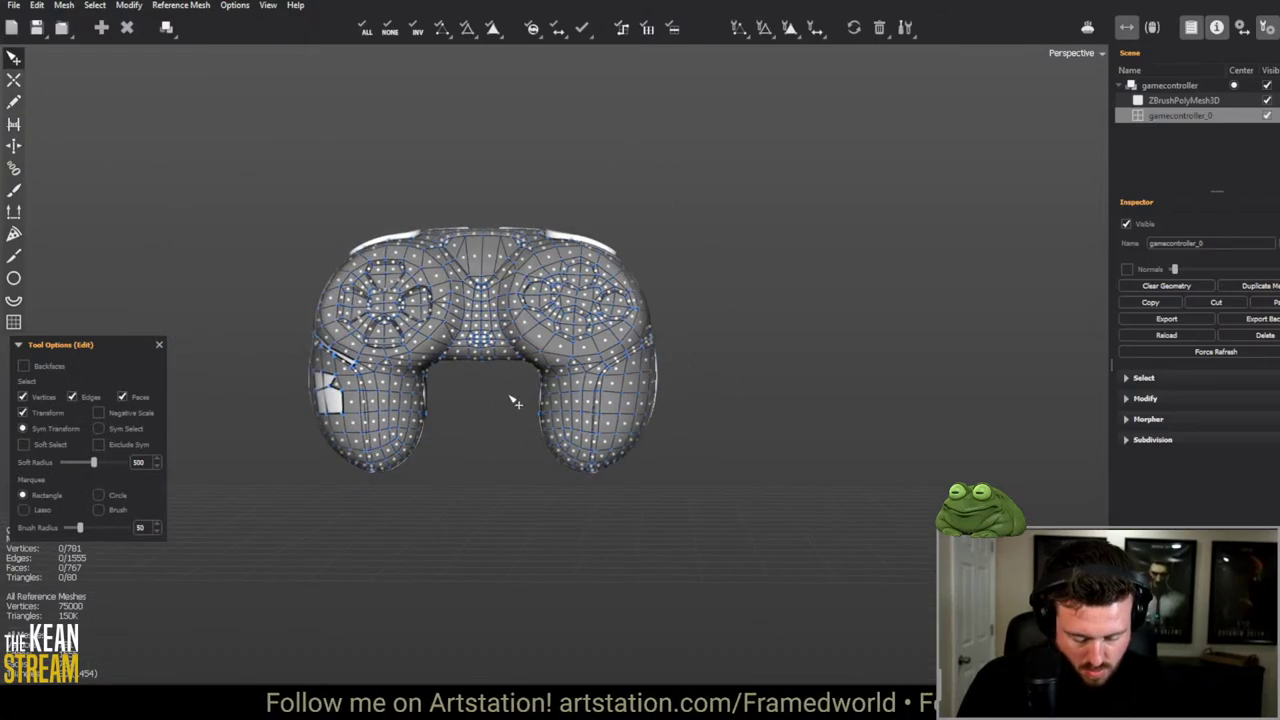
scroll(515, 402, "up", 3)
middle_click_drag(515, 402, 620, 340)
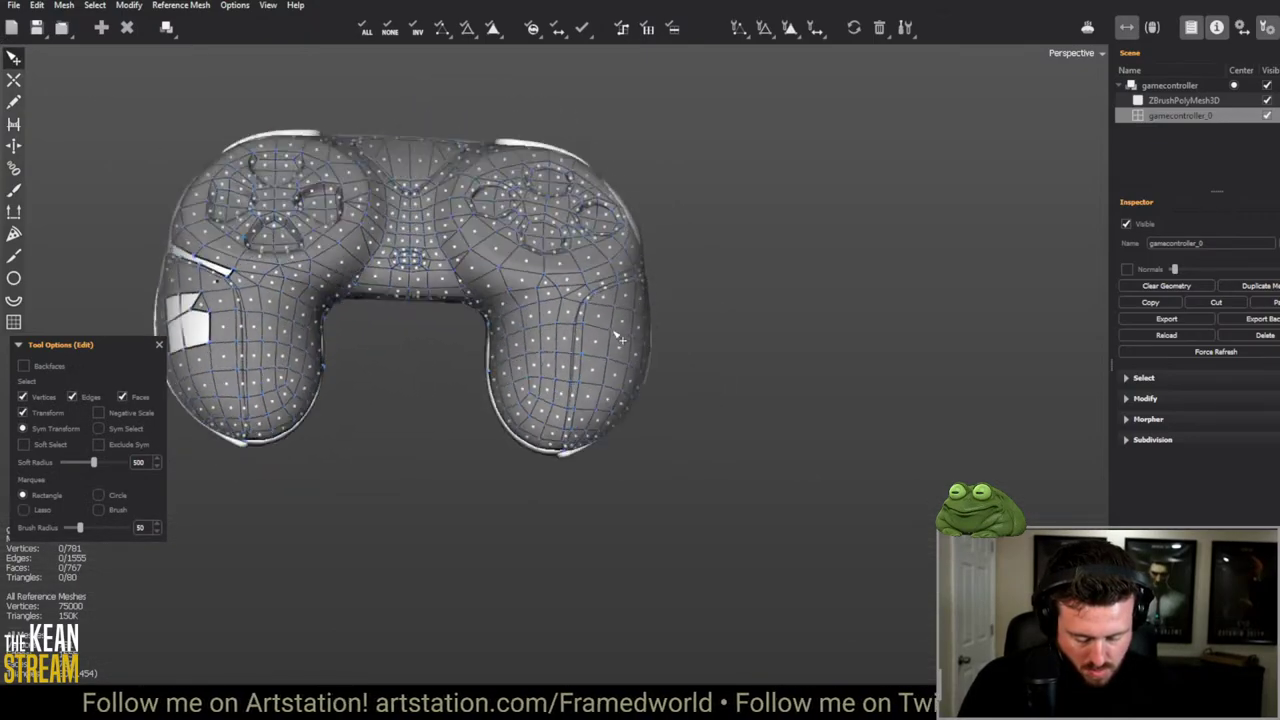
scroll(429, 377, "down", 2)
middle_click_drag(429, 377, 537, 472)
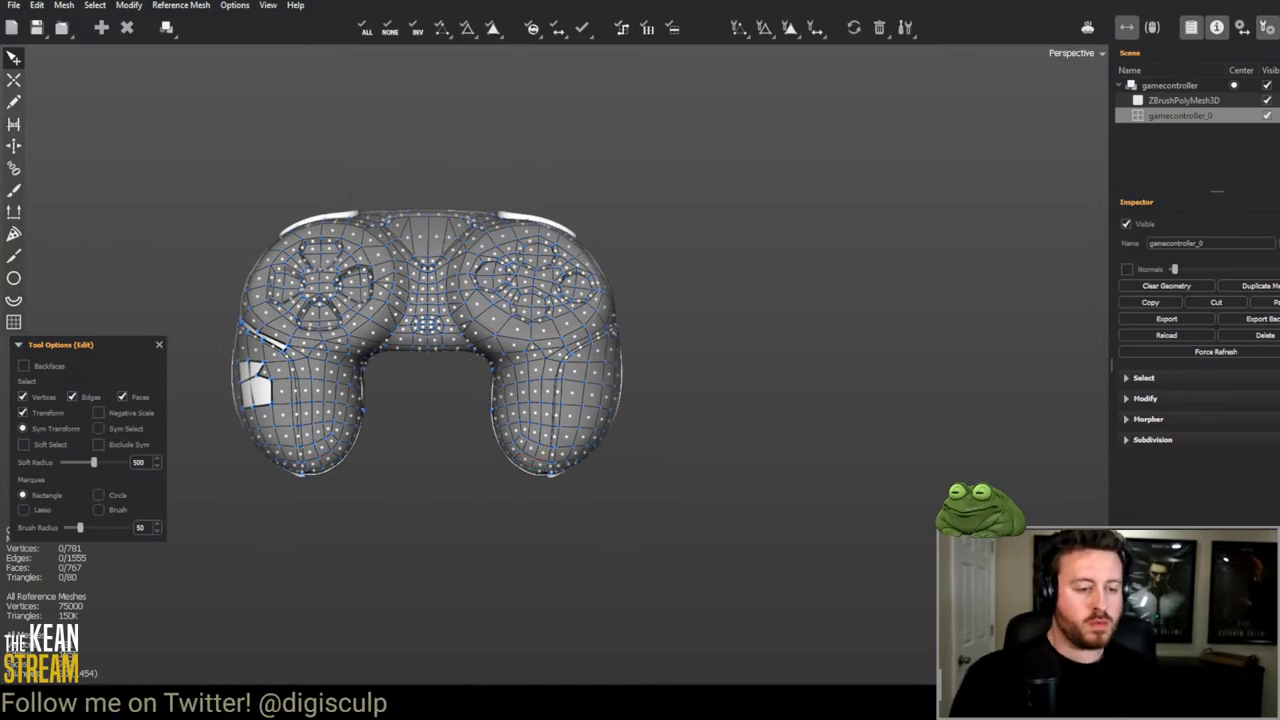
scroll(520, 515, "up", 3)
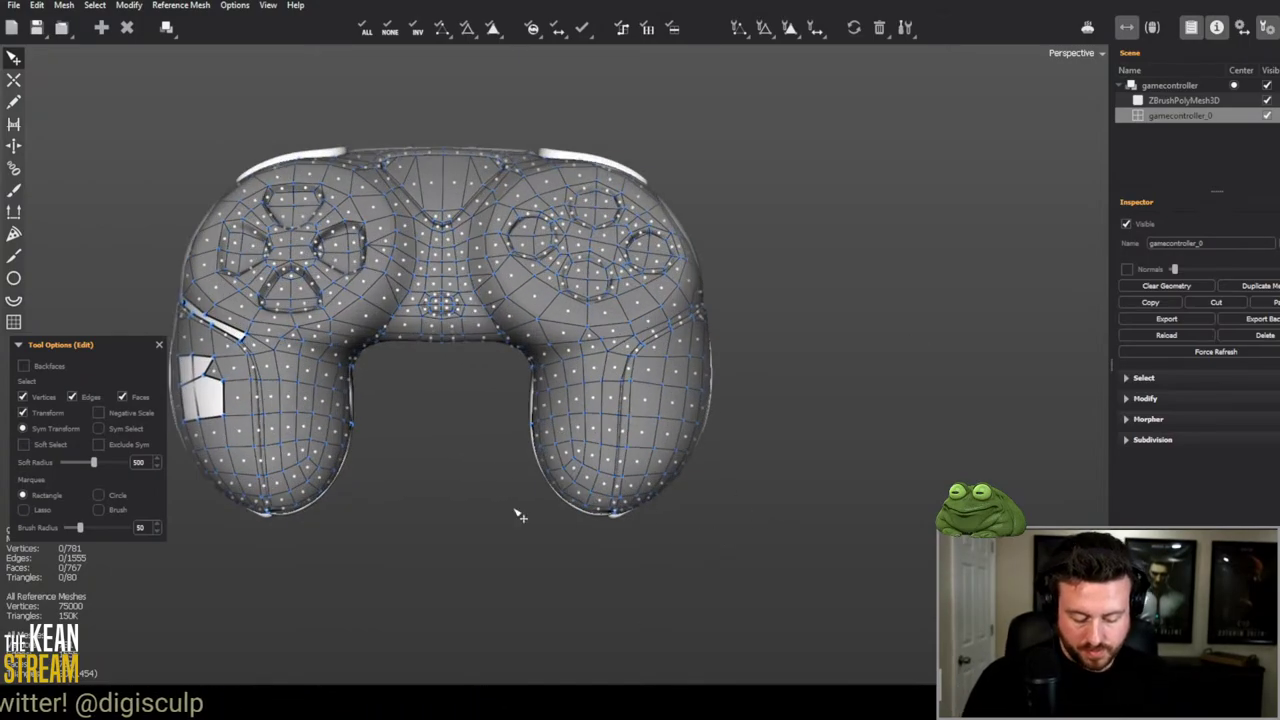
middle_click_drag(443, 440, 555, 428)
Step: Delete the stray edge and leftover vertex inside the left grip hole
scroll(560, 443, "up", 4)
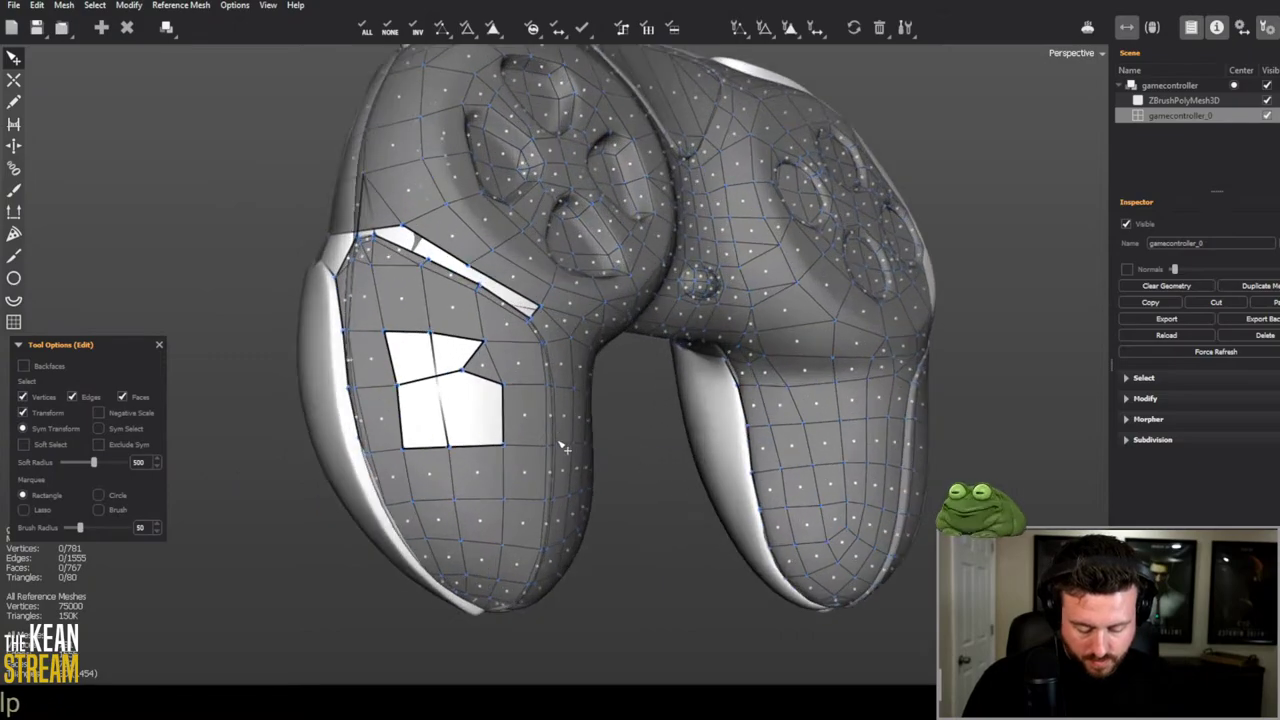
scroll(658, 435, "up", 4)
key("c")
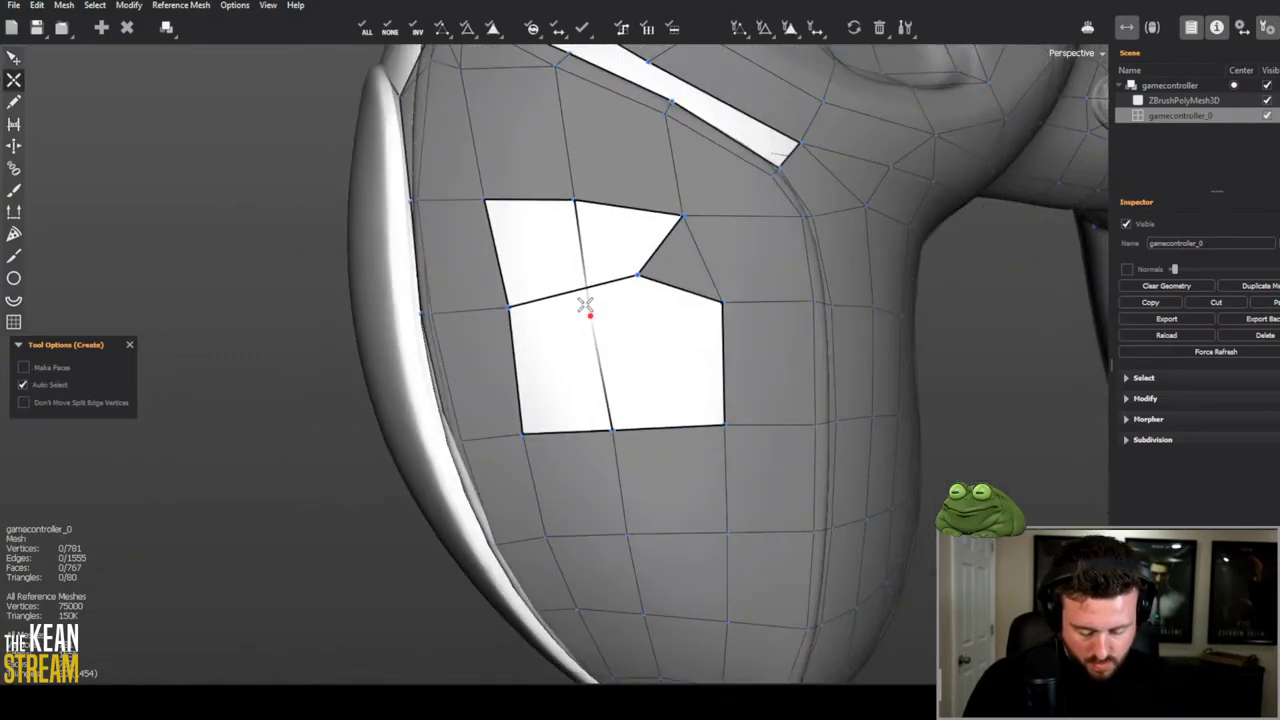
scroll(684, 348, "down", 5)
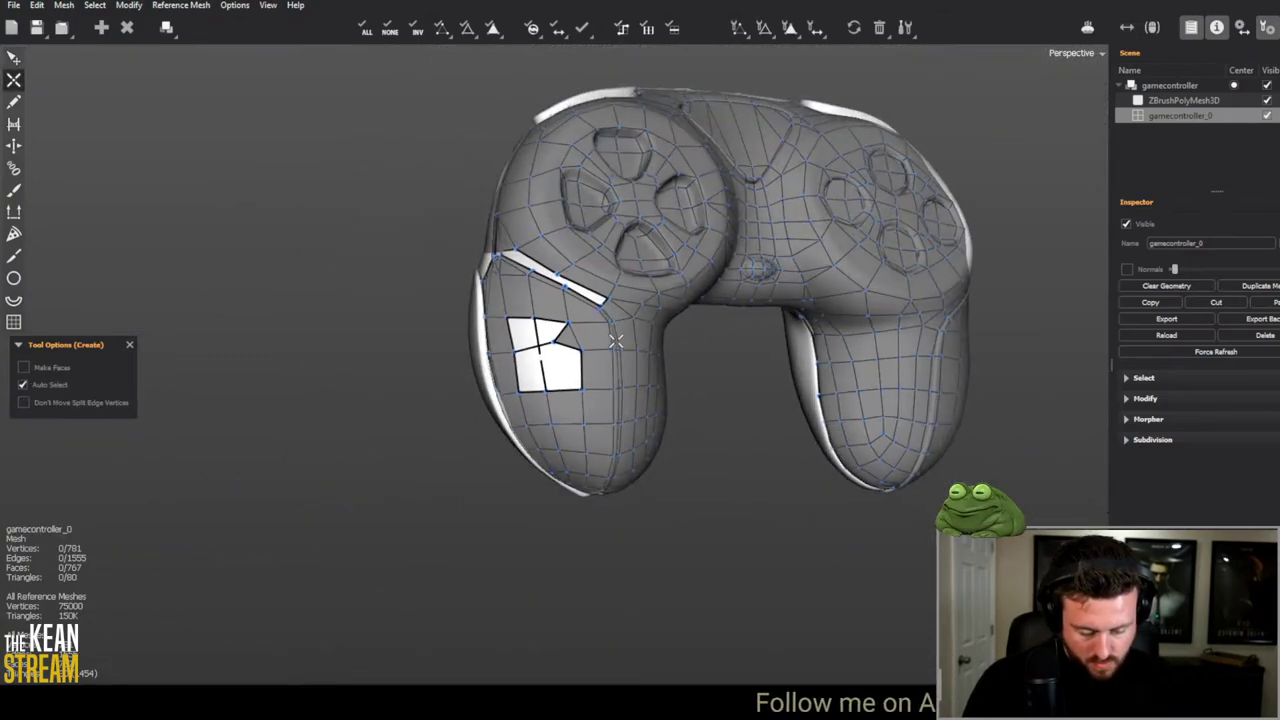
middle_click_drag(684, 348, 492, 326)
scroll(500, 330, "up", 6)
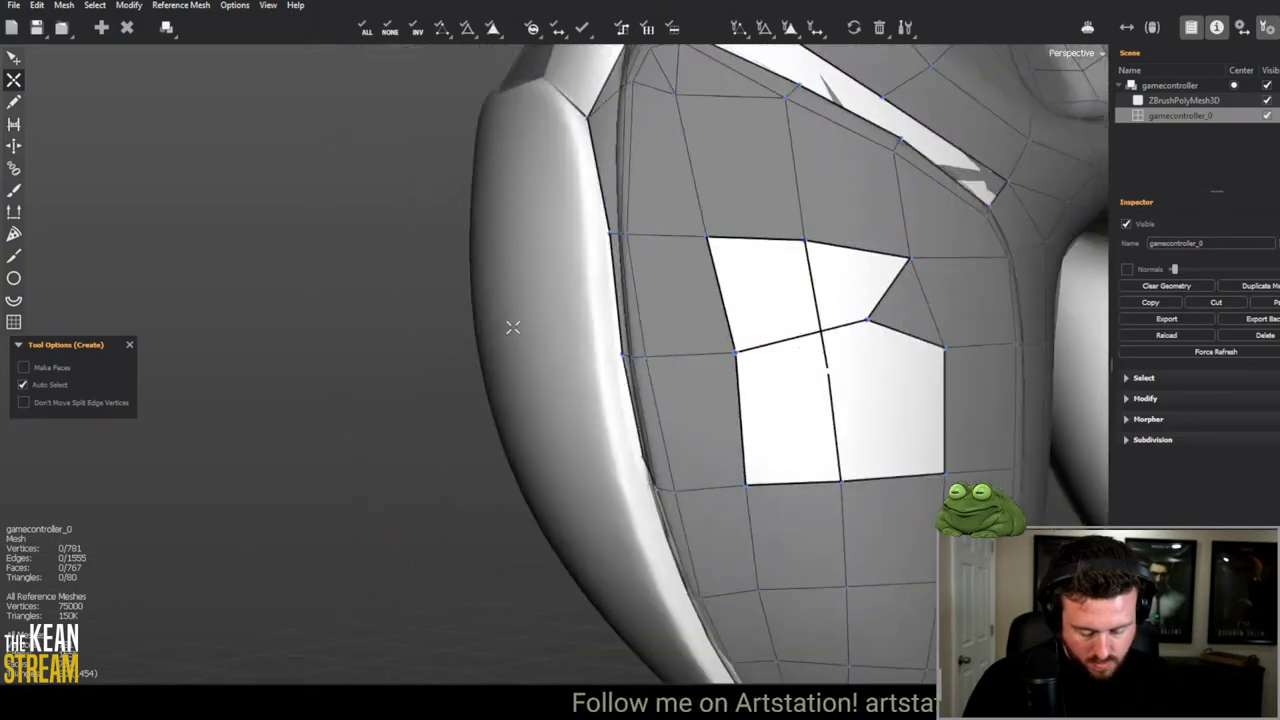
scroll(600, 355, "down", 1)
key("e")
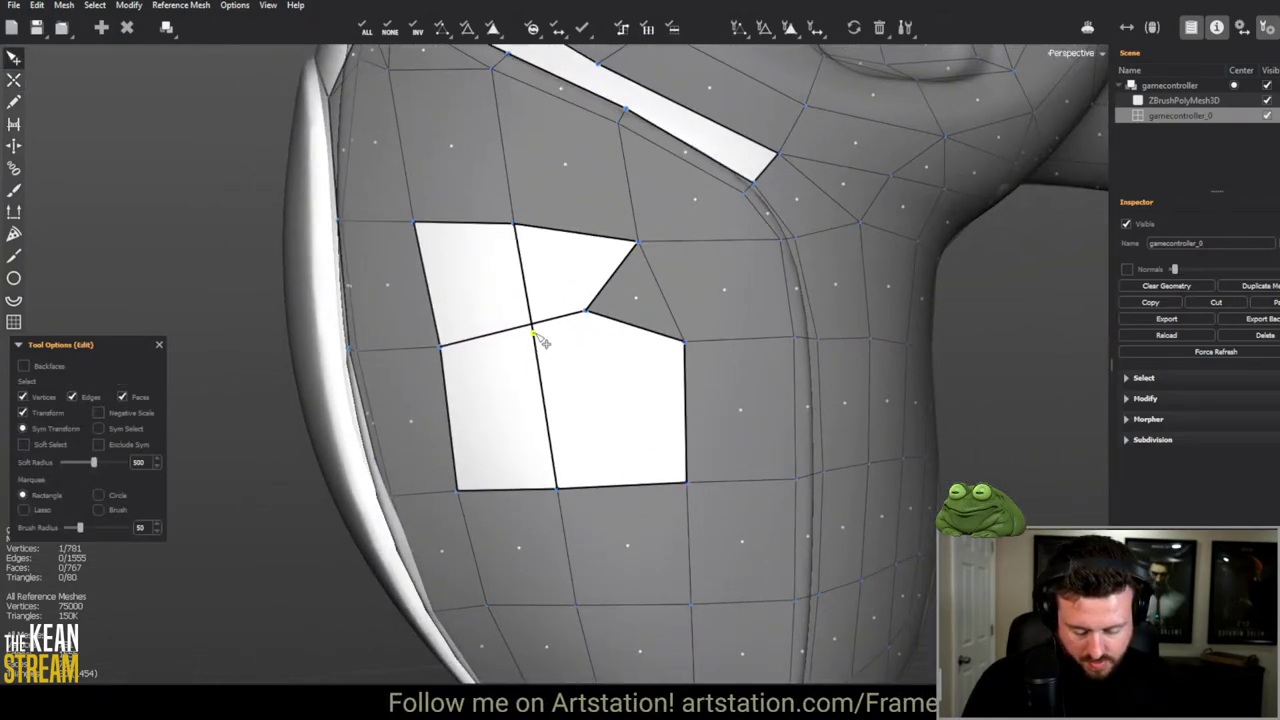
left_click(533, 333)
key("Delete")
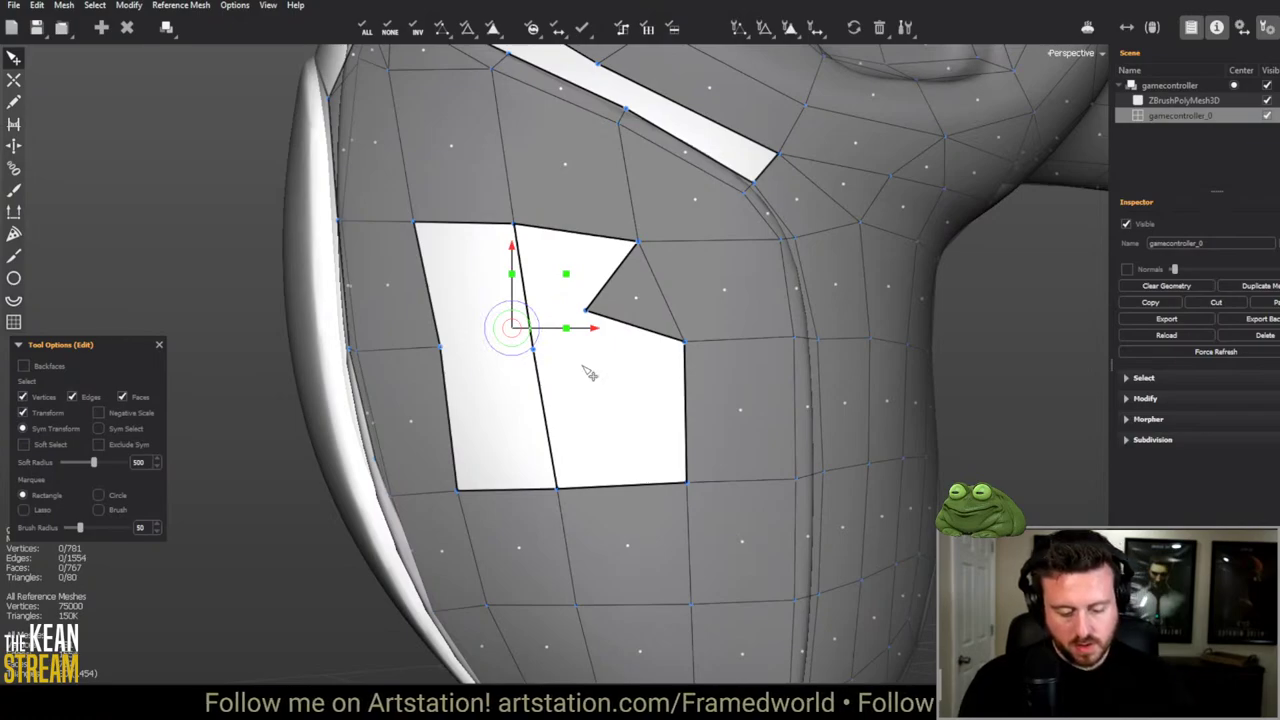
left_click(586, 311)
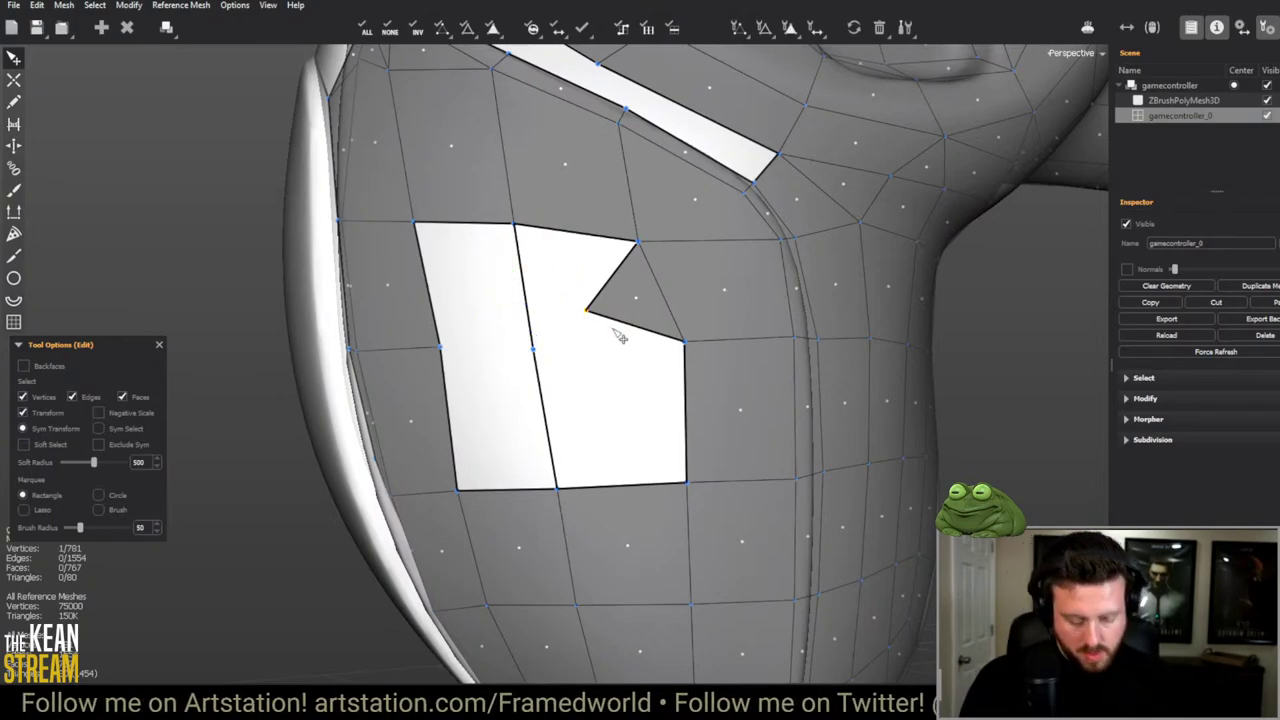
key("Delete")
Step: Fill the left and right parts of the hole with new quad faces
key("c")
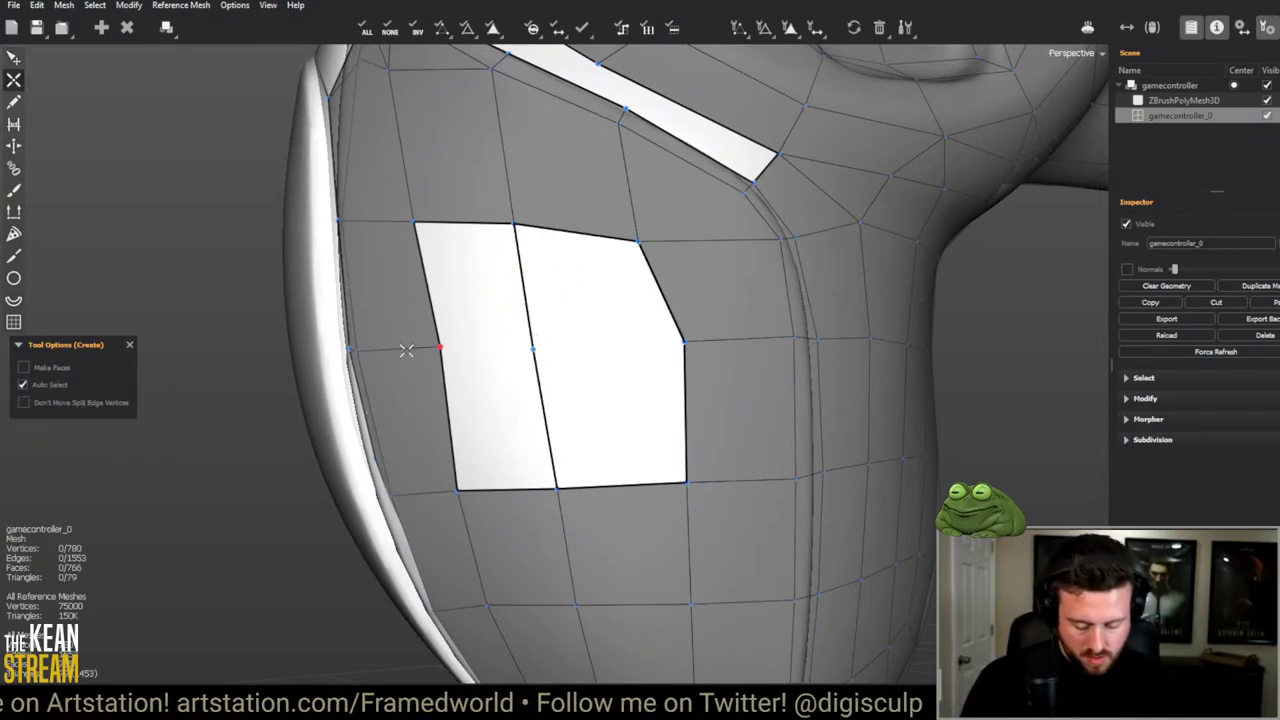
left_click(533, 353)
left_click(617, 354)
key("e")
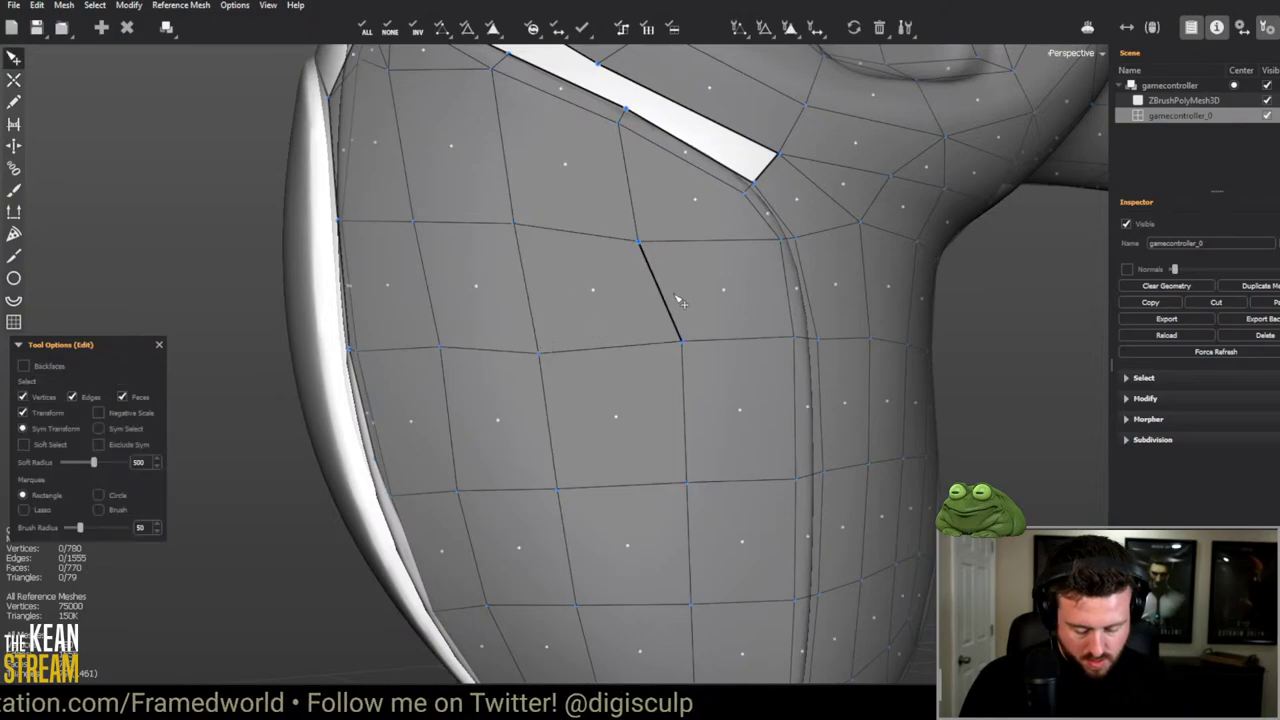
scroll(663, 334, "down", 2)
left_click(640, 360)
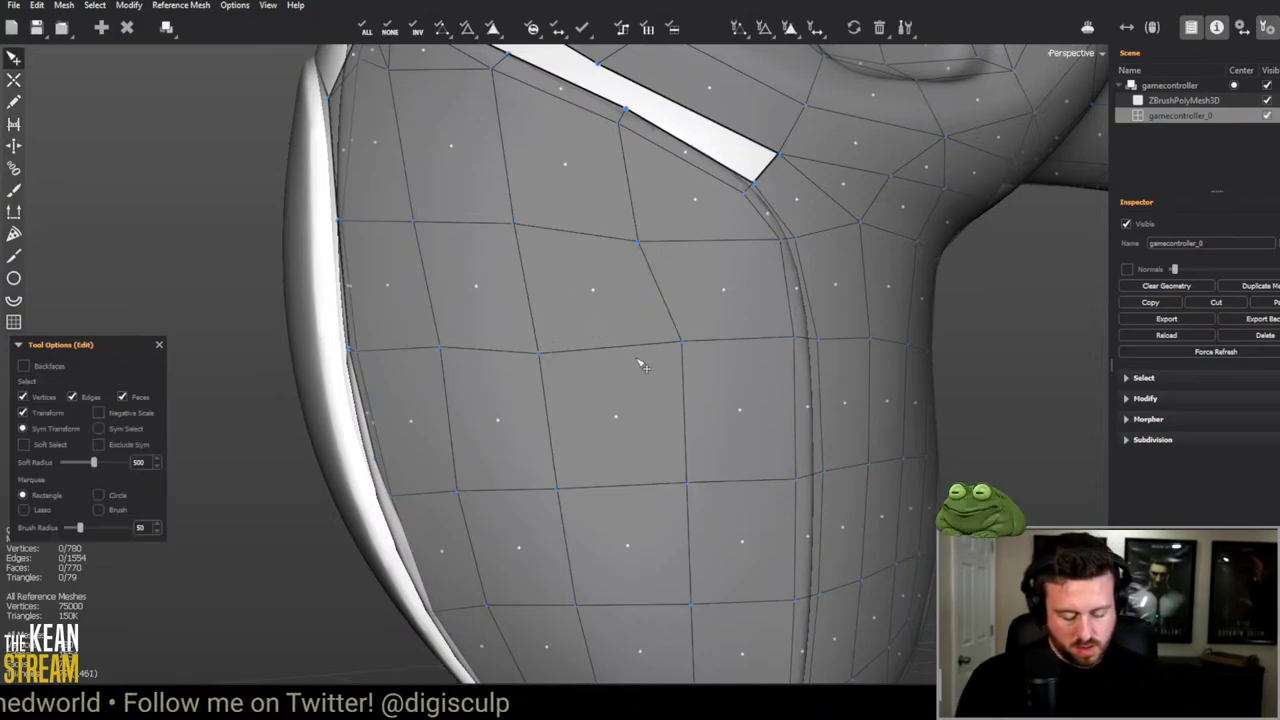
scroll(560, 360, "down", 5)
middle_click_drag(560, 360, 530, 345)
scroll(530, 345, "up", 4)
scroll(530, 345, "up", 5)
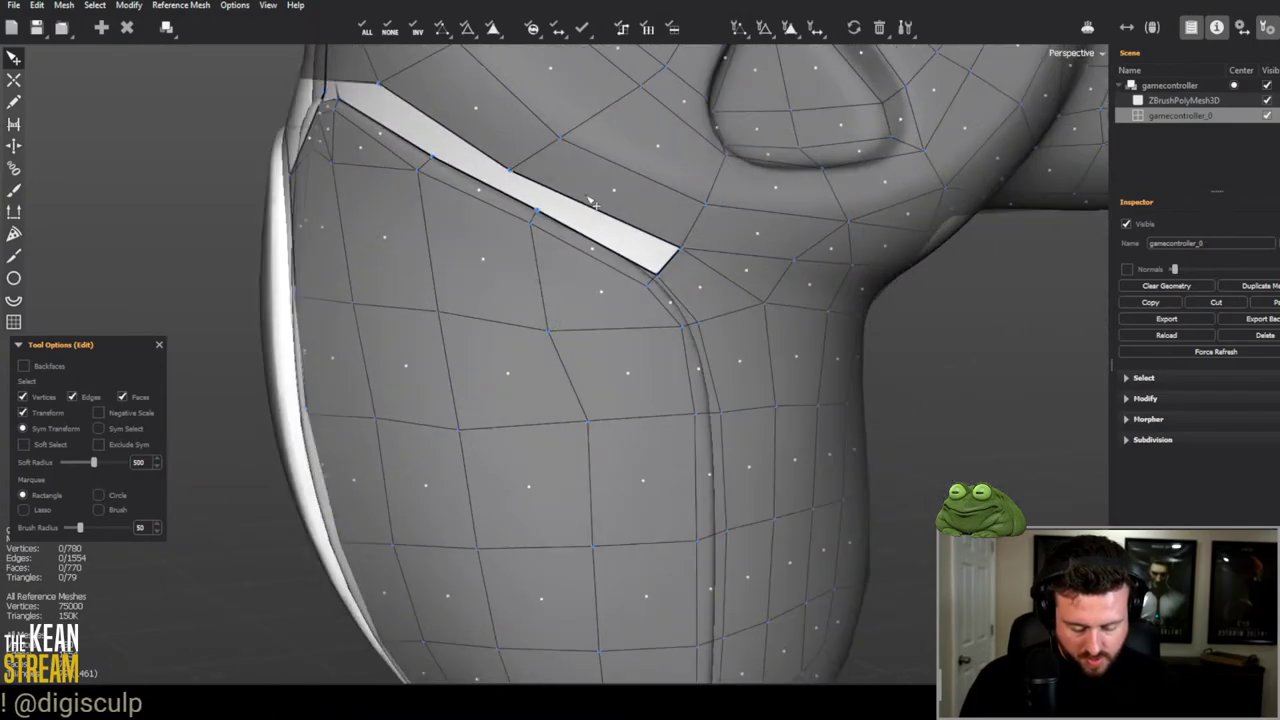
Step: Add a face in the narrow top strip and delete the extra edge to merge faces
key("c")
scroll(537, 212, "down", 3)
left_click(374, 71)
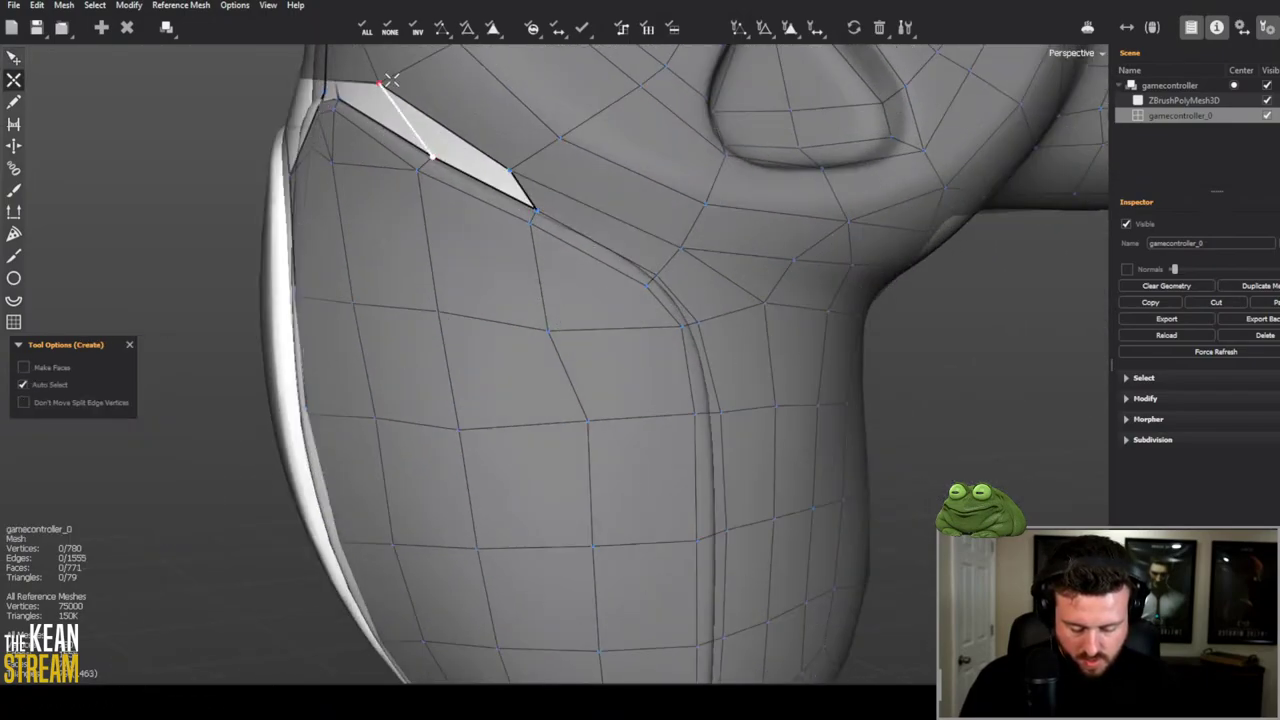
middle_click_drag(374, 71, 467, 168)
middle_click_drag(509, 232, 610, 297)
scroll(610, 297, "up", 3)
key("e")
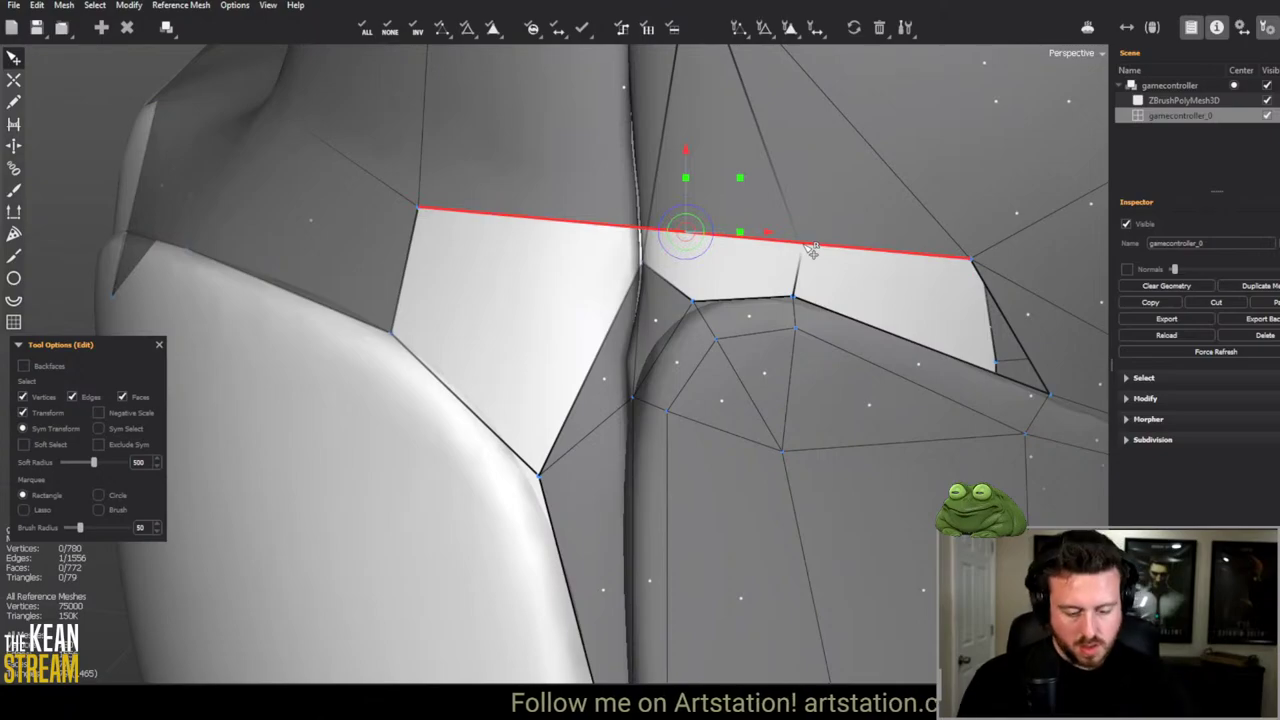
key("Delete")
scroll(812, 250, "down", 3)
Step: Draw an edge across the remaining hole to close it with faces
key("c")
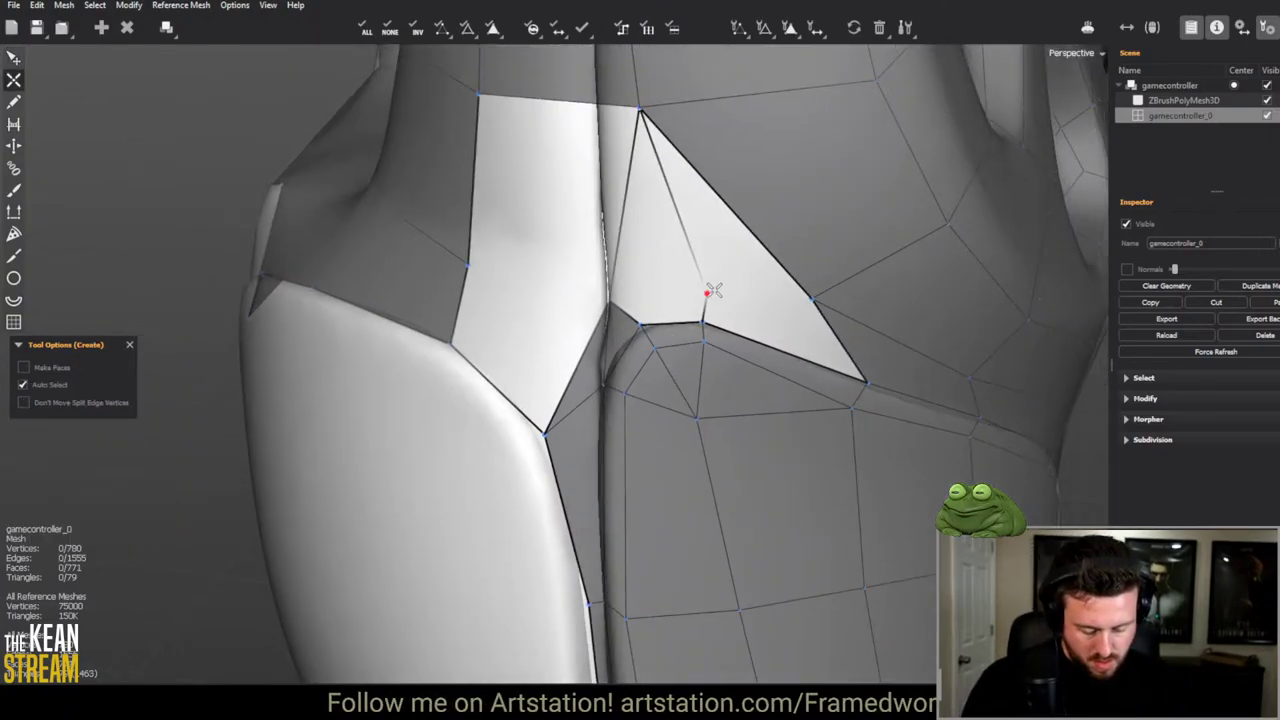
left_click(606, 295)
left_click_drag(606, 295, 643, 286, "alt")
left_click(686, 277)
scroll(789, 366, "down", 5)
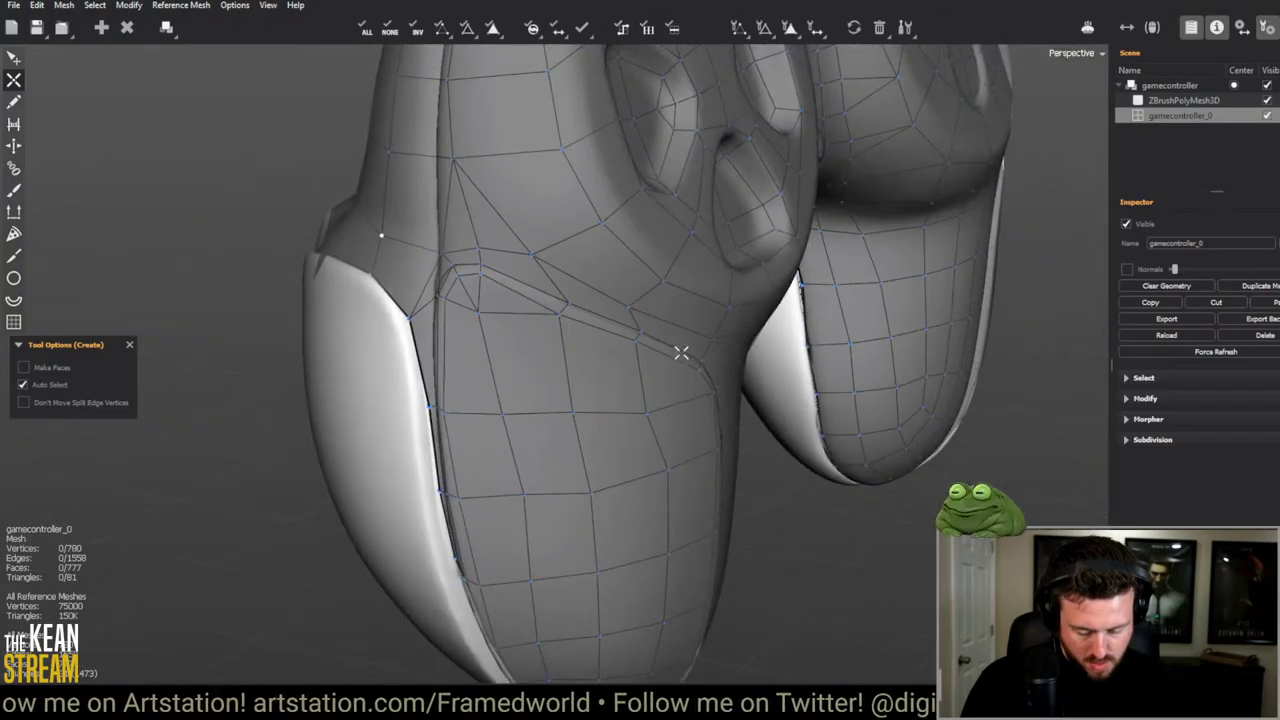
scroll(681, 353, "down", 4)
left_click_drag(486, 363, 329, 334, "alt")
scroll(332, 370, "down", 2)
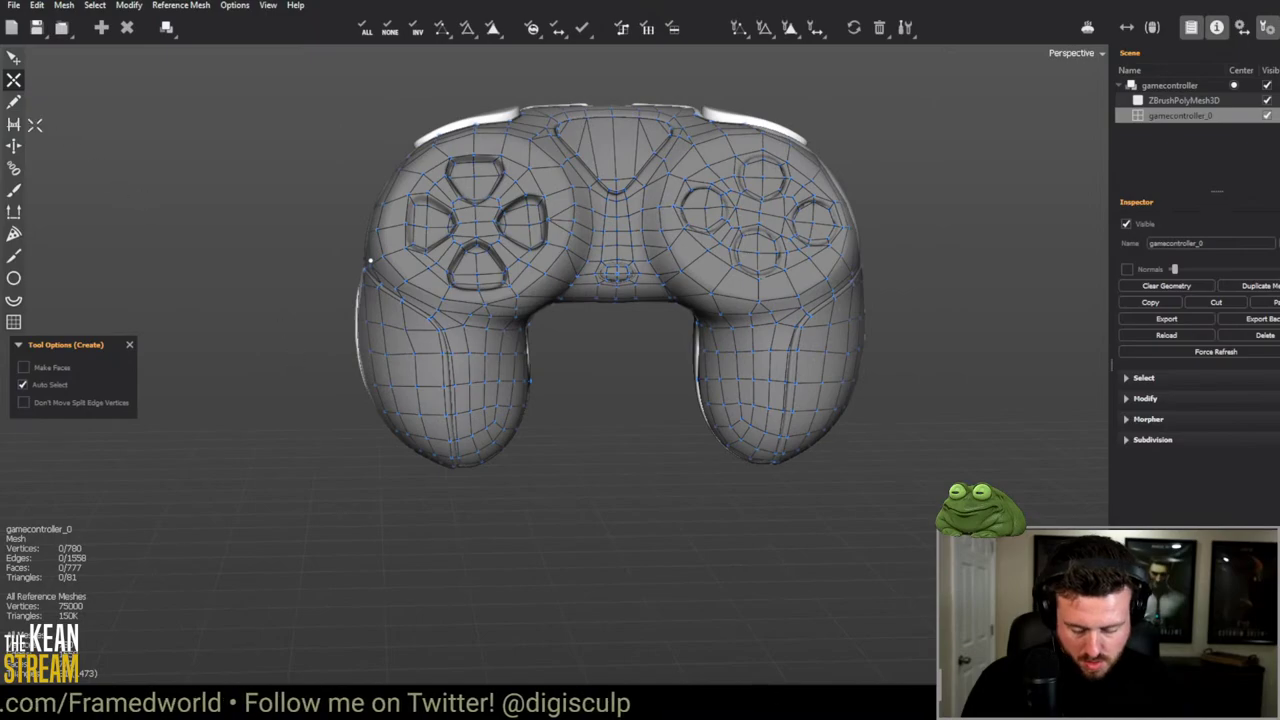
key("b")
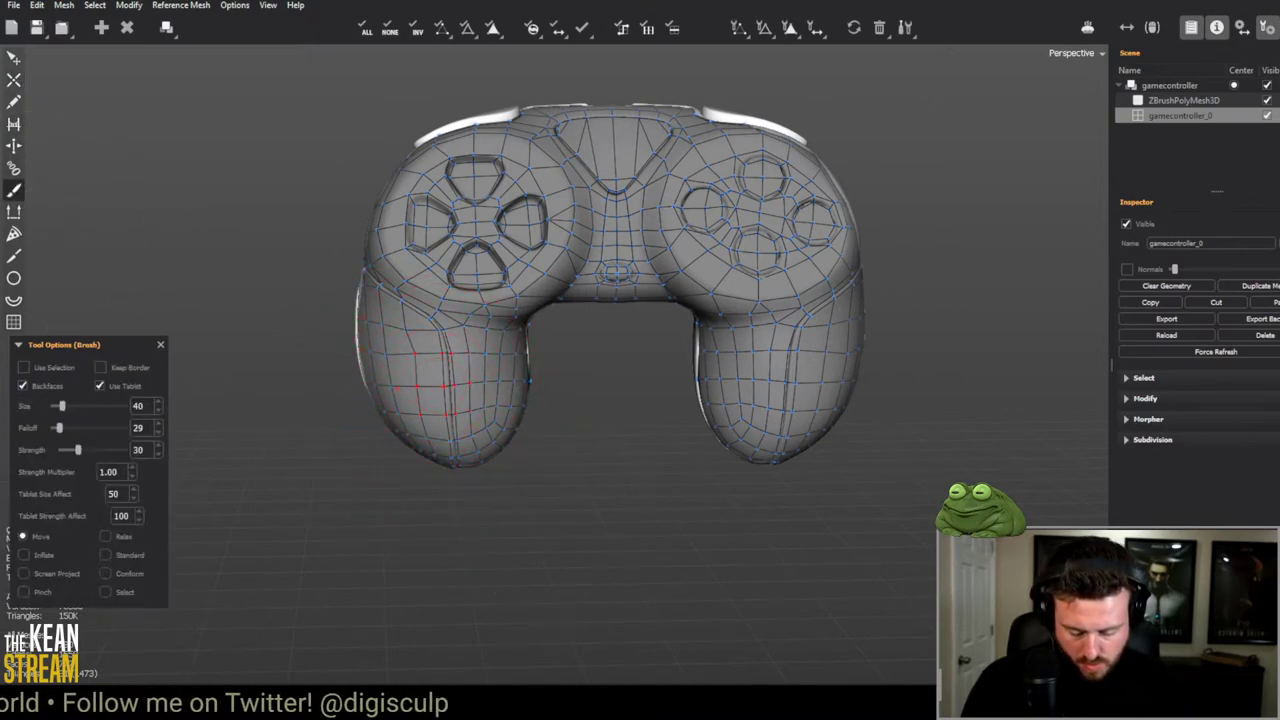
mouse_move(425, 385)
middle_mouse_down()
mouse_move(510, 375)
mouse_move(520, 440)
mouse_move(564, 518)
mouse_move(560, 560)
mouse_move(540, 480)
middle_mouse_up()
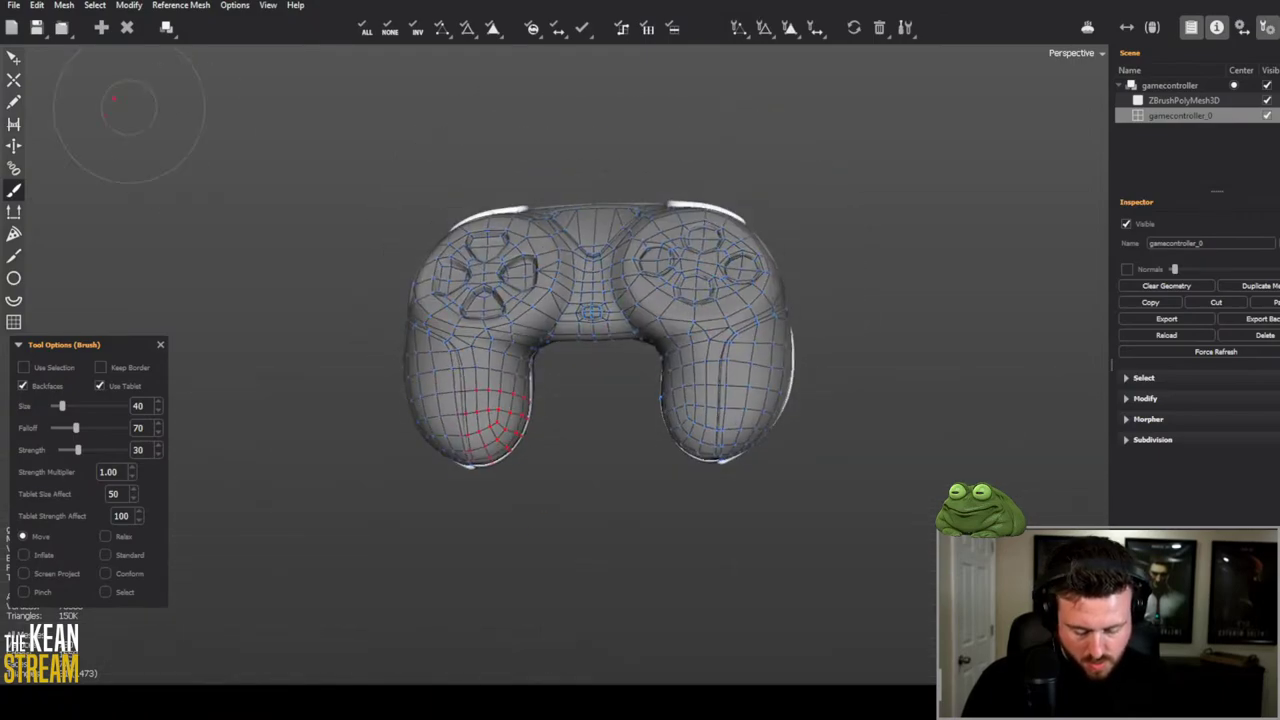
left_click(14, 58)
middle_click_drag(300, 350, 543, 560)
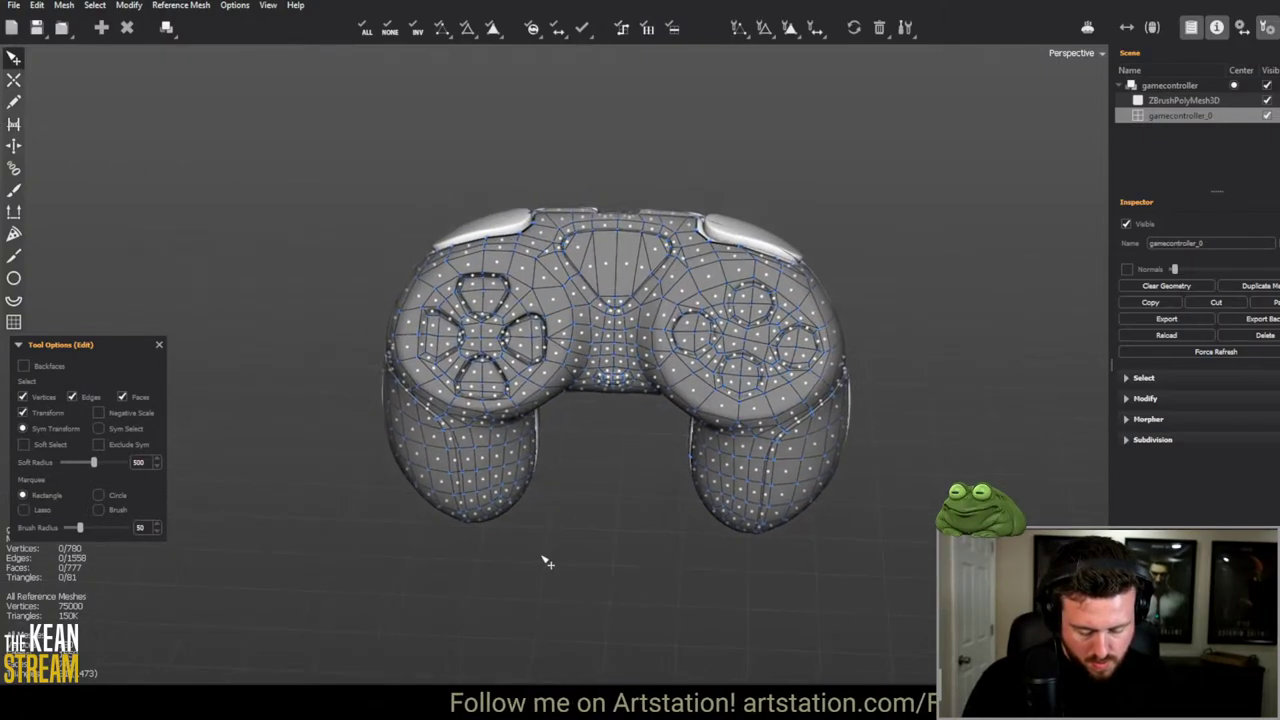
Step: On the underside, nudge a recessed-panel vertex slightly left so its faces sit evenly
scroll(605, 497, "up", 5)
middle_click_drag(605, 497, 666, 400)
scroll(666, 395, "up", 3)
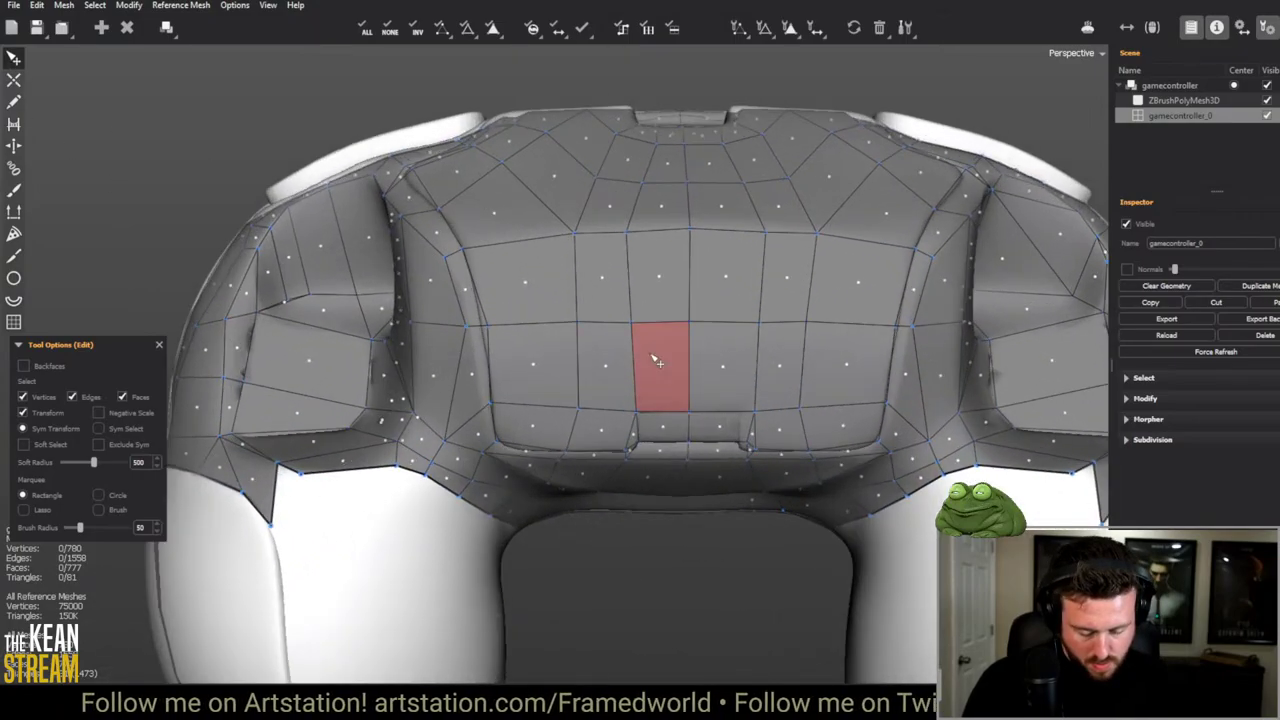
left_click(632, 324)
left_click(638, 330)
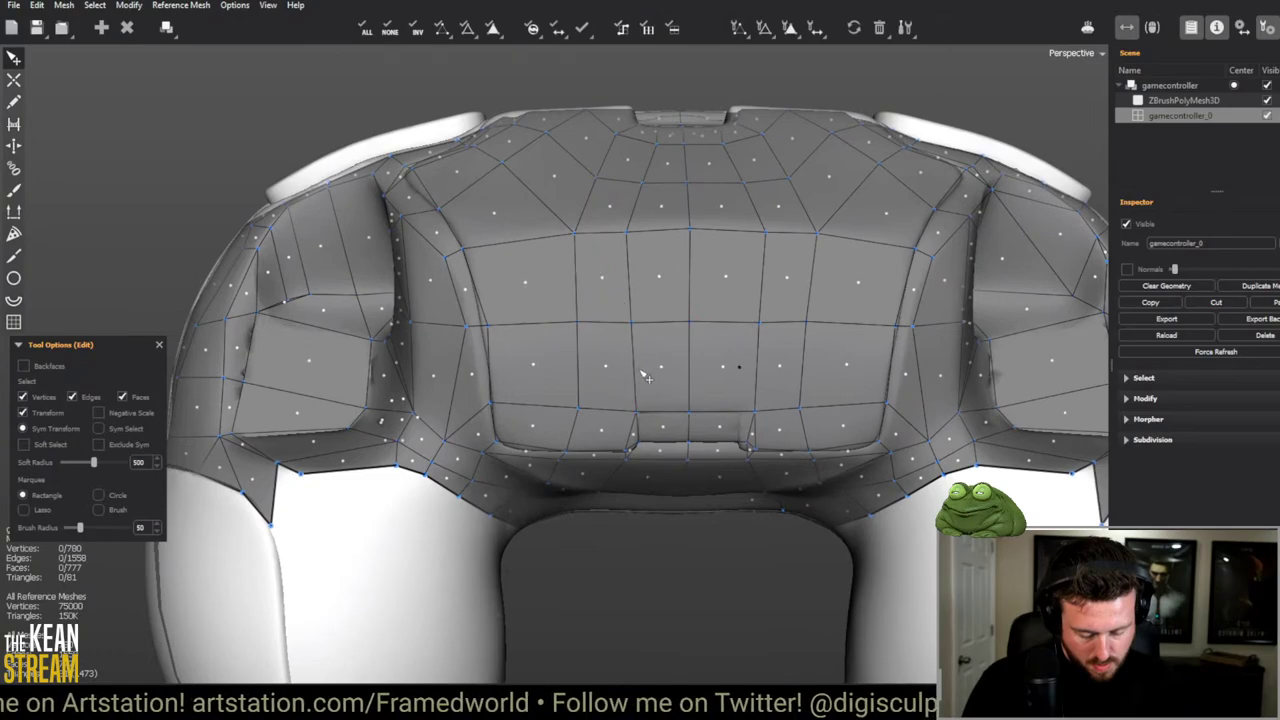
left_click_drag(640, 330, 628, 330)
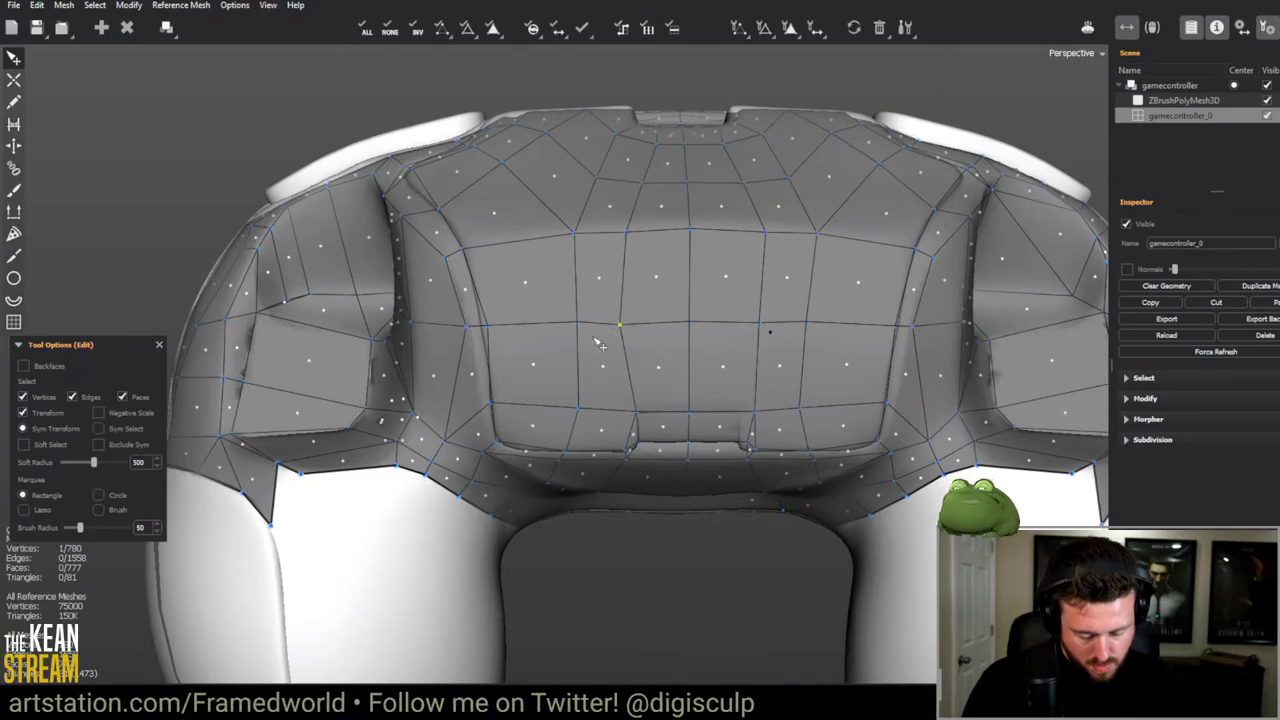
left_click(688, 248)
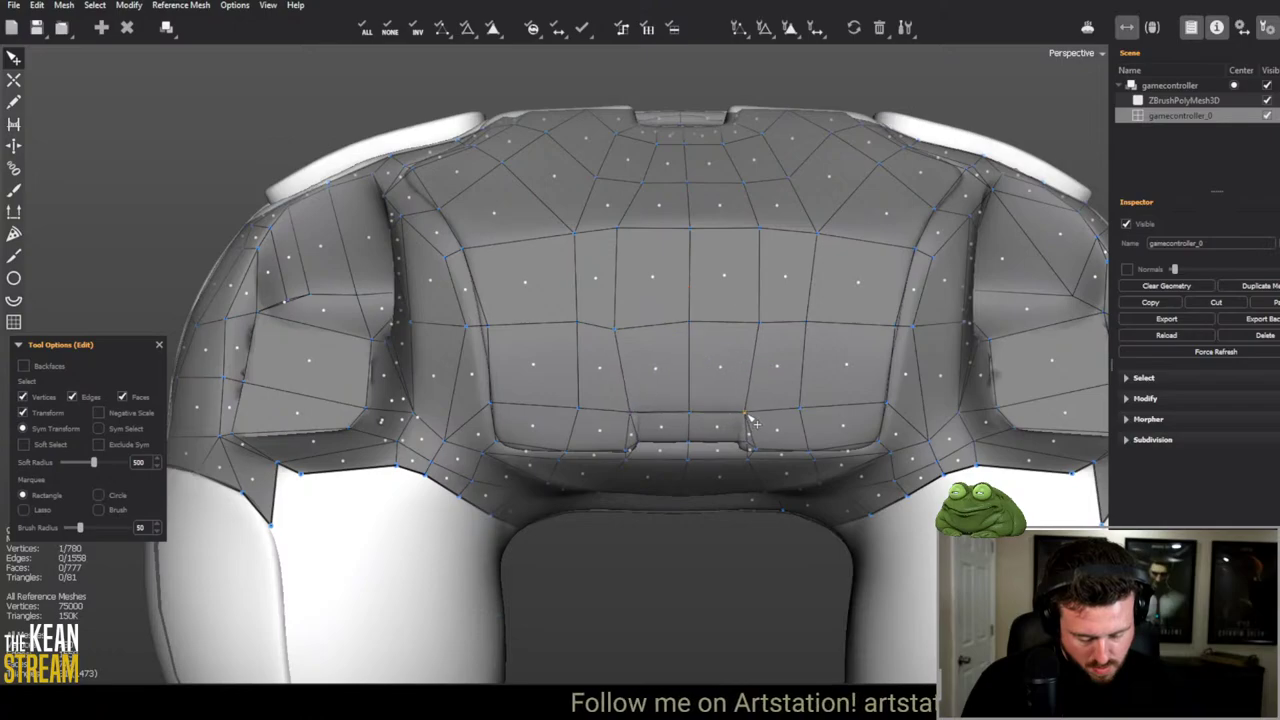
scroll(722, 450, "up", 5)
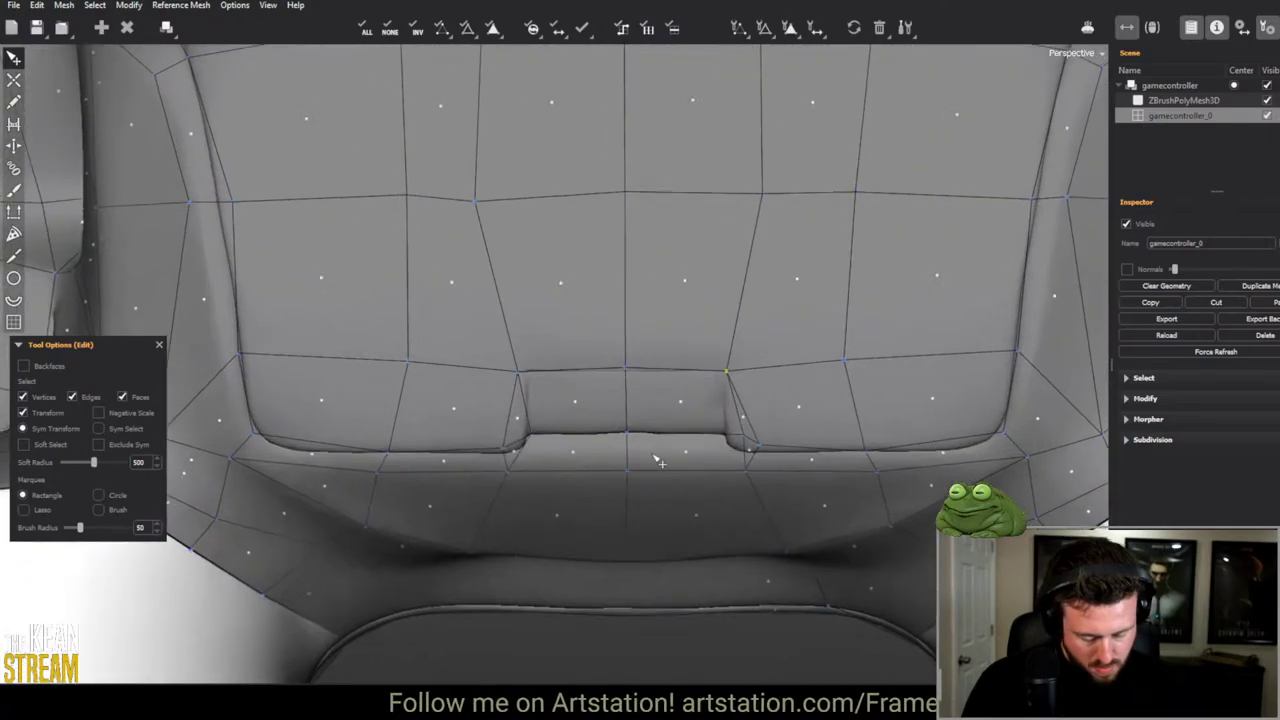
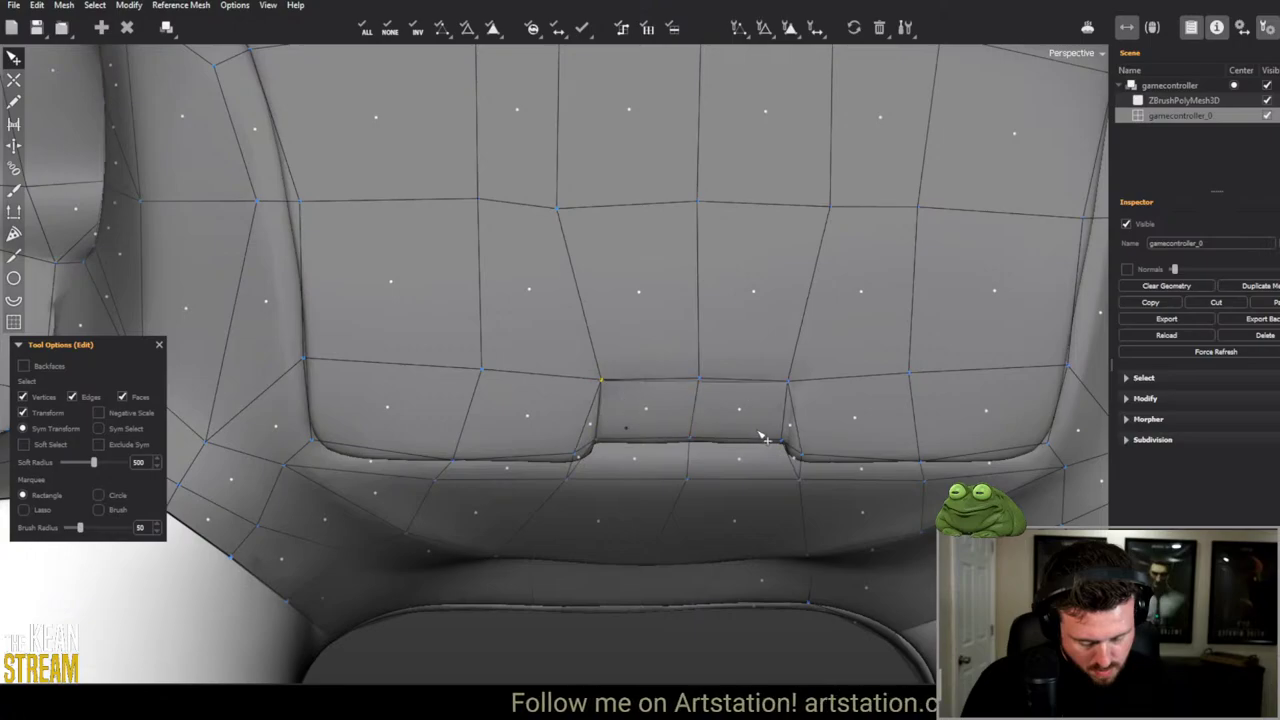
Step: Switch to Create mode and pick the Move brush from the left toolbar
scroll(730, 480, "down", 5)
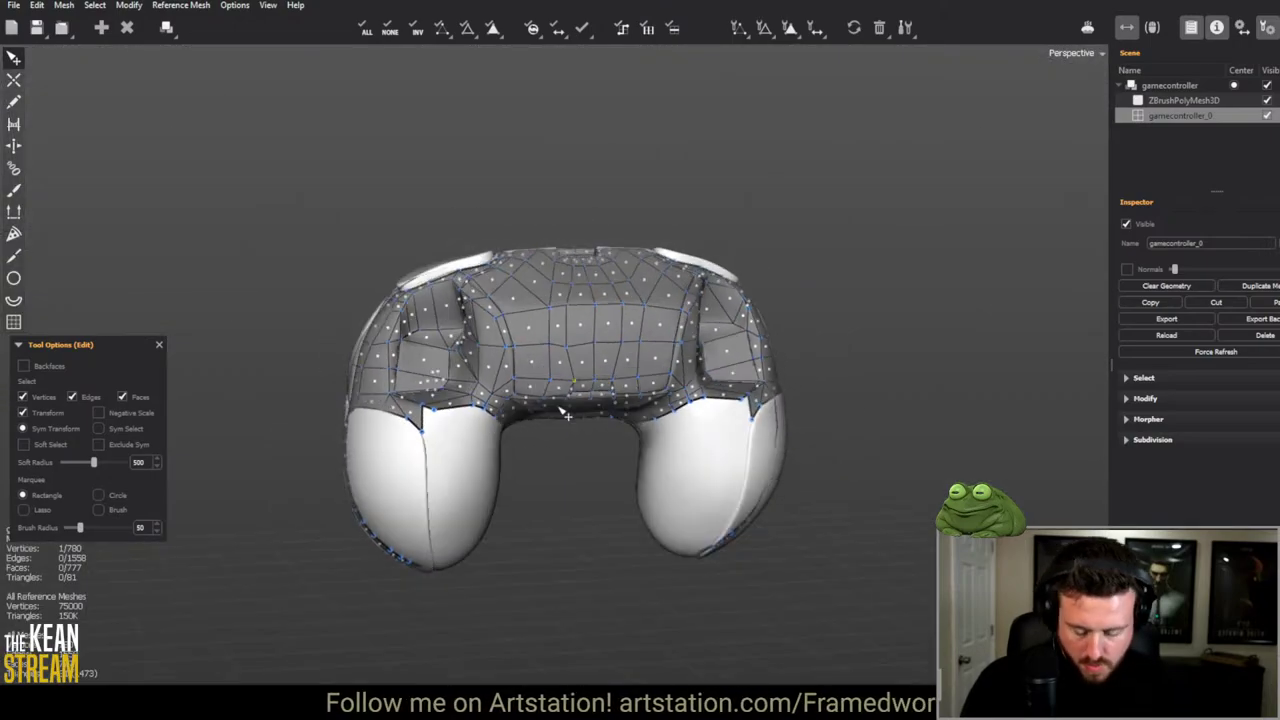
scroll(670, 467, "up", 3)
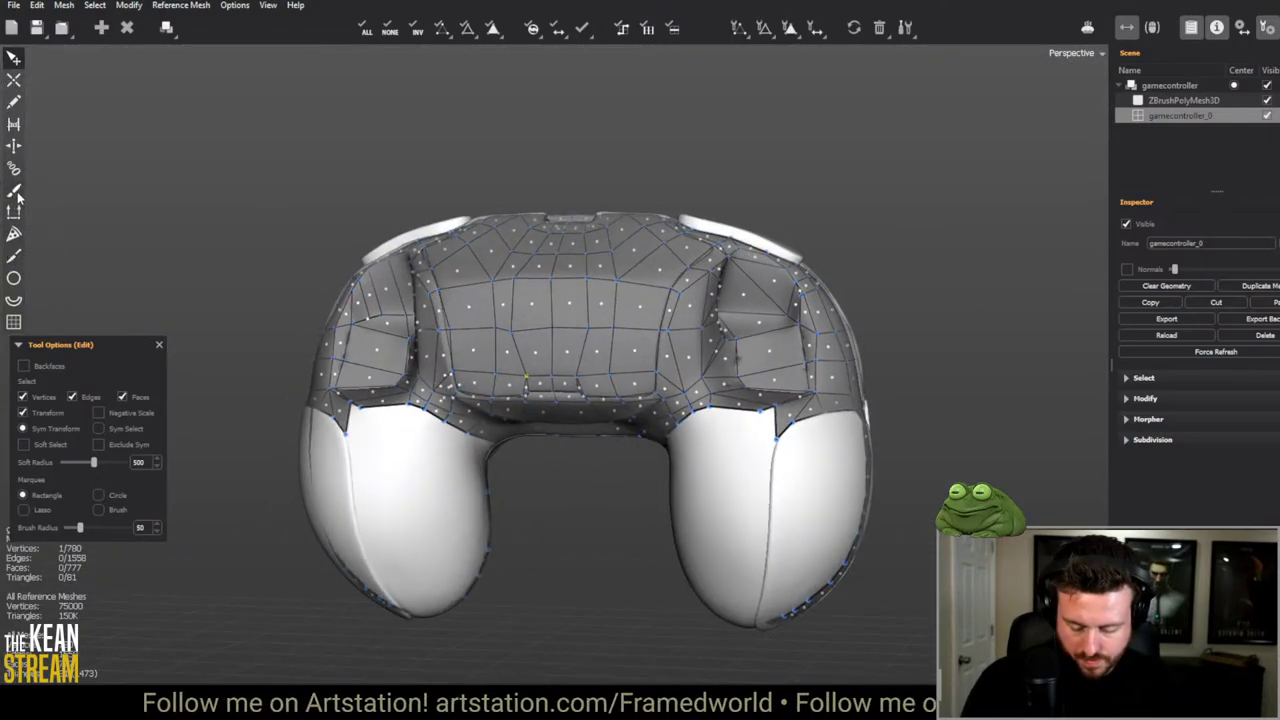
key("c")
left_click(13, 191)
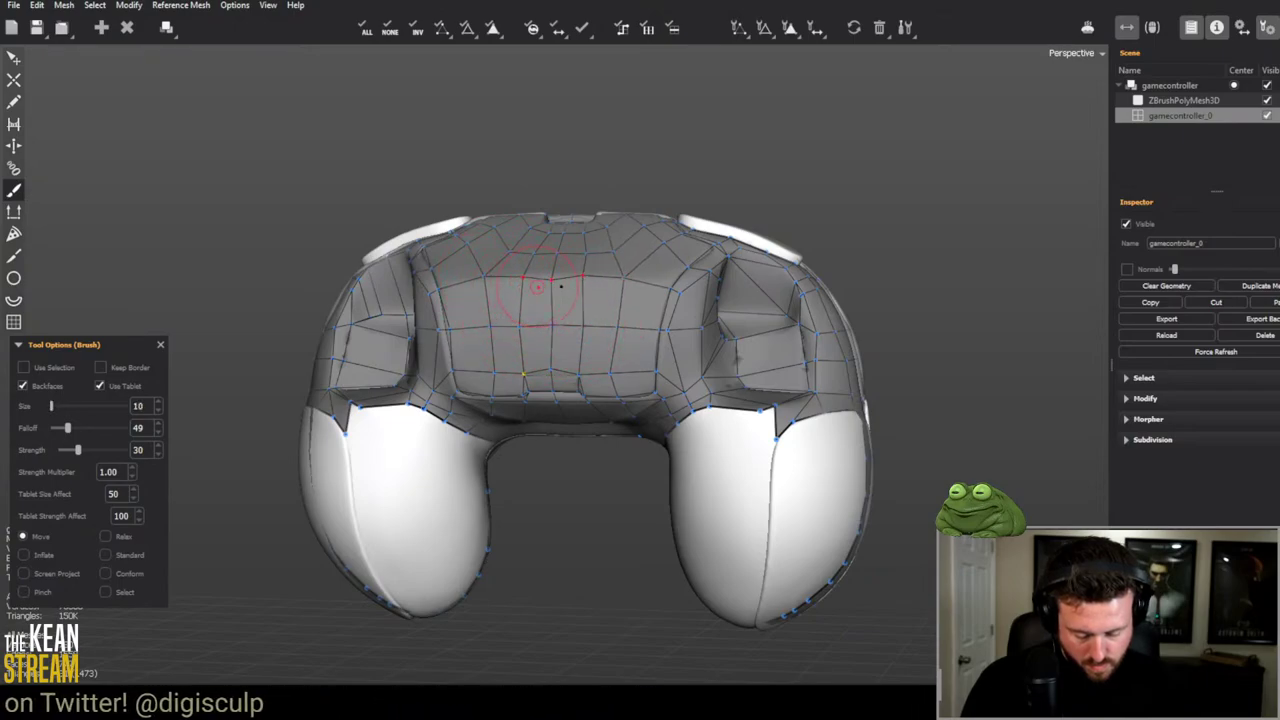
Step: Orbit around the controller to review the retopology mesh across its top
middle_click_drag(585, 258, 616, 263)
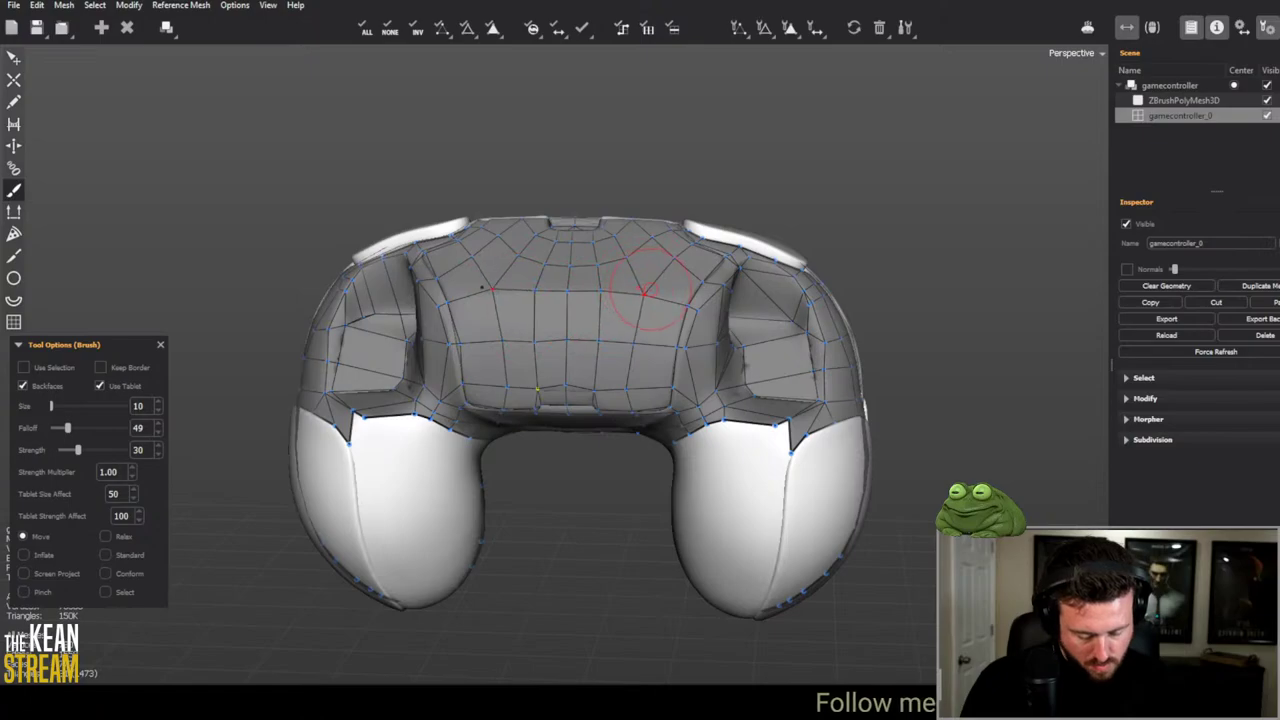
middle_click_drag(624, 257, 641, 340)
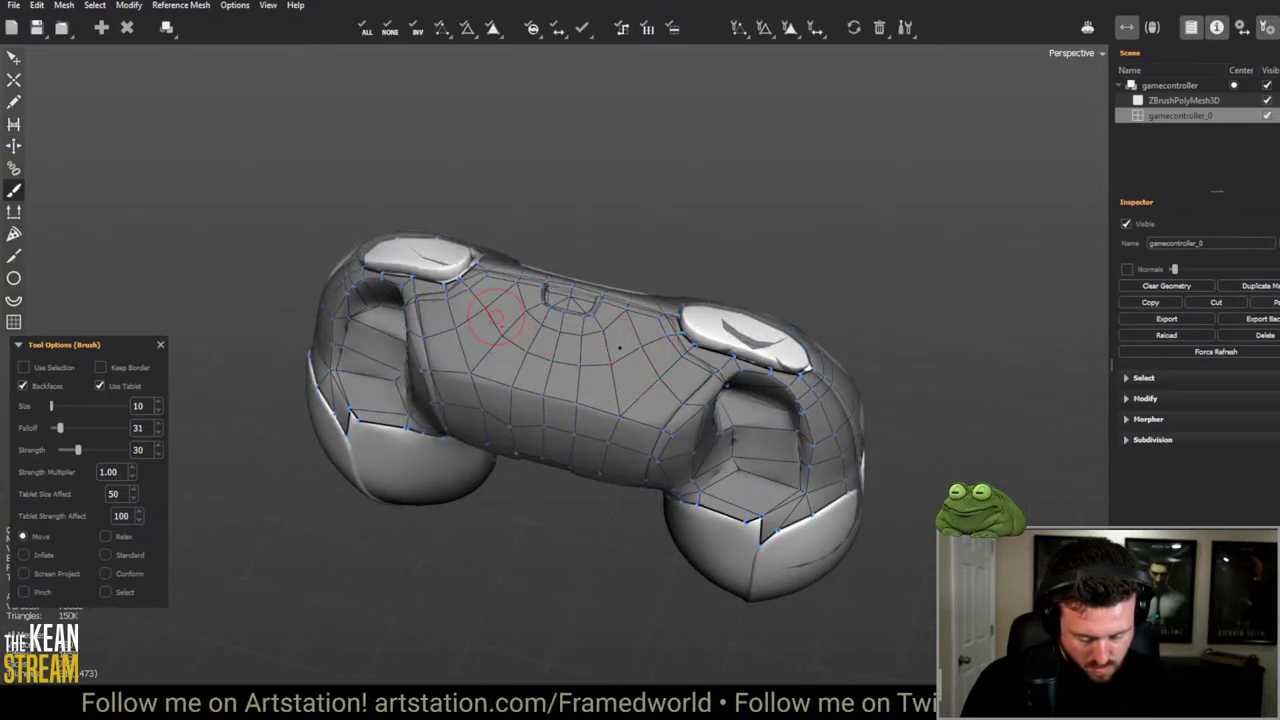
middle_click_drag(535, 342, 520, 280)
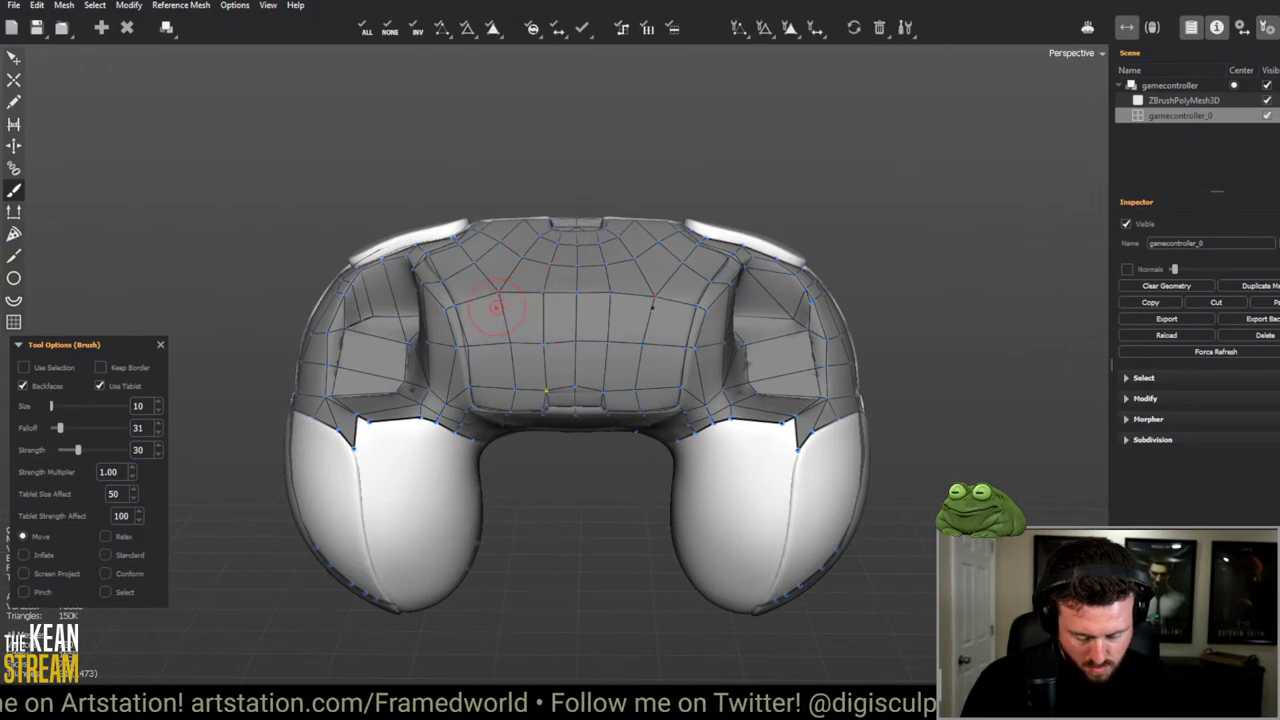
scroll(520, 282, "down", 3)
mouse_move(597, 336)
middle_mouse_down()
mouse_move(580, 345)
mouse_move(540, 324)
mouse_move(600, 352)
mouse_move(620, 346)
mouse_move(615, 333)
middle_mouse_up()
scroll(550, 331, "up", 3)
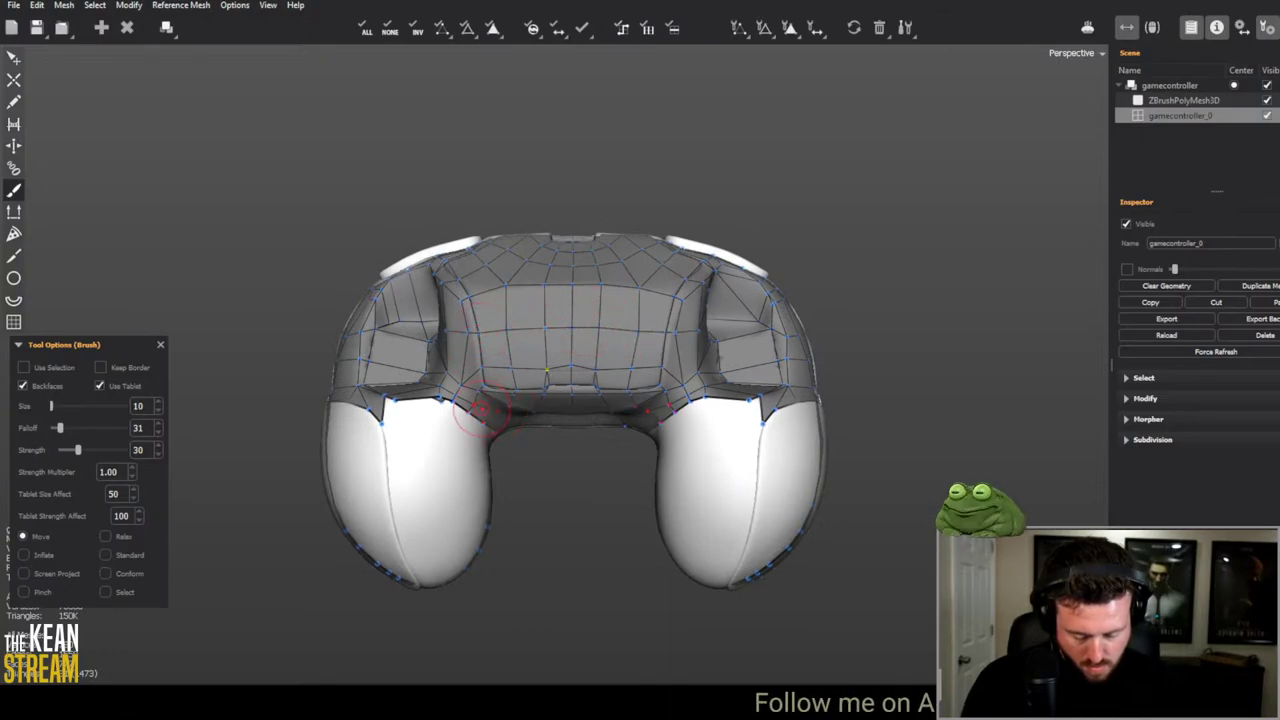
mouse_move(480, 410)
middle_mouse_down()
mouse_move(495, 380)
mouse_move(522, 428)
mouse_move(378, 370)
mouse_move(736, 414)
mouse_move(677, 451)
mouse_move(800, 562)
middle_mouse_up()
scroll(522, 428, "up", 2)
Step: In Edit mode, nudge a centre-panel vertex slightly left and down
key("w")
scroll(677, 451, "up", 3)
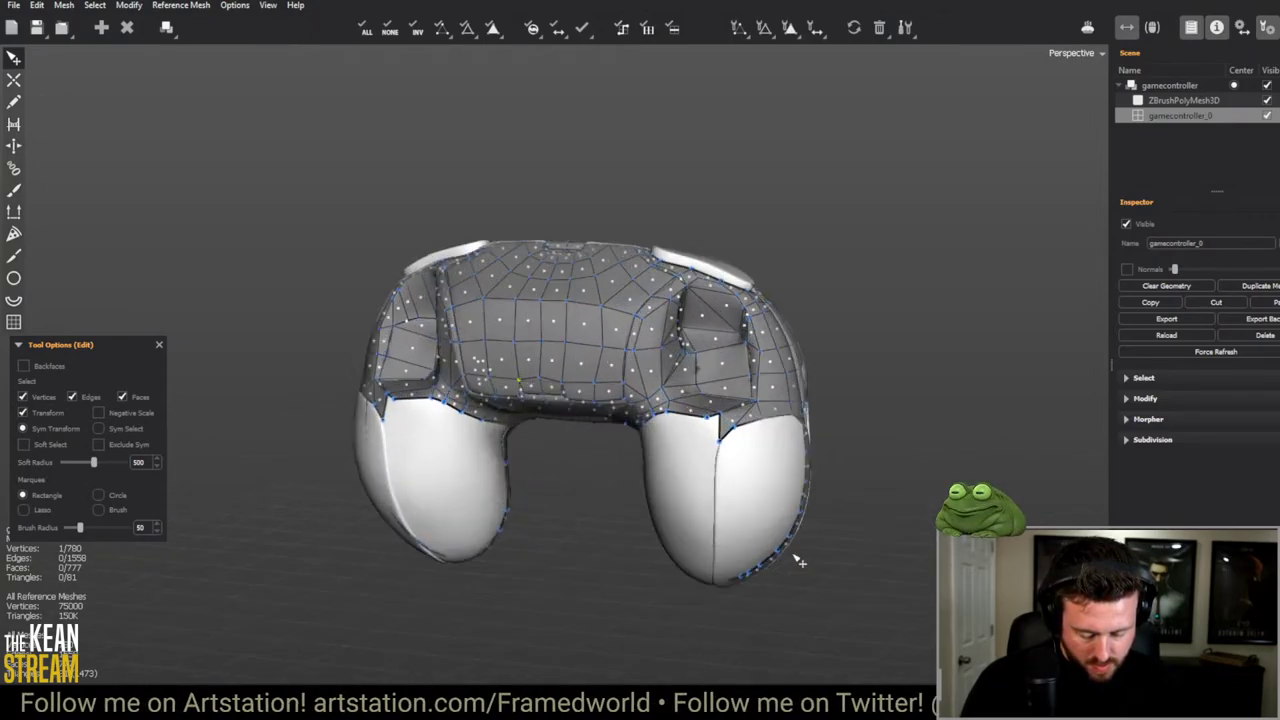
scroll(571, 357, "up", 5)
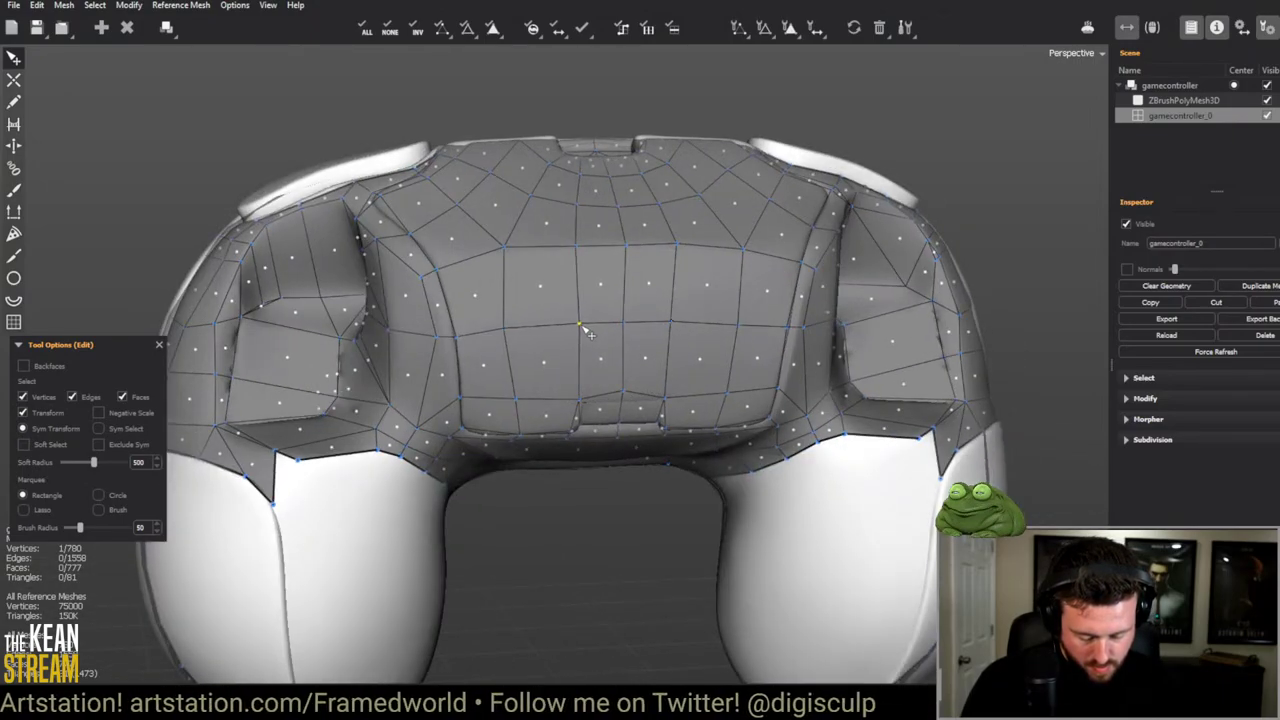
left_click_drag(581, 325, 582, 329)
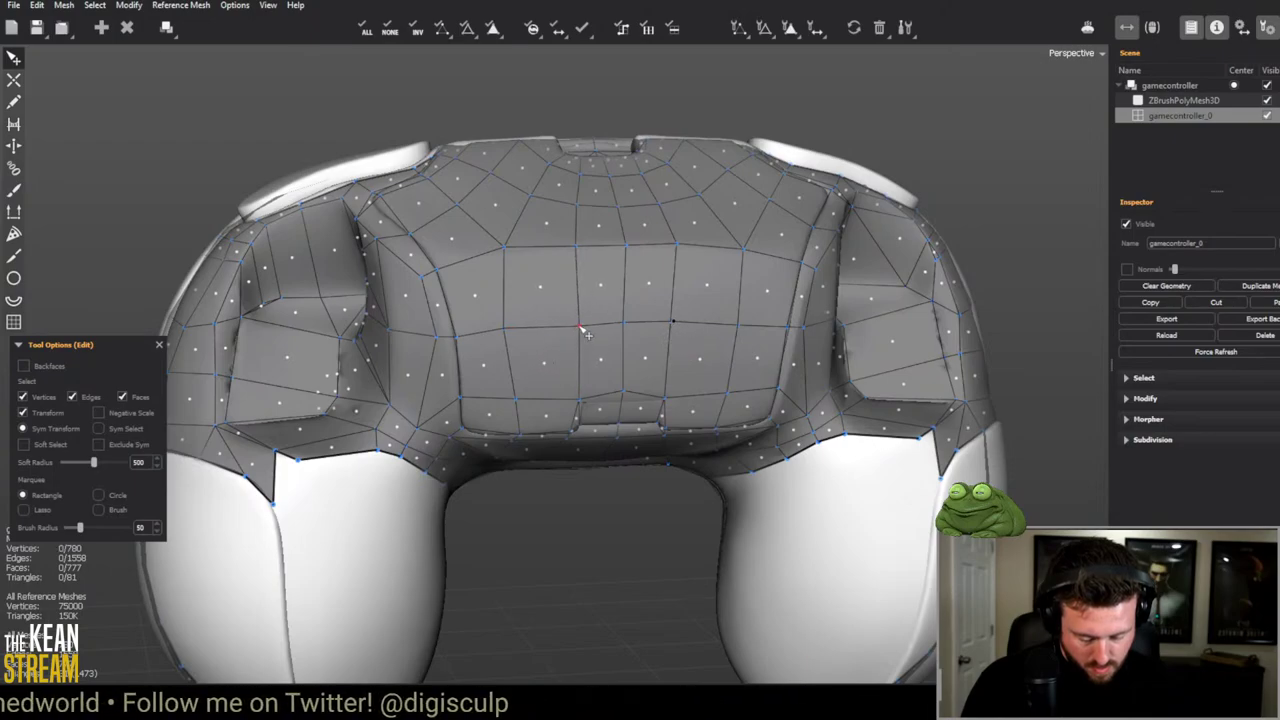
Step: Orbit over the controller's top panel and toward the grips to check the grid
middle_click_drag(685, 363, 670, 325)
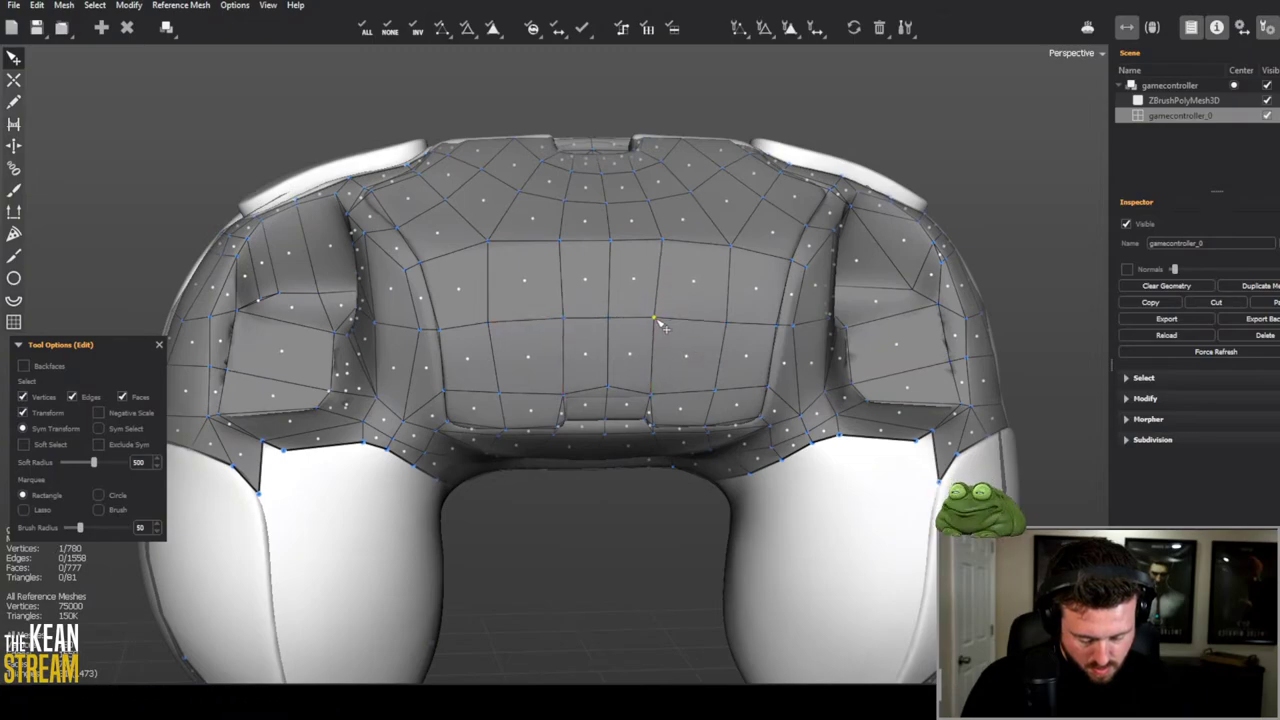
scroll(622, 340, "down", 5)
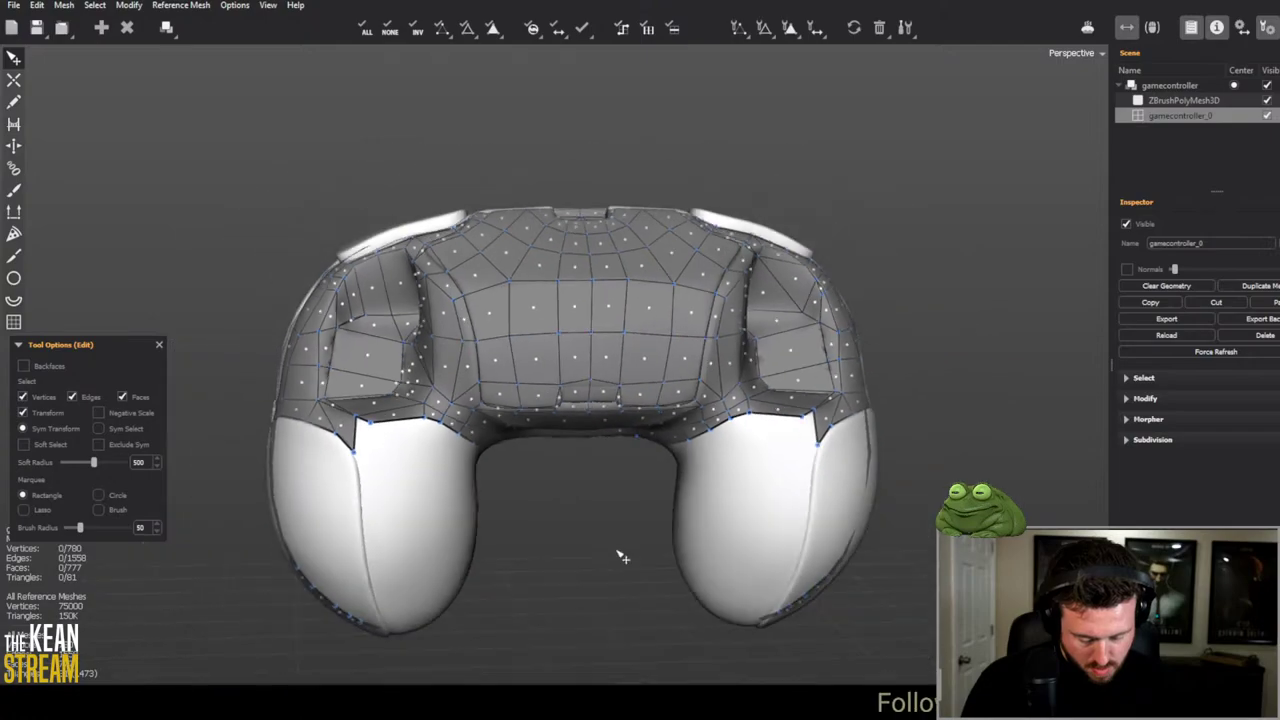
middle_click_drag(620, 551, 631, 503)
scroll(603, 325, "up", 5)
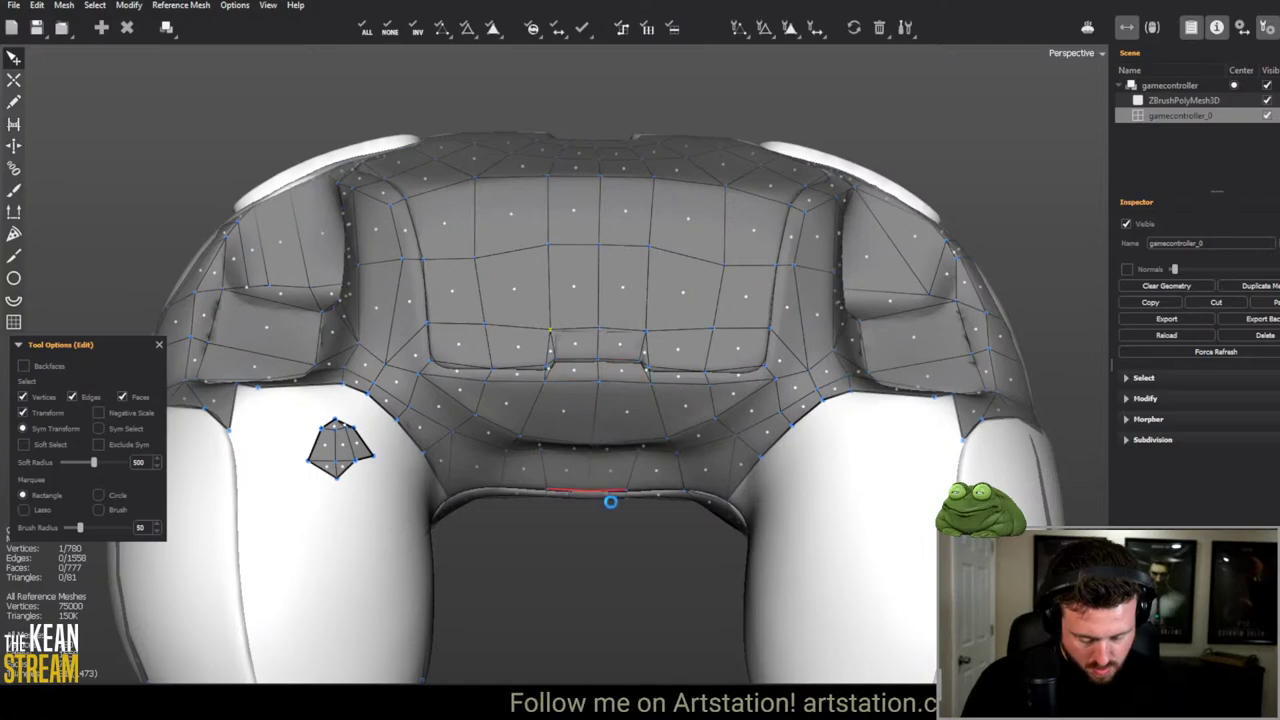
scroll(612, 520, "down", 5)
middle_click_drag(614, 551, 491, 528)
scroll(520, 500, "up", 4)
scroll(578, 457, "down", 4)
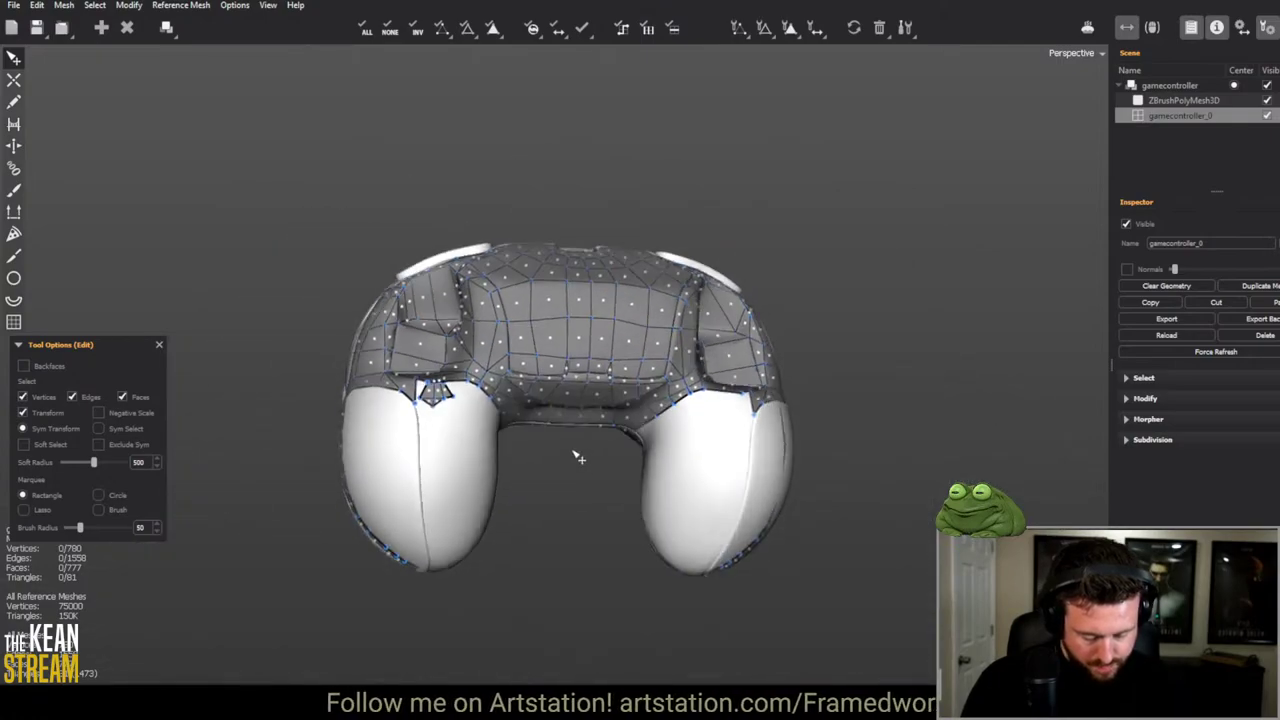
scroll(578, 457, "up", 4)
middle_click_drag(783, 560, 723, 274)
Step: Build new edges and faces across both grip tops, filling the triangular gaps beside them
key("c")
left_click(634, 323)
left_click(722, 288)
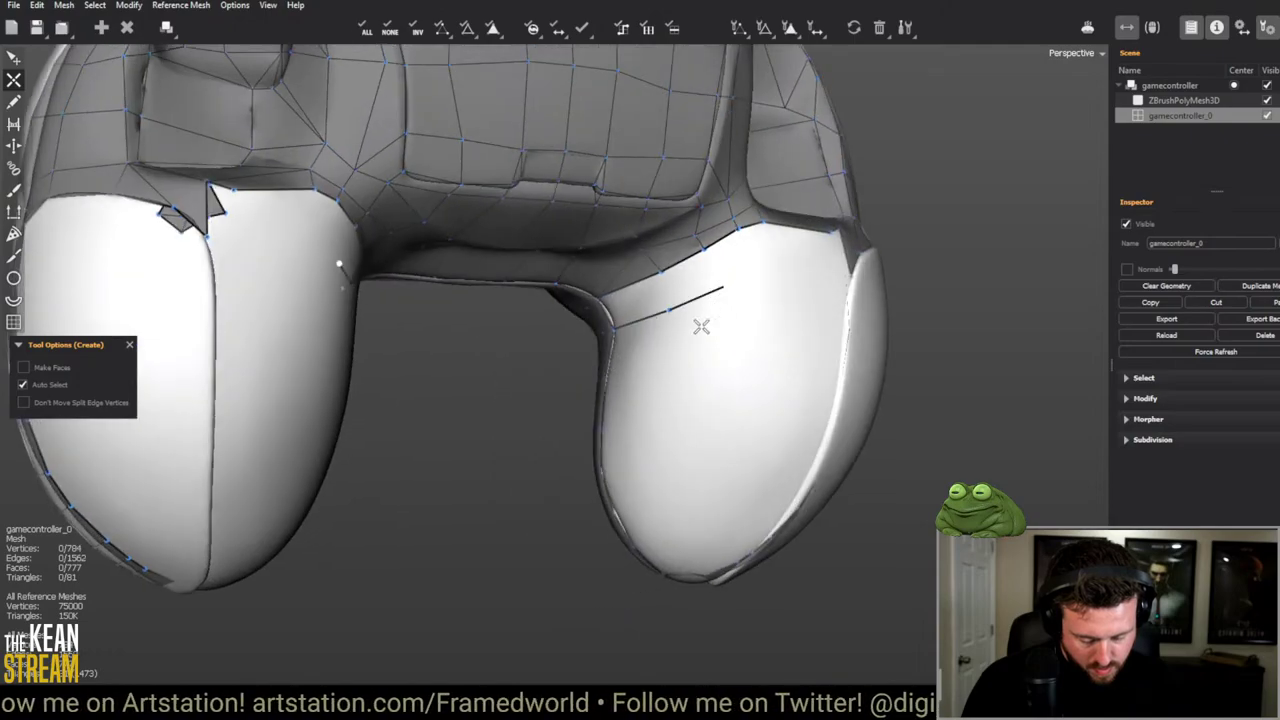
middle_click_drag(701, 326, 665, 290)
left_click(700, 285)
middle_click_drag(711, 340, 688, 352)
left_click(718, 348)
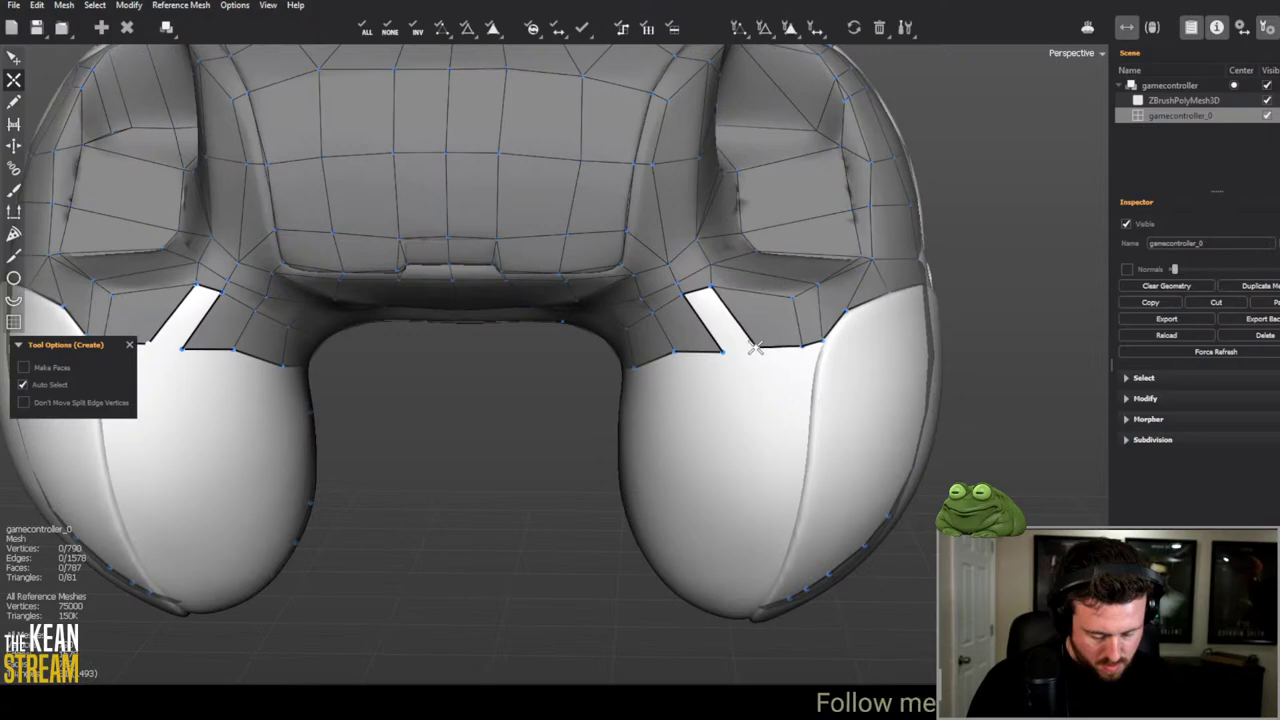
middle_click_drag(730, 365, 784, 379)
Step: Draw a stroke across the lower grip lobe and turn it into a patch of faces
key("q")
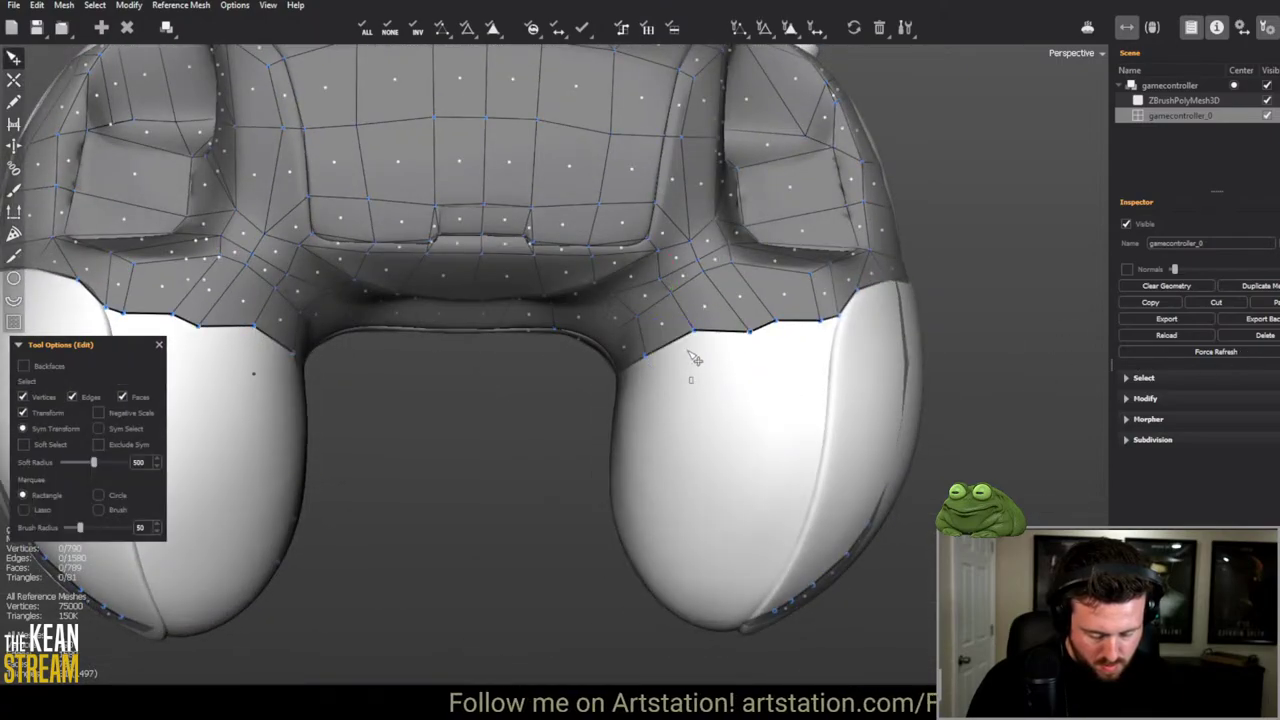
middle_click_drag(726, 357, 631, 435)
key("w")
left_click_drag(525, 443, 623, 443)
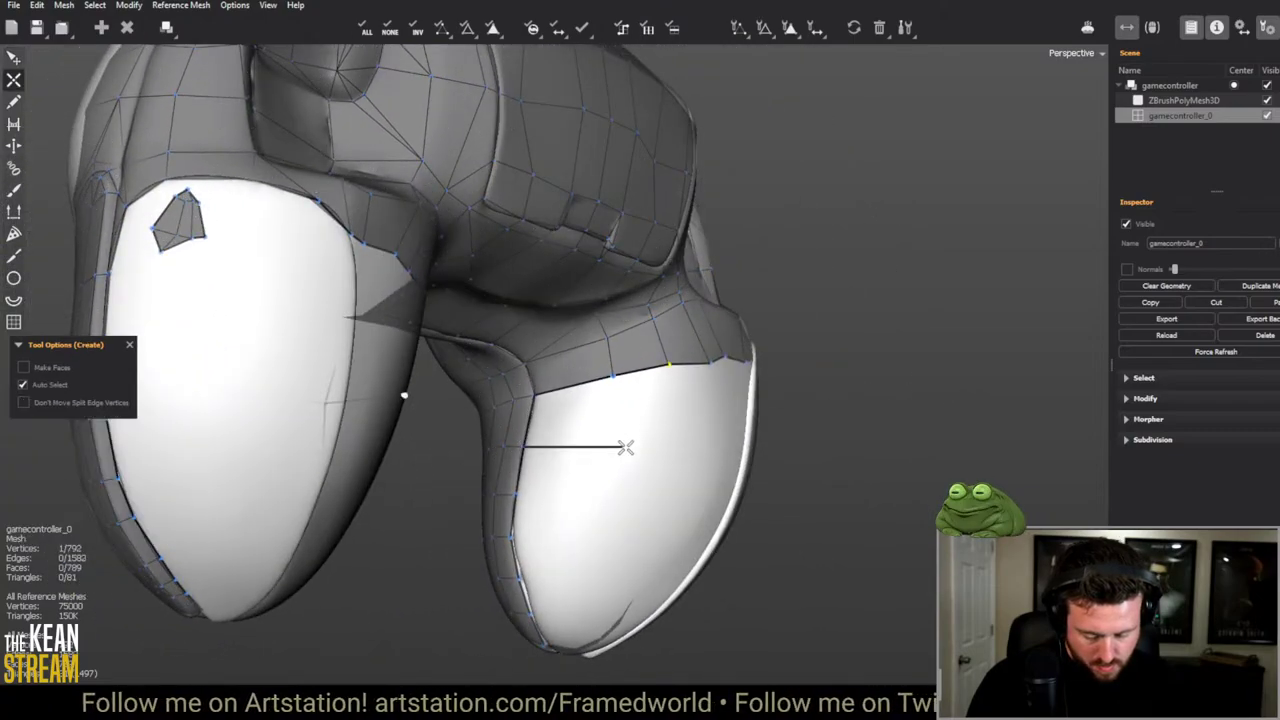
middle_click_drag(623, 443, 583, 460)
left_click(636, 434)
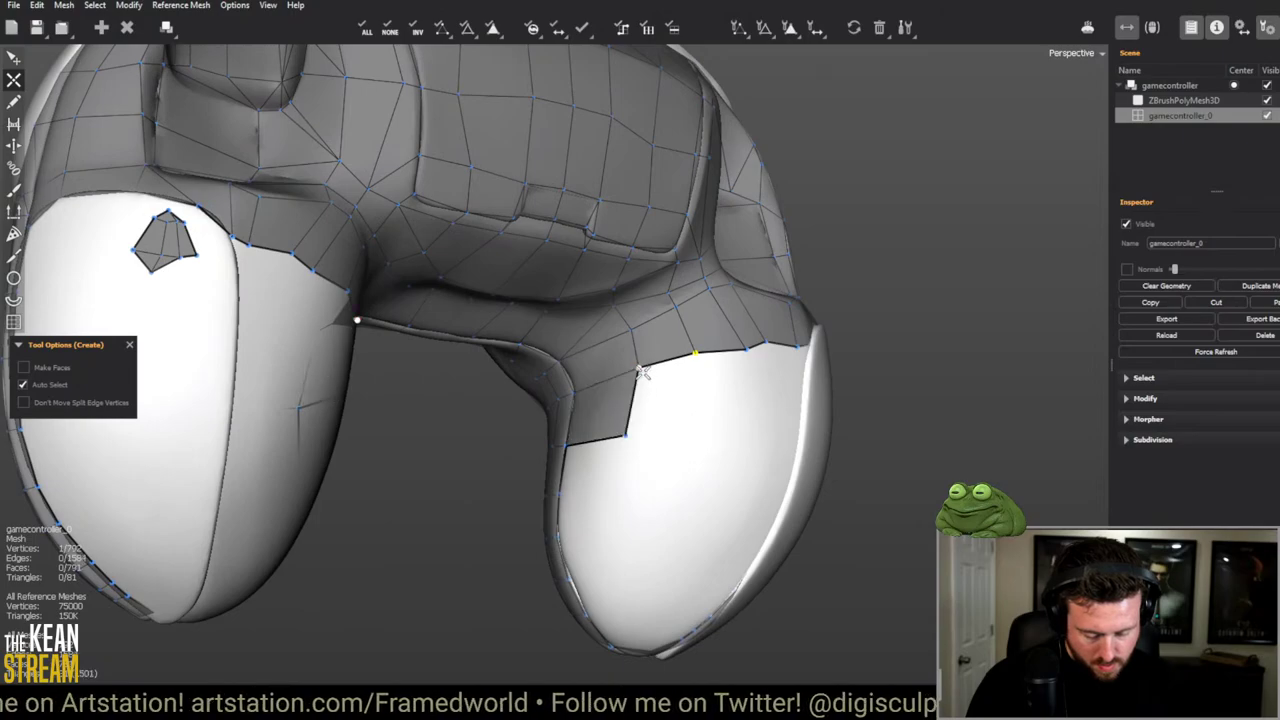
left_click(700, 408)
middle_click_drag(700, 408, 693, 338)
Step: Add face strips running from the new patch up to the border loop
left_click(740, 411)
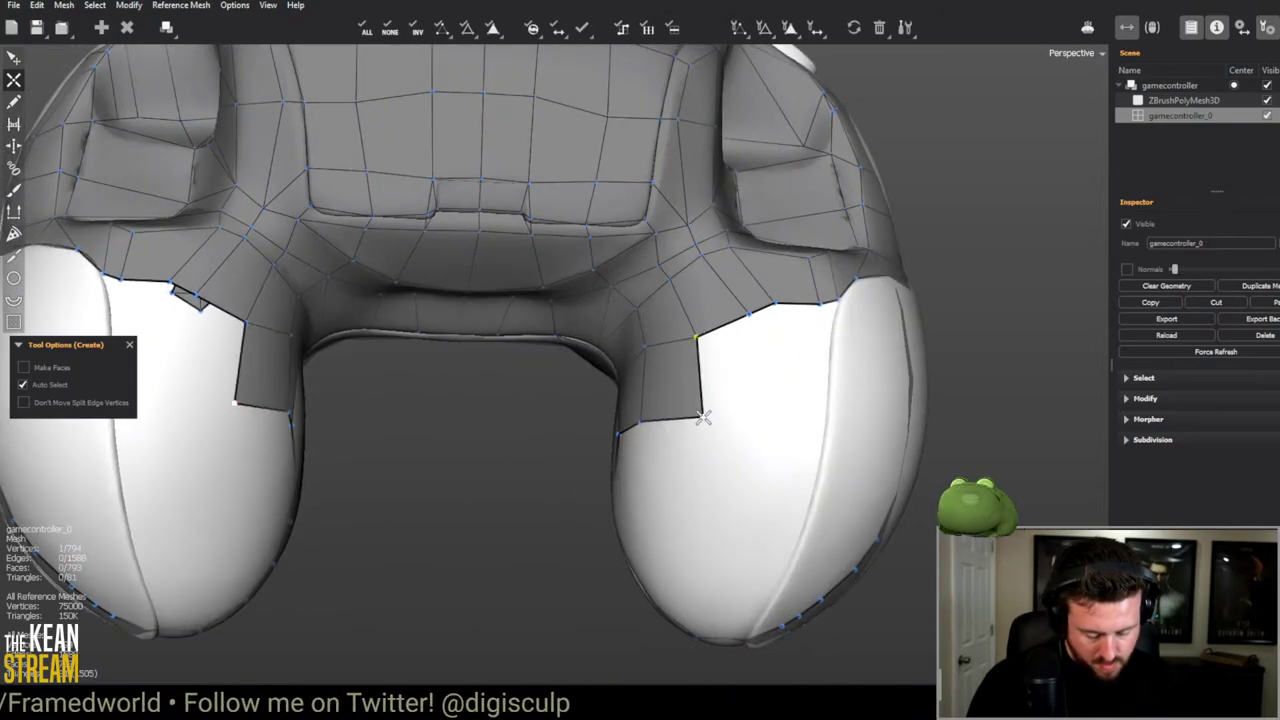
left_click(743, 316)
left_click(779, 408)
left_click(776, 304)
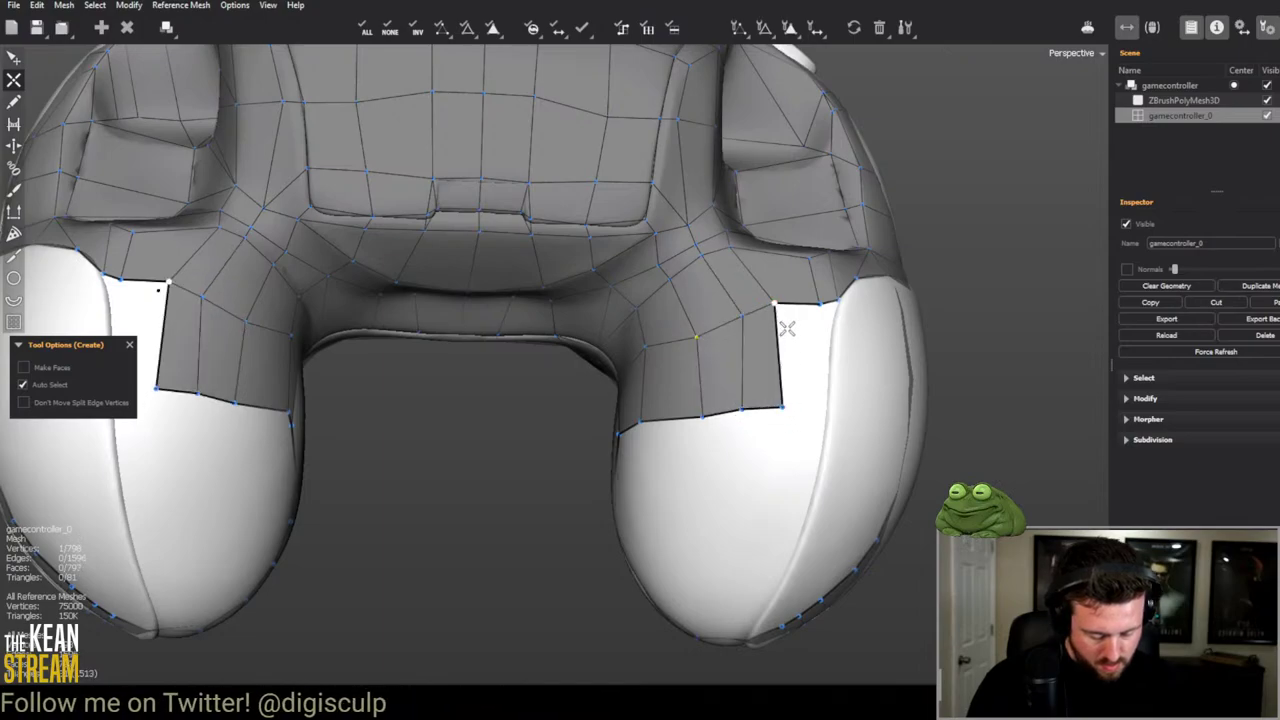
left_click(807, 409)
left_click(809, 318)
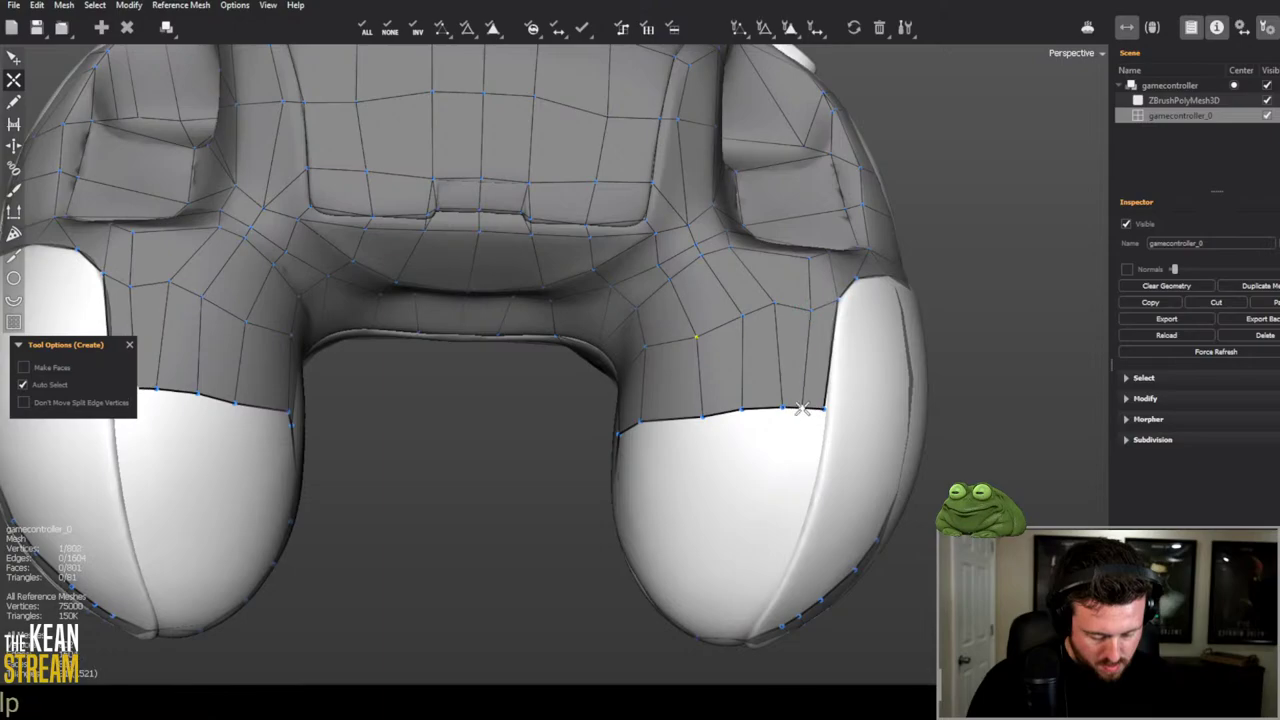
scroll(804, 413, "down", 3)
middle_click_drag(804, 413, 541, 442)
scroll(541, 442, "up", 5)
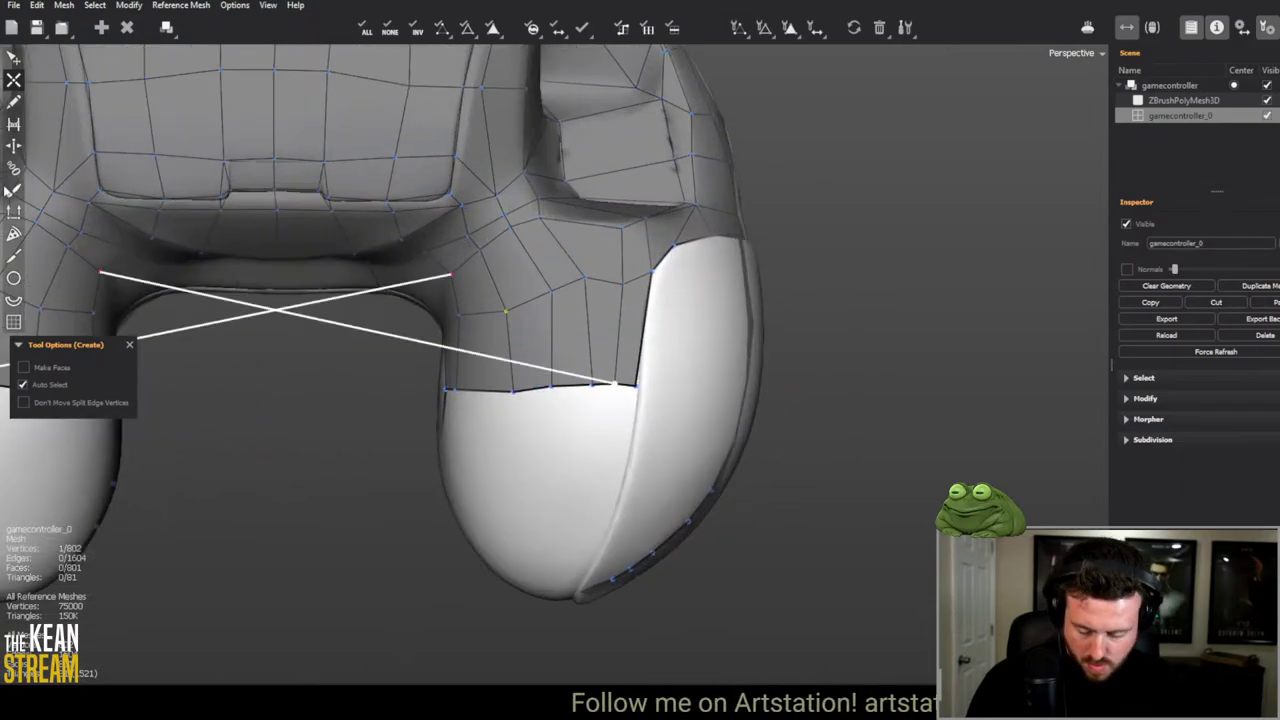
Step: Pull the grip patch's lower edge up with the Move brush, reducing falloff to 121 then 104
key("b")
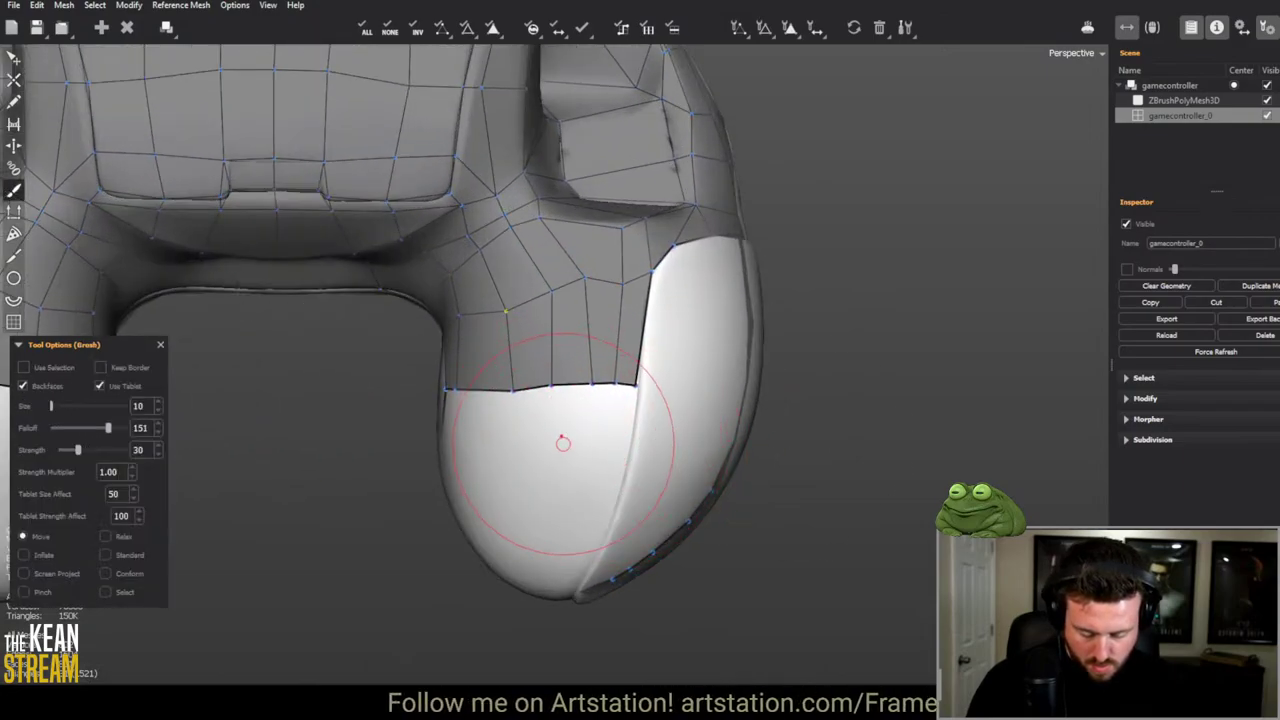
mouse_move(563, 443)
left_mouse_down()
mouse_move(651, 406)
mouse_move(638, 430)
mouse_move(568, 422)
mouse_move(535, 401)
mouse_move(602, 369)
mouse_move(594, 358)
mouse_move(502, 352)
mouse_move(612, 367)
mouse_move(573, 362)
left_mouse_up()
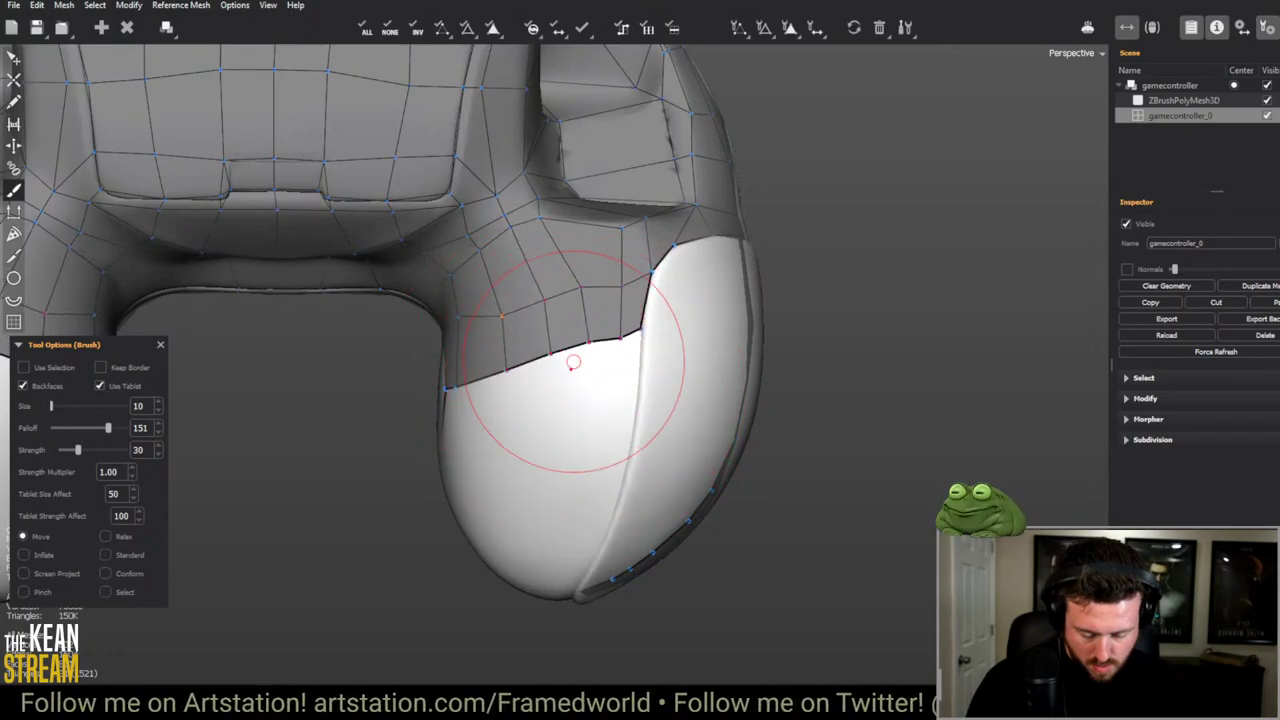
right_click_drag(573, 362, 573, 288)
mouse_move(573, 288)
middle_mouse_down()
mouse_move(520, 300)
mouse_move(194, 277)
middle_mouse_up()
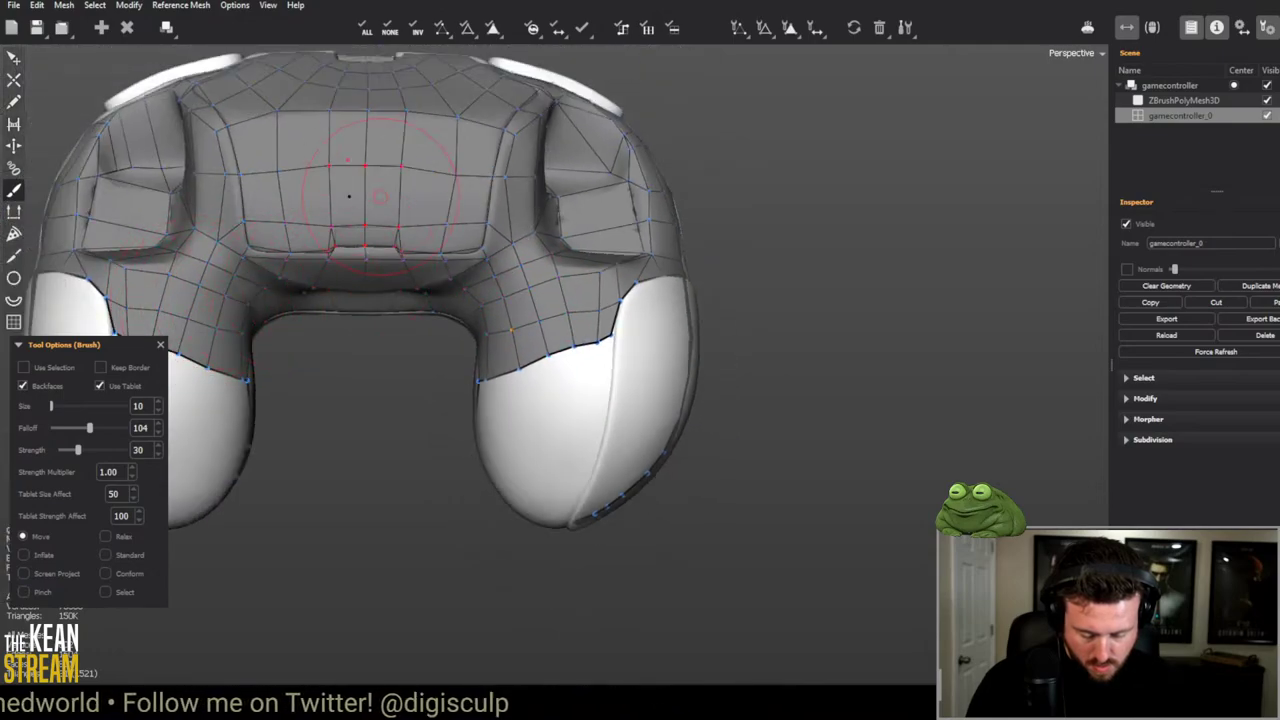
left_click(14, 59)
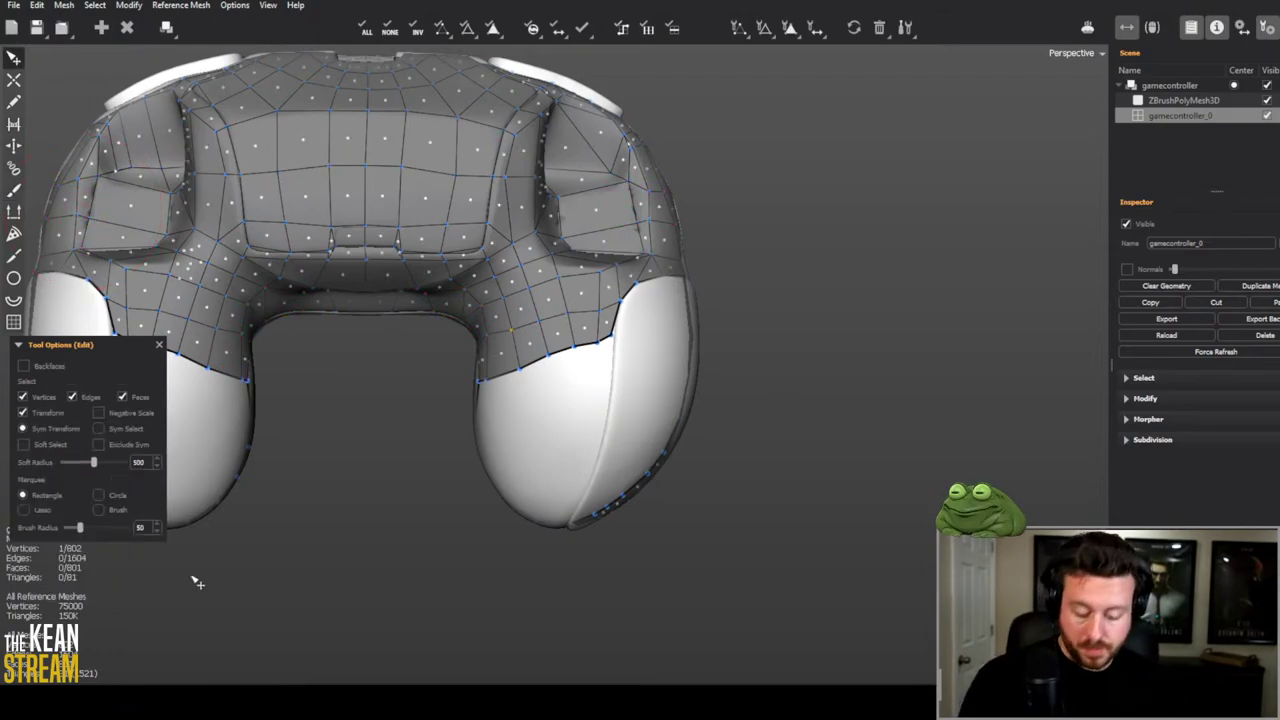
middle_click_drag(197, 583, 372, 230)
Step: Add a quad on the grip and draw an edge line along the grip seam
key("c")
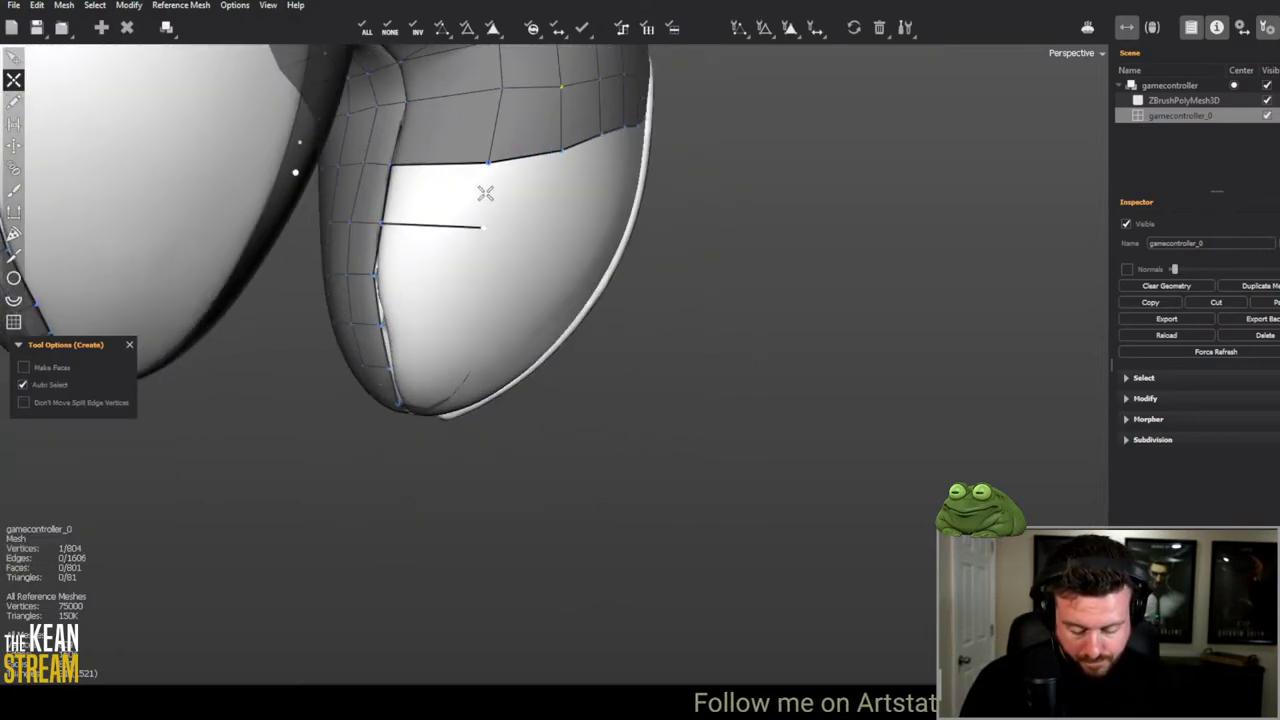
left_click(488, 163)
middle_click_drag(485, 193, 280, 340)
middle_click_drag(338, 310, 628, 326)
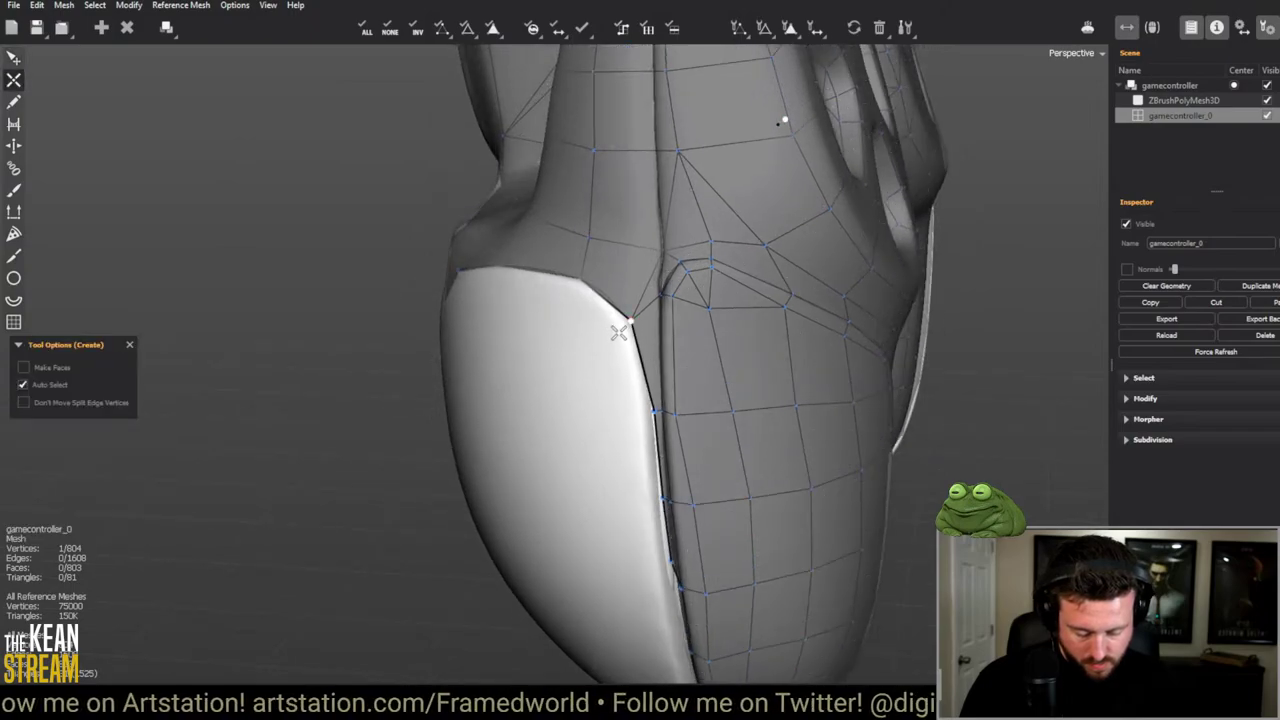
middle_click_drag(645, 420, 585, 390)
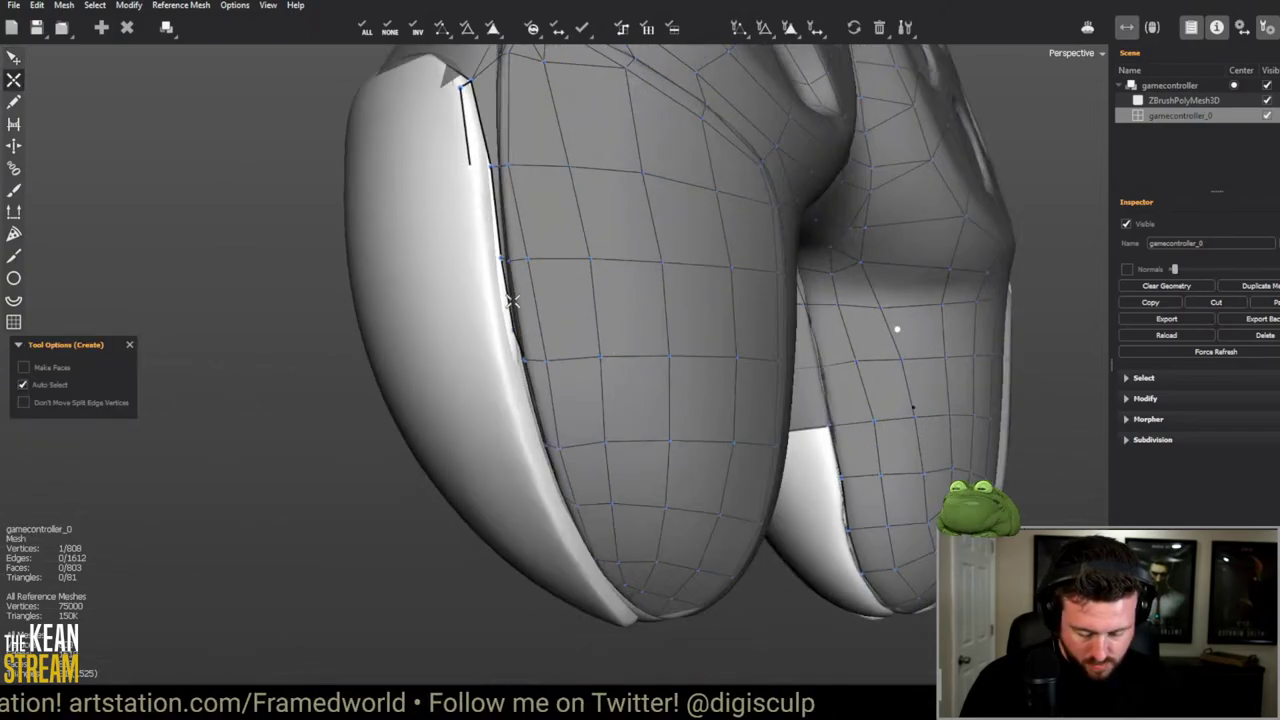
middle_click_drag(511, 301, 526, 306)
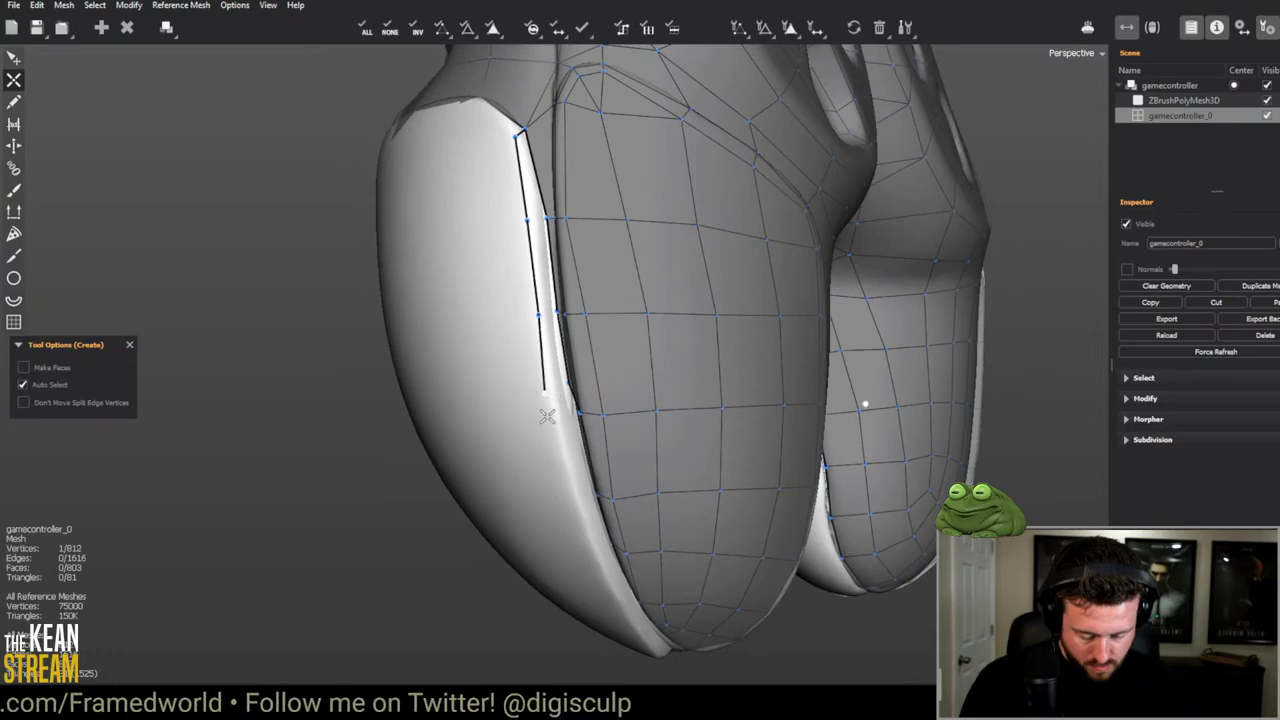
middle_click_drag(547, 417, 588, 322)
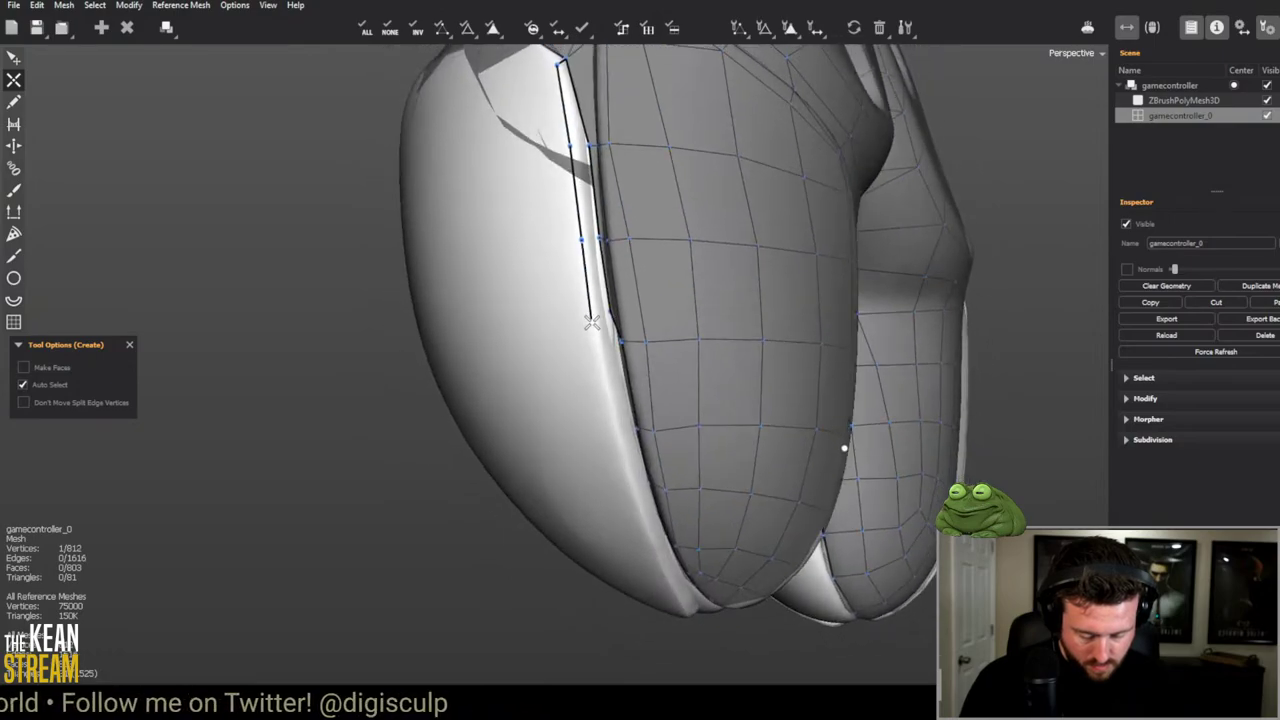
Step: Bridge the first seam section into faces and view both grip halves
key("b")
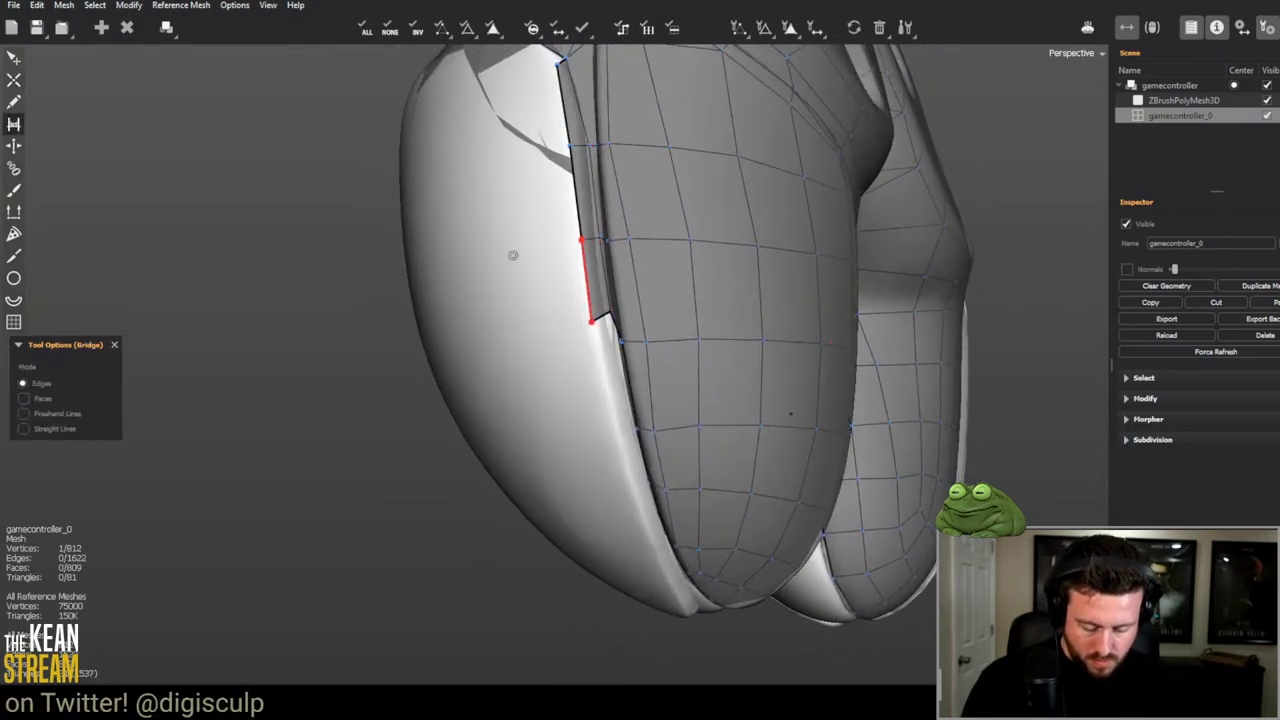
middle_click_drag(513, 255, 628, 140)
key("e")
key("c")
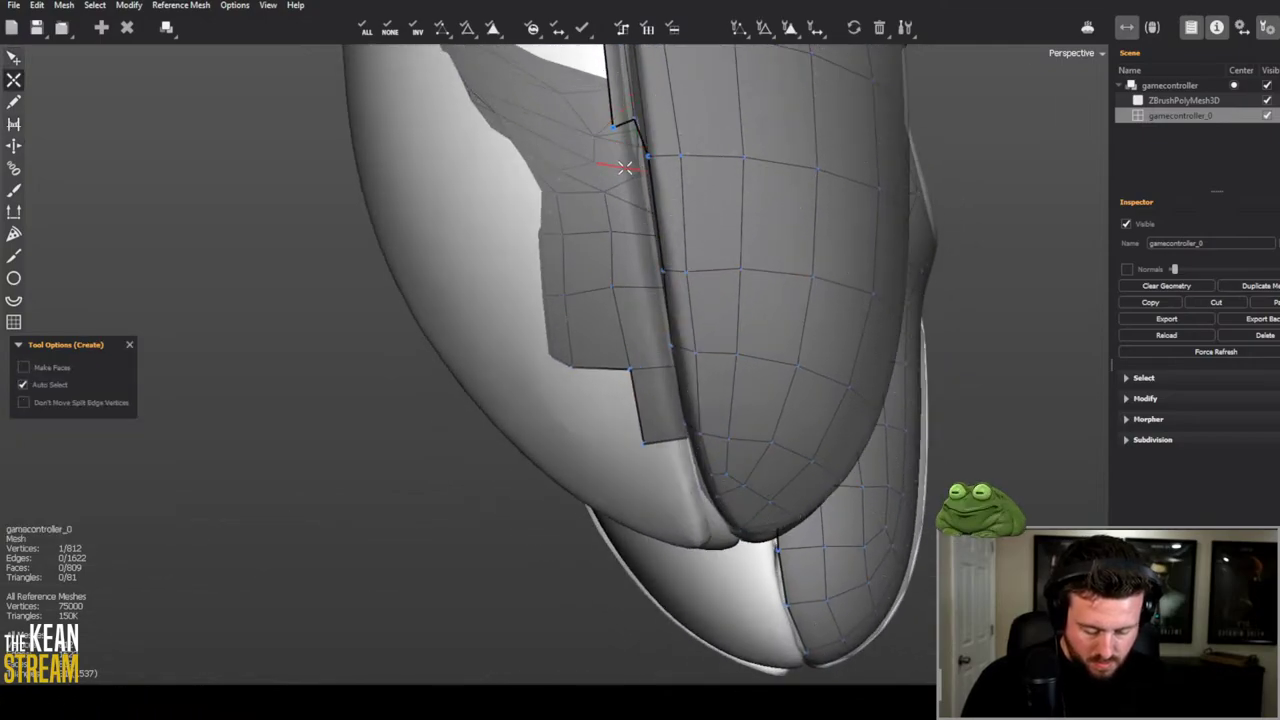
middle_click_drag(568, 197, 498, 375)
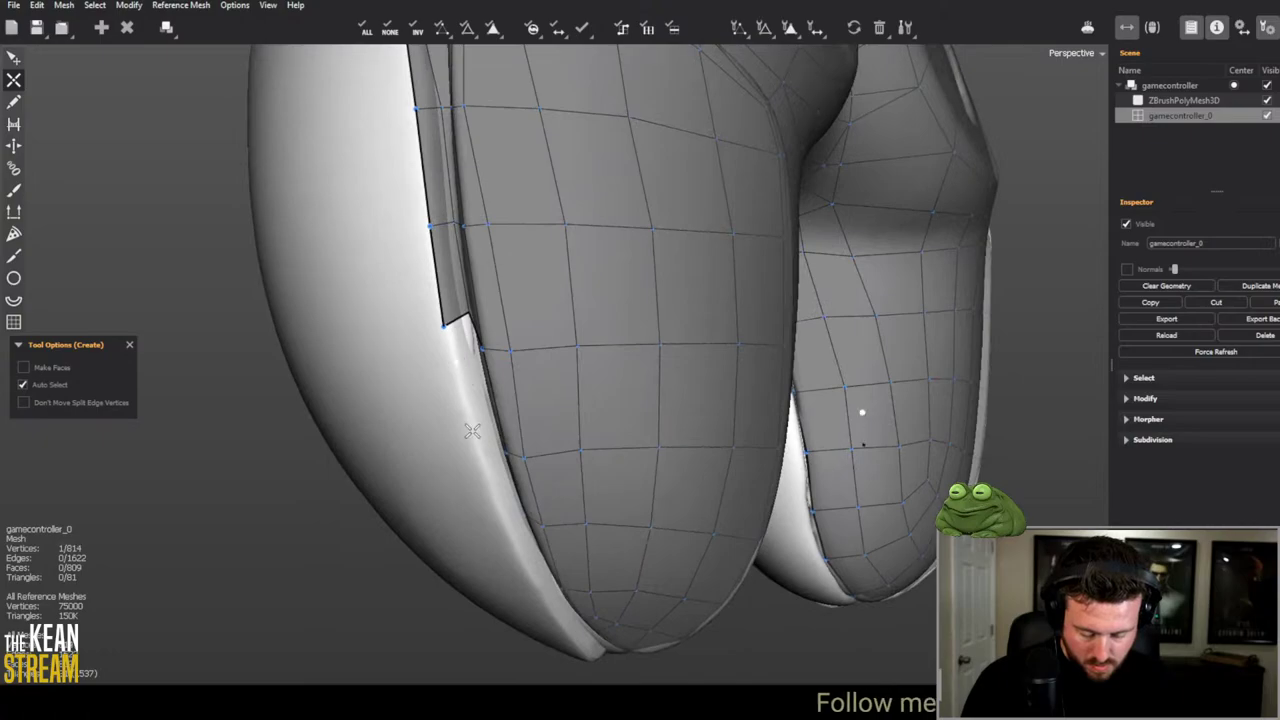
middle_click_drag(487, 495, 492, 461)
Step: Continue the edge line down the seam to the grip's bottom and add quads at its end
middle_click_drag(511, 407, 531, 360)
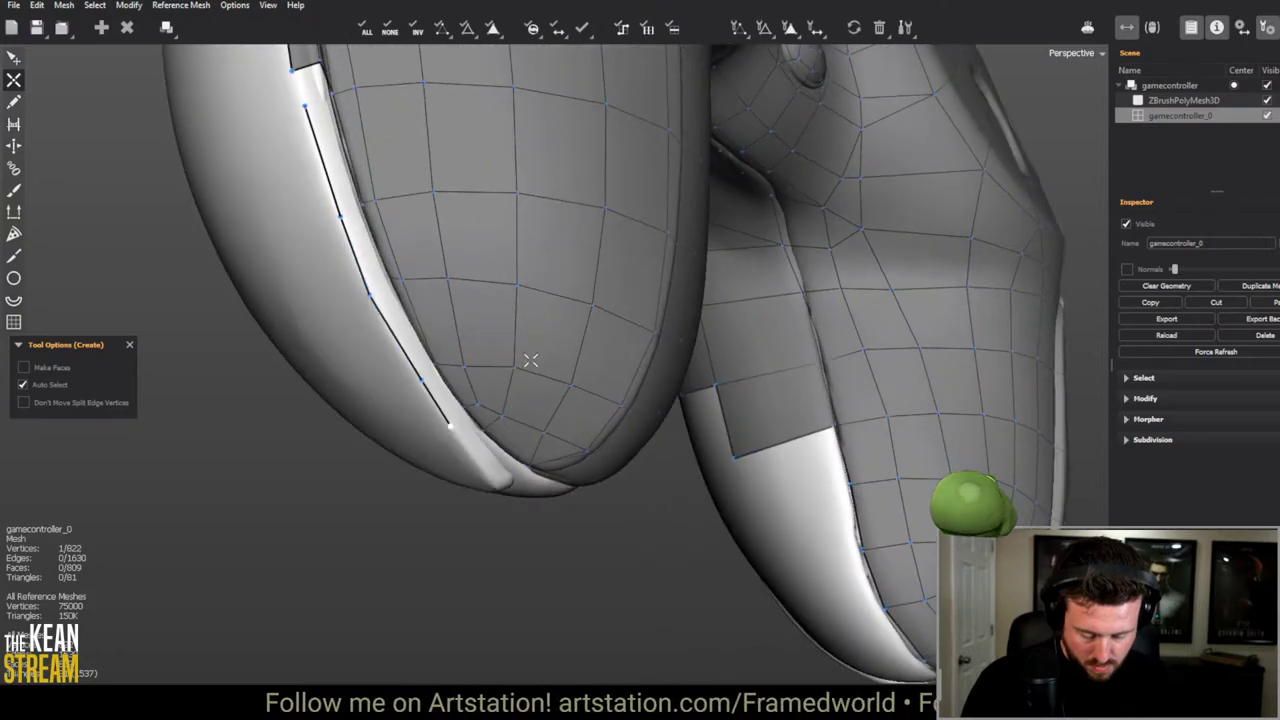
left_click(498, 492)
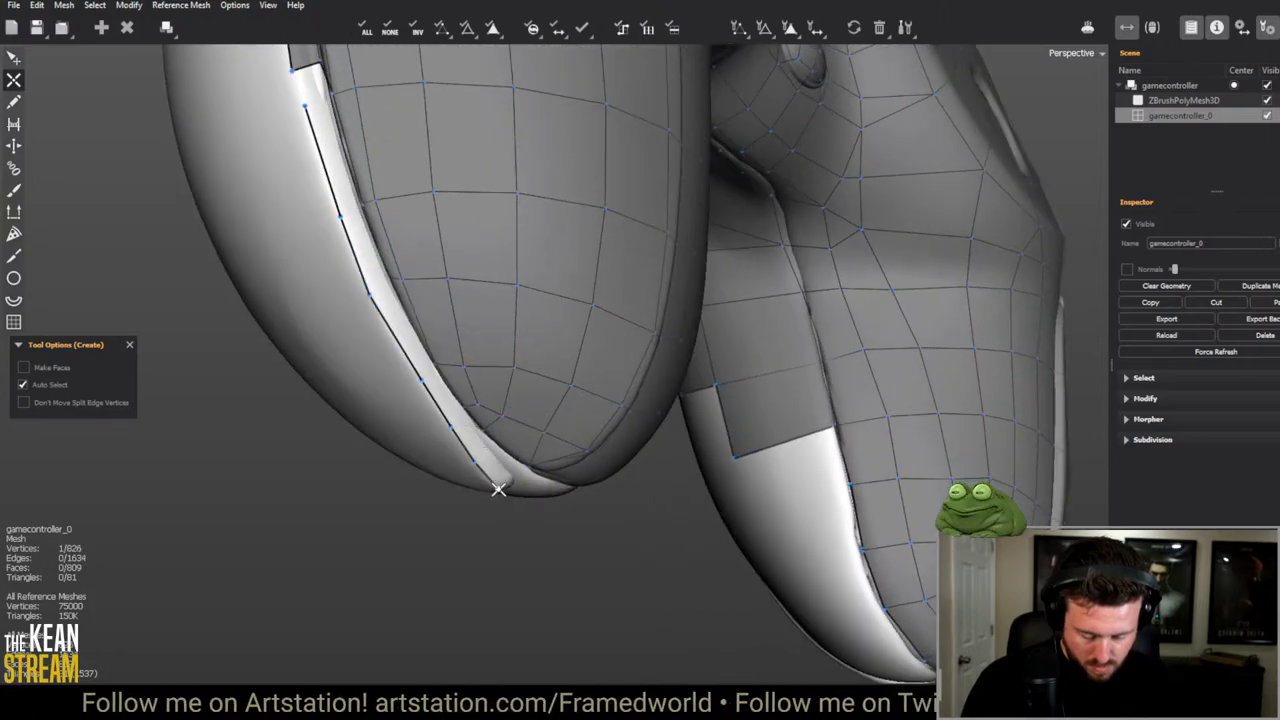
left_click(500, 484)
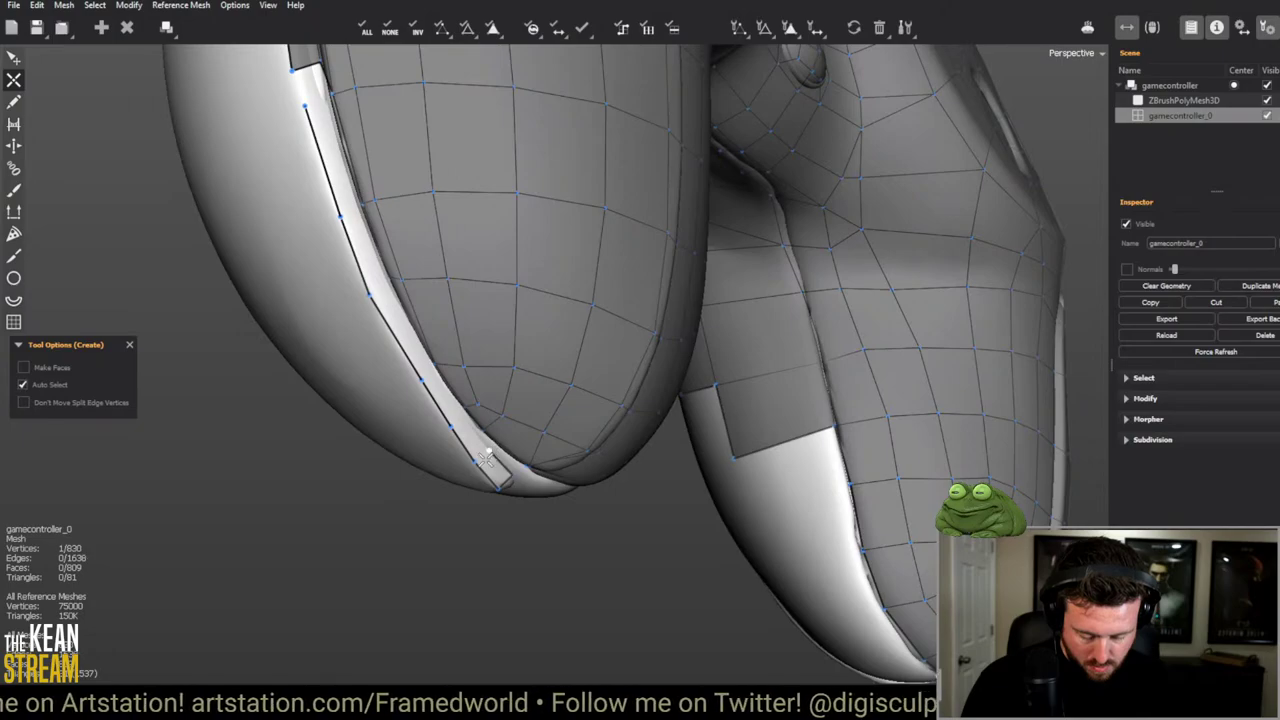
left_click(466, 432)
left_click(440, 440)
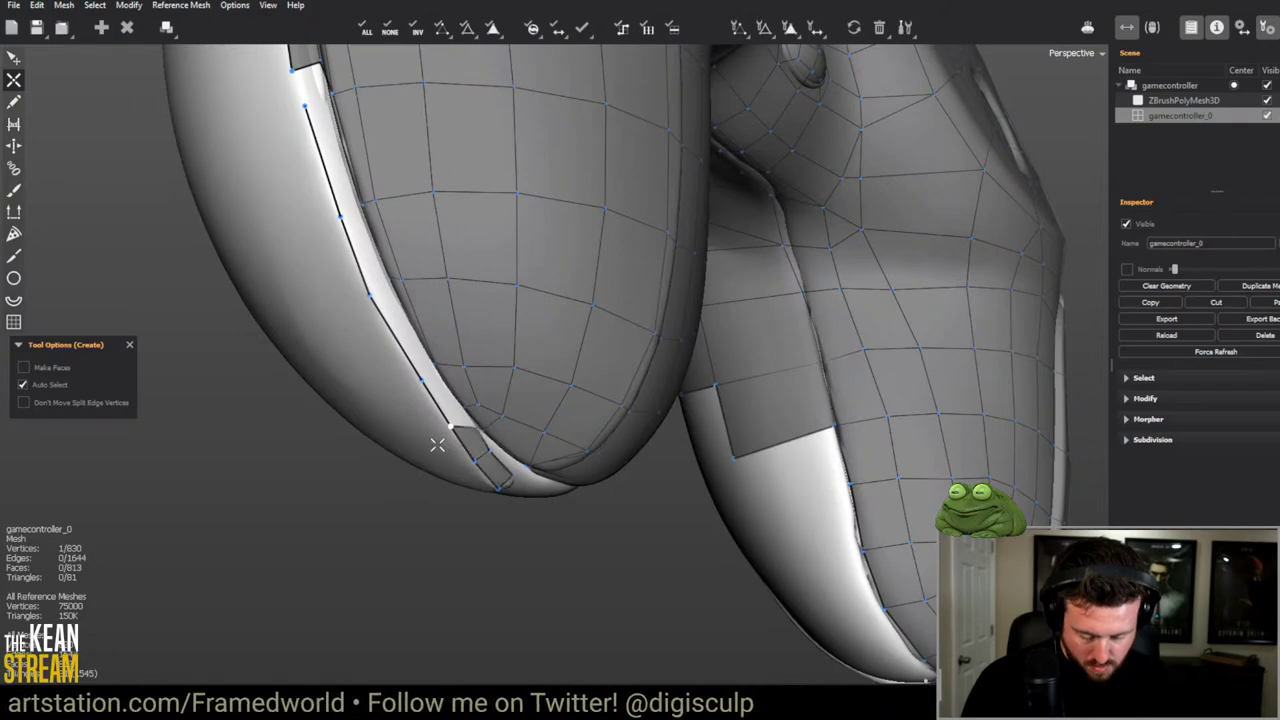
Step: Bridge the next sections of the seam strip into quads
key("b")
left_click(437, 390)
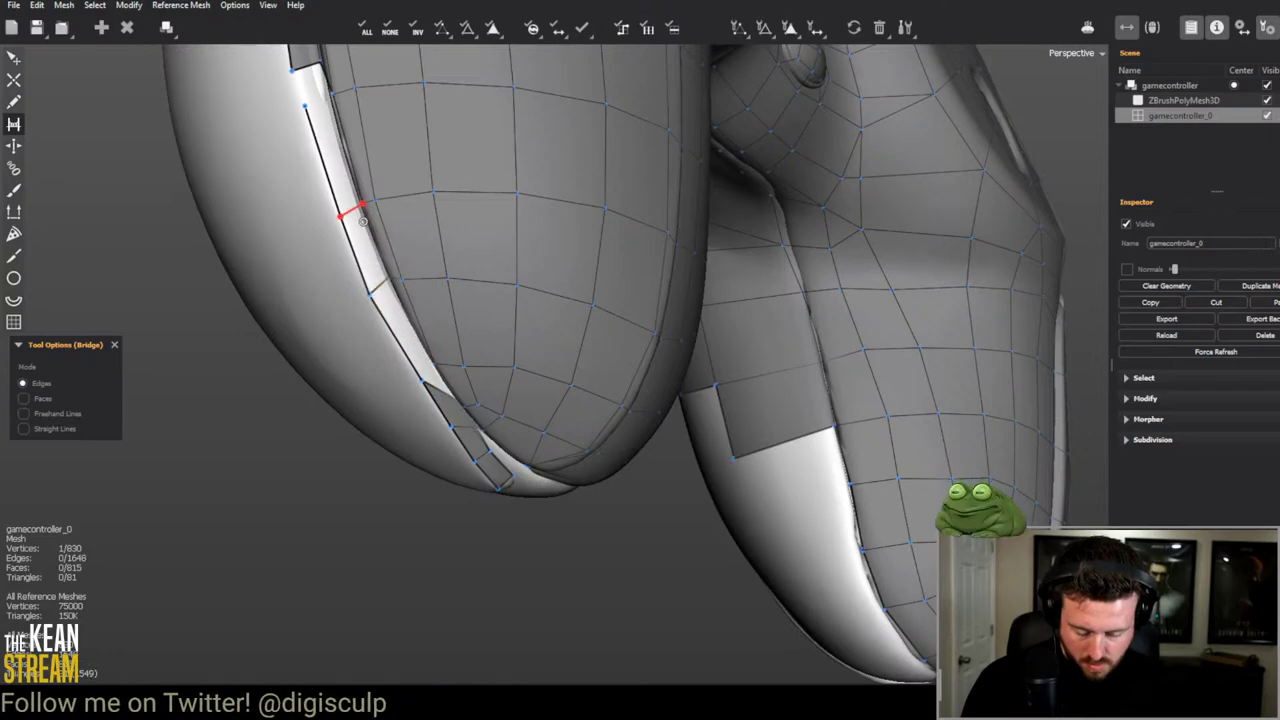
left_click(306, 79)
middle_click_drag(306, 79, 522, 320)
key("e")
key("c")
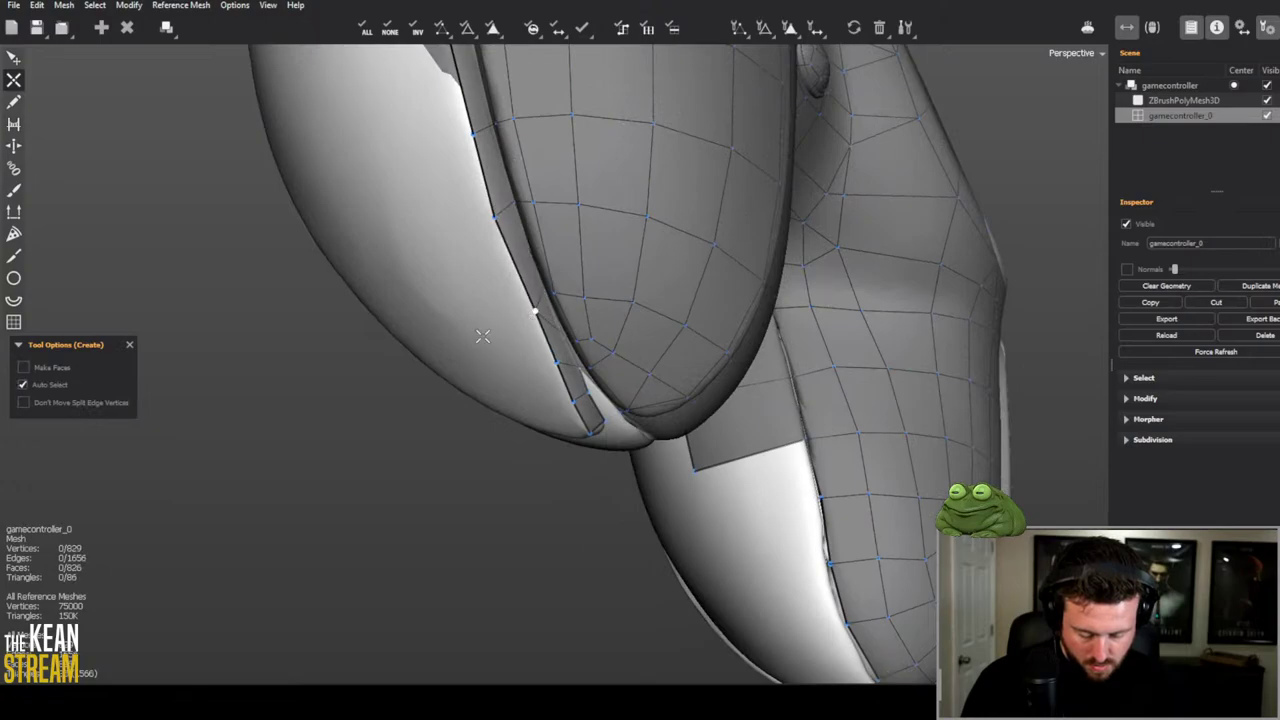
Step: Move the strip's end edge and vertex onto the seam on the left grip's underside
middle_click_drag(455, 385, 258, 385)
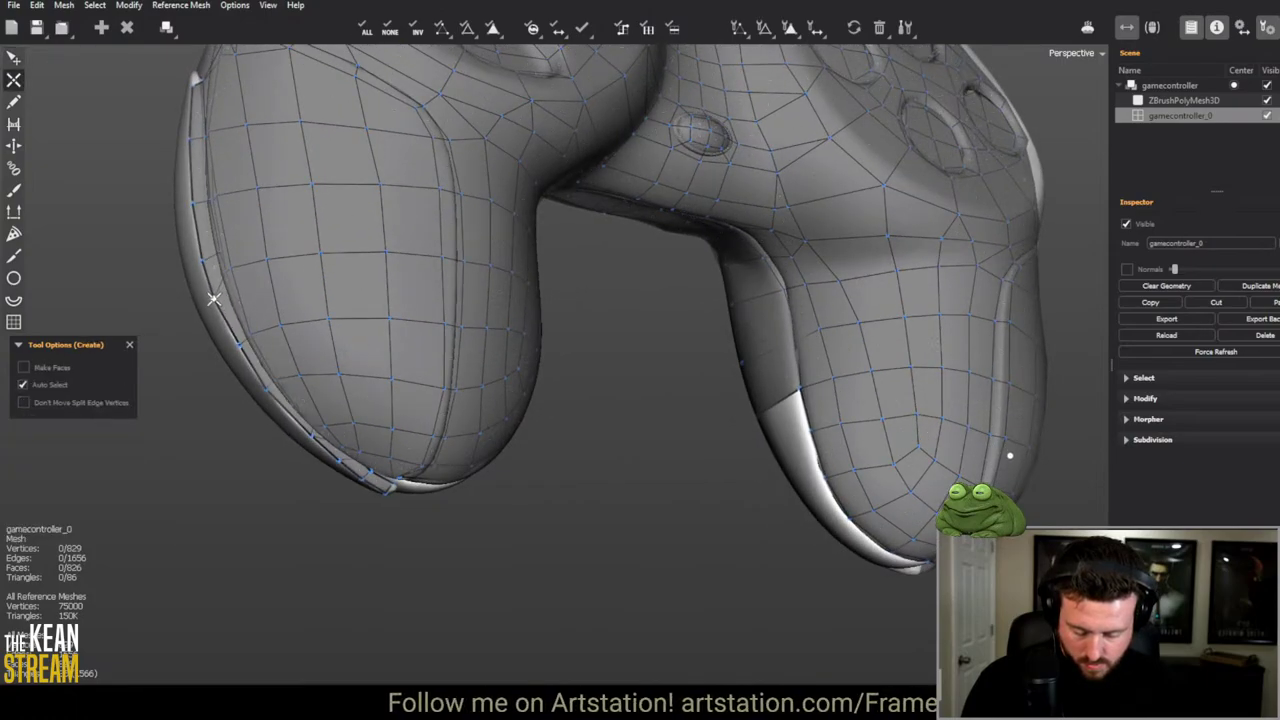
middle_click_drag(228, 315, 527, 352)
left_click_drag(527, 352, 540, 362)
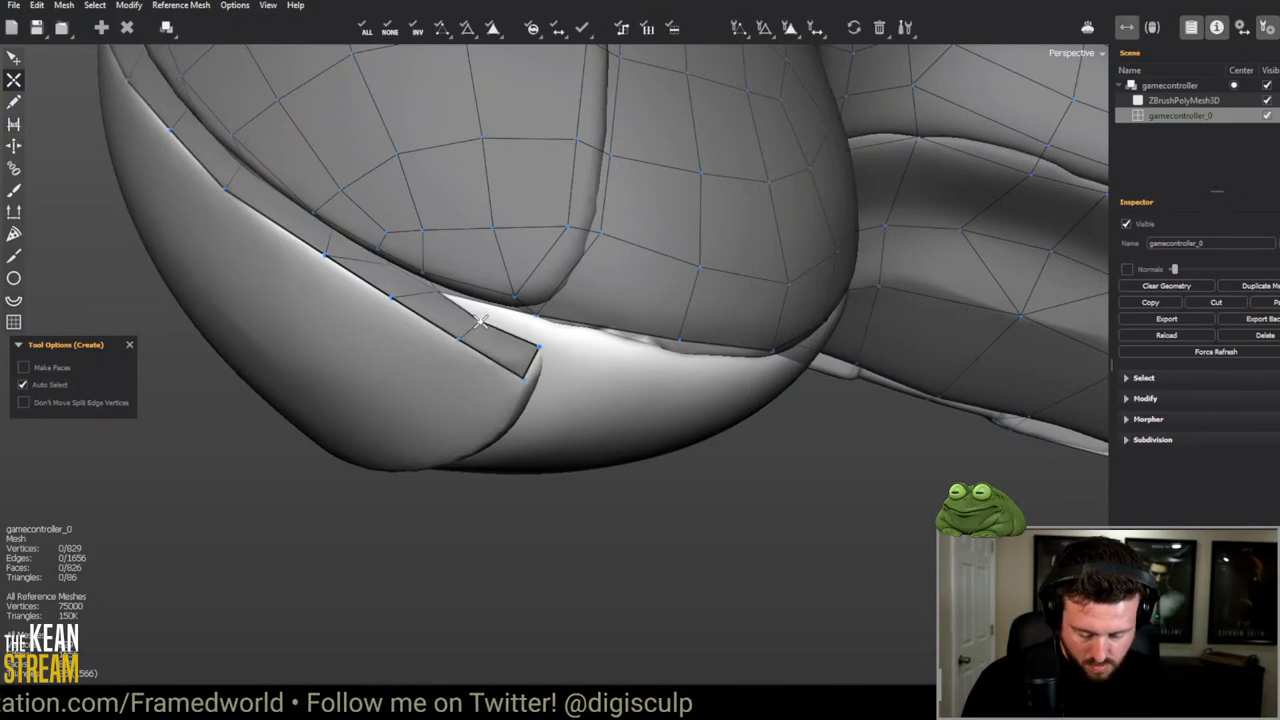
left_click_drag(468, 313, 535, 316)
middle_click_drag(578, 383, 666, 414)
key("e")
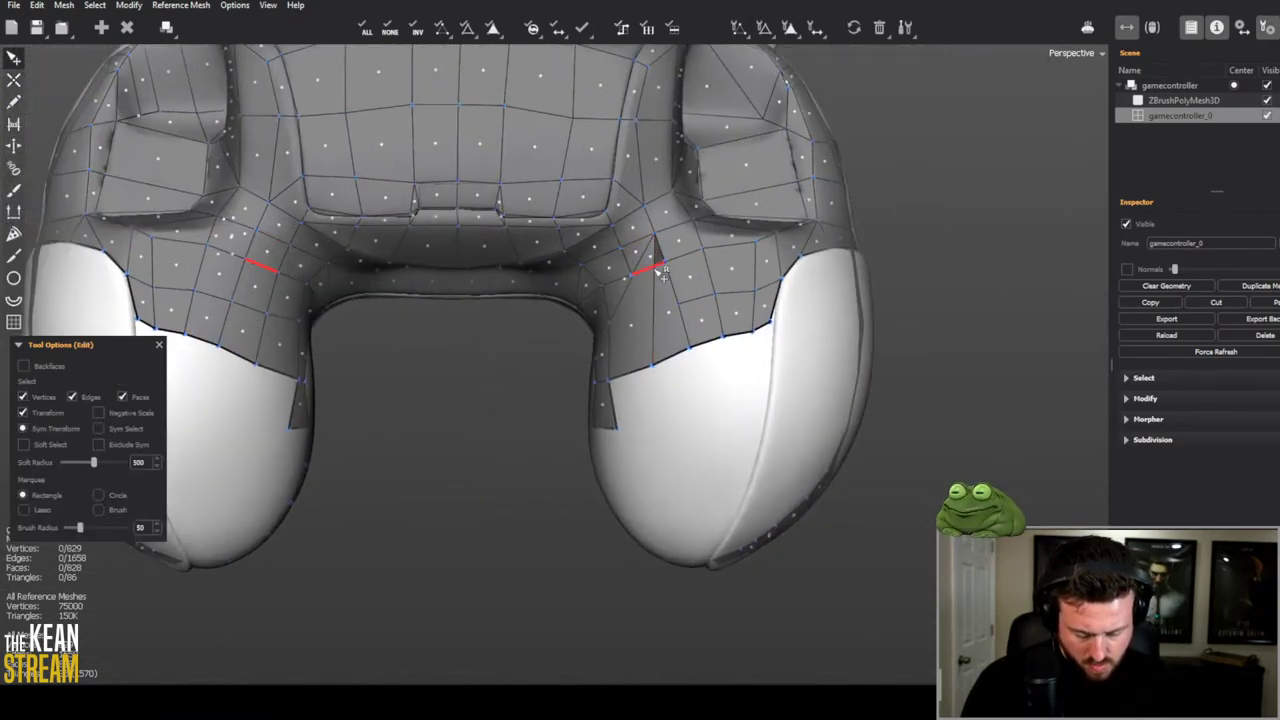
Step: Delete and merge the faces above the right grip to open a gap
left_click(664, 342, "ctrl")
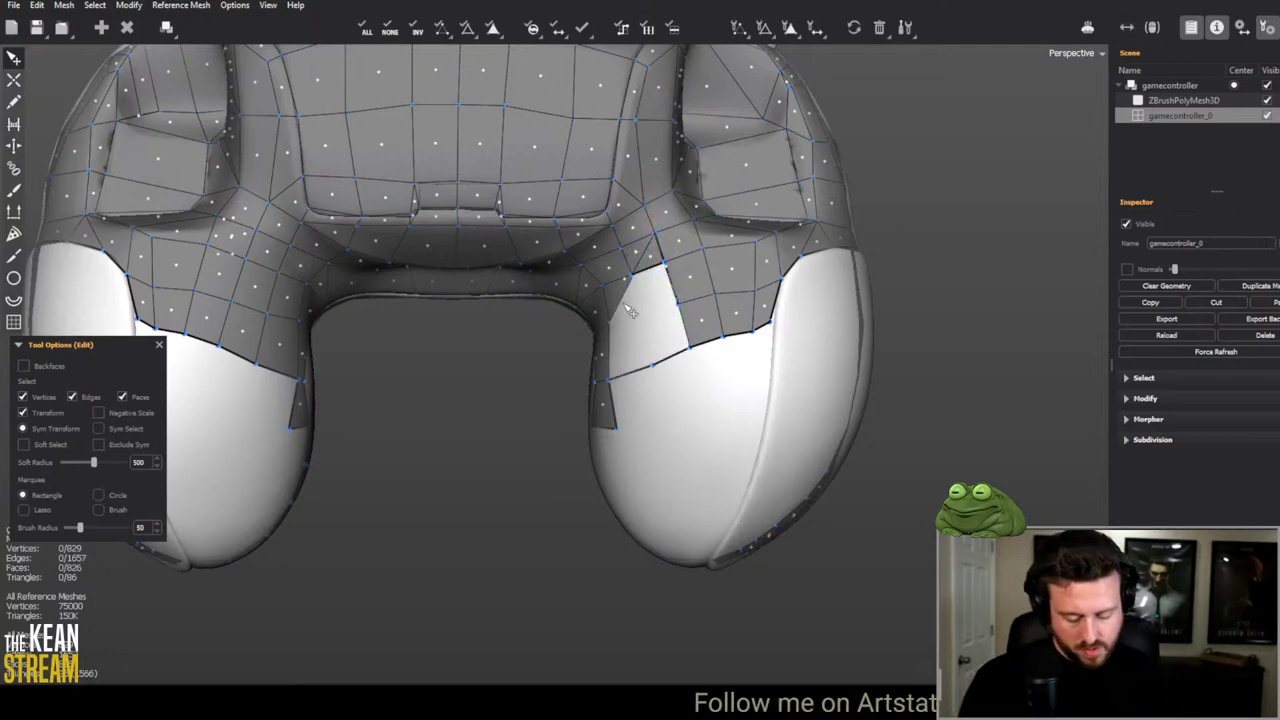
scroll(631, 313, "up", 2)
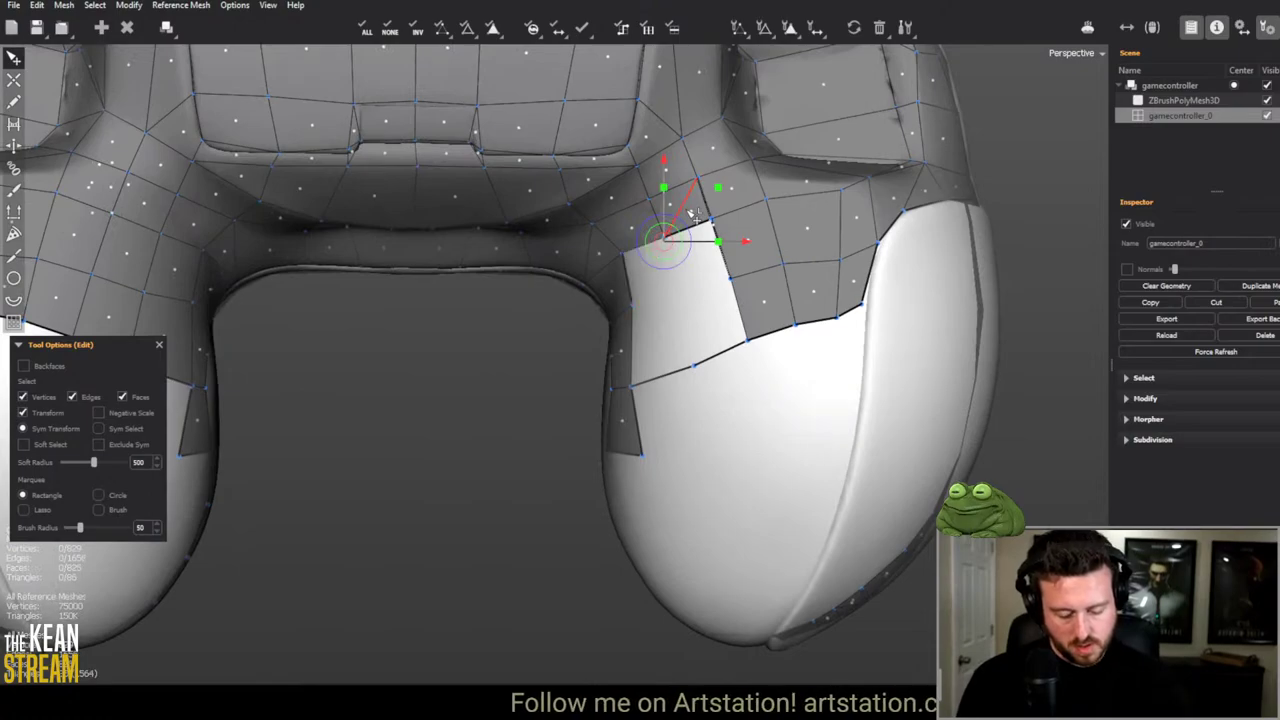
left_click(687, 252, "ctrl")
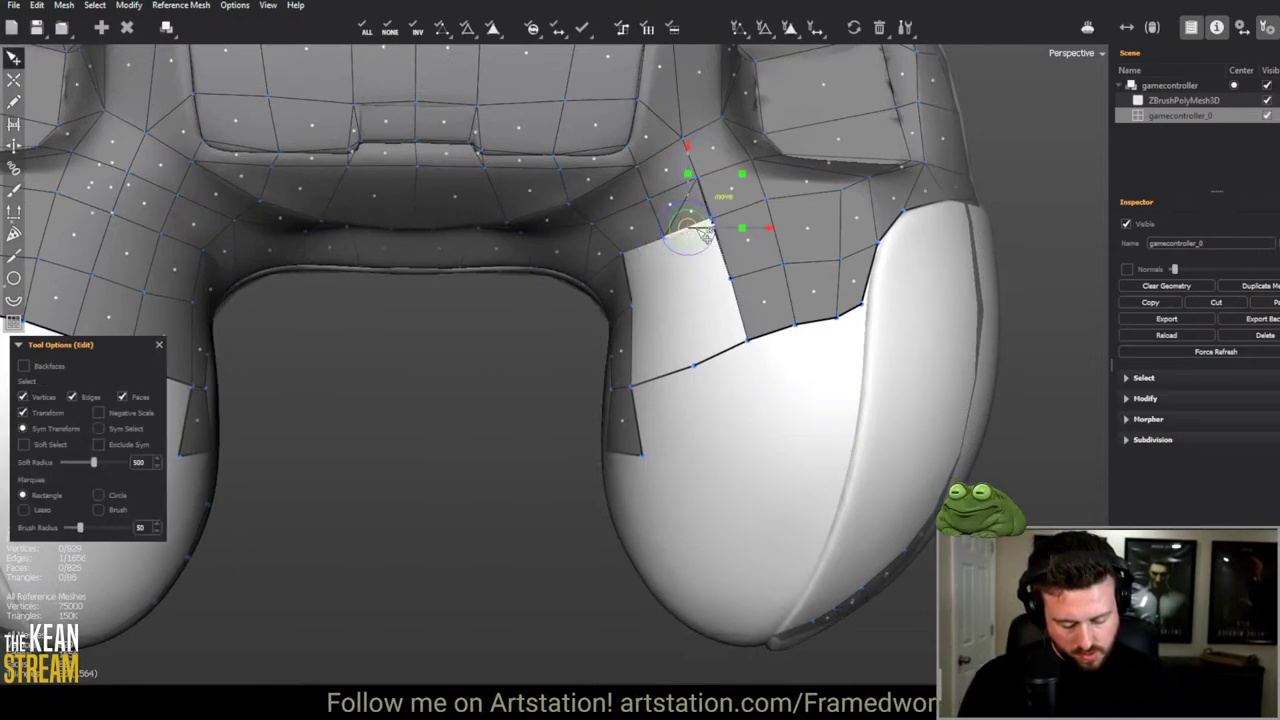
left_click(690, 220, "ctrl")
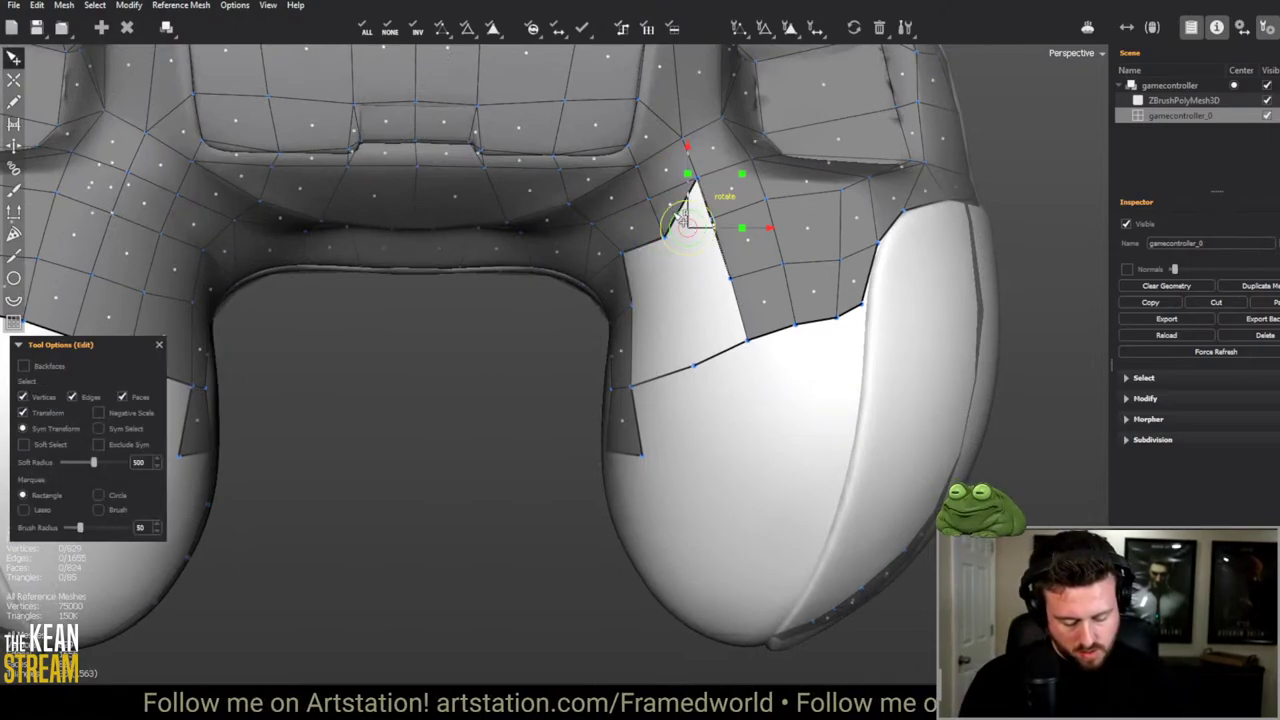
left_click(683, 205)
left_click(686, 205, "ctrl")
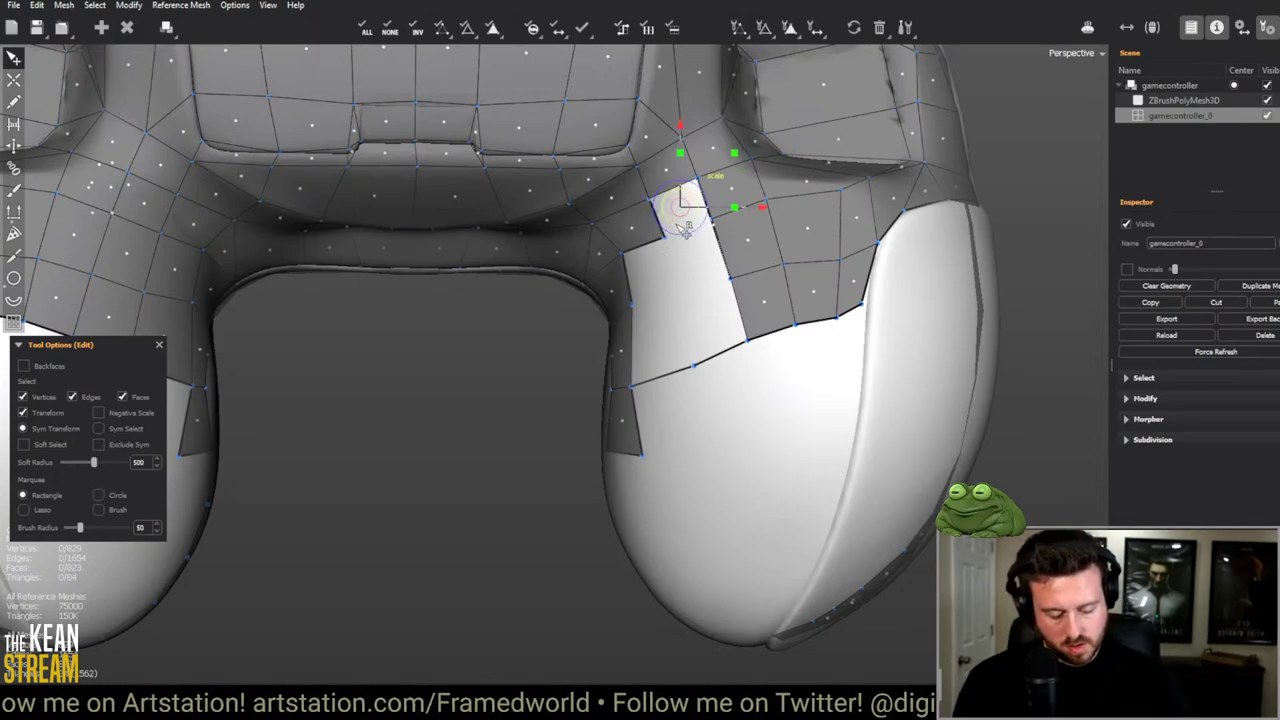
Step: Bridge the opening above the right grip with quads, then select the high-res controller sculpt
key("b")
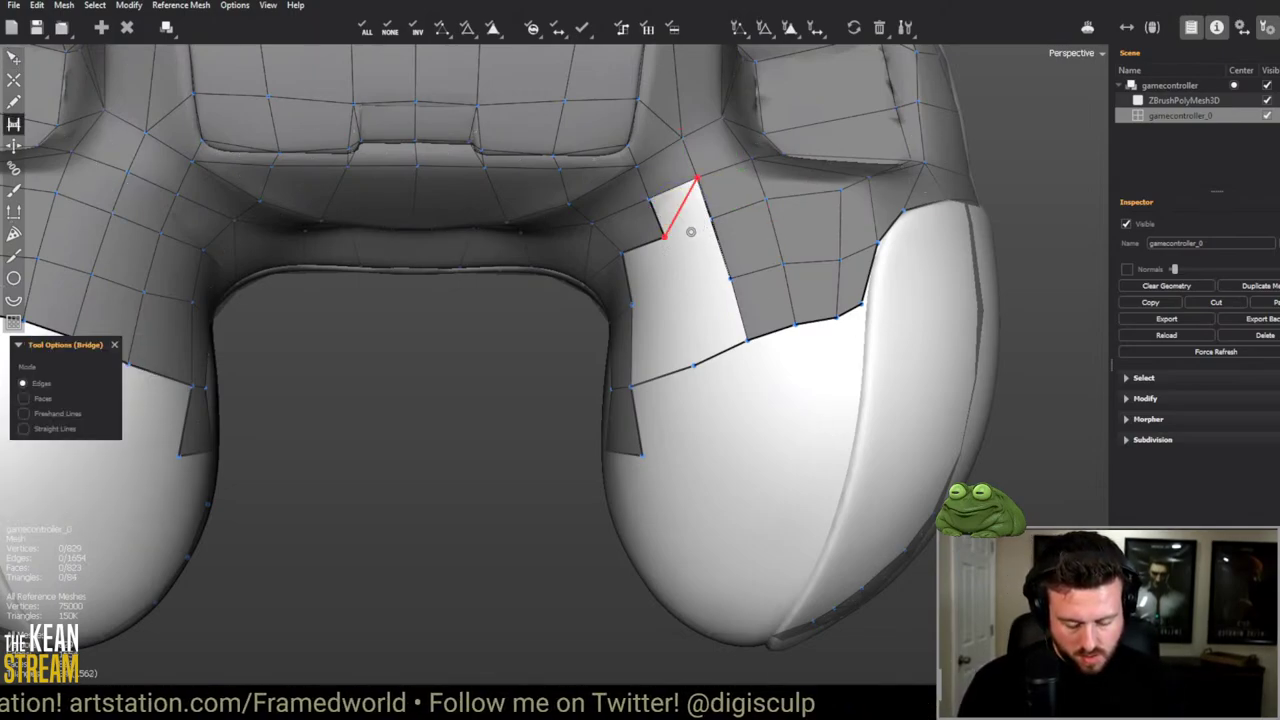
key("w")
key("b")
key("w")
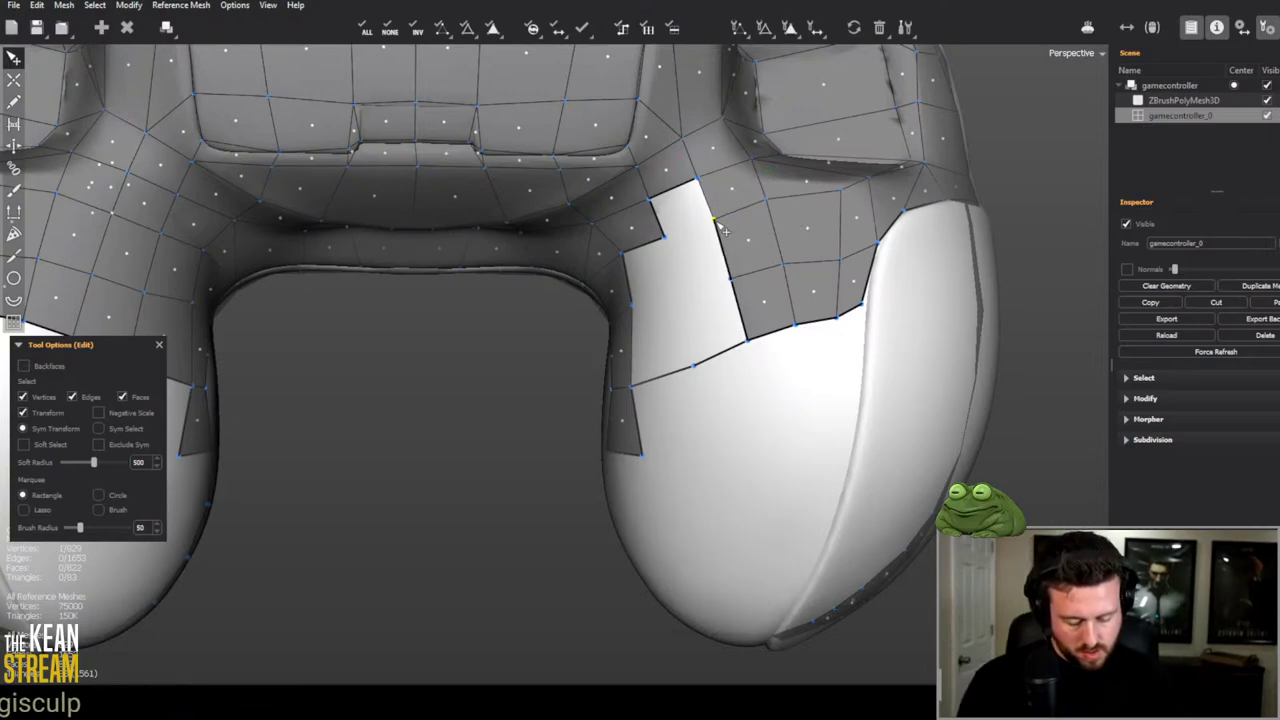
key("q")
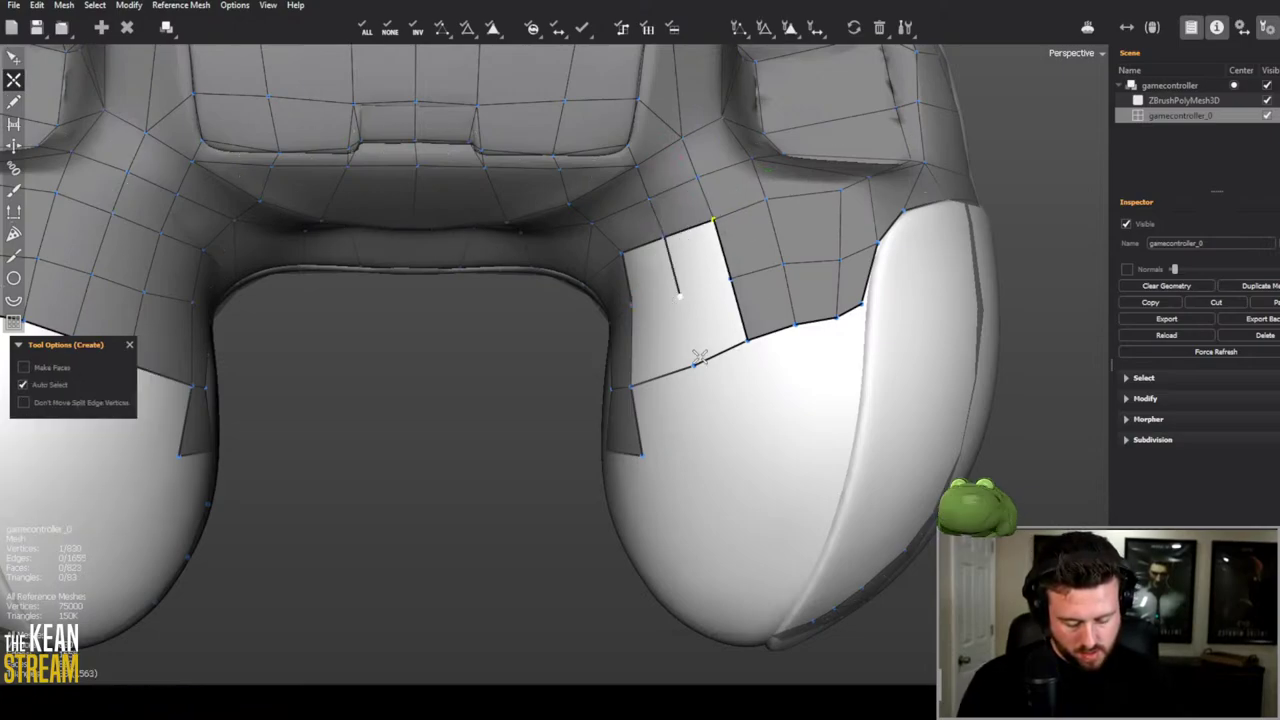
key("b")
left_click_drag(726, 388, 676, 331)
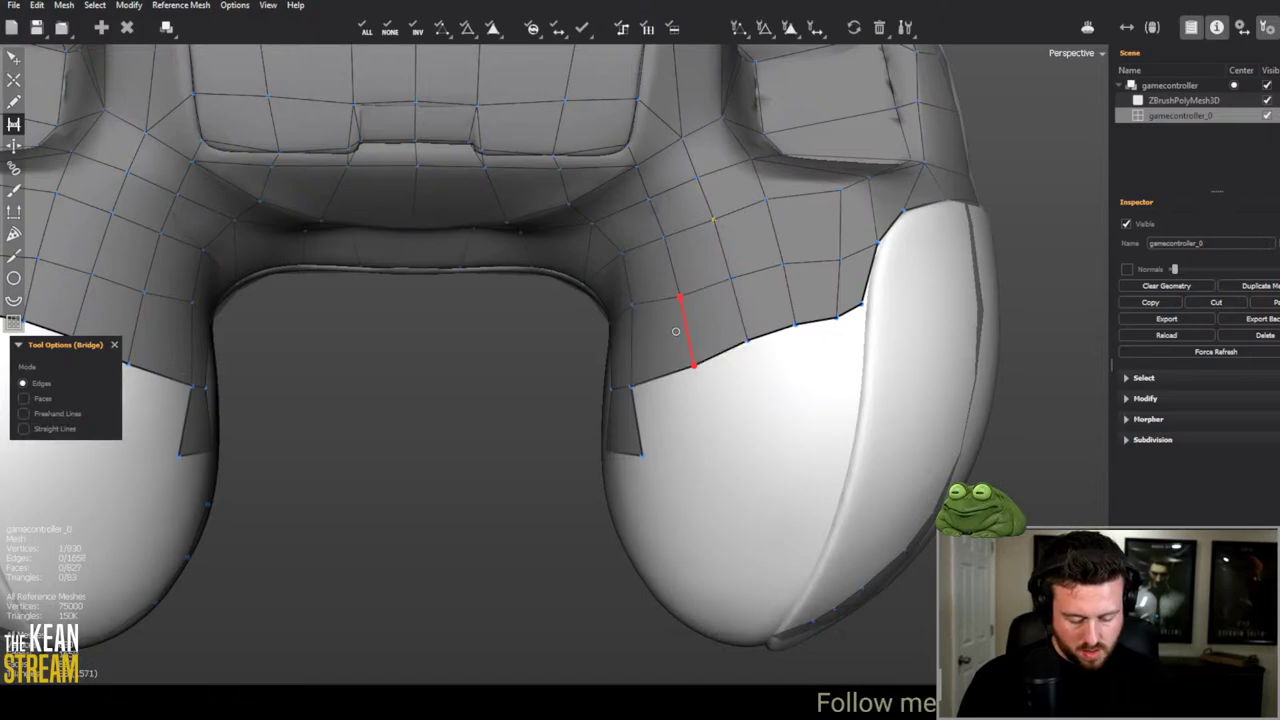
left_click(1170, 85)
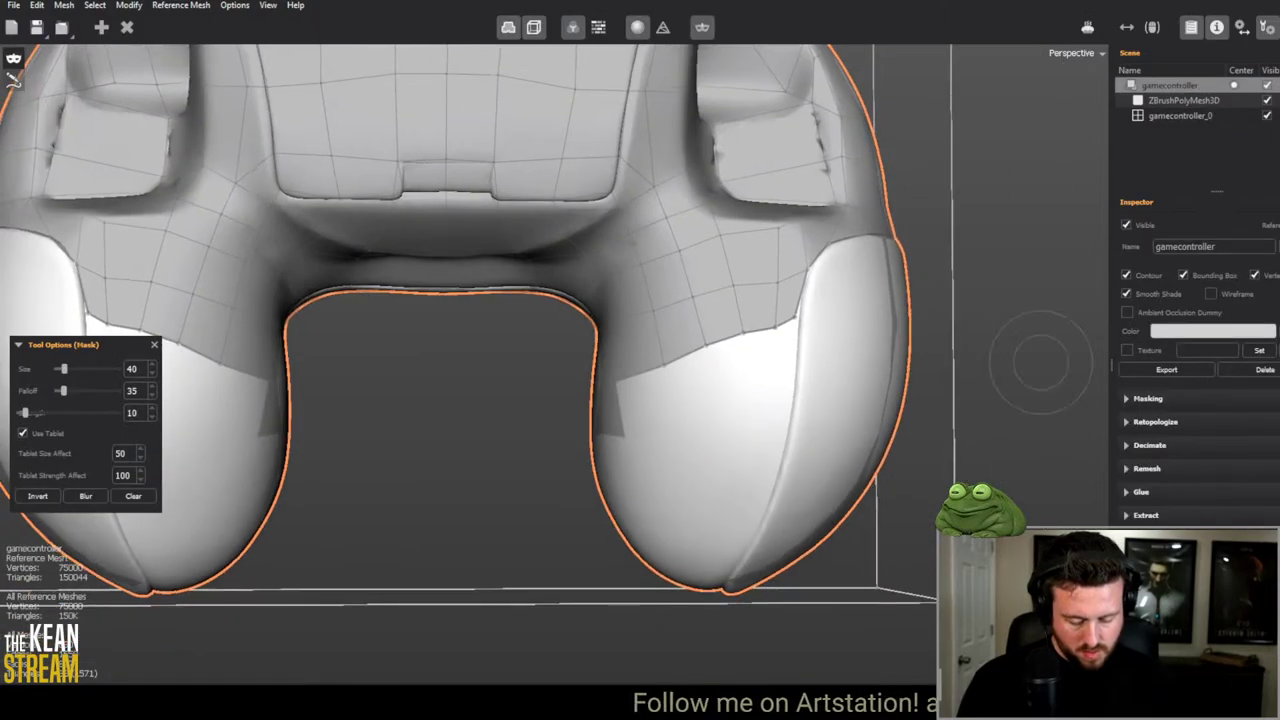
left_click(1218, 116)
middle_click_drag(700, 330, 493, 328)
scroll(493, 328, "up", 6)
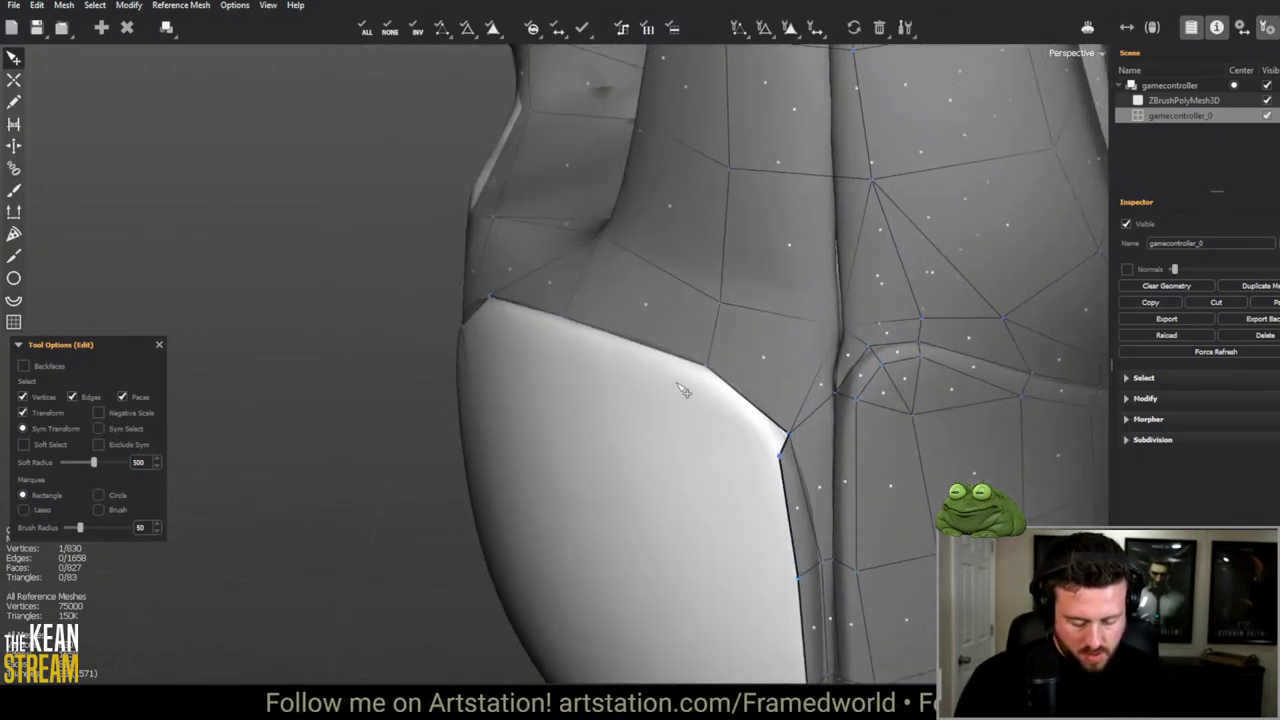
key("2")
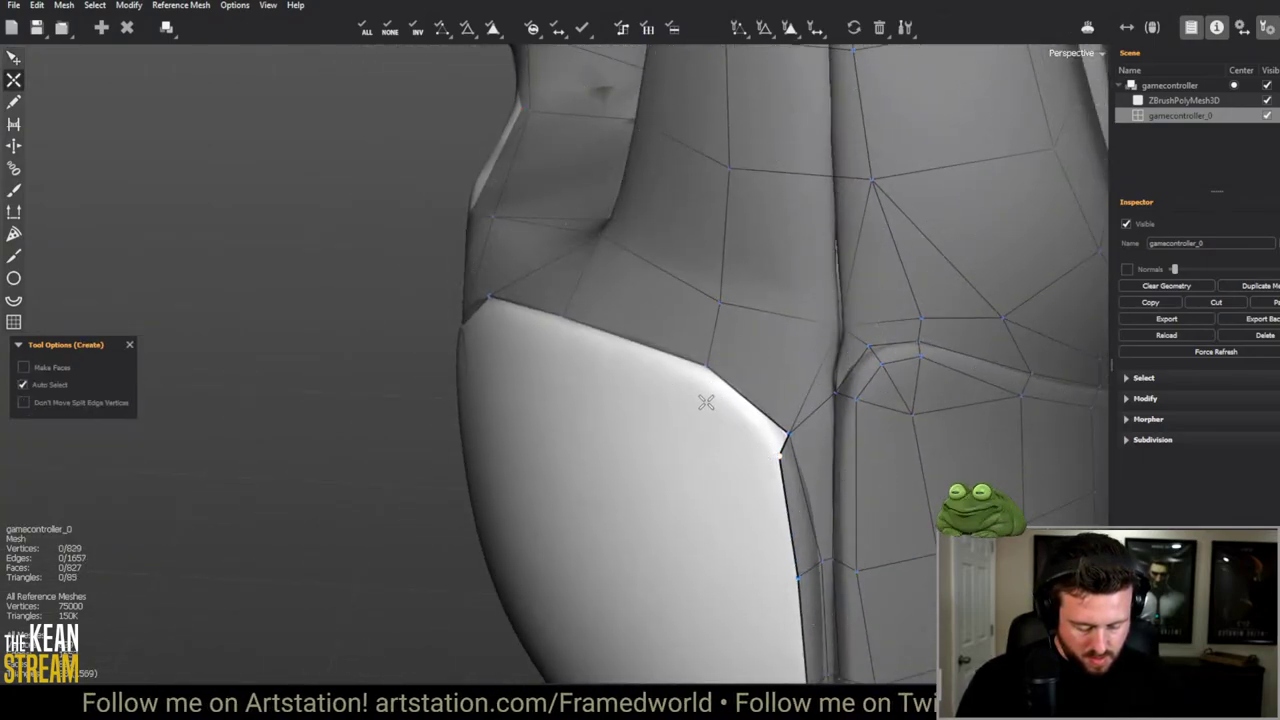
left_click(652, 403)
middle_click_drag(652, 403, 781, 265)
left_click(846, 400)
left_click(797, 146)
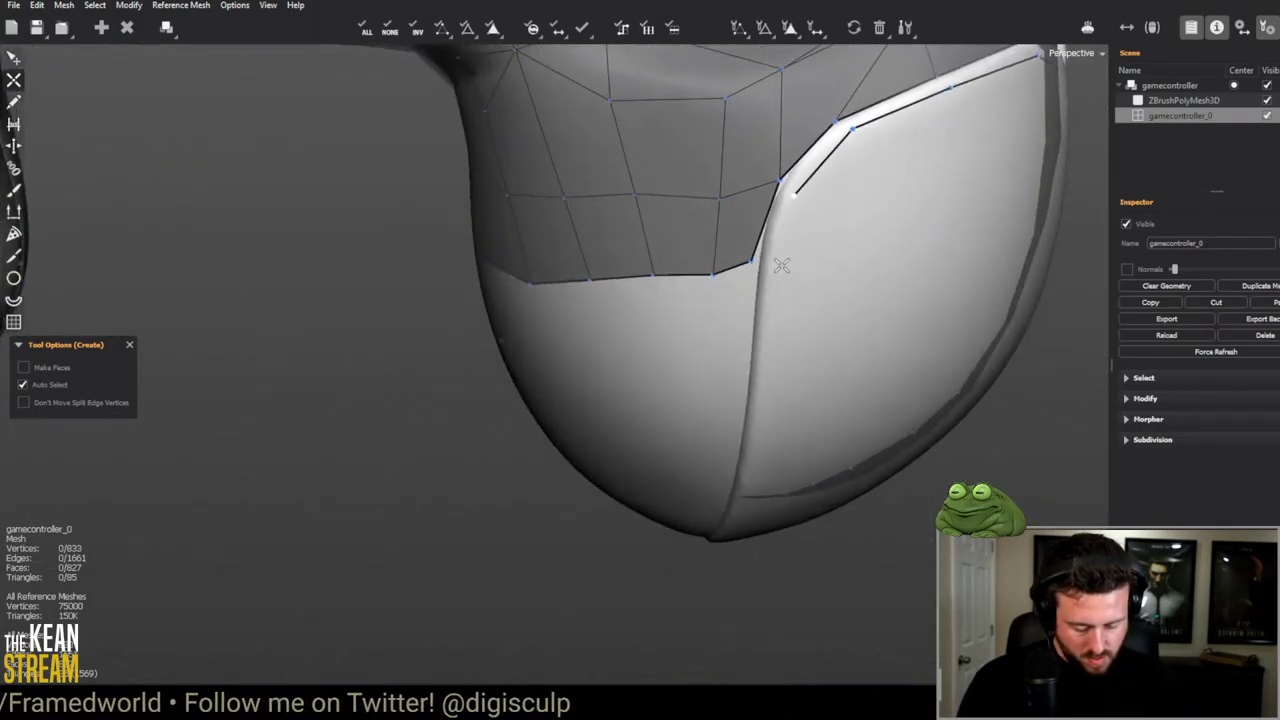
middle_click_drag(716, 324, 720, 277)
key("b")
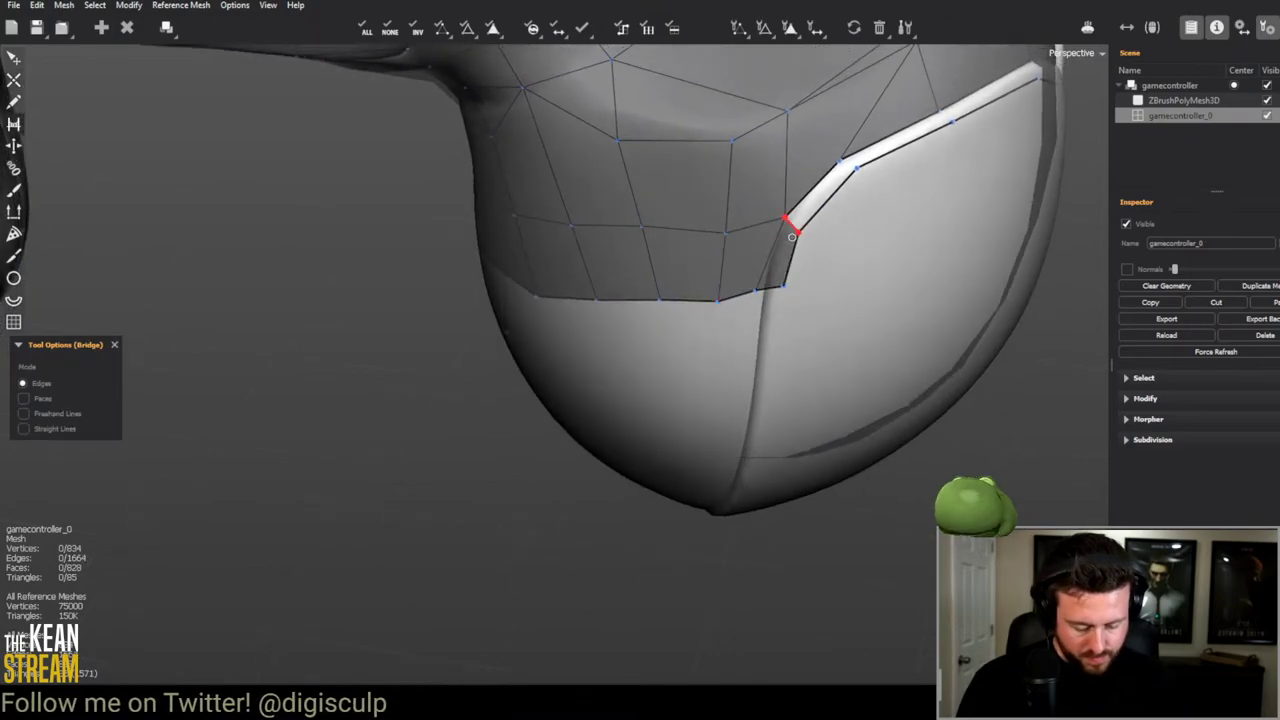
left_click(1030, 84)
middle_click_drag(1030, 84, 497, 130)
key("e")
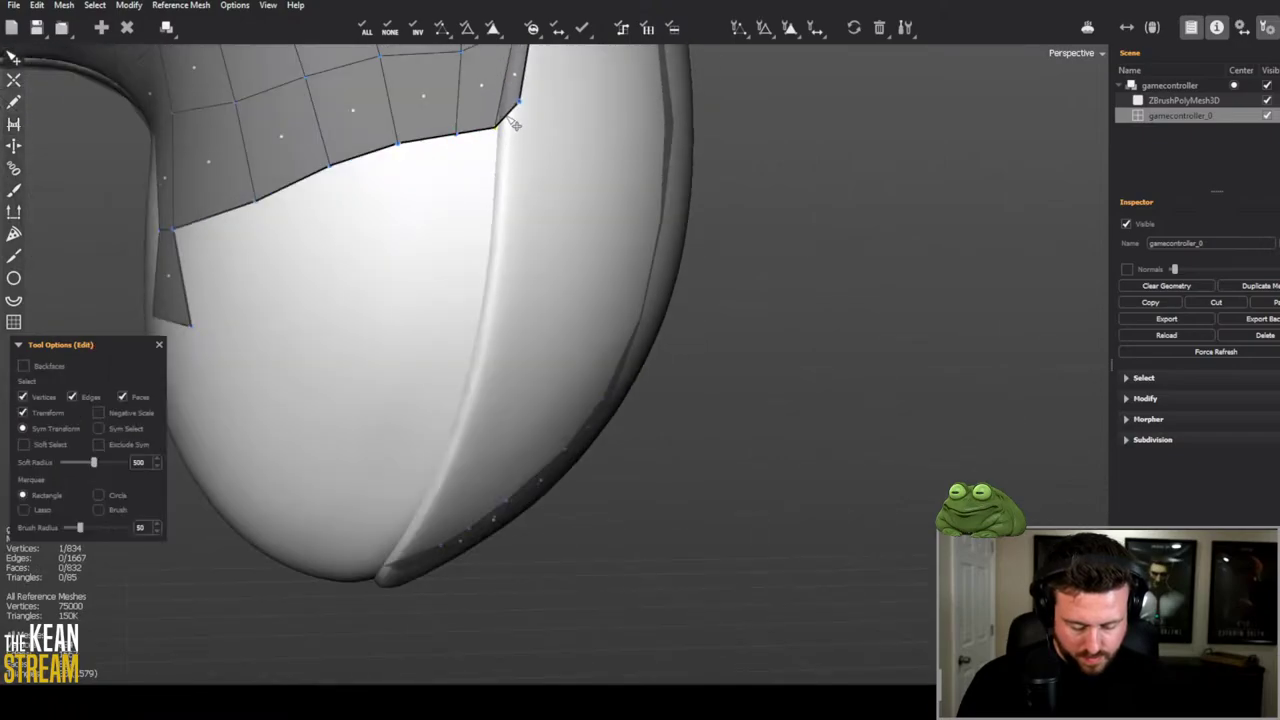
scroll(520, 230, "down", 5)
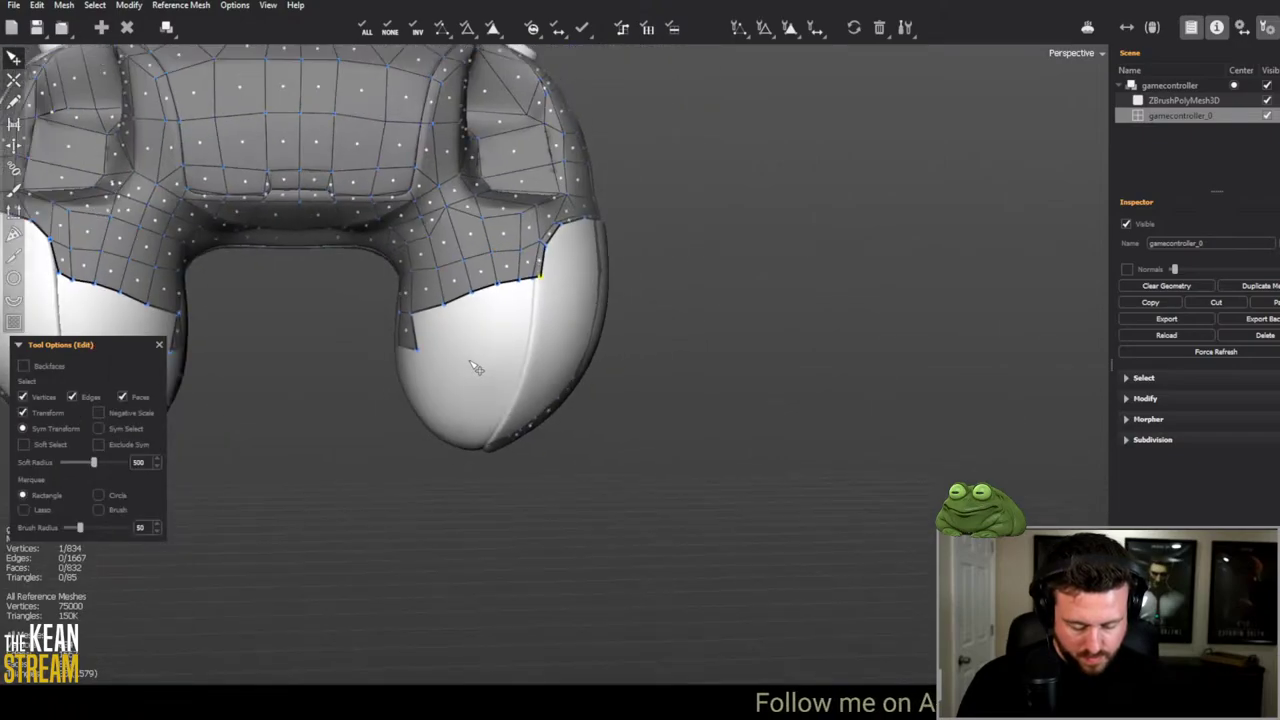
middle_click_drag(520, 230, 609, 343)
scroll(268, 400, "up", 3)
middle_click_drag(268, 400, 477, 380)
Step: Add vertices along the strip edge and fill the notch with new faces
key("c")
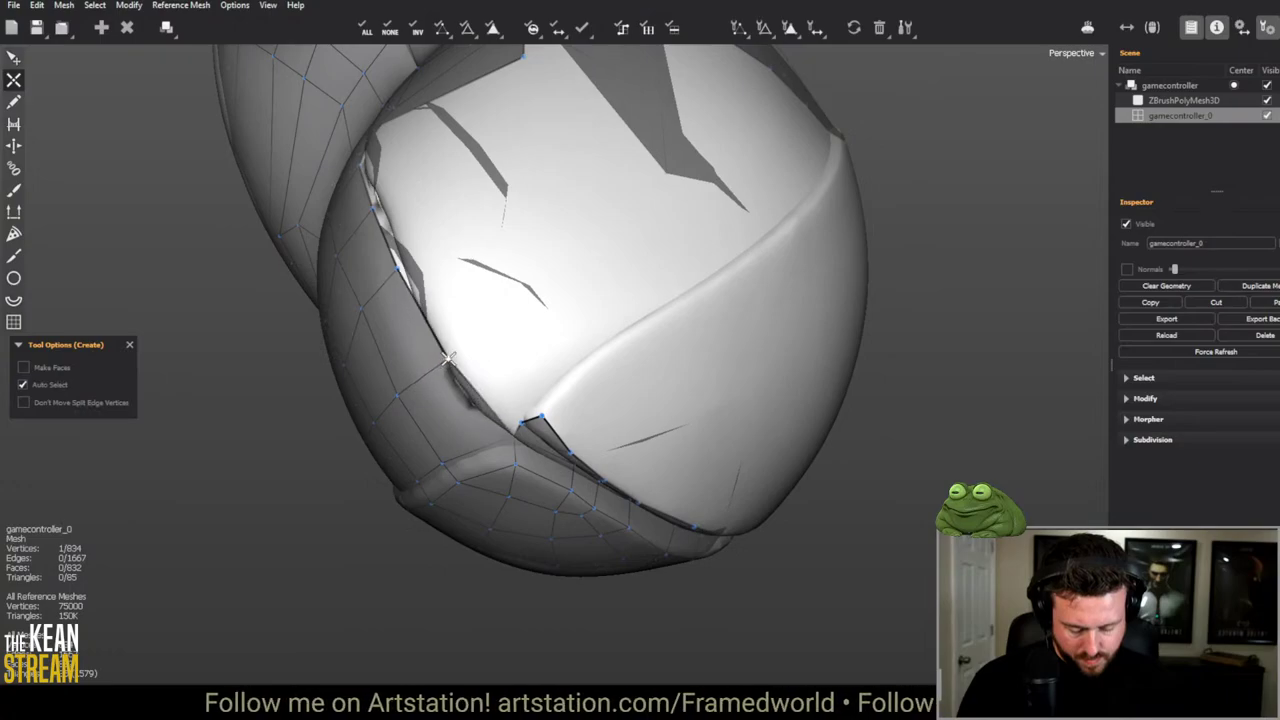
left_click(481, 350)
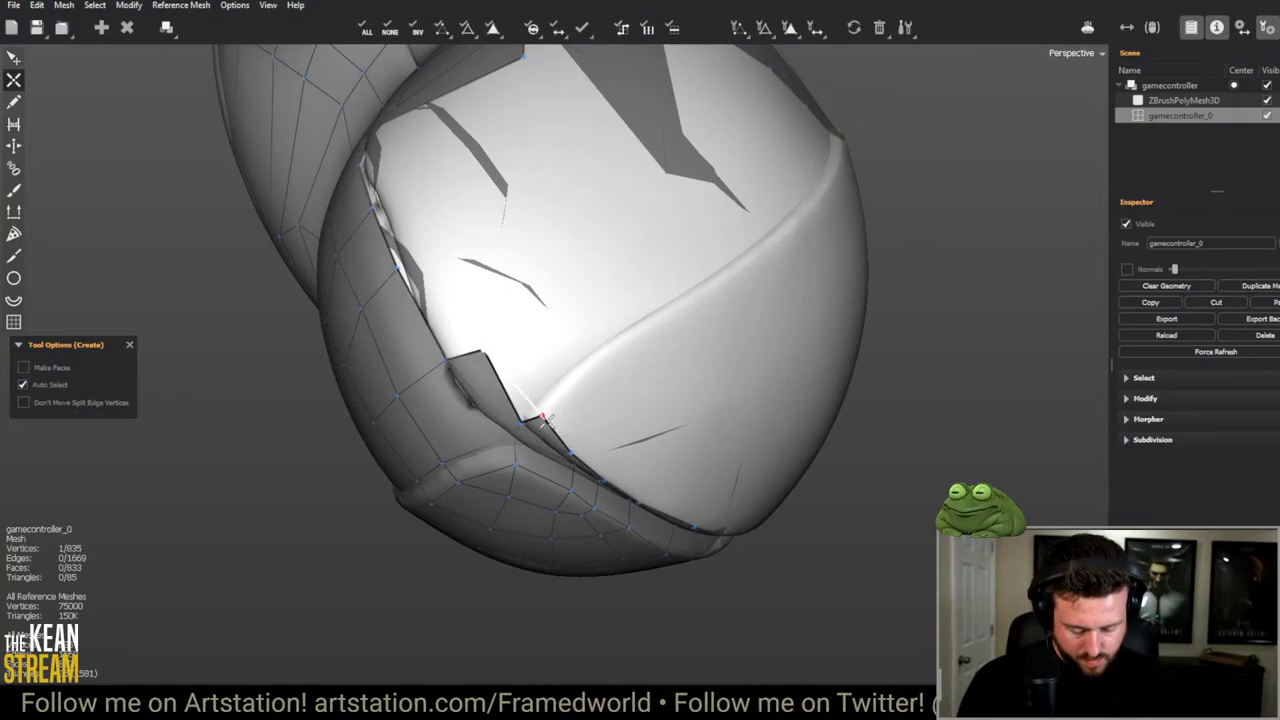
left_click(583, 374)
left_click(570, 365)
left_click(570, 365)
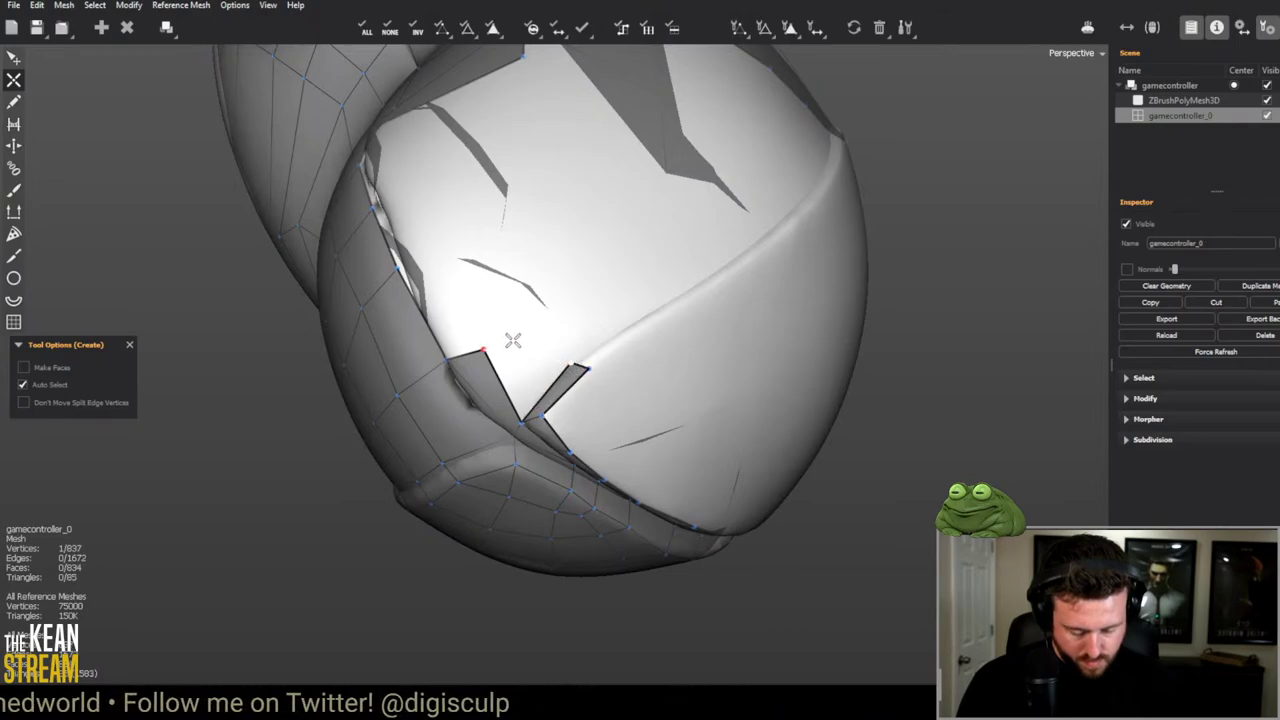
left_click(529, 333)
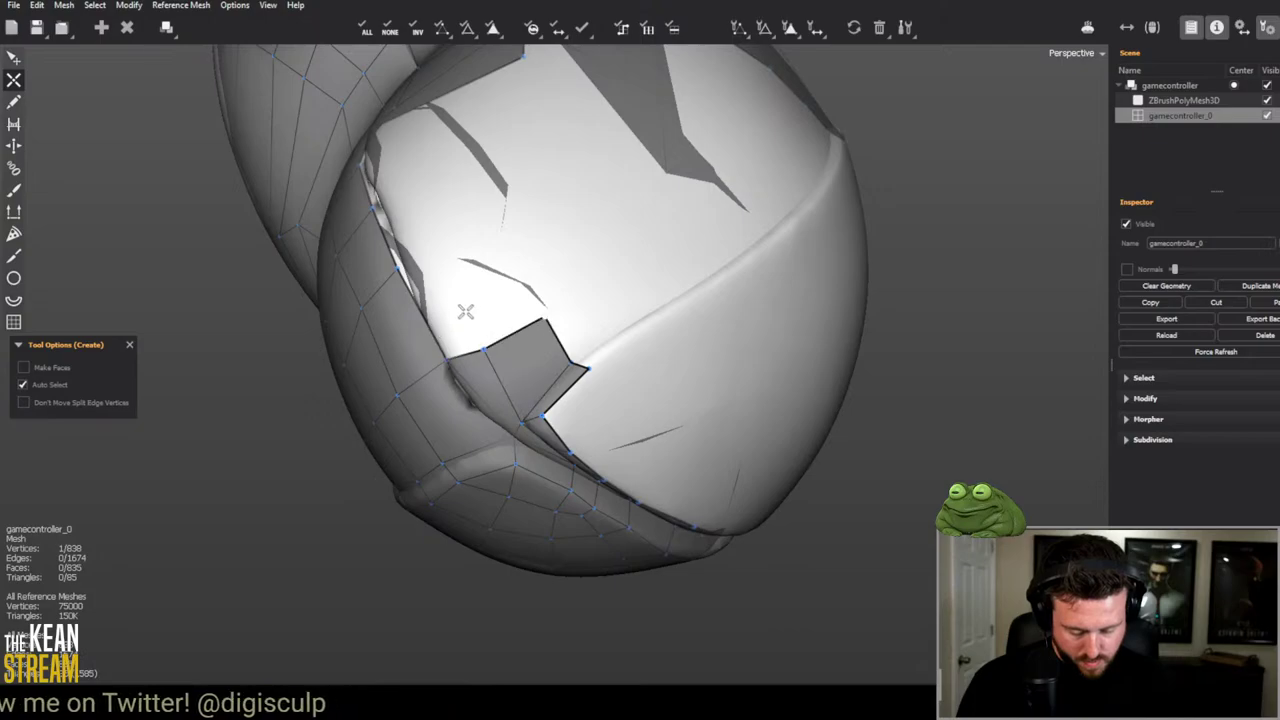
Step: Add a quad above the patch, close the open face loop, and select an edge along the hole
left_click(447, 259)
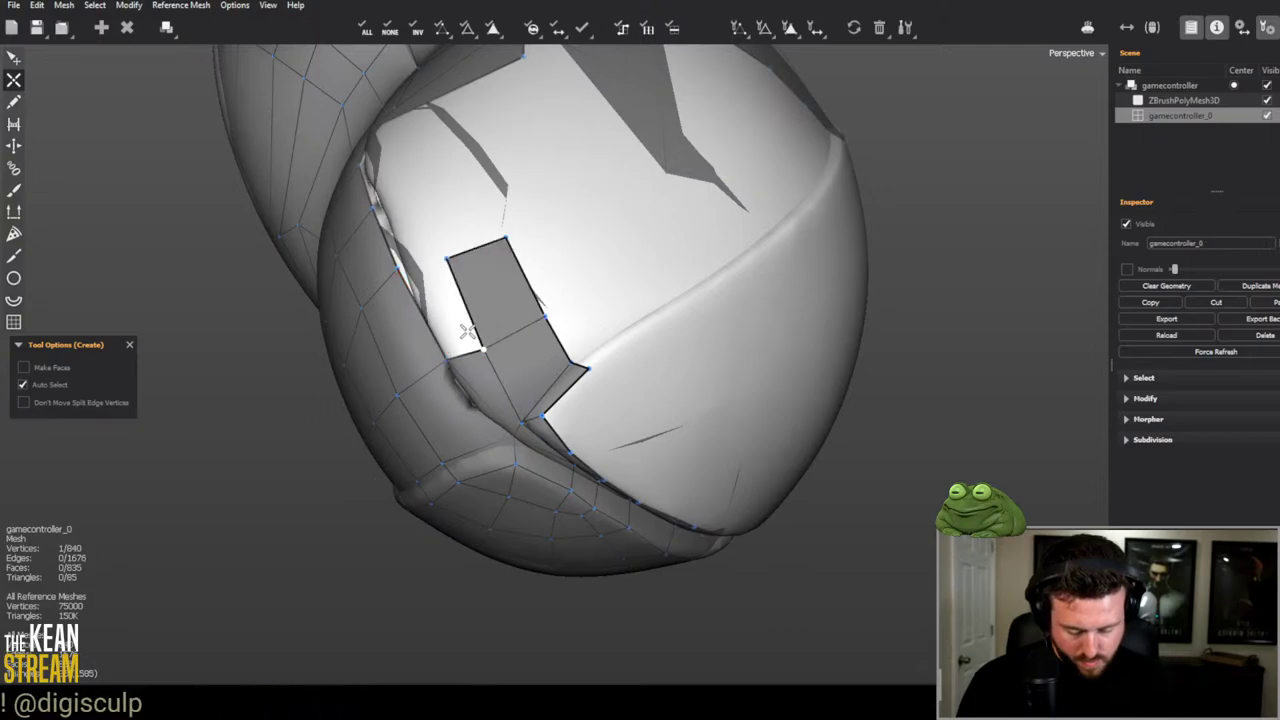
middle_click_drag(442, 244, 481, 336)
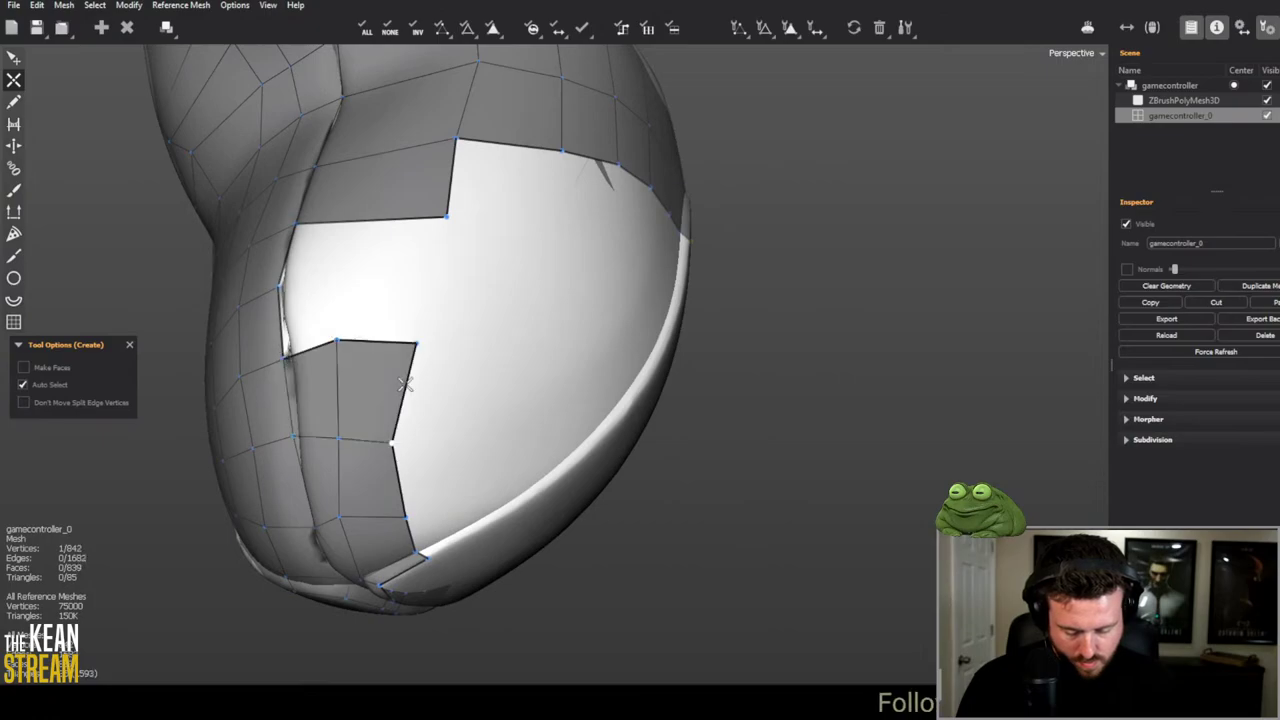
left_click(326, 273)
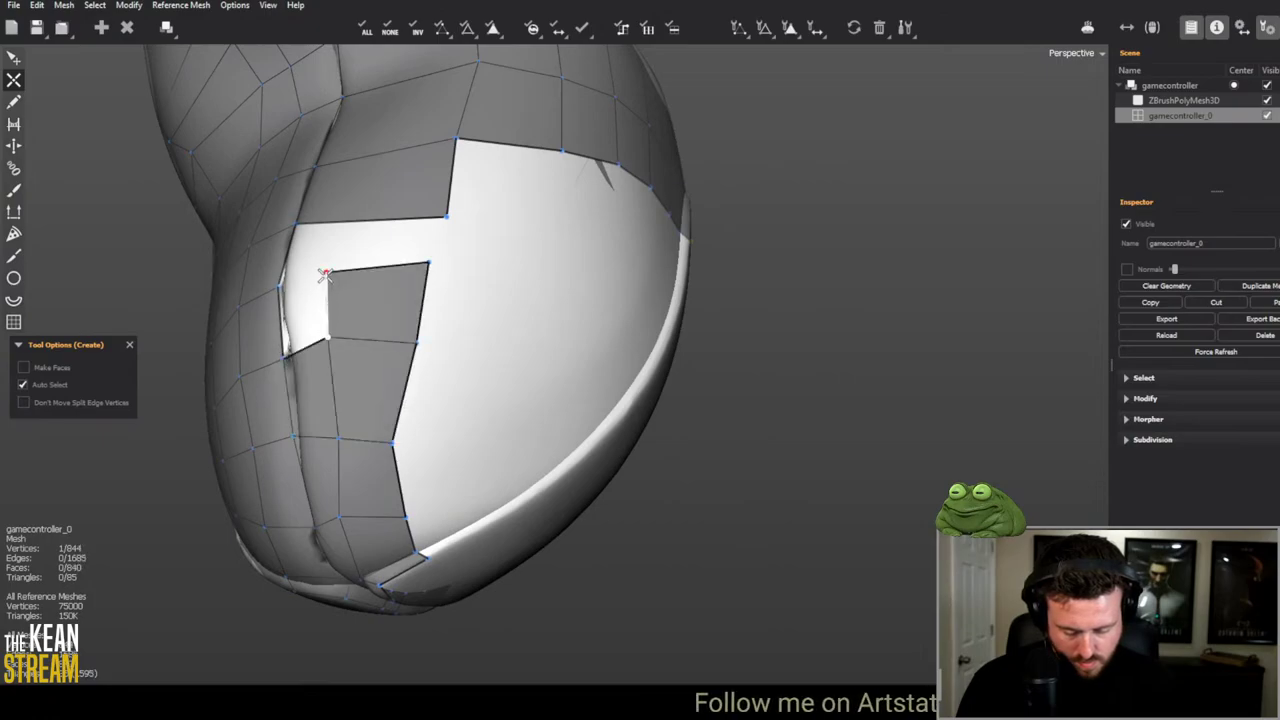
middle_click_drag(301, 283, 405, 430)
key("w")
left_click(328, 228)
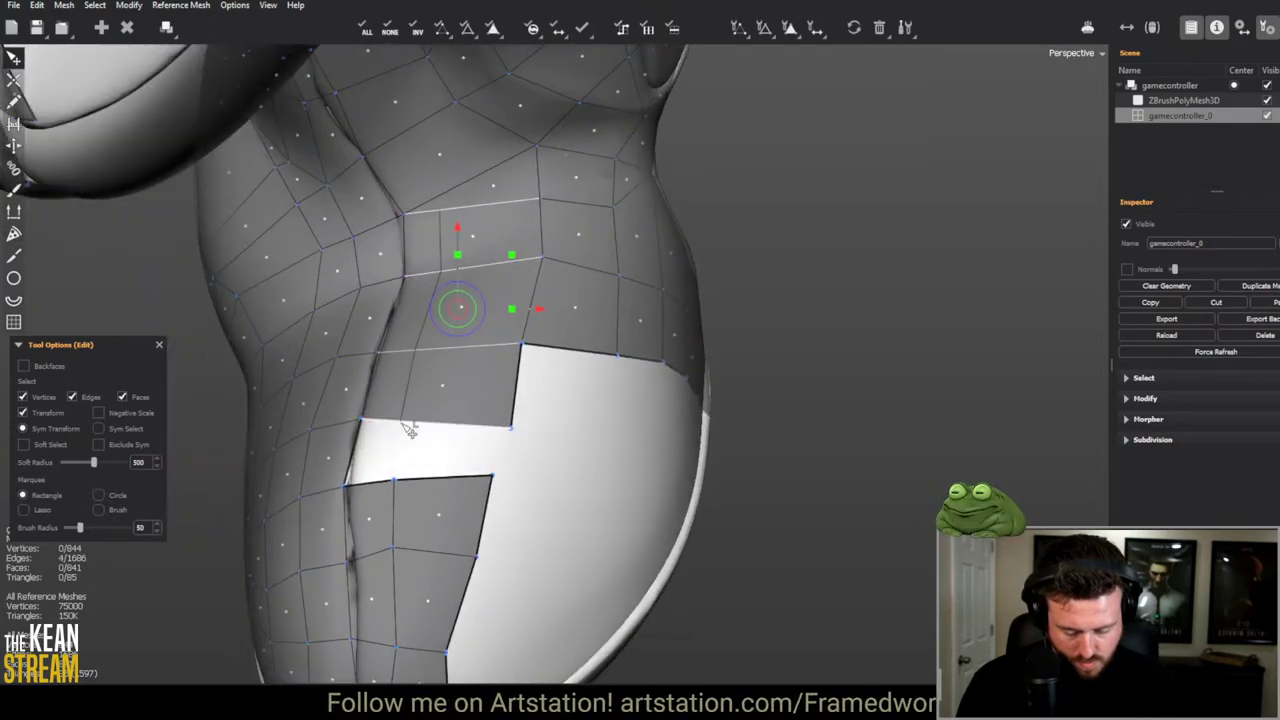
Step: Delete the selected faces and redraw new faces across the enlarged hole
key("Delete")
key("q")
left_click(410, 457)
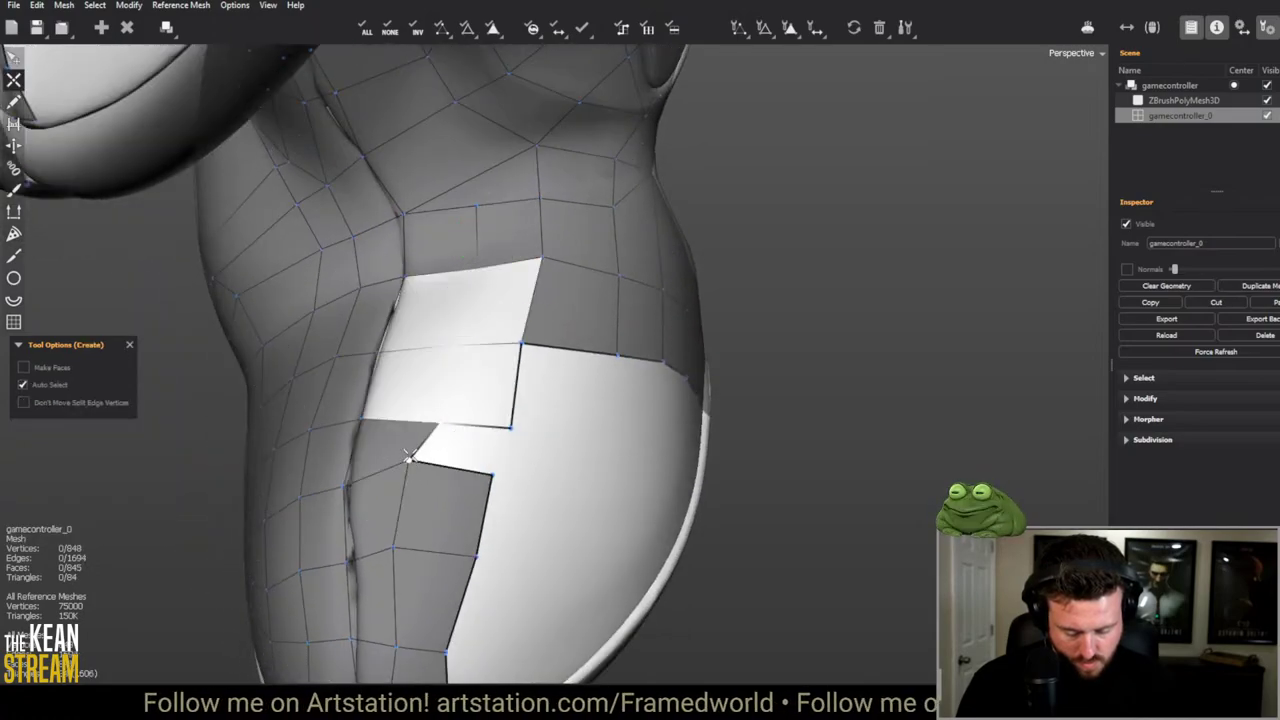
left_click(426, 427)
left_click(443, 343)
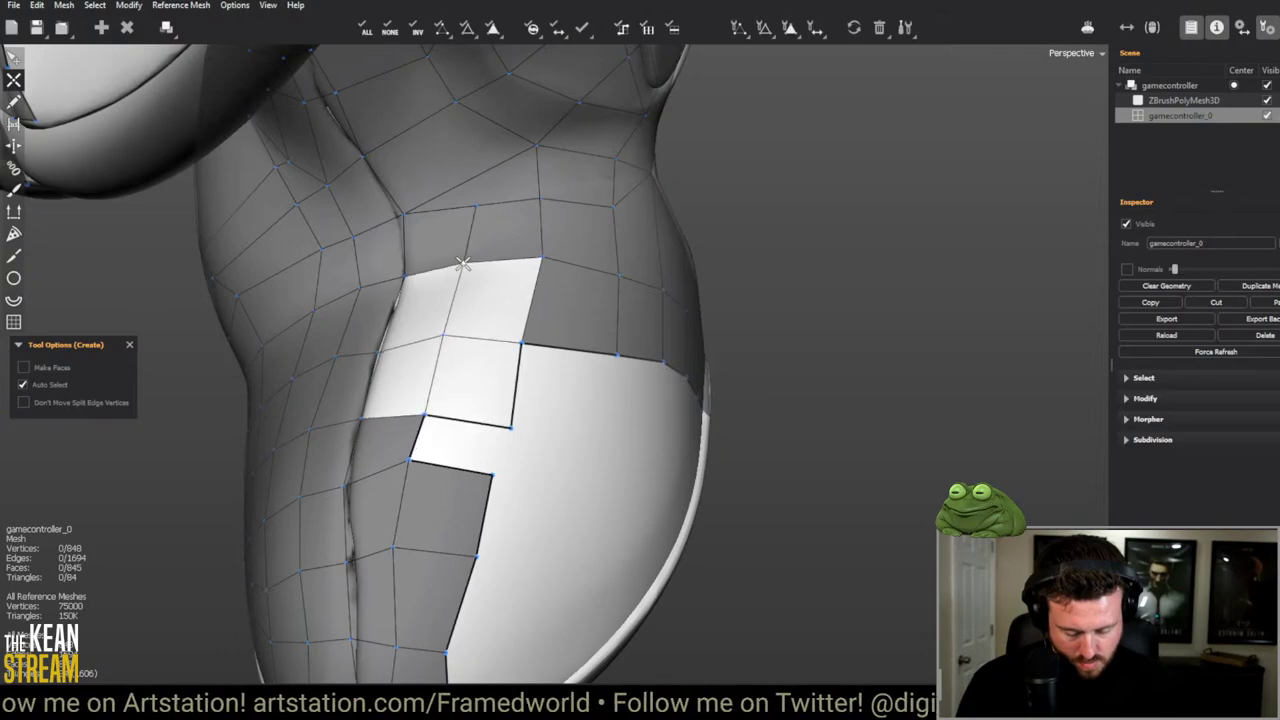
left_click(459, 262)
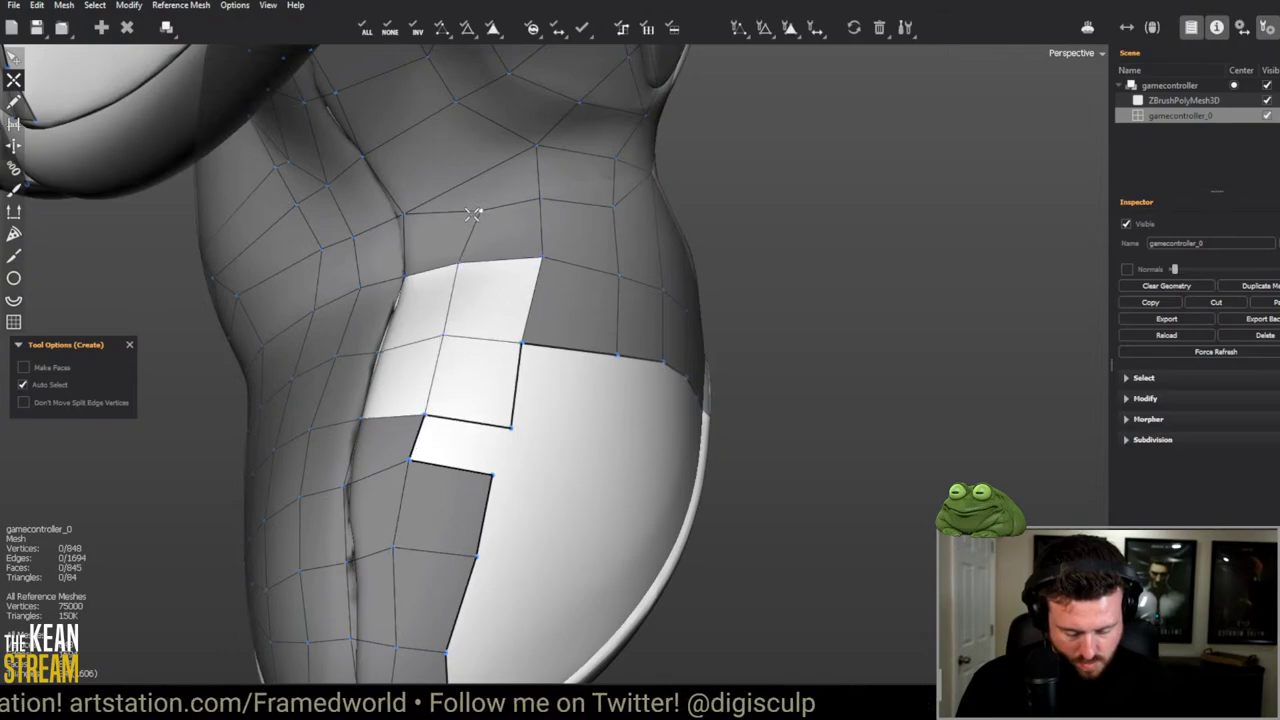
Step: Reverse the normals of the two new upper faces with Modify > Reverse Normals
key("q")
left_click(488, 303)
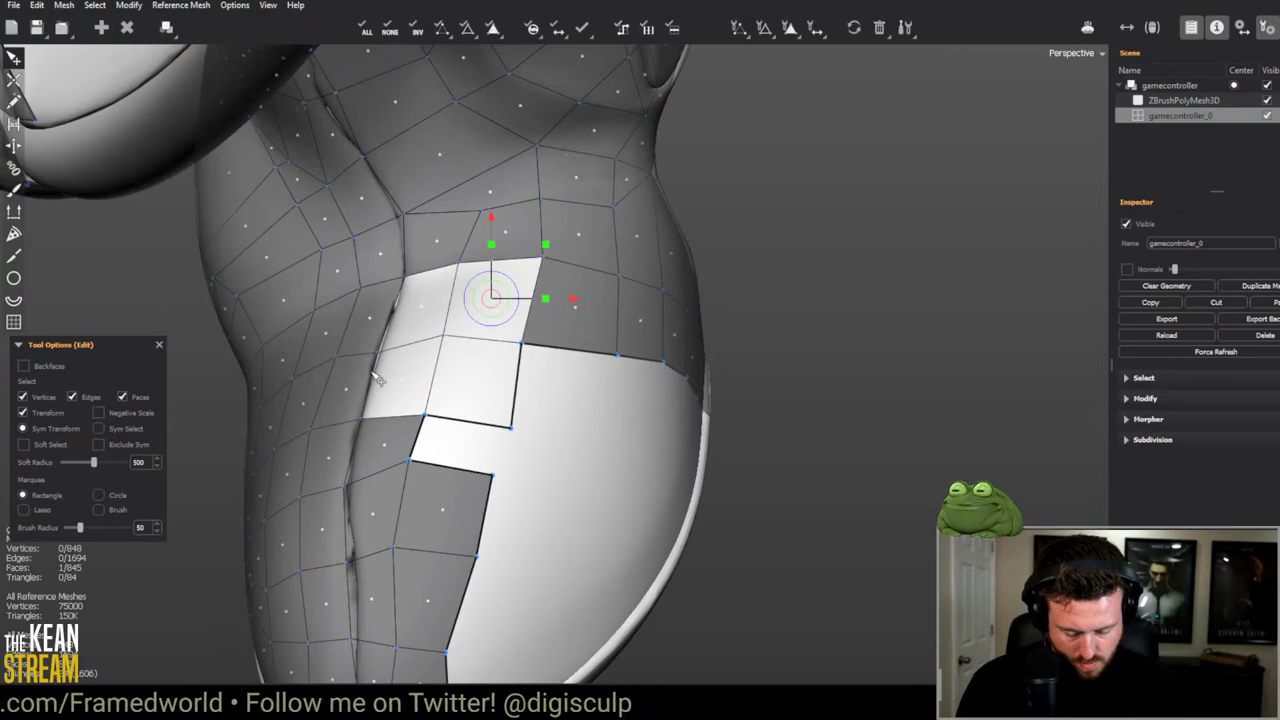
left_click(423, 296, "shift")
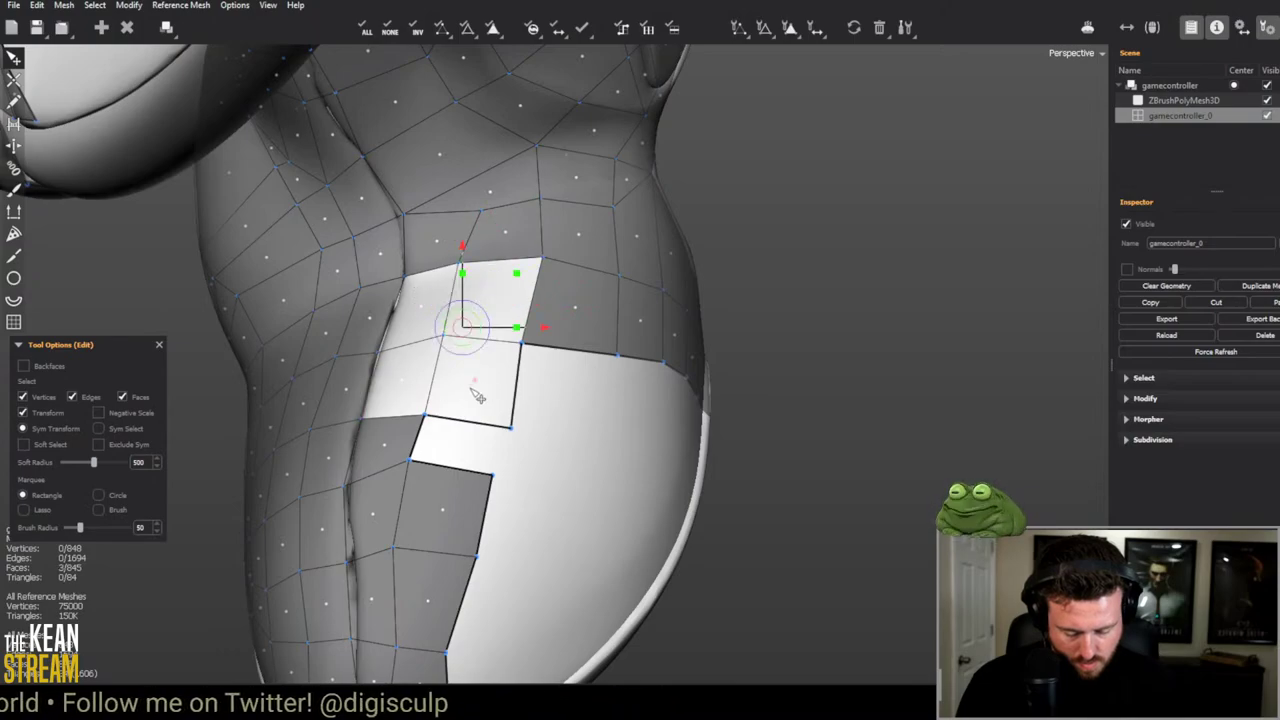
left_click(127, 8)
mouse_move(175, 126)
left_click(300, 126)
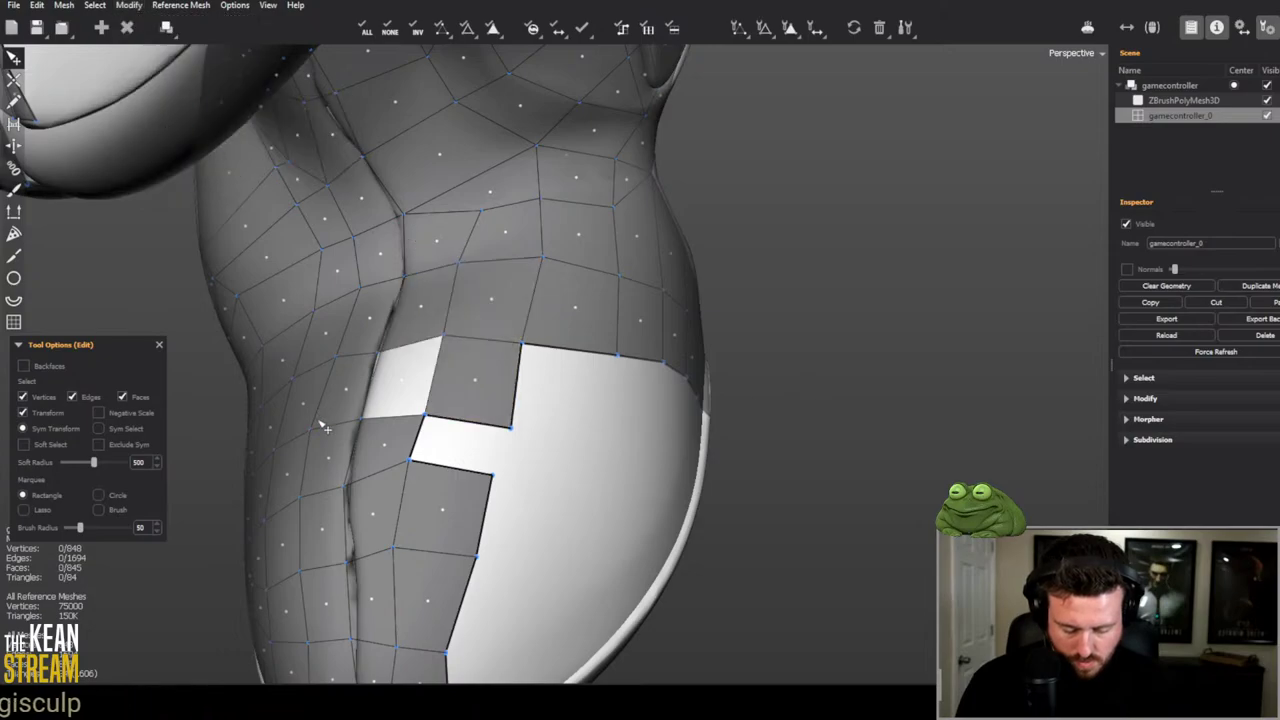
left_click(127, 5)
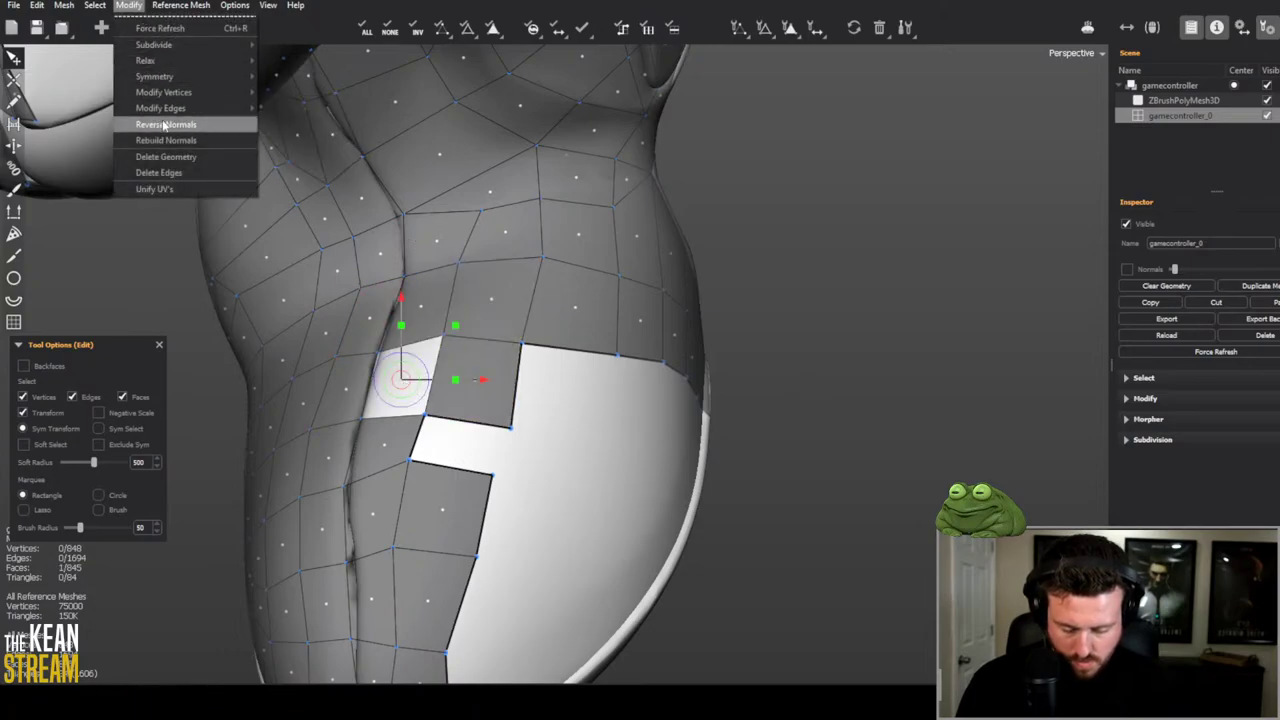
left_click(165, 124)
Step: Fill the remaining notch on the grip panel with a new face
scroll(887, 476, "down", 5)
key("c")
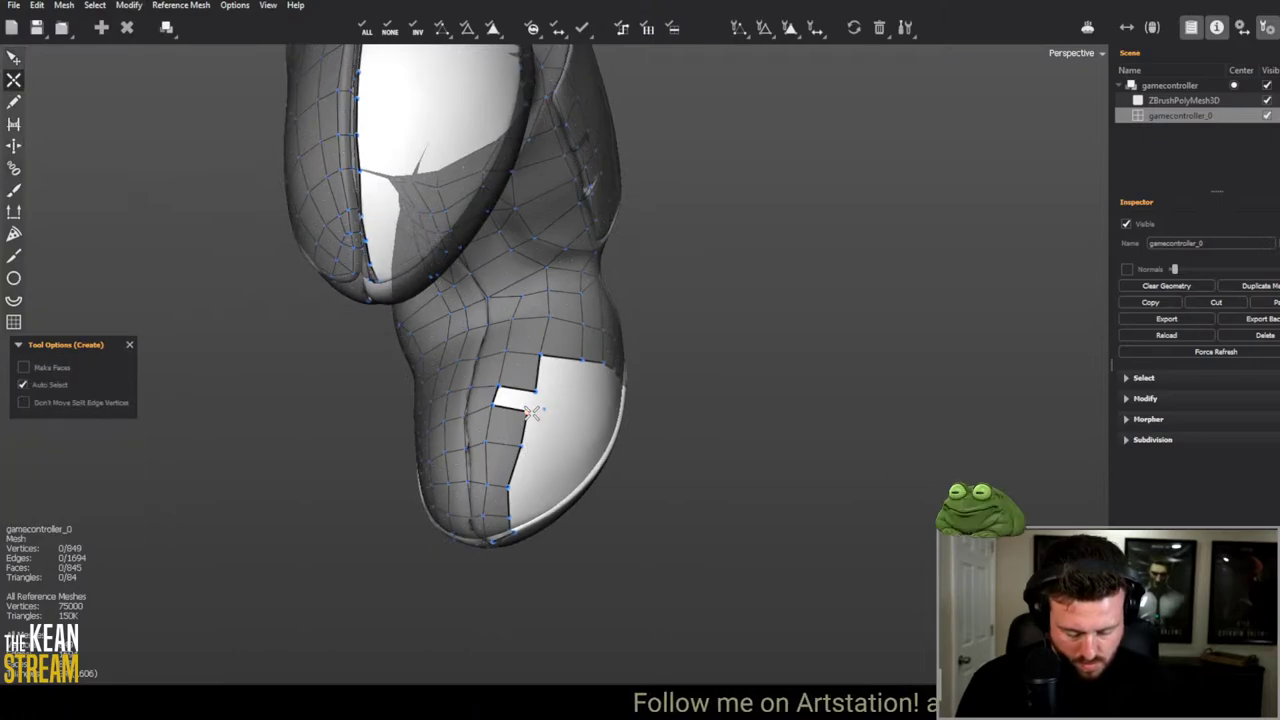
left_click(530, 402)
scroll(535, 420, "up", 3)
key("e")
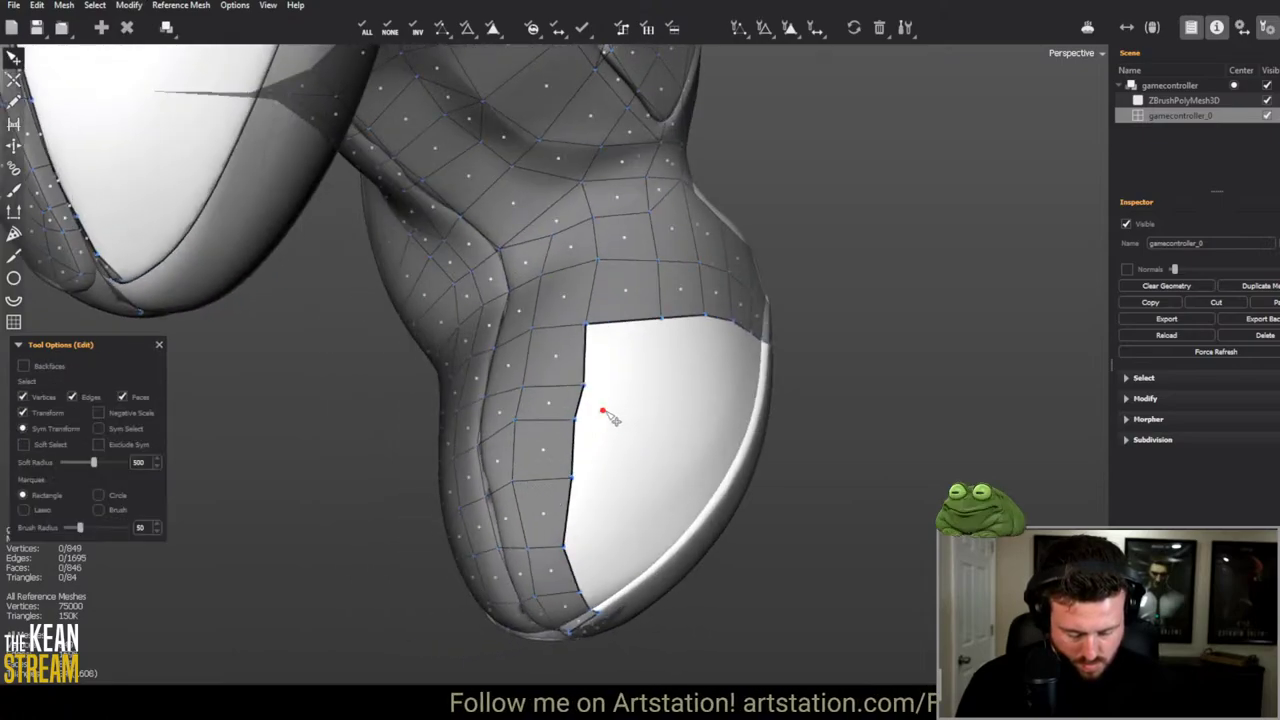
Step: Select the quads along the right grip's mesh edge down to the bottom face
middle_click_drag(613, 418, 623, 366)
middle_click_drag(625, 316, 630, 356)
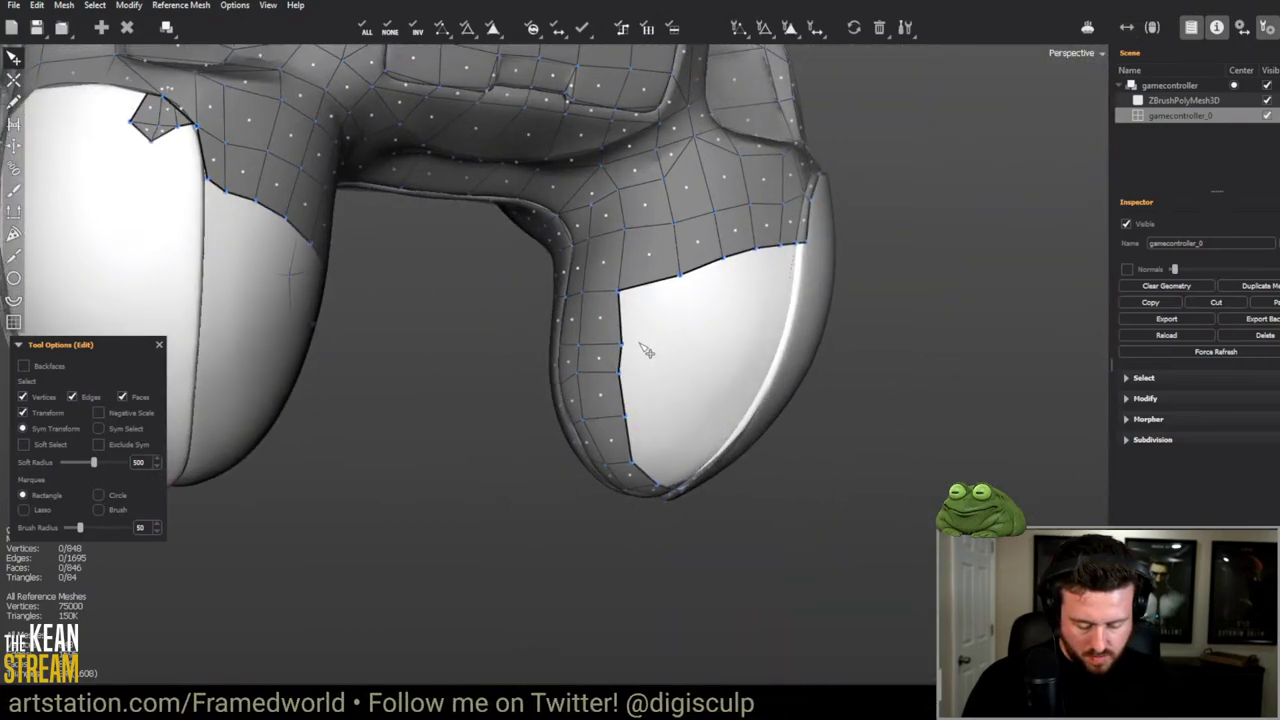
left_click(616, 357)
left_click(672, 388)
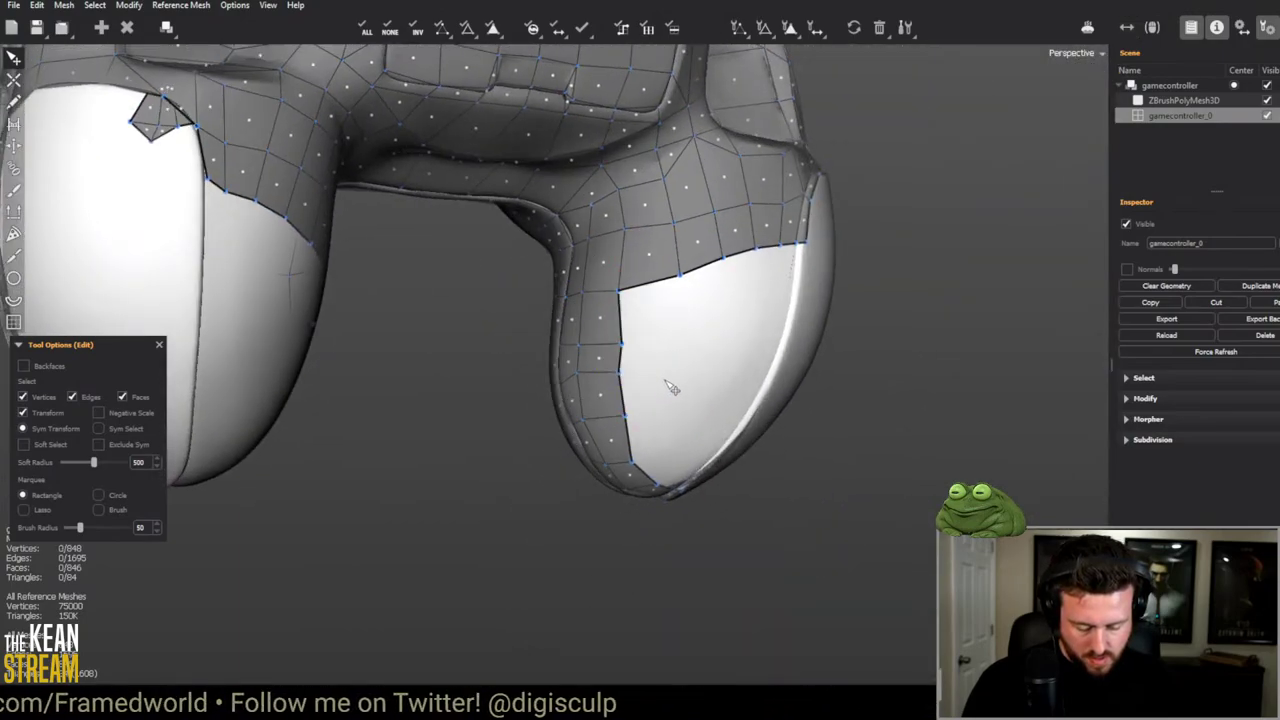
left_click(604, 320)
left_click_drag(604, 400, 606, 443)
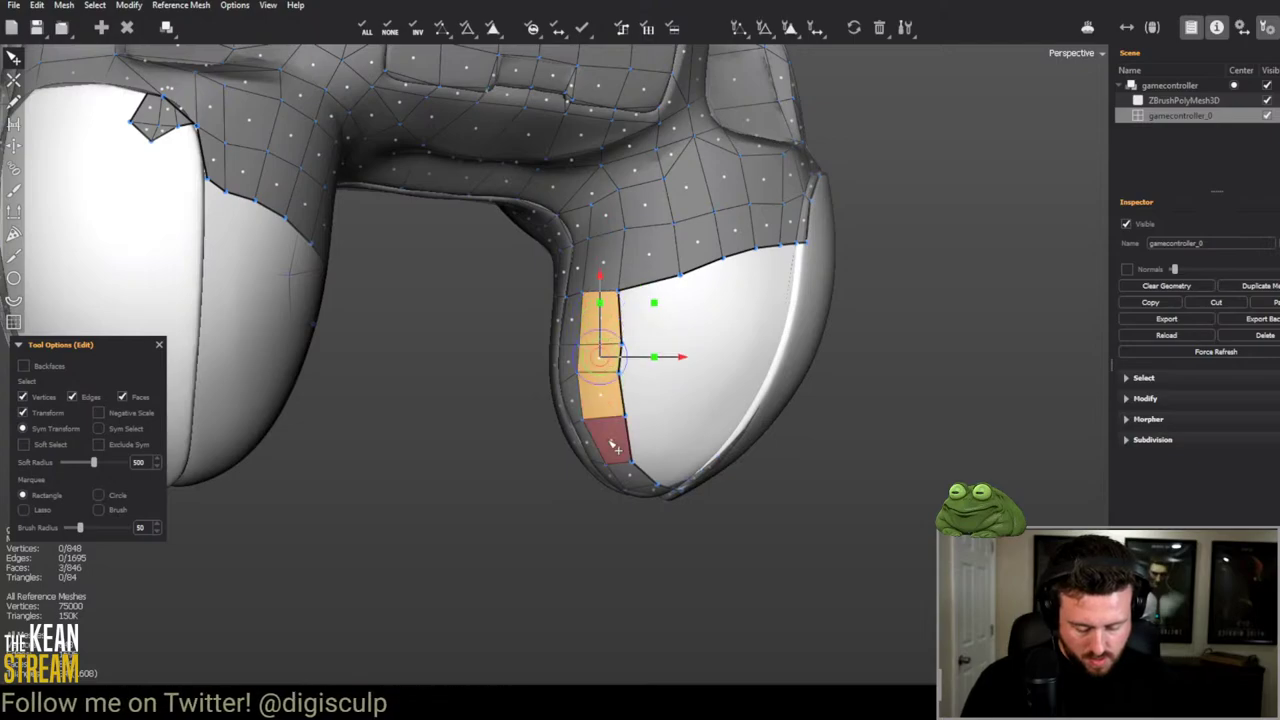
middle_click_drag(606, 443, 634, 472)
left_click(640, 520)
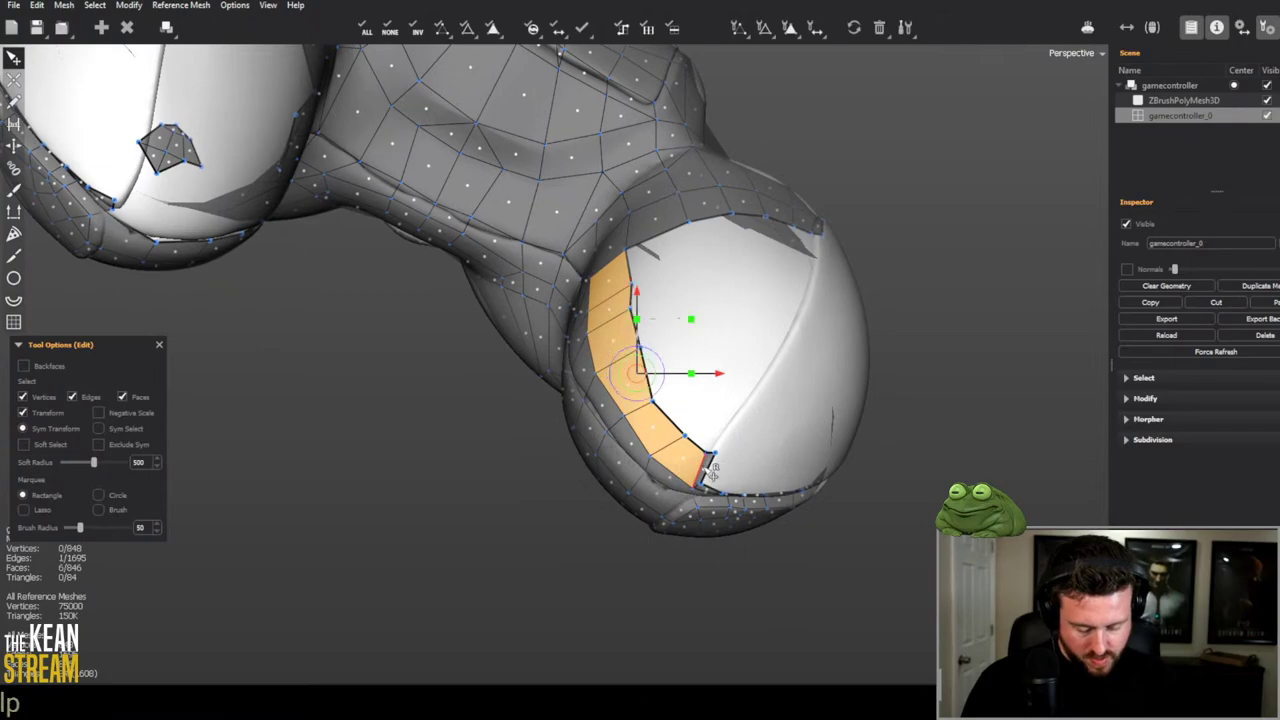
scroll(607, 474, "up", 2)
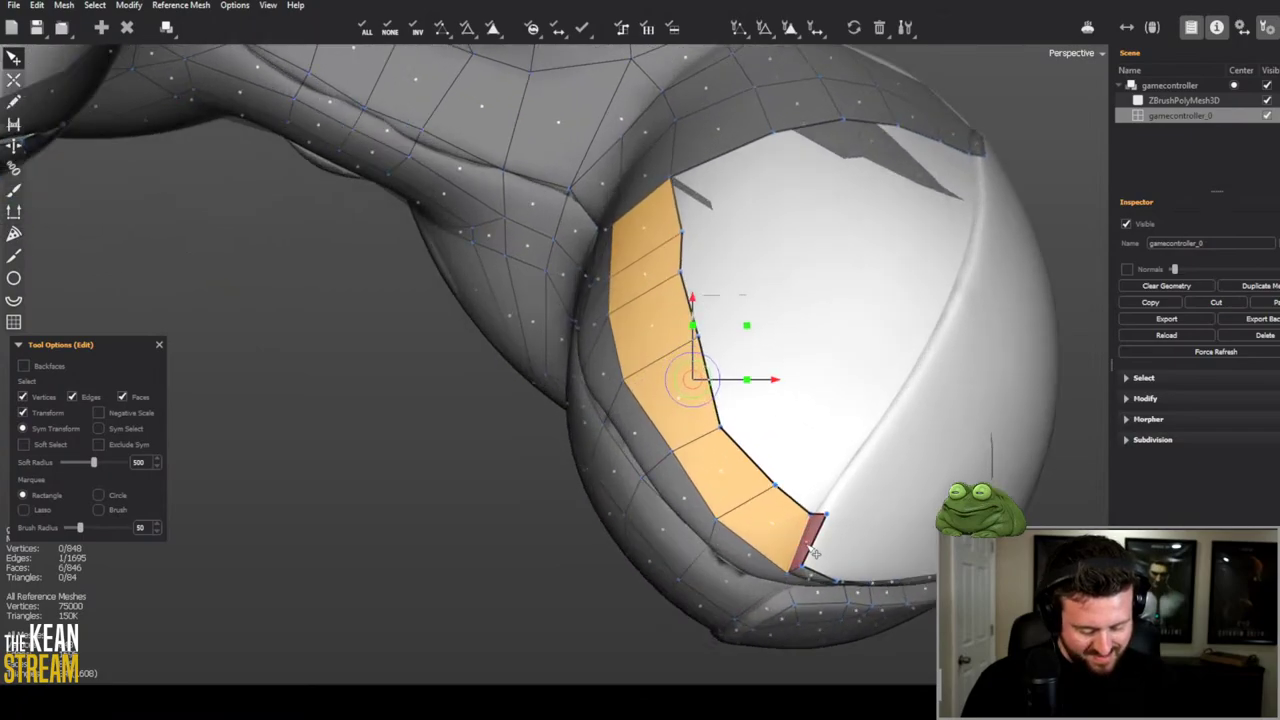
Step: Create mesh symmetry from the symmetry options
left_click(815, 29)
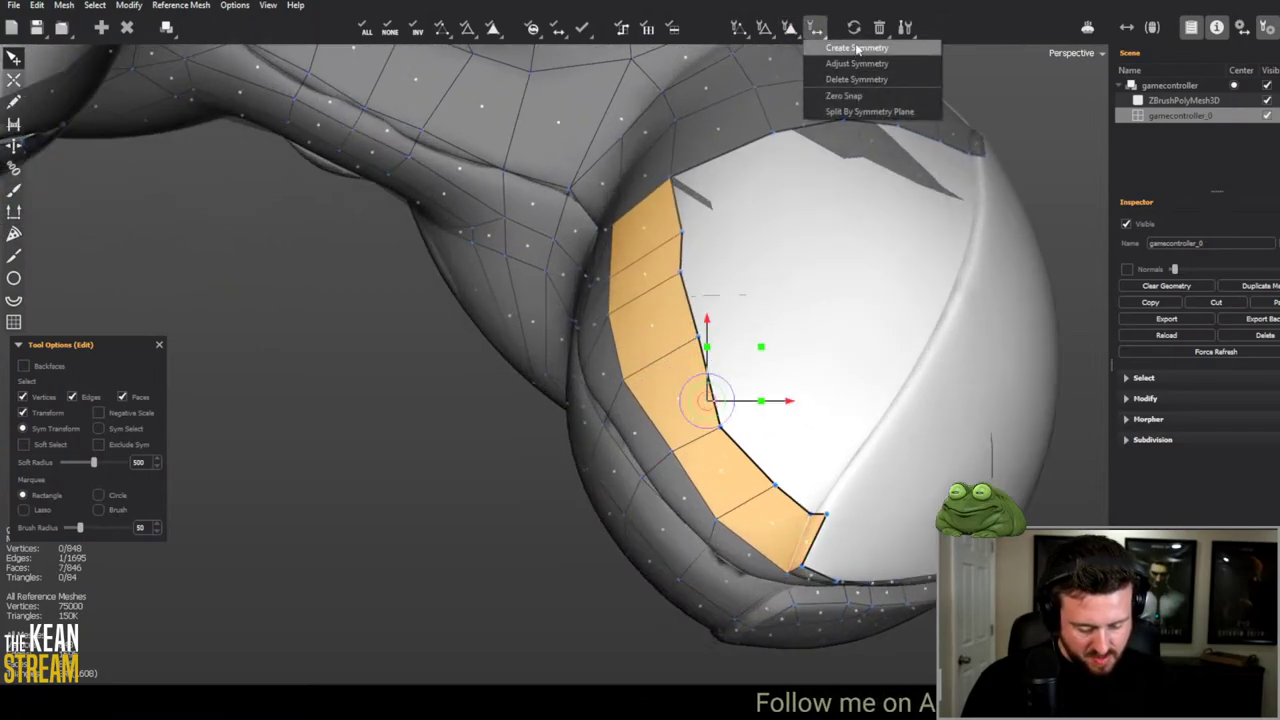
left_click(857, 48)
scroll(486, 420, "down", 3)
Step: On the other grip, pull the white panel's top-edge vertex down-right to reshape its face
middle_click_drag(486, 420, 254, 471)
scroll(408, 500, "up", 4)
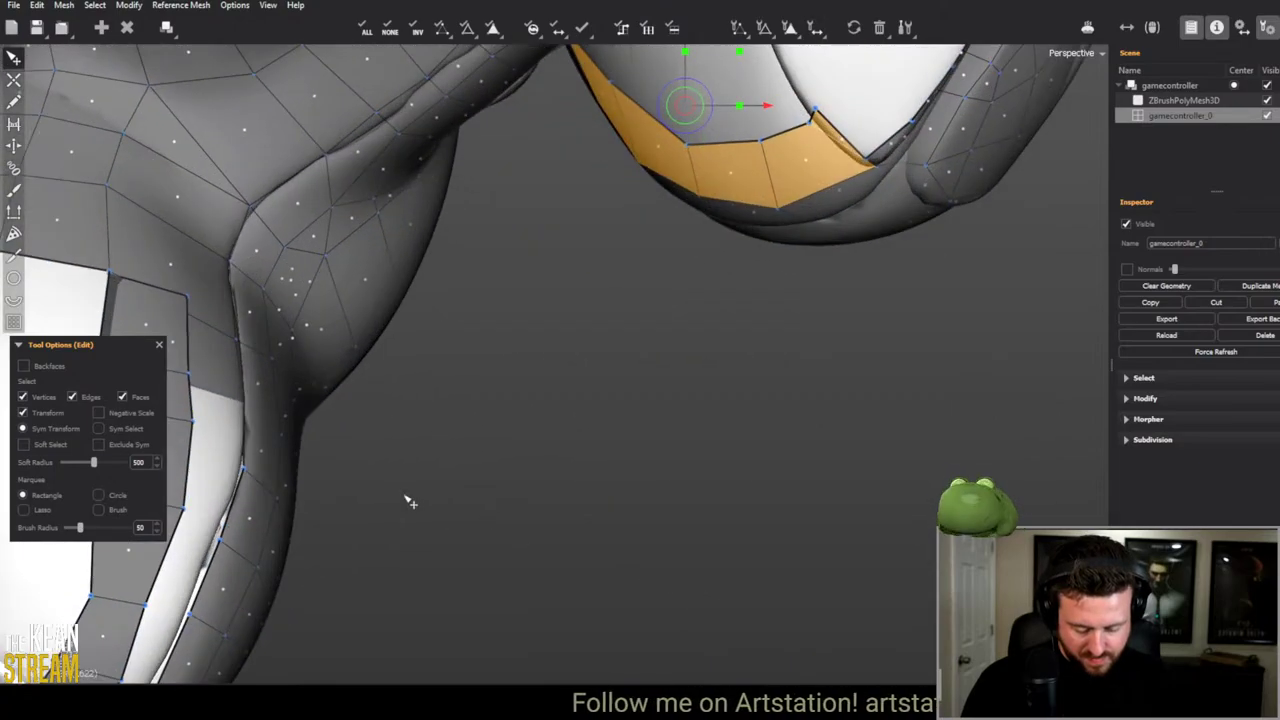
middle_click_drag(408, 500, 760, 486)
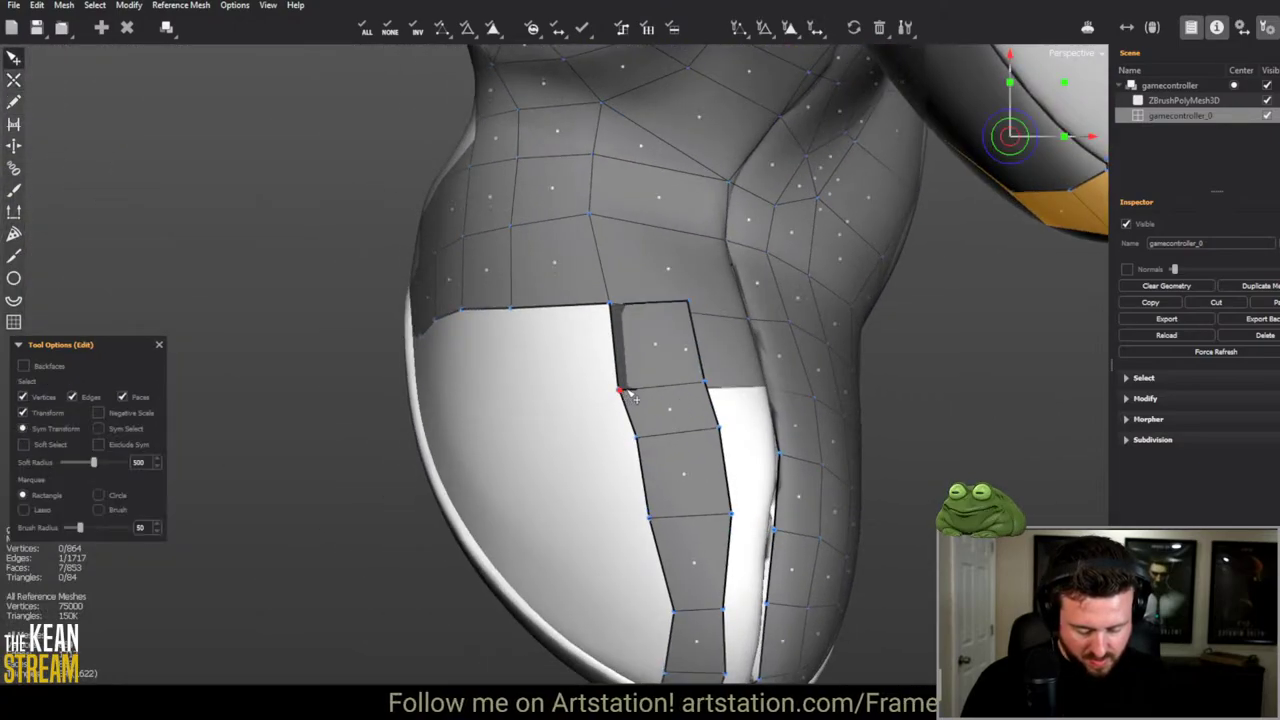
left_click(627, 393)
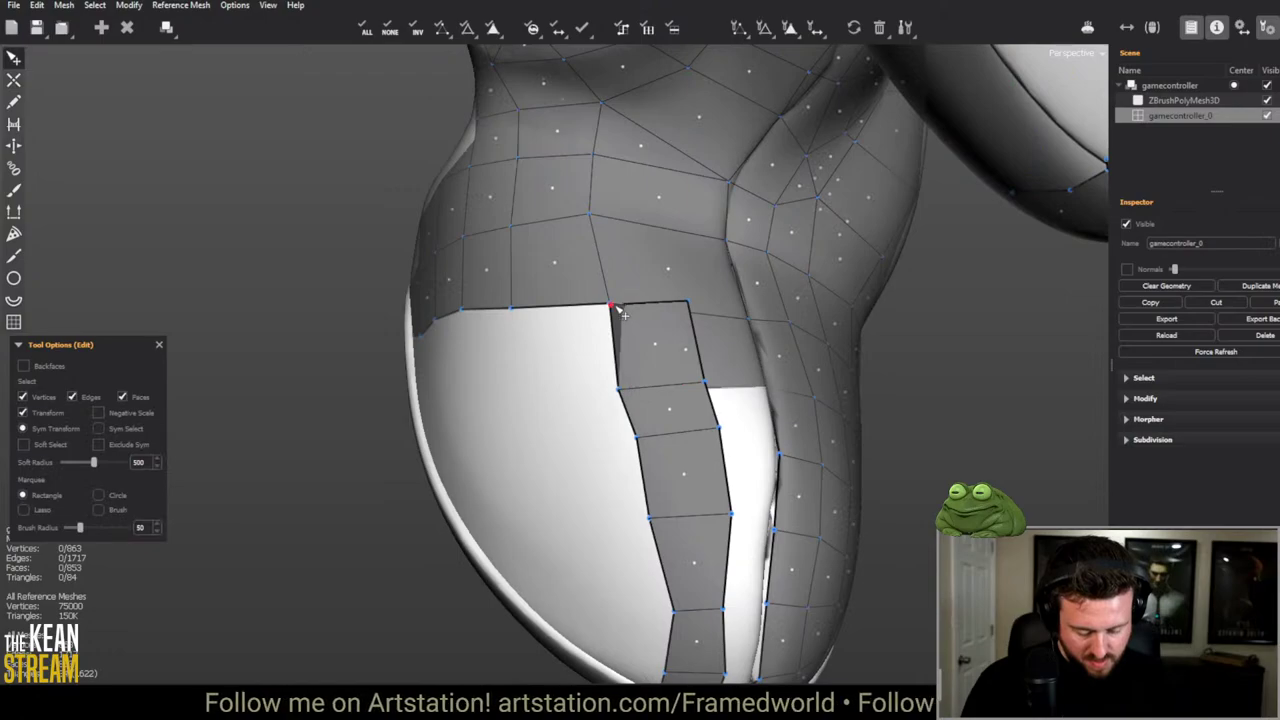
left_click_drag(615, 306, 626, 321)
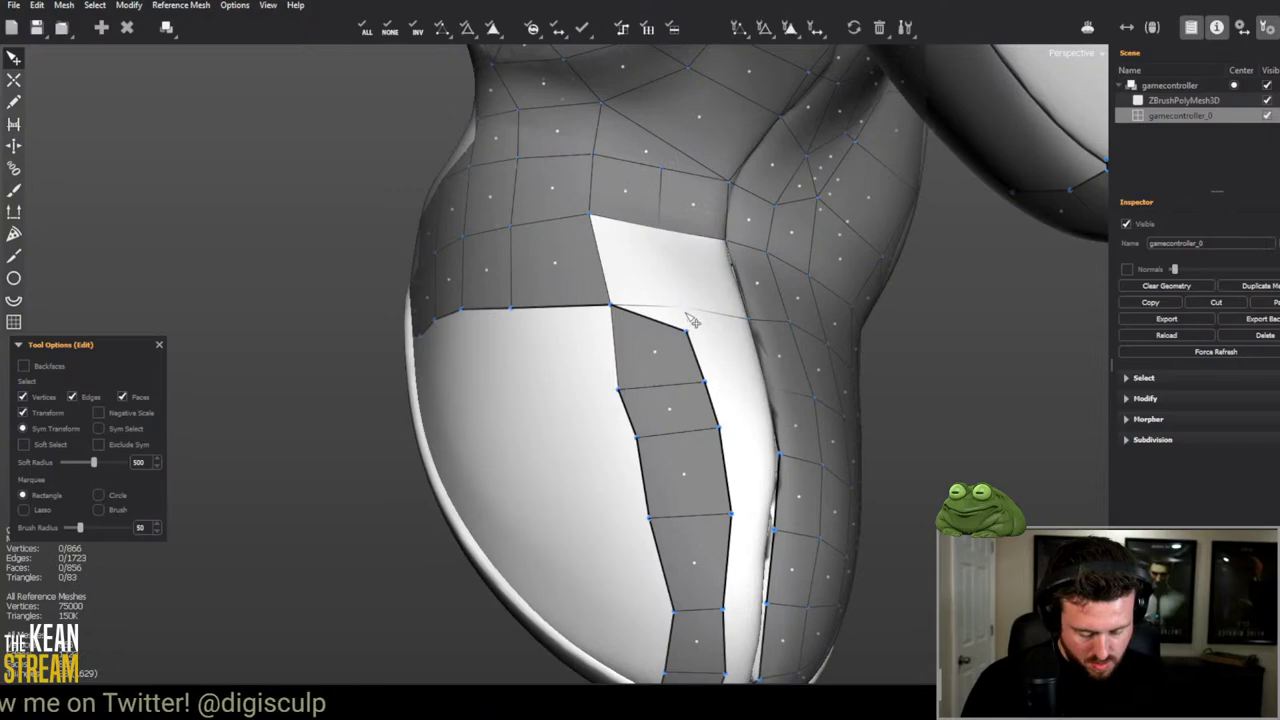
Step: Fill the open region with a new face and weld its vertex onto the one below
key("c")
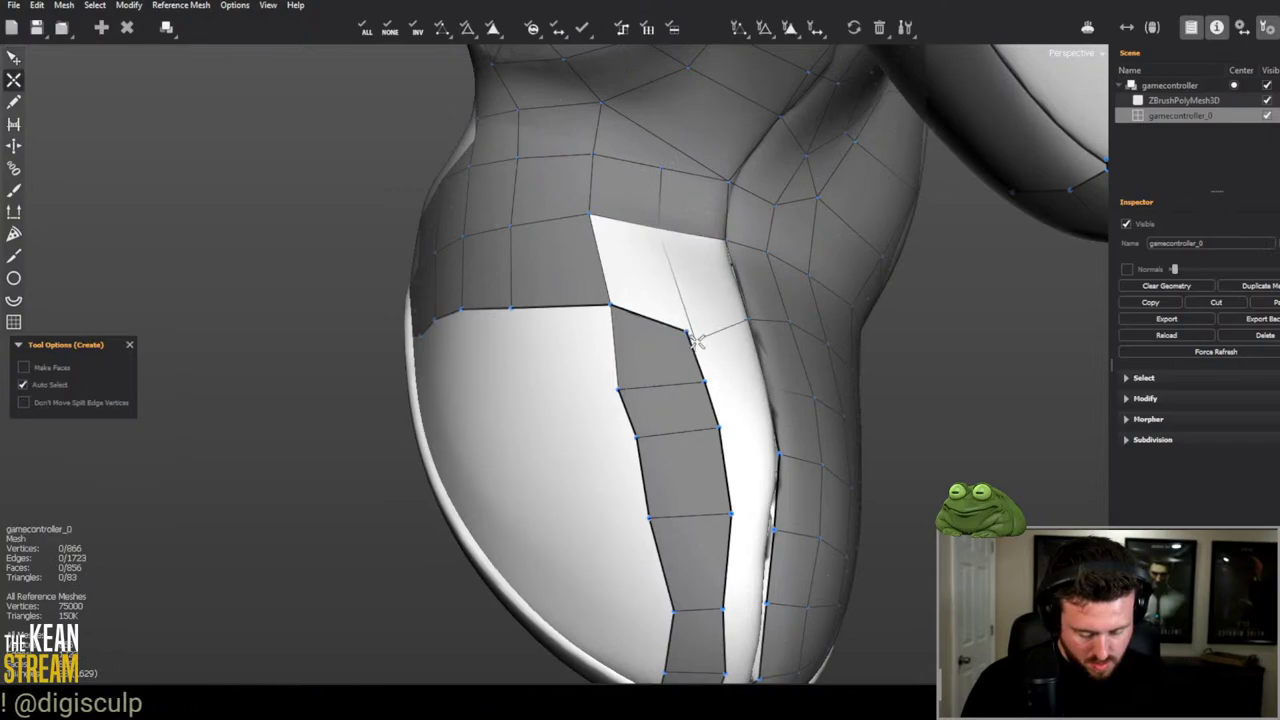
left_click(692, 318)
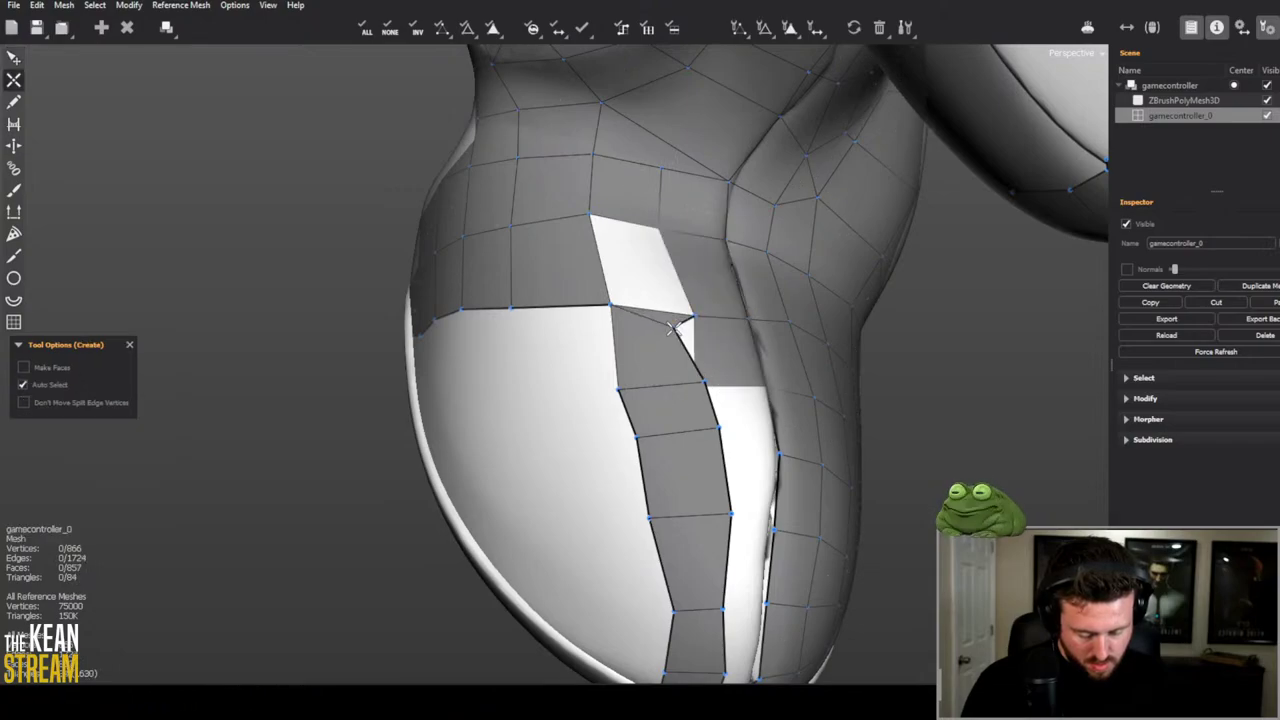
key("e")
left_click_drag(697, 334, 711, 392)
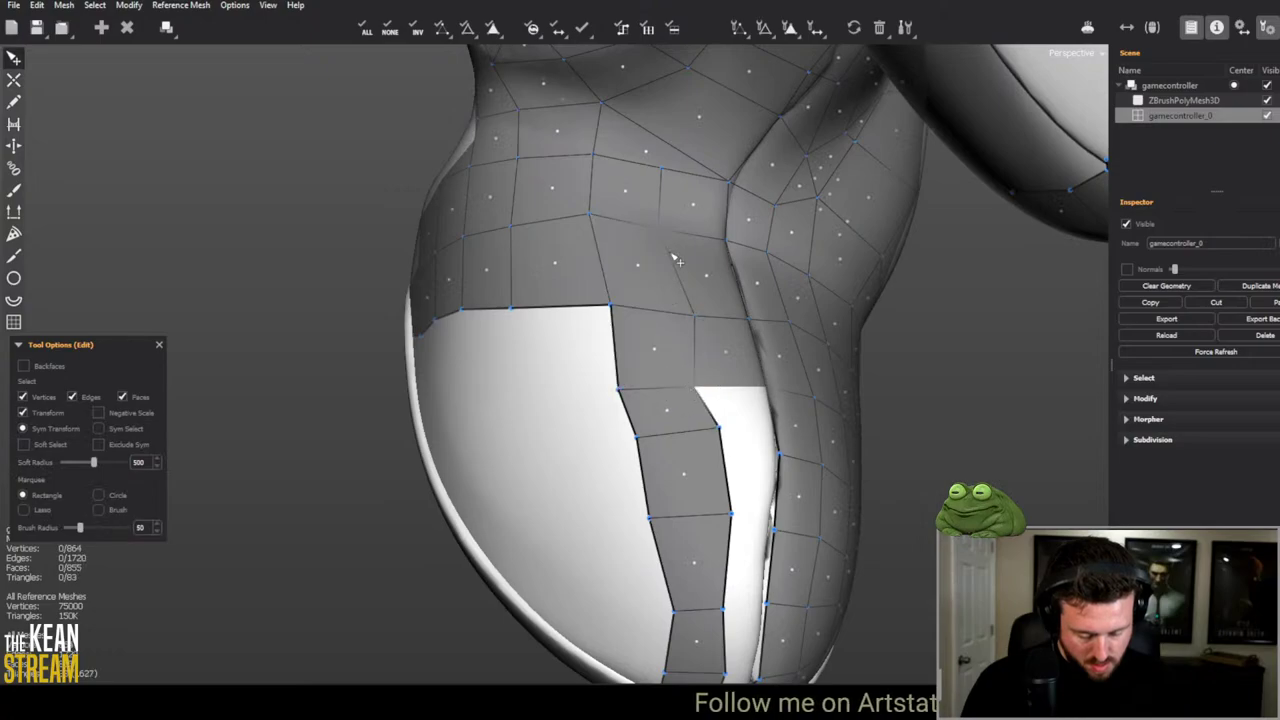
key("c")
middle_click_drag(679, 340, 765, 398)
Step: Add four new faces filling the upper and lower parts of the narrow white gap
left_click(736, 360)
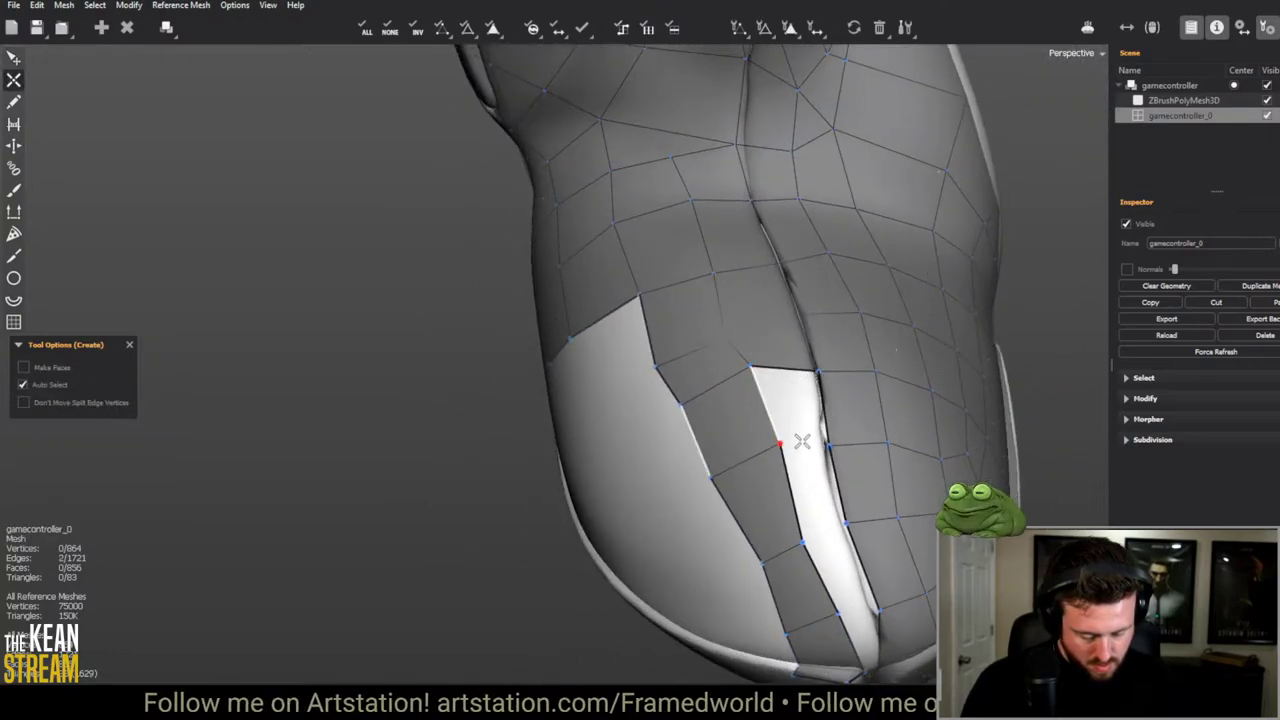
left_click(766, 455)
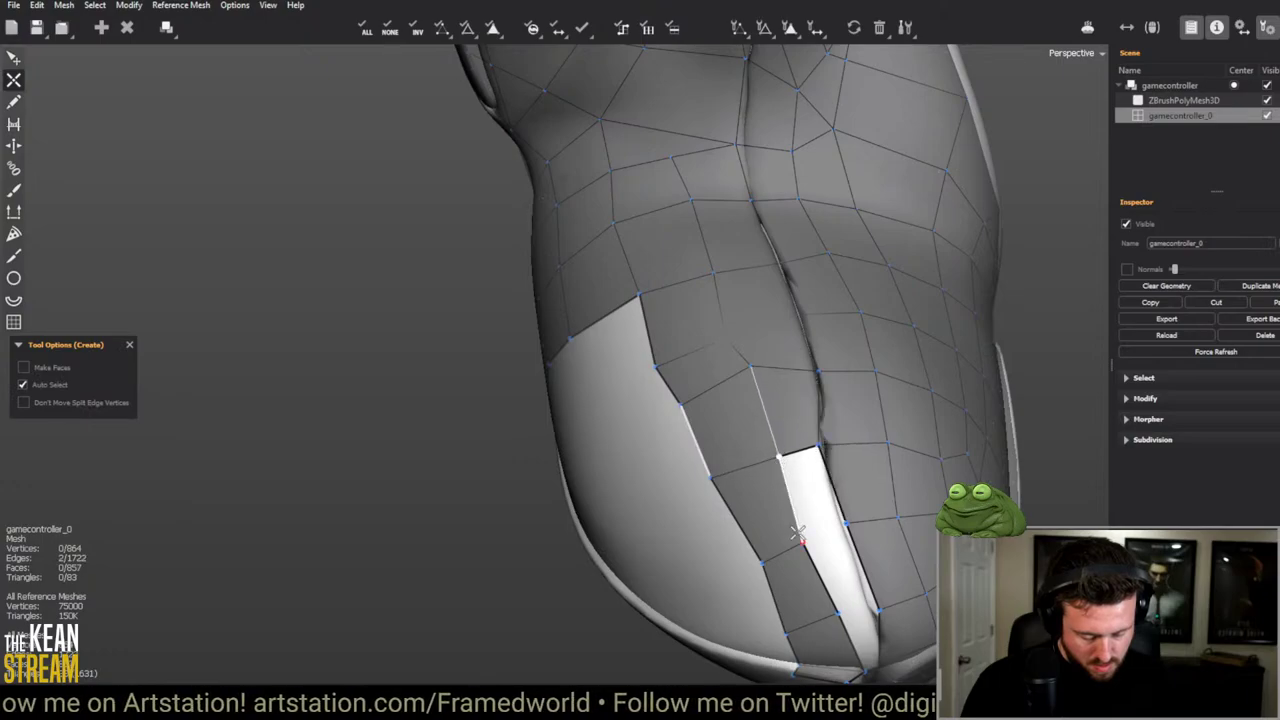
left_click(828, 523)
middle_click_drag(828, 523, 671, 457)
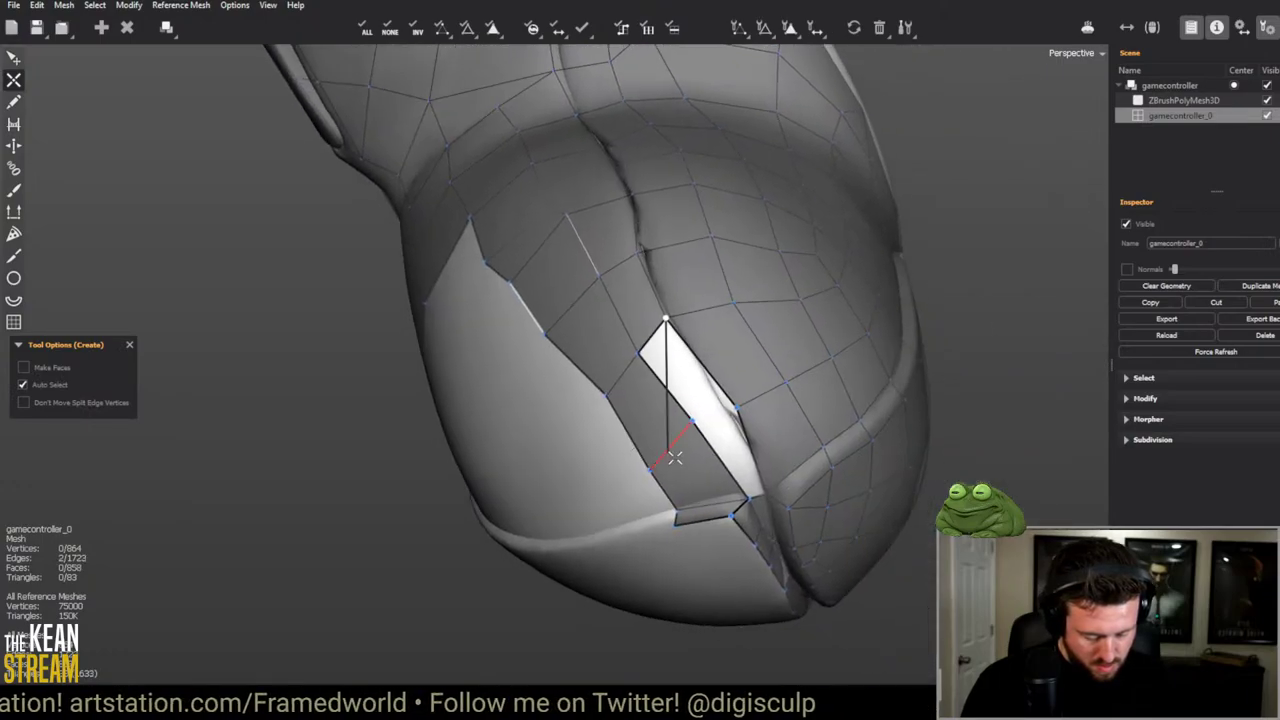
left_click(729, 405)
middle_click_drag(729, 405, 476, 393)
Step: Delete the stray vertex left beside the filled gap
key("q")
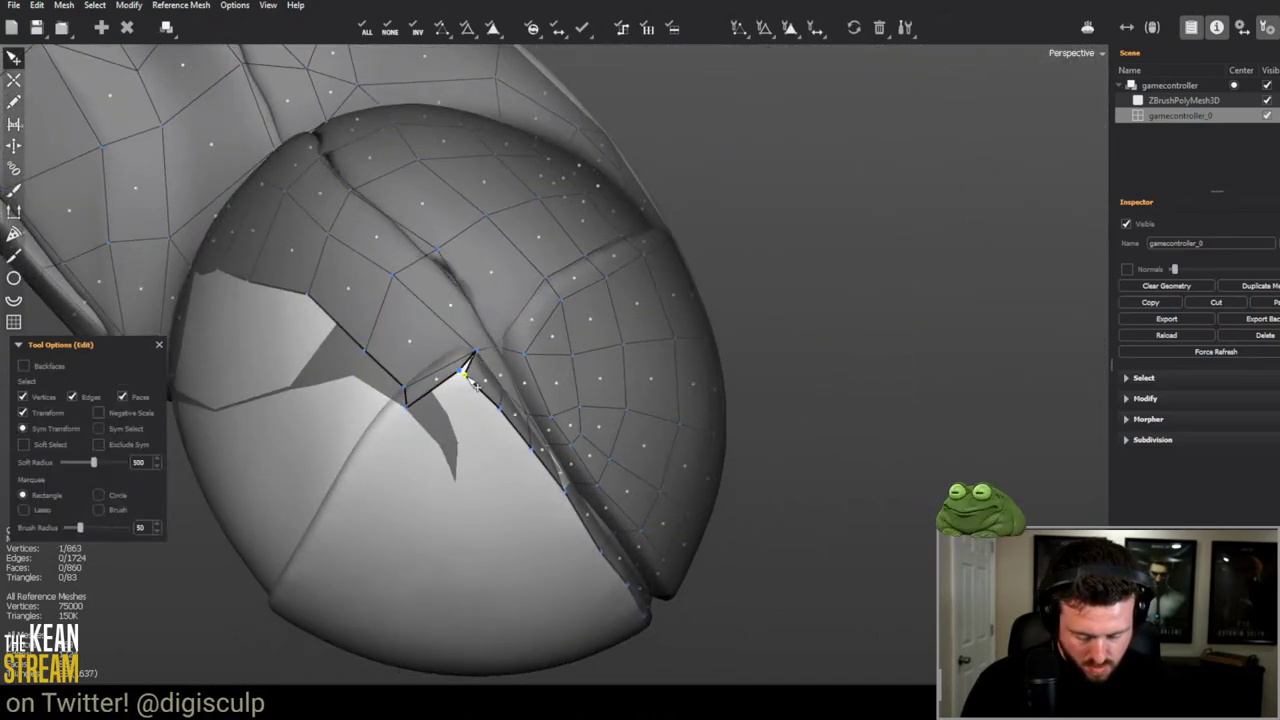
key("Delete")
middle_click_drag(485, 417, 494, 455)
key("w")
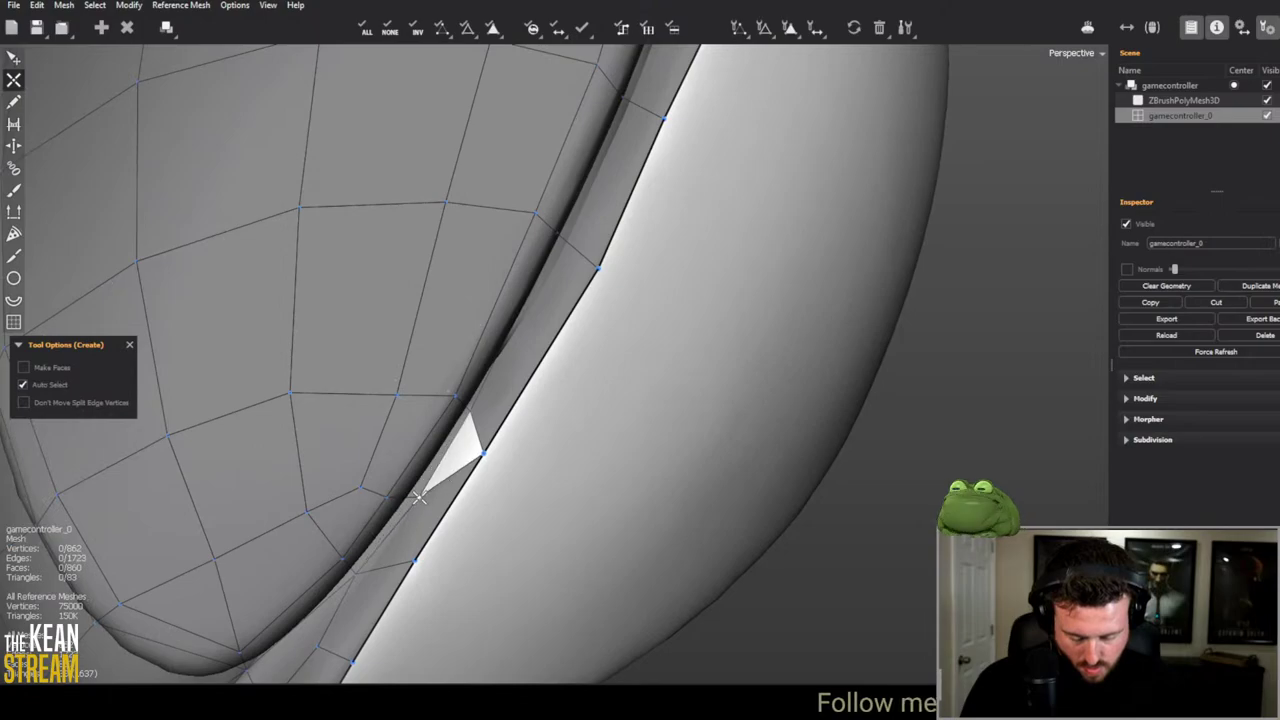
Step: Close the tiny triangular hole with a Modify menu command
key("q")
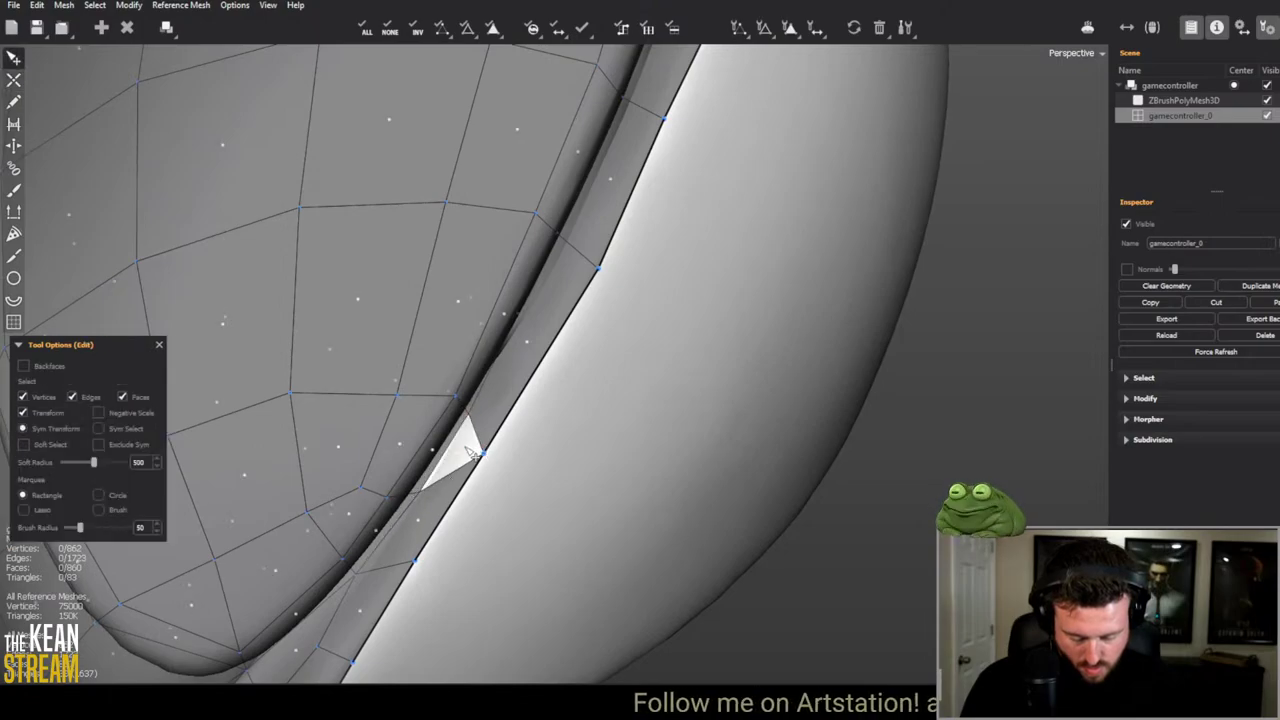
left_click(133, 5)
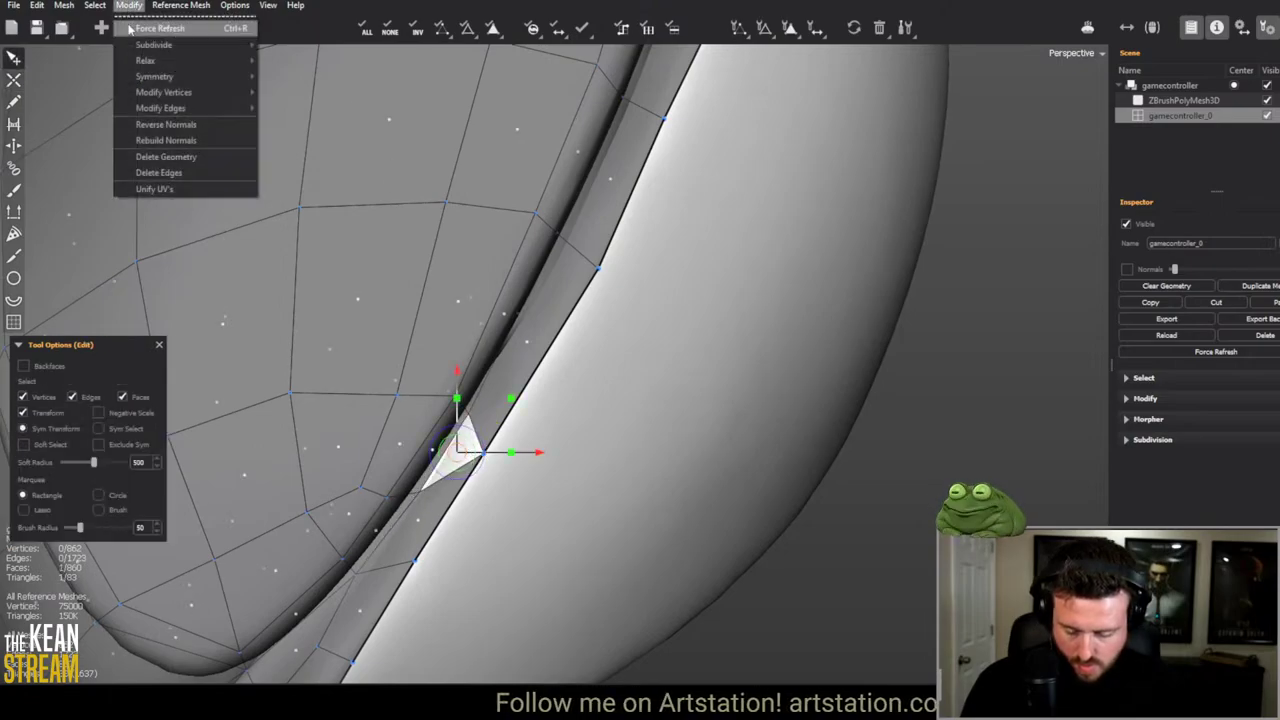
left_click(170, 127)
Step: Frame the left grip's underside white panel, ready to create geometry there
middle_click_drag(762, 503, 534, 477)
middle_click_drag(381, 450, 720, 457)
scroll(400, 440, "up", 5)
key("c")
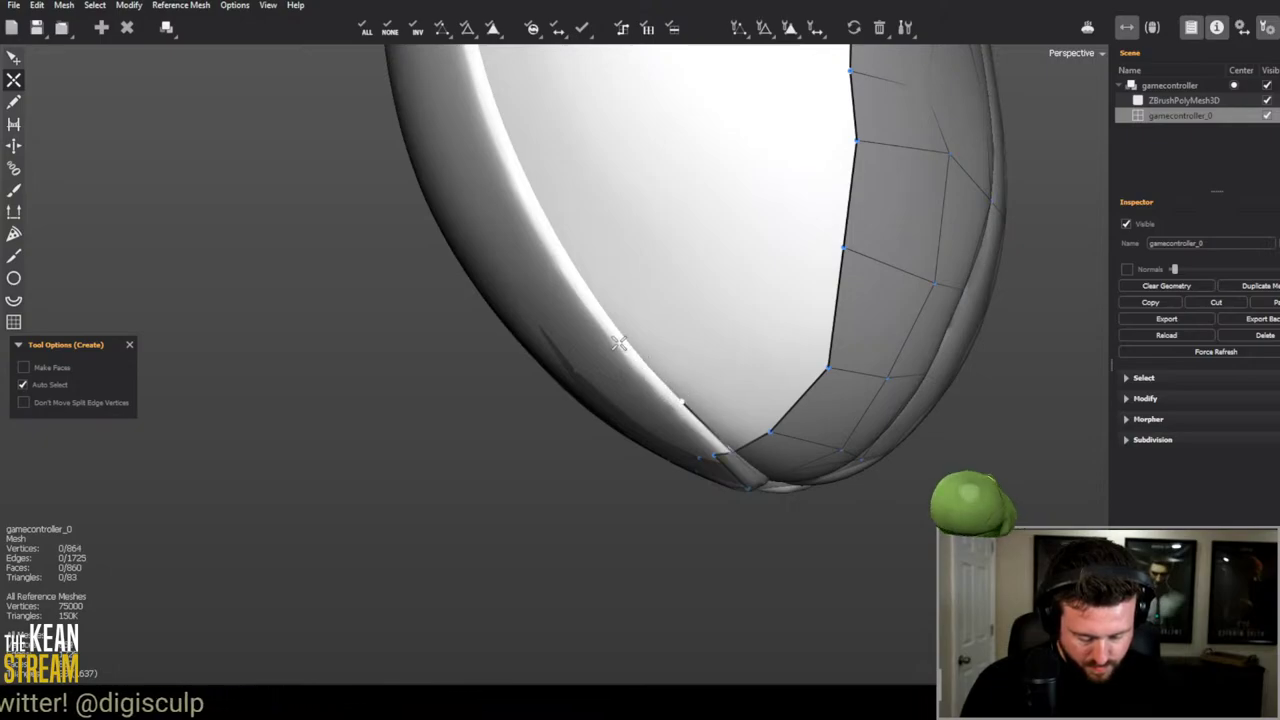
middle_click_drag(619, 343, 591, 309)
scroll(645, 320, "down", 3)
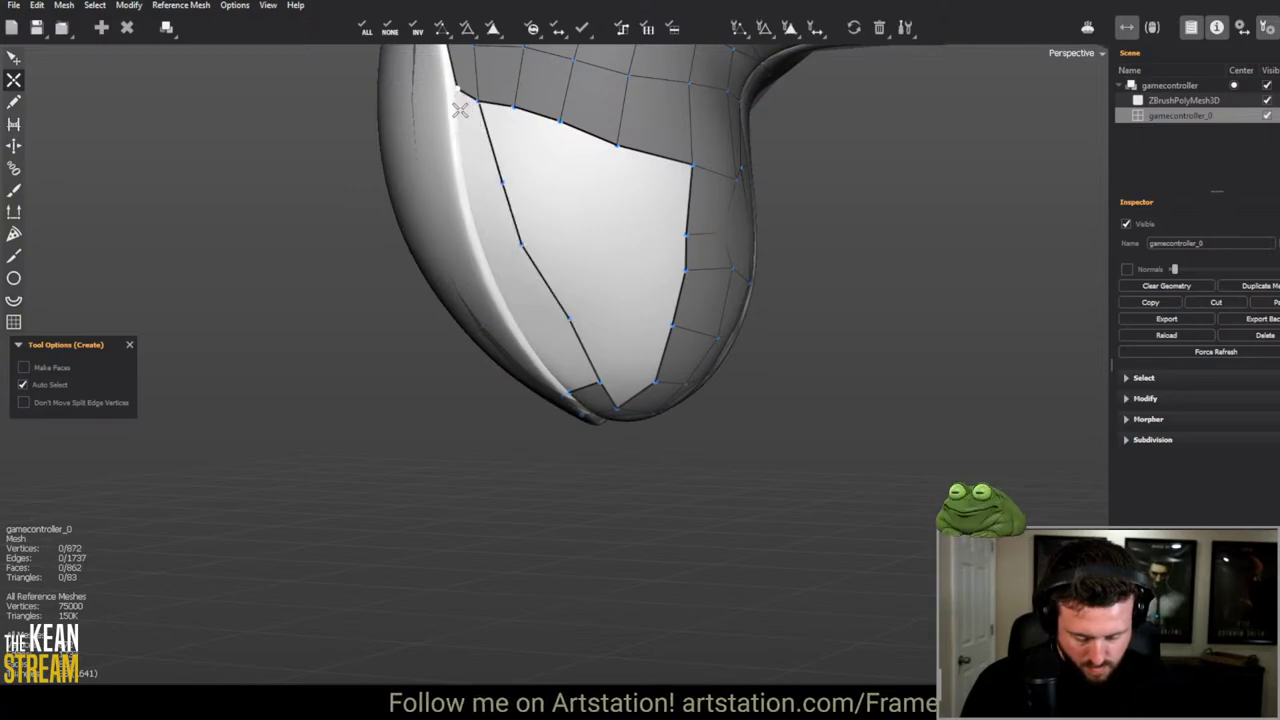
Step: Place a line of vertices down the grip's left edge and along its border
left_click(466, 185)
left_click(484, 248)
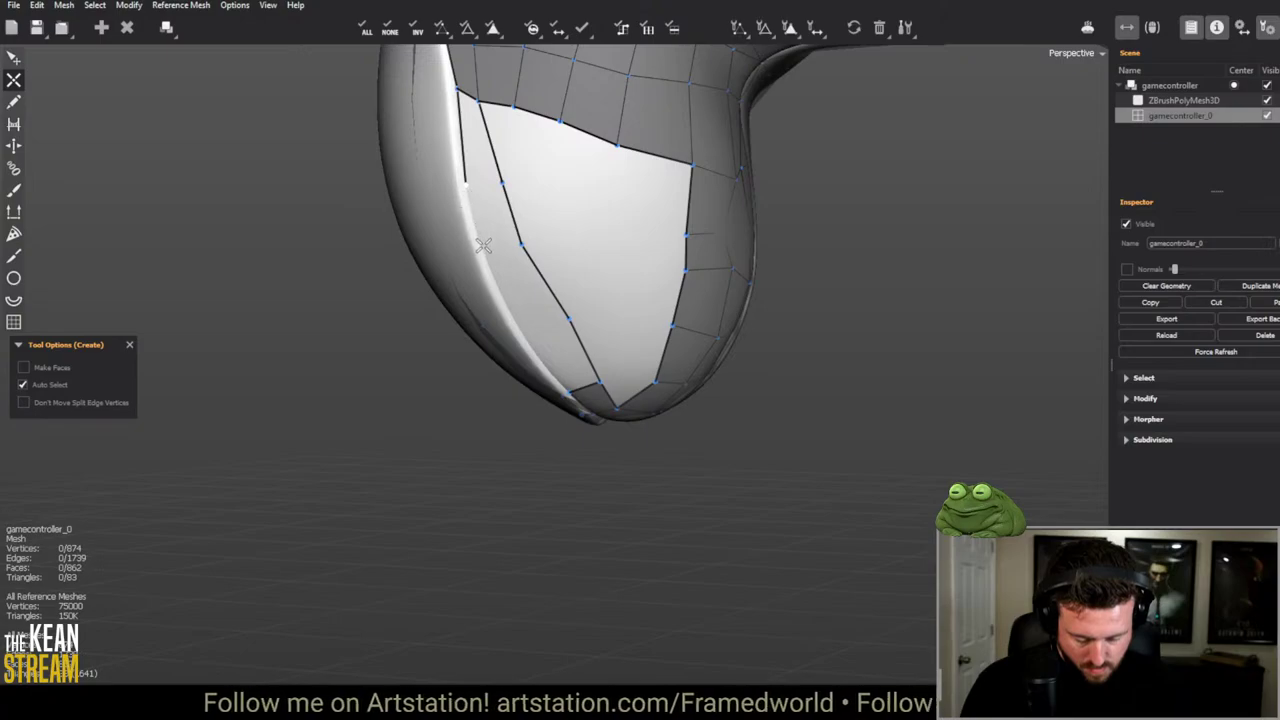
left_click(502, 290)
left_click(521, 328)
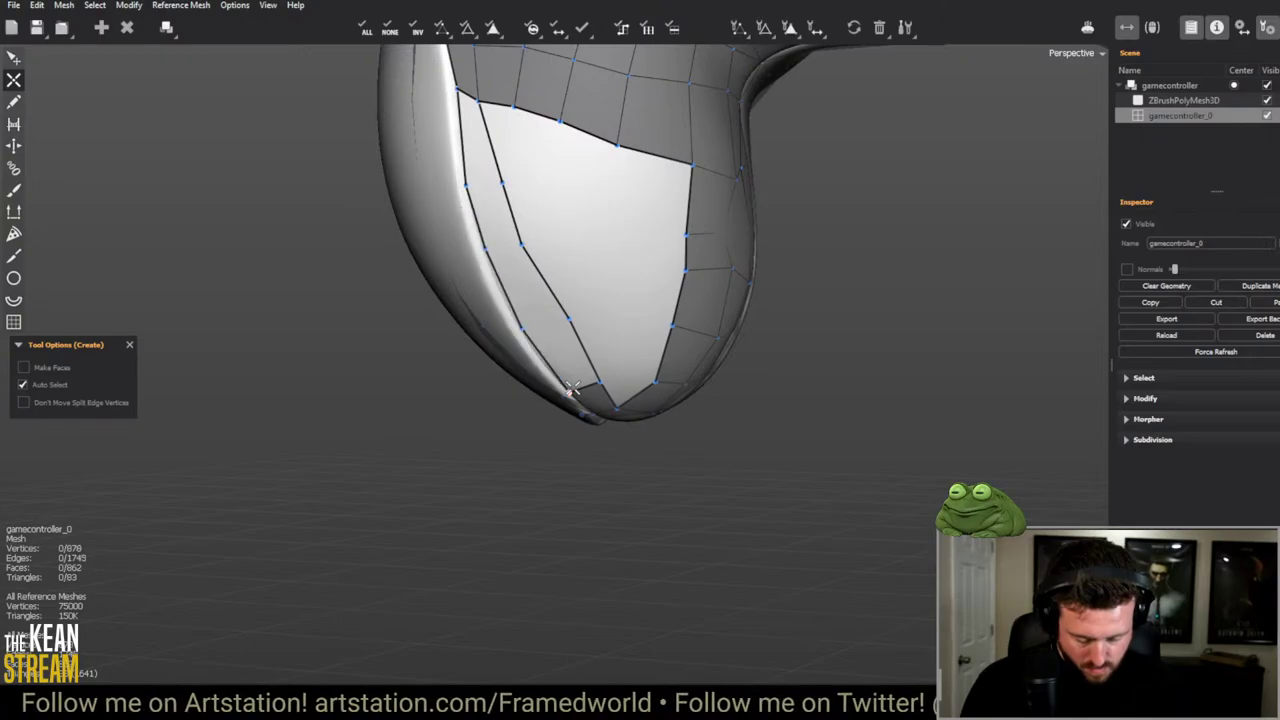
scroll(489, 357, "up", 3)
scroll(624, 447, "up", 5)
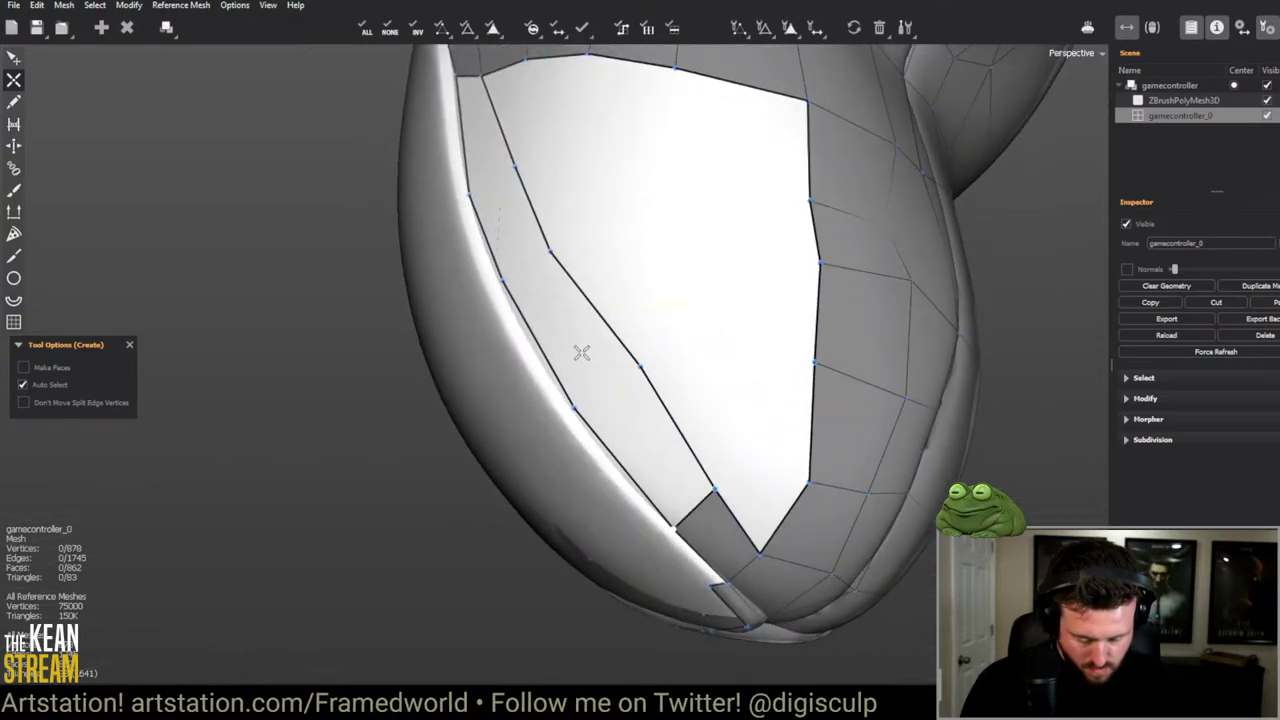
left_click(575, 458)
middle_click_drag(534, 380, 442, 292)
Step: Weld the strip's corner vertex onto its neighbour and merge the lower vertex into the corner
middle_click_drag(448, 222, 607, 423)
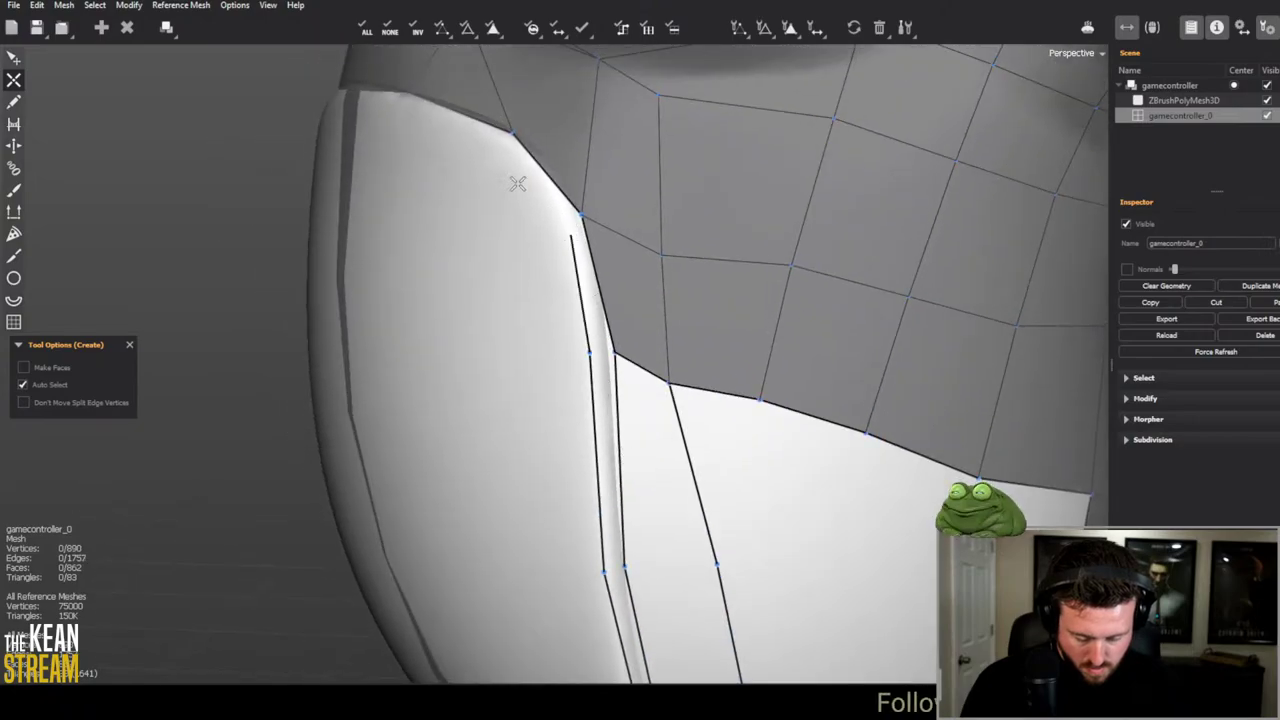
scroll(505, 150, "down", 5)
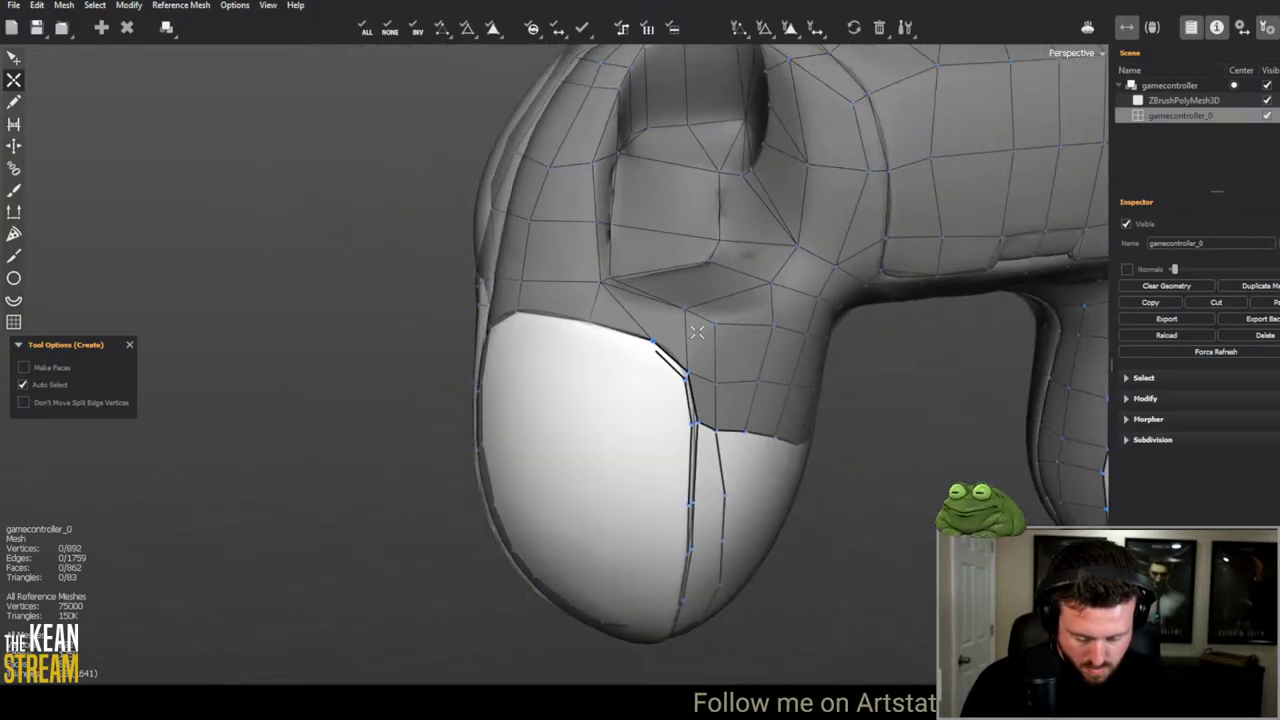
scroll(742, 364, "down", 3)
middle_click_drag(646, 354, 769, 434)
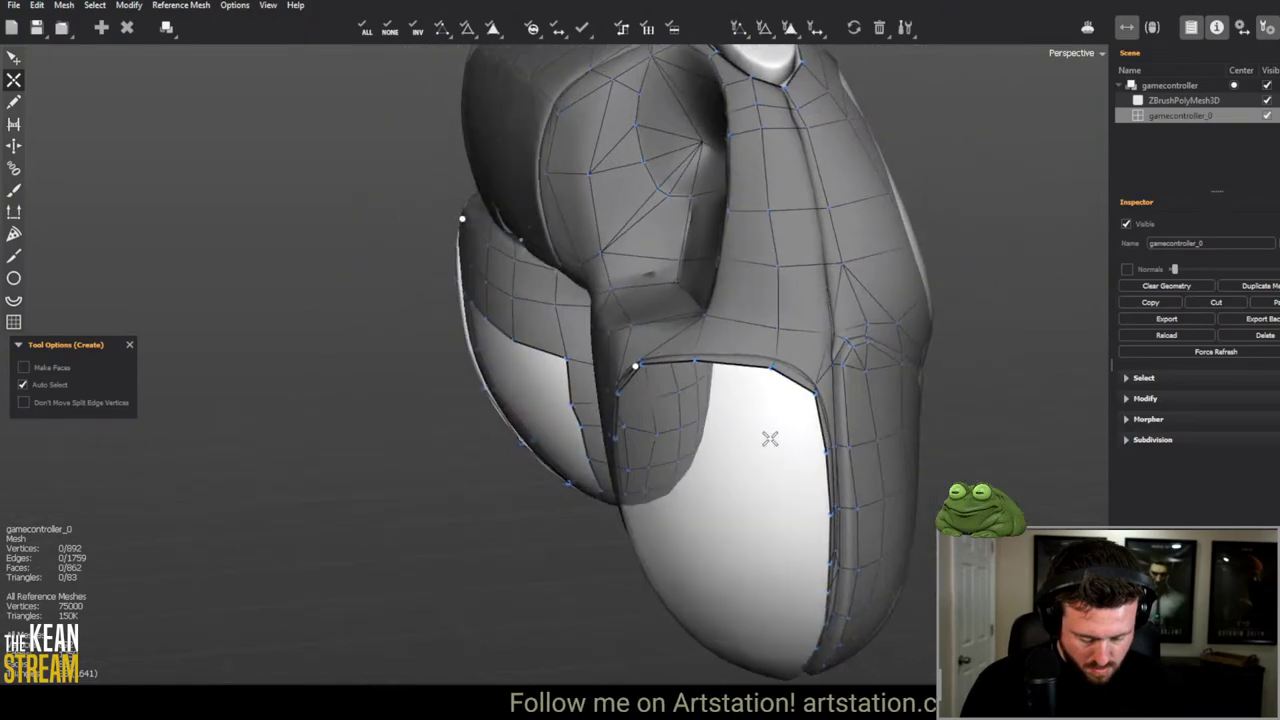
scroll(767, 465, "up", 3)
scroll(767, 465, "up", 3)
middle_click_drag(886, 437, 618, 334)
key("e")
middle_click_drag(726, 331, 851, 276)
left_click_drag(843, 243, 836, 238)
left_click_drag(805, 351, 821, 367)
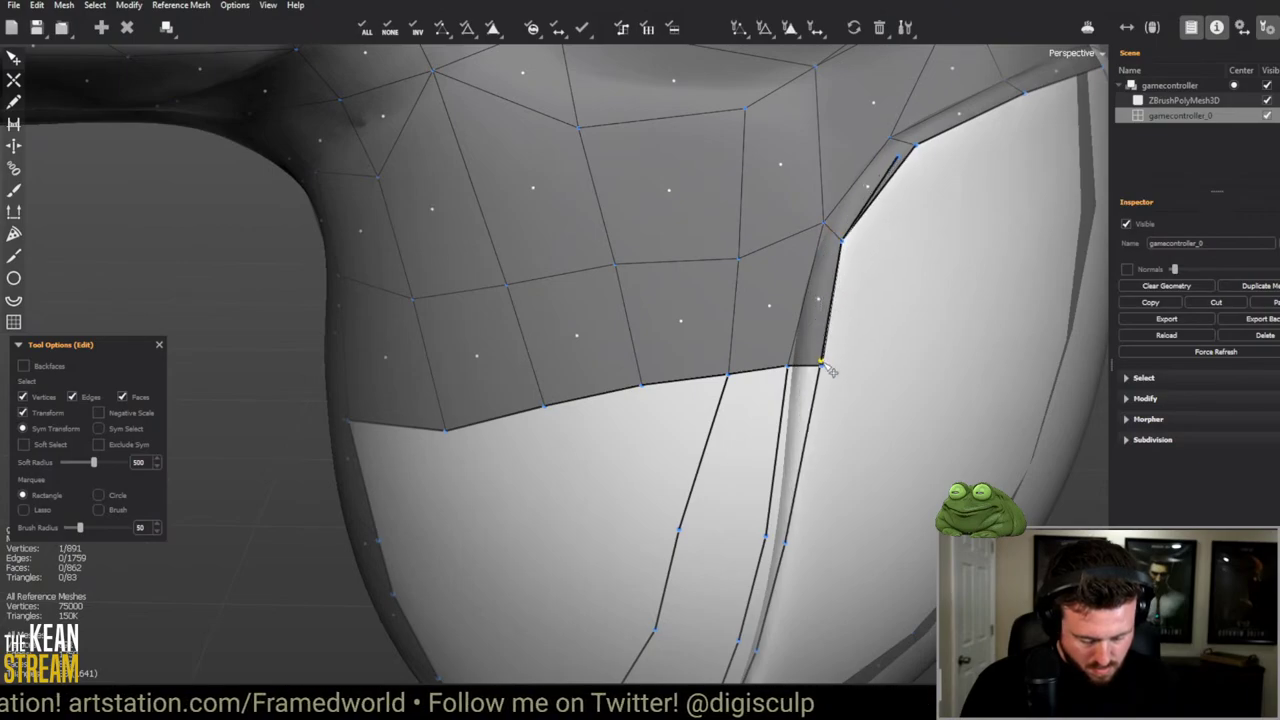
Step: Weld the thin strip's top vertex into its neighbouring grip-border vertex
left_click(1241, 28)
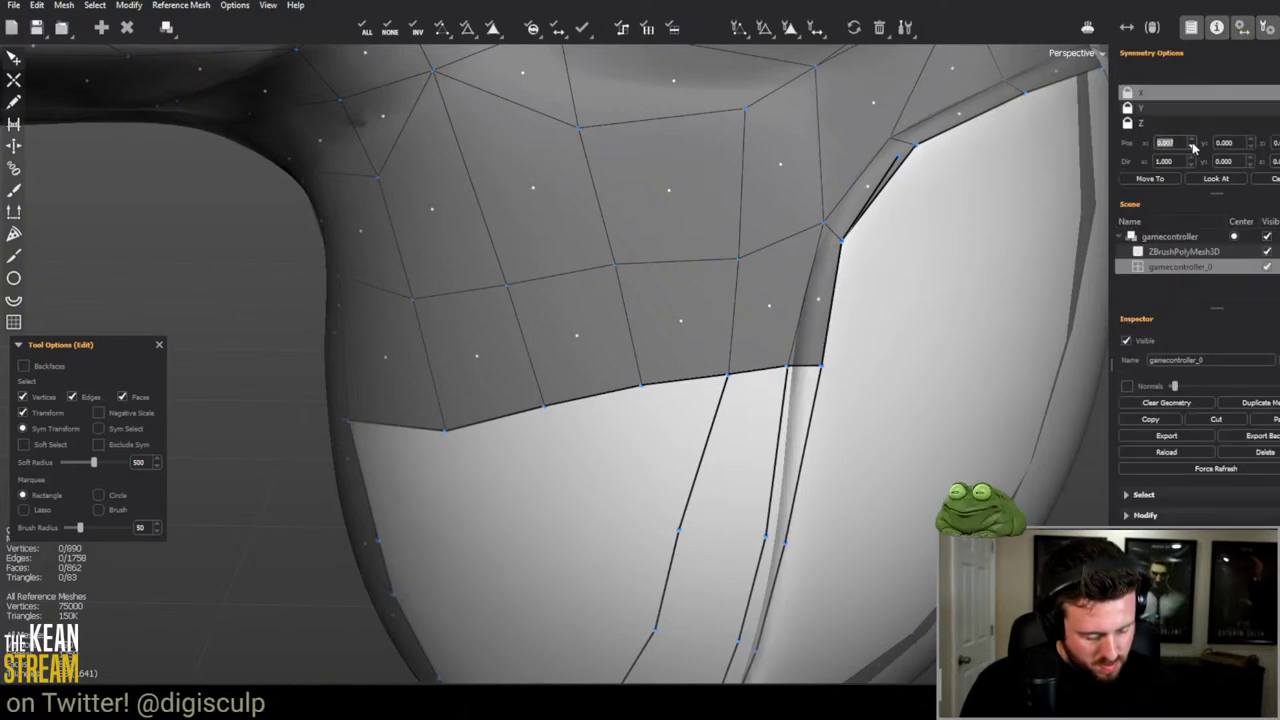
left_click(1266, 30)
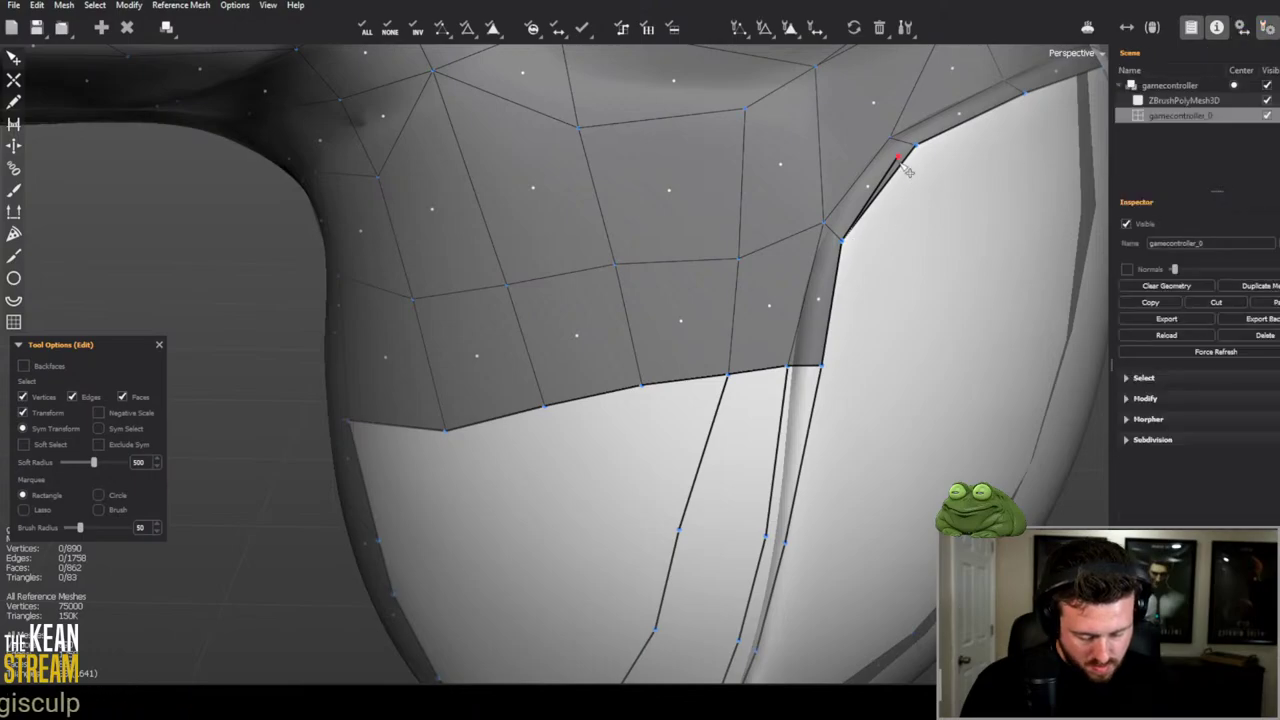
middle_click_drag(925, 178, 864, 275)
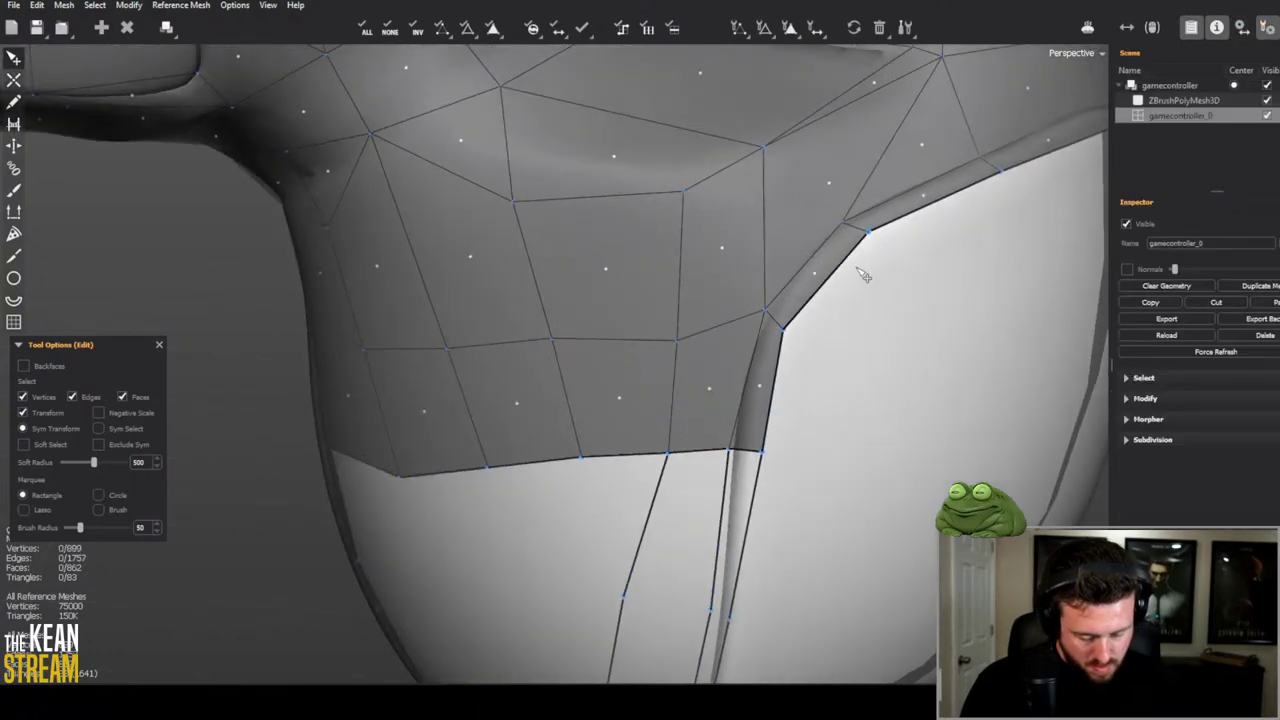
scroll(749, 400, "down", 5)
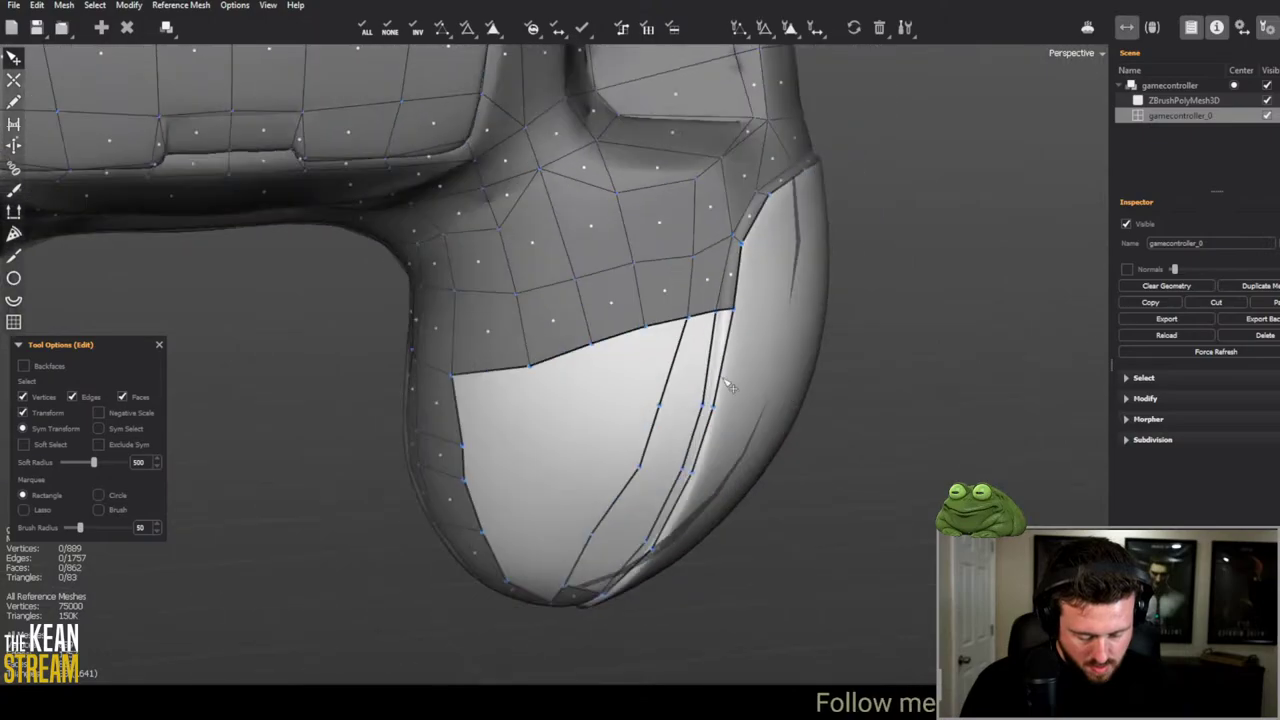
Step: Bridge across the thin grip strip to add a row of quad faces, then inspect both grips
key("b")
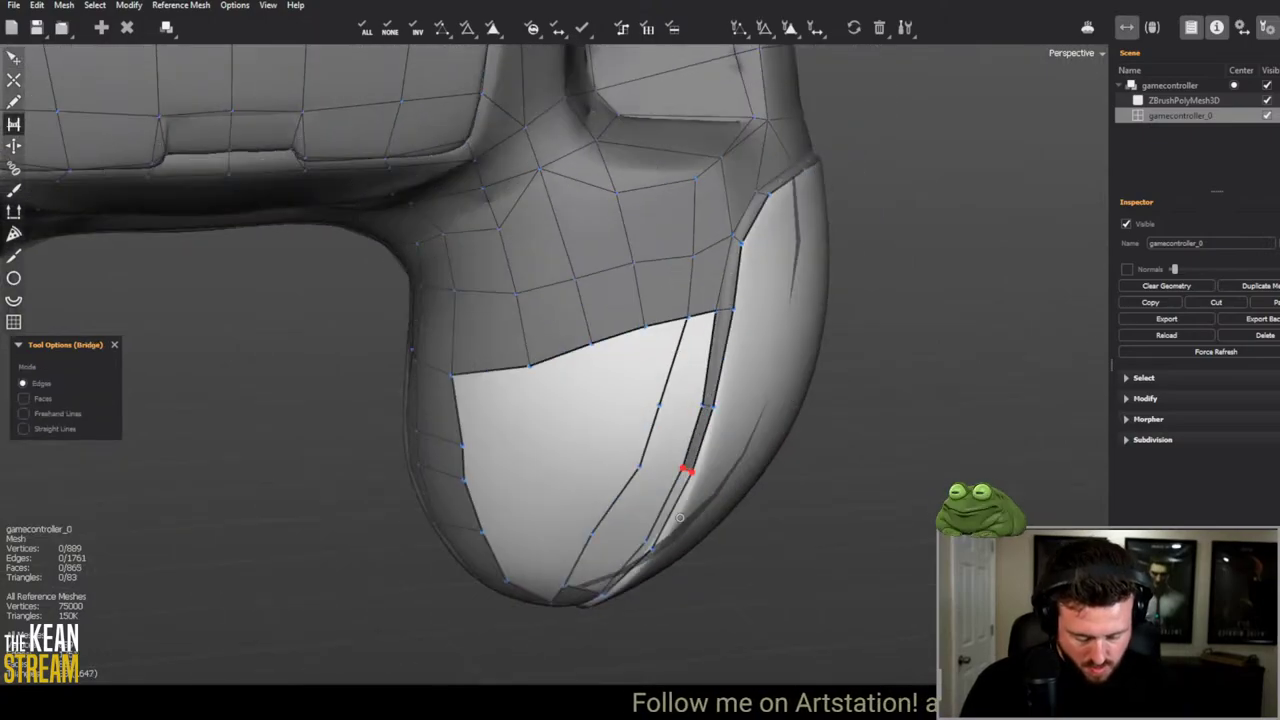
middle_click_drag(680, 517, 650, 562)
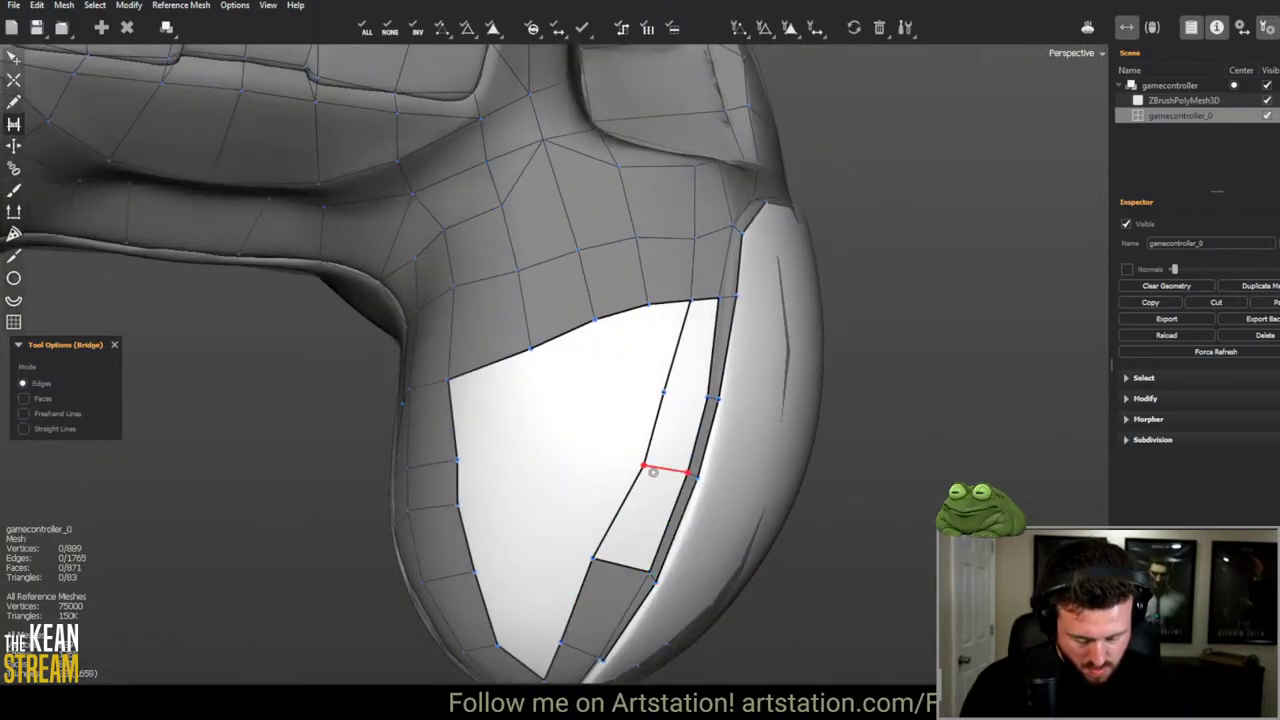
middle_click_drag(652, 472, 560, 300)
scroll(620, 440, "down", 5)
scroll(575, 208, "up", 5)
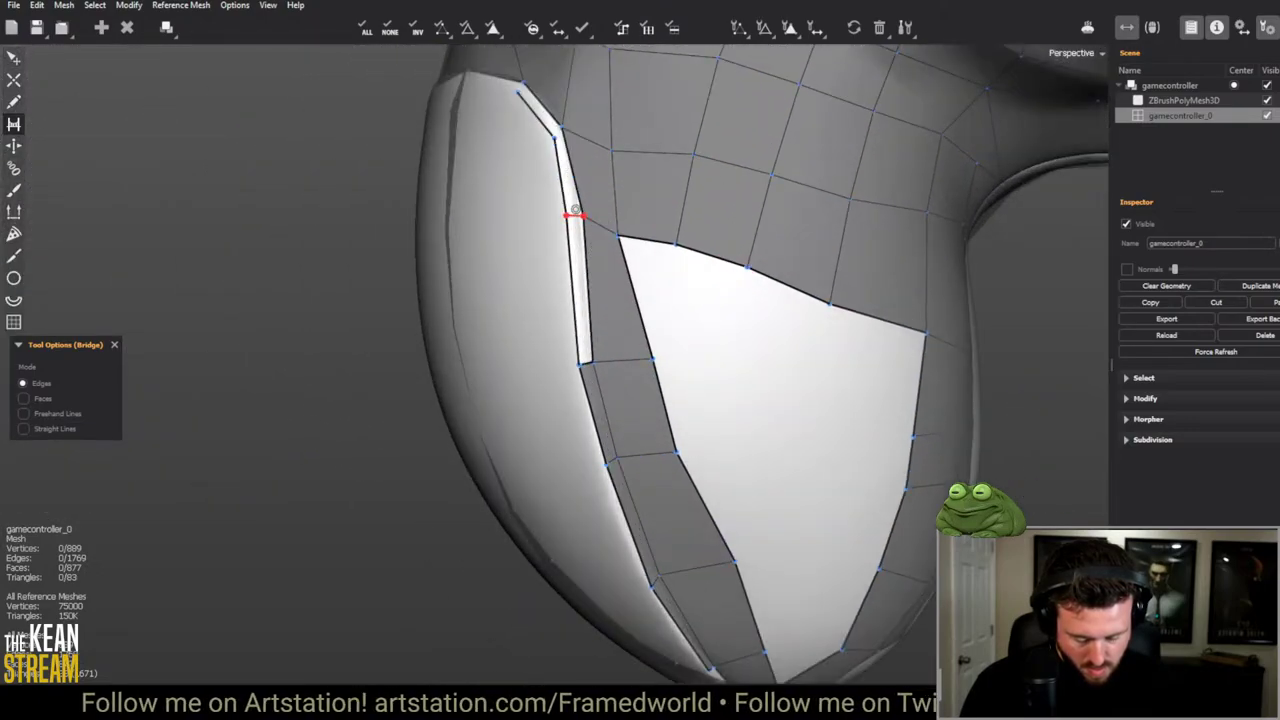
scroll(575, 208, "down", 5)
middle_click_drag(575, 208, 860, 440)
scroll(554, 378, "up", 3)
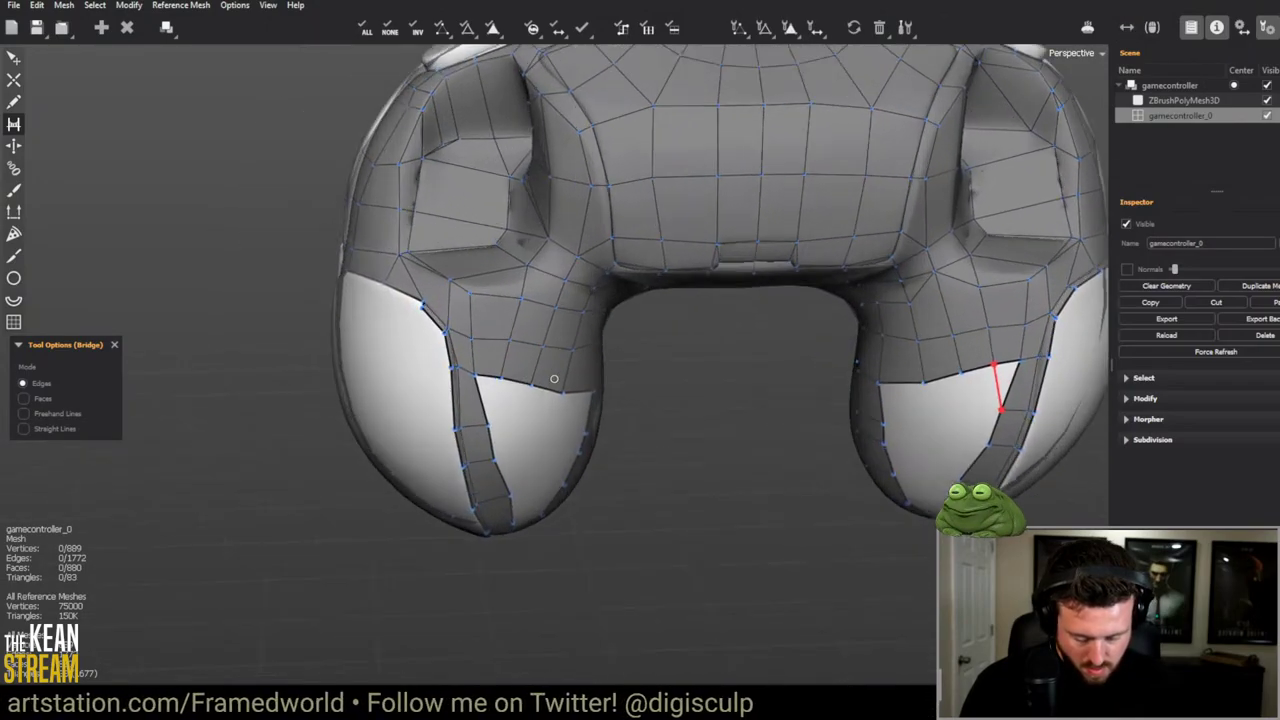
middle_click_drag(554, 378, 436, 452)
scroll(694, 429, "up", 3)
key("q")
key("c")
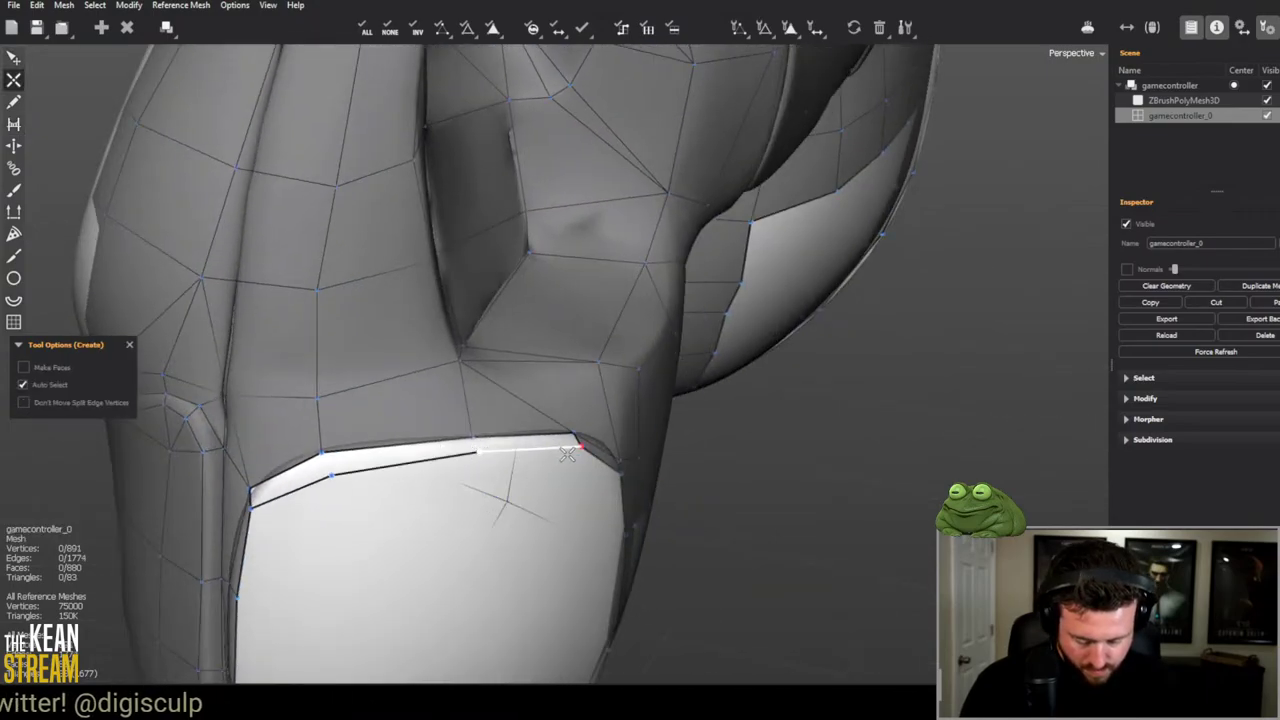
key("b")
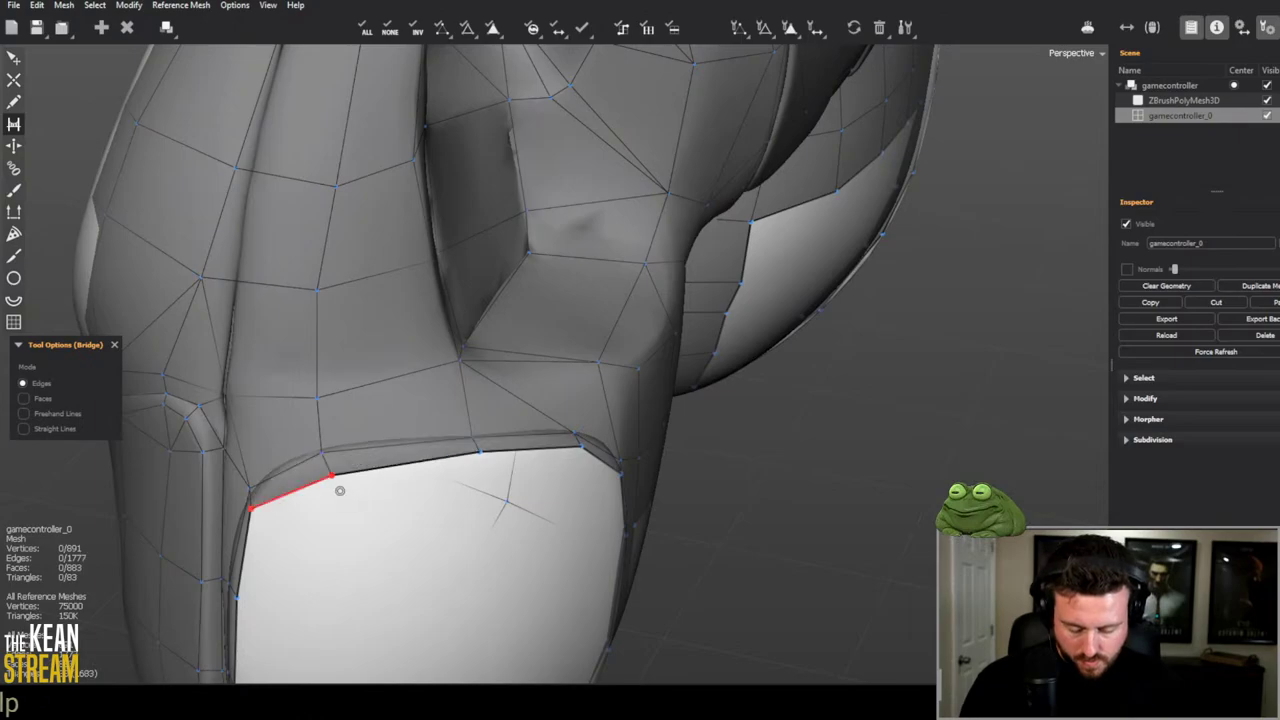
key("q")
scroll(361, 480, "down", 5)
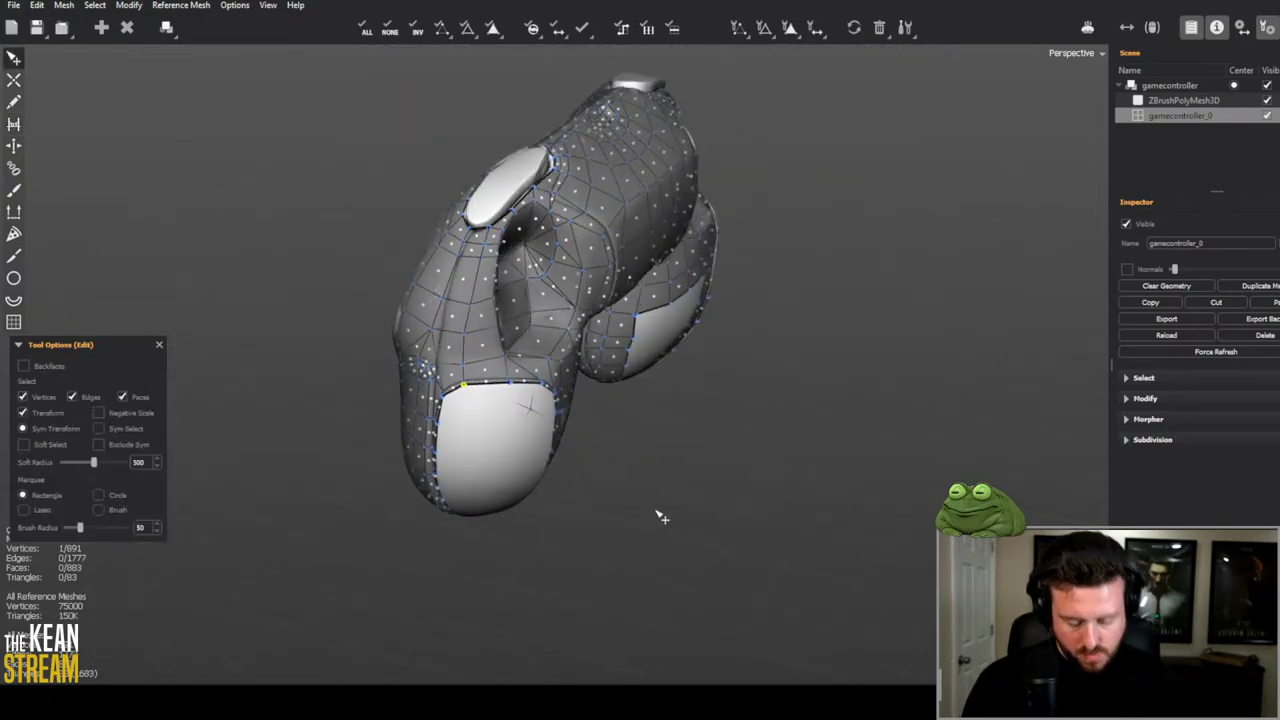
Step: Add vertices on the panel's lower edge and close both sides of the notch with faces
middle_click_drag(663, 520, 594, 242)
scroll(686, 374, "up", 5)
key("c")
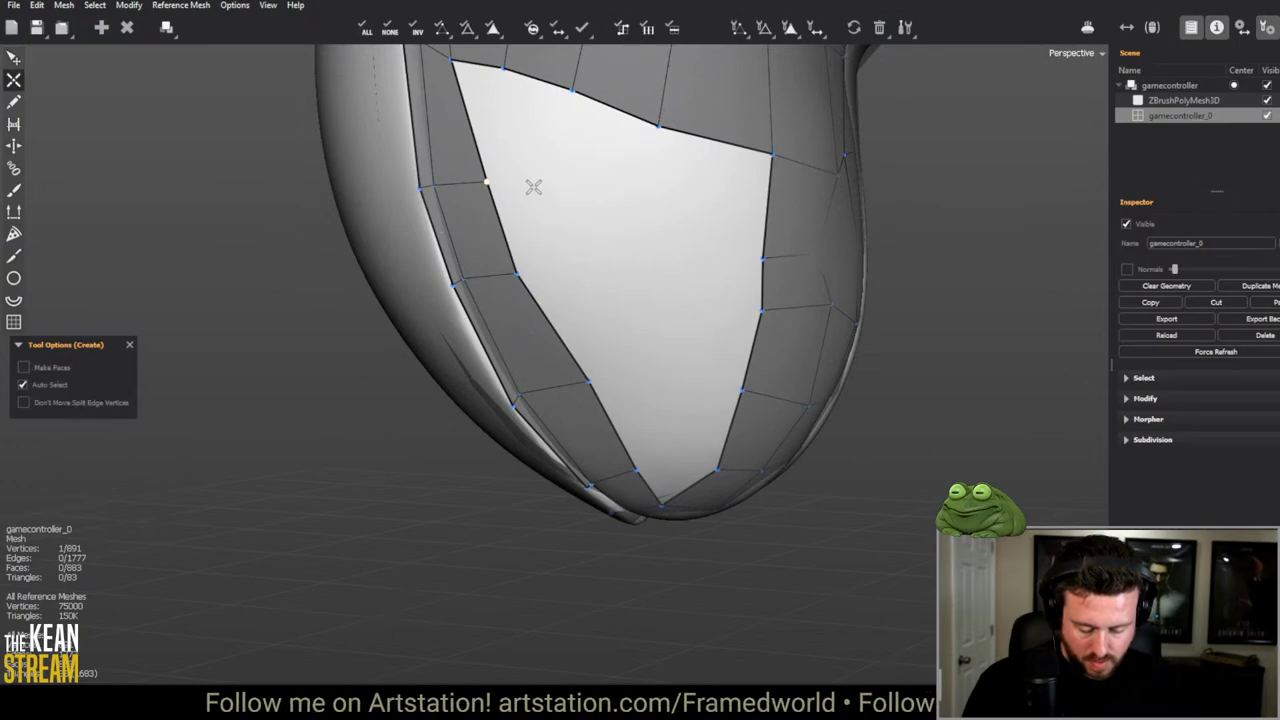
middle_click_drag(560, 197, 605, 318)
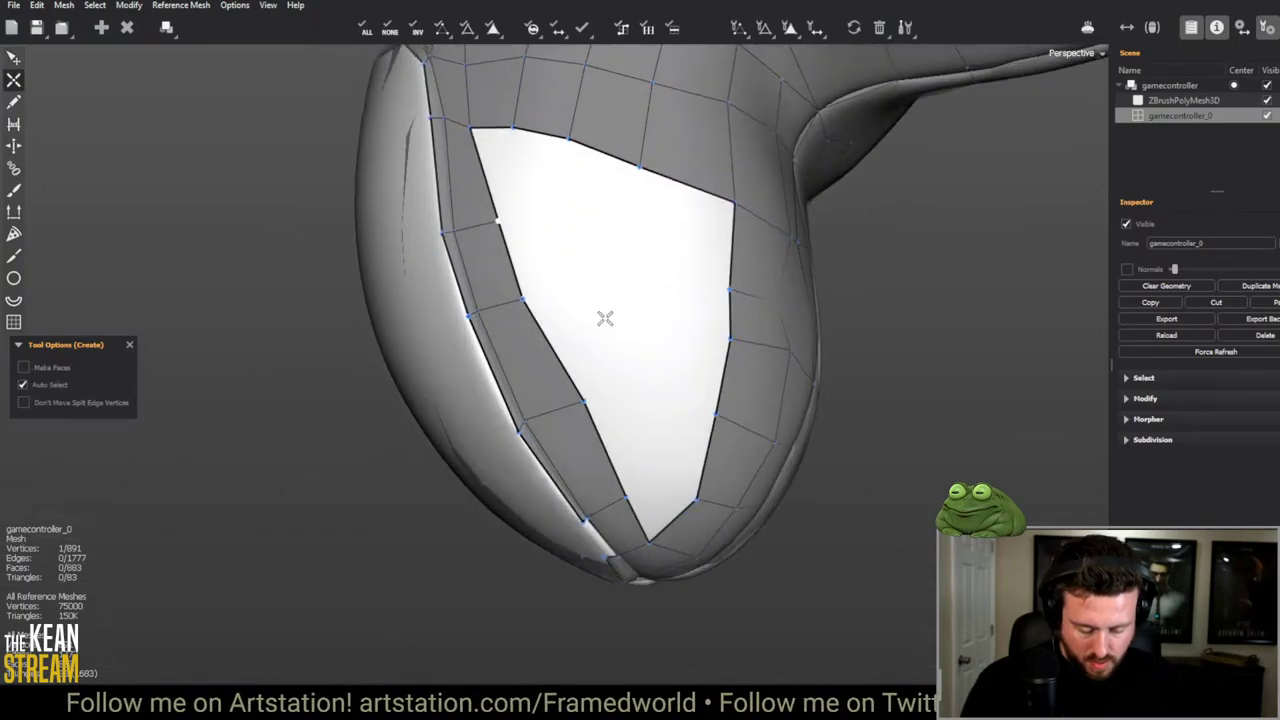
left_click(665, 450)
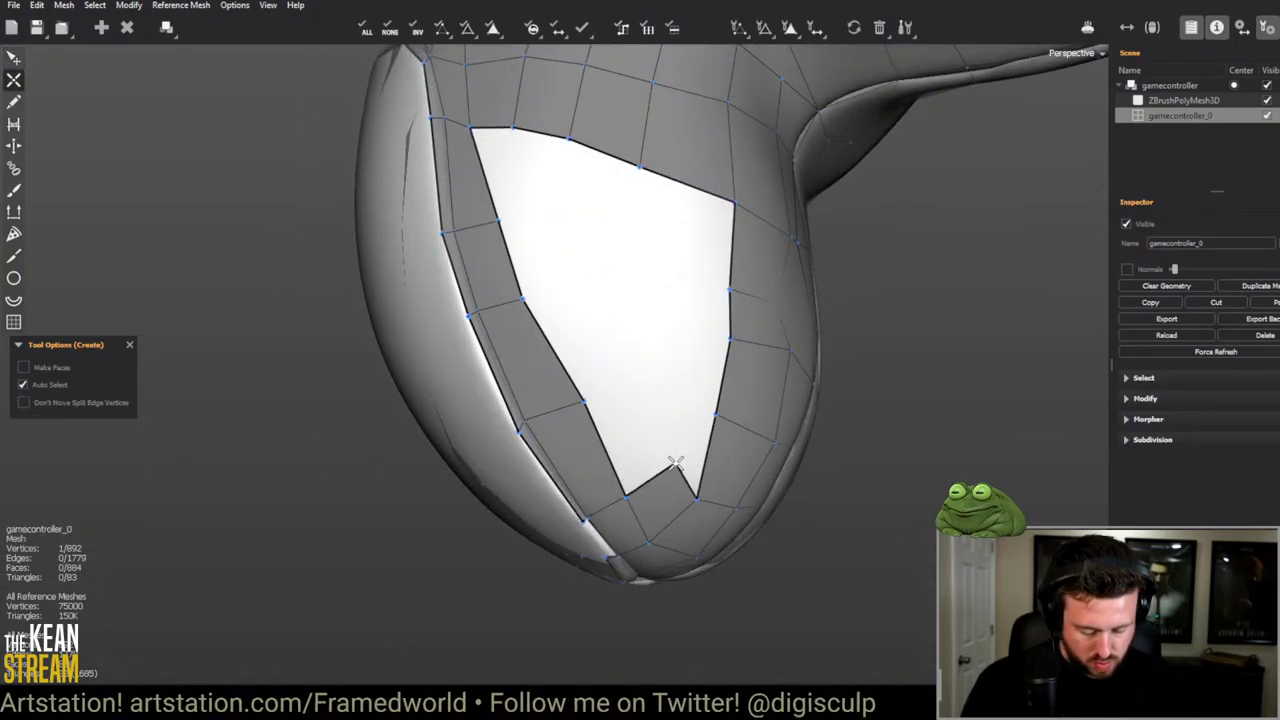
left_click(664, 398)
left_click(712, 413)
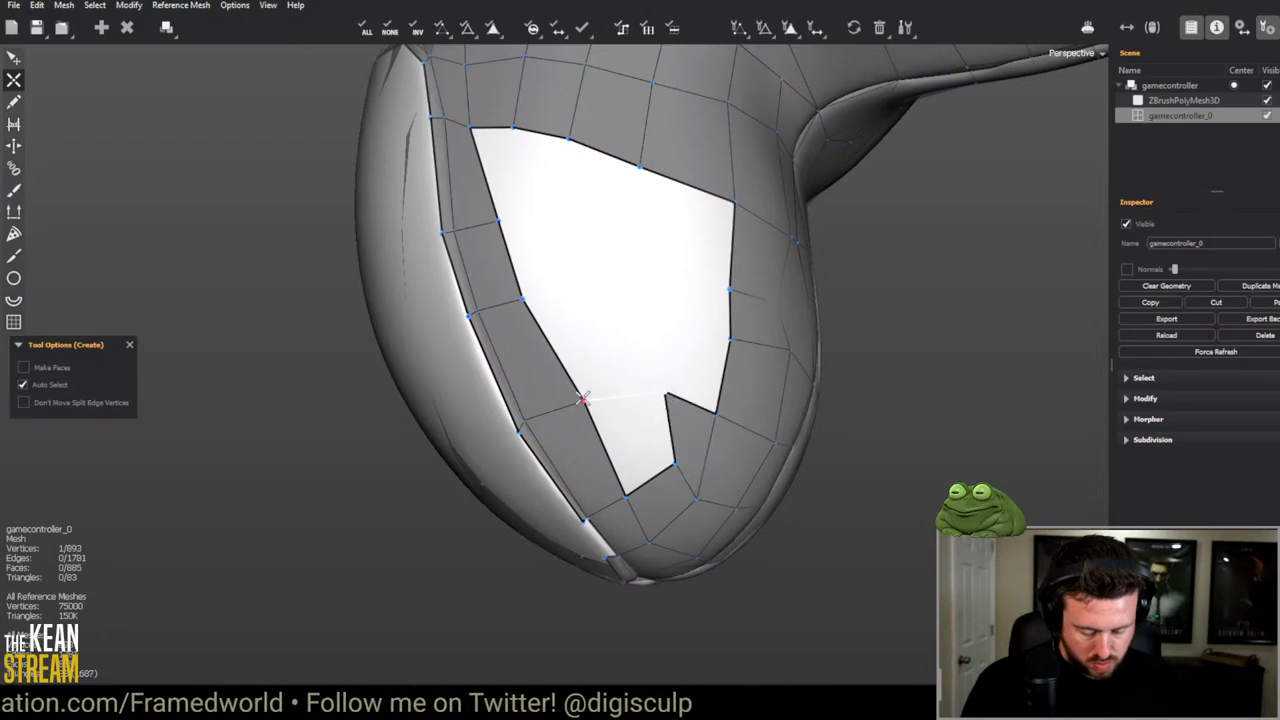
left_click(582, 401)
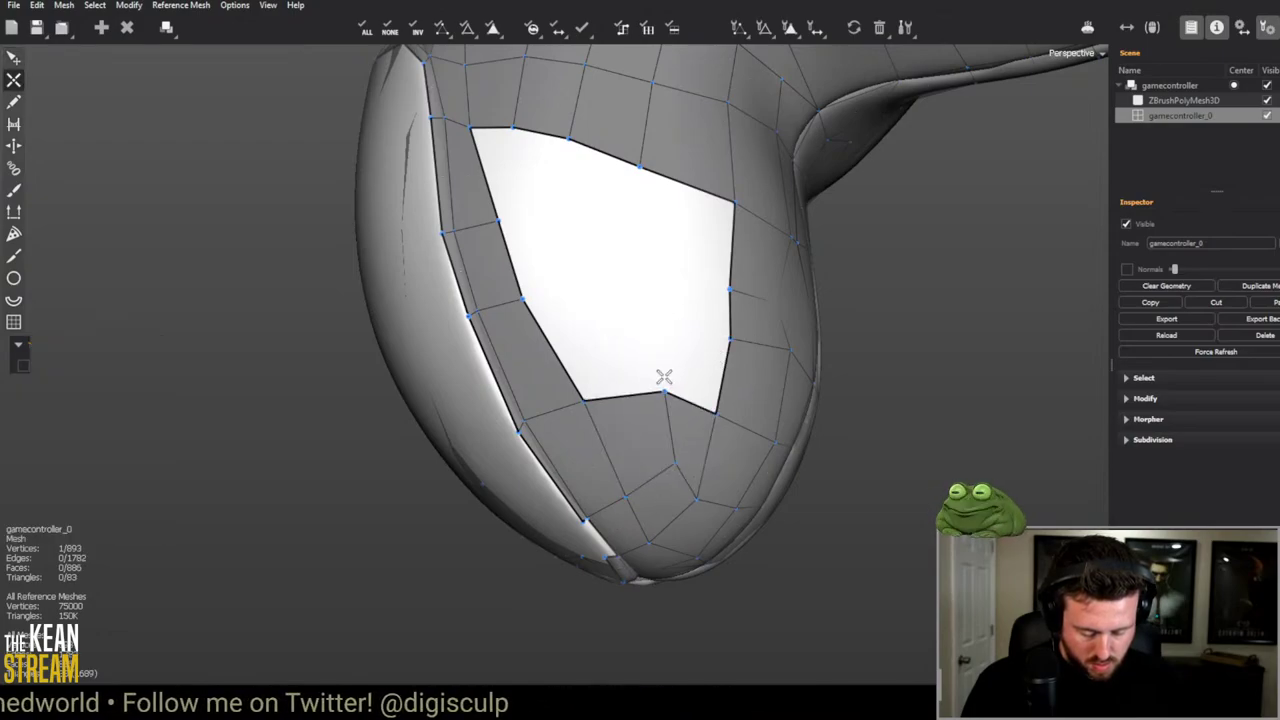
Step: Fill the notch's right and left sides and build two faces on the gap's right side
left_click(718, 342)
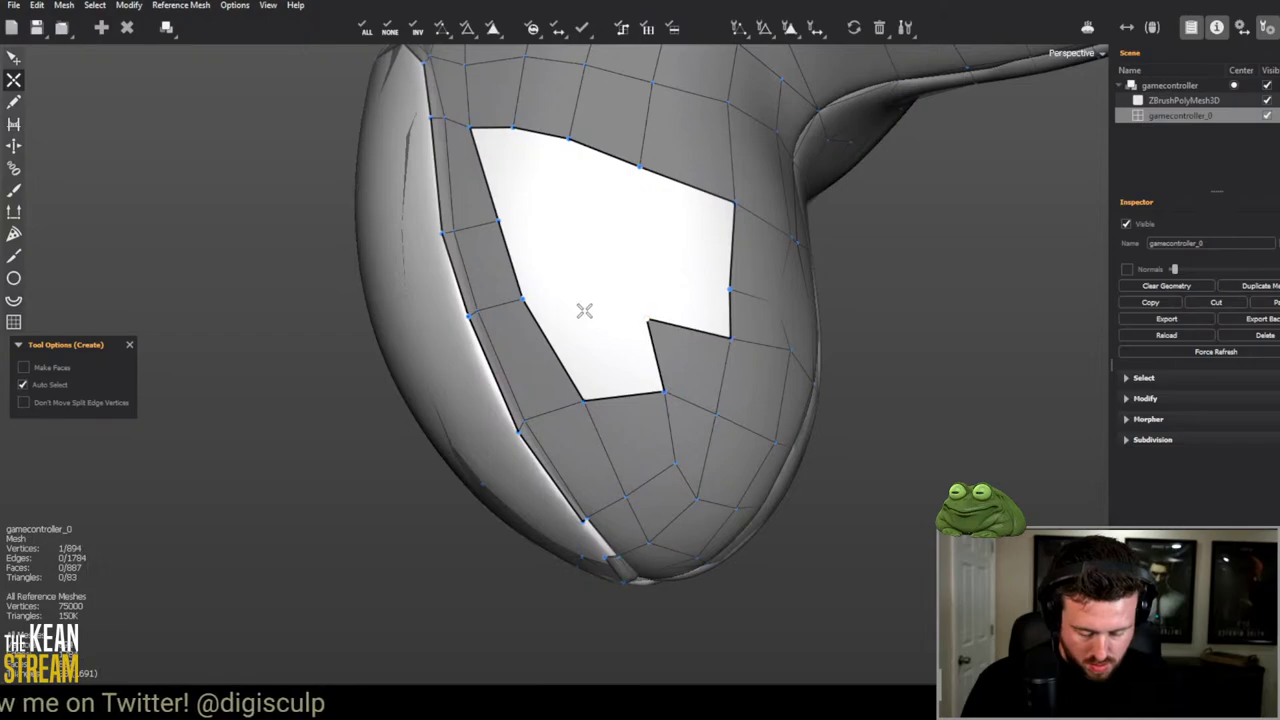
left_click(647, 319)
left_click(630, 242)
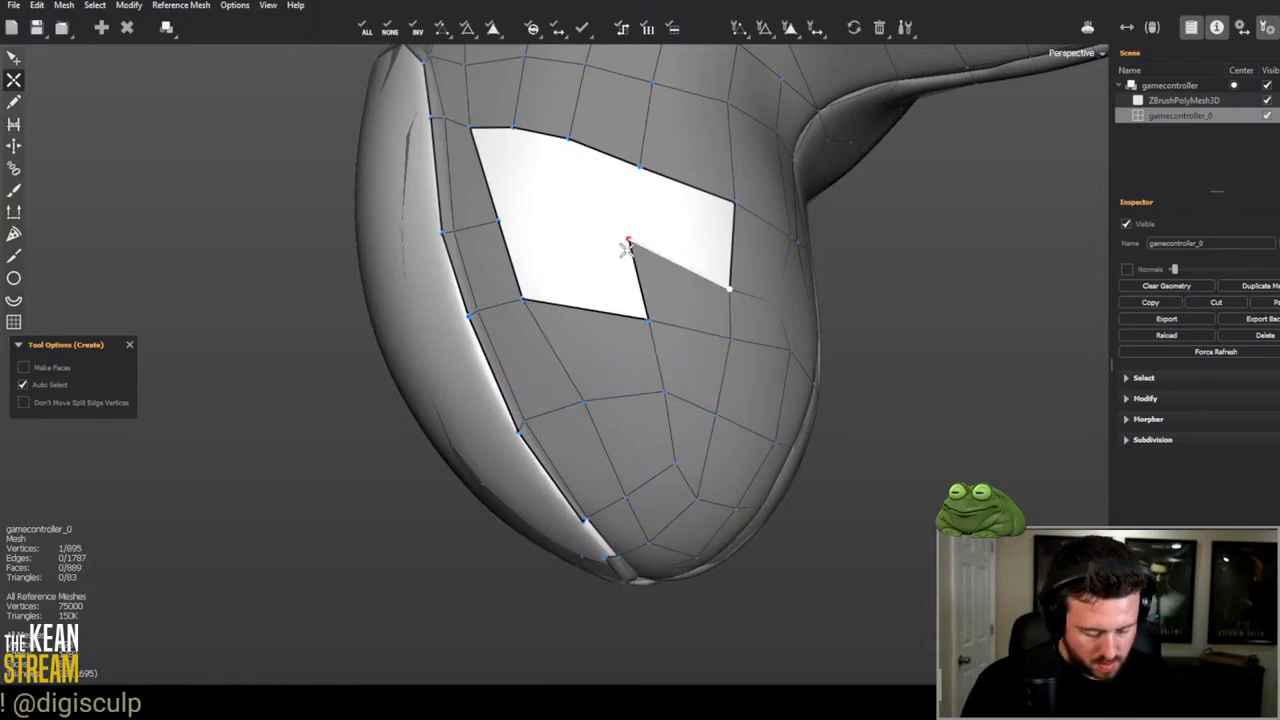
left_click(639, 167)
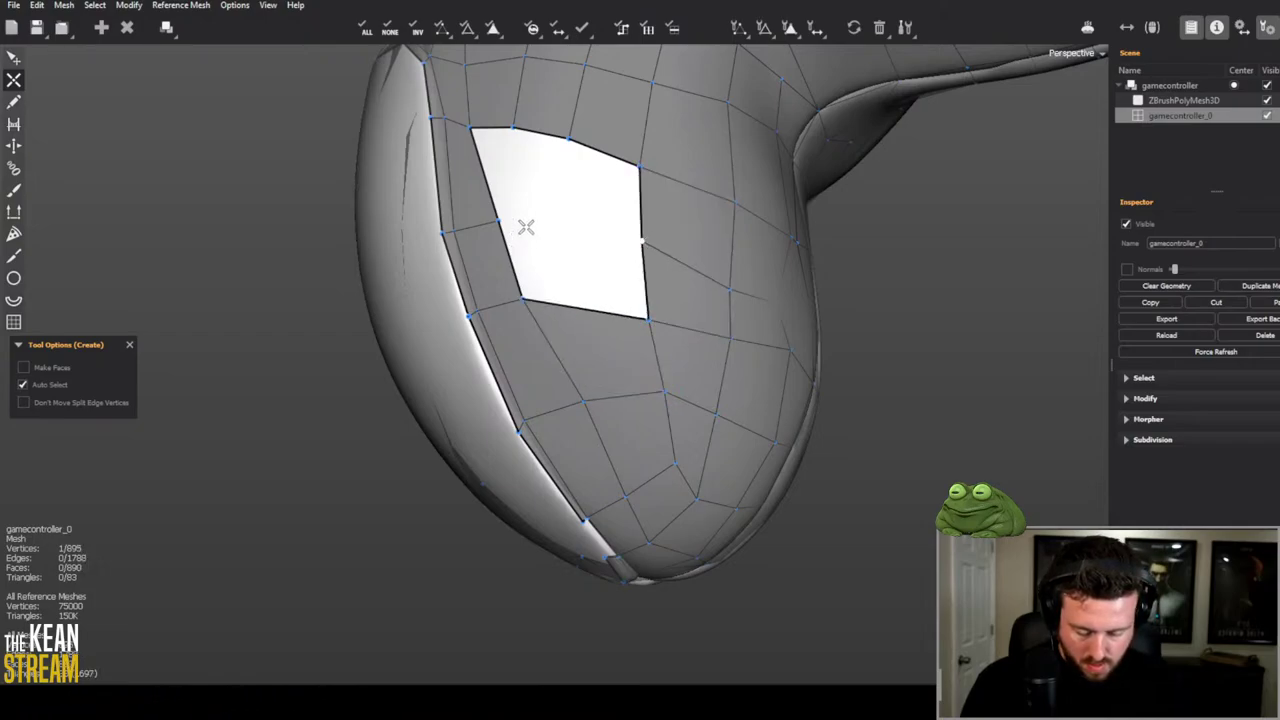
Step: Move a grip vertex to even out the quads and collapse an unwanted edge
key("e")
double_click(577, 313)
left_click_drag(577, 313, 470, 555, "alt")
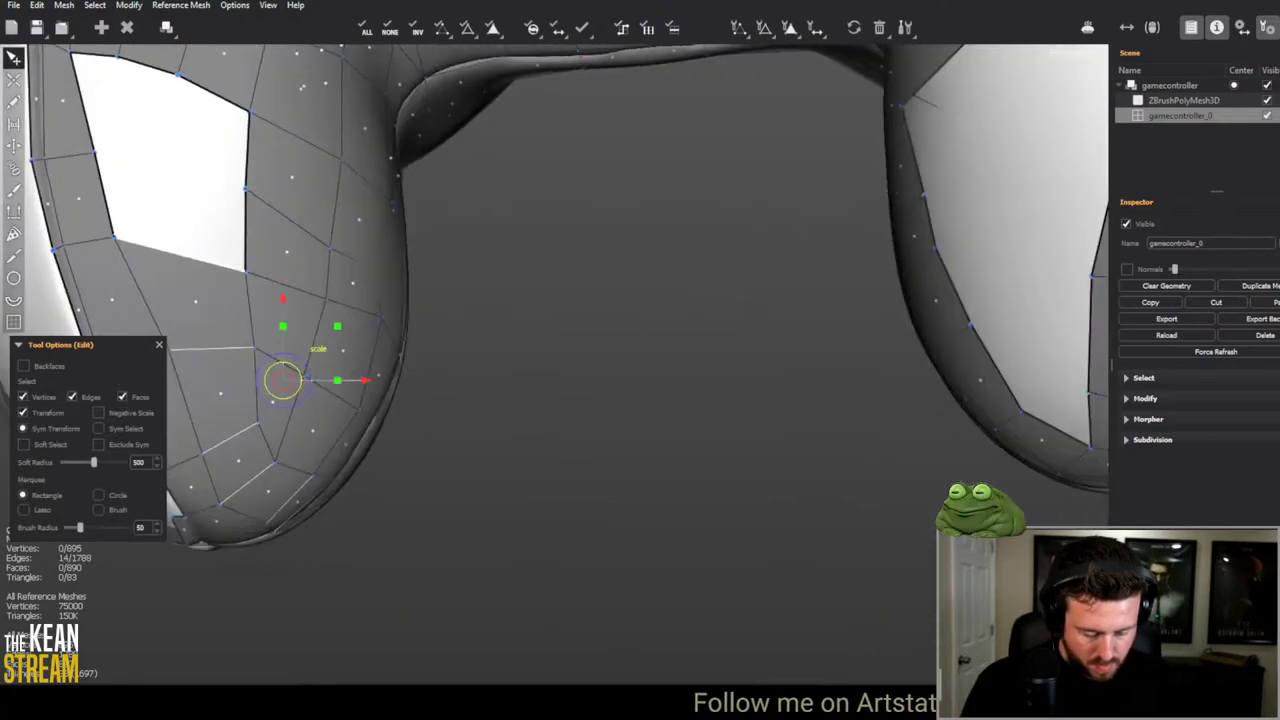
left_click_drag(547, 469, 603, 270, "alt")
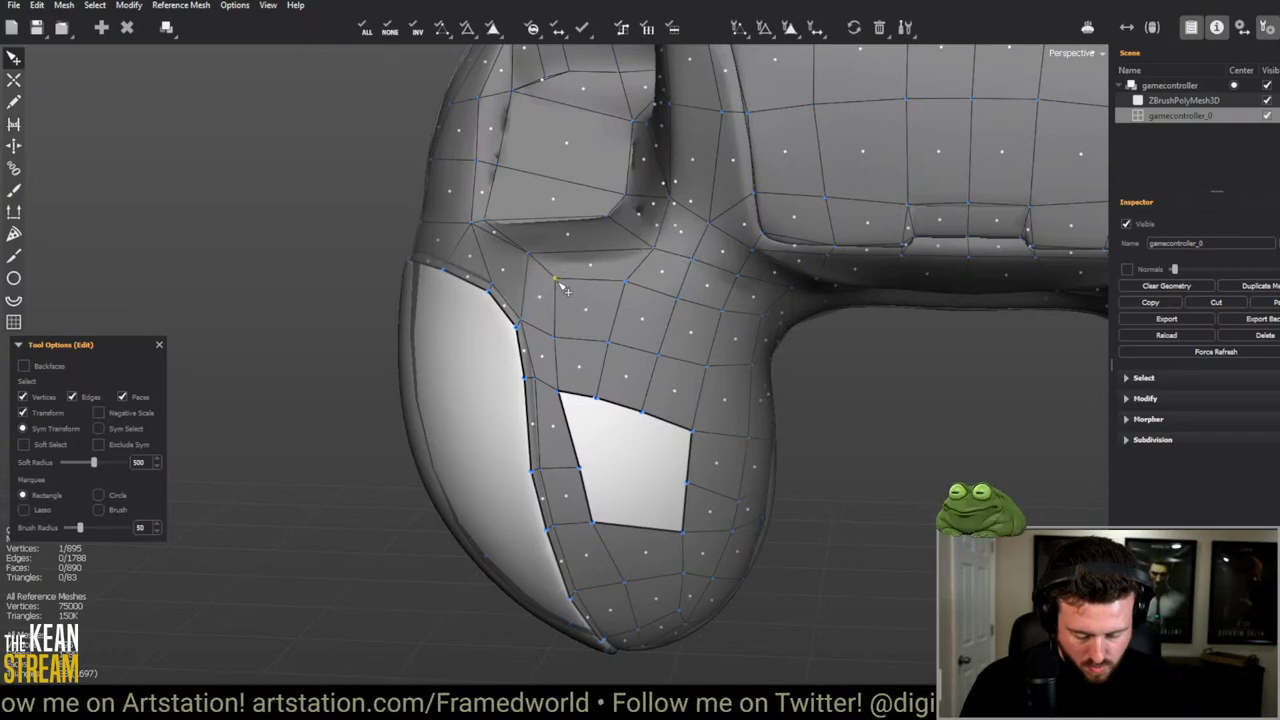
left_click_drag(541, 266, 650, 262)
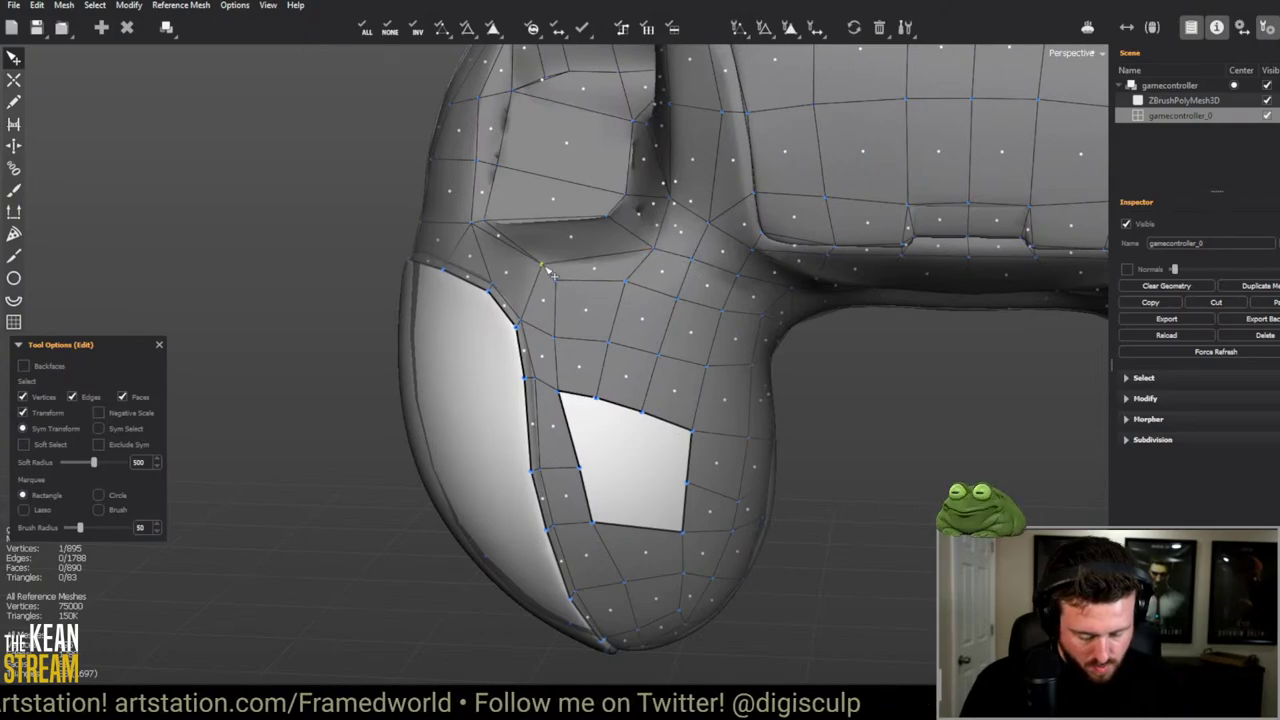
left_click(654, 264)
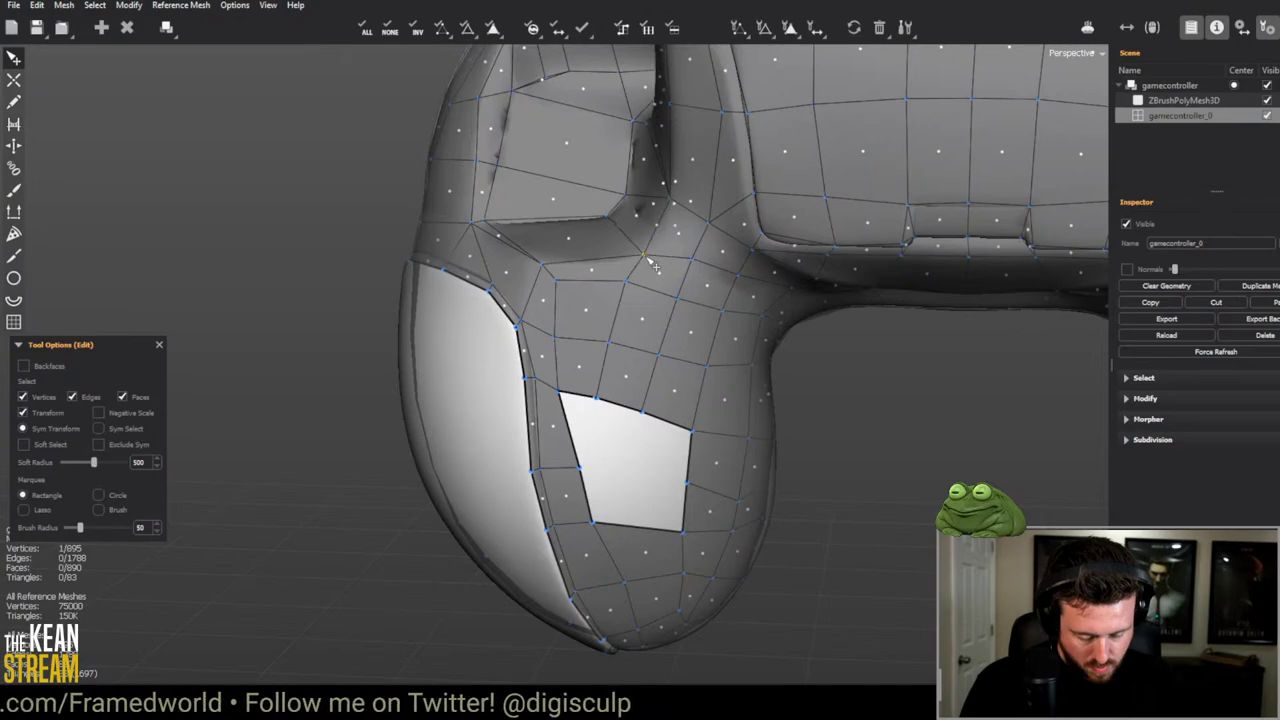
middle_click_drag(592, 322, 648, 386)
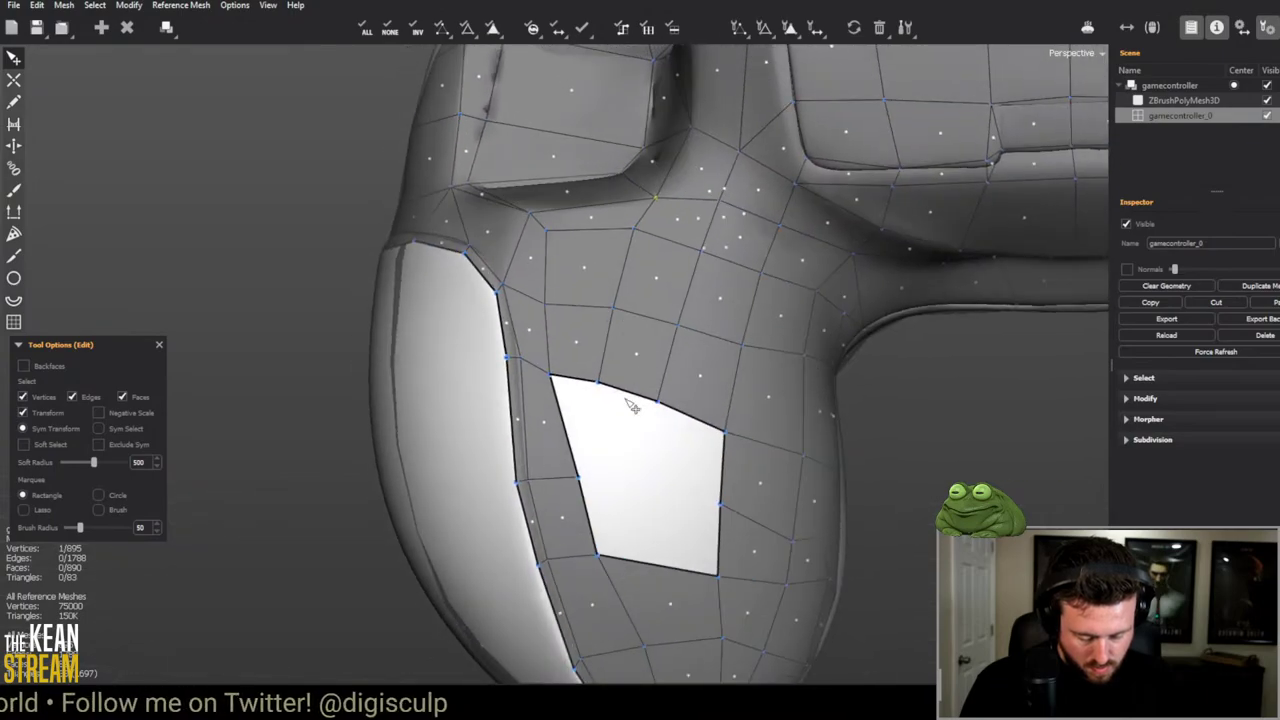
left_click(678, 247, "ctrl")
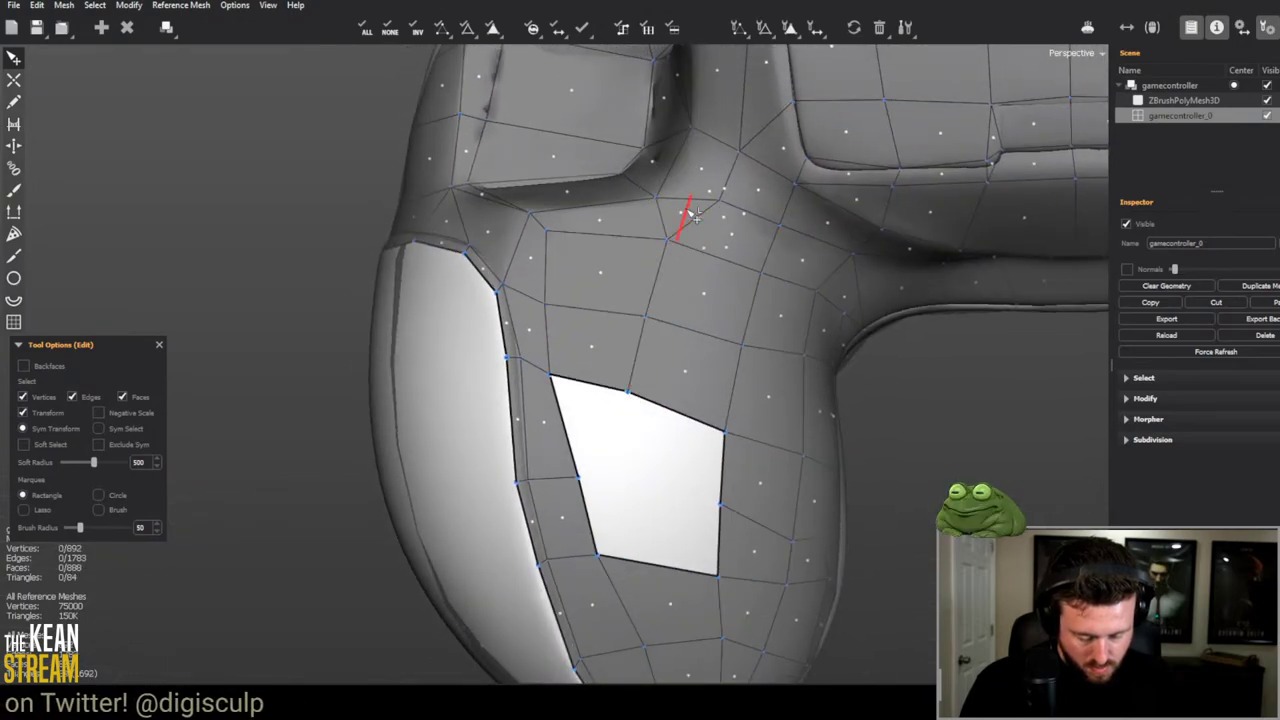
middle_click_drag(686, 230, 623, 369)
Step: Fill the triangular hole with new faces
key("c")
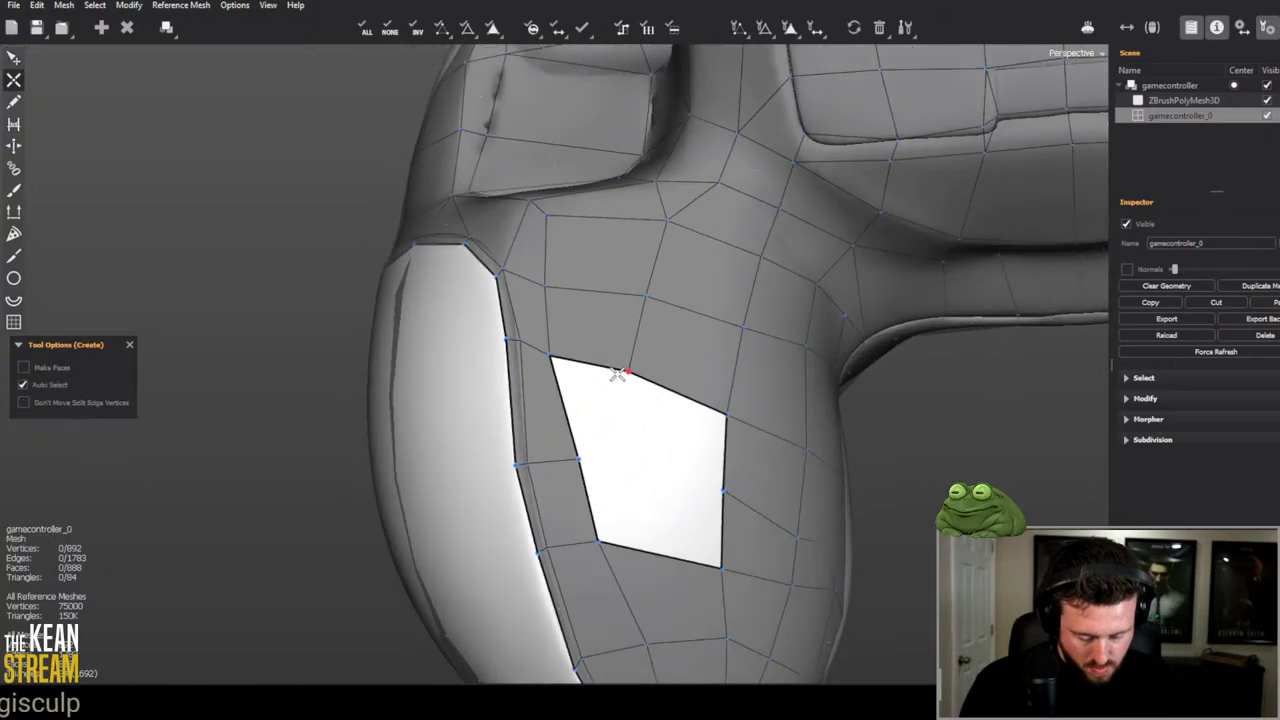
left_click(714, 506)
left_click(597, 535)
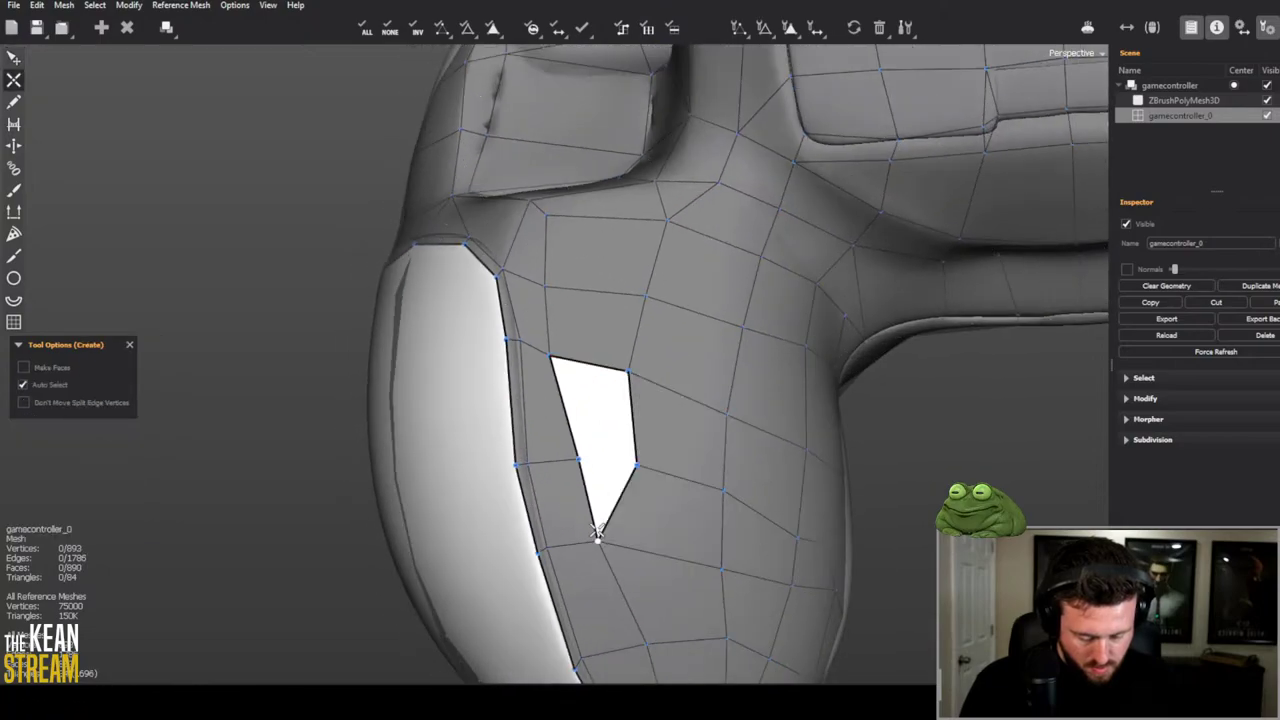
left_click(616, 477)
Step: Relax the faces by nudging a vertex and remove the extra edge from the grip
key("e")
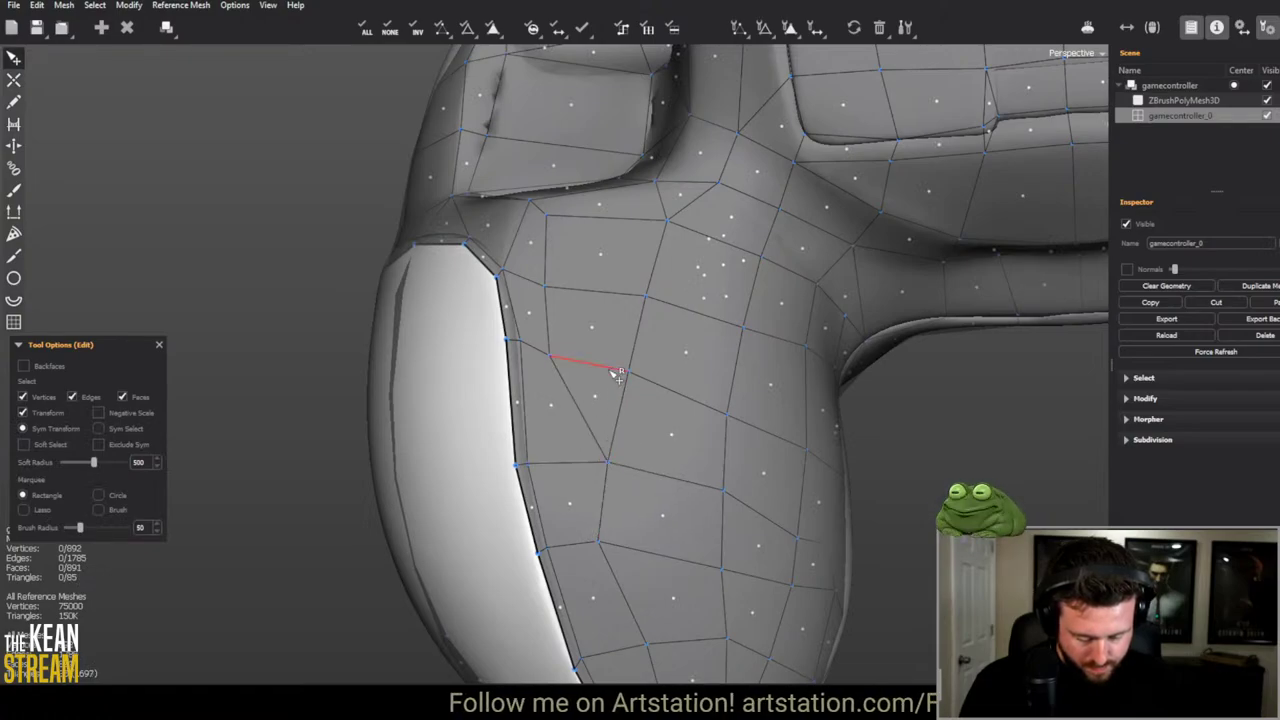
left_click_drag(607, 305, 609, 295)
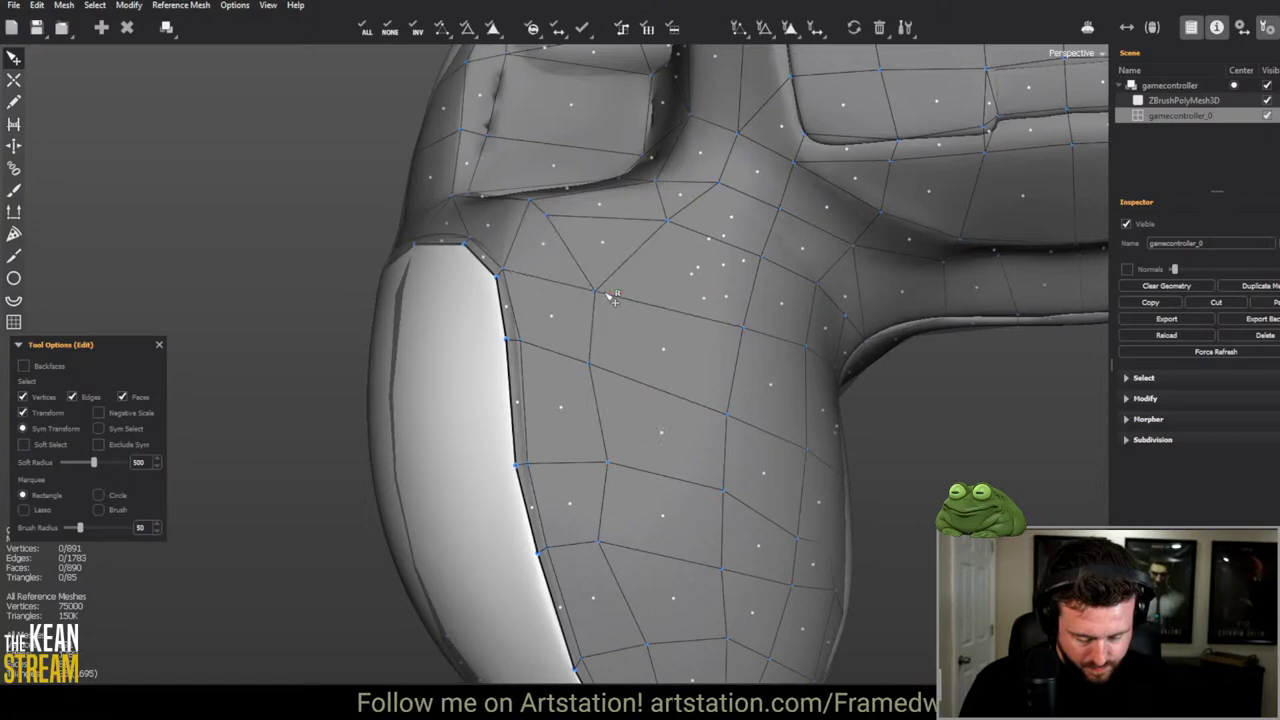
left_click(622, 222)
middle_click_drag(674, 269, 679, 359)
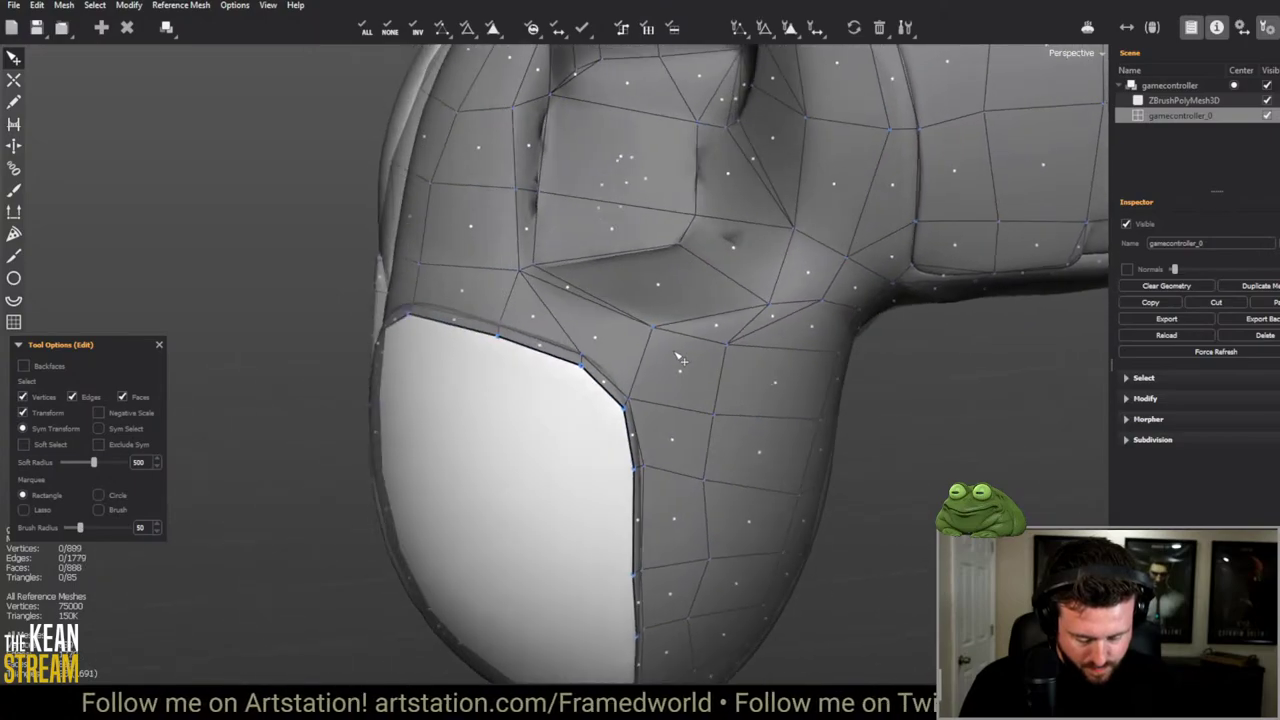
scroll(680, 360, "down", 5)
scroll(731, 517, "up", 5)
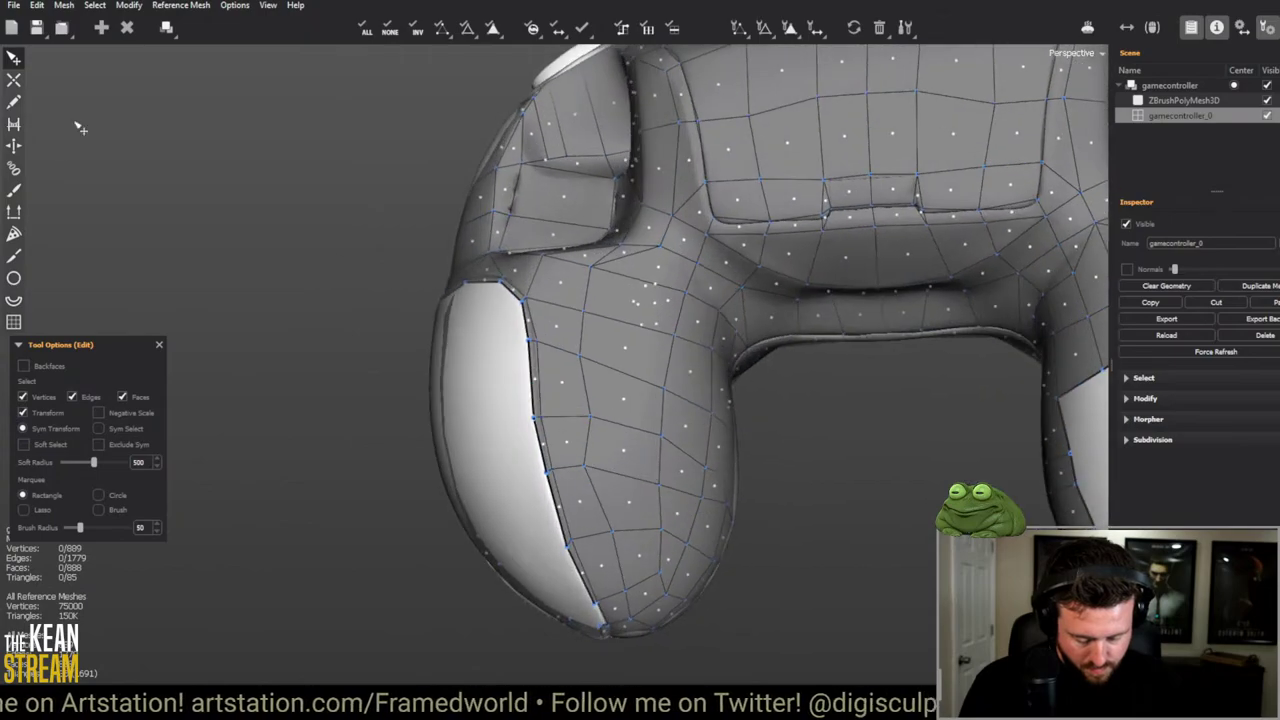
Step: Orbit around the controller to the right grip's open hole
key("b")
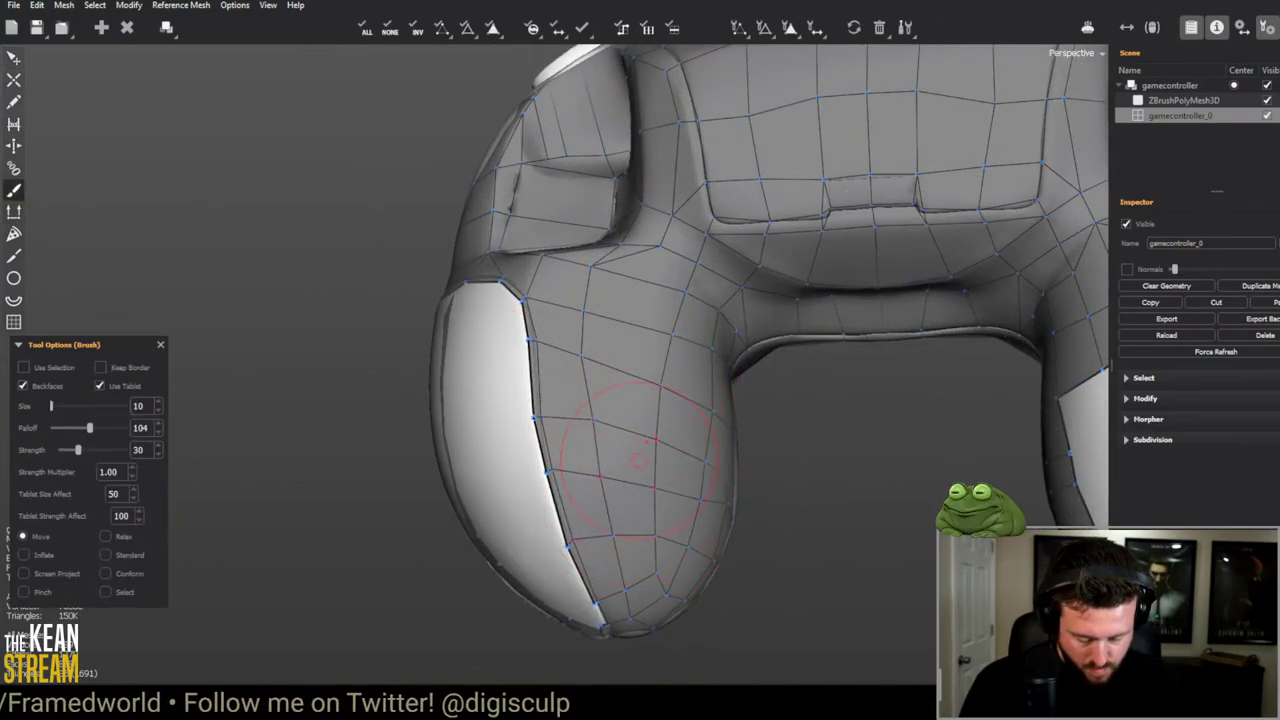
mouse_move(717, 432)
middle_mouse_down()
mouse_move(800, 430)
mouse_move(640, 430)
middle_mouse_up()
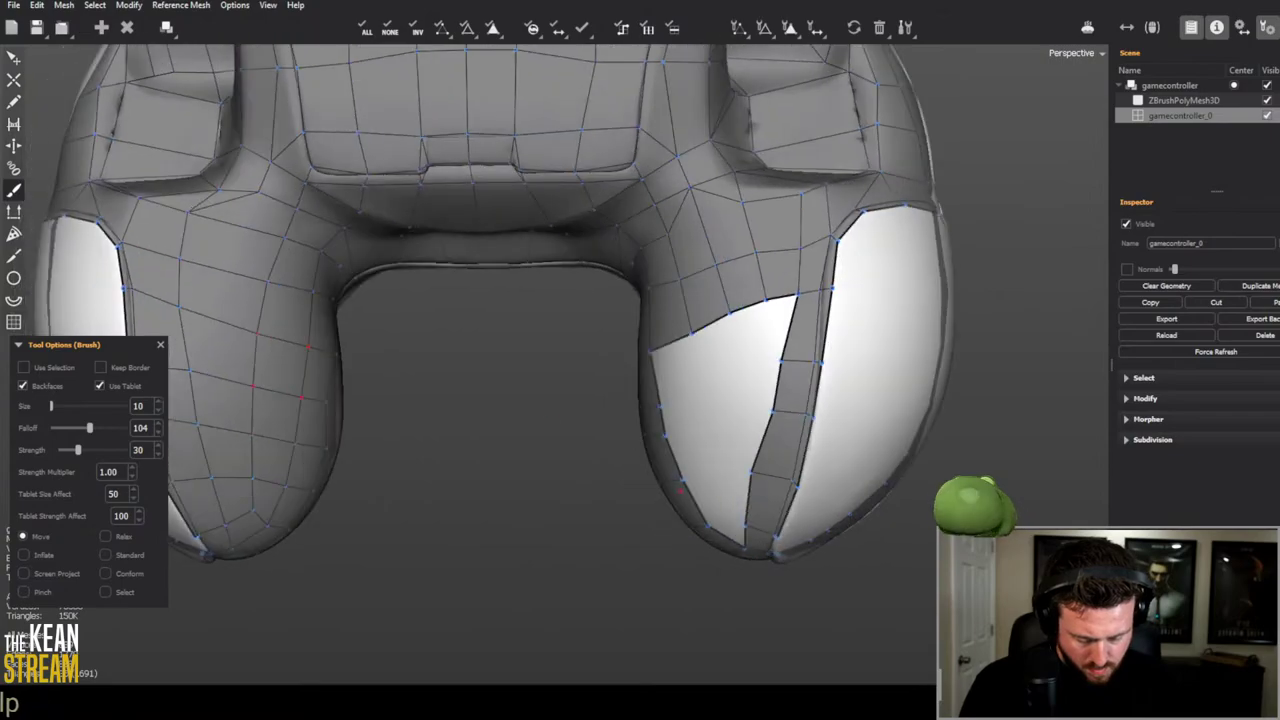
left_click(14, 58)
mouse_move(398, 500)
middle_mouse_down()
mouse_move(508, 480)
mouse_move(537, 489)
mouse_move(563, 430)
mouse_move(423, 200)
middle_mouse_up()
scroll(700, 402, "up", 3)
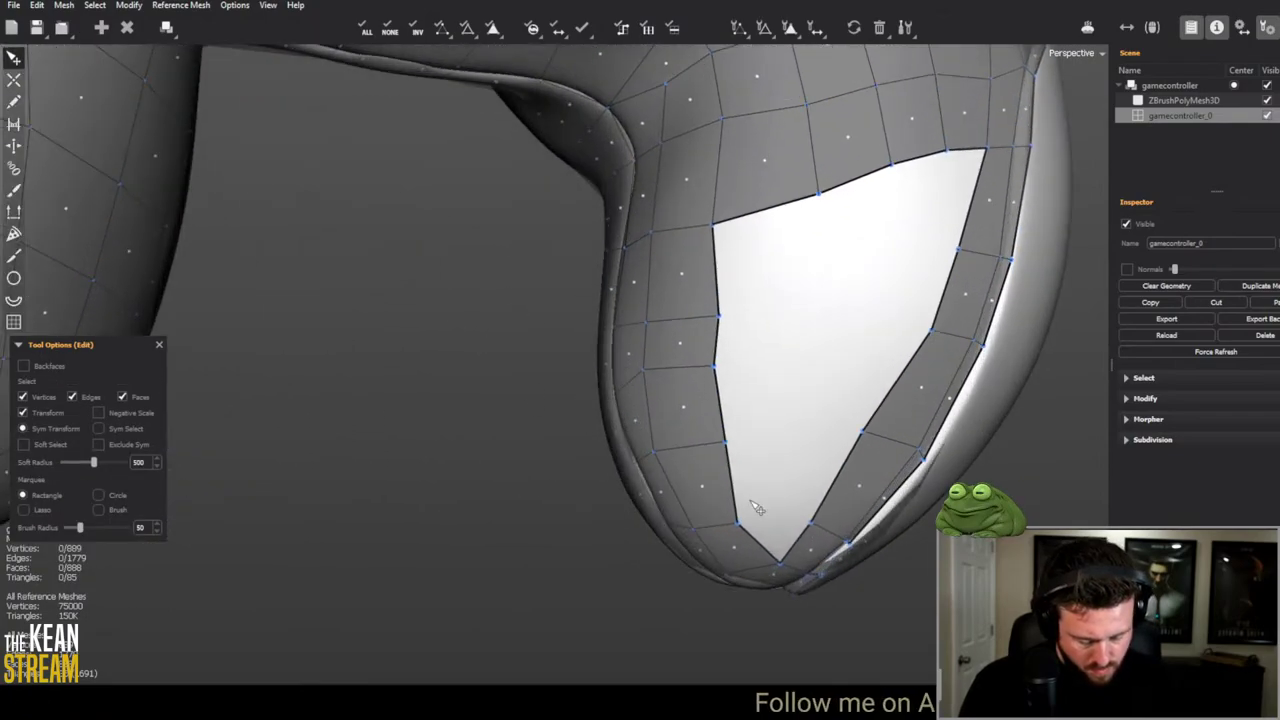
Step: Bridge faces across the lower part of the right grip's hole
key("c")
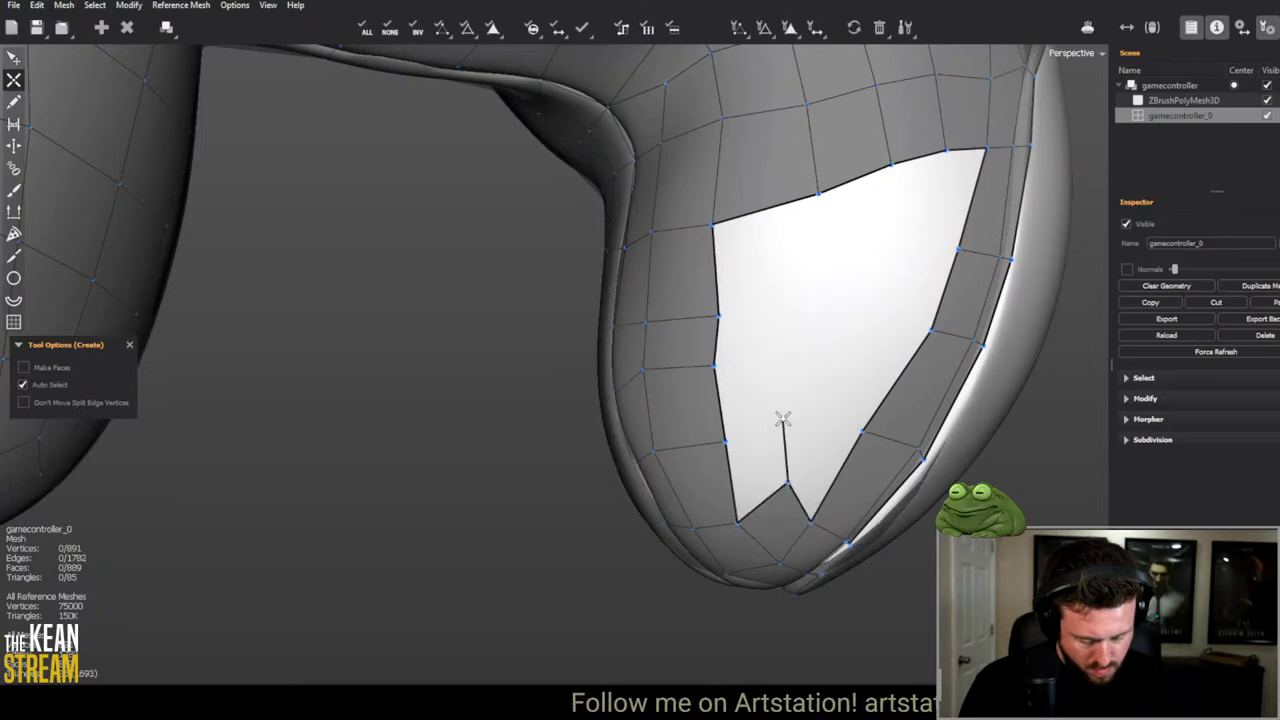
key("b")
left_click(745, 430)
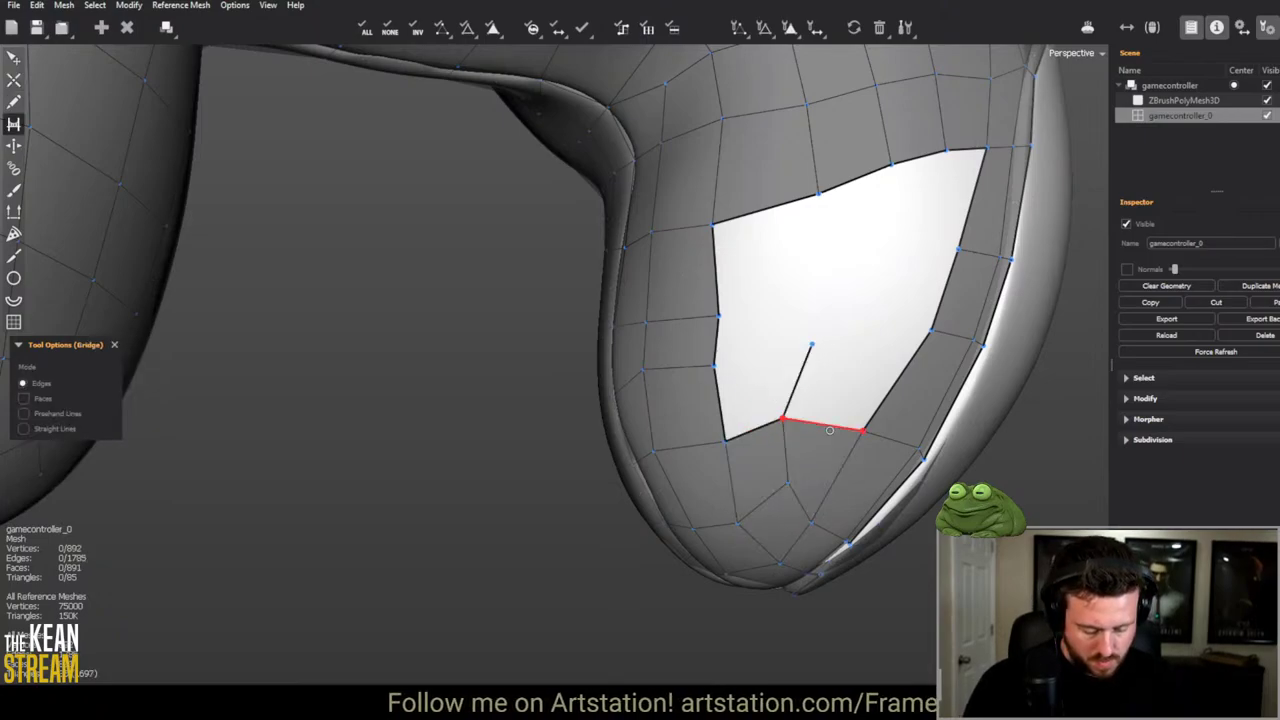
left_click(880, 345)
left_click(763, 355)
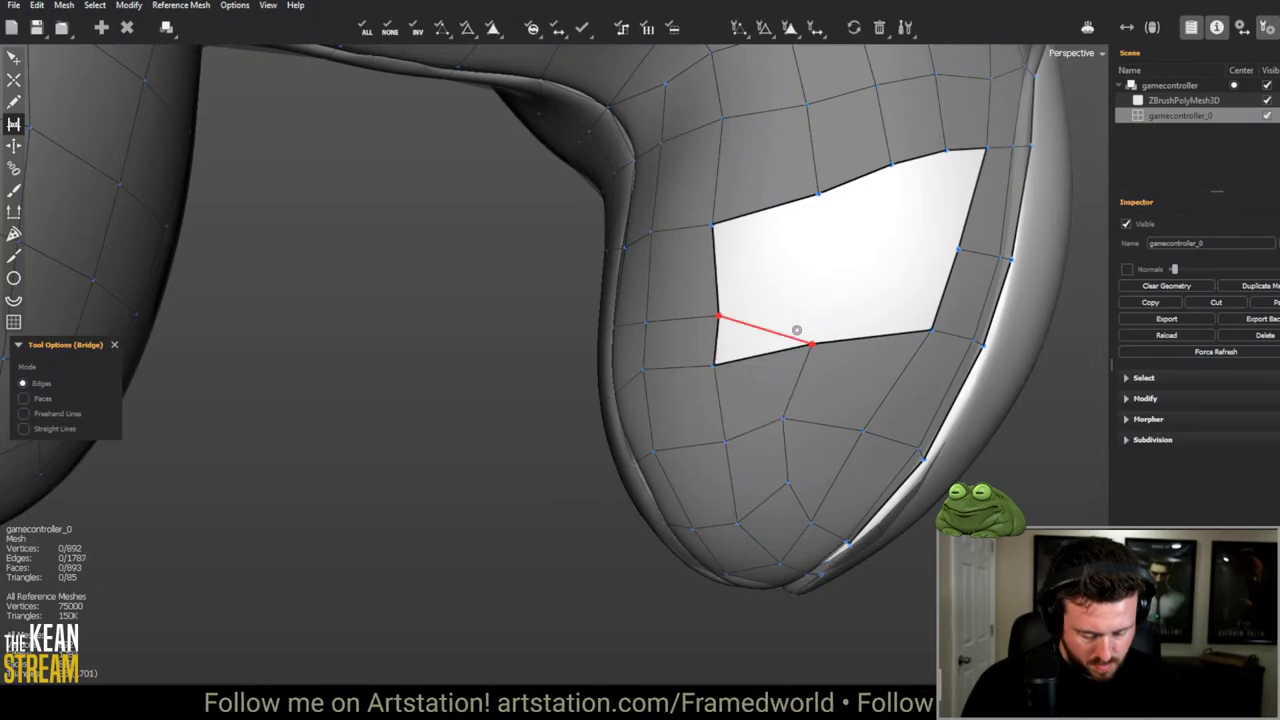
key("c")
middle_click_drag(820, 334, 729, 446)
scroll(729, 446, "down", 8)
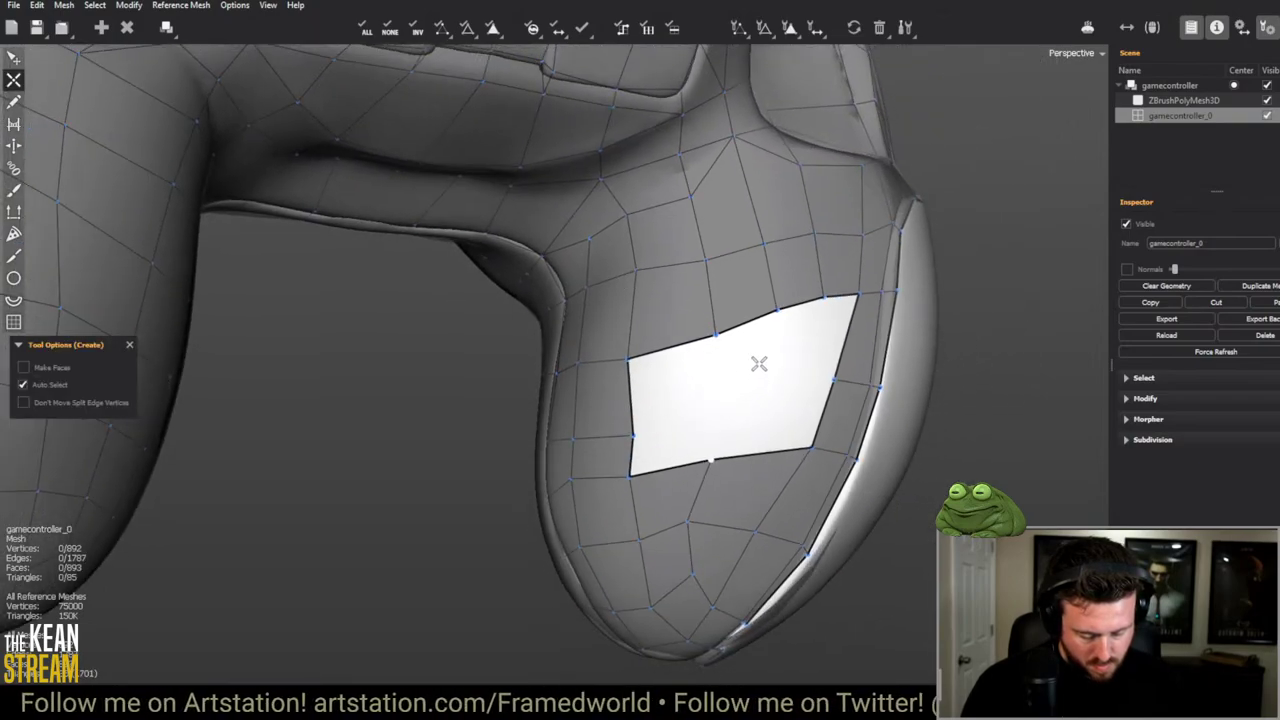
Step: Create faces on the hole's left and lower parts until the right grip is closed
key("e")
scroll(553, 392, "up", 8)
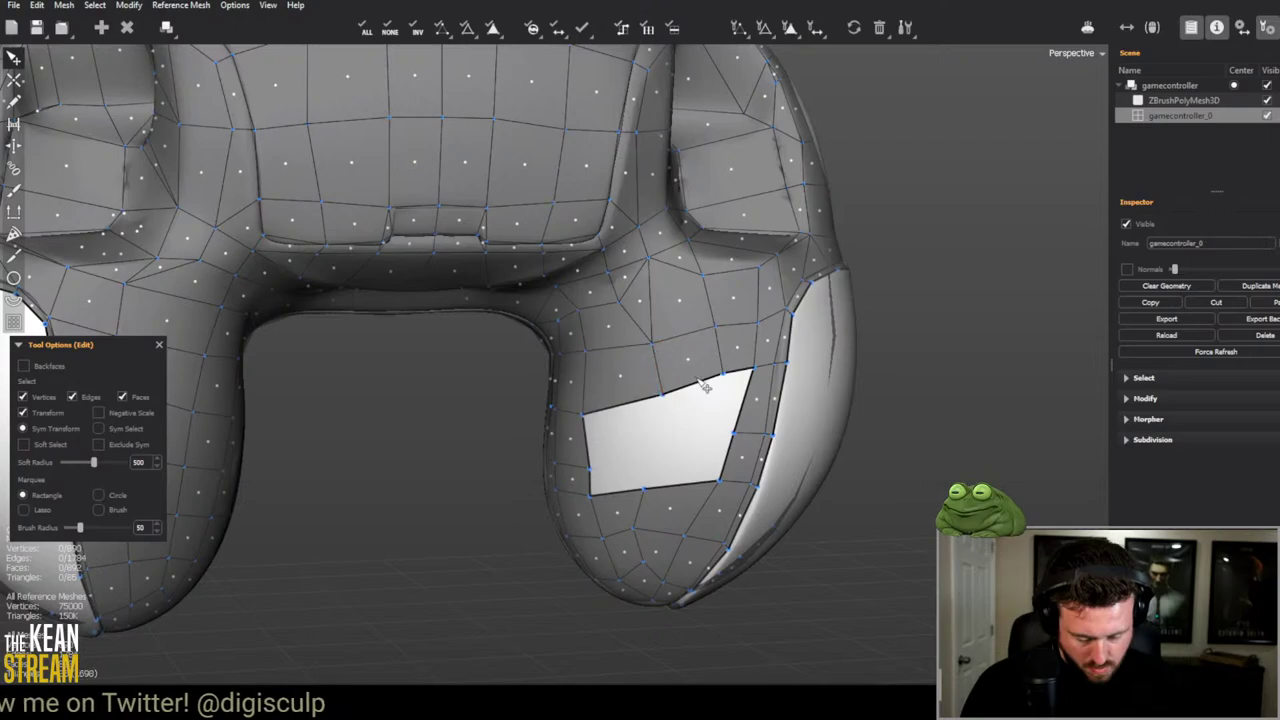
key("c")
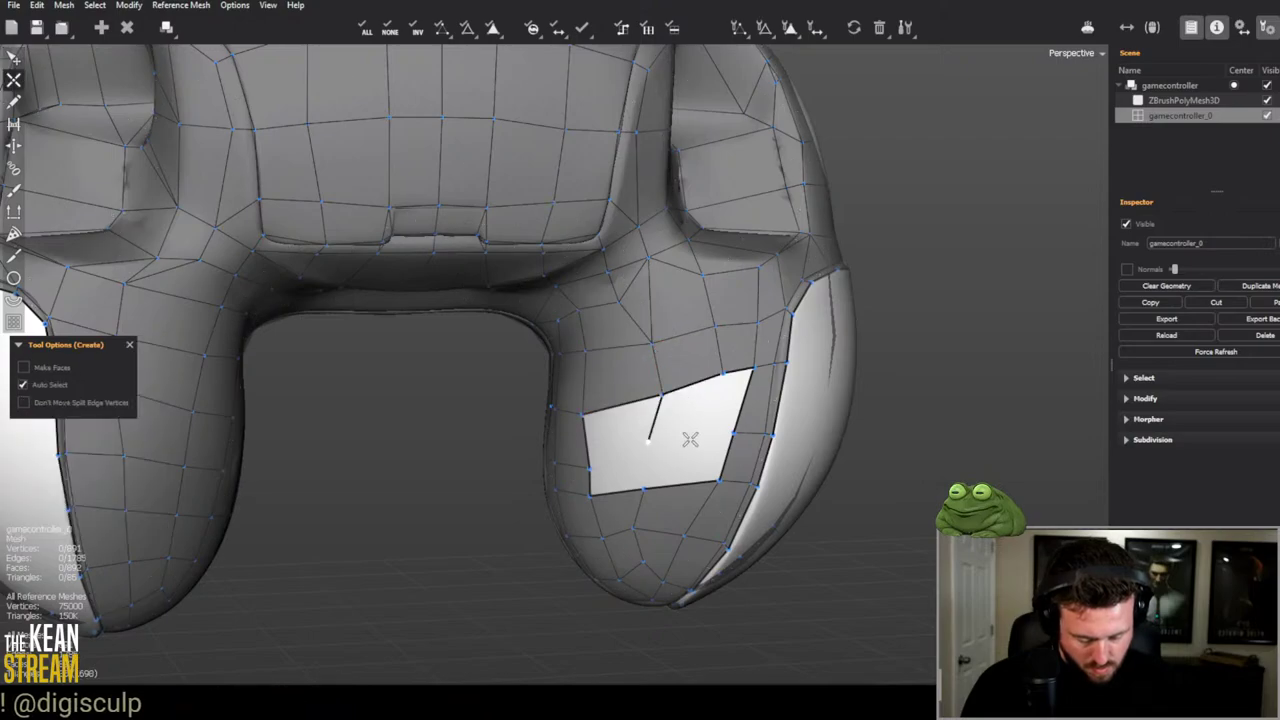
key("e")
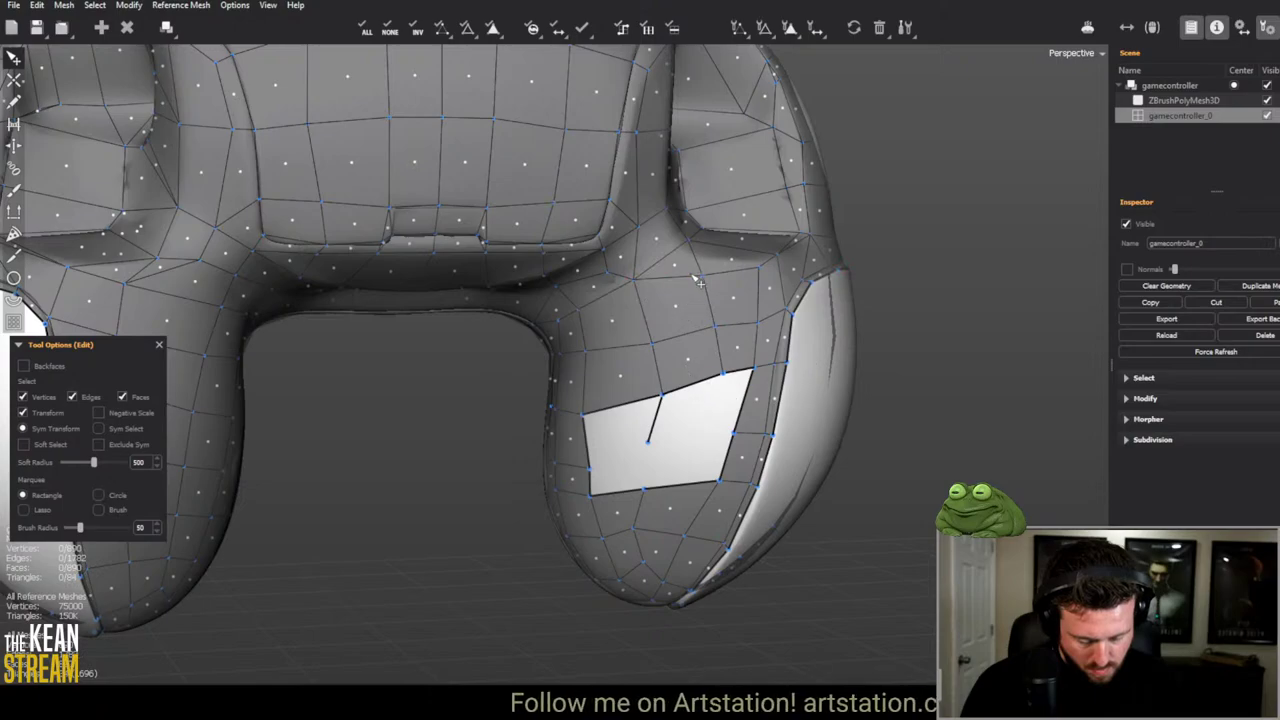
middle_click_drag(698, 282, 676, 352)
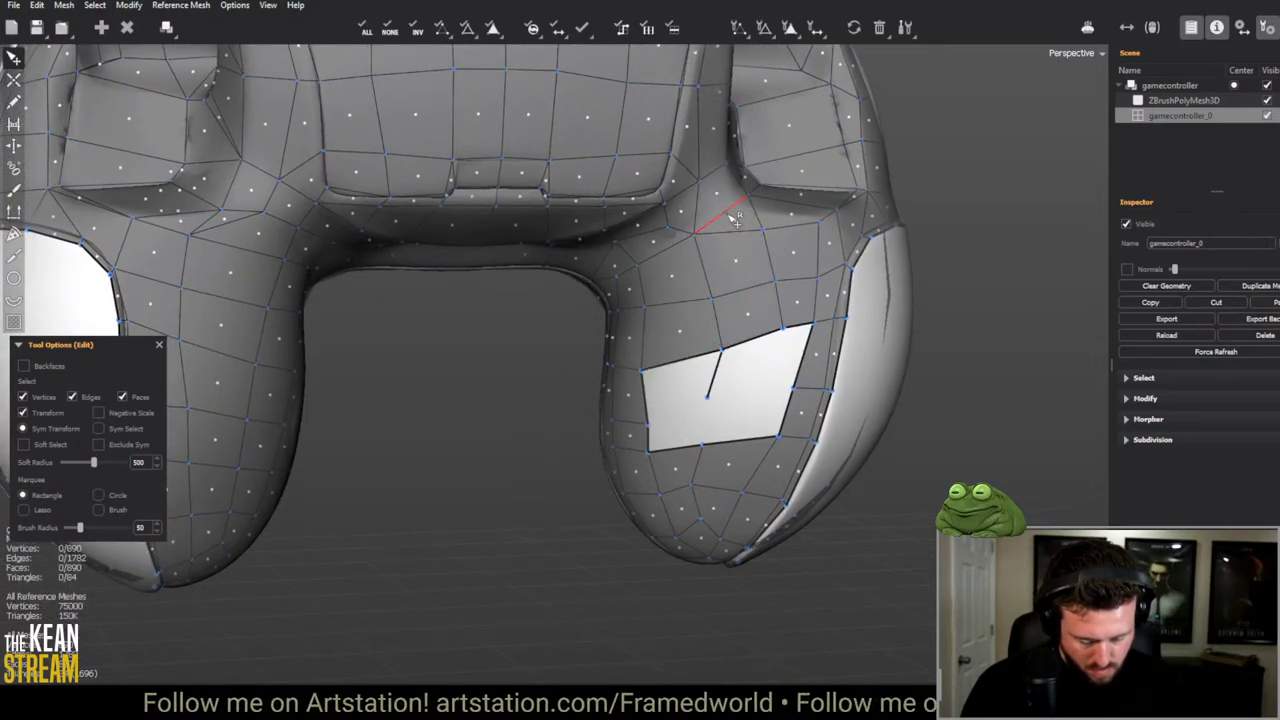
key("c")
left_click(703, 408)
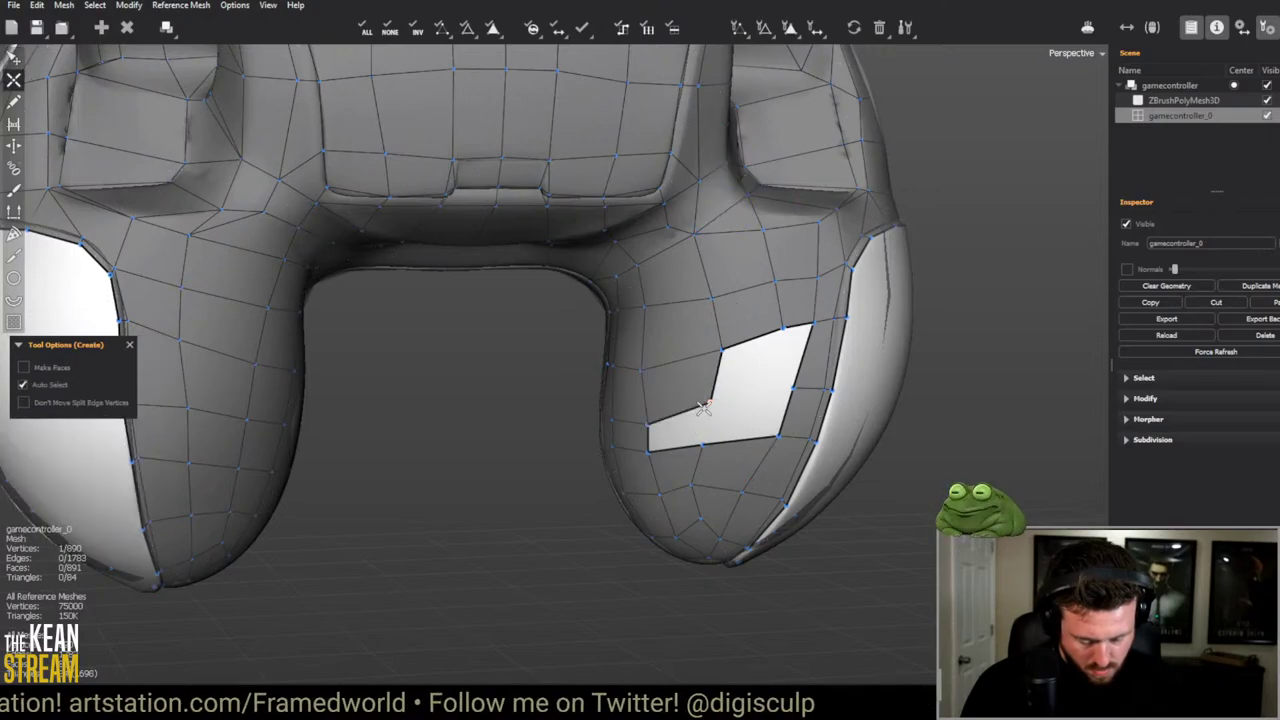
left_click(786, 378)
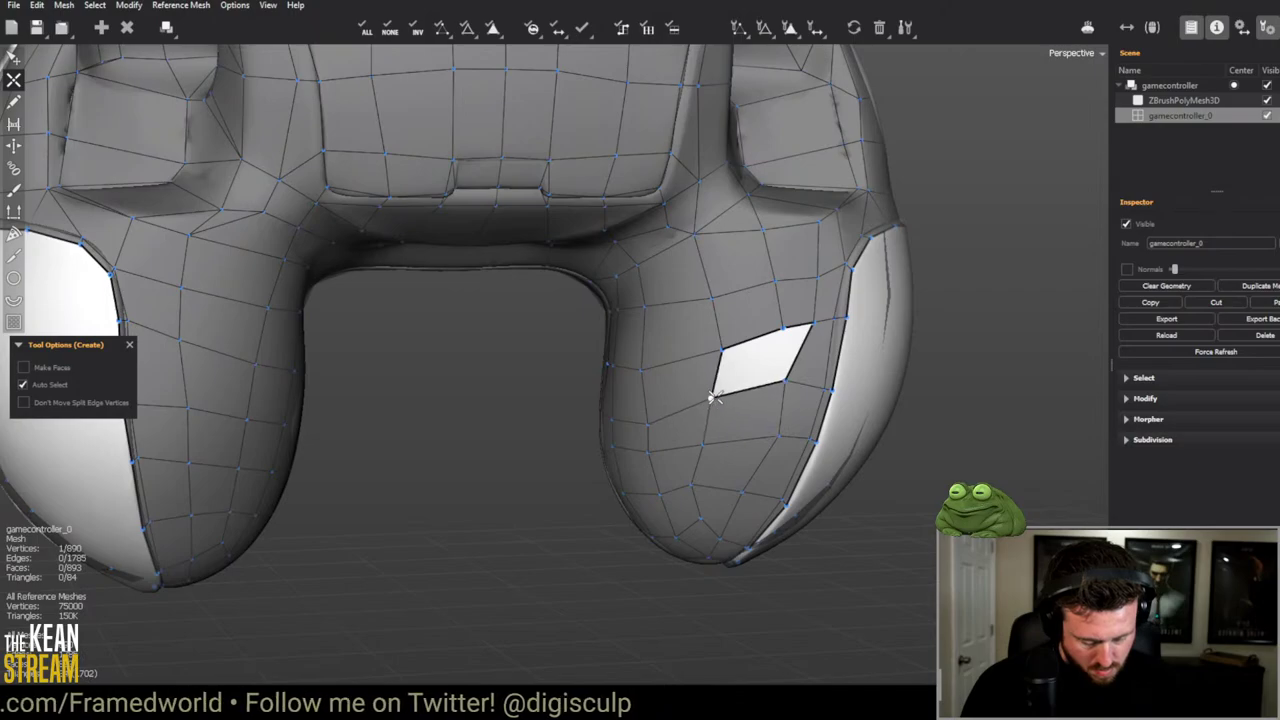
left_click(760, 360)
scroll(923, 403, "down", 3)
Step: From a front view, delete the diagonal edge on the right grip to remove triangles
key("e")
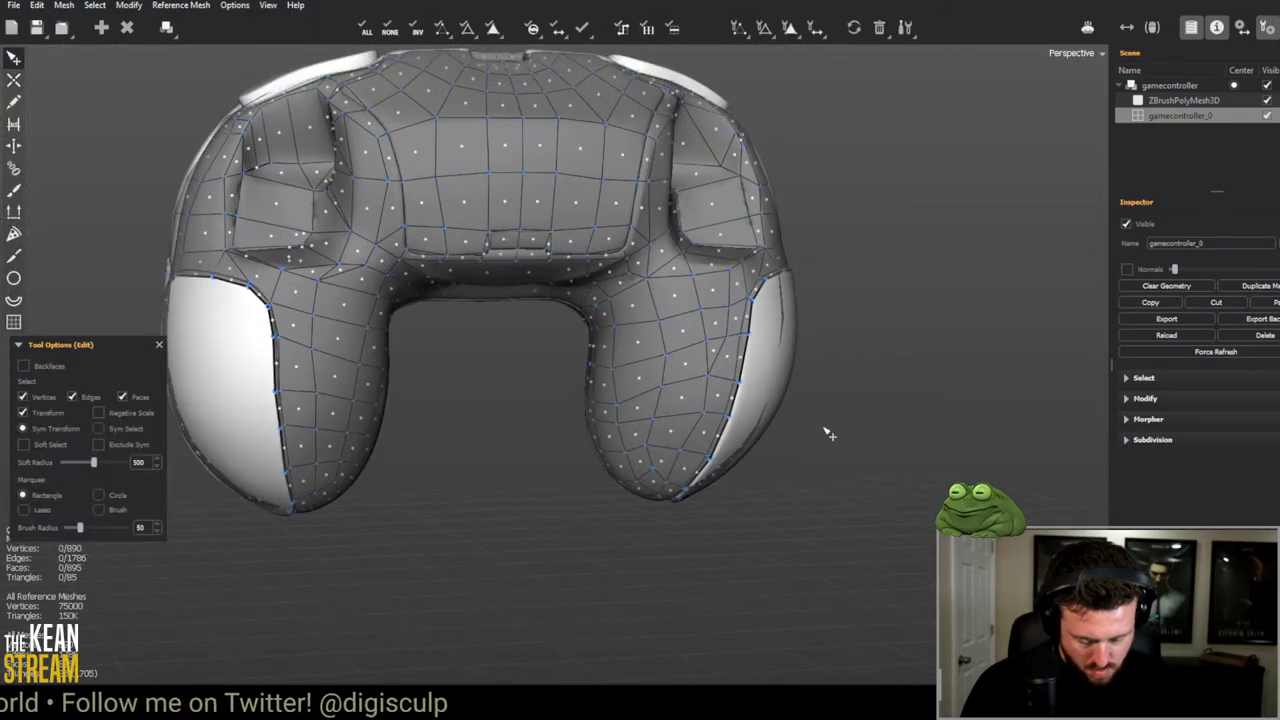
left_click_drag(828, 433, 723, 363)
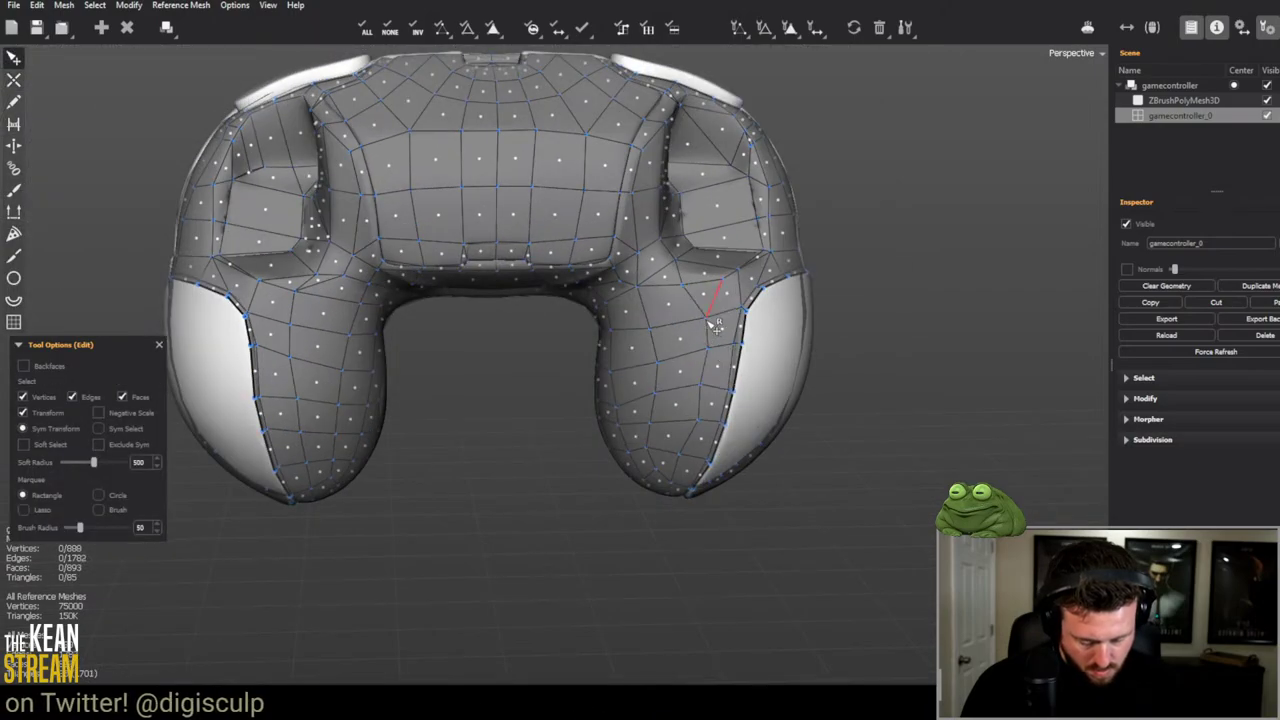
middle_click_drag(889, 351, 647, 316)
scroll(647, 316, "up", 2)
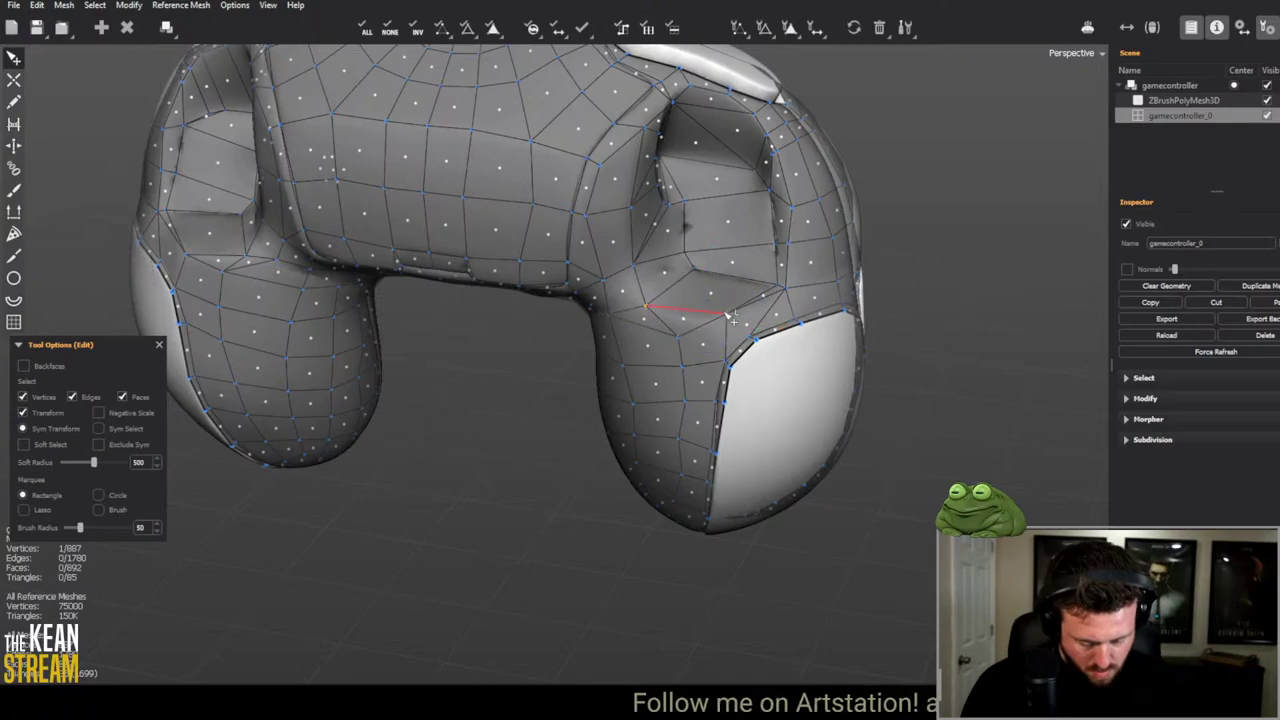
middle_click_drag(709, 320, 651, 251)
key("c")
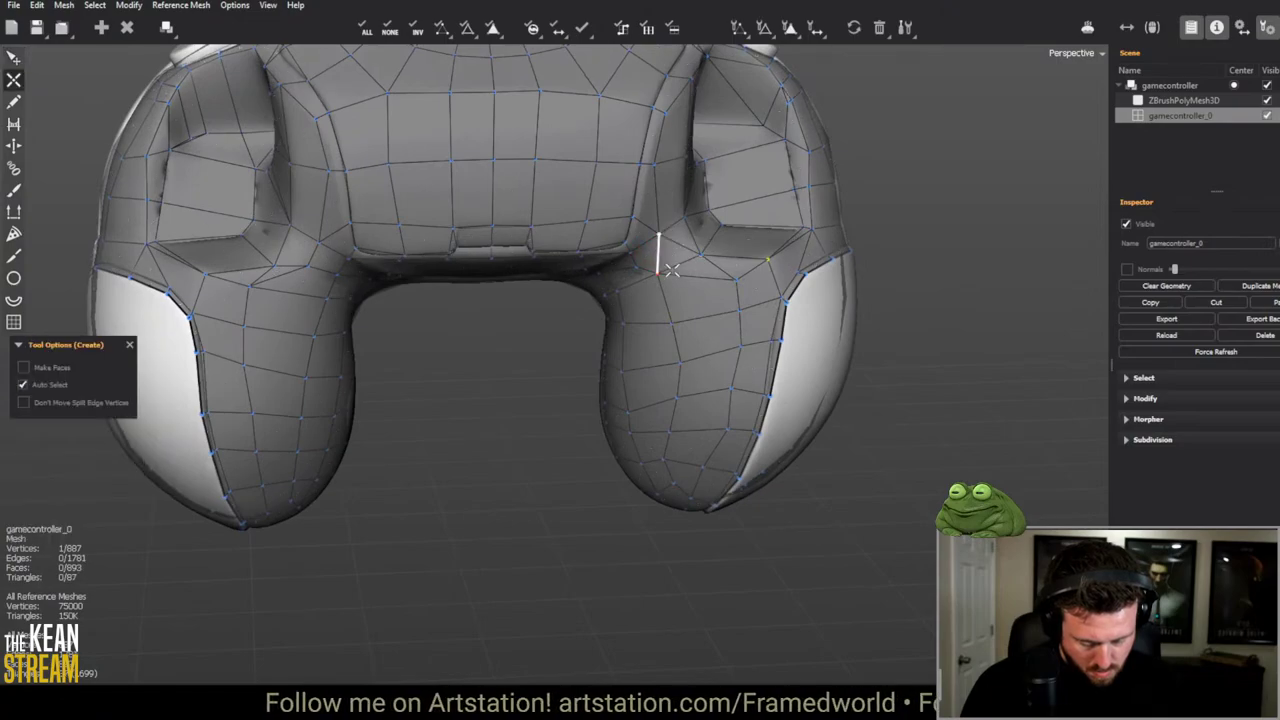
key("e")
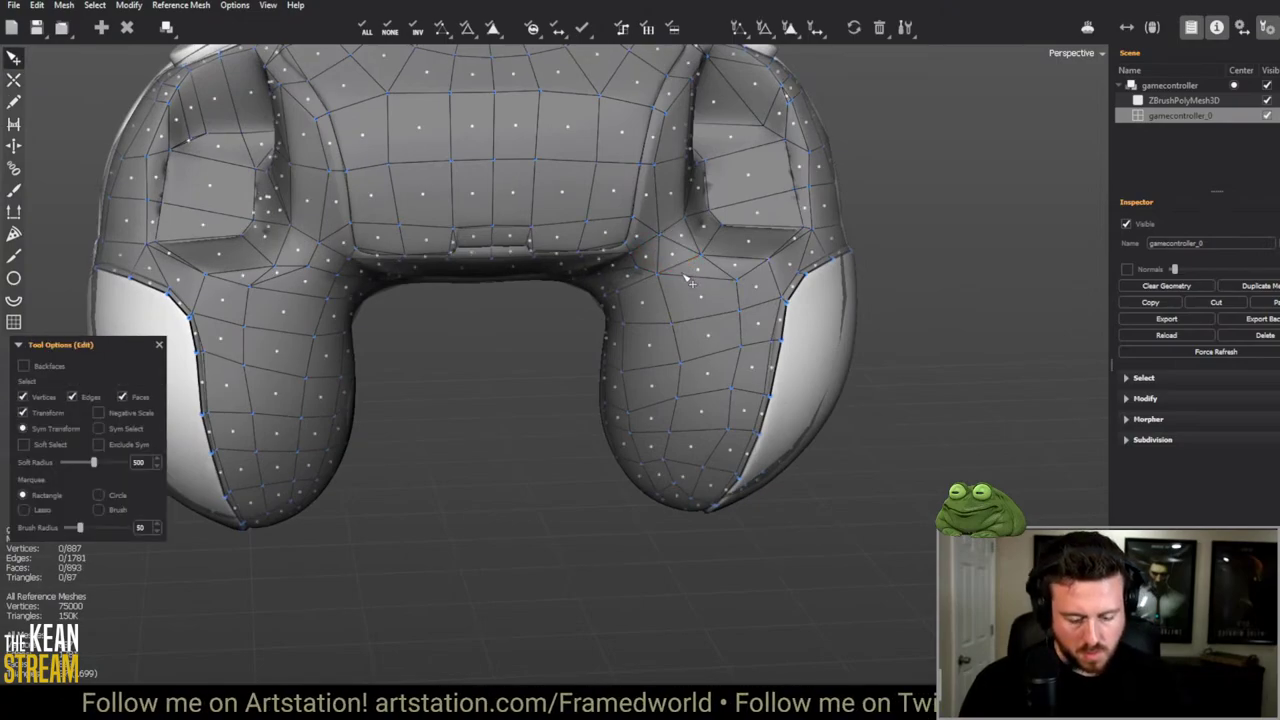
left_click(690, 267)
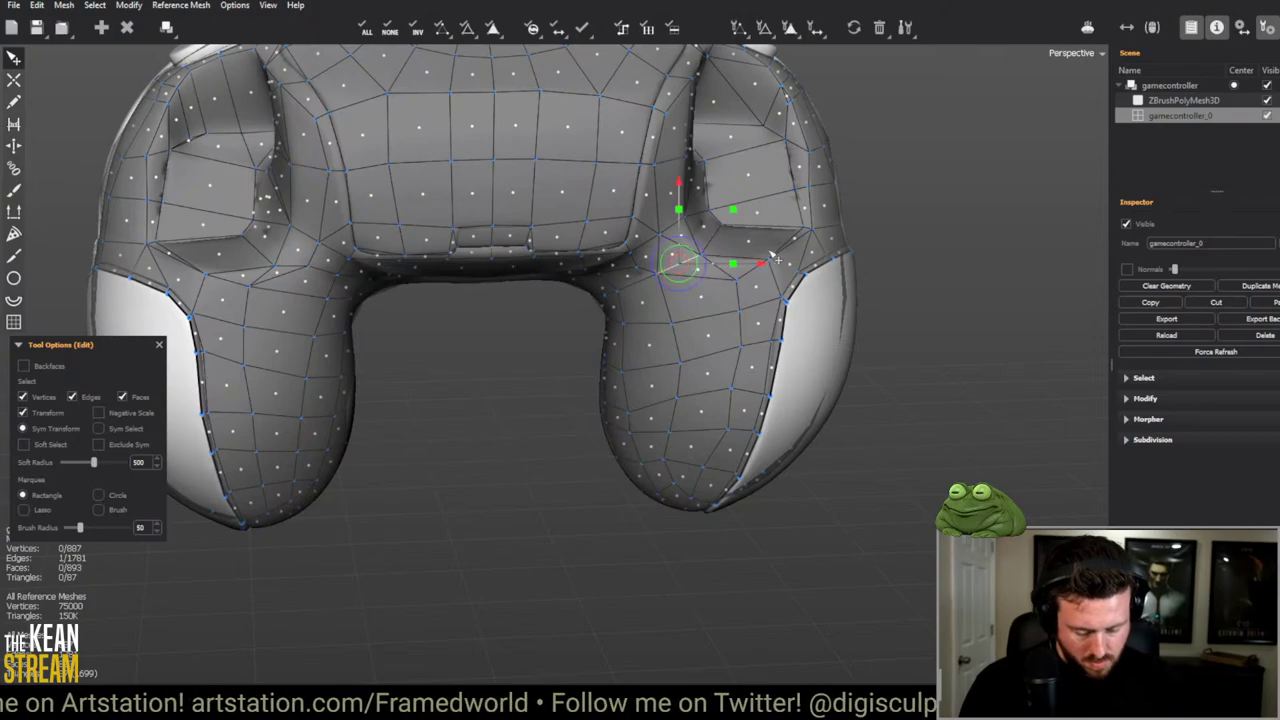
key("Delete")
Step: Check the tidied grip from around the controller and switch to the Brush tool
scroll(903, 370, "down", 2)
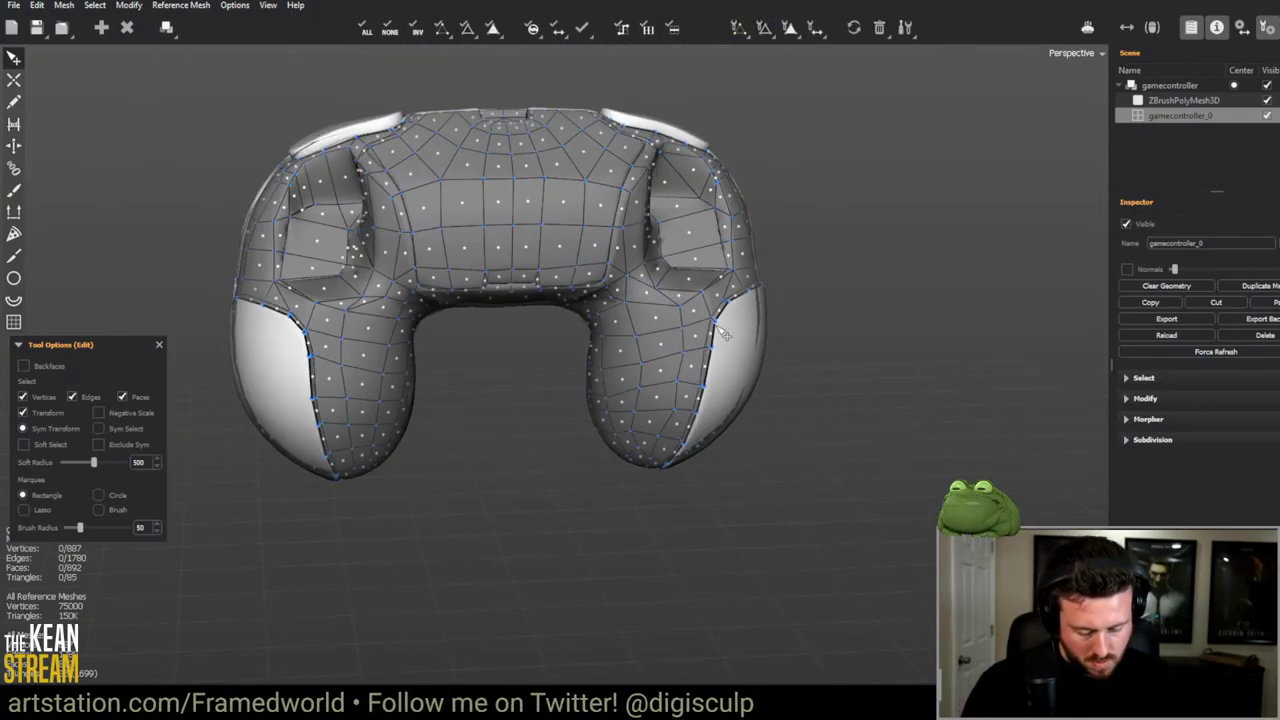
scroll(763, 224, "up", 6)
scroll(760, 222, "down", 8)
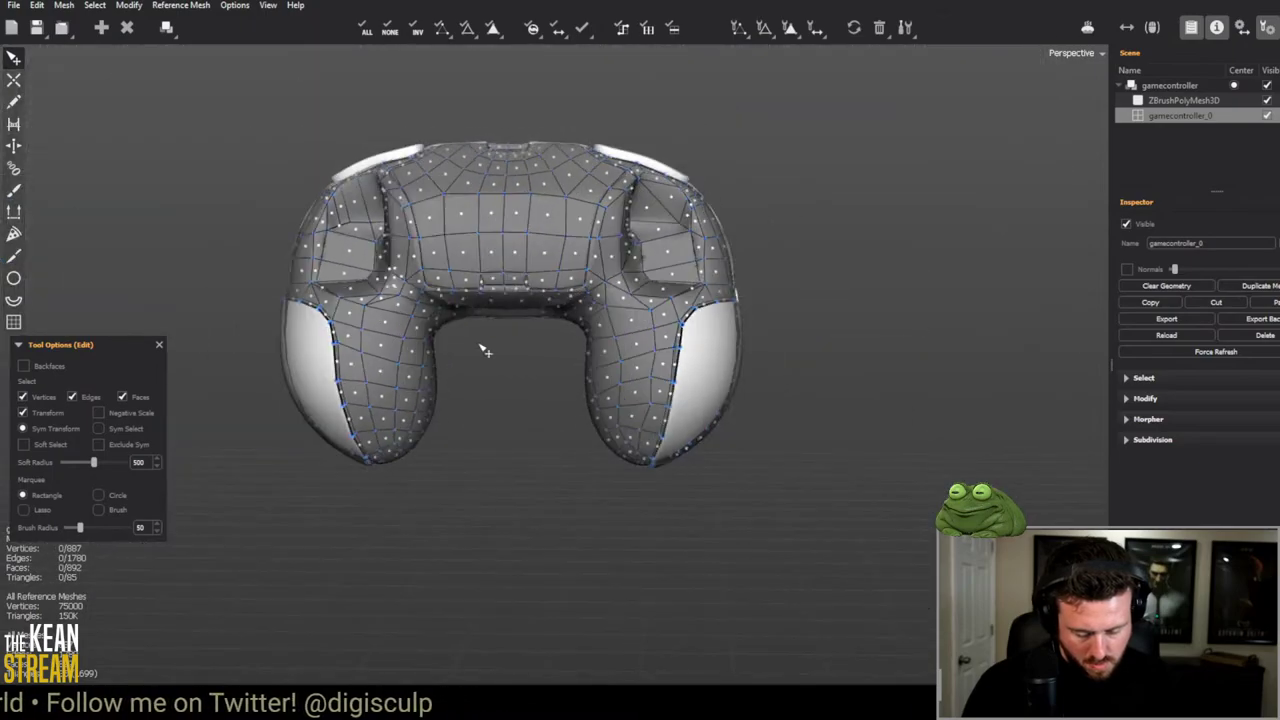
left_click_drag(484, 350, 521, 356)
scroll(521, 356, "up", 4)
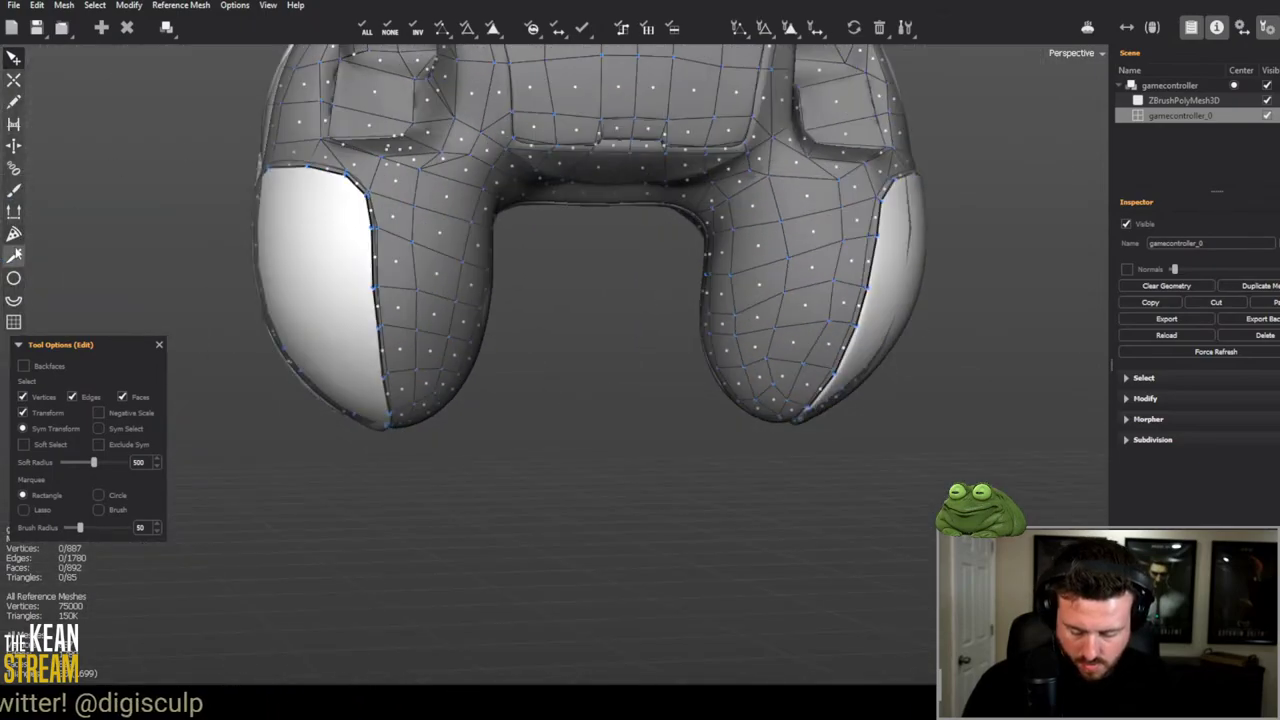
key("b")
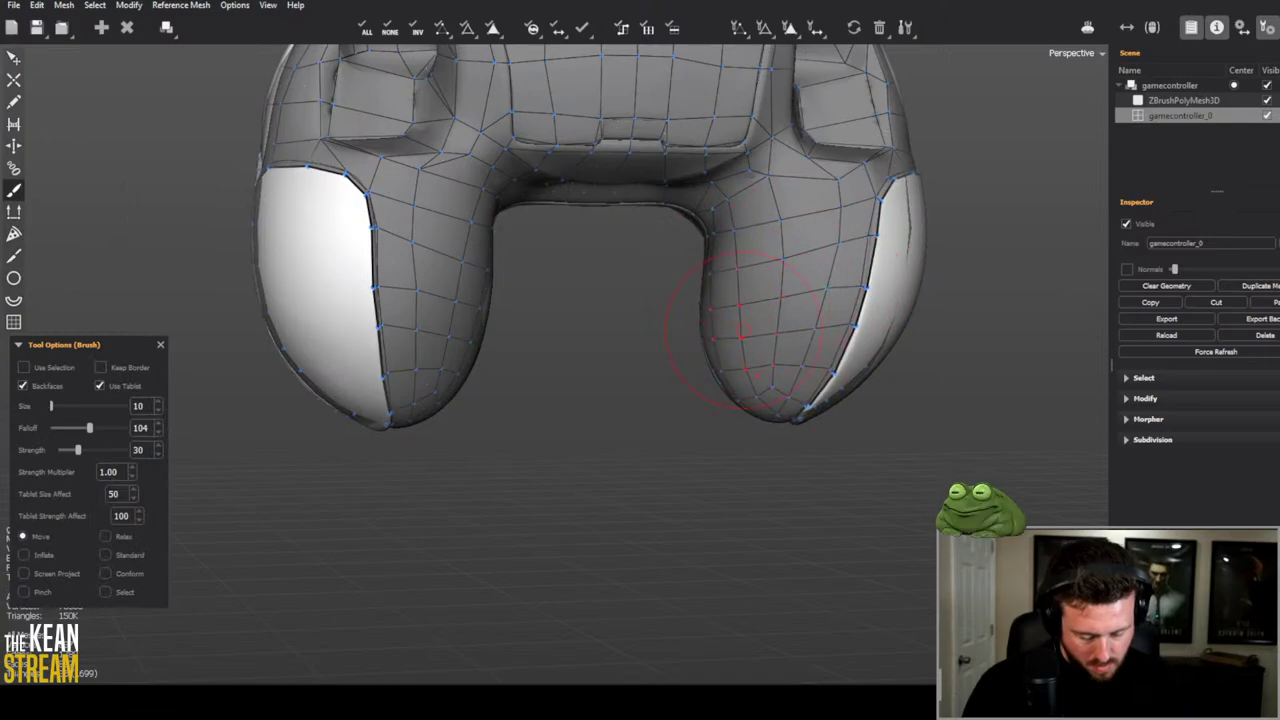
scroll(747, 373, "down", 8)
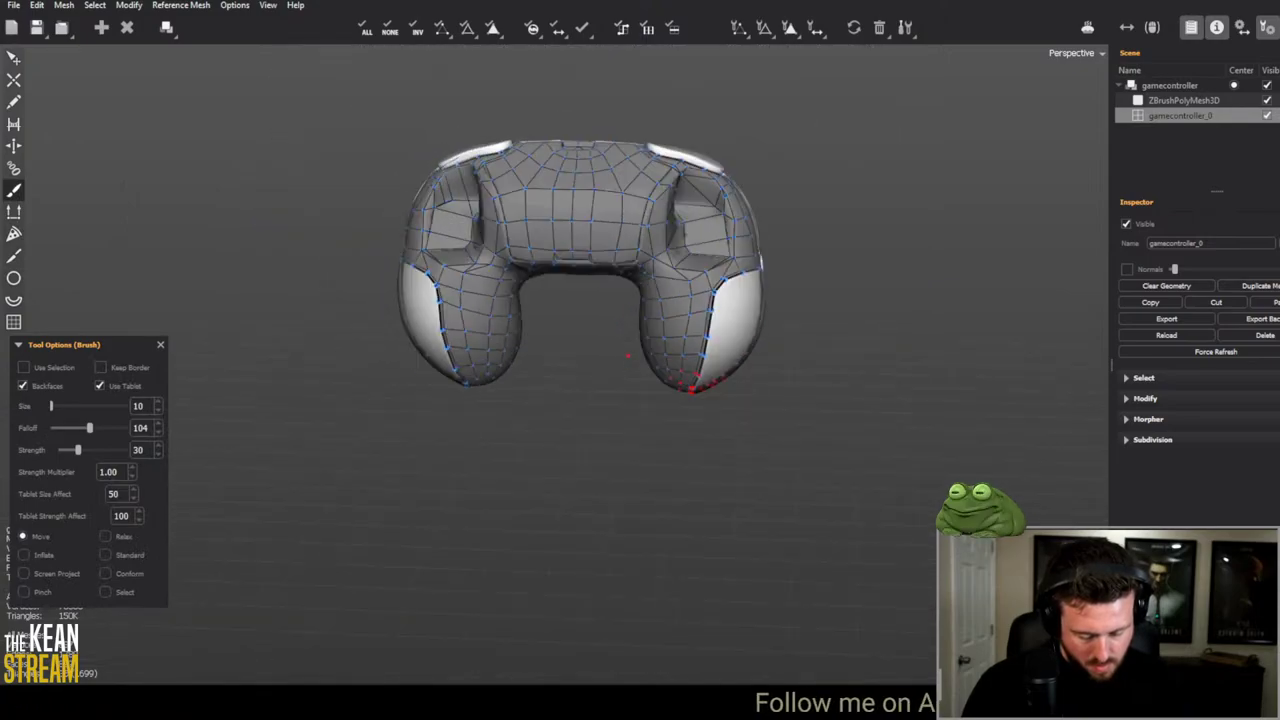
Step: Add faces along the top of the grip's open patch, undoing the stray diagonal edge
left_click(14, 58)
left_click_drag(900, 330, 846, 246)
scroll(843, 308, "up", 3)
left_click_drag(845, 308, 669, 309)
scroll(802, 307, "up", 3)
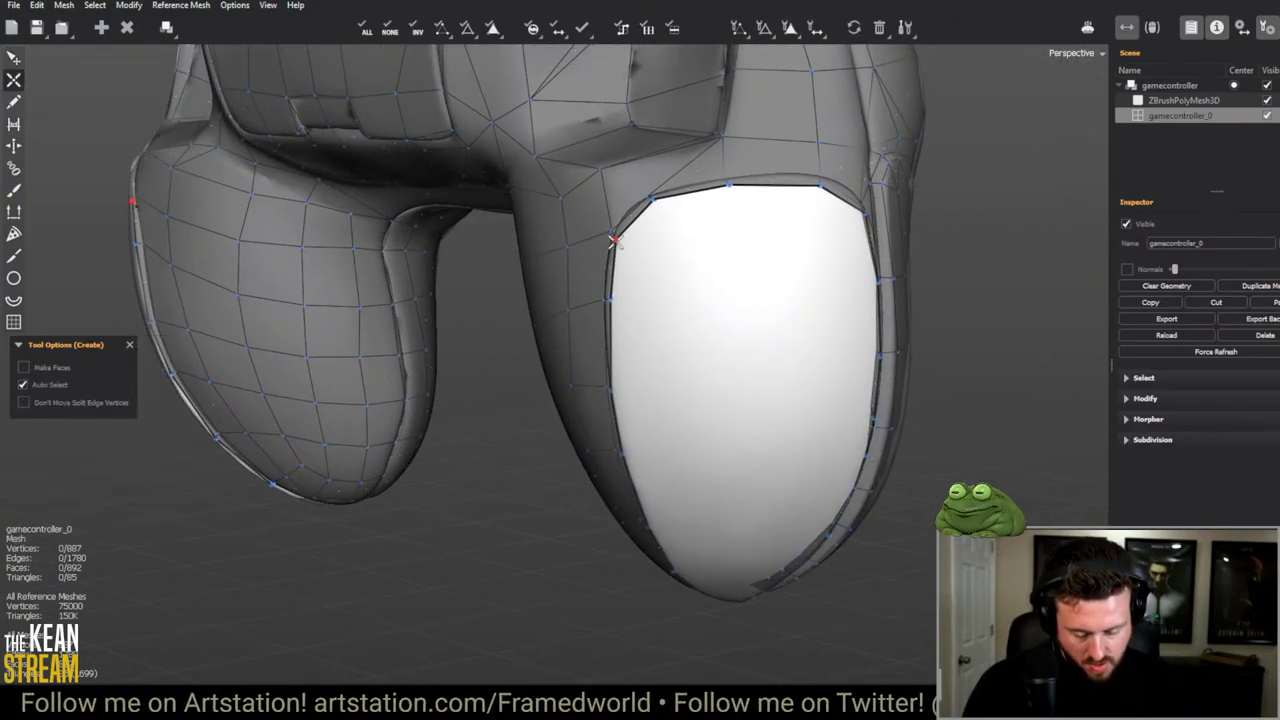
key("c")
left_click(738, 242)
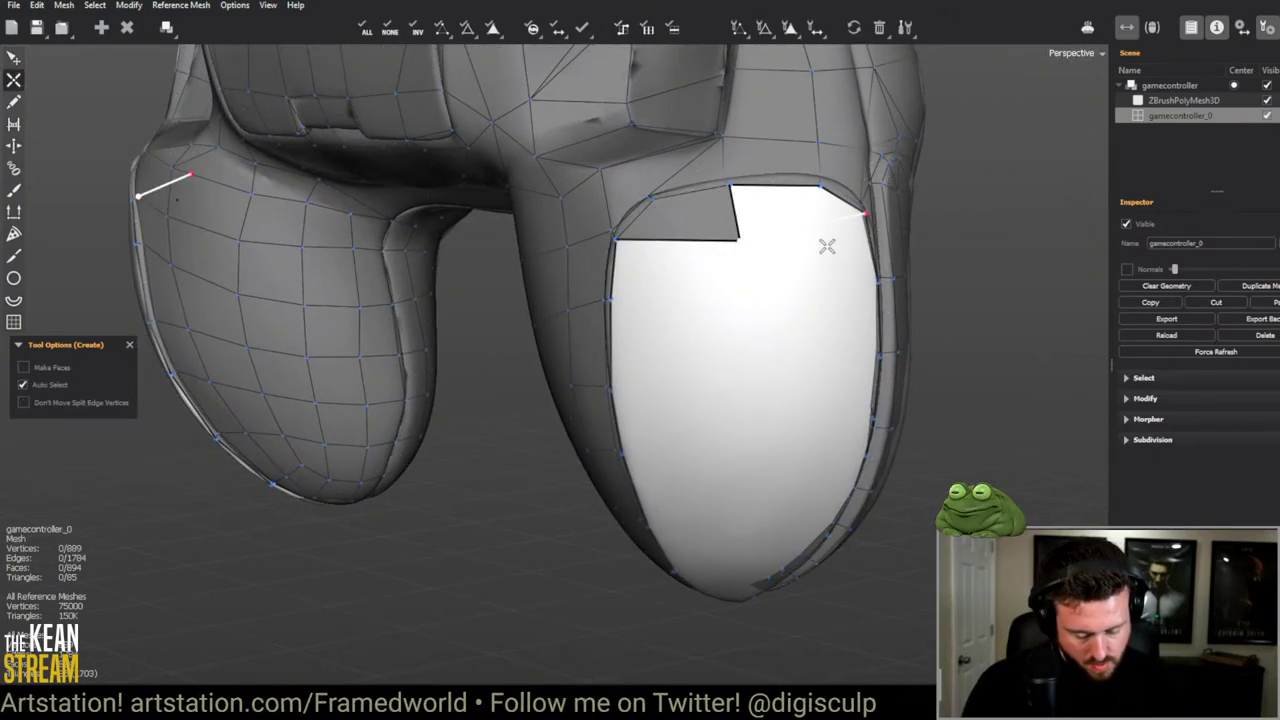
left_click(865, 213)
left_click_drag(694, 291, 809, 220)
scroll(690, 300, "up", 3)
key("ctrl+z")
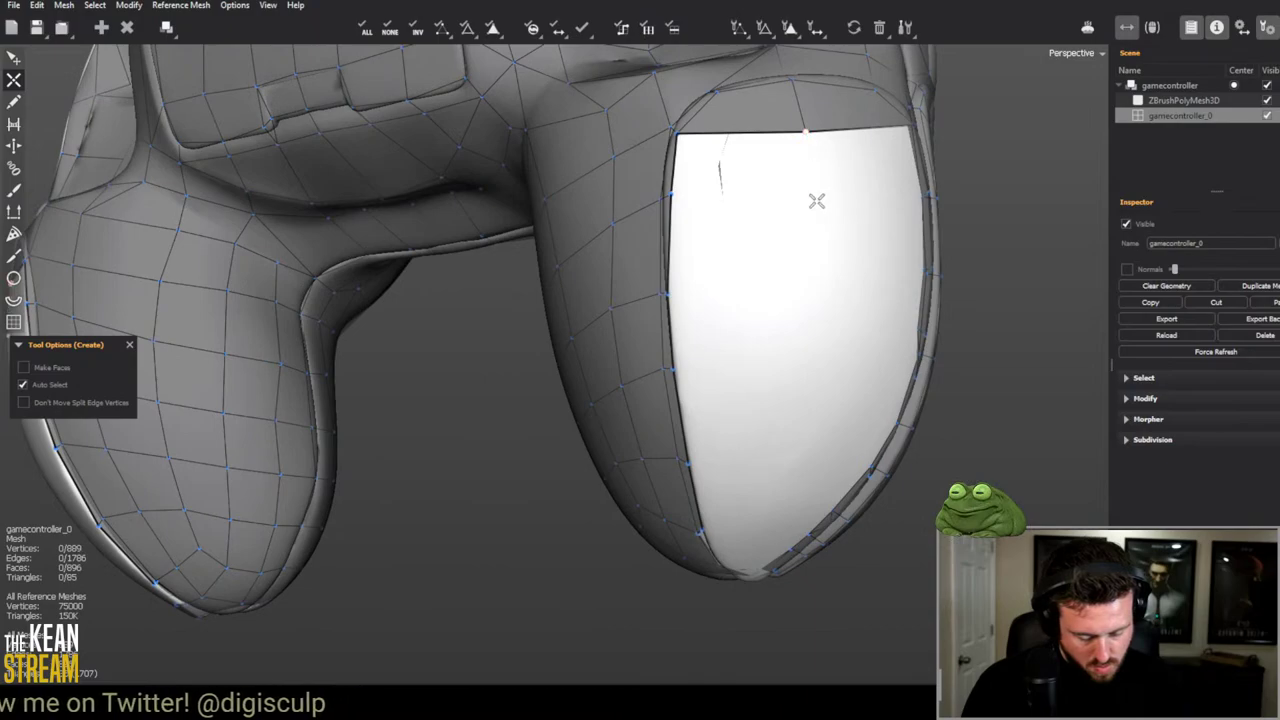
Step: Bridge the top-left, top-right and side strips of the white patch
key("b")
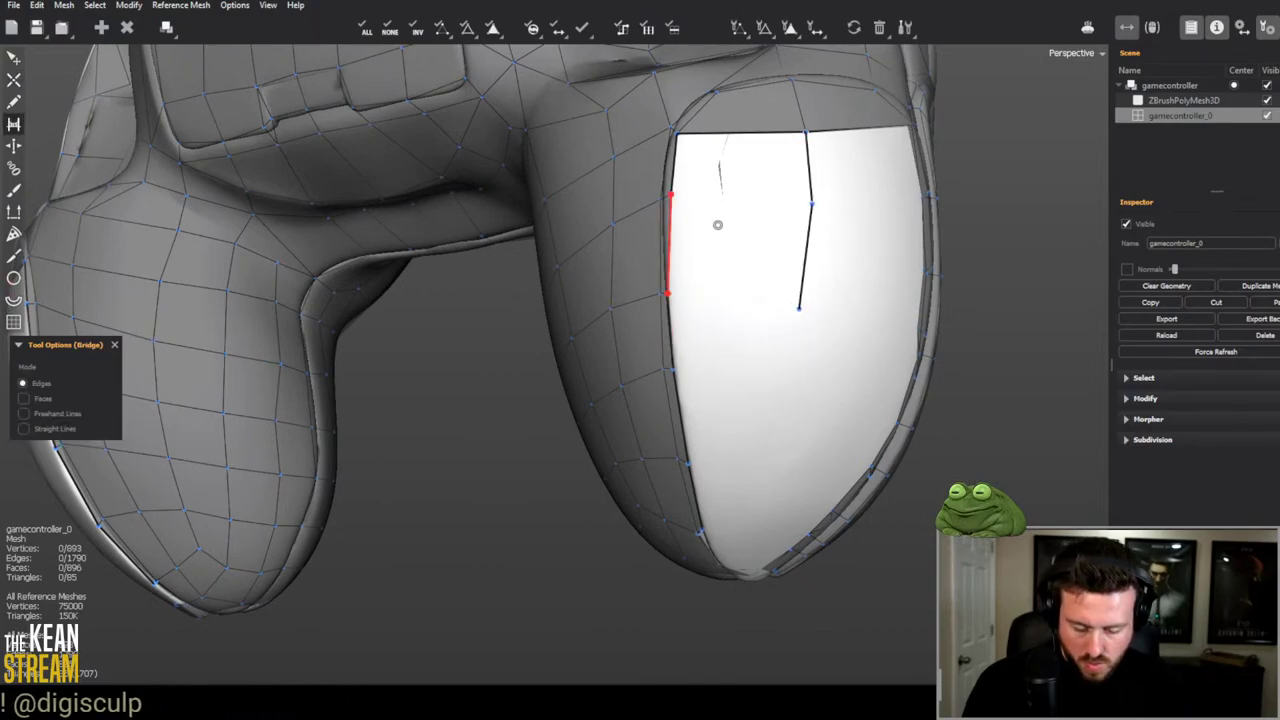
left_click(749, 203)
left_click(866, 203)
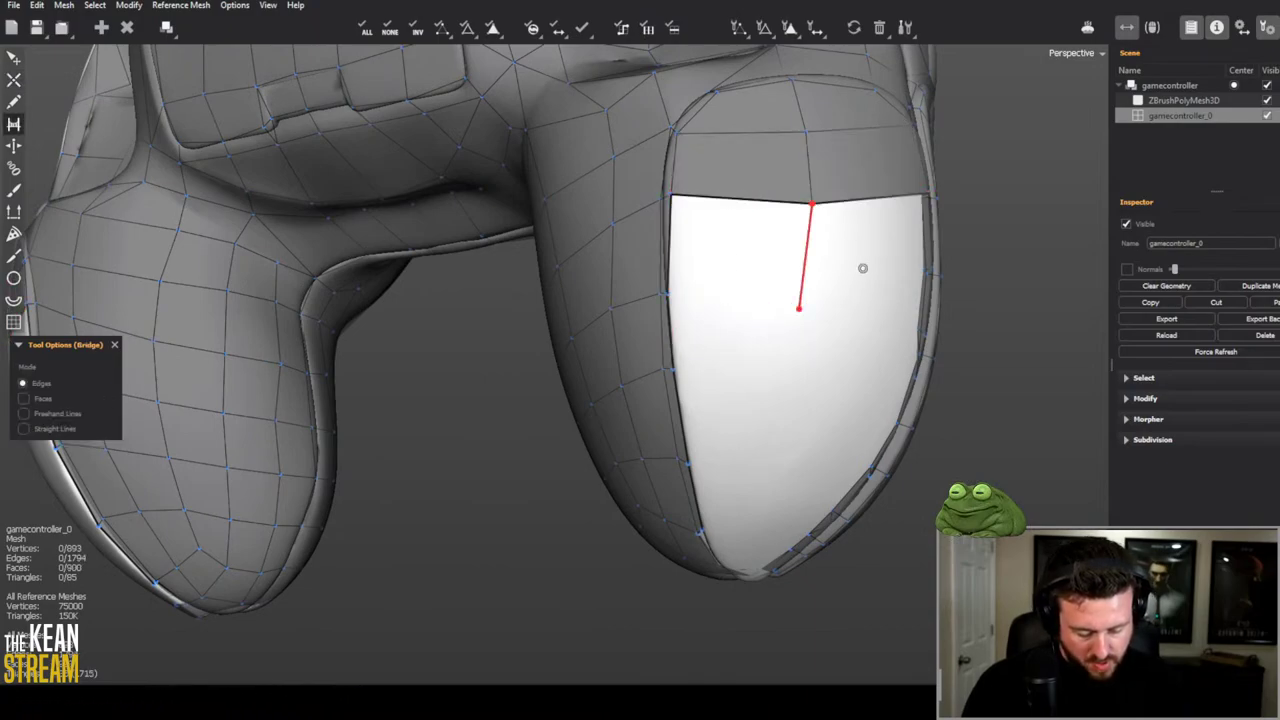
left_click(866, 290)
left_click(751, 286)
middle_click_drag(751, 286, 697, 286)
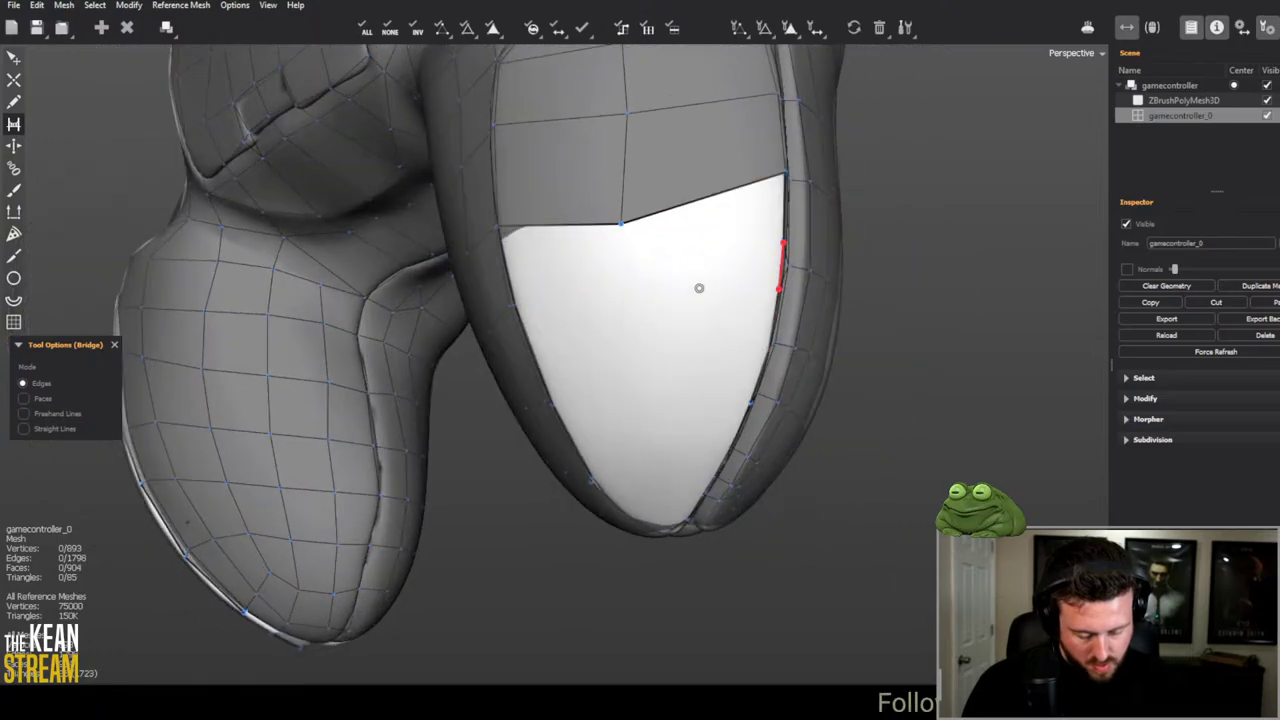
Step: Fill quads beside the stub edge and across the top and left of the gap
key("c")
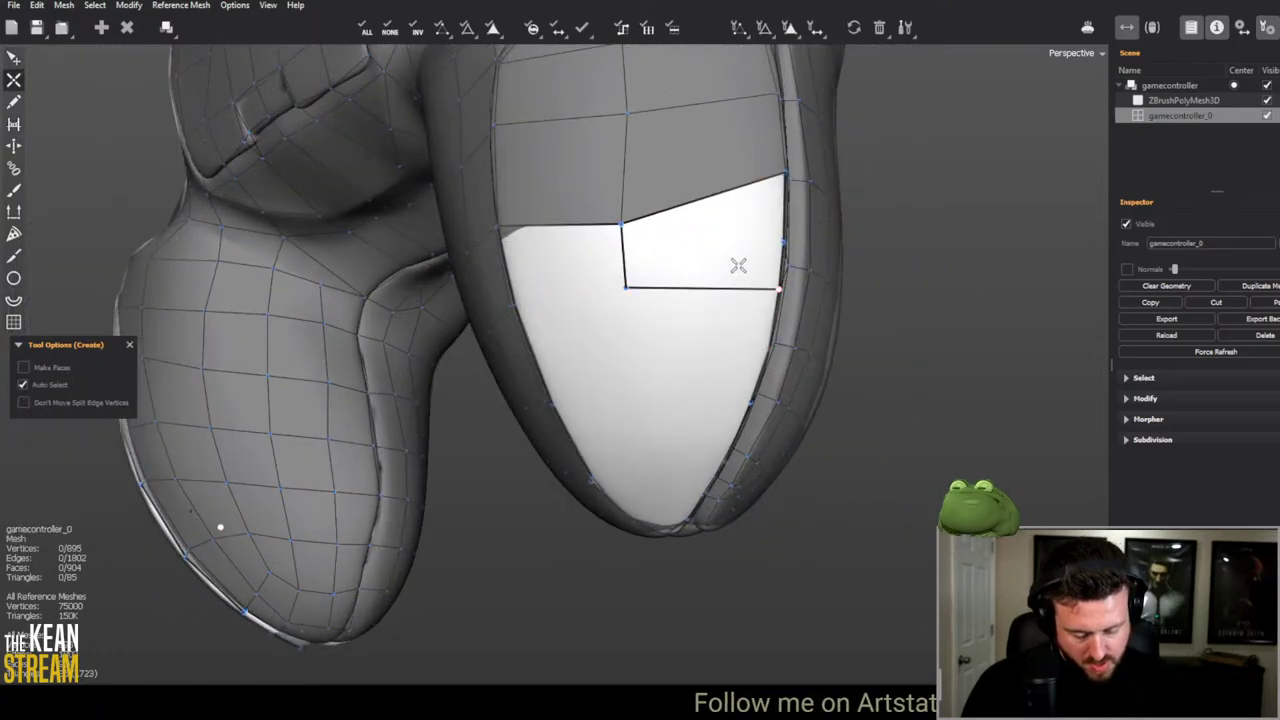
left_click(757, 245)
left_click(516, 303)
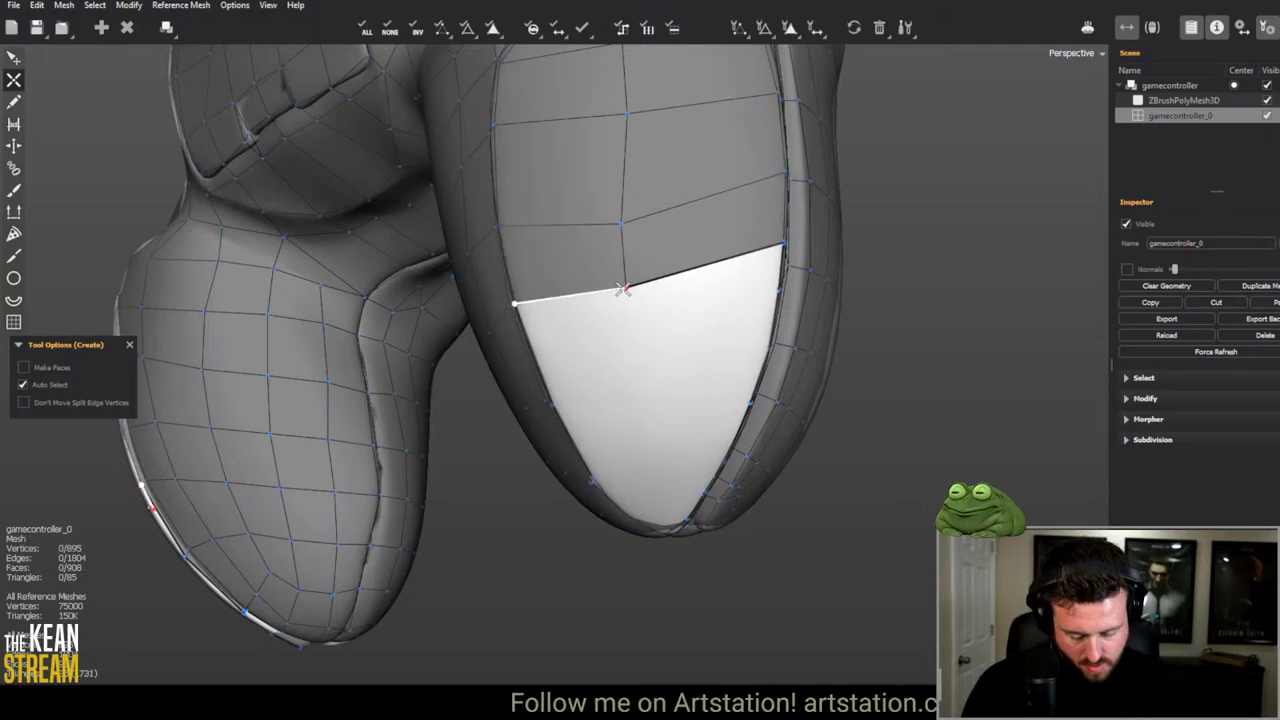
middle_click_drag(653, 388, 742, 348)
middle_click_drag(678, 411, 830, 151)
left_click(740, 192)
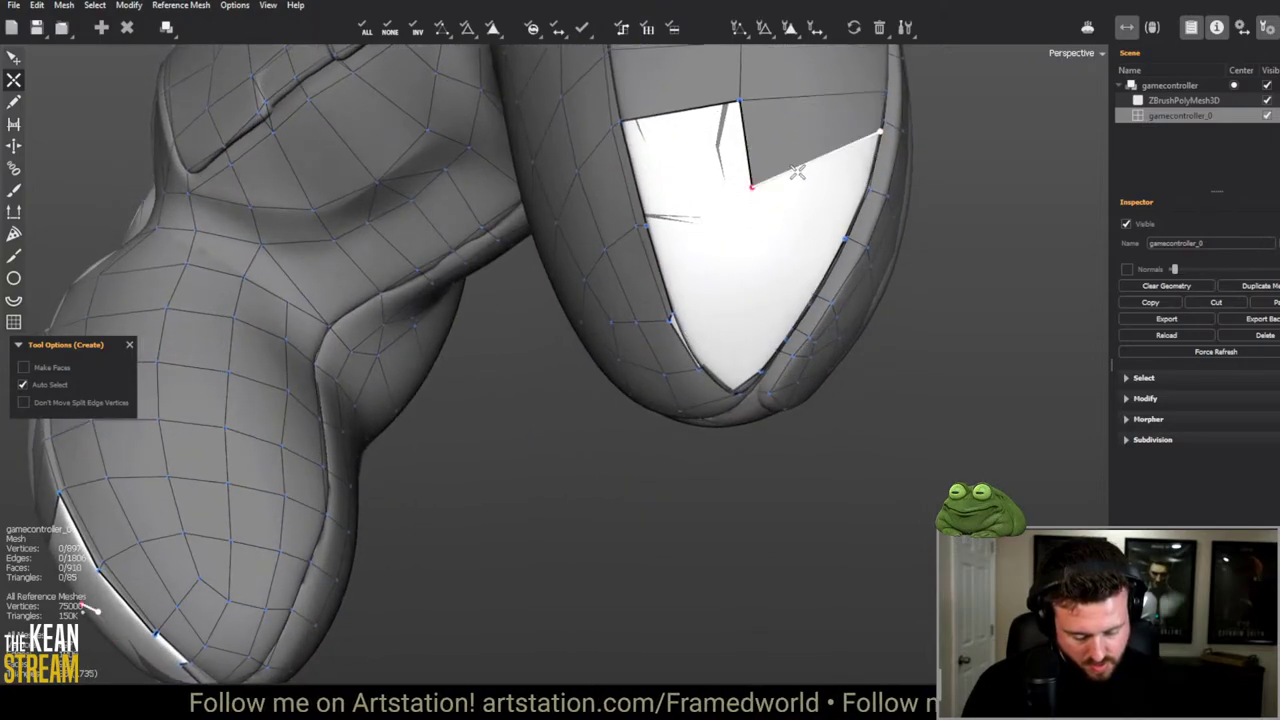
left_click(652, 220)
left_click(748, 248)
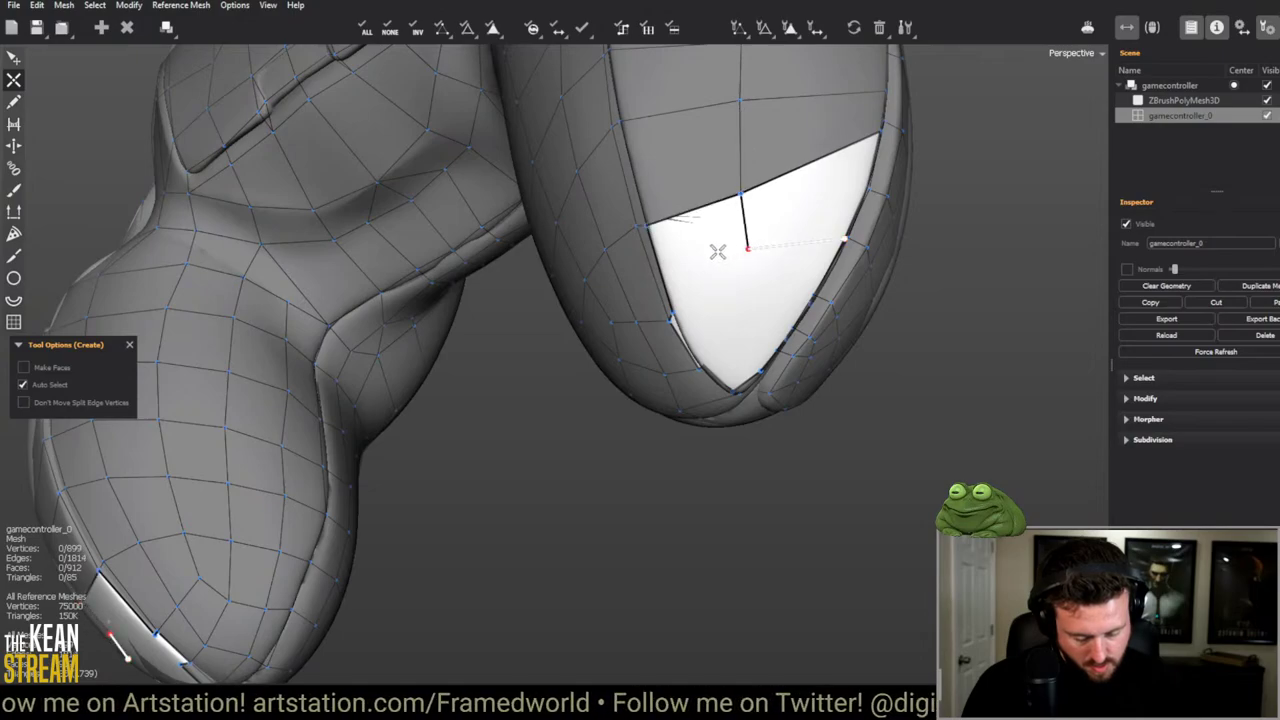
left_click(672, 313)
Step: Fill the upper white hole and place a vertex extending faces into the gap
middle_click_drag(704, 310, 783, 352)
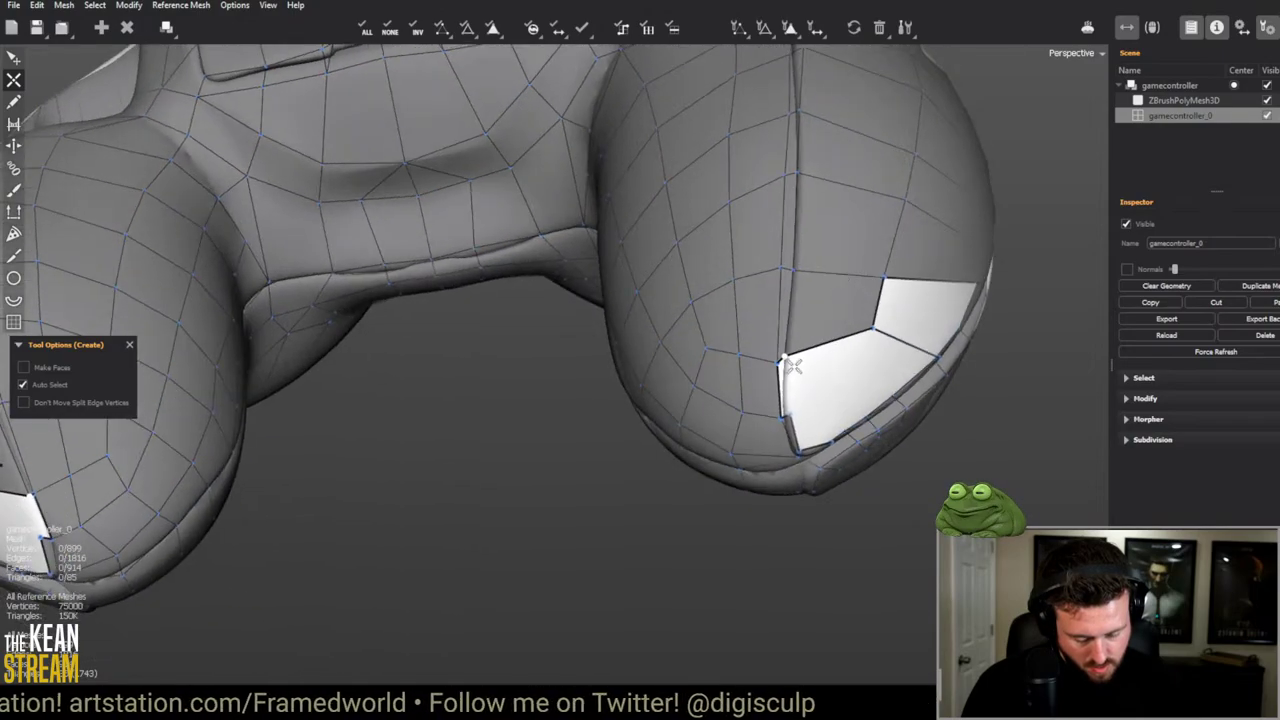
middle_click_drag(843, 400, 628, 362)
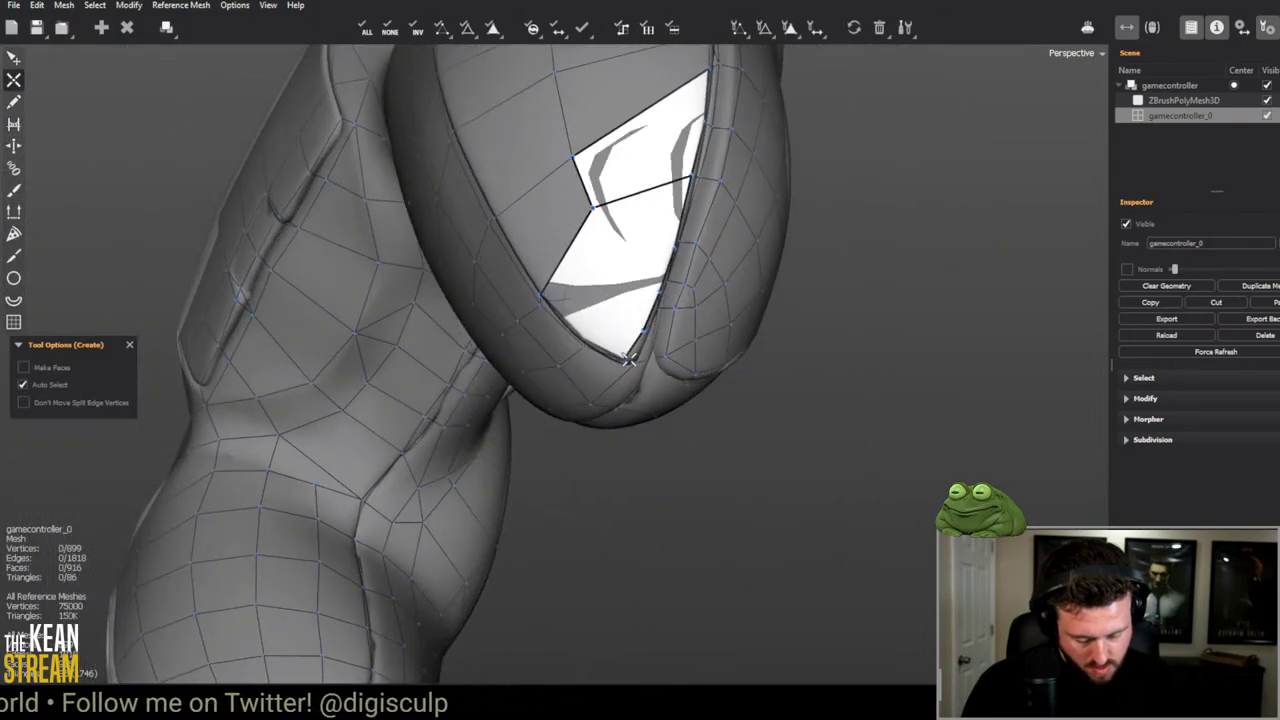
middle_click_drag(569, 262, 572, 343)
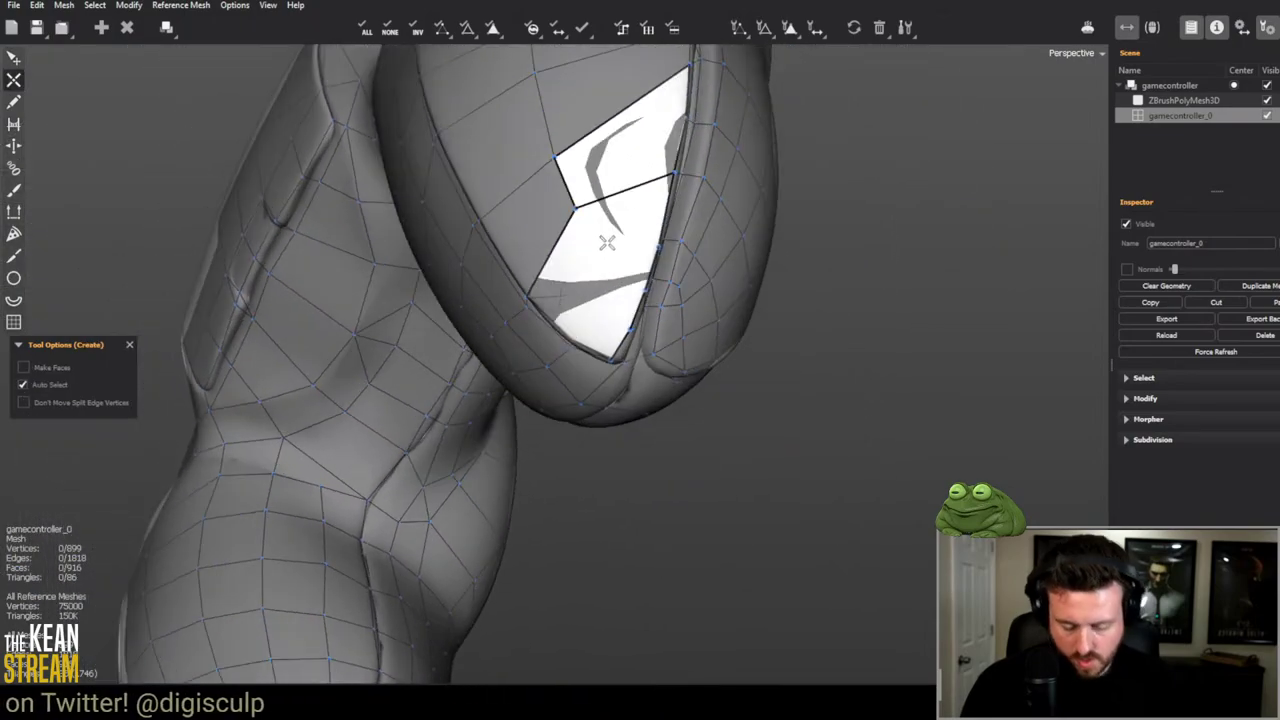
middle_click_drag(607, 243, 663, 363)
key("e")
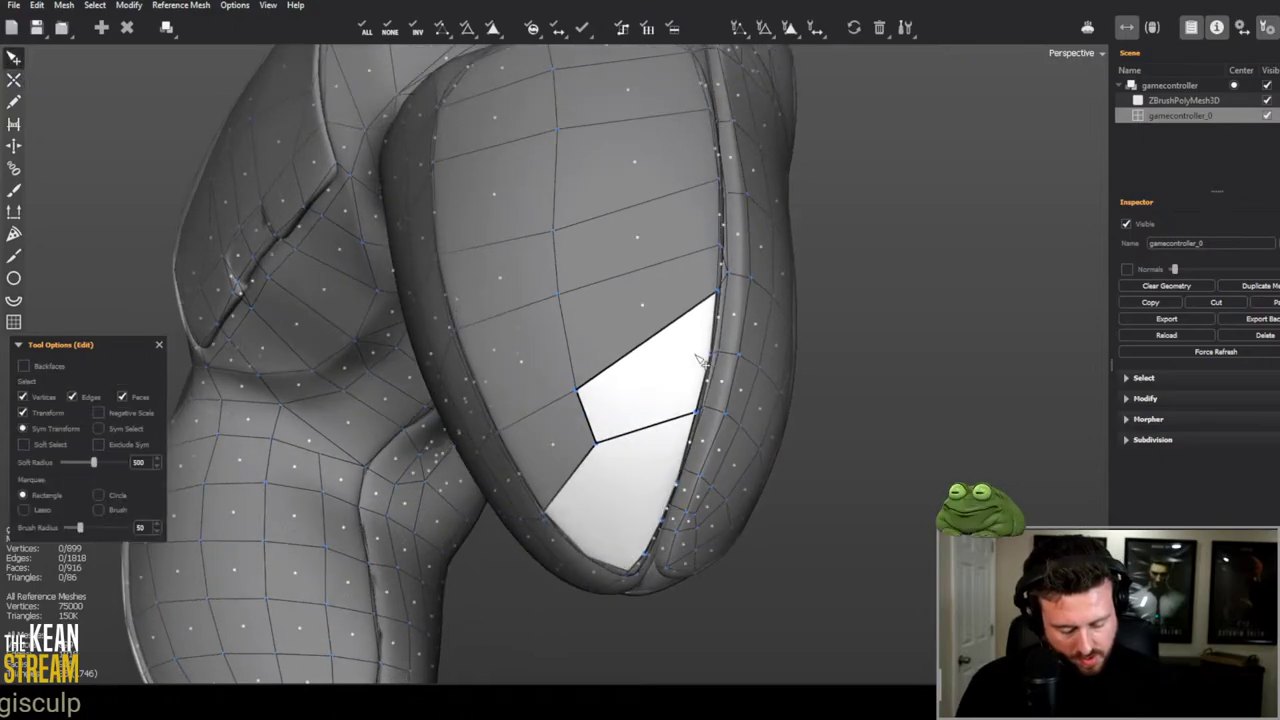
key("c")
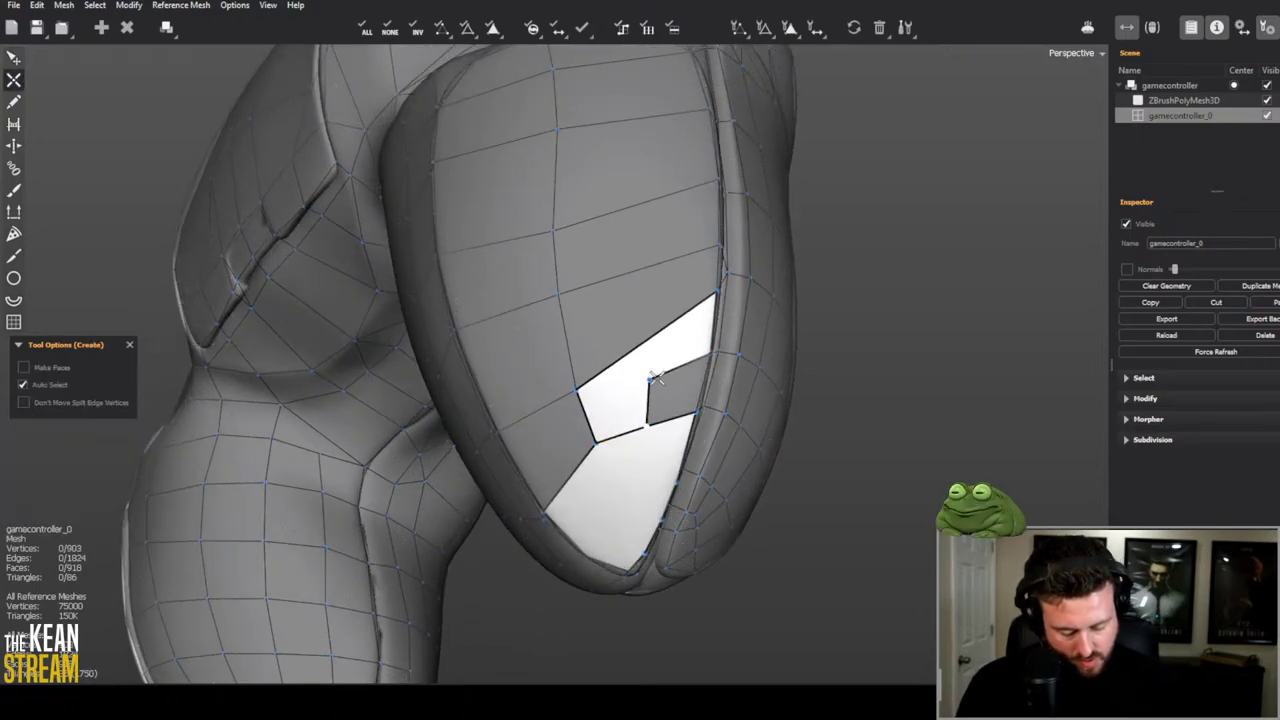
left_click(590, 396)
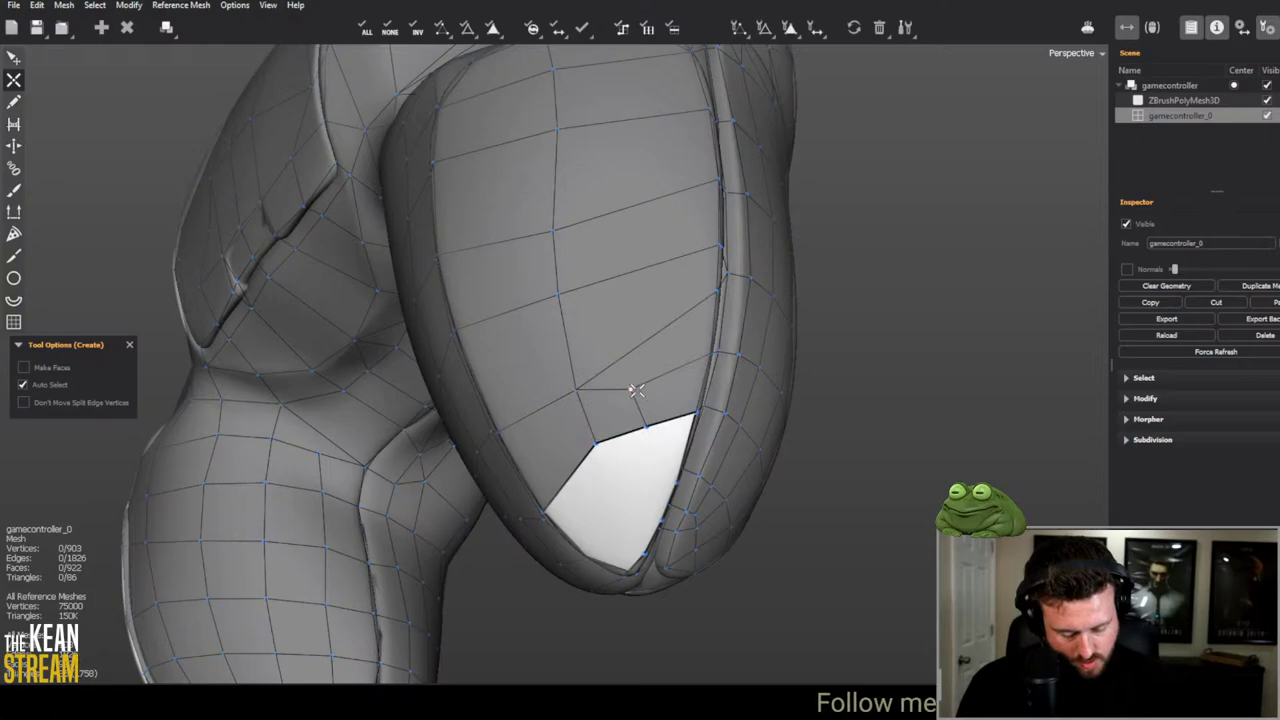
middle_click_drag(625, 494, 630, 400)
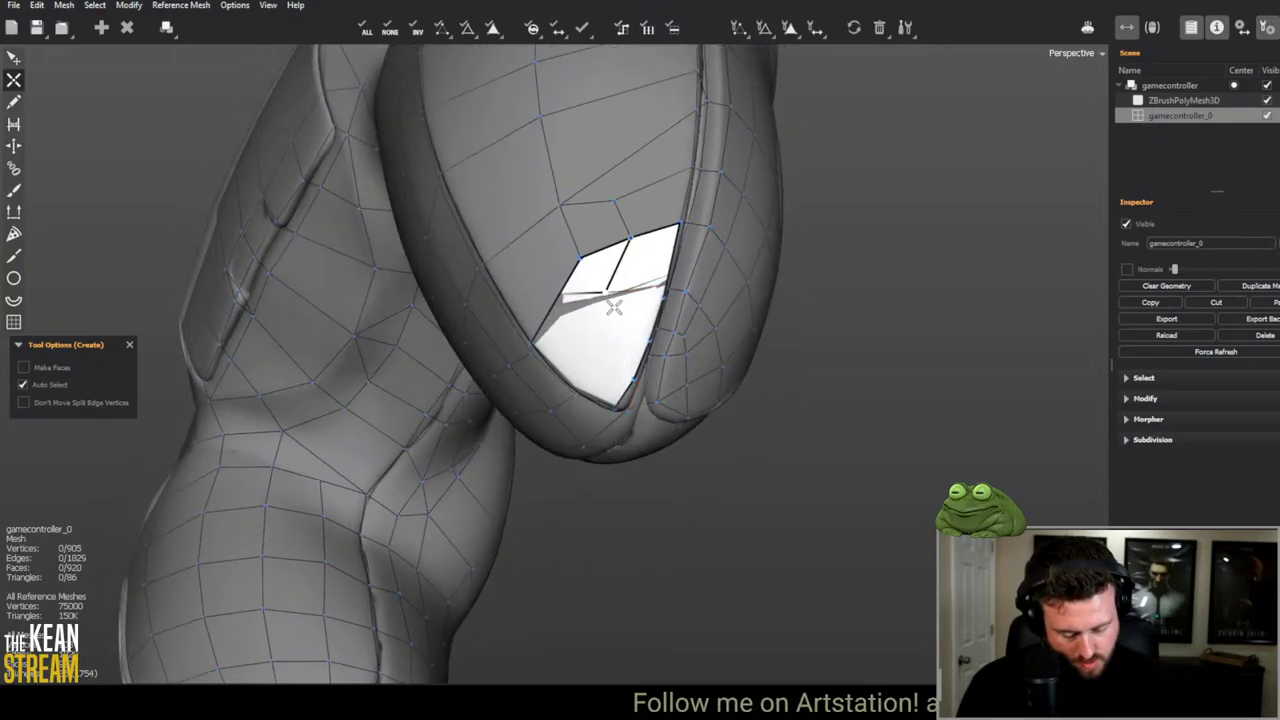
middle_click_drag(621, 317, 627, 416)
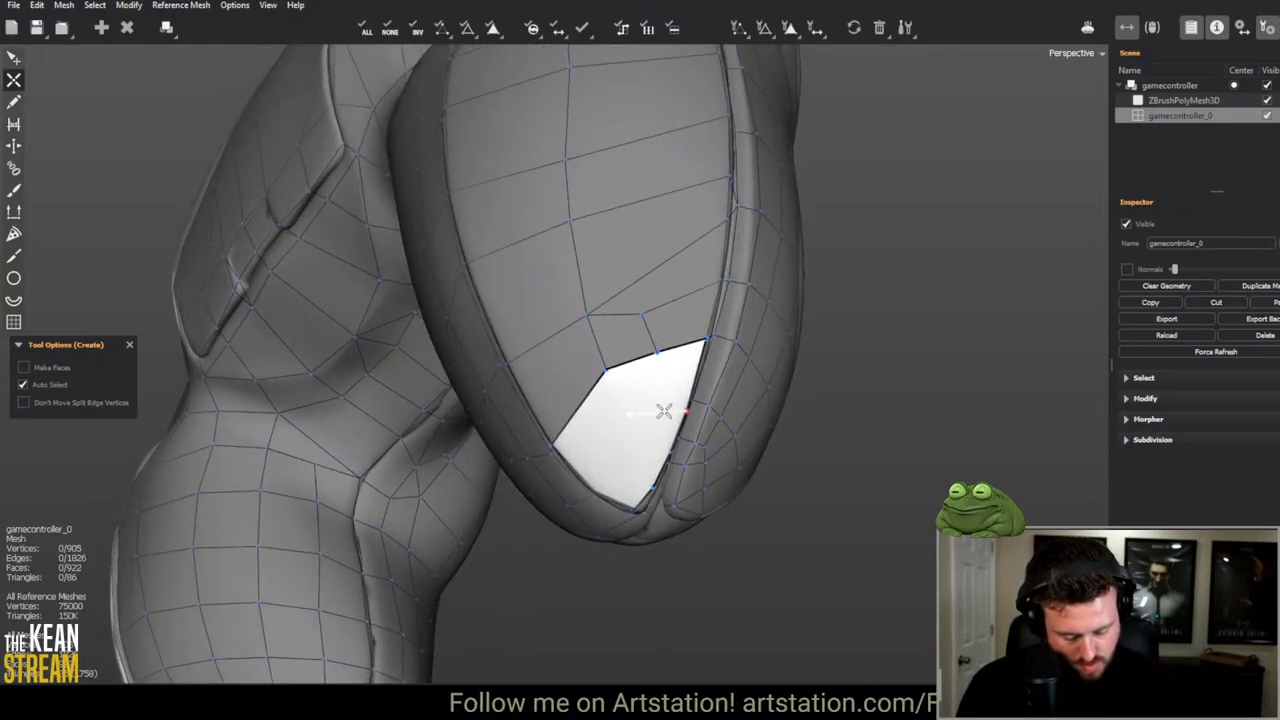
left_click(628, 414)
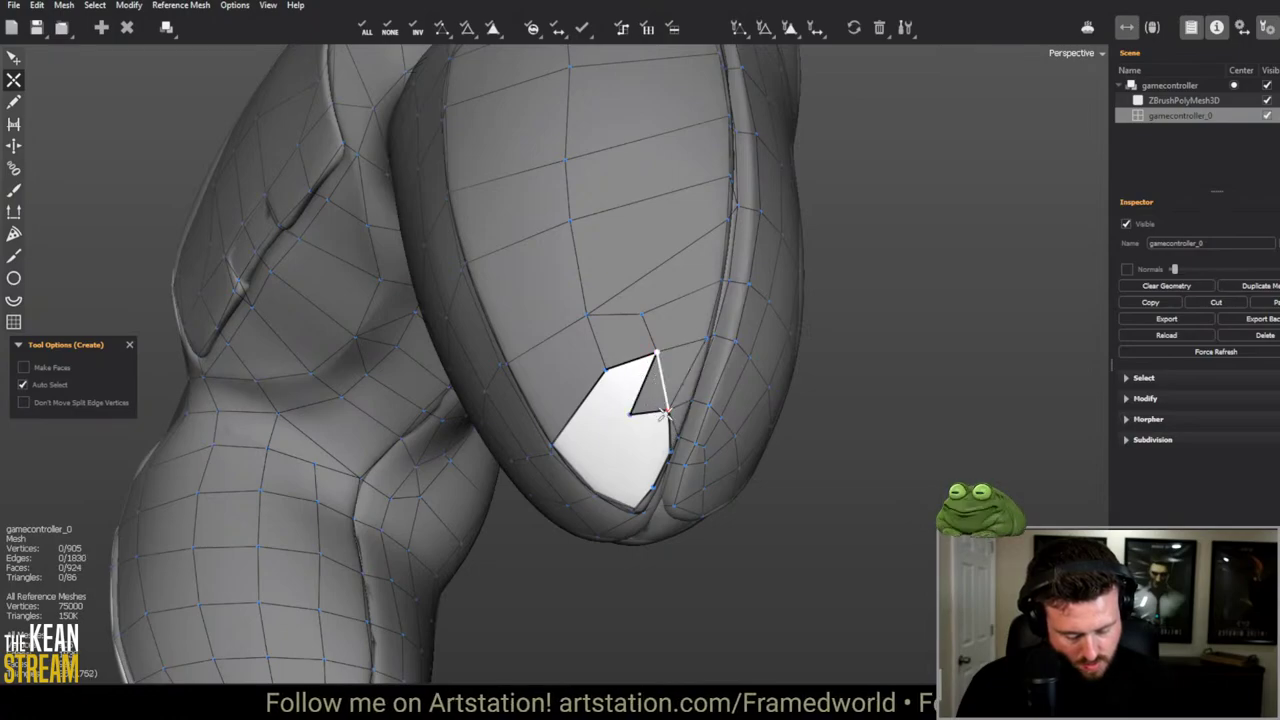
Step: Delete the stray edge inside the gap and remove the extra corner vertex
key("e")
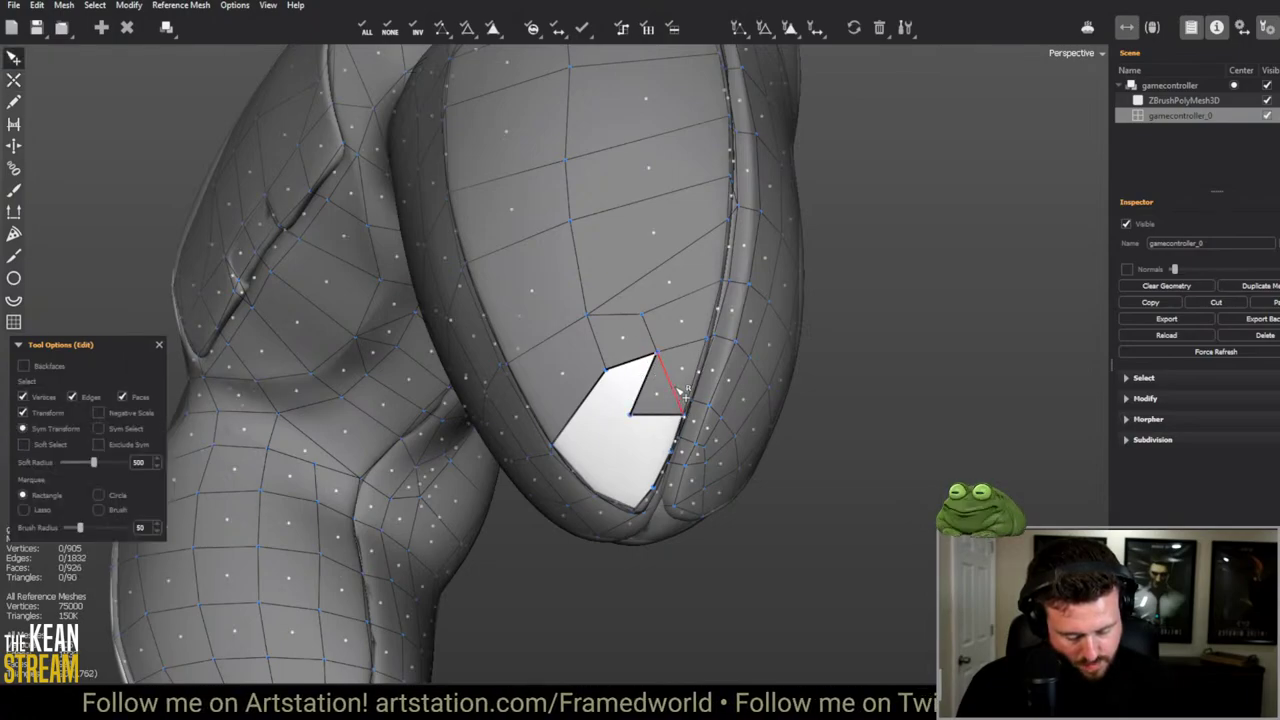
left_click(683, 393)
key("Delete")
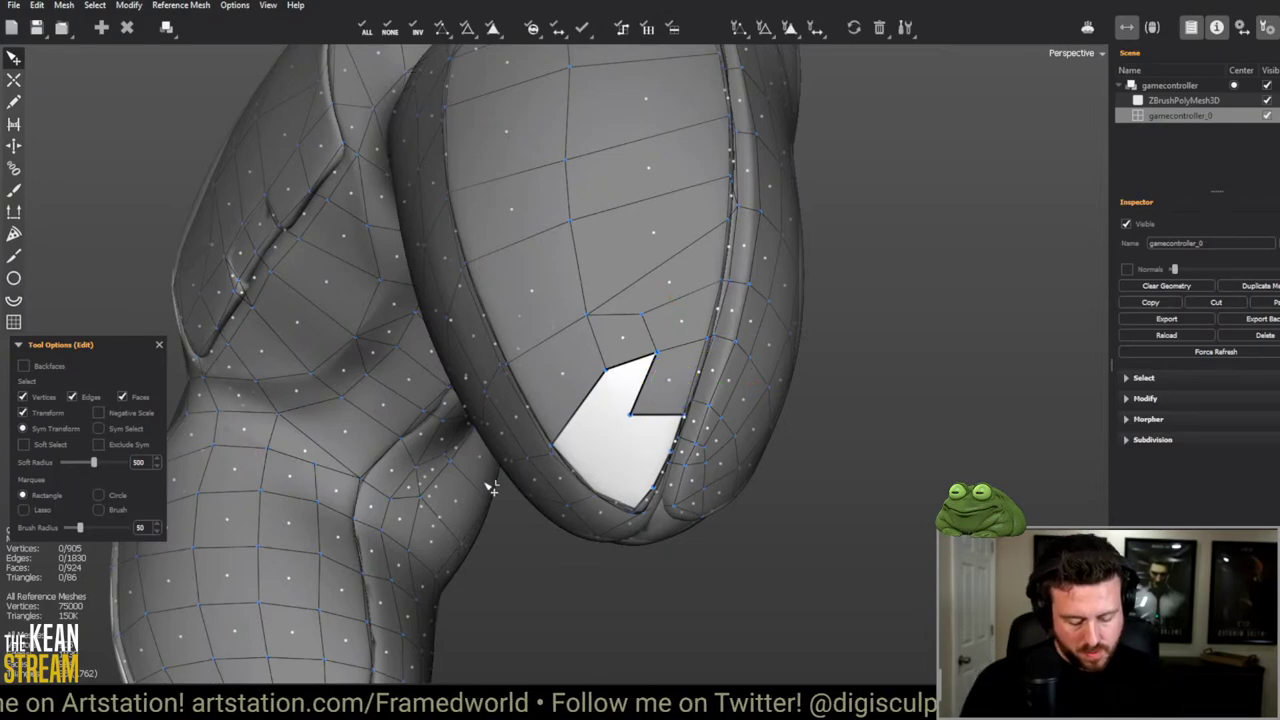
middle_click_drag(490, 487, 373, 536)
key("c")
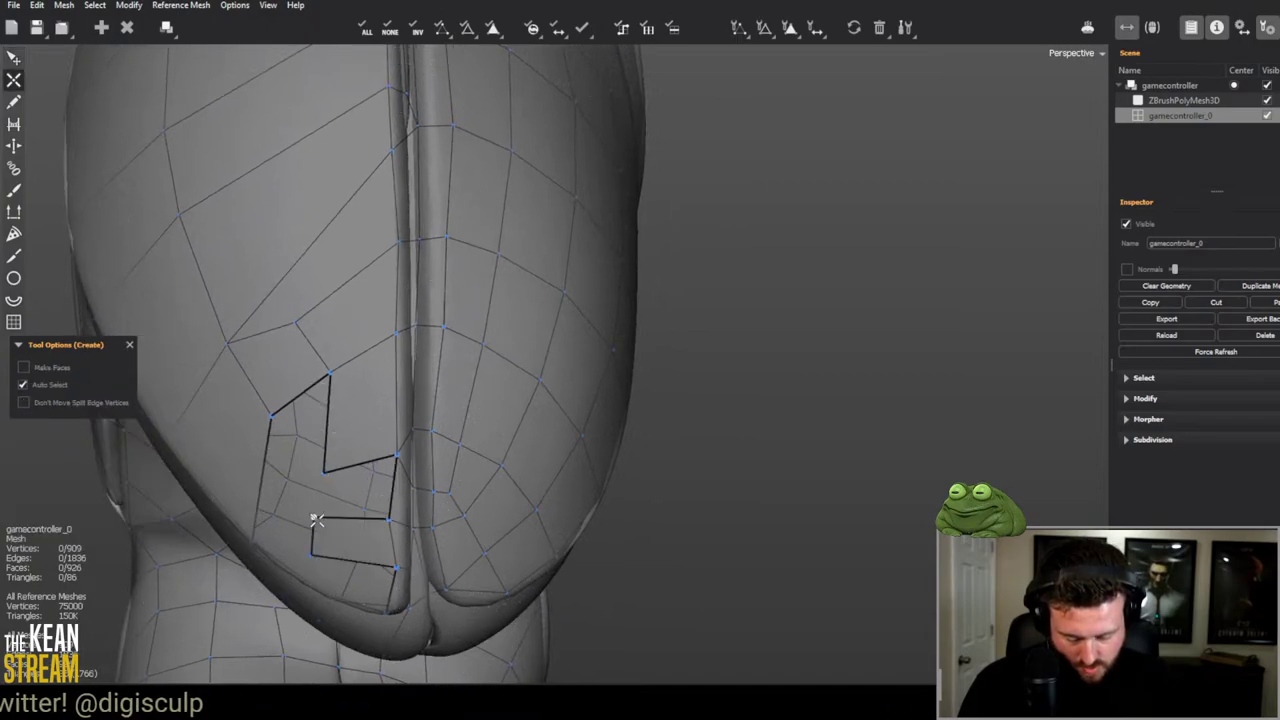
middle_click_drag(310, 545, 522, 316)
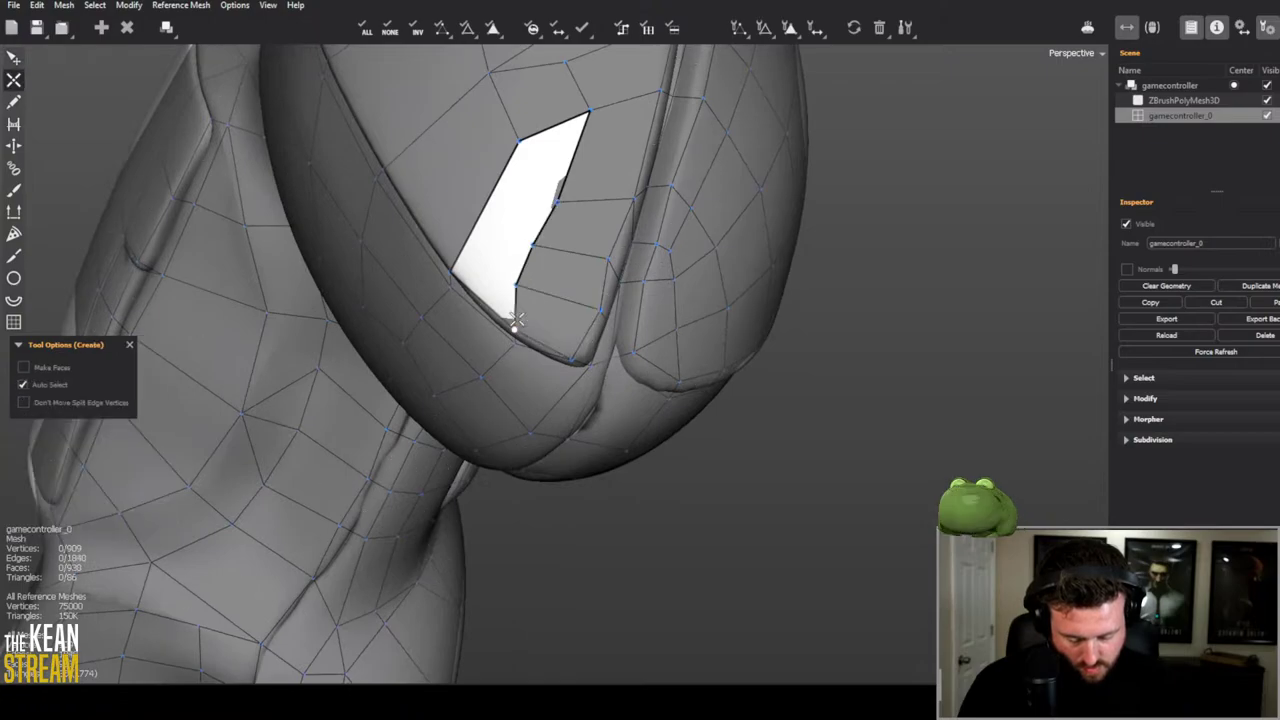
middle_click_drag(515, 318, 600, 362)
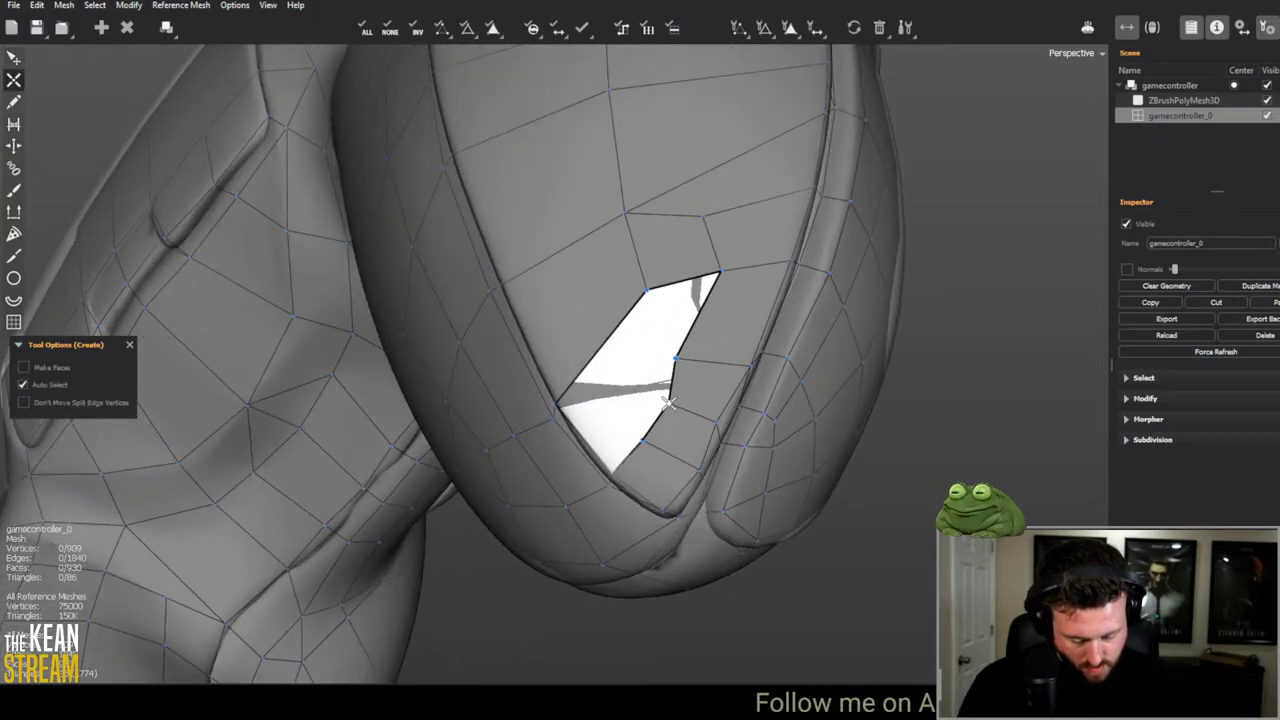
middle_click_drag(679, 370, 634, 411)
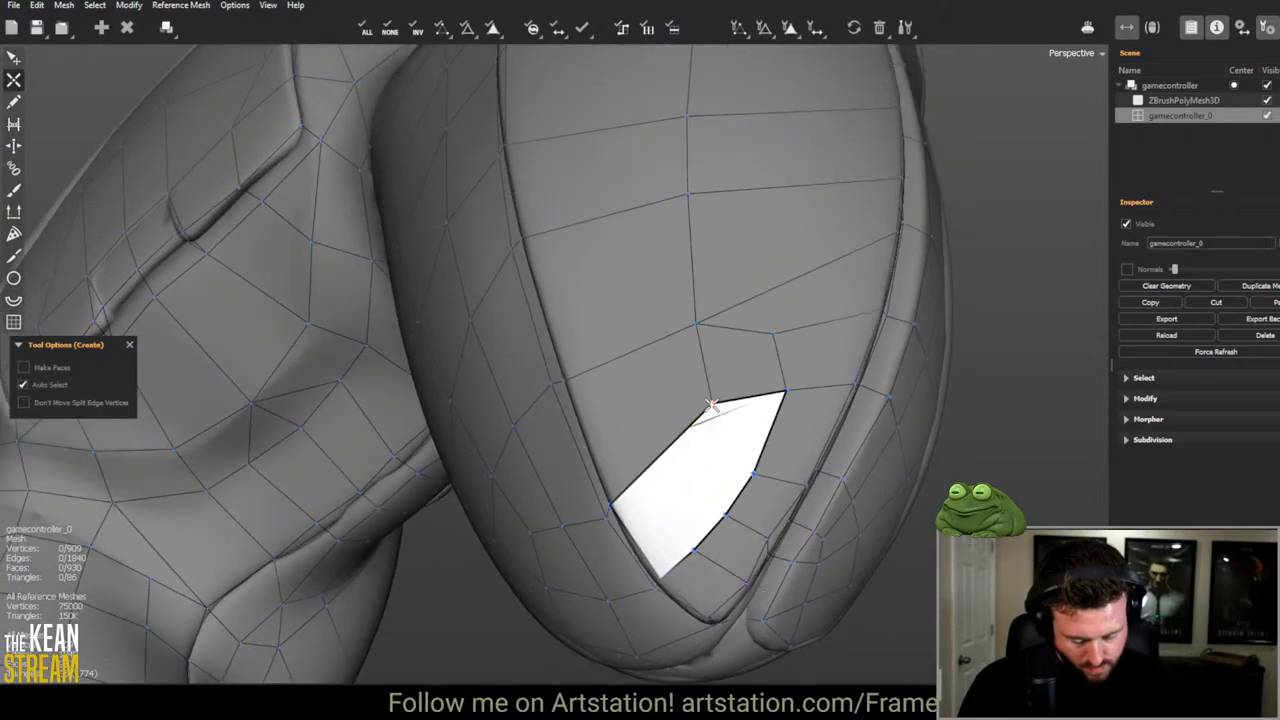
key("ctrl+z")
key("q")
key("ctrl+z")
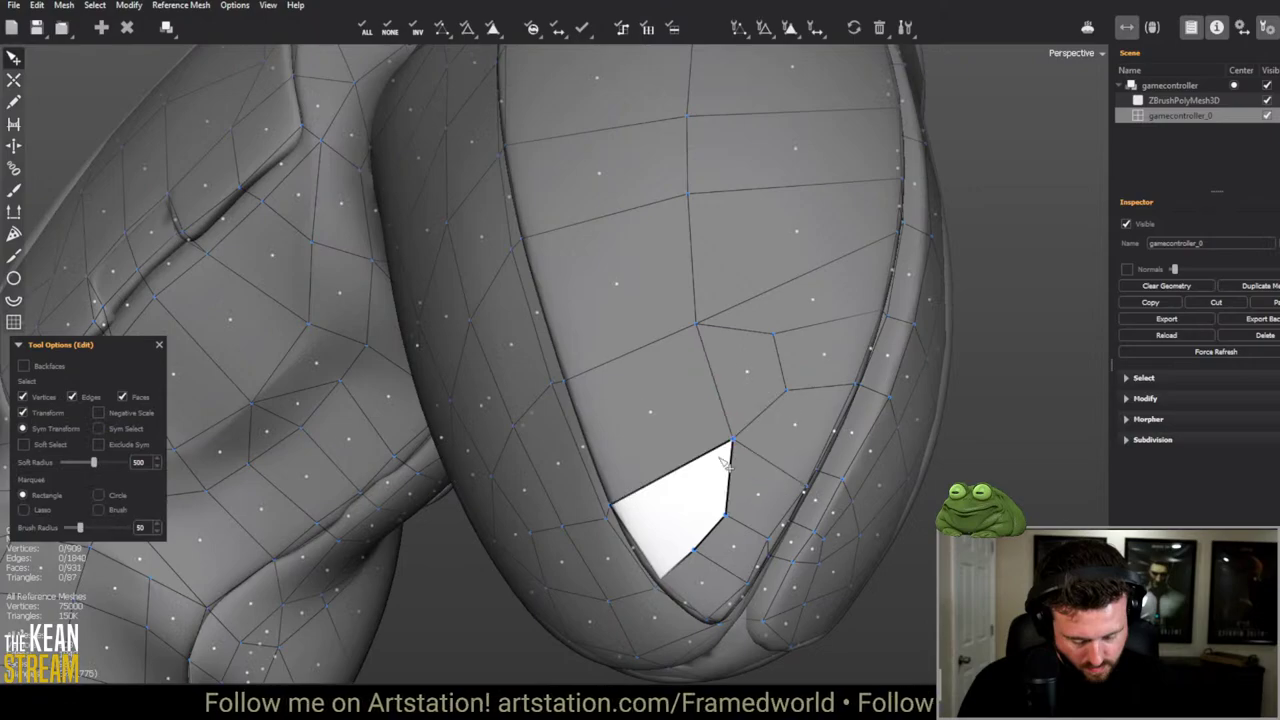
middle_click_drag(677, 486, 705, 470)
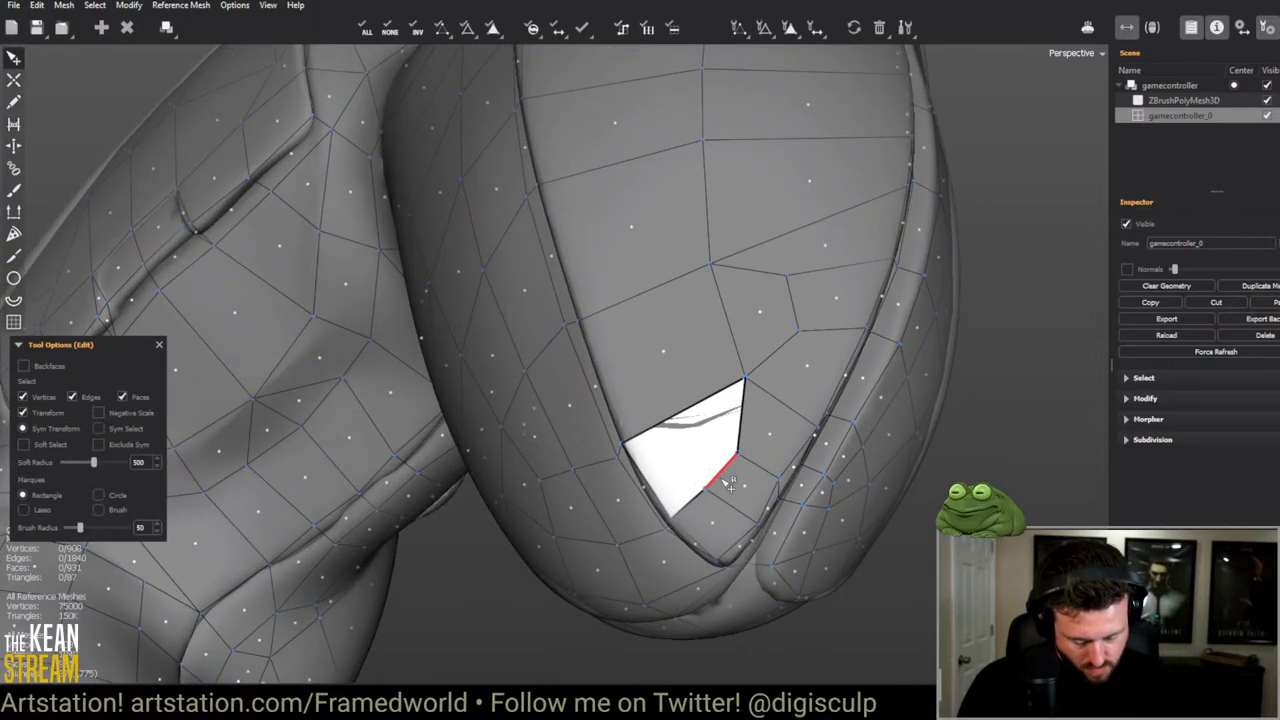
middle_click_drag(730, 485, 798, 534)
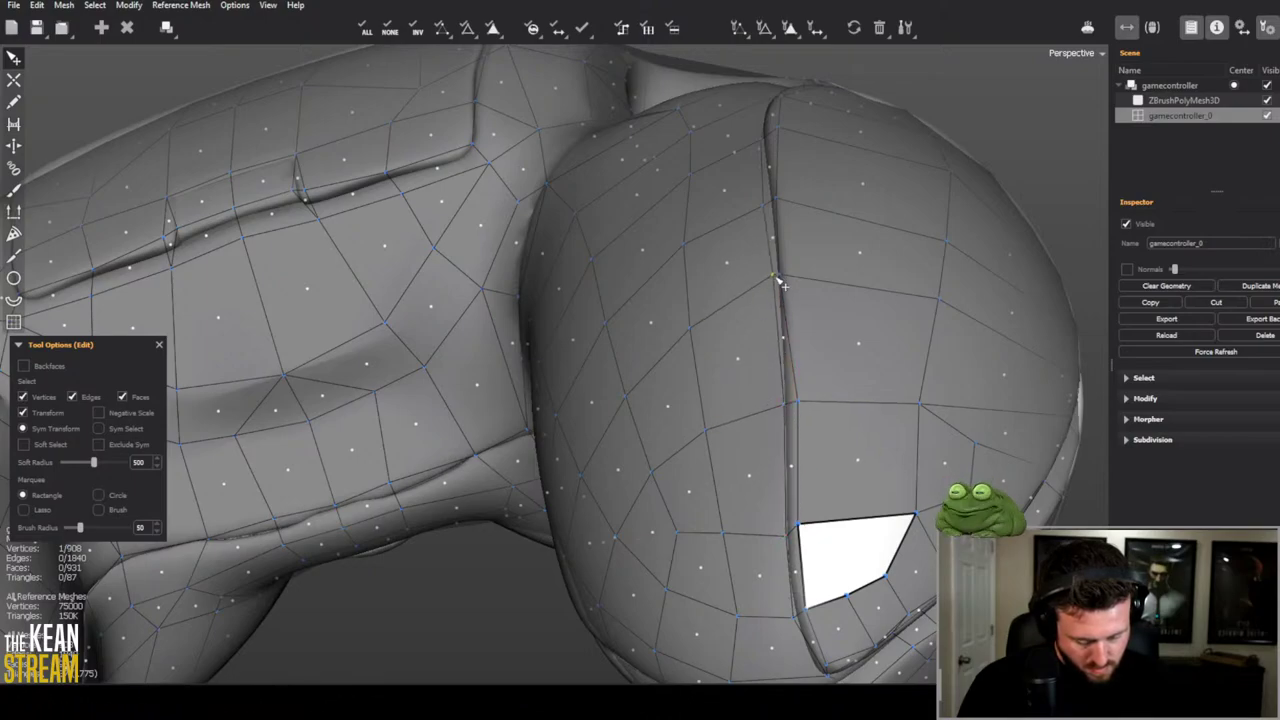
Step: Fill the triangular gap at the bottom of the grip with a new face
scroll(720, 300, "down", 3)
middle_click_drag(654, 323, 686, 297)
scroll(757, 452, "up", 3)
scroll(691, 451, "up", 2)
scroll(675, 381, "down", 5)
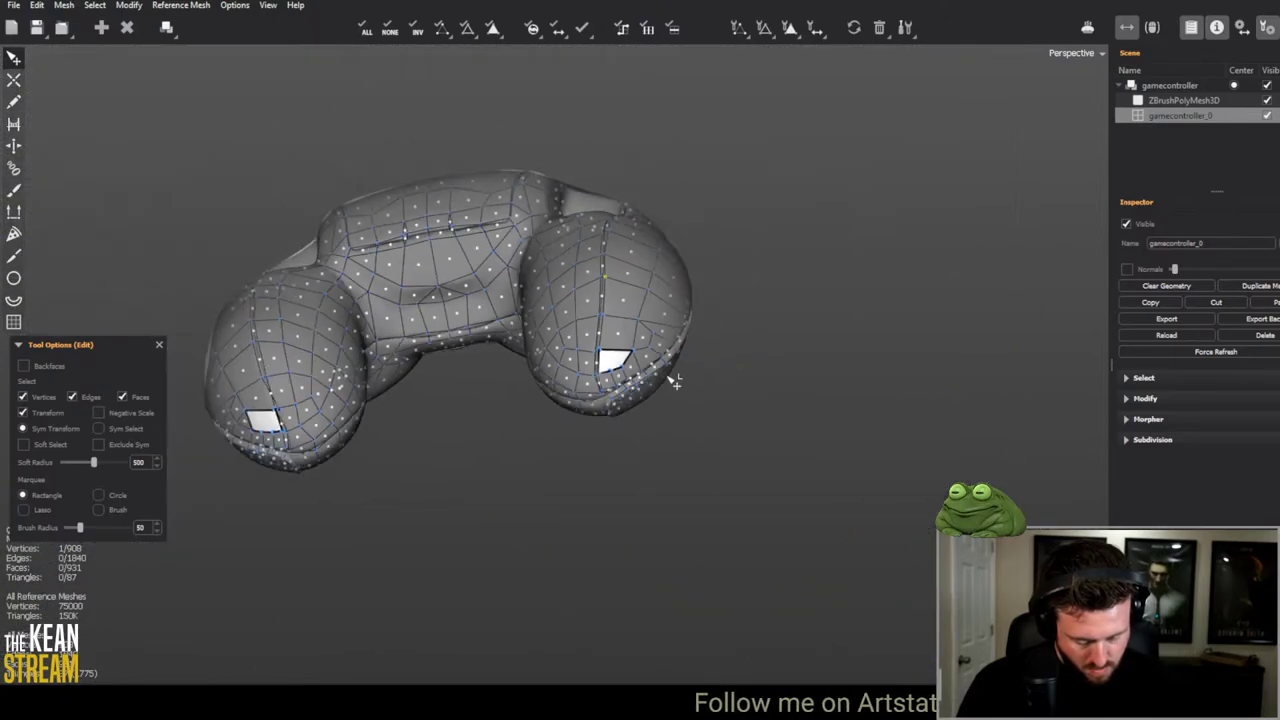
scroll(610, 365, "up", 5)
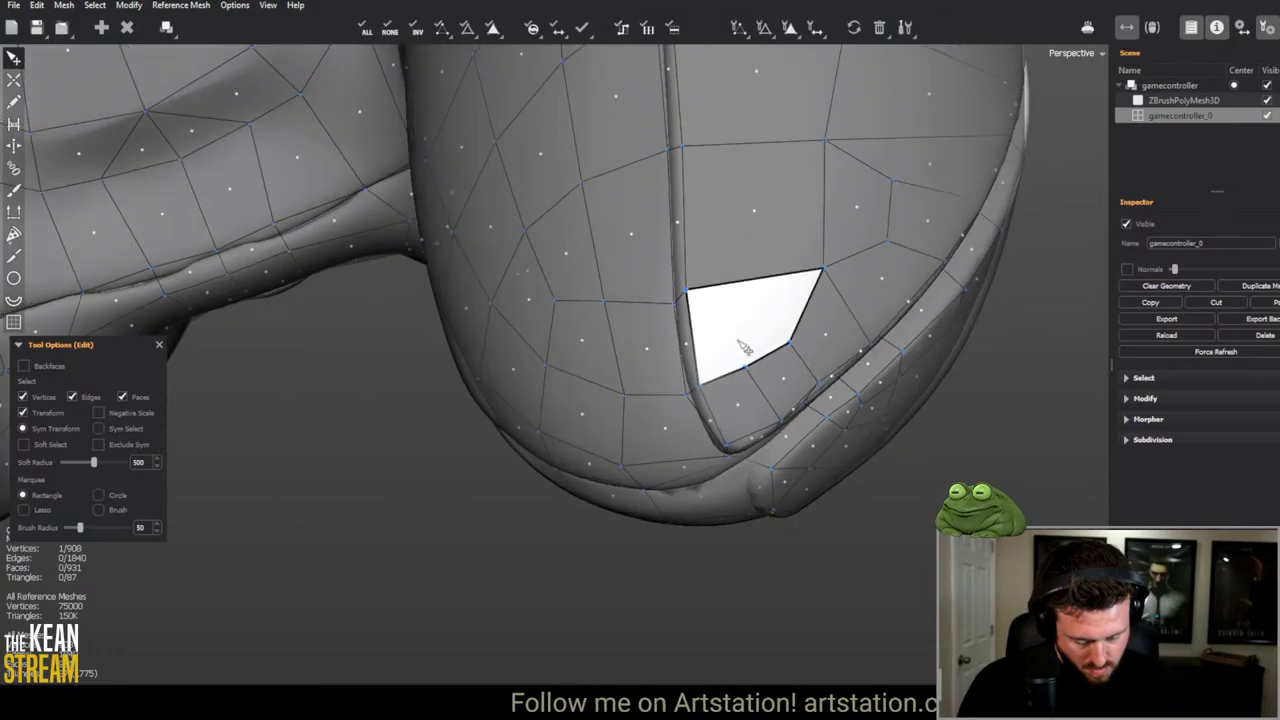
key("c")
left_click(749, 356)
key("e")
Step: Mirror the grip changes onto the other grip
scroll(755, 390, "down", 3)
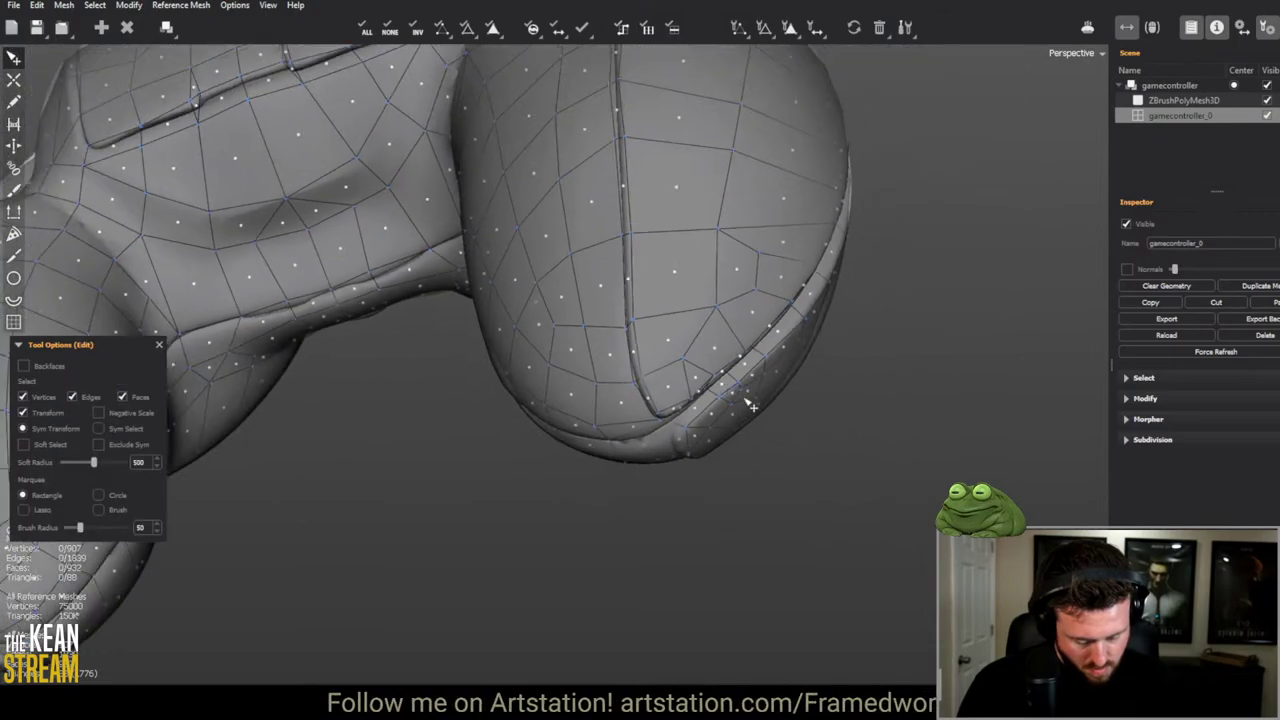
middle_click_drag(791, 443, 634, 411)
key("Delete")
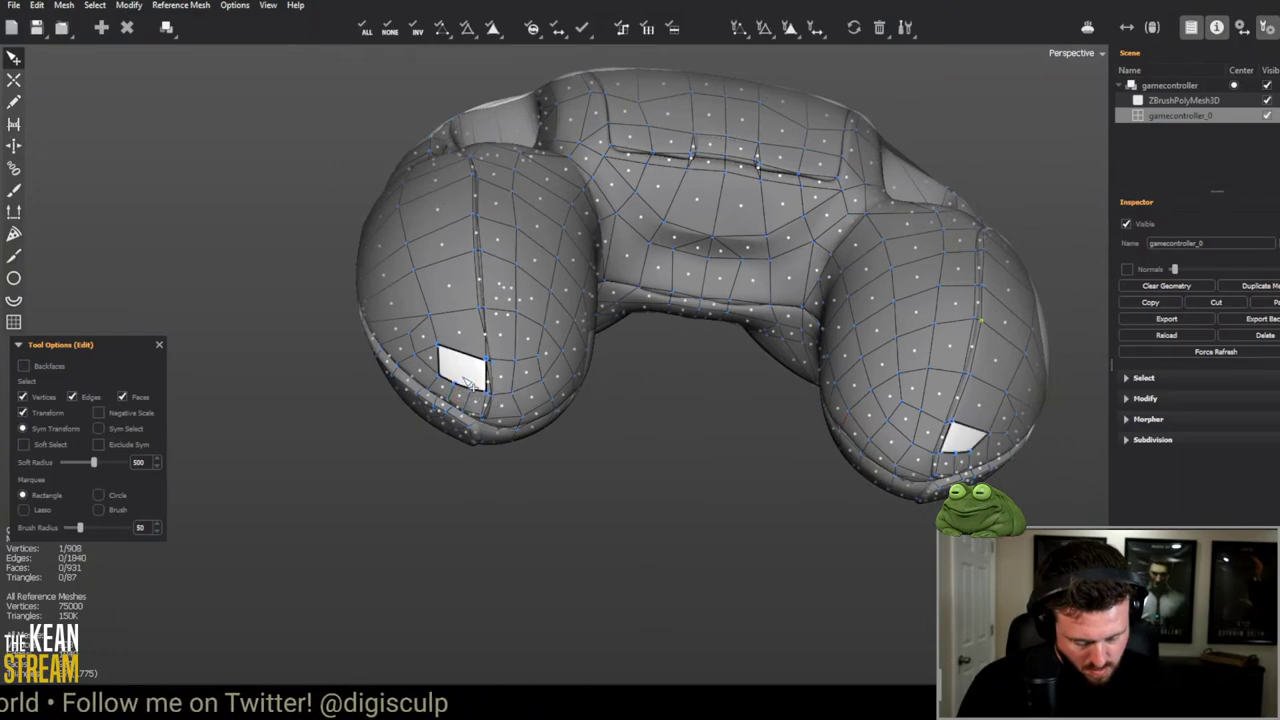
scroll(472, 399, "up", 5)
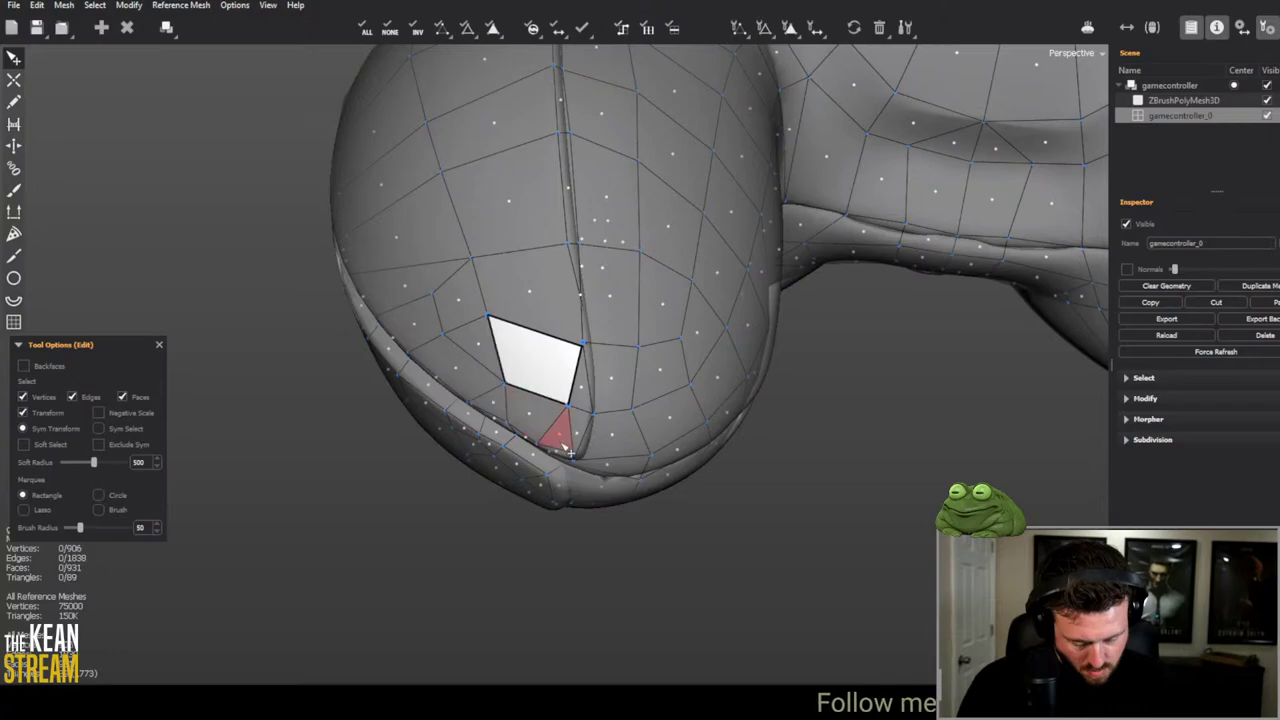
middle_click_drag(570, 397, 595, 310)
scroll(605, 300, "up", 2)
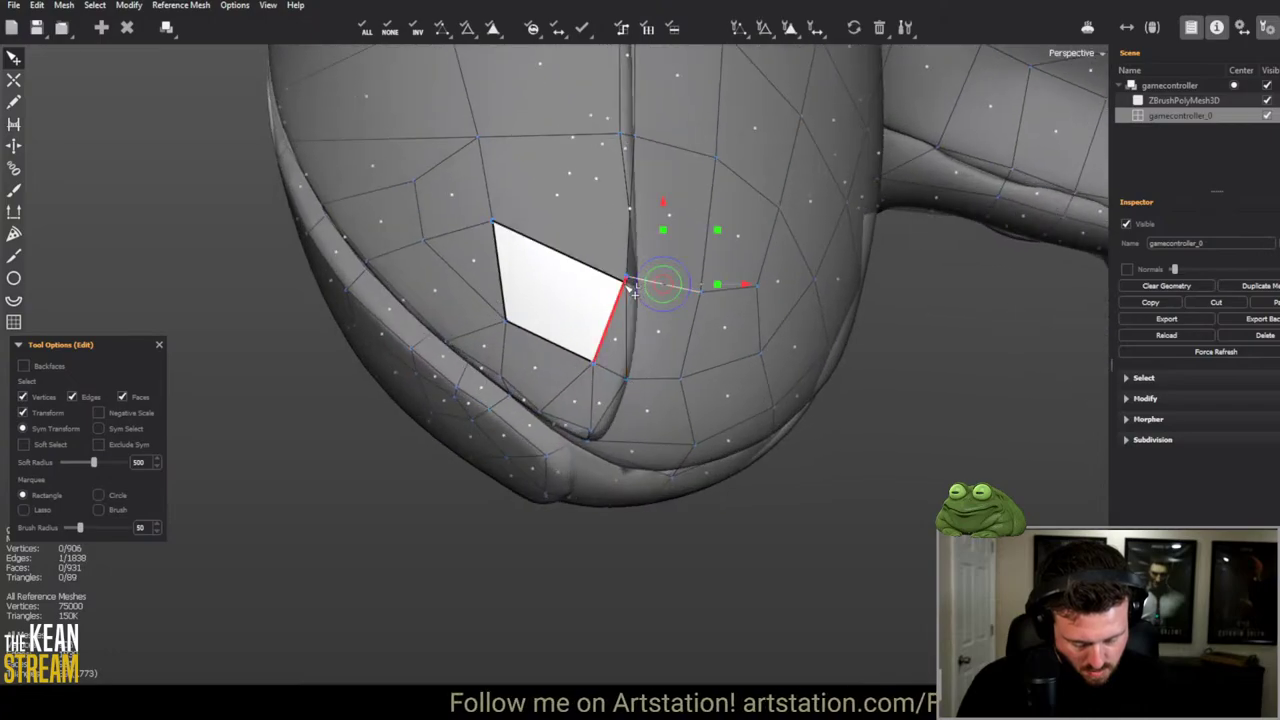
middle_click_drag(597, 304, 697, 383)
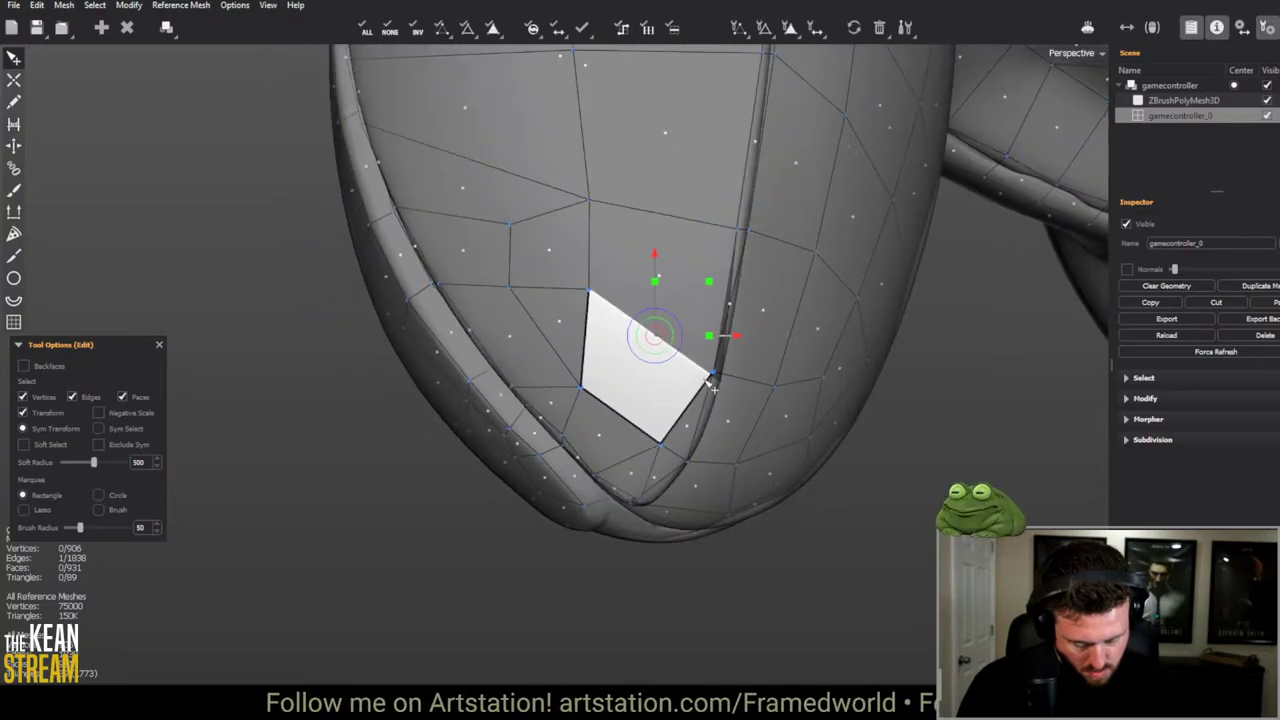
Step: Fill the remaining quad-shaped gap on the grip with a new face
key("c")
key("e")
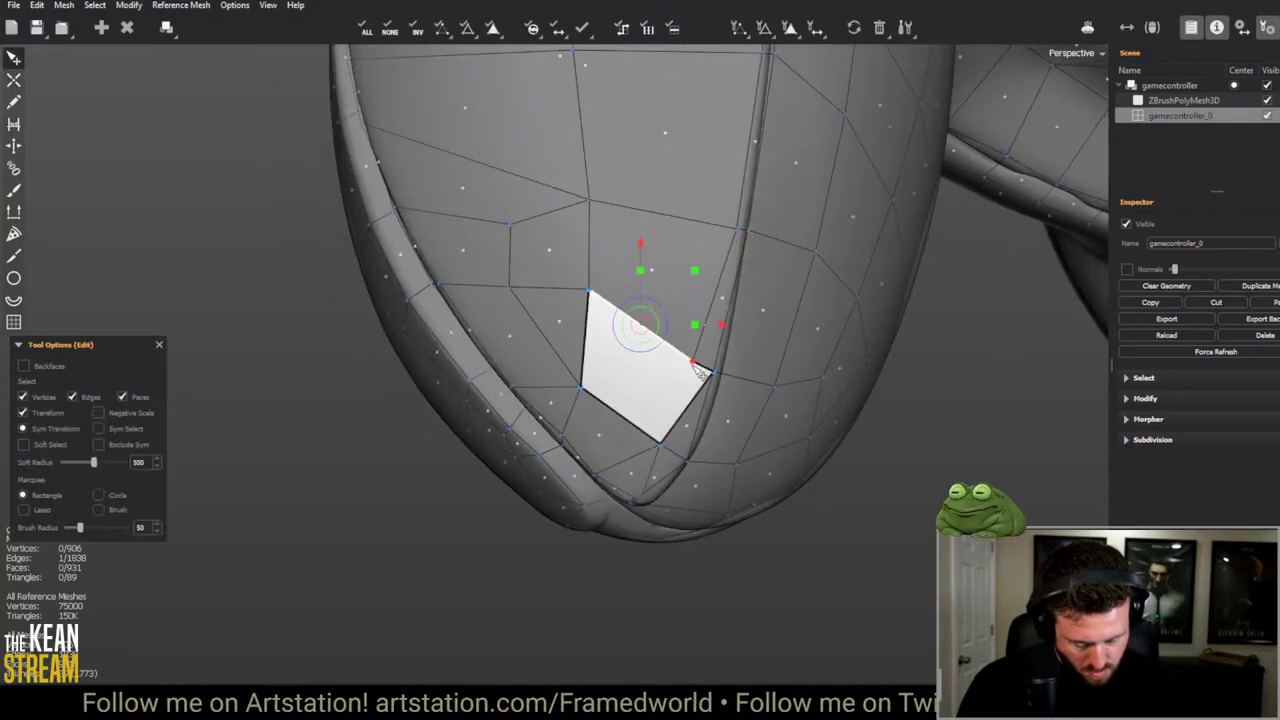
middle_click_drag(693, 382, 587, 533)
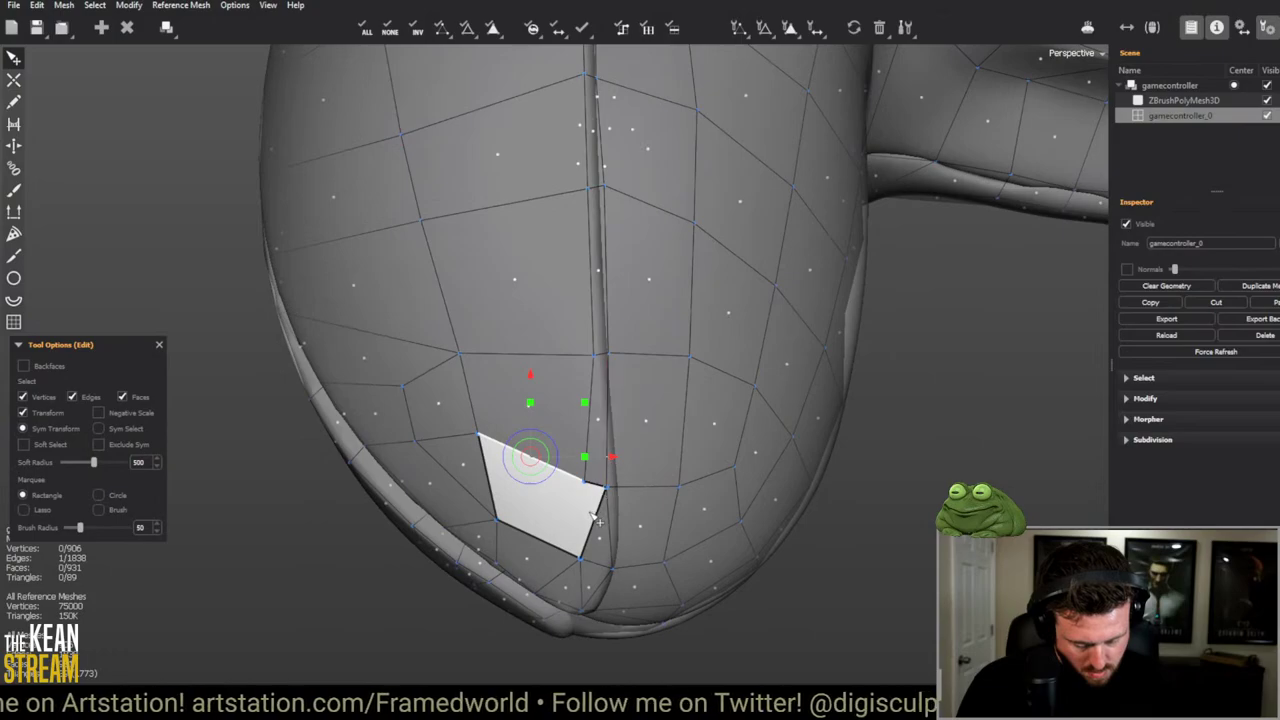
key("c")
key("e")
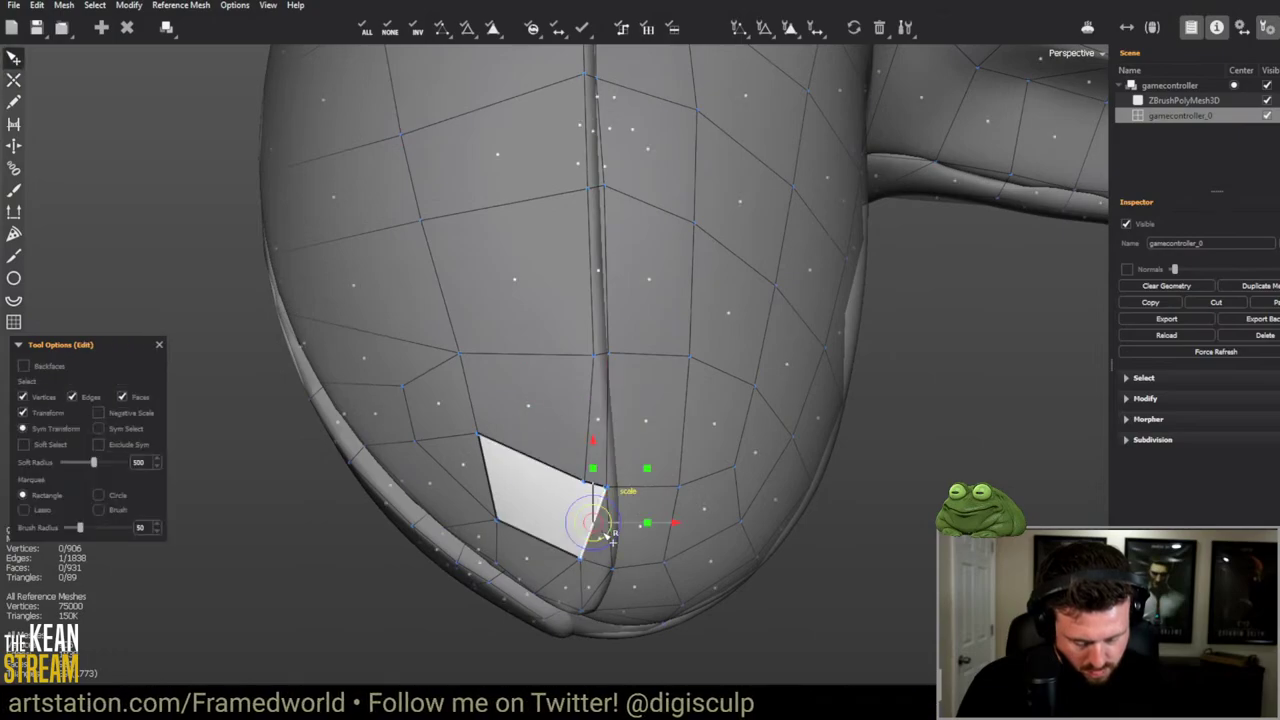
key("c")
left_click(591, 561)
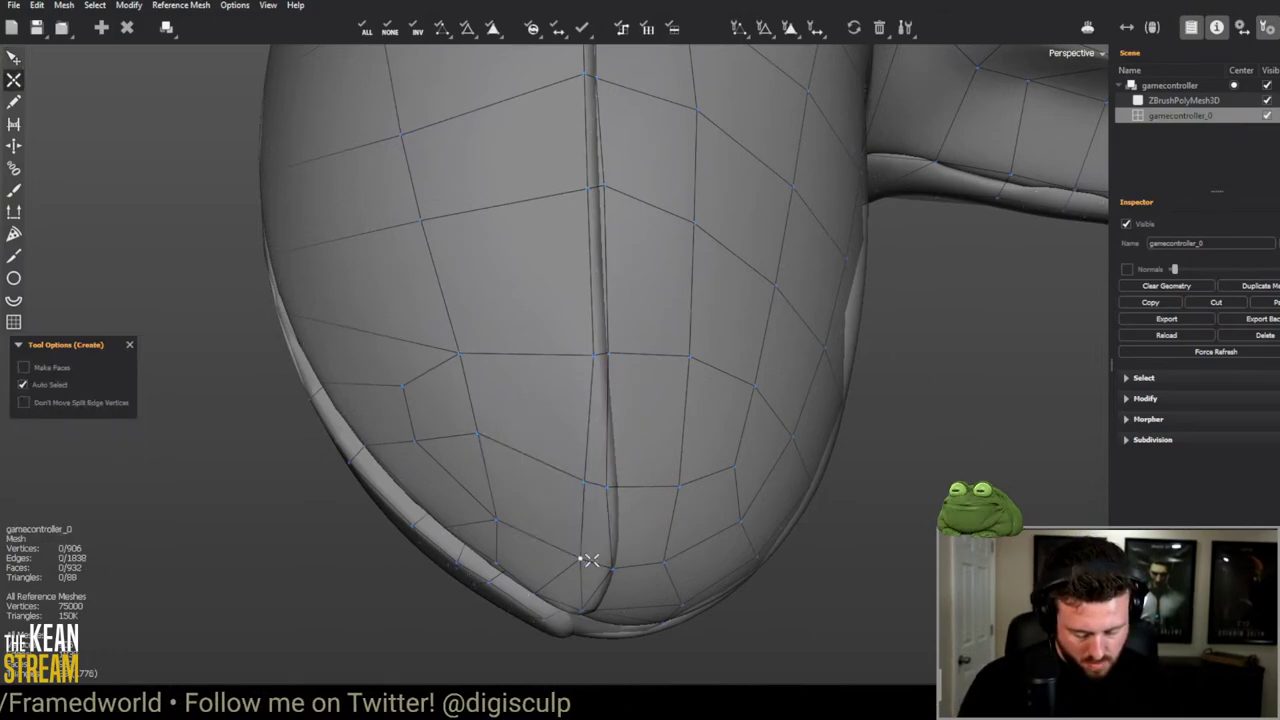
middle_click_drag(591, 561, 697, 550)
key("e")
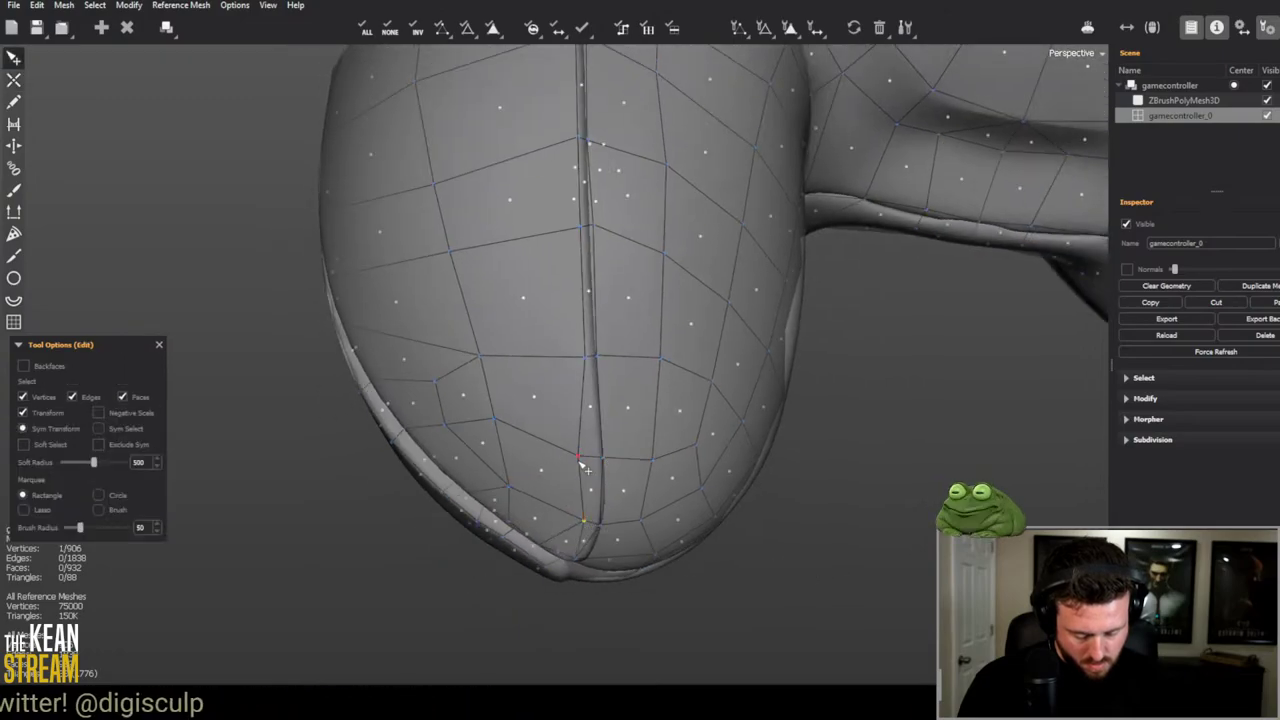
Step: Inspect the closed grip from below, then the whole controller from the front
middle_click_drag(591, 462, 594, 461)
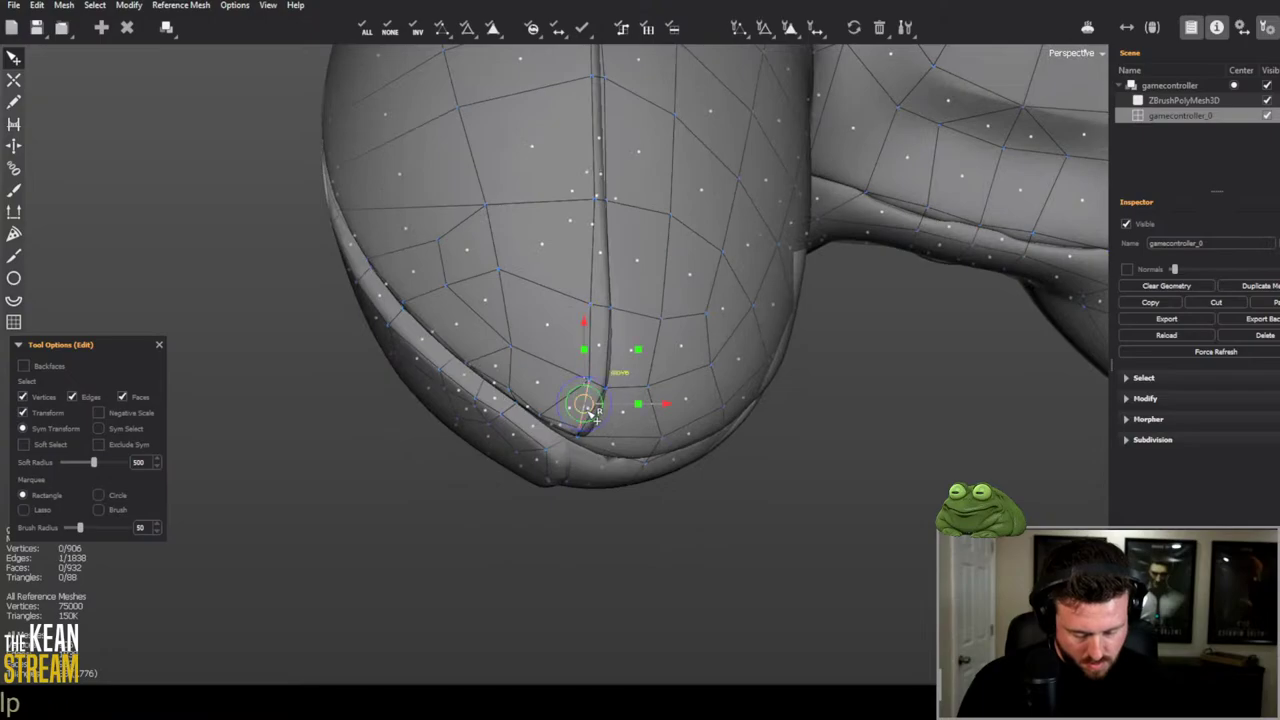
scroll(590, 395, "up", 10)
middle_click_drag(623, 586, 573, 430)
scroll(711, 426, "down", 10)
key("c")
key("e")
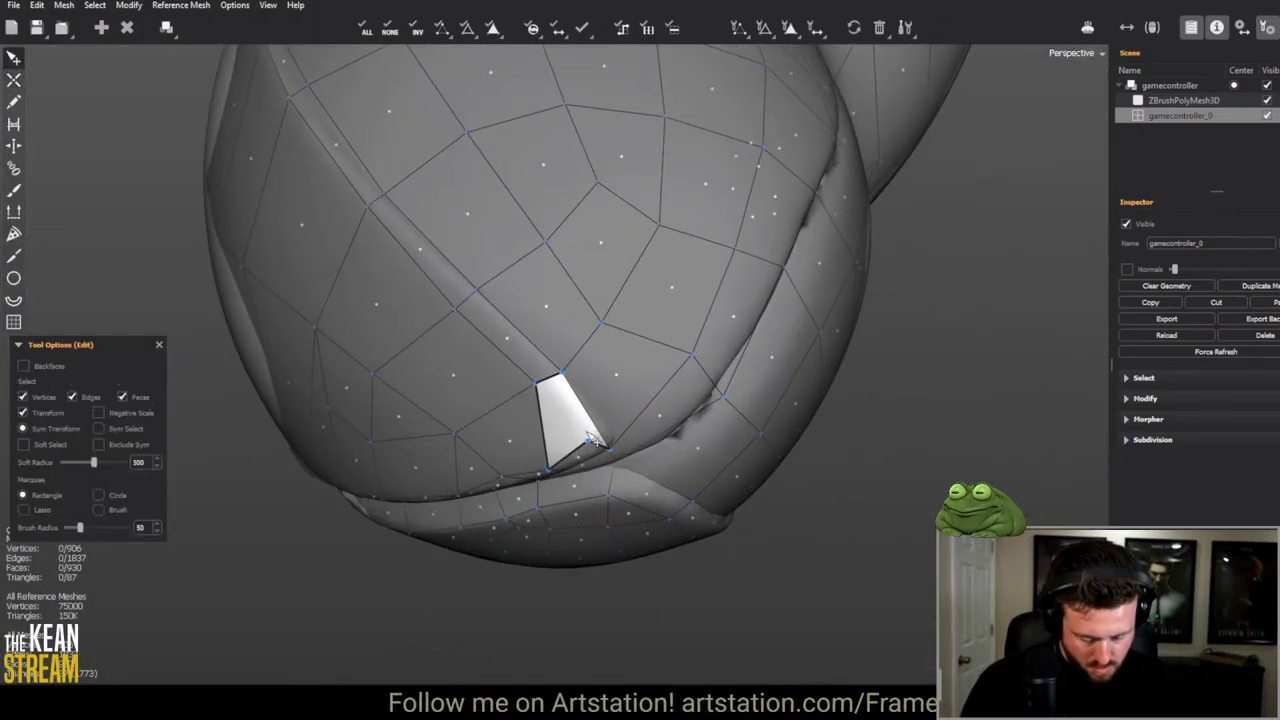
key("c")
scroll(726, 509, "down", 3)
key("e")
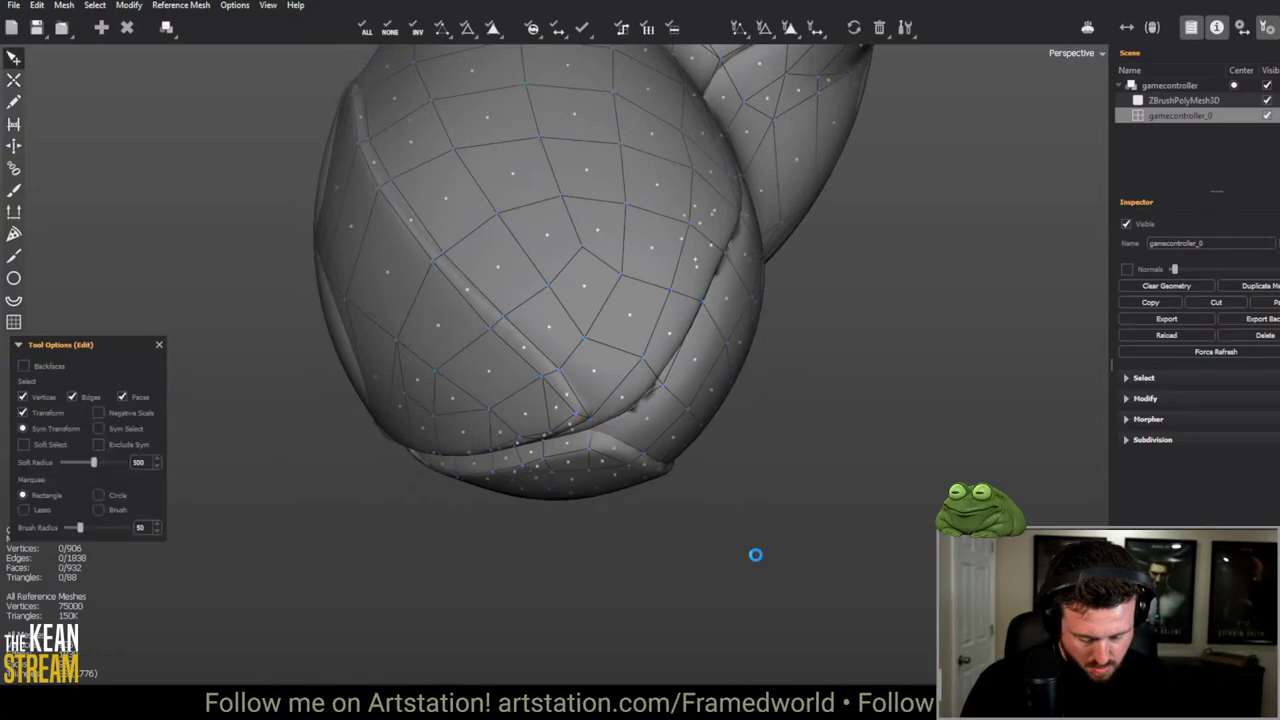
scroll(754, 554, "down", 5)
middle_click_drag(754, 554, 532, 528)
scroll(780, 460, "up", 8)
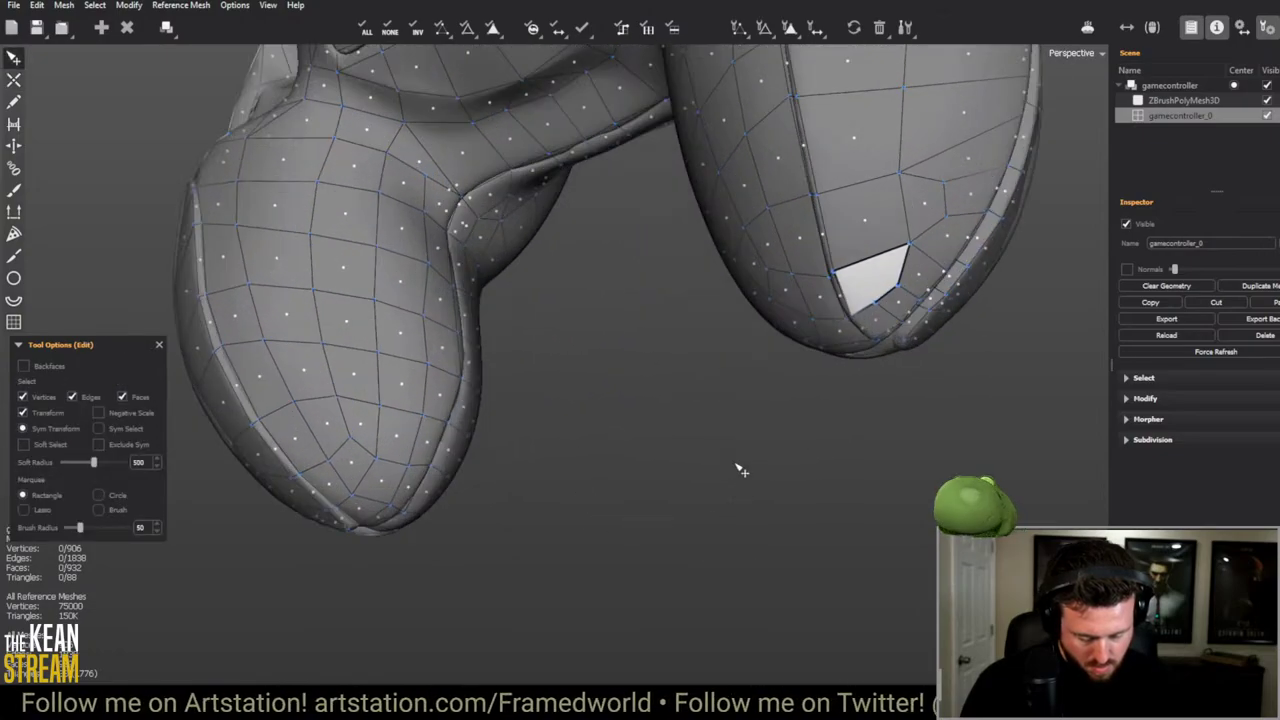
scroll(681, 395, "down", 6)
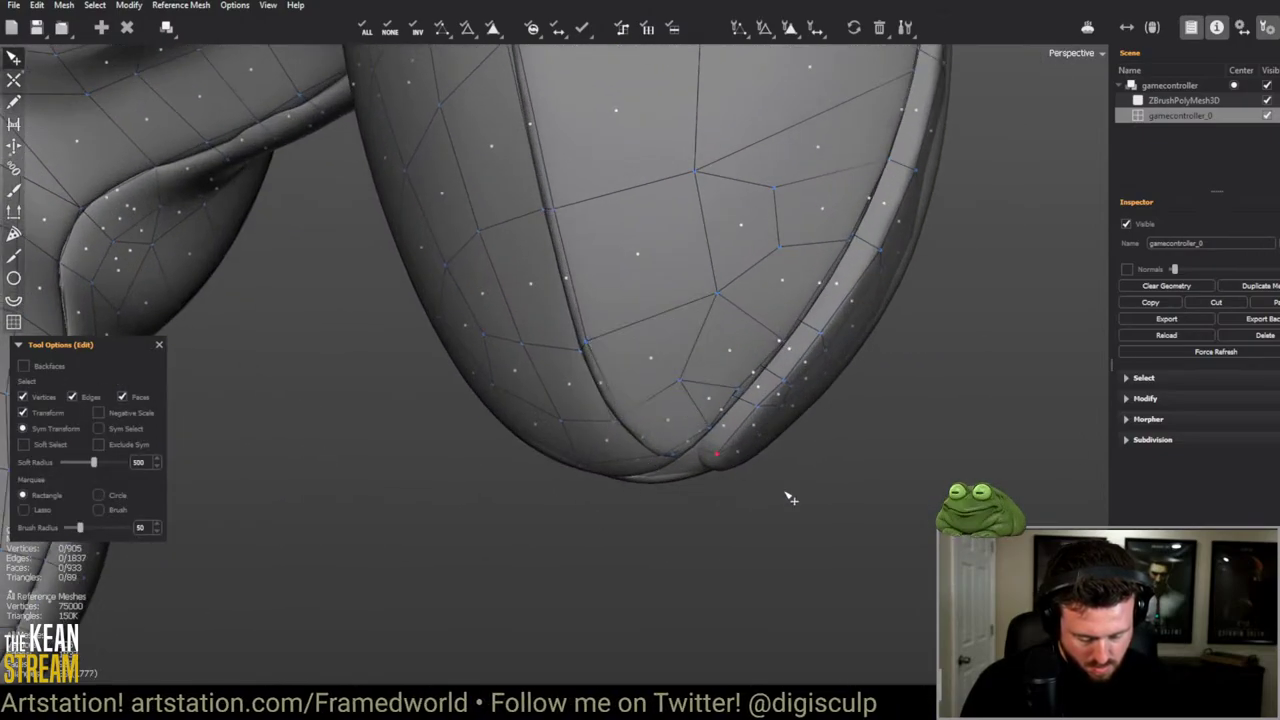
middle_click_drag(789, 491, 735, 483)
Step: Collapse two small stray edges on the grip, bringing the count to 901 vertices
left_click(14, 190)
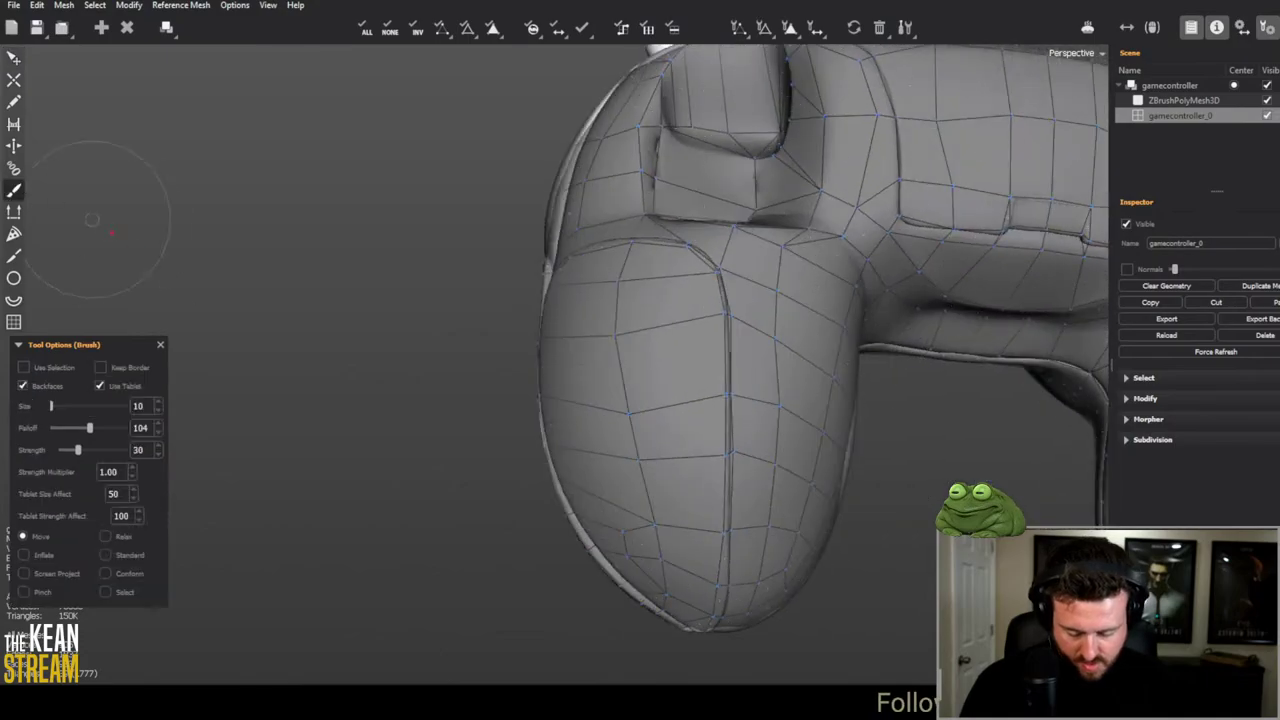
middle_click_drag(700, 350, 721, 360)
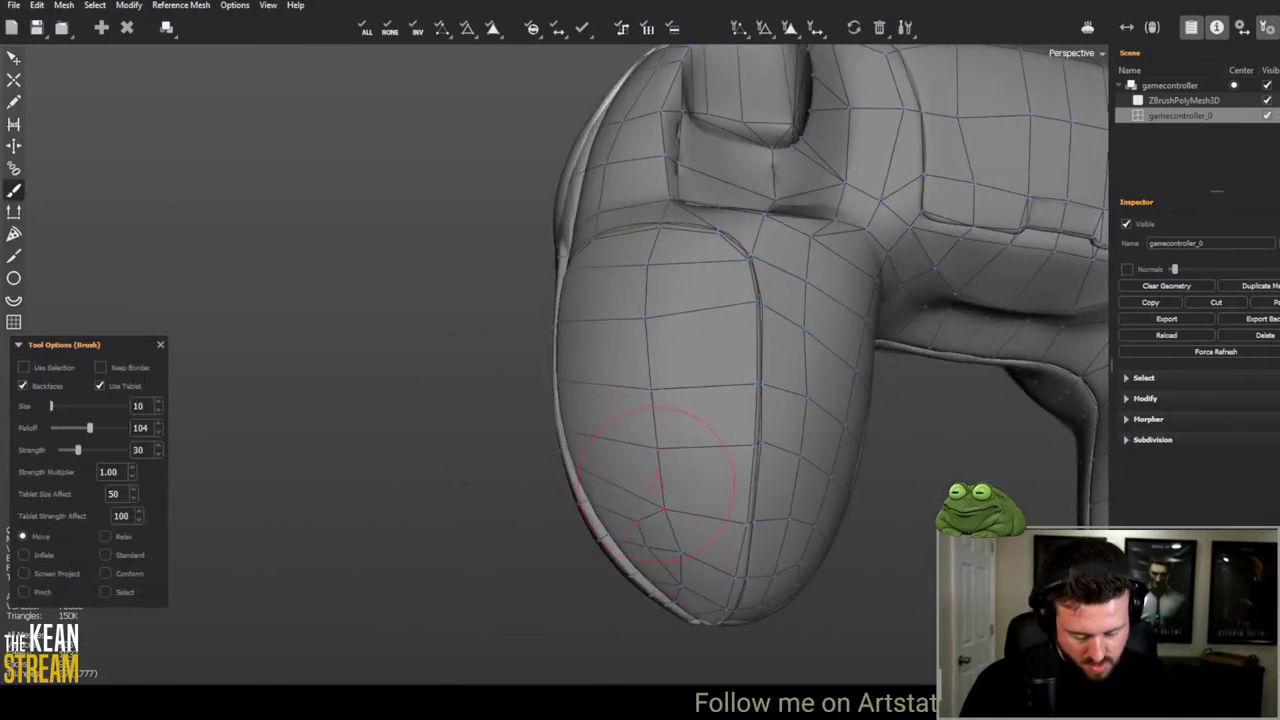
middle_click_drag(662, 318, 572, 491)
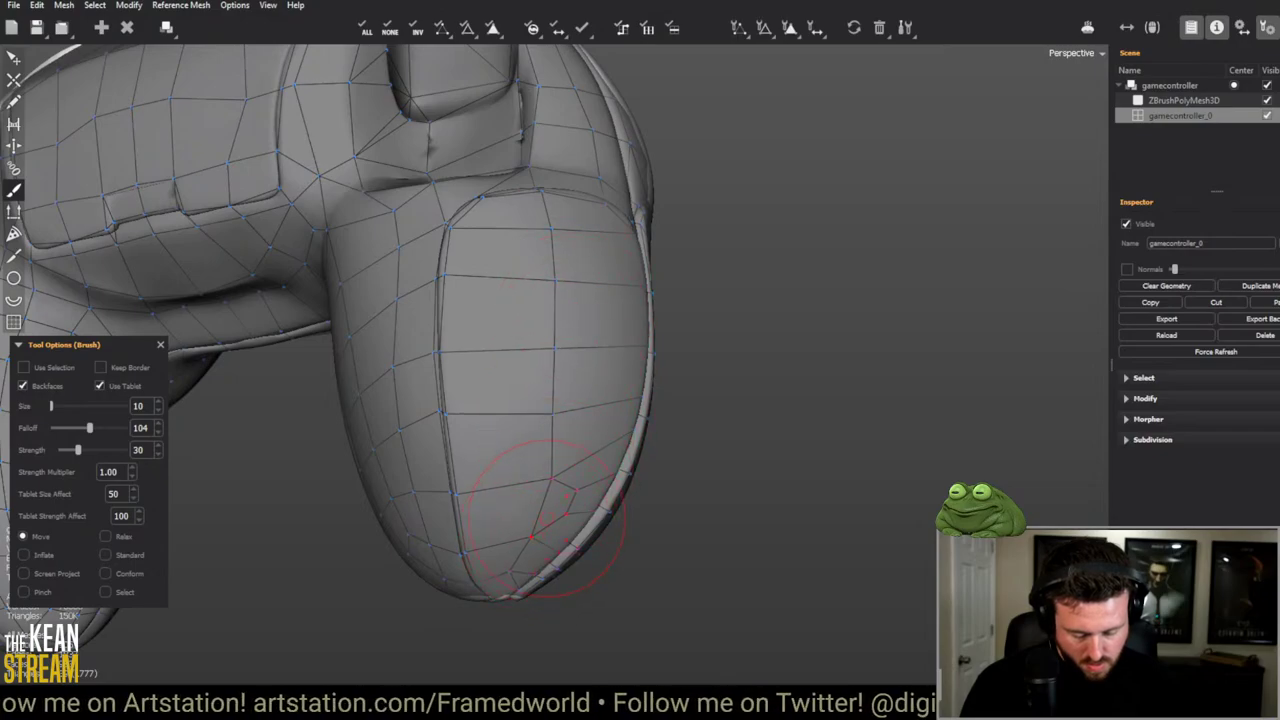
mouse_move(545, 520)
middle_mouse_down()
mouse_move(625, 490)
mouse_move(610, 480)
middle_mouse_up()
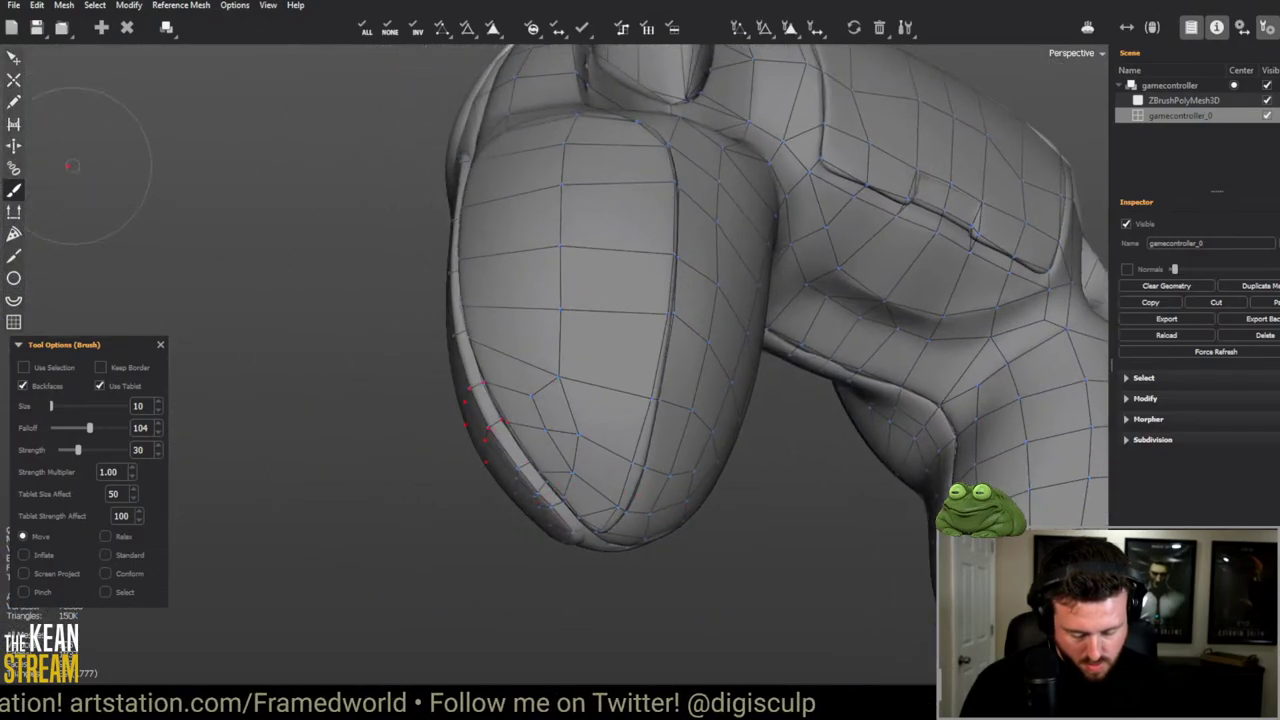
left_click(14, 58)
scroll(548, 428, "up", 3)
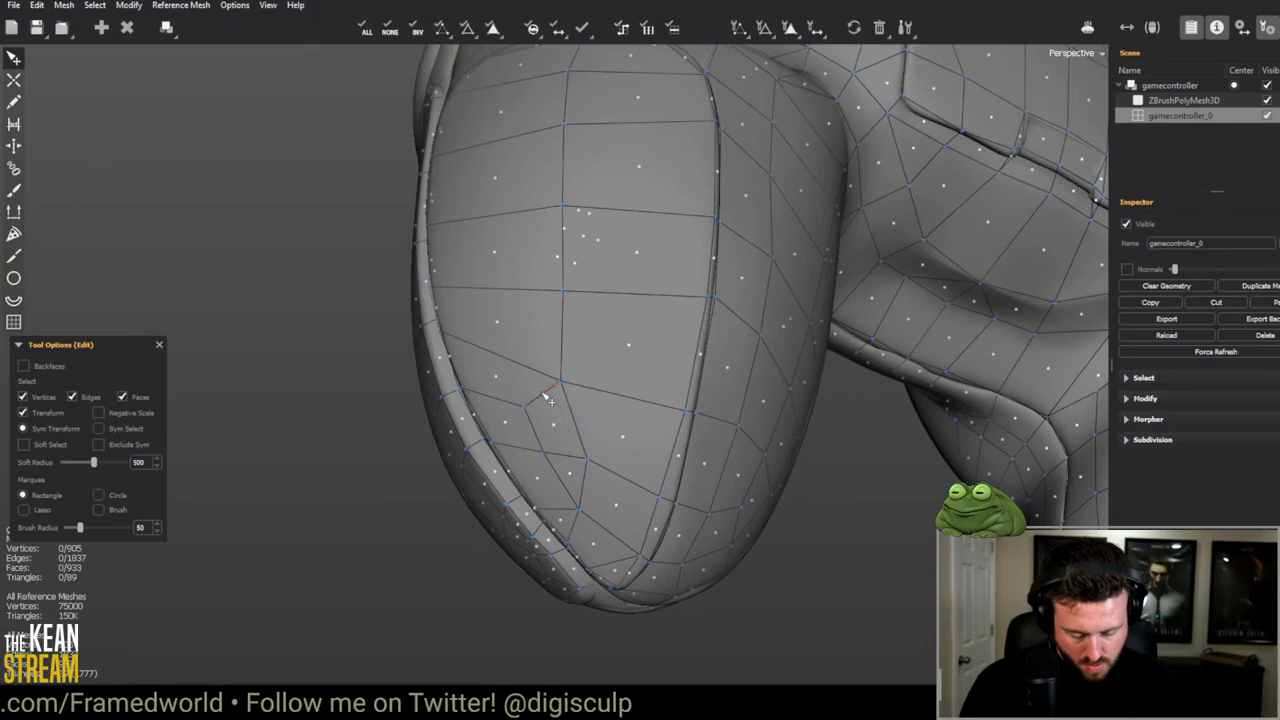
left_click(542, 395)
left_click(575, 465)
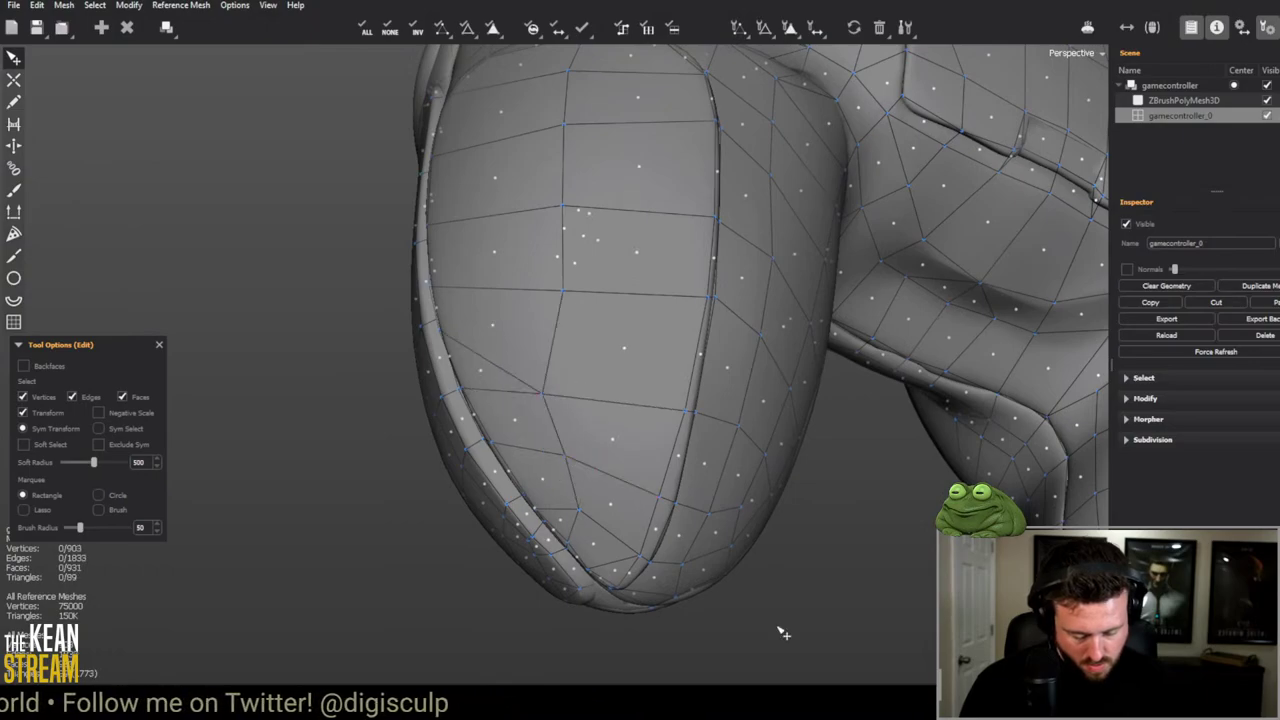
scroll(777, 629, "down", 5)
Step: Orbit out to check the whole controller, then switch over to the browser
middle_click_drag(657, 523, 606, 471)
scroll(655, 367, "up", 3)
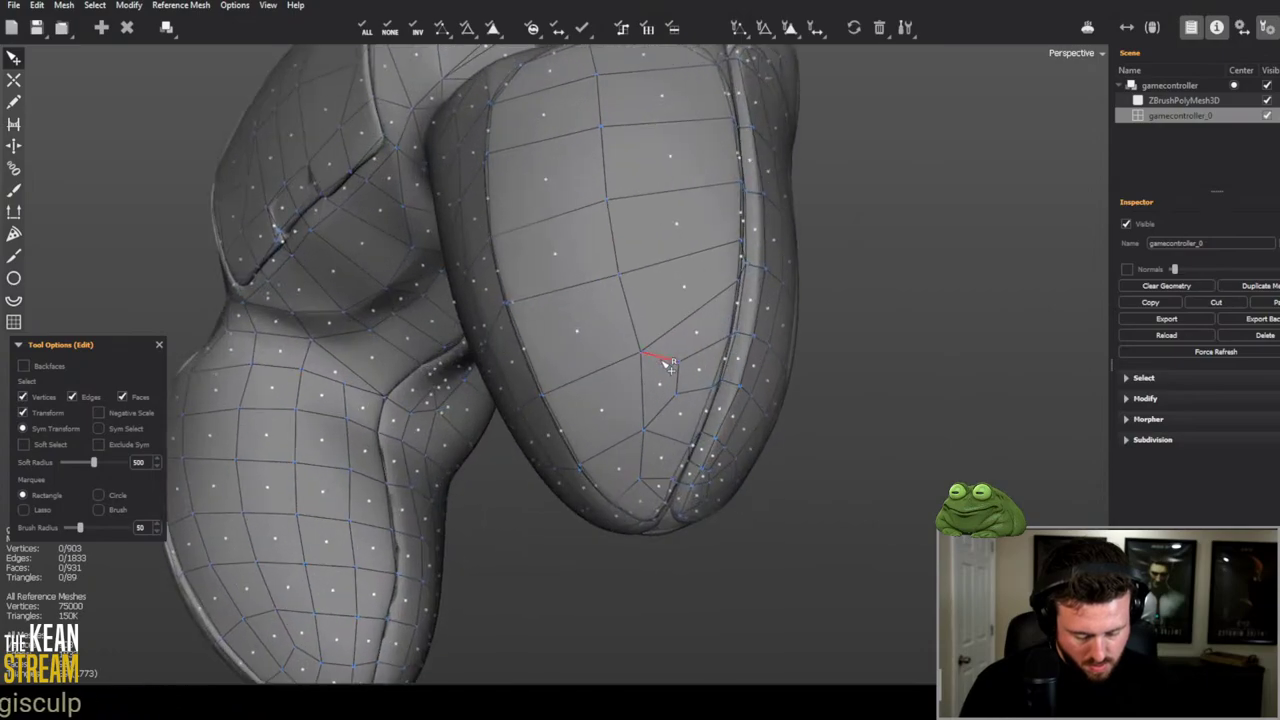
scroll(604, 483, "down", 4)
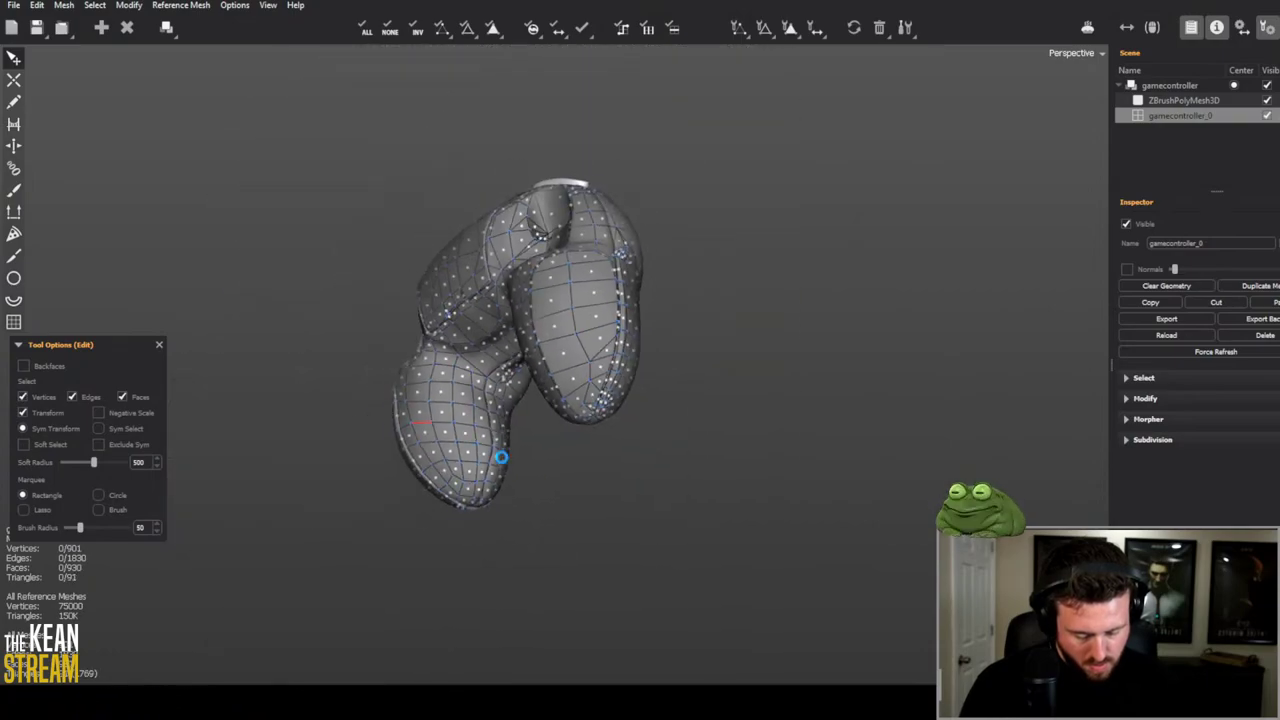
middle_click_drag(500, 457, 517, 489)
scroll(560, 440, "up", 2)
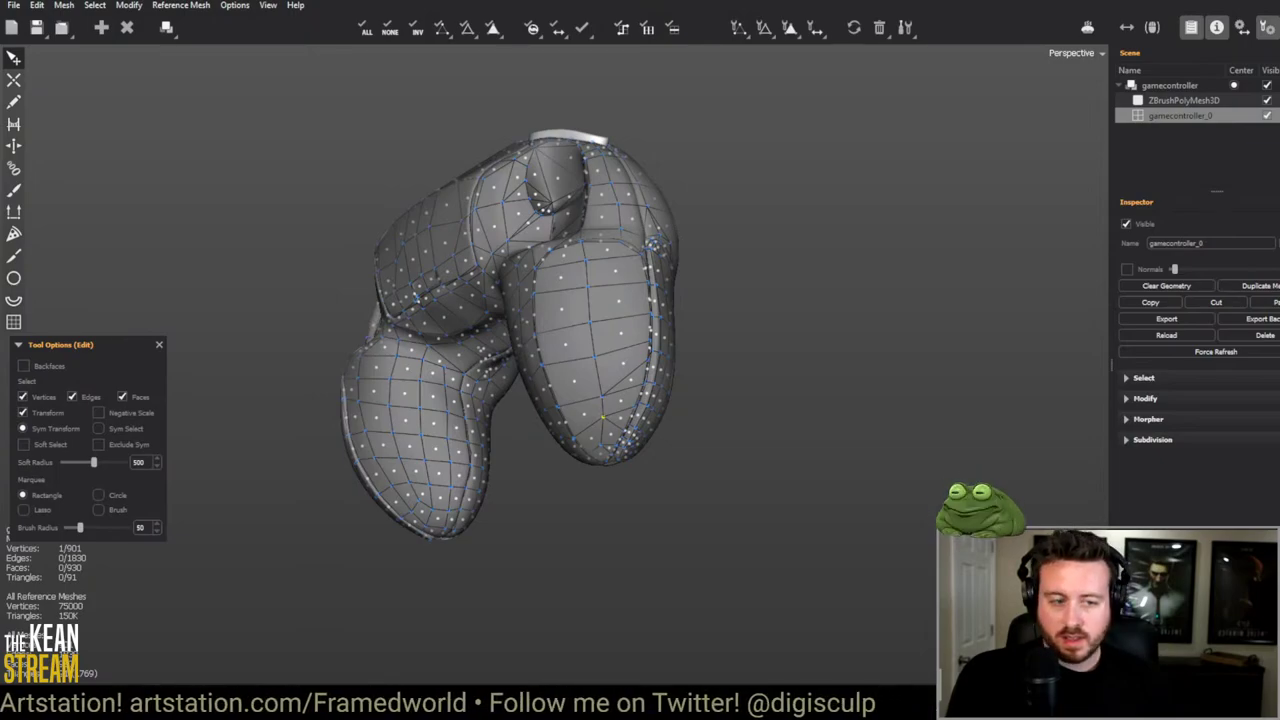
key("alt+Tab")
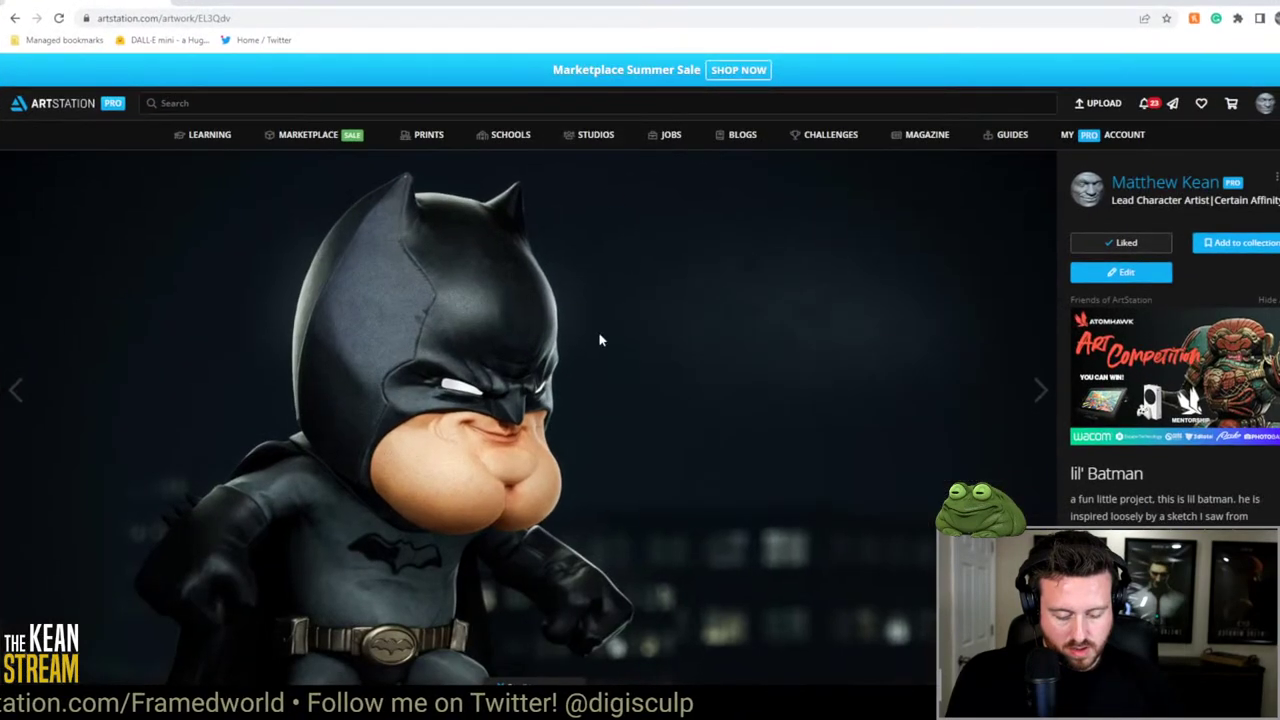
scroll(590, 365, "down", 1)
scroll(689, 360, "down", 8)
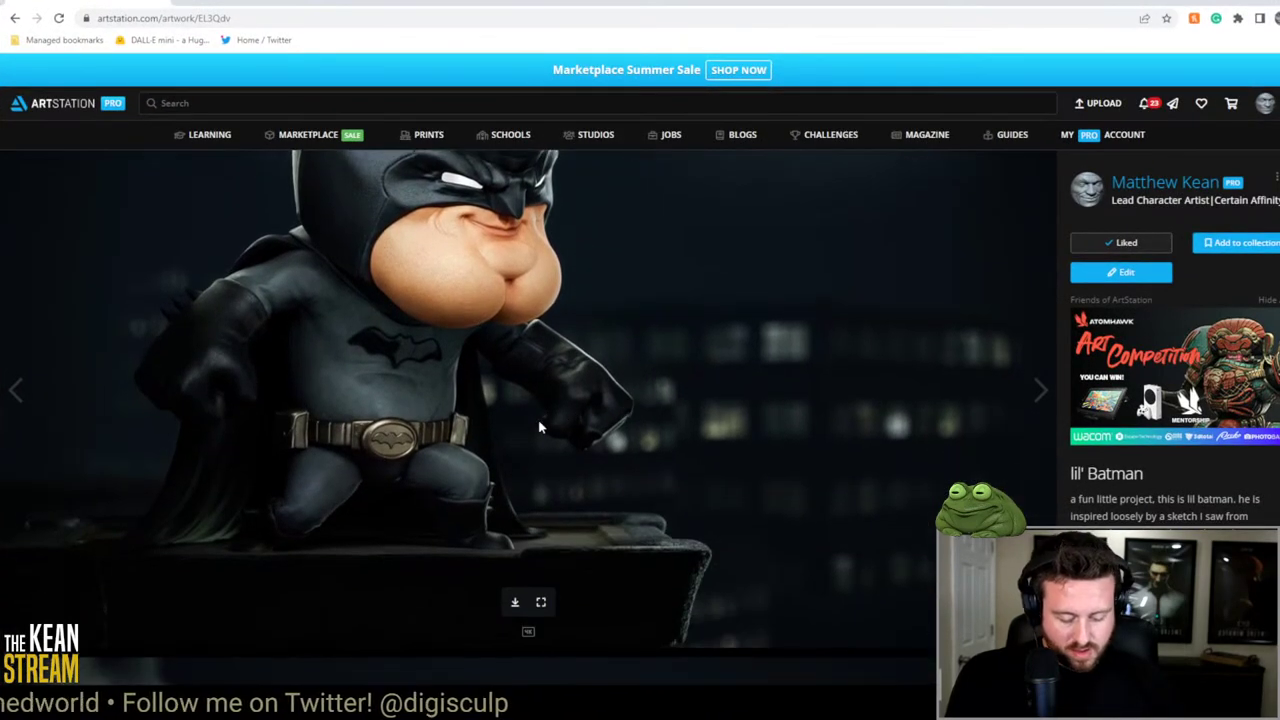
scroll(540, 333, "down", 1)
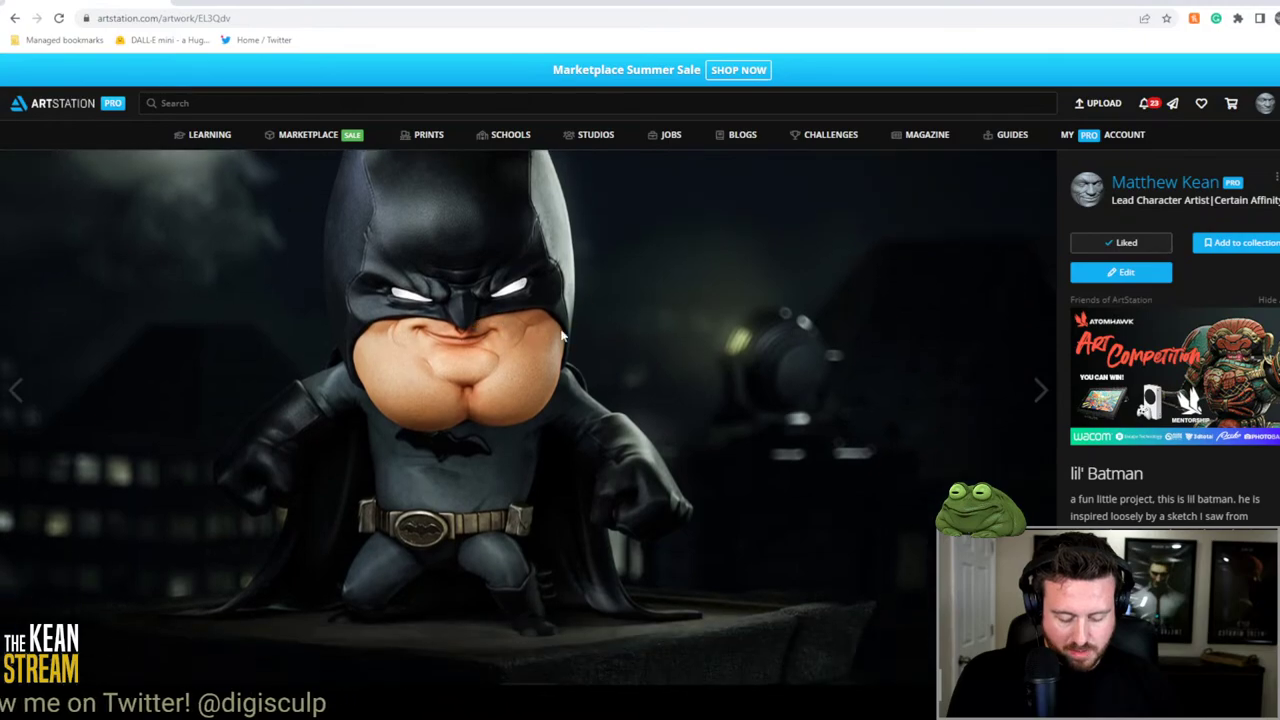
scroll(556, 275, "up", 1)
scroll(620, 530, "down", 2)
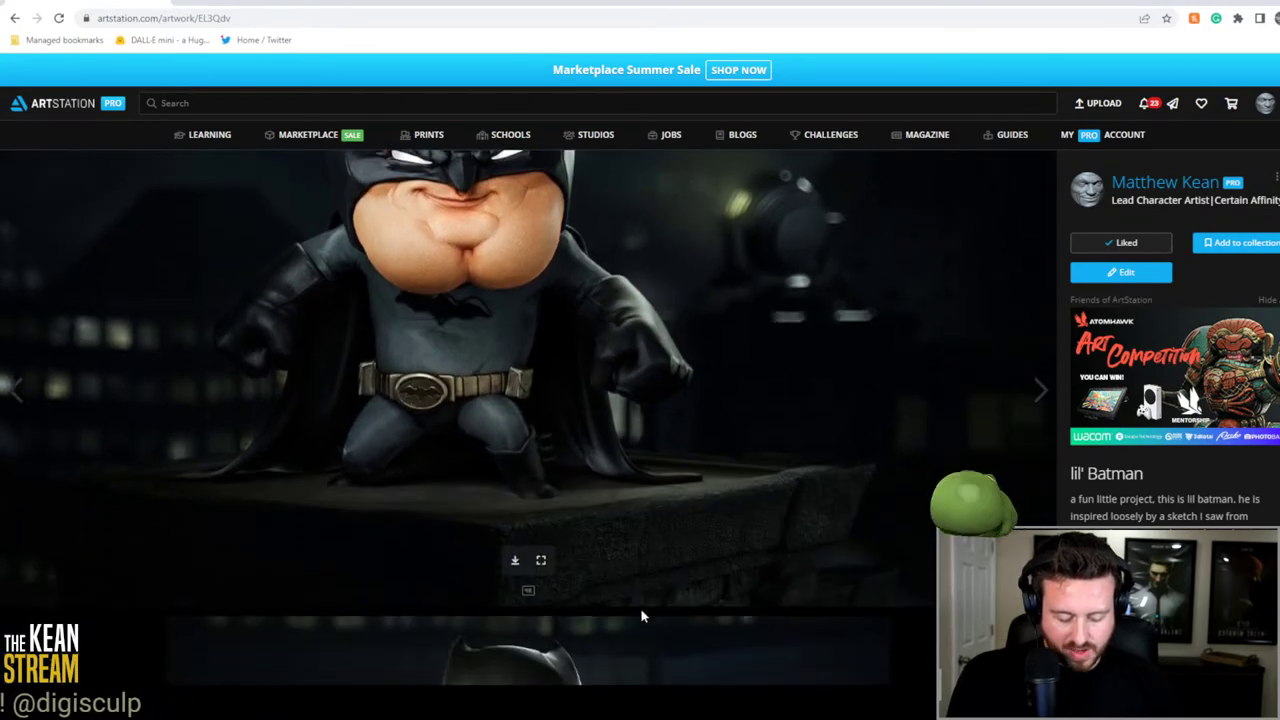
left_click(541, 561)
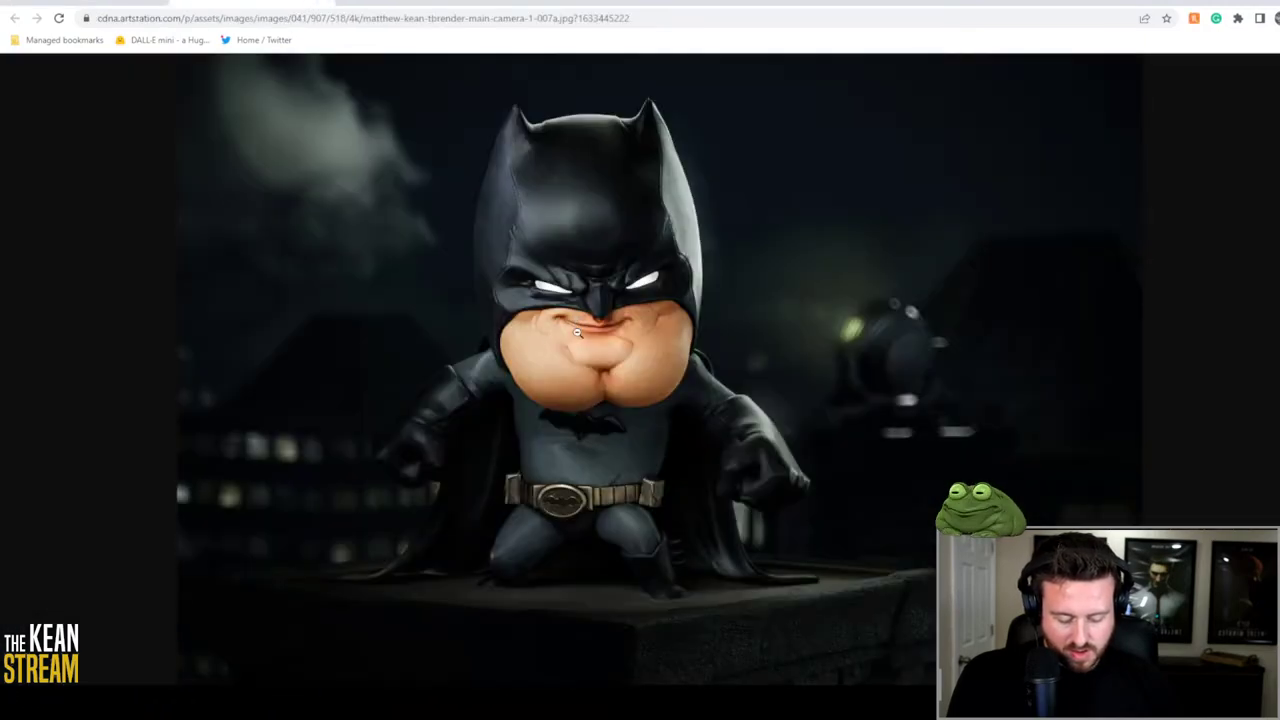
left_click(577, 332)
left_click(688, 270)
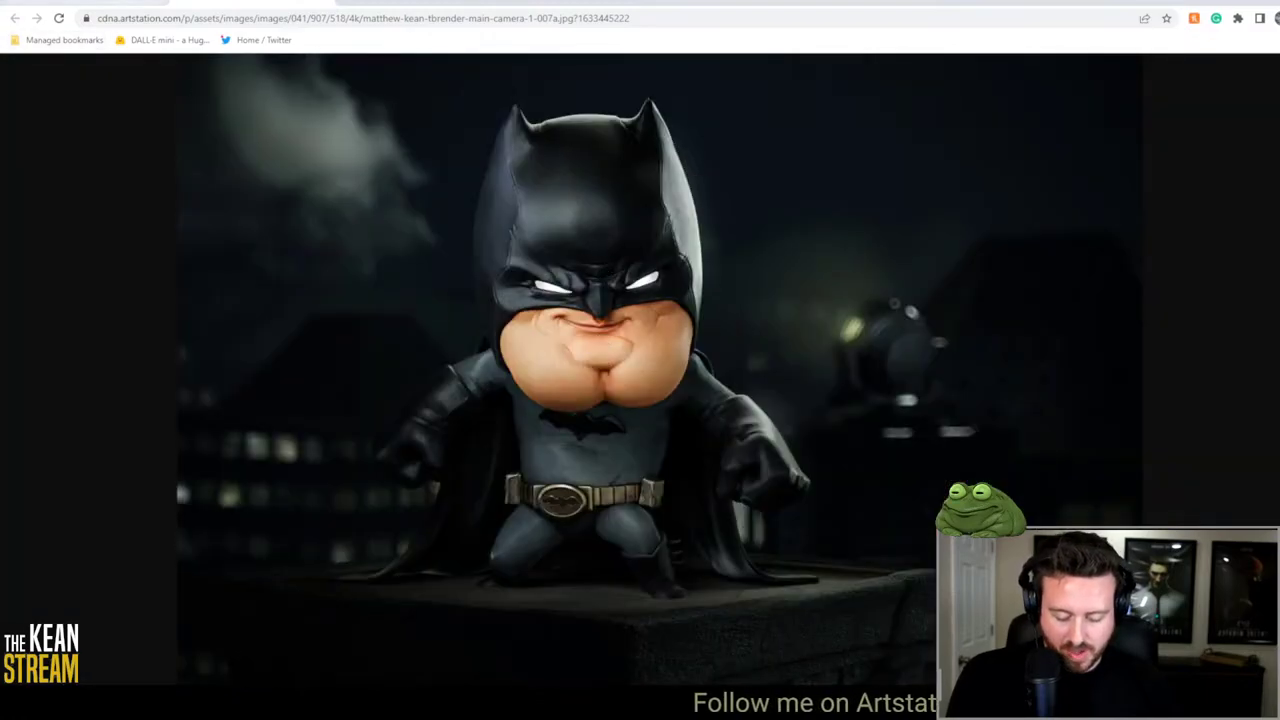
key("alt+Left")
scroll(548, 440, "down", 5)
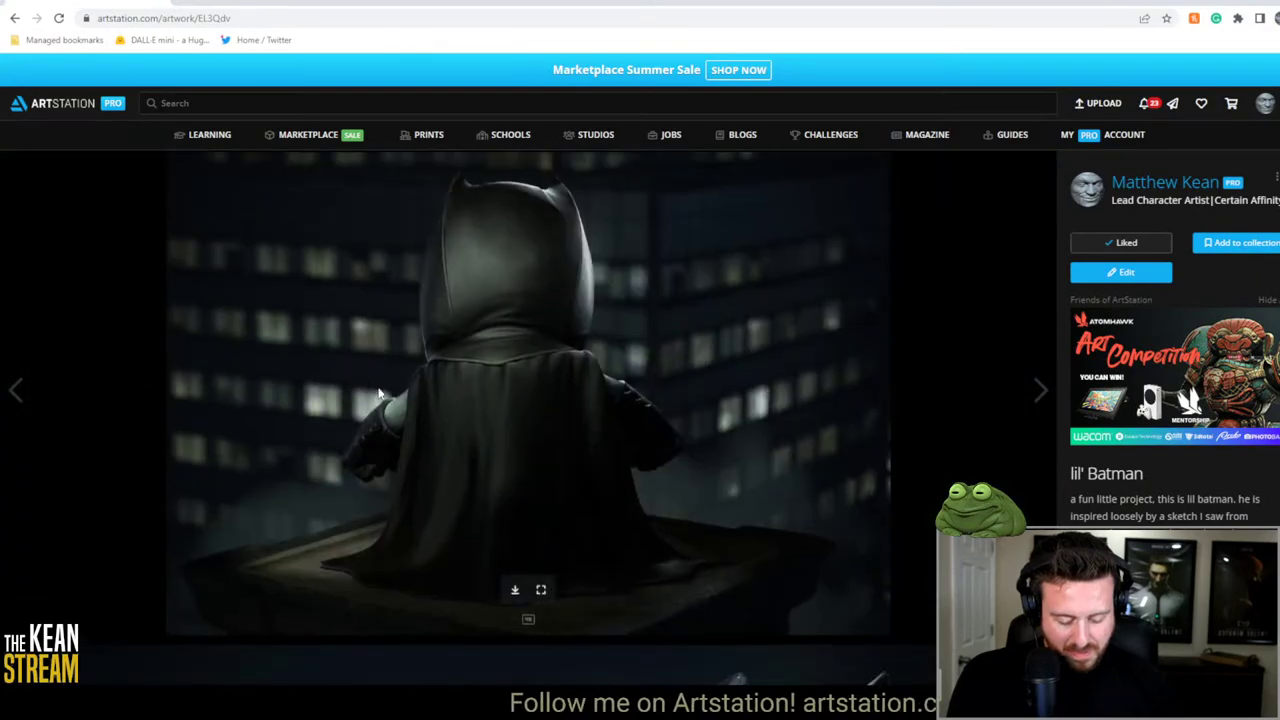
scroll(548, 440, "down", 5)
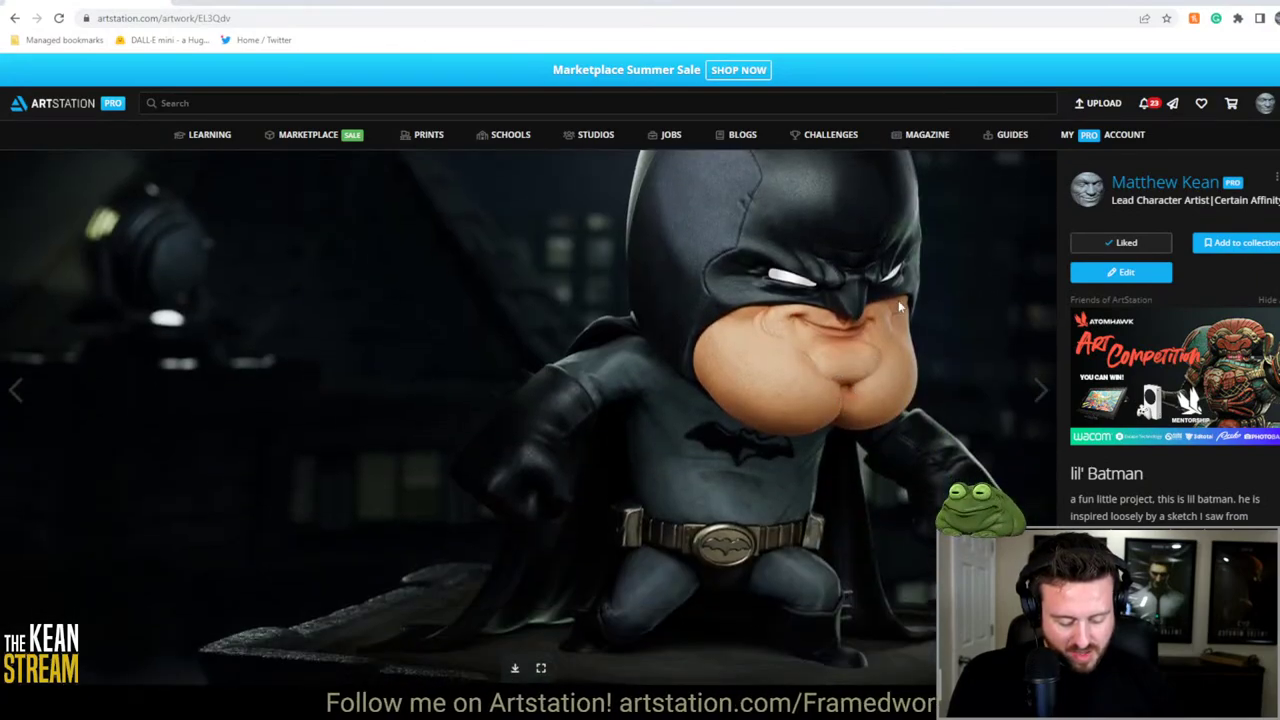
scroll(716, 501, "down", 2)
scroll(711, 506, "up", 2)
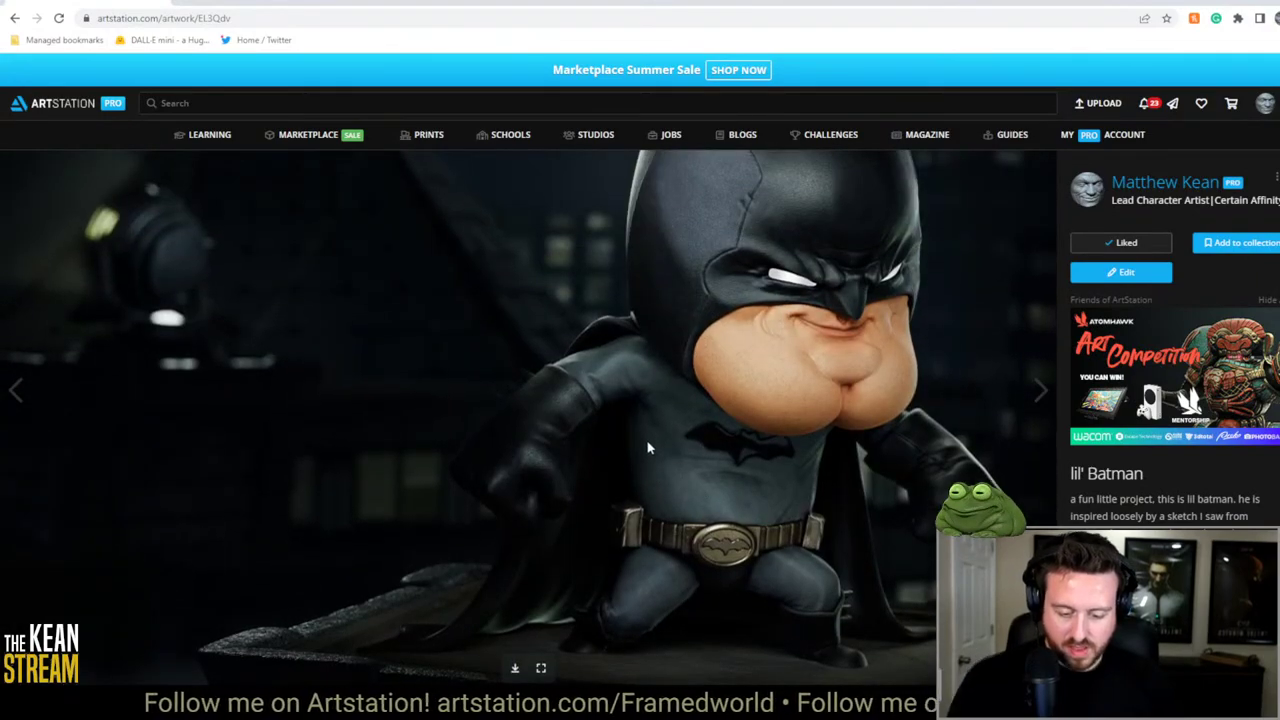
key("F11")
scroll(655, 470, "down", 5)
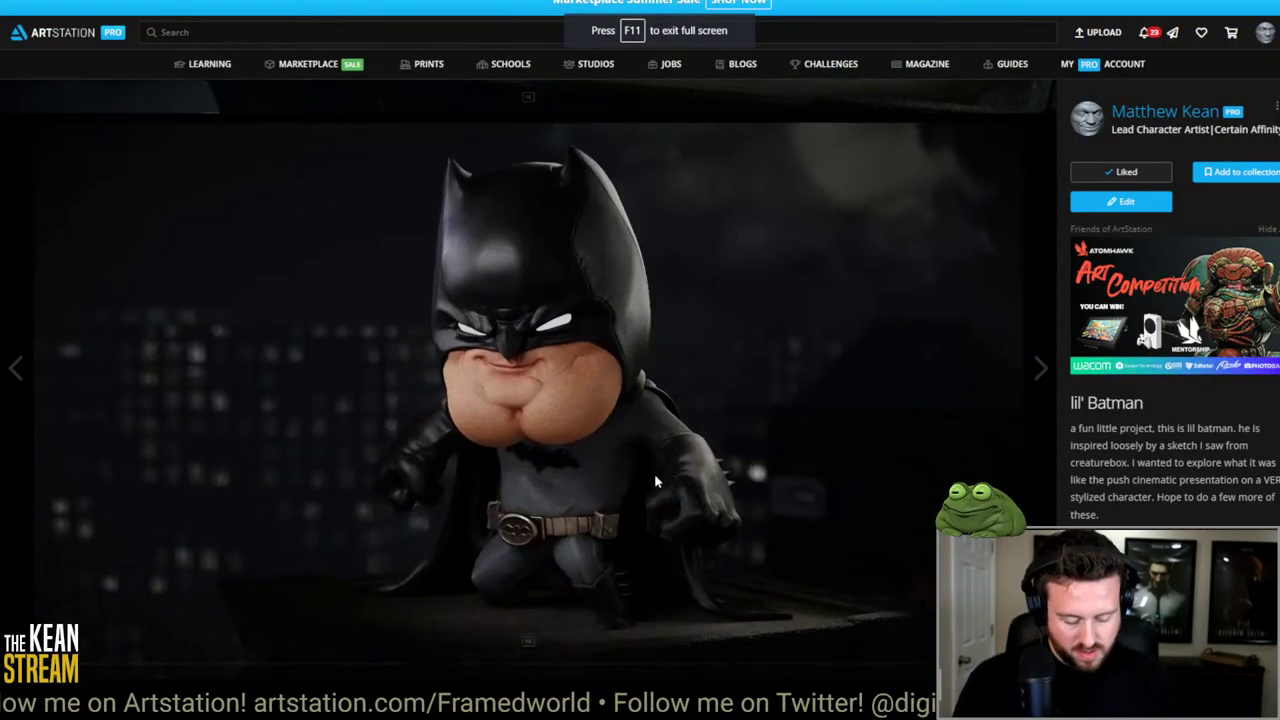
scroll(660, 470, "down", 5)
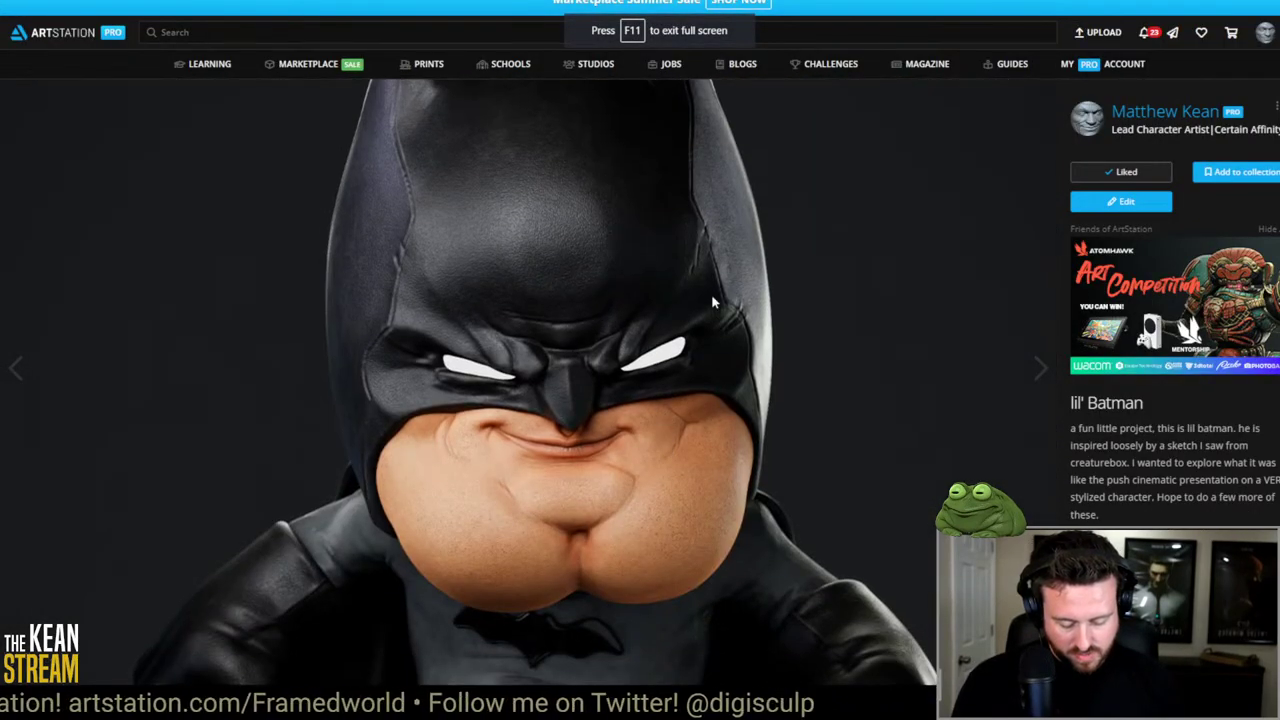
scroll(690, 320, "down", 10)
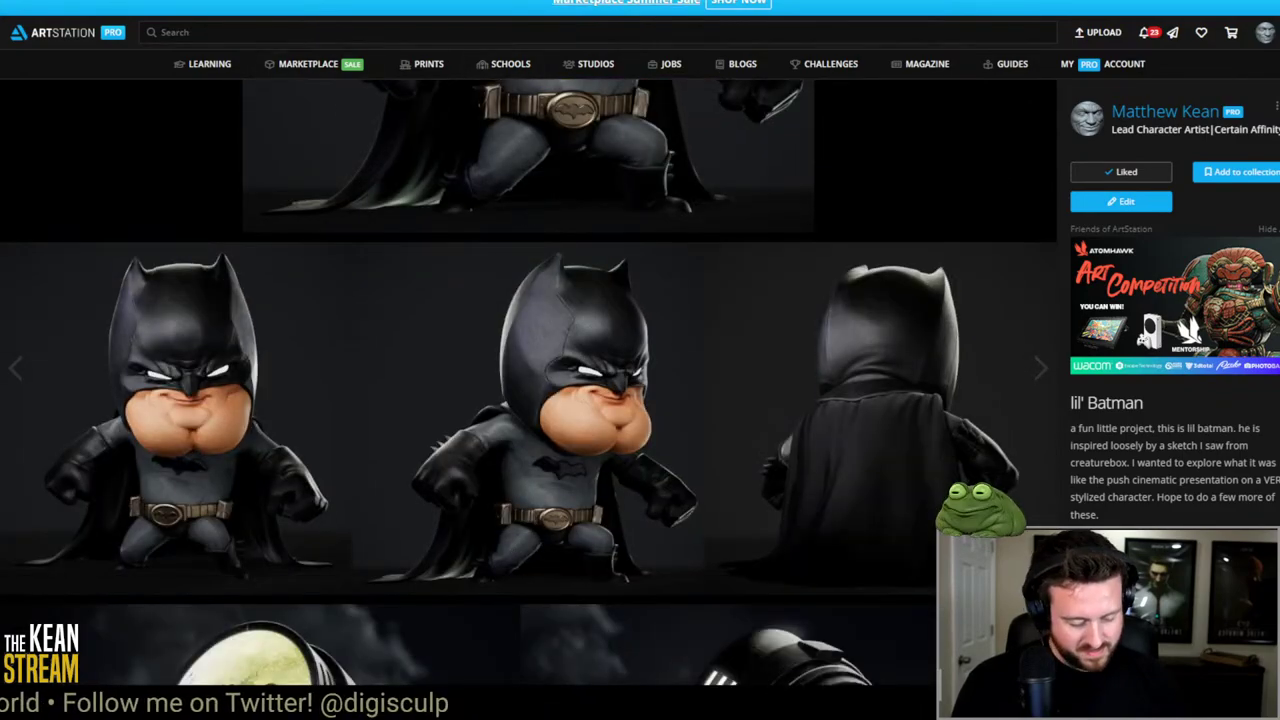
scroll(673, 216, "down", 10)
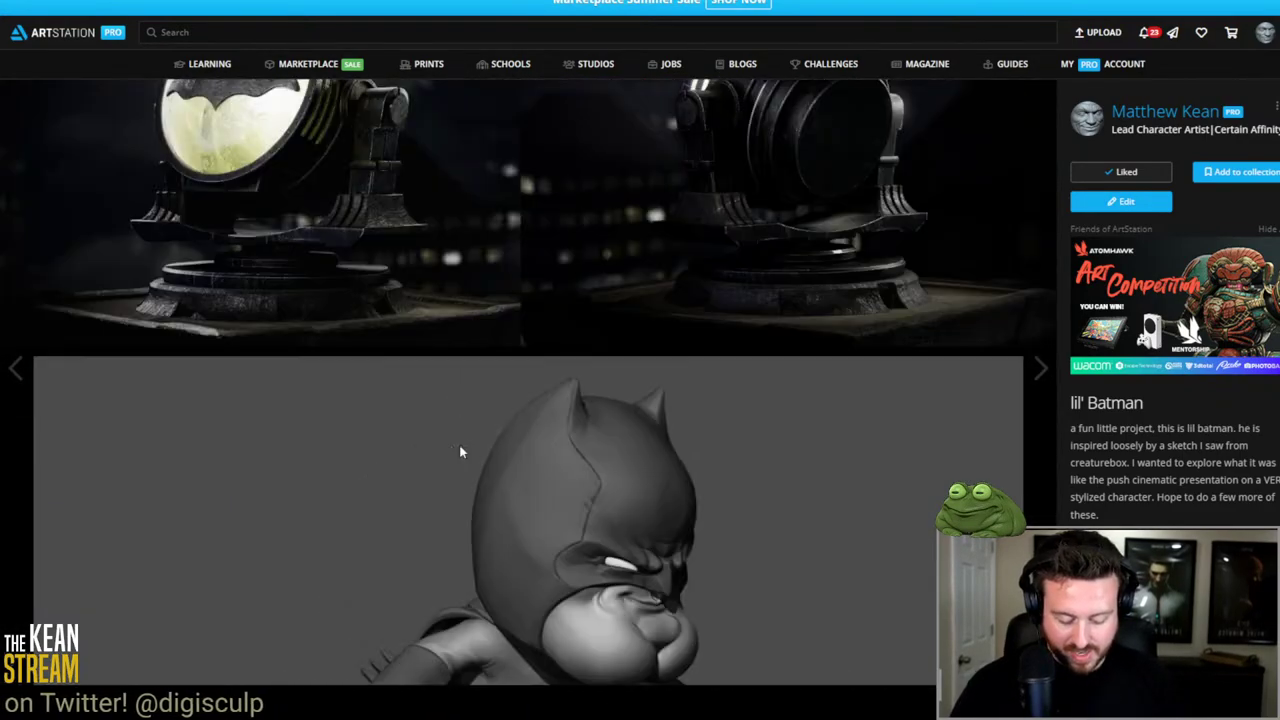
scroll(459, 445, "up", 12)
scroll(447, 441, "up", 10)
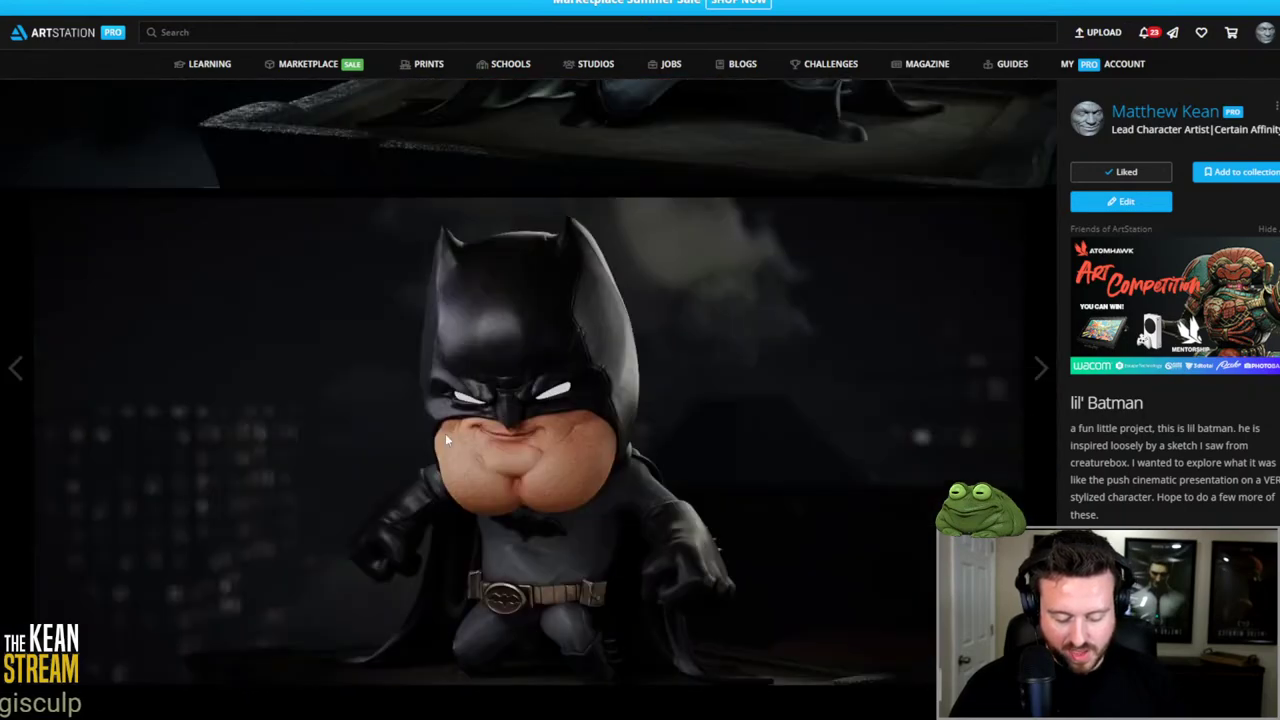
scroll(473, 457, "up", 5)
scroll(371, 341, "down", 8)
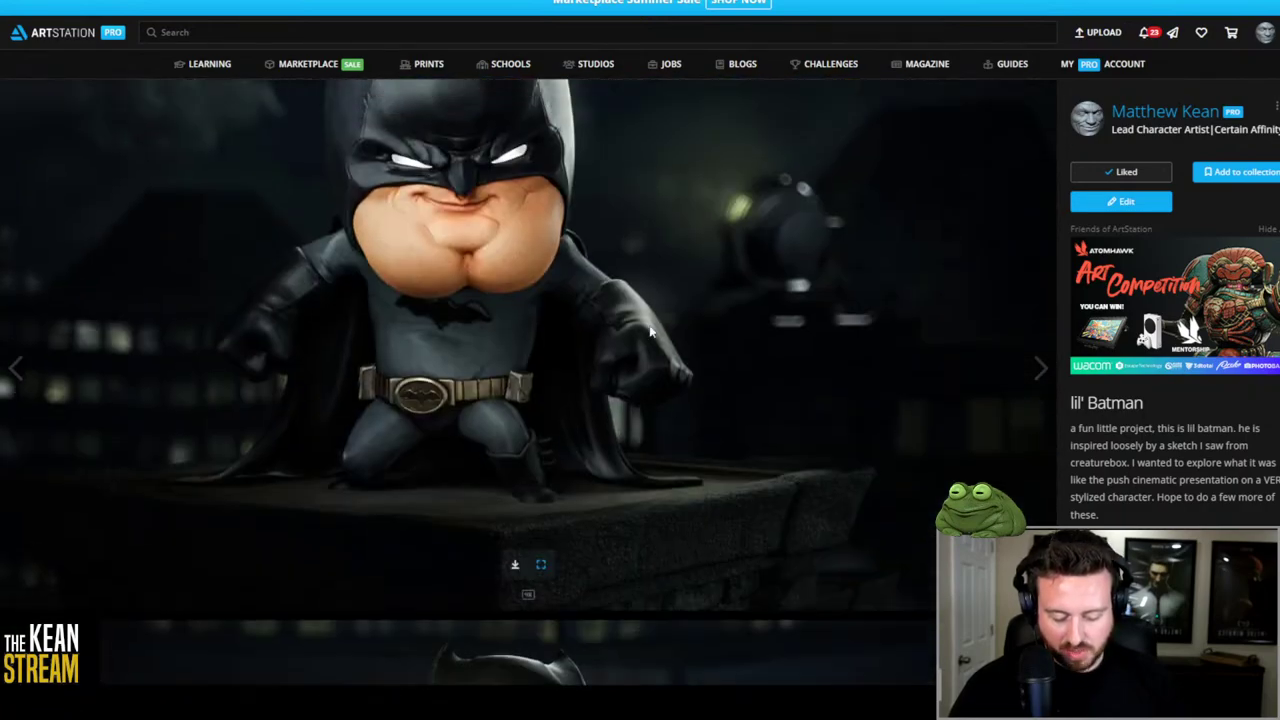
scroll(345, 315, "up", 3)
scroll(345, 315, "up", 5)
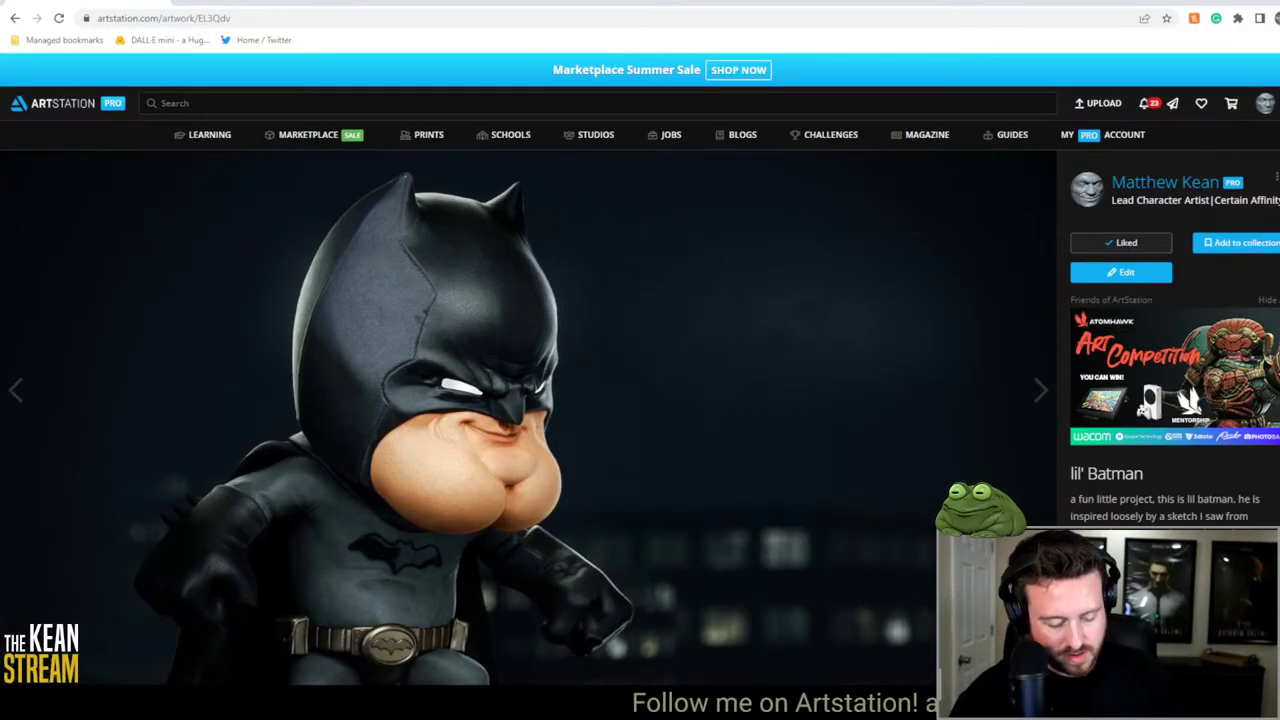
Step: Return to TopoGun and orbit the controller through front-on and tilted views
key("alt+Tab")
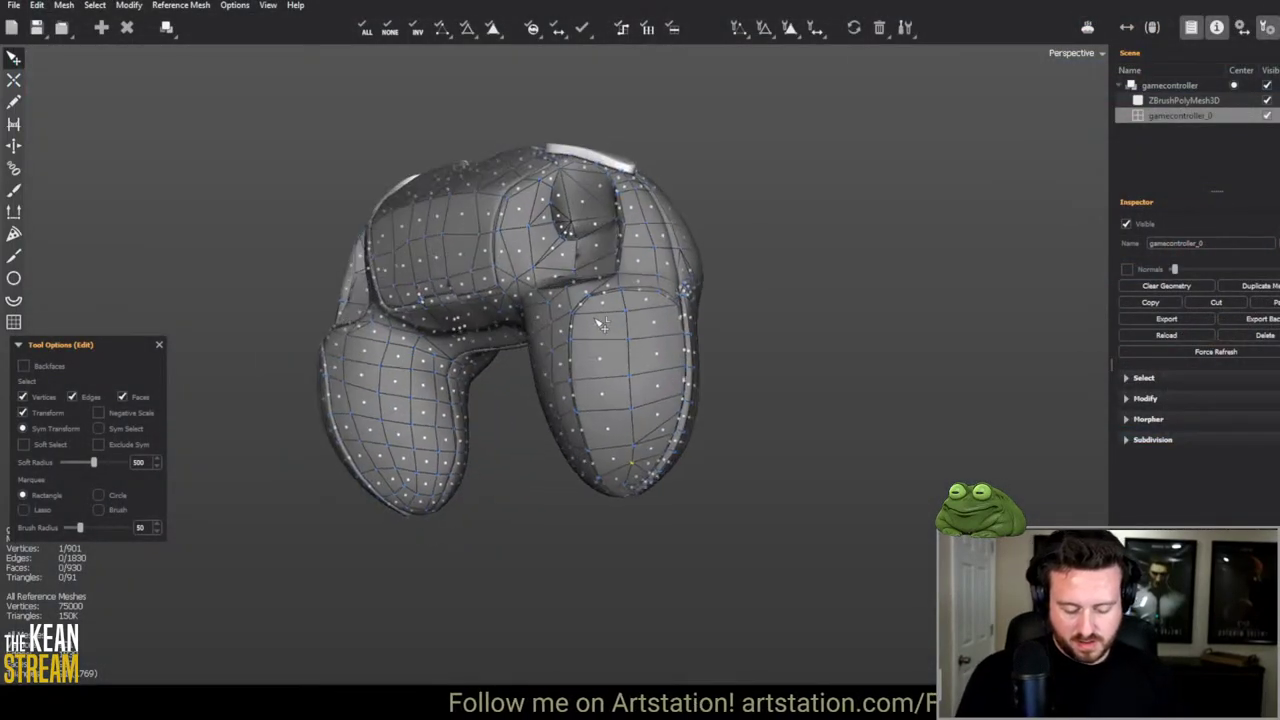
mouse_move(626, 341)
middle_mouse_down()
mouse_move(486, 340)
mouse_move(566, 443)
mouse_move(383, 446)
mouse_move(443, 482)
mouse_move(607, 329)
middle_mouse_up()
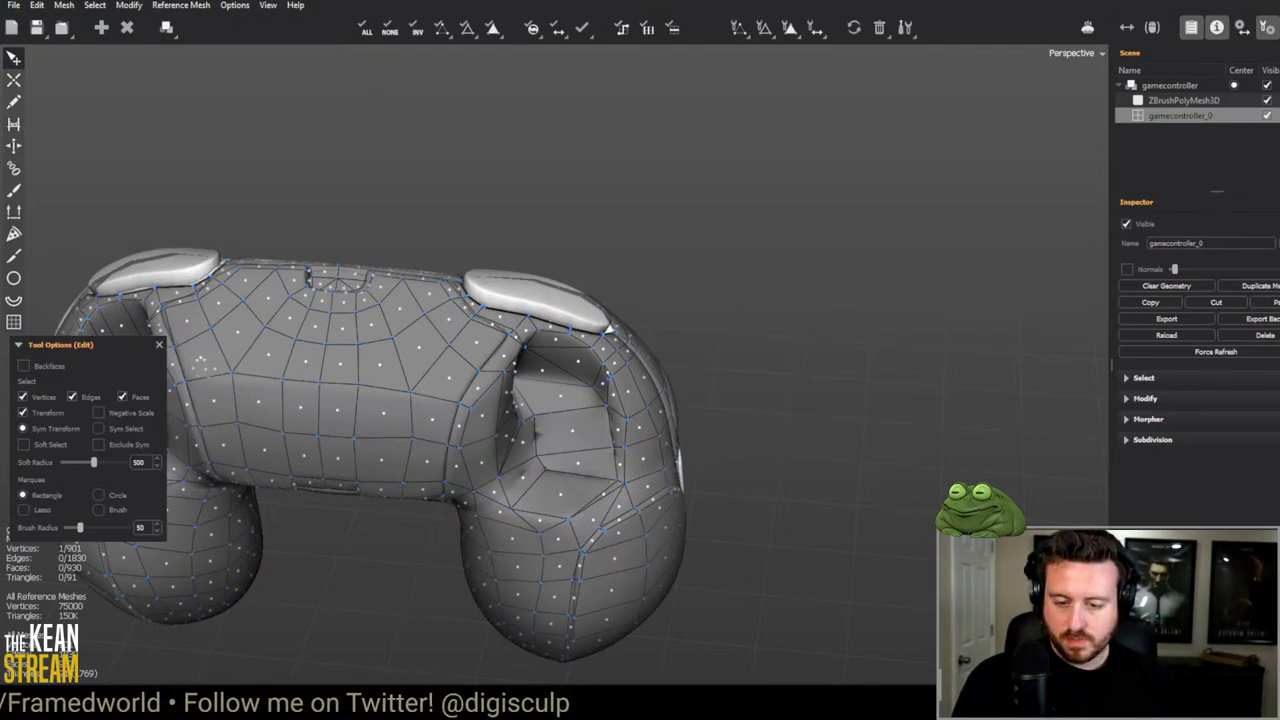
middle_click_drag(963, 366, 784, 203)
middle_click_drag(786, 131, 872, 176)
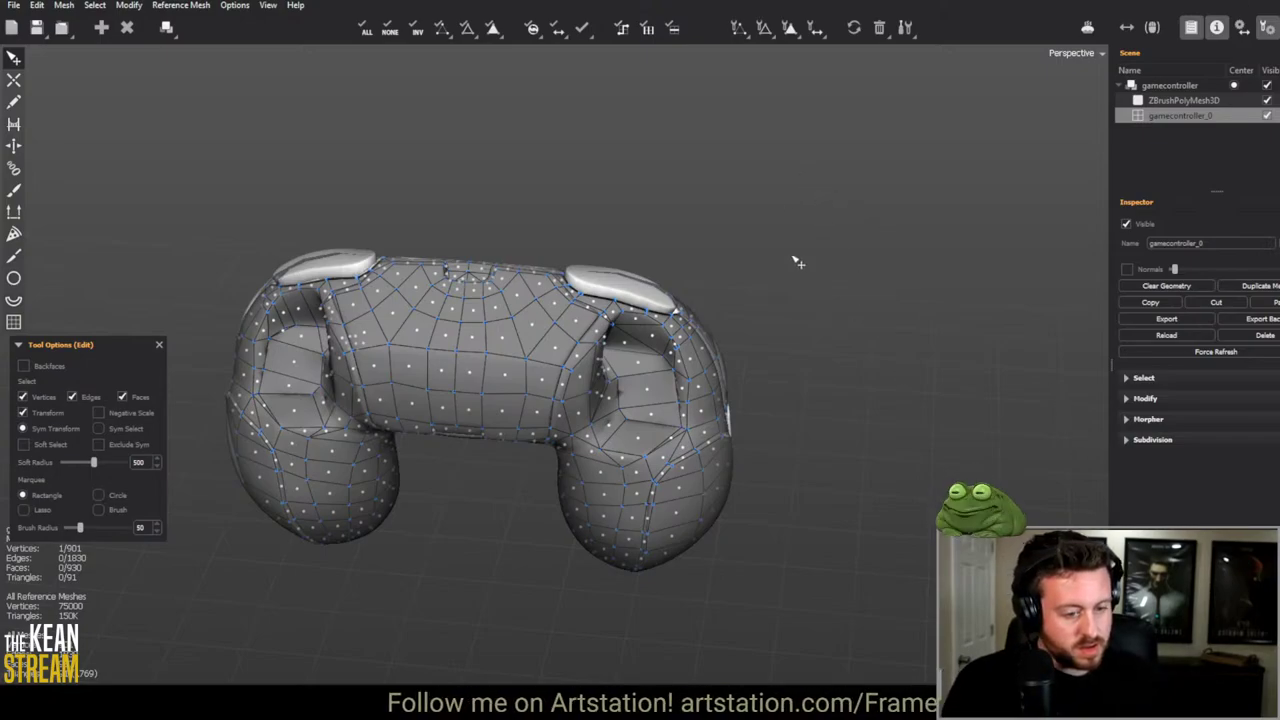
middle_click_drag(808, 251, 923, 274)
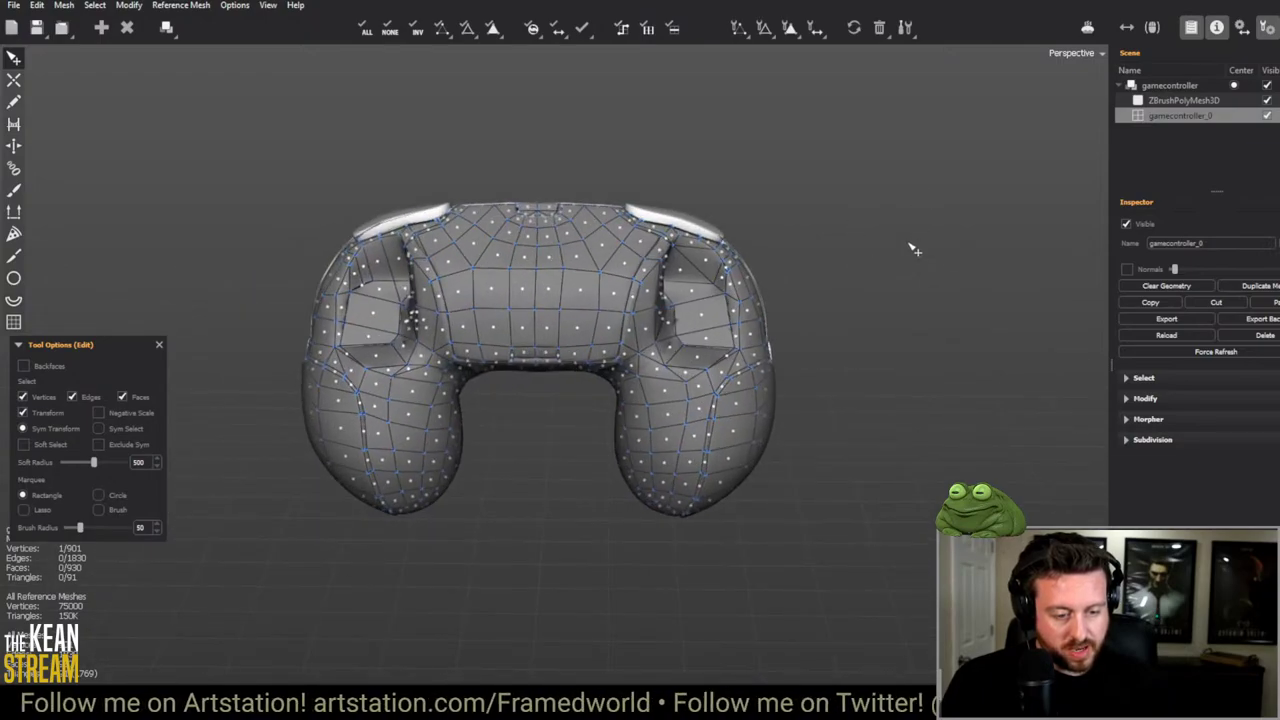
middle_click_drag(880, 237, 549, 364)
Step: Zoom into close-ups of the controller's side and top surfaces
scroll(829, 437, "down", 10)
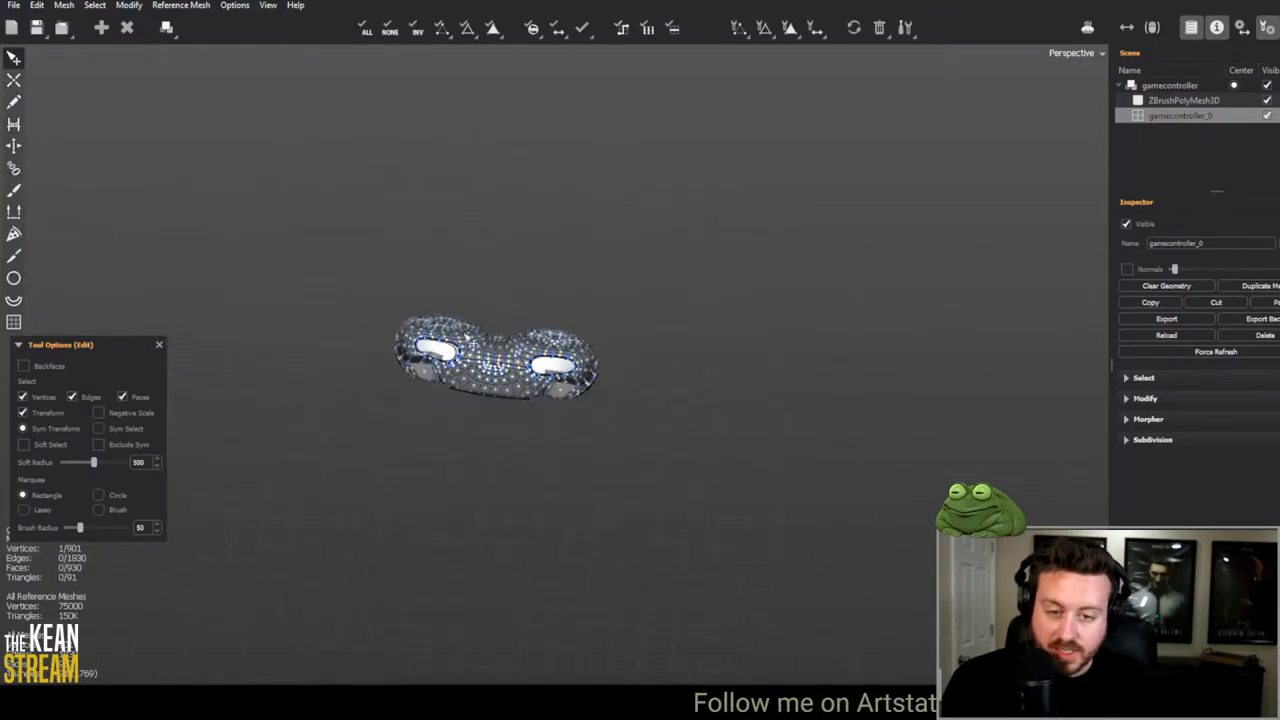
scroll(854, 528, "up", 5)
scroll(670, 457, "down", 1)
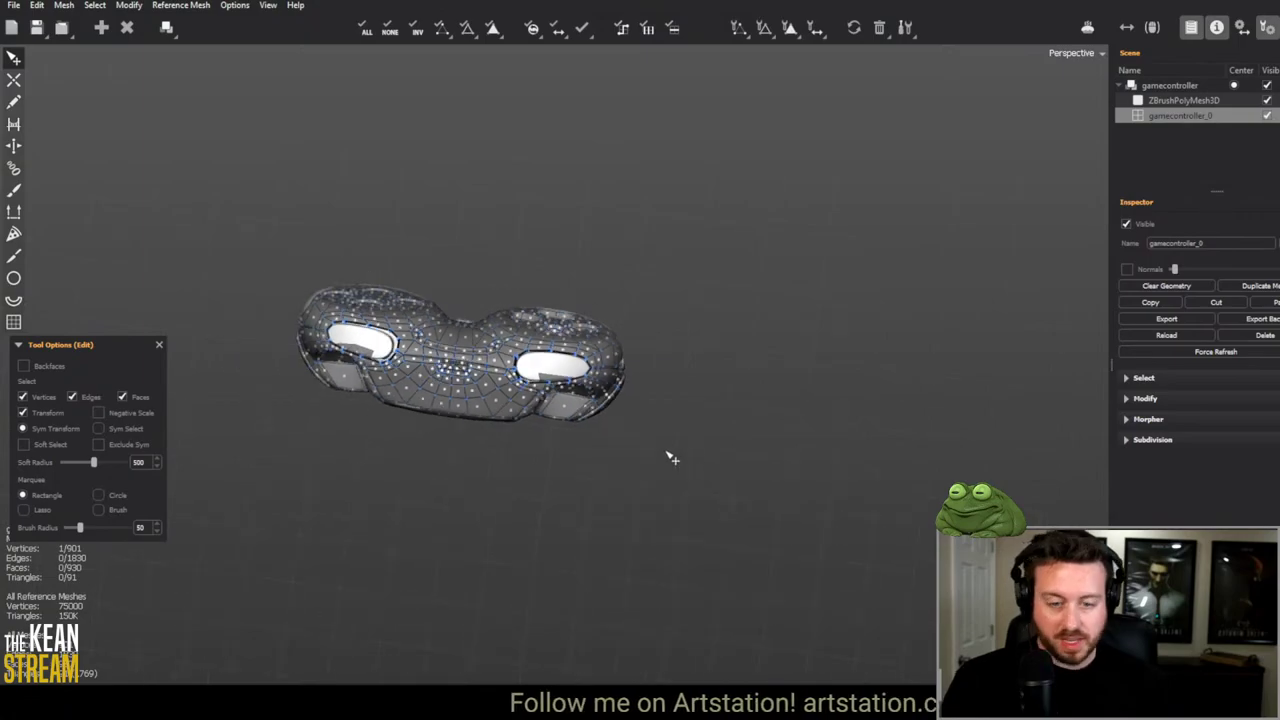
scroll(663, 413, "up", 5)
middle_click_drag(600, 390, 313, 305)
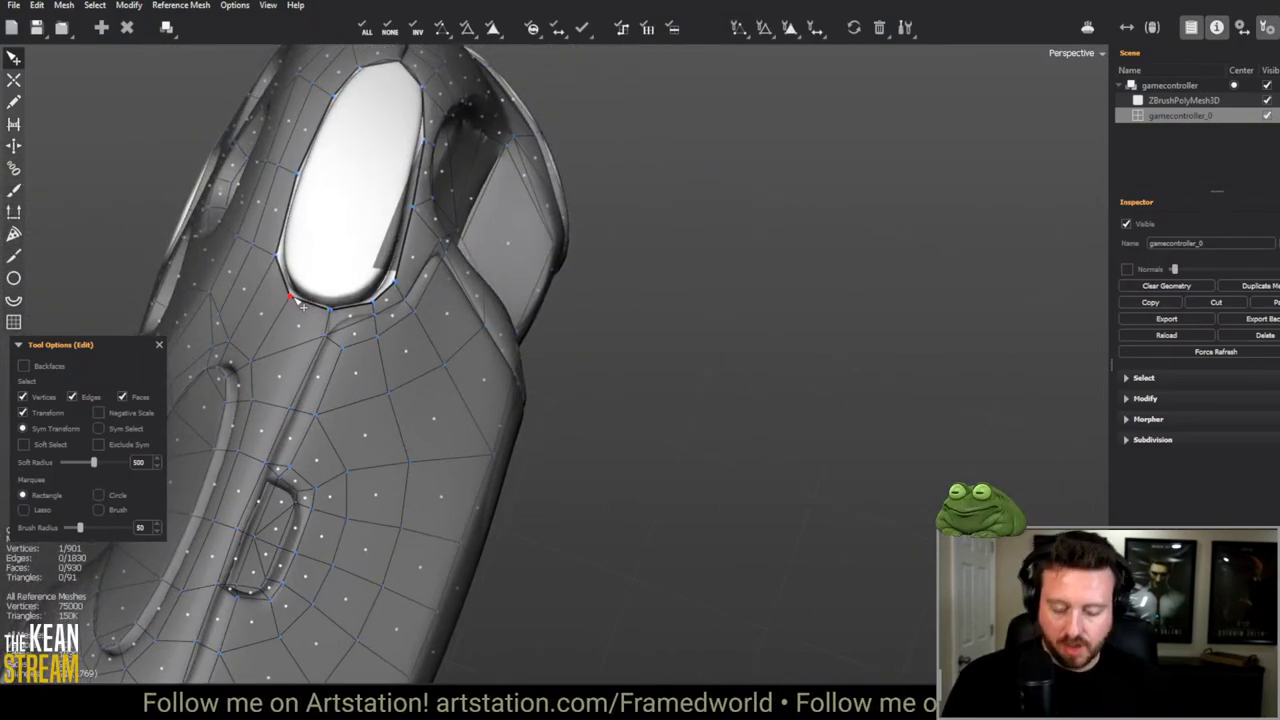
scroll(298, 305, "up", 3)
scroll(466, 351, "down", 3)
middle_click_drag(466, 351, 492, 236)
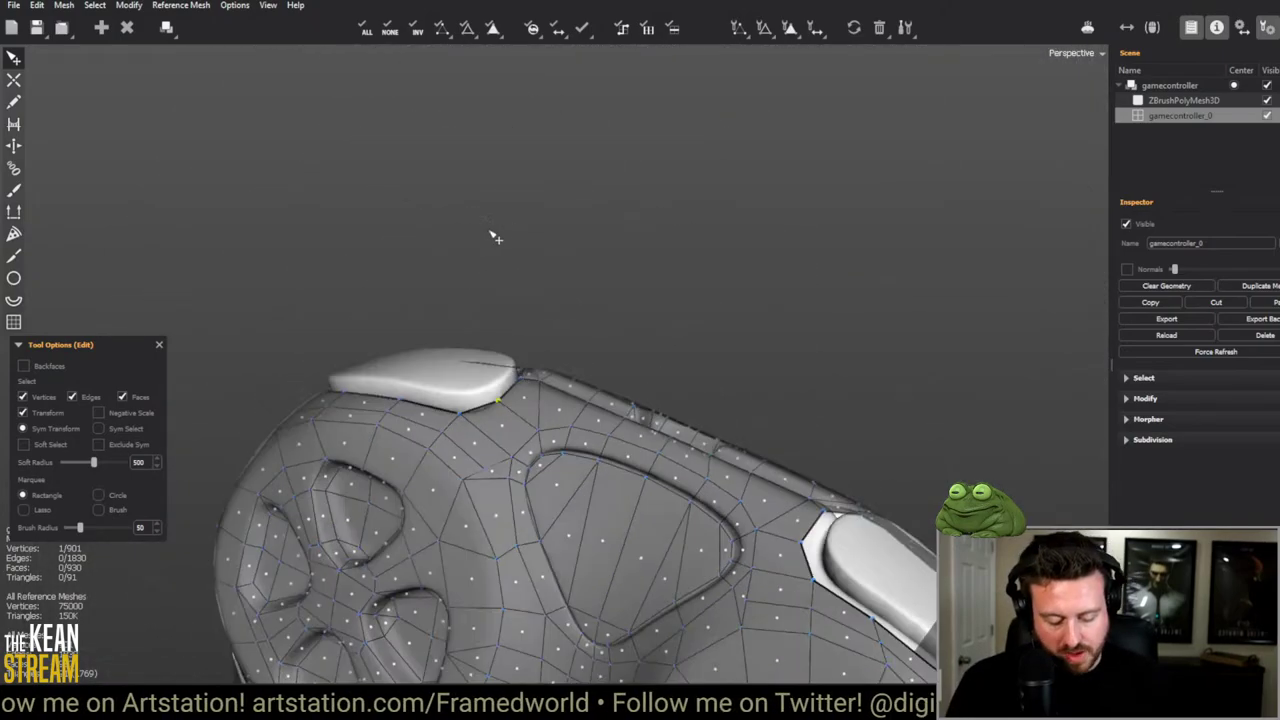
scroll(450, 400, "up", 3)
Step: In Create mode, close a quad and fill the gap near the top bumper's opening
key("c")
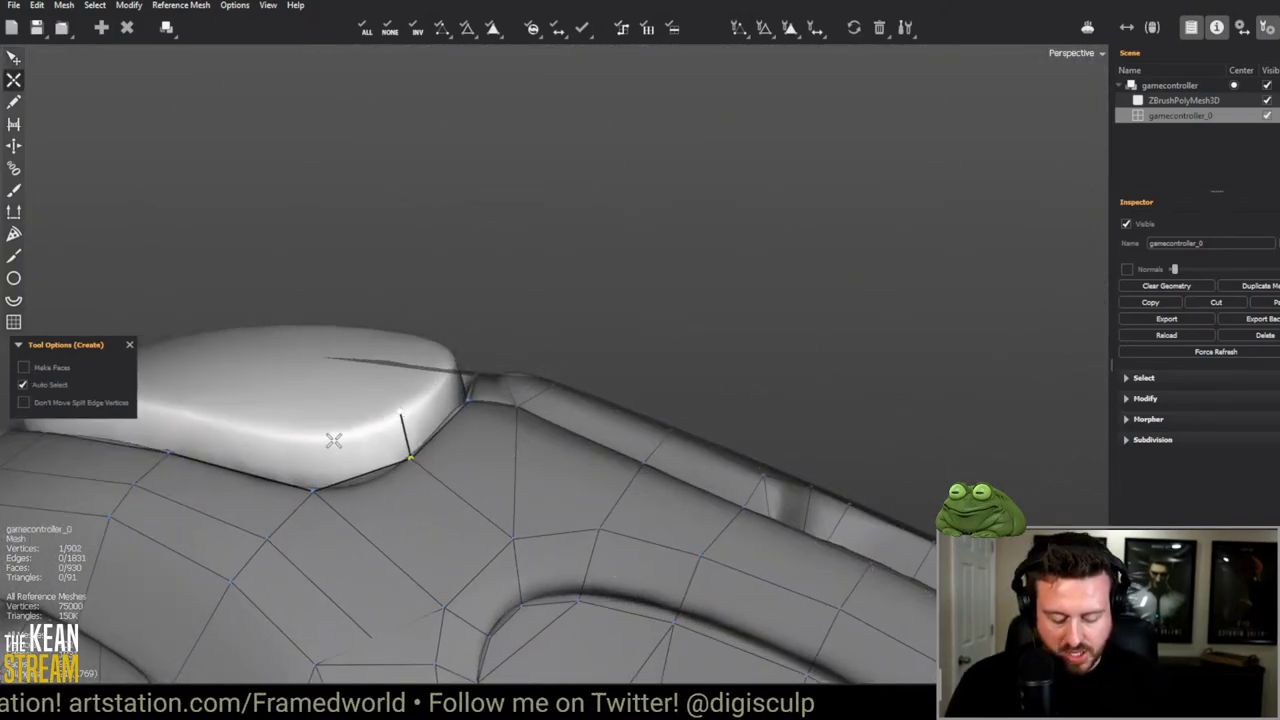
left_click(311, 487)
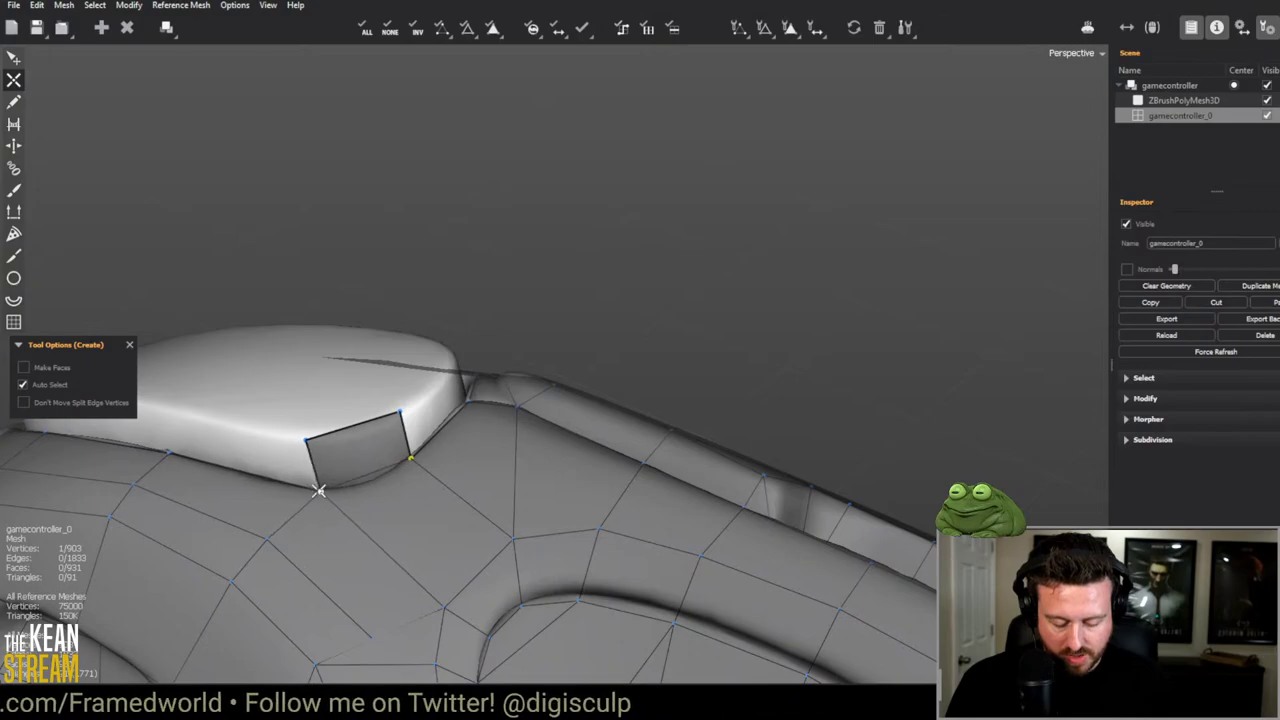
middle_click_drag(366, 466, 462, 384)
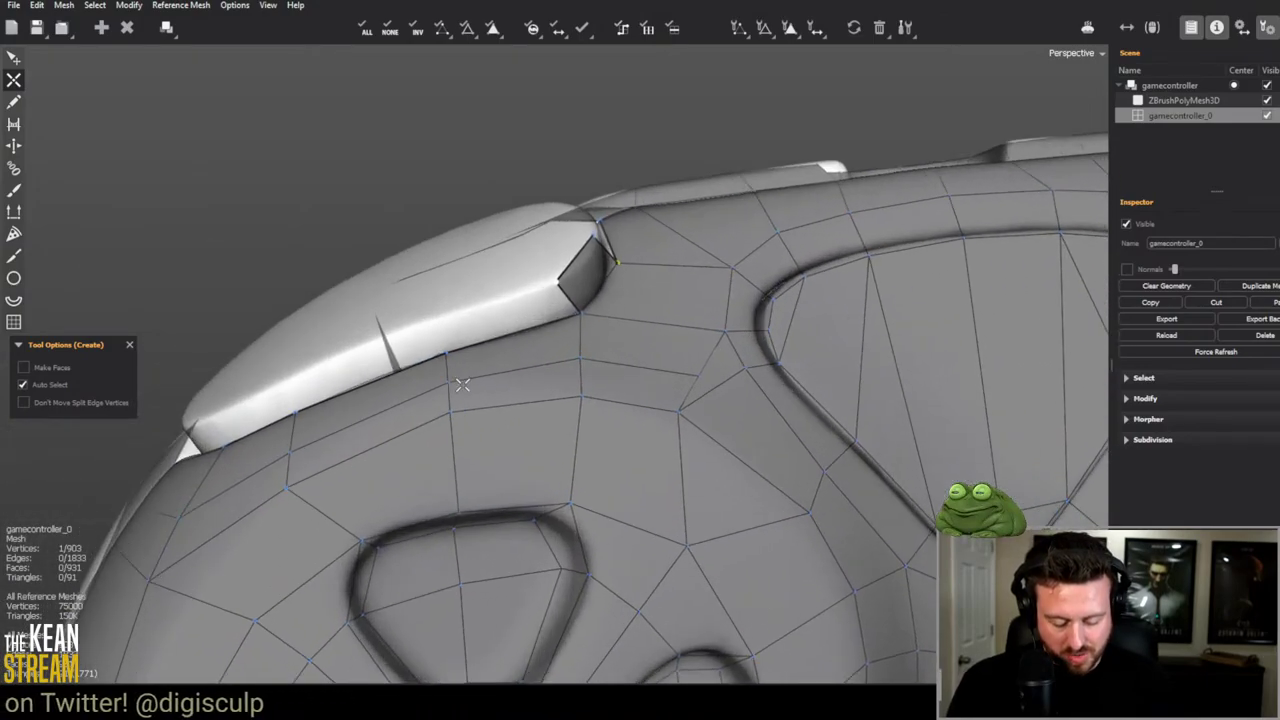
left_click(441, 319)
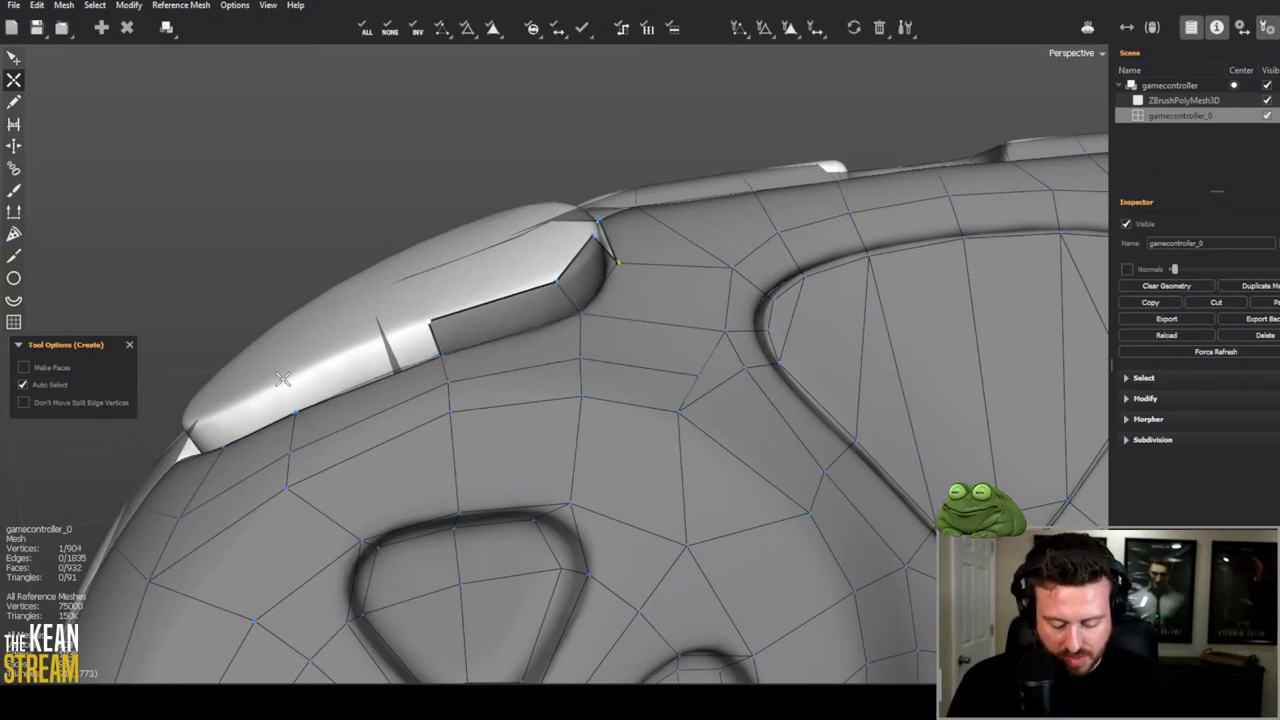
Step: Add vertices and faces along the top button's rim
middle_click_drag(266, 397, 722, 276)
left_click(713, 310)
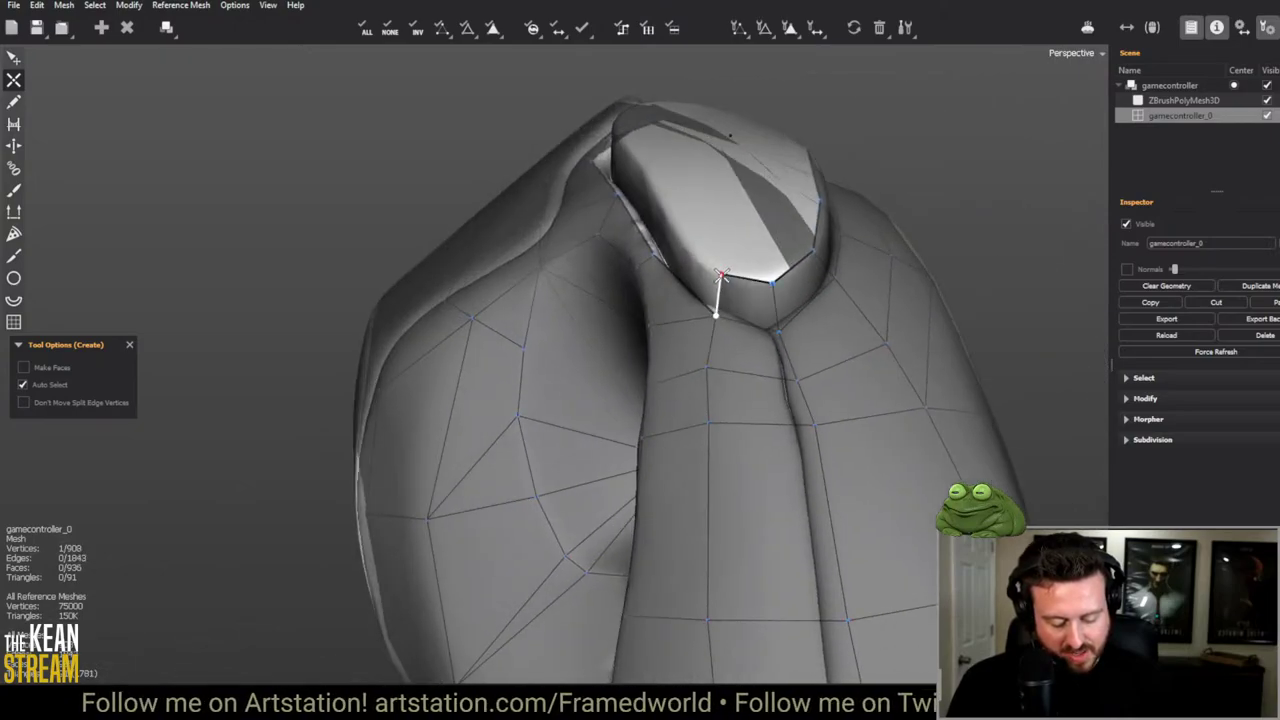
middle_click_drag(710, 294, 780, 265)
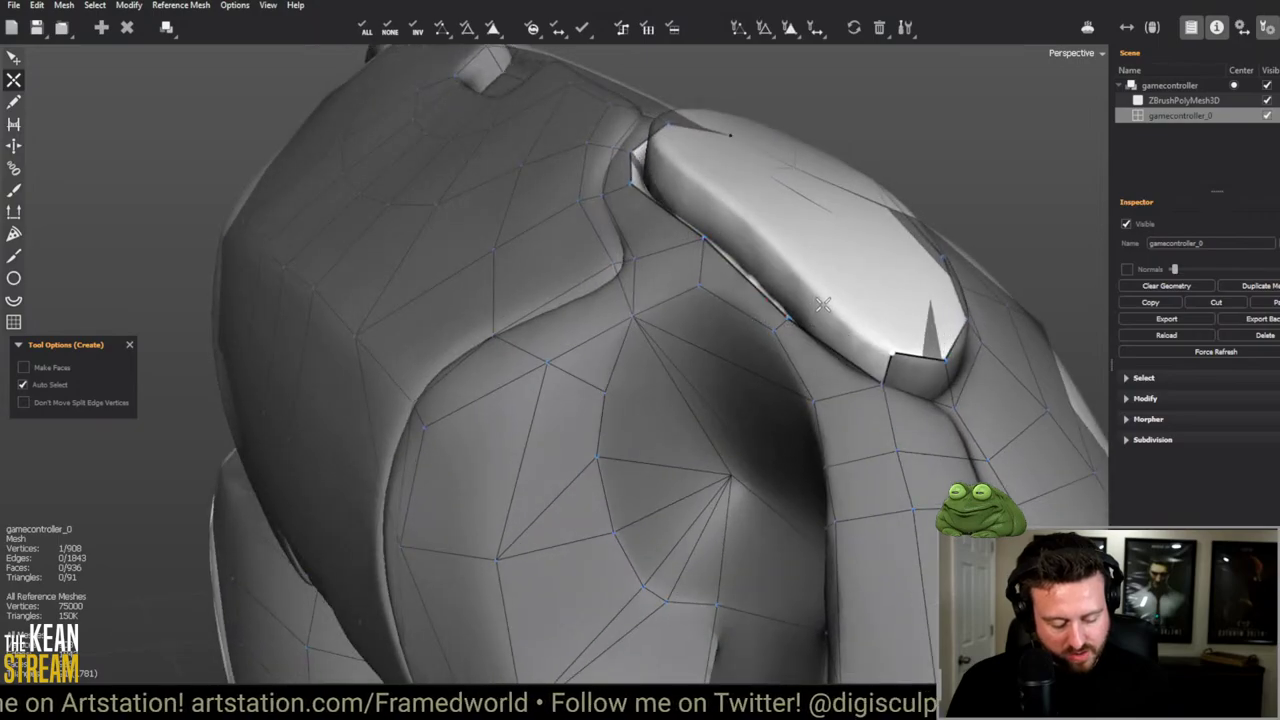
left_click(790, 312)
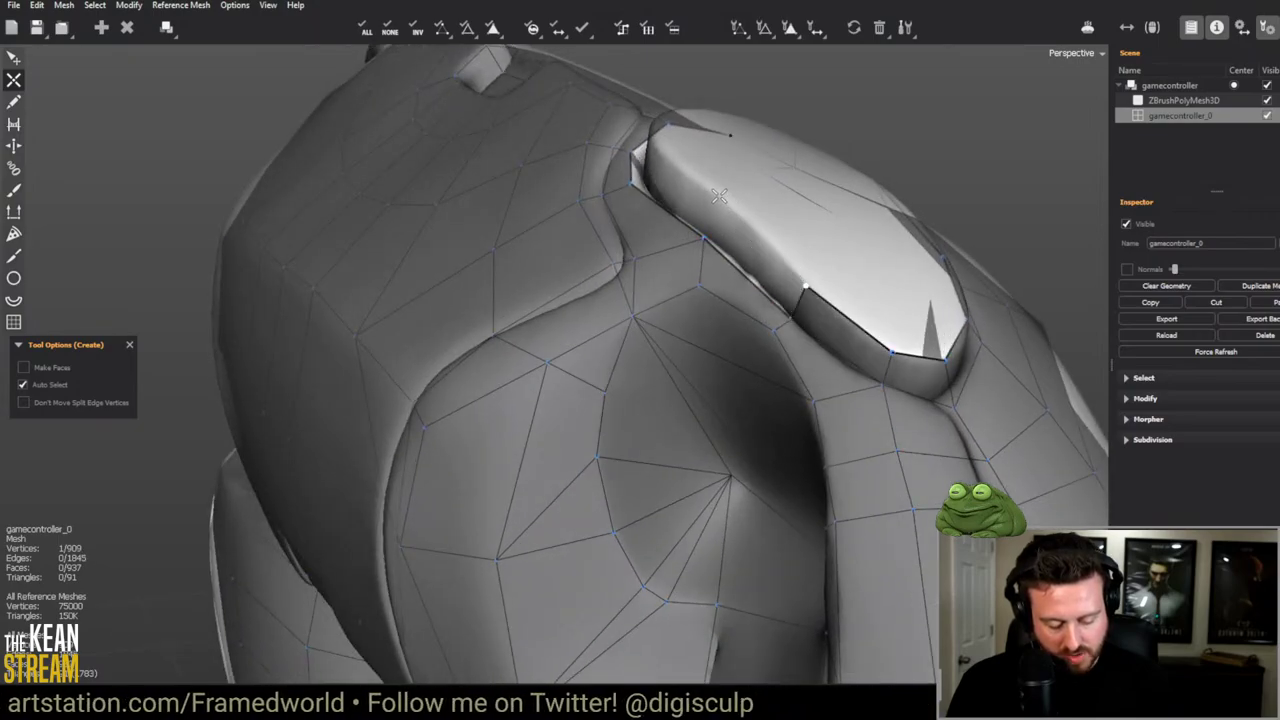
left_click(709, 229)
middle_click_drag(709, 229, 752, 190)
left_click(706, 232)
left_click(730, 229)
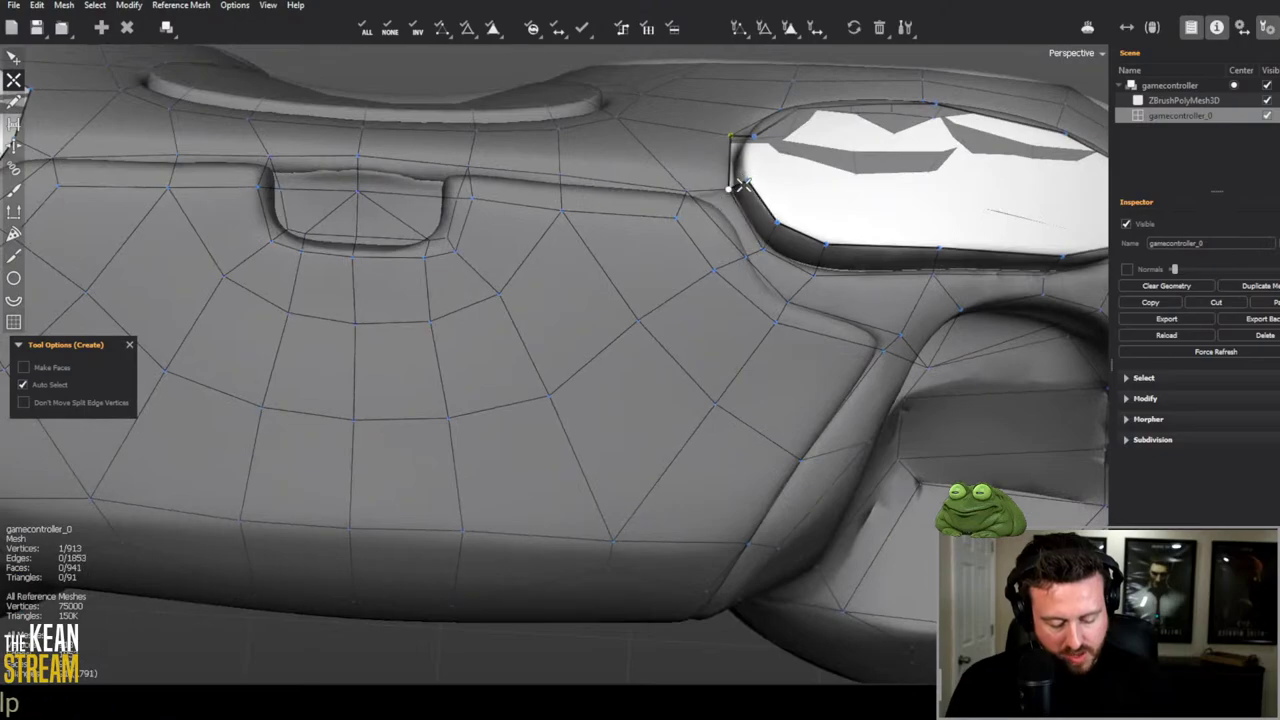
Step: Close a face on the button top's lower side, split the oval top, and adjust its top vertex
middle_click_drag(750, 136, 716, 326)
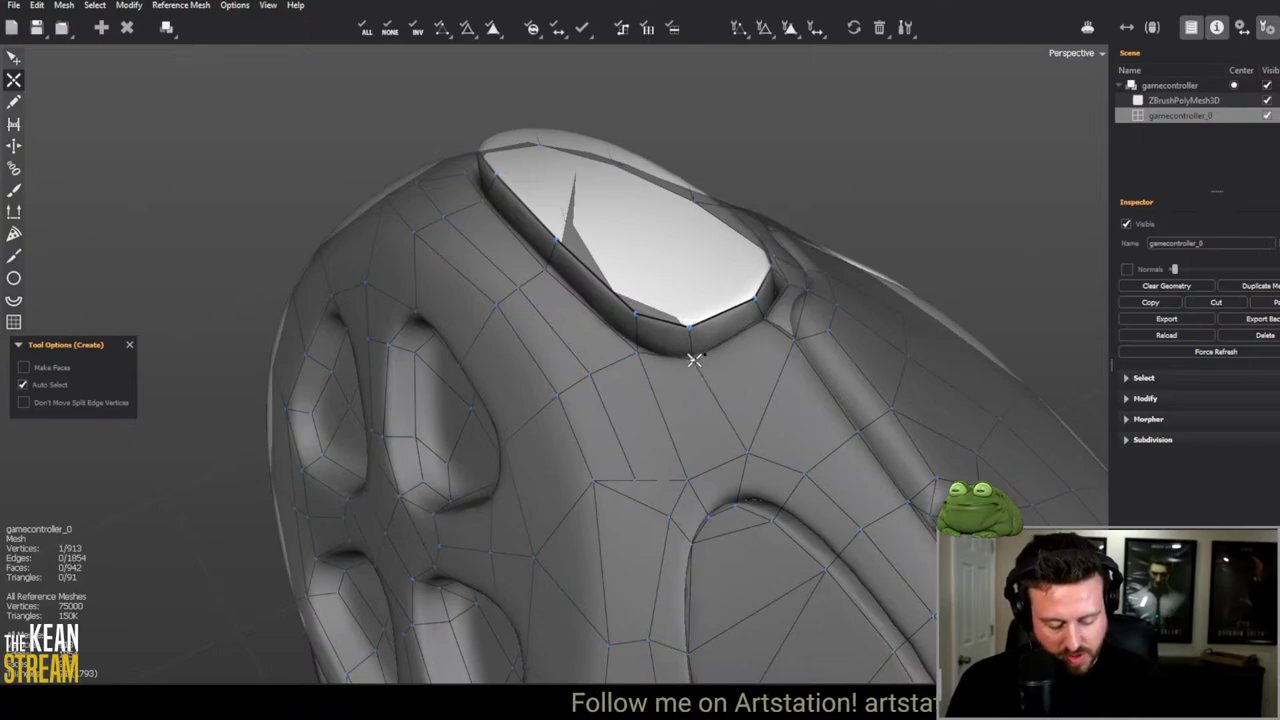
middle_click_drag(694, 360, 671, 452)
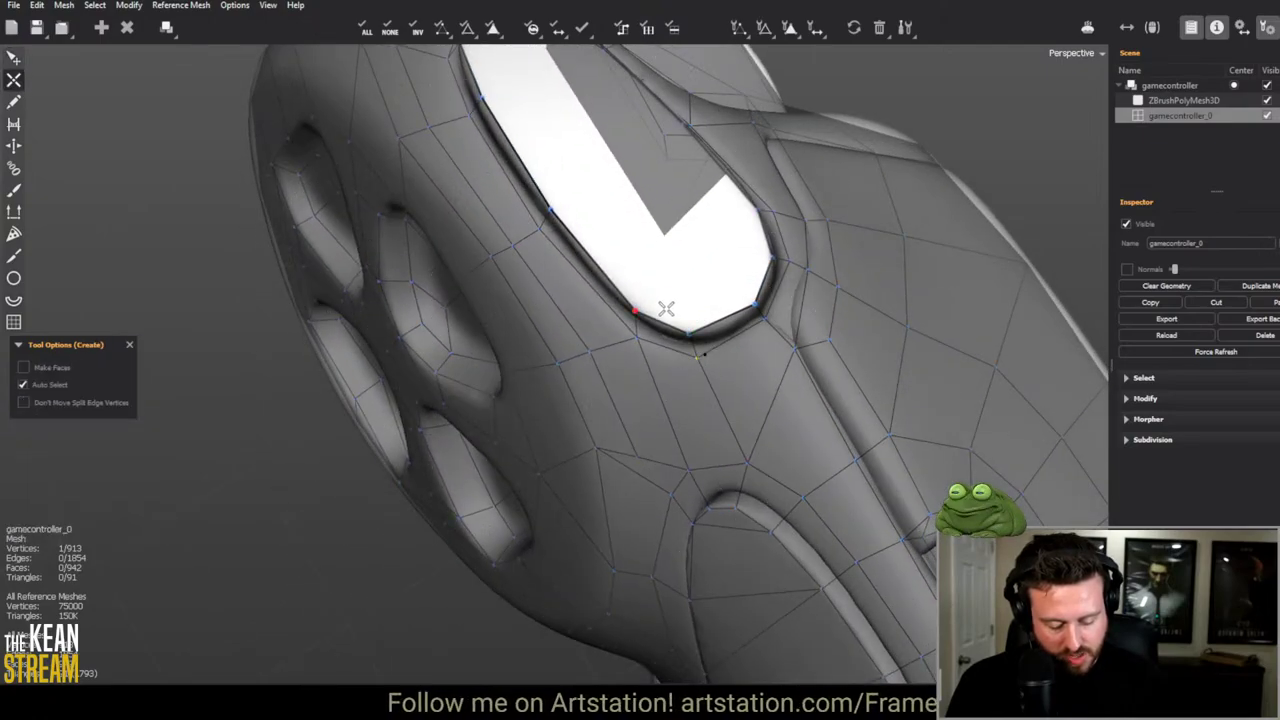
left_click(760, 264)
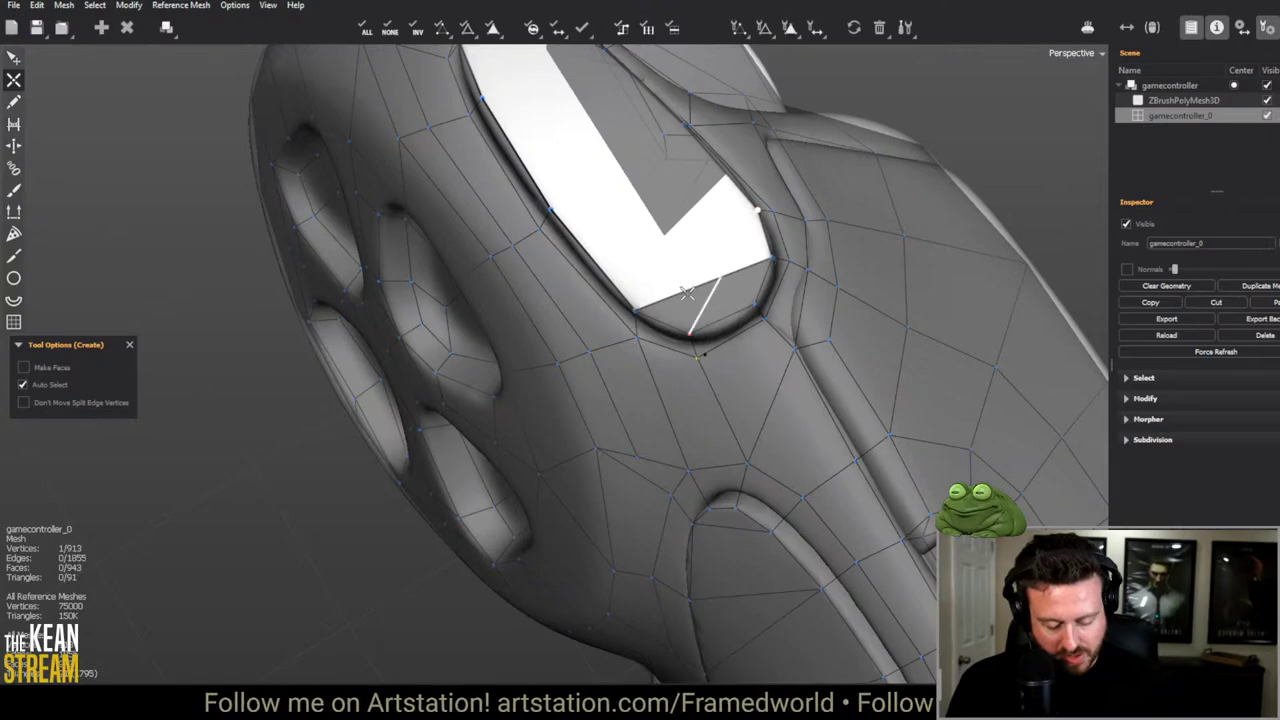
middle_click_drag(687, 291, 522, 379)
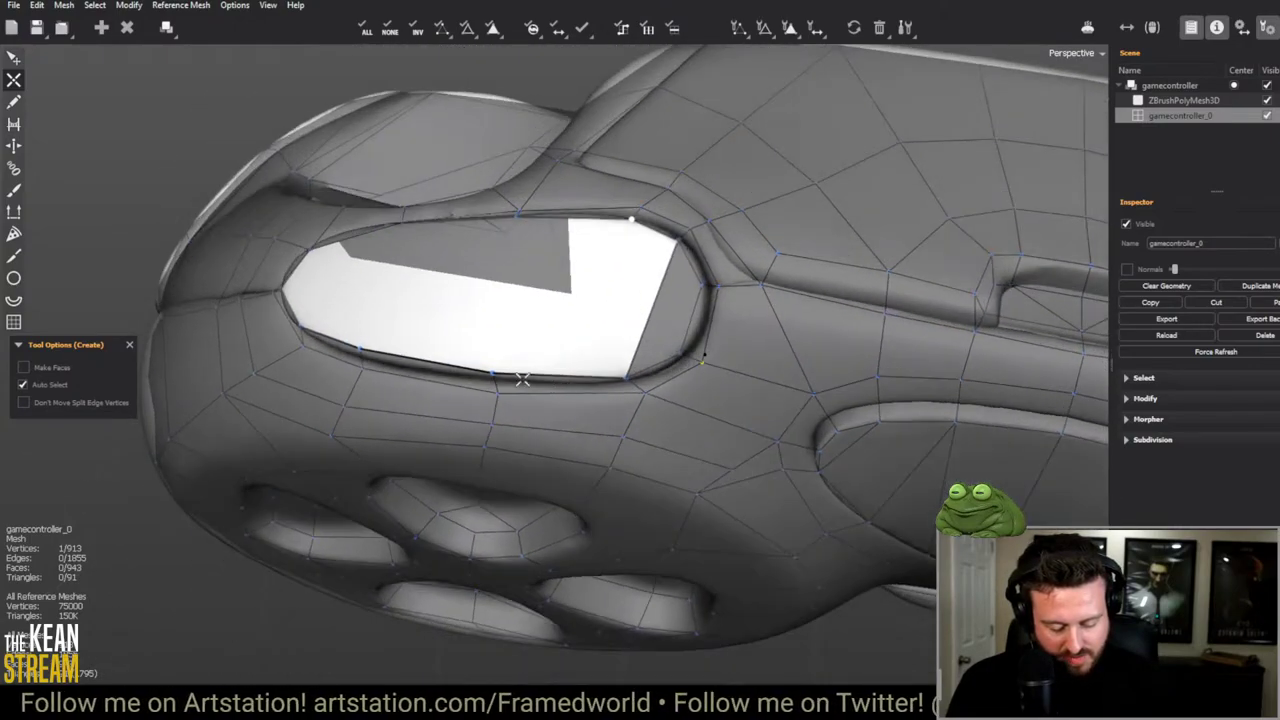
left_click(497, 376)
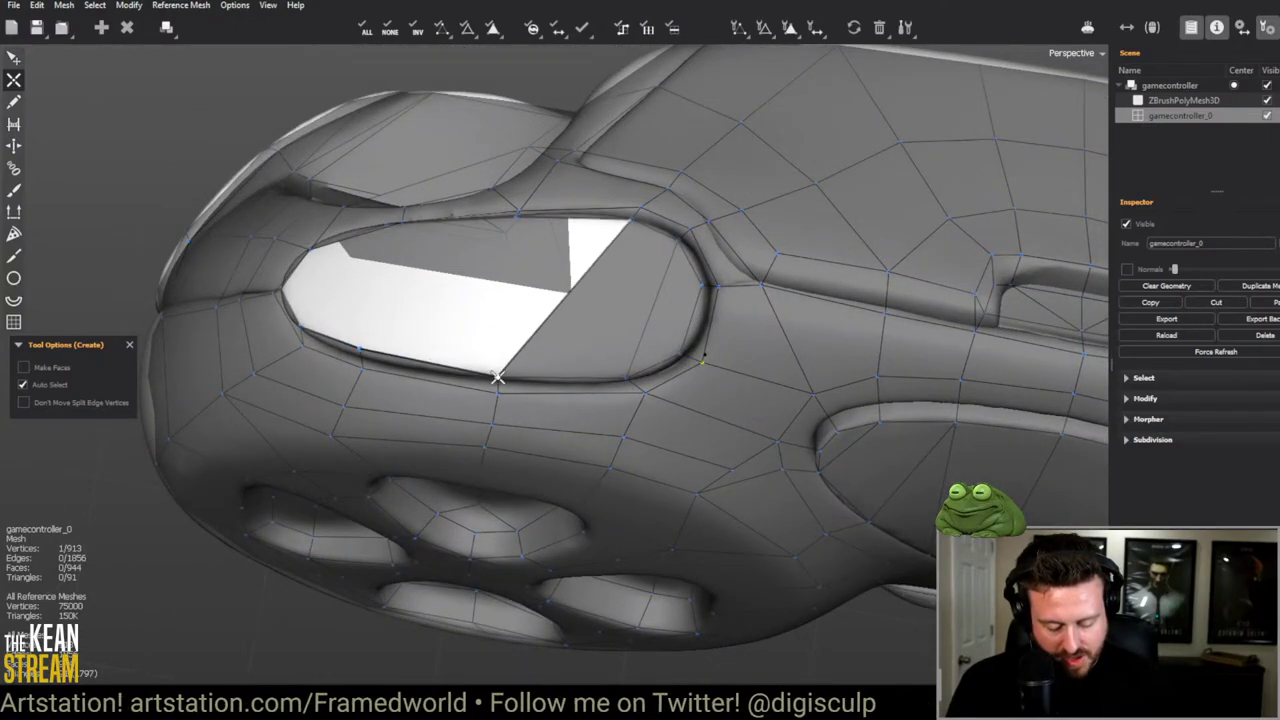
middle_click_drag(508, 371, 551, 240)
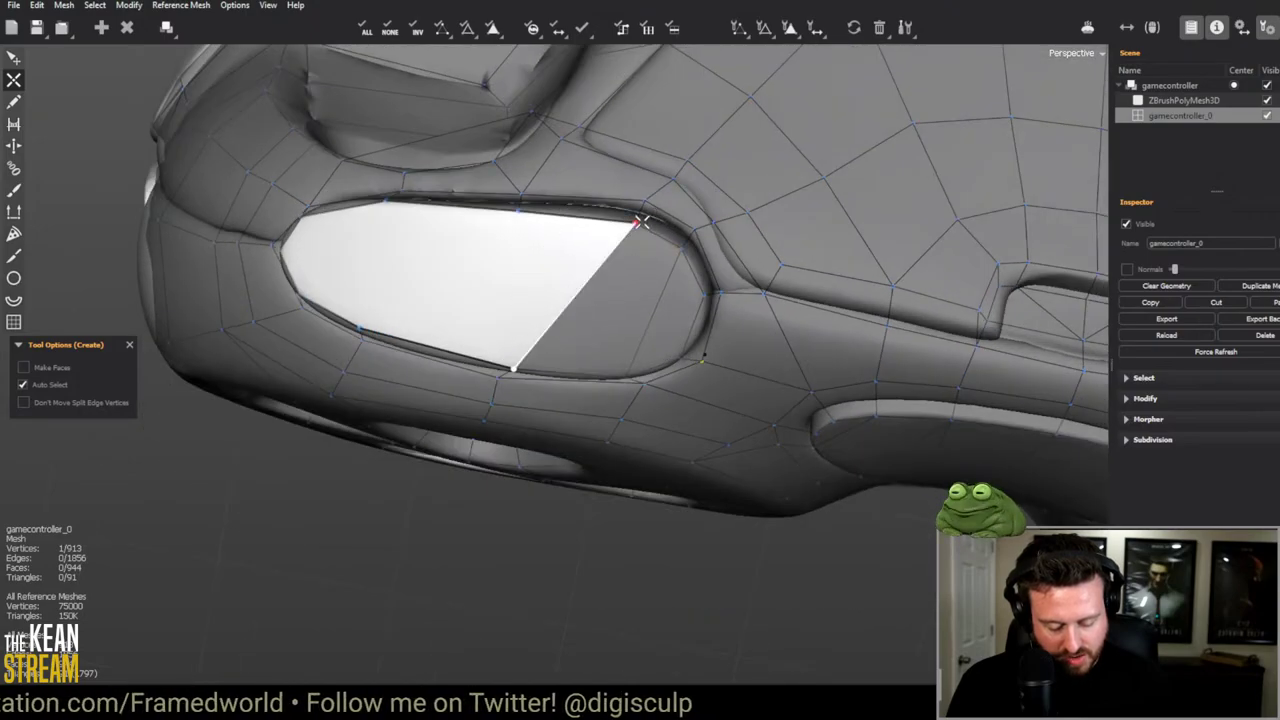
key("e")
left_click_drag(640, 220, 619, 235)
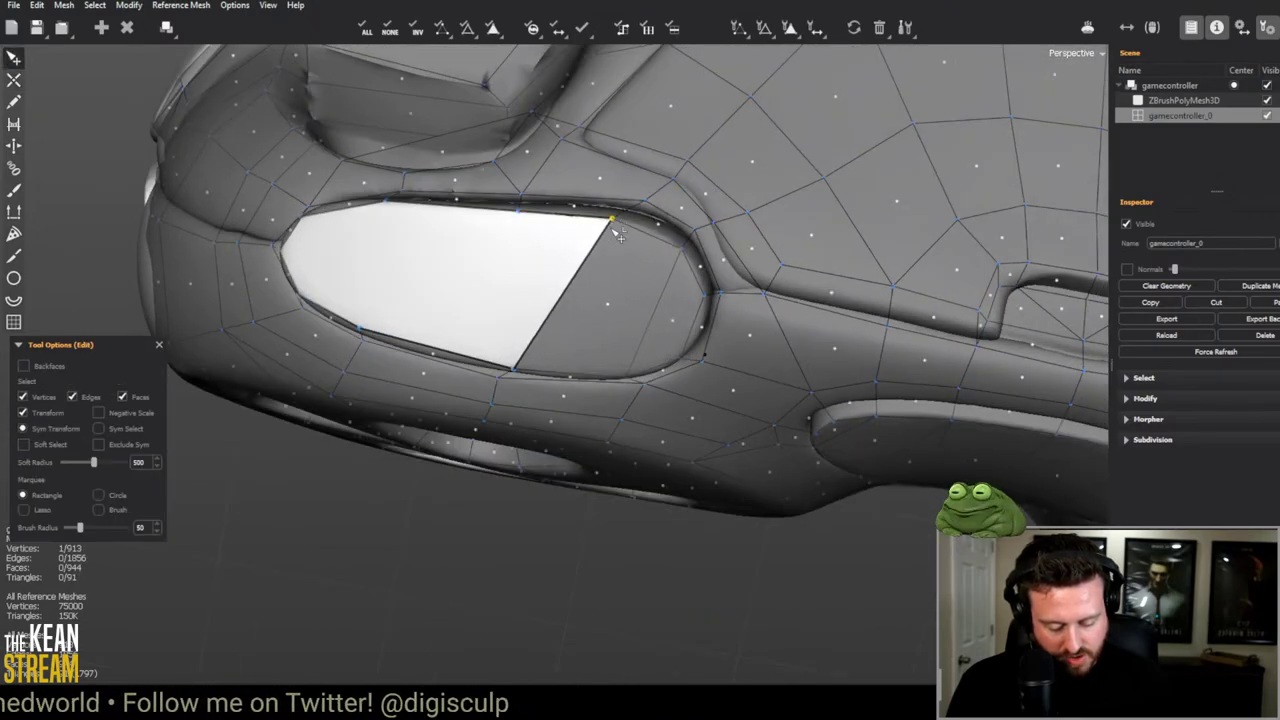
Step: Split the top button's face with a new edge and commit the new face
middle_click_drag(619, 235, 623, 209)
key("c")
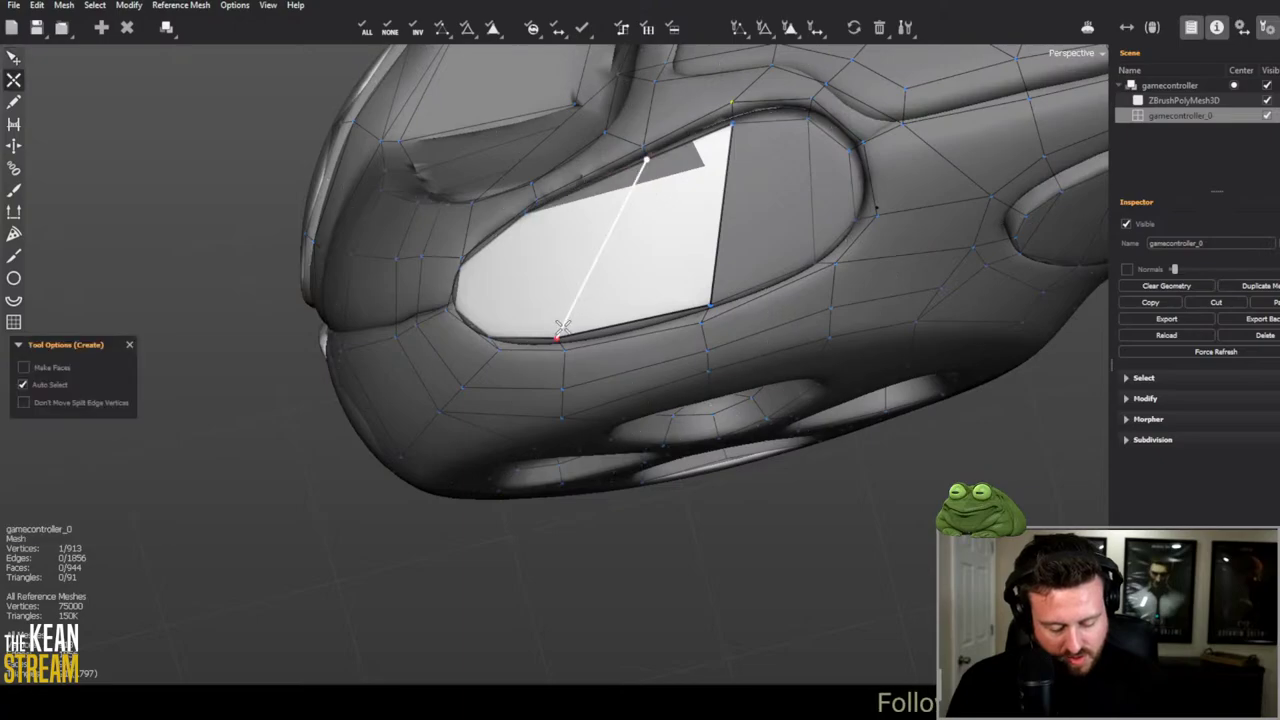
left_click(598, 327)
middle_click_drag(600, 336, 450, 560)
left_click(764, 332)
Step: Select the oval's rim edge loop and try extruding it, then undo the extrusion
key("q")
scroll(663, 337, "down", 5)
scroll(575, 415, "up", 8)
left_click(400, 546)
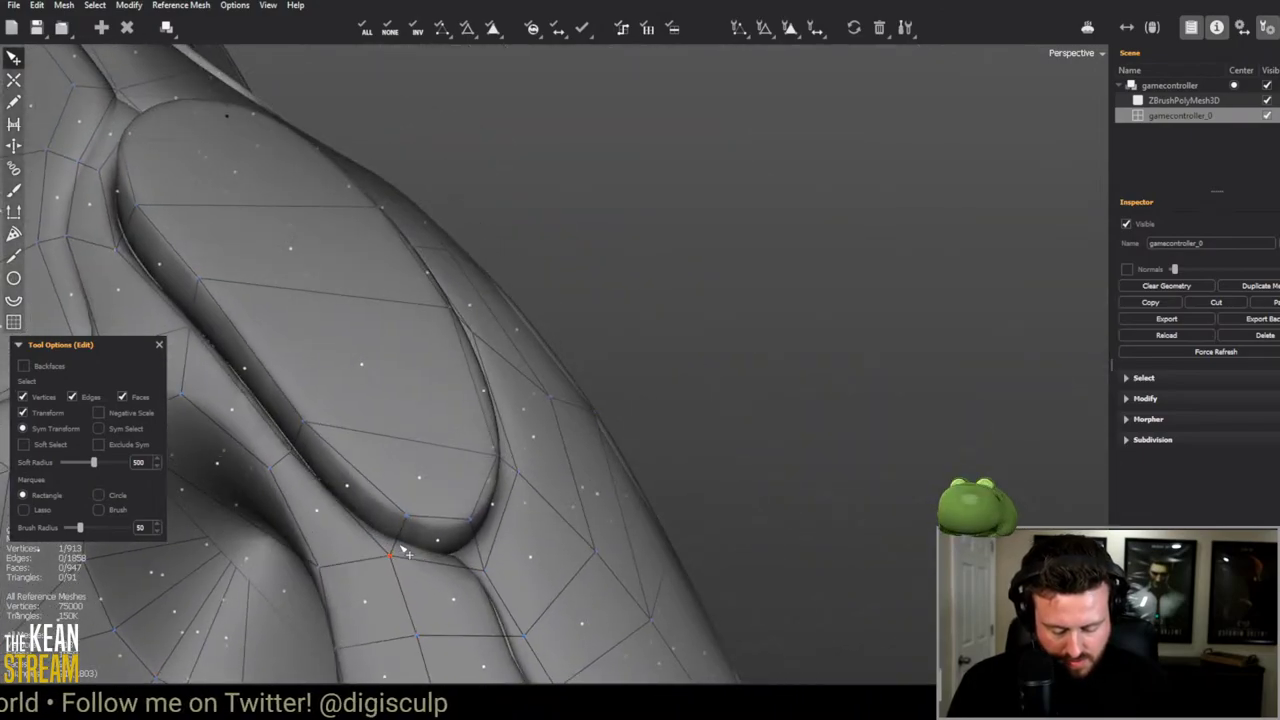
double_click(398, 548)
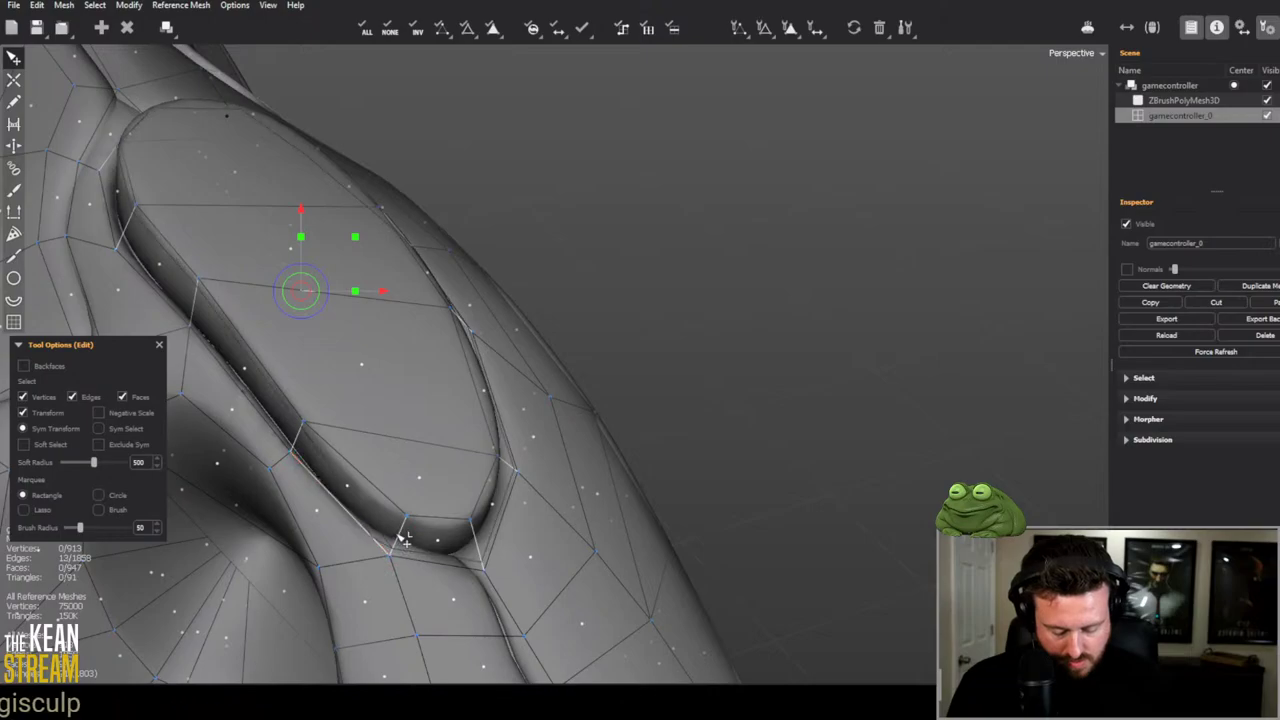
key("e")
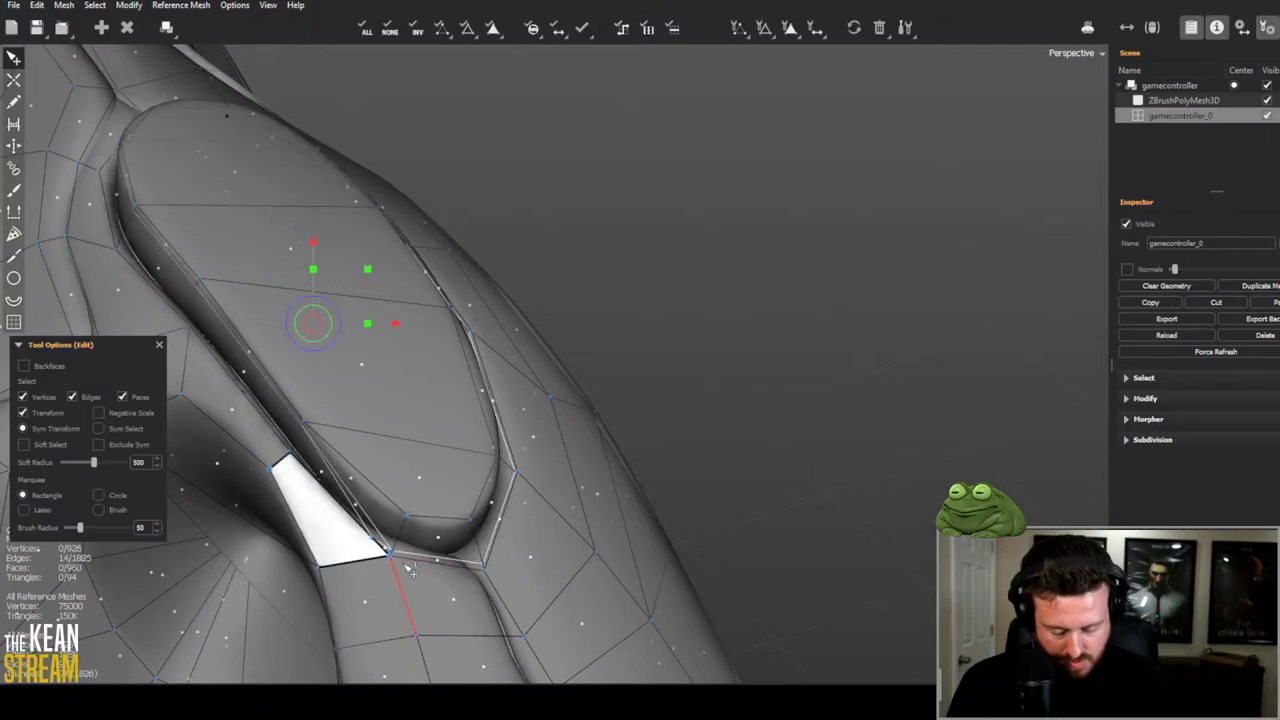
key("ctrl+z")
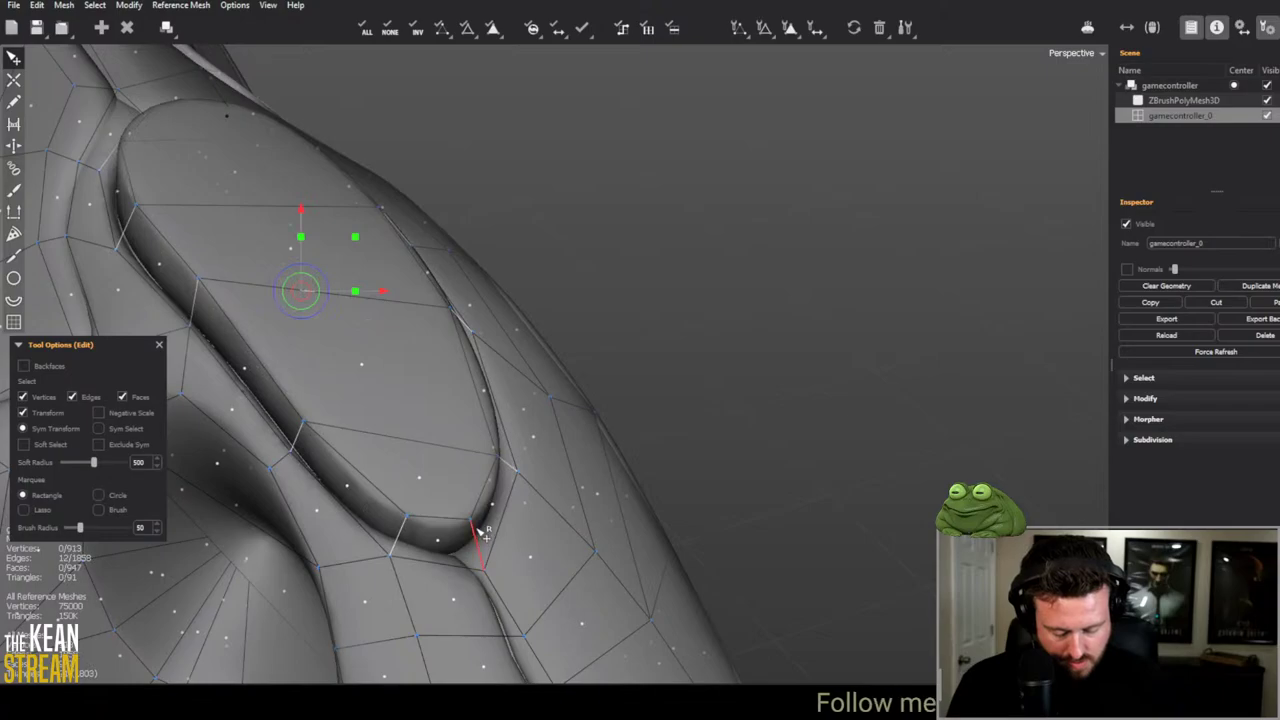
Step: Select a vertex near the oval's bottom, briefly entering sculpt masking and returning to editing
middle_click_drag(481, 537, 481, 367)
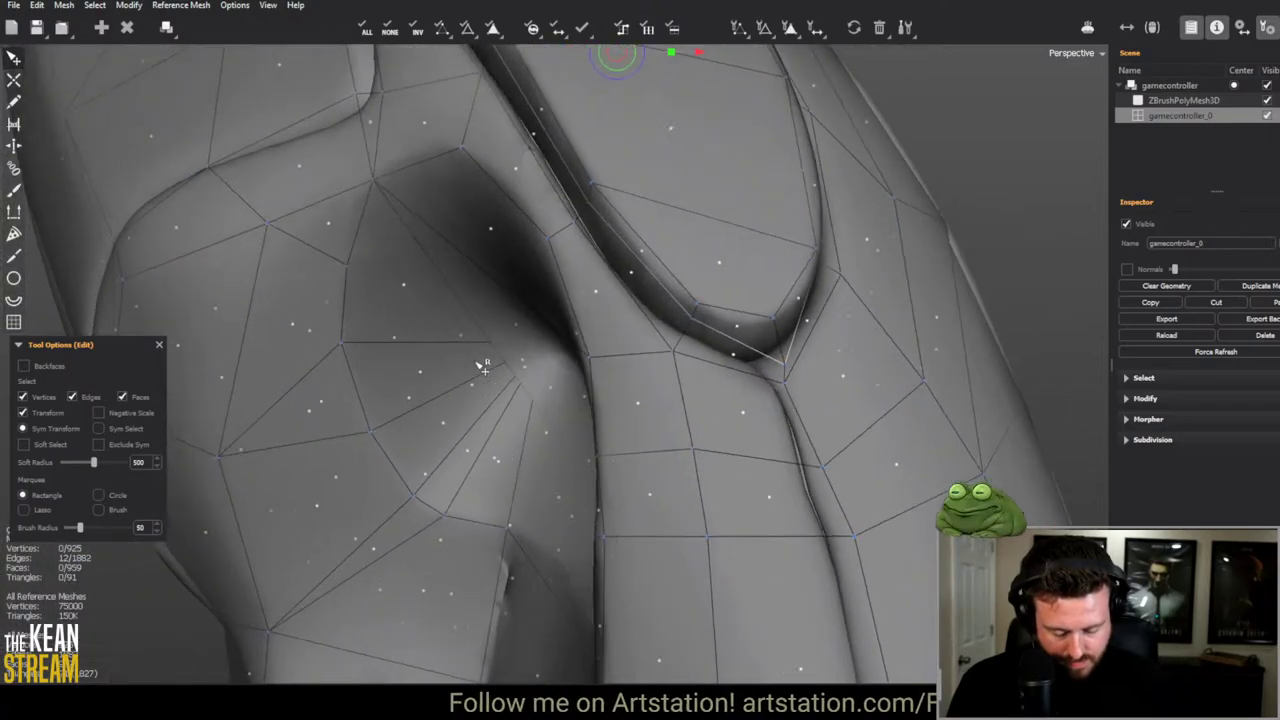
left_click(689, 329)
middle_click_drag(720, 355, 671, 363)
key("Tab")
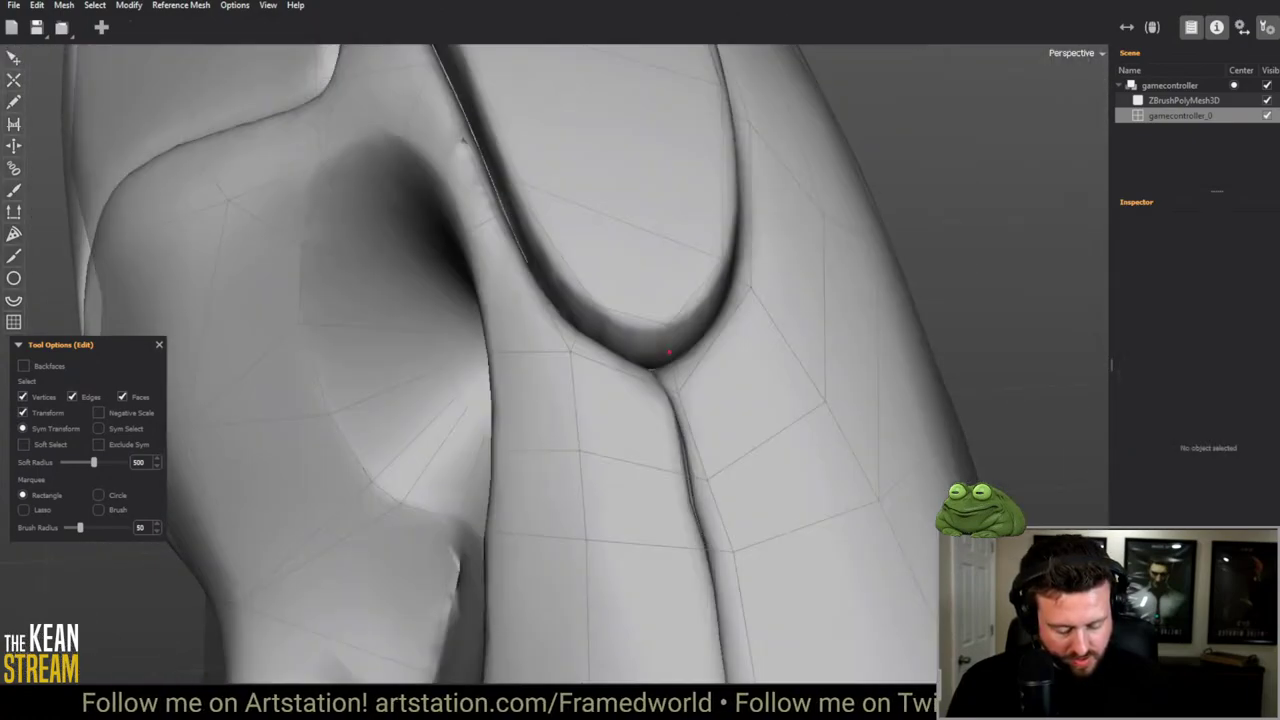
left_click(1185, 116)
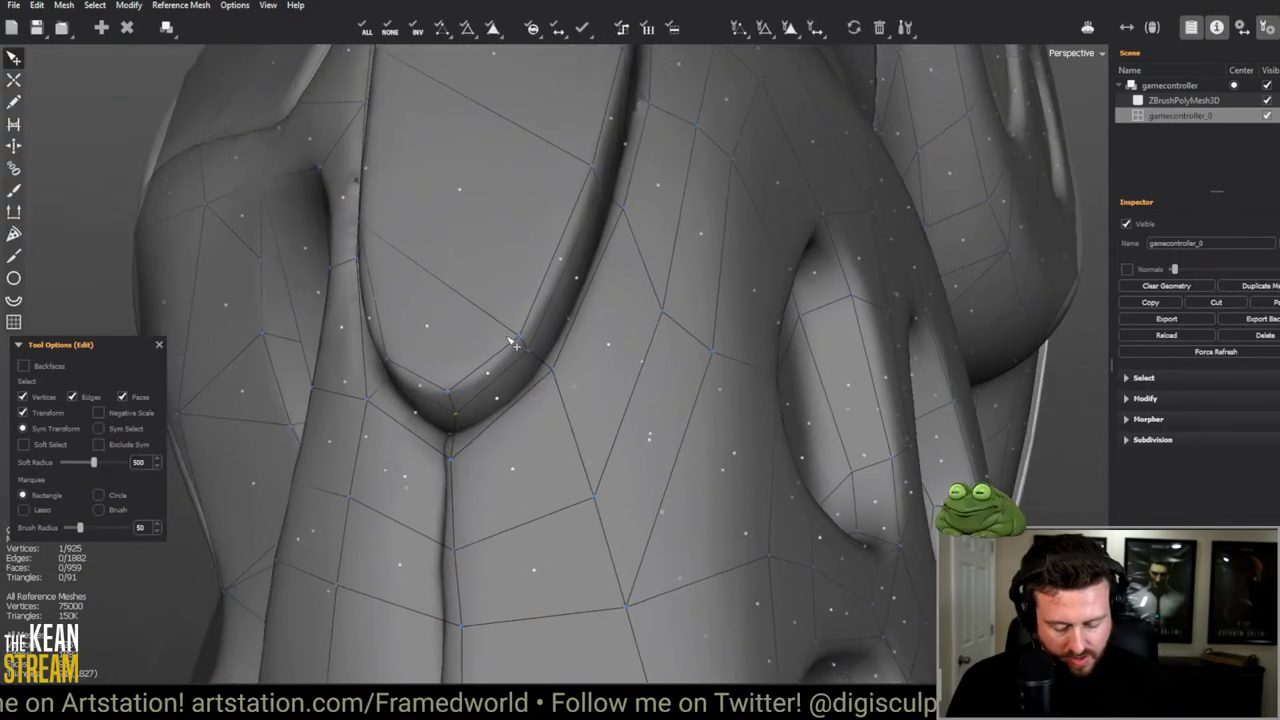
Step: Orbit around the controller's top bumper to review the new quads around the button
middle_click_drag(541, 363, 578, 254)
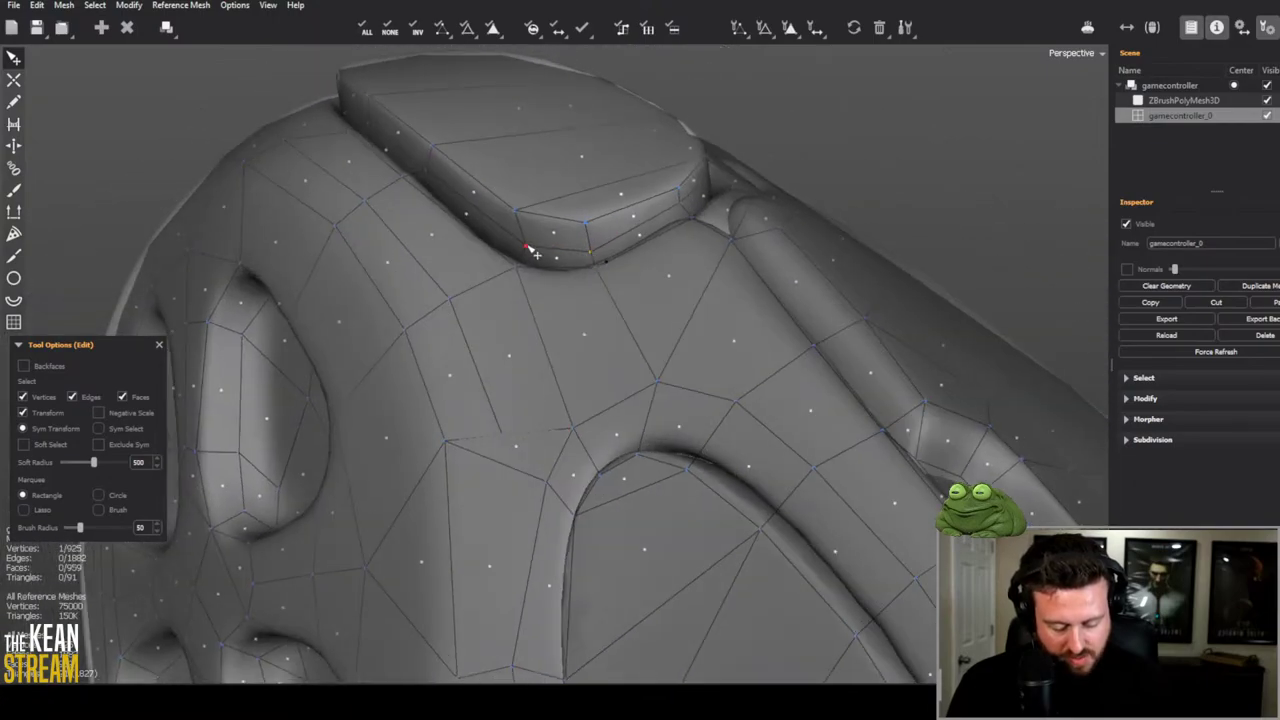
middle_click_drag(524, 272, 633, 271)
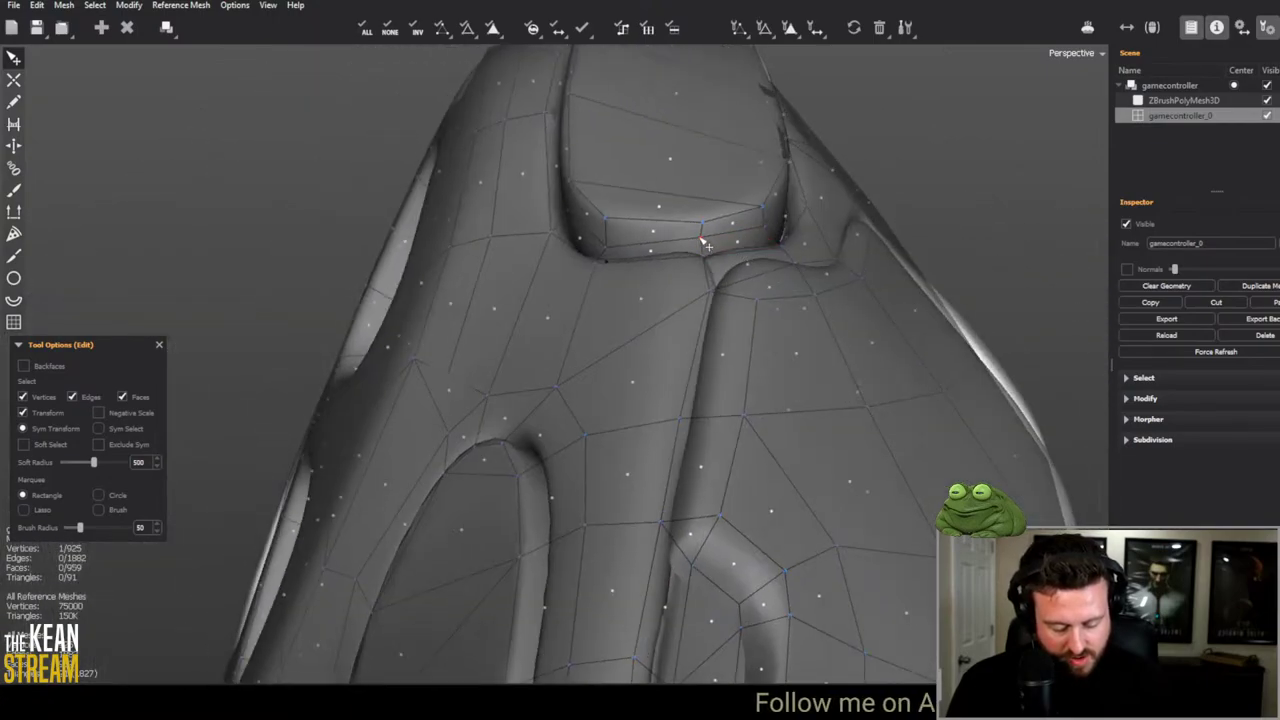
middle_click_drag(708, 255, 537, 279)
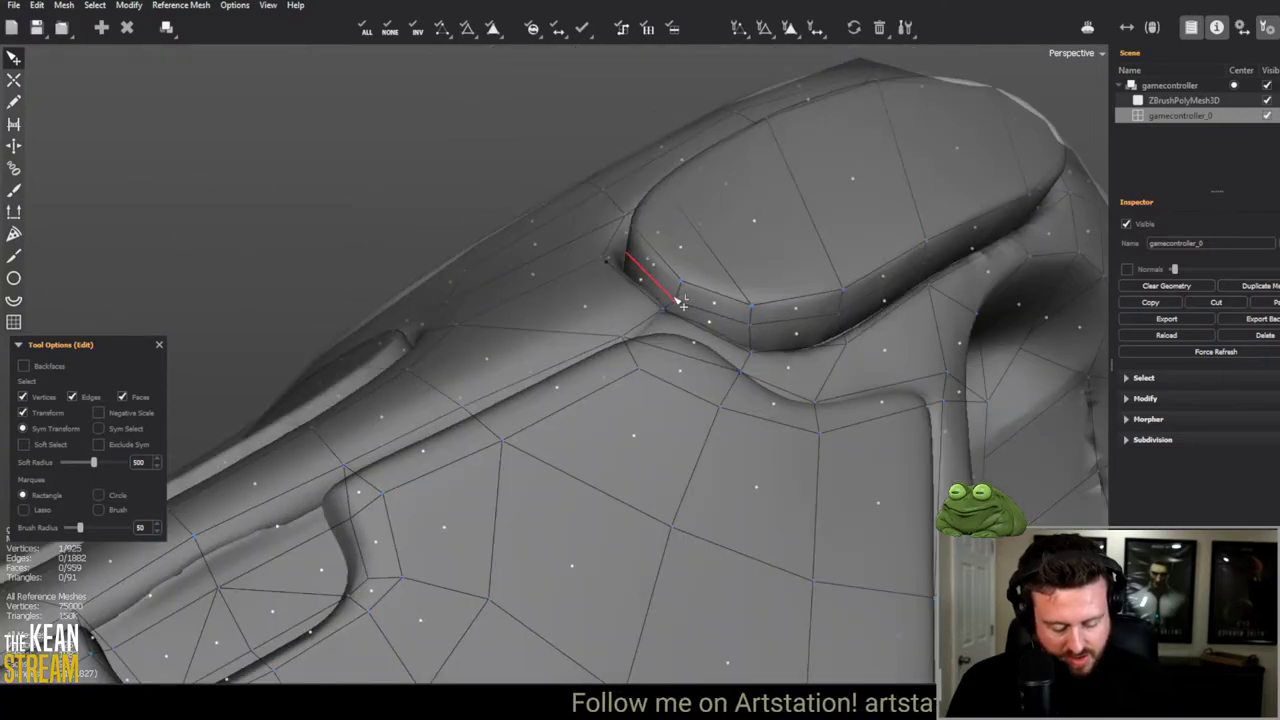
middle_click_drag(760, 346, 646, 328)
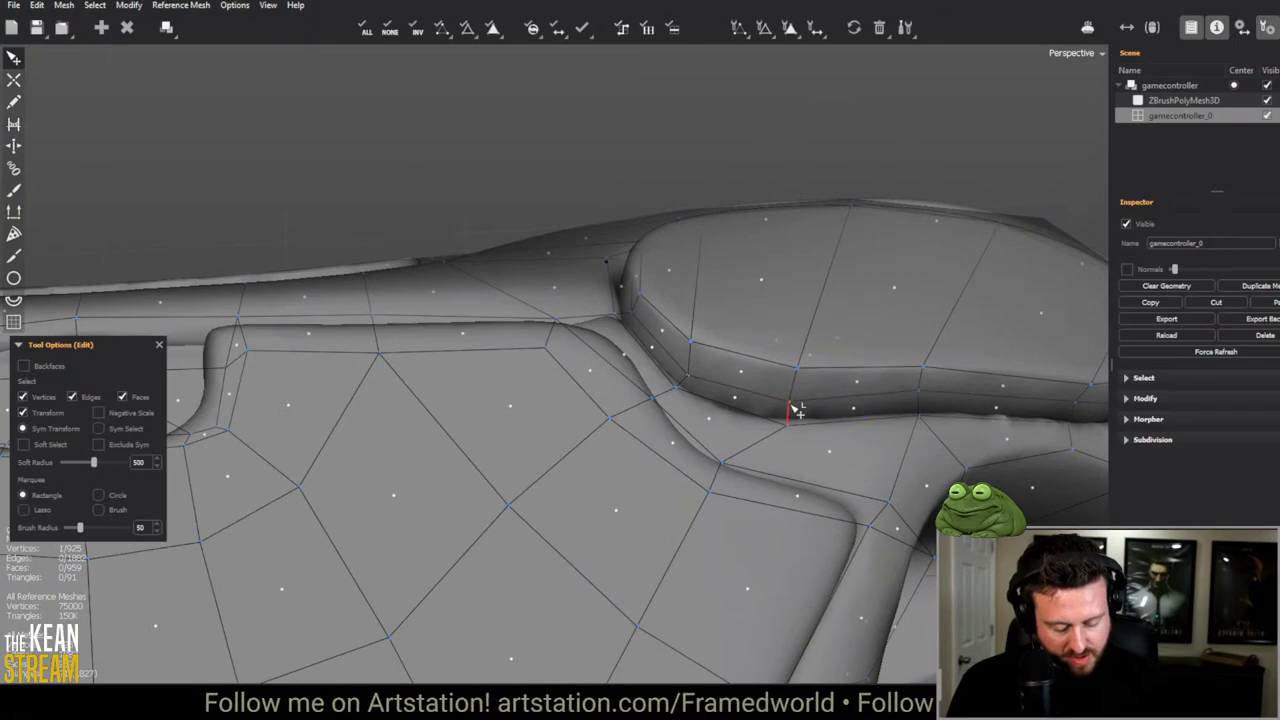
middle_click_drag(795, 410, 640, 347)
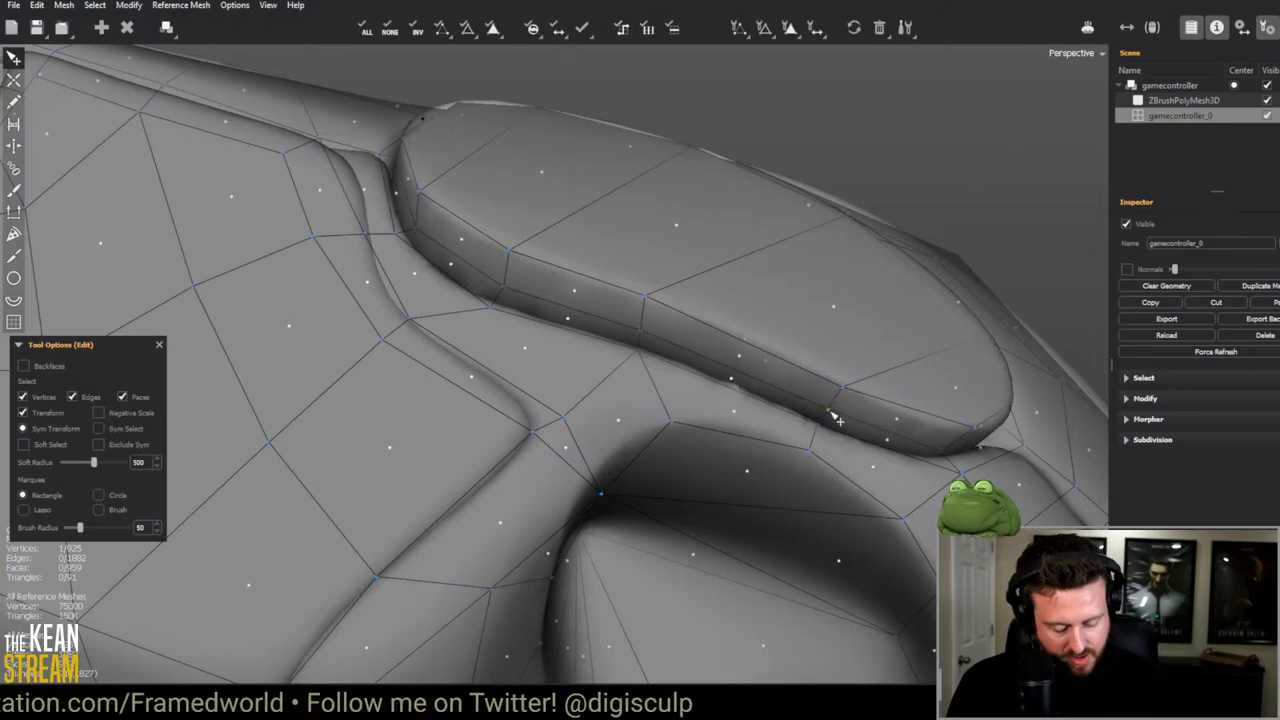
middle_click_drag(834, 417, 681, 423)
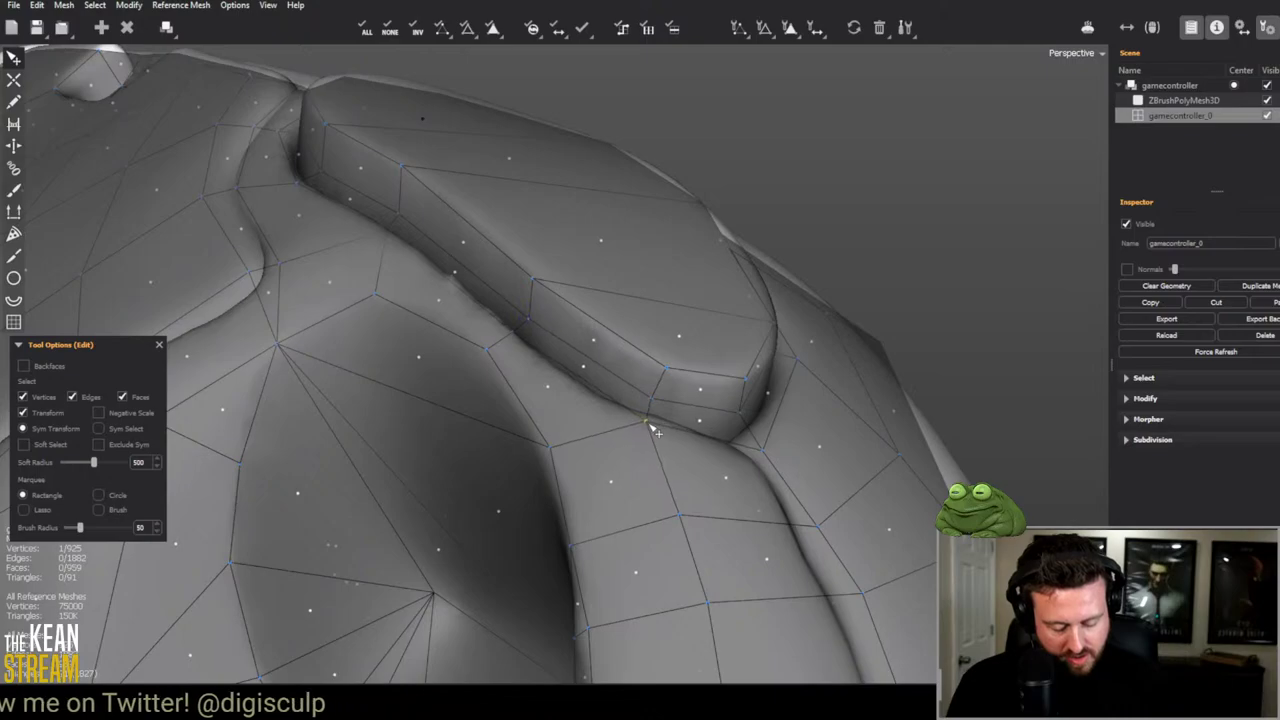
middle_click_drag(663, 440, 697, 254)
Step: Drag the oval button's rim vertices, including the upper-right corner, onto the button edge
scroll(560, 345, "up", 6)
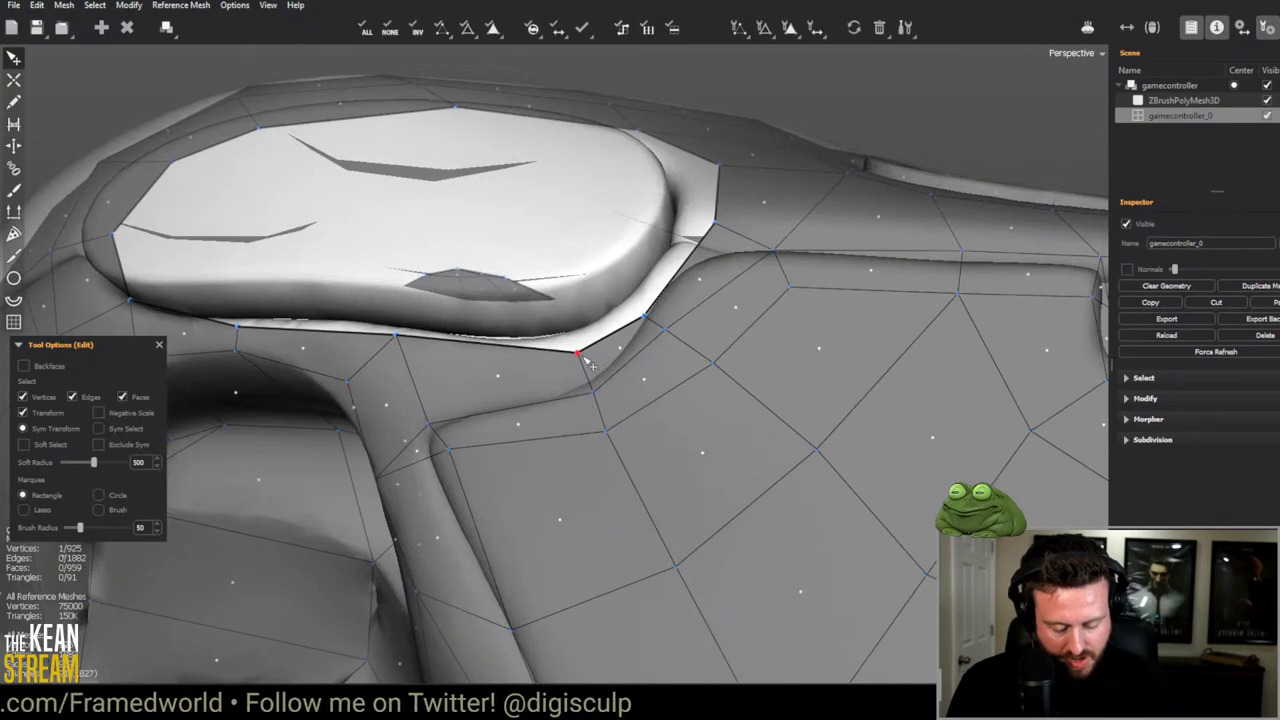
left_click_drag(645, 319, 613, 335)
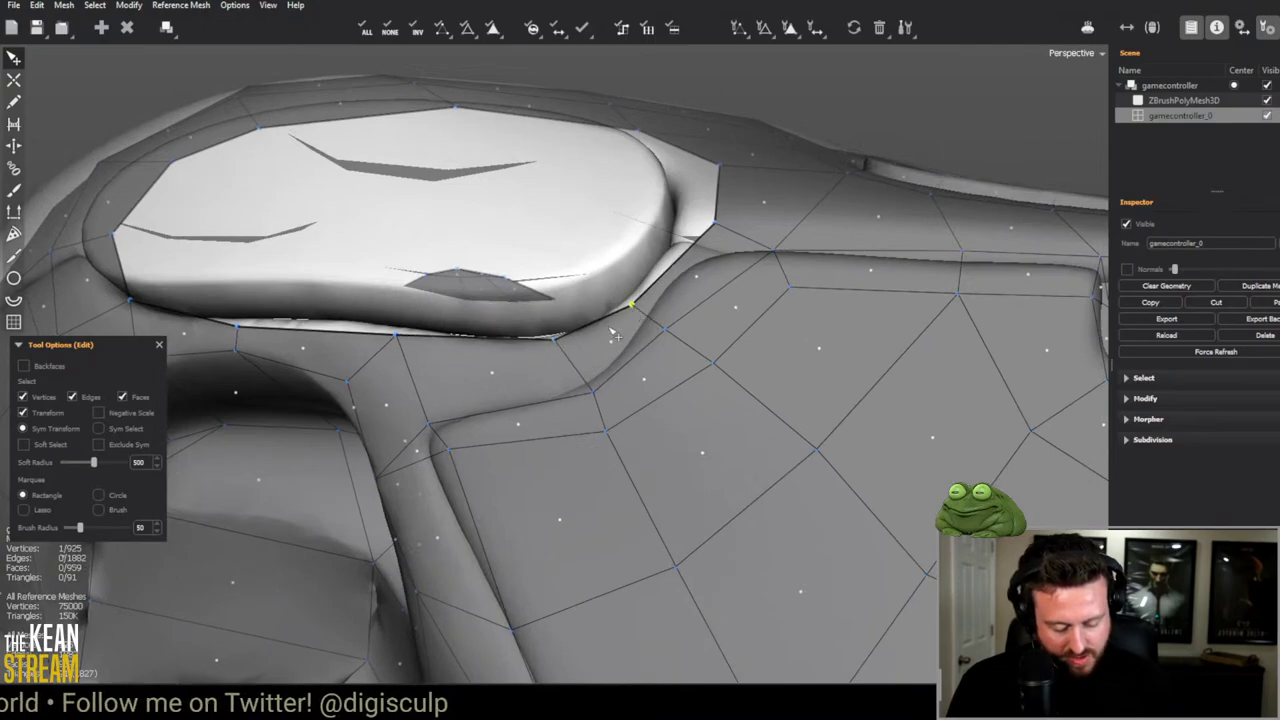
left_click(564, 347)
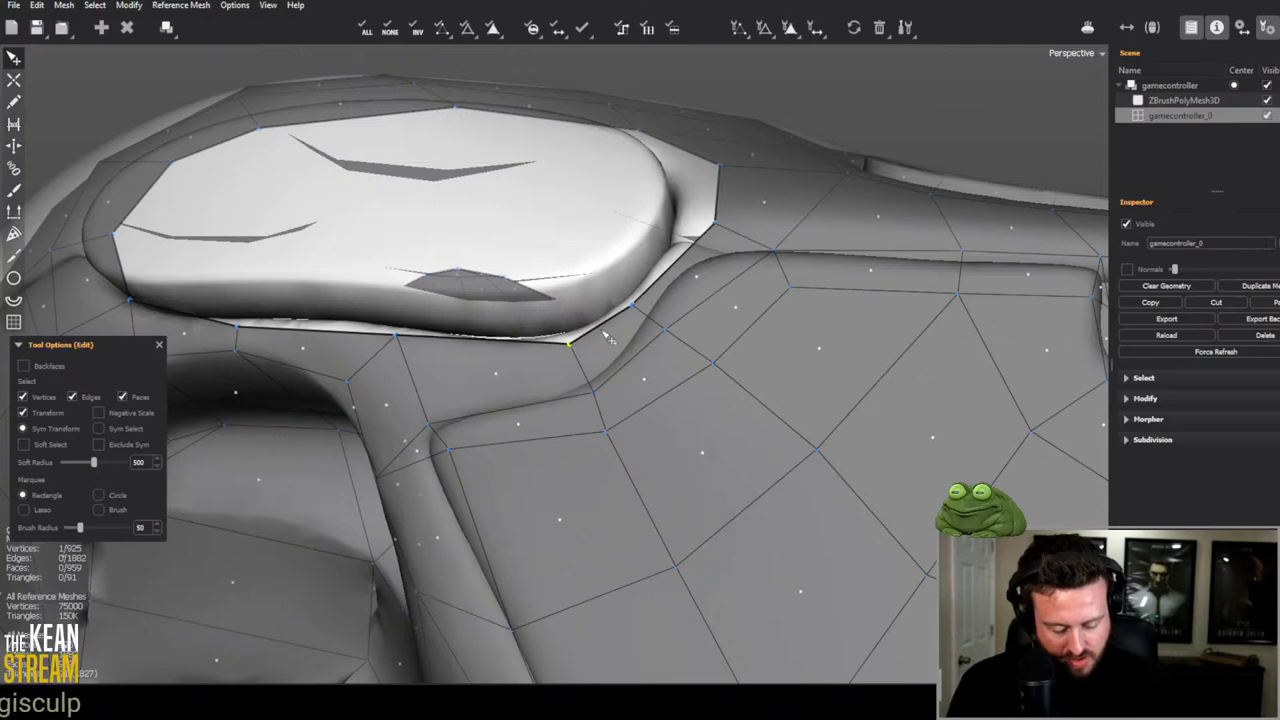
middle_click_drag(606, 340, 679, 426)
left_click_drag(721, 328, 695, 314)
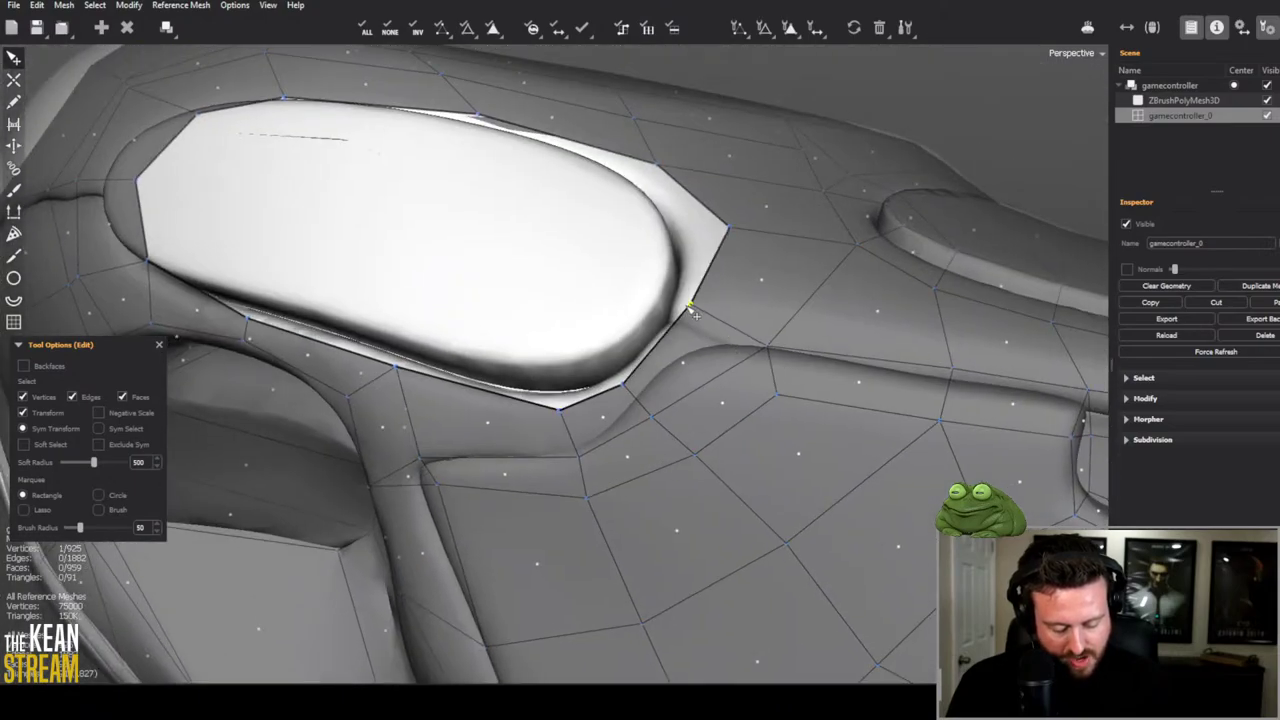
middle_click_drag(684, 336, 731, 210)
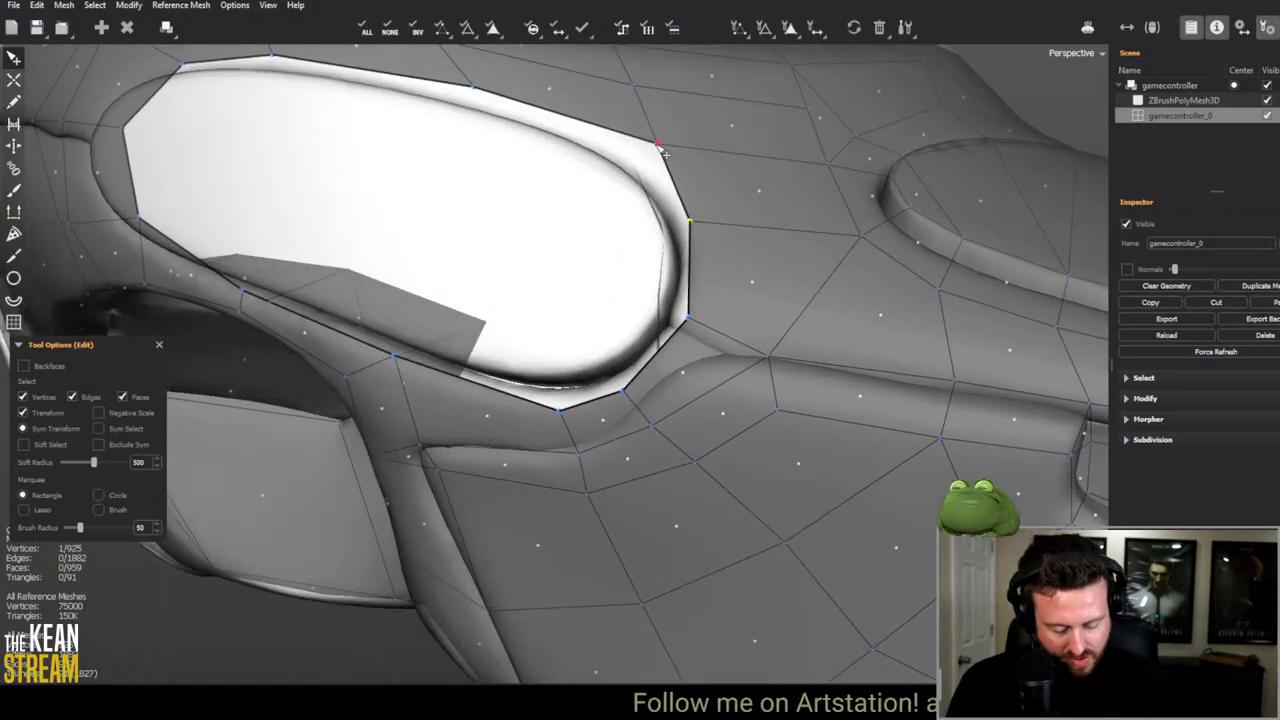
left_click_drag(660, 150, 640, 158)
Step: In Create mode, place a run of new vertices along the oval button's rim
key("c")
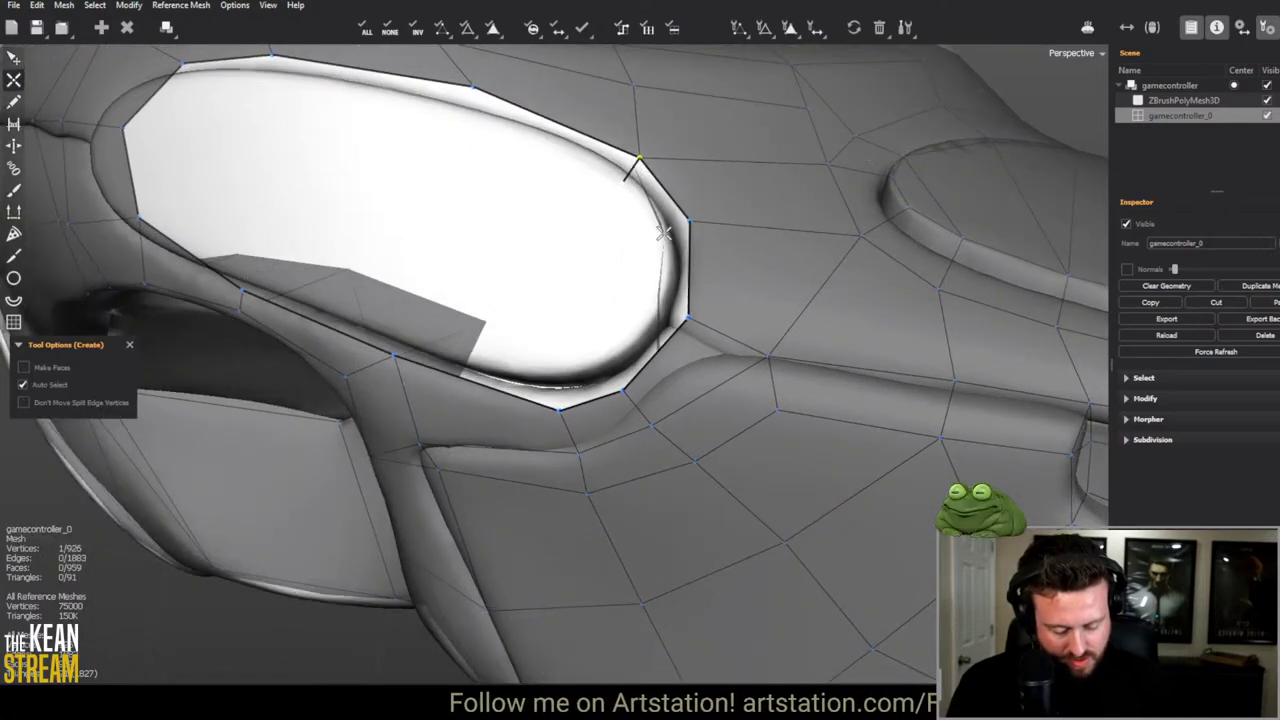
left_click(622, 185)
left_click(662, 235)
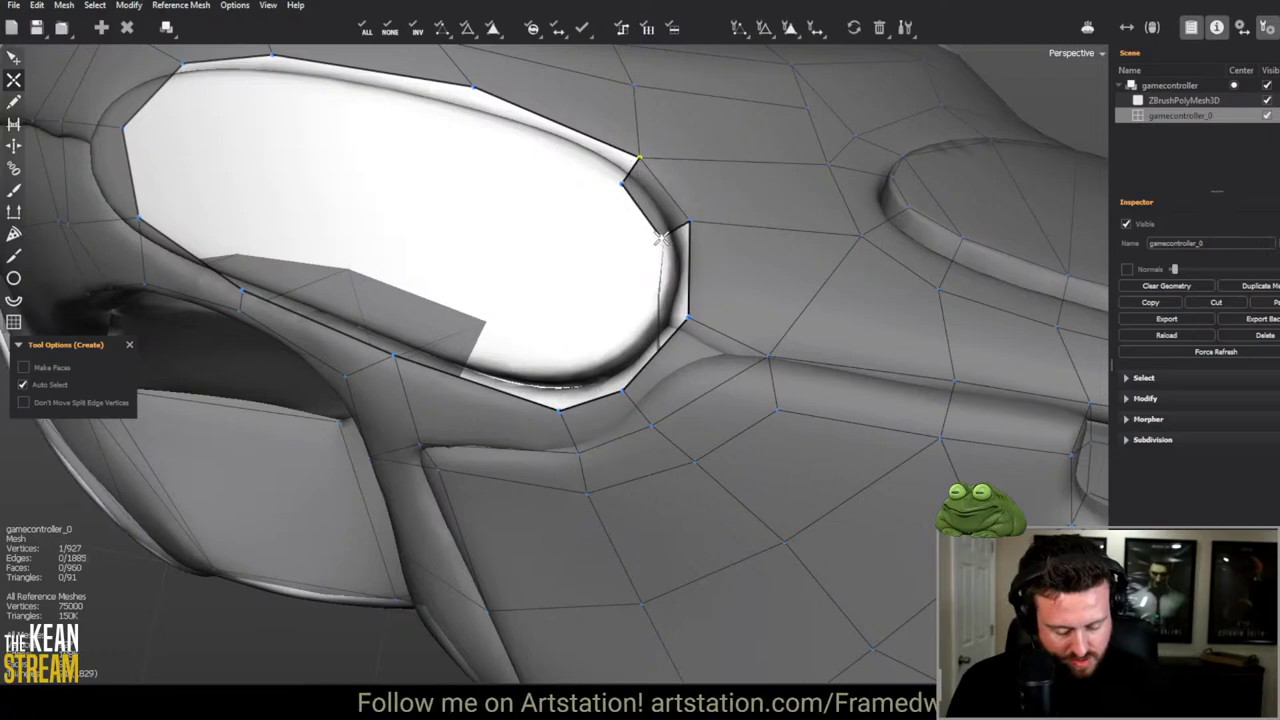
left_click(647, 305)
left_click(614, 345)
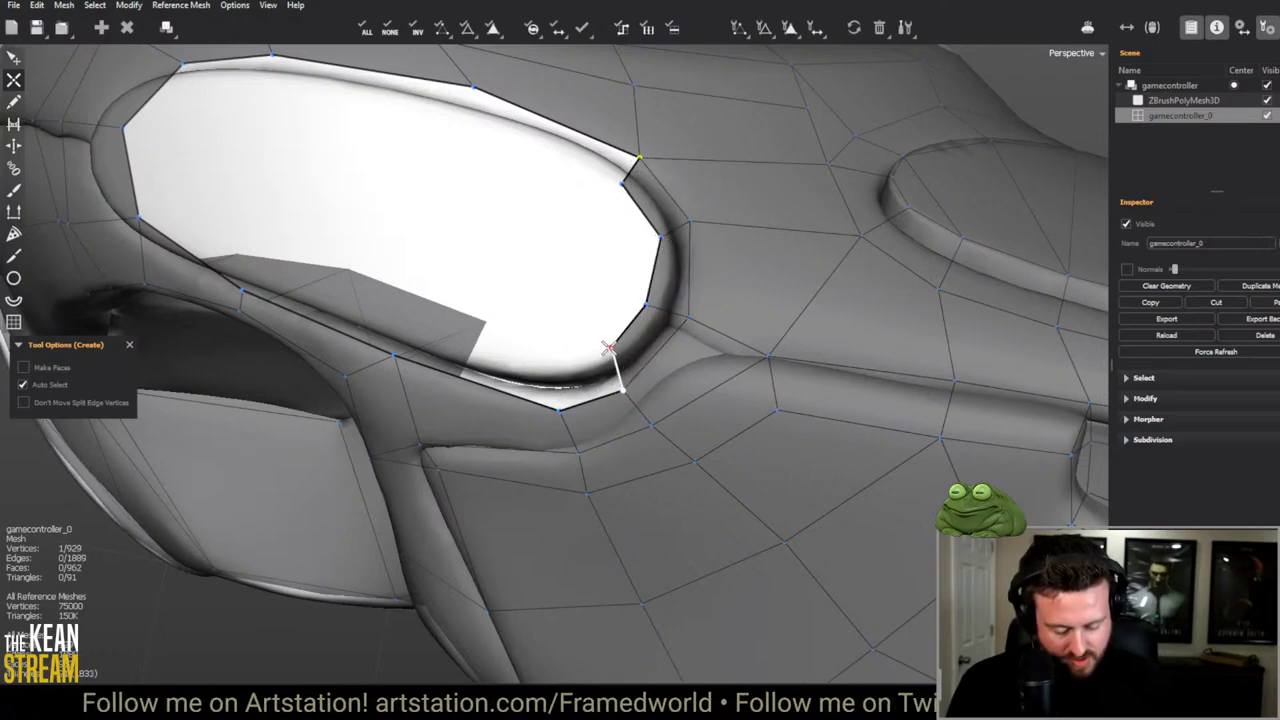
left_click(557, 371)
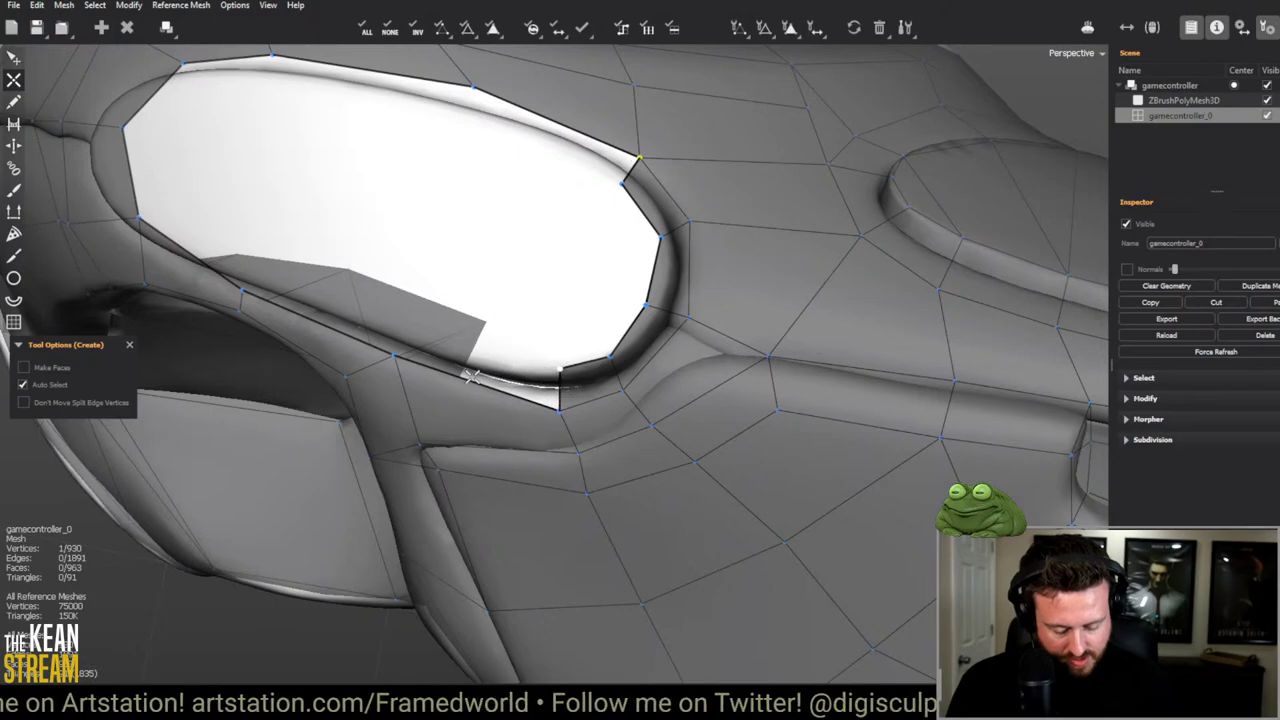
mouse_move(561, 398)
middle_mouse_down()
mouse_move(486, 423)
mouse_move(460, 460)
mouse_move(591, 323)
mouse_move(551, 374)
mouse_move(571, 394)
middle_mouse_up()
Step: Commit quads along the rim's lower edge and lower corner to complete the ring
left_click(541, 443)
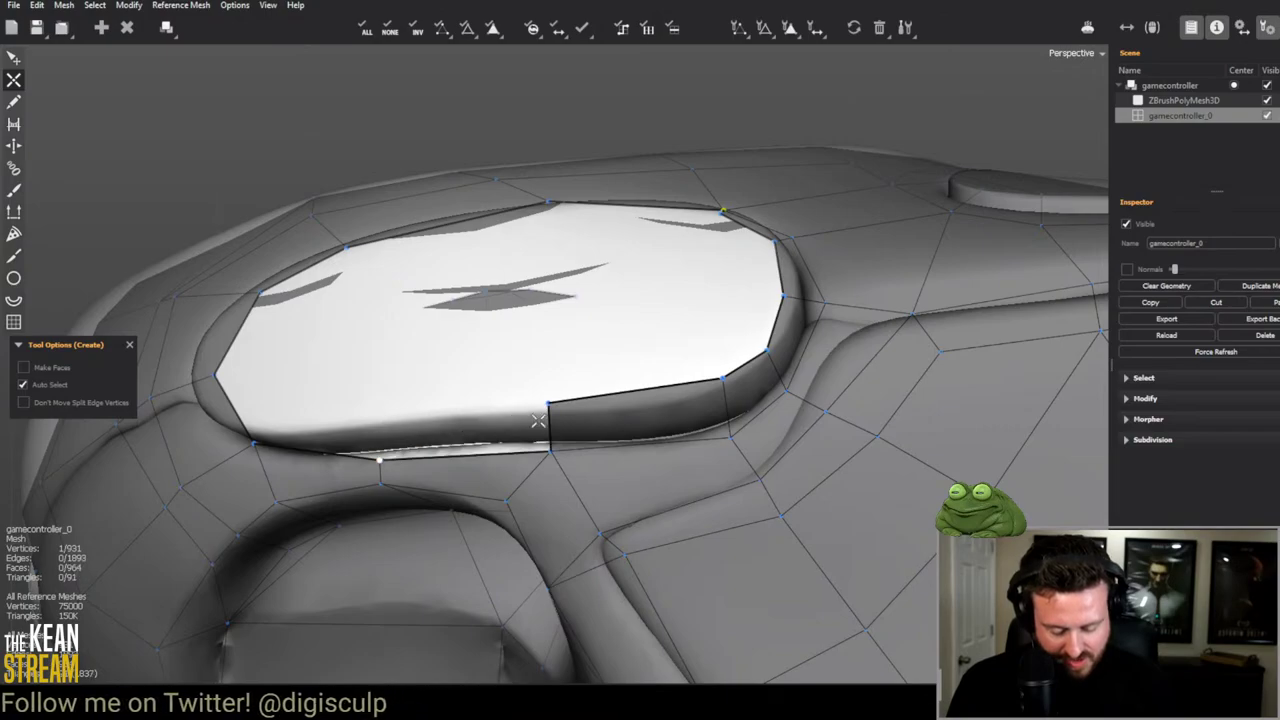
left_click(455, 412)
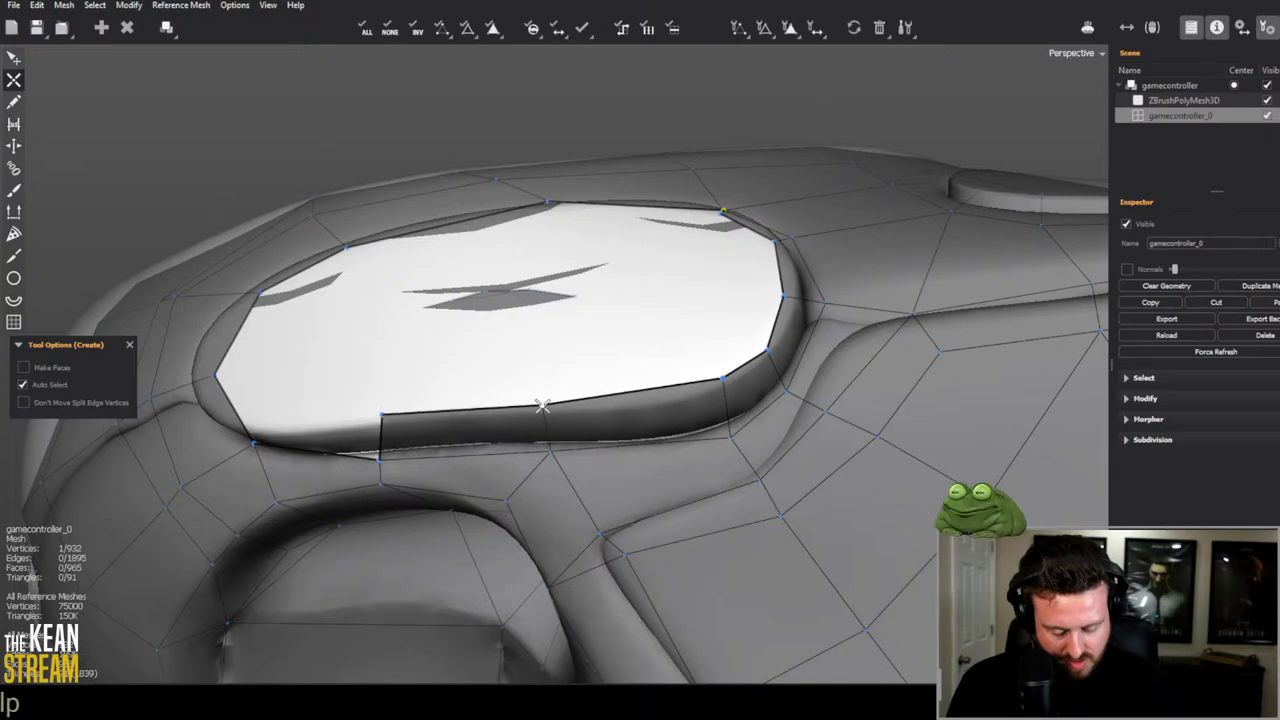
middle_click_drag(714, 384, 694, 181)
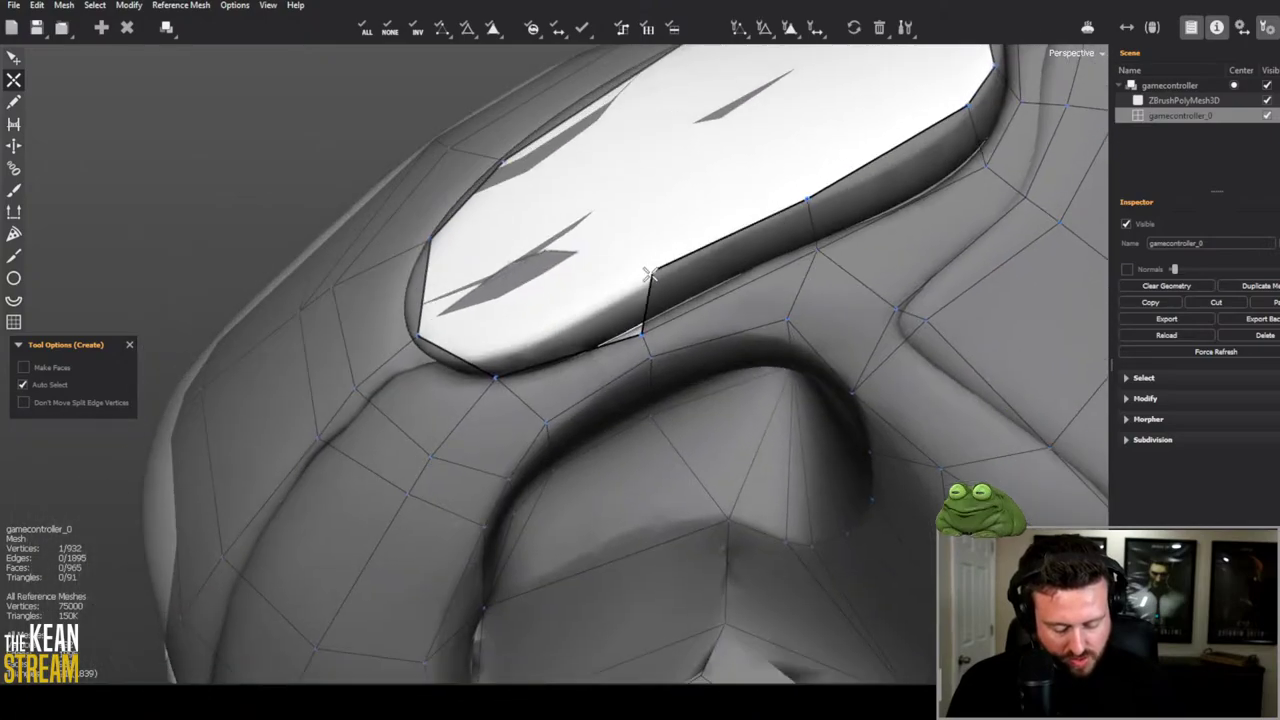
left_click(499, 361)
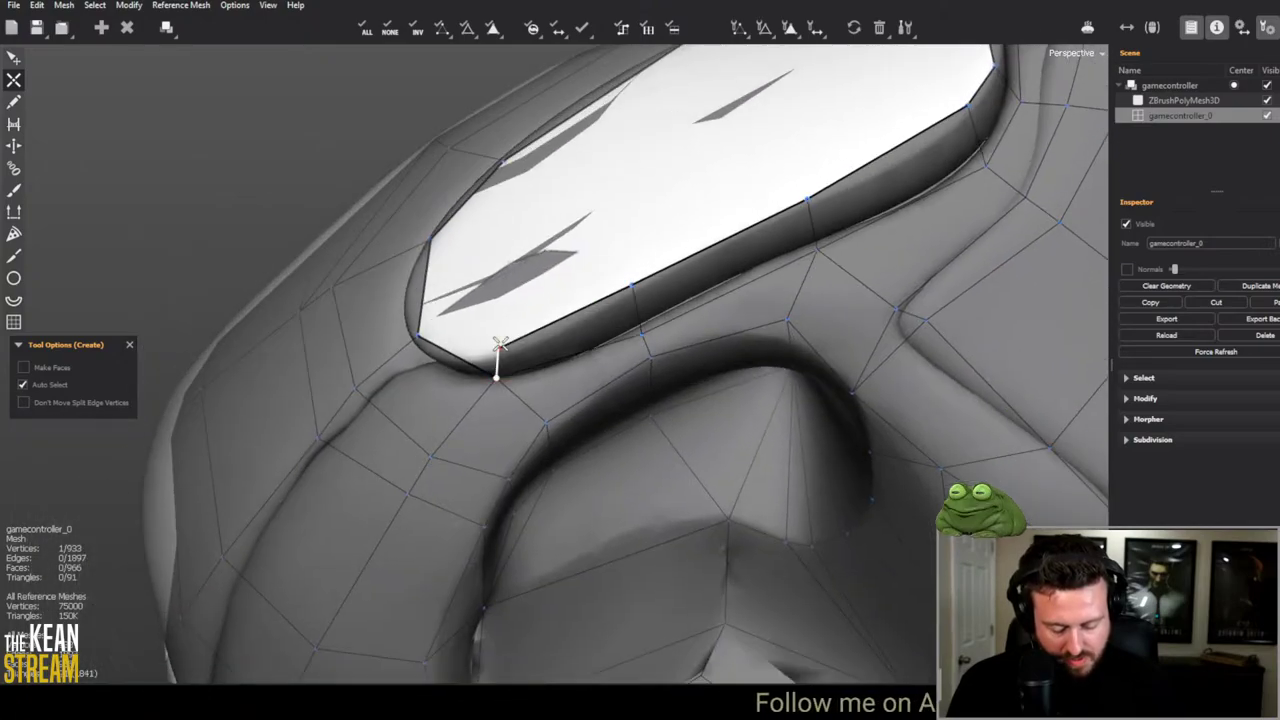
middle_click_drag(490, 347, 697, 391)
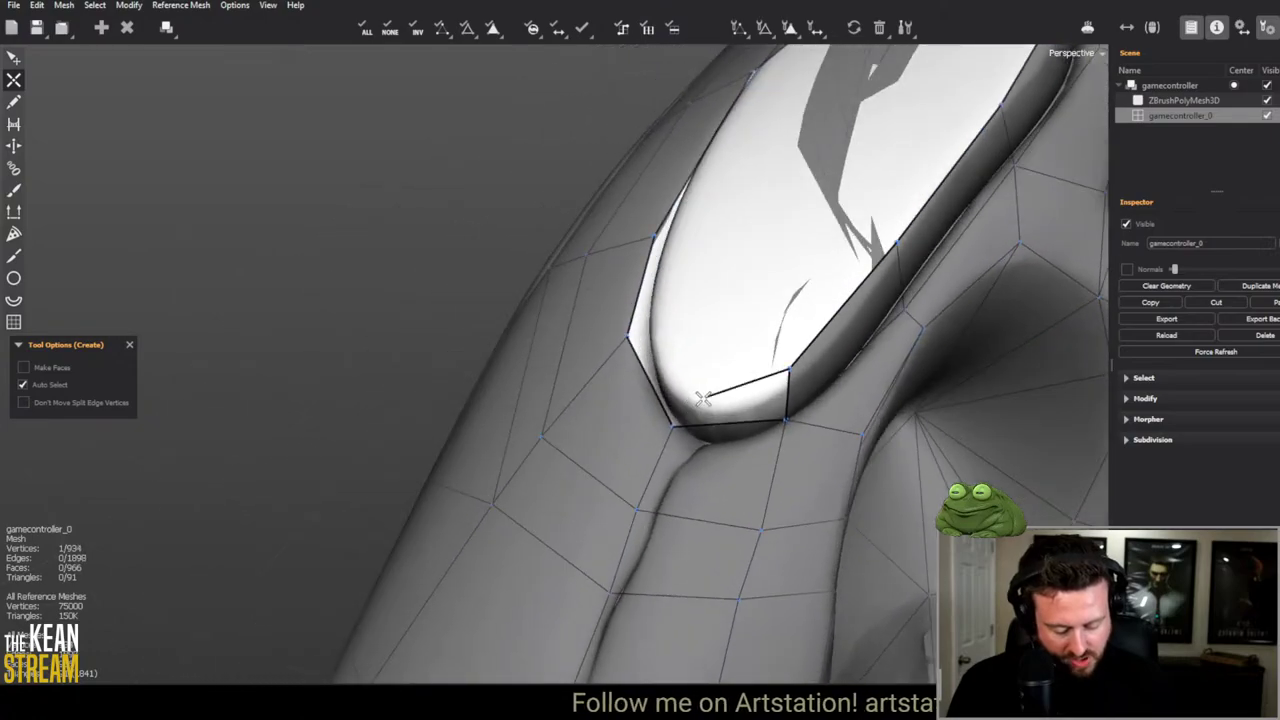
left_click(703, 398)
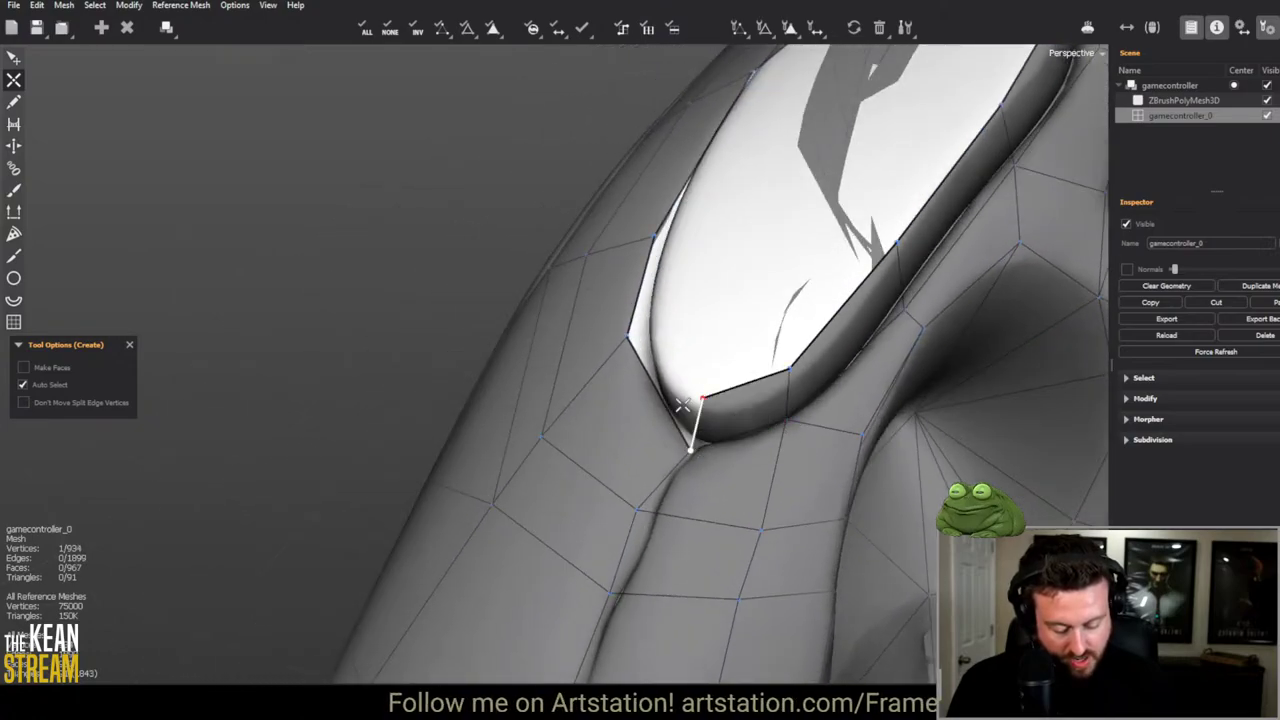
left_click(657, 329)
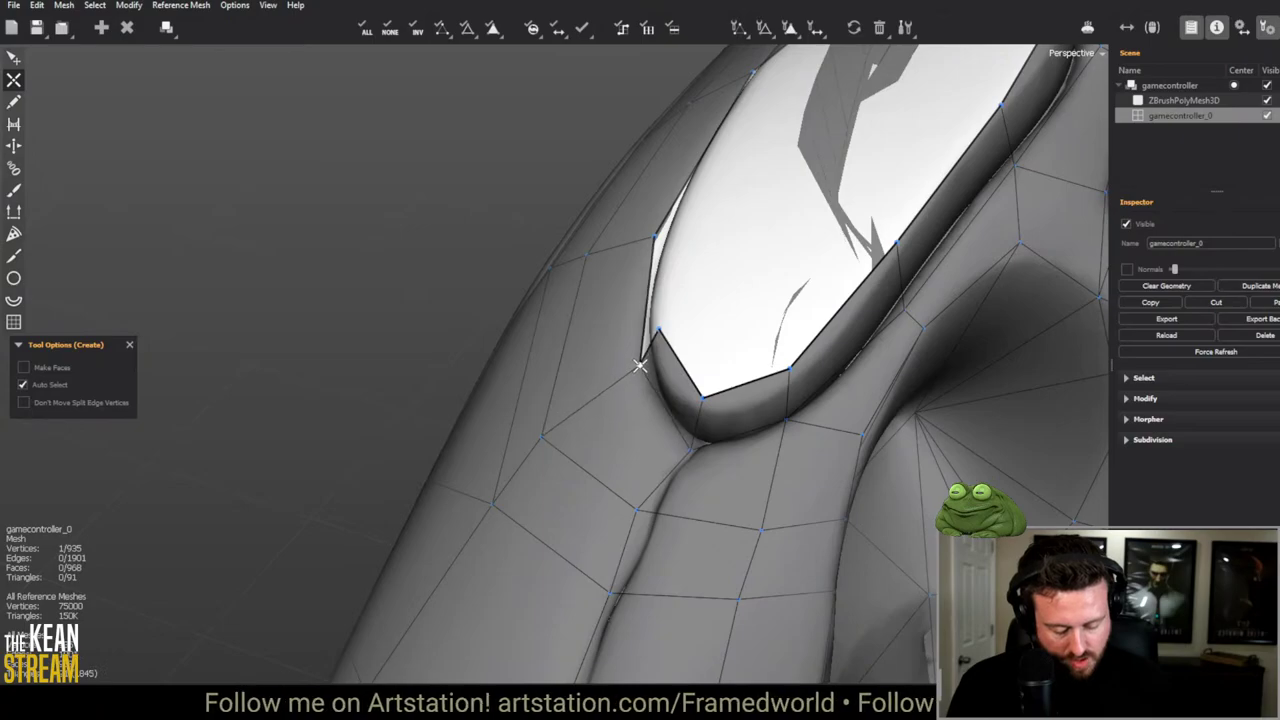
middle_click_drag(634, 342, 812, 362)
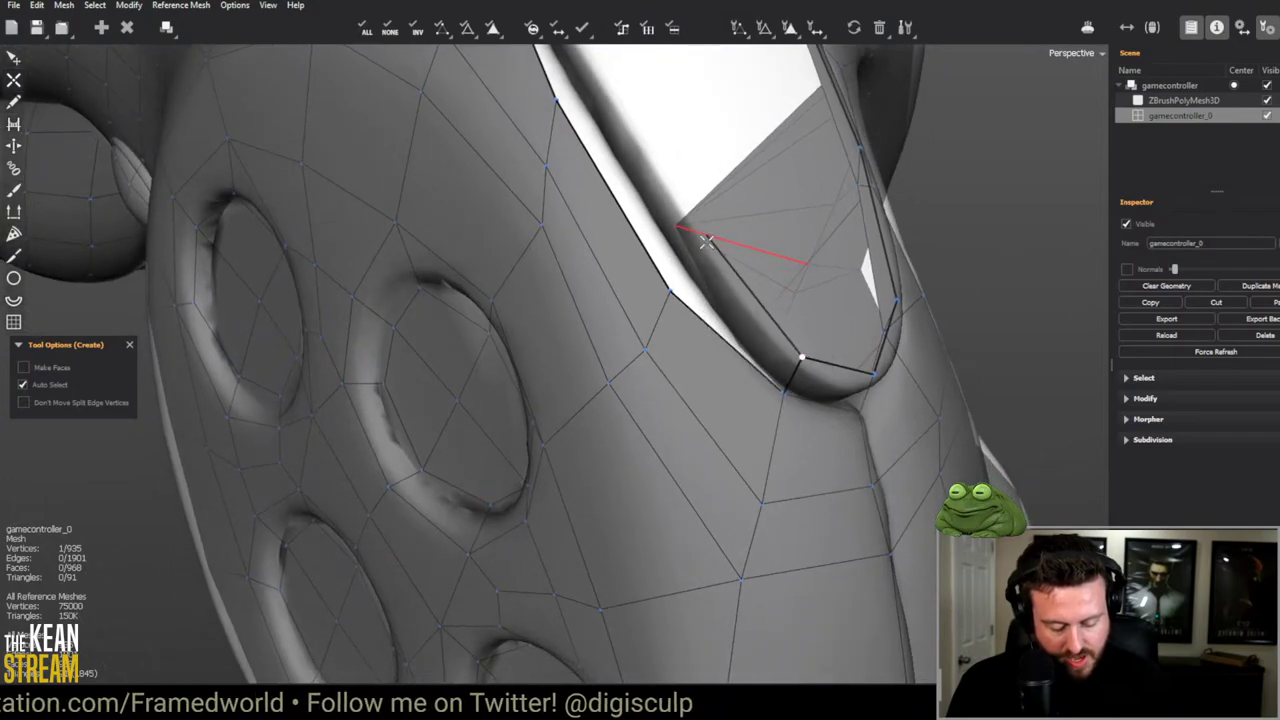
Step: Add new vertices and faces along the elongated opening's rim up to its top
middle_click_drag(700, 234, 626, 314)
left_click(563, 340)
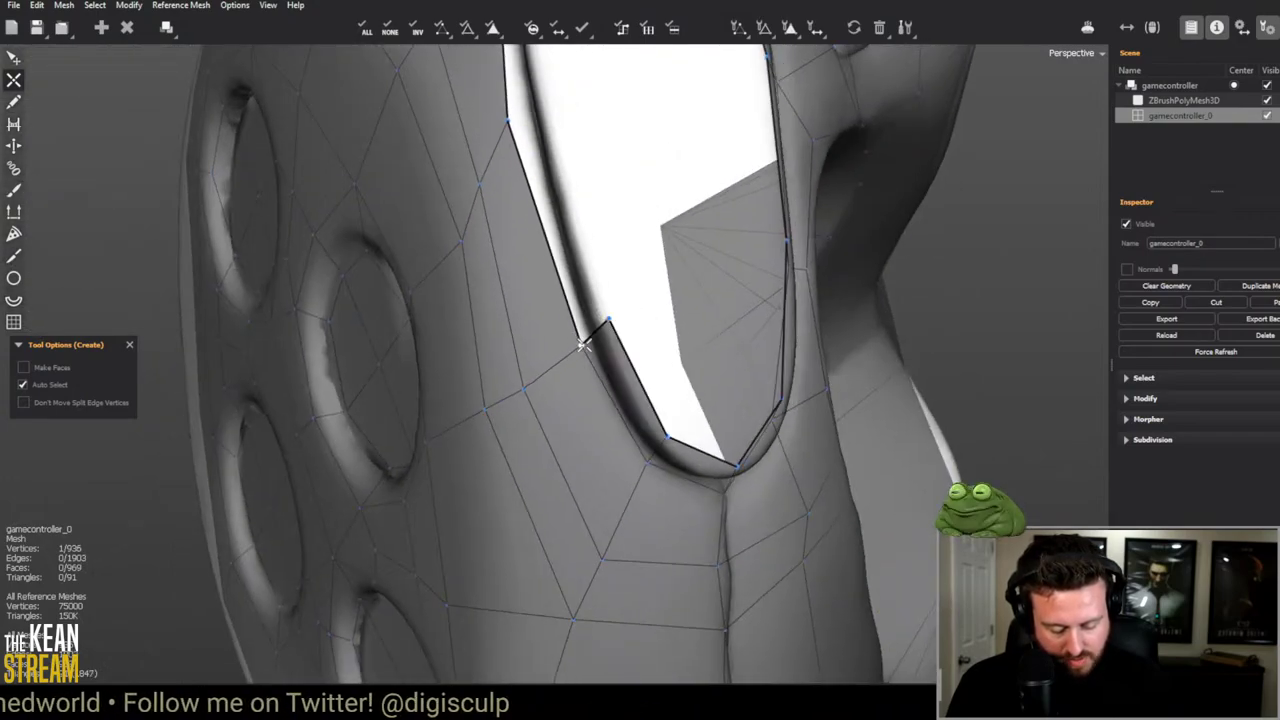
left_click(606, 322)
mouse_move(586, 249)
middle_mouse_down()
mouse_move(555, 115)
mouse_move(551, 271)
mouse_move(563, 257)
middle_mouse_up()
left_click(529, 129)
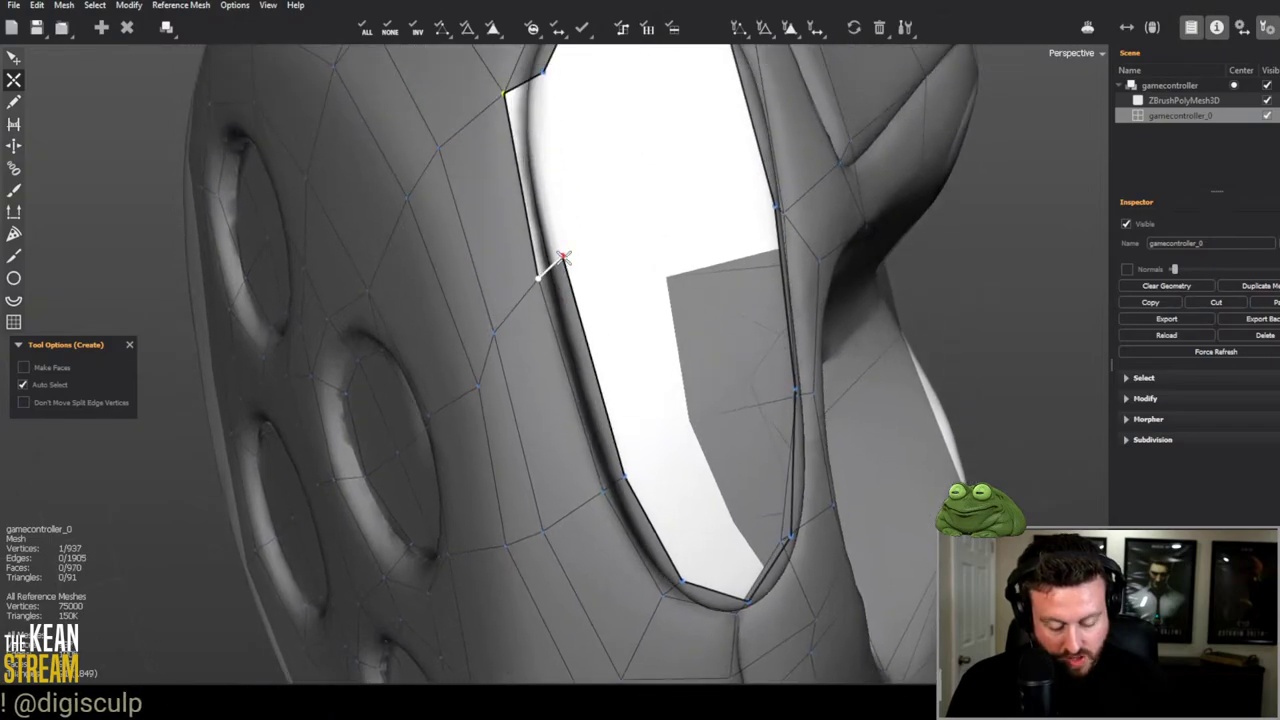
left_click(544, 109)
middle_click_drag(520, 191, 458, 303)
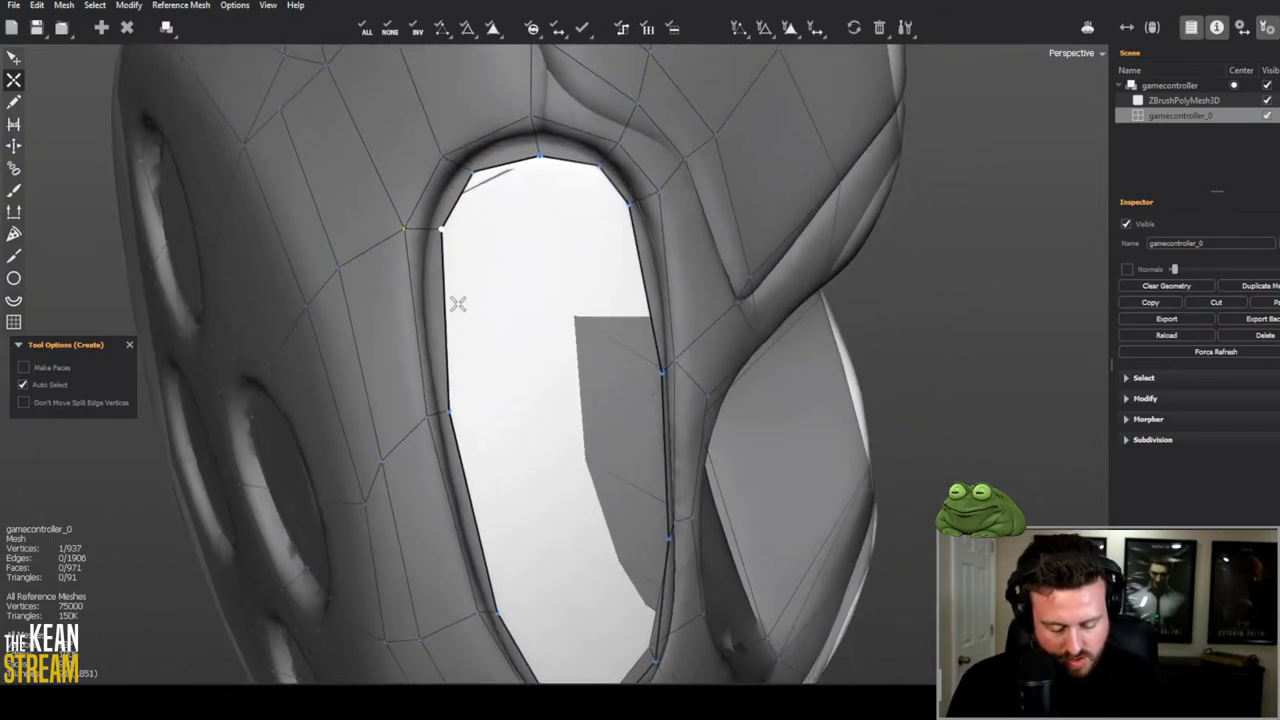
Step: Connect edges across the opening, joining the left and lower rim vertices to the top
left_click(596, 178)
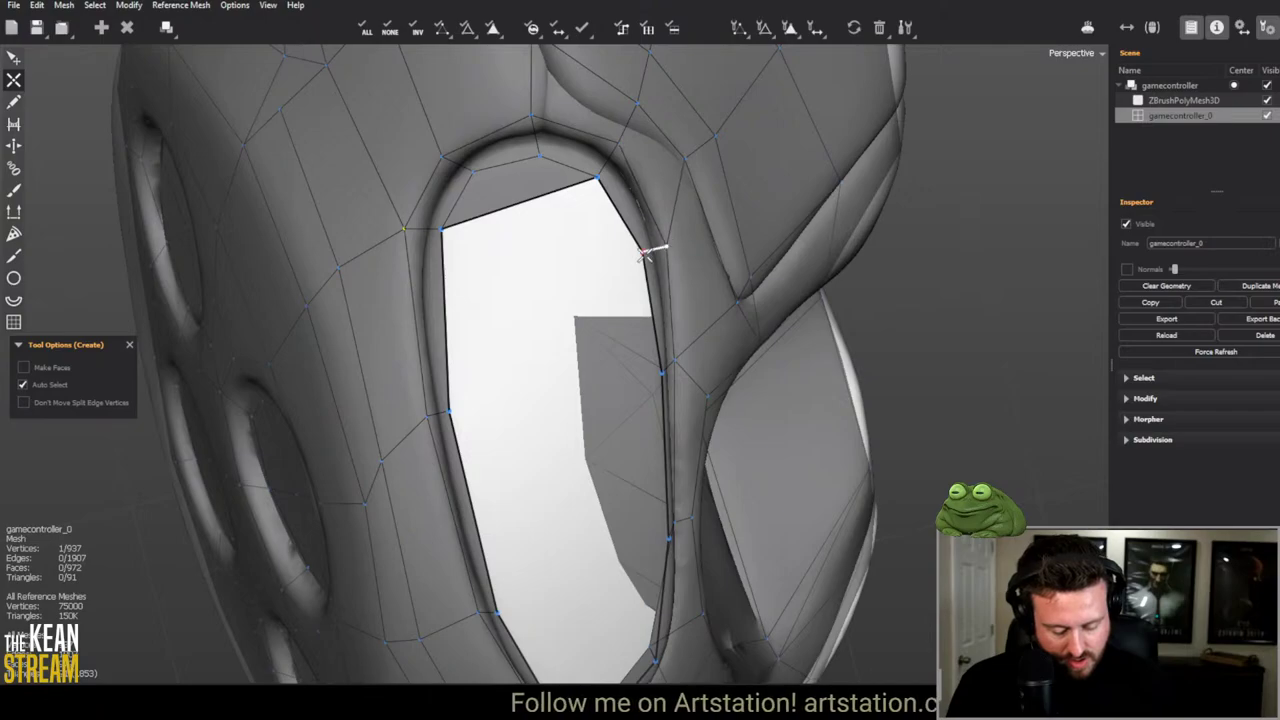
middle_click_drag(646, 268, 600, 277)
left_click(438, 410)
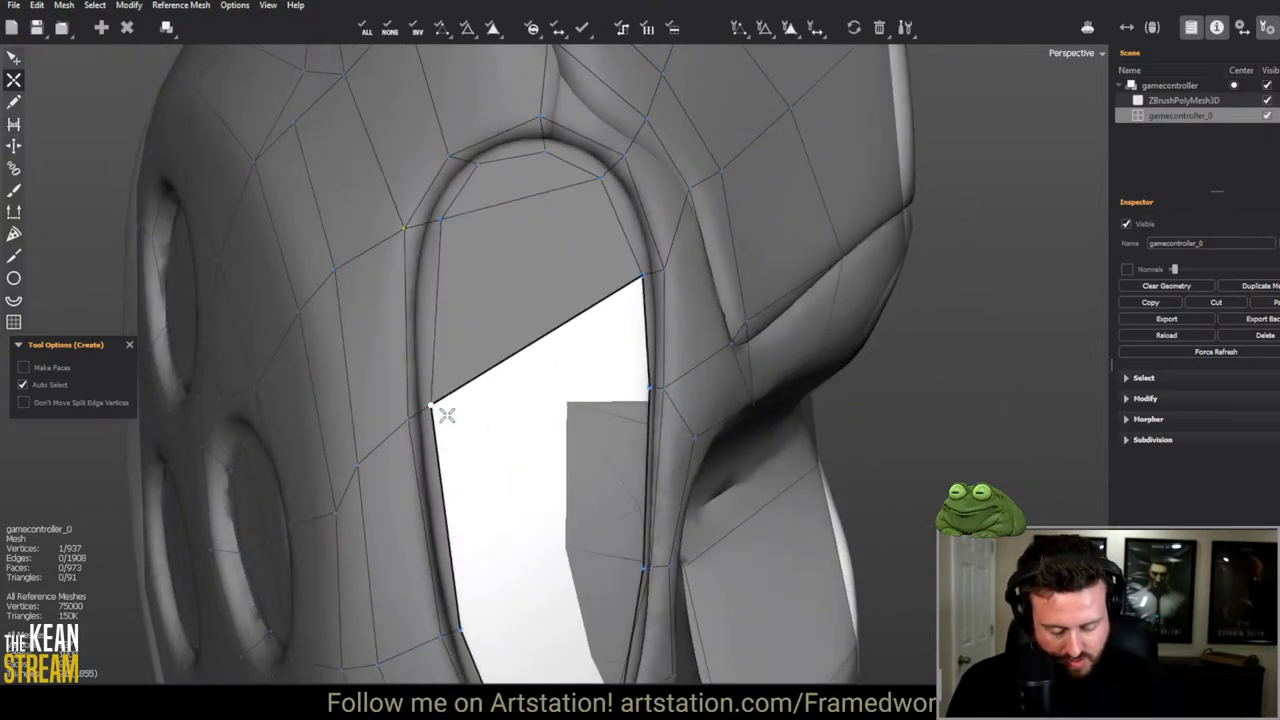
middle_click_drag(604, 401, 430, 445)
key("q")
key("w")
left_click(603, 412)
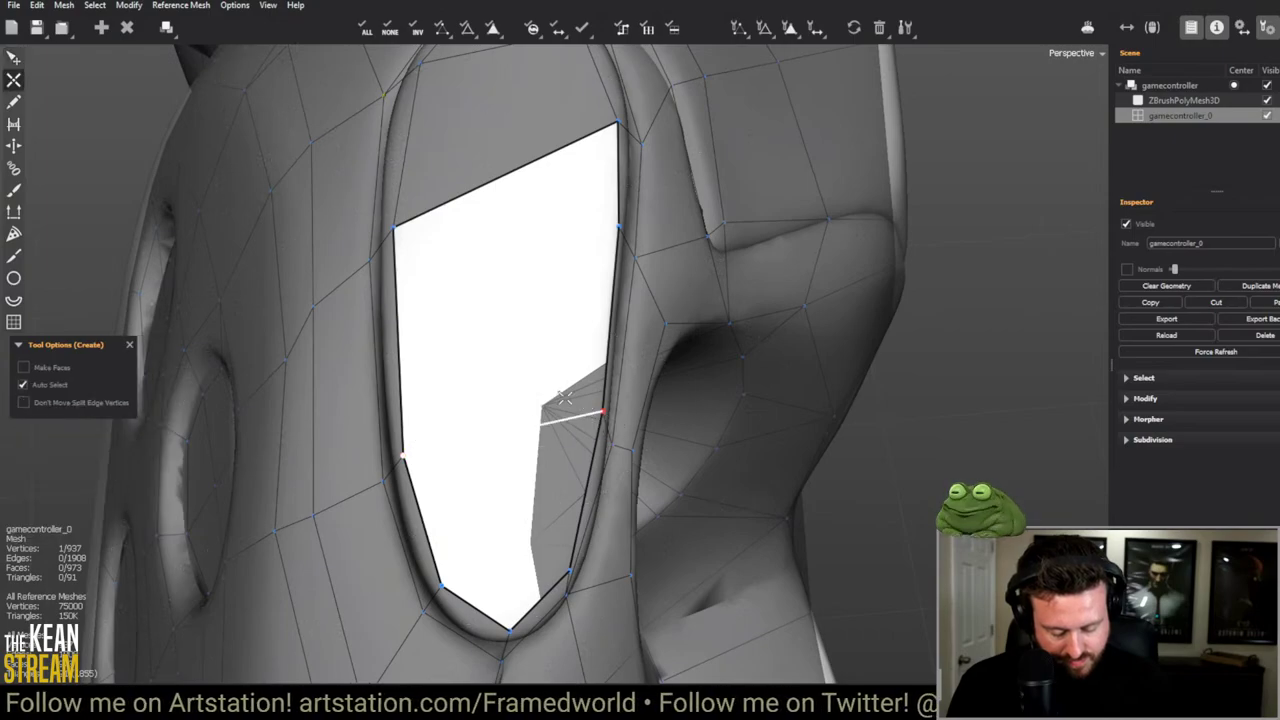
left_click(618, 228)
left_click(442, 586)
middle_click_drag(442, 586, 470, 350)
Step: In Edit mode, pull the vertex beside the button down-left onto the sculpt's crease
key("q")
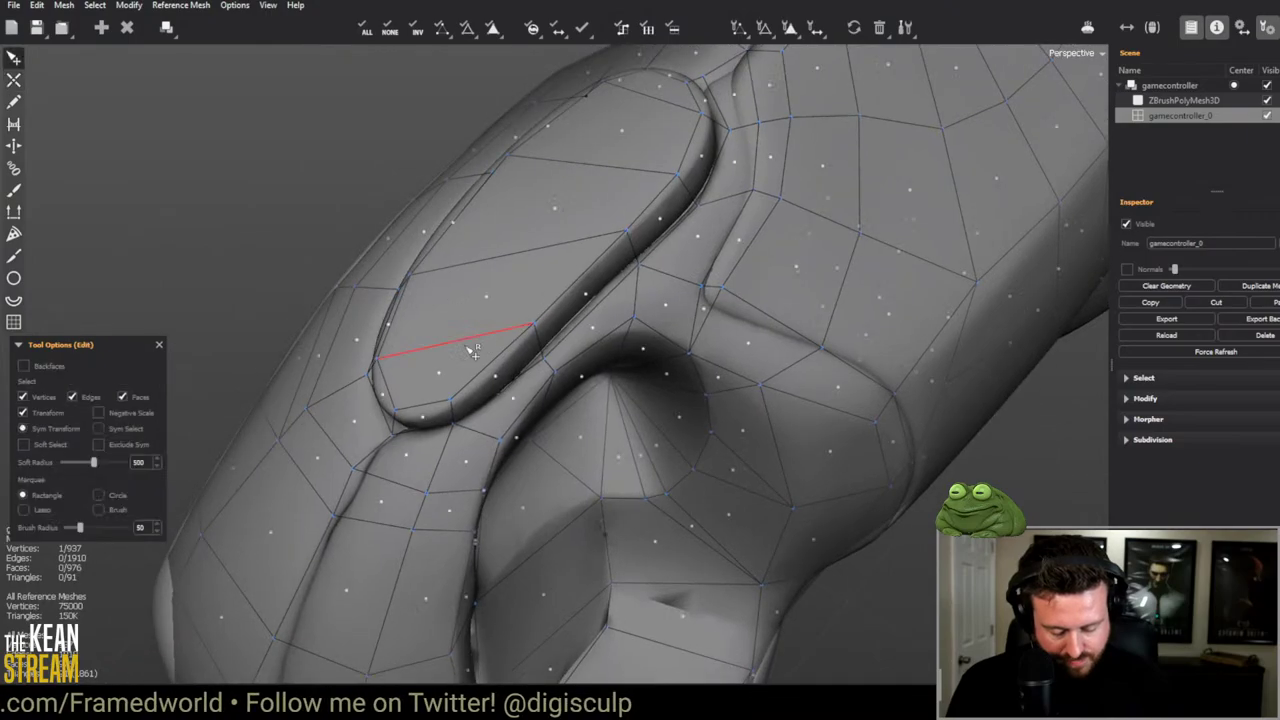
middle_click_drag(388, 366, 466, 336)
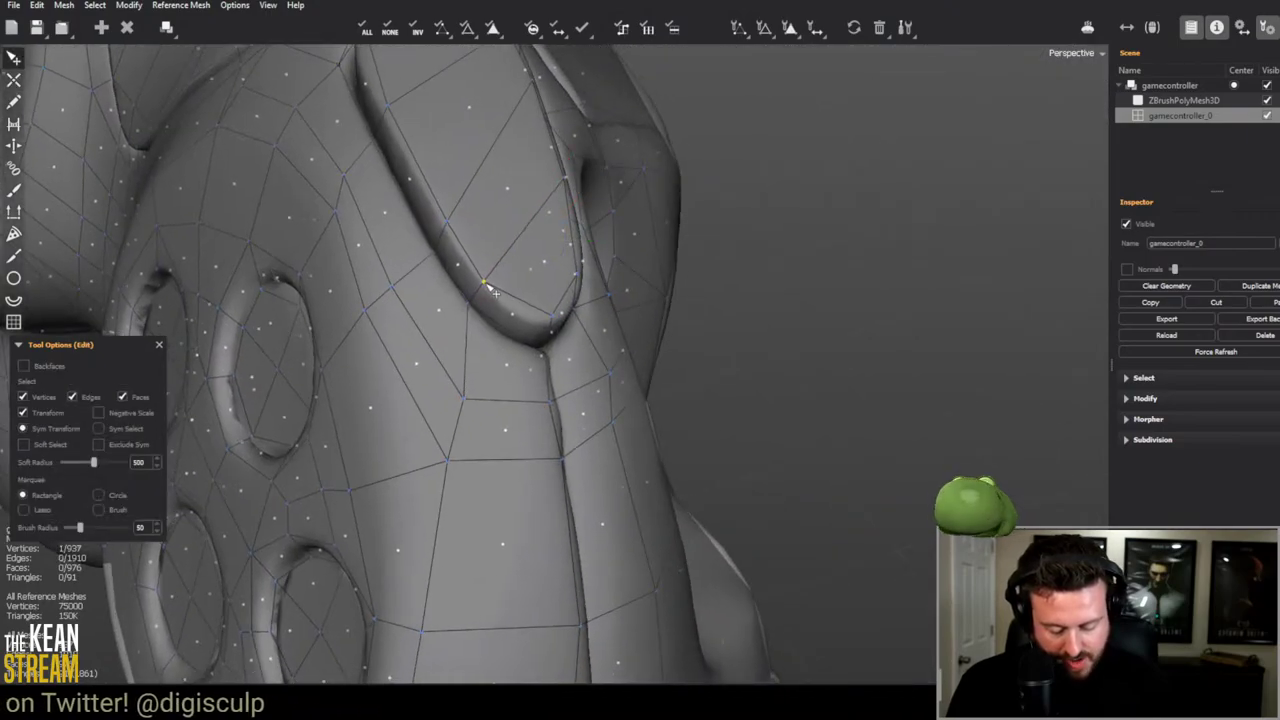
middle_click_drag(473, 321, 435, 349)
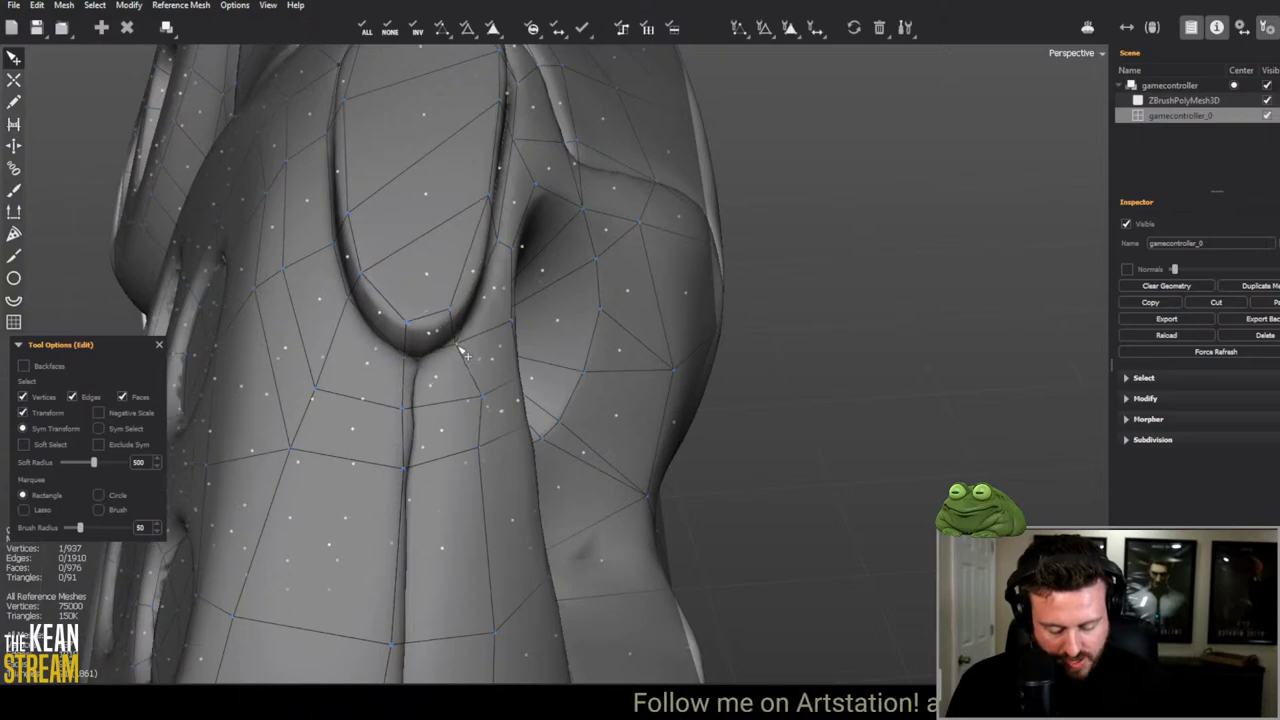
middle_click_drag(465, 354, 420, 244)
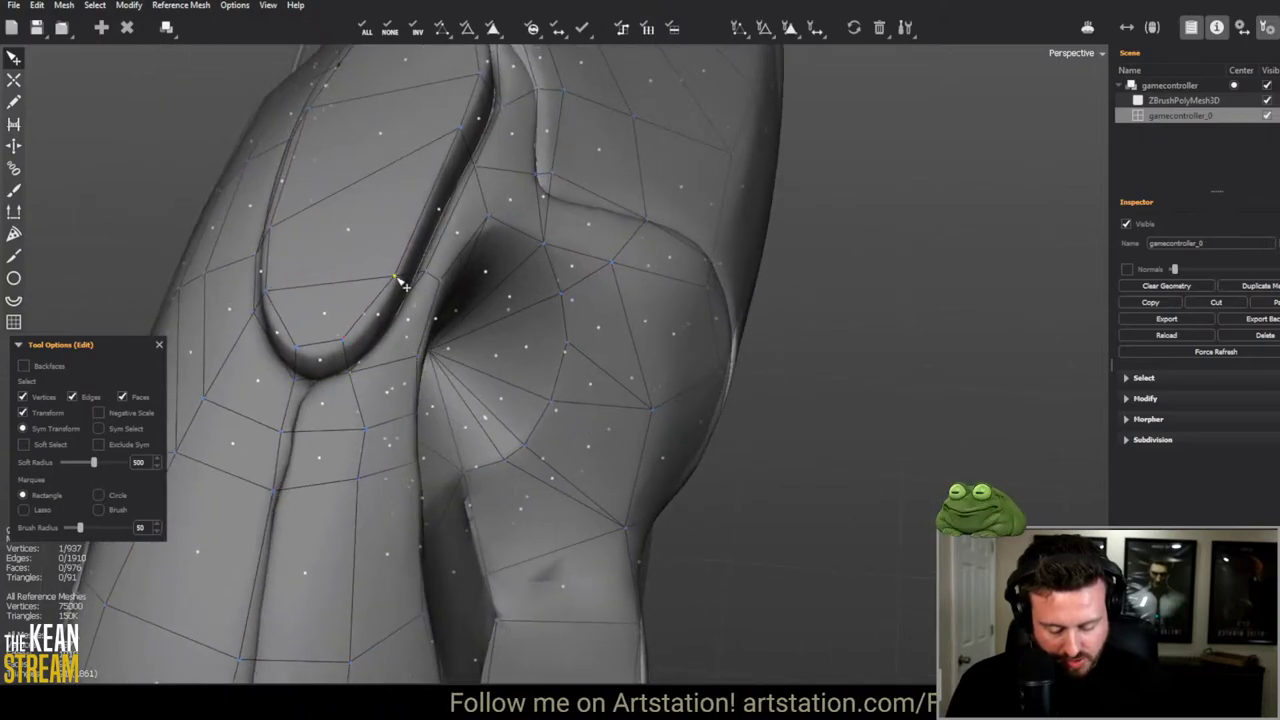
middle_click_drag(418, 313, 448, 196)
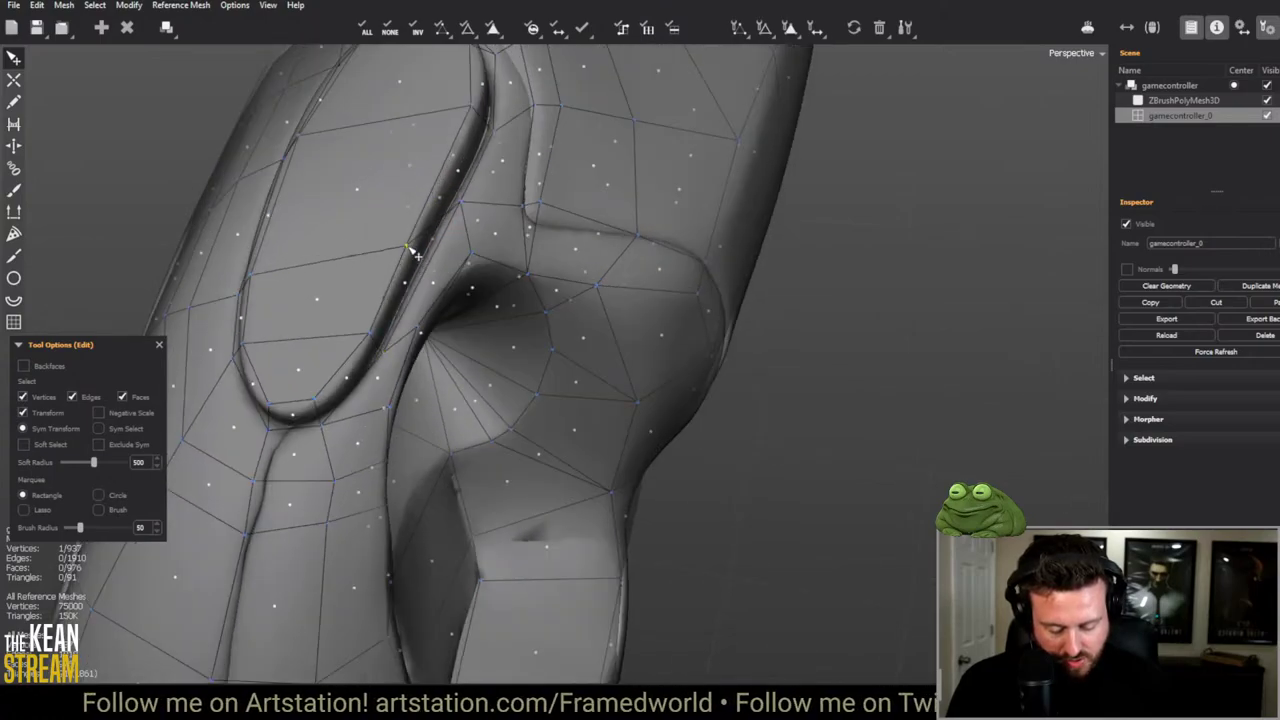
left_click_drag(470, 214, 441, 270)
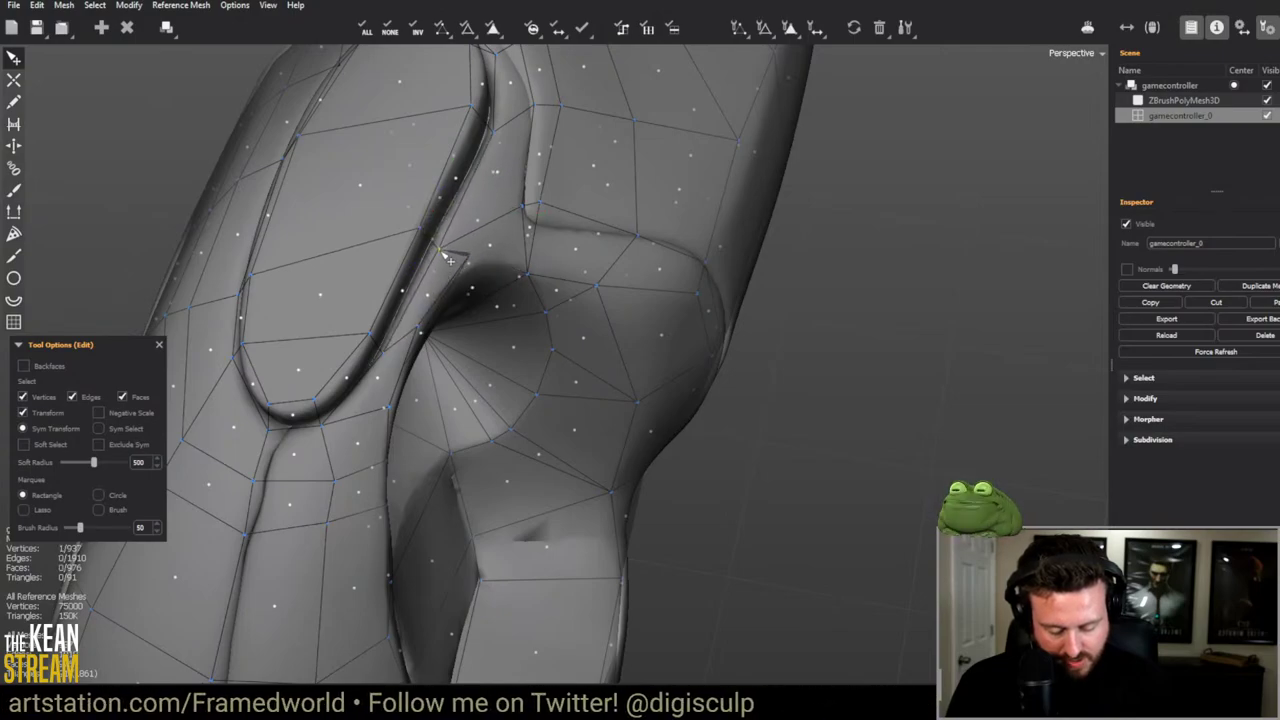
middle_click_drag(443, 257, 505, 160)
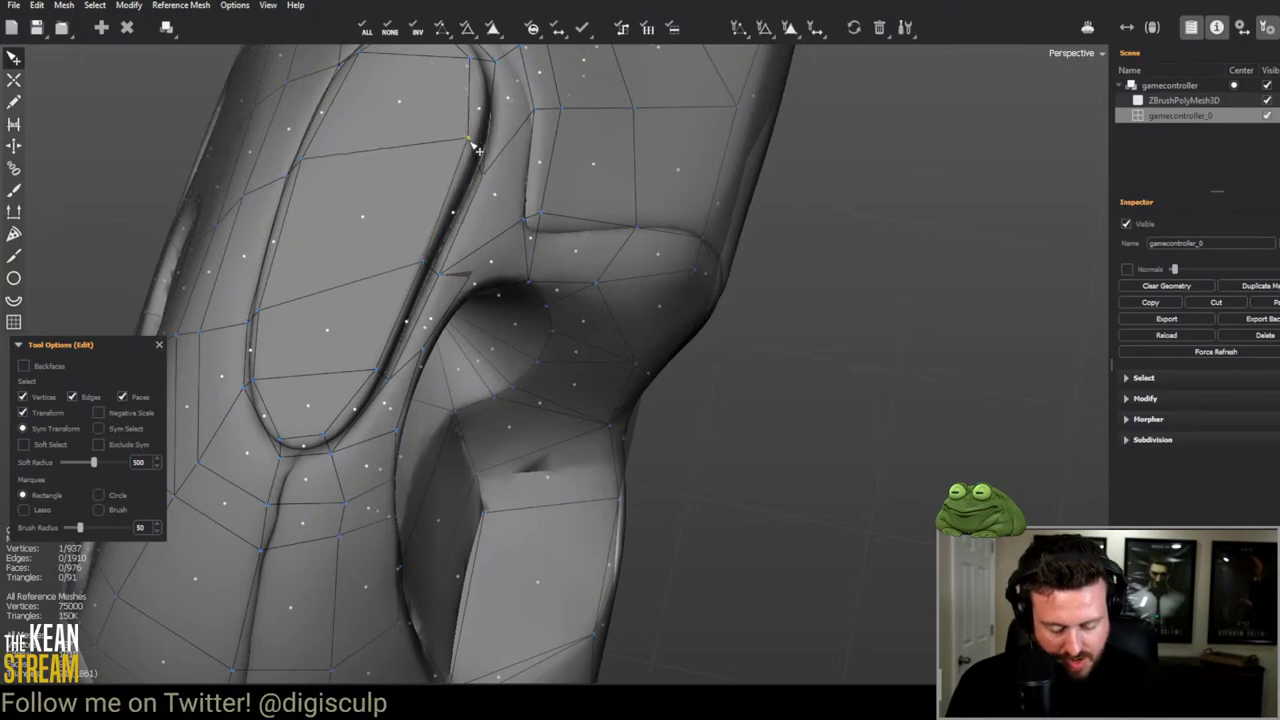
middle_click_drag(478, 155, 456, 180)
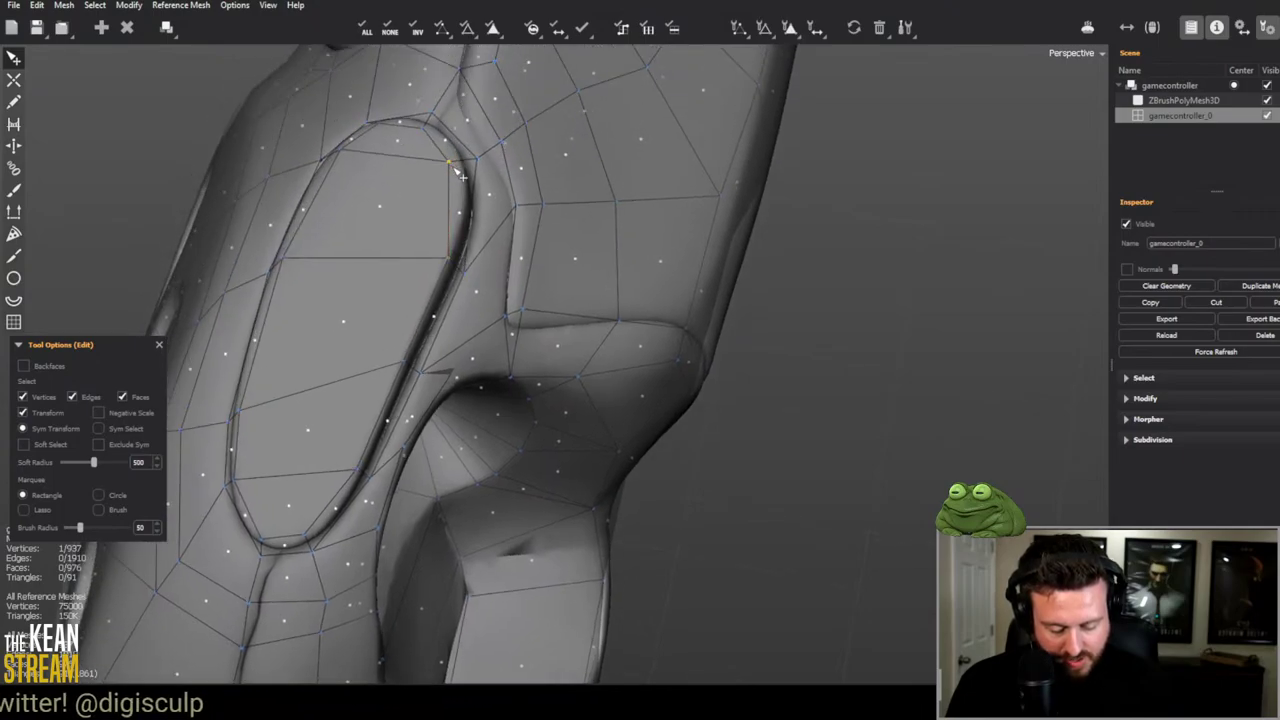
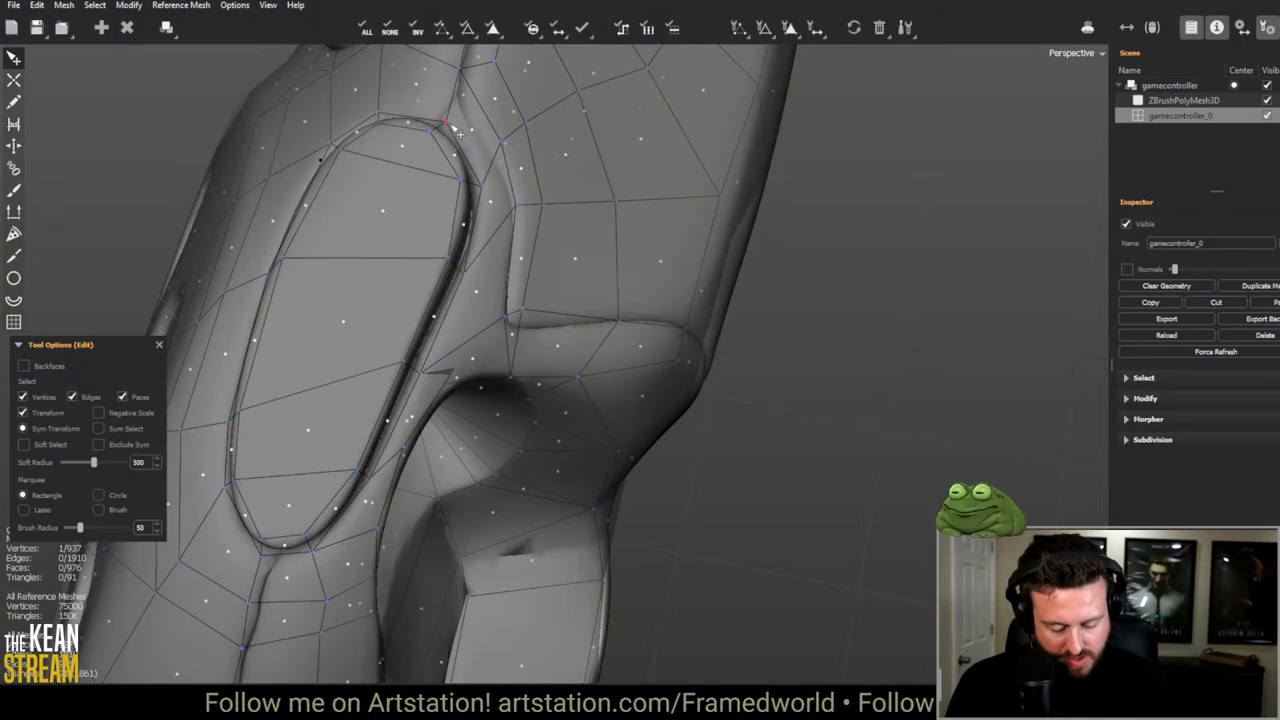
Step: Orbit and zoom around the controller to bring the oval recess and round buttons into view
middle_click_drag(450, 128, 537, 358)
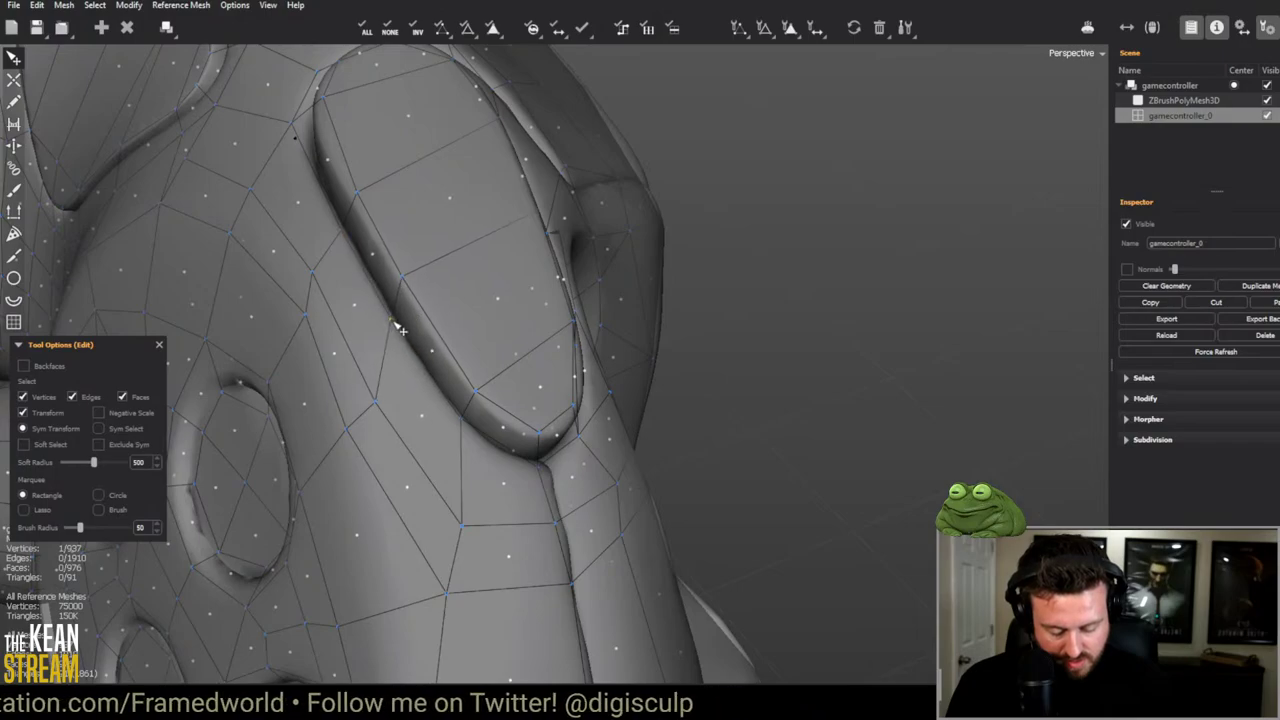
middle_click_drag(398, 328, 668, 368)
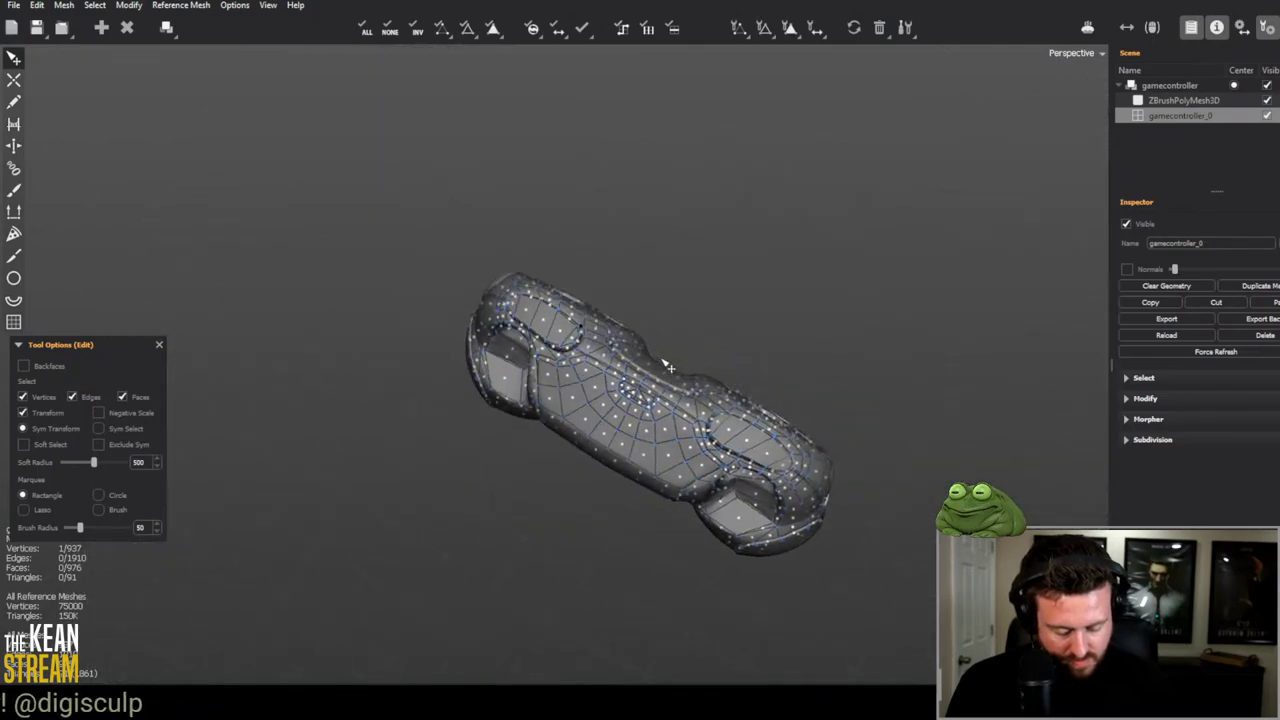
scroll(668, 368, "up", 10)
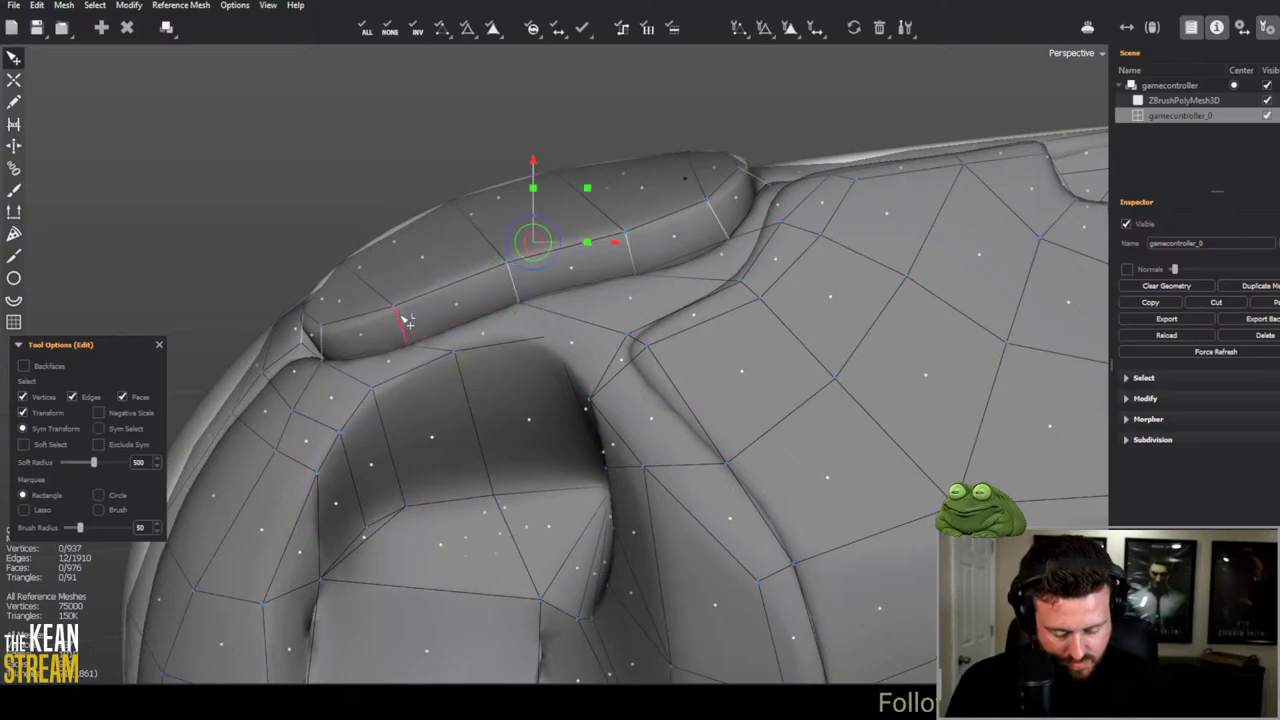
middle_click_drag(375, 378, 543, 345)
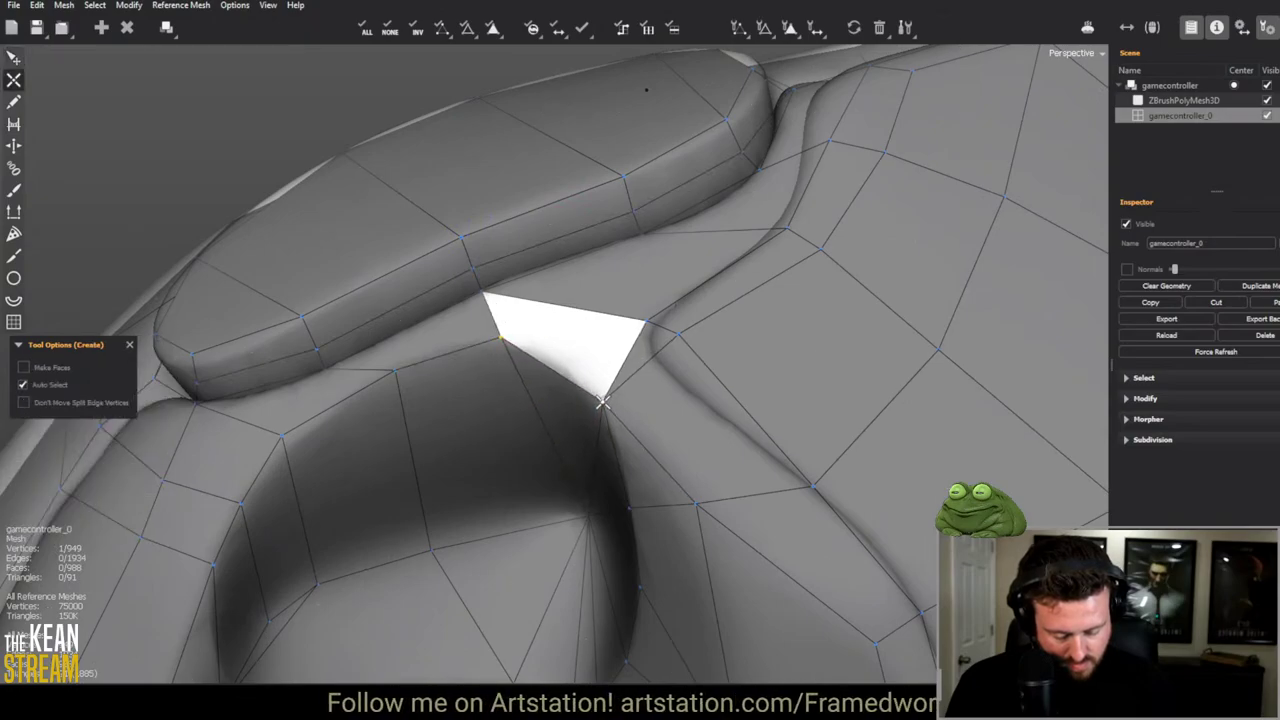
Step: Reverse the normals of the white triangle face, then orbit to a front view to check it
key("e")
left_click(128, 5)
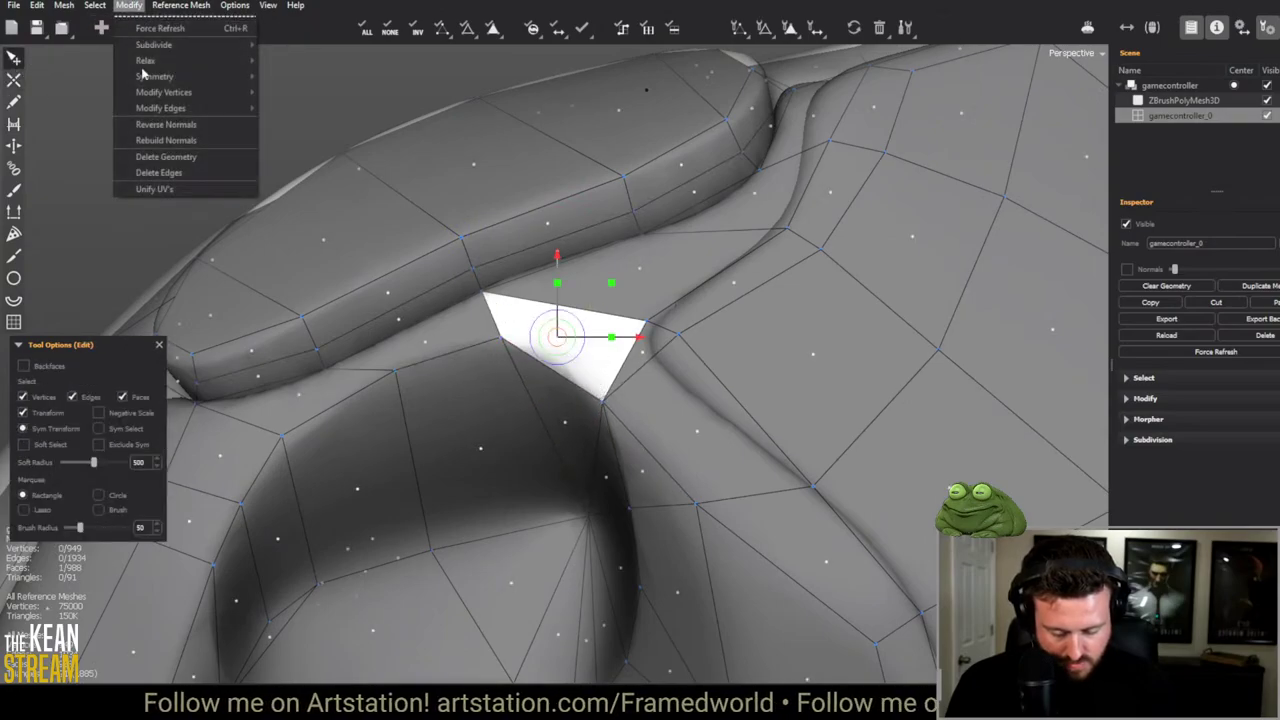
left_click(165, 123)
scroll(257, 223, "down", 10)
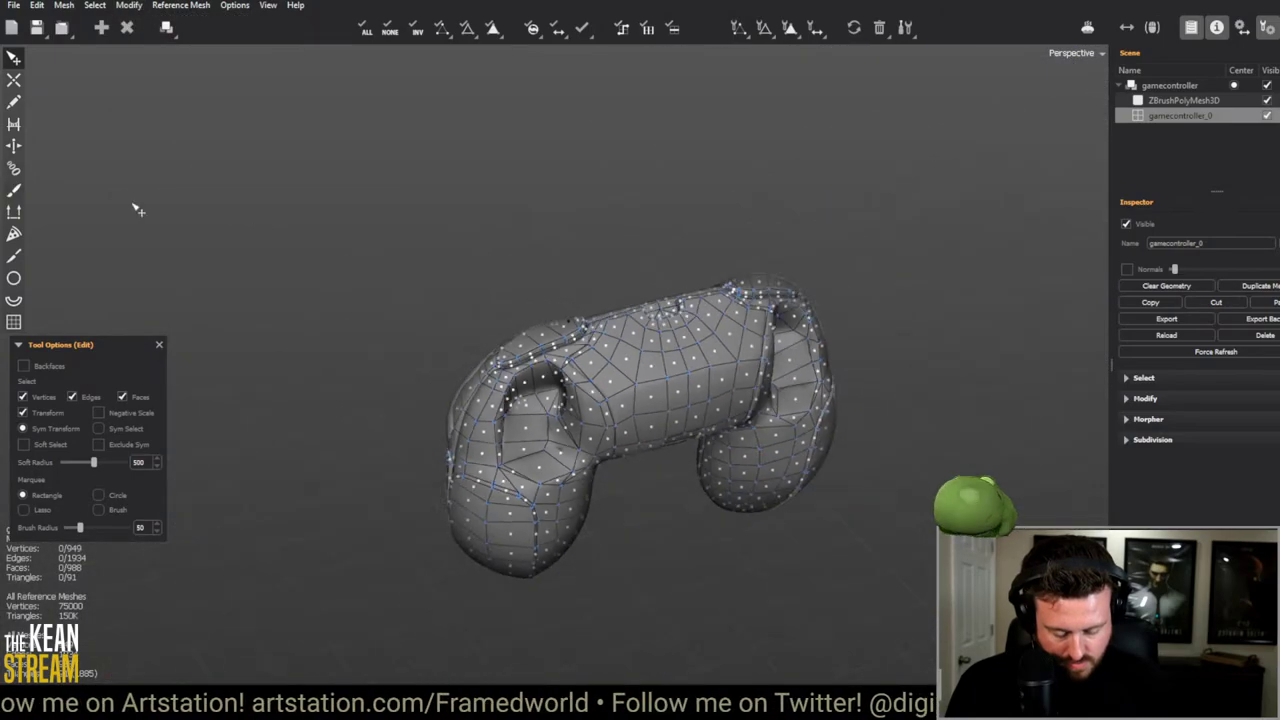
middle_click_drag(925, 190, 598, 342)
scroll(690, 300, "down", 2)
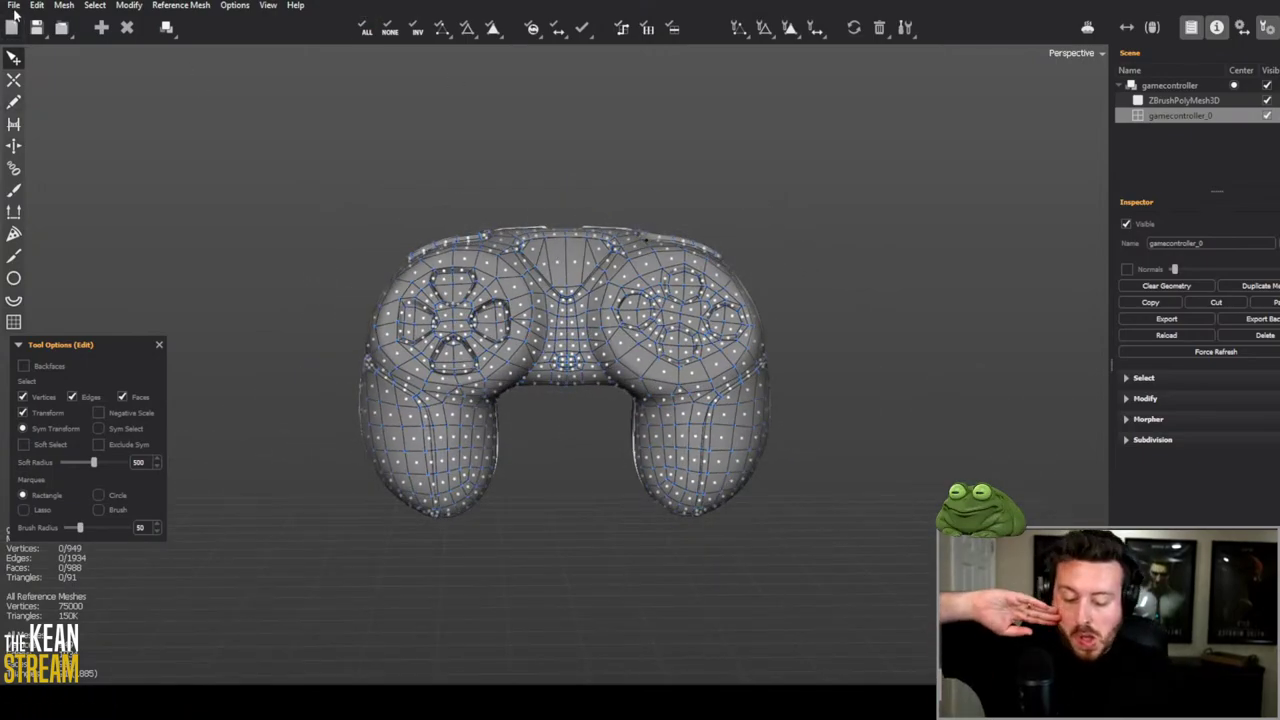
left_click(13, 6)
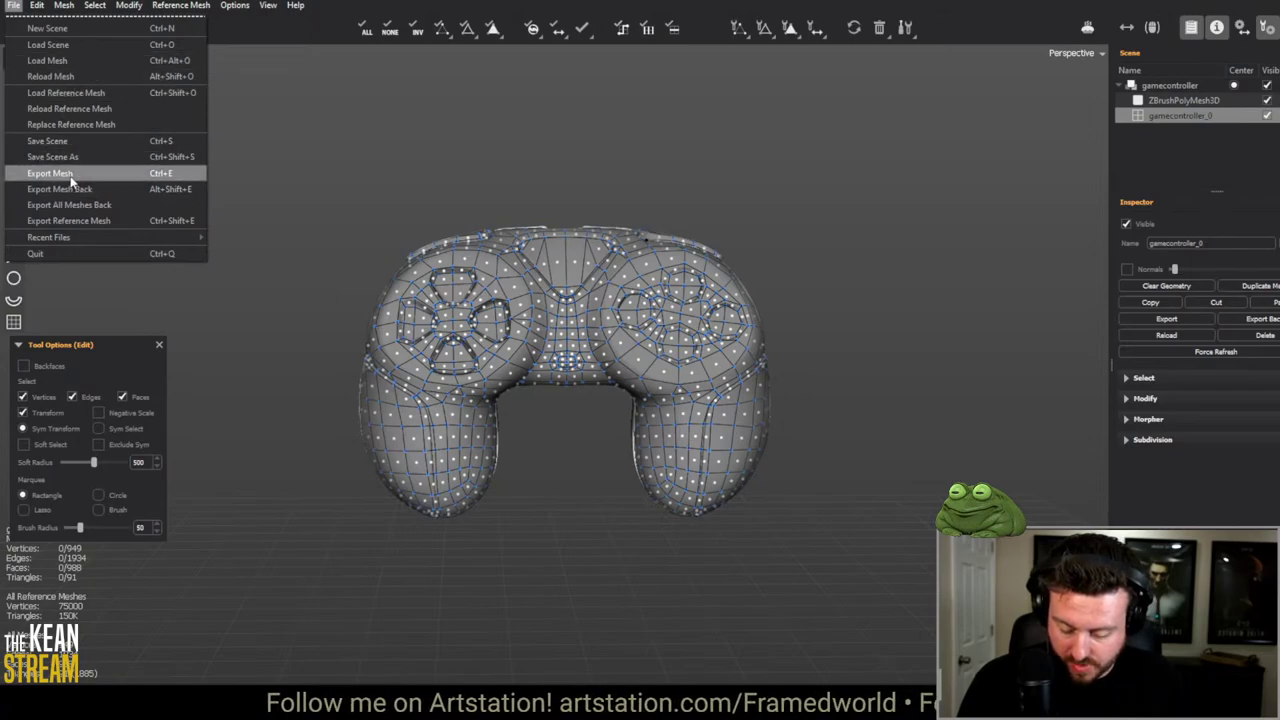
Step: Cancel the Export Mesh dialog and move the Maya window up over the TopoGun viewport
left_click(522, 276)
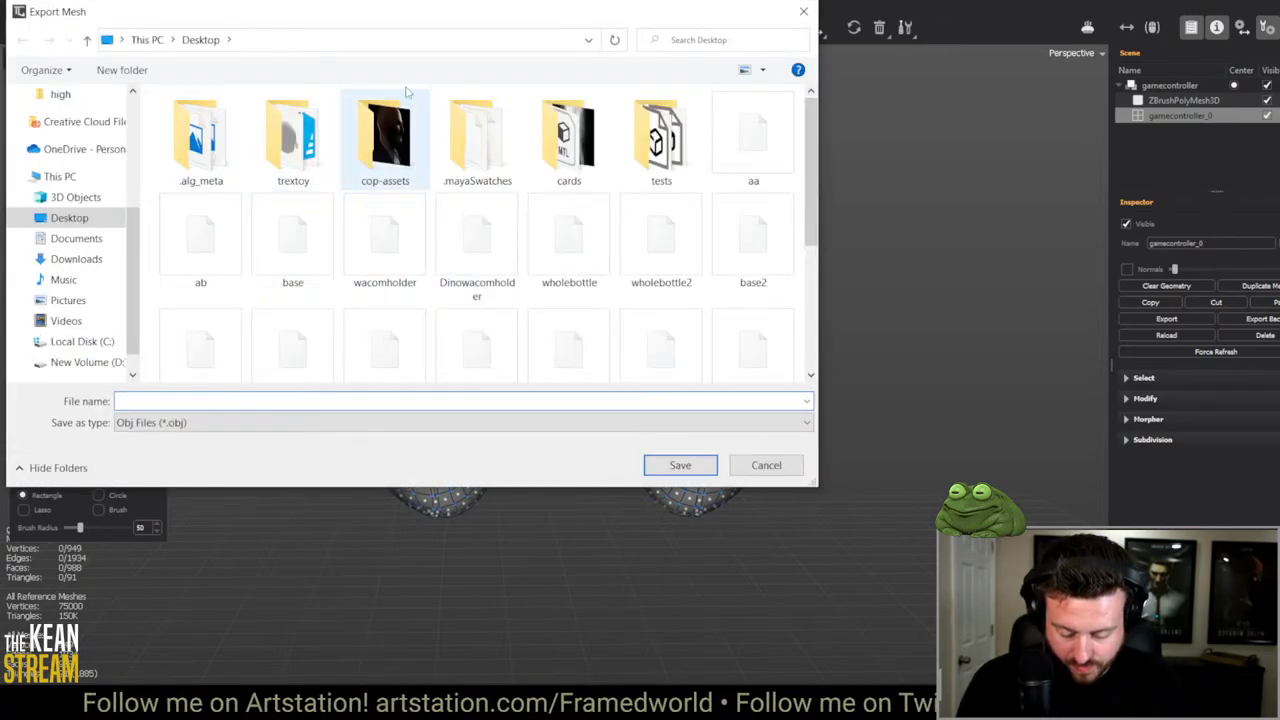
left_click_drag(435, 12, 453, 8)
key("Escape")
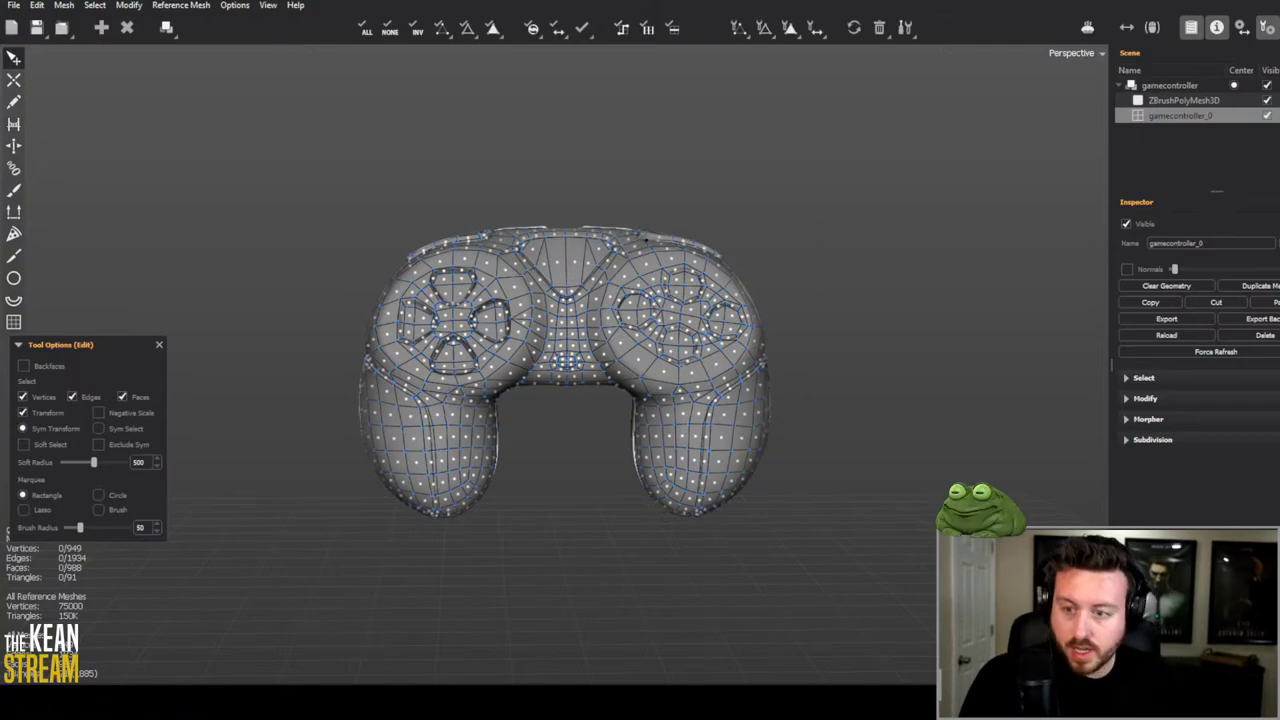
left_click_drag(470, 700, 495, 165)
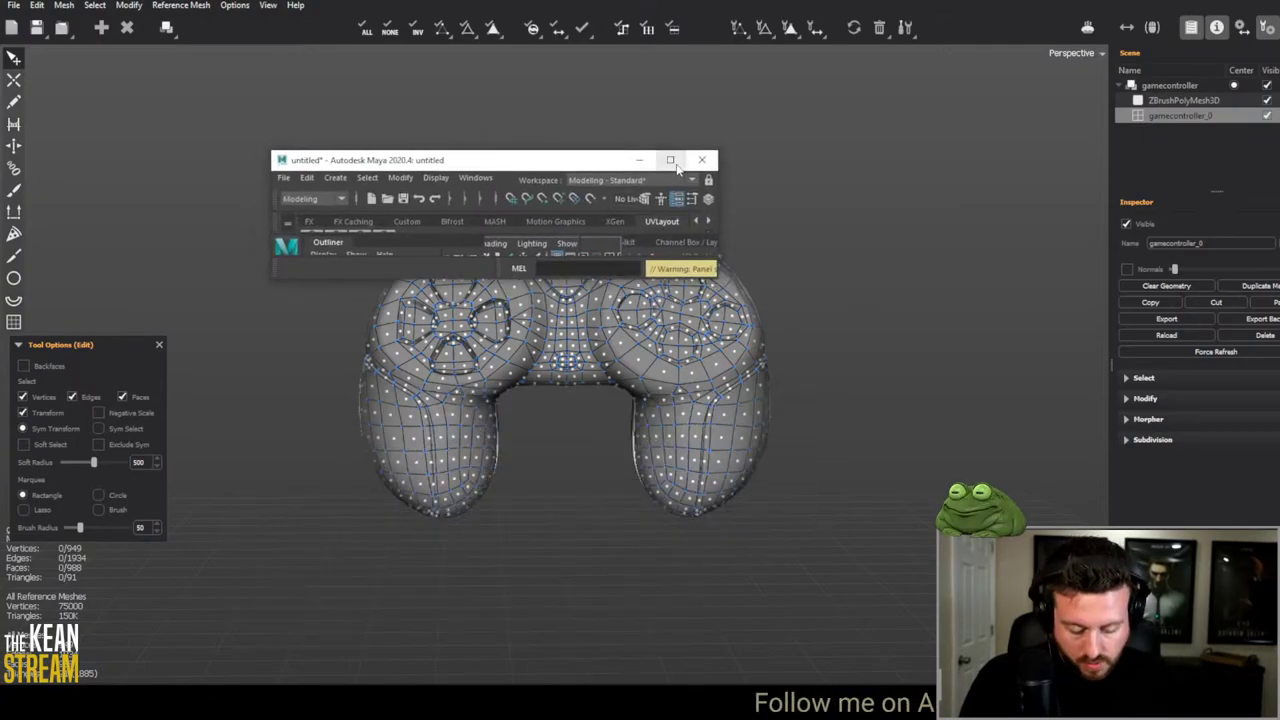
Step: Maximize Maya, import the retopology mesh, then isolate and frame gcMesh from the front
left_click(672, 162)
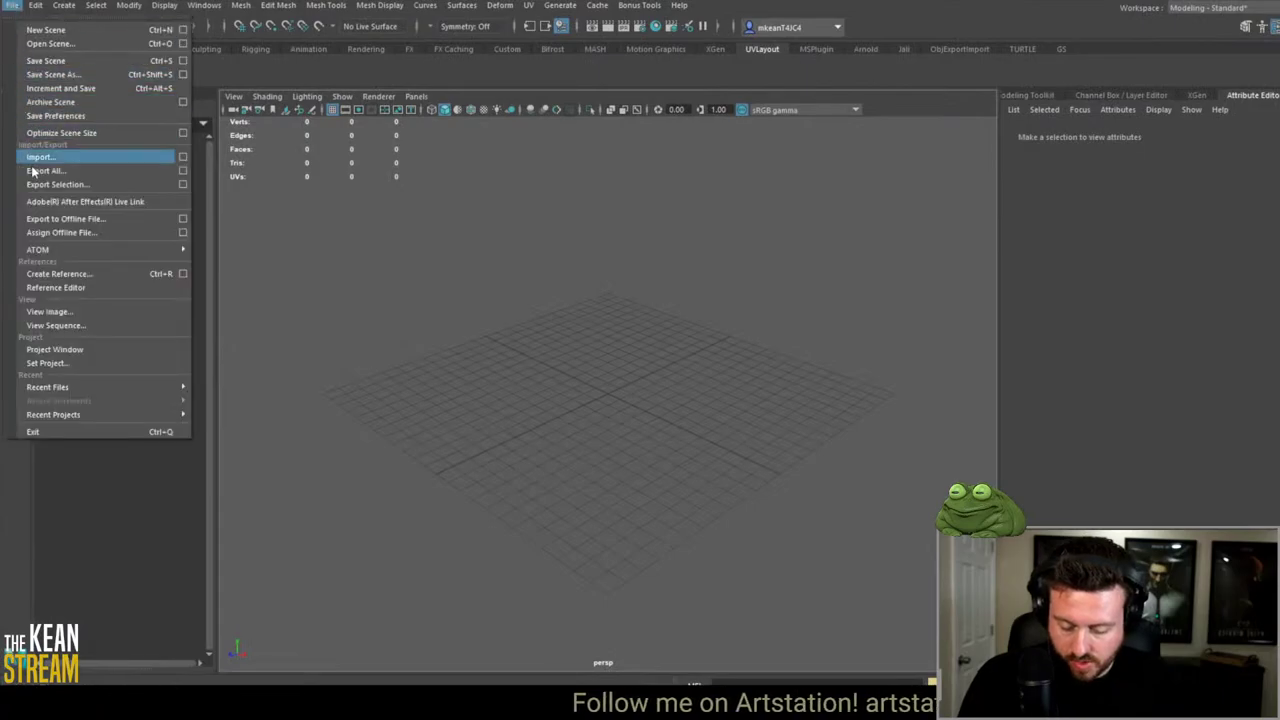
left_click(331, 257)
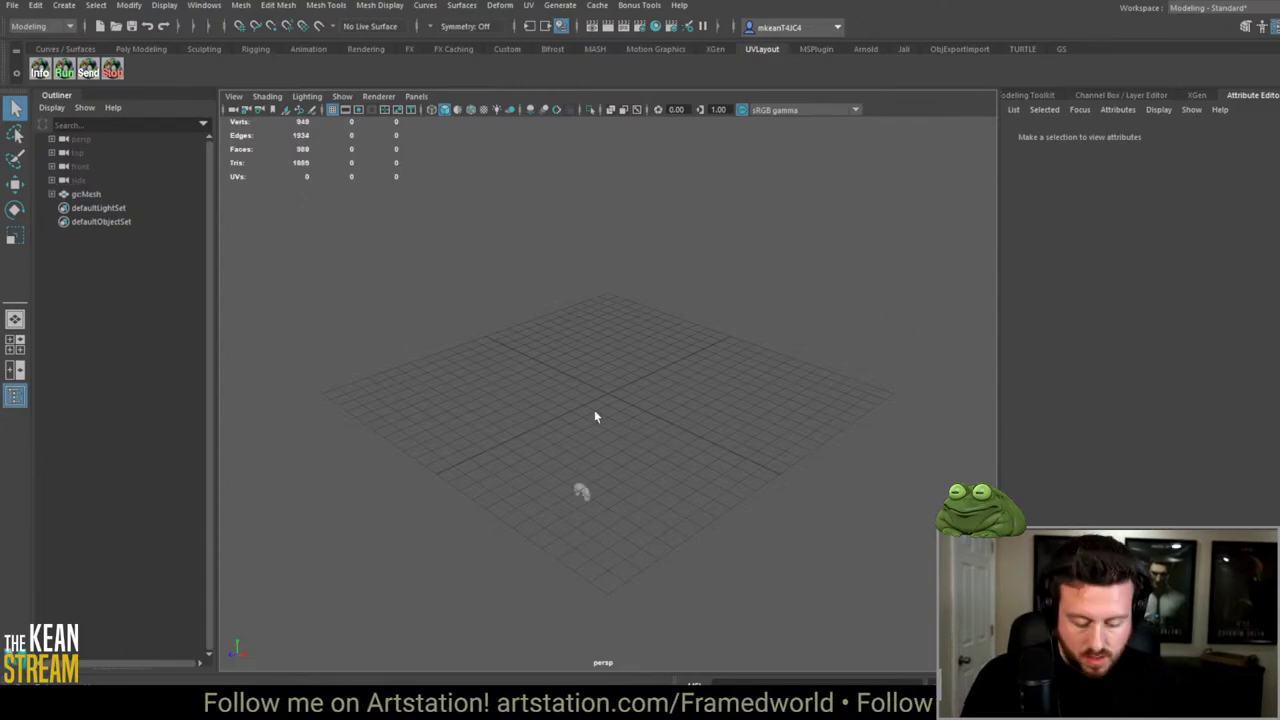
left_click(581, 491)
key("ctrl+1")
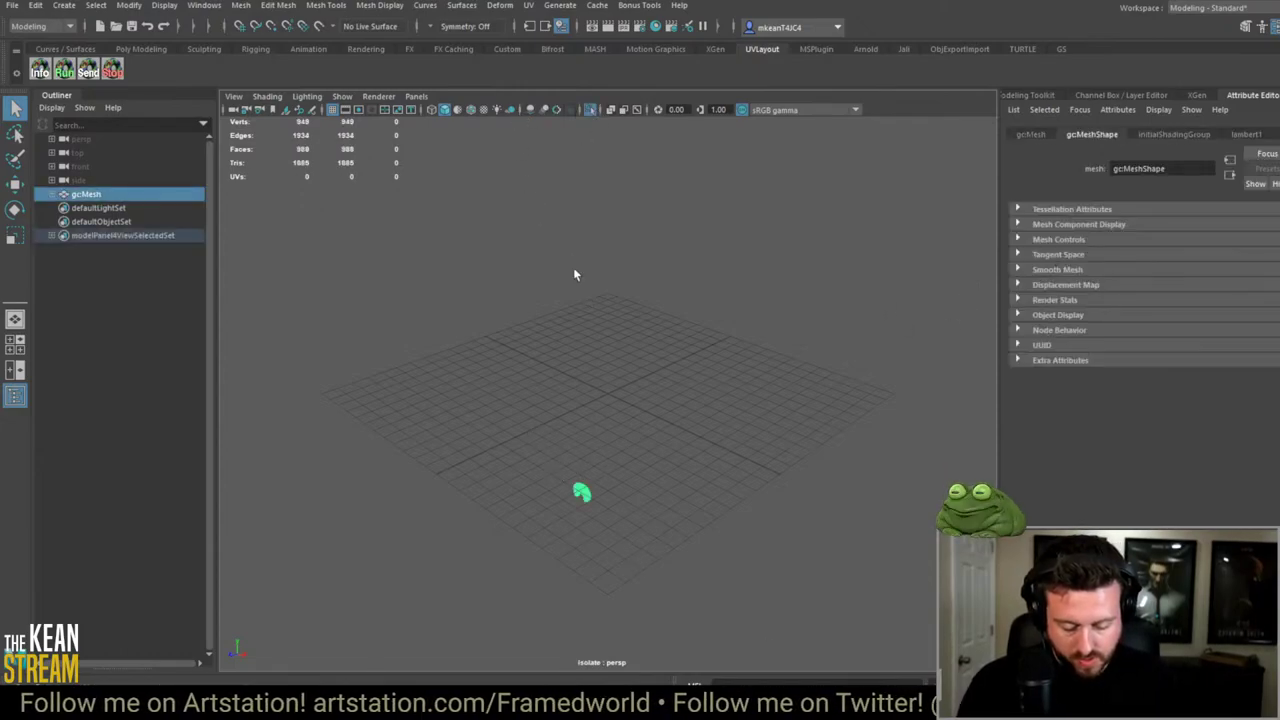
key("f")
left_click_drag(742, 439, 369, 315, "alt")
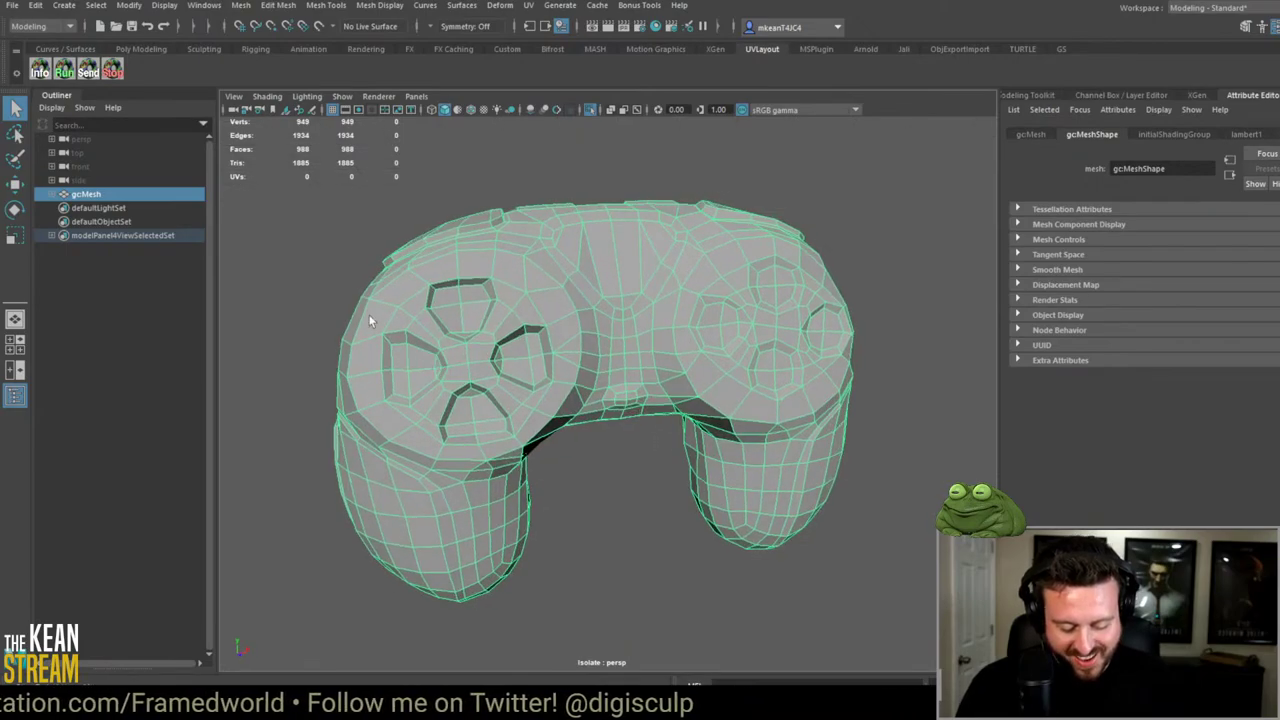
Step: In face mode, select the ring of faces around the left disk, adding and removing faces as needed
scroll(400, 260, "up", 2)
right_click_drag(432, 205, 425, 235)
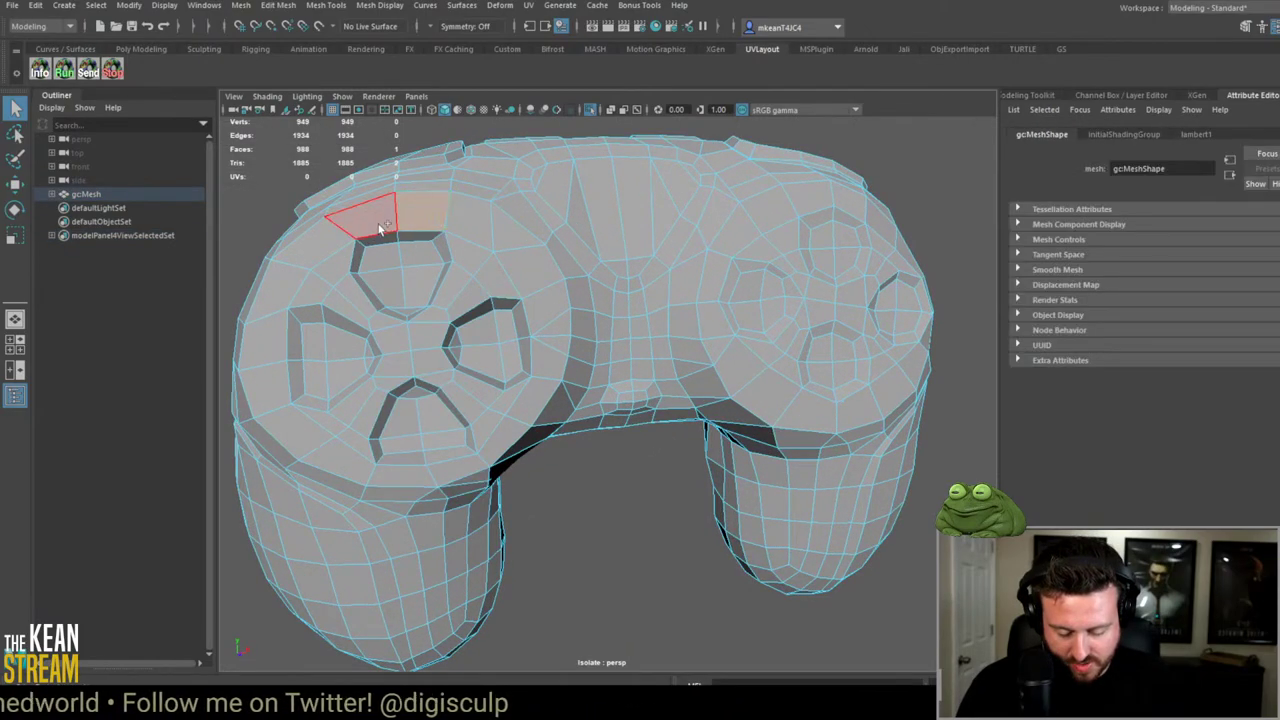
double_click(380, 228)
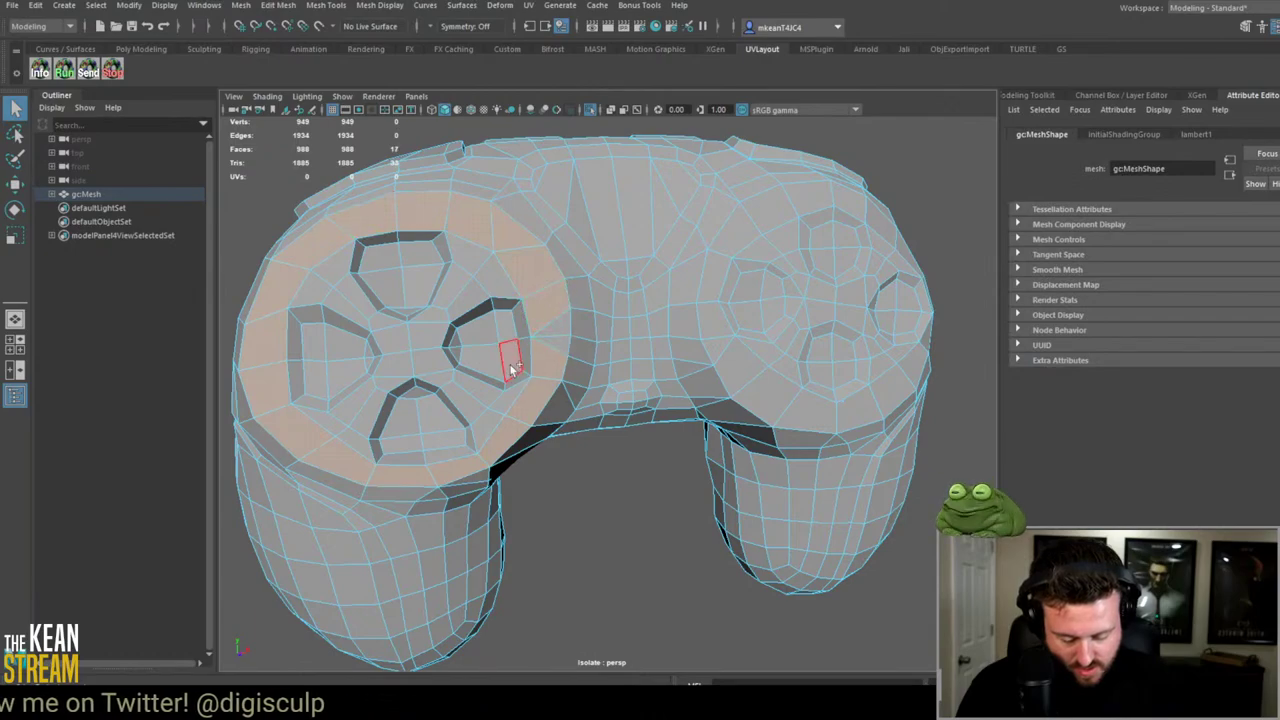
left_click_drag(505, 388, 513, 291, "alt")
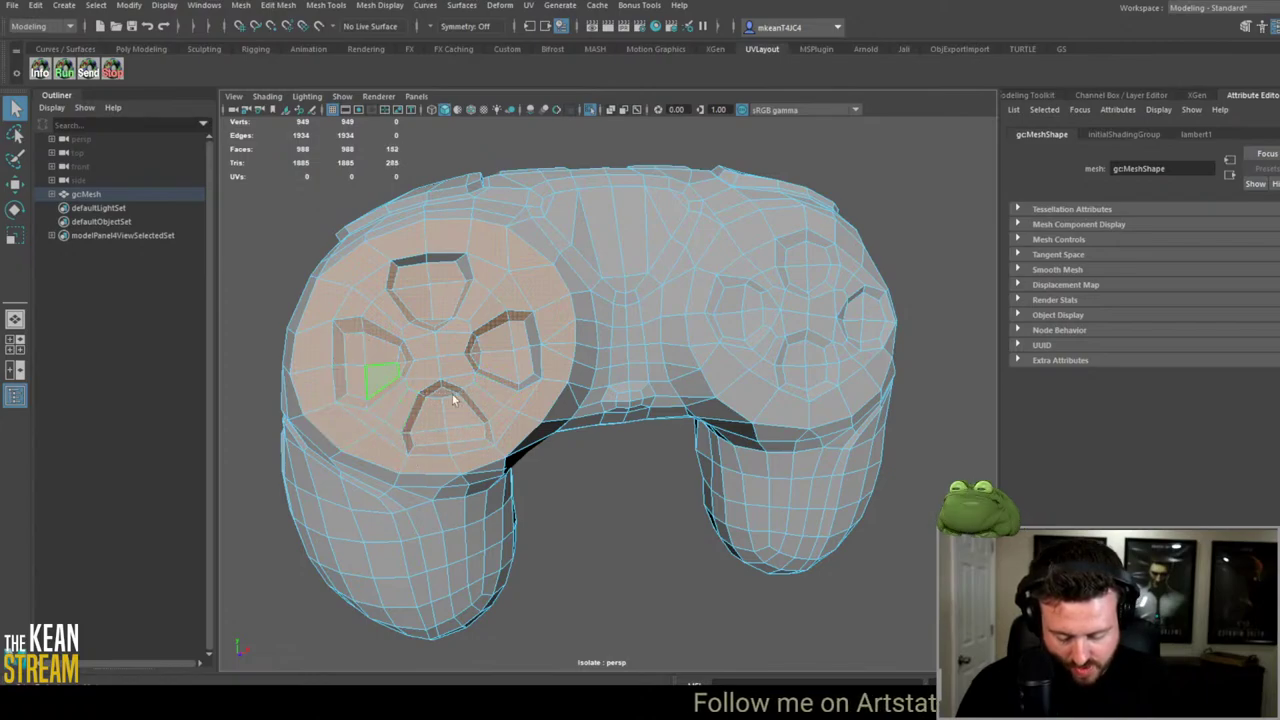
left_click_drag(453, 400, 586, 400, "alt")
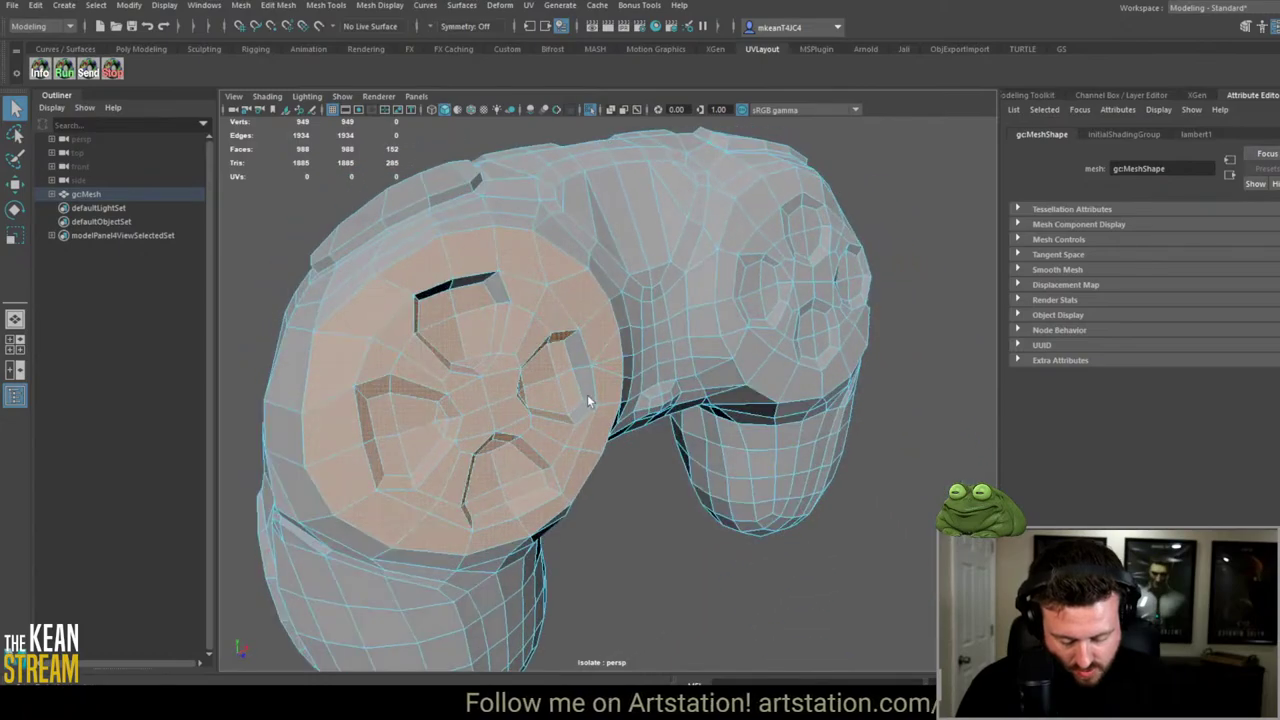
left_click(510, 299, "shift")
left_click_drag(503, 292, 387, 375, "alt")
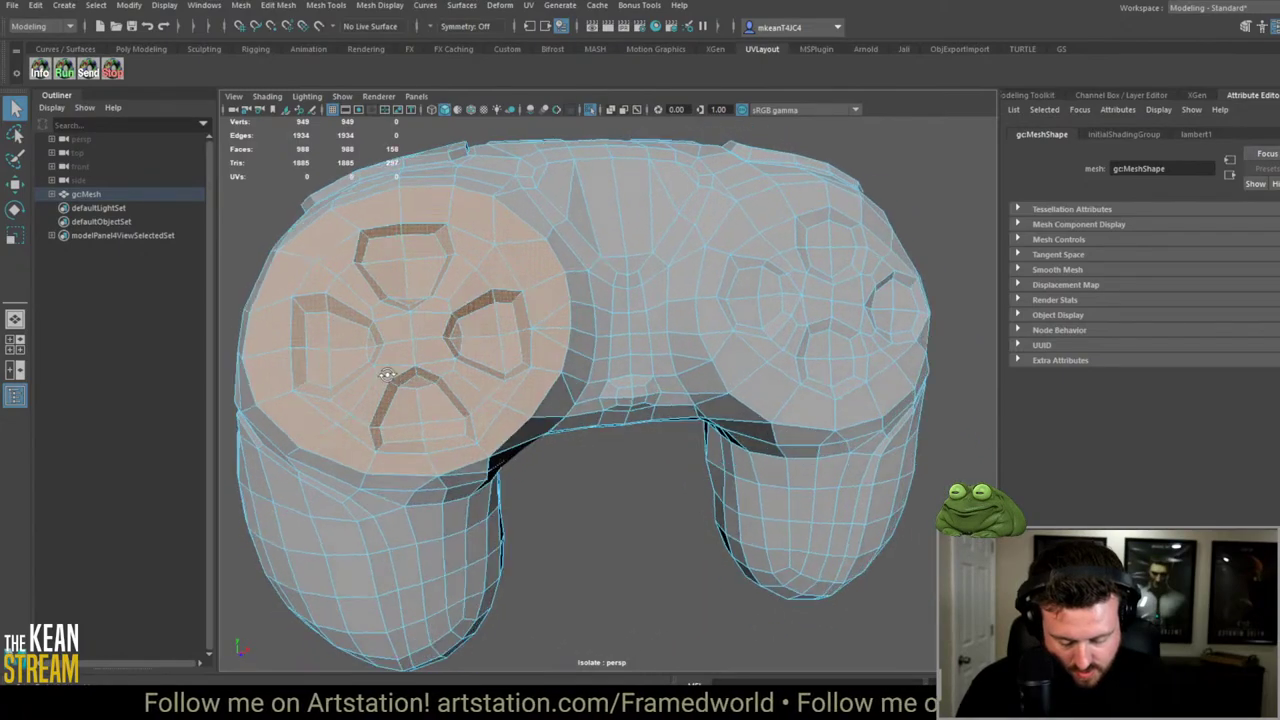
right_click_drag(387, 375, 189, 363, "alt")
left_click_drag(189, 363, 533, 427, "alt")
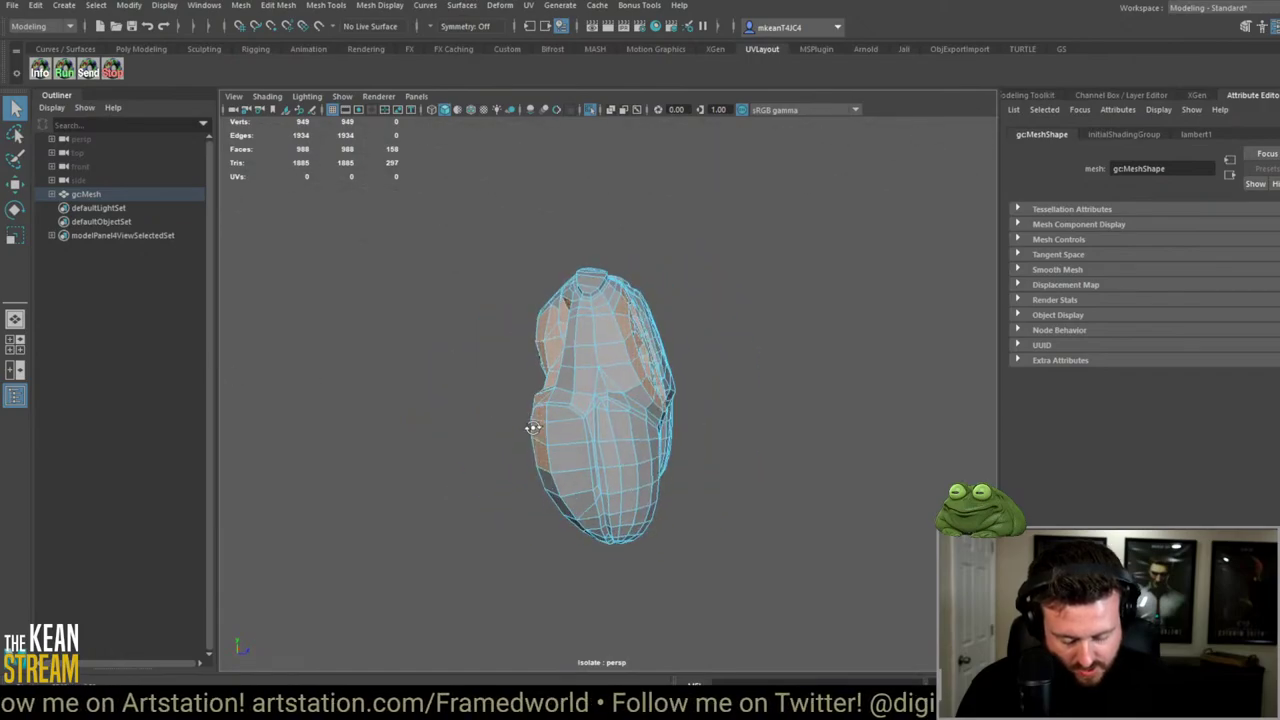
left_click_drag(469, 249, 720, 434, "ctrl")
scroll(472, 395, "up", 4)
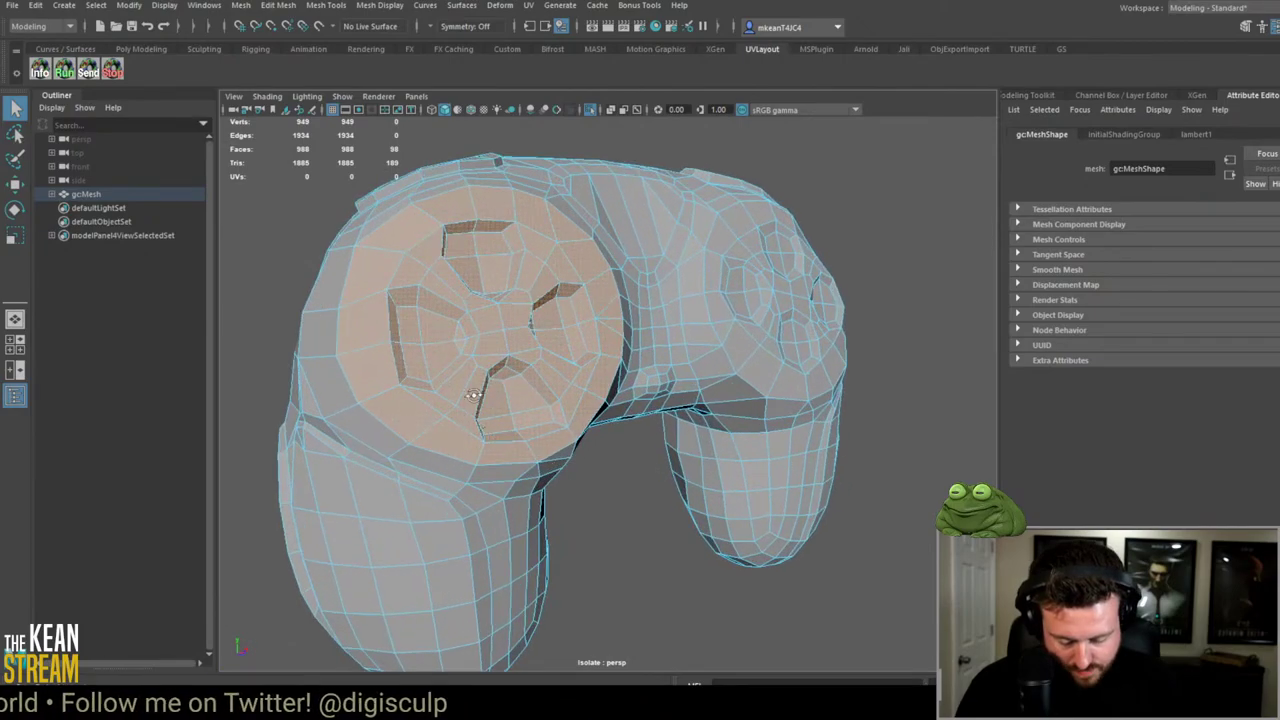
left_click_drag(472, 395, 257, 270, "alt")
Step: Detach the selected button-pad faces from the body with Edit Mesh > Detach
left_click(279, 6)
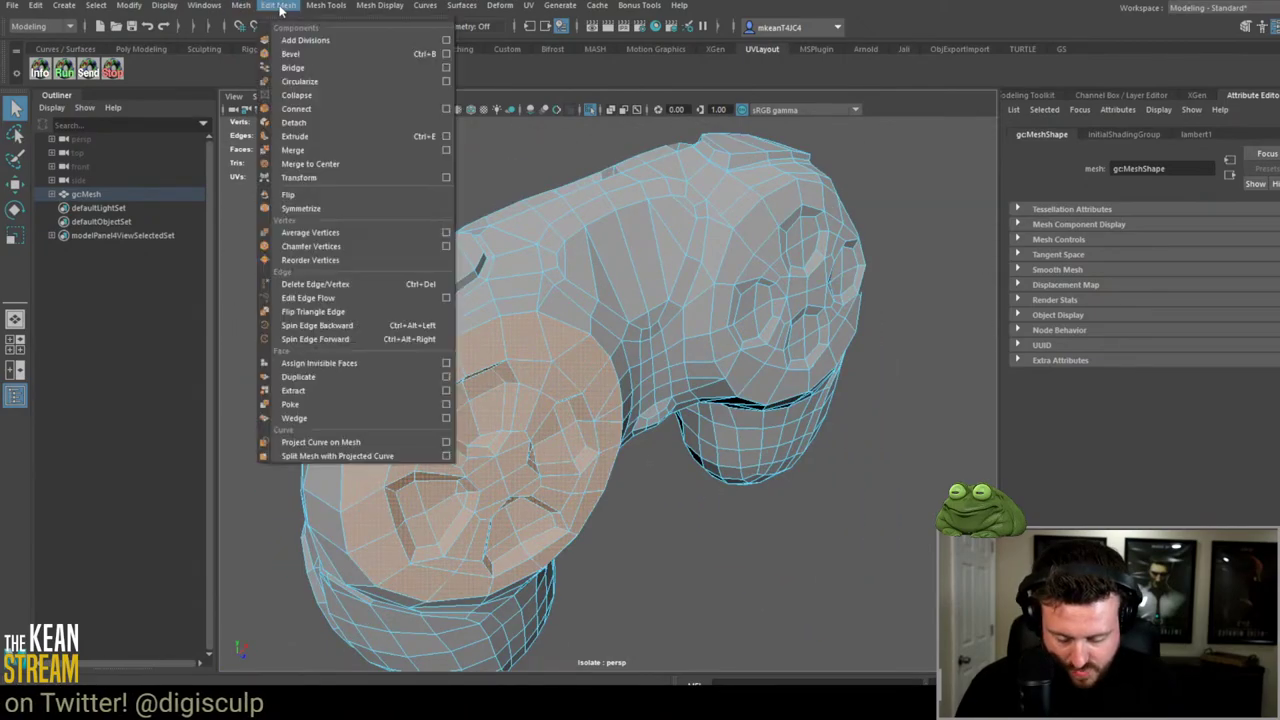
mouse_move(318, 7)
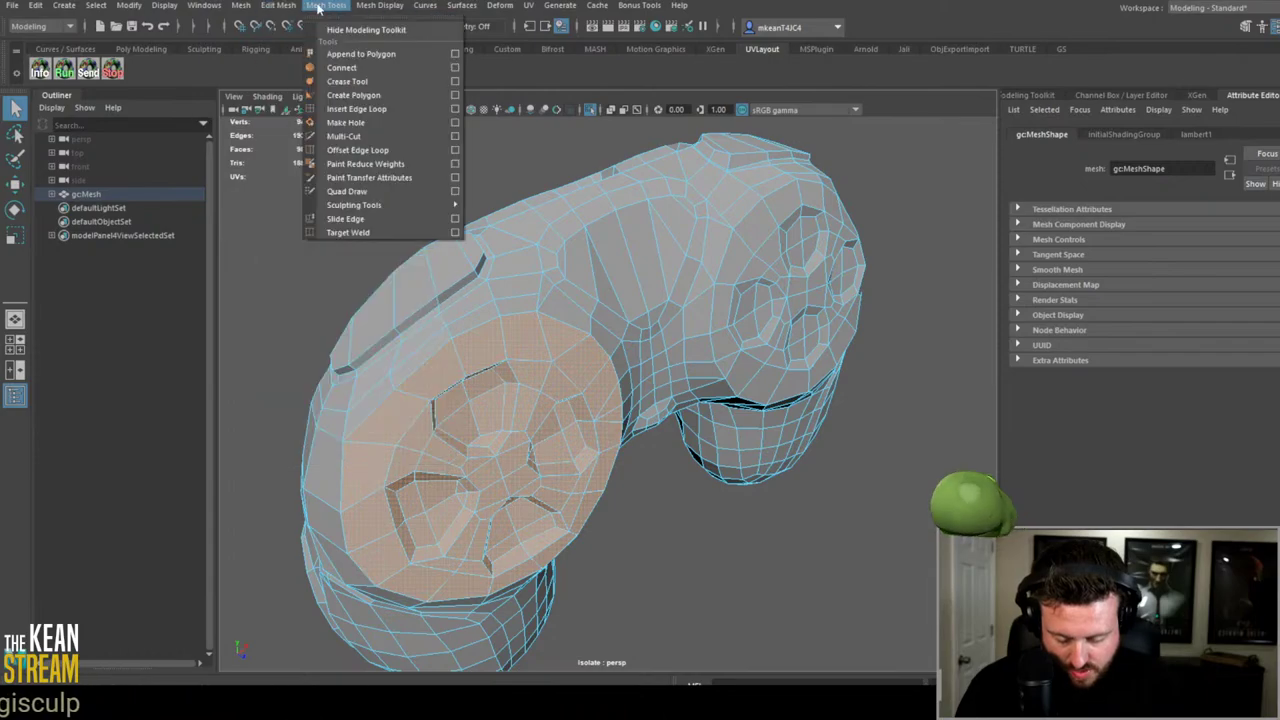
left_click(249, 7)
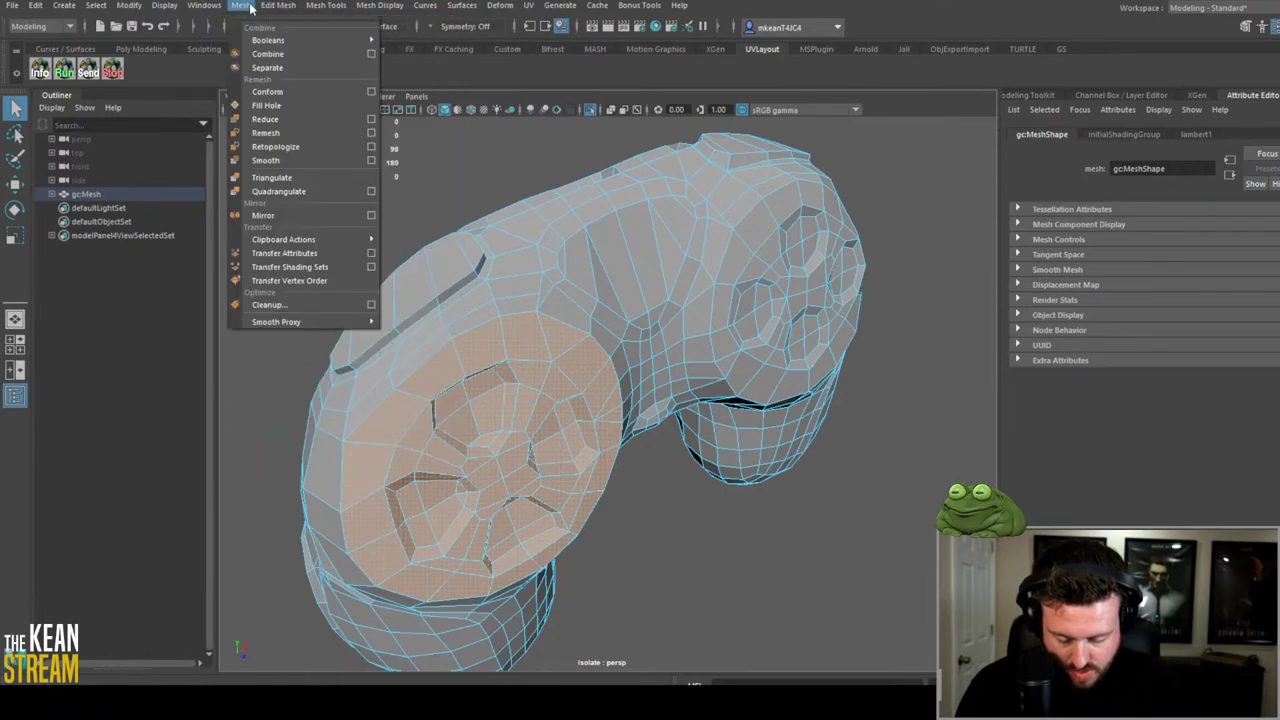
mouse_move(278, 6)
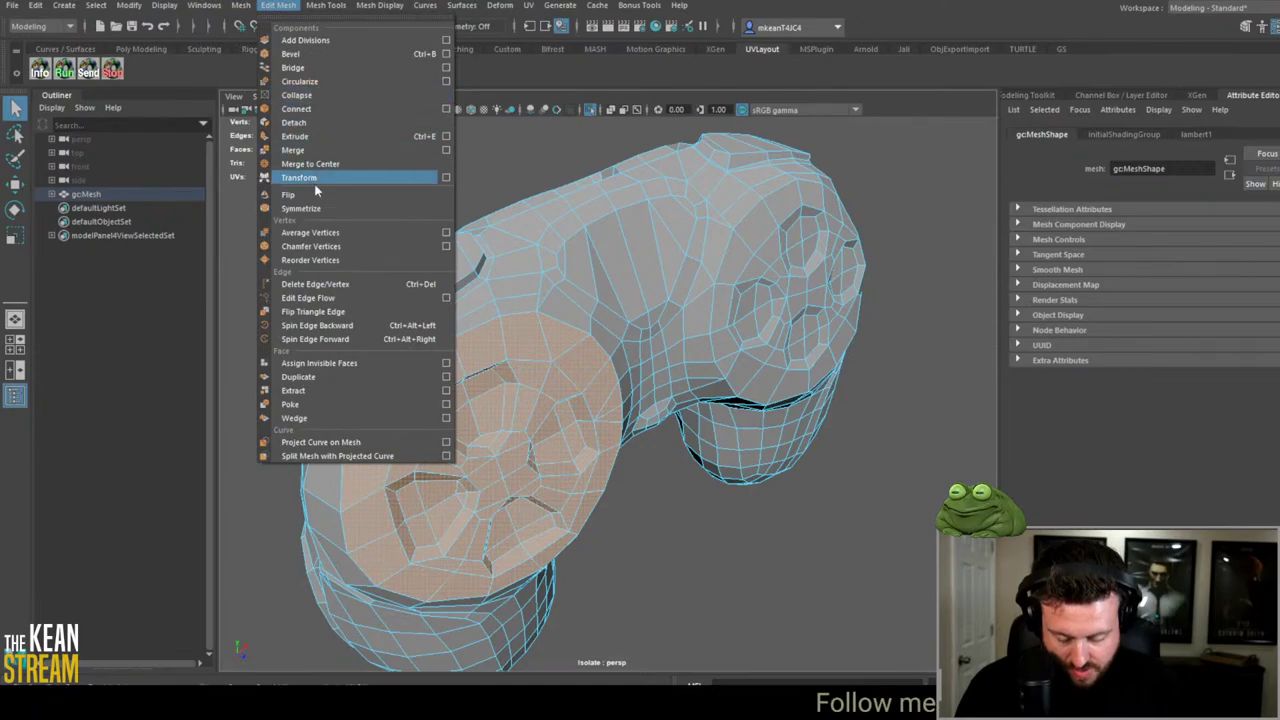
mouse_move(328, 7)
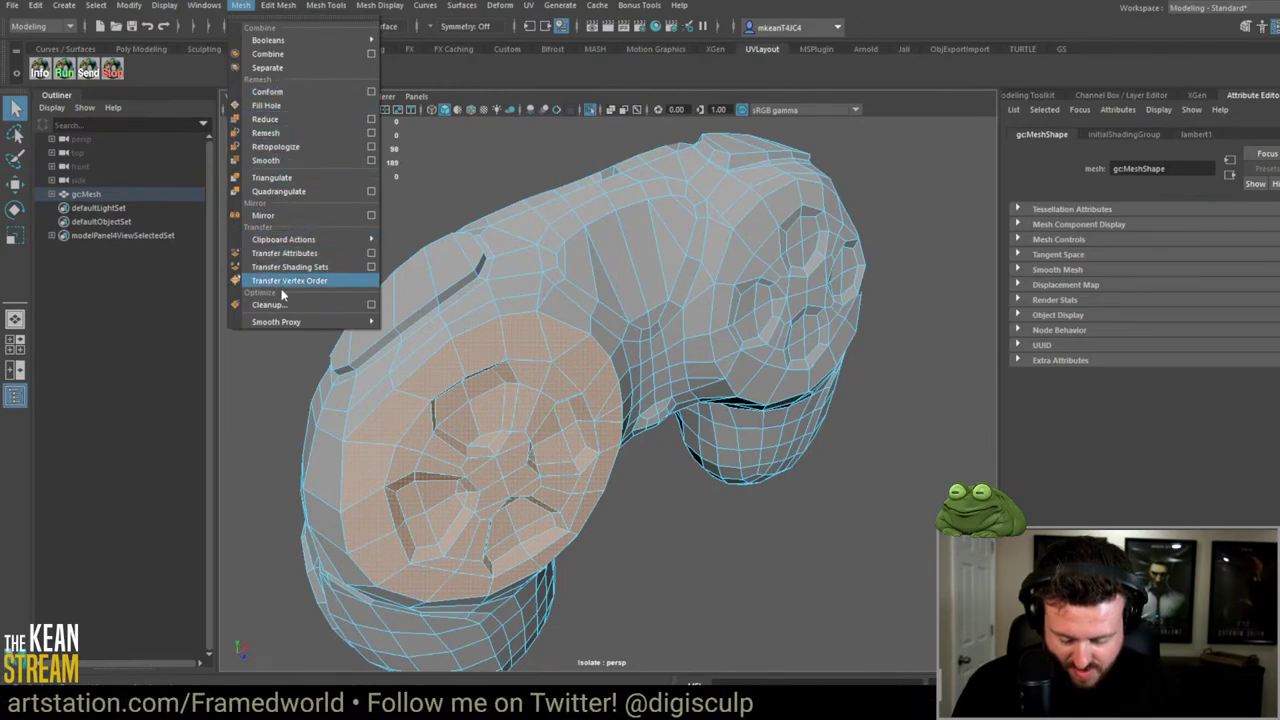
left_click(315, 8)
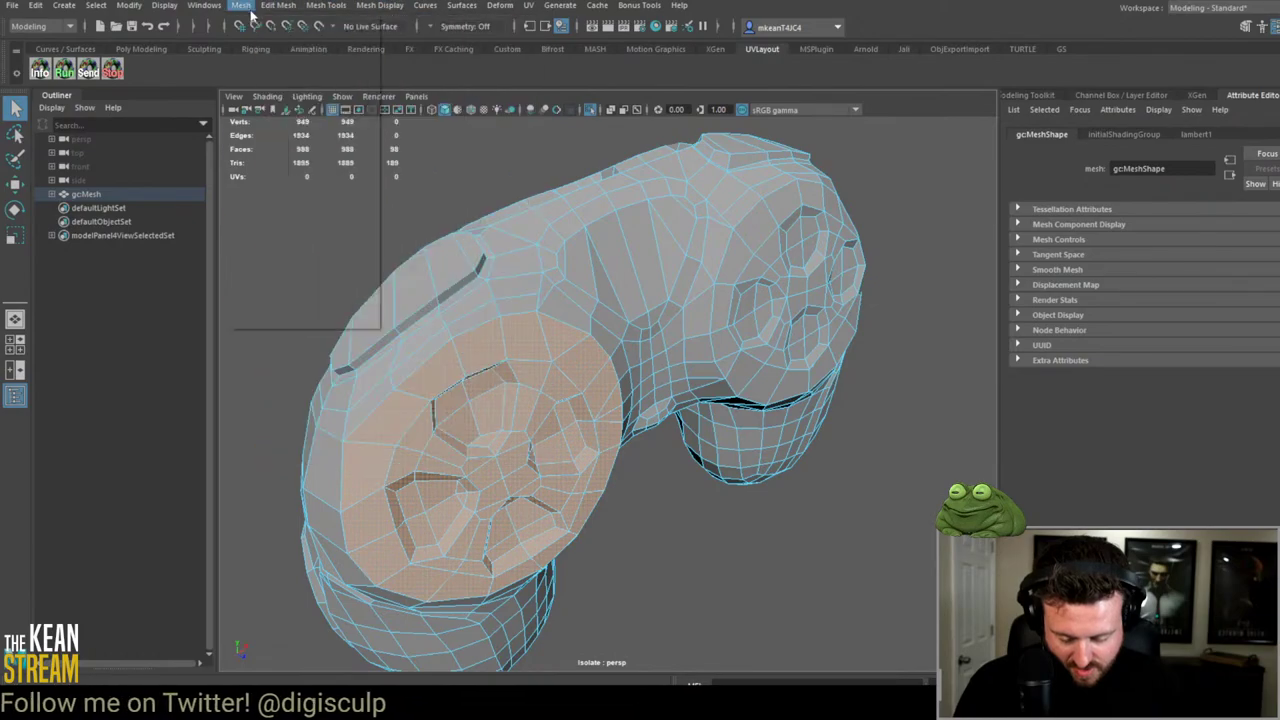
mouse_move(283, 10)
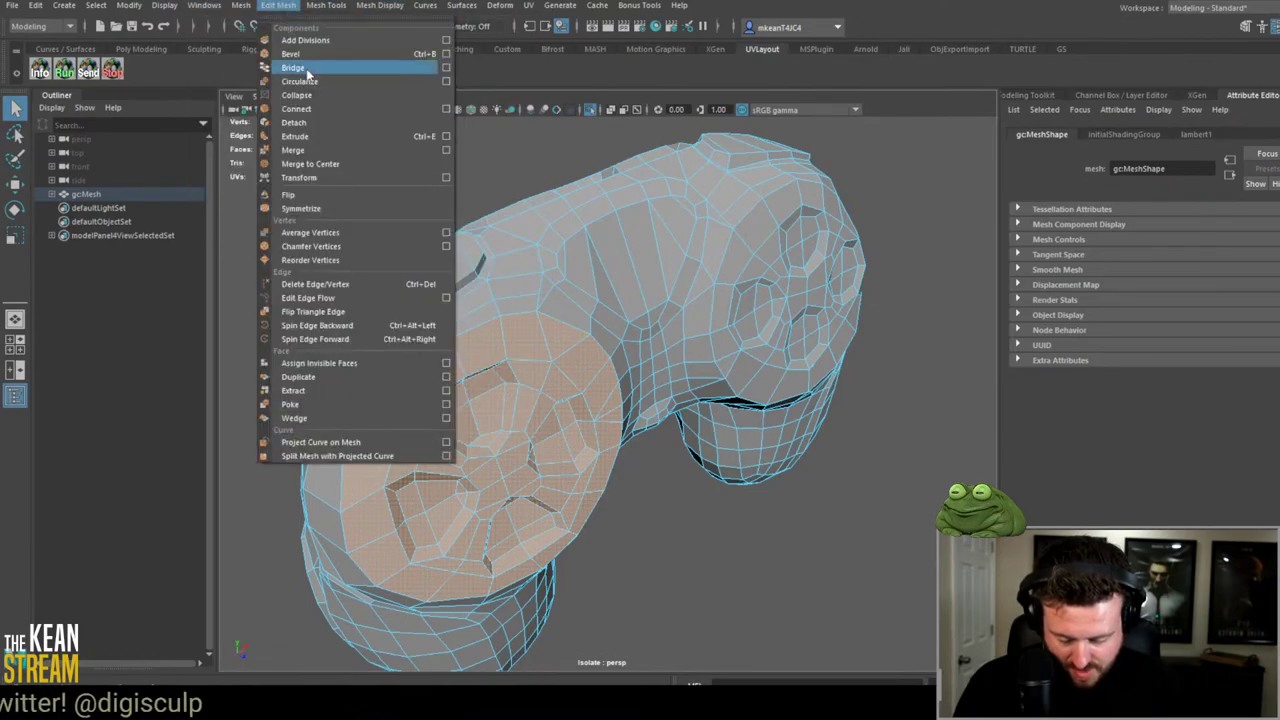
left_click(323, 128)
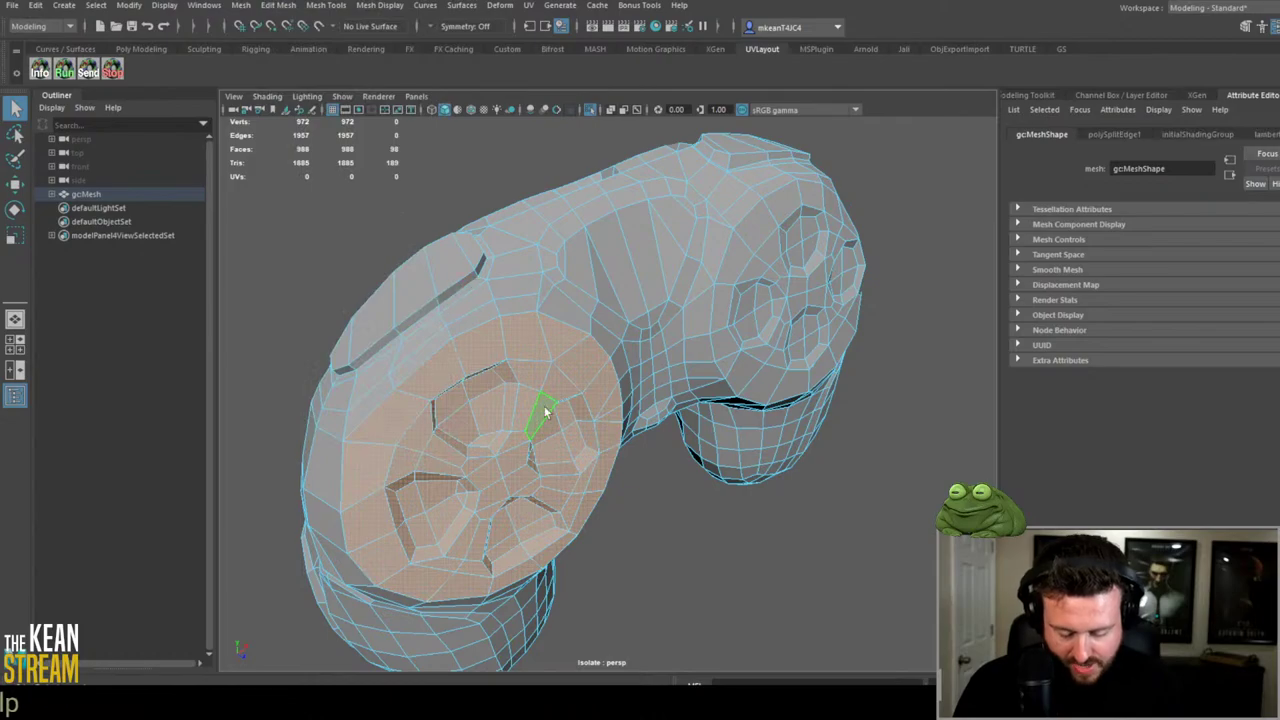
Step: Drop a stray face and pull the pad out with the Move tool to confirm it detached
left_click(478, 343, "ctrl")
key("w")
left_click_drag(533, 484, 566, 378)
Step: Separate the detached button pad into its own object and isolate only the controller body
left_click(241, 6)
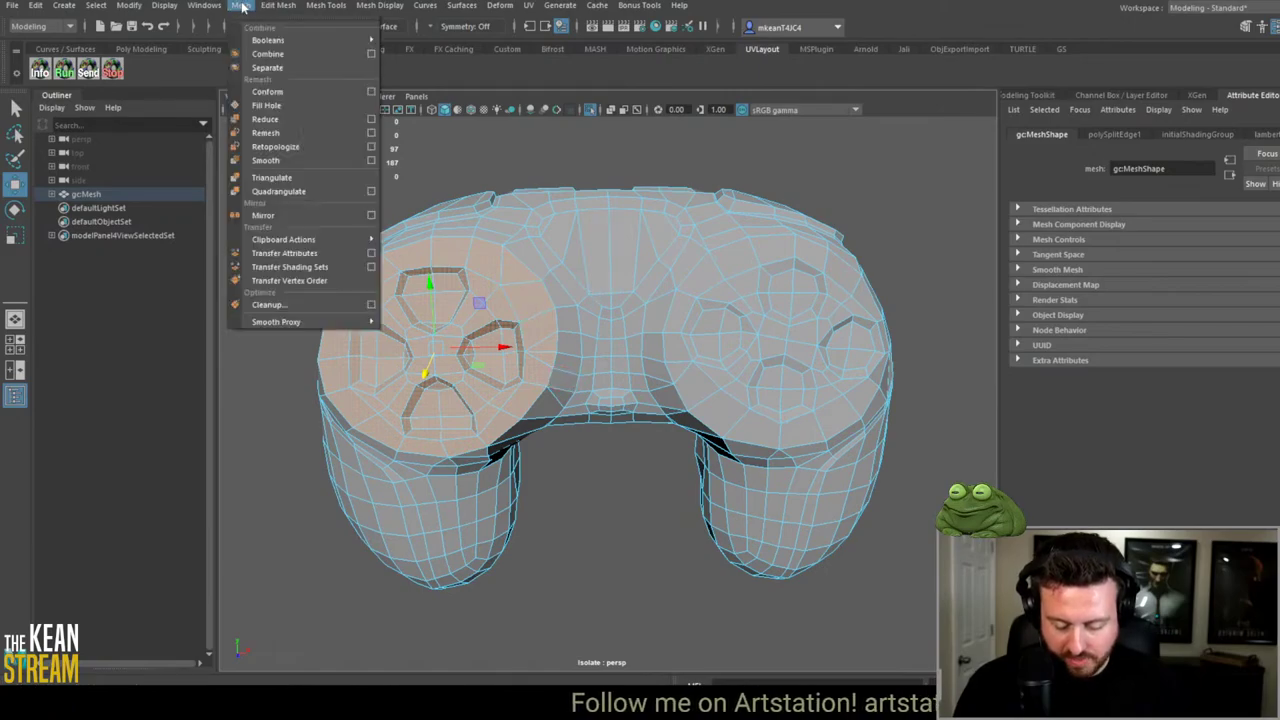
left_click(267, 67)
left_click(465, 399)
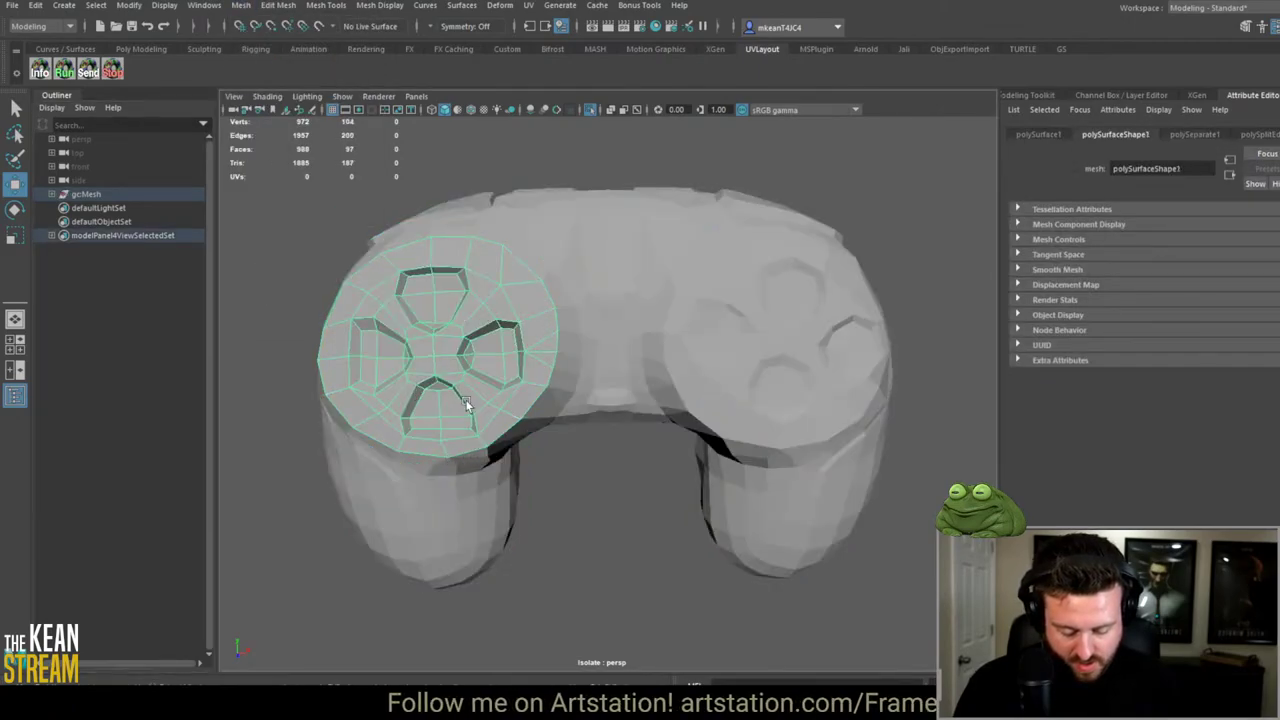
left_click(600, 440)
left_click_drag(600, 440, 590, 400, "alt")
key("3")
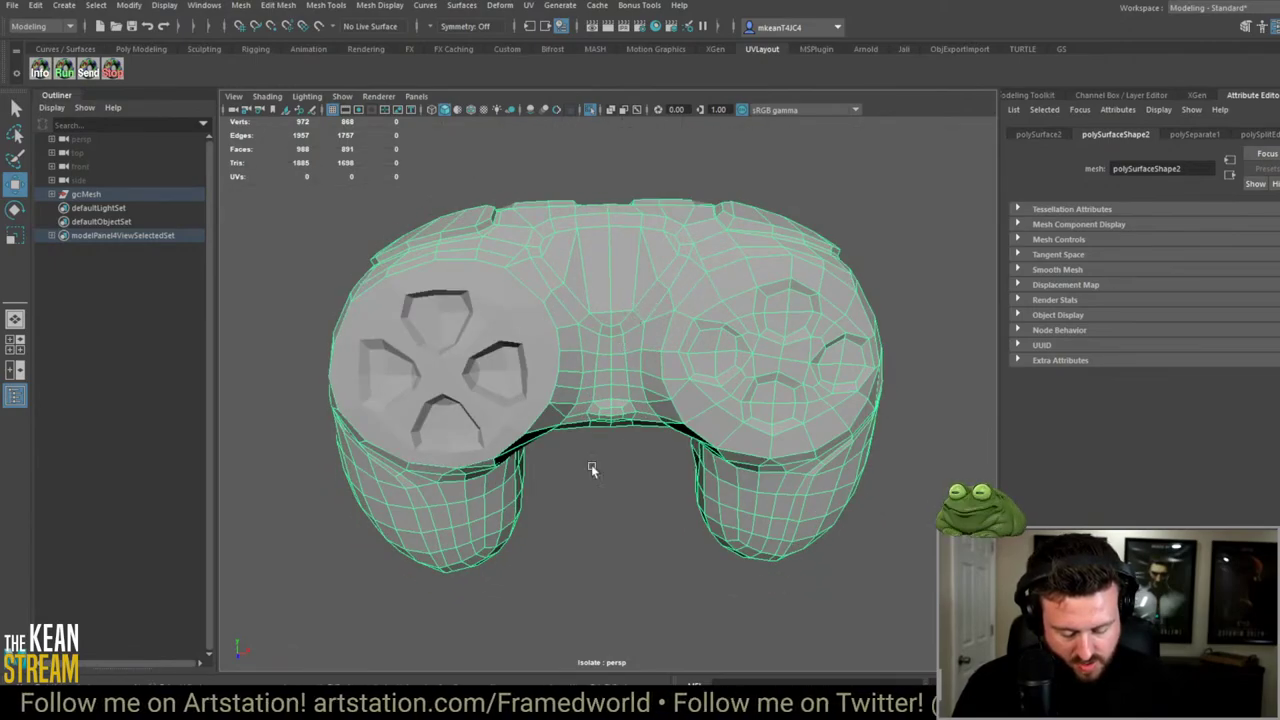
key("1")
left_click(591, 109)
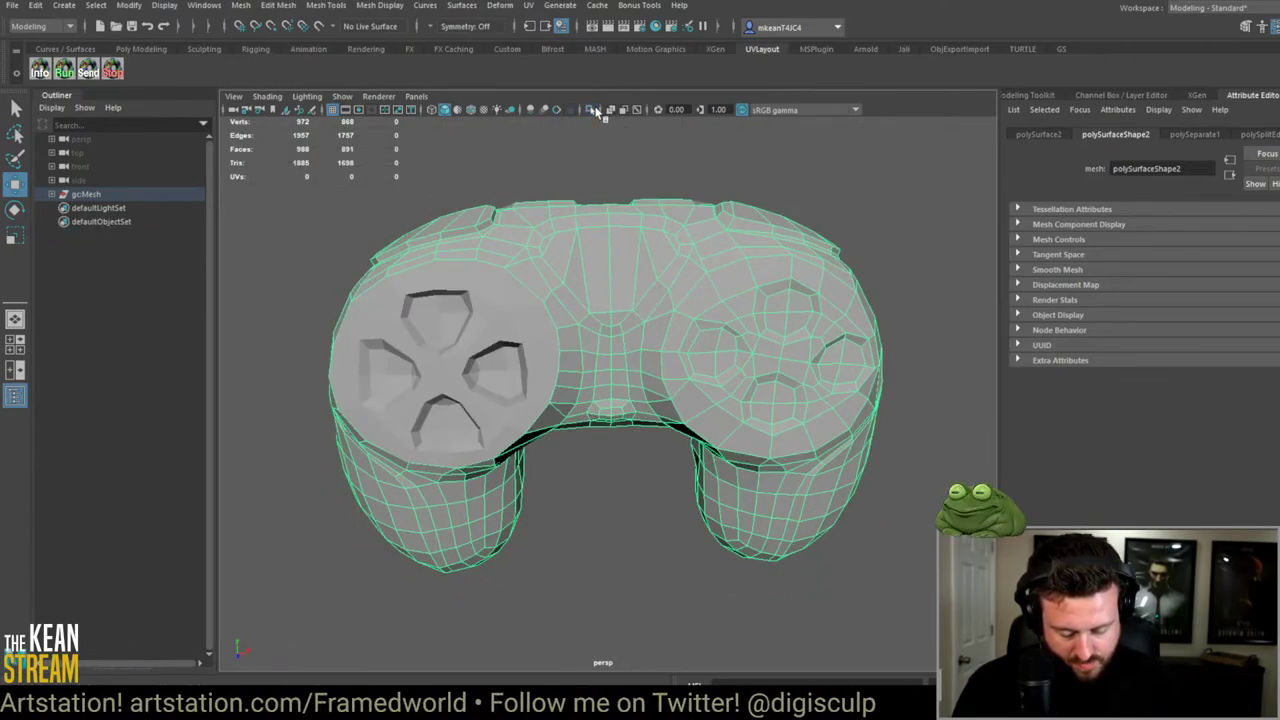
left_click(591, 110)
Step: Select and delete the faces of the body's left half, then return to object mode
right_click_drag(595, 240, 337, 176)
left_click_drag(311, 200, 534, 563)
left_click_drag(457, 531, 743, 531, "alt")
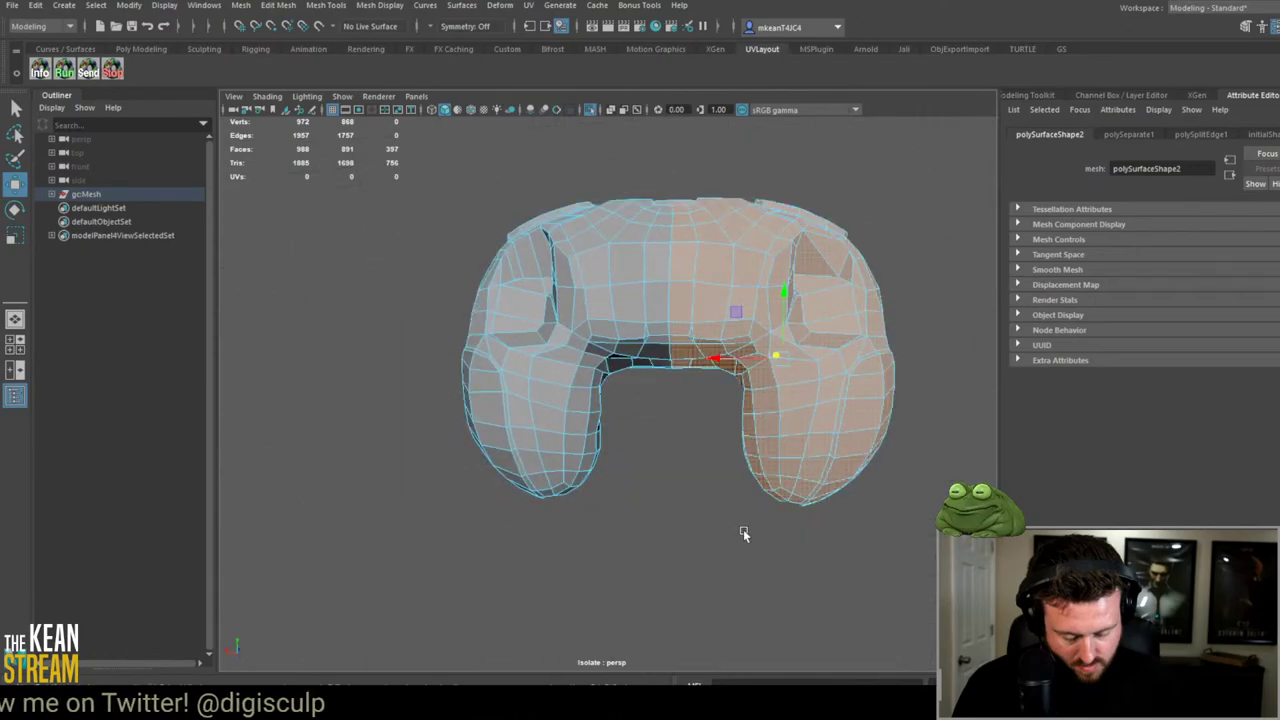
key("Delete")
right_click_drag(470, 345, 598, 308)
scroll(765, 403, "down", 3)
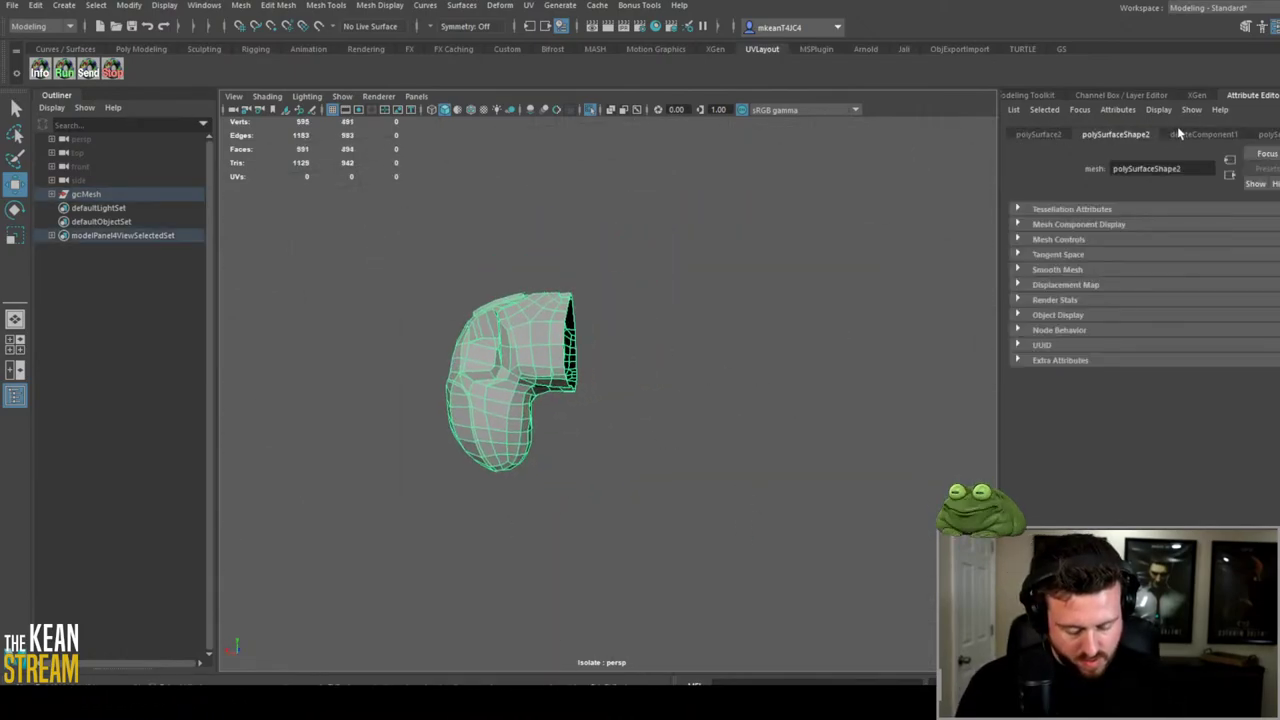
Step: Create a mirrored copy of the half body with Scale X set to -1 in the Channel Box
left_click(1246, 28)
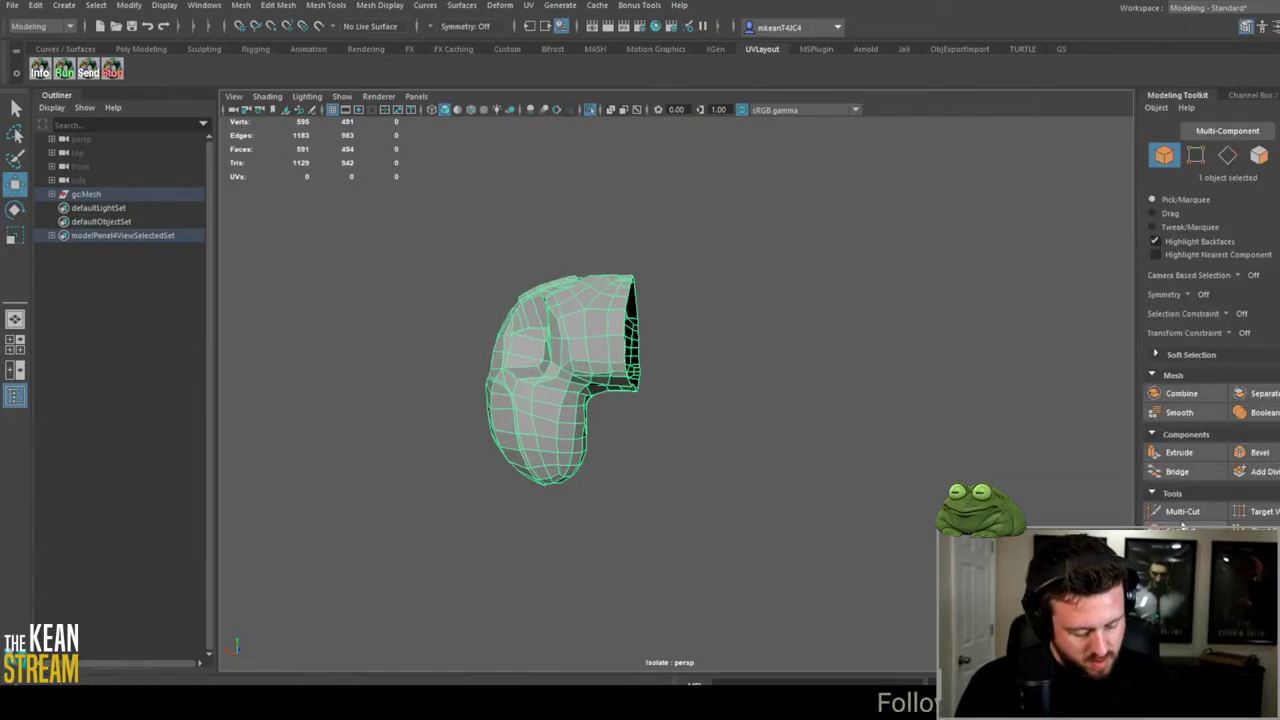
left_click(1258, 95)
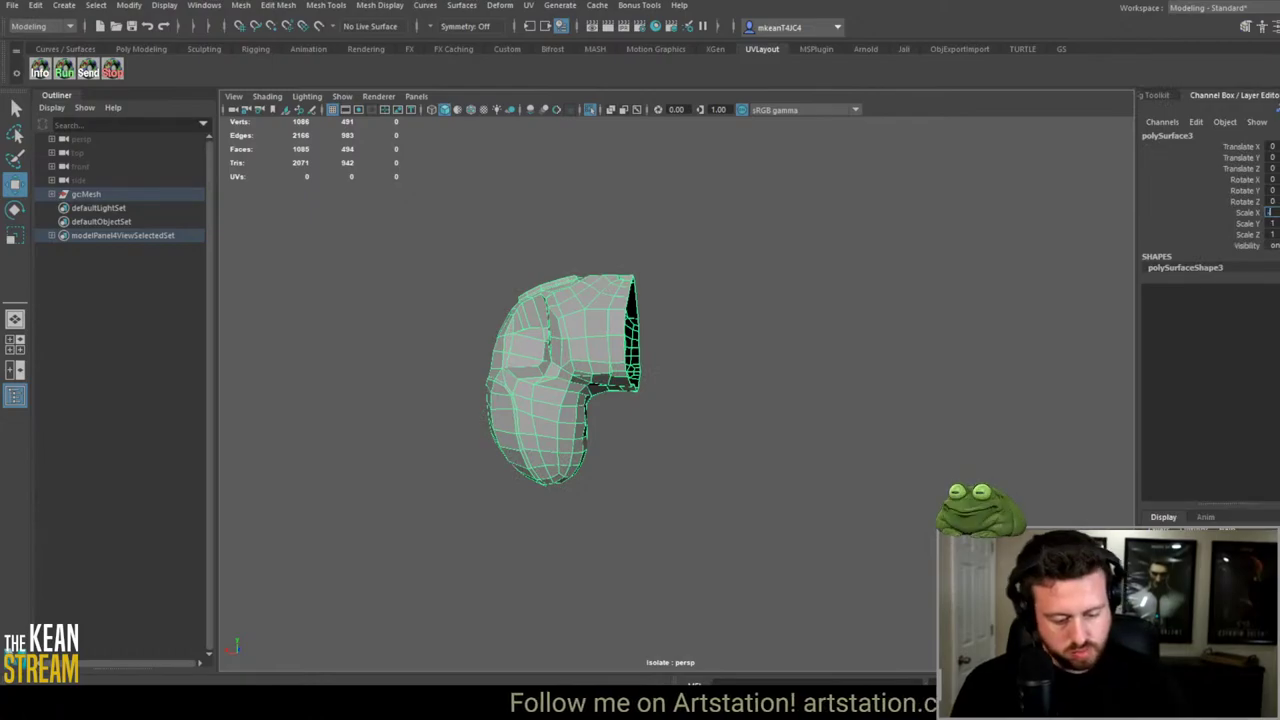
key("Return")
left_click_drag(907, 326, 563, 440, "alt")
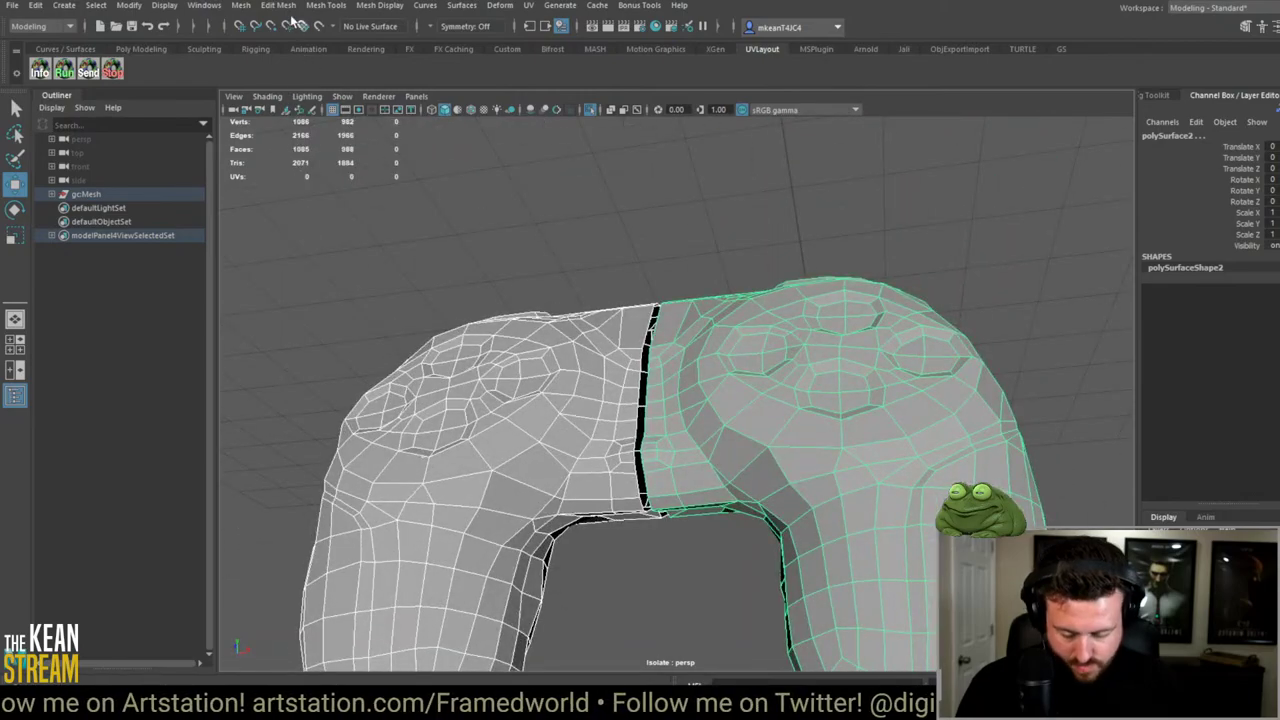
Step: Try combining the halves with Mesh > Combine, undo it, and select the right half
left_click(262, 6)
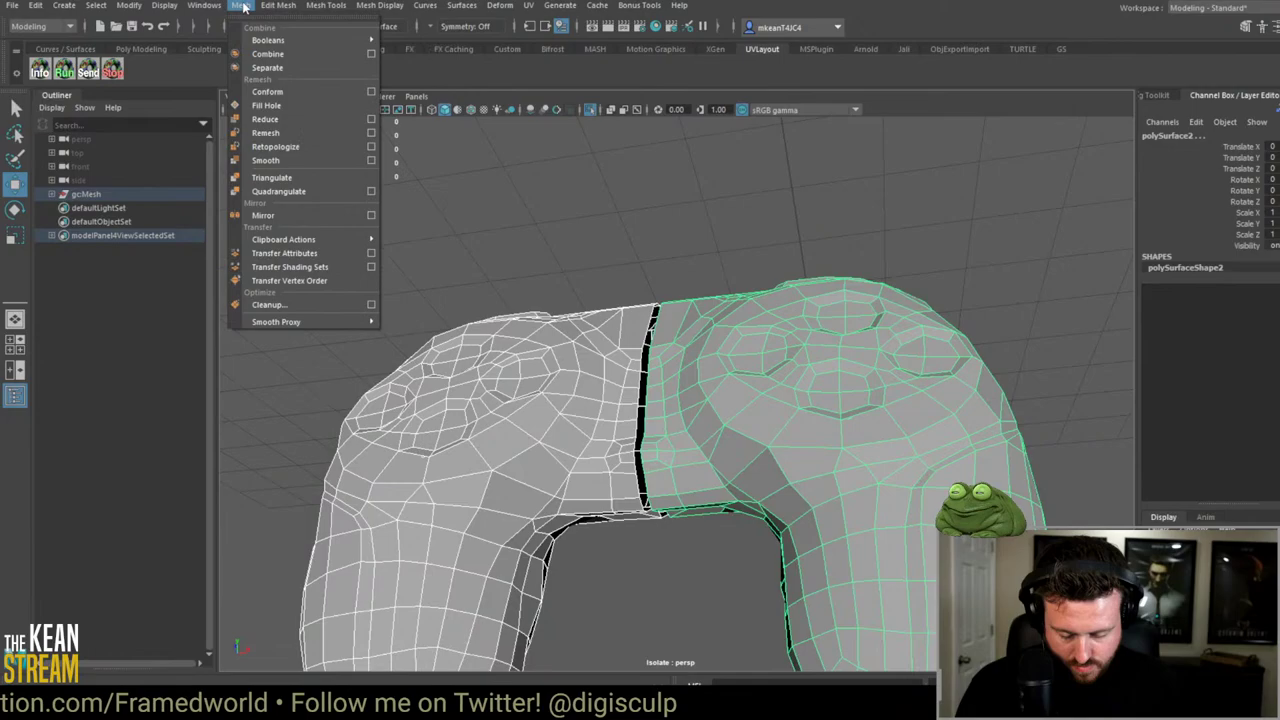
left_click(267, 53)
left_click_drag(606, 194, 766, 491, "alt")
left_click(612, 402)
scroll(788, 511, "up", 2)
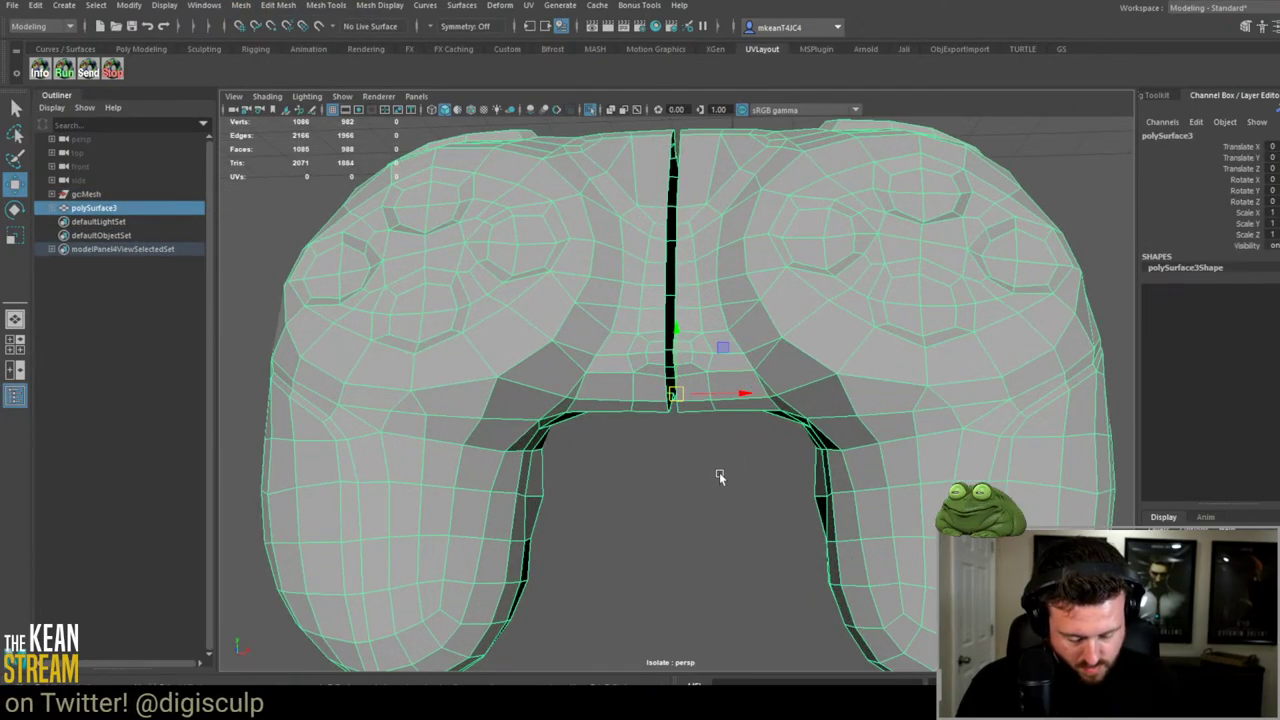
key("ctrl+z")
key("ctrl+z")
key("ctrl+z")
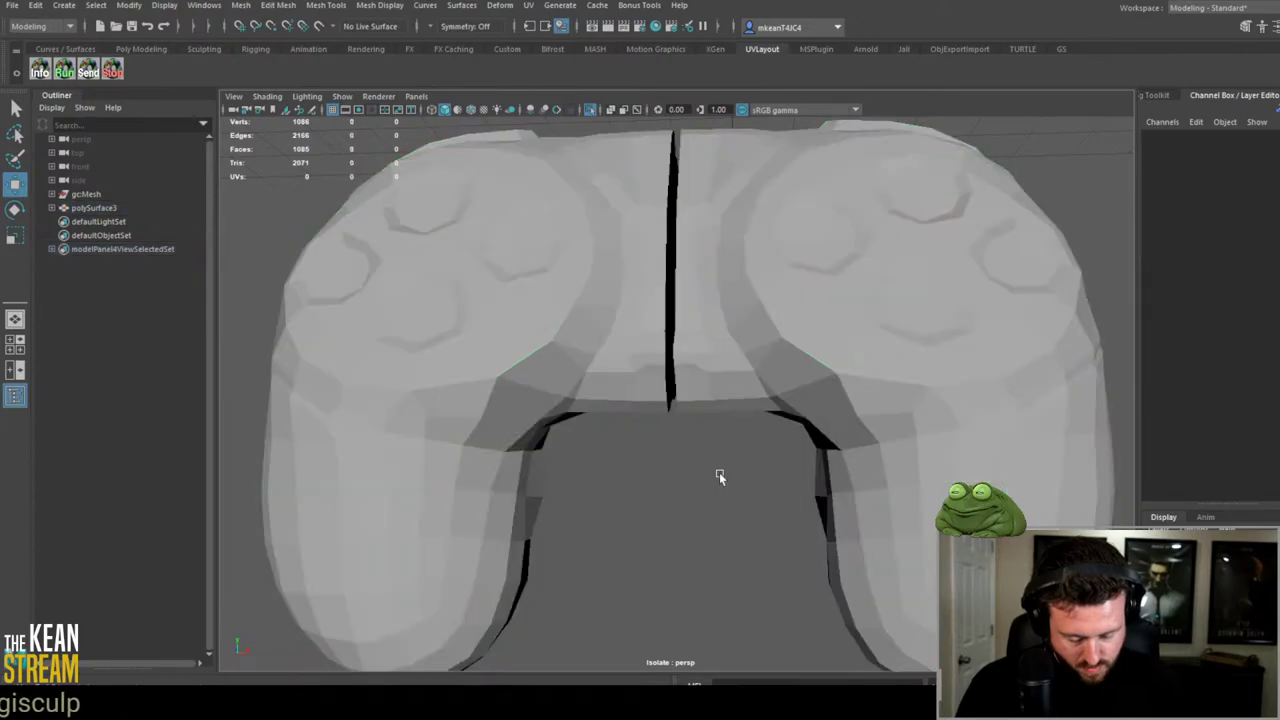
left_click(731, 400)
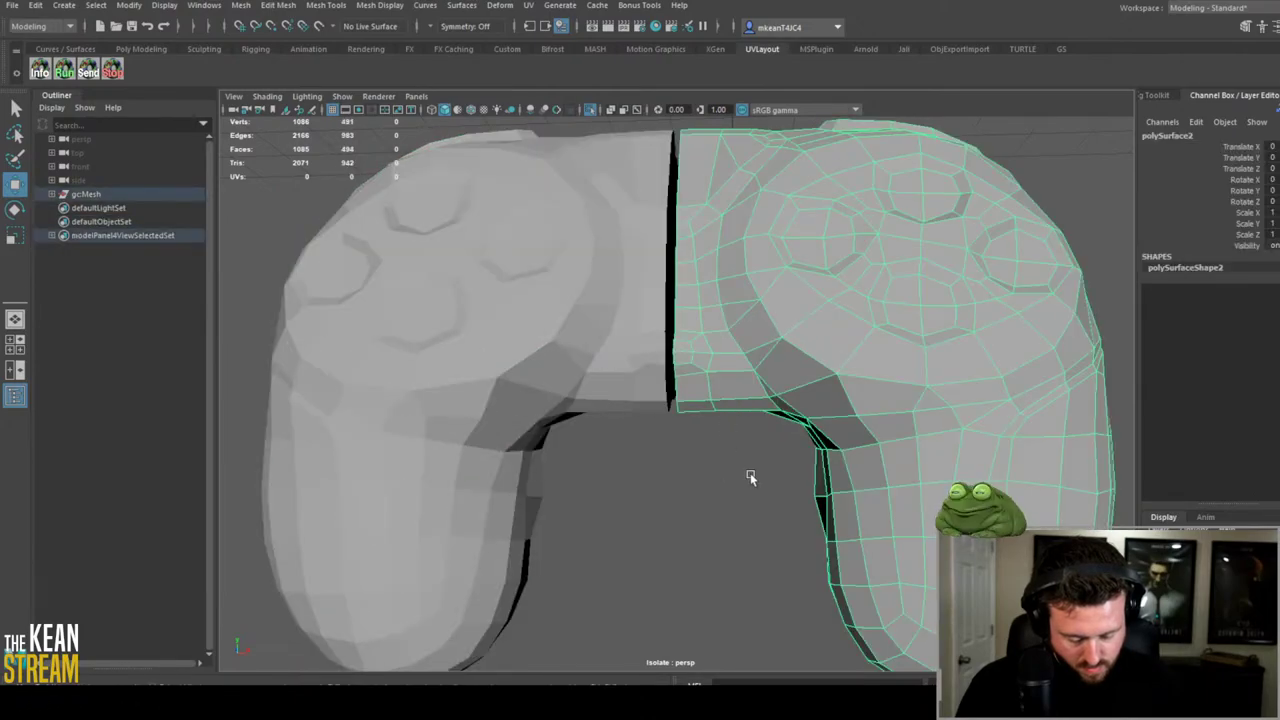
scroll(750, 473, "down", 6)
left_click_drag(673, 509, 653, 453, "alt")
scroll(653, 453, "up", 6)
Step: Select both halves and combine them into a single mesh, polySurface2
left_click_drag(806, 438, 755, 408, "alt")
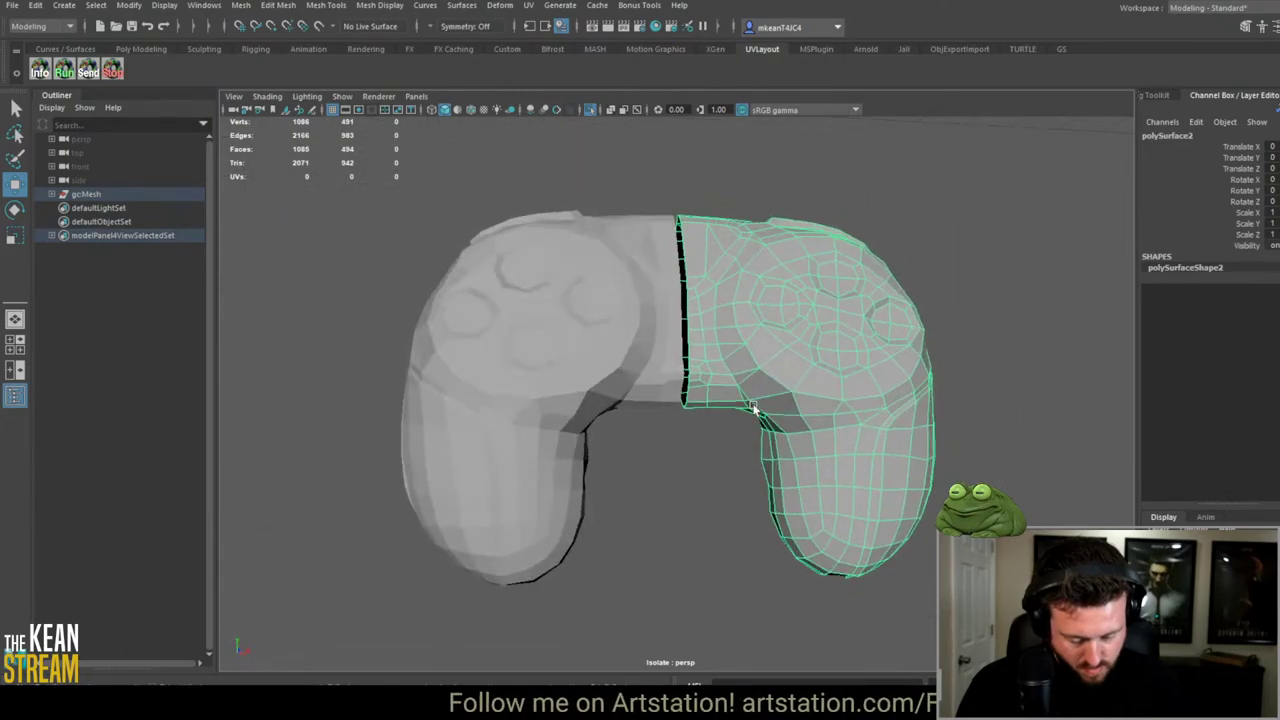
left_click(540, 330, "shift")
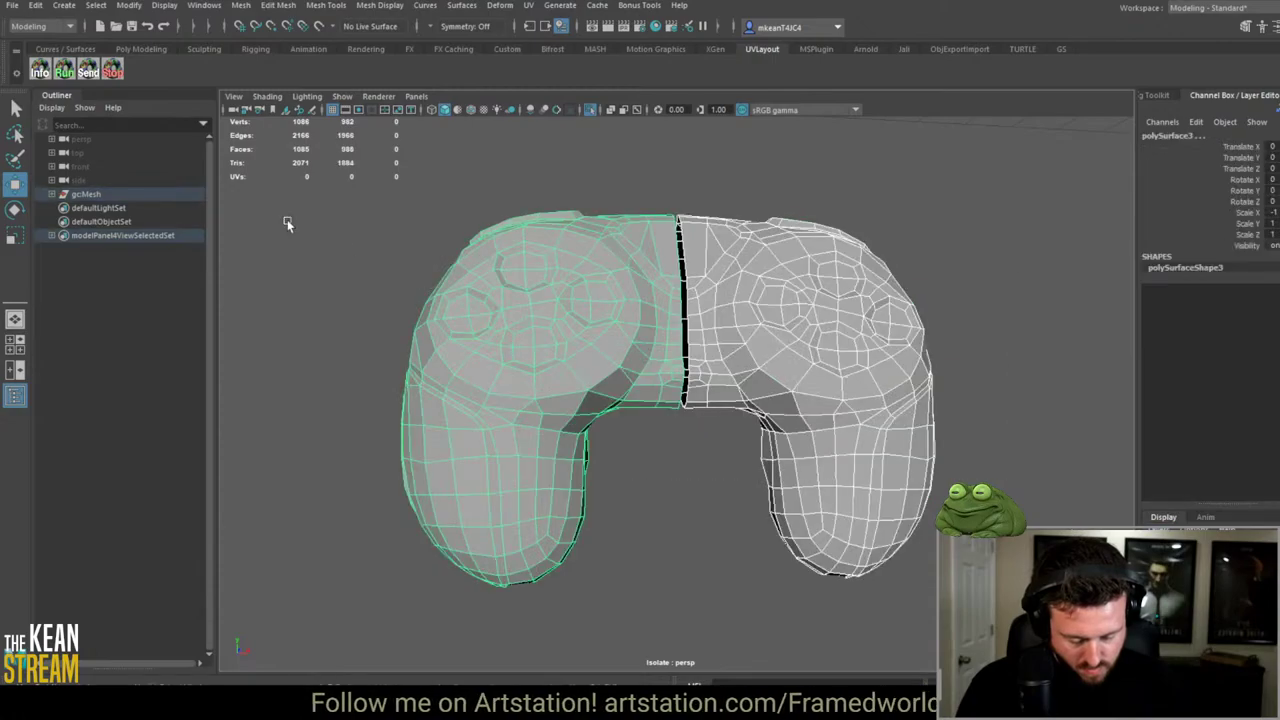
left_click(241, 5)
left_click(267, 55)
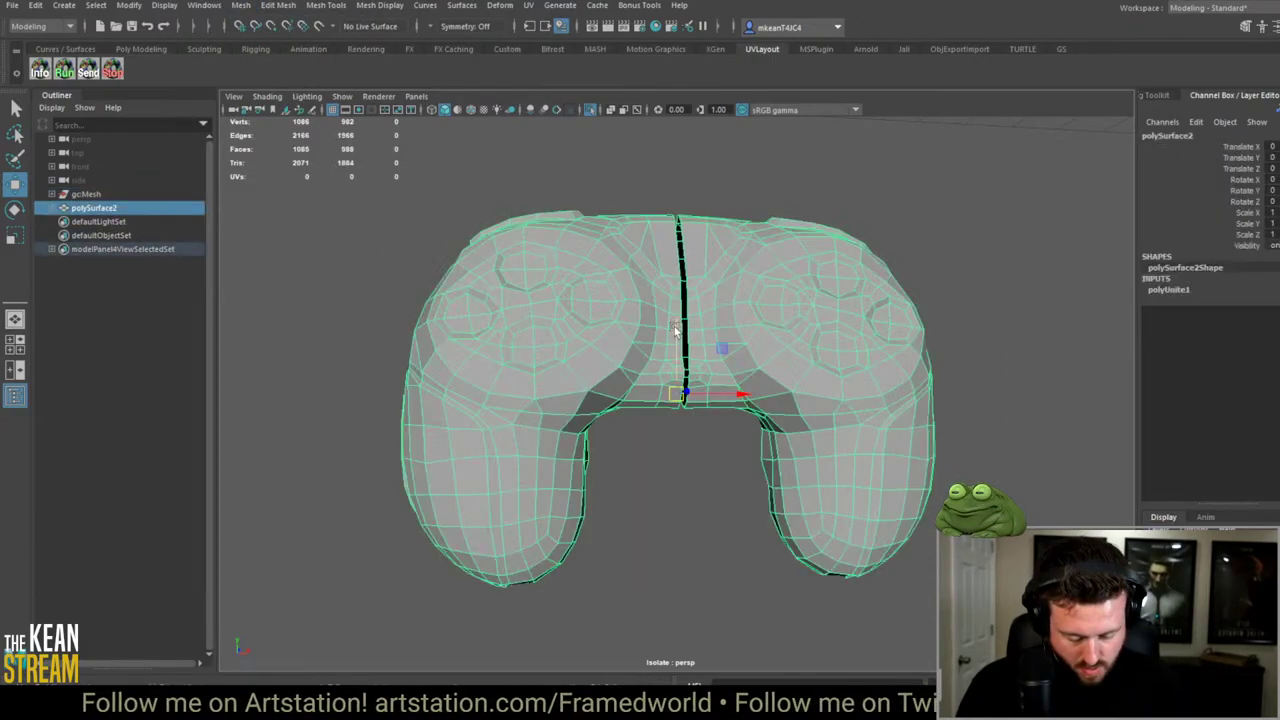
left_click_drag(391, 251, 634, 371, "alt")
Step: Select the two centre-seam edge loops and convert them to vertices
right_click_drag(668, 295, 668, 252)
double_click(675, 285)
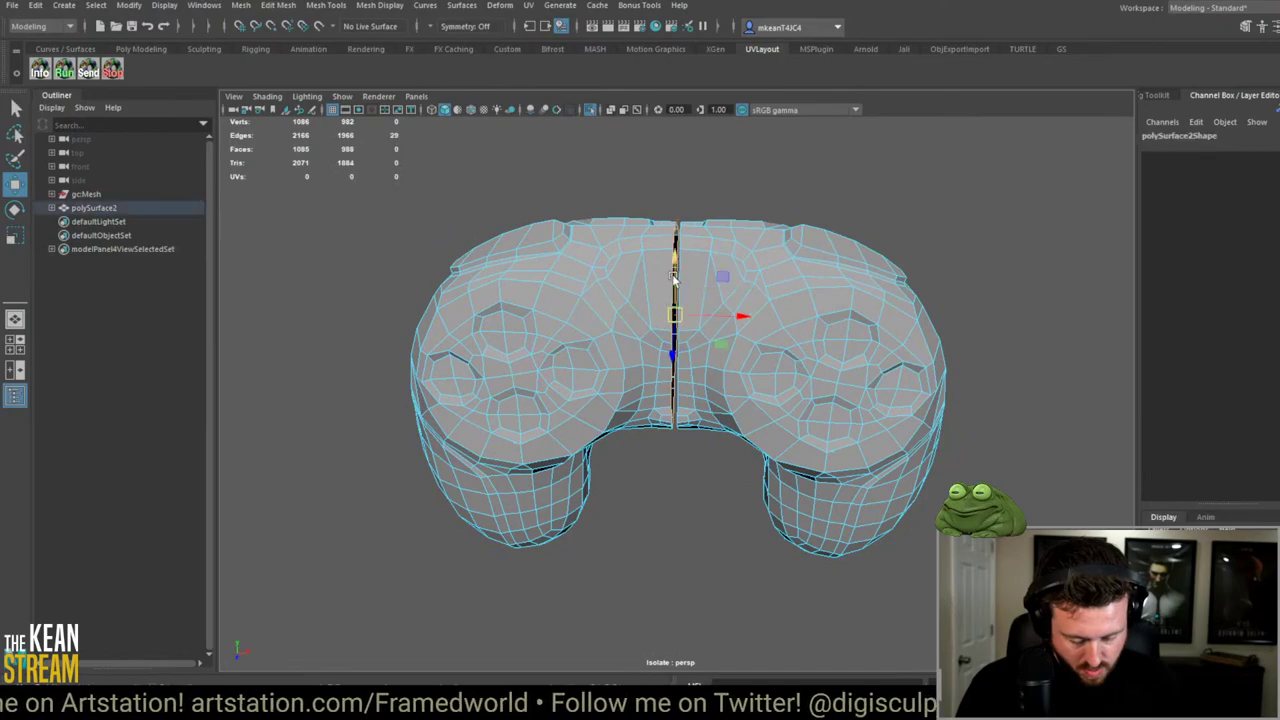
double_click(681, 284, "shift")
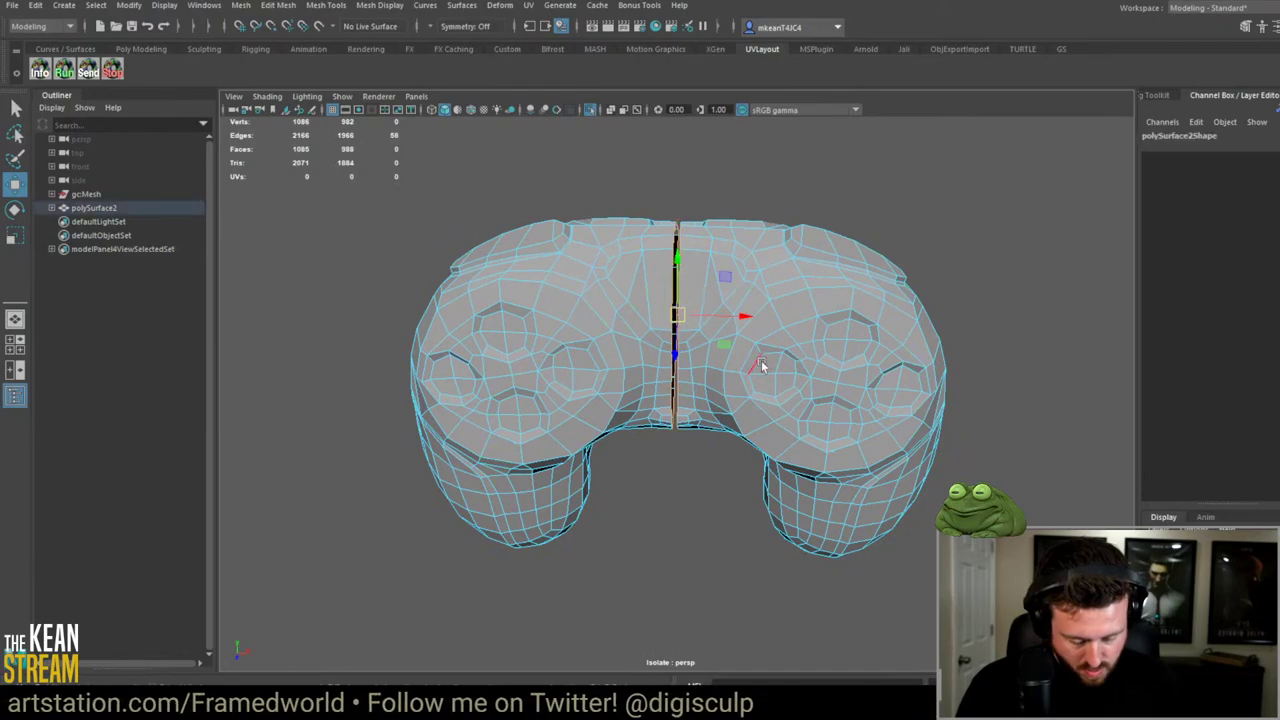
left_click_drag(571, 320, 615, 191, "alt")
right_click_drag(615, 191, 865, 361, "alt")
left_click_drag(865, 361, 778, 410, "alt")
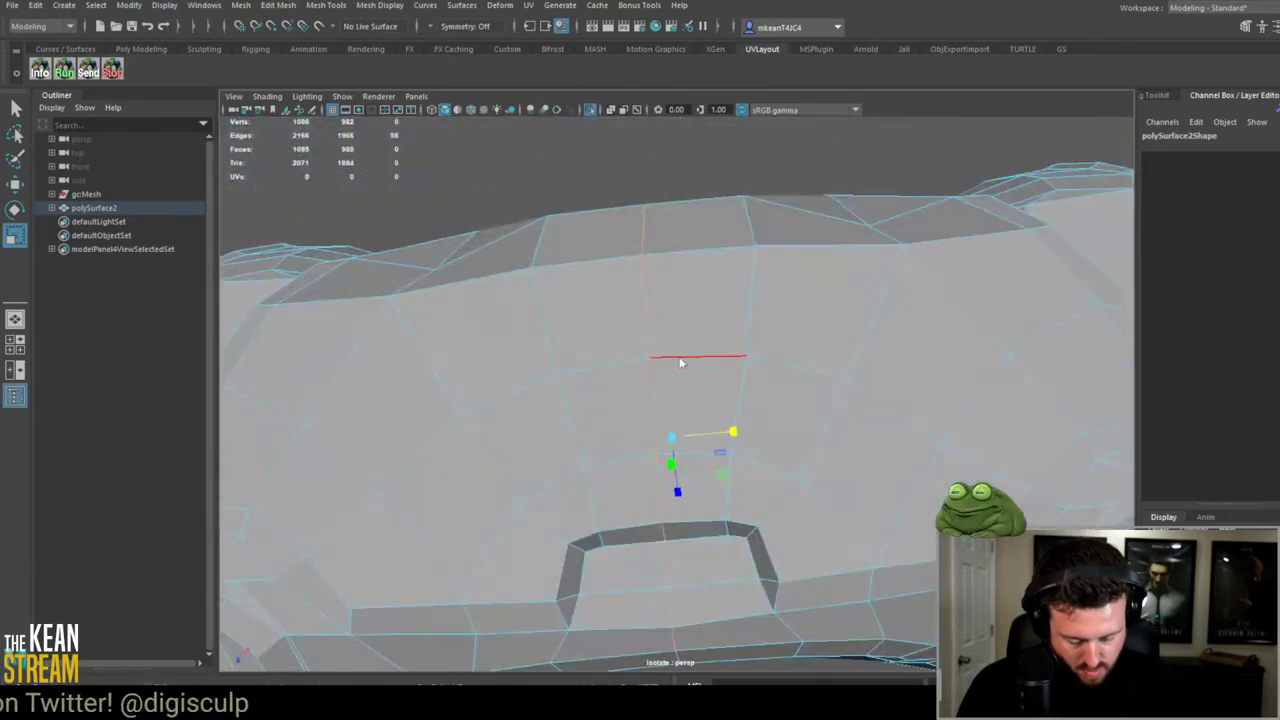
right_click_drag(680, 362, 548, 354, "ctrl")
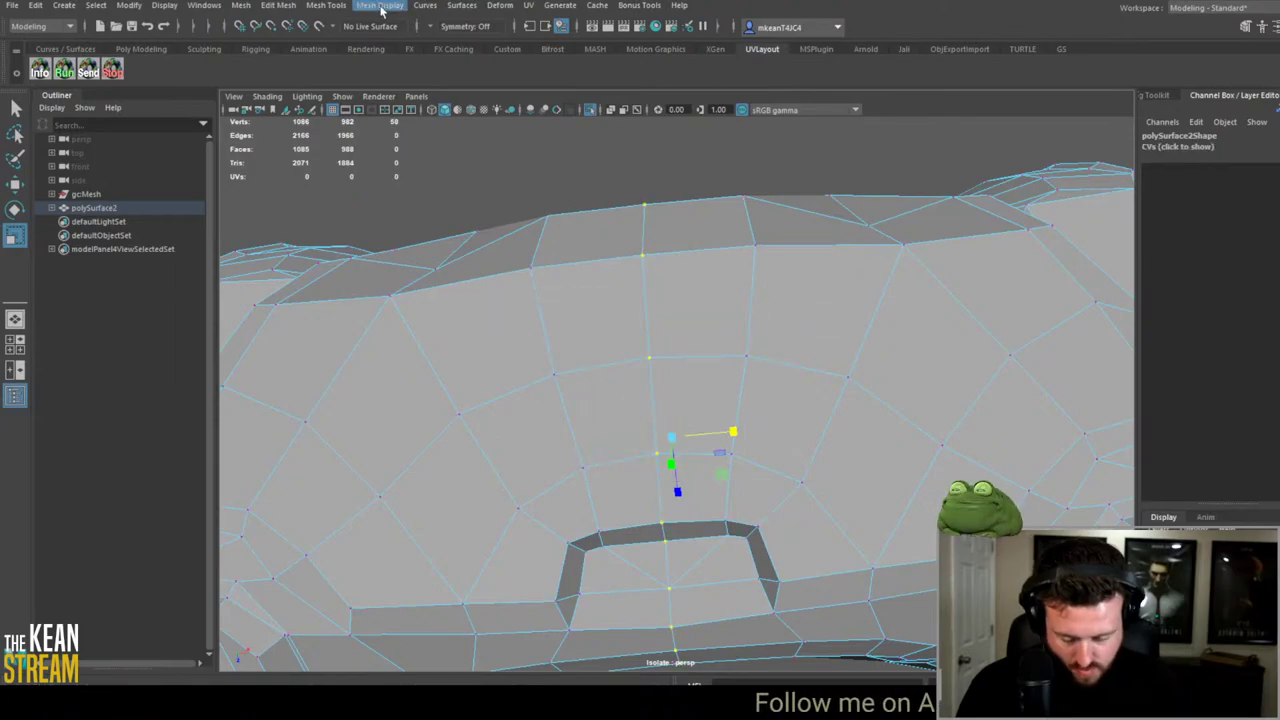
Step: Merge the seam vertices with a 0.001 Distance Threshold, leaving 1057 vertices, then enter vertex mode
left_click(270, 8)
left_click(300, 150)
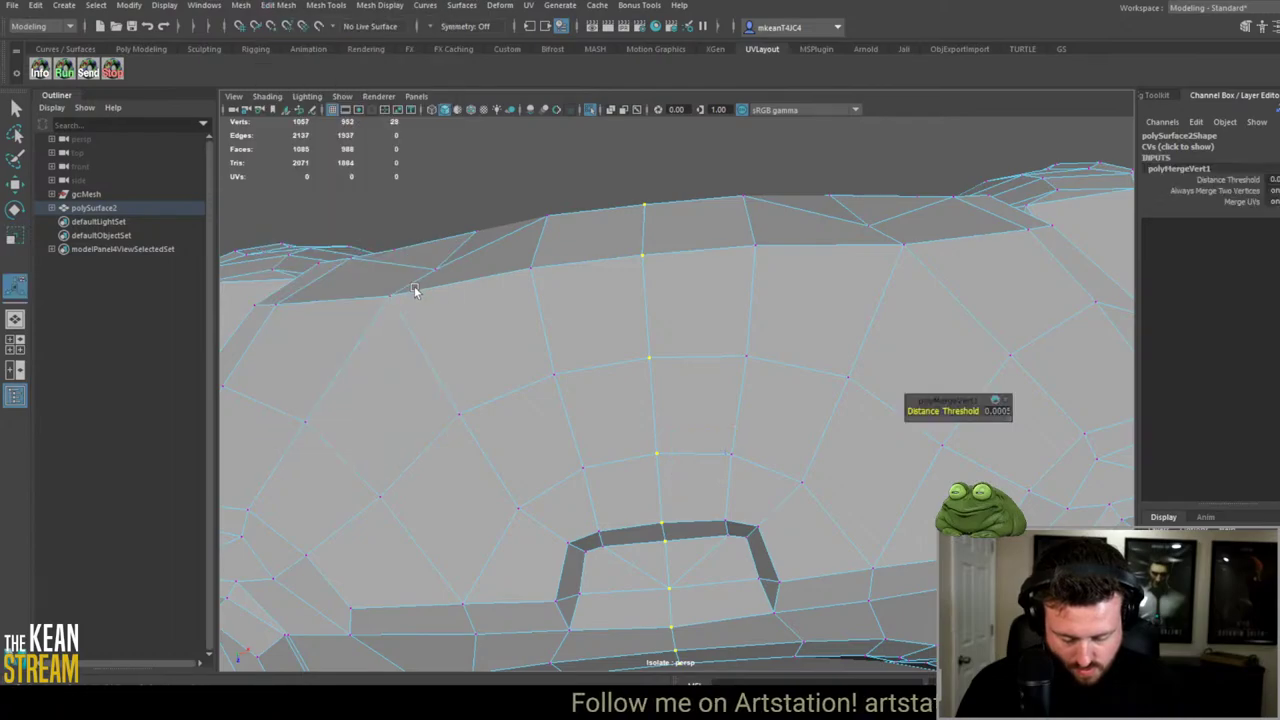
middle_click_drag(414, 286, 432, 322)
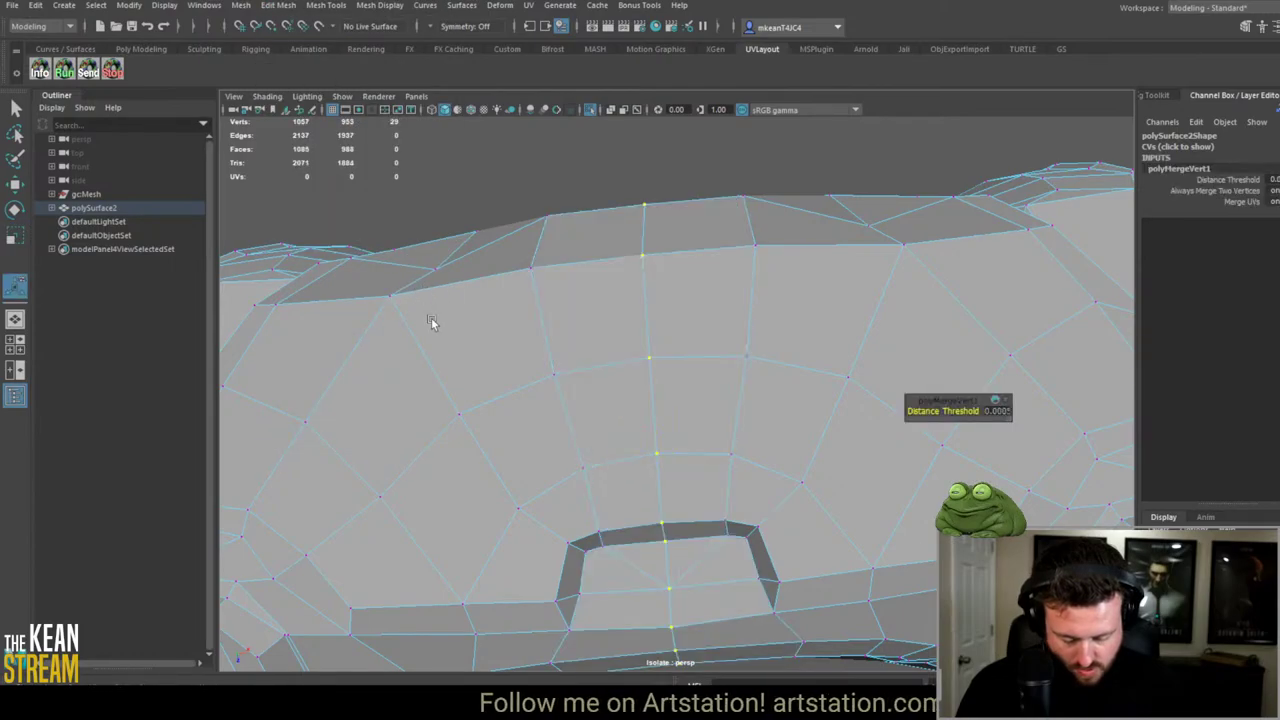
left_click(1003, 412)
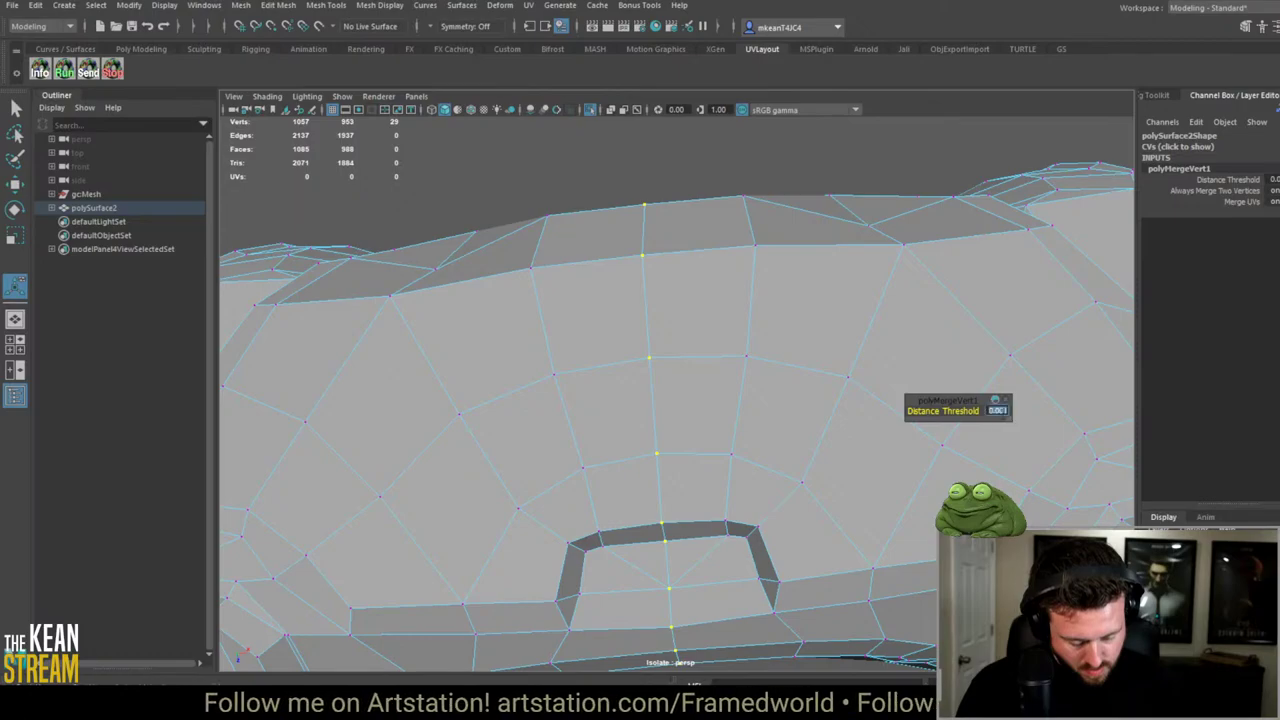
key("Return")
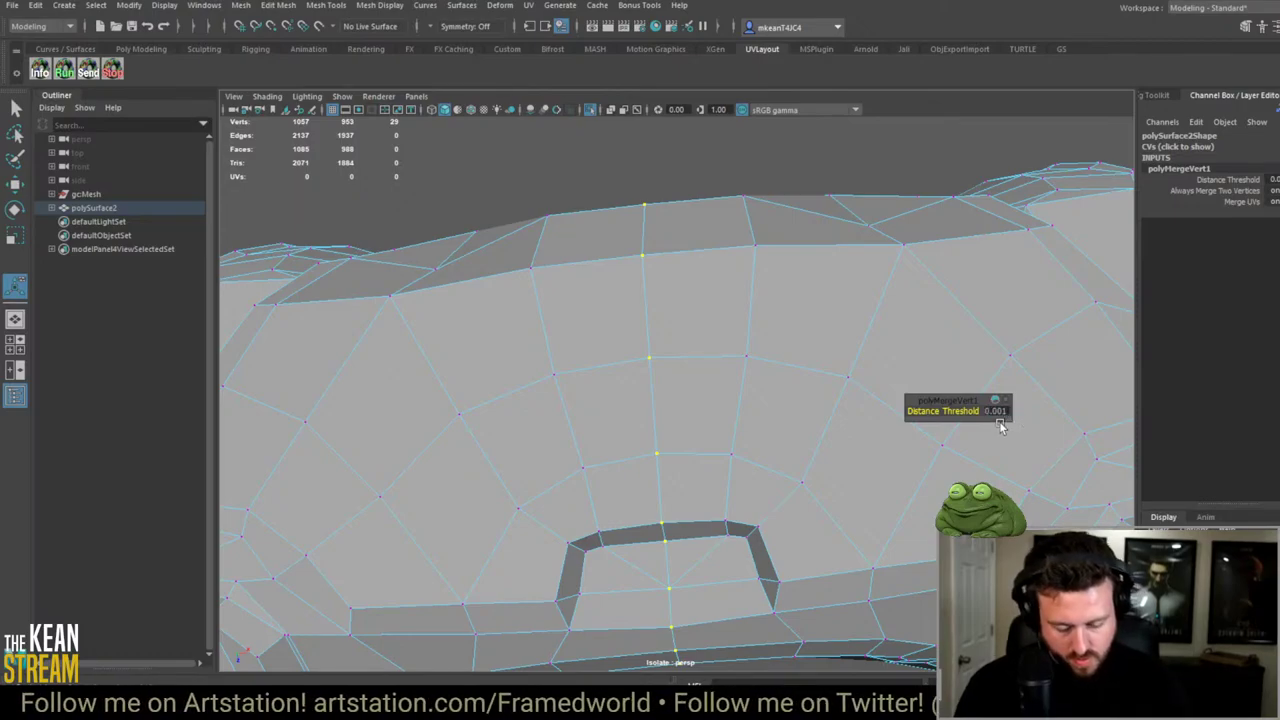
right_click_drag(731, 354, 794, 332)
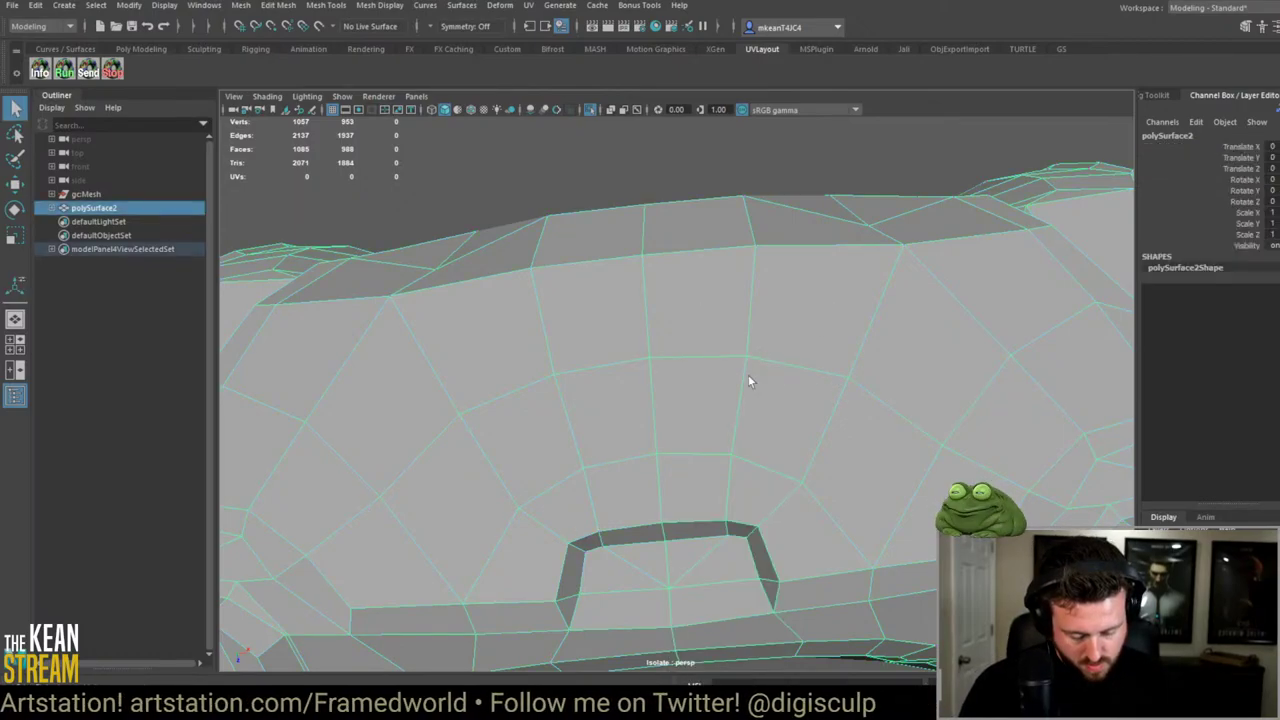
left_click_drag(748, 374, 684, 271, "alt")
right_click_drag(685, 269, 657, 272)
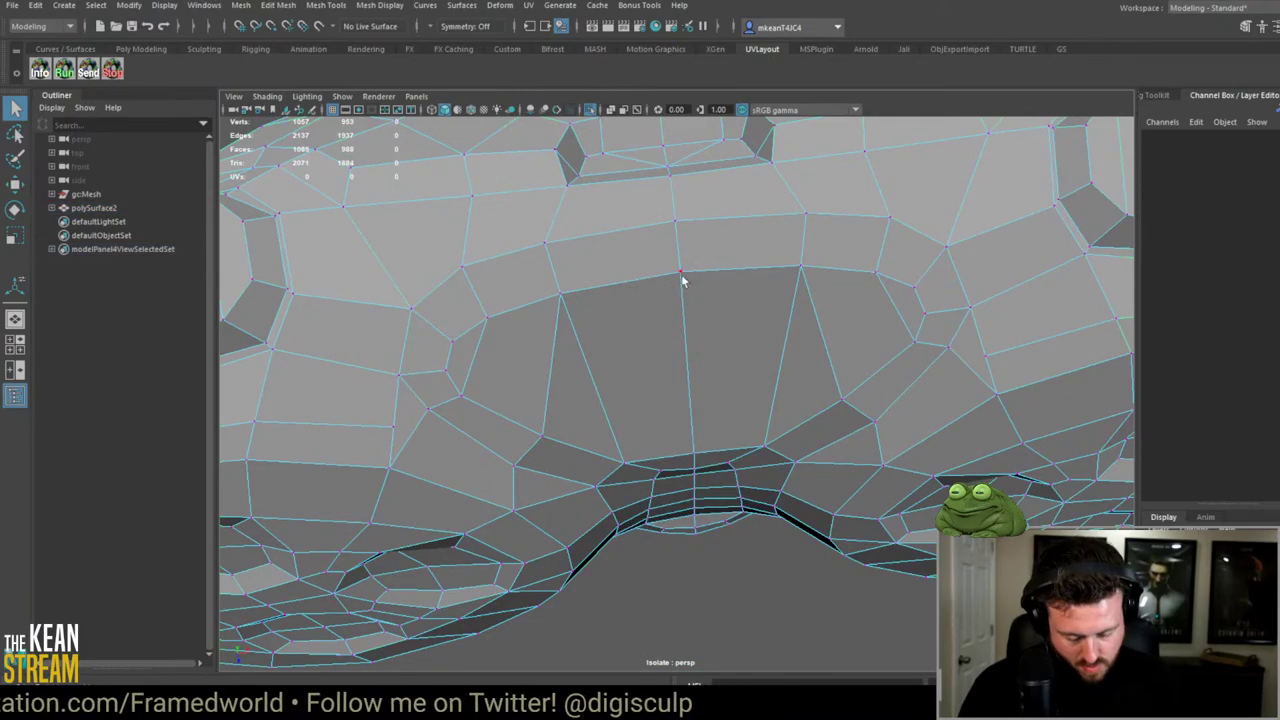
Step: Delete the stray ring and pad faces inside polySurface2's button-pad opening
left_click(680, 277)
key("w")
key("a")
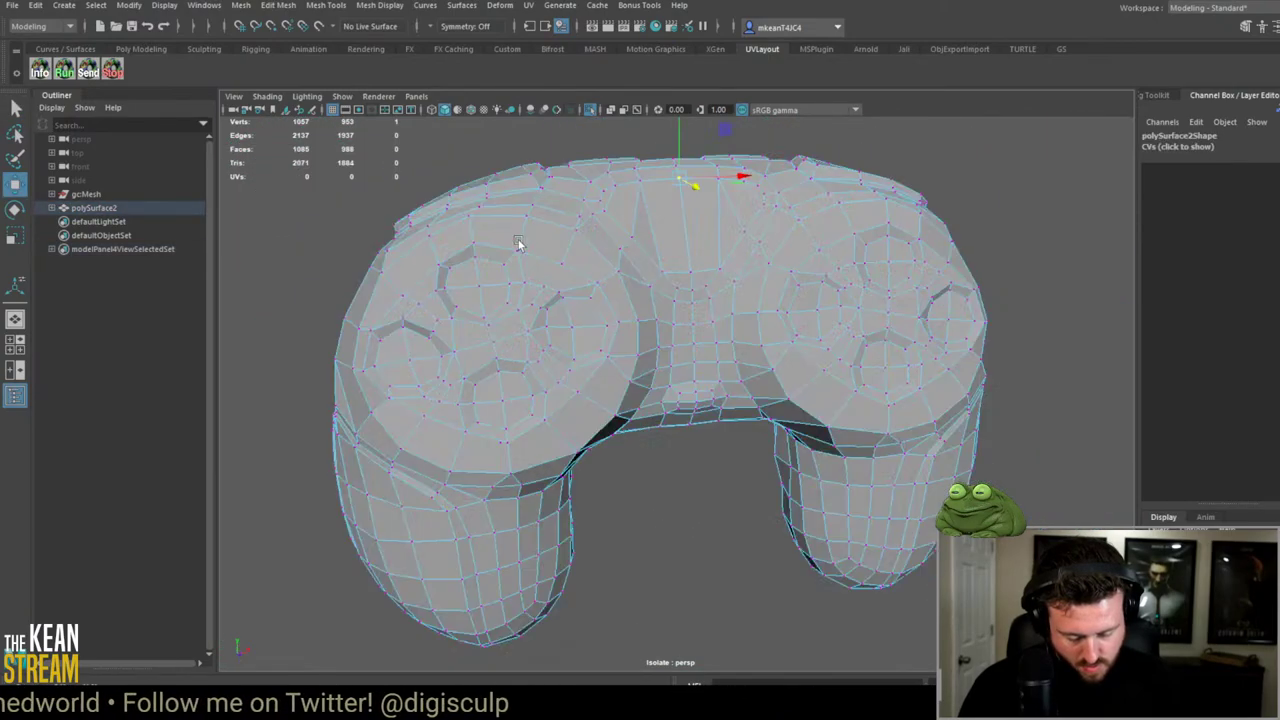
right_click_drag(586, 343, 548, 303)
left_click_drag(548, 303, 650, 230, "alt")
right_click_drag(650, 230, 630, 222)
left_click(628, 222)
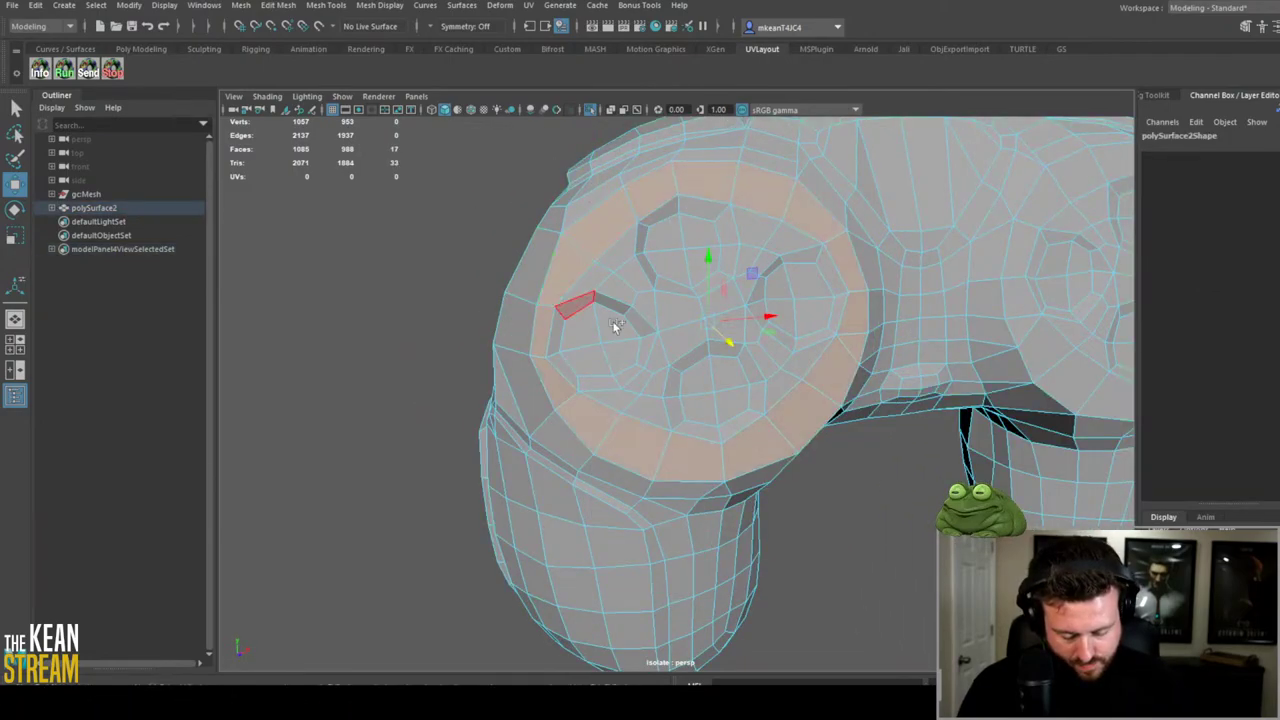
key("Delete")
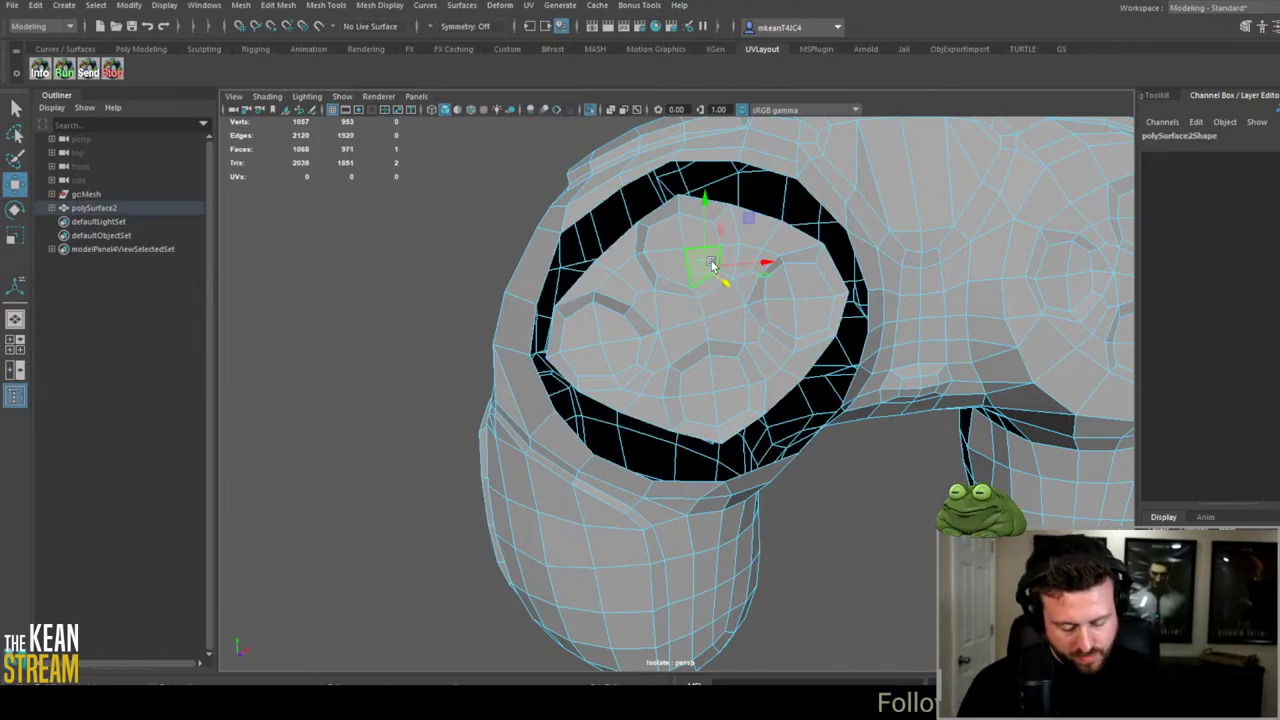
key("Delete")
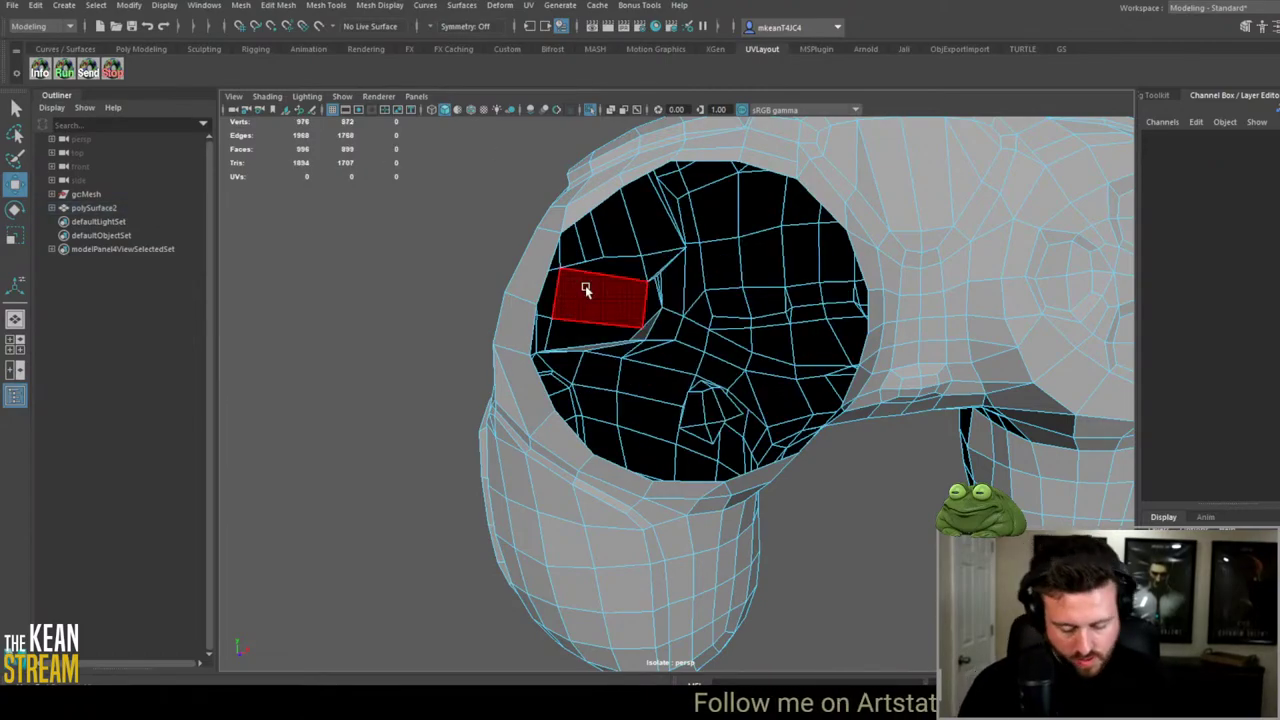
Step: Unhide all controller parts, then isolate only the controller body polySurface2
key("F8")
left_click(316, 242)
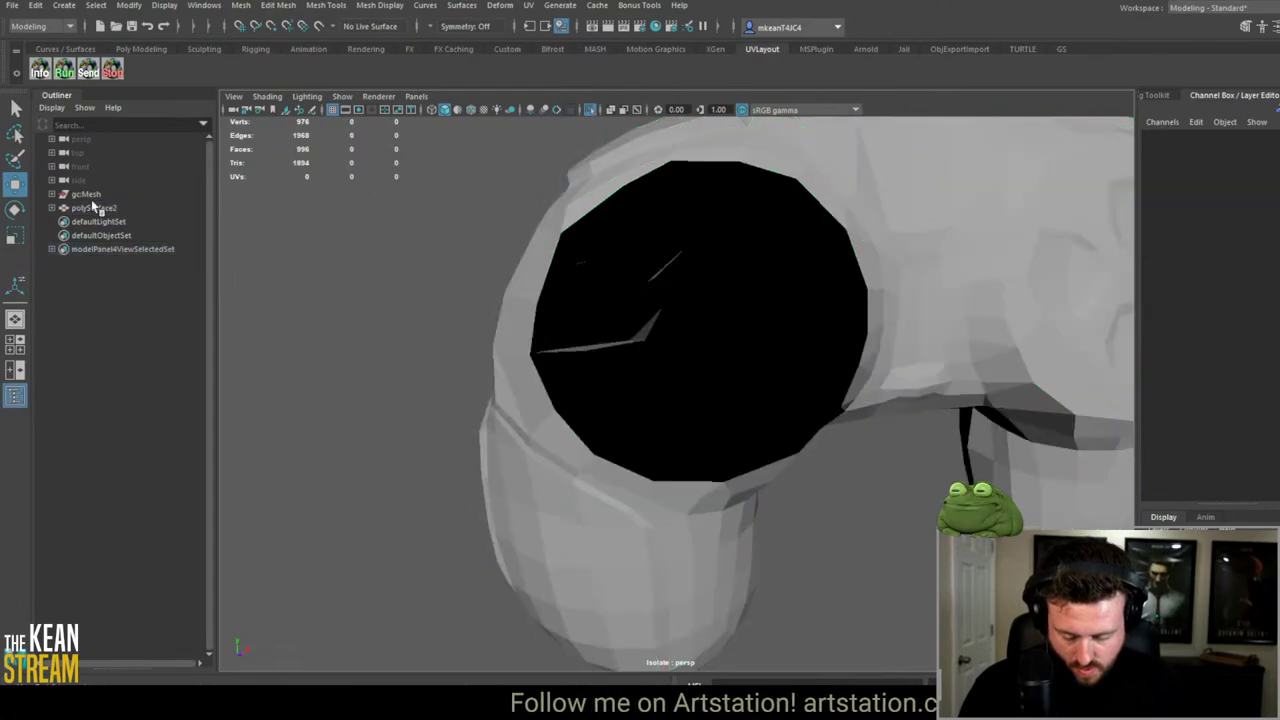
left_click(51, 194)
left_click(105, 208)
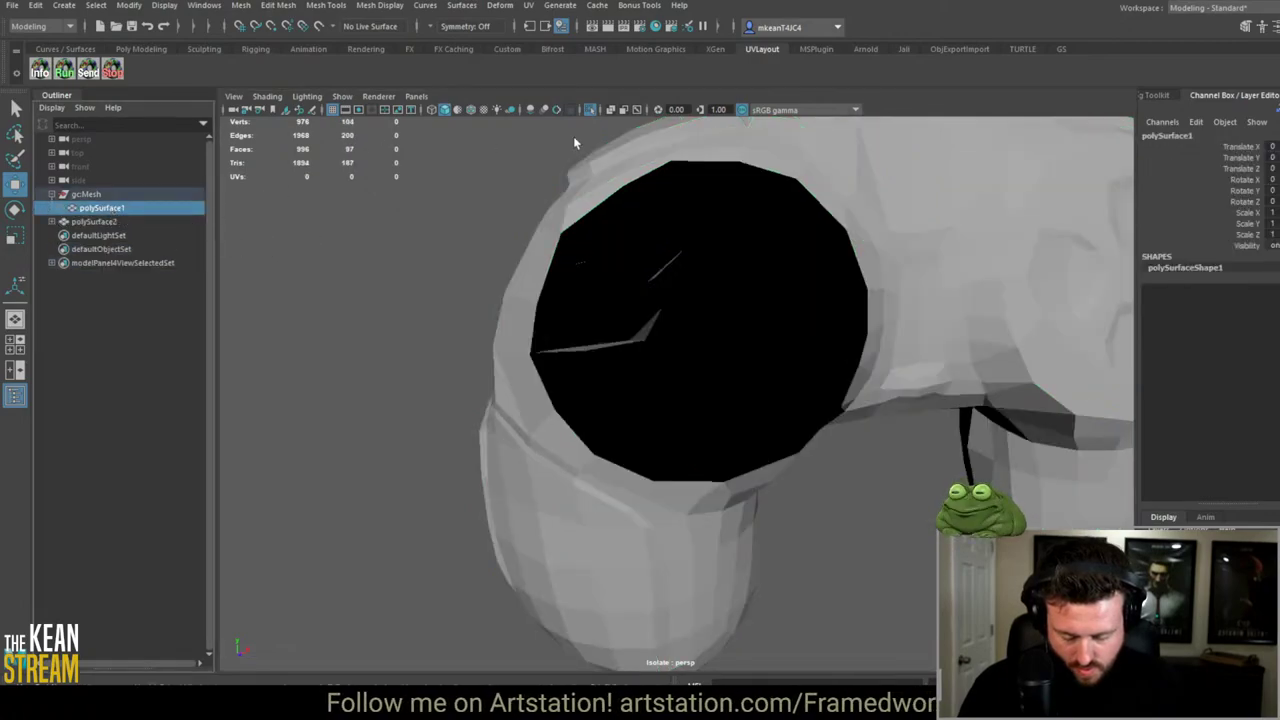
left_click(591, 110)
scroll(694, 275, "down", 3)
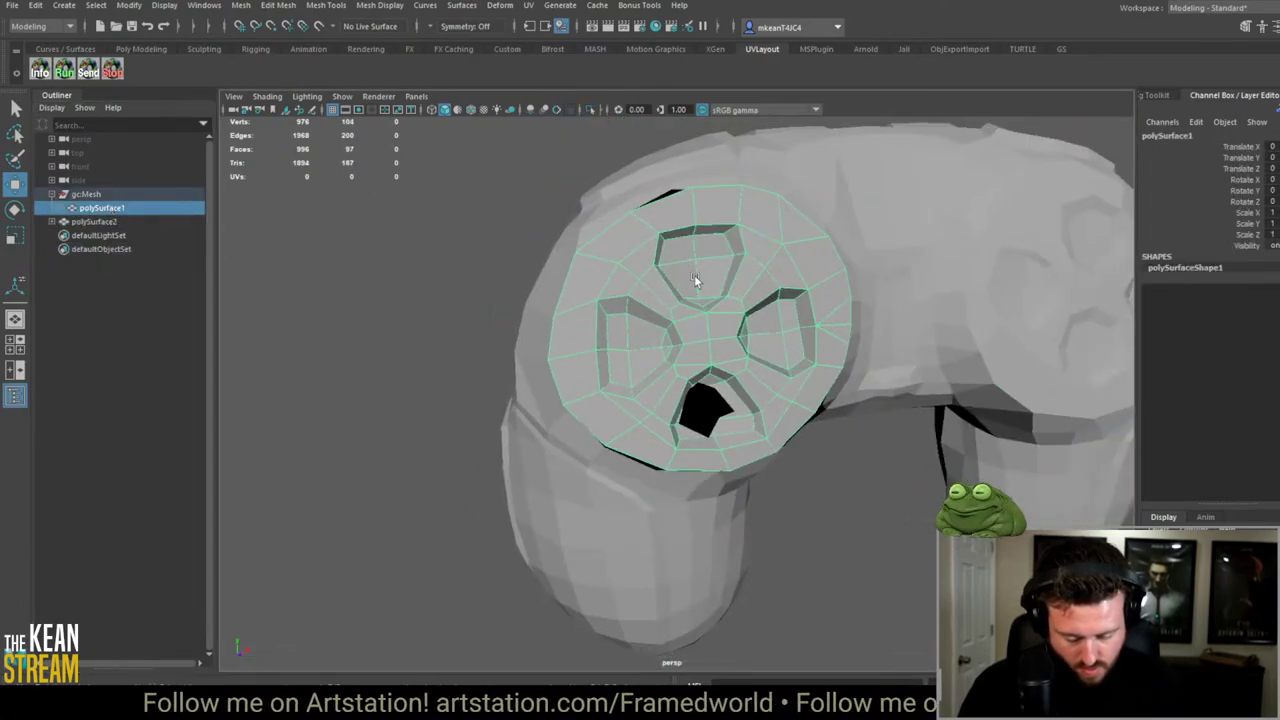
left_click_drag(694, 275, 750, 398, "alt")
scroll(750, 398, "down", 3)
mouse_move(658, 430)
left_mouse_down("alt")
mouse_move(566, 448)
mouse_move(656, 452)
left_mouse_up("alt")
scroll(656, 452, "up", 3)
left_click(656, 452)
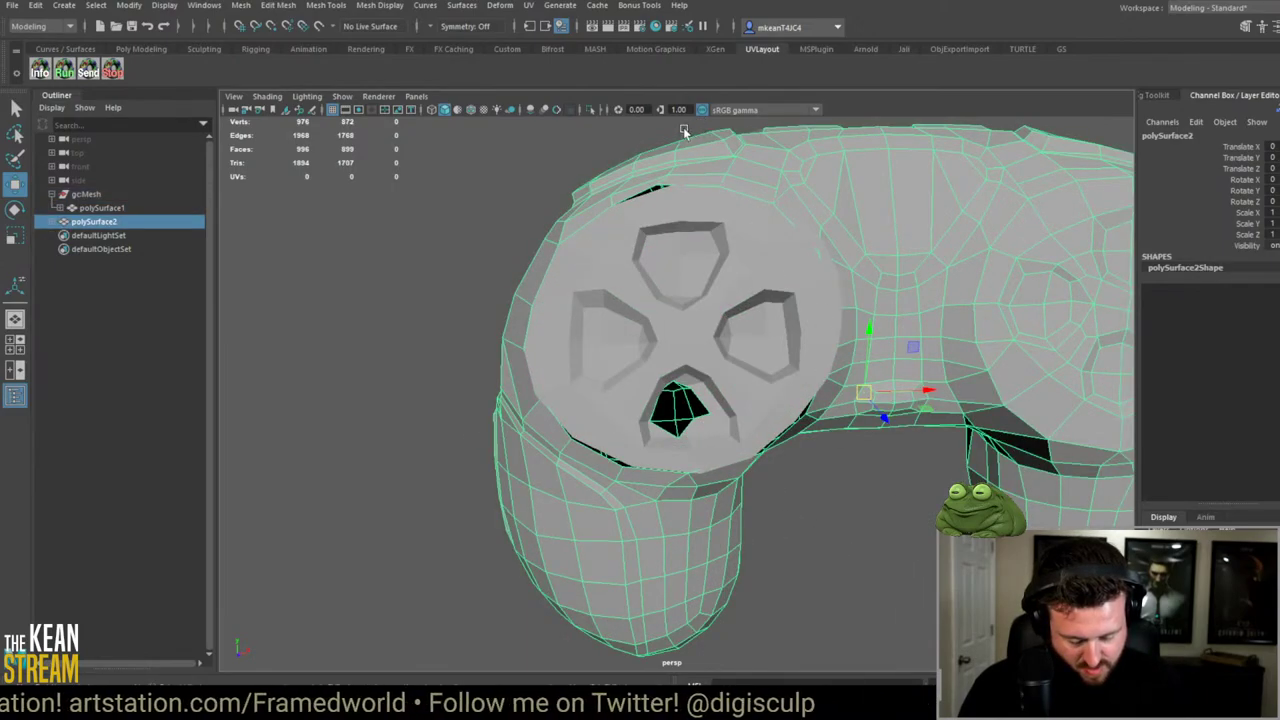
left_click(591, 110)
Step: Delete the body faces hidden behind the d-pad and show the whole controller again
left_click_drag(686, 271, 657, 251, "alt")
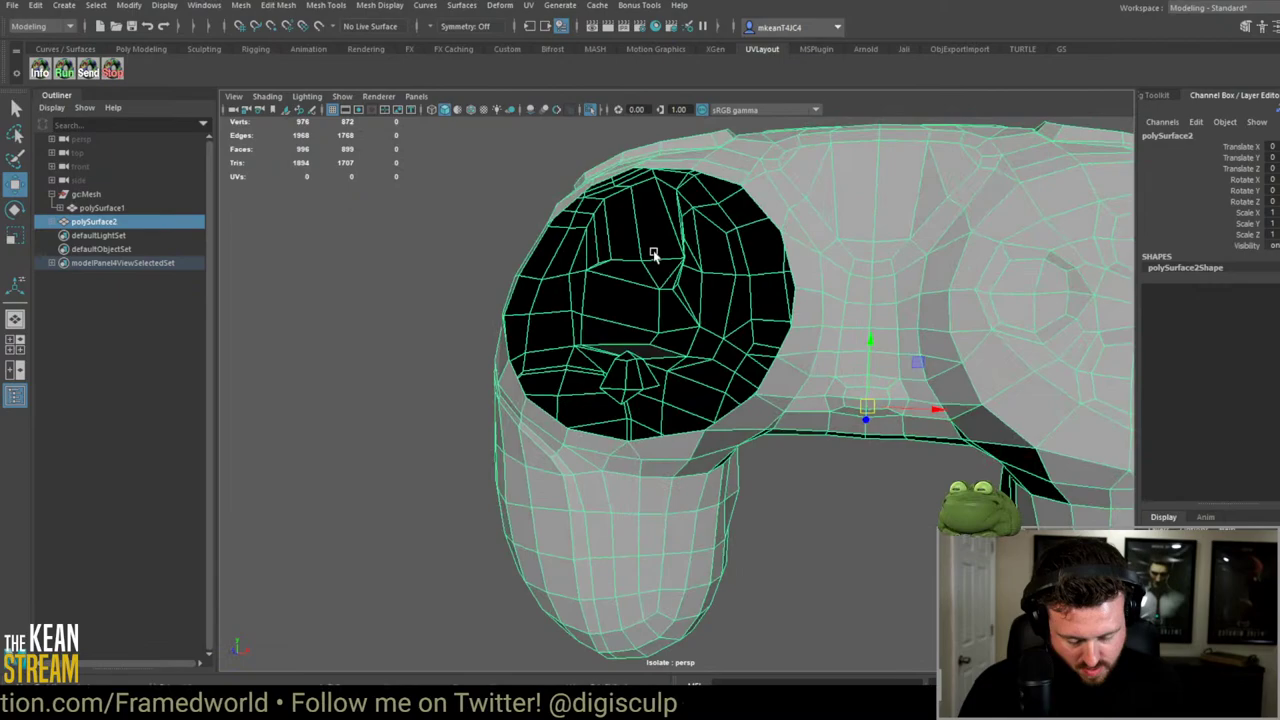
right_click_drag(626, 352, 628, 377)
left_click(628, 377)
key("Delete")
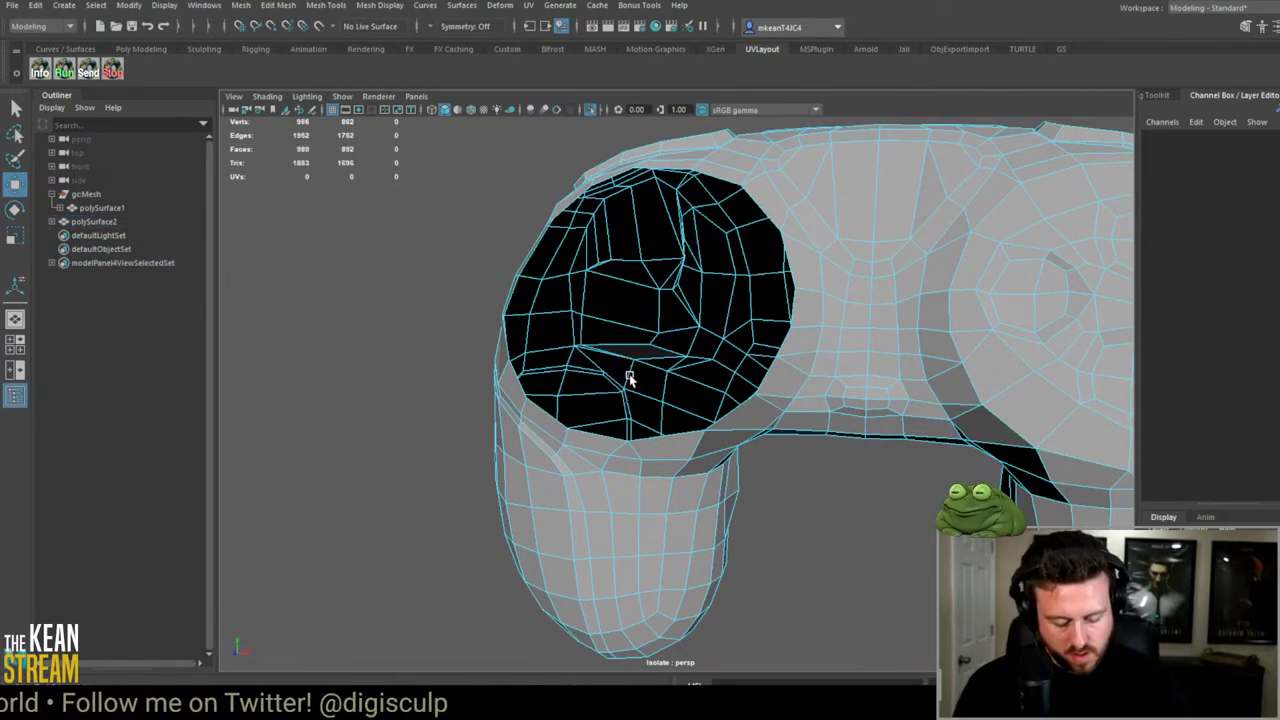
key("F8")
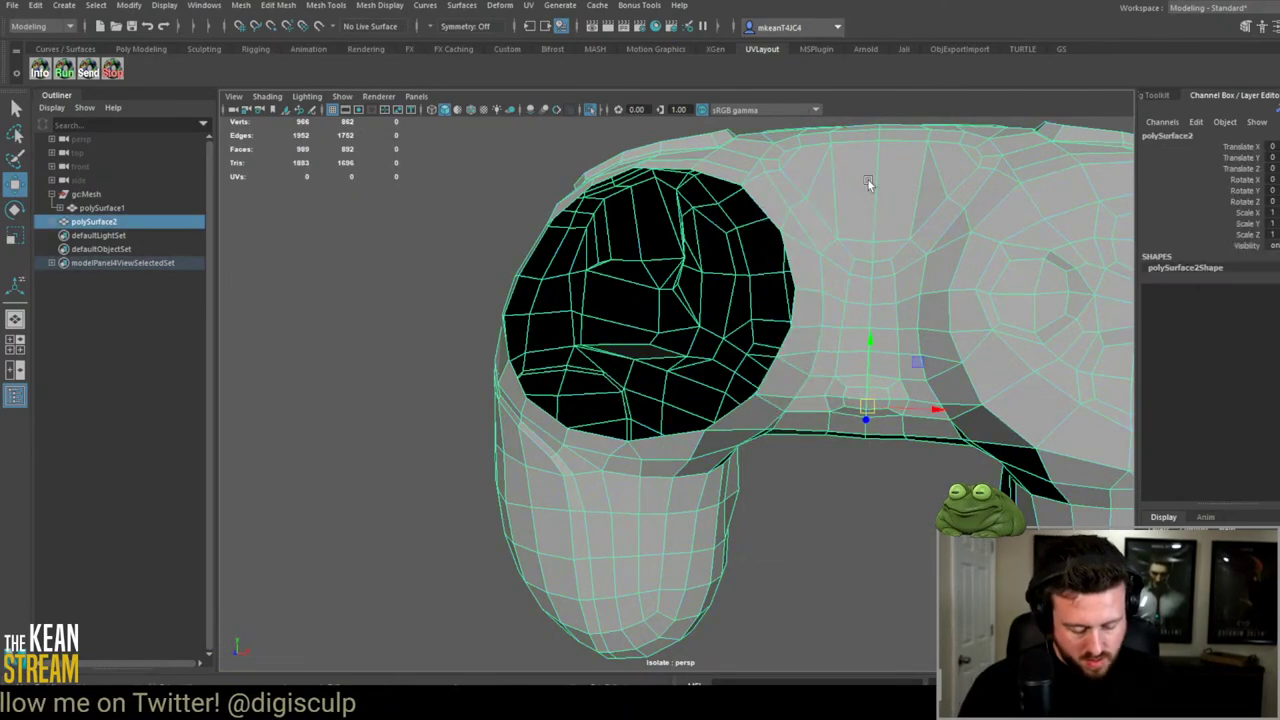
left_click(592, 109)
scroll(700, 380, "down", 5)
Step: Select both the d-pad polySurface1 and the controller body polySurface2
left_click(651, 366)
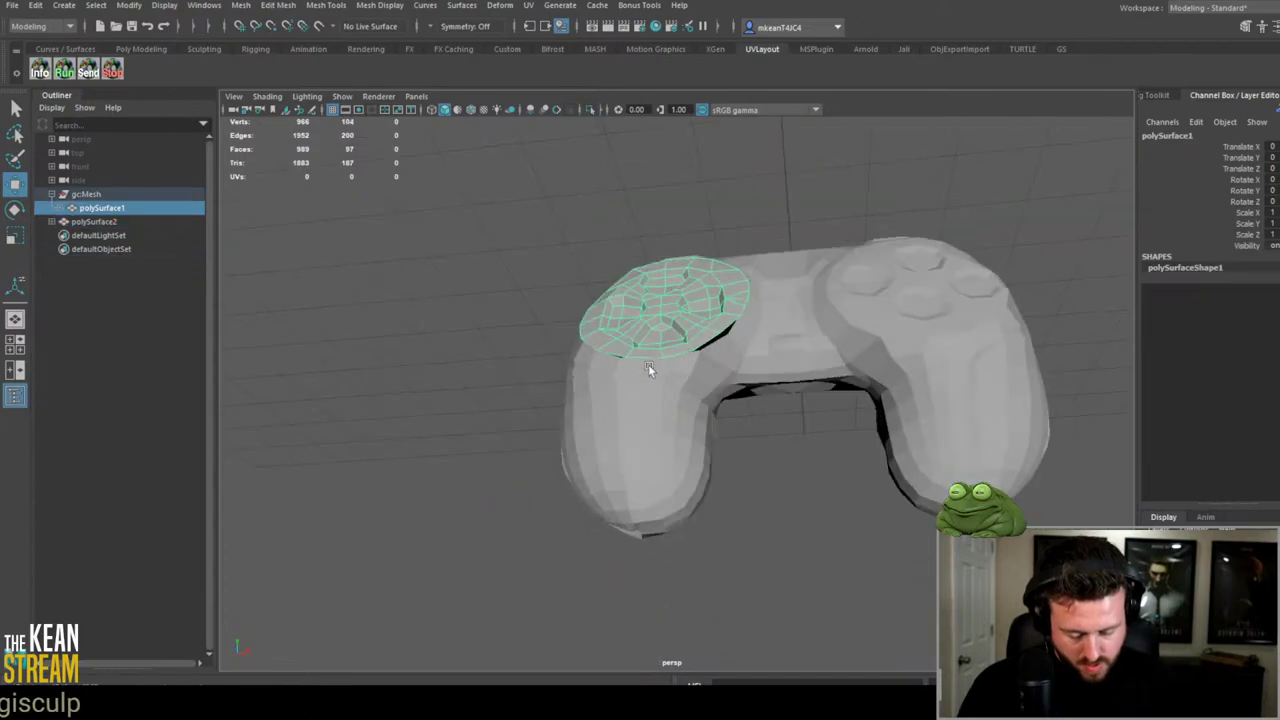
left_click(828, 350, "shift")
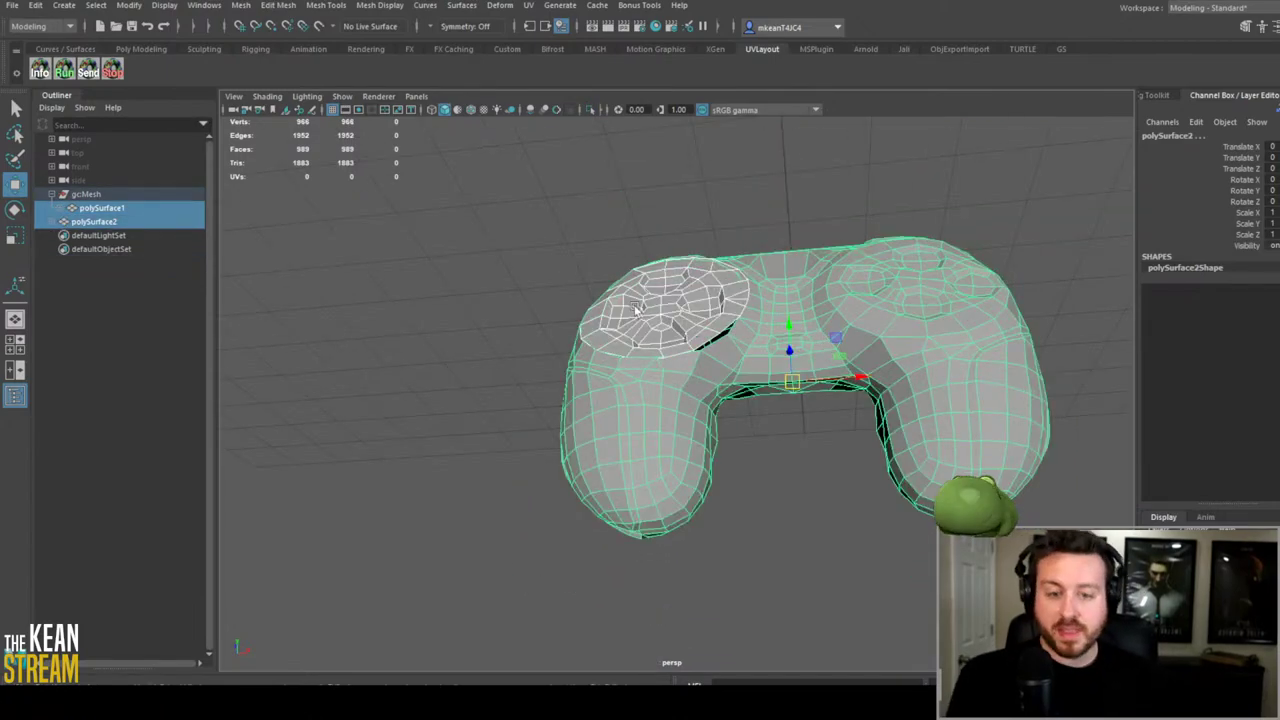
scroll(635, 310, "up", 3)
left_click_drag(640, 310, 515, 240, "alt")
scroll(662, 312, "down", 2)
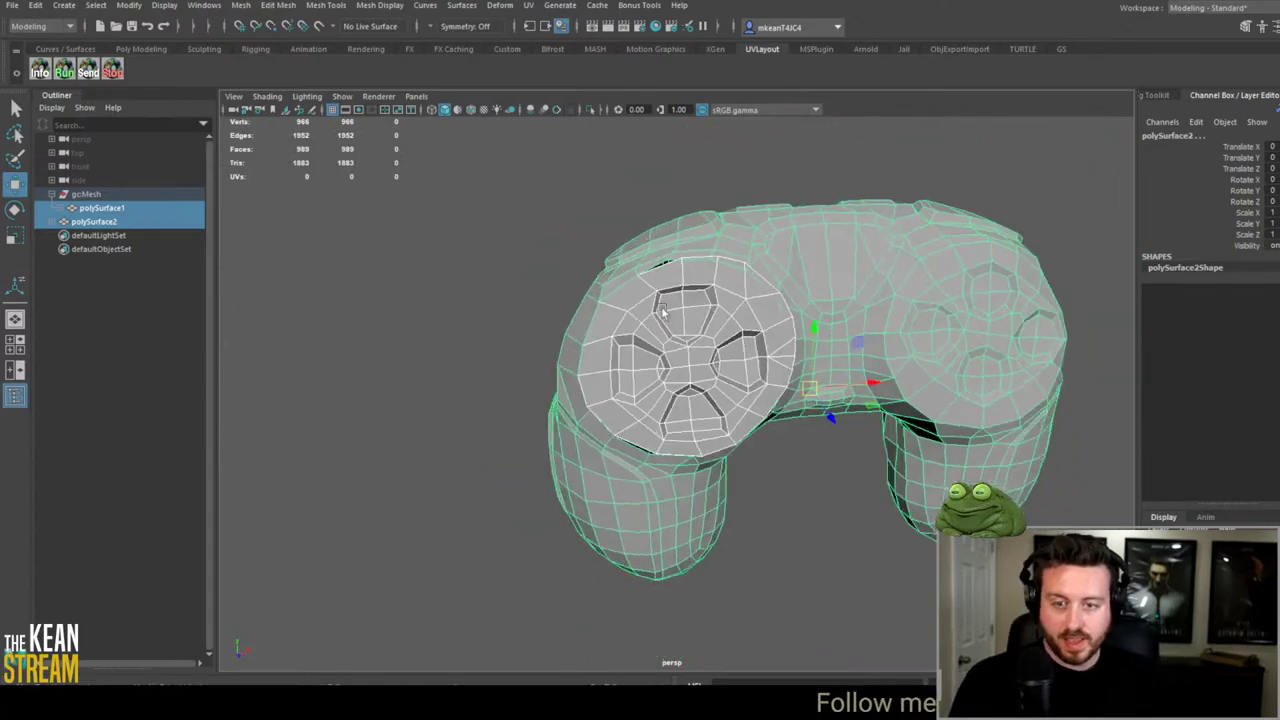
scroll(428, 342, "up", 4)
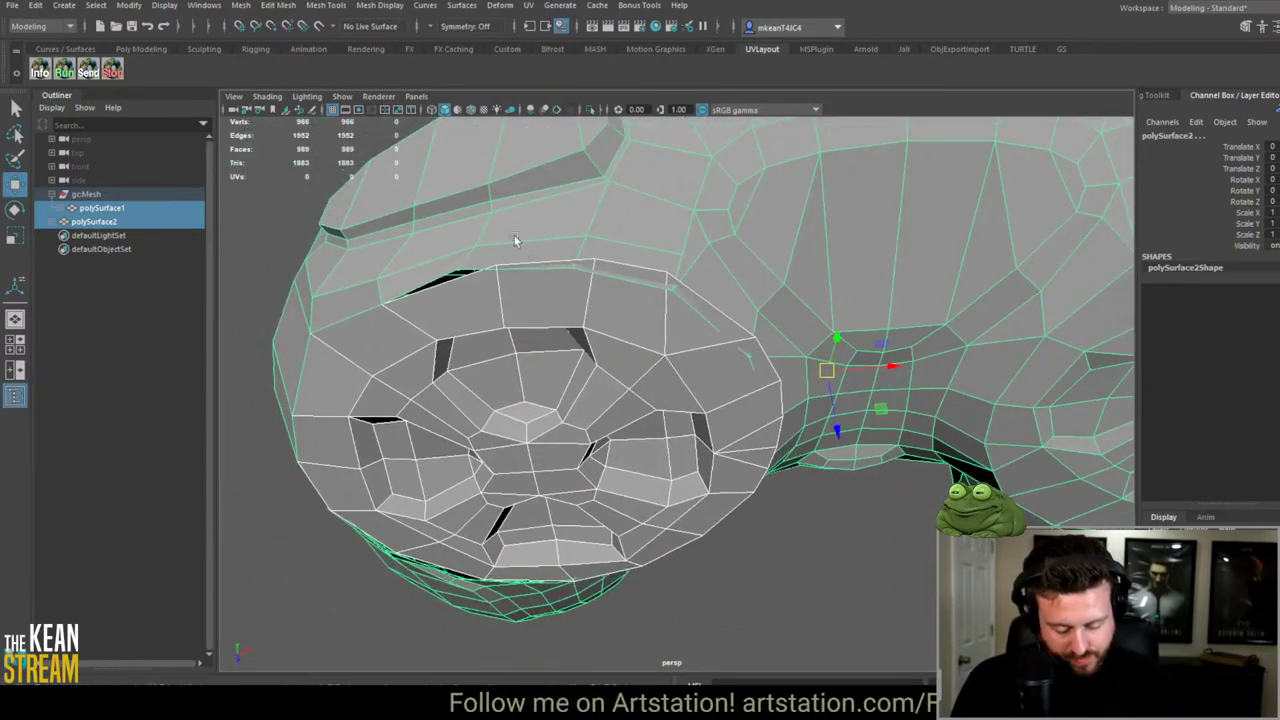
left_click(513, 241, "ctrl")
left_click(547, 312, "shift")
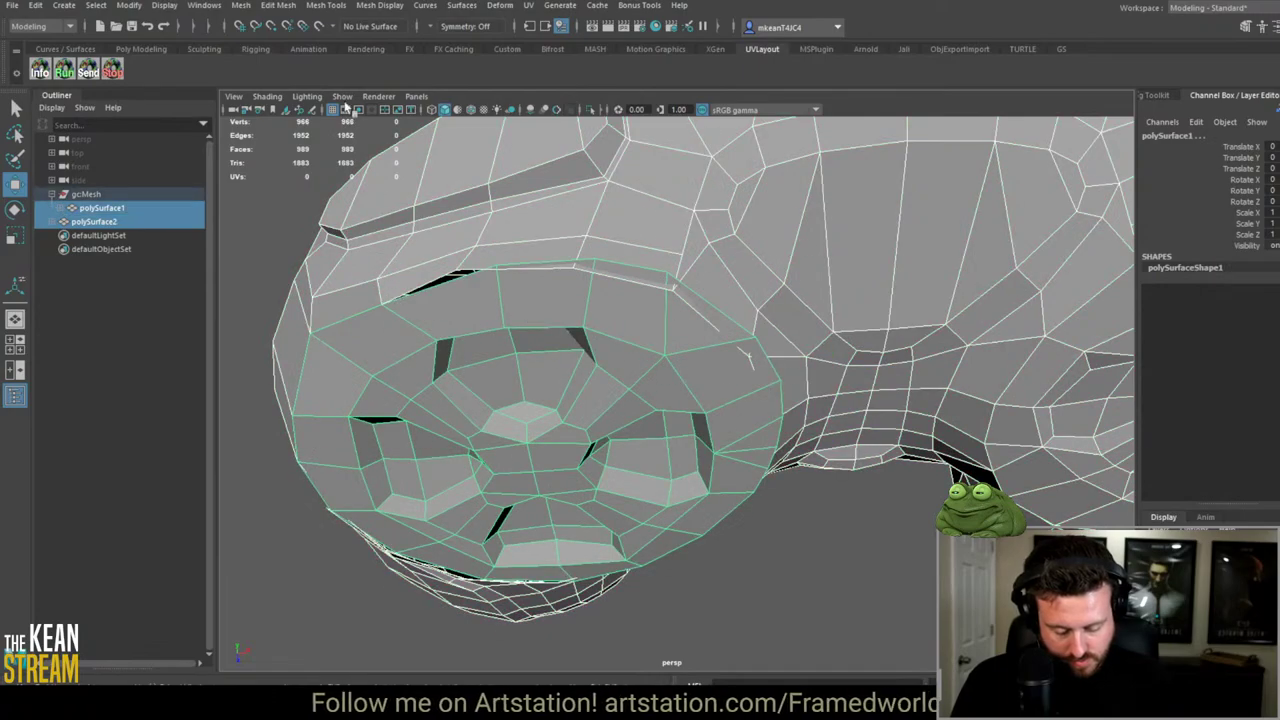
Step: Combine them with Mesh > Combine into polySurface3 and inspect the d-pad area
left_click(241, 5)
left_click(262, 53)
left_click_drag(474, 271, 405, 207, "alt")
right_click_drag(405, 207, 323, 304, "alt")
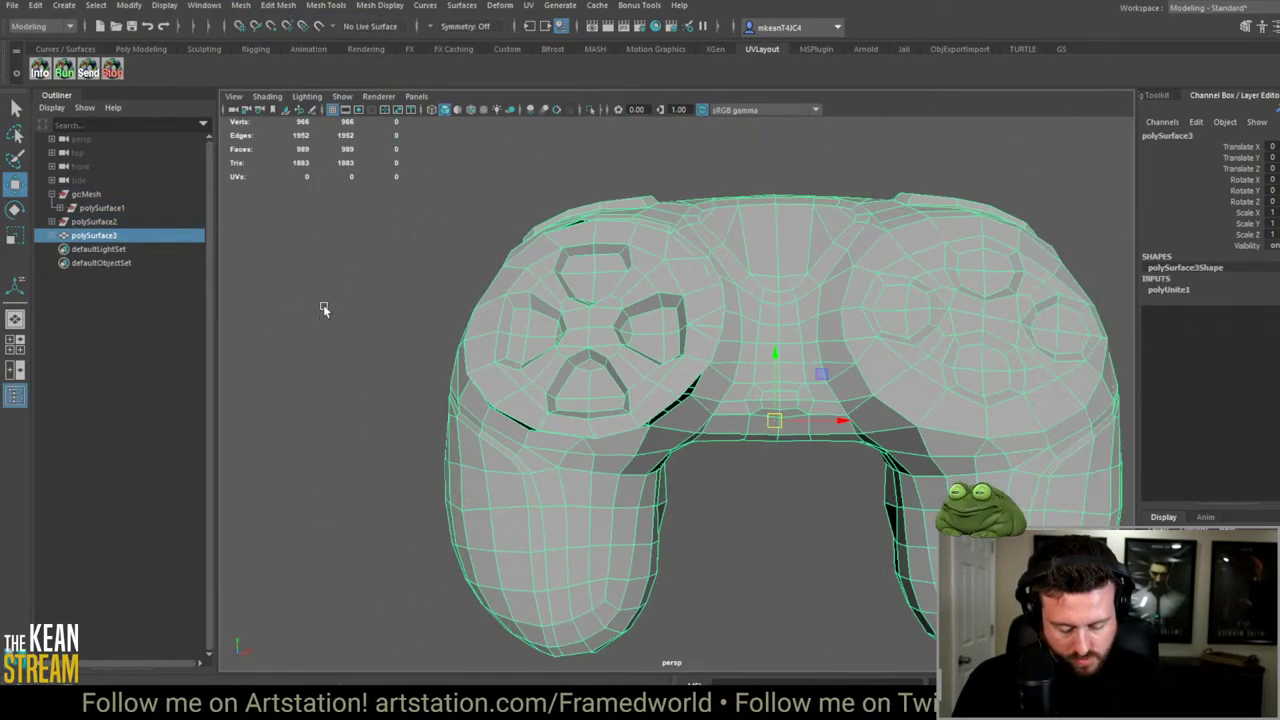
left_click_drag(323, 304, 644, 420, "alt")
right_click_drag(644, 420, 689, 526, "alt")
left_click_drag(689, 526, 697, 436, "alt")
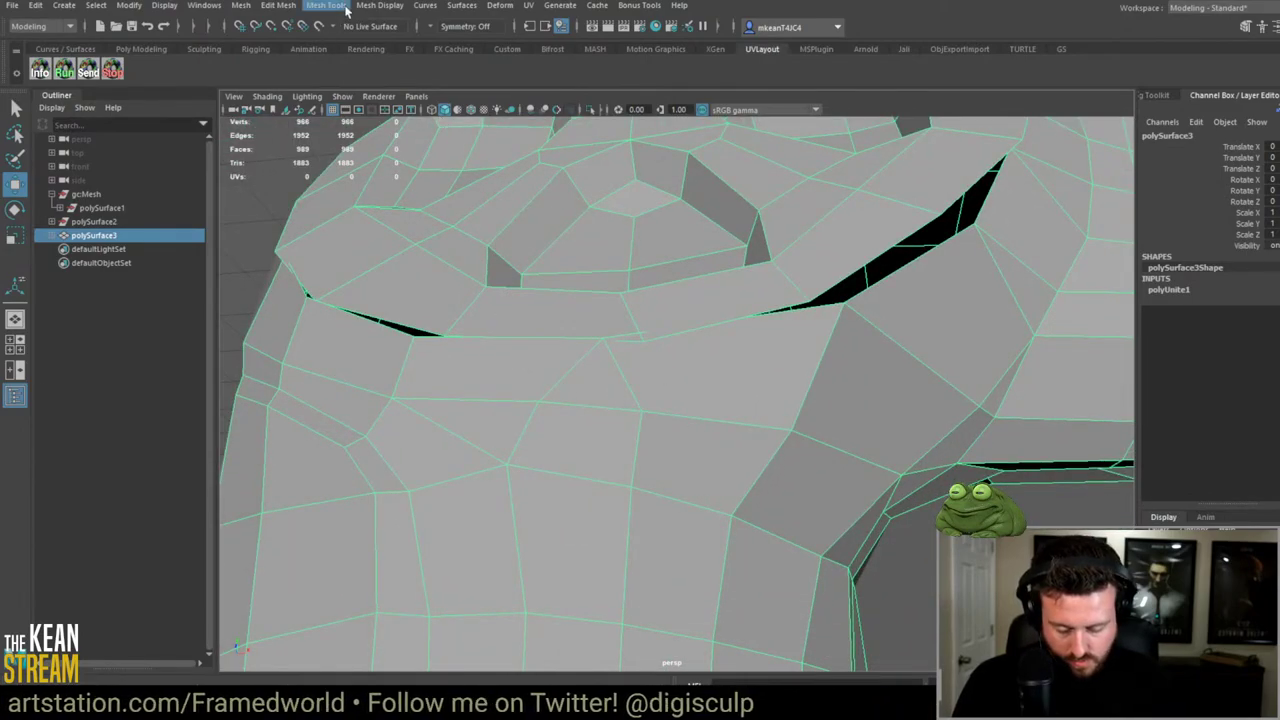
Step: Show the Modeling Toolkit panel and examine the gap near the left button holes
left_click(279, 5)
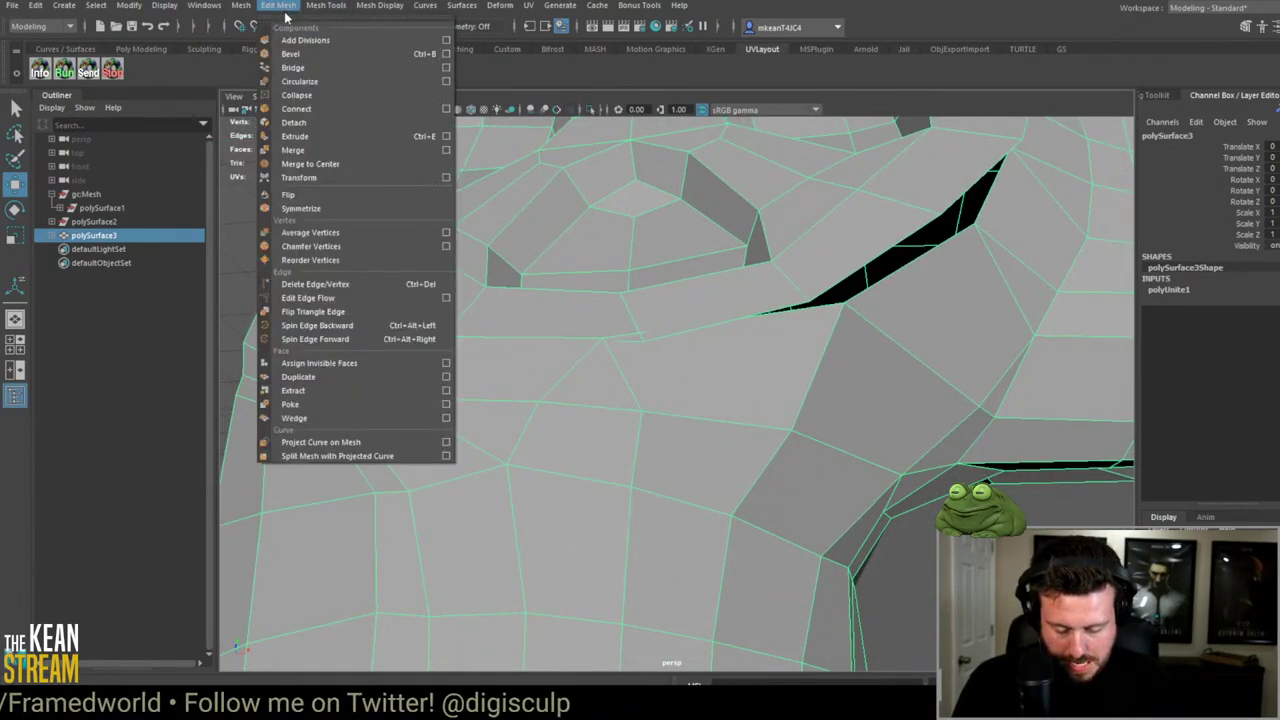
mouse_move(345, 9)
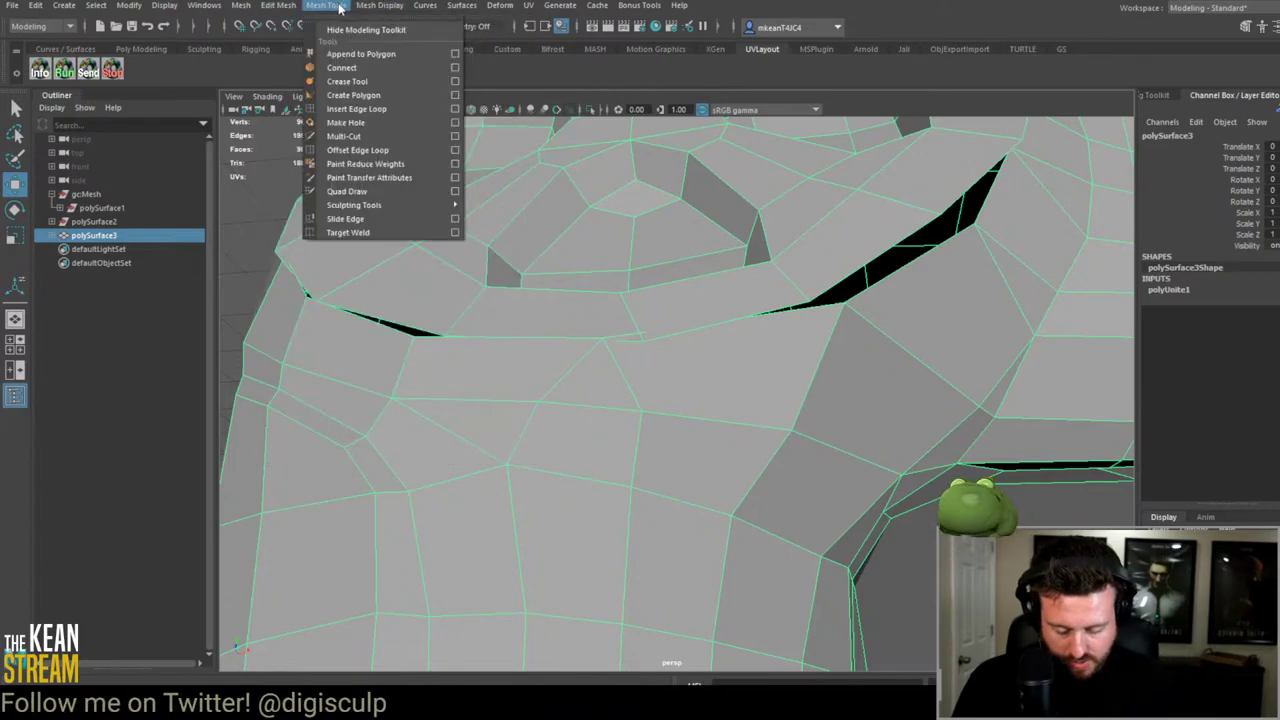
mouse_move(425, 6)
left_click(1167, 100)
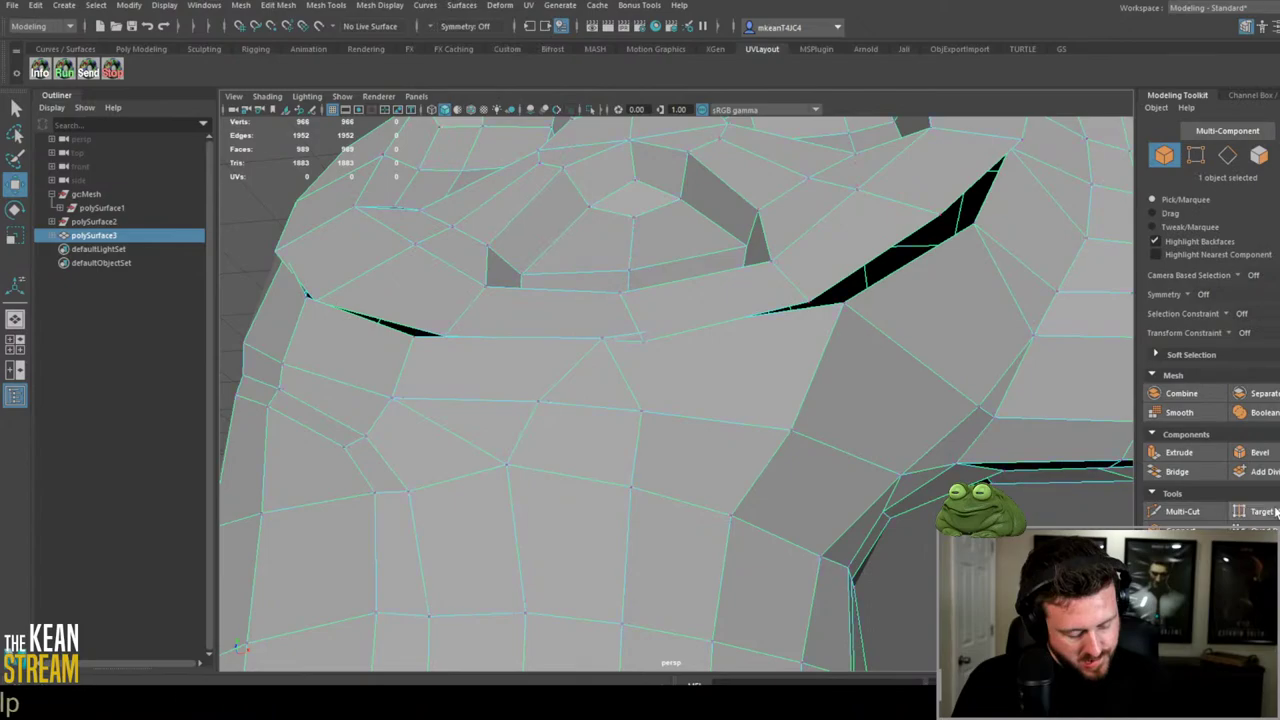
left_click_drag(409, 348, 481, 405, "alt")
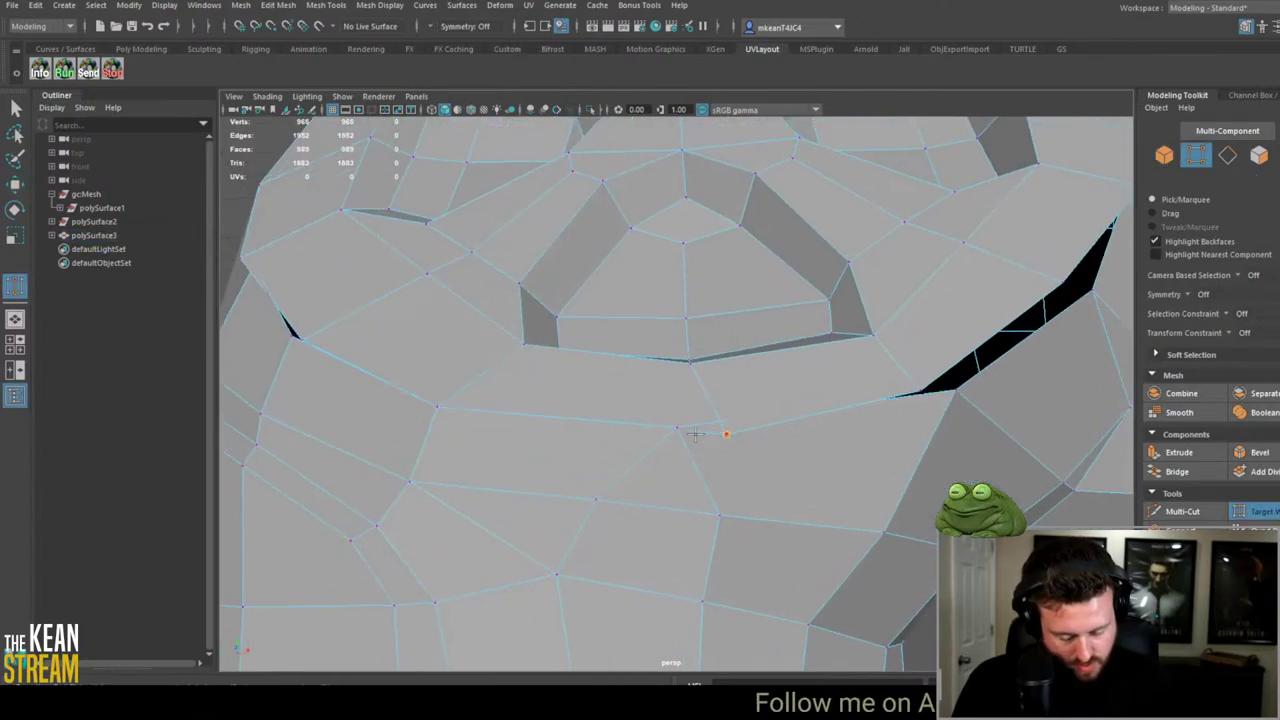
left_click_drag(665, 477, 441, 362, "alt")
left_click_drag(556, 536, 441, 257, "alt")
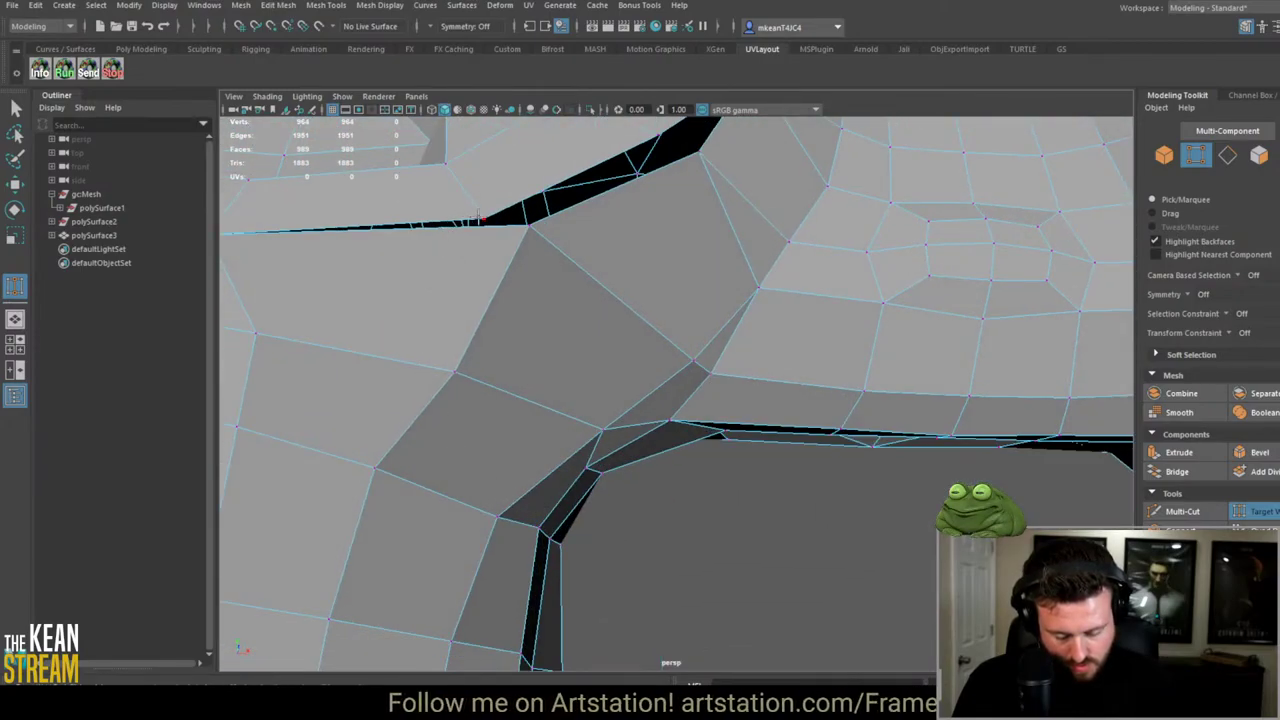
left_click_drag(548, 227, 480, 481, "alt")
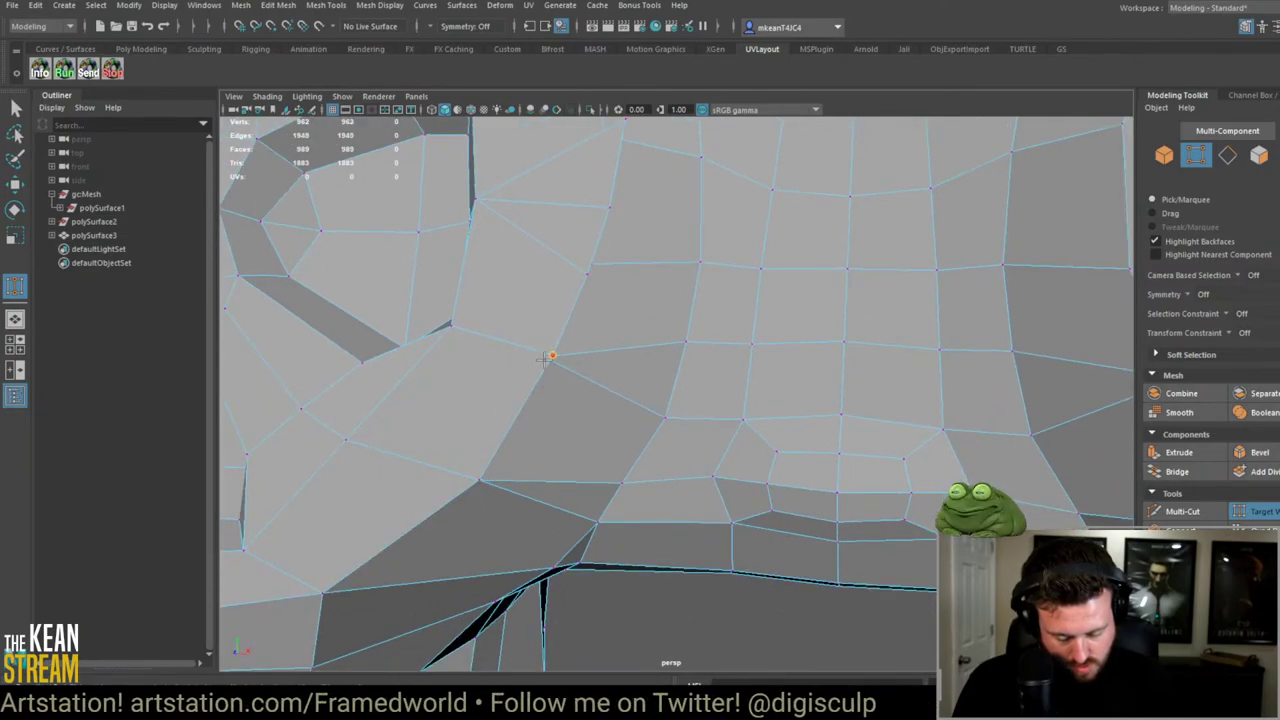
Step: Reposition the vertices around the gap and the hole above the left buttons
key("q")
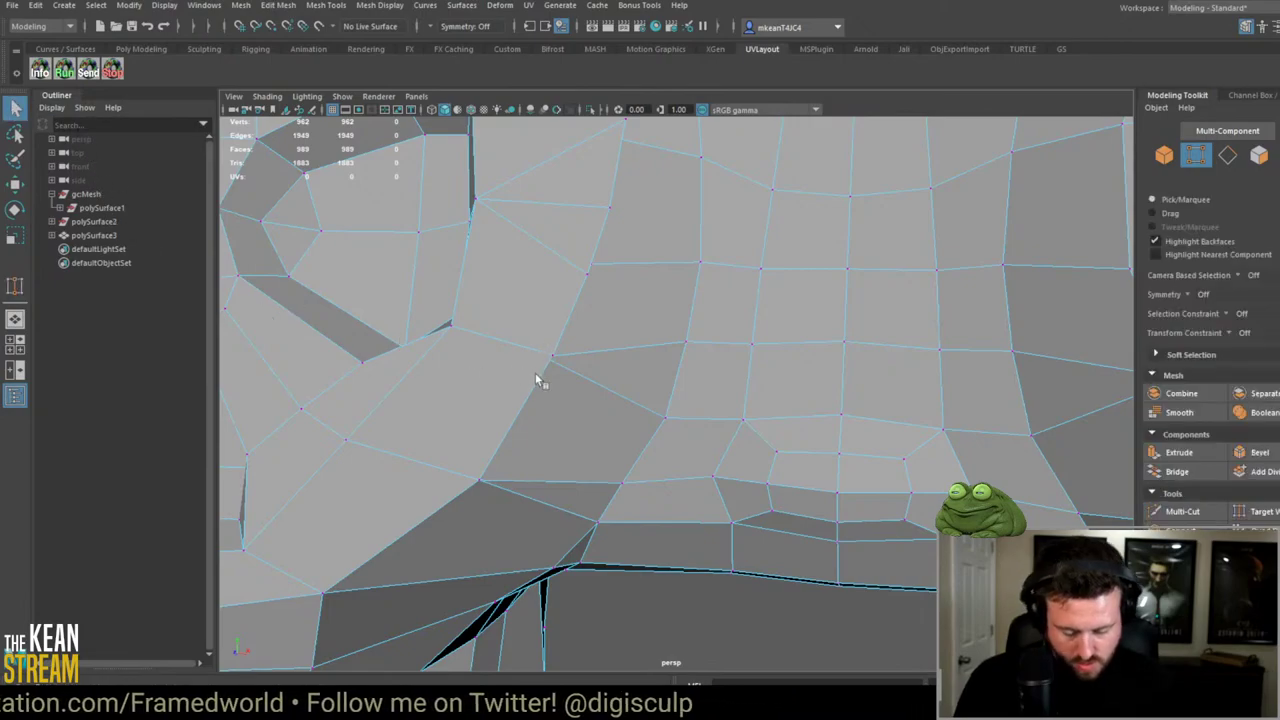
left_click(551, 356)
key("w")
left_click_drag(550, 358, 530, 349)
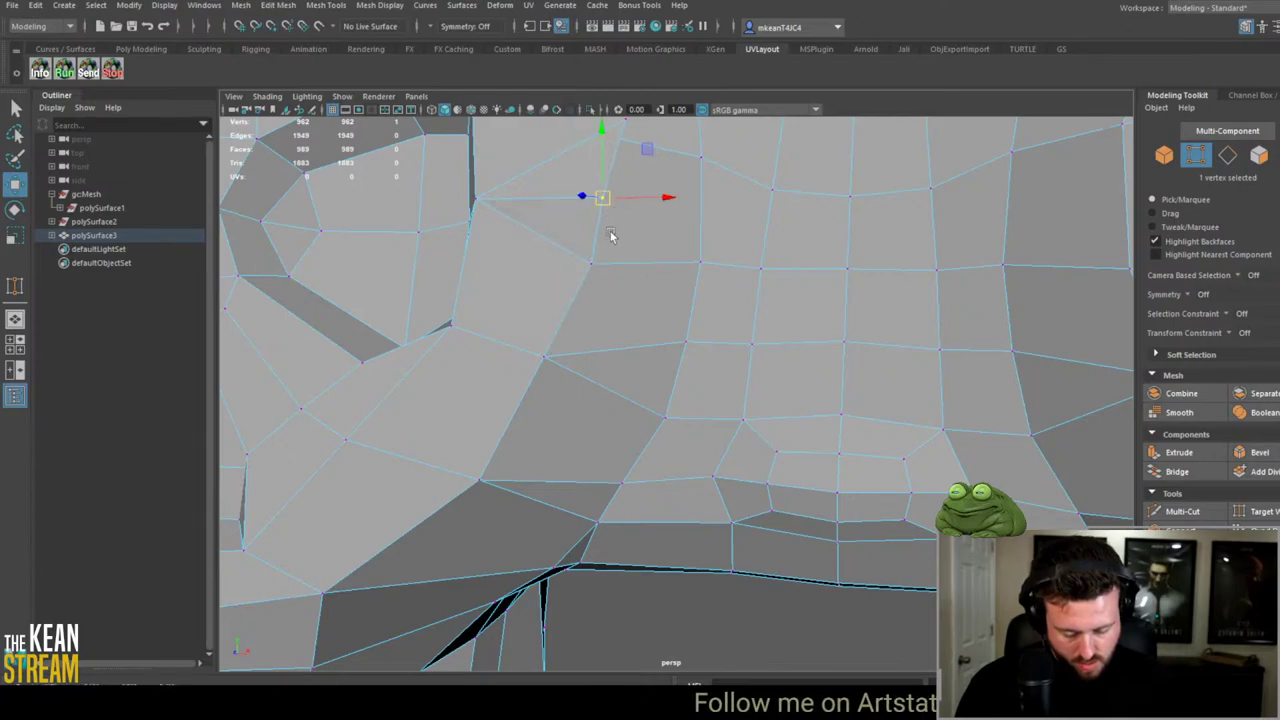
left_click_drag(611, 236, 569, 351, "alt")
left_click(607, 240)
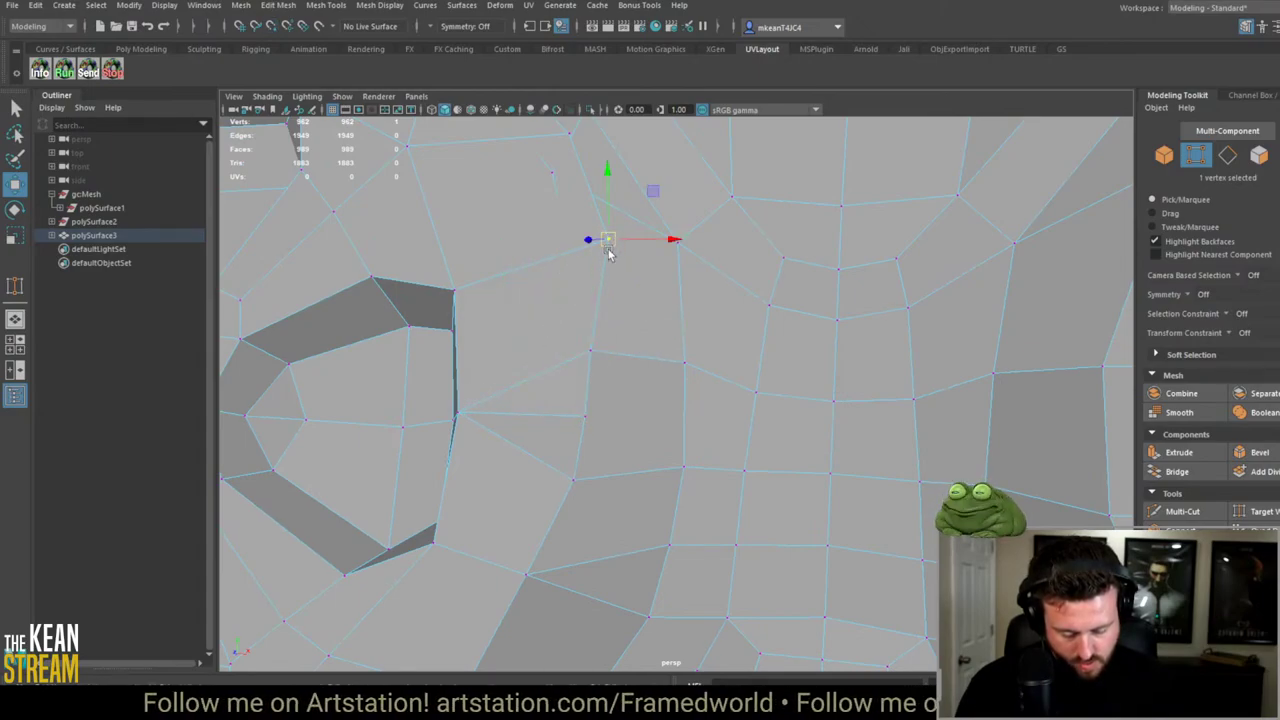
left_click_drag(609, 250, 549, 337)
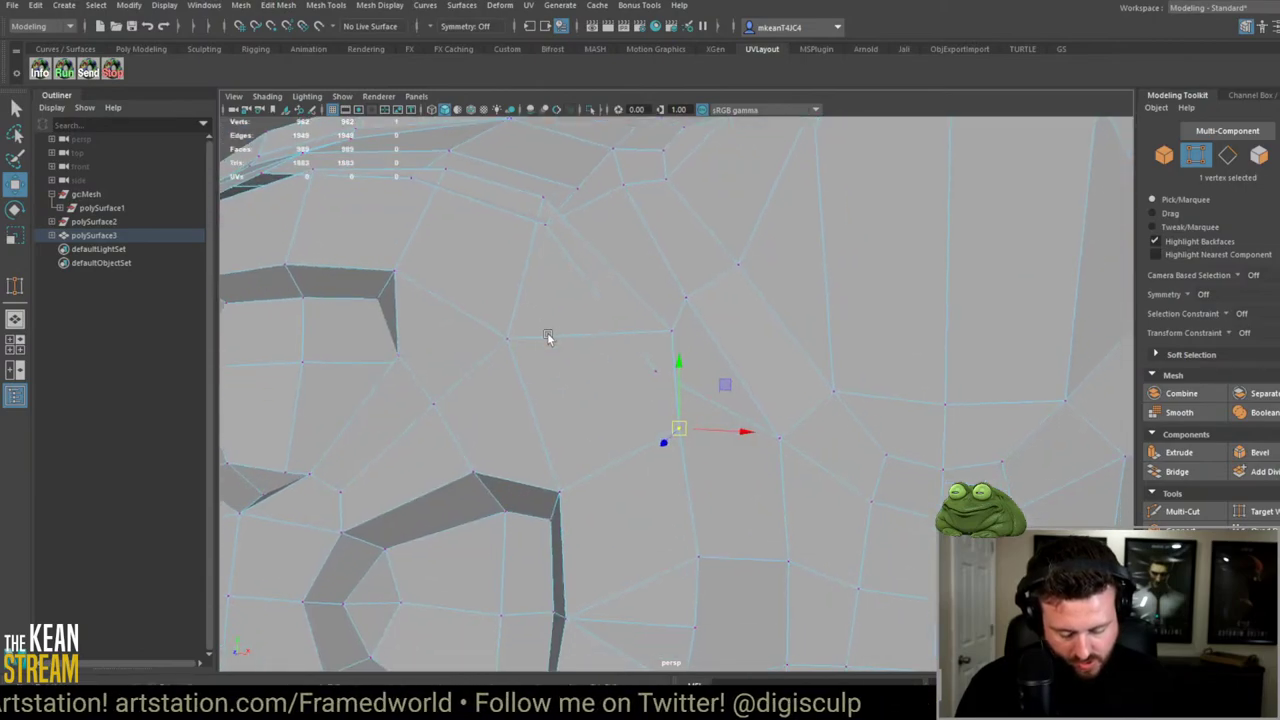
left_click(667, 334)
left_click_drag(667, 334, 638, 376)
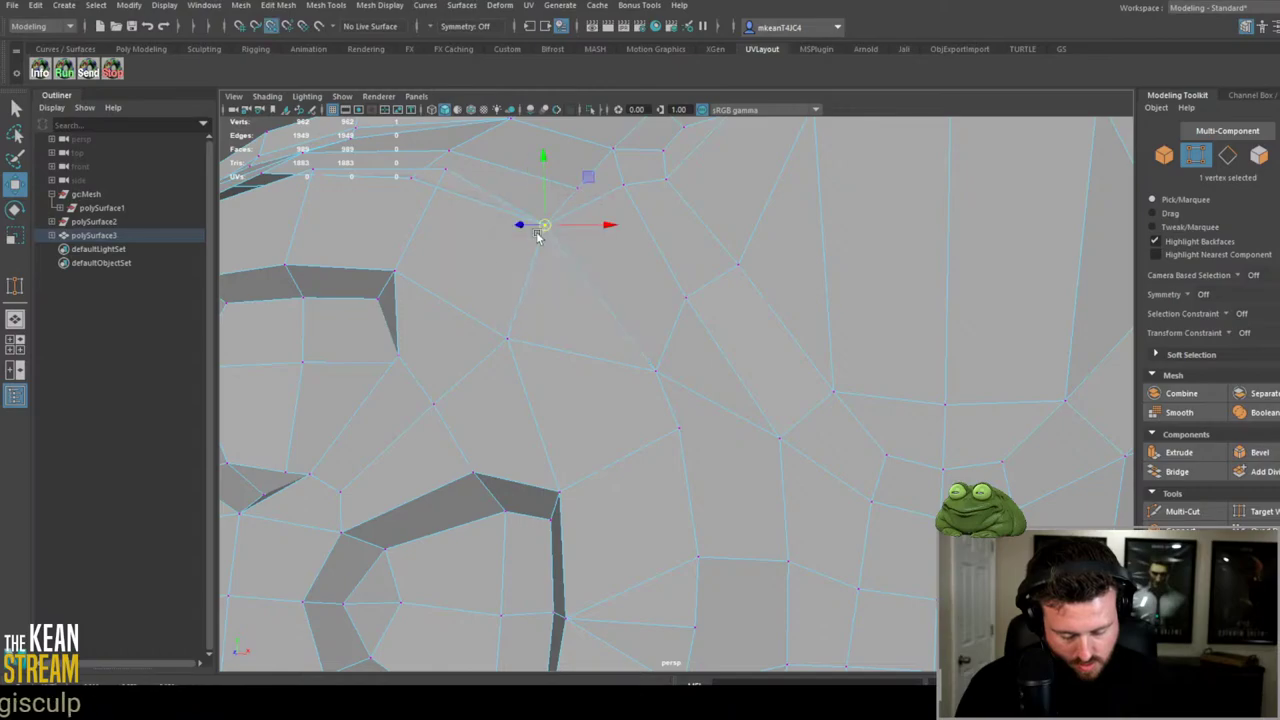
left_click_drag(537, 235, 725, 270, "alt")
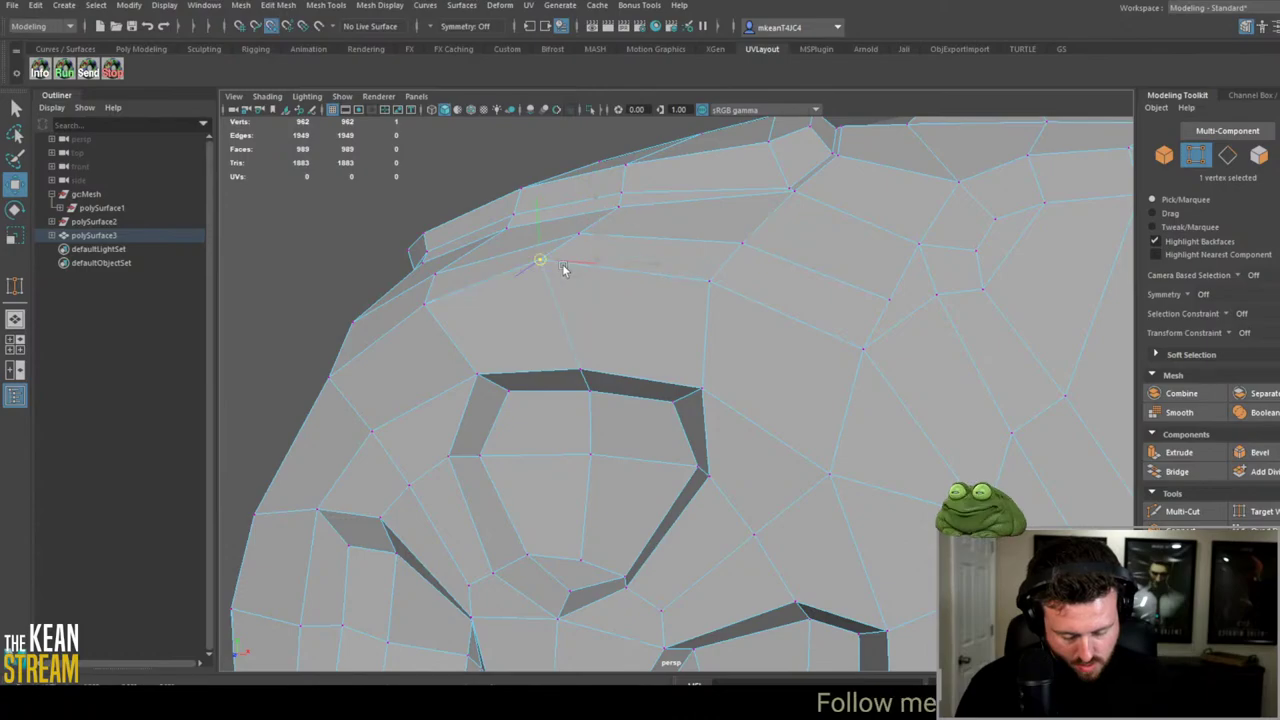
left_click_drag(530, 296, 631, 343, "alt")
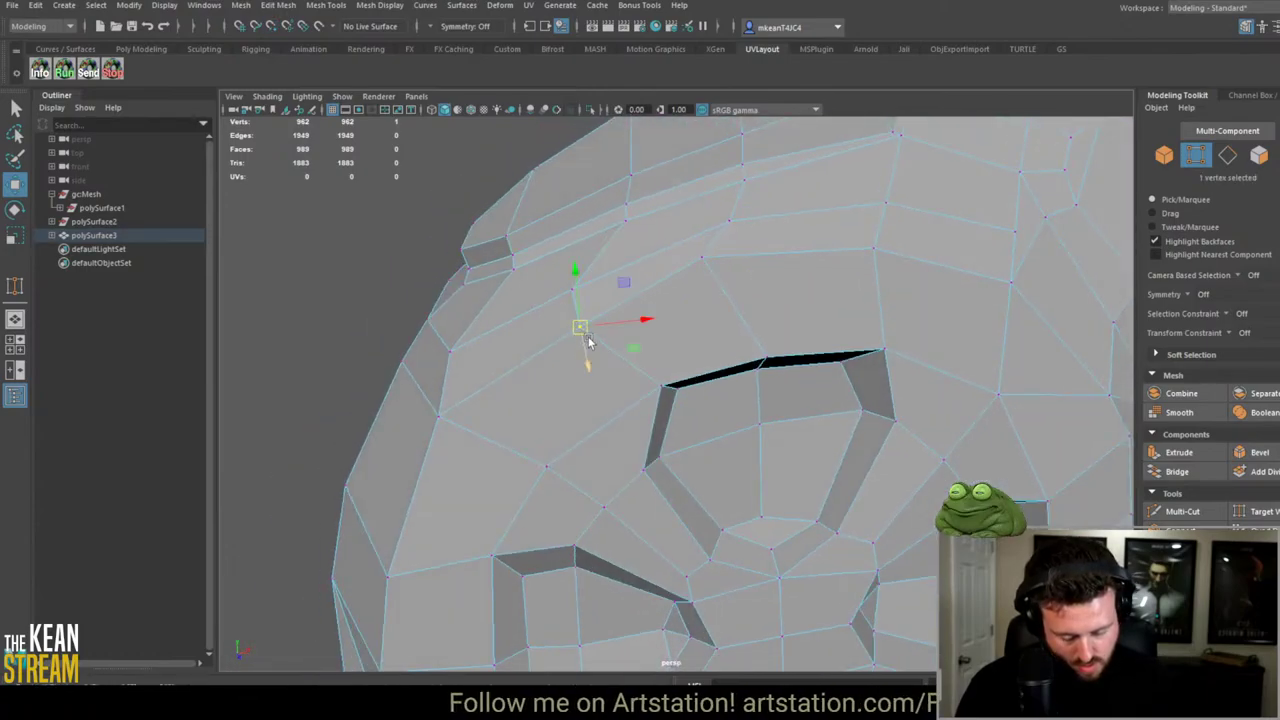
left_click_drag(606, 352, 580, 334)
mouse_move(450, 418)
middle_mouse_down()
mouse_move(444, 404)
mouse_move(440, 428)
middle_mouse_up()
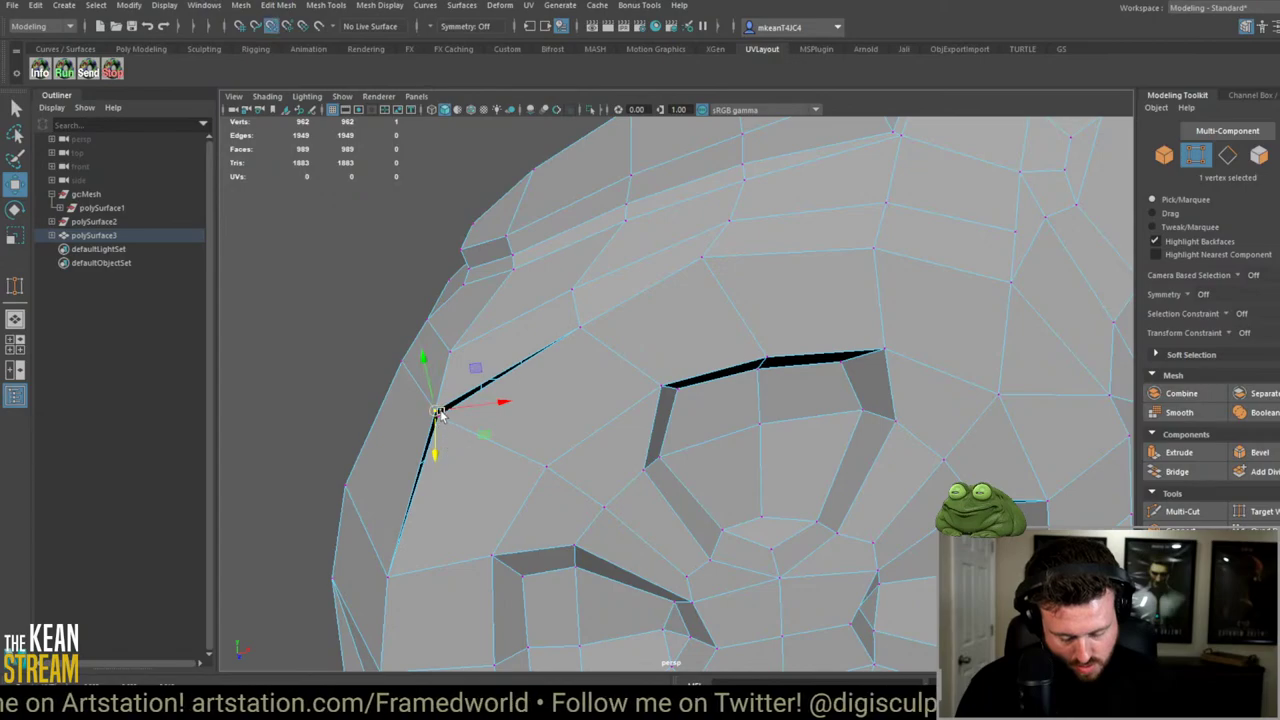
key("ctrl+z")
Step: Try snapping a vertex near the d-pad edge onto its neighbour, then undo it
left_click_drag(443, 420, 507, 376, "alt")
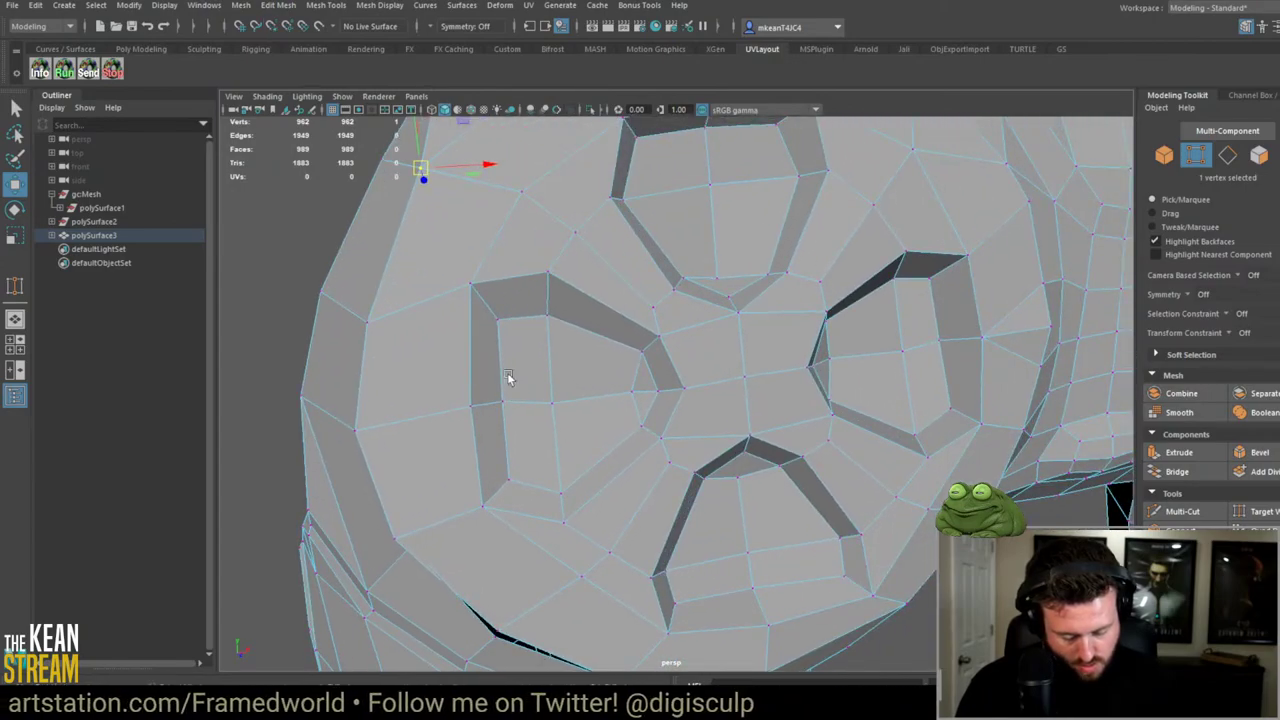
left_click_drag(369, 340, 428, 337, "alt")
left_click(436, 343)
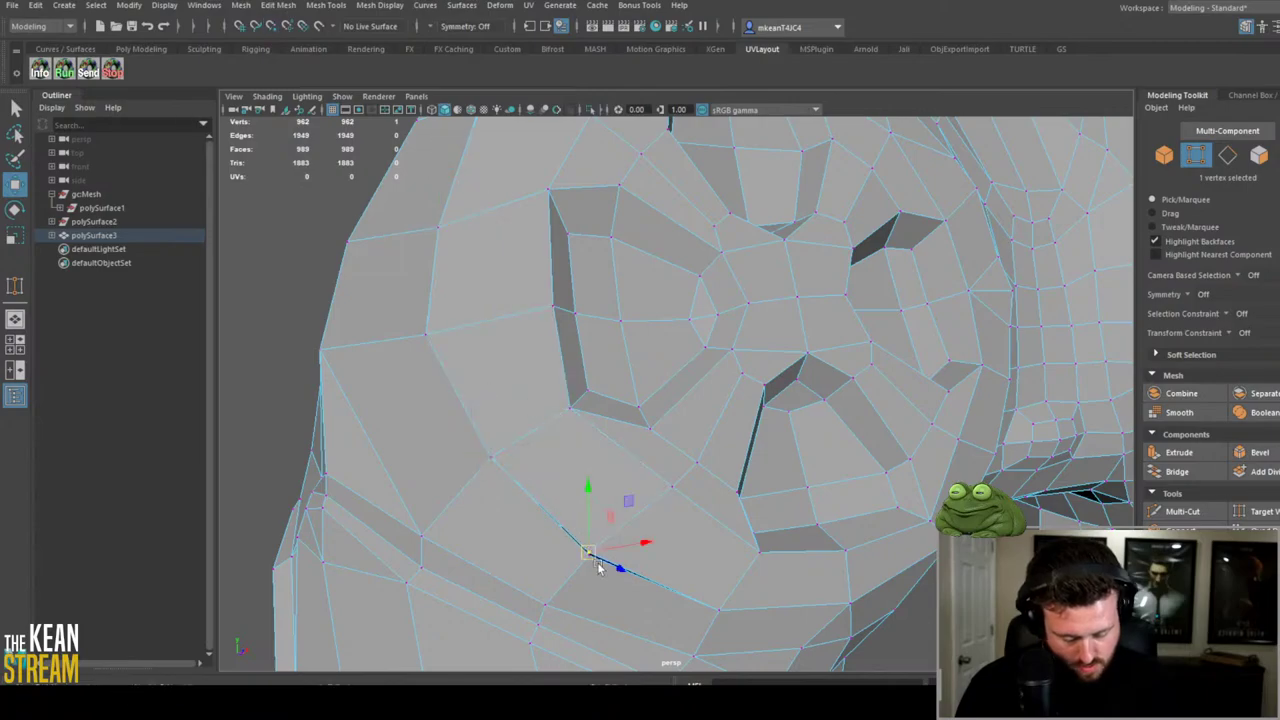
left_click_drag(580, 565, 493, 440, "alt")
left_click_drag(487, 383, 496, 382)
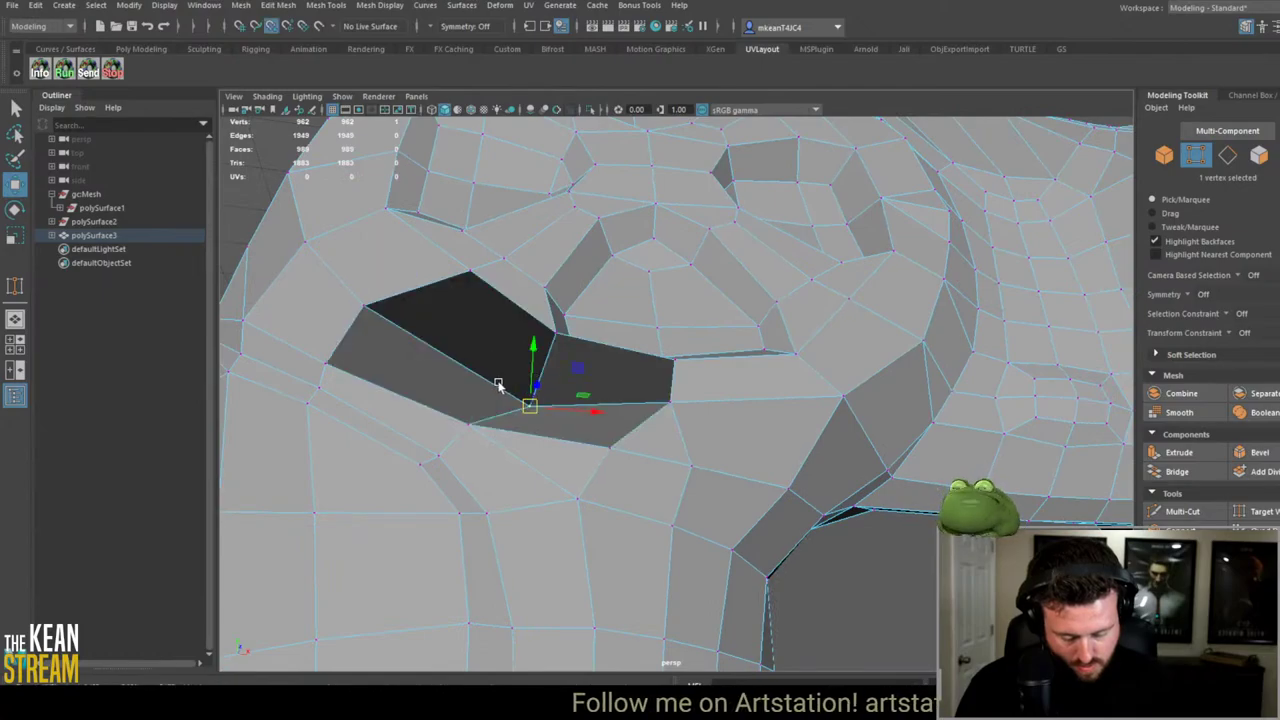
key("ctrl+z")
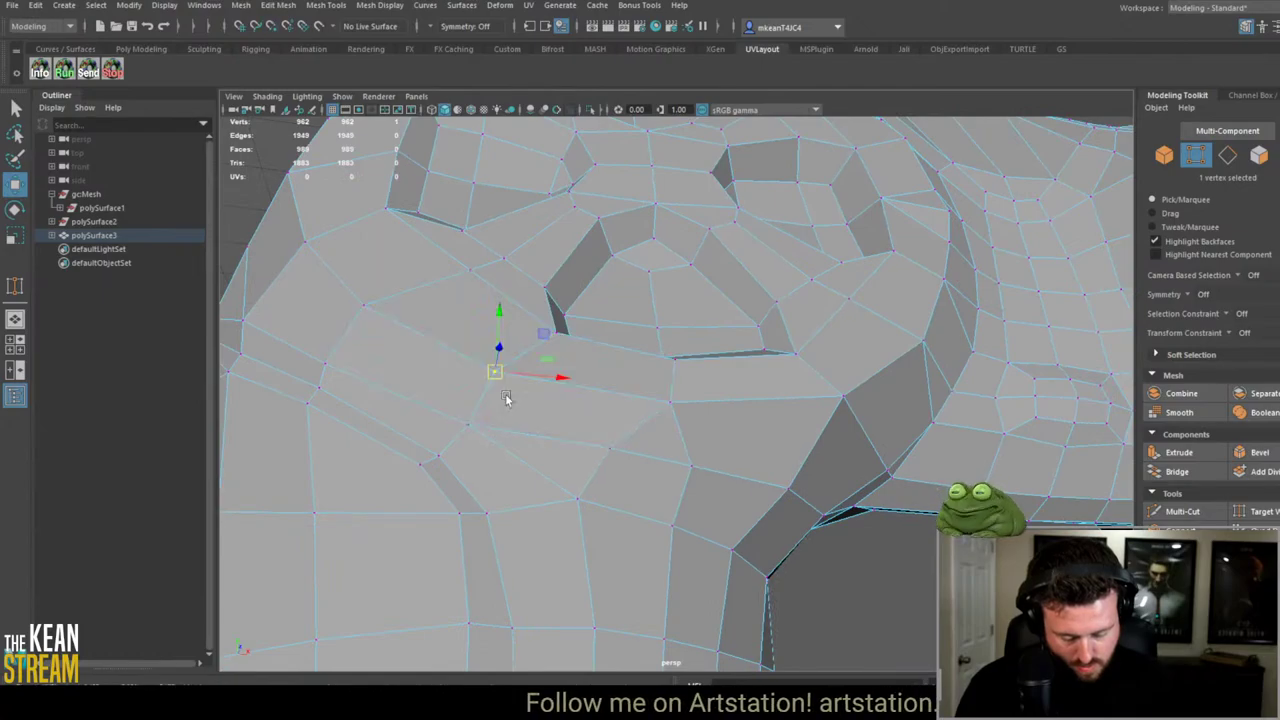
left_click(672, 403)
left_click_drag(674, 434, 552, 546, "alt")
scroll(580, 380, "up", 10)
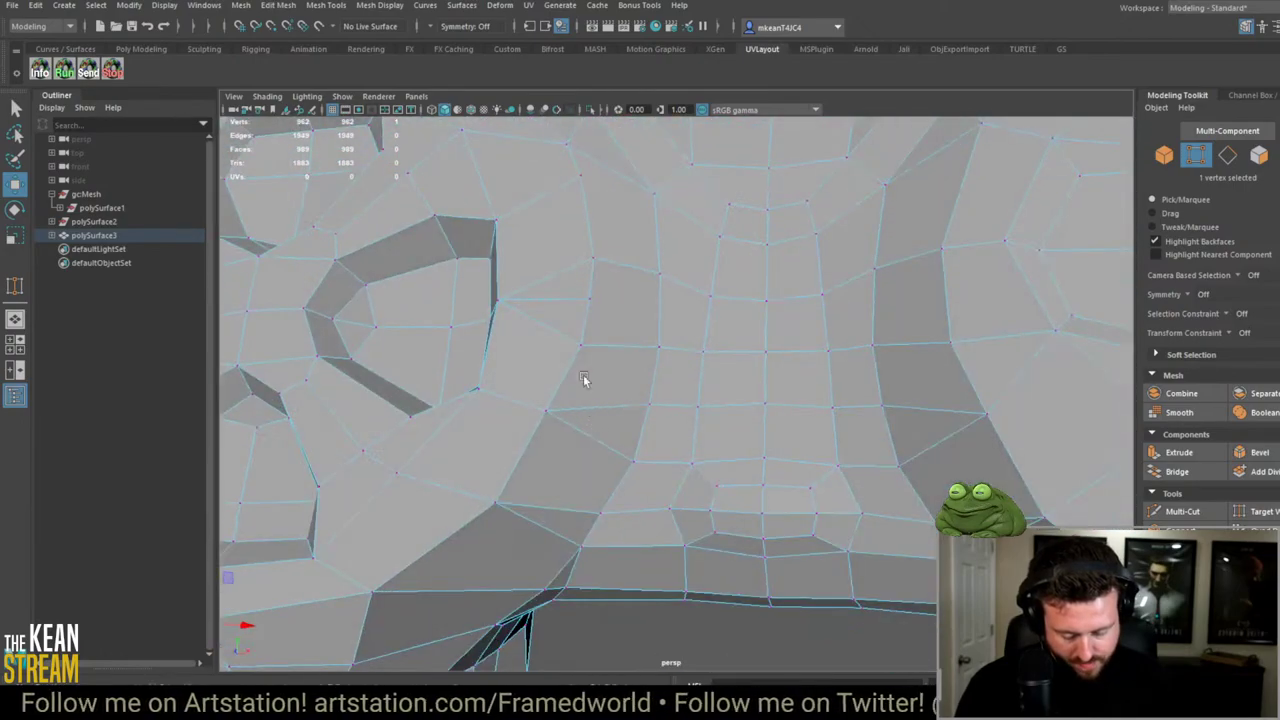
scroll(564, 360, "up", 2)
Step: Delete the stray edge beside the button hole, leaving the mesh at 961 vertices
left_click(578, 366)
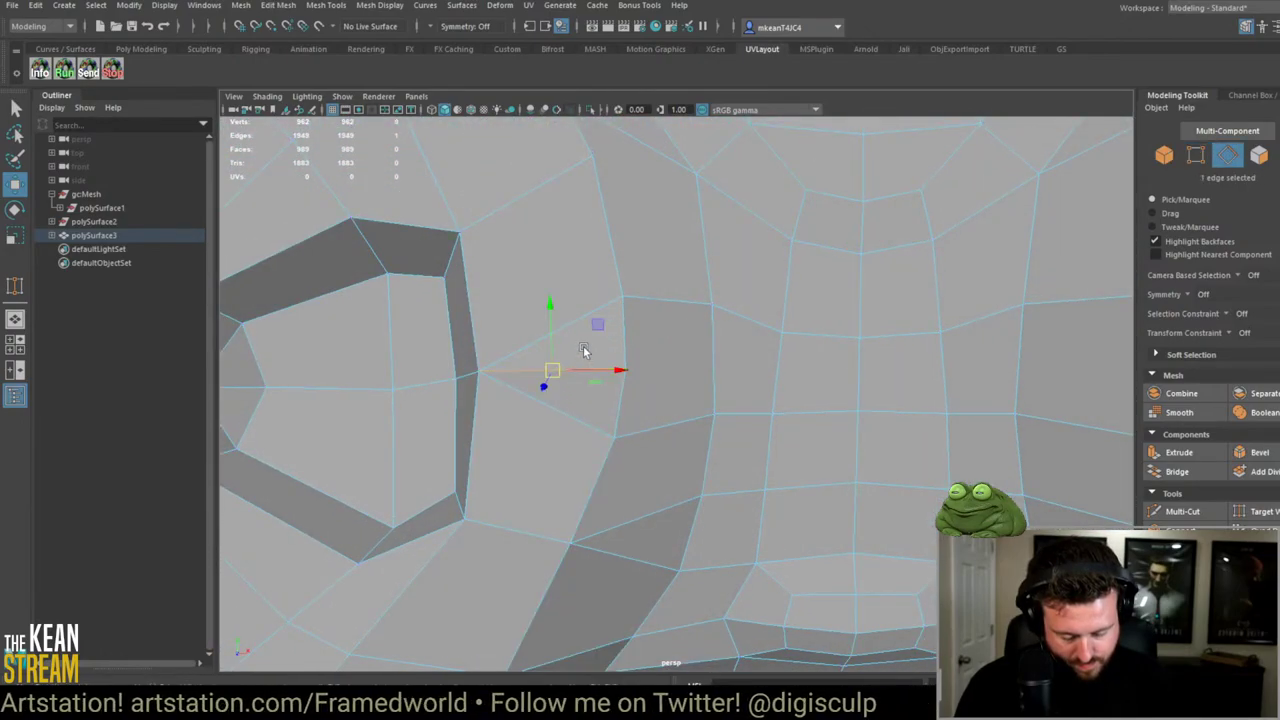
right_click_drag(584, 346, 554, 369, "shift")
scroll(556, 390, "up", 5)
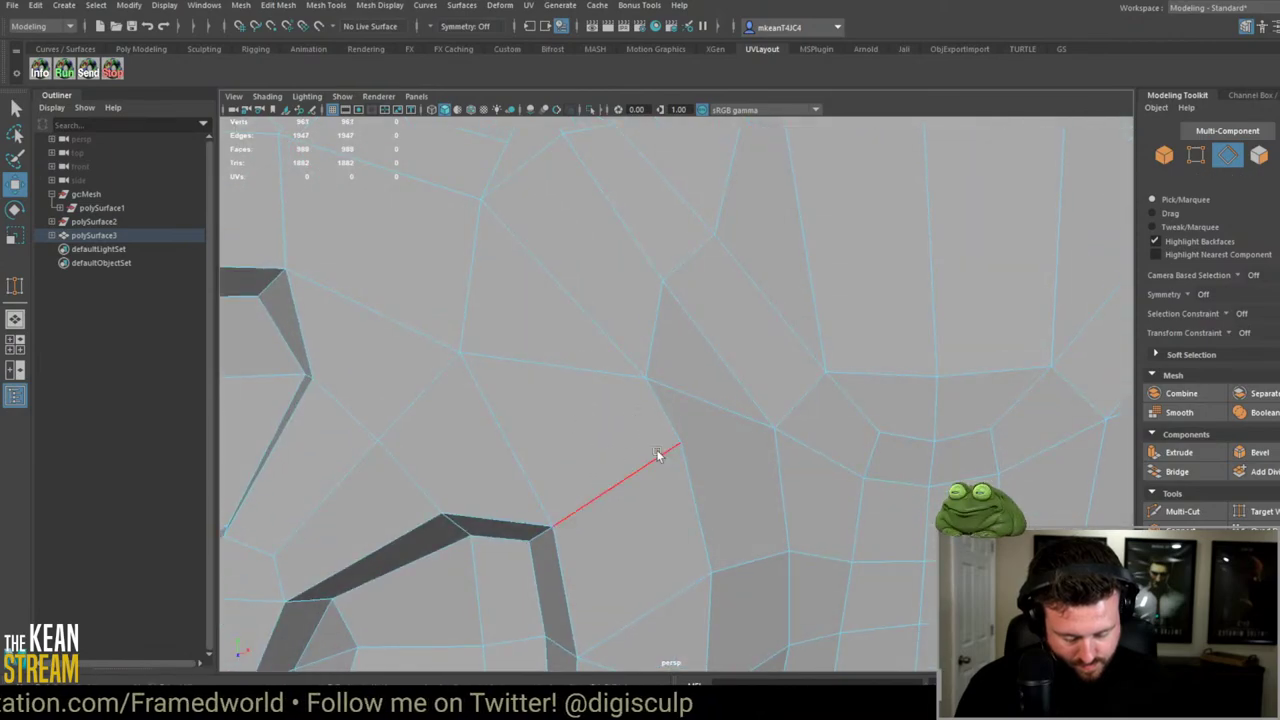
left_click(660, 451)
right_click_drag(668, 460, 604, 450)
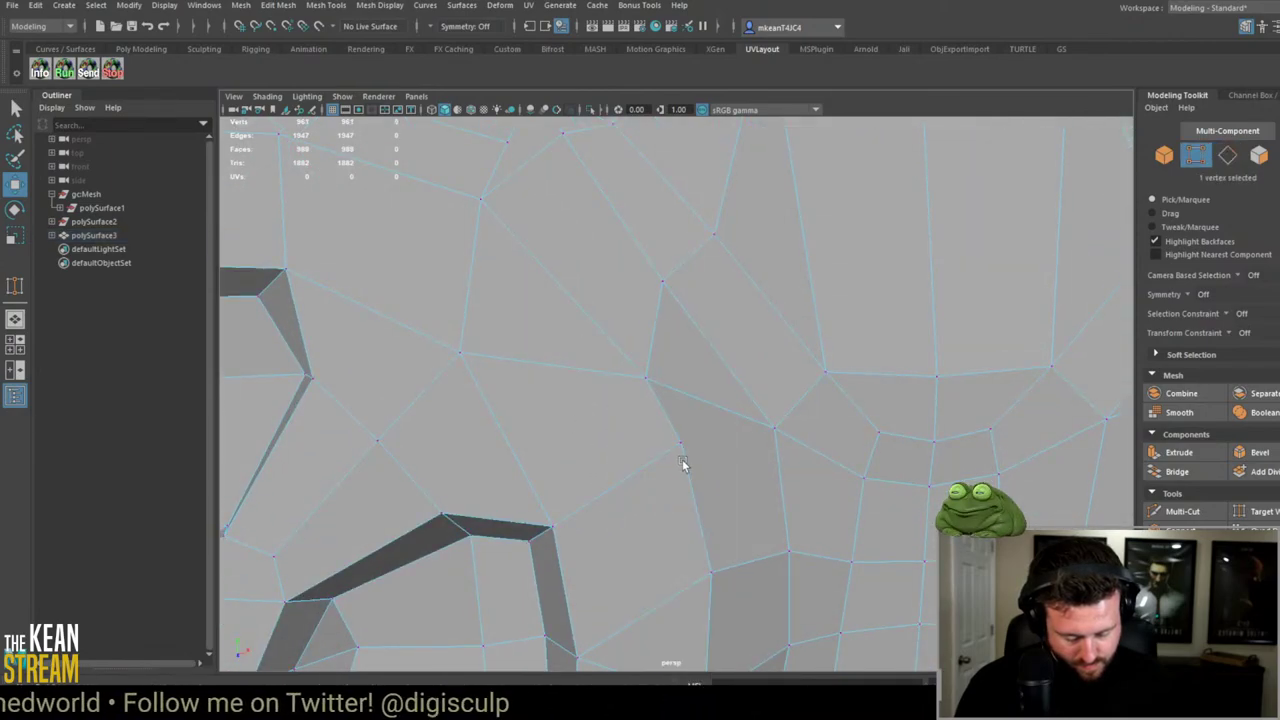
left_click(682, 456)
middle_click_drag(682, 456, 623, 463)
key("z")
left_click_drag(626, 471, 612, 452, "alt")
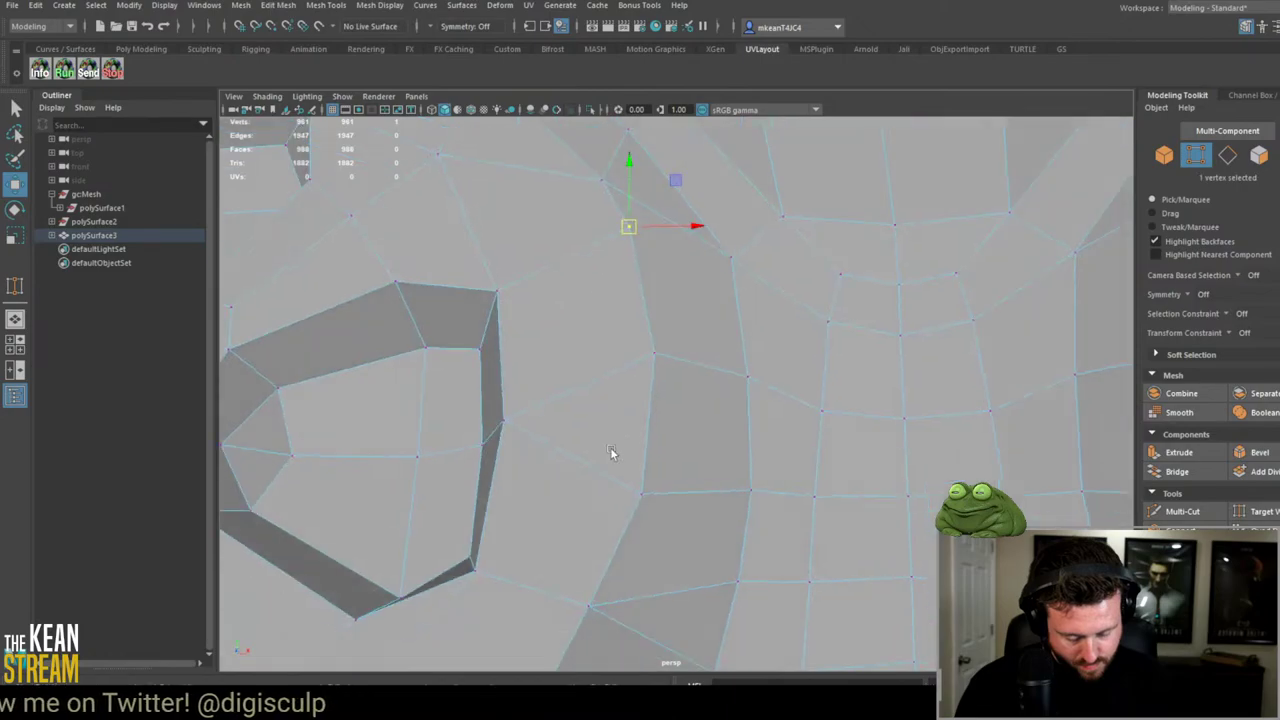
left_click_drag(550, 302, 553, 389, "alt")
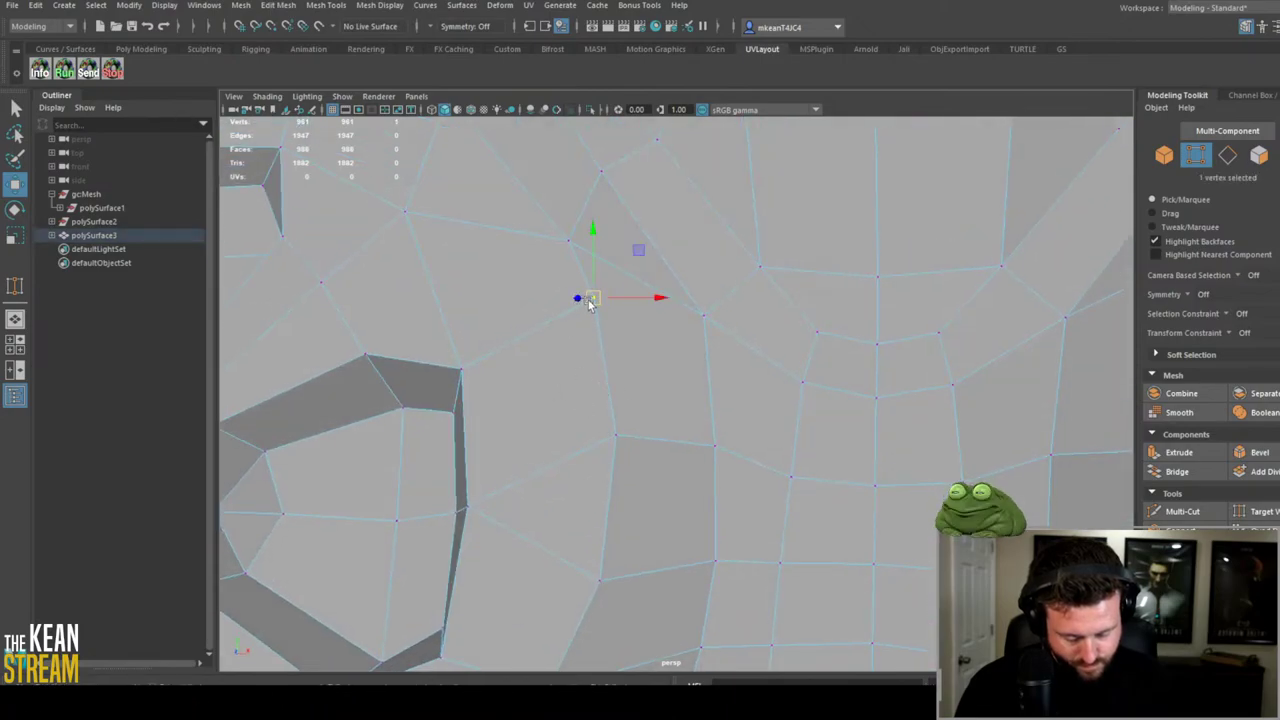
scroll(561, 358, "down", 3)
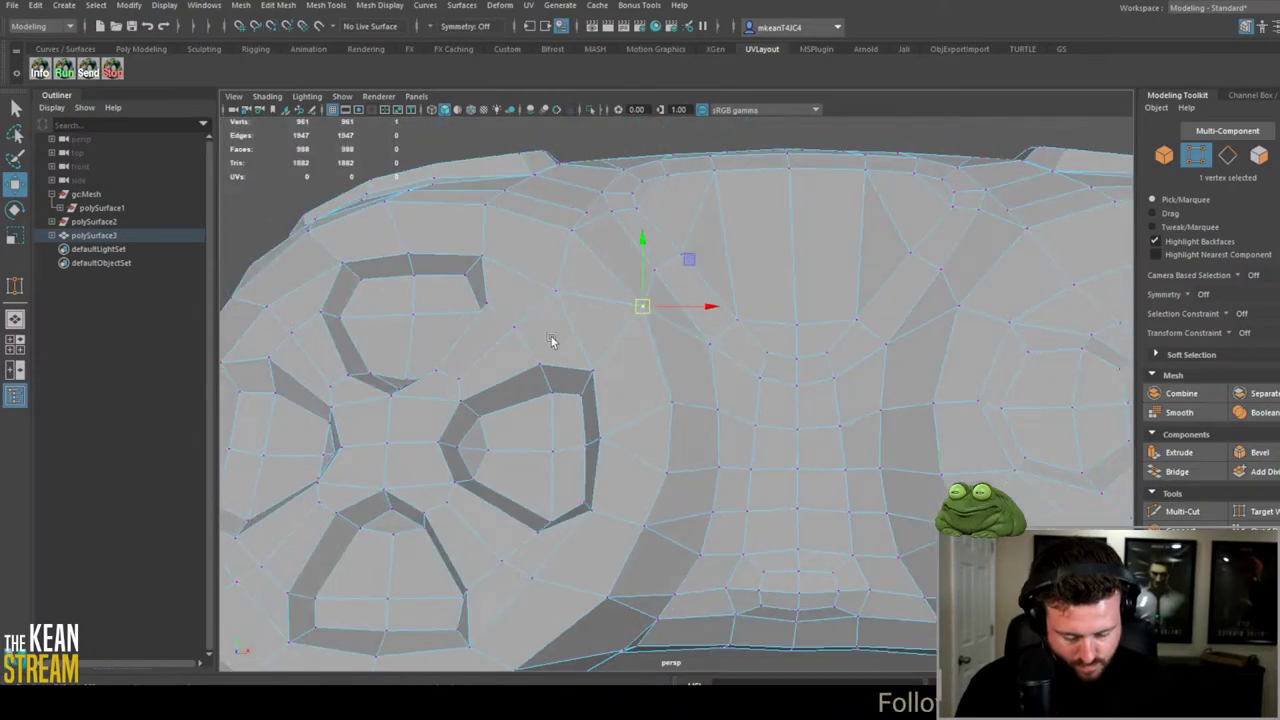
mouse_move(551, 337)
left_mouse_down("alt")
mouse_move(560, 303)
mouse_move(564, 336)
left_mouse_up("alt")
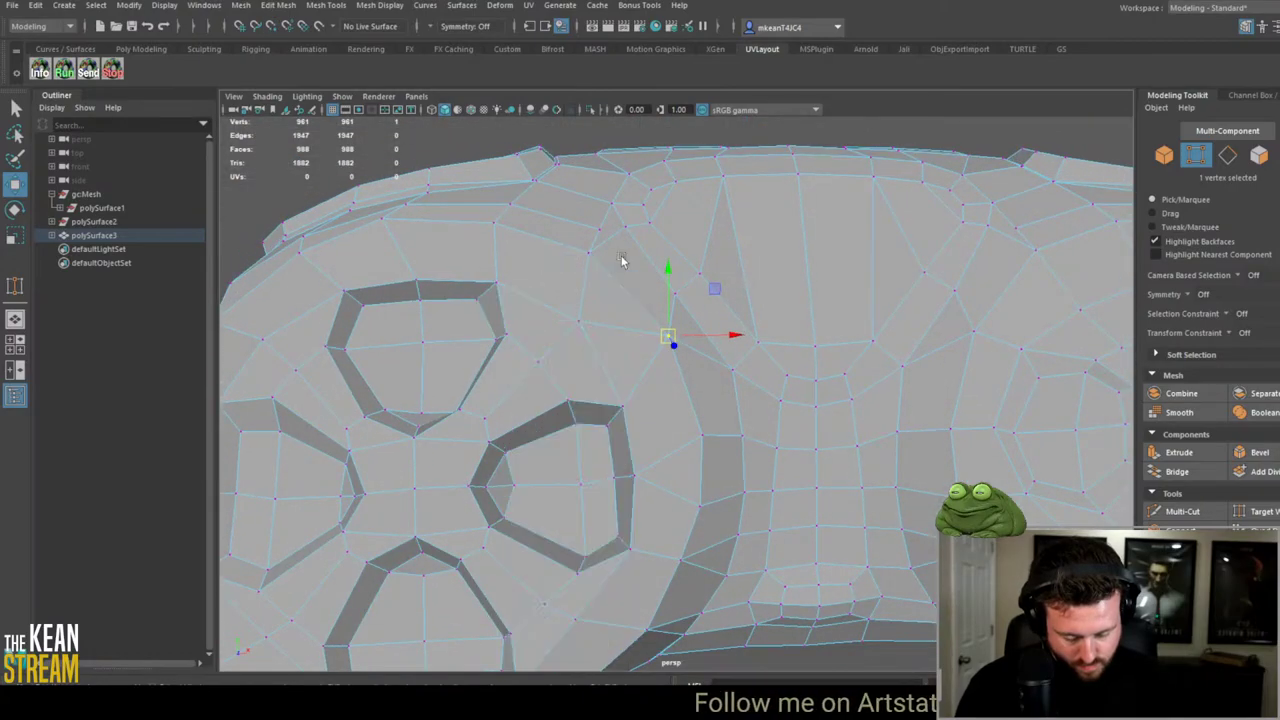
key("F8")
scroll(450, 304, "down", 4)
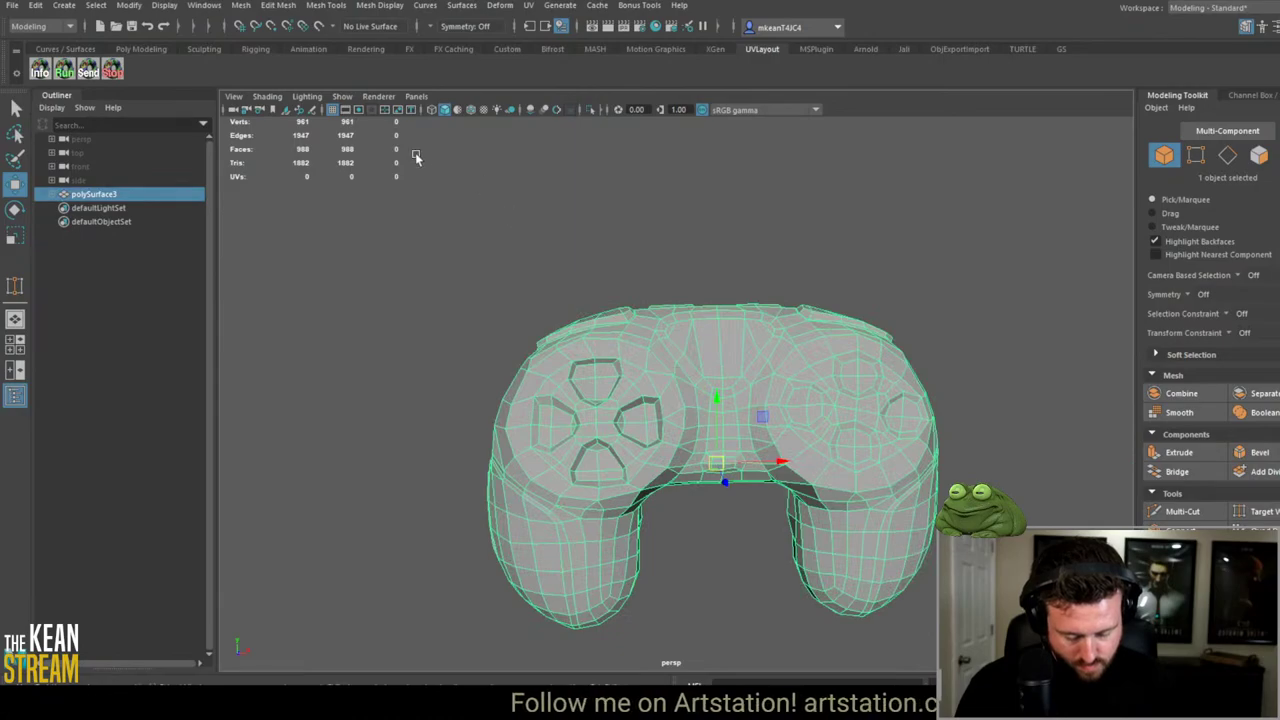
Step: Apply the Edit Mesh merge cleanup, reducing the controller to 947 vertices
left_click(241, 5)
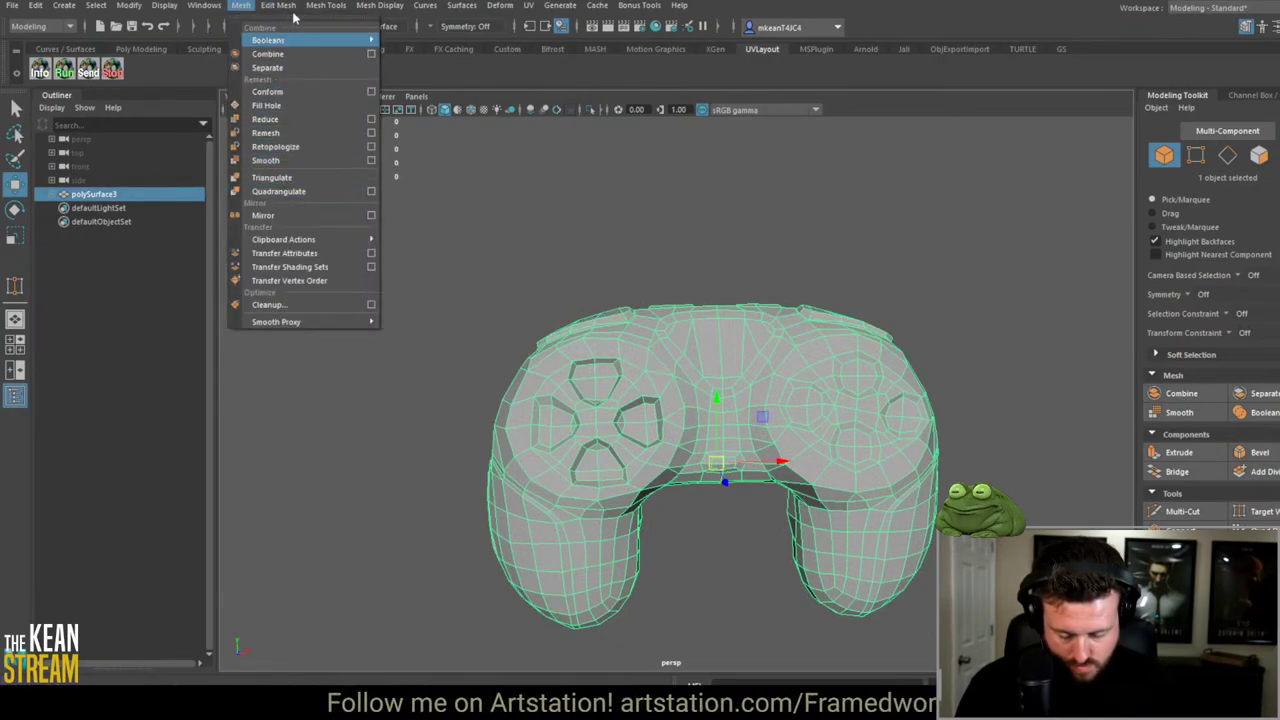
mouse_move(285, 6)
left_click(320, 151)
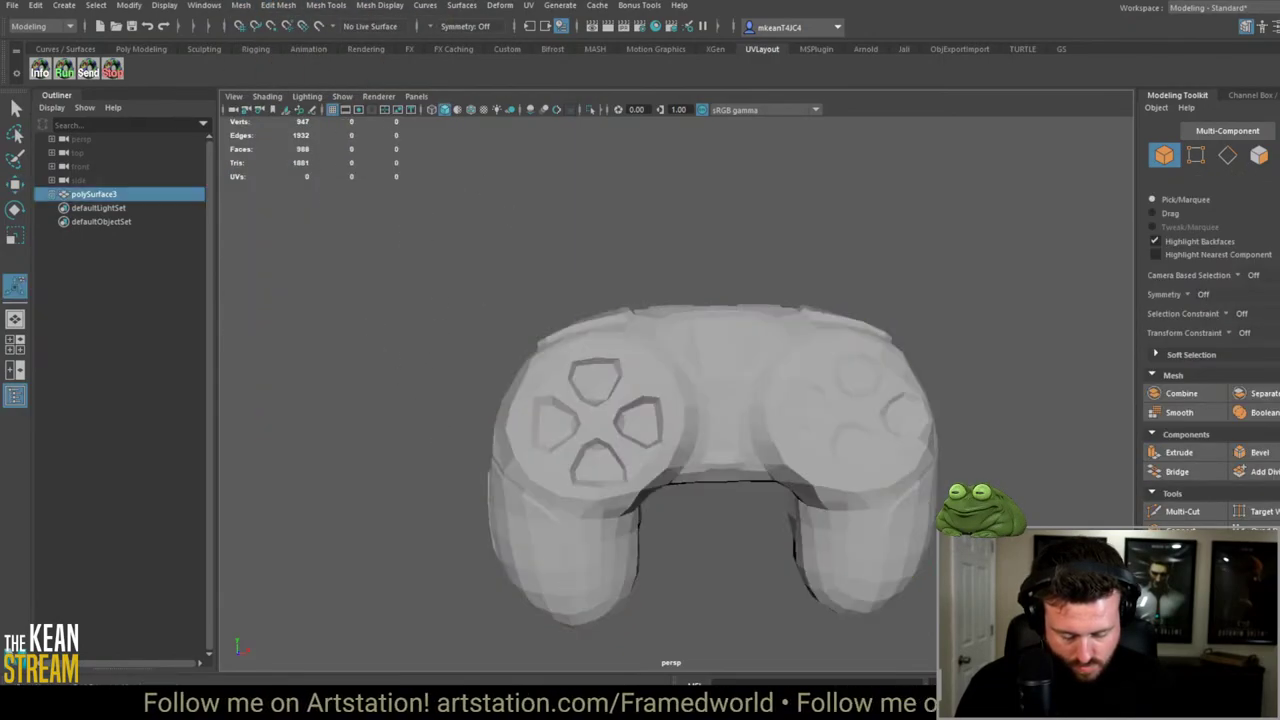
left_click(888, 544)
left_click_drag(888, 544, 606, 375, "alt")
scroll(606, 375, "up", 5)
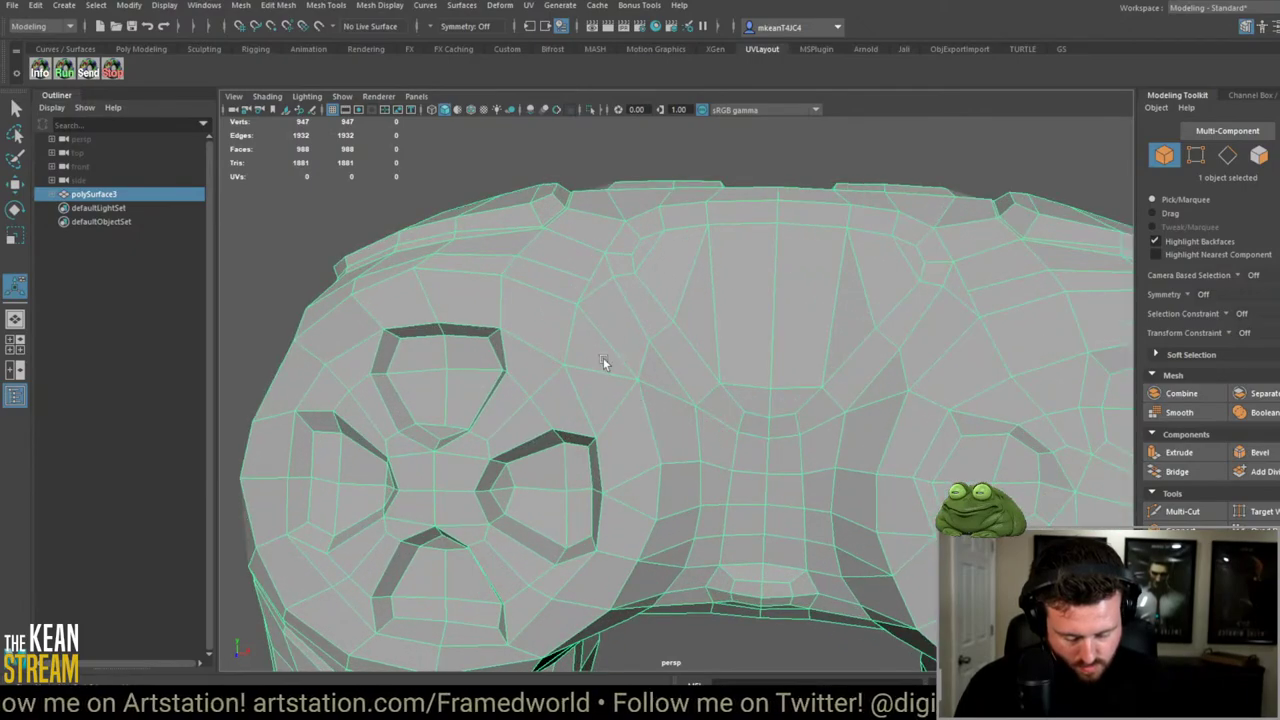
right_click_drag(603, 357, 535, 349)
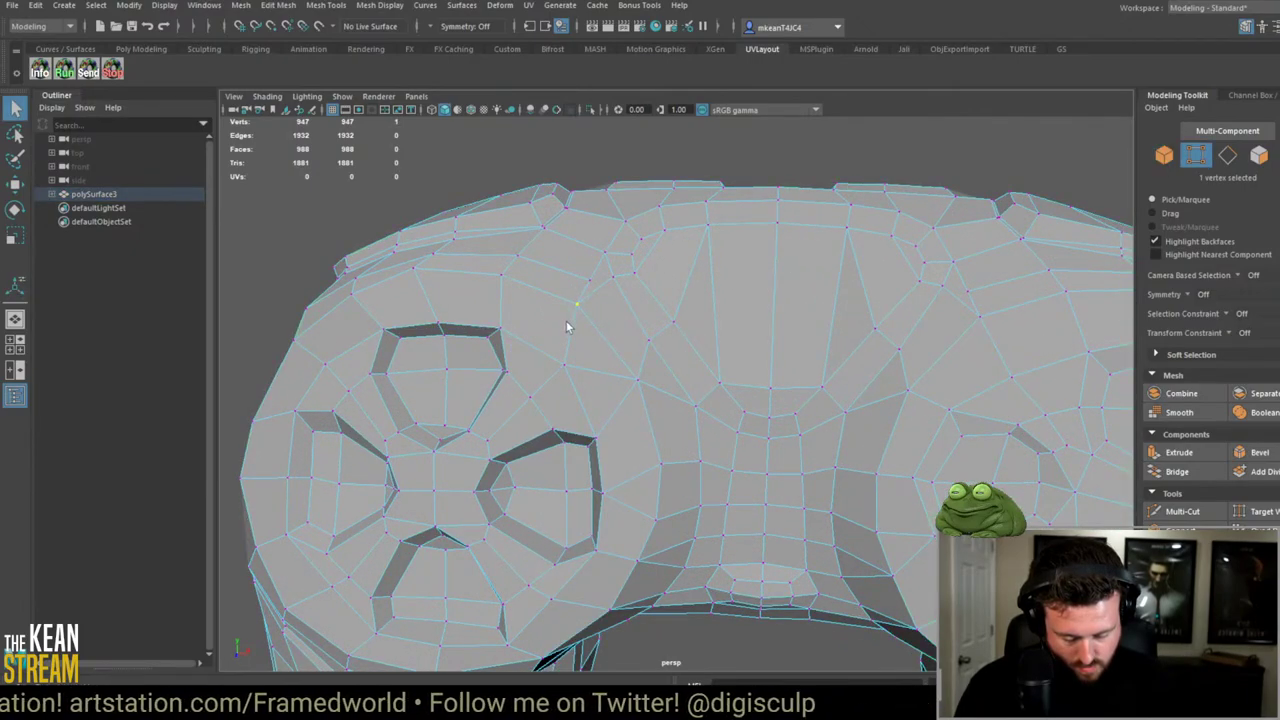
scroll(686, 521, "down", 3)
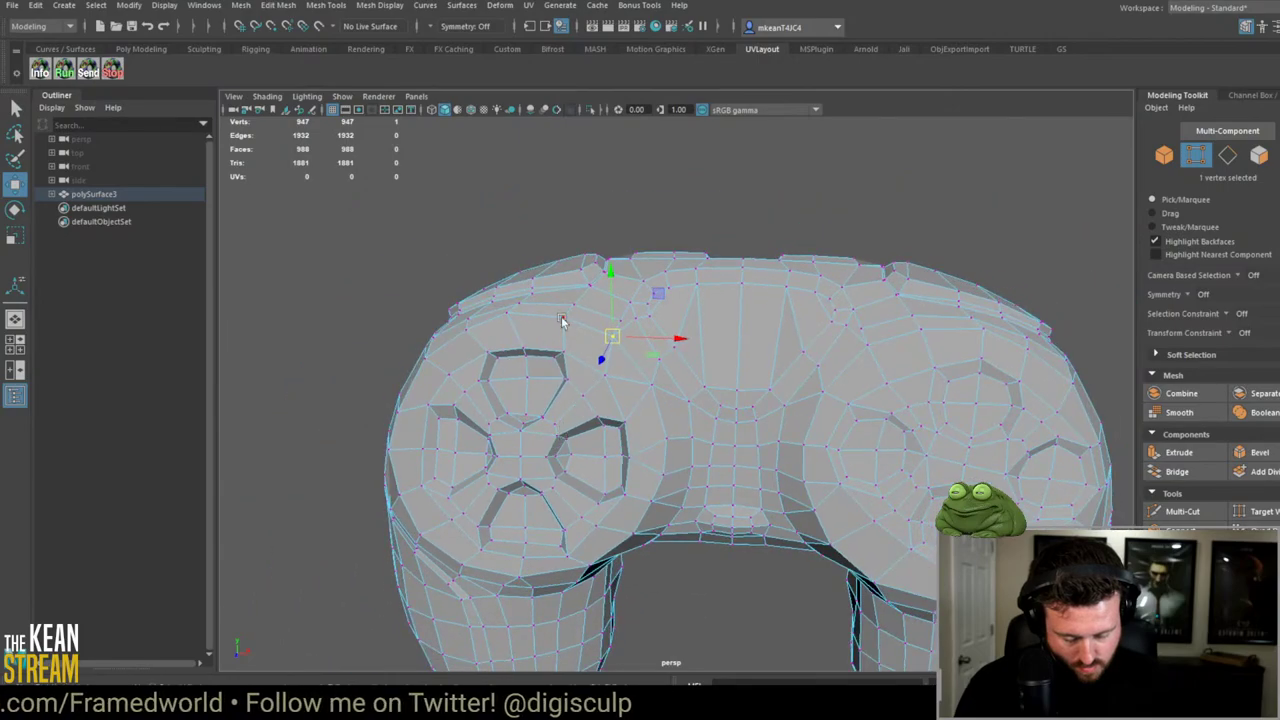
key("F8")
scroll(677, 236, "down", 3)
left_click(519, 251)
left_click(766, 503)
key("f")
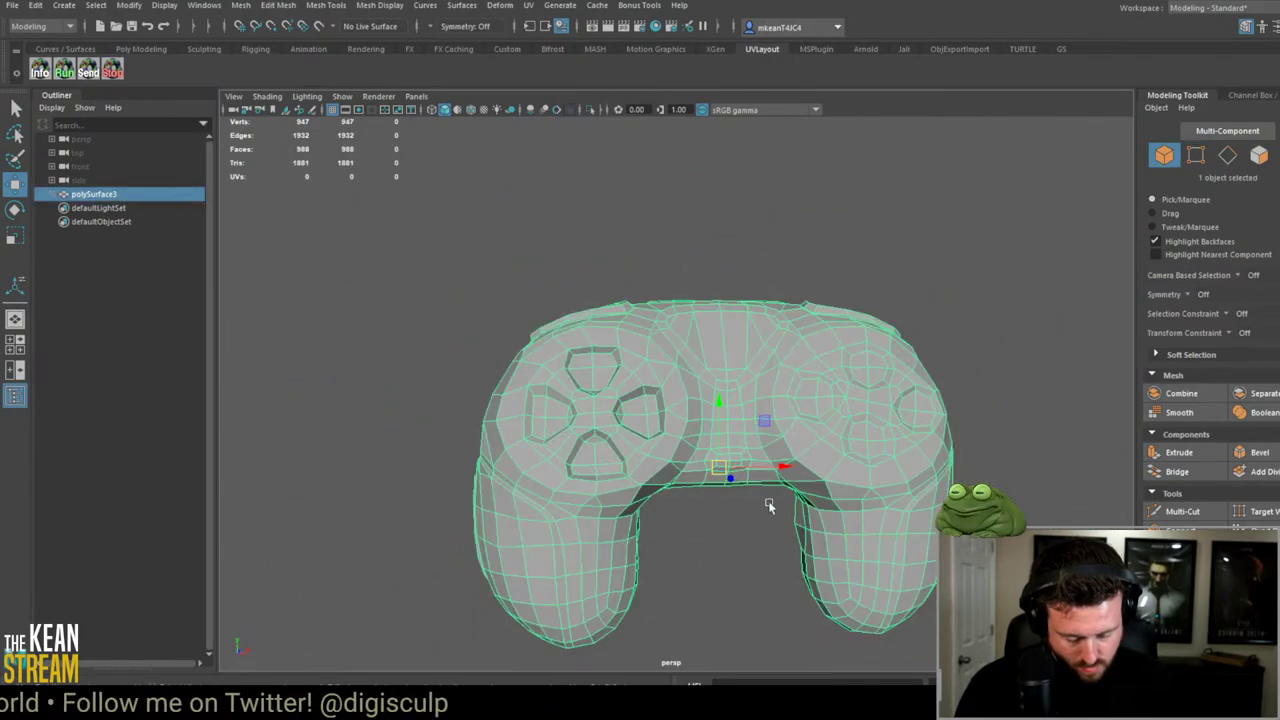
left_click_drag(757, 553, 462, 414, "alt")
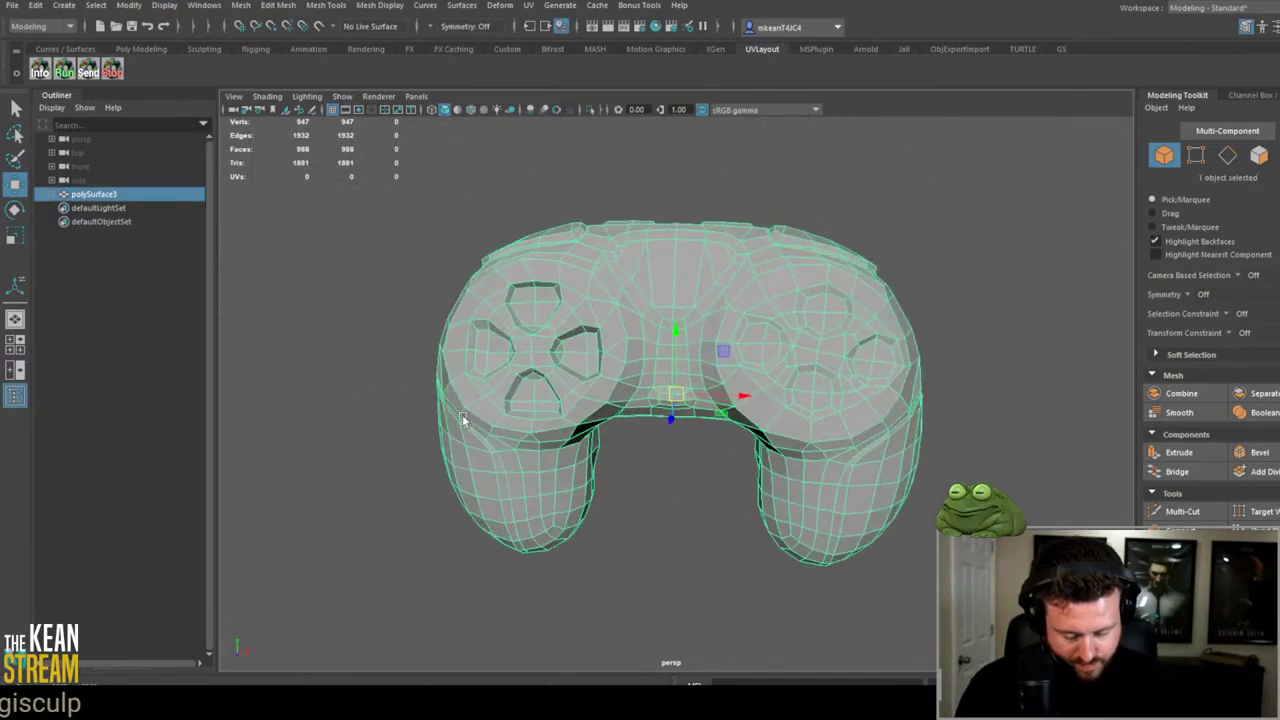
Step: Preview the controller as a smoothed surface with 3 and inspect it from several angles
left_click(338, 7)
key("3")
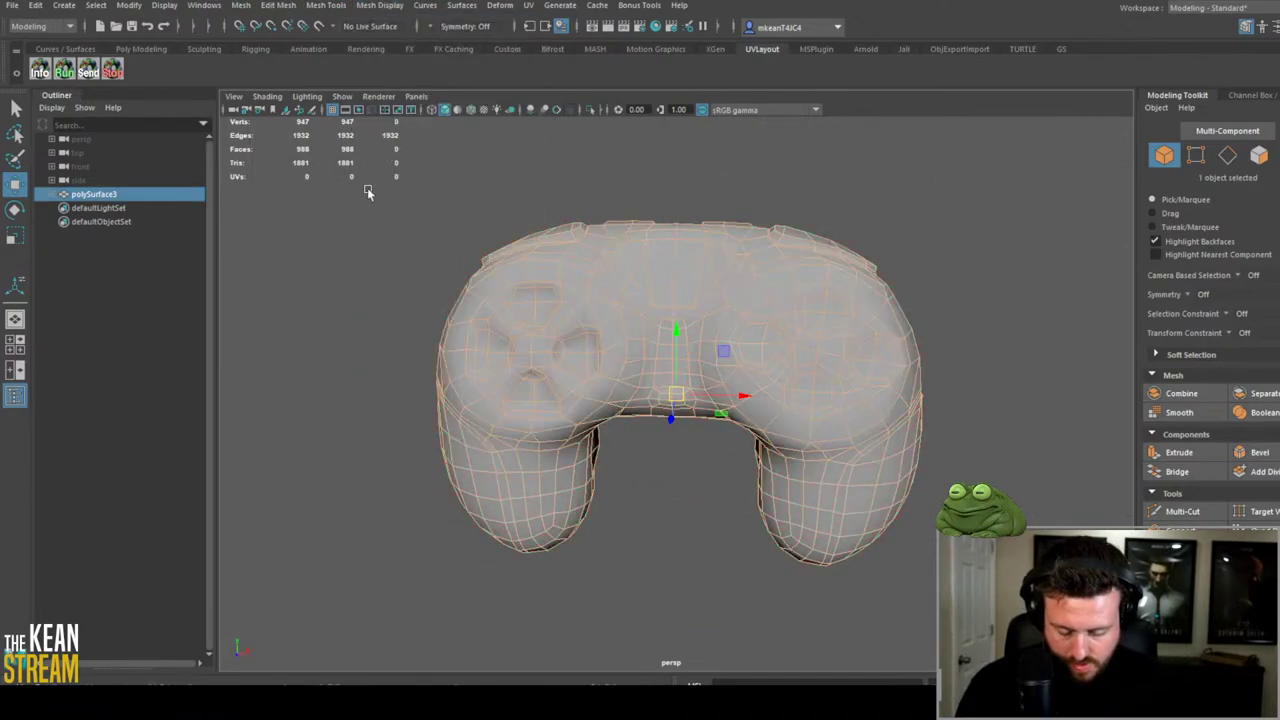
left_click(366, 190)
left_click(828, 521)
right_click_drag(828, 521, 600, 534, "alt")
left_click(600, 534)
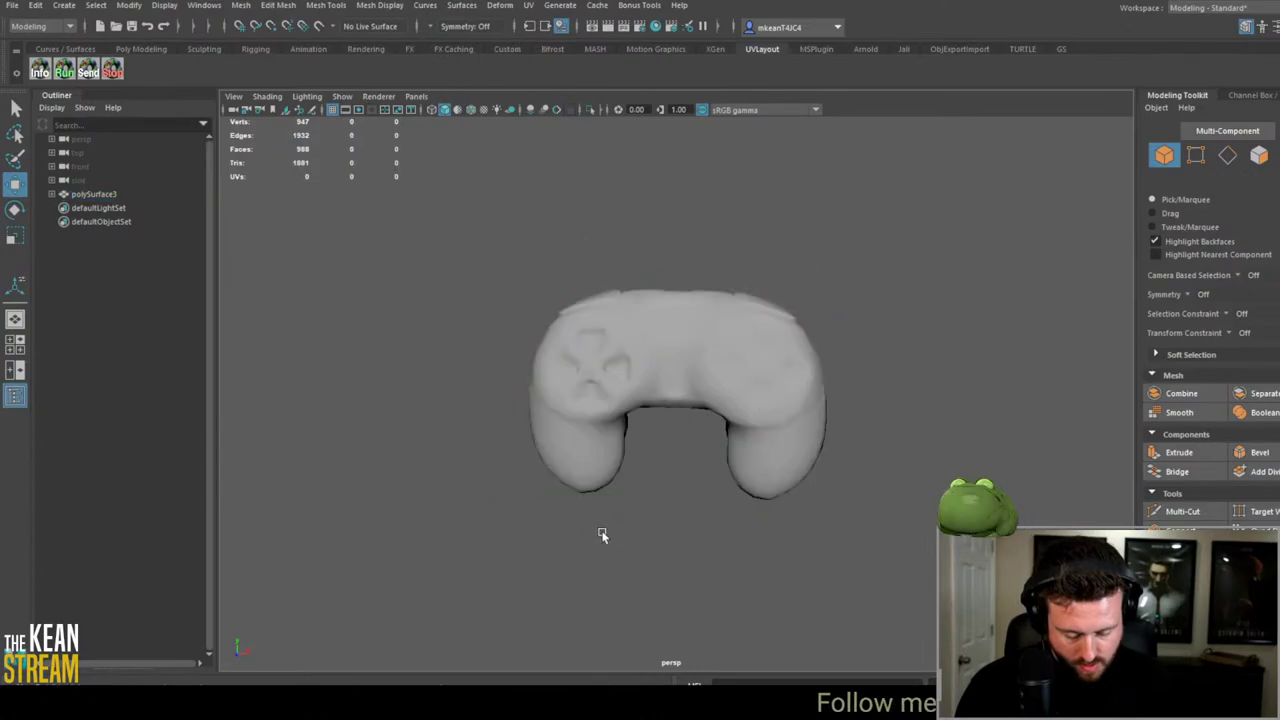
left_click_drag(600, 534, 594, 326, "alt")
left_click(594, 326)
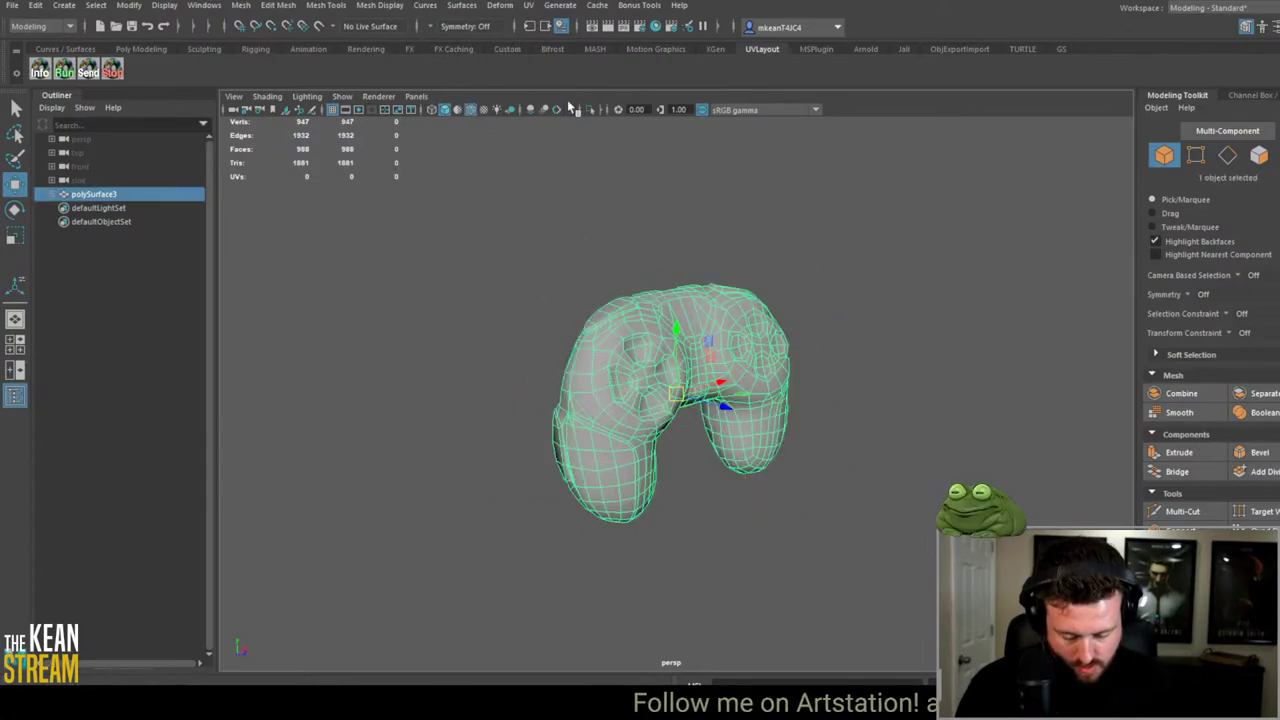
left_click(541, 334)
left_click_drag(541, 334, 752, 478, "alt")
left_click(571, 366)
Step: Harden all of the controller's edges via Mesh Display > Harden Edge
key("q")
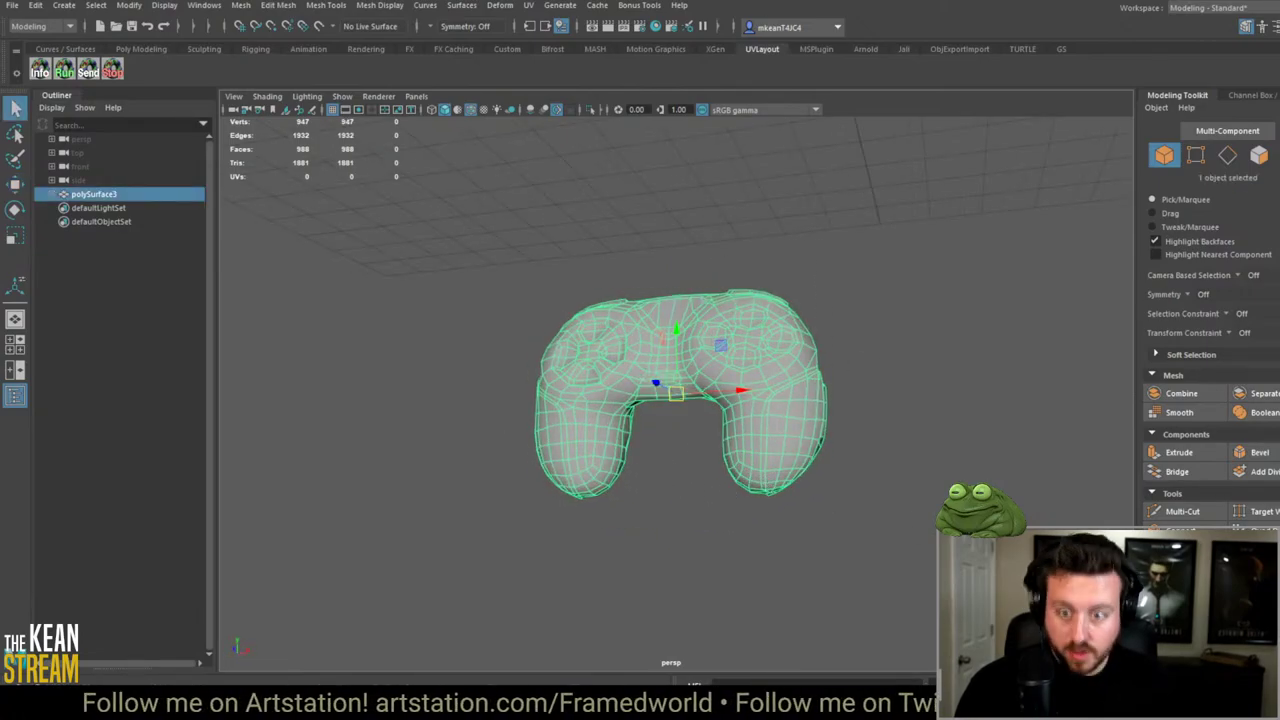
key("w")
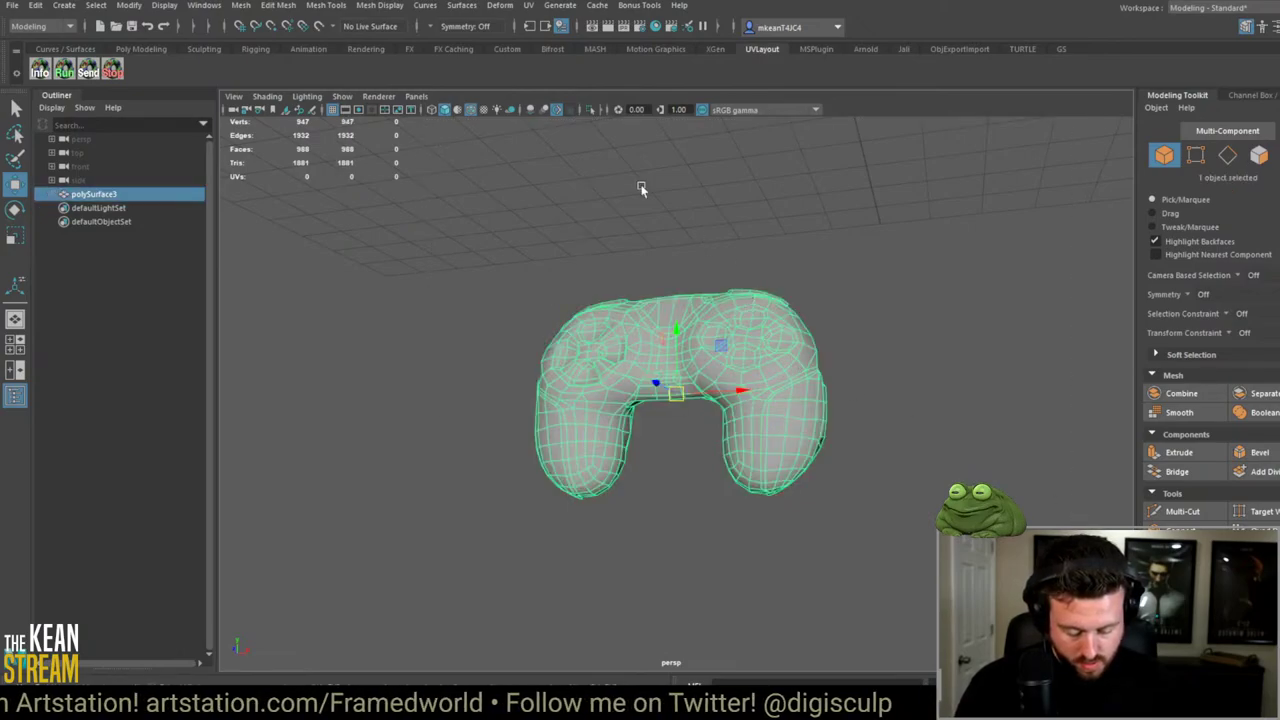
left_click(380, 5)
left_click(400, 112)
left_click_drag(423, 257, 414, 251, "alt")
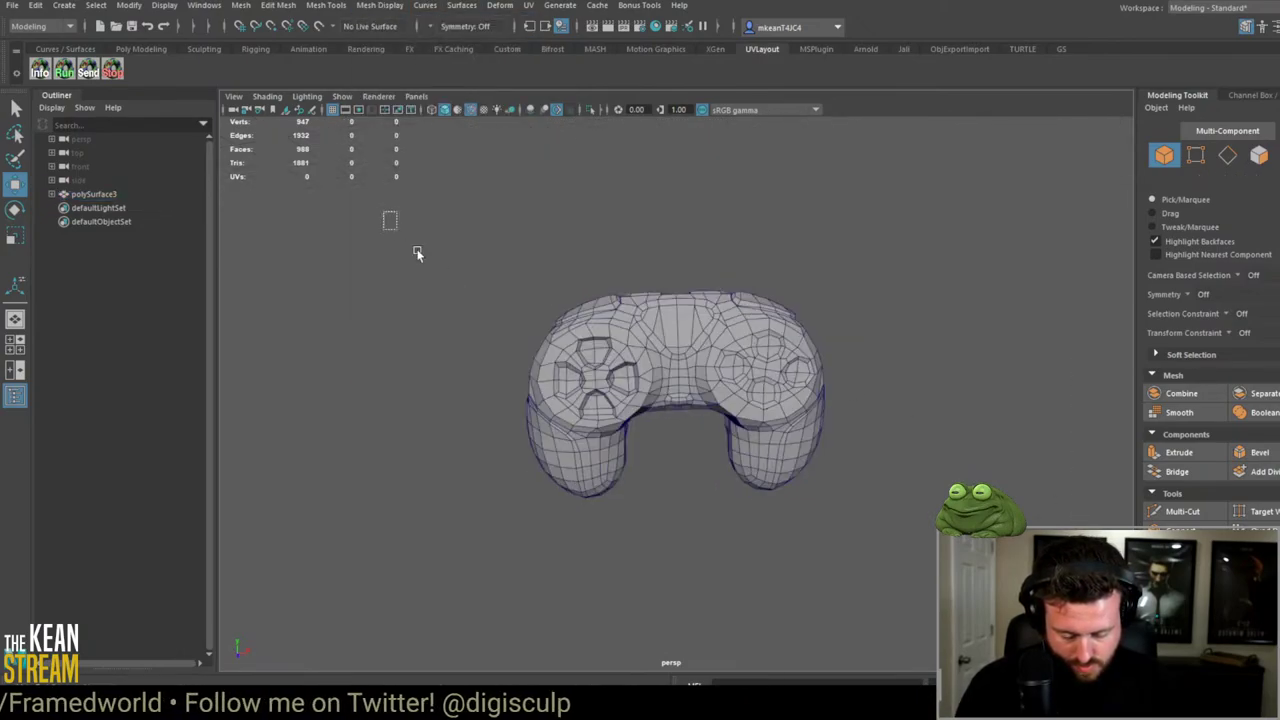
key("f")
left_click(682, 570)
left_click_drag(682, 570, 643, 451, "alt")
key("q")
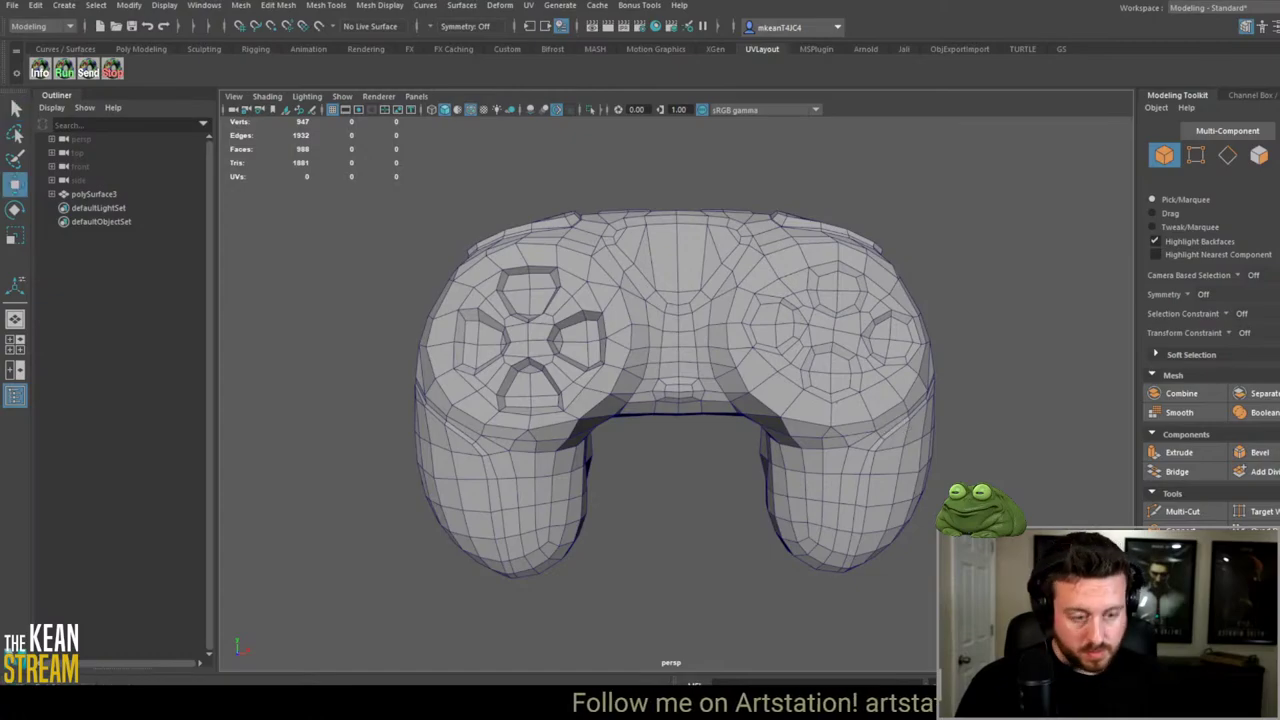
Step: Run a File menu command on the controller, then switch over to TopoGun
left_click(662, 254)
left_click_drag(831, 500, 841, 552, "alt")
left_click(623, 543)
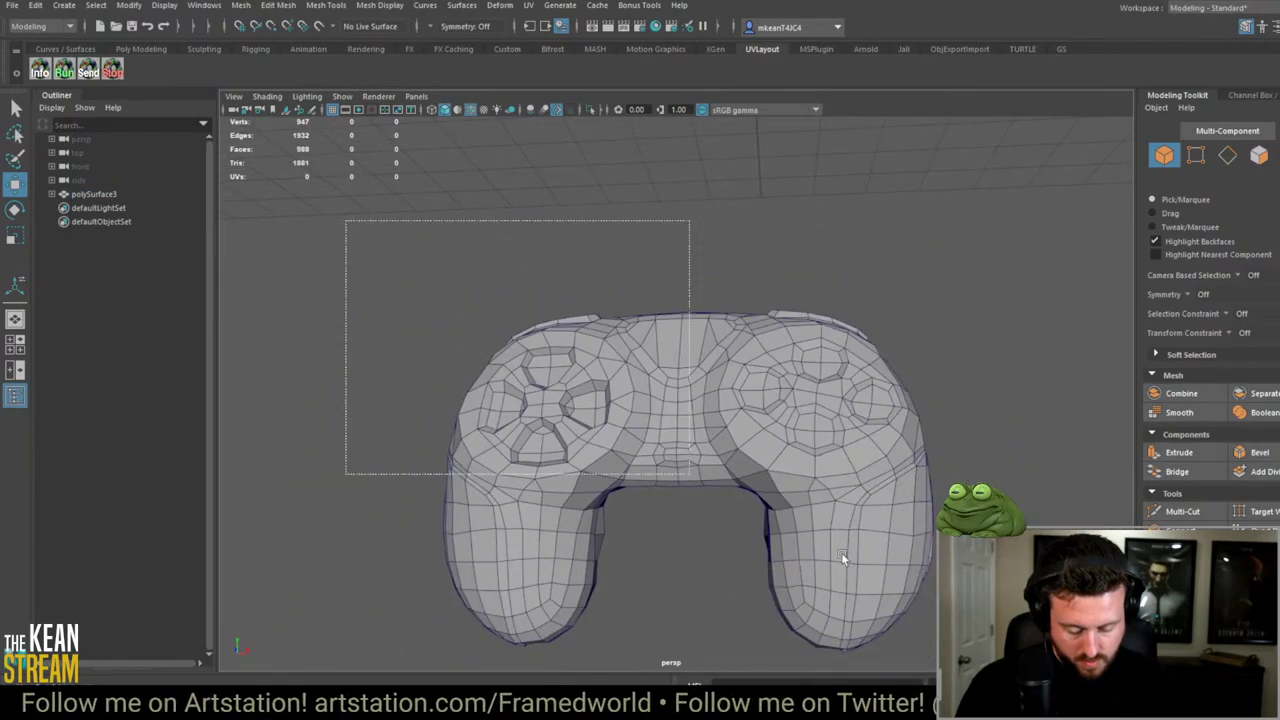
left_click(841, 552)
left_click(12, 5)
left_click(115, 188)
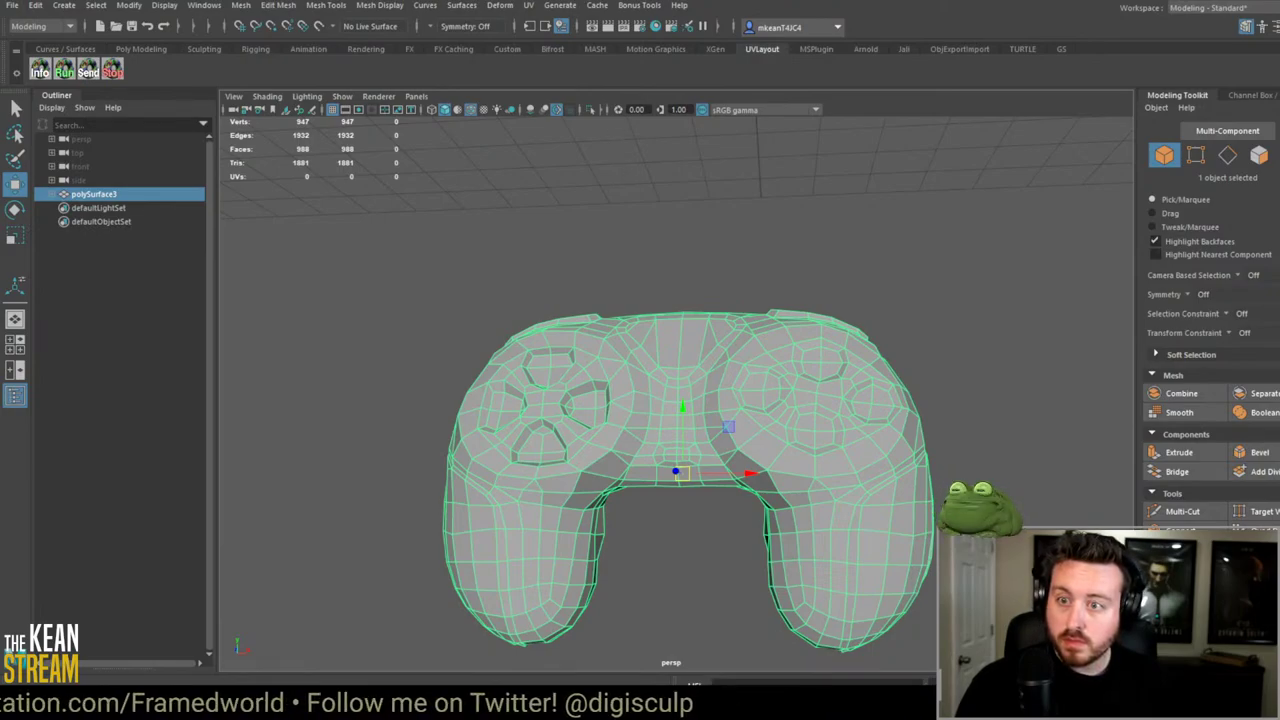
left_click(504, 248)
key("alt+Tab")
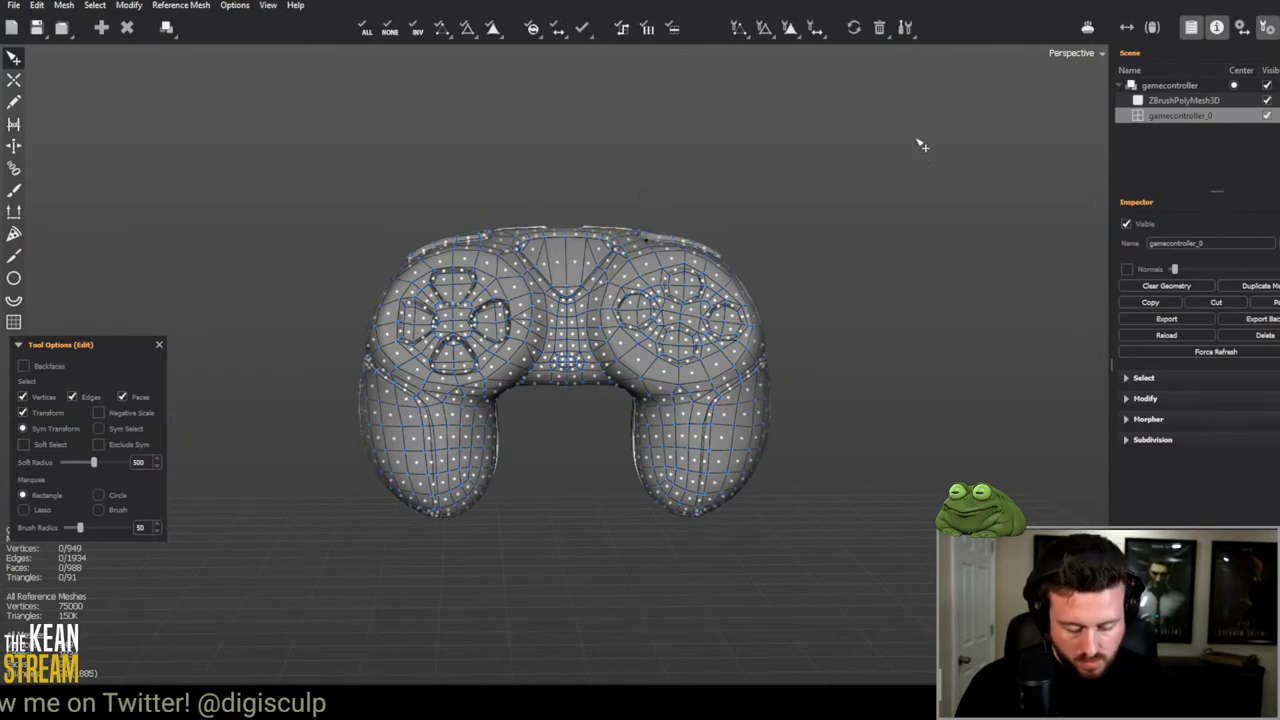
Step: Delete the gamecontroller_0 mesh and load gc.obj over the scanned controller
right_click(1175, 117)
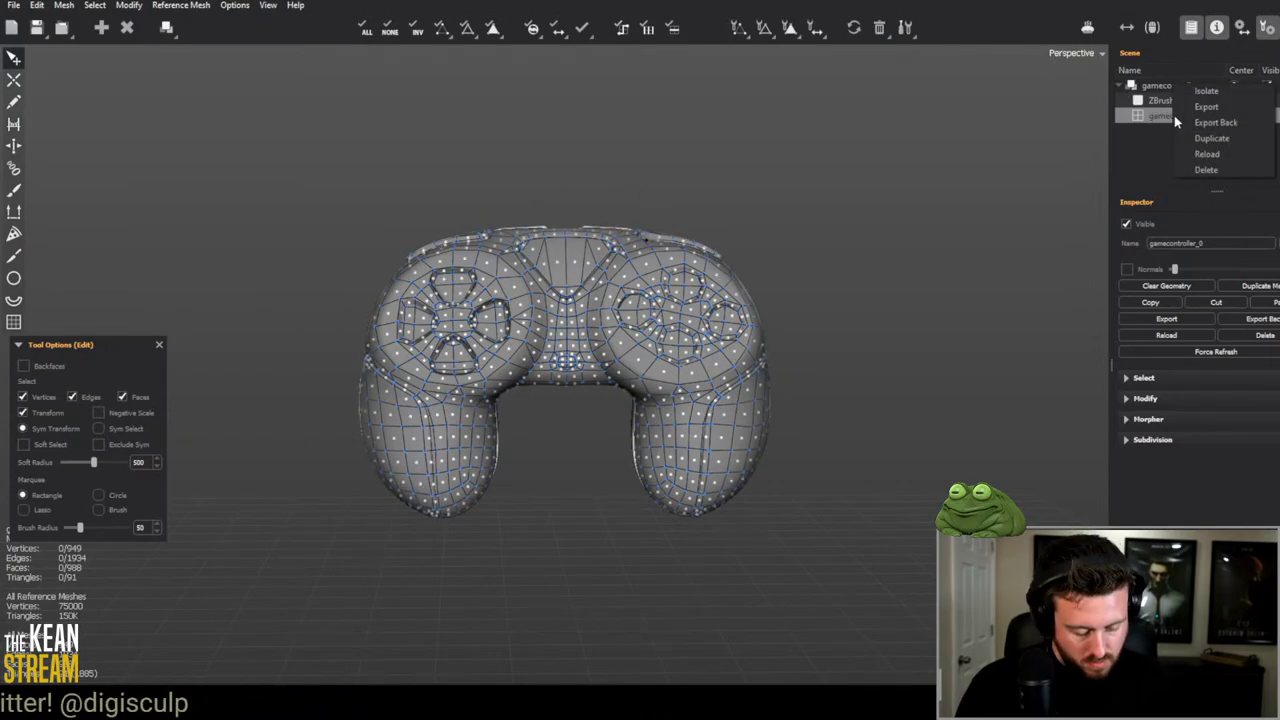
left_click(1207, 168)
left_click(15, 6)
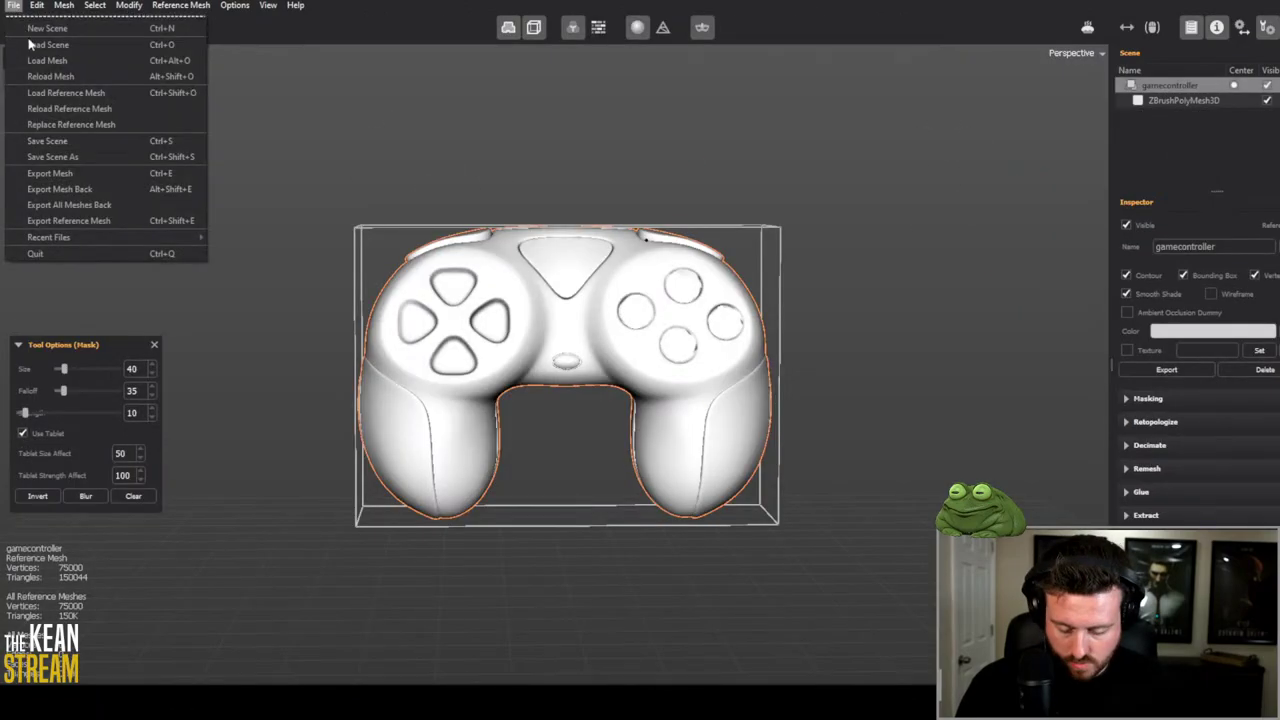
left_click(69, 46)
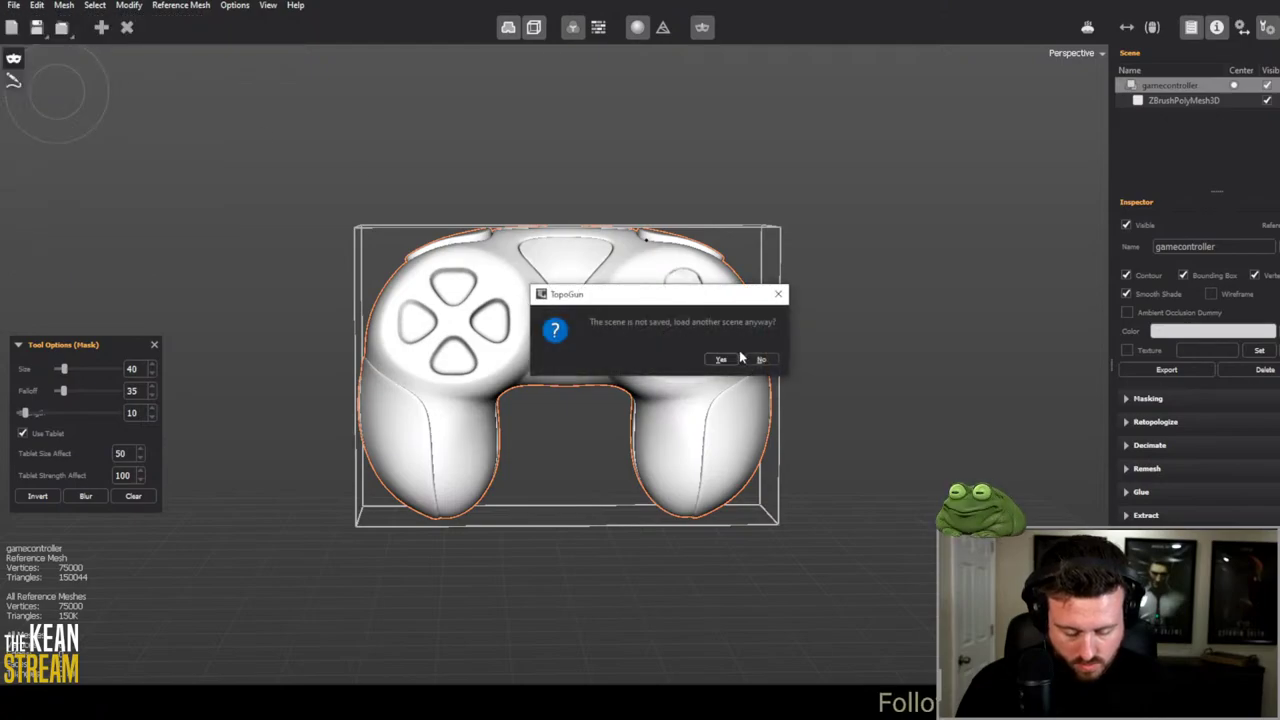
left_click(762, 360)
left_click(15, 6)
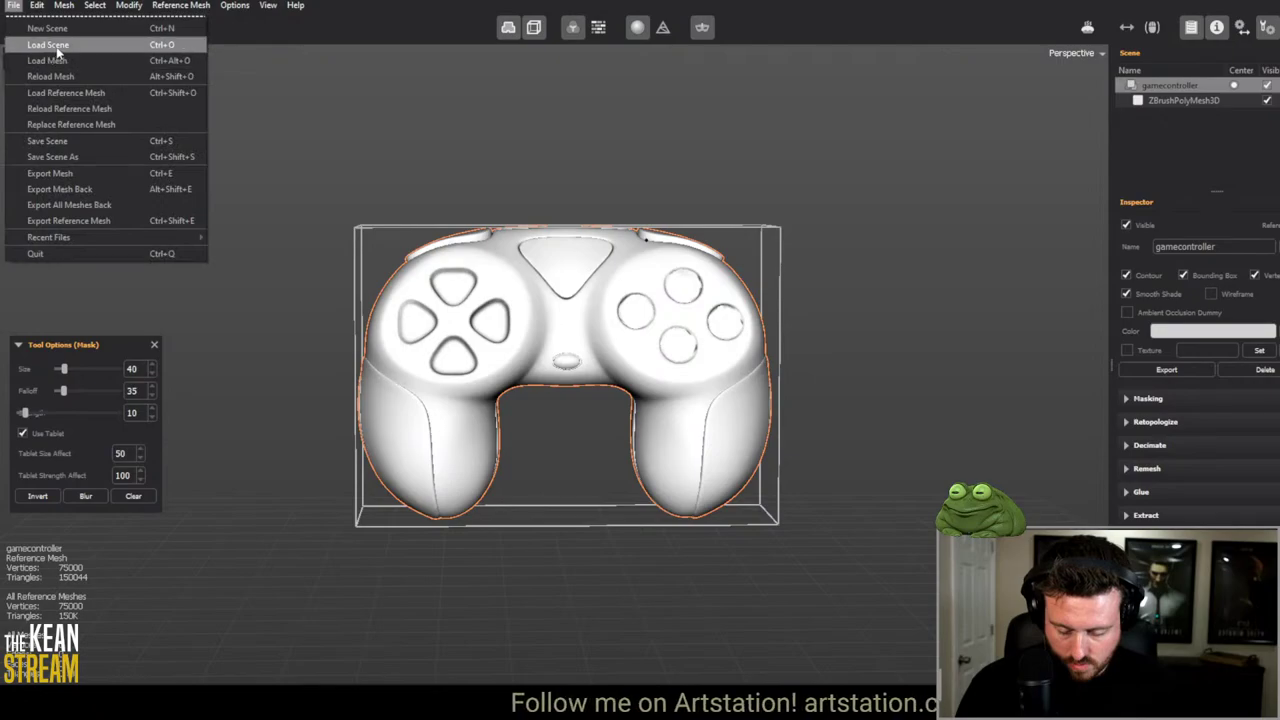
left_click(47, 60)
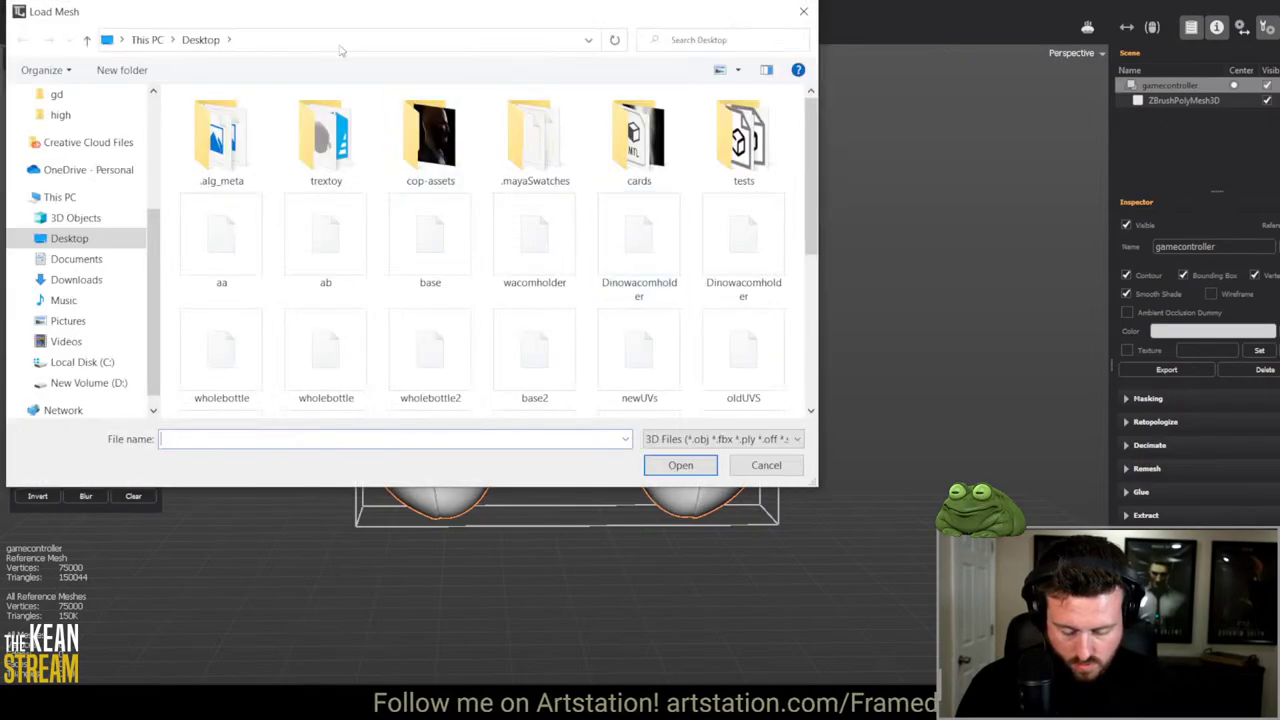
left_click_drag(355, 22, 373, 2)
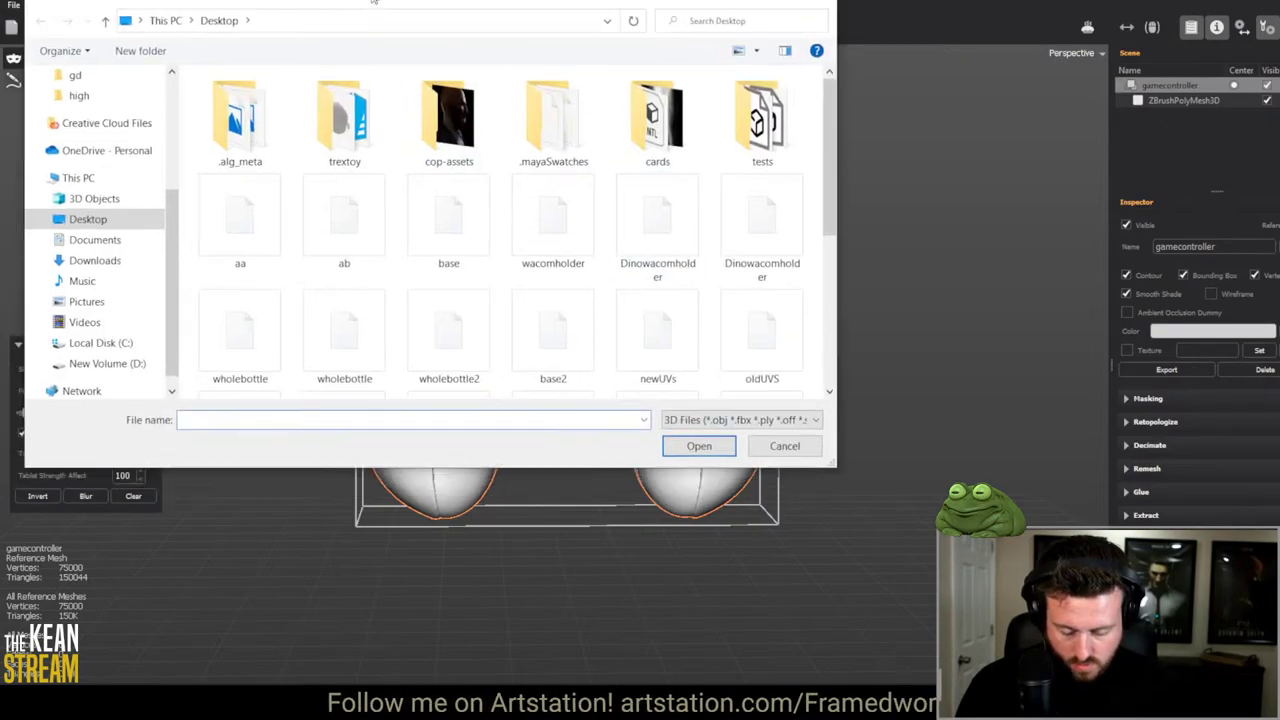
key("Escape")
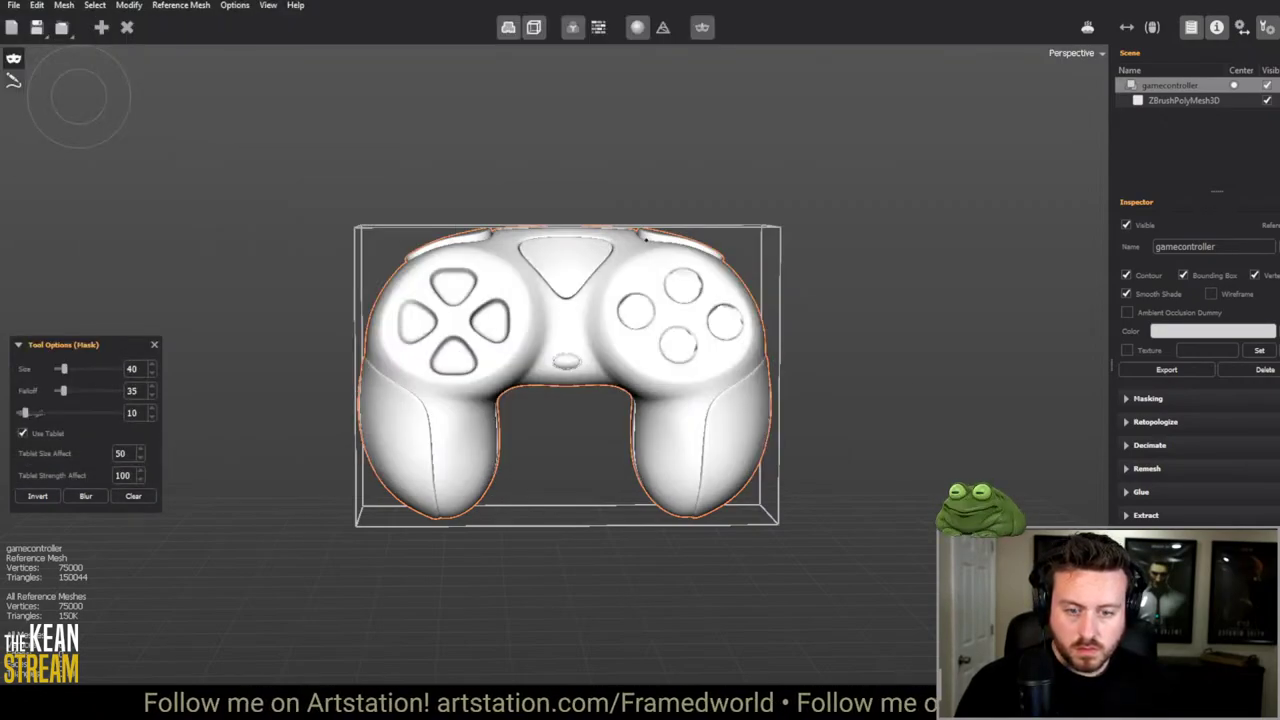
Step: Orbit and zoom around the controller to check the retopology's fit from the side and above
scroll(556, 347, "up", 3)
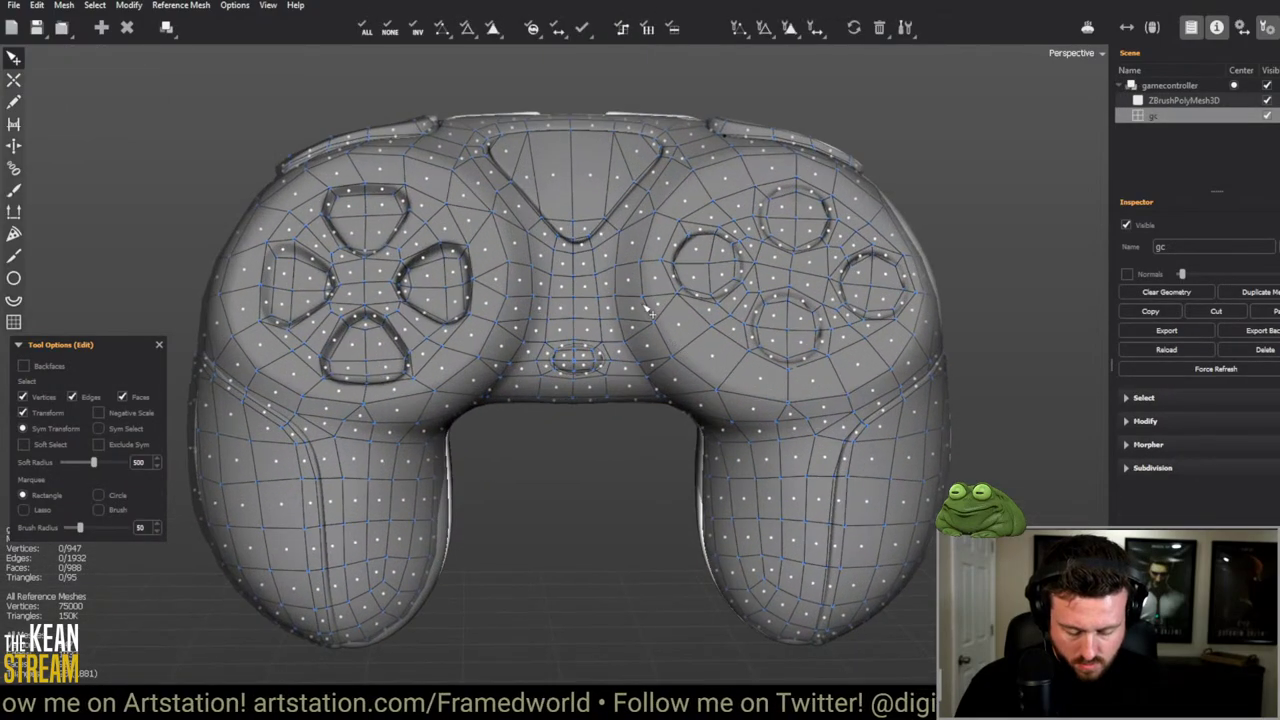
middle_click_drag(556, 347, 437, 427)
scroll(590, 372, "up", 6)
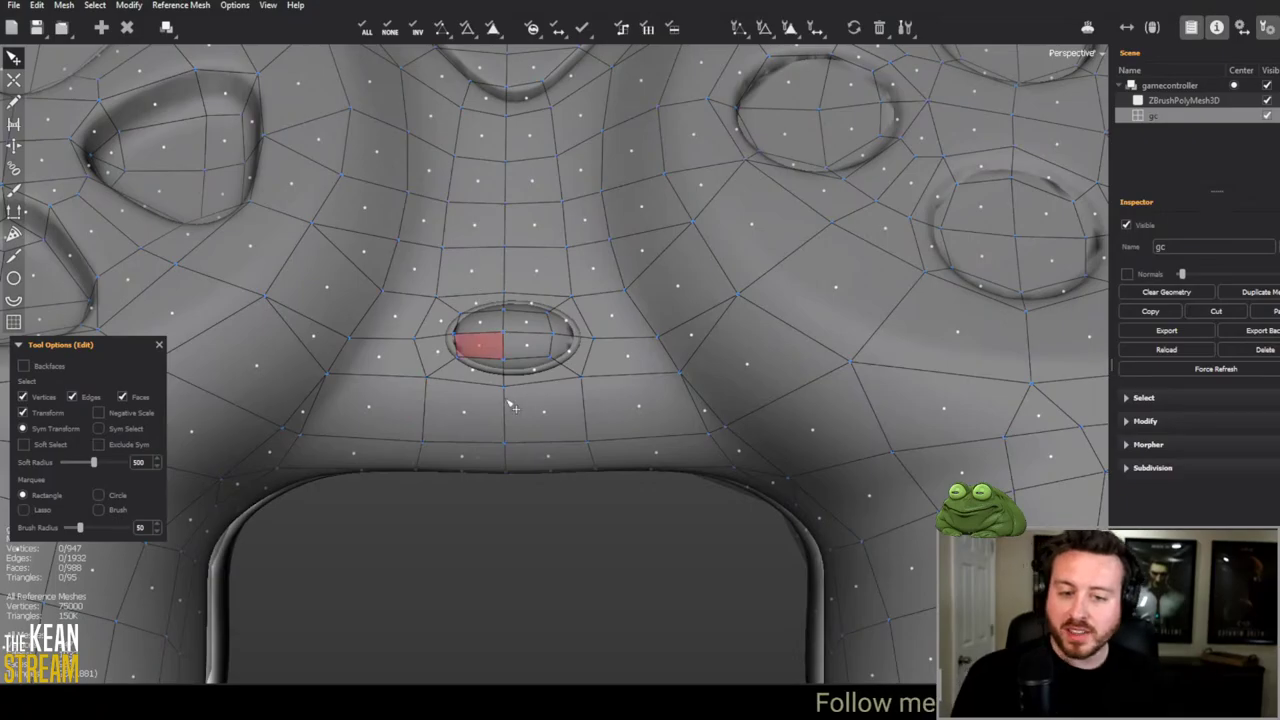
scroll(477, 284, "down", 6)
middle_click_drag(477, 284, 523, 343)
scroll(491, 429, "up", 6)
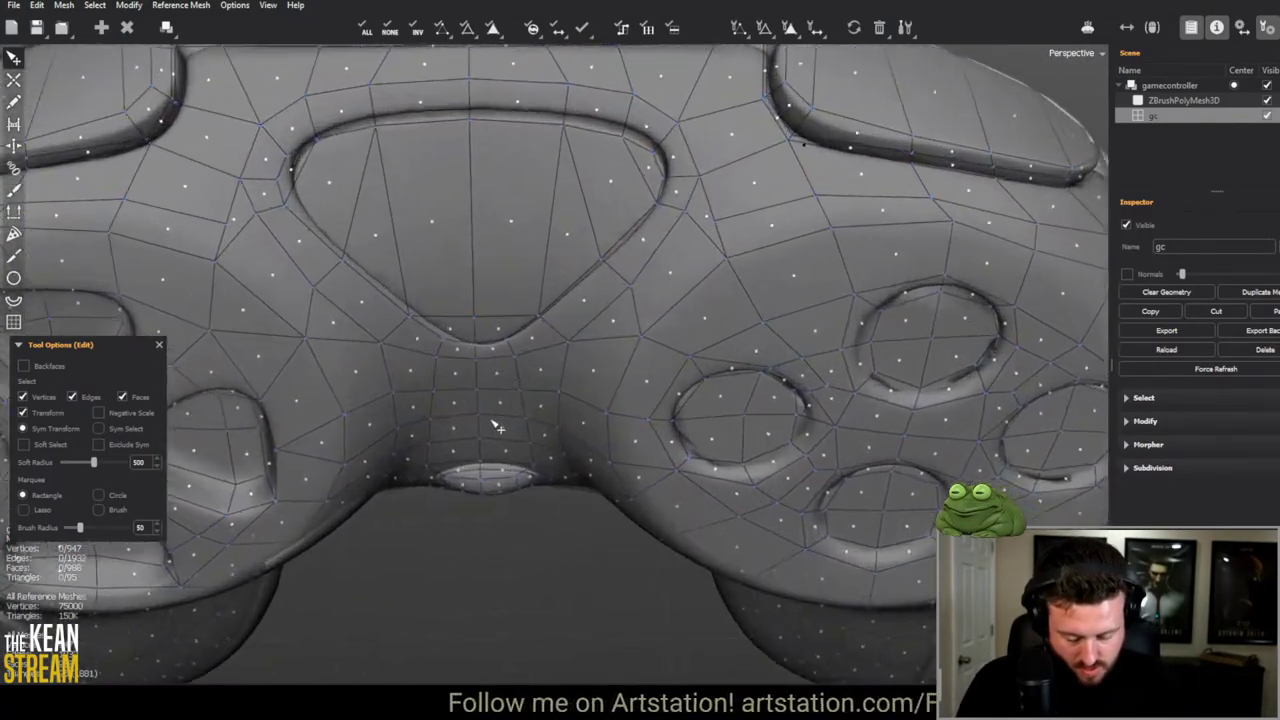
scroll(507, 441, "down", 6)
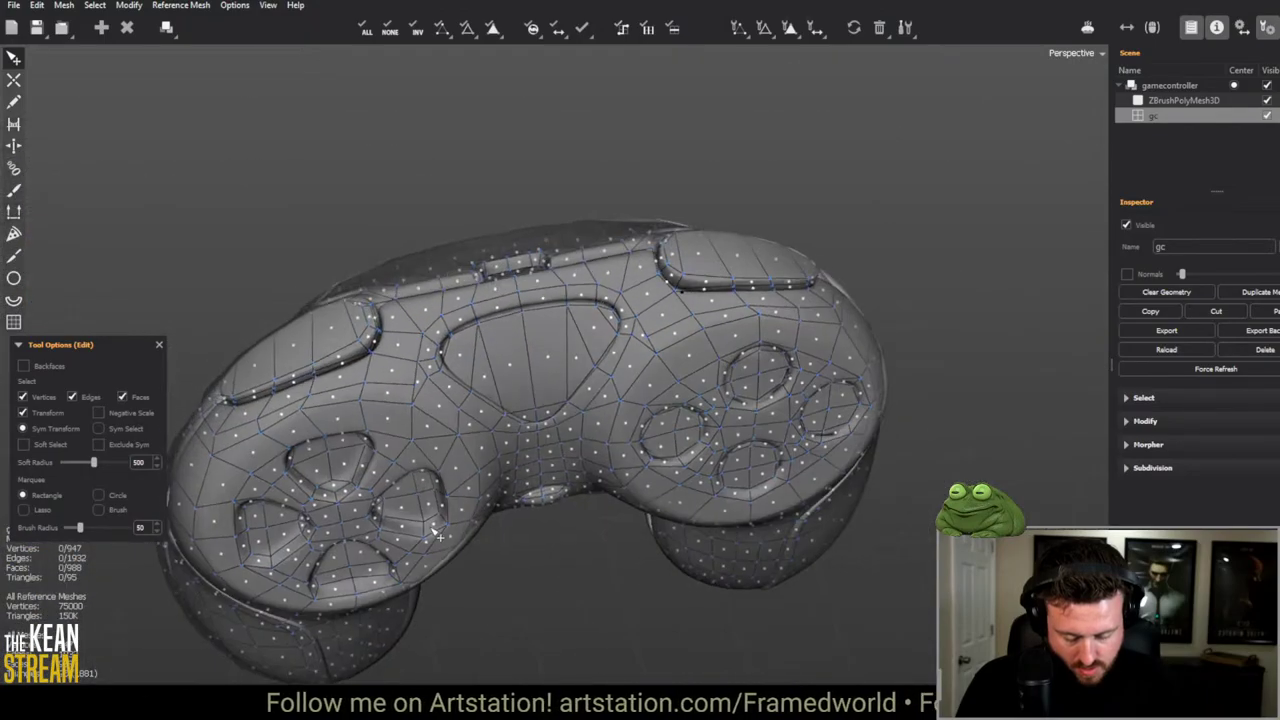
middle_click_drag(507, 441, 625, 540)
Step: Inspect a tilted side view, then switch to Maya and select the low-poly controller mesh
scroll(961, 396, "up", 3)
scroll(961, 396, "down", 3)
scroll(408, 320, "down", 2)
scroll(408, 320, "up", 4)
scroll(473, 399, "down", 5)
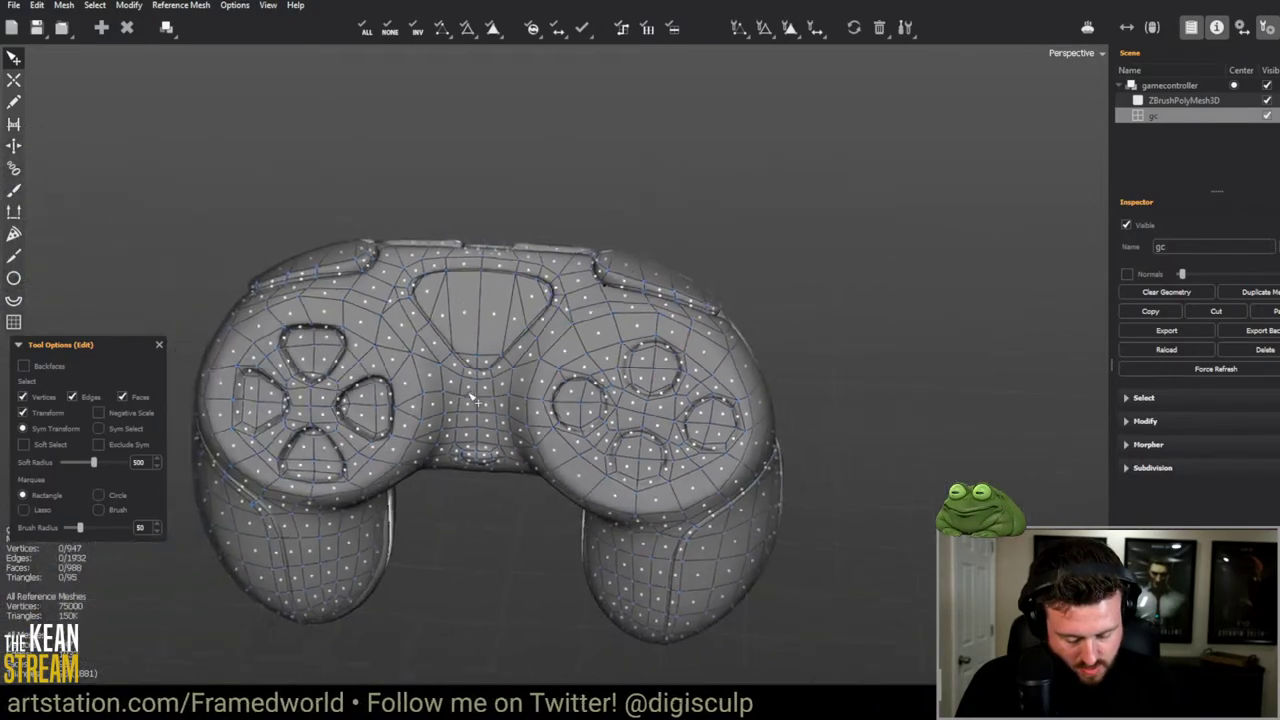
middle_click_drag(475, 402, 571, 290)
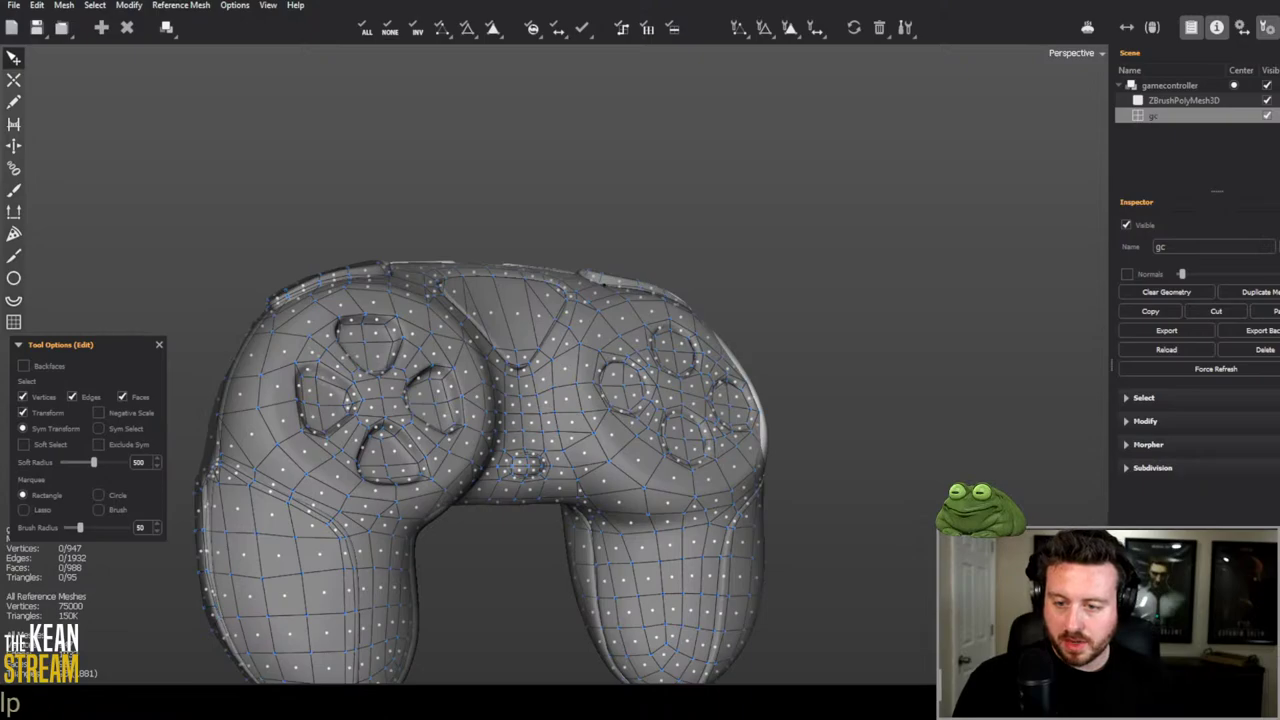
key("alt+Tab")
left_click_drag(586, 279, 700, 500)
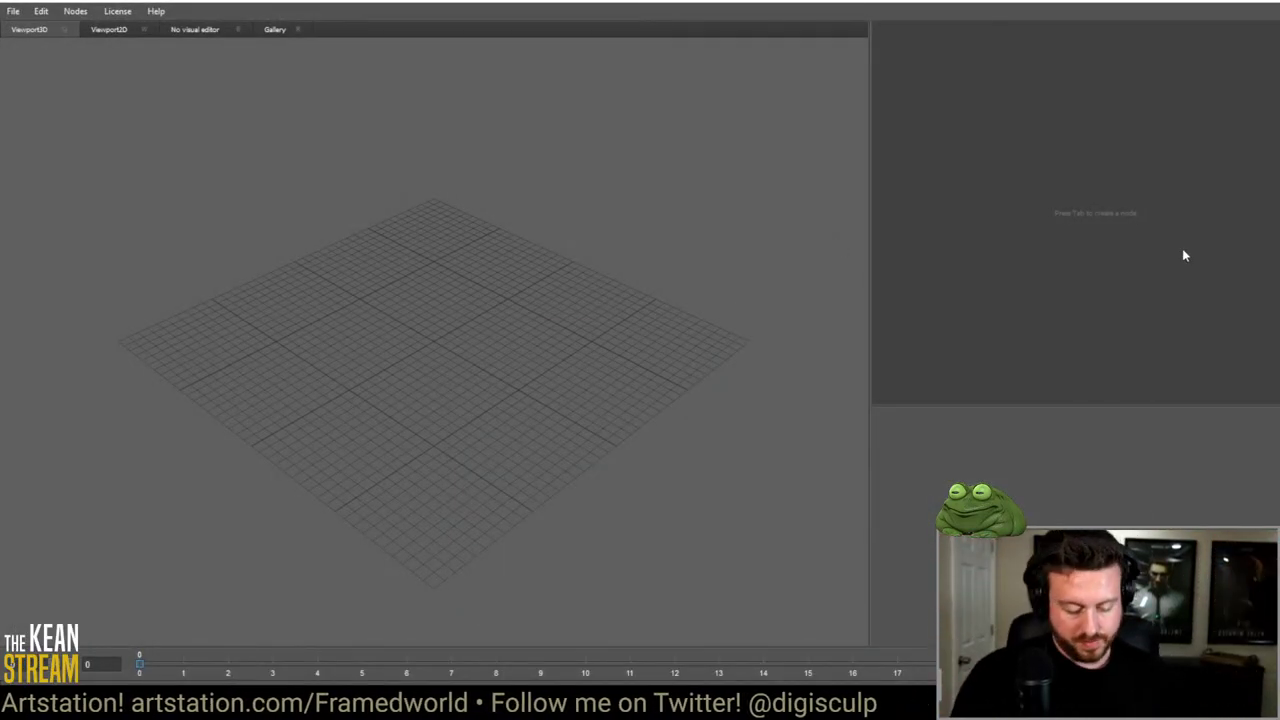
Step: Create a LoadGeom node reading gc.obj and frame the controller in the viewport
key("Tab")
mouse_move(1035, 111)
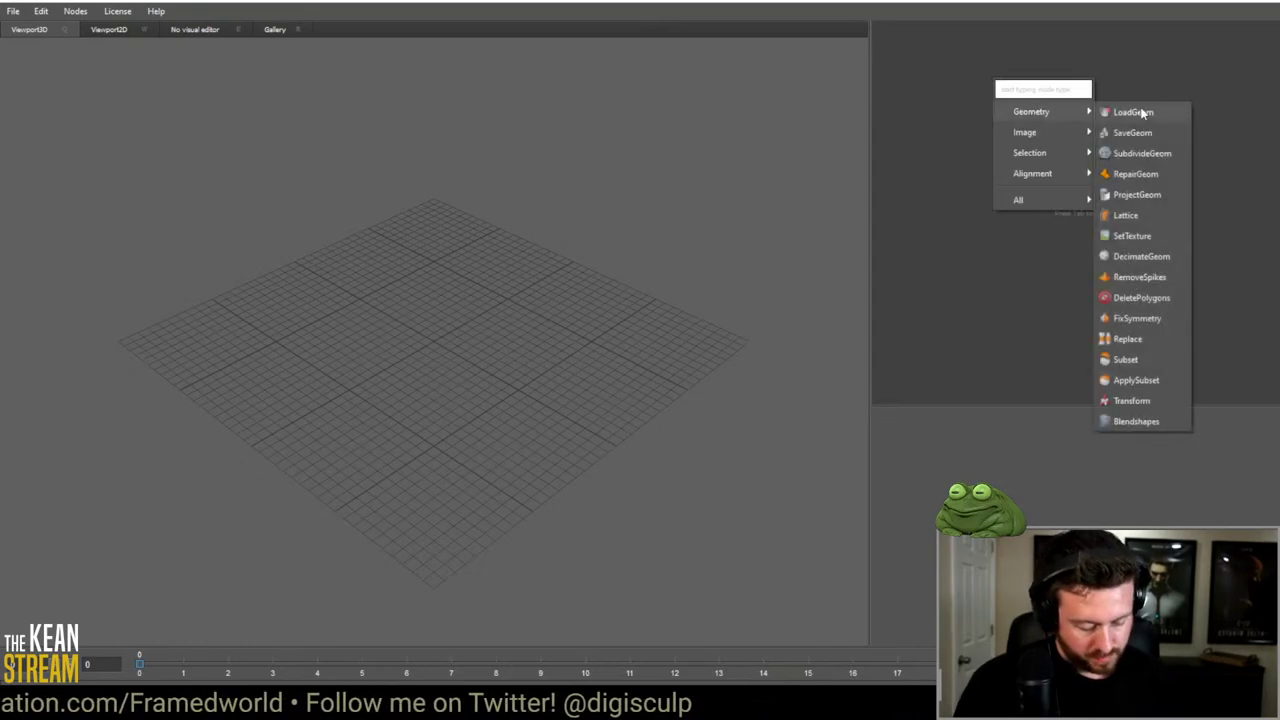
left_click(1112, 112)
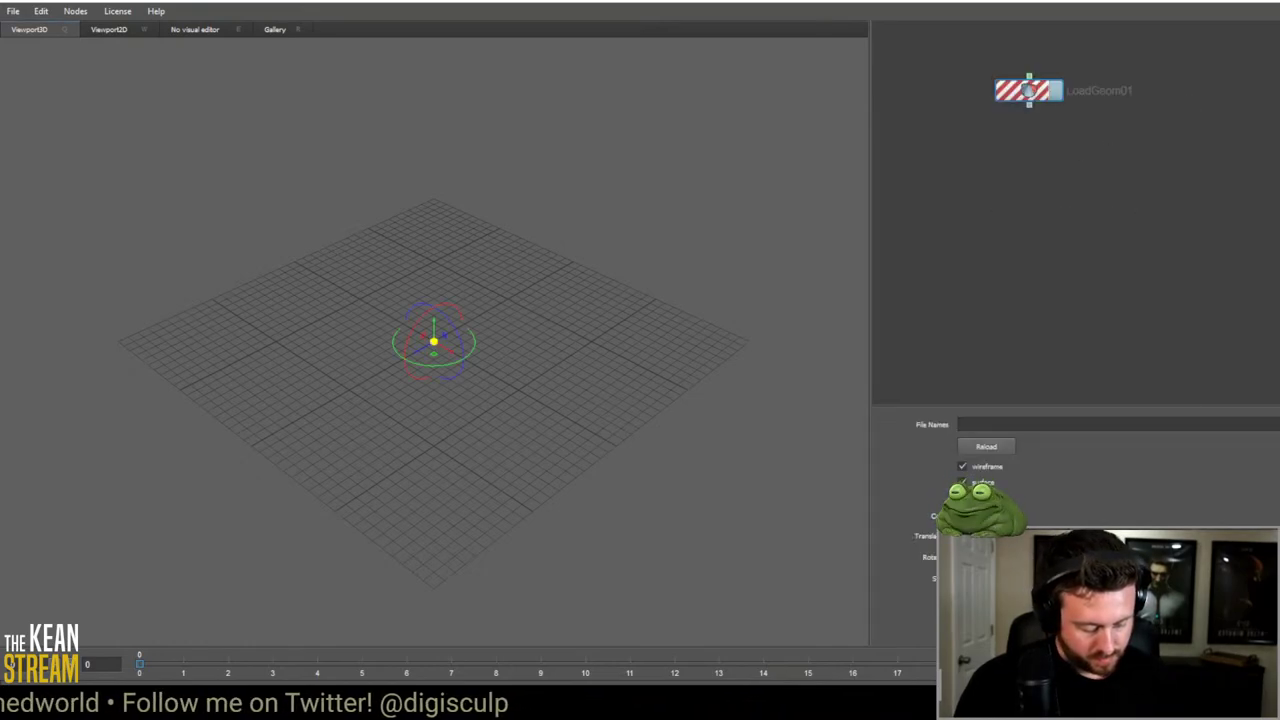
key("Escape")
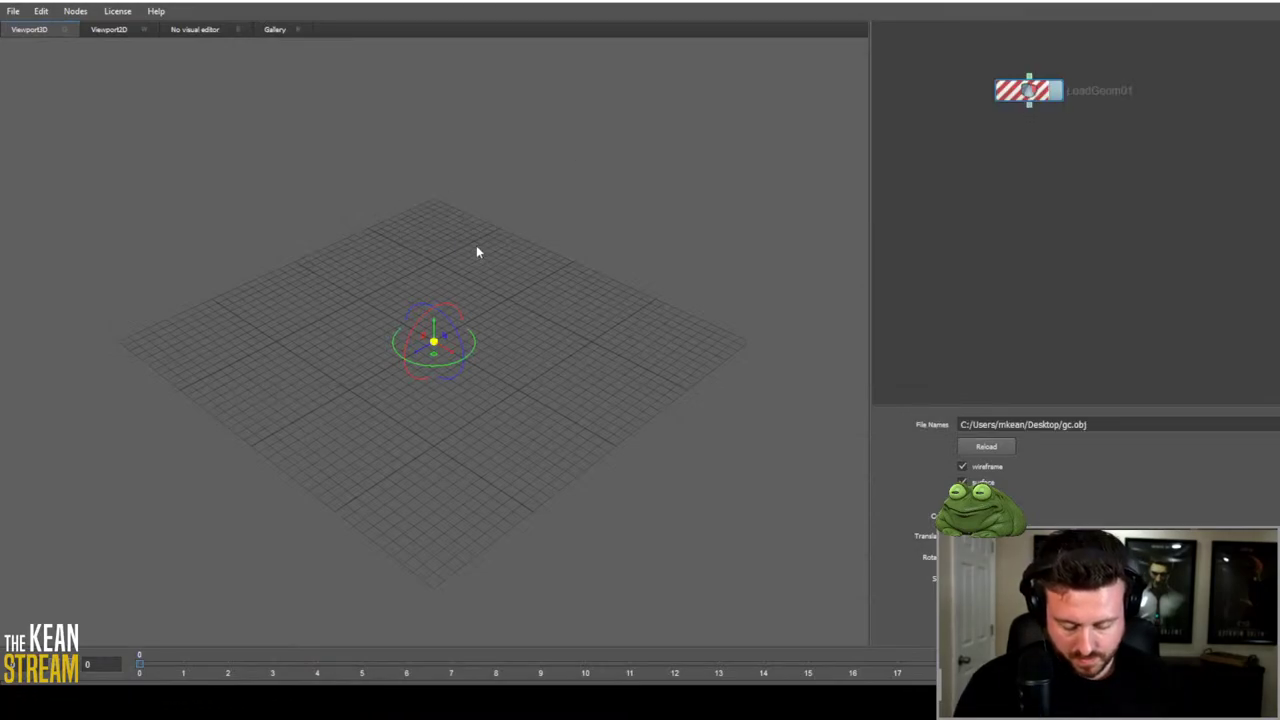
key("f")
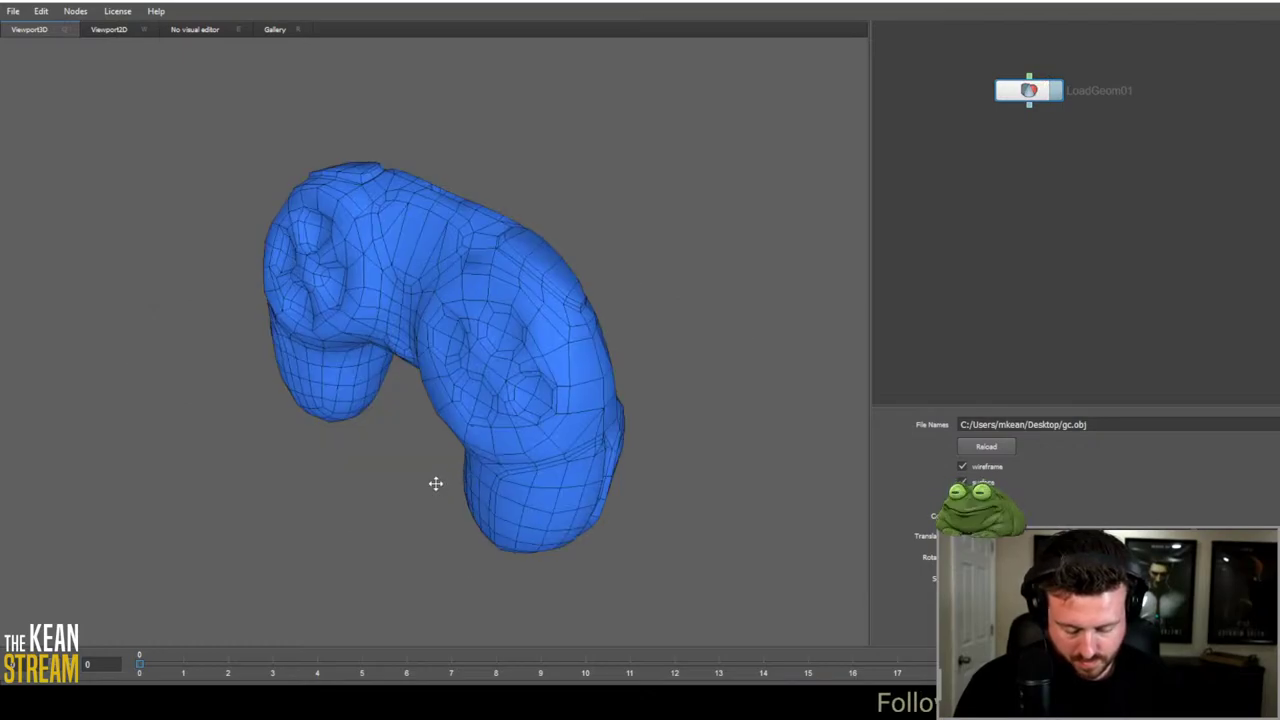
key("f")
Step: Add a second, empty LoadGeom node to the graph
right_click(1091, 150)
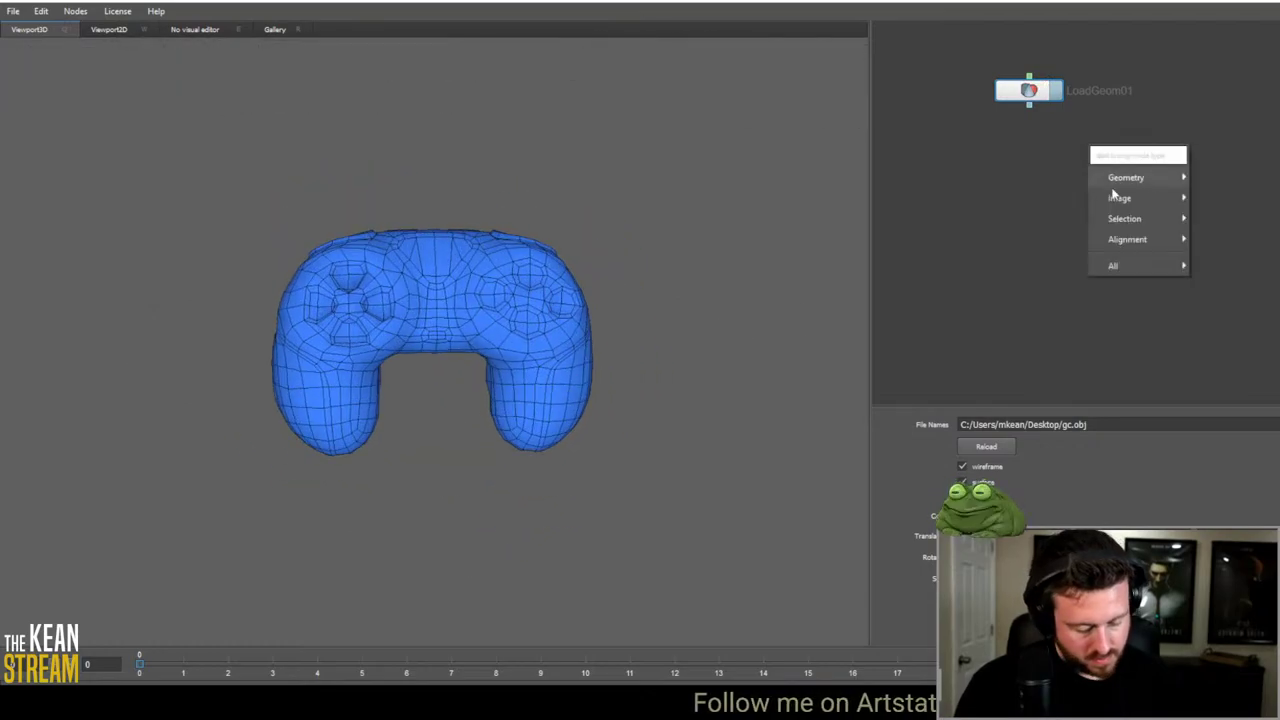
mouse_move(1156, 177)
left_click(1258, 177)
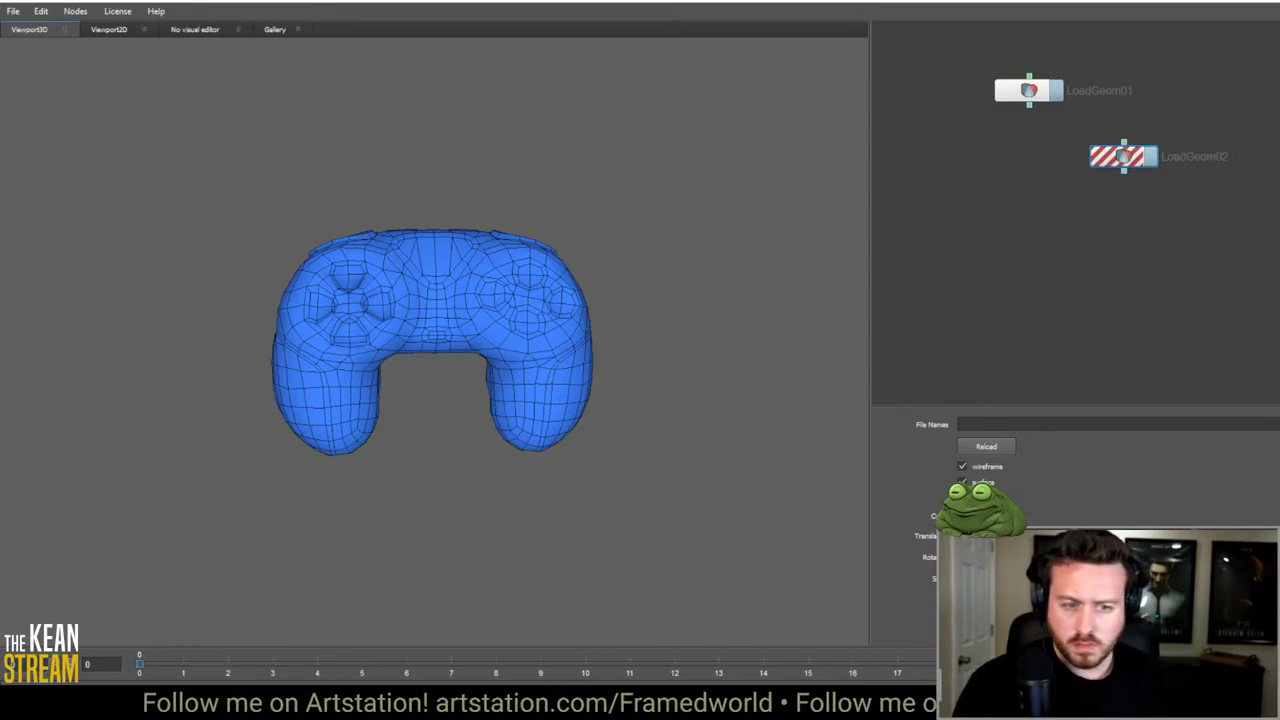
Step: Load the gamecontroller.obj scan into LoadGeom02 and shift the node left
key("Return")
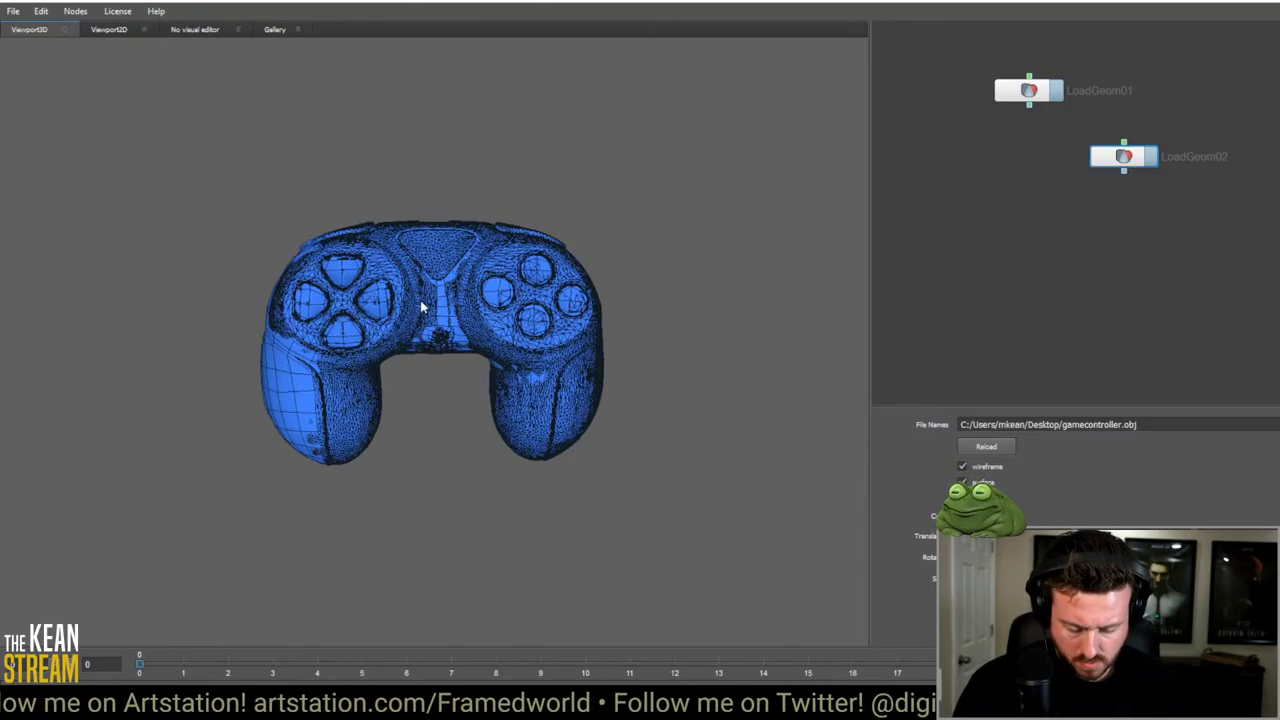
scroll(420, 300, "up", 3)
scroll(420, 300, "down", 1)
left_click_drag(1108, 154, 950, 142)
Step: Add a SubdivideGeom01 node fed by LoadGeom01 and arrange the nodes
right_click(1070, 174)
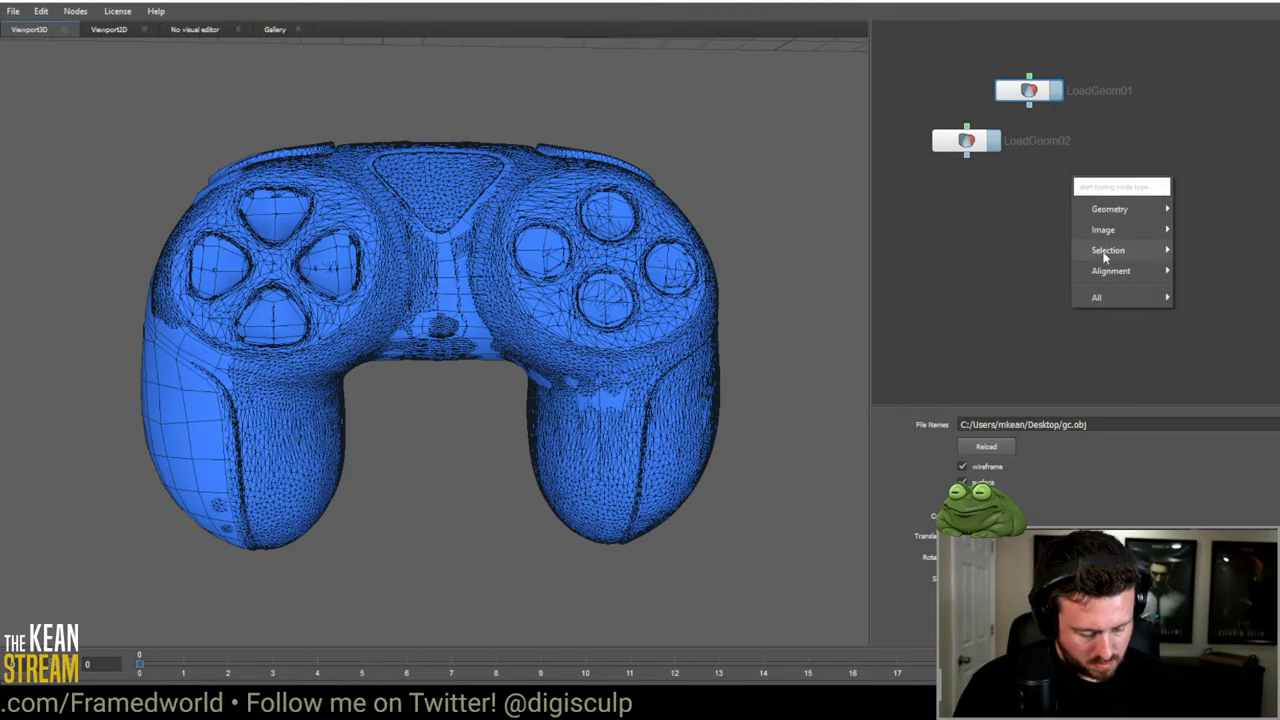
mouse_move(1120, 209)
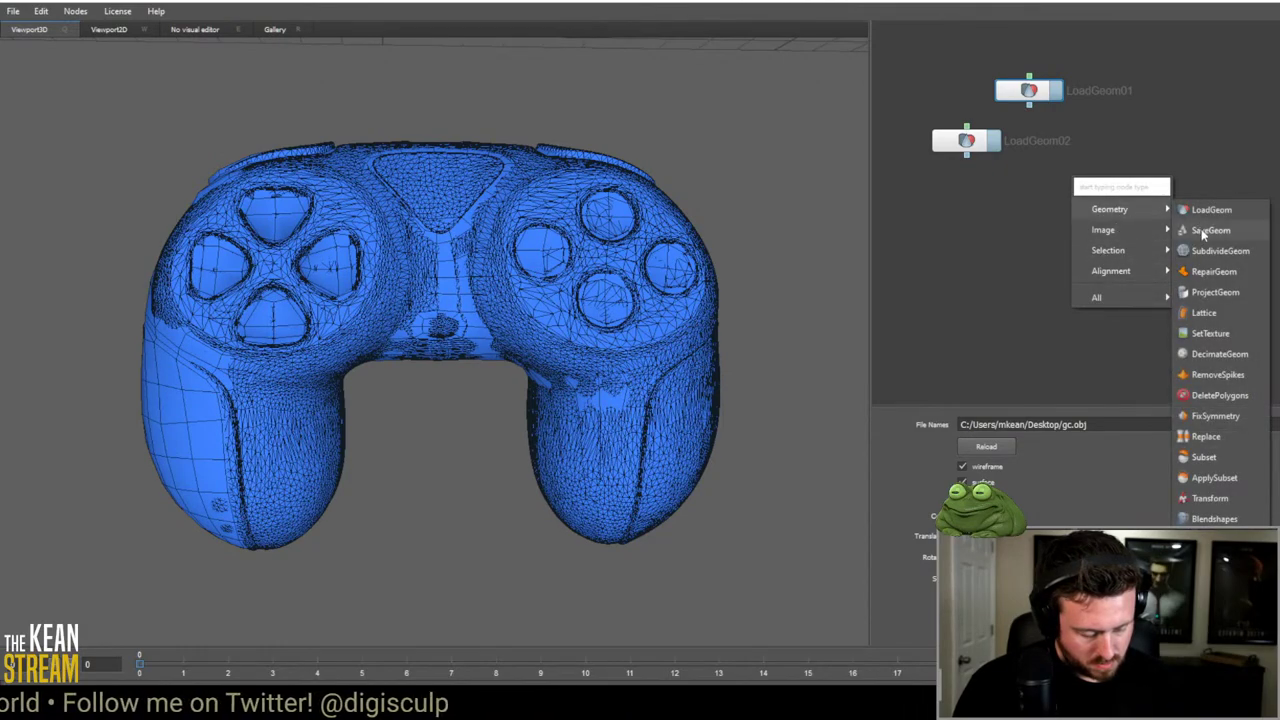
left_click(1200, 251)
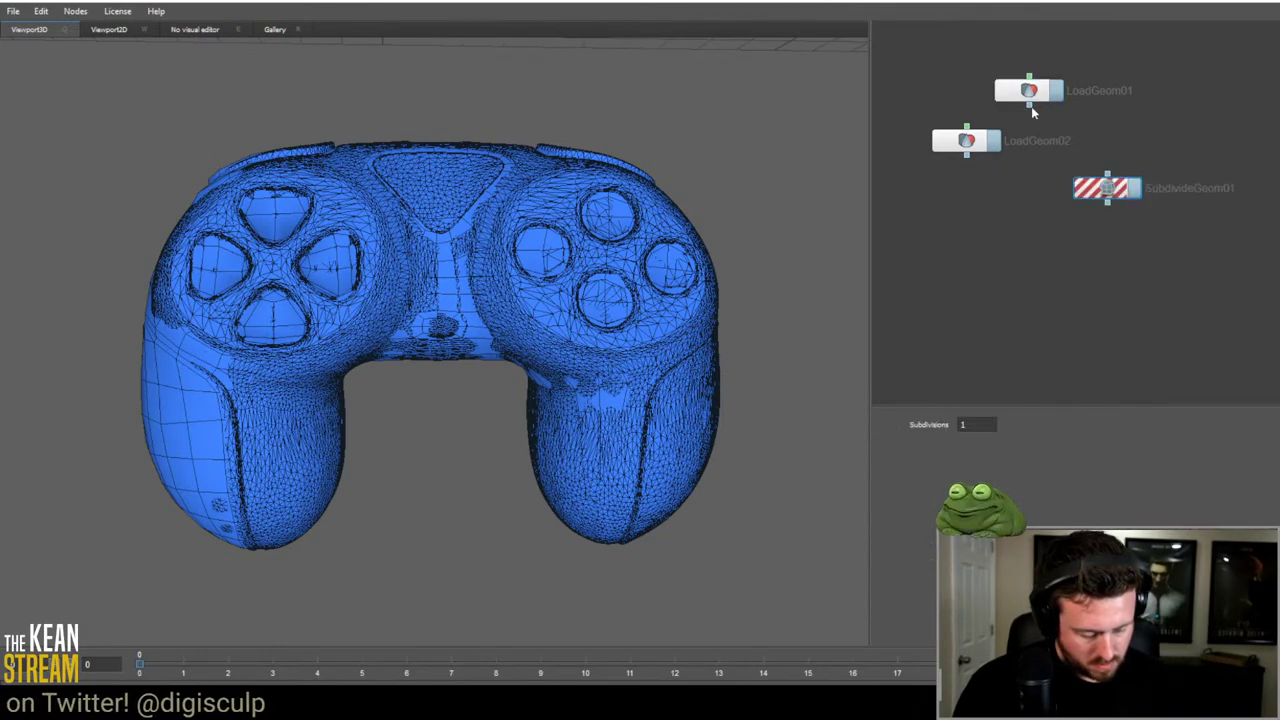
left_click_drag(1108, 153, 1111, 186)
left_click_drag(991, 138, 1107, 263)
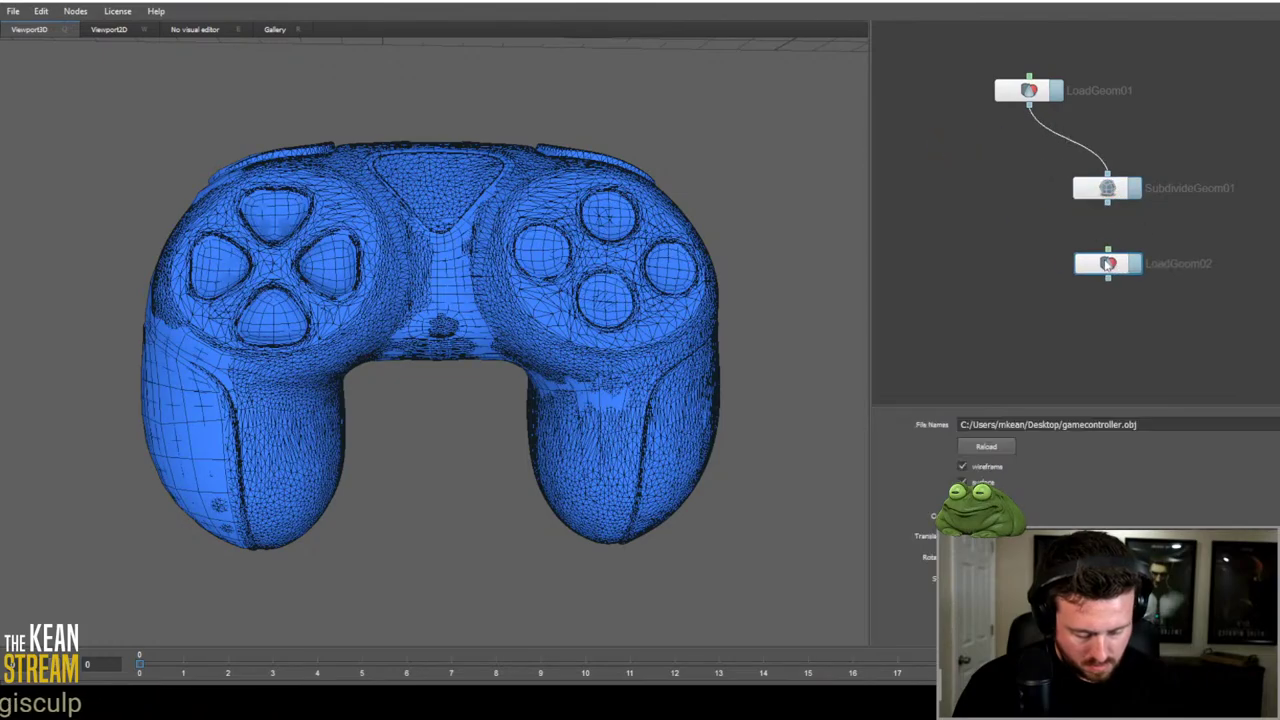
left_click_drag(1108, 200, 1016, 181)
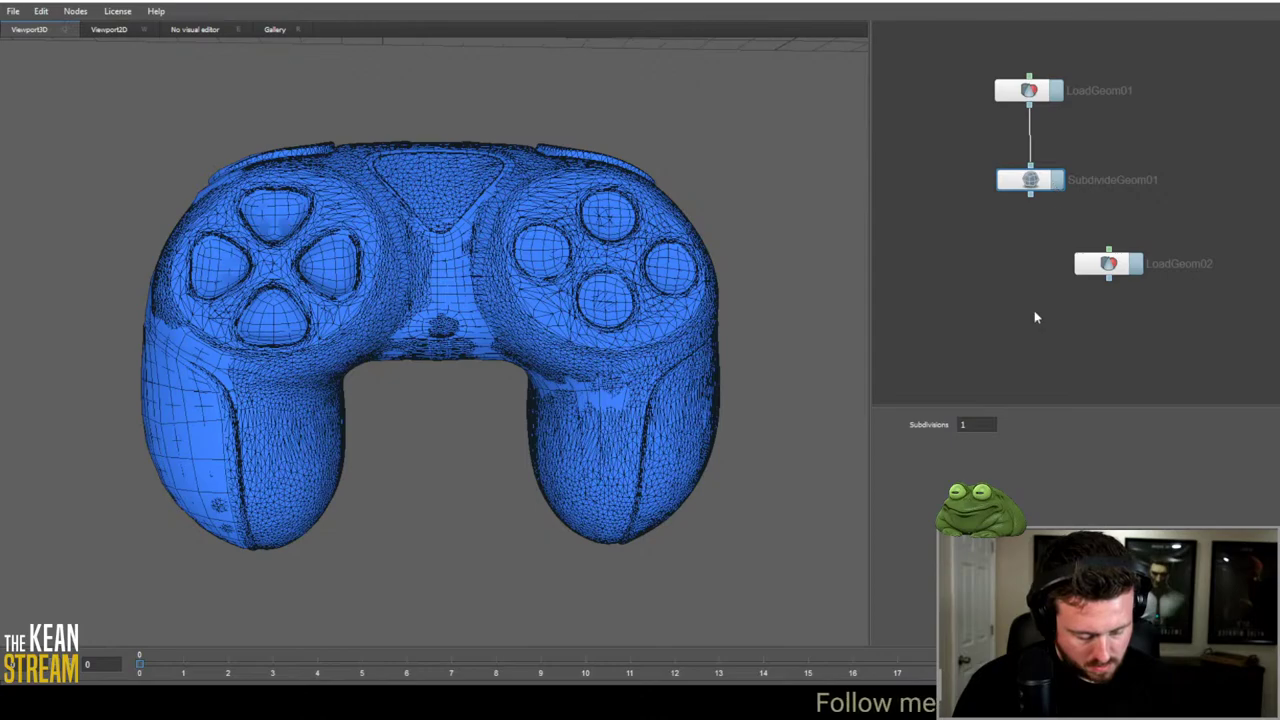
left_click_drag(1018, 158, 1014, 216)
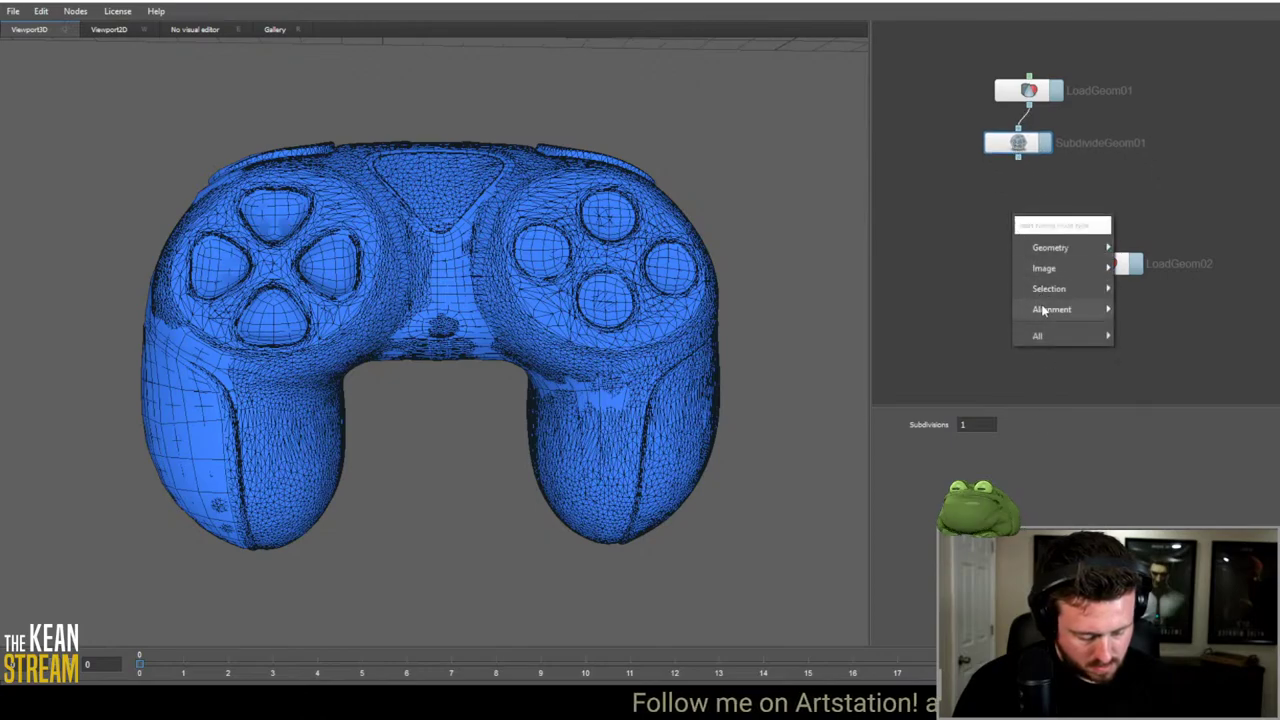
Step: Add a Wrapping01 node and connect SubdivideGeom01 and the LoadGeom02 scan into it
mouse_move(1042, 310)
left_click(1150, 329)
left_click_drag(1102, 264, 1000, 236)
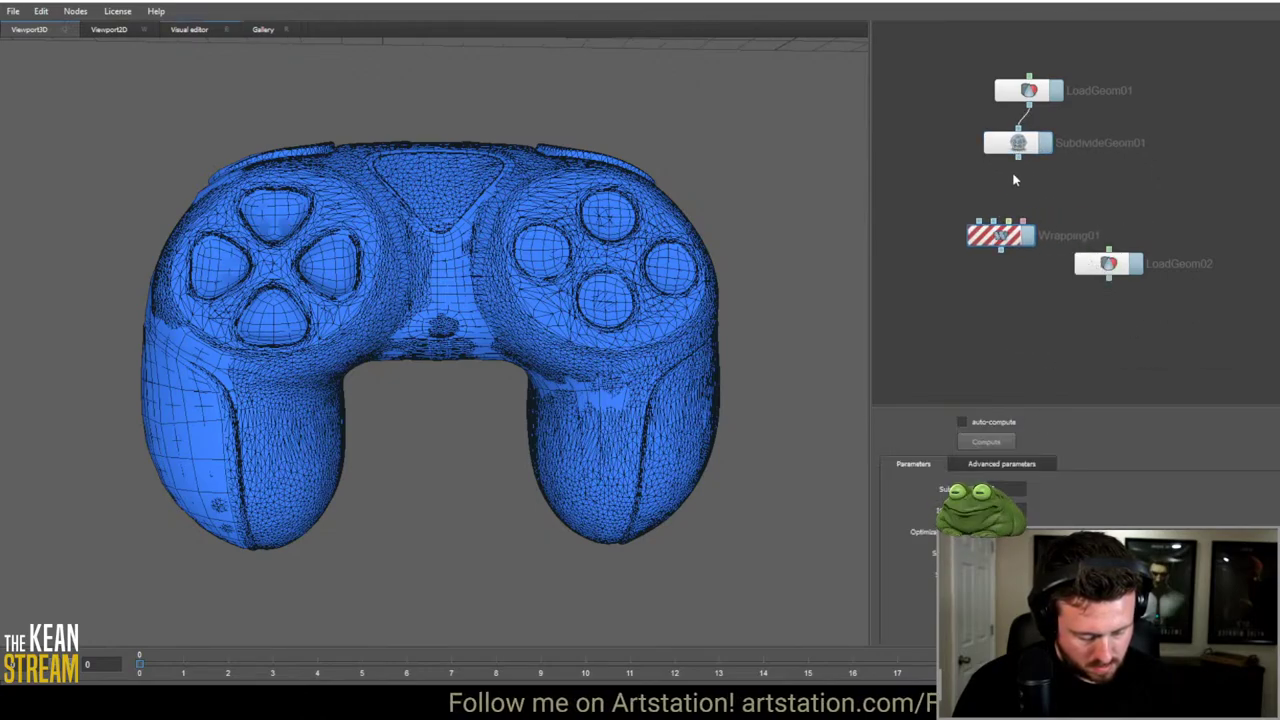
left_click_drag(1019, 163, 982, 221)
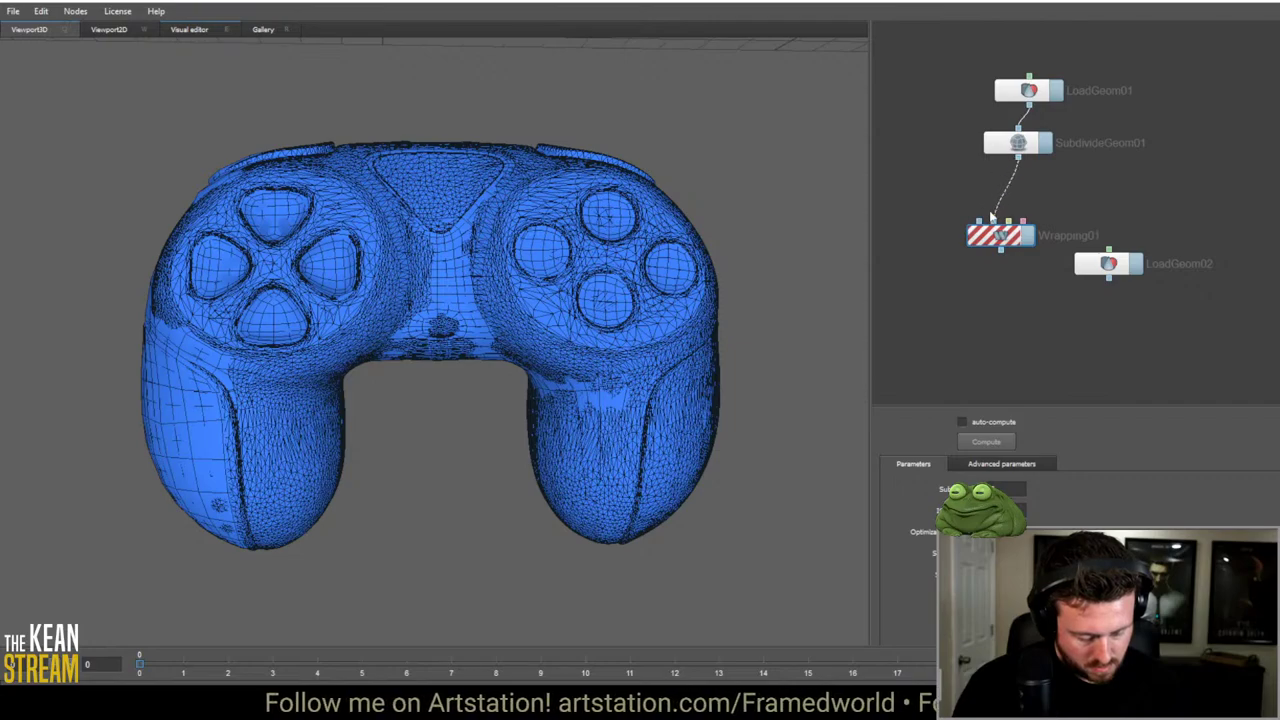
left_click_drag(1108, 265, 1012, 221)
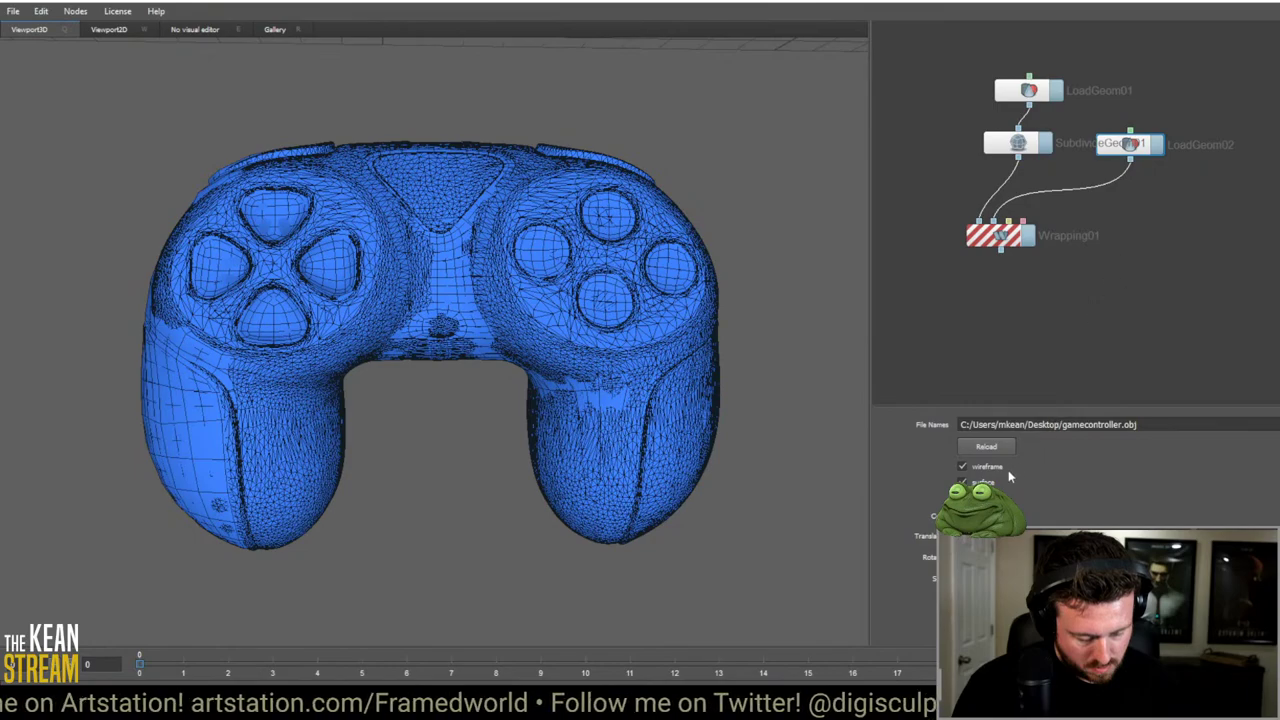
Step: Hide the scan's wireframe, read Wrapping01's two-disconnected-components error, and move the node right
left_click(962, 466)
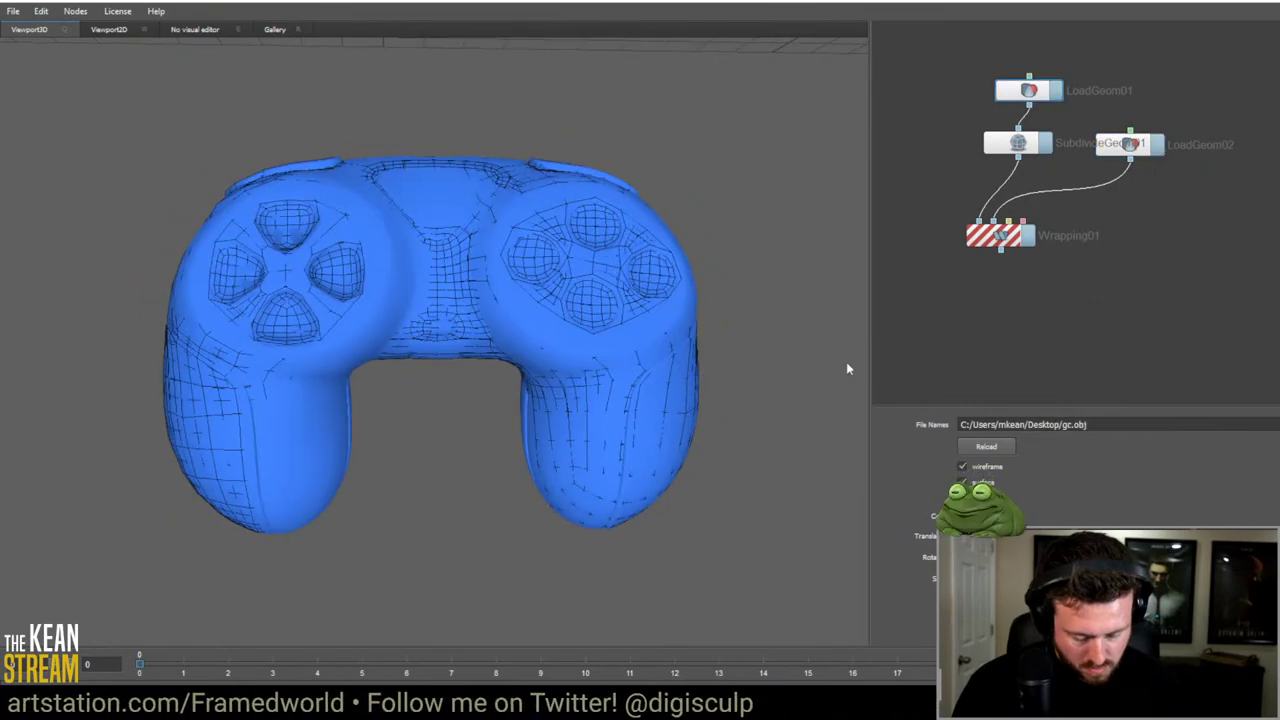
left_click(1029, 90)
left_click(999, 240)
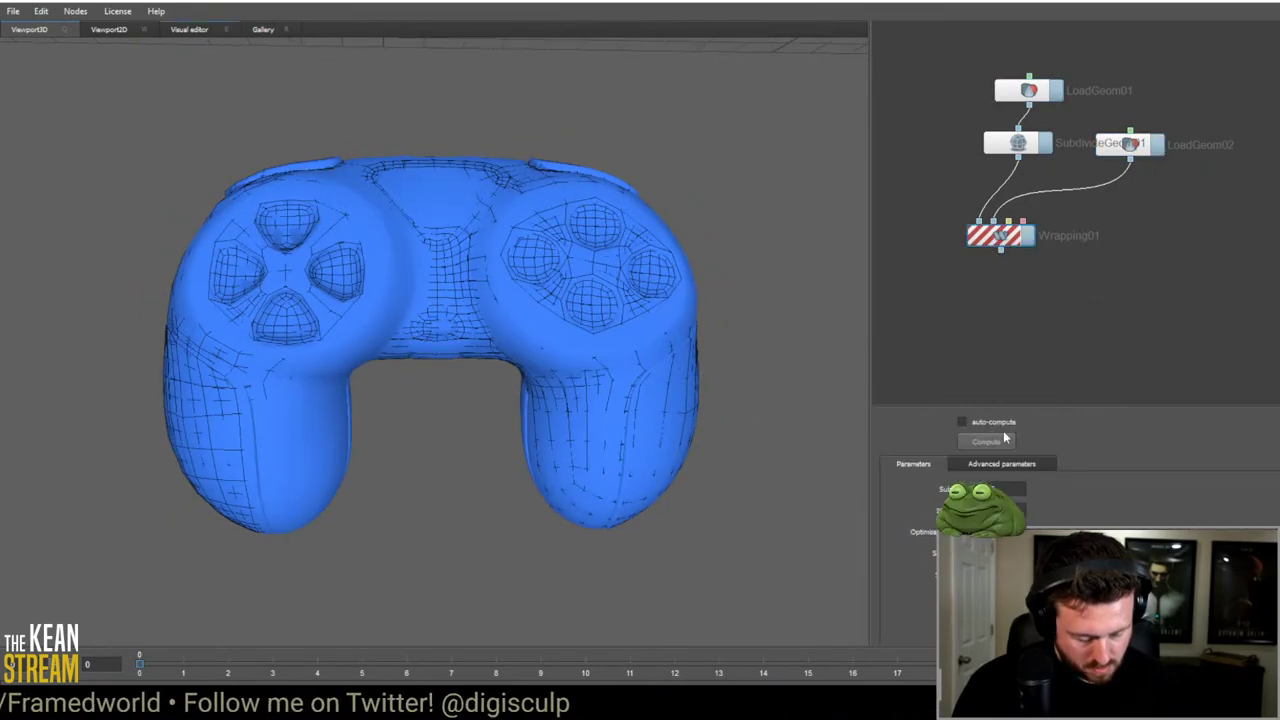
mouse_move(999, 246)
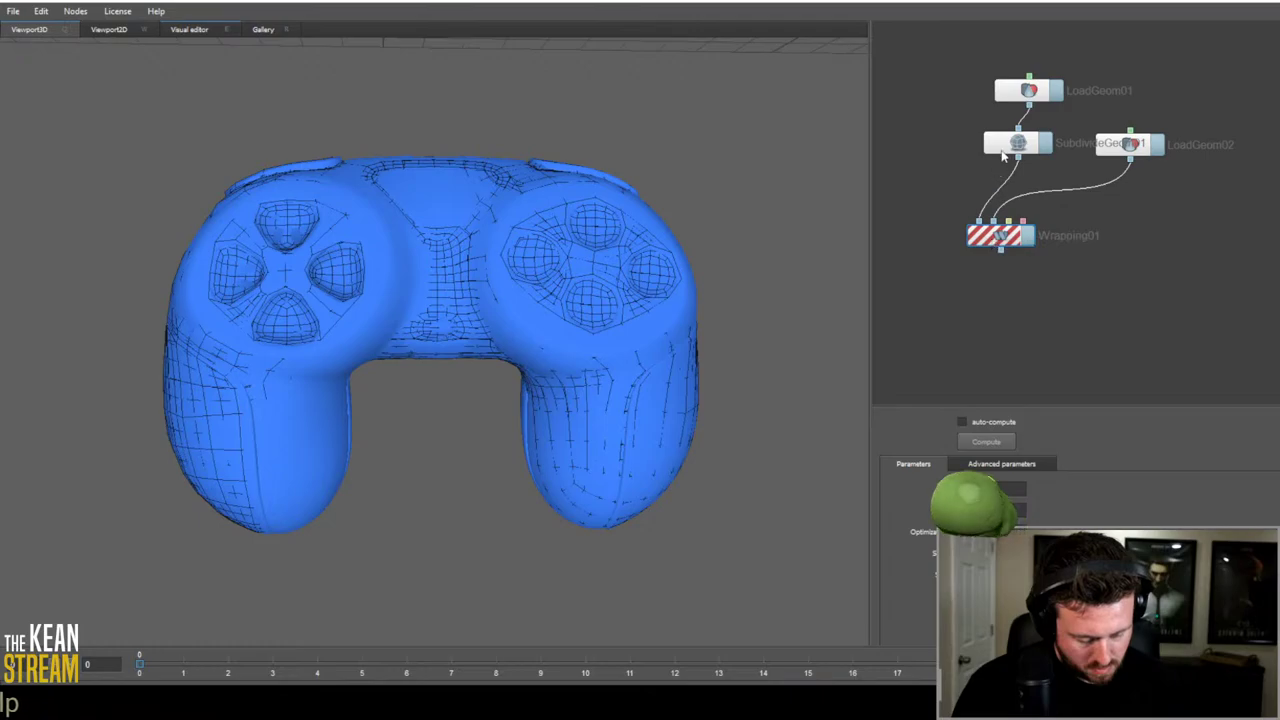
left_click_drag(1003, 155, 979, 175)
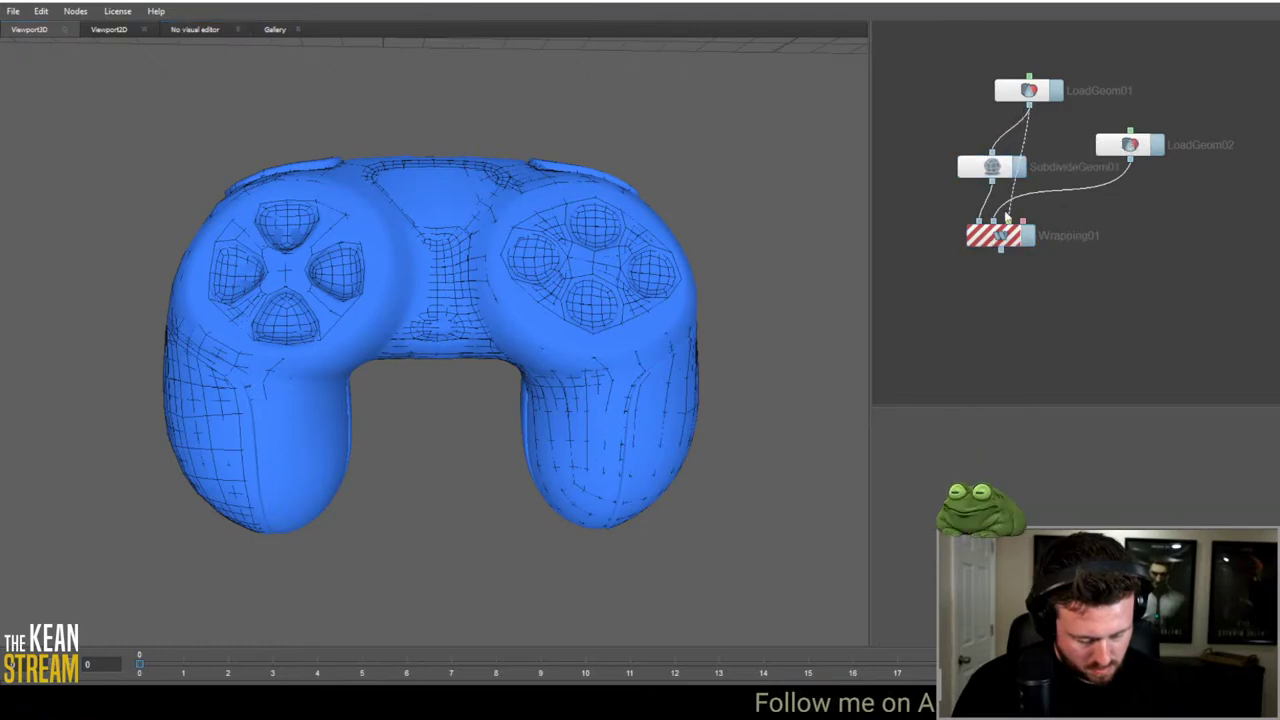
left_click(986, 240)
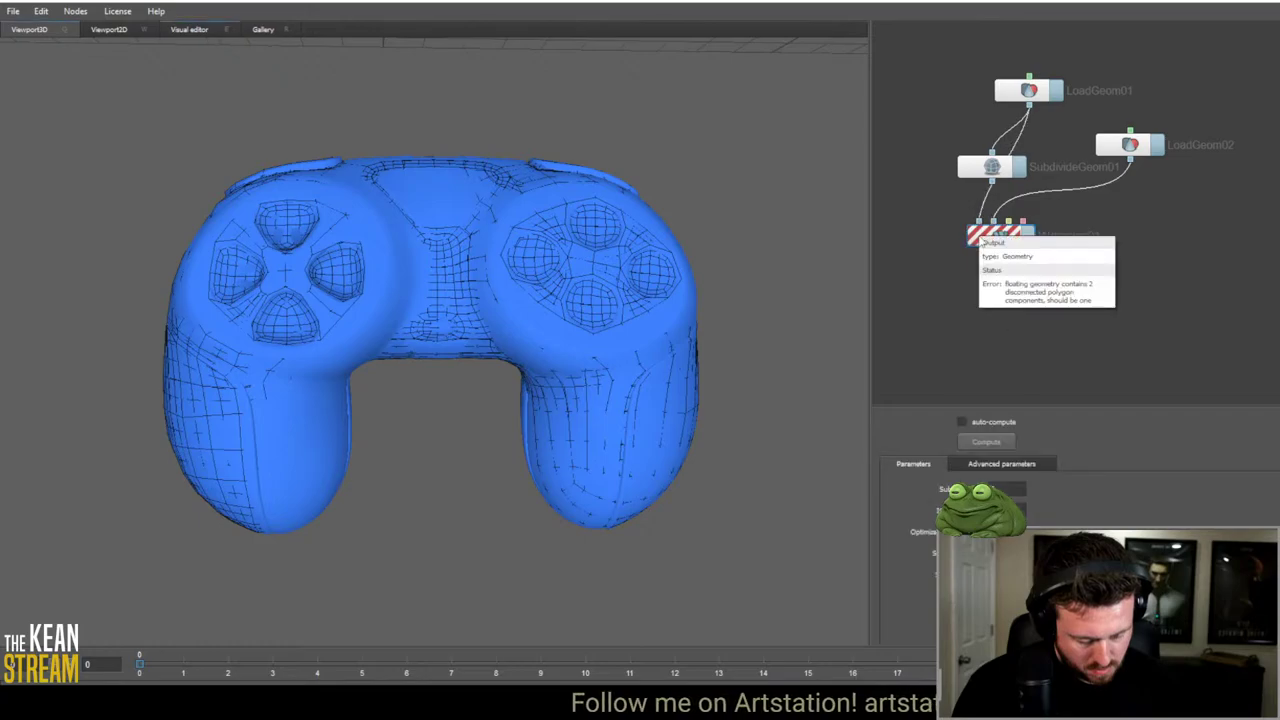
left_click_drag(986, 243, 1068, 245)
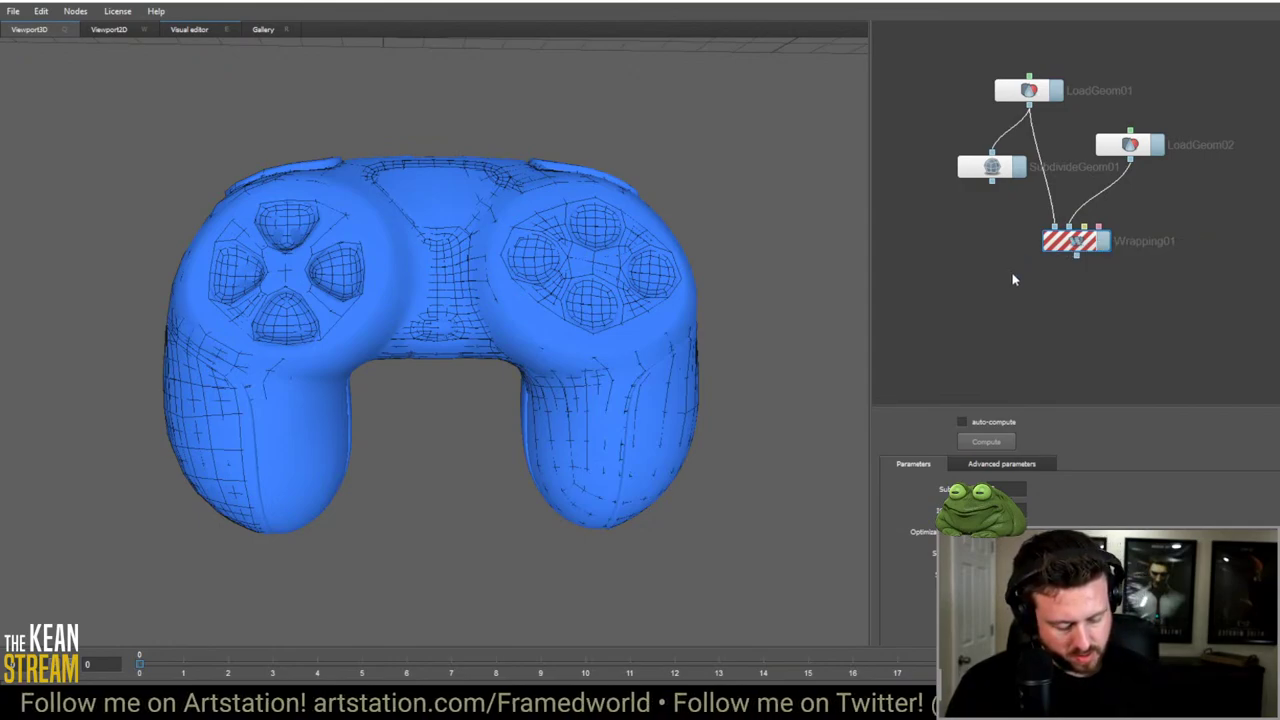
Step: In Maya, run Mesh Cleanup on the controller mesh, then undo its triangulation
key("alt+Tab")
left_click(456, 279)
left_click(810, 512)
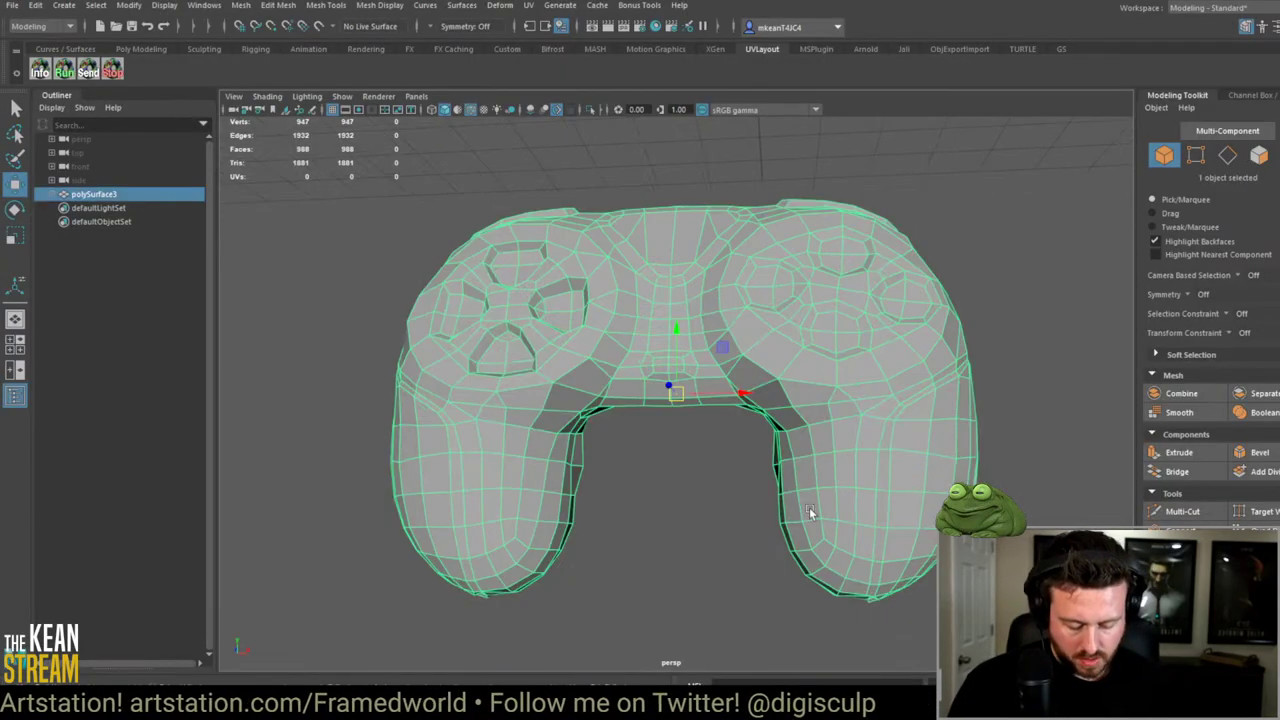
left_click(277, 6)
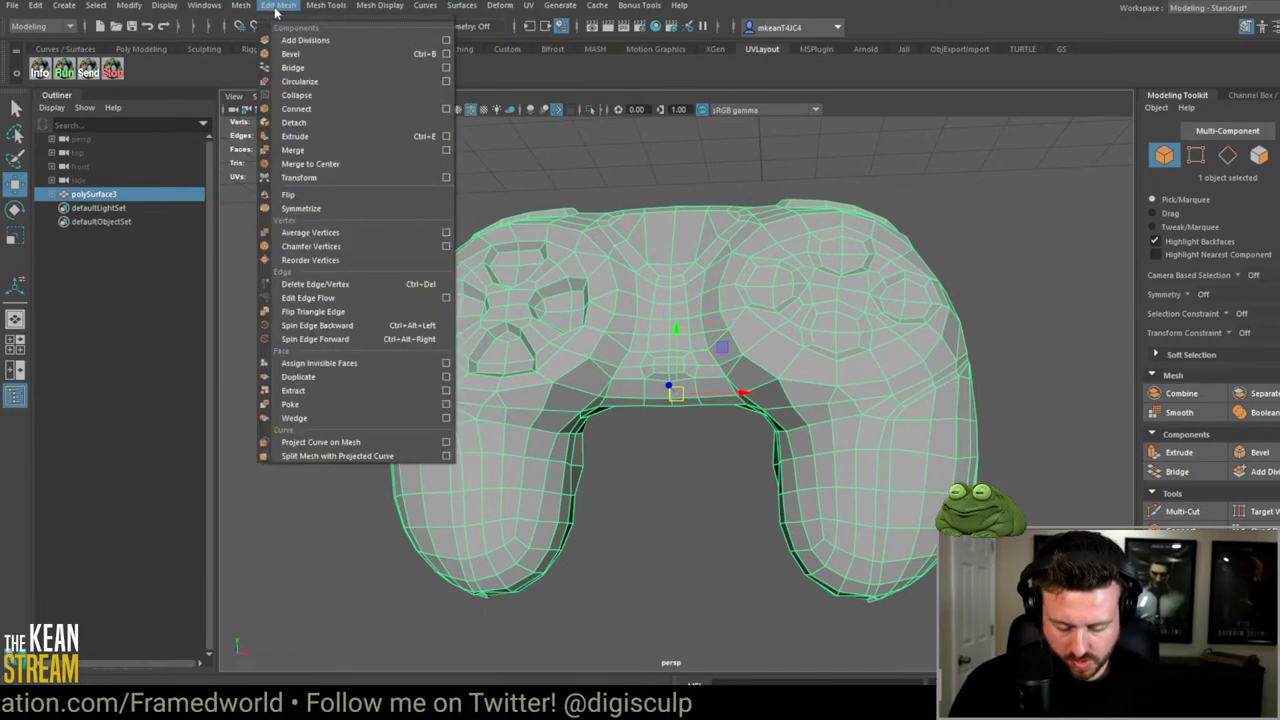
left_click(300, 5)
left_click(241, 6)
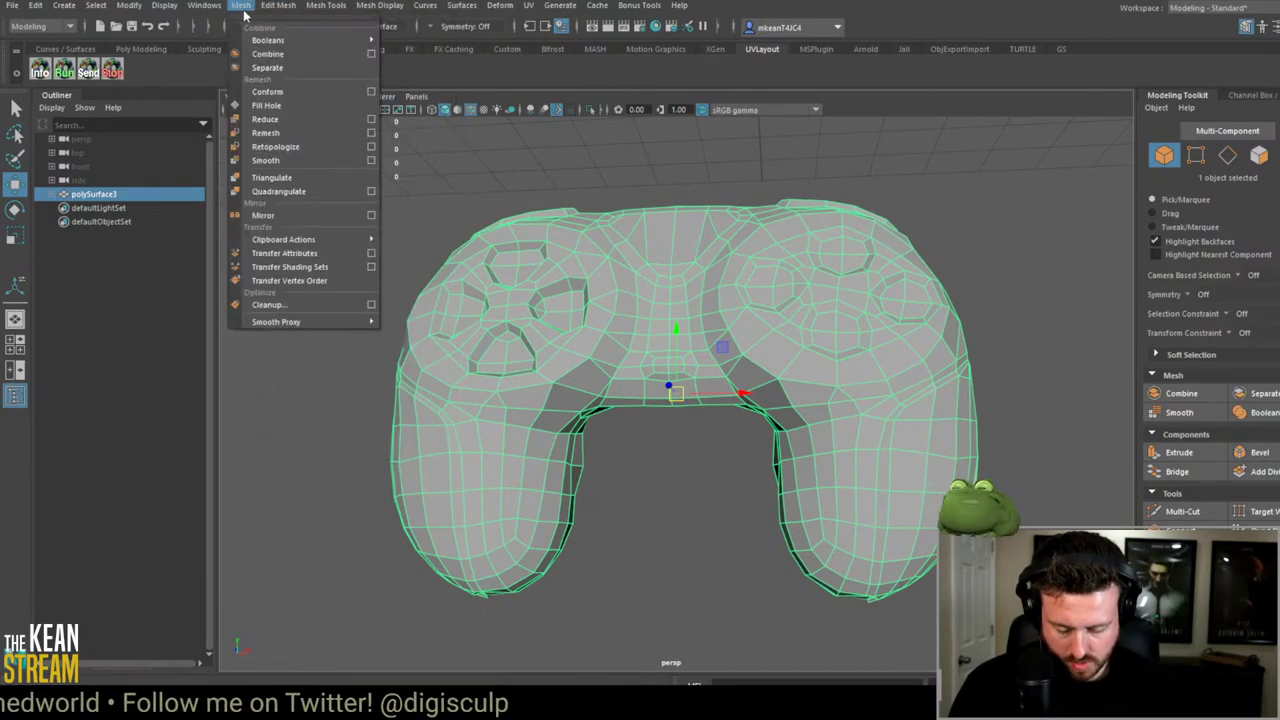
left_click(268, 304)
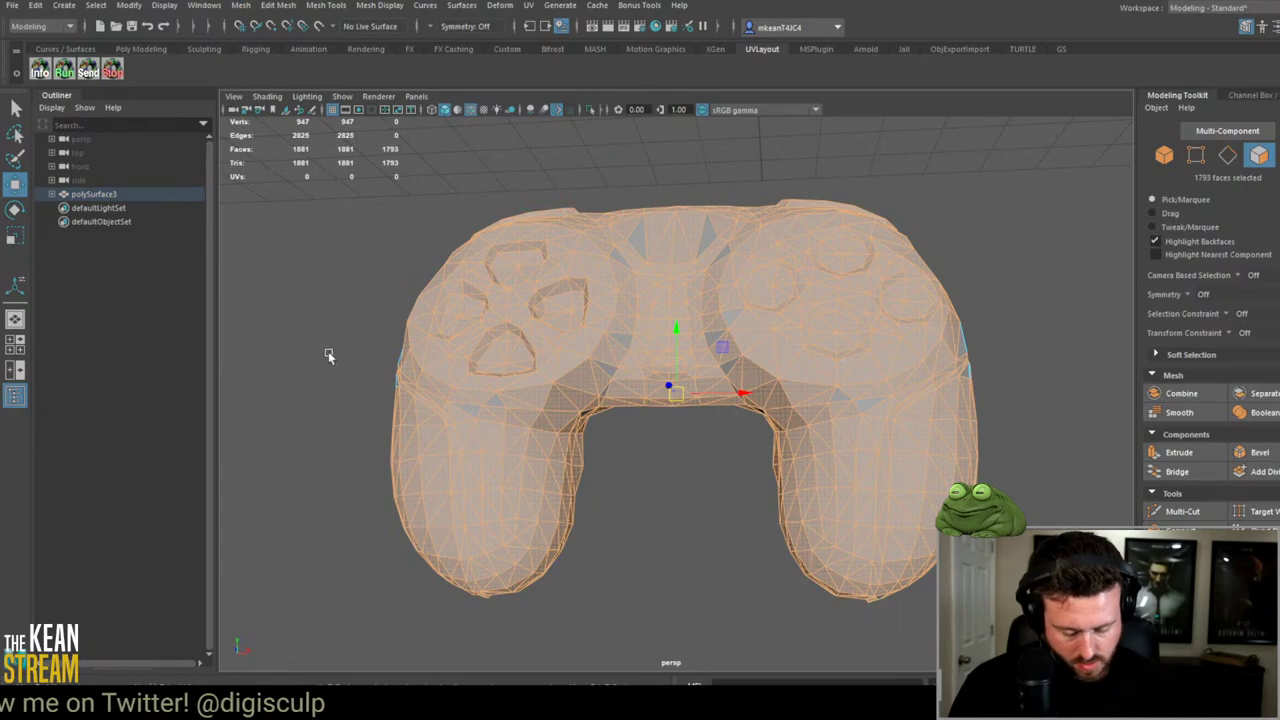
key("ctrl+z")
key("ctrl+z")
key("ctrl+z")
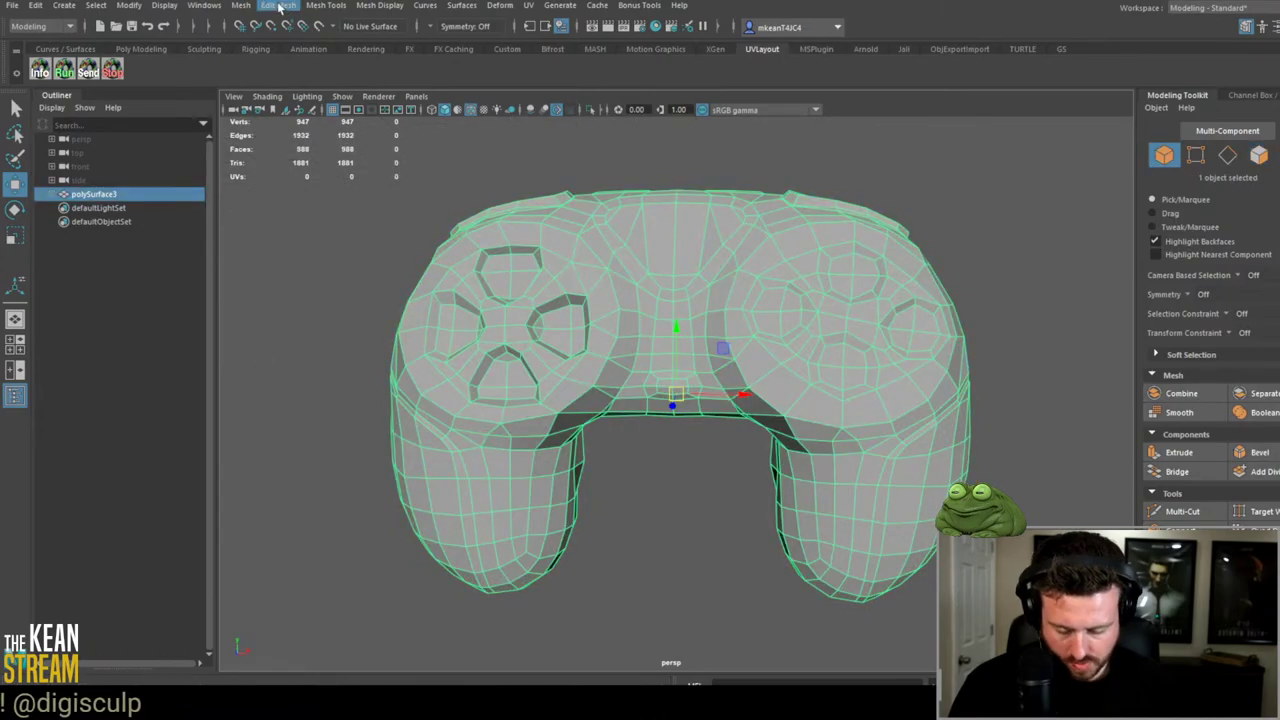
Step: Rerun Cleanup from its options with the non-planar faces check turned off
left_click(281, 6)
left_click(241, 5)
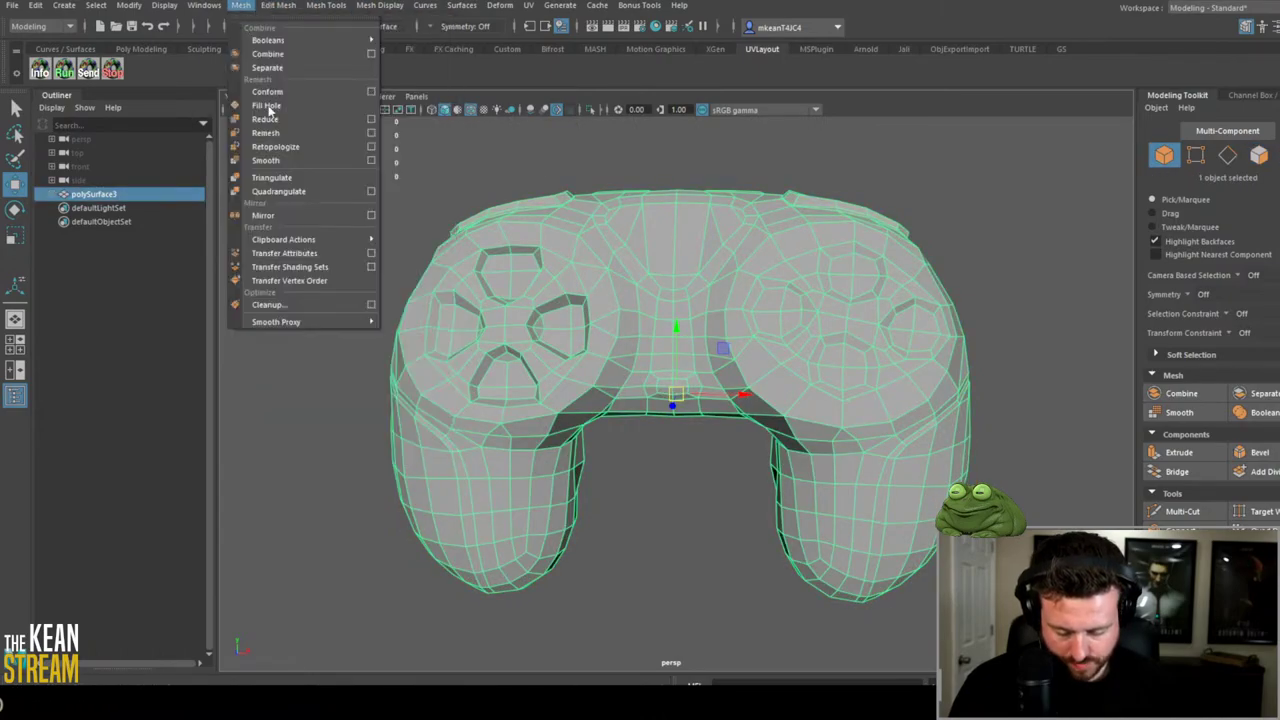
left_click(375, 305)
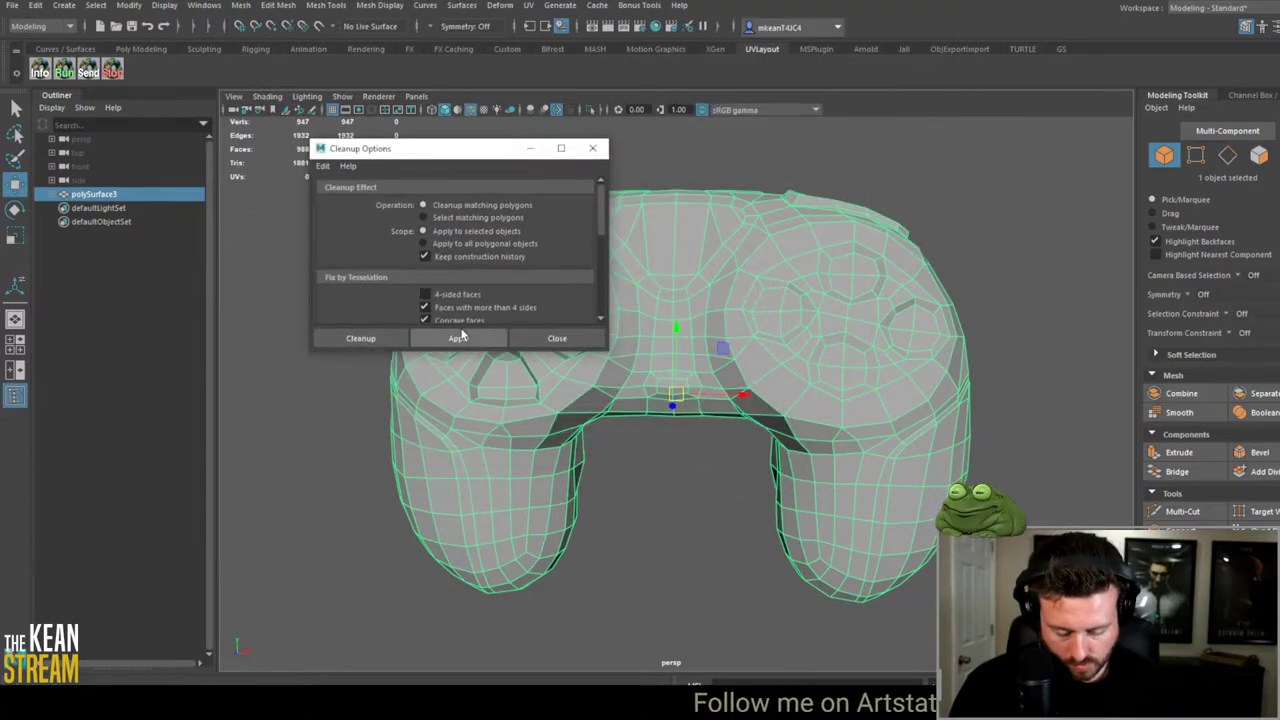
left_click(458, 338)
left_click_drag(650, 515, 681, 538, "alt")
left_click_drag(650, 490, 630, 470, "alt")
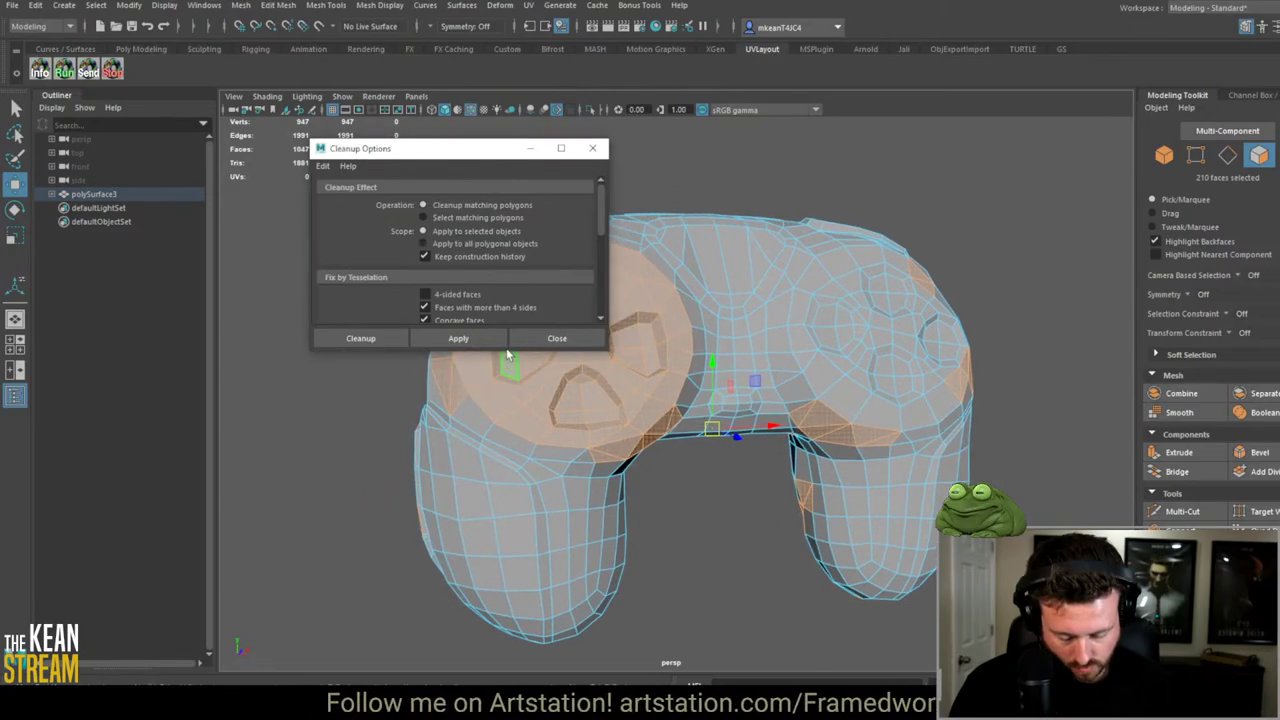
left_click_drag(507, 348, 483, 429)
left_click(483, 417)
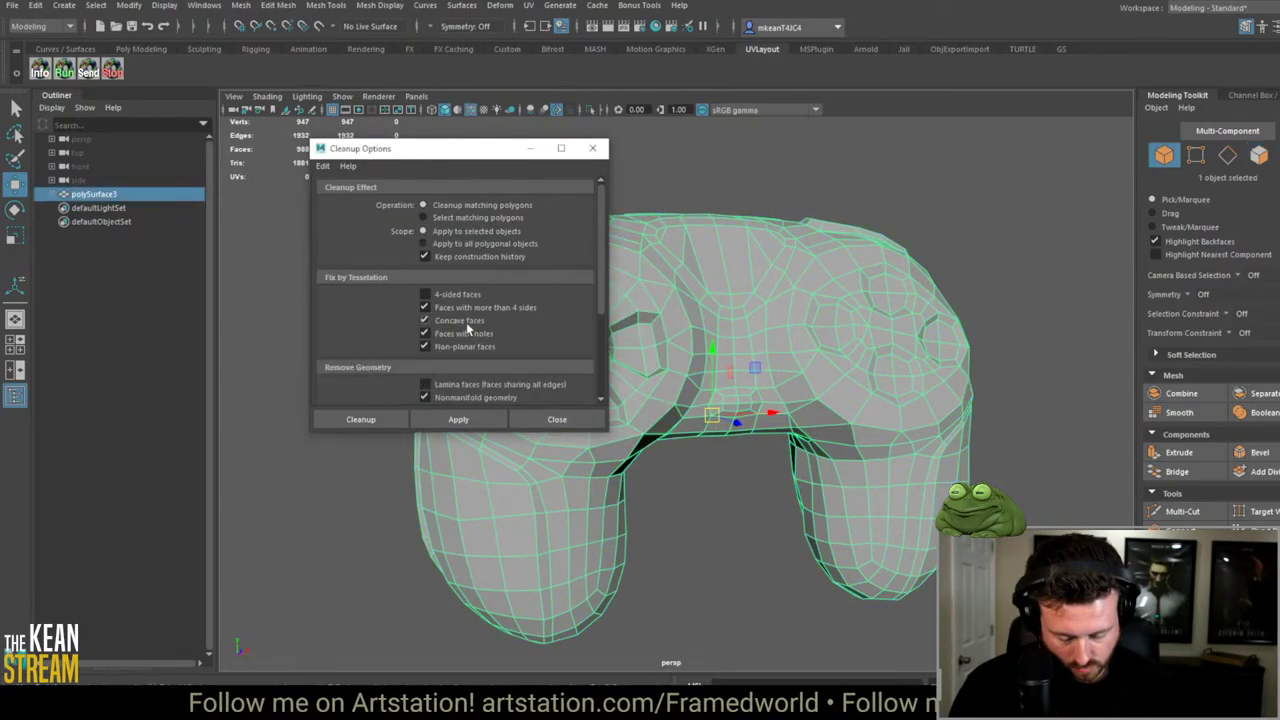
left_click(483, 417)
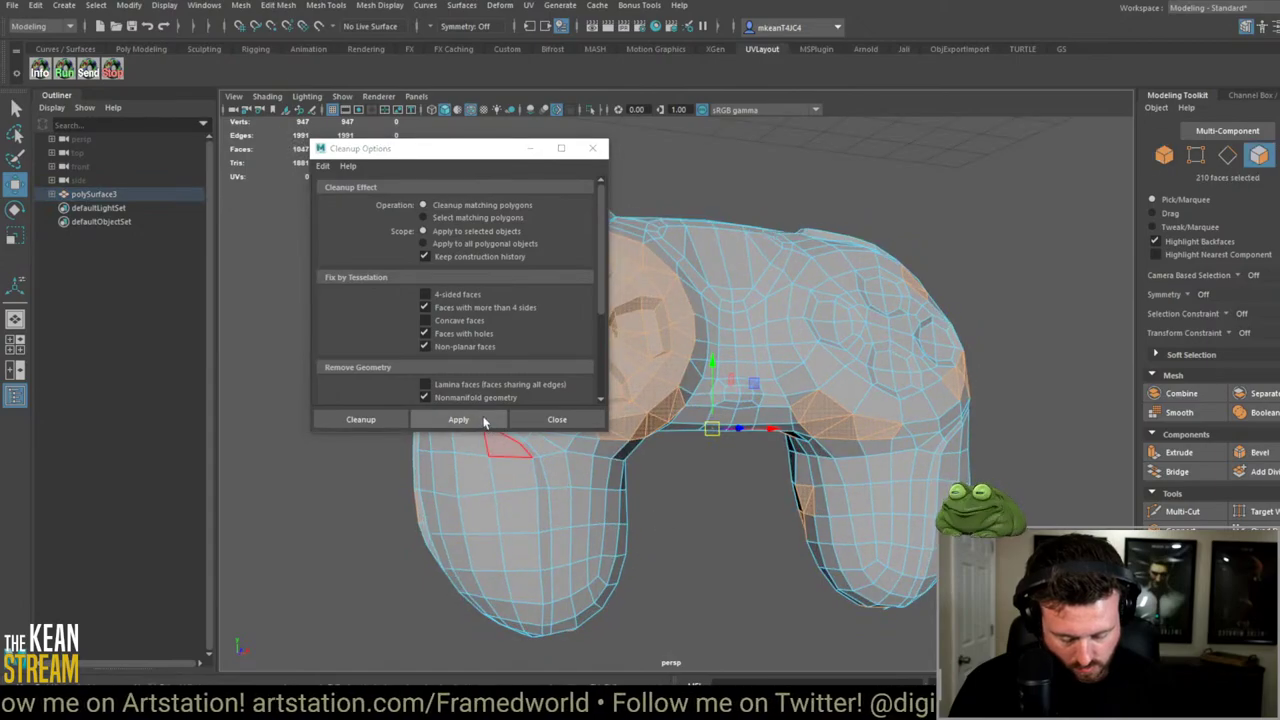
left_click(466, 345)
left_click(457, 418)
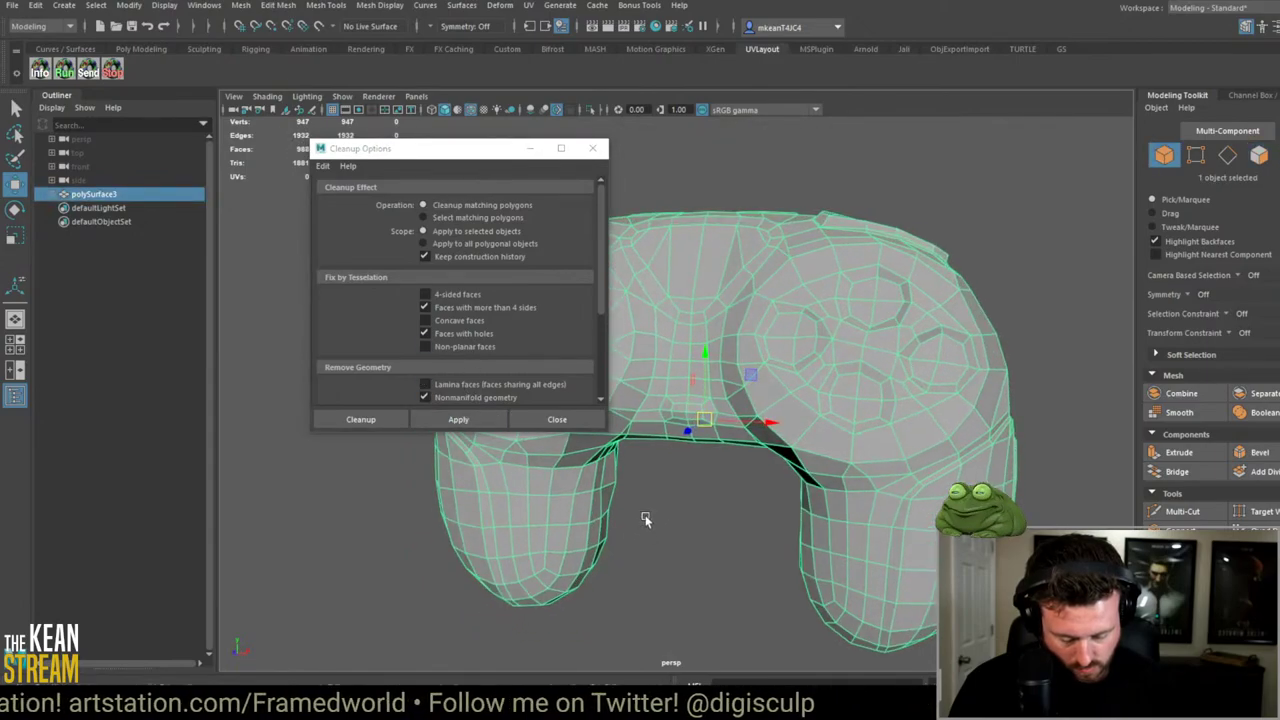
Step: Enable the concave faces check, close Cleanup options, and reselect the unchanged 988-face mesh
left_click_drag(436, 150, 289, 154)
left_click(318, 323)
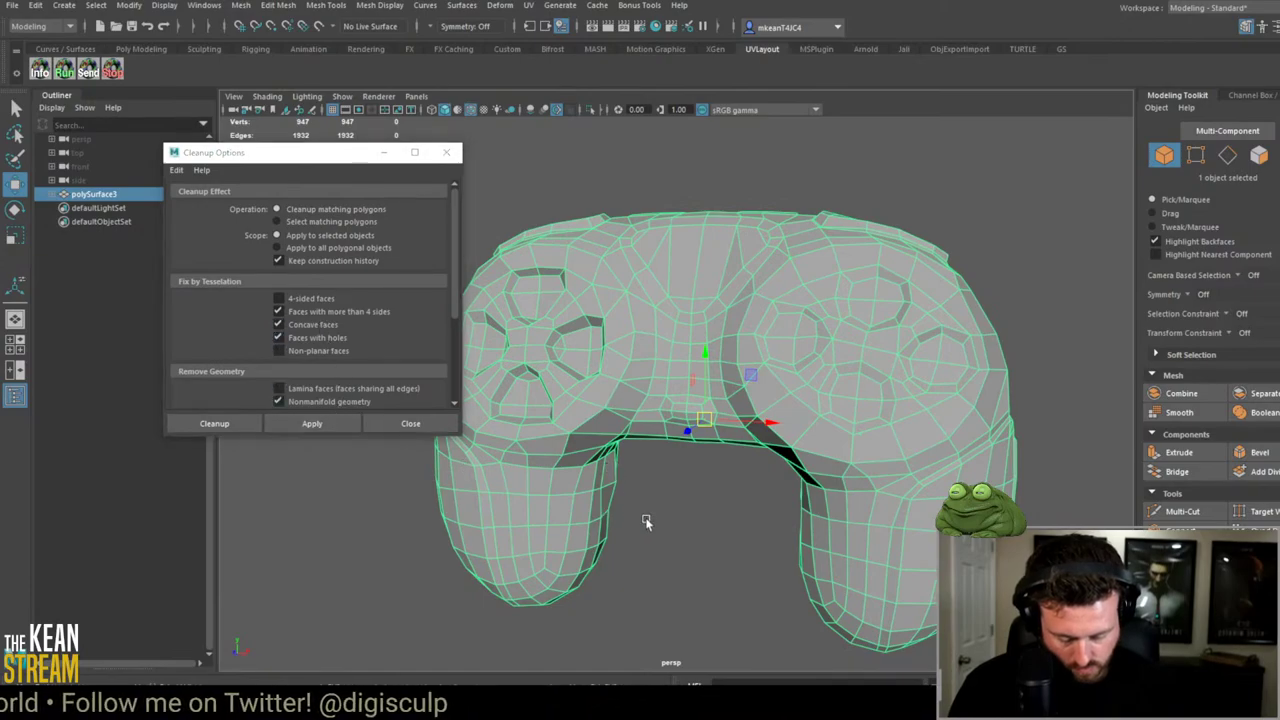
left_click_drag(646, 521, 602, 350, "alt")
scroll(349, 360, "down", 3)
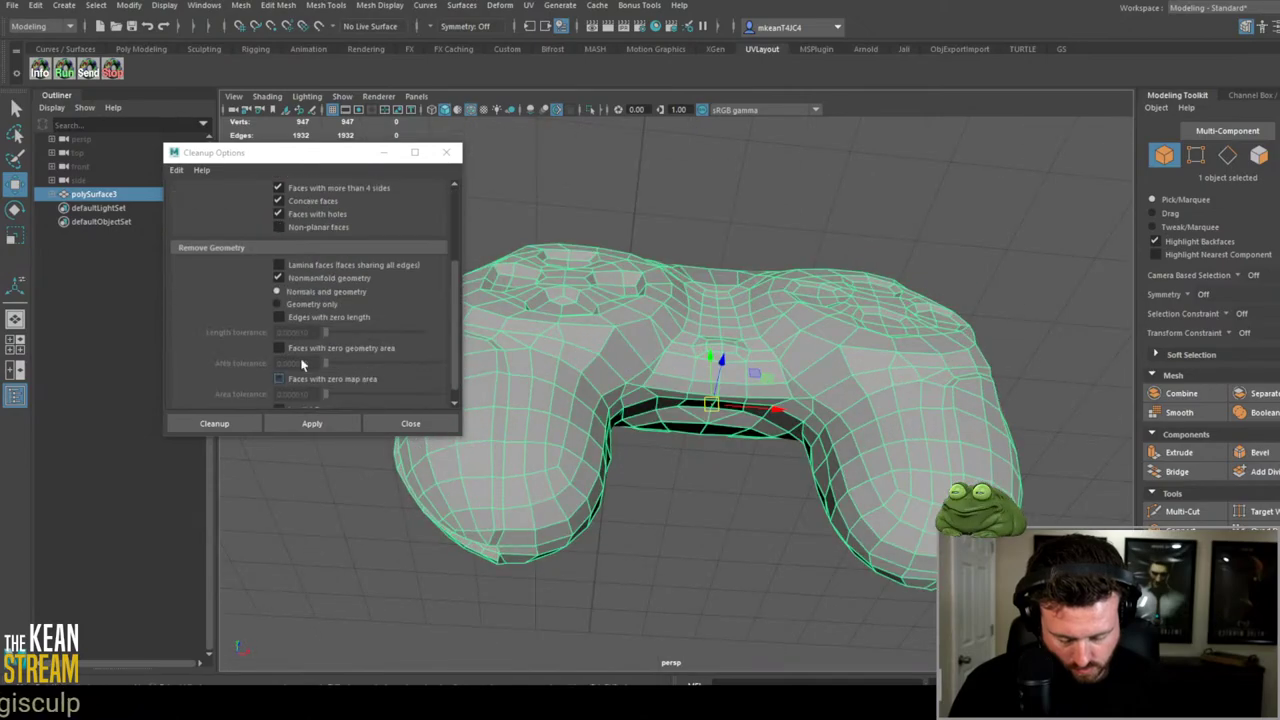
left_click(410, 424)
left_click(481, 311)
left_click(691, 483)
left_click_drag(691, 483, 880, 450, "alt")
left_click(895, 437)
left_click(833, 541)
Step: Preview the controller smoothed and inspect vertices around the mesh
left_click_drag(833, 541, 658, 535, "alt")
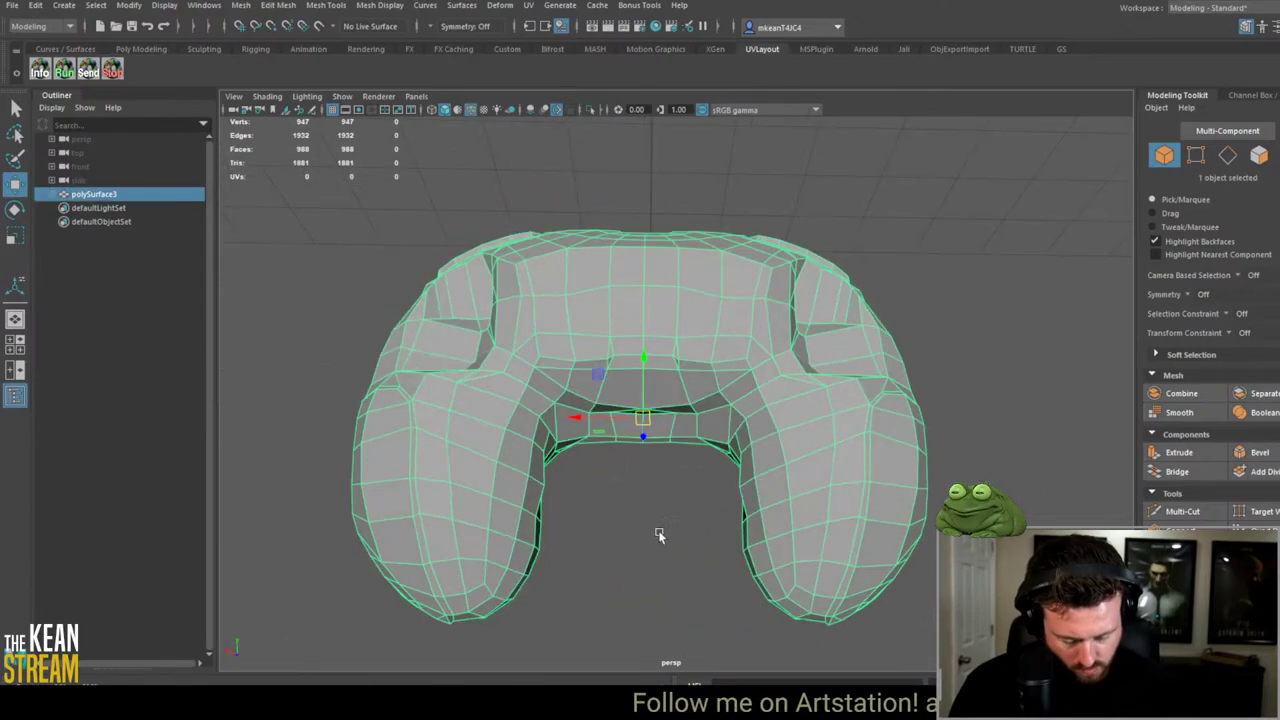
key("3")
left_click_drag(608, 337, 610, 337, "alt")
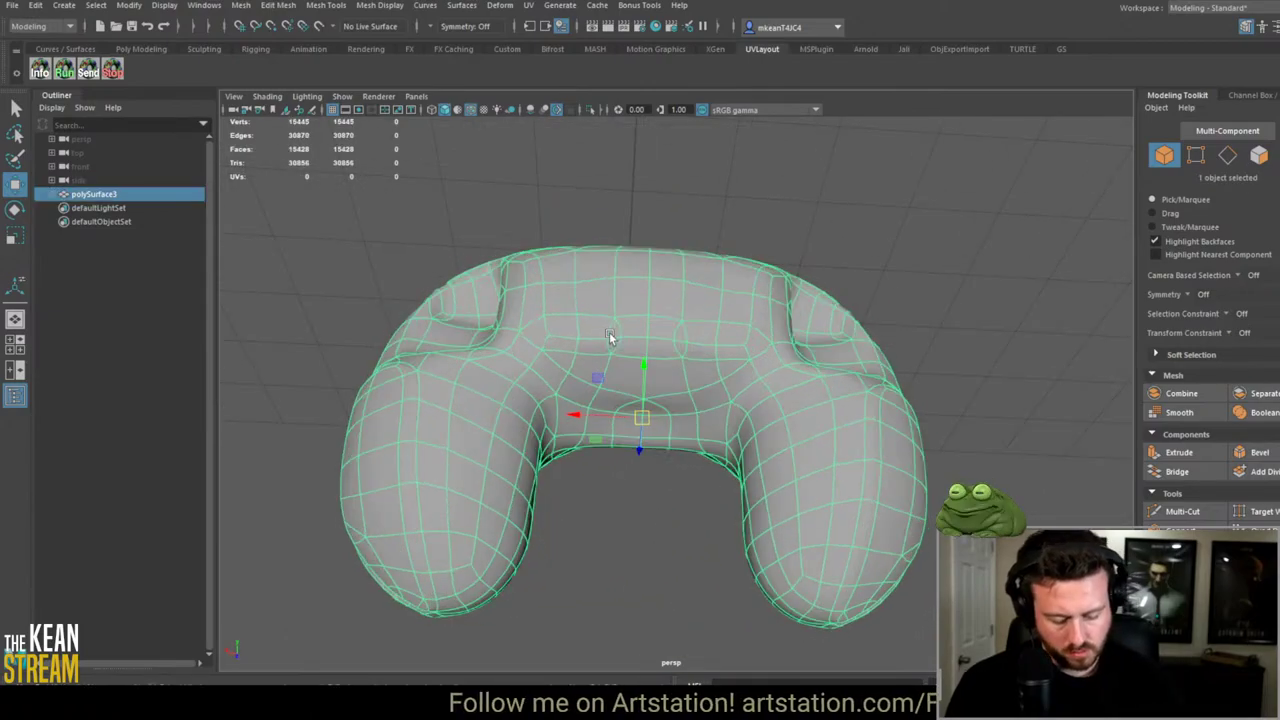
left_click(870, 233)
mouse_move(630, 276)
left_mouse_down("alt")
mouse_move(661, 312)
mouse_move(661, 172)
mouse_move(694, 354)
mouse_move(615, 284)
left_mouse_up("alt")
right_click_drag(615, 290, 543, 286)
left_click_drag(543, 286, 586, 277, "alt")
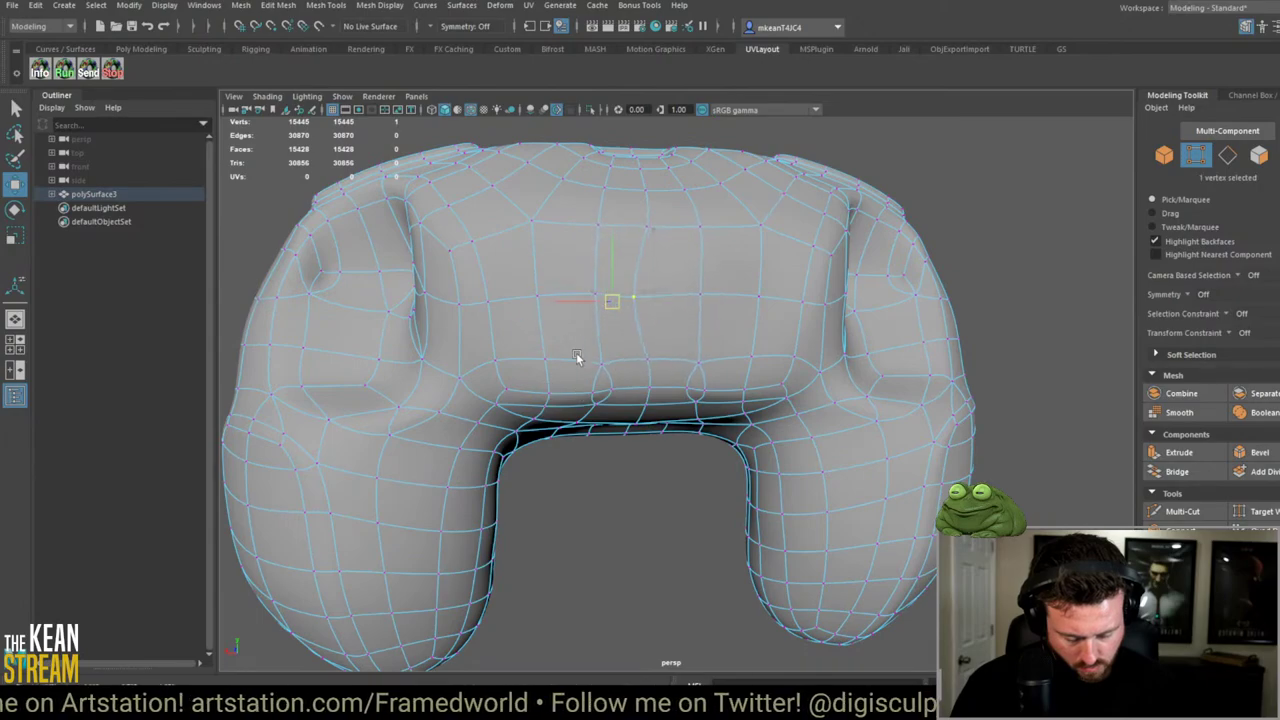
left_click(651, 364)
left_click_drag(604, 517, 689, 536, "alt")
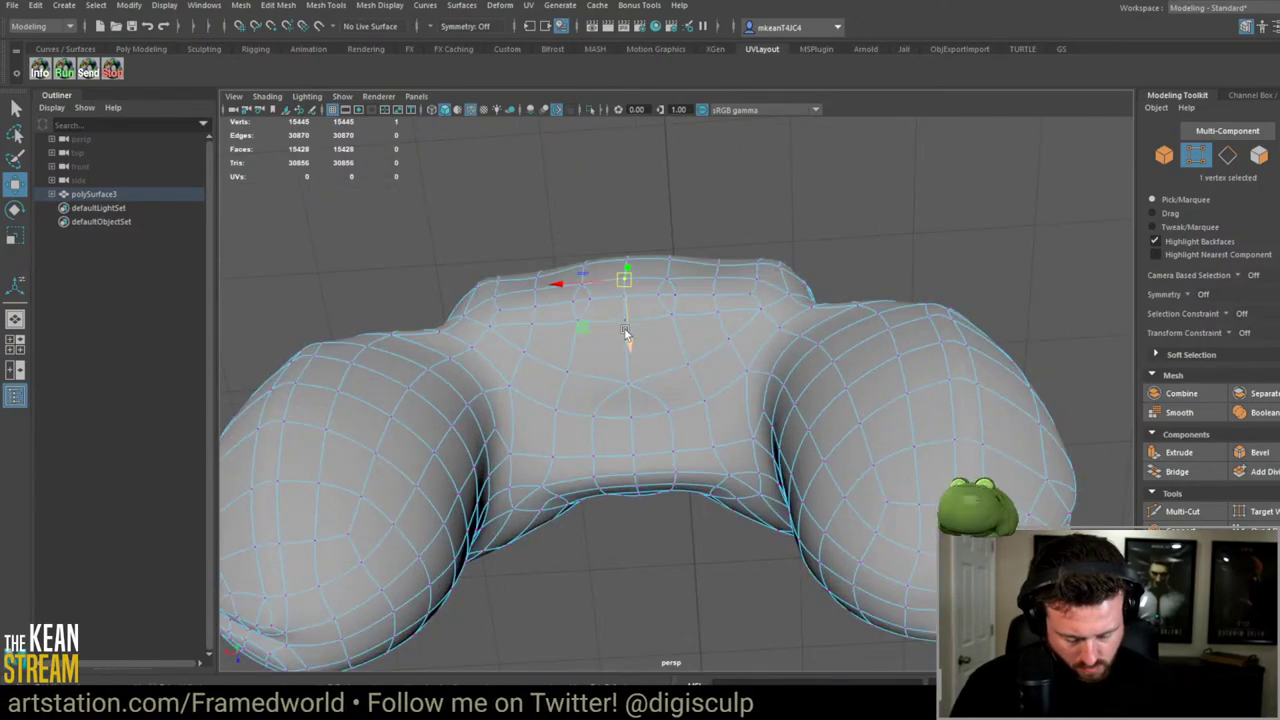
right_click_drag(689, 536, 666, 309, "alt")
Step: Select and delete stray faces on the controller, leaving 981 faces
right_click_drag(640, 350, 645, 384)
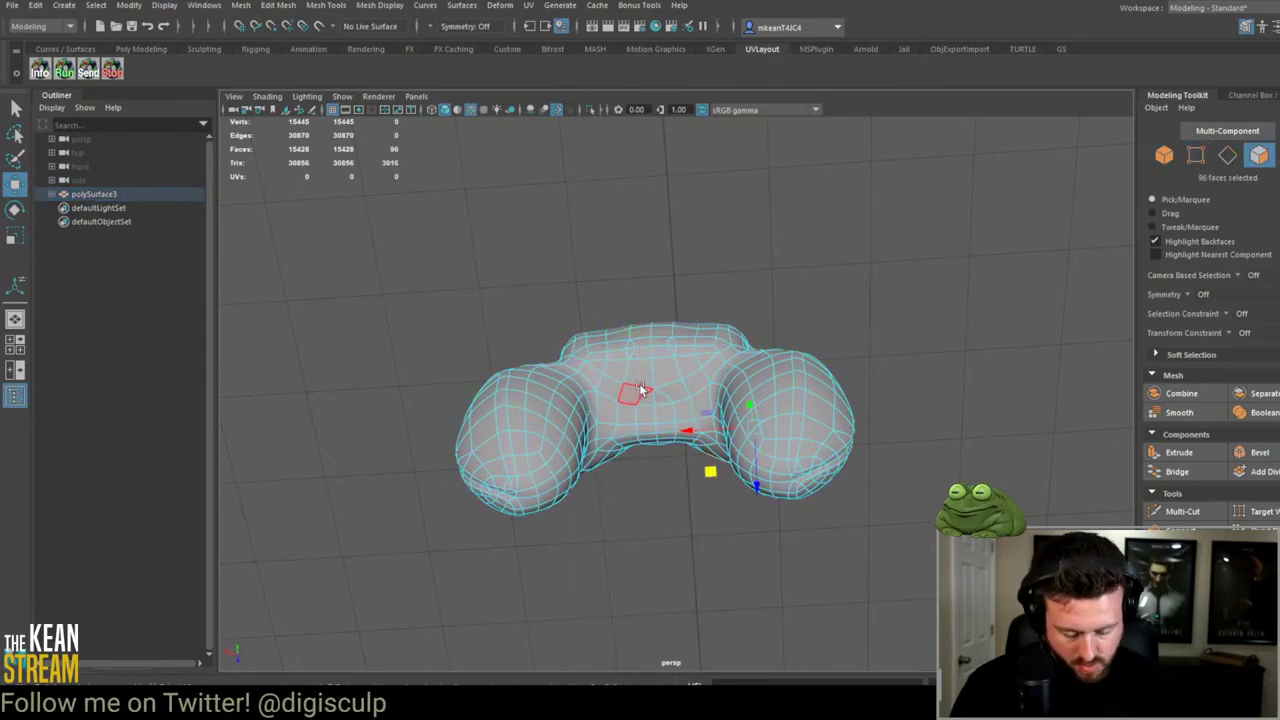
left_click_drag(430, 320, 880, 560)
left_click_drag(629, 580, 594, 498, "alt")
left_click_drag(637, 430, 520, 445, "alt")
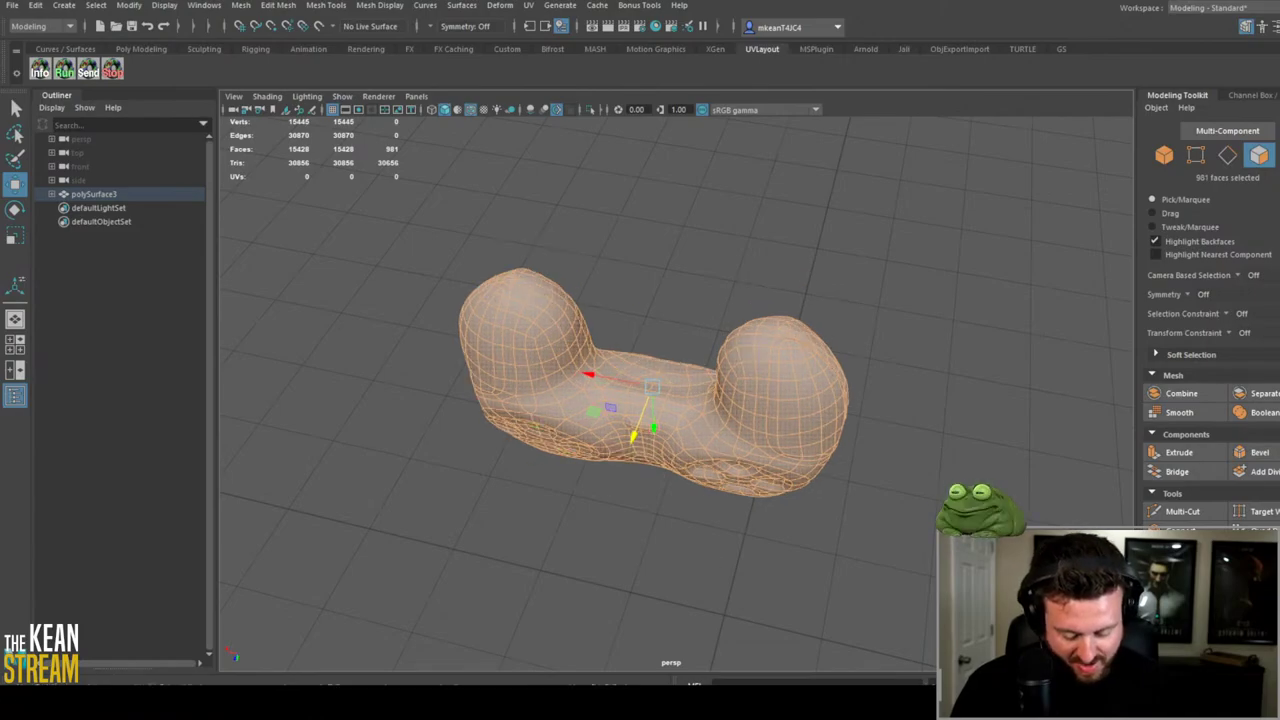
left_click(316, 145)
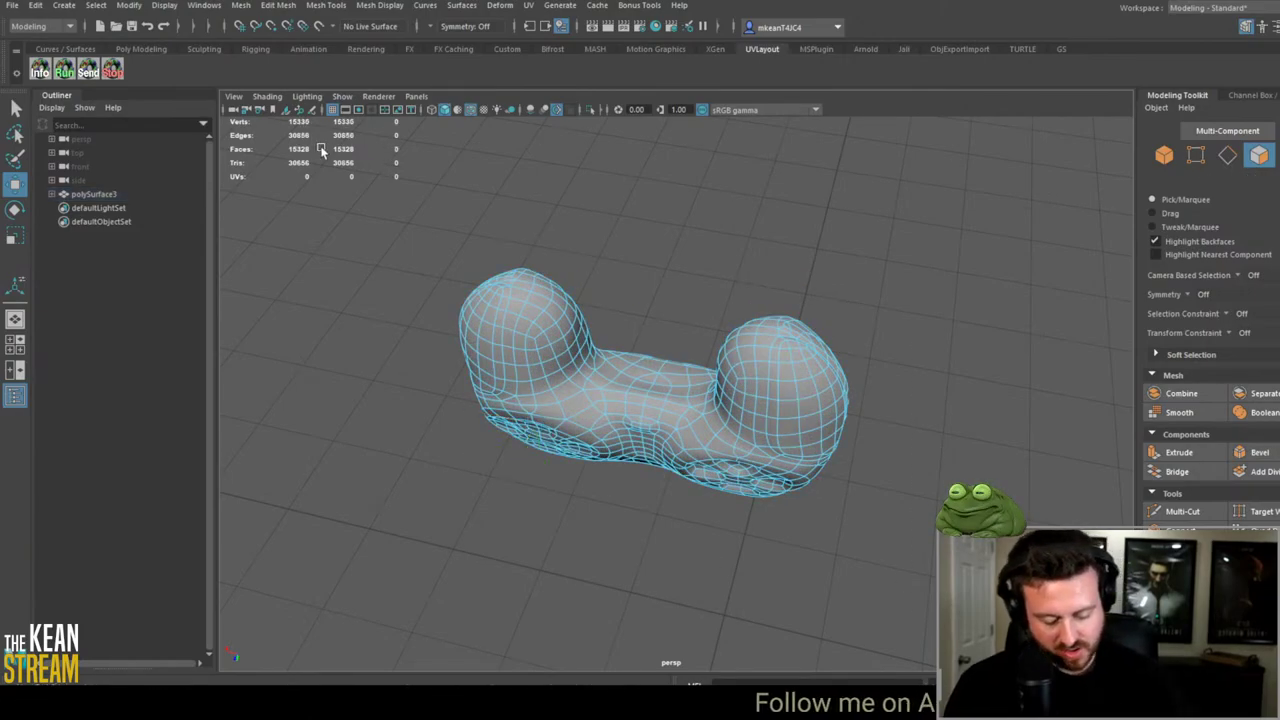
left_click_drag(648, 225, 680, 297, "alt")
key("F8")
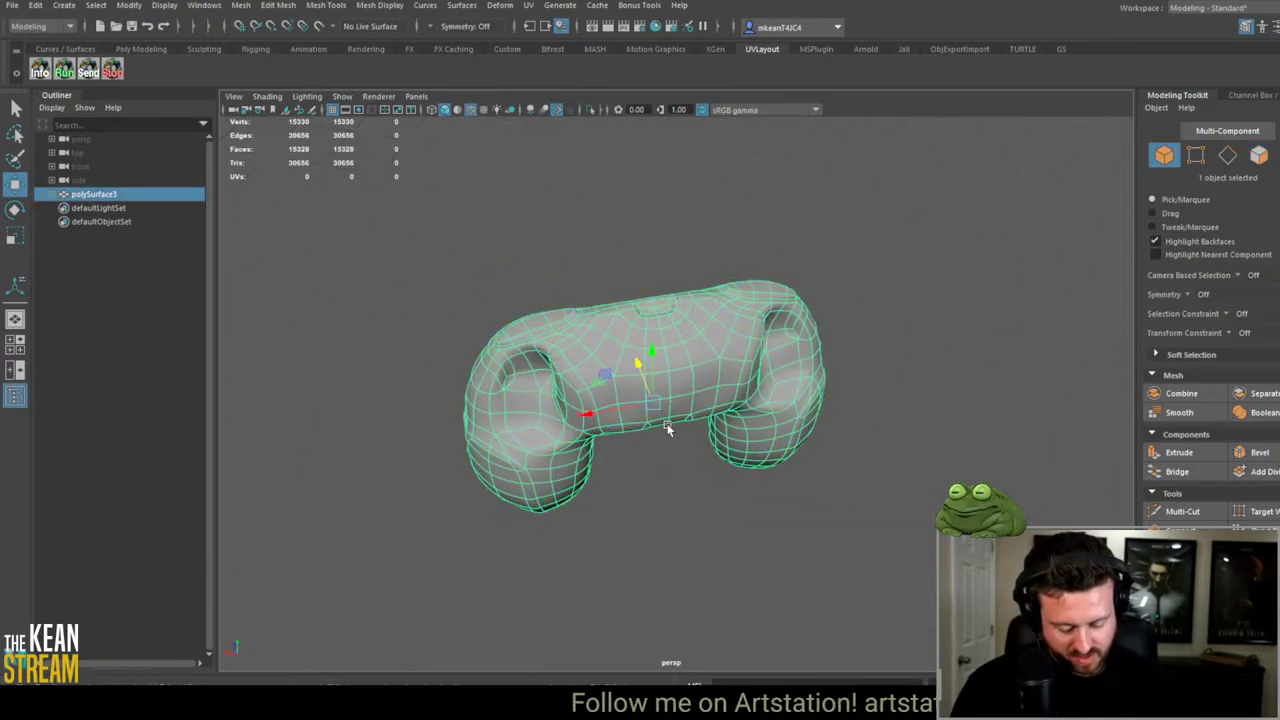
key("Delete")
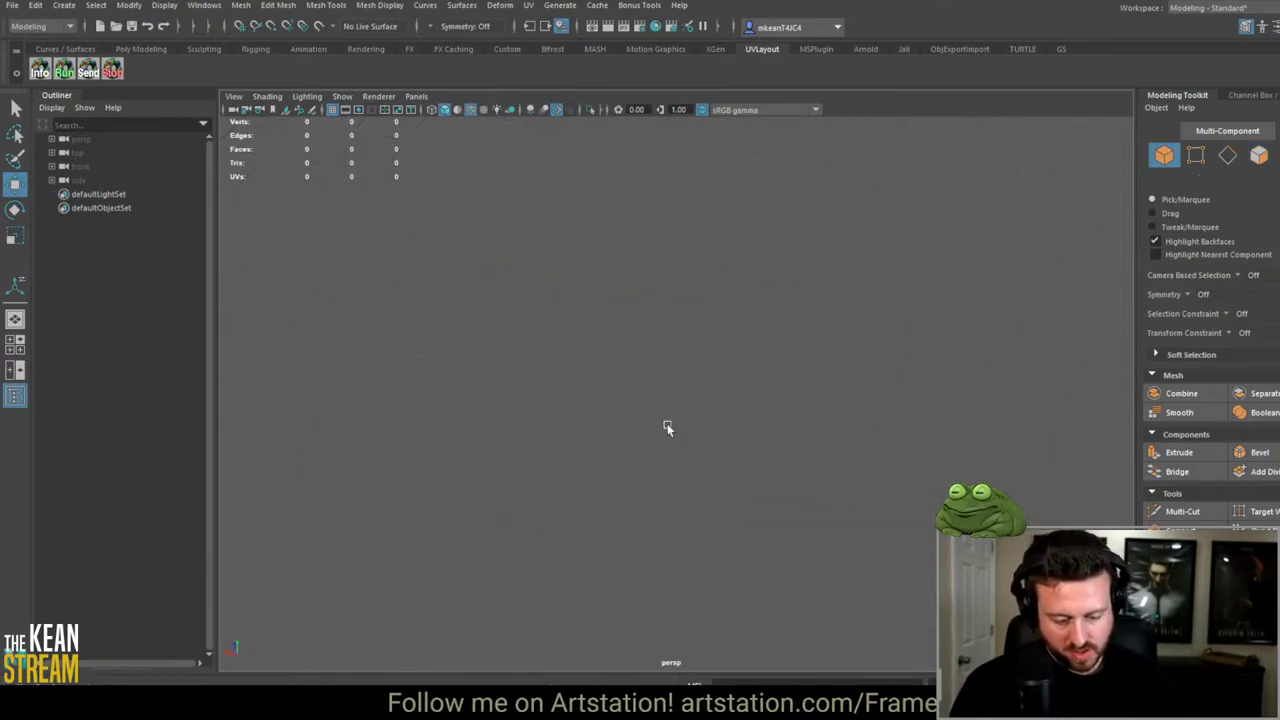
key("ctrl+z")
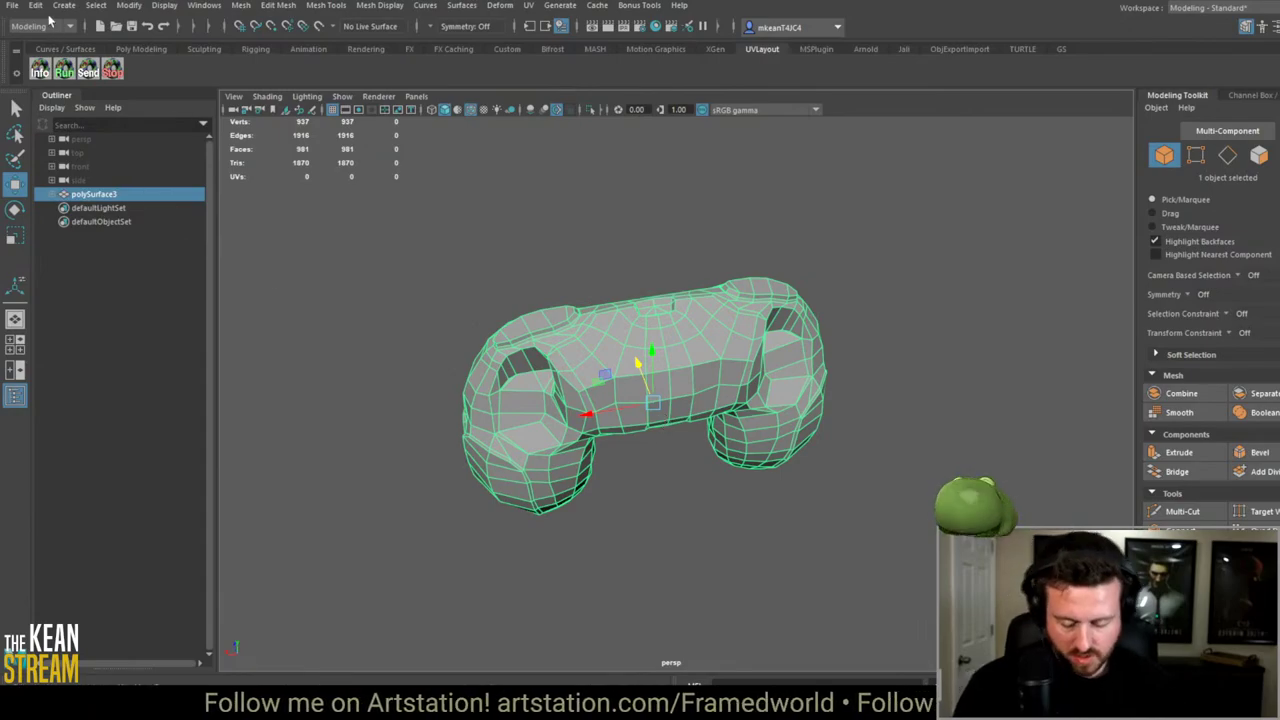
Step: Deselect the mesh, return to Wrap, and select SubdivideGeom01
left_click(12, 5)
left_click(60, 200)
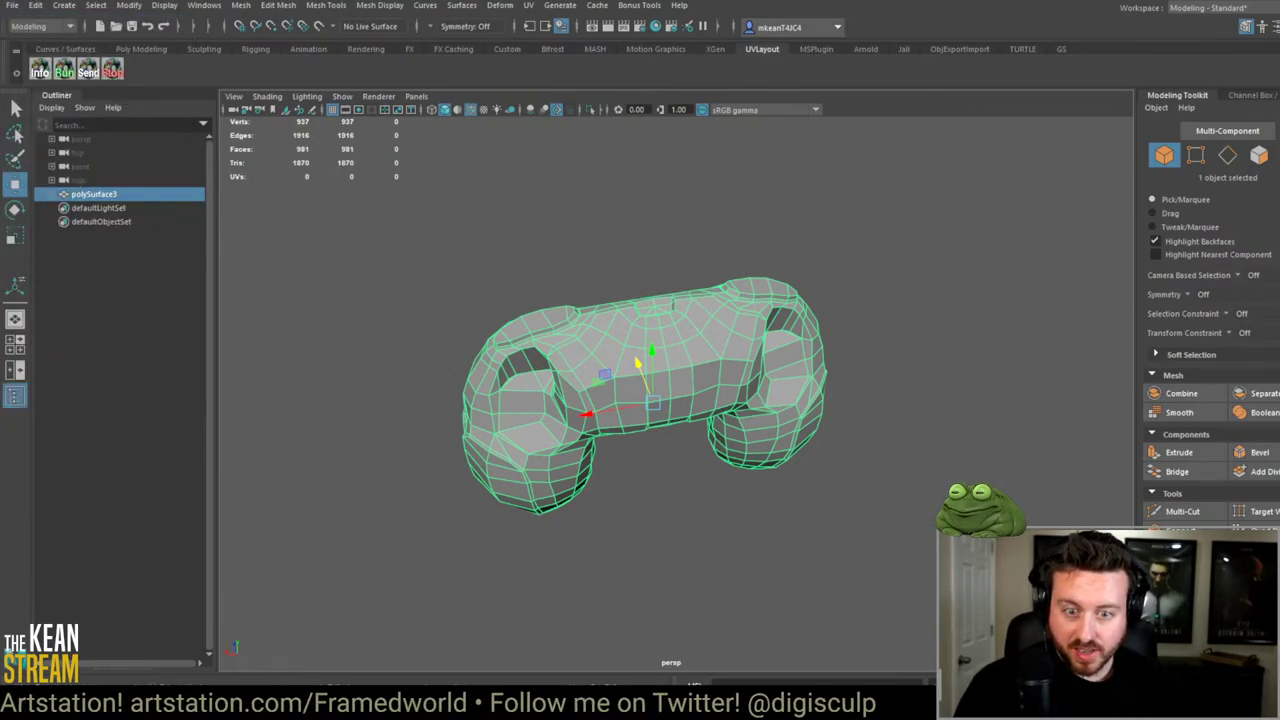
left_click(943, 241)
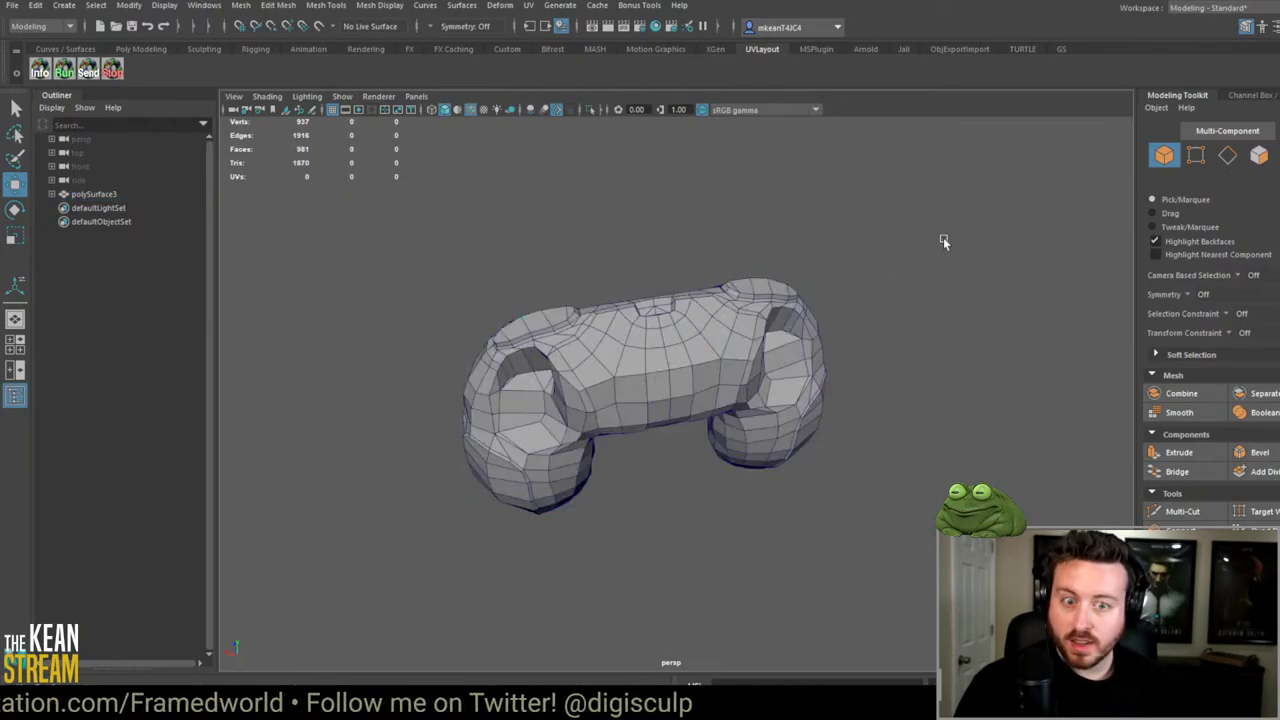
key("alt+Tab")
left_click(989, 170)
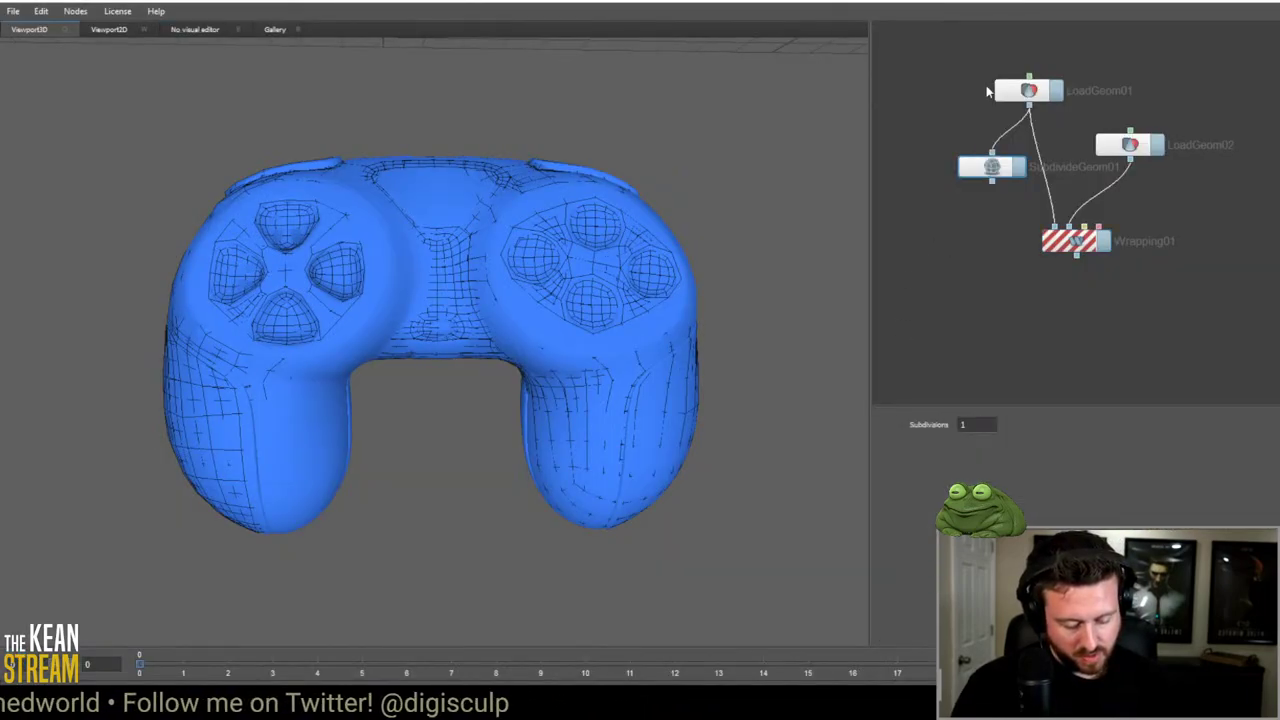
Step: Check LoadGeom01's file and move Wrapping01 lower in the graph
left_click(1003, 91)
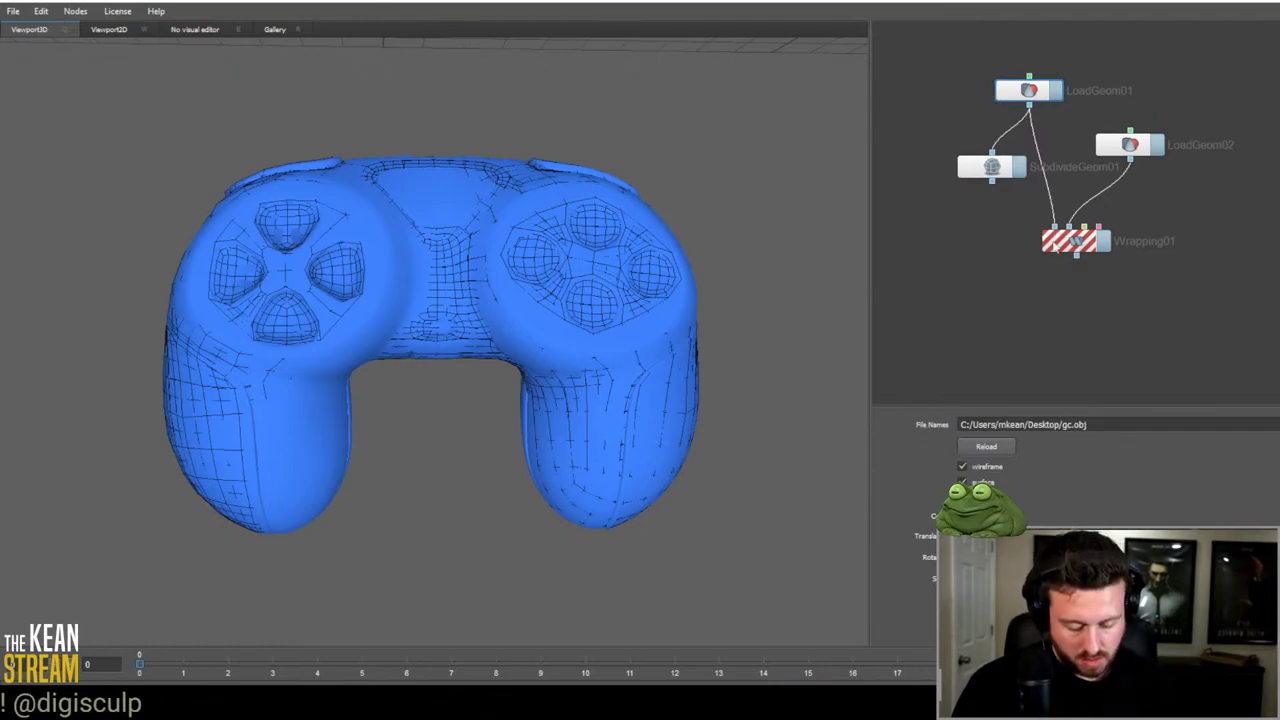
left_click(1063, 248)
mouse_move(1076, 239)
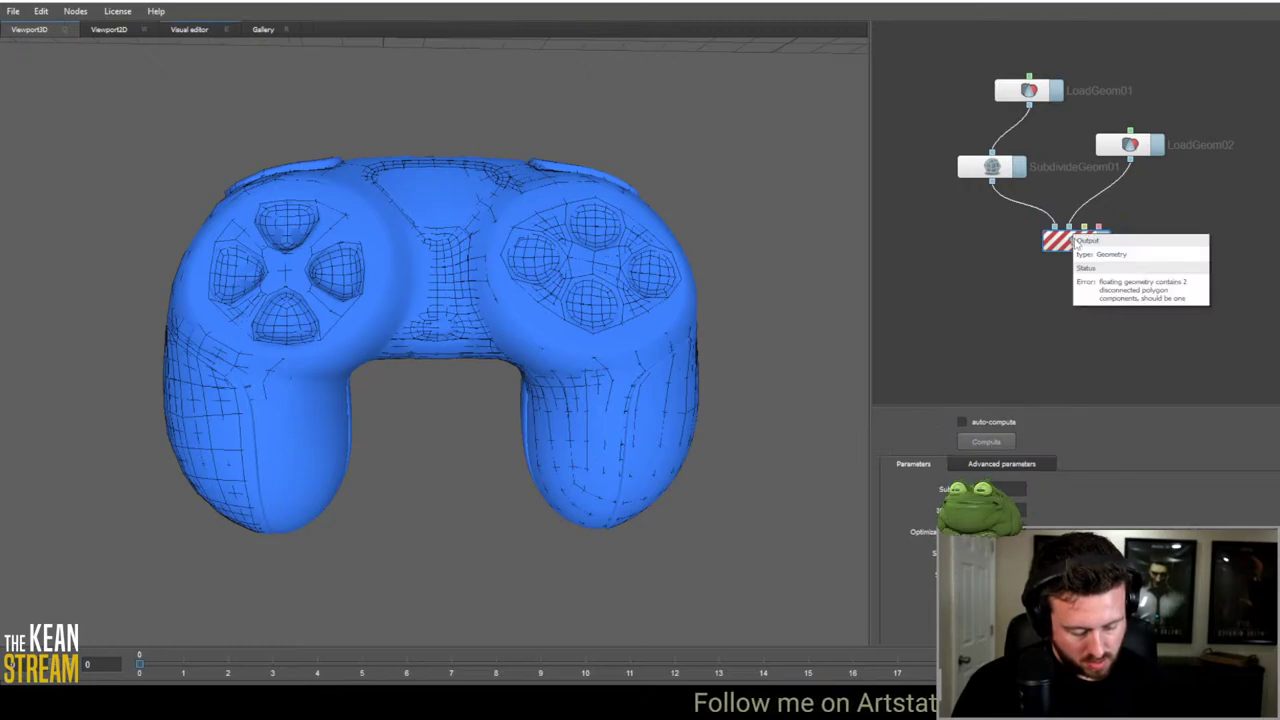
left_click_drag(1076, 242, 1008, 318)
left_click(985, 170)
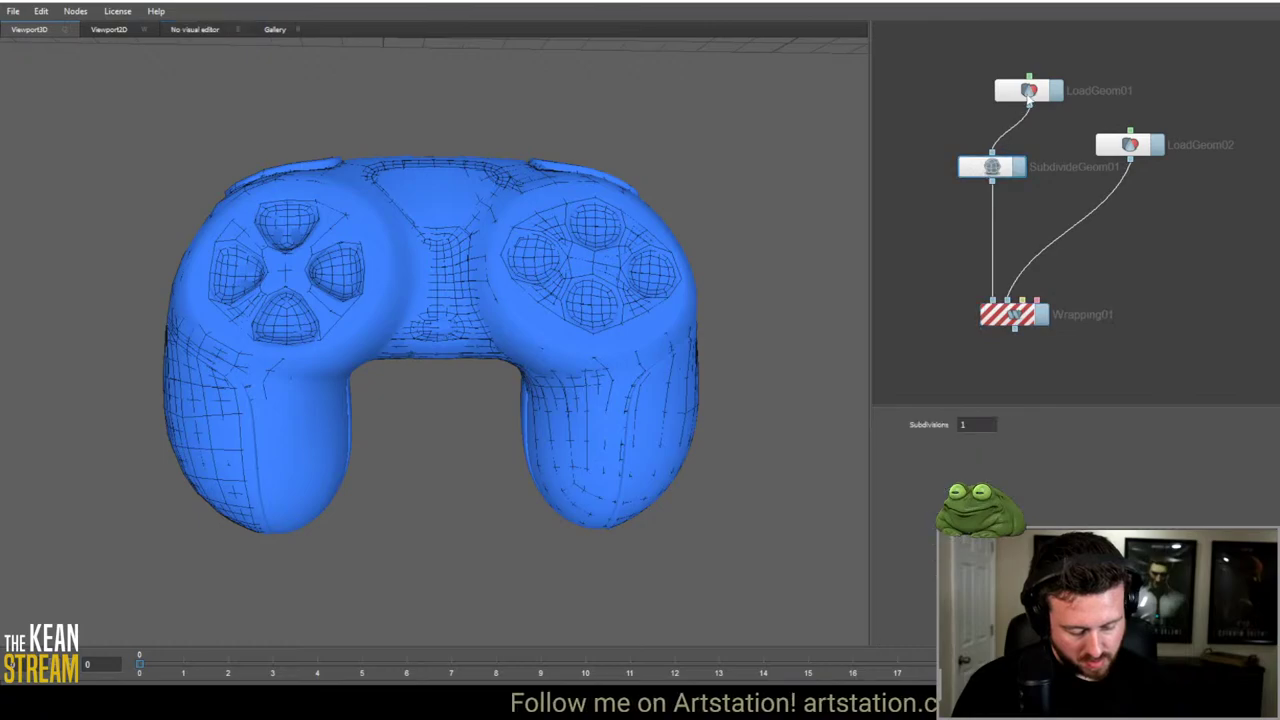
Step: Replace LoadGeom01 with a new LoadGeom reading gc.obj, wired into SubdivideGeom01
left_click(1050, 92)
key("Delete")
key("Tab")
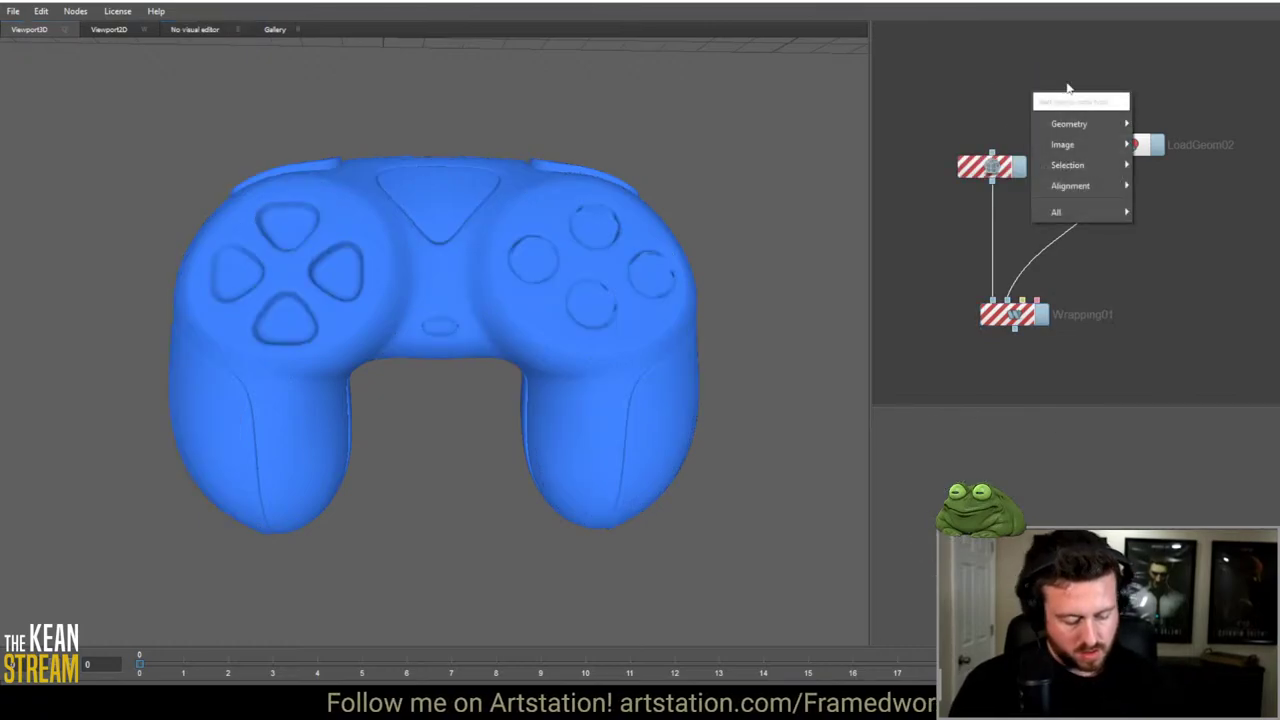
mouse_move(1120, 126)
left_click(1171, 124)
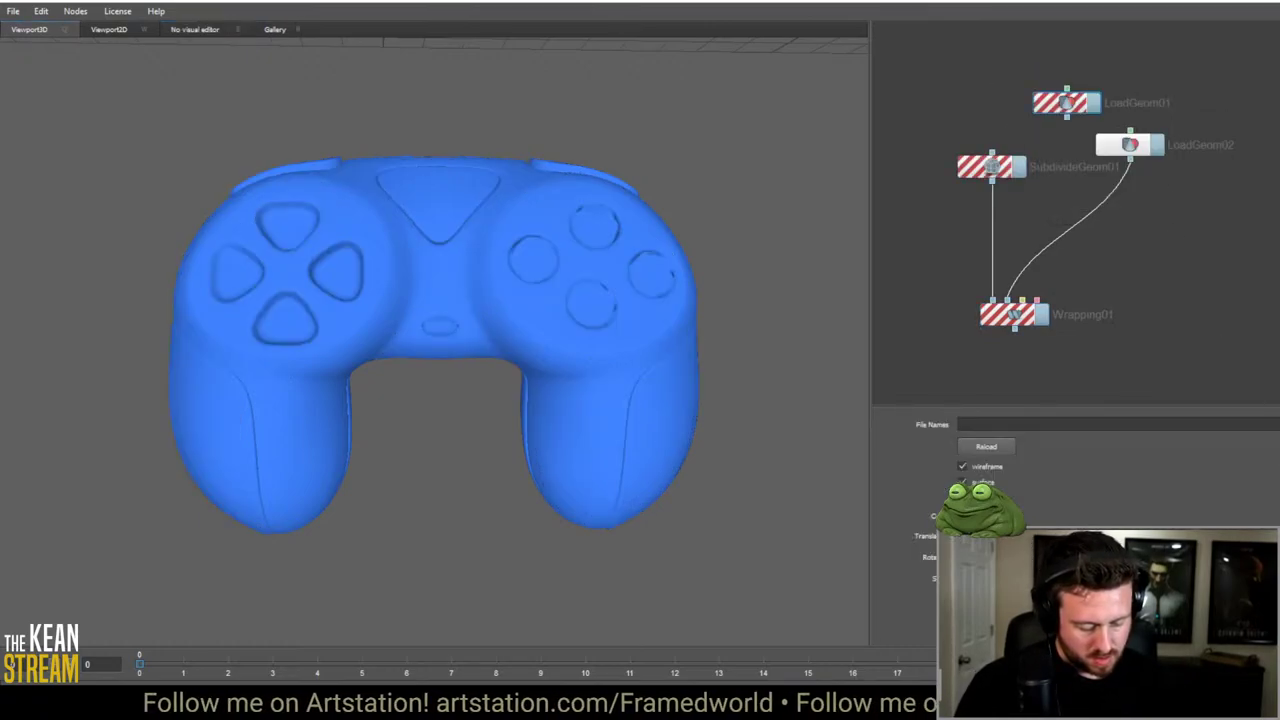
type("C:/Users/mkean/Desktop/gc.obj")
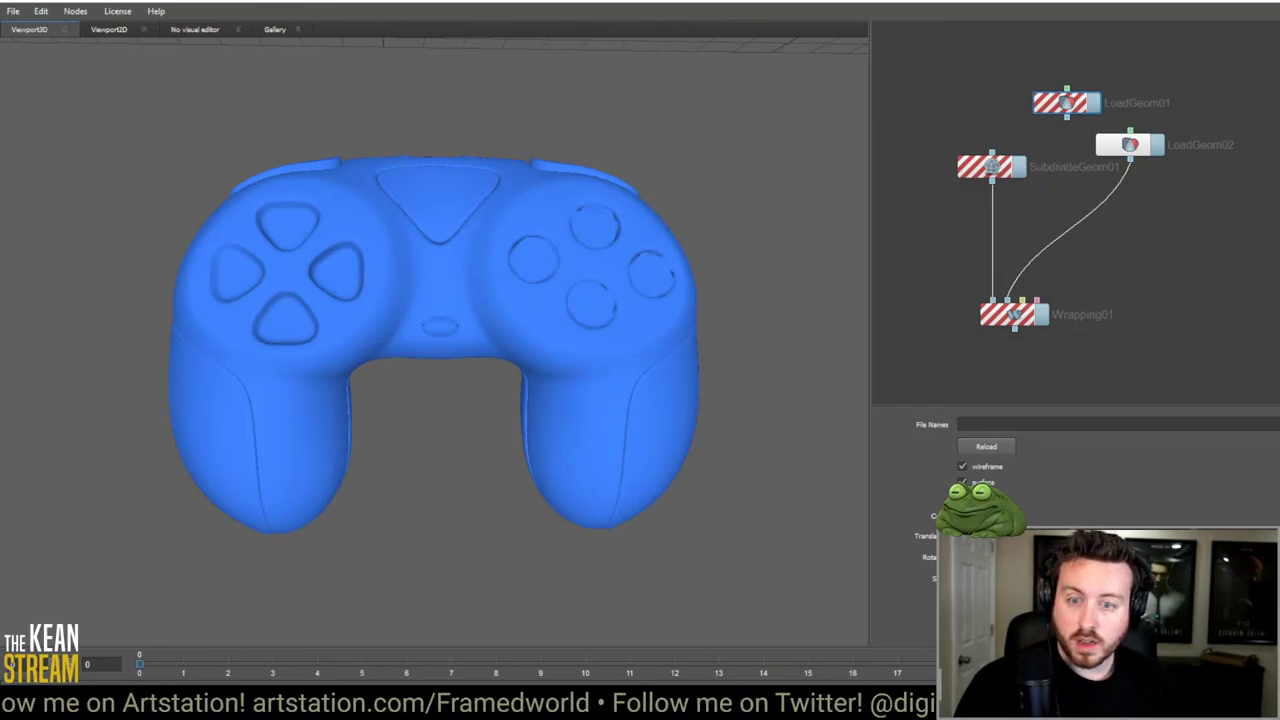
left_click_drag(1066, 117, 992, 156)
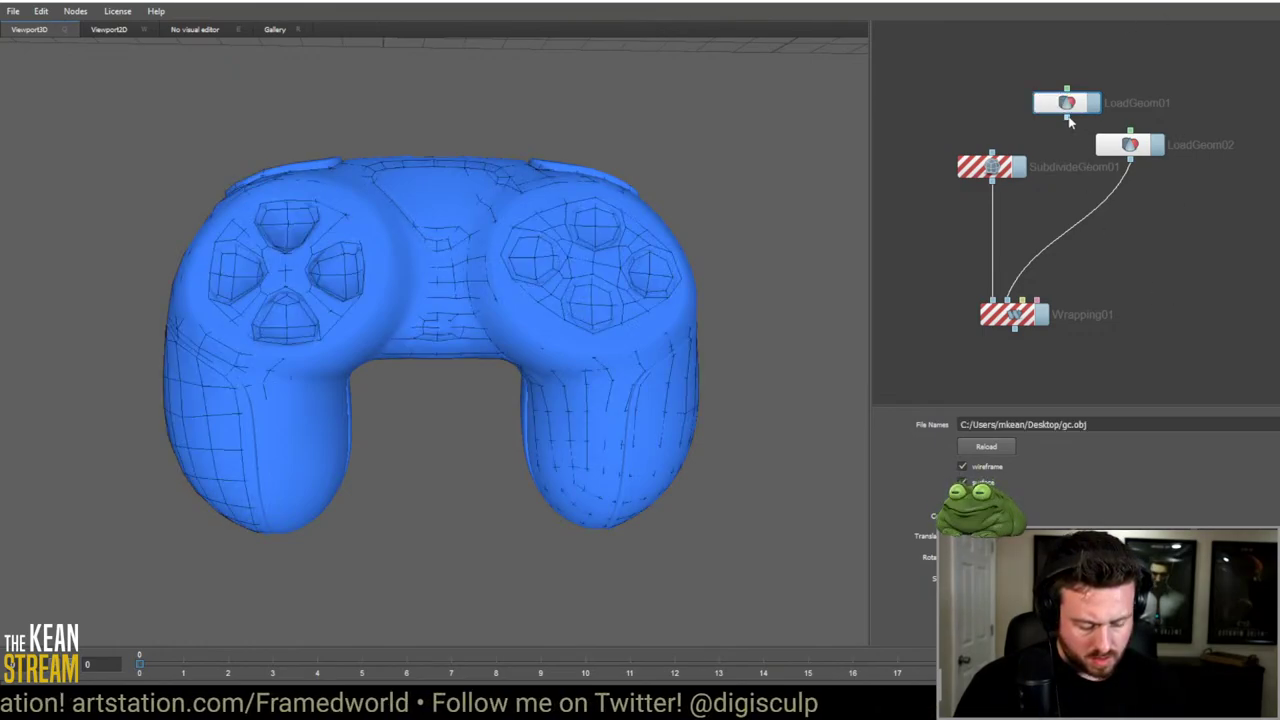
Step: Compute Wrapping01 to conform the base mesh to the controller scan
left_click(1012, 316)
left_click(986, 442)
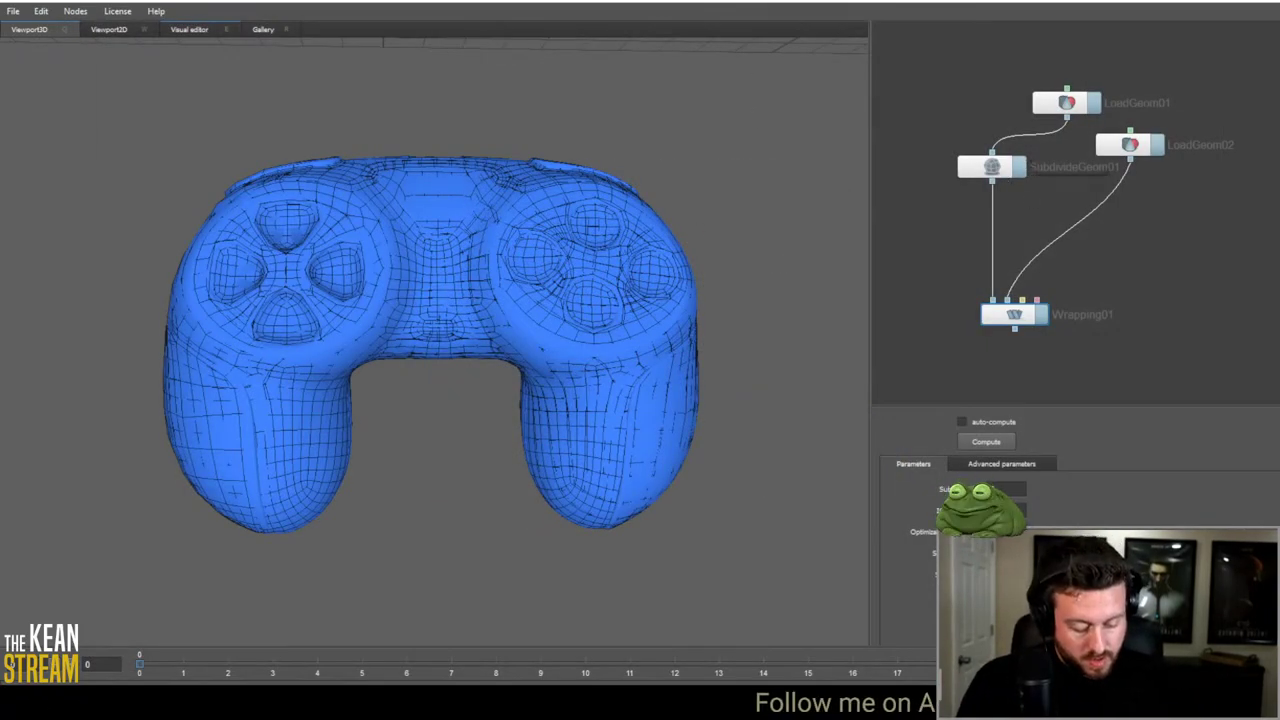
left_click(1156, 145)
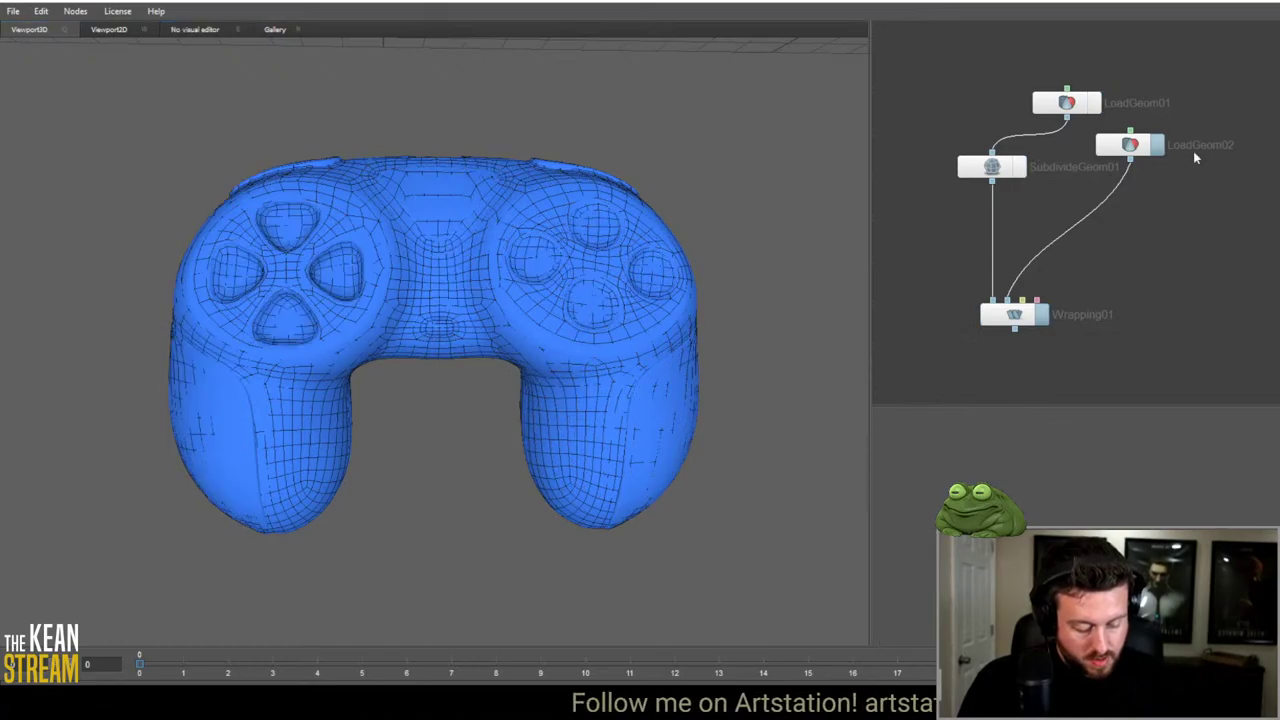
Step: Orbit and zoom around the wrapped controller to check its surface, then raise Wrapping01
left_click_drag(540, 291, 406, 280)
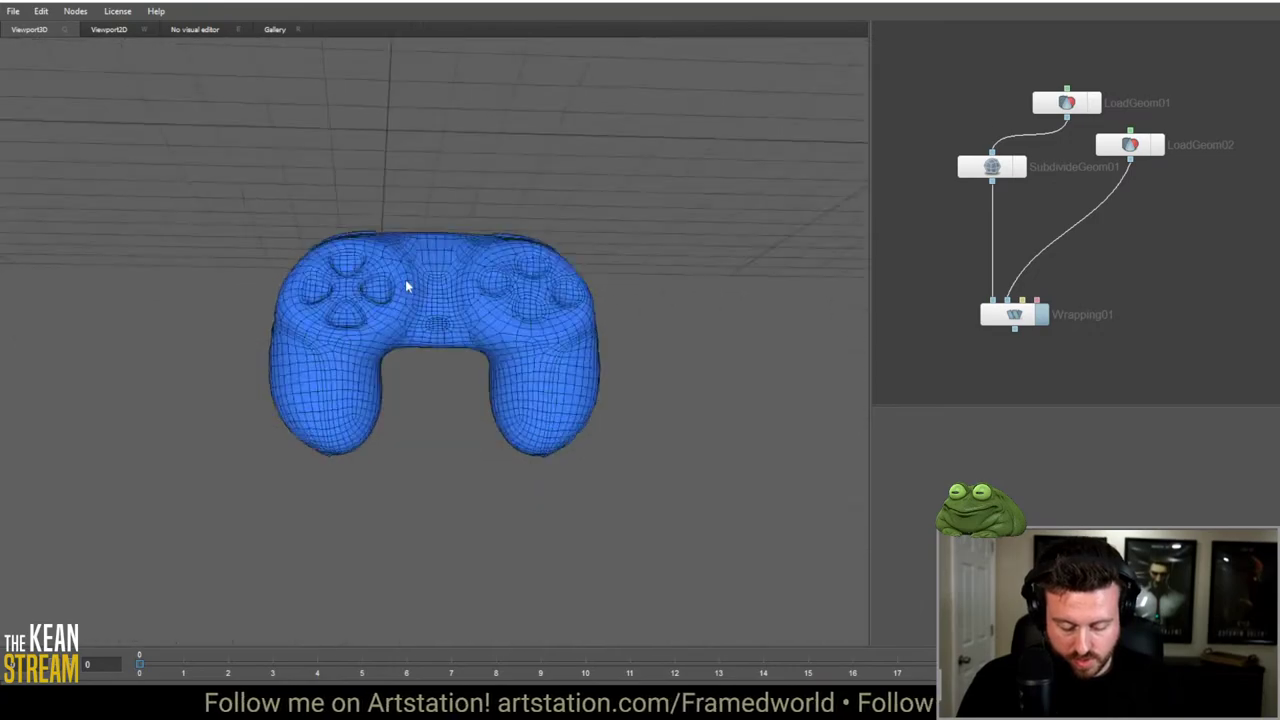
scroll(499, 405, "up", 3)
scroll(499, 405, "down", 3)
left_click_drag(446, 349, 414, 471)
scroll(460, 450, "up", 3)
mouse_move(514, 423)
left_mouse_down()
mouse_move(520, 394)
mouse_move(600, 402)
mouse_move(603, 529)
mouse_move(520, 570)
mouse_move(449, 529)
mouse_move(434, 383)
mouse_move(503, 409)
left_mouse_up()
scroll(443, 409, "down", 5)
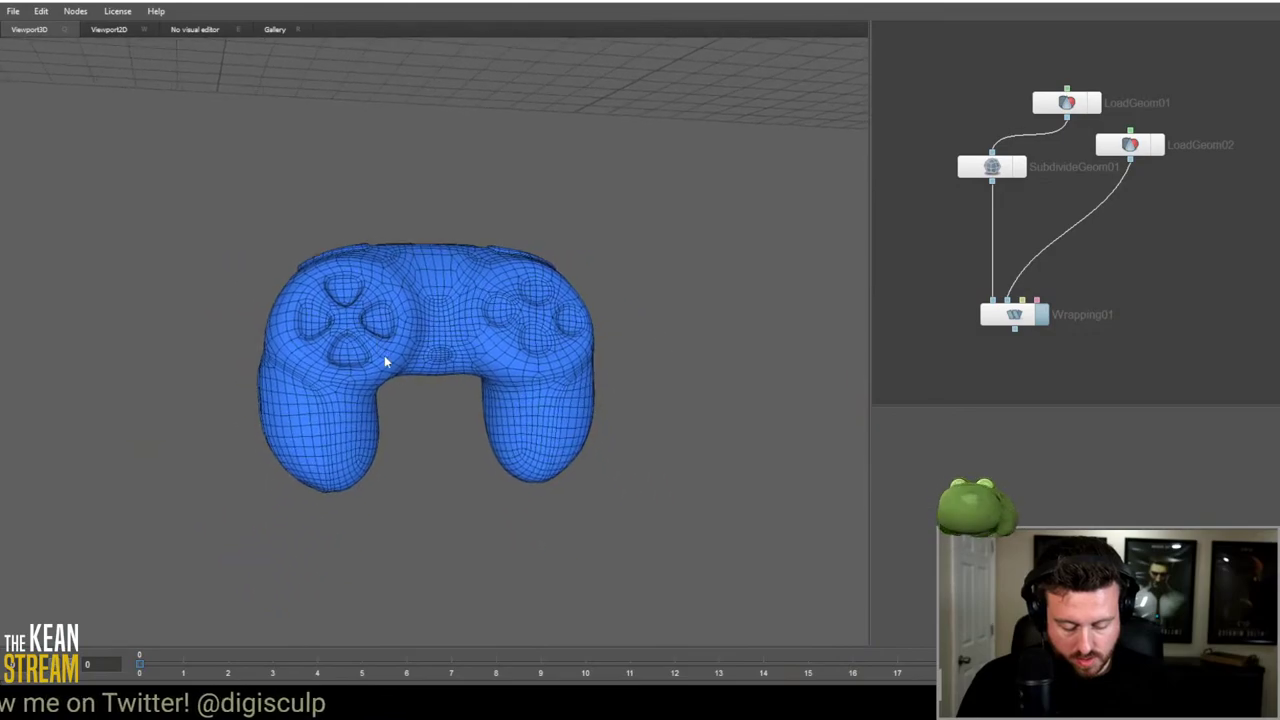
scroll(386, 363, "up", 4)
left_click_drag(386, 363, 472, 438)
left_click_drag(1010, 318, 1016, 256)
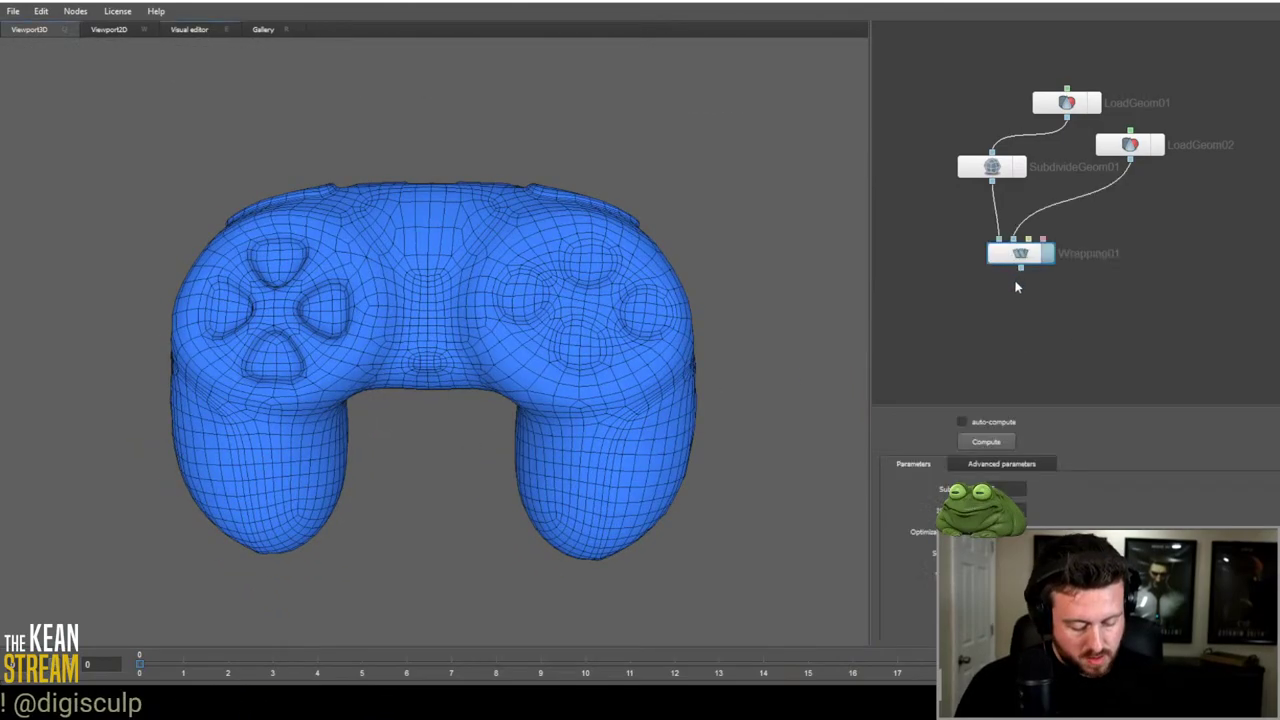
right_click(1020, 295)
Step: Add a SaveGeom node after Wrapping01 and export the wrapped mesh to desktop gc.obj
left_click(1152, 344)
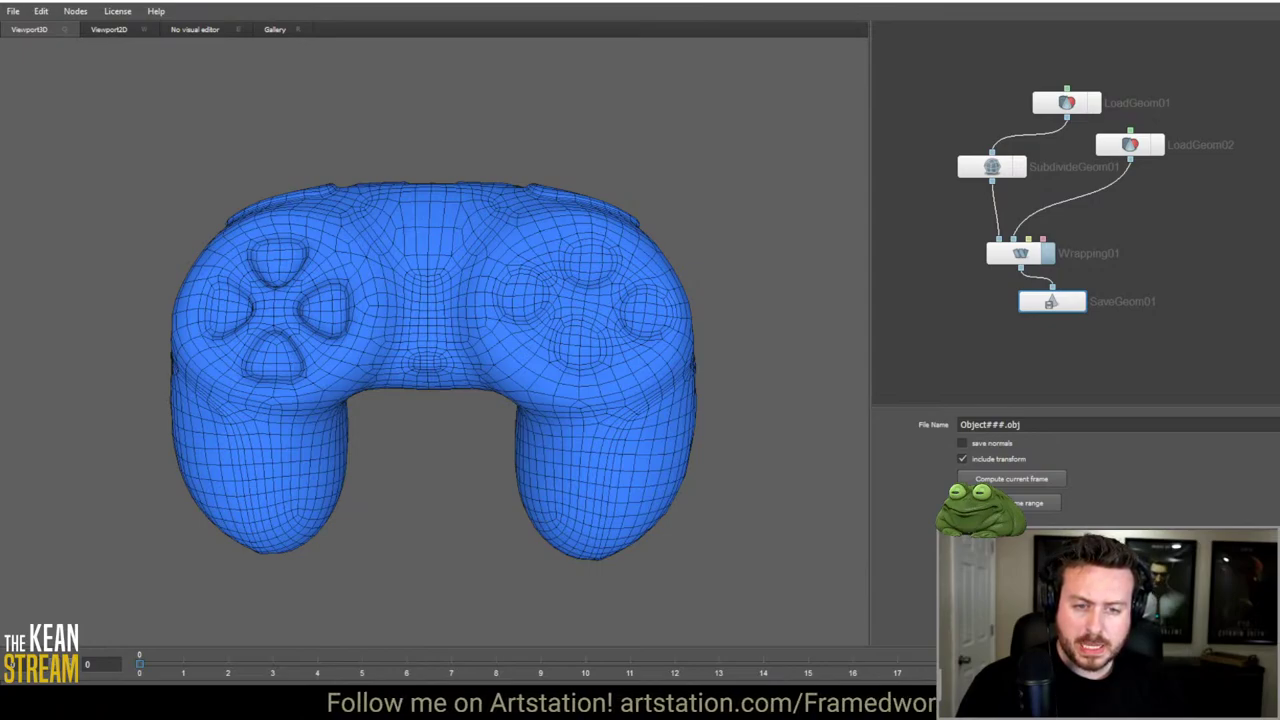
type("C:/Users/mkean/Desktop/gc.obj")
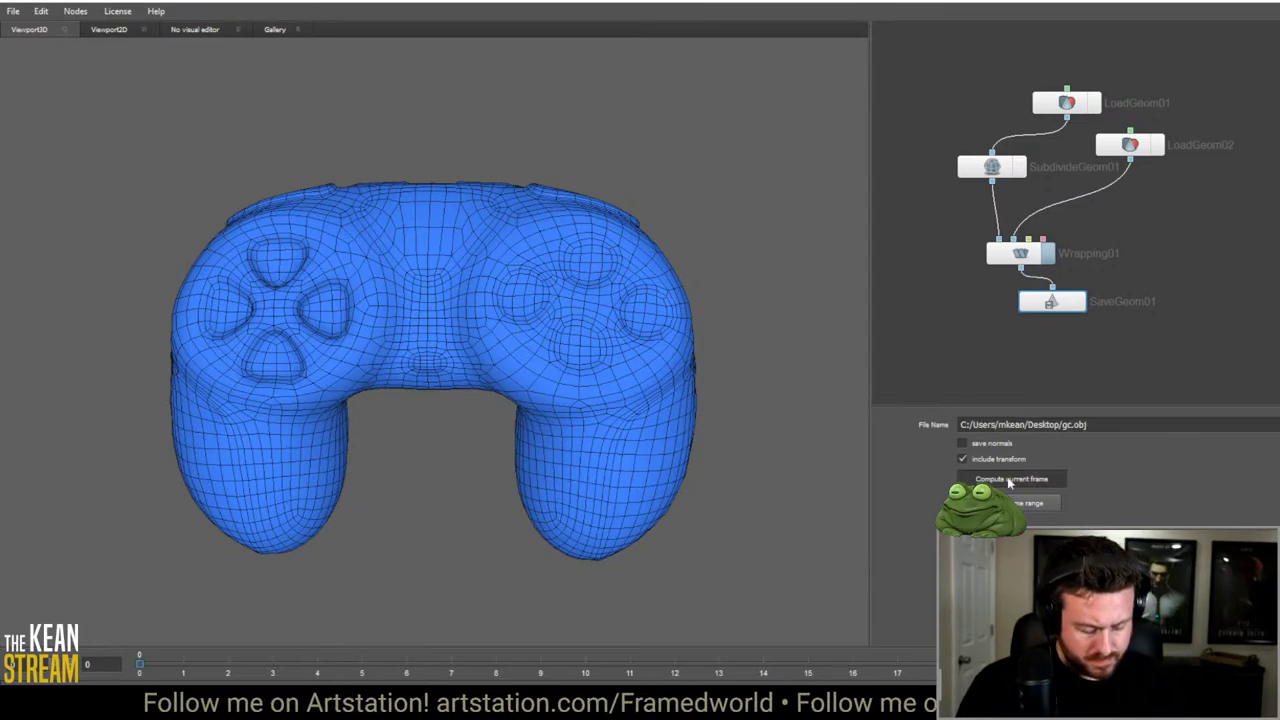
left_click(1020, 253)
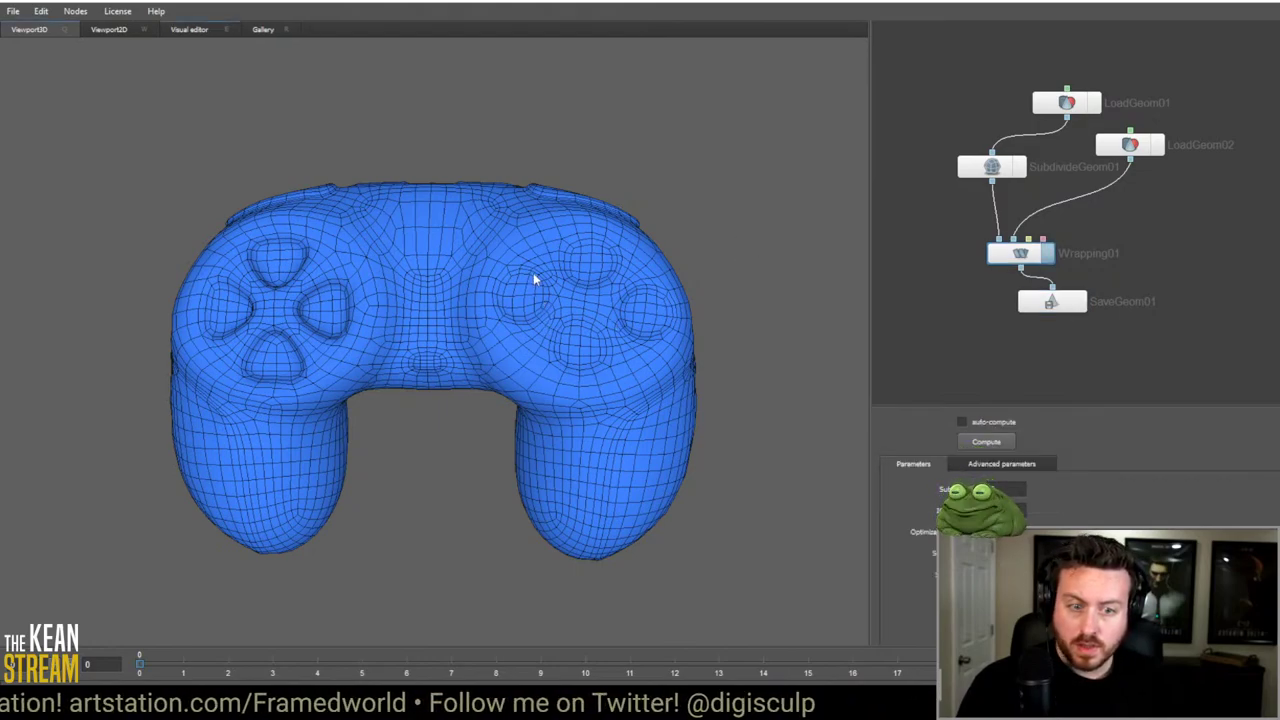
key("alt+Tab")
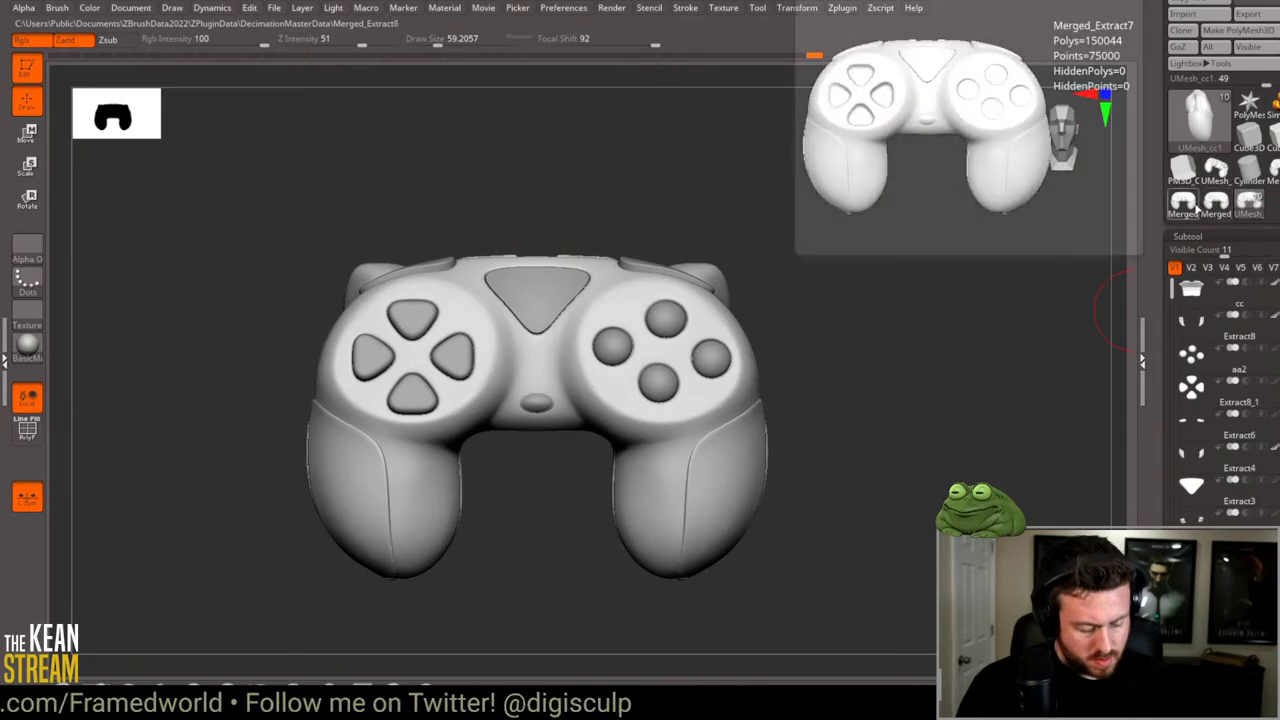
Step: Load the imported gc mesh, check its polygon wireframe, then return to Merged_Extract7
left_click(1185, 205)
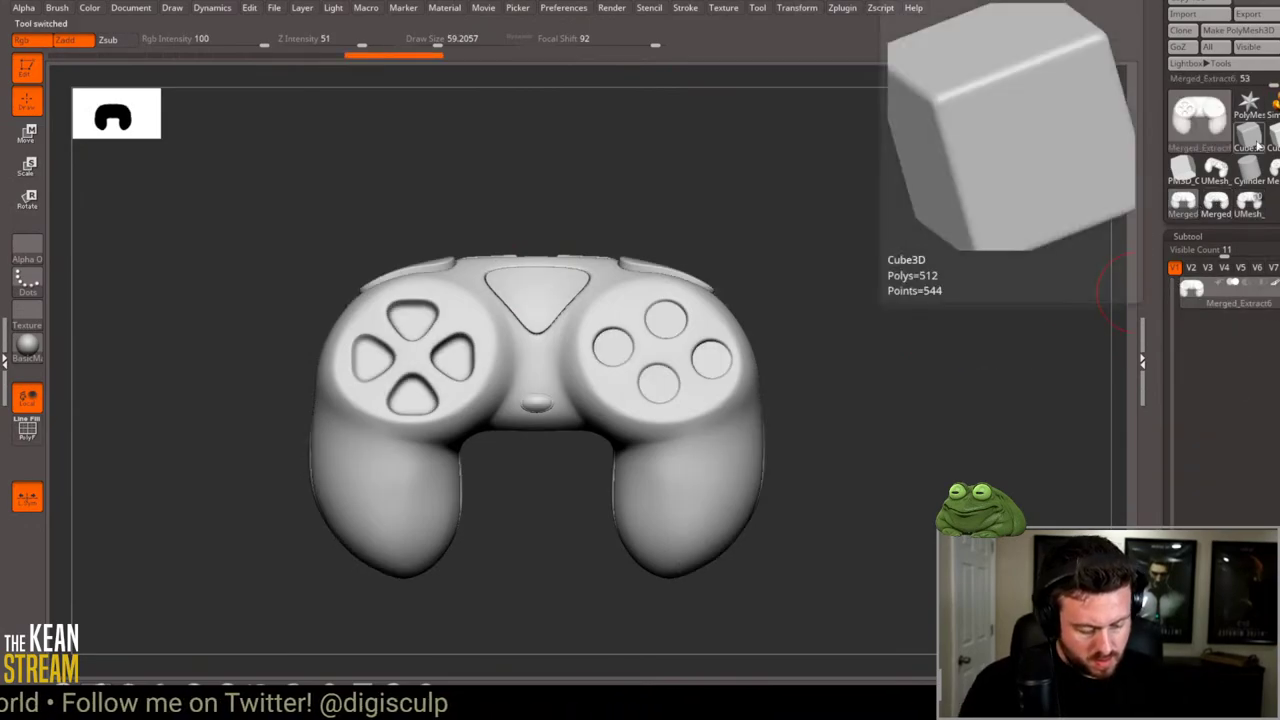
left_click(1249, 103)
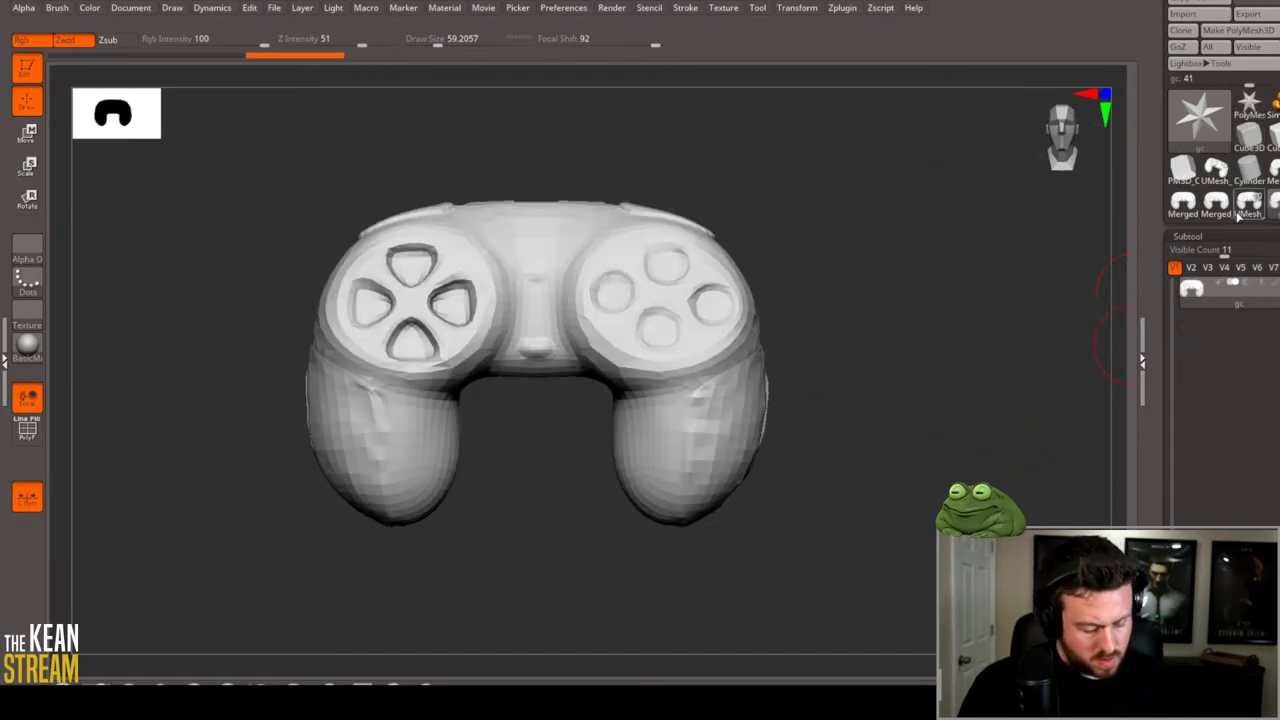
key("shift+f")
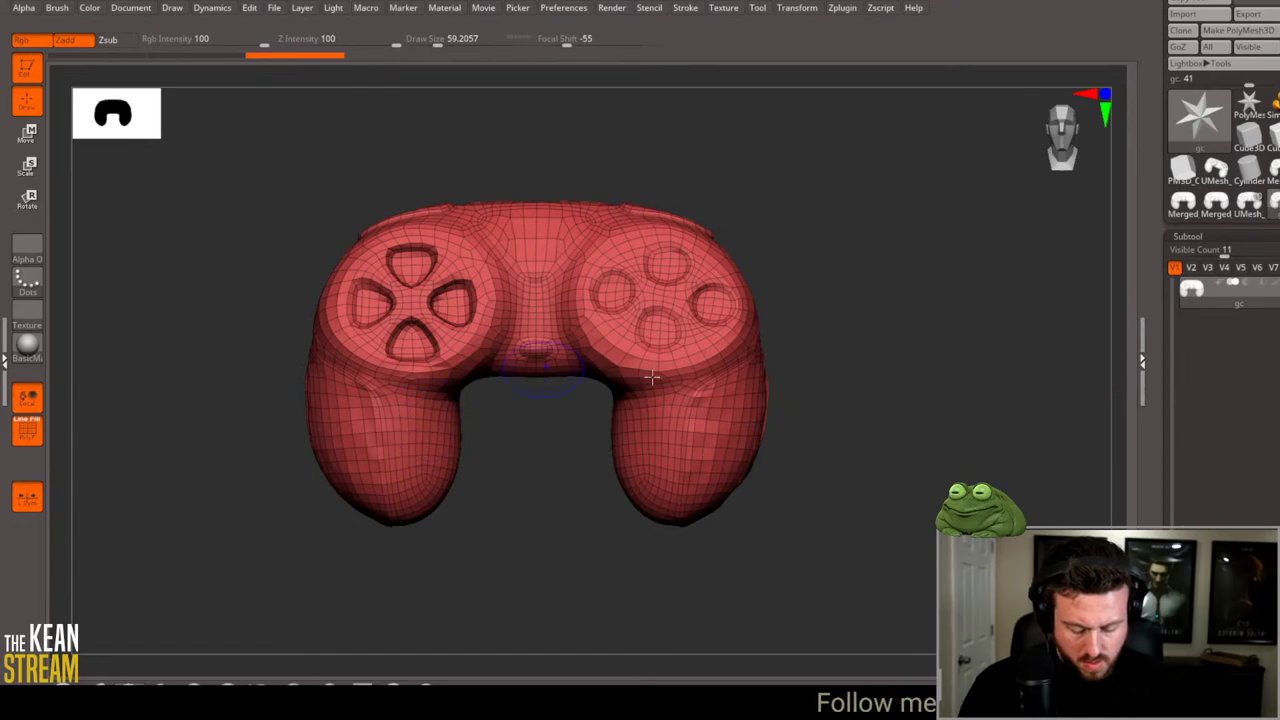
key("shift+f")
key("shift+f")
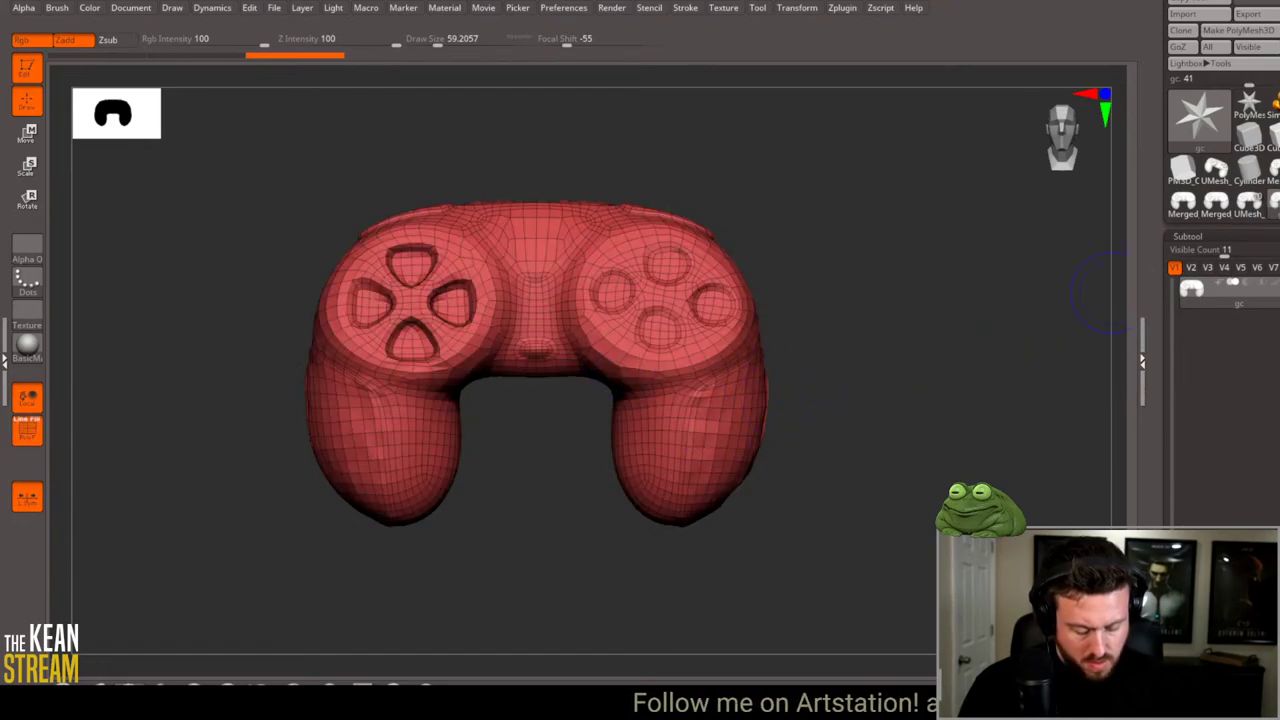
key("shift+f")
left_click(1249, 202)
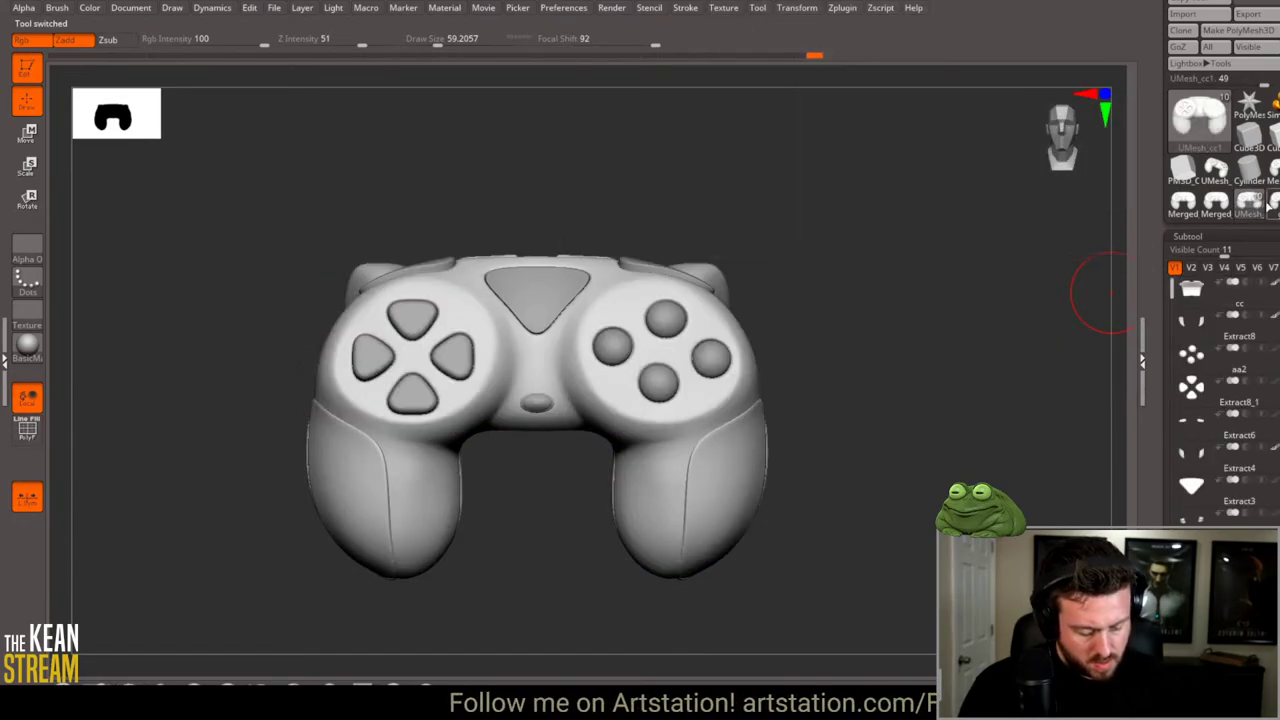
left_click(1216, 202)
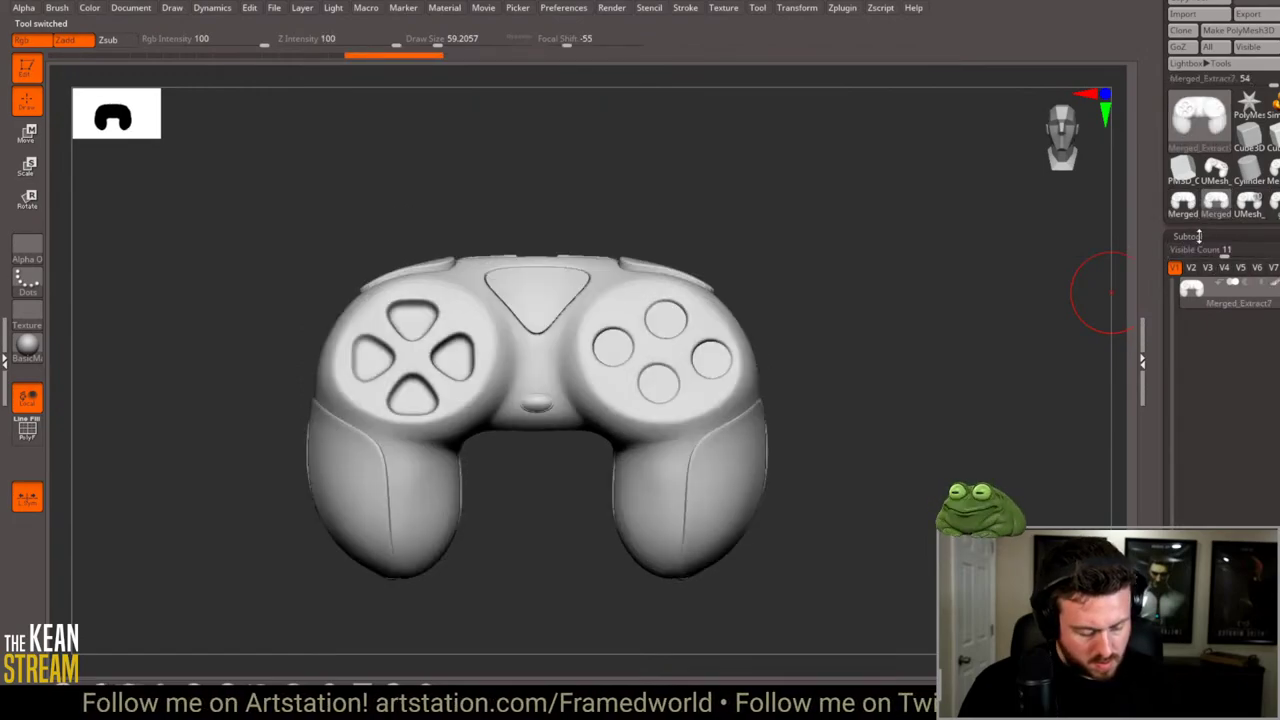
Step: Append gc as subtool gc1 and compare it with Merged_Extract7
left_click(1199, 235)
left_click(1188, 114)
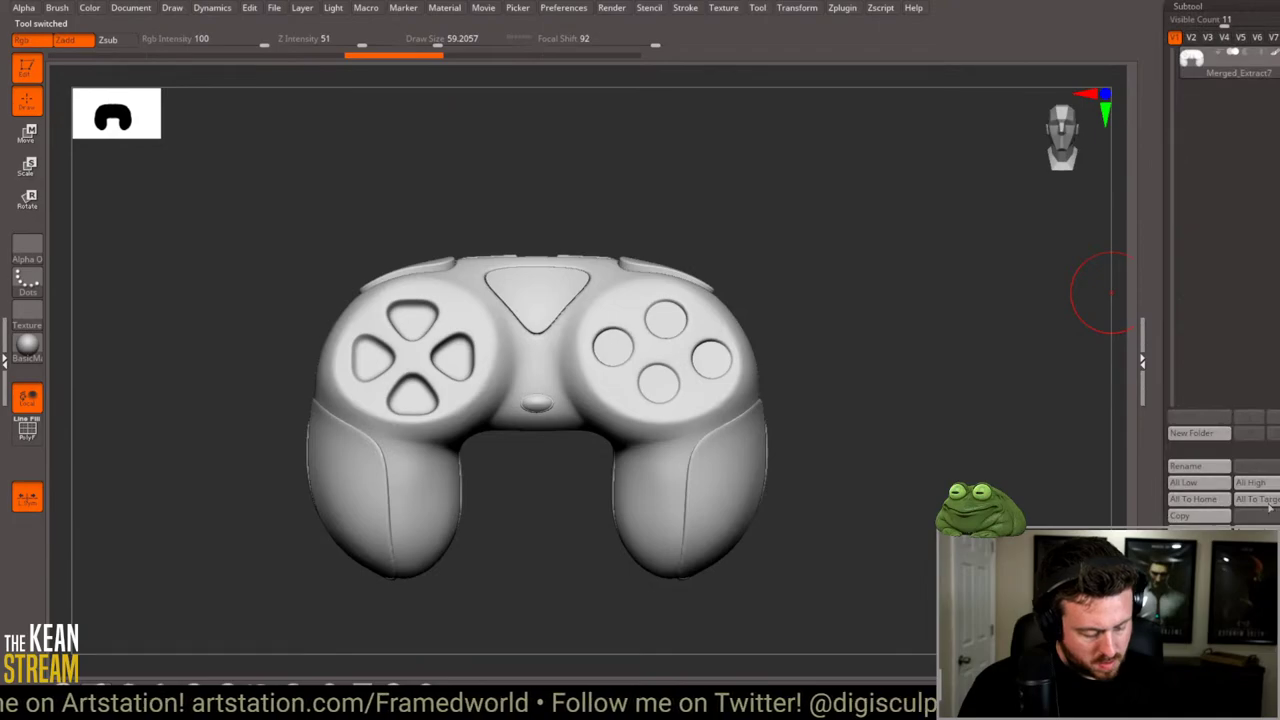
key("F1")
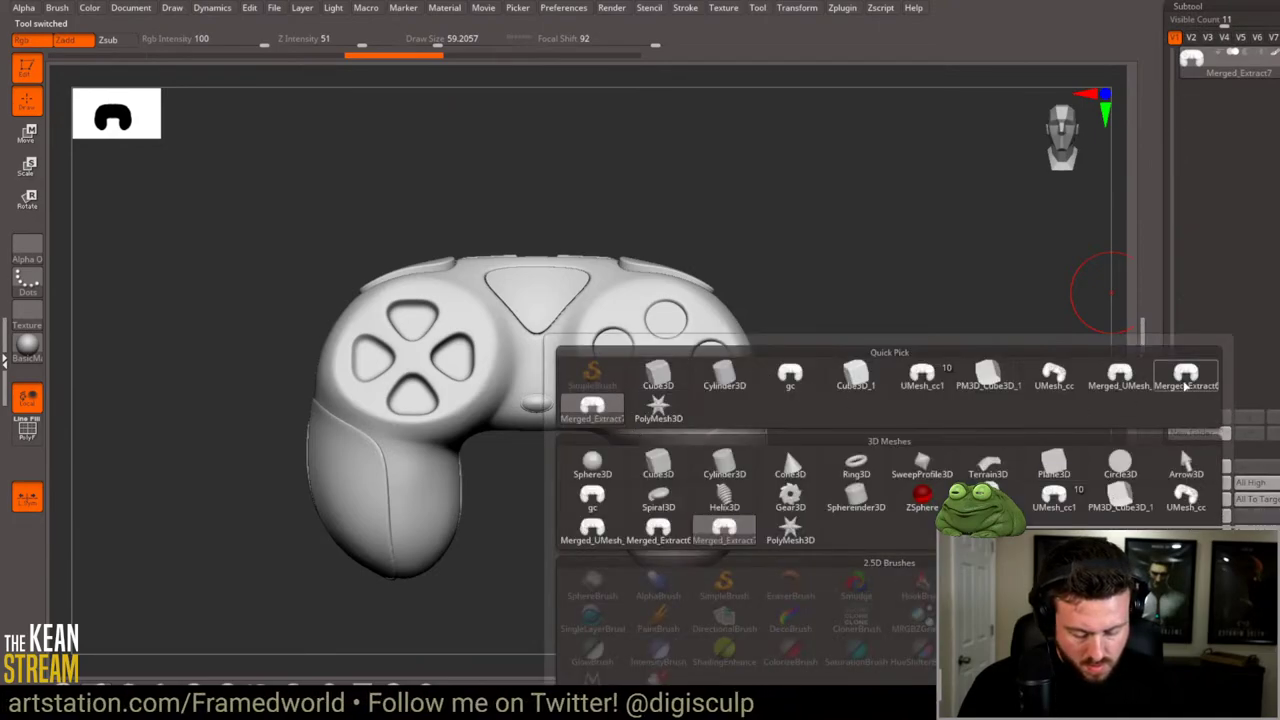
mouse_move(1059, 388)
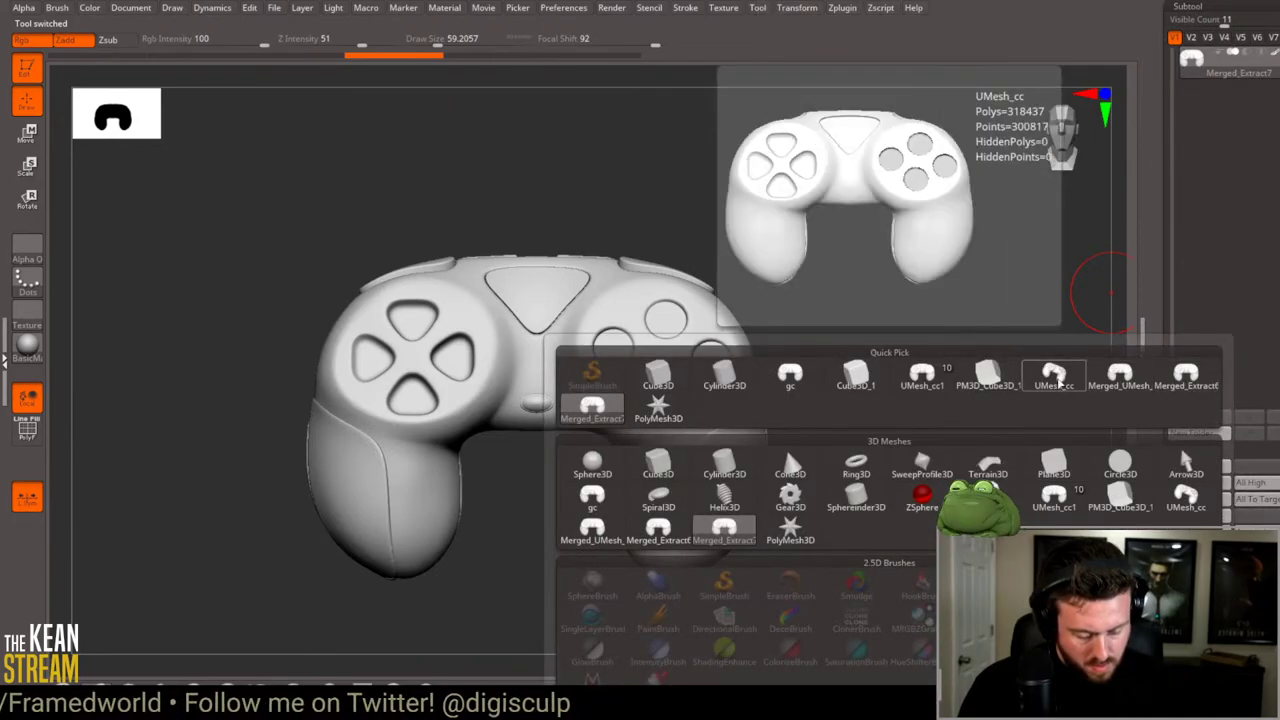
mouse_move(941, 384)
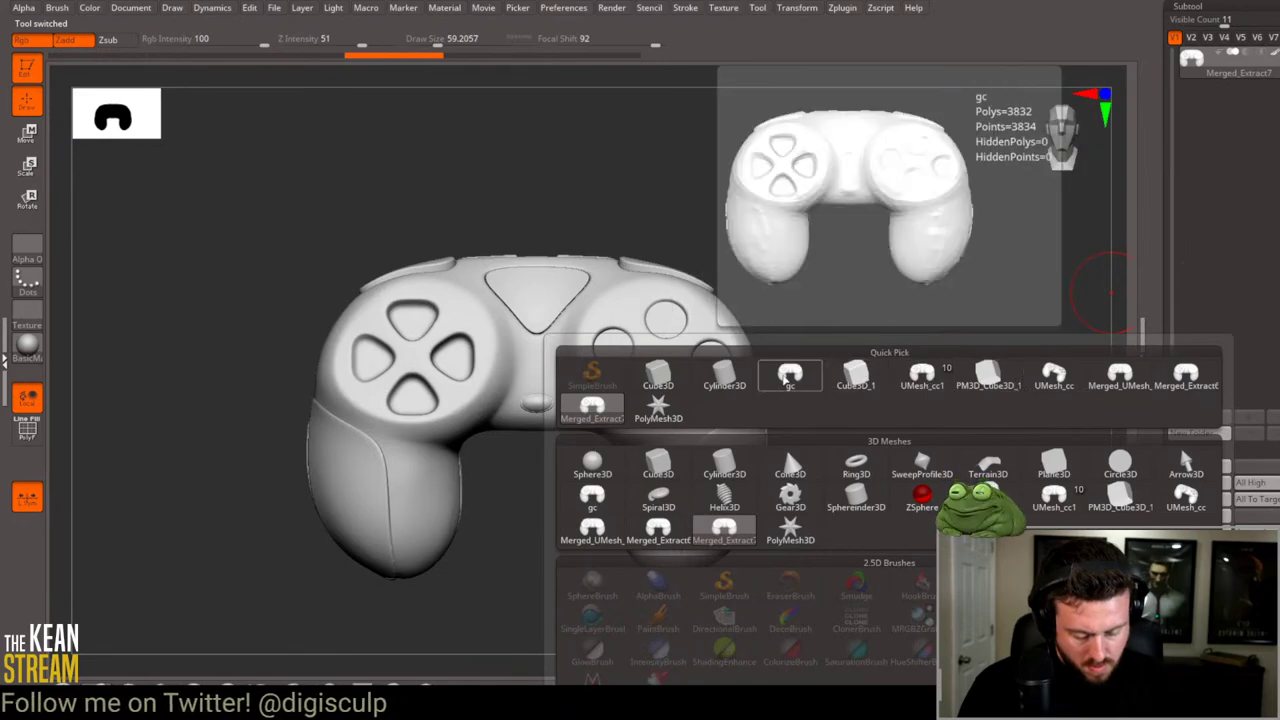
left_click(790, 376)
left_click(1201, 104)
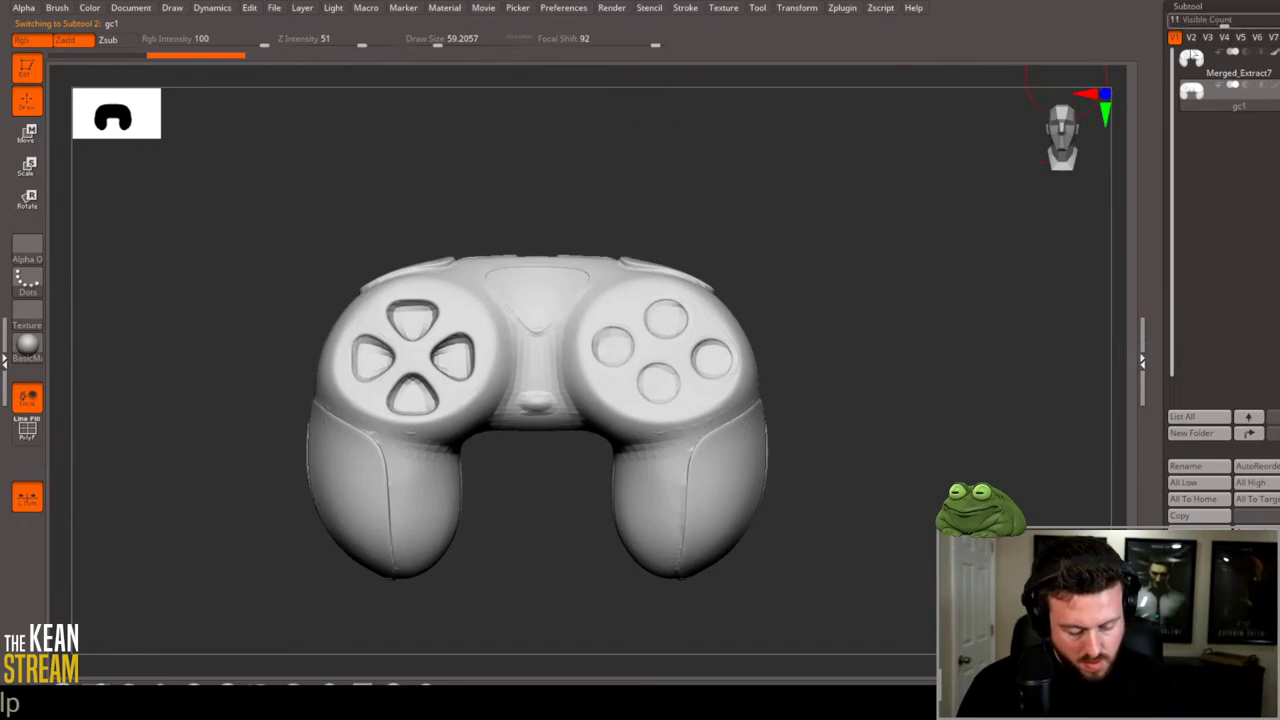
left_click(1215, 65)
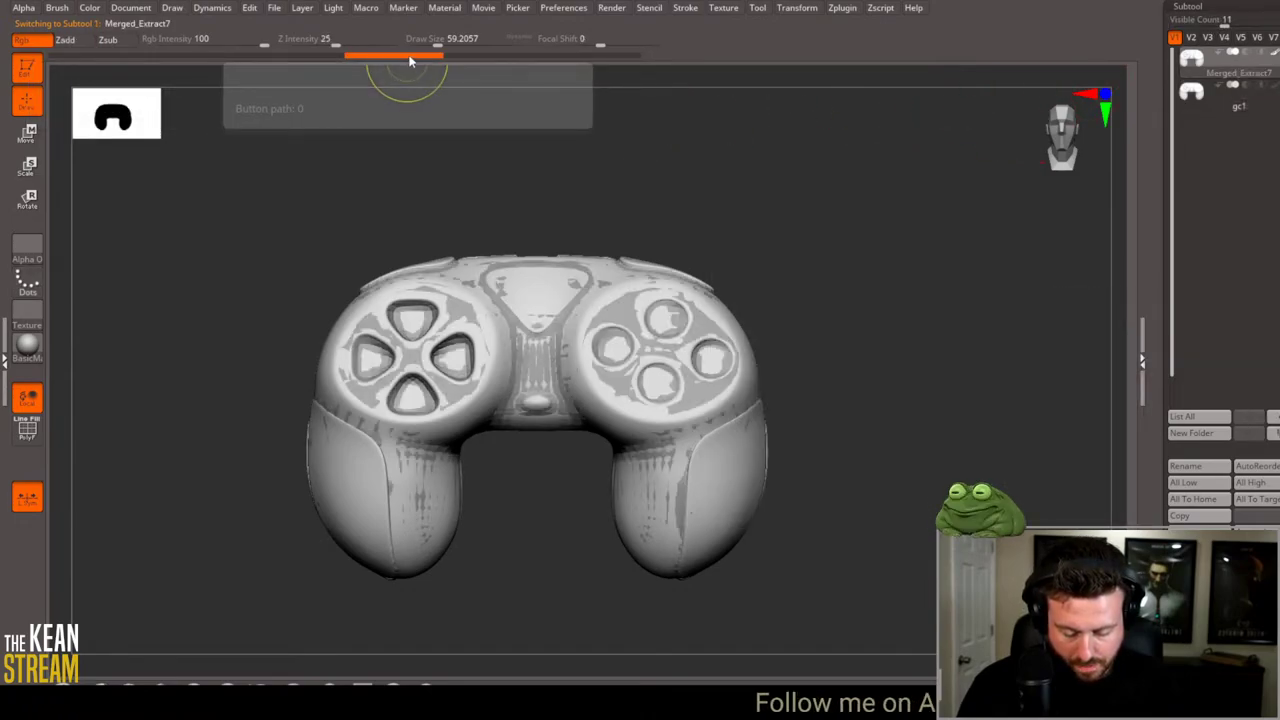
left_click(1201, 95)
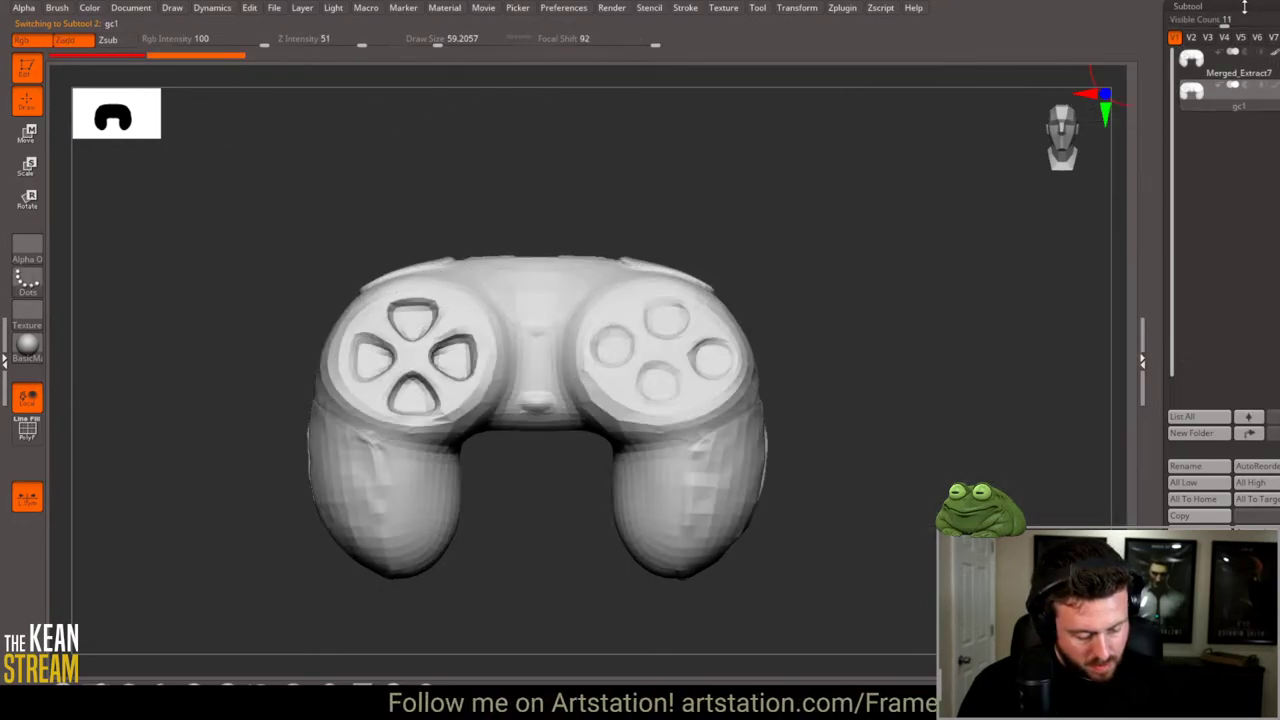
Step: Reconstruct gc1's lower subdivision levels and subdivide it up to level 5
left_click(1244, 7)
left_click(1198, 22)
left_click(1210, 103)
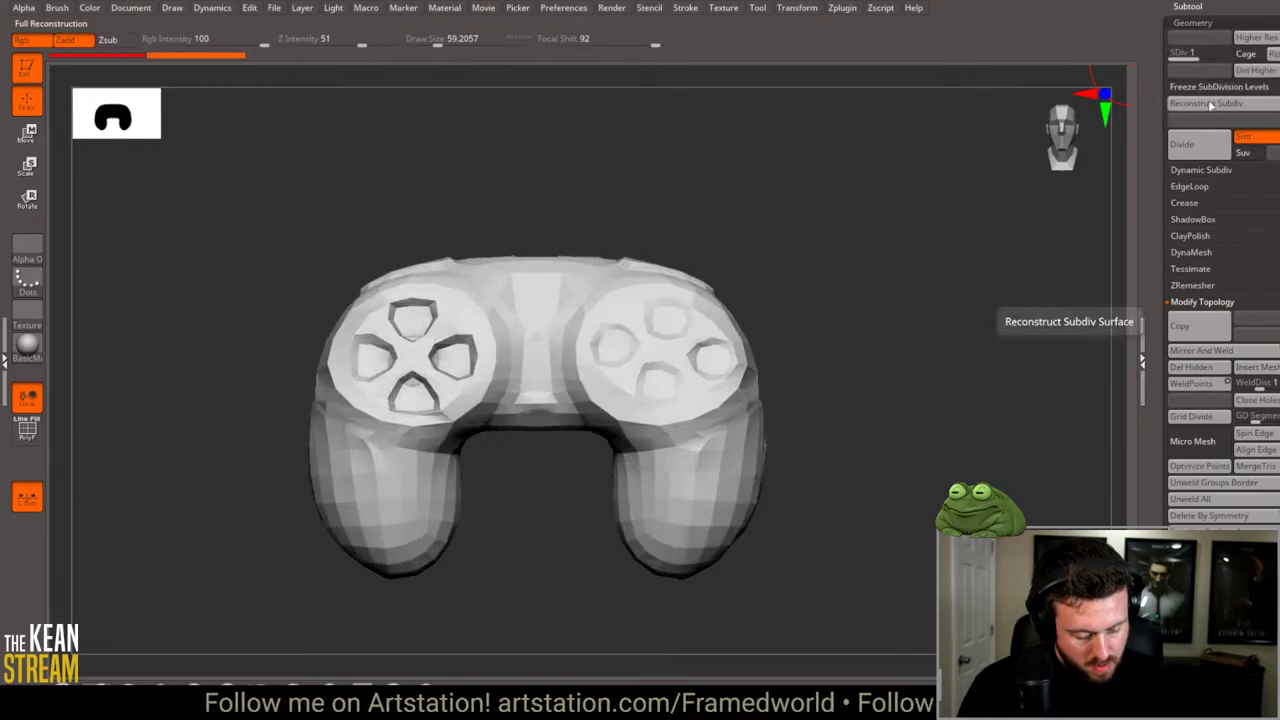
left_click(1232, 55)
left_click(1230, 55)
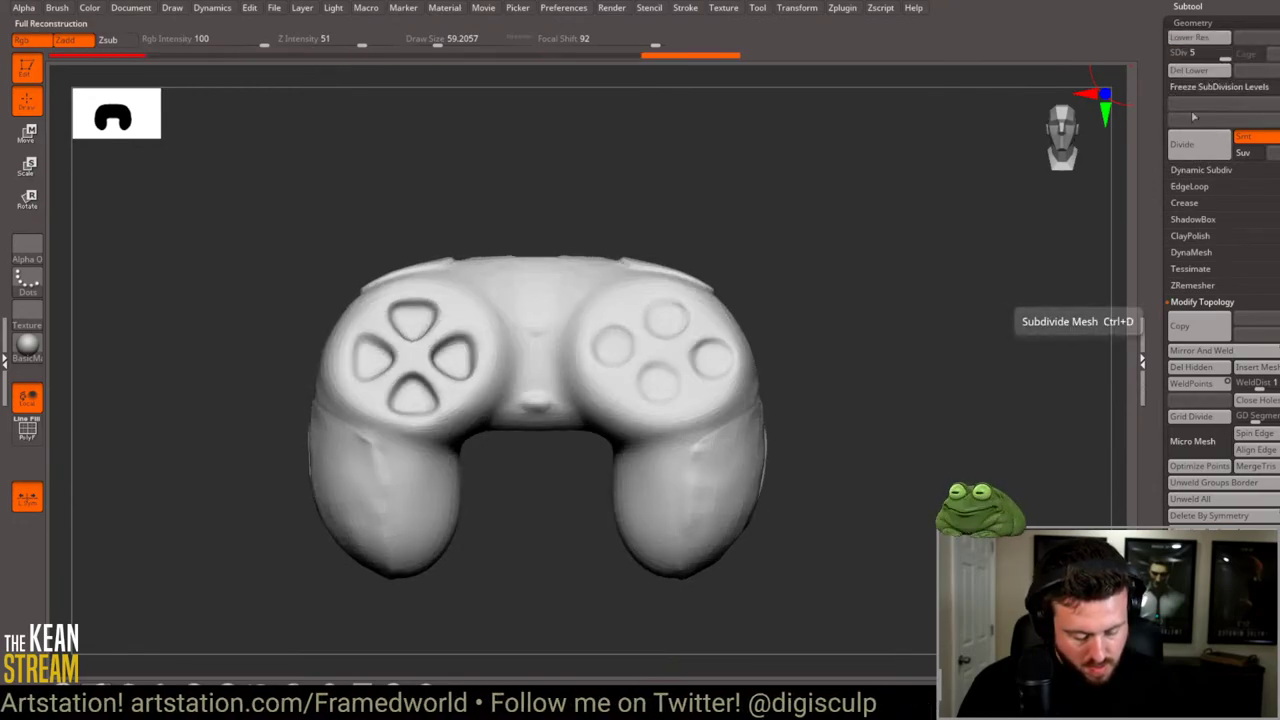
Step: Run ProjectAll on gc1, answering Always YES to project the scan details
left_click(1183, 6)
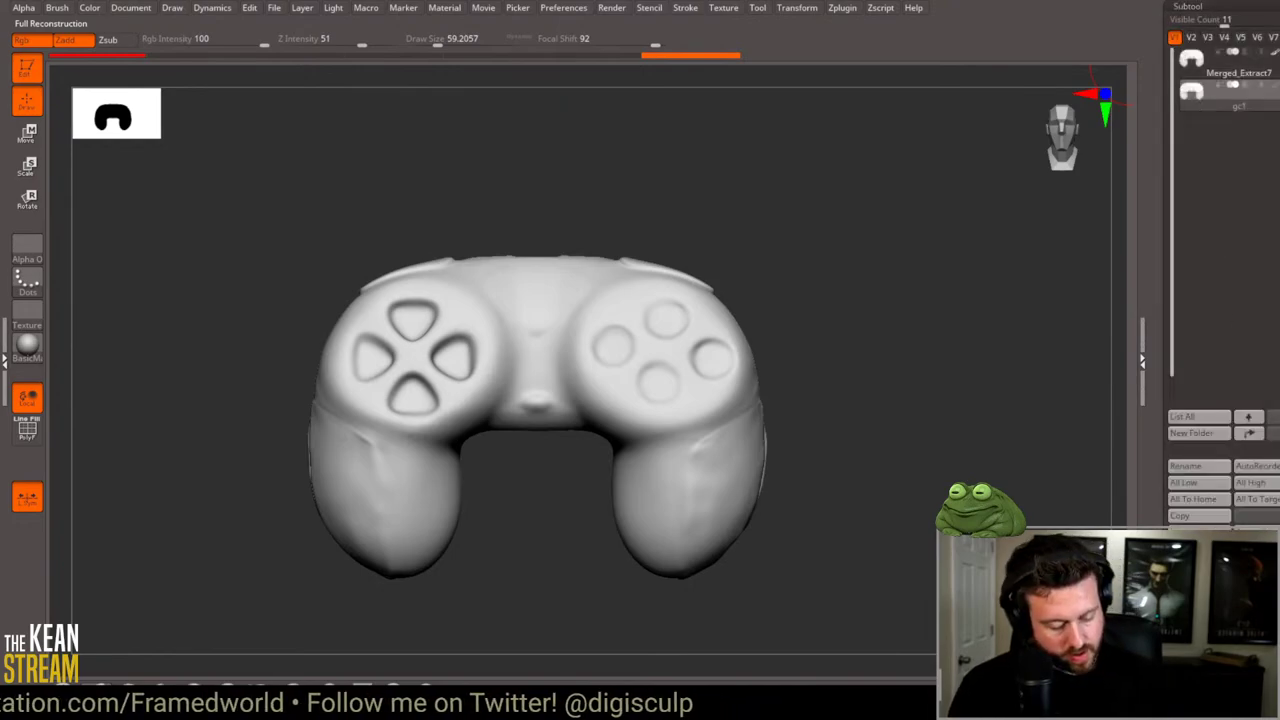
scroll(1219, 423, "down", 5)
left_click(1194, 270)
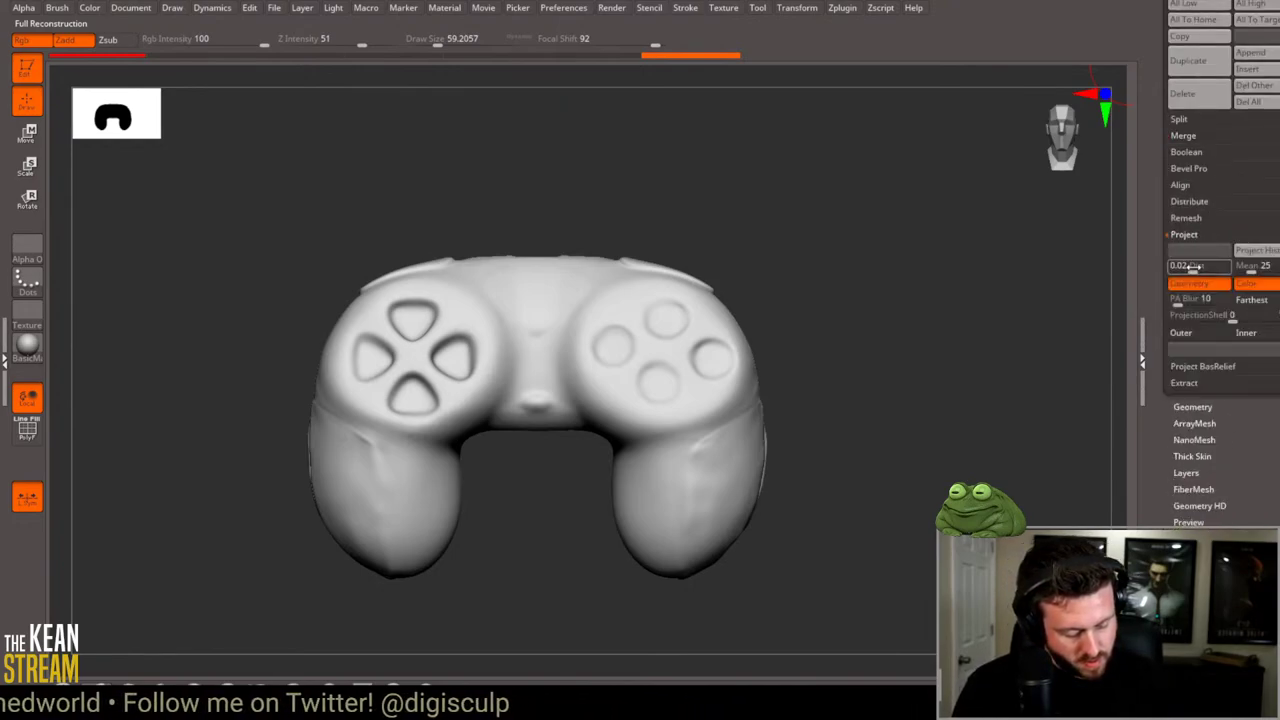
left_click(1264, 251)
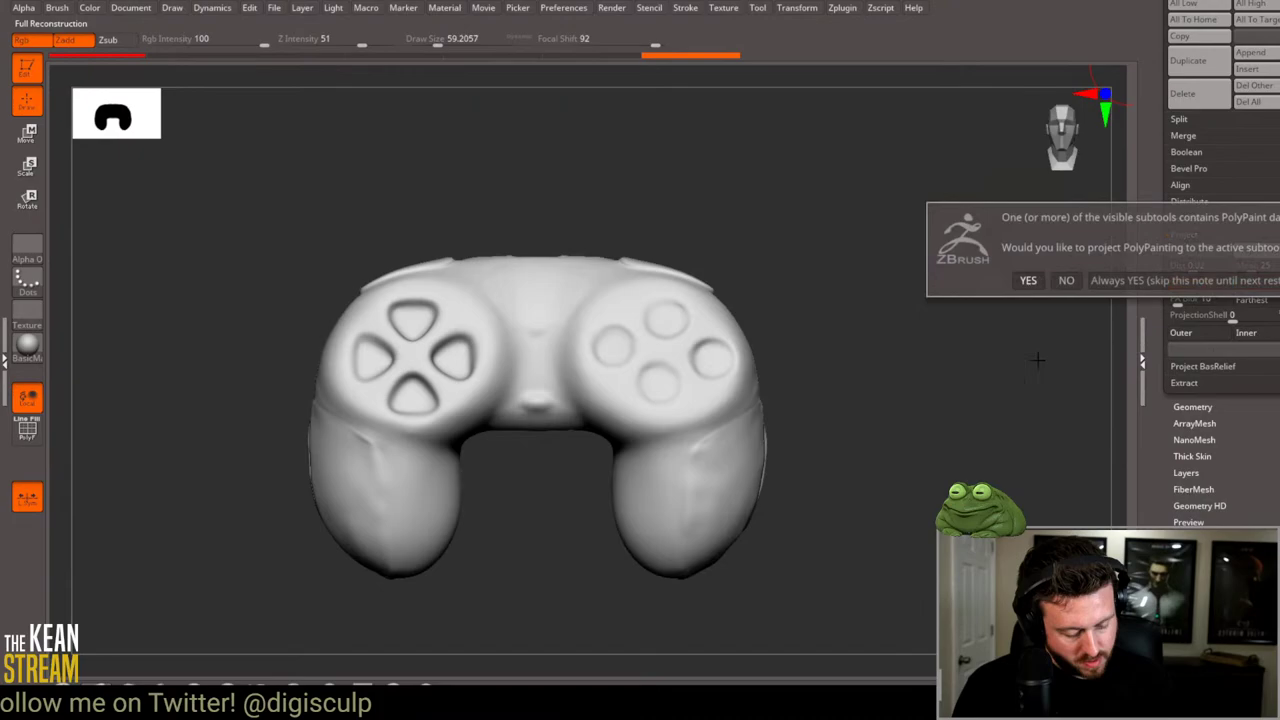
left_click(1152, 281)
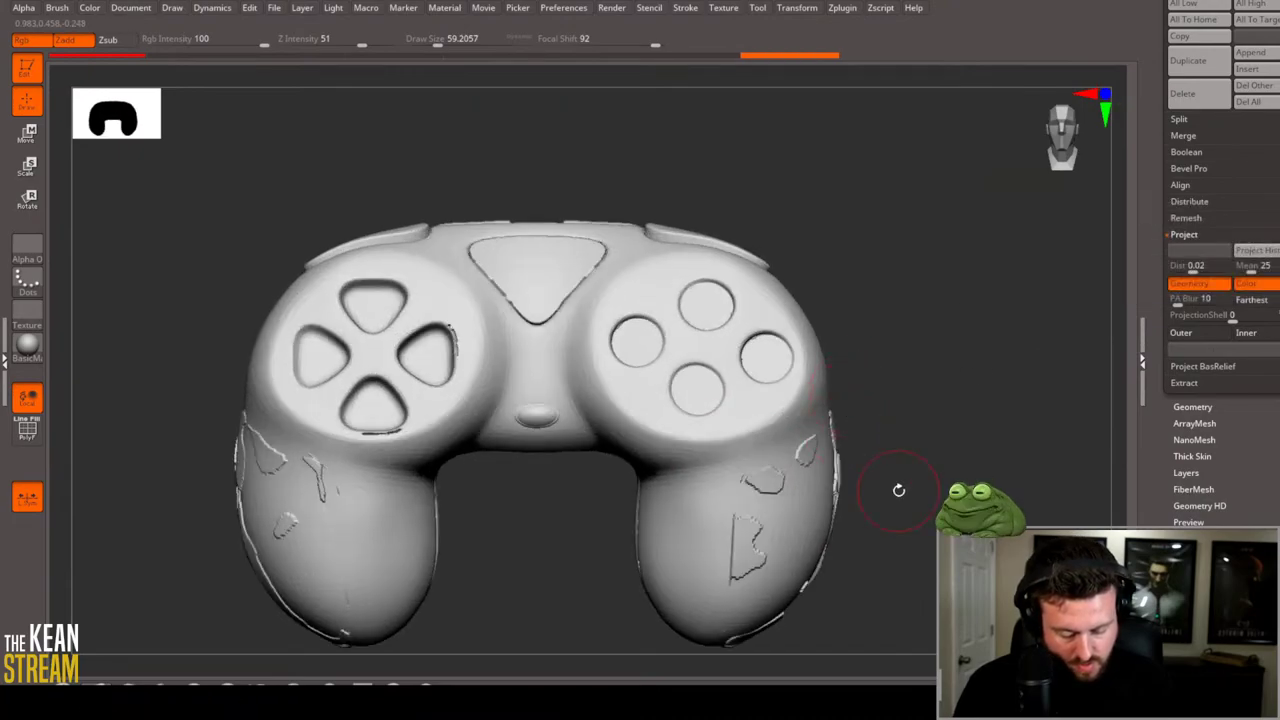
scroll(1210, 190, "up", 5)
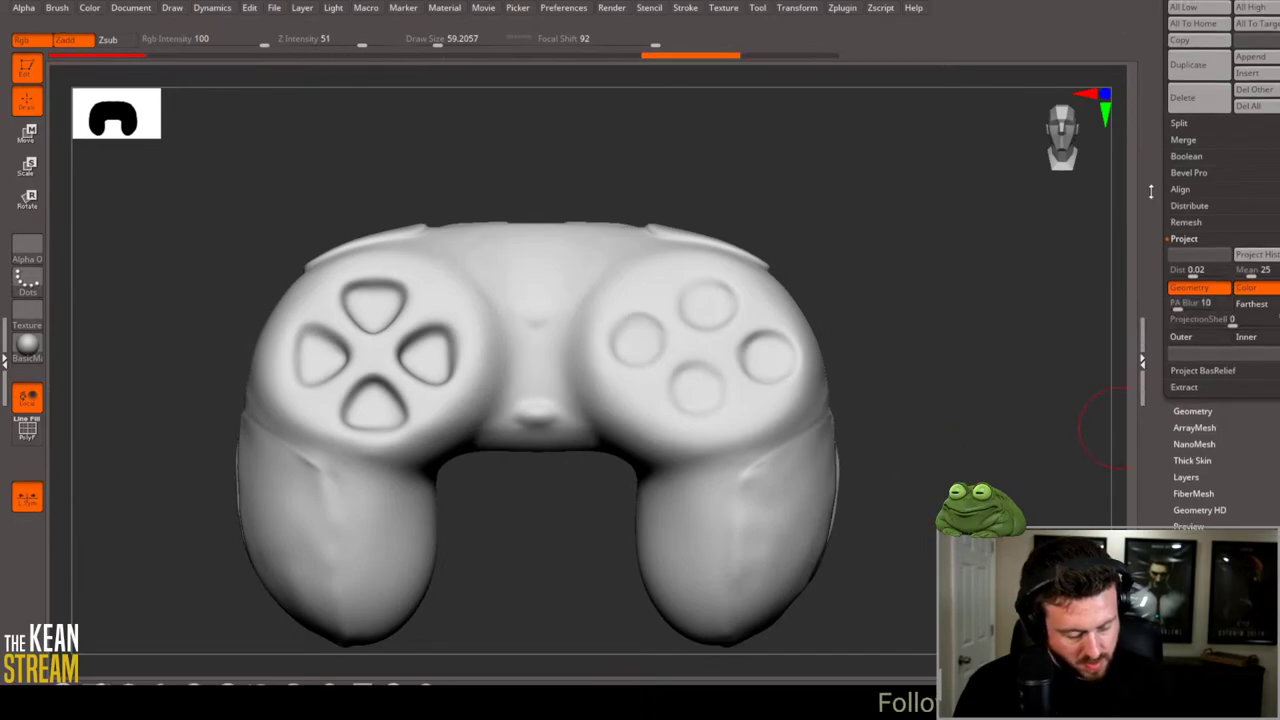
scroll(1152, 111, "up", 2)
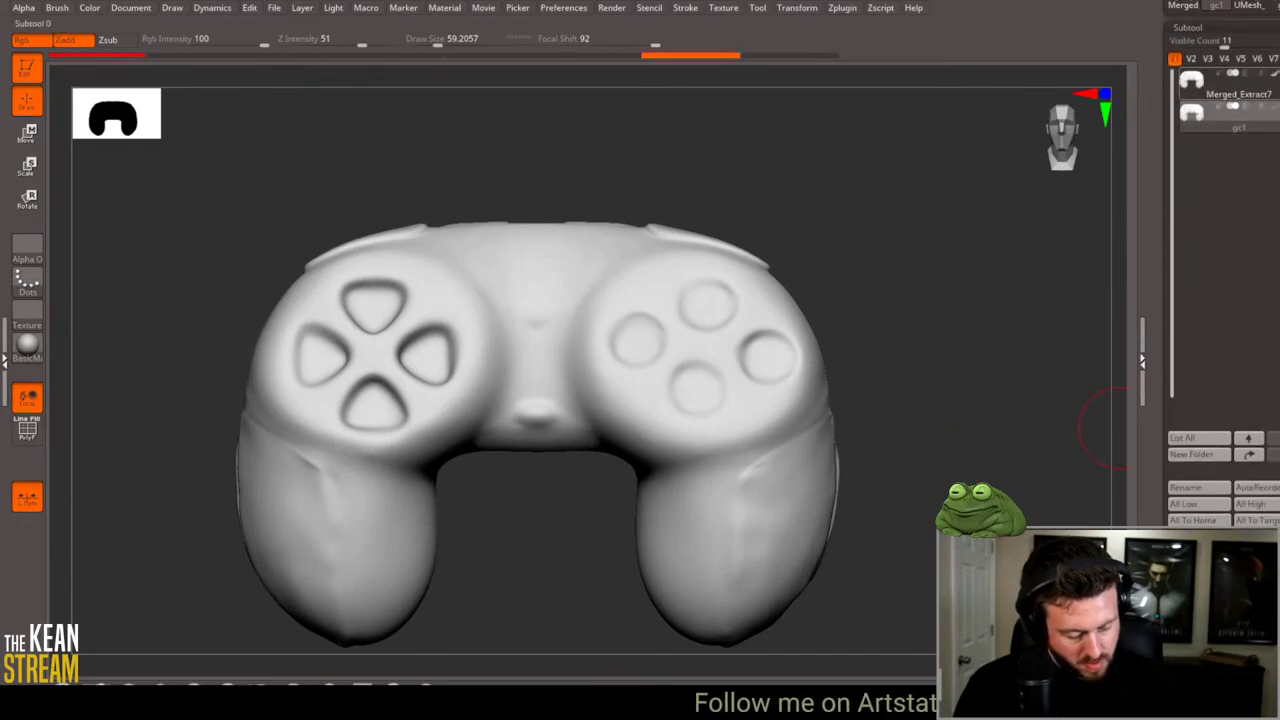
scroll(1154, 515, "down", 4)
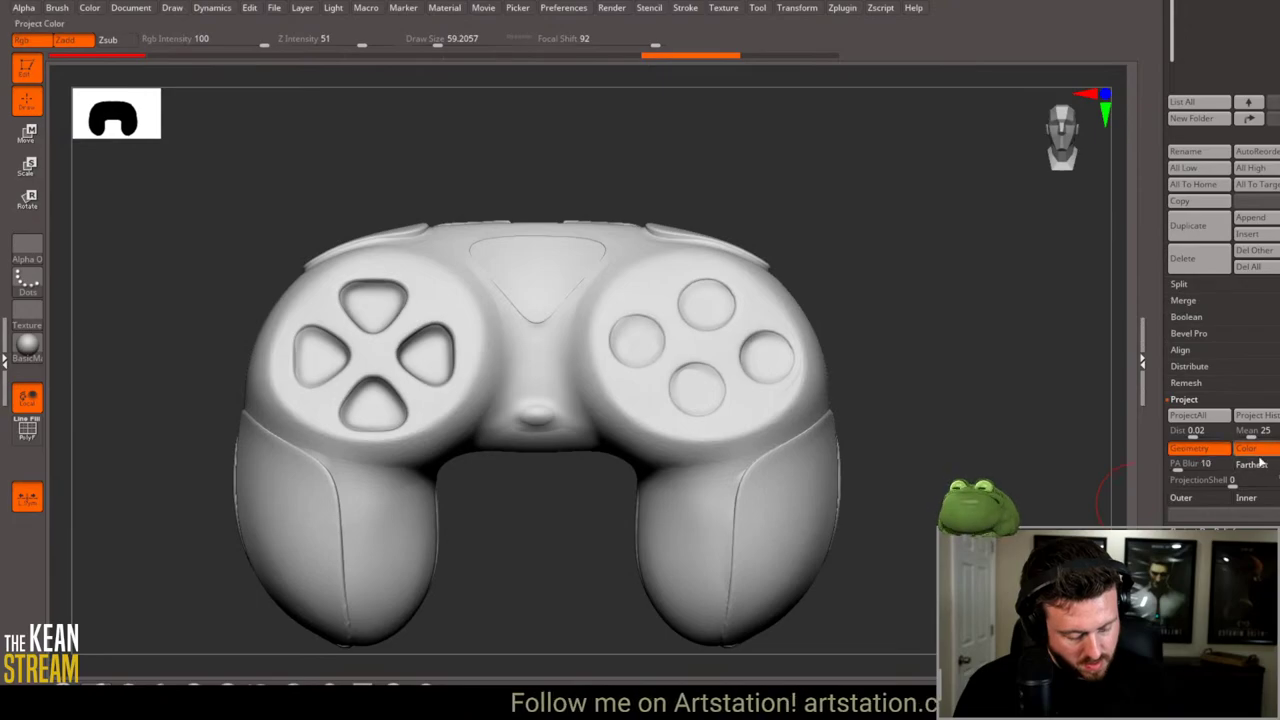
Step: Set ProjectionShell to 0.0174 with Inner enabled
left_click_drag(1235, 481, 1260, 482)
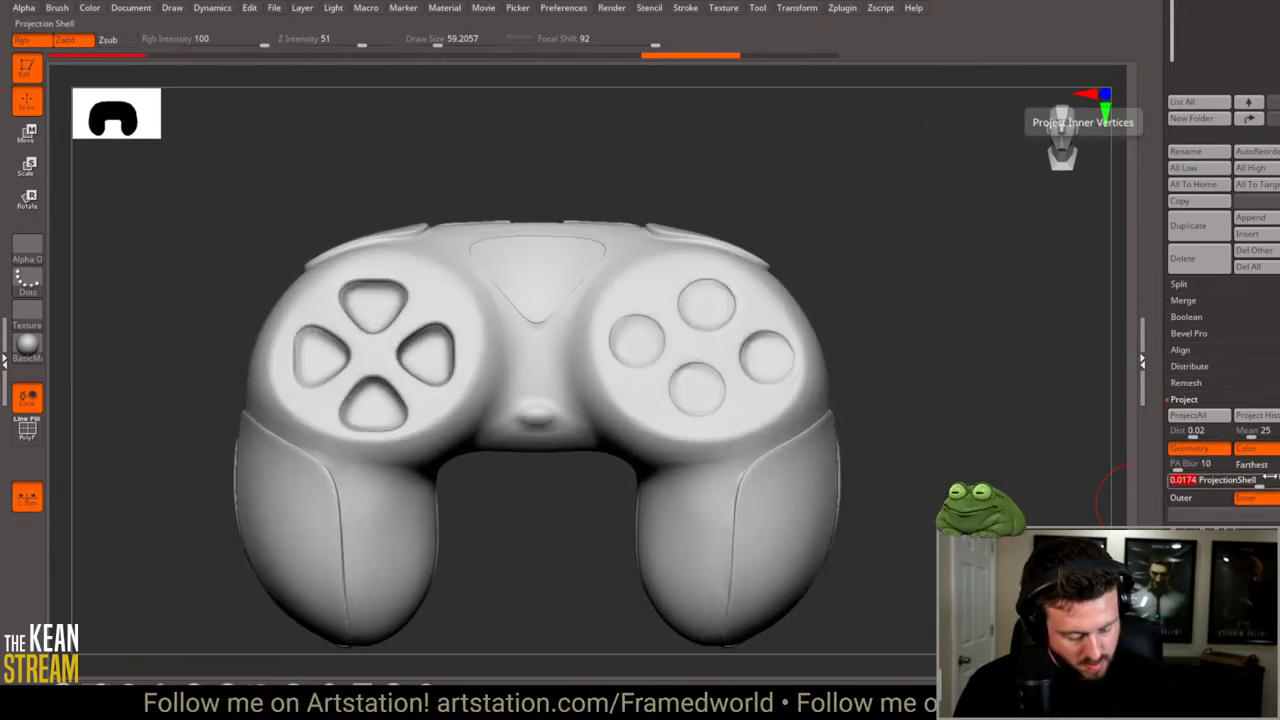
scroll(1158, 133, "up", 5)
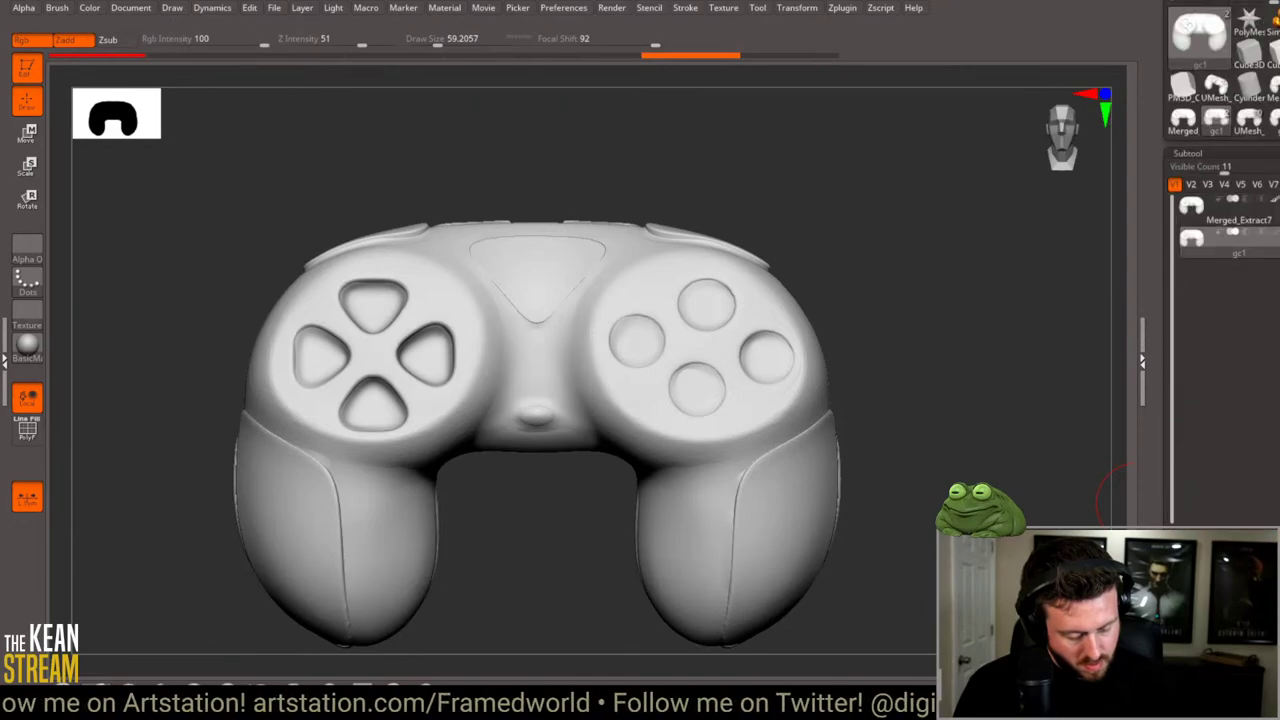
left_click(1188, 153)
scroll(1195, 120, "down", 3)
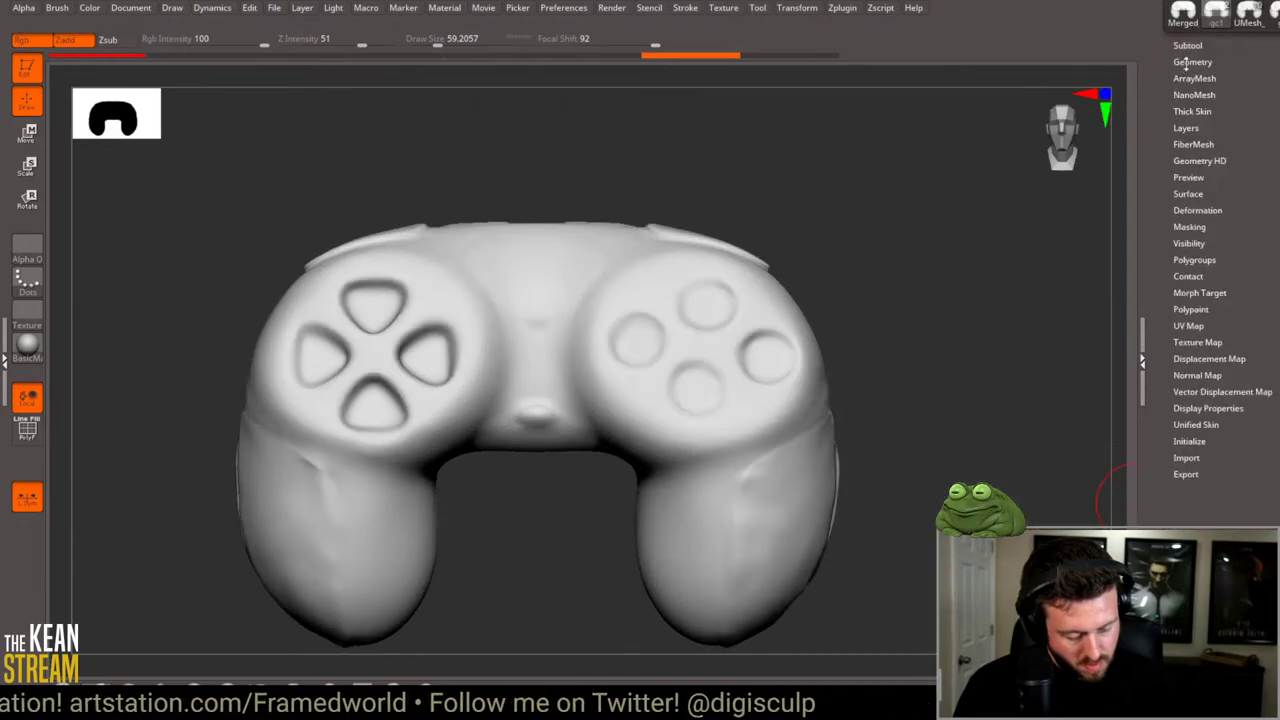
left_click(1192, 60)
left_click(1188, 45)
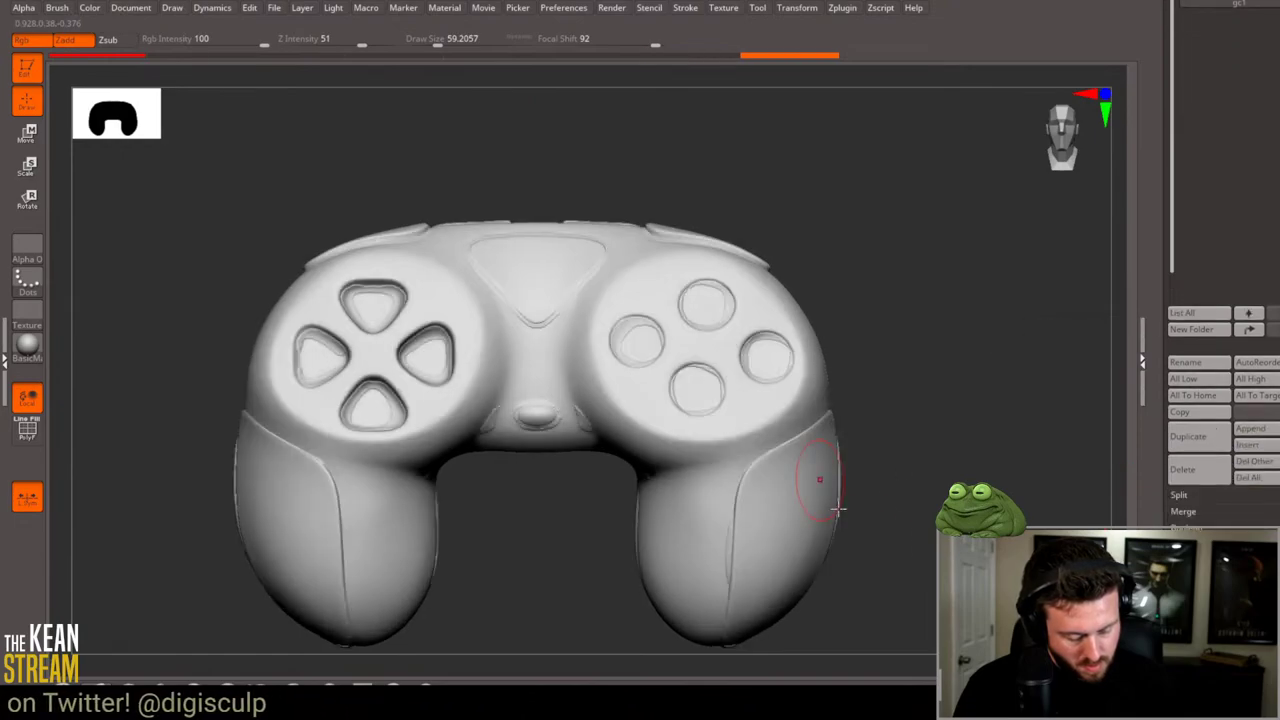
left_click_drag(929, 439, 960, 409, "alt")
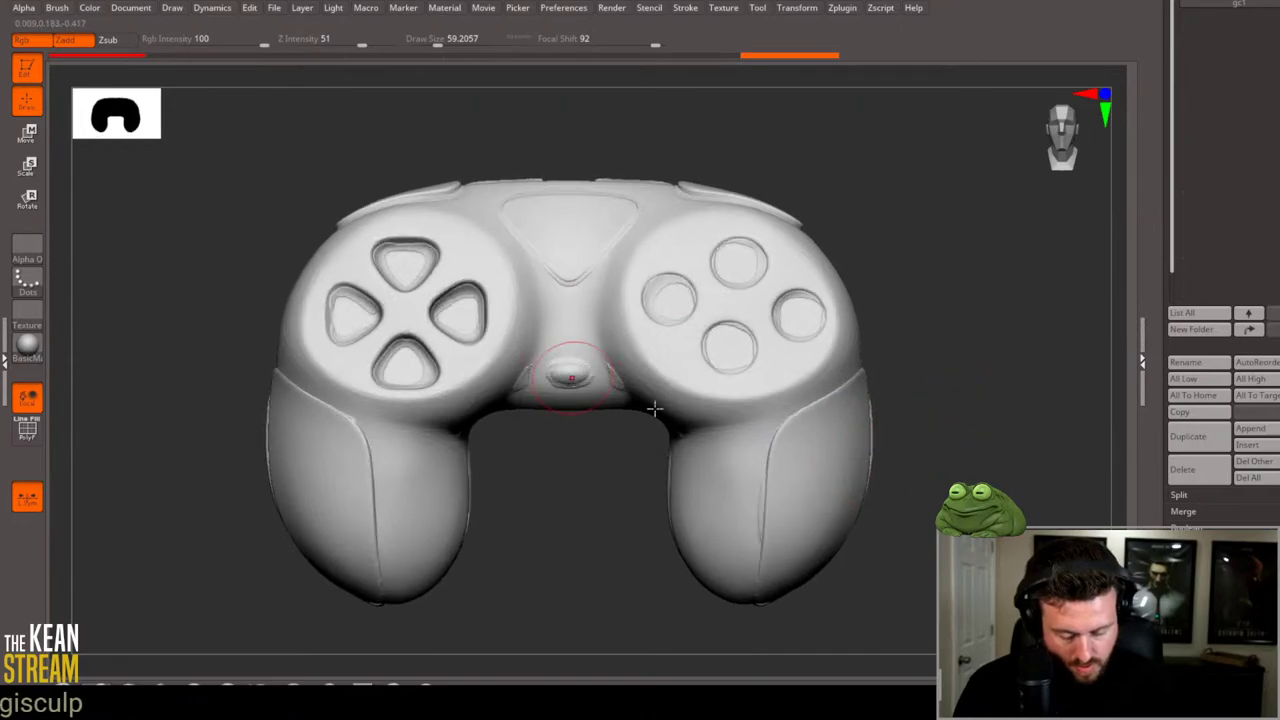
Step: Use the HistoryRecall brush to paint away the cut-out pocket artifact on the underside
mouse_move(654, 408)
left_mouse_down()
mouse_move(946, 423)
mouse_move(946, 449)
mouse_move(957, 380)
mouse_move(923, 460)
mouse_move(1000, 471)
mouse_move(975, 462)
left_mouse_up()
key("b")
key("h")
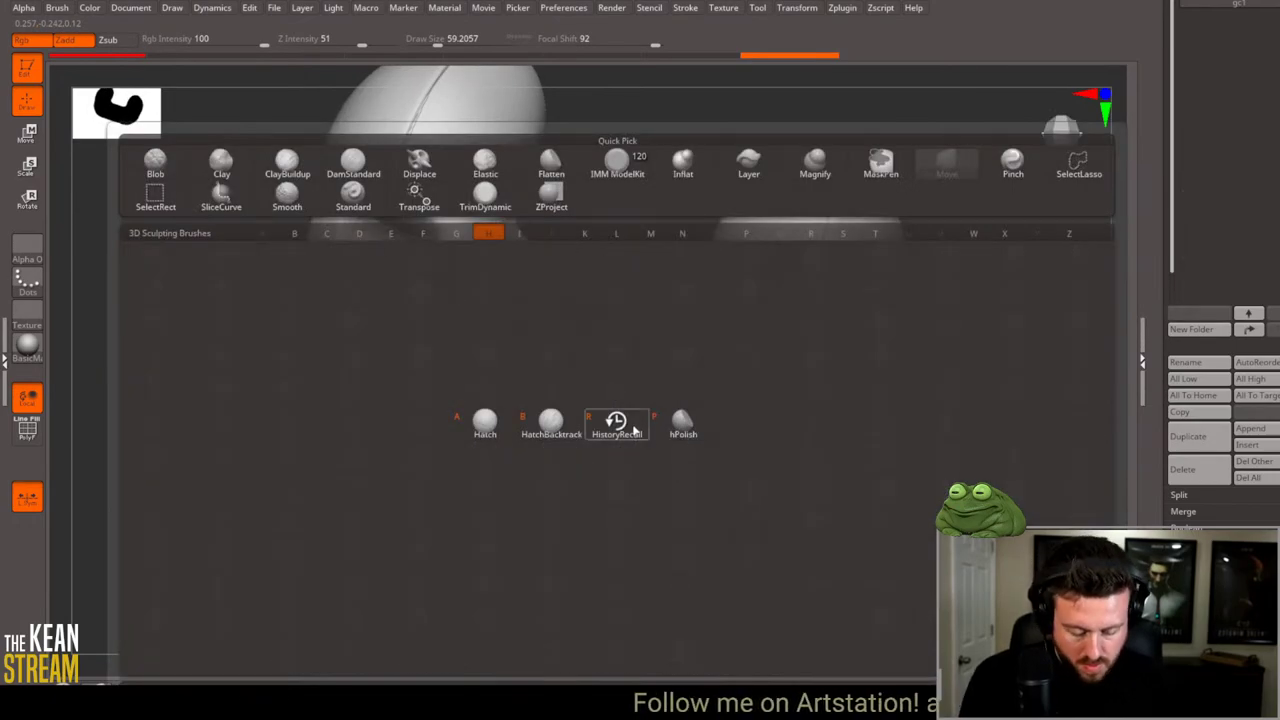
key("r")
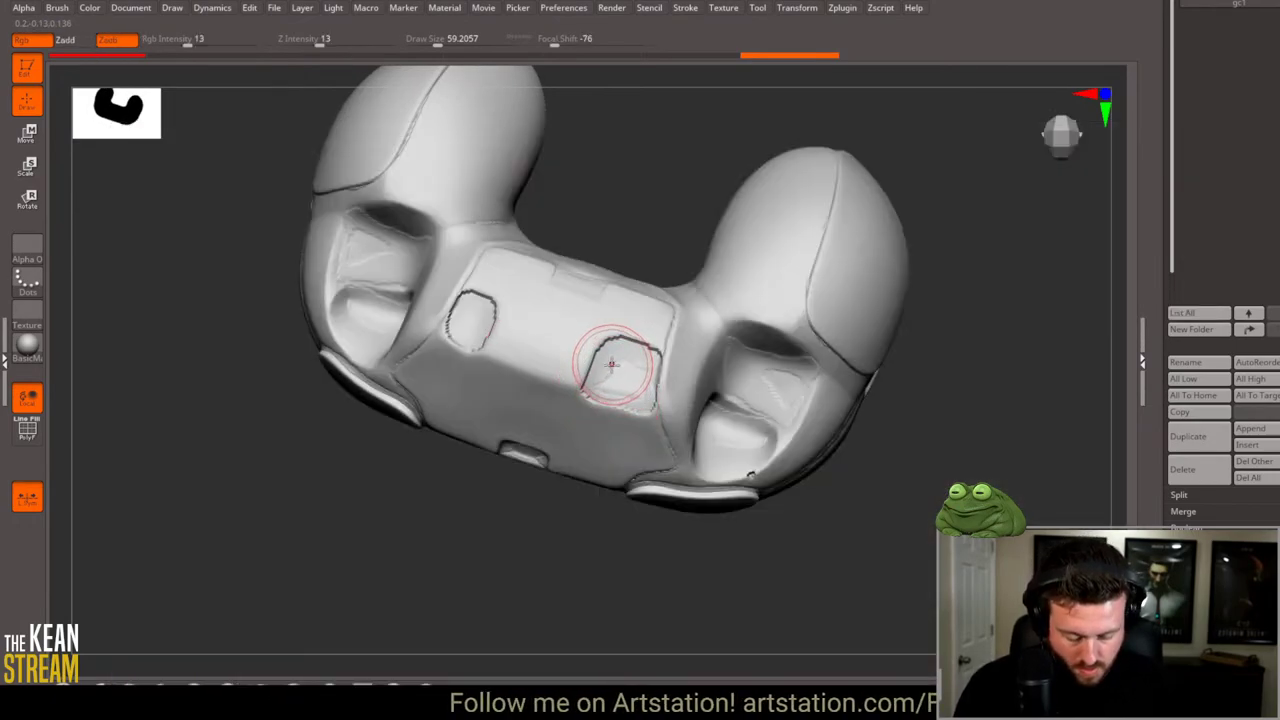
left_click(612, 363)
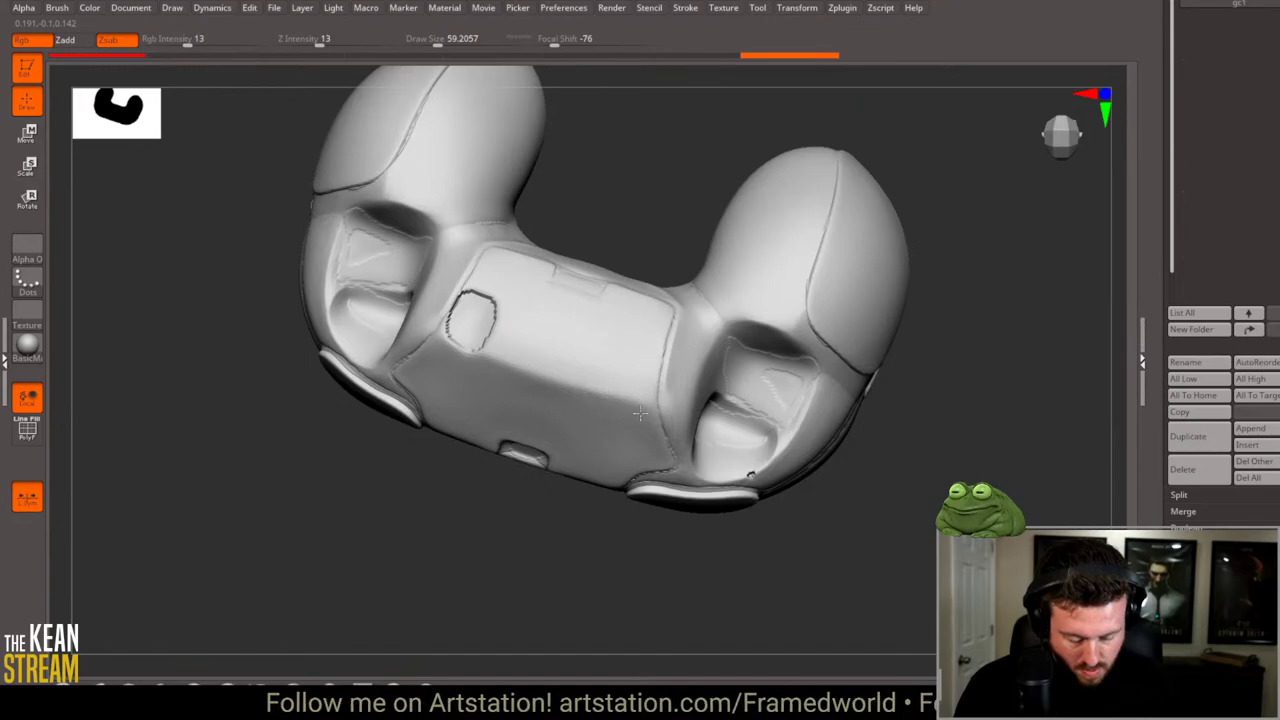
mouse_move(608, 363)
left_mouse_down()
mouse_move(479, 350)
mouse_move(479, 389)
mouse_move(501, 394)
mouse_move(480, 294)
left_mouse_up()
Step: Check the wireframe at a lower subdivision level, then return to the higher level
key("shift+d")
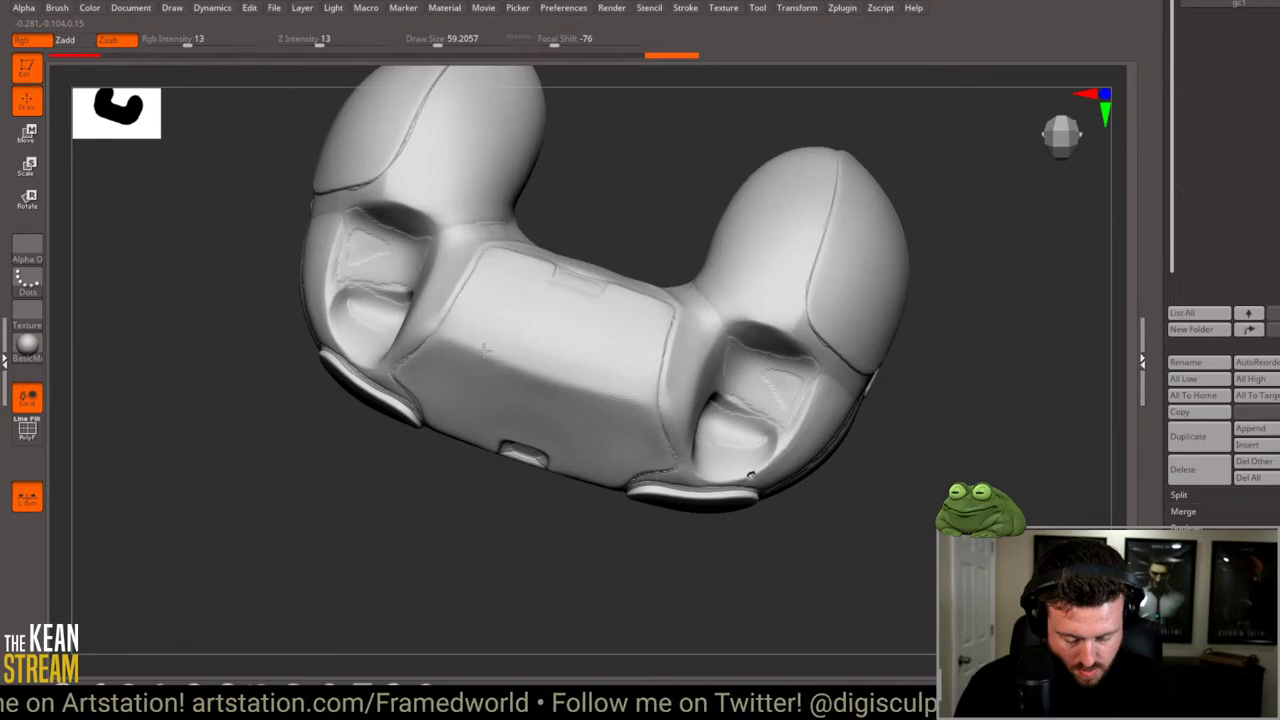
key("shift+f")
key("shift+d")
key("d")
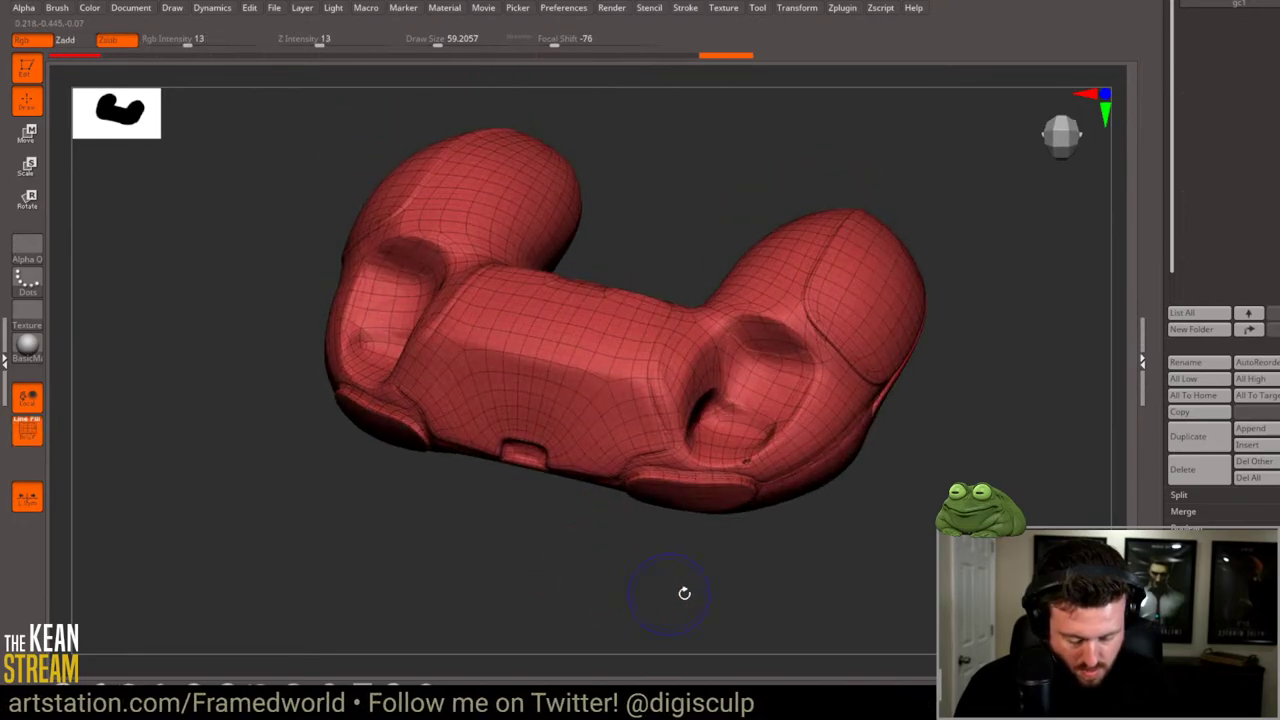
key("shift+f")
right_click_drag(757, 557, 775, 470, "ctrl")
Step: Adjust the brush draw size from about 32.7 to 136, settling near 46
key("space")
left_click_drag(775, 468, 771, 470)
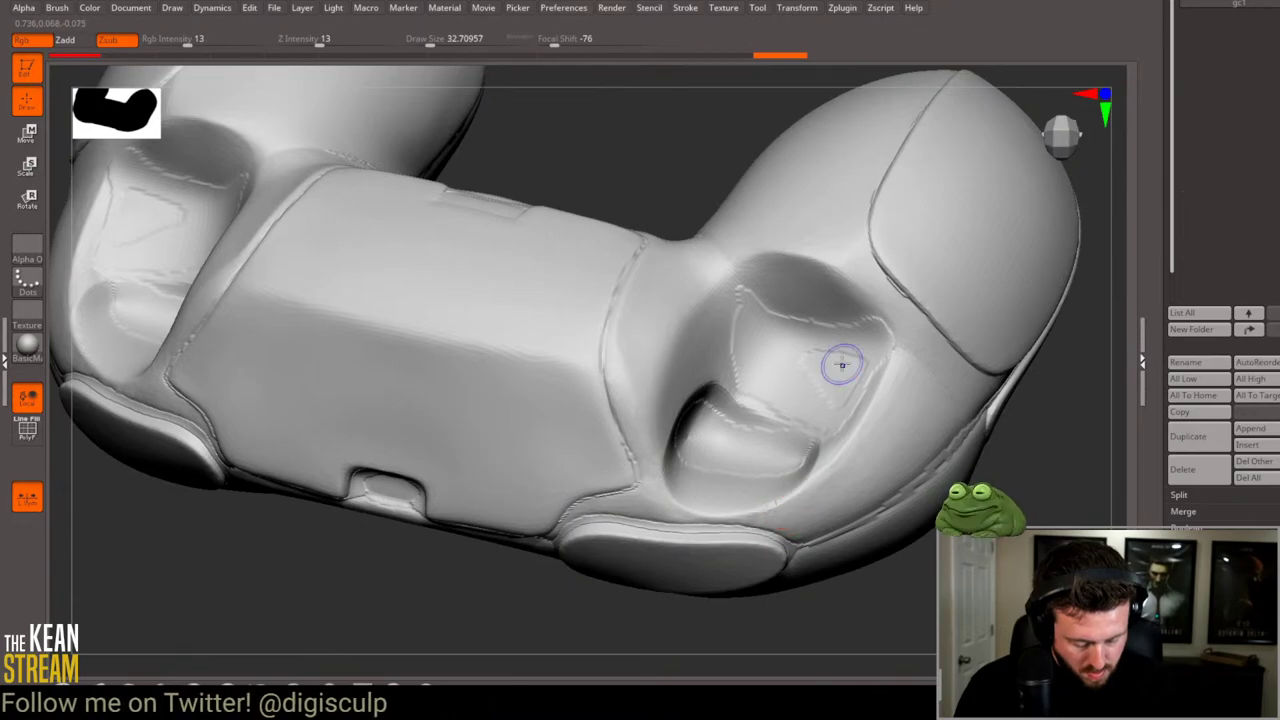
key("space")
left_click_drag(843, 363, 796, 368)
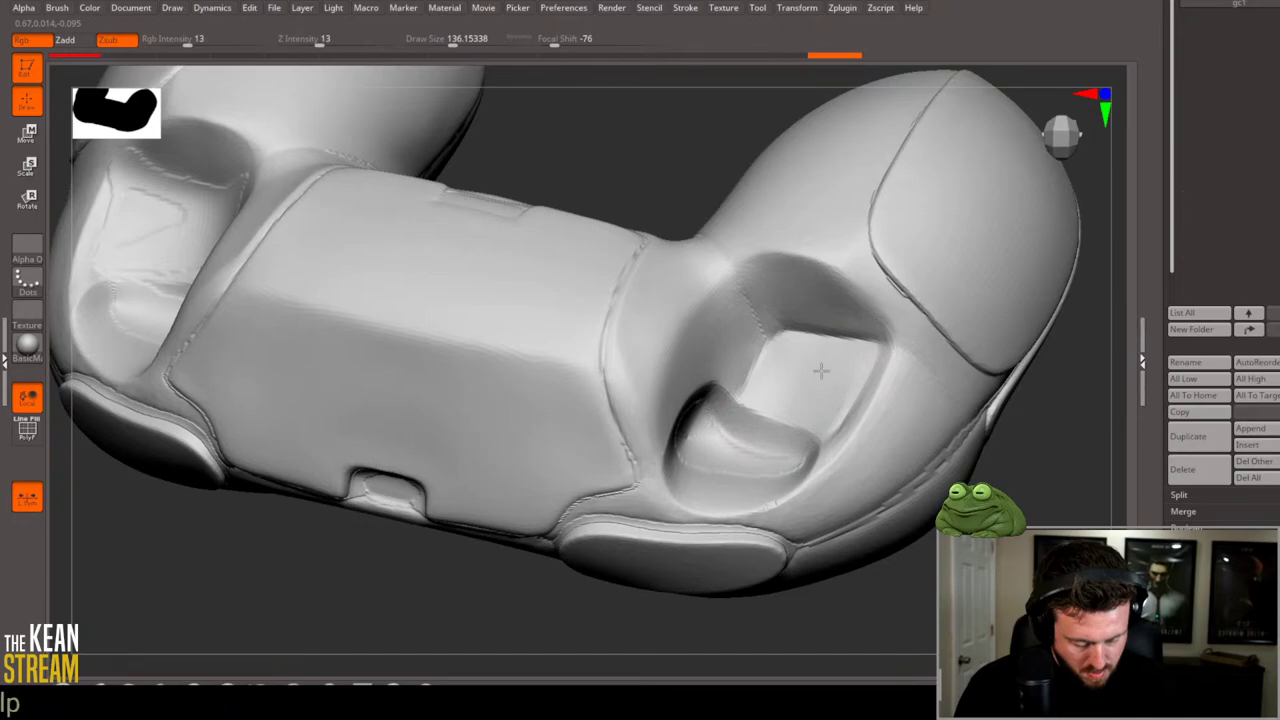
key("shift+f")
key("shift+f")
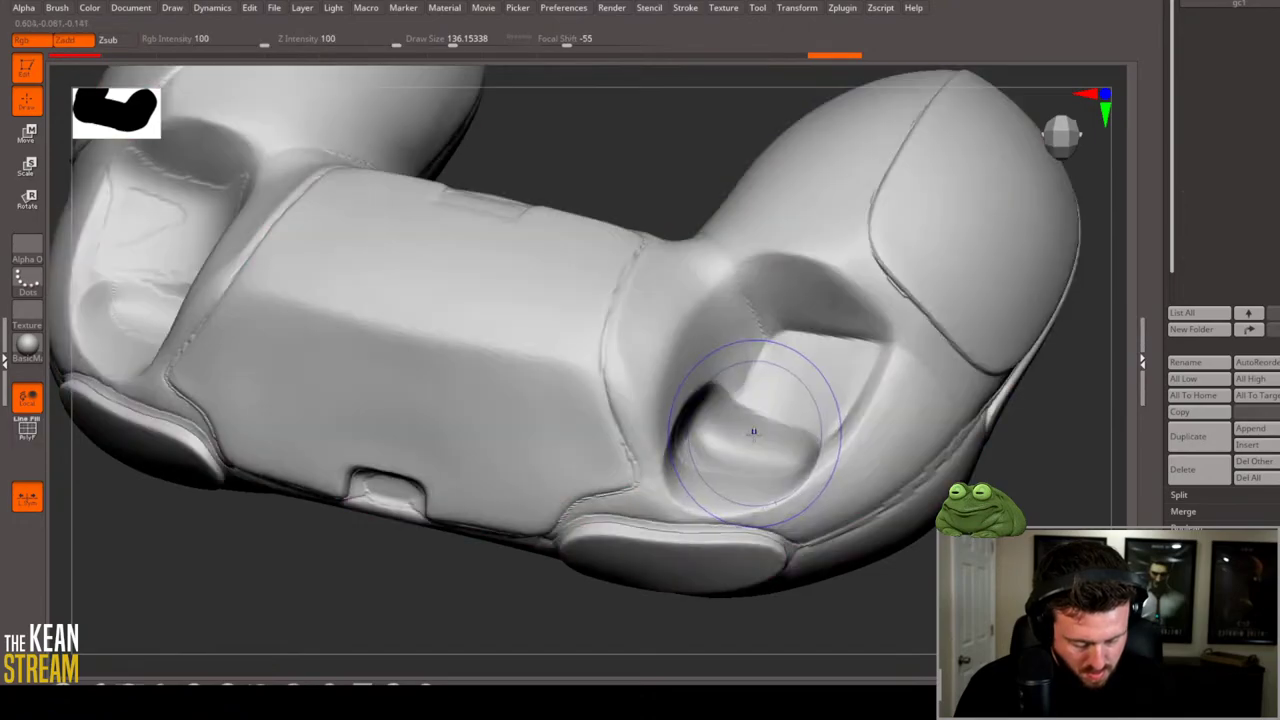
left_click_drag(1050, 505, 686, 486)
key("space")
left_click_drag(694, 429, 714, 421)
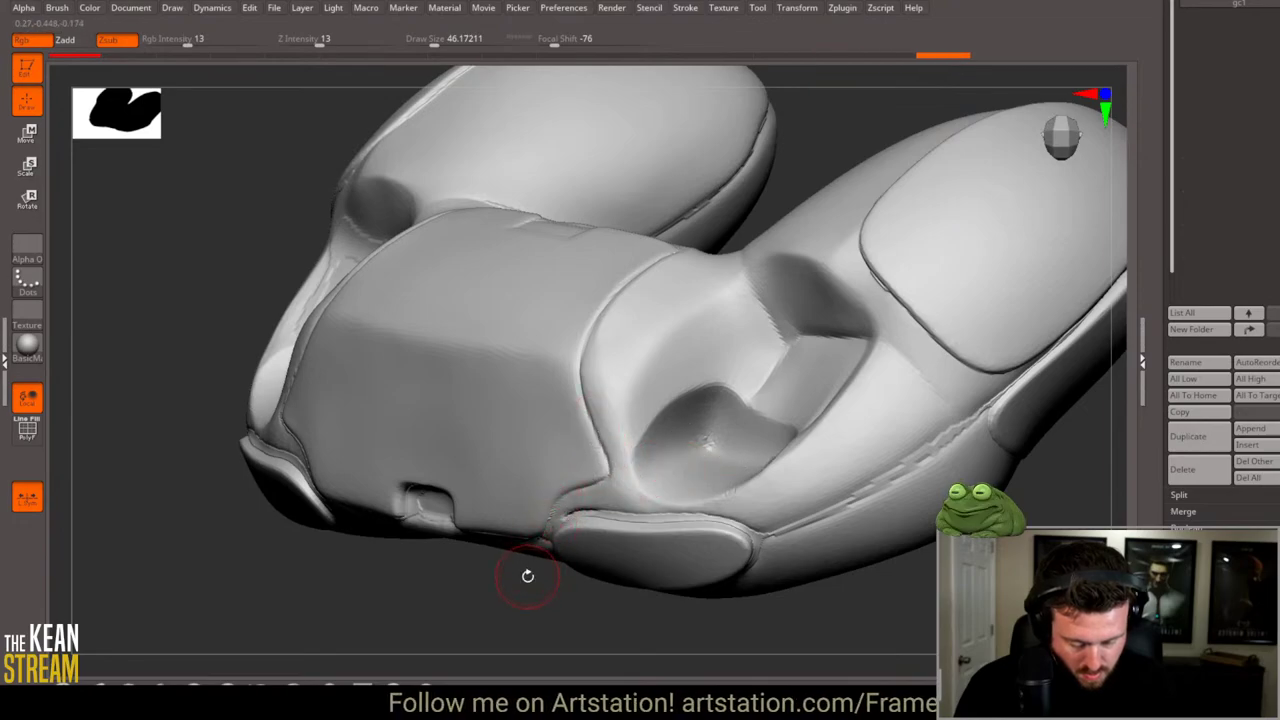
Step: Orbit through side, front, three-quarter and top views to inspect the cleaned surface
left_click_drag(528, 576, 509, 578, "shift")
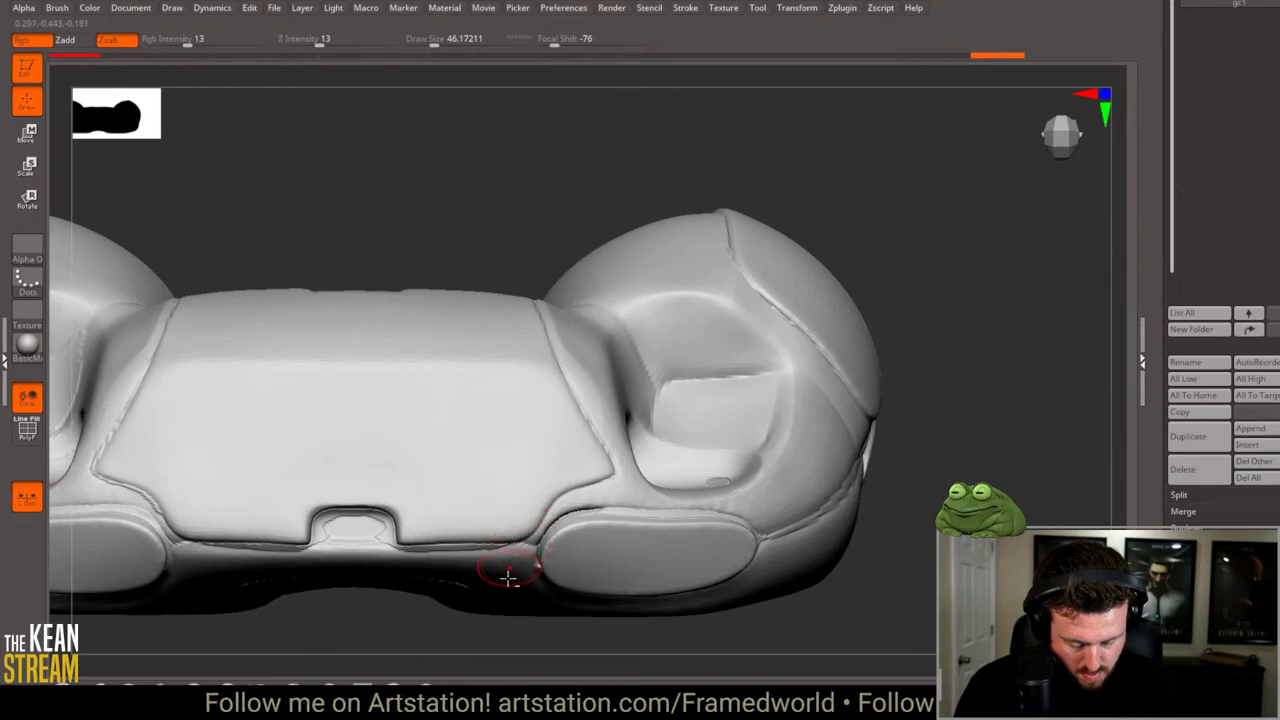
left_click_drag(534, 629, 716, 530)
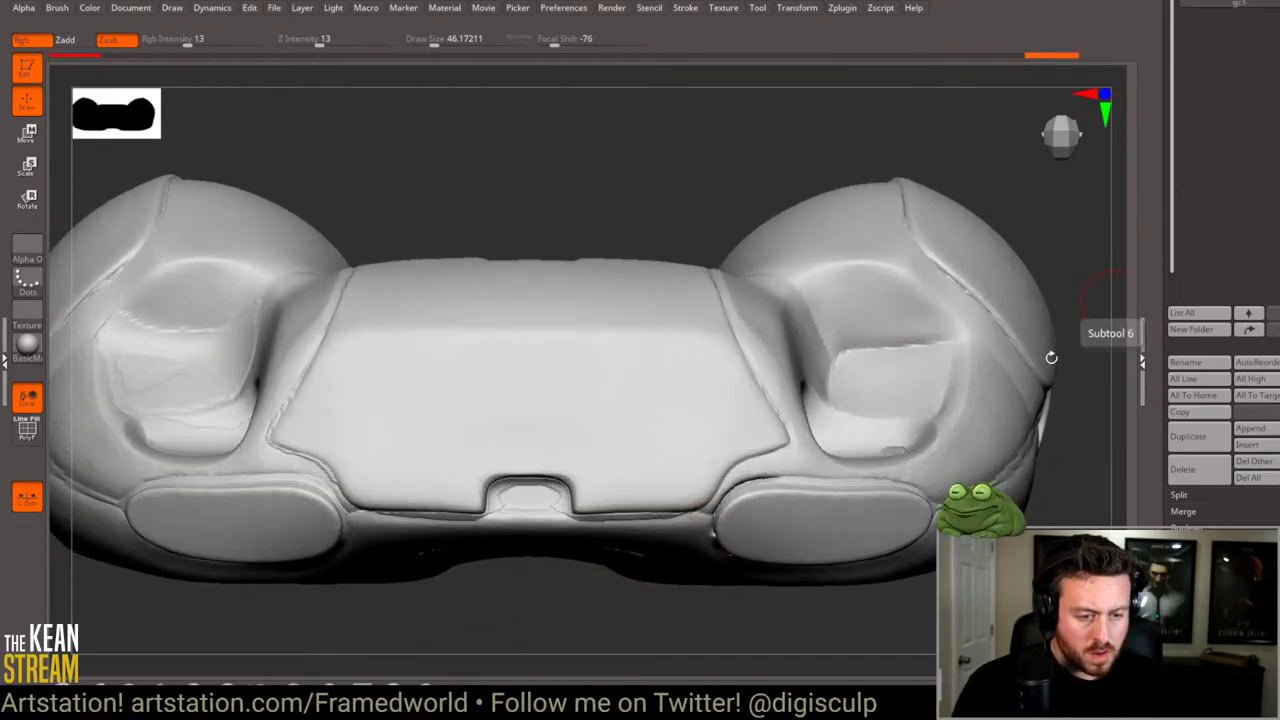
left_click_drag(735, 632, 591, 443)
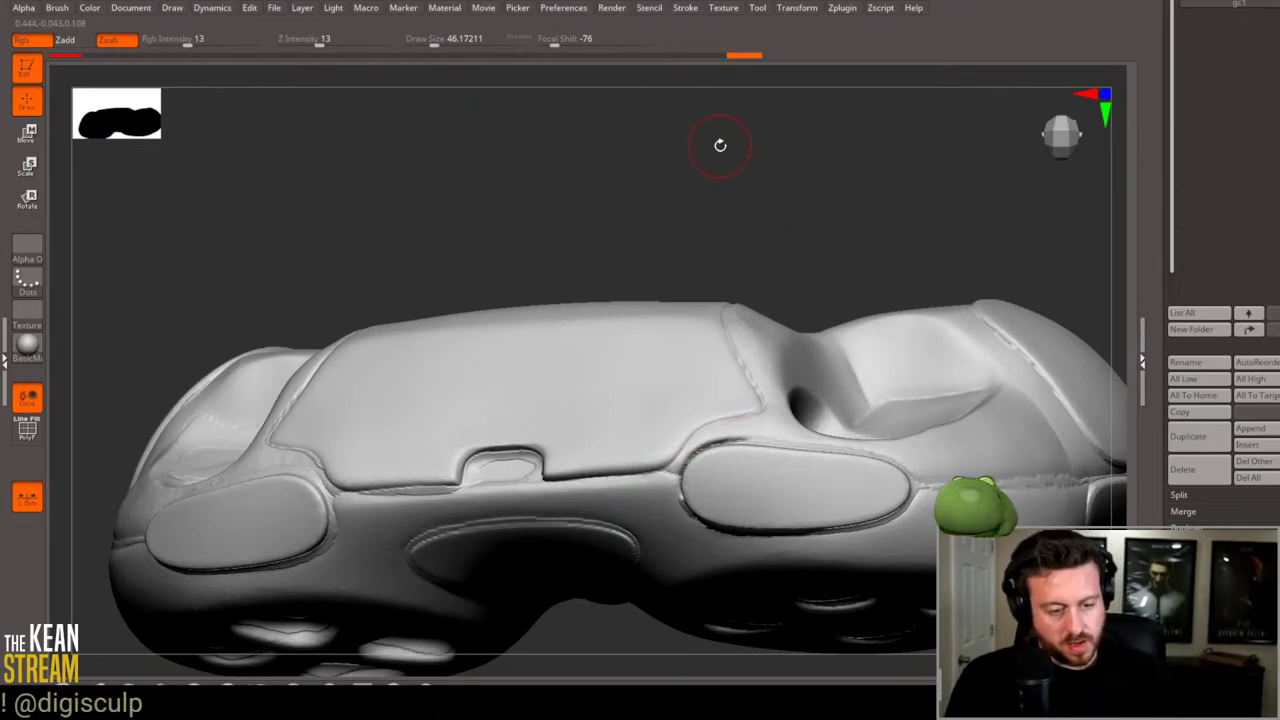
left_click_drag(594, 167, 681, 95)
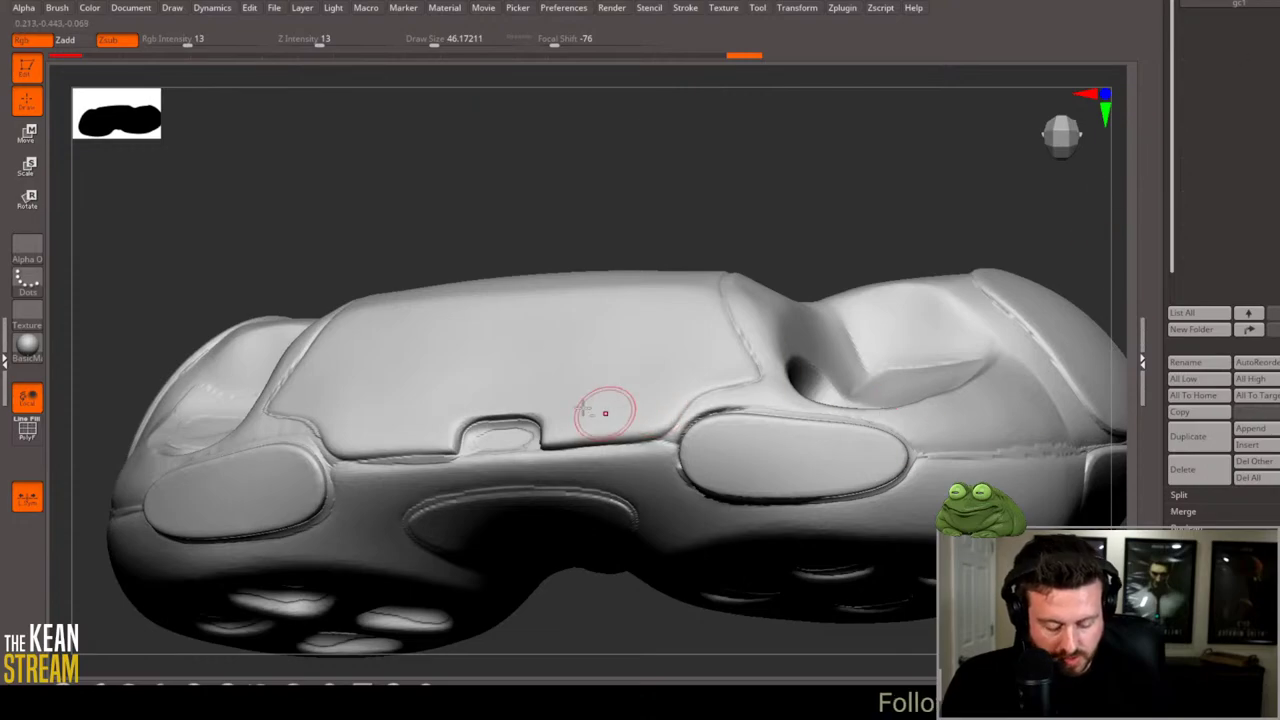
mouse_move(590, 240)
left_mouse_down()
mouse_move(571, 174)
mouse_move(526, 452)
left_mouse_up()
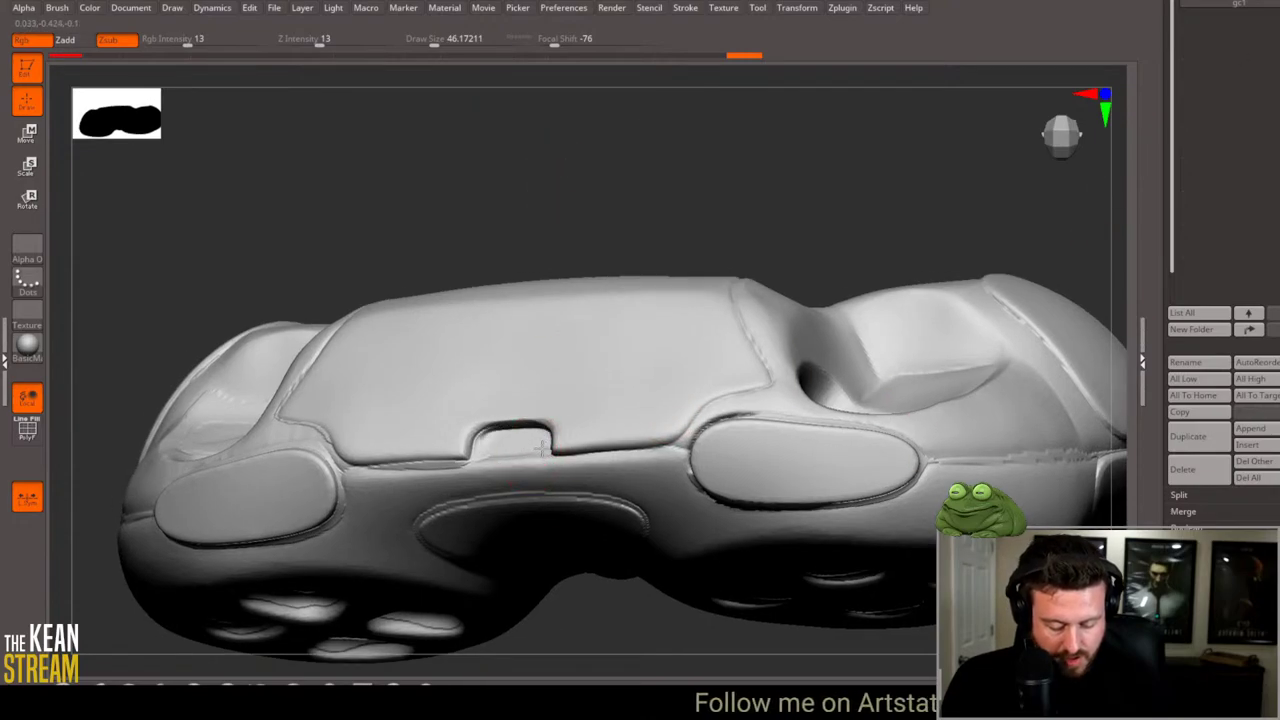
left_click_drag(563, 184, 518, 385)
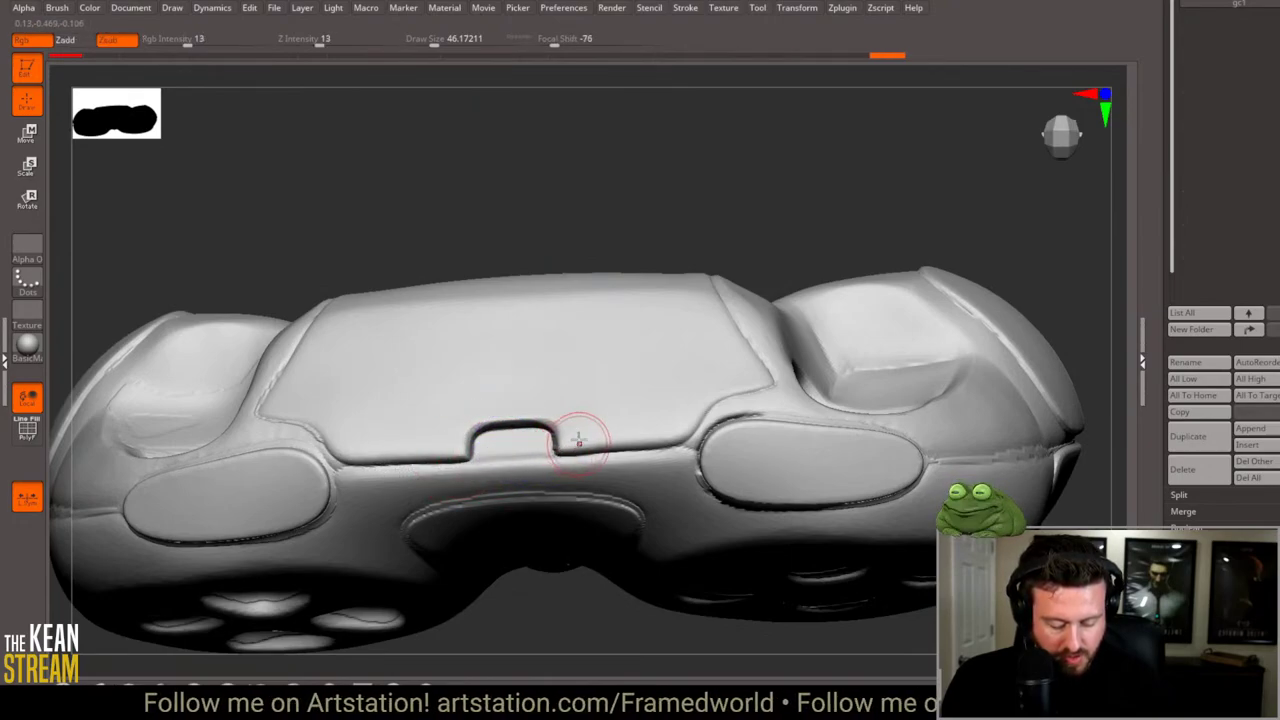
left_click_drag(763, 649, 906, 420)
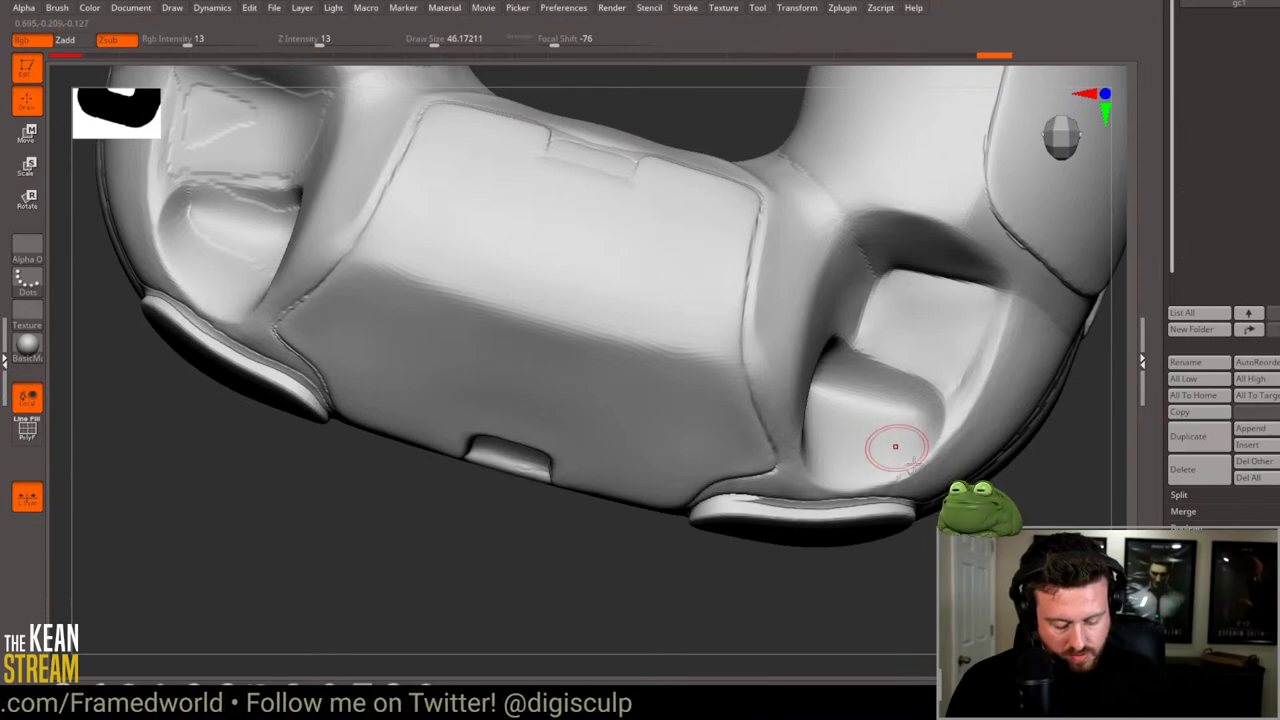
Step: Enlarge the brush draw size to about 64.9 from a tilted underside view
right_click_drag(896, 446, 922, 458)
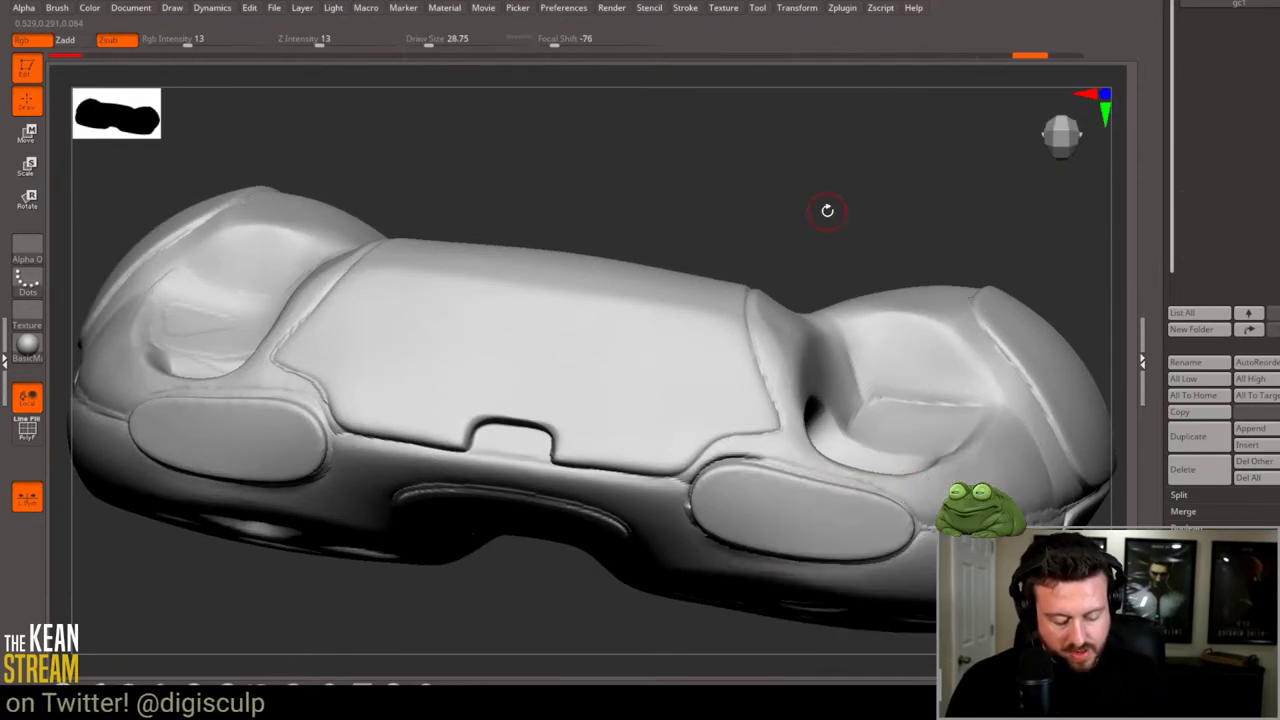
right_click_drag(758, 178, 779, 417)
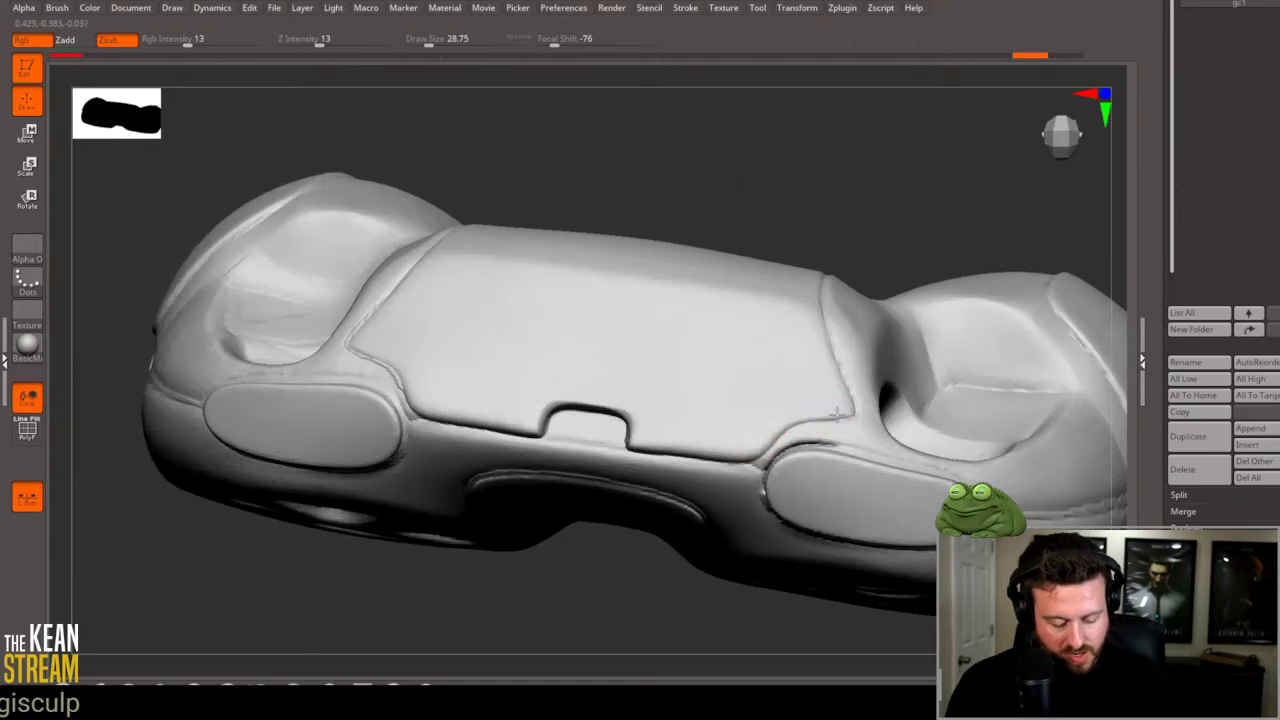
right_click_drag(900, 178, 867, 334)
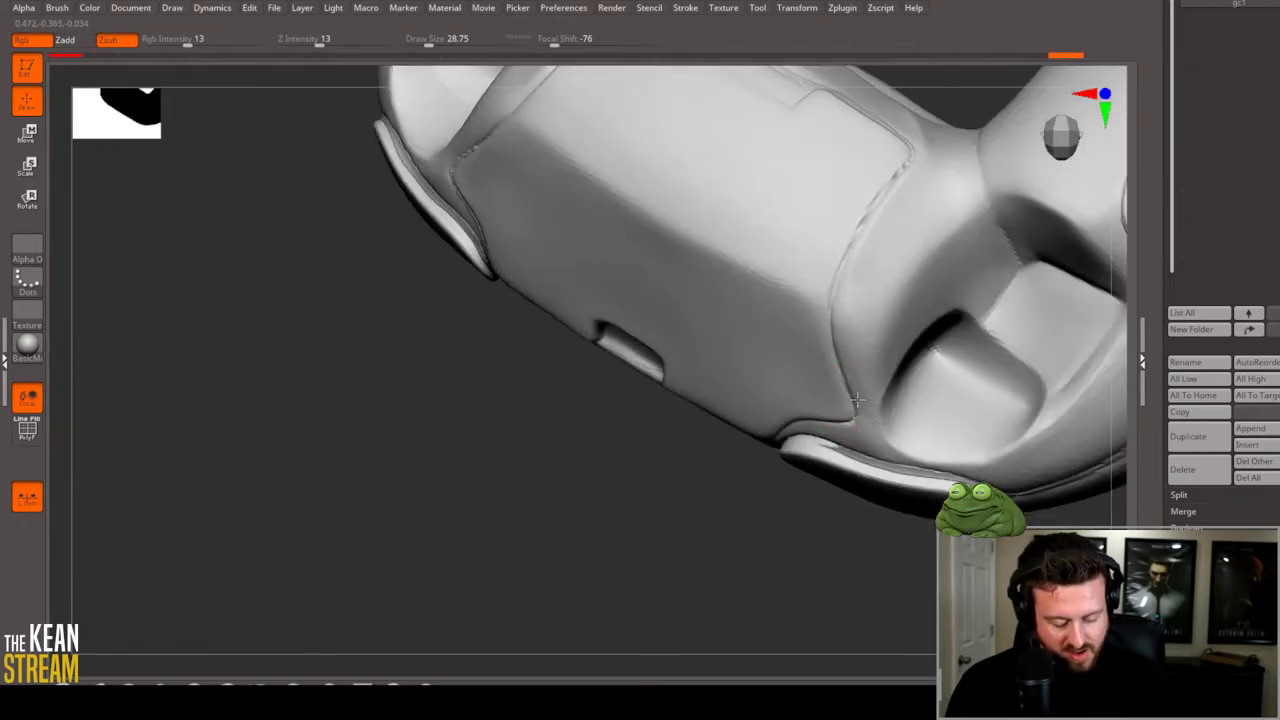
key("space")
left_click_drag(829, 240, 866, 224)
Step: Inspect the top surface and panel seams, then lower the draw size to about 39
right_click_drag(647, 505, 803, 283)
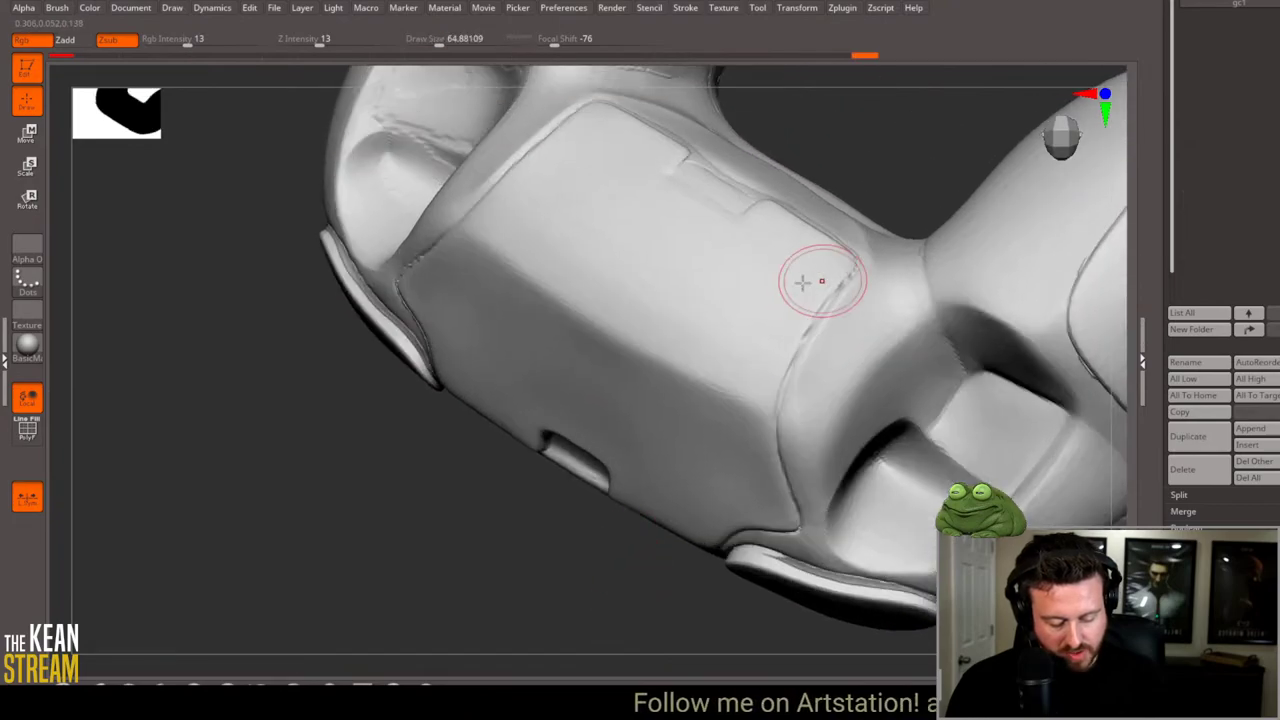
mouse_move(885, 152)
right_mouse_down()
mouse_move(580, 400)
mouse_move(905, 395)
right_mouse_up()
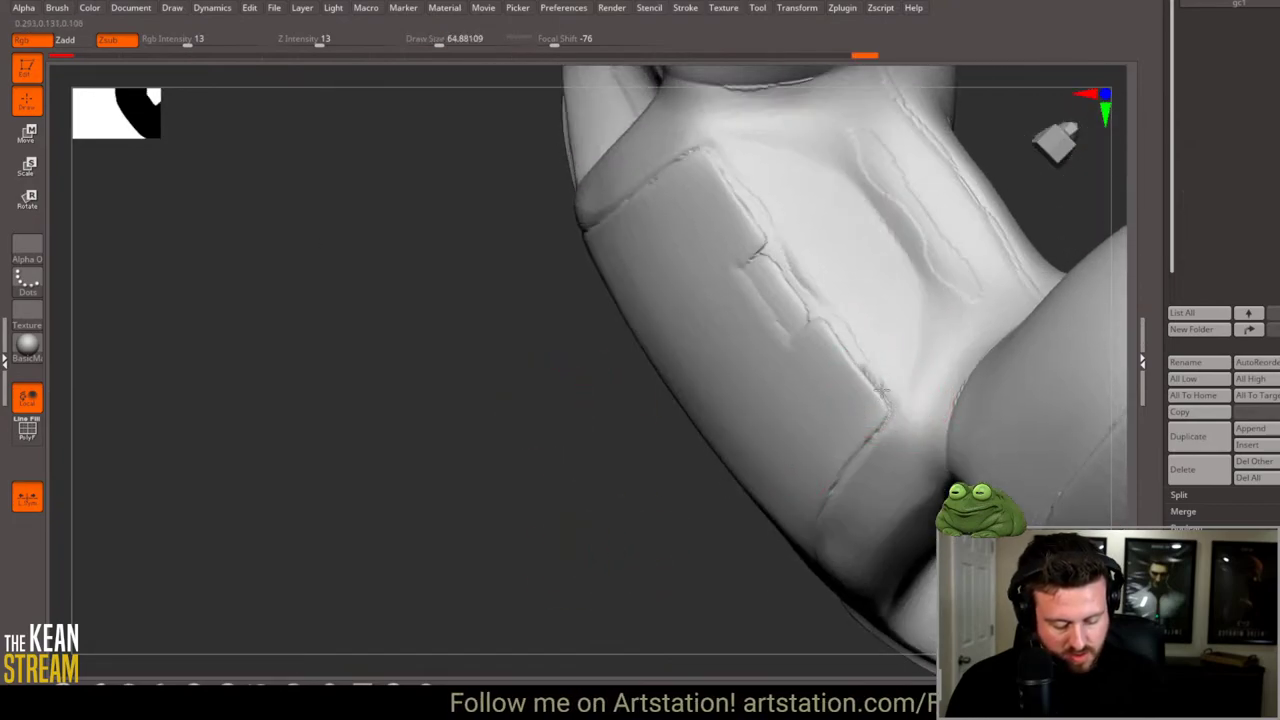
right_click_drag(546, 431, 757, 300)
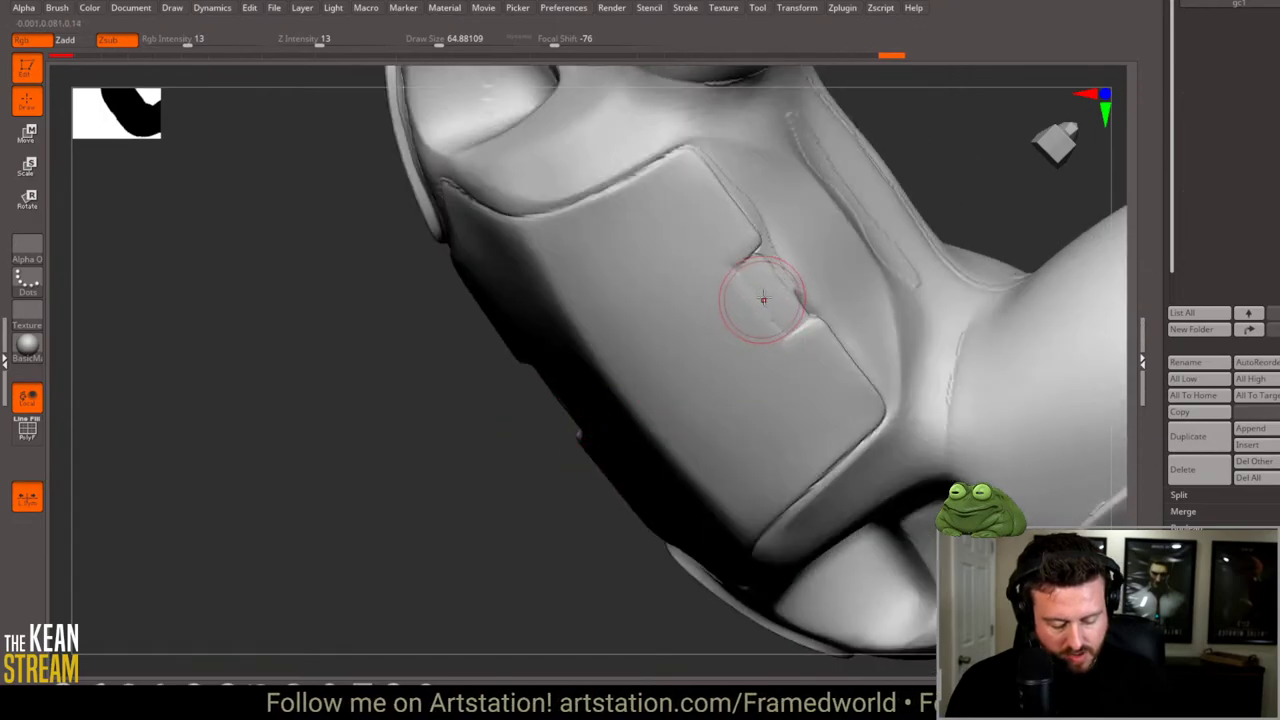
mouse_move(519, 457)
right_mouse_down()
mouse_move(494, 457)
mouse_move(737, 294)
right_mouse_up()
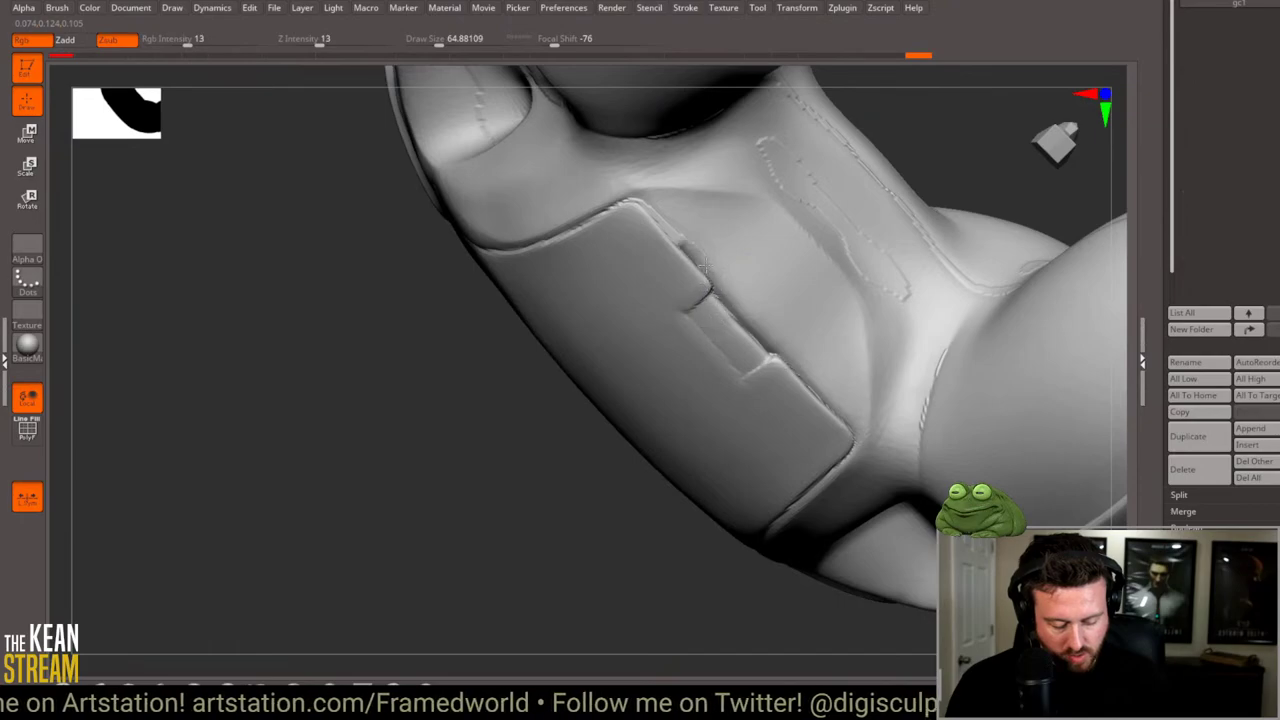
mouse_move(666, 227)
right_mouse_down()
mouse_move(640, 260)
mouse_move(680, 225)
right_mouse_up()
key("space")
key("space")
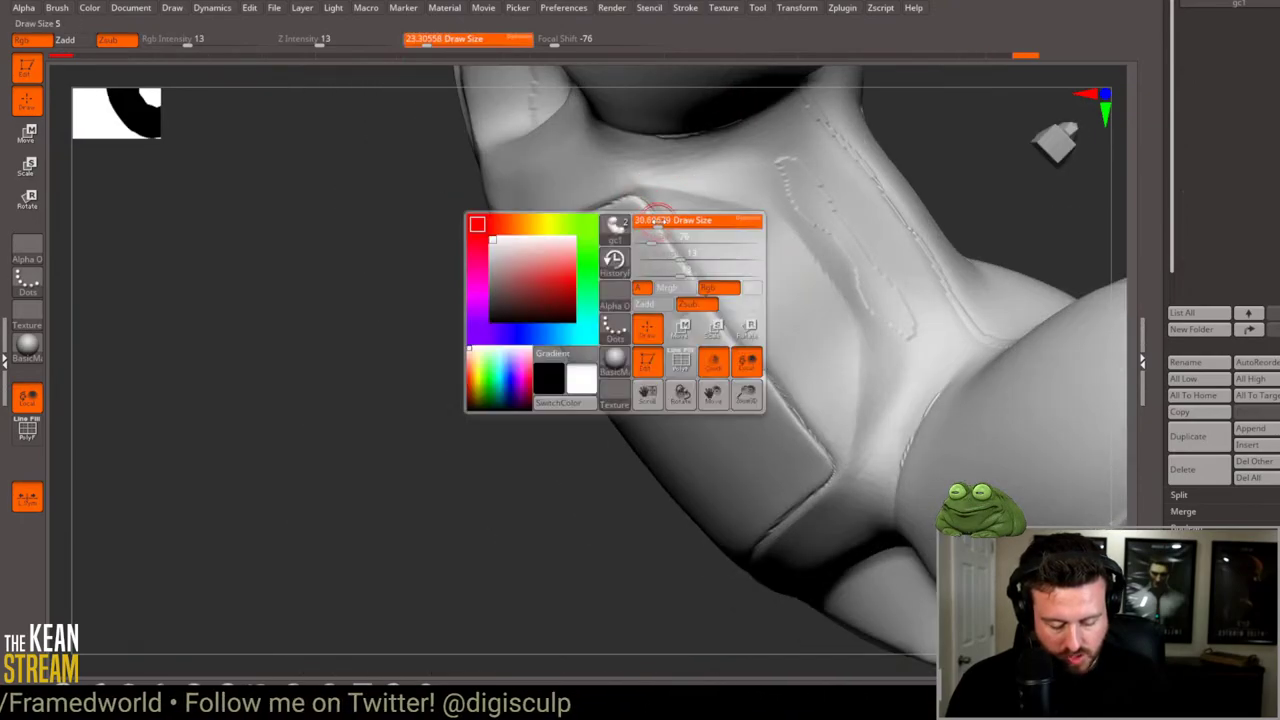
Step: Examine the controller's front, grips and underside from several angles
mouse_move(610, 203)
right_mouse_down()
mouse_move(506, 306)
mouse_move(609, 206)
mouse_move(336, 304)
mouse_move(414, 331)
mouse_move(633, 295)
right_mouse_up()
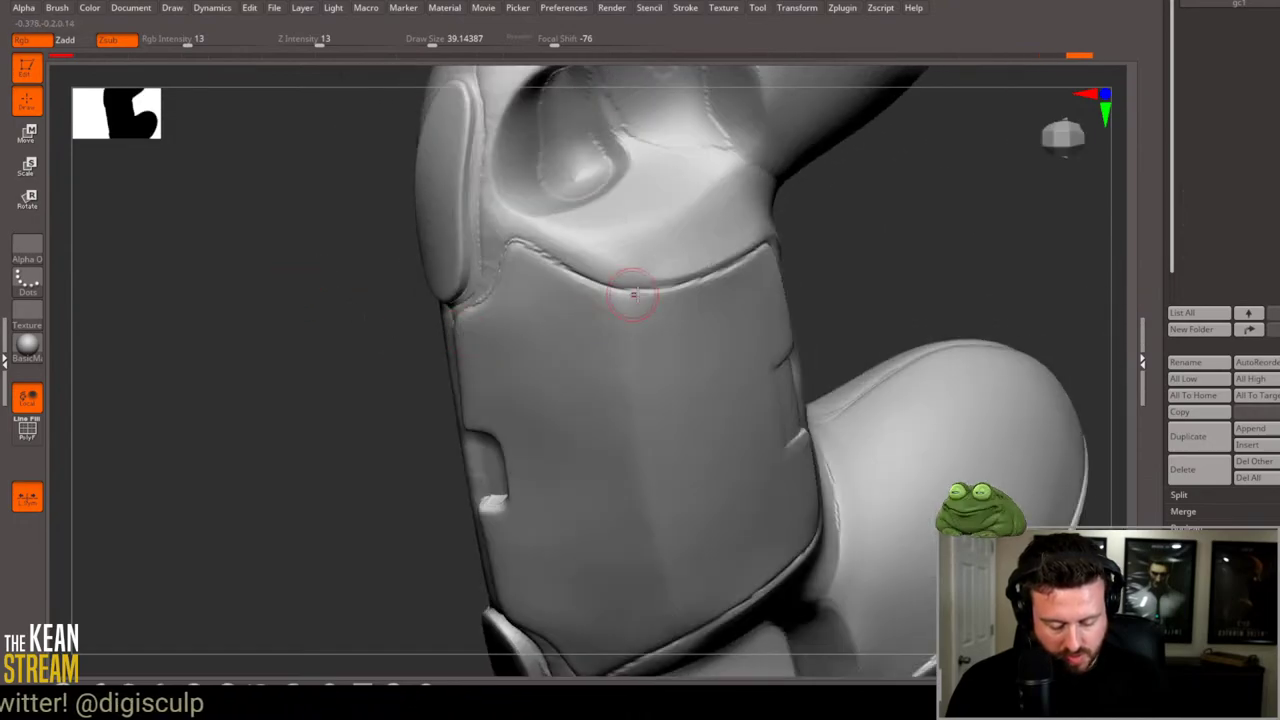
mouse_move(502, 268)
right_mouse_down()
mouse_move(397, 331)
mouse_move(572, 273)
right_mouse_up()
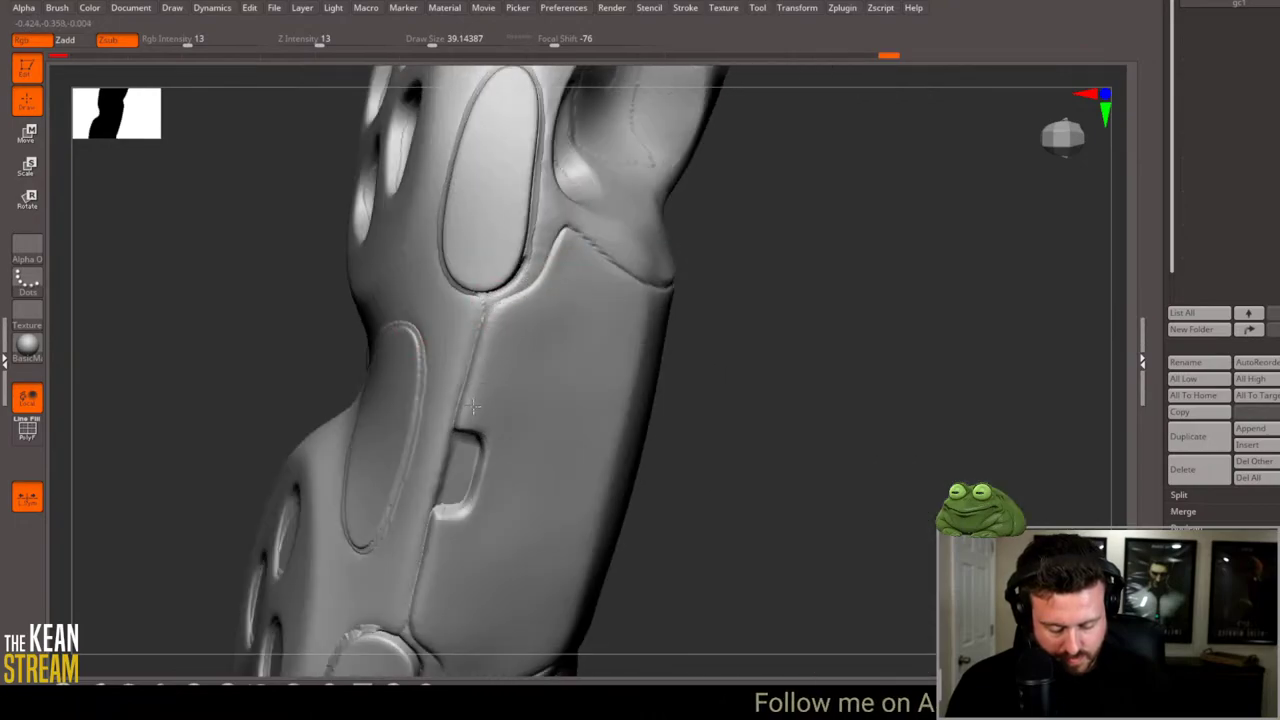
mouse_move(473, 405)
right_mouse_down()
mouse_move(743, 391)
mouse_move(811, 349)
mouse_move(760, 374)
mouse_move(988, 397)
mouse_move(891, 371)
mouse_move(523, 415)
right_mouse_up()
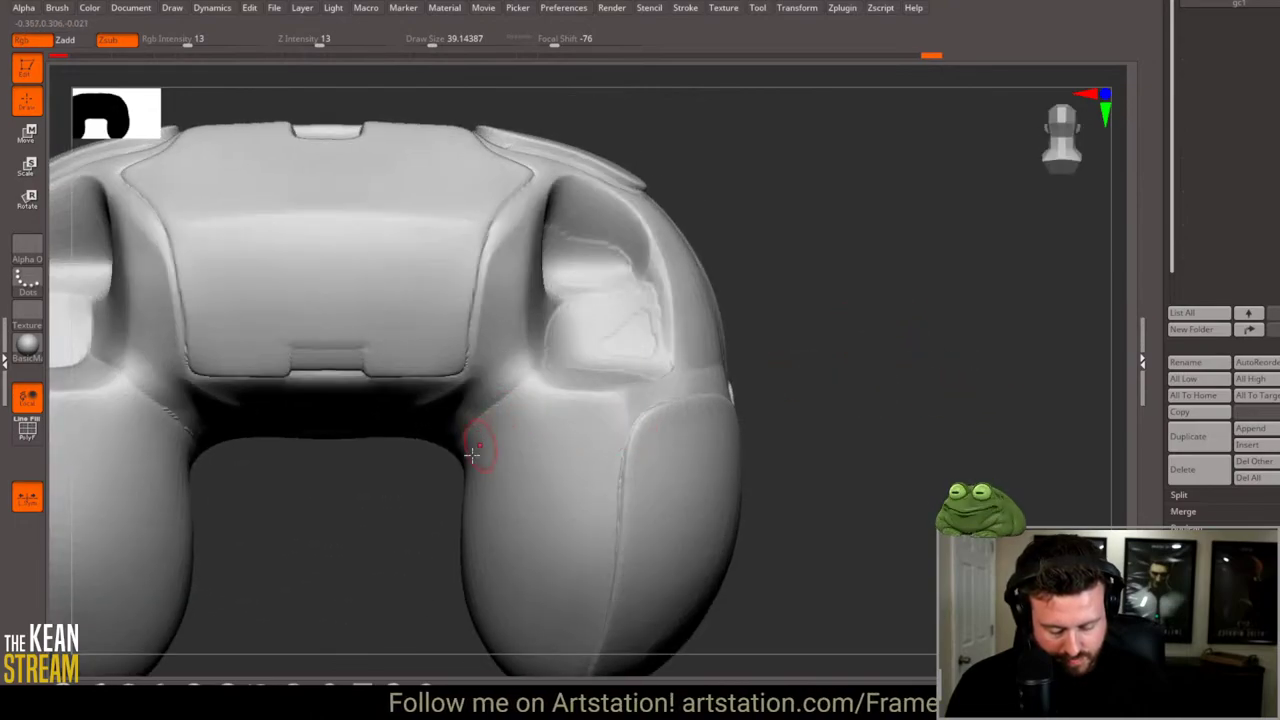
mouse_move(472, 455)
right_mouse_down()
mouse_move(457, 449)
mouse_move(1023, 226)
mouse_move(637, 446)
mouse_move(651, 386)
mouse_move(674, 409)
right_mouse_up()
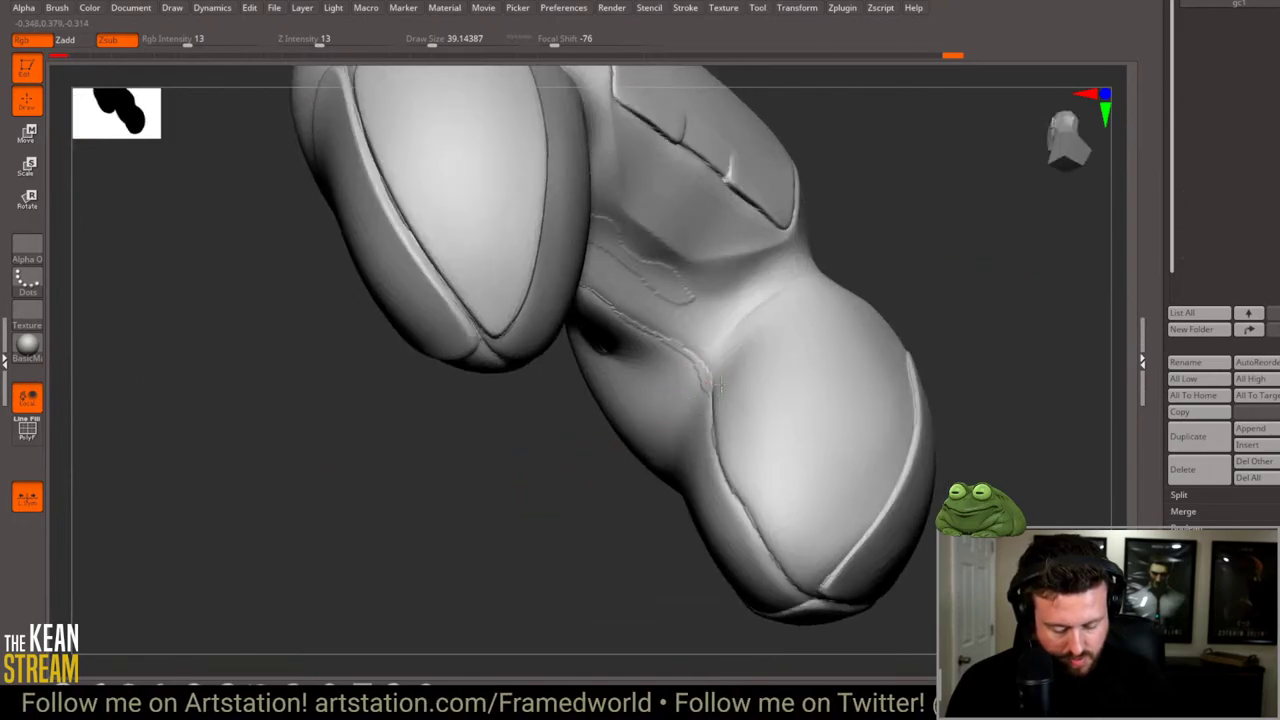
mouse_move(600, 366)
right_mouse_down()
mouse_move(631, 366)
mouse_move(520, 477)
mouse_move(586, 400)
mouse_move(545, 448)
right_mouse_up()
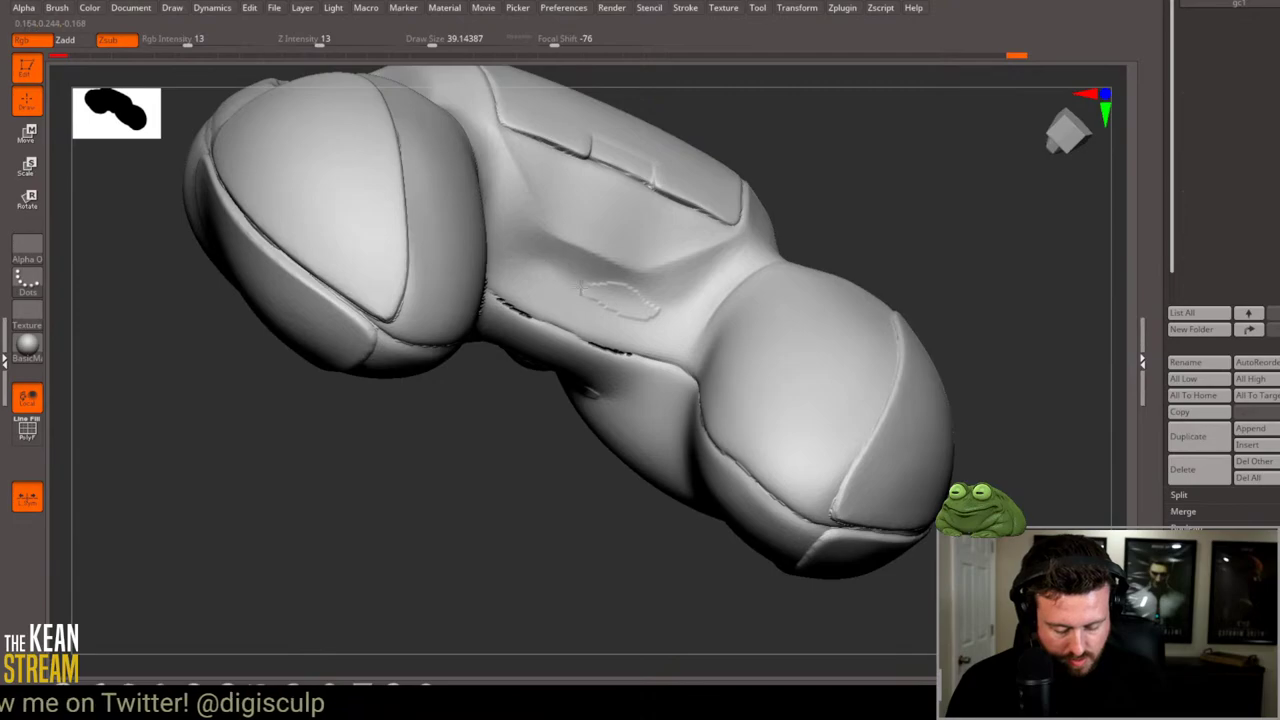
mouse_move(664, 314)
right_mouse_down()
mouse_move(543, 423)
mouse_move(480, 318)
right_mouse_up()
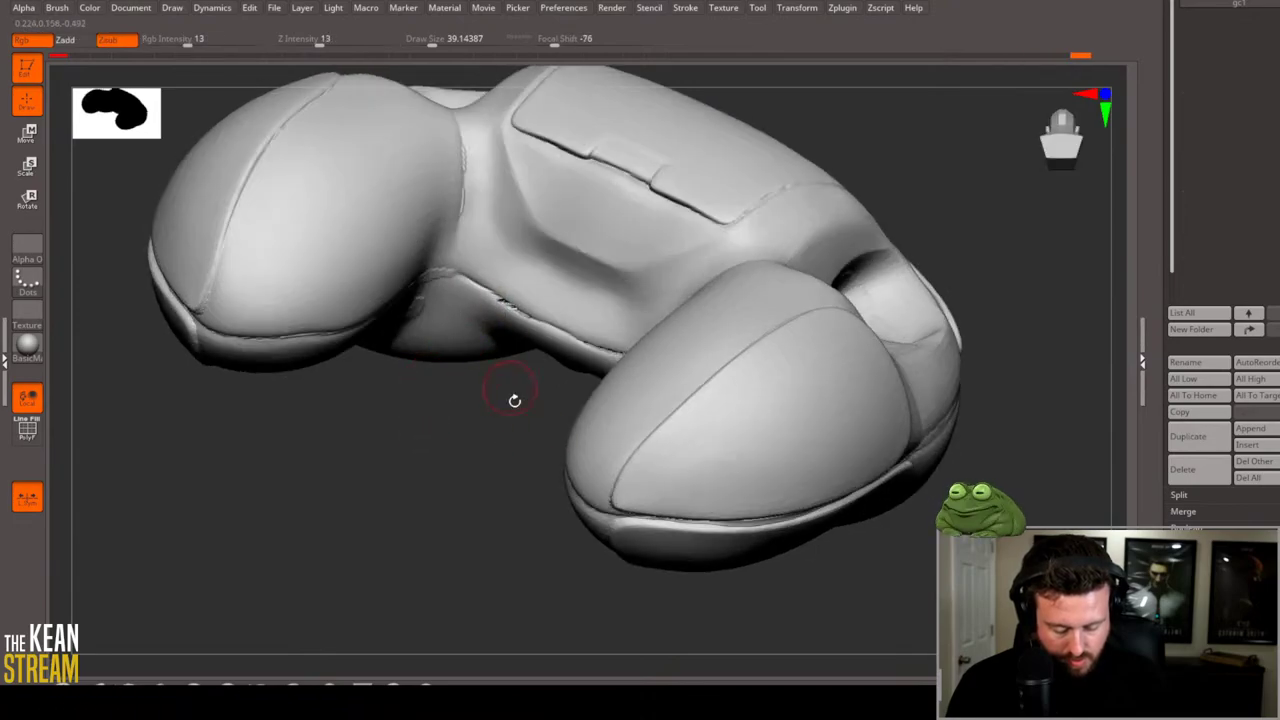
right_click_drag(514, 400, 544, 448)
Step: With Polyframe on, undo a spiky artifact and smooth the middle-section crease
key("shift+f")
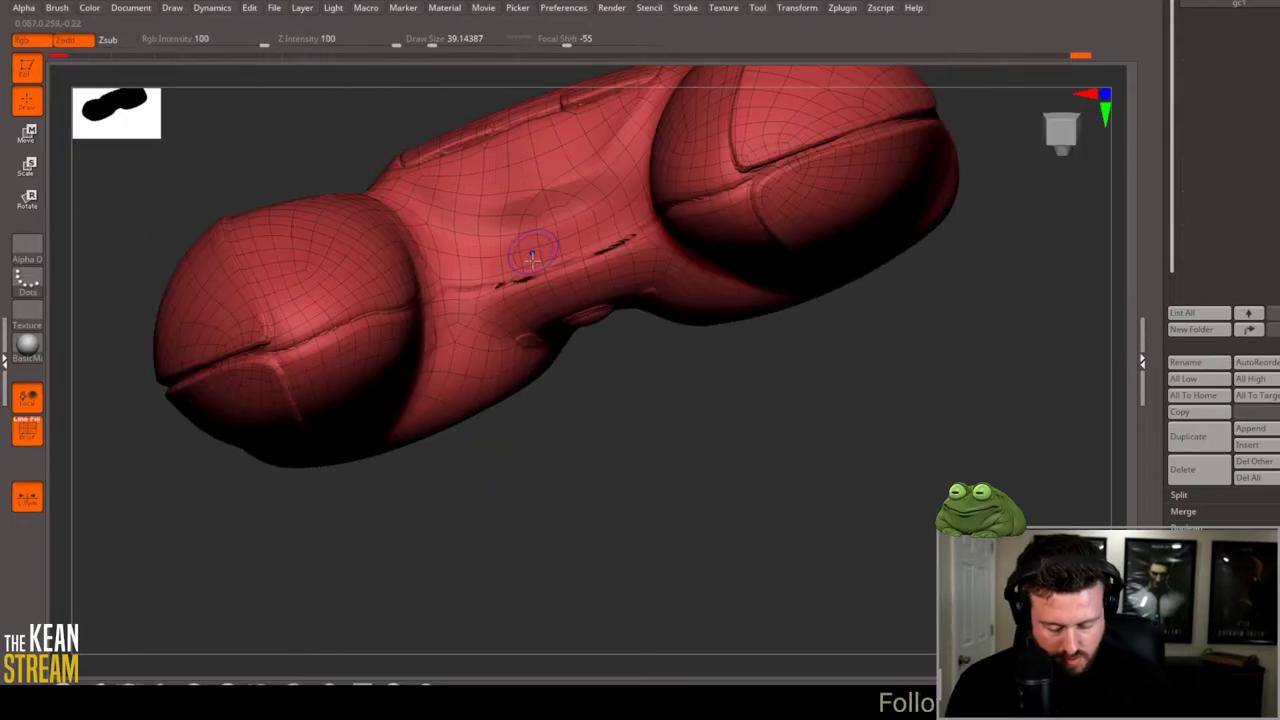
right_click_drag(668, 449, 680, 496)
key("ctrl+z")
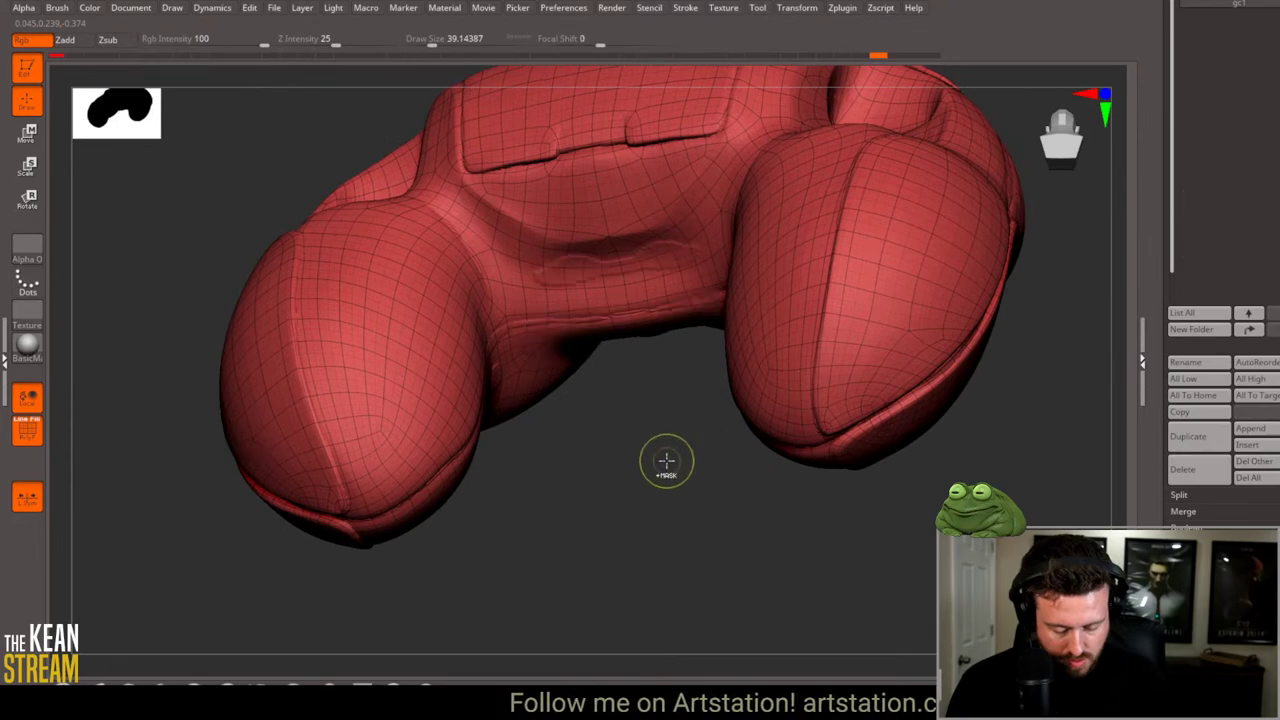
right_click_drag(646, 491, 677, 331)
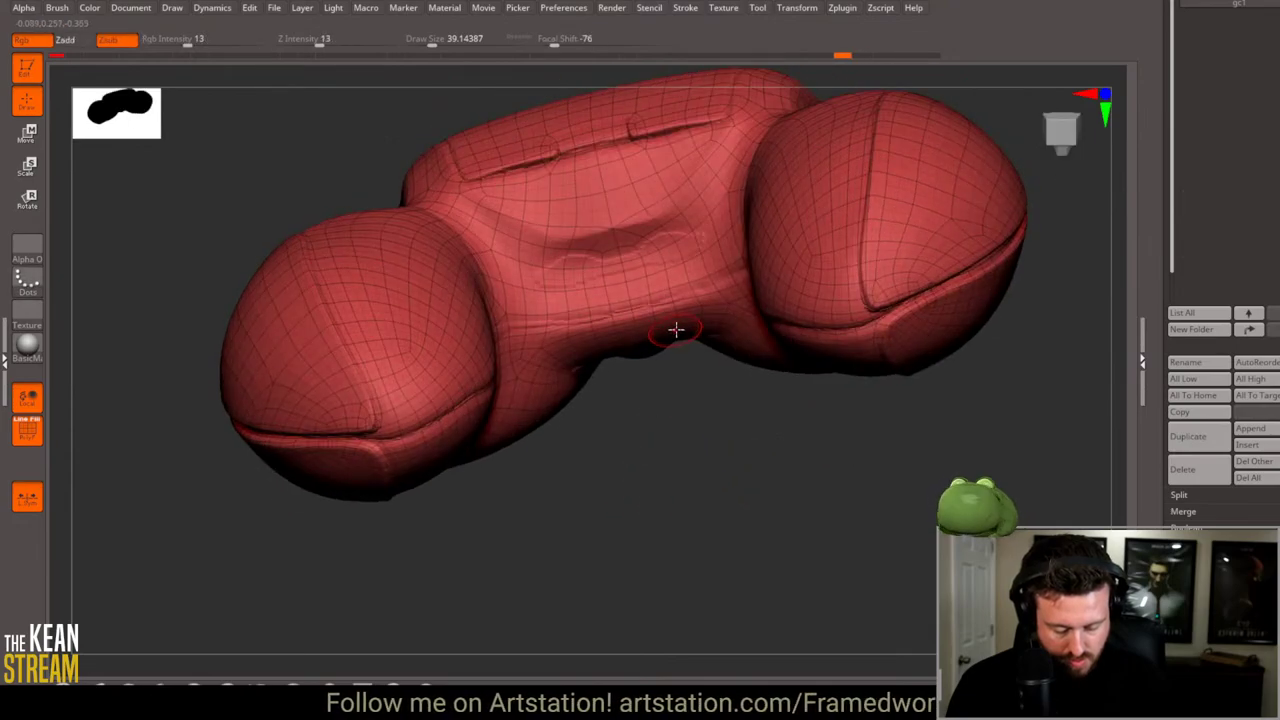
left_click_drag(600, 250, 545, 275, "shift")
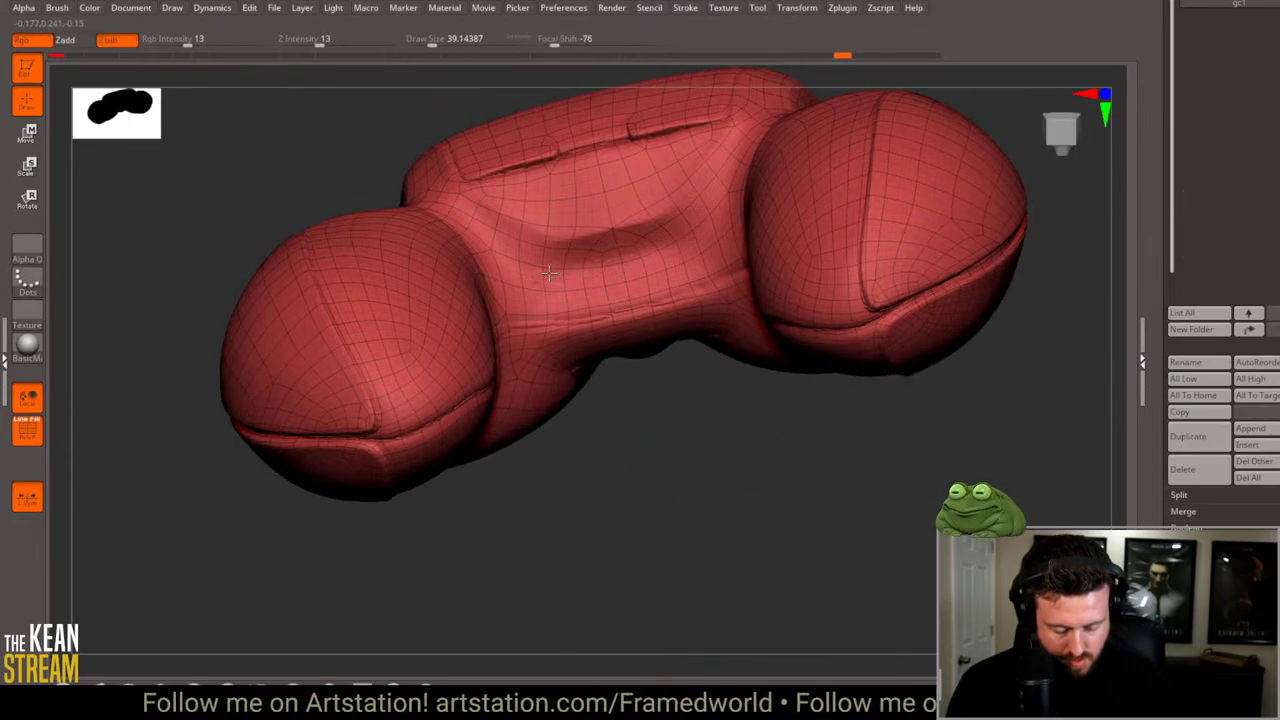
Step: Carve a crease groove along the lower lobe and turn Polyframe off
left_click_drag(668, 408, 557, 440)
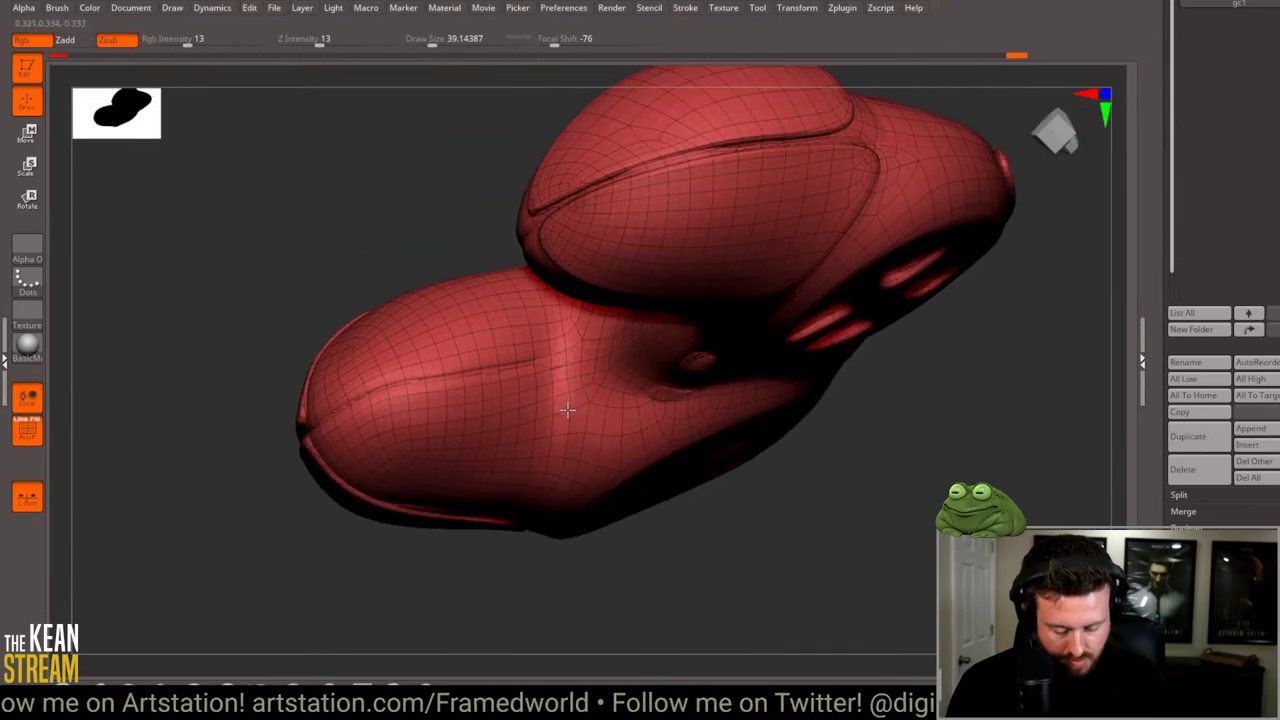
left_click_drag(540, 368, 410, 382)
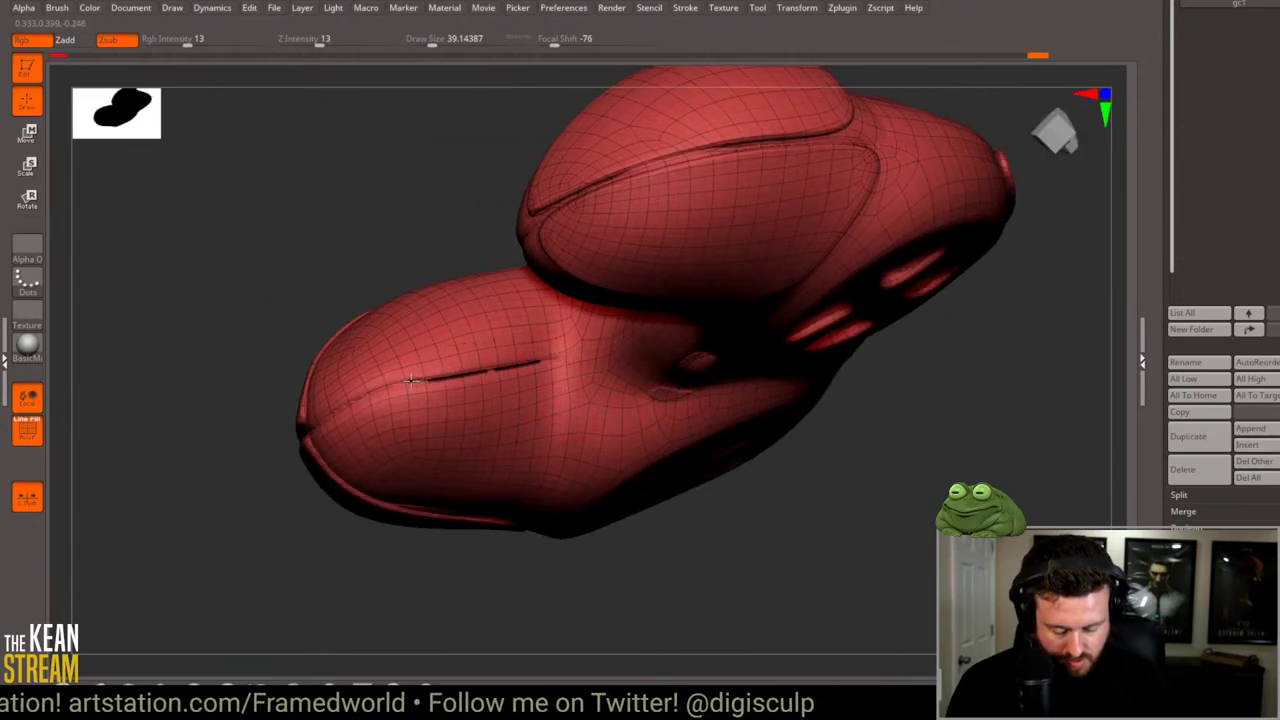
left_click_drag(300, 557, 925, 527)
key("shift+f")
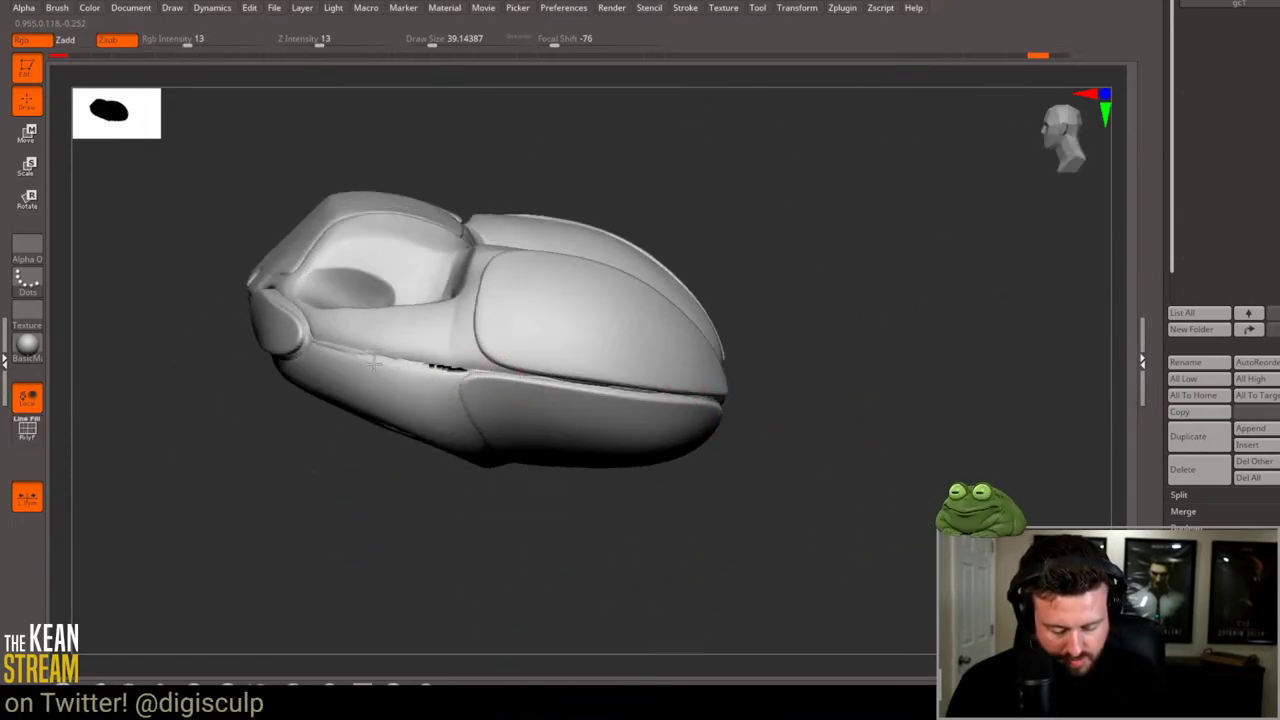
left_click_drag(782, 420, 493, 588)
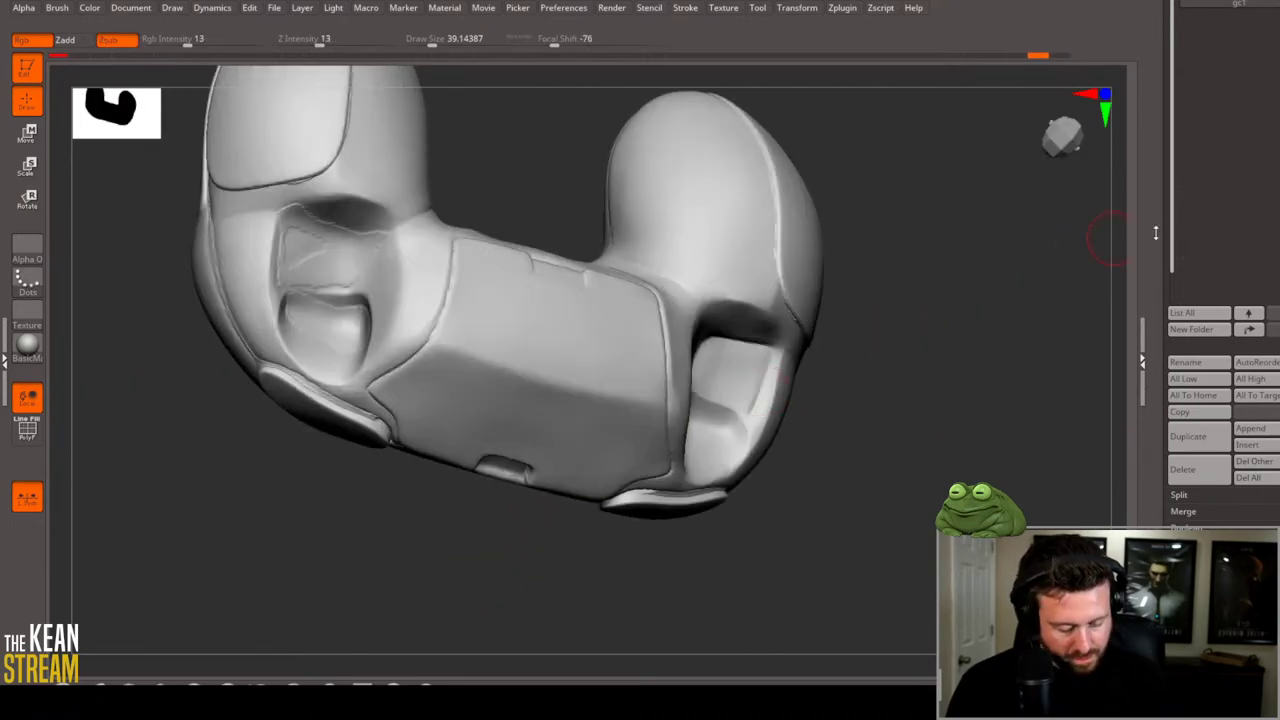
Step: Check the Subtool and Geometry panels, then run Project All on gc1 again
scroll(1196, 316, "up", 3)
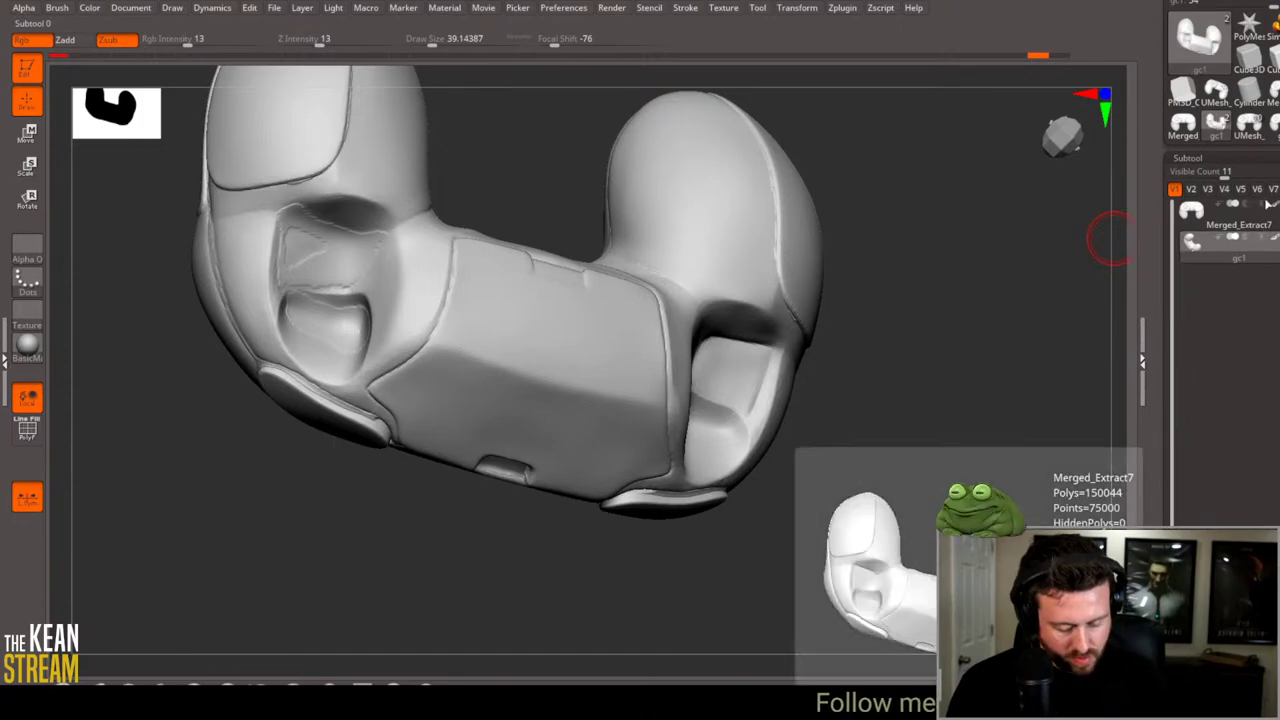
left_click(1197, 157)
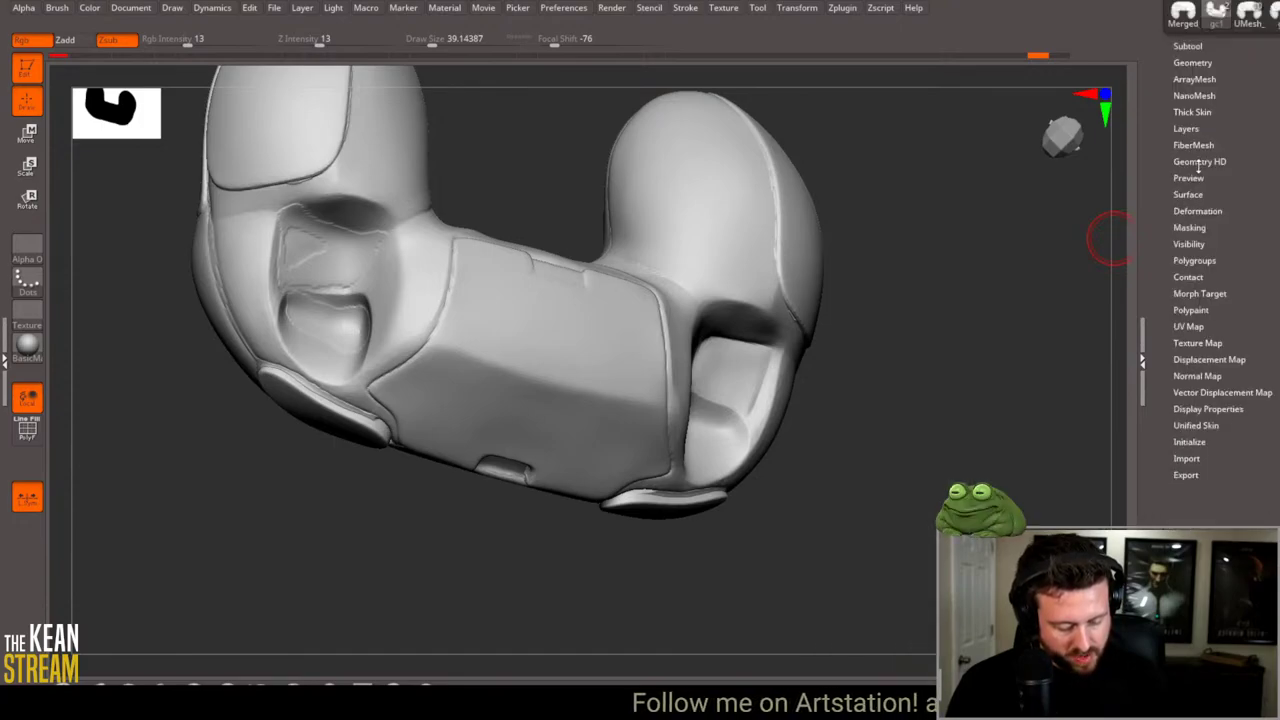
left_click(1193, 62)
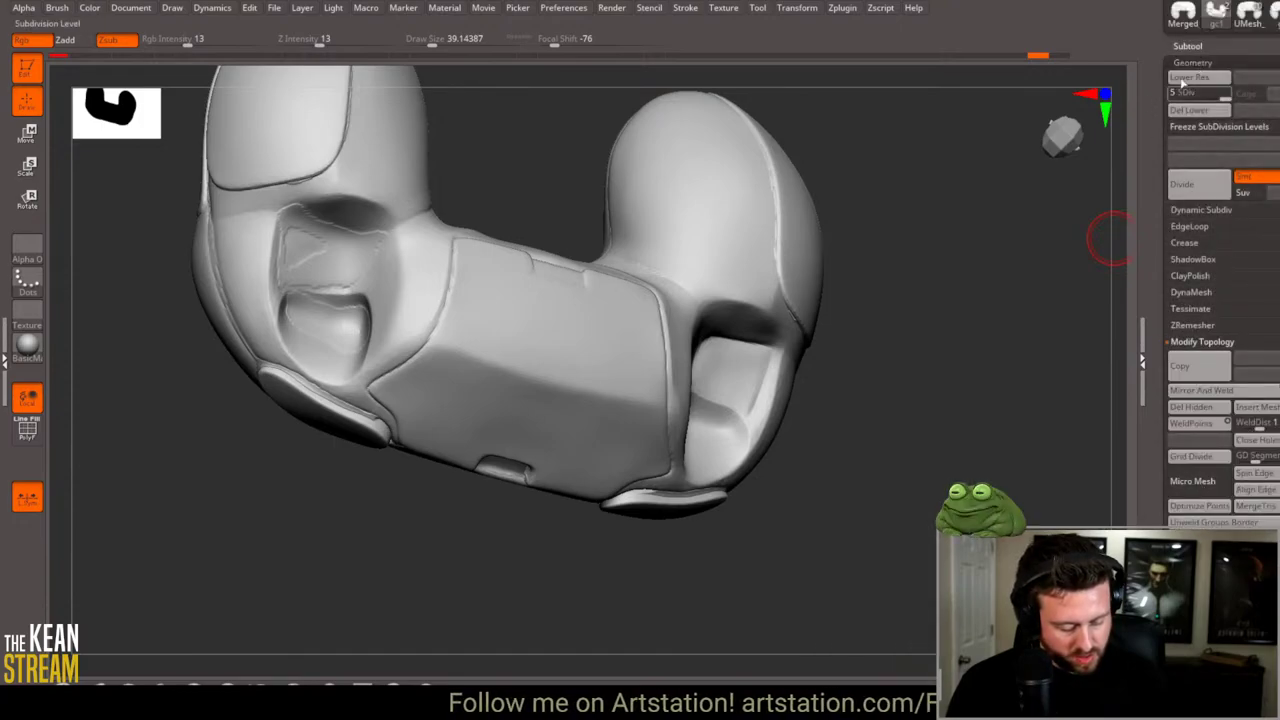
left_click(1188, 46)
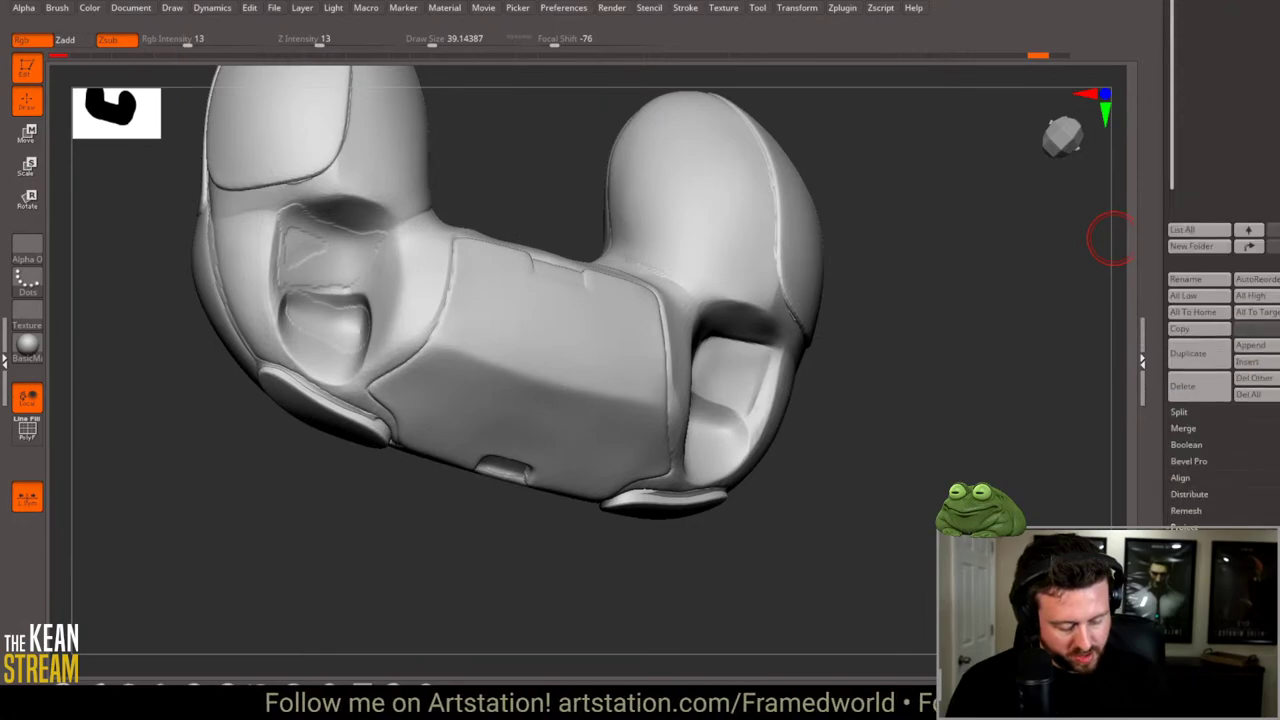
key("p")
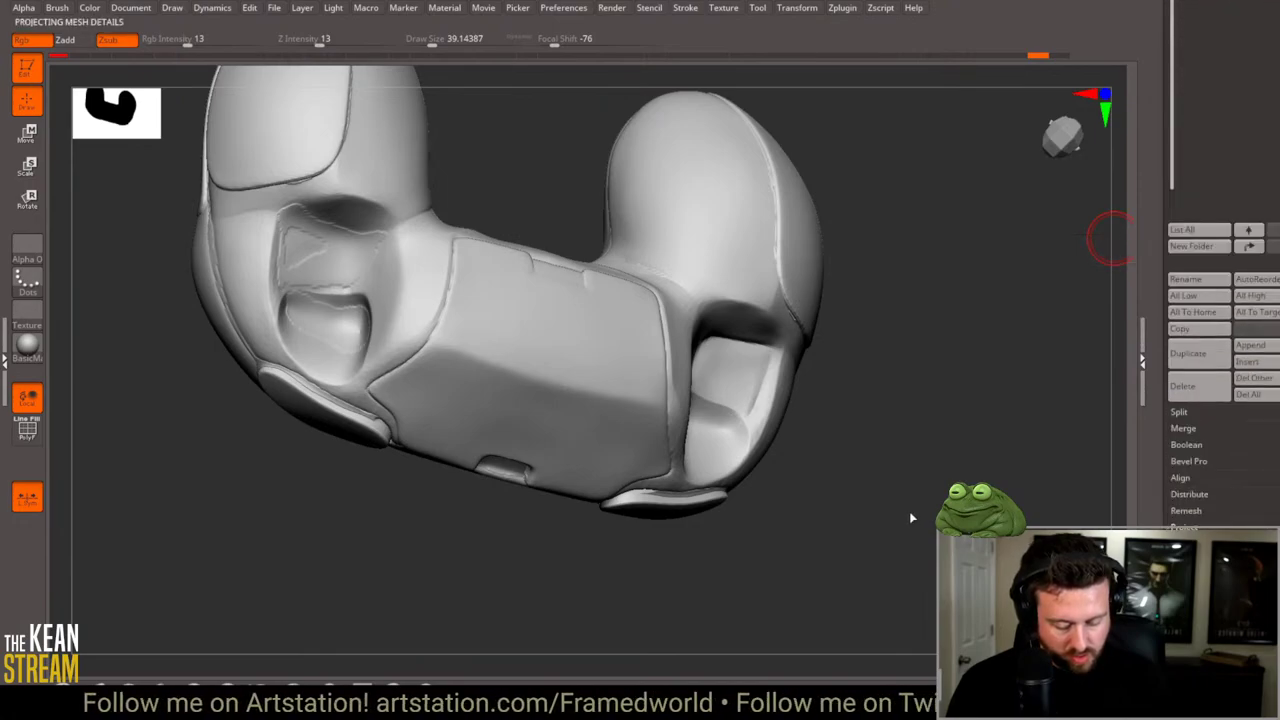
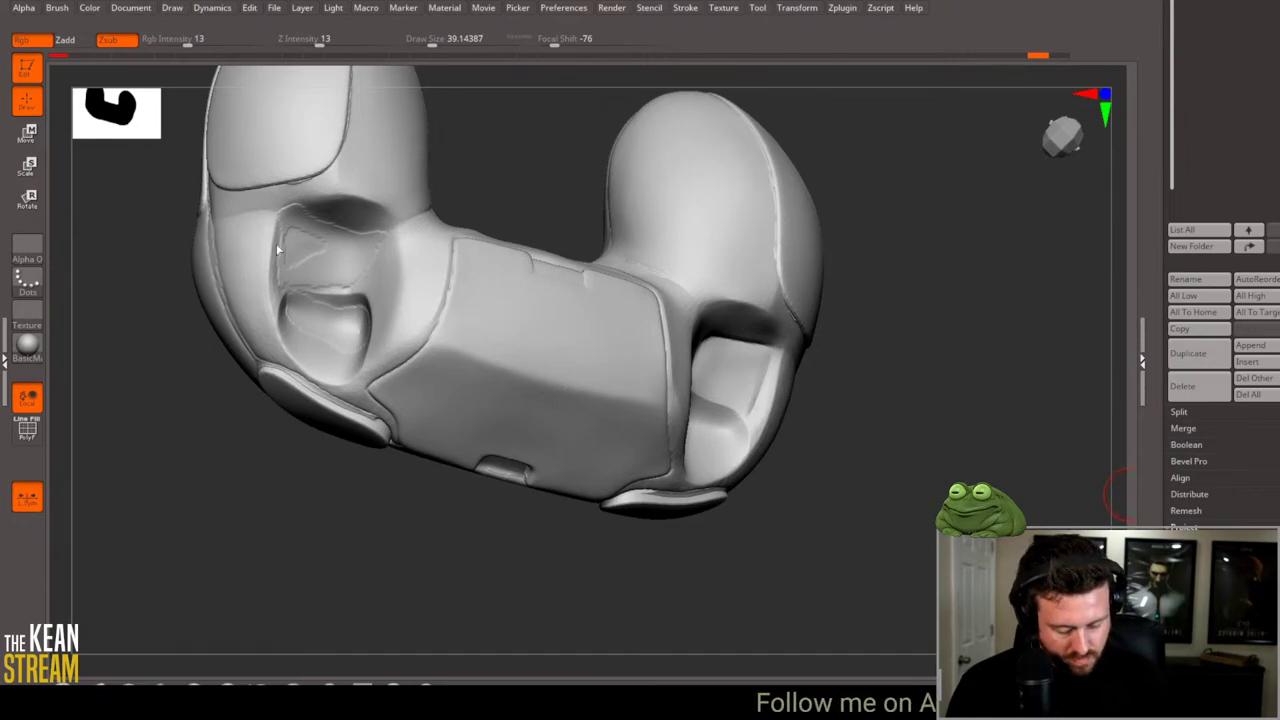
Step: Undo the stray stroke on the side grip and resize the brush to 46.17
left_click_drag(526, 578, 997, 446)
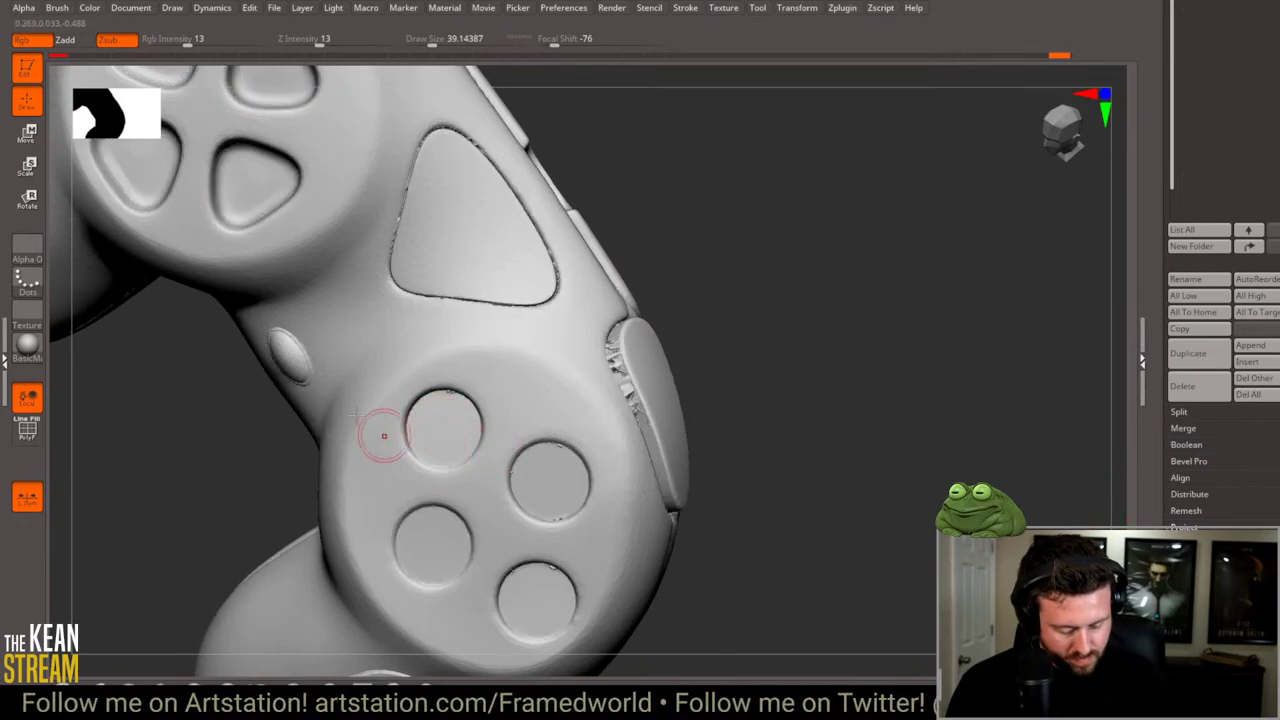
mouse_move(694, 314)
left_mouse_down()
mouse_move(843, 393)
mouse_move(771, 409)
left_mouse_up()
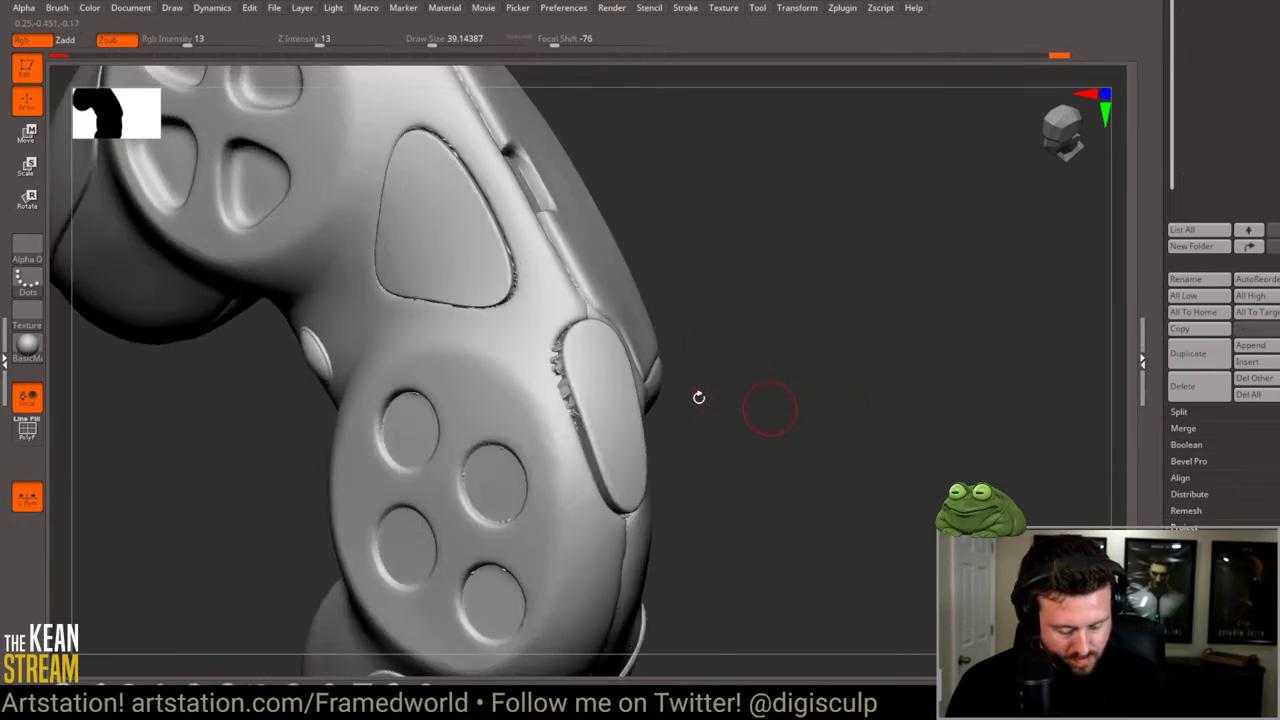
key("ctrl+z")
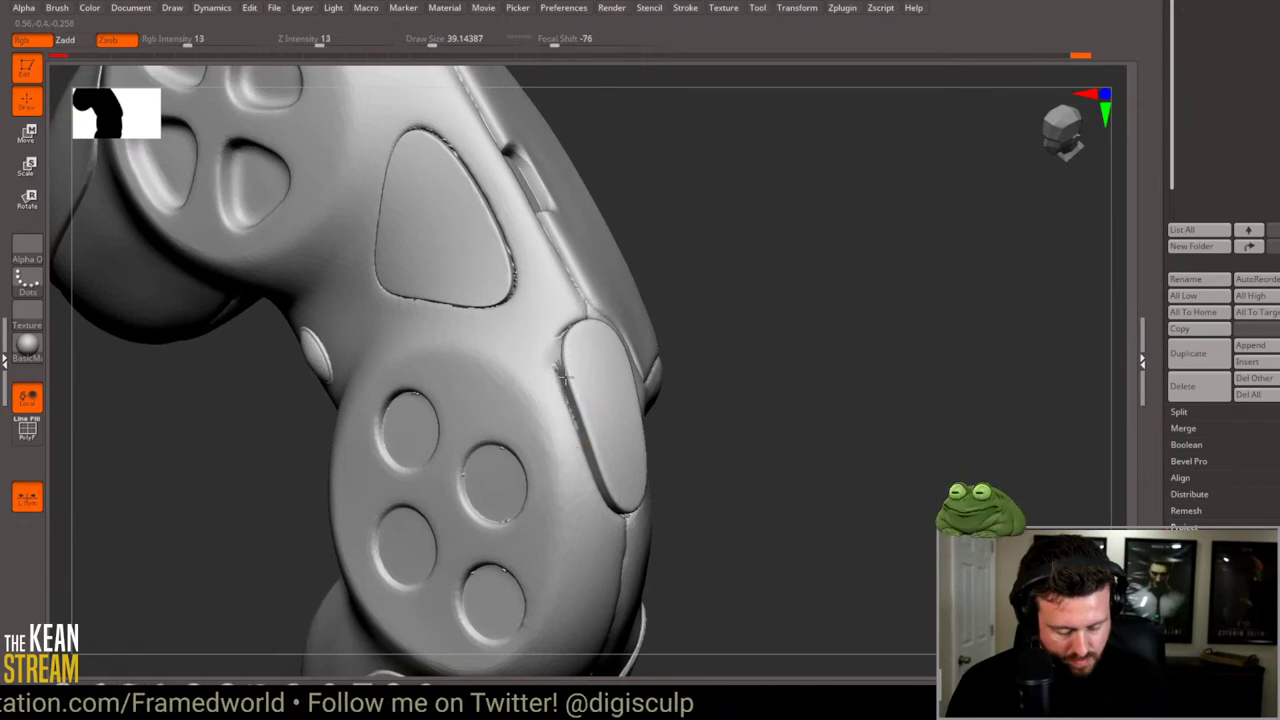
scroll(1171, 248, "up", 5)
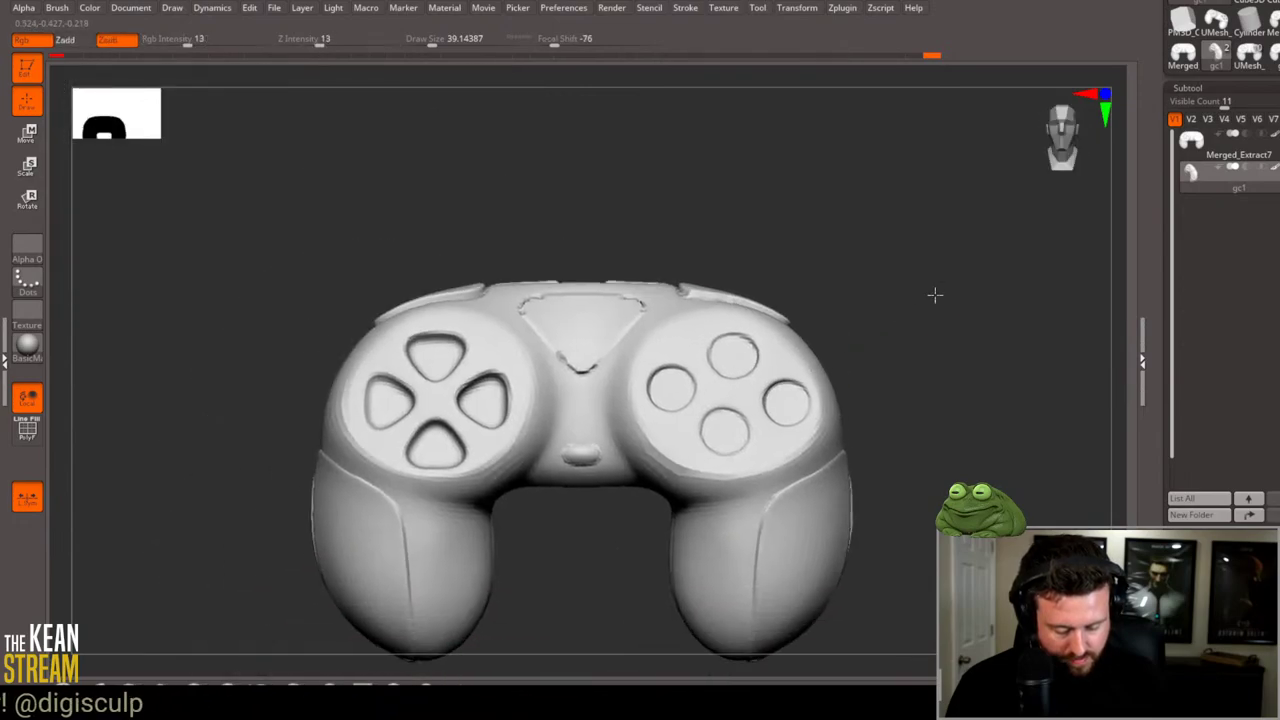
key("bracketright")
key("bracketright")
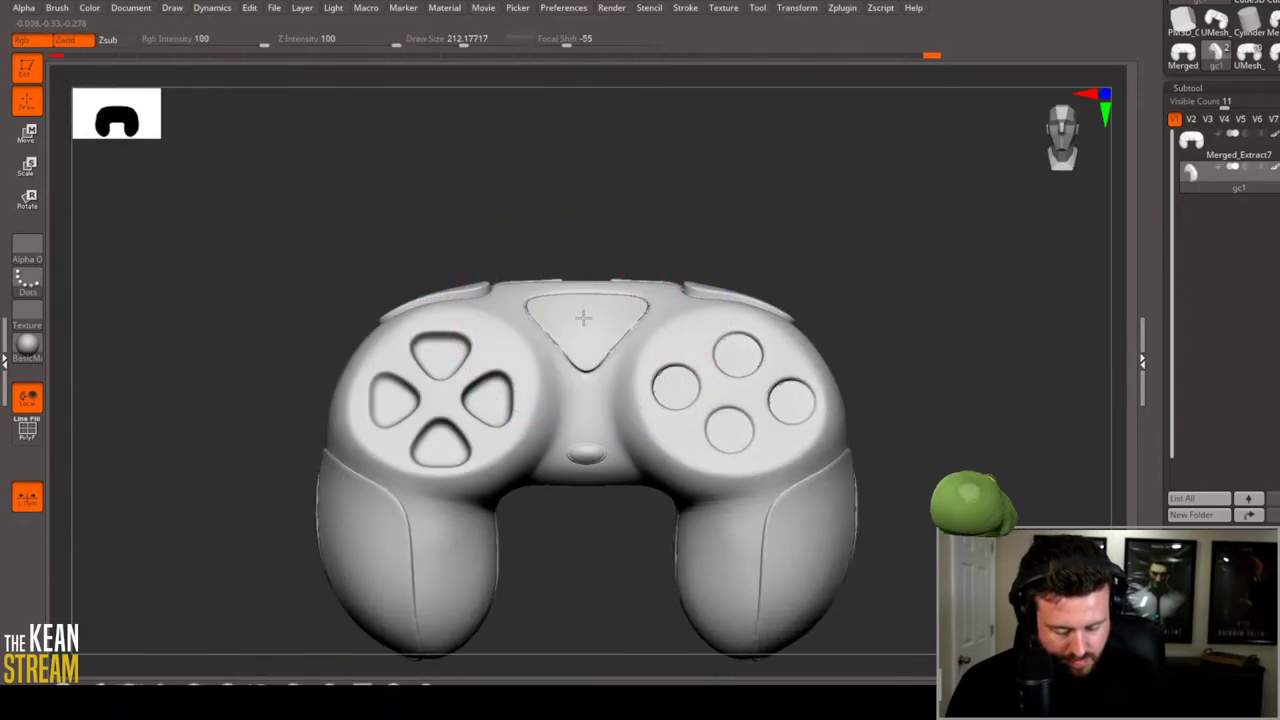
key("space")
left_click_drag(577, 320, 594, 322)
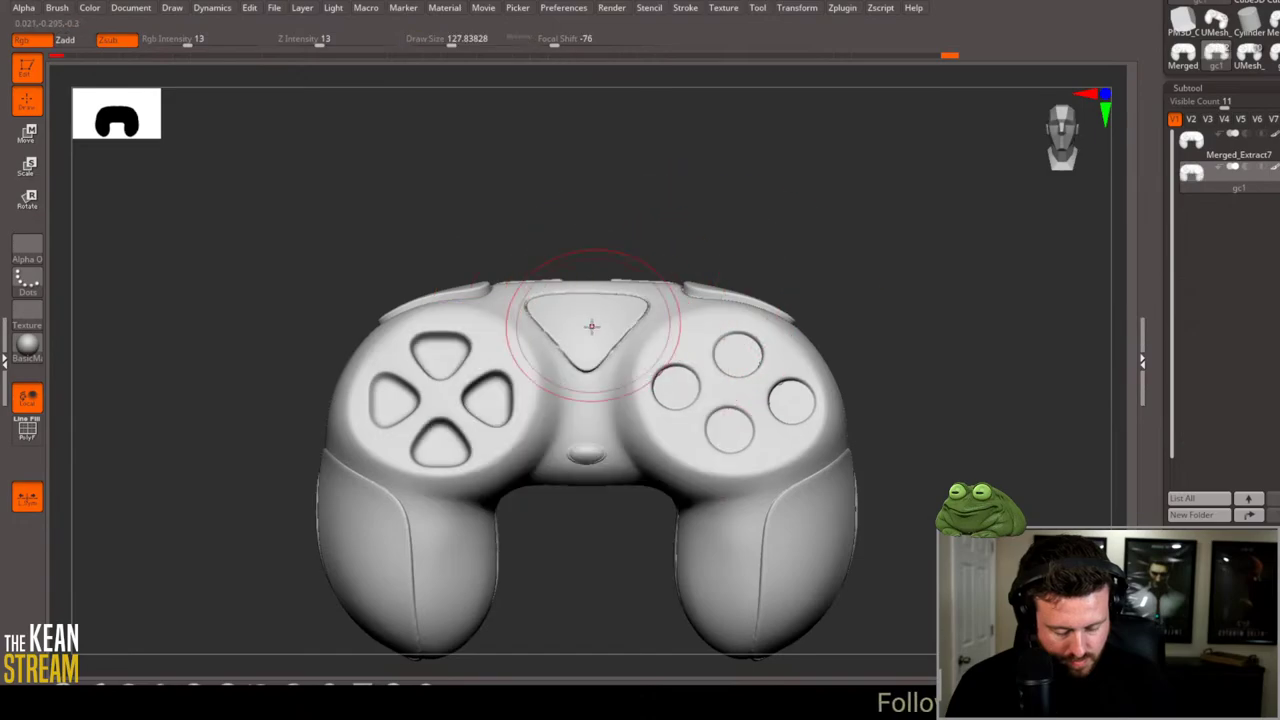
Step: Toggle Polyframe on and off while orbiting to inspect the controller from every side
right_click_drag(594, 318, 614, 214)
key("shift+f")
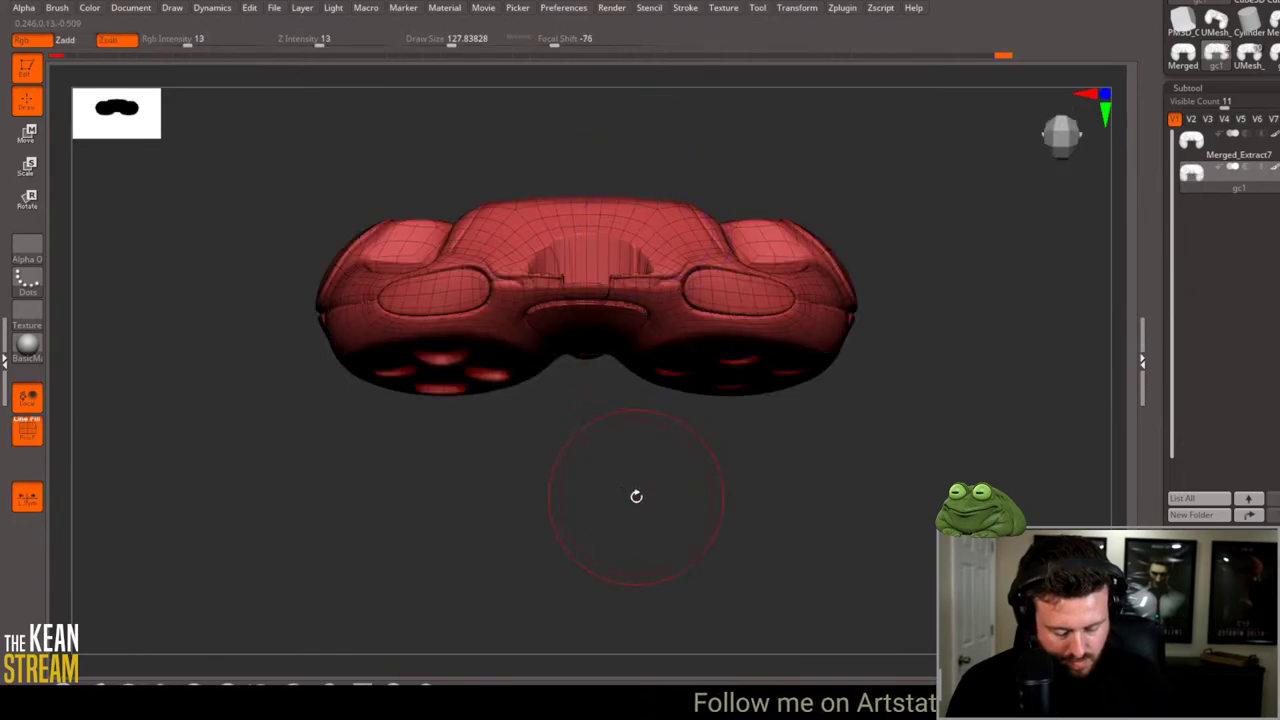
right_click_drag(634, 494, 626, 497)
key("space")
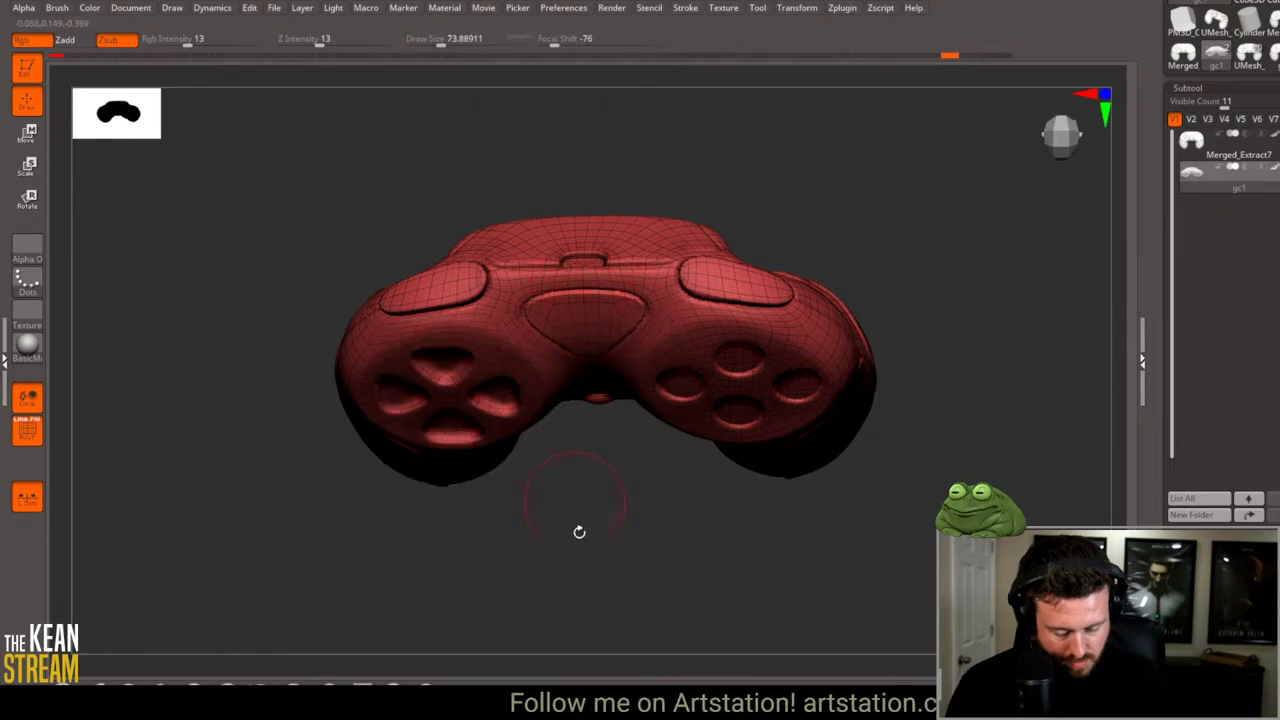
mouse_move(577, 531)
right_mouse_down()
mouse_move(606, 580)
mouse_move(597, 375)
right_mouse_up()
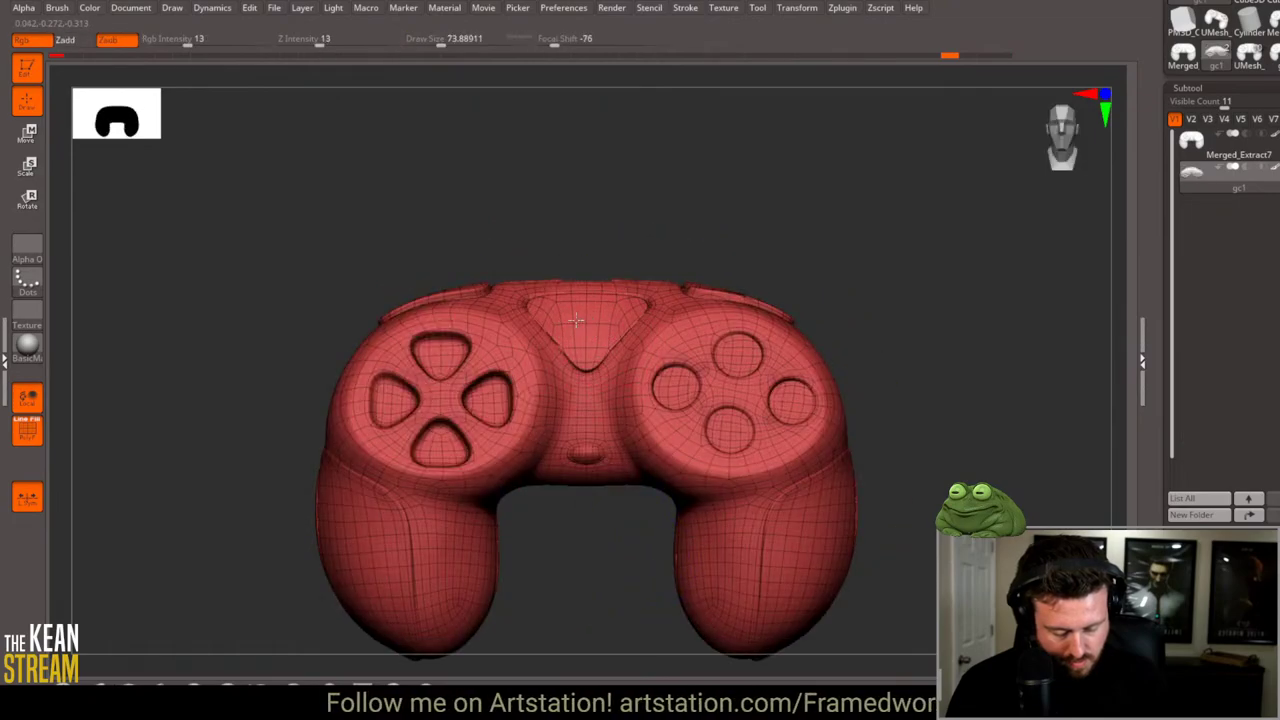
right_click_drag(608, 557, 609, 602)
key("shift+f")
mouse_move(891, 391)
right_mouse_down()
mouse_move(937, 463)
mouse_move(1014, 486)
mouse_move(800, 400)
right_mouse_up()
key("space")
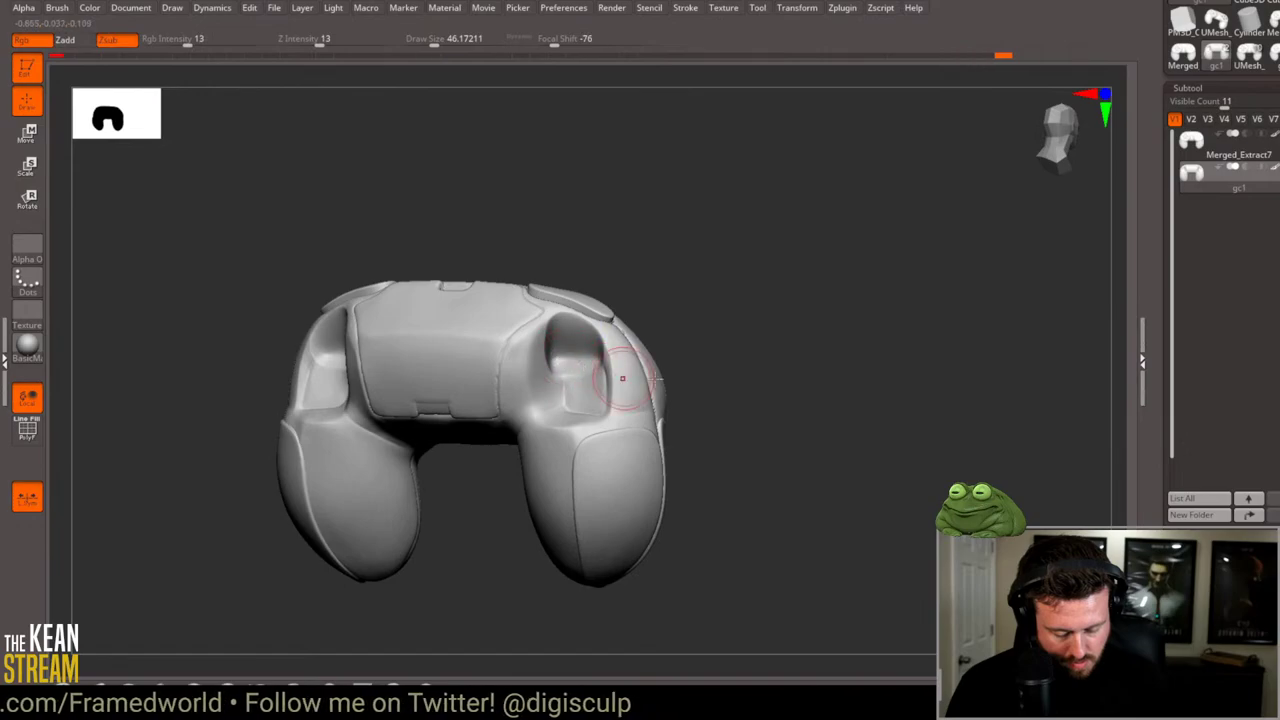
right_click_drag(608, 386, 710, 408)
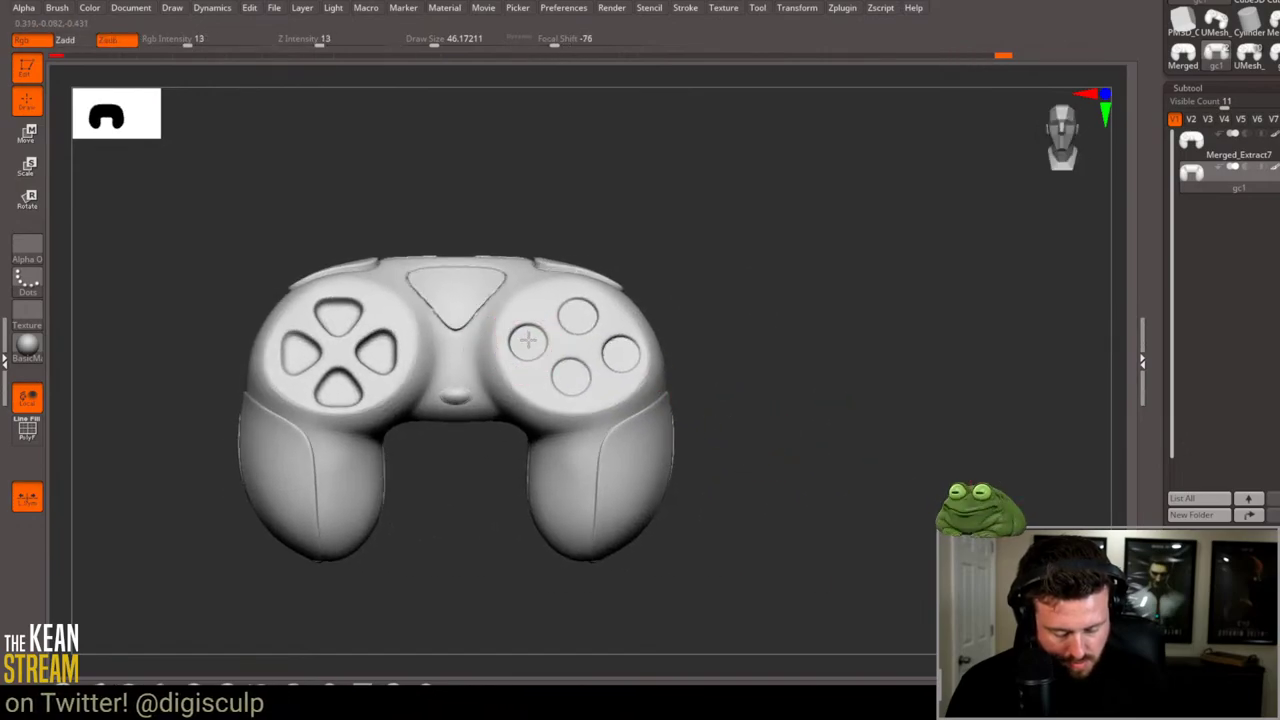
Step: In Tool > Geometry, drop the controller to SDiv level 1 to view the base mesh
left_click(1199, 88)
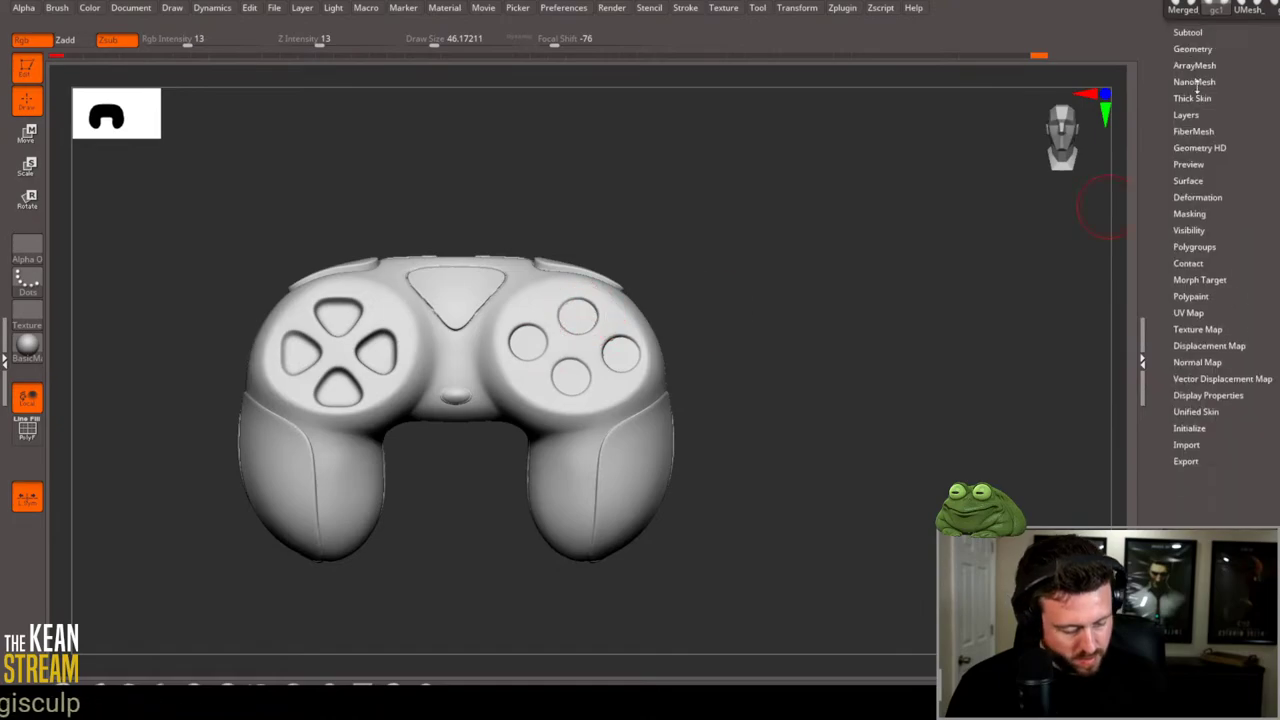
left_click(1193, 50)
left_click(1186, 79)
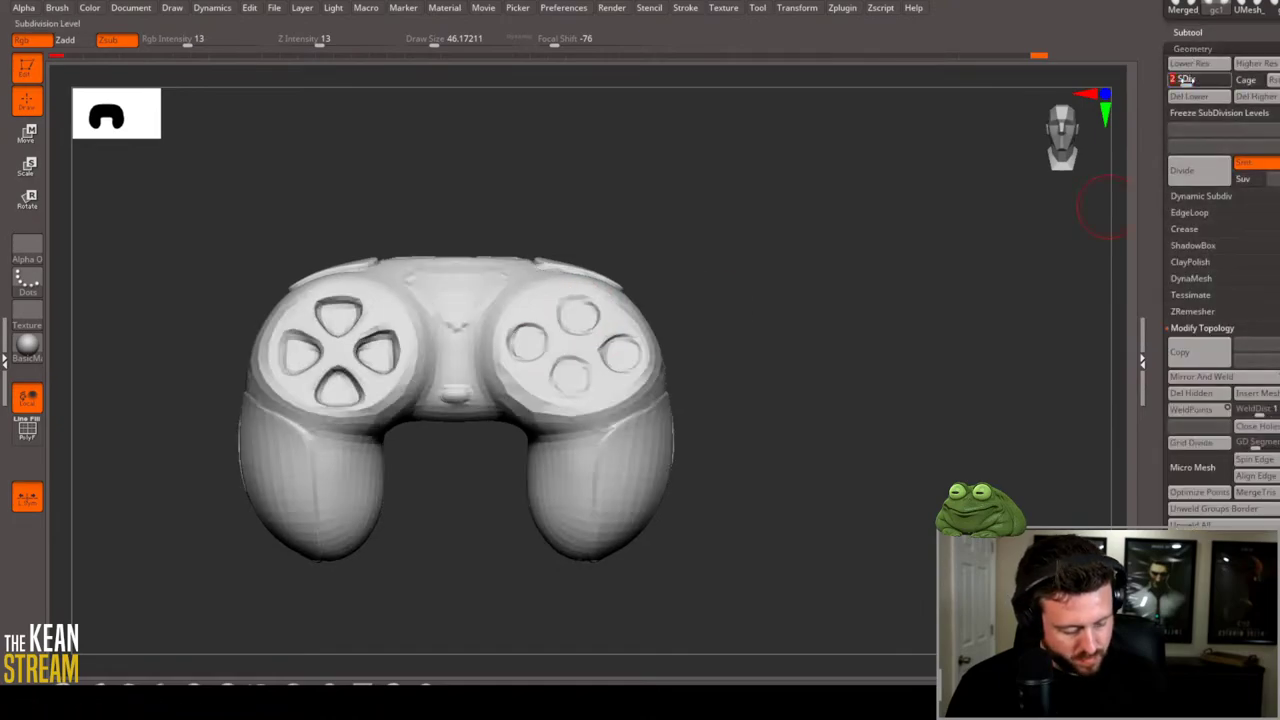
left_click_drag(791, 403, 777, 354)
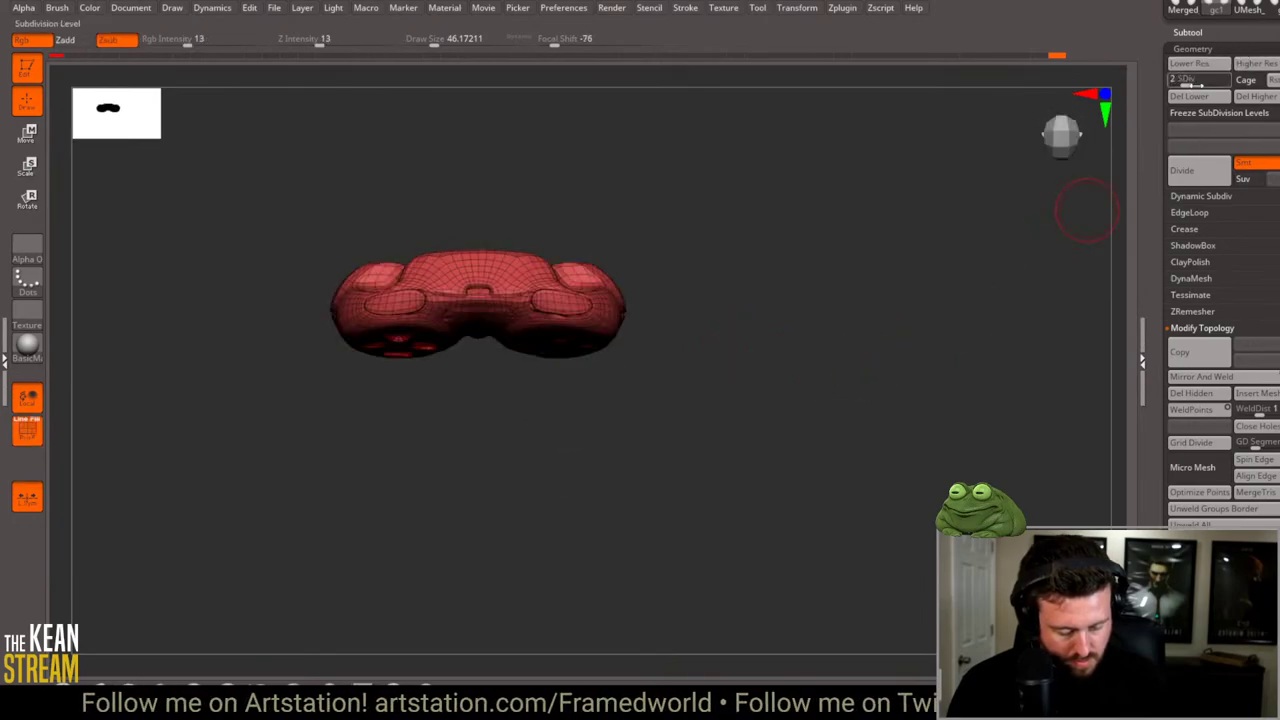
left_click_drag(843, 251, 805, 290)
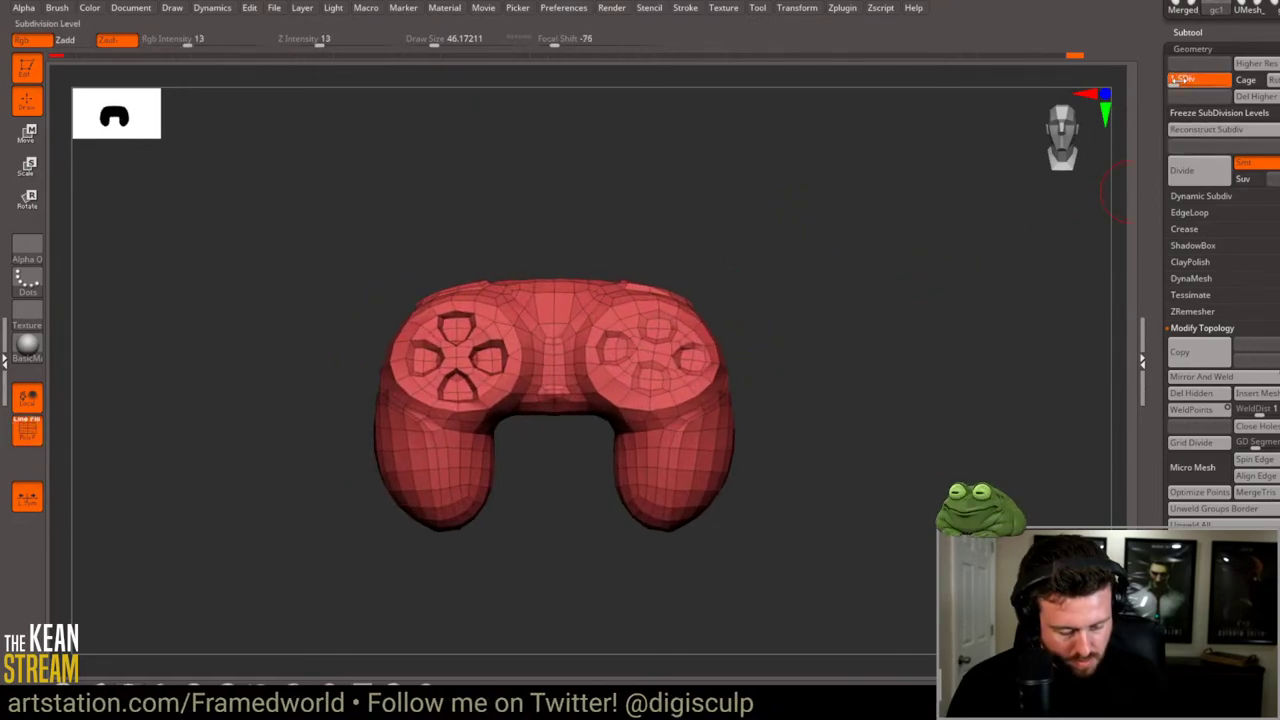
left_click_drag(1185, 78, 1190, 79)
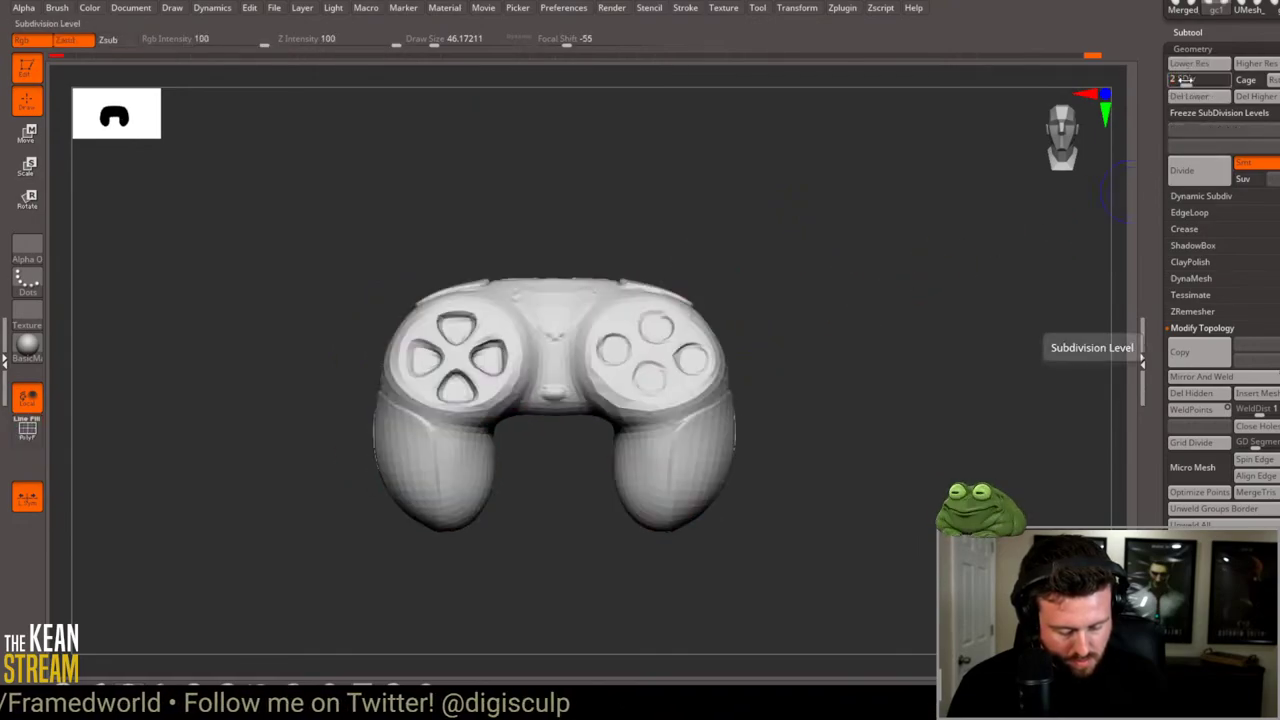
left_click_drag(1190, 78, 1128, 101)
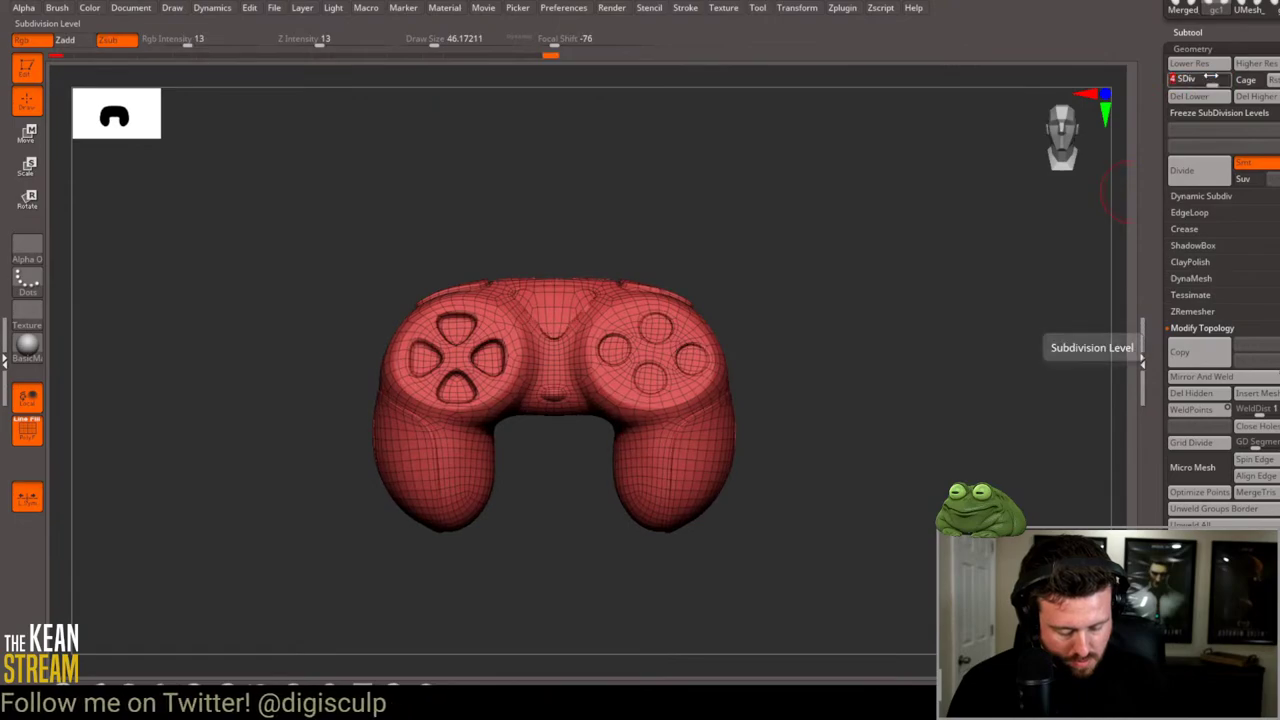
Step: Check the base mesh wireframe from several angles, then set SDiv to 2
left_click_drag(935, 295, 900, 306)
mouse_move(974, 320)
left_mouse_down()
mouse_move(929, 289)
mouse_move(960, 271)
mouse_move(1000, 286)
mouse_move(966, 286)
mouse_move(960, 313)
left_mouse_up()
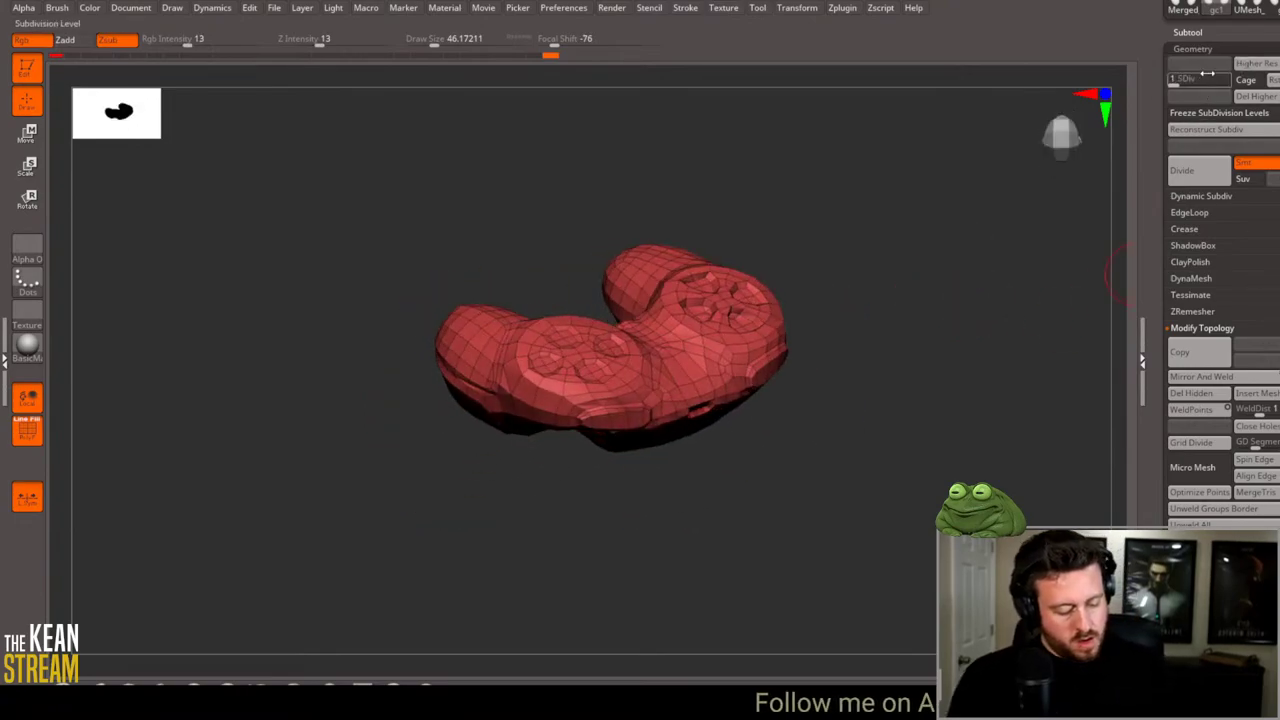
left_click_drag(868, 205, 891, 229)
key("shift+f")
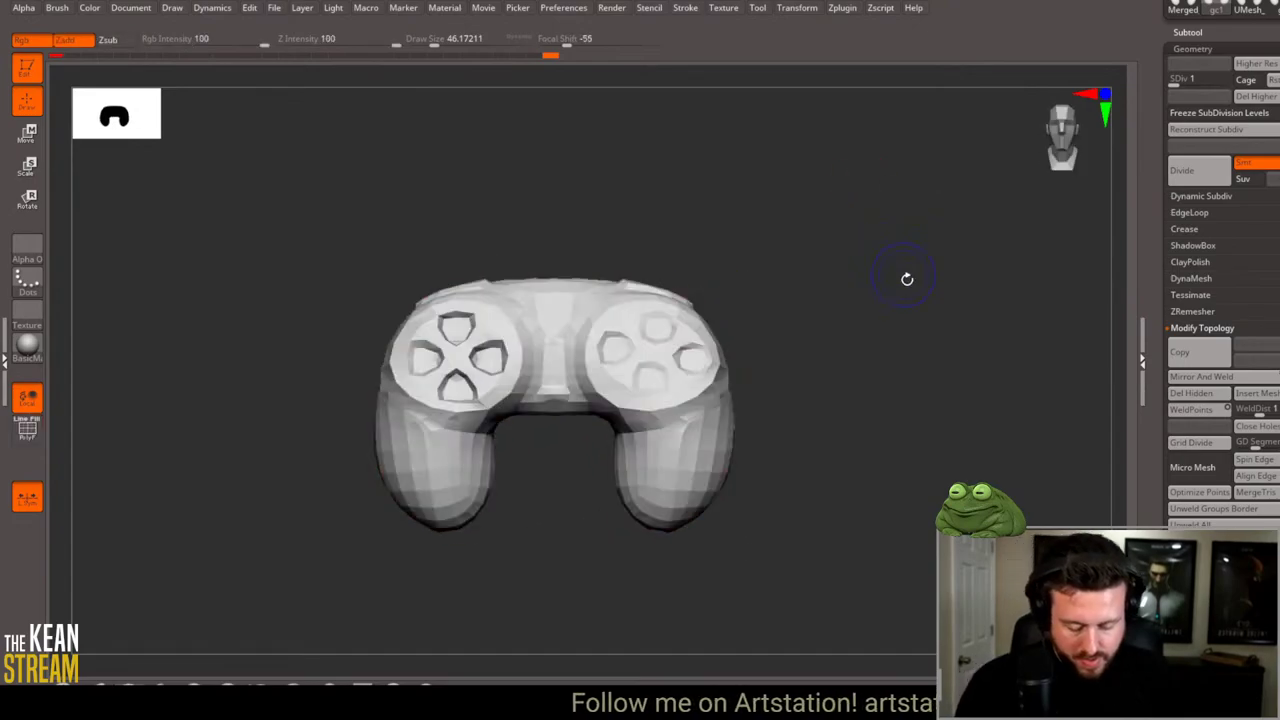
left_click_drag(906, 277, 752, 241, "alt")
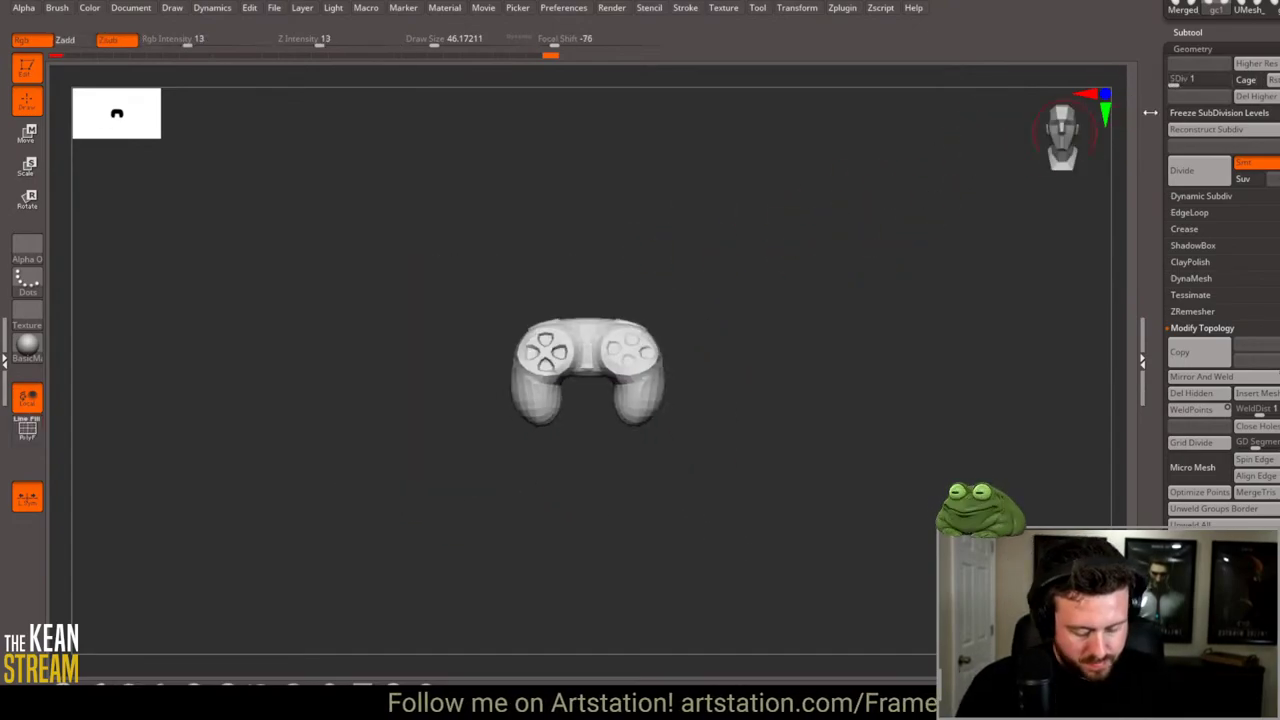
left_click(1178, 80)
left_click_drag(894, 217, 720, 300, "alt")
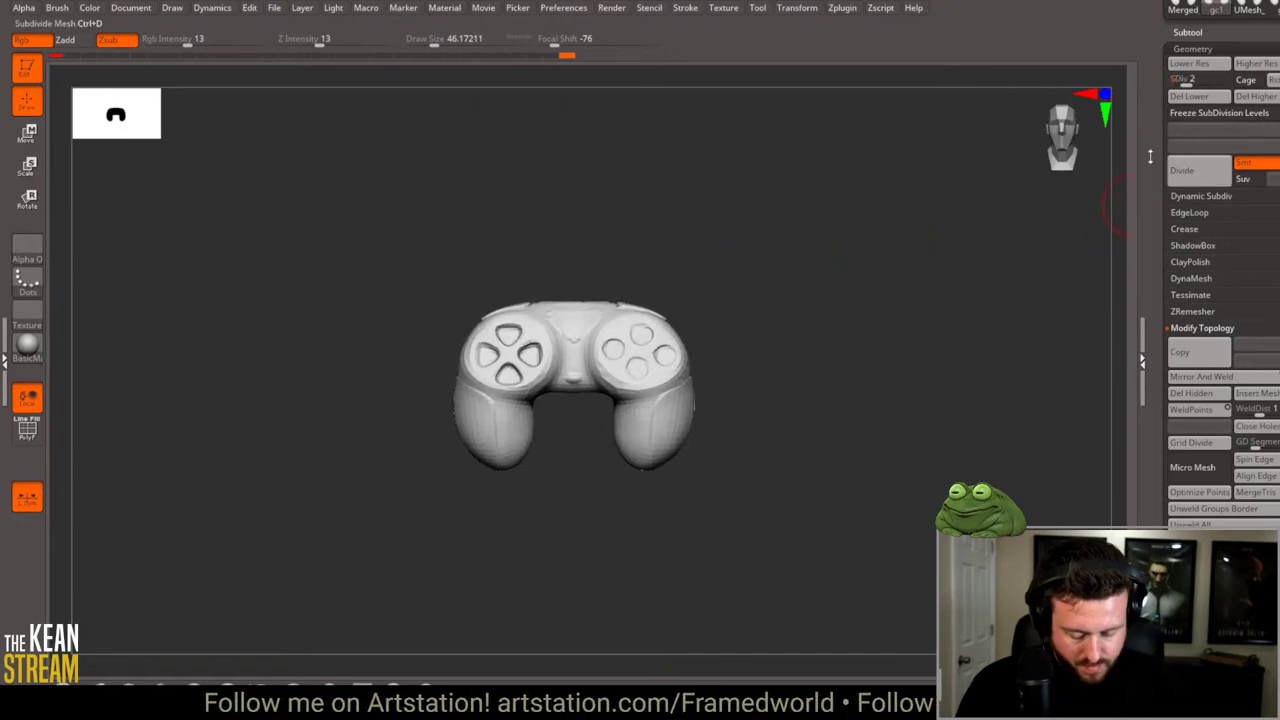
left_click_drag(1159, 128, 1157, 330)
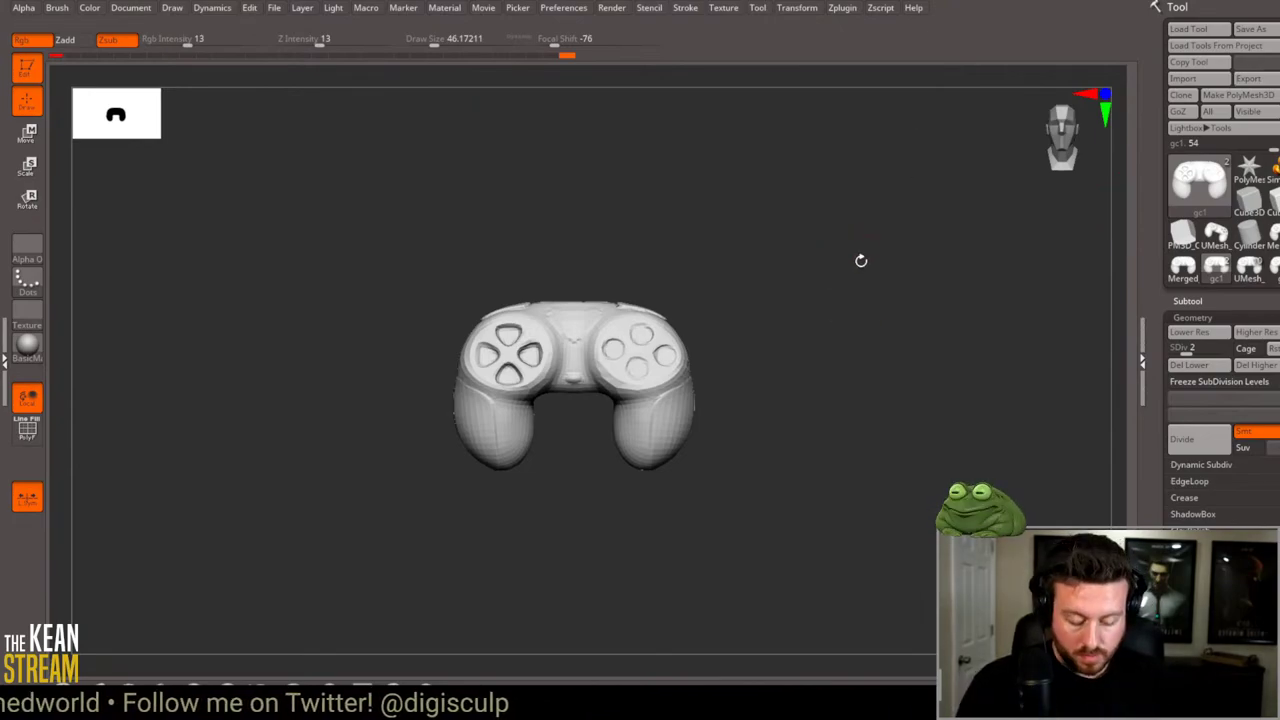
Step: In Maya, delete the old controller and import the exported ZBrush mesh as gc1:ZBrushPolyMesh3D
key("alt+Tab")
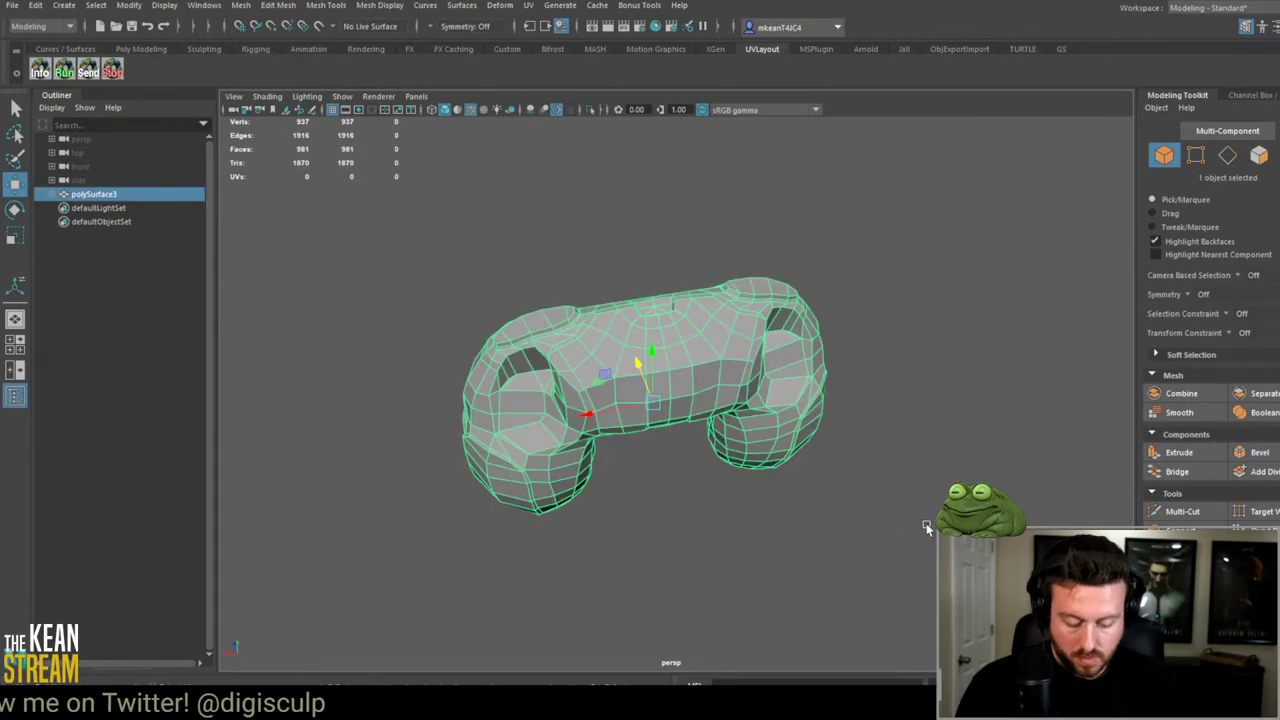
key("Delete")
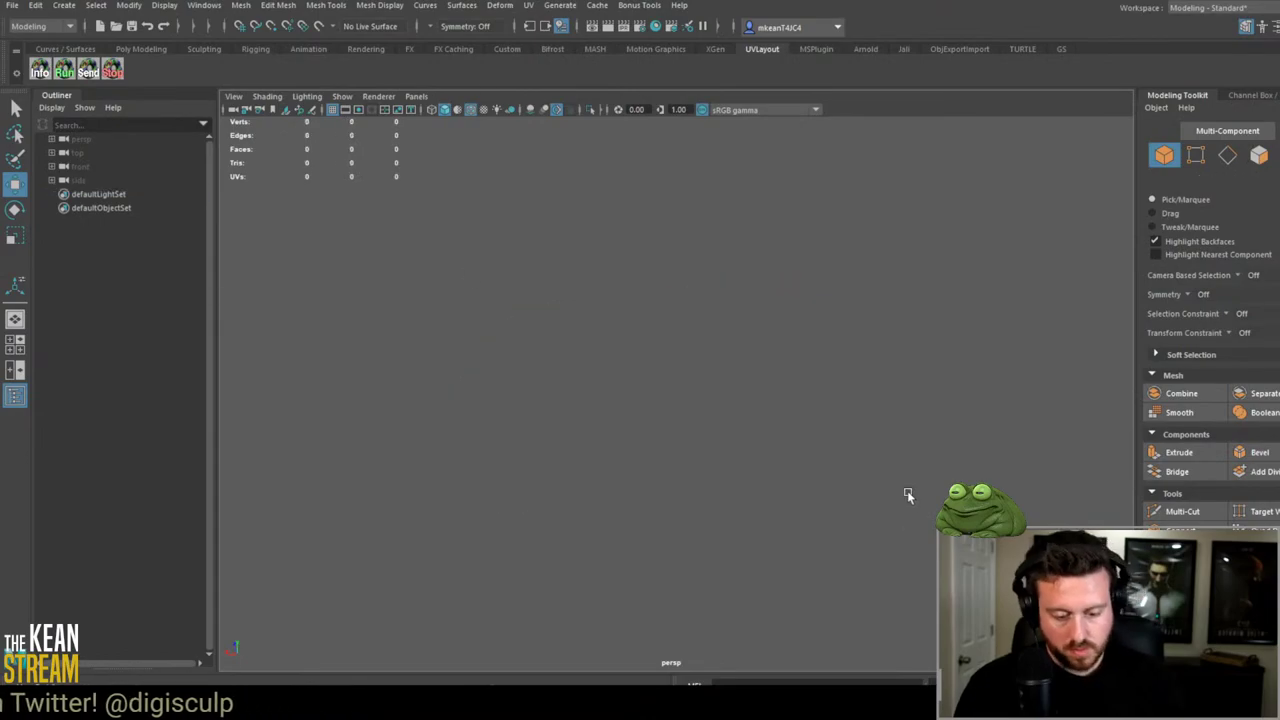
left_click(11, 8)
left_click(72, 157)
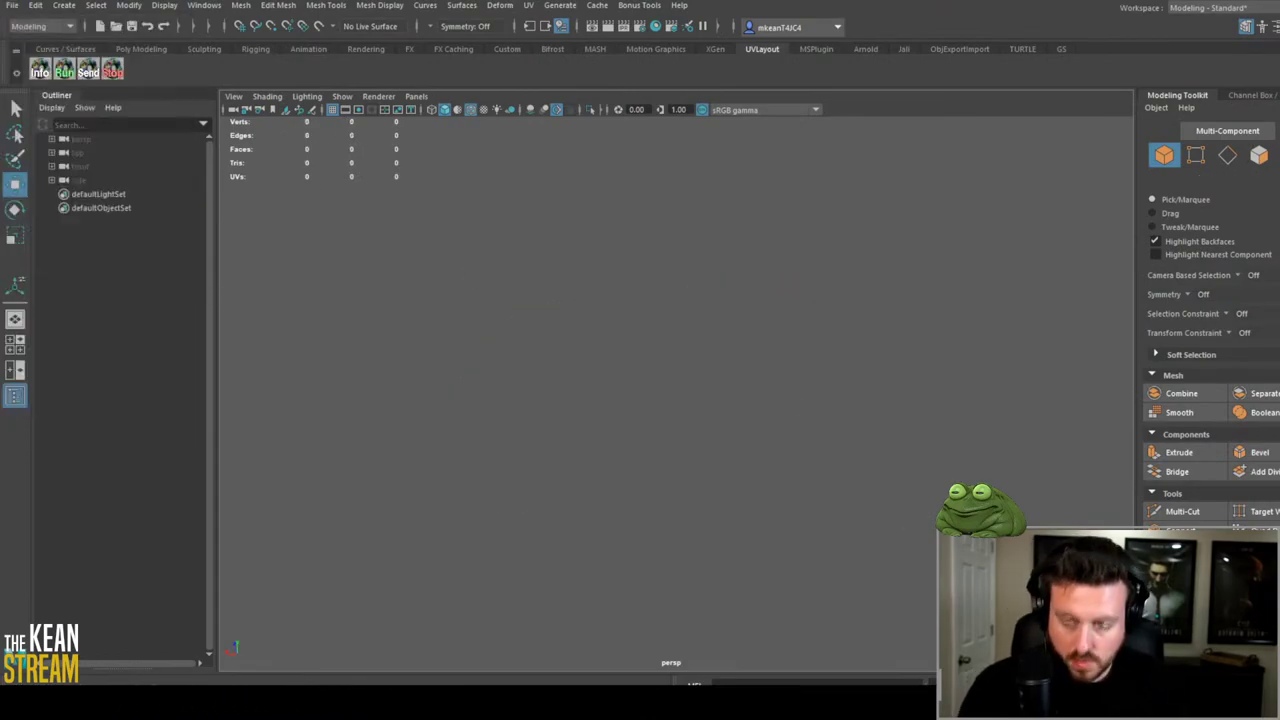
Step: Select and tumble around the 3832-face imported controller, checking its display options
left_click(675, 280)
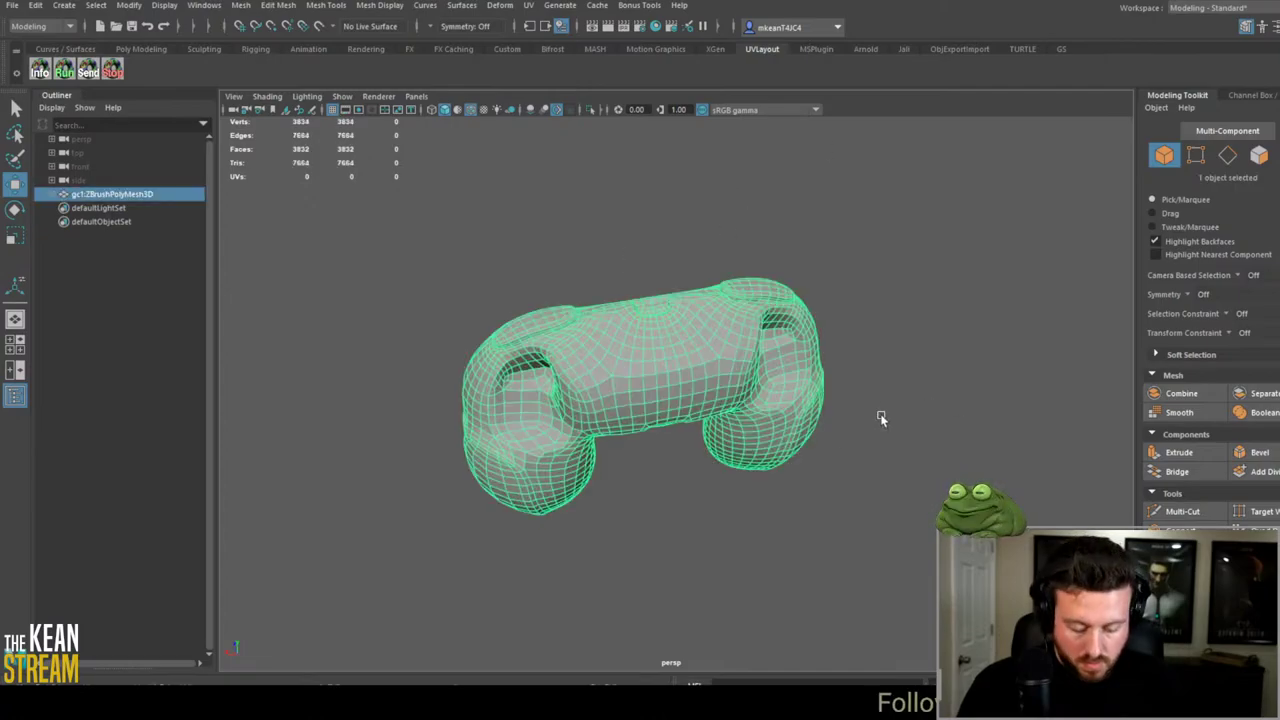
left_click_drag(880, 417, 879, 381, "alt")
left_click(879, 380)
scroll(850, 400, "up", 3)
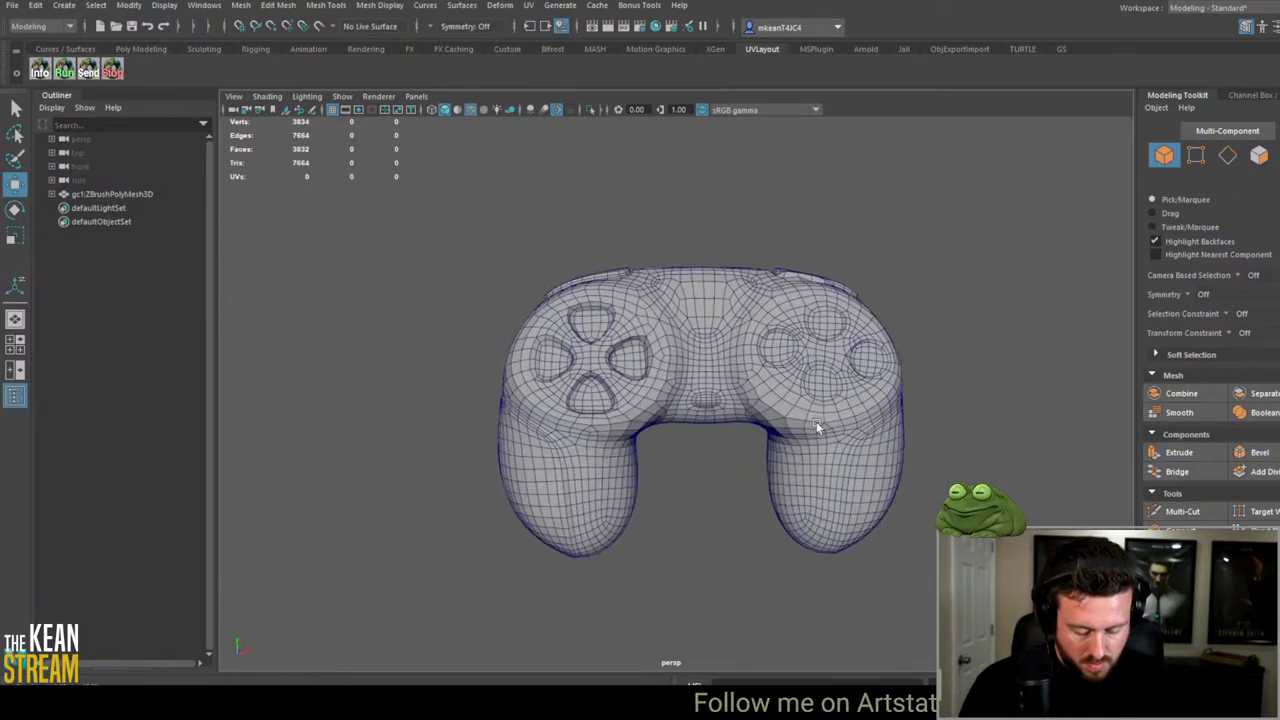
left_click(775, 432)
left_click(349, 12)
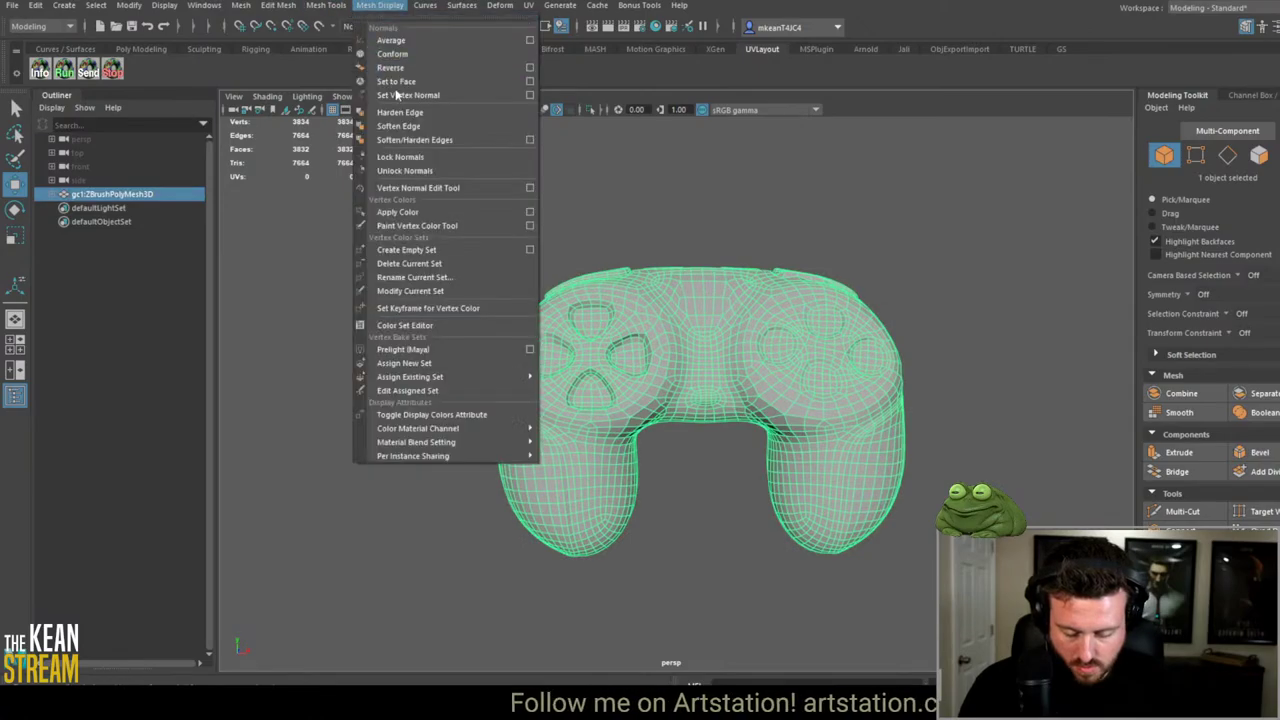
key("Escape")
left_click(930, 300)
left_click(814, 346)
scroll(814, 346, "down", 2)
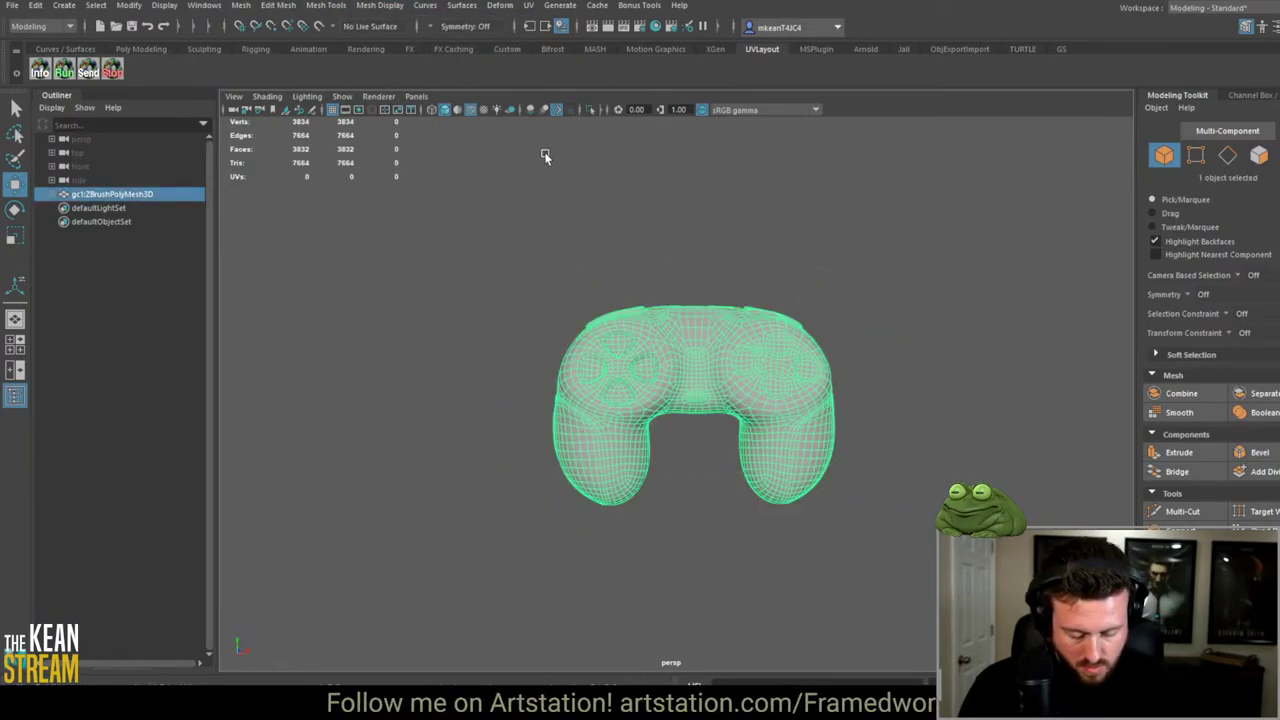
Step: View the controller shaded from an angled view, then go back to ZBrush
left_click(834, 294)
left_click_drag(834, 294, 391, 257, "alt")
left_click(573, 435)
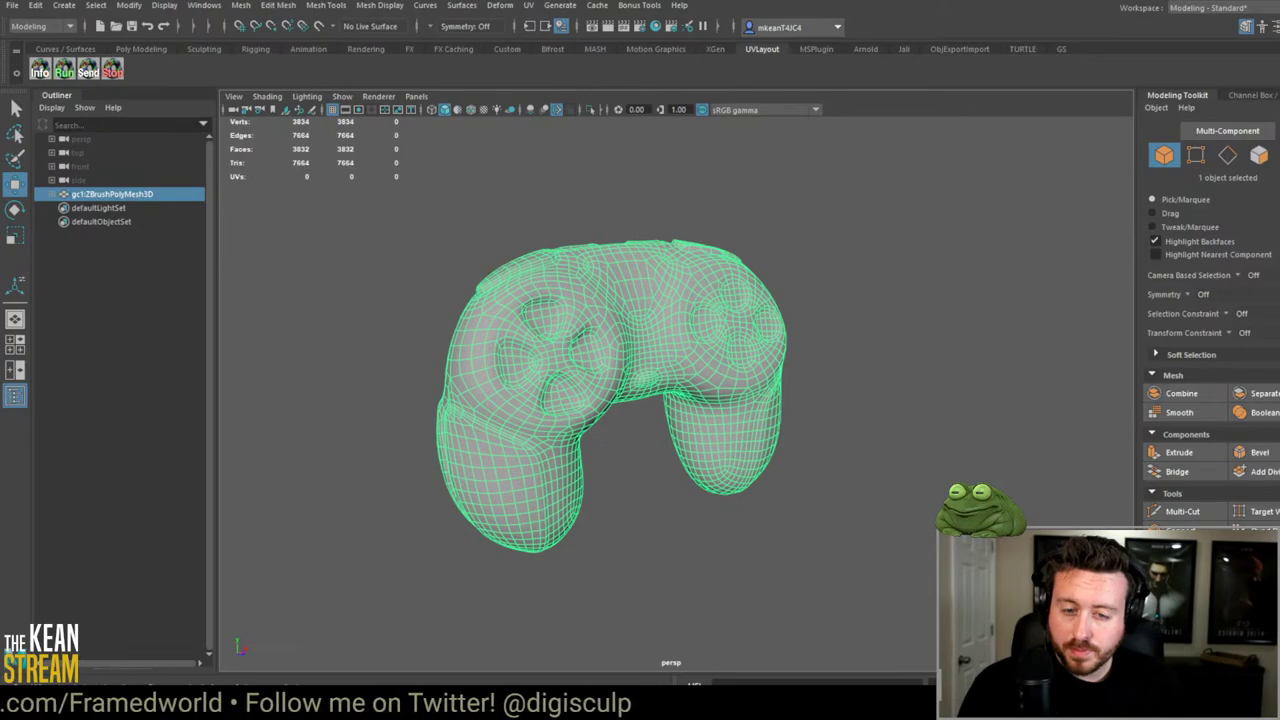
left_click(1024, 277)
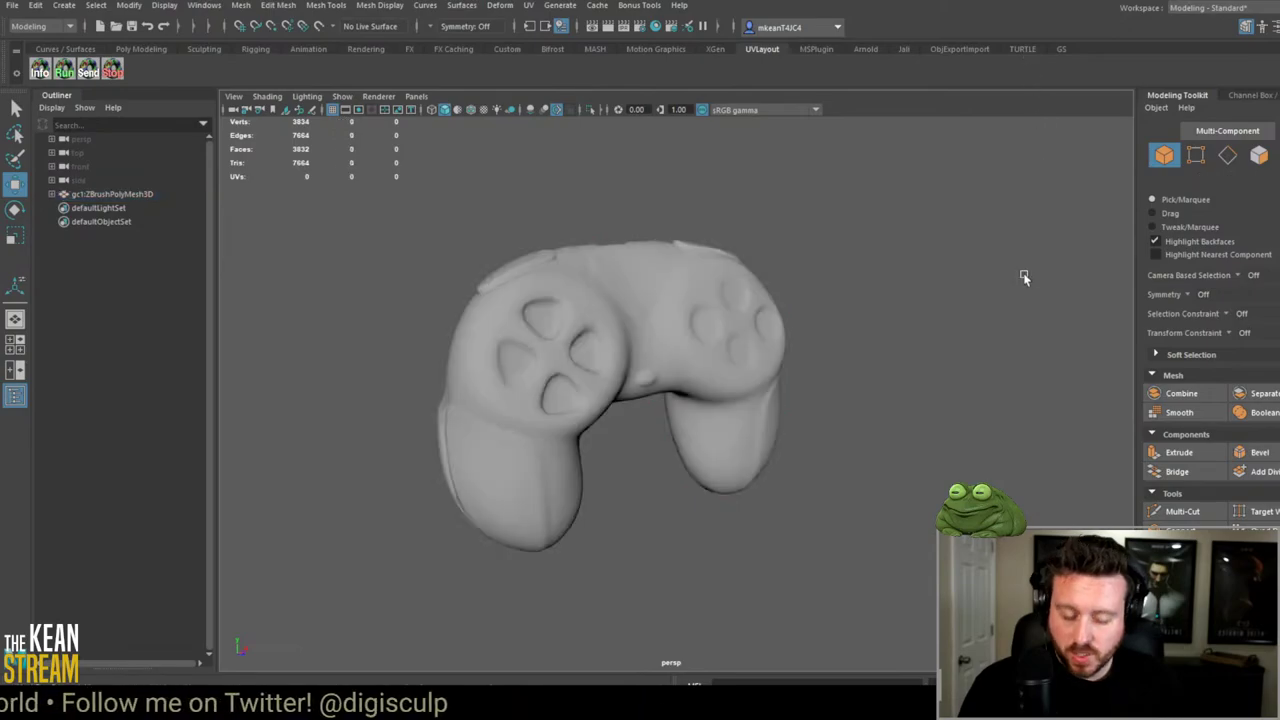
key("alt+Tab")
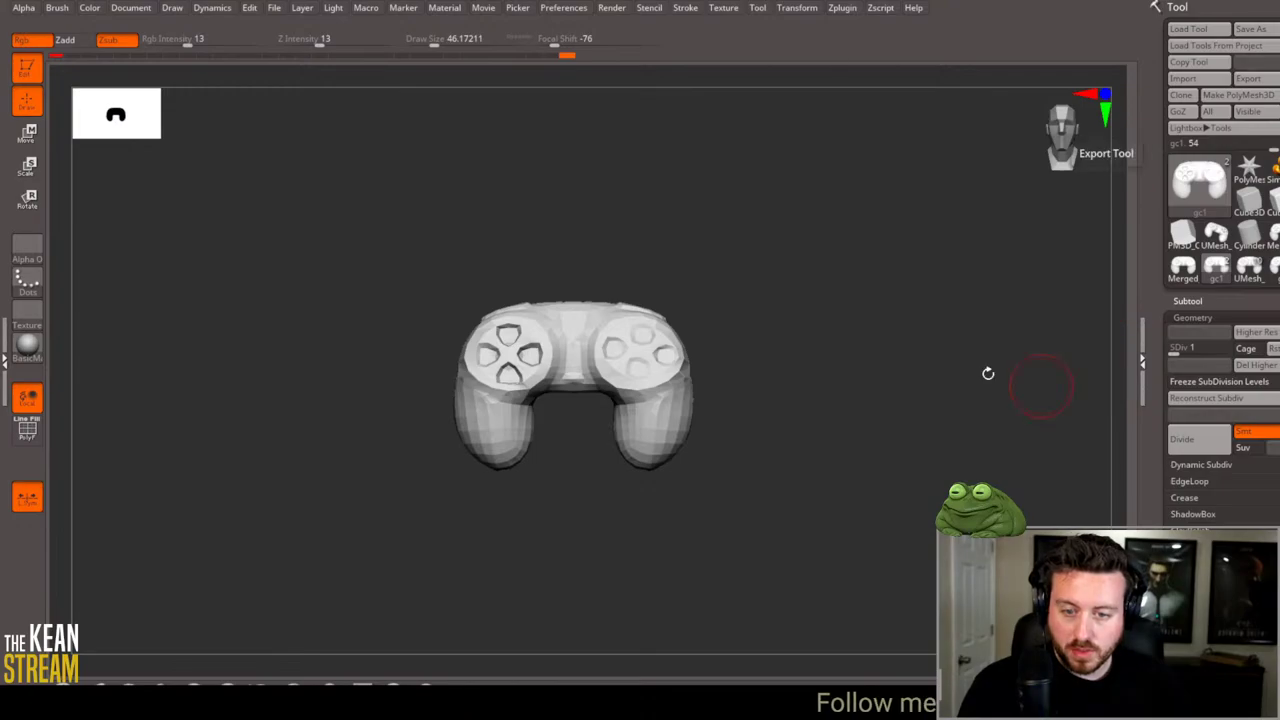
Step: In Maya, delete the dense controller, import the 981-face gc2:ZBrushPolyMesh3D and select it
key("alt+Tab")
key("Delete")
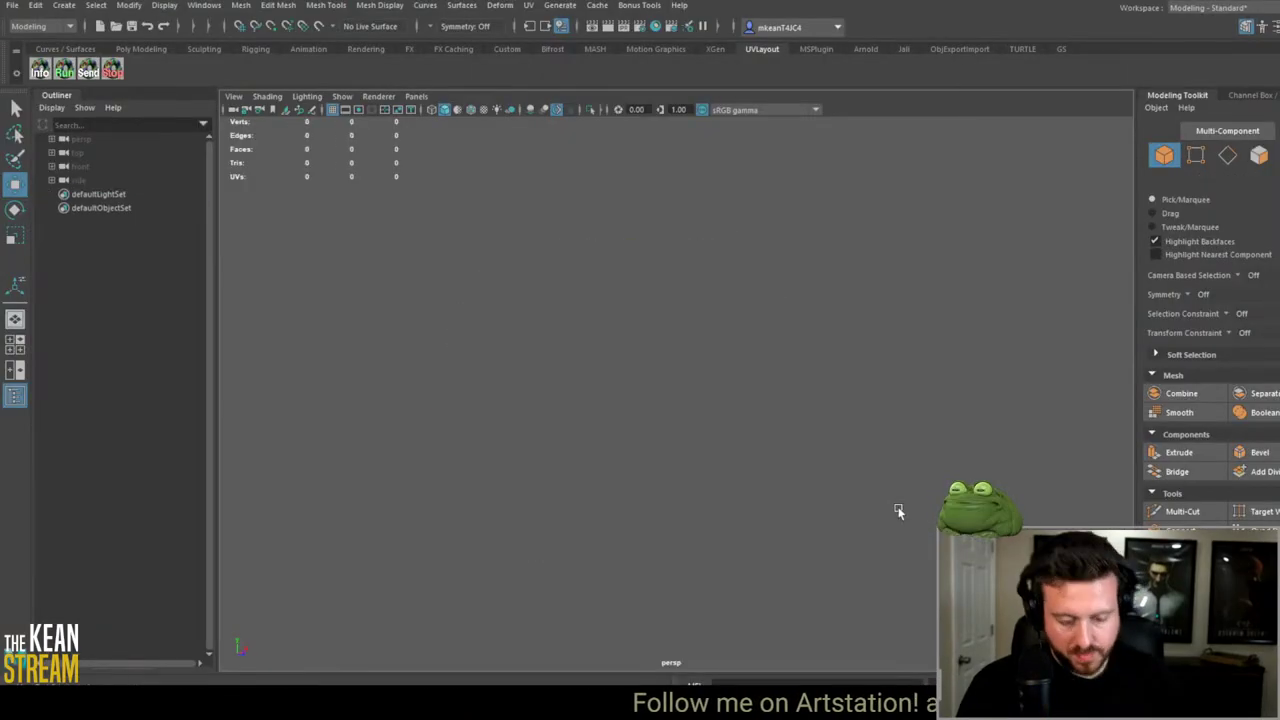
left_click(13, 5)
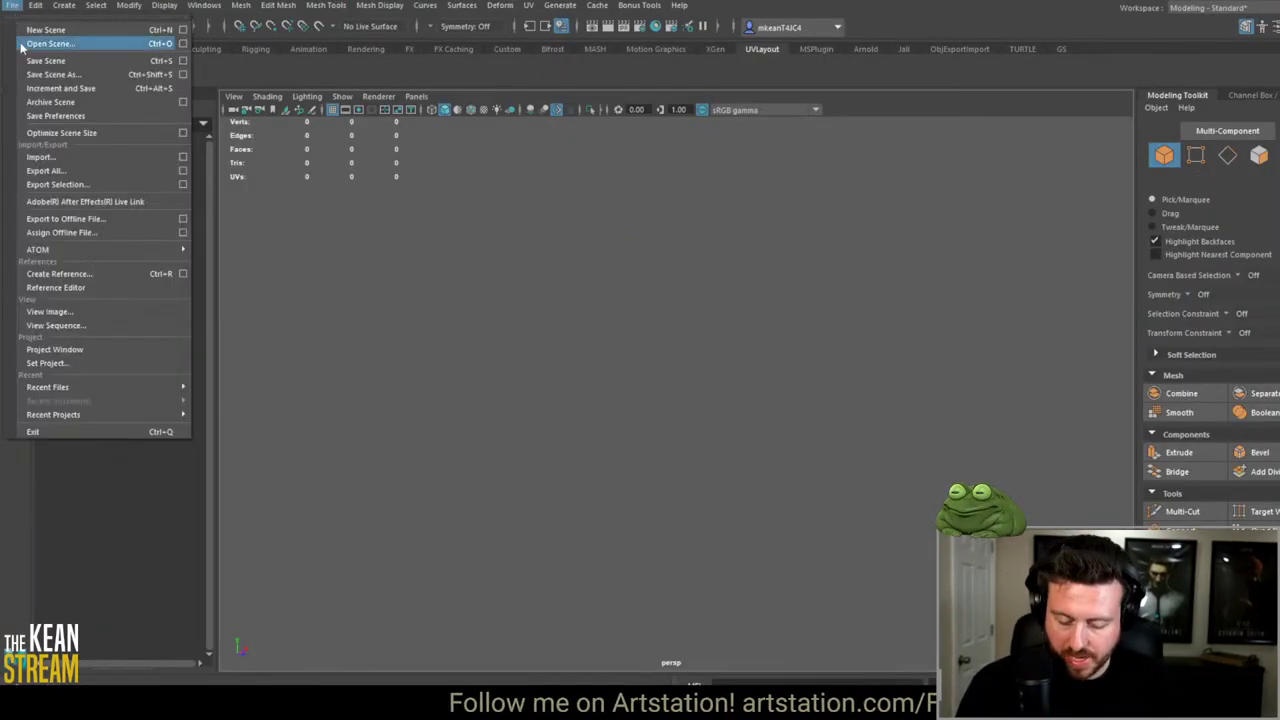
left_click(74, 157)
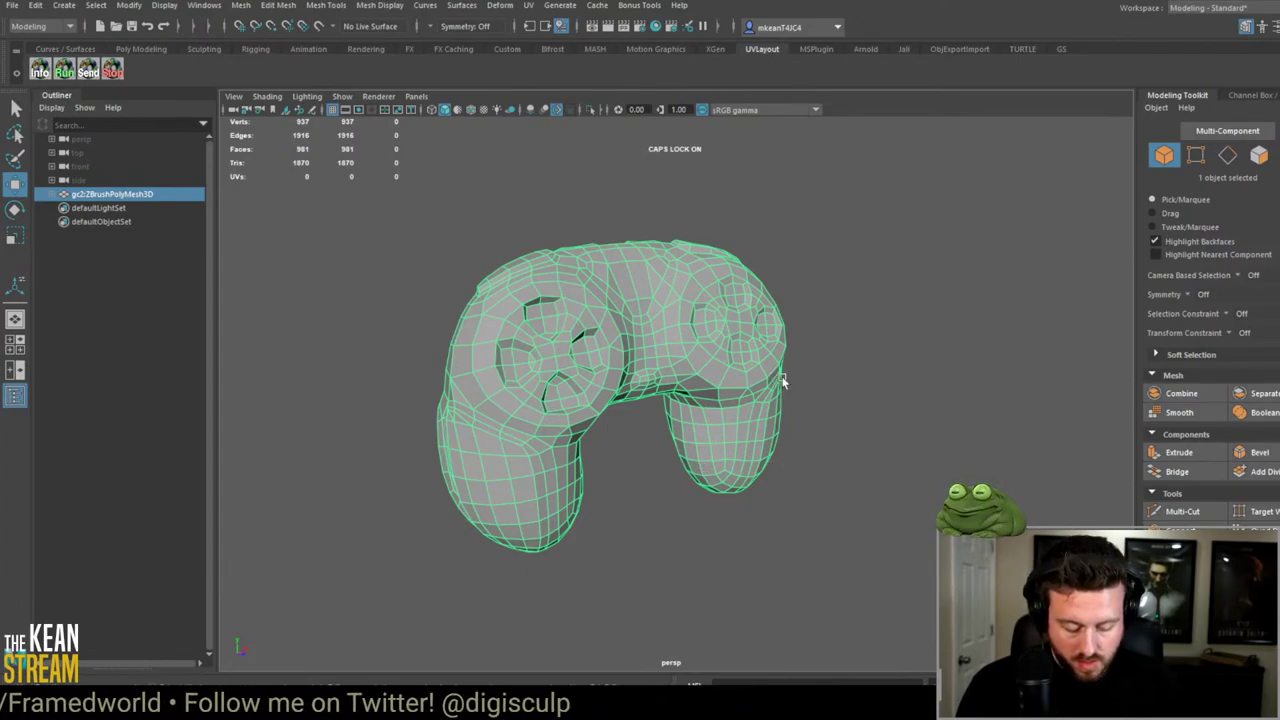
left_click(872, 340)
left_click_drag(811, 409, 738, 355, "alt")
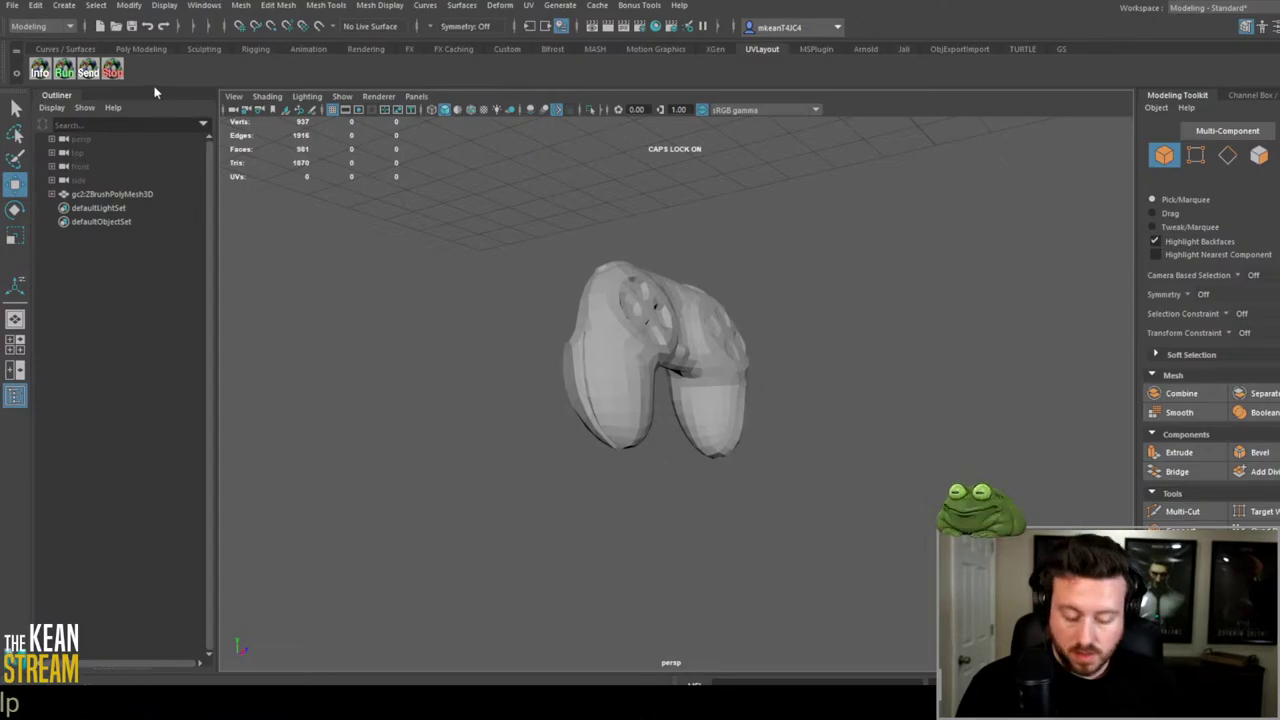
left_click_drag(790, 499, 340, 228)
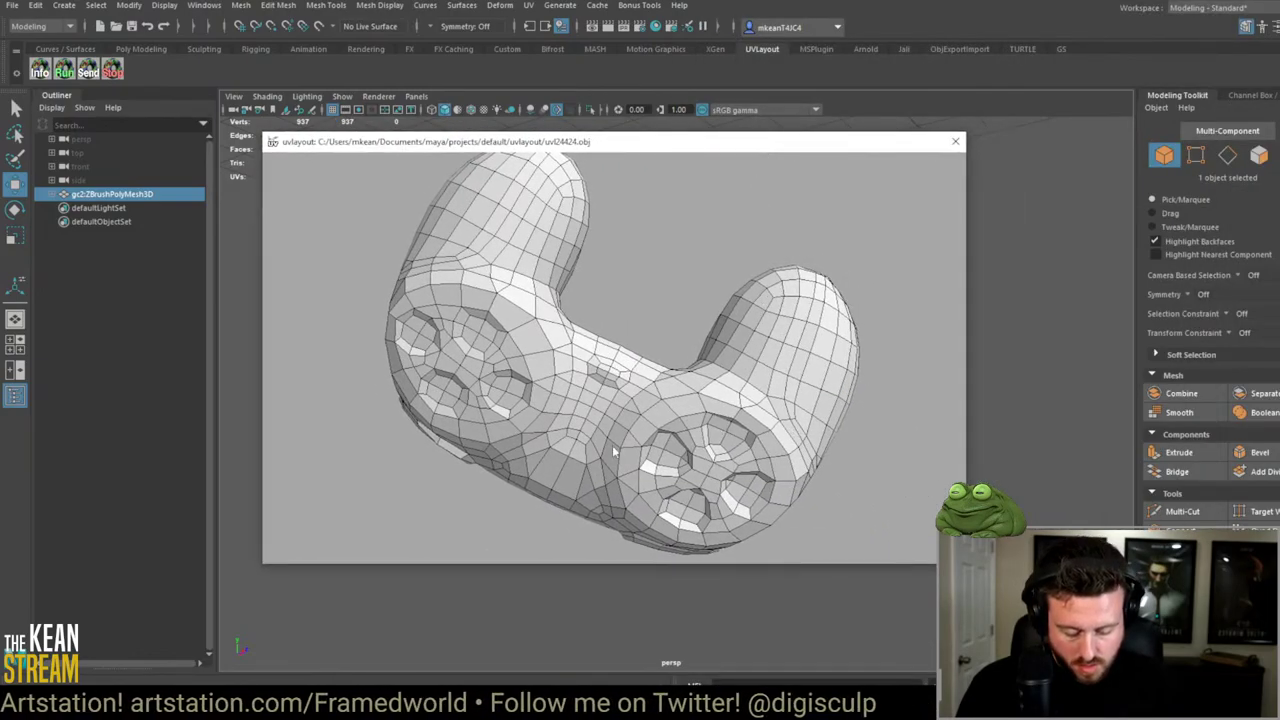
Step: Split the small centre face loop into its own shell and cut a seam loop underneath
left_click_drag(613, 452, 634, 366)
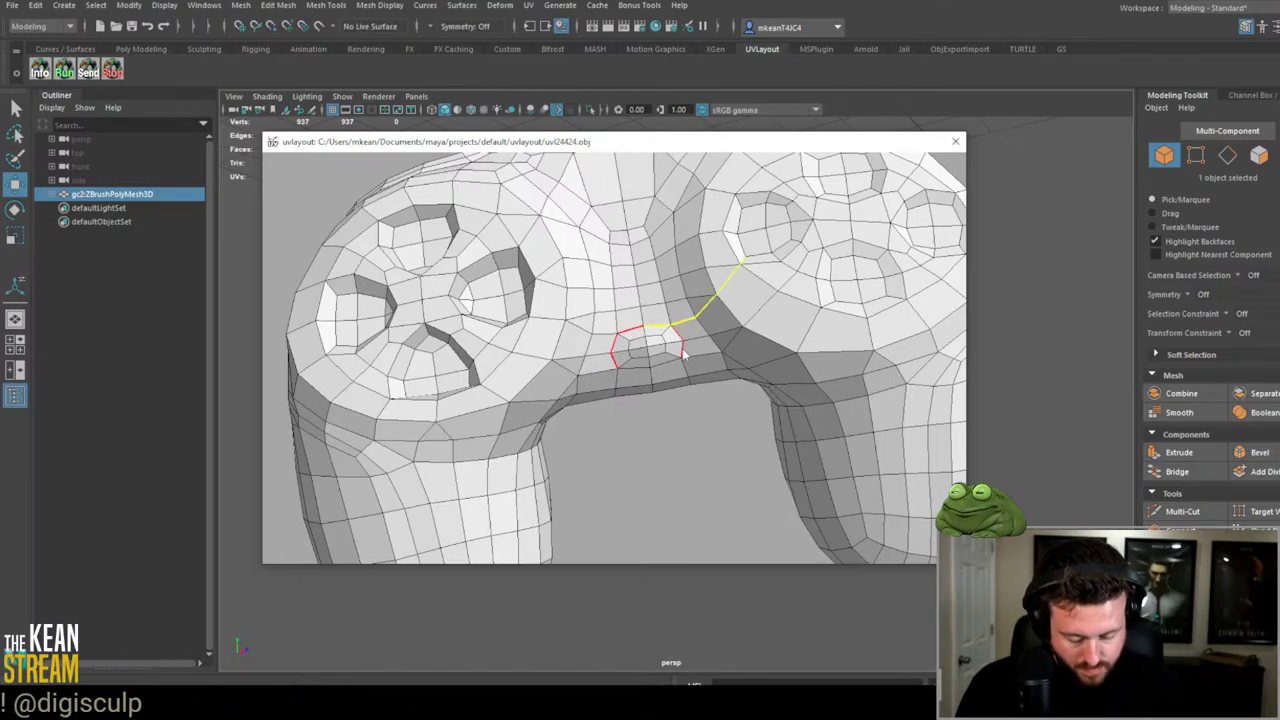
scroll(645, 375, "up", 3)
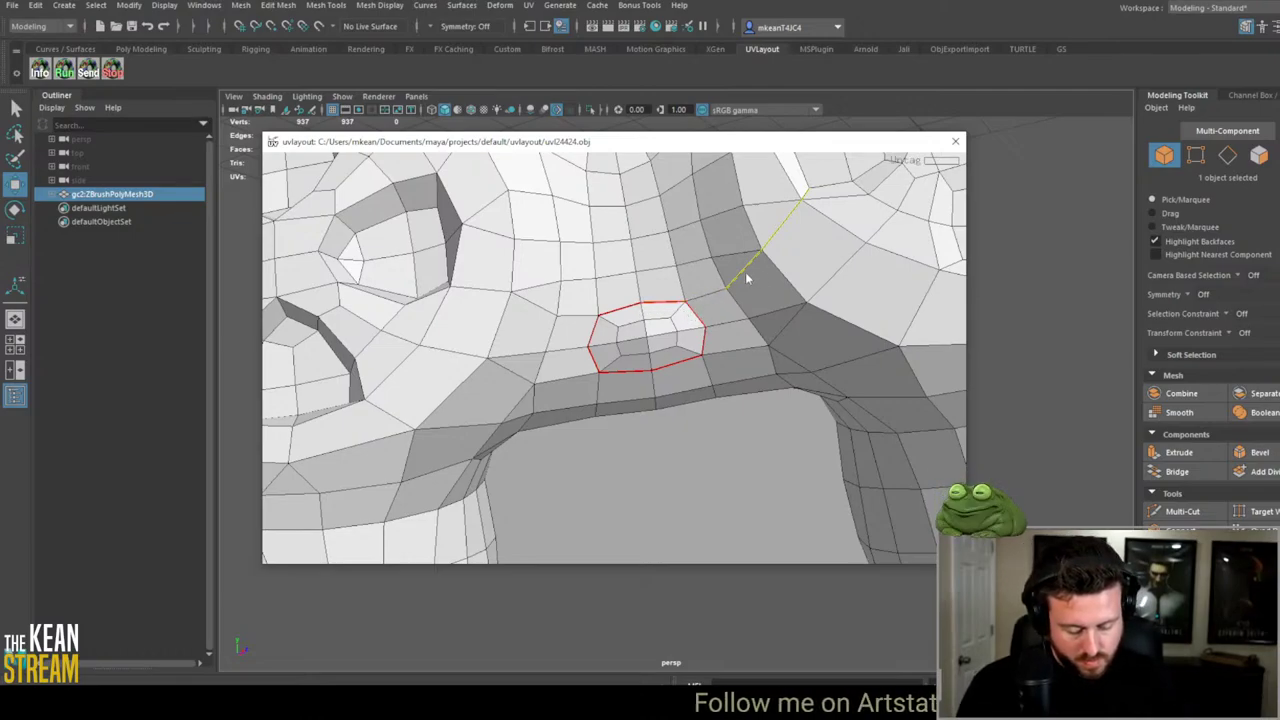
left_click(657, 335)
scroll(660, 350, "down", 5)
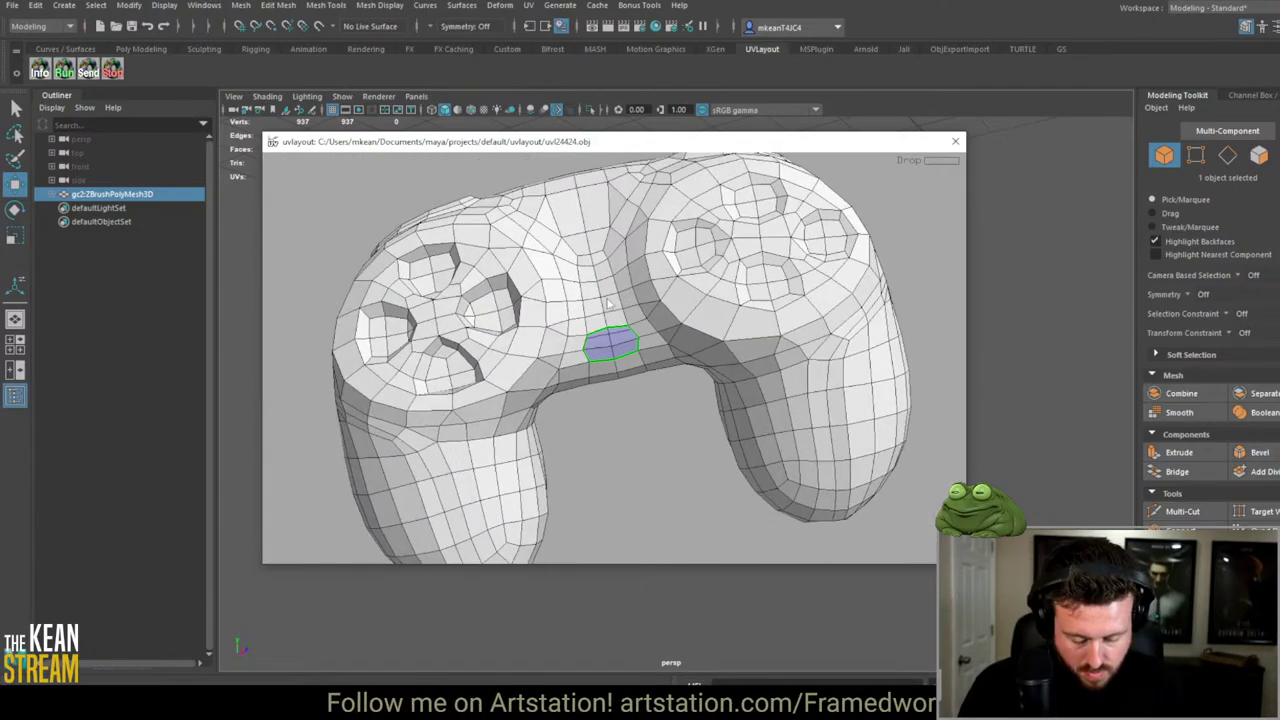
middle_click_drag(607, 302, 714, 287)
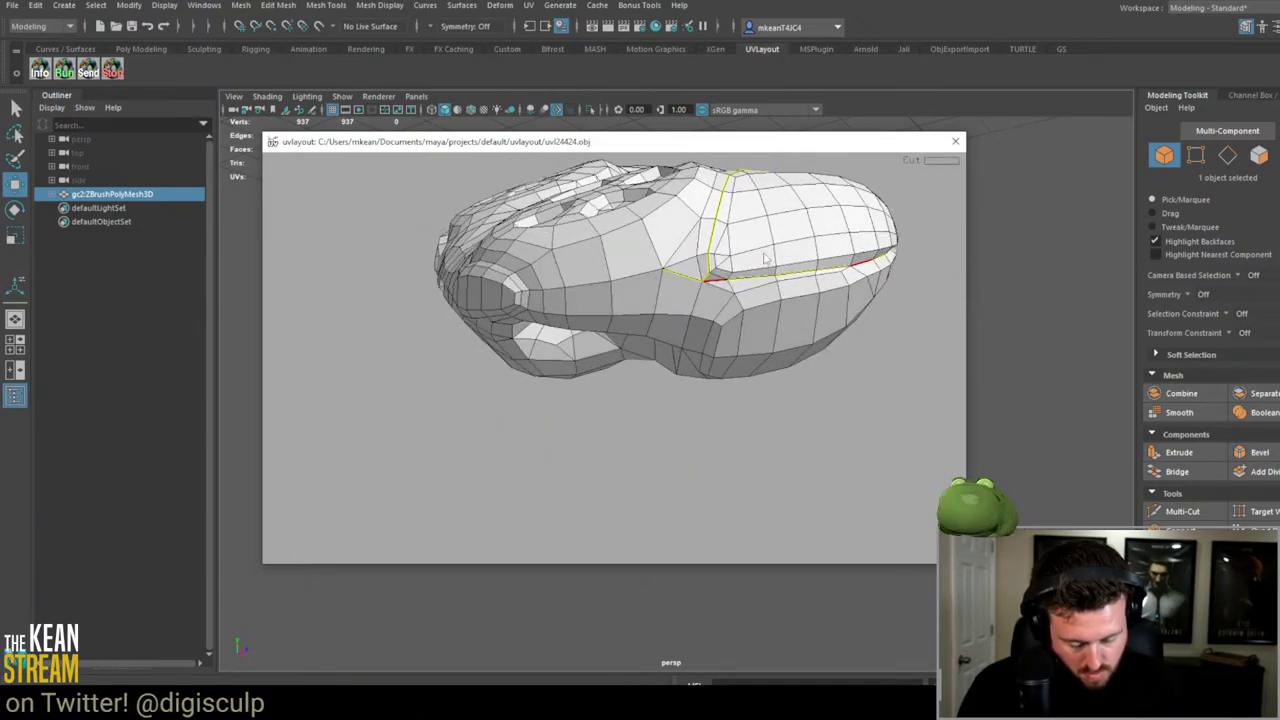
key("c")
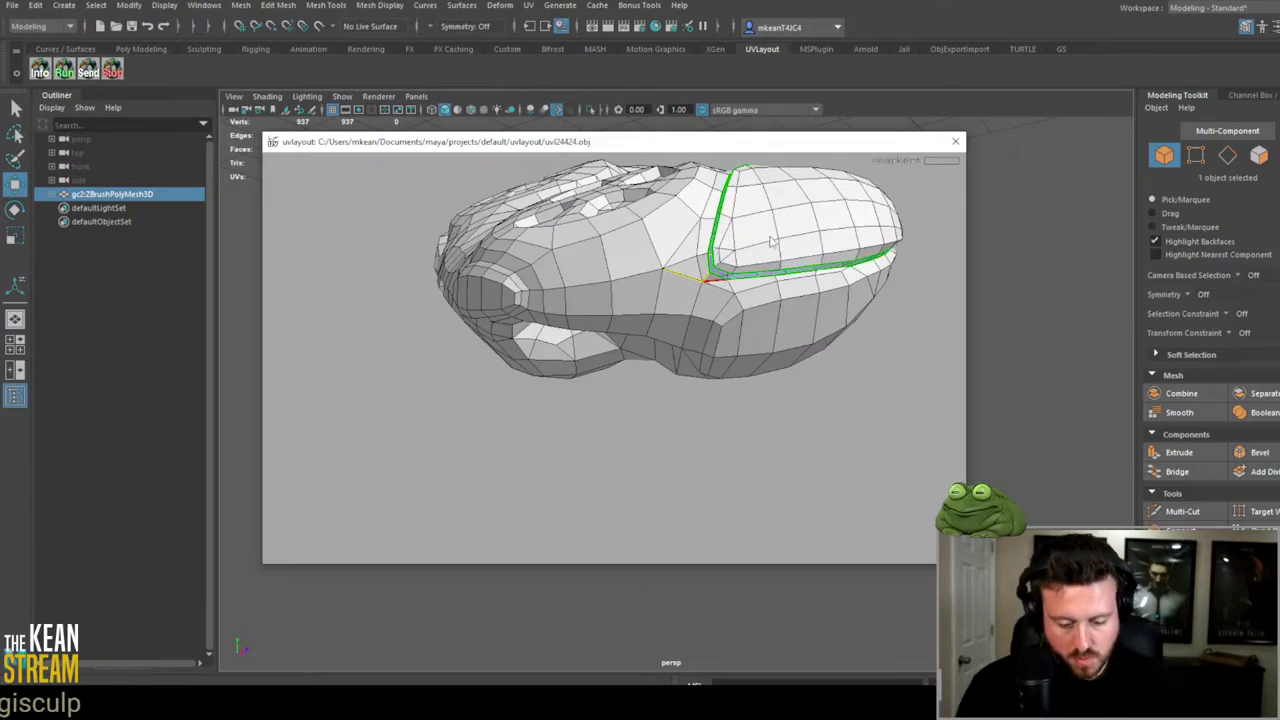
key("Return")
Step: Detach the mesh's end region and another seam-enclosed area as separate shells
middle_click_drag(811, 214, 759, 267)
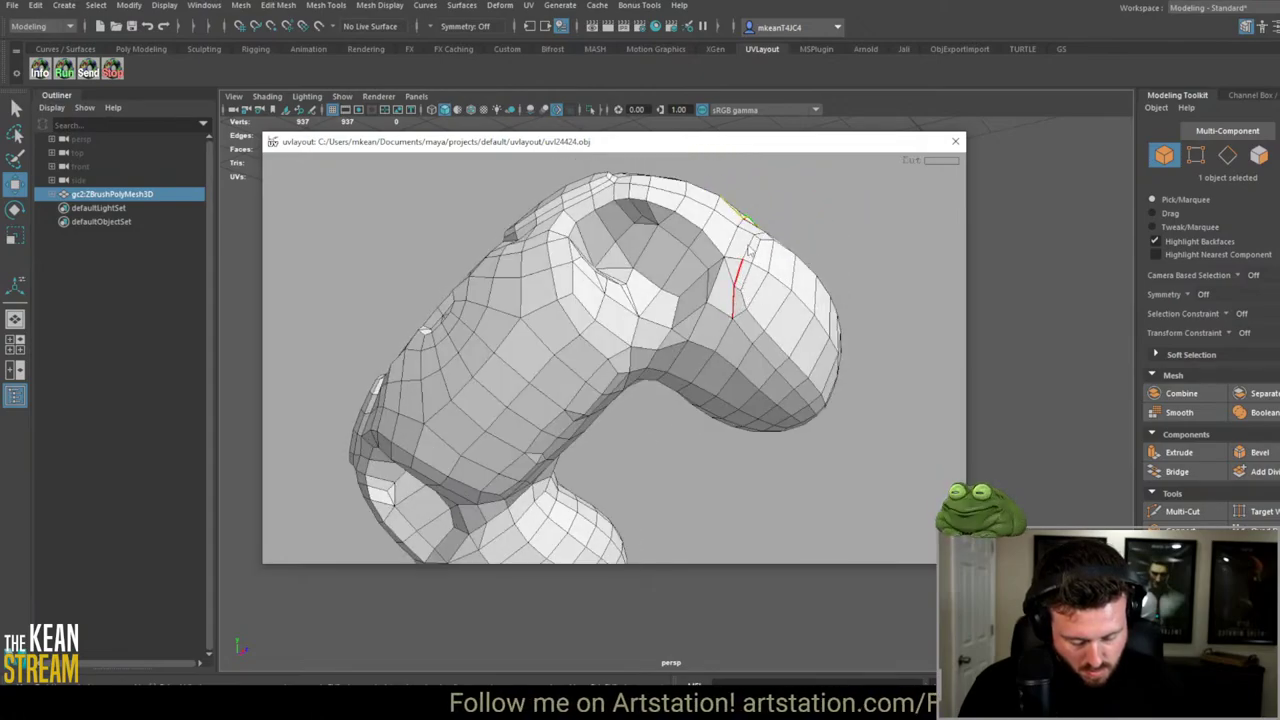
middle_click_drag(748, 252, 780, 277)
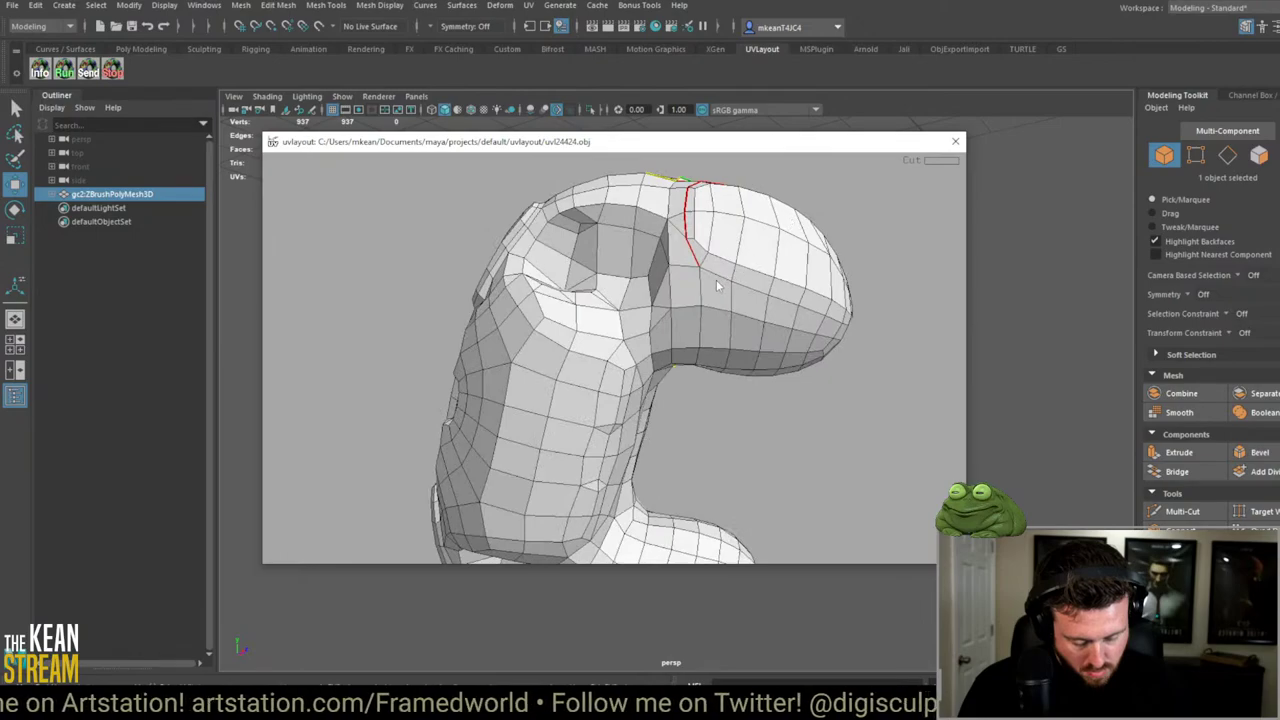
left_click_drag(731, 287, 563, 355)
right_click_drag(563, 355, 612, 343)
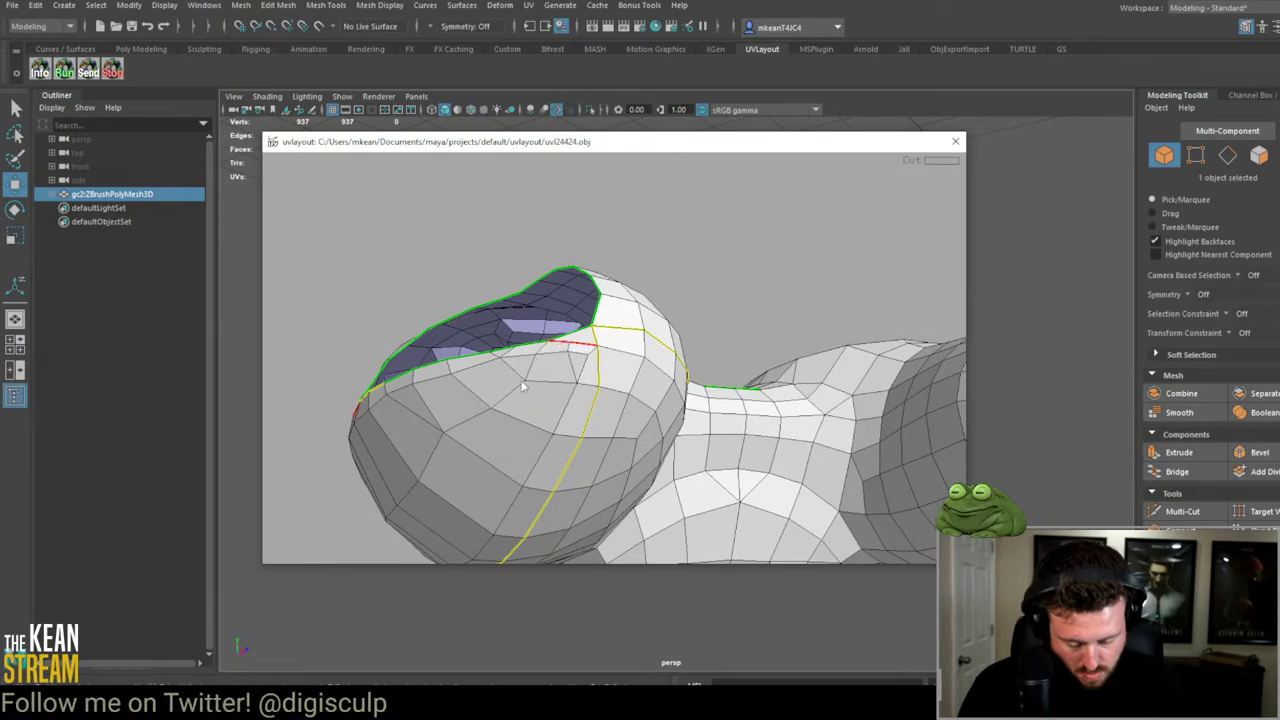
key("d")
right_click_drag(534, 400, 552, 380)
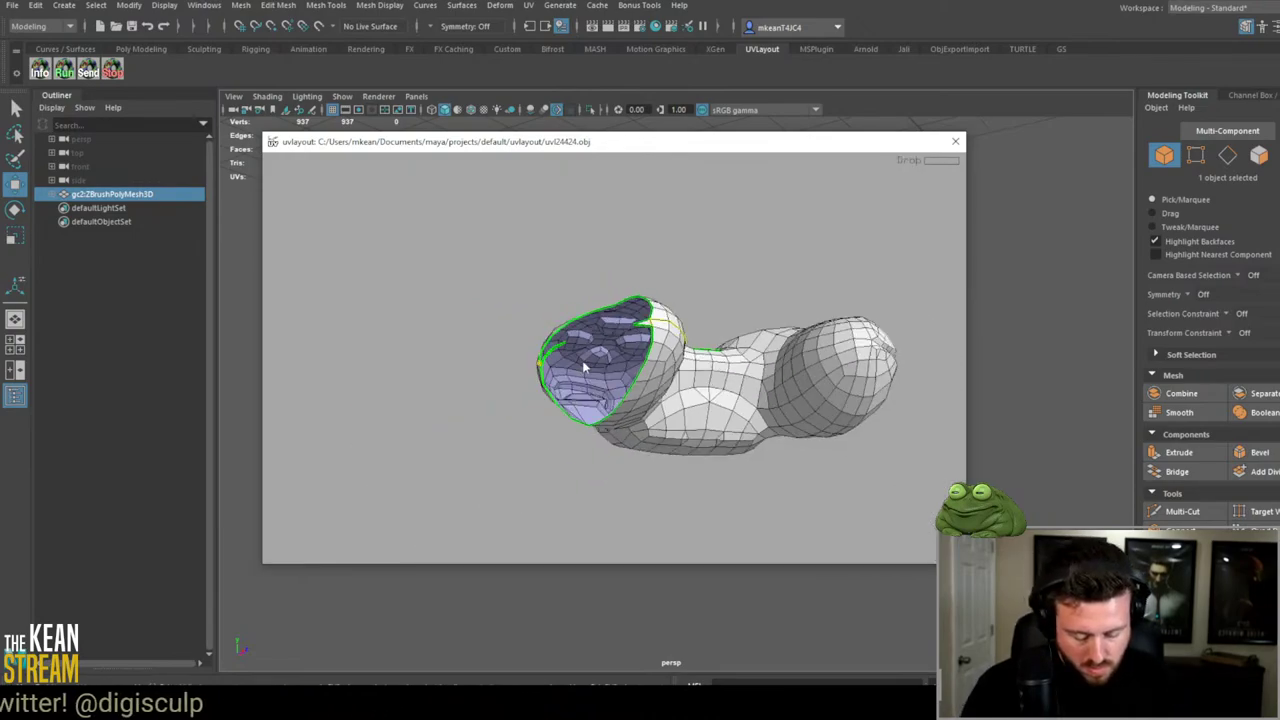
left_click_drag(552, 380, 661, 270)
scroll(668, 270, "up", 5)
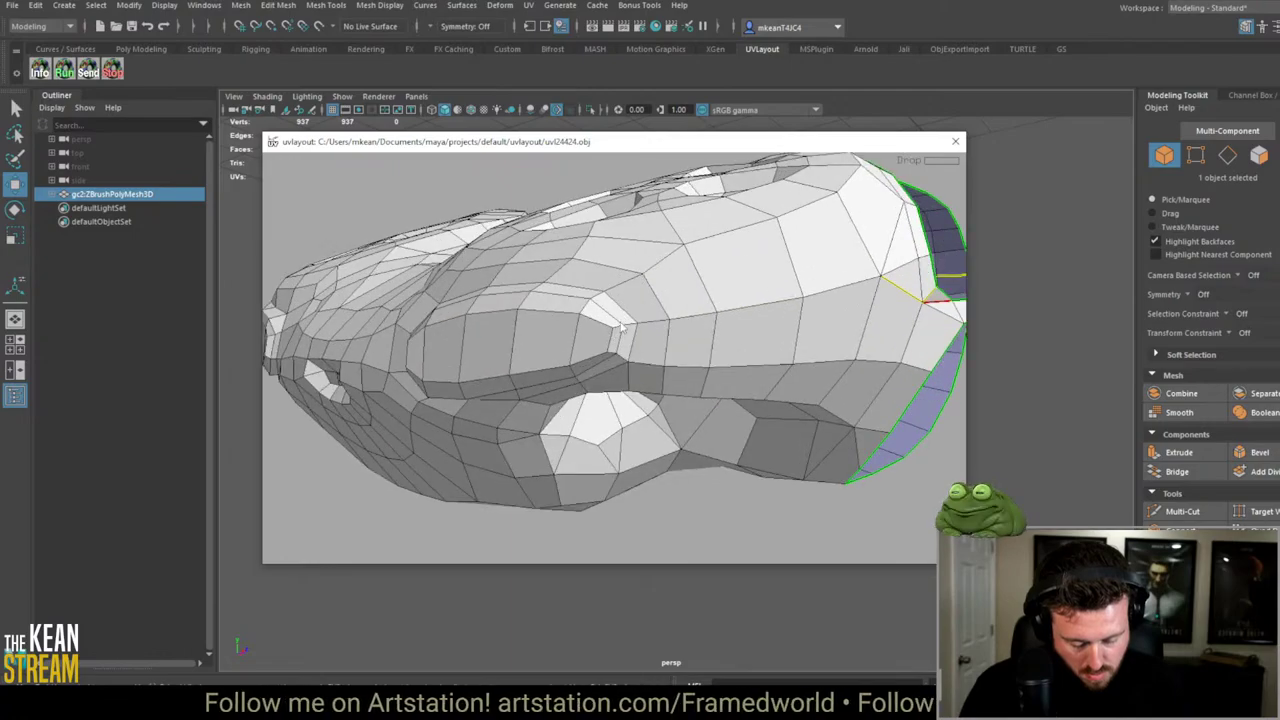
left_click_drag(609, 318, 603, 290)
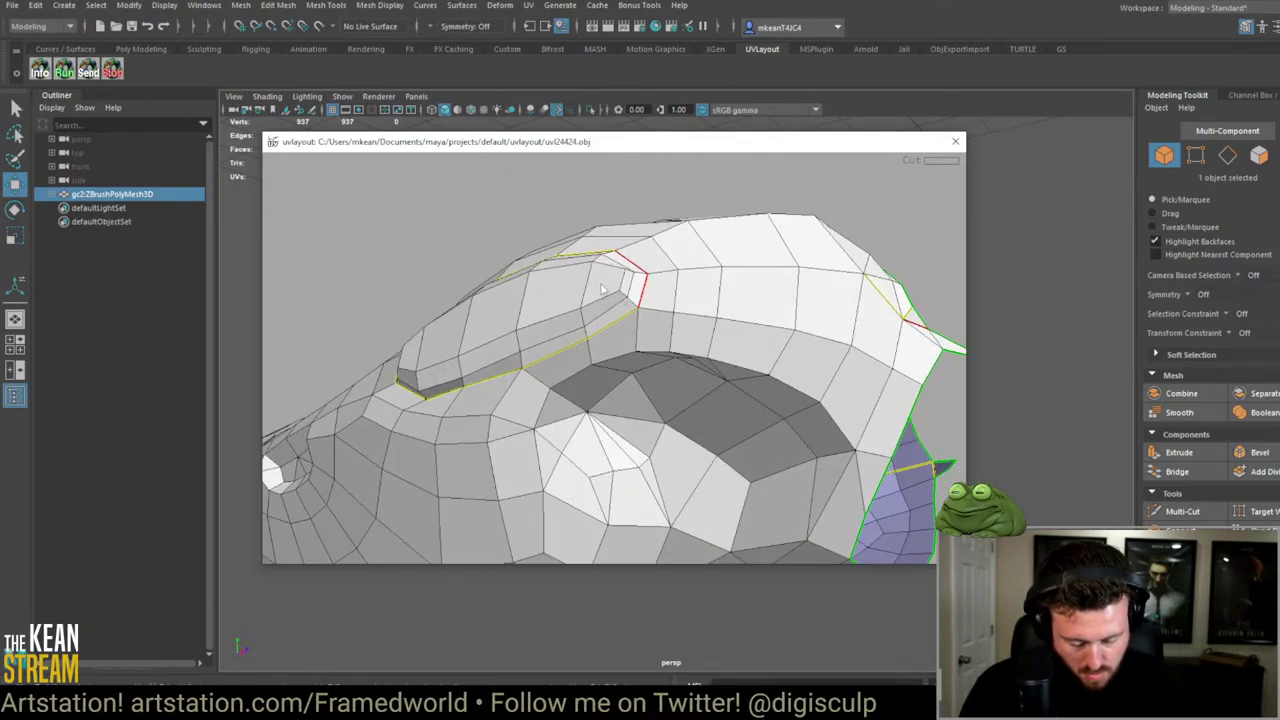
key("Return")
Step: Orbit along the mesh's long side to bring the bulbous far end into close view
left_click_drag(660, 296, 720, 334)
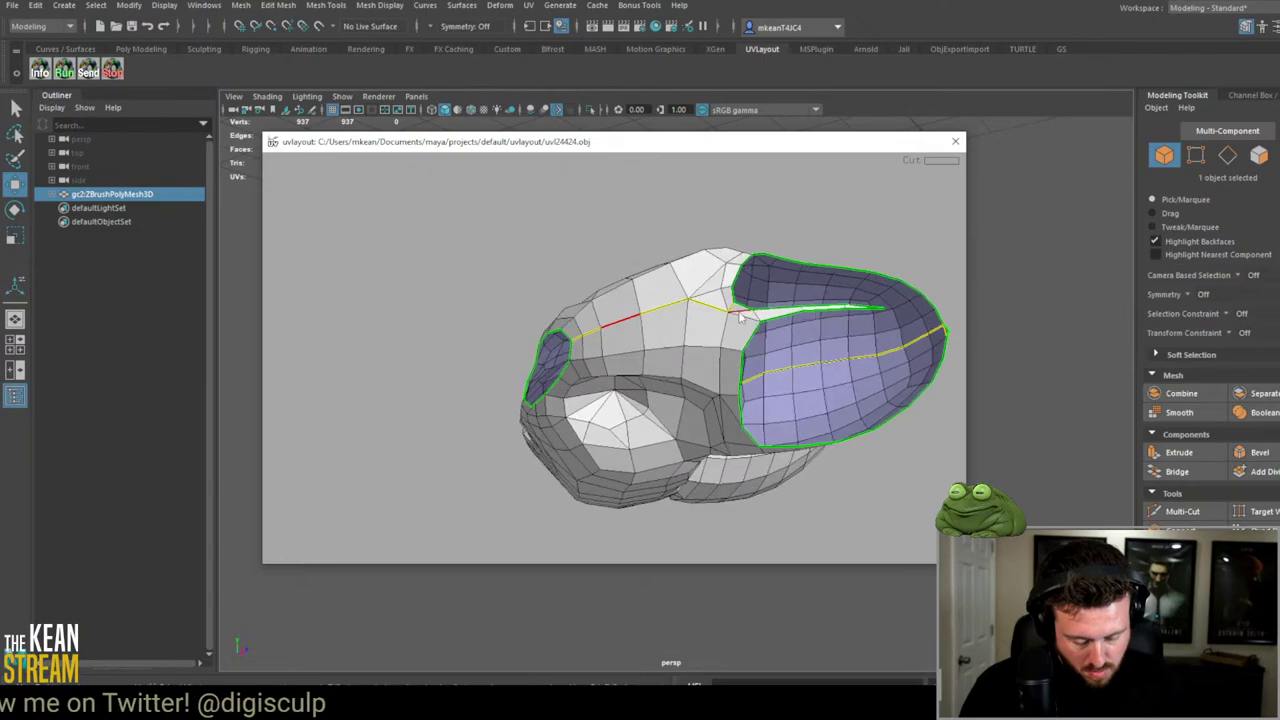
scroll(722, 333, "up", 3)
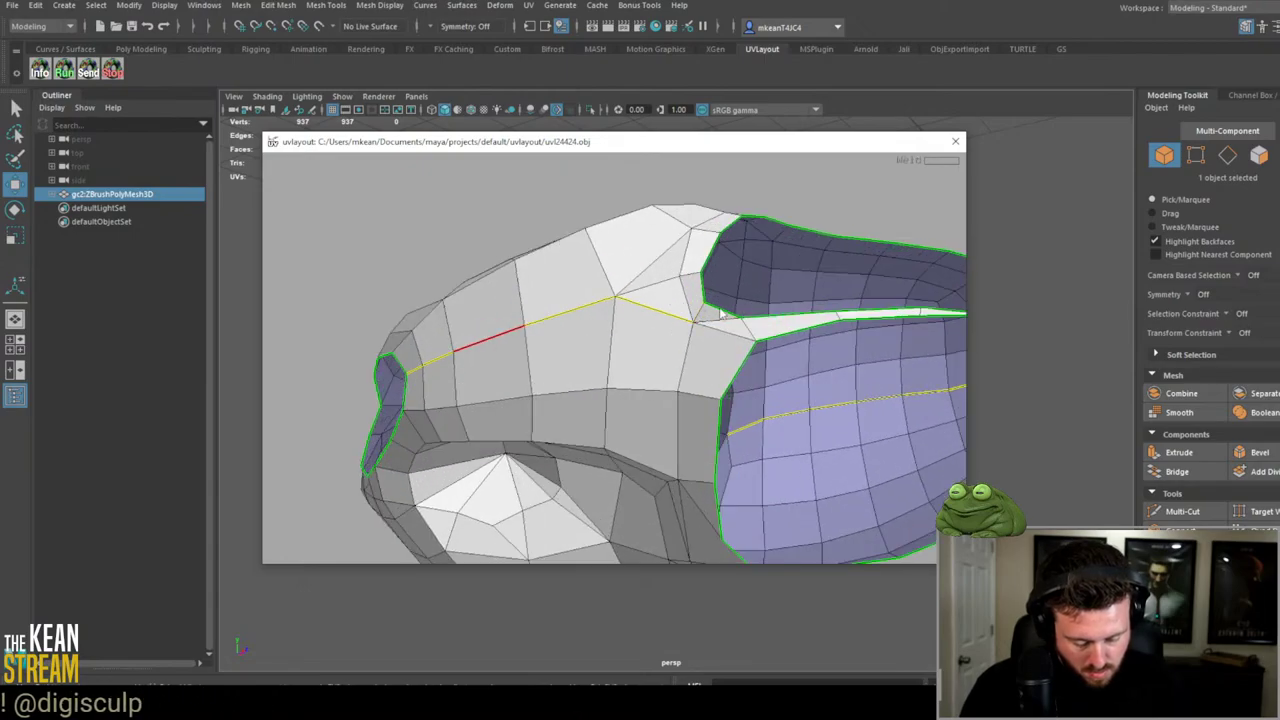
scroll(727, 330, "down", 3)
left_click_drag(734, 349, 572, 381)
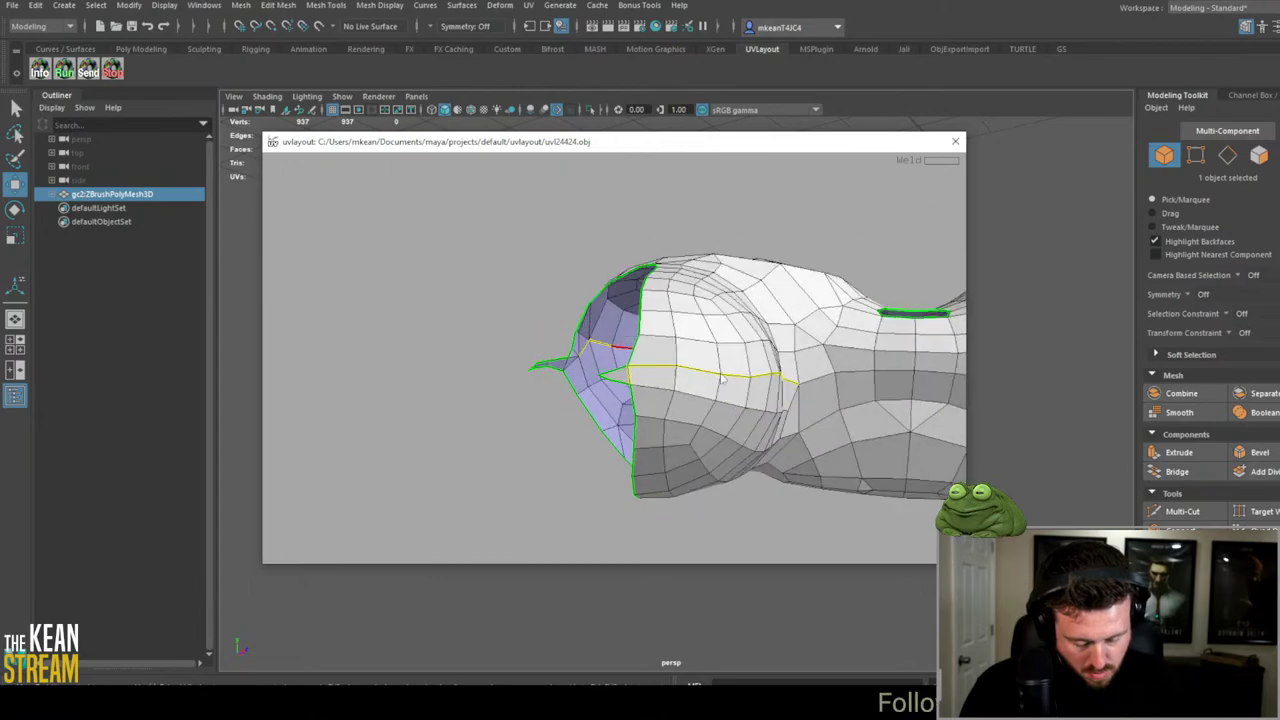
left_click_drag(722, 378, 660, 344)
left_click_drag(803, 348, 631, 343)
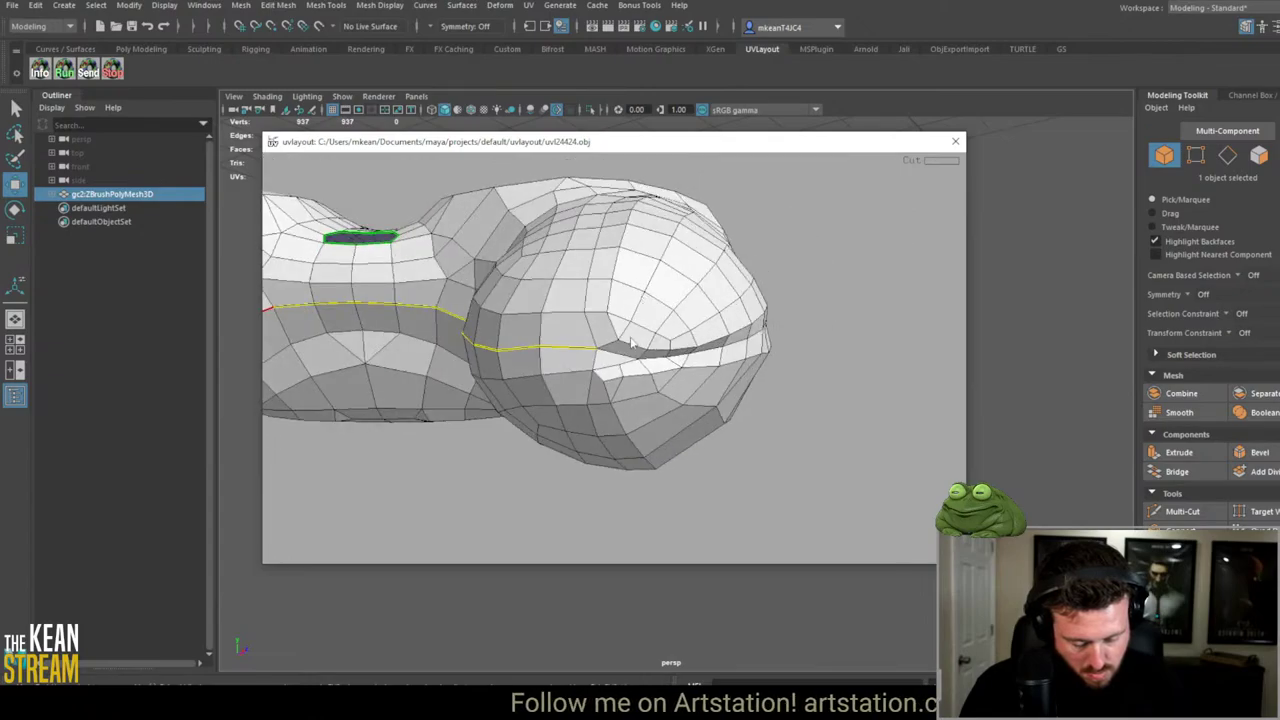
left_click_drag(579, 255, 648, 278)
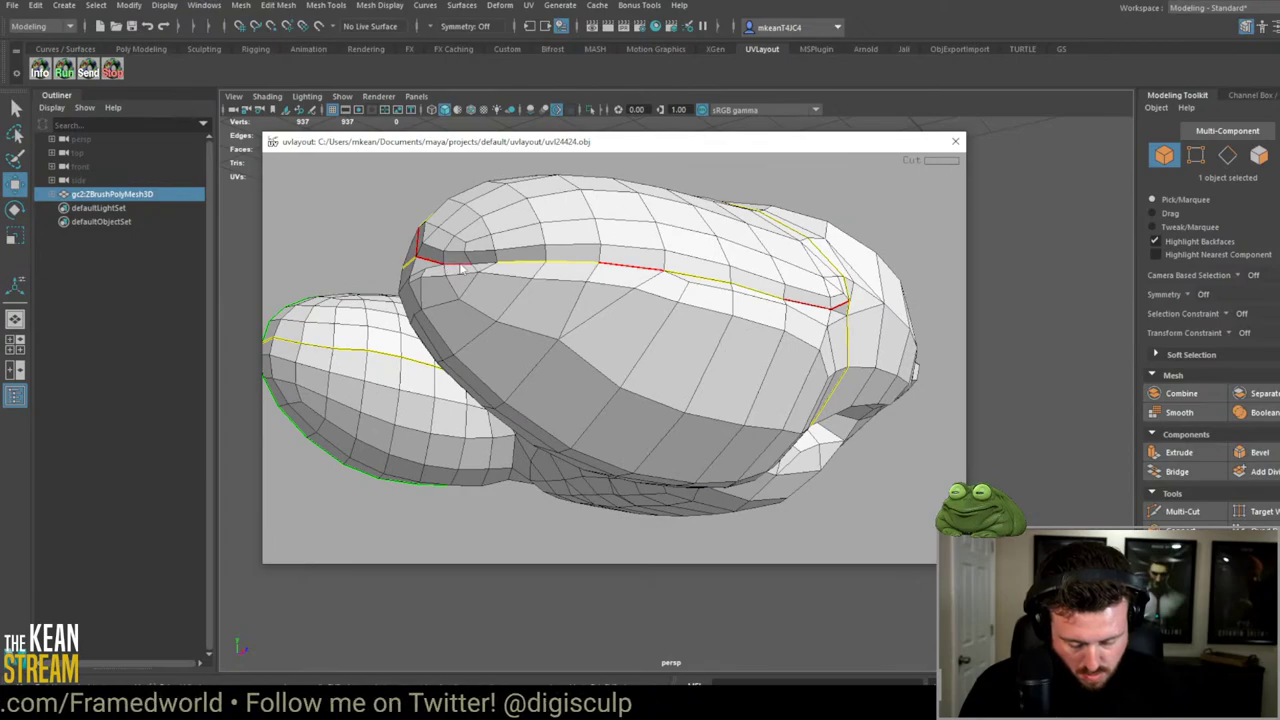
Step: Detach the upper and lower regions along the existing cuts as separate shells
left_click_drag(483, 268, 625, 262)
key("Return")
key("d")
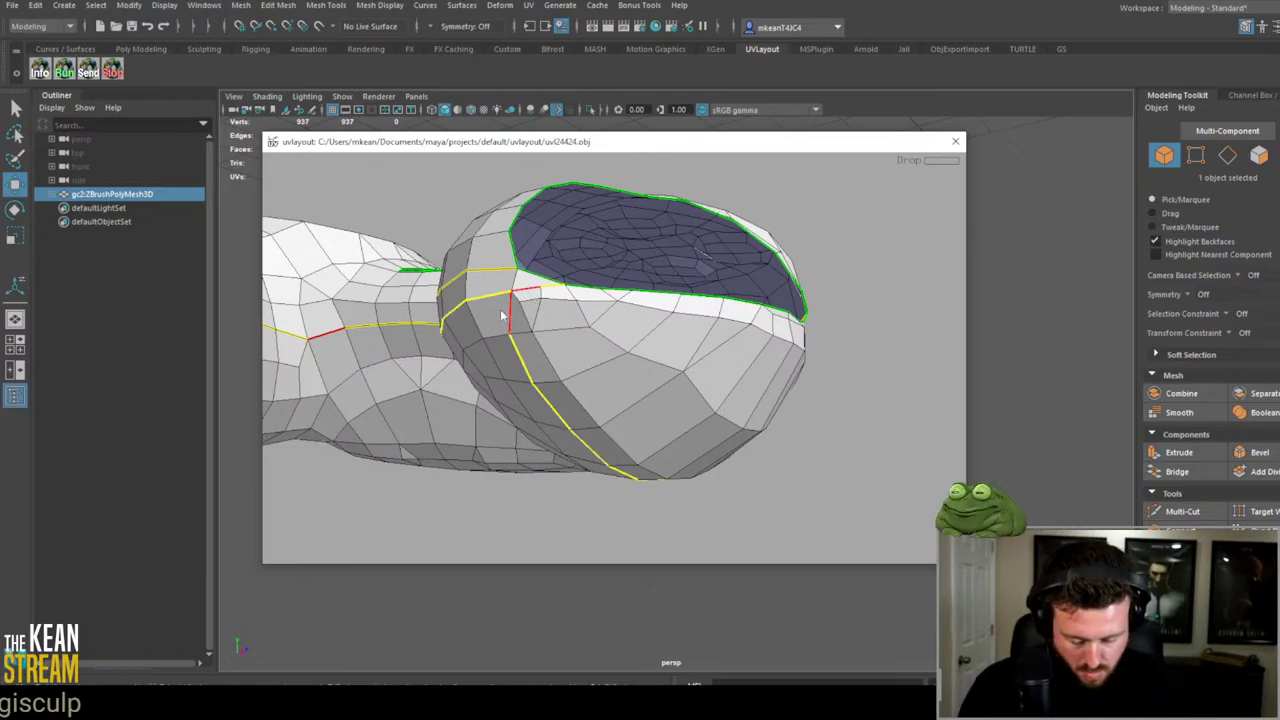
left_click_drag(519, 338, 371, 297)
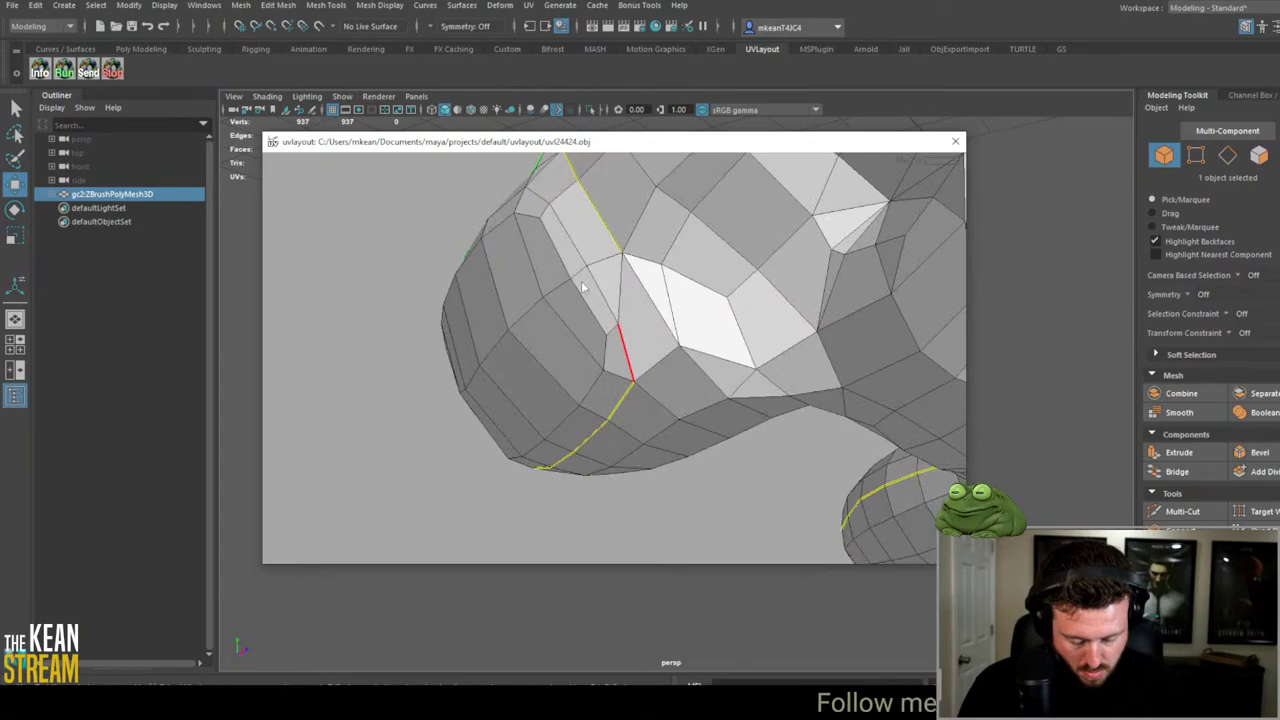
left_click_drag(557, 236, 628, 315)
key("Return")
key("d")
Step: Cut and drop a side region as a shell, then seam and split another enclosed loop
key("c")
key("d")
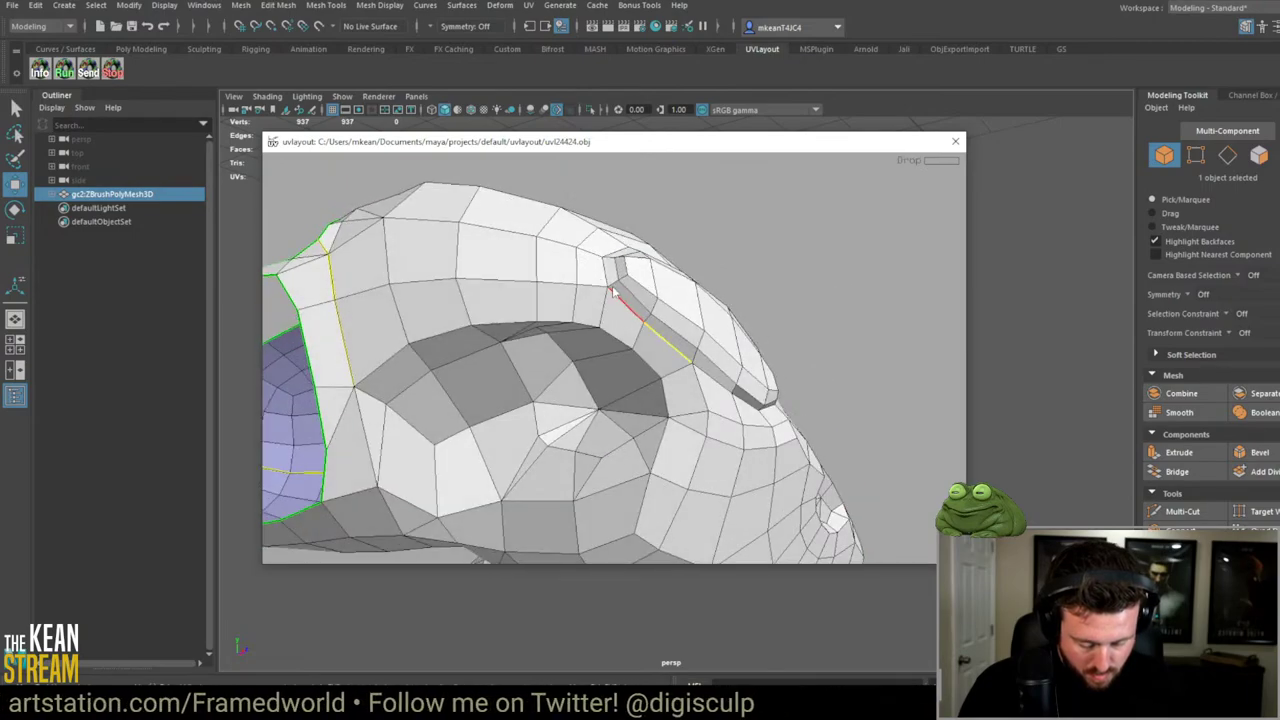
left_click_drag(617, 258, 624, 347)
key("c")
left_click_drag(690, 370, 455, 315)
key("c")
key("Return")
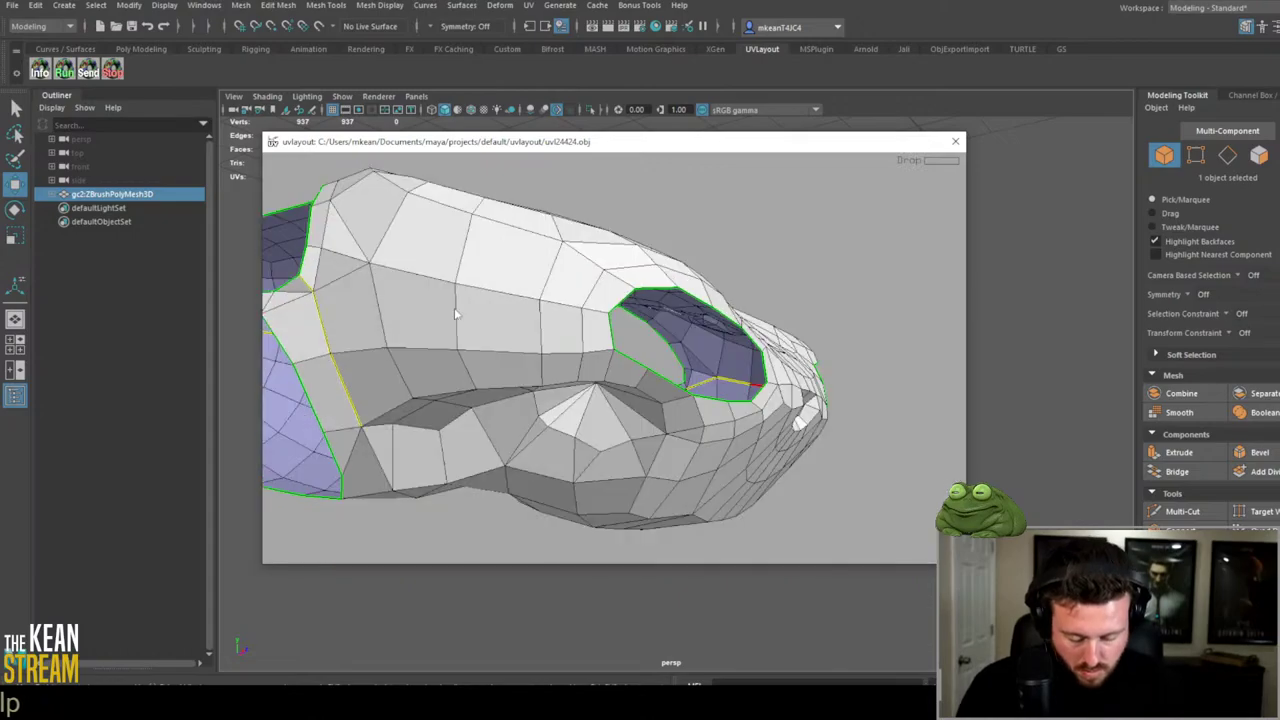
Step: Trace a closed seam loop around the small rectangular recess on the underside
left_click_drag(577, 308, 640, 308)
scroll(466, 271, "down", 5)
scroll(519, 381, "up", 5)
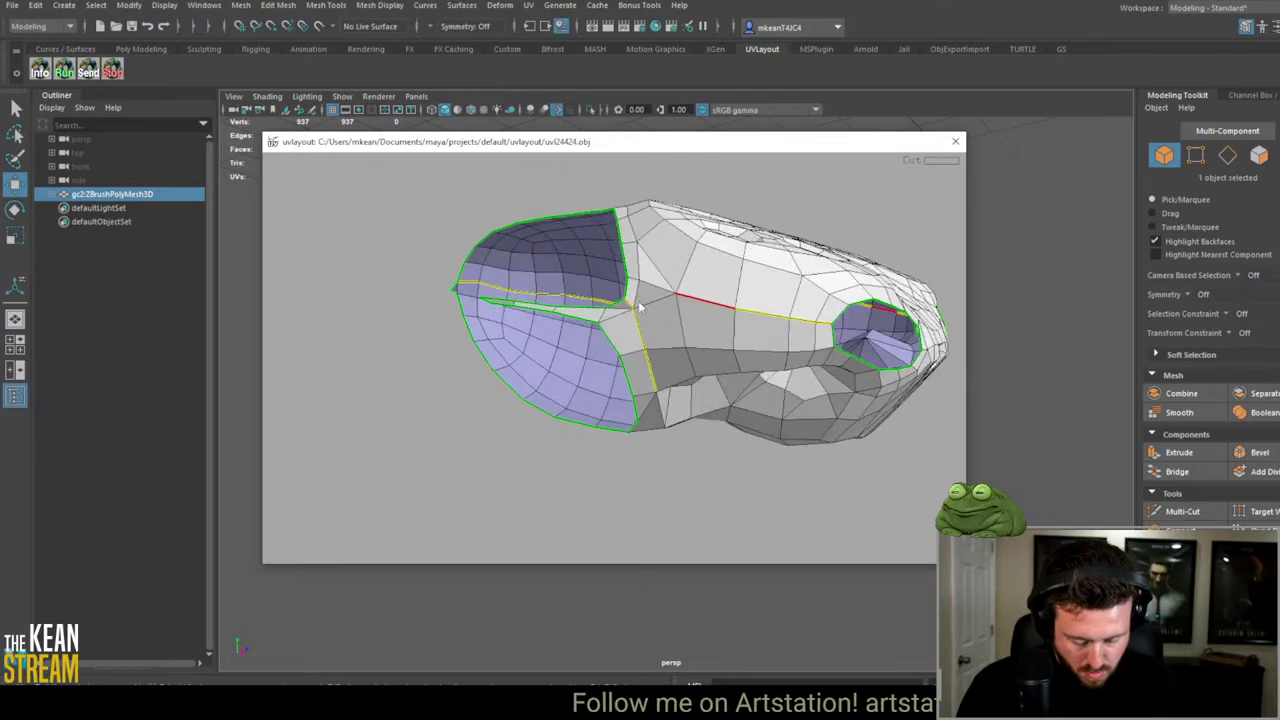
left_click_drag(655, 321, 617, 305)
scroll(659, 287, "up", 4)
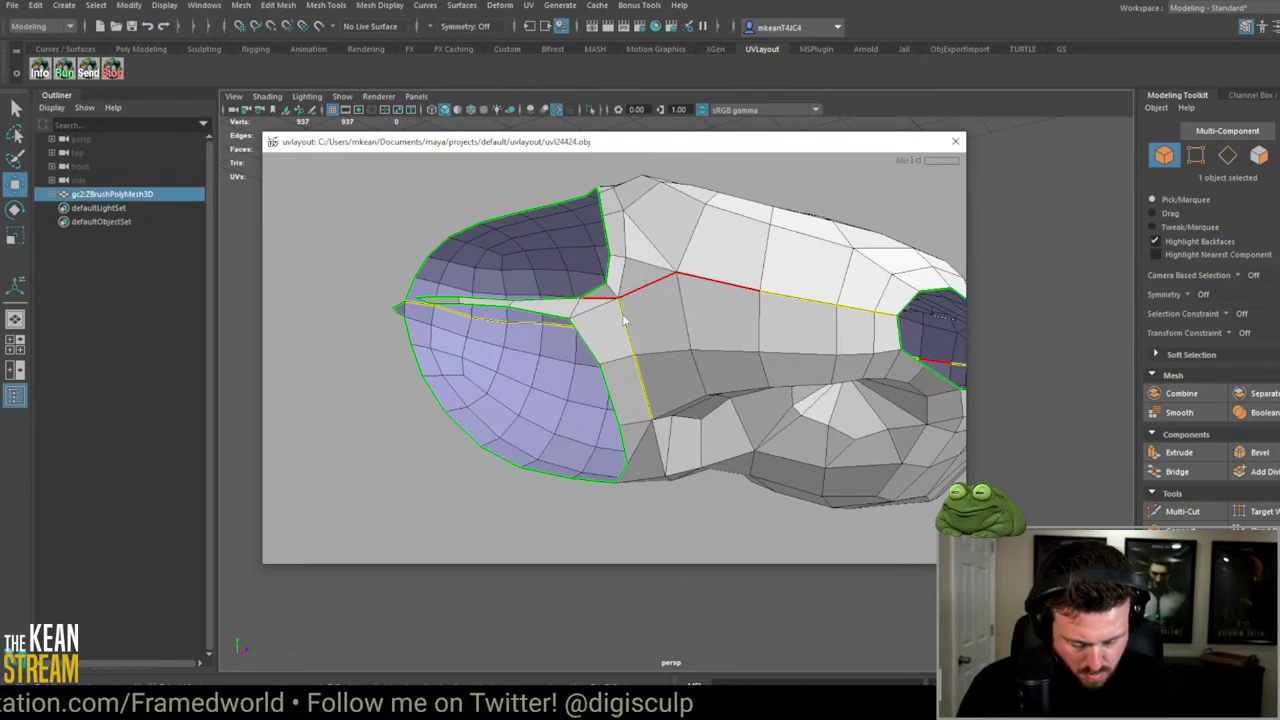
scroll(623, 320, "down", 5)
left_click_drag(692, 348, 535, 350)
scroll(575, 346, "up", 5)
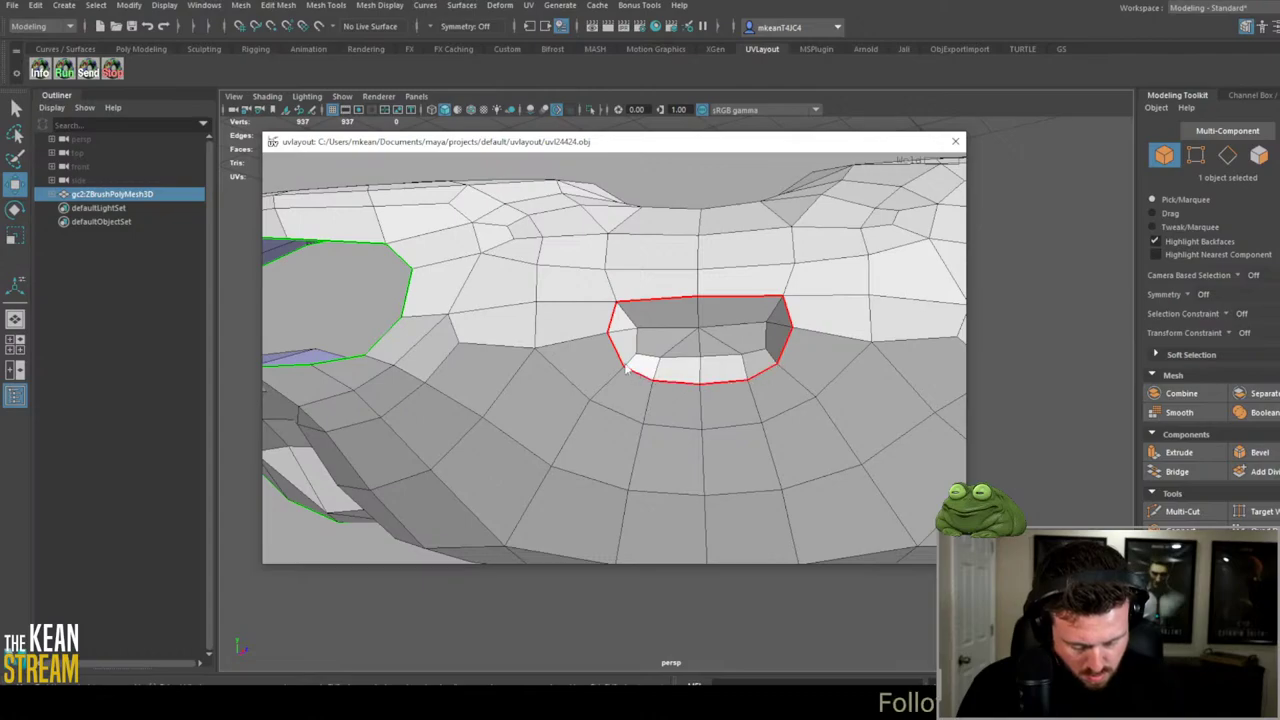
Step: Detach the recess, seam the middle loop on both sides, and split the body into top and bottom
key("Return")
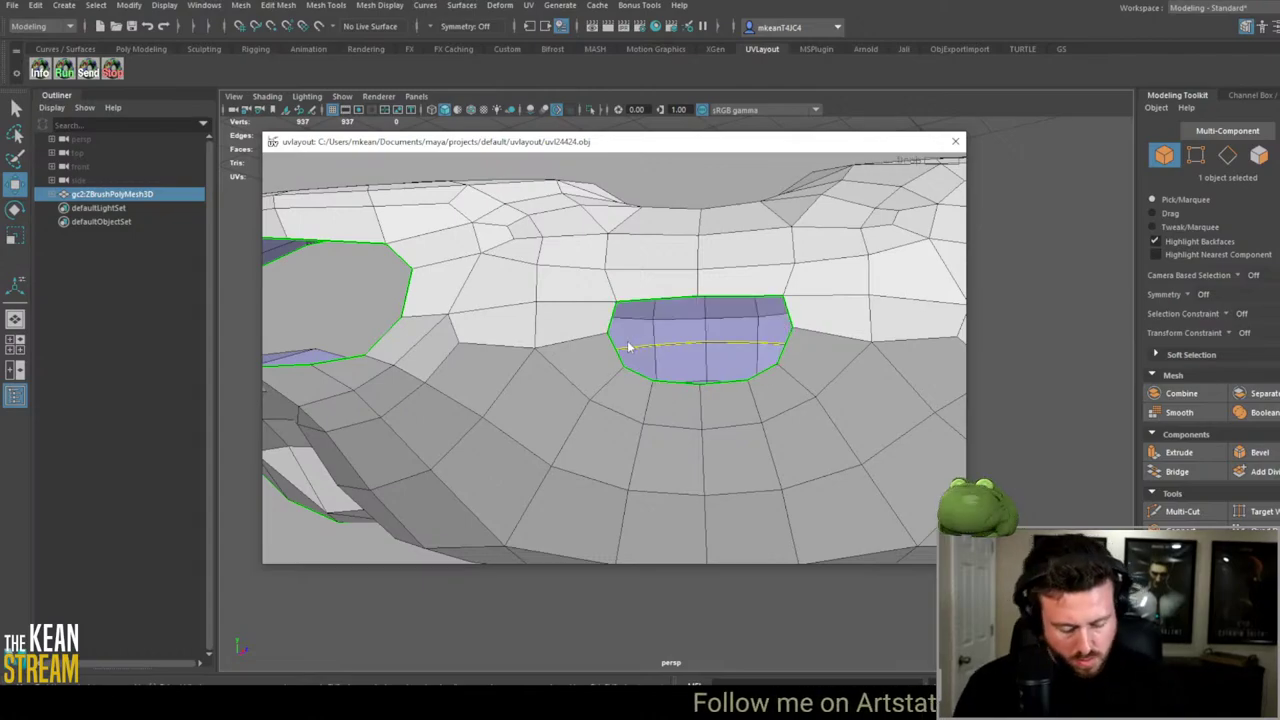
scroll(628, 346, "down", 6)
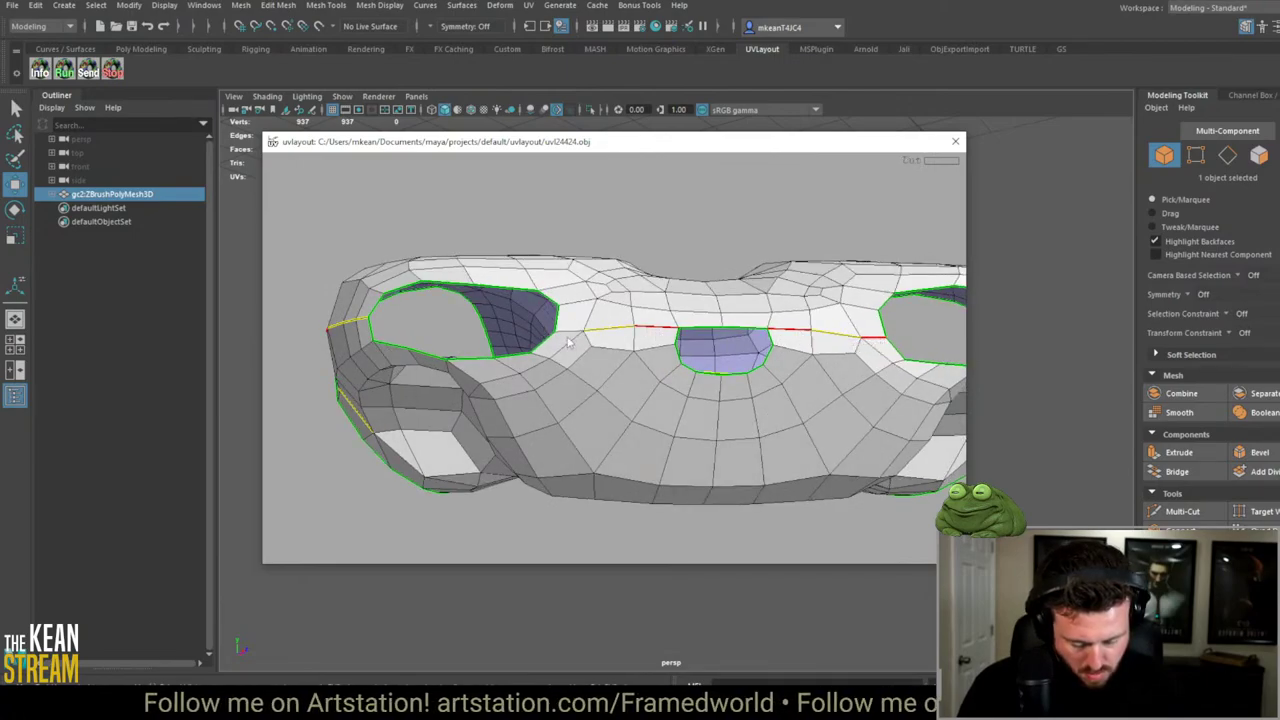
key("c")
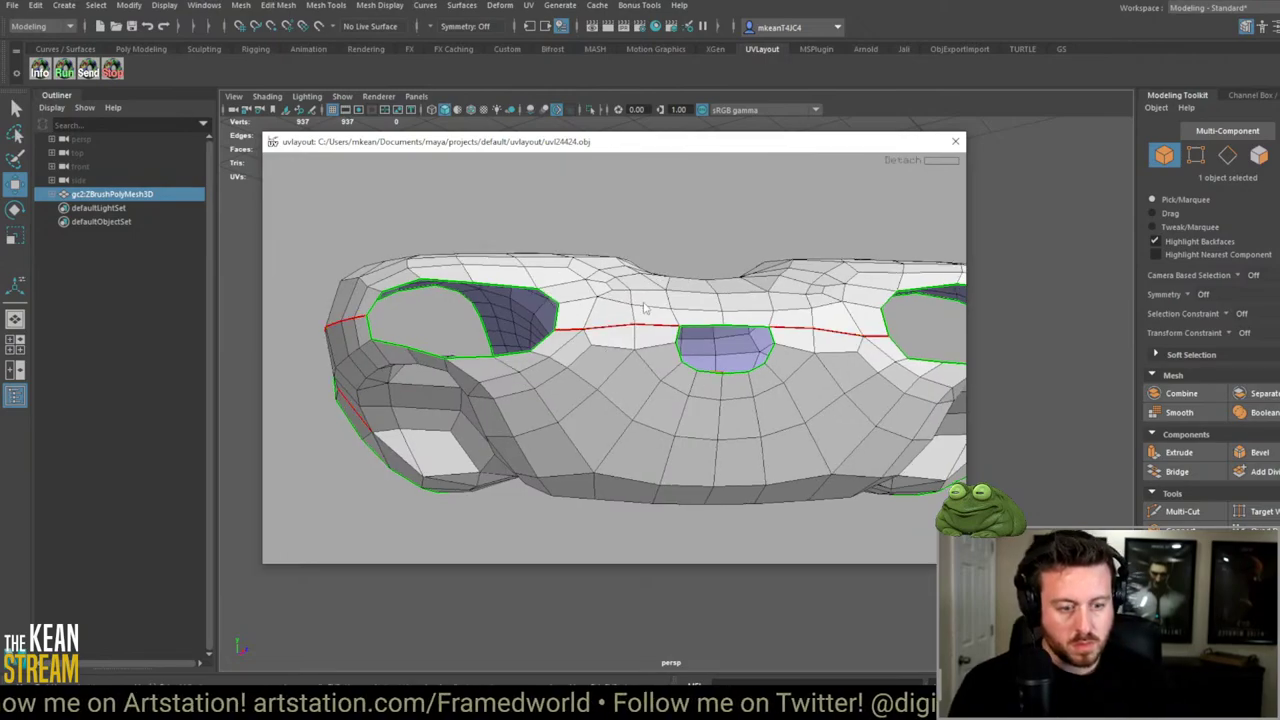
scroll(757, 446, "down", 3)
scroll(700, 410, "up", 4)
left_click_drag(685, 398, 609, 350)
key("c")
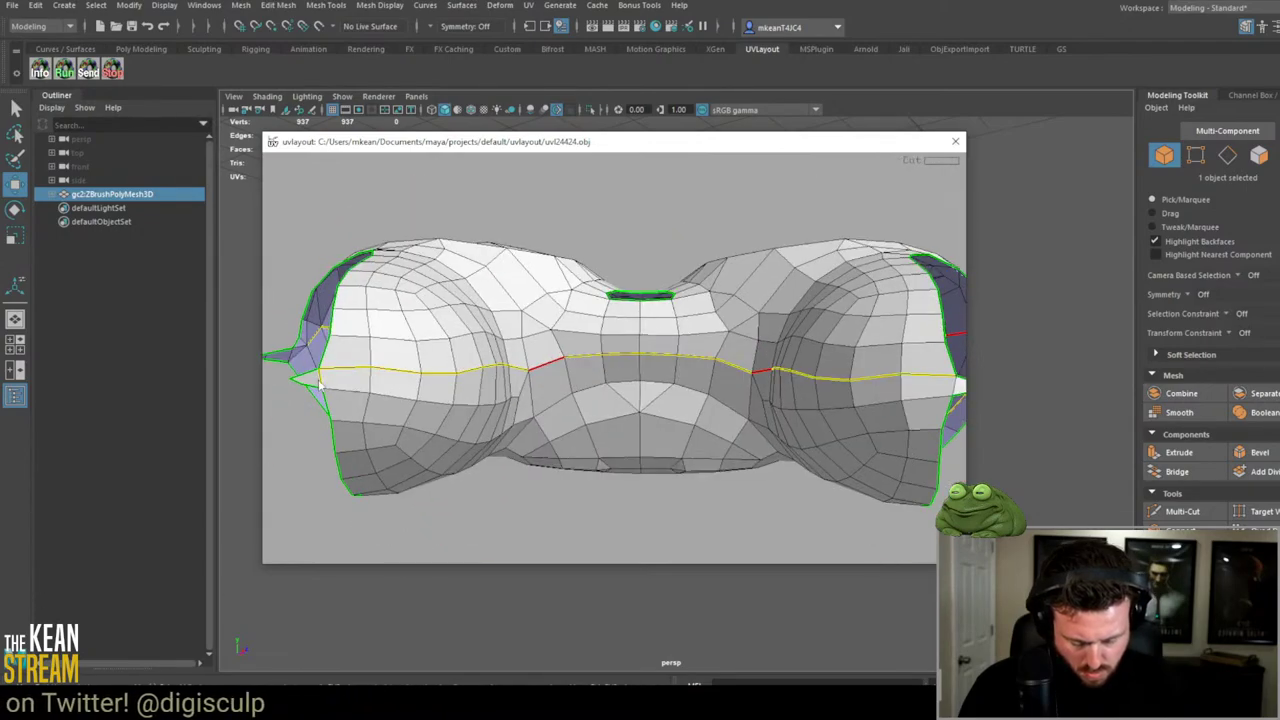
left_click_drag(346, 399, 583, 370)
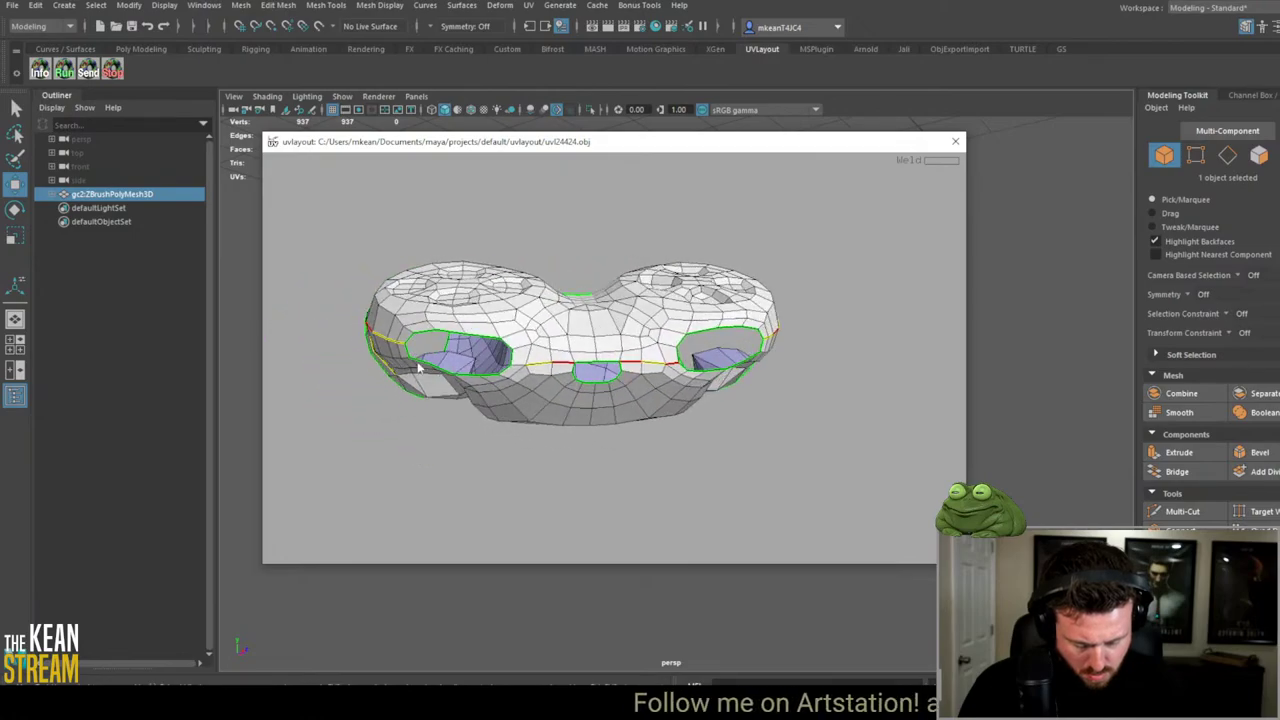
scroll(583, 370, "up", 3)
scroll(612, 385, "down", 3)
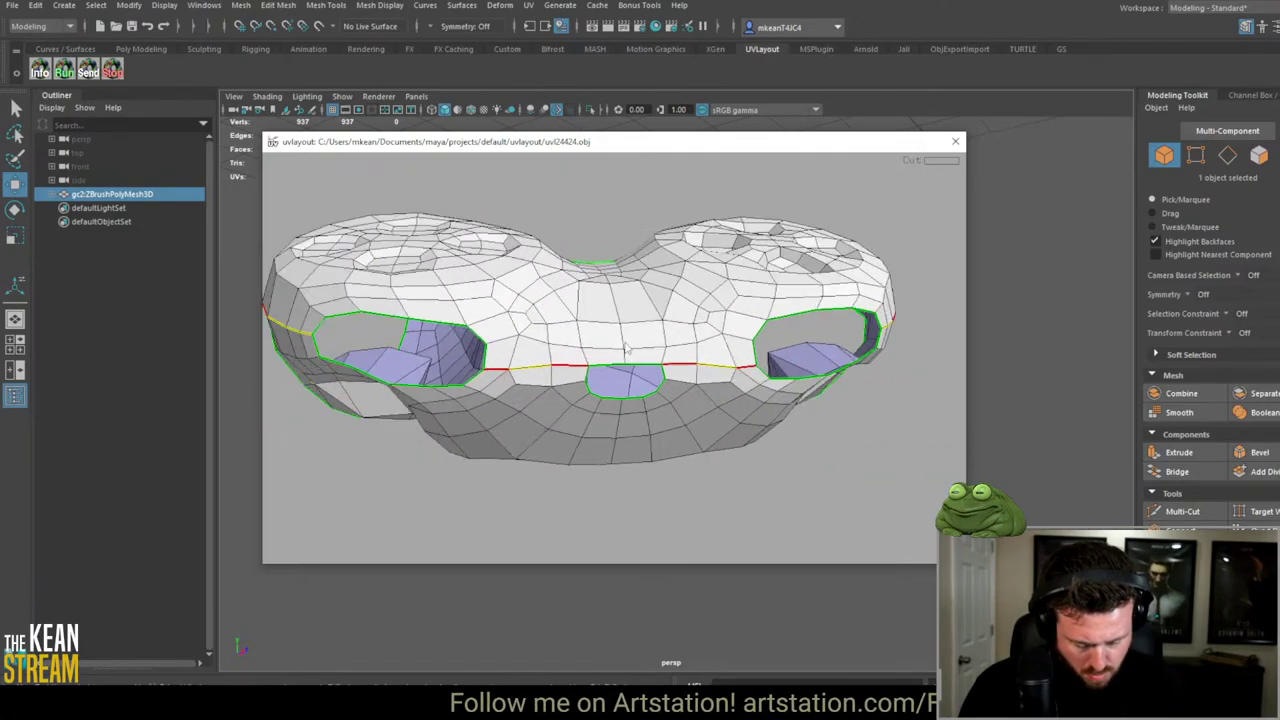
key("Return")
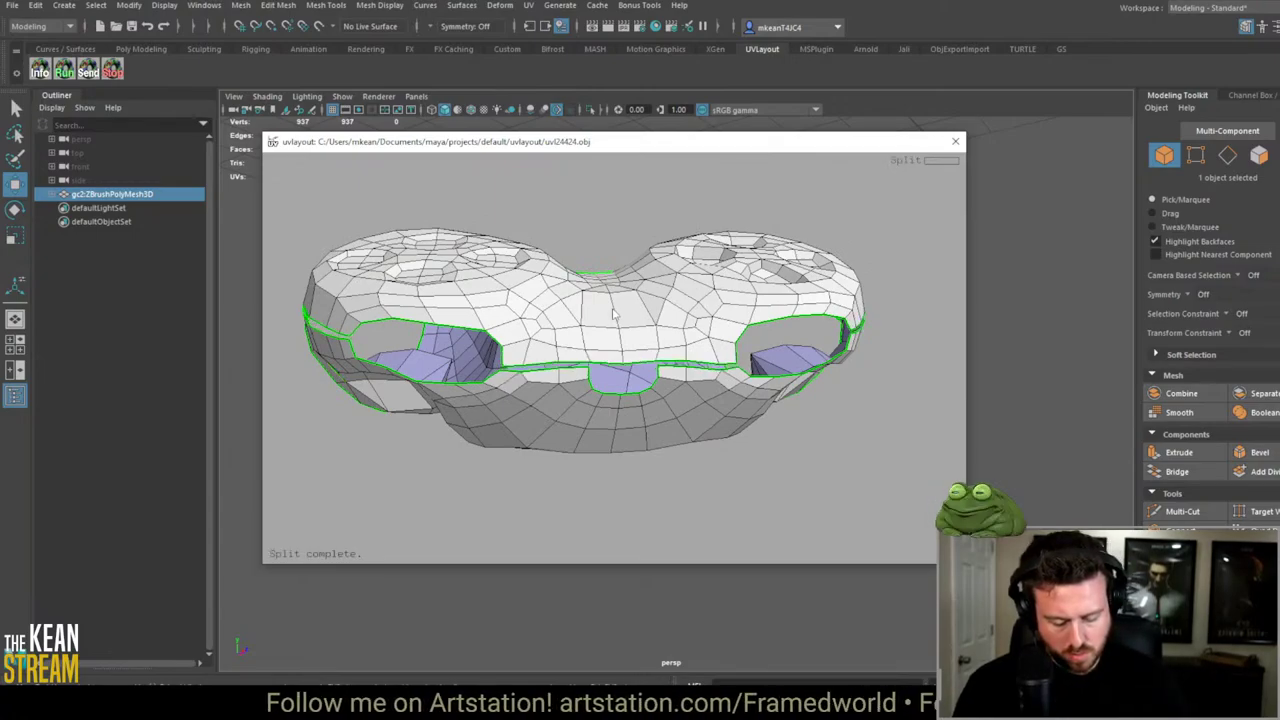
Step: Tumble around the separated upper and lower pieces to examine the hollow on the rounded end
left_click_drag(614, 315, 606, 386)
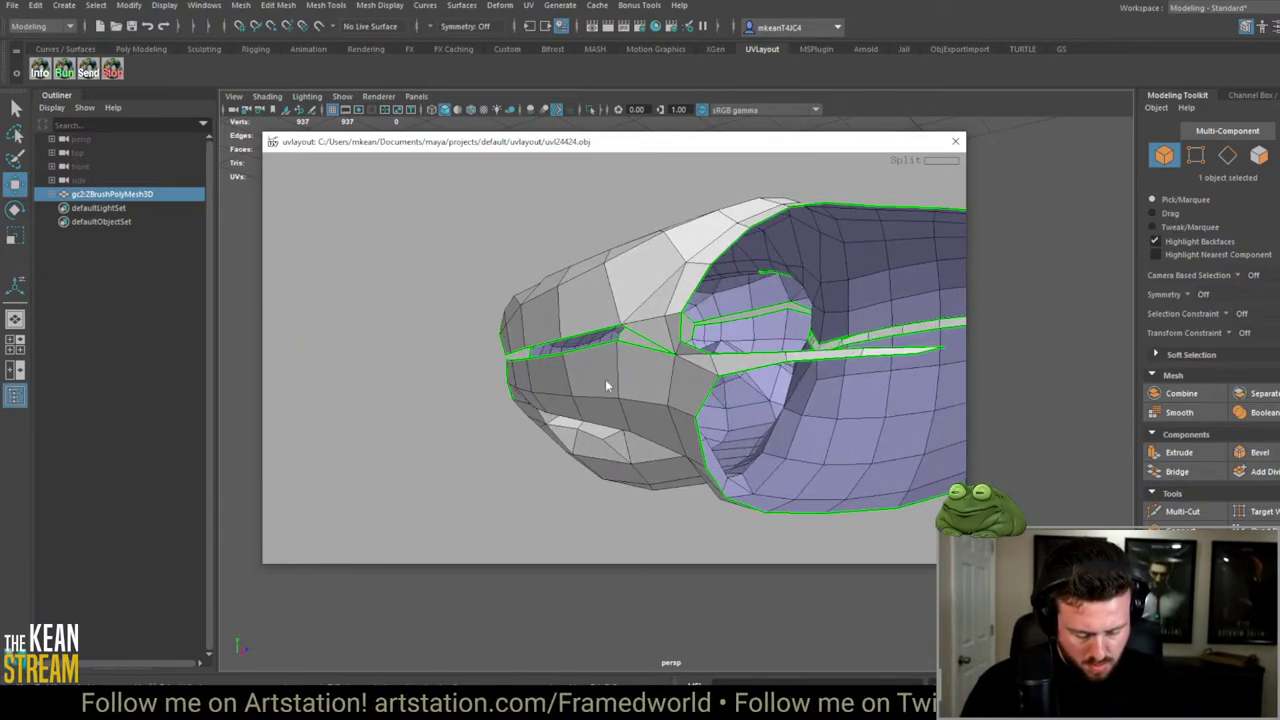
scroll(606, 386, "up", 3)
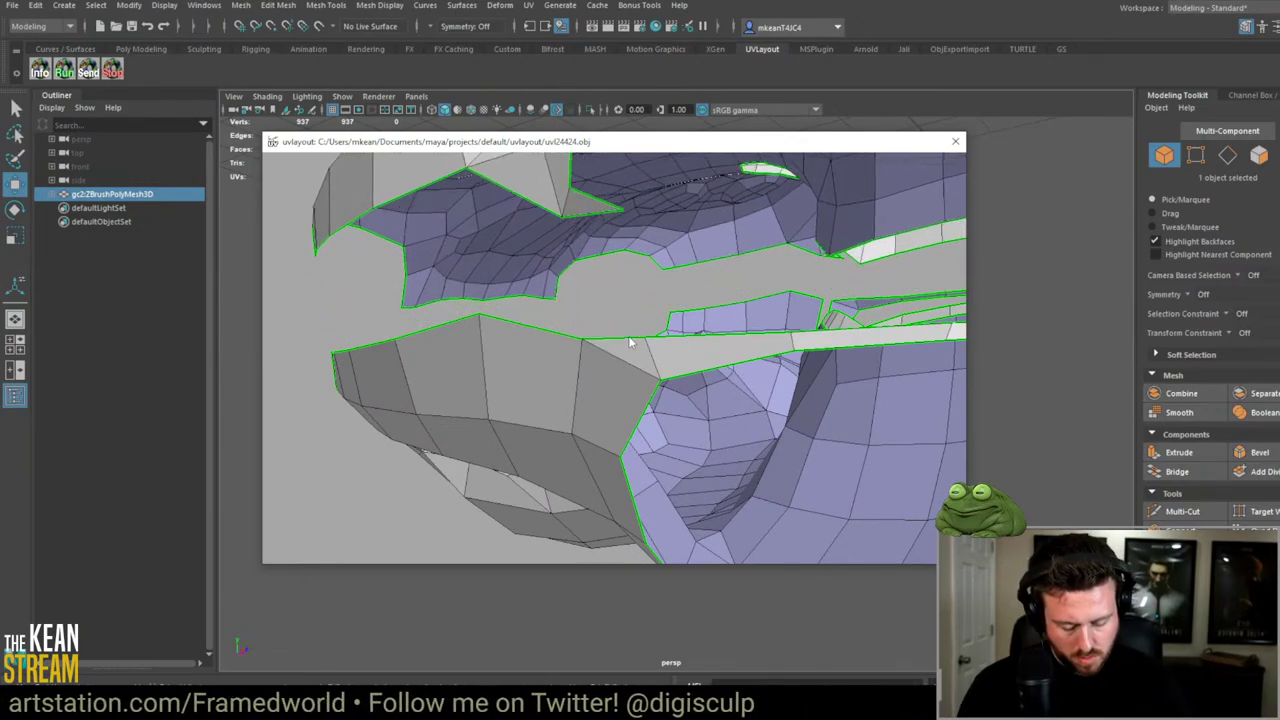
scroll(612, 262, "down", 5)
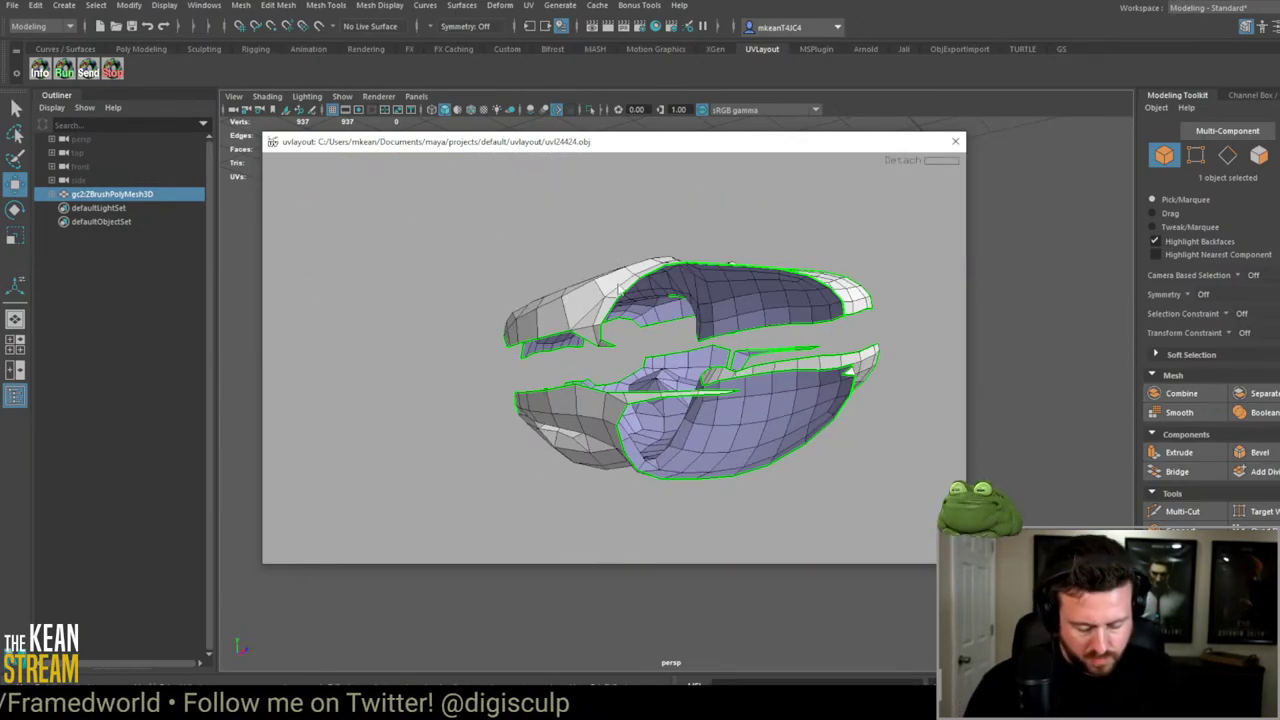
left_click_drag(618, 287, 685, 381)
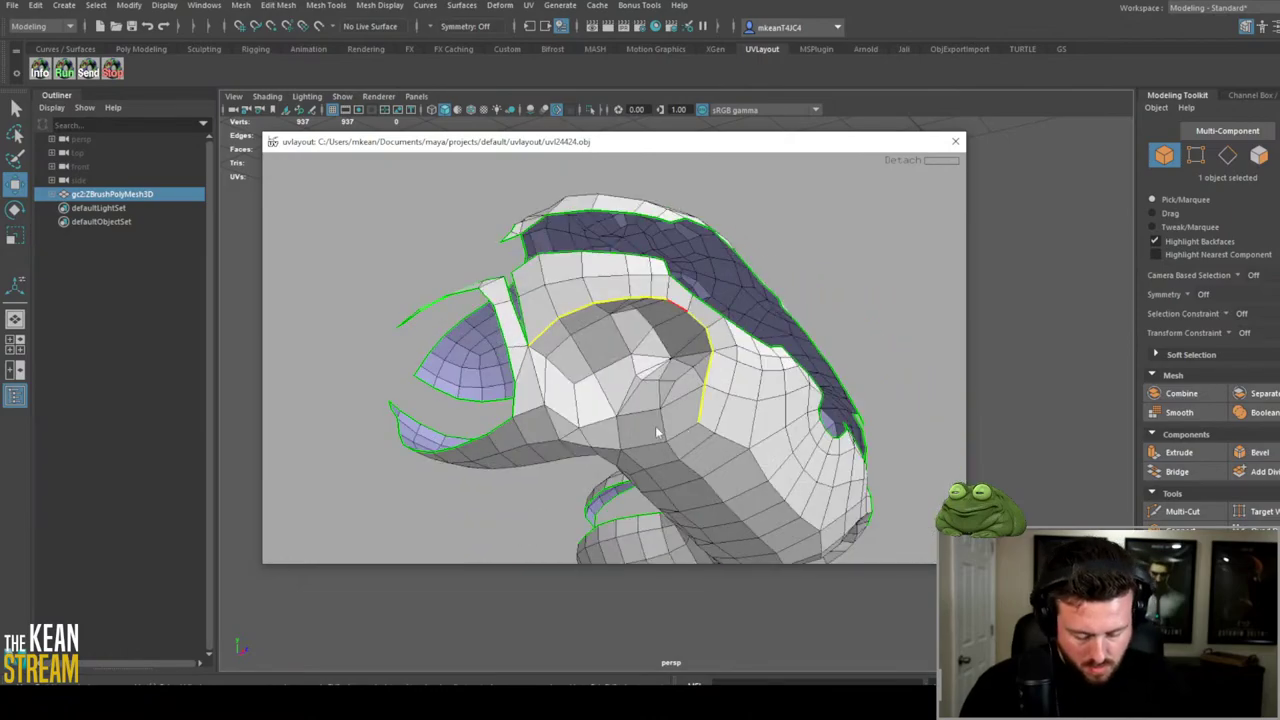
Step: Cut the ringed cavity patch into its own shell and set it aside
left_click_drag(657, 432, 683, 452)
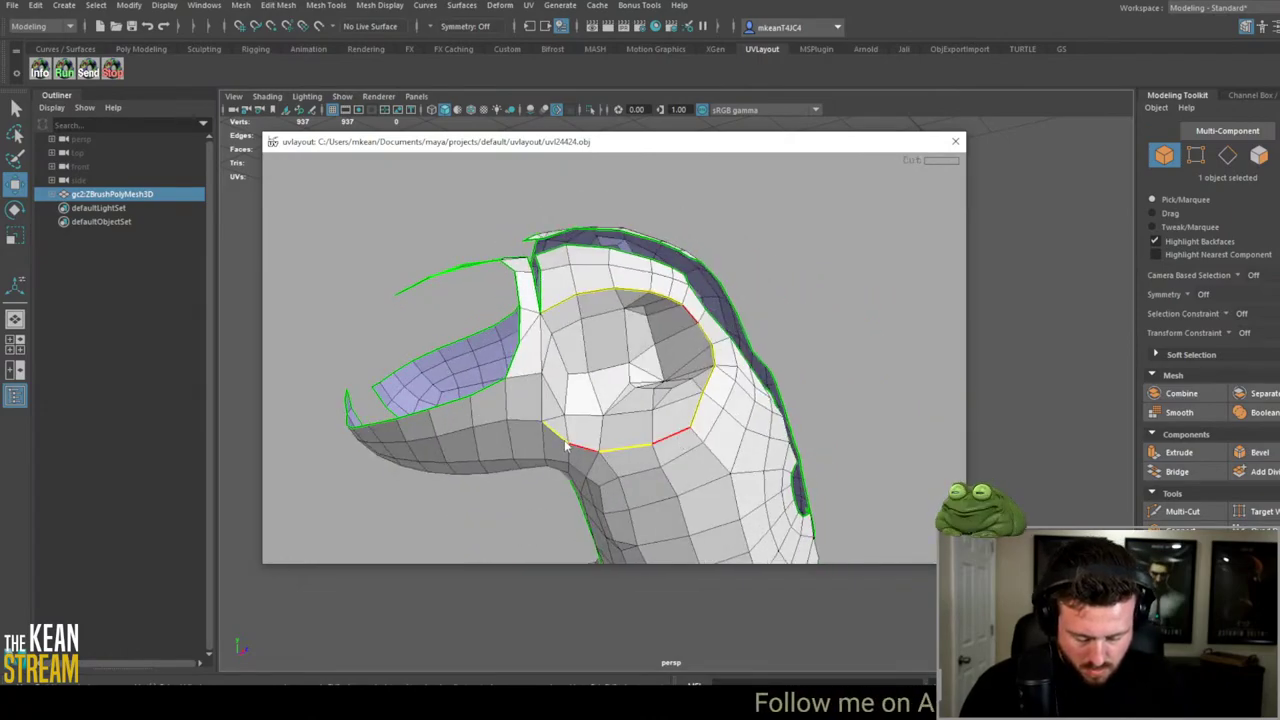
left_click_drag(546, 379, 530, 375)
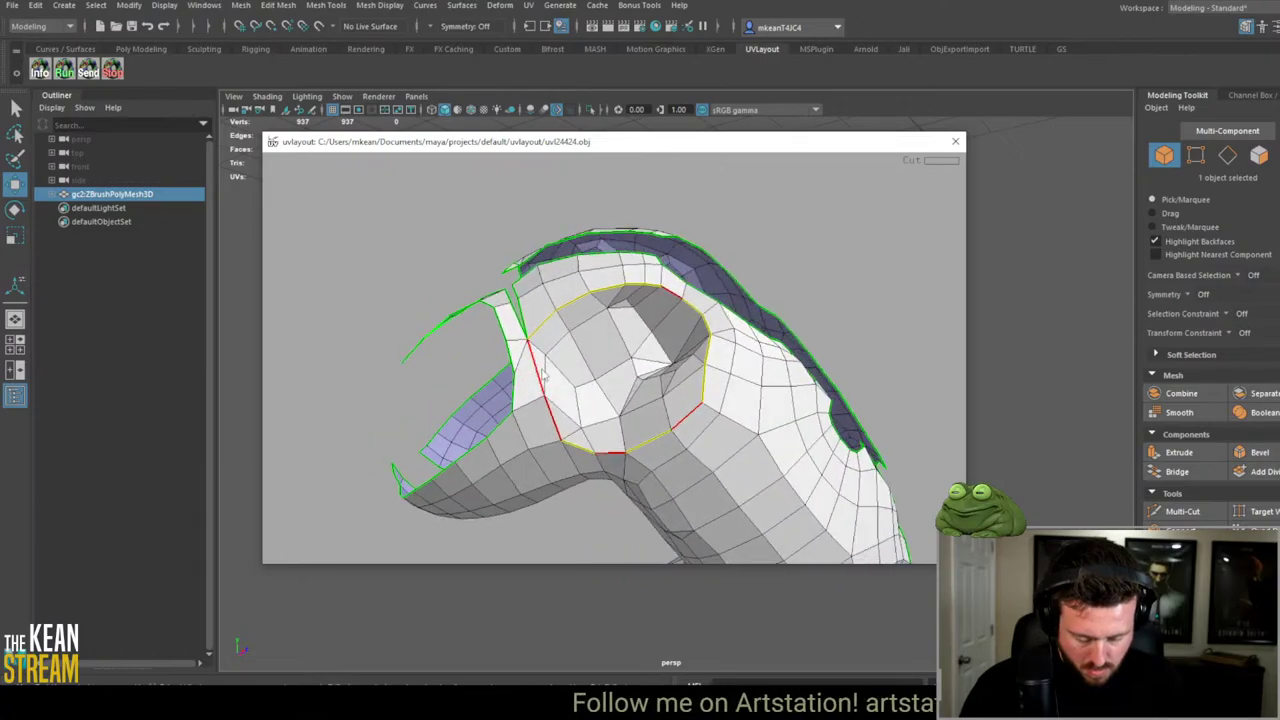
middle_click_drag(544, 371, 534, 314)
key("Return")
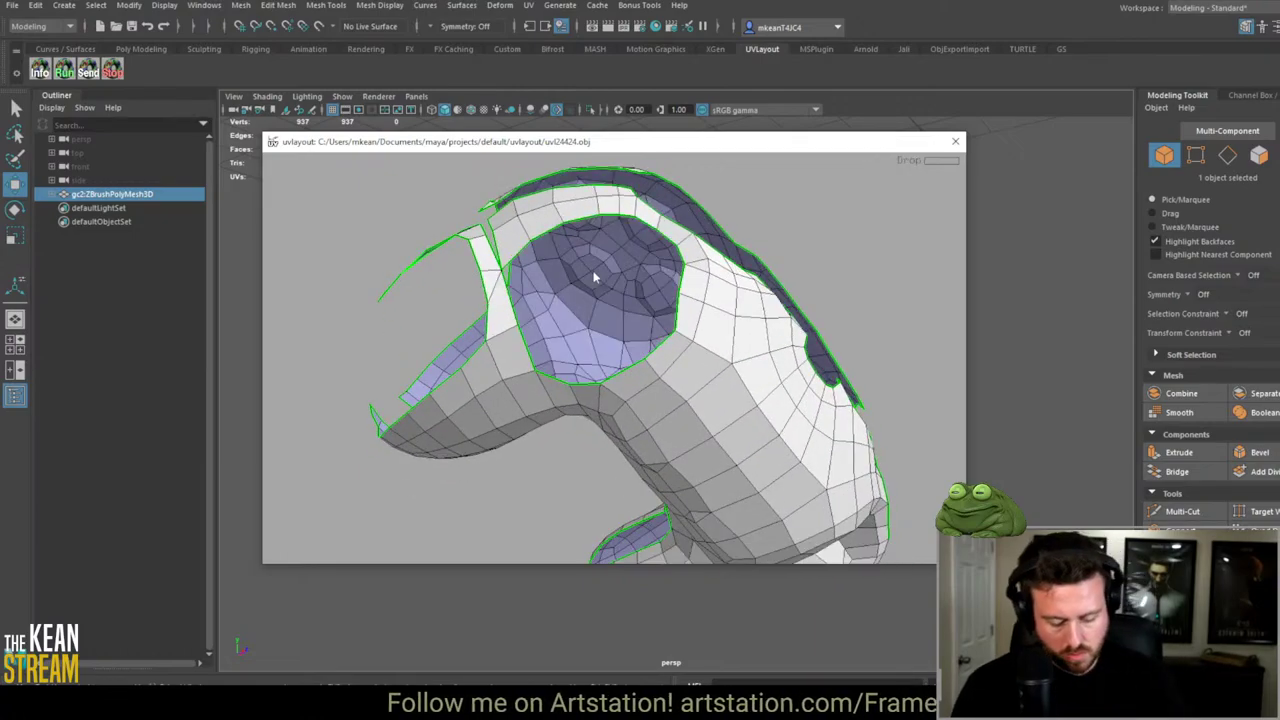
key("d")
Step: Mark the cavity rim edges, then separate the socket shell and seam border from the mesh
left_click_drag(330, 270, 437, 313)
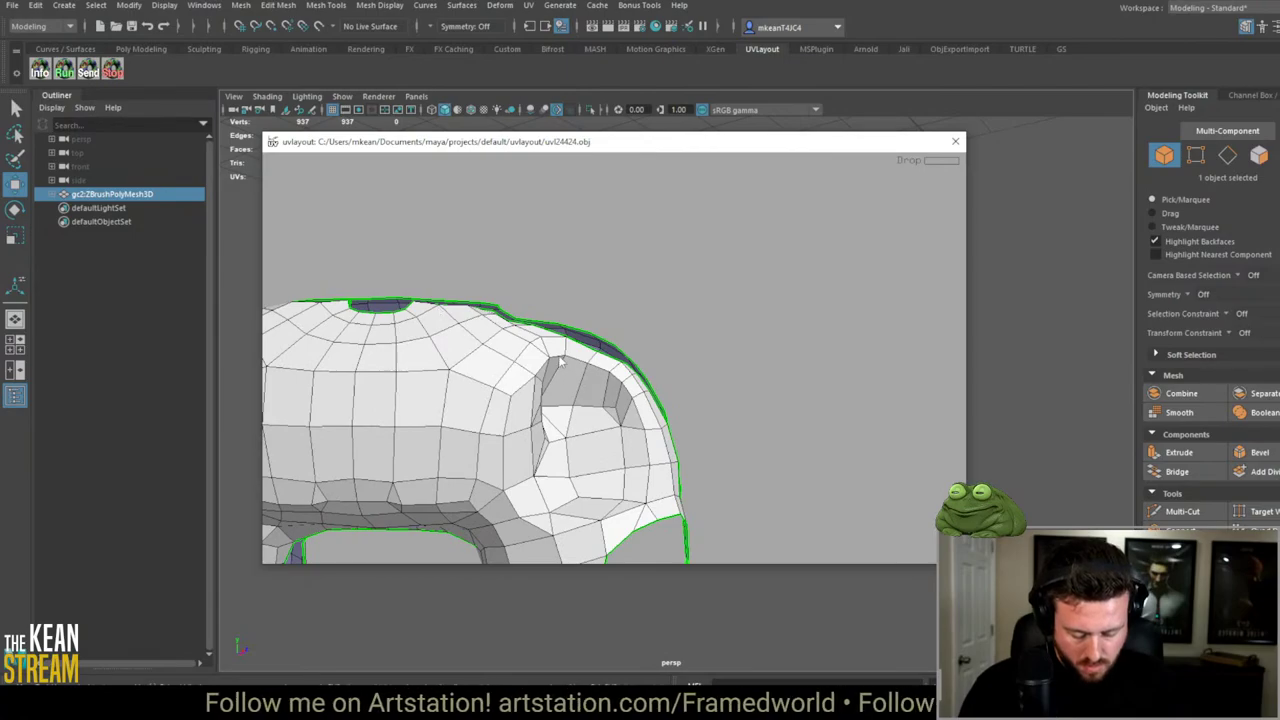
key("c")
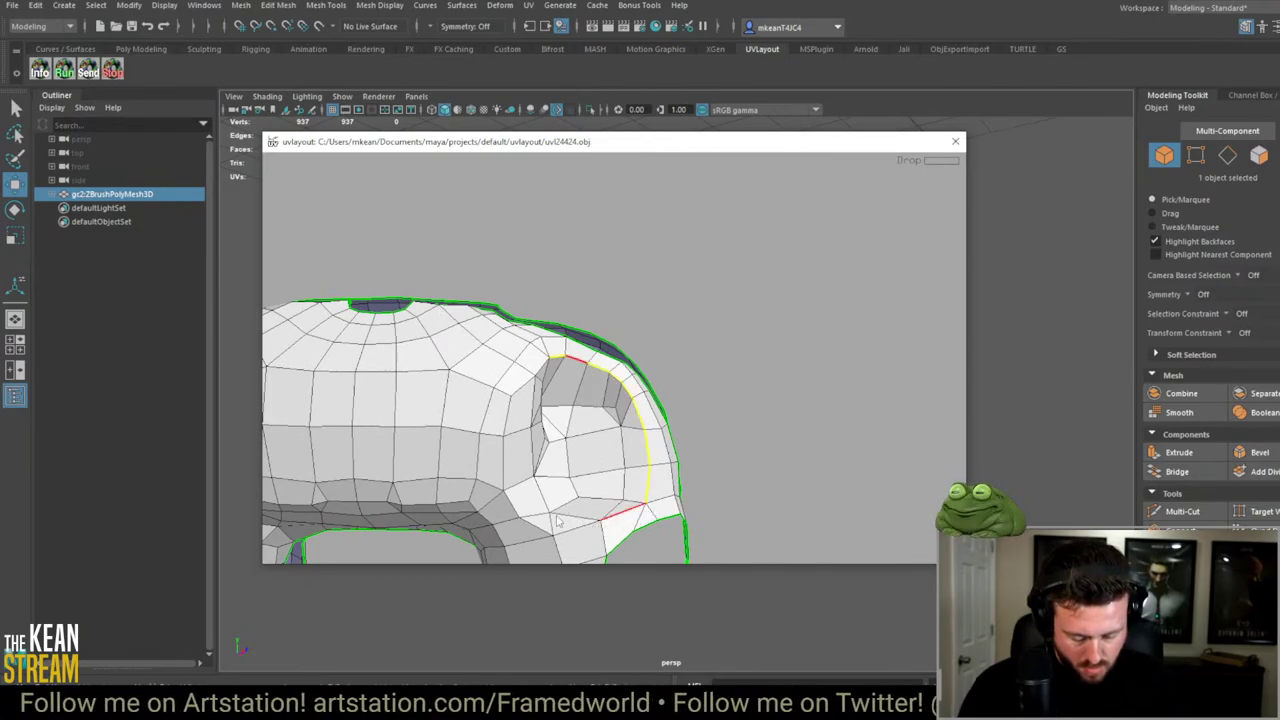
left_click_drag(580, 366, 683, 368)
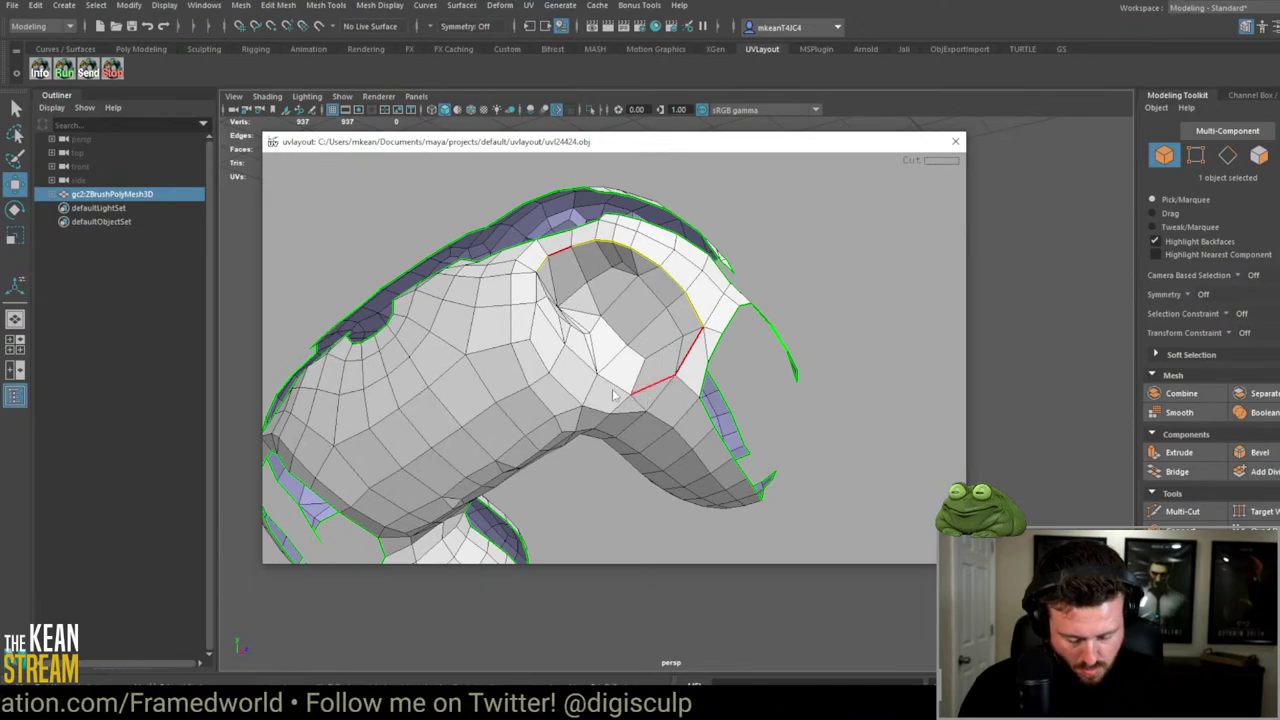
left_click_drag(613, 390, 577, 392)
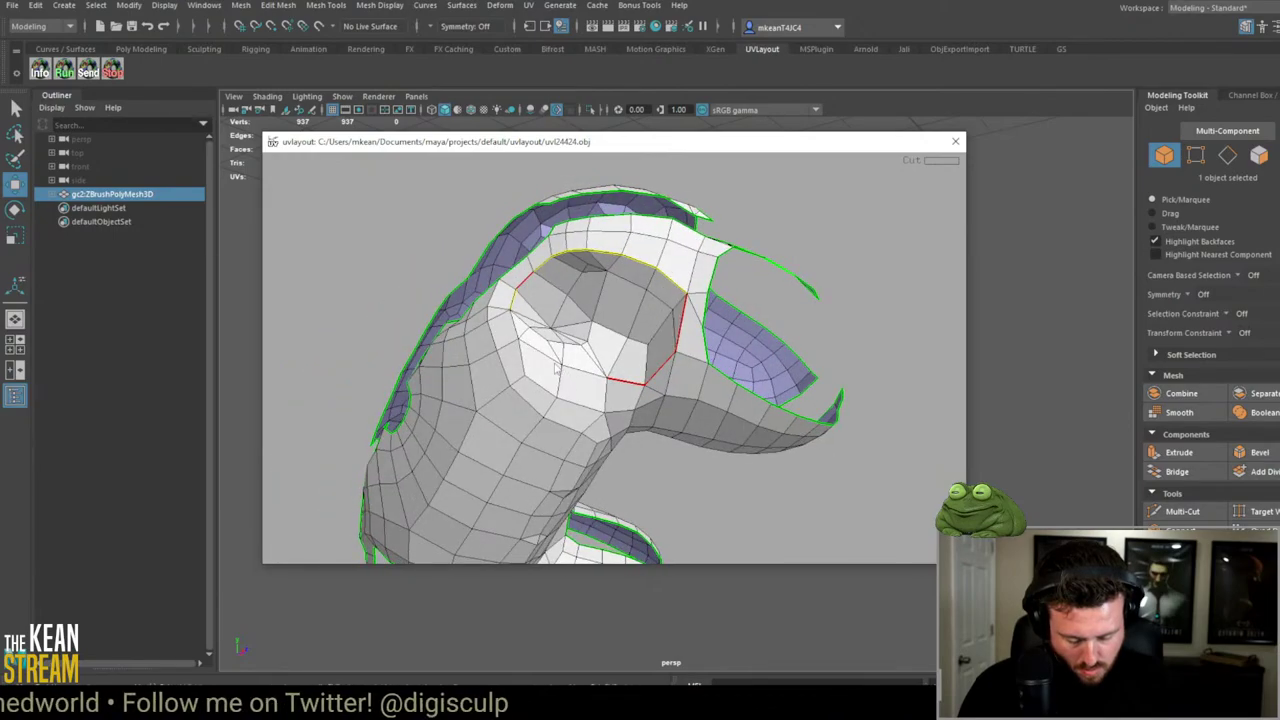
left_click_drag(518, 340, 469, 394)
key("Return")
left_click_drag(395, 354, 640, 415)
scroll(638, 416, "up", 5)
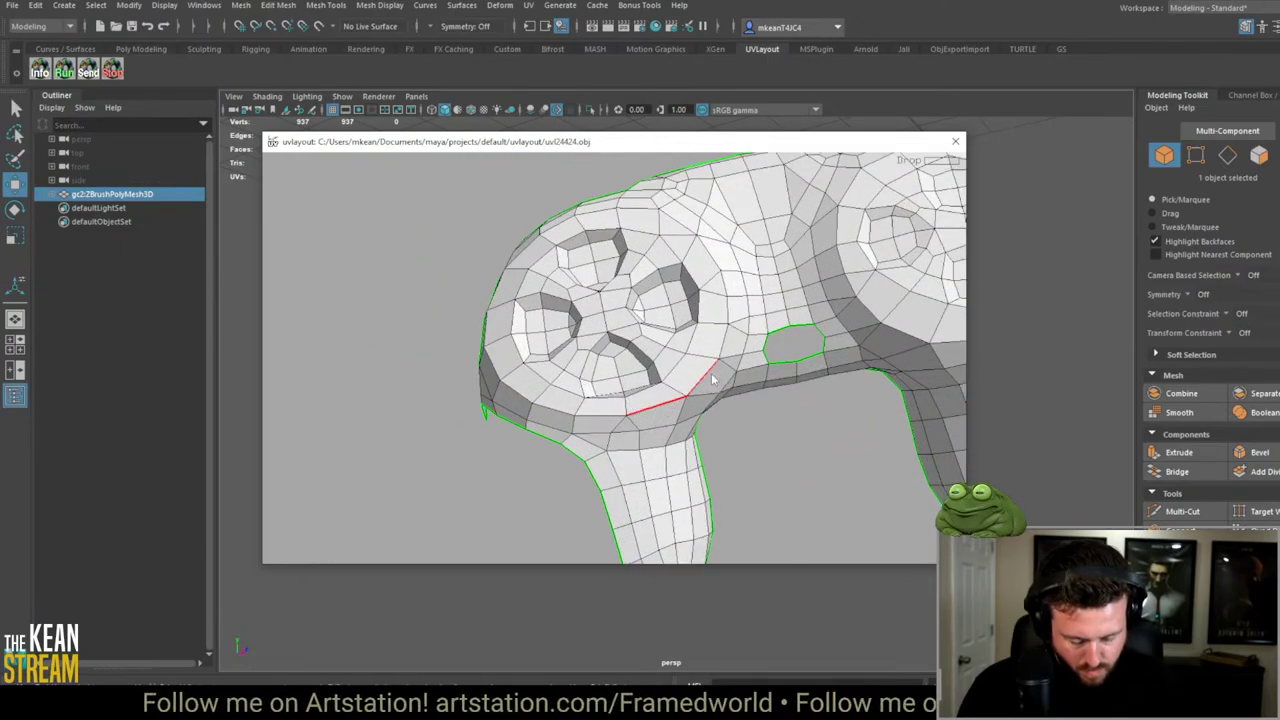
left_click_drag(687, 259, 561, 372)
key("Return")
Step: Check the socket region from several angles, then switch to the UV view of the flattened shells
scroll(572, 343, "up", 6)
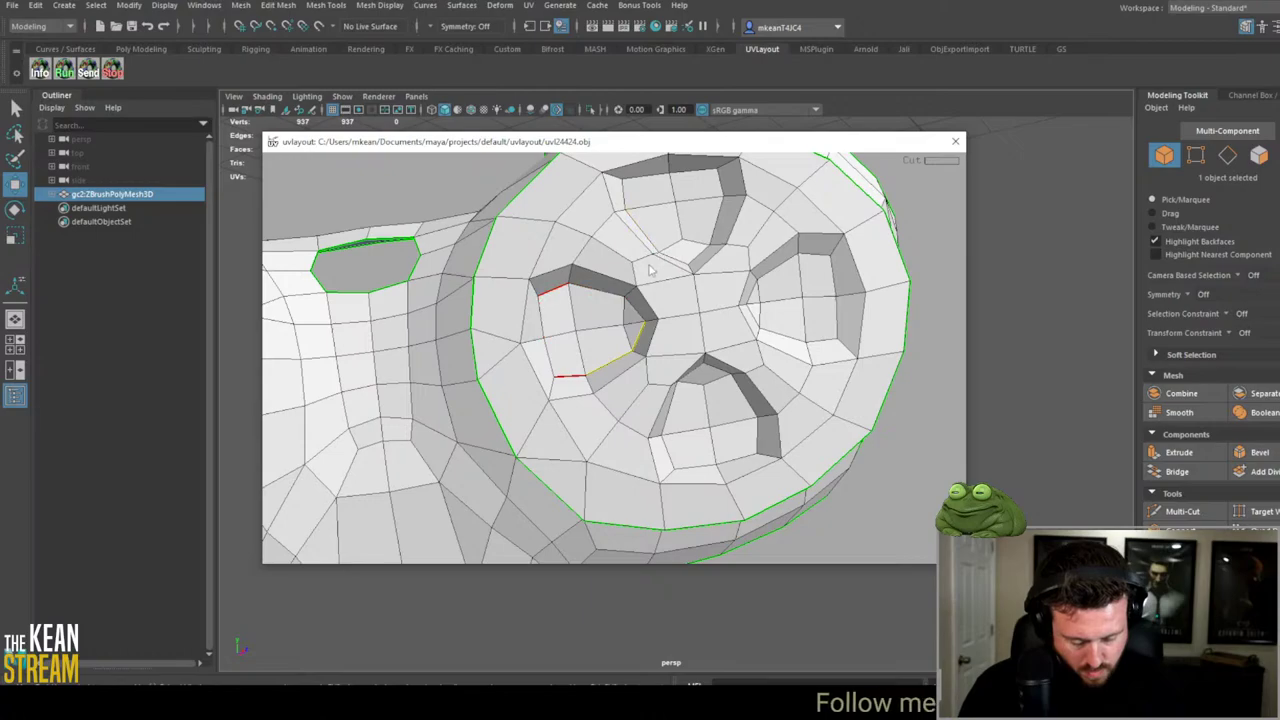
scroll(670, 370, "down", 5)
middle_click_drag(665, 355, 774, 329)
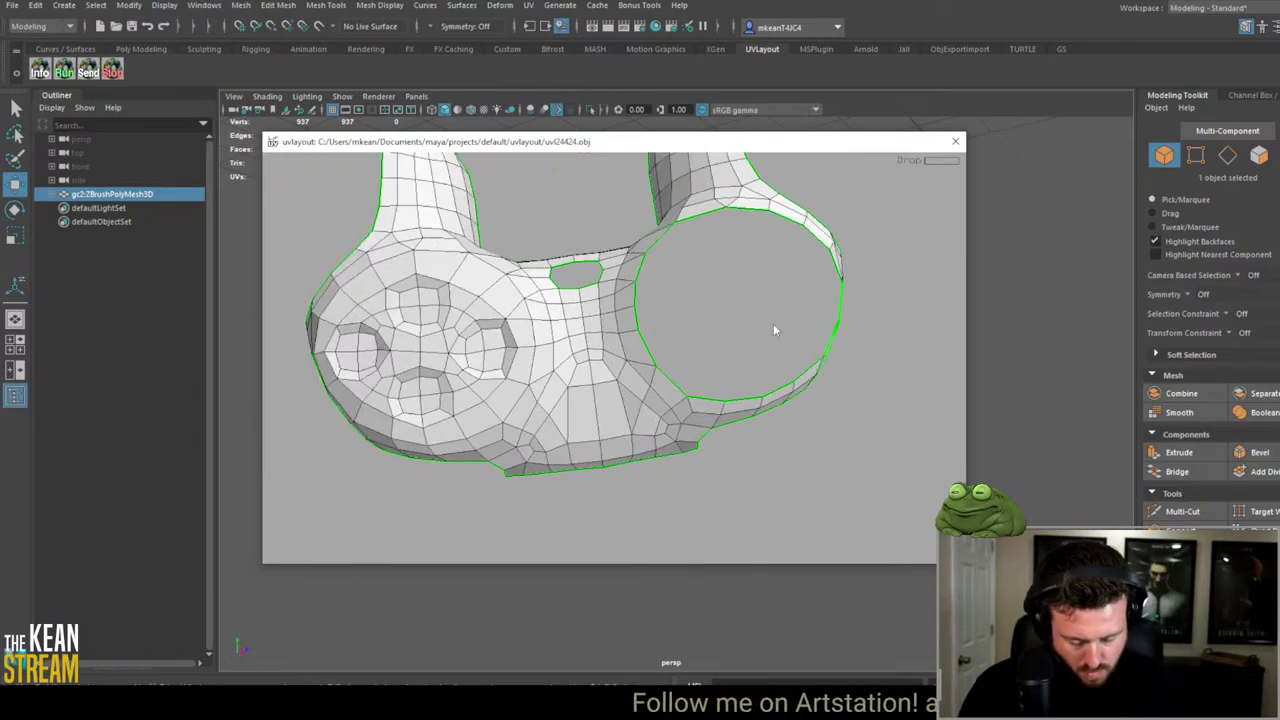
scroll(605, 270, "up", 5)
left_click_drag(478, 328, 621, 392)
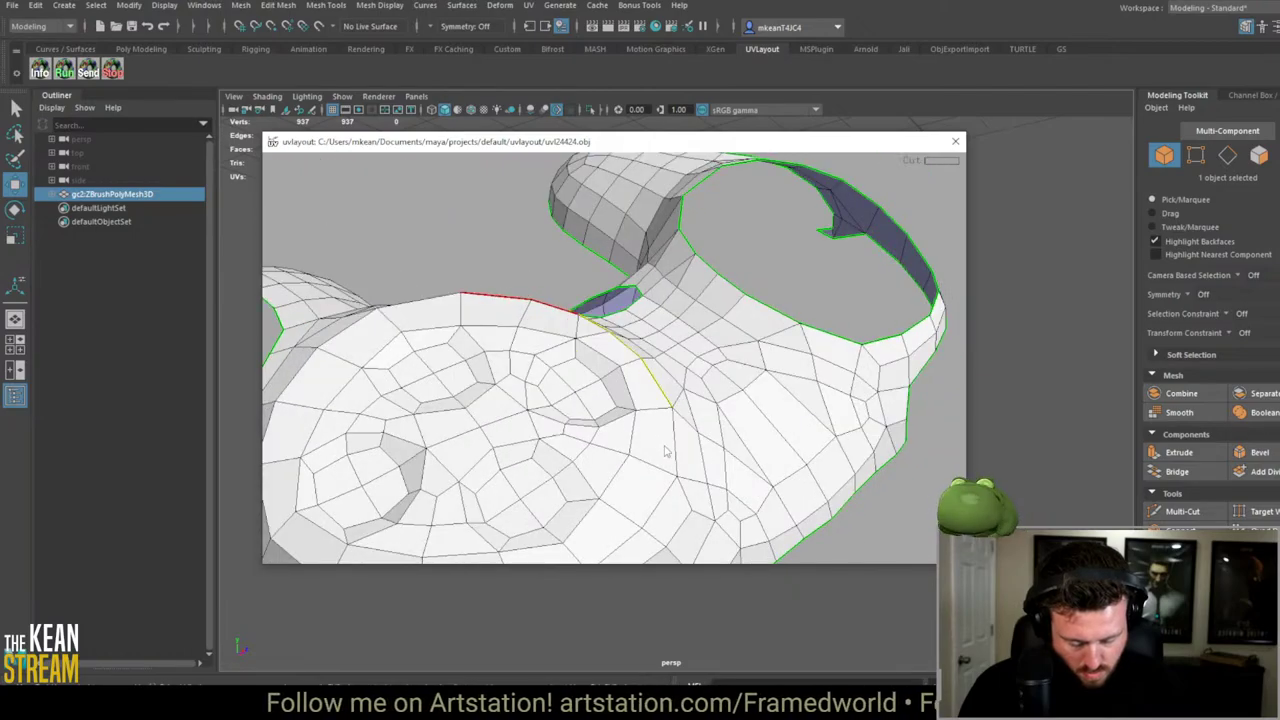
scroll(678, 455, "down", 3)
left_click_drag(646, 477, 662, 331)
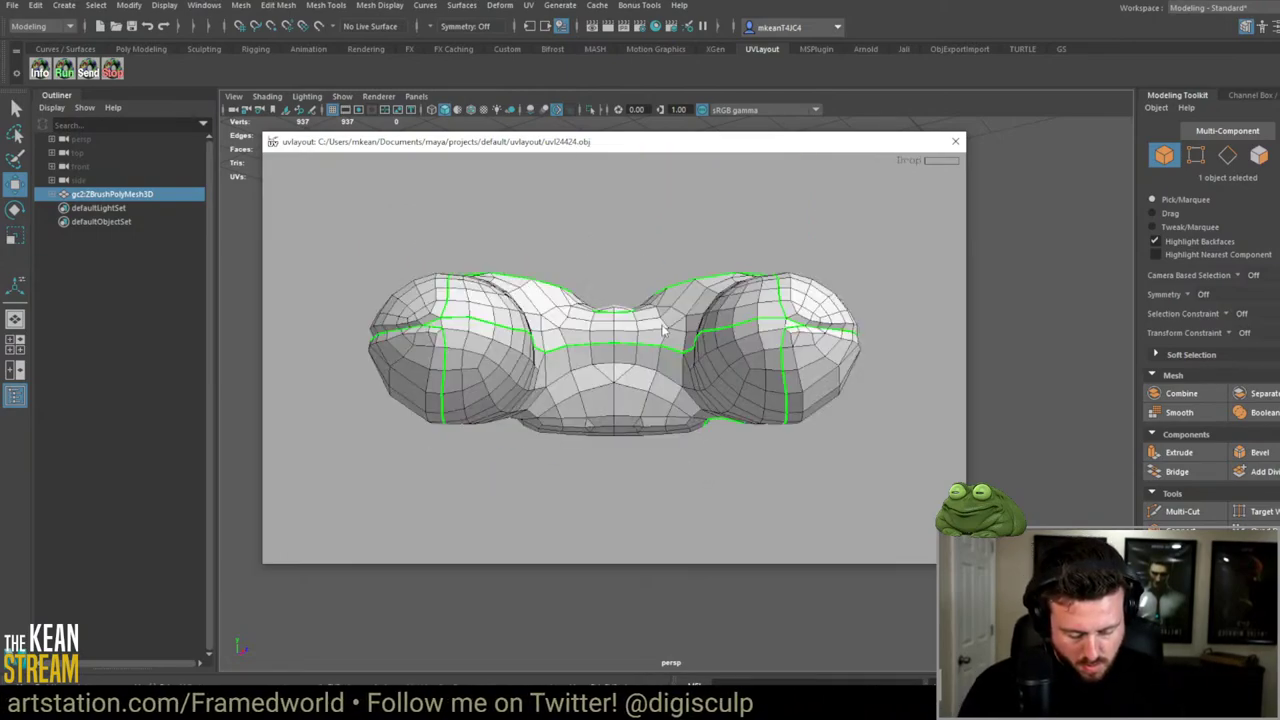
key("u")
scroll(475, 393, "up", 5)
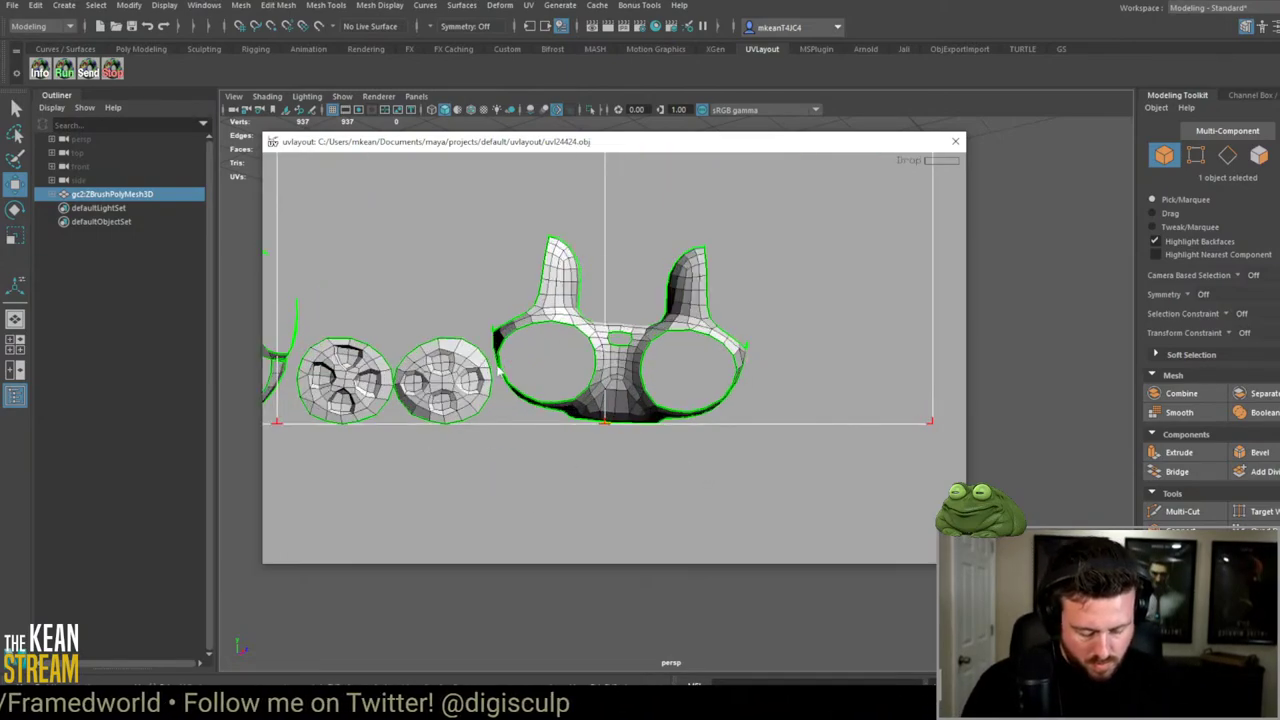
Step: Bring the circular shell back and flatten it along with the grey and green button shells
key("d")
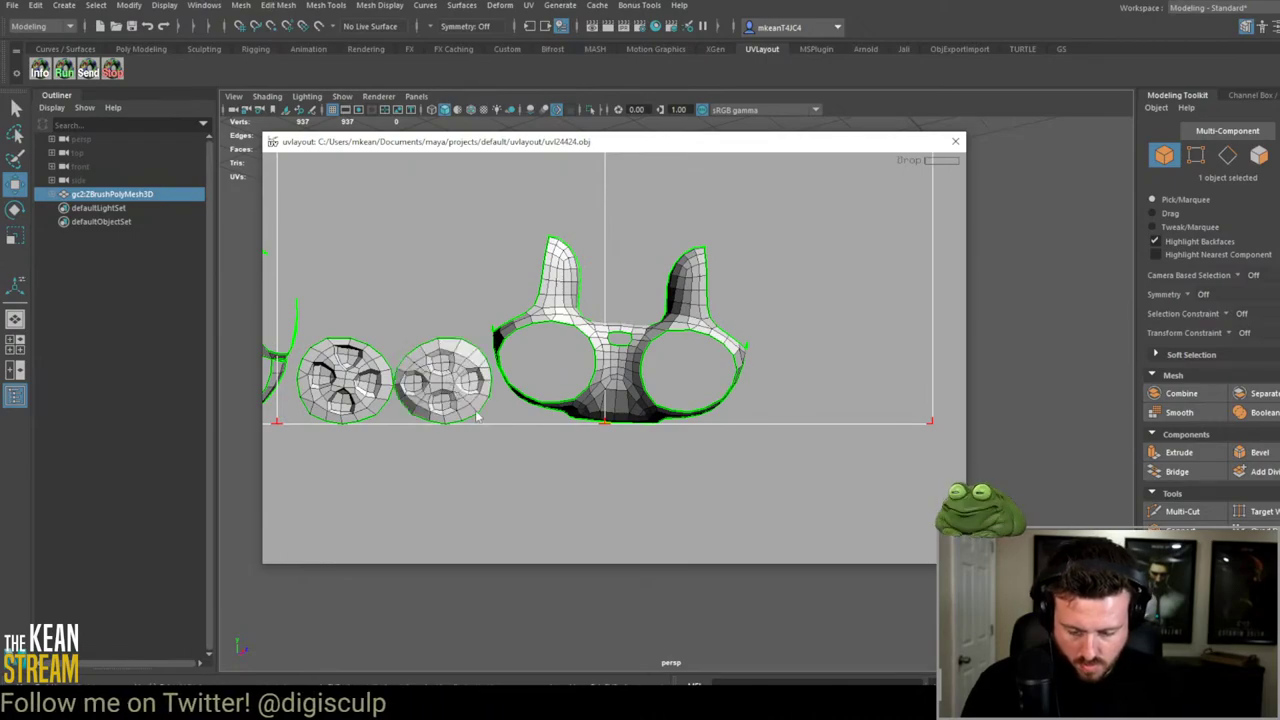
scroll(476, 415, "up", 6)
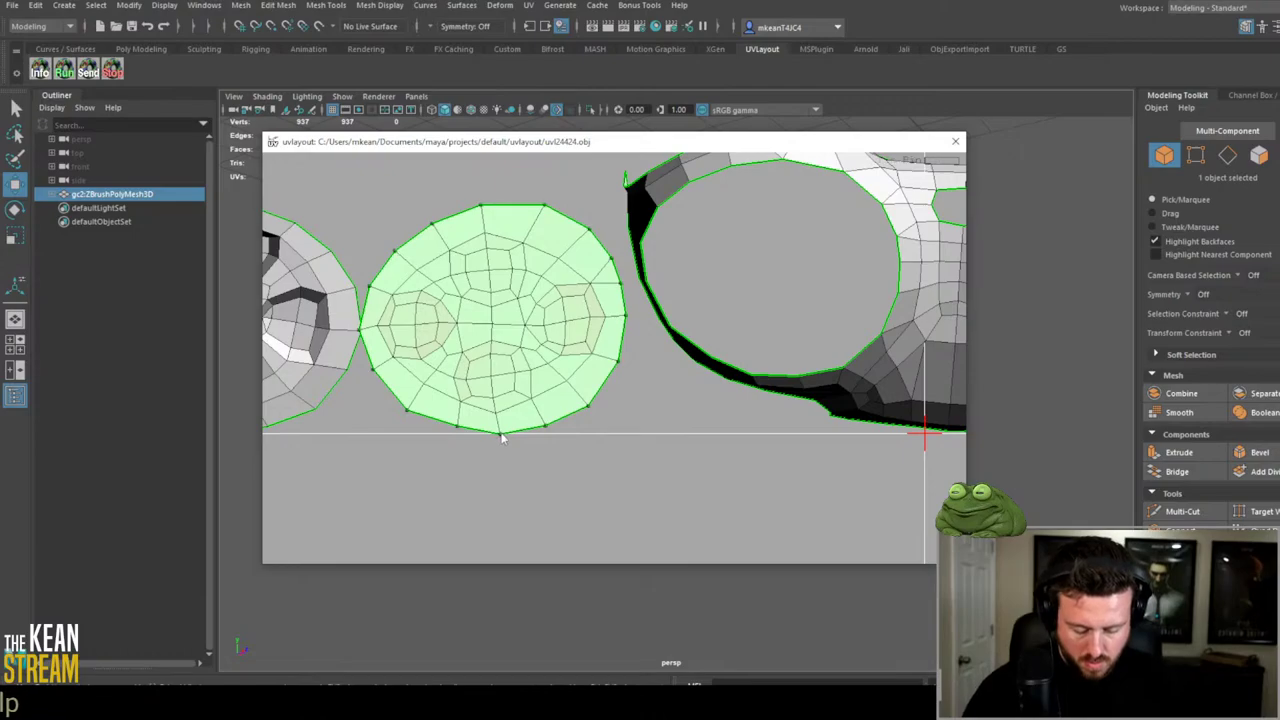
key("f")
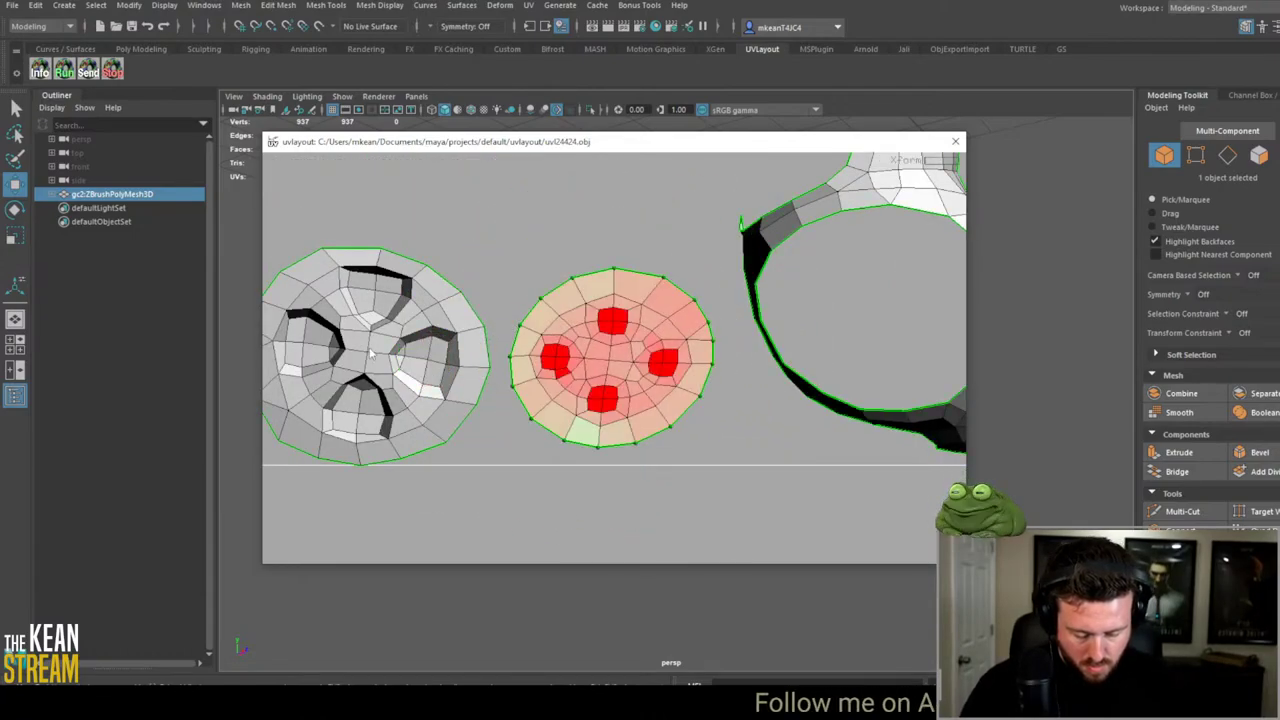
key("f")
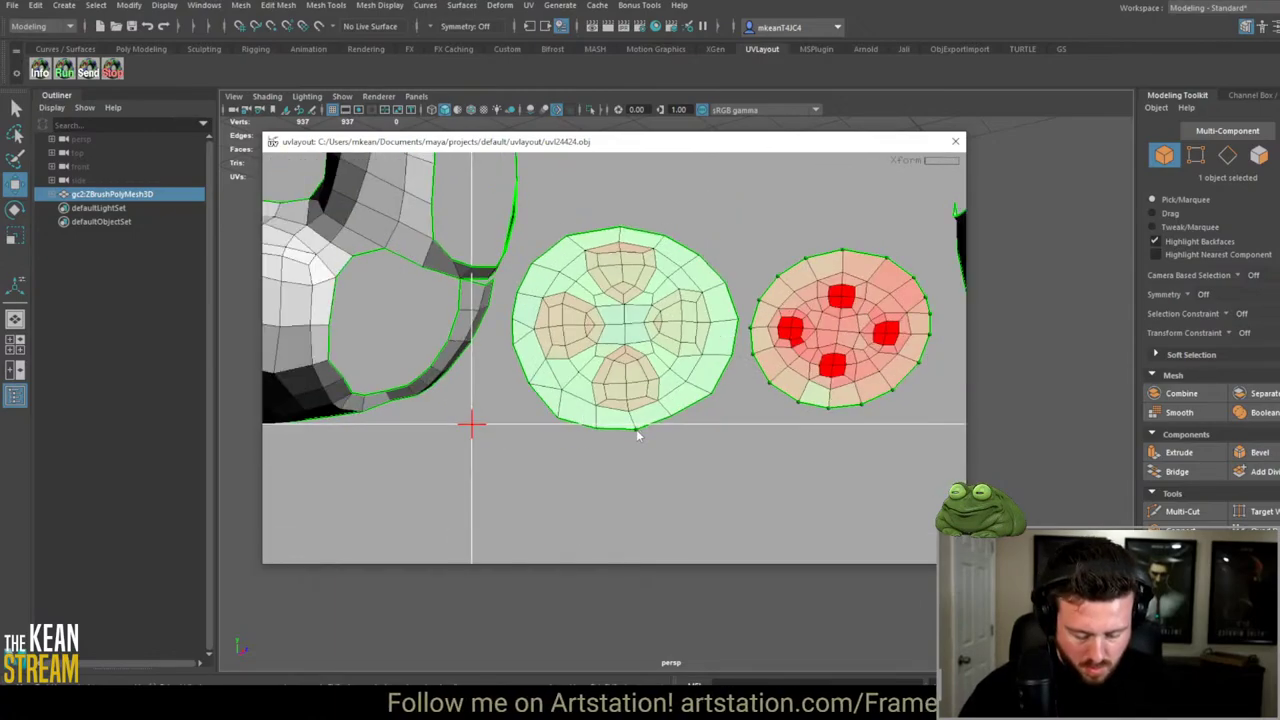
key("f")
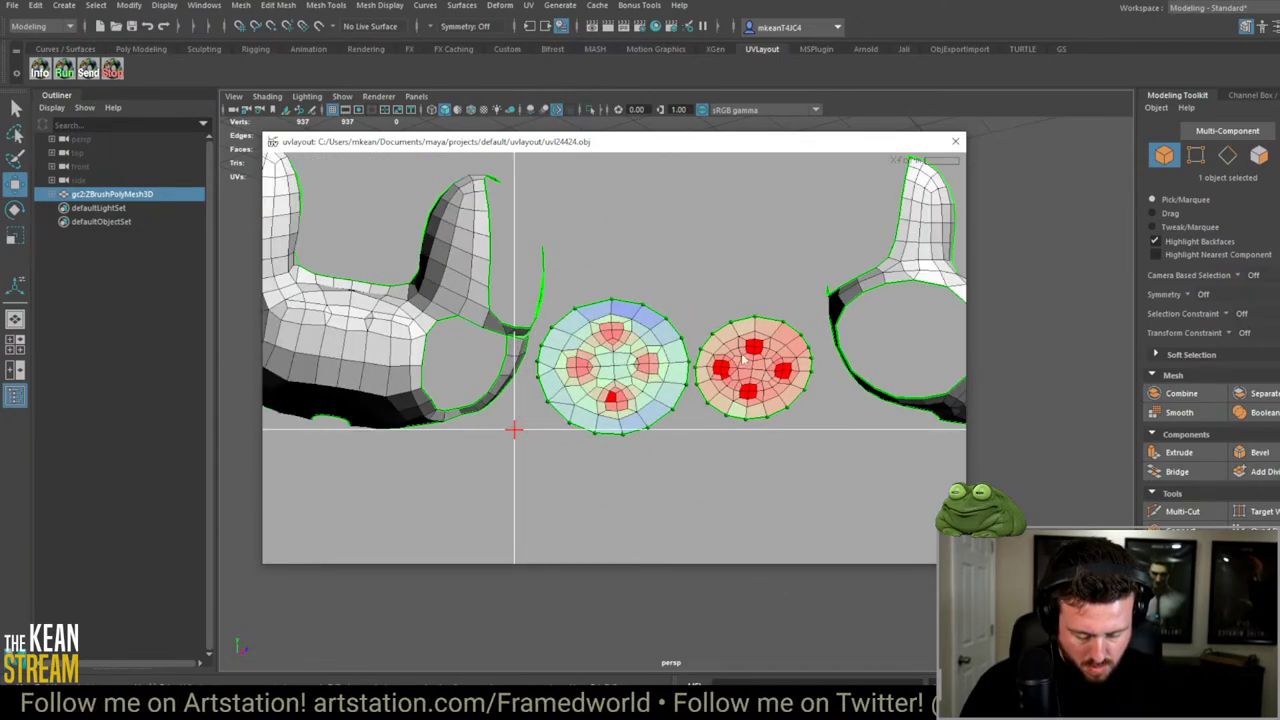
Step: Flatten the red-spotted button shell and relax stretch on the large and middle round shells
key("f")
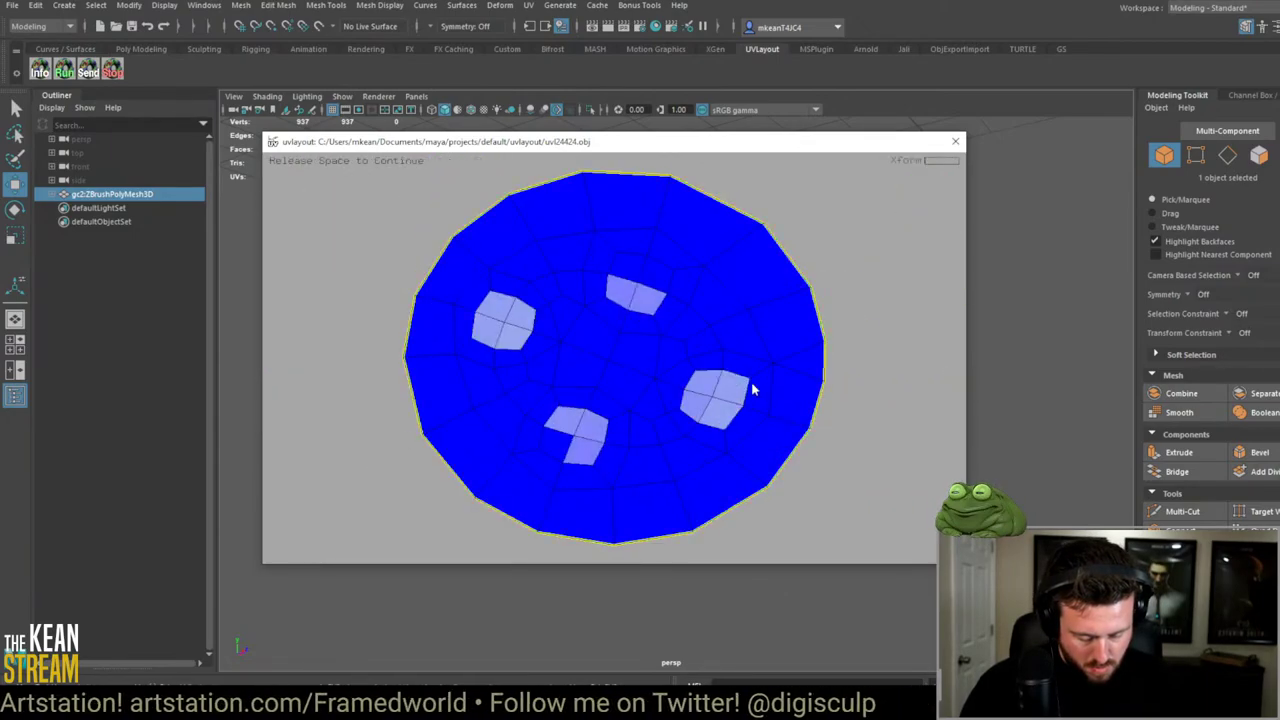
key("f")
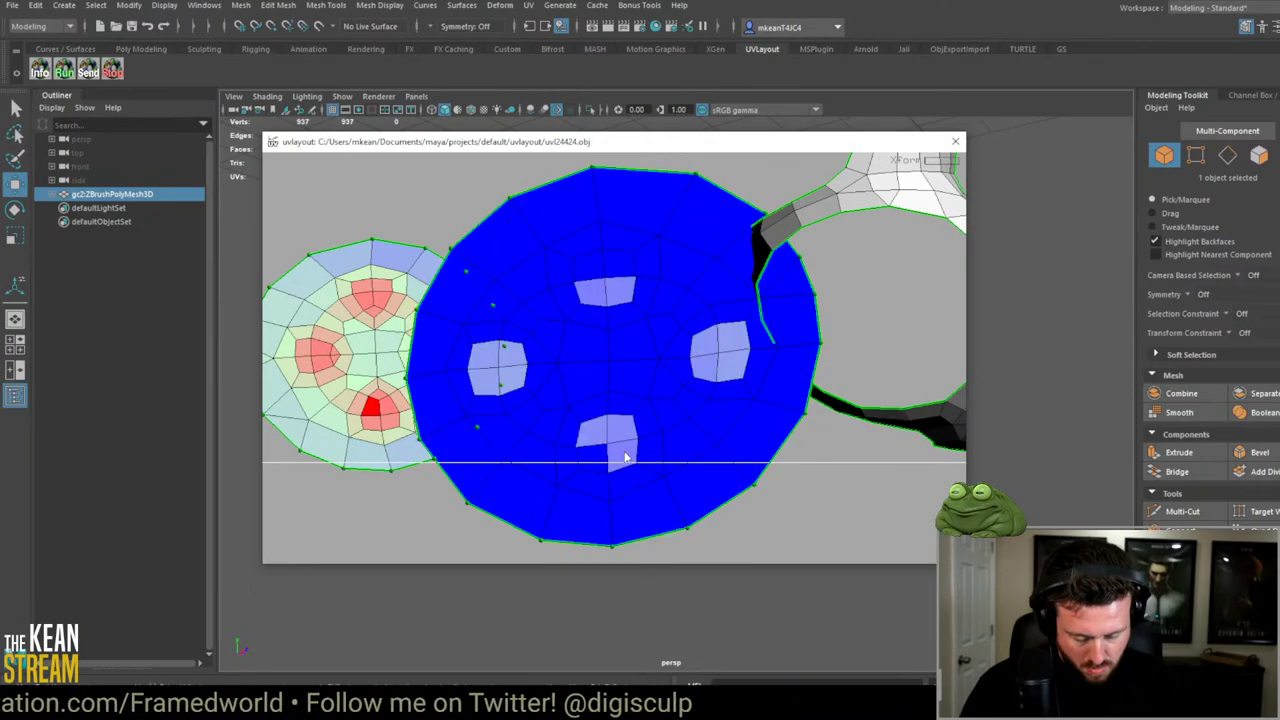
left_click_drag(540, 350, 636, 405)
scroll(636, 405, "down", 3)
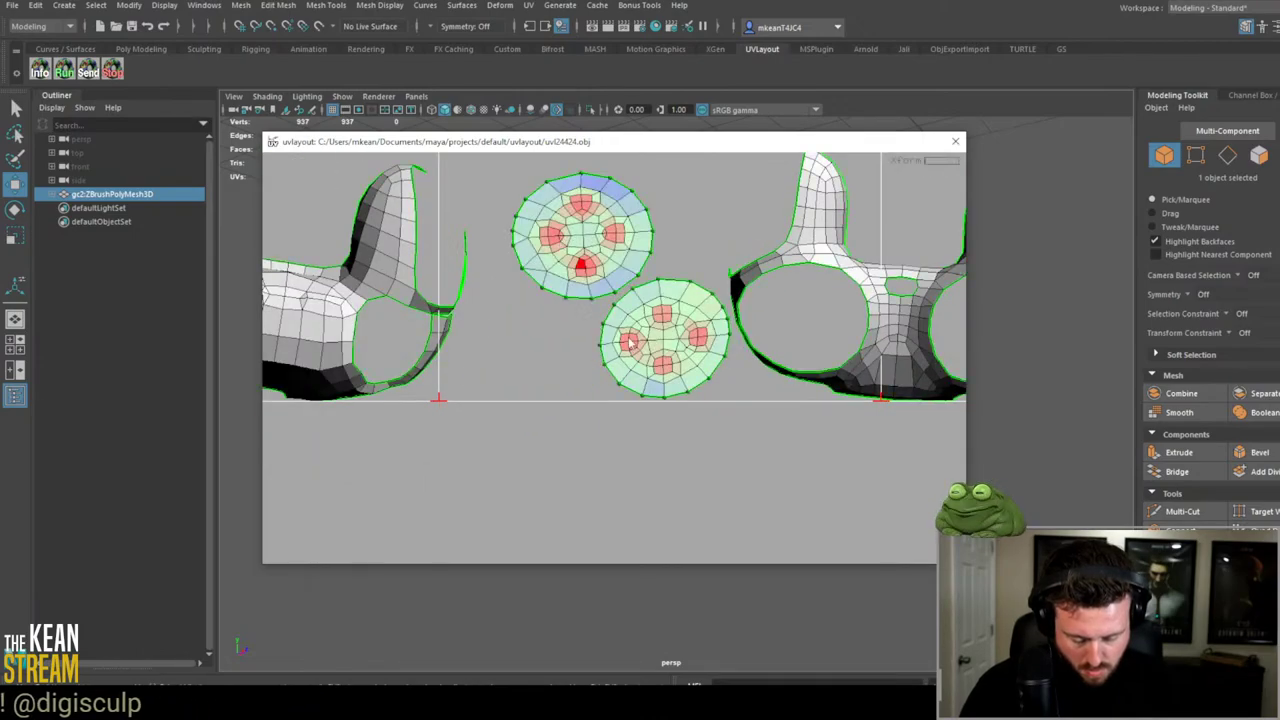
scroll(652, 345, "up", 3)
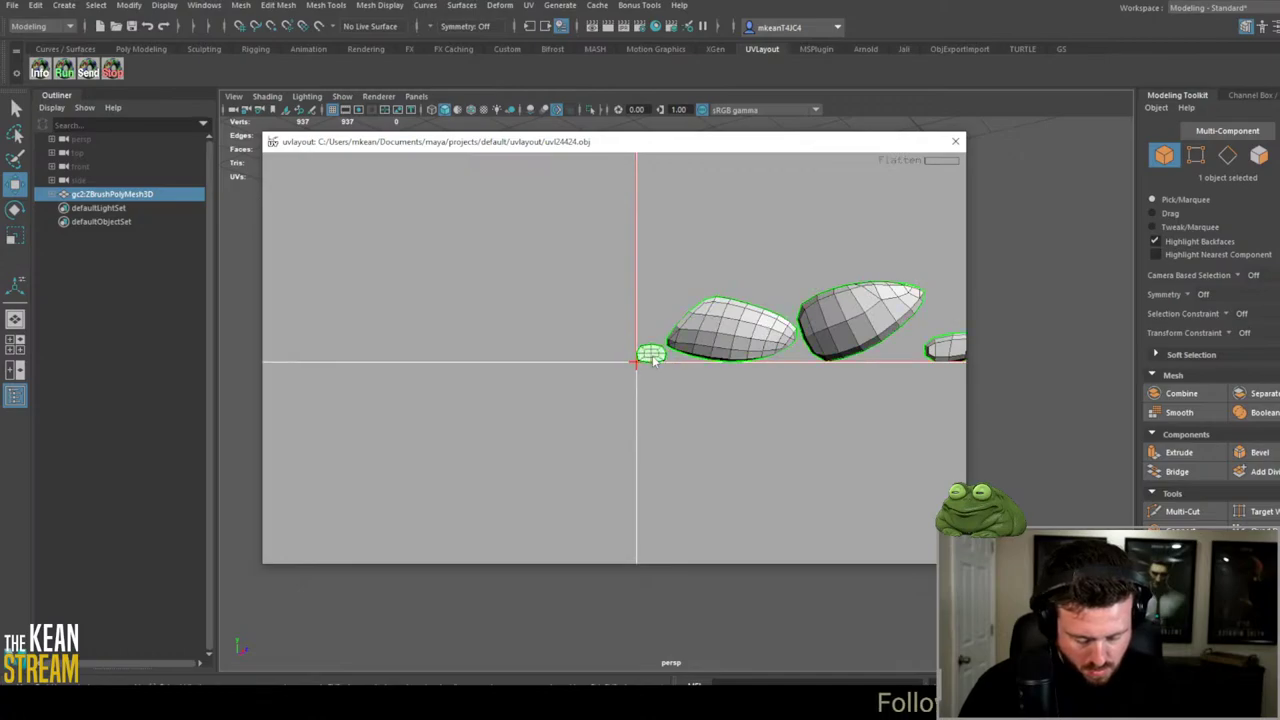
Step: Flatten the small cross shell and the leaf shell, then rotate the leaf upright and move it up
scroll(652, 362, "up", 5)
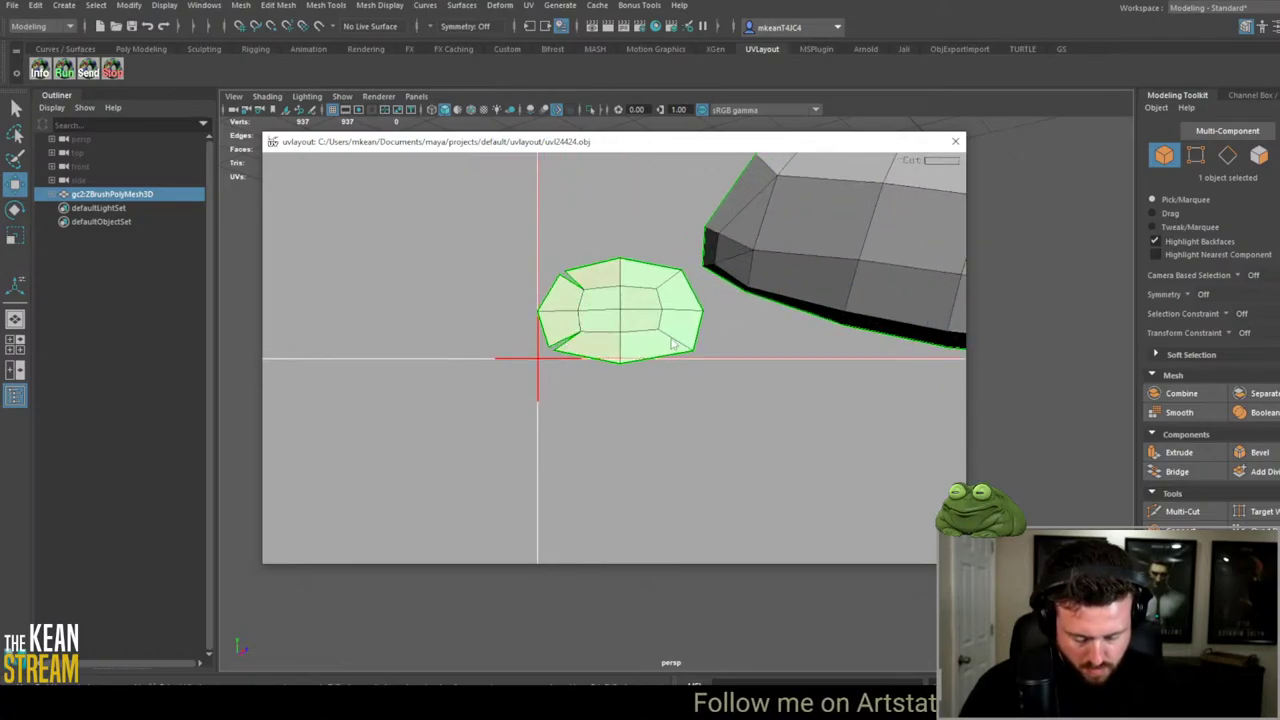
key("f")
scroll(607, 372, "down", 5)
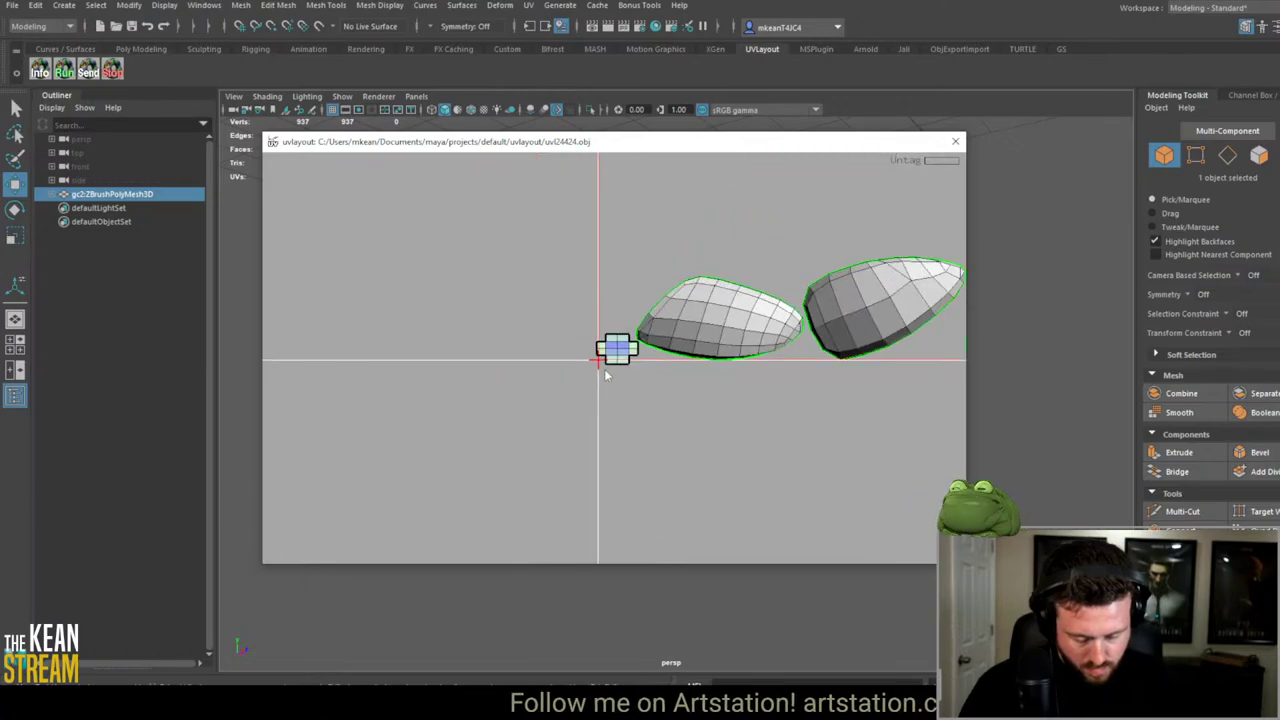
key("Return")
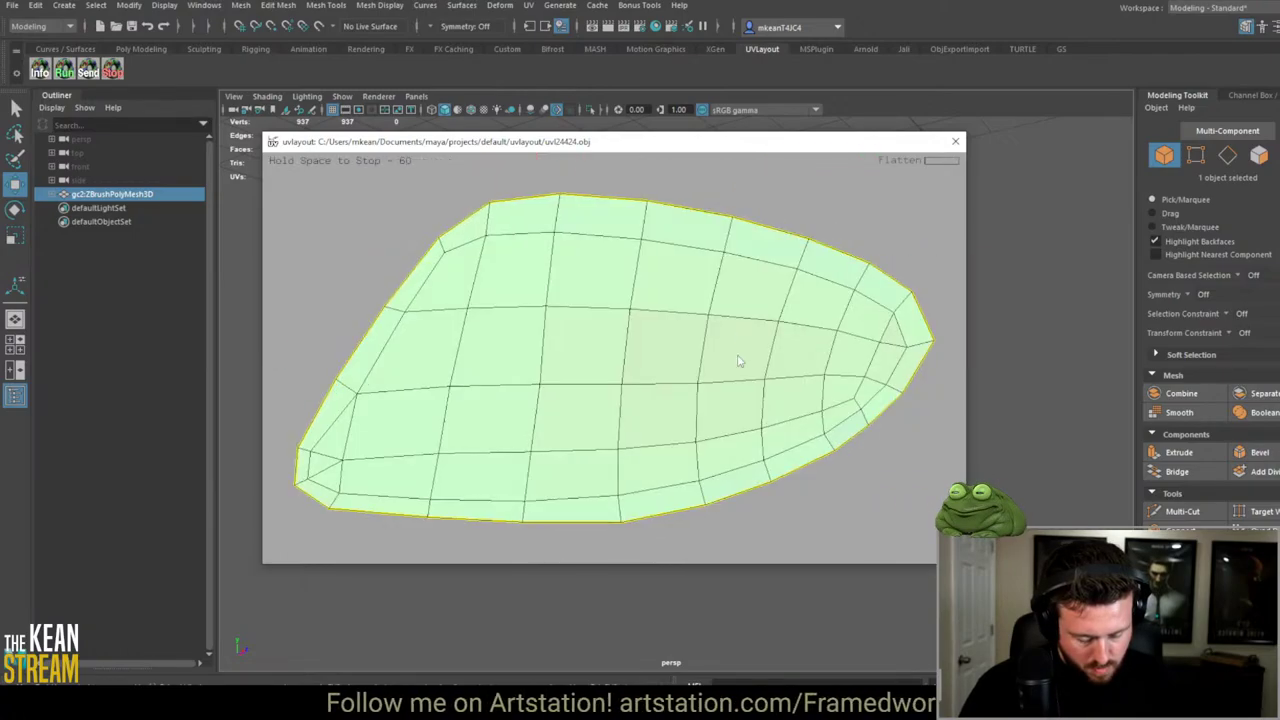
right_click_drag(793, 411, 692, 455)
middle_click_drag(684, 461, 623, 229)
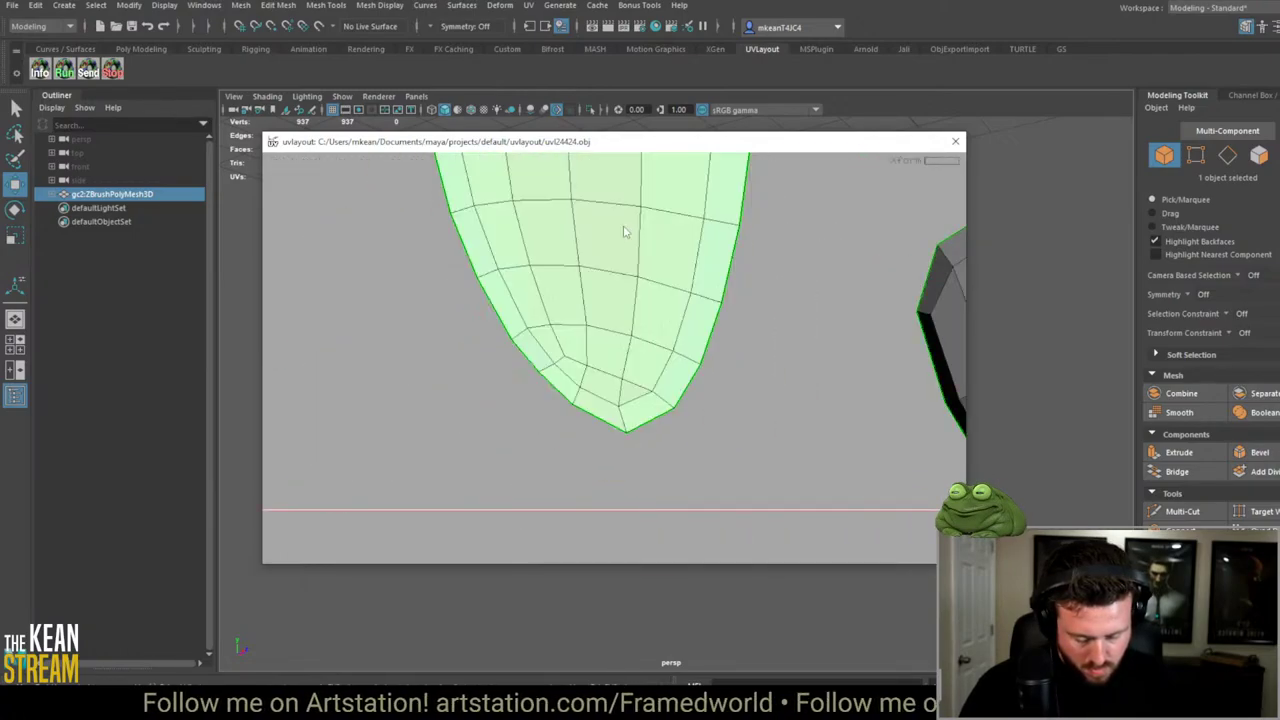
scroll(557, 399, "up", 2)
Step: Cut relief edges at the leaf shell's lower tip, split them and re-flatten
key("c")
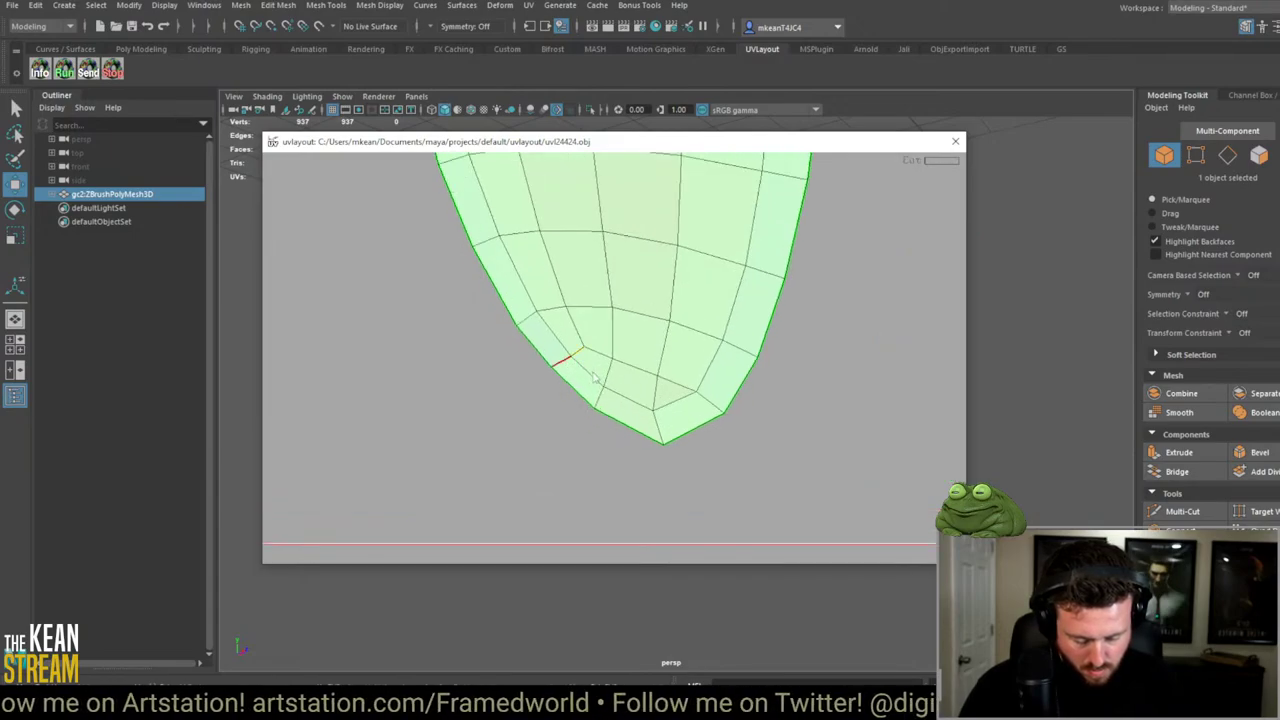
key("Return")
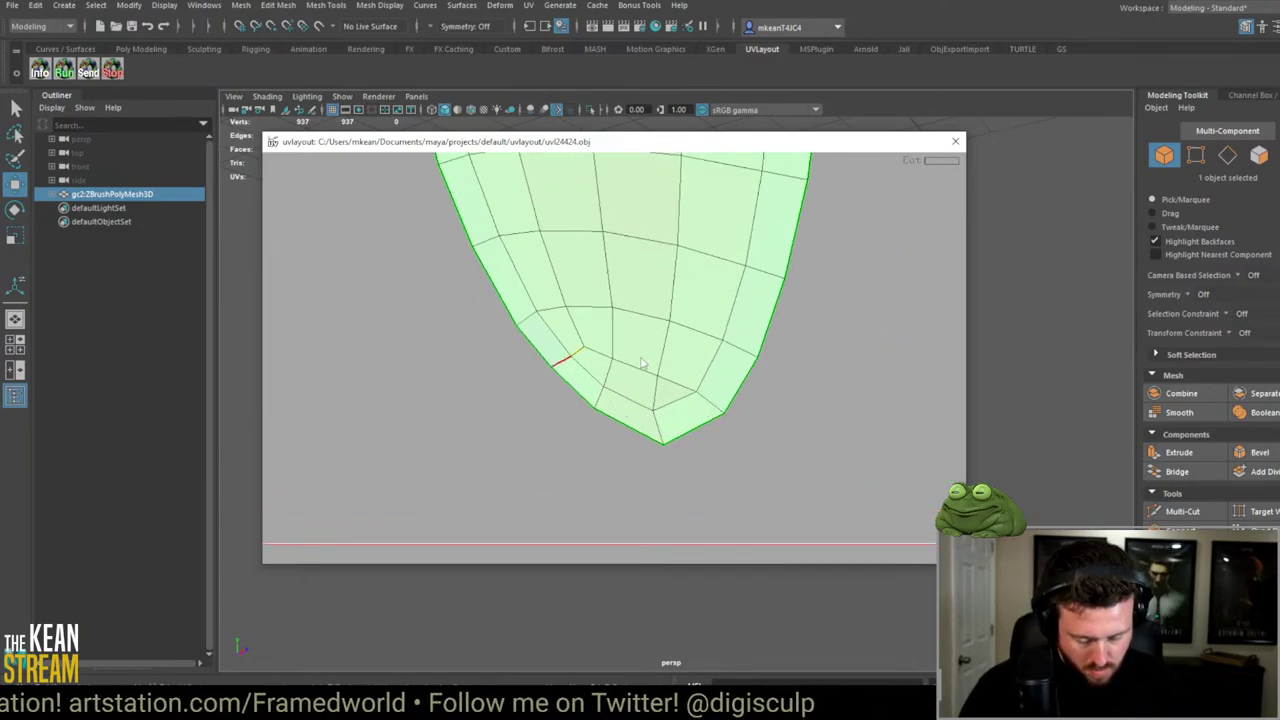
key("f")
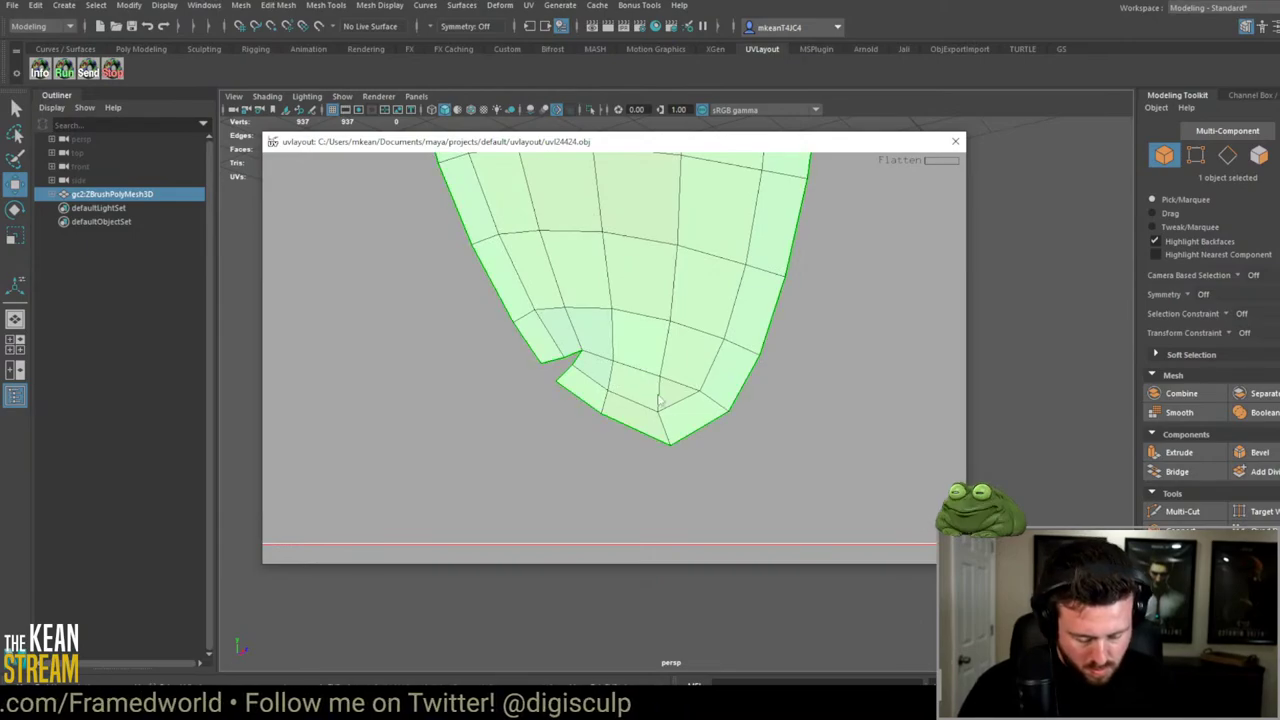
key("c")
key("Return")
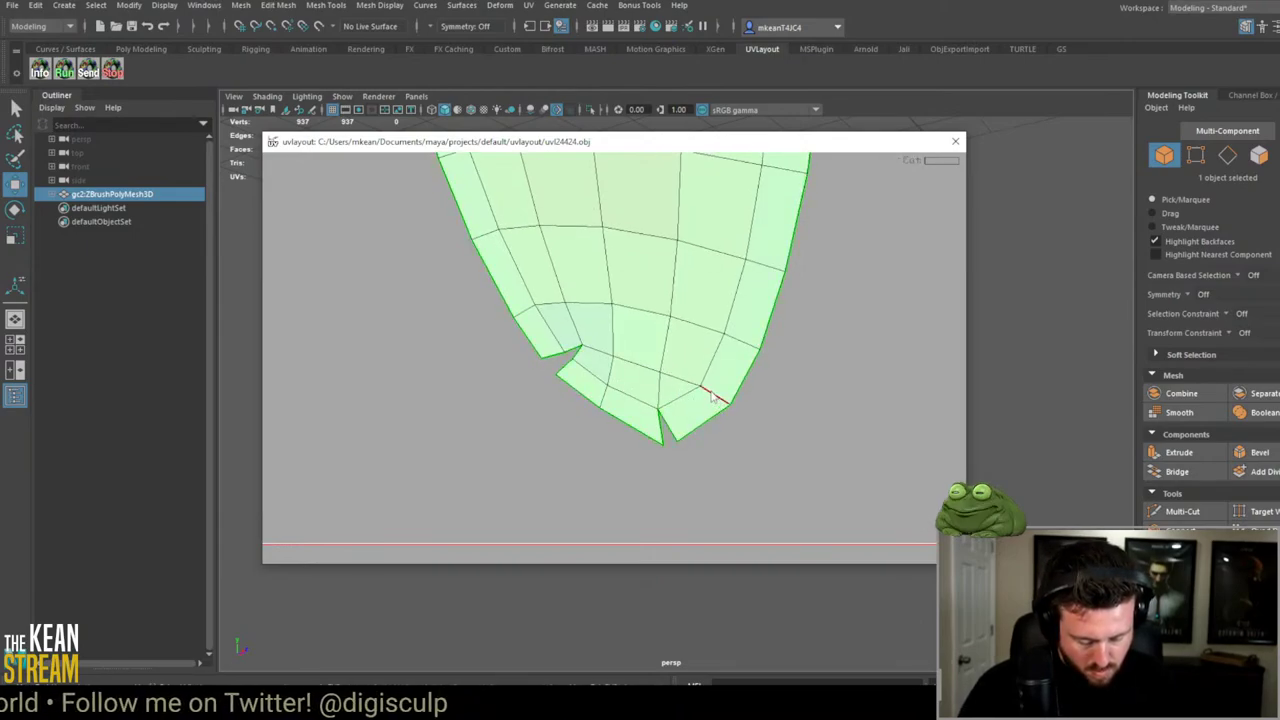
Step: Cut open the top corner edge of another leaf shell and flatten it
middle_click_drag(640, 349, 560, 330)
scroll(548, 338, "up", 5)
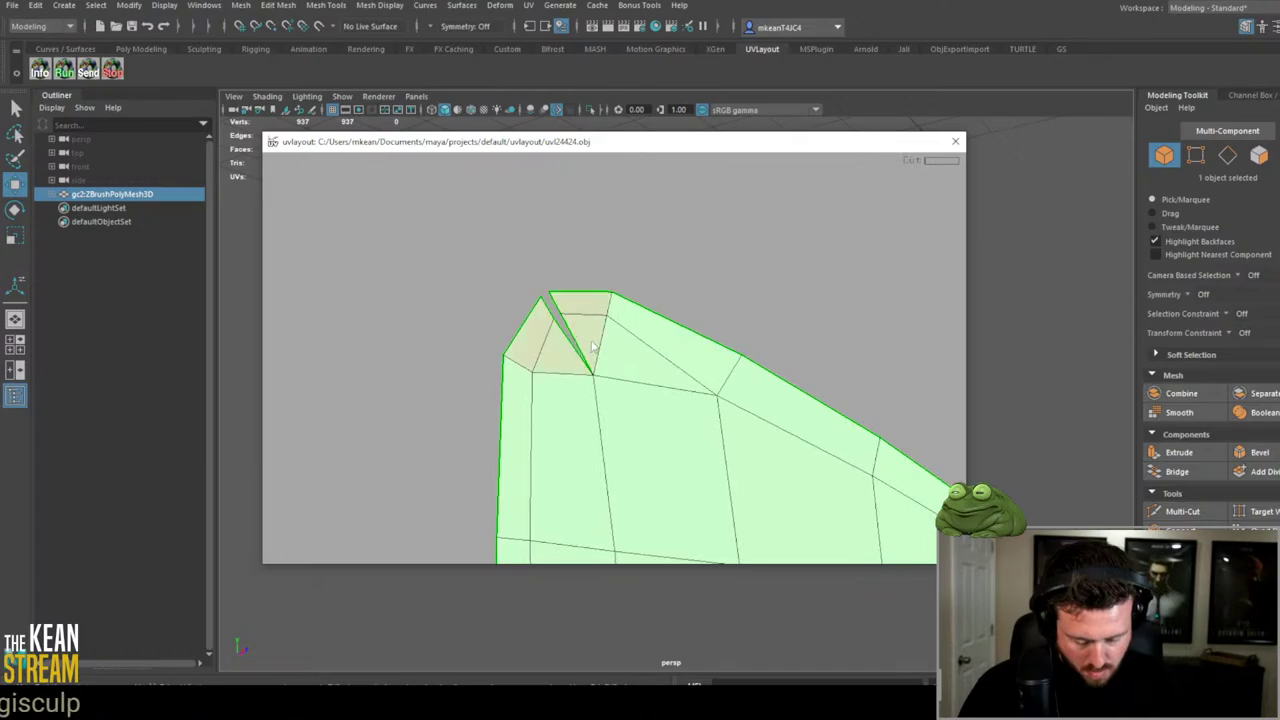
key("c")
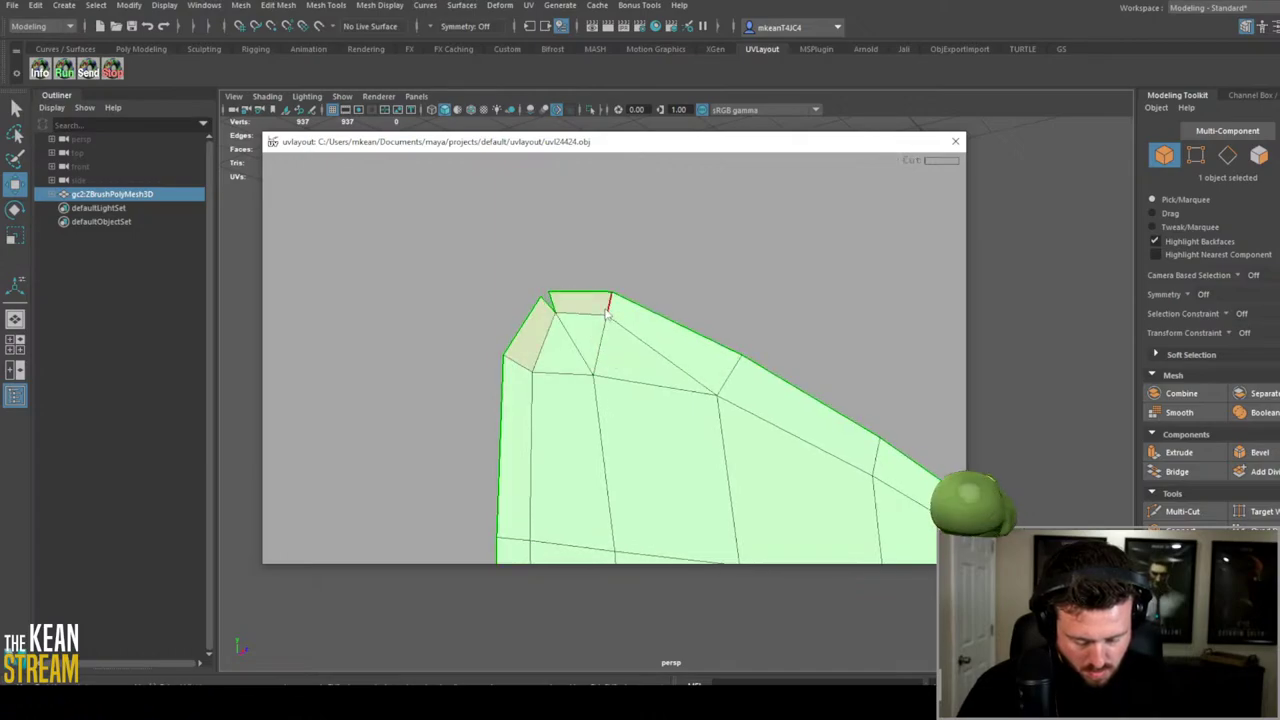
key("Return")
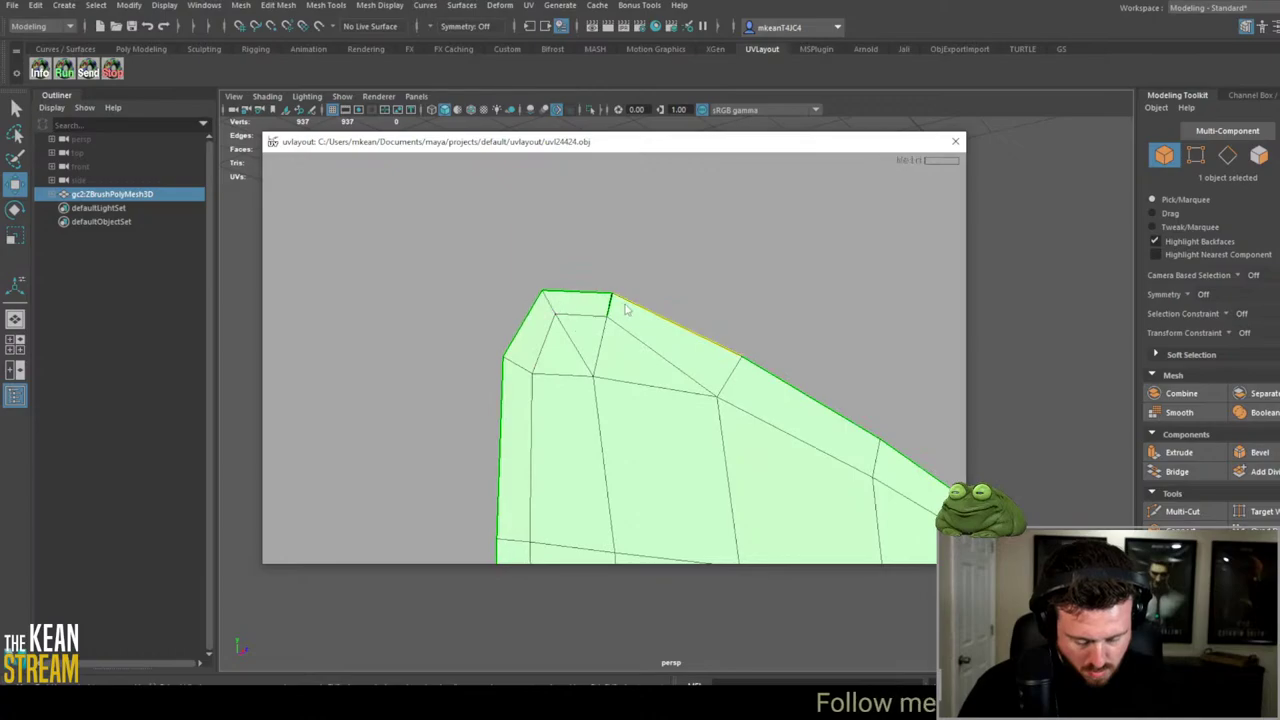
scroll(611, 312, "down", 6)
key("f")
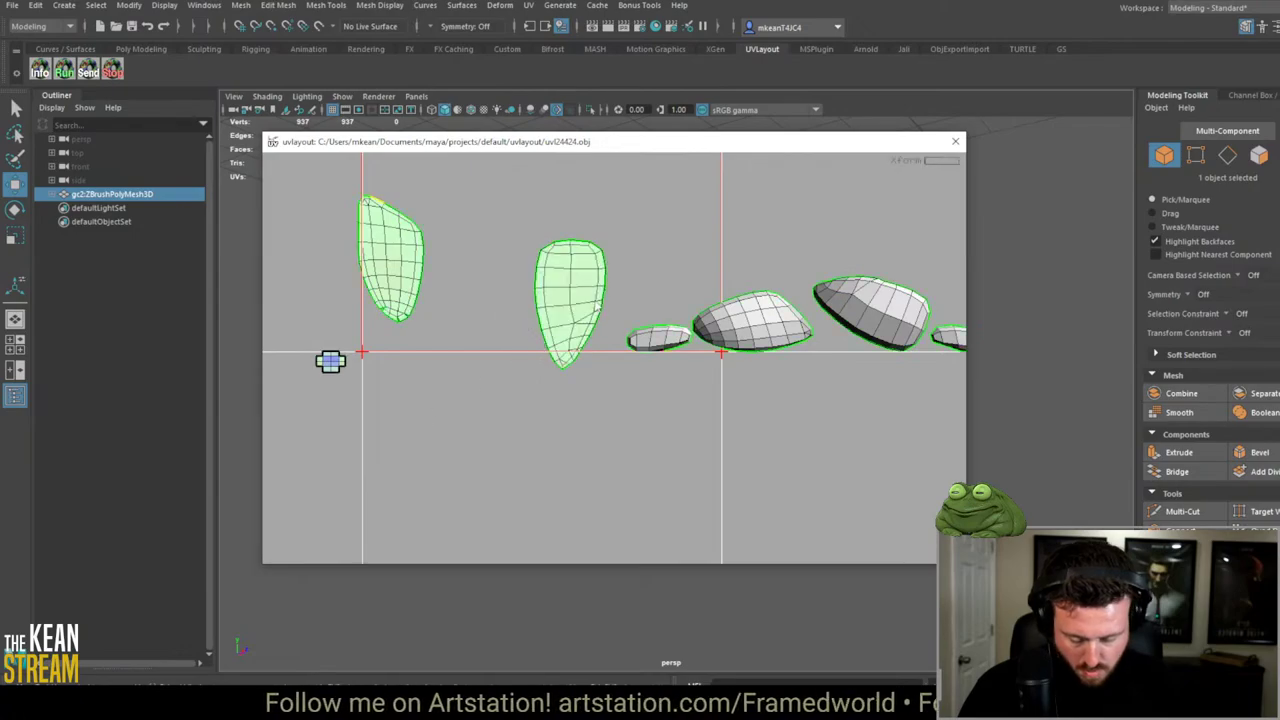
Step: Cut the long shell's left and right end caps loose and drop them as separate shells
left_click_drag(605, 270, 513, 269)
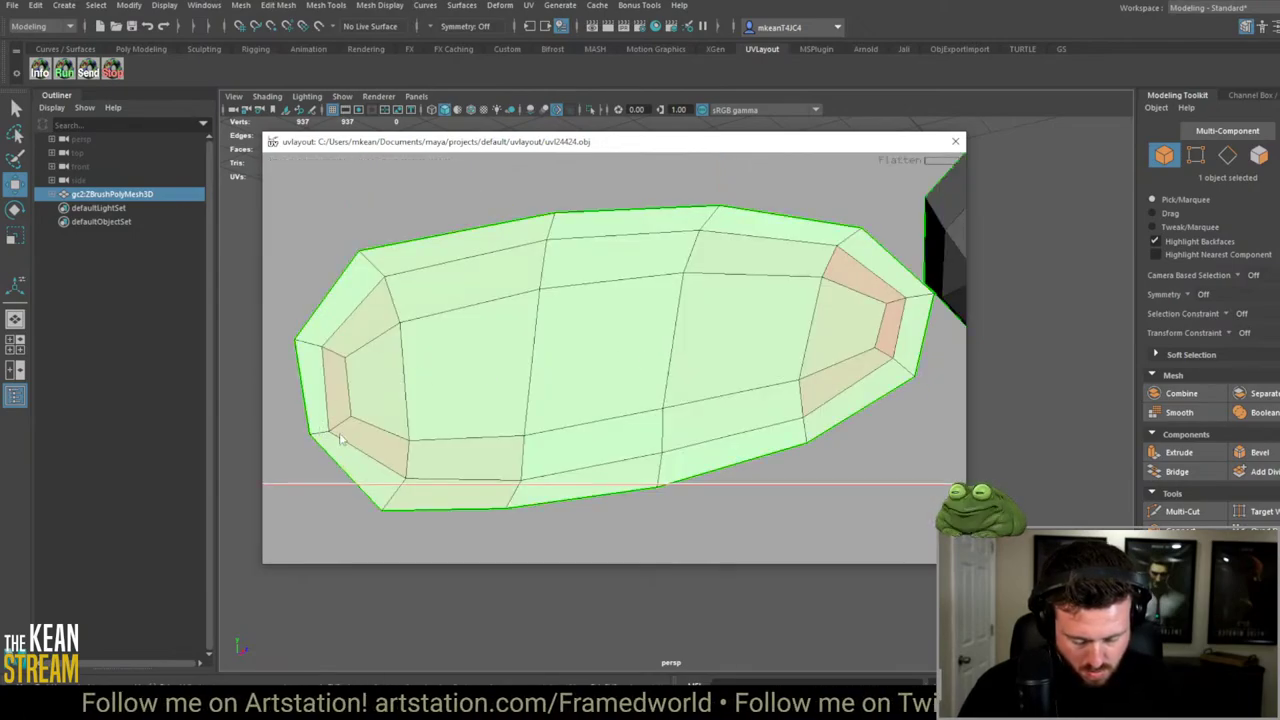
key("c")
key("c")
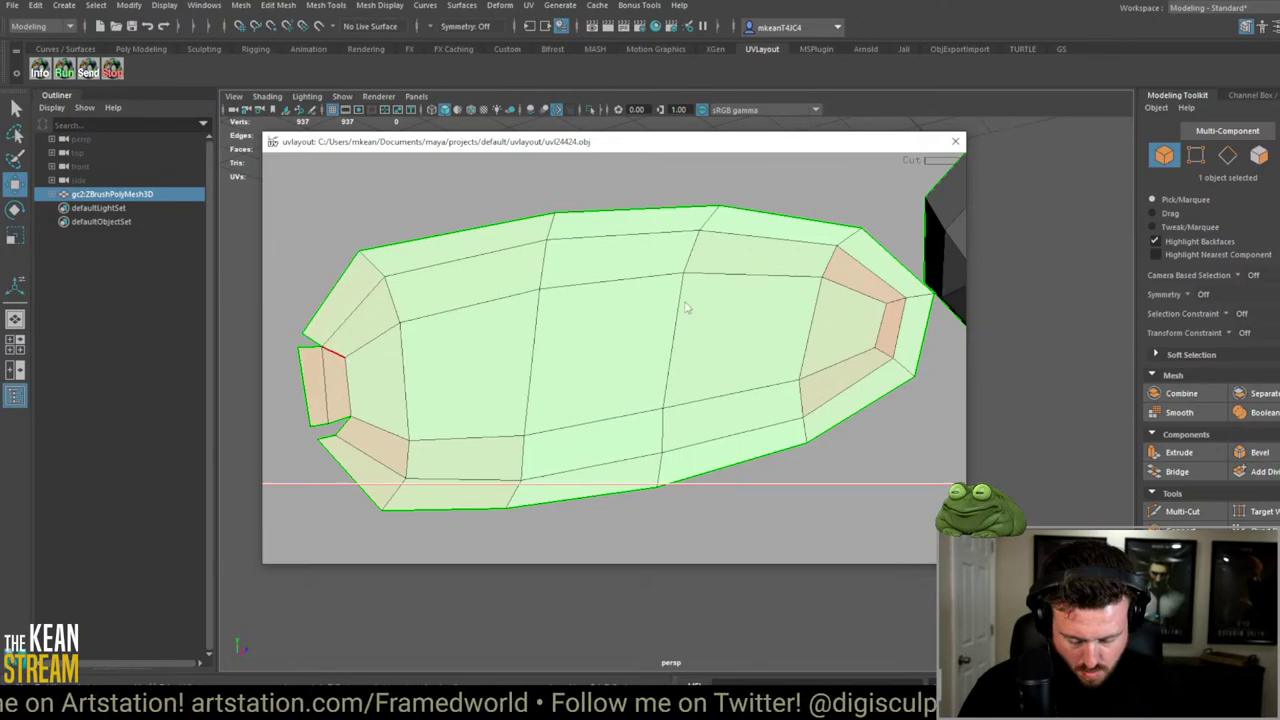
left_click(905, 297)
left_click(900, 370)
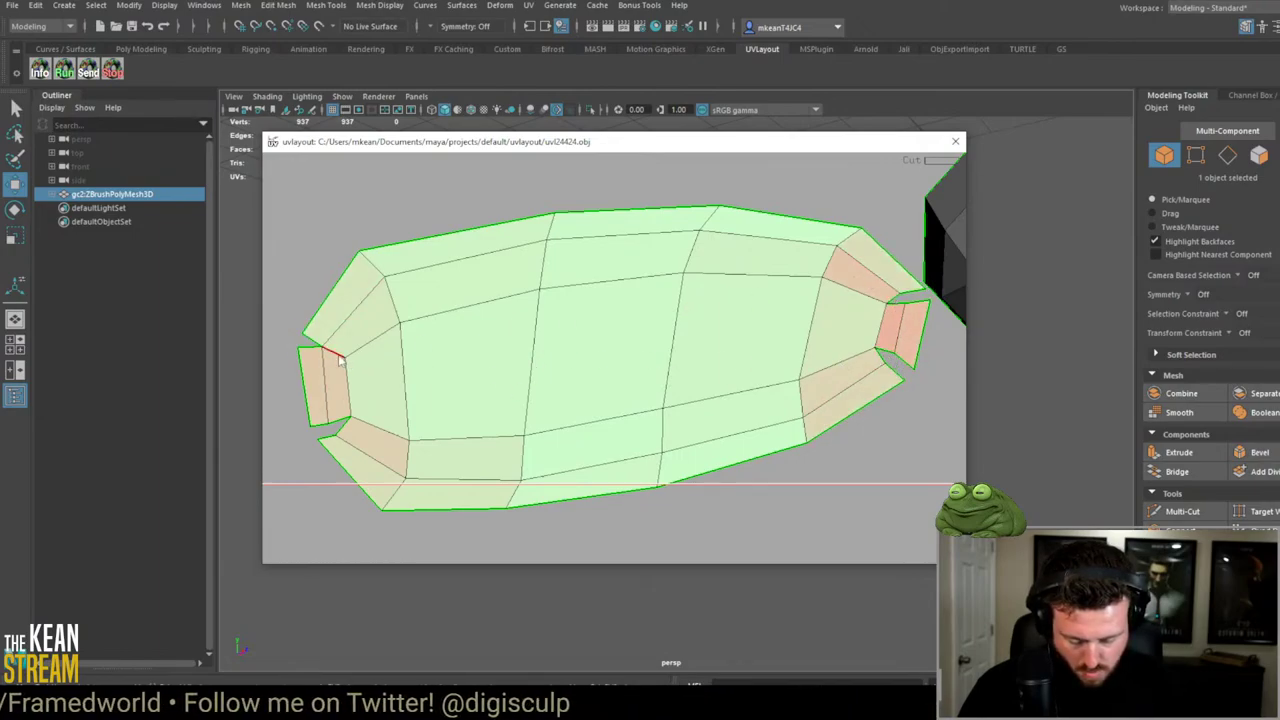
key("d")
scroll(588, 425, "down", 5)
key("f")
scroll(534, 209, "up", 5)
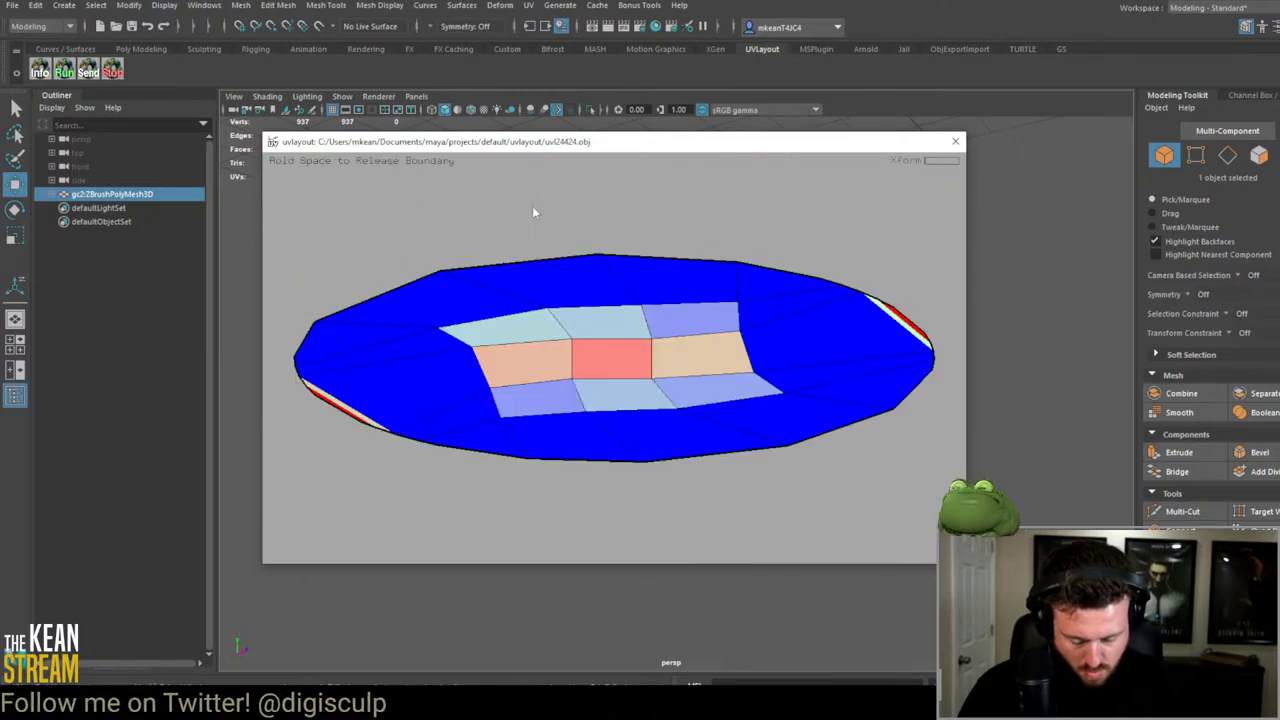
key("ctrl+z")
scroll(613, 344, "down", 6)
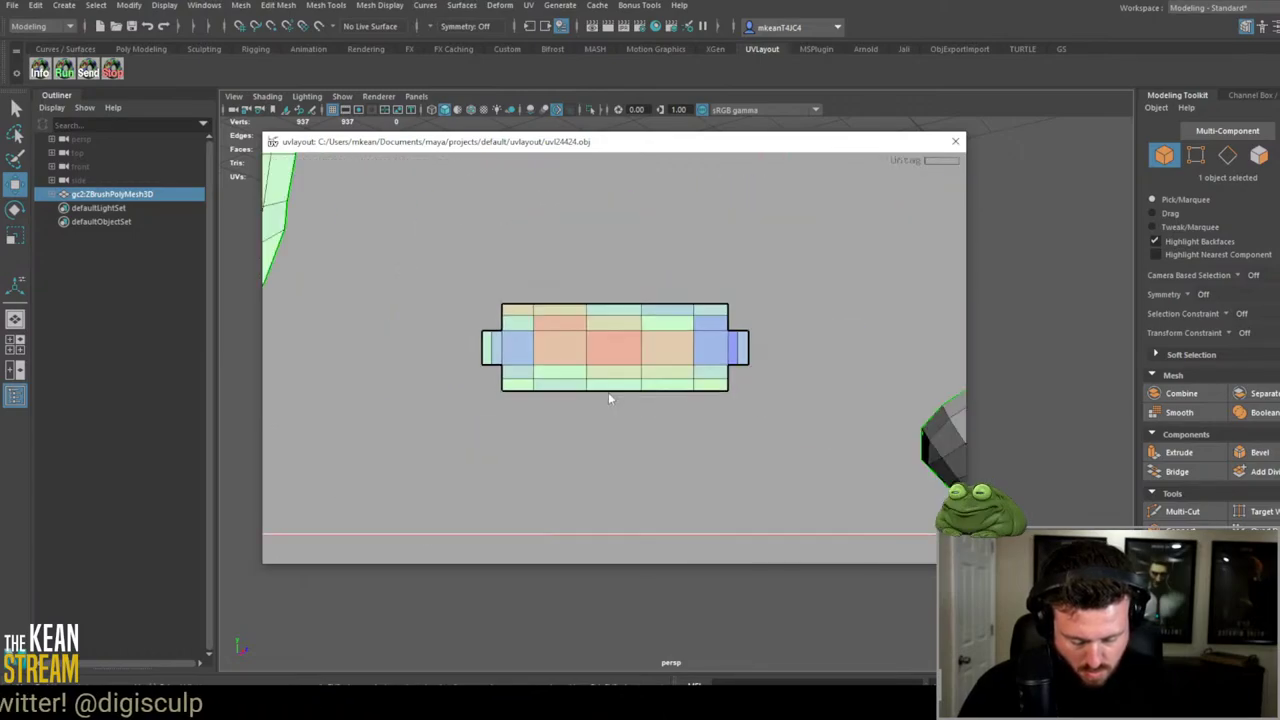
Step: Flatten the shaded shells and move the grey shell beside the green shells
key("f")
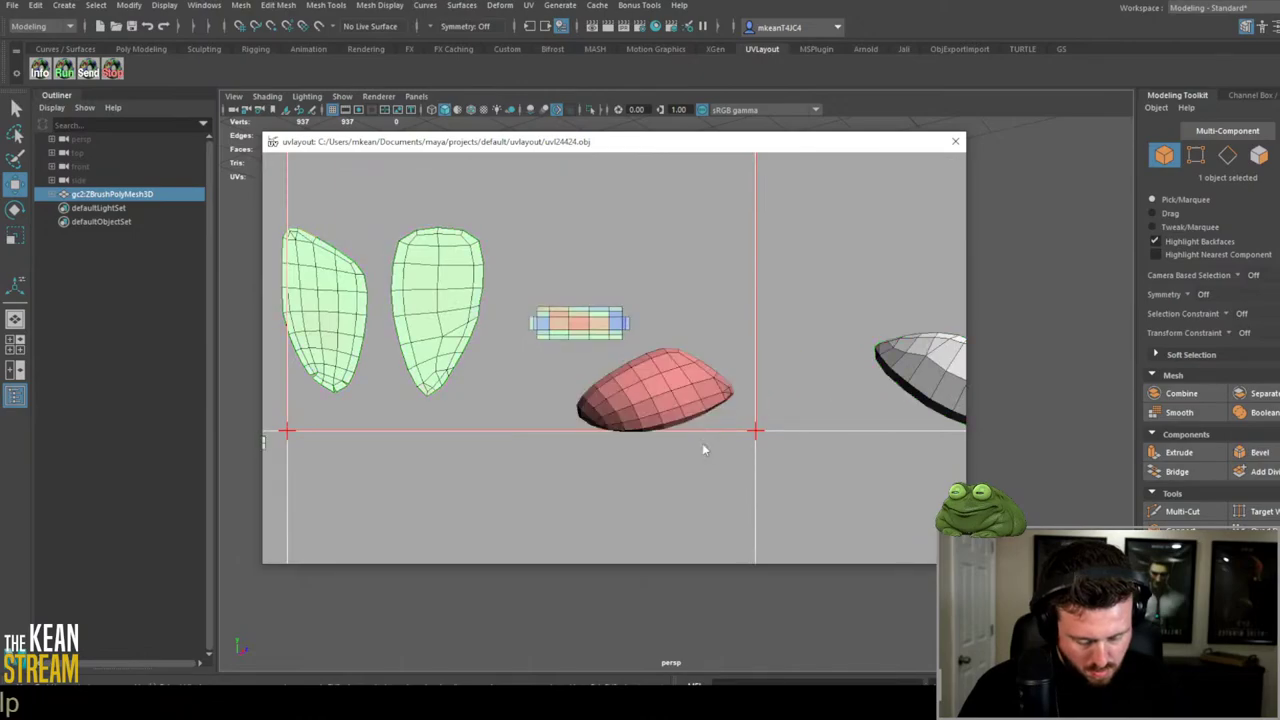
middle_click_drag(695, 390, 760, 292)
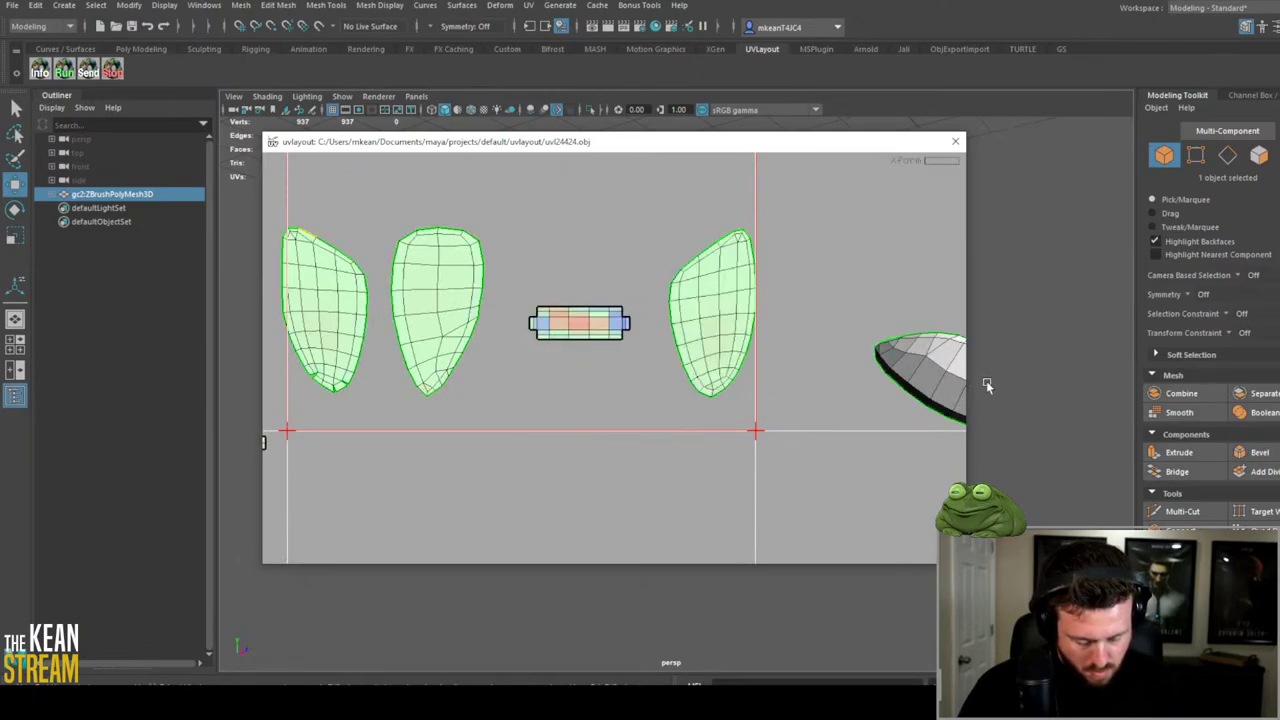
middle_click_drag(973, 416, 729, 320)
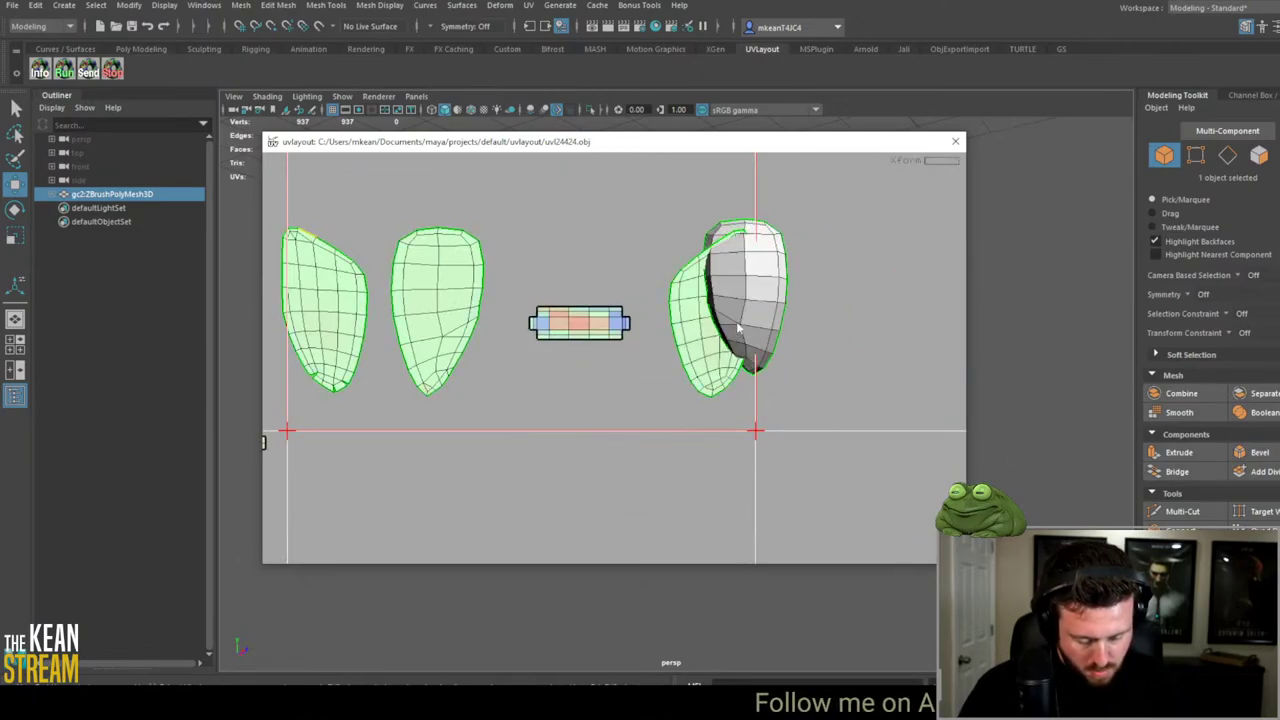
key("f")
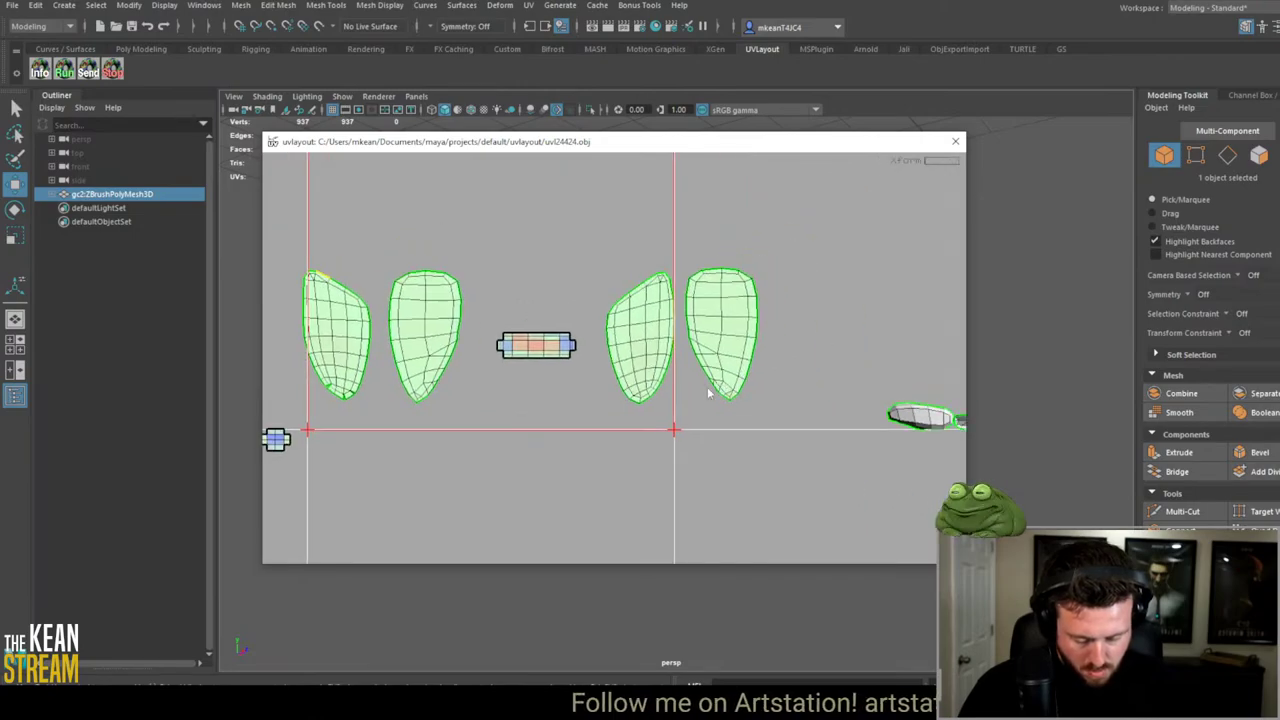
Step: Cut both tip edges of the long shell, flatten it into a strip and place it above the other rectangle
scroll(617, 460, "up", 10)
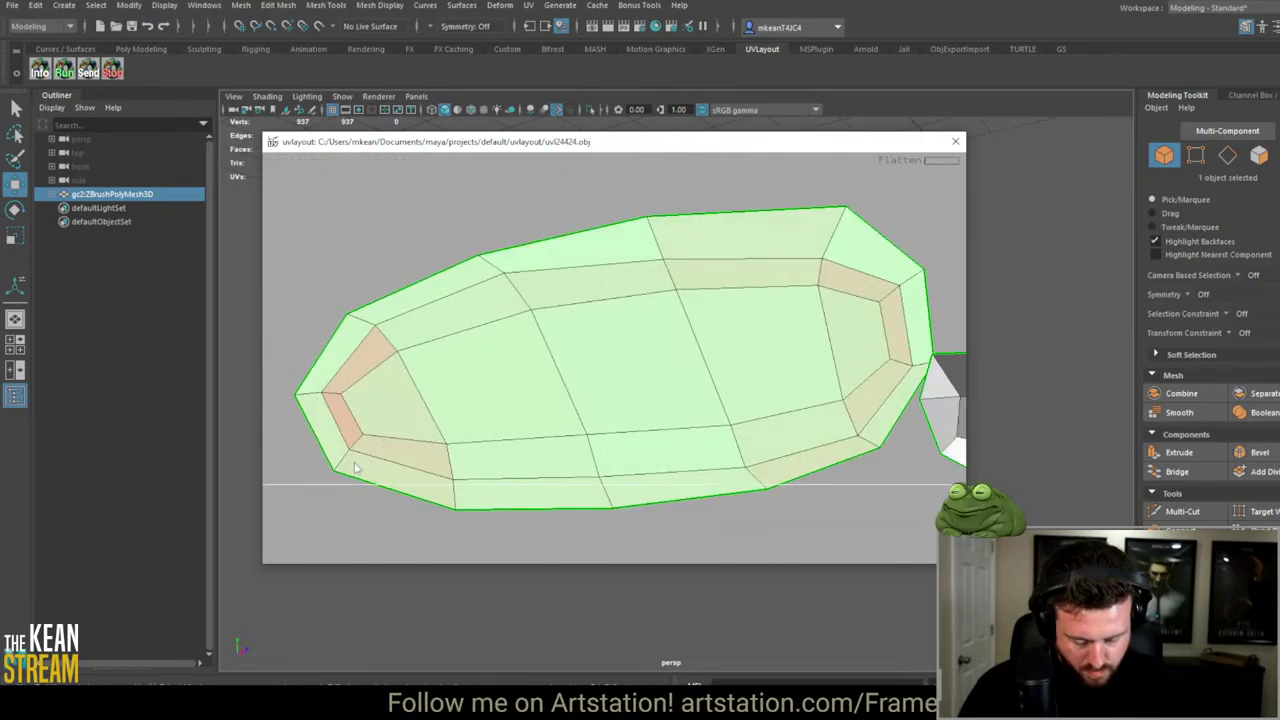
key("c")
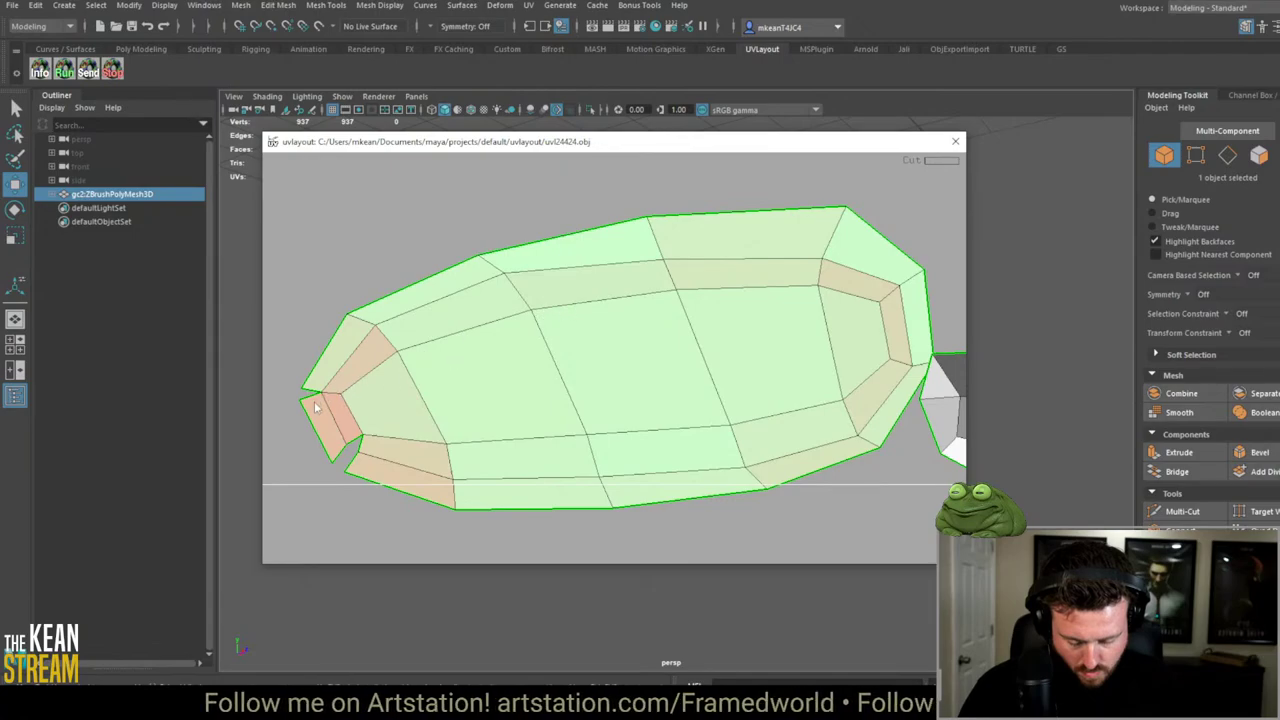
left_click(905, 295)
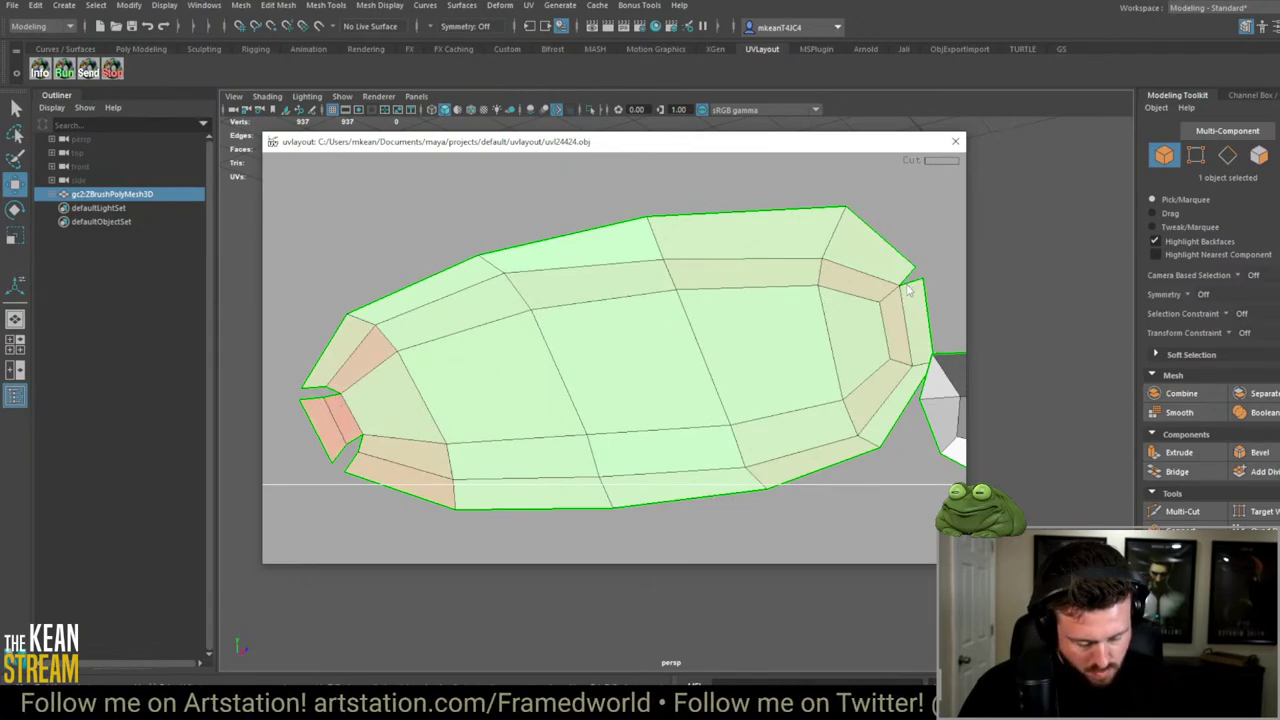
key("f")
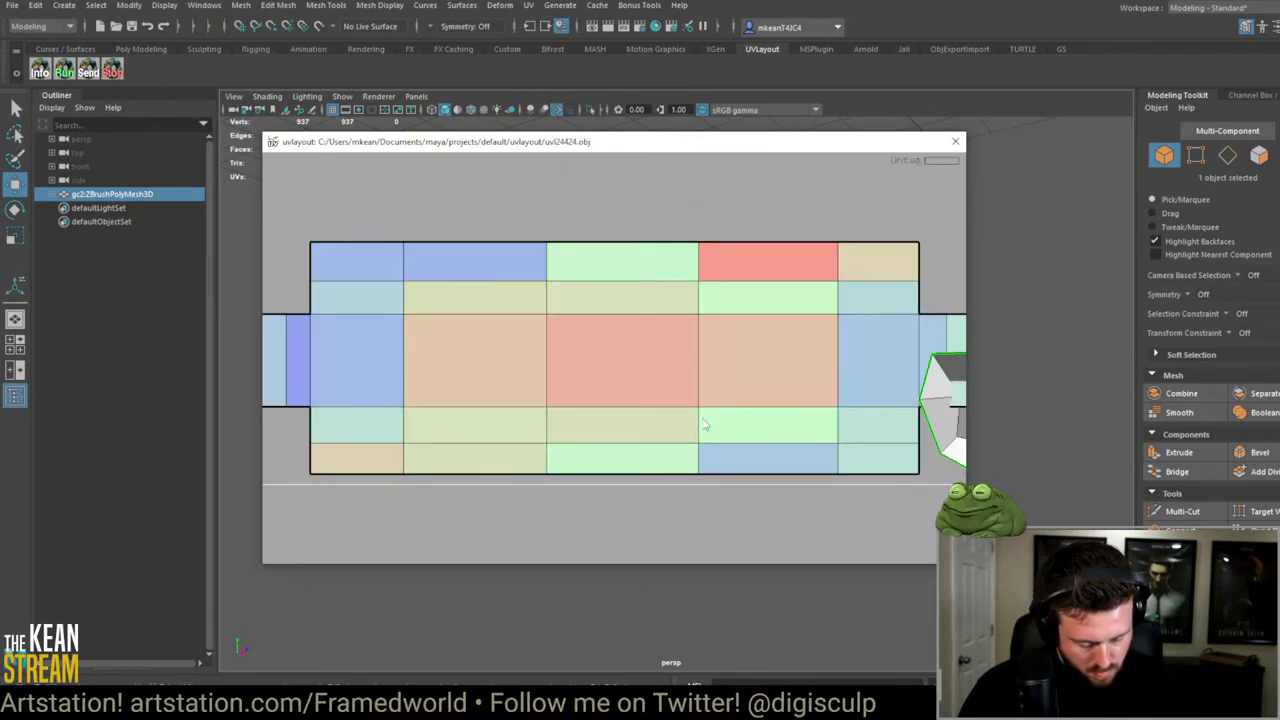
scroll(533, 280, "down", 8)
scroll(533, 280, "down", 5)
middle_click_drag(624, 368, 349, 315)
scroll(507, 362, "up", 10)
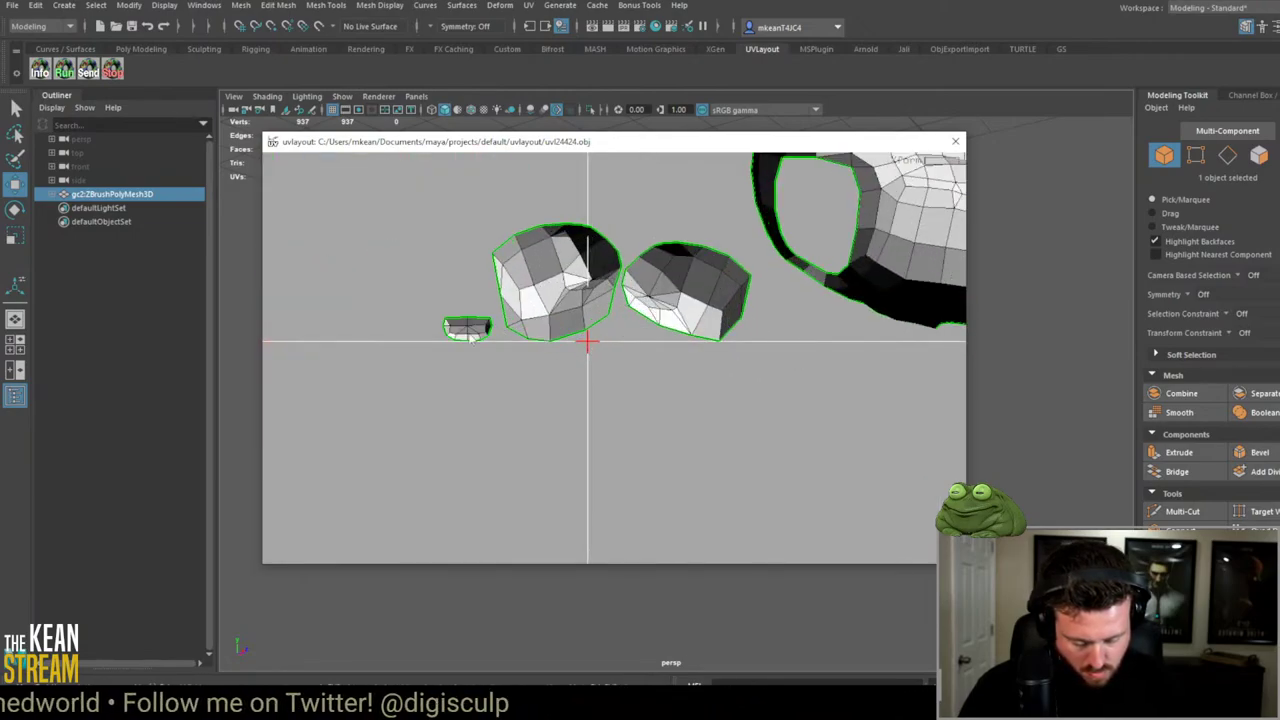
Step: Cut the small shell's side and upper-corner edges, then flatten it into a smooth outline
key("f")
key("c")
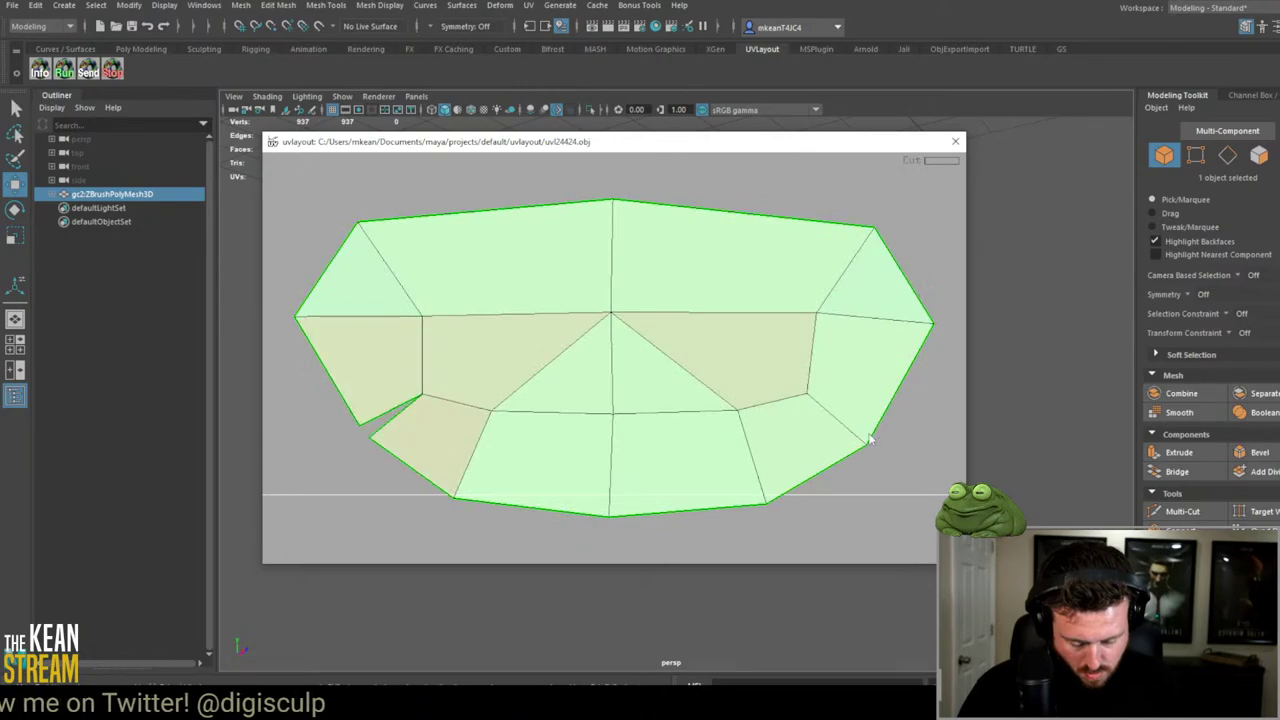
key("c")
key("f")
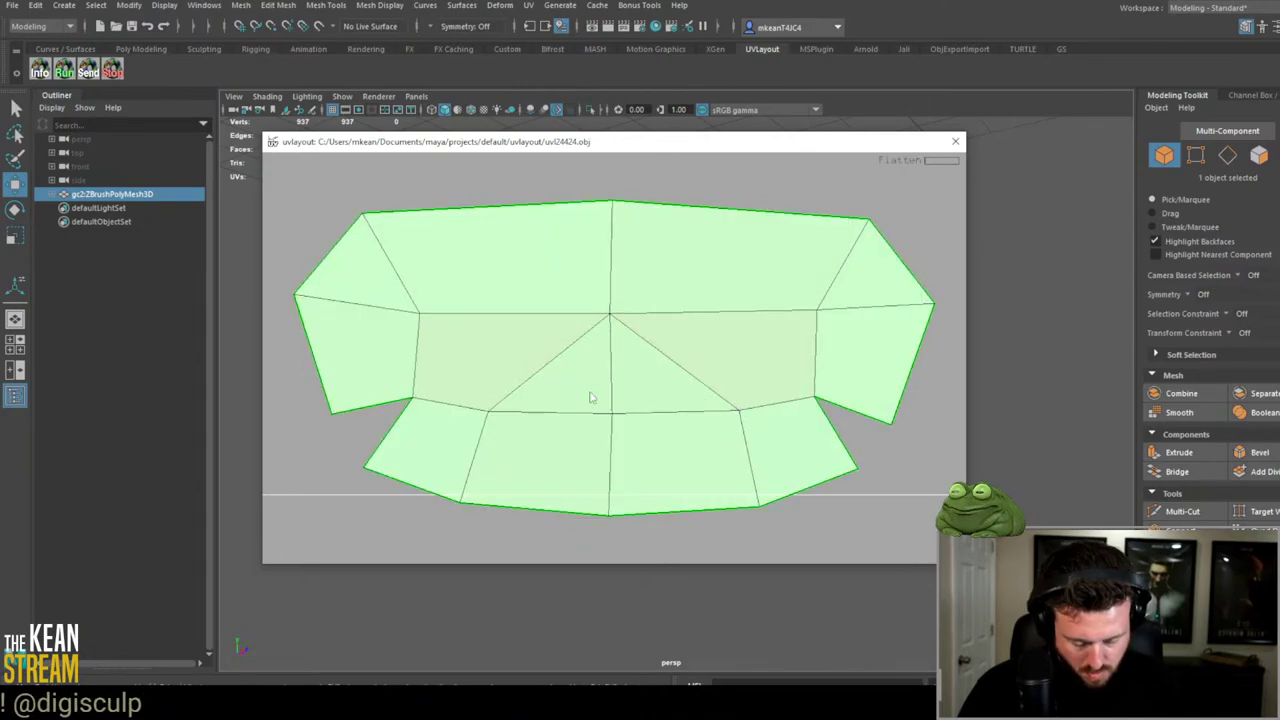
key("r")
key("f")
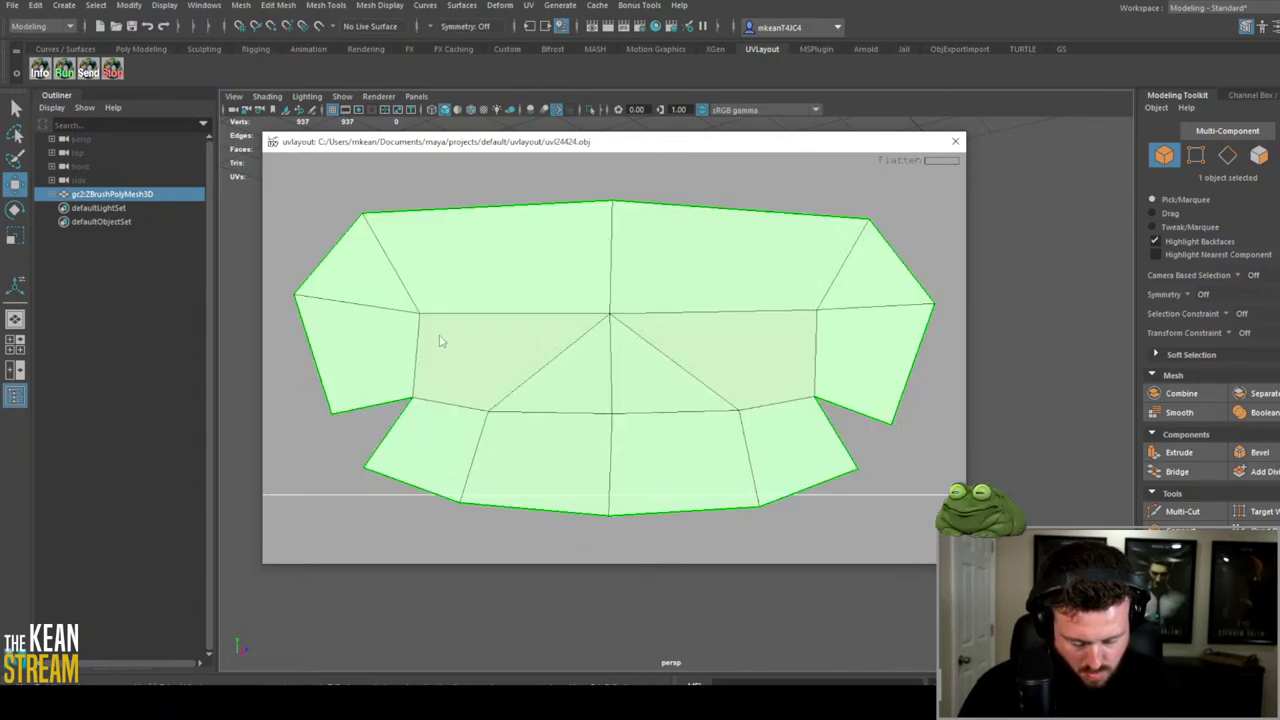
key("c")
key("c")
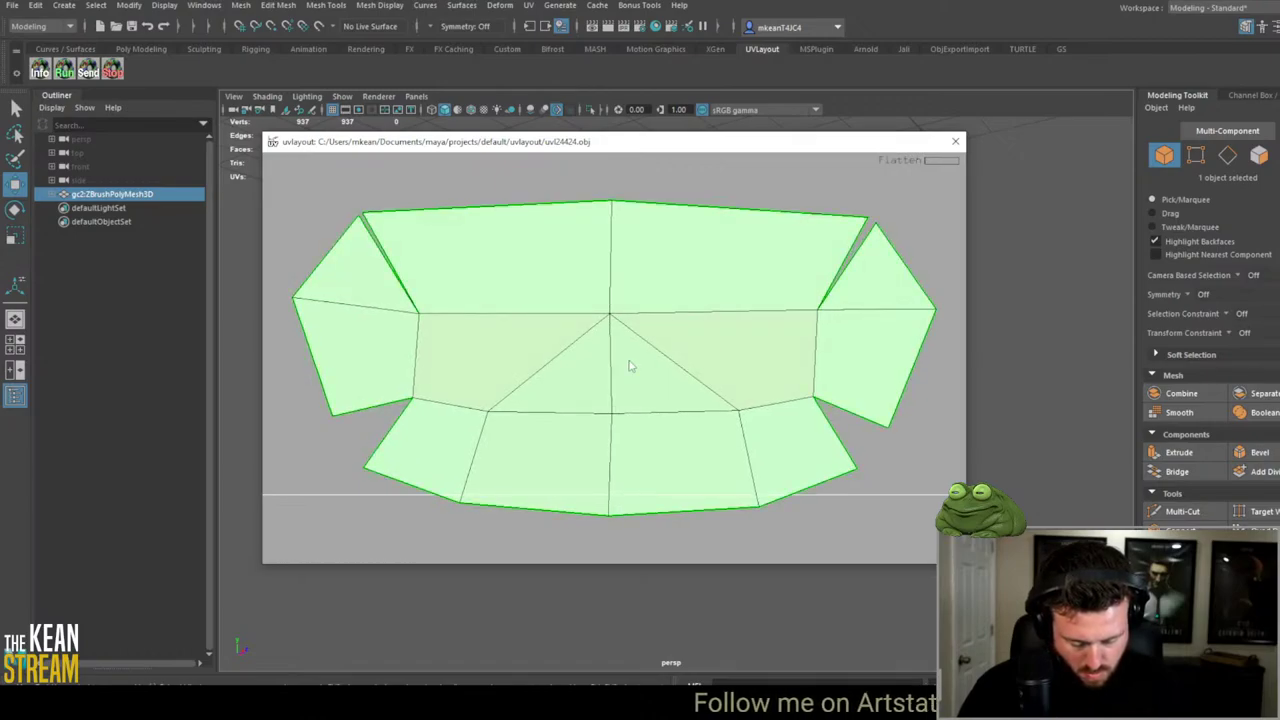
key("f")
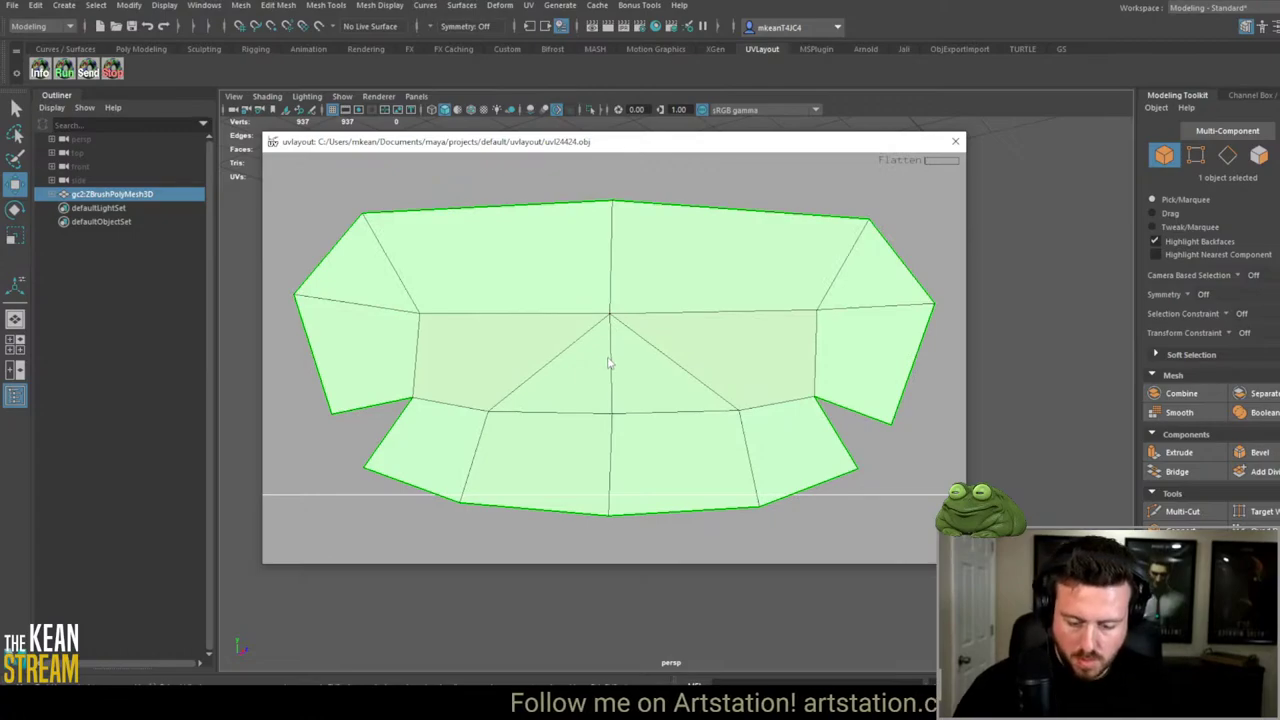
Step: Add a centre seam, a full-width seam and a lower edge-loop seam, then check the UV and 3D views
key("c")
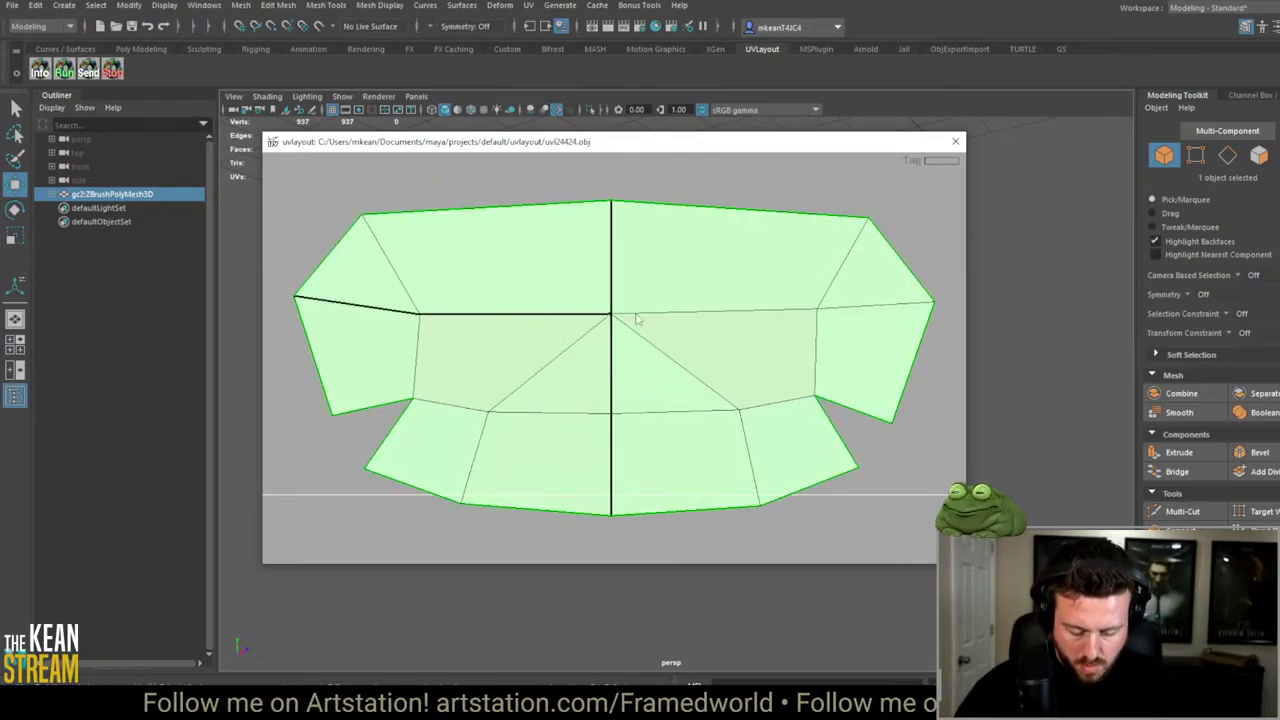
key("c")
scroll(600, 370, "down", 4)
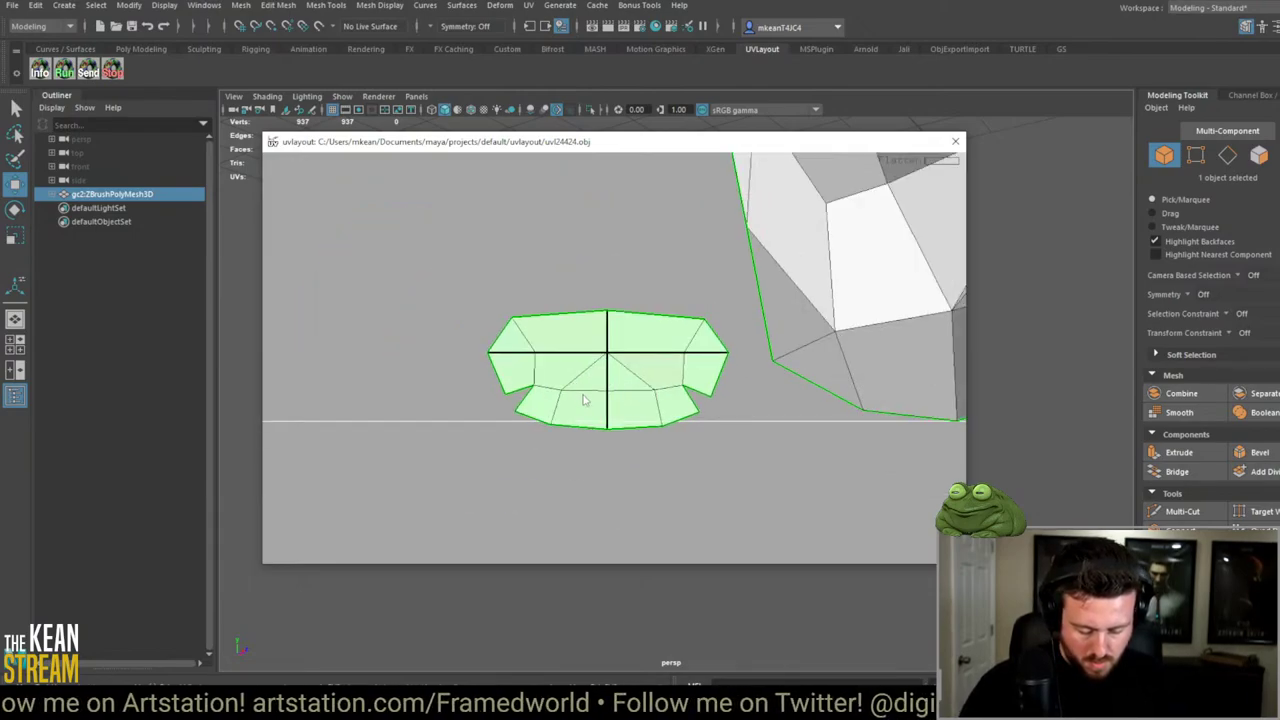
key("c")
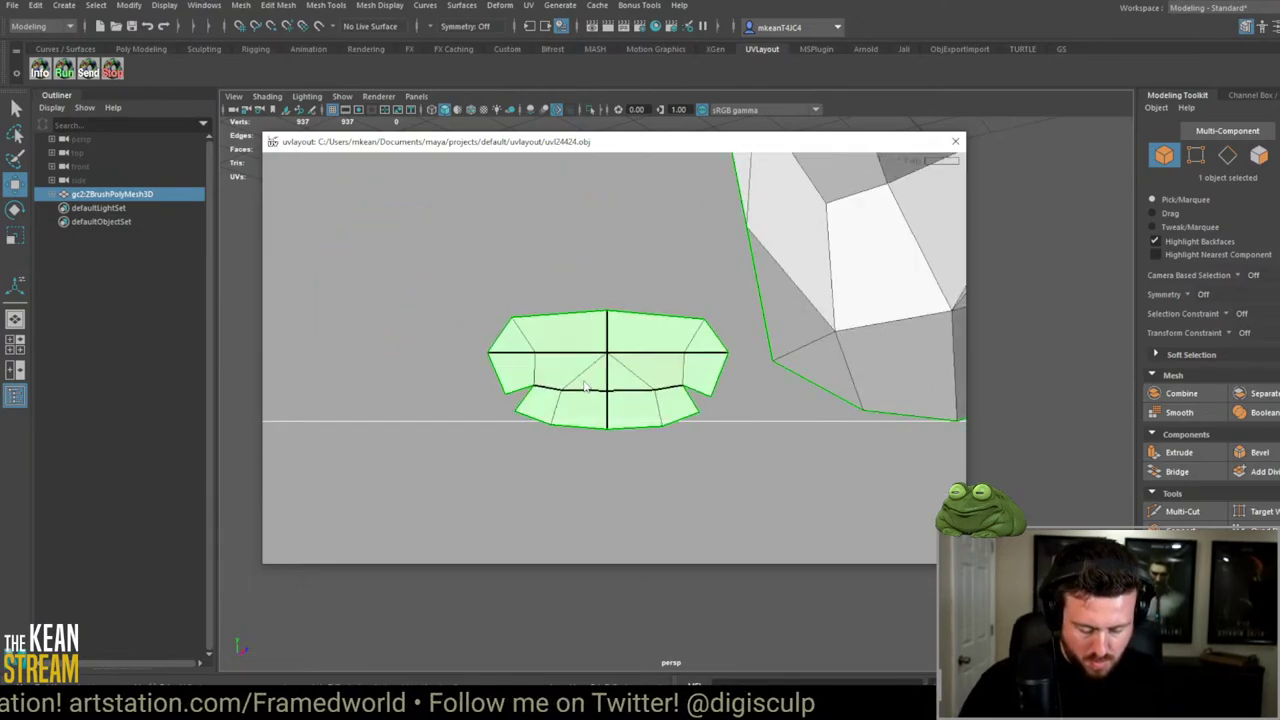
scroll(585, 387, "down", 4)
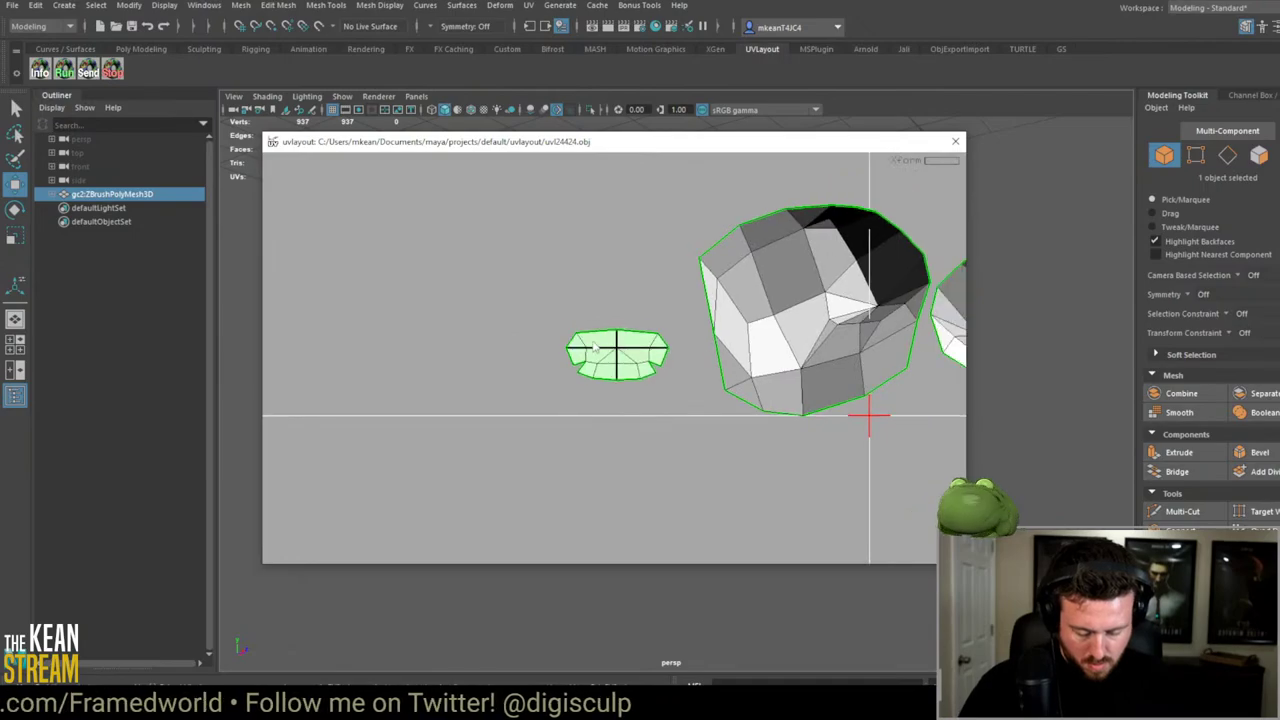
key("d")
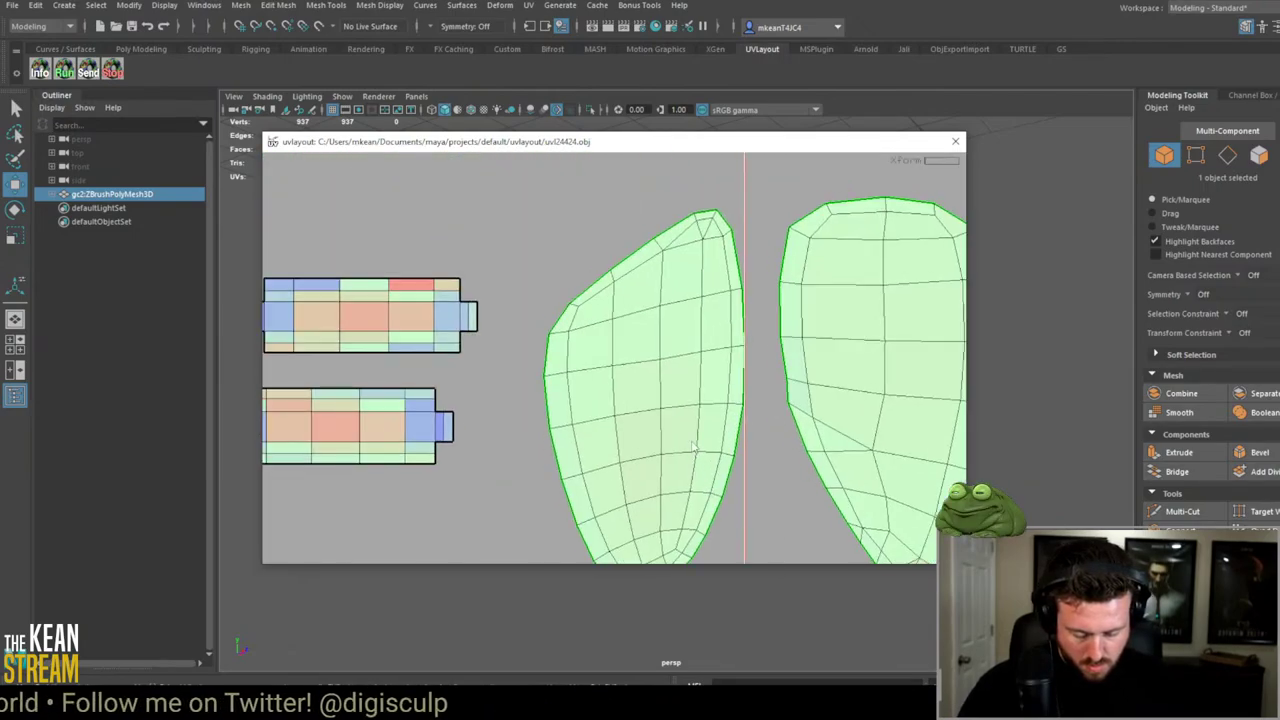
scroll(551, 443, "down", 2)
scroll(557, 429, "up", 6)
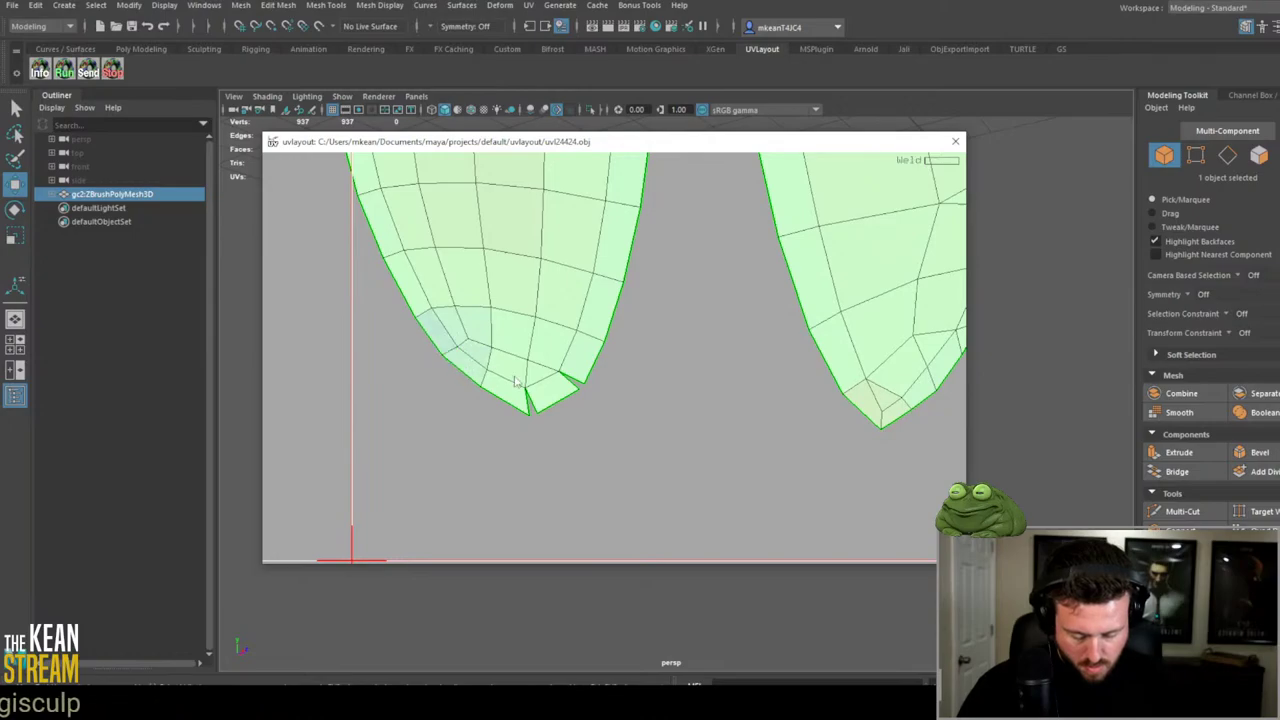
scroll(531, 360, "down", 4)
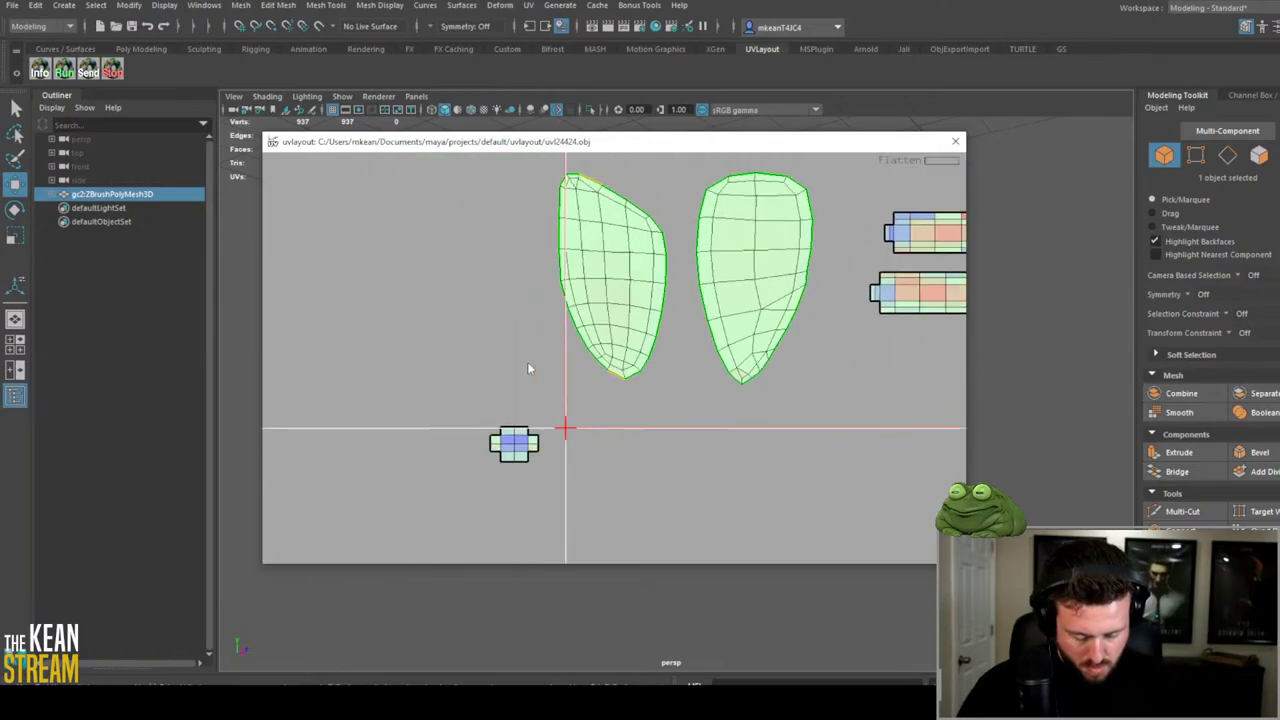
key("d")
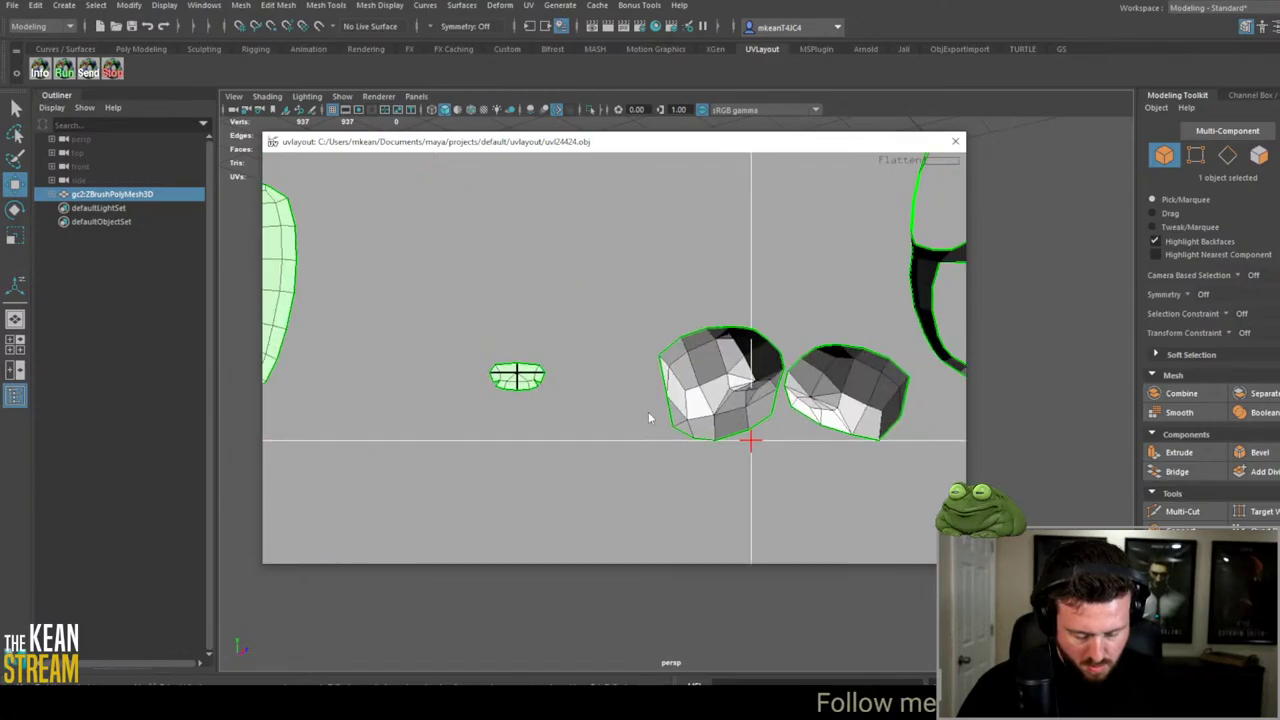
Step: Drop the round shells and flatten the large body shell, reorienting it in 3D midway
key("d")
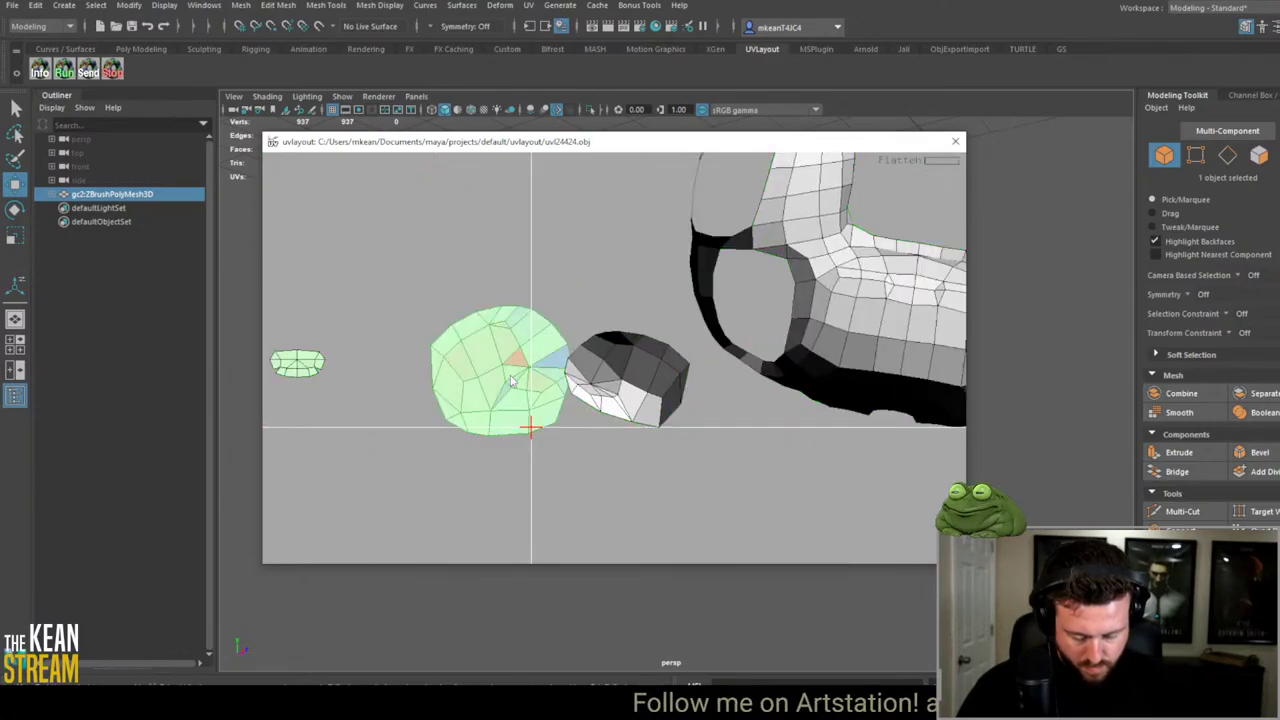
key("f")
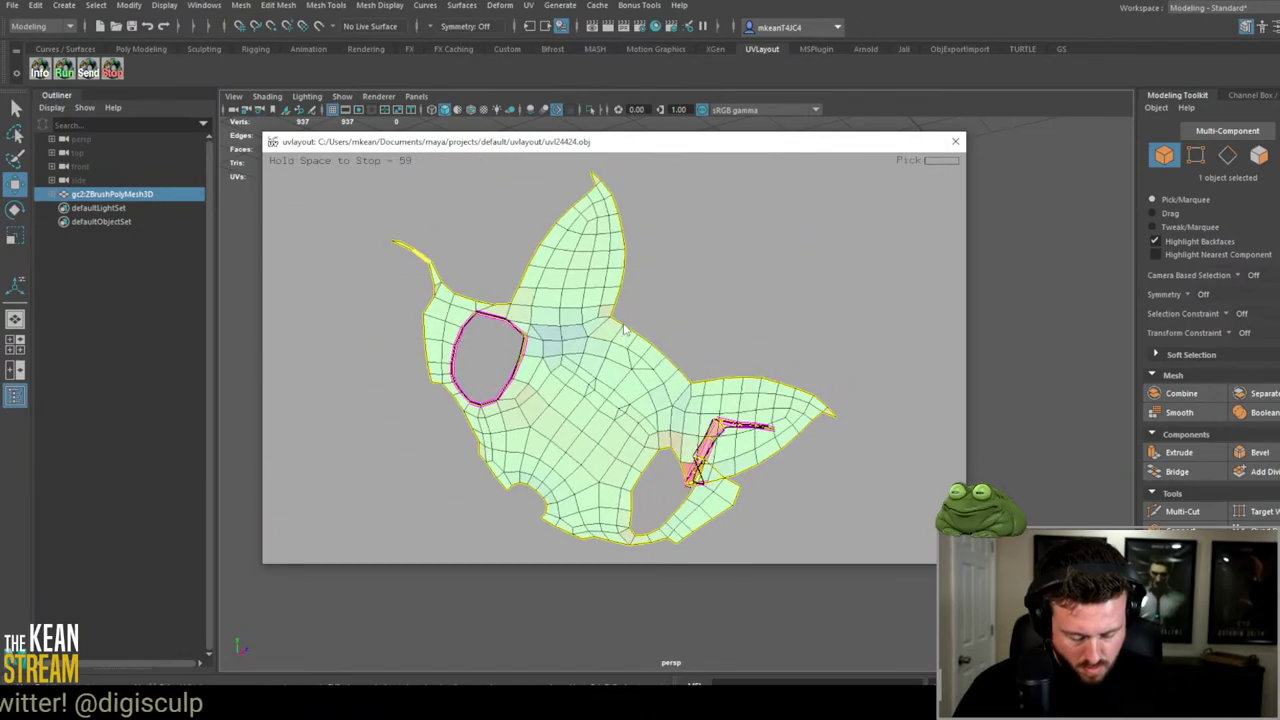
key("3")
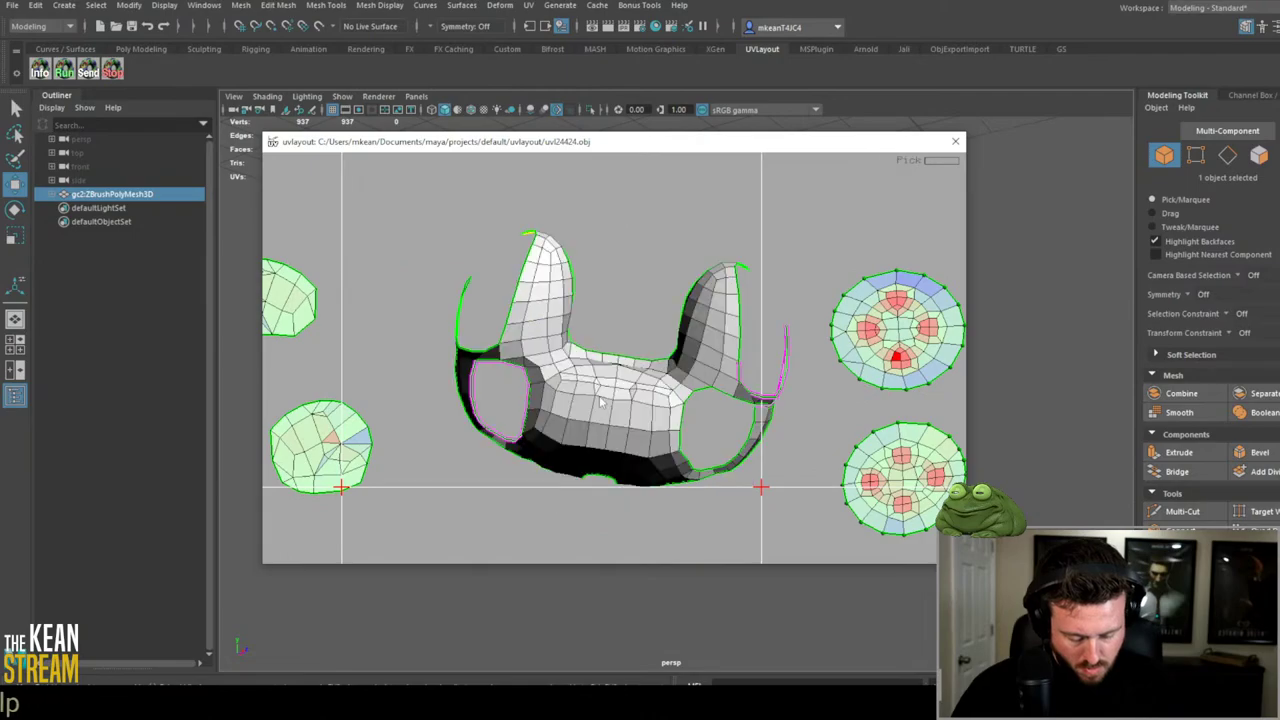
left_click_drag(303, 352, 549, 361)
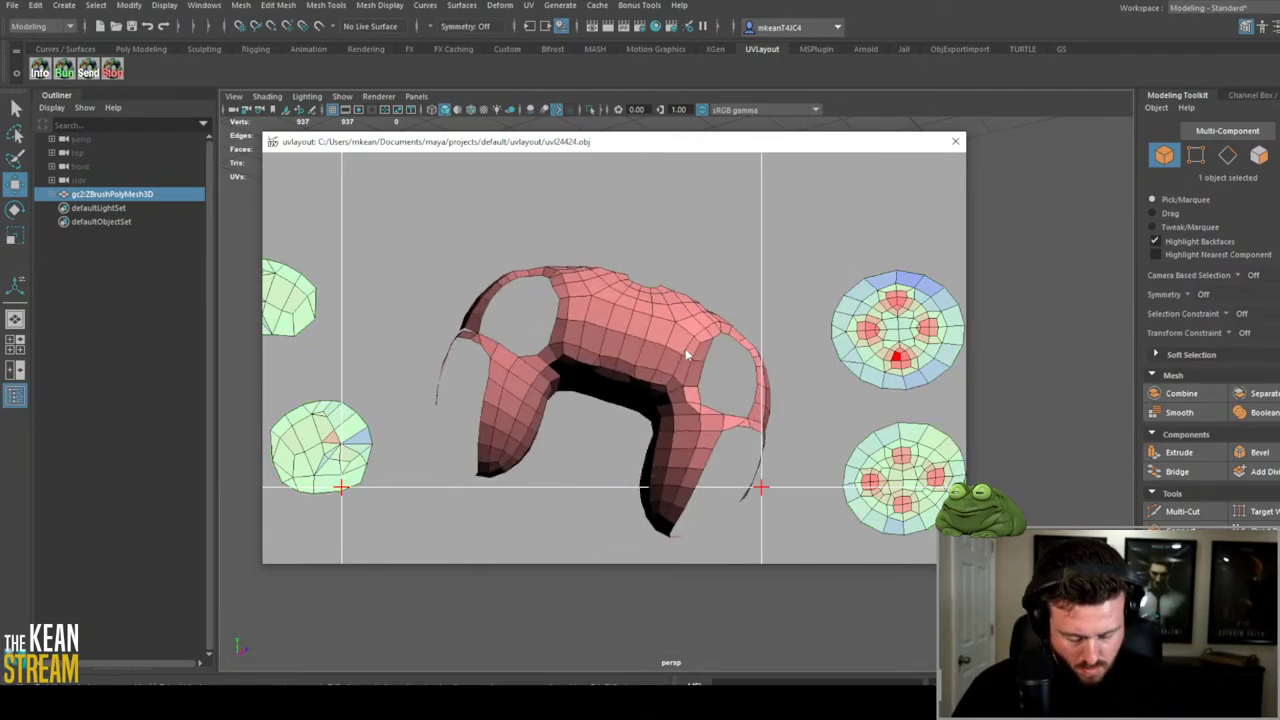
key("2")
key("f")
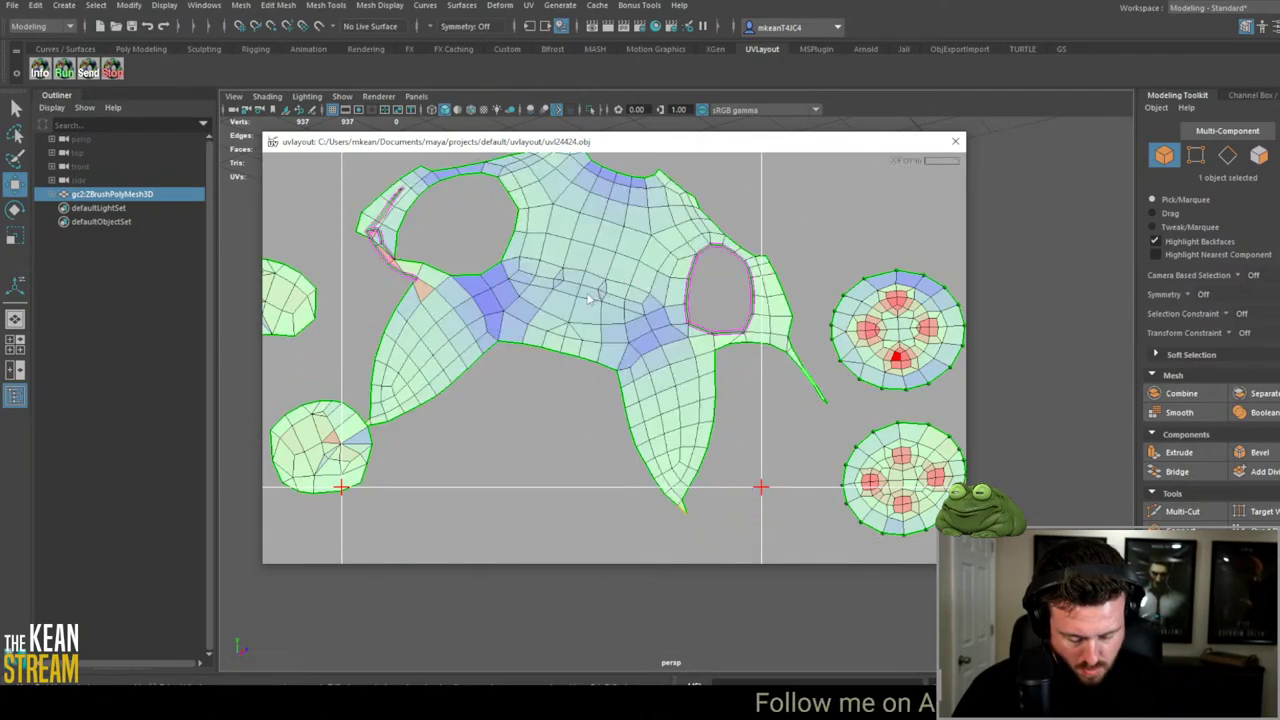
scroll(407, 315, "up", 3)
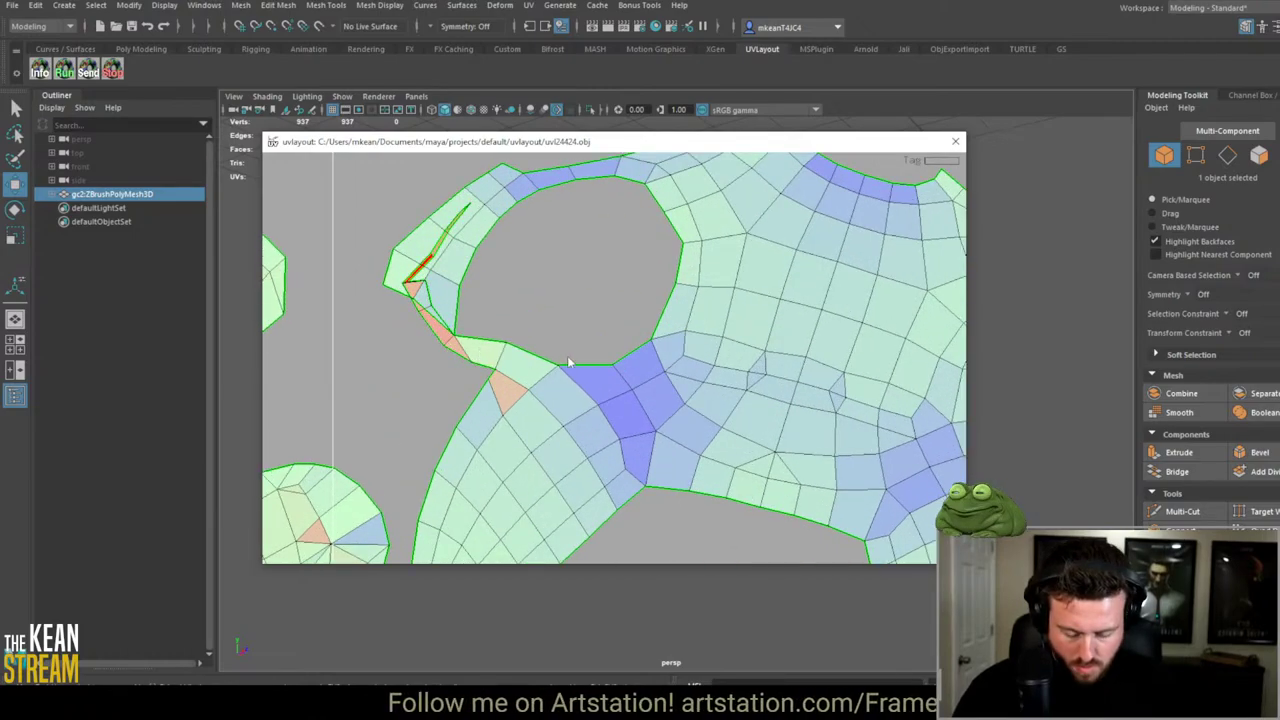
Step: Bloat the body shell's hole, re-flatten, stop the run, and start another flattening pass
key("b")
left_click(558, 318)
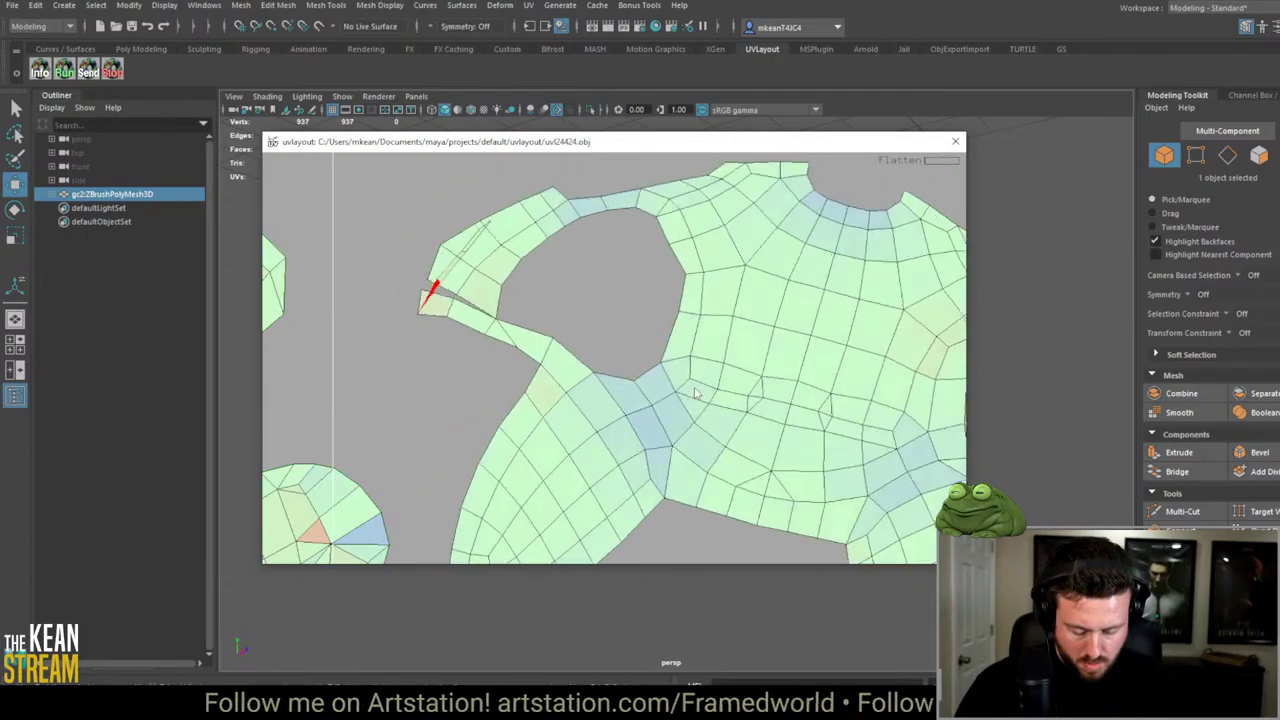
scroll(710, 403, "down", 5)
key("f")
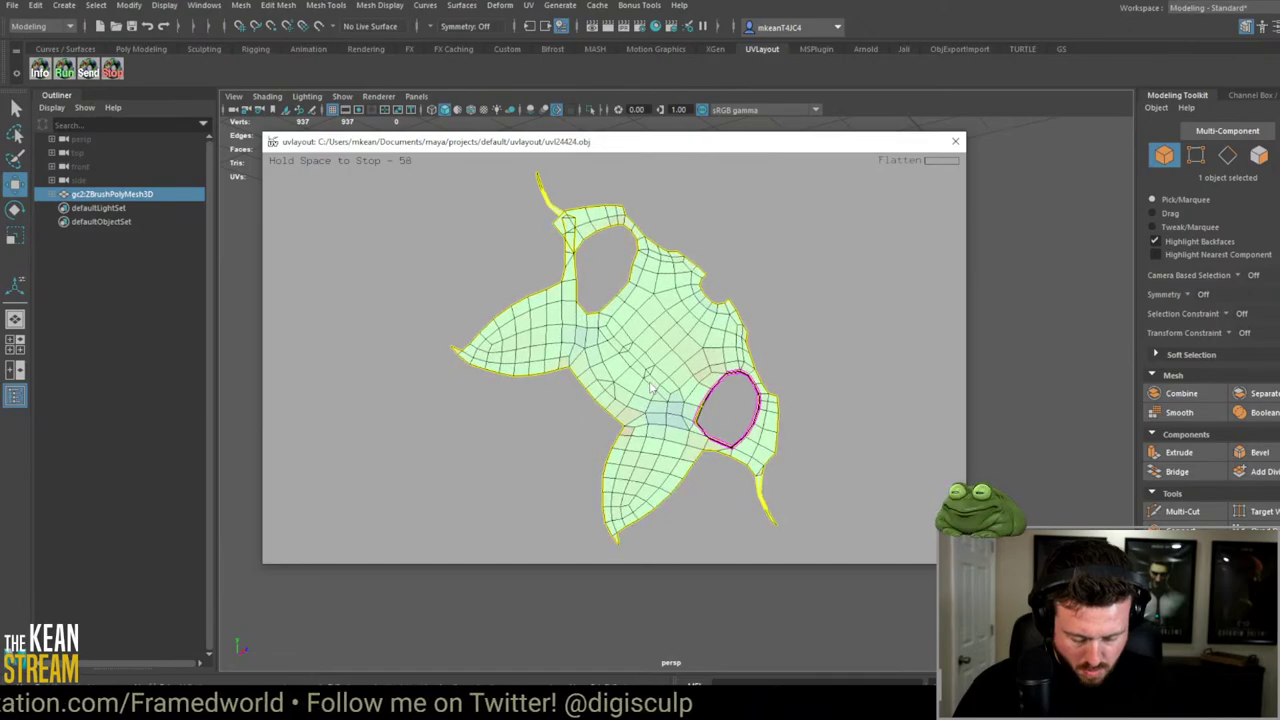
key("space")
scroll(617, 378, "up", 5)
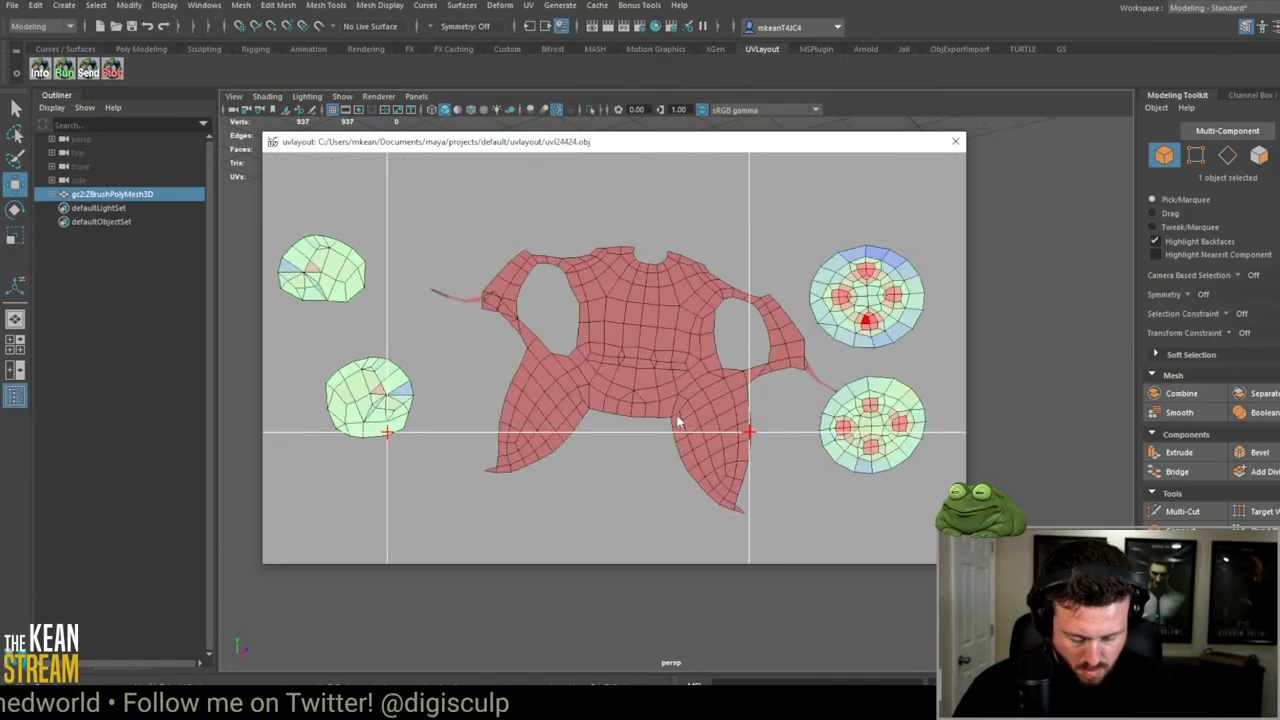
key("f")
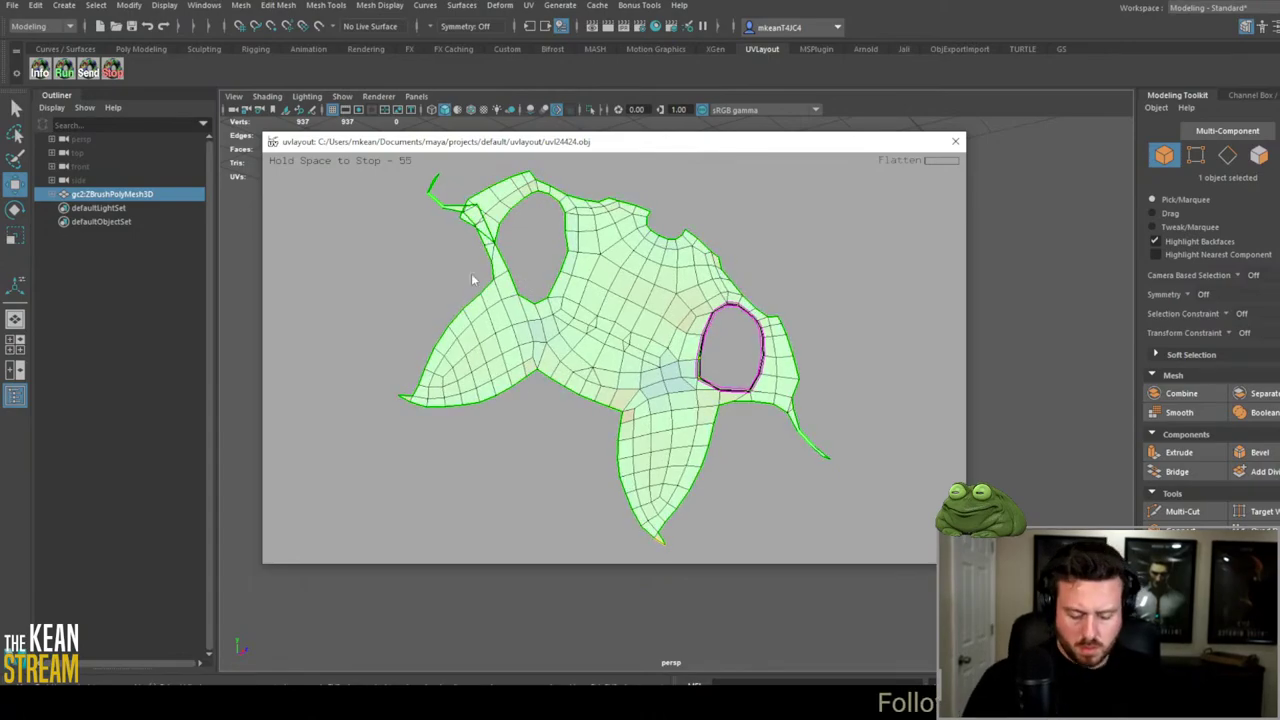
scroll(690, 340, "up", 3)
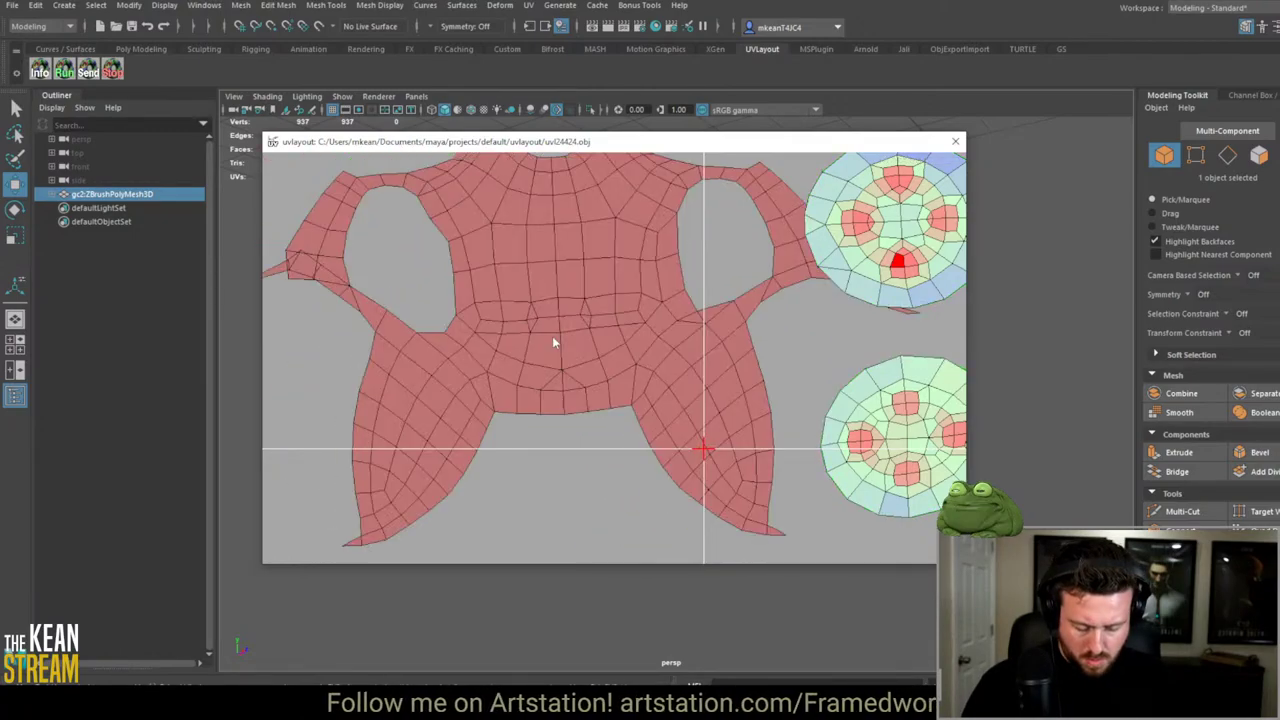
scroll(428, 318, "up", 5)
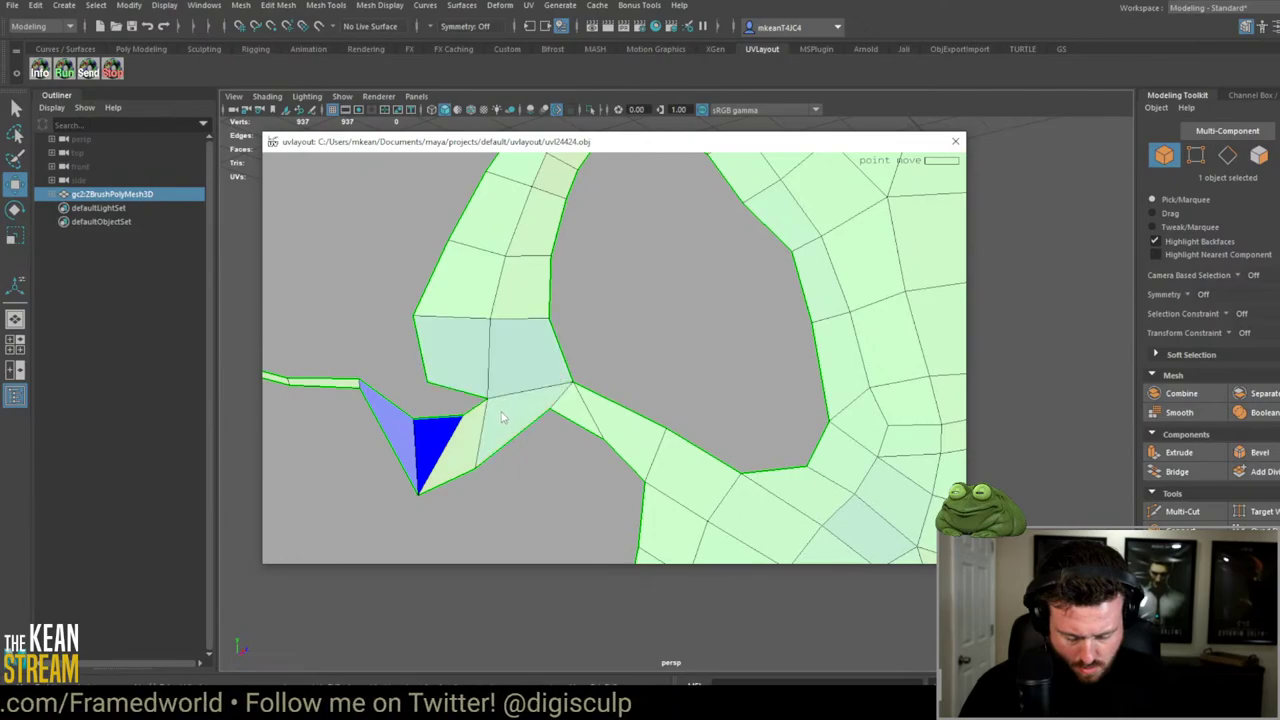
Step: Relax the shirt-shaped shell flat and move it upward
key("f")
scroll(480, 390, "down", 5)
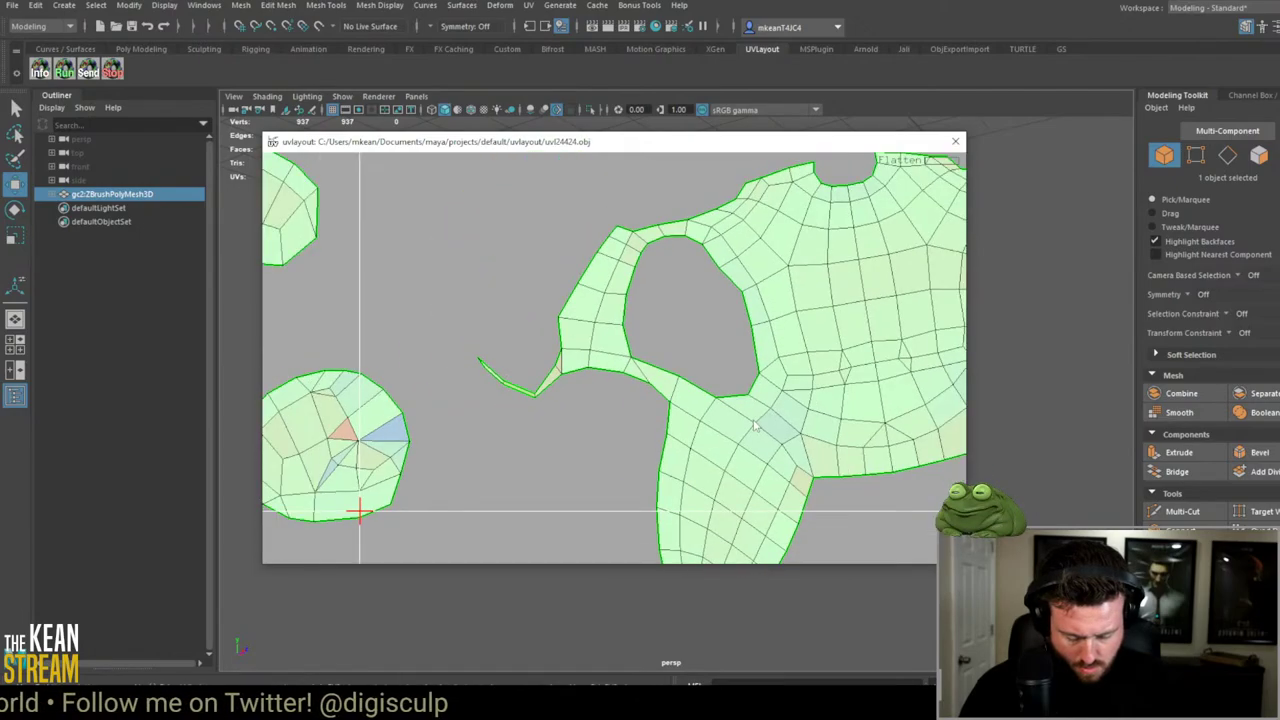
scroll(425, 398, "up", 4)
scroll(628, 424, "down", 4)
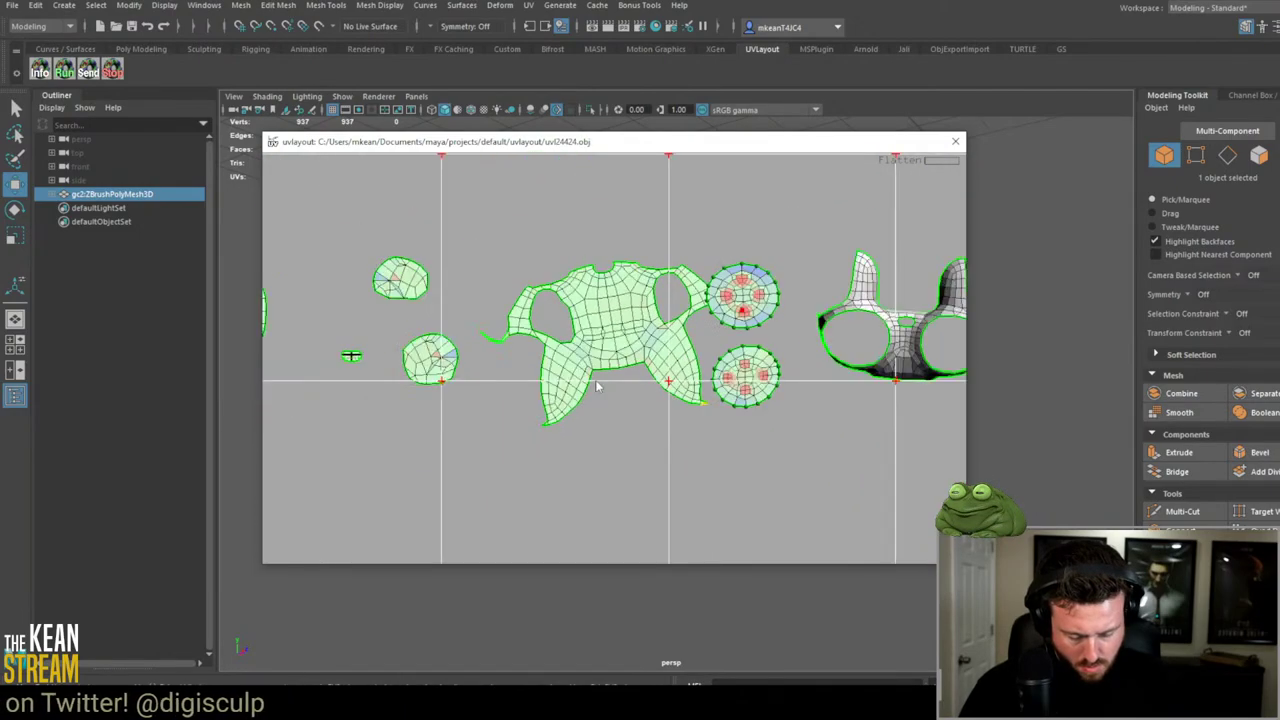
scroll(599, 356, "up", 2)
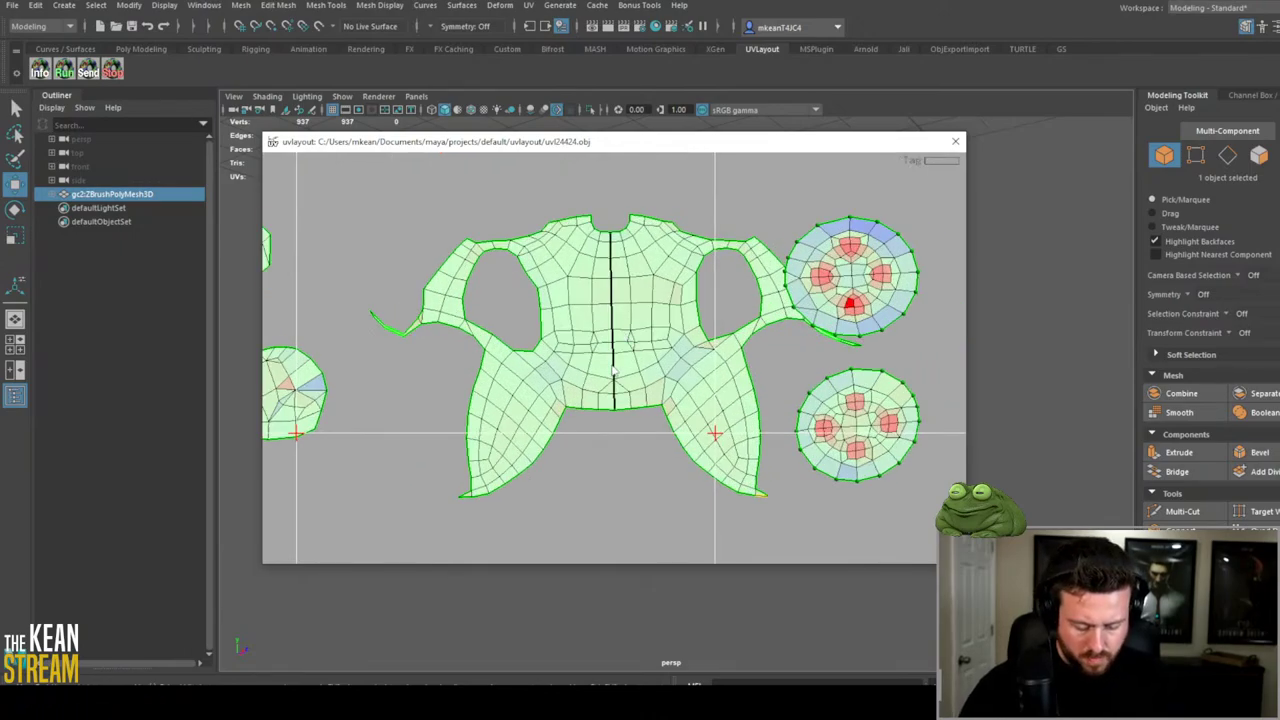
scroll(640, 385, "down", 3)
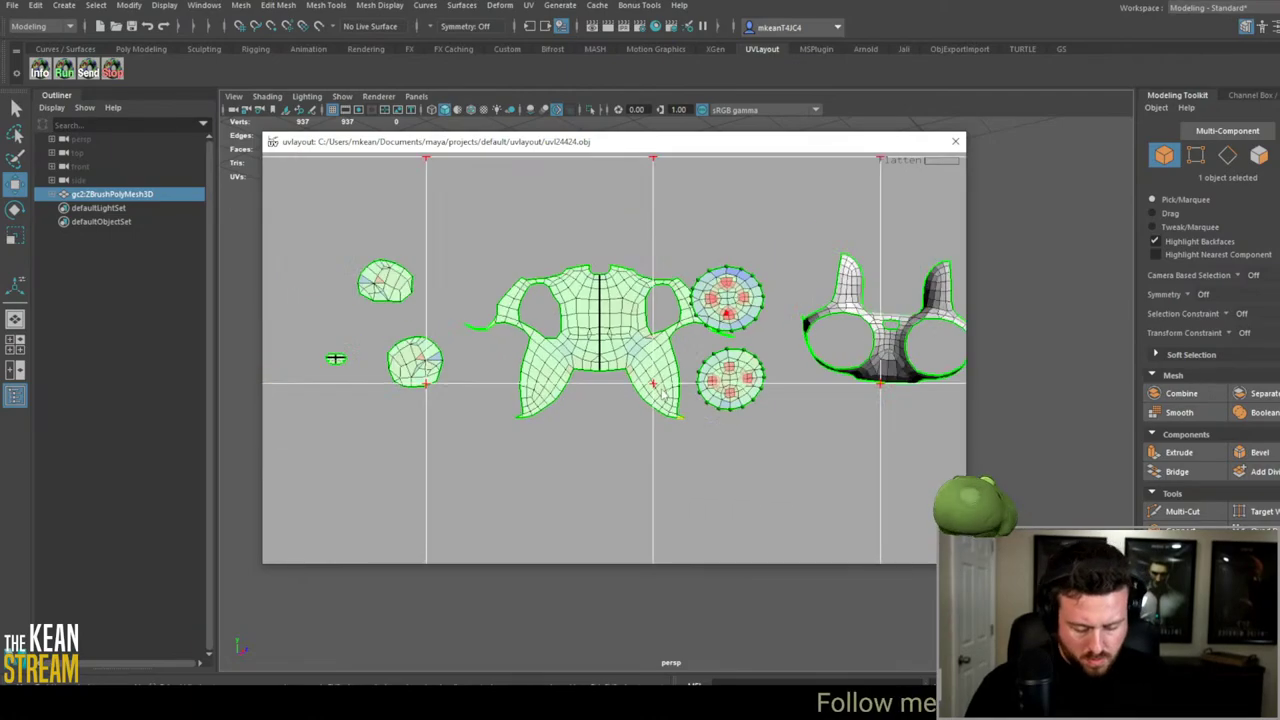
middle_click_drag(661, 393, 615, 300)
scroll(566, 408, "up", 3)
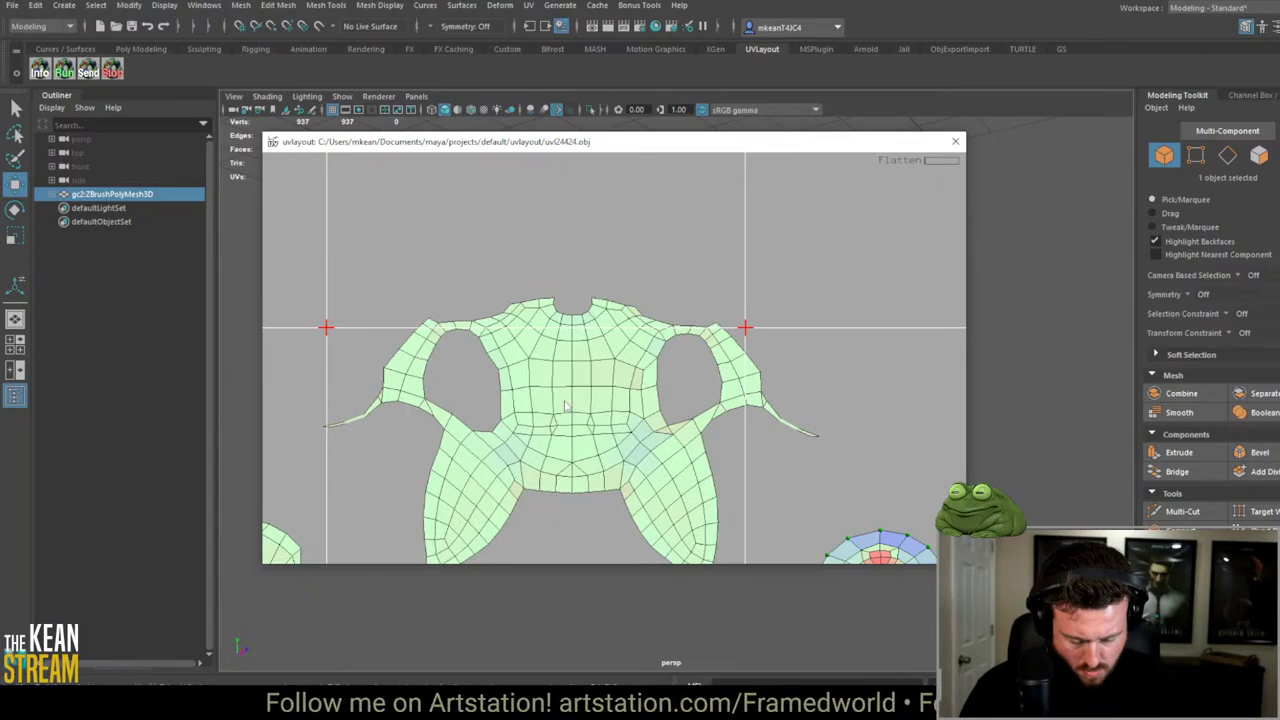
scroll(566, 408, "up", 2)
Step: Tag both armhole borders, reflatten the shirt shell and move it to the grid's upper left
key("t")
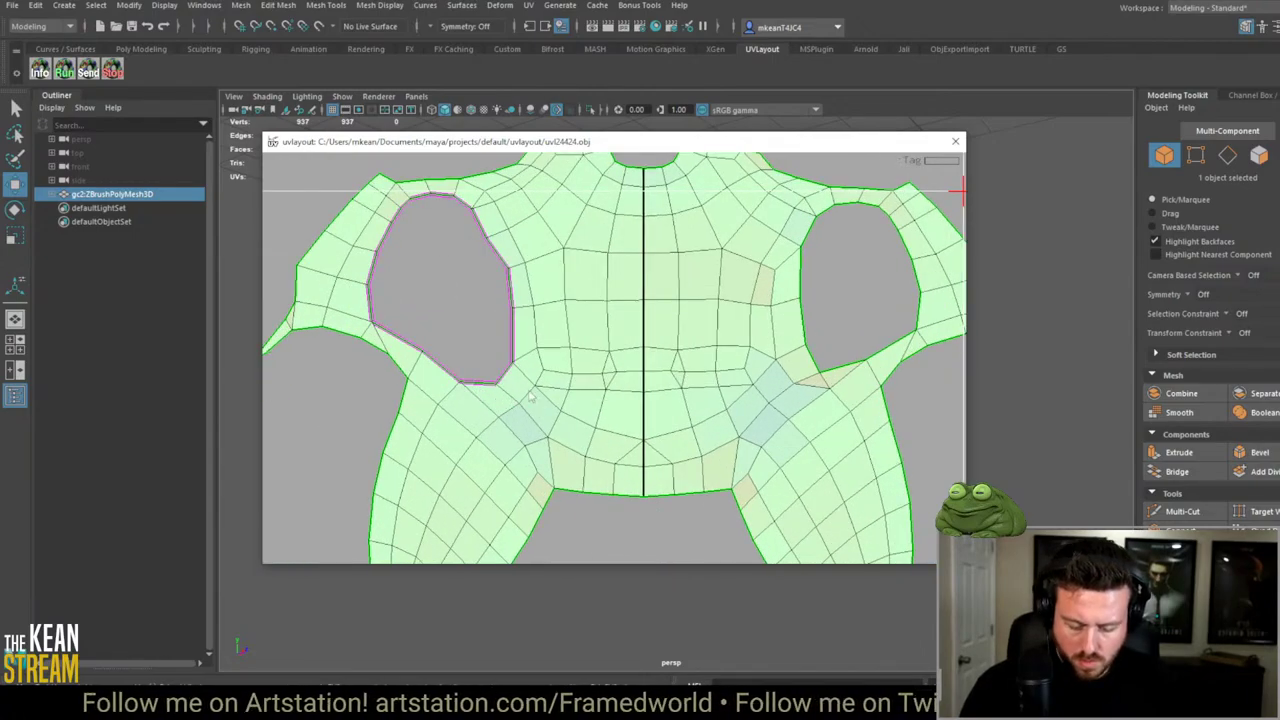
key("f")
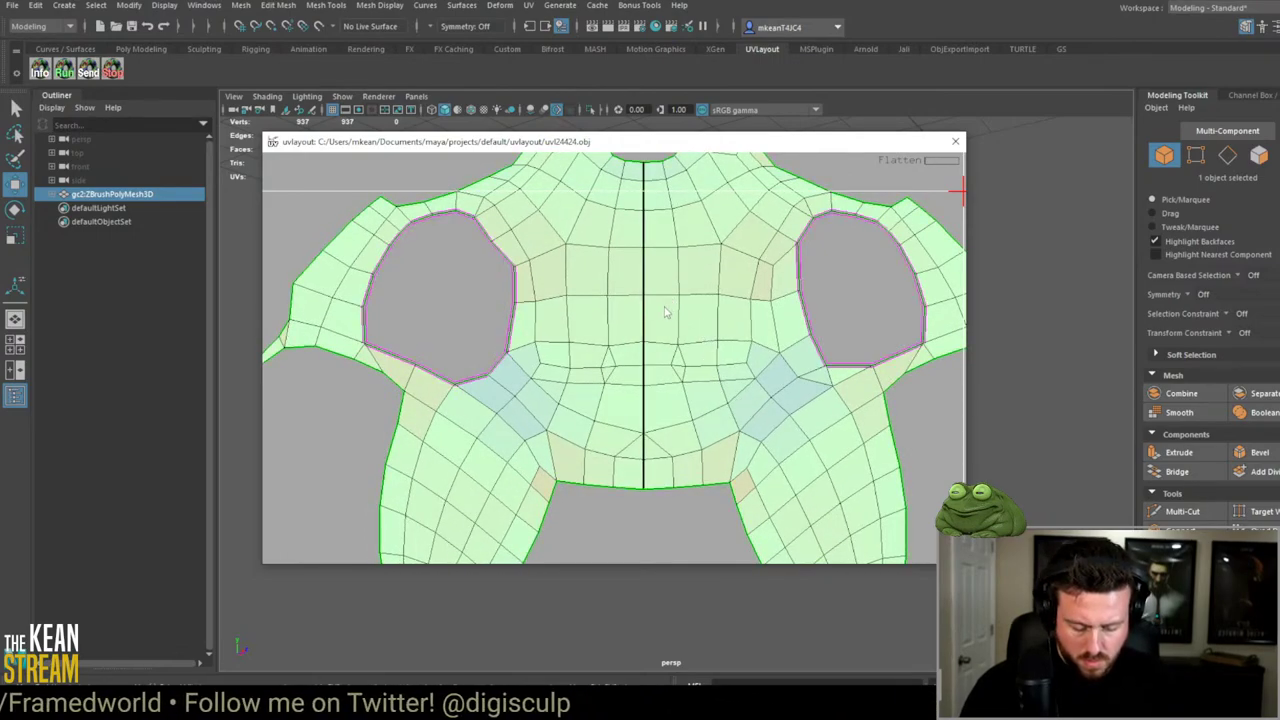
key("f")
scroll(665, 303, "down", 3)
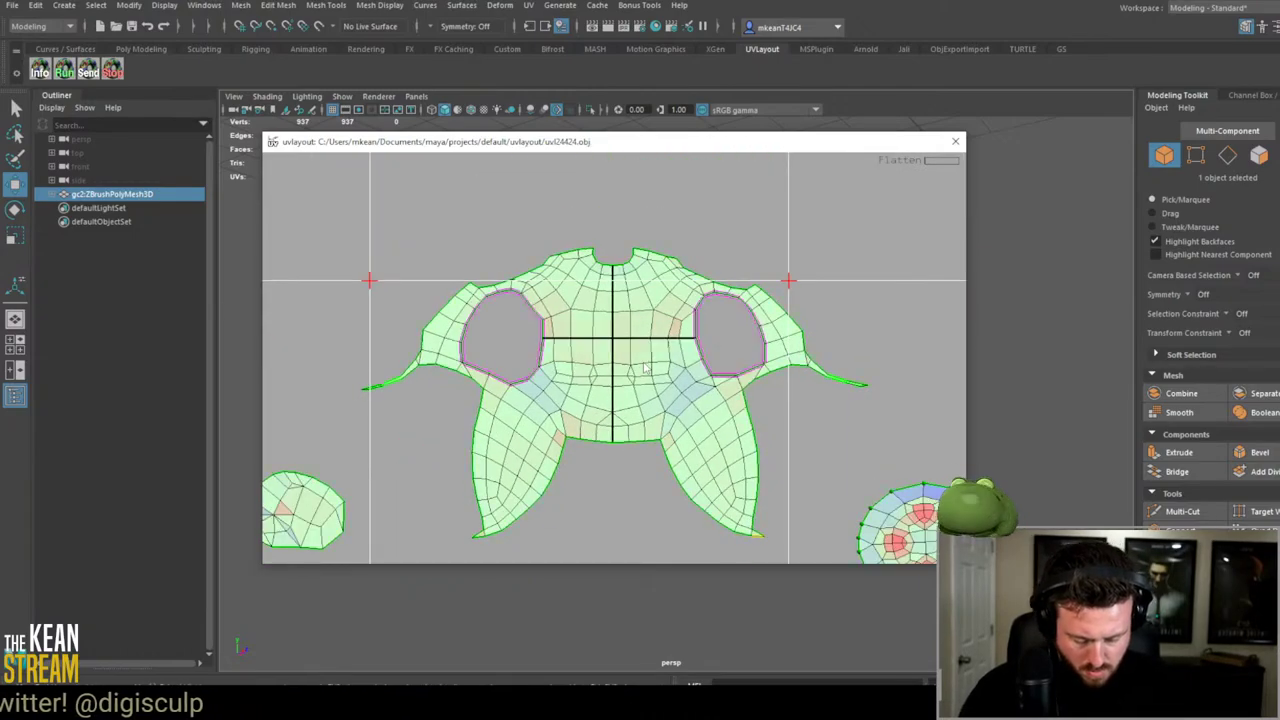
scroll(630, 395, "down", 3)
left_click_drag(603, 345, 425, 318)
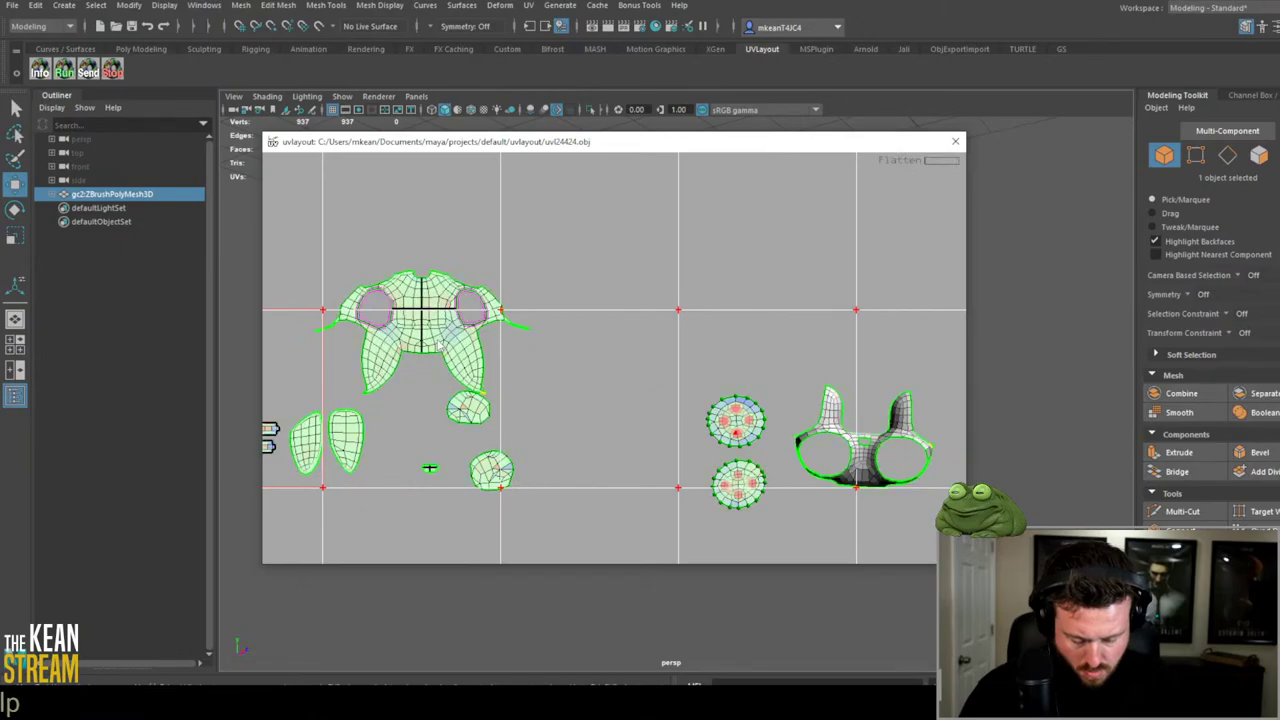
Step: Flatten the glasses-shaped shell in two passes, zooming in on its nose-bridge area
middle_click_drag(583, 371, 407, 298)
key("f")
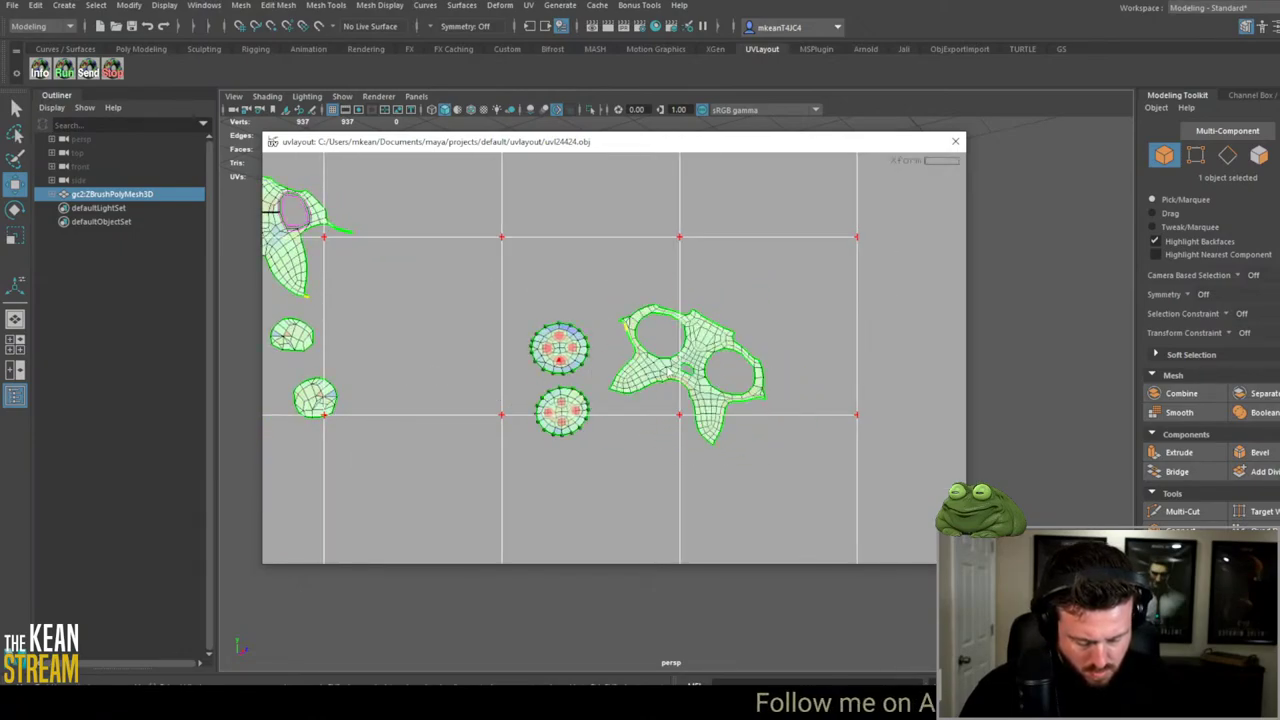
scroll(661, 356, "up", 5)
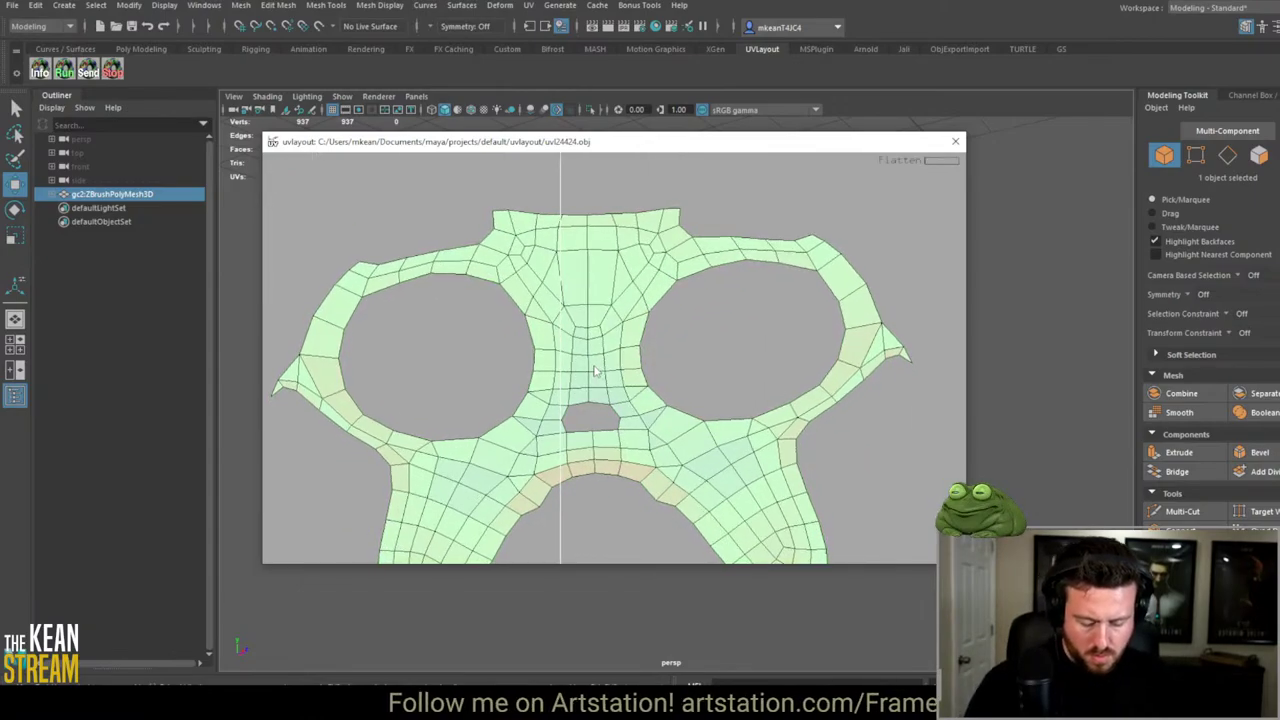
key("f")
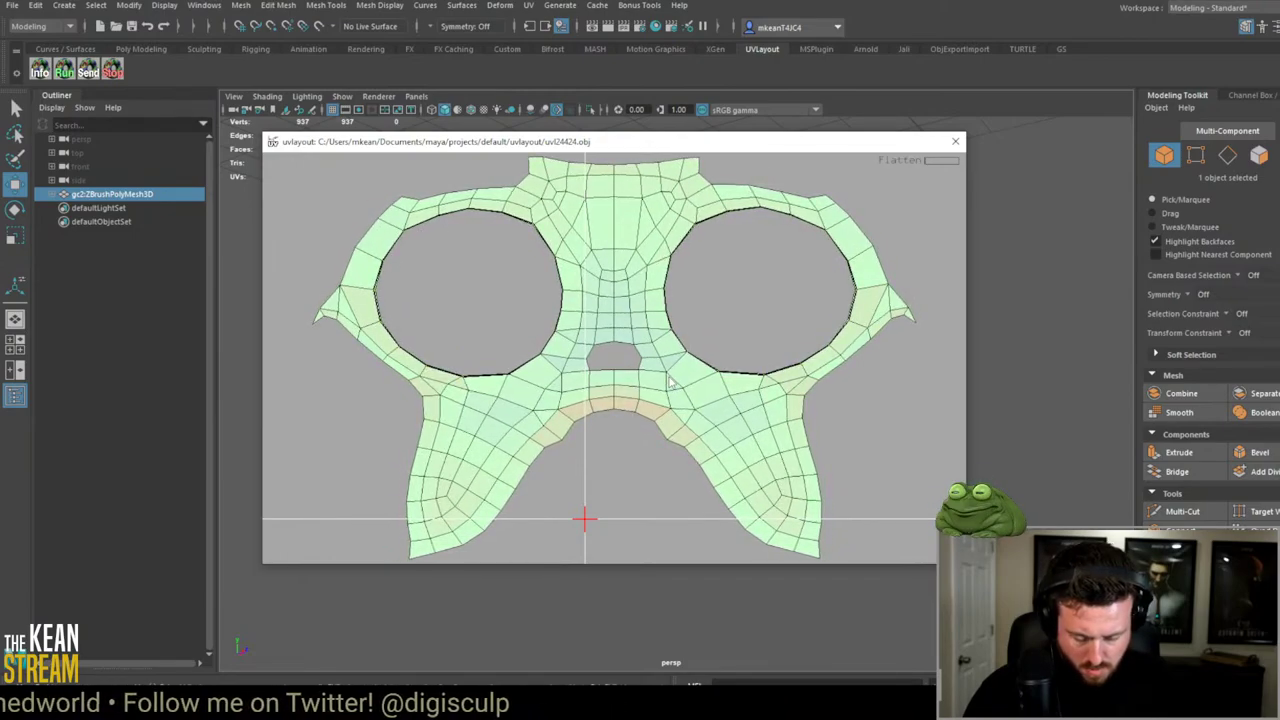
scroll(604, 310, "up", 3)
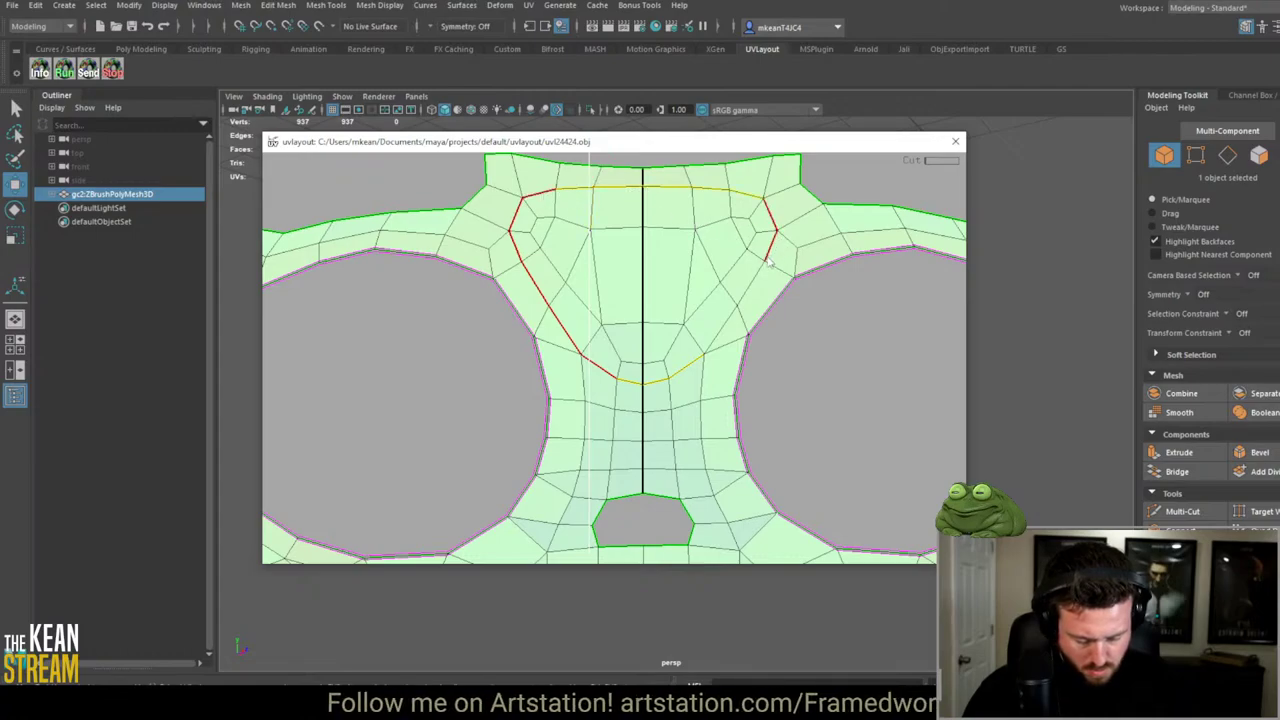
Step: Cut the marked loop with Shift+X, flatten the detached nose piece, then frame the leaf shells
key("shift+x")
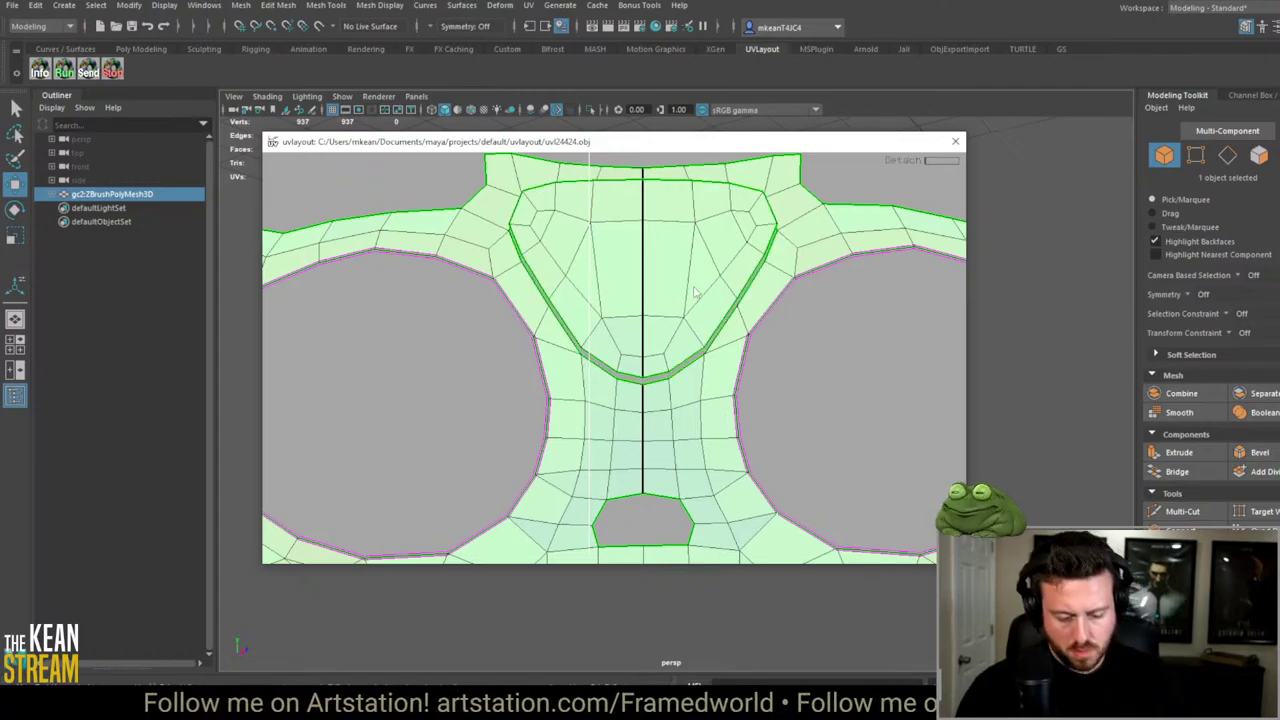
scroll(600, 390, "down", 4)
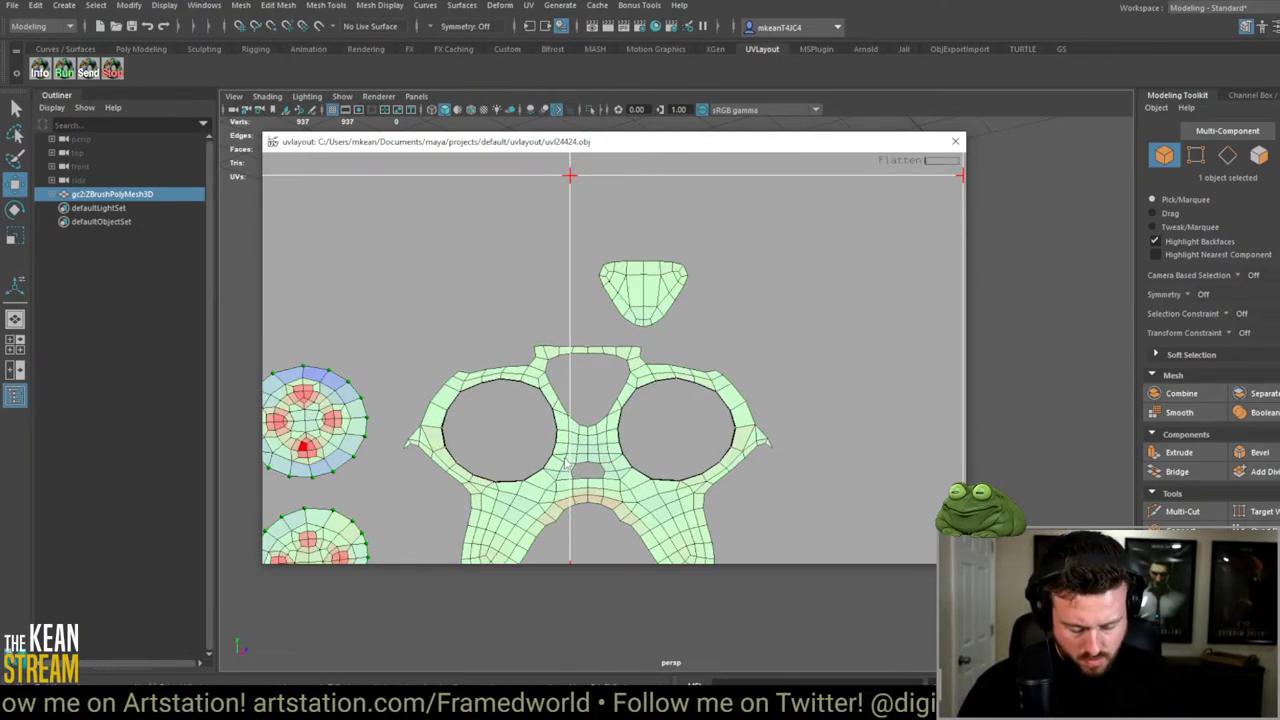
key("f")
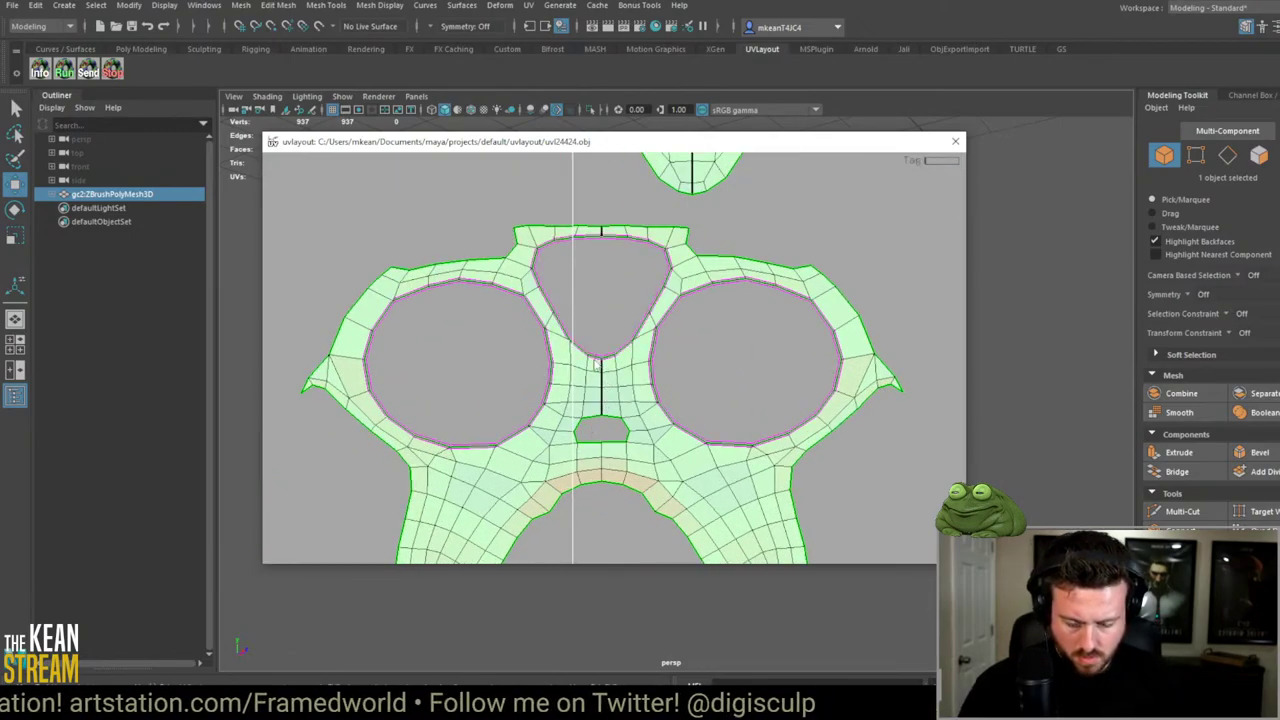
scroll(592, 372, "down", 4)
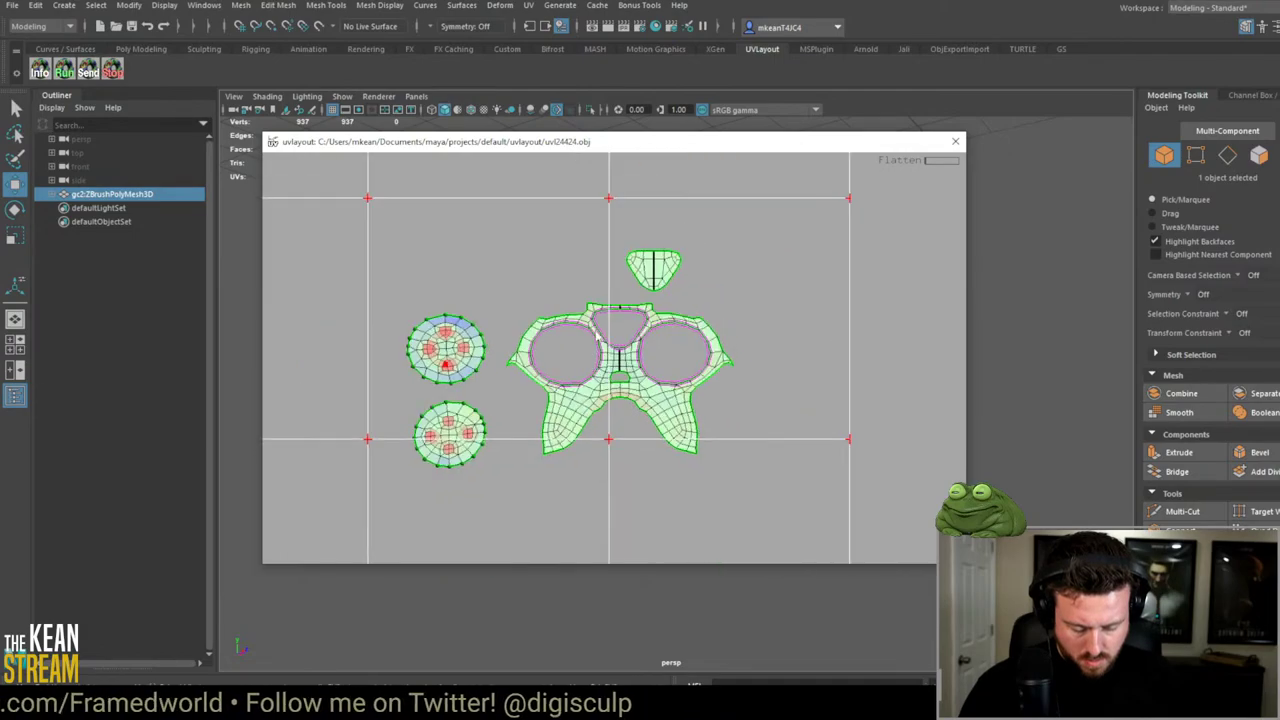
scroll(490, 277, "up", 5)
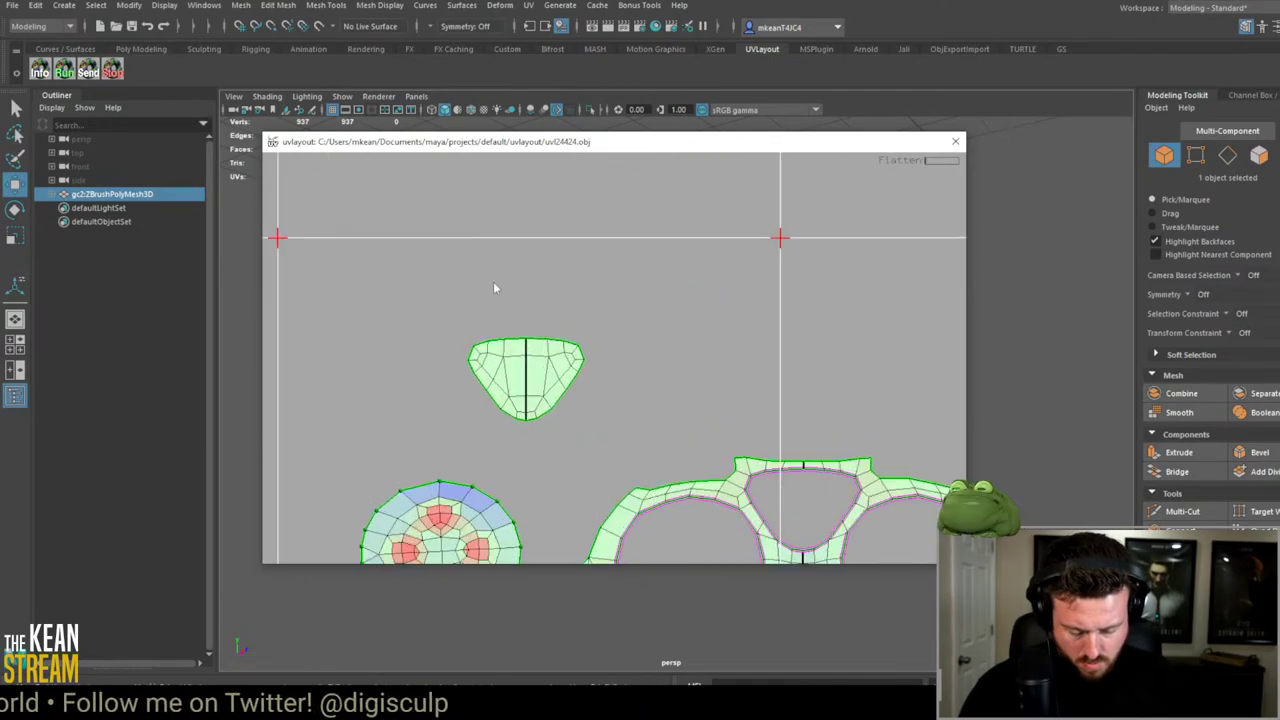
scroll(515, 353, "down", 4)
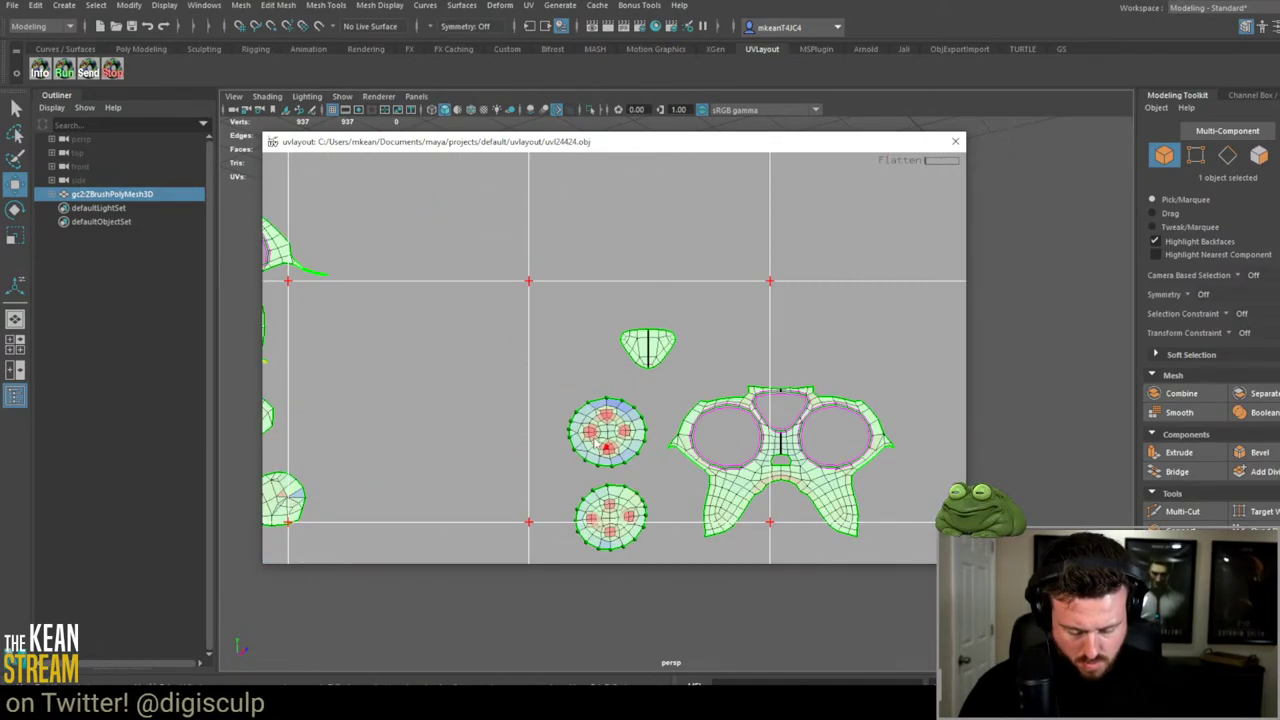
middle_click_drag(595, 440, 732, 348)
scroll(606, 307, "down", 2)
middle_click_drag(606, 307, 820, 343)
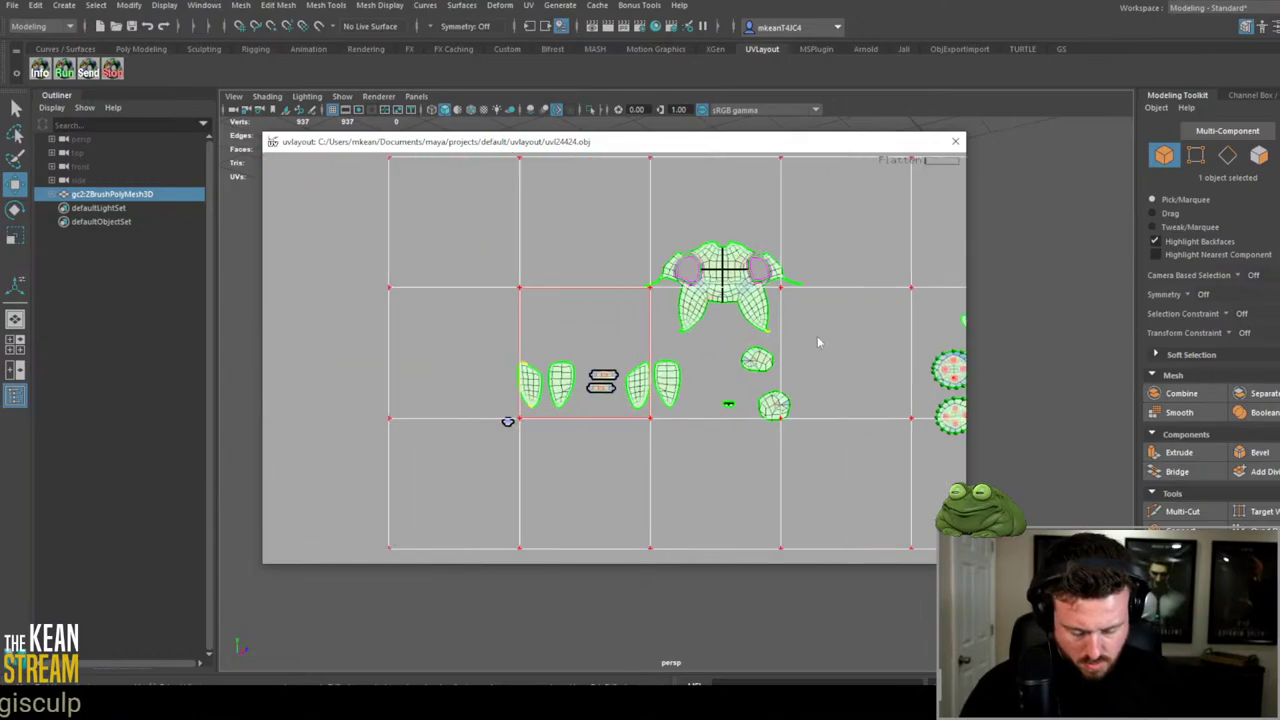
scroll(551, 346, "up", 5)
Step: Zoom in on the leaf-shaped shells and flatten them
scroll(612, 428, "up", 2)
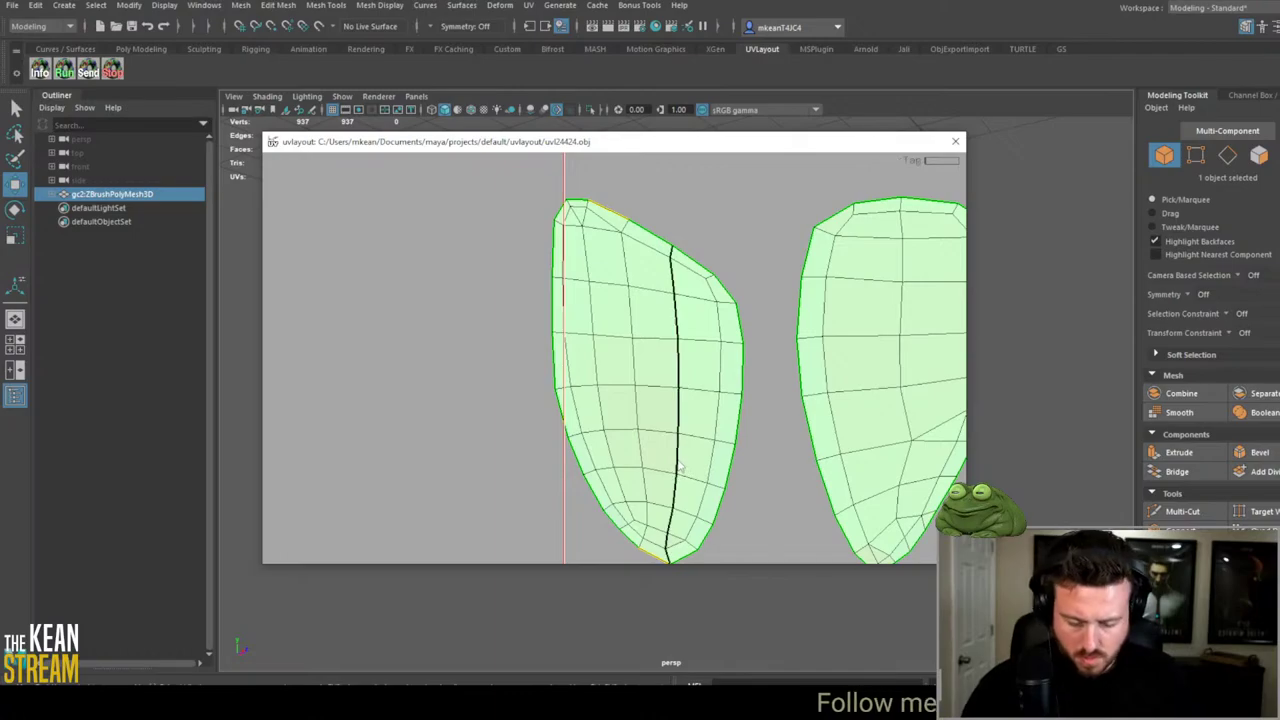
scroll(491, 383, "down", 3)
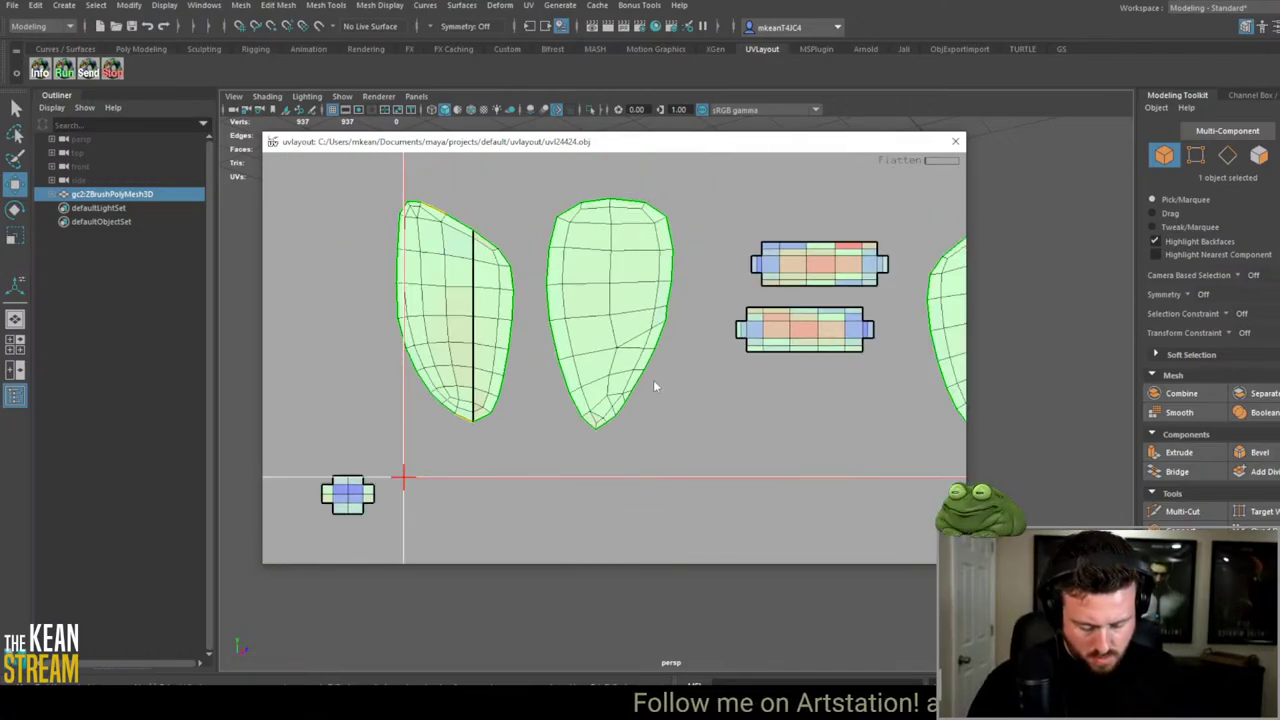
scroll(653, 380, "down", 3)
scroll(470, 347, "up", 4)
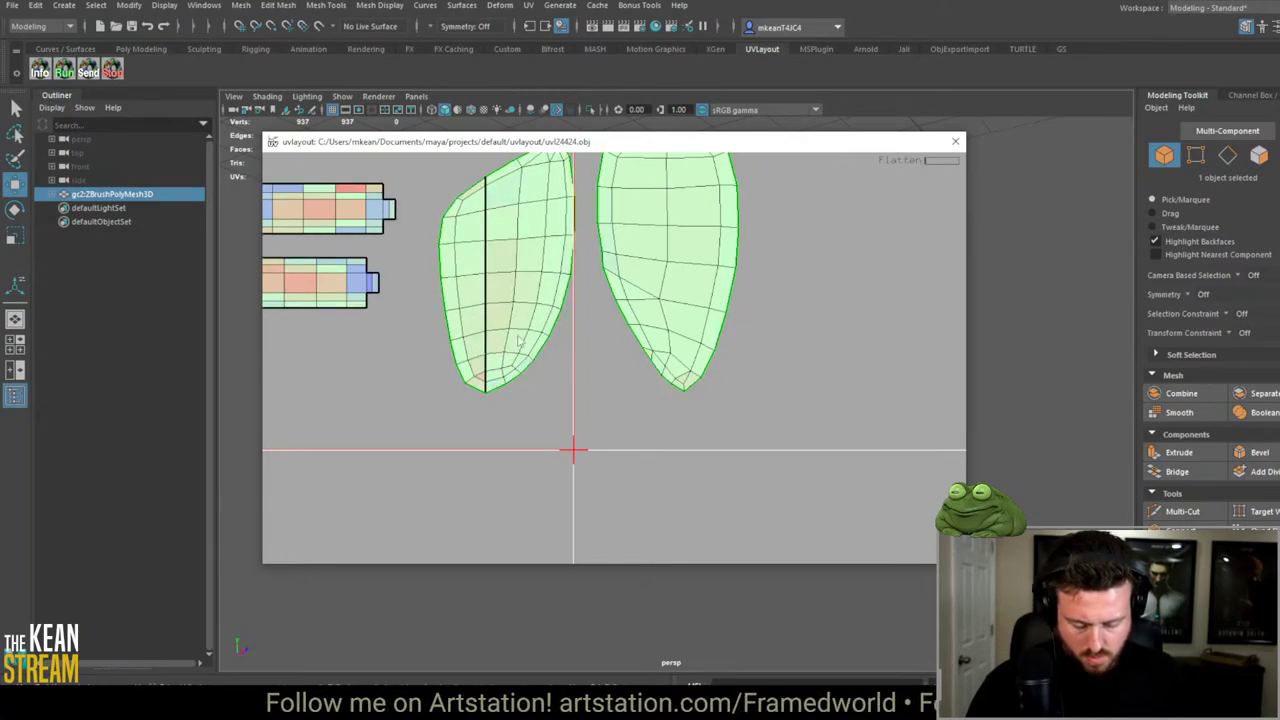
scroll(650, 293, "down", 1)
key("f")
Step: Extend the seam down the right leaf shell's middle and reflatten both leaf shells
scroll(650, 293, "up", 3)
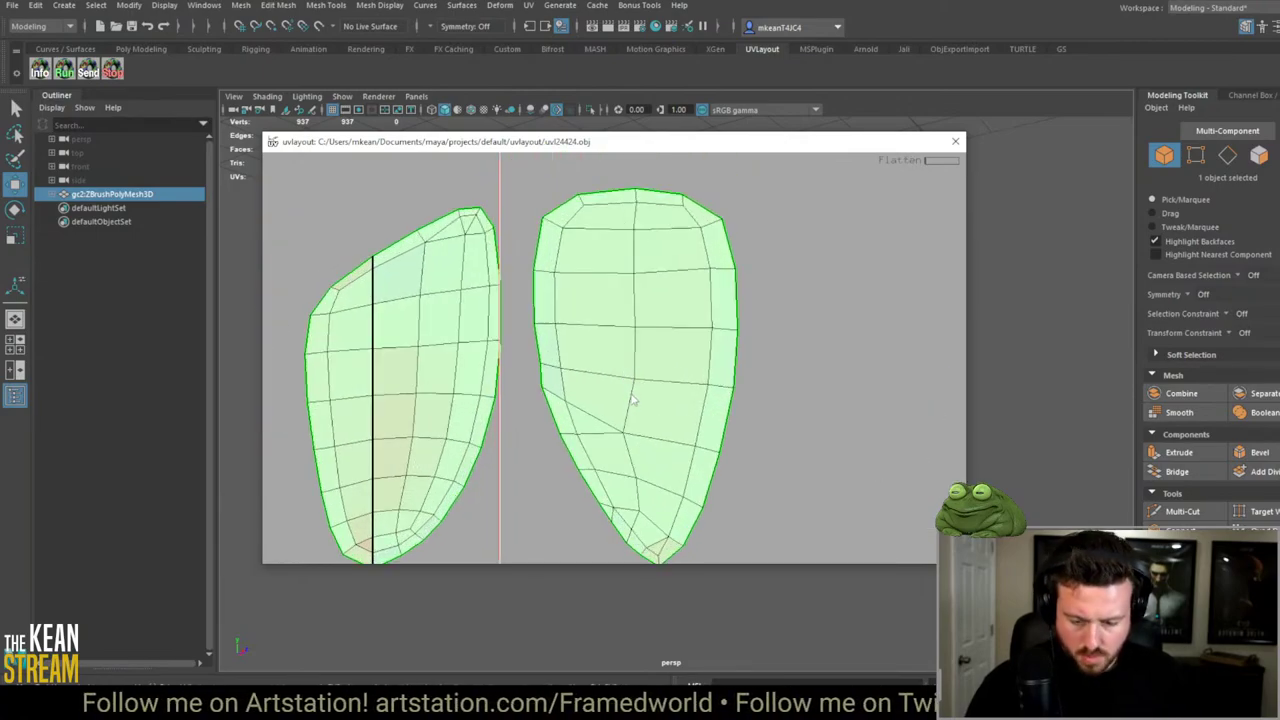
key("c")
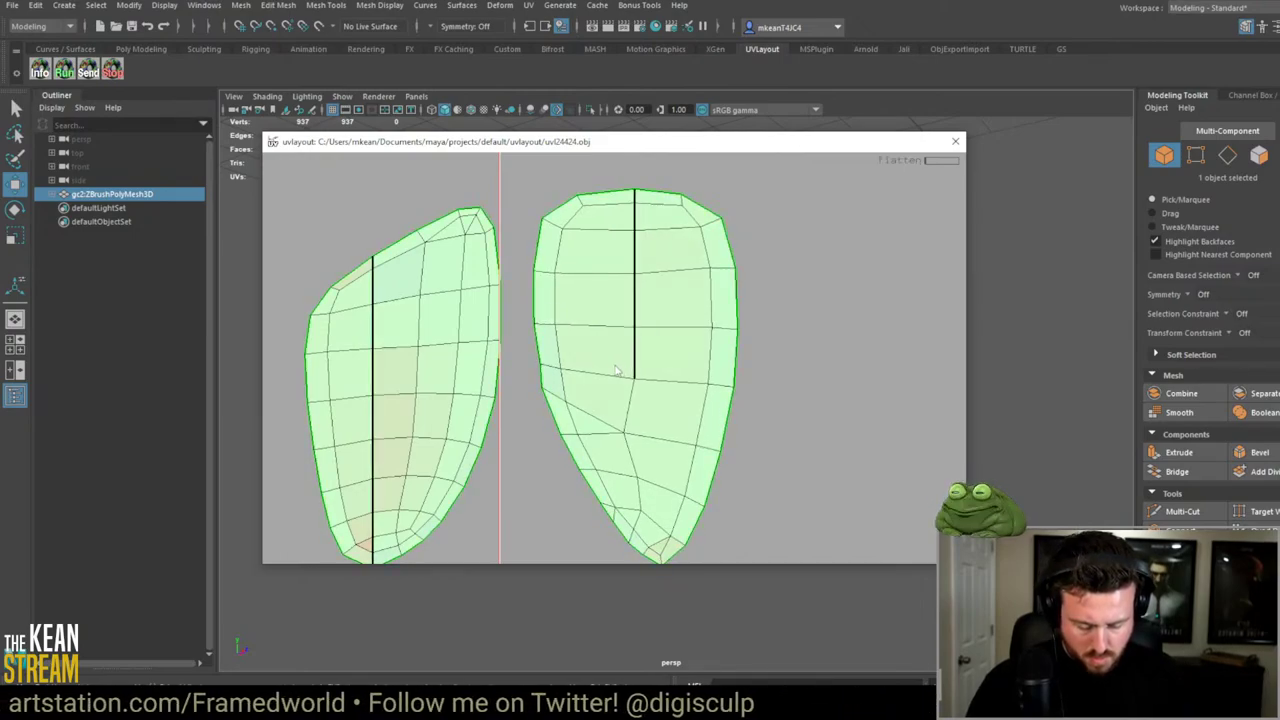
middle_click_drag(643, 351, 492, 347)
scroll(492, 347, "down", 3)
scroll(548, 443, "up", 2)
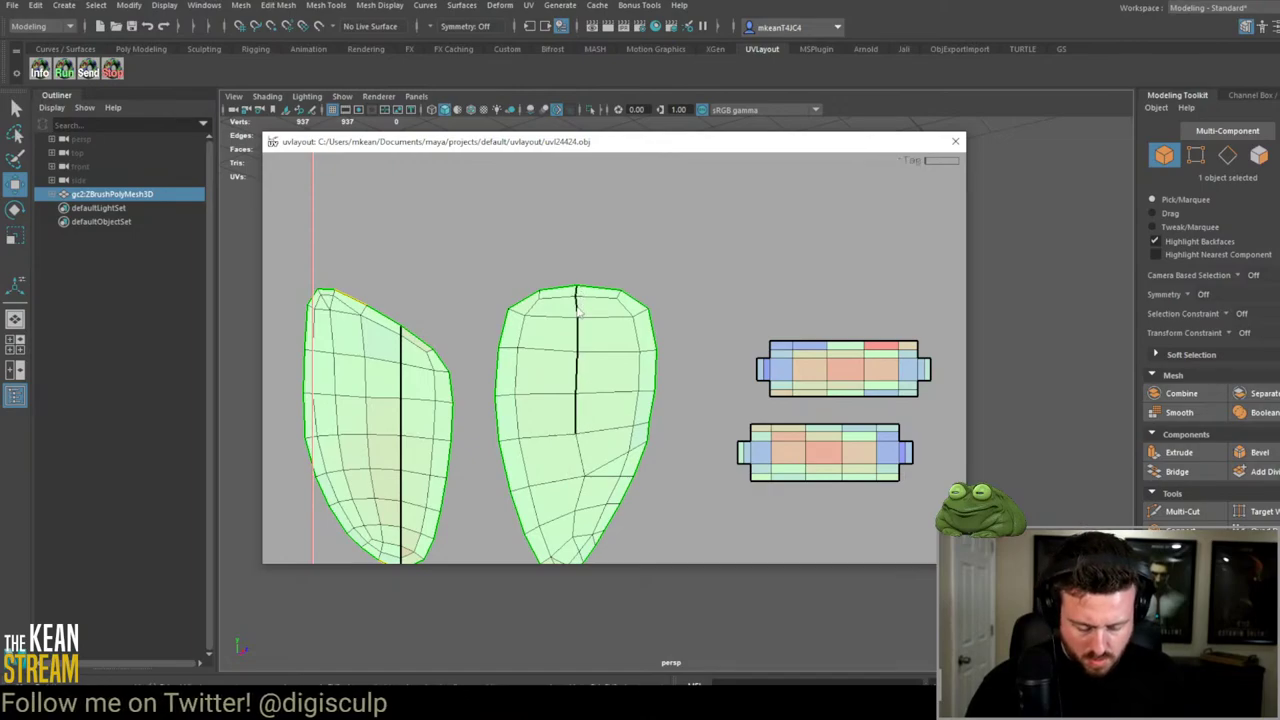
key("f")
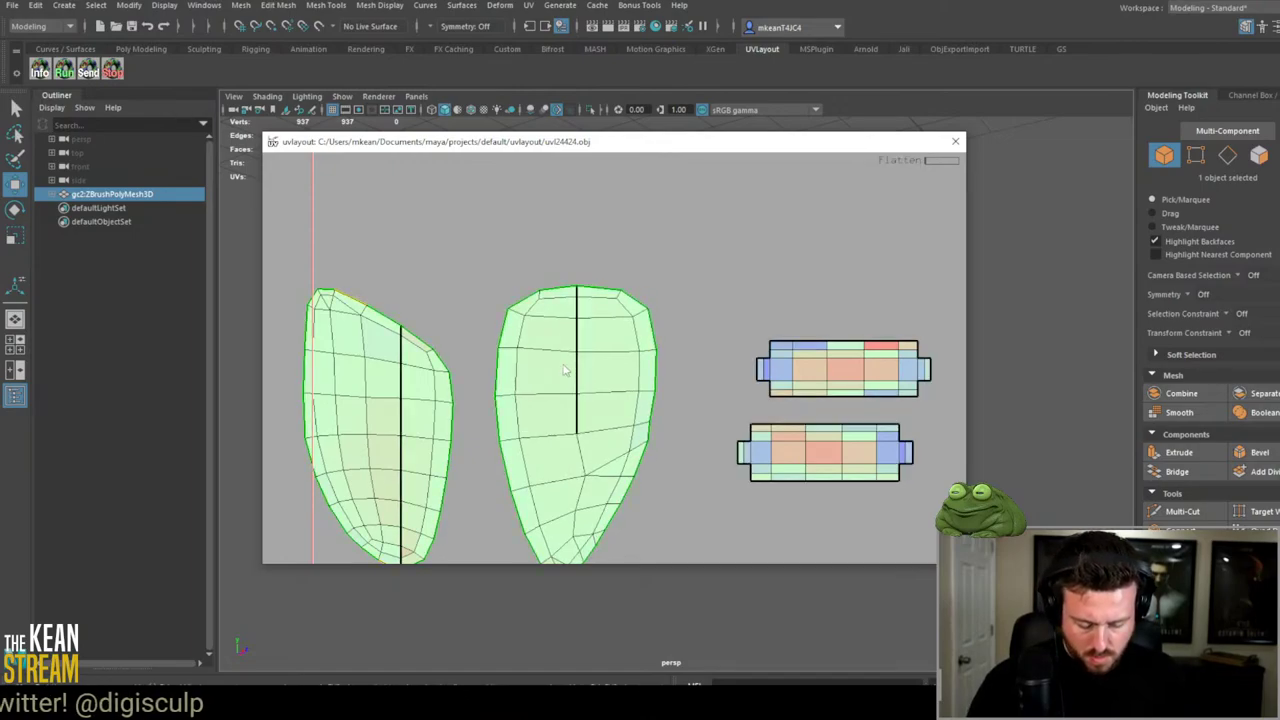
scroll(652, 456, "down", 3)
middle_click_drag(652, 456, 646, 398)
Step: Drag the torso shell aside to expose the thin sliver shell
scroll(691, 411, "down", 2)
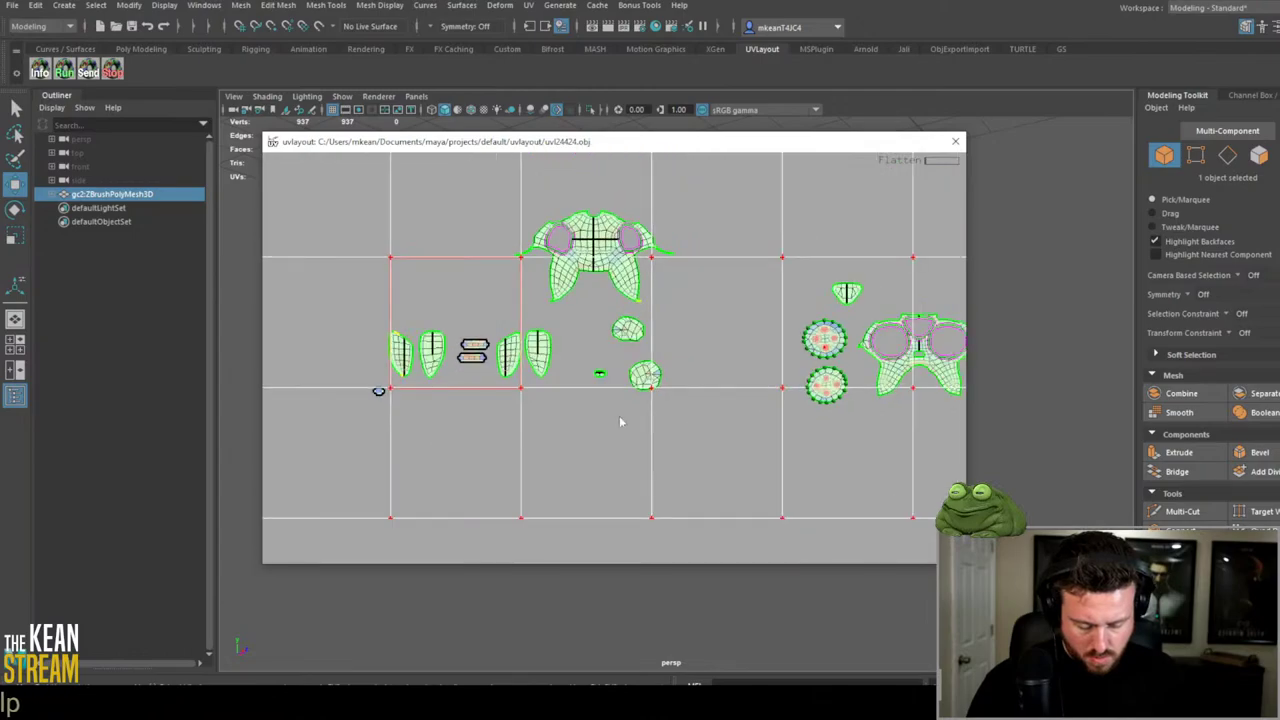
scroll(620, 423, "up", 5)
scroll(649, 456, "up", 2)
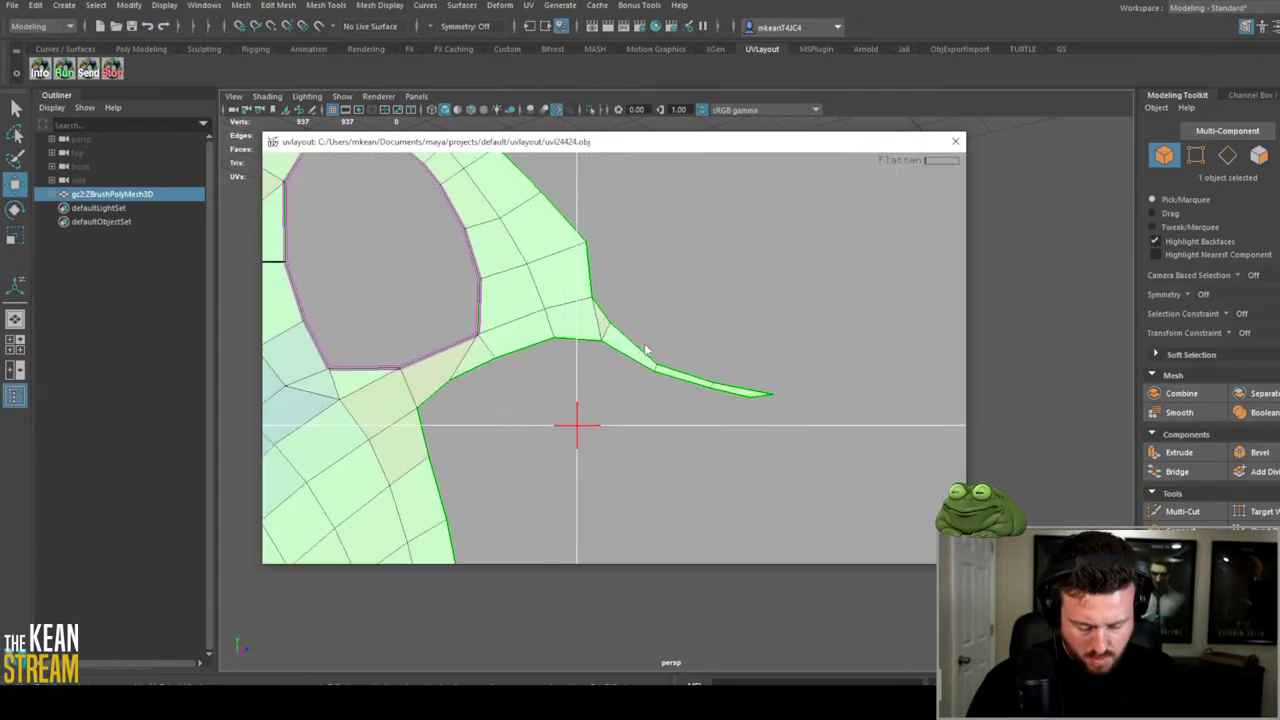
scroll(572, 340, "down", 3)
scroll(477, 380, "up", 4)
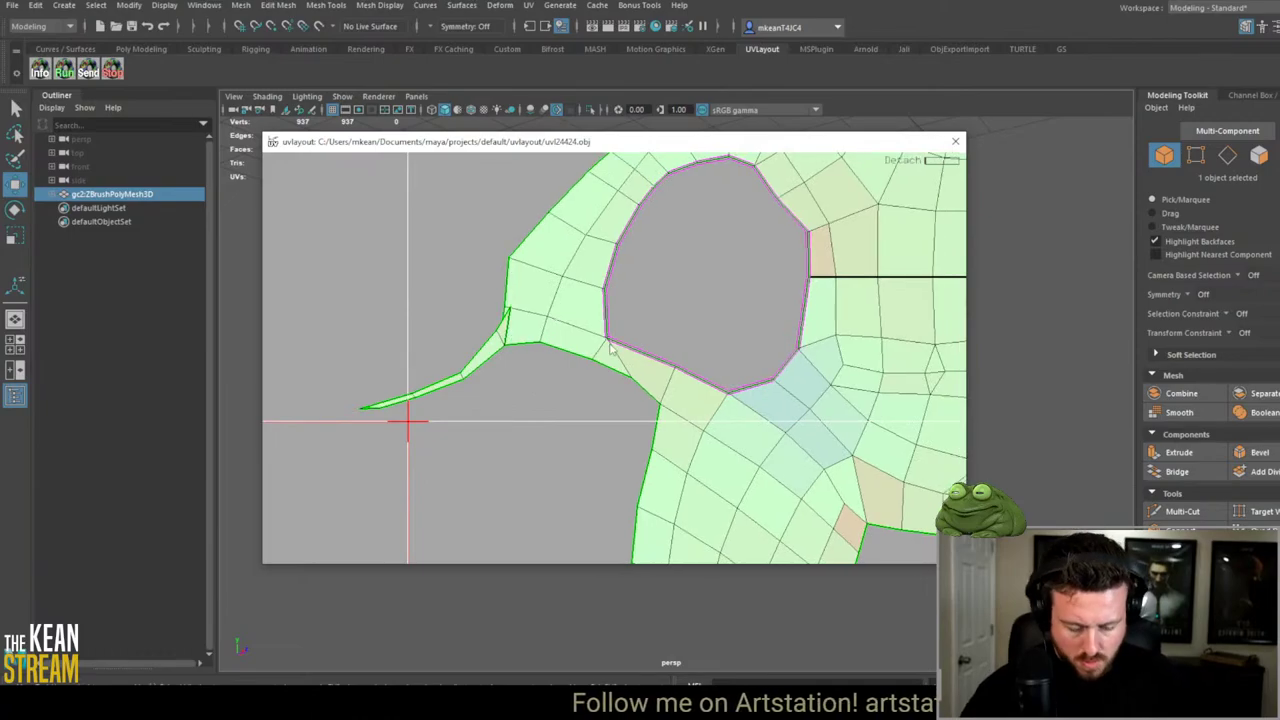
scroll(645, 427, "down", 3)
left_click_drag(717, 375, 341, 312)
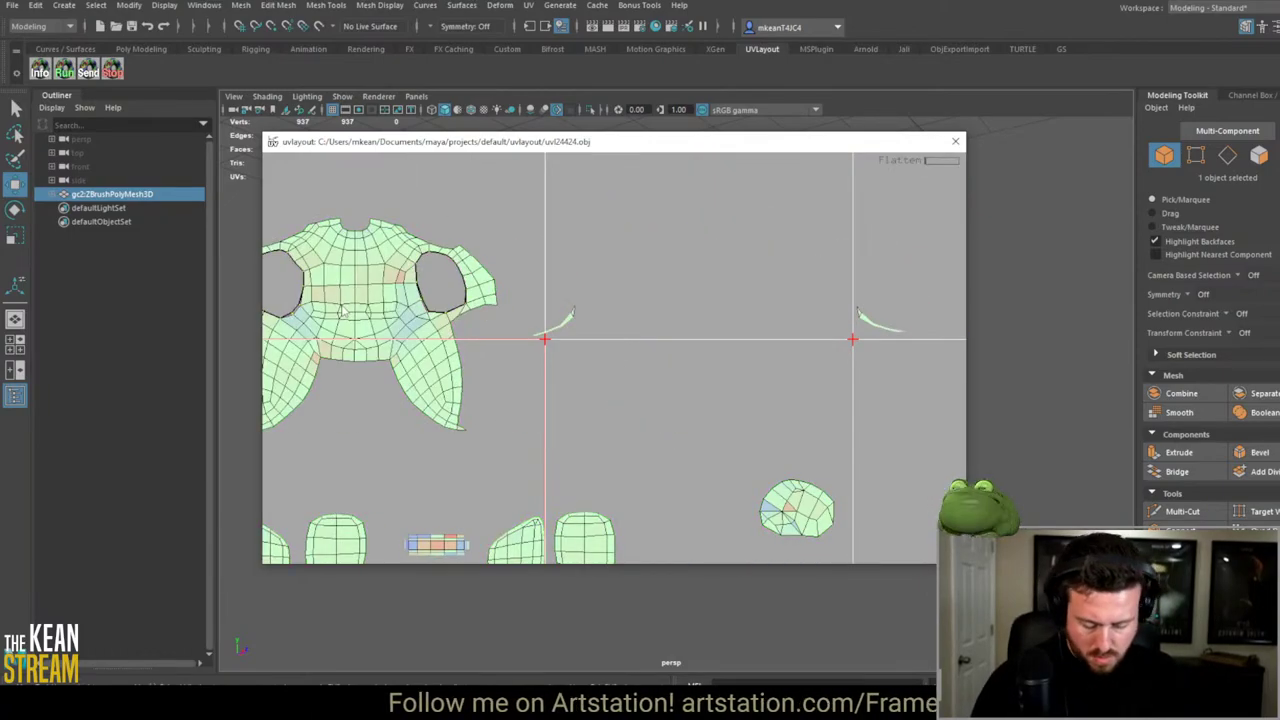
Step: Stand the thin sliver shell upright so it lies straight
scroll(578, 355, "up", 3)
scroll(617, 367, "up", 5)
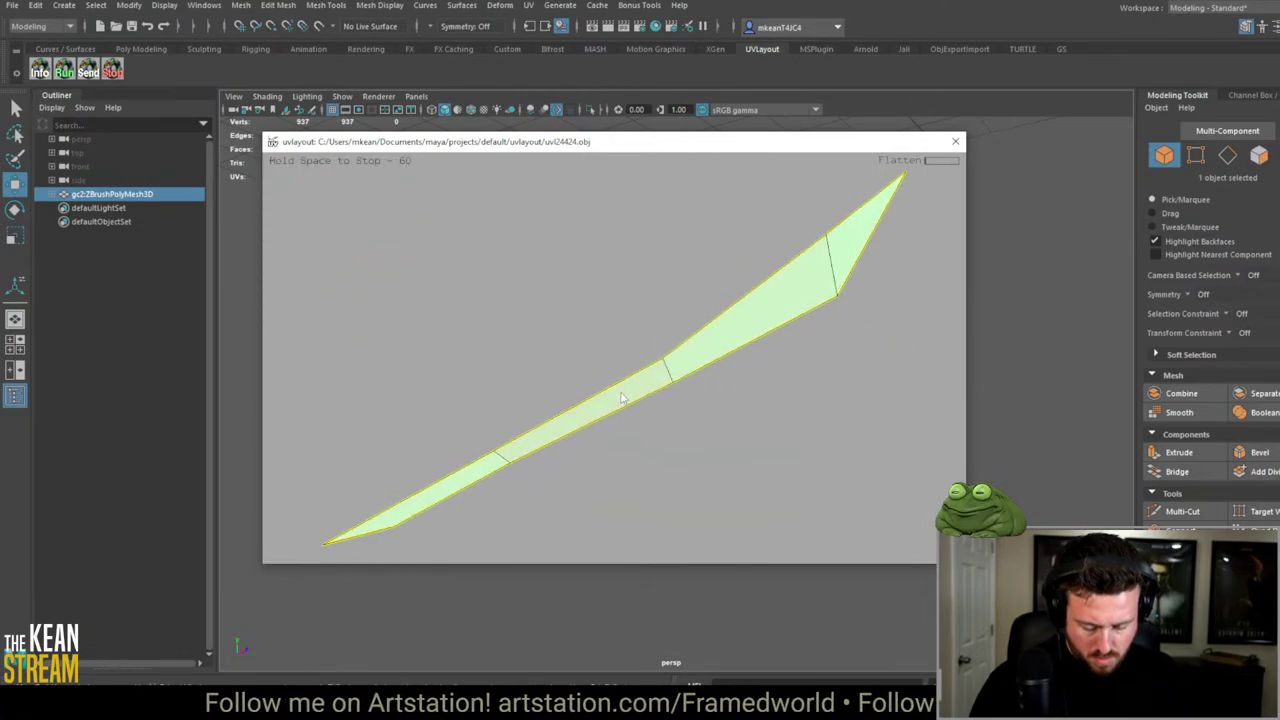
left_click_drag(571, 434, 660, 440)
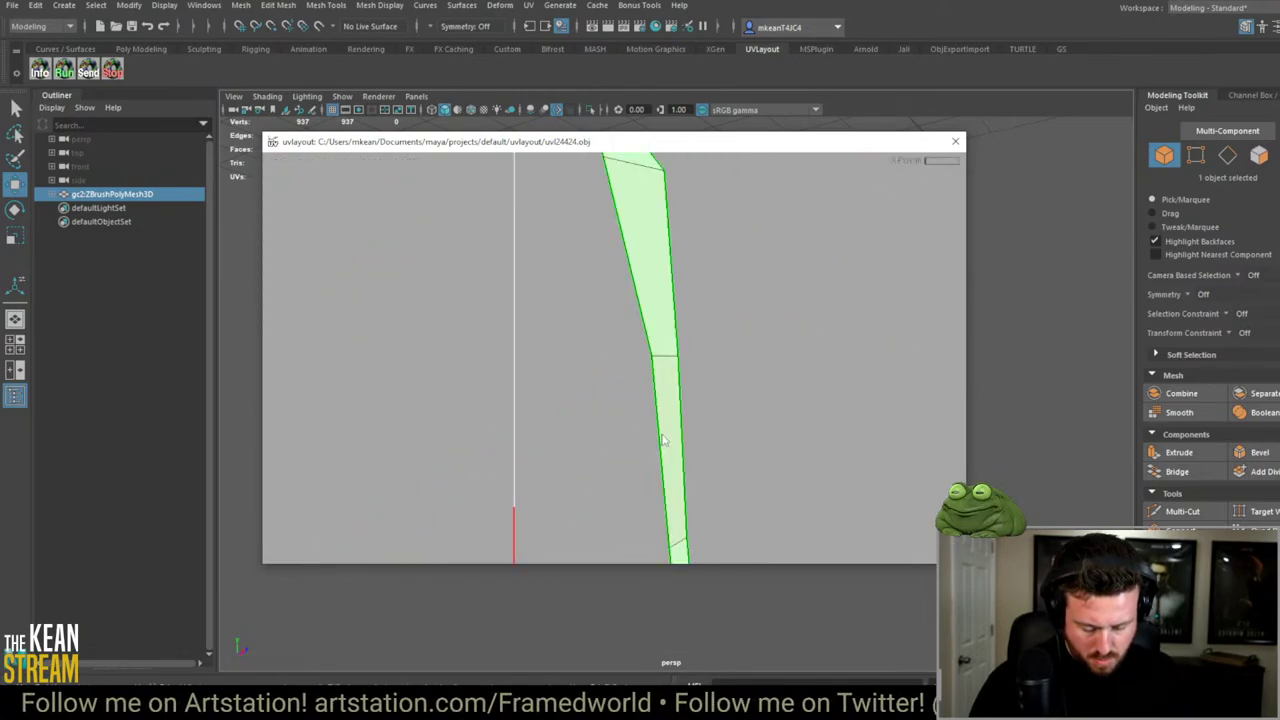
scroll(646, 384, "down", 2)
scroll(623, 277, "up", 1)
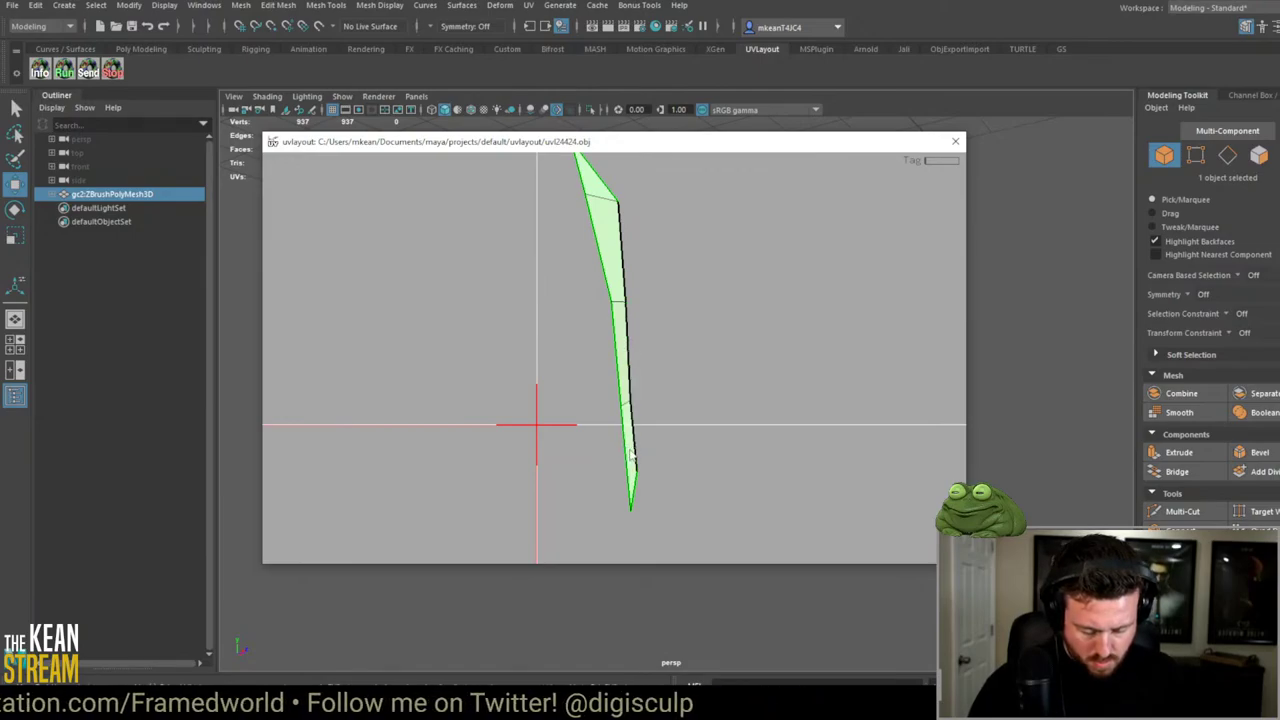
scroll(476, 414, "down", 2)
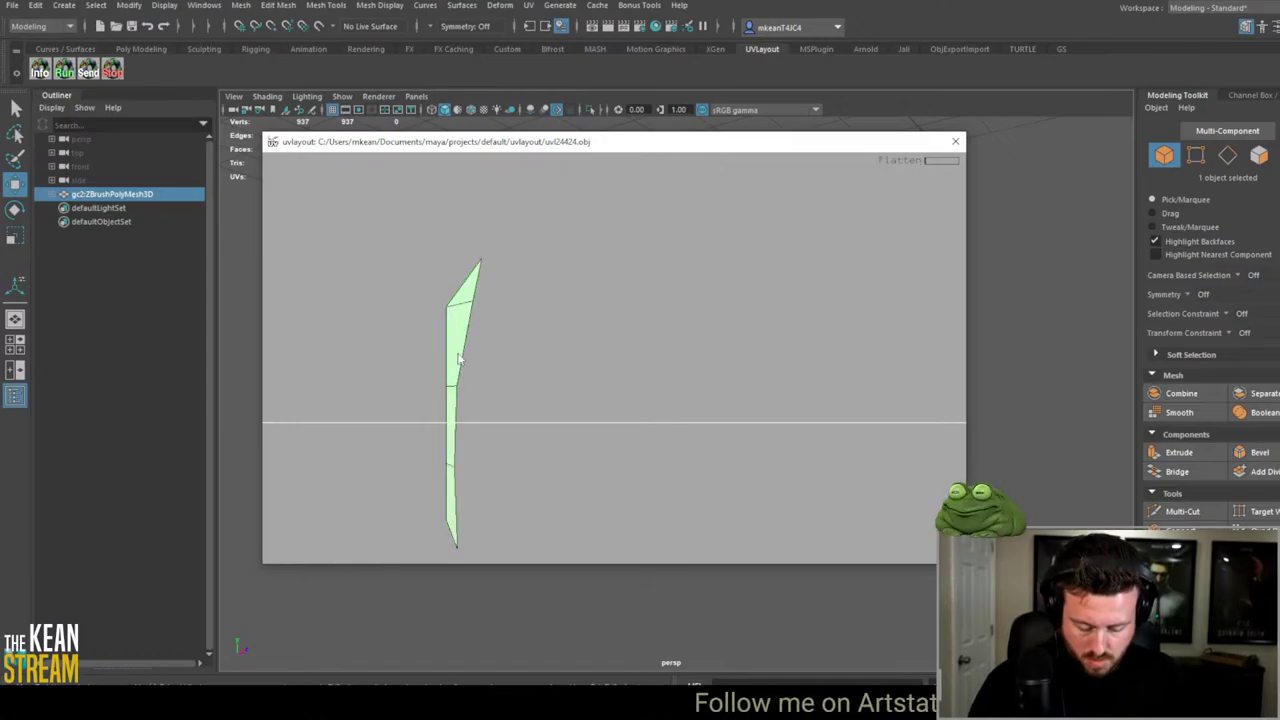
Step: Pack all shells into the UV square and inspect the lower shells
key("u")
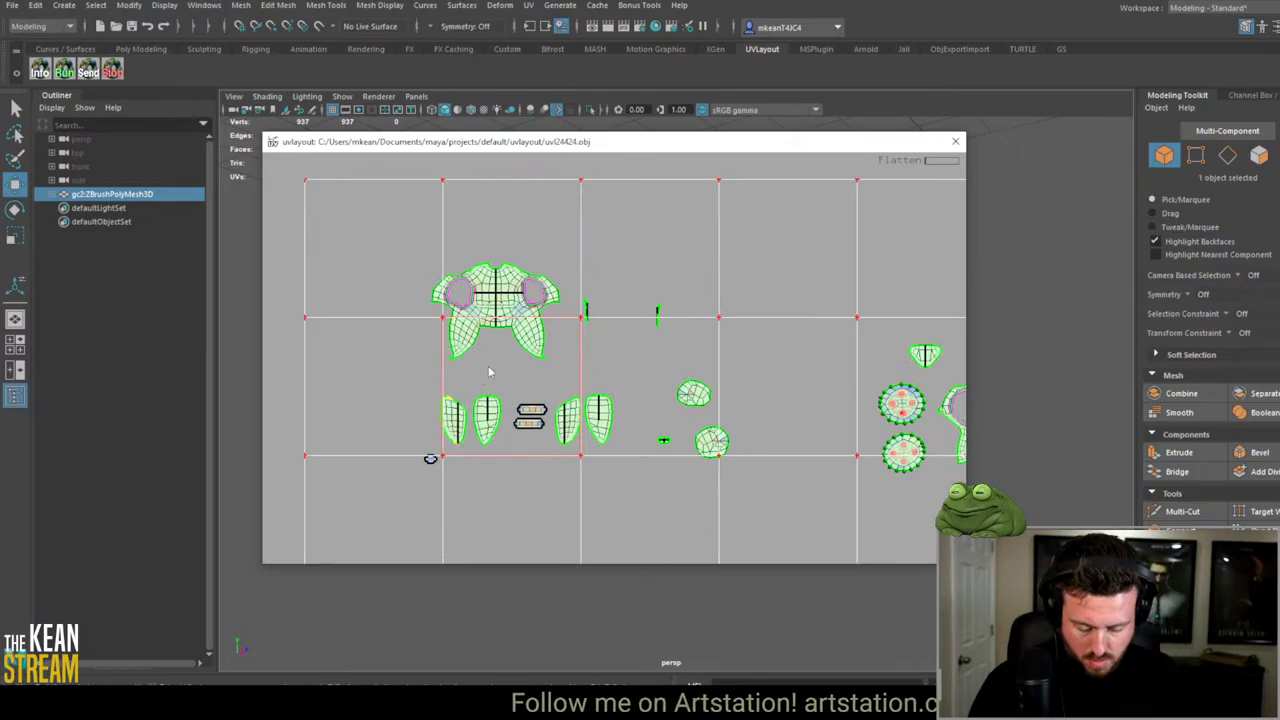
key("p")
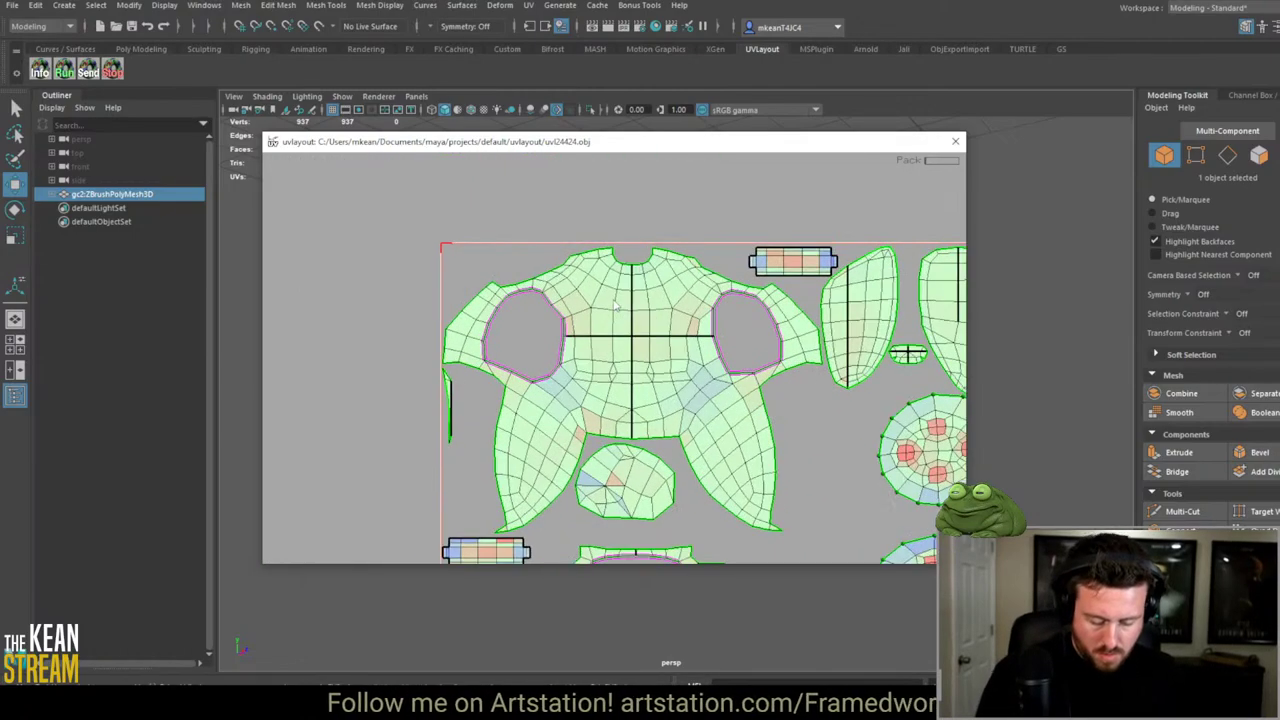
scroll(614, 307, "down", 3)
scroll(597, 286, "up", 5)
middle_click_drag(591, 361, 657, 332)
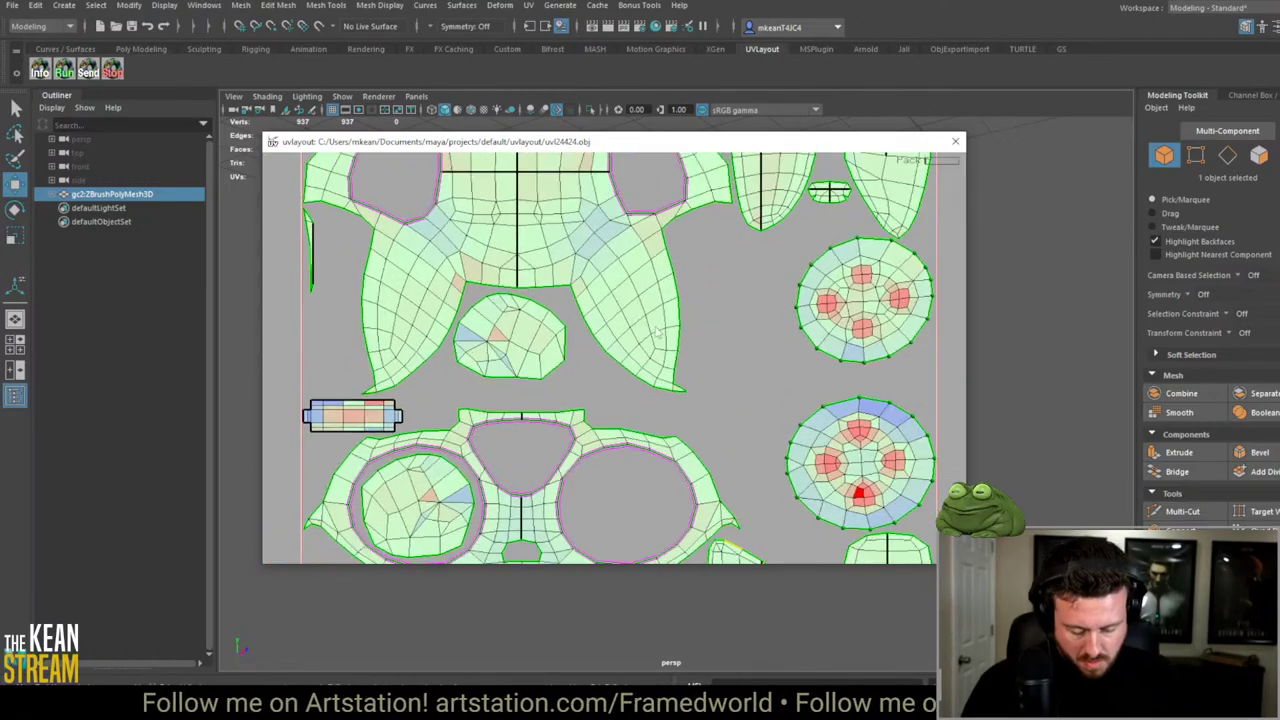
scroll(657, 334, "down", 5)
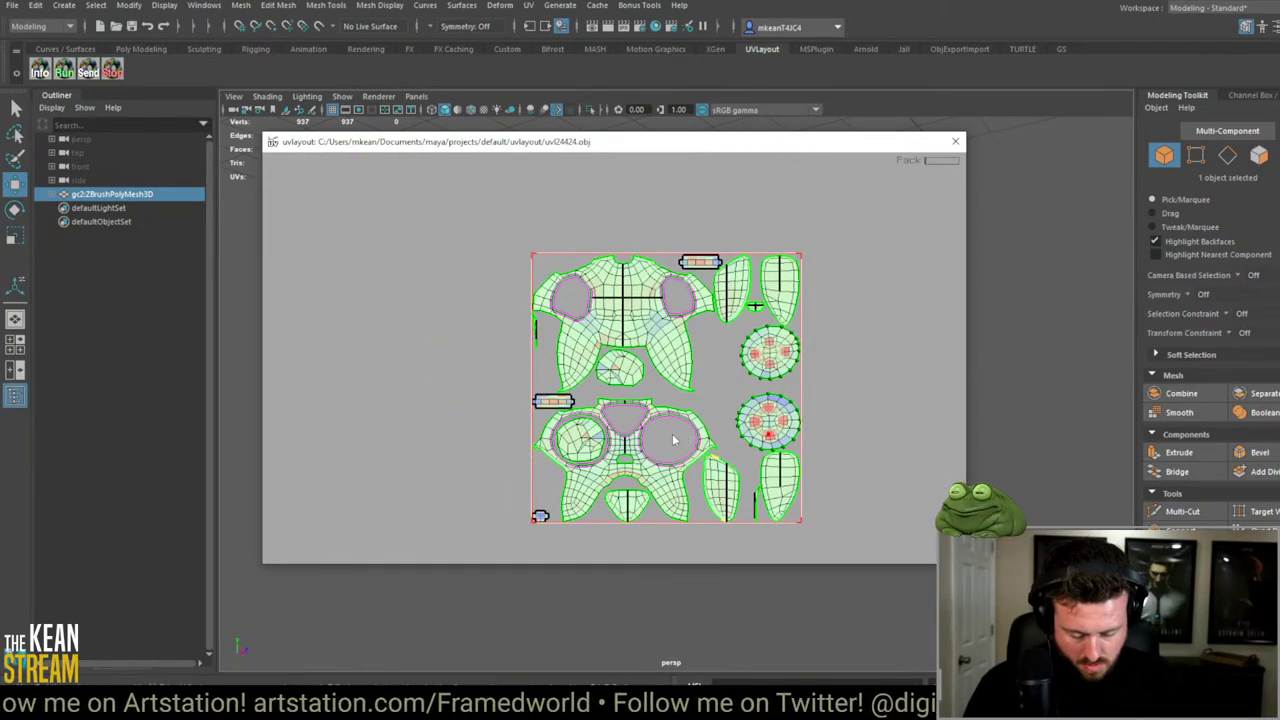
scroll(673, 440, "up", 6)
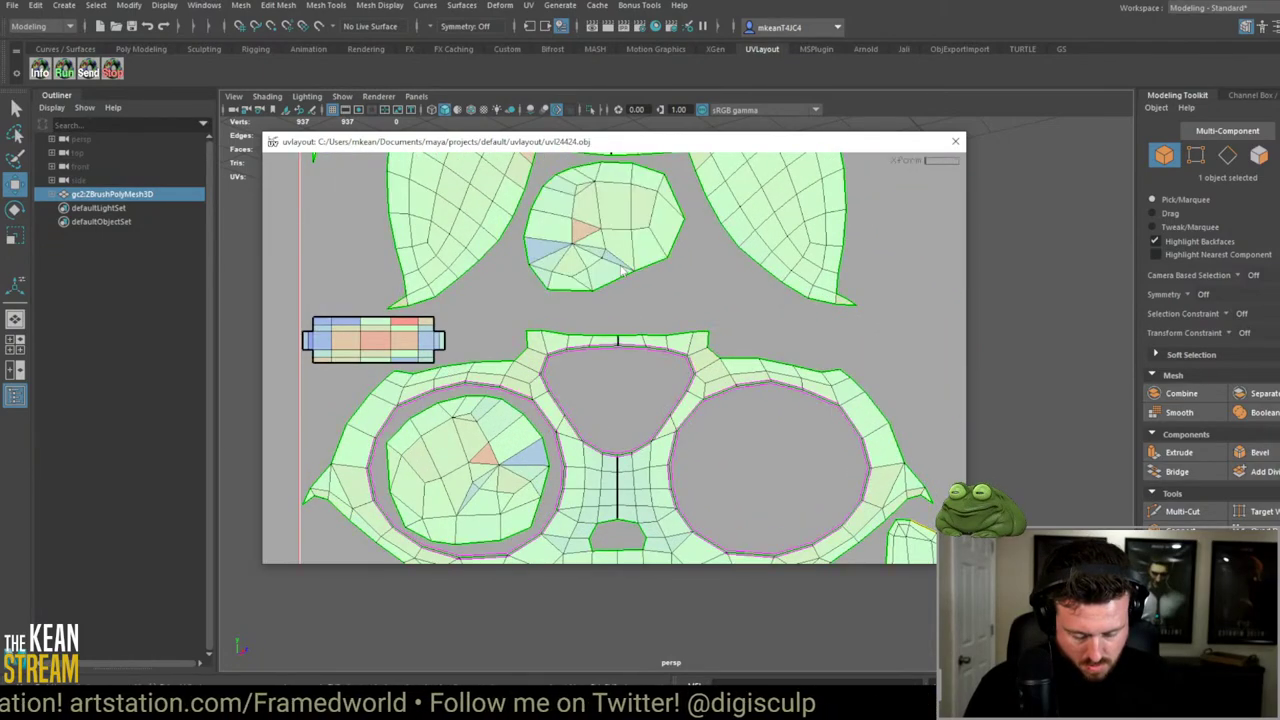
scroll(630, 300, "down", 4)
middle_click_drag(695, 356, 652, 377)
Step: Undo the pack, move the small round shells beside the circular ones, and repack
middle_click_drag(578, 398, 554, 252)
middle_click_drag(659, 367, 724, 457)
right_click_drag(724, 457, 698, 401)
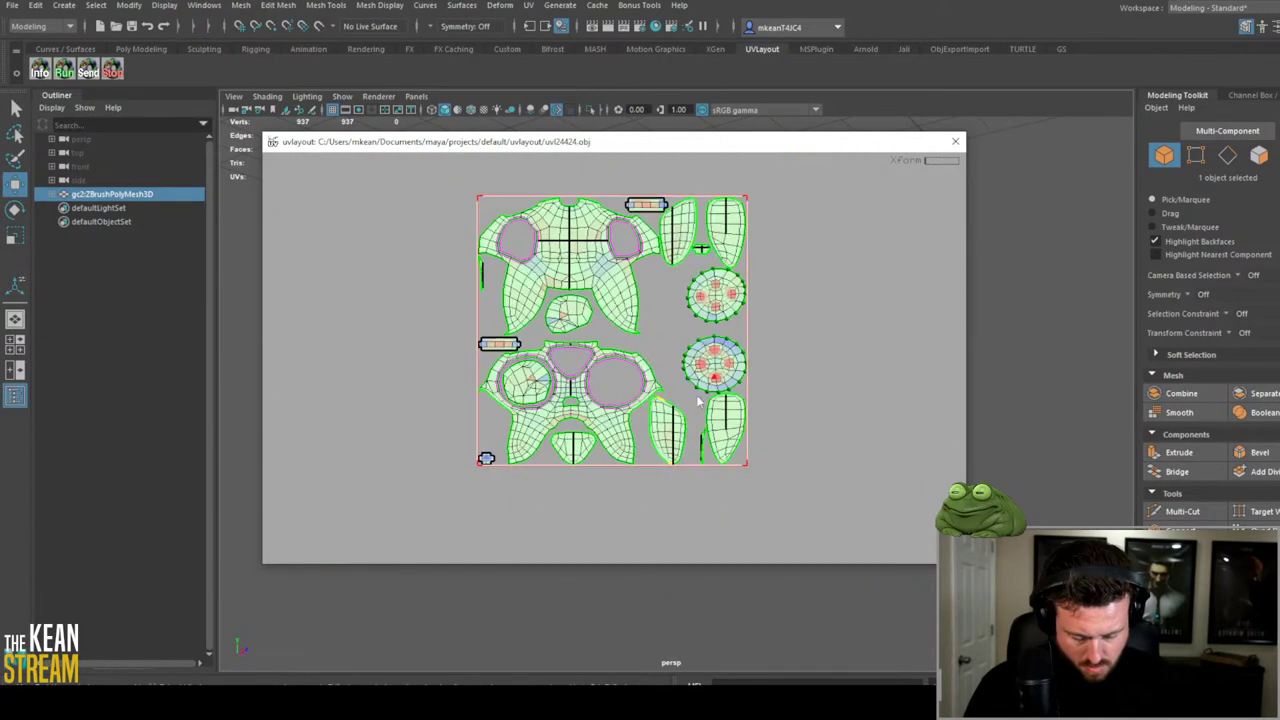
key("ctrl+z")
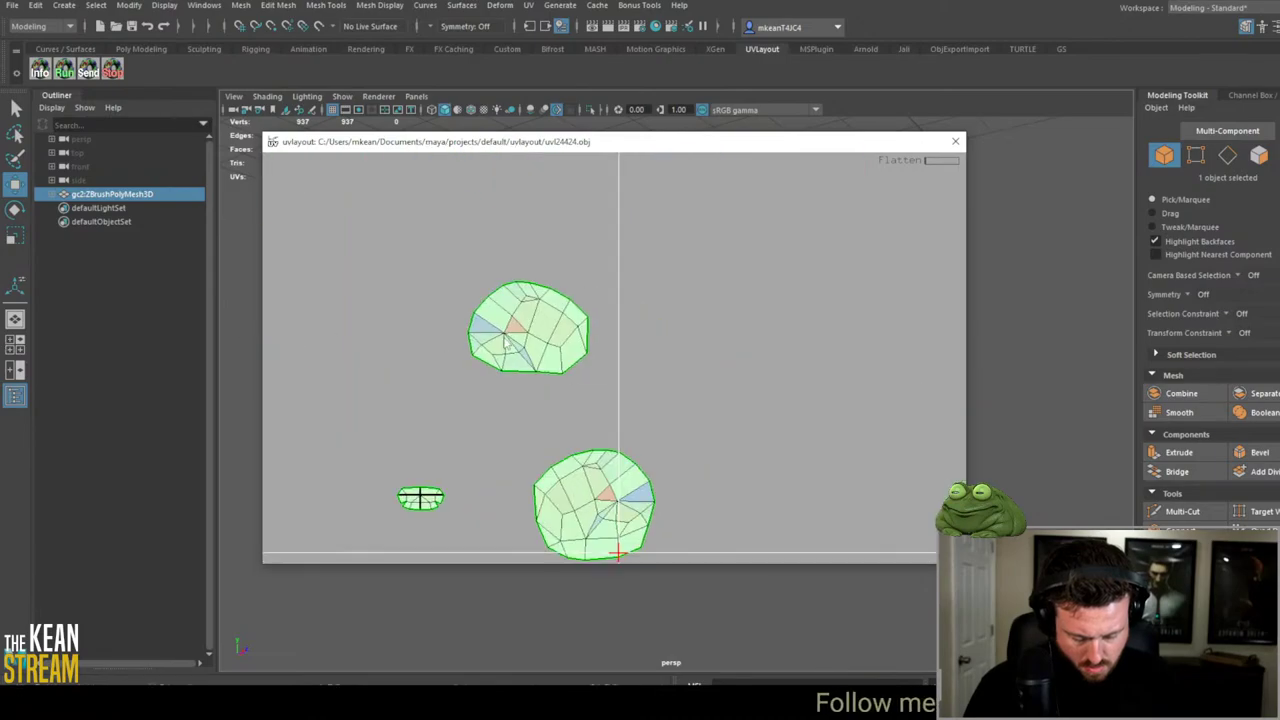
middle_click_drag(625, 432, 663, 367)
scroll(663, 370, "up", 2)
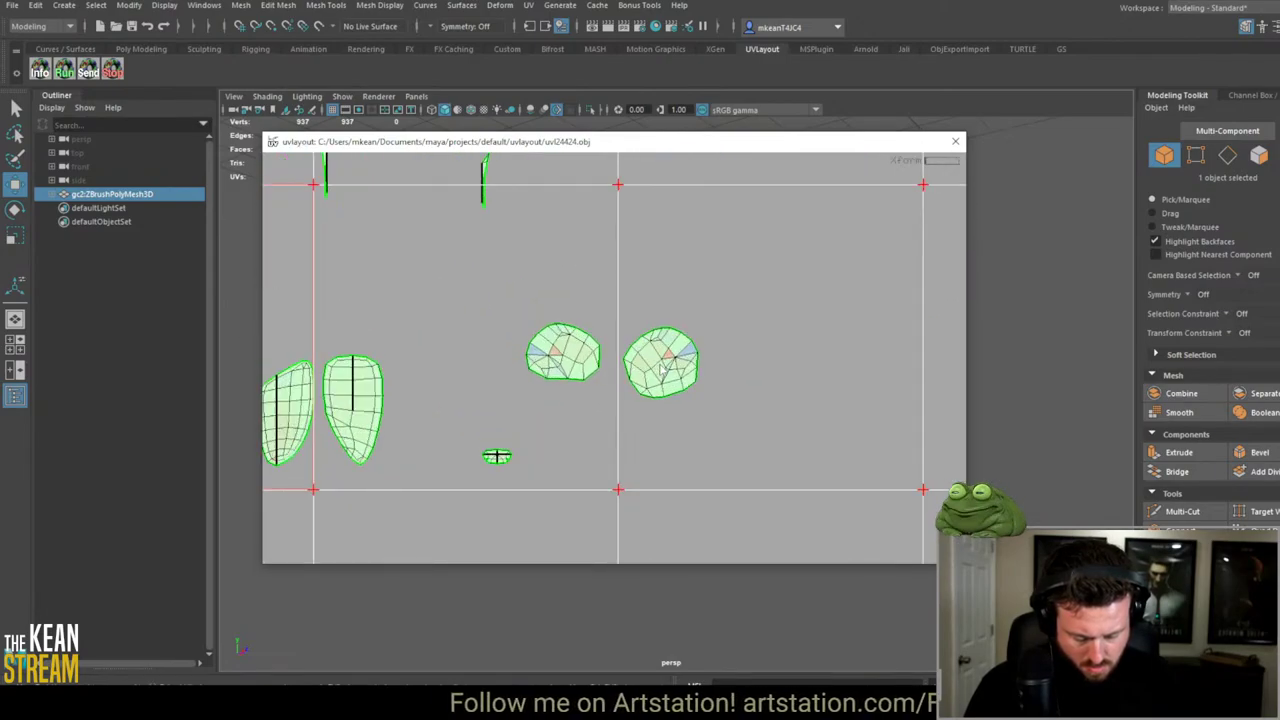
key("p")
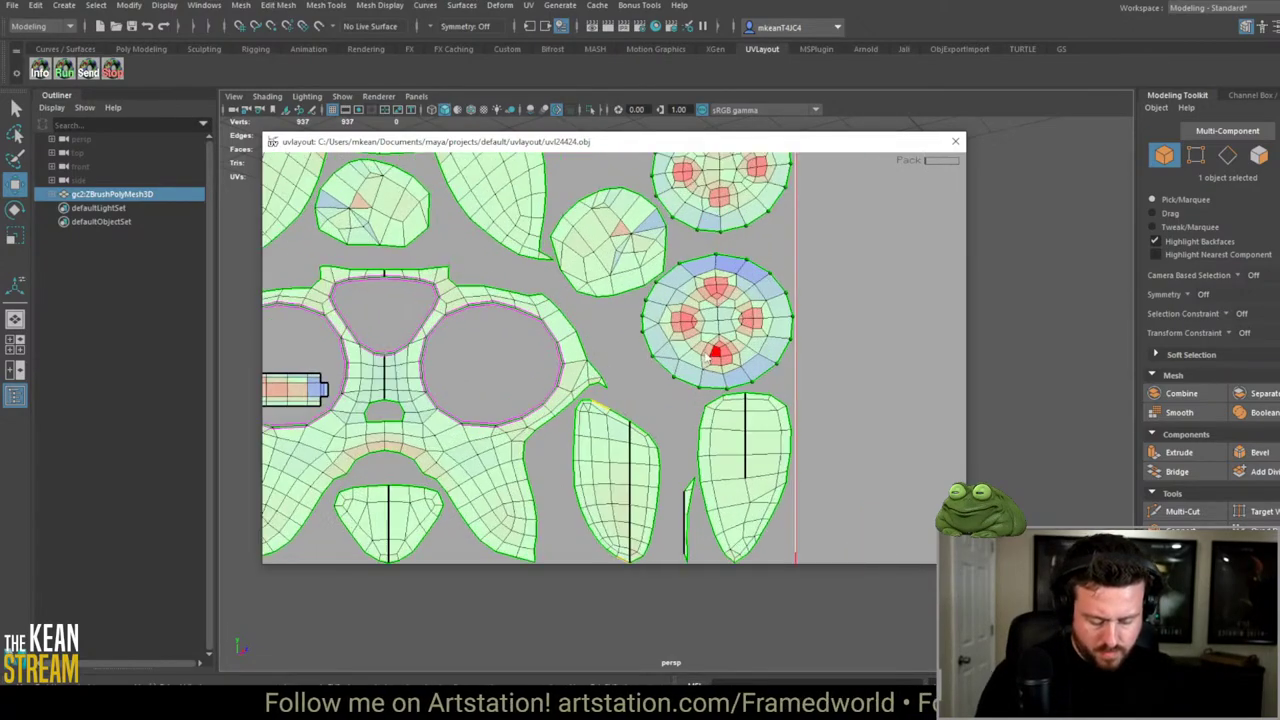
key("Home")
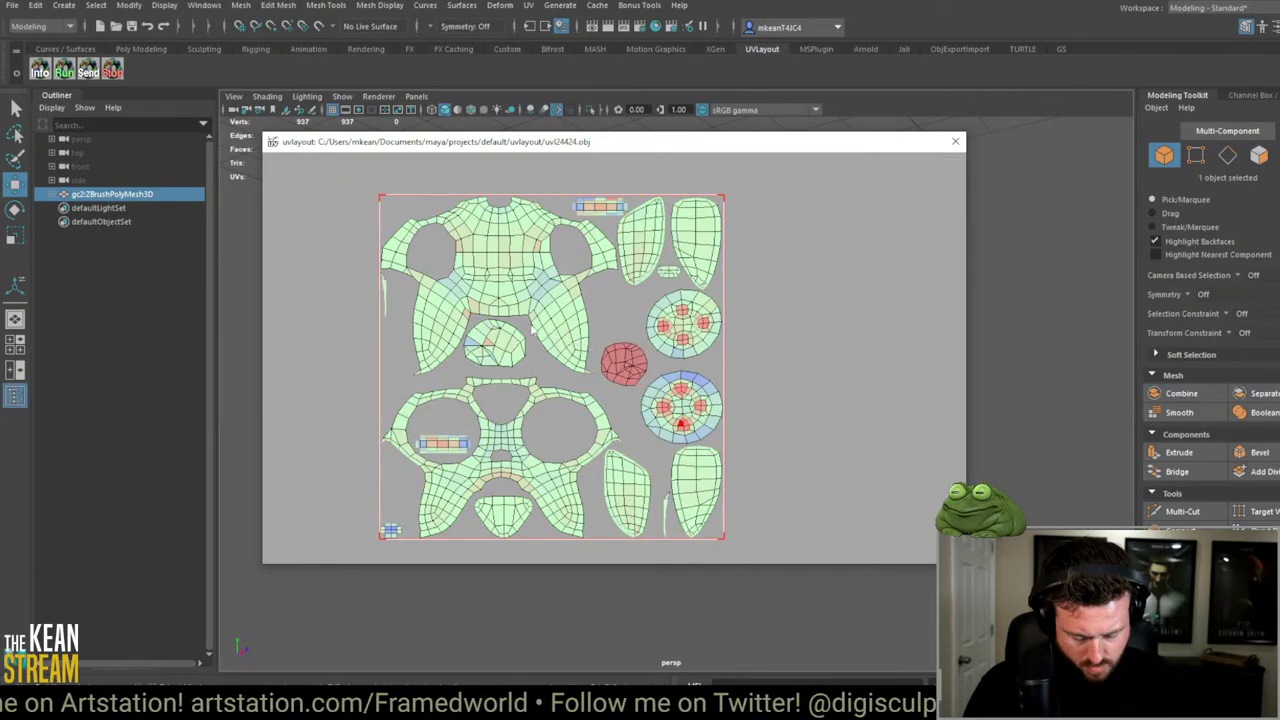
Step: Nudge the red round shell into the gap, then bring up Maya's UV Editor
mouse_move(623, 362)
left_mouse_down()
mouse_move(610, 308)
mouse_move(611, 389)
mouse_move(626, 357)
left_mouse_up()
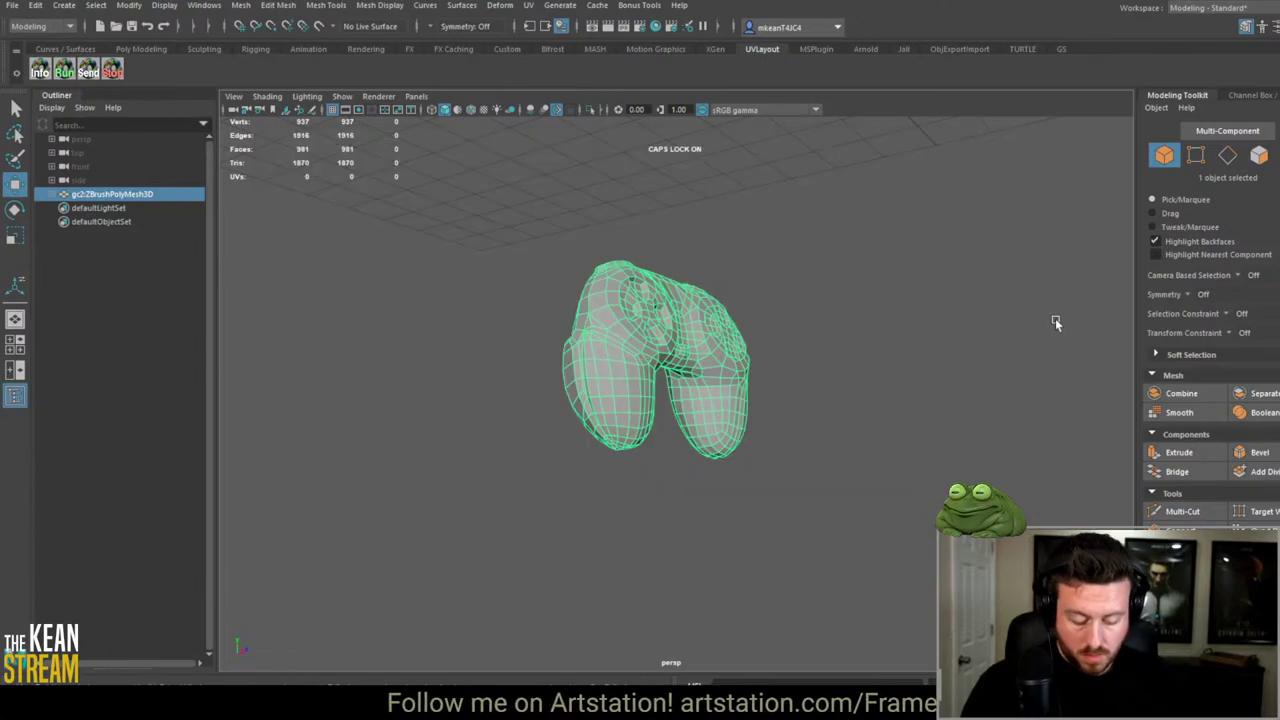
left_click(205, 5)
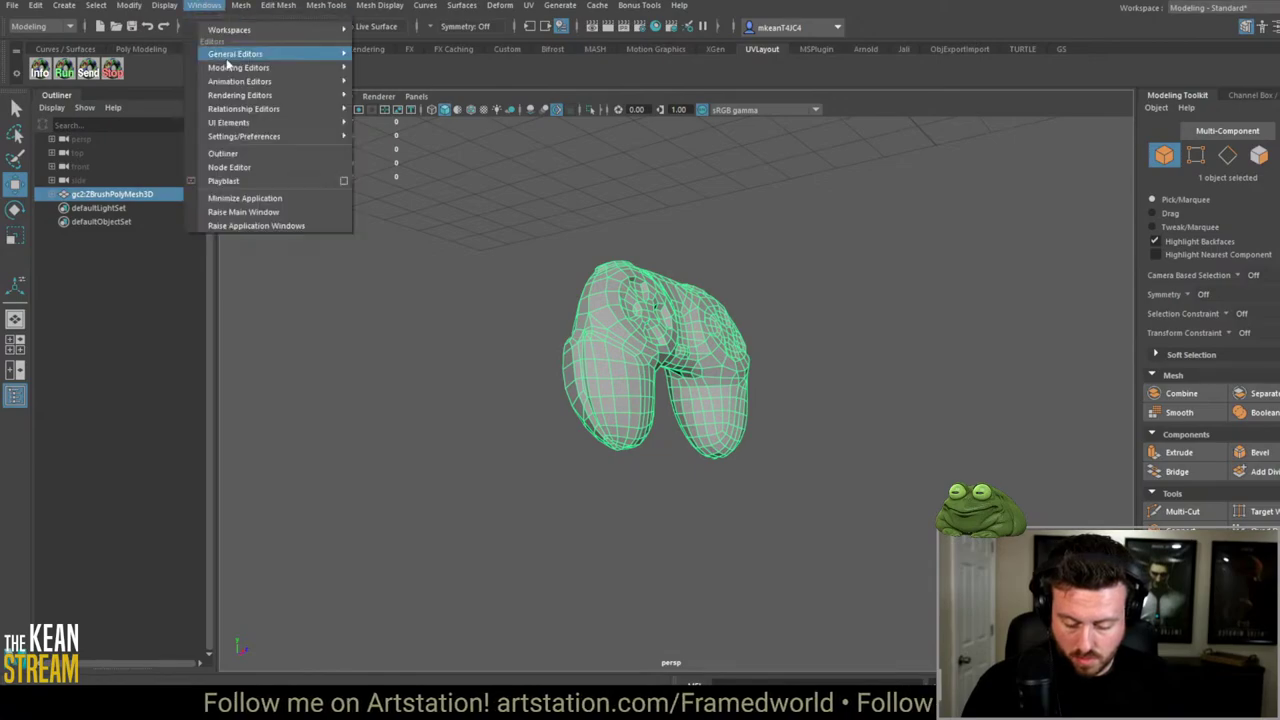
mouse_move(243, 80)
left_click(385, 108)
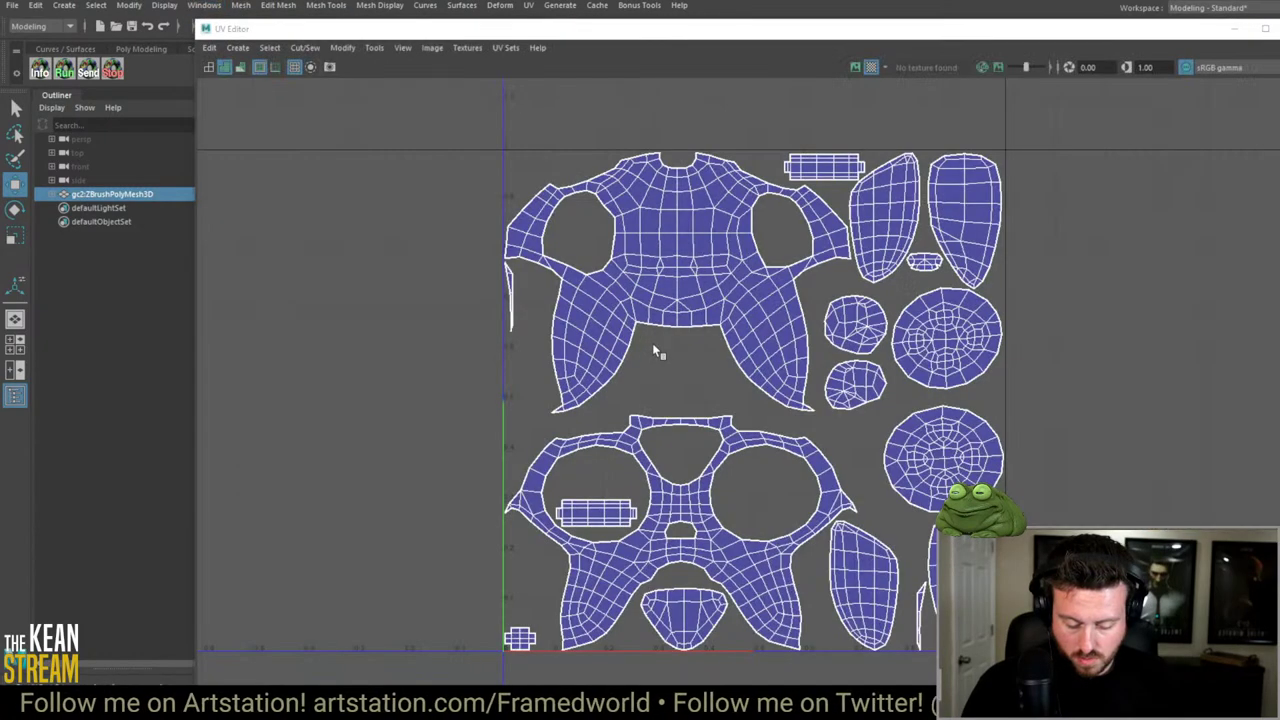
Step: Switch to UV selection and frame the right-side shells in the UV Editor
scroll(625, 395, "up", 5)
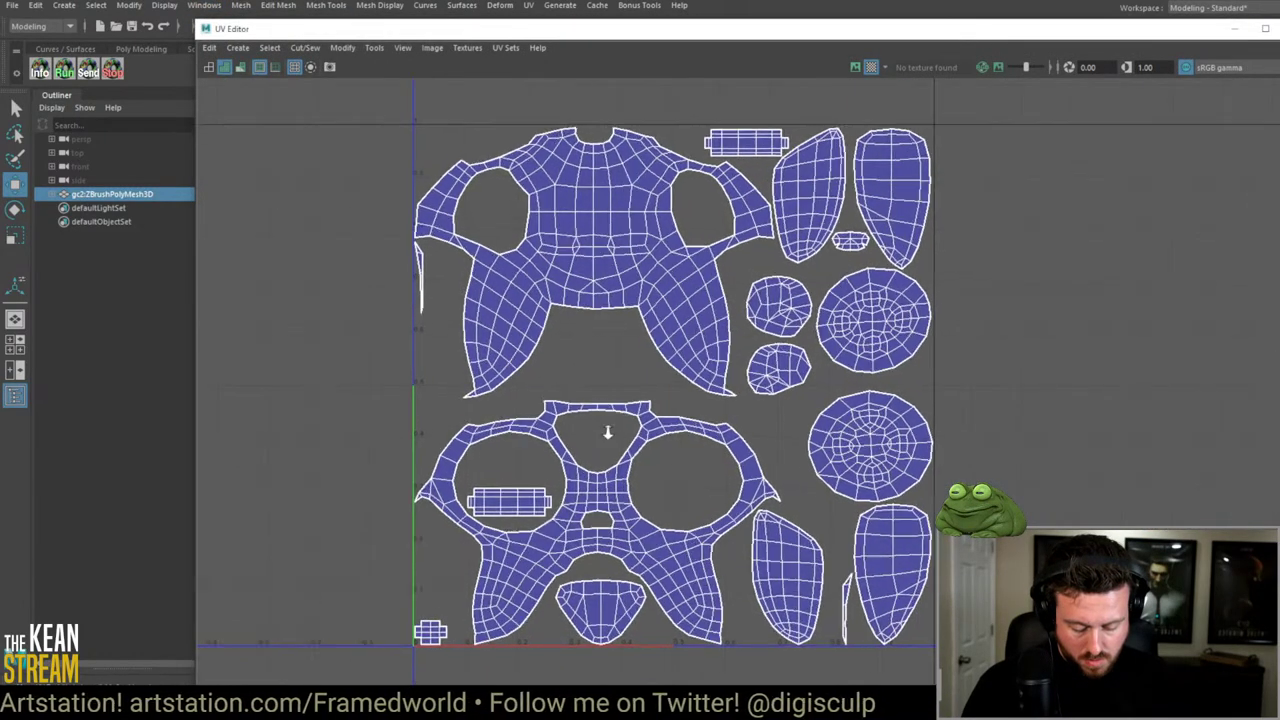
scroll(616, 335, "down", 6)
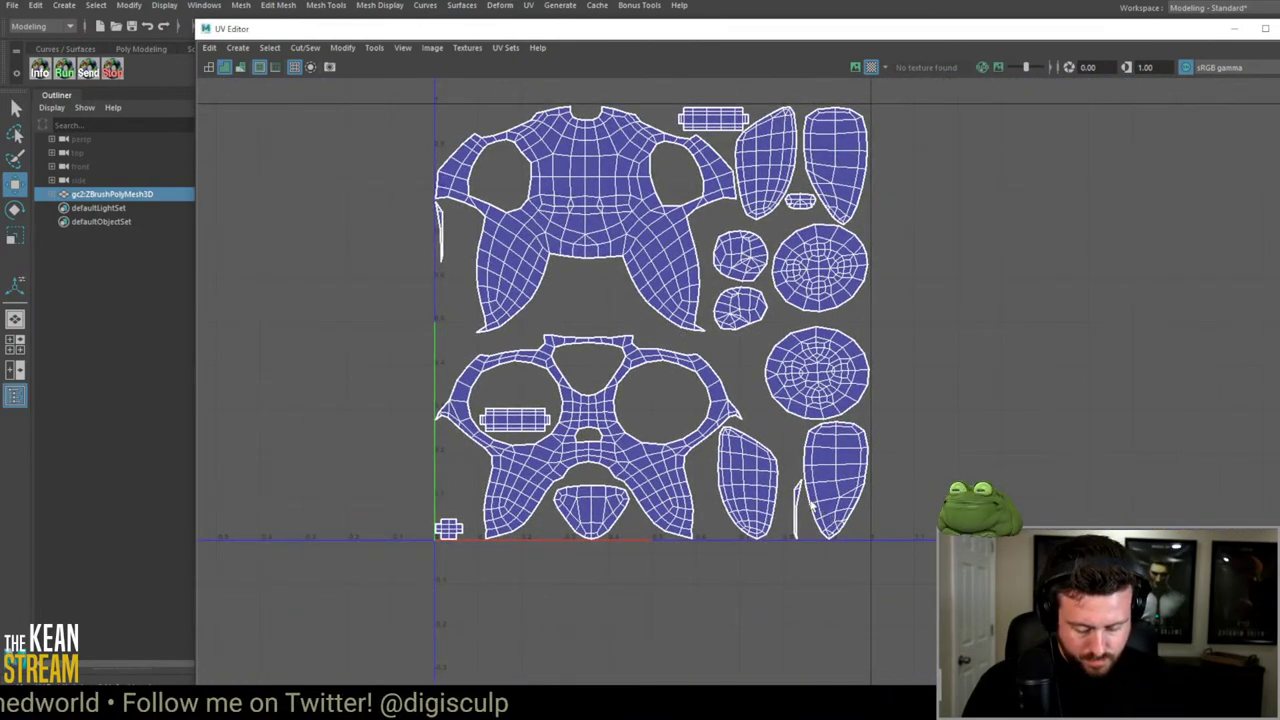
right_click_drag(798, 515, 798, 517)
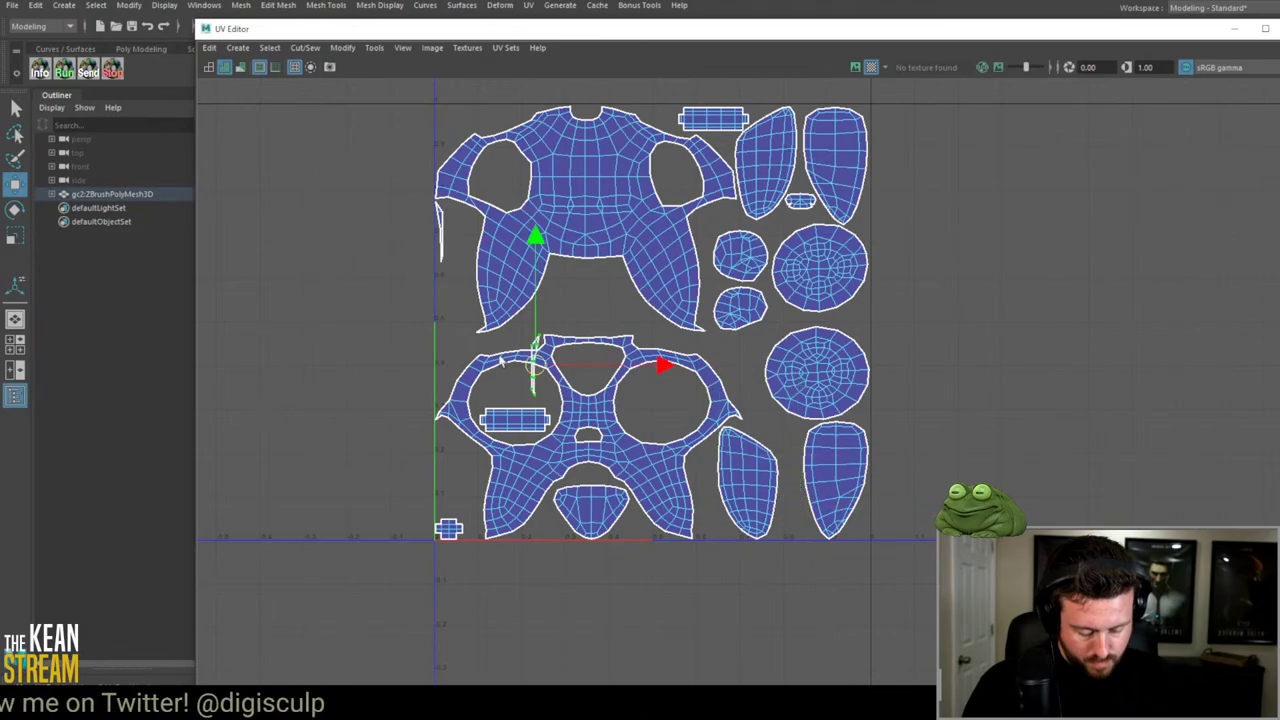
scroll(450, 240, "up", 5)
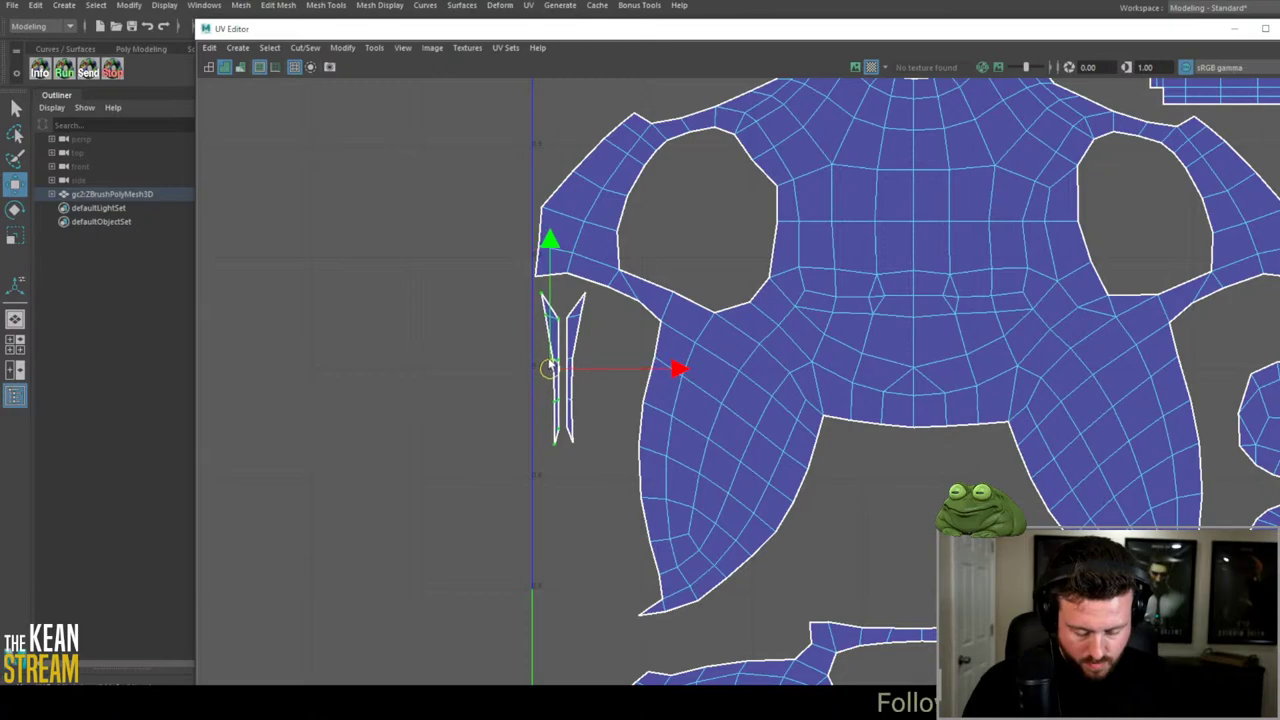
scroll(346, 386, "down", 10)
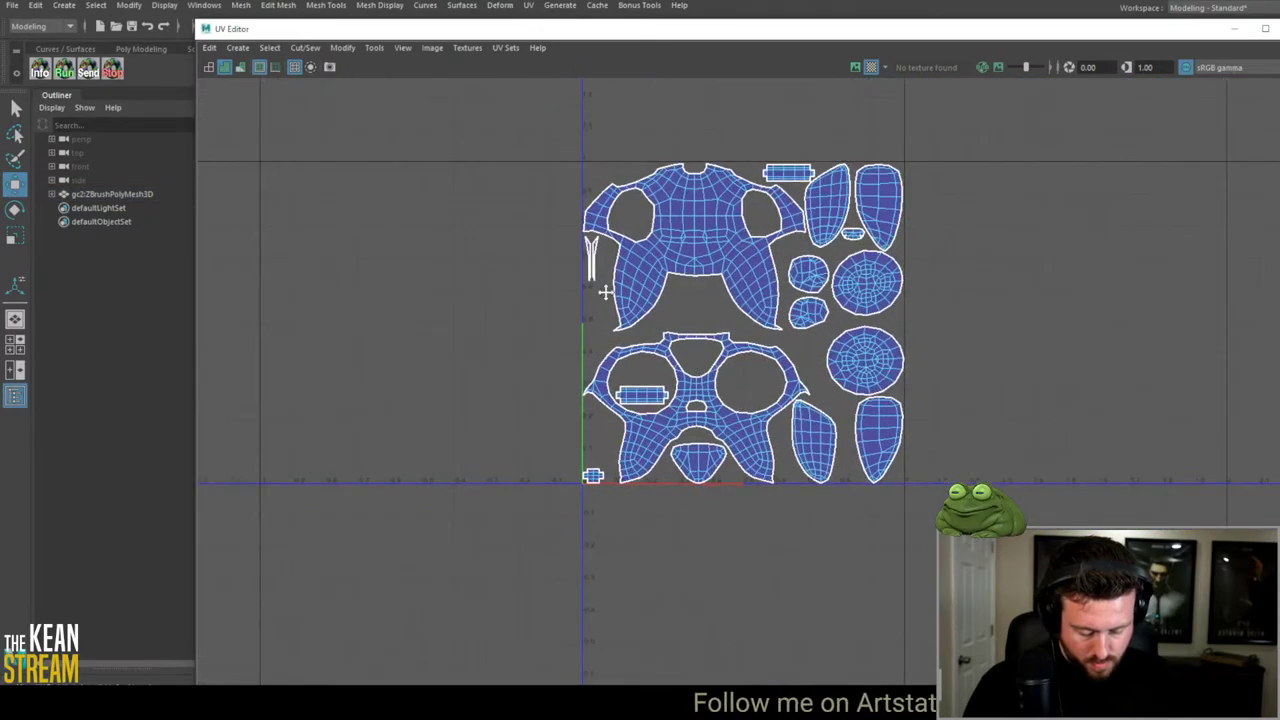
scroll(1034, 350, "up", 4)
middle_click_drag(928, 347, 611, 380, "alt")
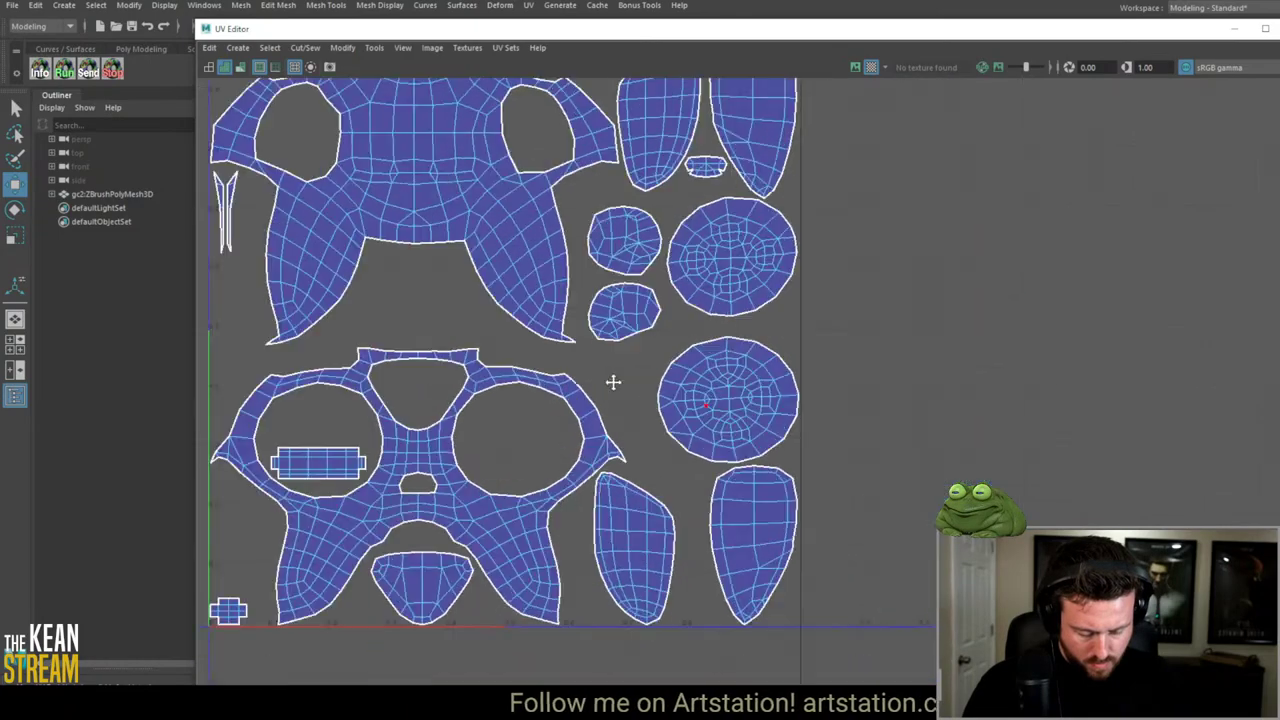
scroll(494, 286, "up", 3)
scroll(605, 318, "down", 2)
scroll(777, 423, "down", 2)
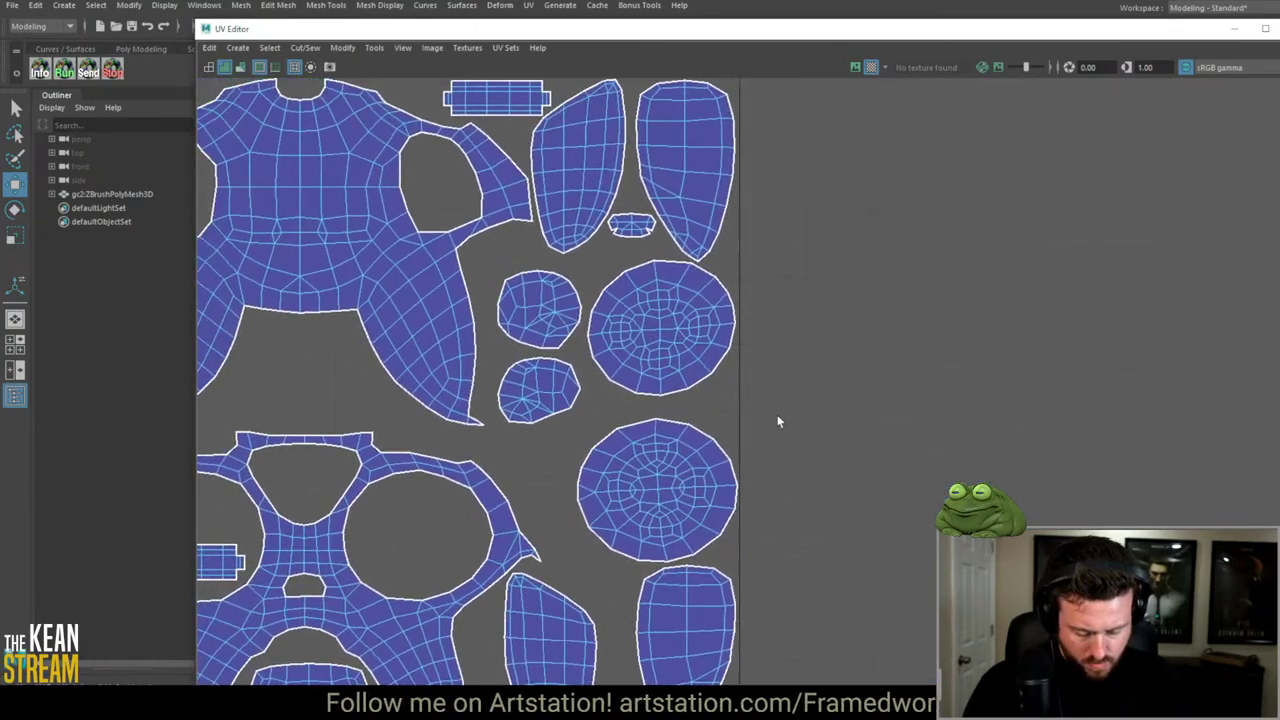
scroll(653, 337, "up", 4)
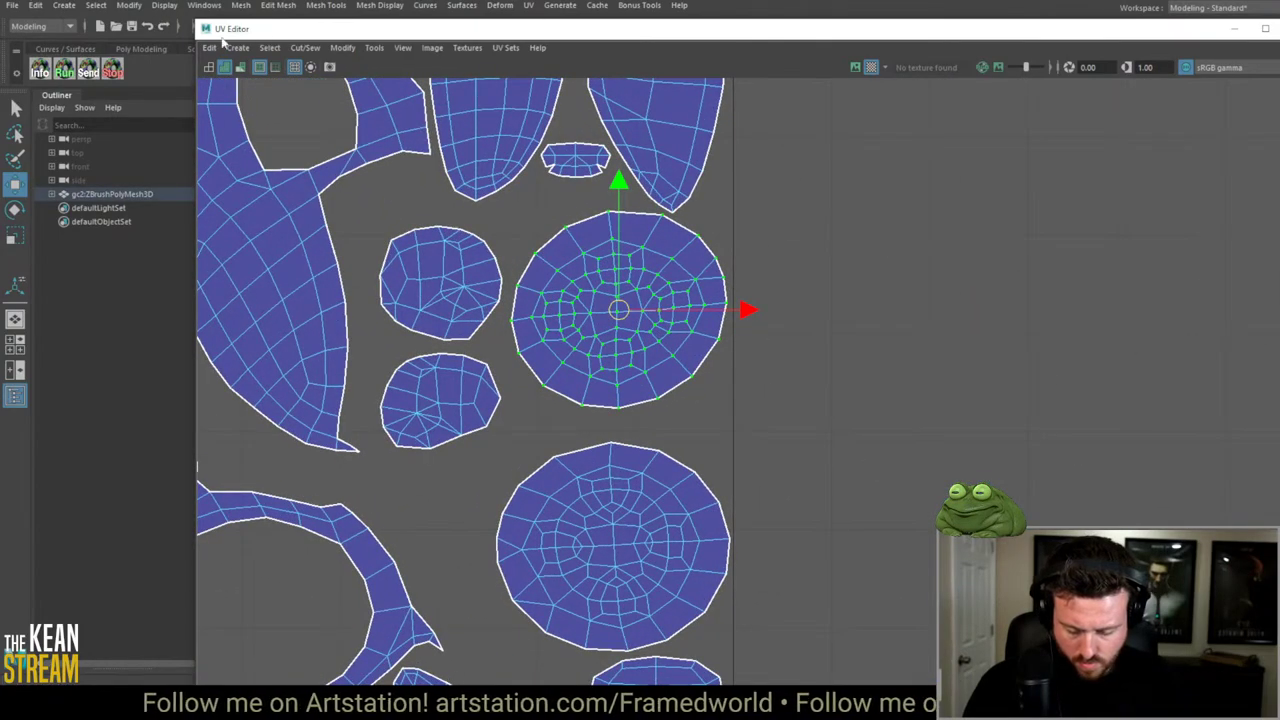
Step: Relax the round shell's UVs and move it slightly upward within the 0-1 space
left_click(345, 50)
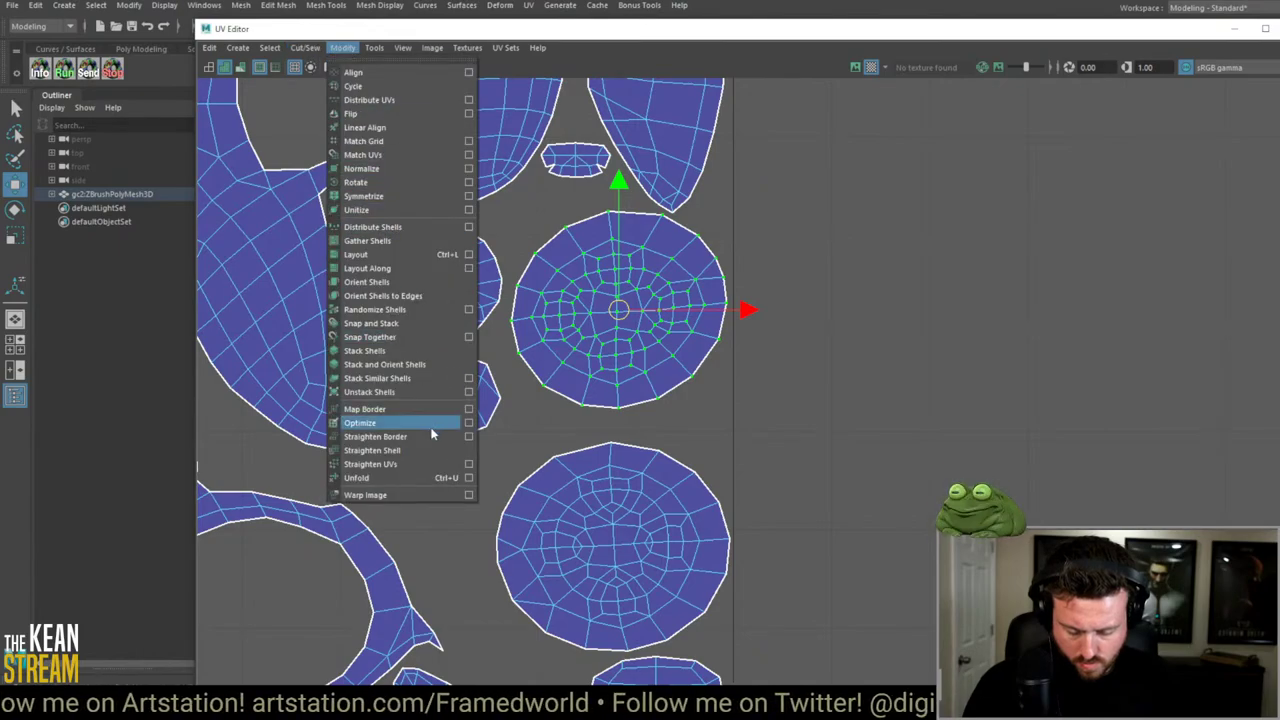
left_click(407, 481)
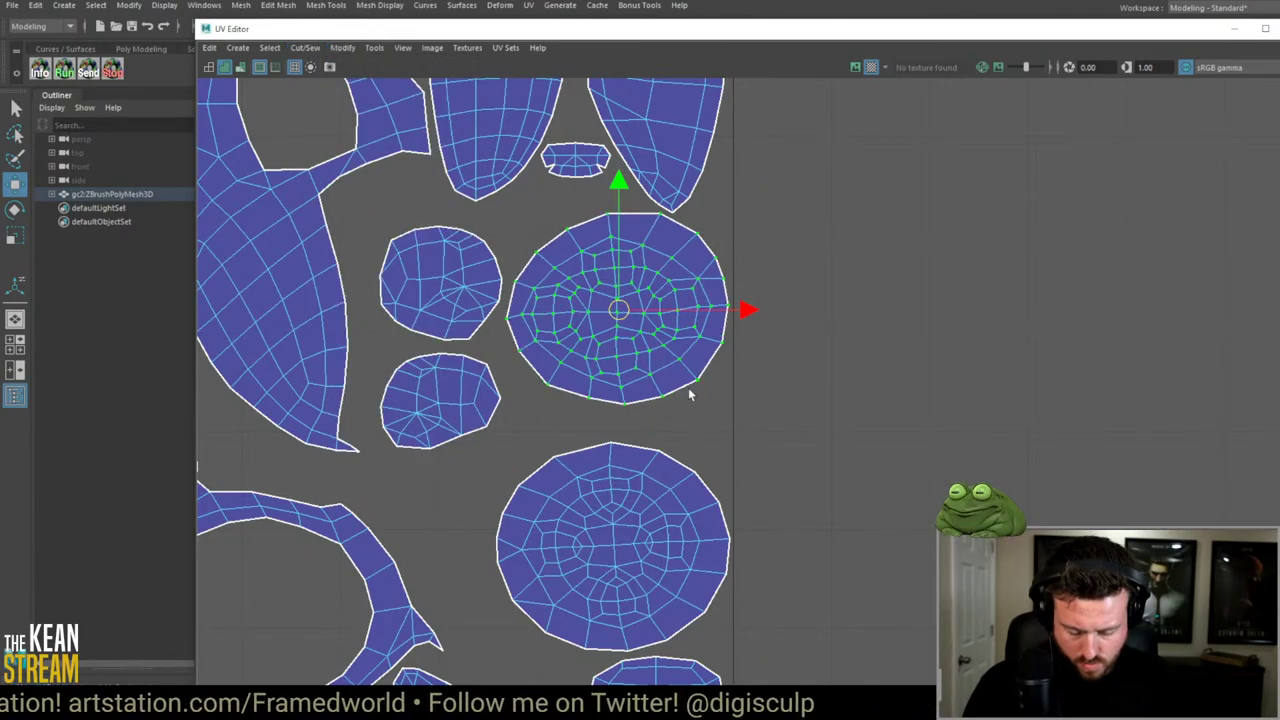
left_click(906, 426)
scroll(757, 409, "down", 3)
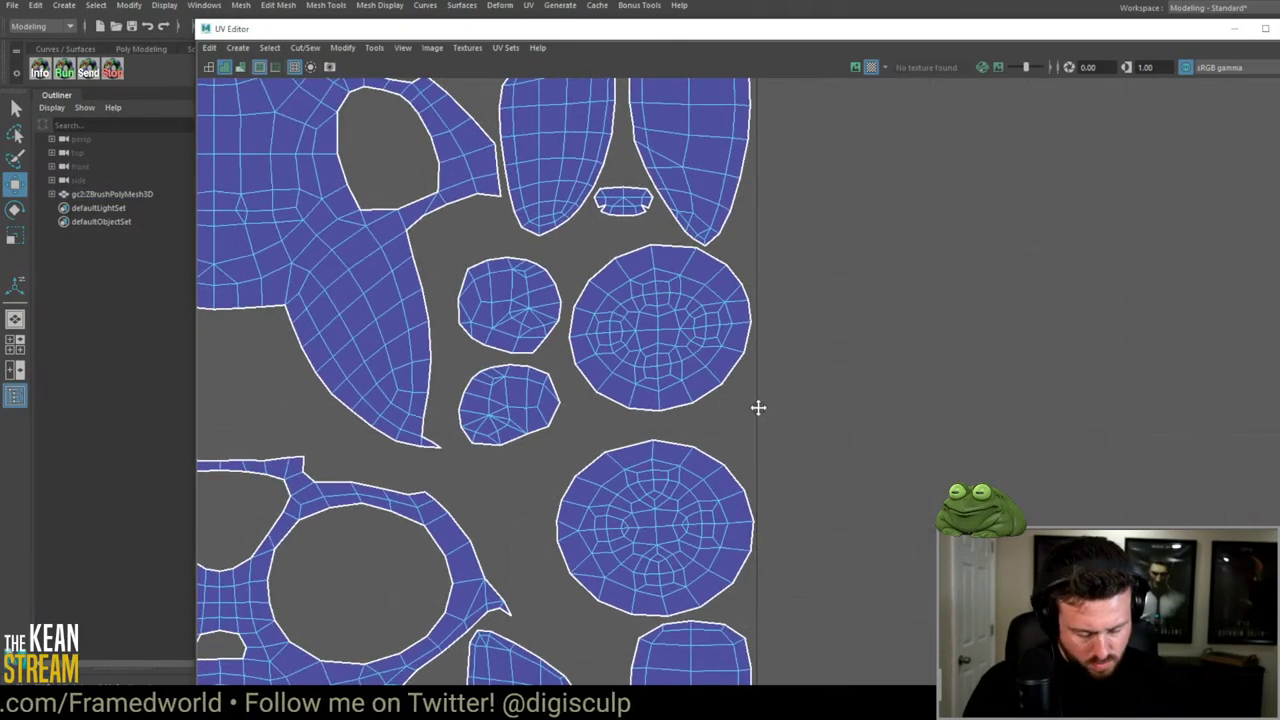
middle_click_drag(551, 384, 576, 284, "alt")
scroll(672, 400, "down", 1)
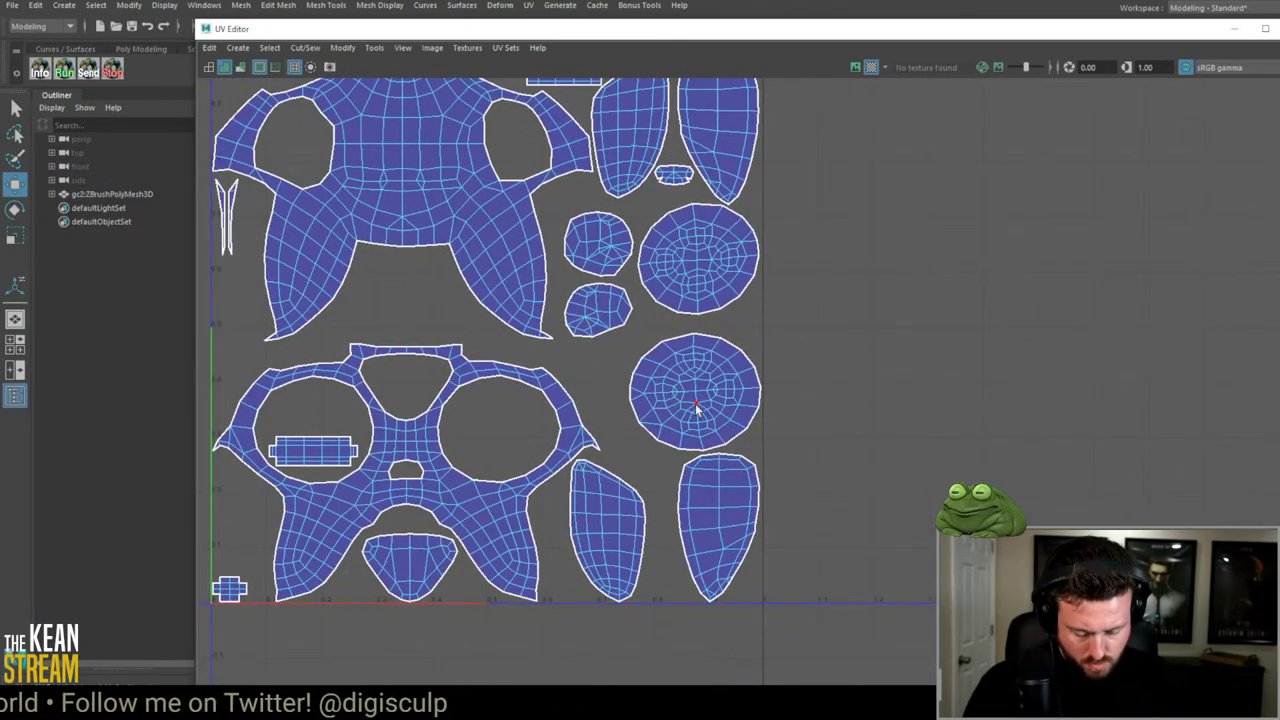
left_click_drag(701, 364, 697, 351)
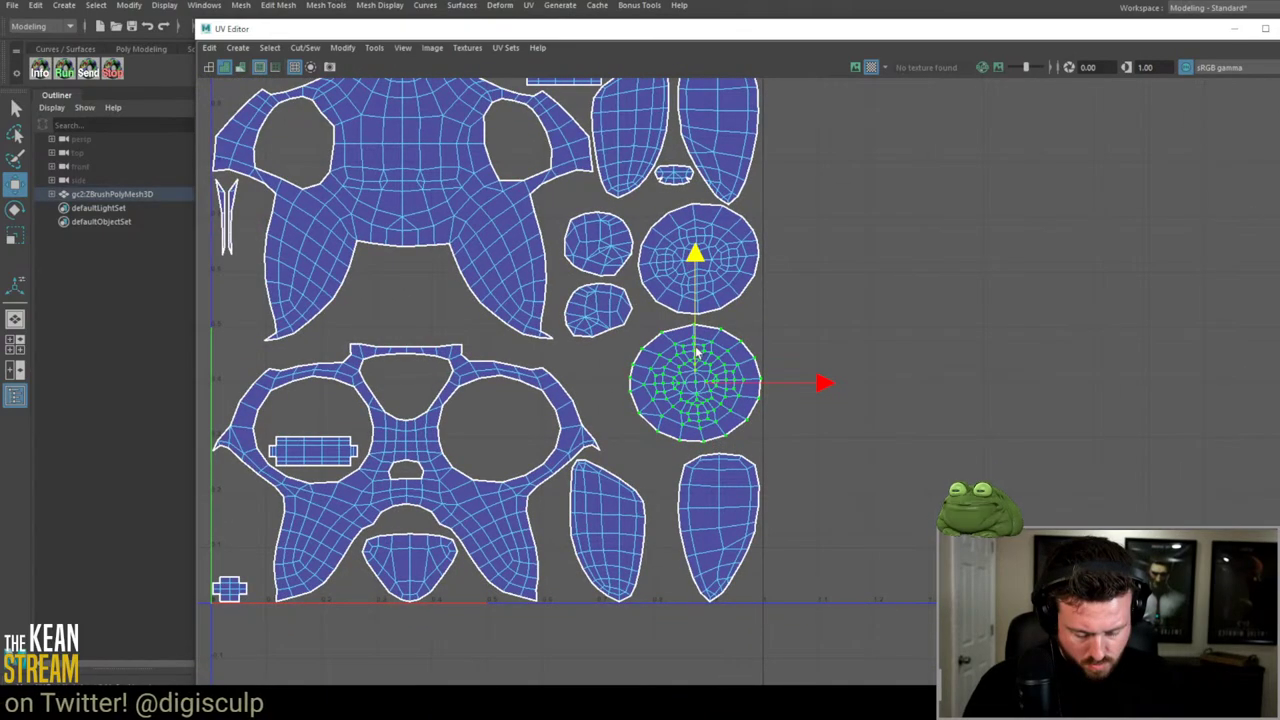
right_click_drag(1037, 353, 960, 330, "alt")
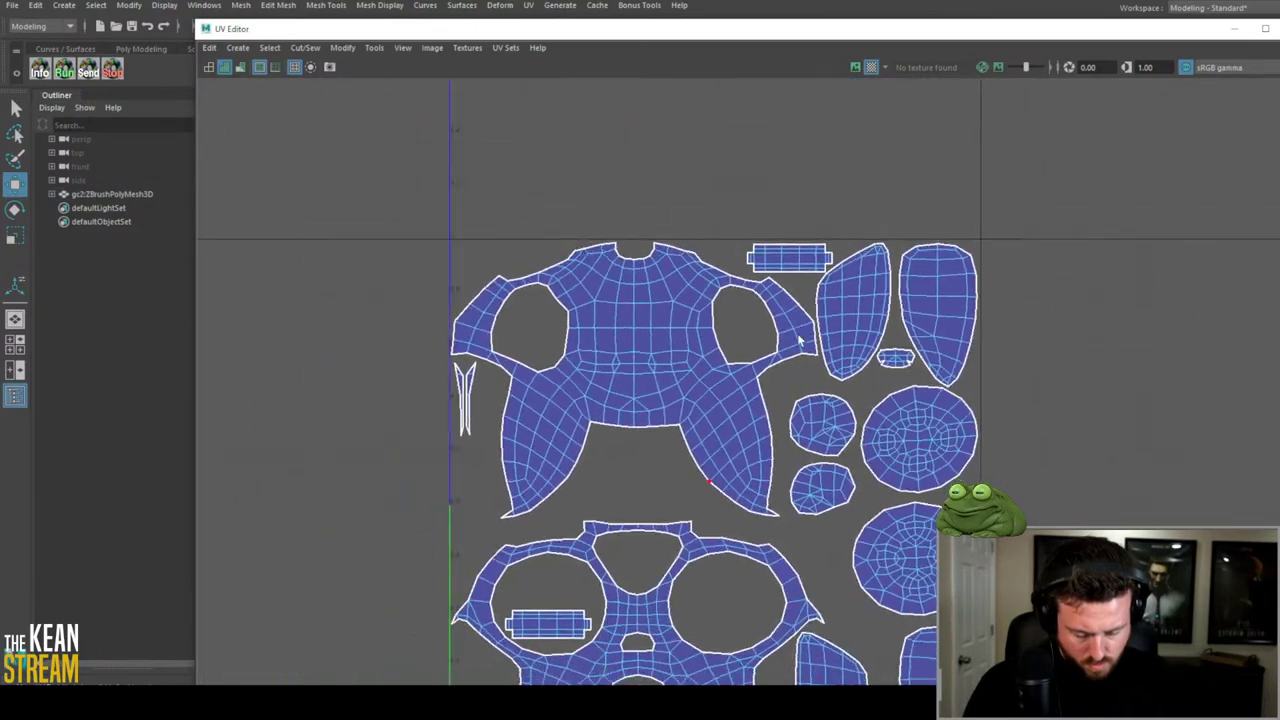
middle_click_drag(960, 330, 856, 332, "alt")
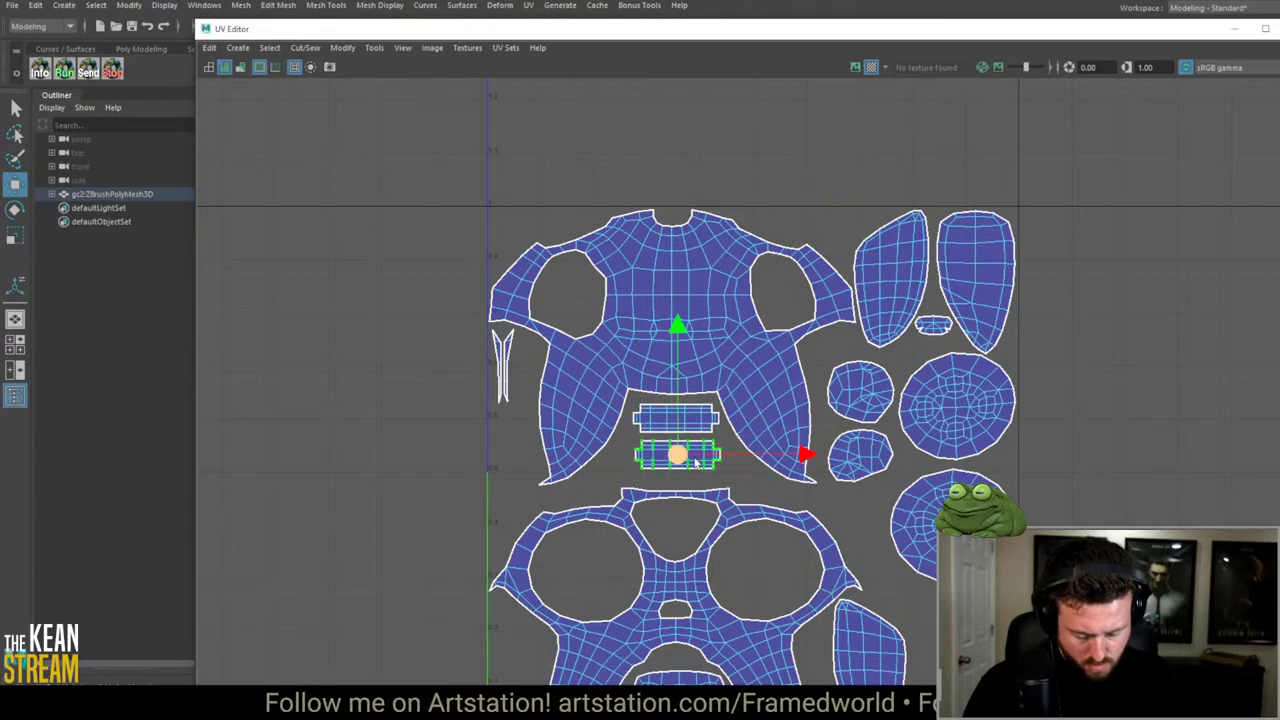
Step: Move the two small round shells into the lower shell's left and right eye holes
scroll(1102, 464, "down", 2)
middle_click_drag(752, 371, 523, 271, "alt")
scroll(523, 271, "up", 3)
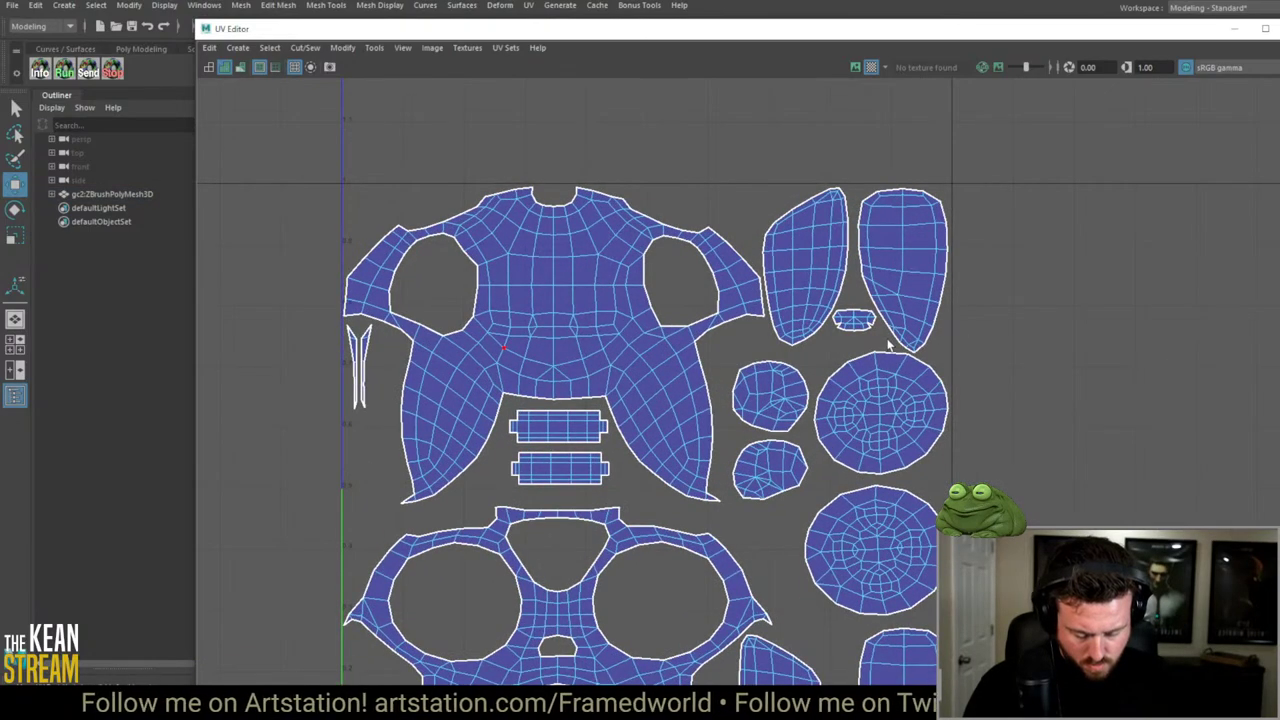
middle_click_drag(894, 337, 845, 225, "alt")
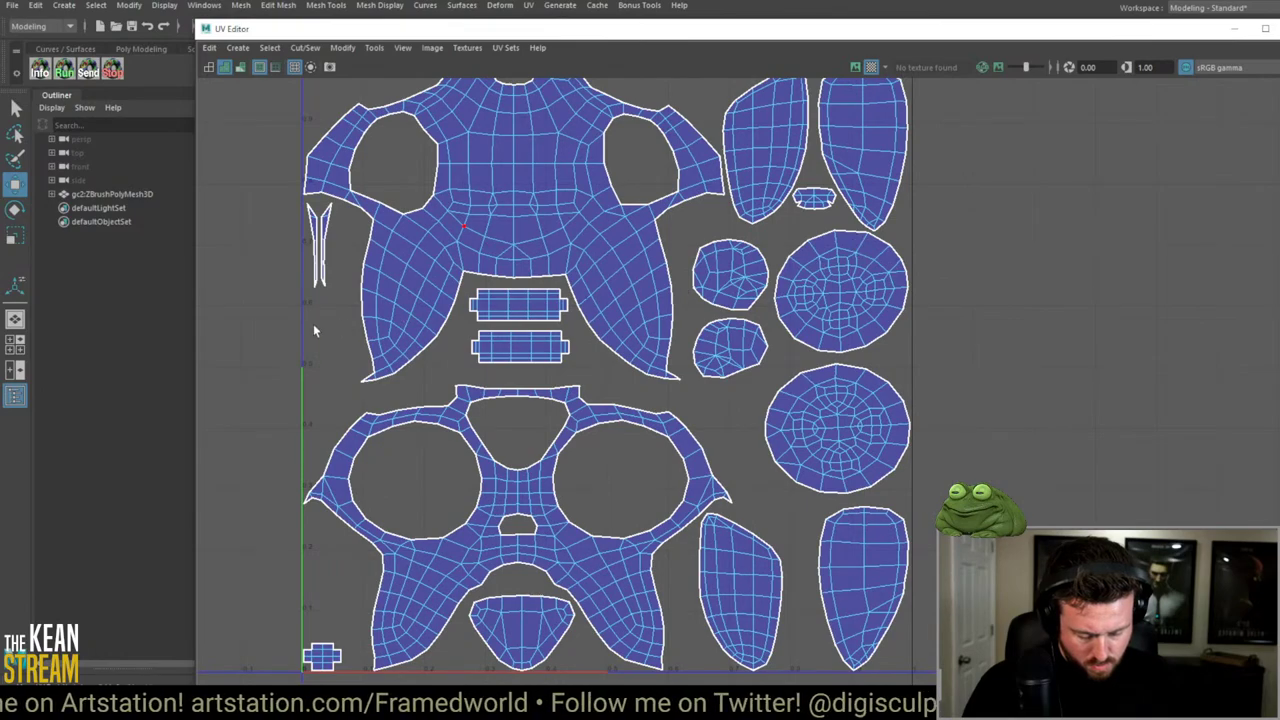
middle_click_drag(314, 331, 422, 278, "alt")
left_click_drag(830, 228, 527, 438)
left_click(838, 309)
left_click_drag(838, 309, 733, 444)
left_click(821, 379)
Step: Check the packed layout and move the UV Editor window out of the way
scroll(821, 379, "down", 2)
scroll(596, 432, "up", 1)
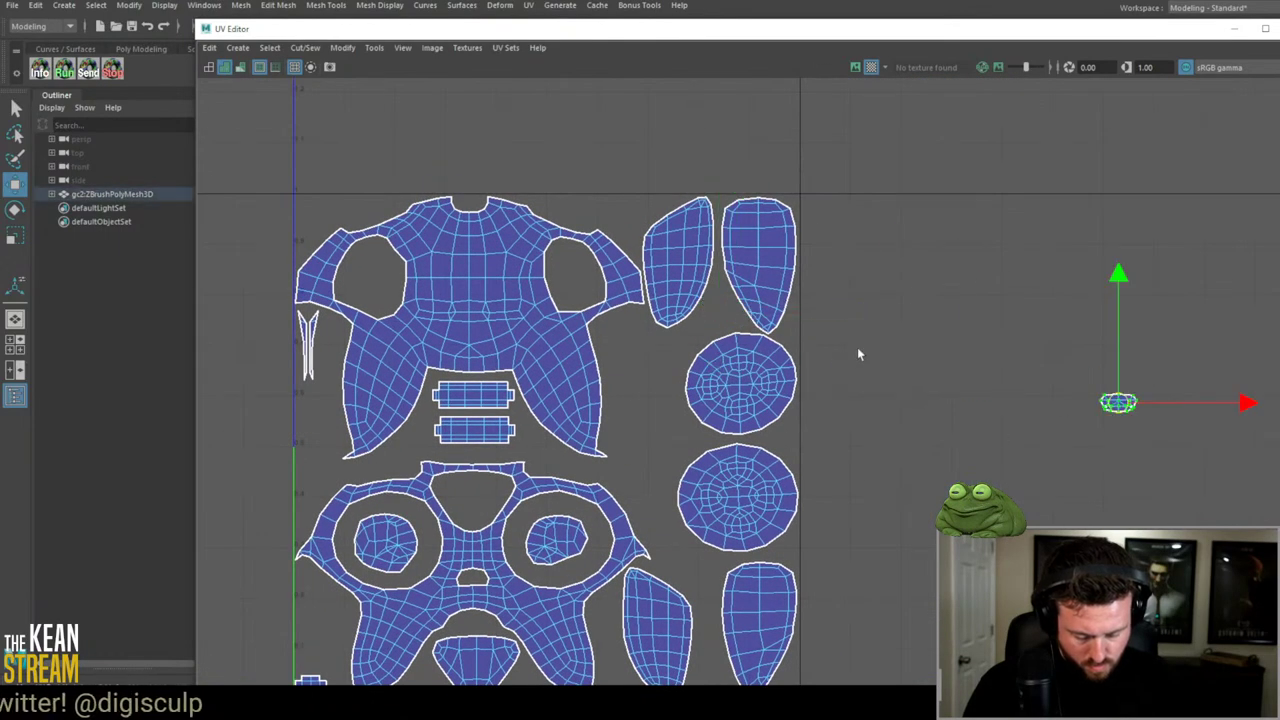
middle_click_drag(742, 354, 791, 282, "alt")
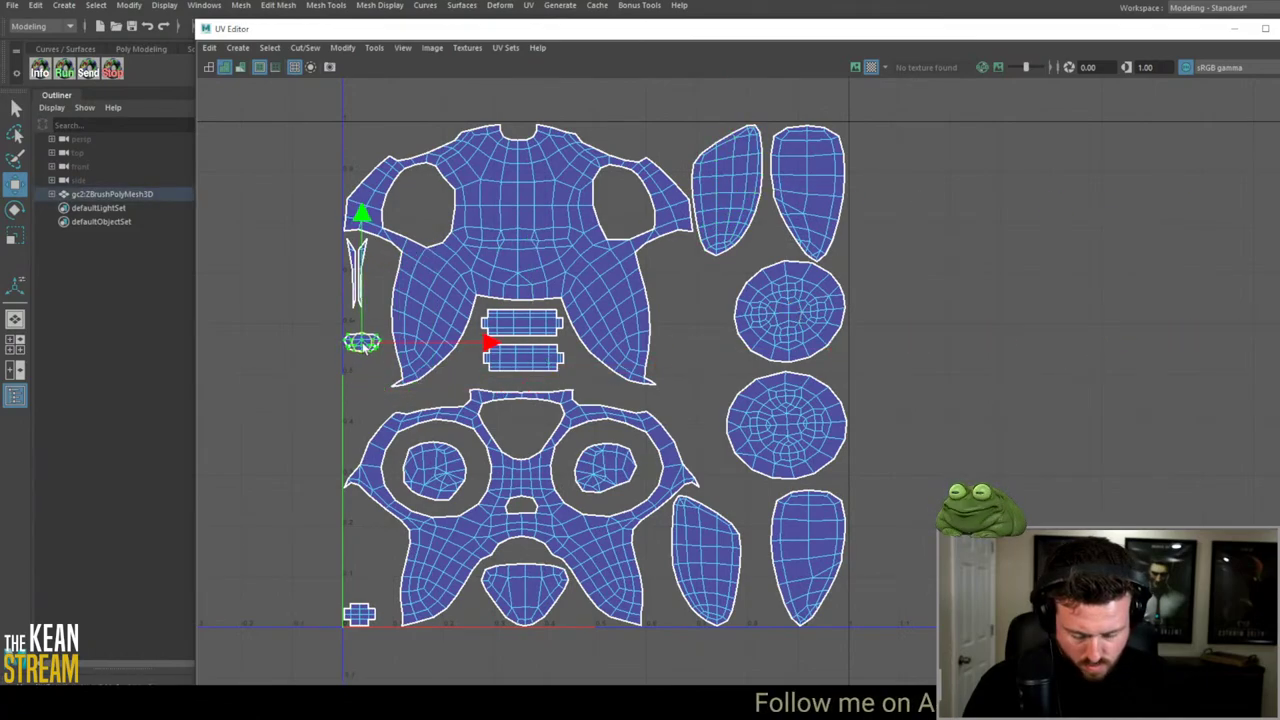
scroll(500, 390, "down", 2)
scroll(823, 423, "up", 3)
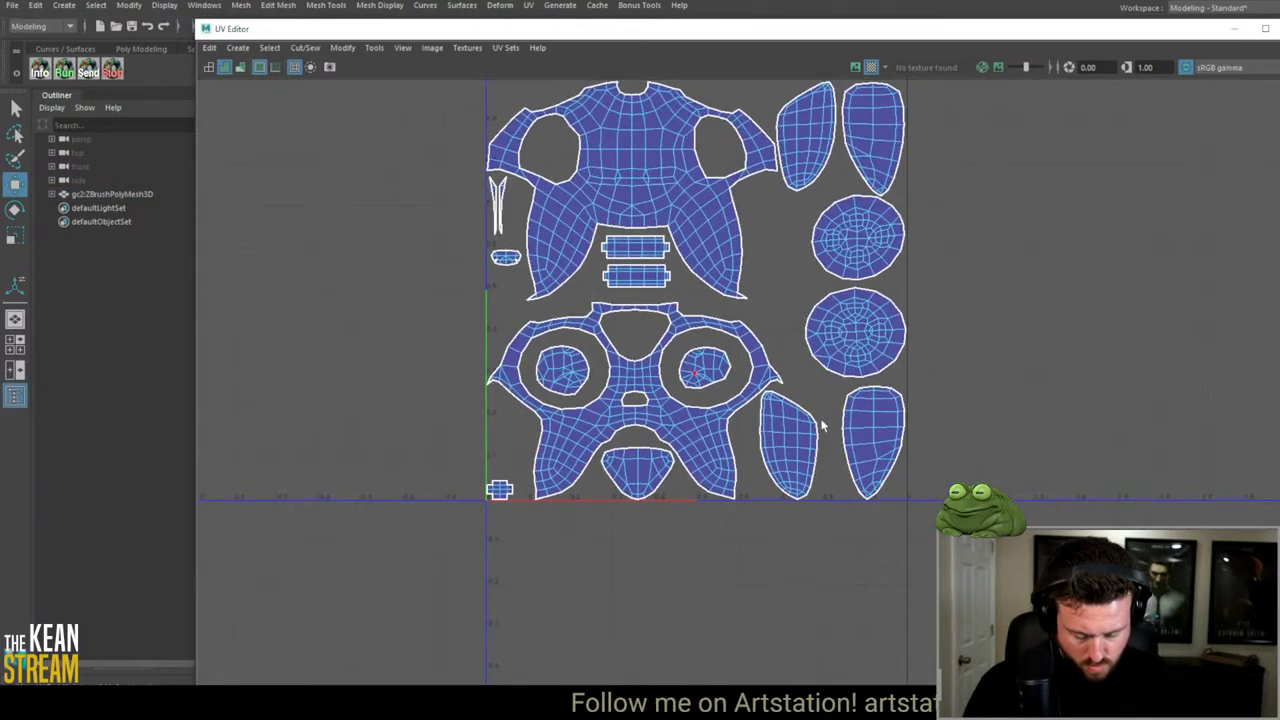
left_click_drag(1202, 38, 963, 74)
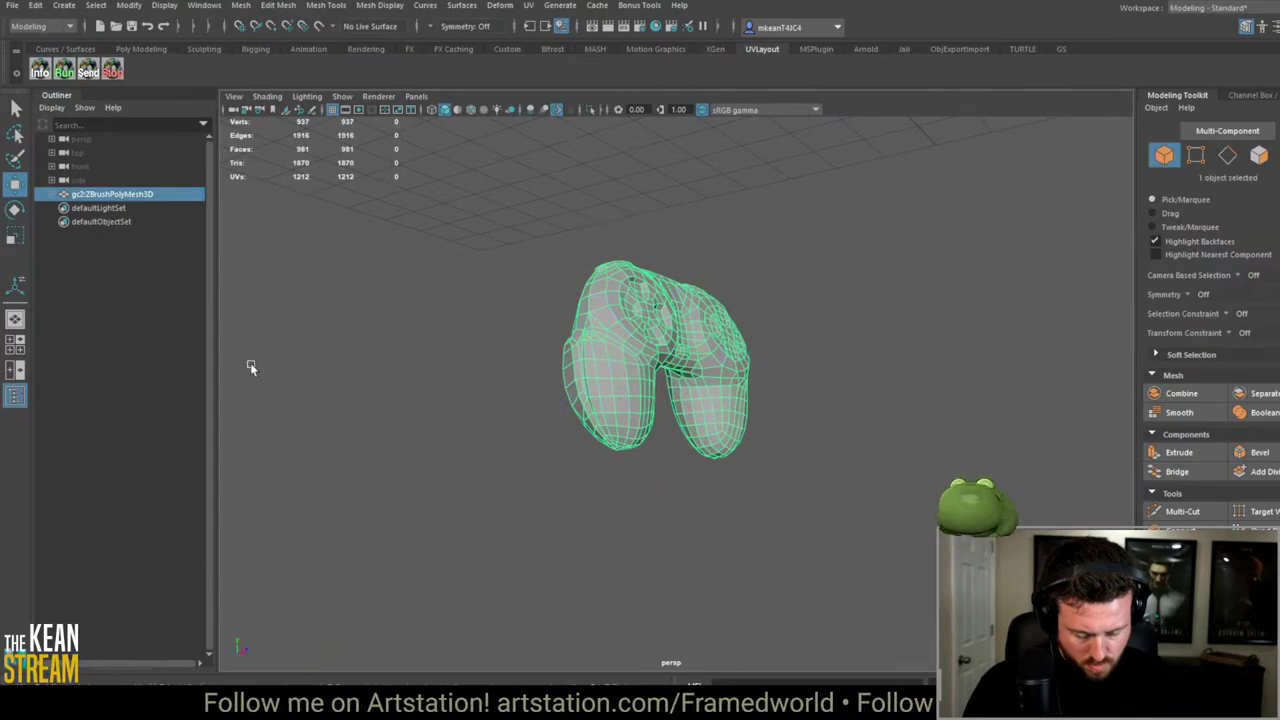
Step: Dismiss the File menu and deselect the controller mesh before switching to ZBrush
left_click(12, 5)
left_click(60, 185)
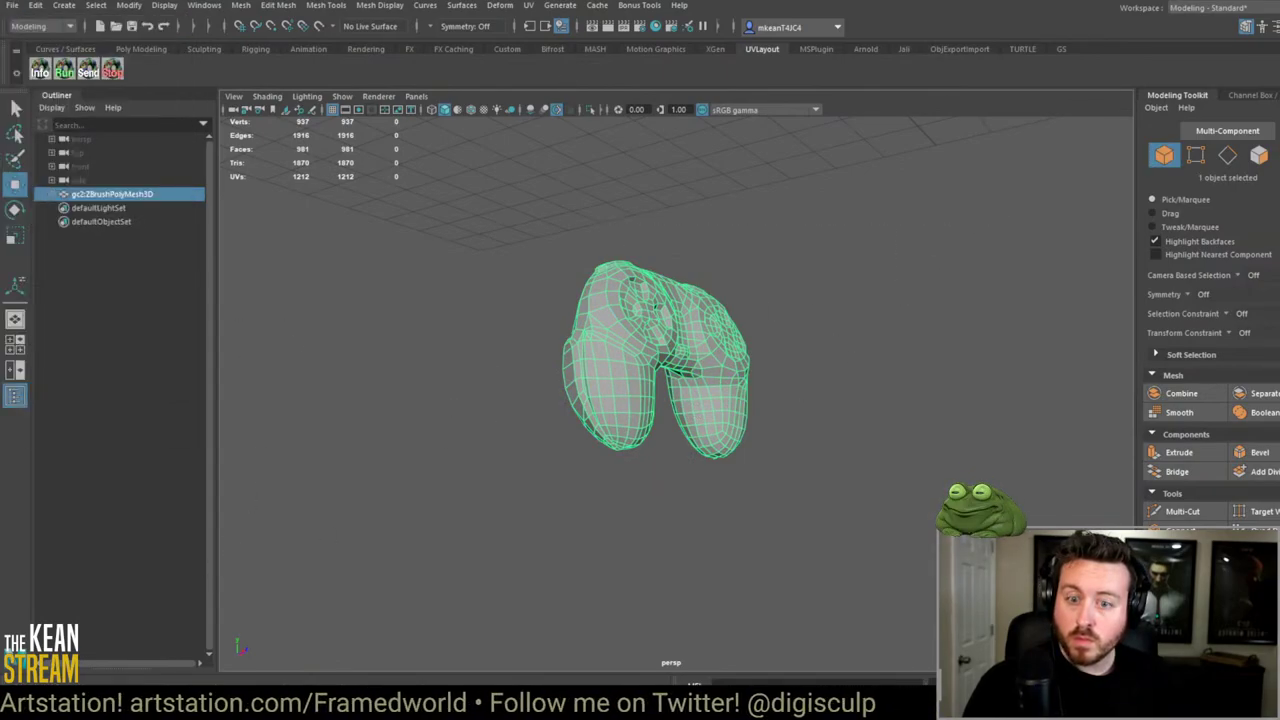
left_click(1017, 253)
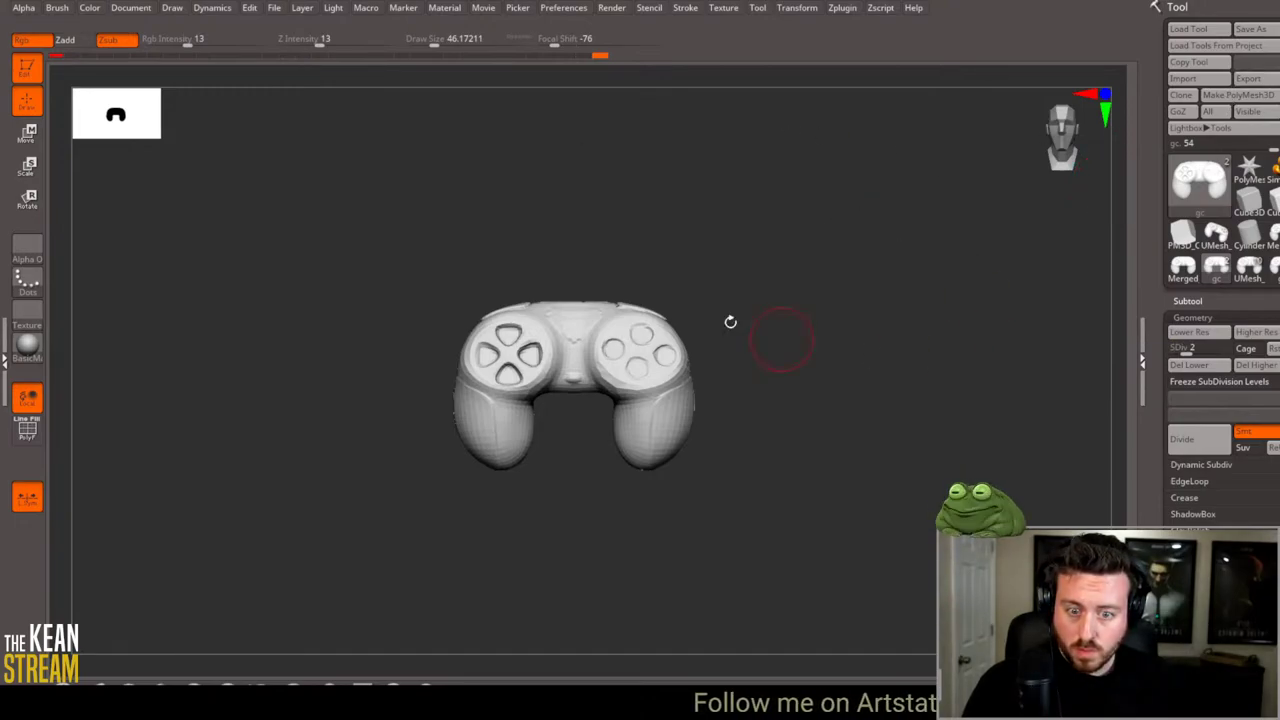
Step: Back in Maya, select and delete the old low-poly controller mesh
key("alt+Tab")
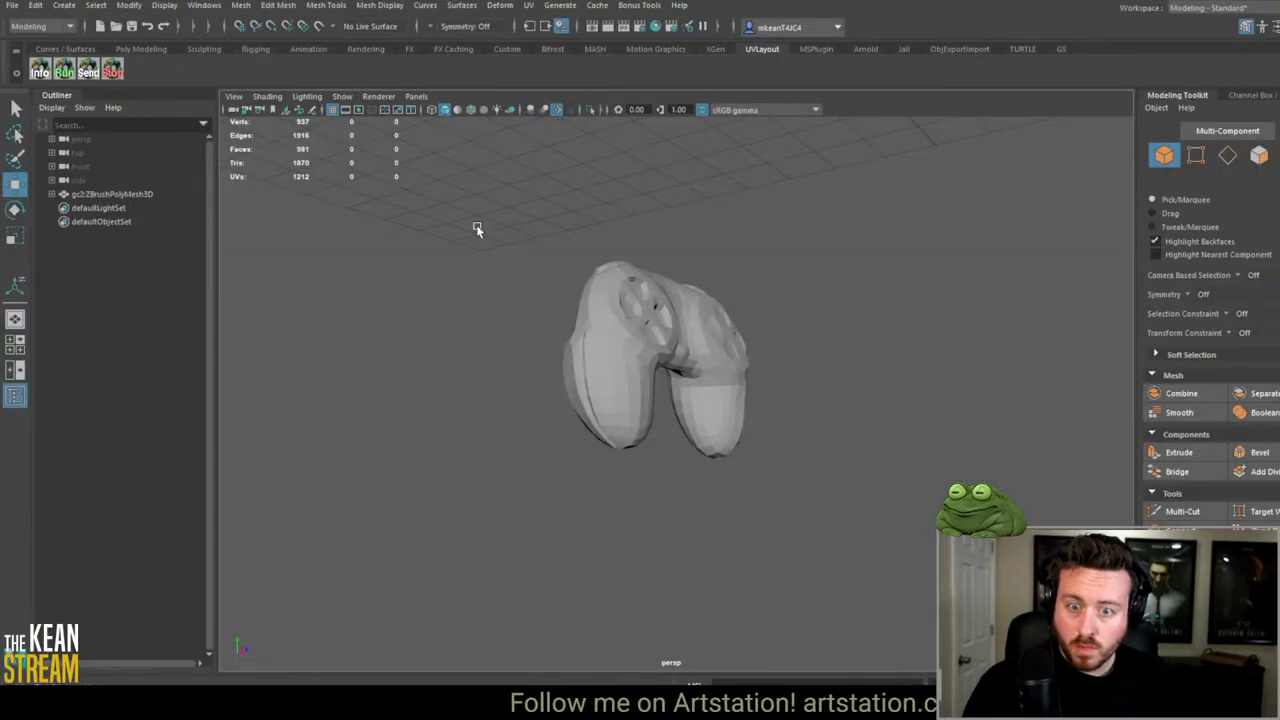
left_click_drag(477, 229, 787, 431)
key("Delete")
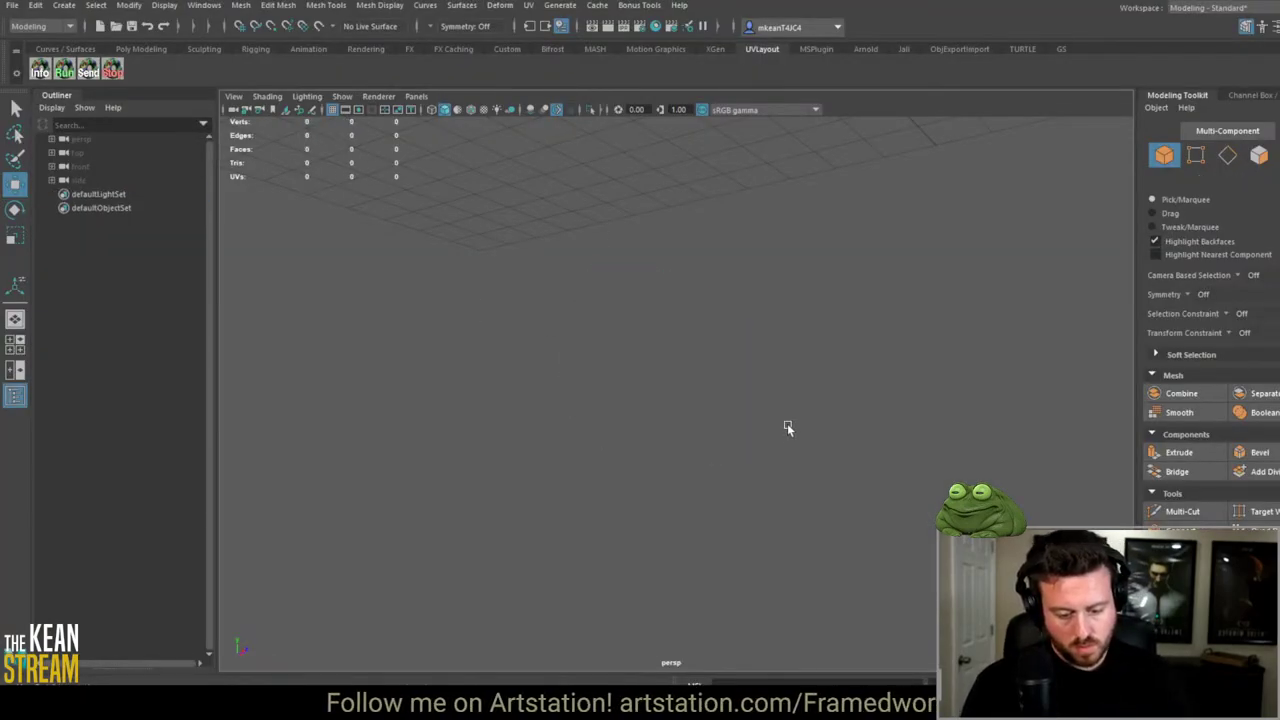
Step: Import the denser 3832-face controller gc3:ZBrushPolyMesh3D and select it
left_click(11, 5)
left_click(45, 140)
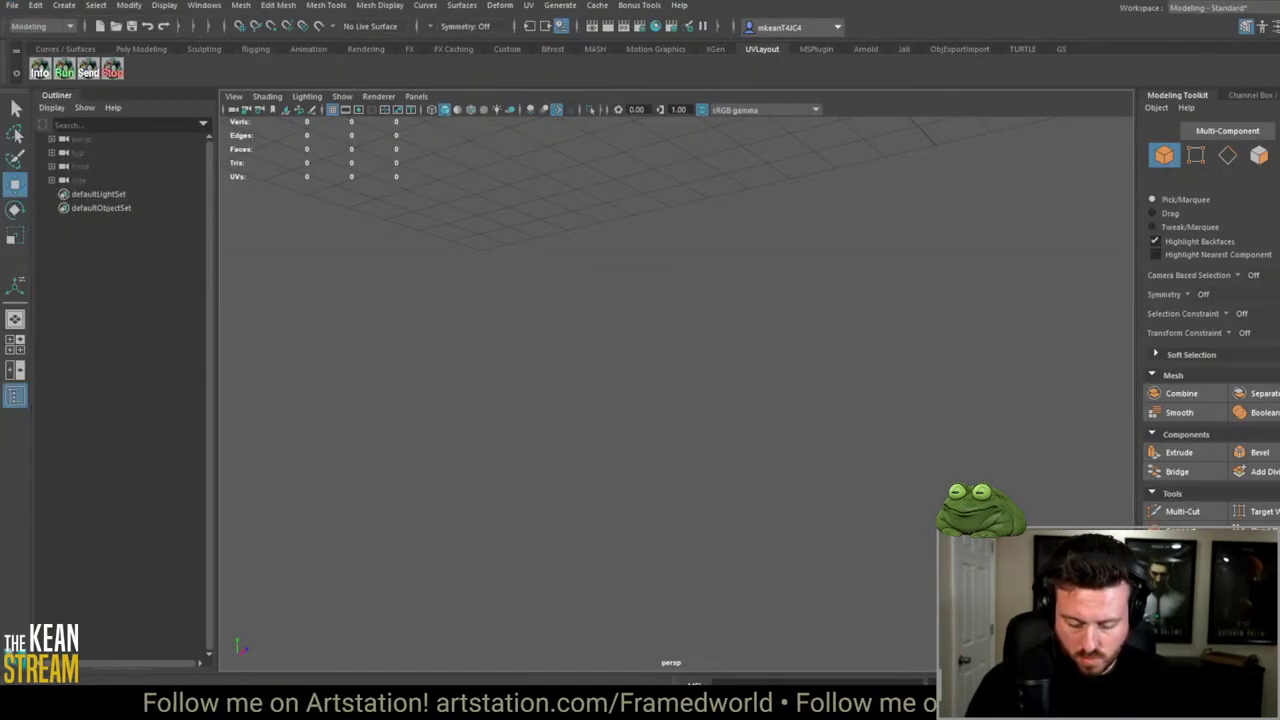
left_click_drag(508, 206, 928, 474)
key("f")
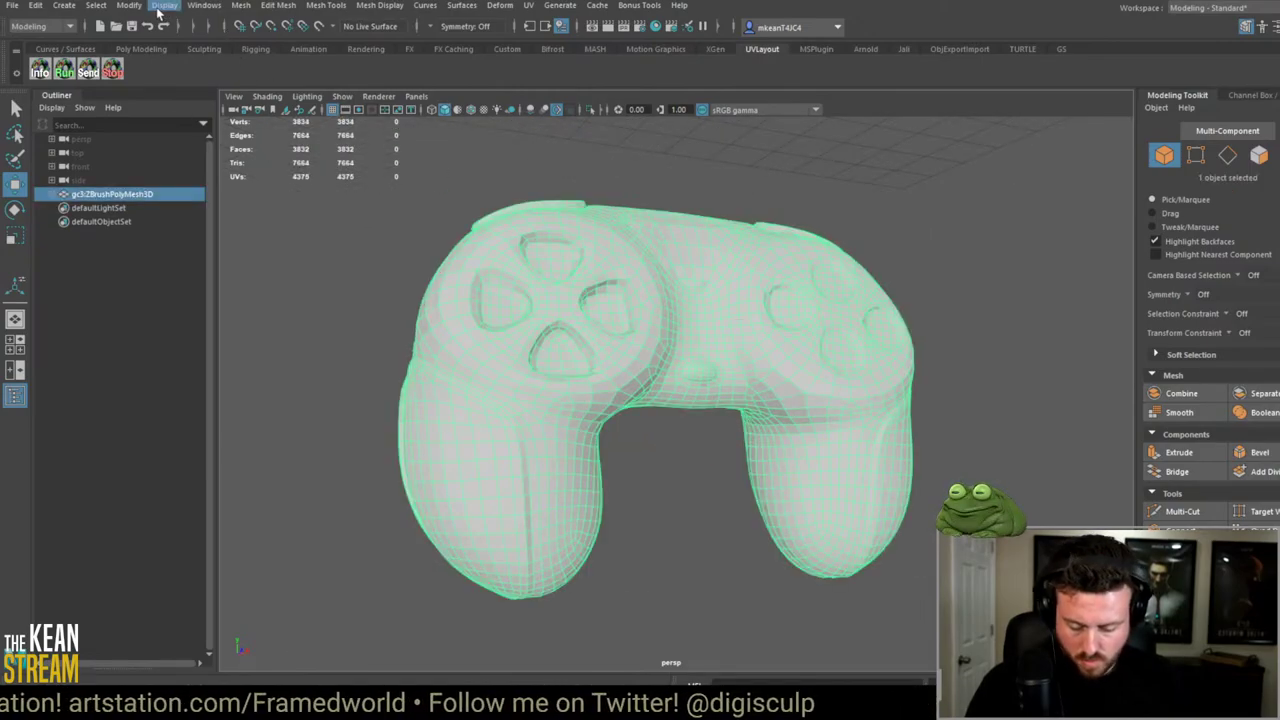
left_click(201, 5)
mouse_move(238, 67)
left_click(385, 108)
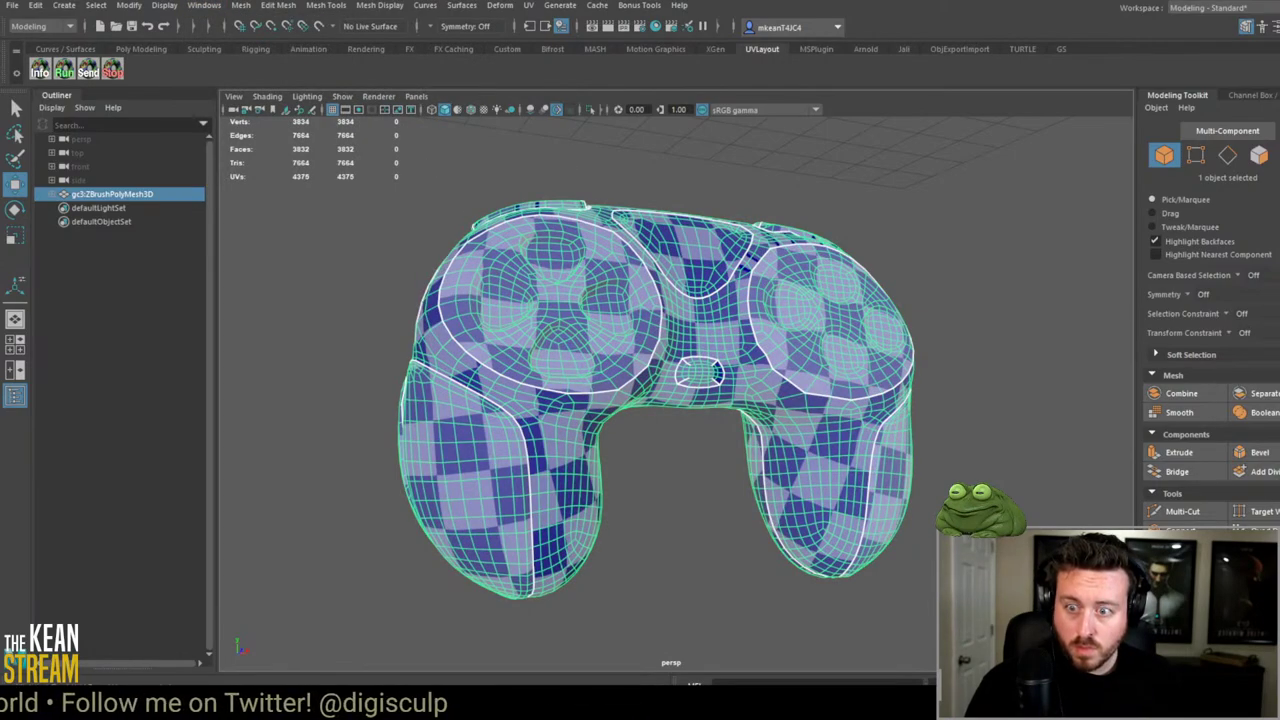
scroll(771, 458, "up", 5)
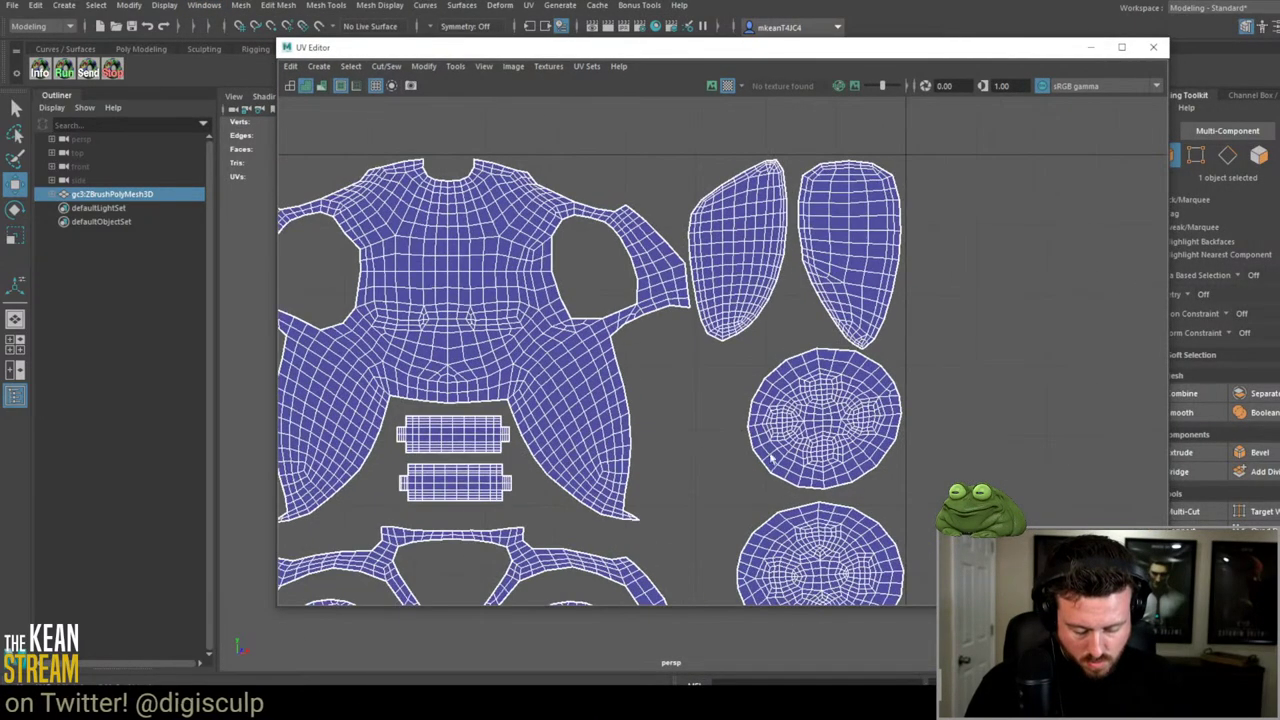
scroll(771, 458, "down", 5)
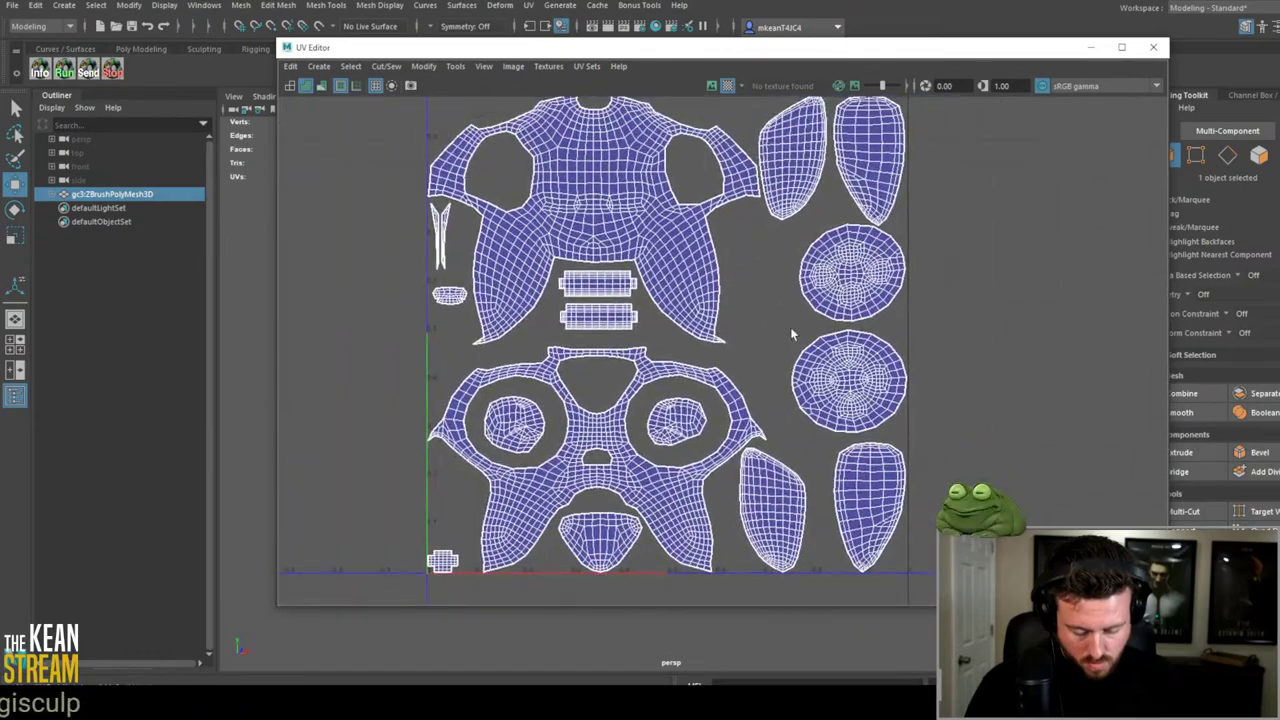
middle_click_drag(790, 333, 731, 363, "alt")
scroll(717, 277, "down", 2)
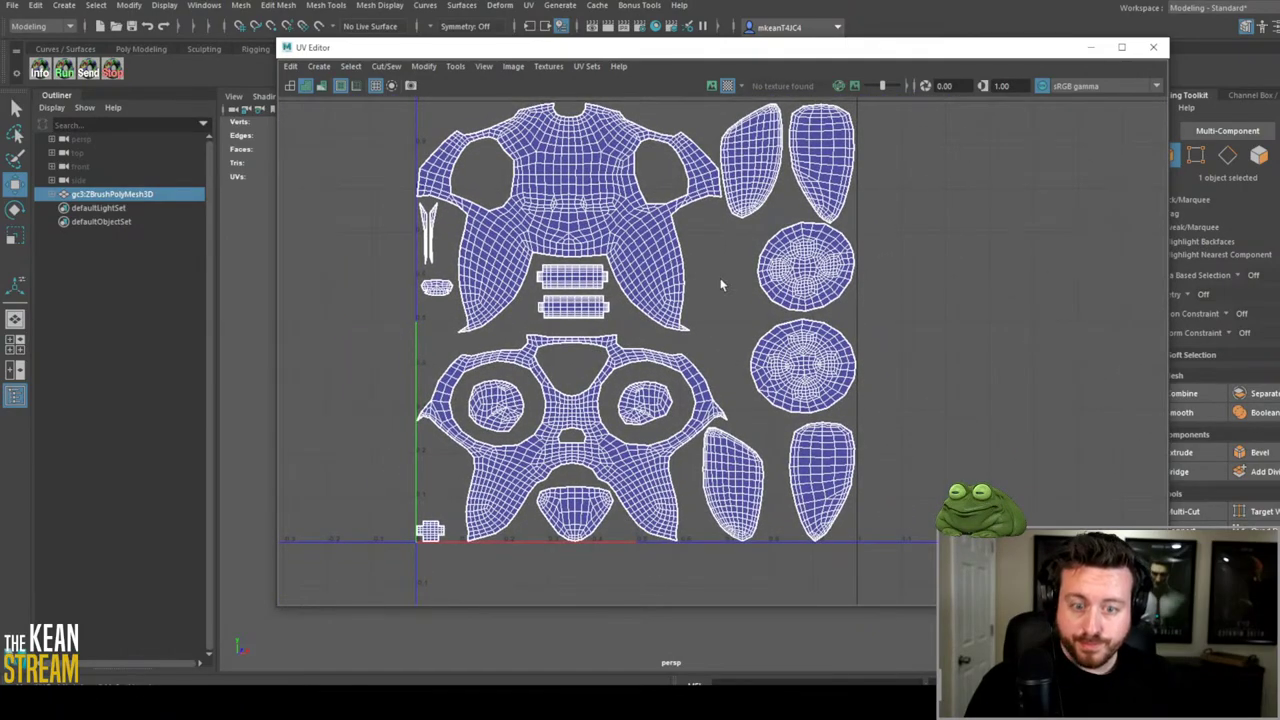
left_click(1152, 49)
left_click_drag(697, 520, 364, 584, "alt")
left_click_drag(555, 486, 300, 152, "alt")
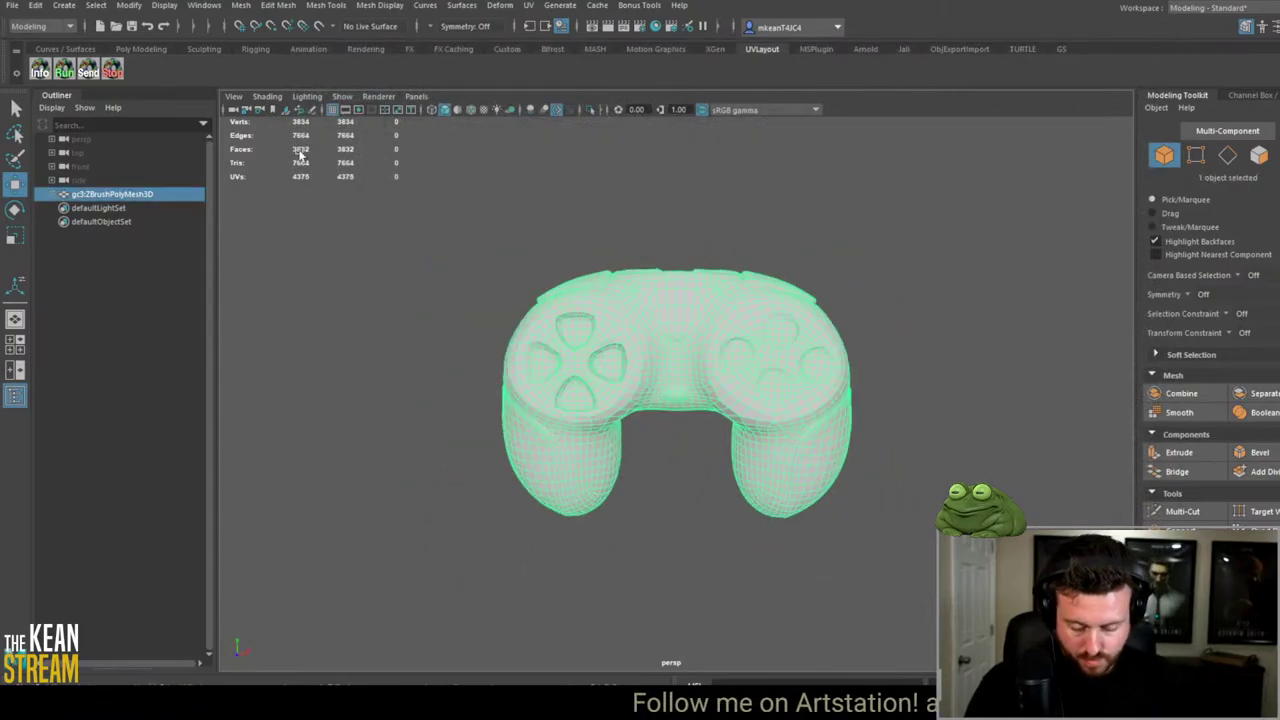
left_click(216, 6)
mouse_move(248, 72)
left_click(380, 95)
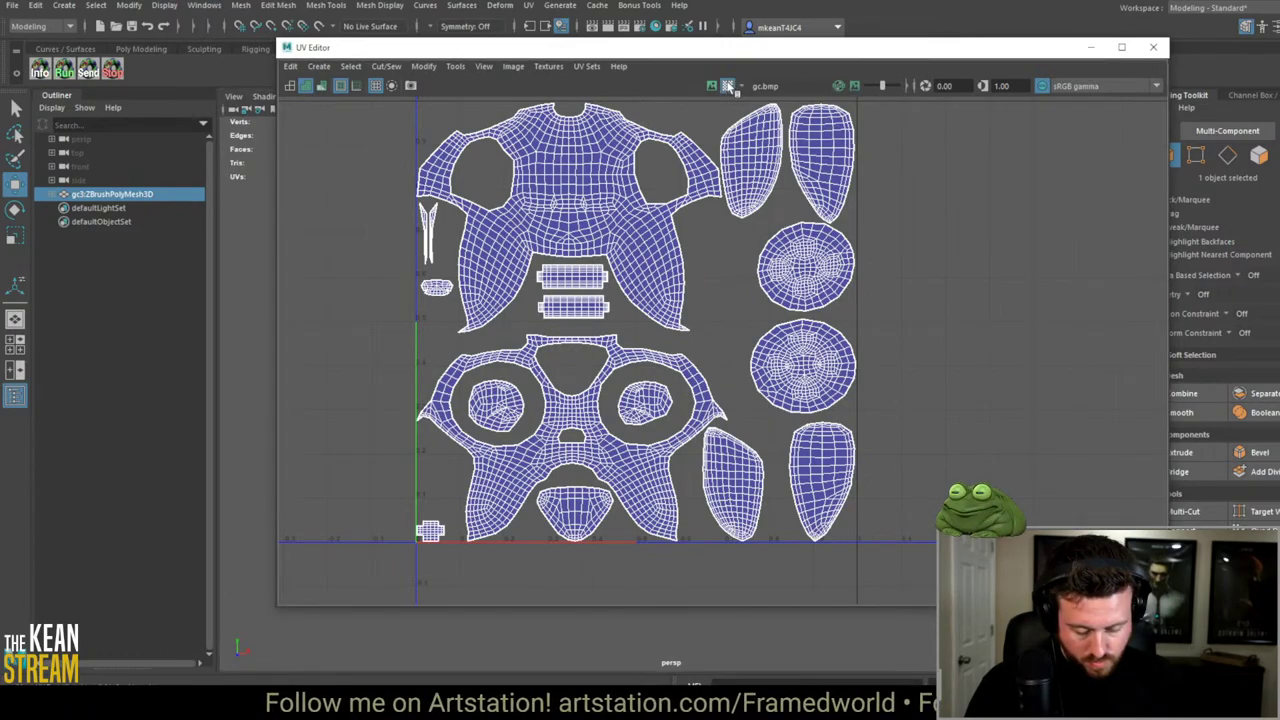
left_click_drag(740, 47, 1190, 107)
key("f")
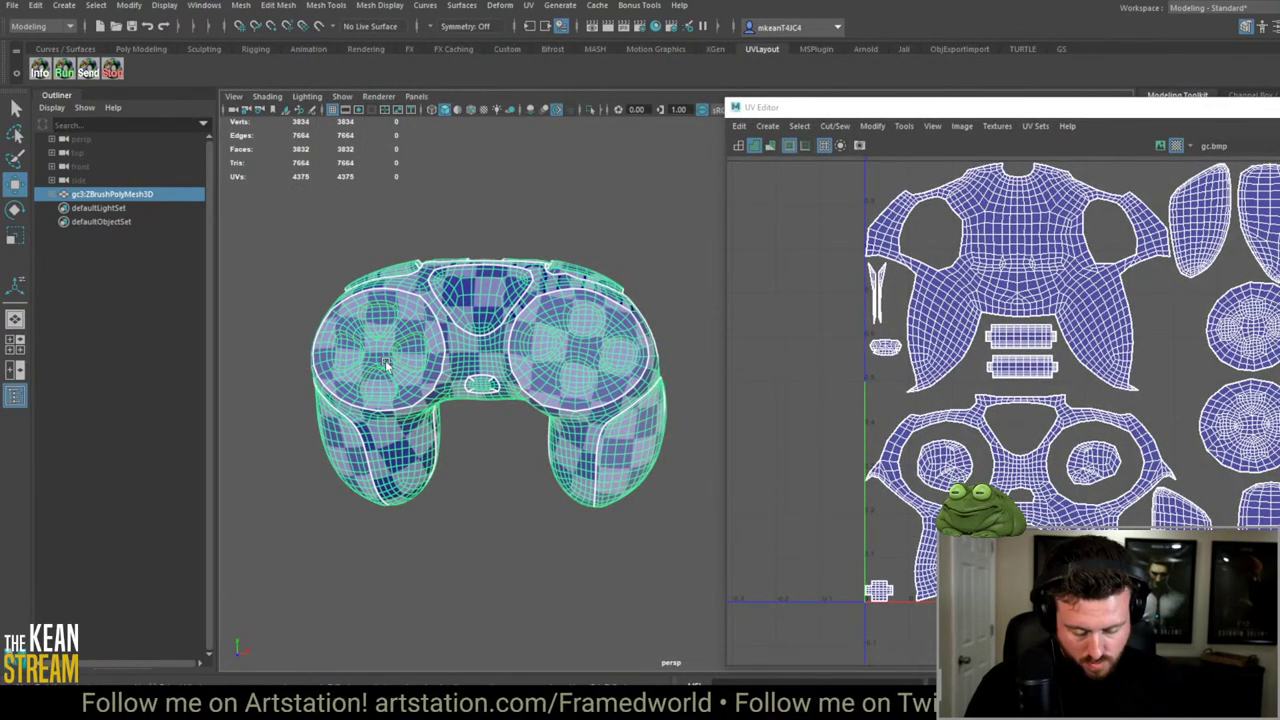
left_click_drag(388, 365, 580, 386, "alt")
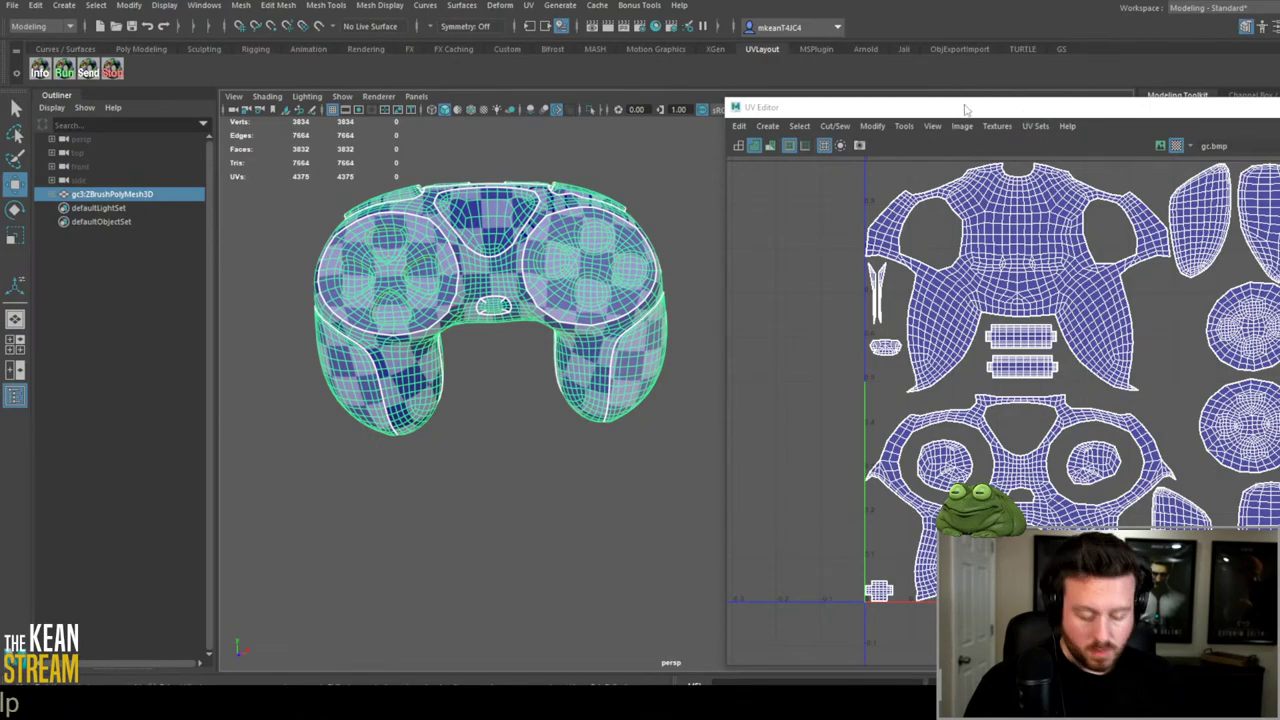
left_click_drag(965, 110, 1223, 119)
left_click_drag(723, 322, 622, 262, "alt")
left_click(622, 262)
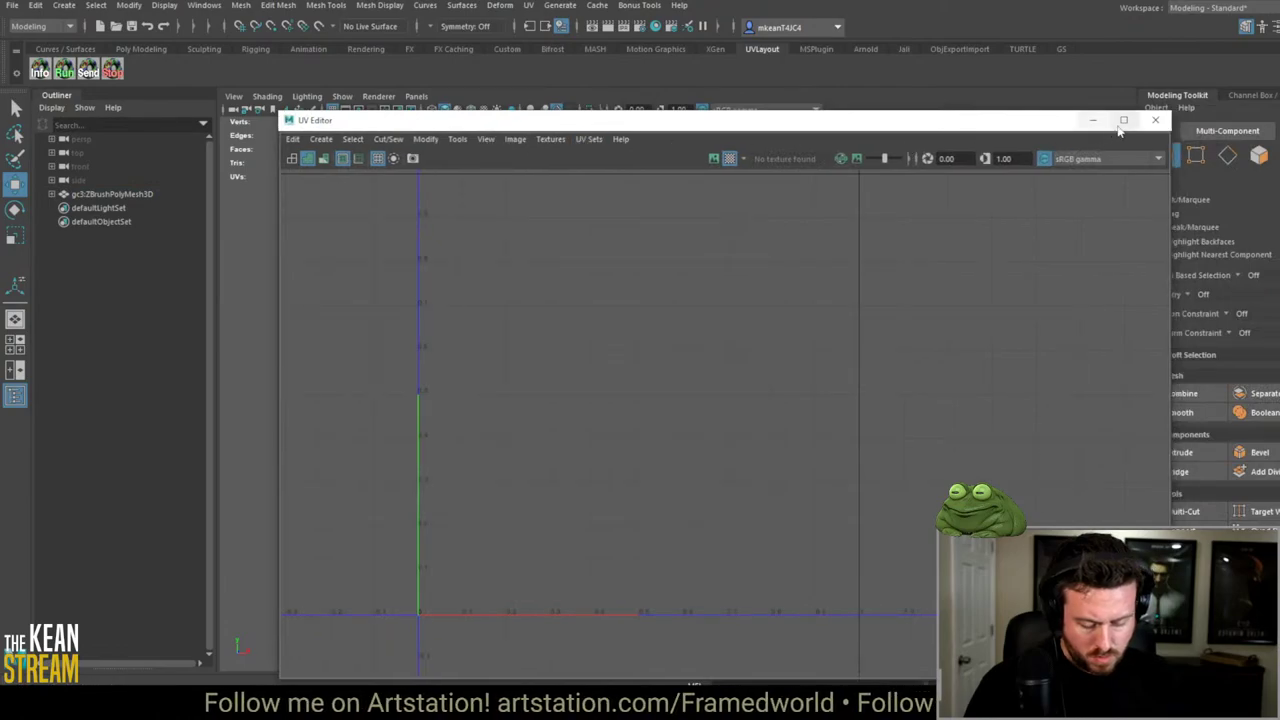
left_click(660, 395)
left_click_drag(660, 395, 560, 300, "alt")
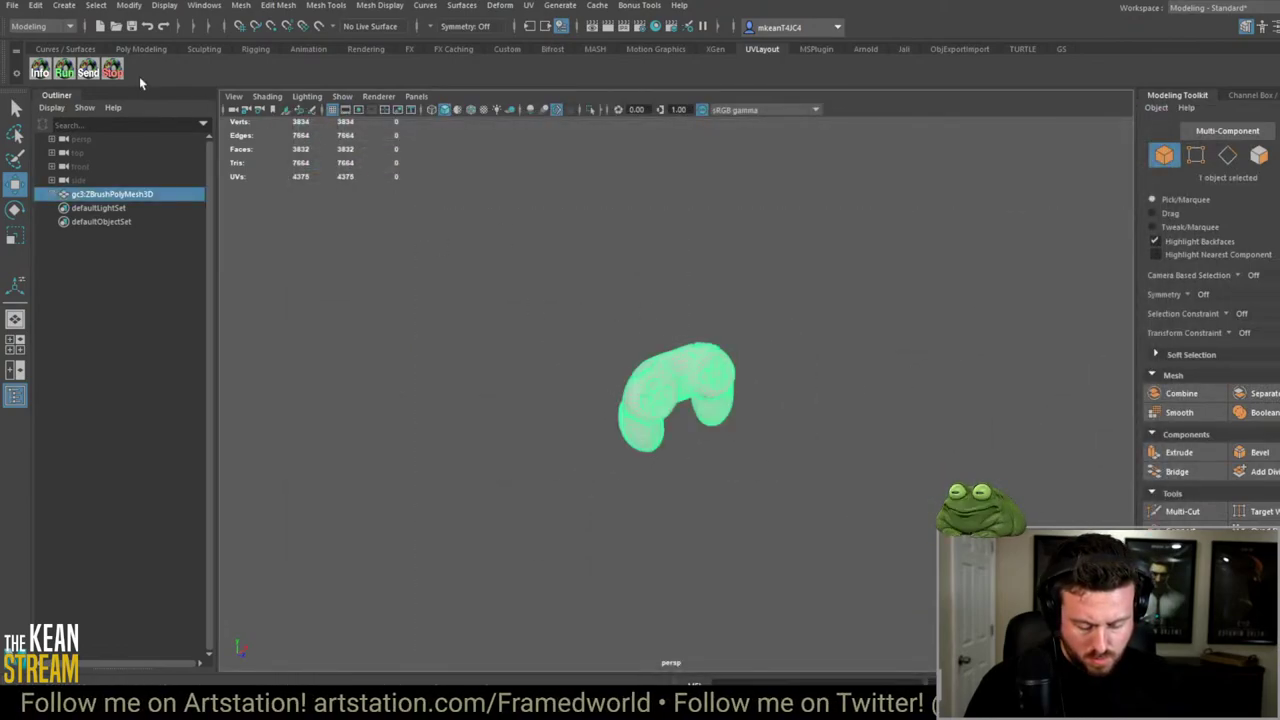
Step: Soften the edges of the game controller mesh from the mesh display options
left_click(370, 6)
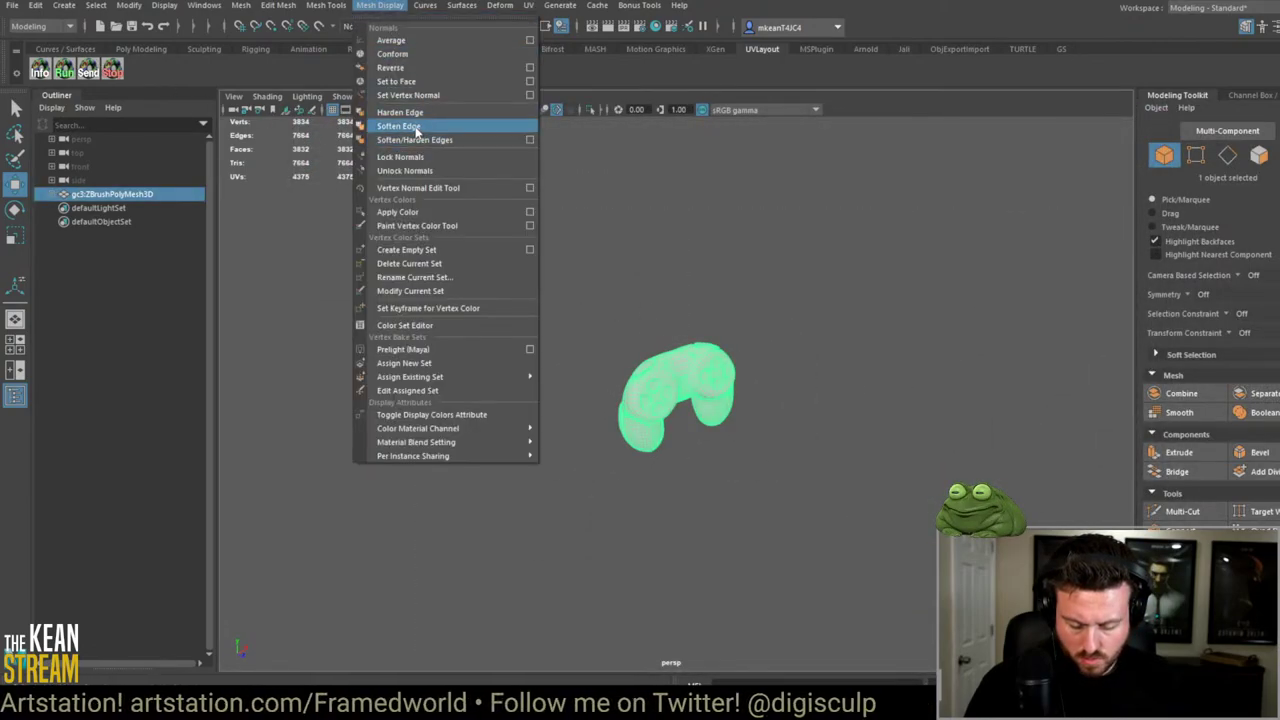
left_click(400, 126)
left_click_drag(560, 300, 788, 275, "alt")
left_click(788, 275)
Step: Assign a new Blinn material to the controller mesh
left_click(659, 376)
right_click(659, 376)
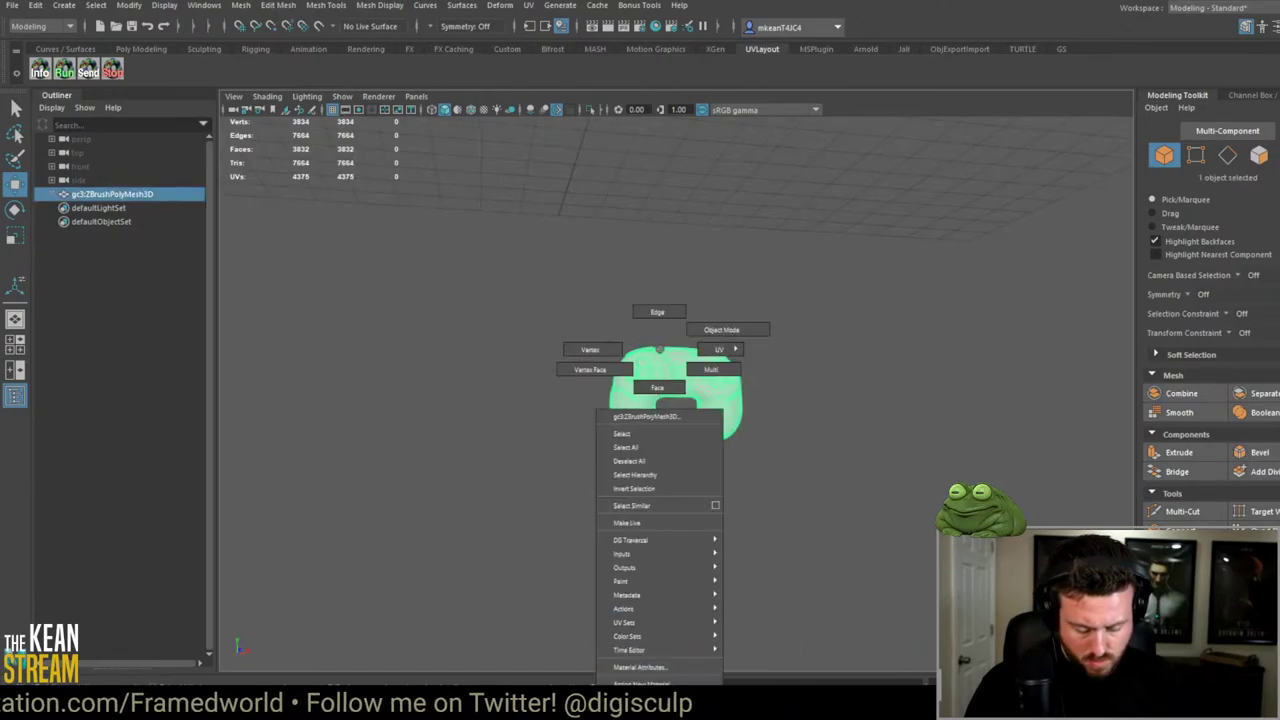
mouse_move(640, 683)
left_click(773, 597)
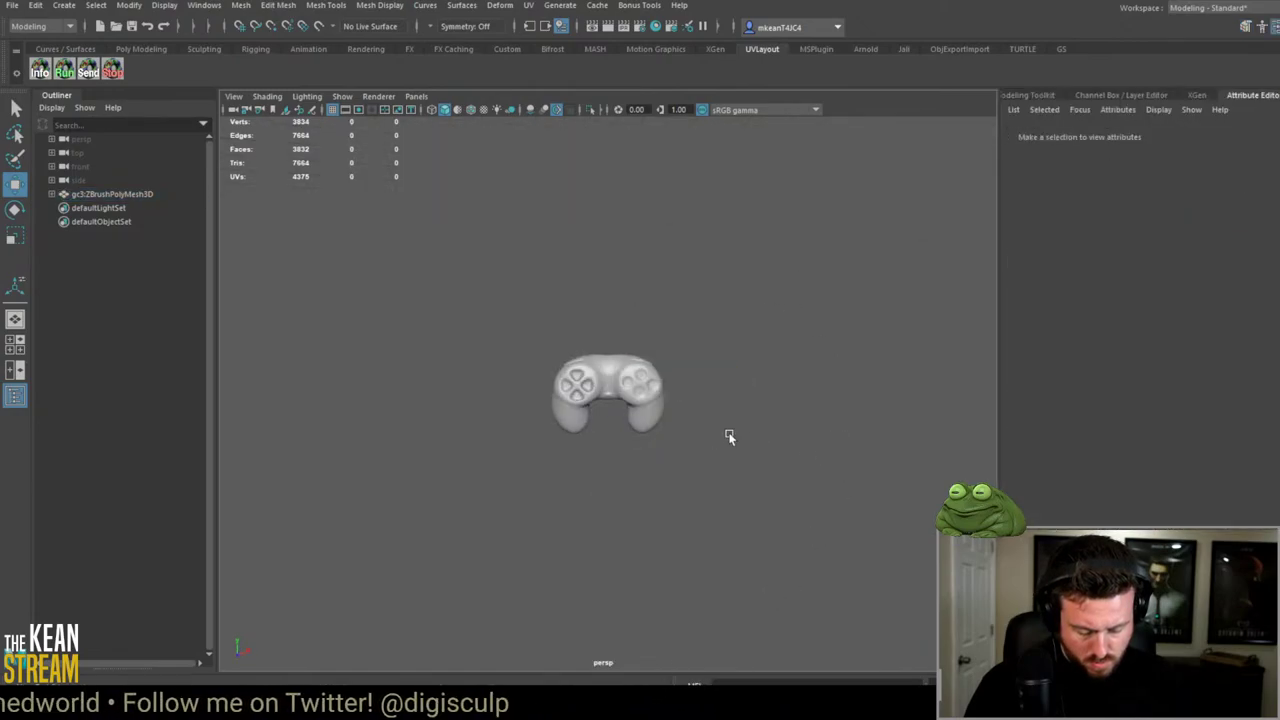
Step: Orbit around the controller and frame it to inspect the crease from above
left_click_drag(806, 434, 1031, 521)
left_click(710, 515)
left_click(694, 463)
left_click(700, 520)
left_click(600, 390)
left_click_drag(600, 390, 537, 377, "alt")
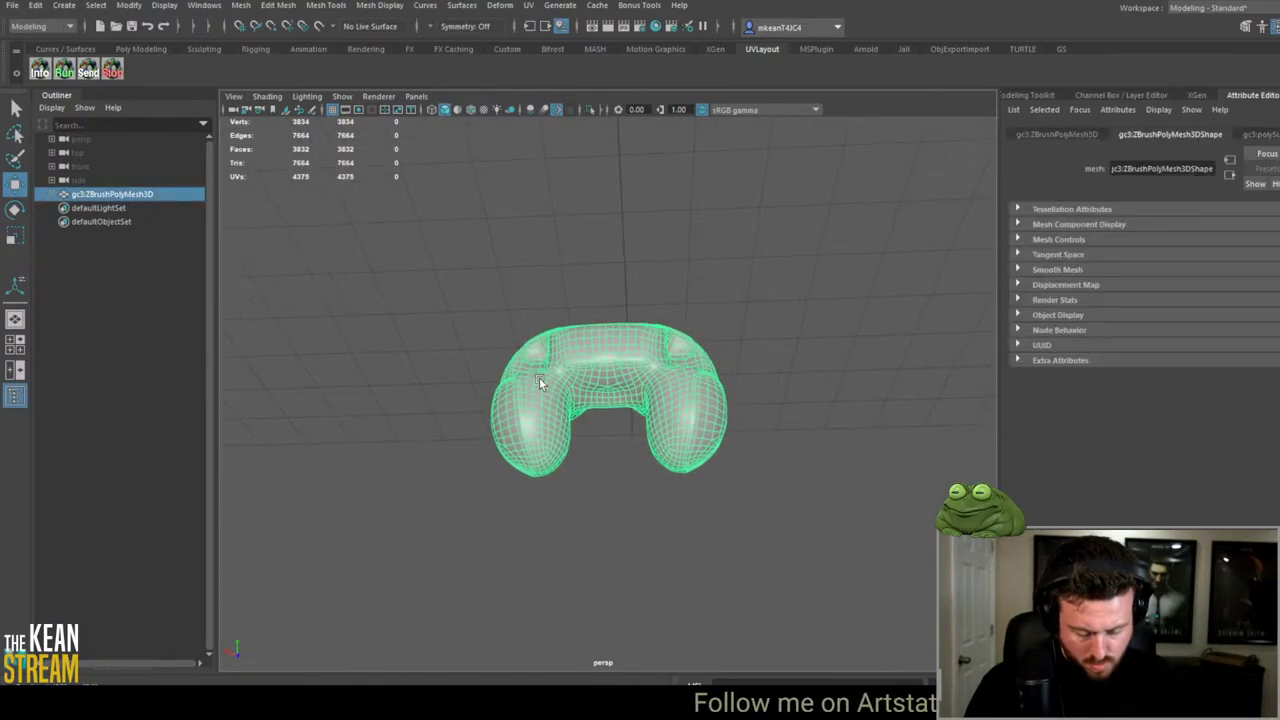
left_click(723, 291)
mouse_move(723, 291)
left_mouse_down("alt")
mouse_move(647, 360)
mouse_move(908, 380)
mouse_move(714, 309)
left_mouse_up("alt")
left_click(640, 400)
key("f")
left_click_drag(591, 484, 623, 568, "alt")
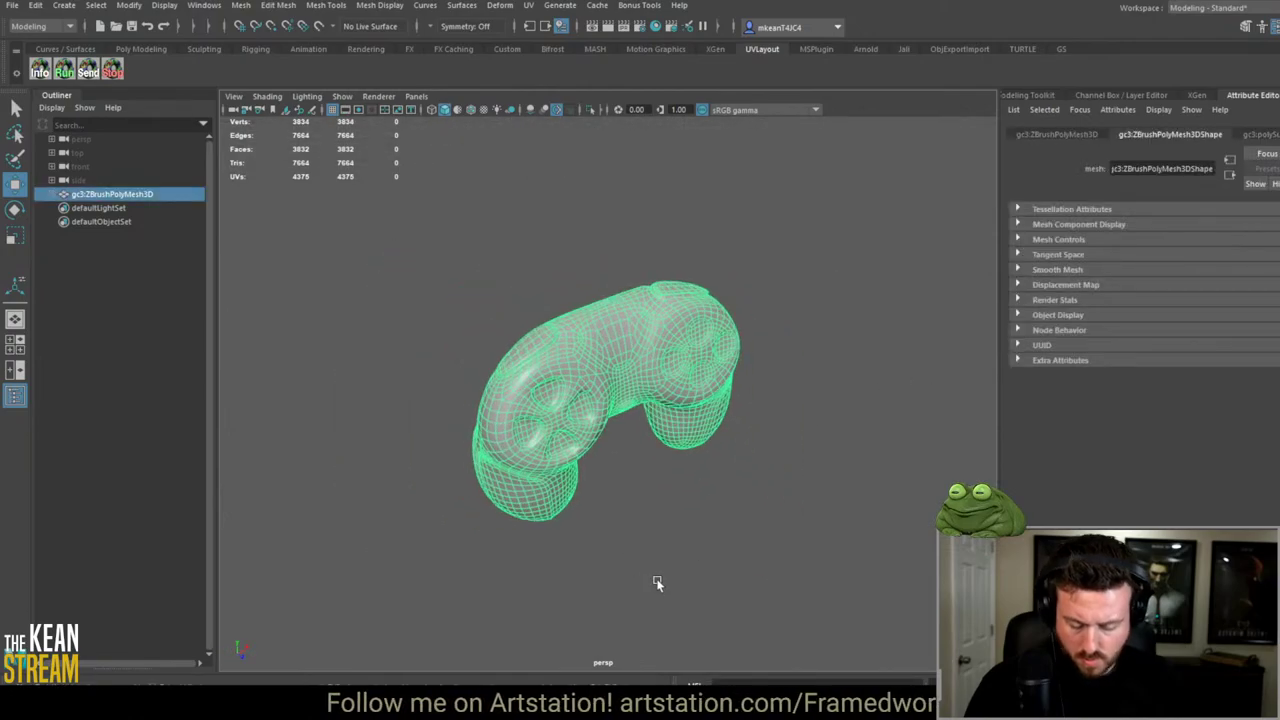
left_click(782, 556)
Step: Zoom in on the controller's top edge and switch to vertex editing
left_click_drag(444, 307, 400, 423, "alt")
left_click(623, 500)
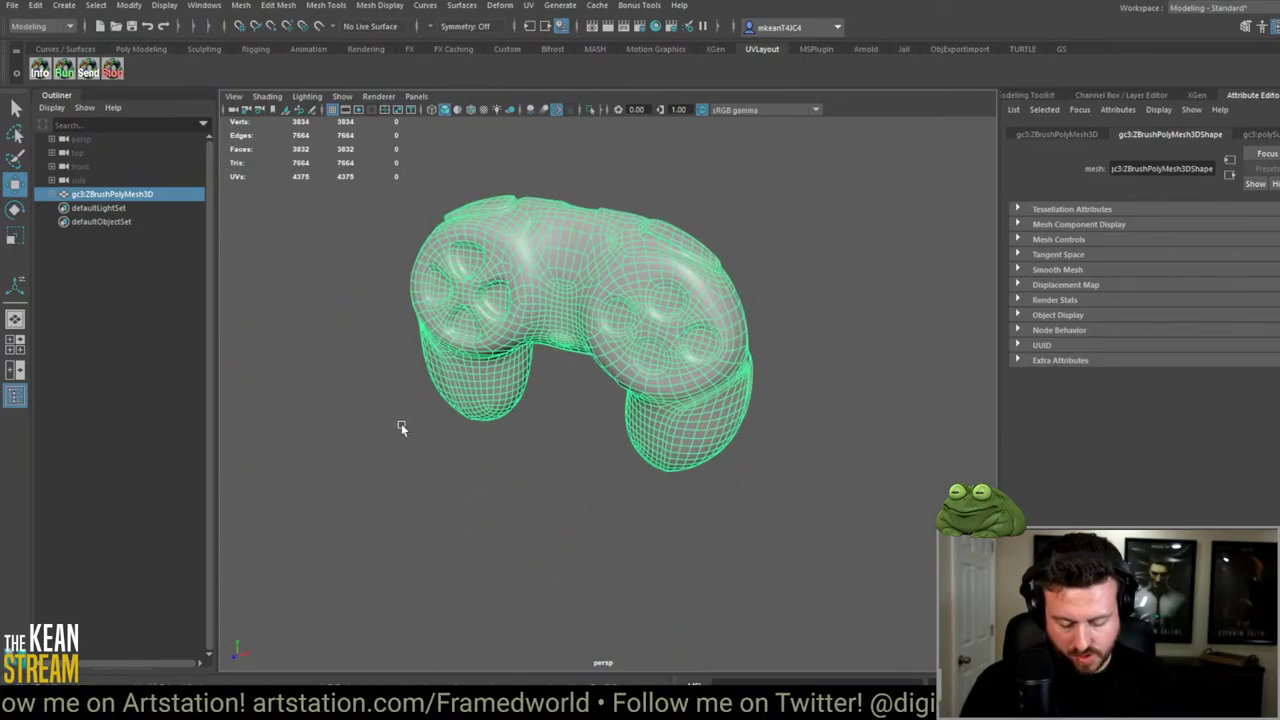
left_click(400, 423)
right_click_drag(571, 380, 678, 504, "alt")
left_click(571, 418)
left_click_drag(678, 504, 697, 545, "alt")
right_click_drag(784, 274, 763, 357, "alt")
left_click_drag(763, 357, 571, 251, "alt")
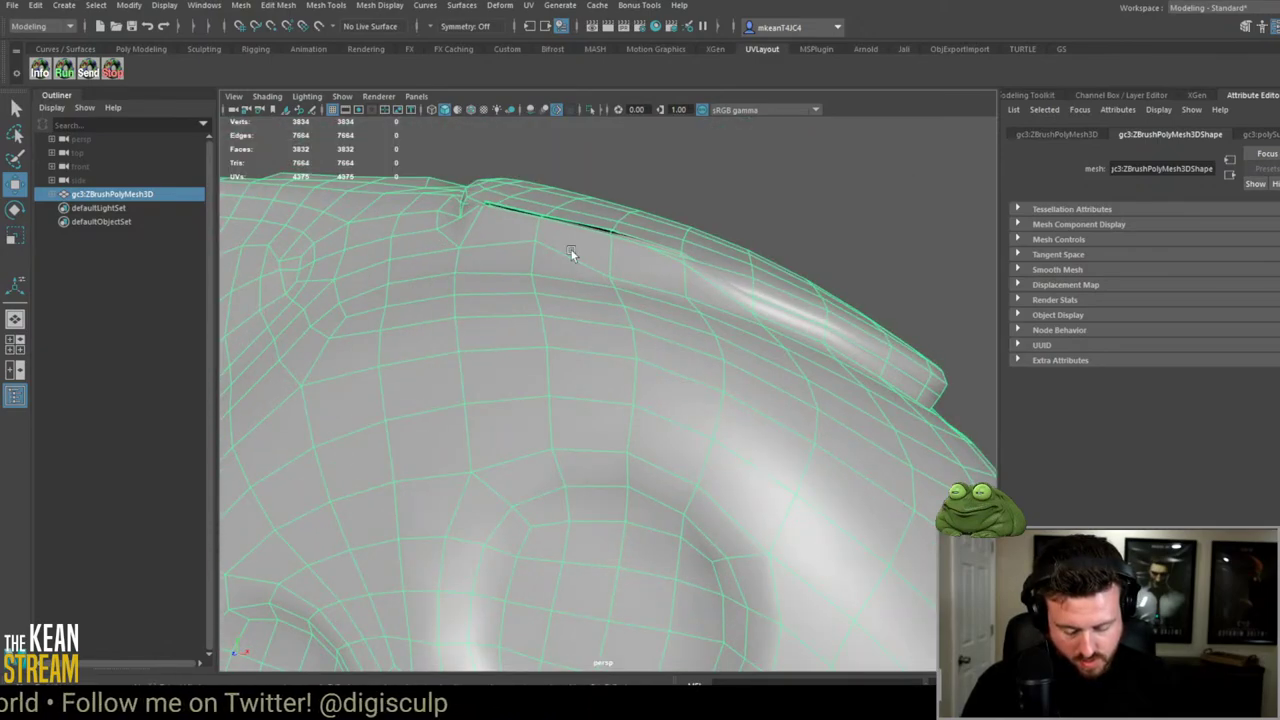
right_click_drag(586, 251, 514, 224)
Step: Move the vertex at the dent on the top edge to even it out
left_click(487, 215)
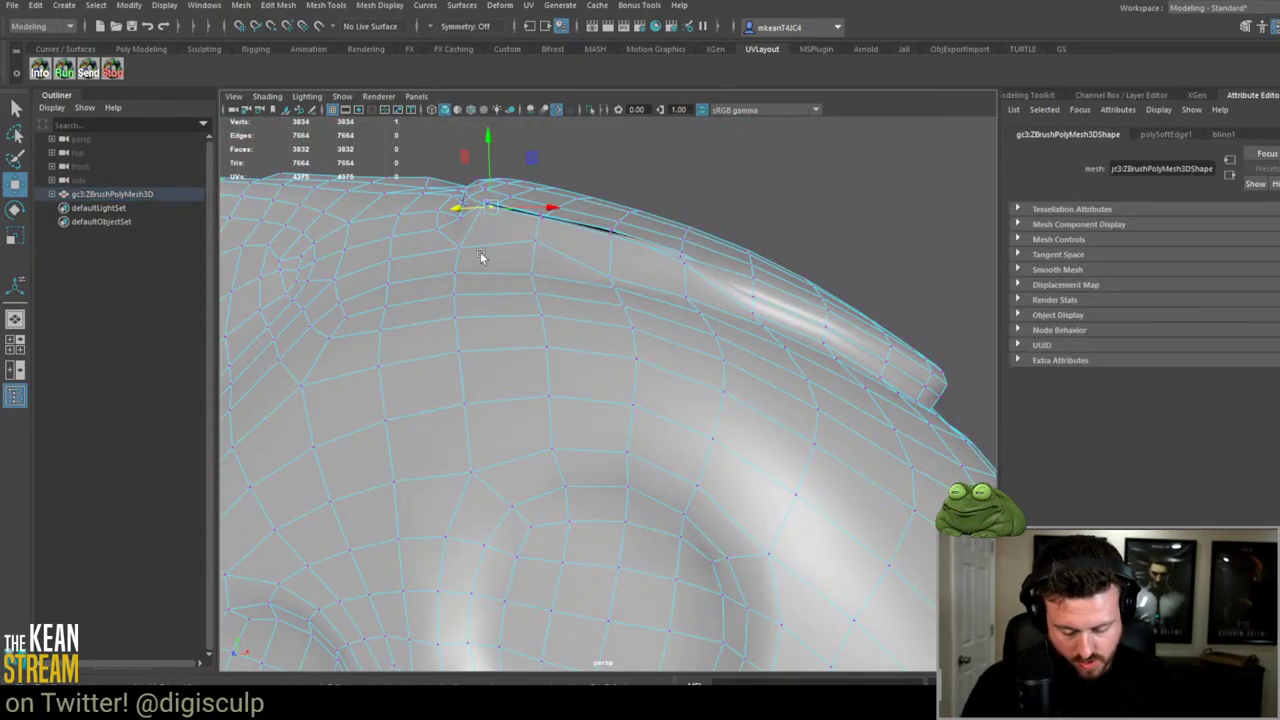
right_click_drag(481, 280, 625, 515, "alt")
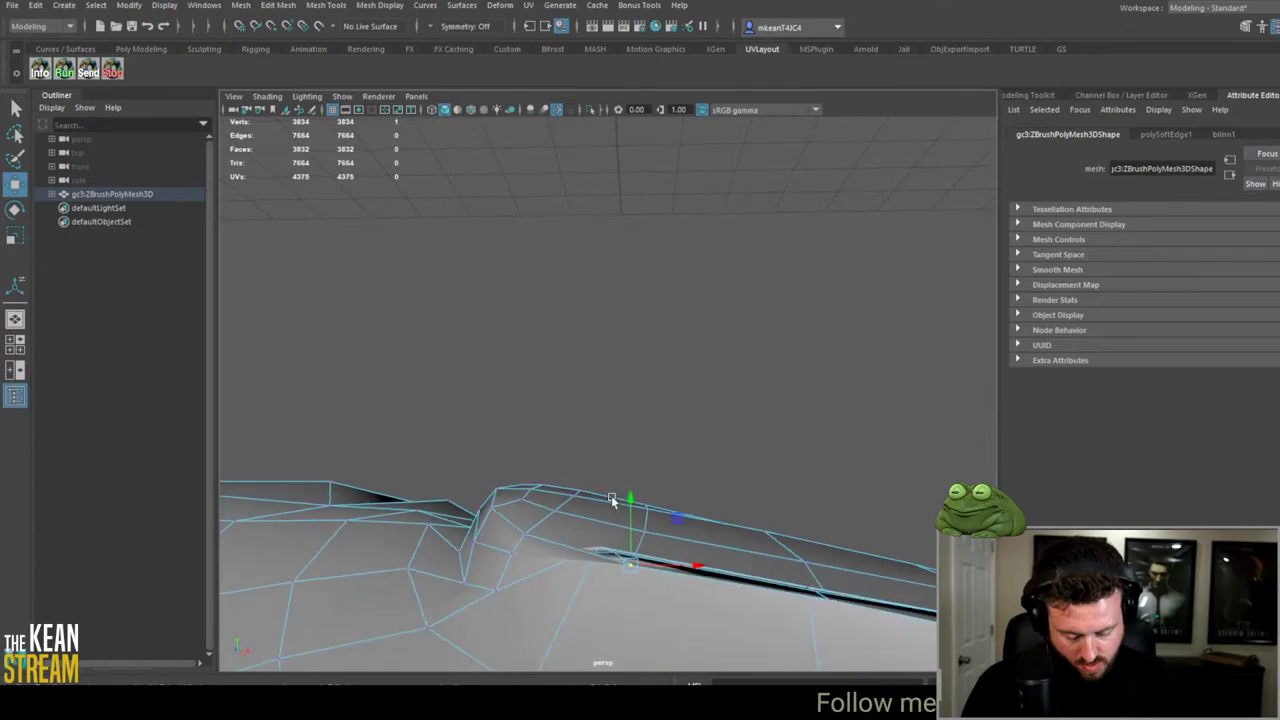
middle_click_drag(625, 515, 595, 268, "alt")
left_click_drag(595, 268, 566, 355, "alt")
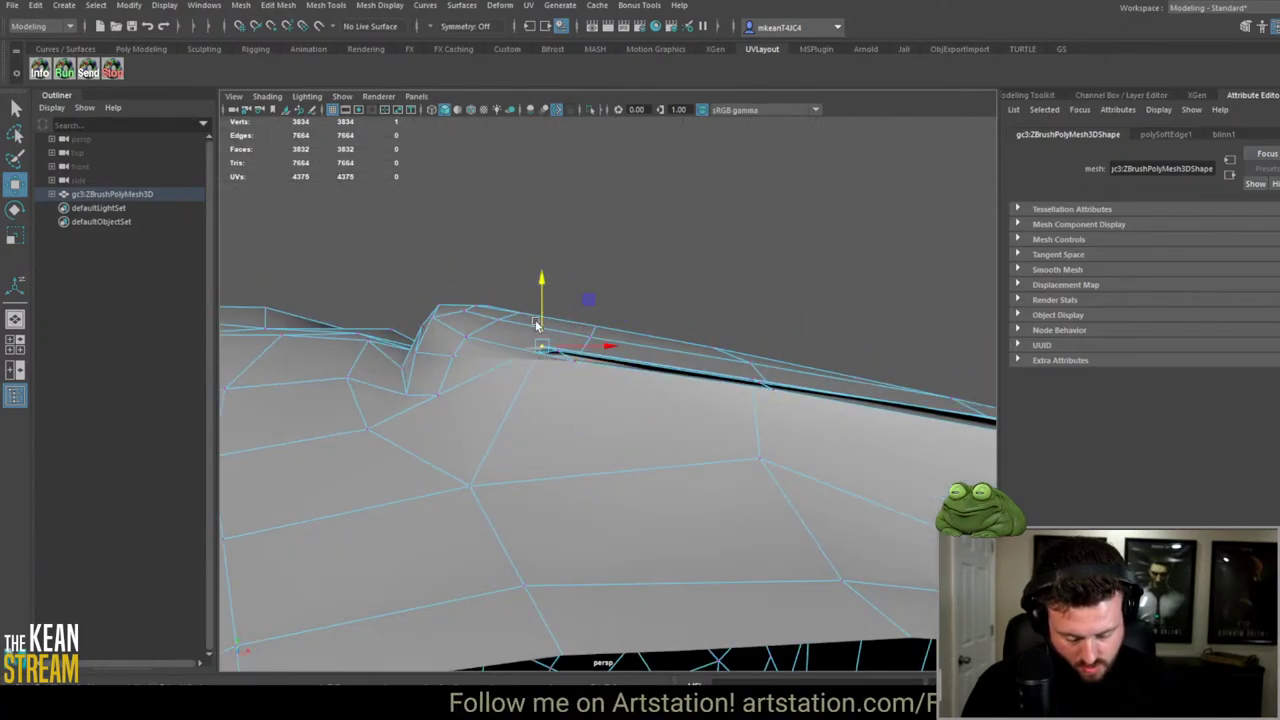
left_click_drag(543, 285, 557, 355)
Step: Pull the neighbouring top-edge vertices down to smooth away the crease
left_click(757, 380)
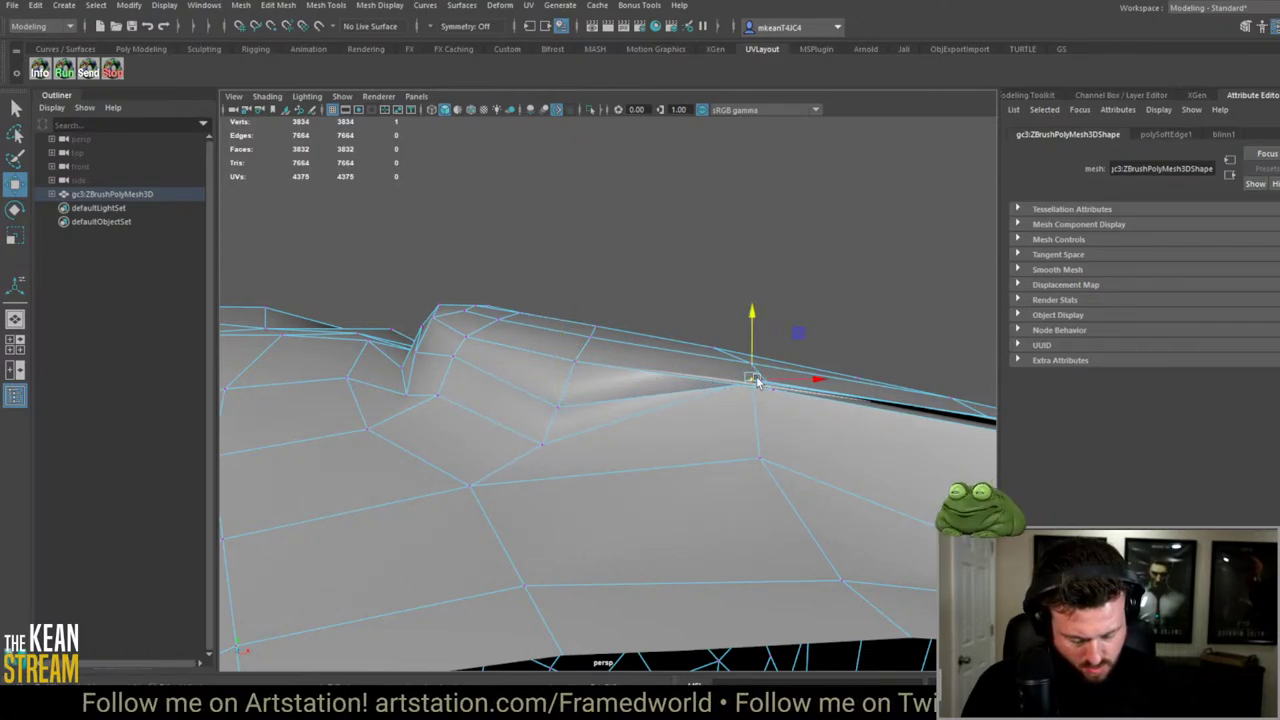
left_click_drag(757, 380, 785, 398)
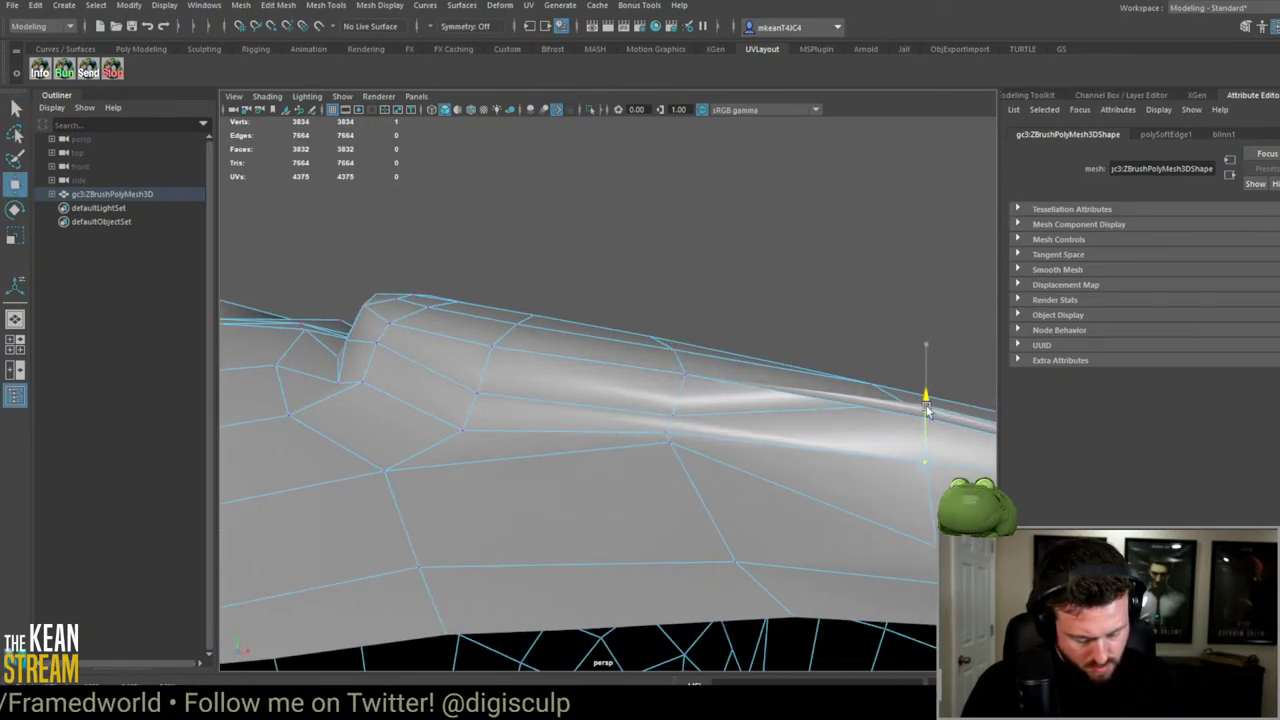
left_click_drag(923, 410, 391, 369)
key("f")
scroll(491, 371, "up", 5)
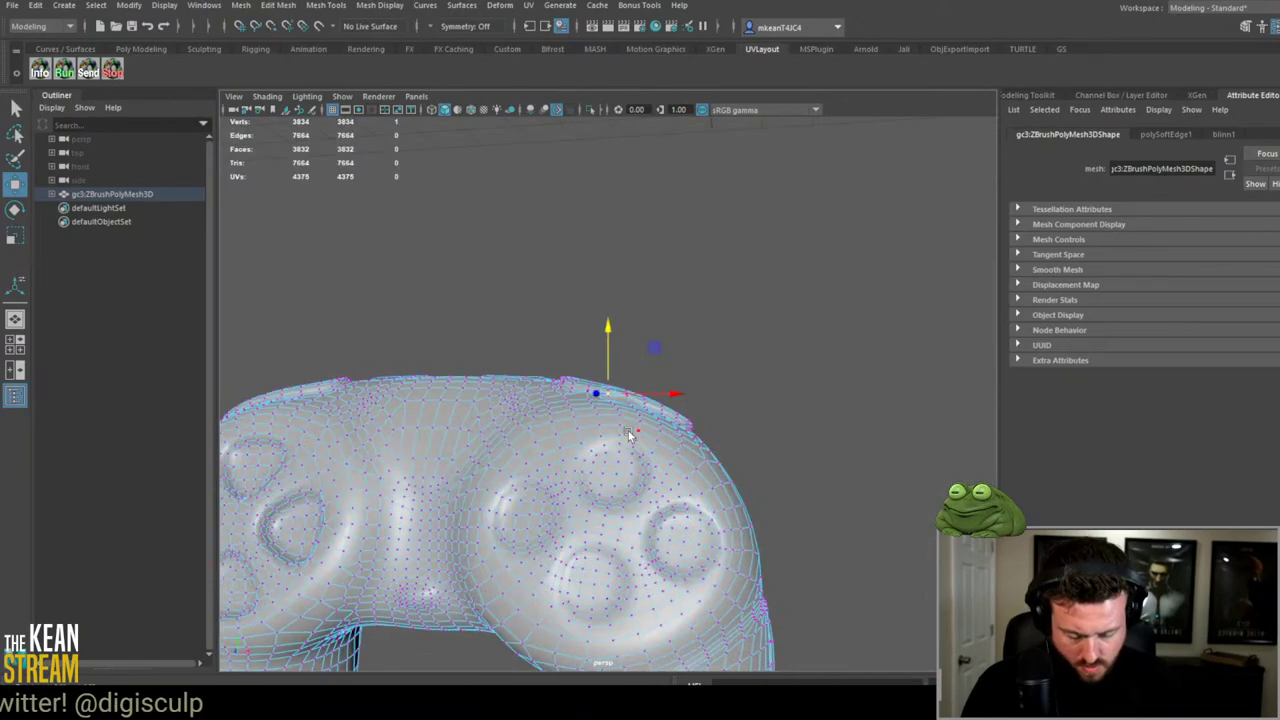
scroll(700, 422, "up", 2)
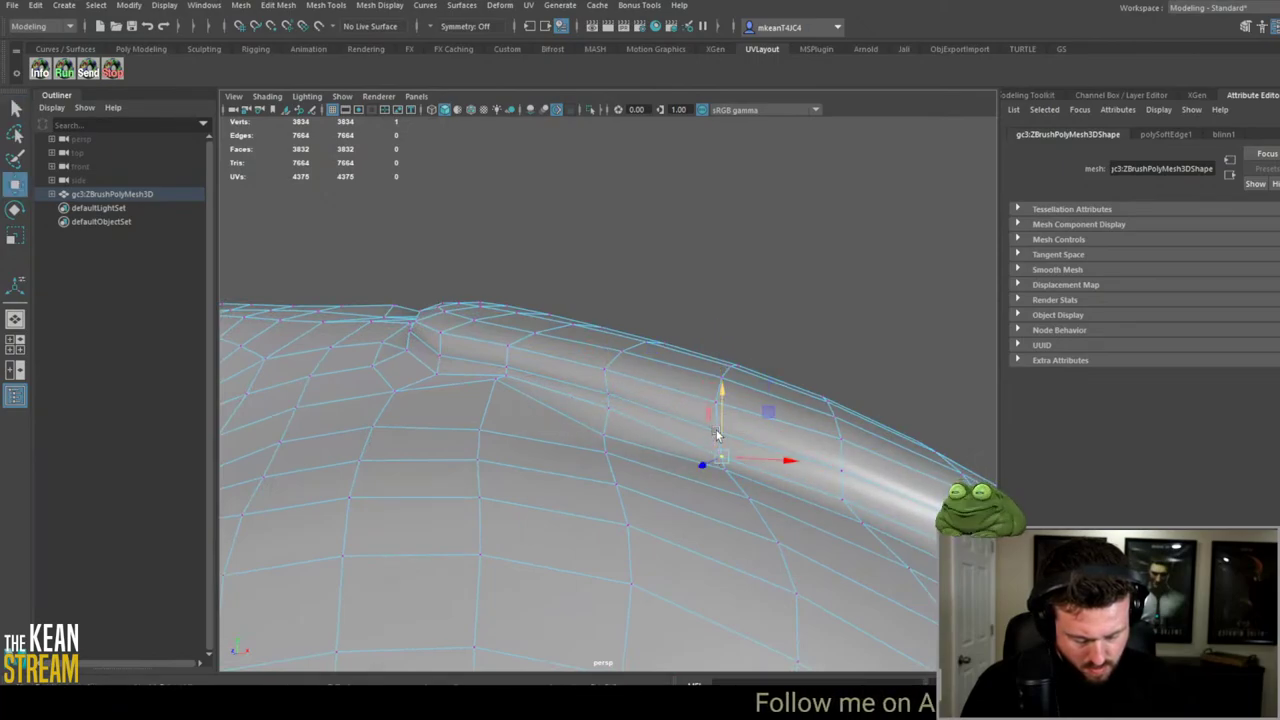
left_click(495, 382)
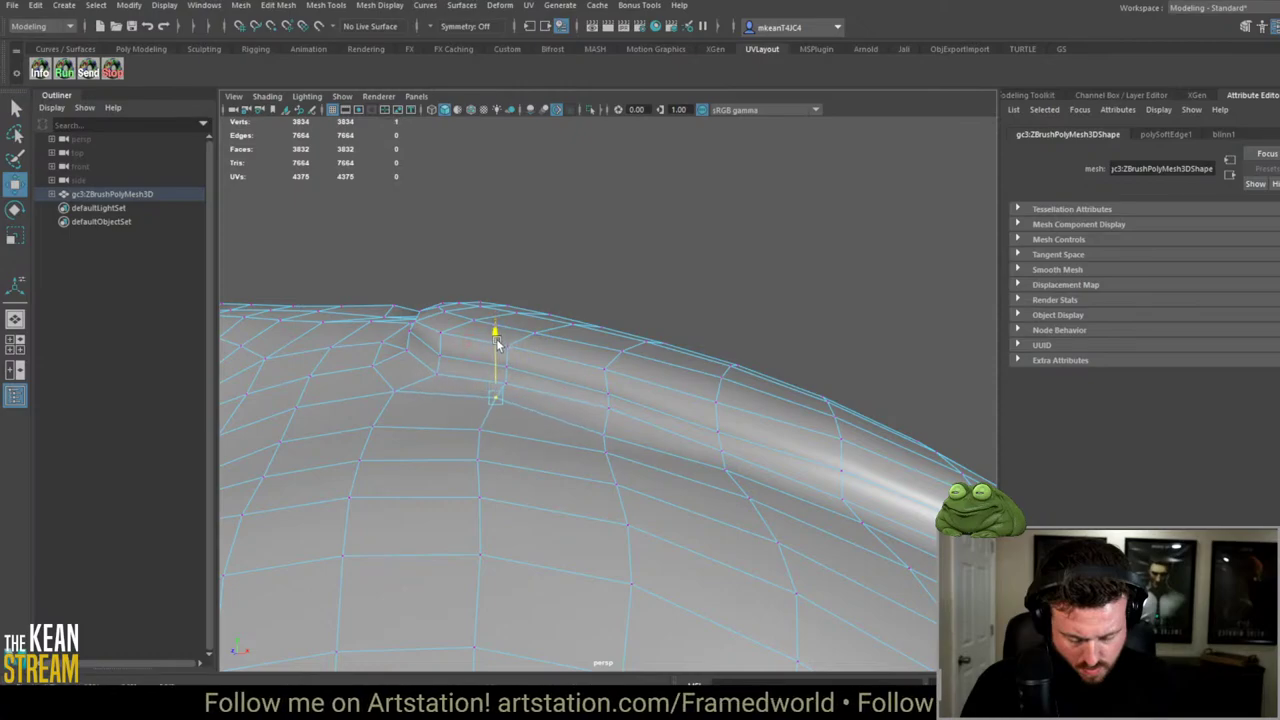
left_click_drag(657, 457, 626, 391, "alt")
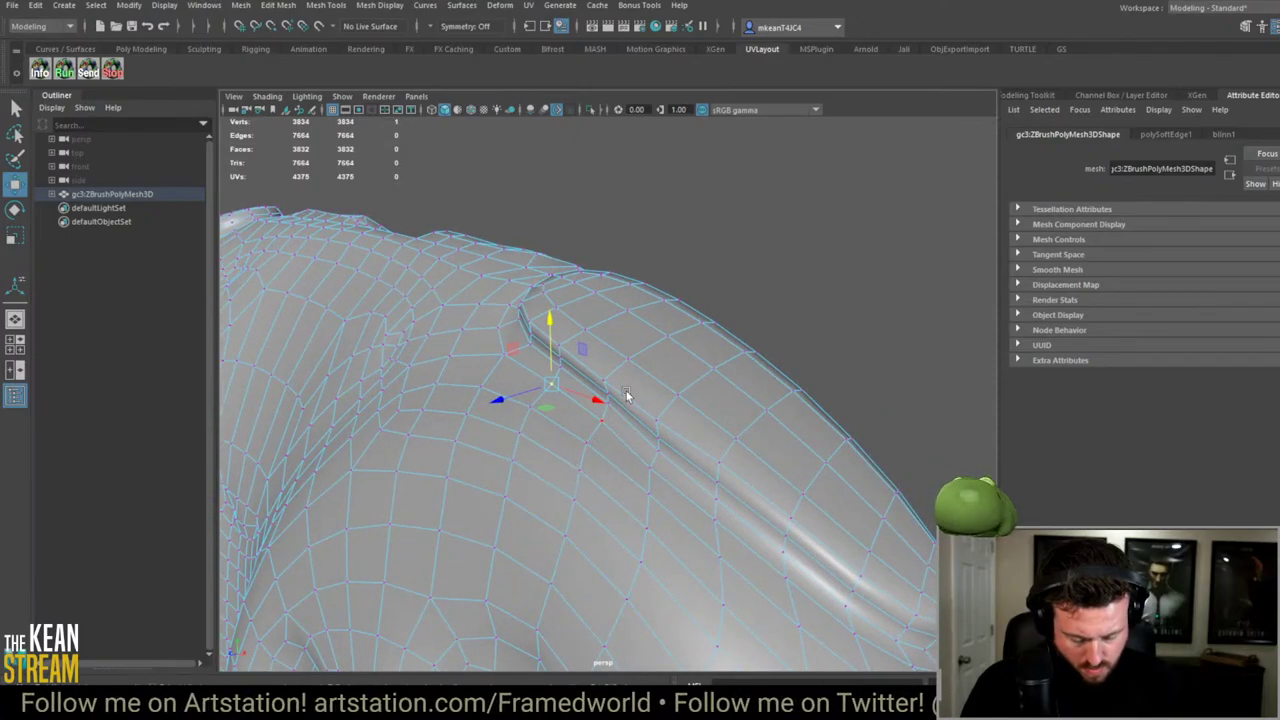
Step: Return to object mode and orbit around the controller to check the smoothed edge
key("F8")
left_click_drag(850, 317, 949, 480, "alt")
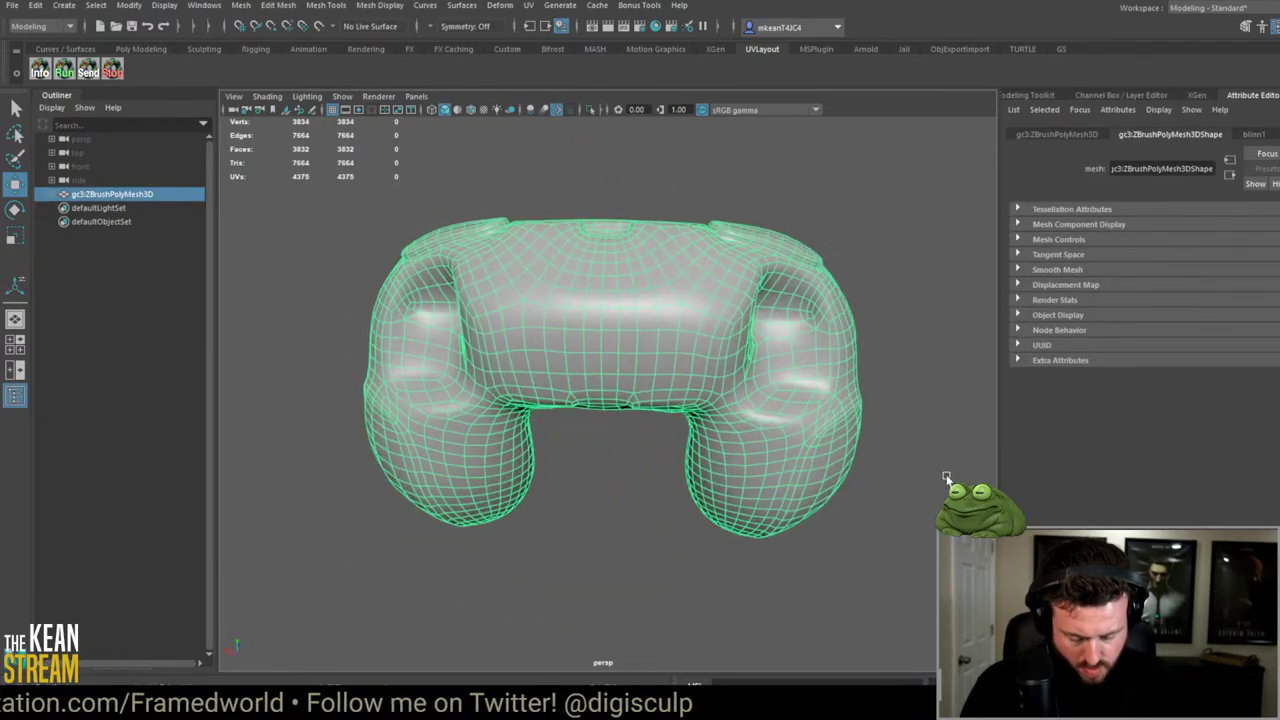
right_click_drag(949, 480, 646, 480, "alt")
left_click_drag(646, 480, 373, 262, "alt")
left_click_drag(373, 262, 937, 535)
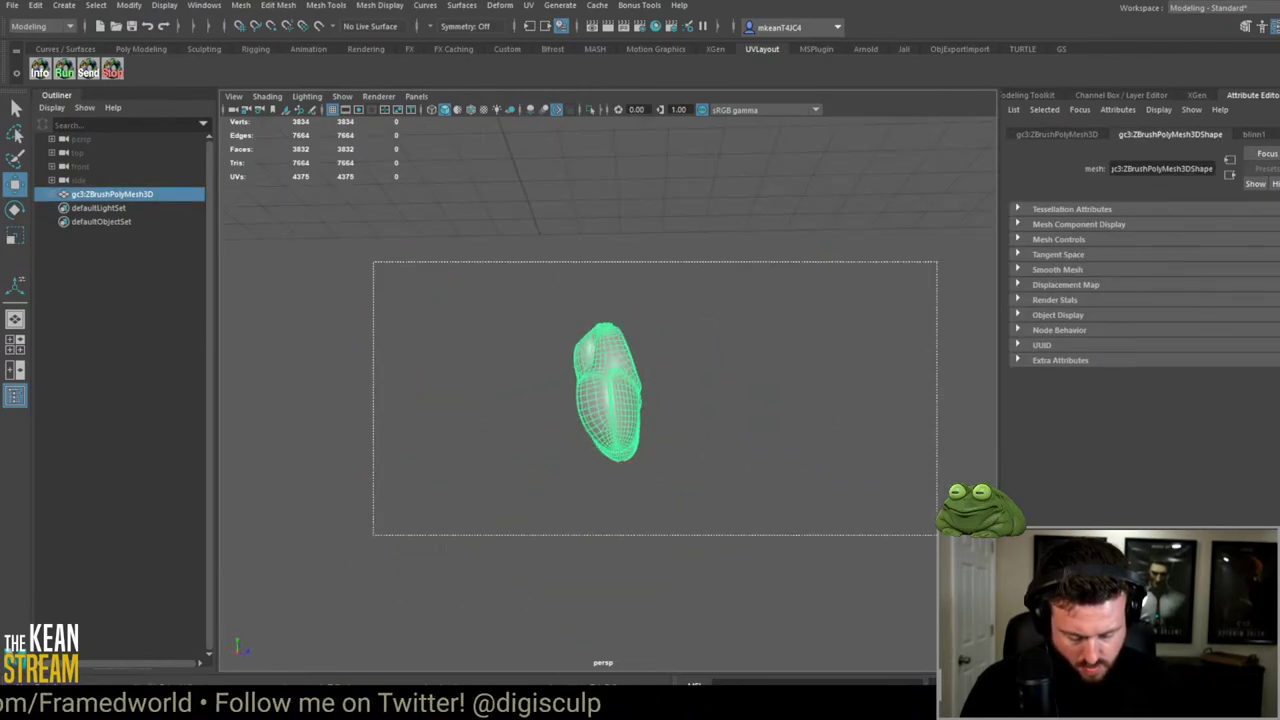
left_click(12, 5)
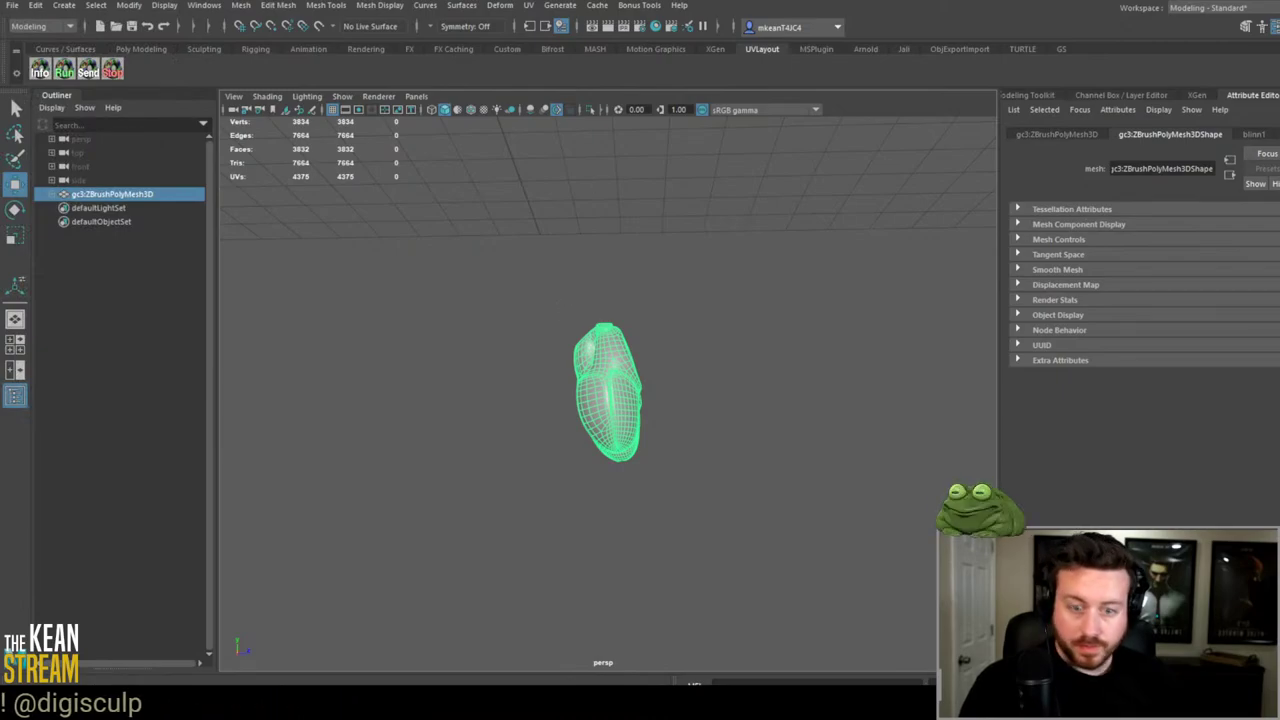
left_click_drag(371, 606, 499, 406, "alt")
left_click(737, 503)
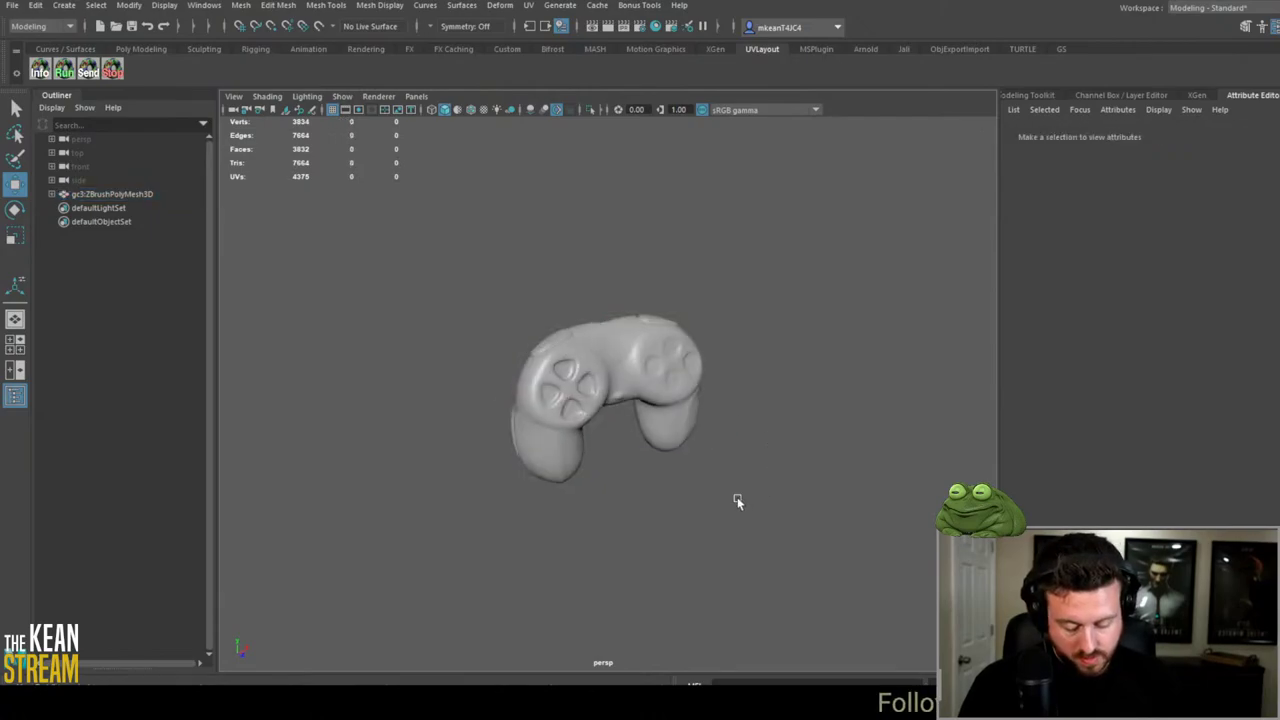
key("ctrl+z")
left_click(749, 243)
left_click_drag(749, 243, 889, 468, "alt")
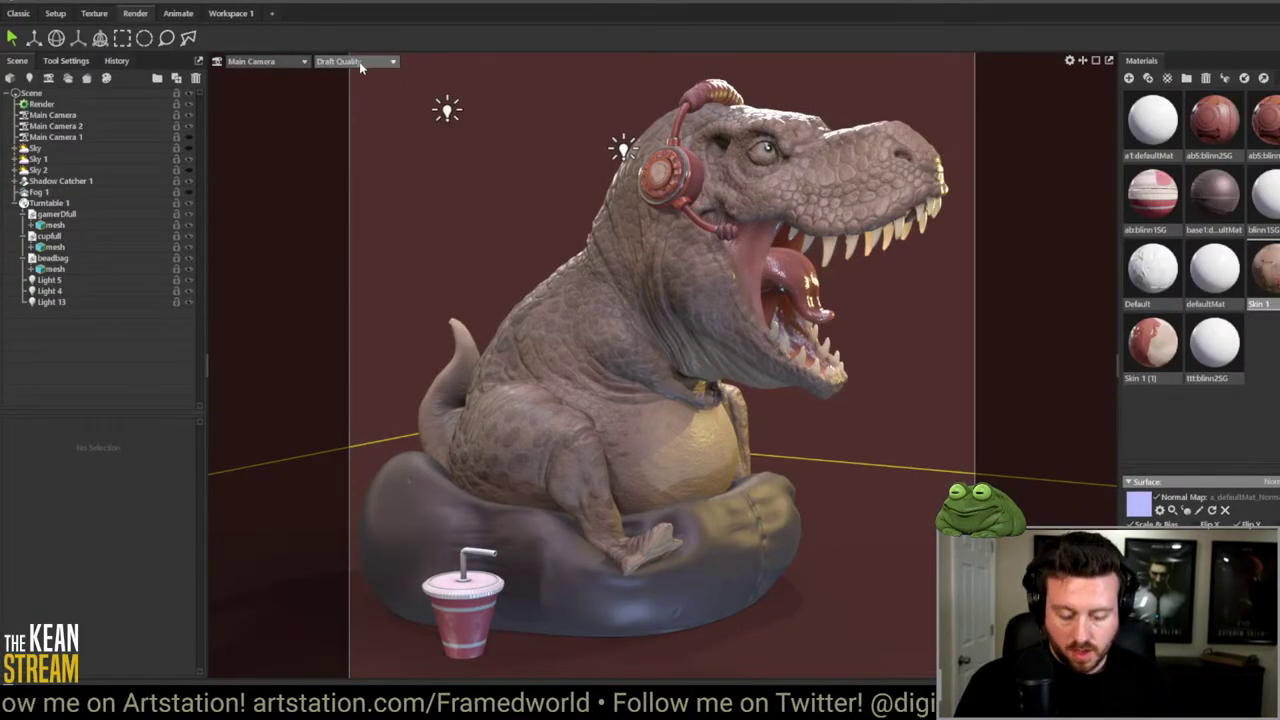
Step: Switch the Marmoset viewport from Draft Quality to Full Quality
left_click(357, 62)
left_click(359, 77)
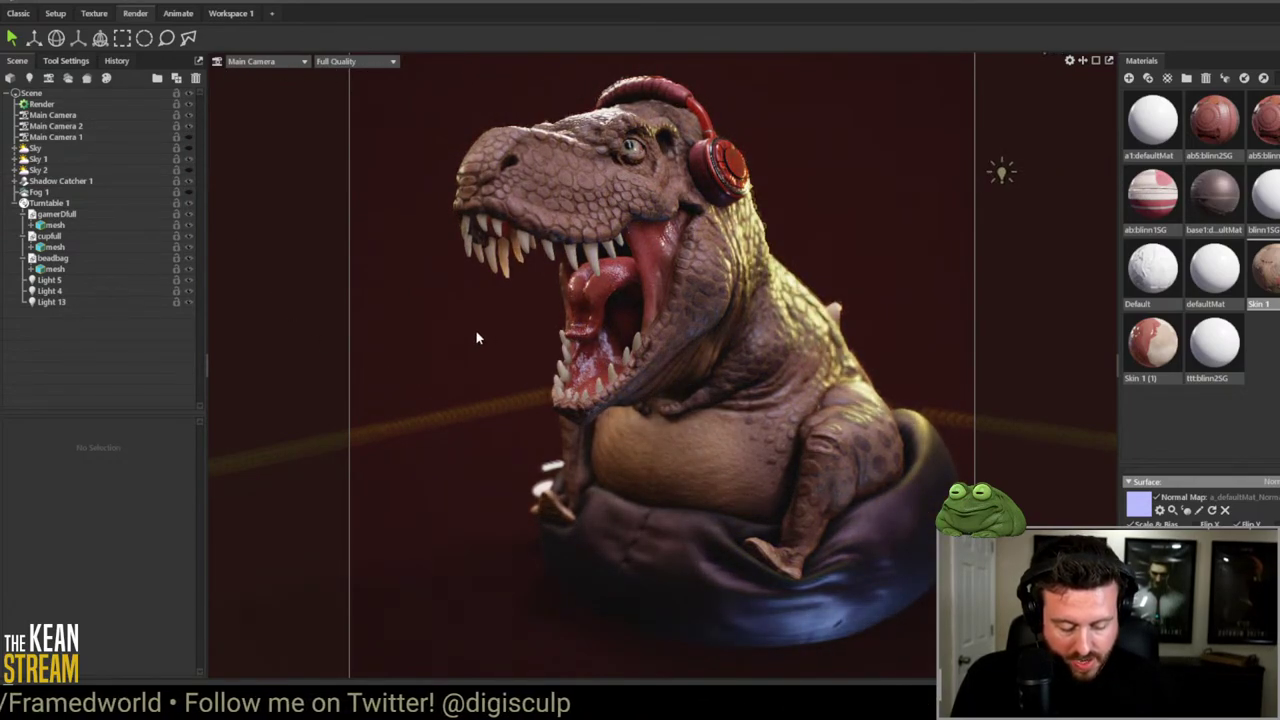
Step: Select Render in the Scene tree and toggle Use Ray Tracing on, then off
left_click(41, 105)
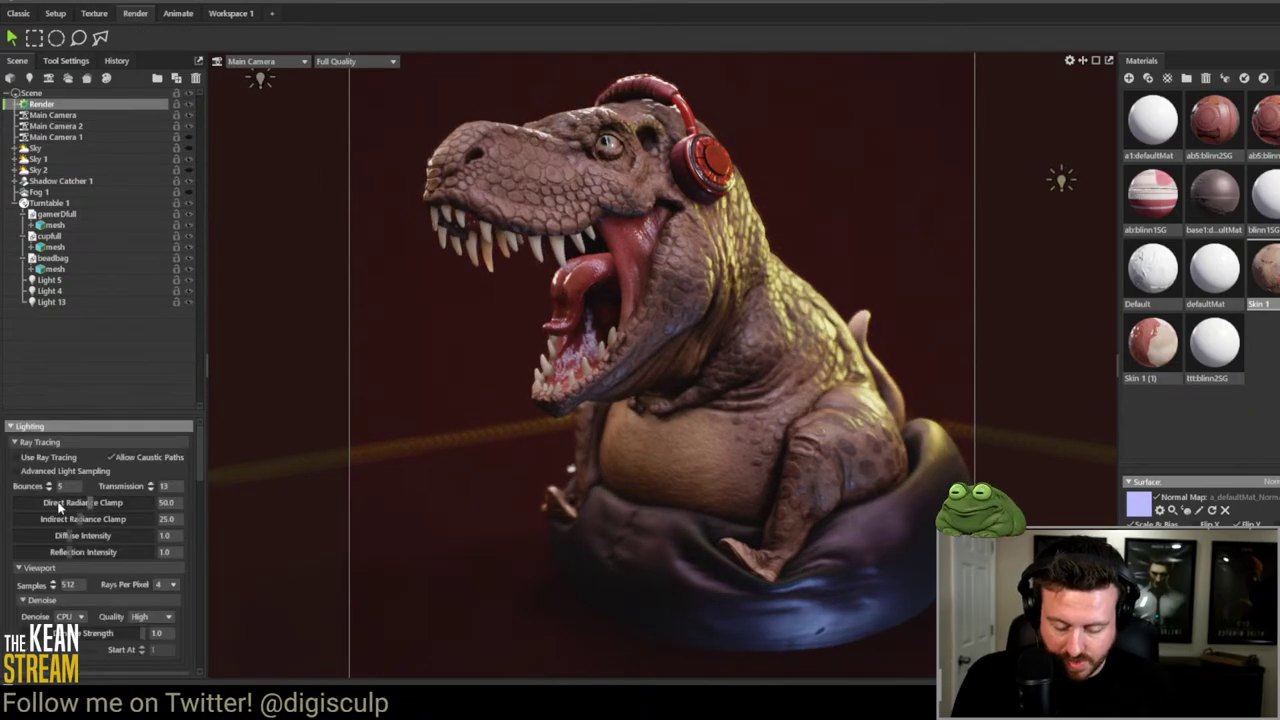
left_click(33, 459)
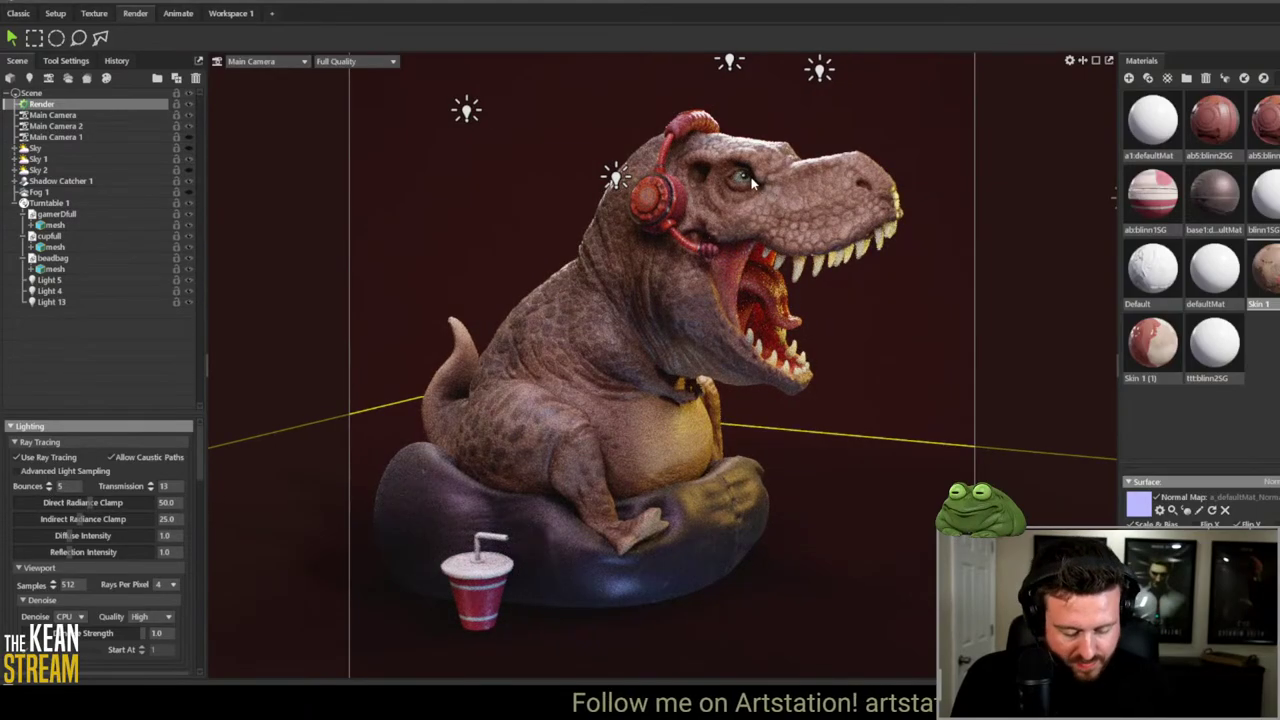
left_click(97, 456)
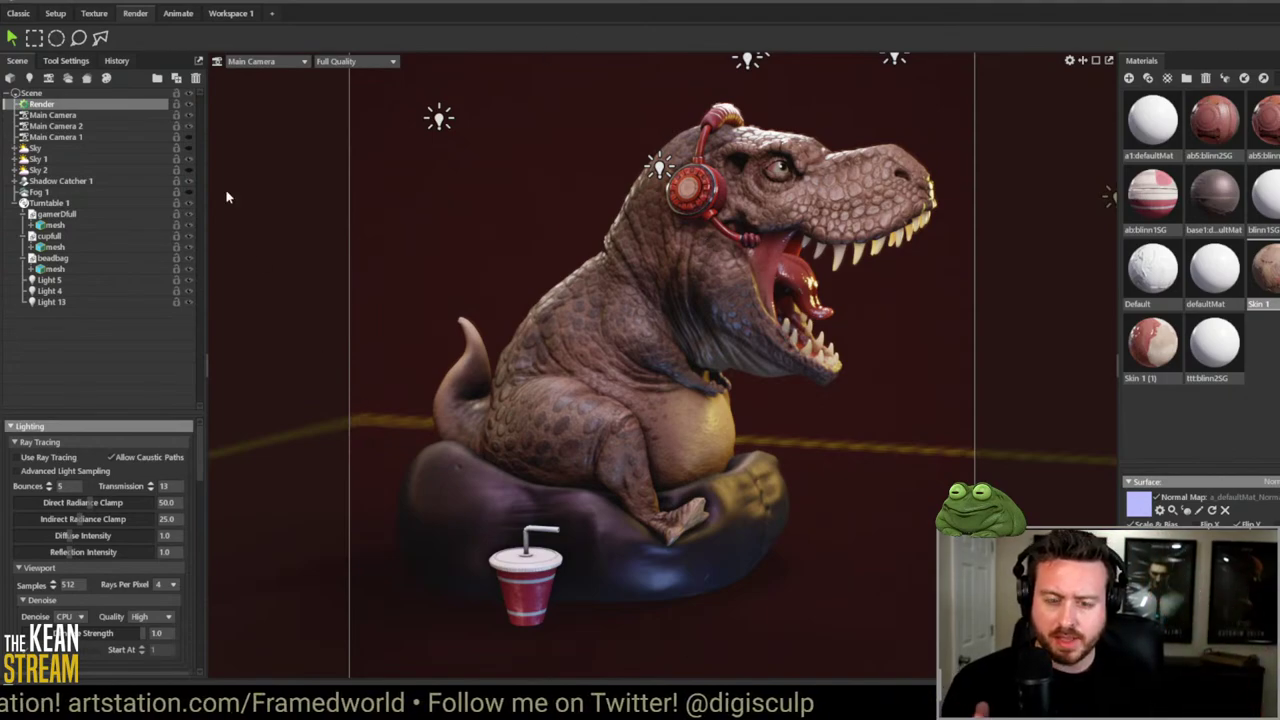
Step: Set the viewport back to Draft Quality and orbit slightly around the T-rex
left_click(341, 61)
left_click(340, 82)
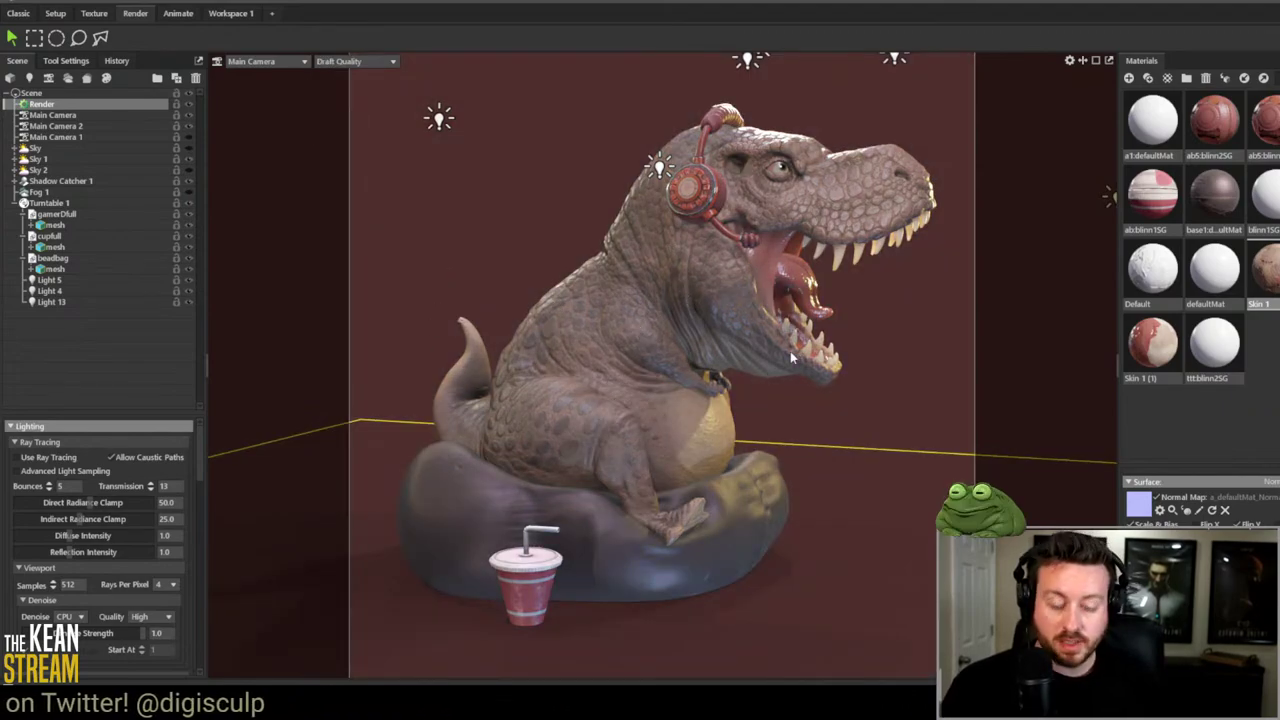
left_click_drag(979, 334, 886, 347)
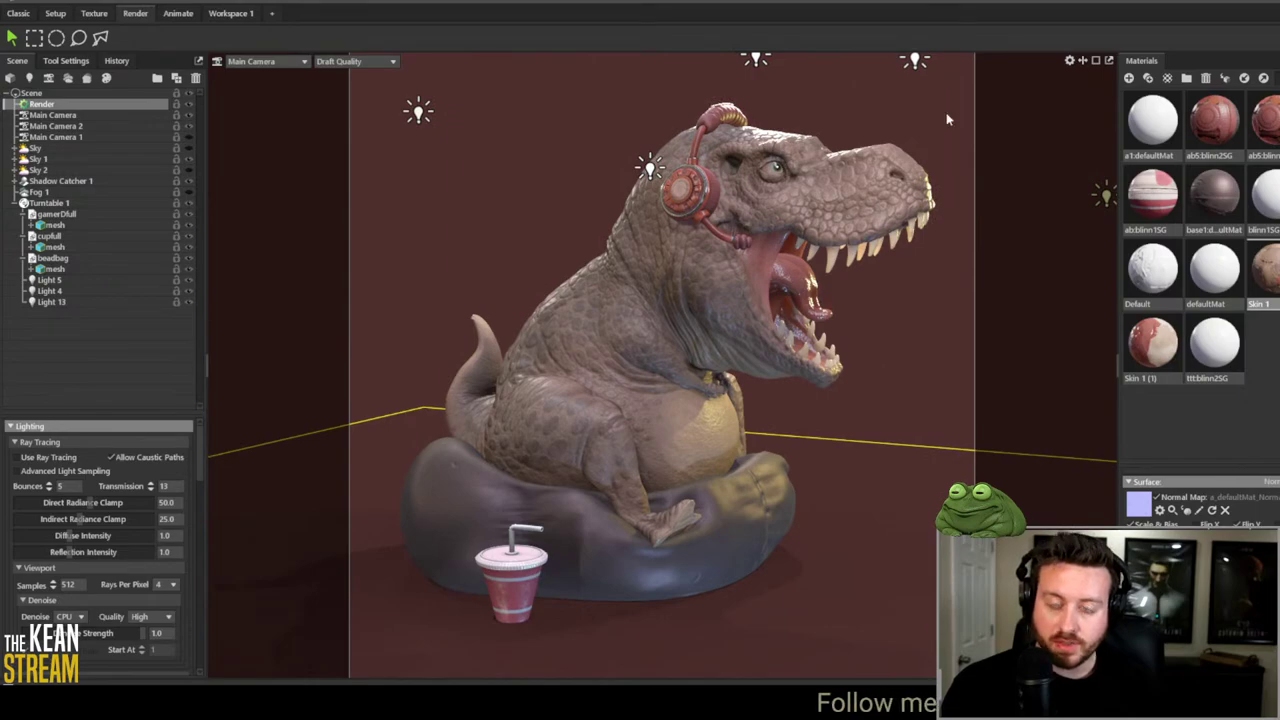